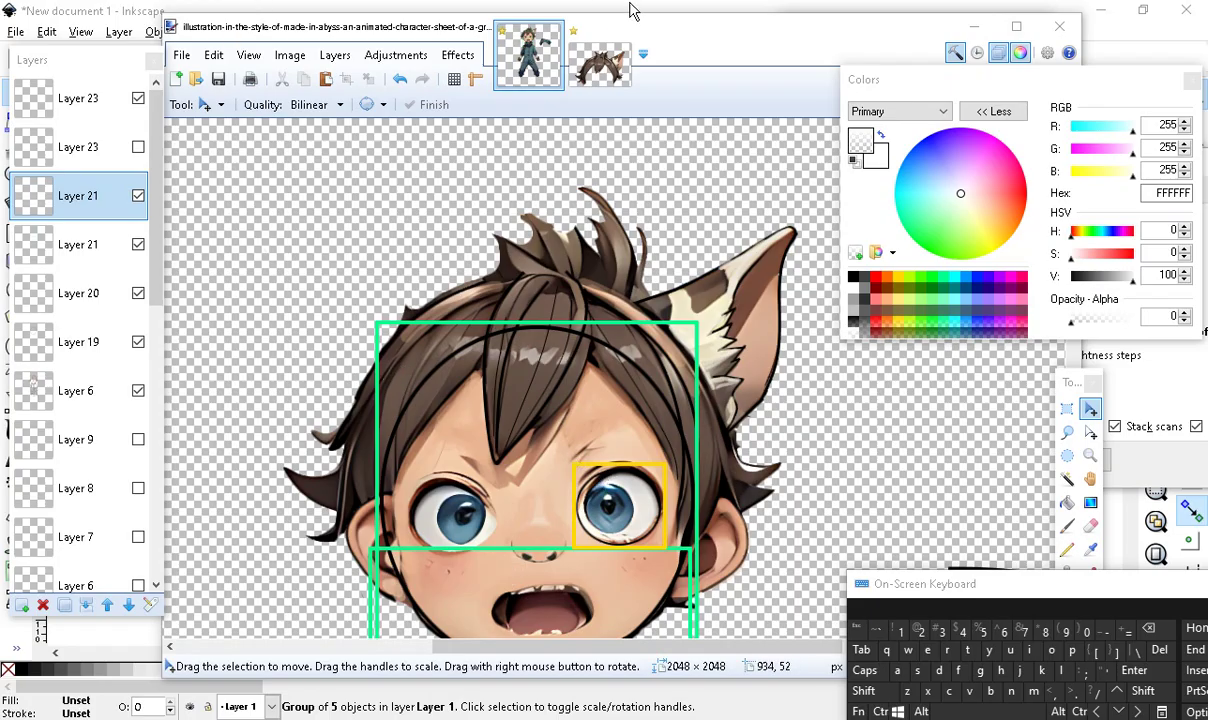
Move the on-screen keyboard aside, scroll over the character, and select the top Layer 23
drag(892, 585, 648, 683)
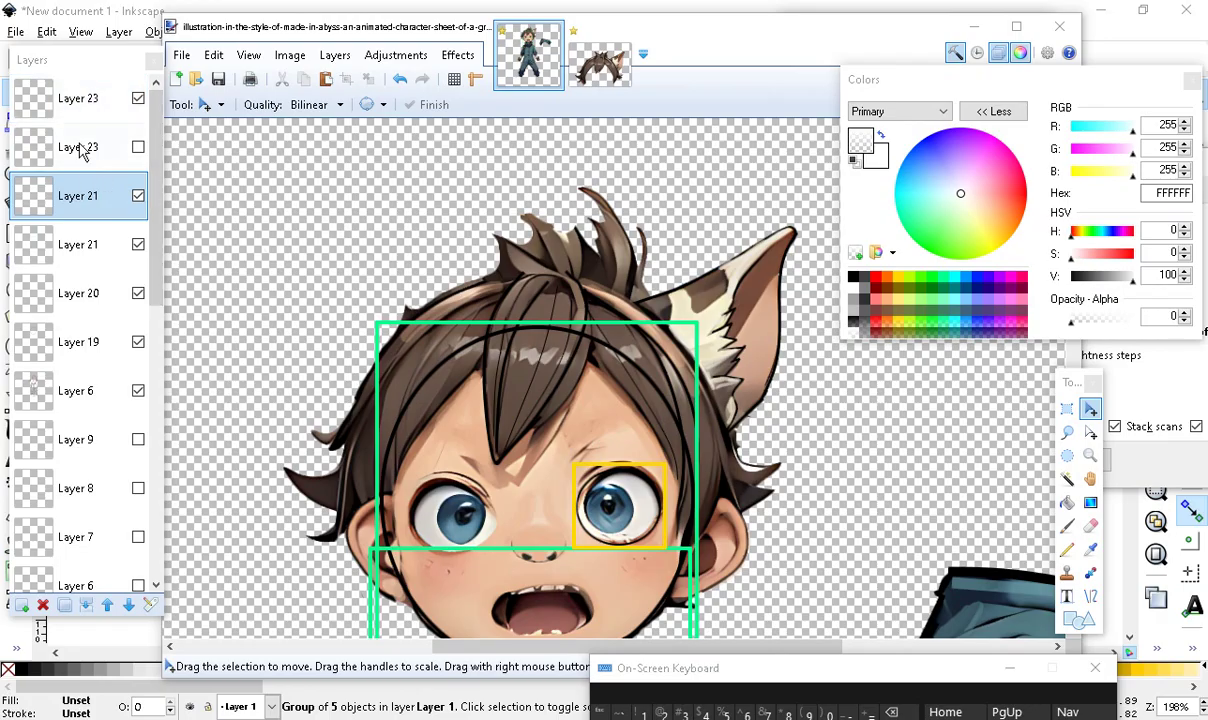
click(152, 228)
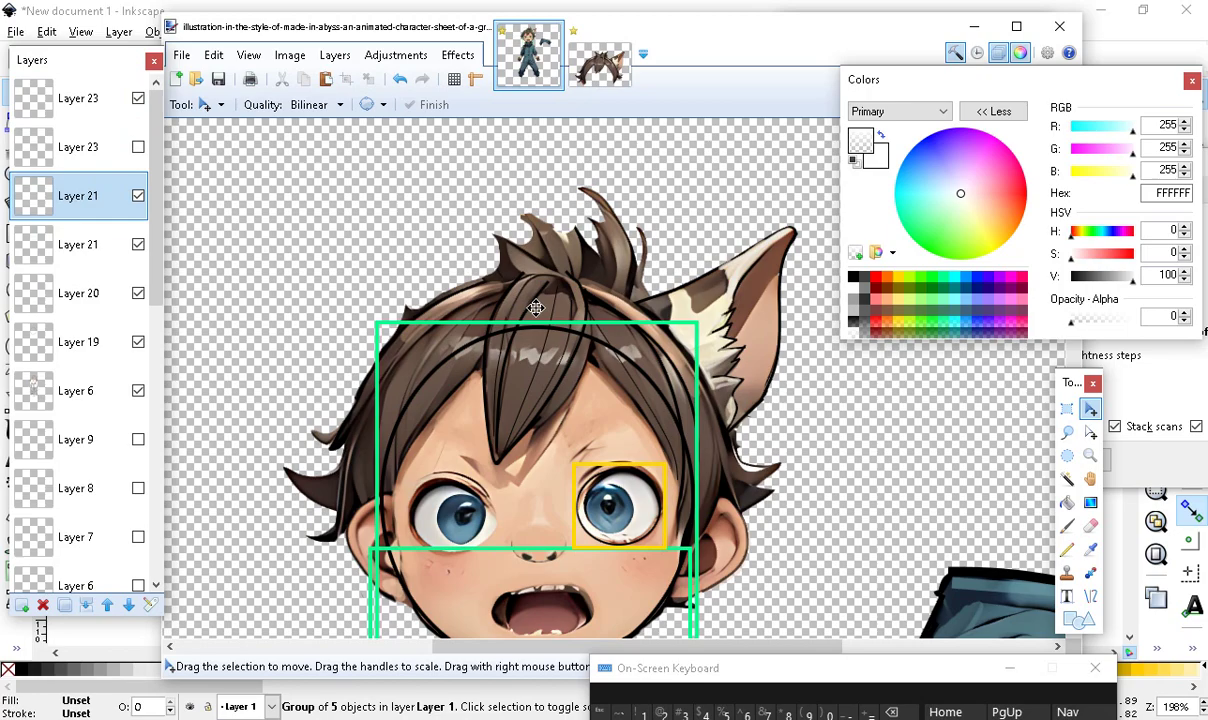
scroll(700, 350, down, 3)
scroll(743, 490, down, 3)
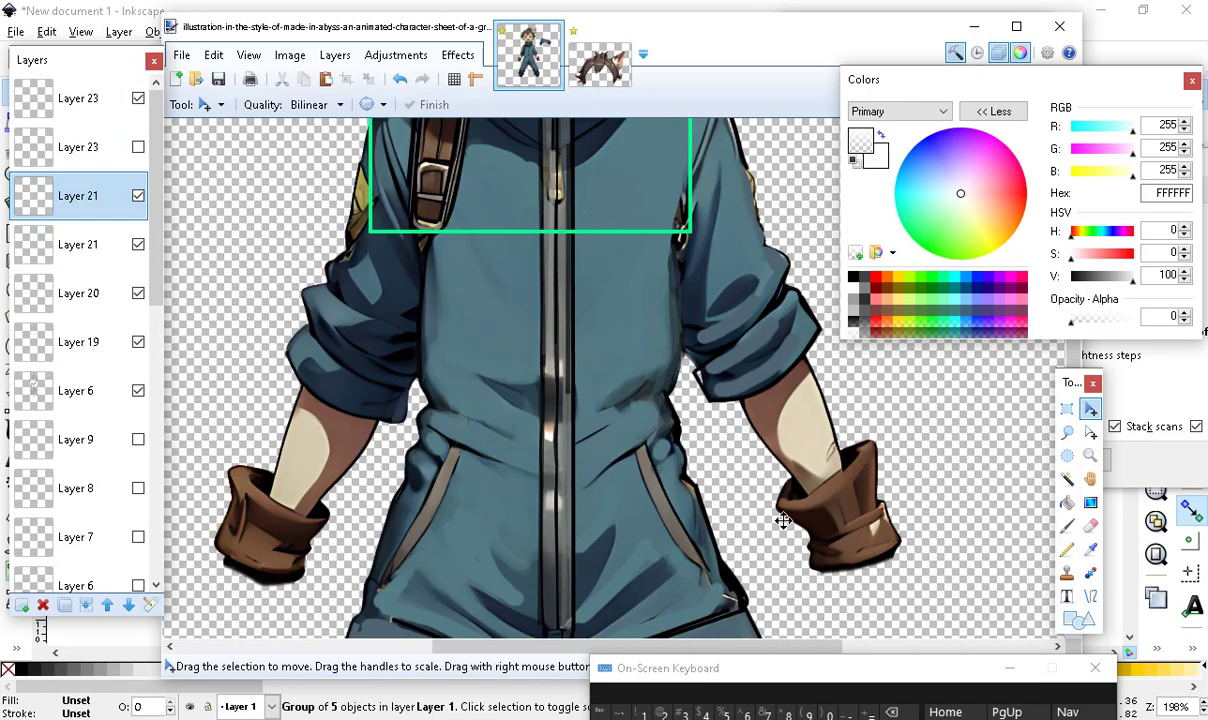
scroll(741, 464, up, 5)
scroll(600, 488, up, 2)
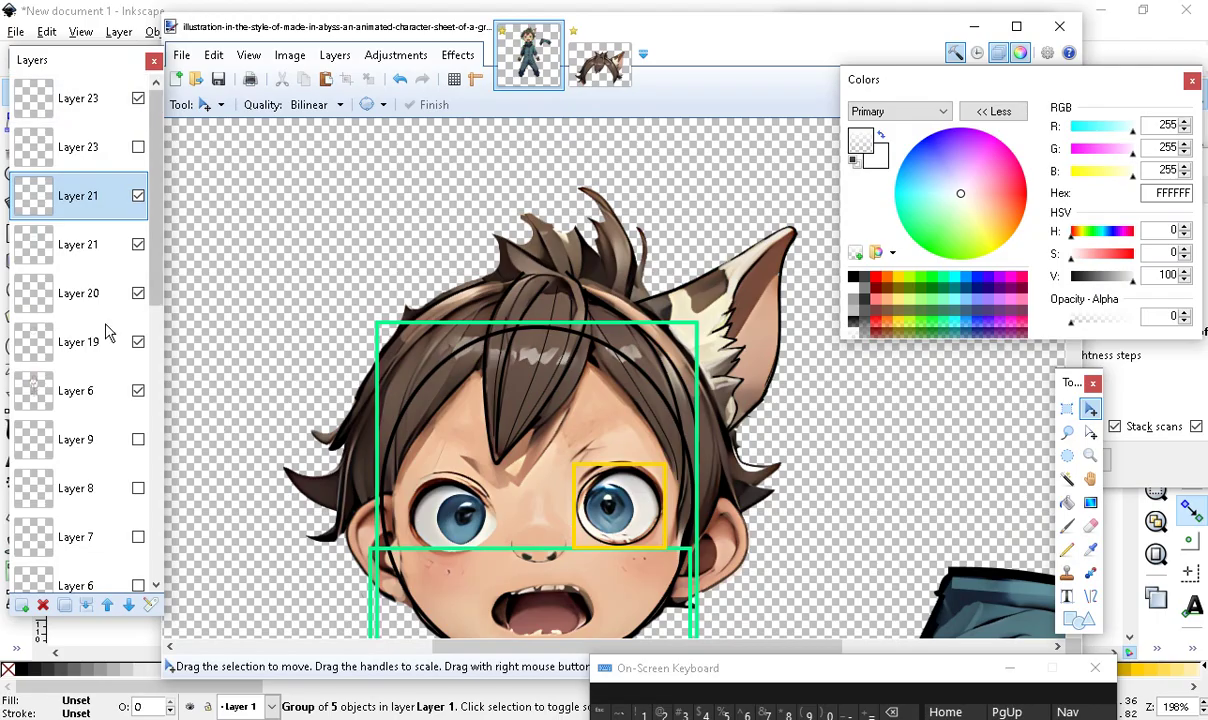
scroll(740, 608, down, 2)
scroll(600, 490, up, 1)
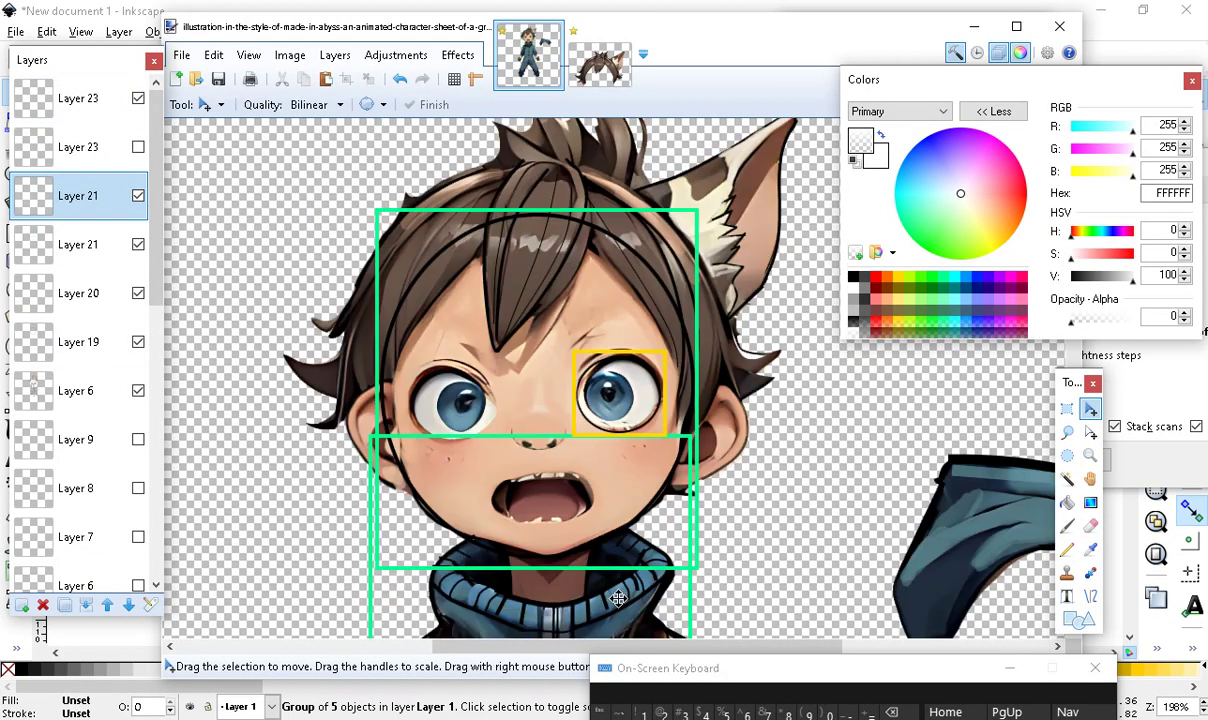
click(113, 103)
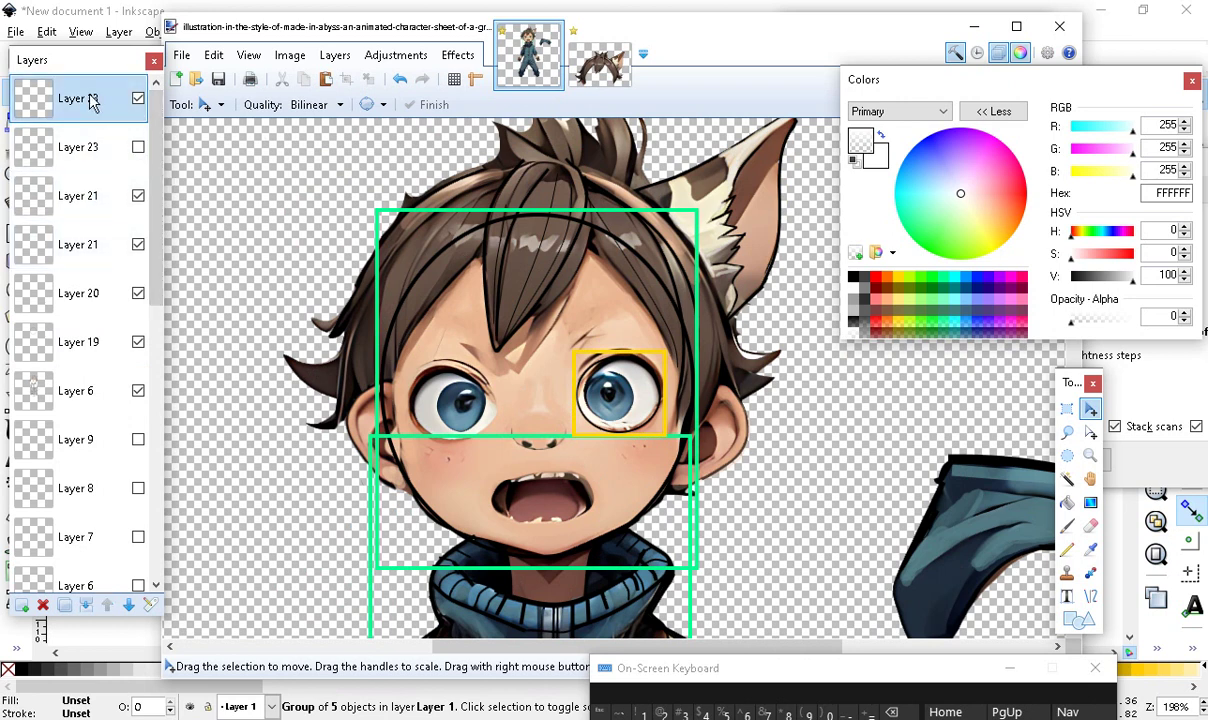
Choose the Line/Curve tool with a brush width of 35
click(1090, 597)
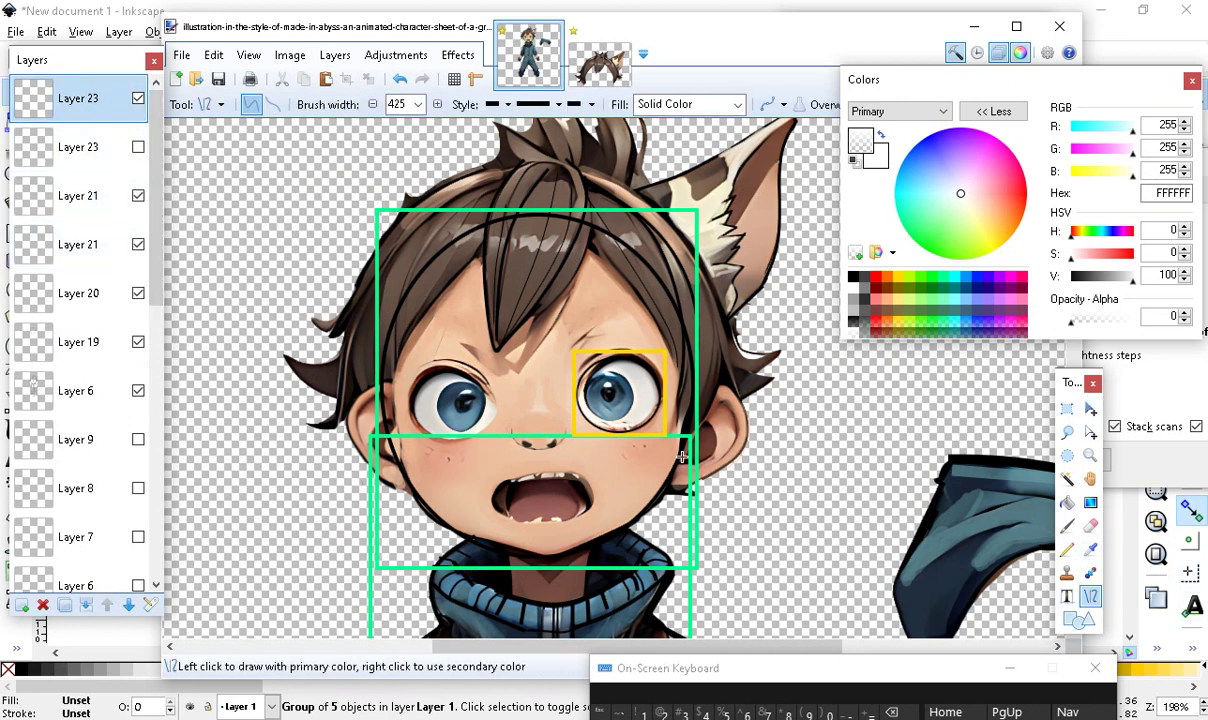
click(418, 104)
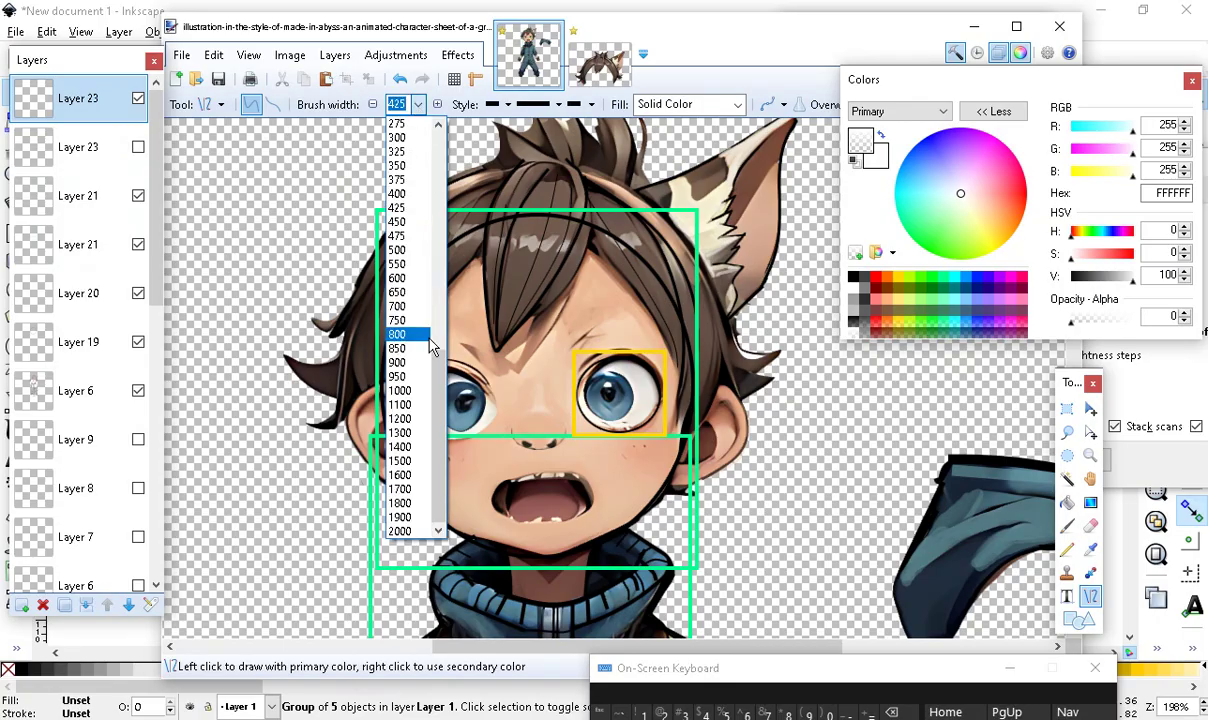
scroll(440, 413, up, 10)
click(404, 202)
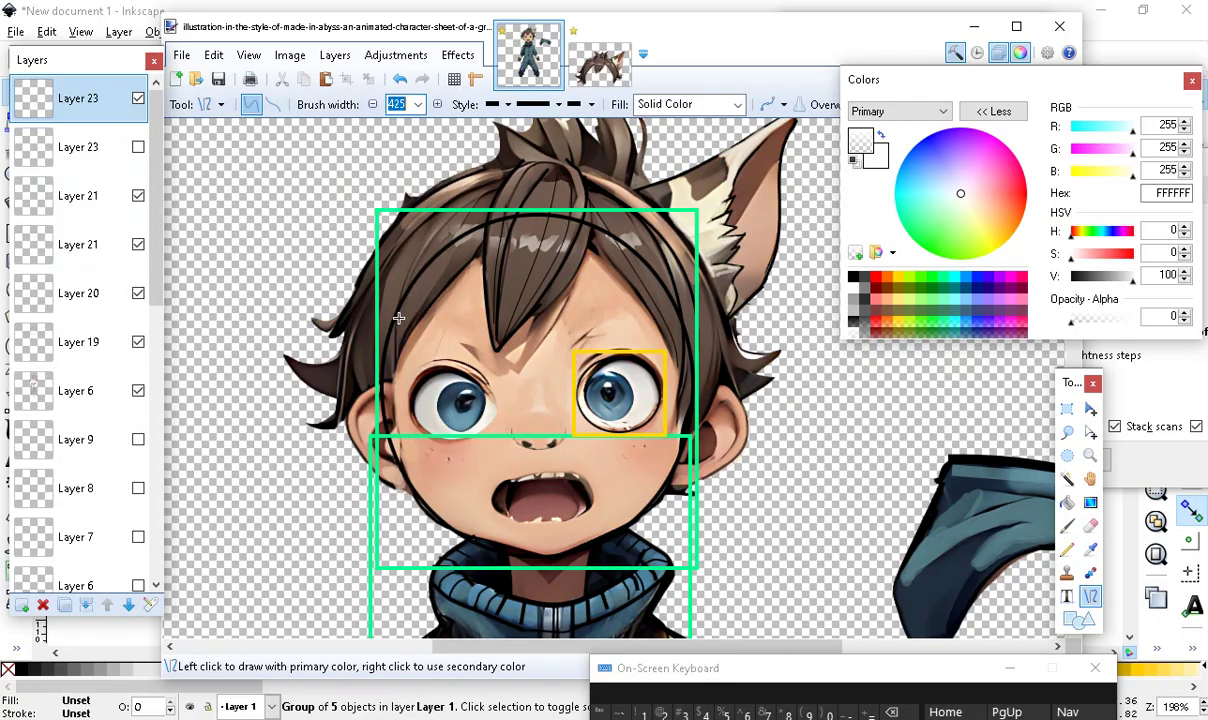
Add a new layer and draw a red vertical line from the hair down to the neck
click(21, 605)
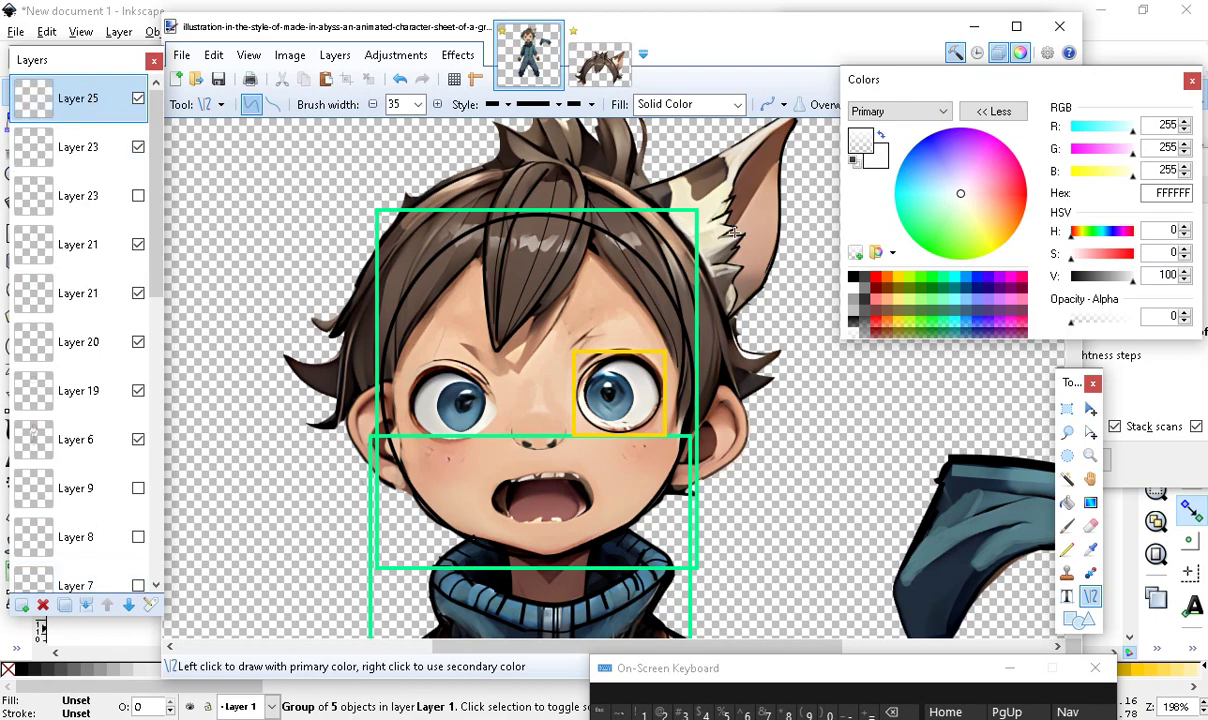
click(877, 282)
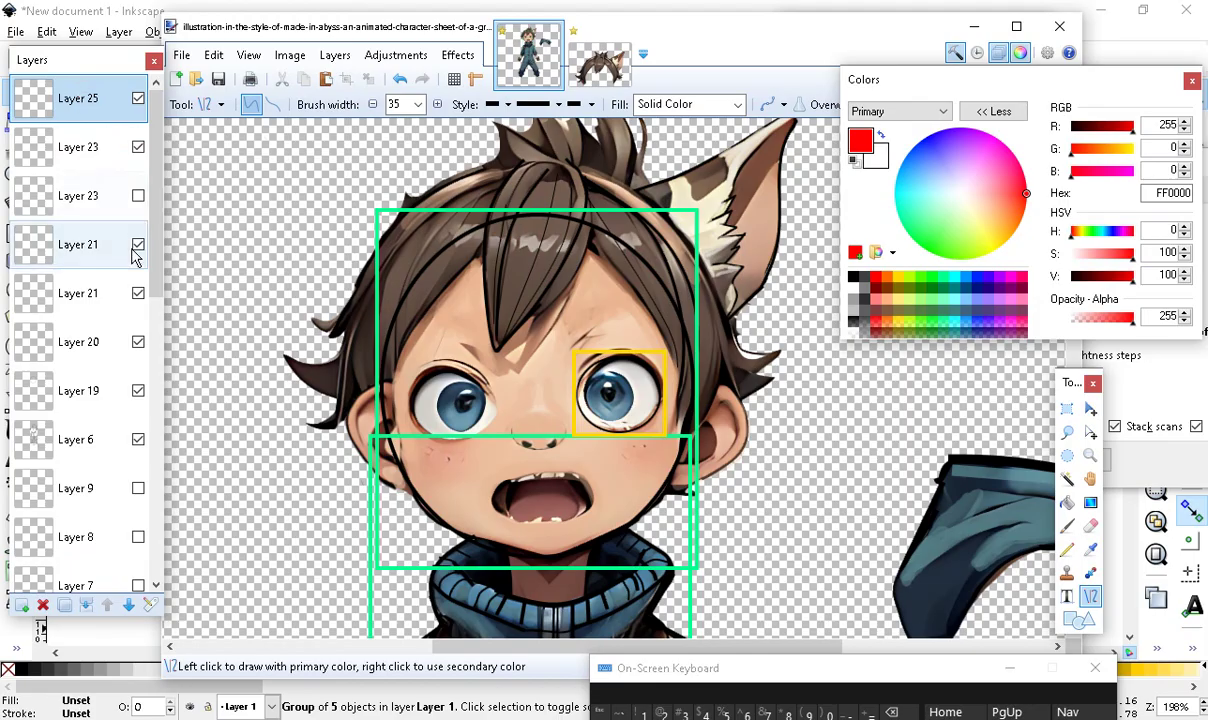
mouse_move(543, 172)
mouse_down()
mouse_move(539, 296)
mouse_move(565, 536)
mouse_move(541, 554)
mouse_up()
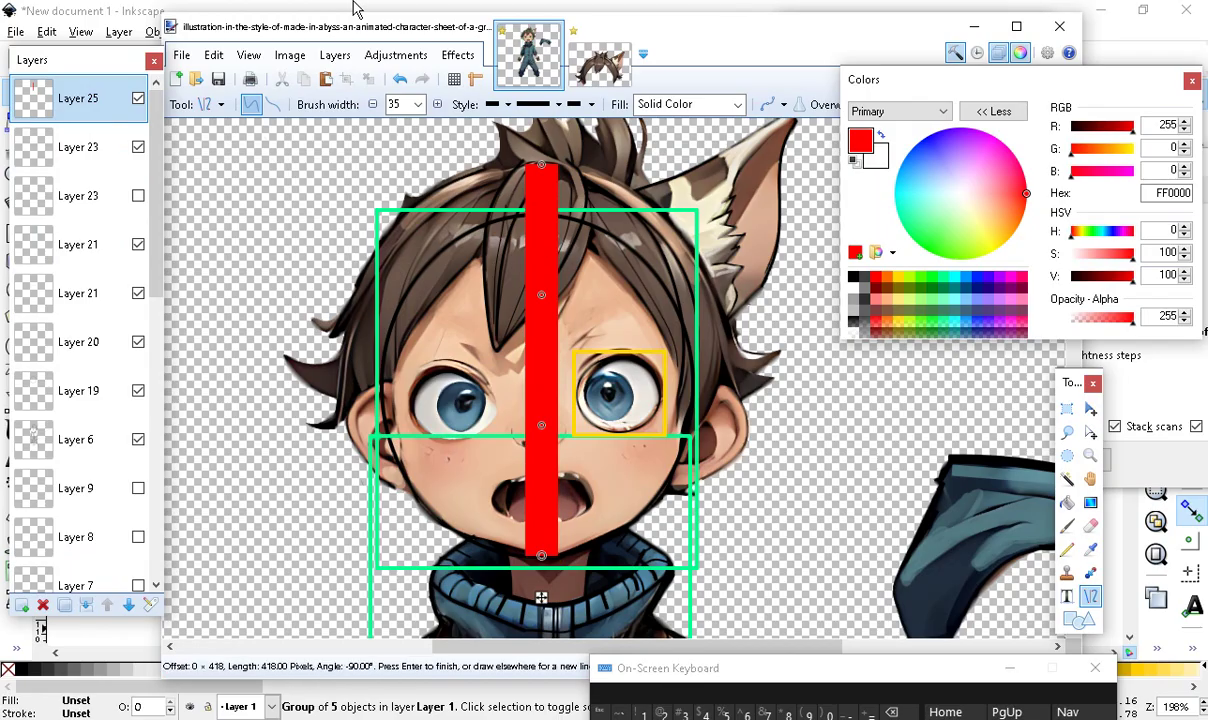
Reduce the red line's brush width down to 6
click(372, 105)
click(372, 105)
click(372, 105)
click(372, 105)
click(372, 105)
click(372, 105)
click(372, 105)
click(373, 106)
click(375, 106)
click(374, 106)
click(374, 106)
click(374, 106)
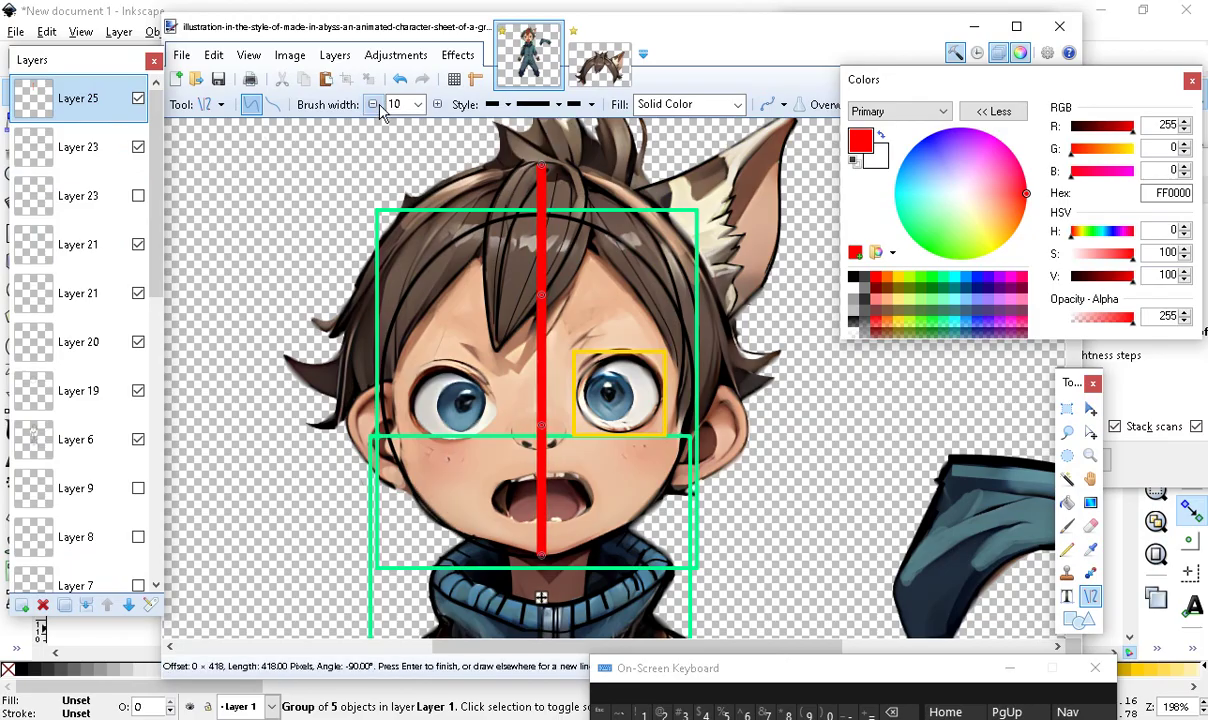
click(374, 107)
click(374, 107)
click(374, 107)
click(374, 107)
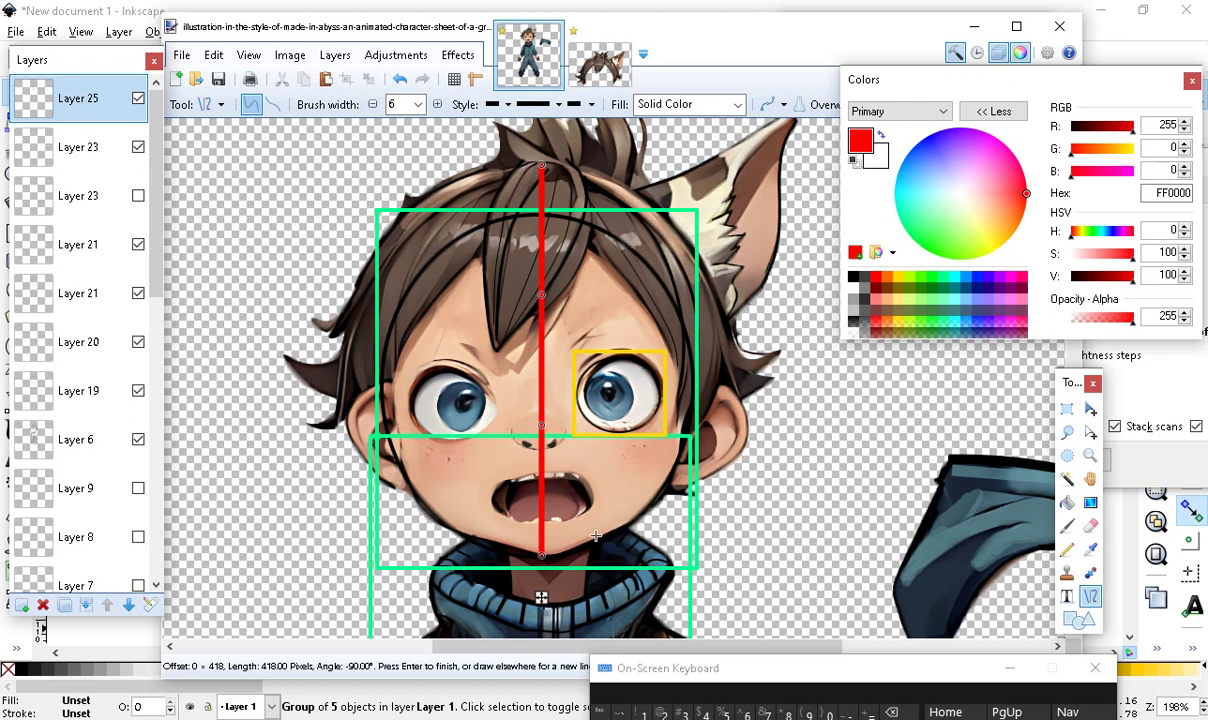
Adjust the line's bottom, middle and upper points to bend it into a gentle curve
drag(537, 559, 547, 556)
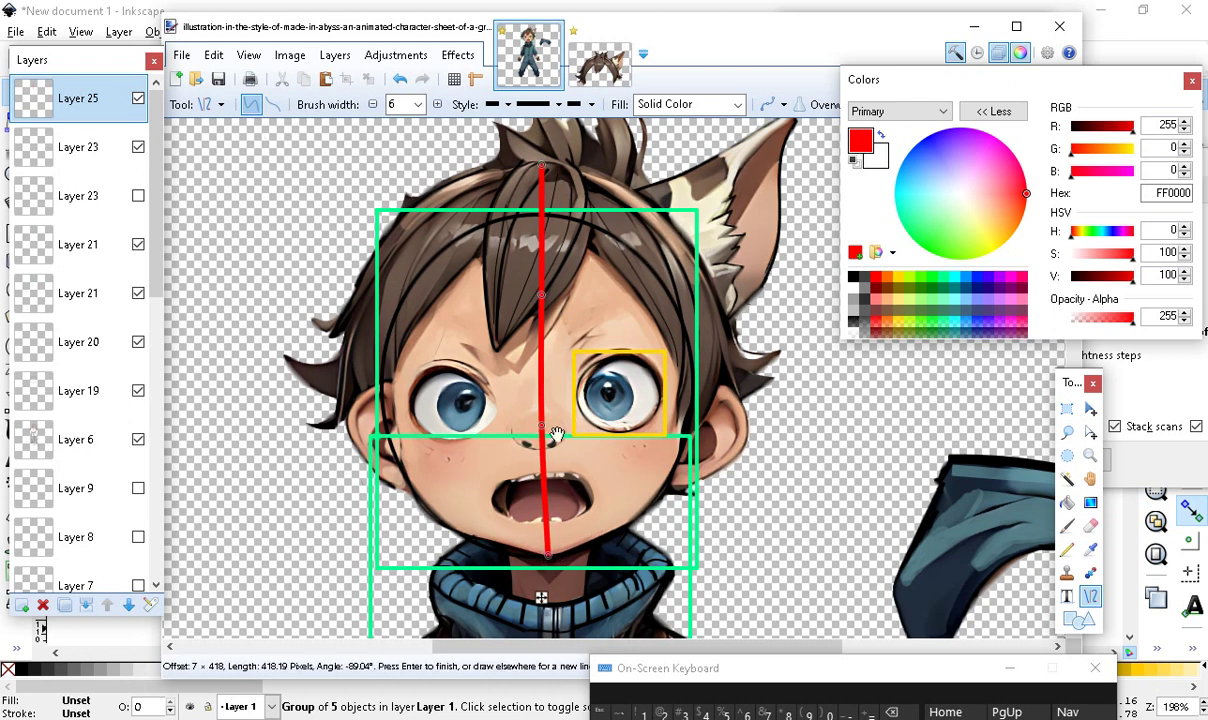
drag(539, 429, 542, 429)
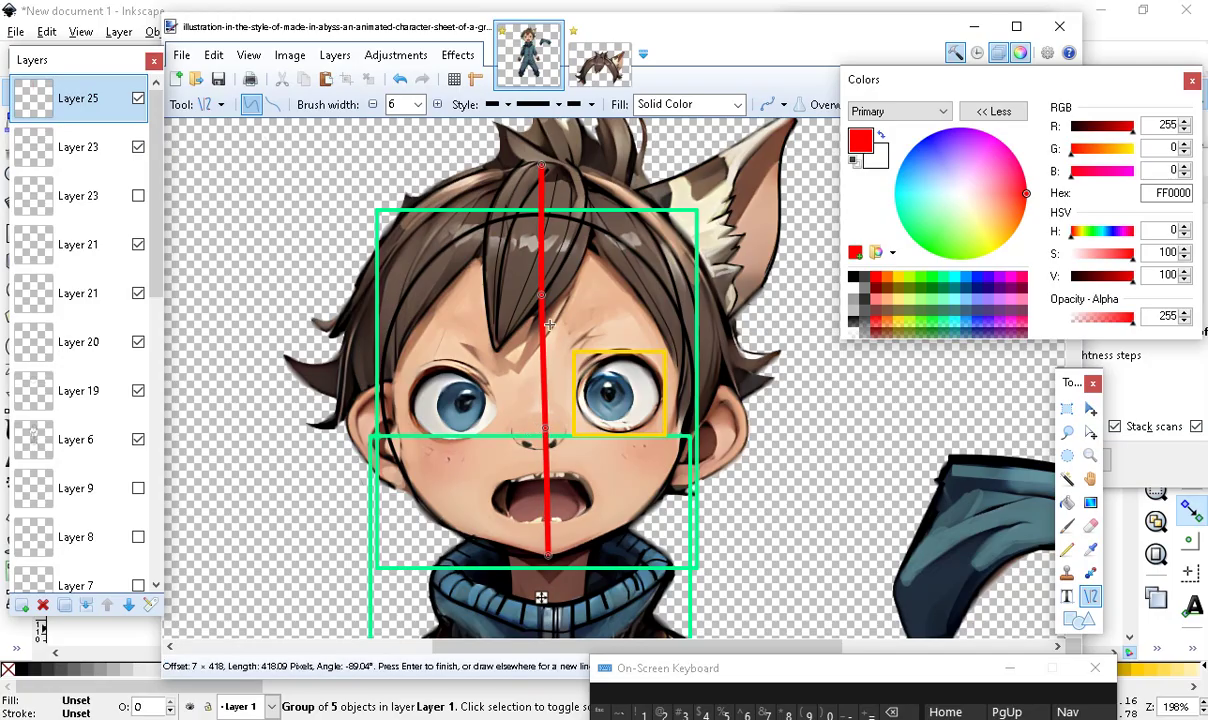
drag(543, 294, 545, 305)
mouse_move(542, 306)
mouse_down()
mouse_move(552, 311)
mouse_move(541, 314)
mouse_up()
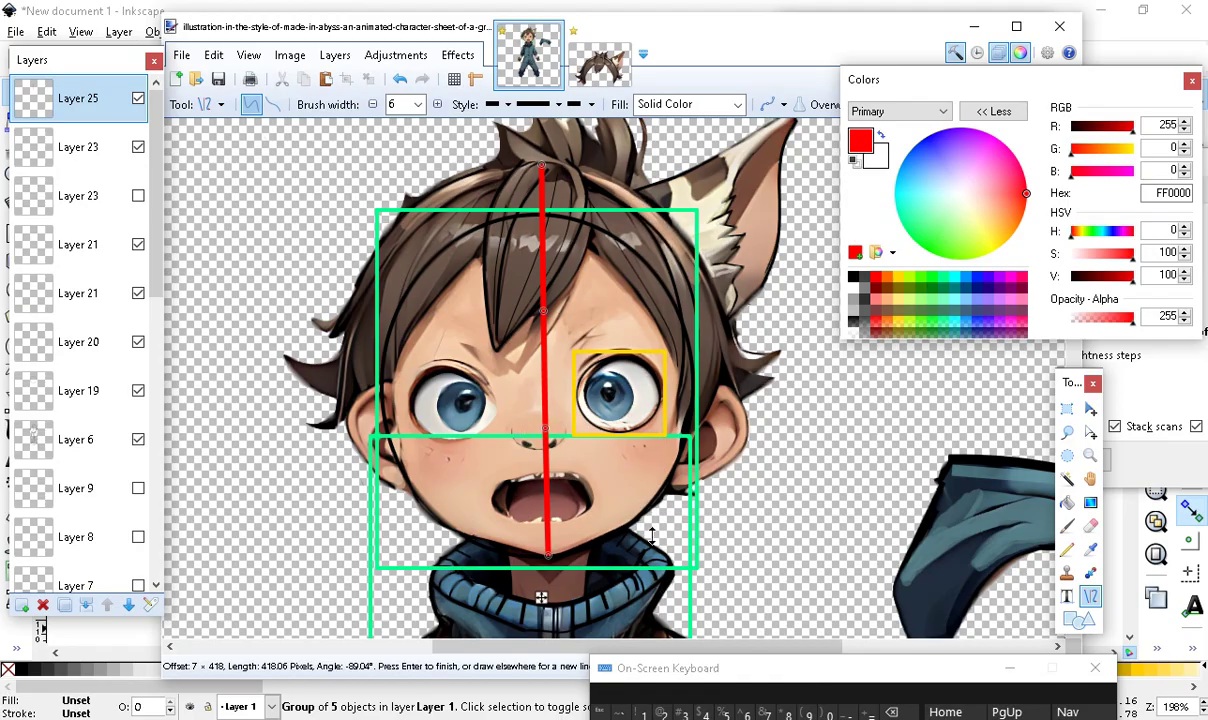
Scroll down to the jacket and select the Background layer
scroll(775, 527, down, 3)
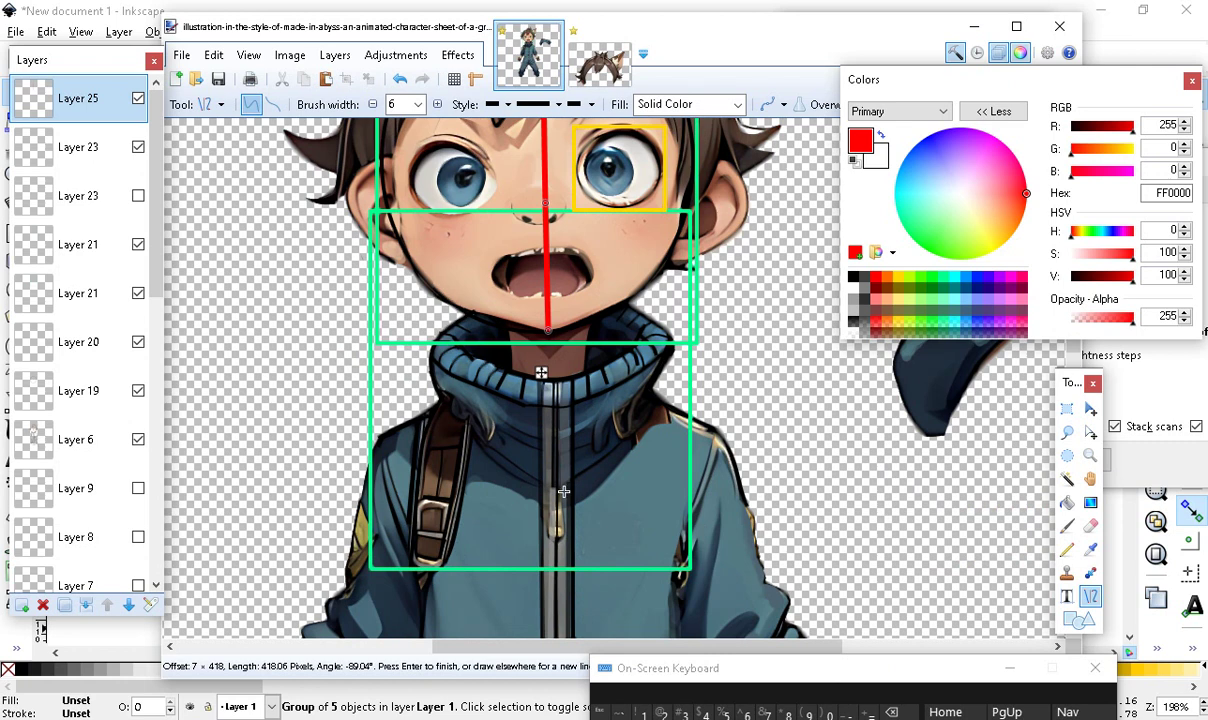
scroll(550, 480, down, 2)
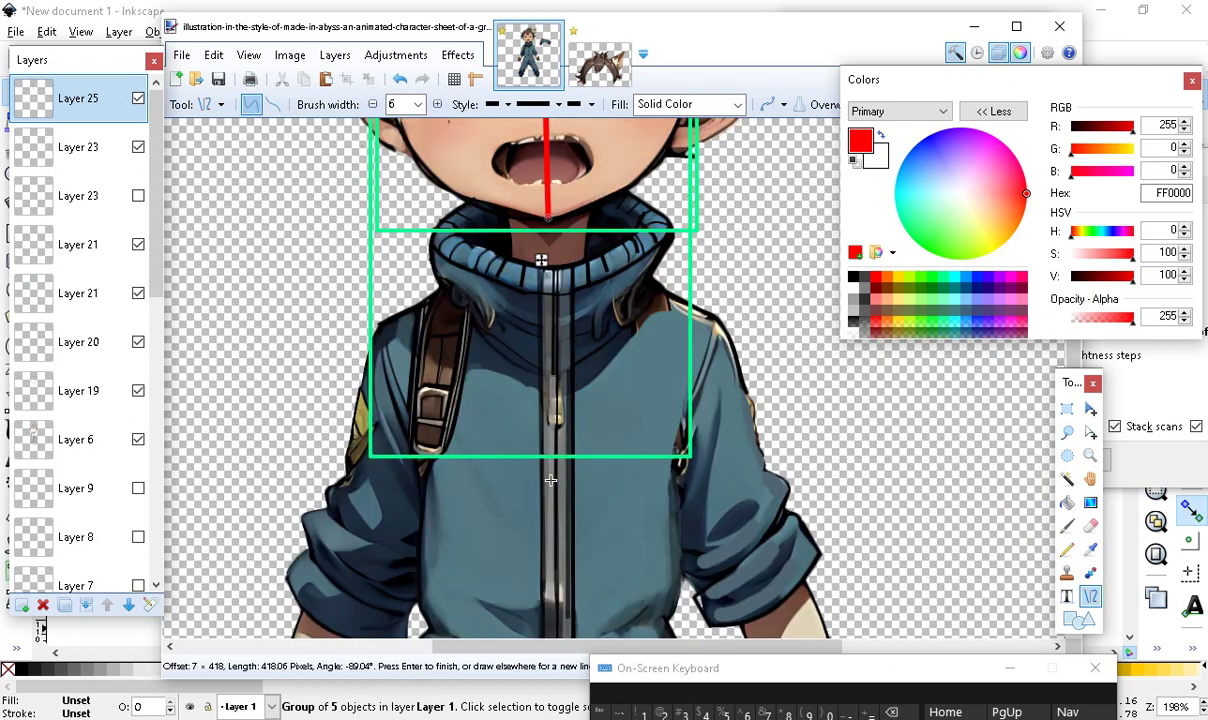
scroll(555, 475, down, 3)
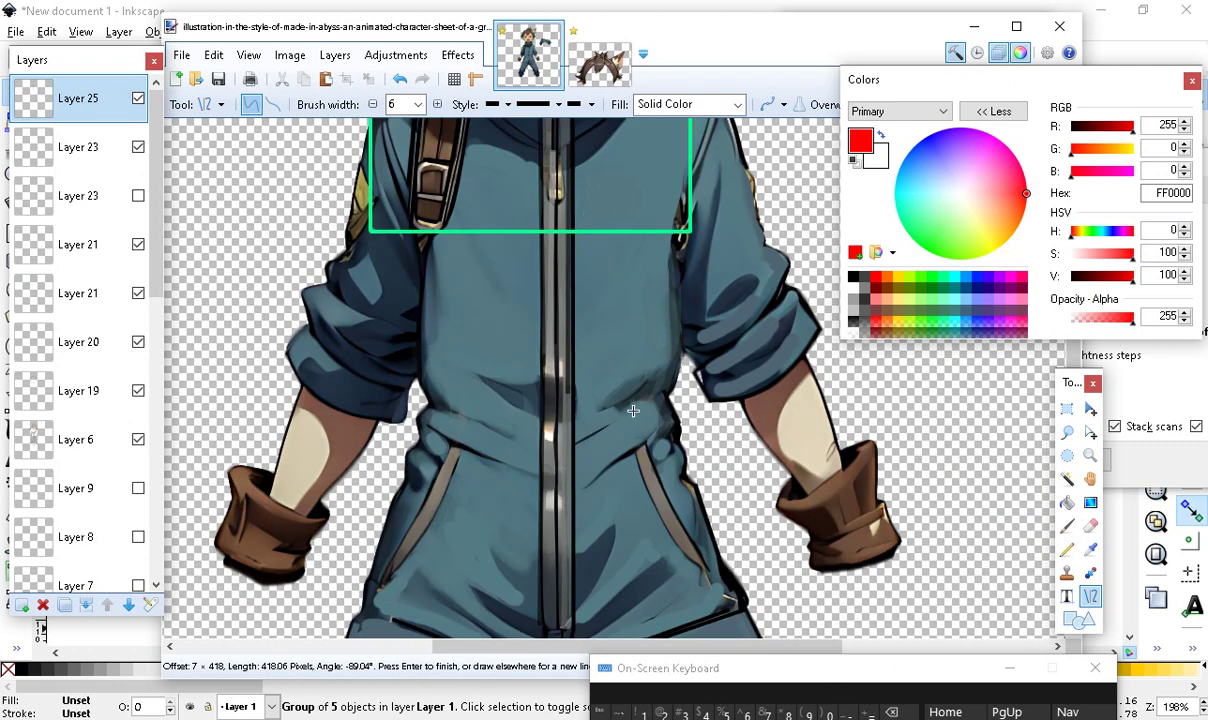
scroll(570, 490, up, 3)
scroll(563, 481, down, 5)
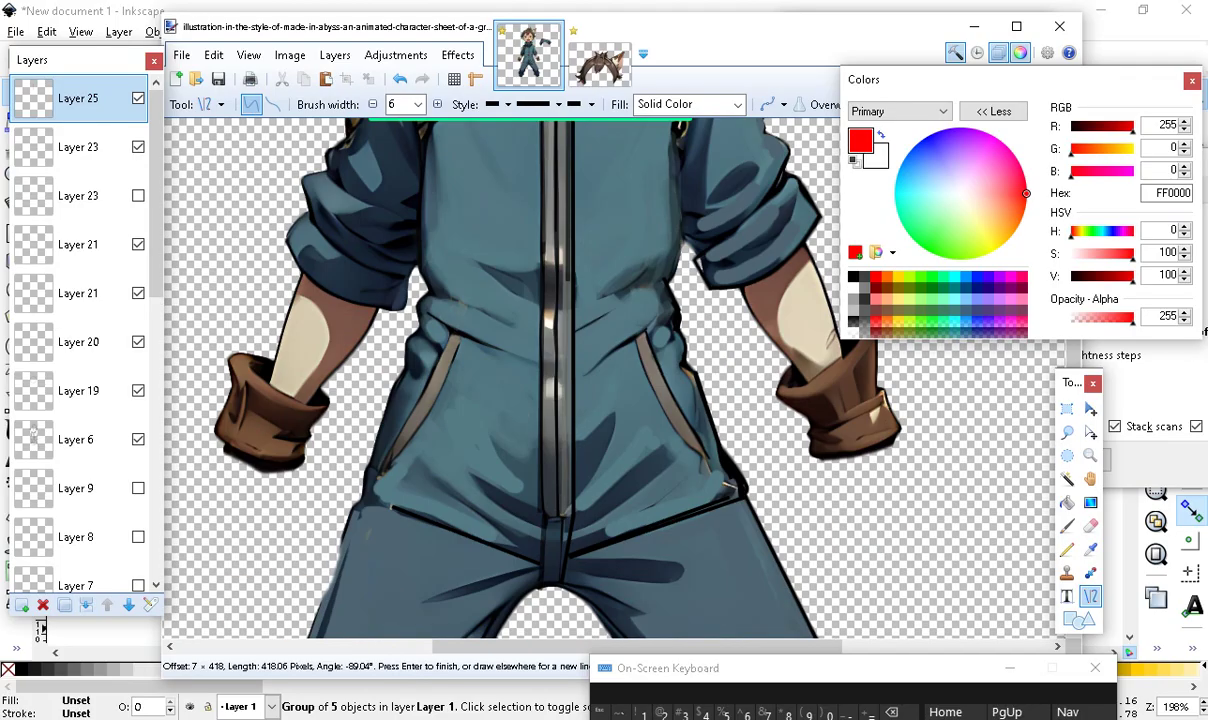
scroll(113, 416, down, 2)
scroll(113, 416, down, 3)
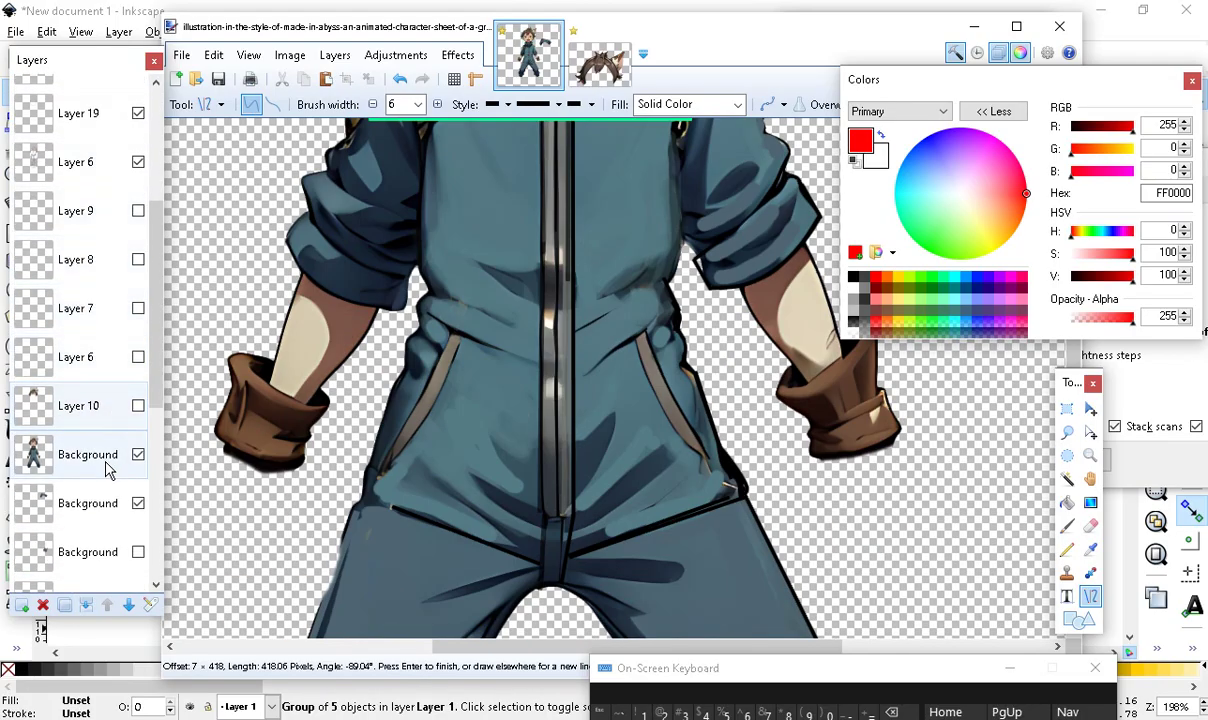
click(110, 454)
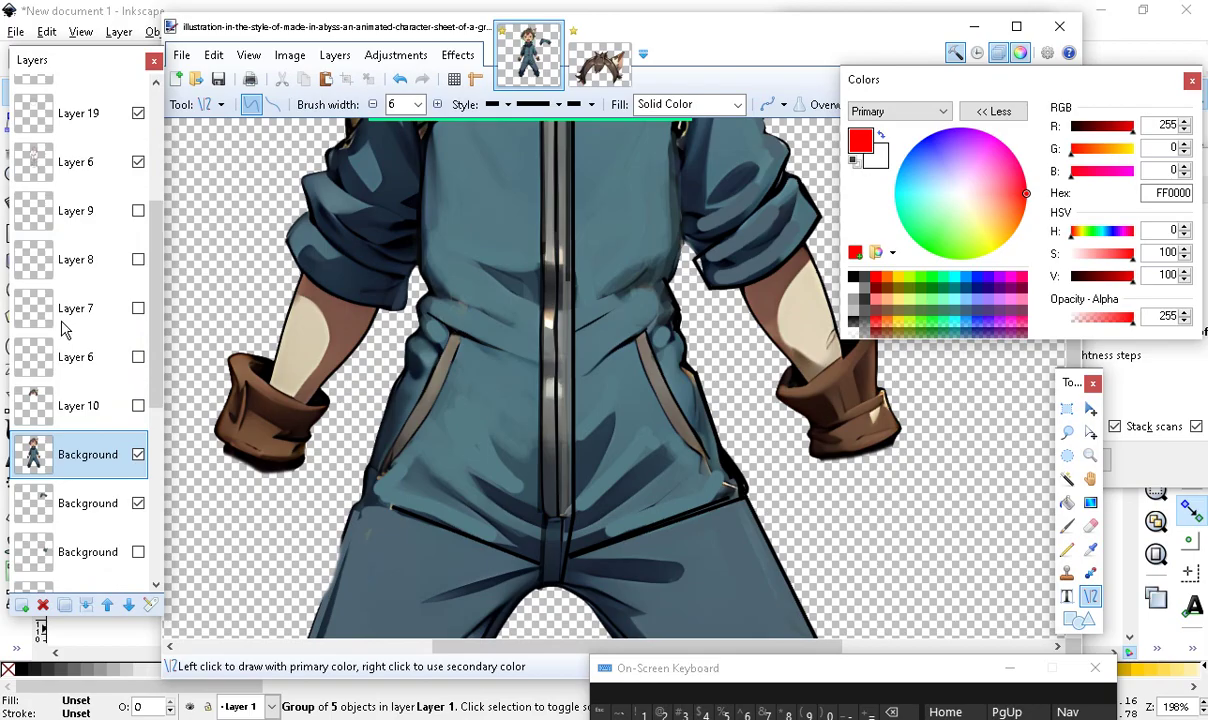
Sample the zipper's grey 727674 as the primary colour with the Color Picker
click(1090, 549)
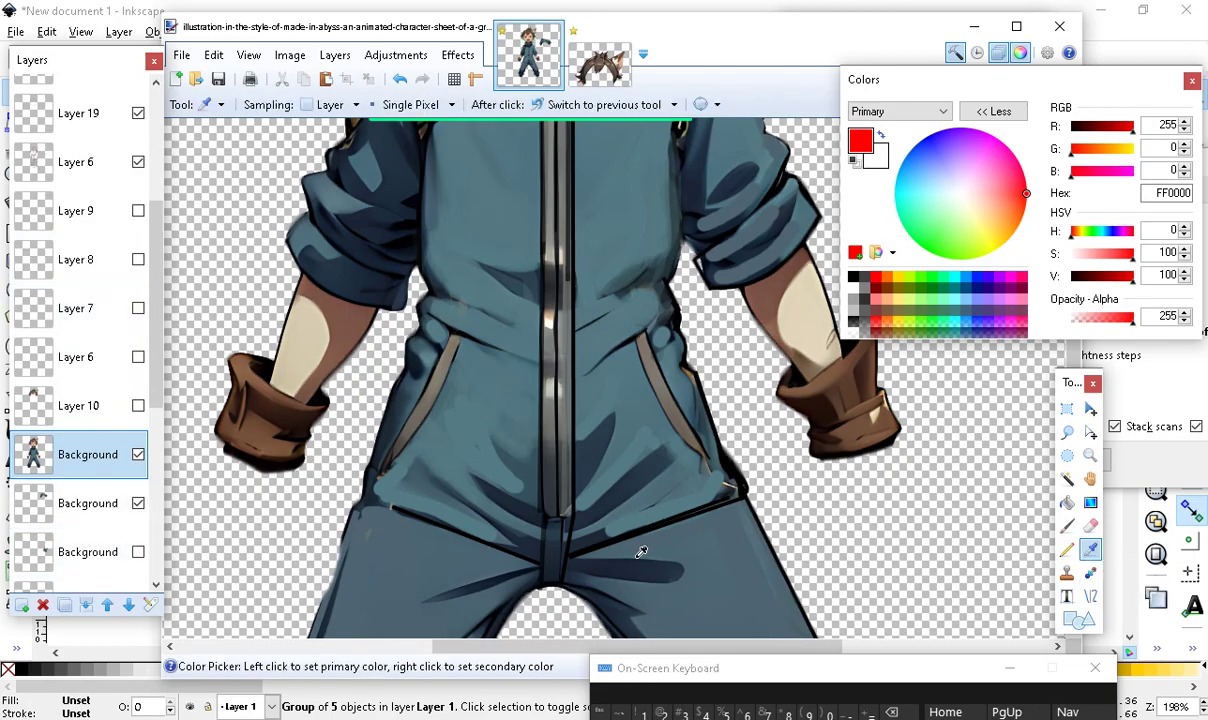
scroll(593, 336, up, 3)
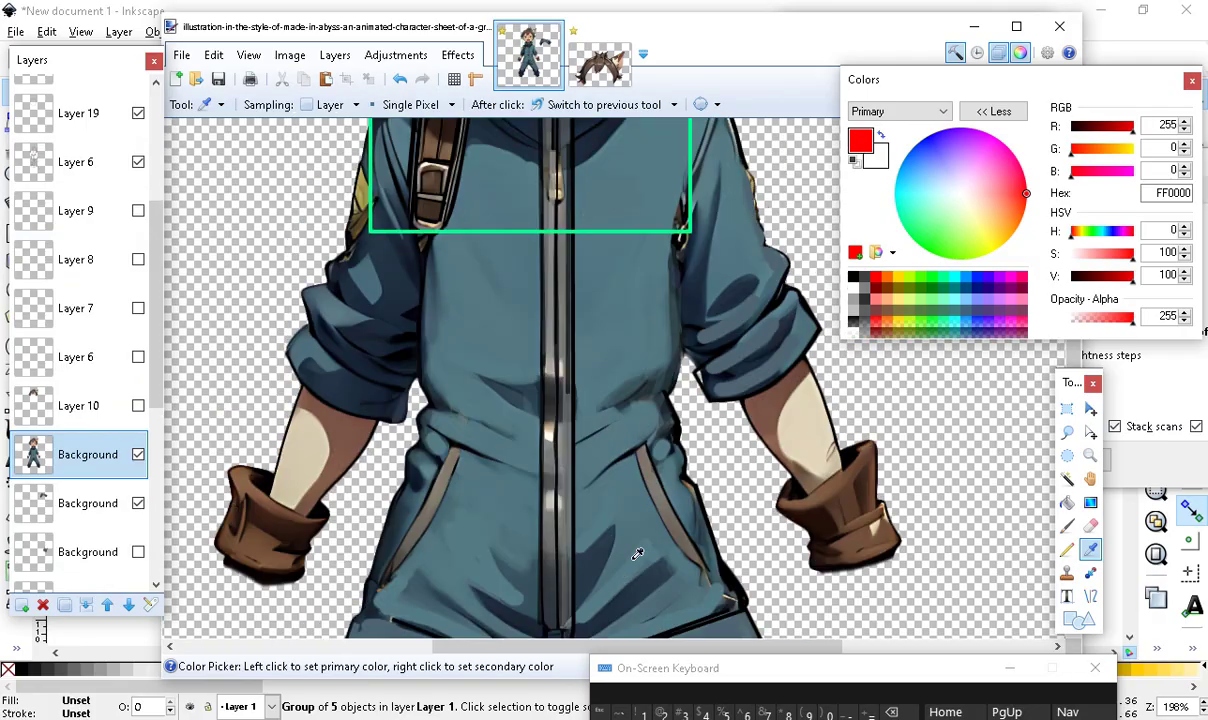
click(553, 336)
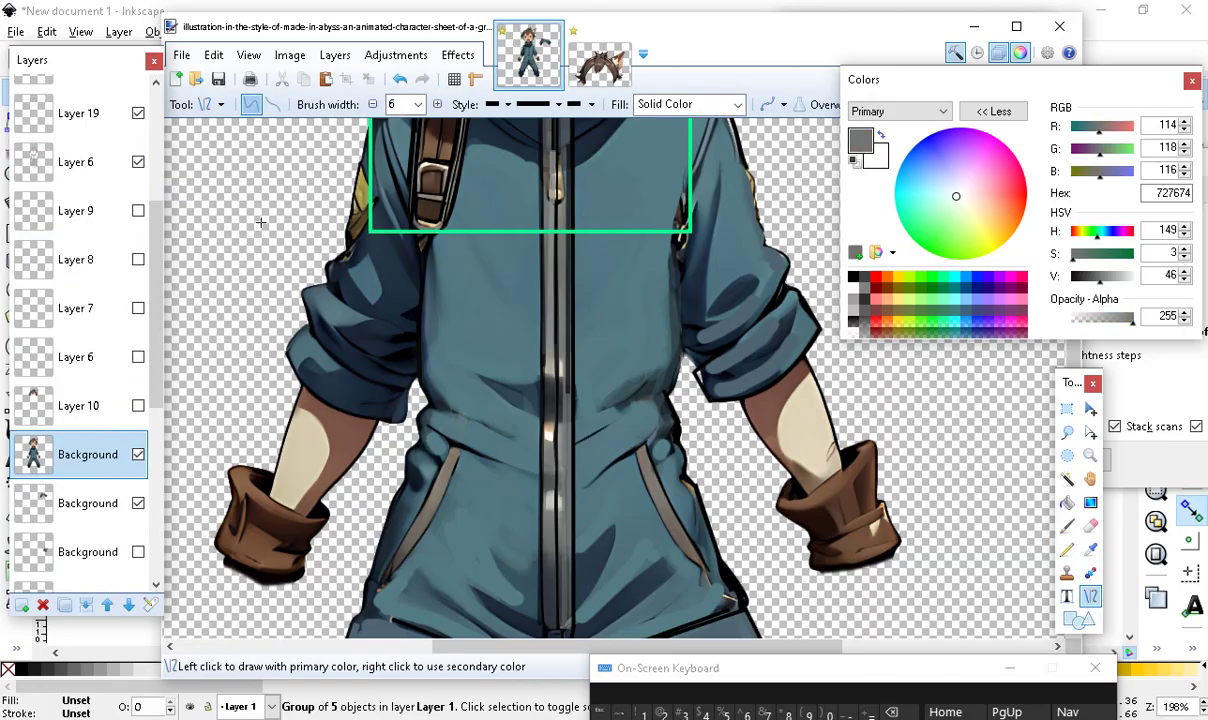
Set the line width to 5 and the colour to grey 949996 at alpha 128
click(373, 105)
drag(1104, 326, 1100, 323)
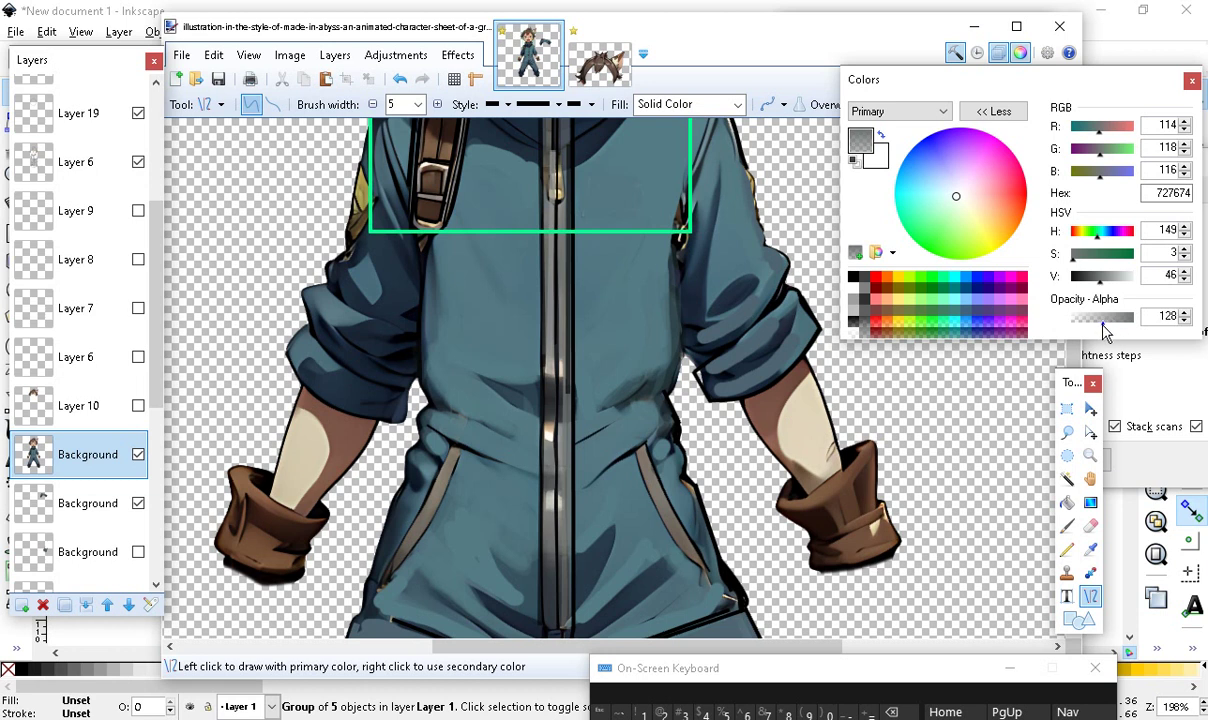
scroll(1113, 282, up, 3)
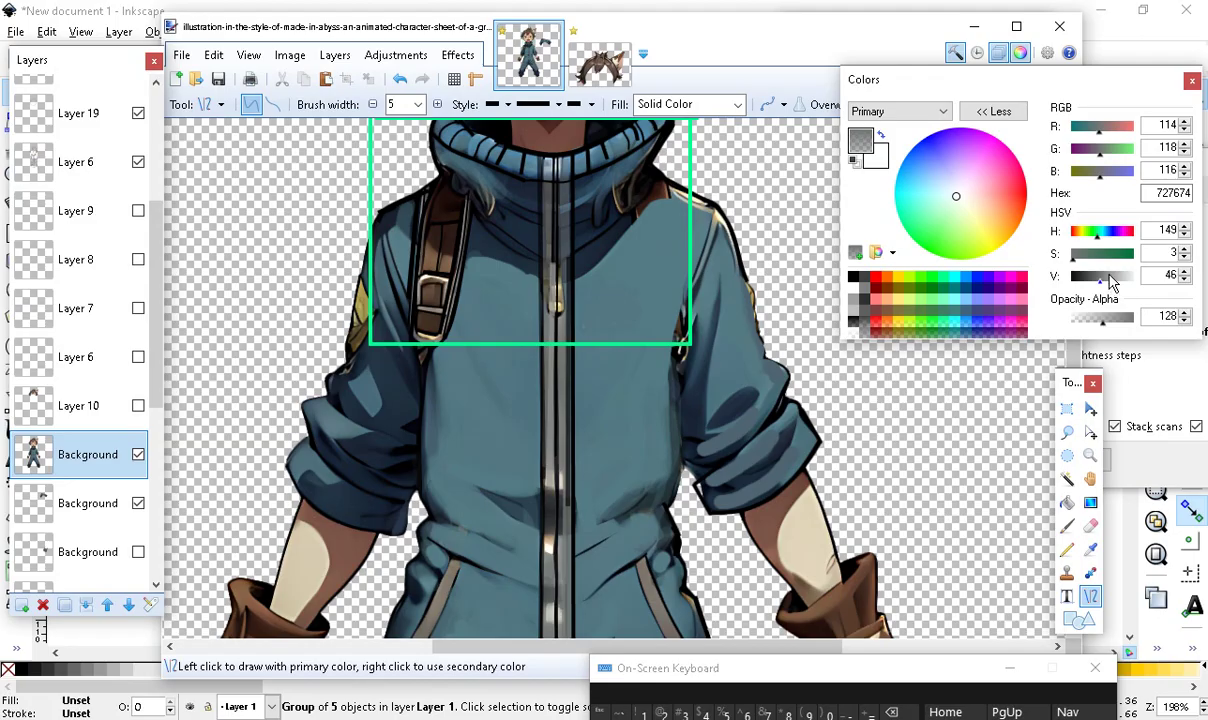
click(1109, 278)
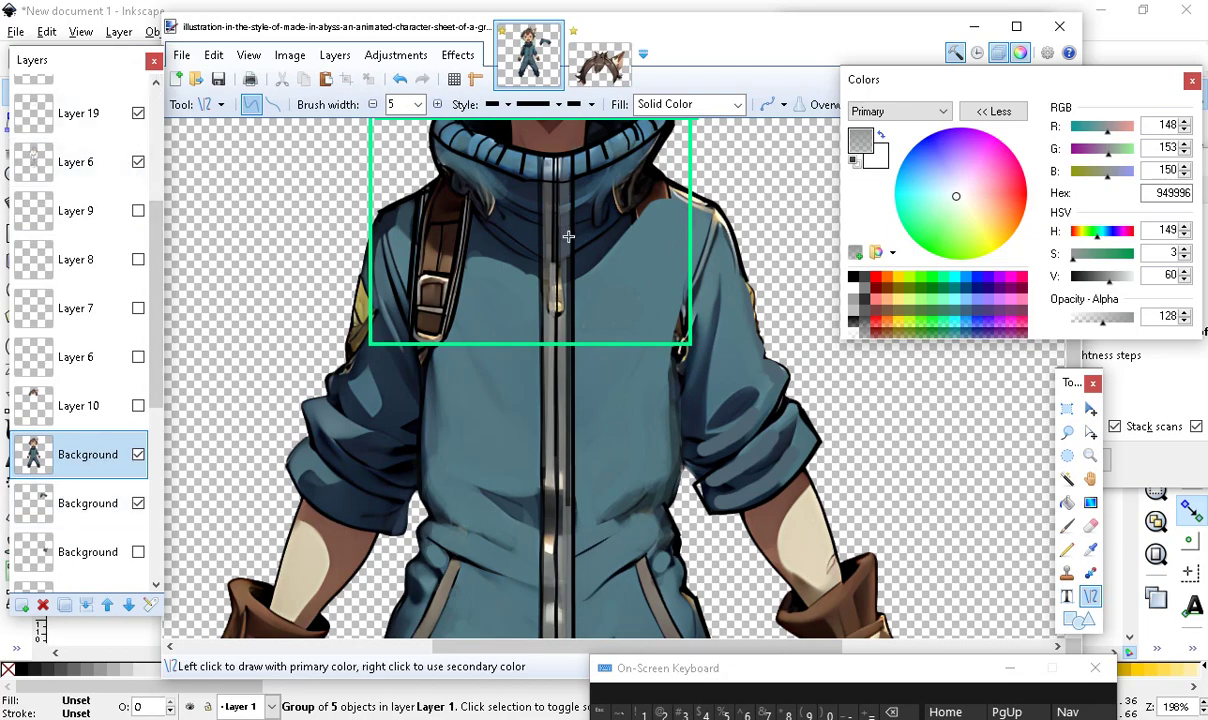
Draw a trial grey line down the zipper, then undo it
mouse_move(566, 220)
mouse_down()
mouse_move(569, 580)
mouse_move(578, 542)
mouse_move(535, 507)
mouse_move(567, 545)
mouse_move(566, 583)
mouse_up()
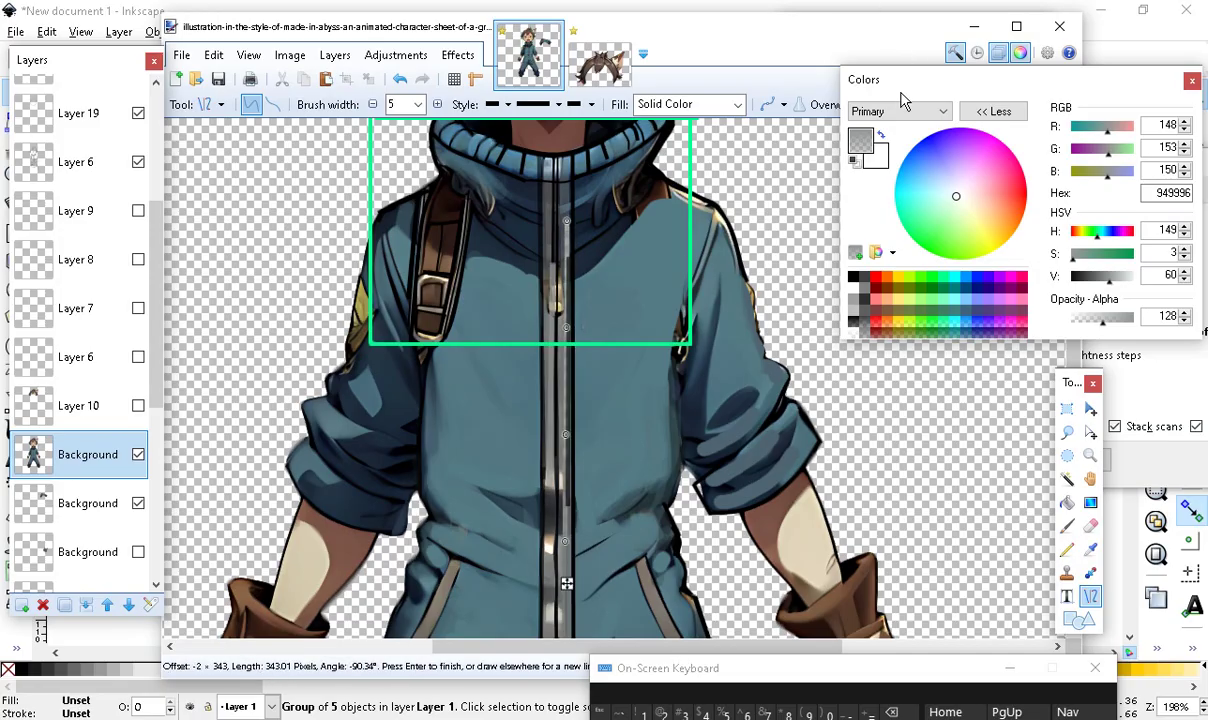
drag(852, 79, 885, 170)
click(399, 80)
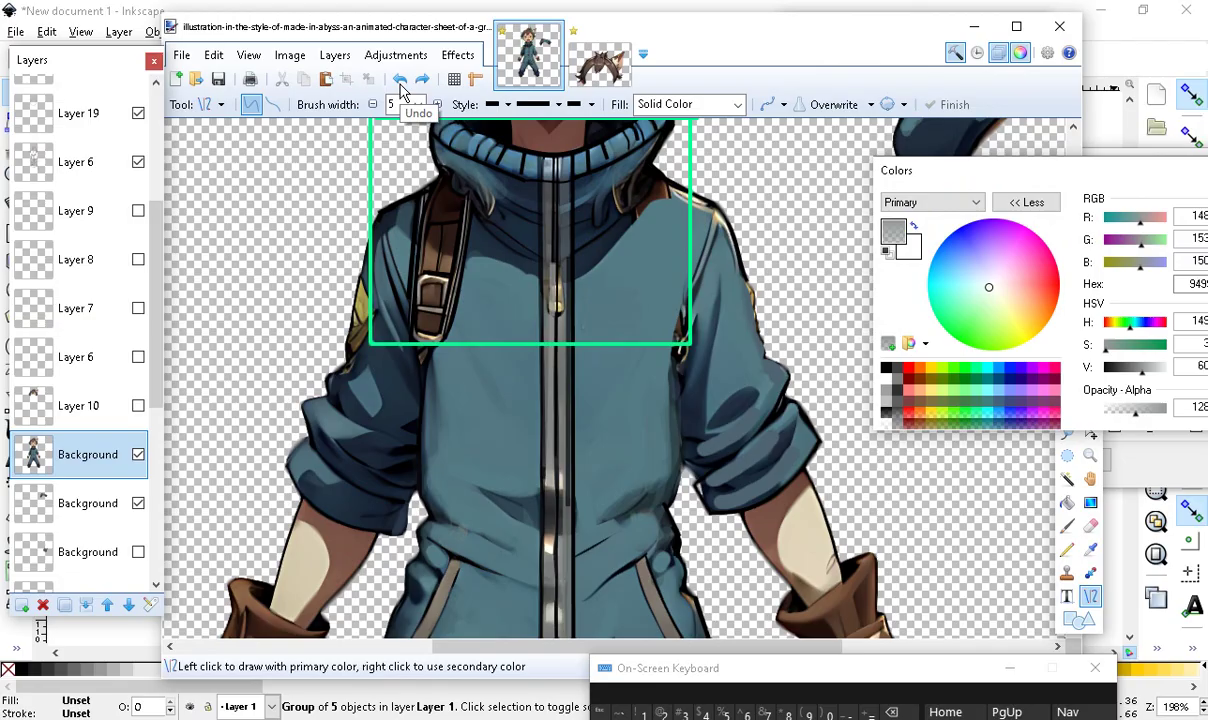
Switch line blending from Overwrite to Normal and draw a grey line down the zipper
click(871, 105)
click(840, 124)
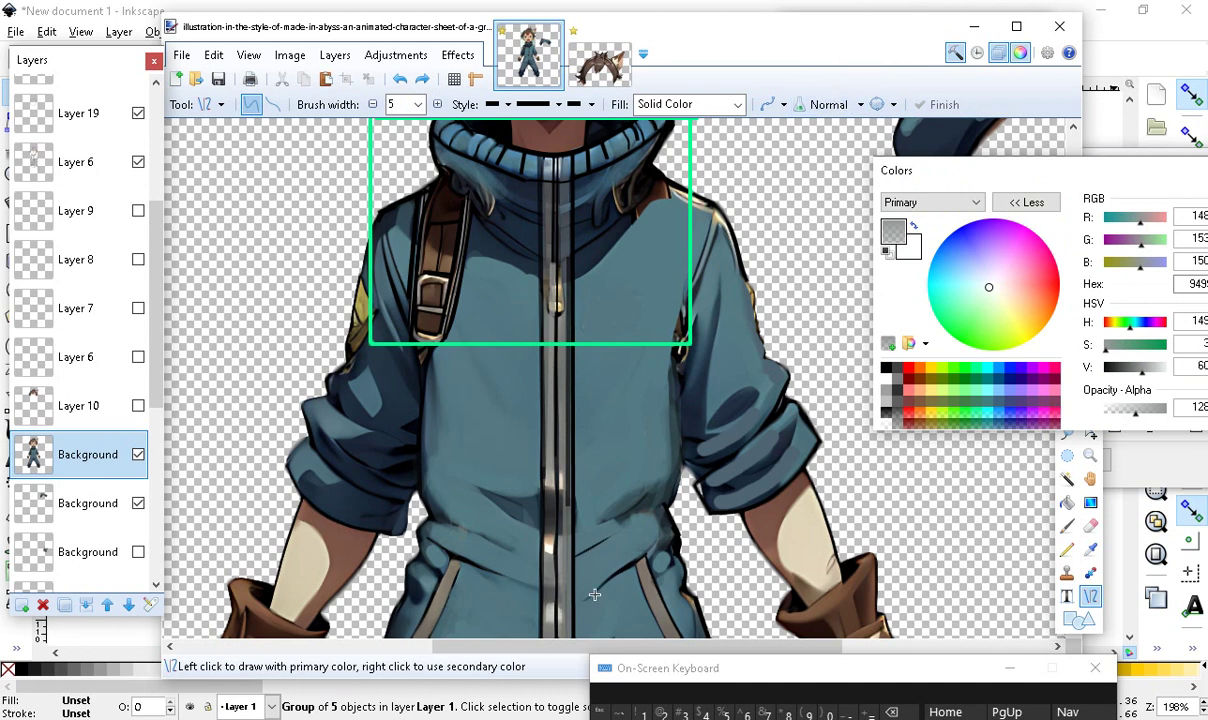
scroll(594, 595, down, 4)
scroll(562, 560, up, 2)
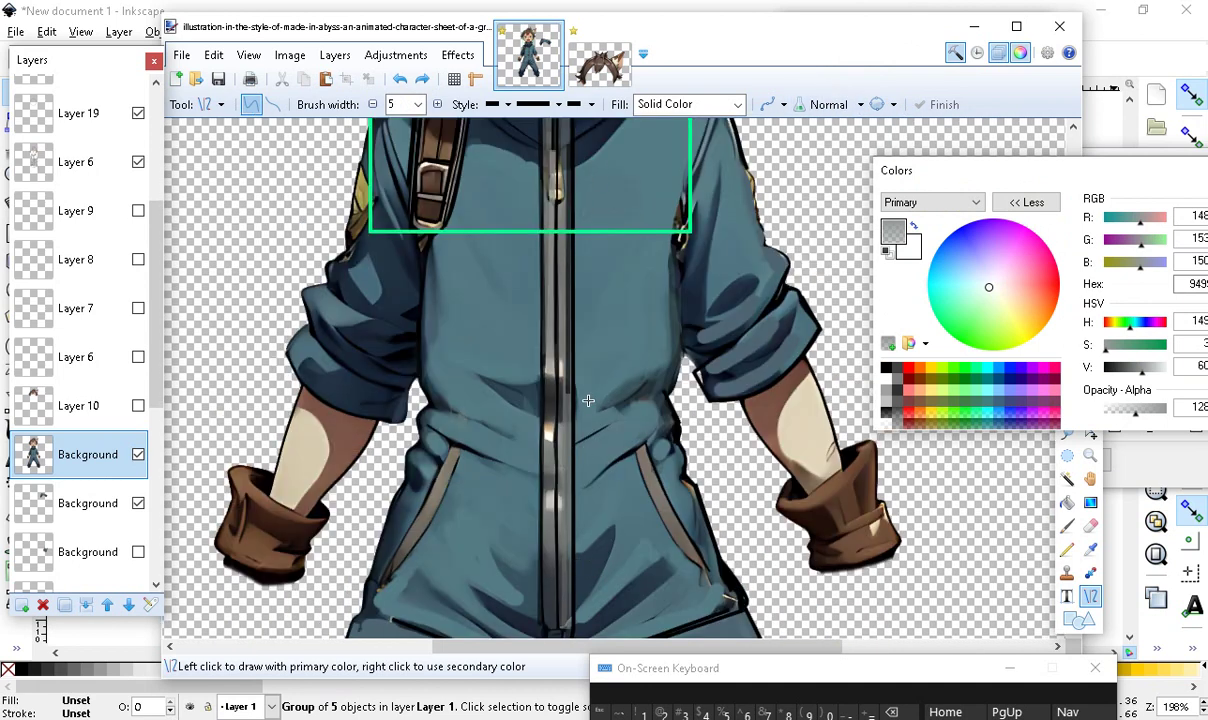
mouse_move(564, 163)
mouse_down()
mouse_move(578, 414)
mouse_move(560, 420)
mouse_move(567, 408)
mouse_up()
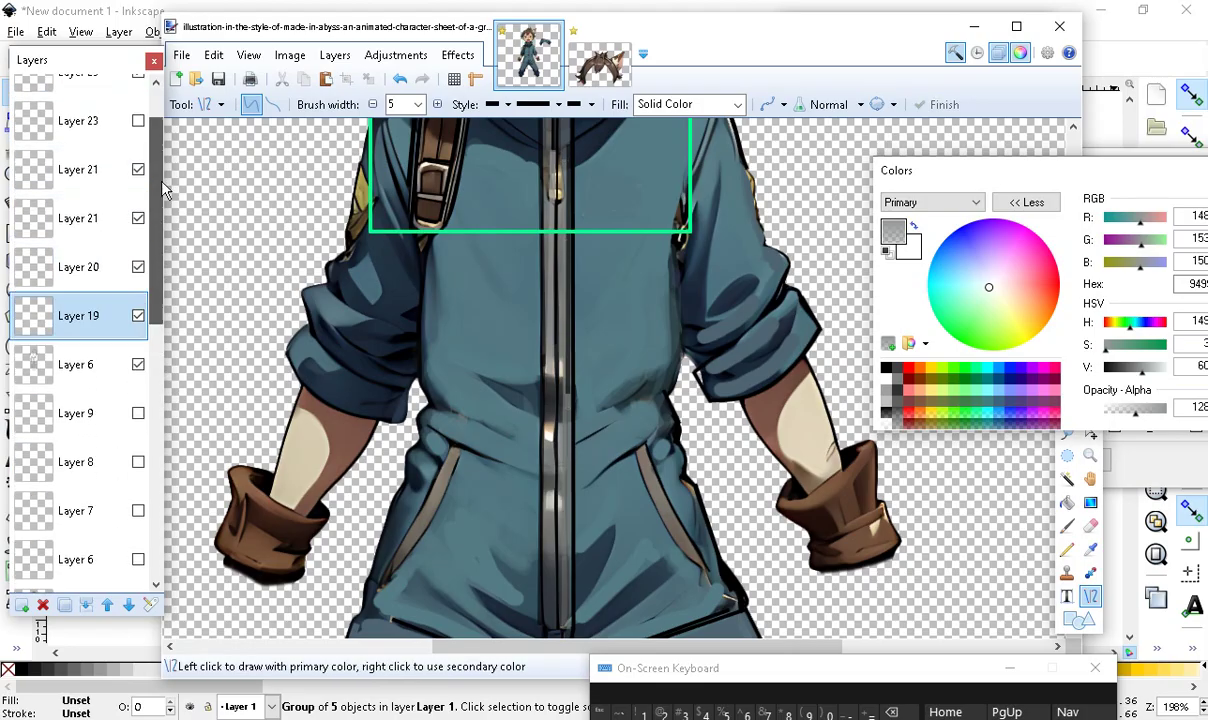
On Layer 25, draw and commit a grey line about 276 pixels long up the zipper
scroll(142, 247, up, 3)
click(88, 99)
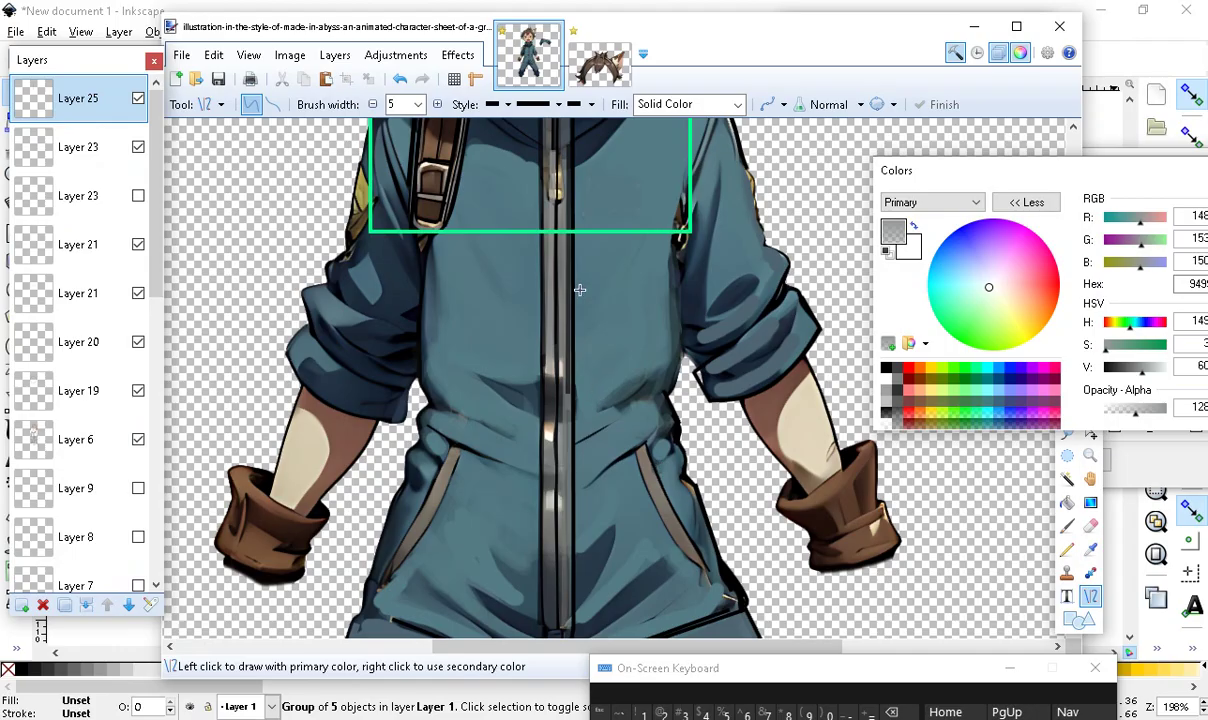
drag(567, 408, 564, 152)
key(Return)
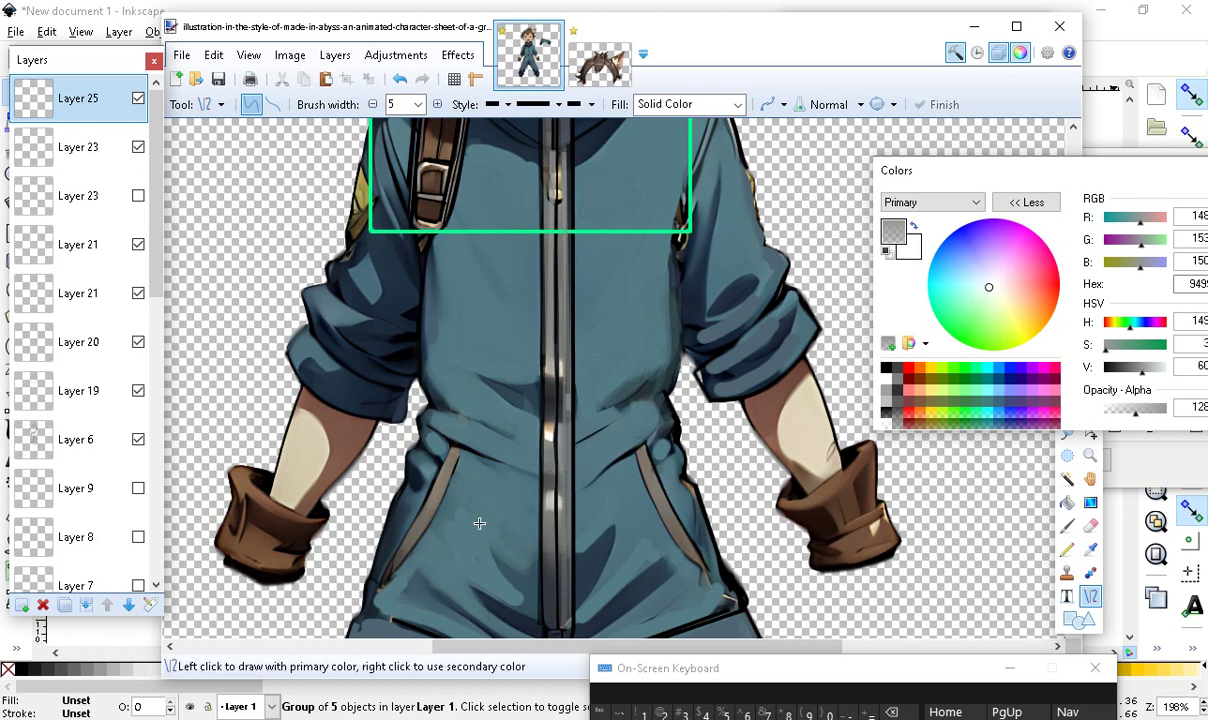
scroll(484, 300, up, 3)
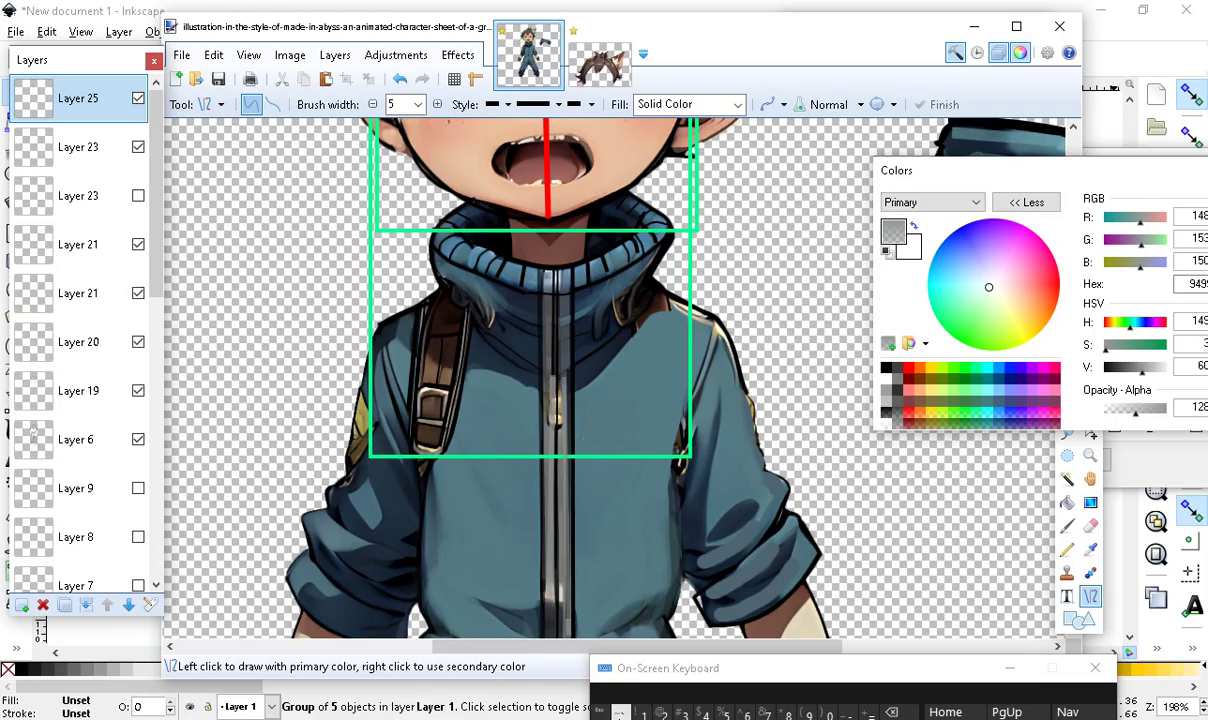
drag(850, 668, 610, 690)
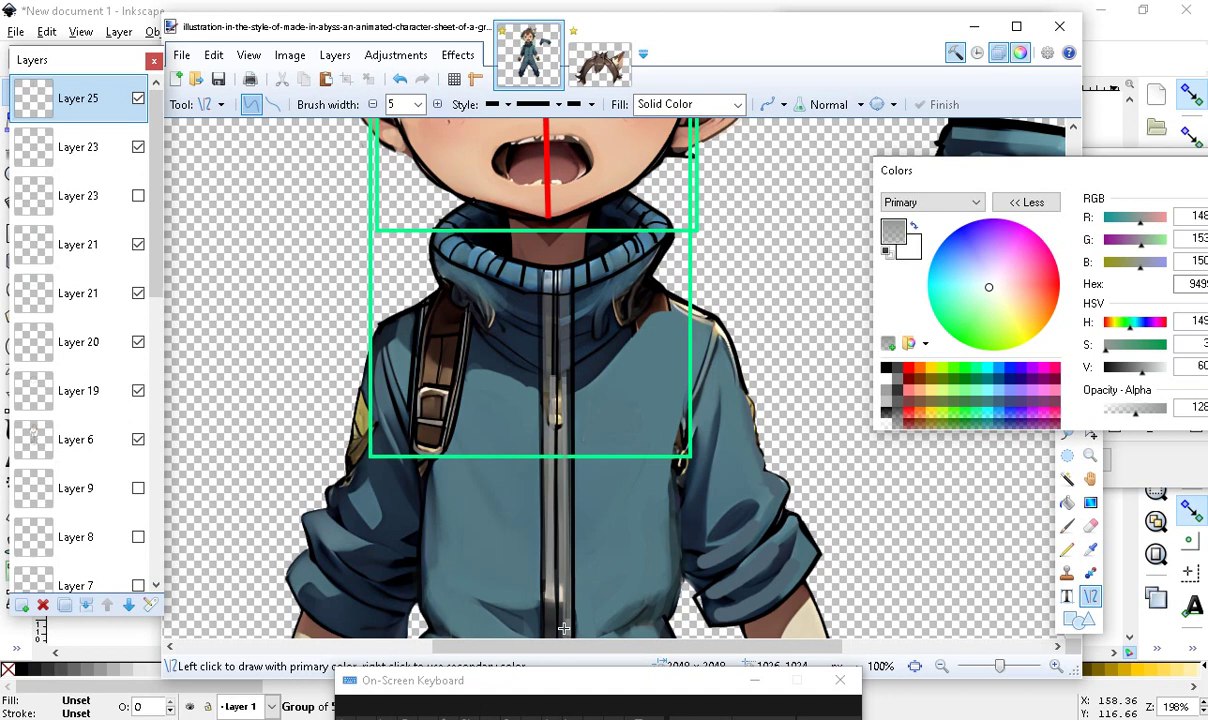
scroll(564, 628, down, 5)
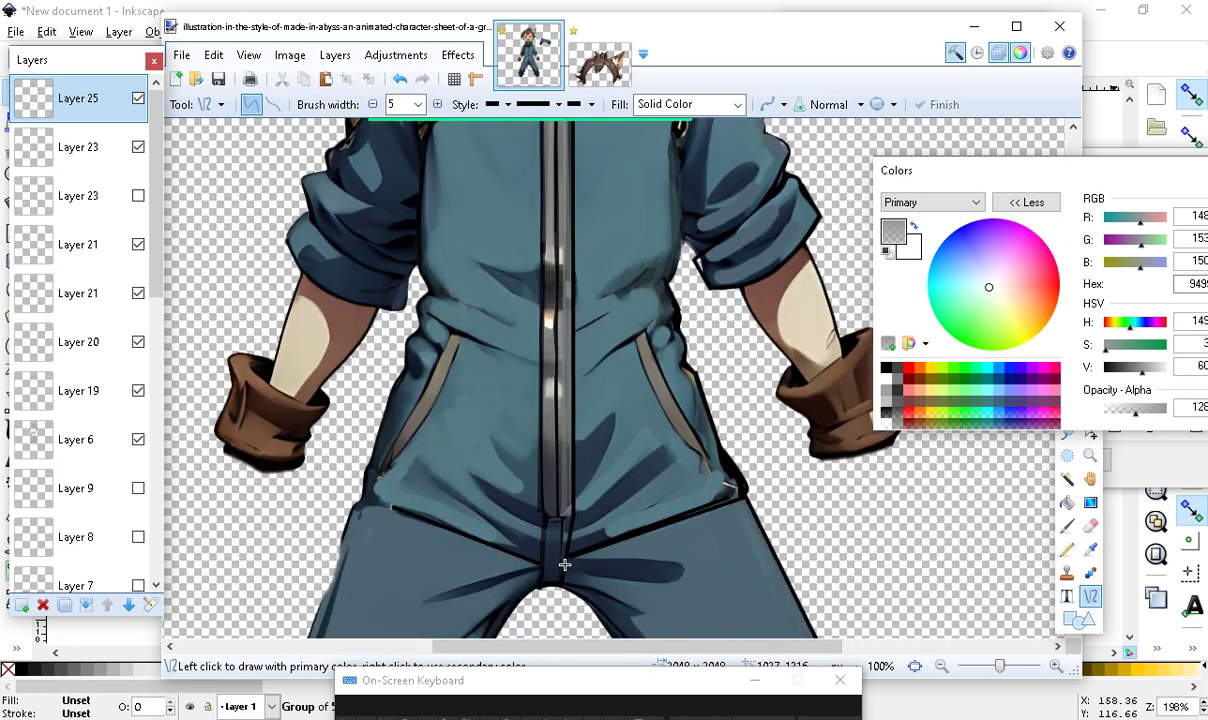
scroll(564, 565, up, 2)
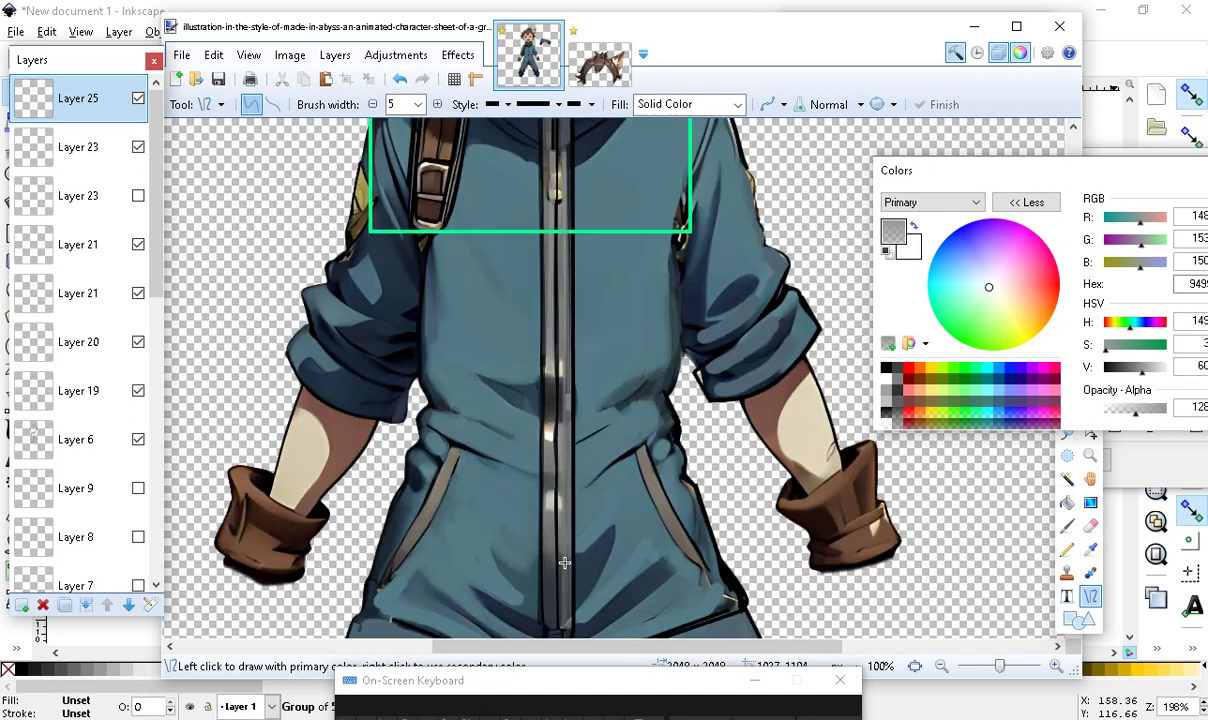
scroll(564, 563, up, 4)
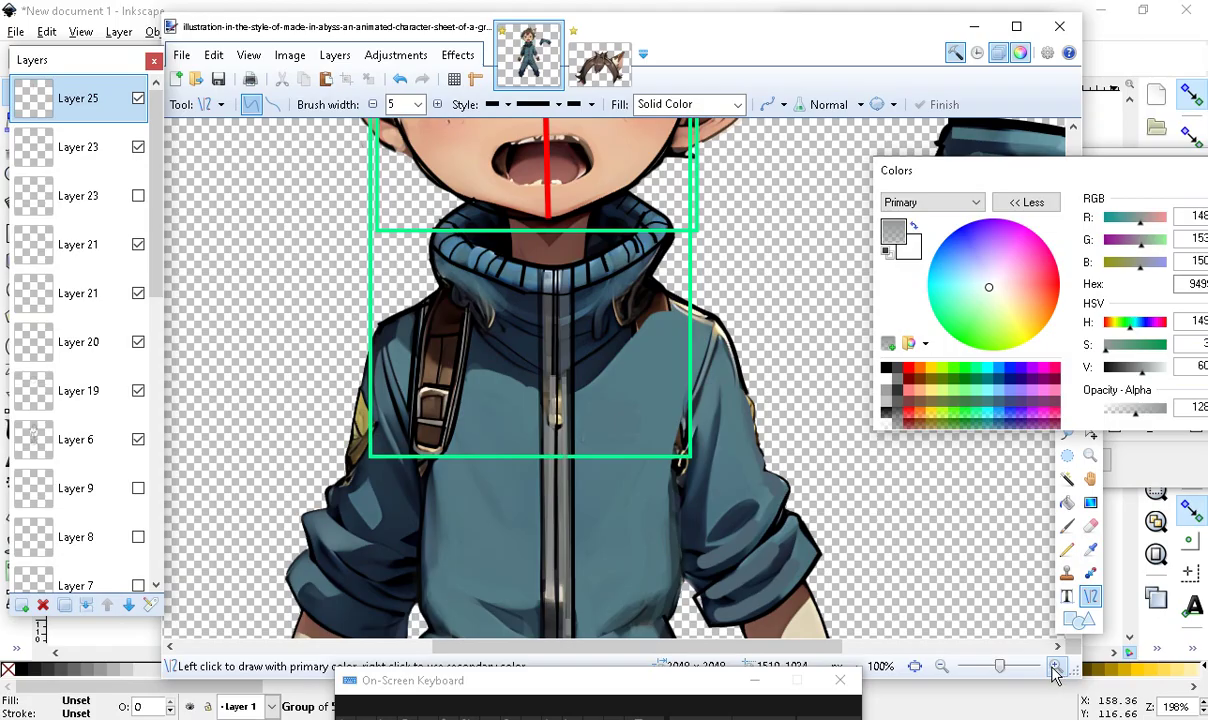
Zoom to 150% on the collar and zipper and move the Colors window up-left
click(1053, 672)
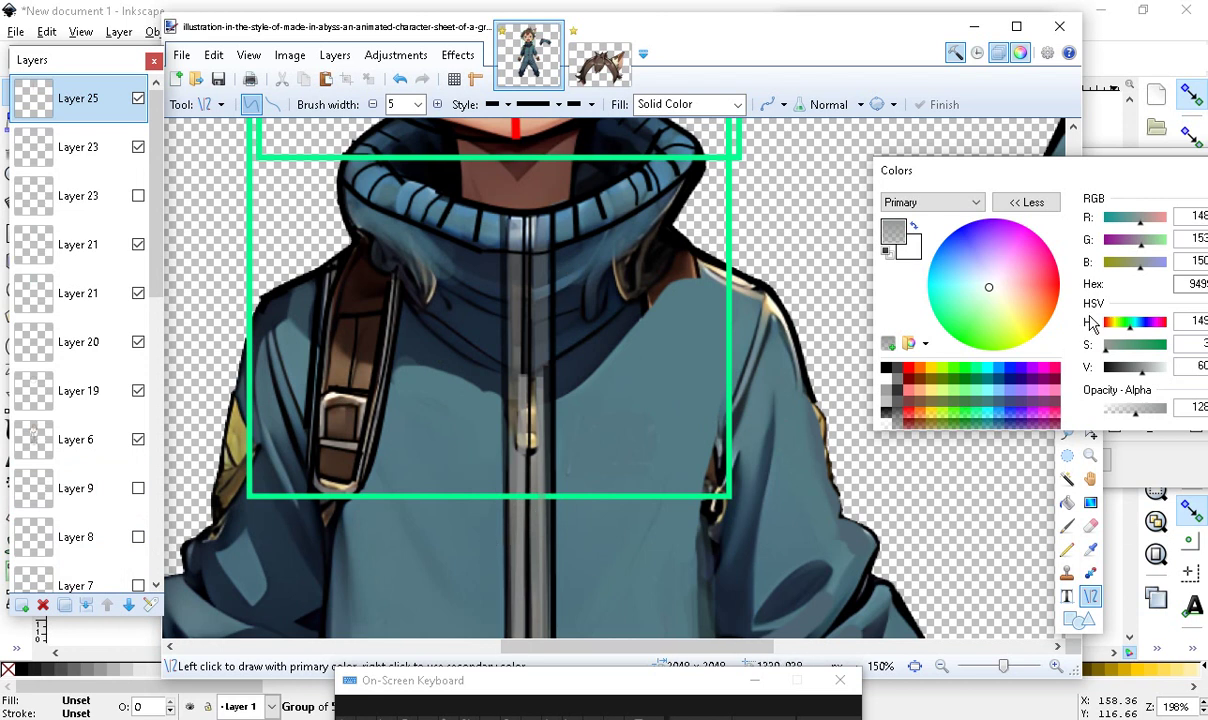
drag(1040, 184, 976, 83)
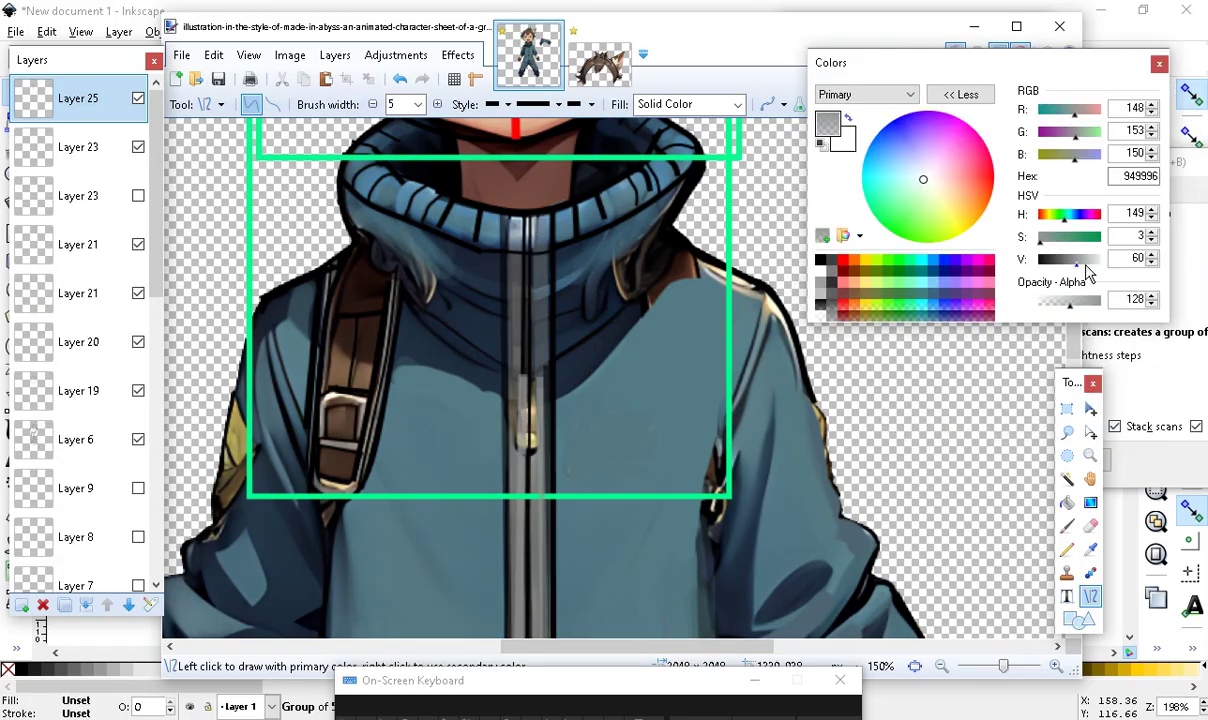
Lighten the colour to B2B7B4, set width 4, and draw three grey lines along the zipper
click(1082, 259)
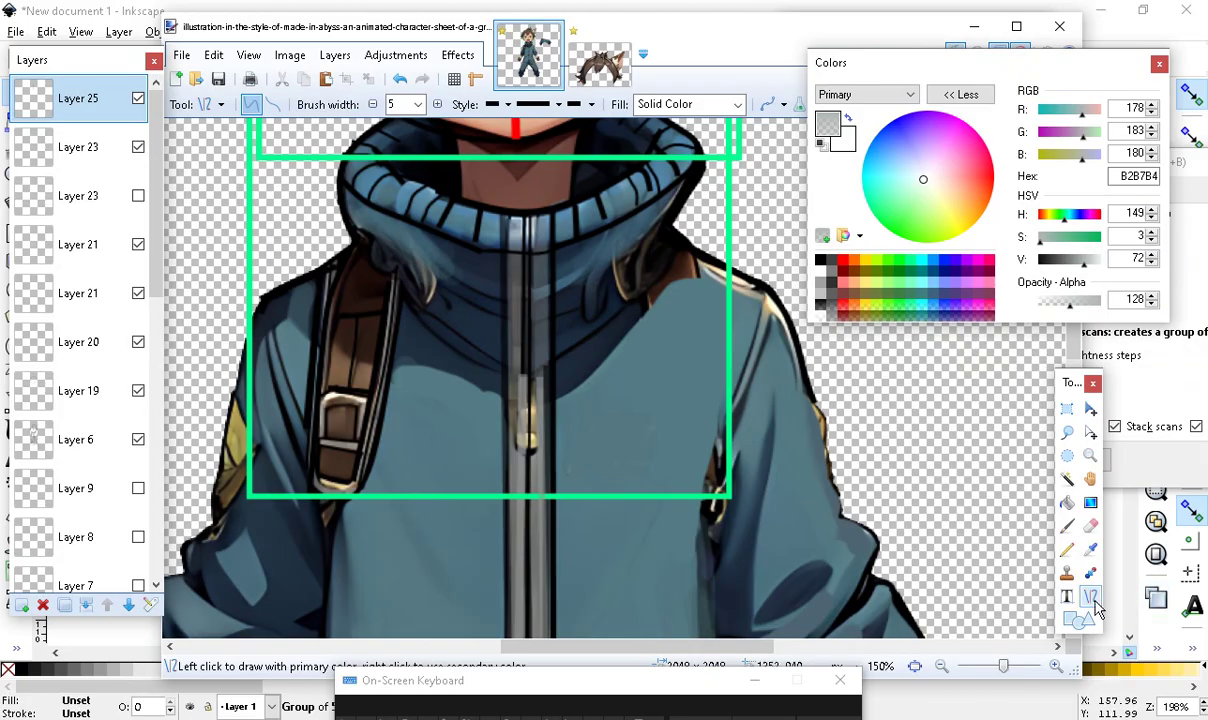
click(373, 104)
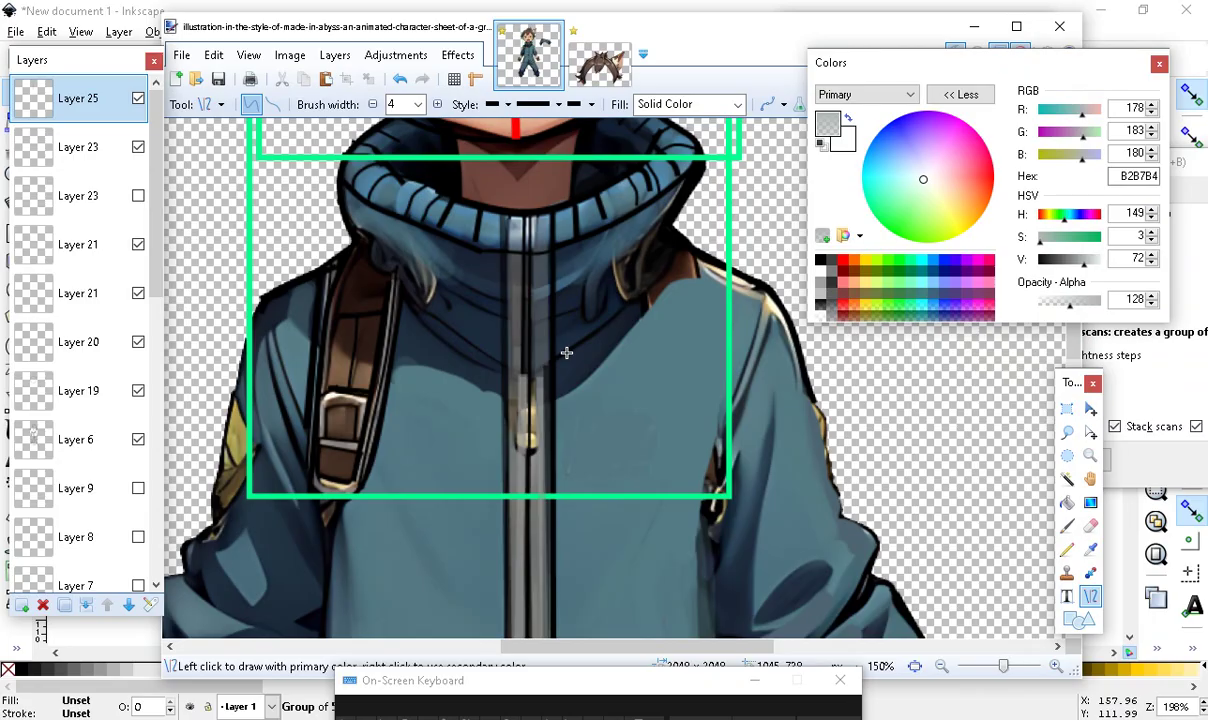
drag(536, 236, 537, 510)
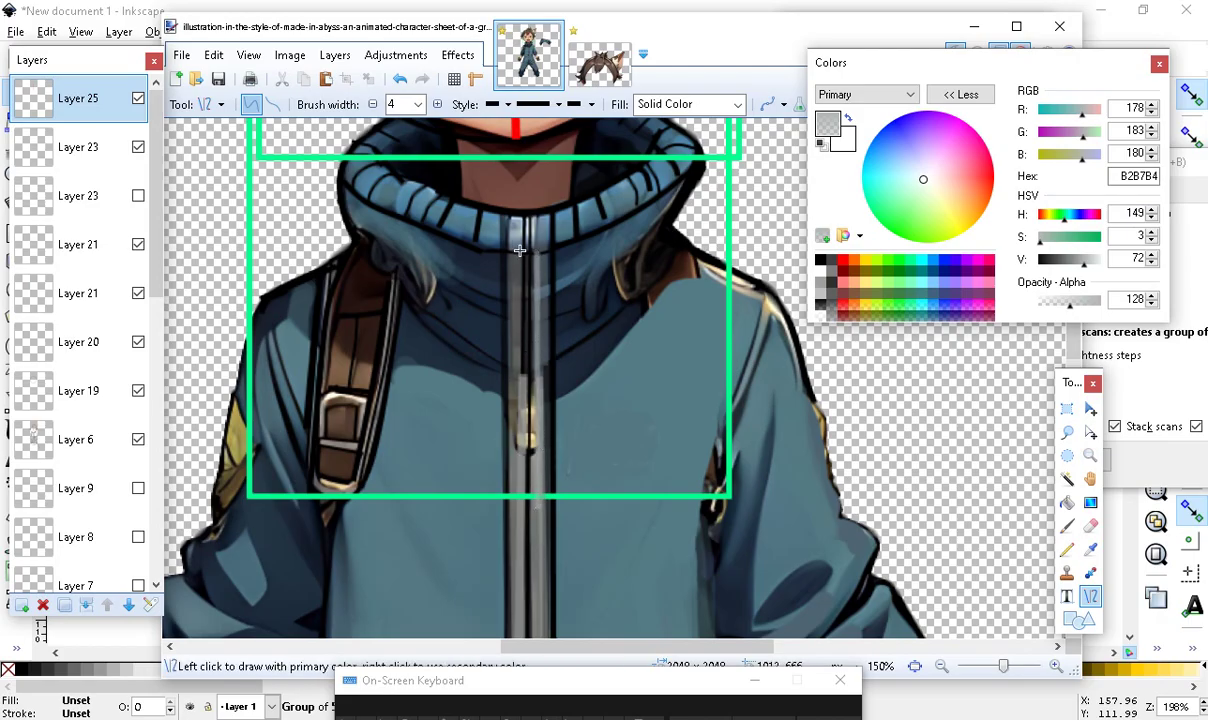
drag(522, 256, 521, 488)
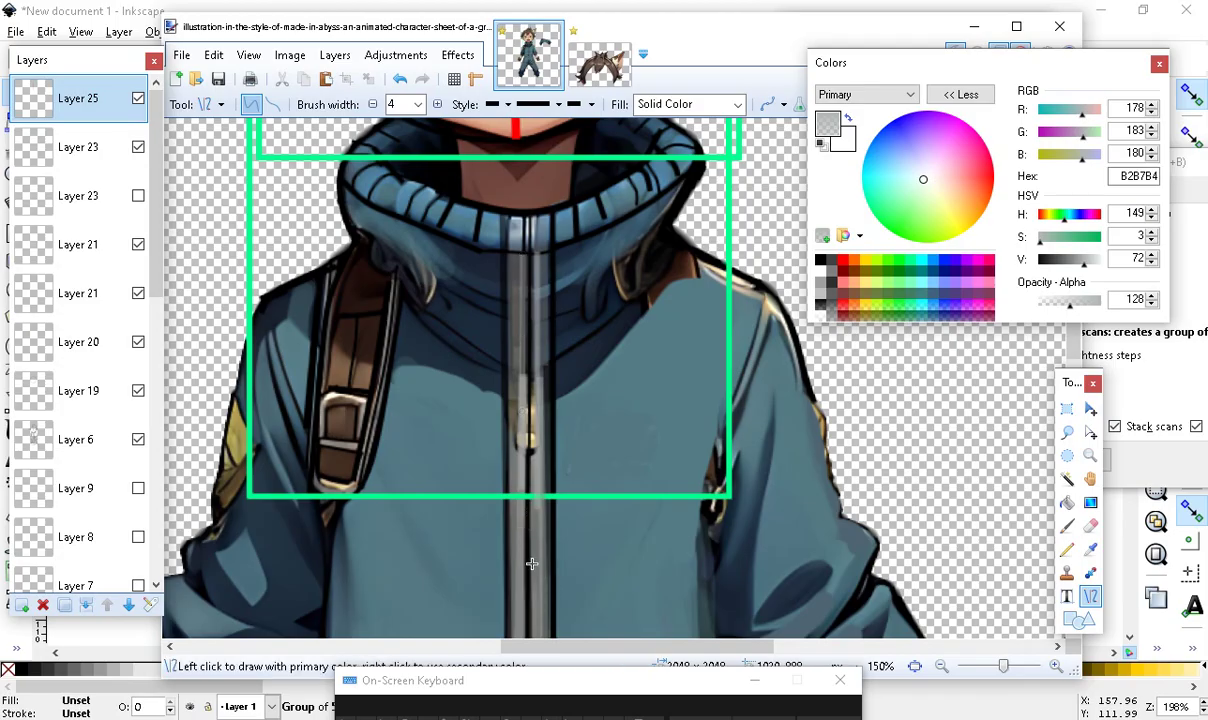
drag(532, 471, 534, 348)
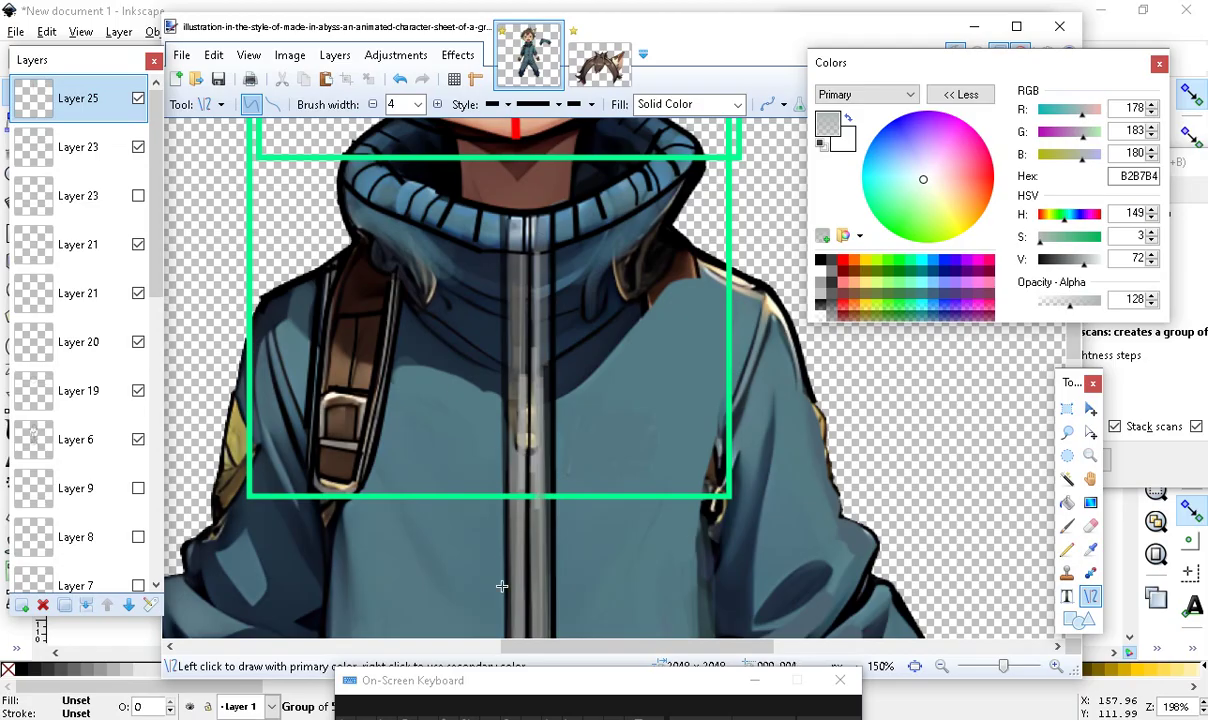
scroll(533, 490, down, 4)
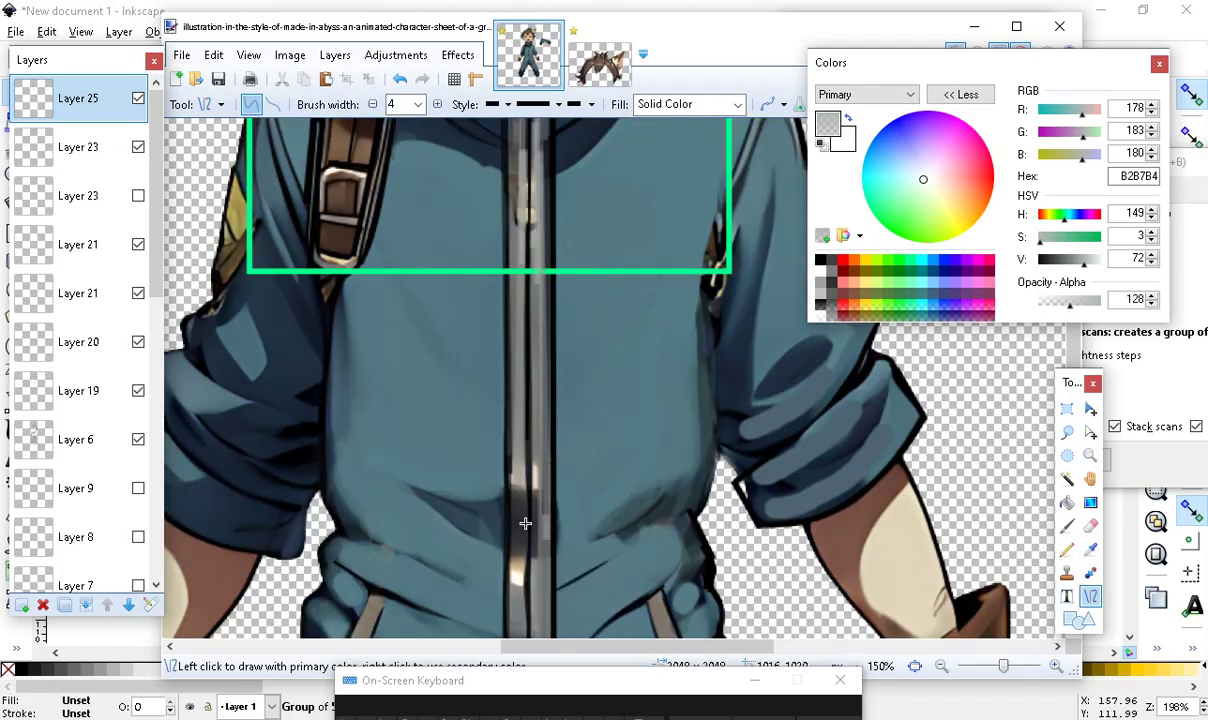
scroll(496, 429, down, 4)
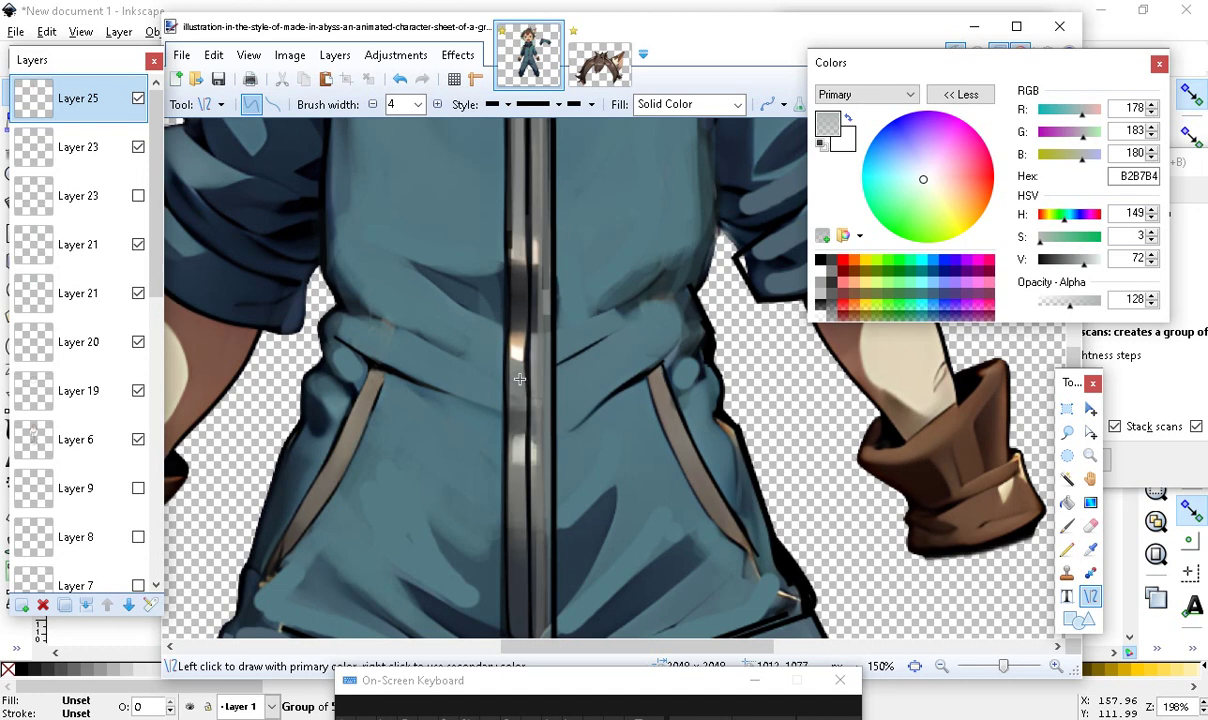
scroll(520, 480, up, 8)
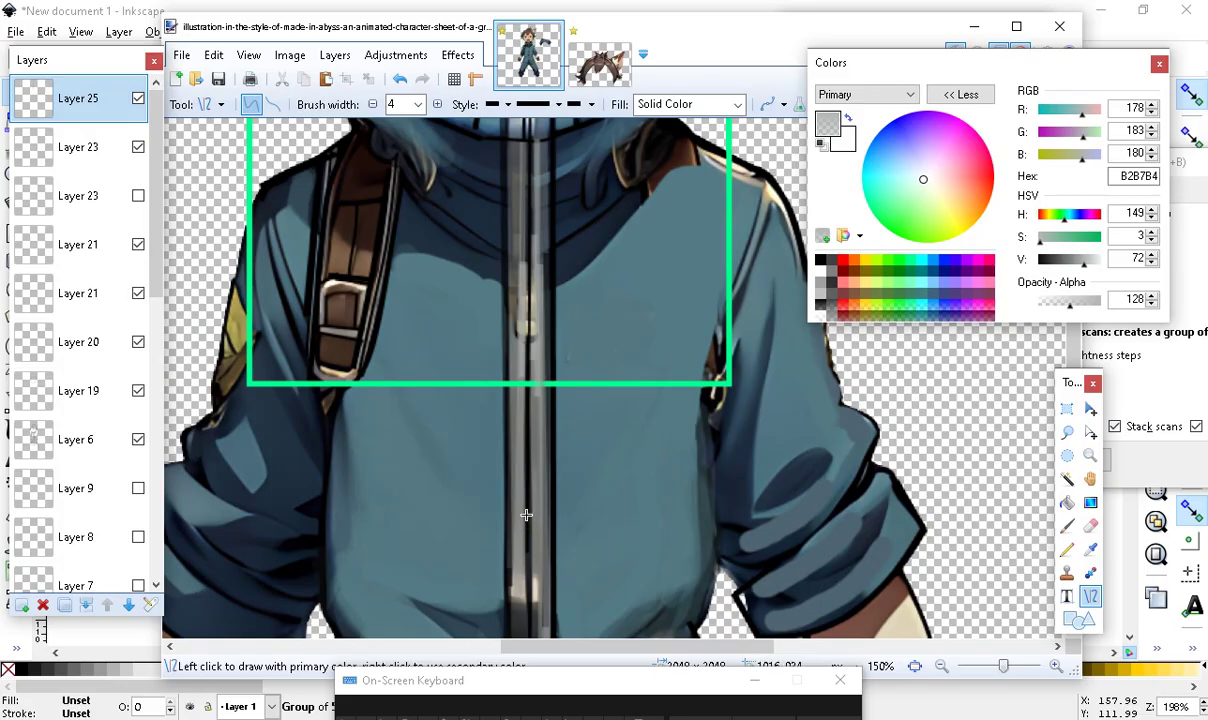
scroll(526, 515, up, 6)
scroll(521, 525, down, 4)
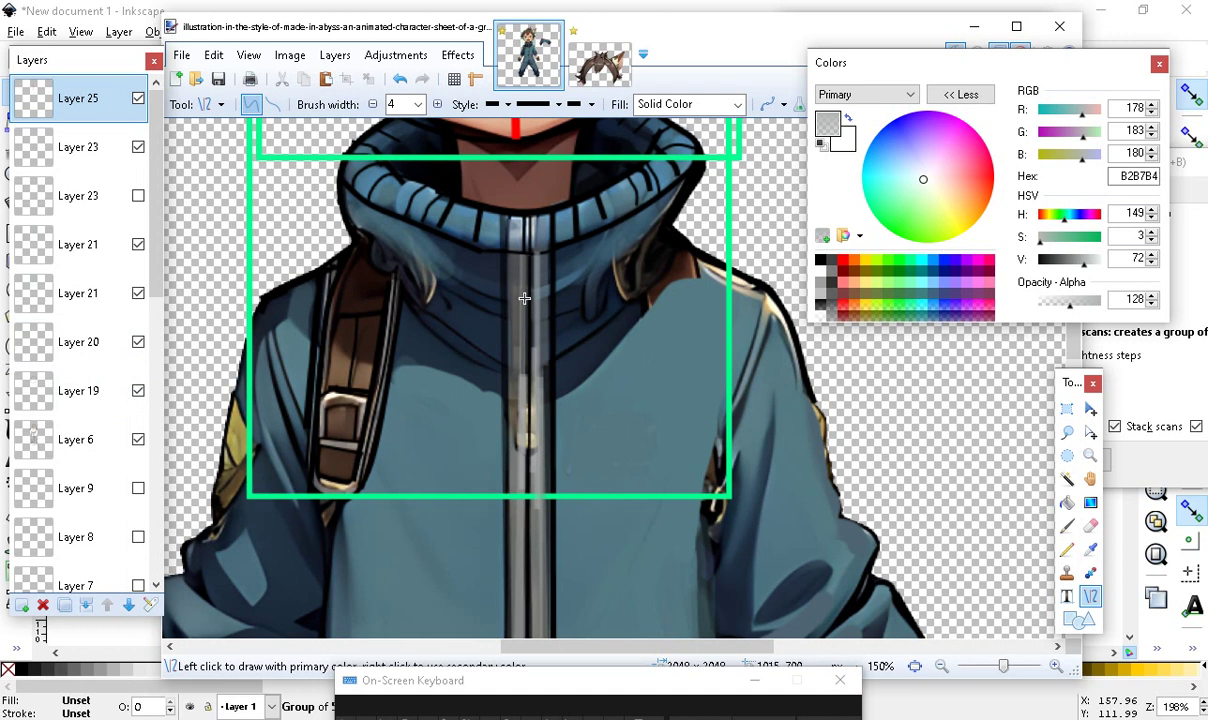
Draw pale grey 4-pixel lines from the collar down the zipper, extending toward the waist
drag(520, 264, 517, 511)
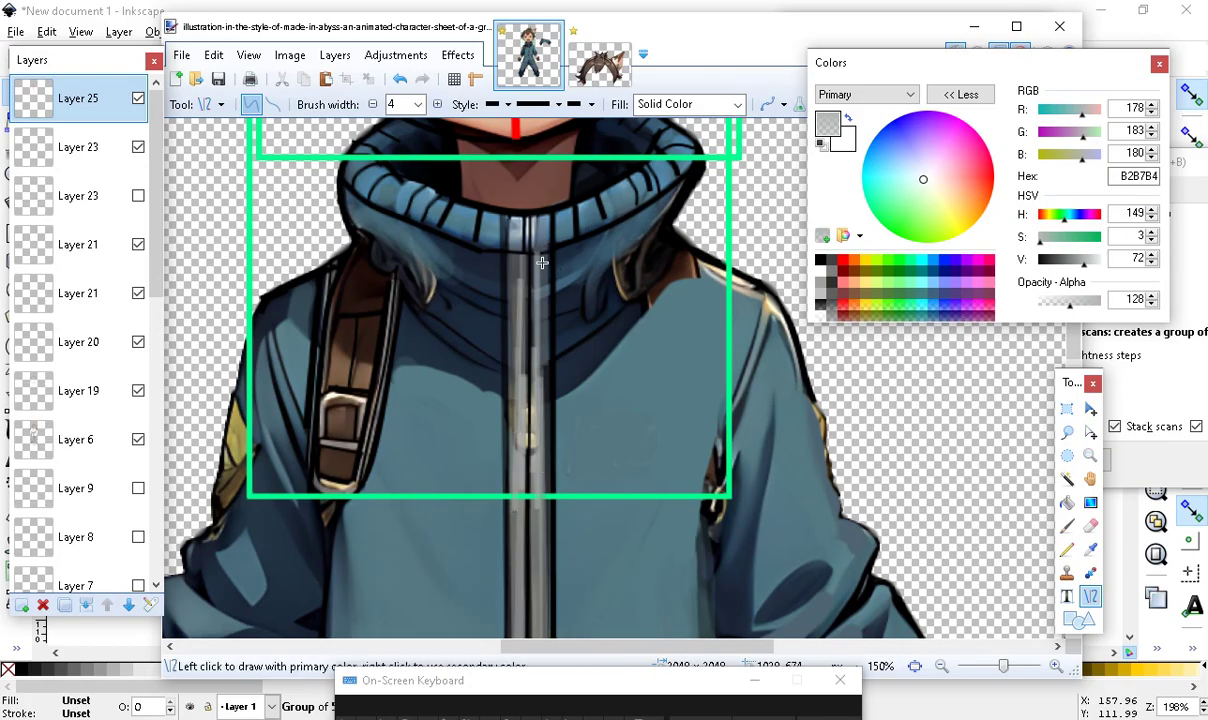
mouse_move(516, 243)
mouse_down()
mouse_move(510, 520)
mouse_move(544, 524)
mouse_move(541, 545)
mouse_up()
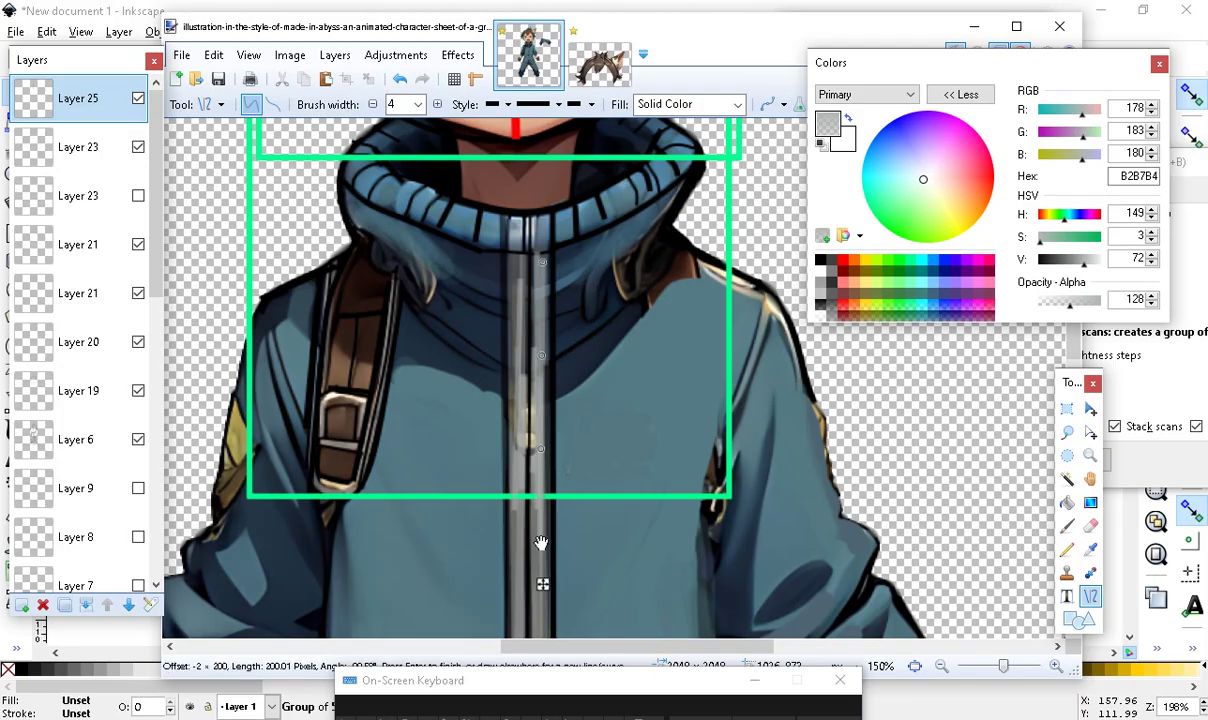
scroll(500, 525, down, 3)
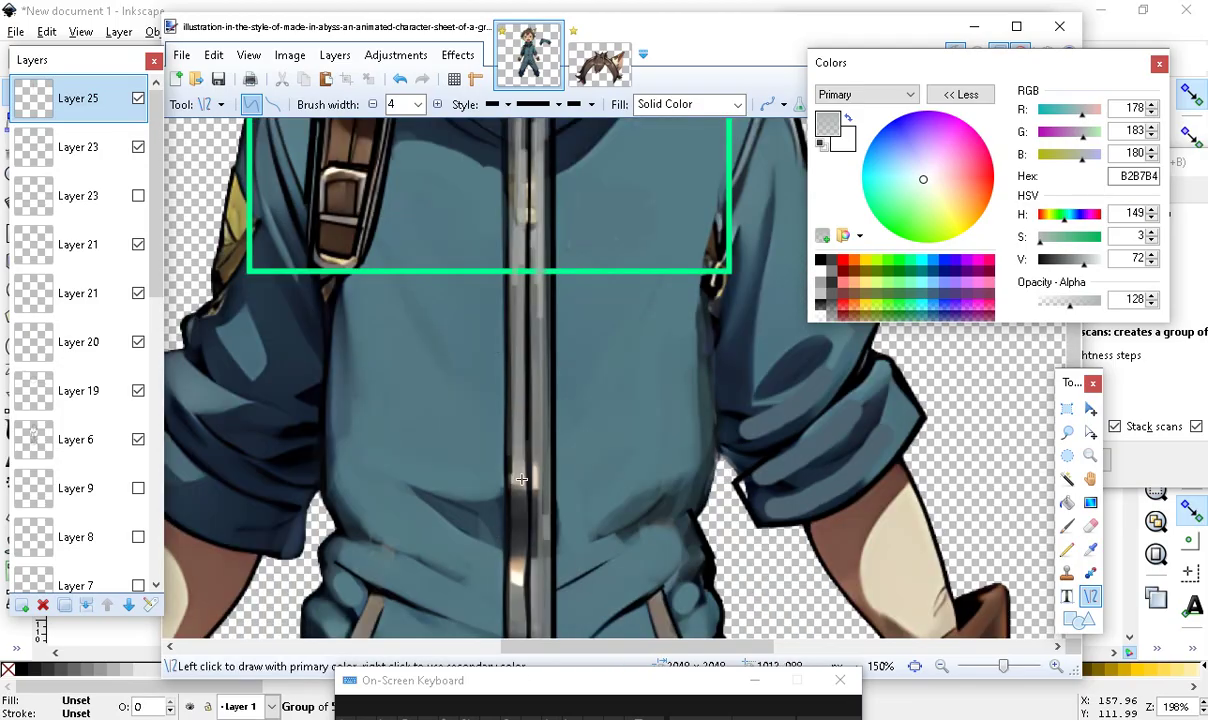
drag(516, 276, 513, 483)
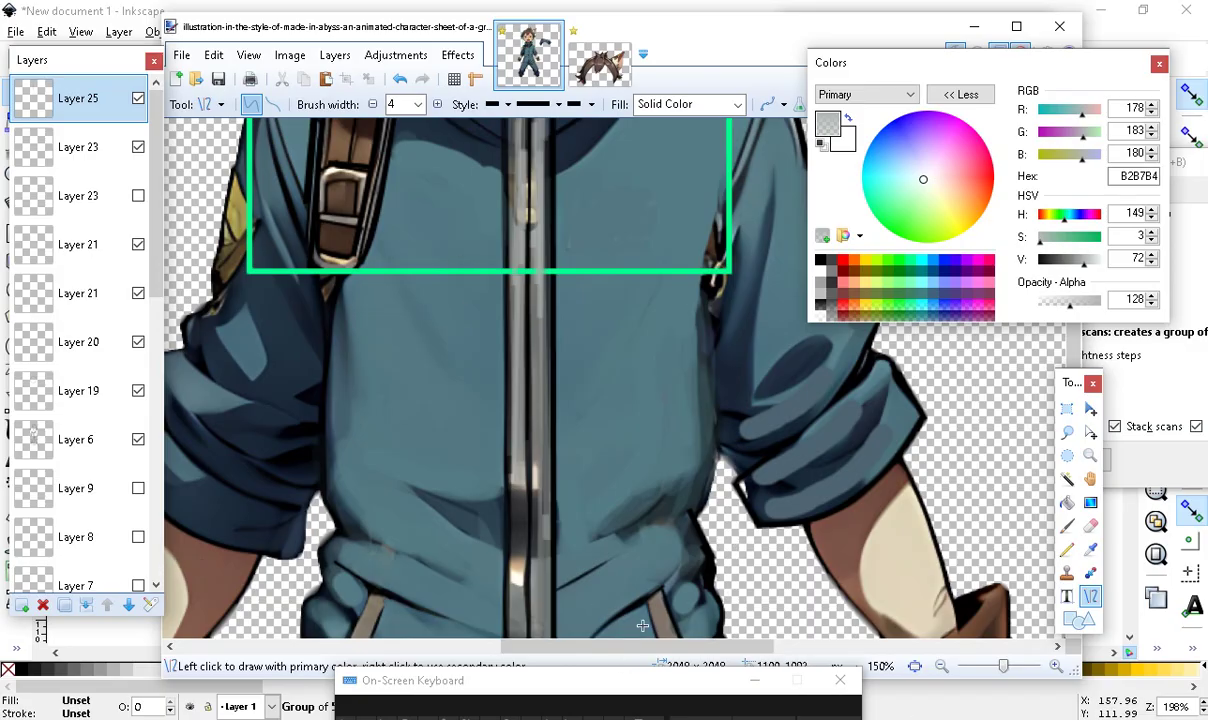
scroll(560, 512, up, 1)
scroll(442, 318, up, 1)
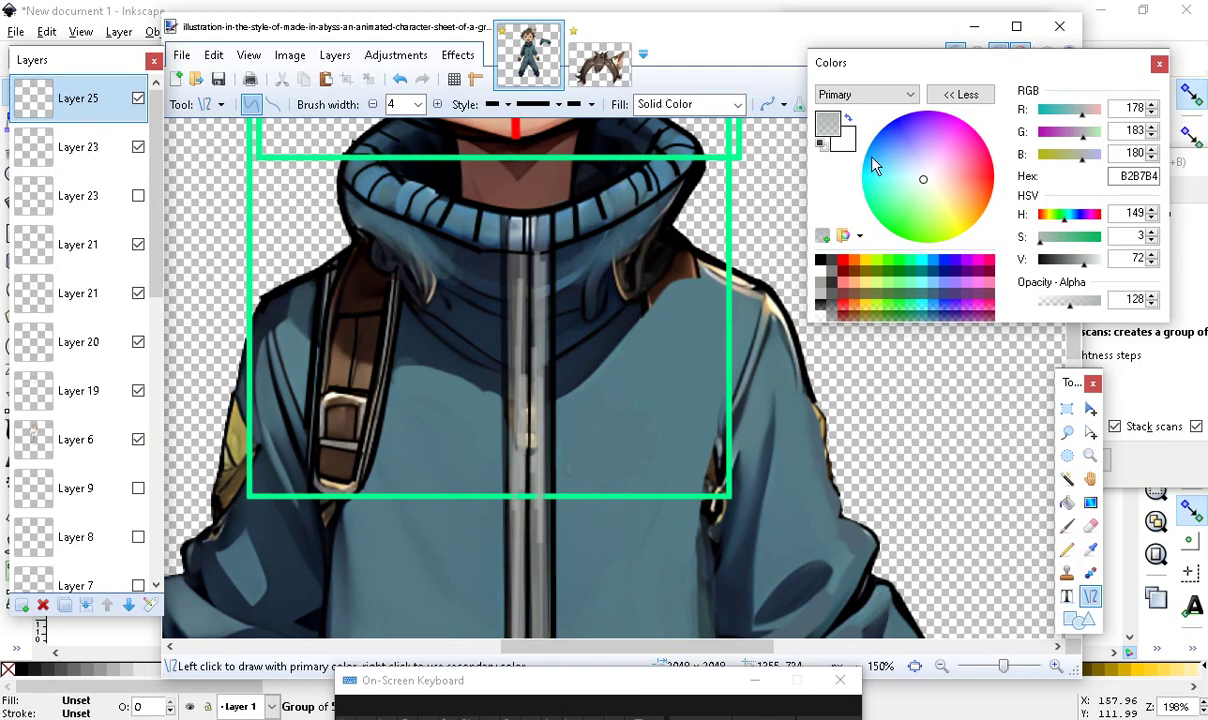
Reset the colours to black and white and draw a black line down the zipper from the collar
click(824, 146)
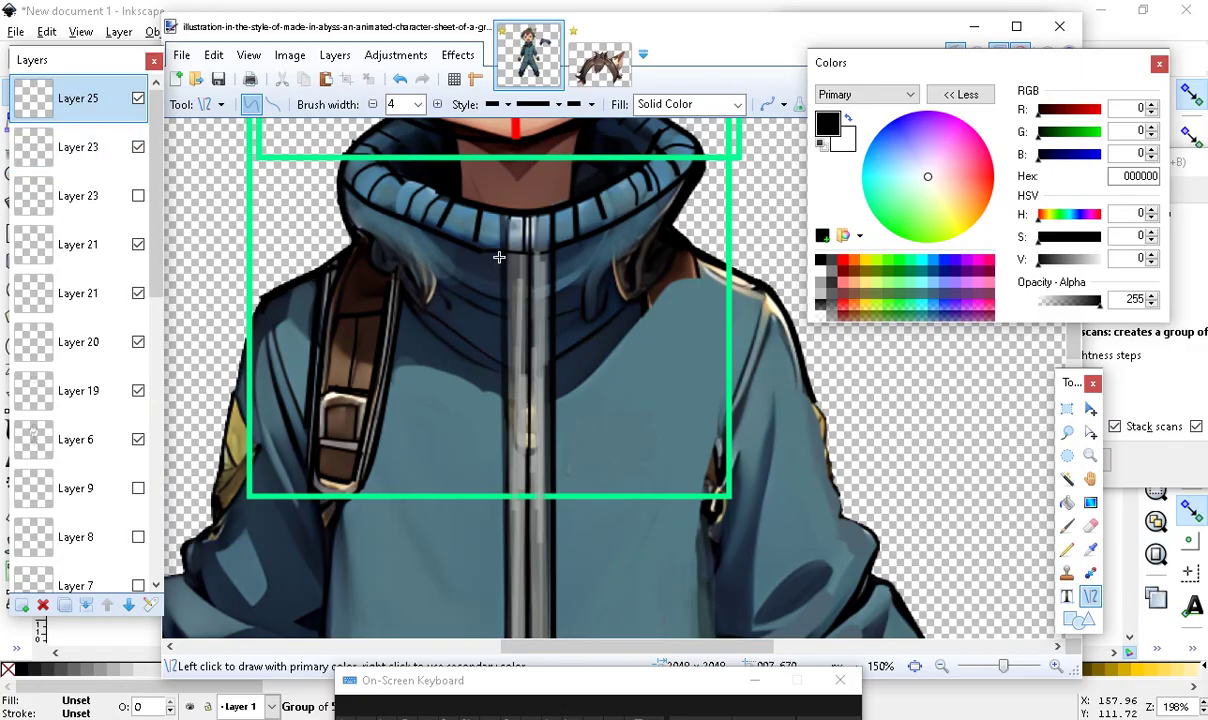
drag(529, 214, 527, 551)
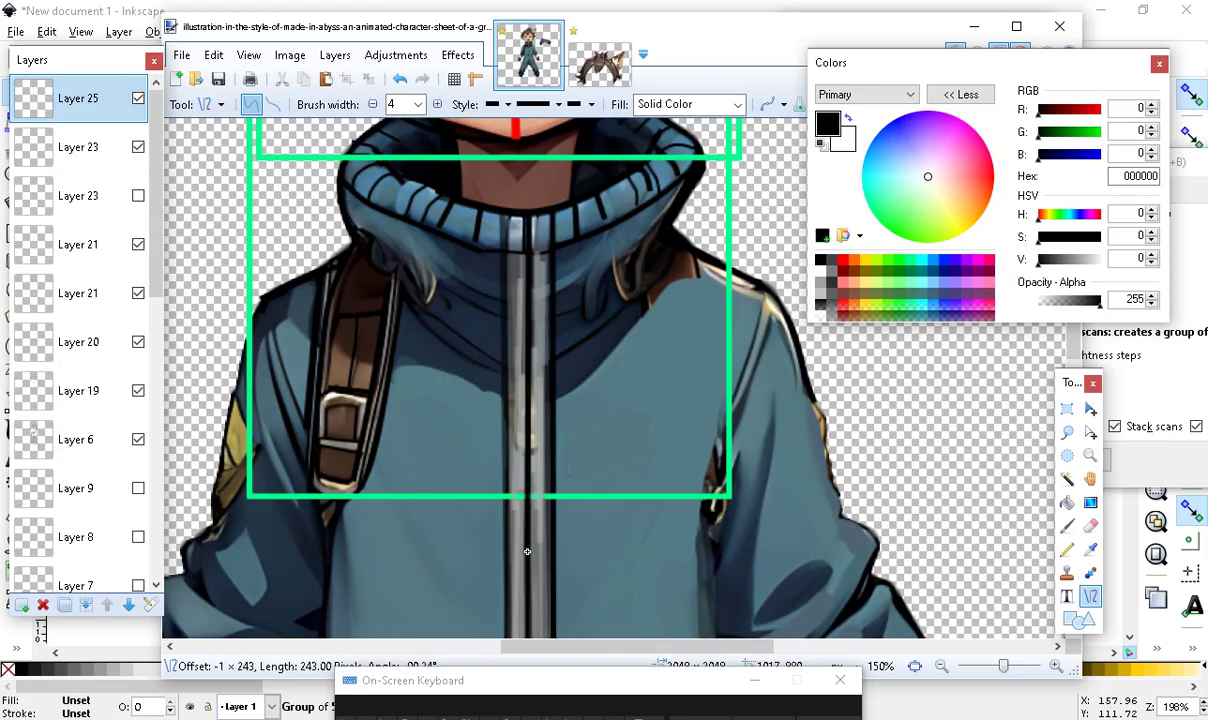
scroll(527, 551, down, 5)
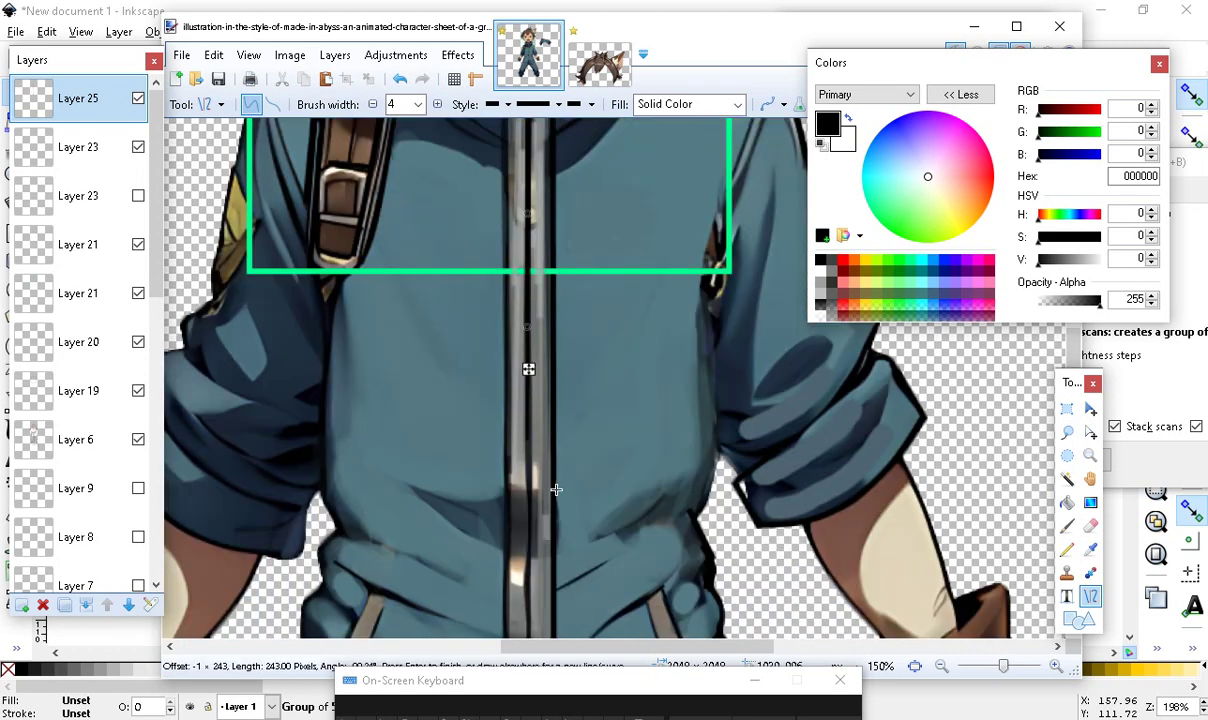
scroll(539, 431, down, 5)
Finish the top zipper line and trace a further straight line along the lower zipper
click(528, 143)
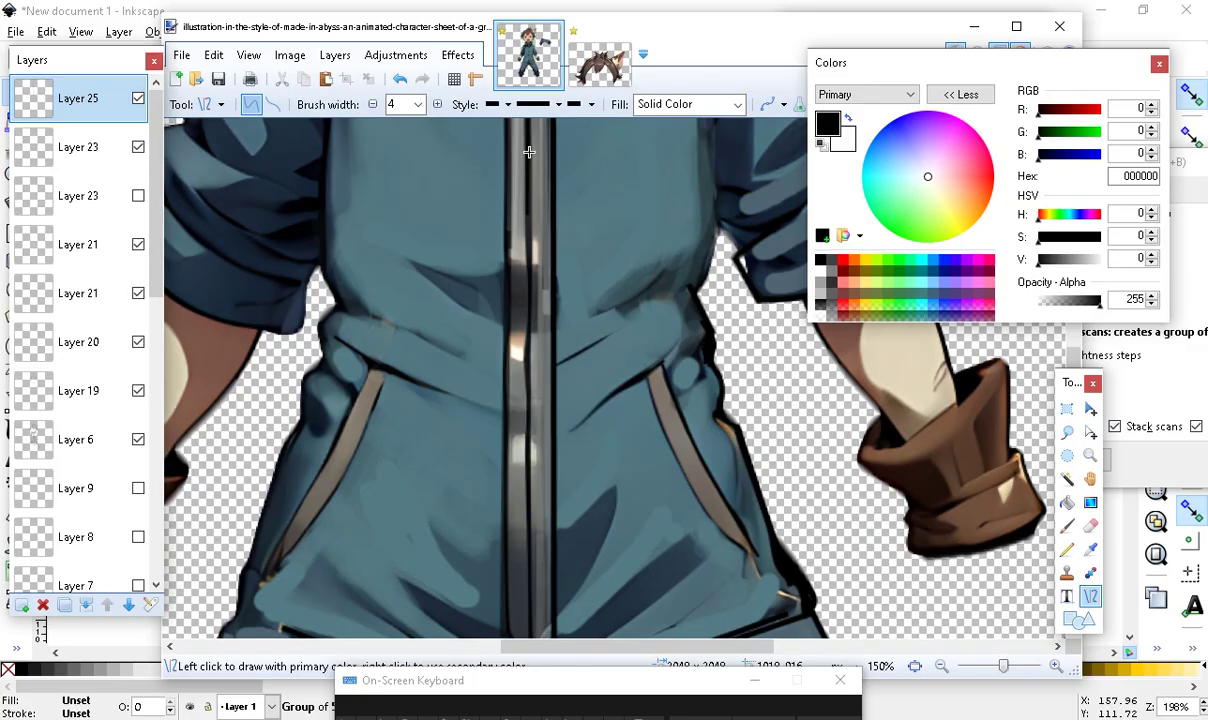
drag(527, 146, 528, 440)
scroll(541, 340, down, 2)
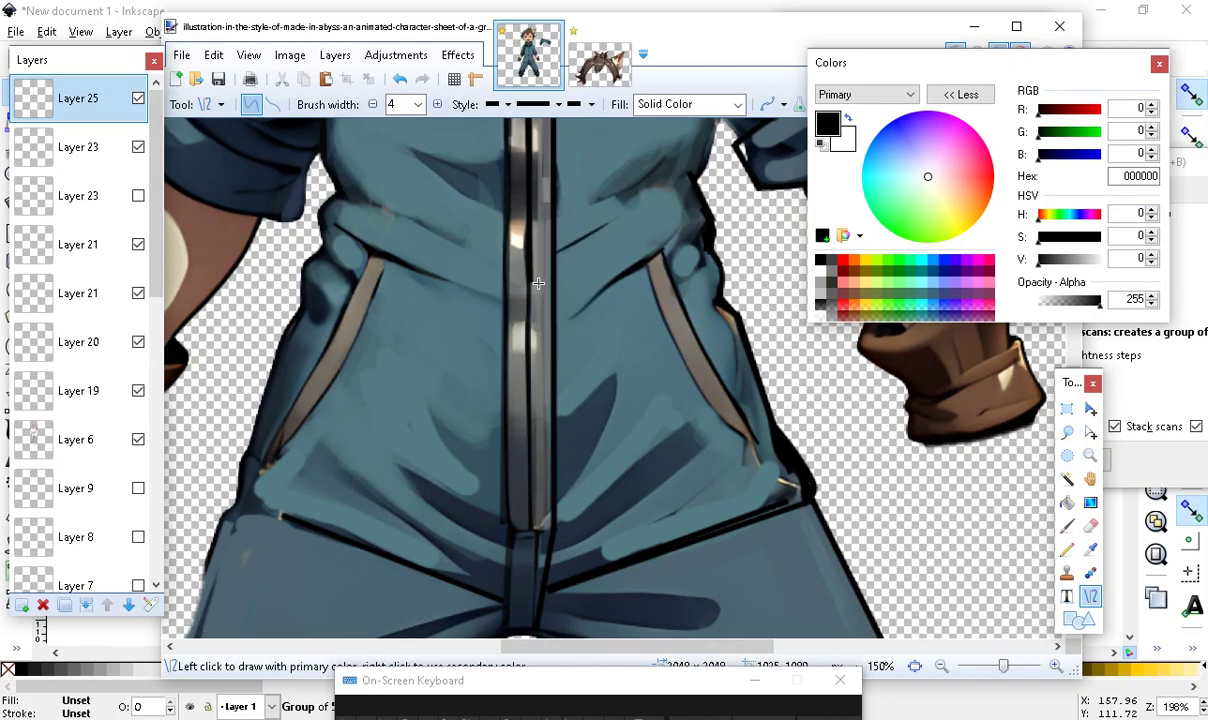
mouse_move(530, 272)
mouse_down()
mouse_move(539, 532)
mouse_move(528, 531)
mouse_up()
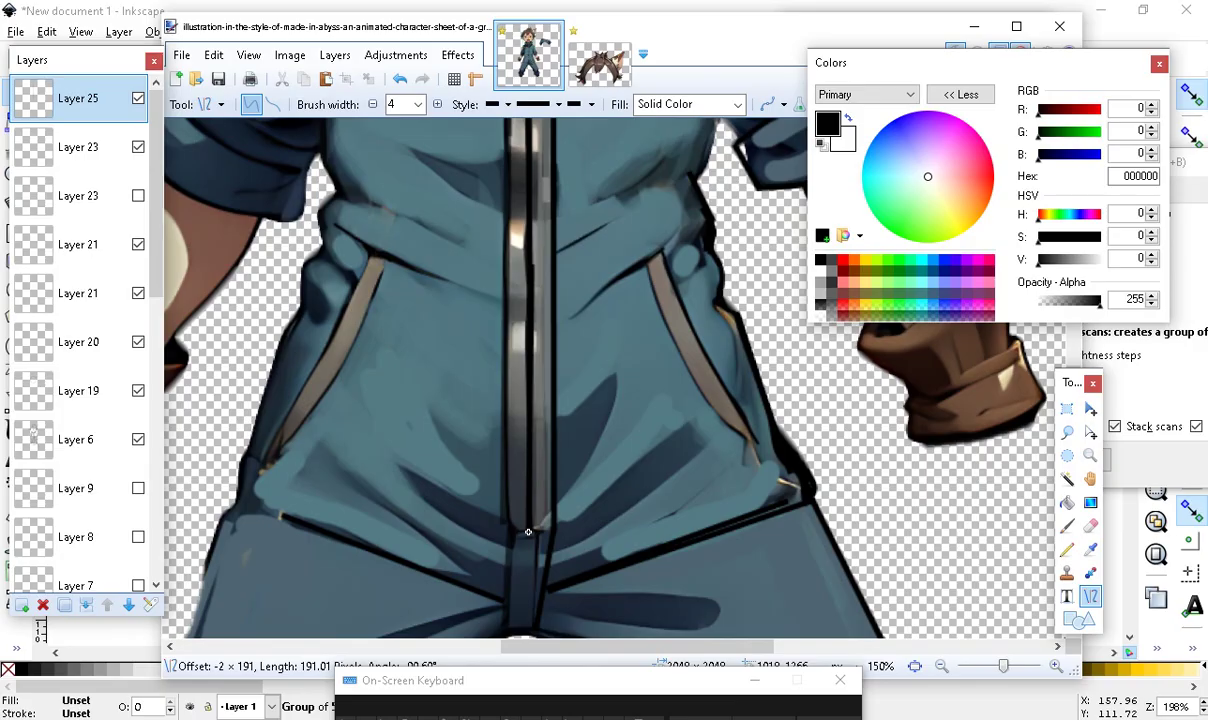
drag(528, 531, 528, 531)
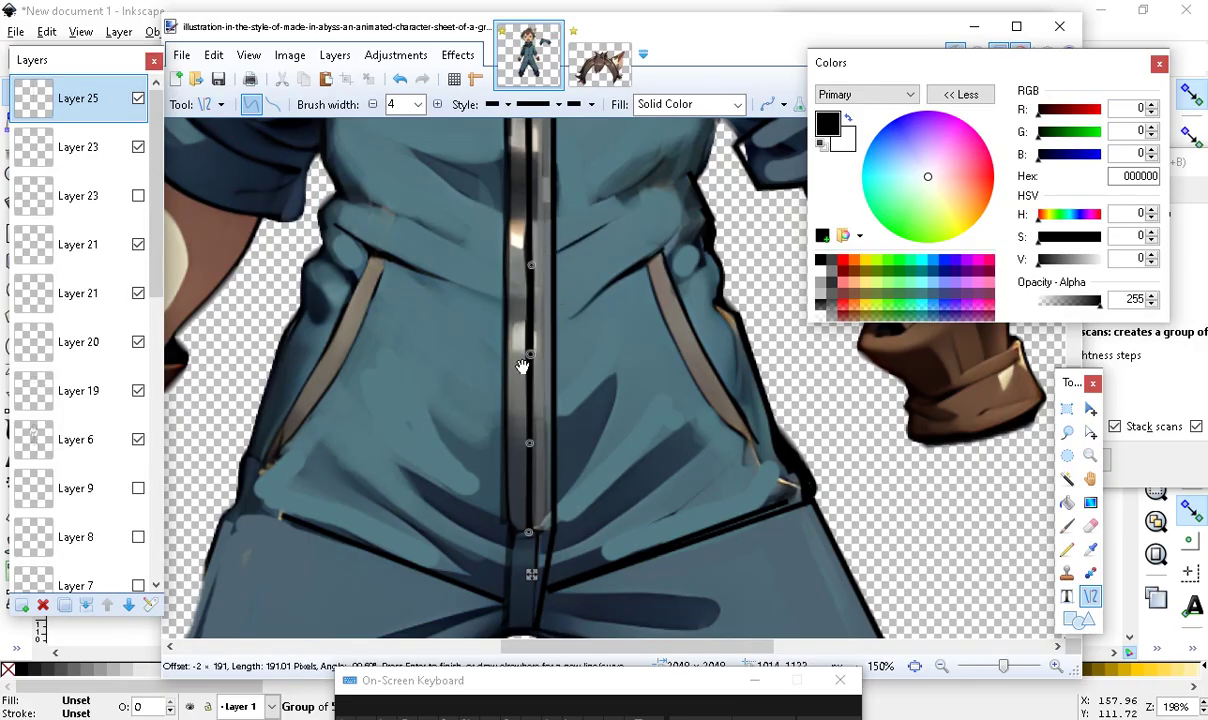
scroll(531, 541, up, 4)
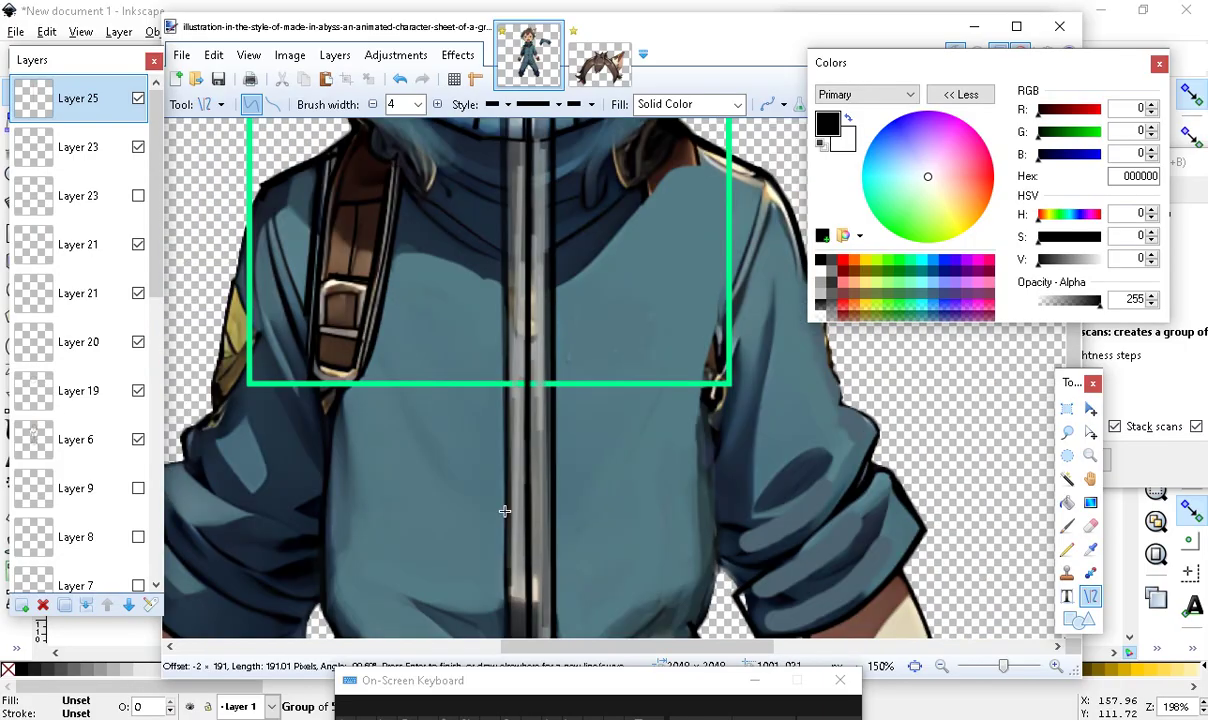
scroll(509, 508, up, 3)
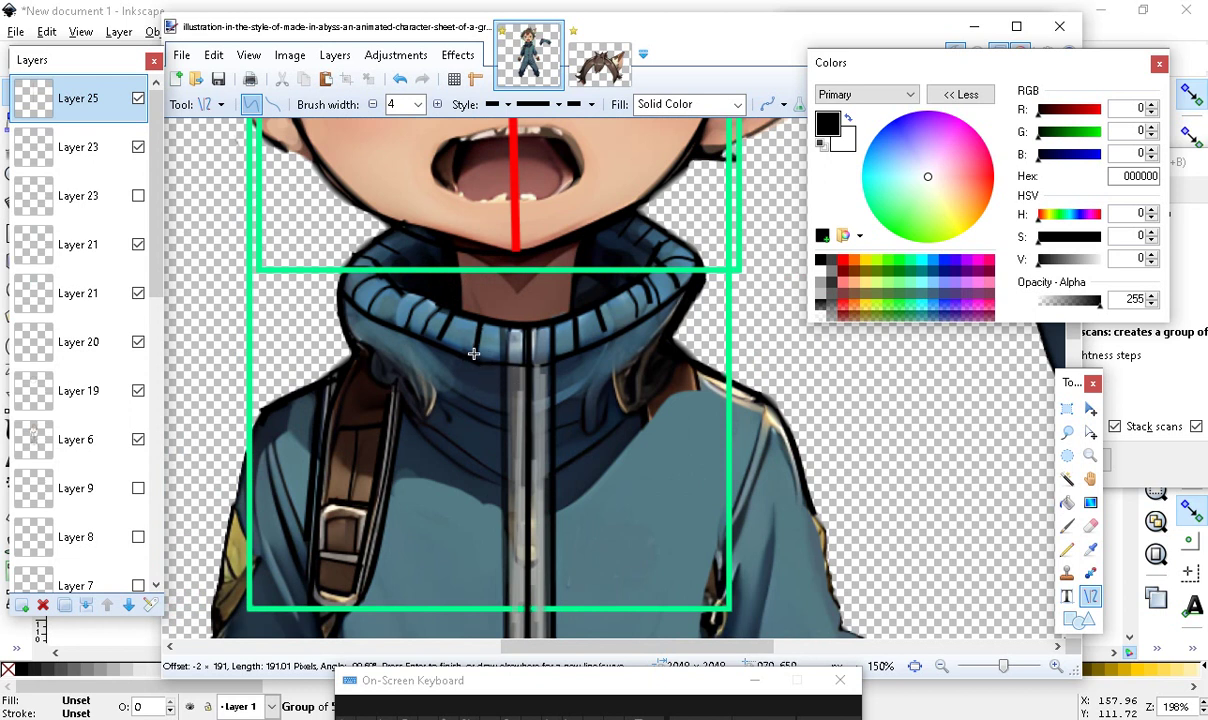
Draw dark lines along the collar's lower edge and band, bending them to follow its curve
mouse_move(473, 357)
mouse_down()
mouse_move(629, 354)
mouse_move(598, 344)
mouse_up()
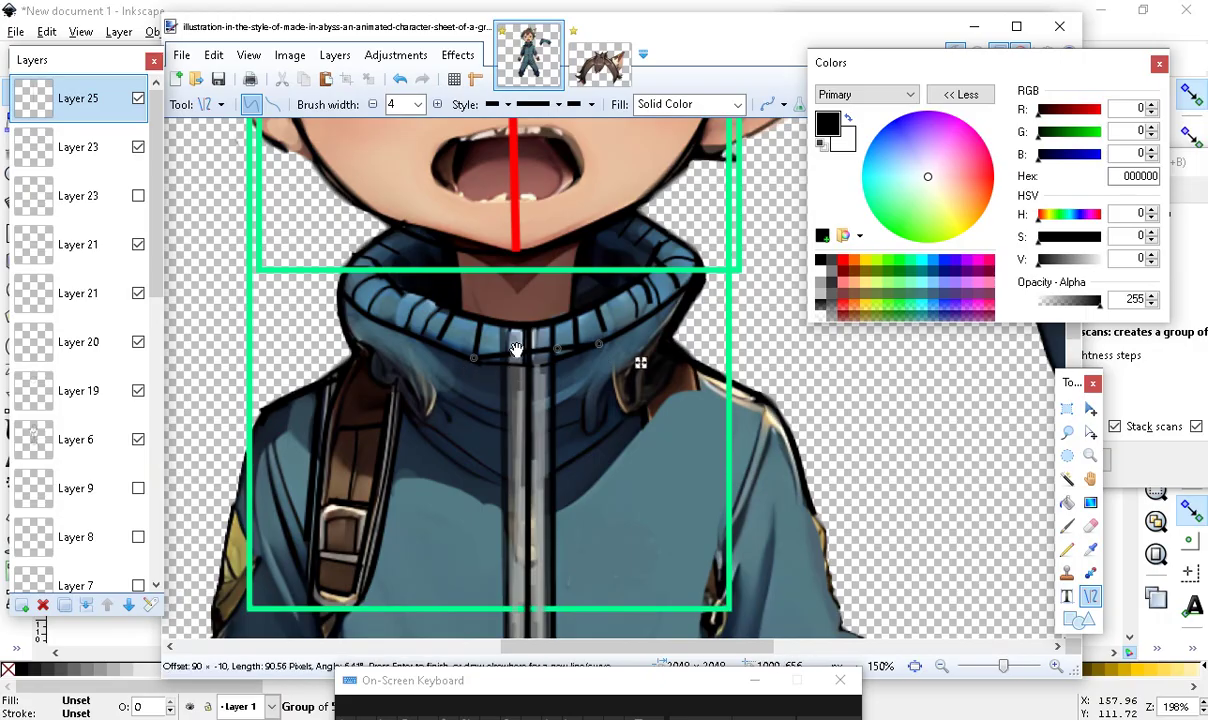
drag(517, 350, 557, 361)
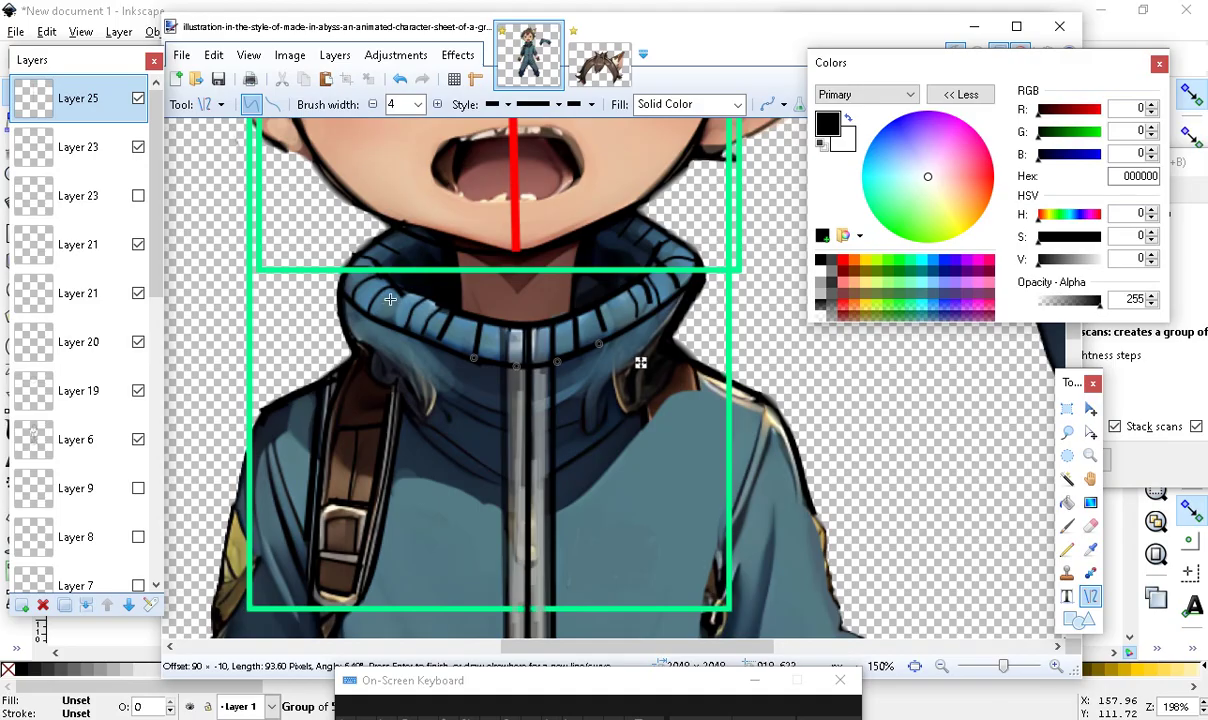
drag(411, 293, 447, 308)
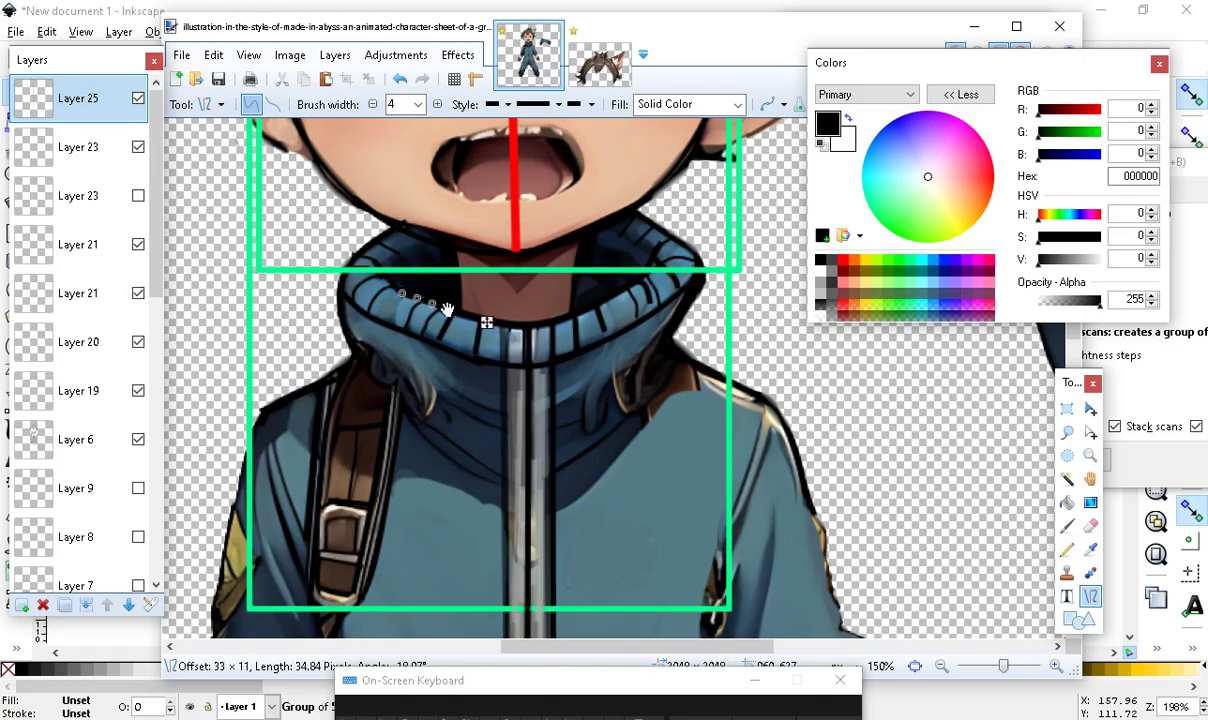
key(Return)
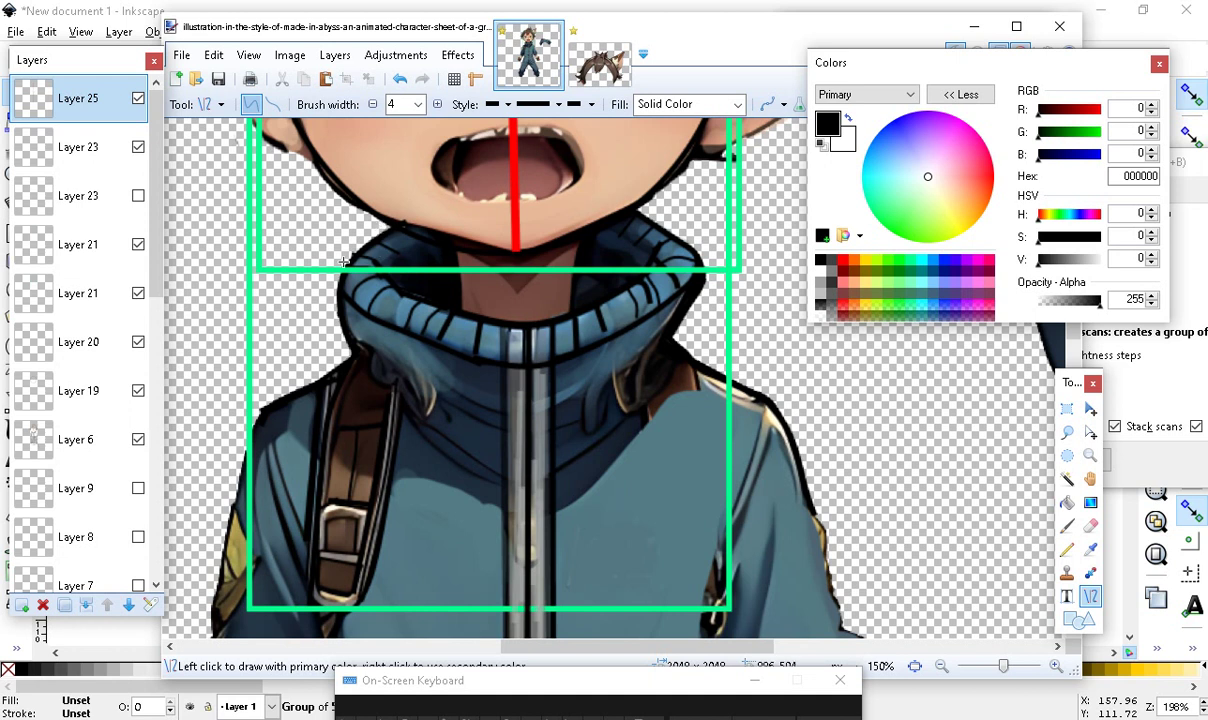
drag(347, 265, 390, 228)
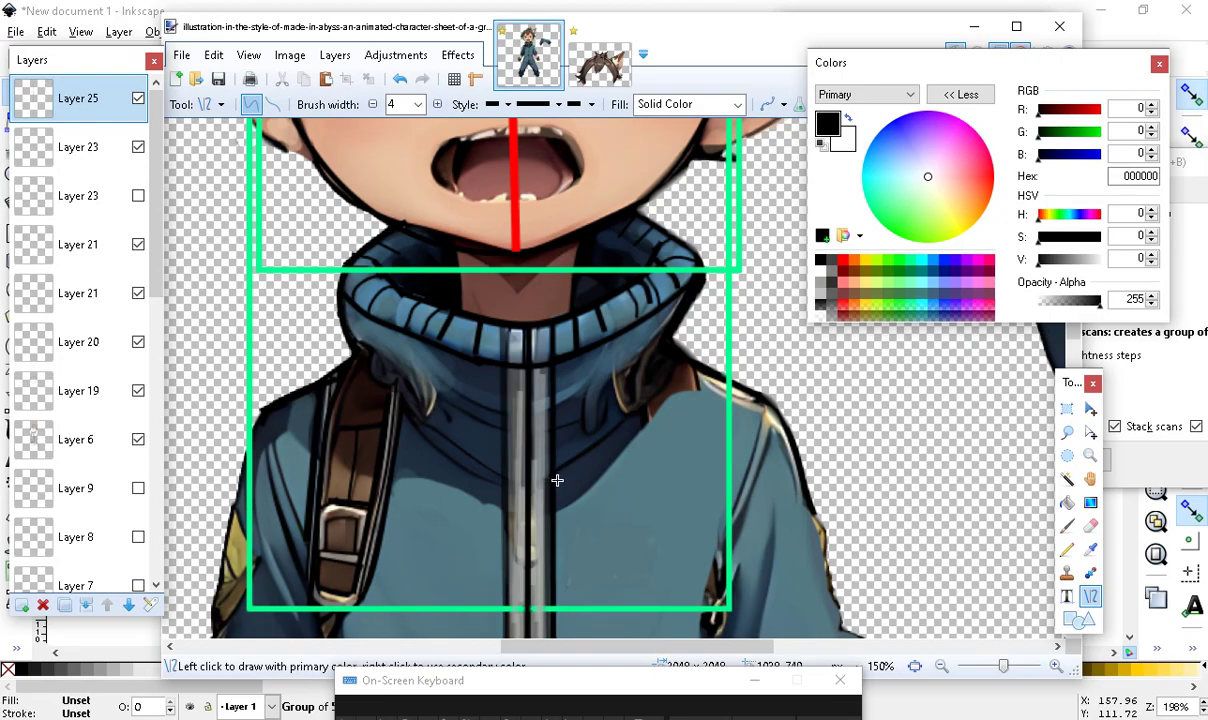
Draw a dark line down the jacket's right edge and bend it to fit the jacket
scroll(559, 485, down, 8)
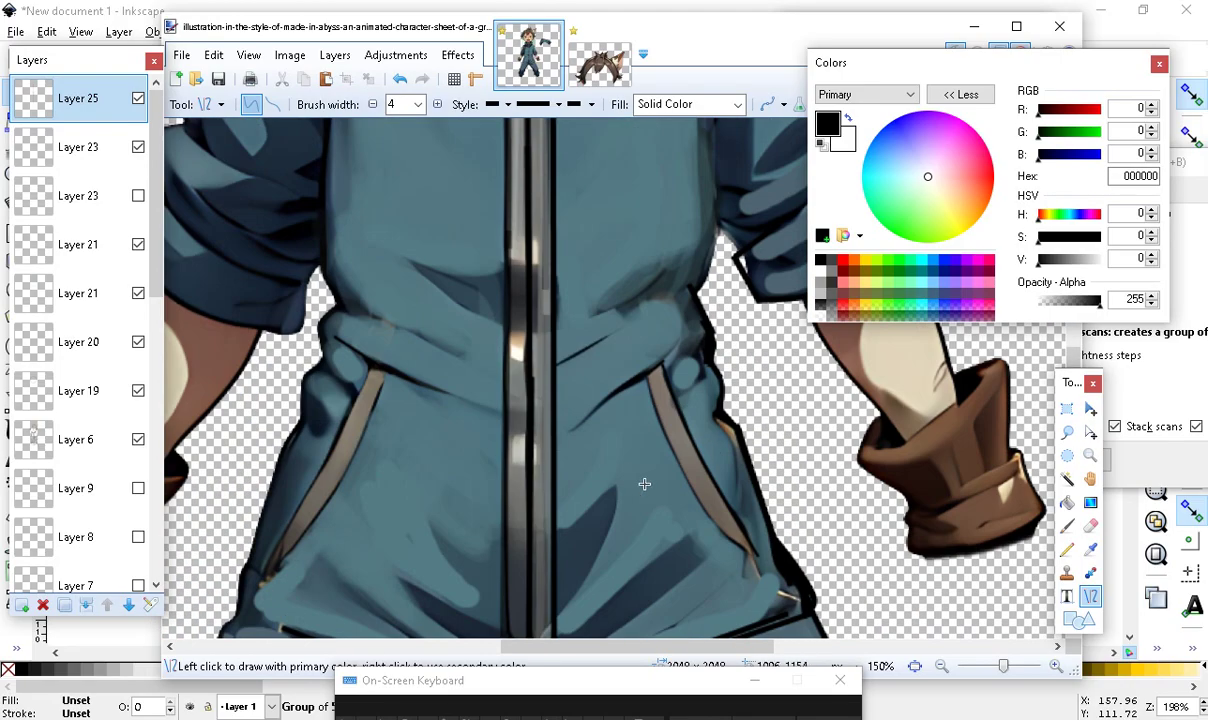
scroll(660, 470, up, 3)
scroll(766, 555, up, 1)
scroll(766, 553, down, 2)
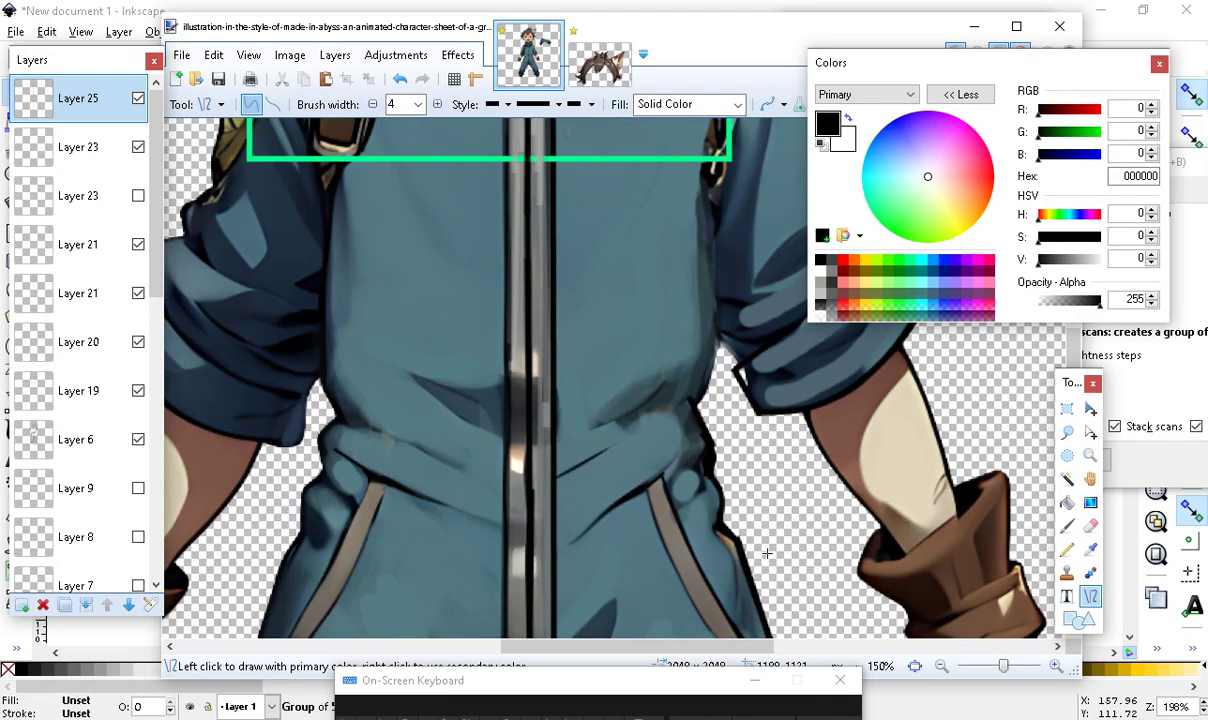
scroll(740, 459, up, 1)
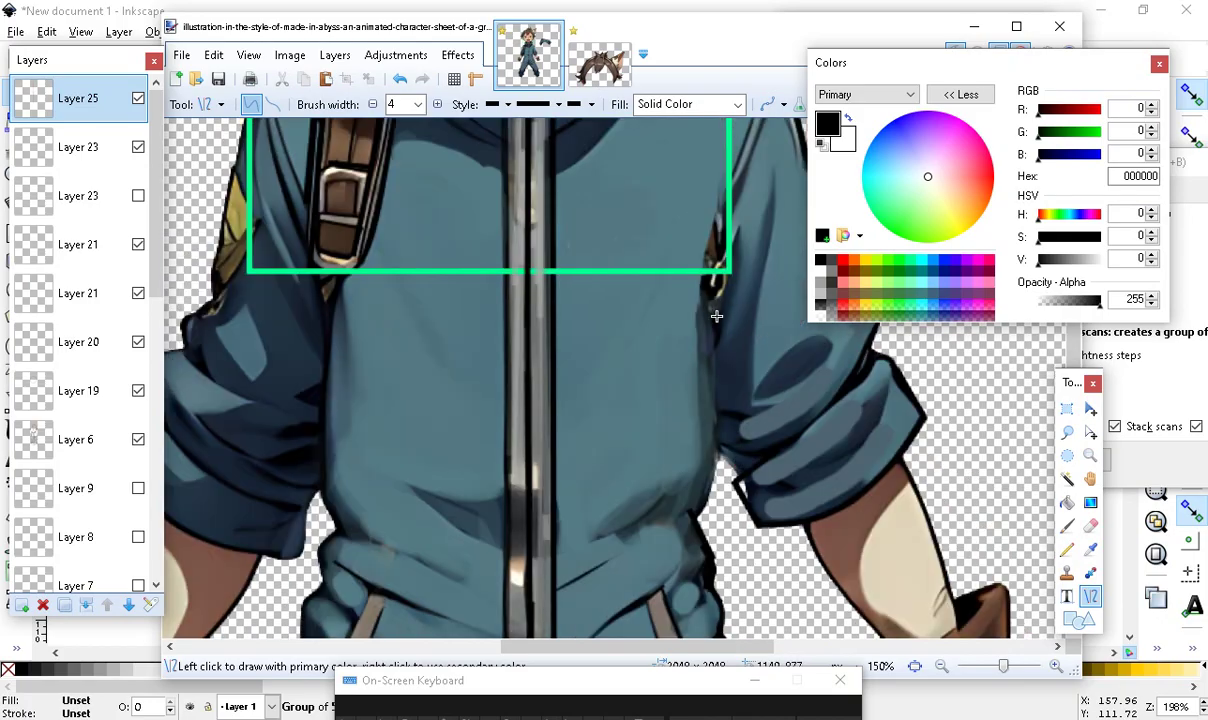
mouse_move(714, 296)
mouse_down()
mouse_move(718, 454)
mouse_move(708, 520)
mouse_move(697, 520)
mouse_up()
mouse_move(708, 440)
mouse_down()
mouse_move(709, 458)
mouse_move(714, 334)
mouse_move(704, 383)
mouse_move(705, 352)
mouse_move(720, 384)
mouse_move(711, 375)
mouse_up()
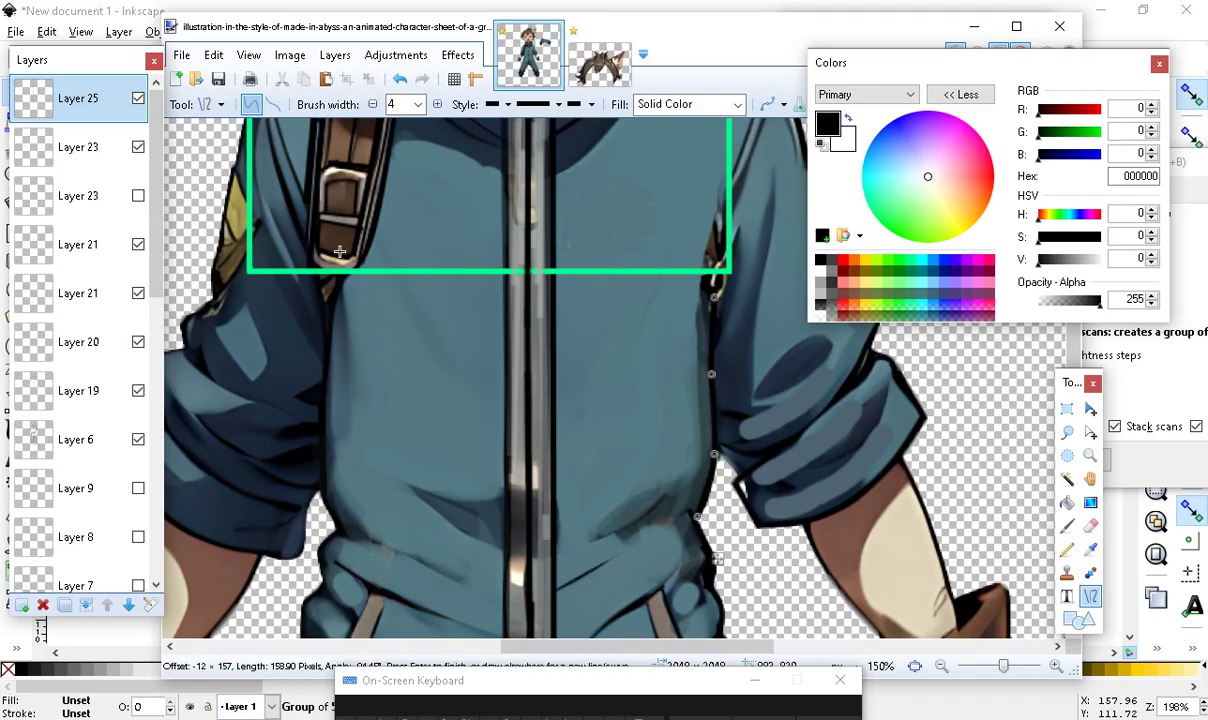
Draw a slightly curved line down the jacket's left side and undo a stray short line
drag(329, 316, 338, 530)
drag(336, 455, 328, 483)
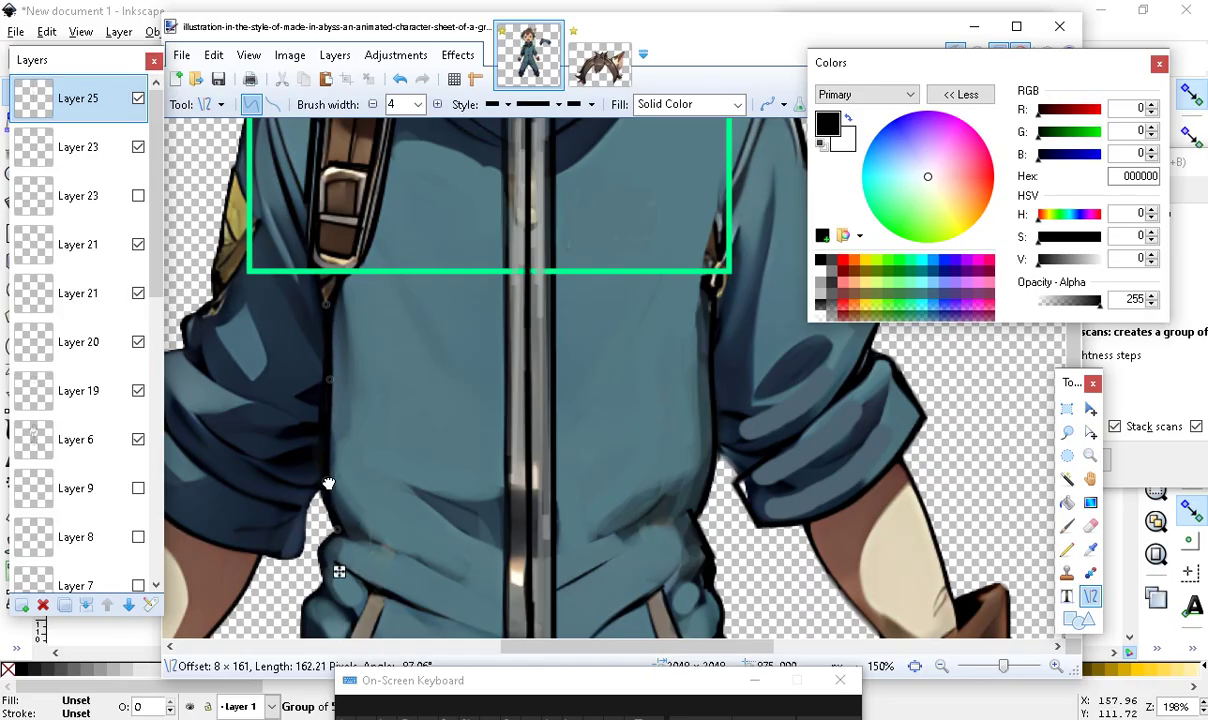
drag(319, 363, 322, 492)
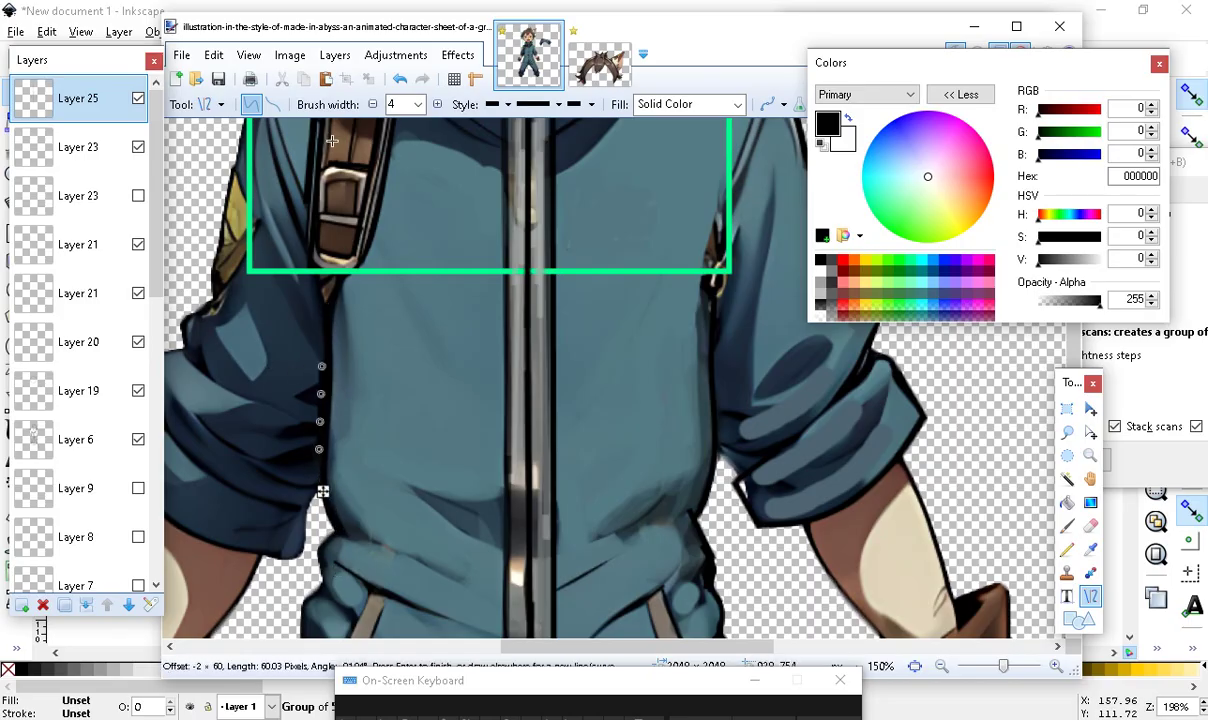
click(400, 80)
Add a short, roughly 37-pixel black line at the jacket's left waist
scroll(386, 375, down, 3)
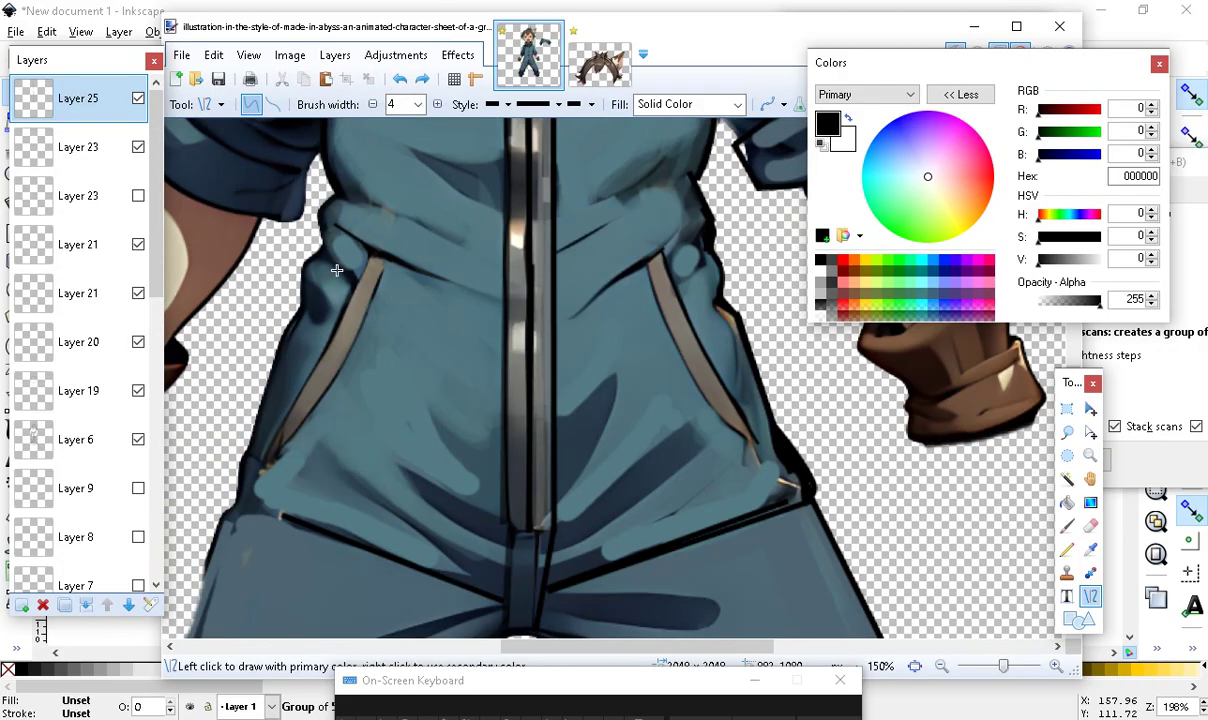
mouse_move(315, 211)
mouse_down()
mouse_move(322, 265)
mouse_move(327, 200)
mouse_up()
key(Return)
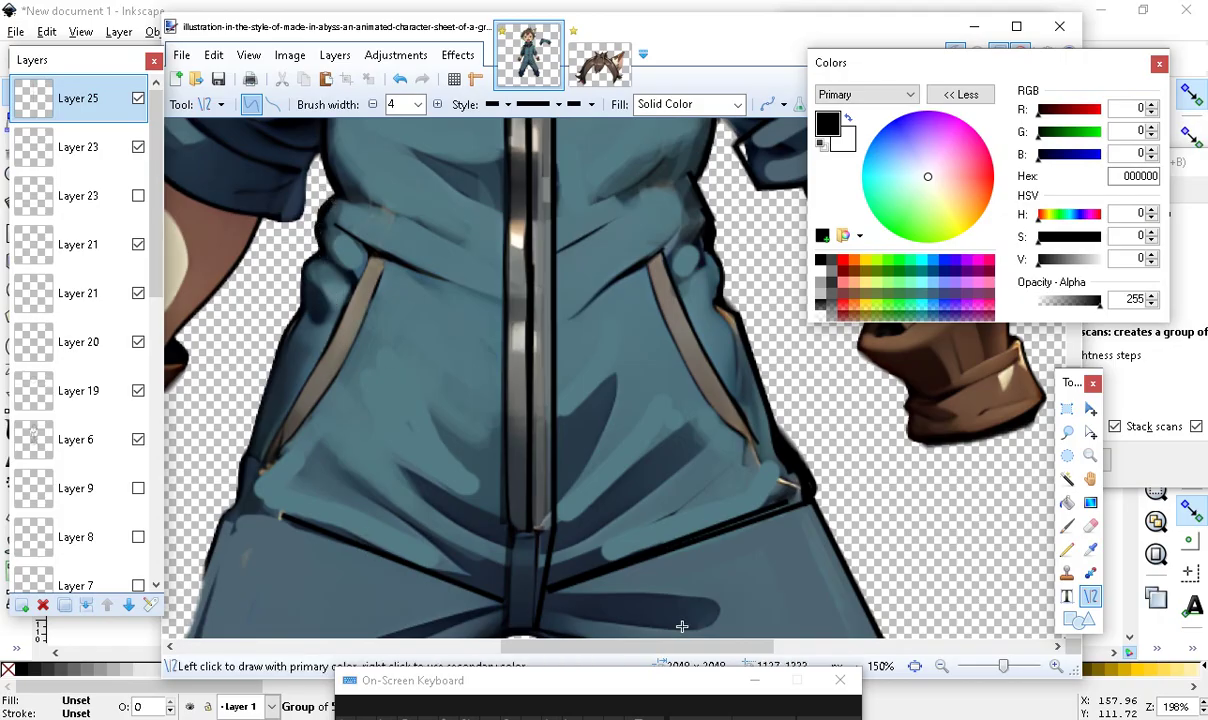
scroll(700, 560, down, 2)
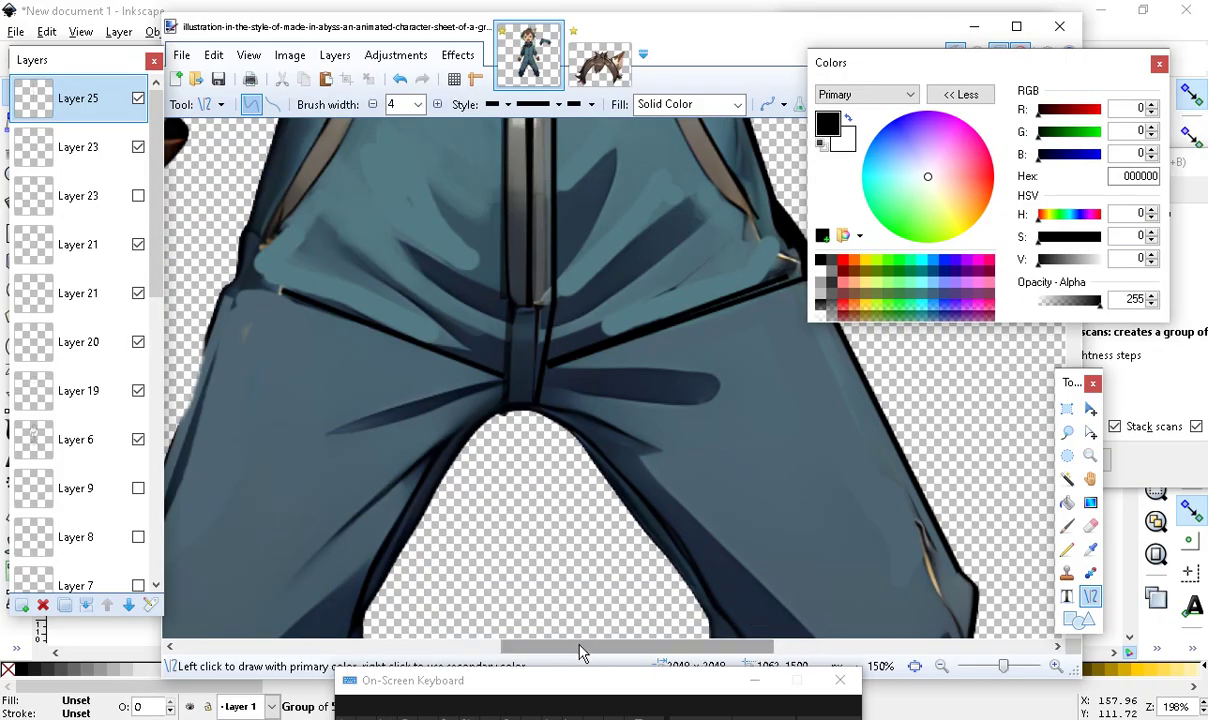
Draw a width-3 black line down the trouser leg's outer edge, extend it, then thin it to width 2
drag(580, 650, 677, 650)
scroll(575, 379, down, 3)
scroll(575, 379, up, 2)
scroll(575, 379, up, 2)
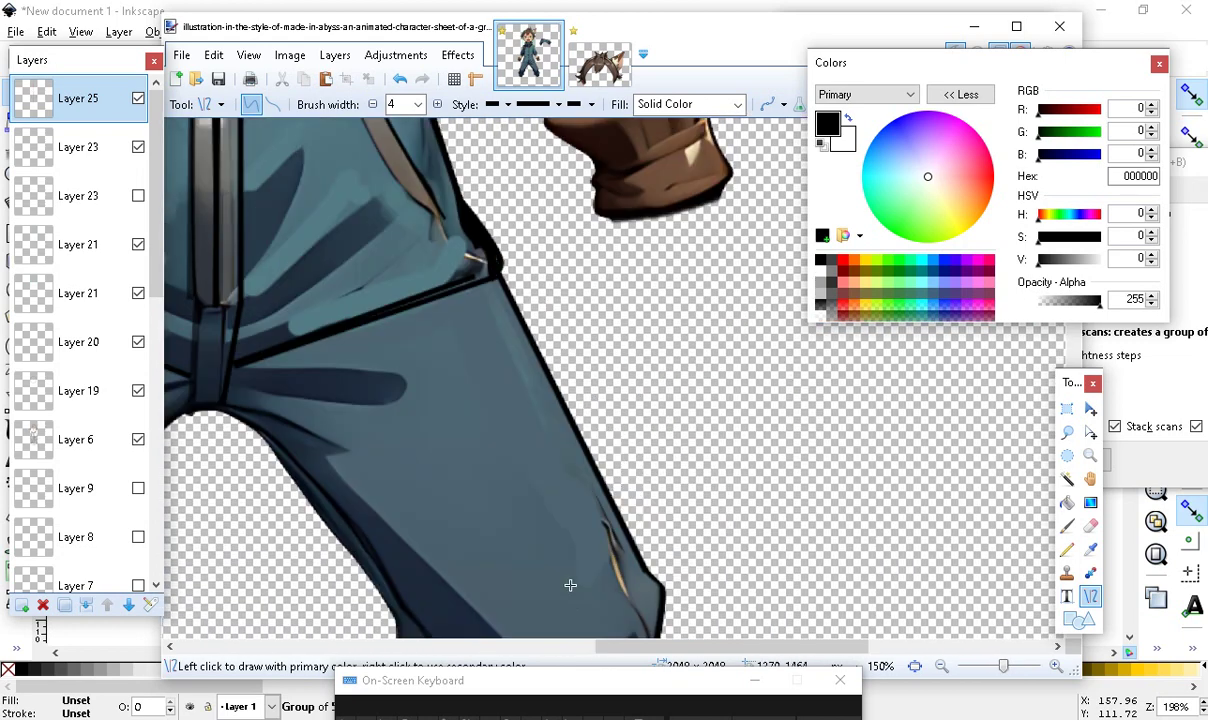
scroll(569, 582, down, 2)
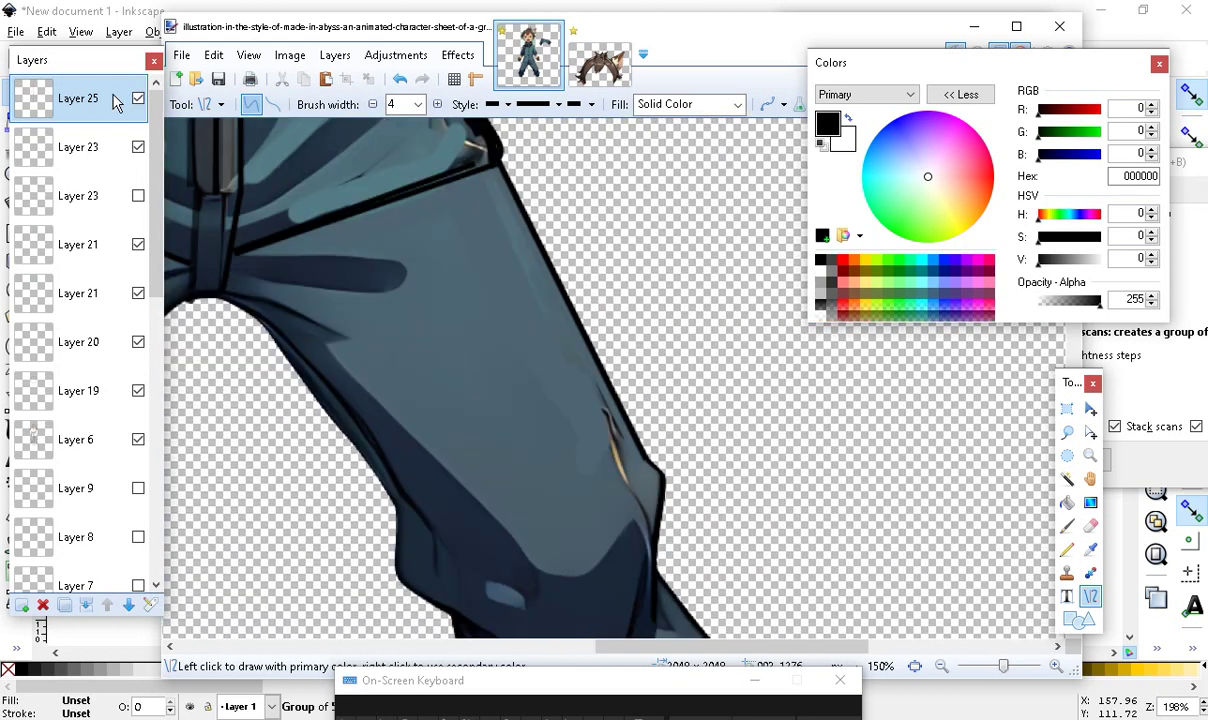
click(373, 104)
drag(488, 161, 627, 483)
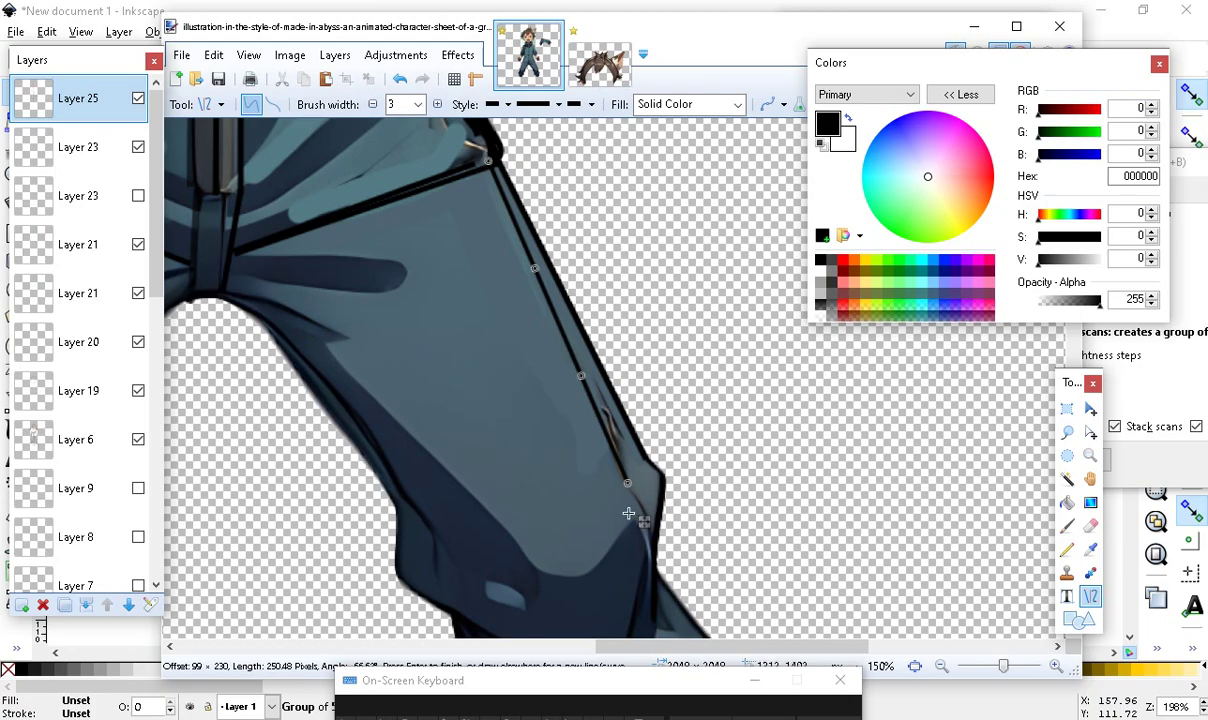
drag(631, 483, 648, 522)
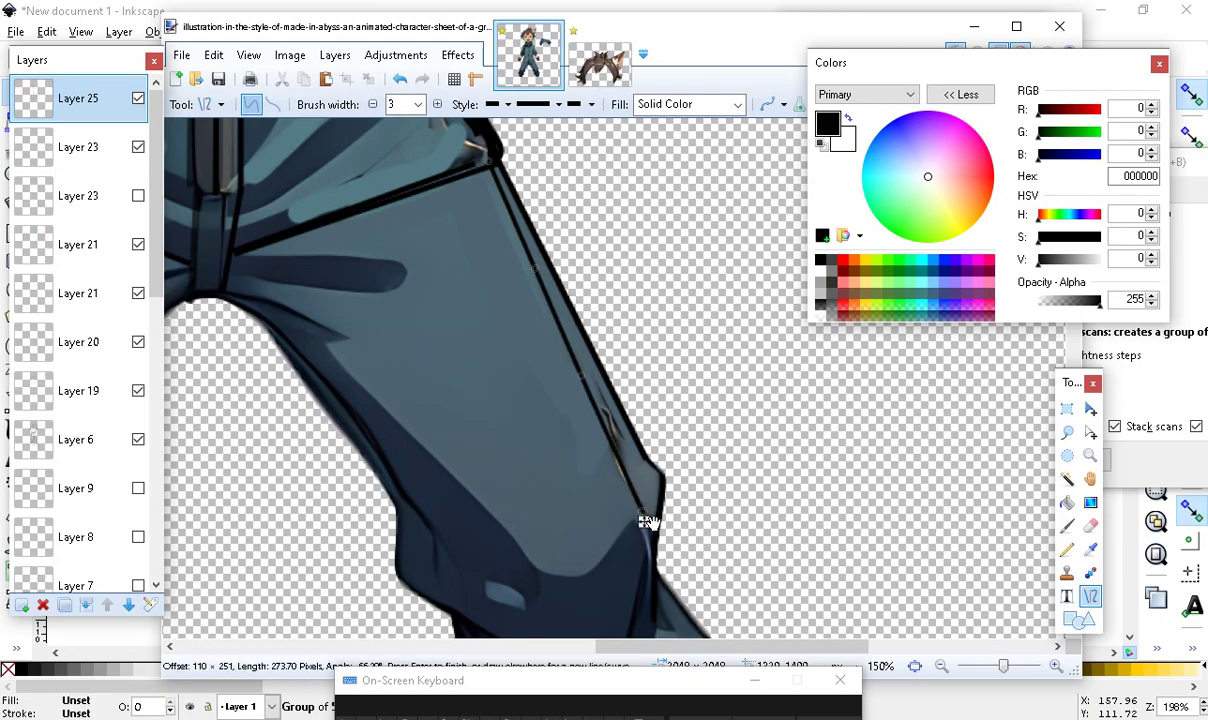
click(373, 105)
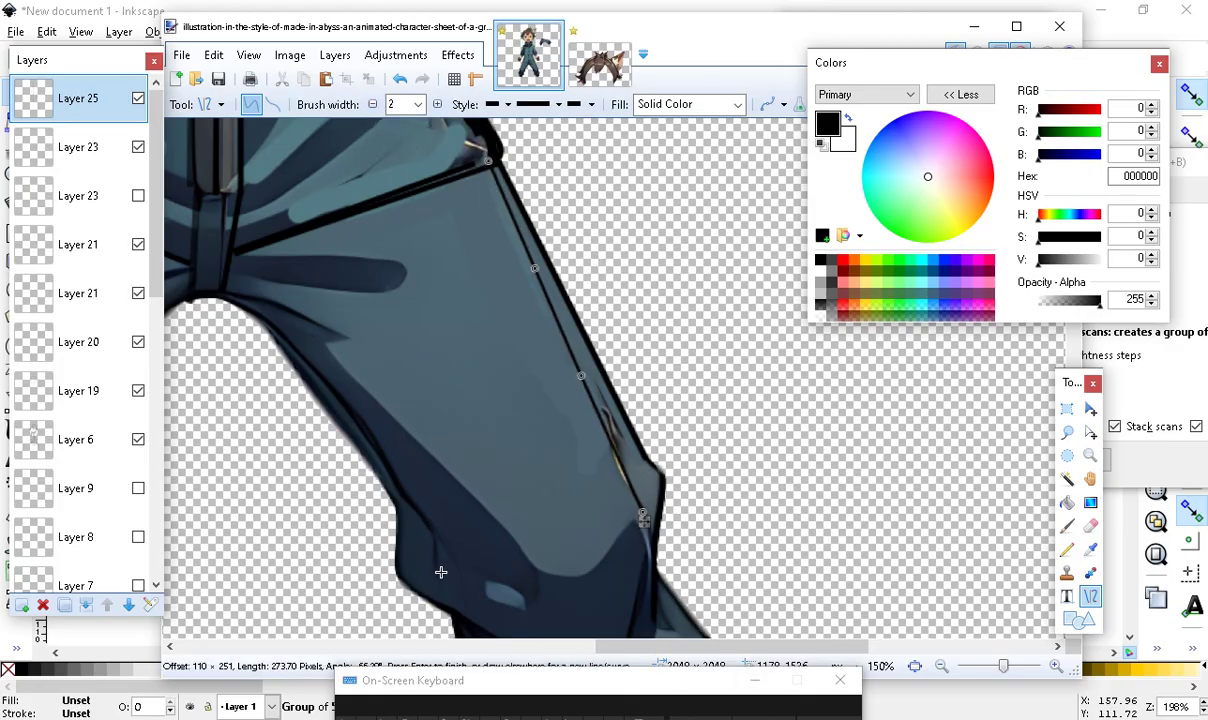
Draw a line up from the sleeve corner and curve it along the sleeve edge
scroll(439, 492, down, 3)
scroll(504, 424, up, 6)
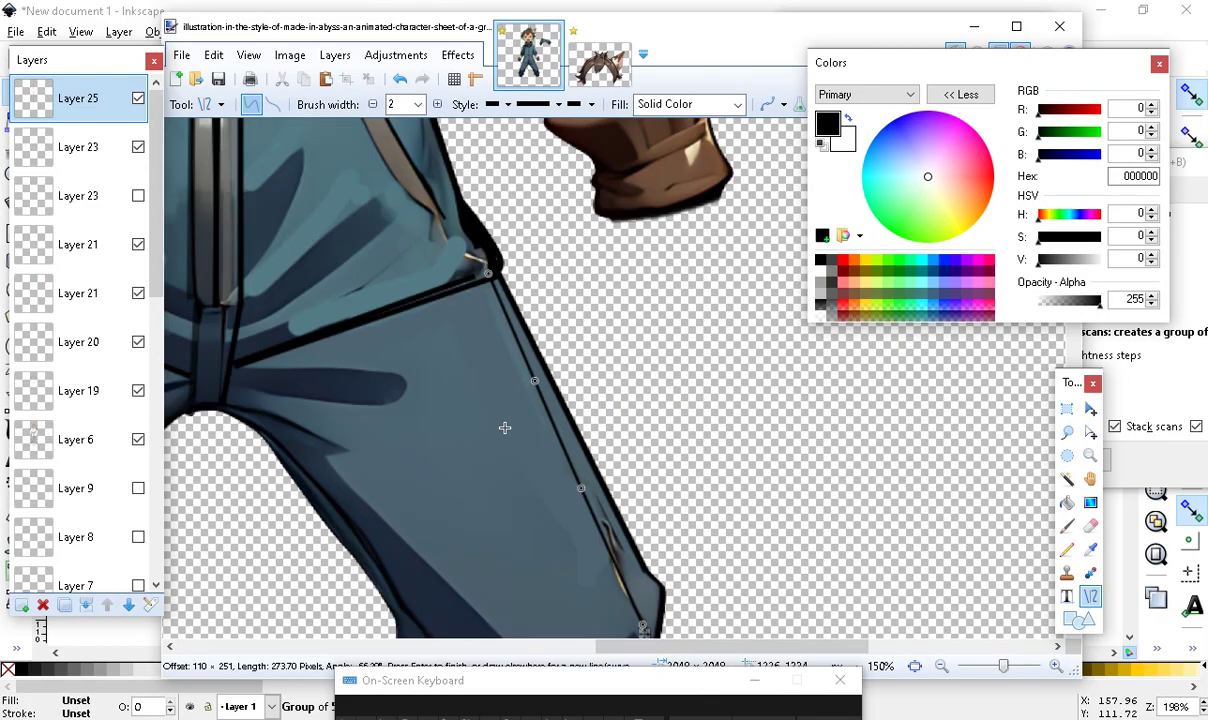
scroll(510, 380, up, 9)
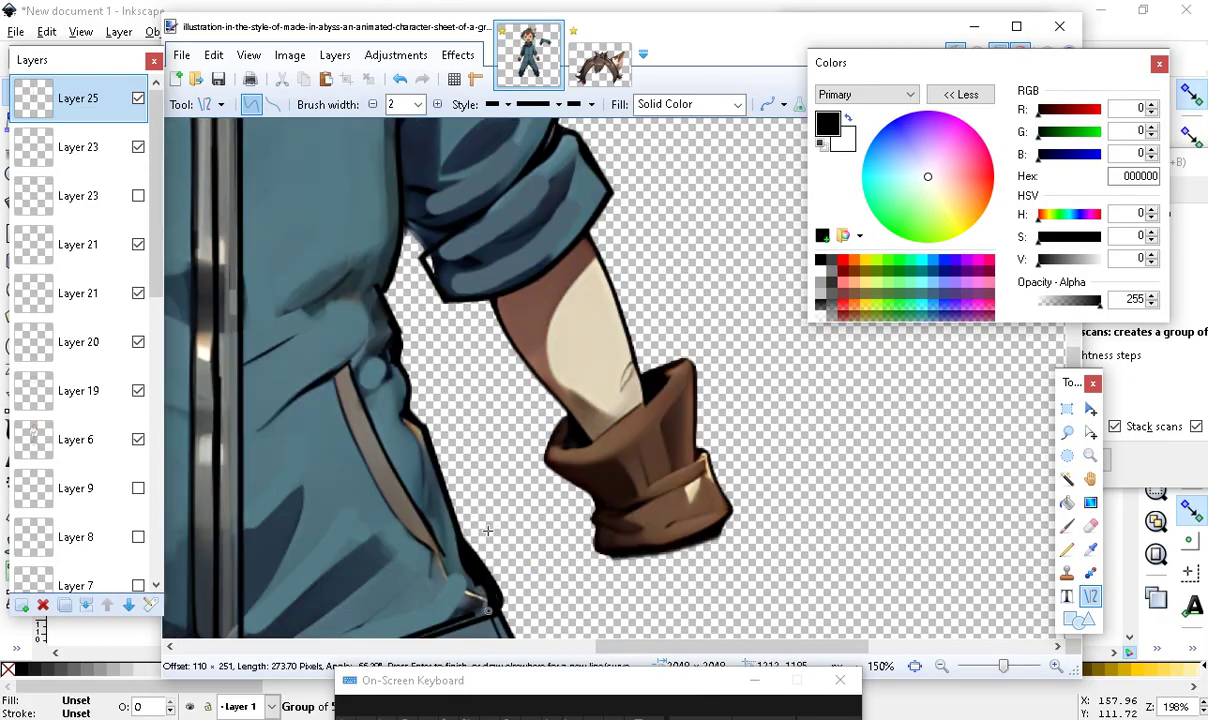
scroll(345, 402, down, 3)
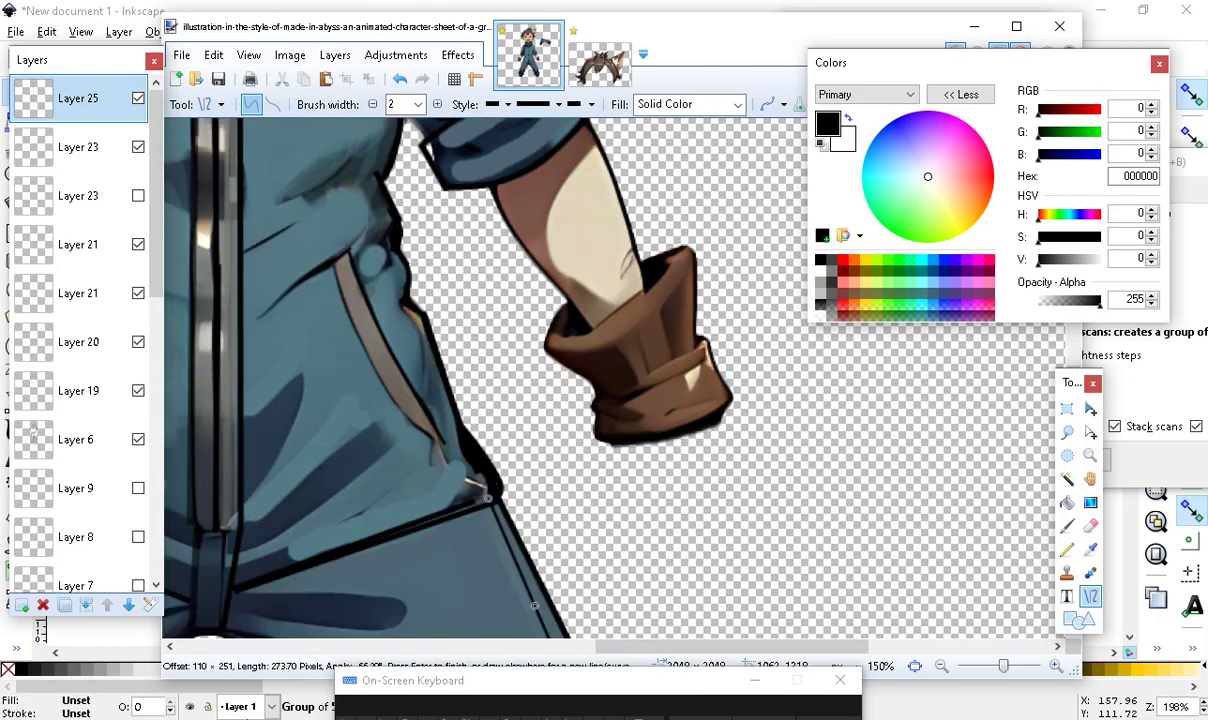
scroll(304, 460, up, 3)
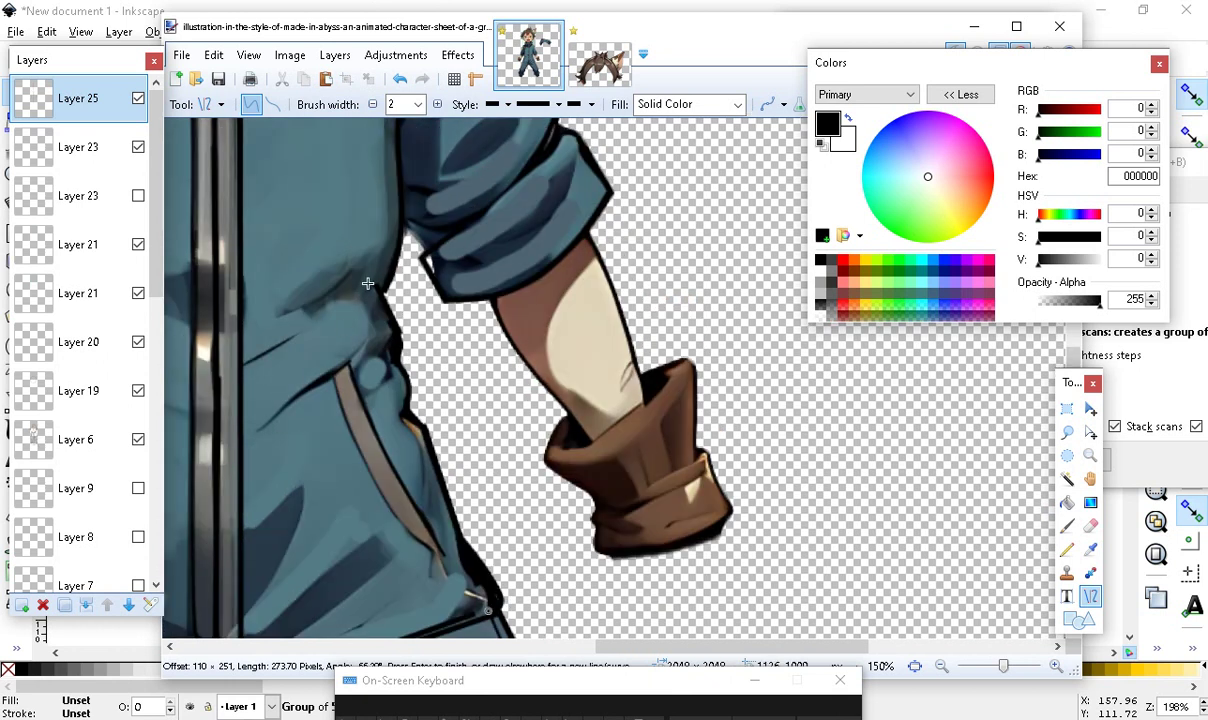
mouse_move(426, 268)
mouse_down()
mouse_move(436, 245)
mouse_move(525, 205)
mouse_move(580, 150)
mouse_up()
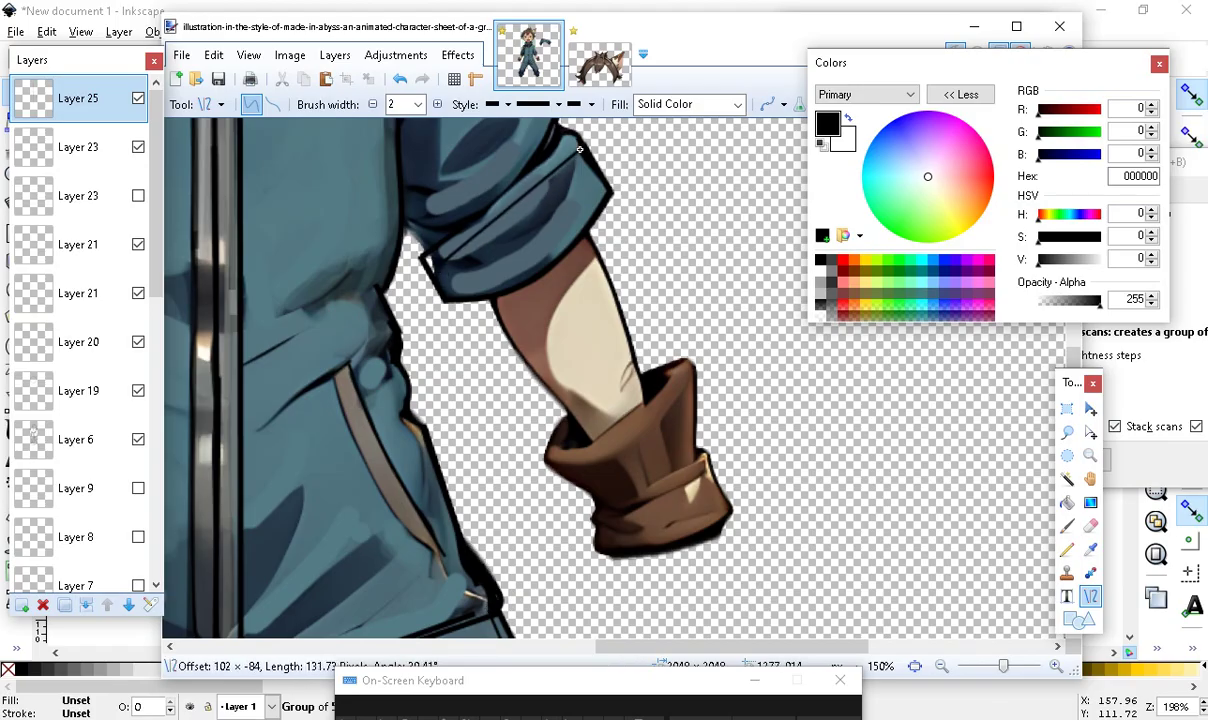
drag(529, 197, 487, 248)
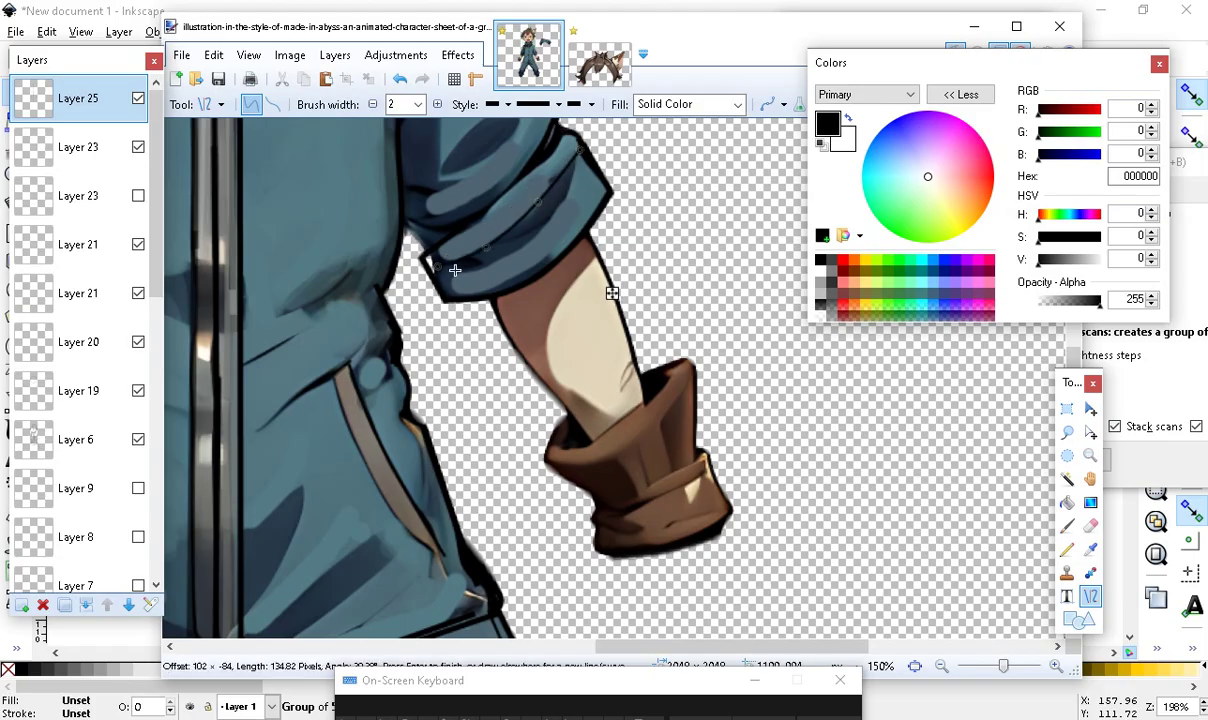
scroll(434, 272, up, 1)
key(Return)
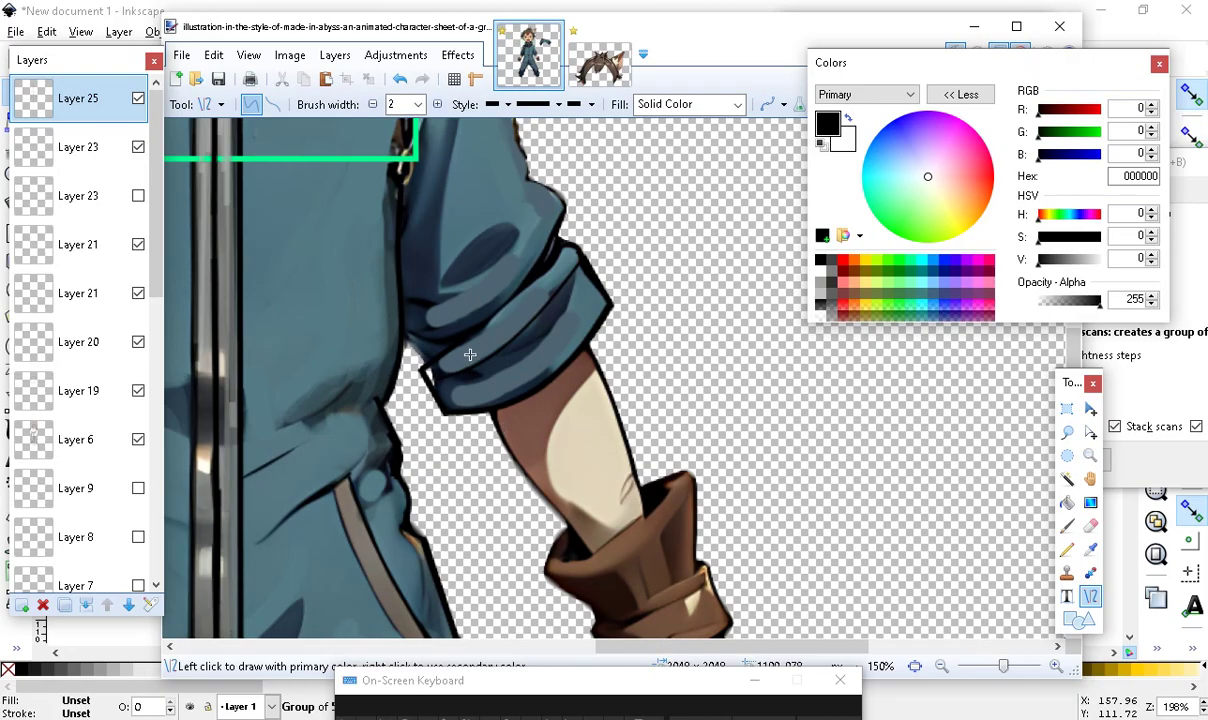
Trace a curved line along the sleeve's lower edge and add a short line beside it
drag(422, 370, 564, 246)
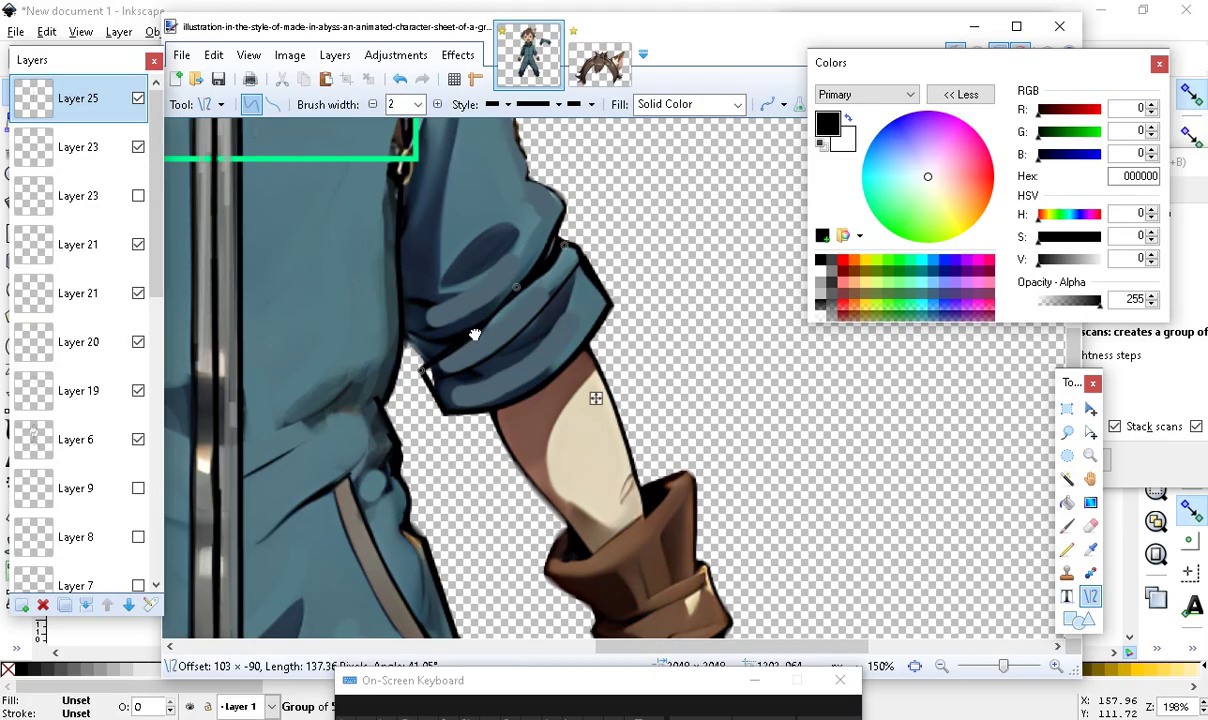
drag(475, 334, 480, 337)
drag(537, 297, 534, 293)
key(Return)
drag(400, 322, 428, 372)
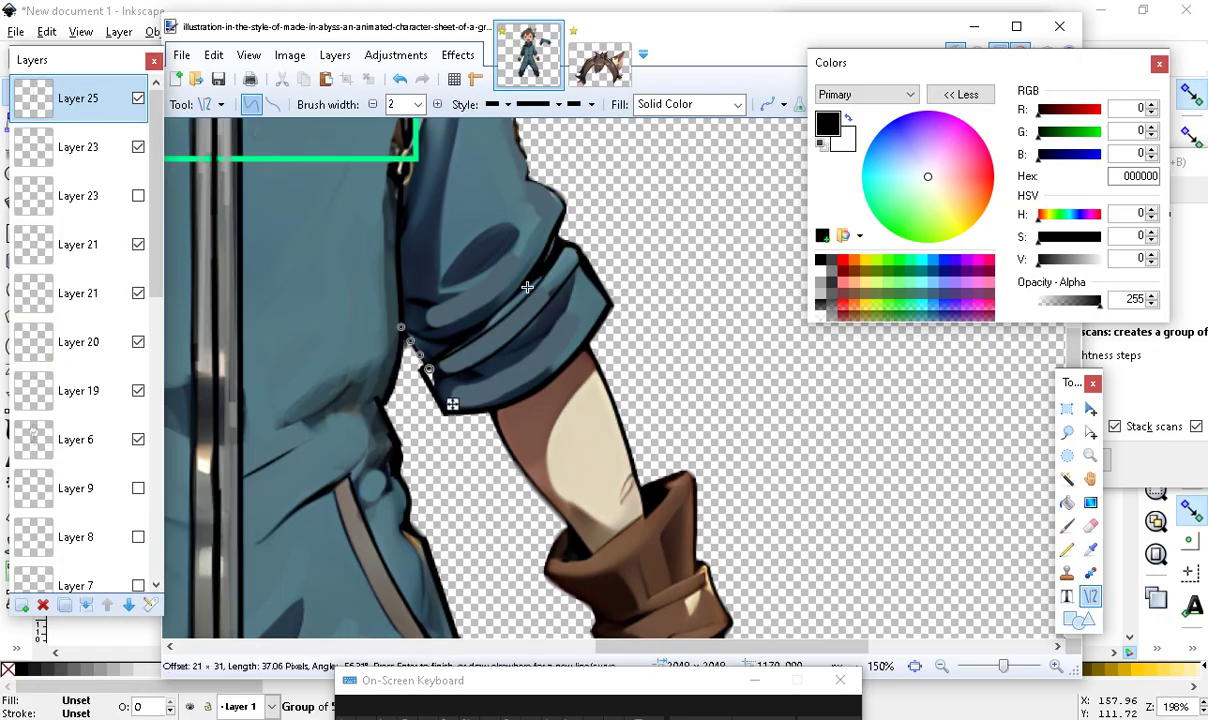
scroll(496, 487, up, 3)
scroll(330, 508, up, 3)
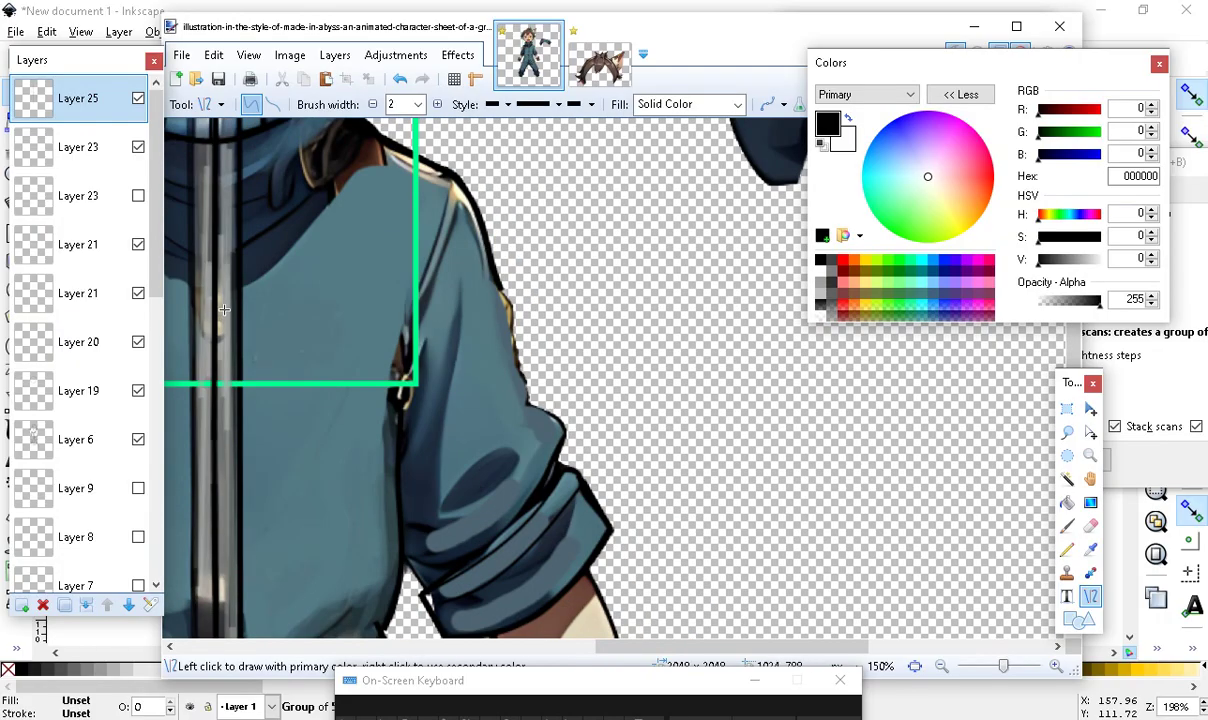
At brush width 3, draw a curved line along the arm's outer outline and undo a stray stroke
click(438, 104)
drag(494, 276, 529, 412)
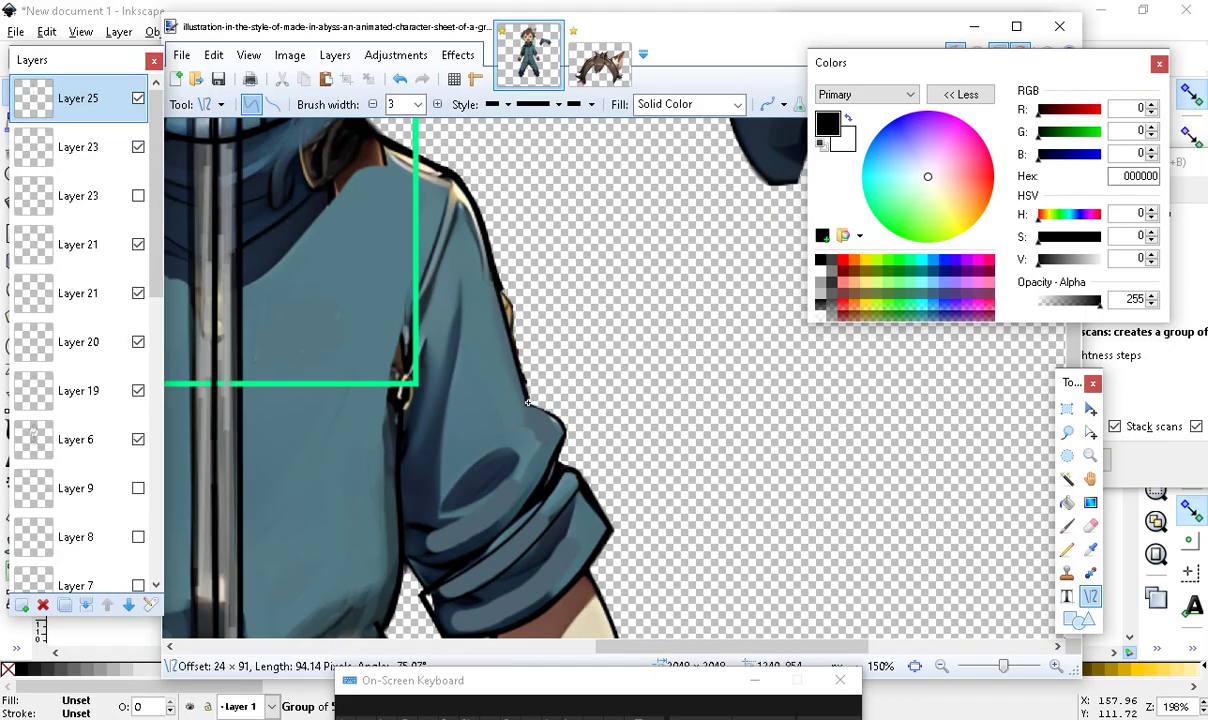
mouse_move(508, 310)
mouse_down()
mouse_move(520, 423)
mouse_move(508, 522)
mouse_move(531, 492)
mouse_up()
scroll(537, 440, up, 2)
drag(450, 380, 456, 373)
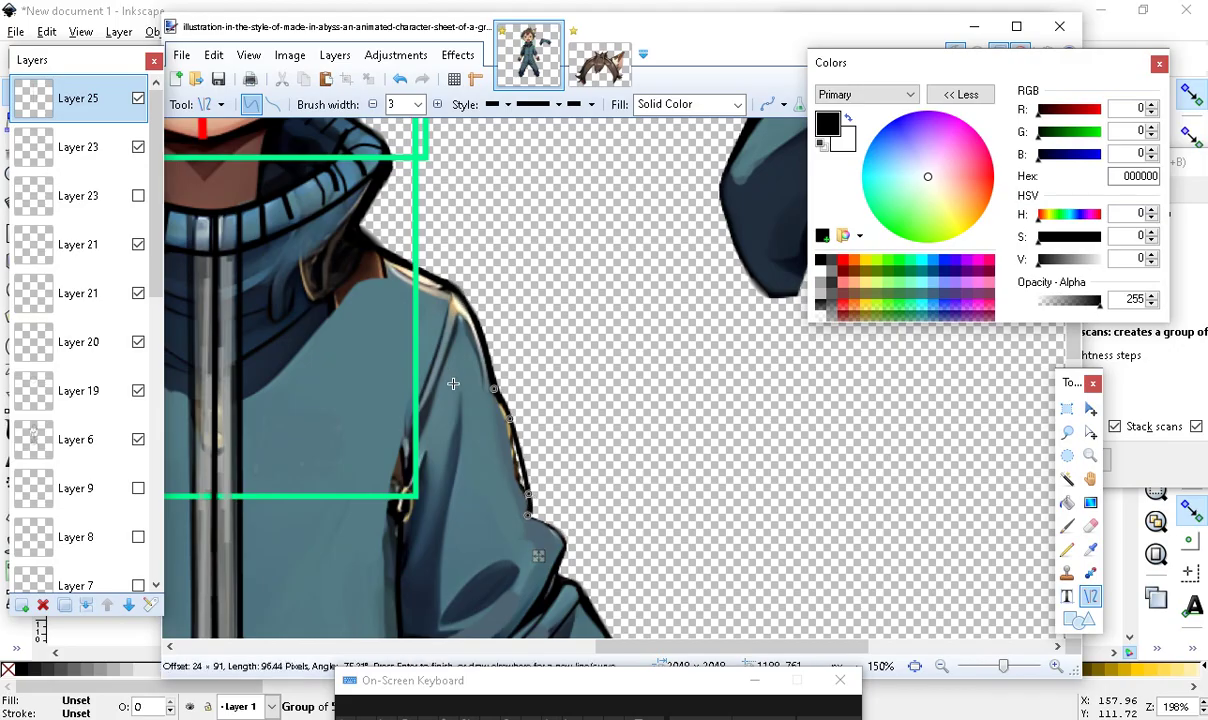
click(399, 79)
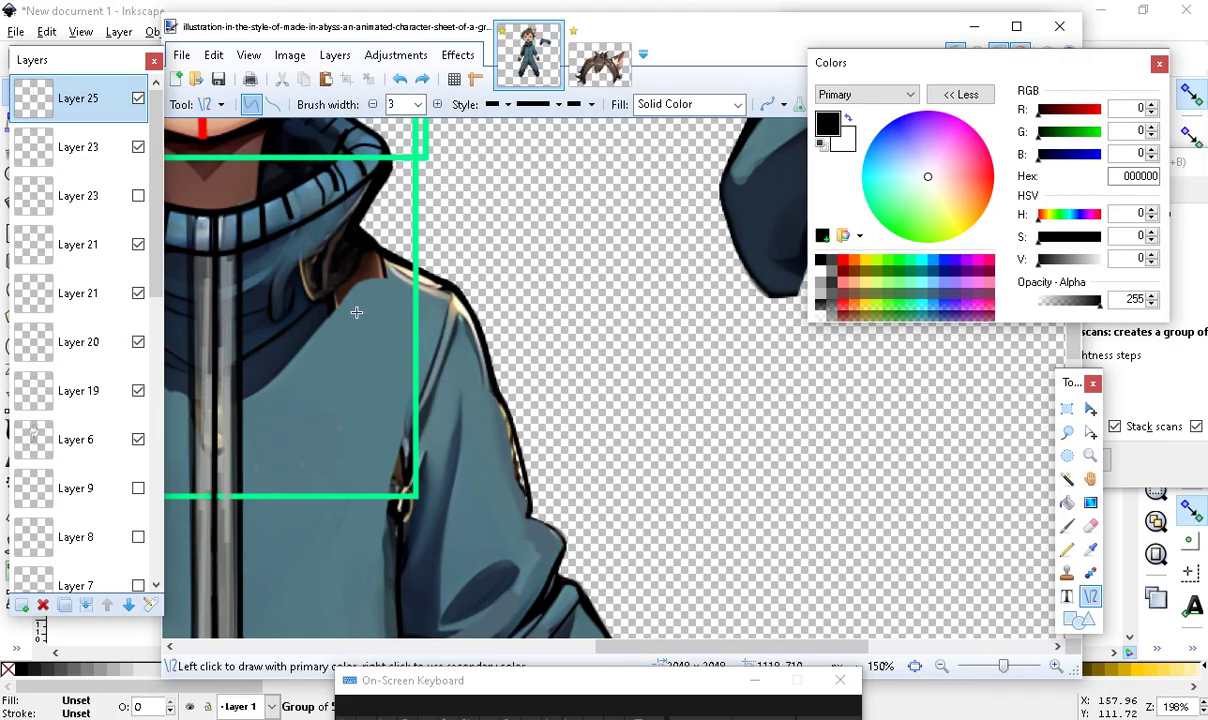
Draw a line along the upper arm edge, just above the rolled cuff
scroll(426, 445, down, 3)
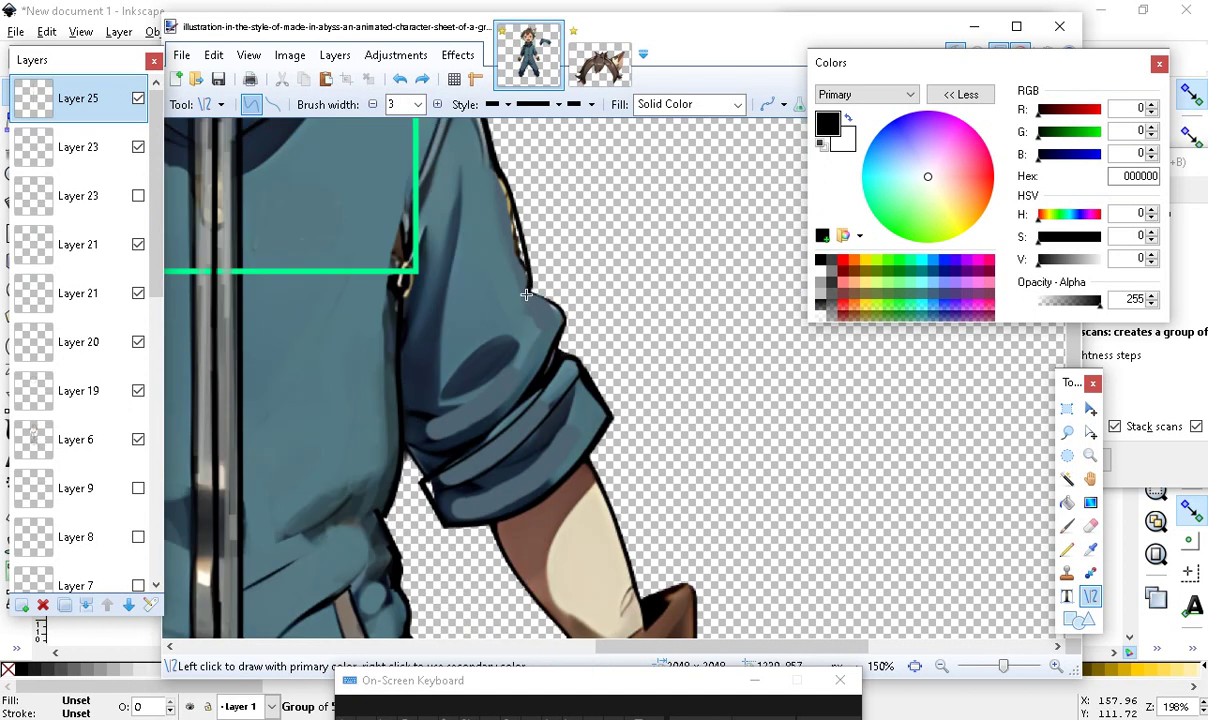
mouse_move(522, 286)
mouse_down()
mouse_move(577, 366)
mouse_move(568, 377)
mouse_move(505, 302)
mouse_move(549, 305)
mouse_move(567, 325)
mouse_move(565, 362)
mouse_up()
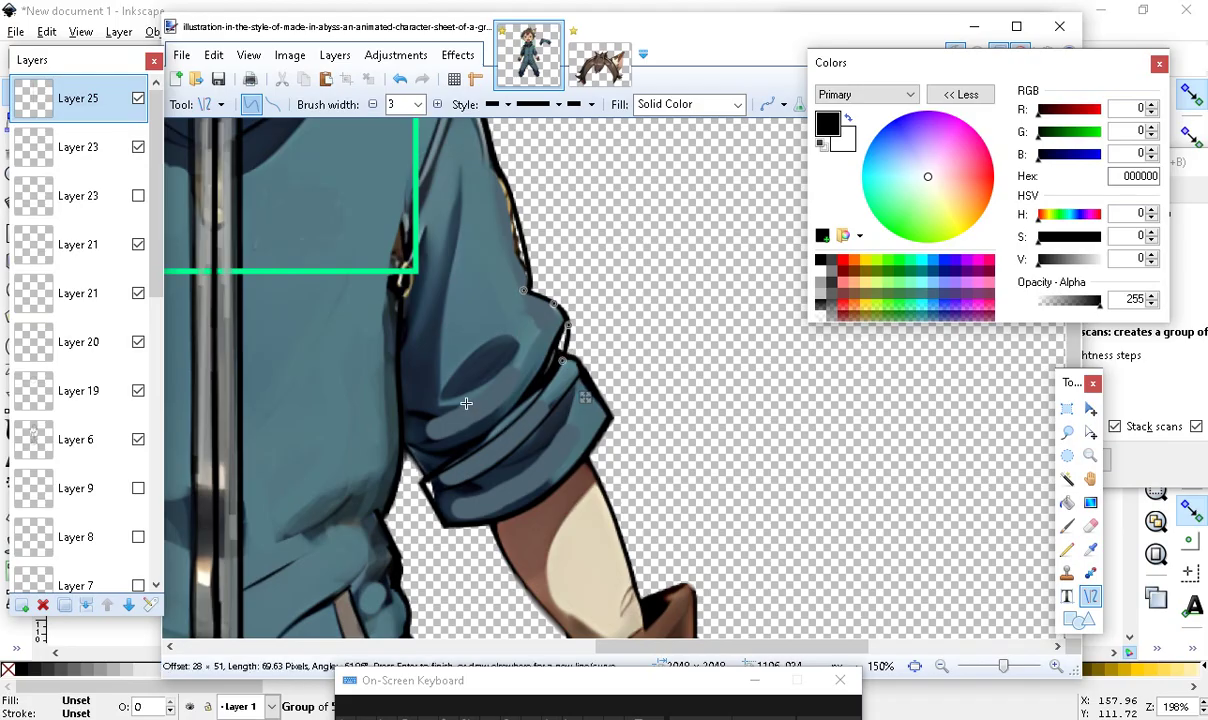
key(Return)
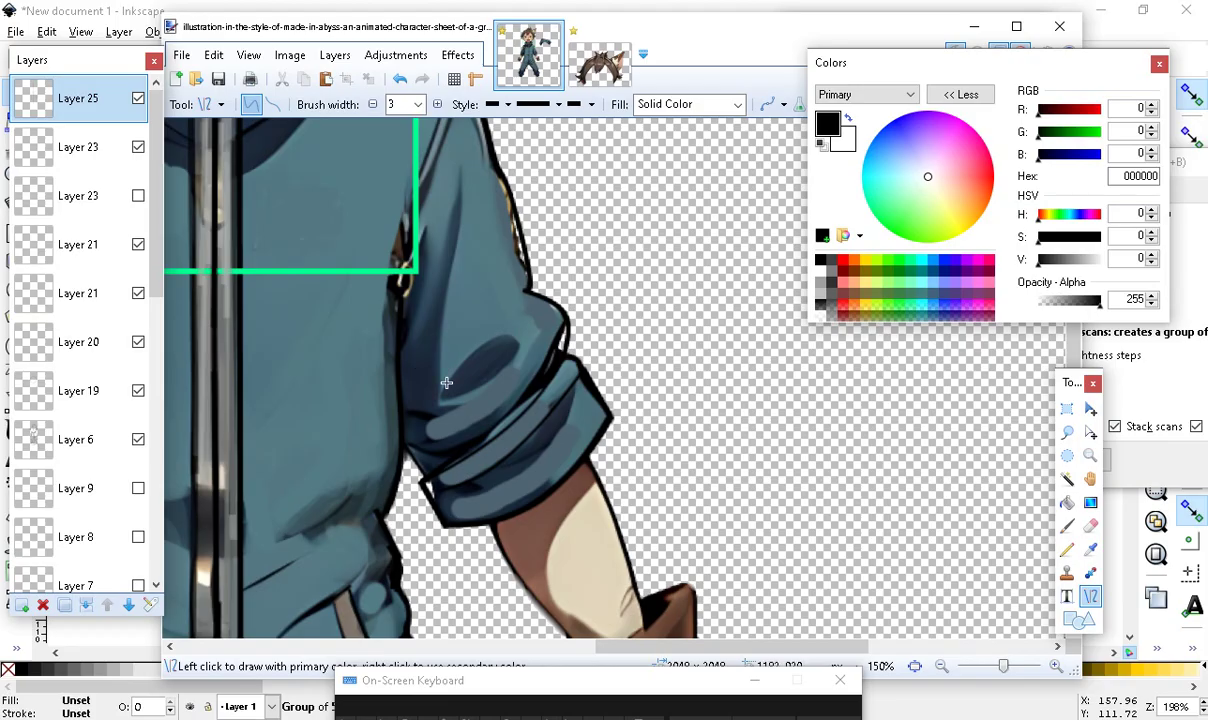
scroll(400, 330, down, 4)
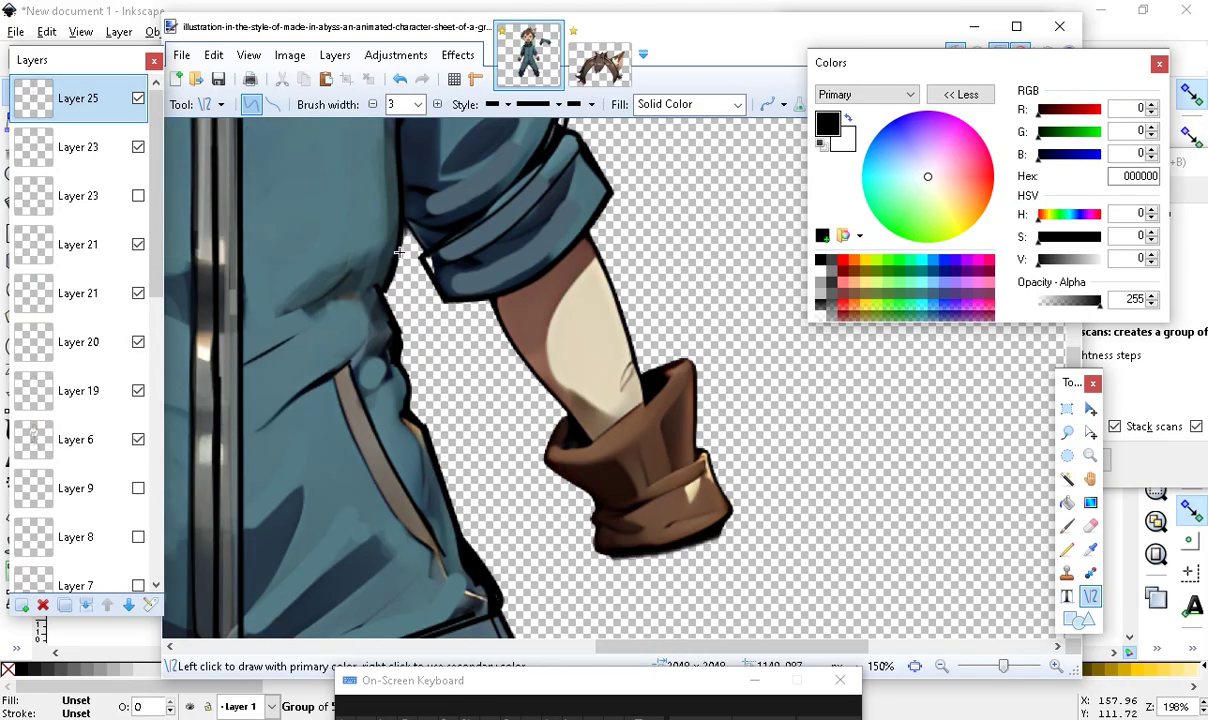
Draw a roughly 139-pixel black line across the cuff top and bend it downward into a curve
drag(546, 460, 688, 357)
drag(594, 430, 604, 458)
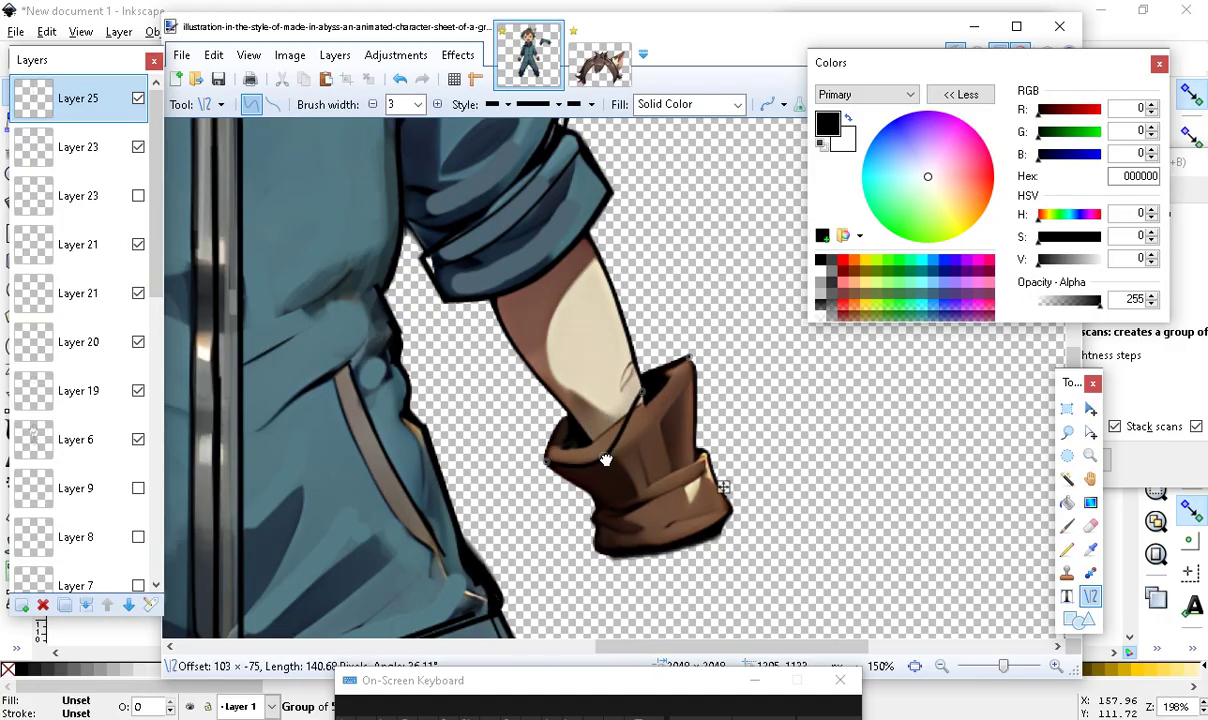
drag(643, 398, 669, 410)
key(Return)
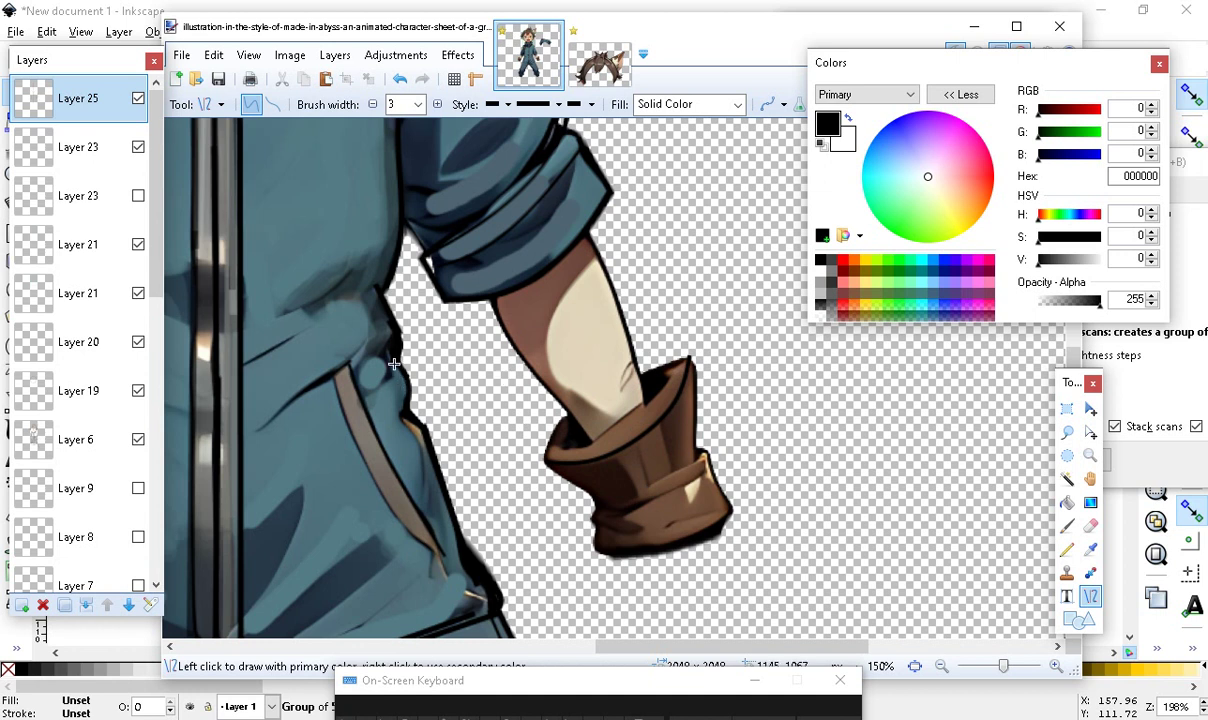
scroll(410, 413, down, 3)
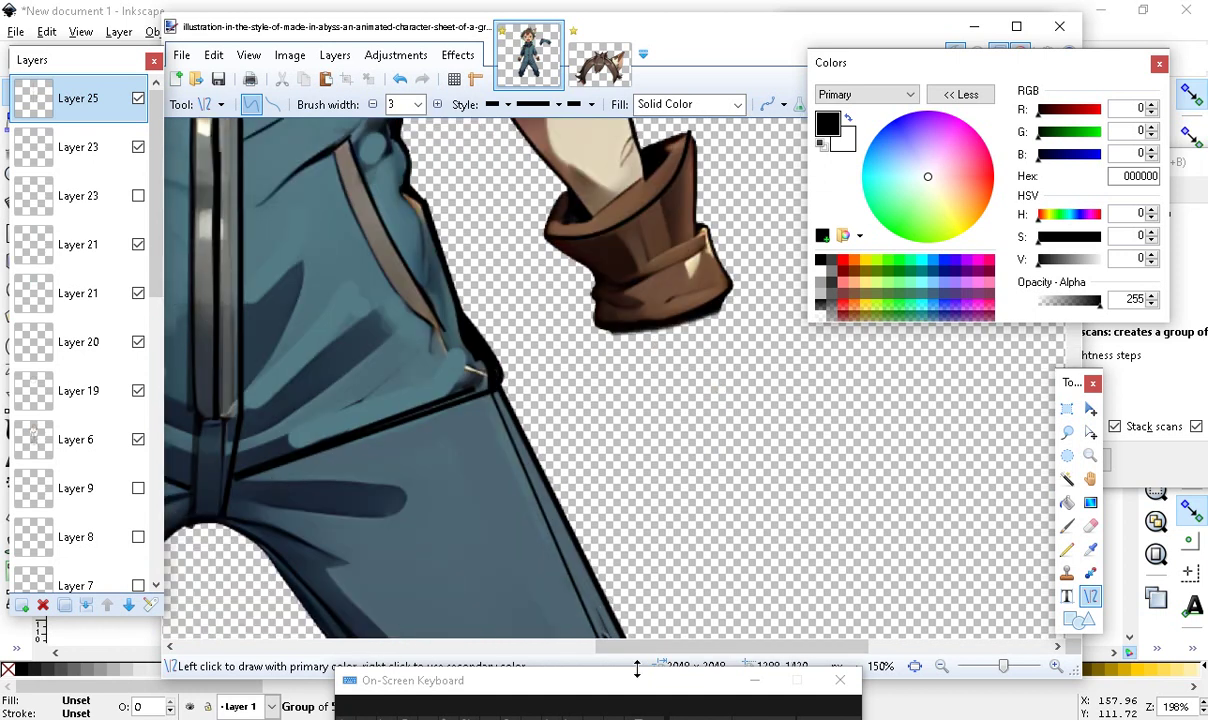
Draw a black line up the left trouser leg's outline
drag(634, 646, 513, 652)
scroll(381, 540, down, 3)
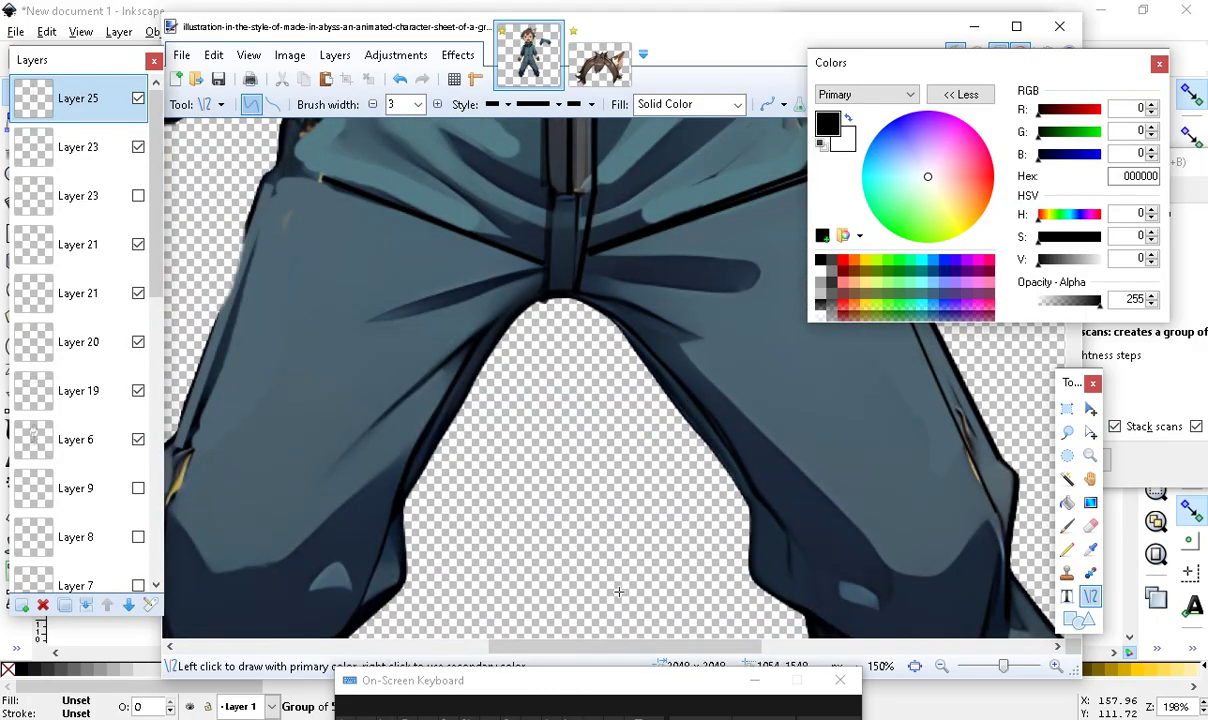
drag(599, 655, 537, 671)
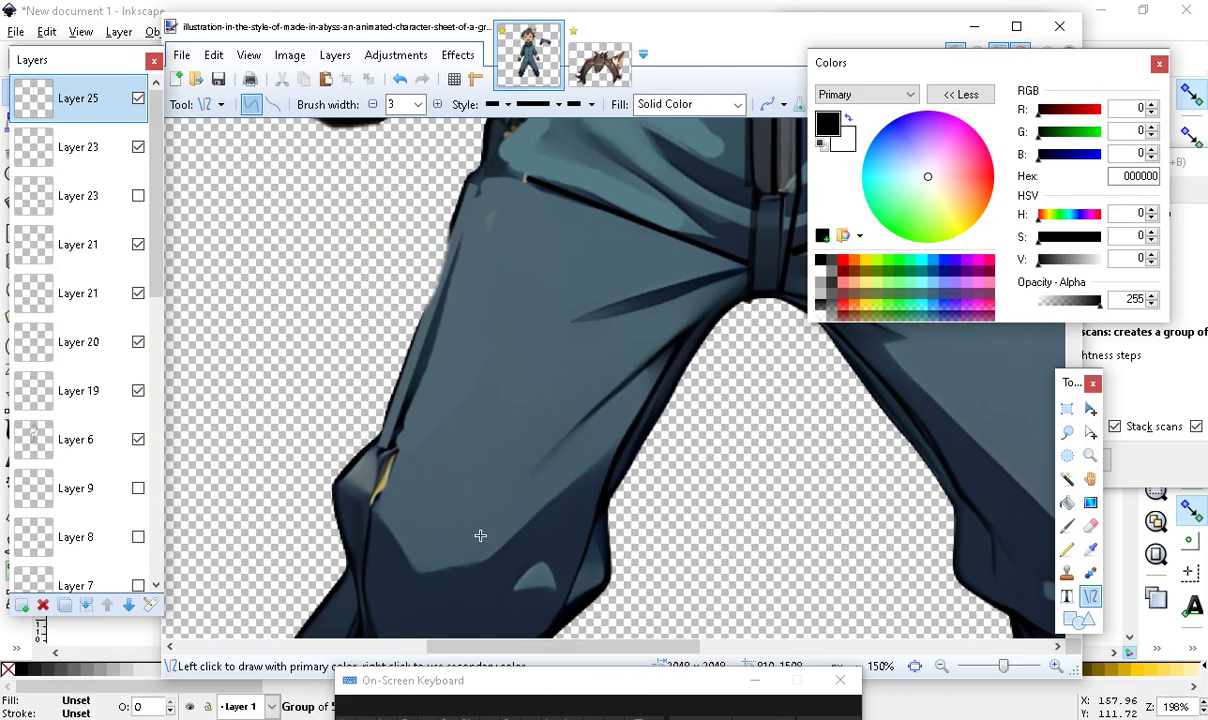
mouse_move(375, 499)
mouse_down()
mouse_move(450, 310)
mouse_move(487, 152)
mouse_up()
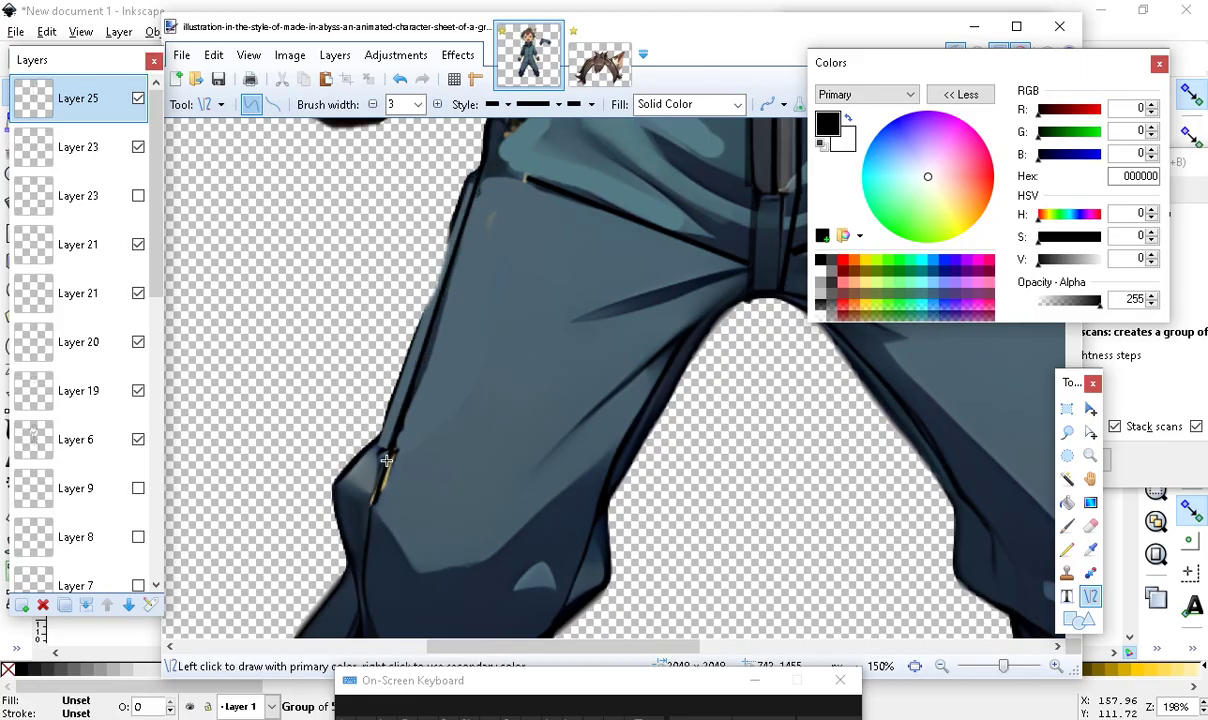
mouse_move(375, 444)
mouse_down()
mouse_move(472, 144)
mouse_move(470, 176)
mouse_up()
key(Return)
scroll(483, 483, down, 1)
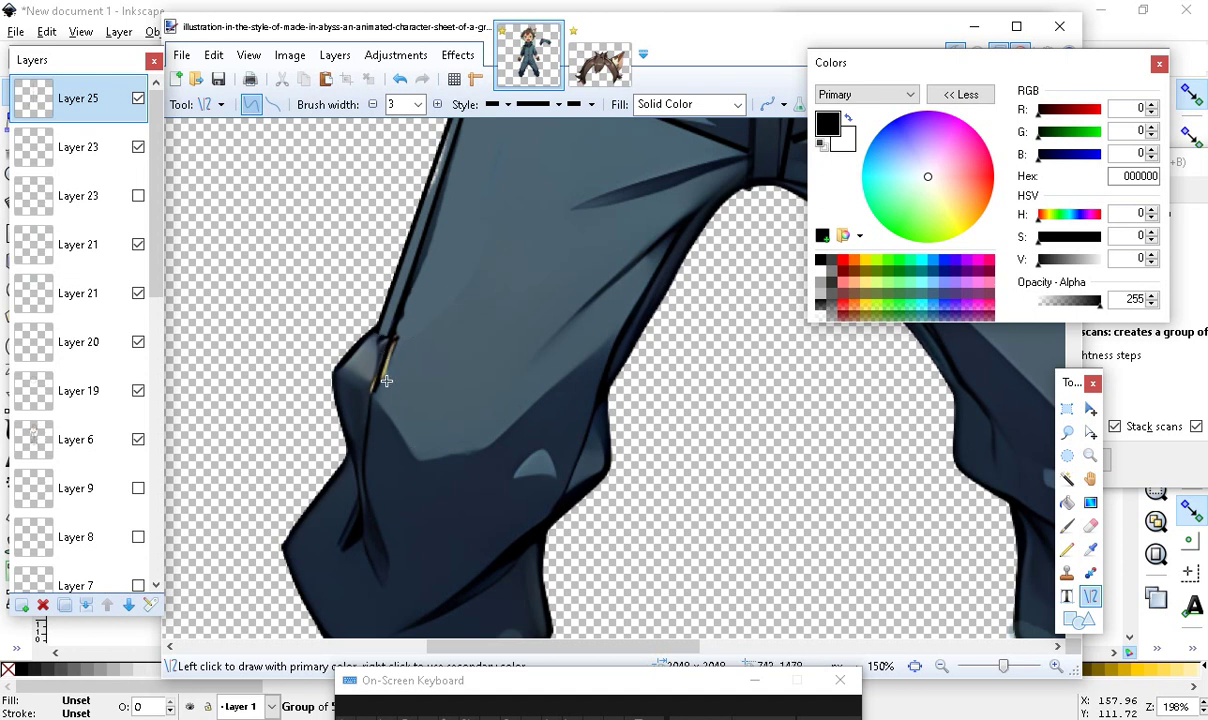
Draw and slightly bend a knee crease line, then add a line up the leg's right edge
drag(378, 319, 365, 451)
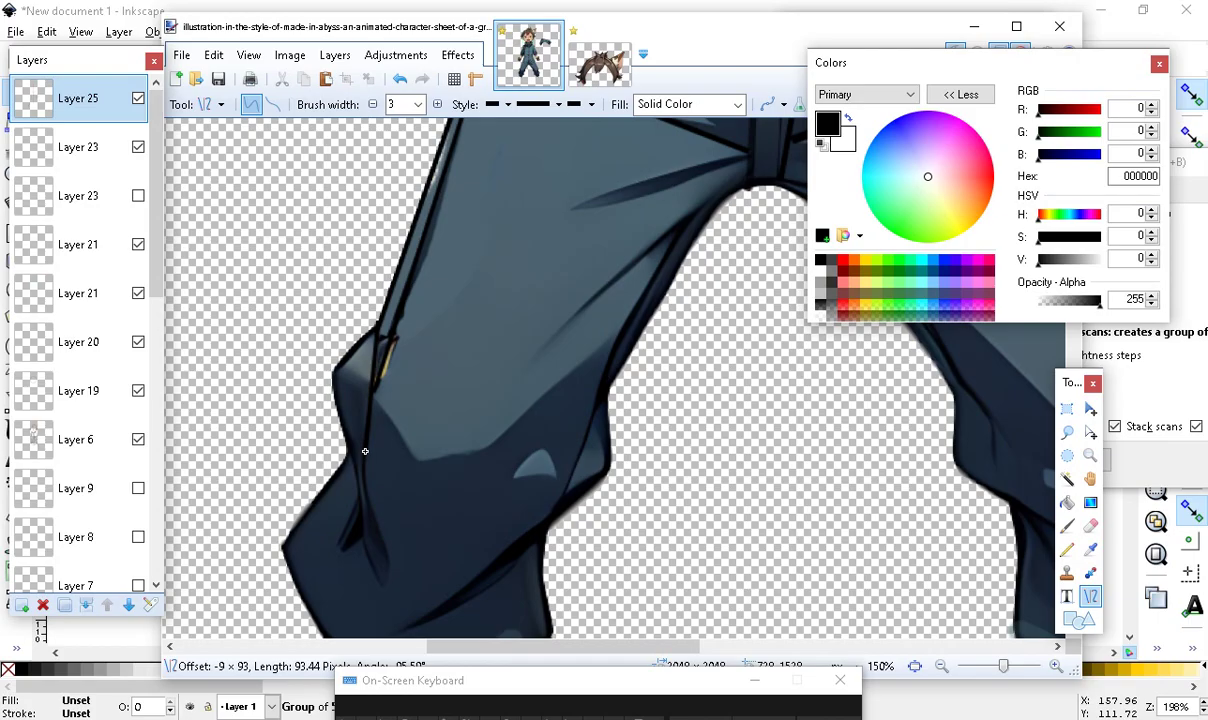
drag(365, 451, 365, 451)
drag(378, 319, 404, 290)
drag(372, 368, 377, 383)
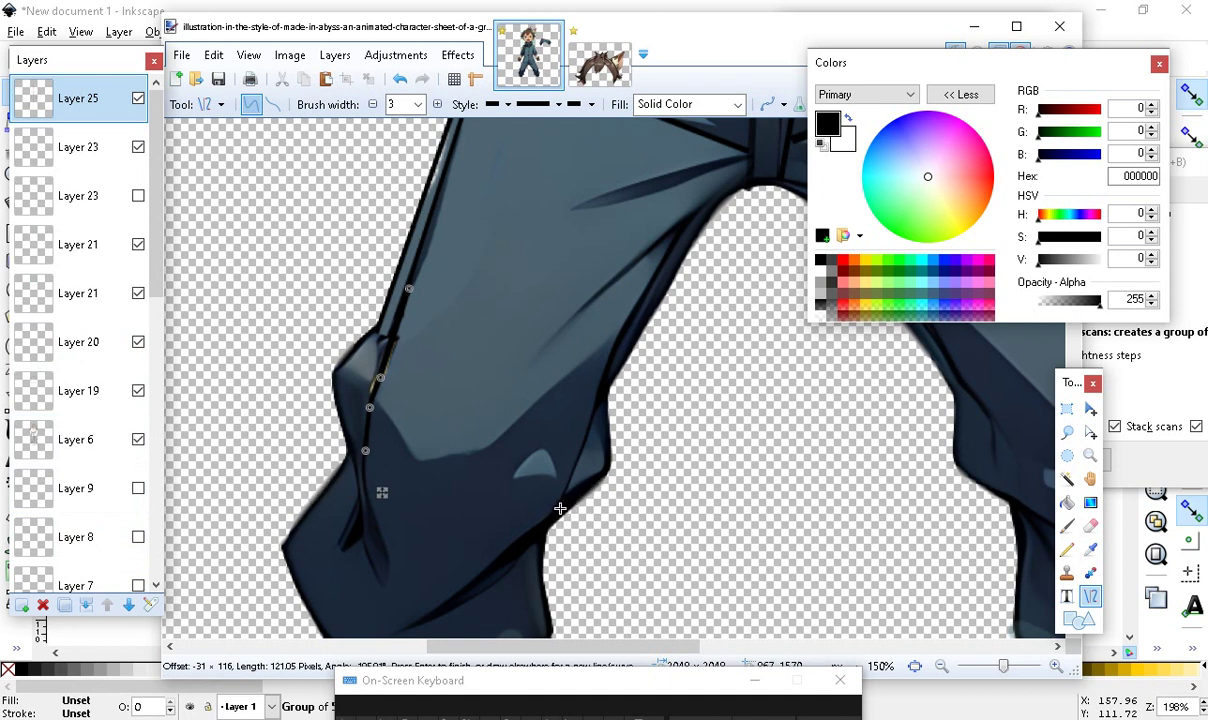
drag(558, 507, 601, 389)
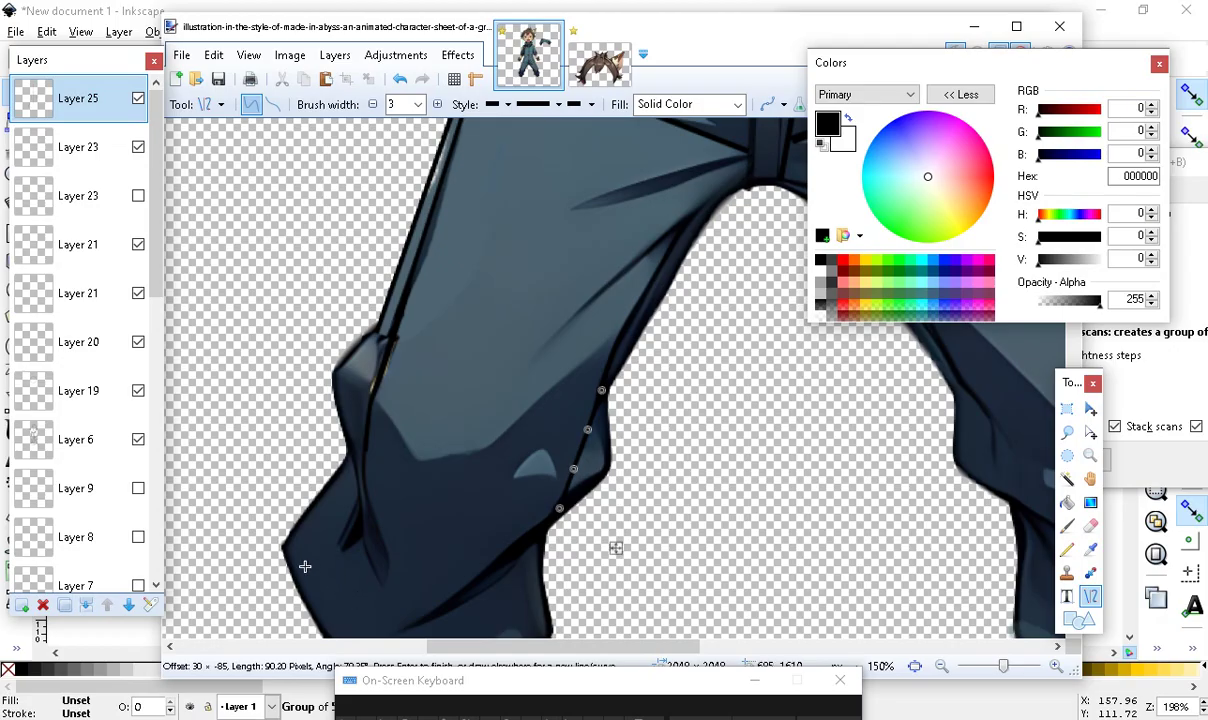
scroll(305, 566, up, 3)
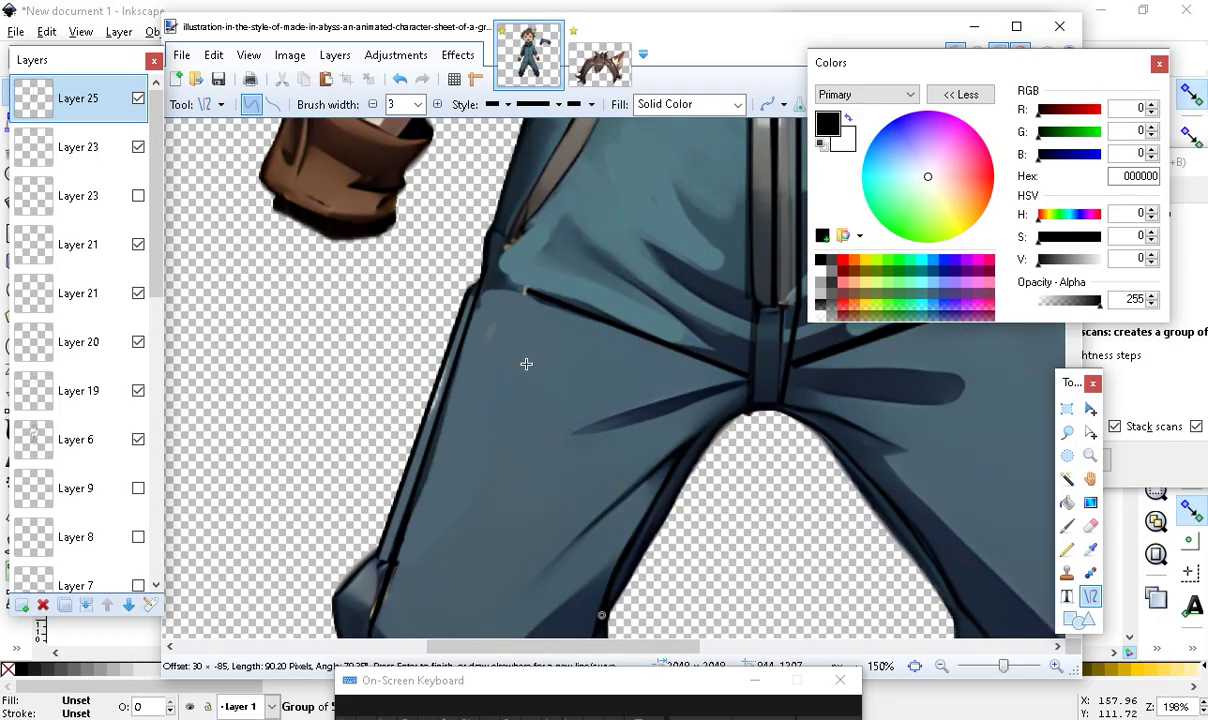
Draw the dark waistline across the jacket and move the Colors window off the artwork
drag(525, 291, 726, 358)
drag(853, 67, 1145, 356)
scroll(659, 383, up, 5)
scroll(659, 383, down, 1)
scroll(659, 383, down, 3)
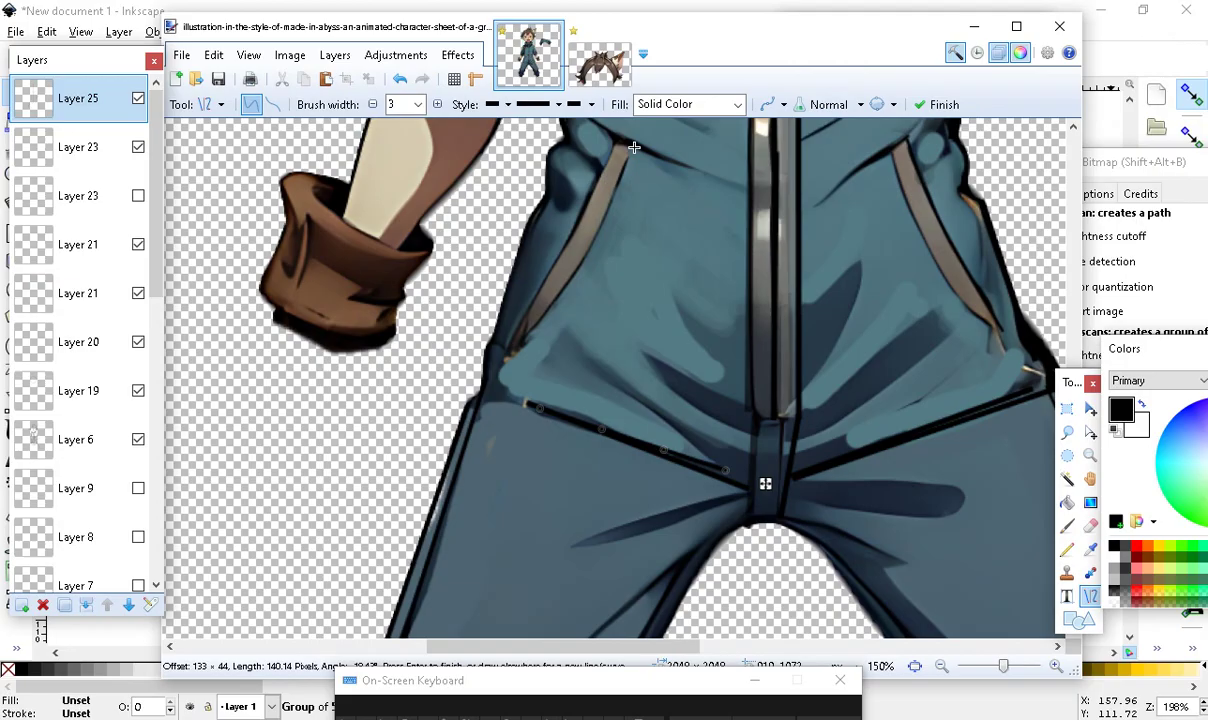
Draw a curved line along the left grey strap and add a short line next to it
drag(600, 140, 496, 391)
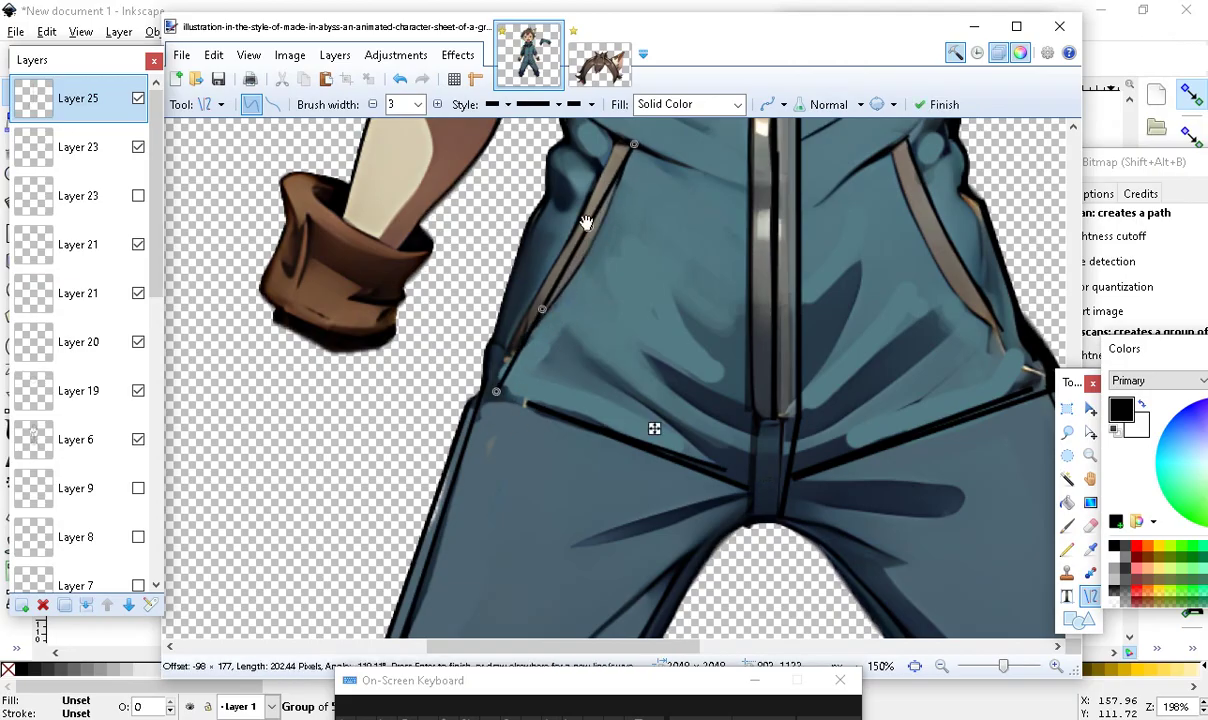
drag(591, 234, 550, 369)
drag(543, 309, 541, 321)
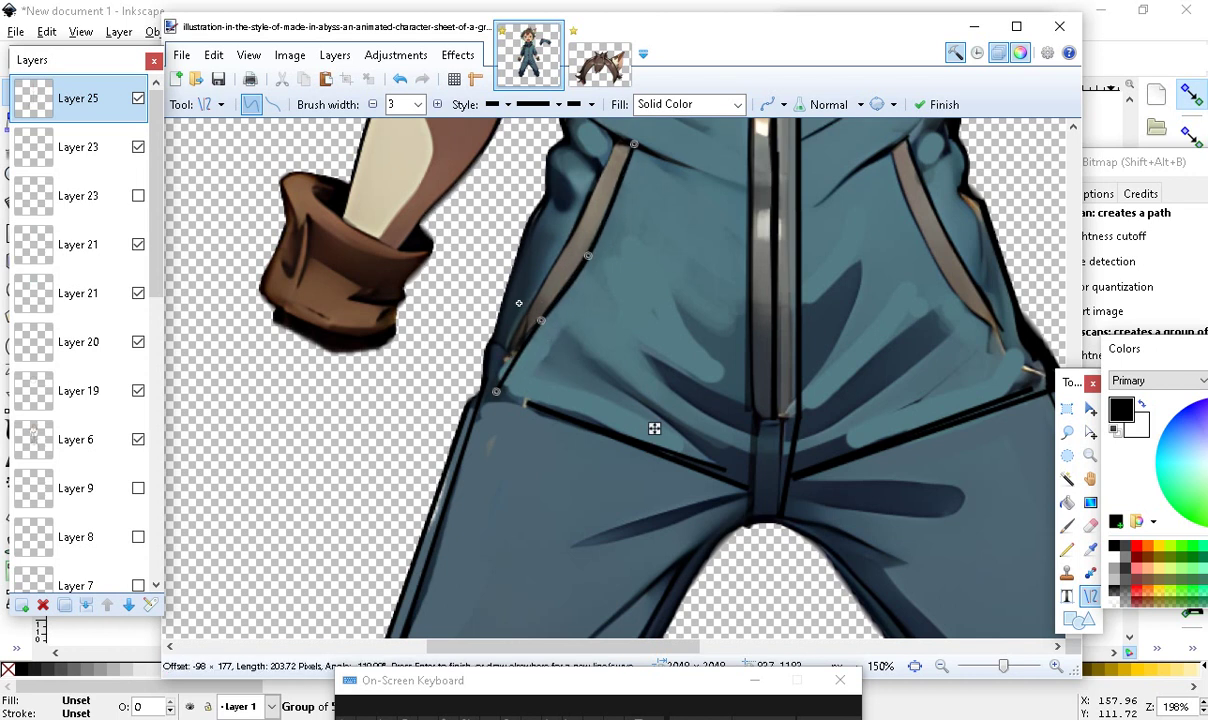
key(Return)
drag(493, 394, 514, 352)
Draw and commit a curved dark jacket line running from the waist toward the right strap
scroll(460, 371, up, 4)
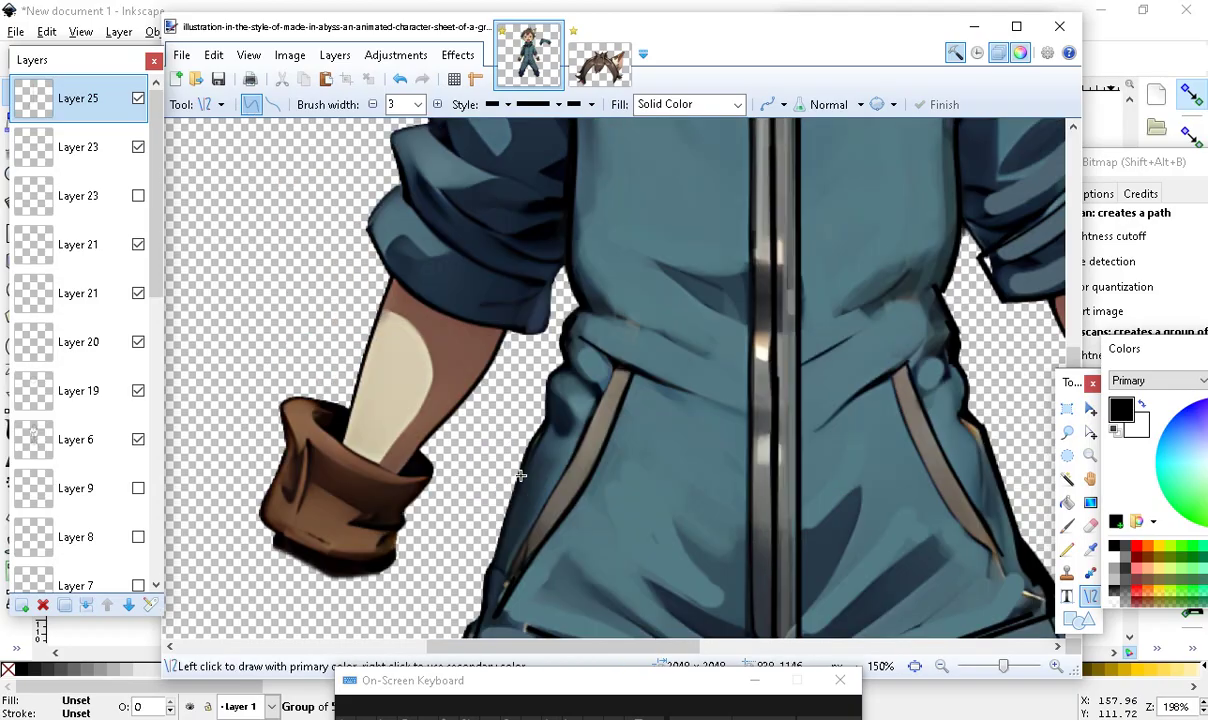
scroll(598, 440, down, 2)
mouse_move(812, 435)
mouse_down()
mouse_move(866, 332)
mouse_move(938, 317)
mouse_move(956, 328)
mouse_up()
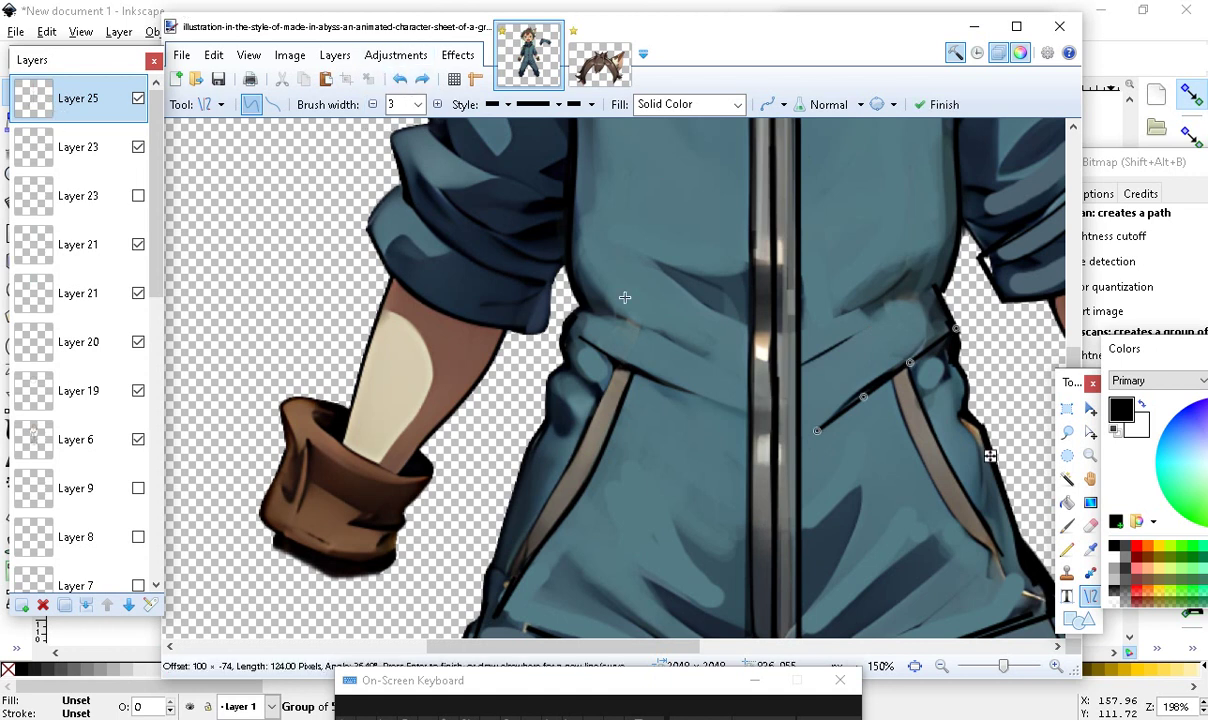
drag(864, 398, 850, 396)
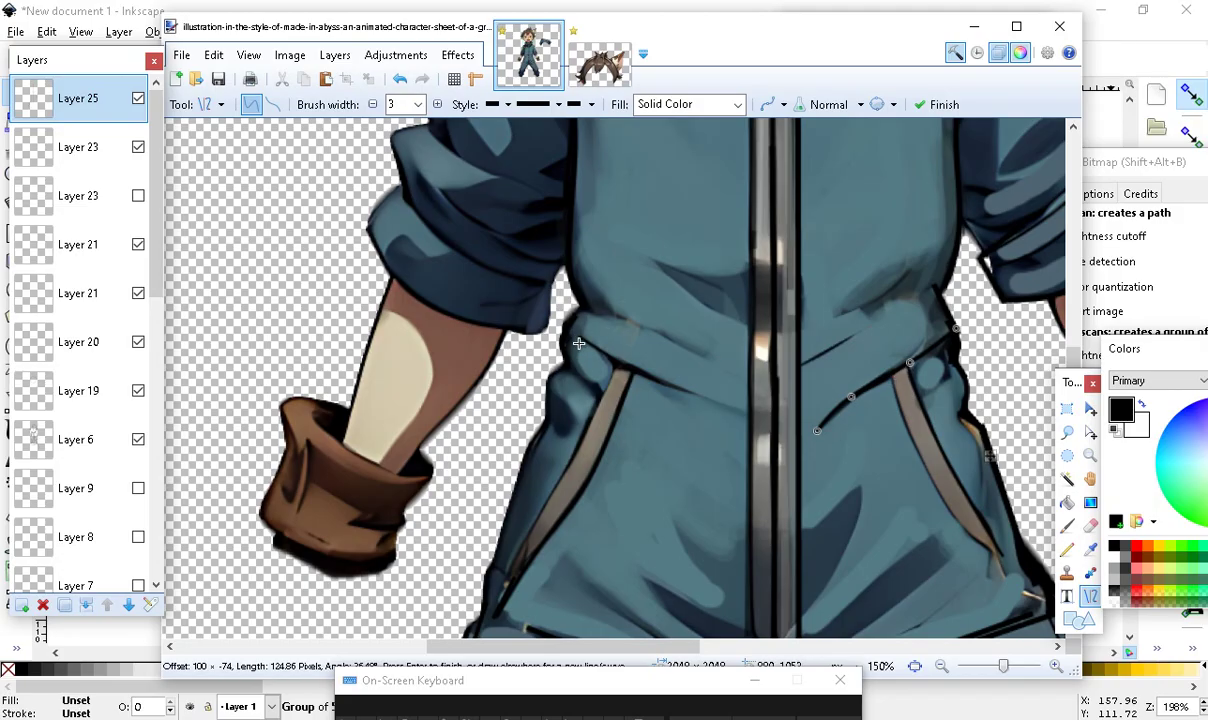
key(Return)
Add short dark strokes, about 31–34 px, beside the left strap along the left waist
mouse_move(730, 416)
mouse_down()
mouse_move(743, 429)
mouse_move(696, 407)
mouse_up()
drag(626, 366, 637, 375)
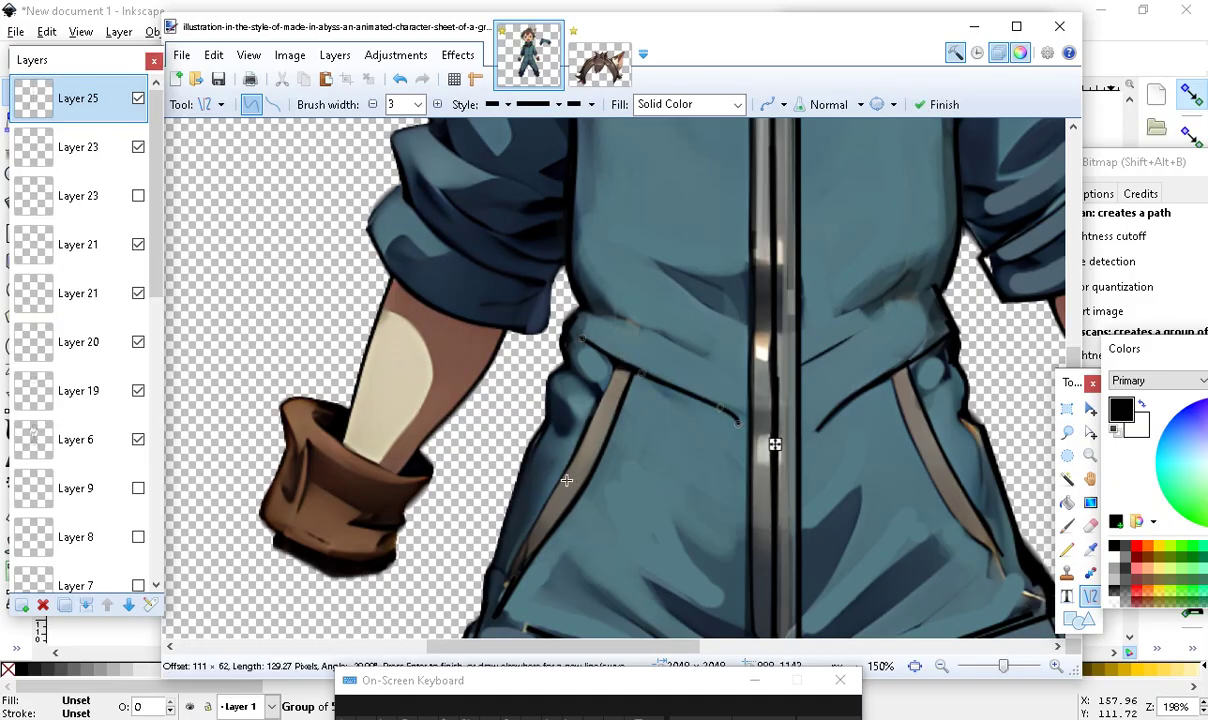
click(620, 347)
mouse_move(590, 304)
mouse_down()
mouse_move(698, 358)
mouse_move(640, 320)
mouse_move(608, 316)
mouse_move(625, 327)
mouse_up()
click(603, 368)
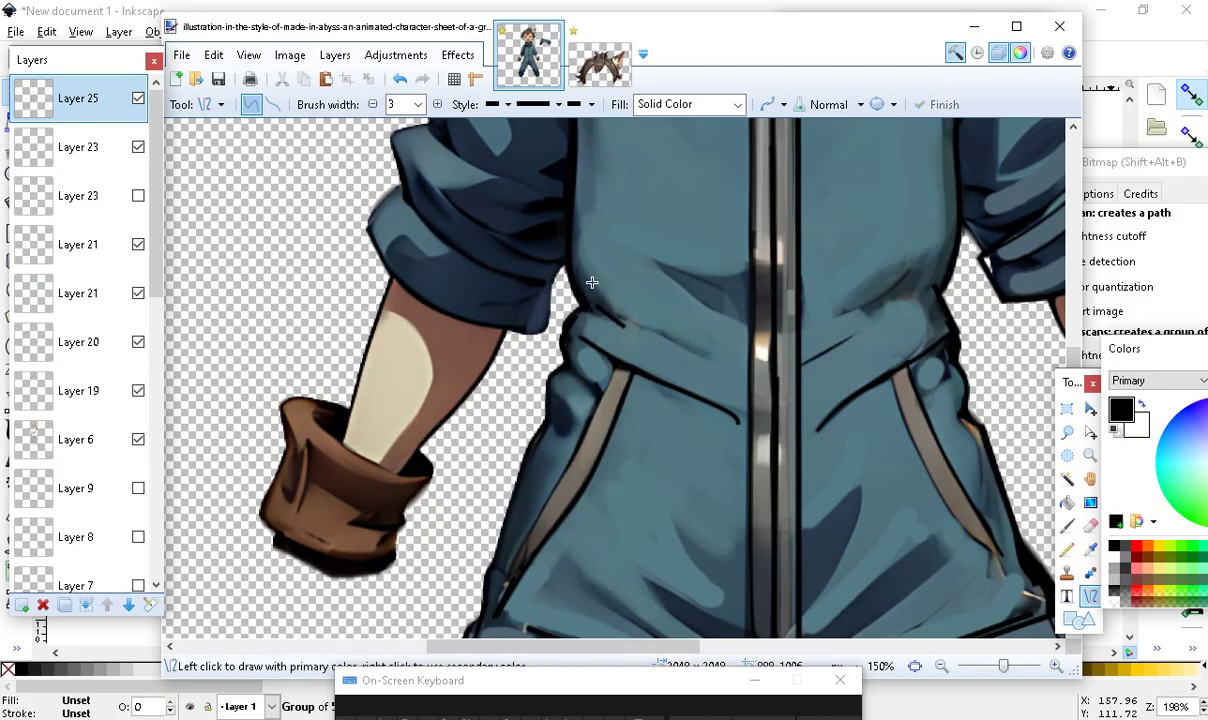
mouse_move(626, 327)
mouse_down()
mouse_move(587, 293)
mouse_move(552, 333)
mouse_move(562, 332)
mouse_up()
mouse_move(562, 322)
mouse_down()
mouse_move(556, 354)
mouse_move(571, 374)
mouse_move(537, 528)
mouse_up()
Draw and commit a curved dark line along the right strap
scroll(459, 591, down, 3)
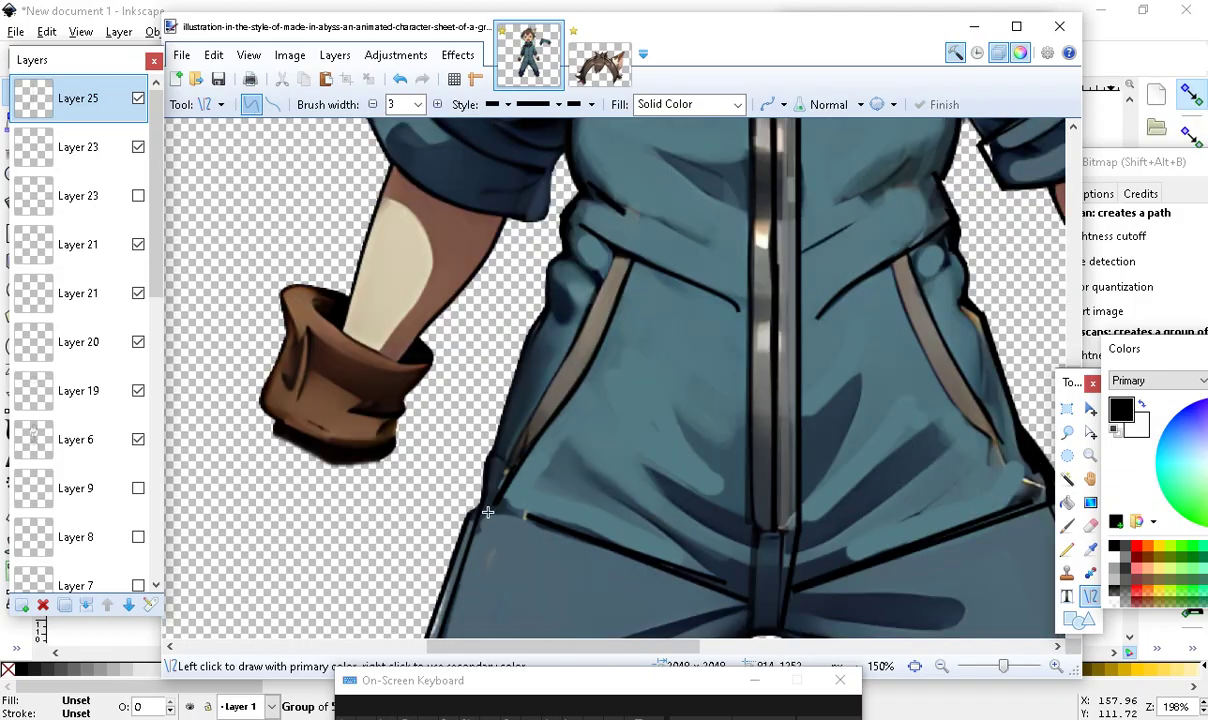
scroll(584, 459, up, 2)
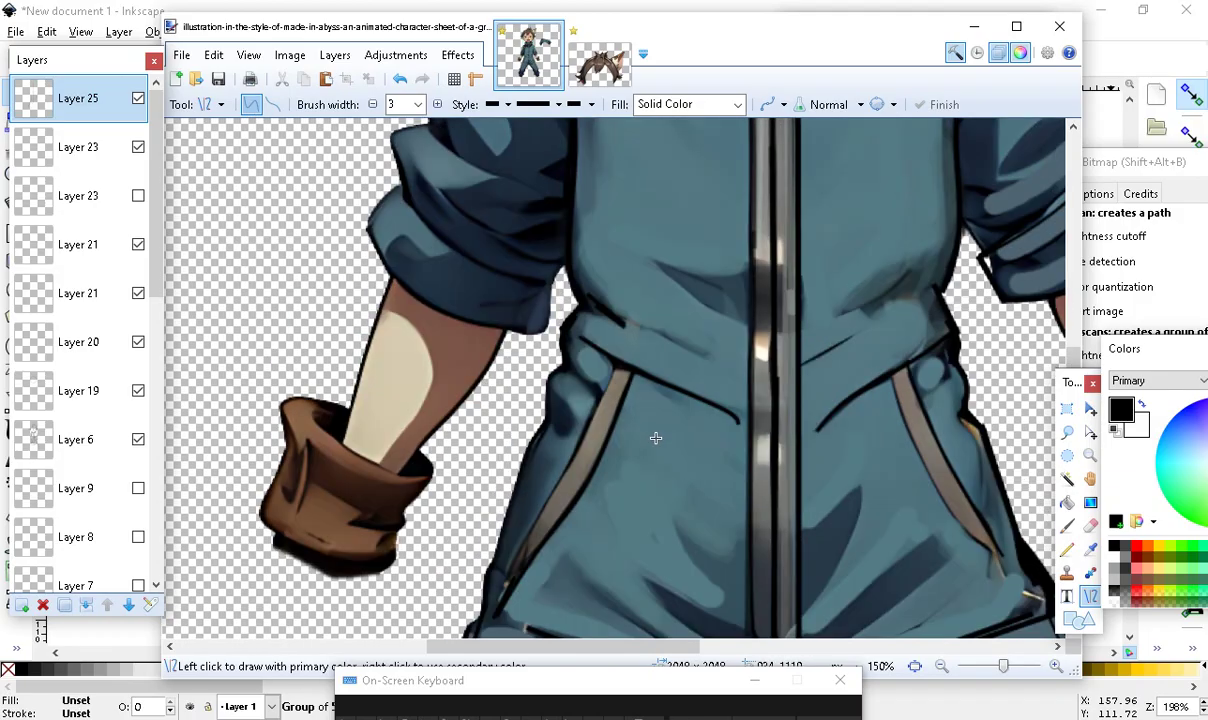
scroll(810, 278, down, 2)
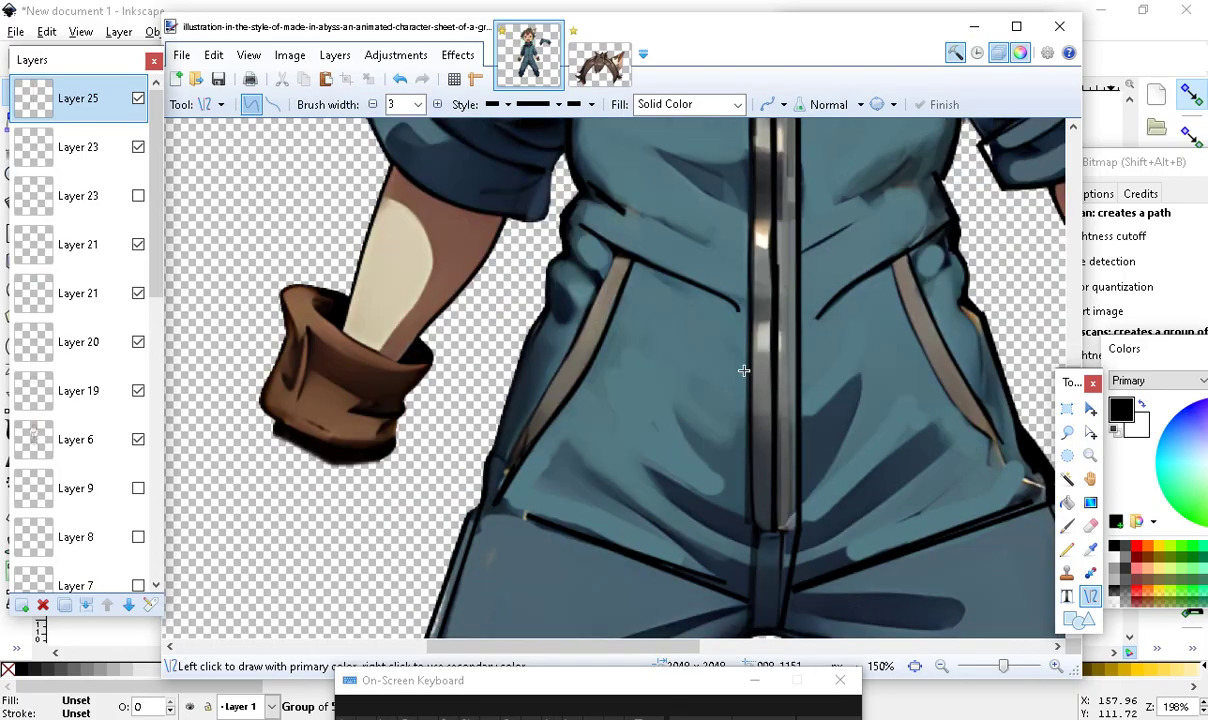
drag(654, 646, 682, 698)
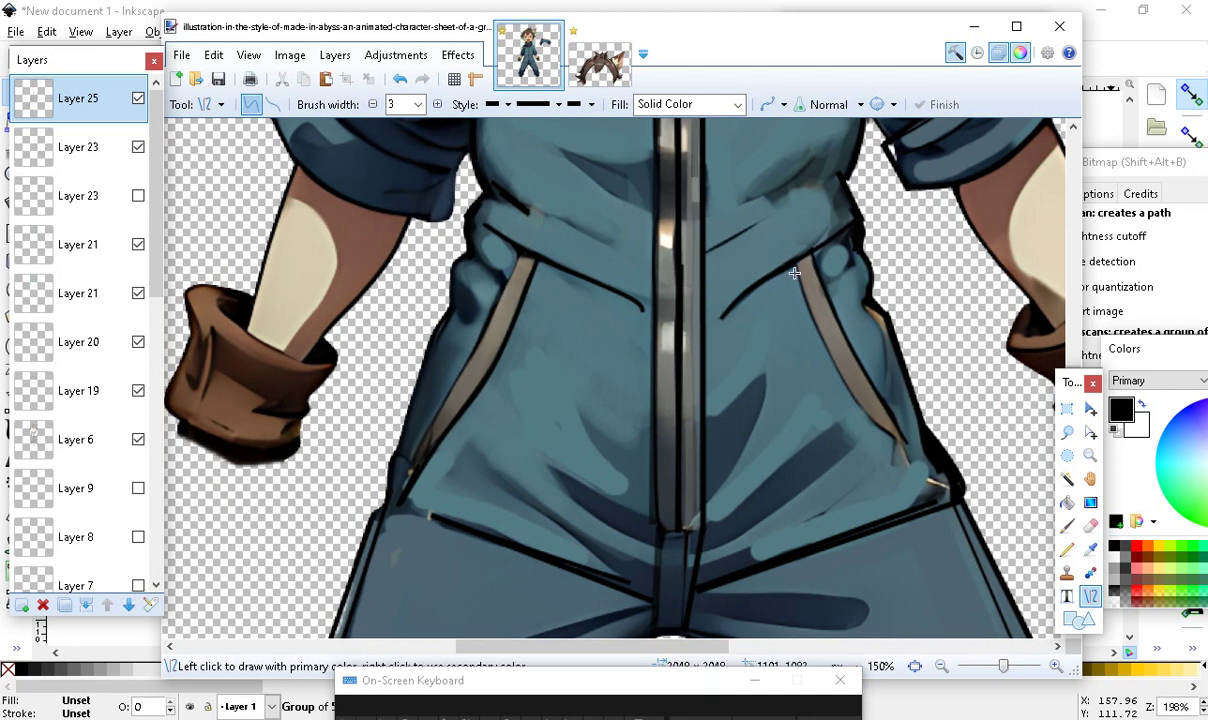
drag(796, 264, 949, 486)
drag(846, 340, 925, 432)
key(Return)
Draw dark fold lines from the crotch across the right and left thighs
drag(699, 539, 829, 431)
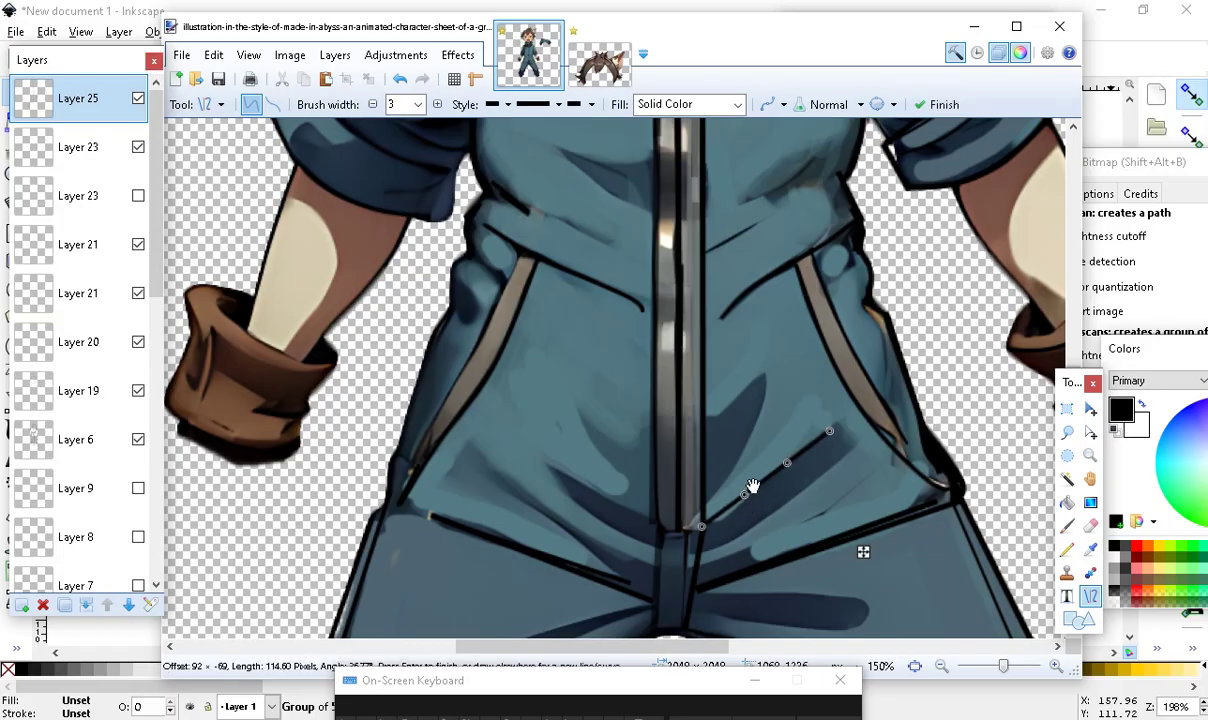
key(Return)
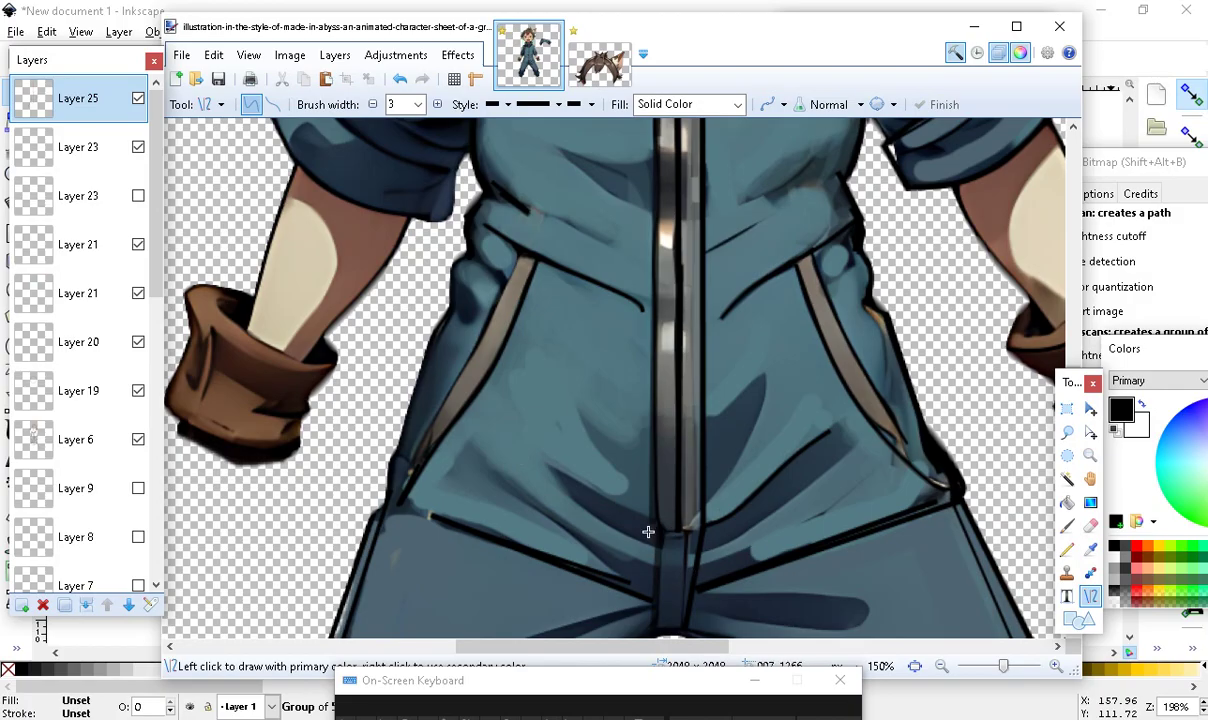
drag(615, 507, 536, 447)
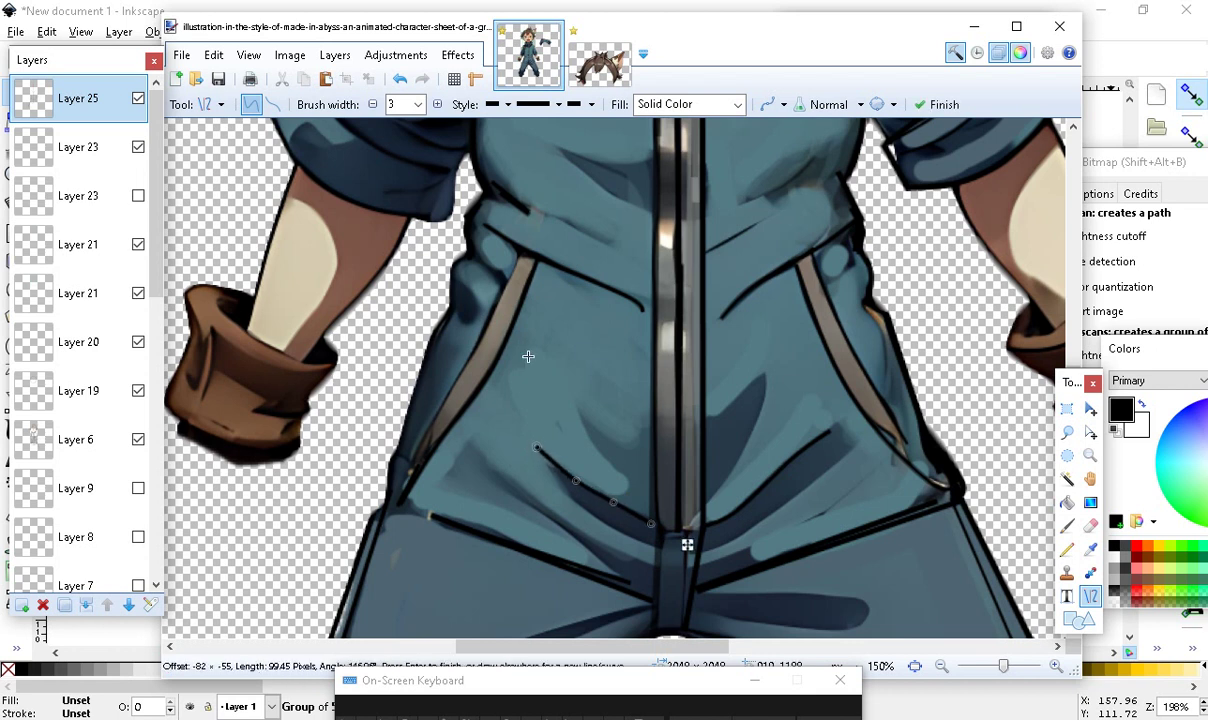
Switch to a 2-px line and redraw the curved thigh fold lines from the crotch
click(373, 104)
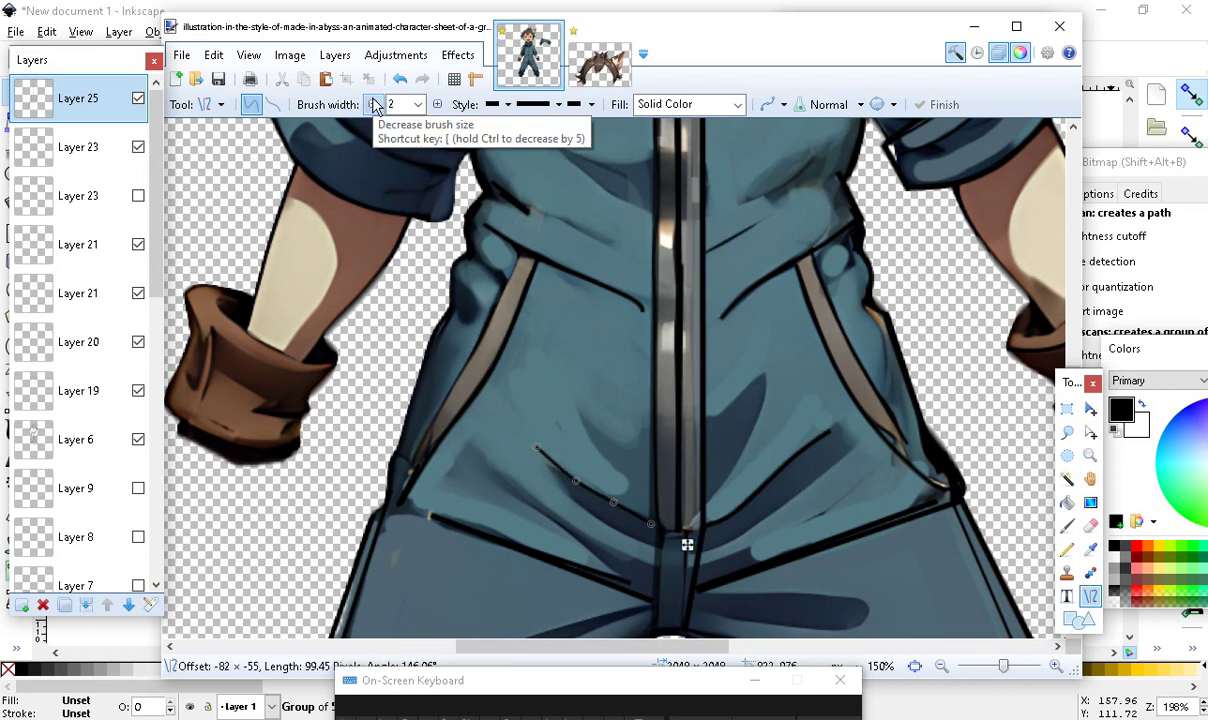
mouse_move(652, 525)
mouse_down()
mouse_move(657, 513)
mouse_move(652, 534)
mouse_move(659, 524)
mouse_up()
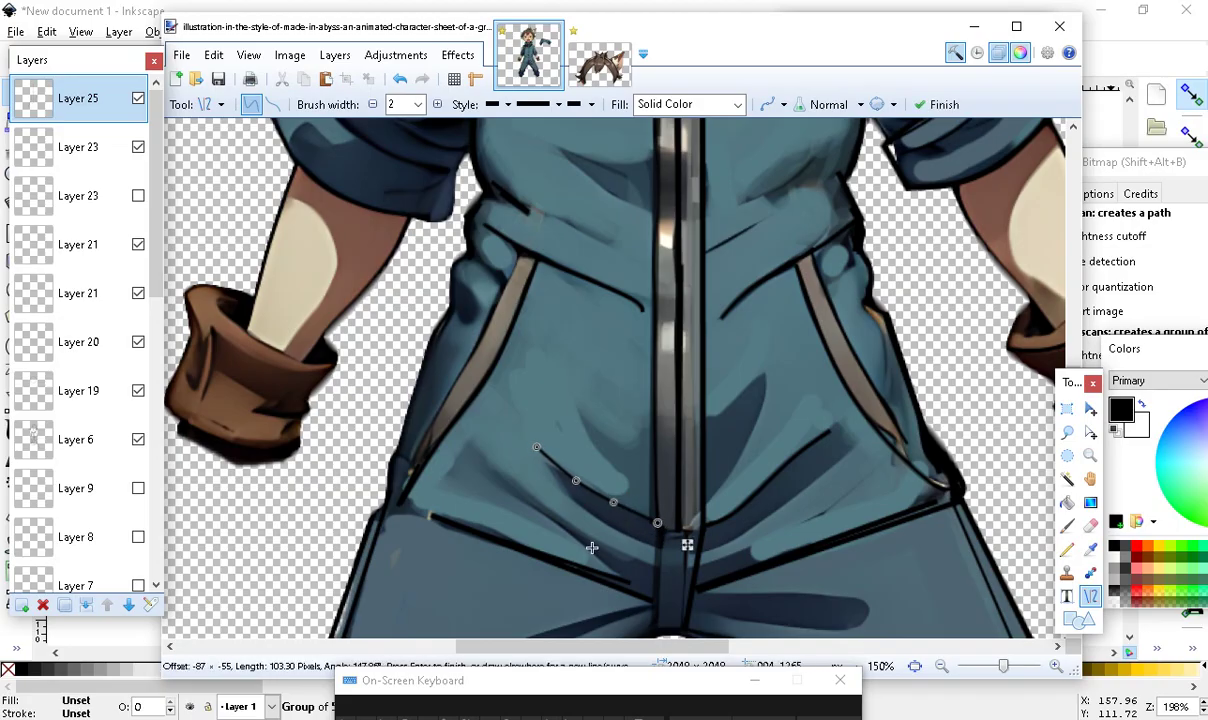
click(455, 579)
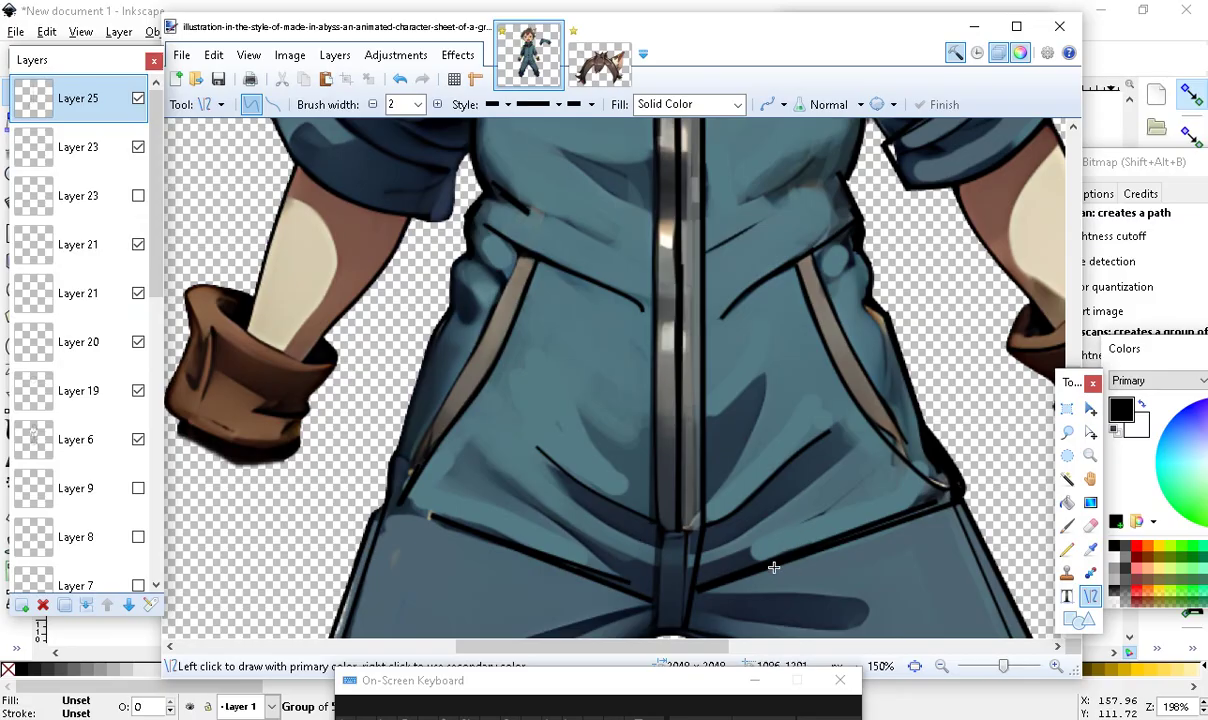
mouse_move(695, 567)
mouse_down()
mouse_move(744, 538)
mouse_move(815, 524)
mouse_move(865, 485)
mouse_move(848, 516)
mouse_move(852, 487)
mouse_up()
drag(776, 533, 802, 525)
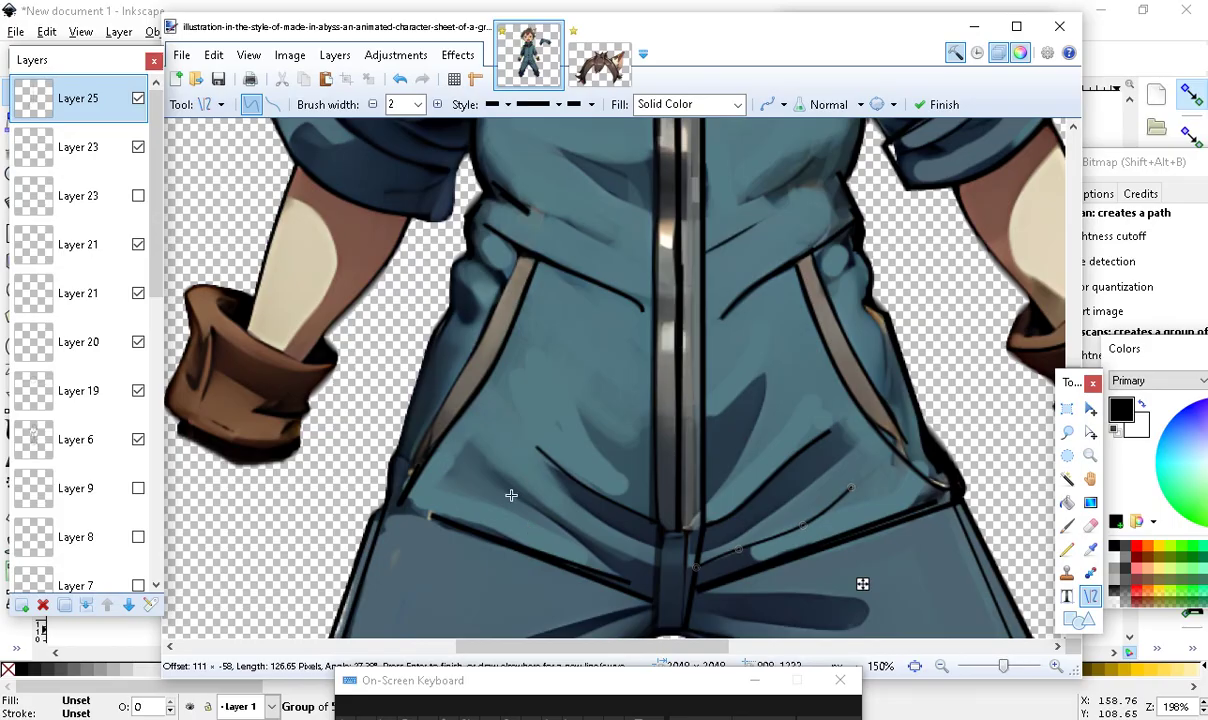
mouse_move(506, 477)
mouse_down()
mouse_move(653, 574)
mouse_move(654, 553)
mouse_move(651, 572)
mouse_move(596, 547)
mouse_up()
mouse_move(555, 506)
mouse_down()
mouse_move(566, 512)
mouse_move(538, 510)
mouse_up()
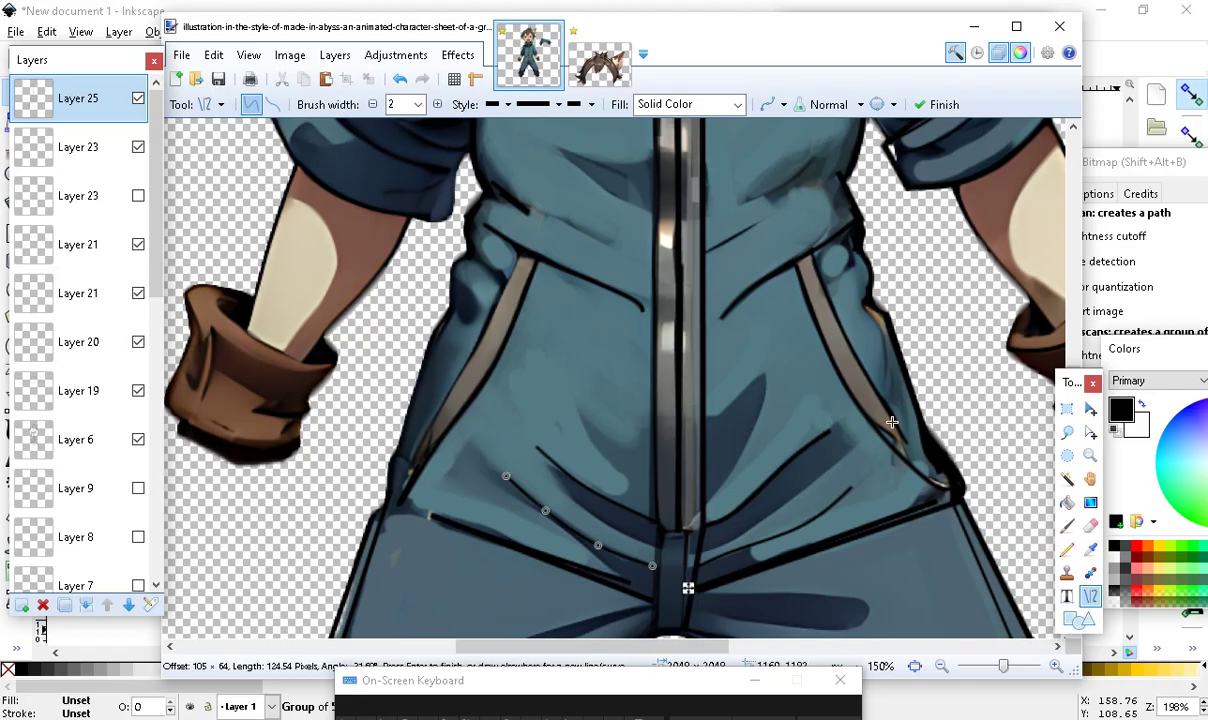
Outline the right and left leg edges with dark lines
drag(889, 412, 956, 493)
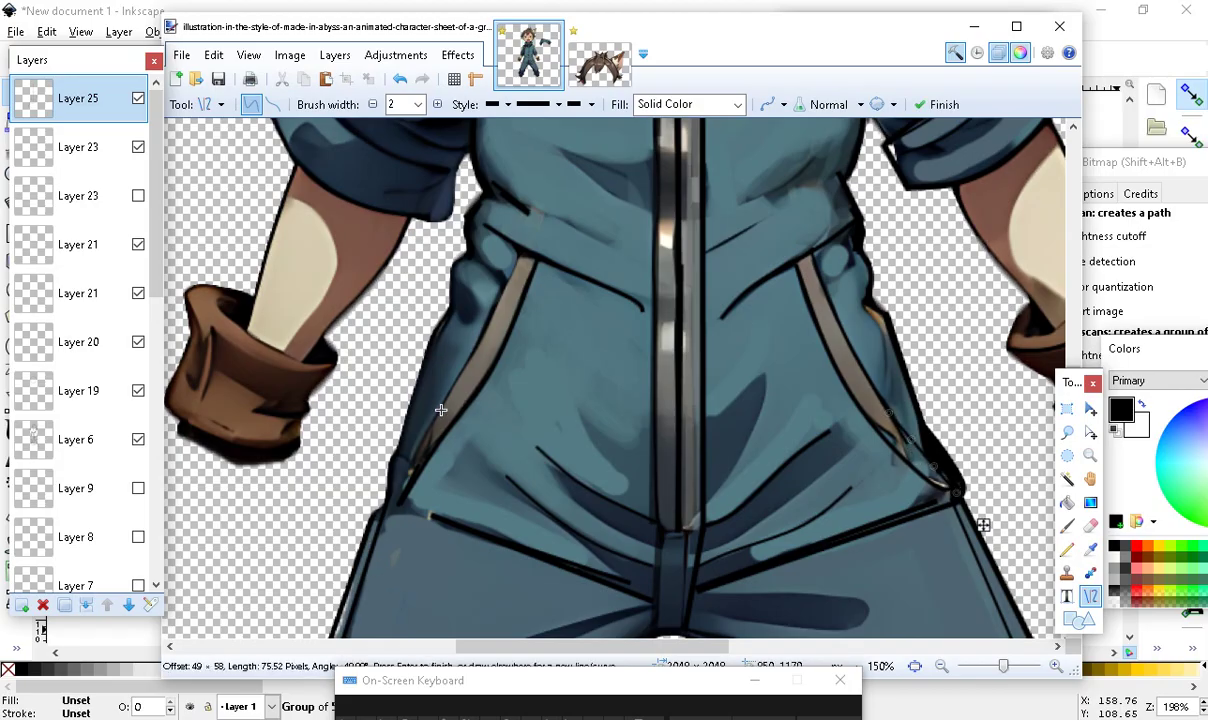
drag(441, 404, 372, 518)
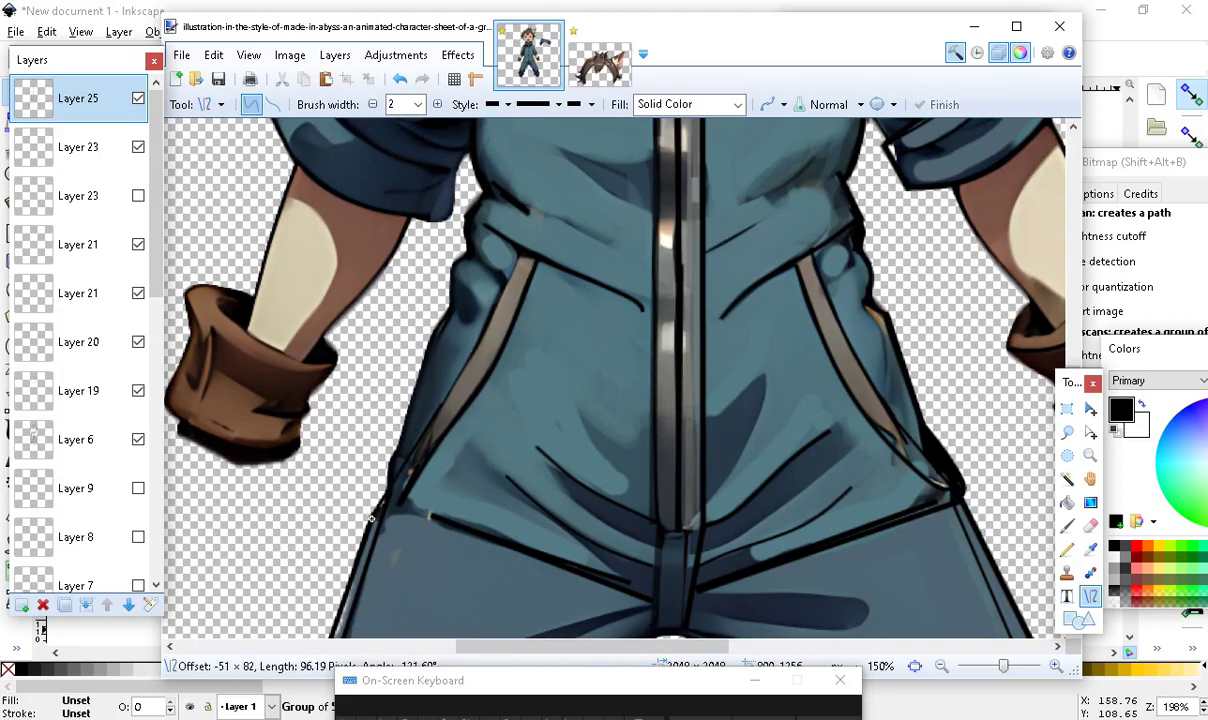
key(Return)
Draw dark lines across the left and right sides of the jacket's waist
scroll(480, 469, up, 2)
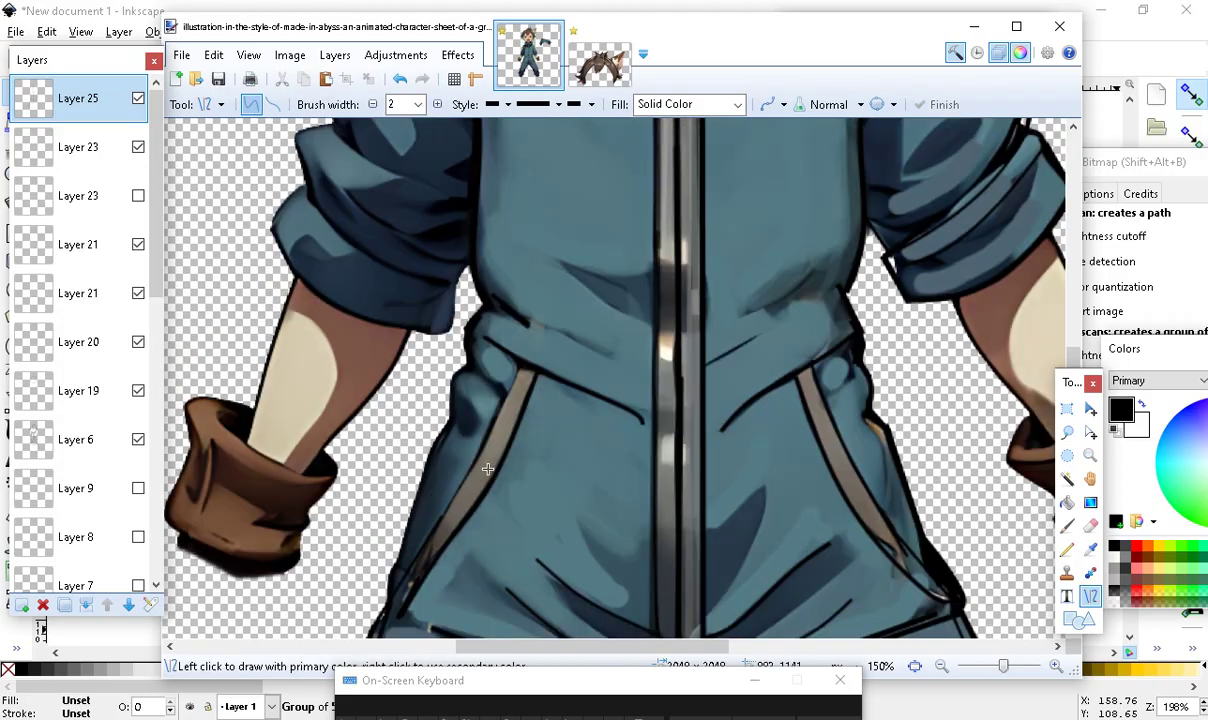
scroll(840, 389, up, 2)
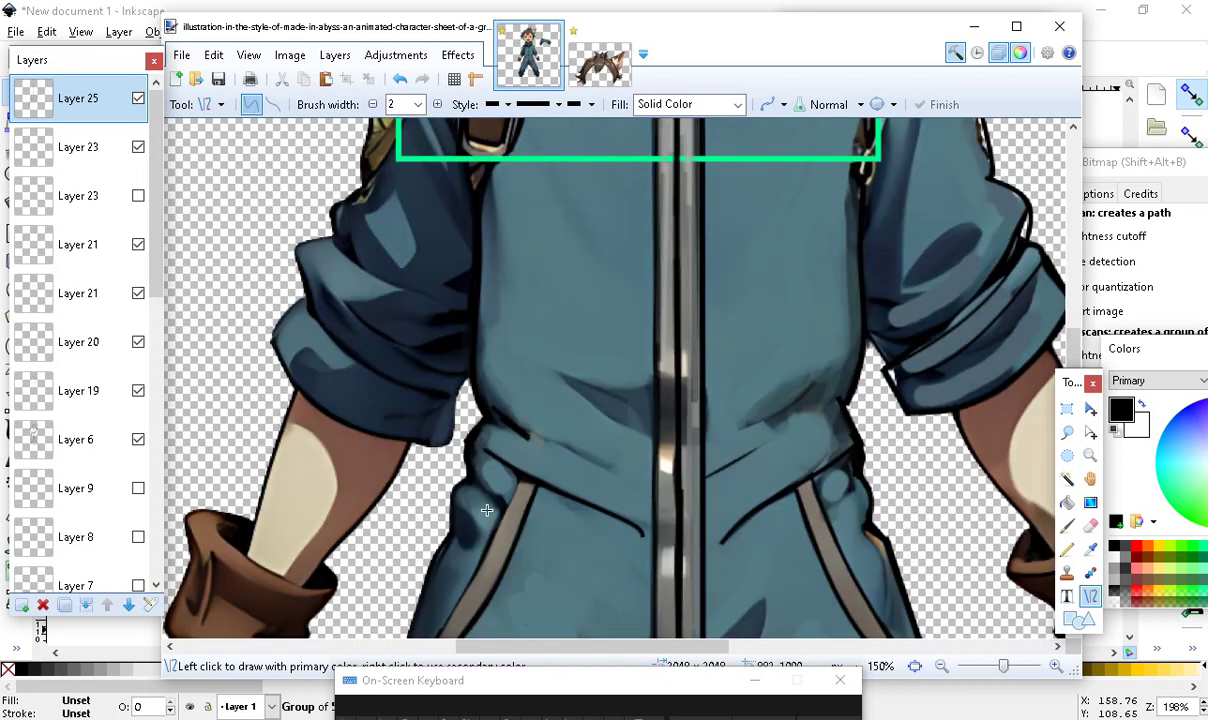
drag(483, 414, 612, 473)
drag(480, 415, 486, 403)
key(Return)
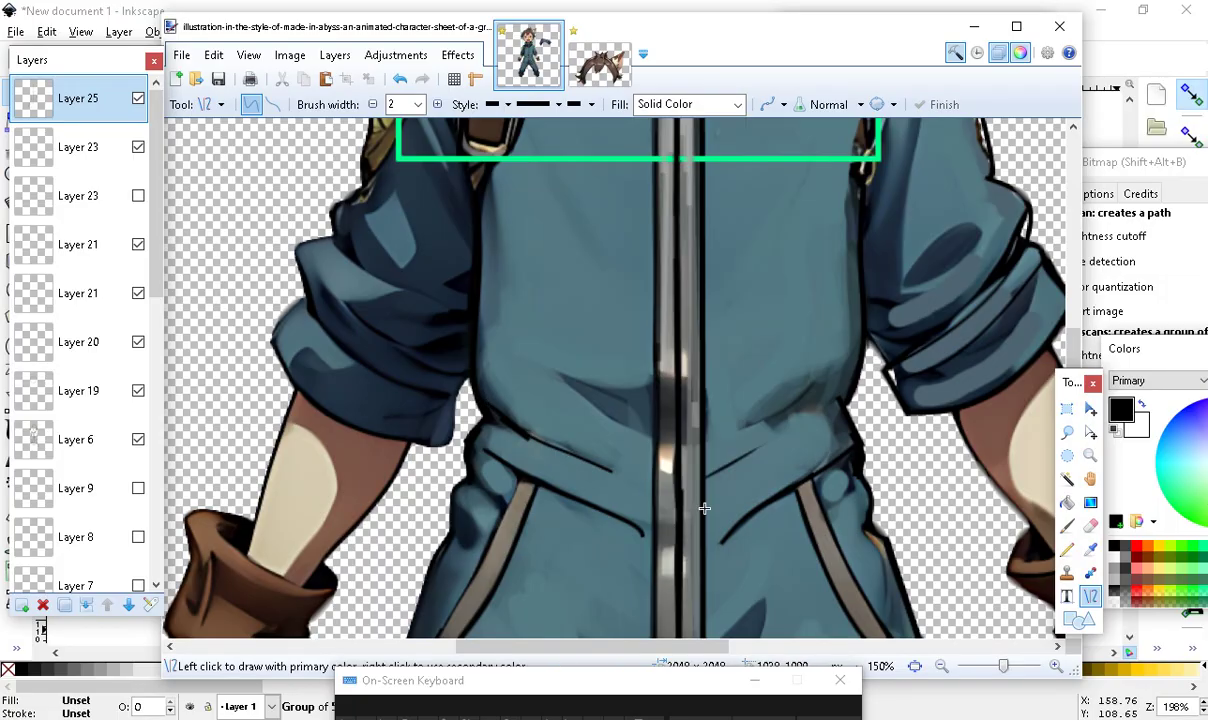
drag(720, 468, 849, 381)
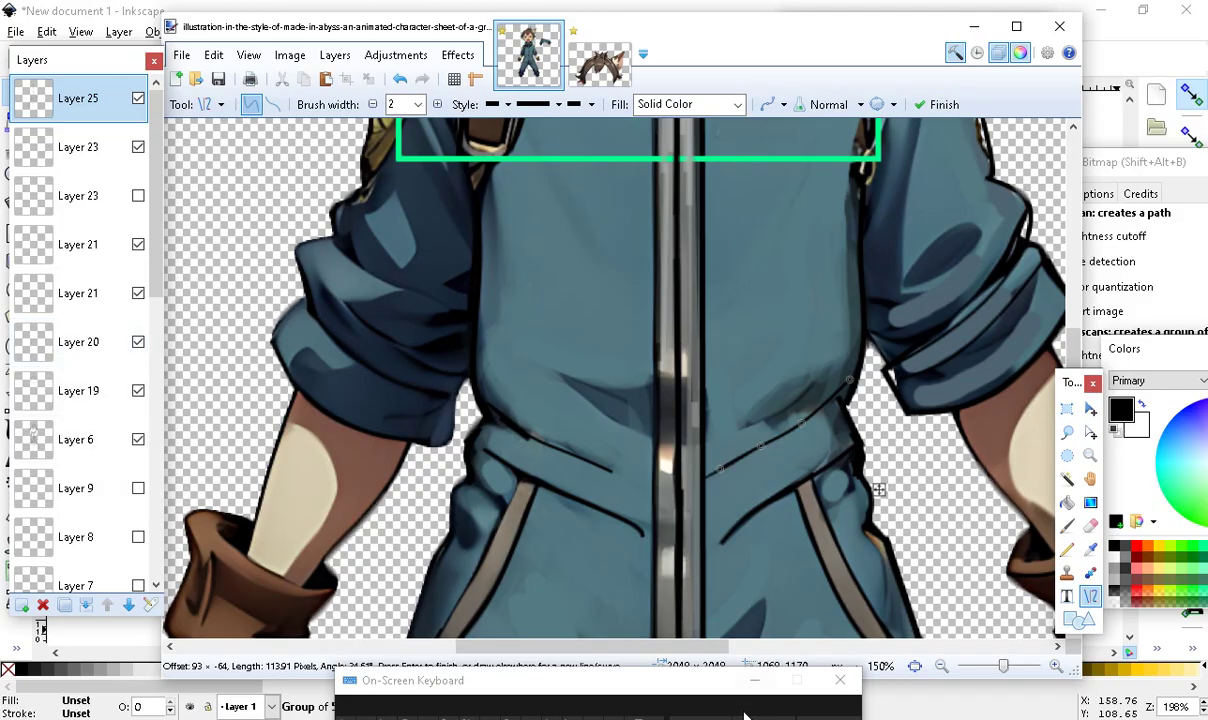
Draw a curved 134-px dark line along the rolled sleeve cuff's lower edge
drag(674, 647, 745, 647)
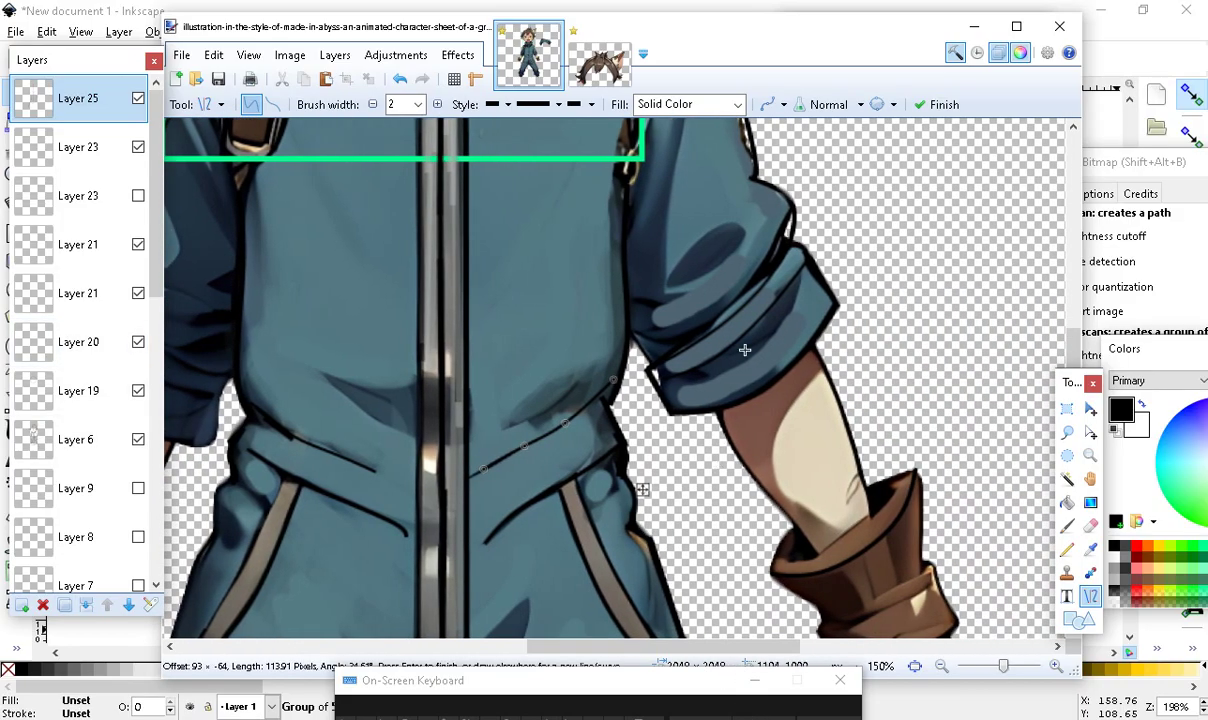
drag(677, 390, 807, 268)
mouse_move(735, 367)
mouse_down()
mouse_move(771, 340)
mouse_move(771, 352)
mouse_move(774, 334)
mouse_move(697, 388)
mouse_move(705, 377)
mouse_move(664, 386)
mouse_up()
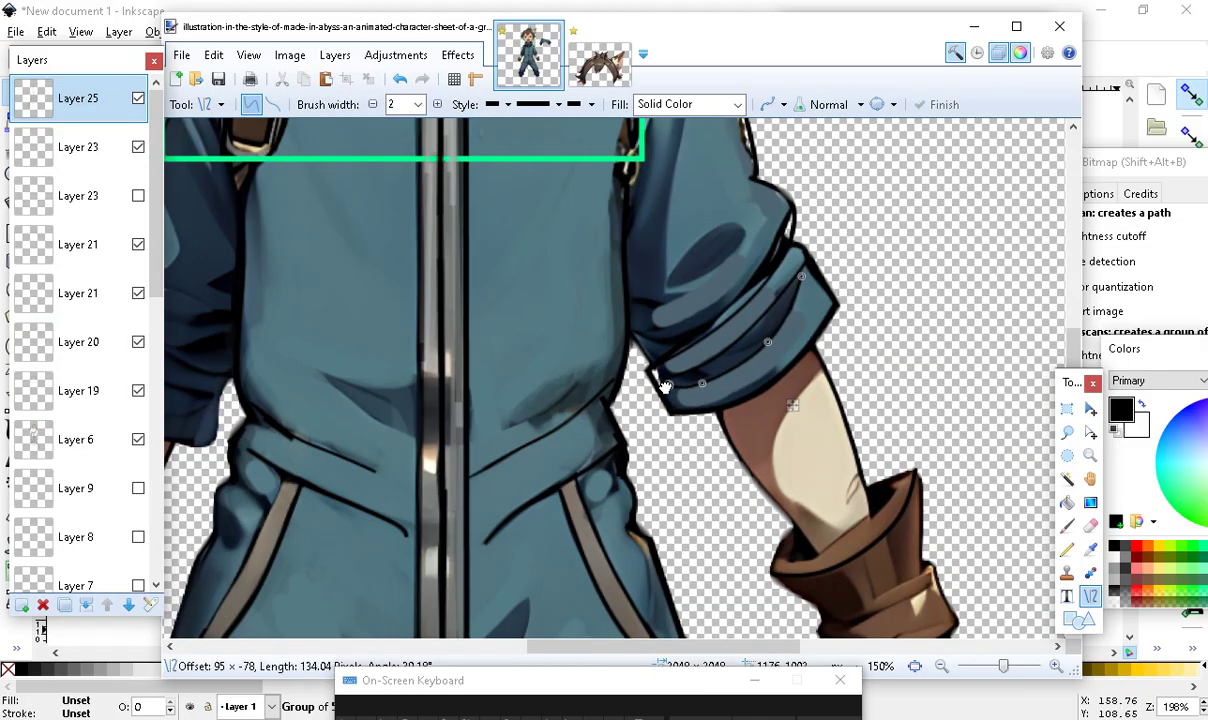
click(701, 405)
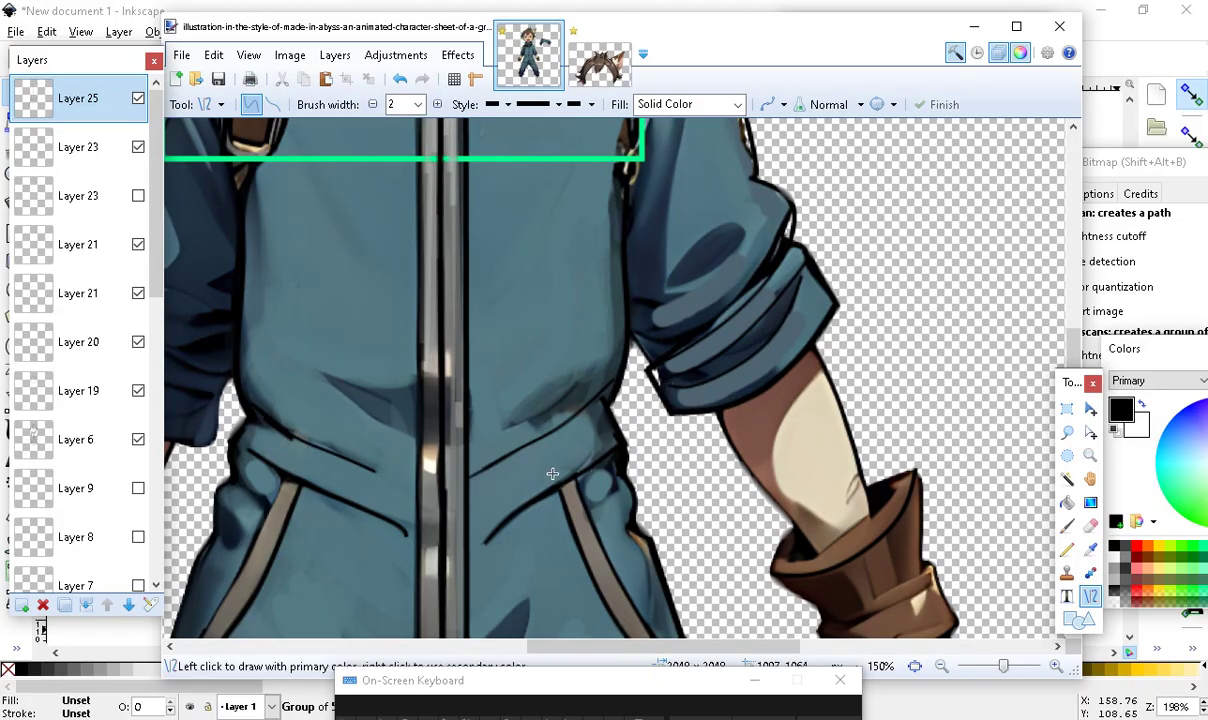
scroll(552, 474, up, 5)
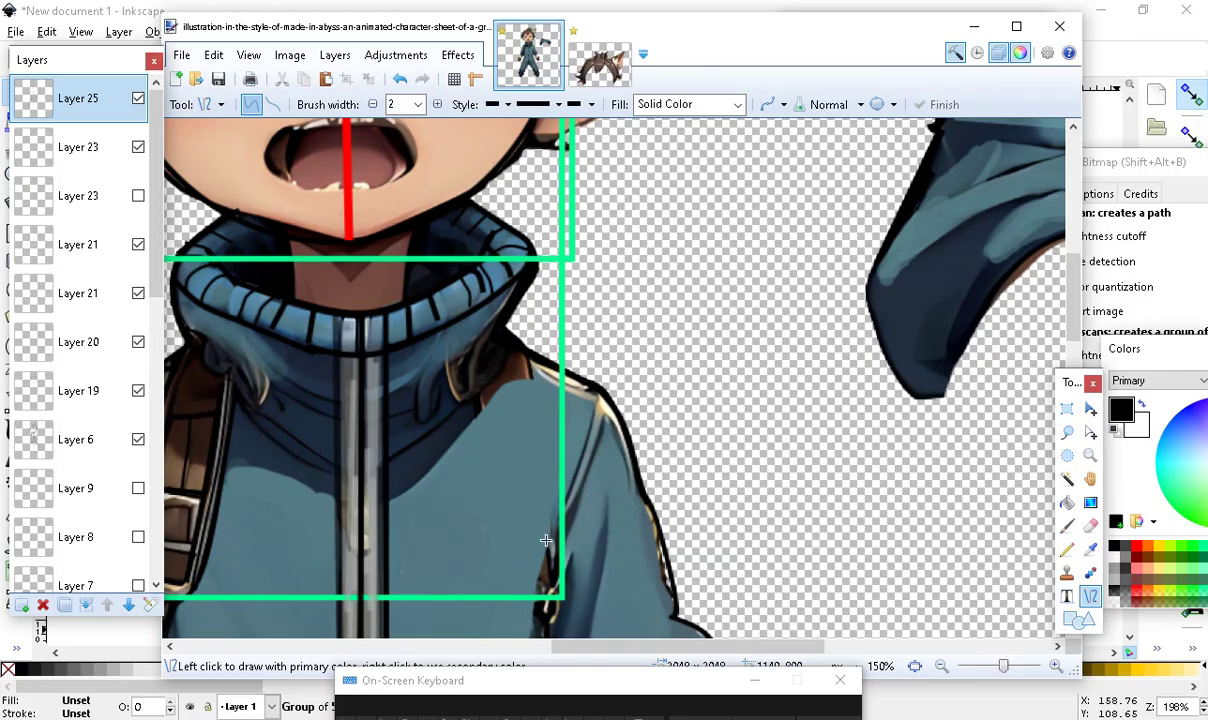
Add dark lines across the sleeve cuff, up from the zipper base, and along the jacket's outer edge
scroll(546, 540, down, 4)
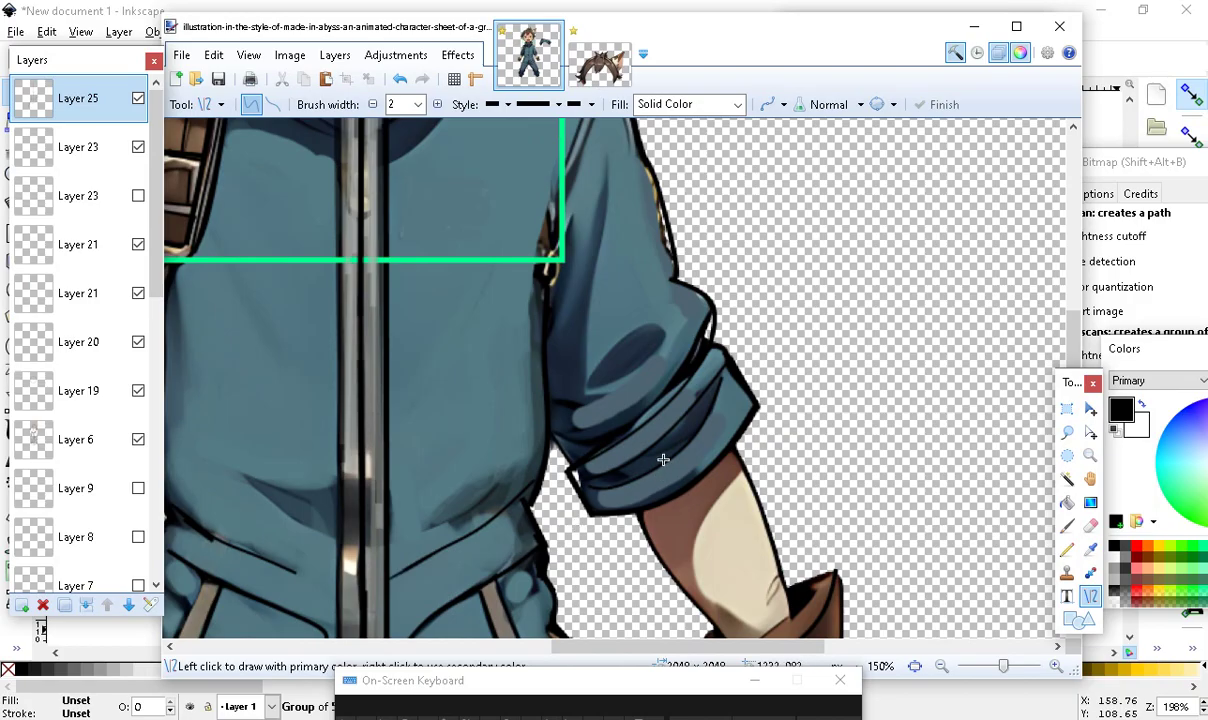
drag(653, 445, 728, 361)
scroll(546, 450, down, 3)
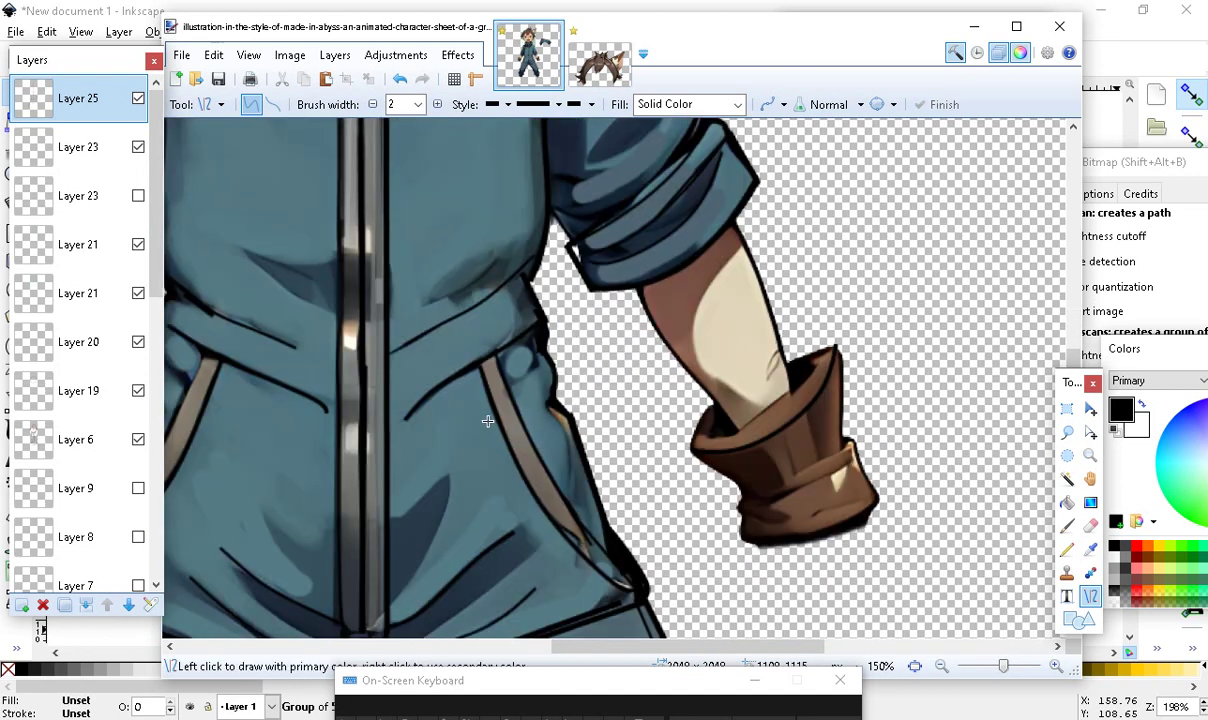
scroll(300, 515, down, 5)
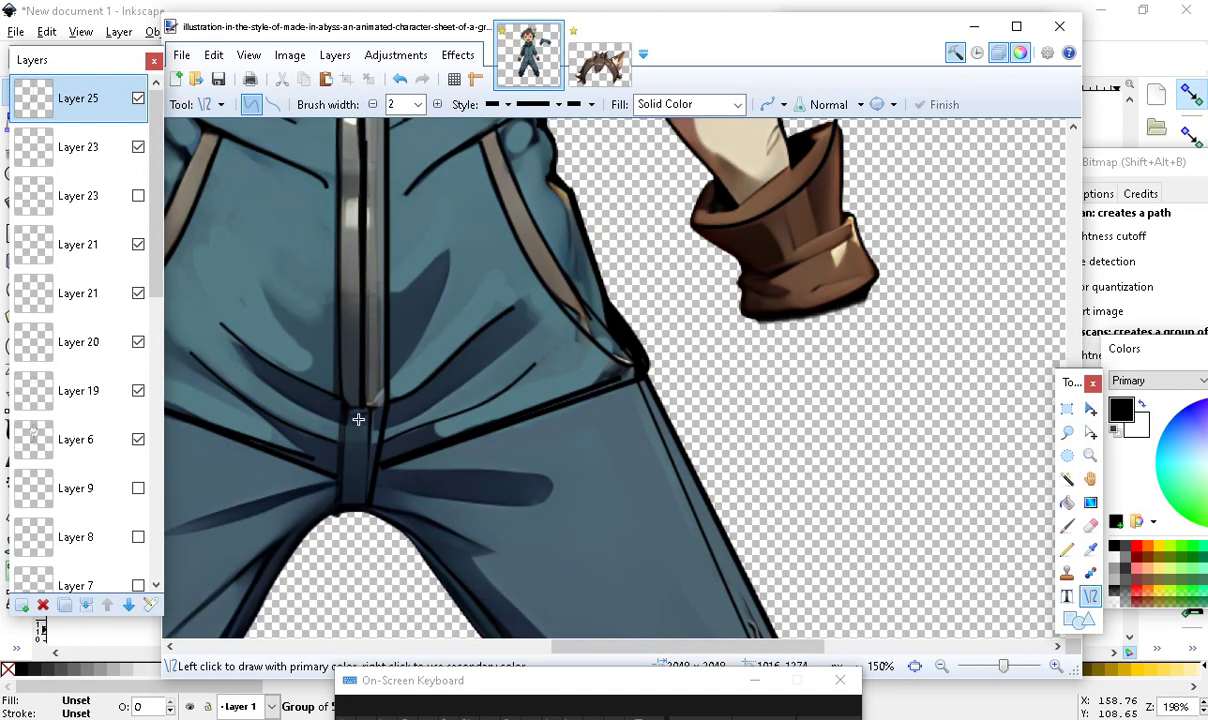
drag(364, 401, 386, 382)
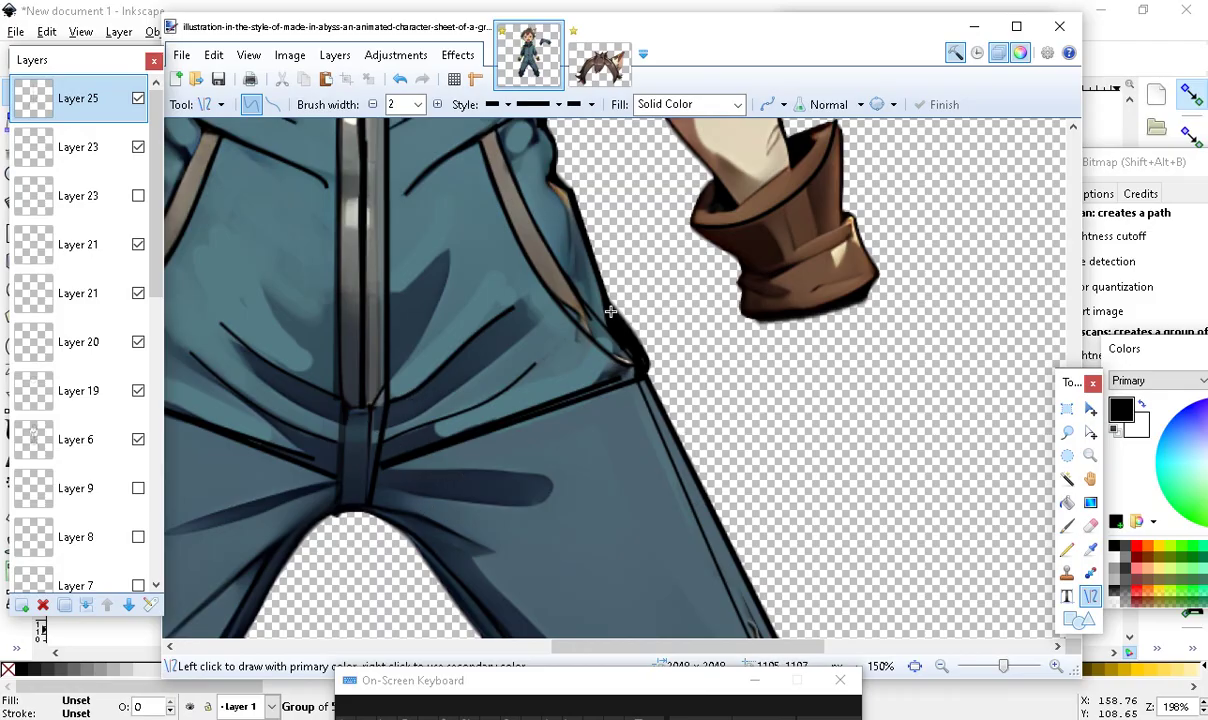
scroll(610, 312, up, 5)
scroll(562, 444, down, 1)
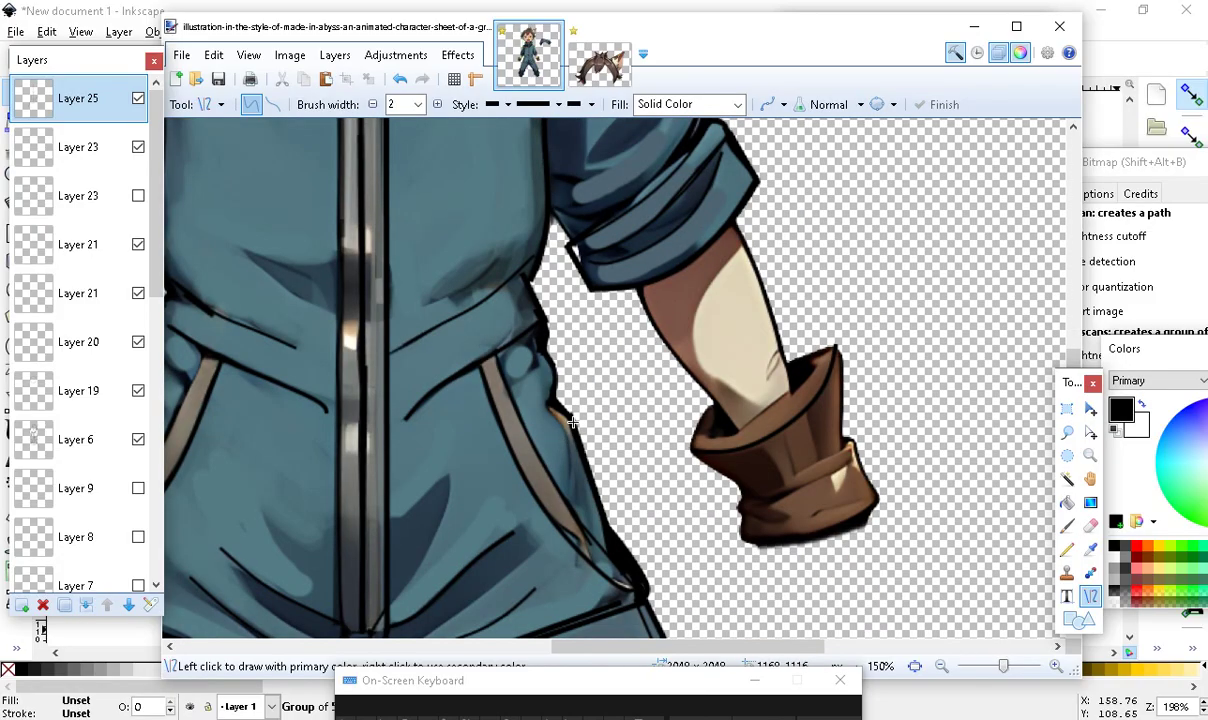
mouse_move(540, 386)
mouse_down()
mouse_move(562, 474)
mouse_move(568, 426)
mouse_move(572, 515)
mouse_up()
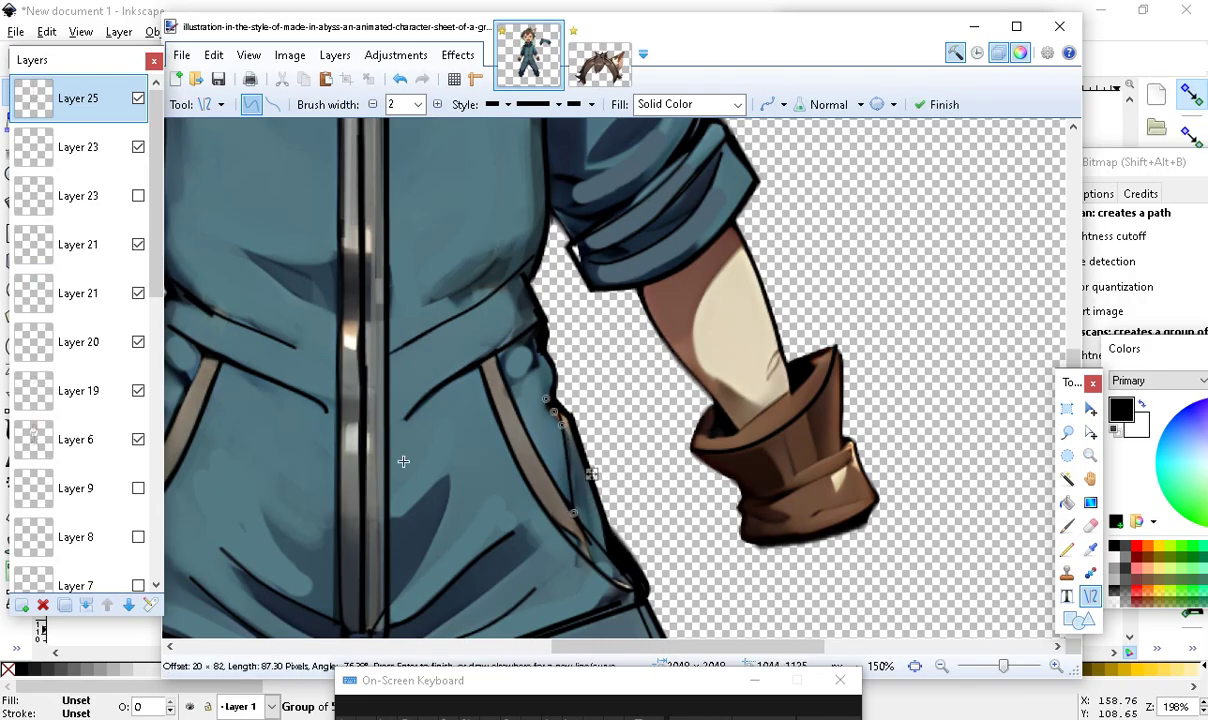
key(Return)
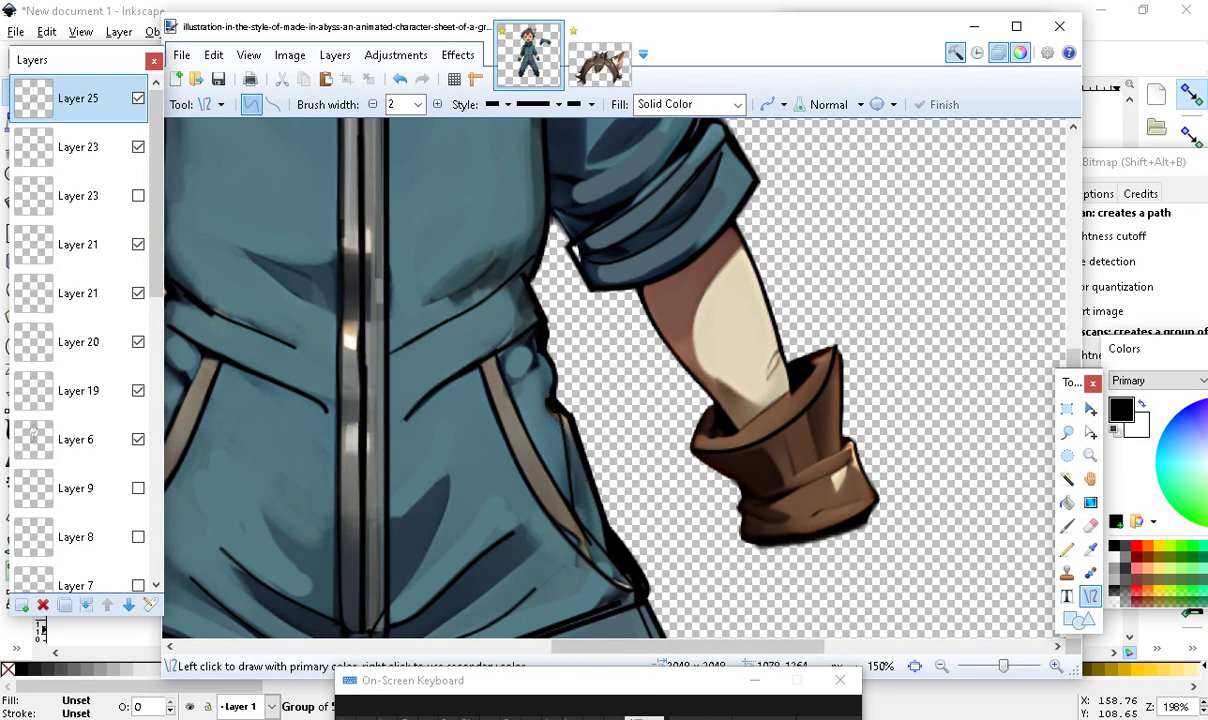
Draw a 122-px dark line along the jacket's left diagonal strap
drag(652, 658, 555, 671)
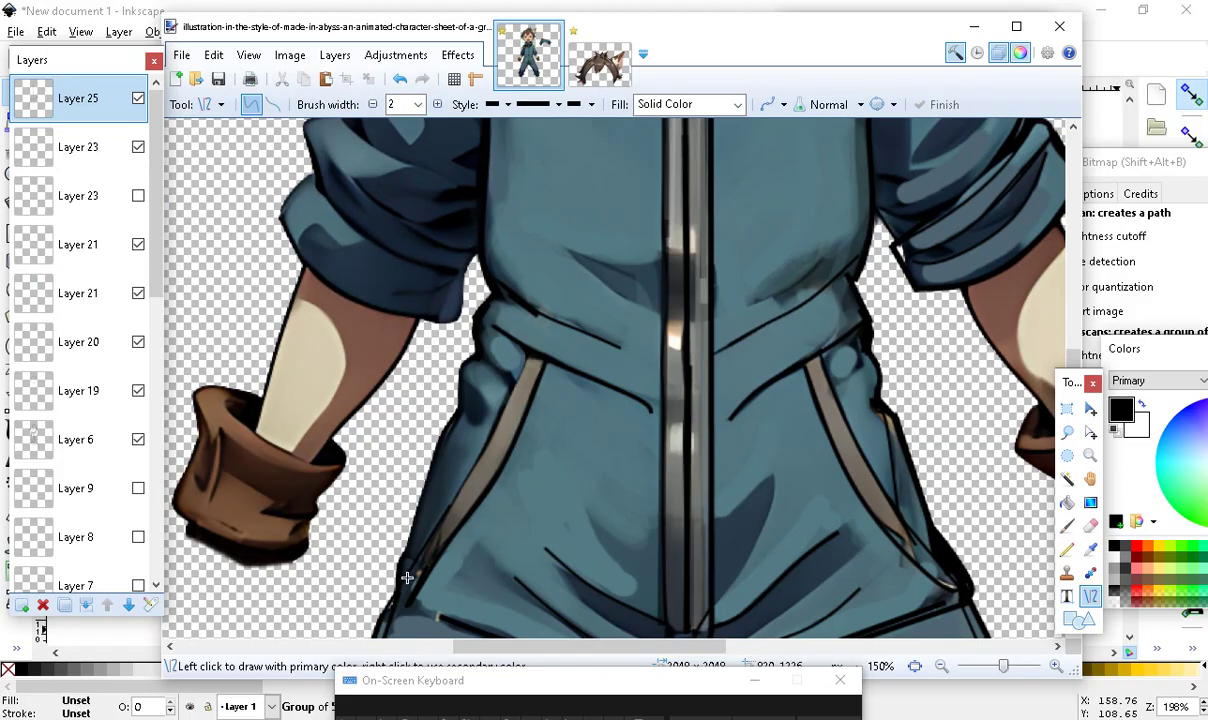
drag(402, 584, 469, 413)
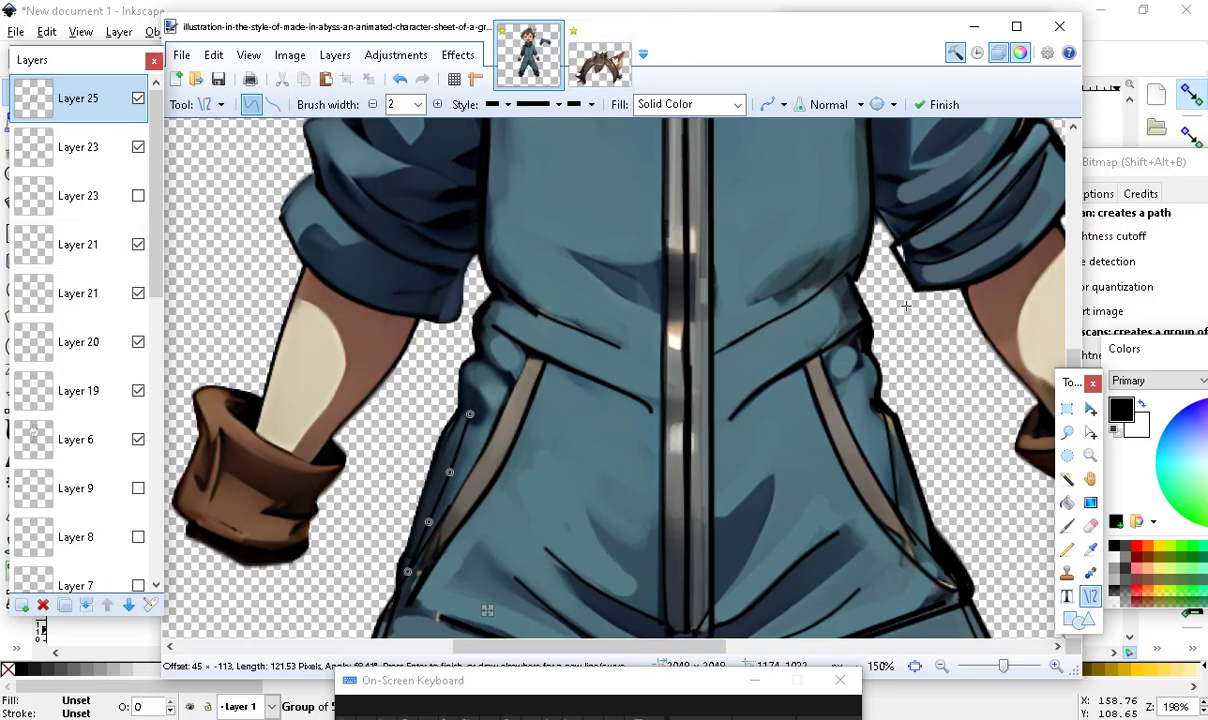
key(Return)
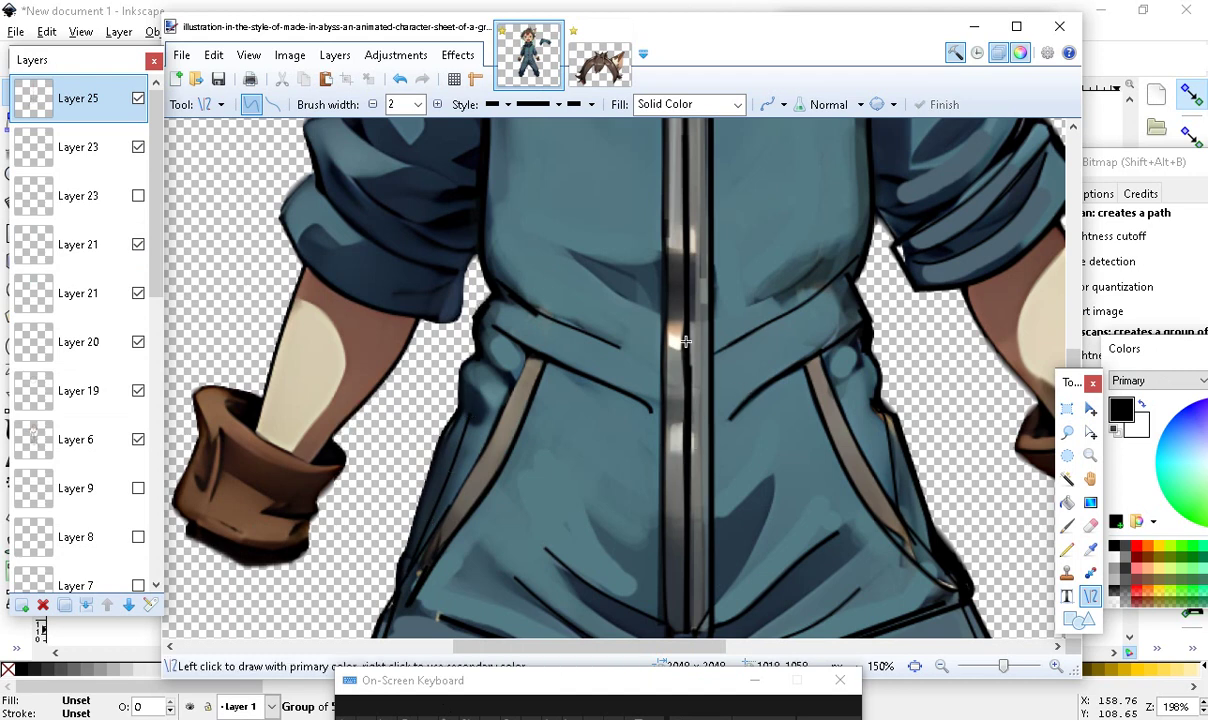
Draw a curved 103-px dark fold line across the right sleeve near the elbow
scroll(644, 339, up, 5)
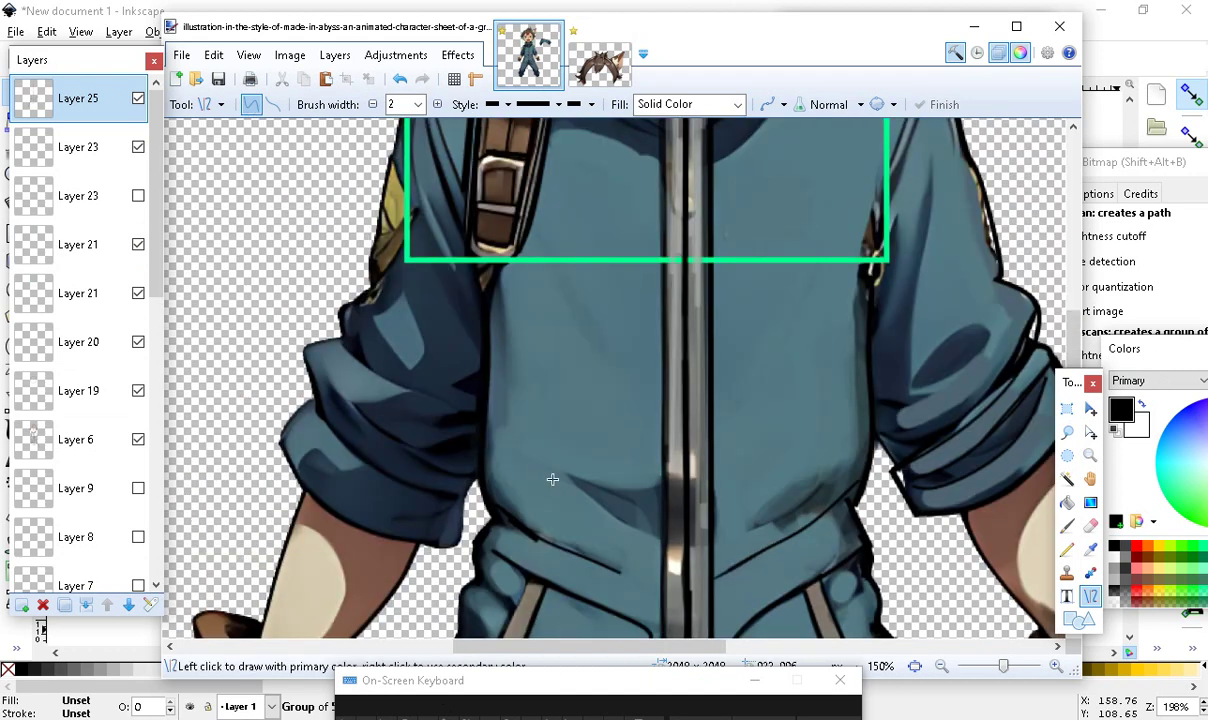
scroll(455, 488, up, 3)
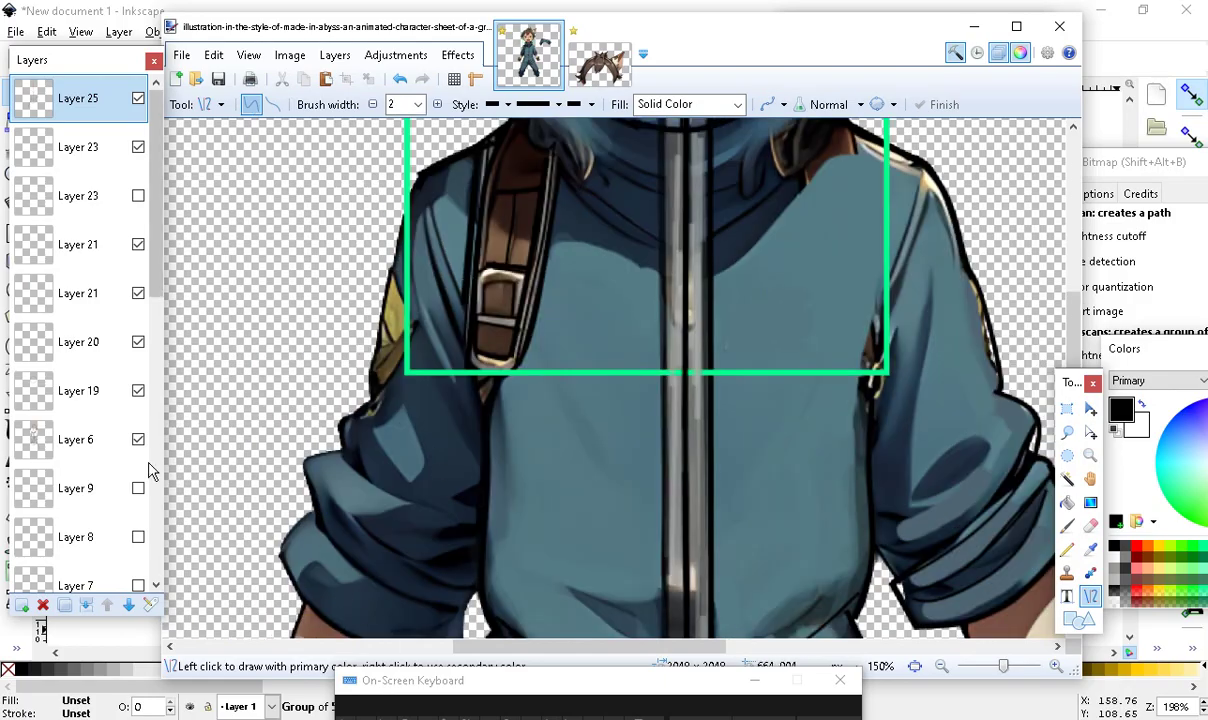
scroll(950, 280, down, 5)
scroll(750, 460, up, 3)
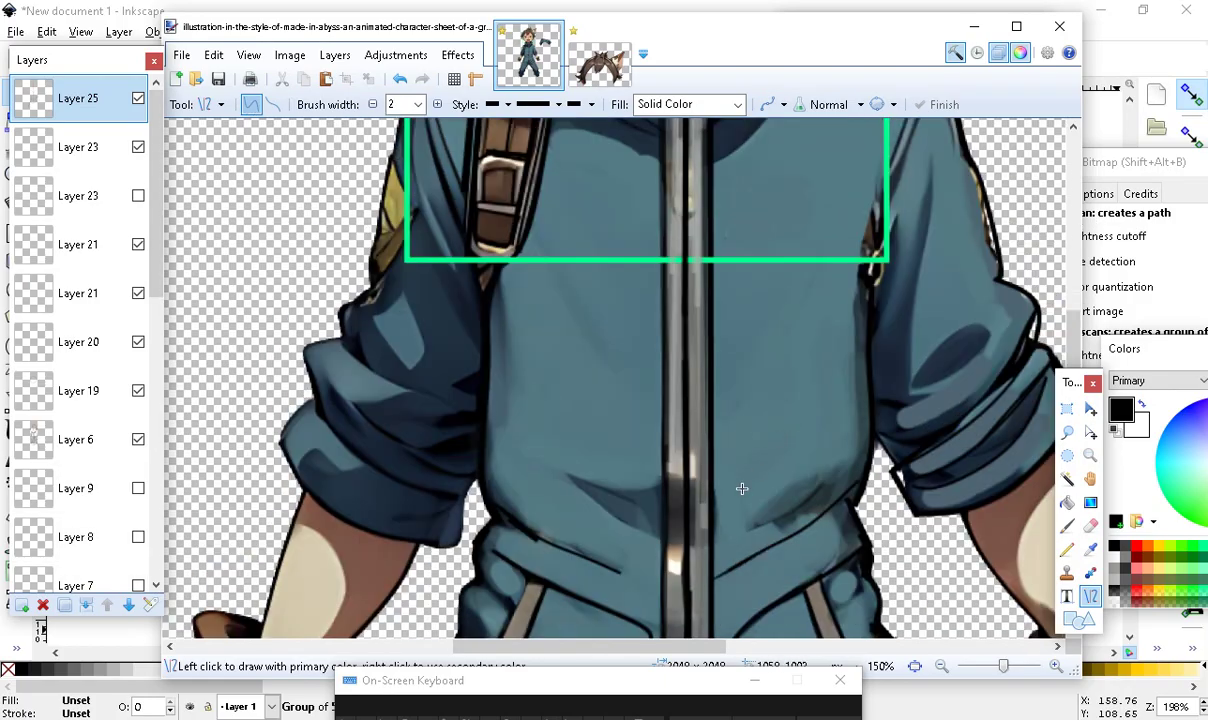
scroll(900, 420, up, 3)
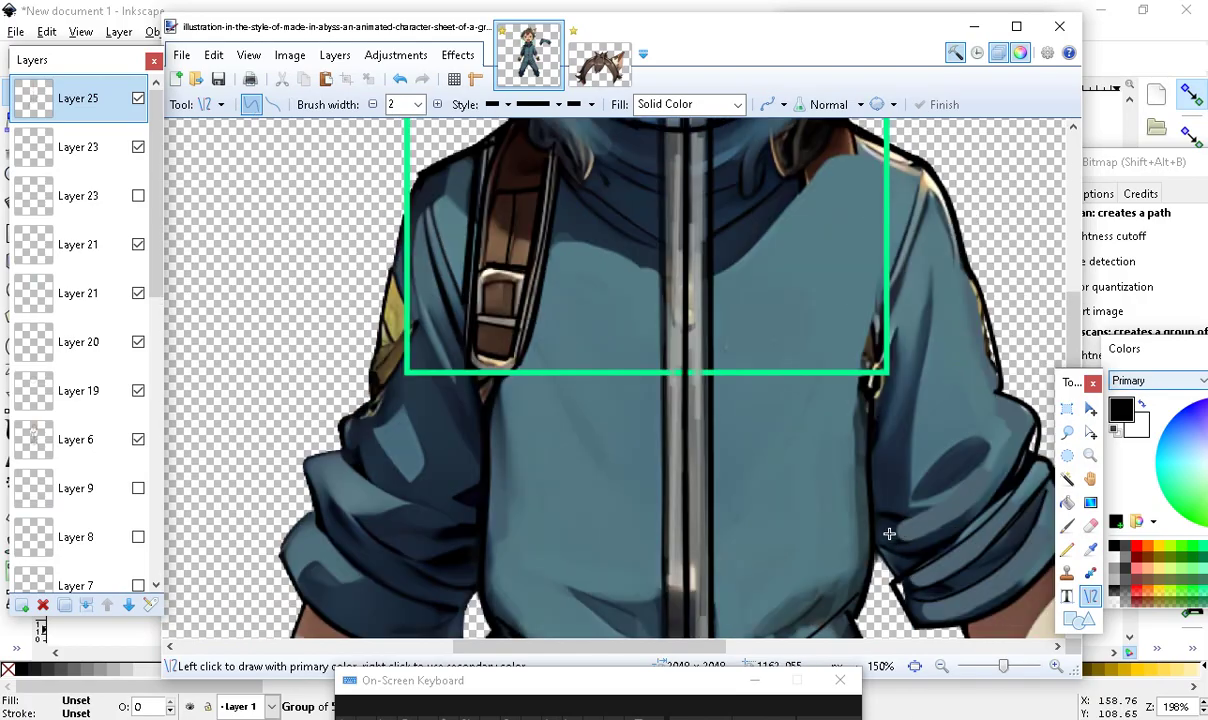
drag(906, 524, 1003, 418)
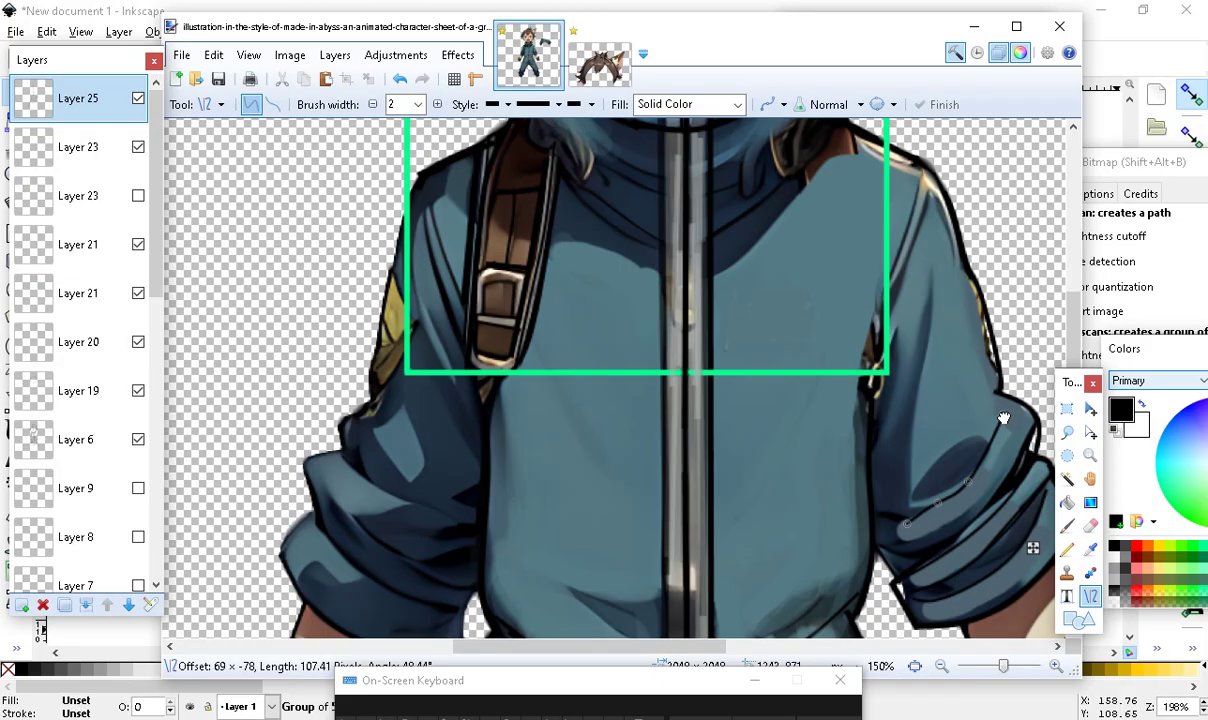
drag(973, 486, 976, 471)
drag(906, 523, 855, 488)
key(Return)
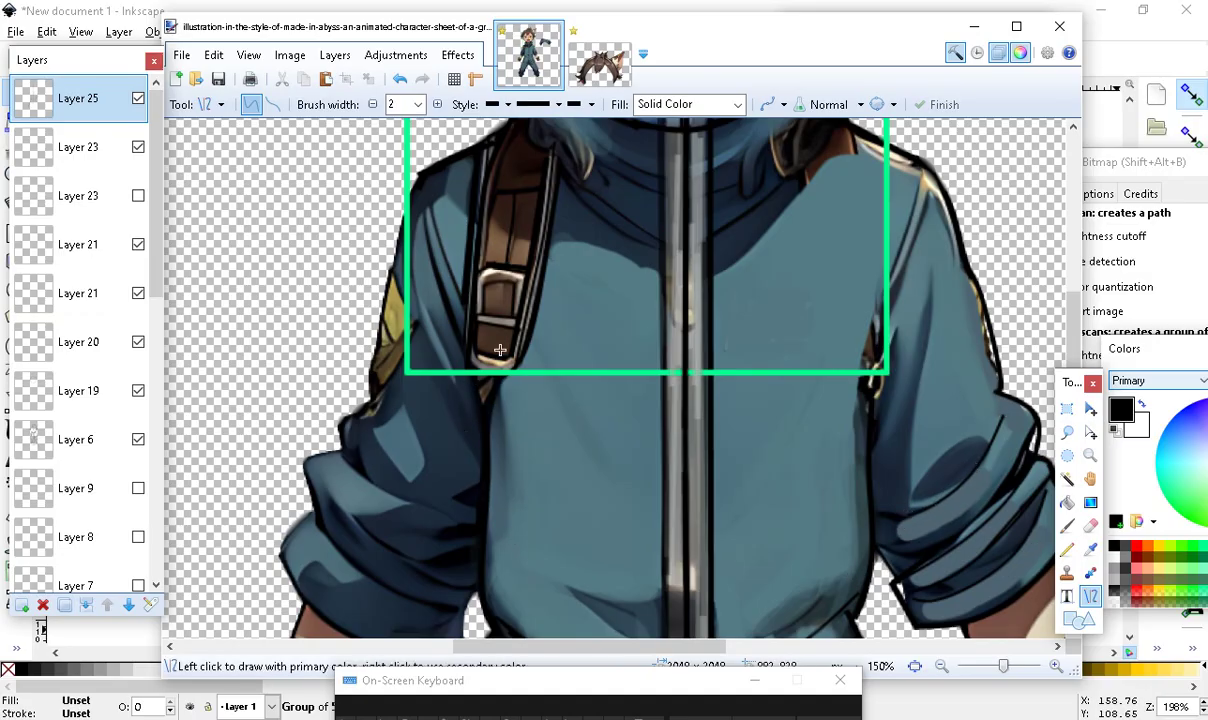
scroll(778, 291, up, 2)
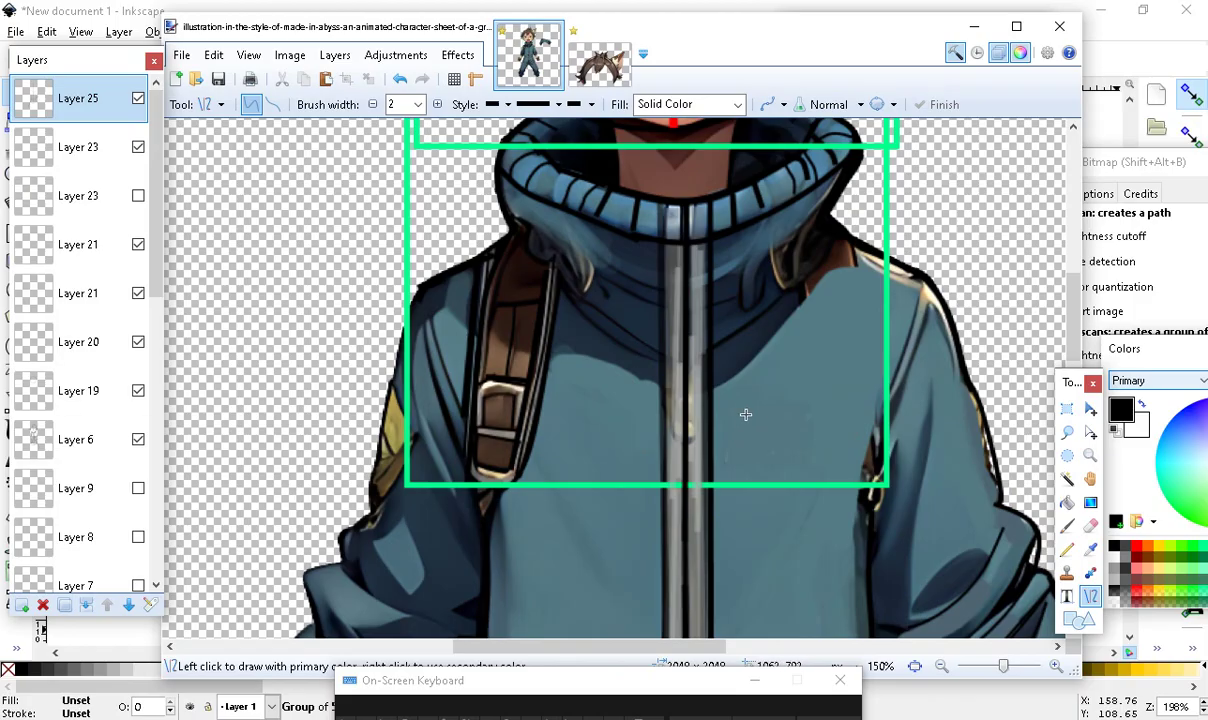
Sample the jacket's blue-grey on the Background layer, show the second Background layer, and select the Paintbrush
scroll(100, 300, down, 5)
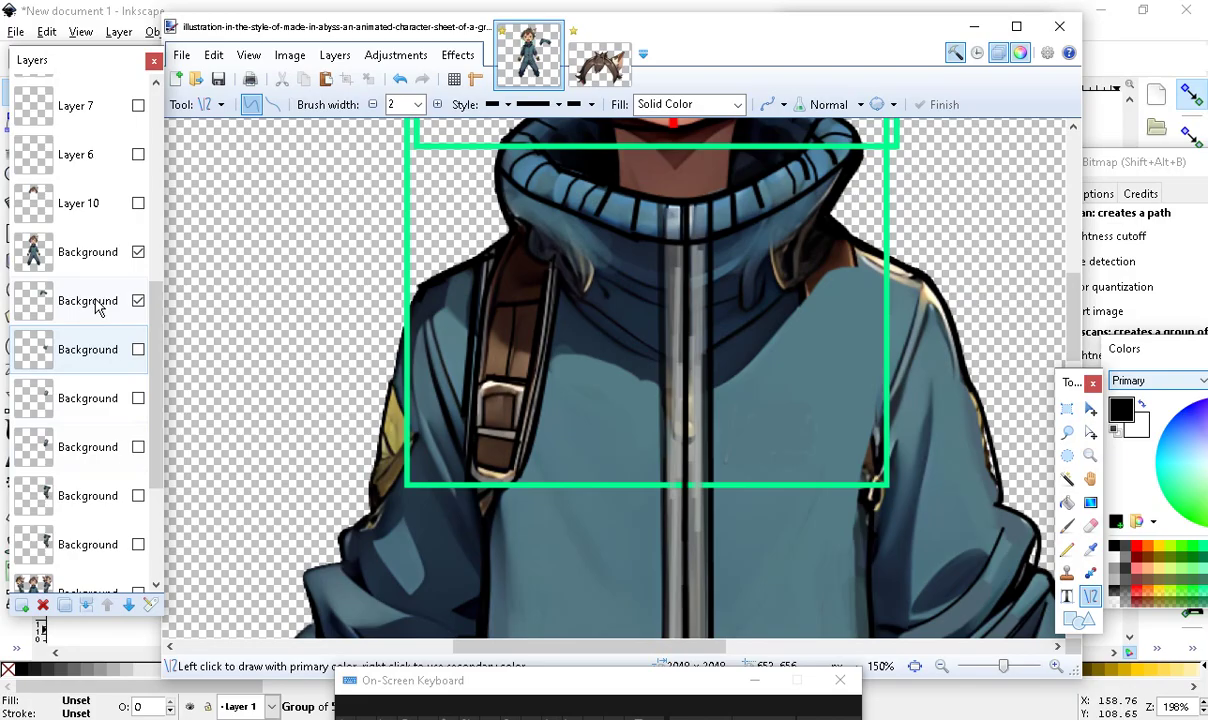
double_click(90, 255)
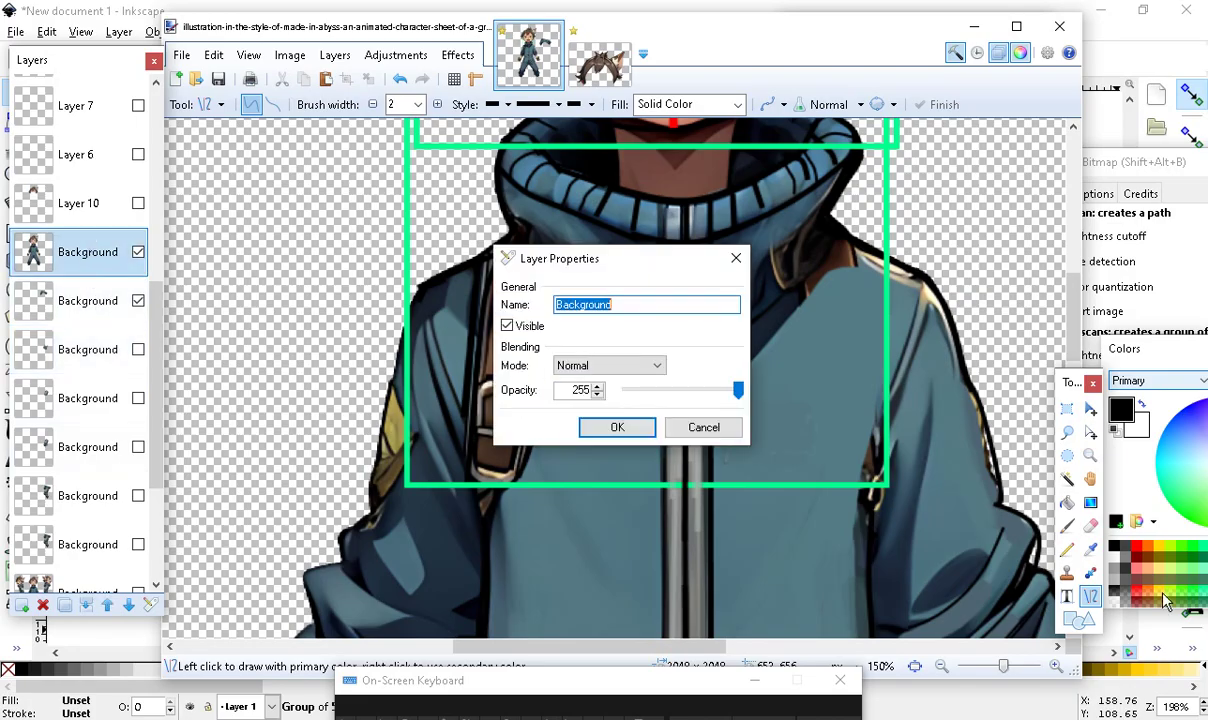
click(617, 427)
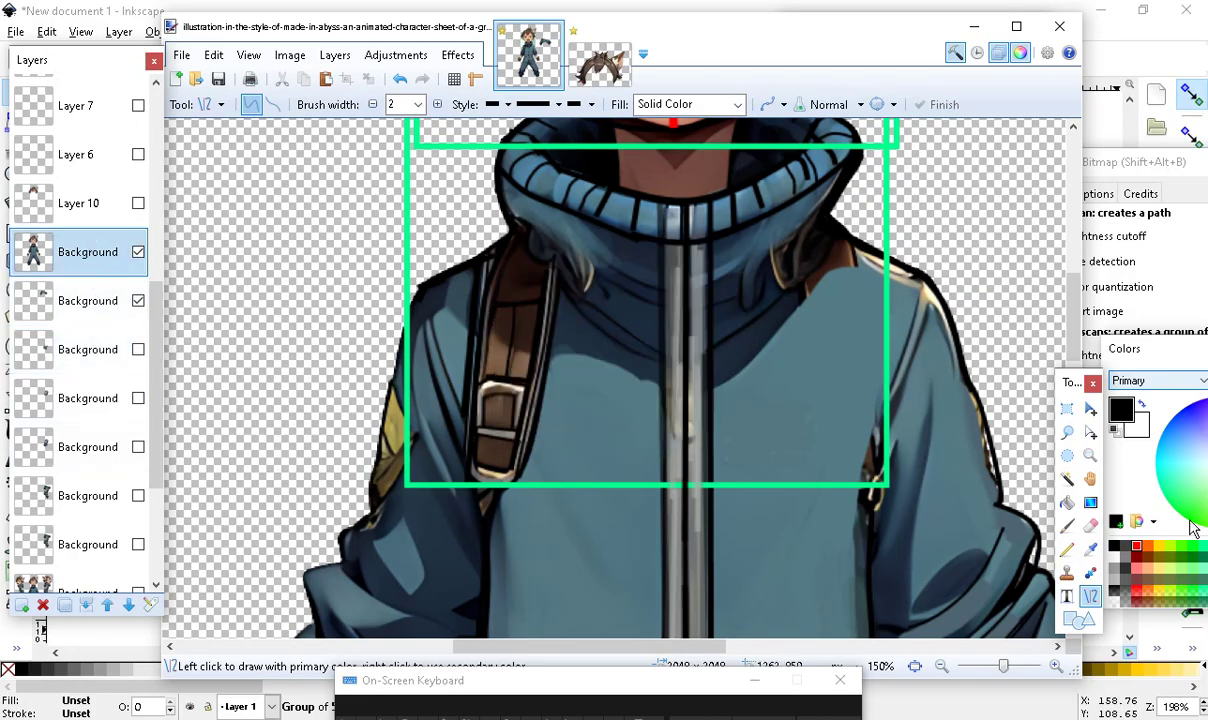
click(1090, 551)
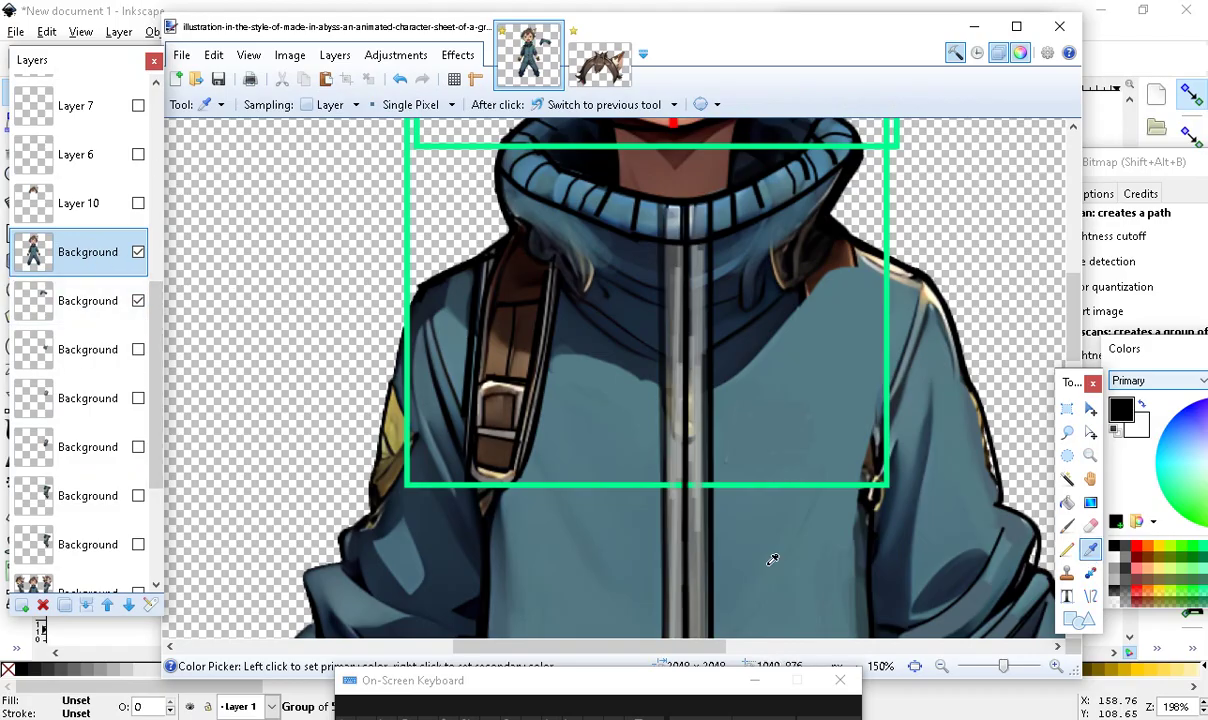
click(827, 275)
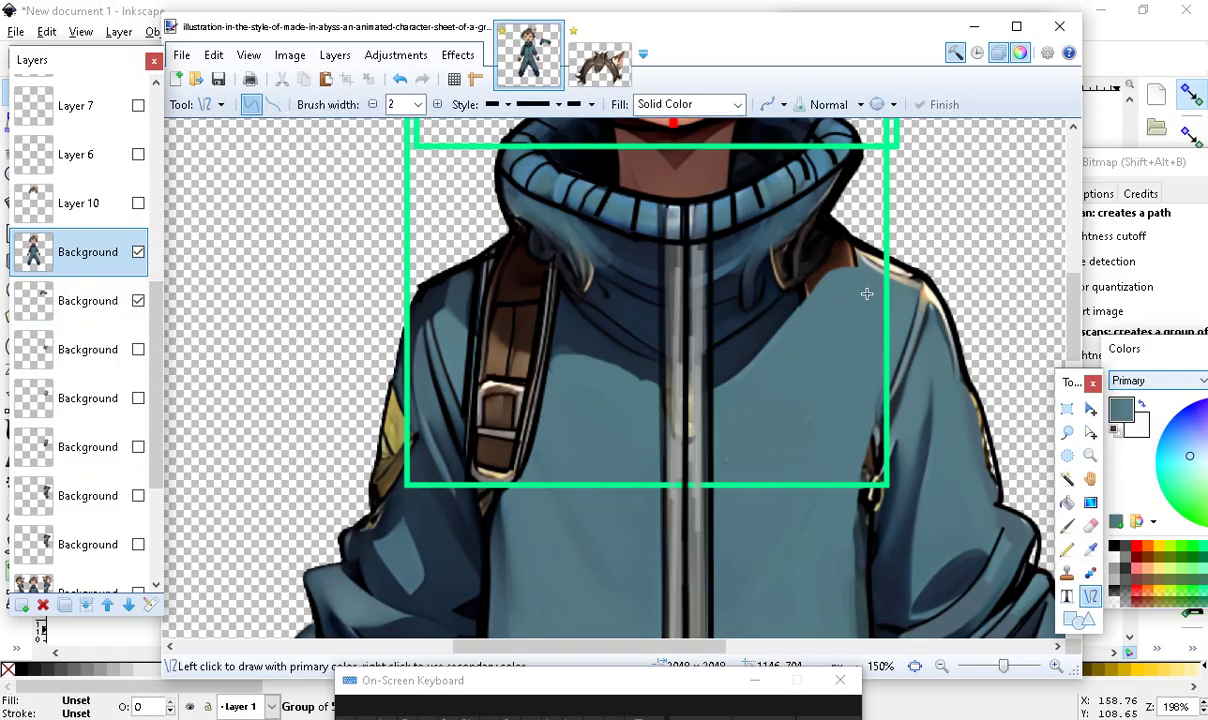
click(137, 299)
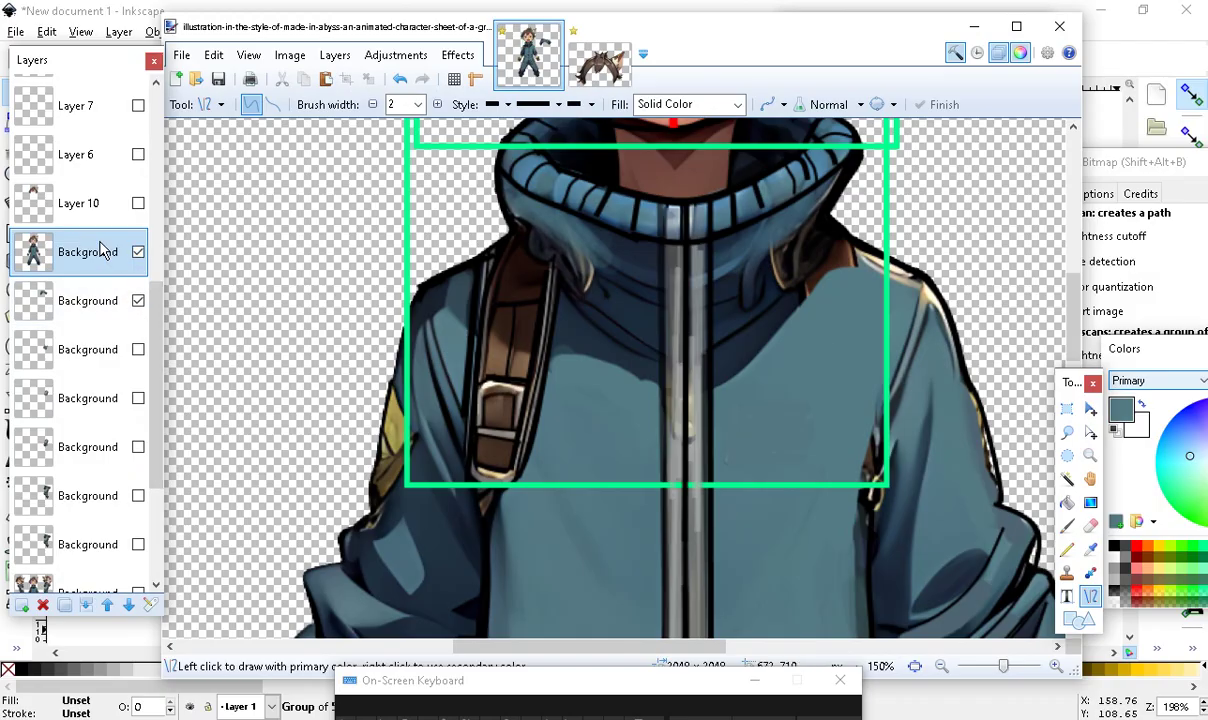
click(1068, 528)
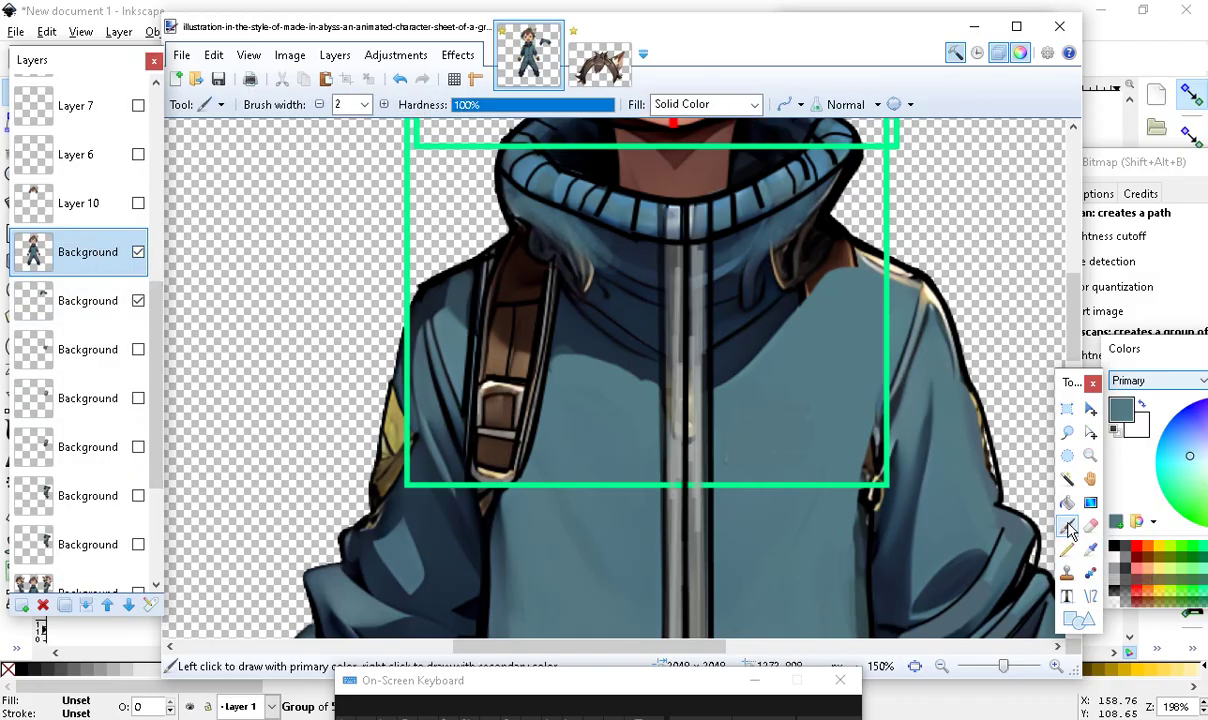
Widen the brush to 9 px, paint blue-grey over the shoulder below the collar, then narrow it to 7
click(384, 105)
click(384, 105)
click(384, 105)
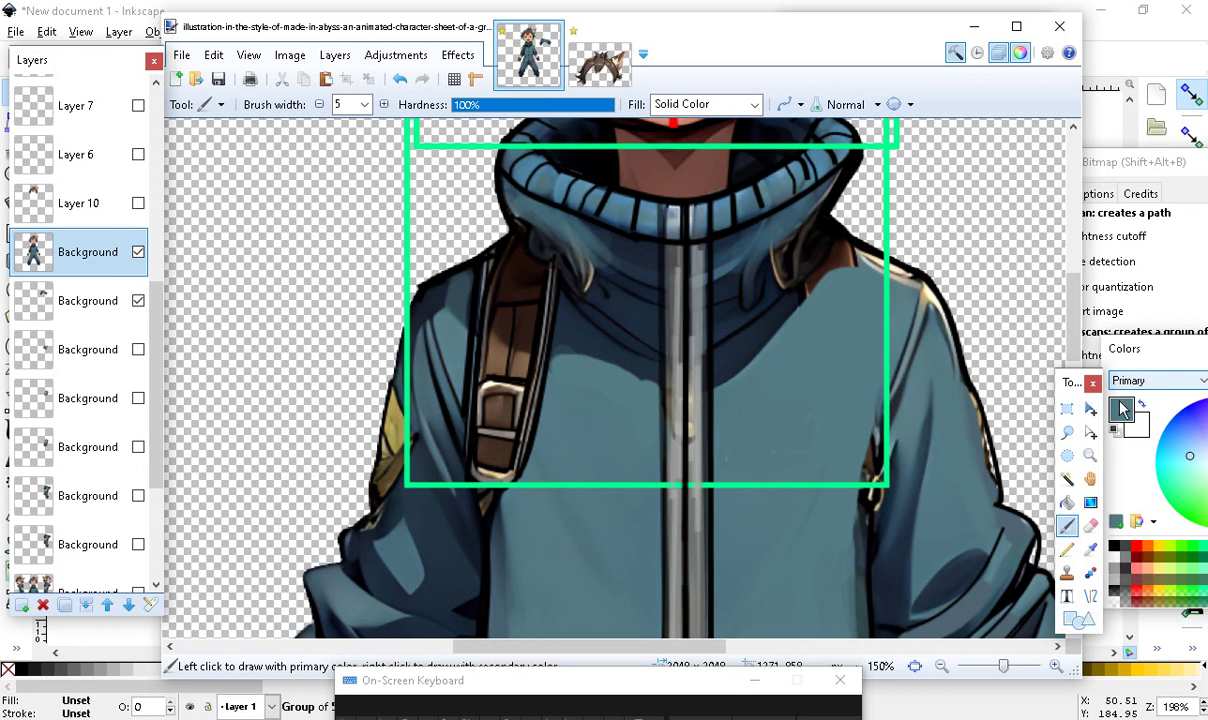
drag(1170, 360, 1051, 55)
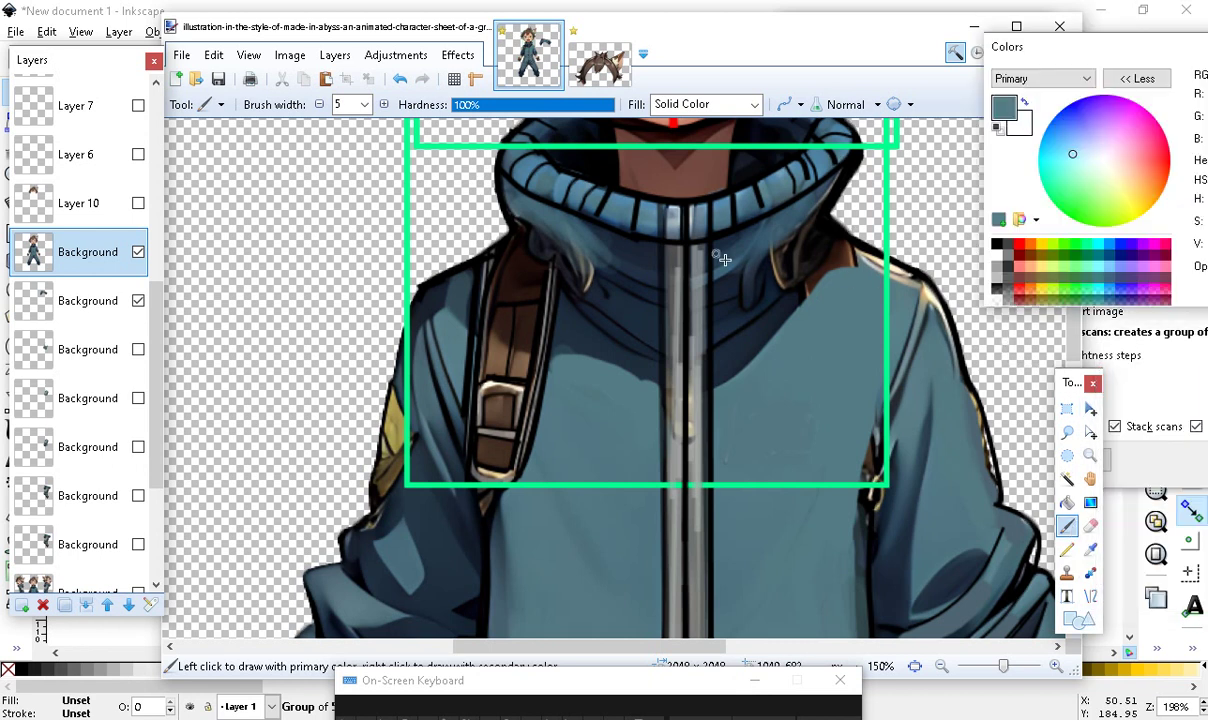
click(383, 104)
click(383, 104)
click(383, 104)
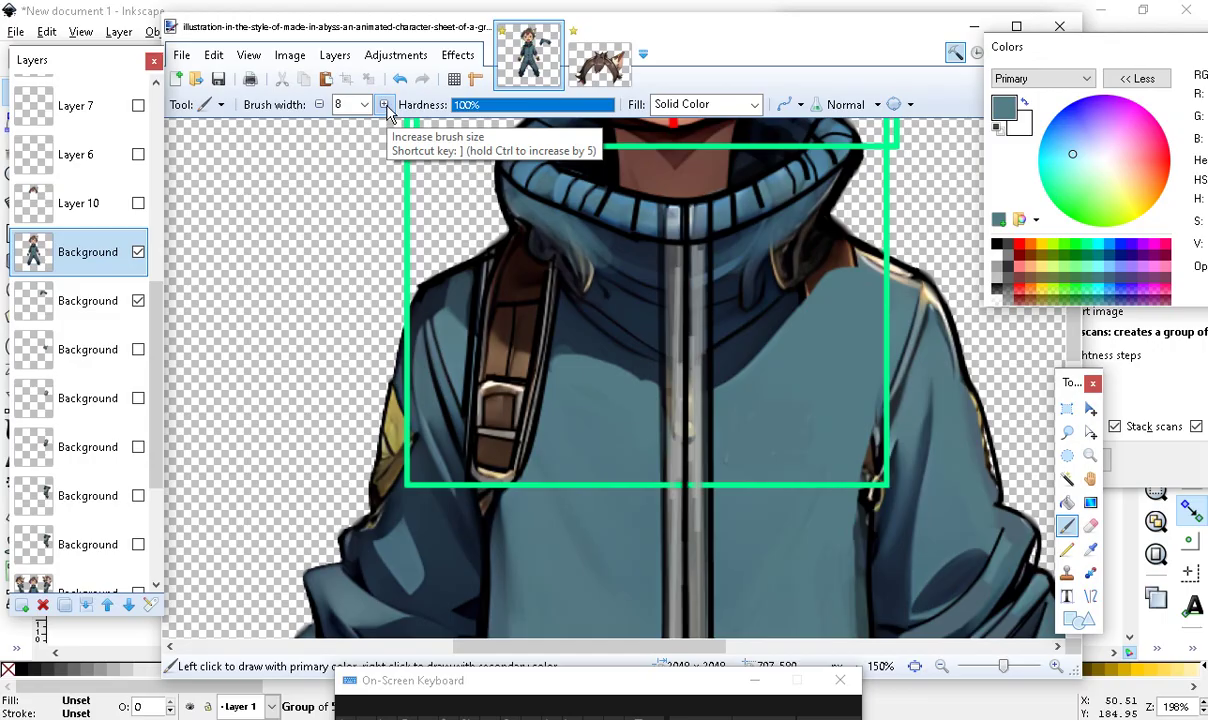
click(383, 104)
drag(512, 647, 547, 650)
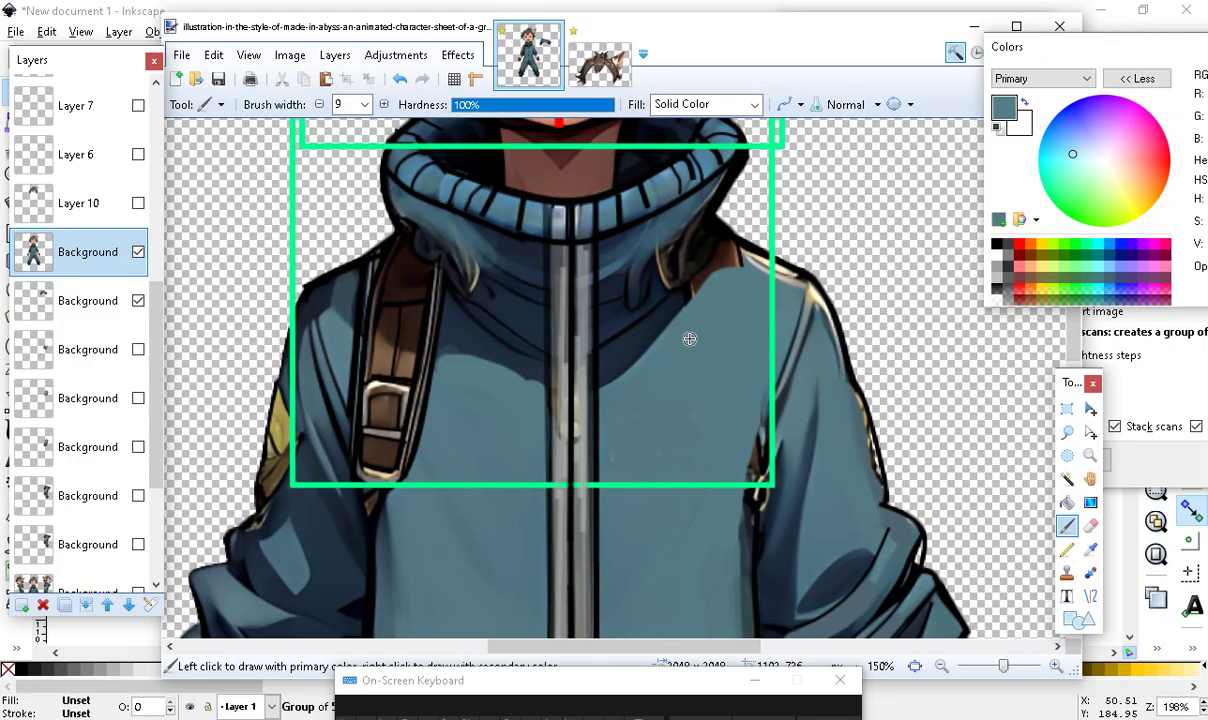
scroll(762, 365, up, 3)
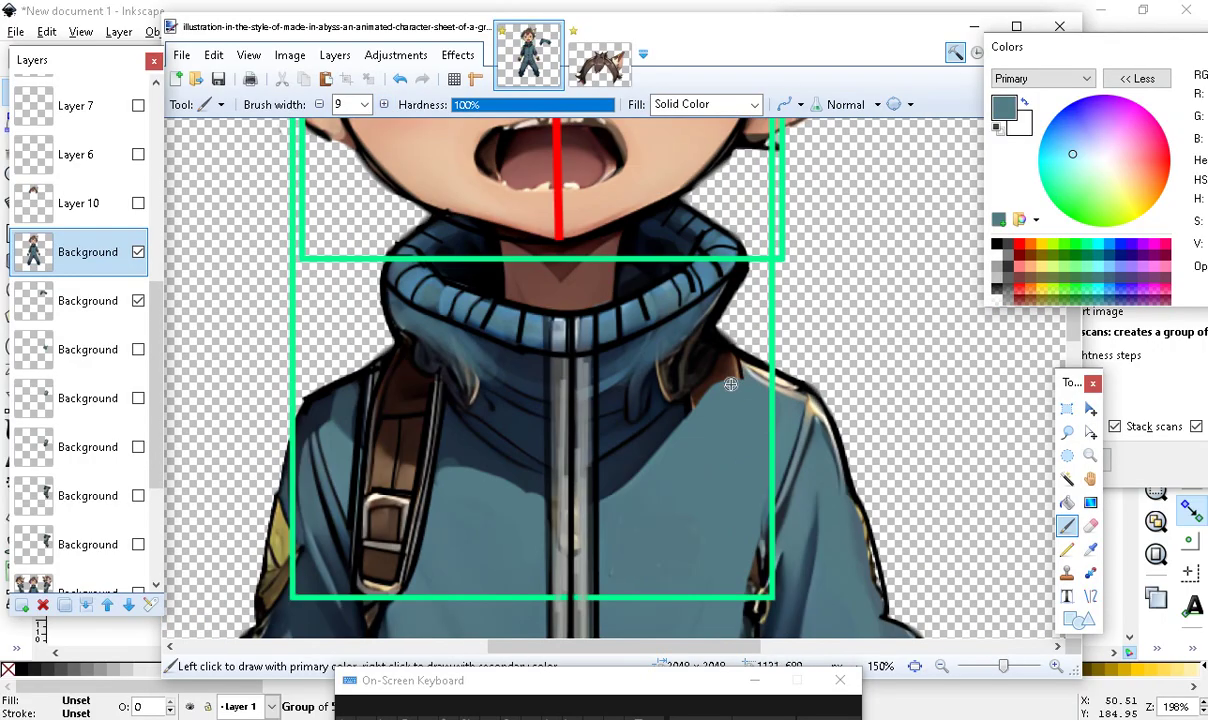
drag(700, 343, 794, 399)
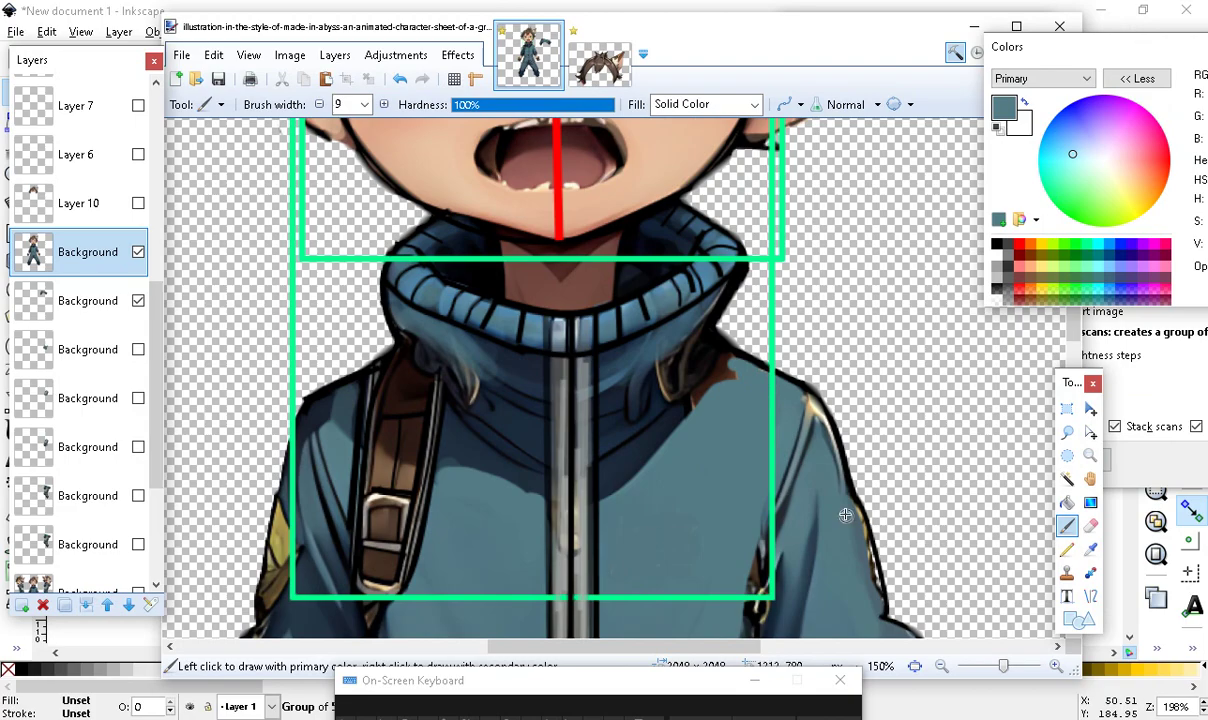
click(319, 104)
click(319, 104)
Lower the blue-grey's Opacity-Alpha for soft chest touch-ups and undo the white stroke on the right sleeve
drag(1048, 53, 979, 65)
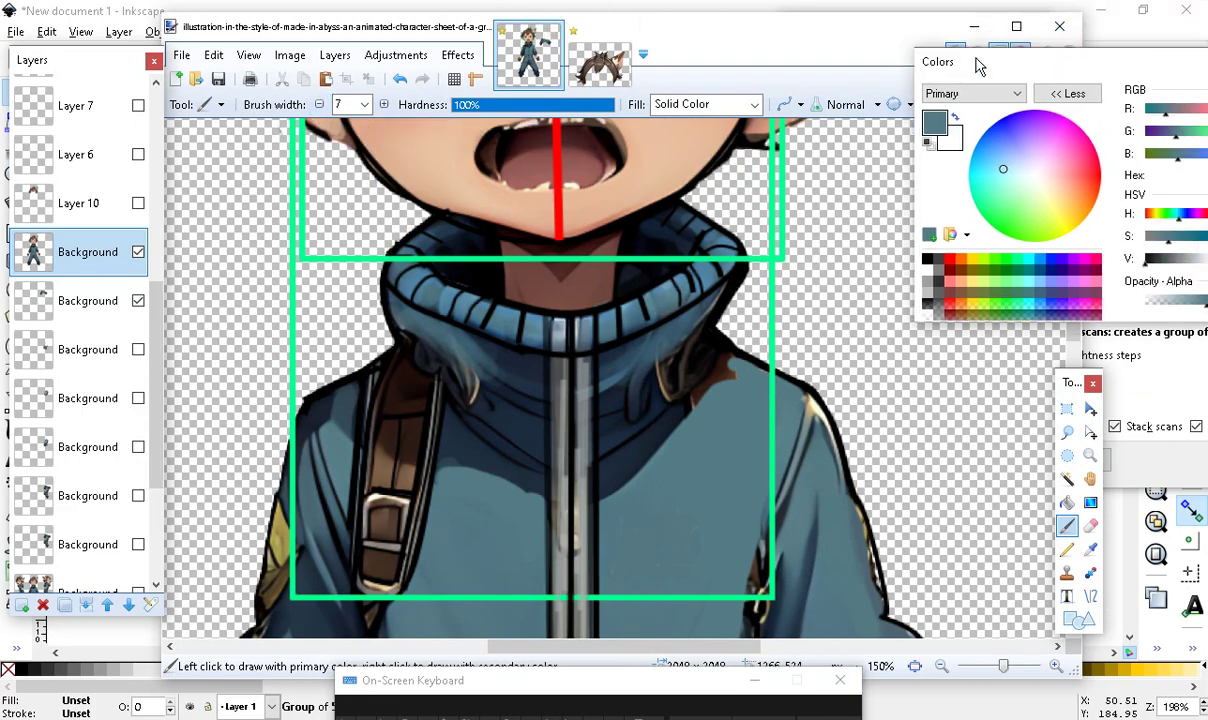
drag(1193, 310, 1116, 305)
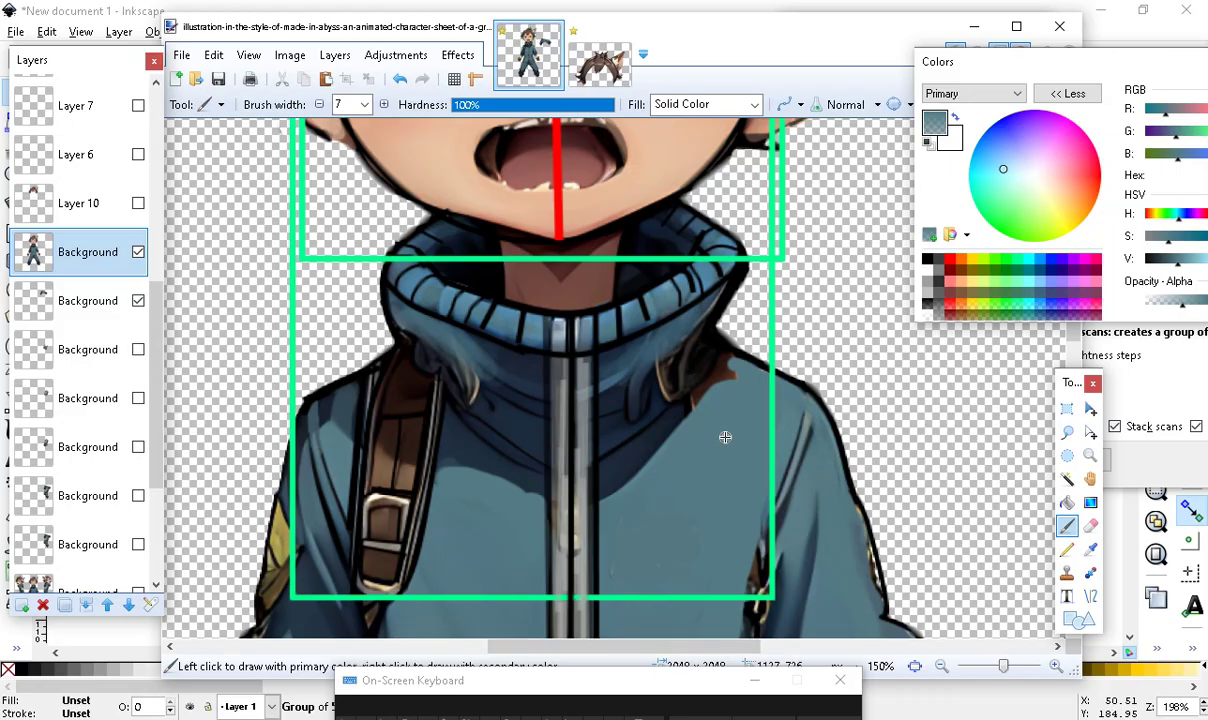
scroll(685, 413, down, 3)
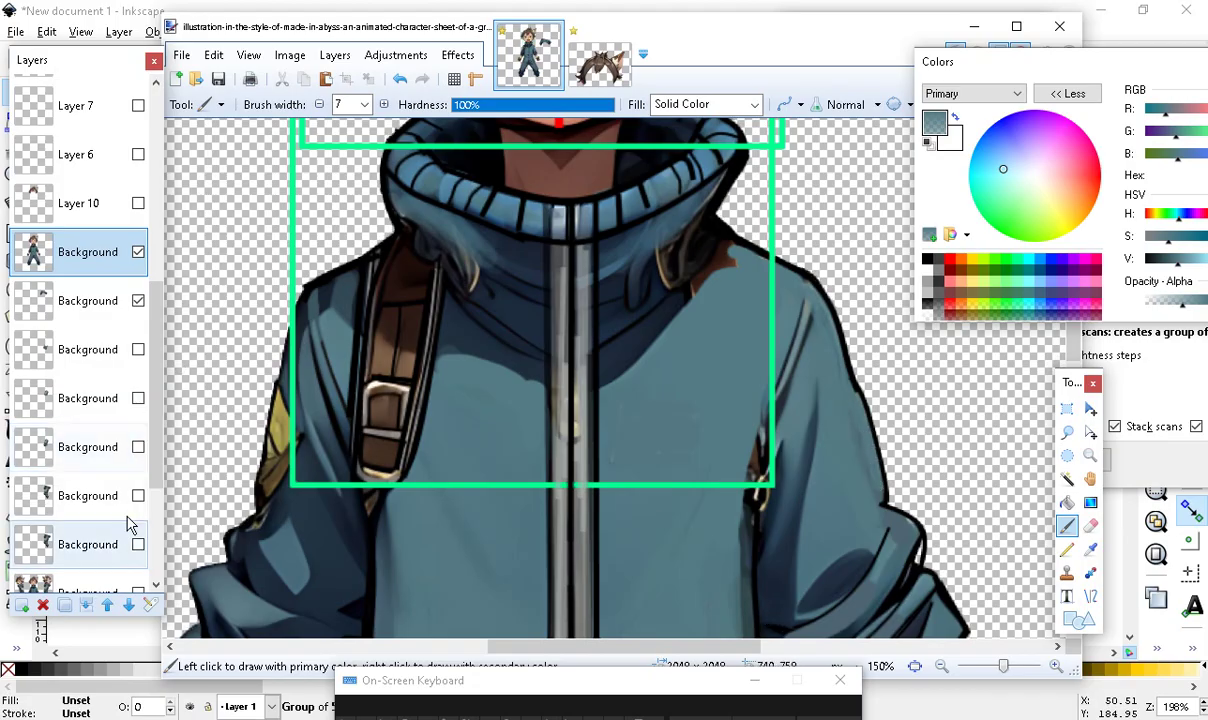
scroll(729, 586, down, 3)
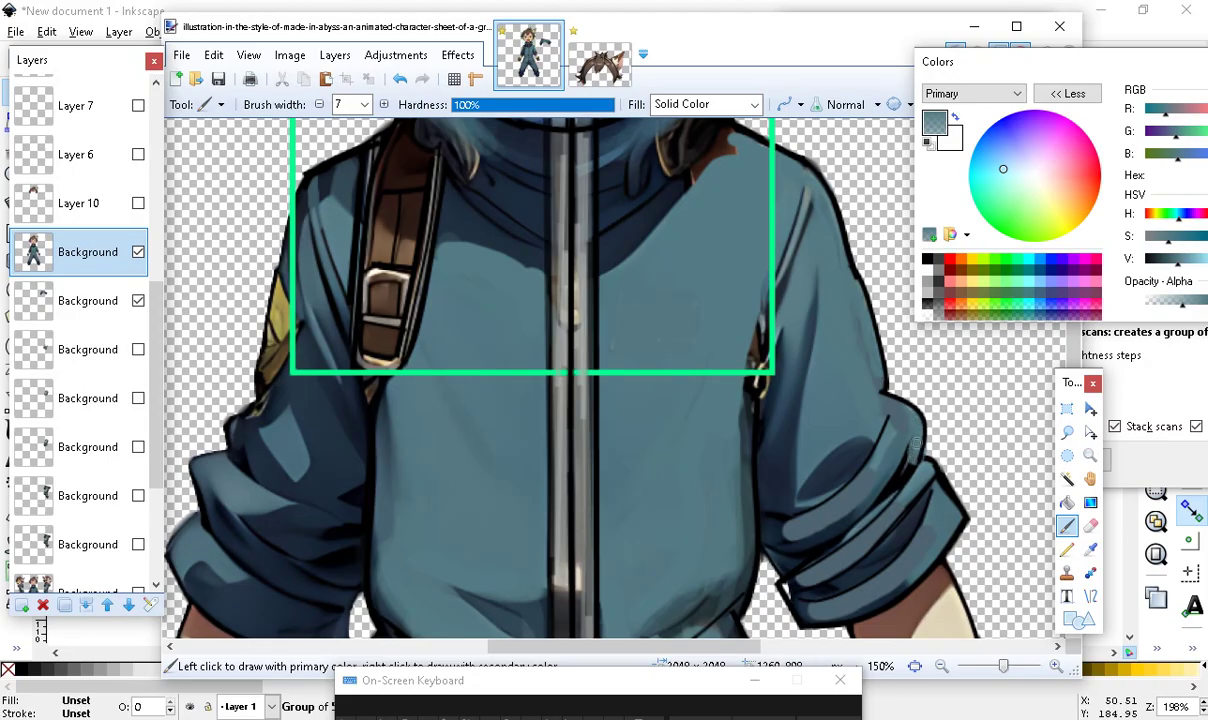
scroll(730, 528, down, 2)
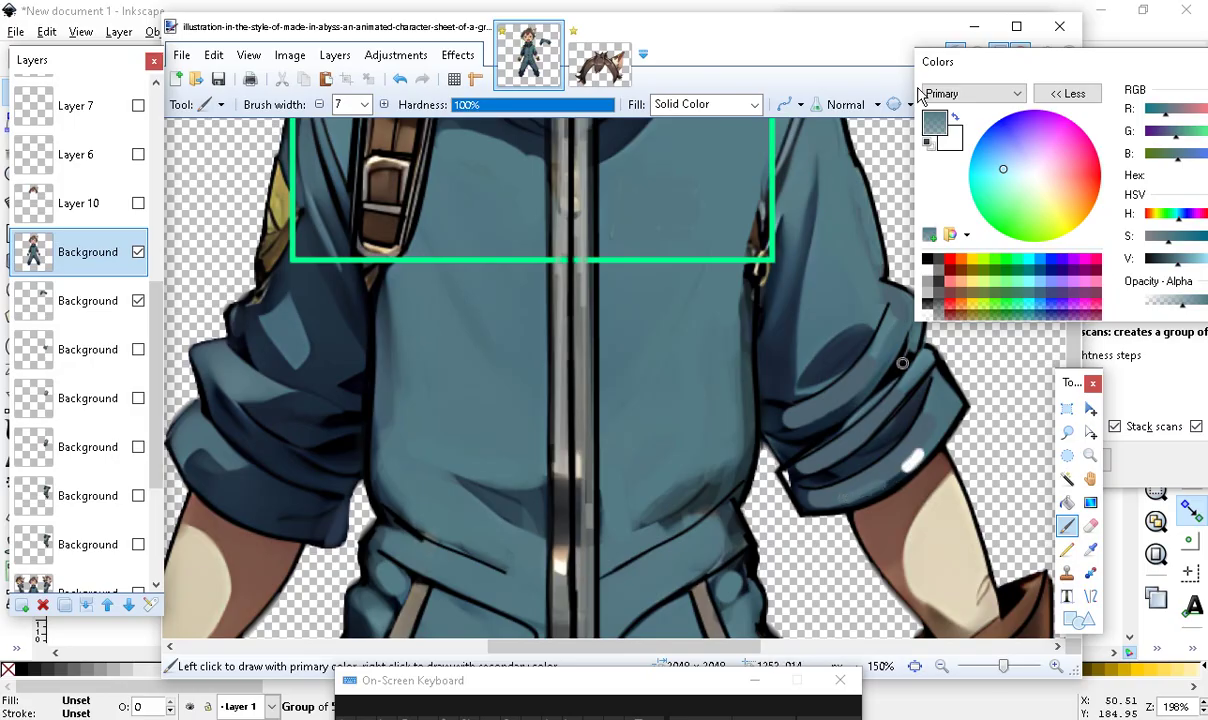
click(401, 80)
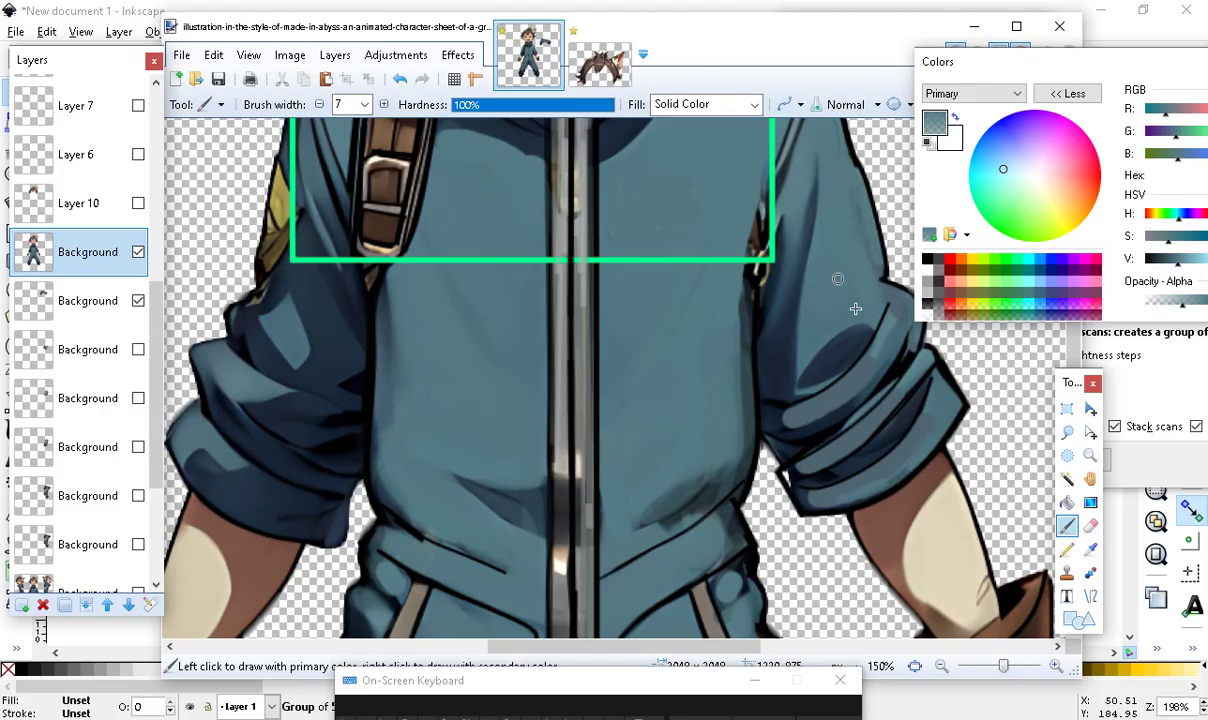
scroll(970, 493, up, 3)
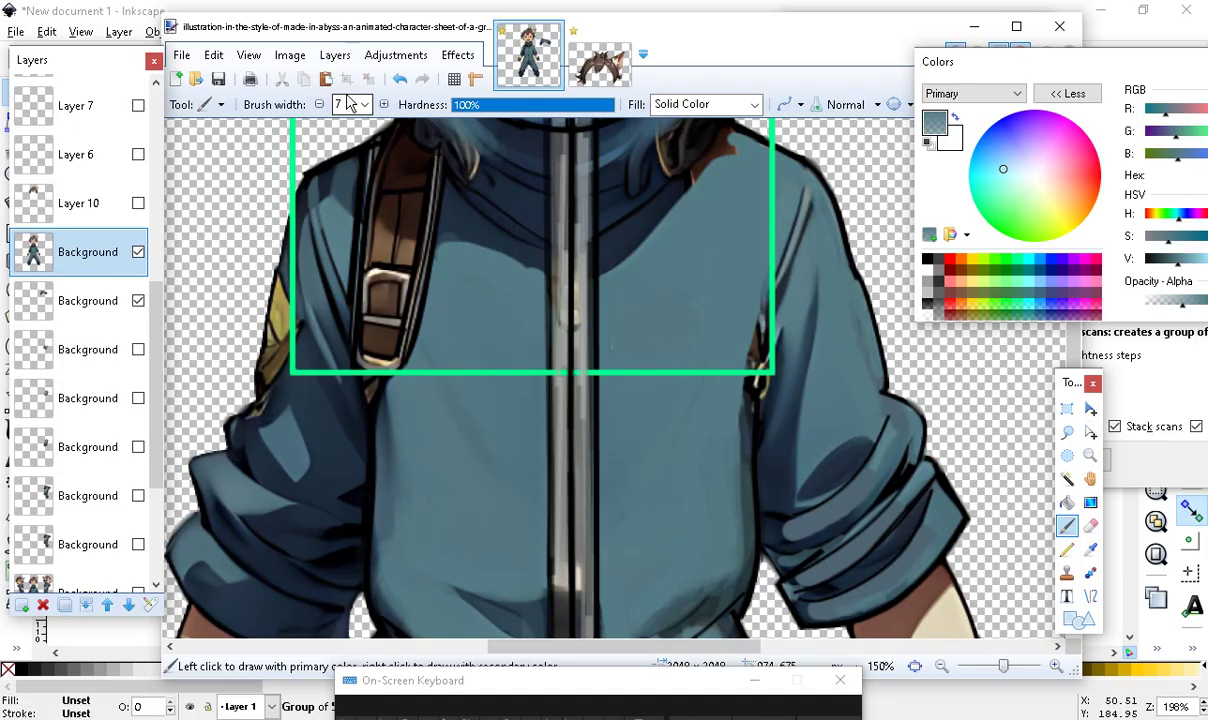
Raise the brush width from 7 to 11 px and scroll over the lower jacket to review it
click(383, 104)
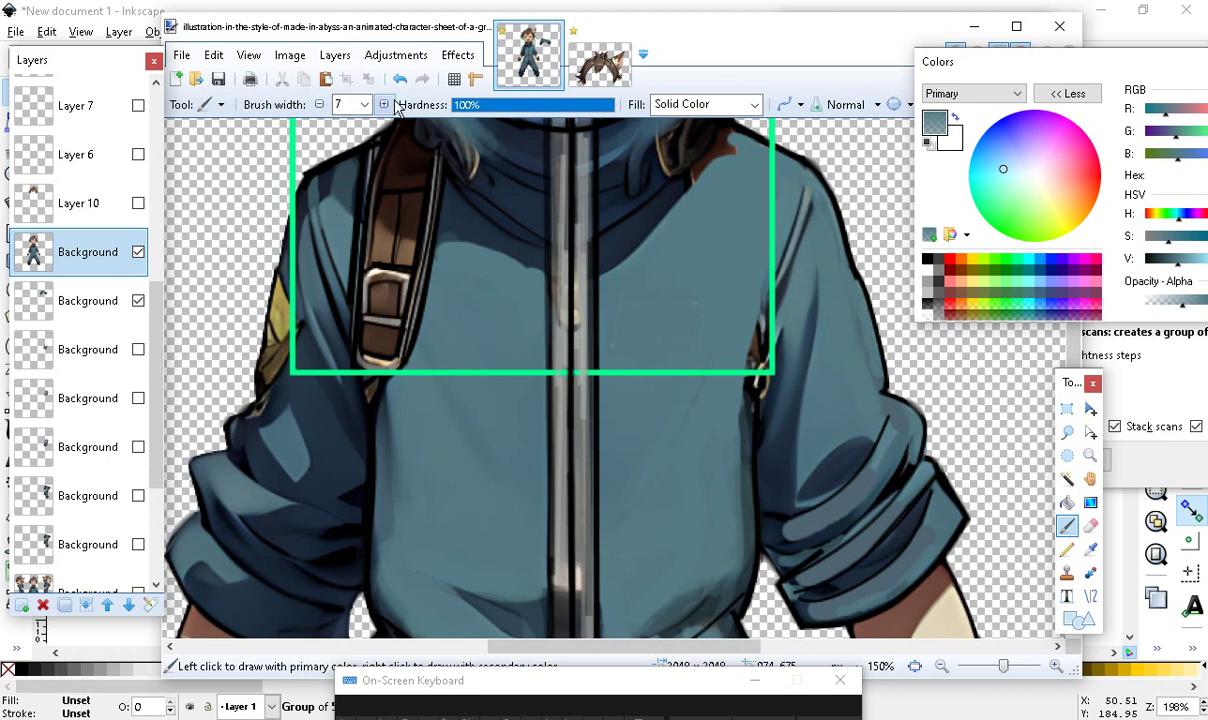
click(383, 104)
click(383, 104)
click(383, 104)
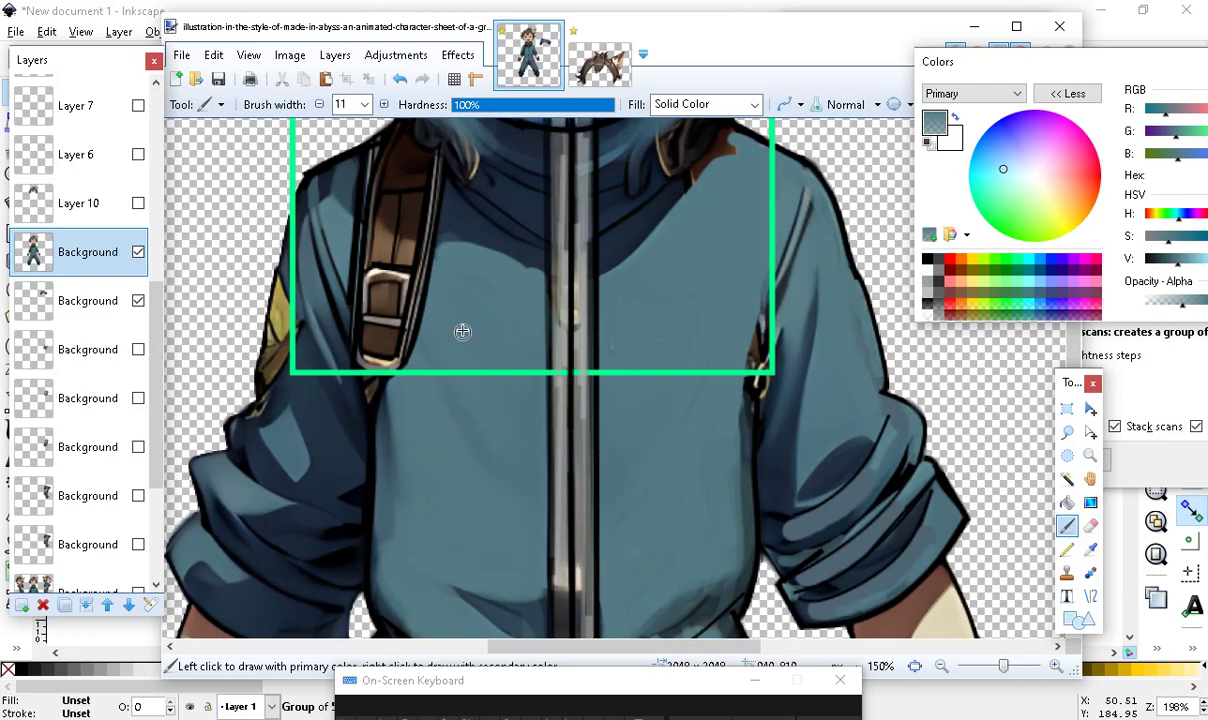
scroll(420, 510, up, 2)
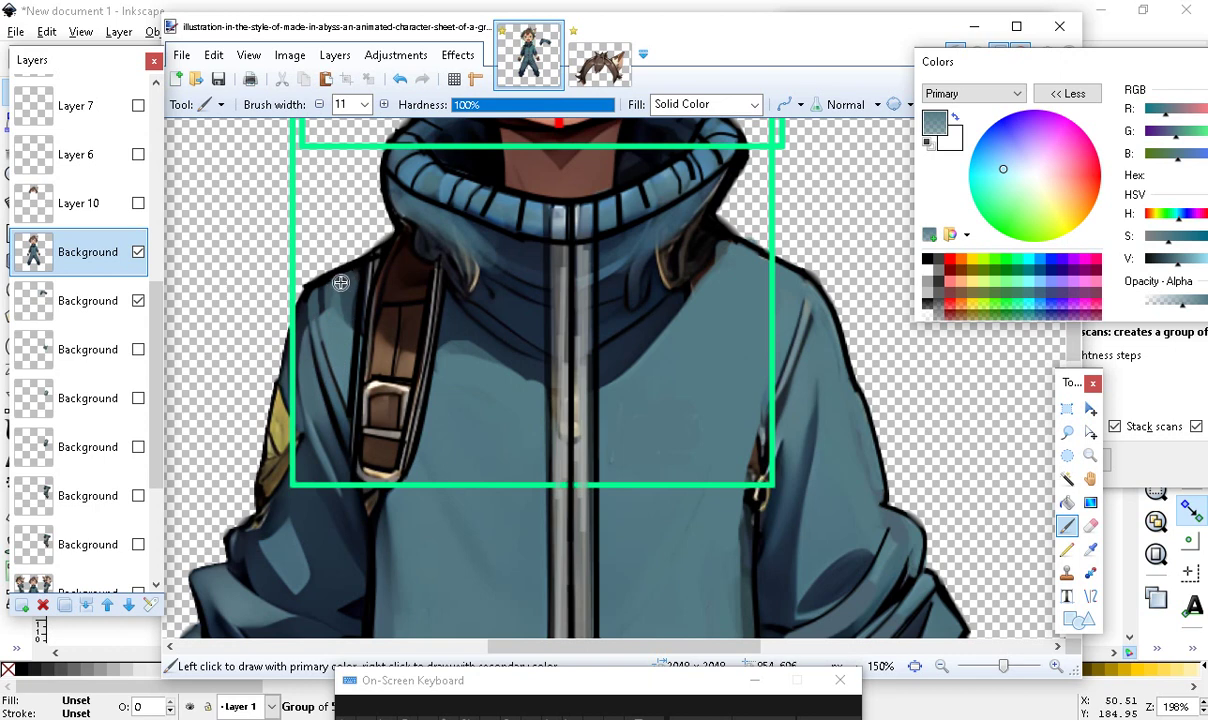
scroll(399, 475, down, 3)
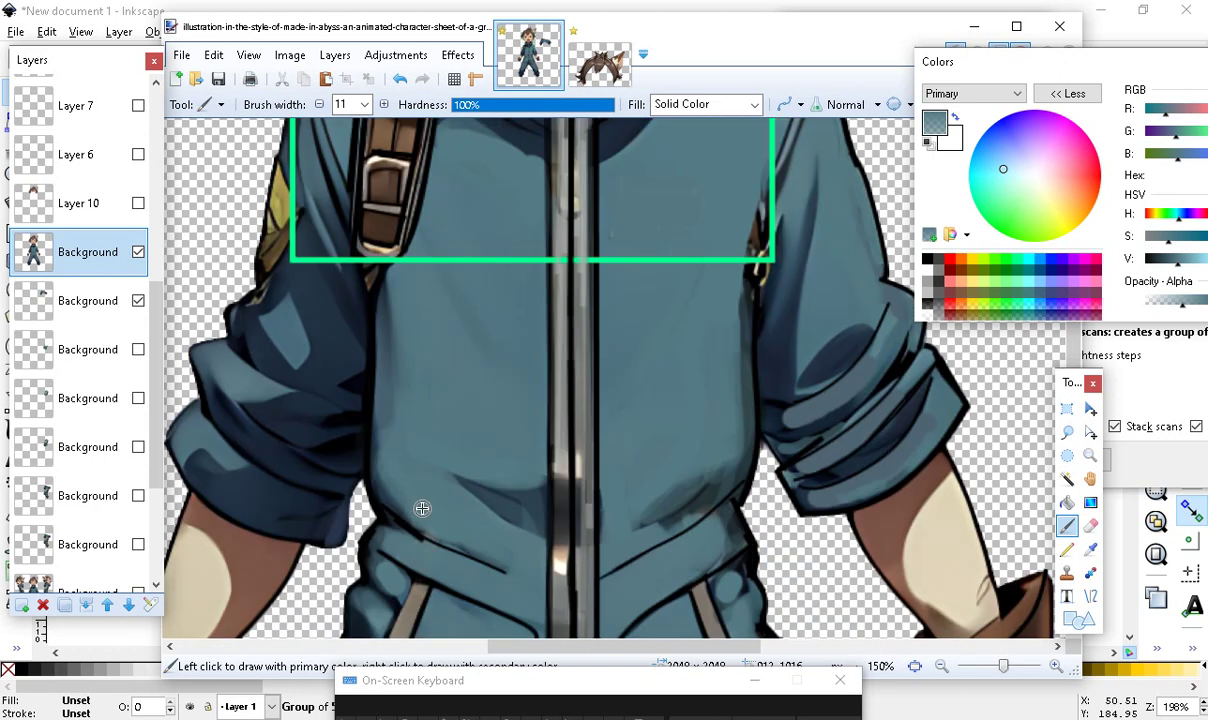
scroll(440, 380, down, 2)
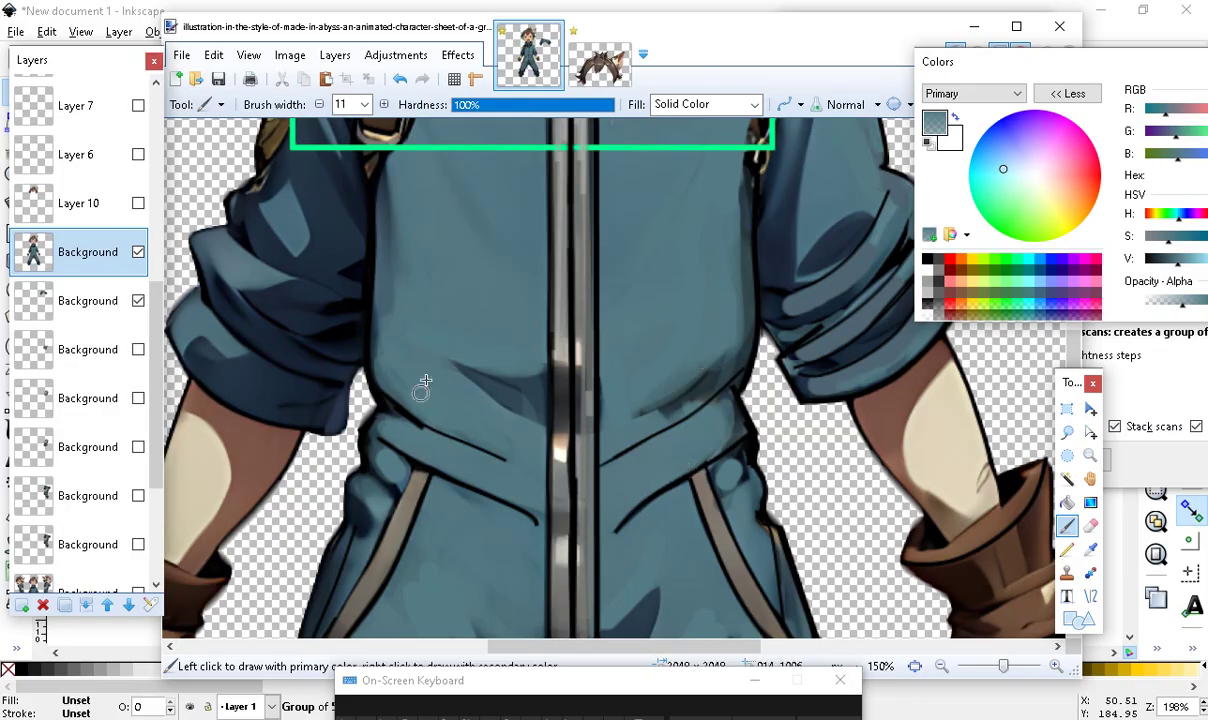
scroll(425, 500, down, 3)
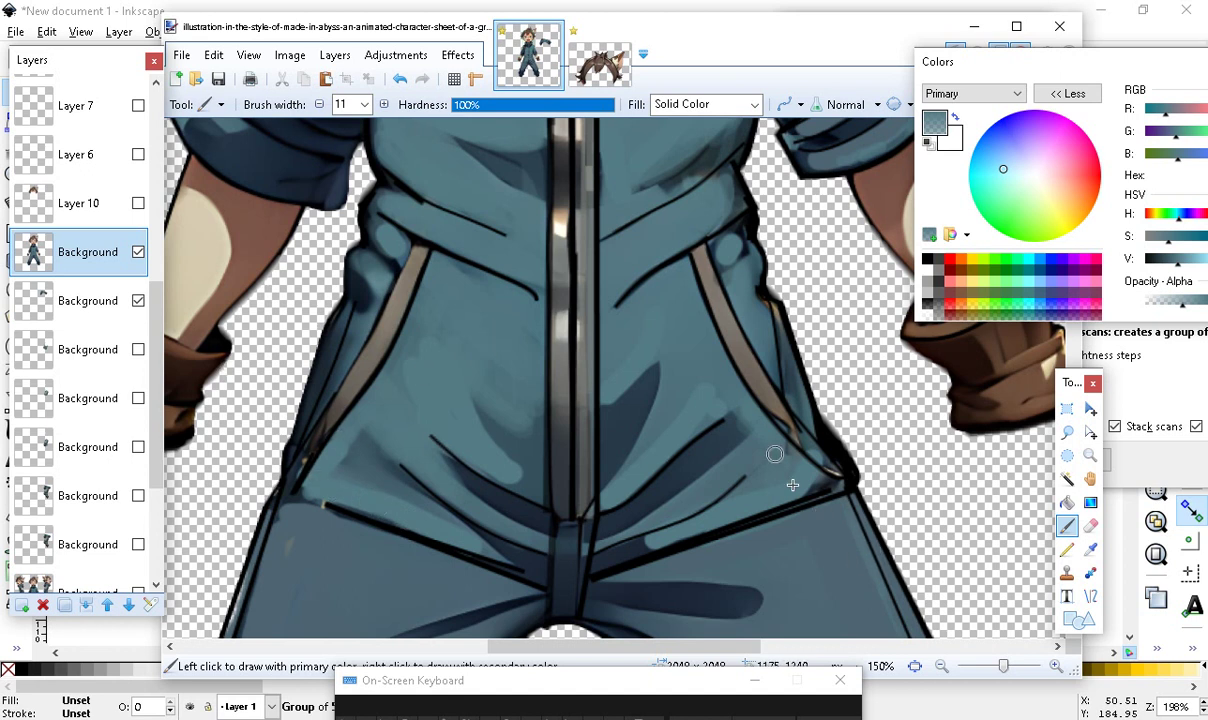
drag(1095, 67, 1058, 48)
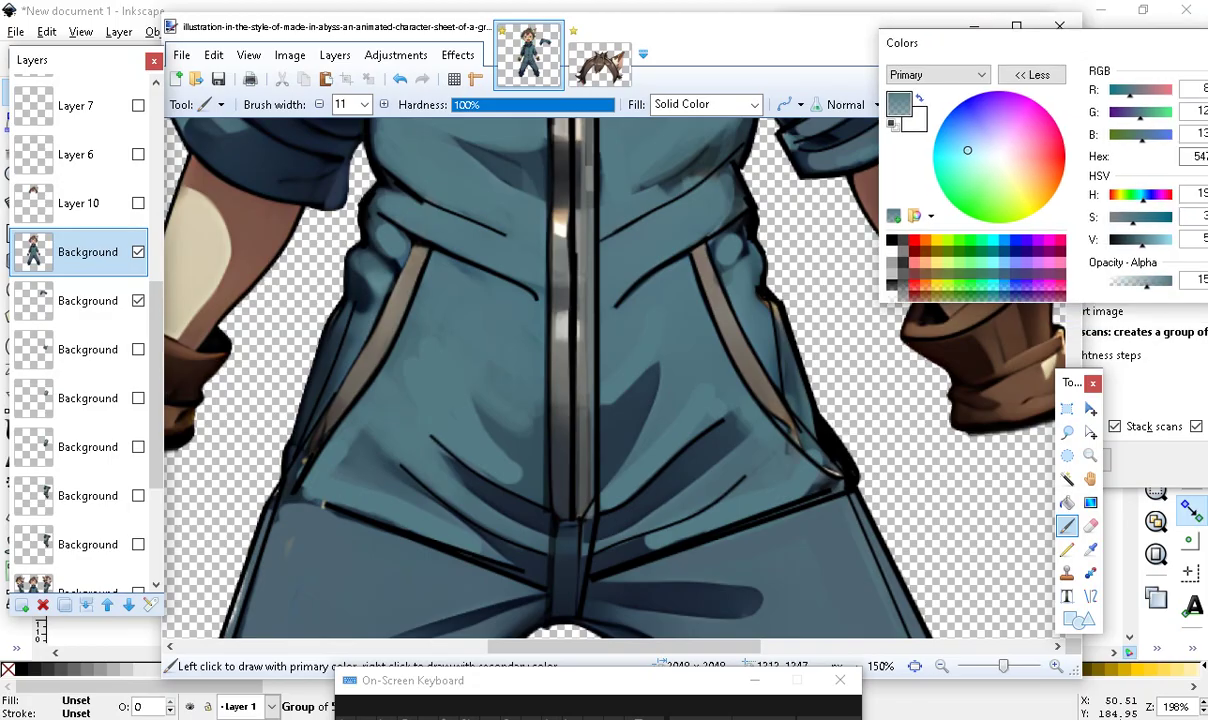
Sample the grey-beige strap colour and draw a 10-pixel grey line along the strap
click(1090, 548)
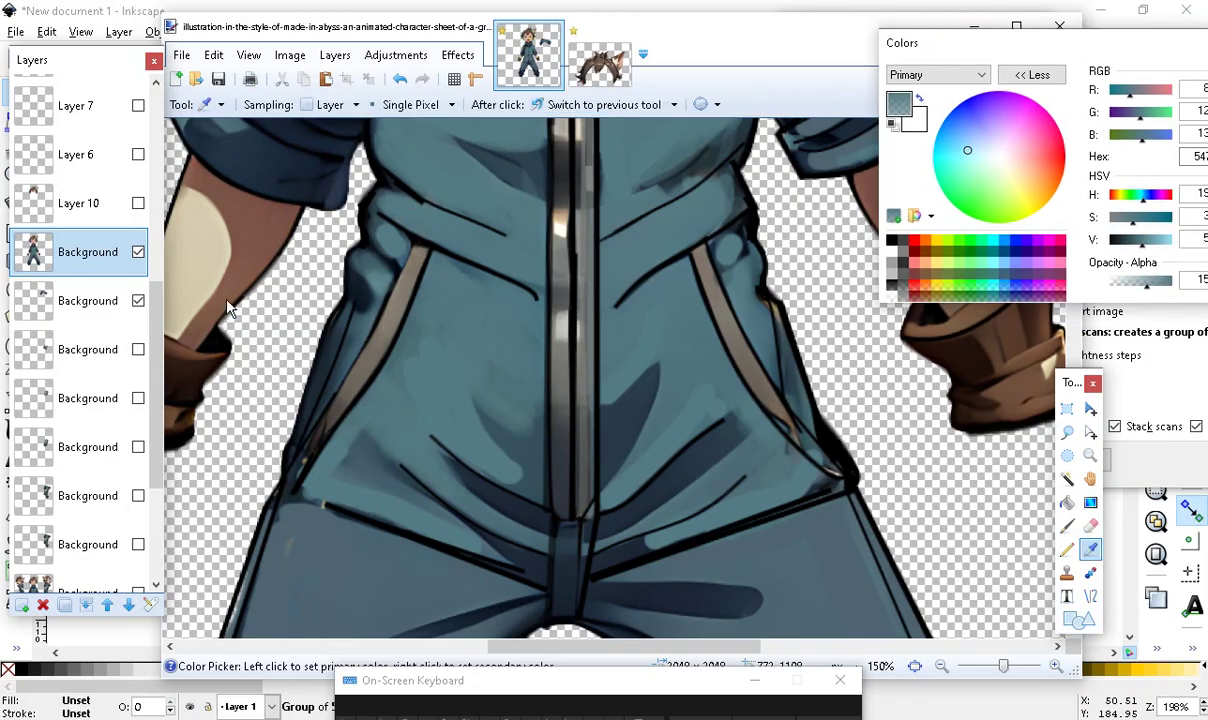
click(373, 347)
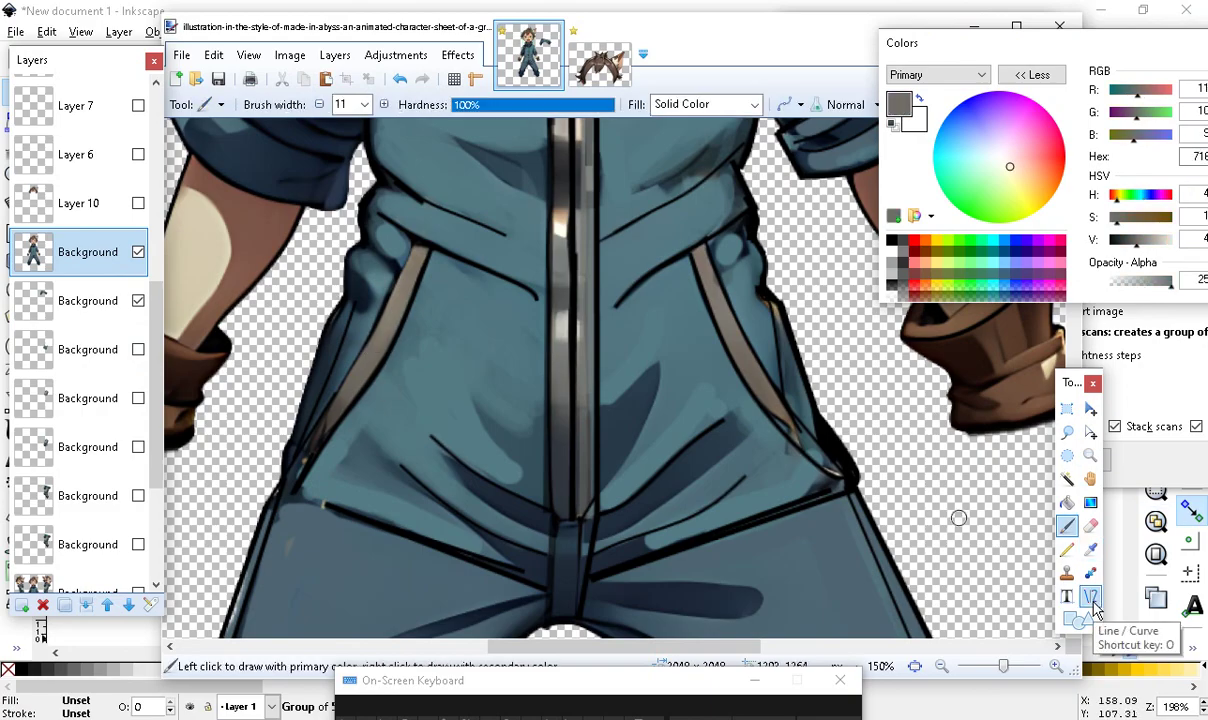
click(1091, 597)
click(372, 104)
mouse_move(278, 489)
mouse_down()
mouse_move(340, 392)
mouse_move(352, 404)
mouse_move(366, 364)
mouse_up()
key(Return)
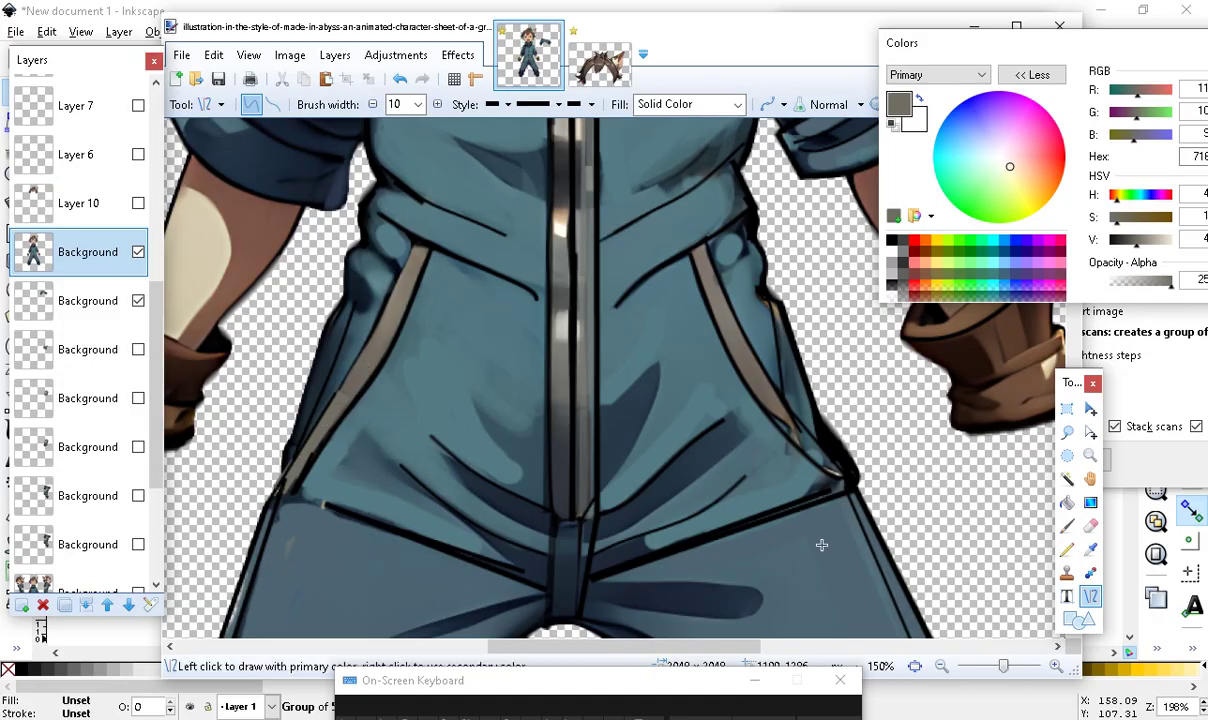
Draw a grey line along the right strap, reshaping it to follow the edge
drag(768, 398, 831, 473)
drag(771, 405, 793, 428)
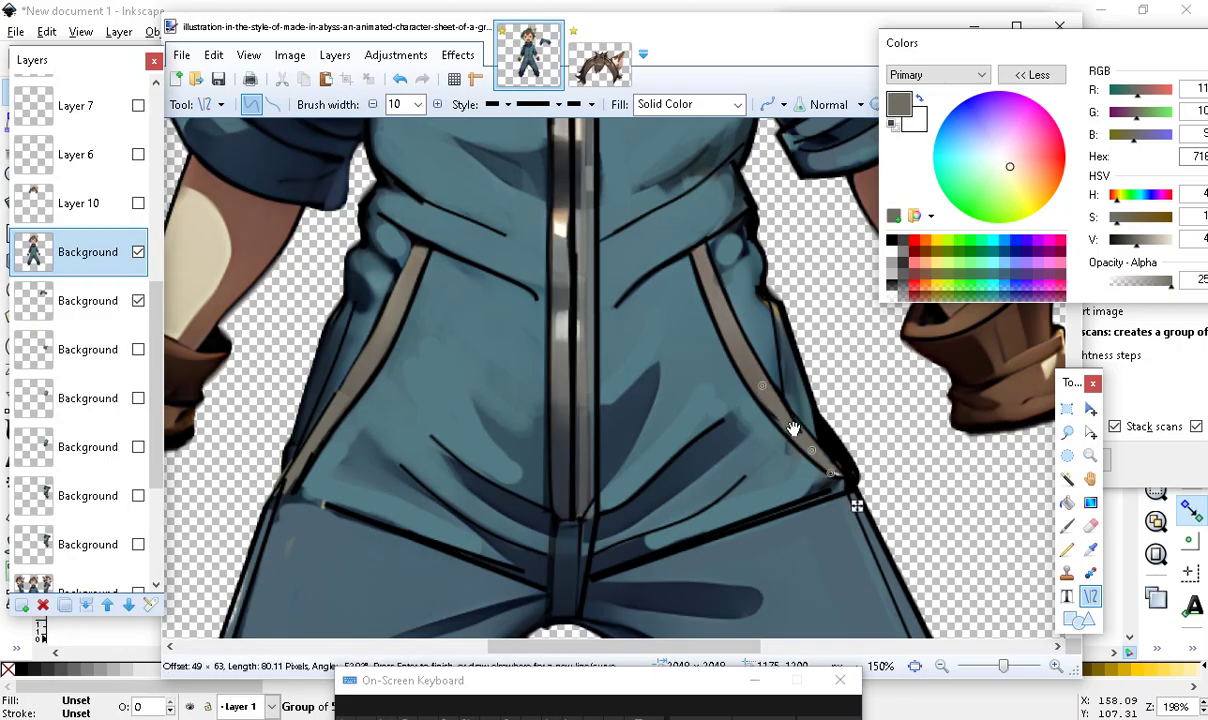
scroll(793, 428, up, 1)
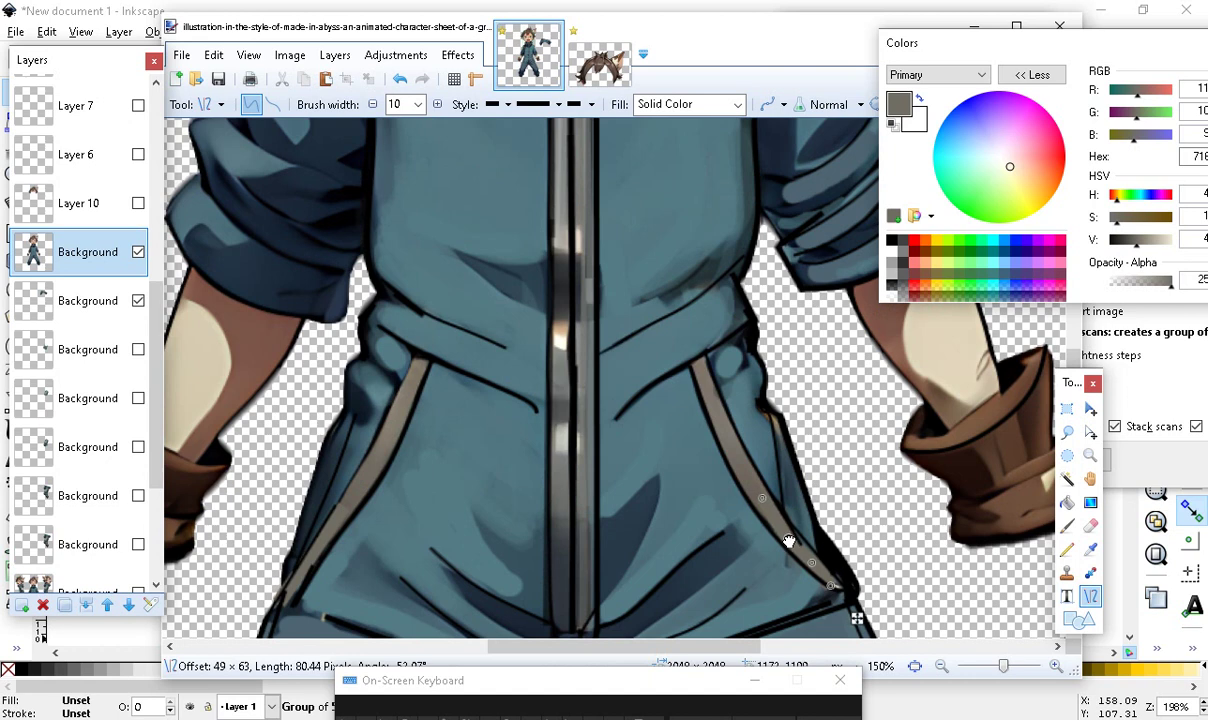
key(Return)
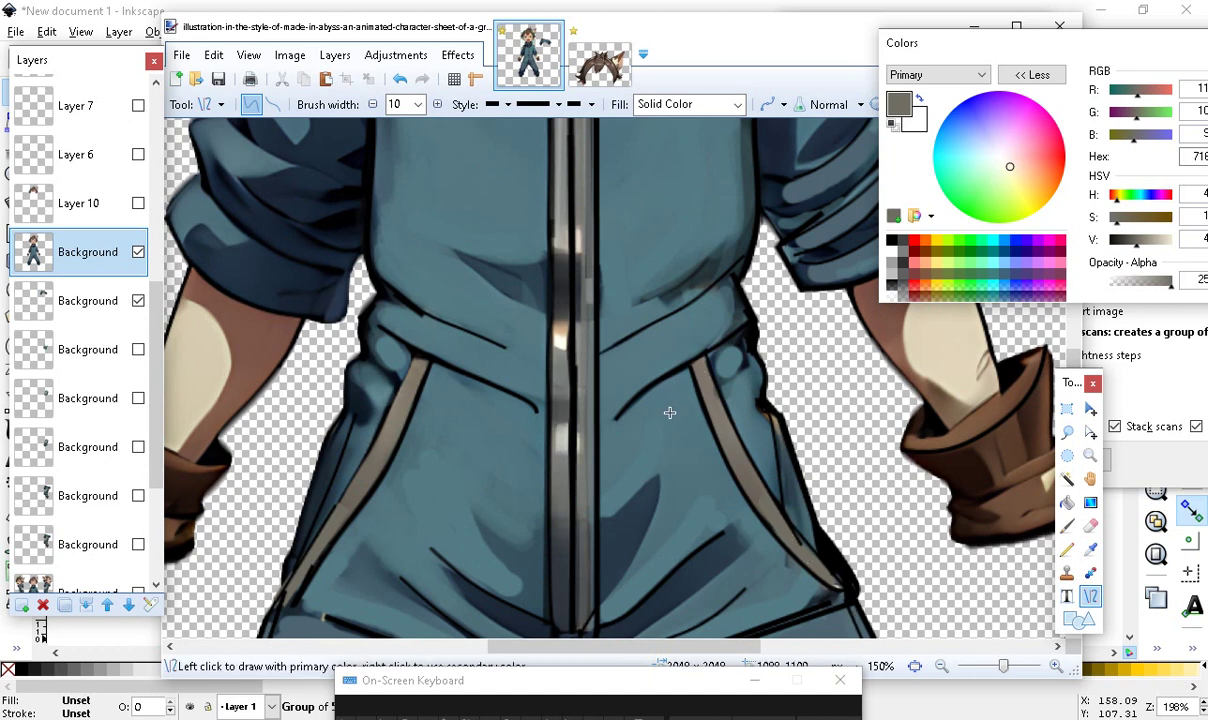
scroll(669, 410, down, 1)
scroll(364, 560, down, 2)
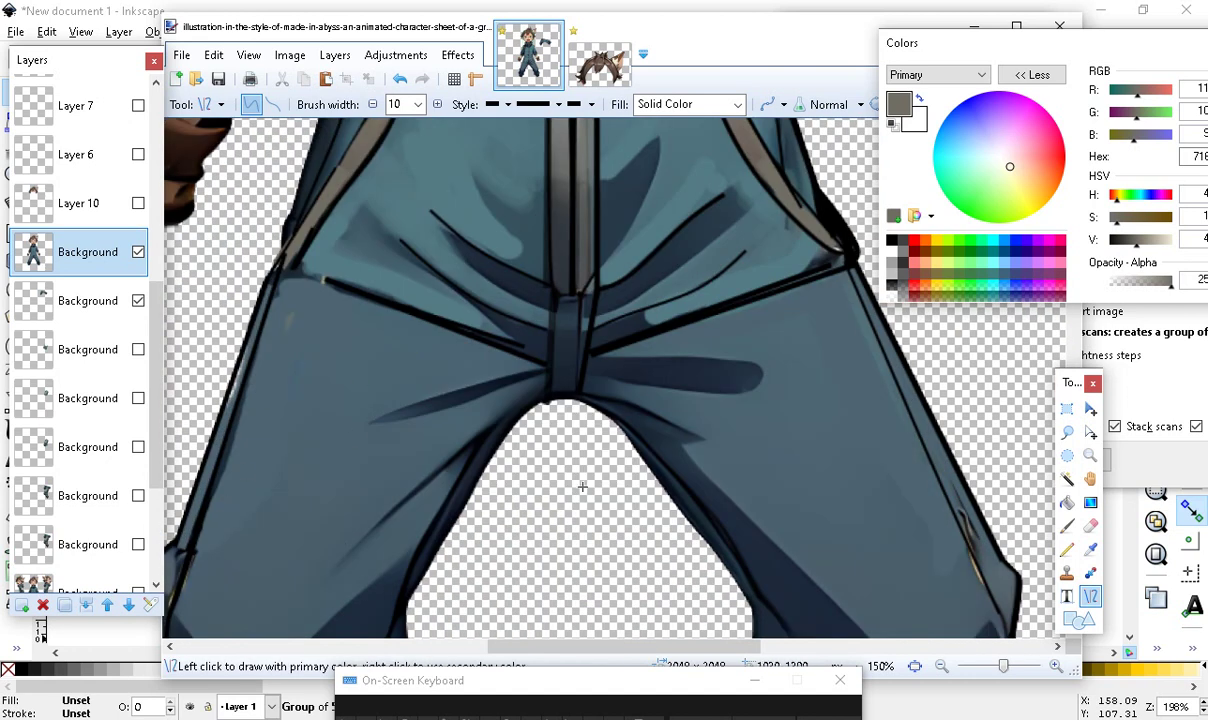
scroll(582, 487, down, 1)
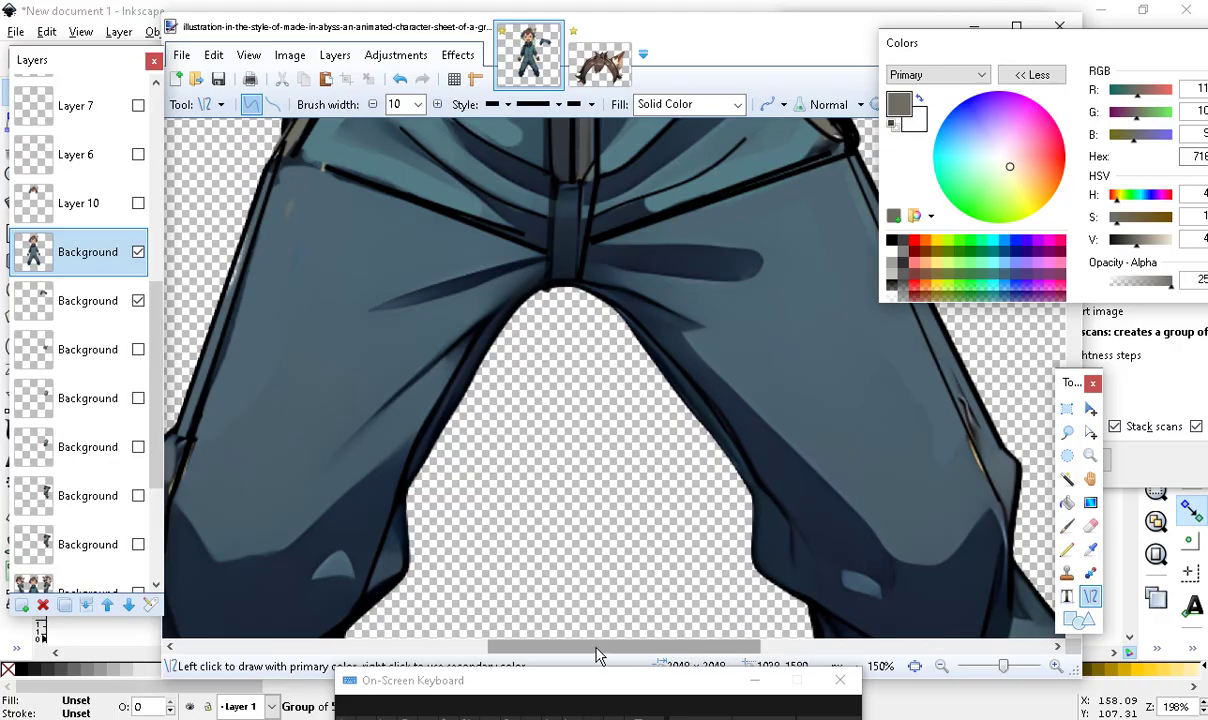
Add grey line strokes along the suspender edge
drag(598, 648, 537, 672)
scroll(537, 672, down, 1)
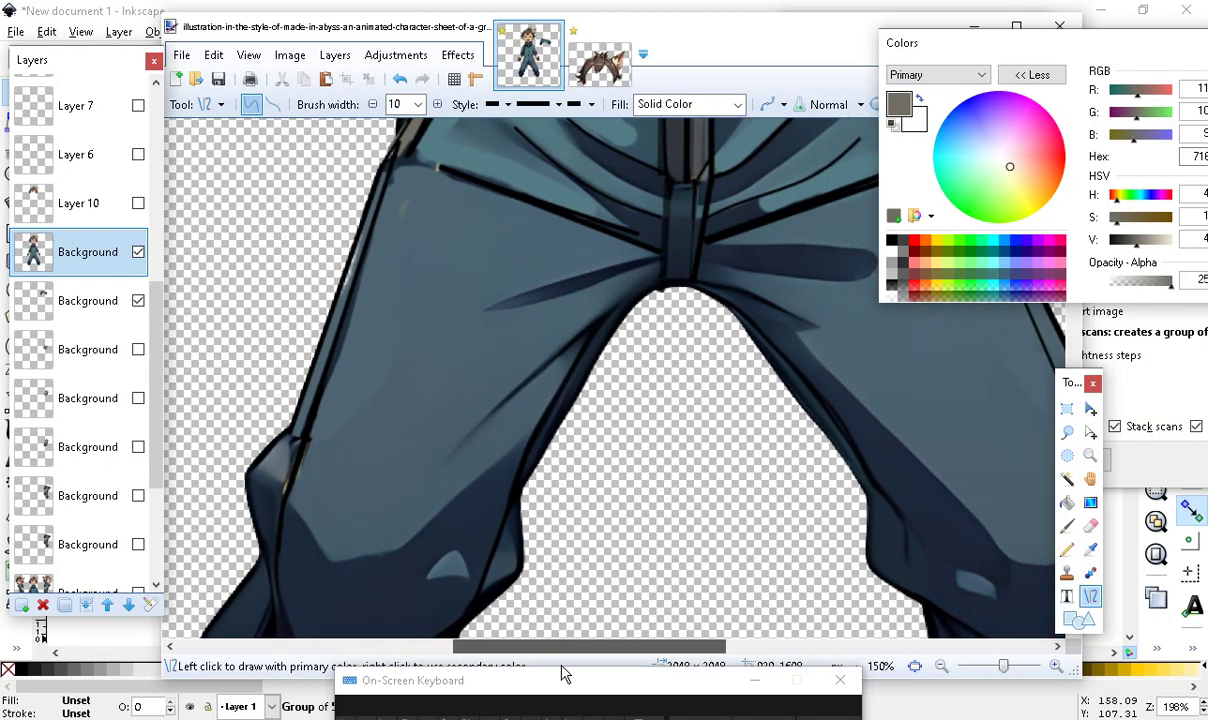
scroll(553, 669, up, 2)
scroll(428, 627, up, 2)
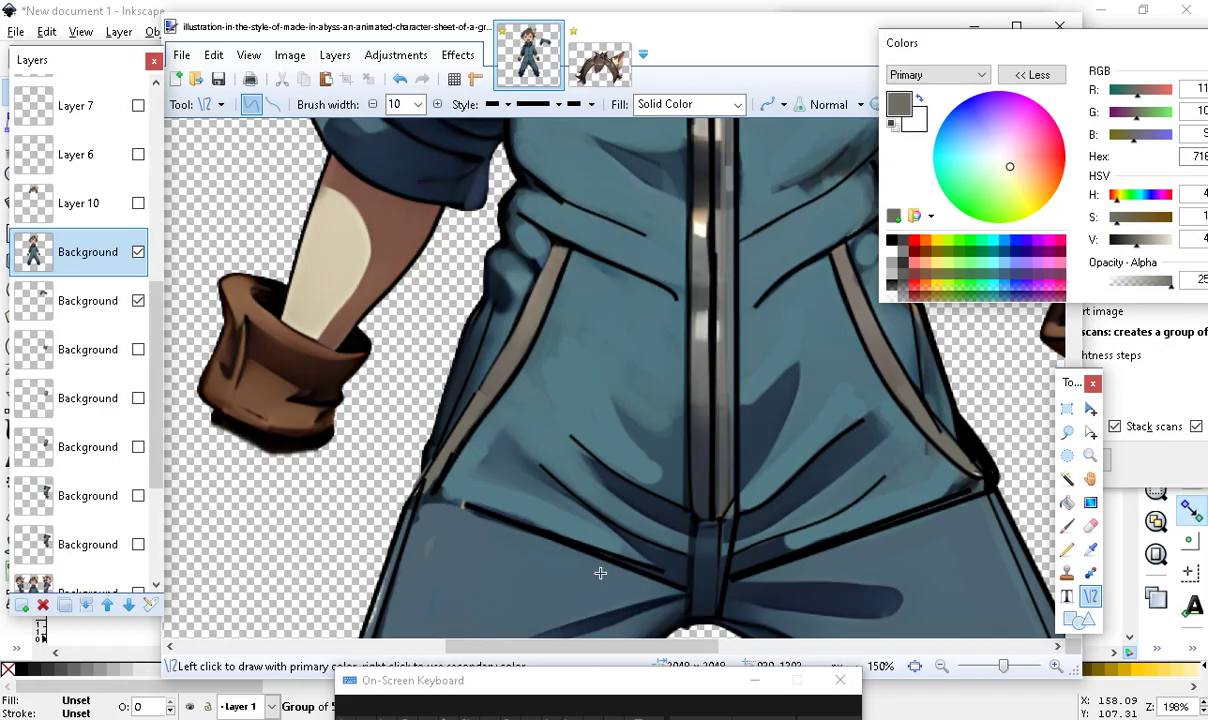
scroll(619, 336, down, 1)
scroll(616, 460, up, 2)
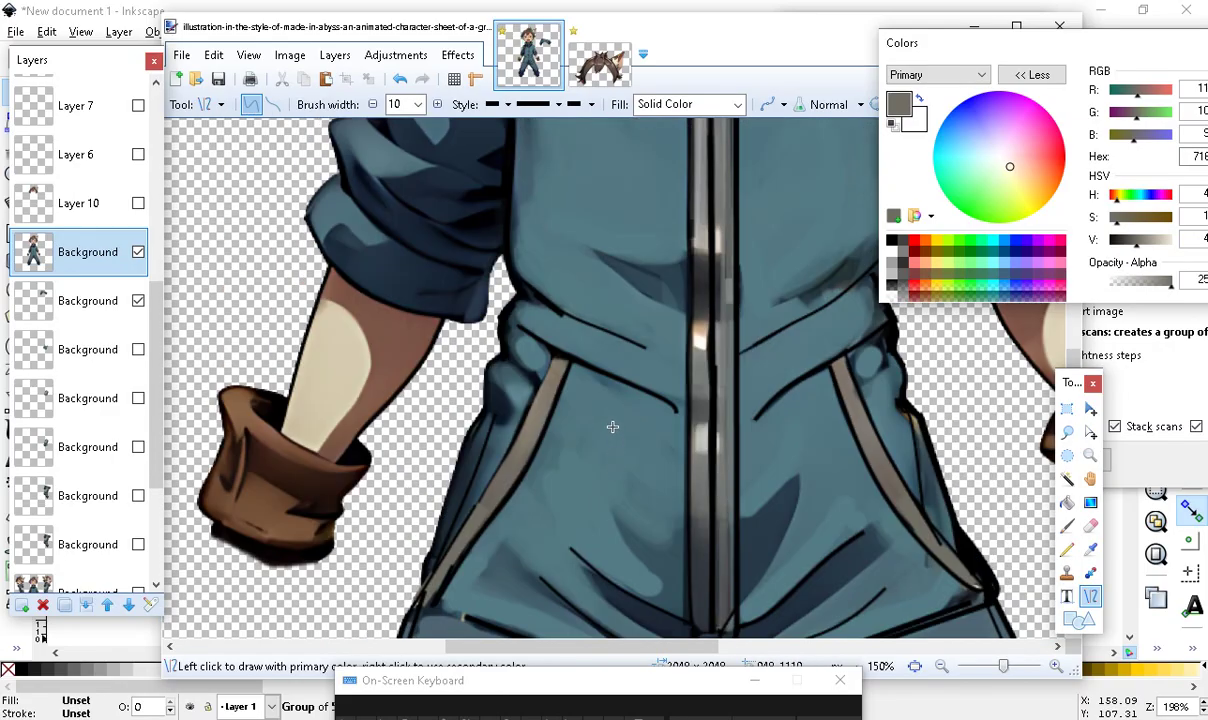
scroll(607, 531, down, 1)
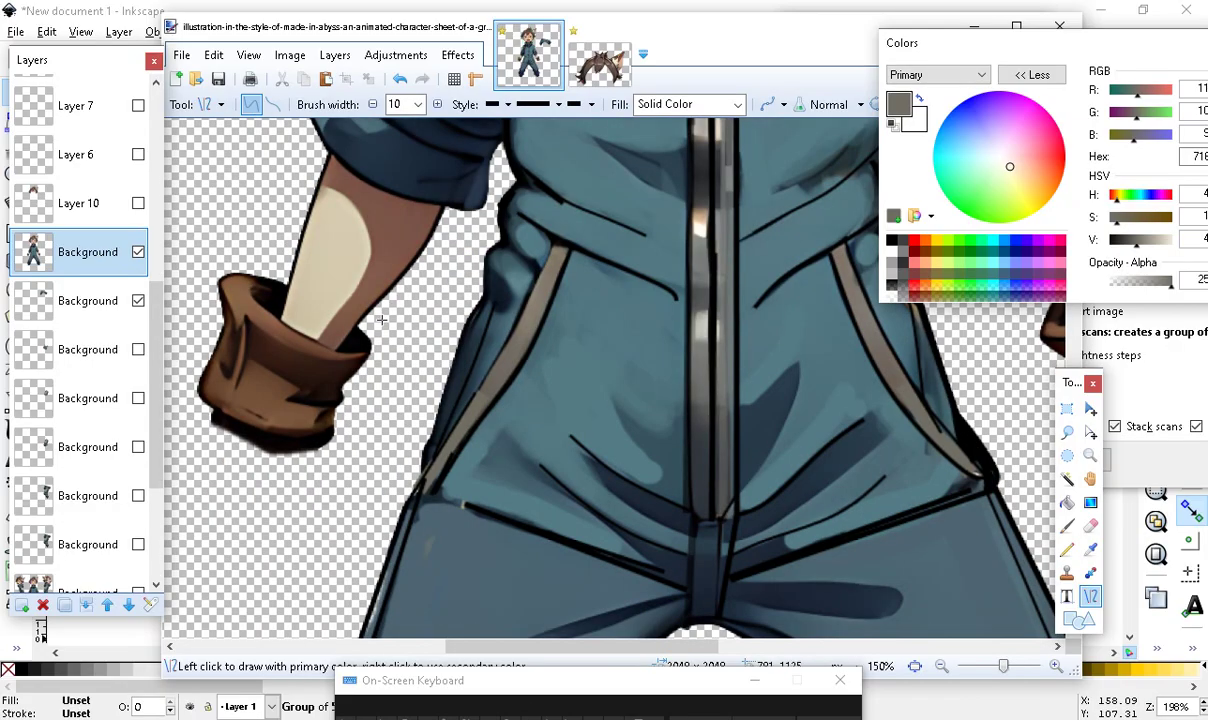
drag(424, 485, 450, 447)
mouse_move(154, 460)
mouse_down()
mouse_move(142, 226)
mouse_move(151, 535)
mouse_move(155, 452)
mouse_up()
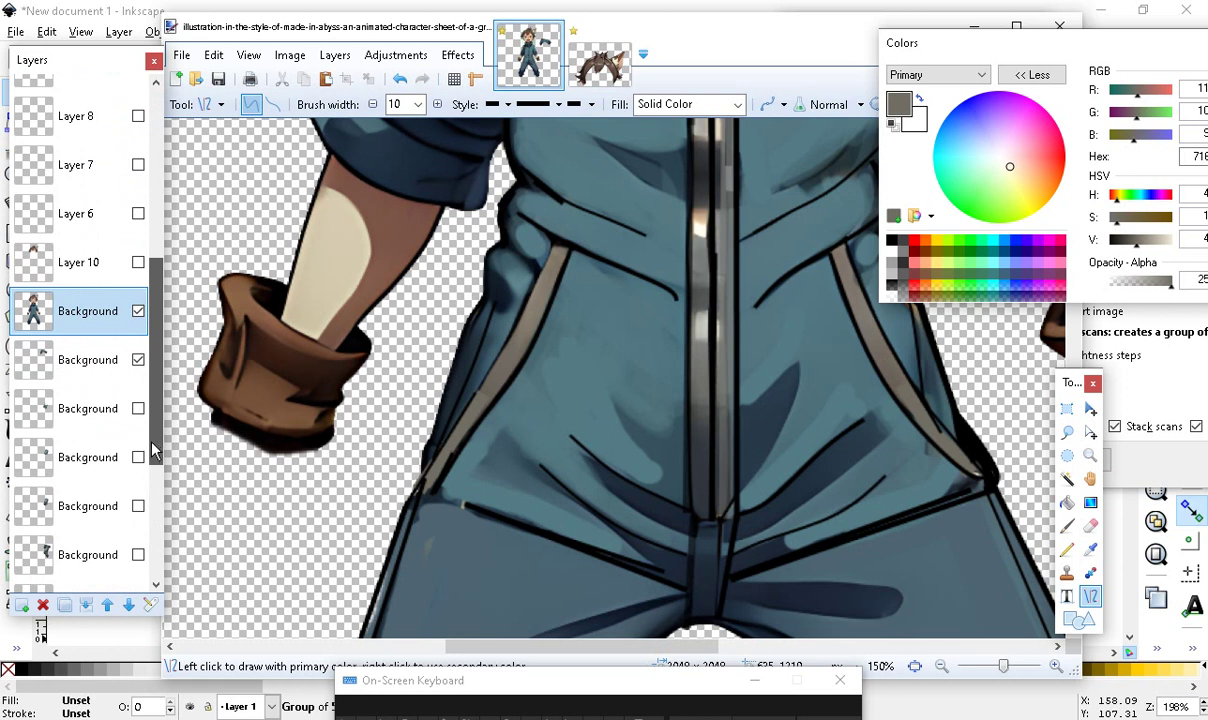
drag(152, 450, 152, 436)
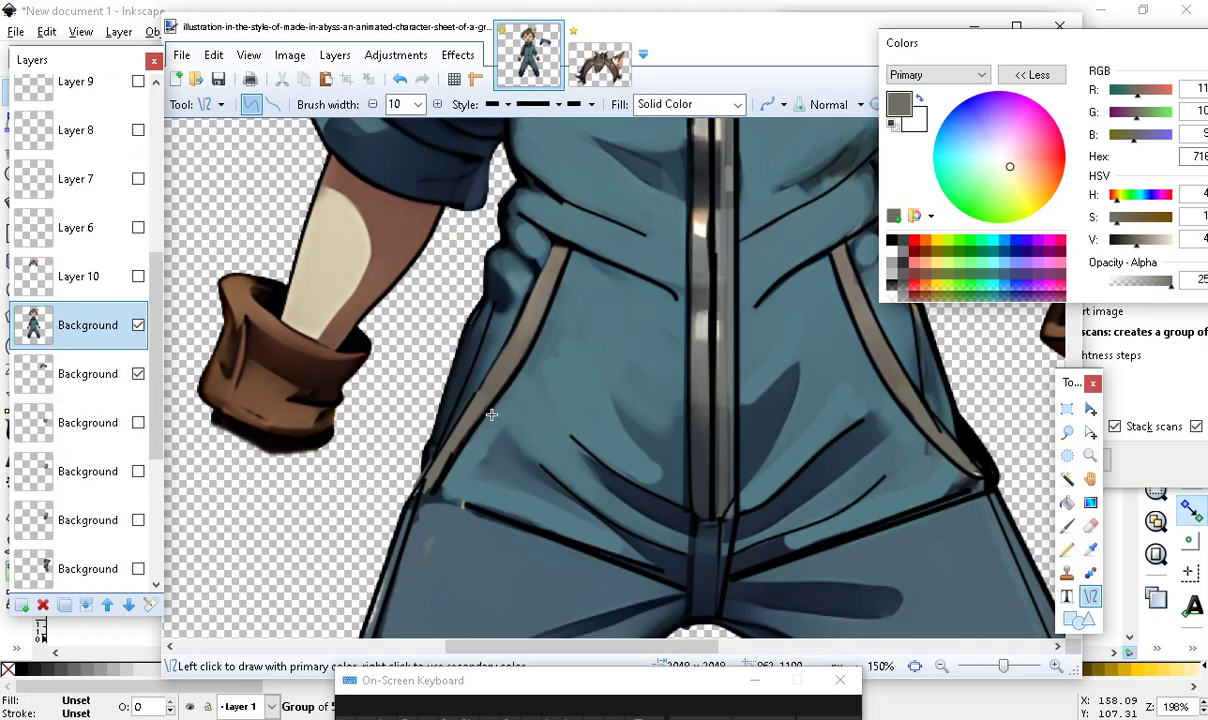
Resample the strap grey, make it semi-transparent, use 6-pixel line width on Layer 25
click(1090, 548)
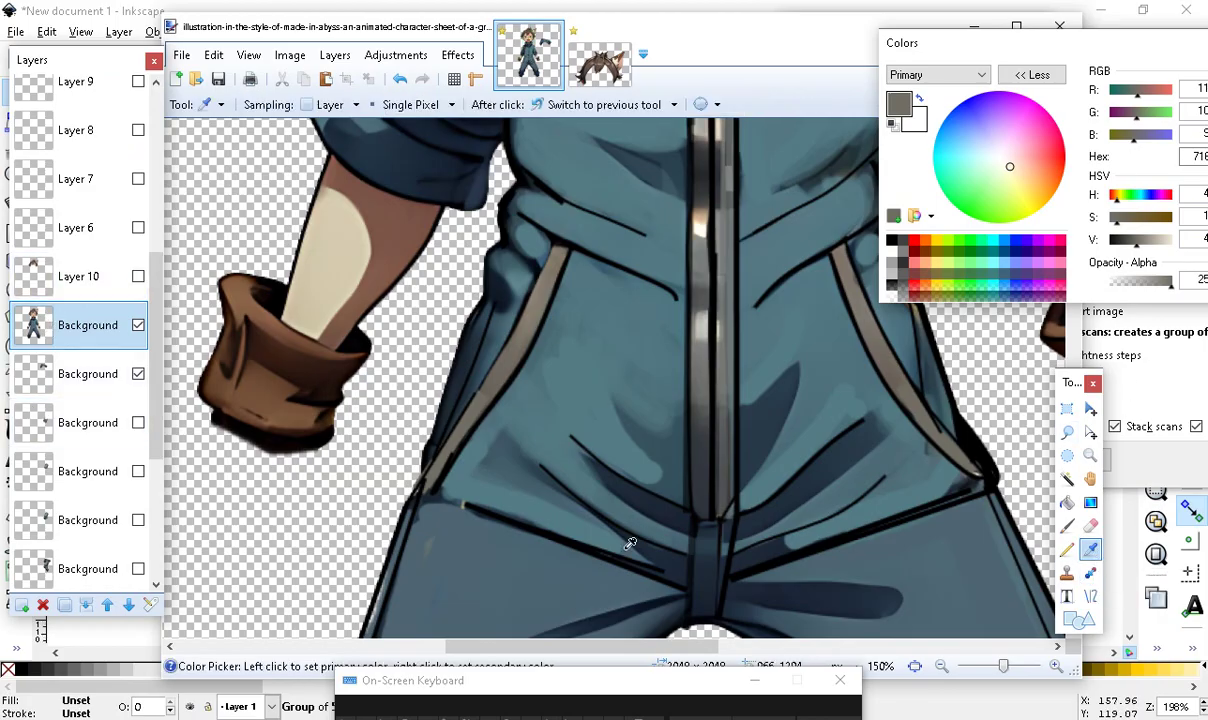
click(485, 397)
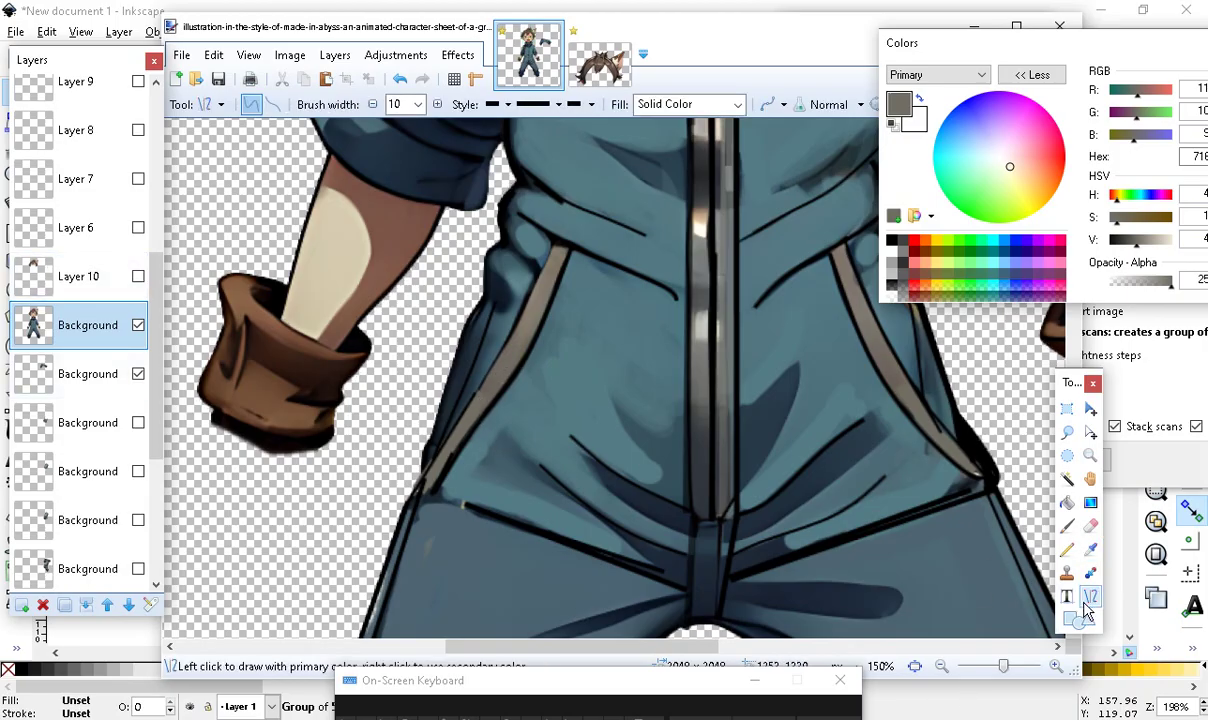
drag(1168, 283, 1146, 291)
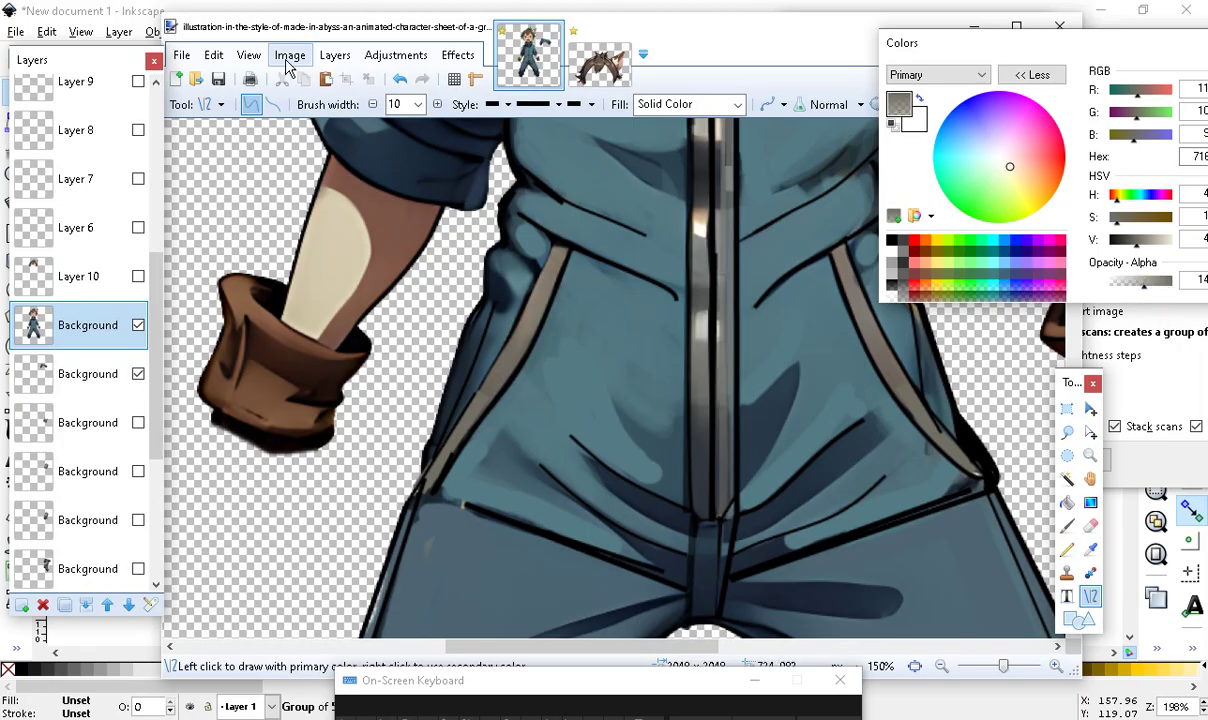
click(373, 105)
click(373, 105)
double_click(373, 105)
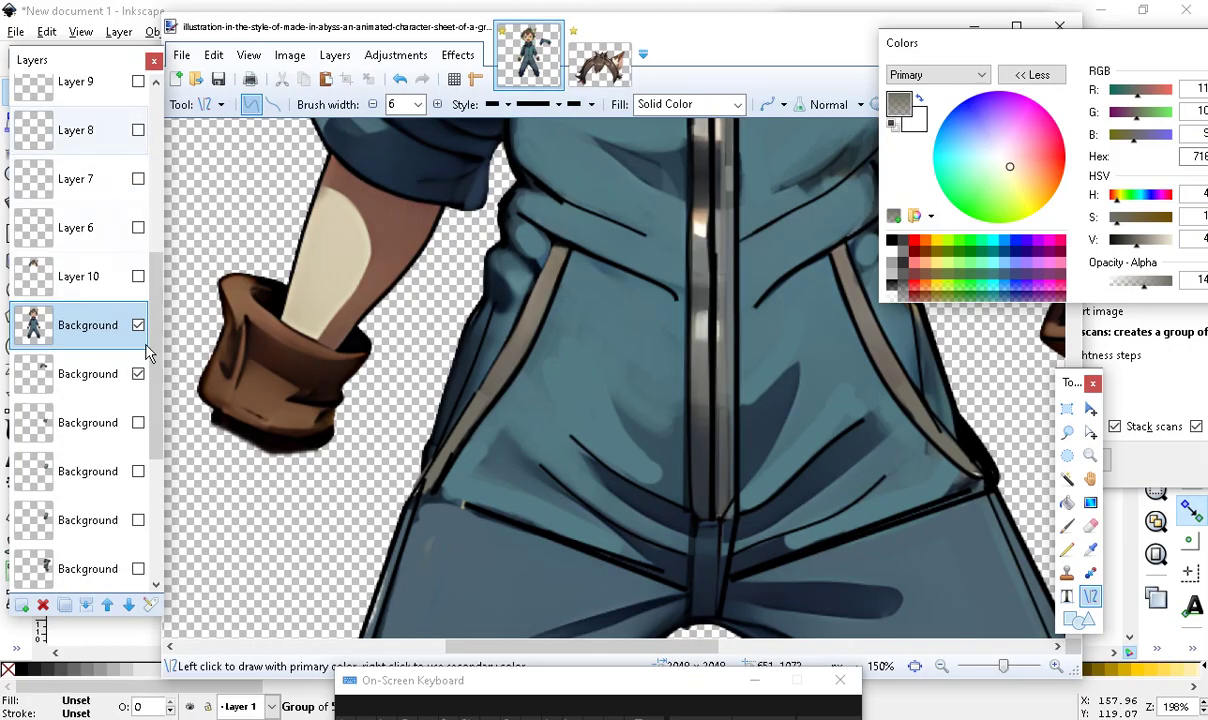
drag(146, 416, 150, 197)
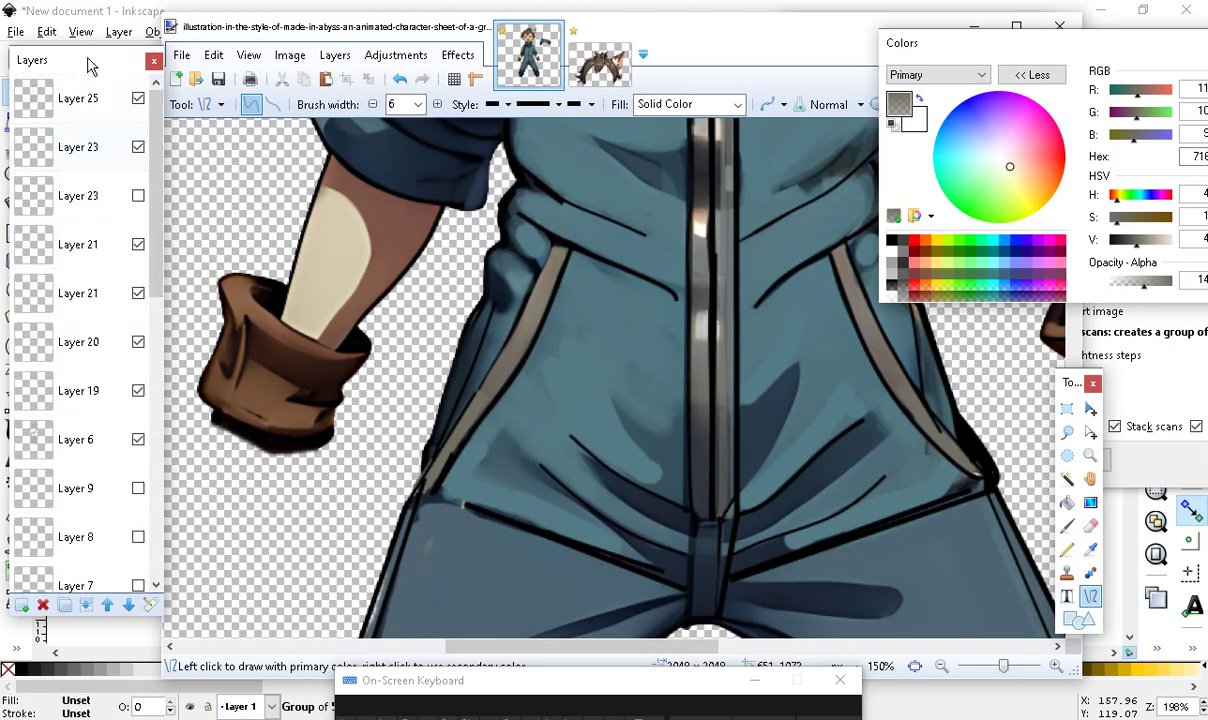
click(70, 100)
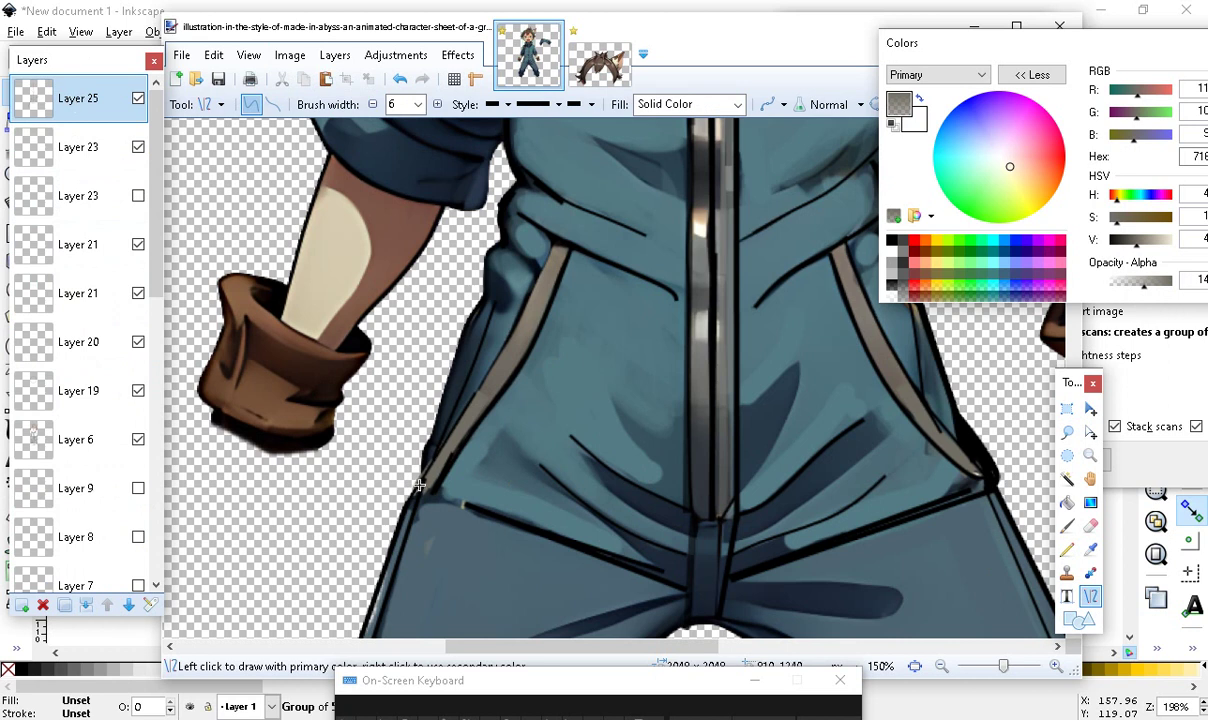
Draw grey lines along the left strap's edge and two on the right strap
drag(427, 493, 465, 416)
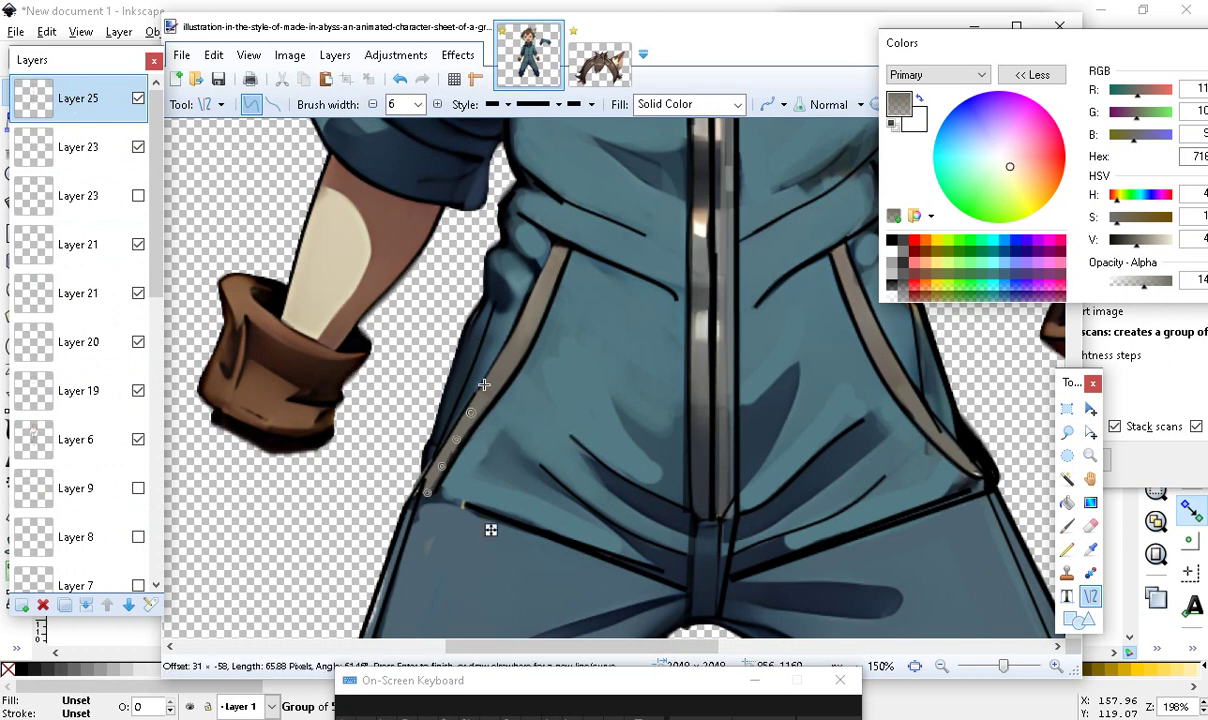
mouse_move(424, 487)
mouse_down()
mouse_move(465, 448)
mouse_move(465, 424)
mouse_move(460, 437)
mouse_up()
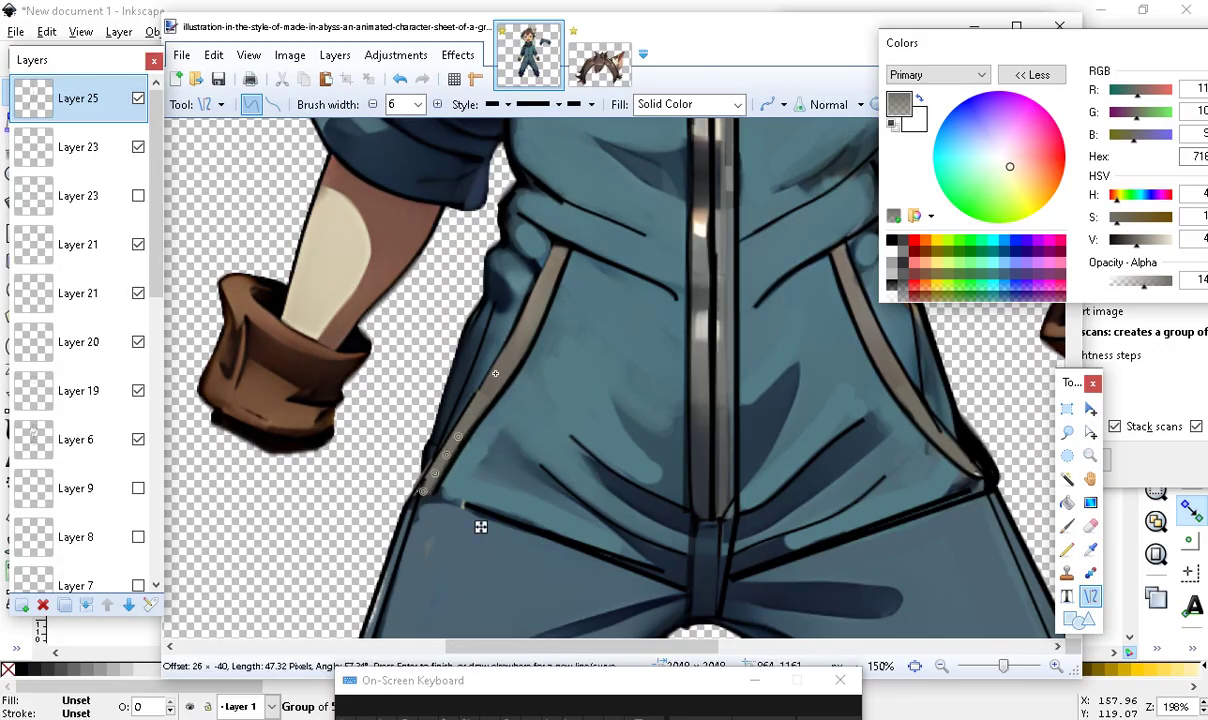
key(Return)
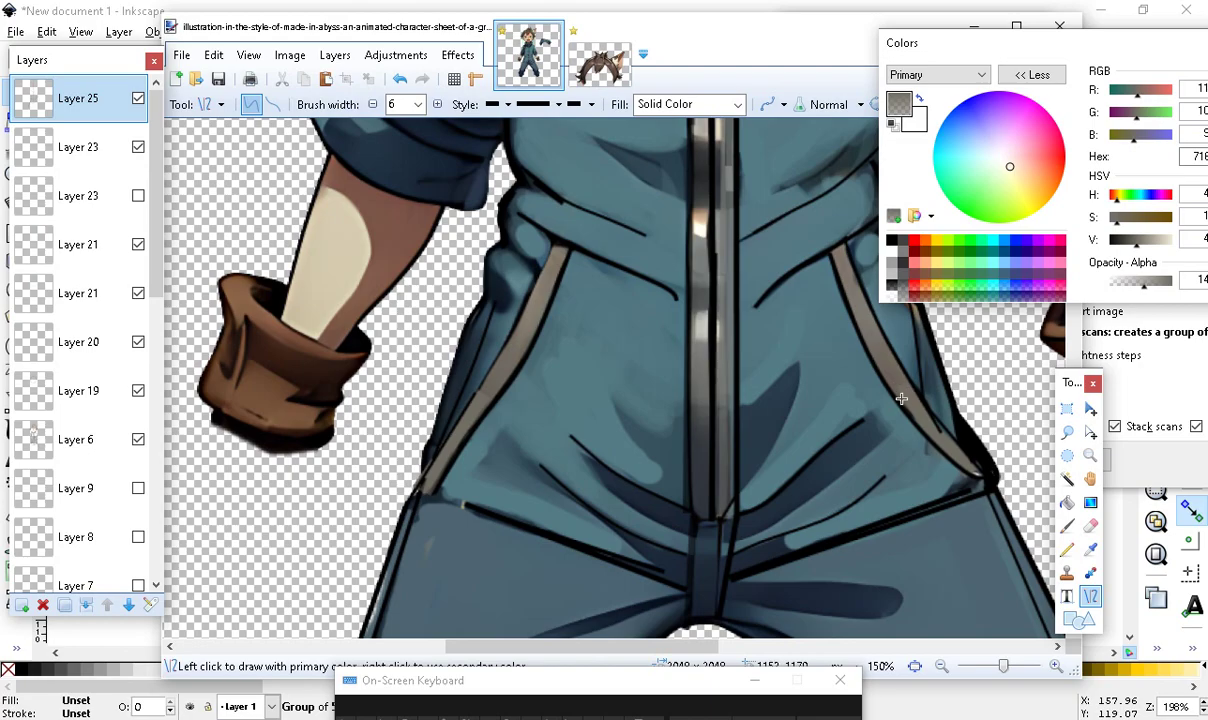
mouse_move(895, 374)
mouse_down()
mouse_move(950, 454)
mouse_move(970, 421)
mouse_move(947, 449)
mouse_up()
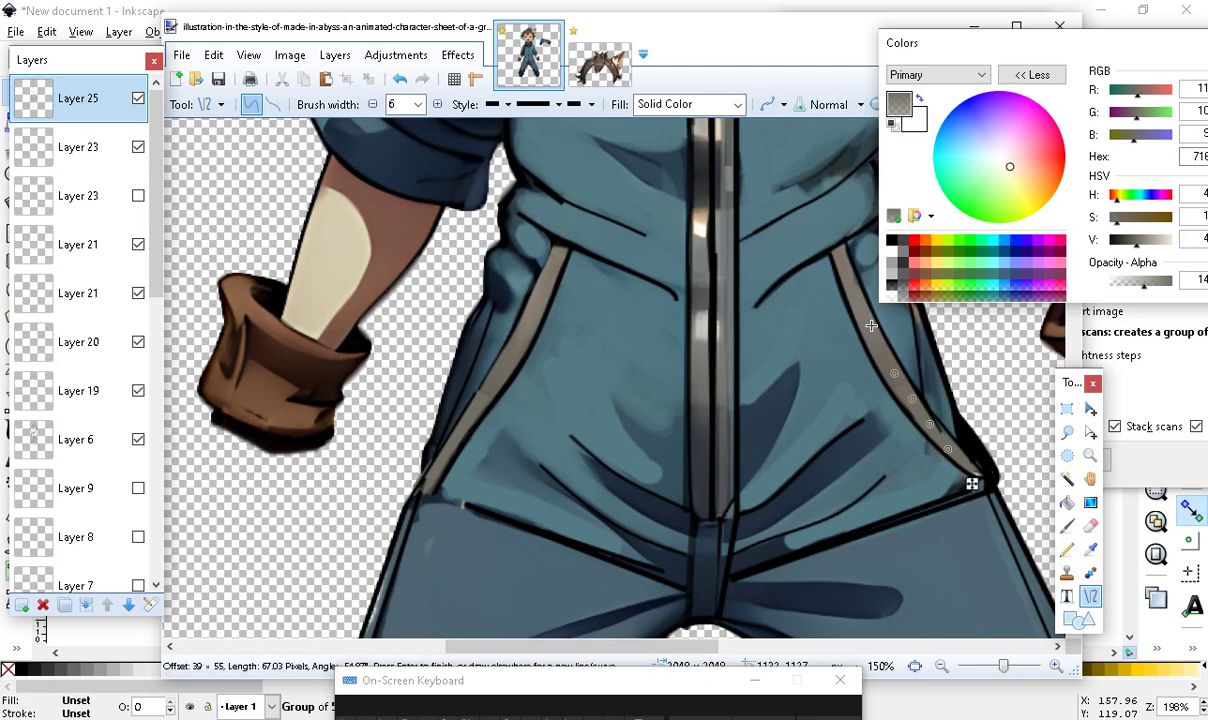
drag(890, 375, 979, 480)
key(Return)
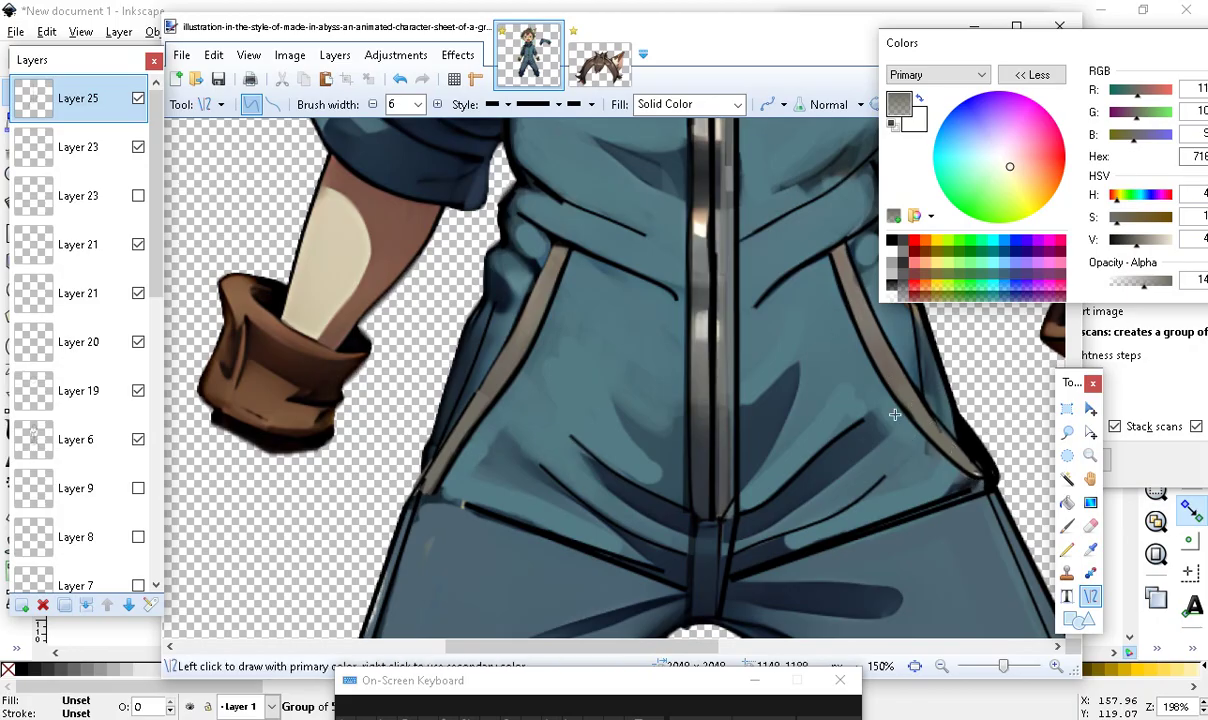
mouse_move(910, 402)
mouse_down()
mouse_move(954, 452)
mouse_move(938, 444)
mouse_up()
key(Return)
Trace a grey line along the left strap and undo the accidental colour reset
drag(488, 397, 537, 314)
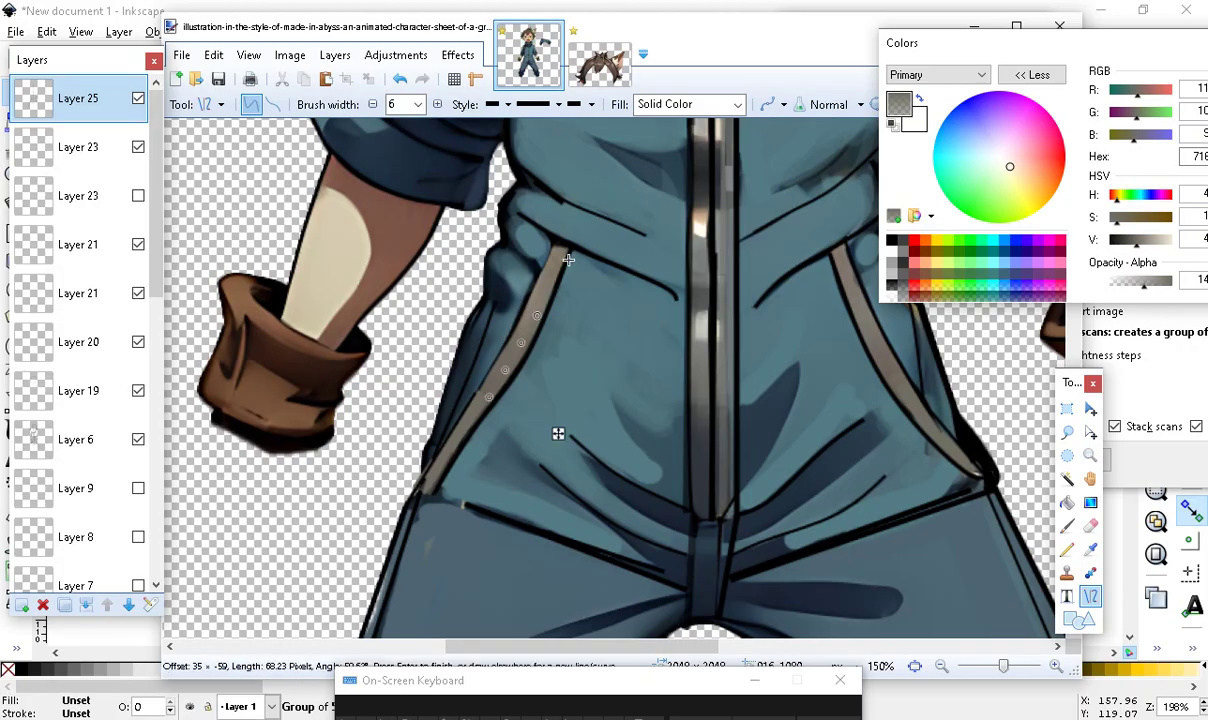
scroll(621, 368, up, 2)
scroll(774, 364, up, 1)
scroll(774, 364, down, 1)
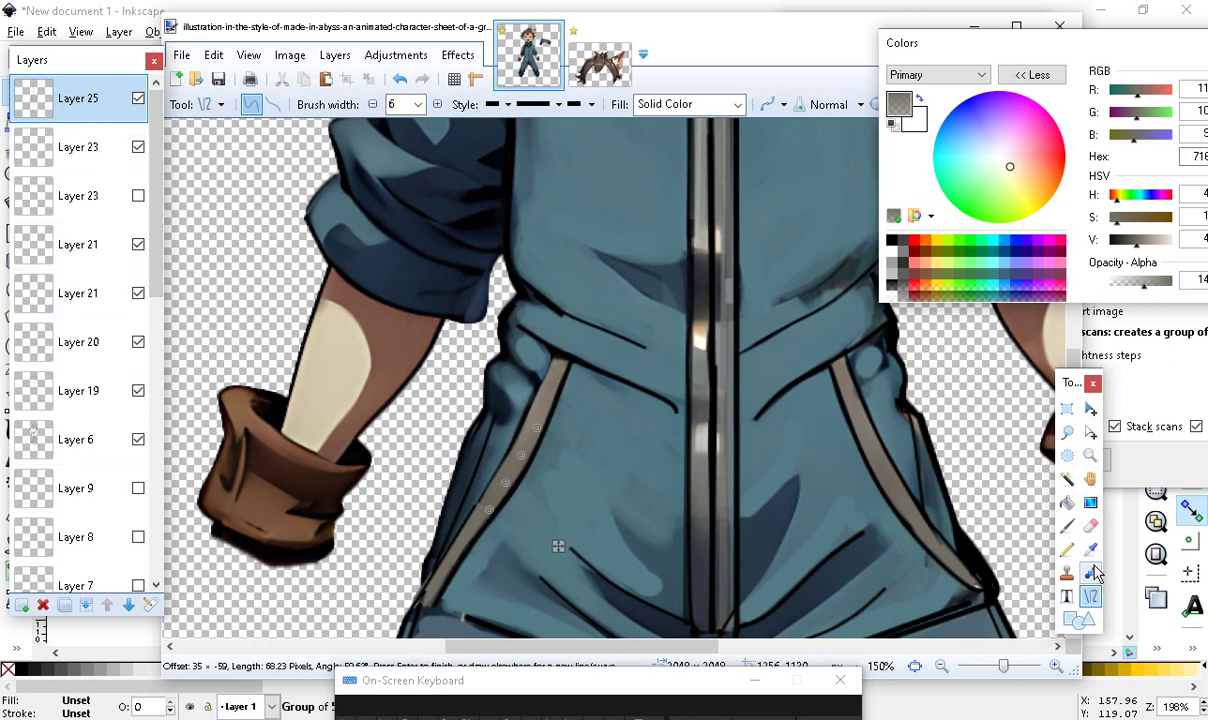
click(893, 123)
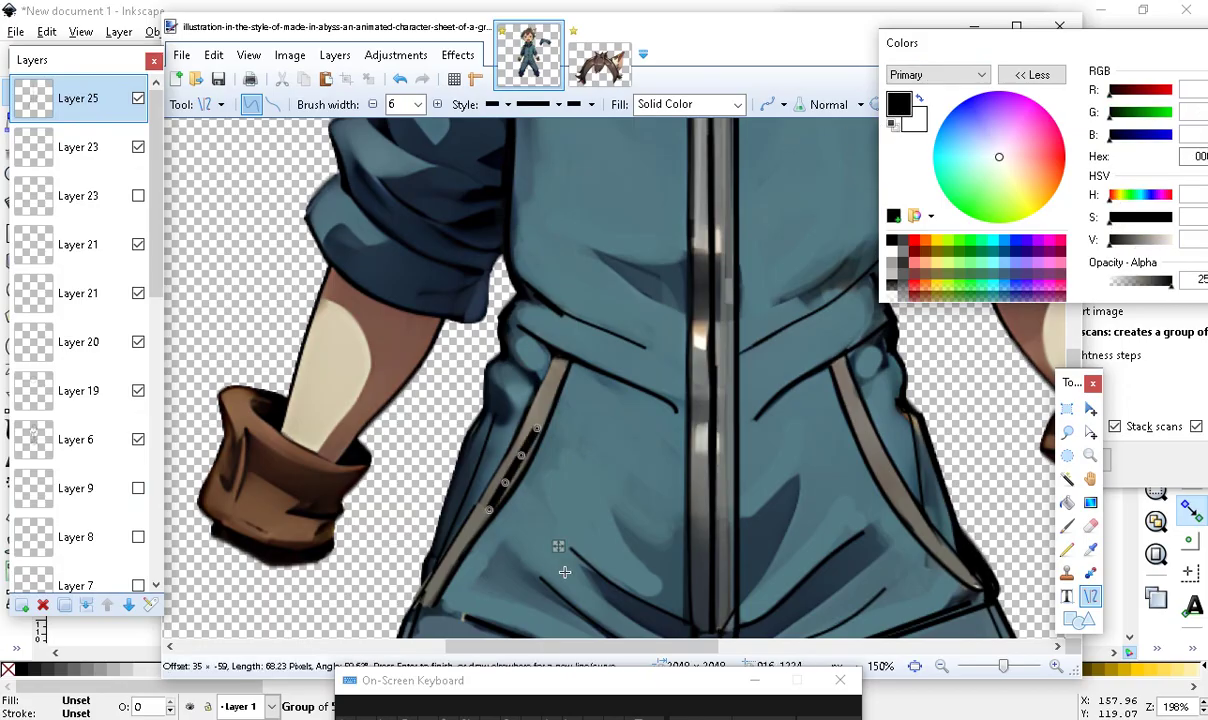
click(399, 79)
click(399, 79)
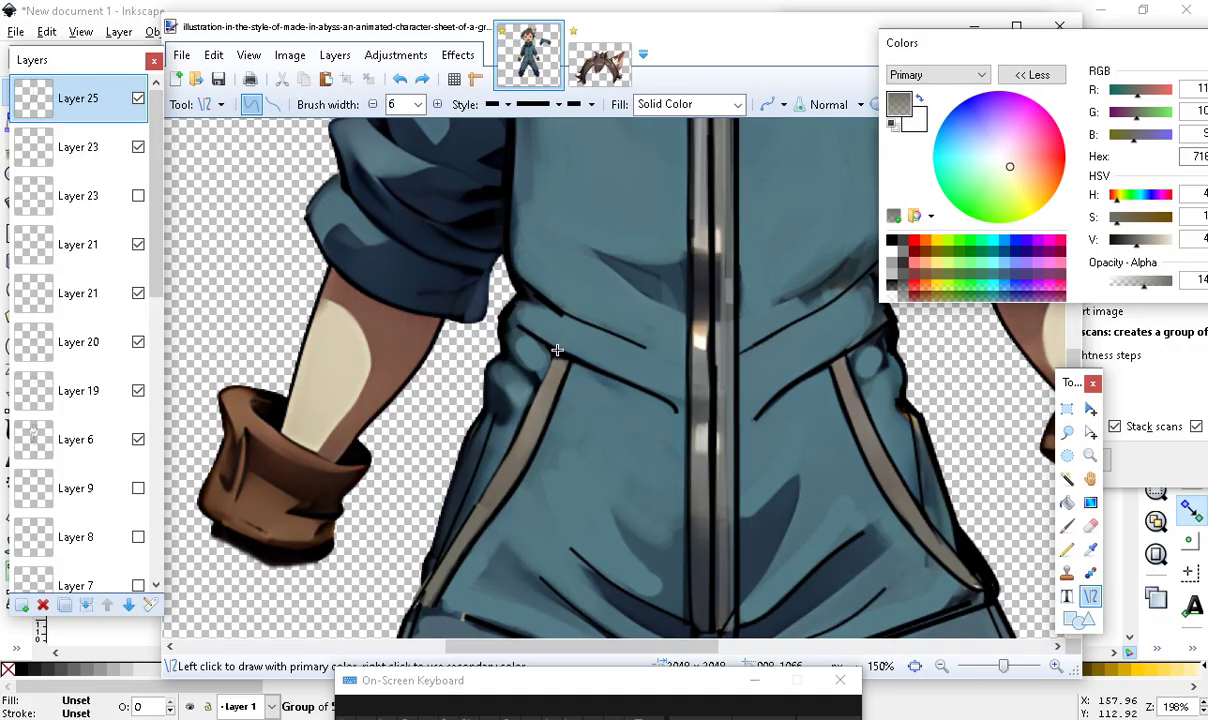
Draw a straight waistline across the jacket in fully opaque dark grey
drag(558, 357, 840, 356)
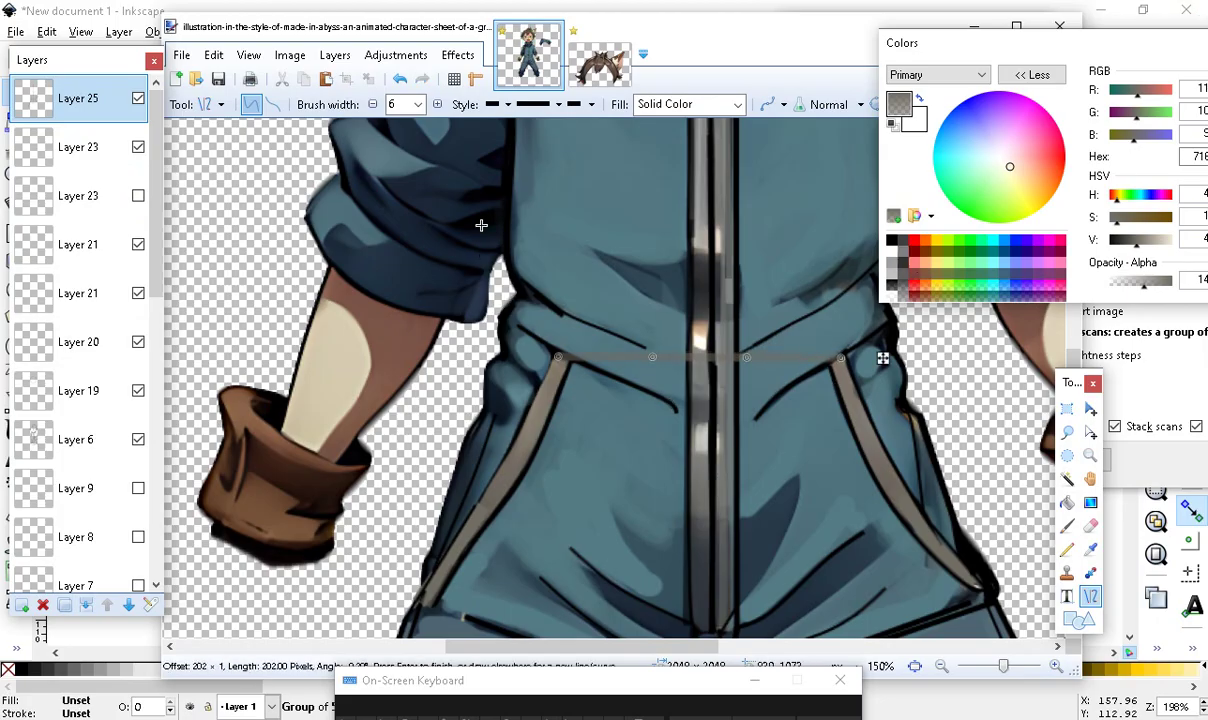
click(1127, 245)
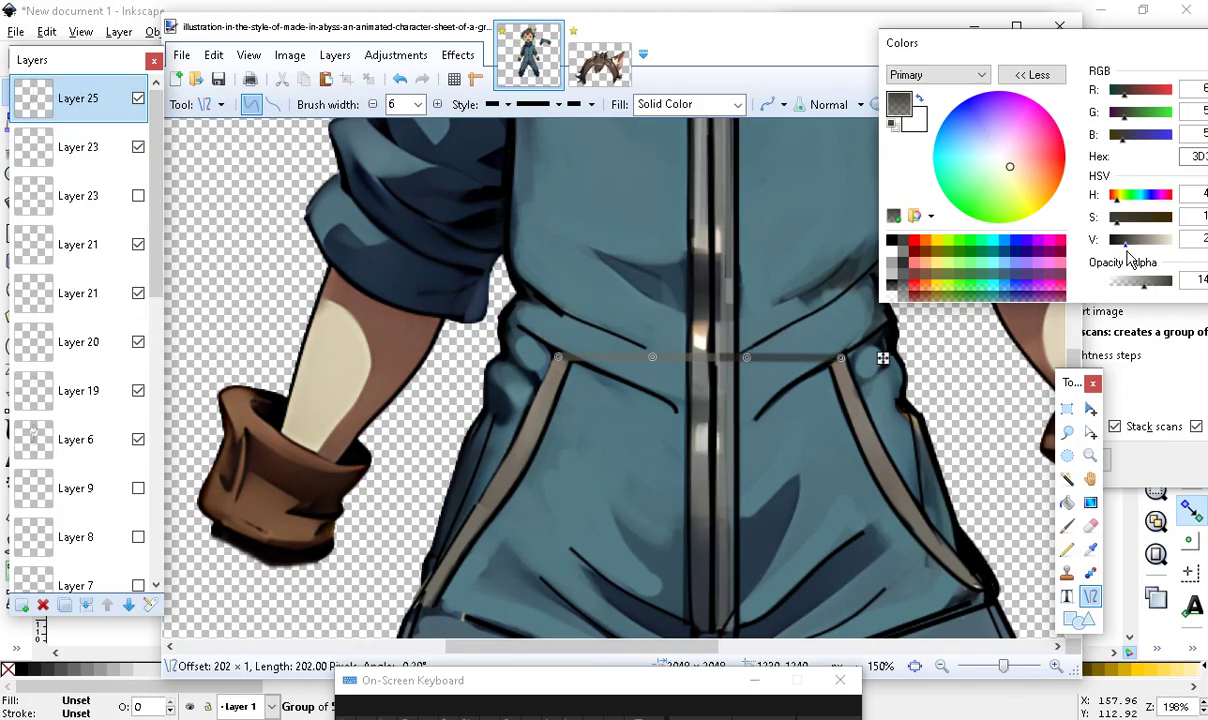
click(1122, 241)
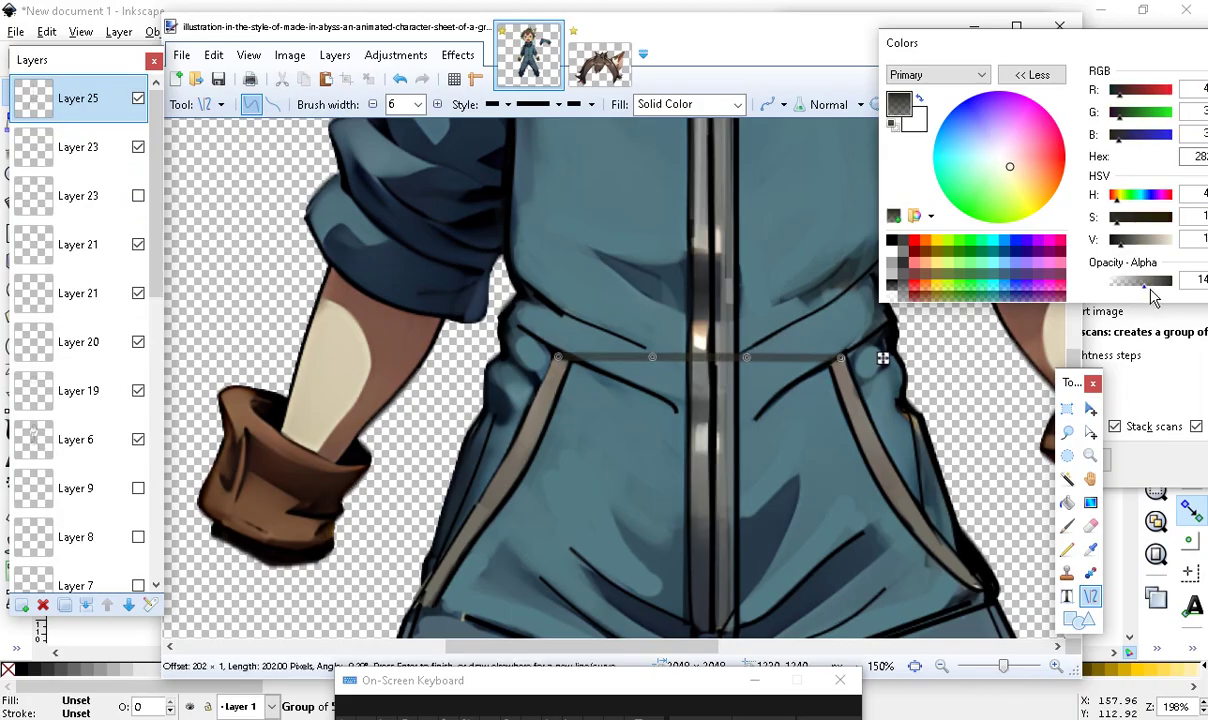
drag(1150, 290, 1172, 285)
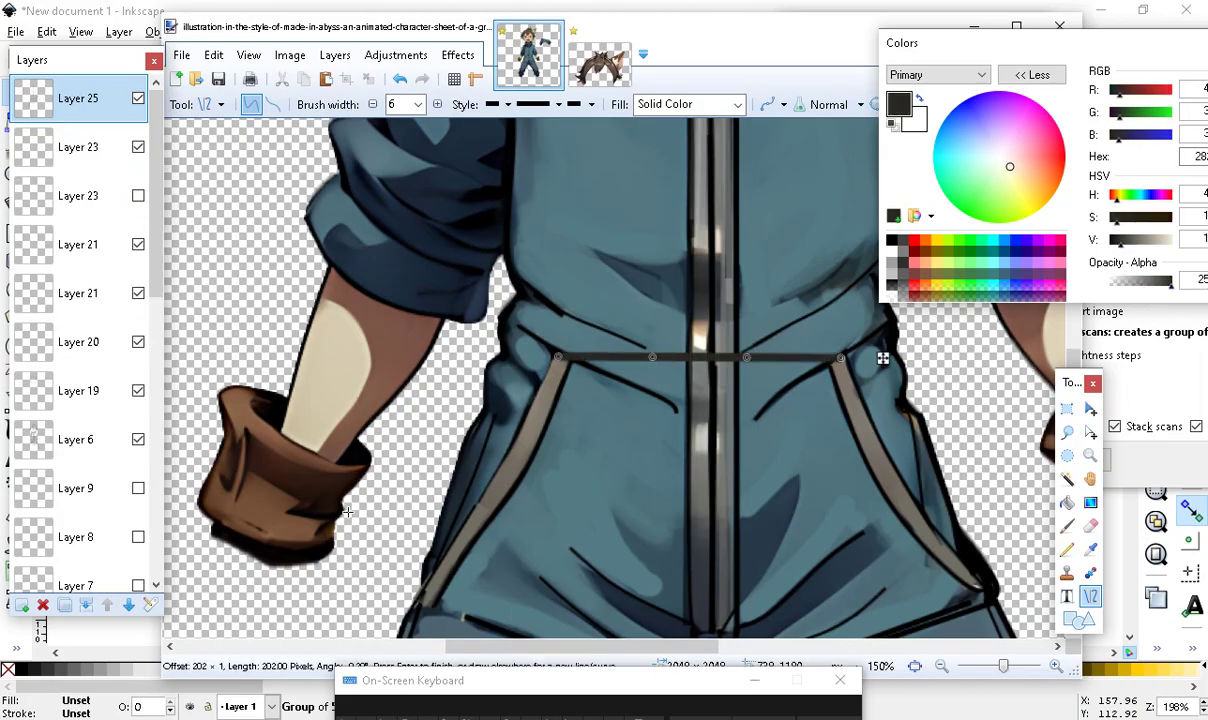
click(520, 497)
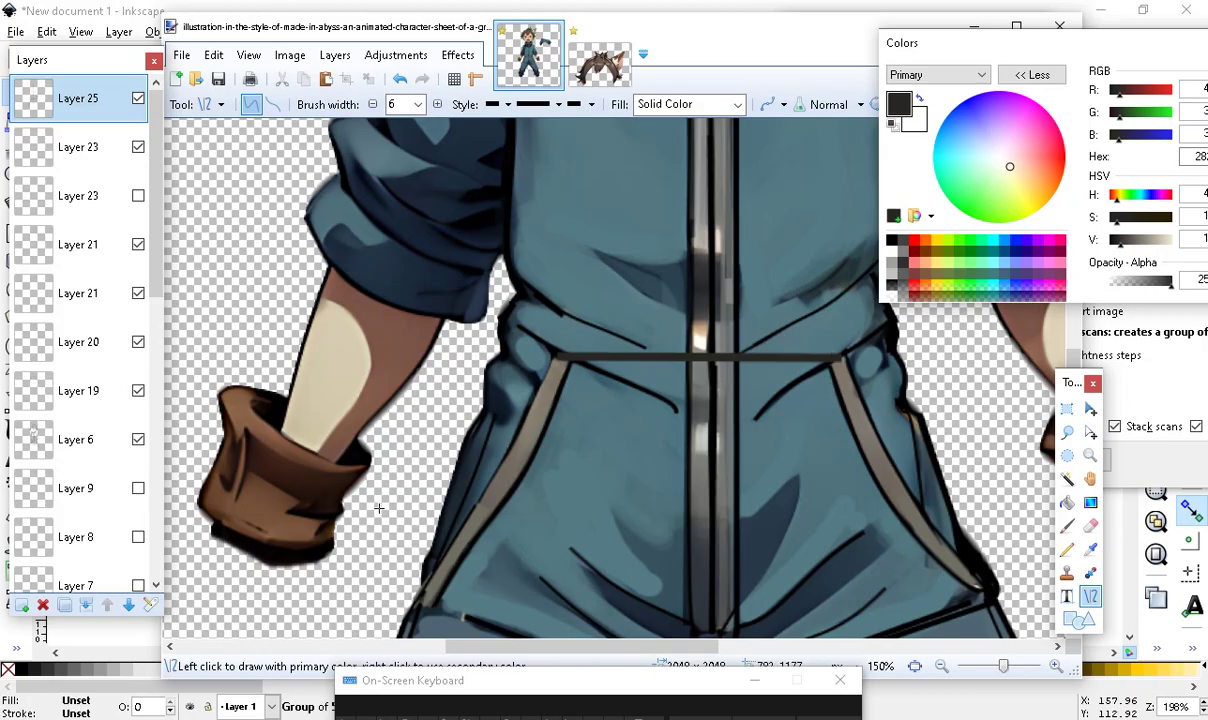
Add short dark crease lines at the left and right sides of the waist
scroll(495, 540, down, 1)
scroll(475, 470, up, 3)
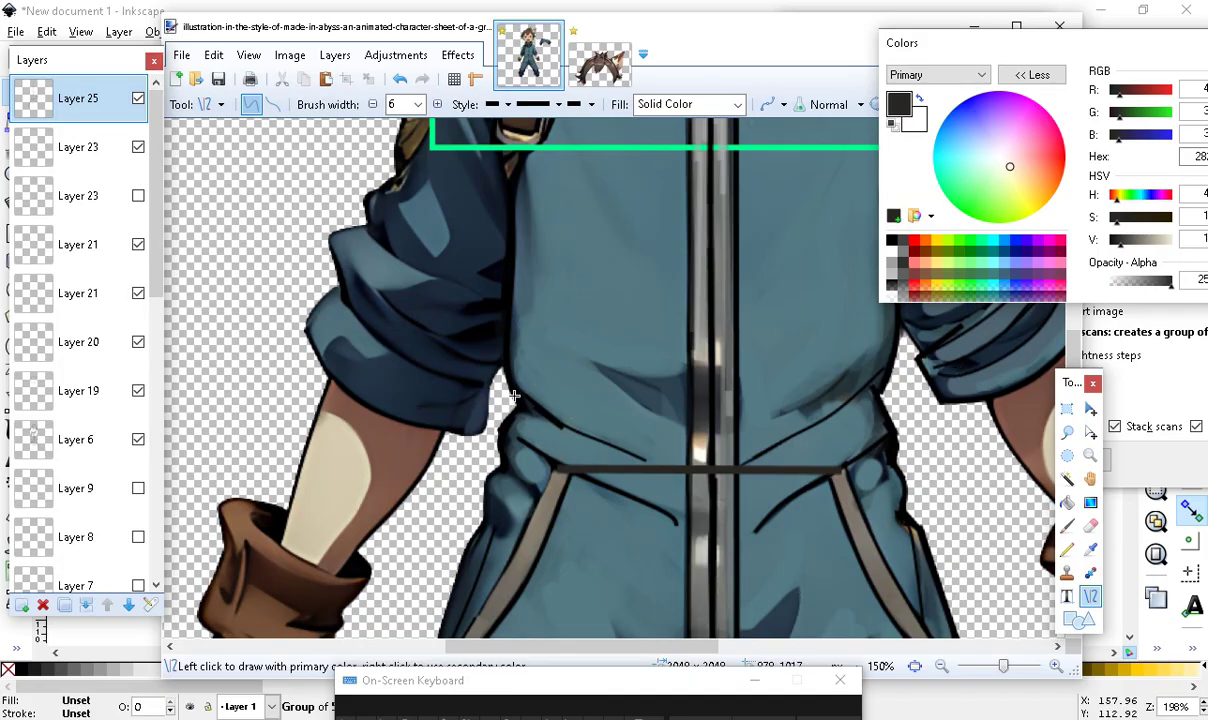
mouse_move(525, 410)
mouse_down()
mouse_move(591, 454)
mouse_move(577, 425)
mouse_move(565, 429)
mouse_up()
key(Return)
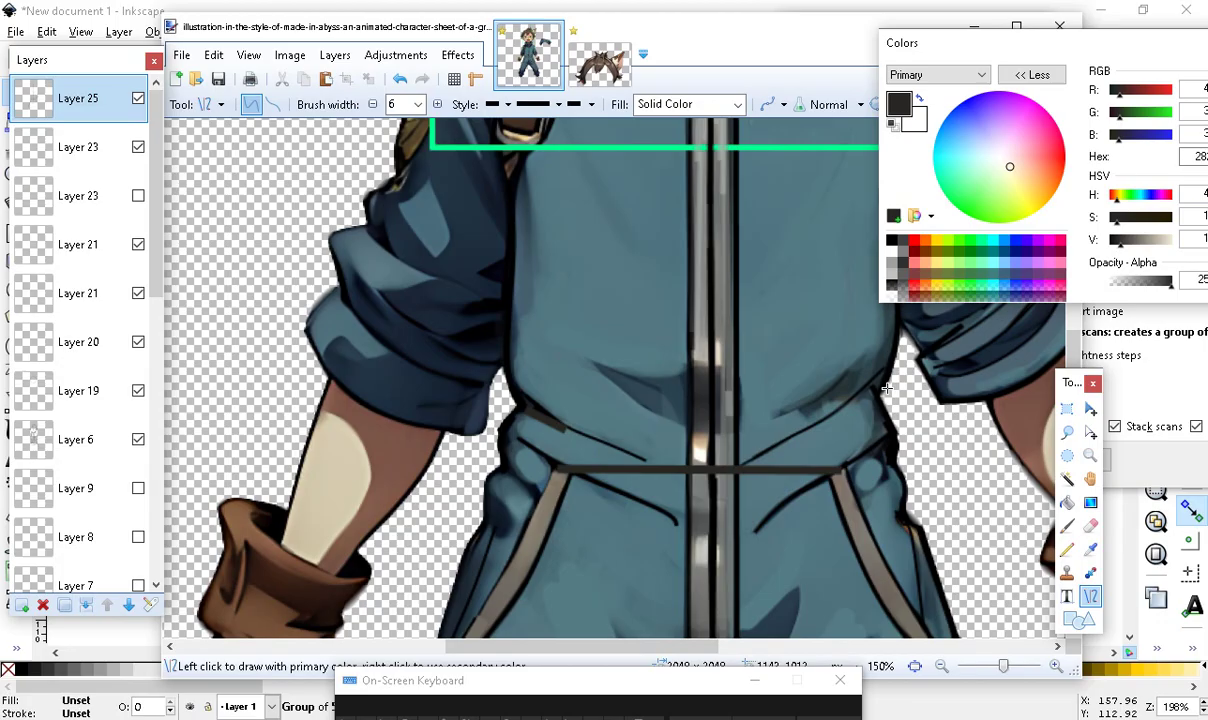
drag(881, 377, 831, 418)
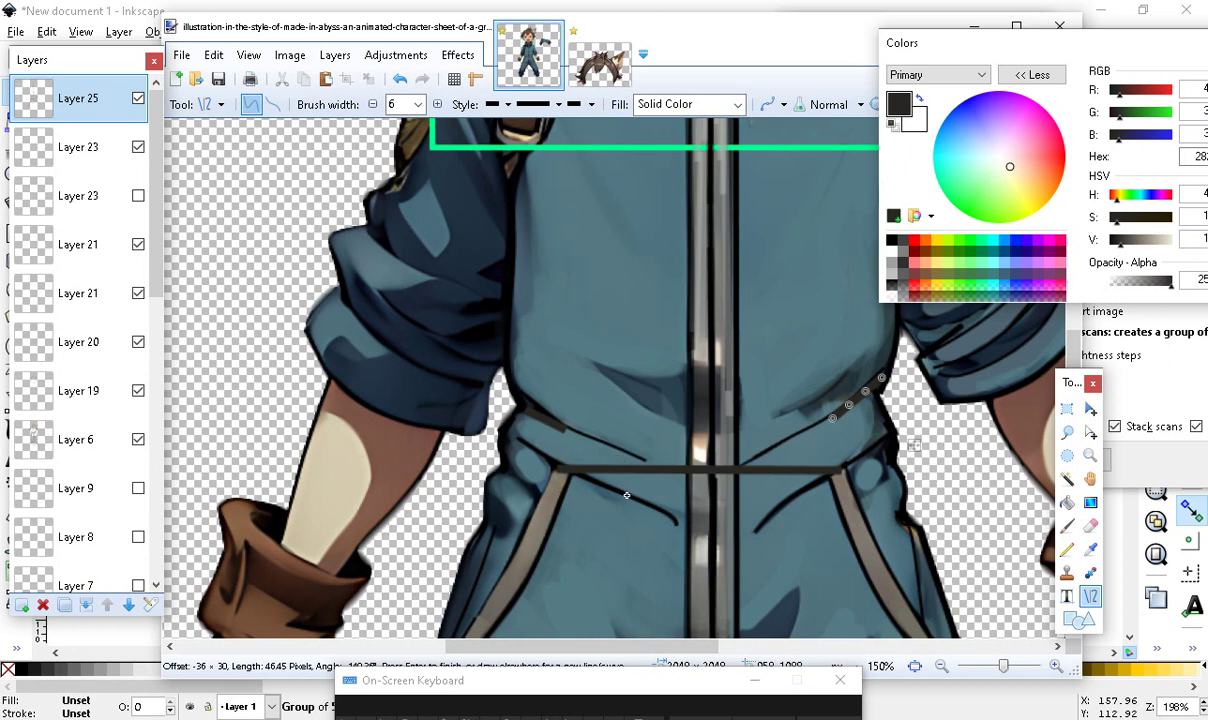
Sample the jacket's blue-grey on the Background layer; set a width-14 Paintbrush with lowered alpha
scroll(60, 530, down, 3)
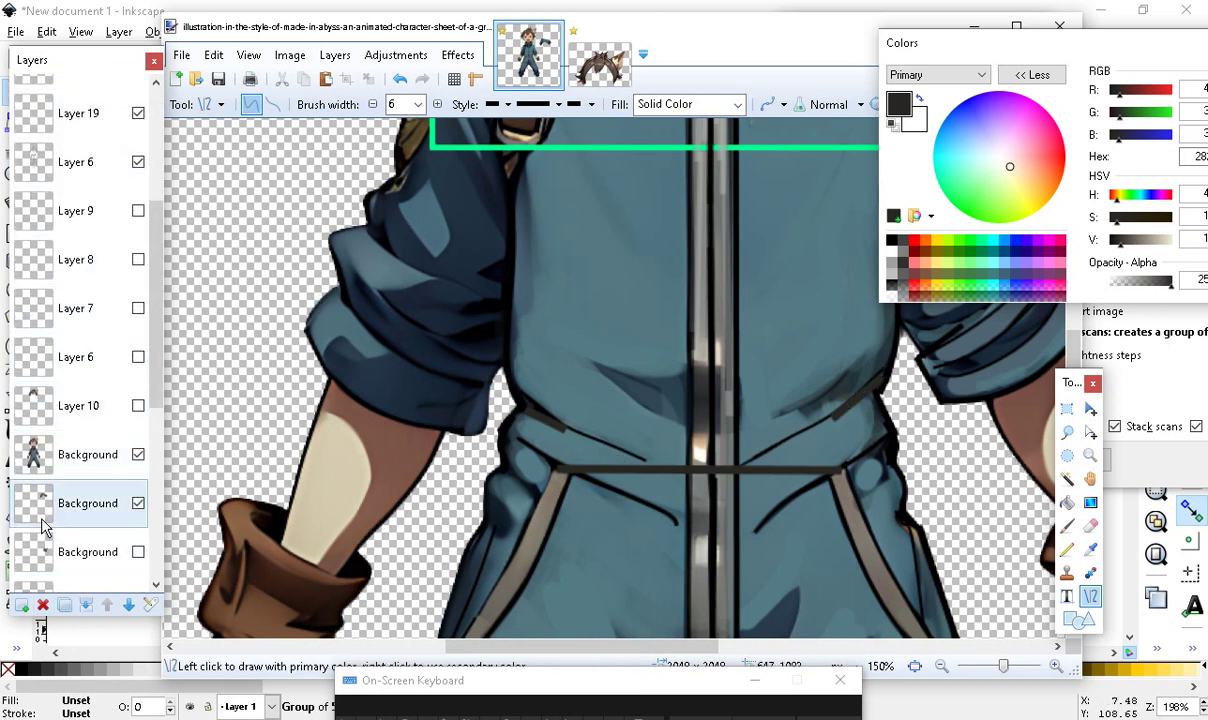
click(36, 468)
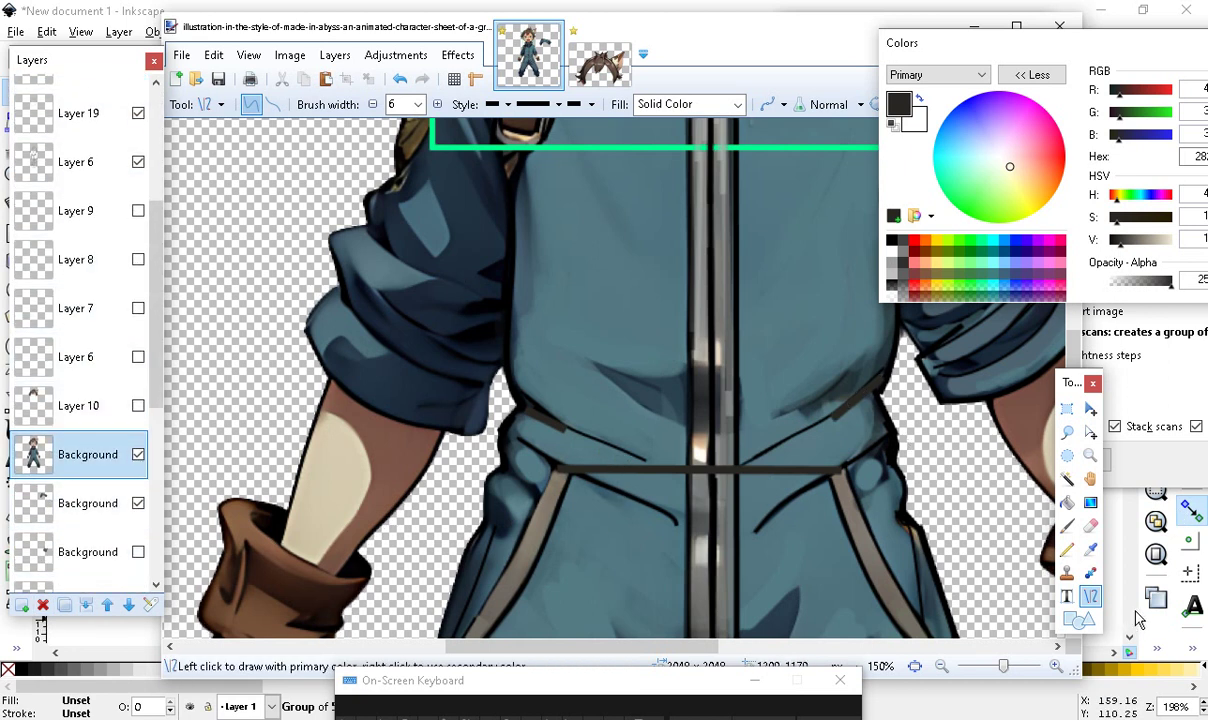
key(k)
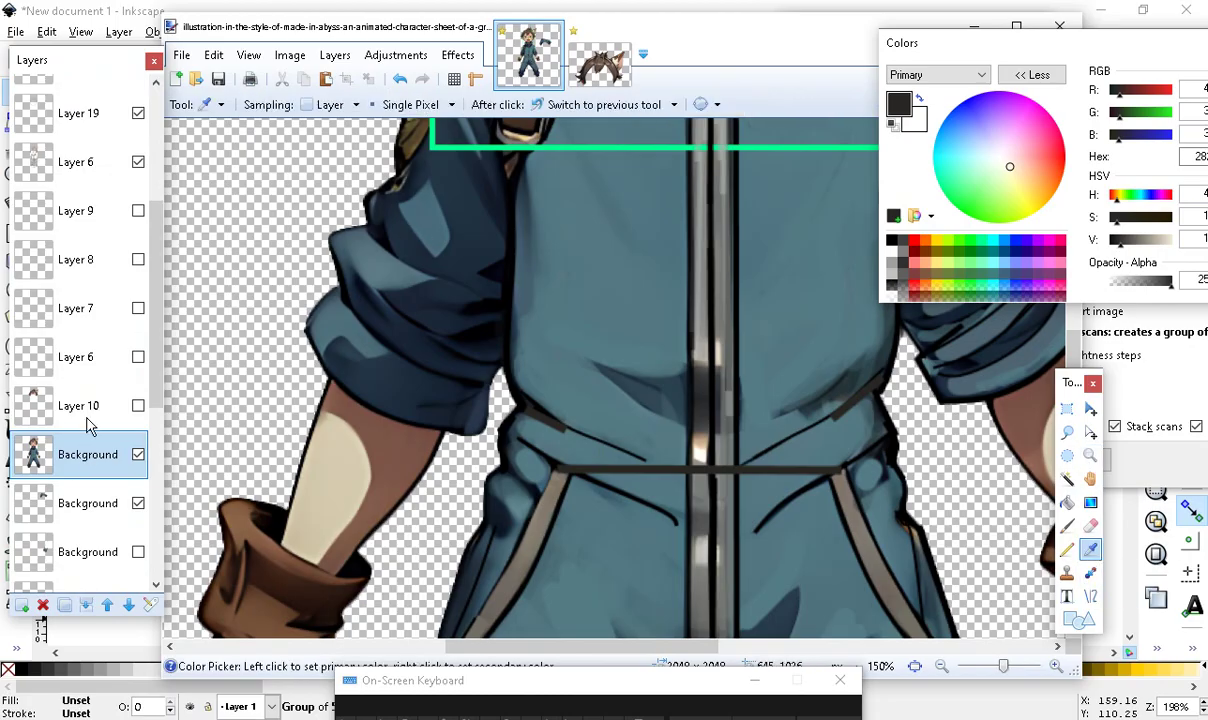
click(591, 402)
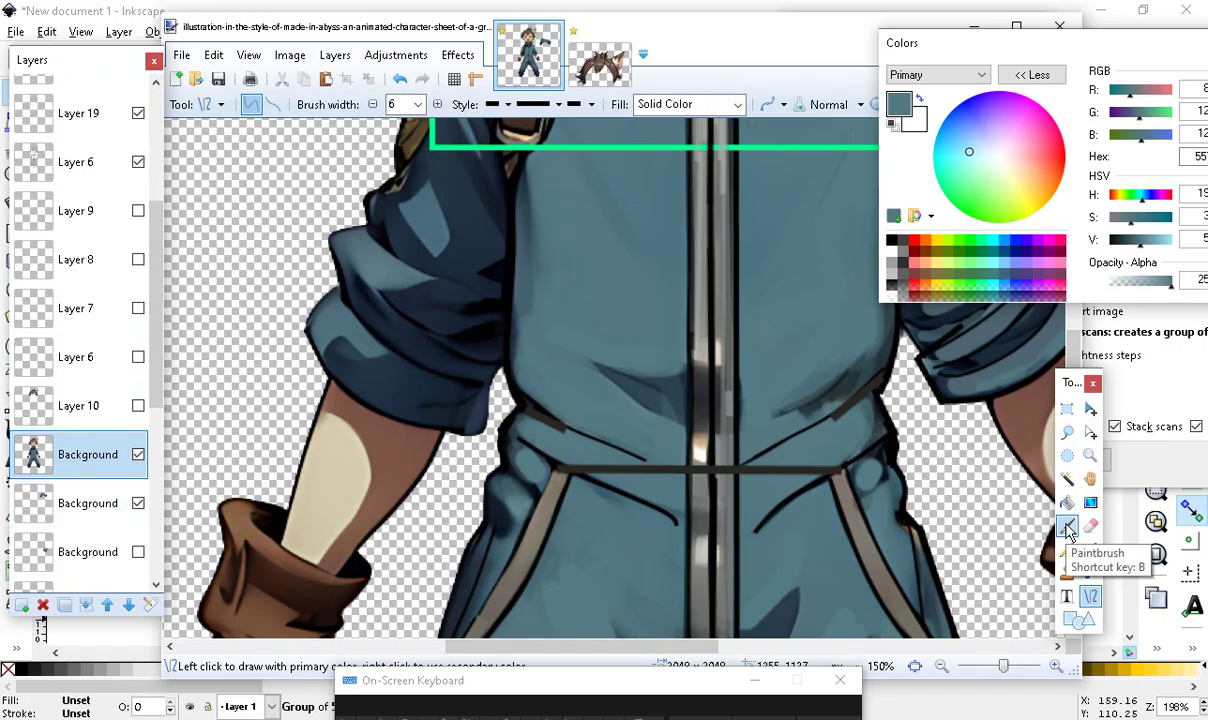
click(1067, 526)
click(383, 104)
click(383, 104)
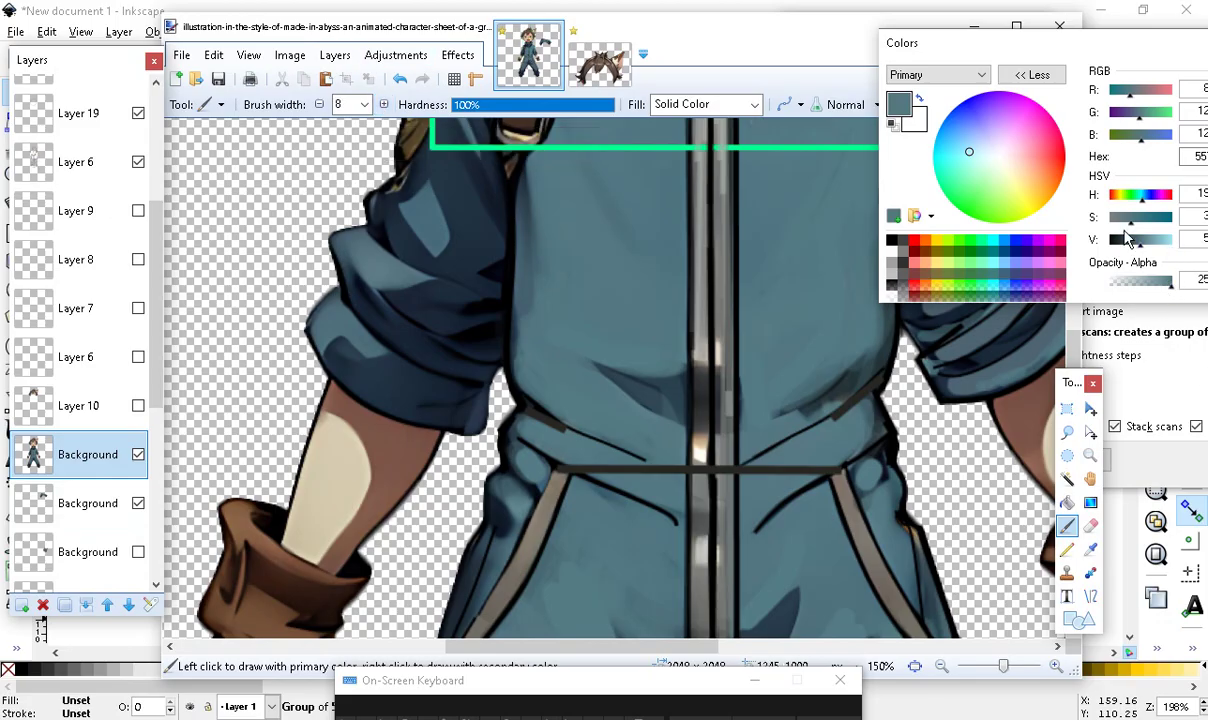
click(1133, 287)
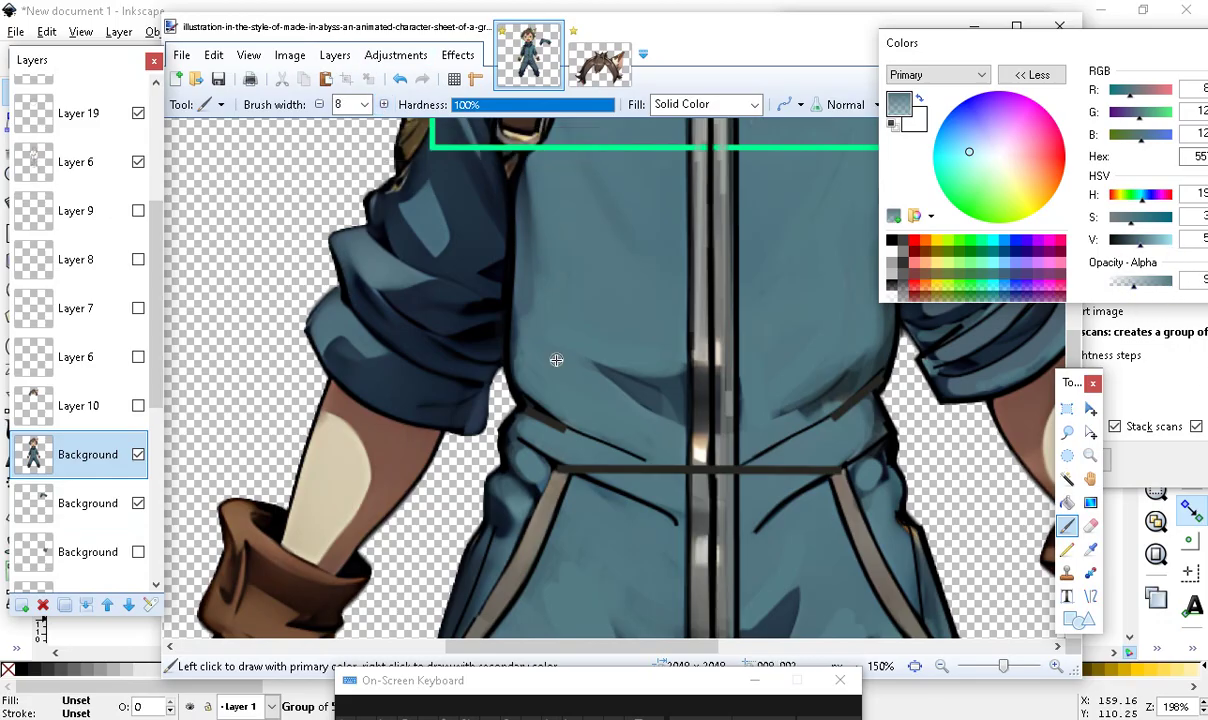
click(385, 105)
click(385, 105)
click(385, 105)
click(385, 105)
click(385, 105)
click(385, 105)
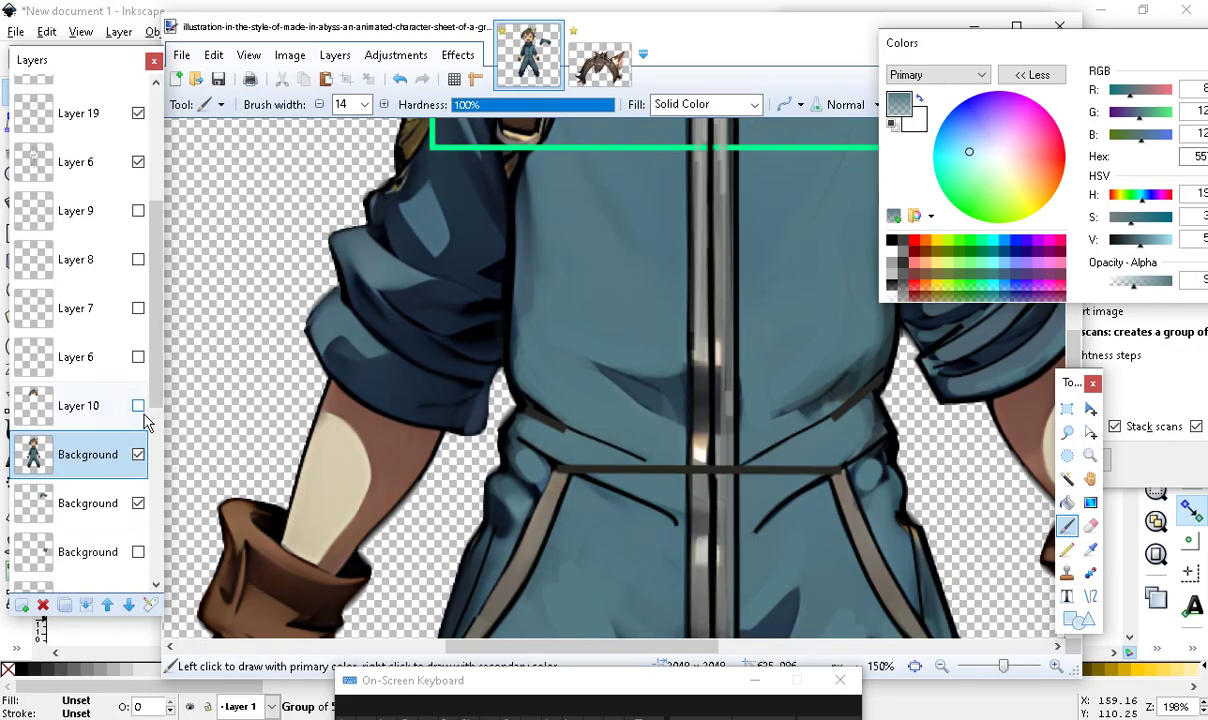
scroll(130, 350, up, 5)
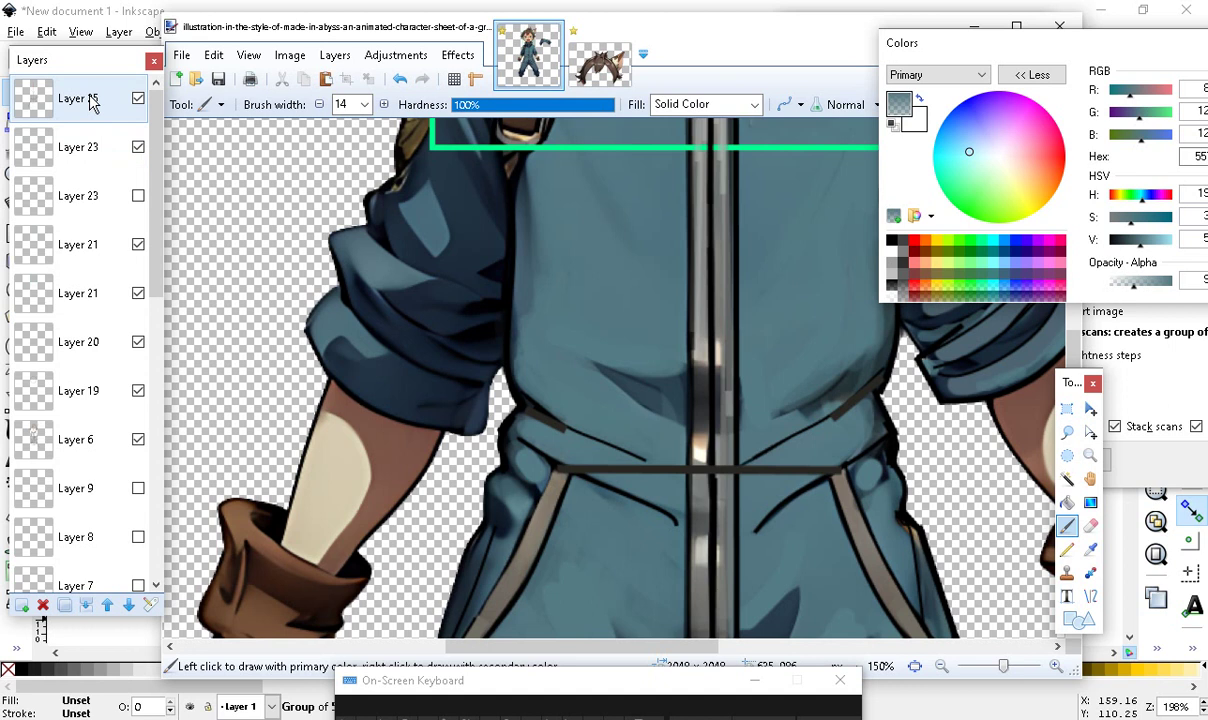
On Layer 25, brush translucent blue-grey over the dark crease left of the zipper
click(91, 106)
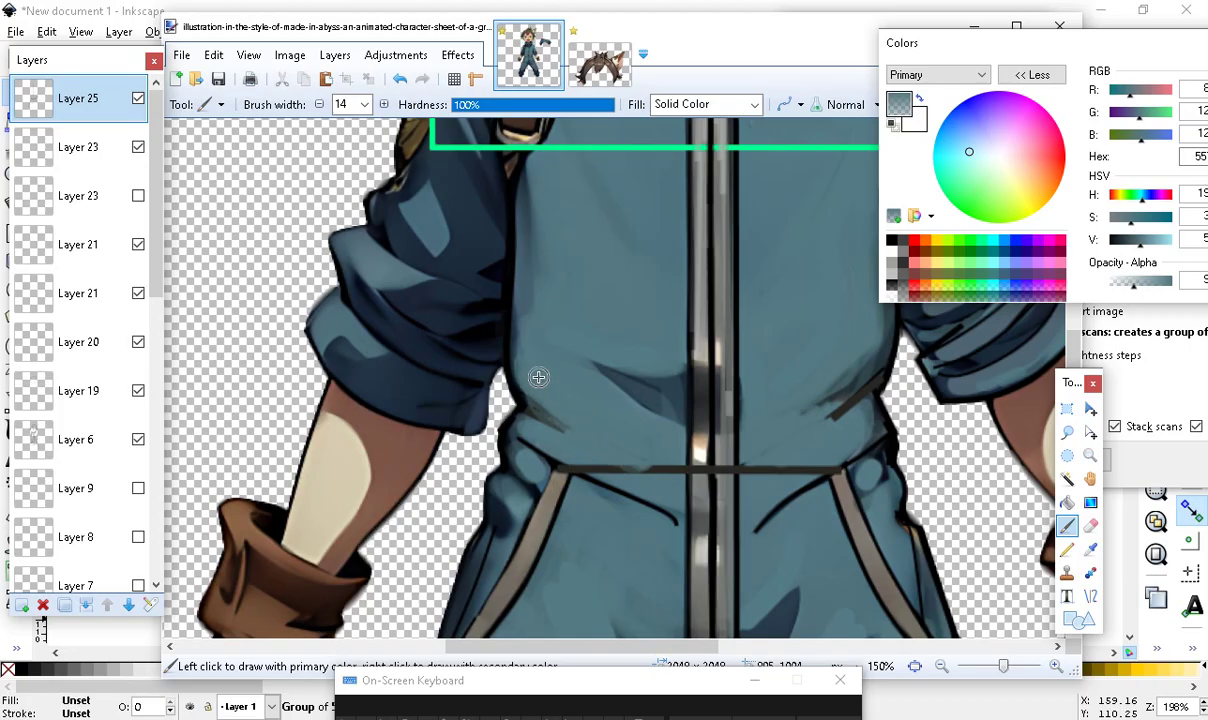
scroll(600, 557, down, 3)
scroll(620, 558, up, 1)
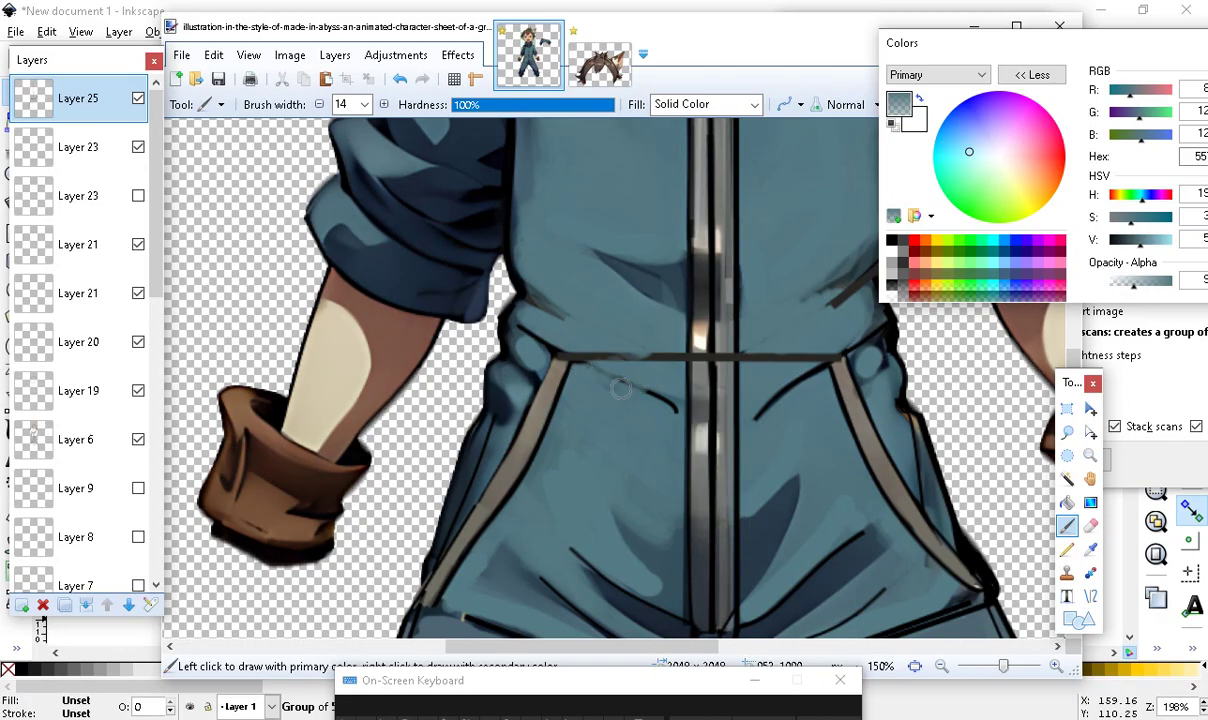
drag(678, 408, 630, 378)
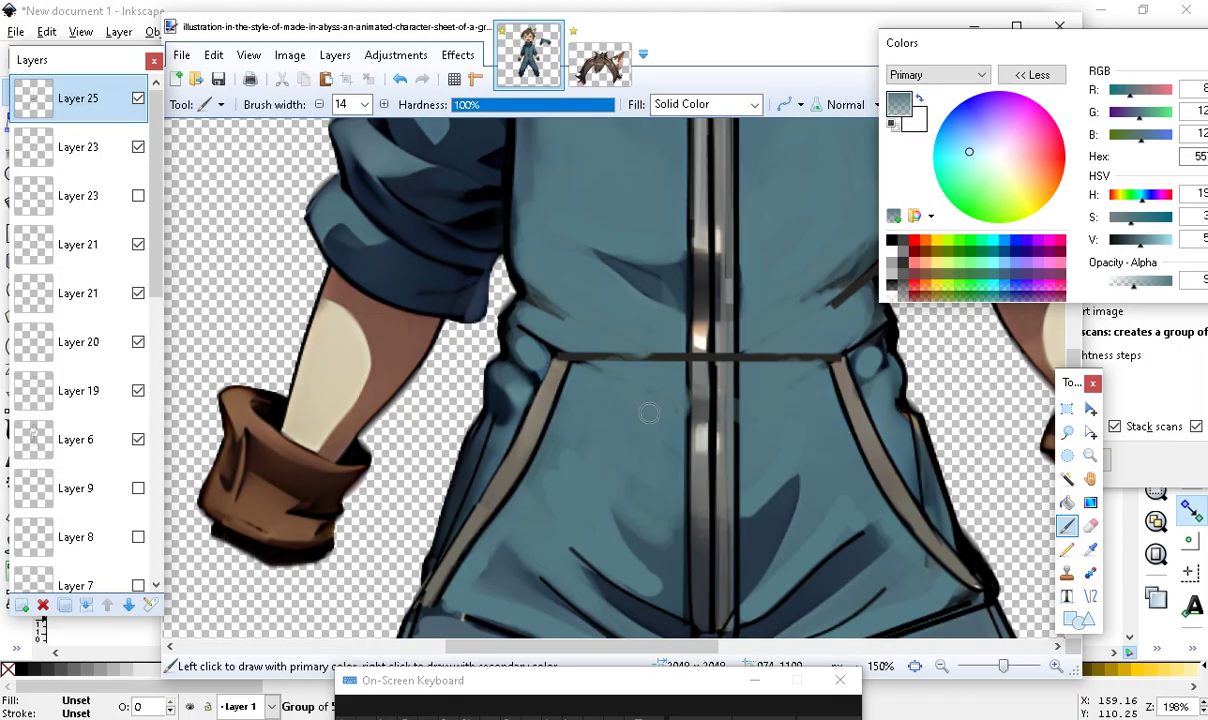
scroll(512, 615, down, 3)
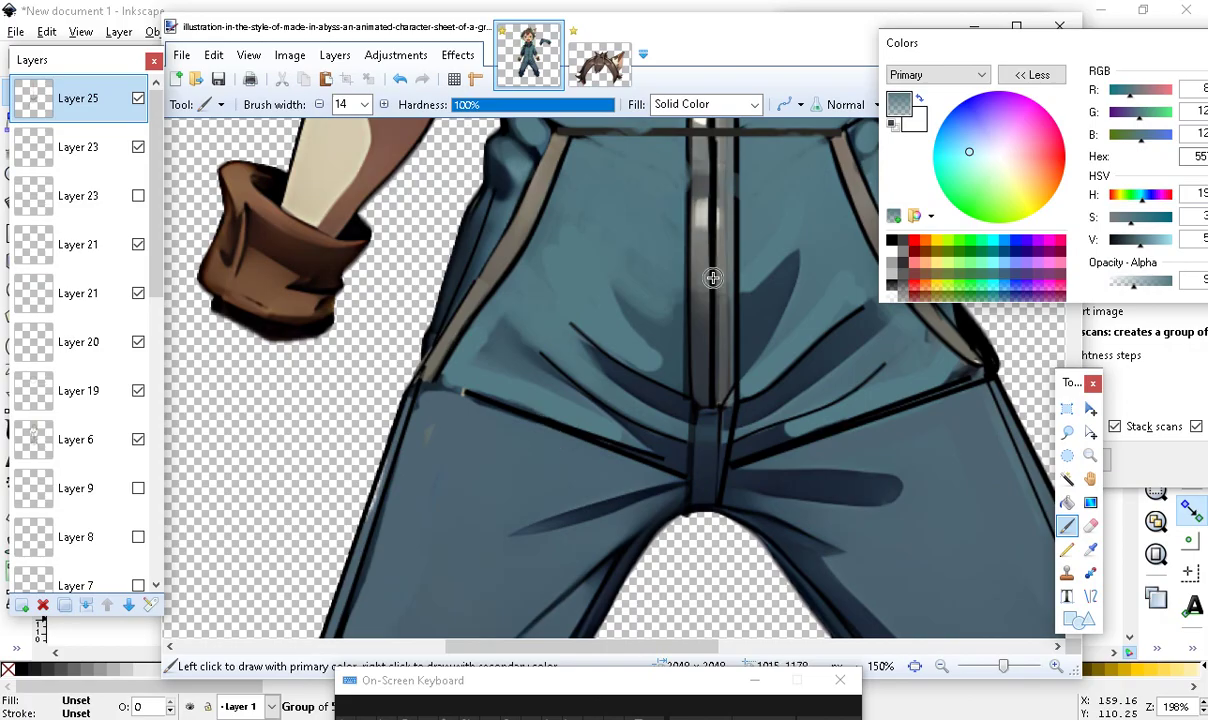
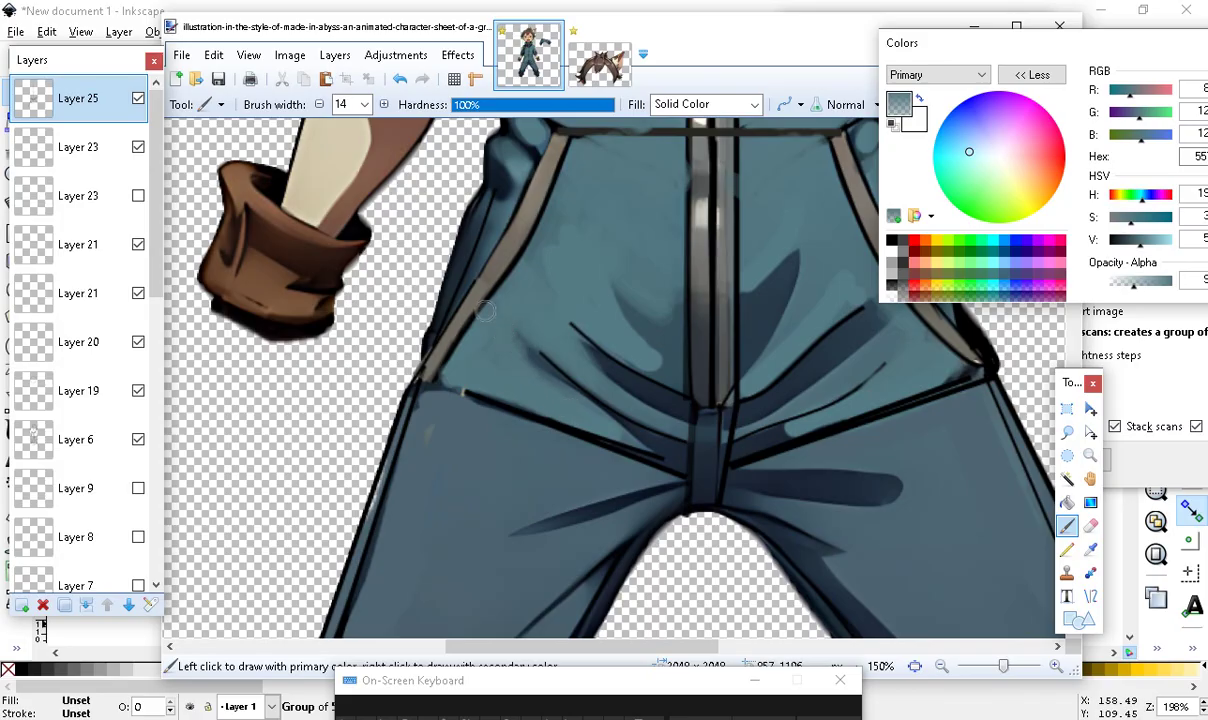
Undo the last brush stroke painted near the jumpsuit's zipper
scroll(386, 590, down, 2)
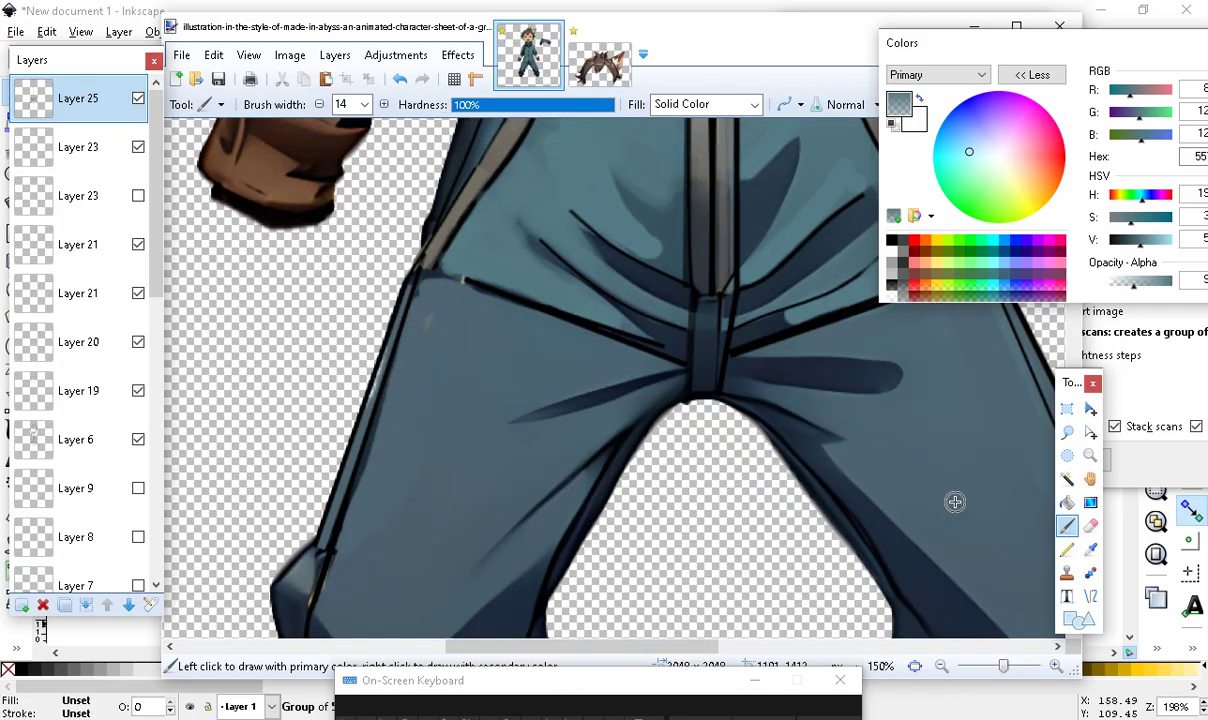
scroll(640, 431, up, 6)
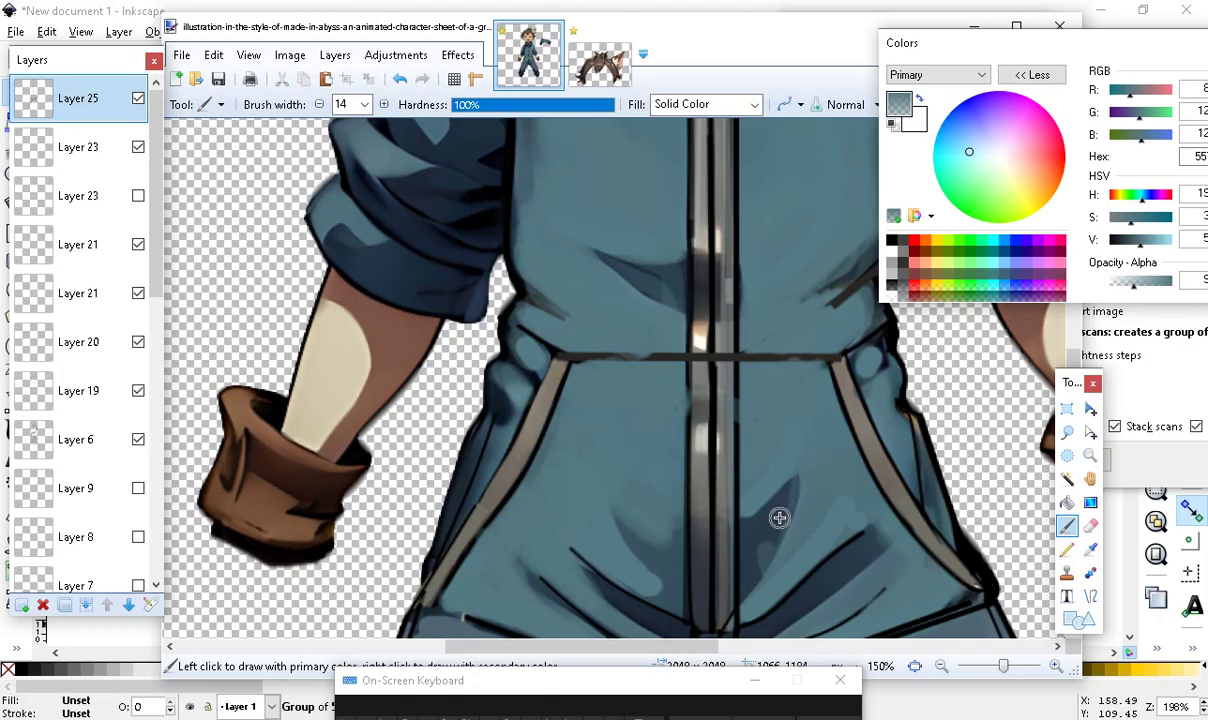
click(400, 78)
scroll(600, 500, down, 1)
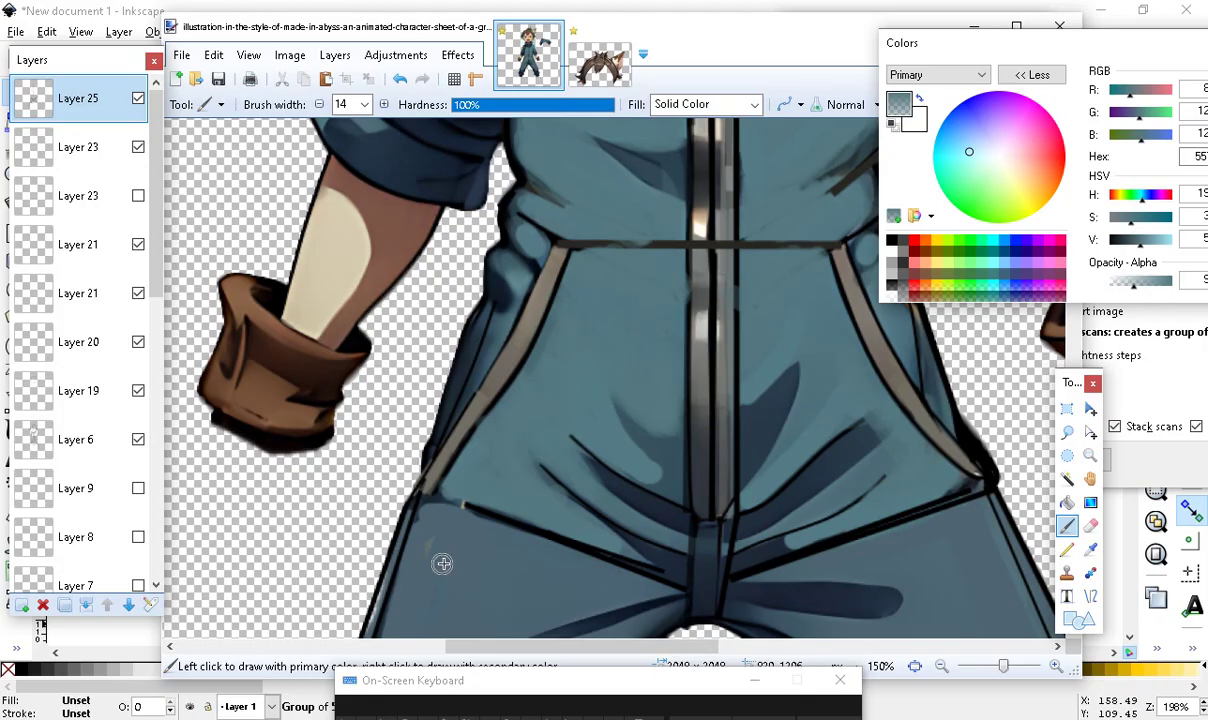
scroll(430, 498, down, 3)
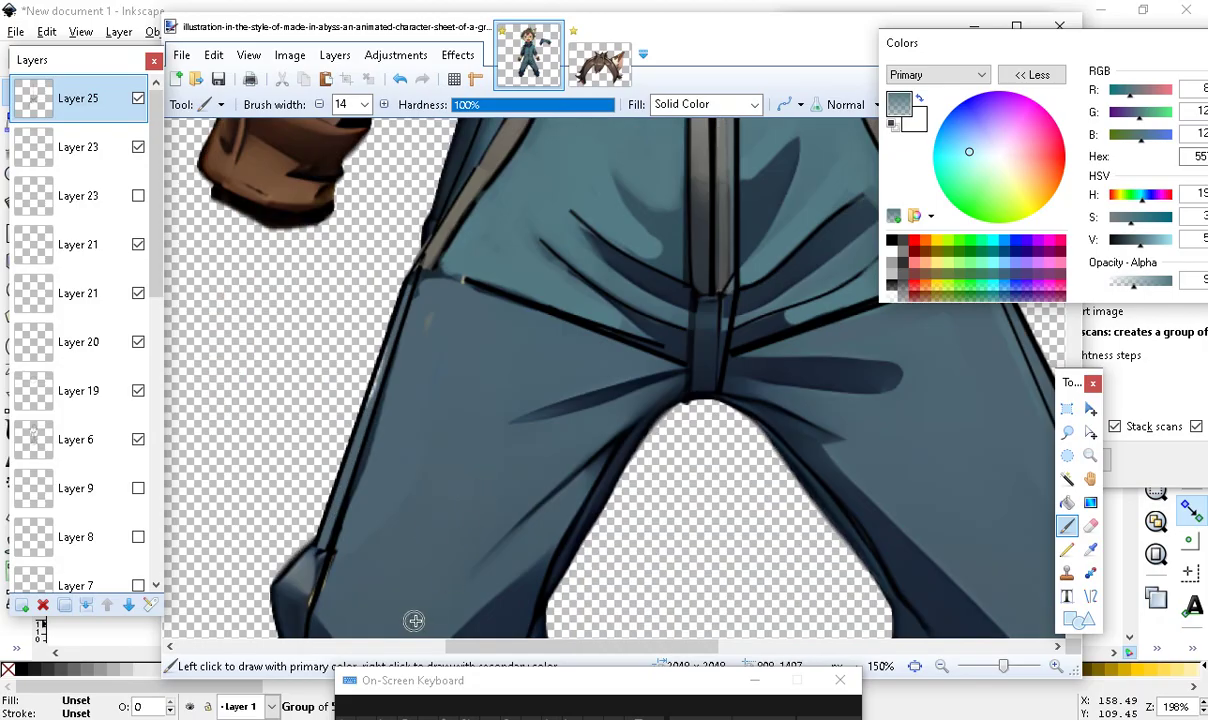
scroll(394, 402, down, 3)
scroll(305, 529, down, 3)
scroll(305, 529, up, 6)
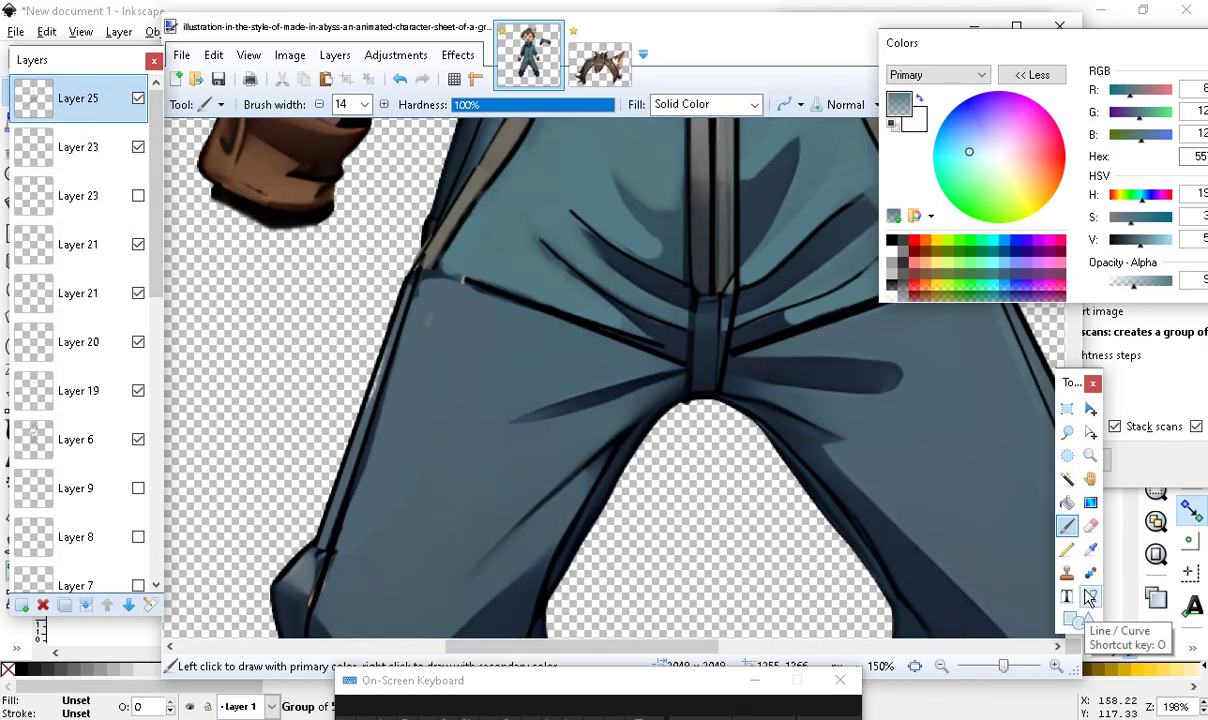
Draw straight grey-blue Line/Curve strokes along the left trouser leg's outer edge
click(1089, 597)
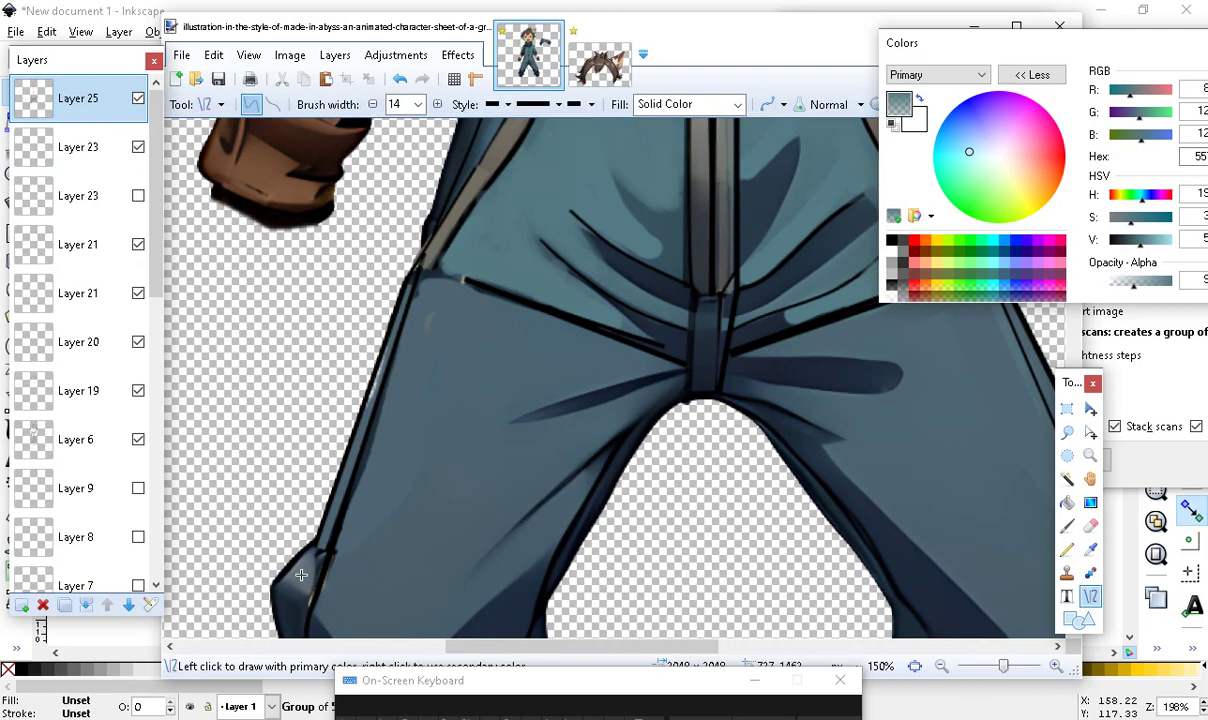
mouse_move(325, 540)
mouse_down()
mouse_move(388, 309)
mouse_move(424, 274)
mouse_move(417, 286)
mouse_up()
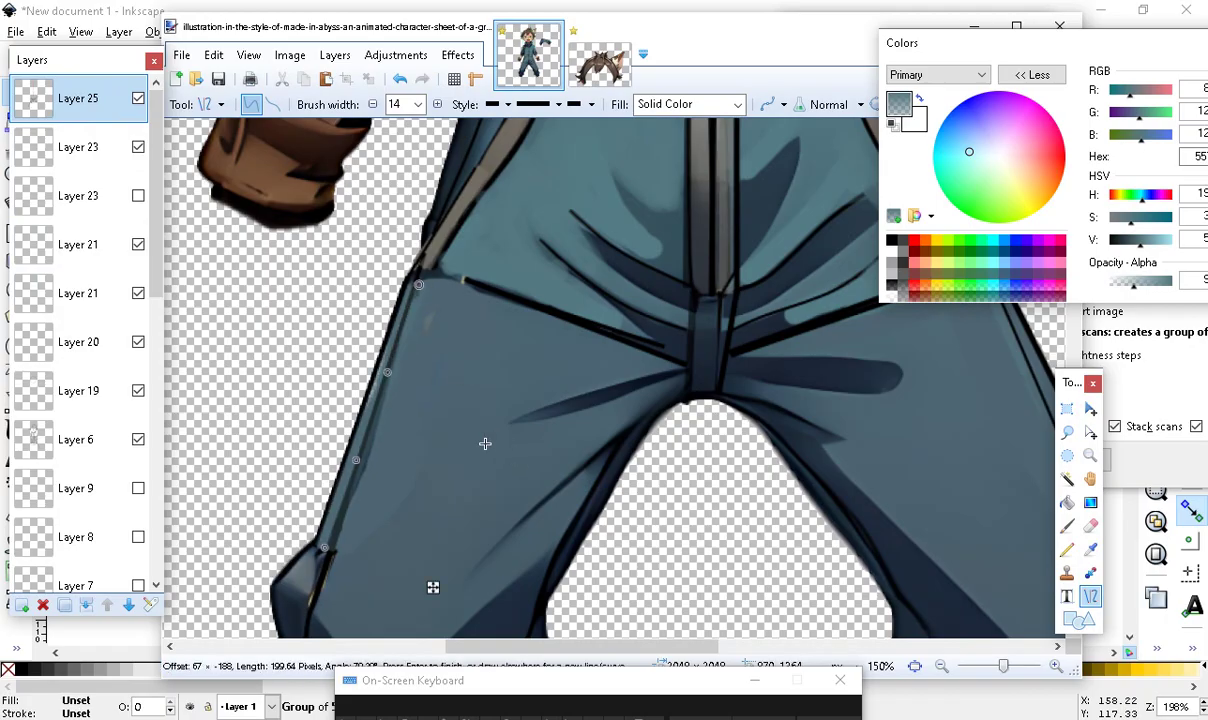
key(Return)
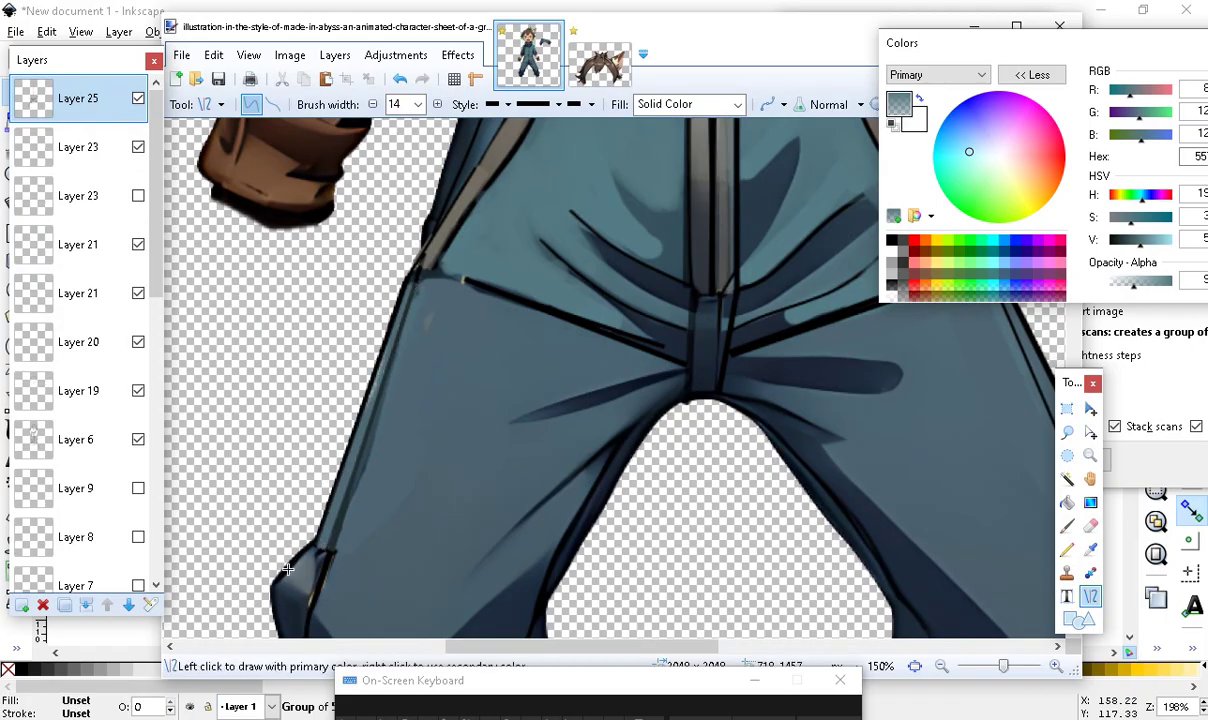
scroll(305, 587, down, 3)
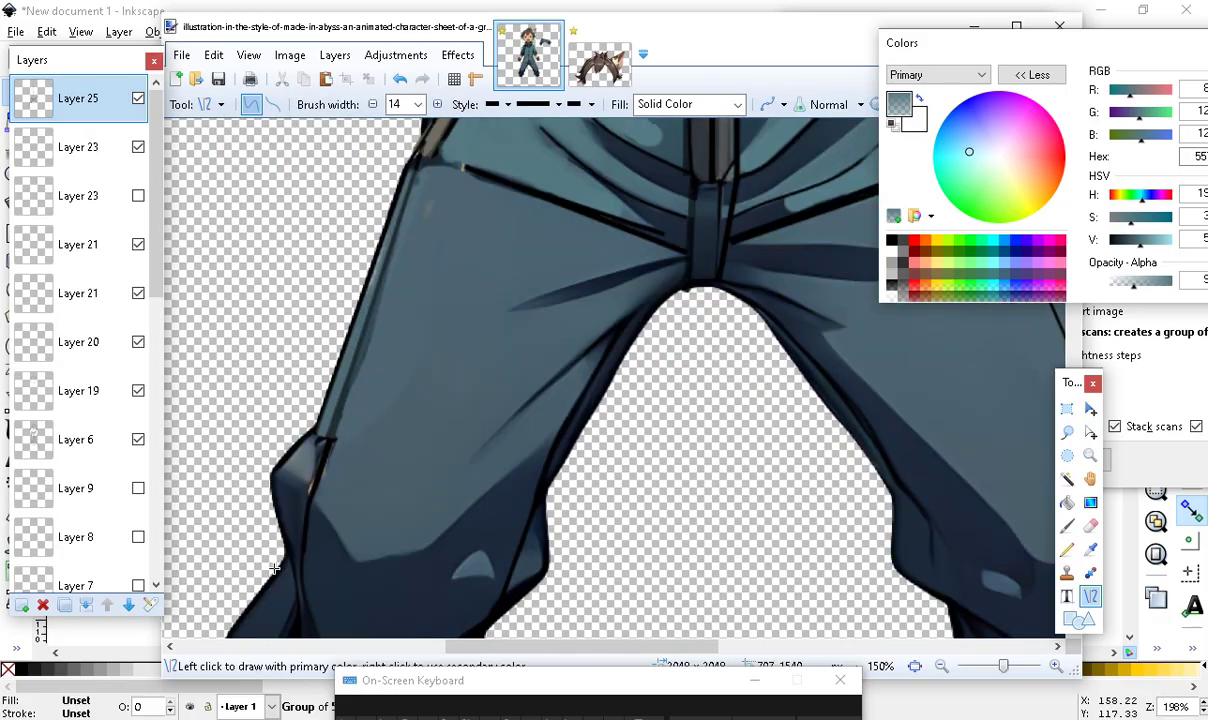
click(329, 497)
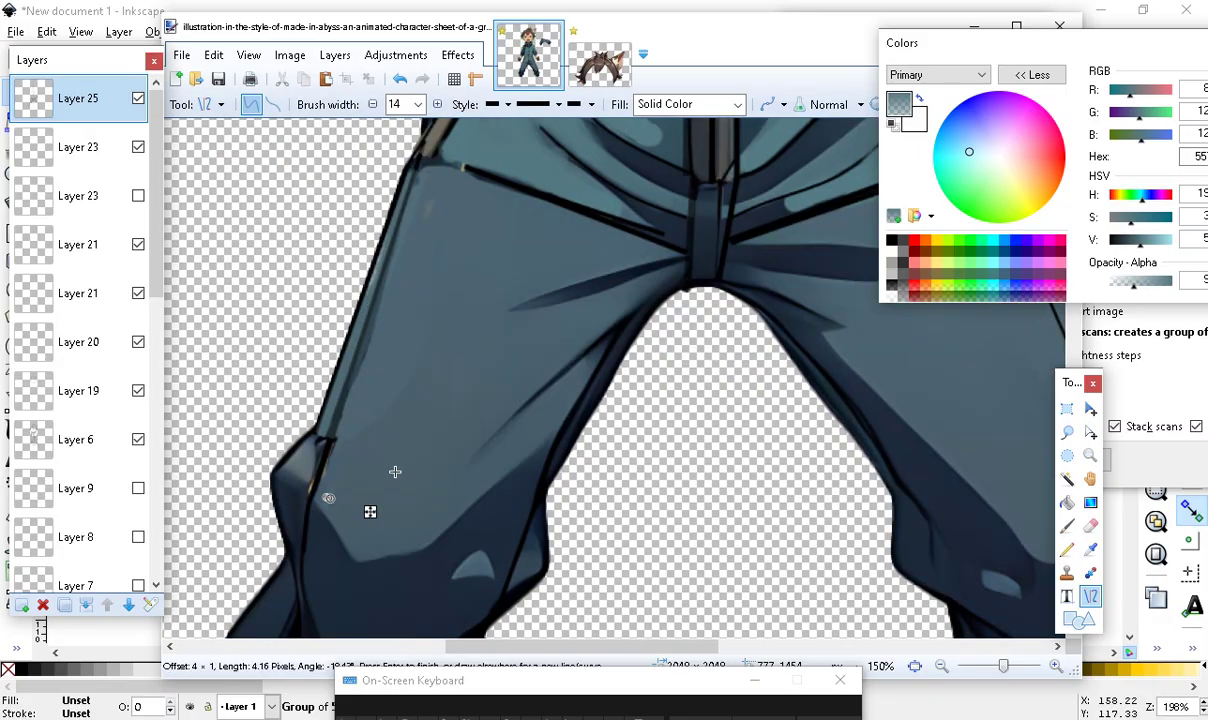
key(Return)
mouse_move(318, 498)
mouse_down()
mouse_move(343, 424)
mouse_move(304, 453)
mouse_move(310, 427)
mouse_move(273, 436)
mouse_move(302, 466)
mouse_move(292, 470)
mouse_up()
key(Return)
scroll(377, 543, down, 3)
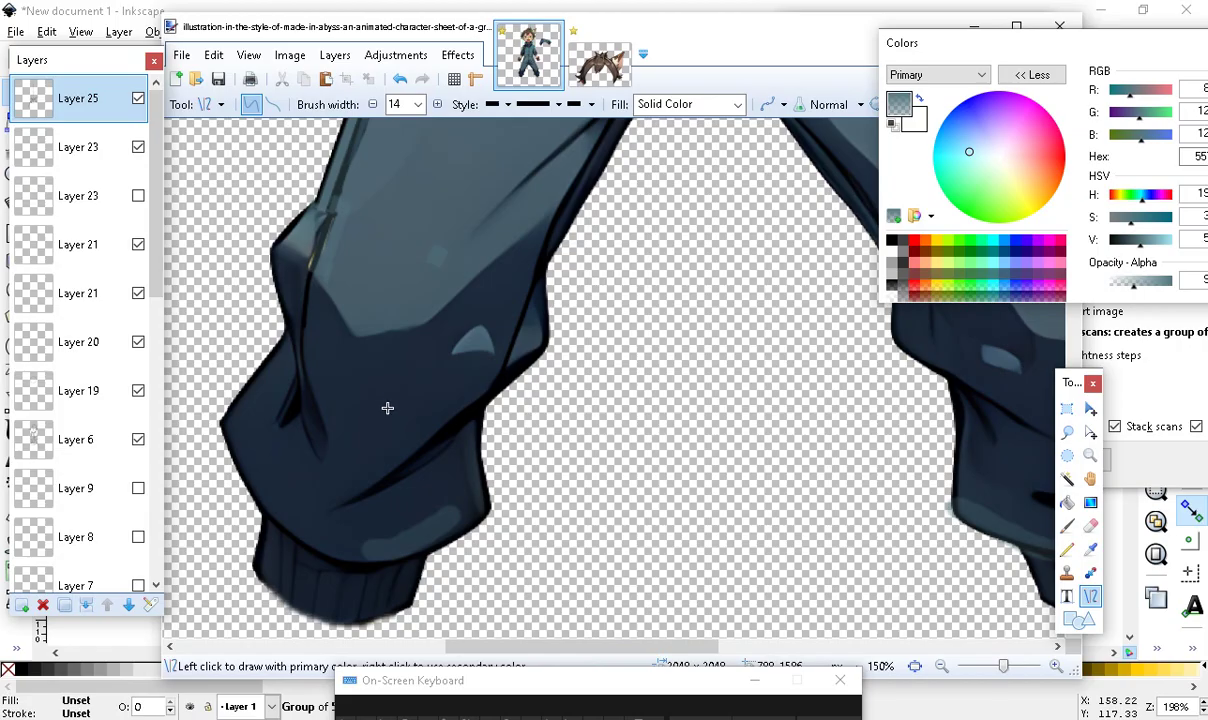
scroll(462, 537, up, 5)
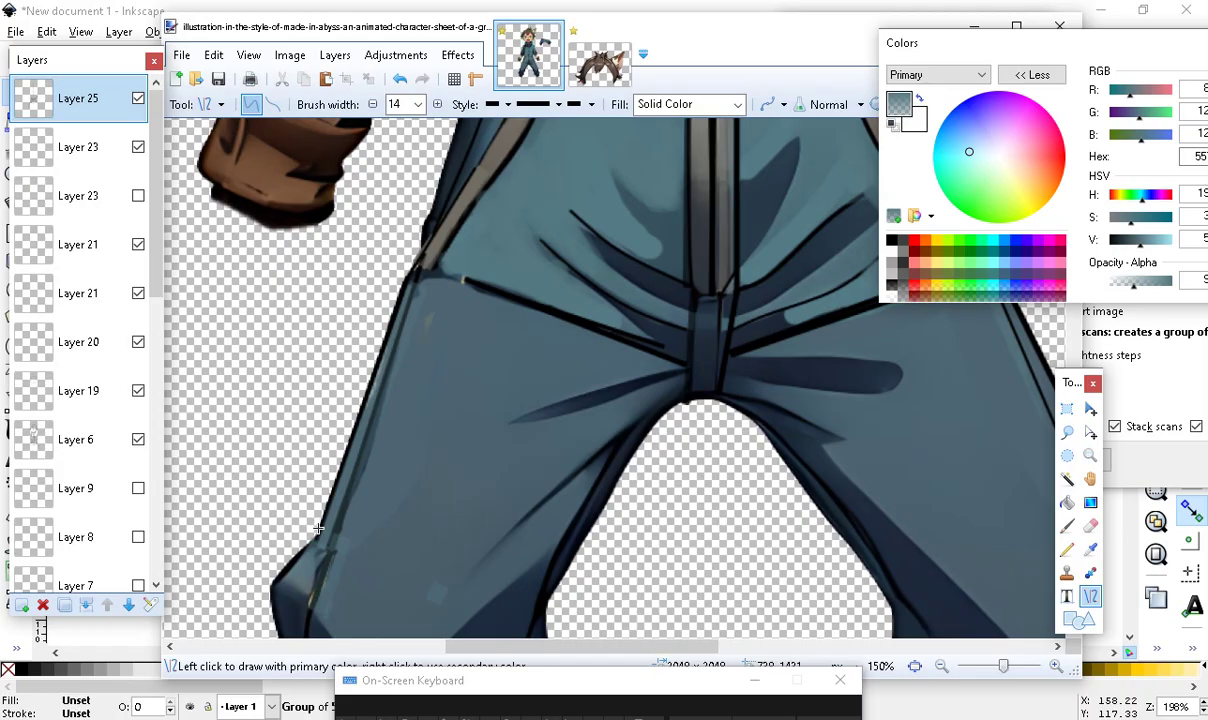
scroll(669, 489, up, 5)
scroll(672, 438, down, 2)
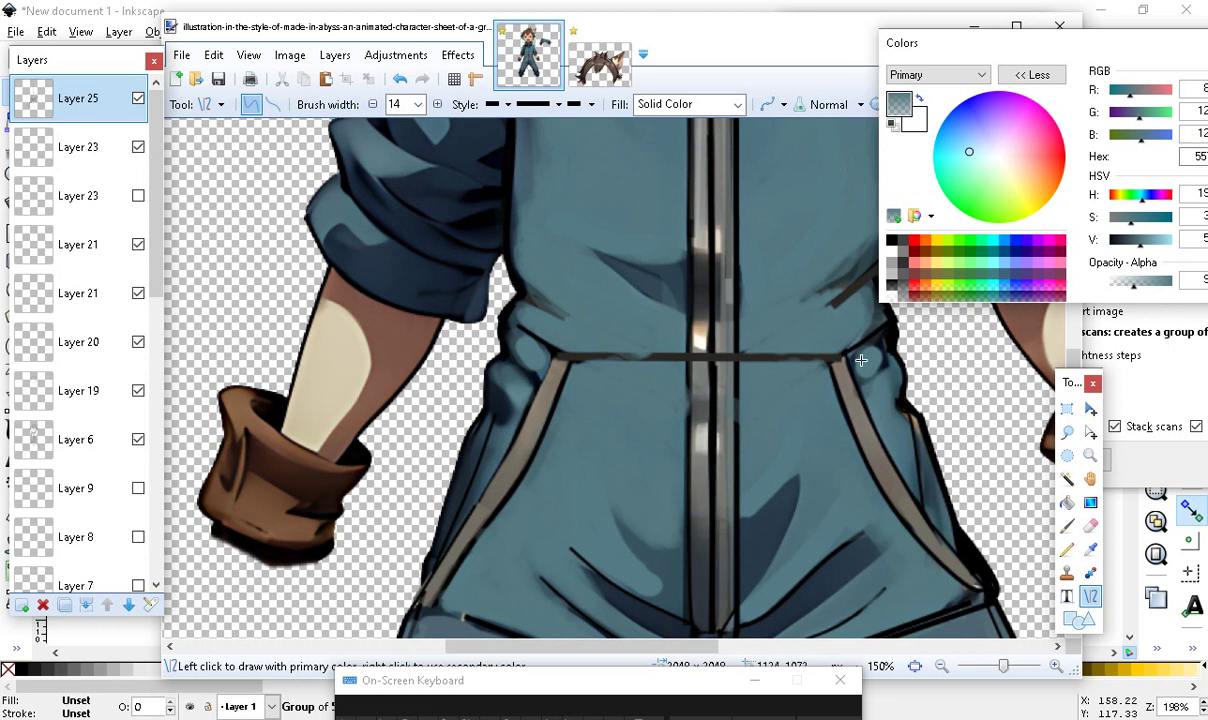
Add short grey-blue strokes below the belt on the right and across the trousers
drag(860, 360, 881, 420)
drag(885, 420, 886, 420)
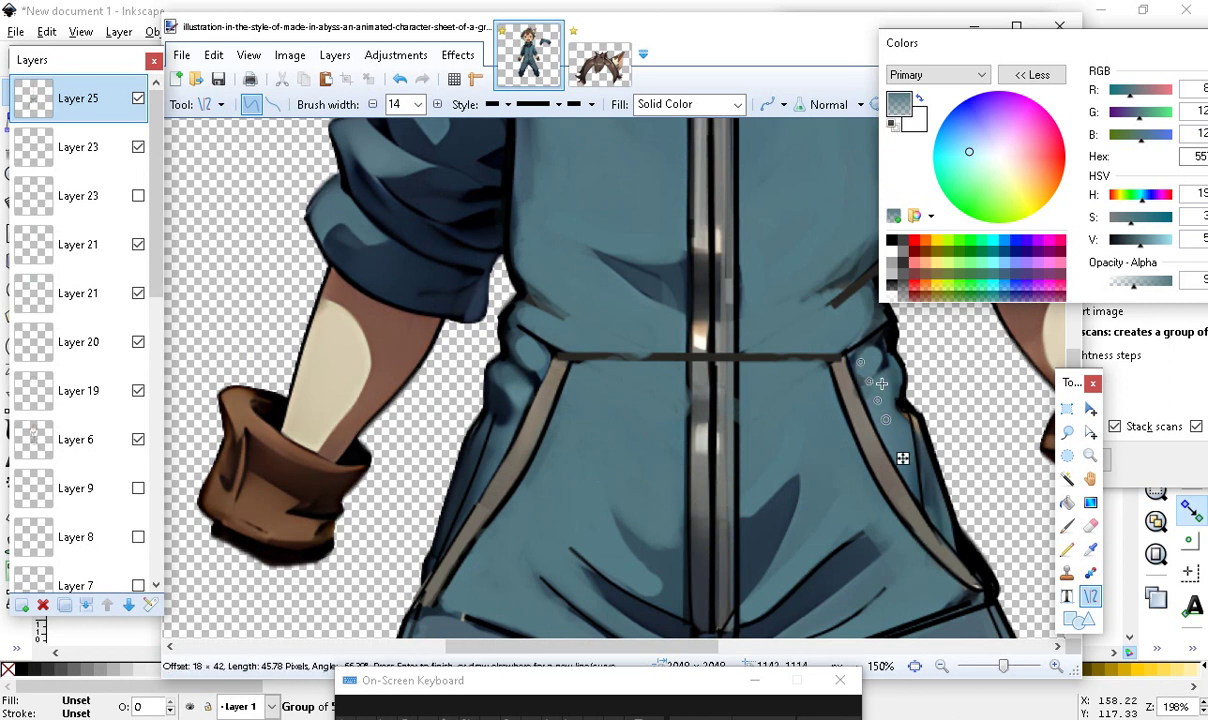
key(Return)
drag(817, 363, 832, 414)
click(661, 496)
drag(597, 458, 672, 545)
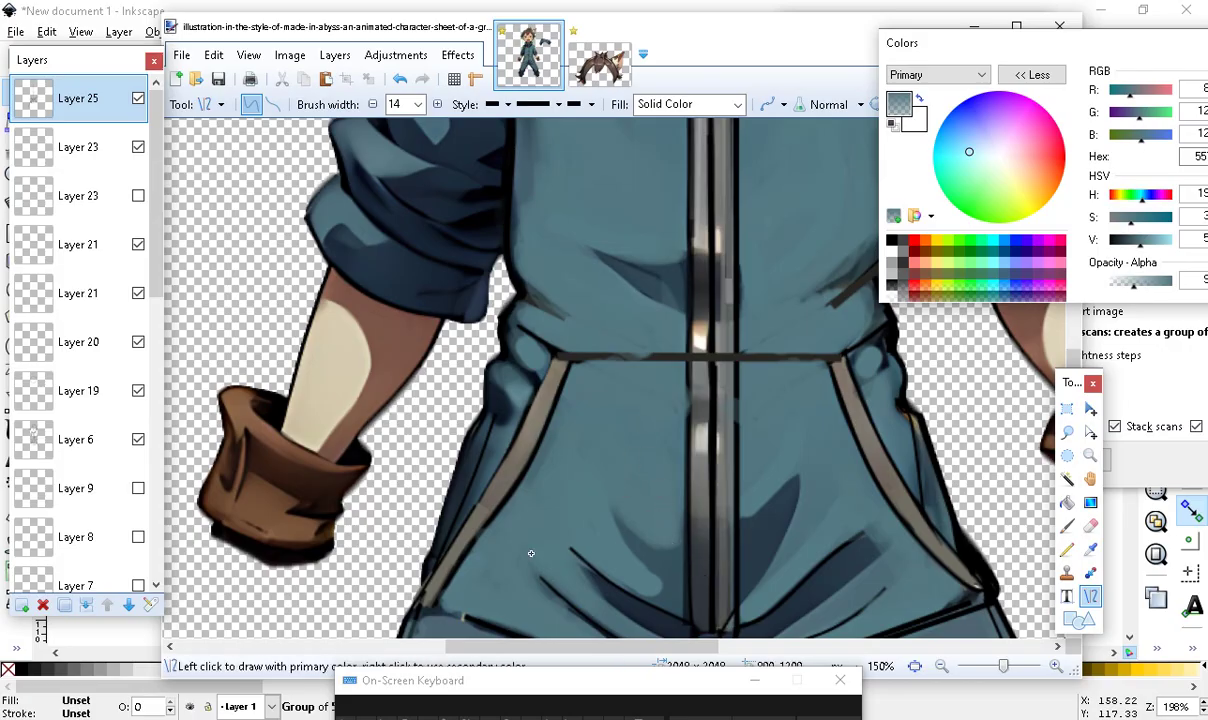
mouse_move(504, 528)
mouse_down()
mouse_move(534, 498)
mouse_move(530, 385)
mouse_move(553, 596)
mouse_up()
drag(799, 414, 825, 526)
scroll(587, 336, up, 5)
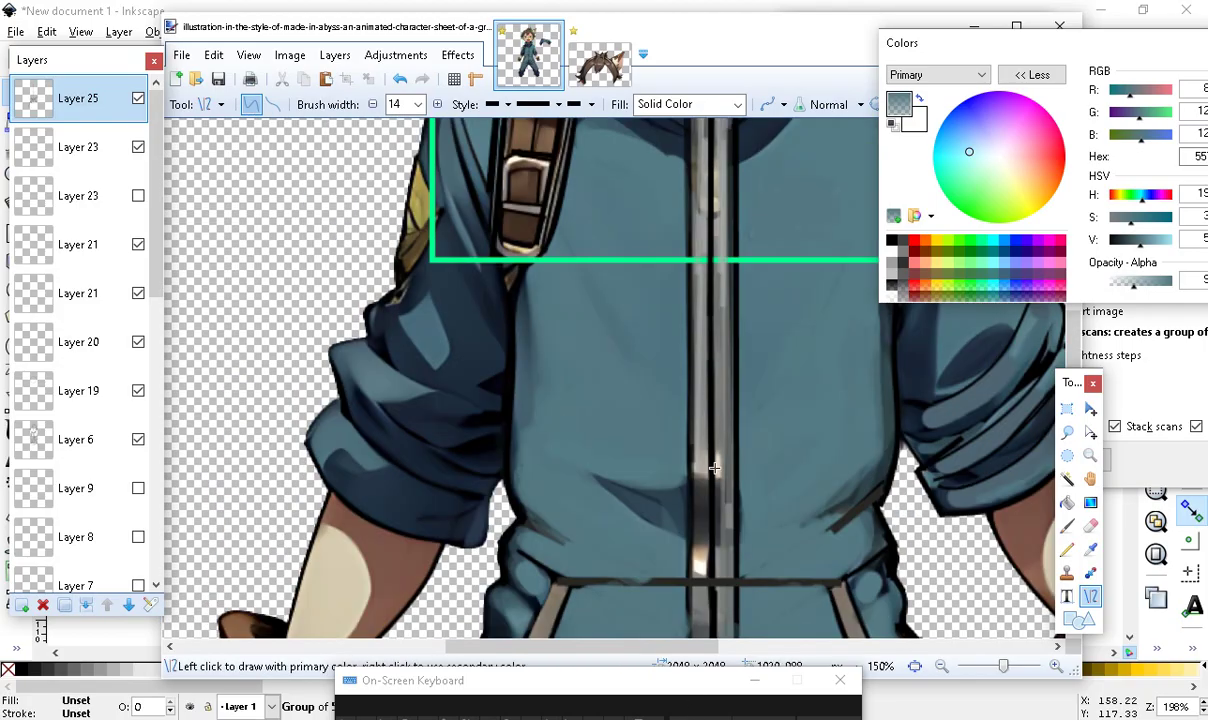
scroll(667, 585, up, 2)
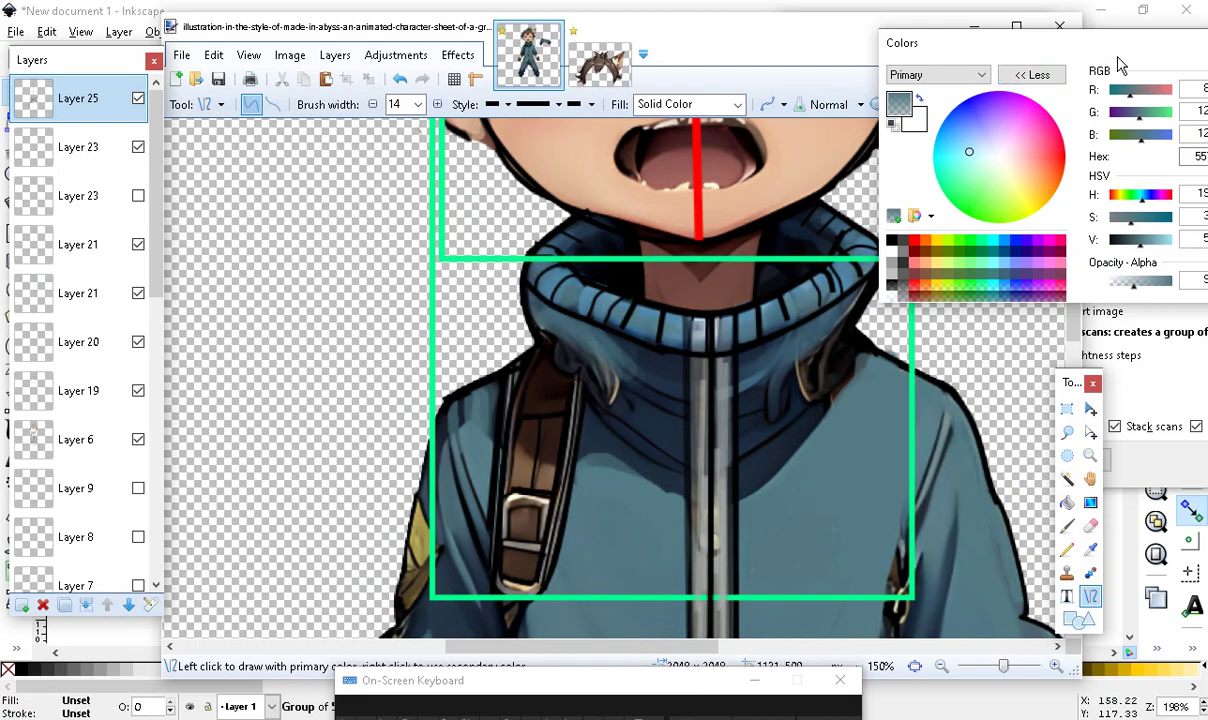
Darken orange into a brown paint colour and stroke it over the strap and buckle
drag(1148, 97, 1142, 97)
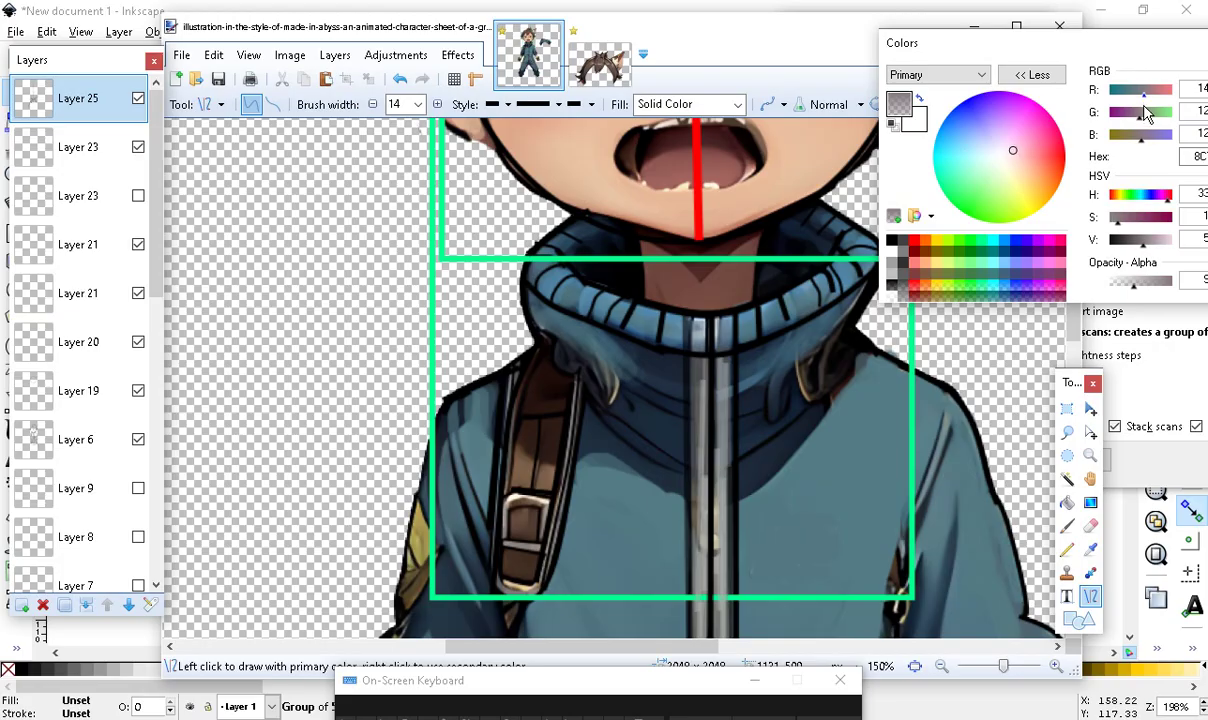
click(926, 252)
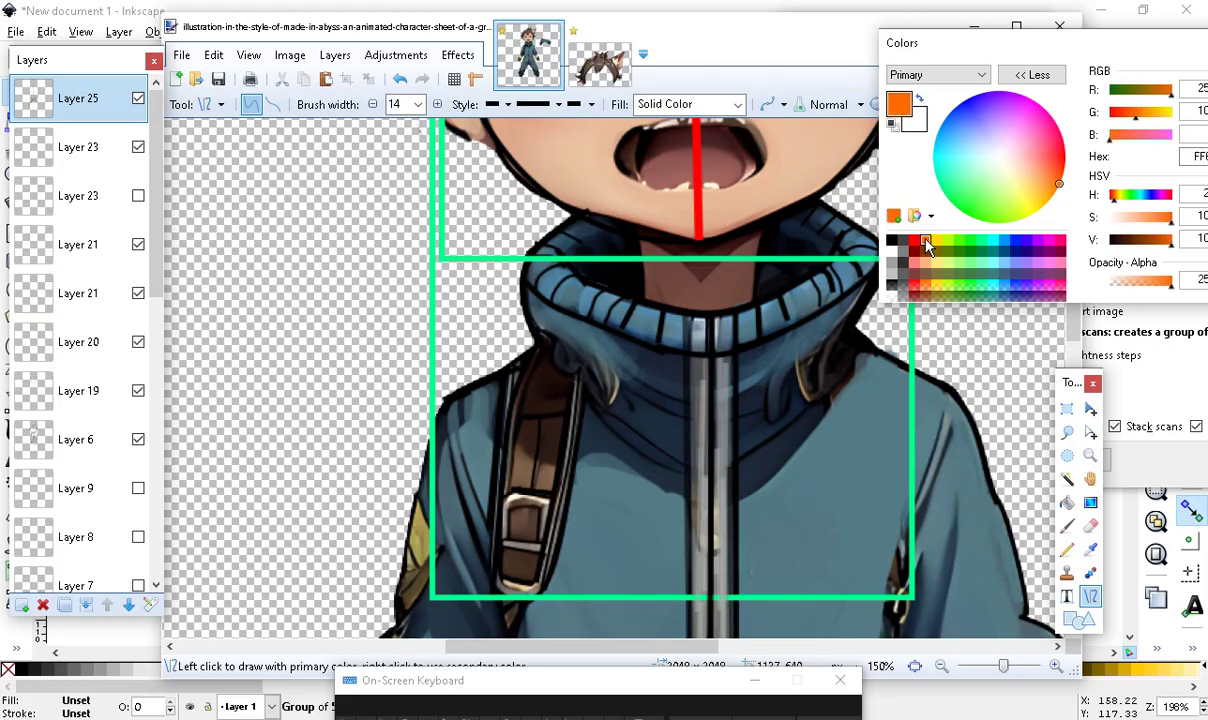
drag(1160, 238, 1127, 287)
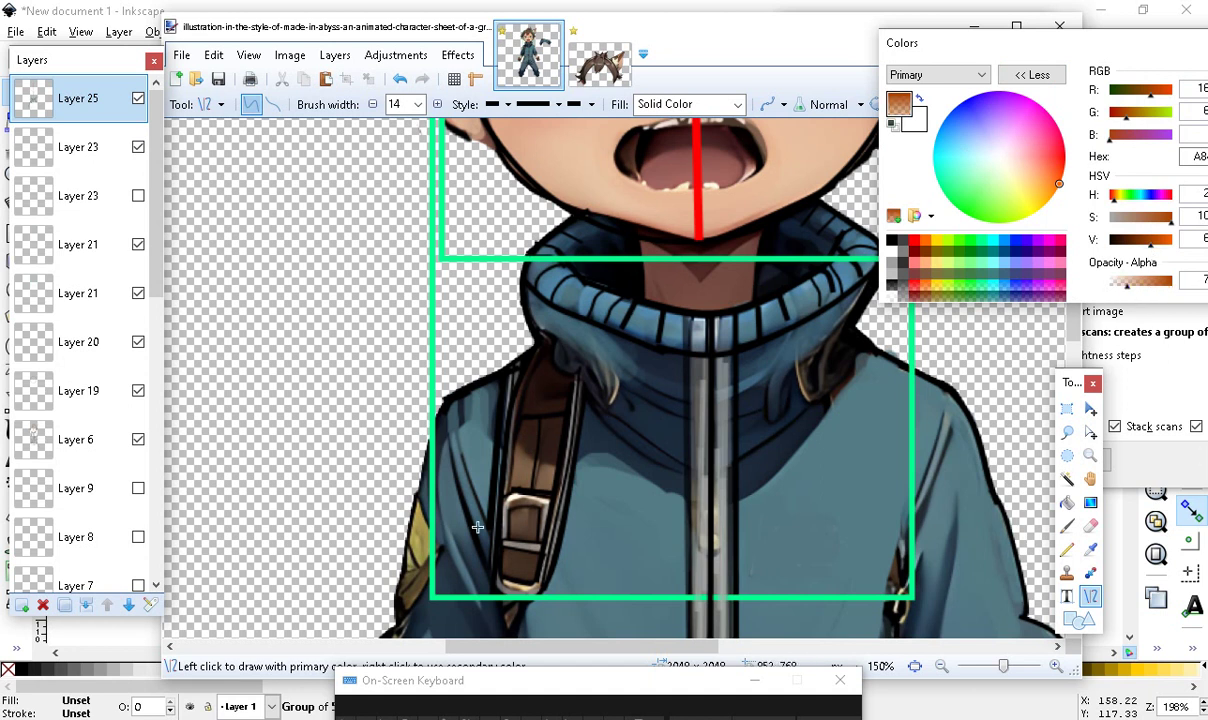
mouse_move(540, 490)
mouse_down()
mouse_move(558, 360)
mouse_move(510, 465)
mouse_move(537, 491)
mouse_move(519, 481)
mouse_move(534, 382)
mouse_move(522, 374)
mouse_move(534, 379)
mouse_up()
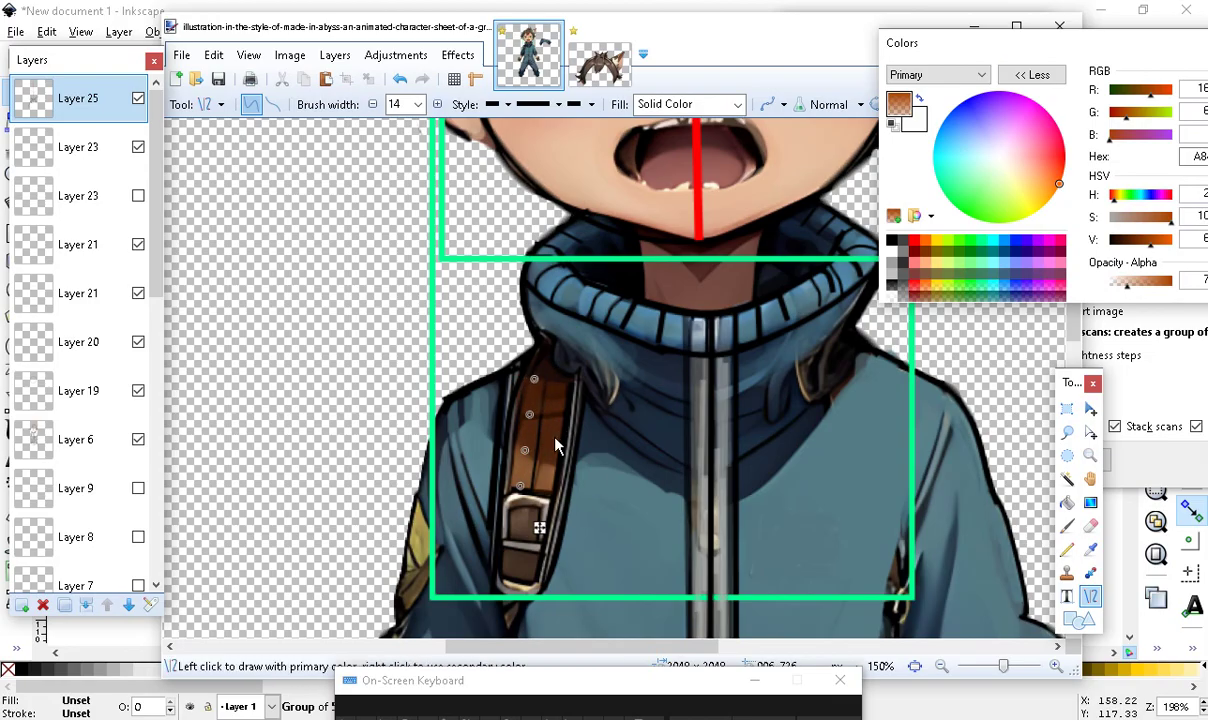
scroll(487, 630, down, 2)
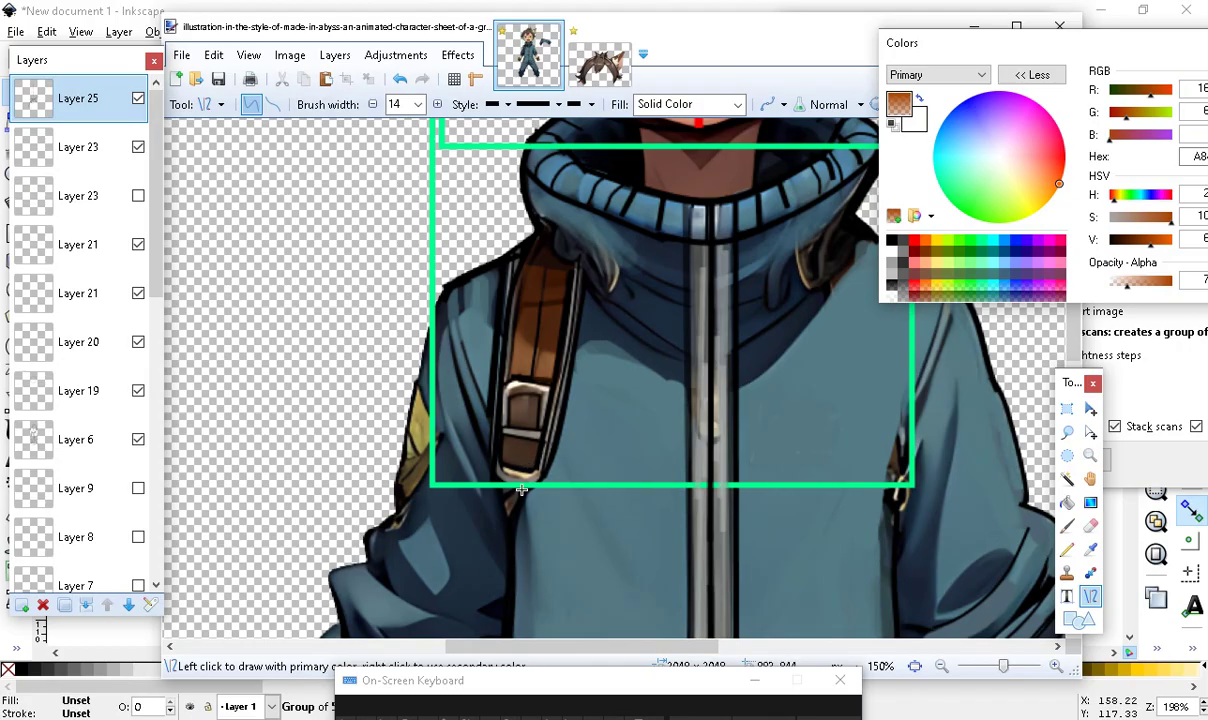
mouse_move(525, 427)
mouse_down()
mouse_move(529, 373)
mouse_move(520, 417)
mouse_move(529, 396)
mouse_up()
key(Return)
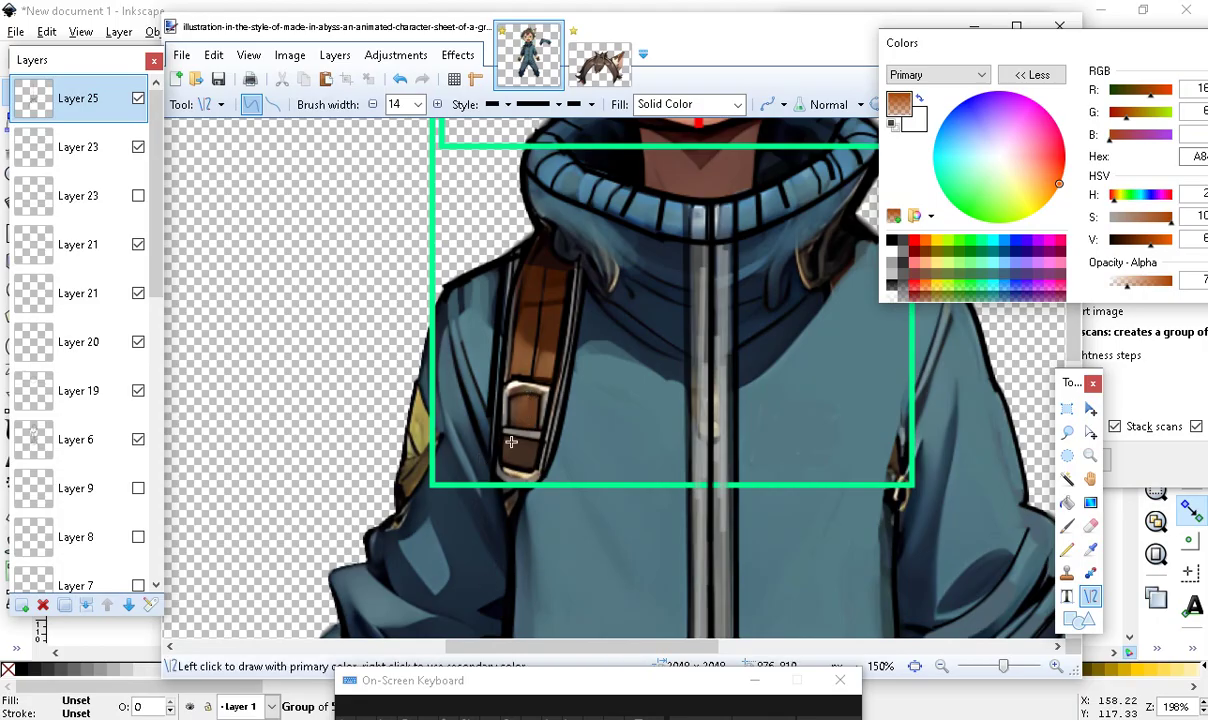
Make the brown more transparent and draw a short line just below the buckle
drag(1124, 289, 1126, 293)
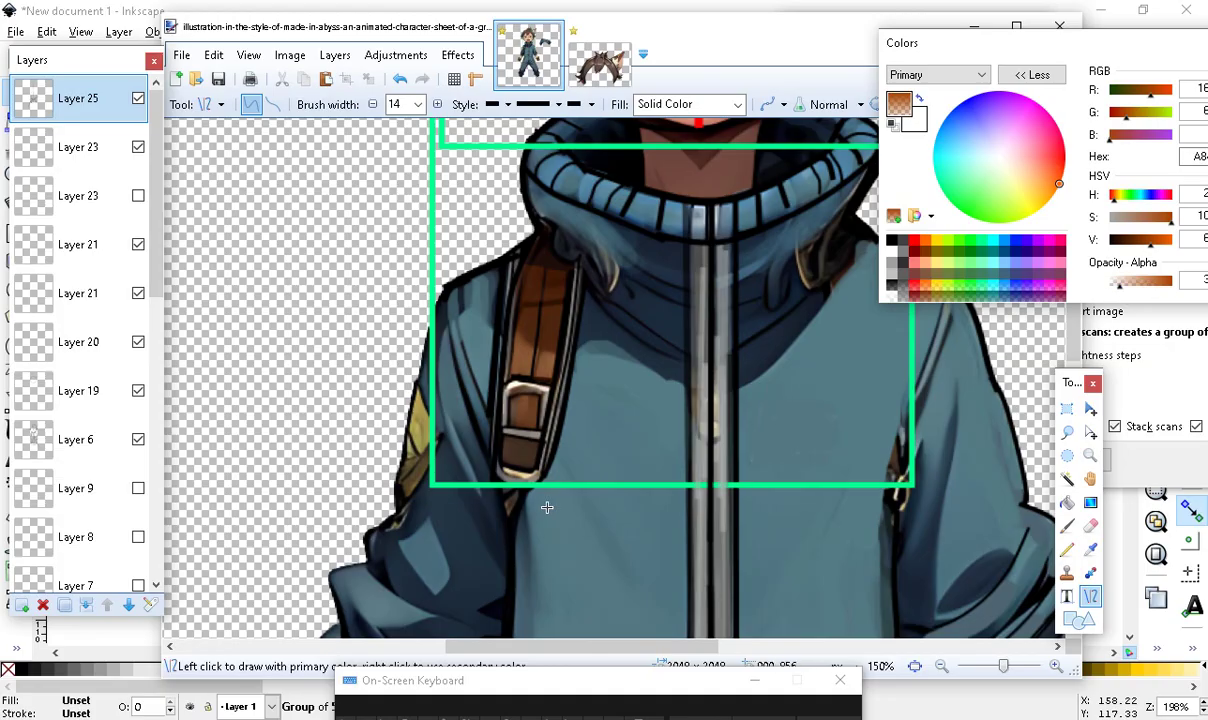
drag(509, 440, 515, 463)
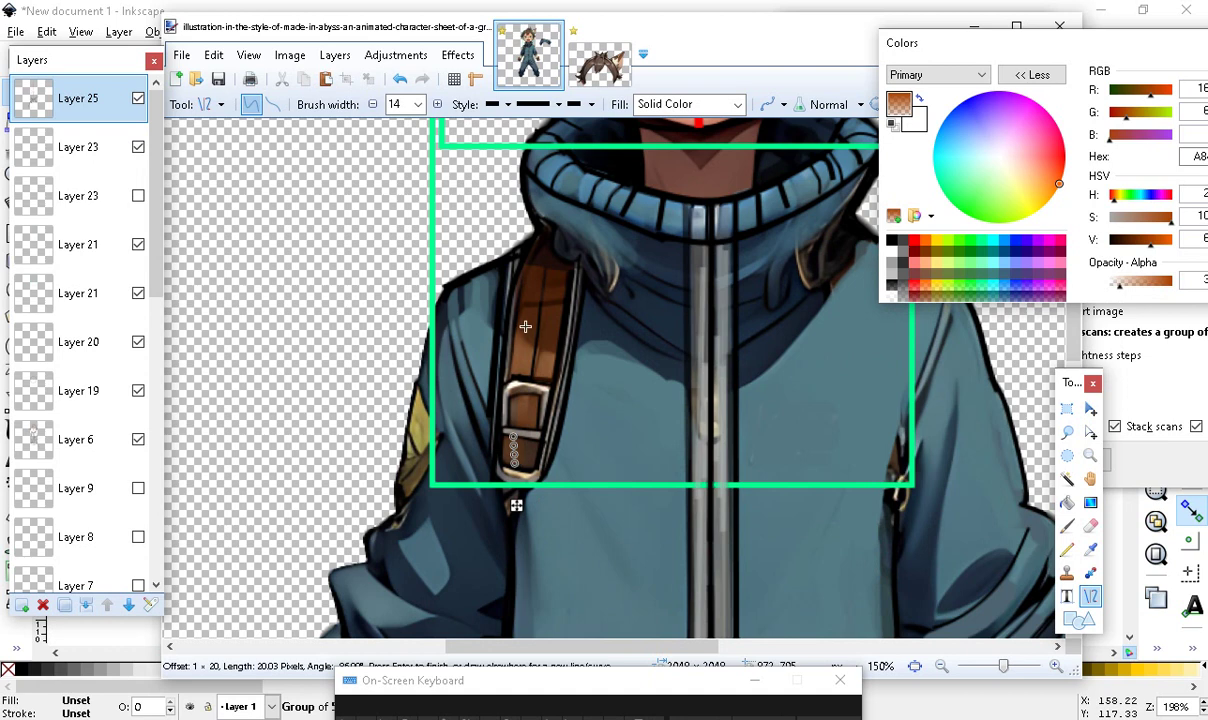
scroll(567, 528, up, 2)
scroll(567, 528, down, 10)
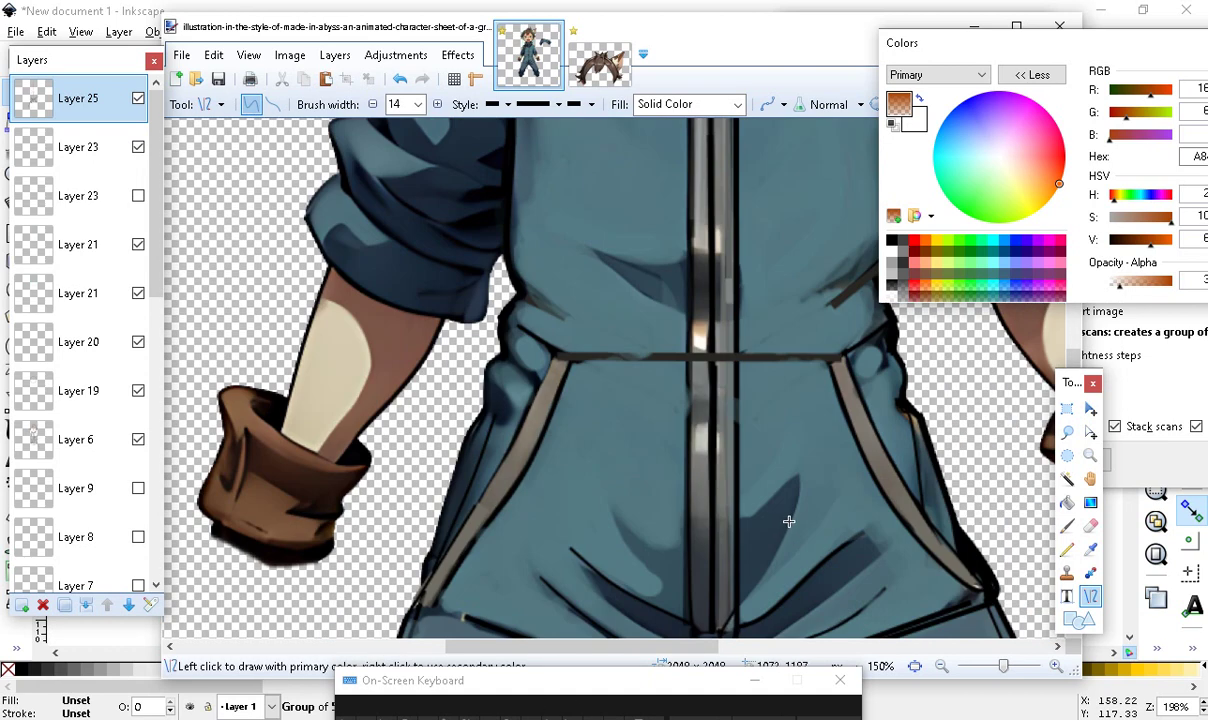
scroll(683, 540, up, 4)
scroll(608, 560, up, 1)
scroll(608, 560, down, 4)
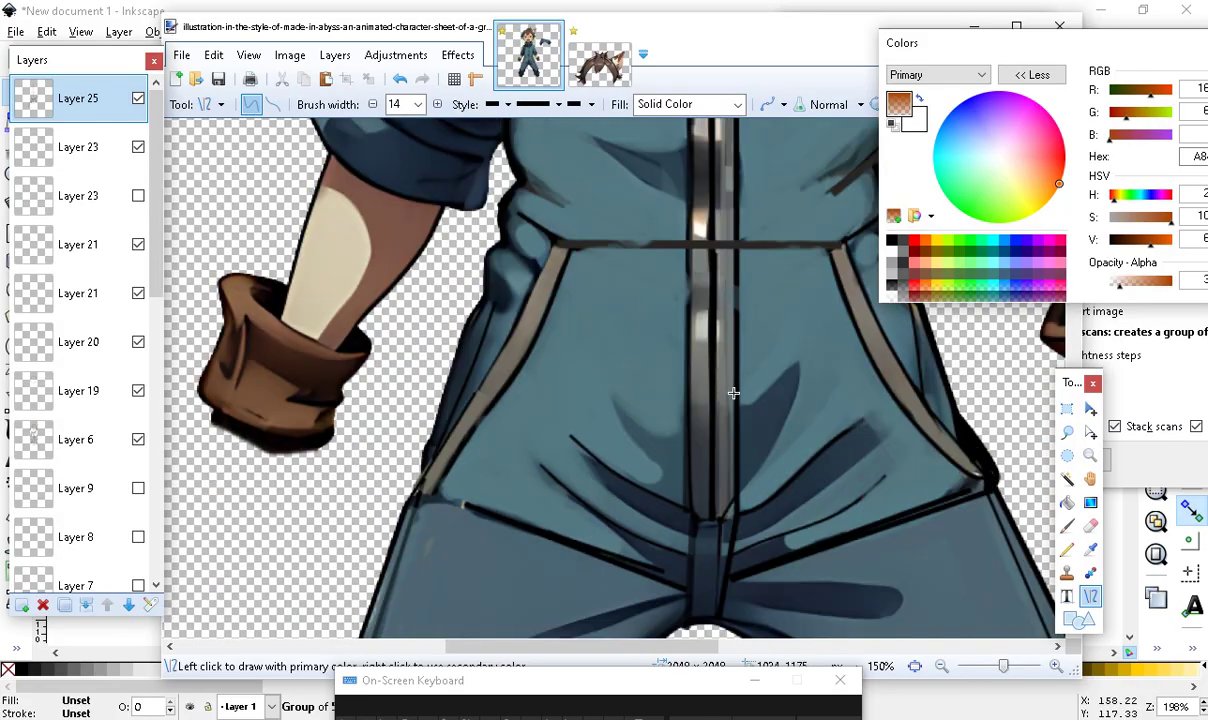
Switch to mostly transparent white paint and narrow the line width to 9
click(921, 98)
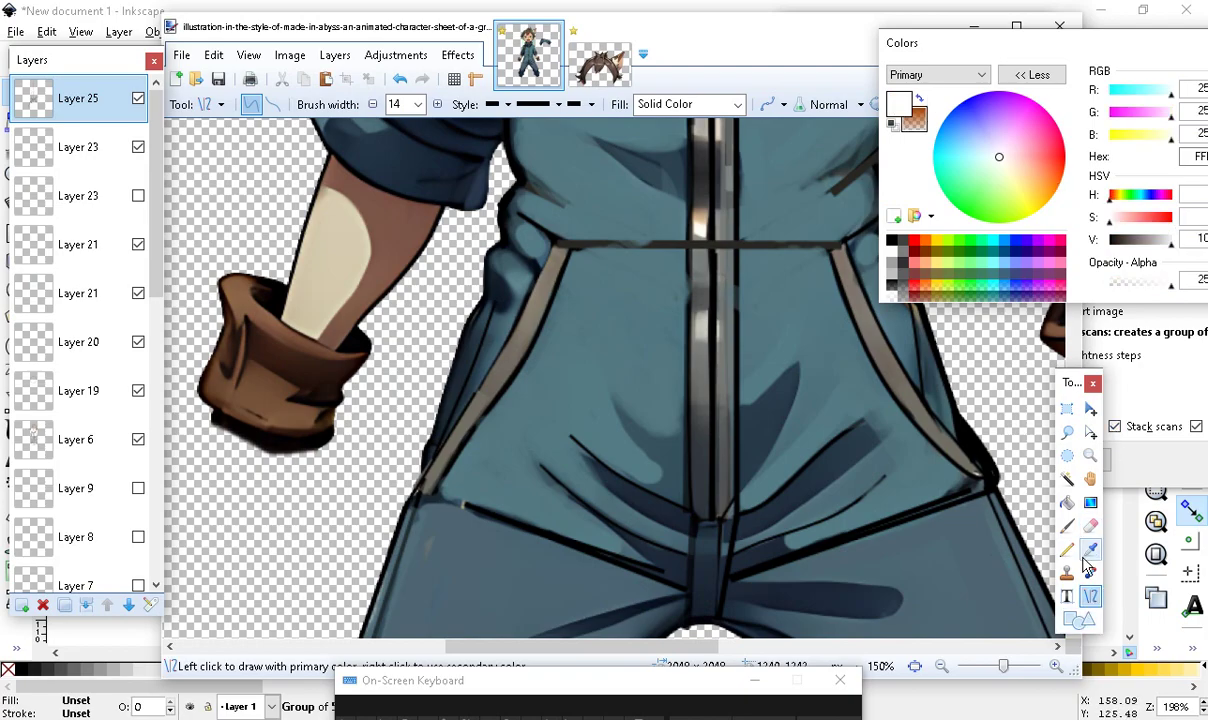
drag(1151, 290, 1136, 297)
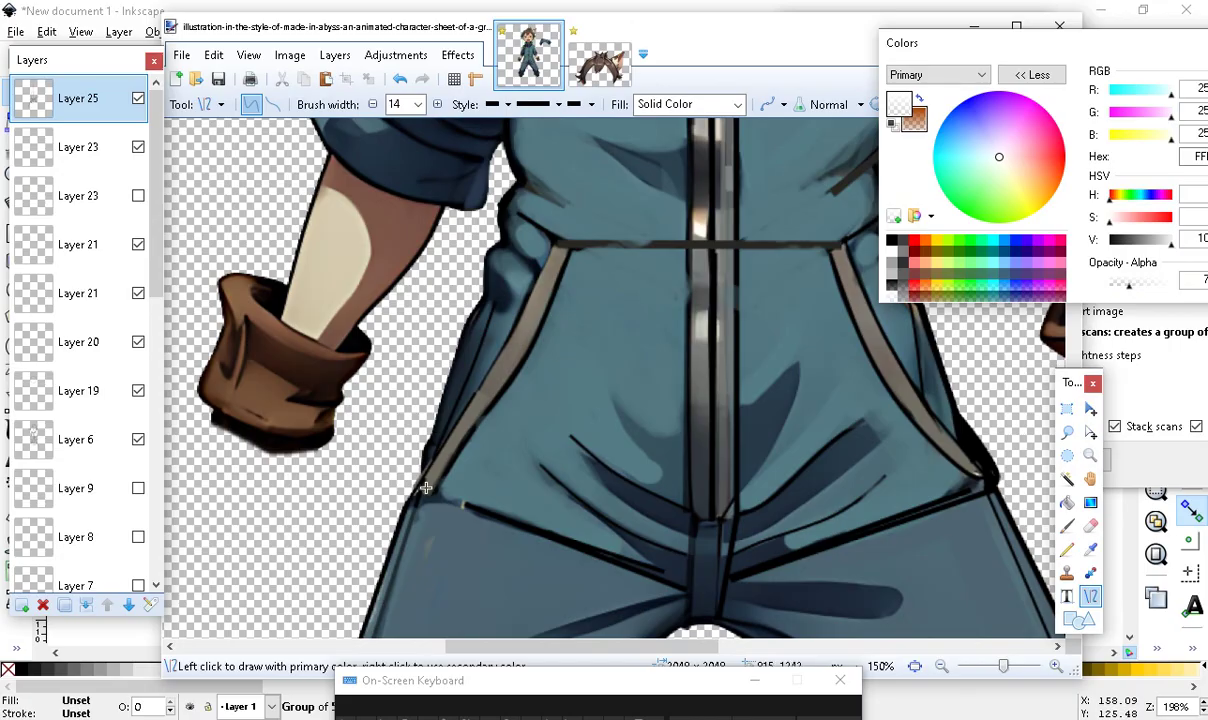
mouse_move(421, 480)
mouse_down()
mouse_move(470, 437)
mouse_move(497, 372)
mouse_up()
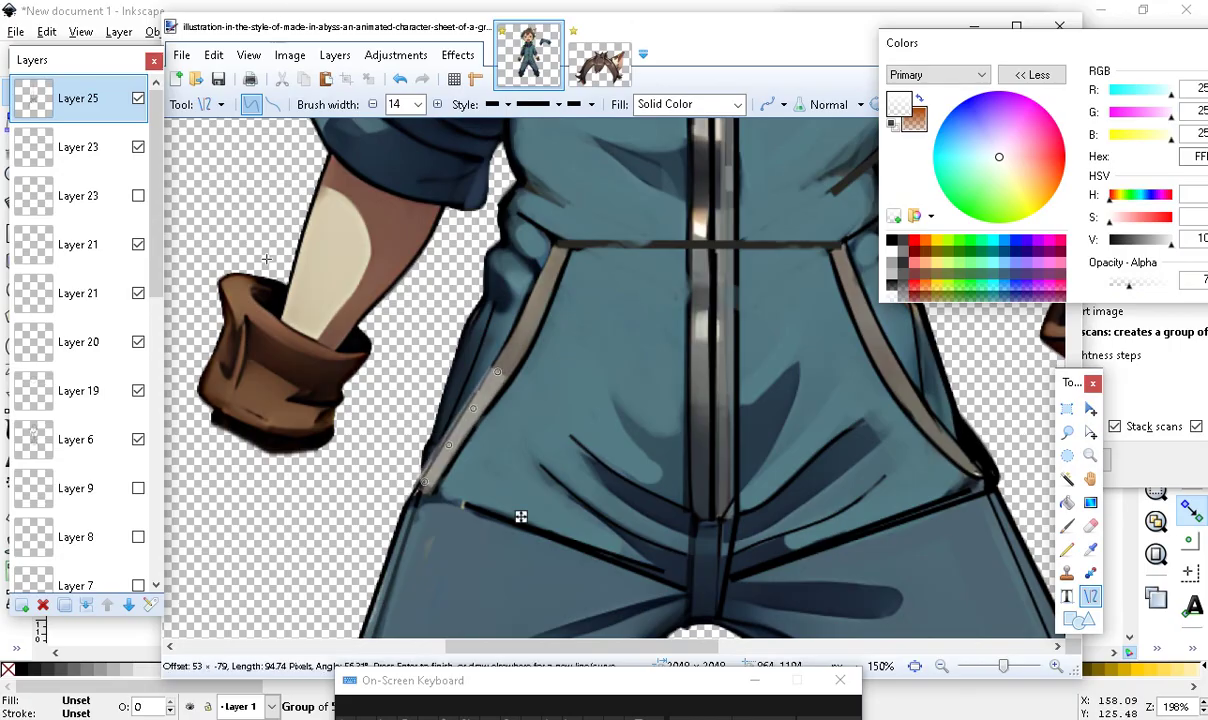
click(372, 104)
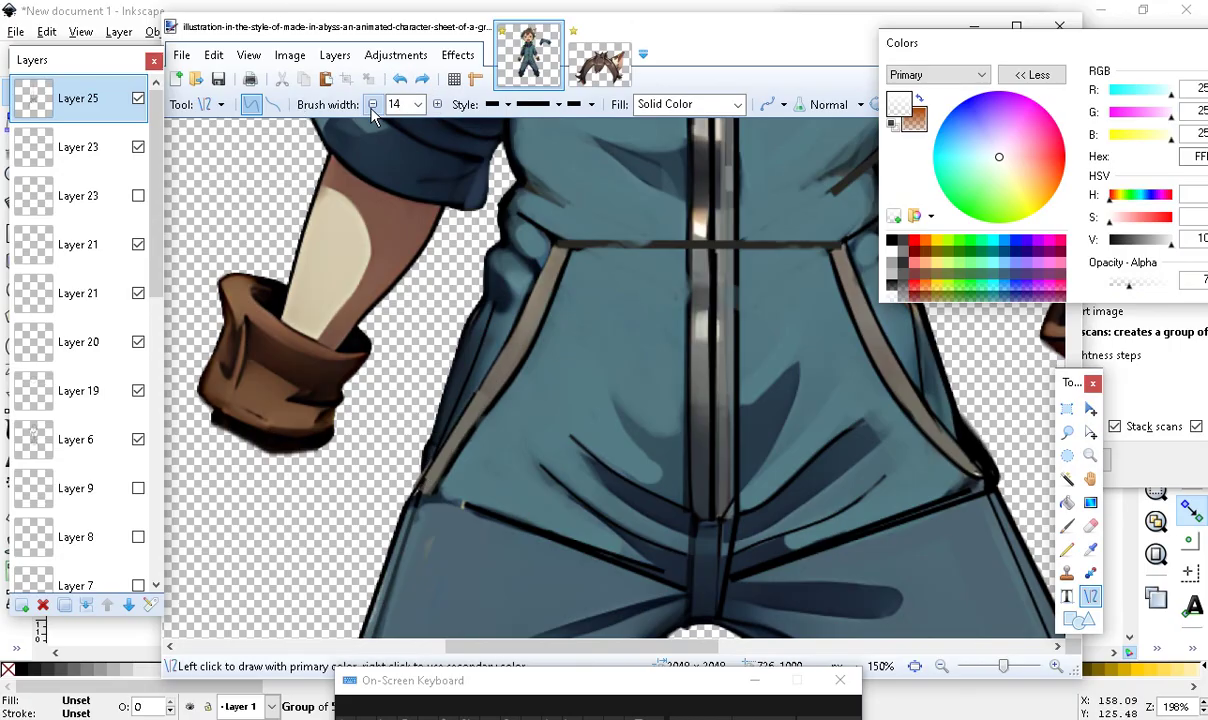
click(372, 104)
click(372, 104)
click(372, 104)
click(372, 104)
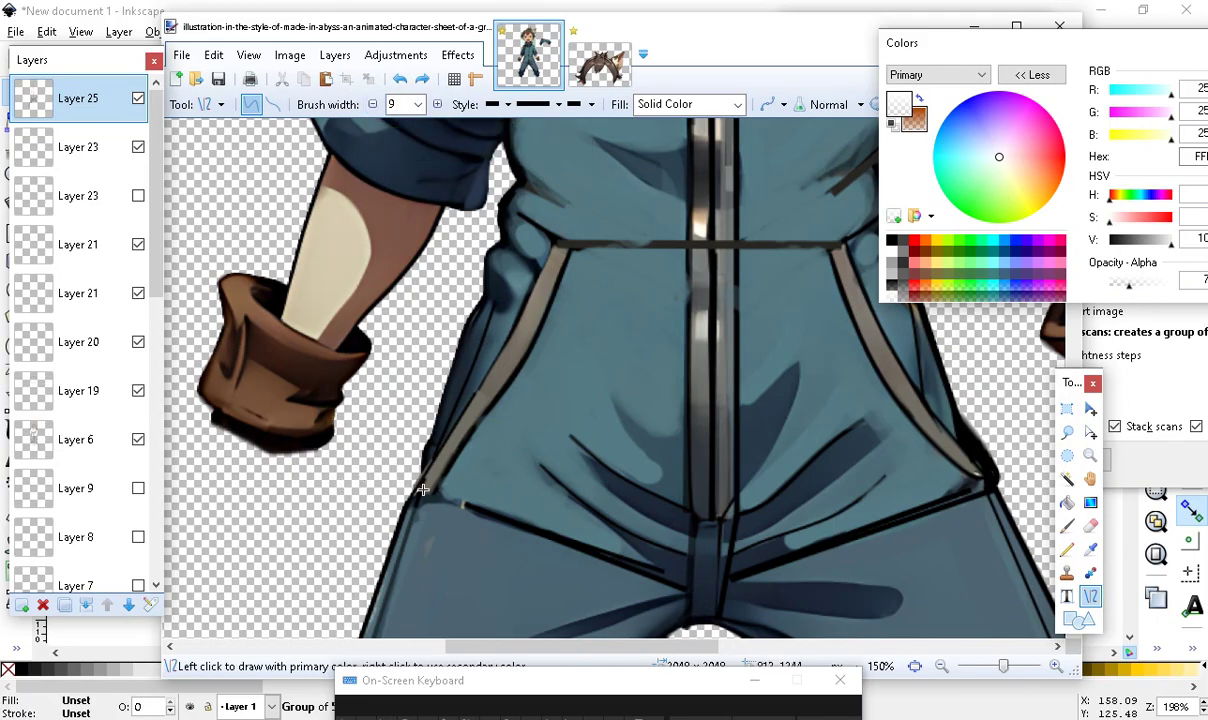
Draw the left seam as a curved line, thinning the brush to width 5
mouse_move(421, 484)
mouse_down()
mouse_move(478, 355)
mouse_move(545, 325)
mouse_move(545, 240)
mouse_move(553, 252)
mouse_up()
click(372, 104)
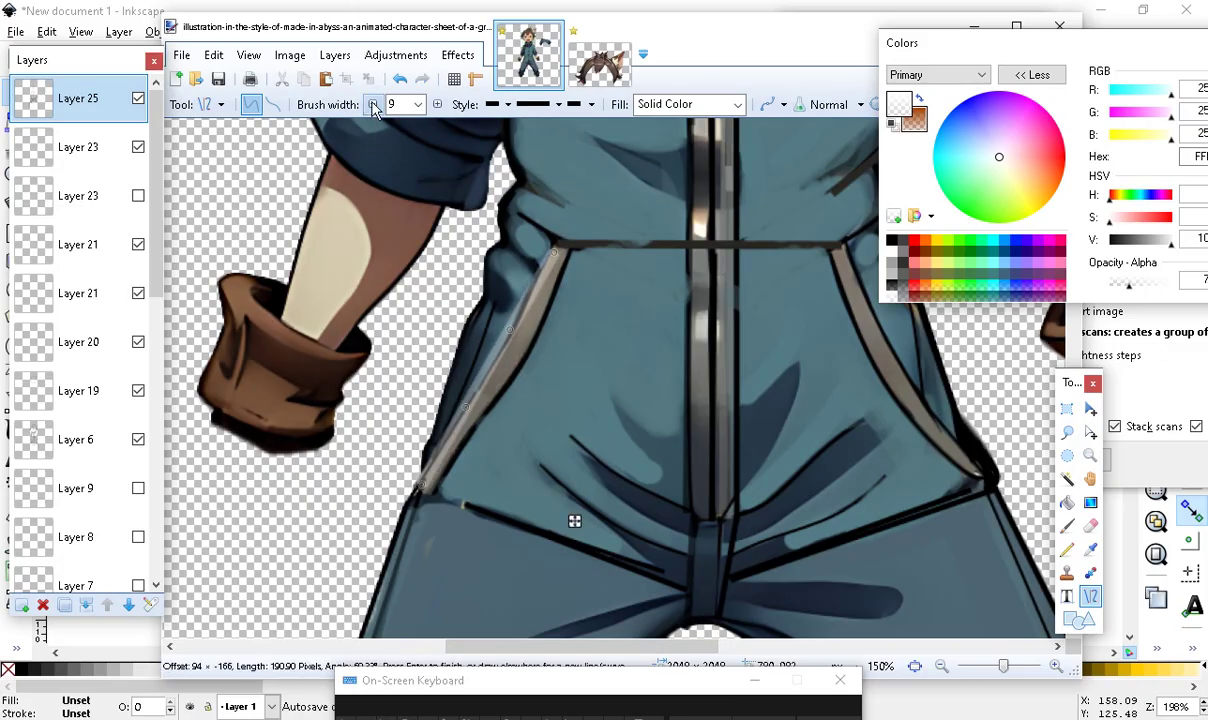
click(372, 104)
drag(528, 347, 518, 339)
mouse_move(462, 424)
mouse_down()
mouse_move(406, 458)
mouse_move(427, 491)
mouse_up()
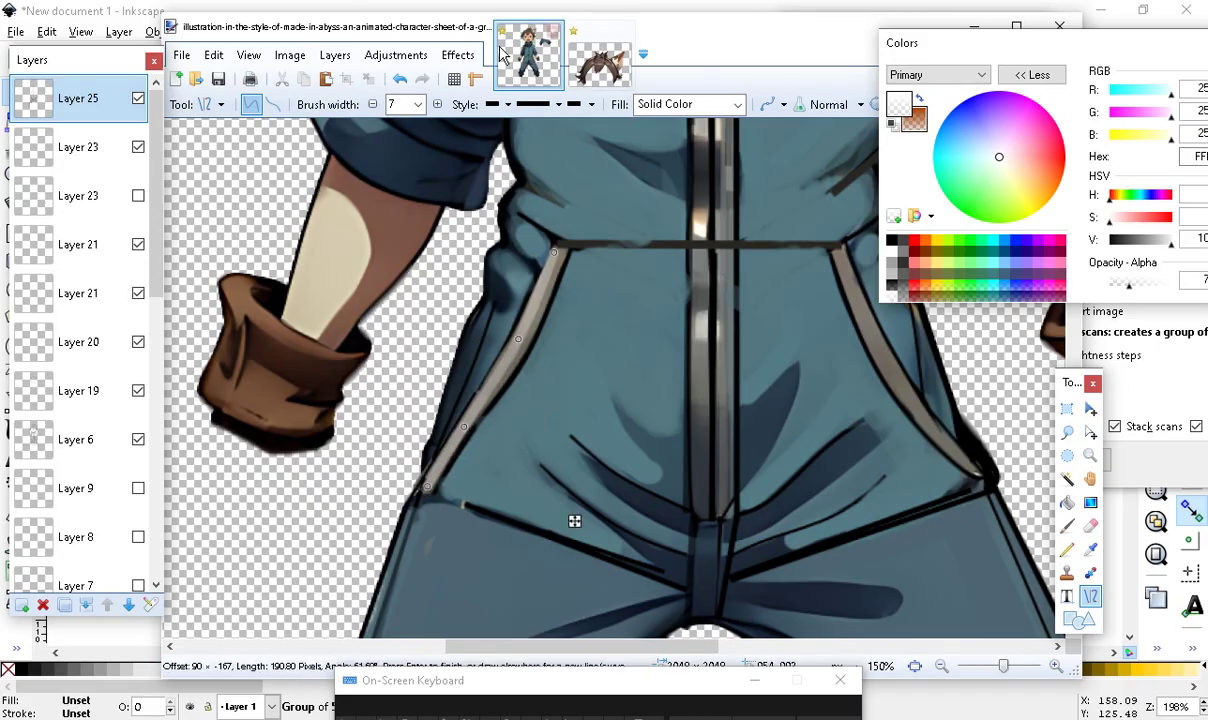
click(372, 104)
click(372, 104)
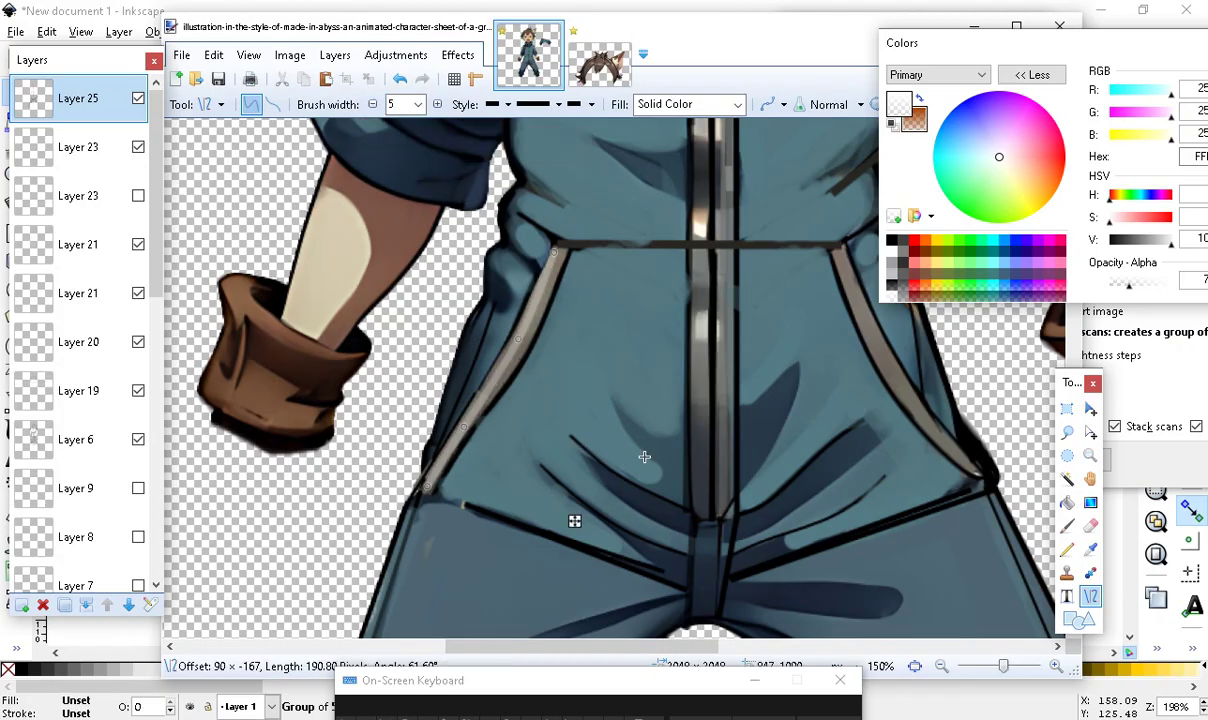
key(Return)
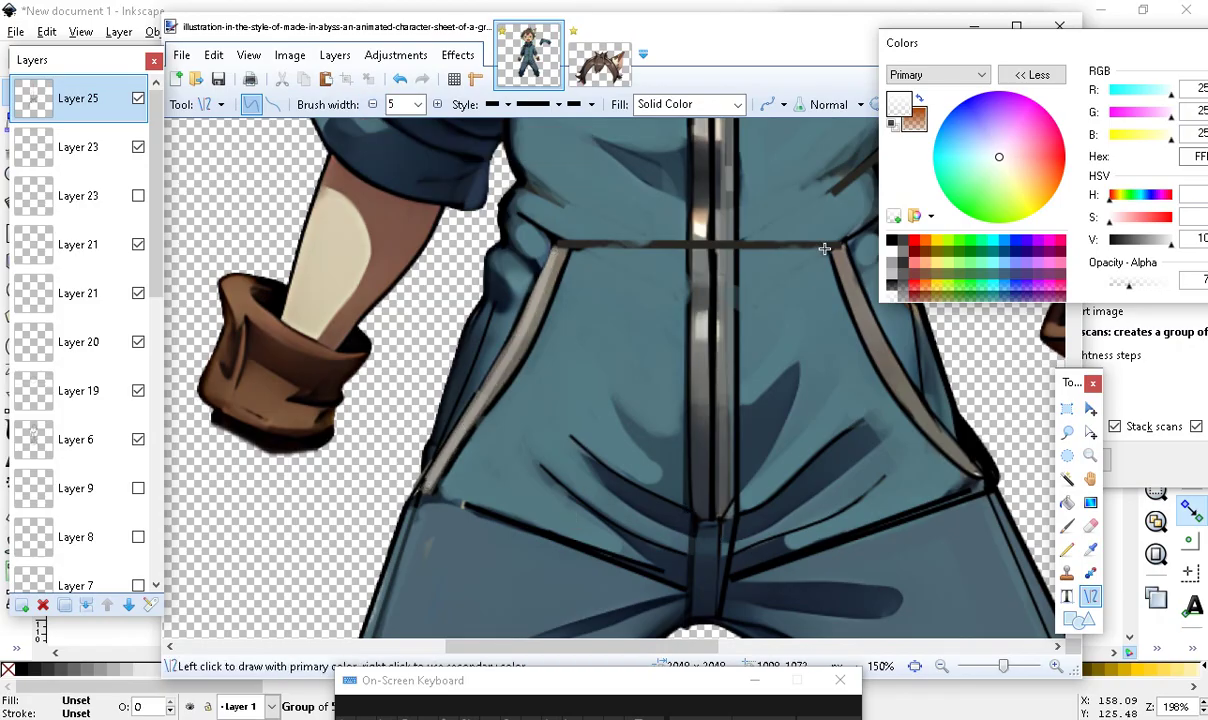
Trace the right seam with a matching outward-bent curved line
drag(831, 248, 978, 477)
mouse_move(876, 331)
mouse_down()
mouse_move(885, 372)
mouse_move(939, 410)
mouse_move(936, 440)
mouse_move(876, 411)
mouse_up()
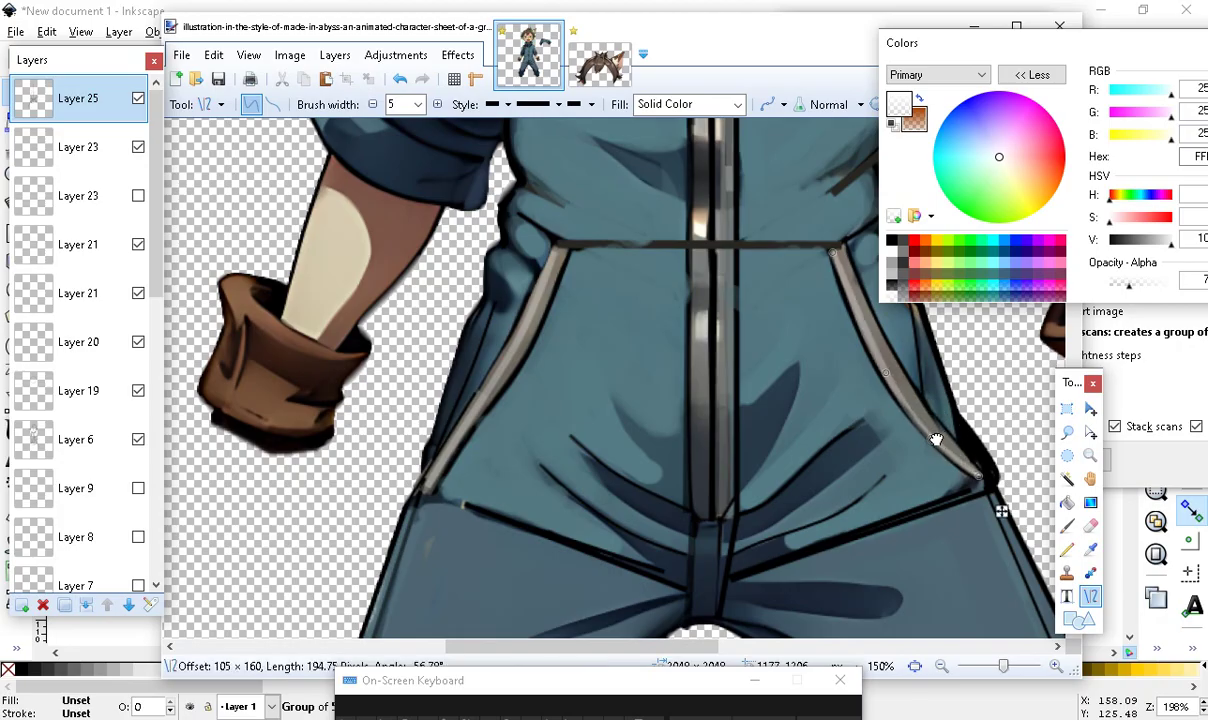
key(Return)
scroll(609, 594, up, 5)
Hide both Background layers carrying the reference character
scroll(609, 594, up, 5)
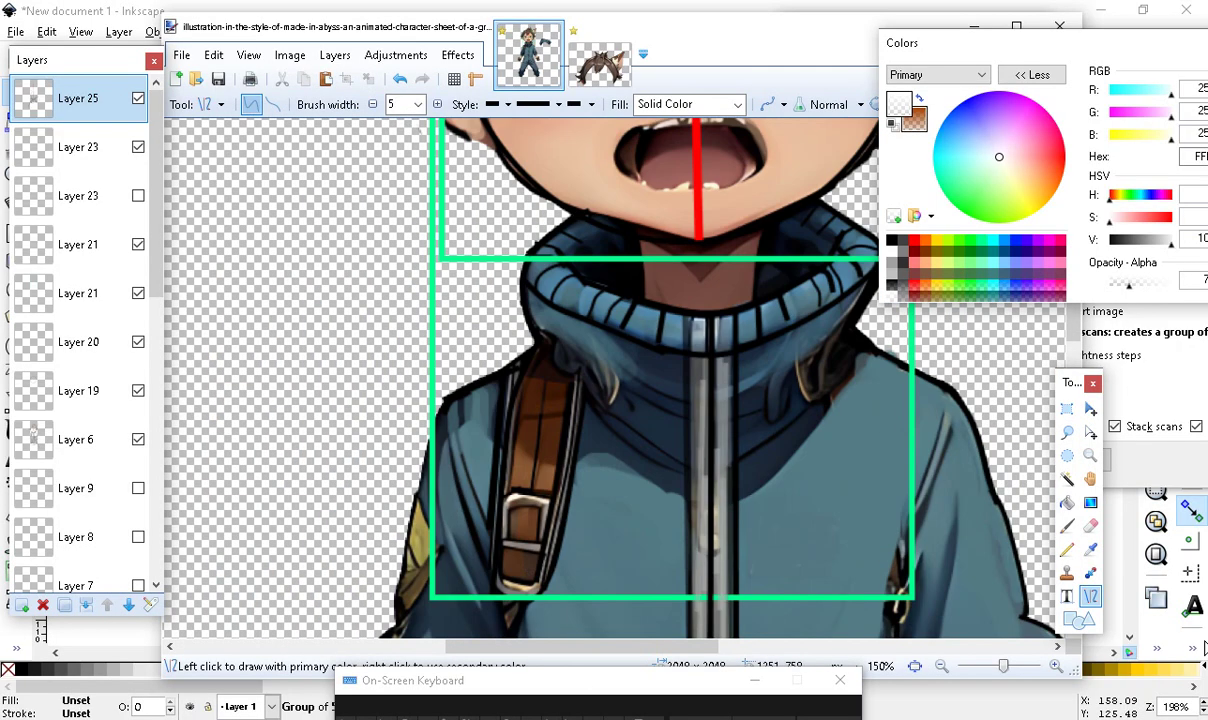
click(944, 668)
click(944, 668)
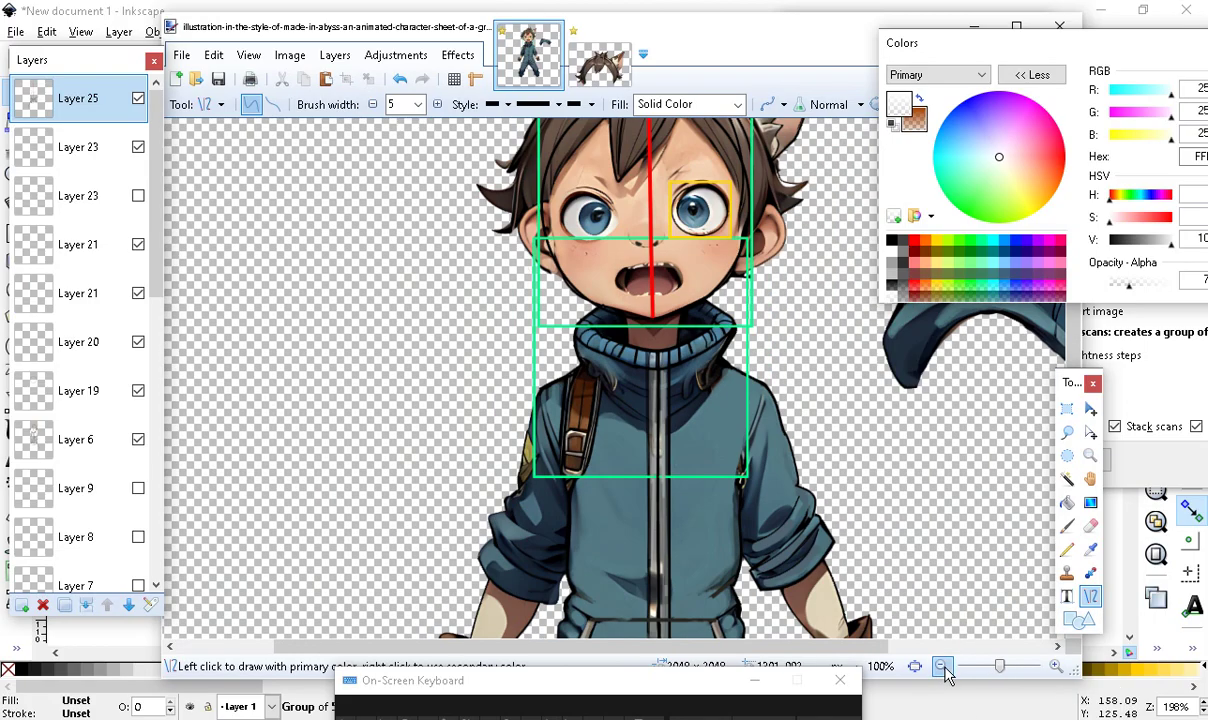
click(944, 668)
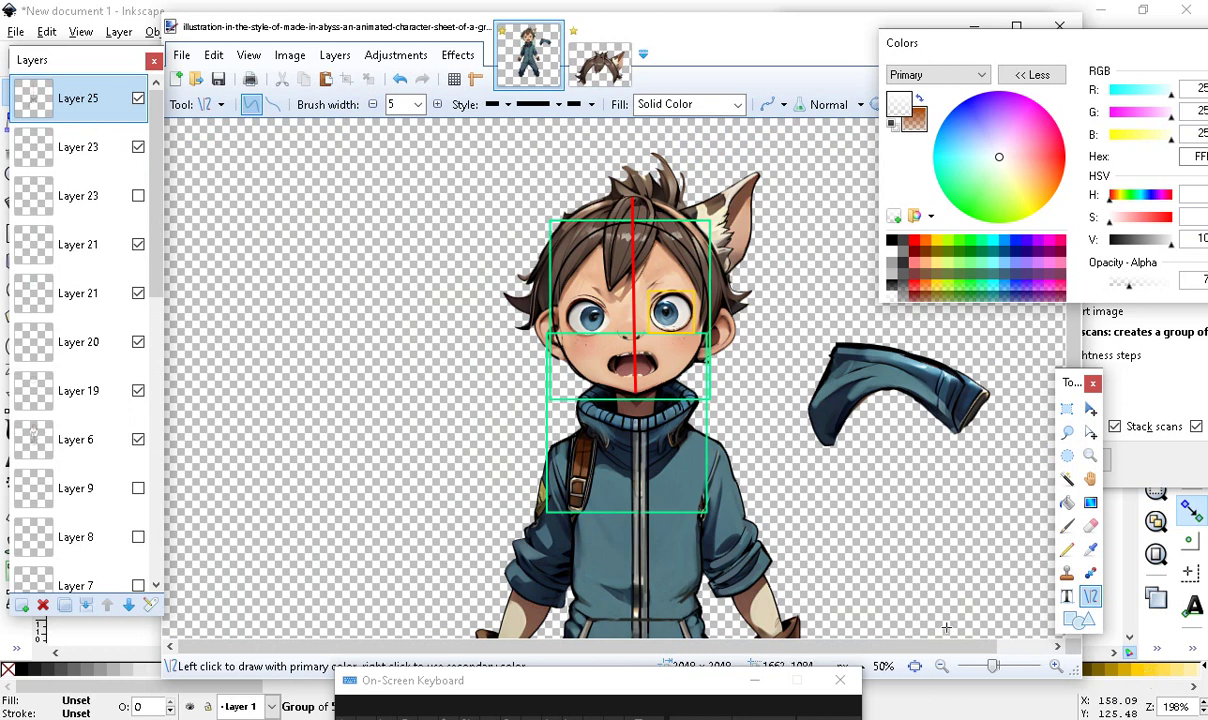
click(1057, 666)
click(1057, 666)
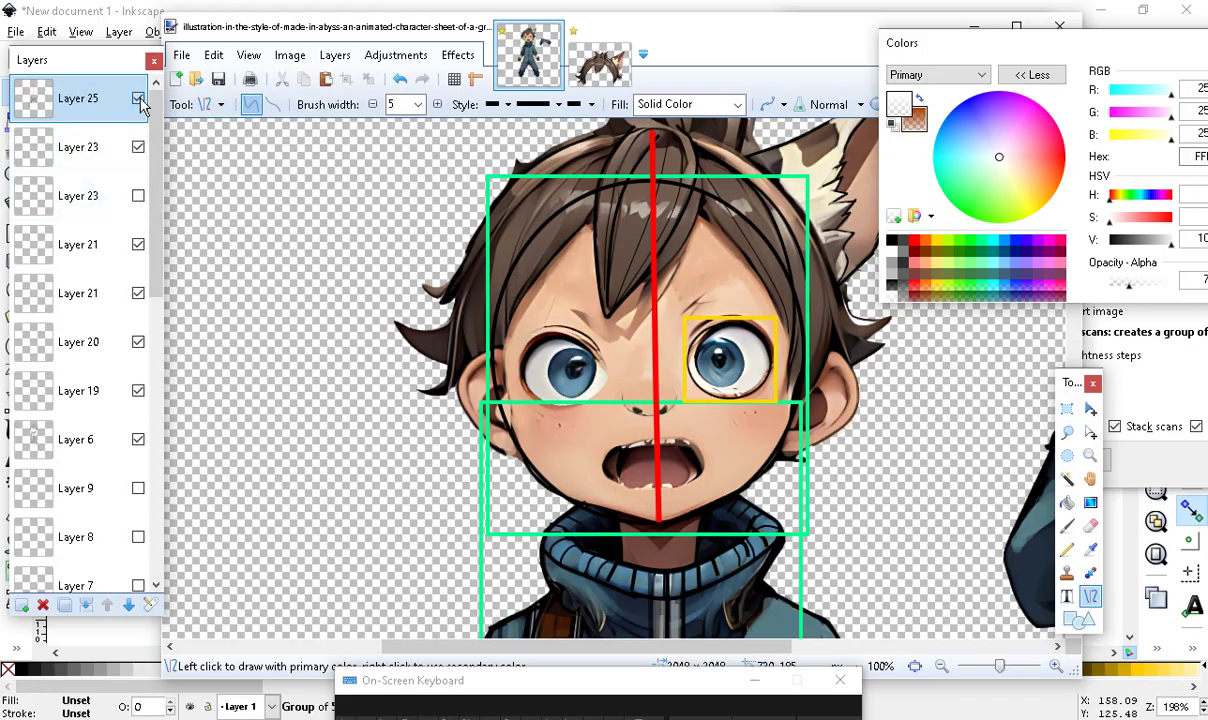
key(alt+Page_Down)
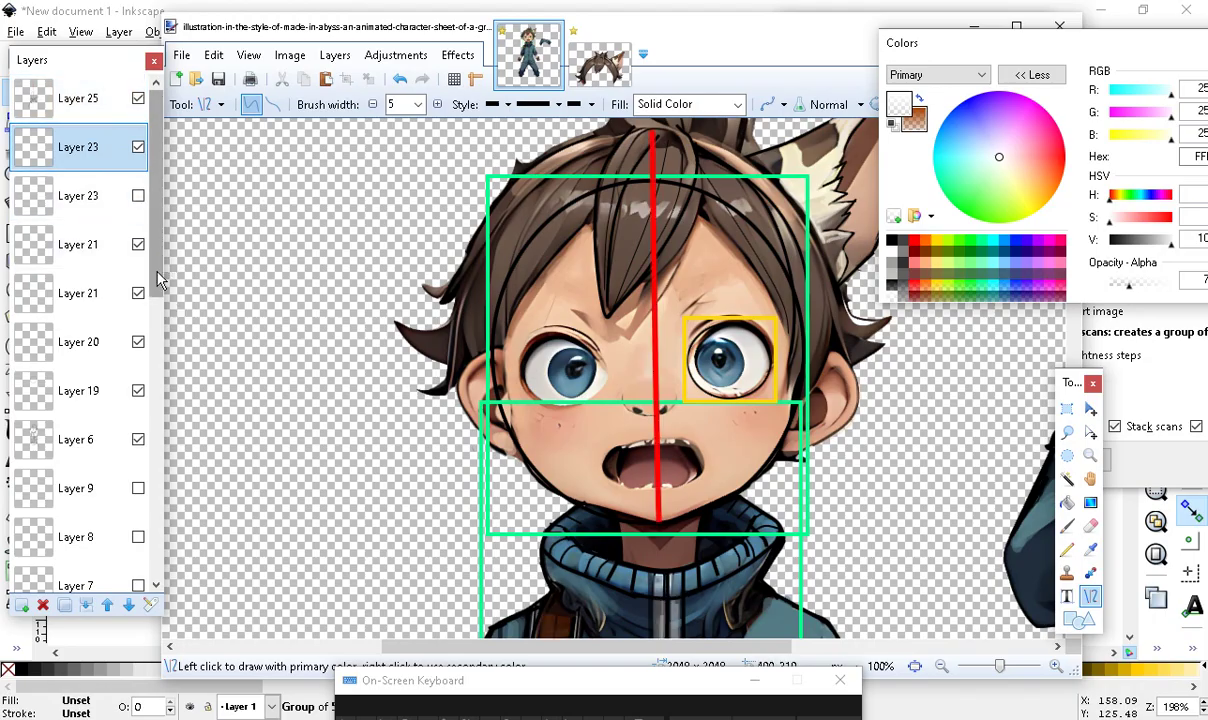
scroll(140, 390, down, 5)
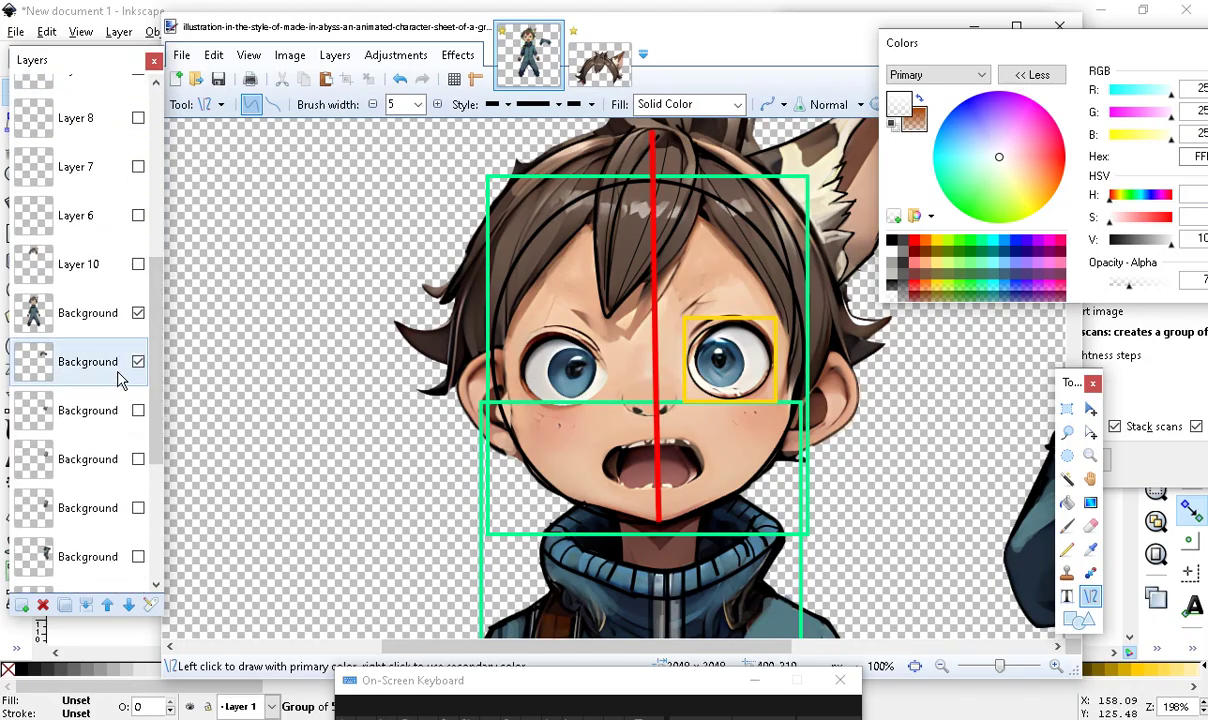
click(139, 362)
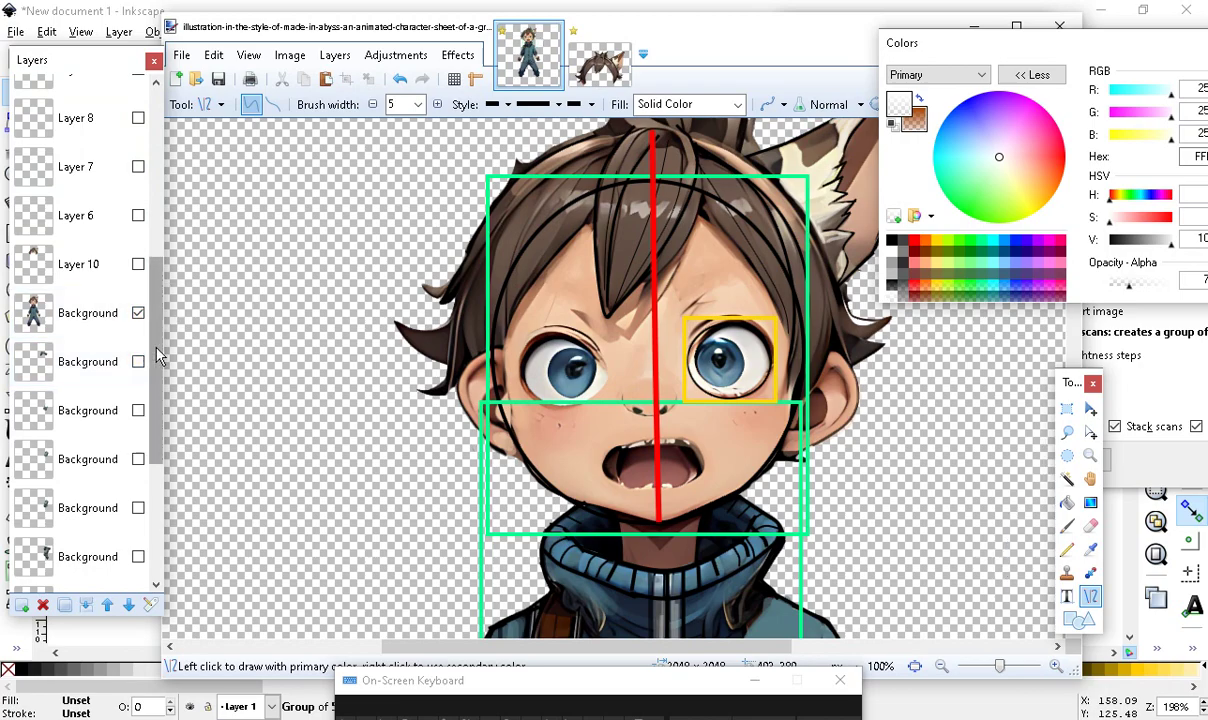
scroll(155, 390, up, 2)
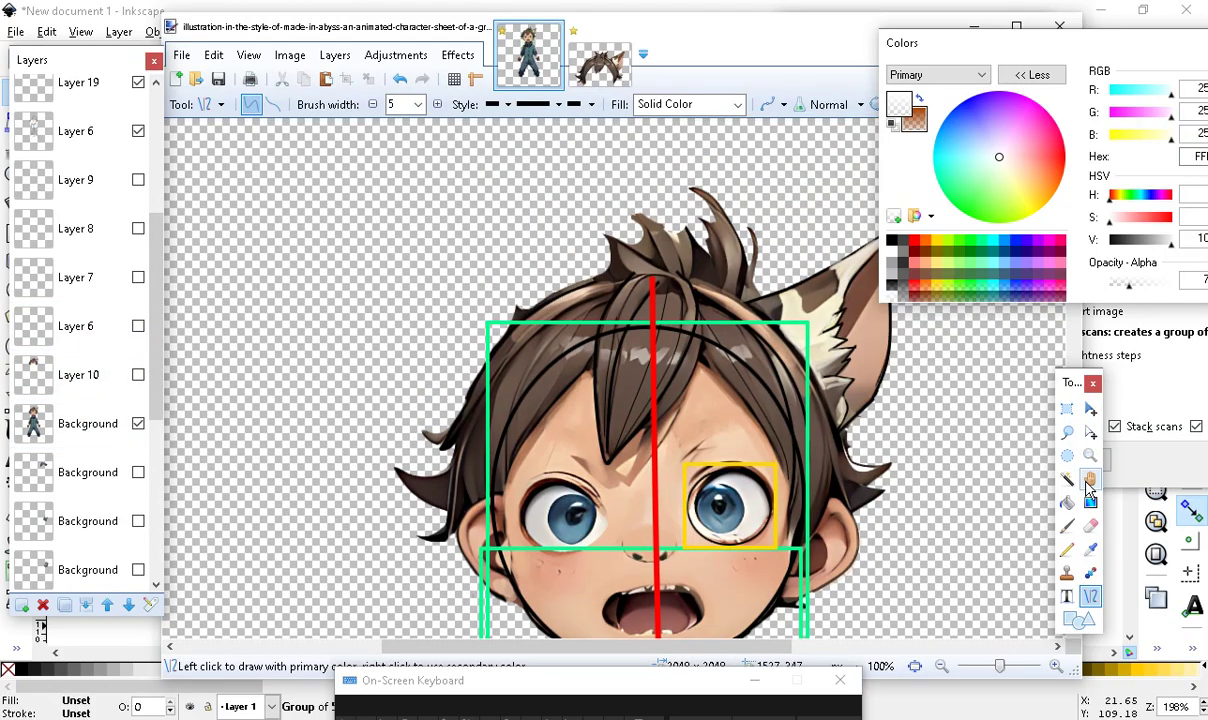
scroll(843, 375, up, 3)
click(138, 423)
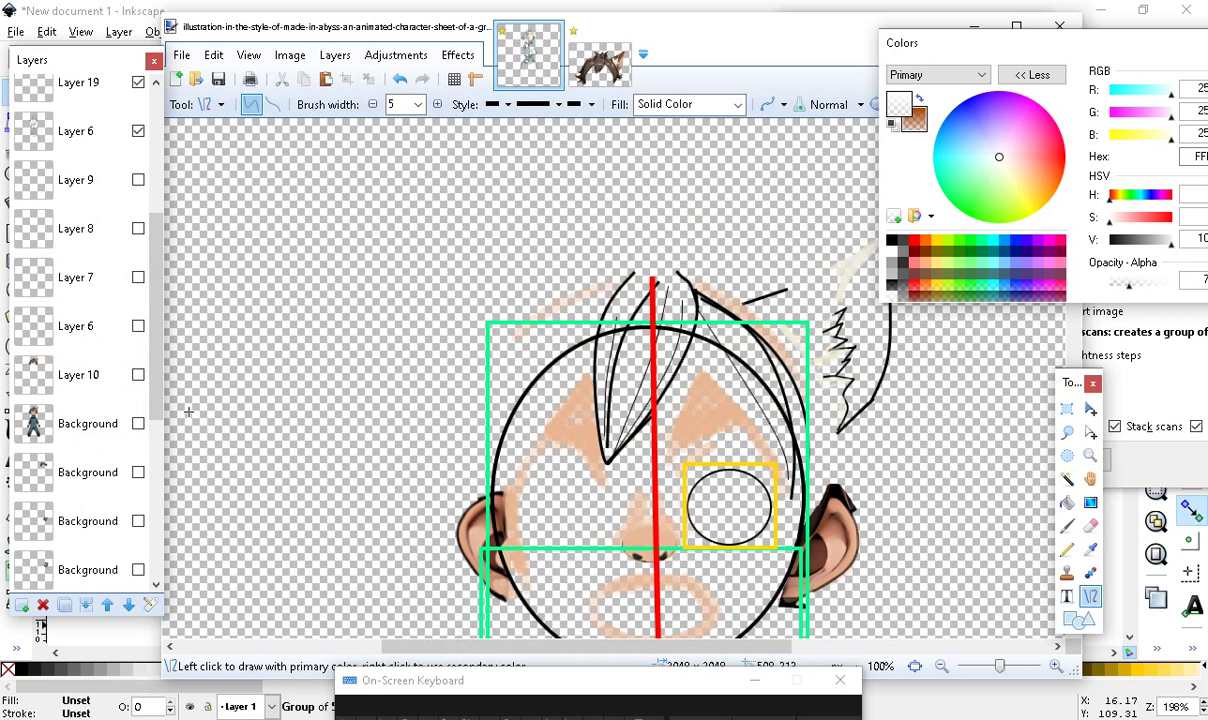
Hide Layer 25's red guide line
drag(155, 400, 160, 270)
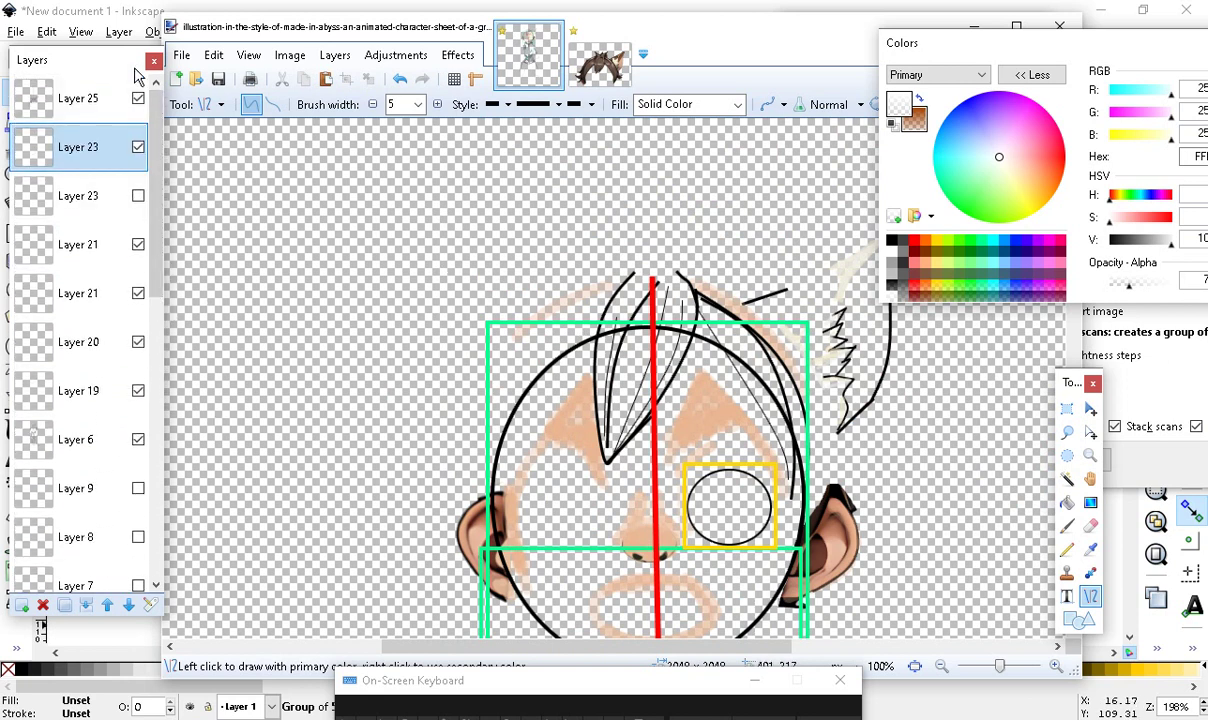
click(139, 98)
click(139, 98)
click(139, 98)
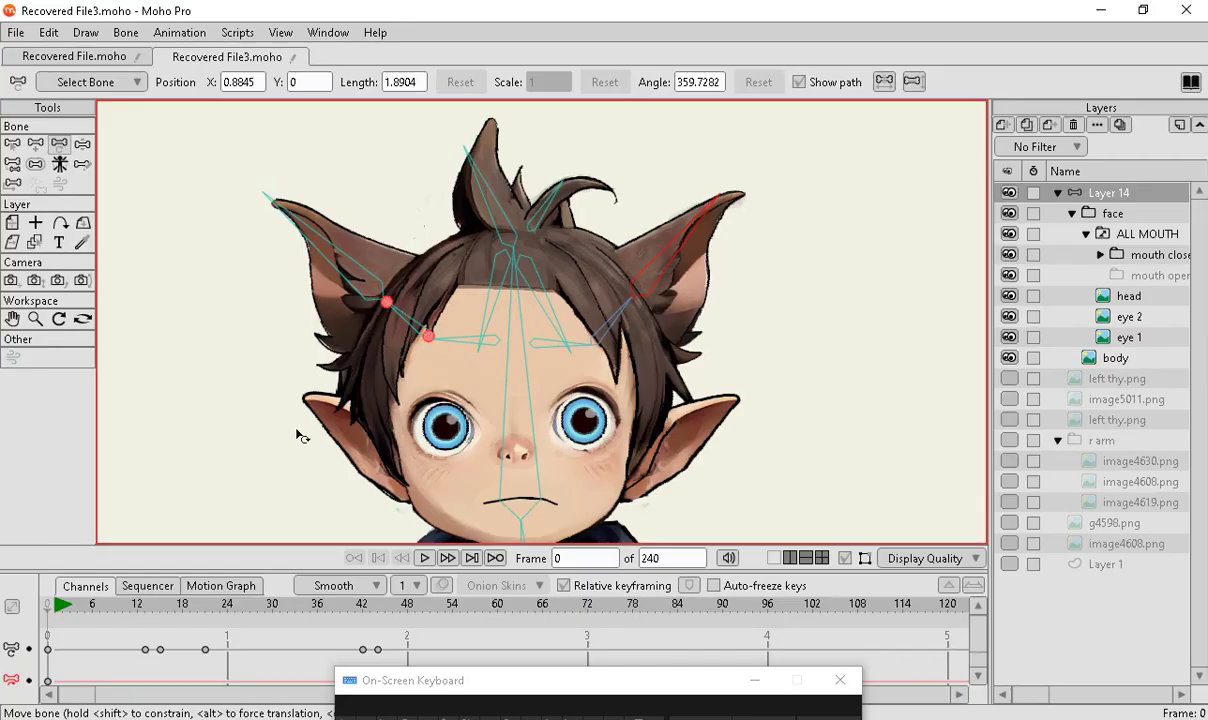
scroll(497, 330, down, 3)
Scrub the Moho timeline to frame 27 to check the poses
scroll(497, 330, up, 2)
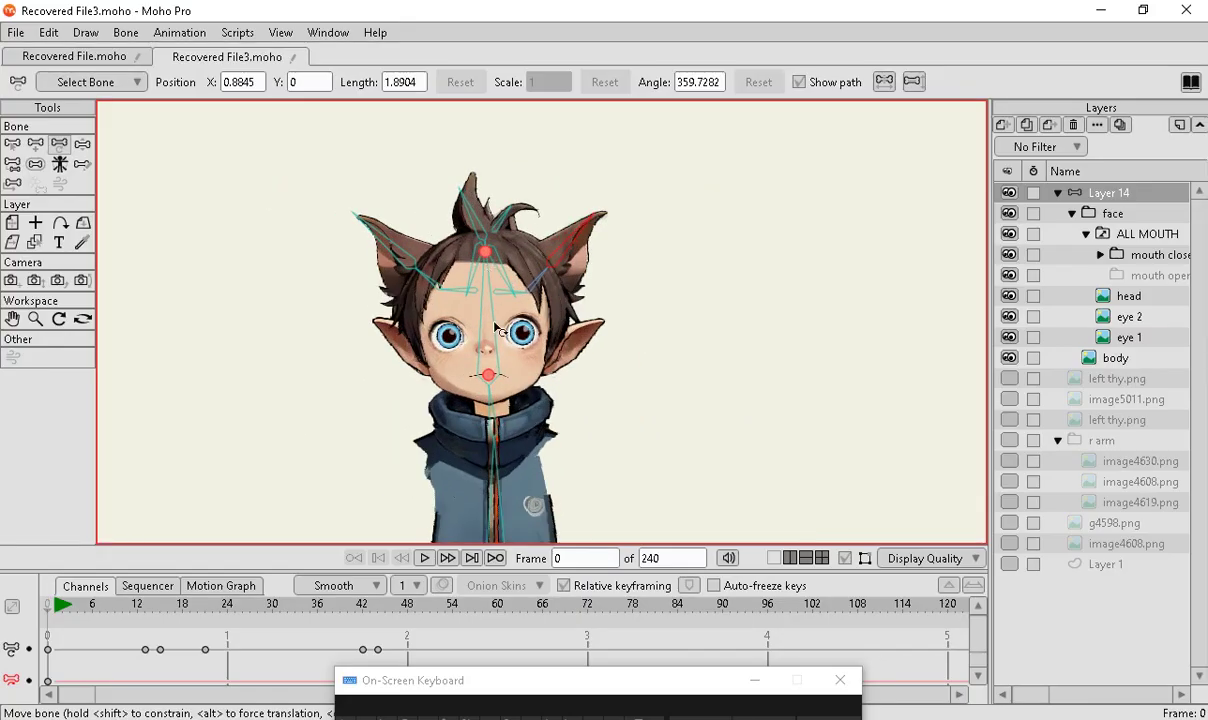
scroll(497, 330, up, 2)
drag(100, 597, 243, 585)
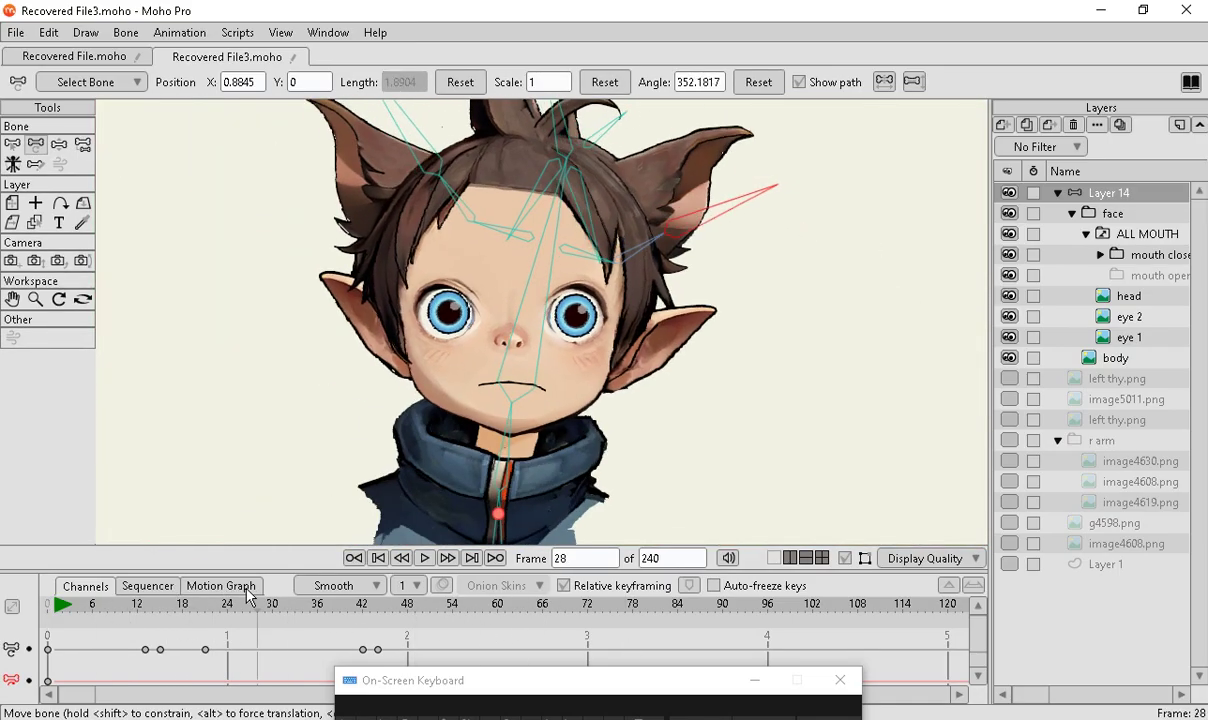
scroll(882, 245, down, 3)
scroll(822, 297, up, 2)
scroll(756, 233, up, 2)
scroll(748, 478, down, 2)
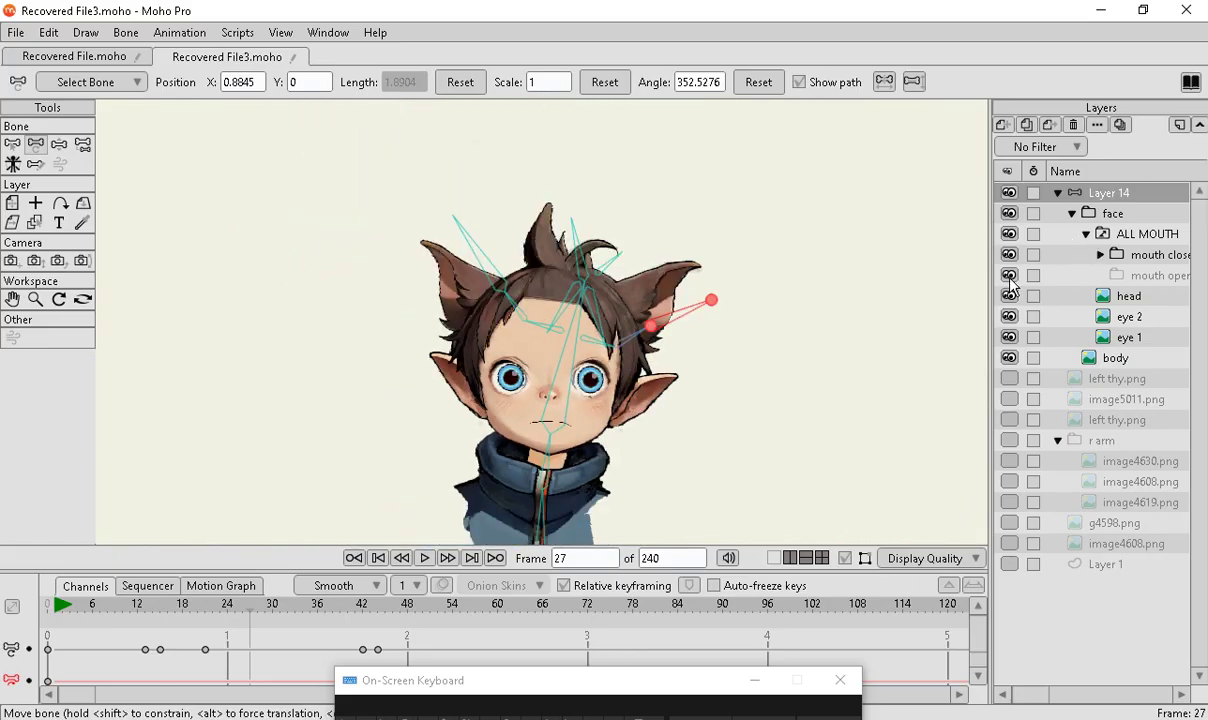
scroll(744, 326, up, 2)
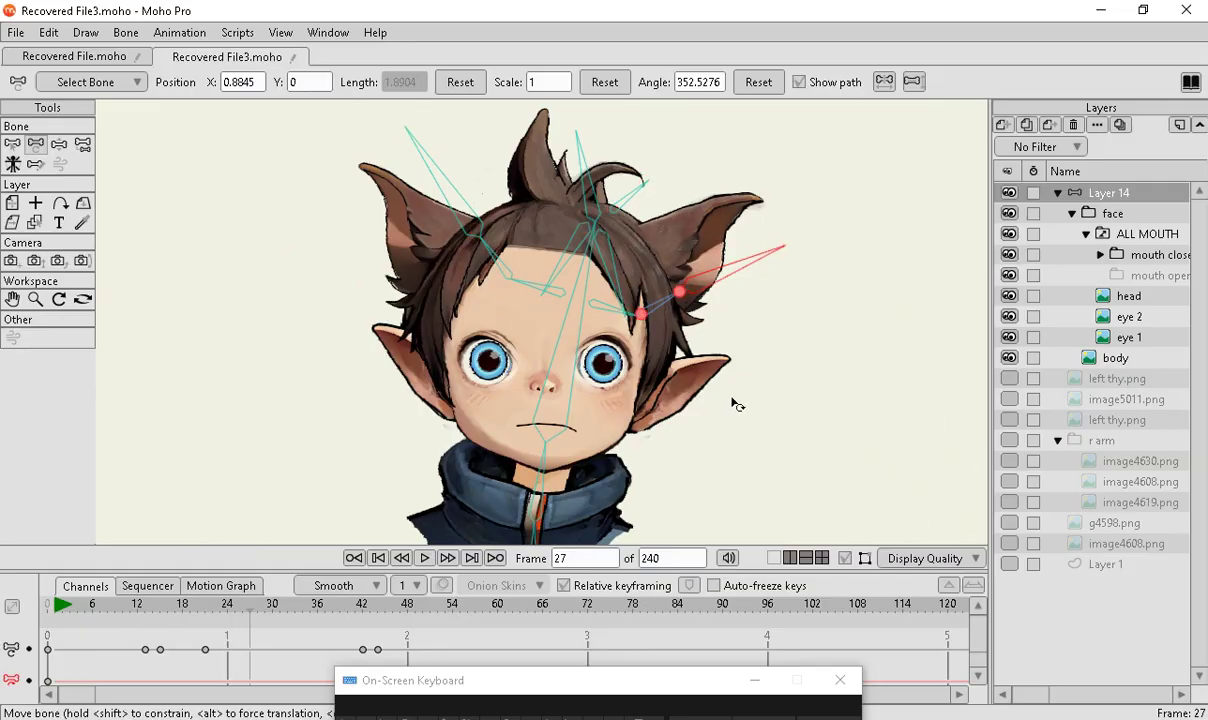
scroll(531, 276, up, 1)
scroll(555, 286, down, 1)
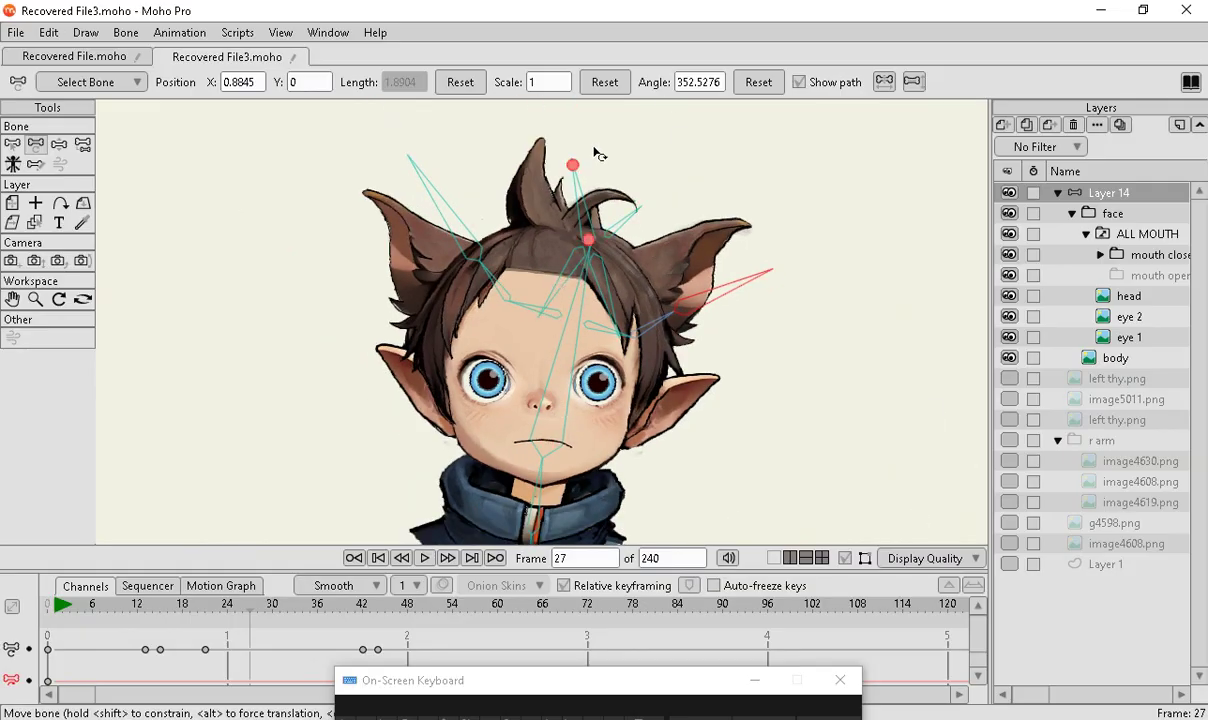
scroll(560, 250, up, 1)
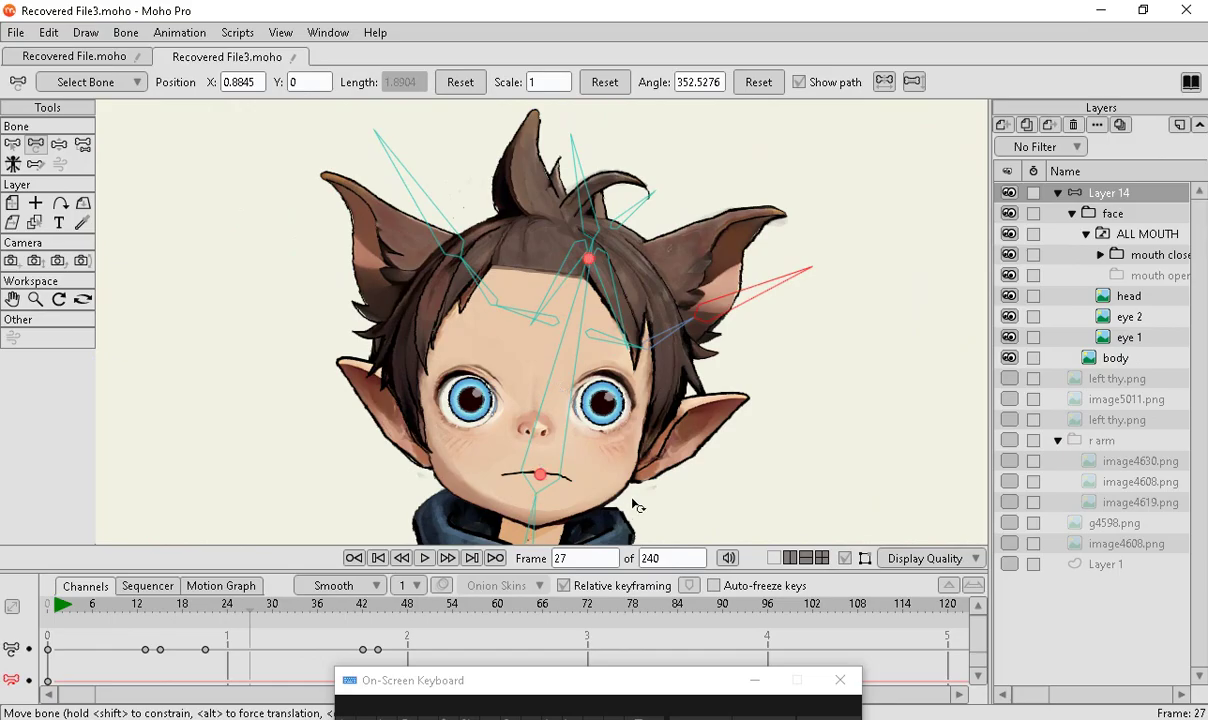
scroll(563, 402, up, 1)
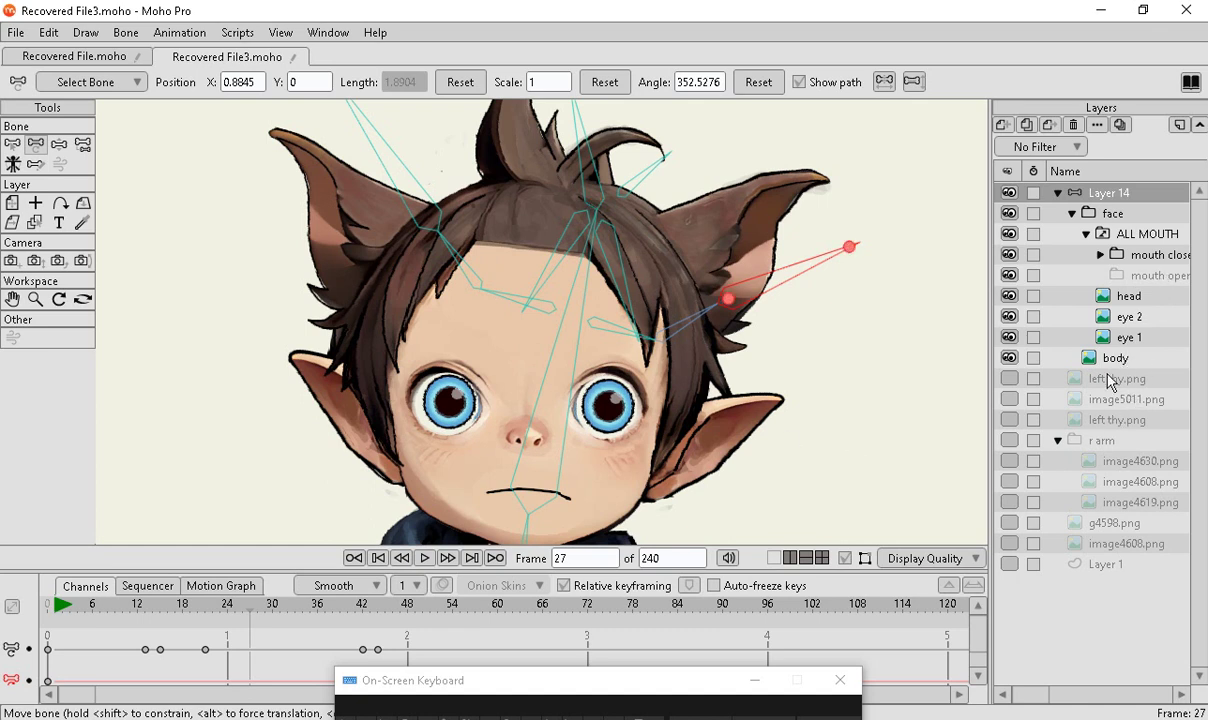
Toggle the left thy.png, mouth close and face layers to compare the parts
click(1010, 379)
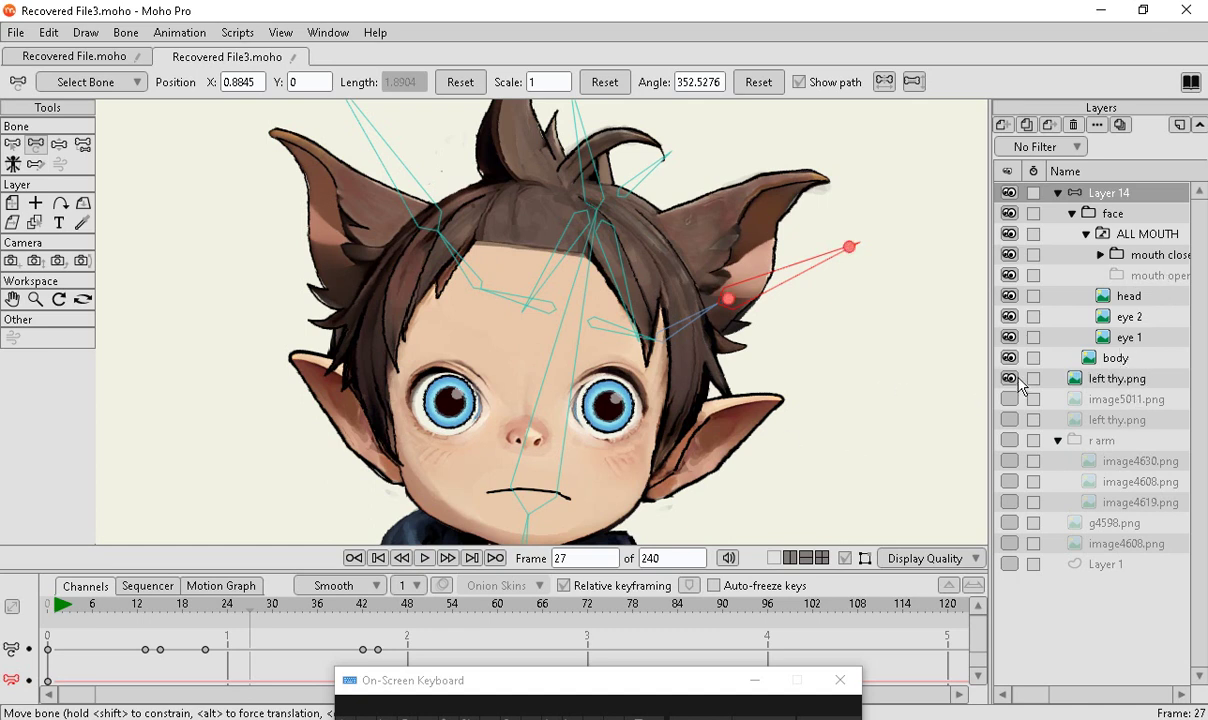
click(1009, 379)
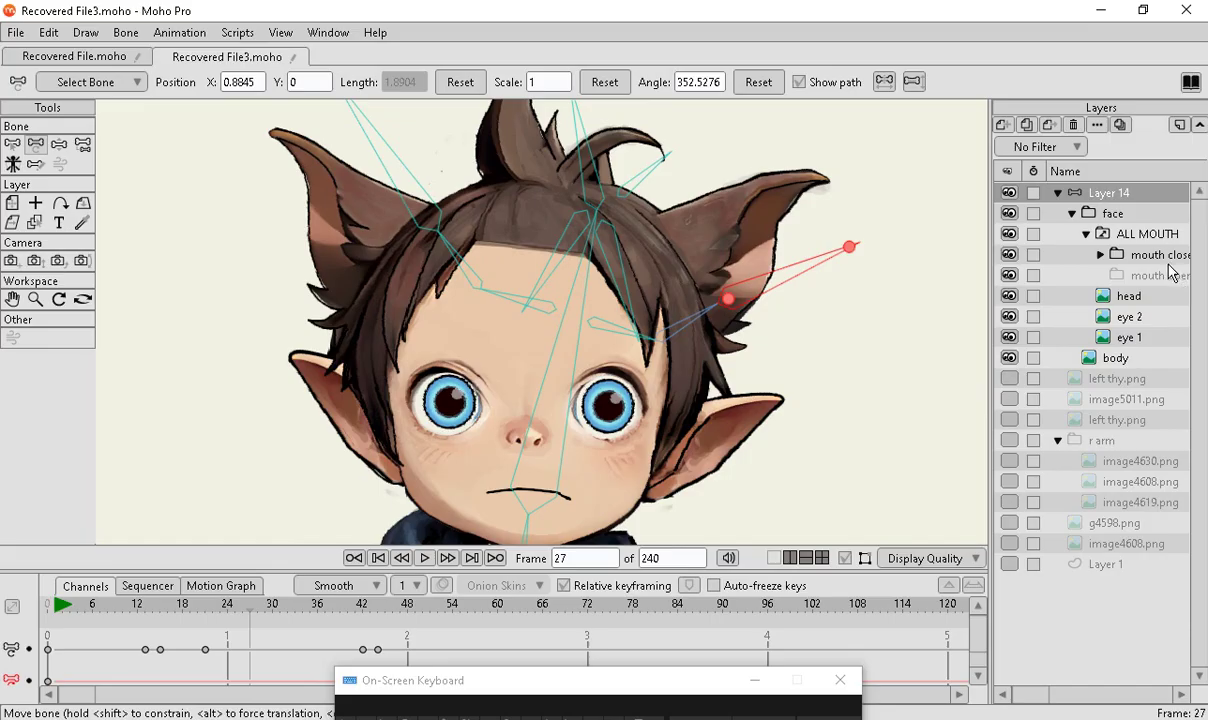
click(1010, 256)
click(1010, 256)
click(1010, 256)
click(1010, 256)
click(1009, 256)
click(1009, 213)
click(1009, 213)
scroll(533, 151, down, 3)
Tilt the head bone to 357.5276 degrees, then return to Paint.NET
drag(650, 250, 663, 256)
scroll(663, 256, up, 3)
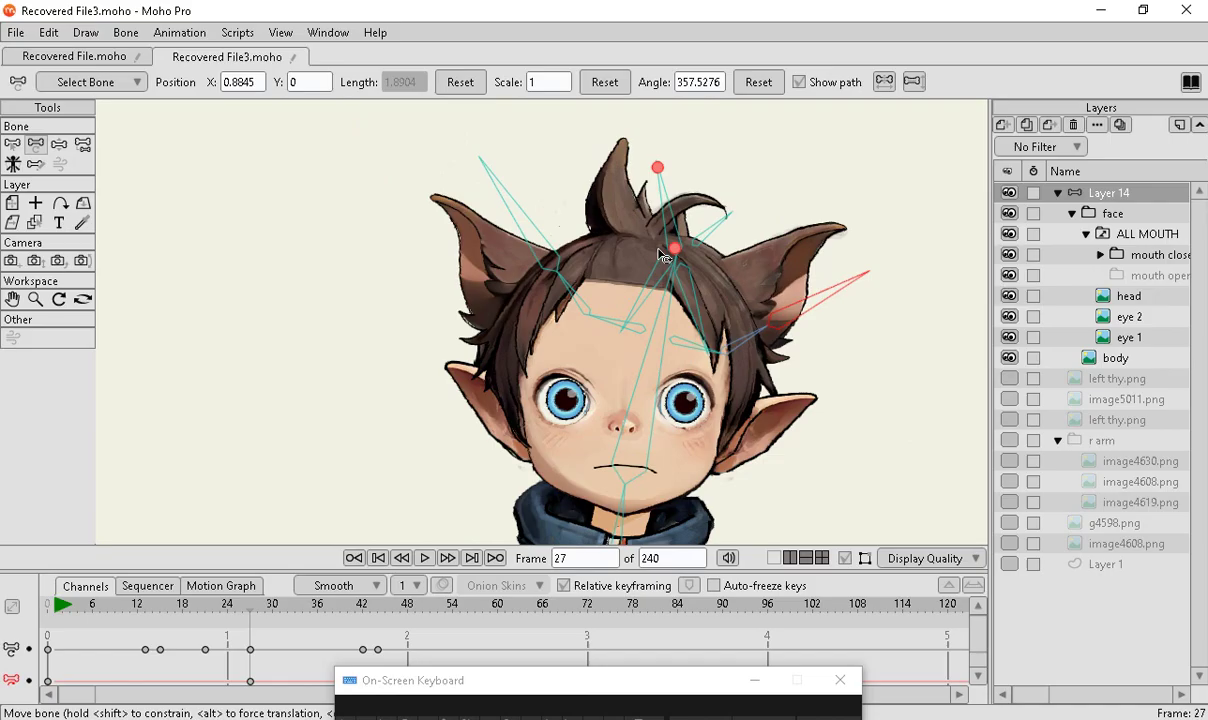
scroll(663, 256, up, 2)
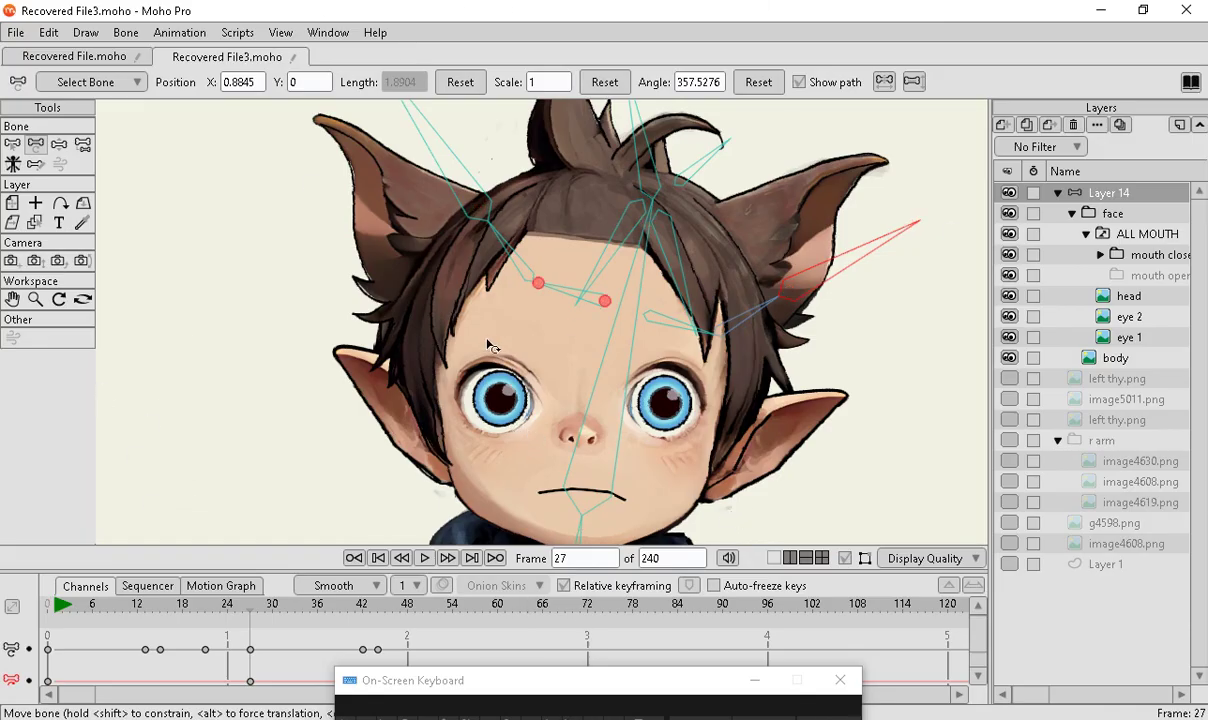
key(alt+Tab)
scroll(254, 462, down, 3)
scroll(254, 462, up, 2)
Hide Layers 23, 21 and 20 with their guide boxes, comparing Layer 19's head outline
click(138, 147)
click(139, 252)
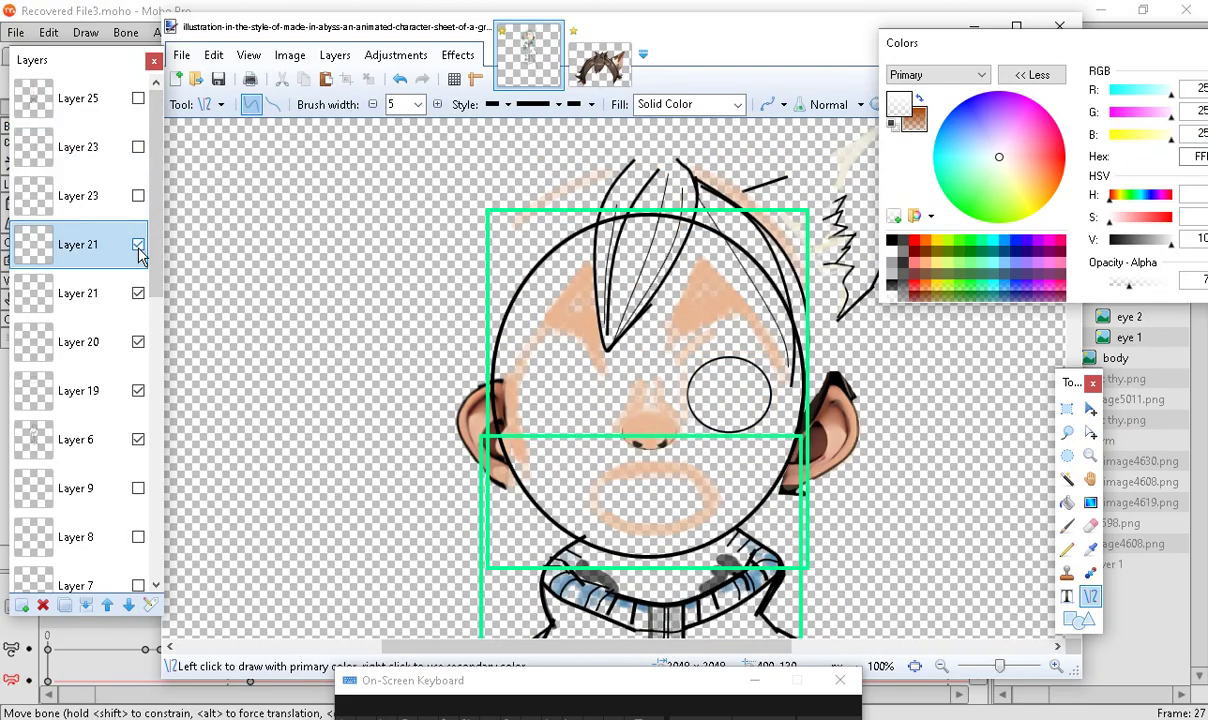
click(139, 290)
click(139, 342)
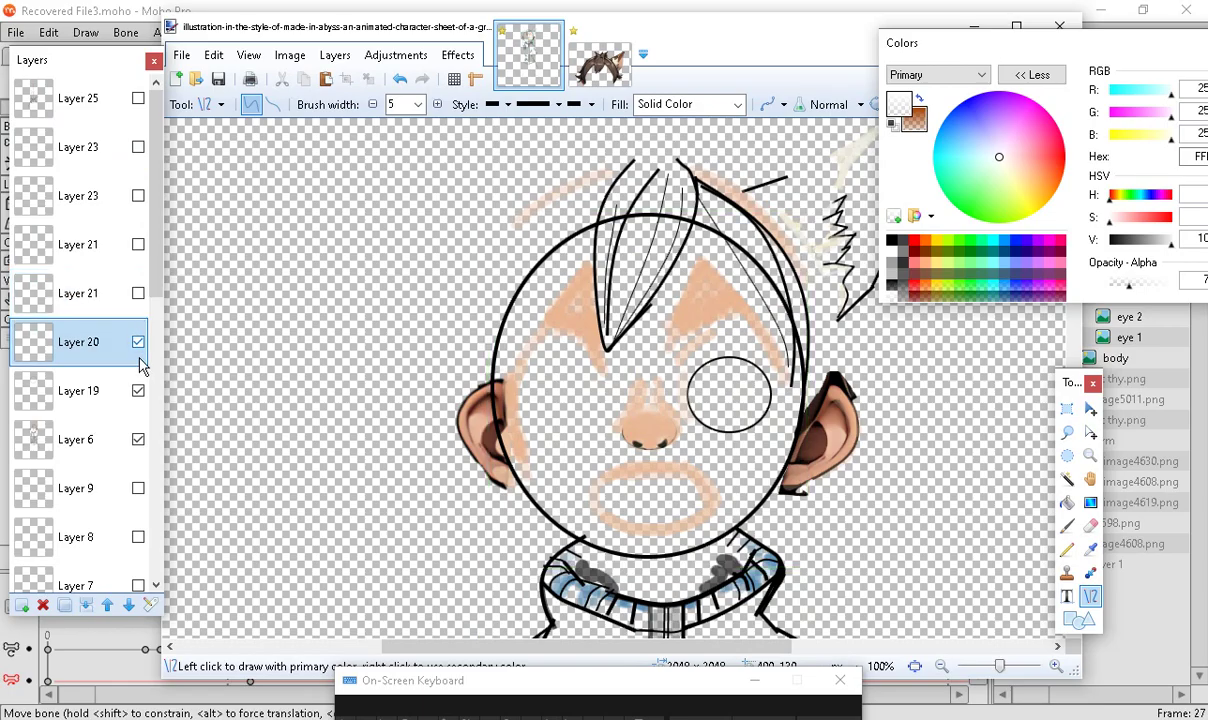
click(140, 342)
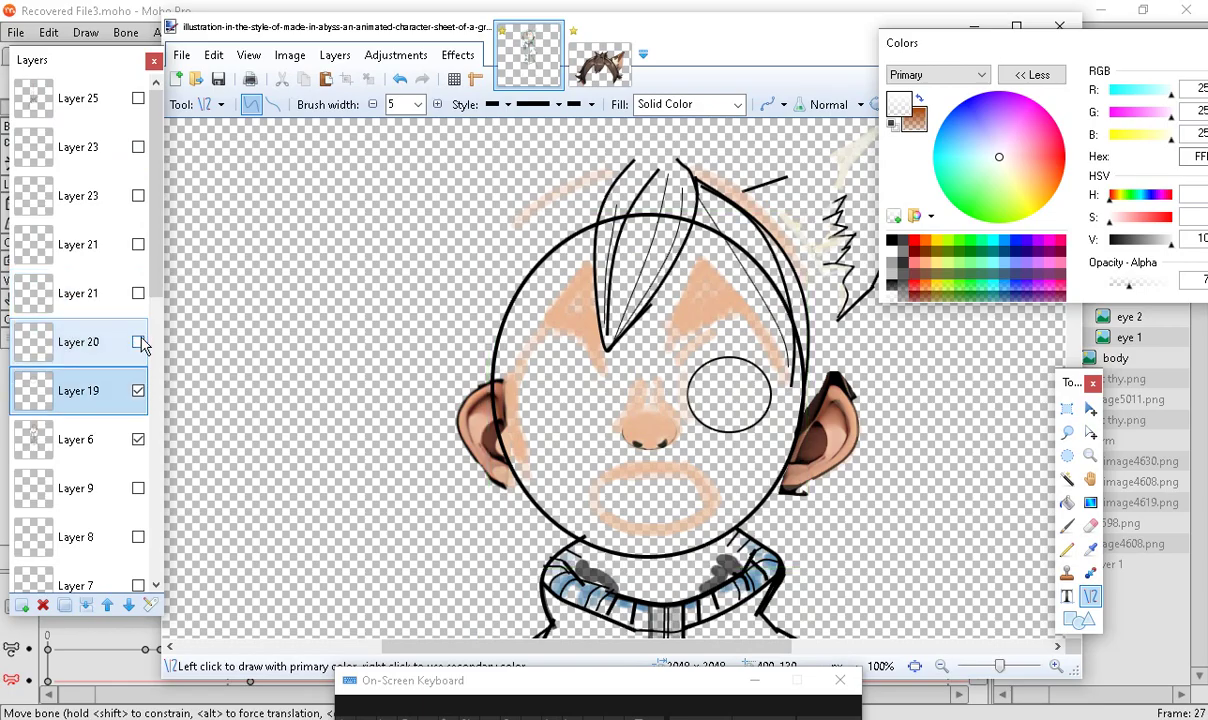
click(139, 392)
click(139, 392)
click(139, 393)
click(139, 393)
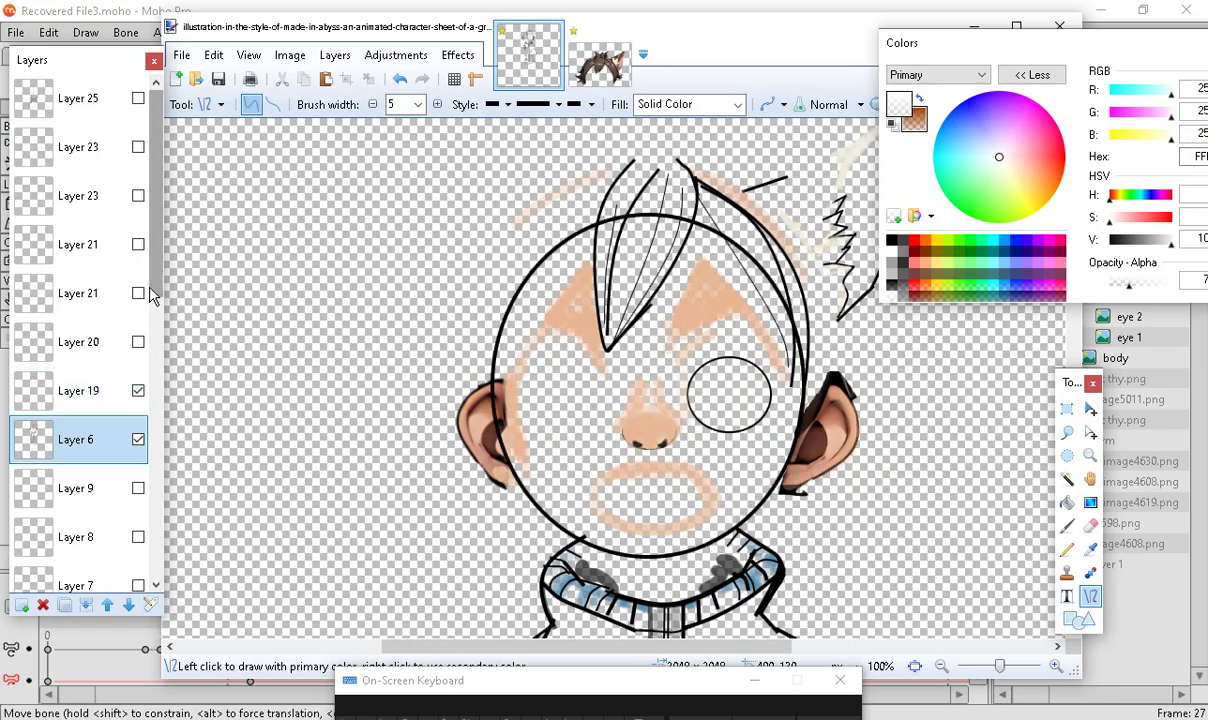
drag(152, 293, 156, 412)
Show Layer 10's brown reference hair and make it the working layer
click(139, 385)
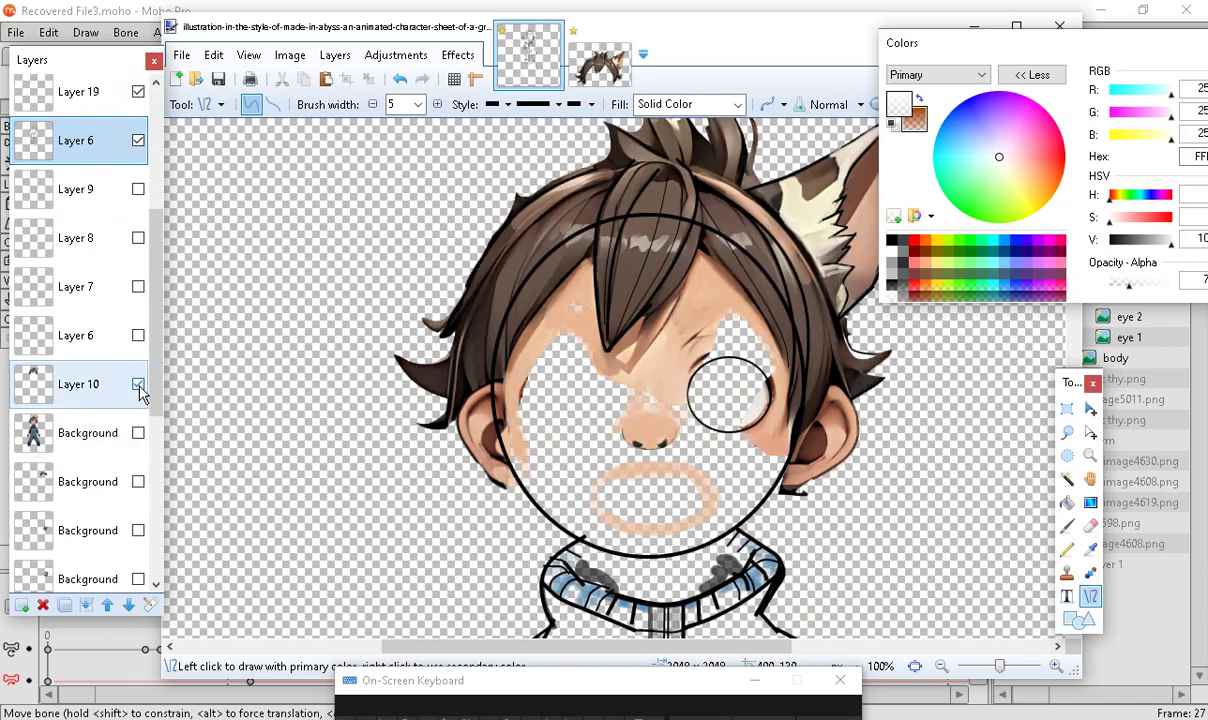
click(139, 389)
click(139, 389)
scroll(780, 620, up, 2)
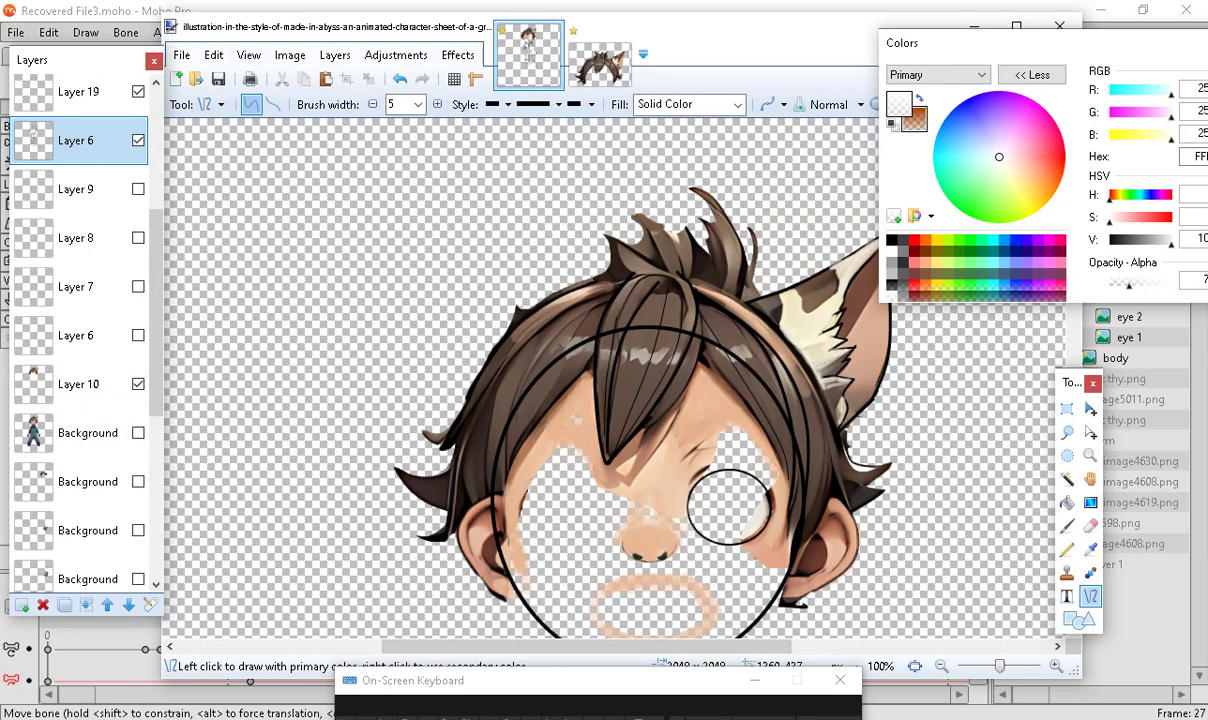
scroll(735, 368, down, 2)
scroll(726, 329, up, 2)
click(94, 384)
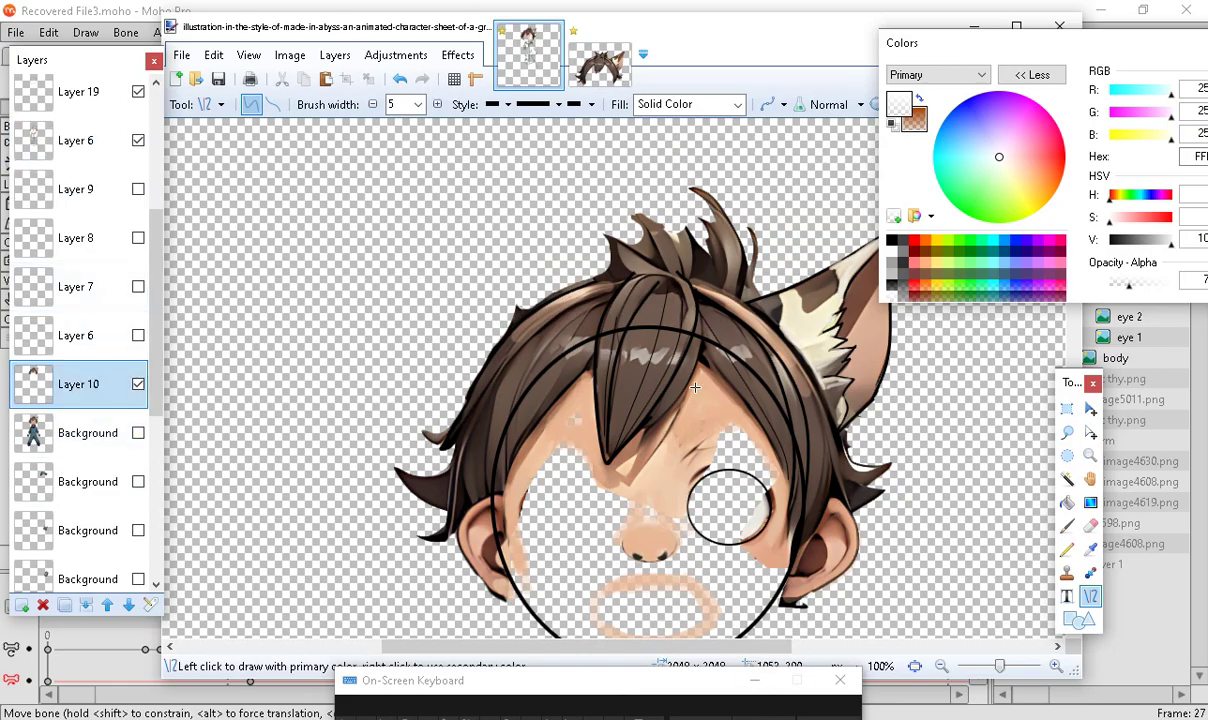
drag(921, 38, 1031, 36)
click(137, 385)
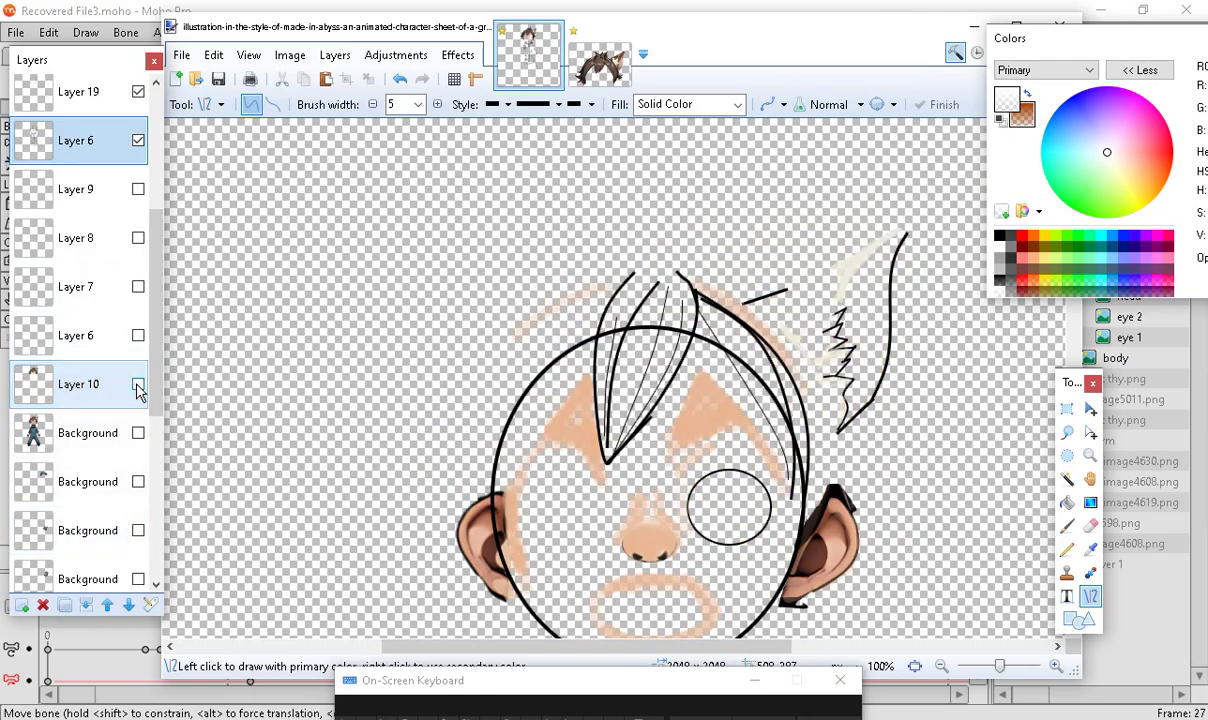
click(137, 385)
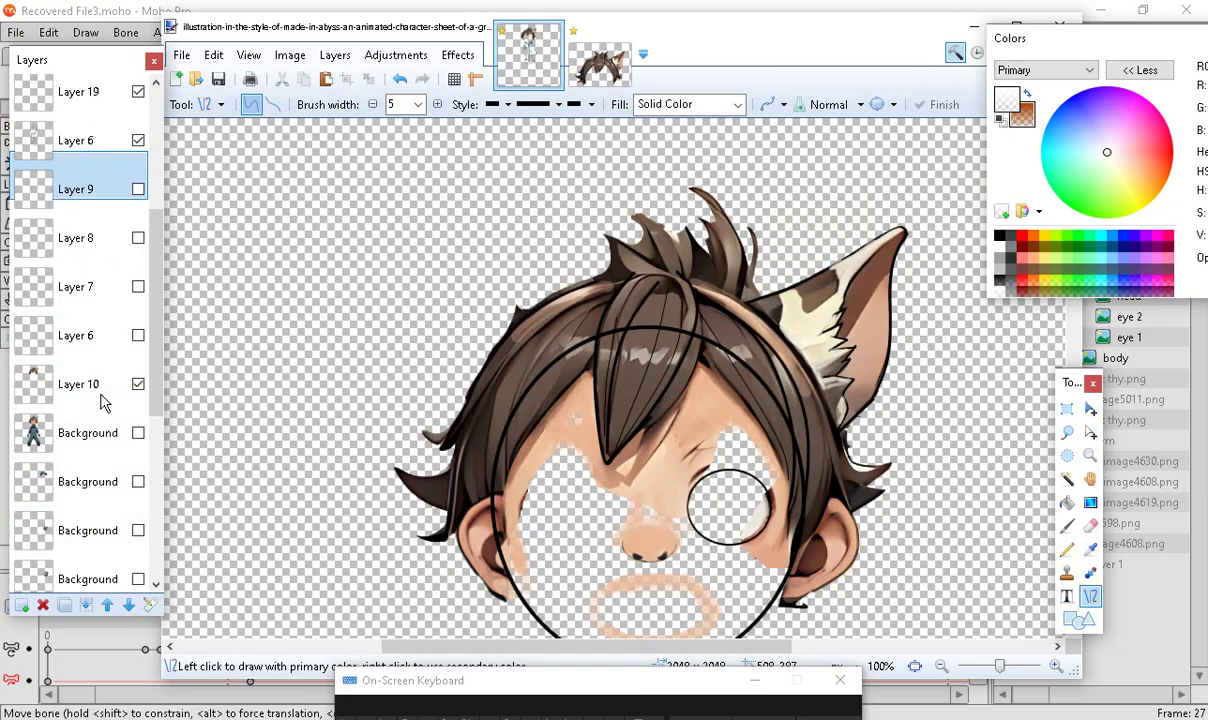
click(90, 386)
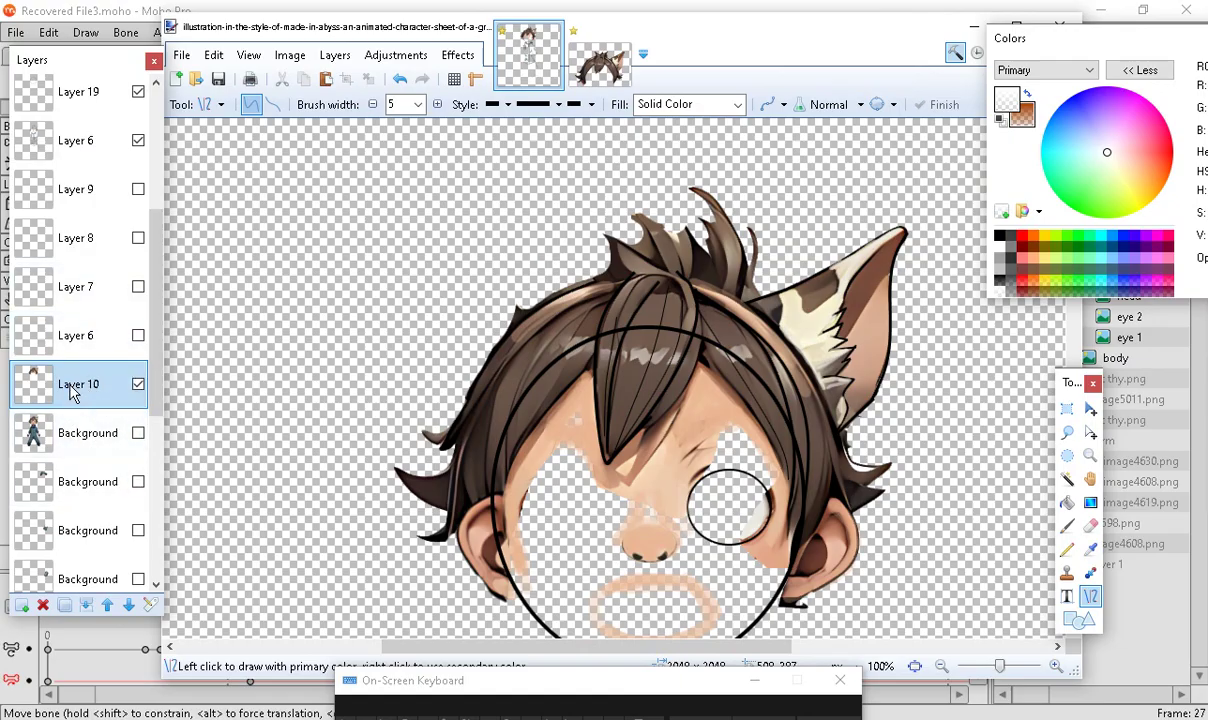
Duplicate the hair layer, Layer 10, and hide the new copy
click(64, 605)
scroll(85, 538, down, 3)
scroll(81, 329, up, 1)
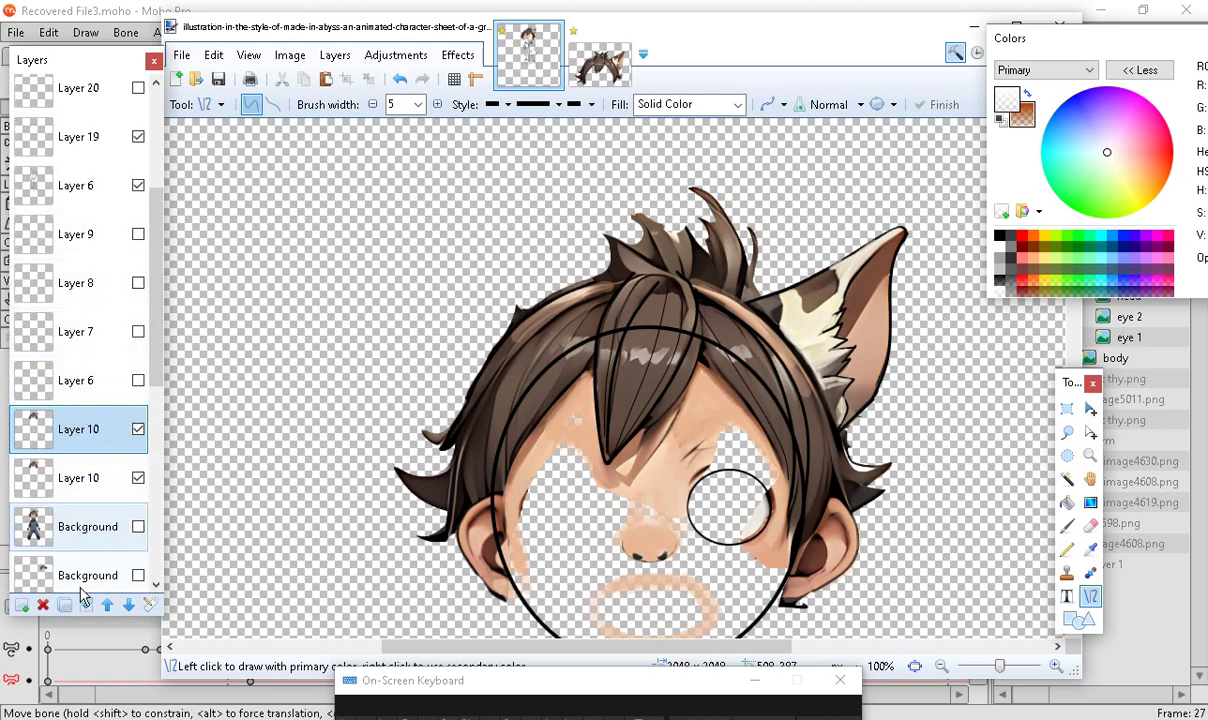
click(139, 478)
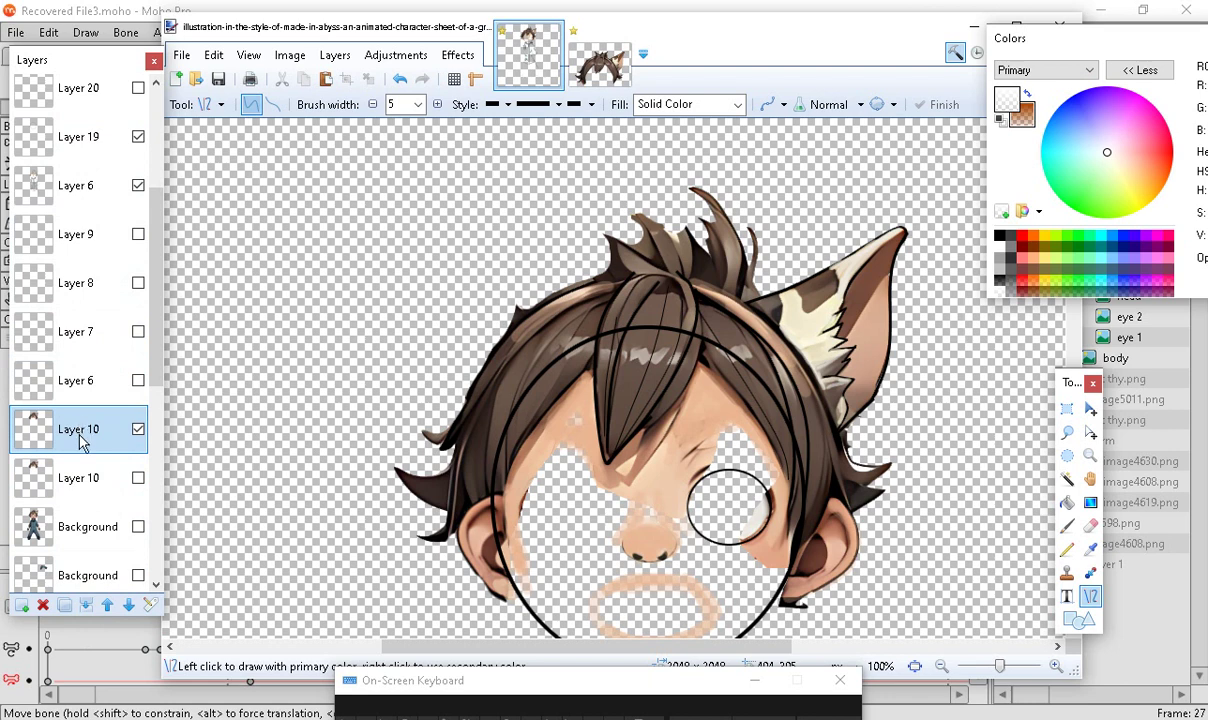
Move Layer 10 up in the layer stack so it sits just below Layer 6
drag(84, 430, 127, 236)
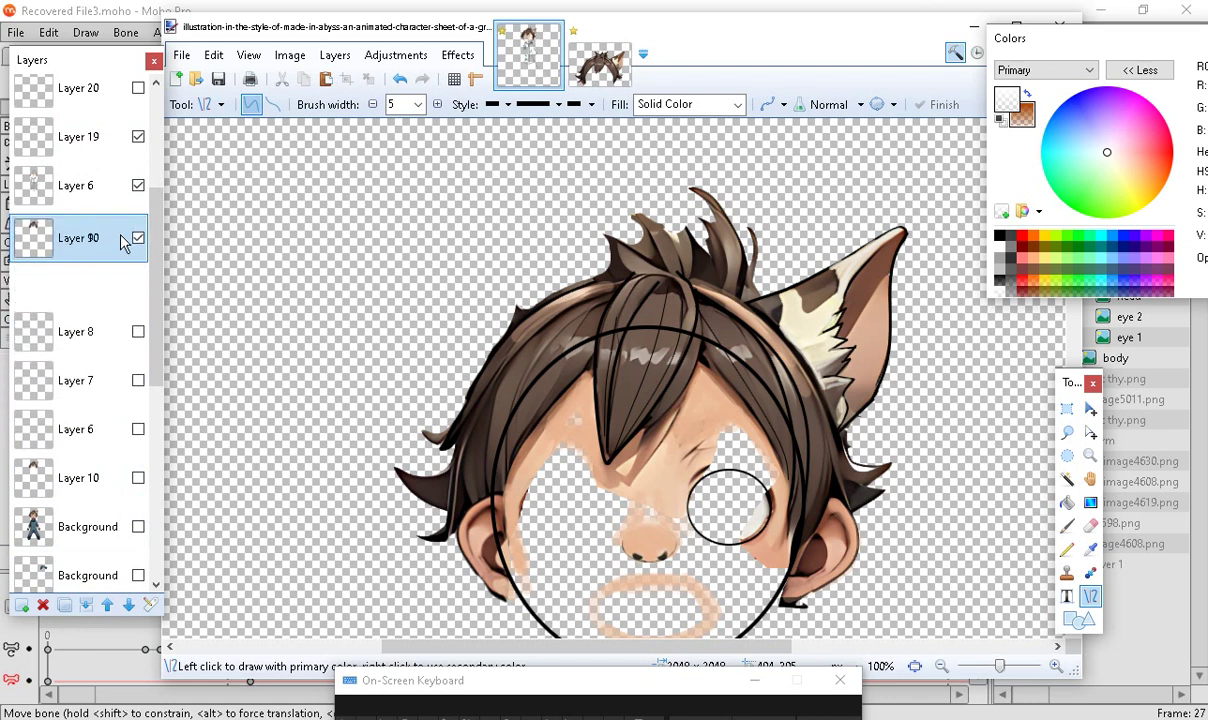
scroll(84, 251, up, 3)
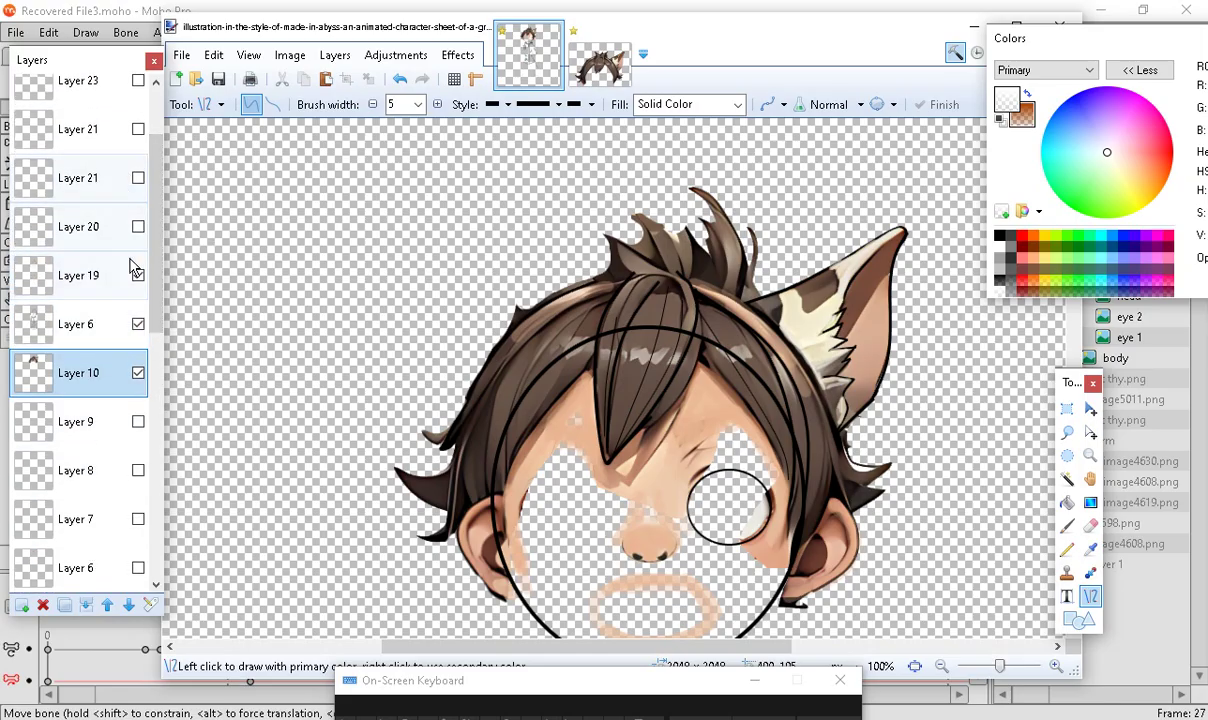
mouse_move(160, 333)
mouse_down()
mouse_move(155, 360)
mouse_move(152, 342)
mouse_up()
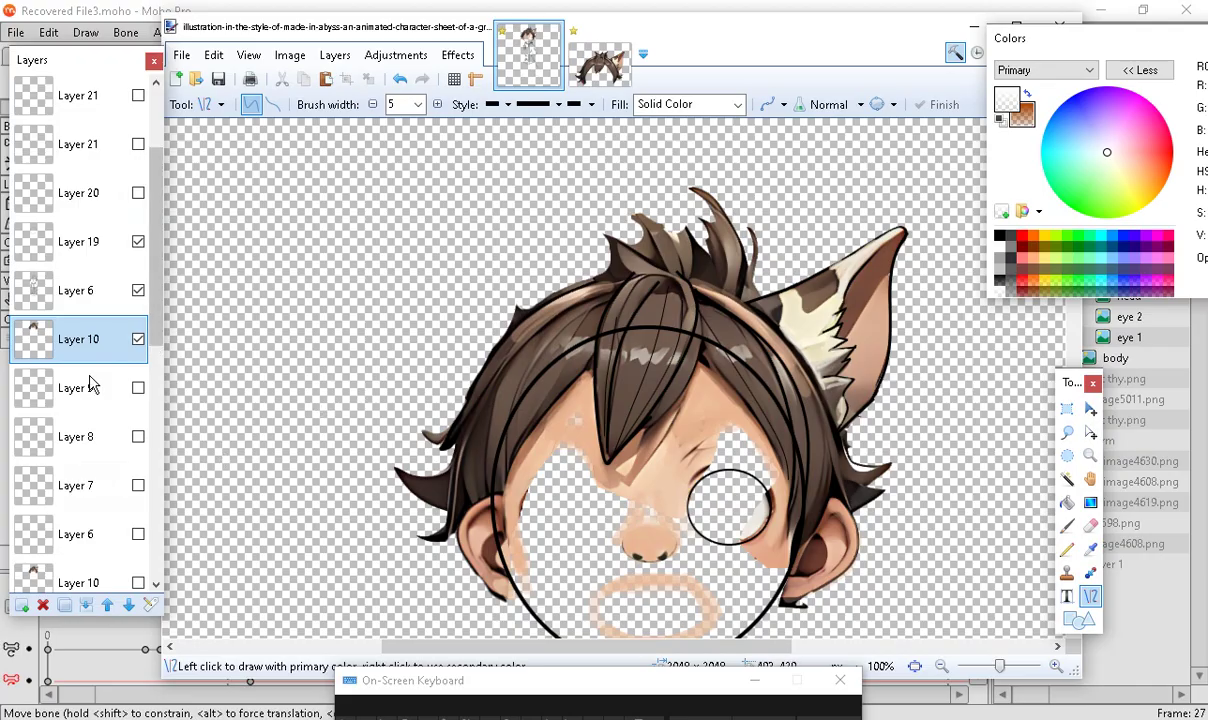
drag(155, 350, 157, 280)
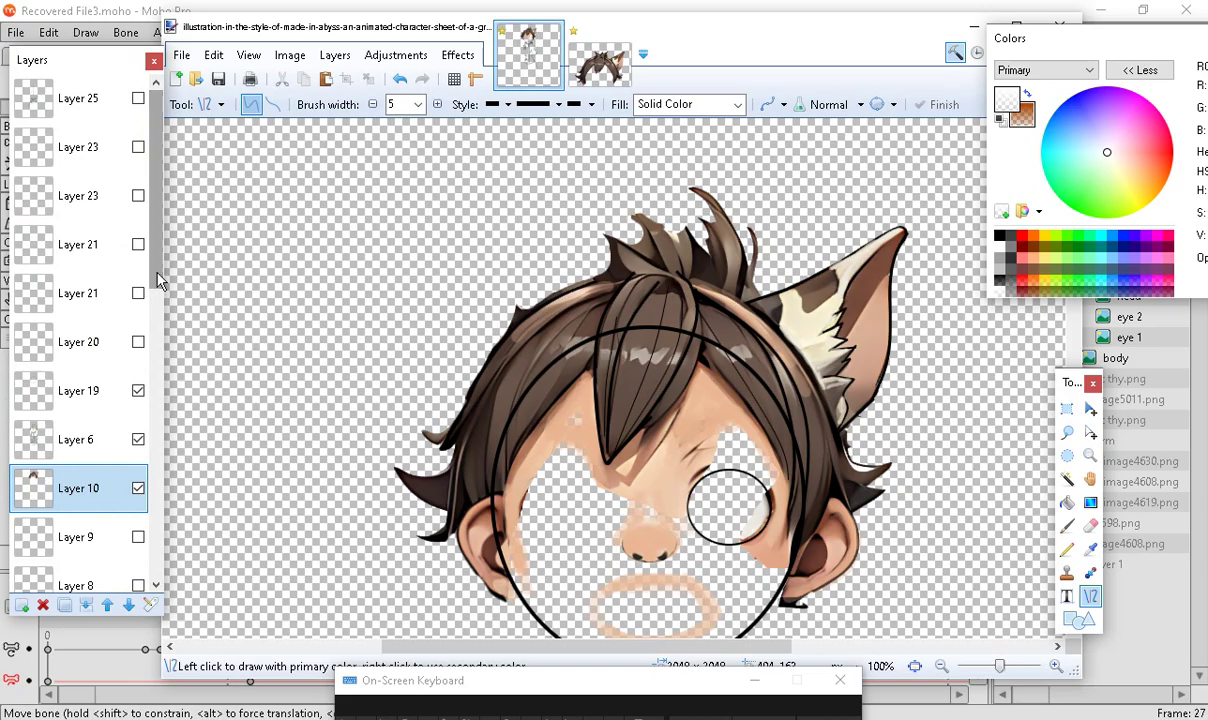
Hide Layer 19's outline circles, make Layer 6 the working layer and hide Layer 10
click(138, 392)
click(138, 438)
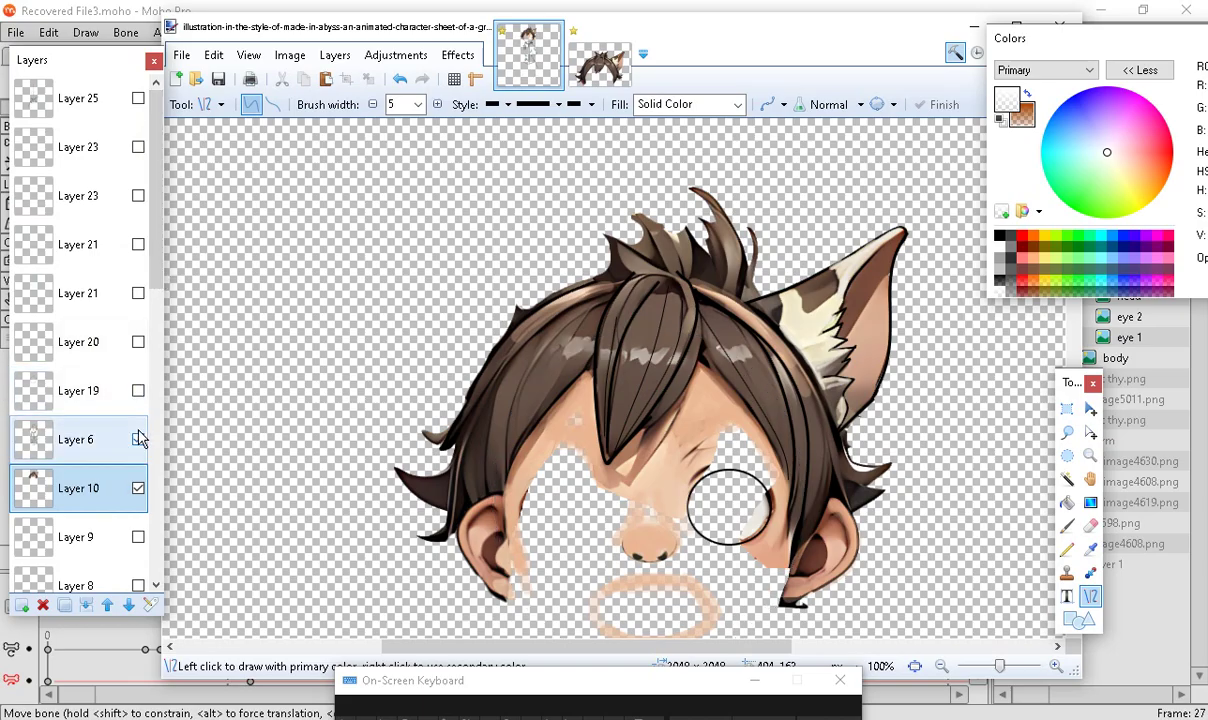
click(138, 440)
click(138, 440)
click(138, 440)
click(138, 440)
click(99, 451)
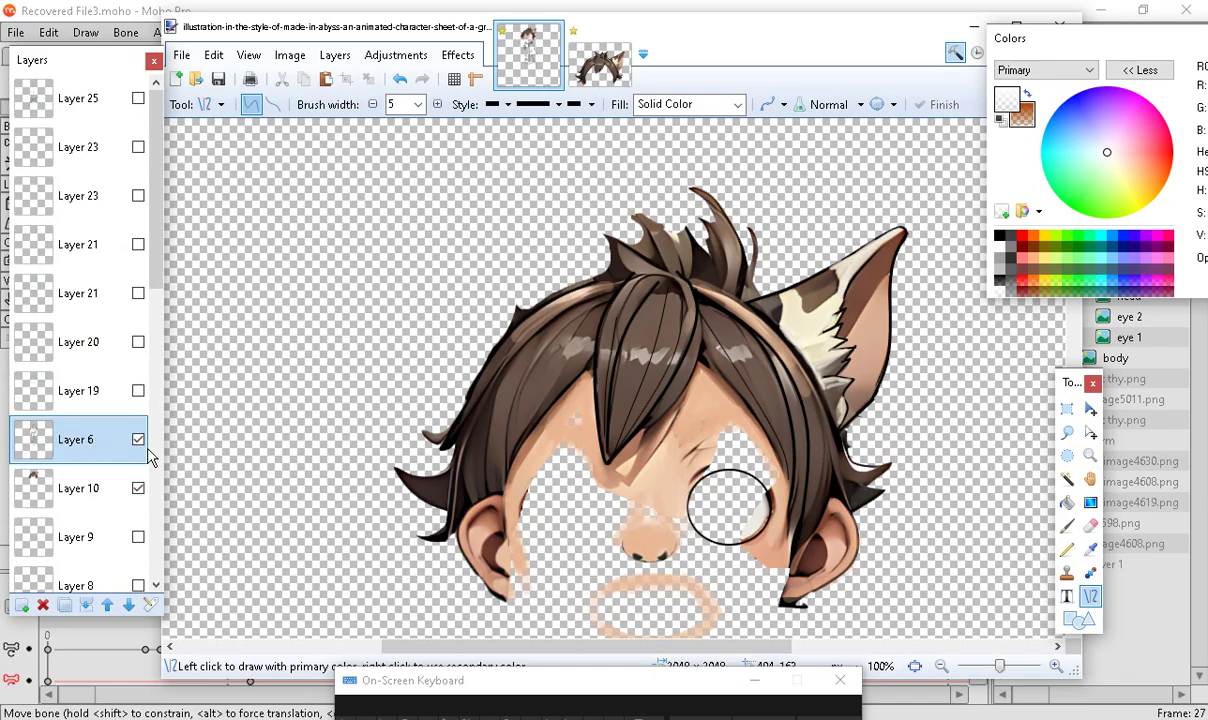
click(138, 489)
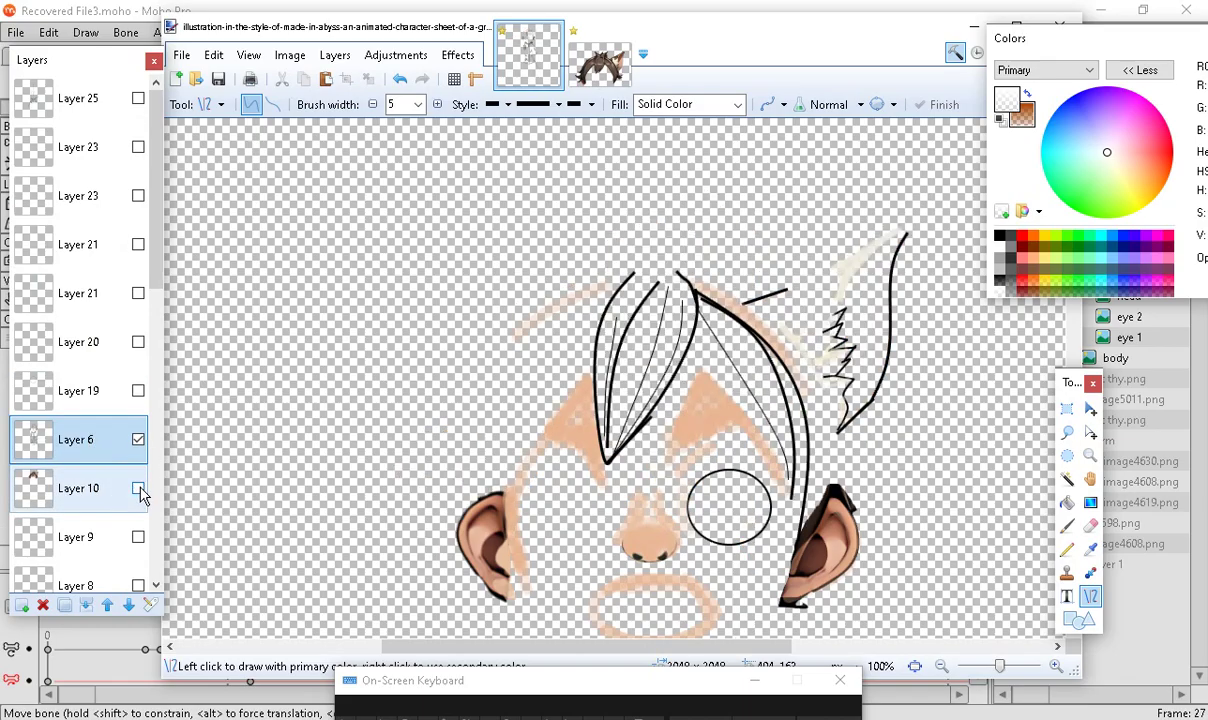
Check Layer 6's line art, then duplicate Layer 6 twice
click(139, 441)
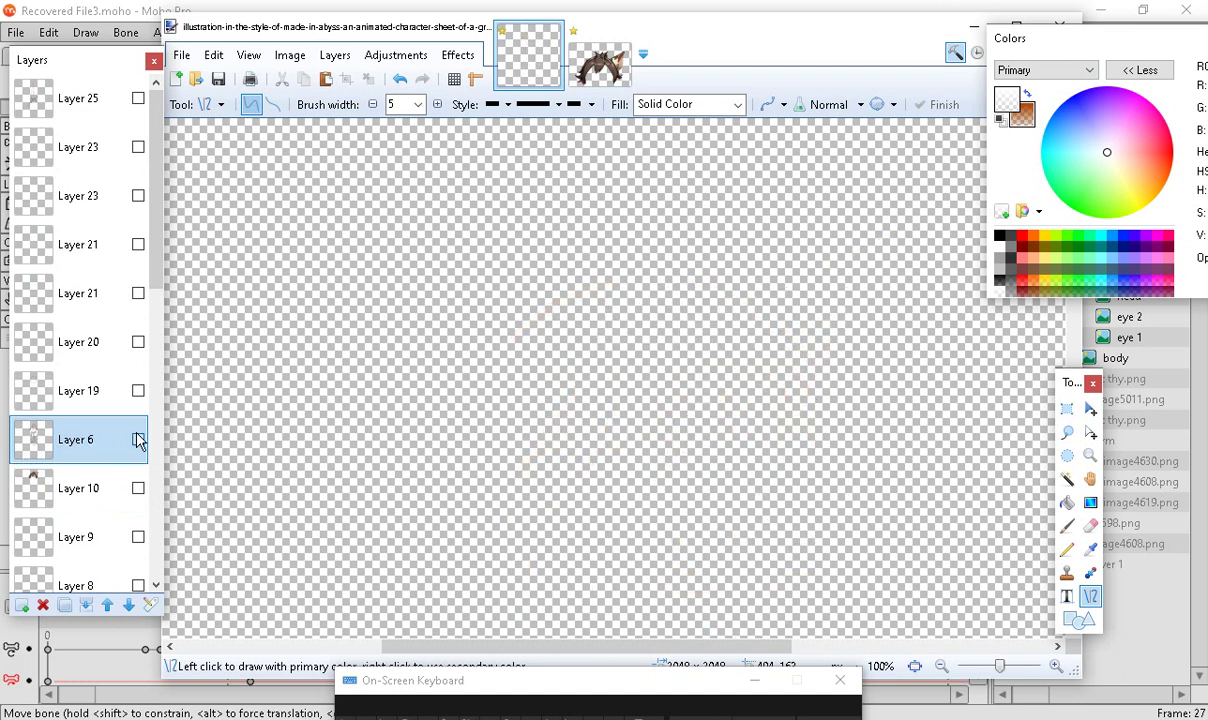
click(139, 441)
scroll(70, 166, down, 3)
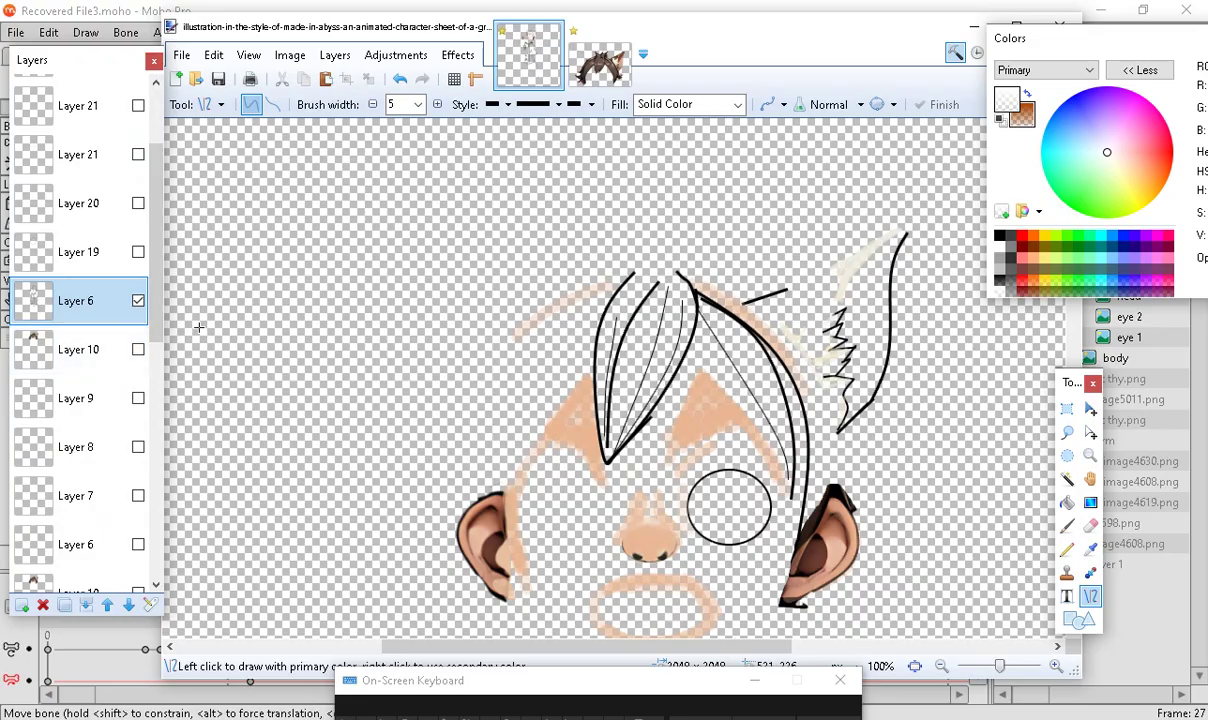
click(65, 605)
click(65, 605)
Hide the first and middle Layer 6 copies, keeping the bottom copy visible
scroll(88, 397, down, 3)
click(138, 162)
click(143, 215)
click(138, 211)
click(117, 262)
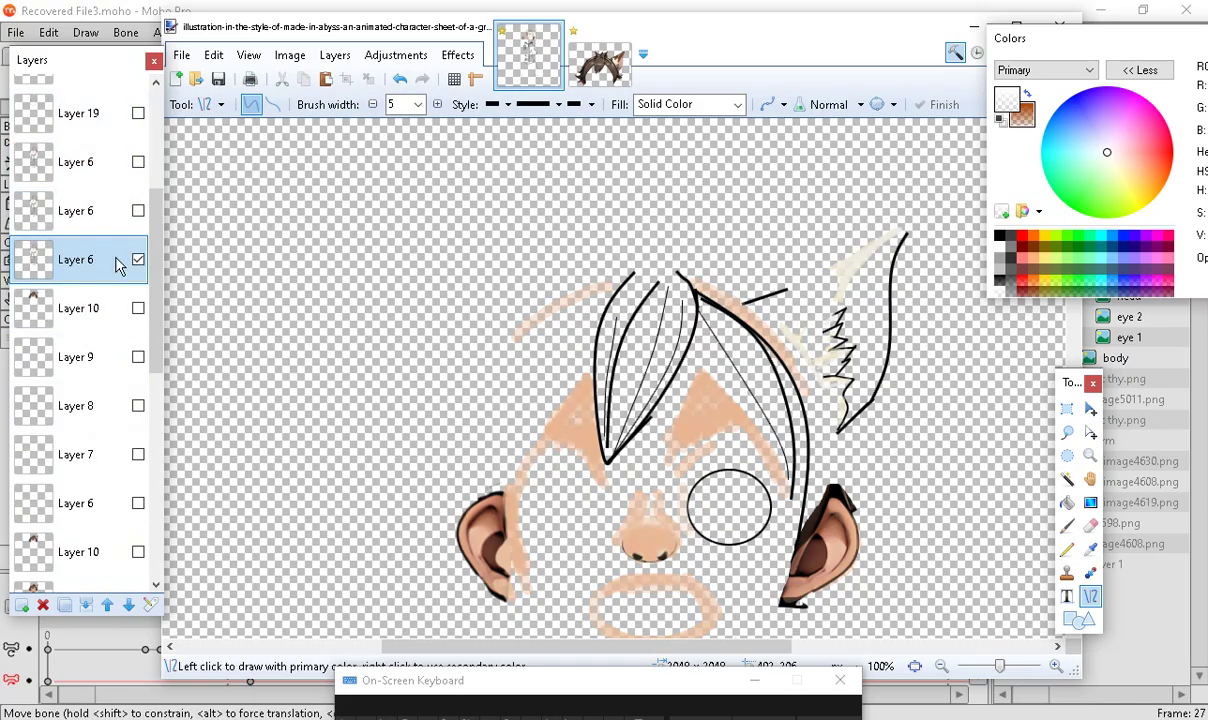
click(138, 260)
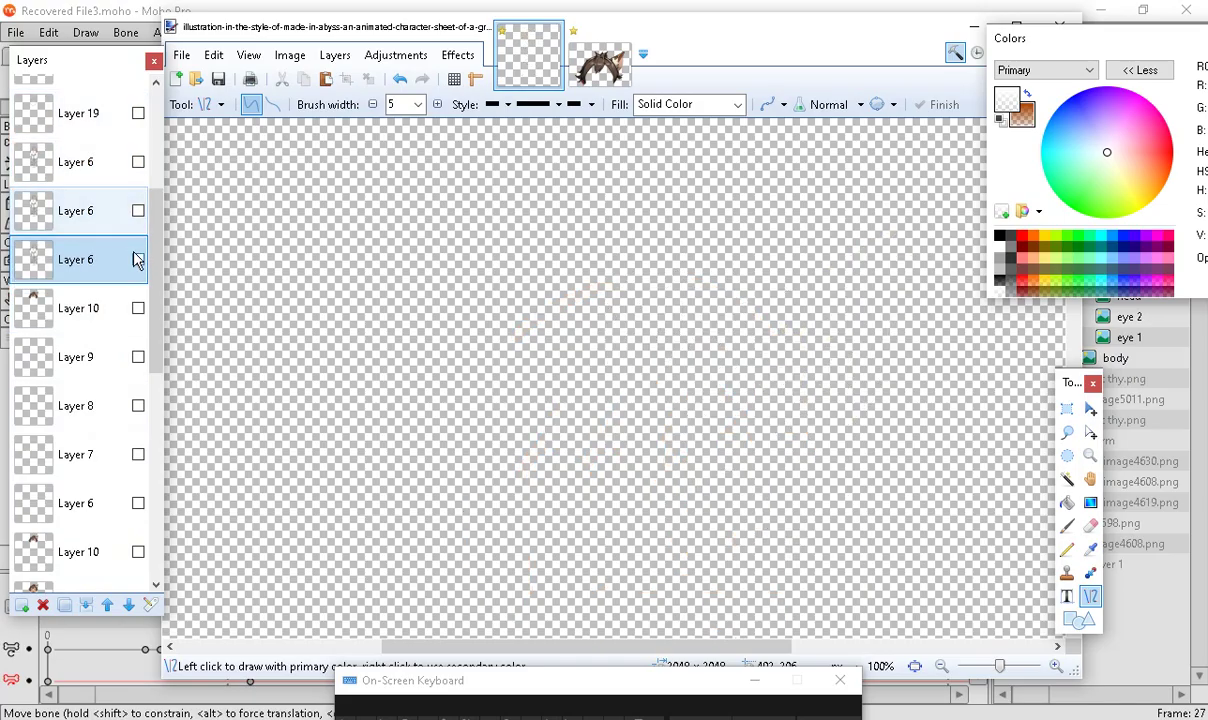
click(138, 261)
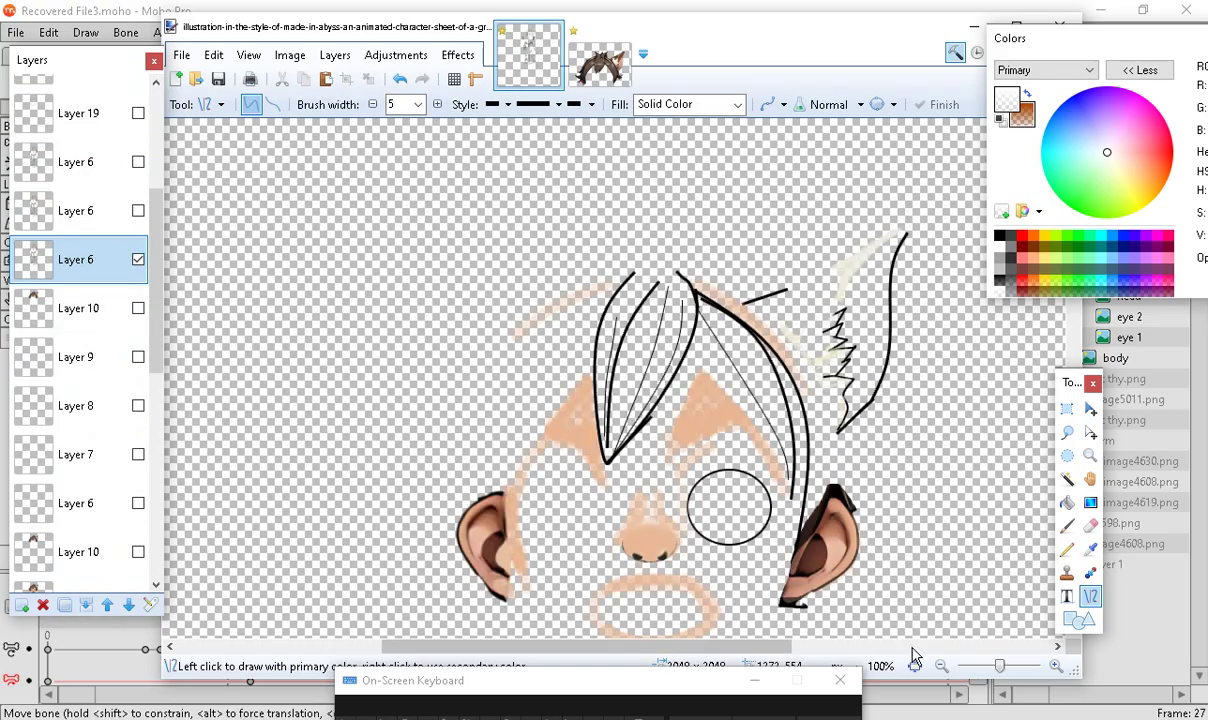
Zoom out to 67% and switch to the Eraser with brush width 75
click(940, 665)
scroll(588, 458, down, 4)
scroll(588, 458, up, 4)
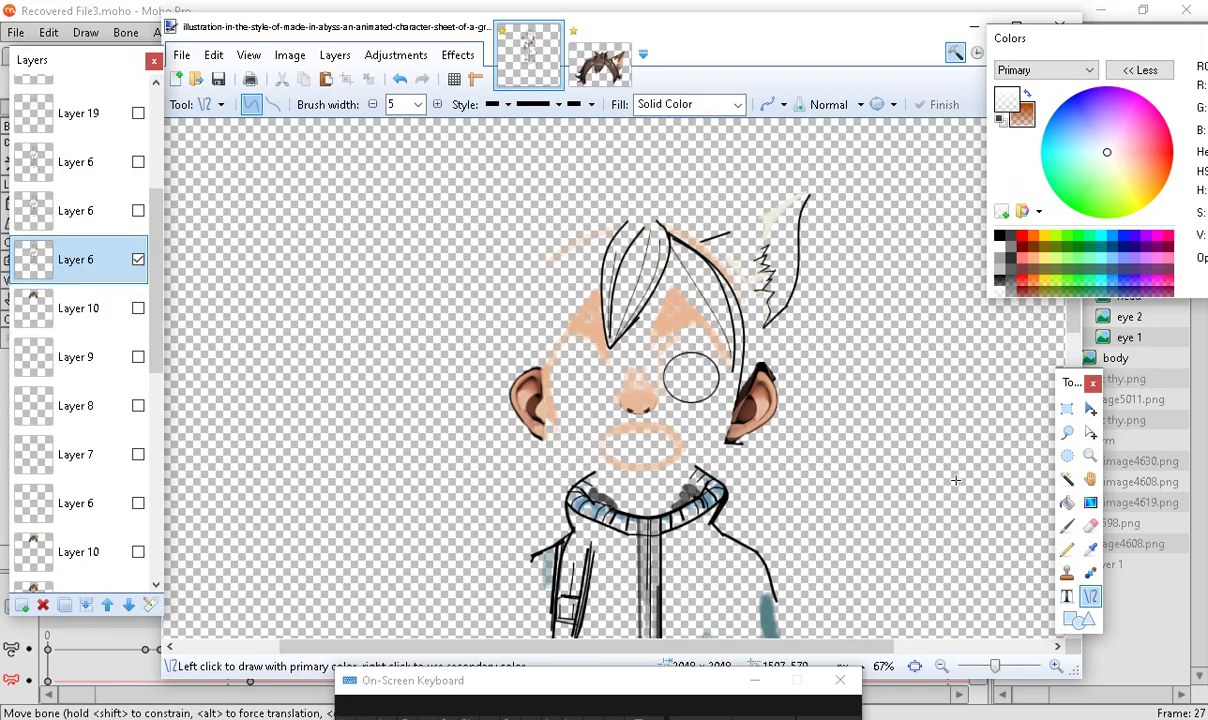
click(1090, 524)
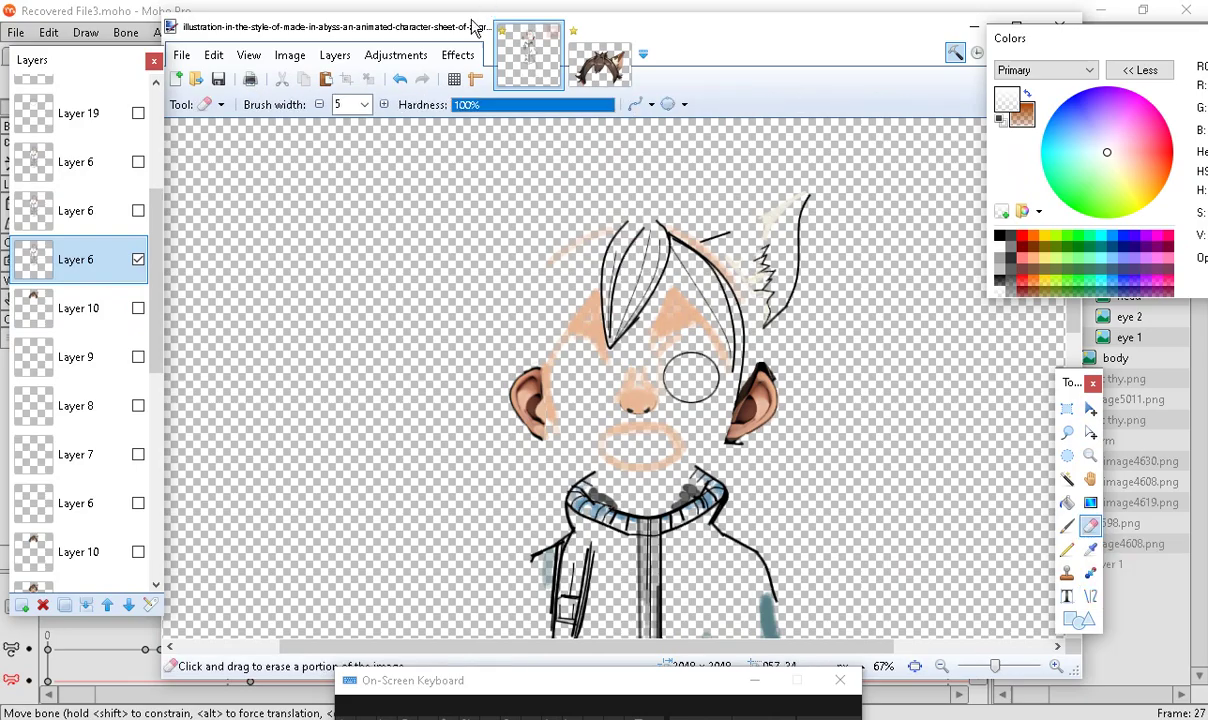
click(364, 104)
click(350, 429)
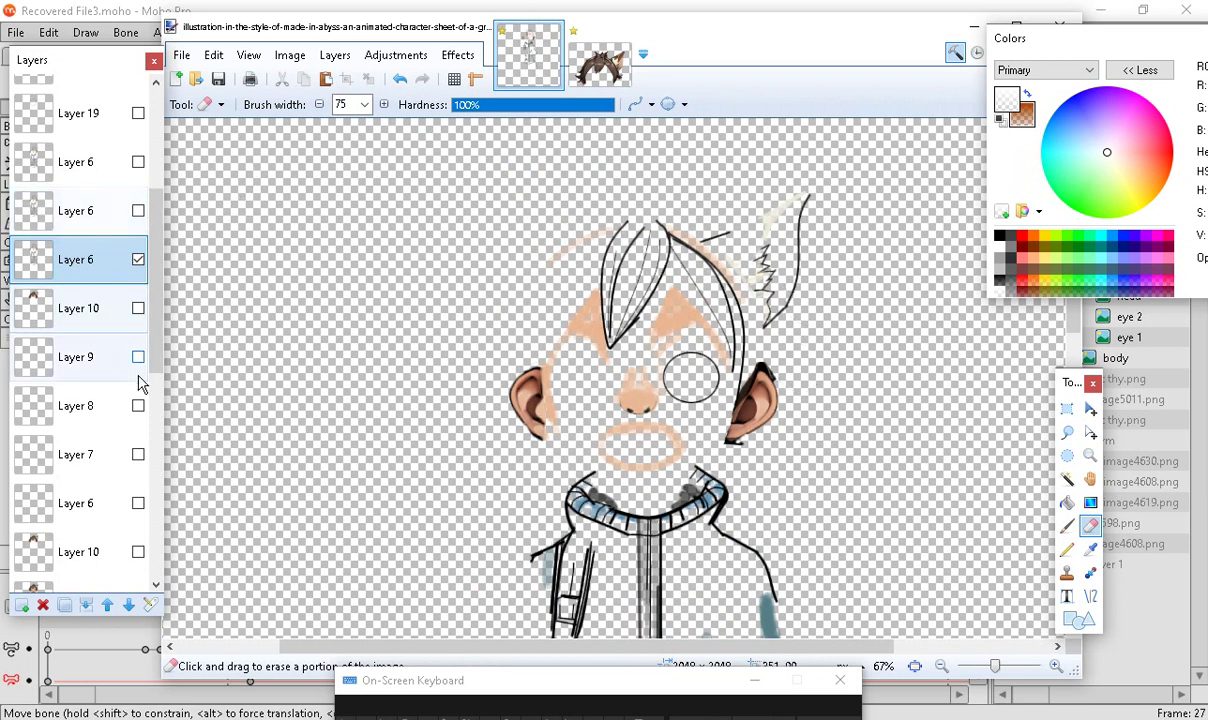
scroll(120, 380, up, 3)
scroll(120, 380, down, 2)
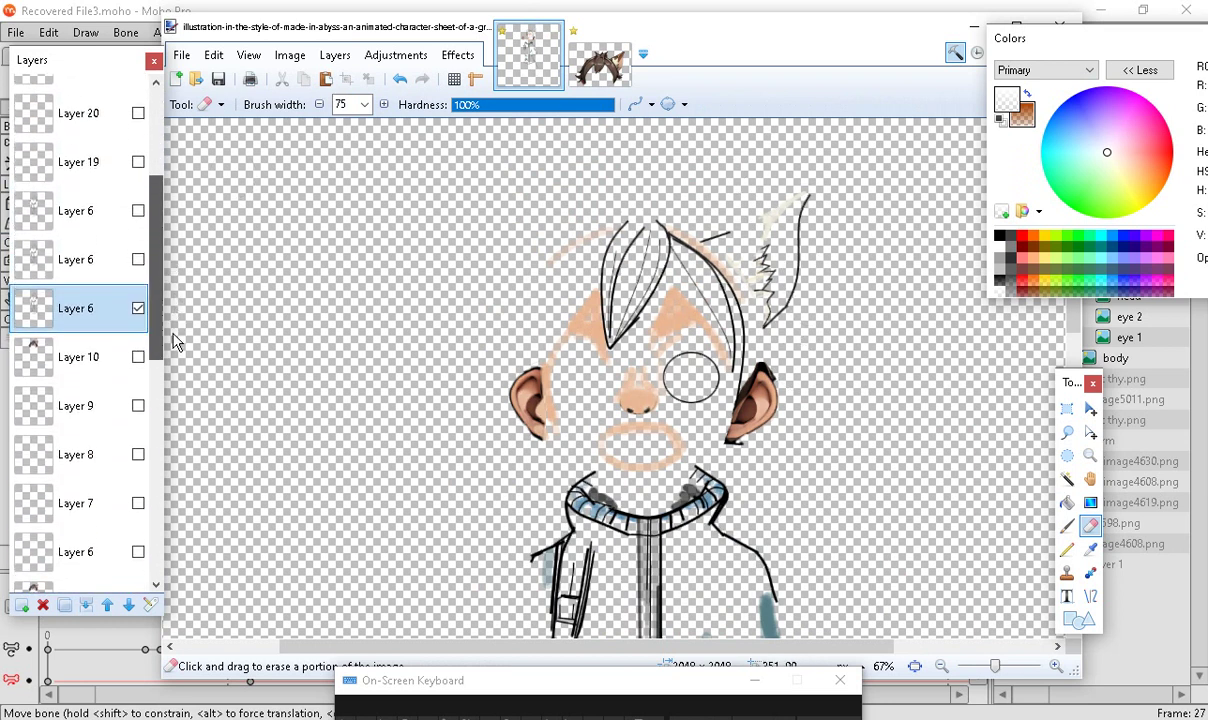
drag(156, 340, 160, 215)
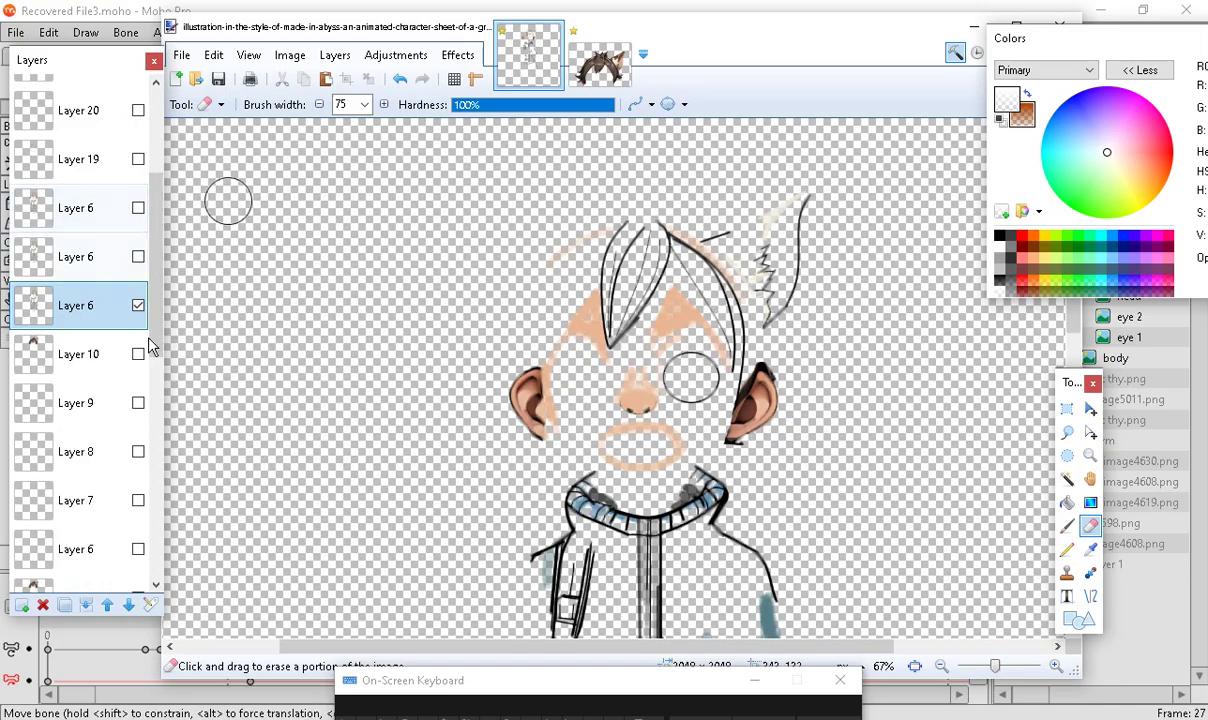
Compare the Layer 6 copies, then duplicate the Layer 6 copy above
click(138, 307)
click(138, 307)
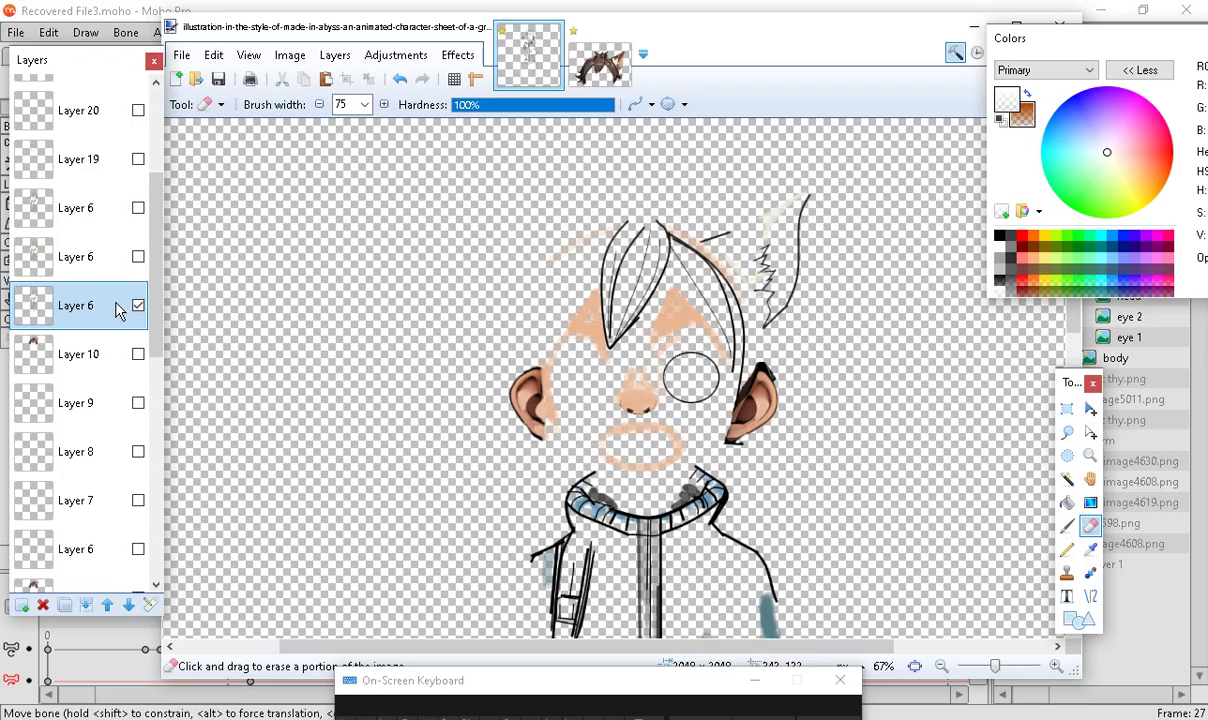
click(138, 258)
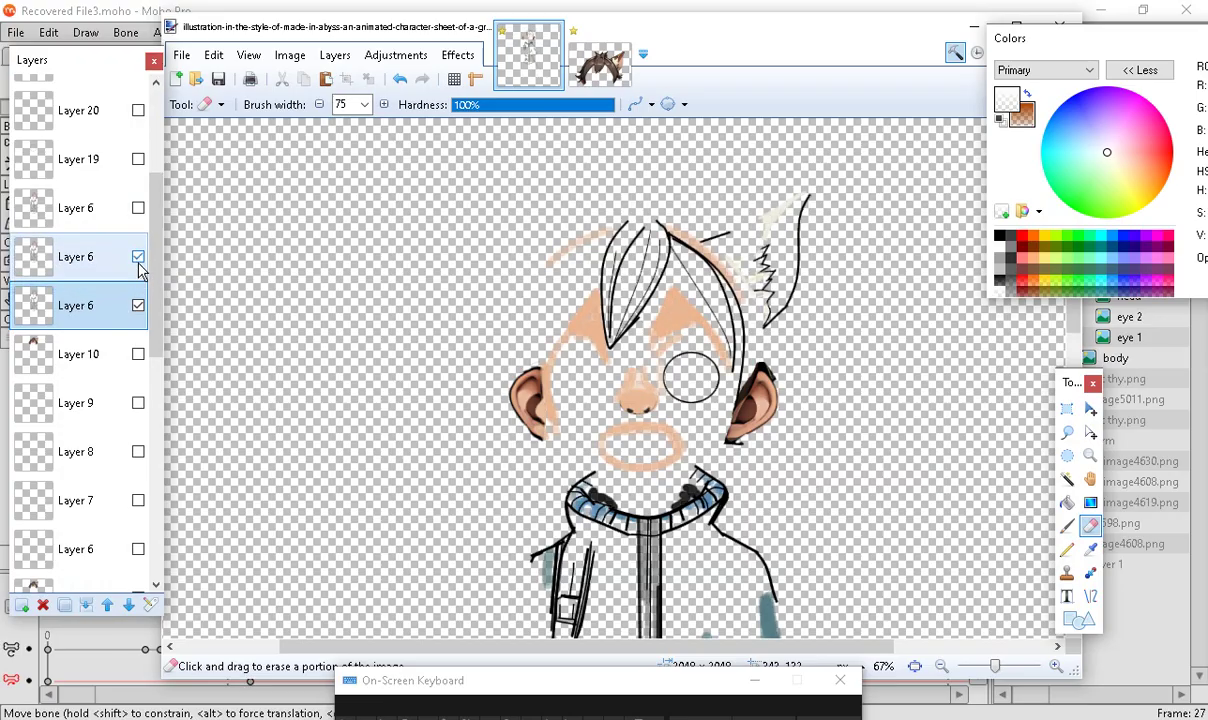
click(138, 258)
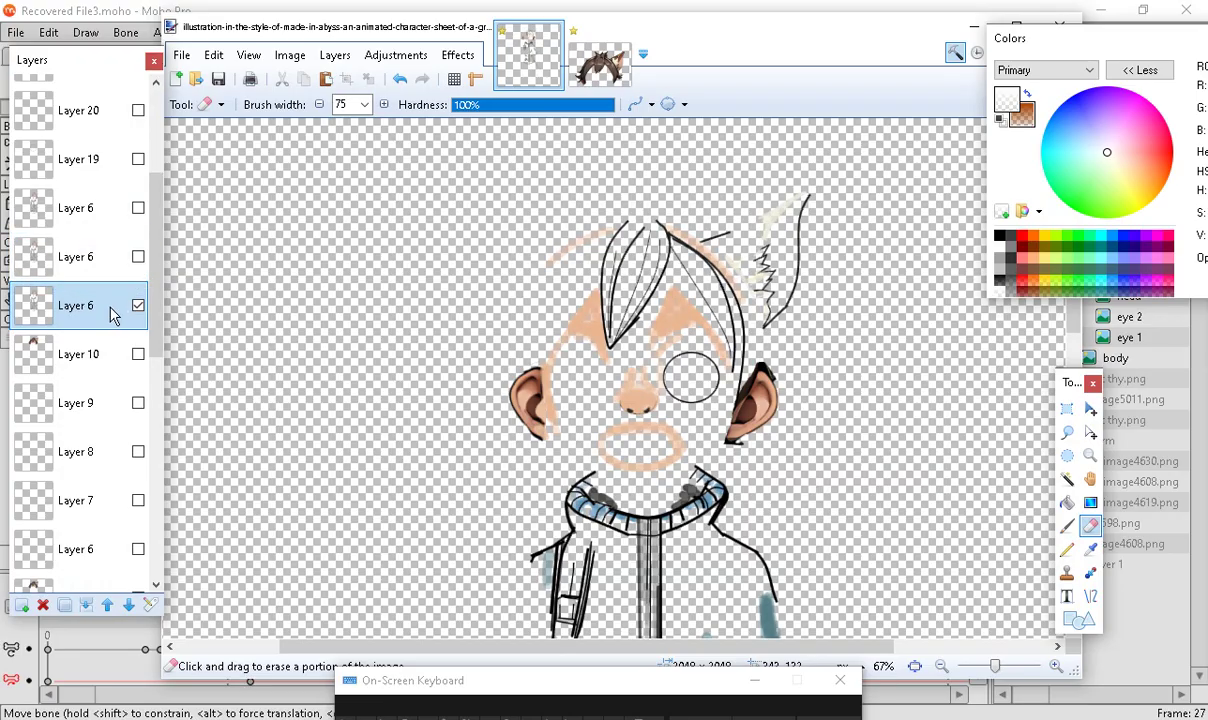
click(105, 245)
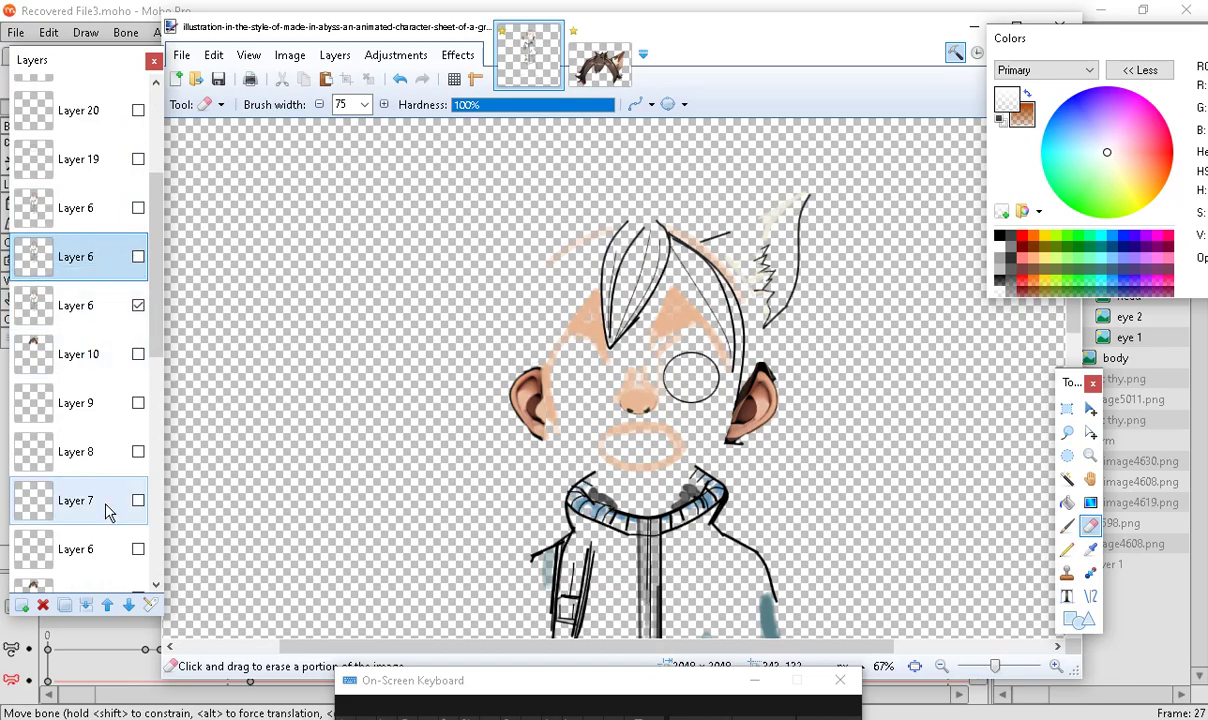
click(64, 605)
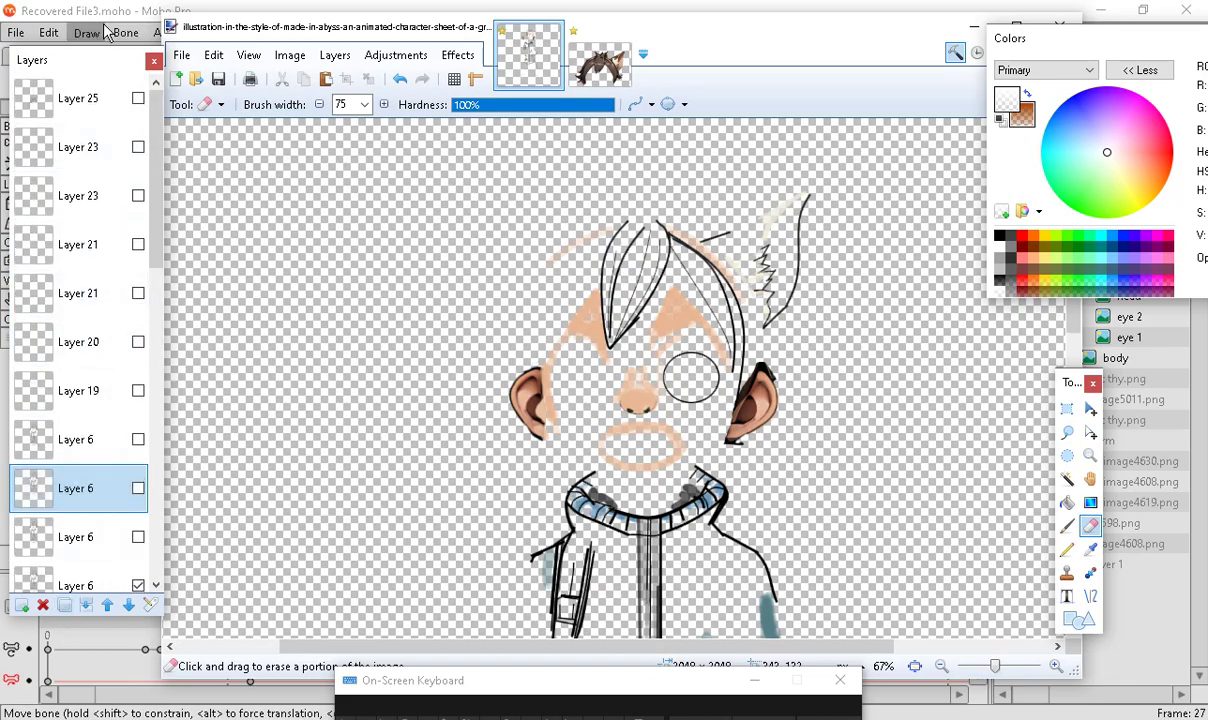
Save the image
click(188, 58)
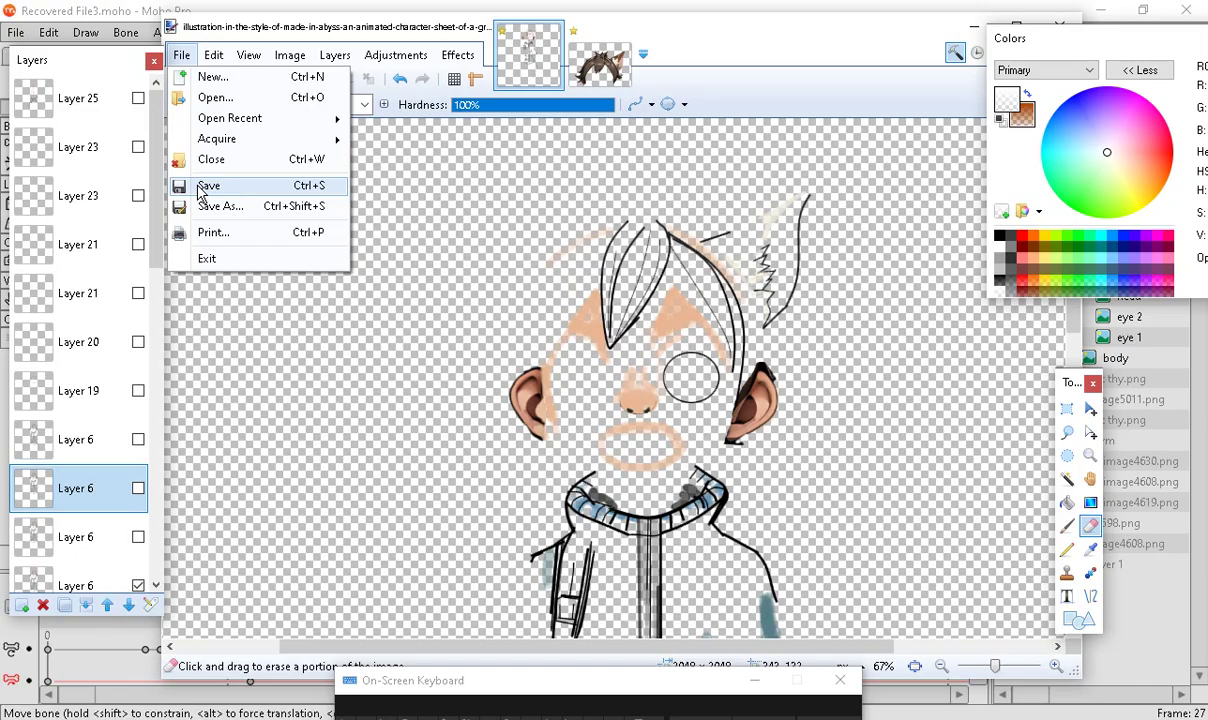
click(205, 185)
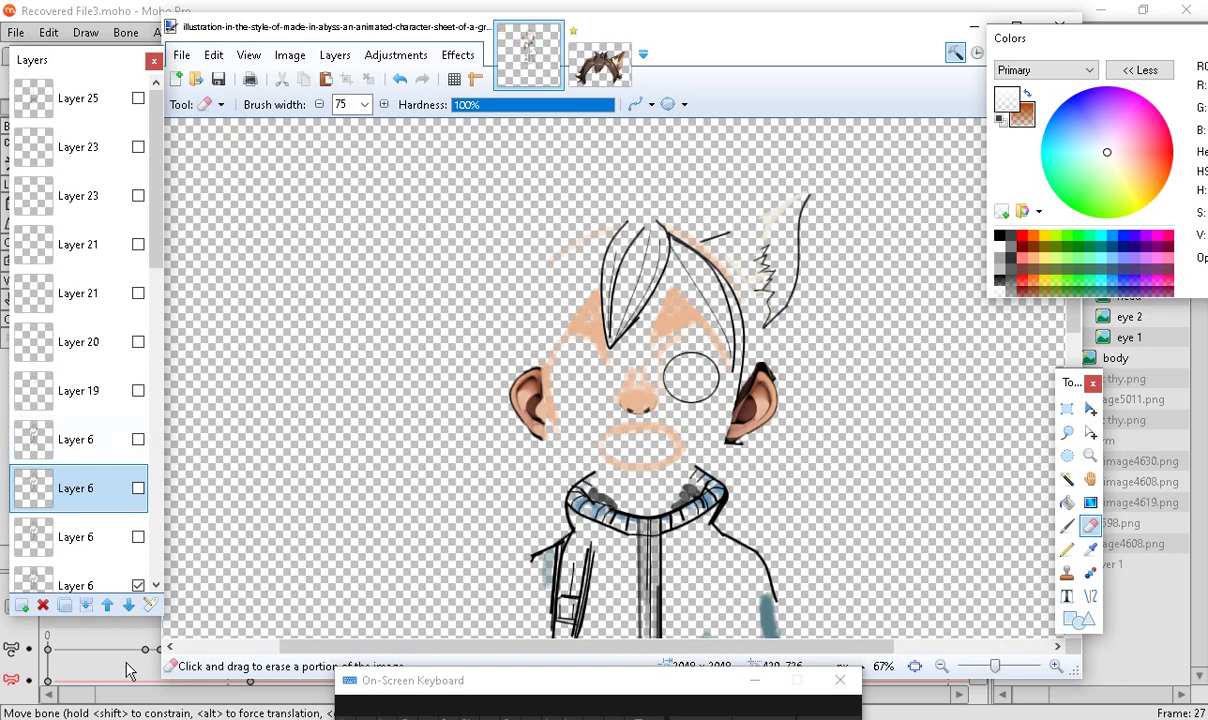
scroll(100, 410, down, 3)
scroll(108, 405, up, 2)
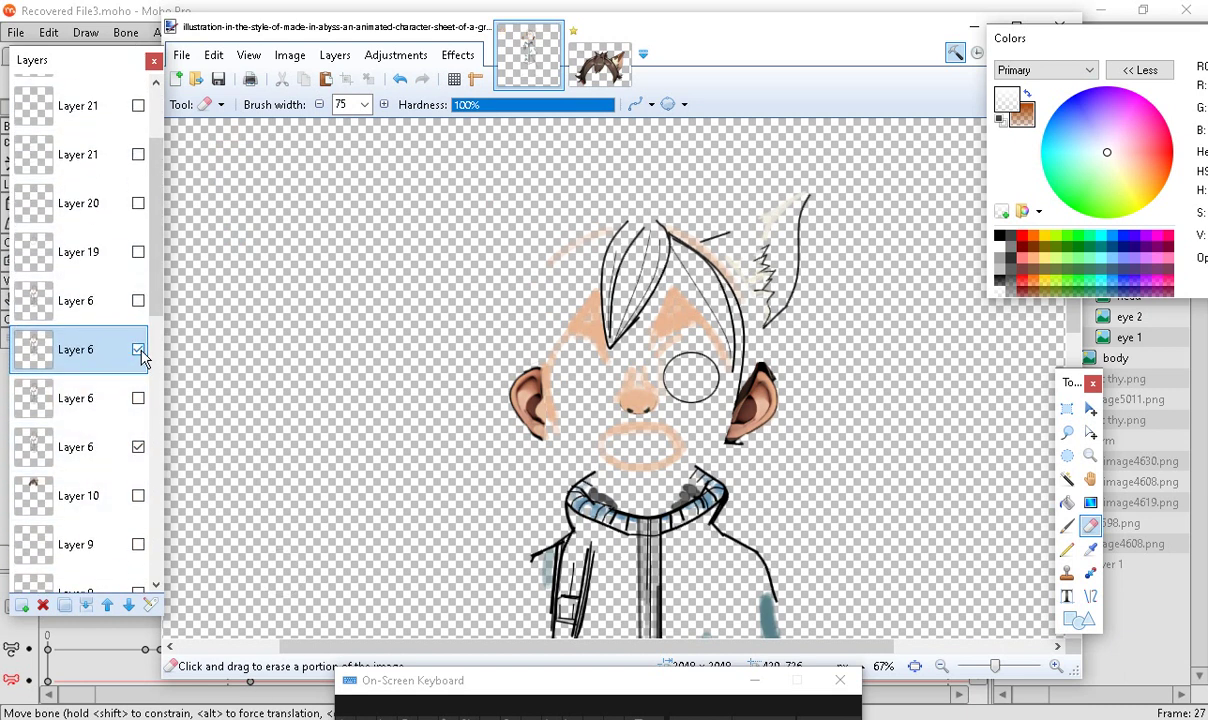
Hide the upper Layer 6 and make the lower Layer 6 the working layer
click(138, 350)
click(130, 446)
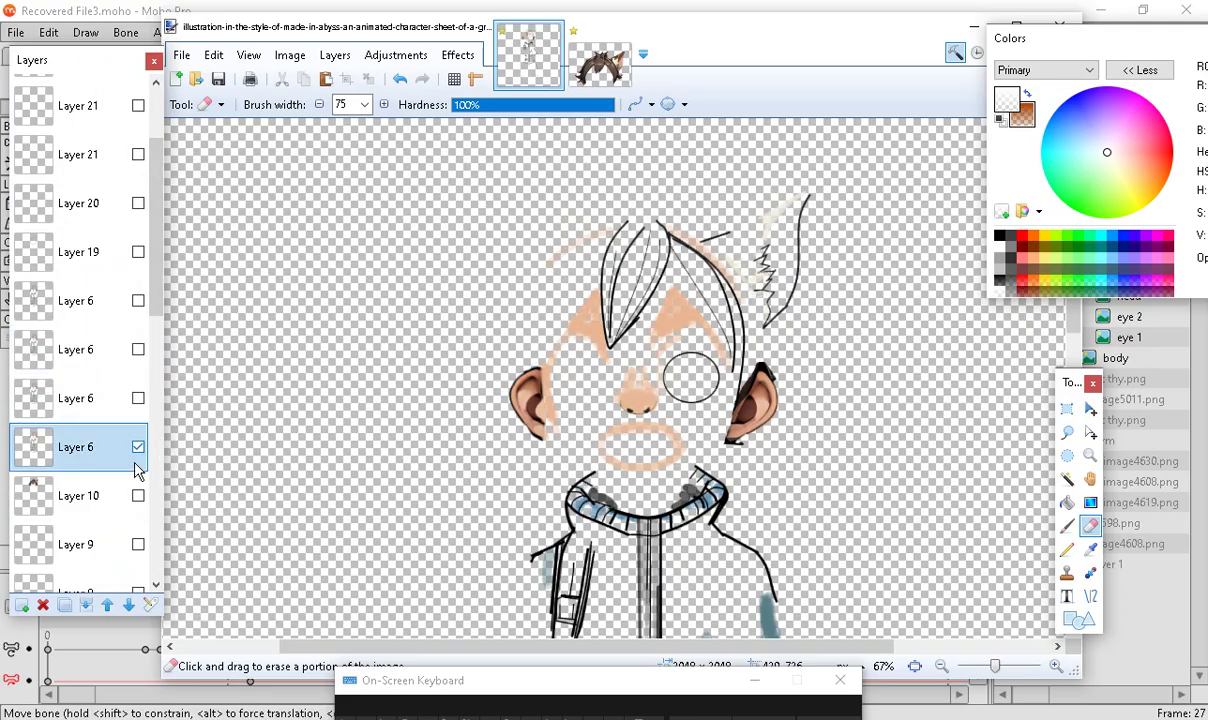
click(138, 448)
click(138, 448)
click(138, 448)
click(138, 448)
click(138, 448)
click(138, 448)
Reset colours to black and white, then erase hair, right ear, nose, mouth and stray marks
key(d)
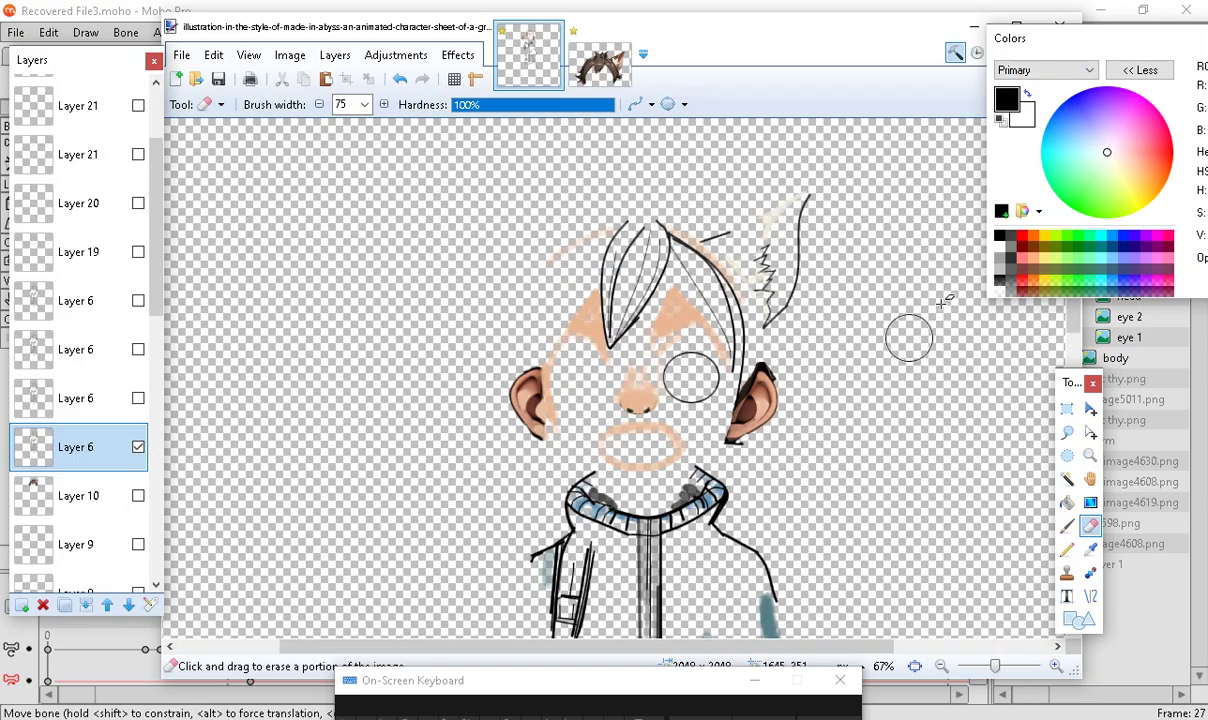
mouse_move(545, 350)
mouse_down()
mouse_move(555, 222)
mouse_move(760, 260)
mouse_up()
mouse_move(768, 318)
mouse_down()
mouse_move(738, 300)
mouse_move(736, 480)
mouse_move(768, 200)
mouse_move(671, 527)
mouse_move(690, 172)
mouse_up()
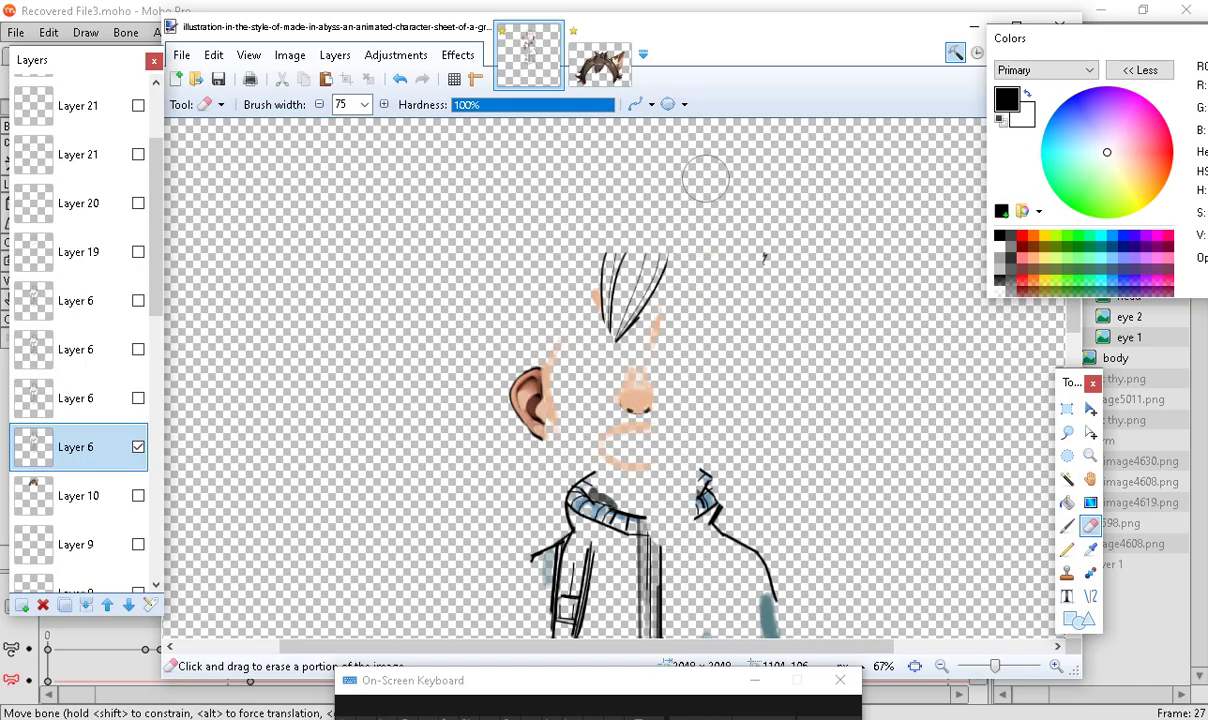
mouse_move(790, 238)
mouse_down()
mouse_move(685, 465)
mouse_move(605, 248)
mouse_move(620, 472)
mouse_move(563, 300)
mouse_move(614, 289)
mouse_move(625, 363)
mouse_move(480, 490)
mouse_move(535, 480)
mouse_move(560, 440)
mouse_up()
scroll(625, 363, down, 2)
scroll(560, 440, down, 3)
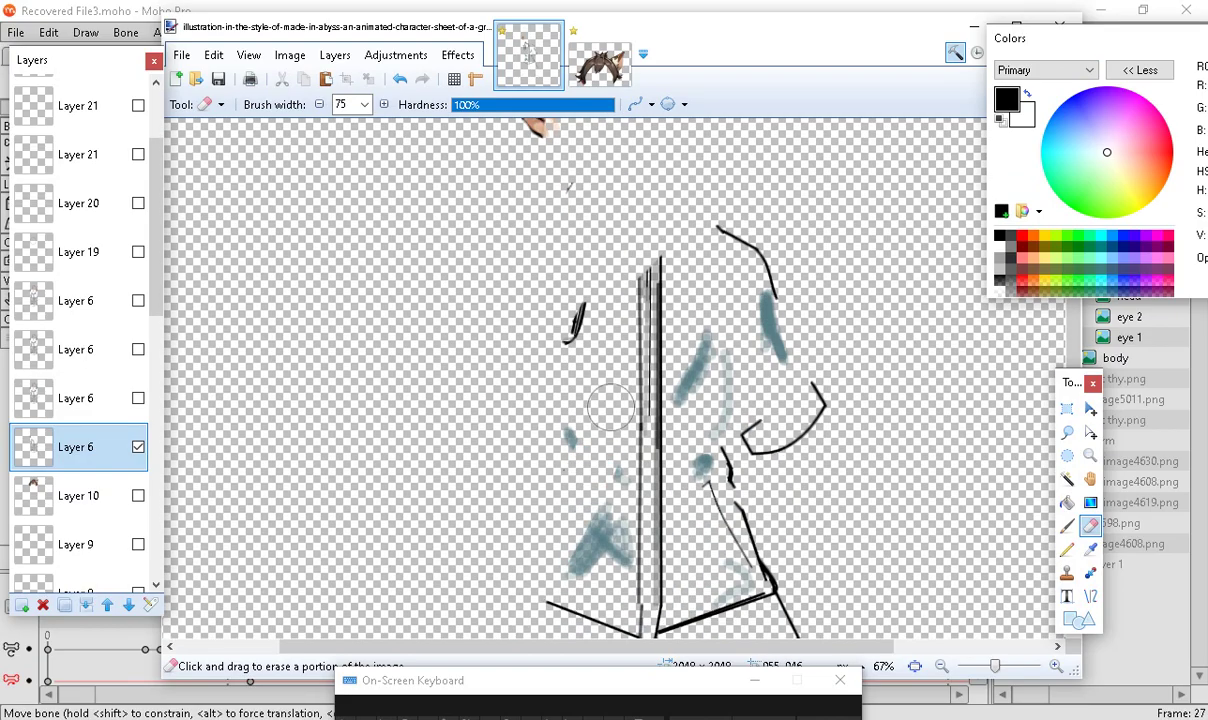
mouse_move(593, 307)
mouse_down()
mouse_move(565, 166)
mouse_move(549, 384)
mouse_move(570, 285)
mouse_up()
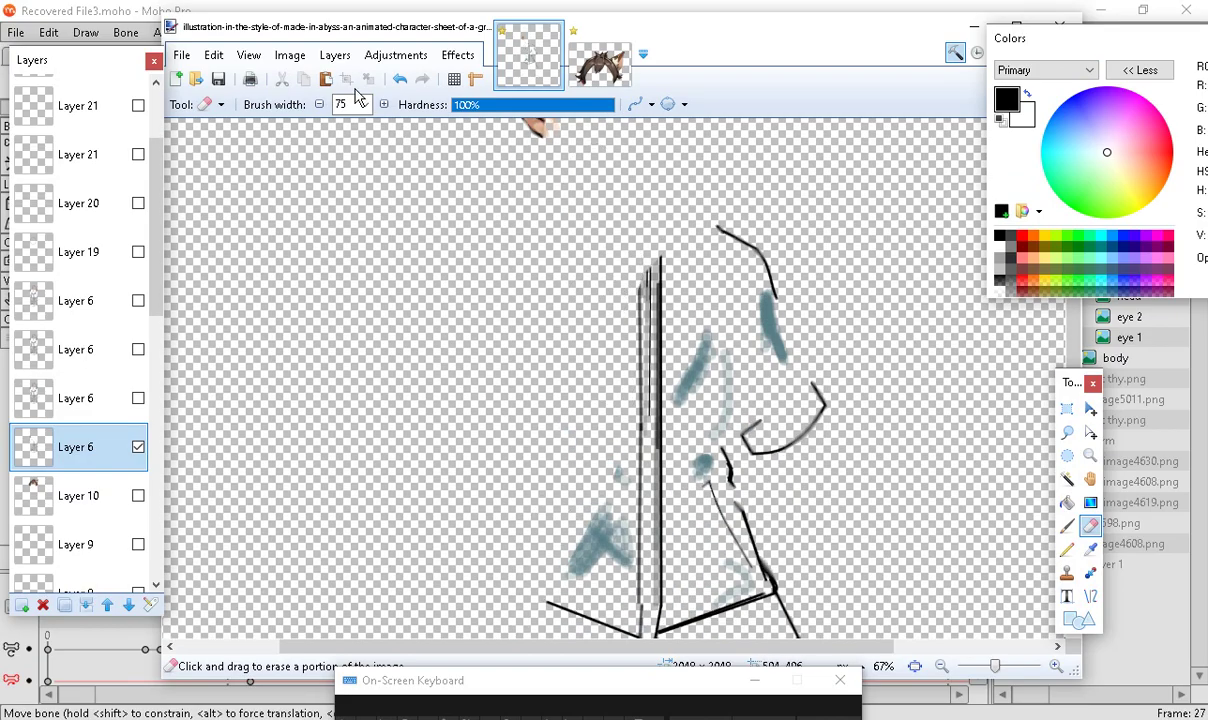
Set the eraser width to 475 and wipe almost the whole sketch off the layer
click(363, 108)
click(345, 413)
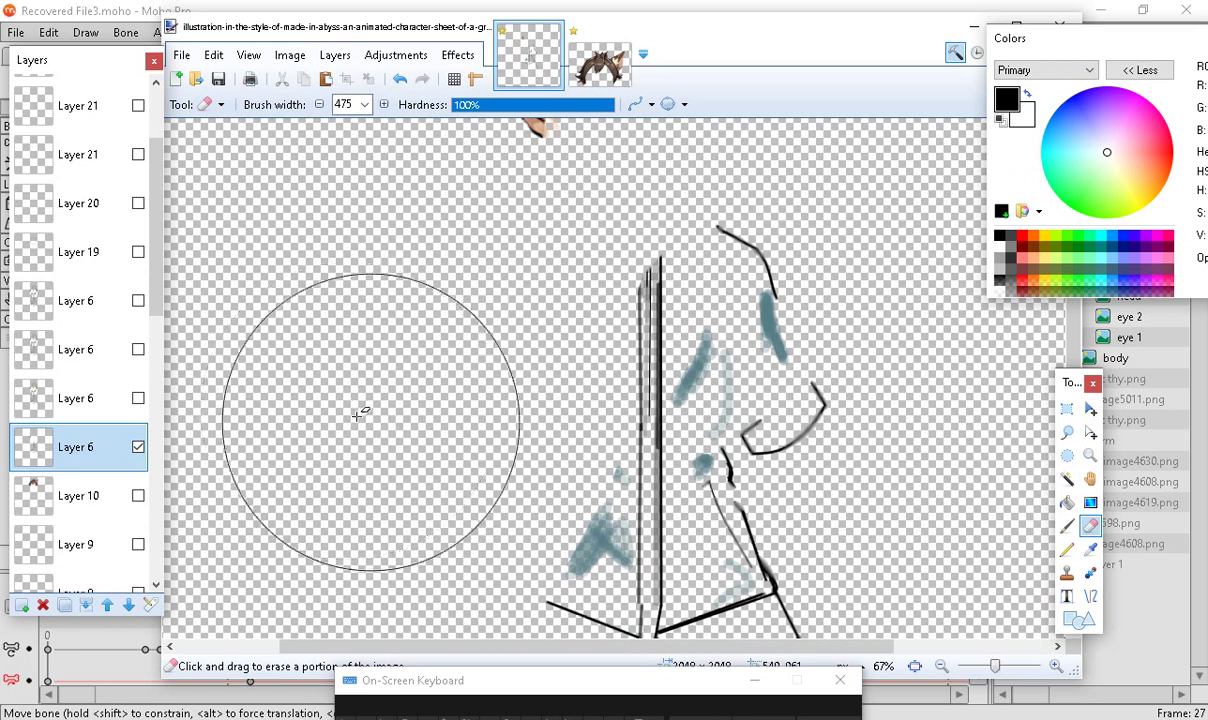
mouse_move(952, 322)
mouse_down()
mouse_move(655, 575)
mouse_move(669, 645)
mouse_move(561, 464)
mouse_up()
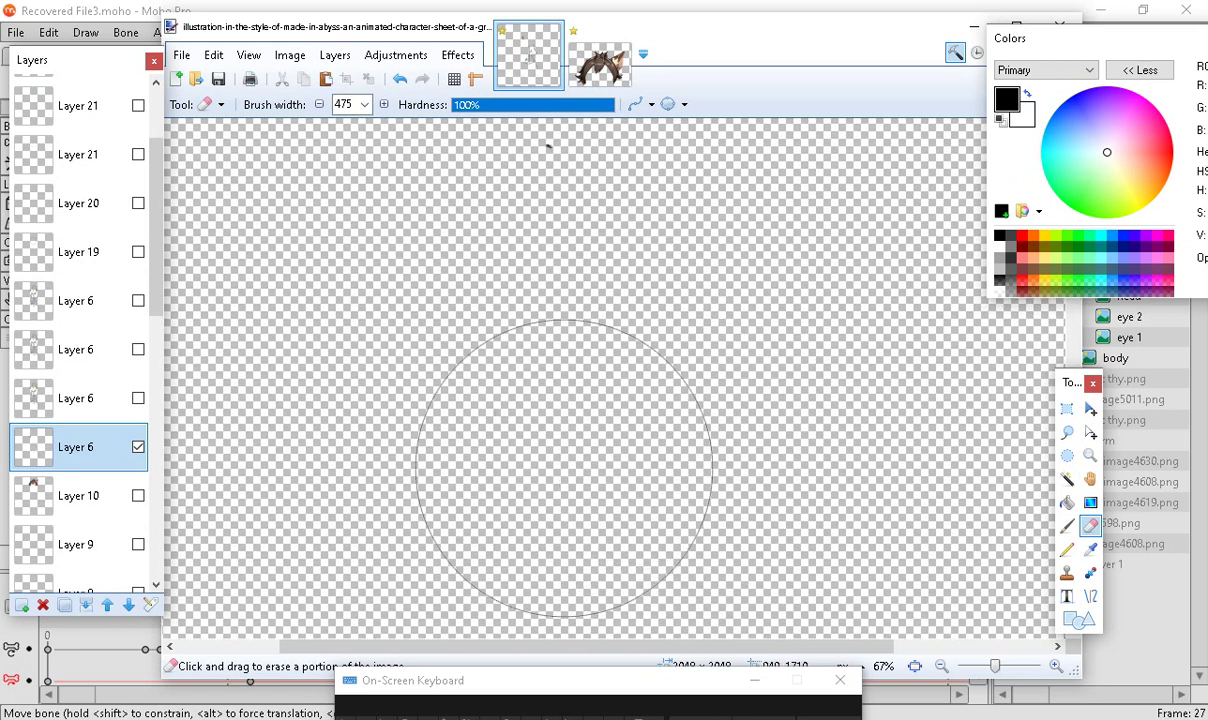
scroll(756, 513, up, 5)
drag(756, 513, 729, 513)
scroll(756, 513, up, 5)
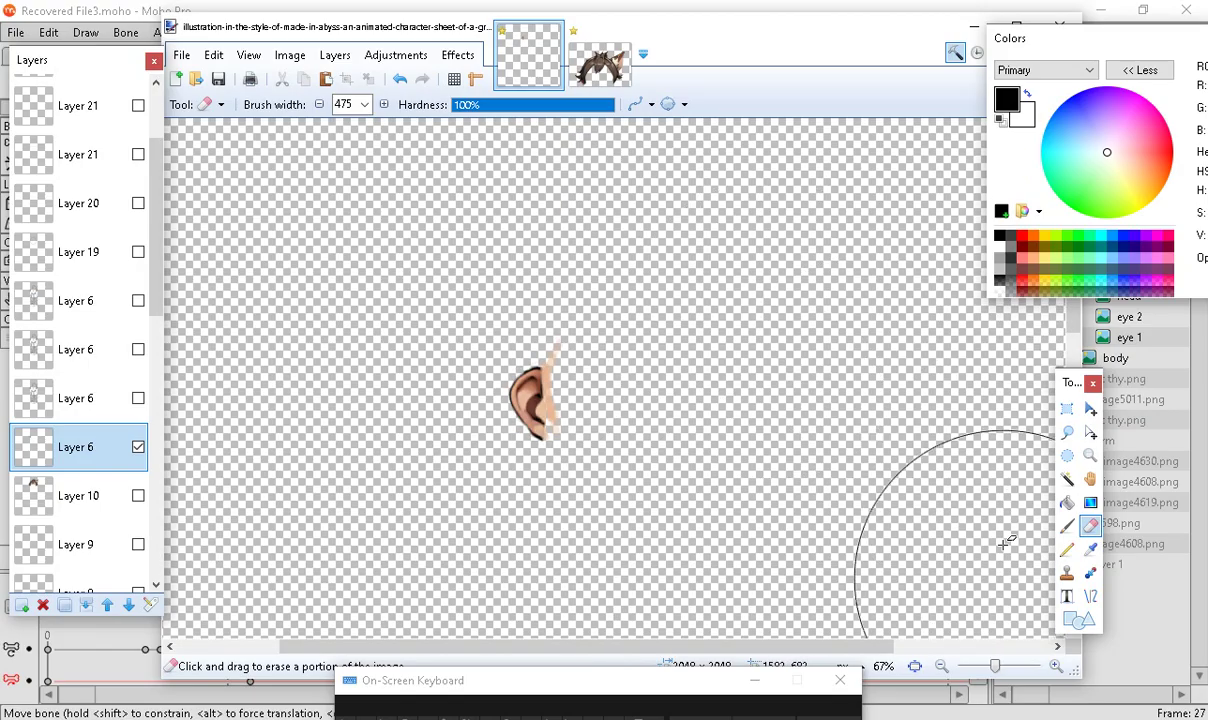
Zoom to 200%, erase pale strips and specks around the ear, and set eraser width 10
click(1055, 666)
click(1055, 666)
click(1055, 666)
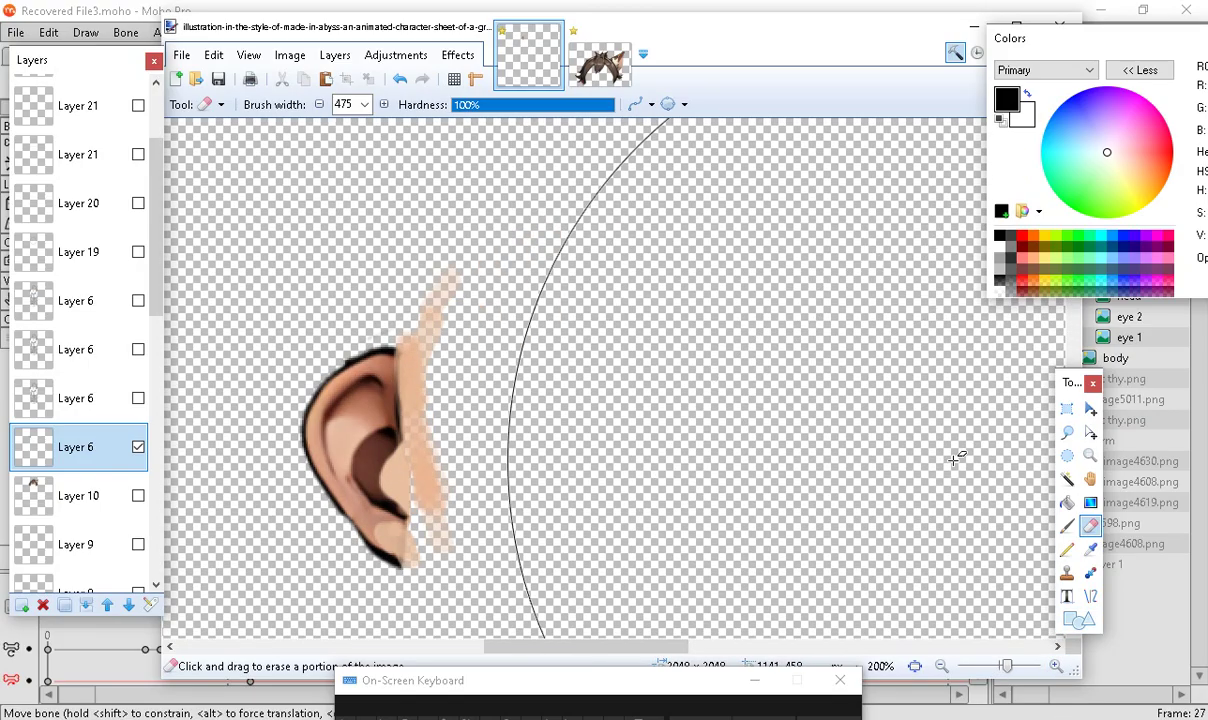
drag(860, 381, 858, 320)
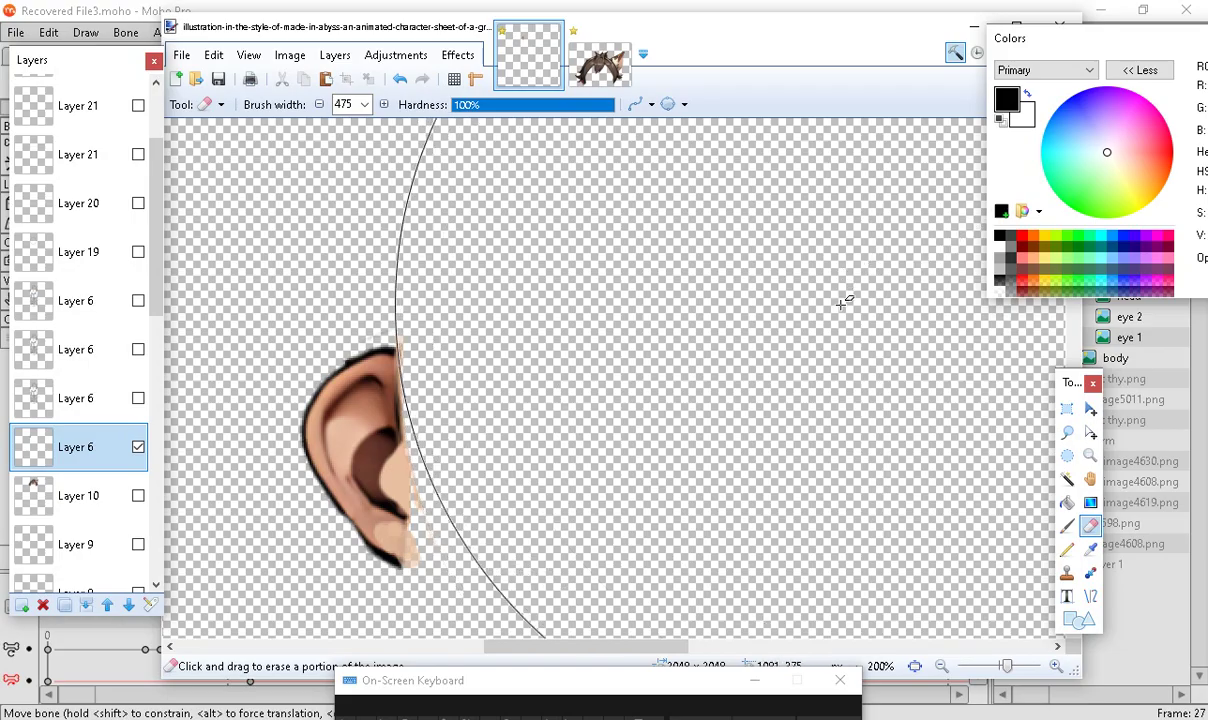
scroll(862, 335, down, 3)
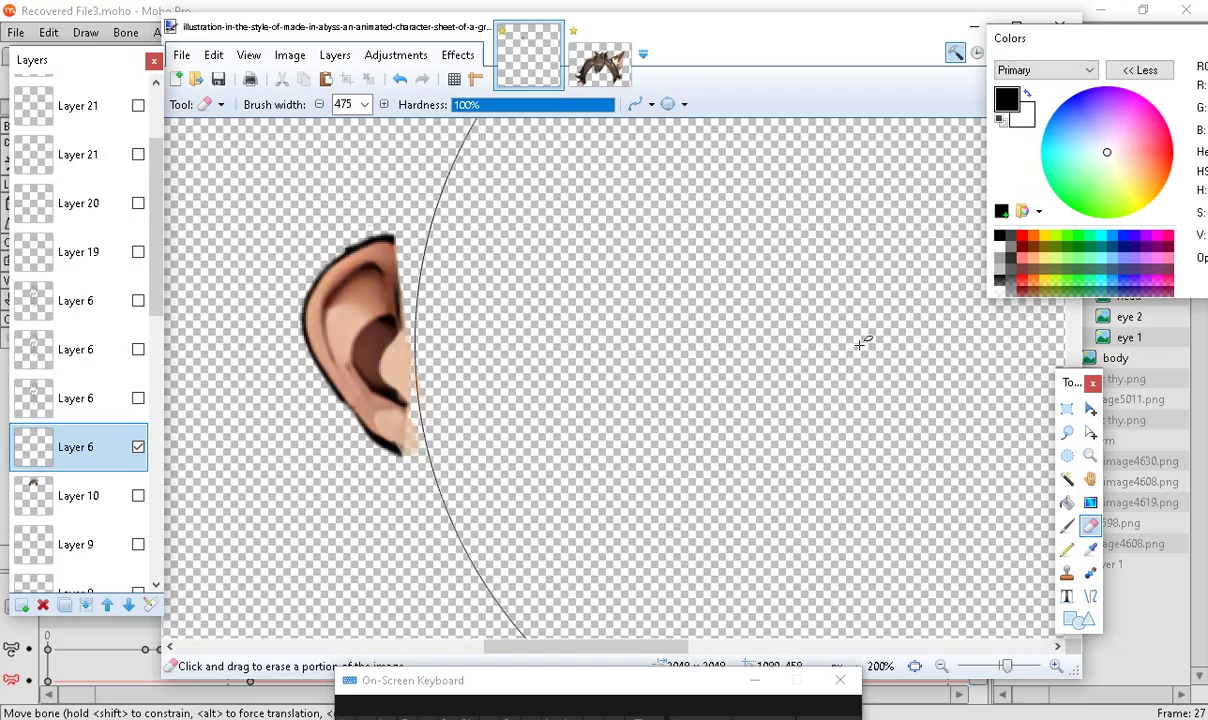
drag(857, 431, 858, 470)
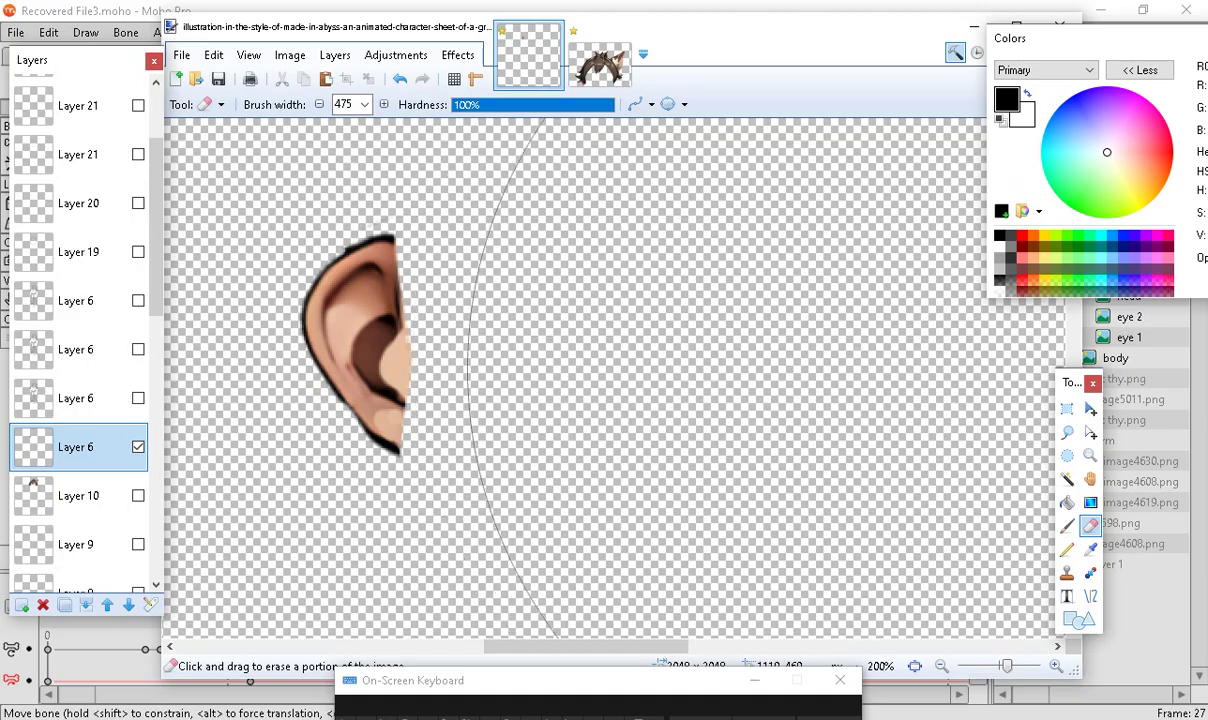
click(366, 106)
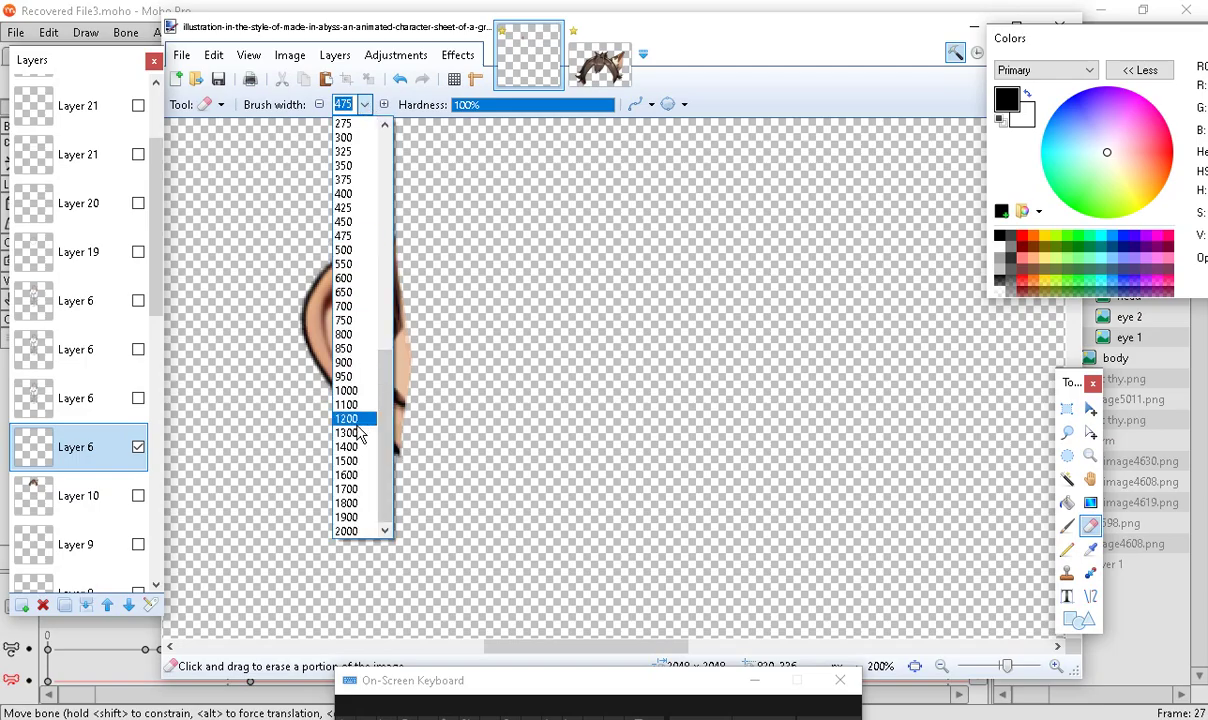
mouse_move(391, 432)
mouse_down()
mouse_move(410, 272)
mouse_move(338, 243)
mouse_up()
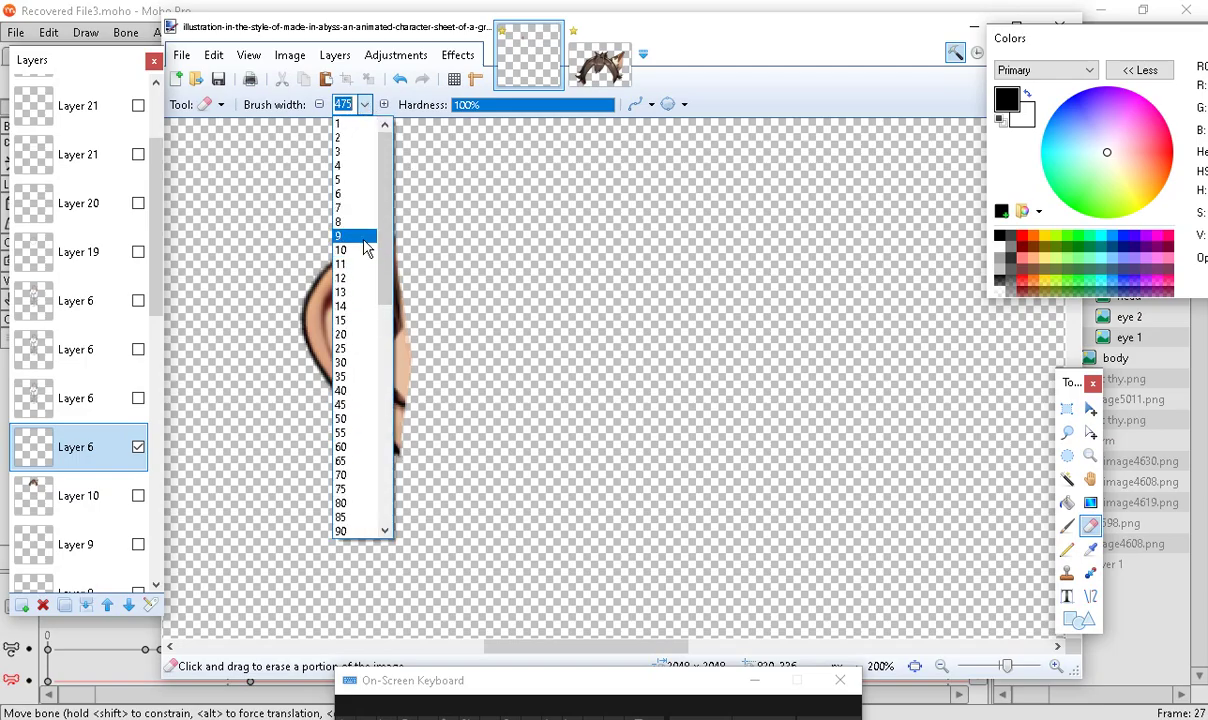
click(366, 250)
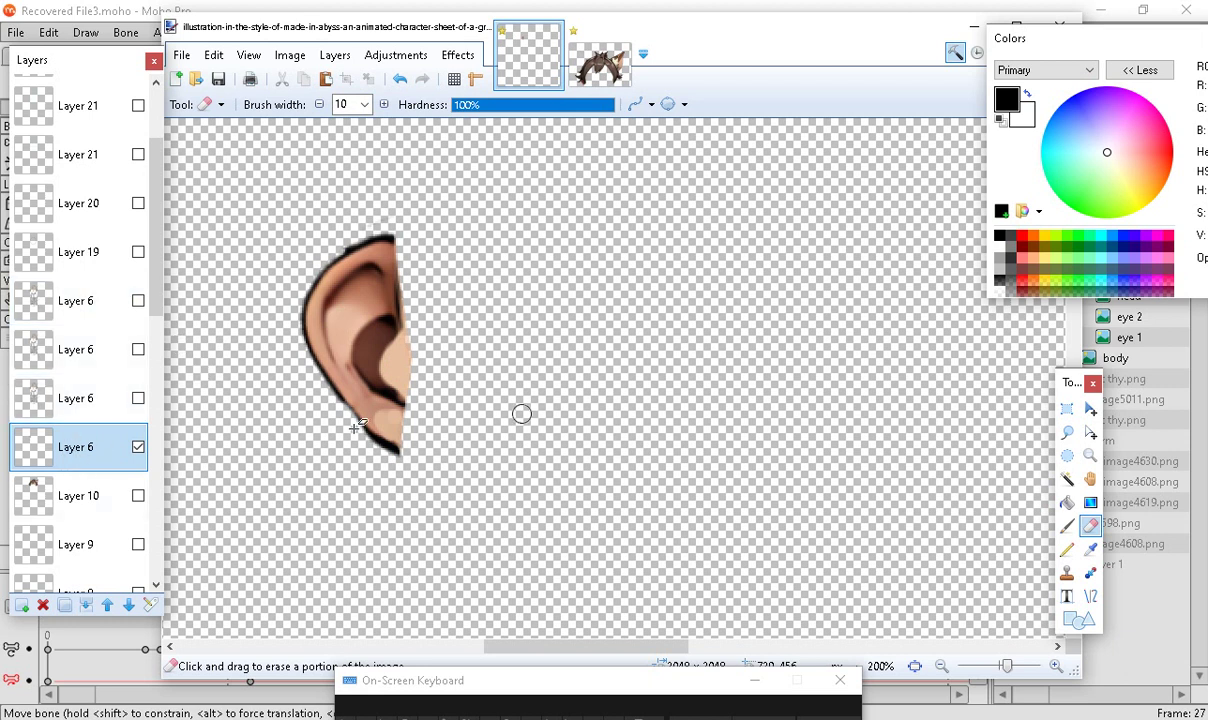
Rectangle-select the ear and copy it
click(1066, 410)
drag(274, 201, 443, 484)
drag(310, 30, 340, 34)
click(1121, 414)
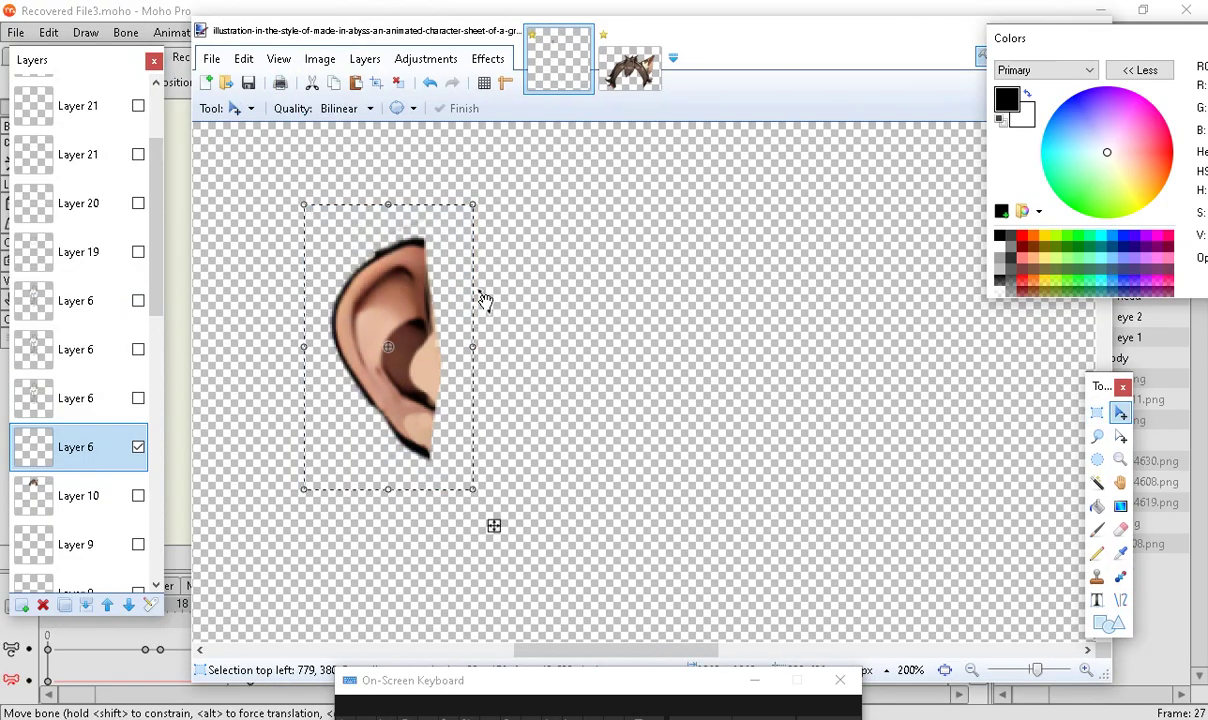
click(244, 60)
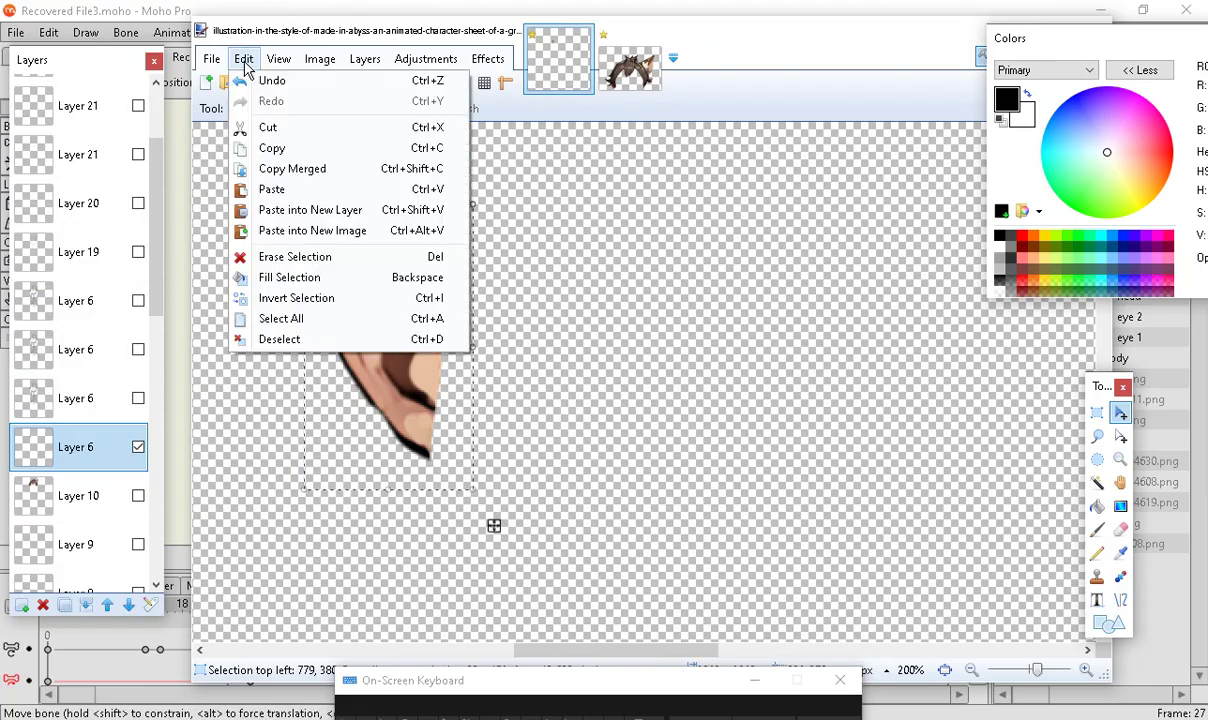
click(272, 148)
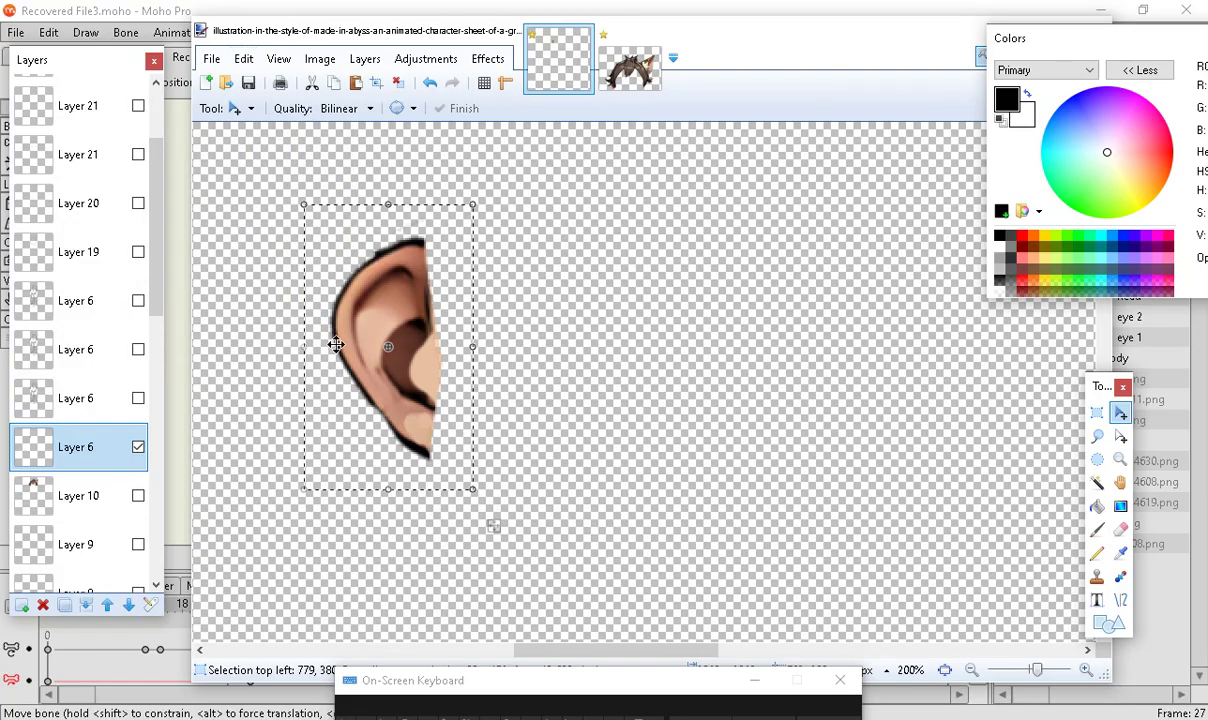
In Inkscape, paste the copied ear and place it above the pizza box
key(alt+Tab)
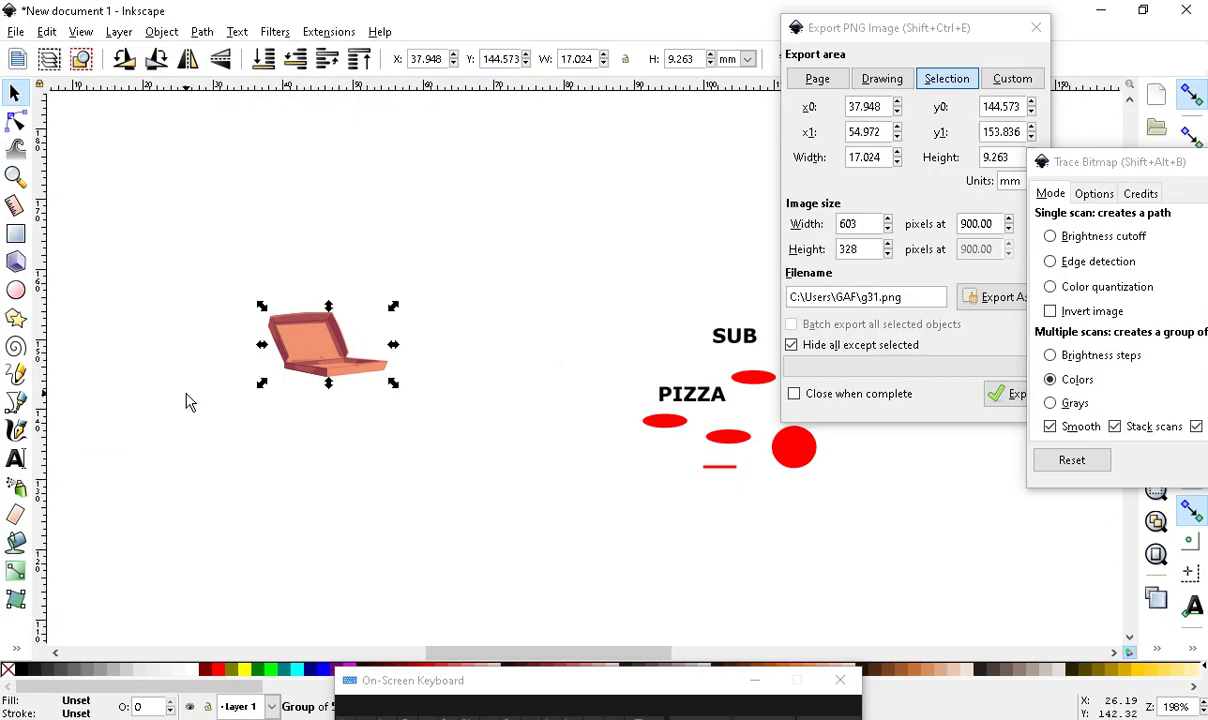
click(49, 34)
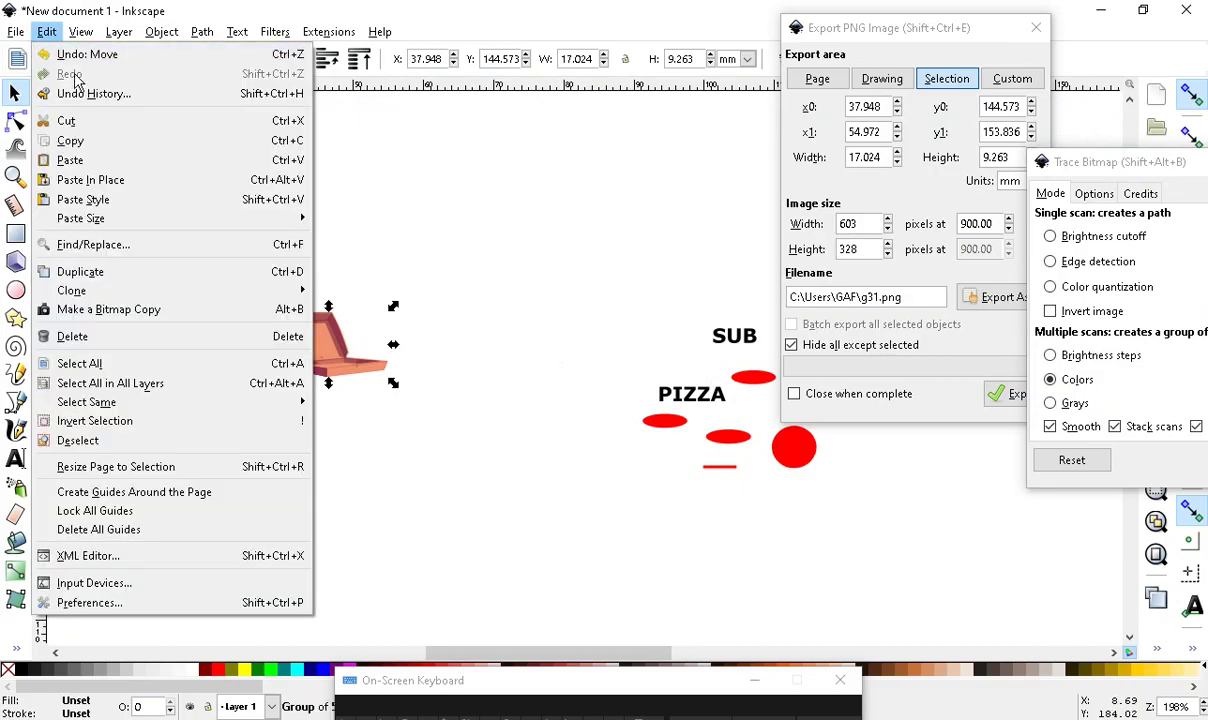
click(76, 159)
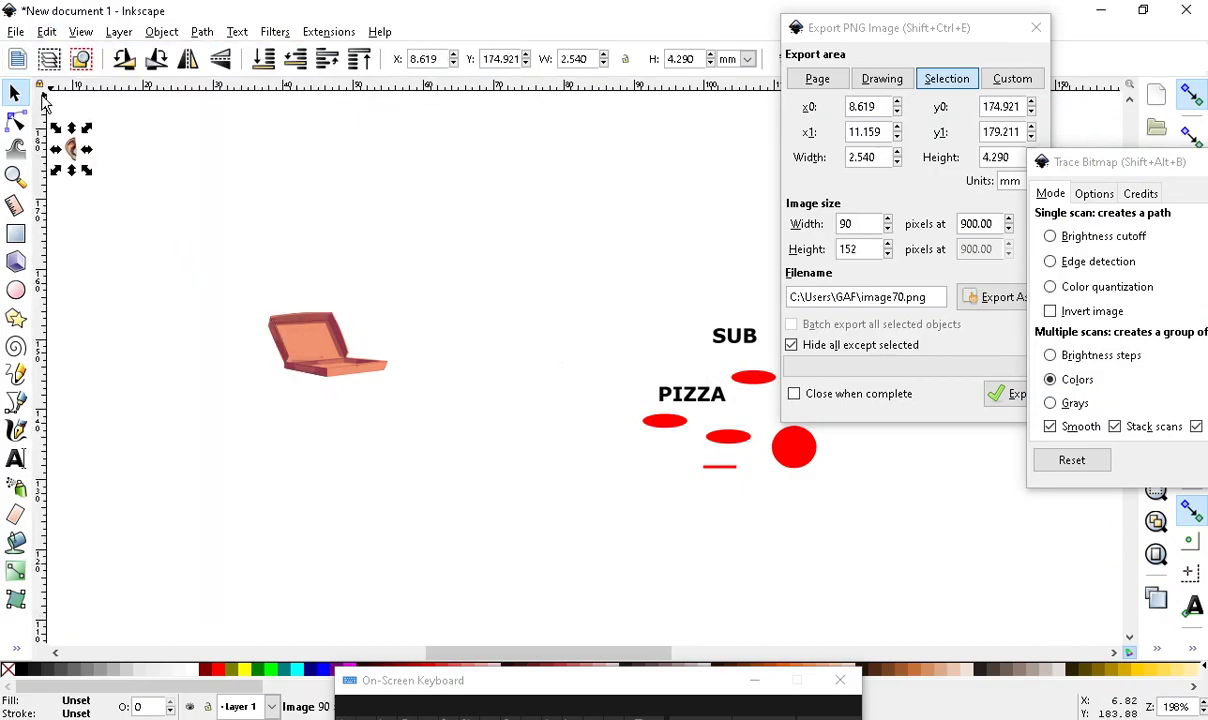
drag(72, 150, 388, 238)
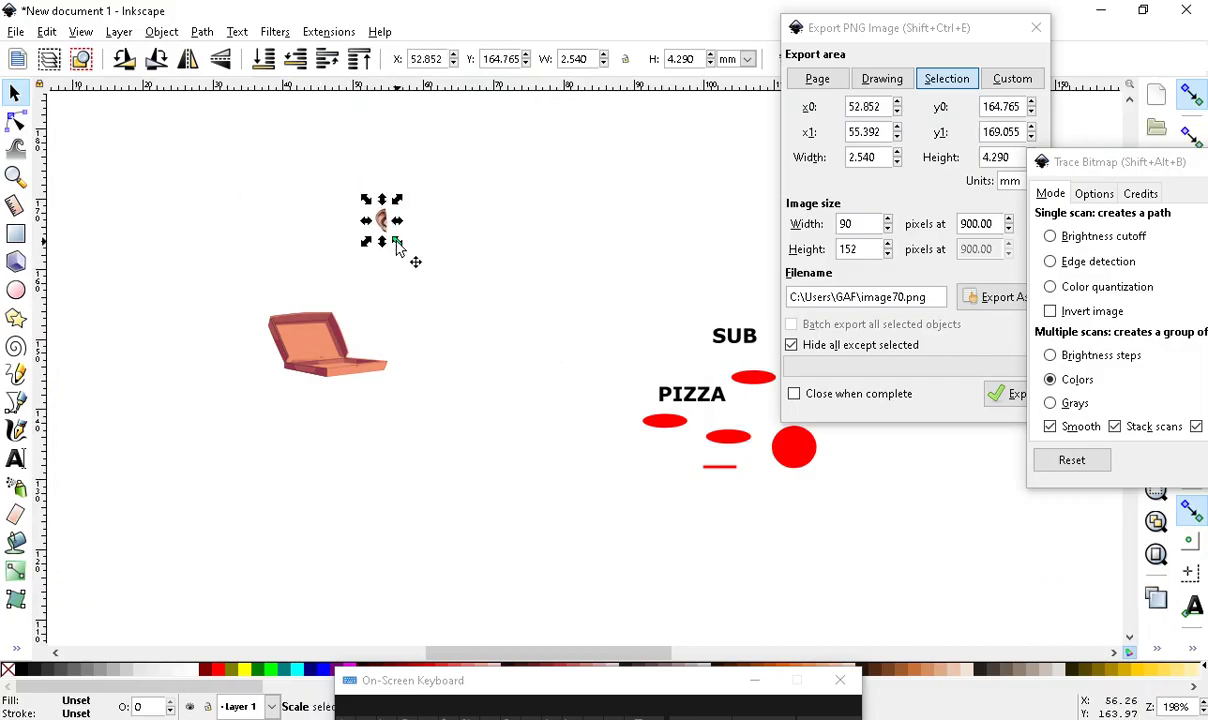
click(410, 265)
Reposition the pasted ear image and trace it into vector paths
scroll(376, 177, up, 2)
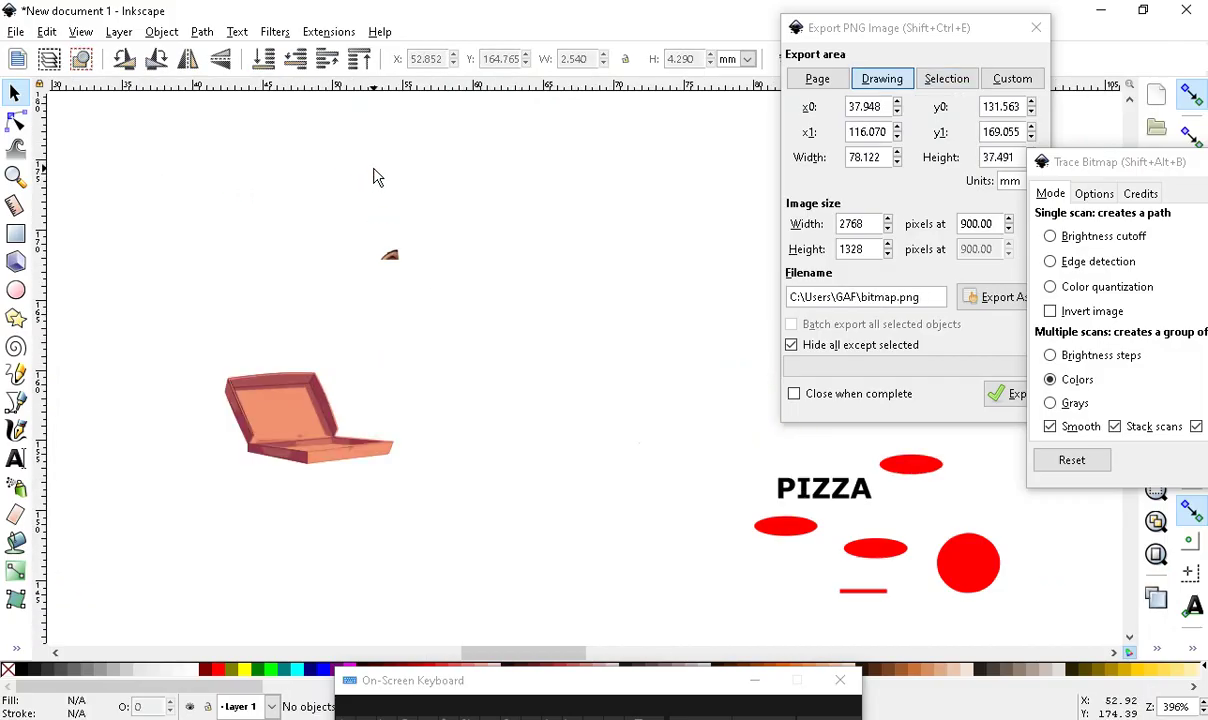
scroll(430, 250, up, 2)
scroll(262, 340, up, 2)
click(296, 294)
drag(296, 294, 221, 285)
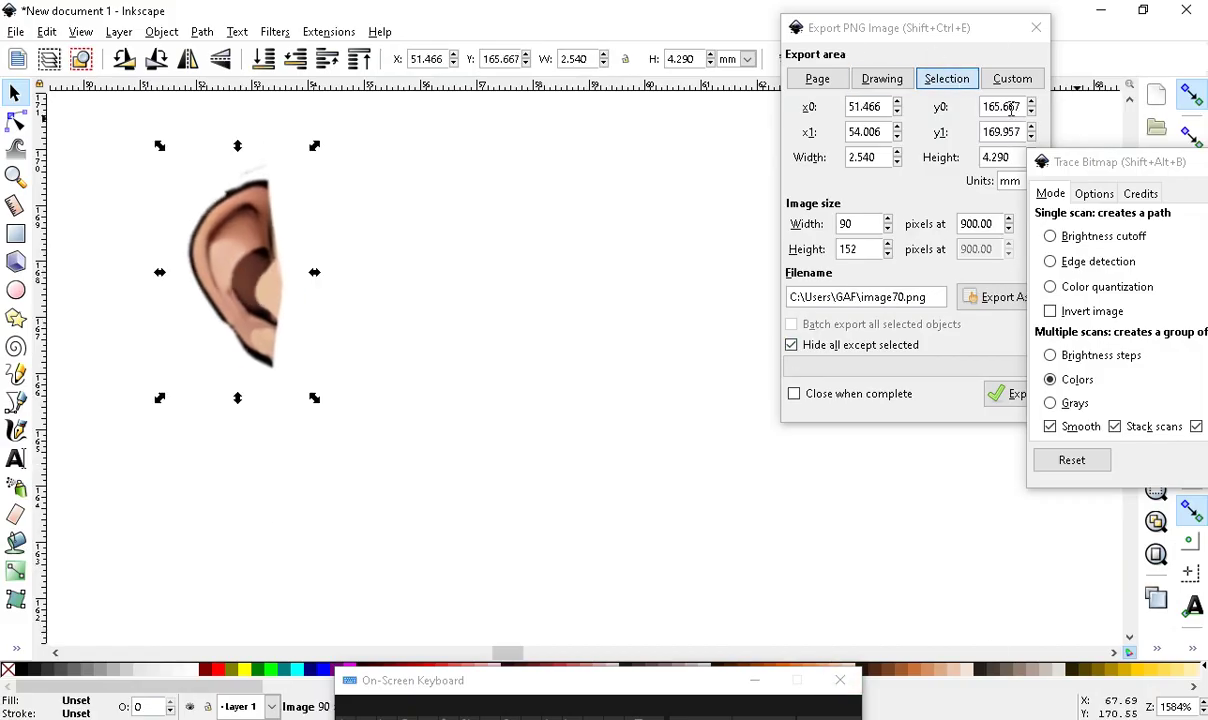
drag(1100, 175, 713, 86)
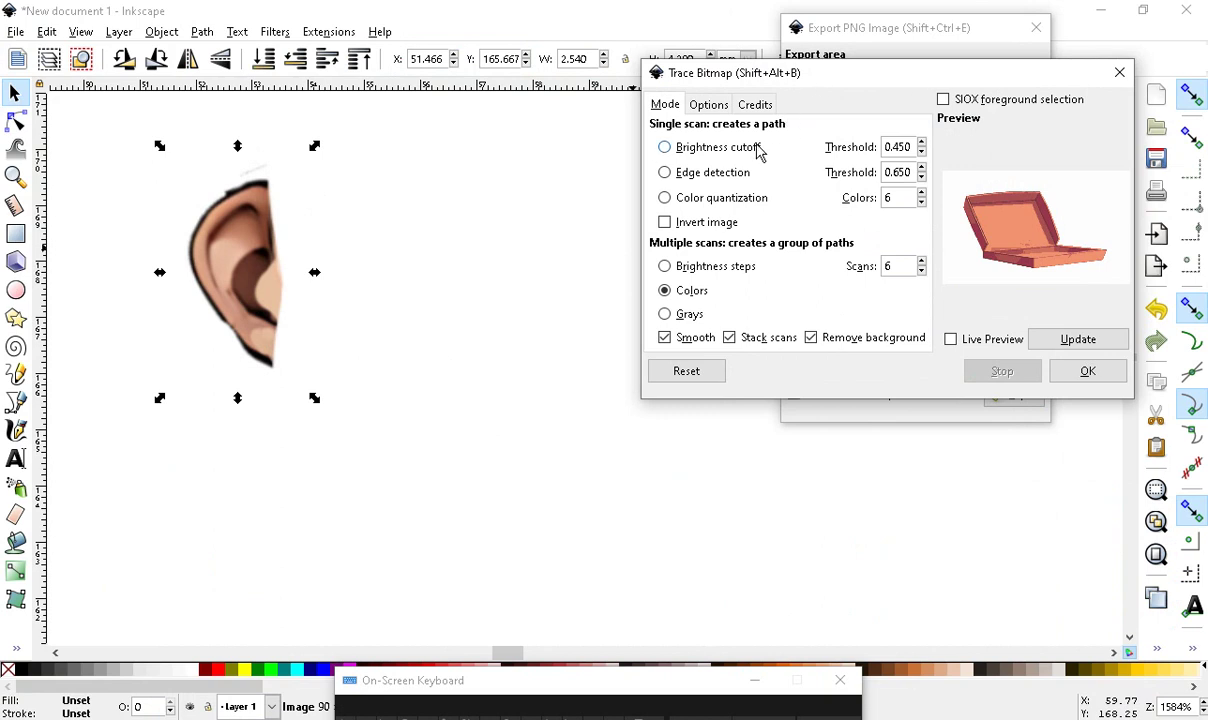
drag(260, 283, 228, 339)
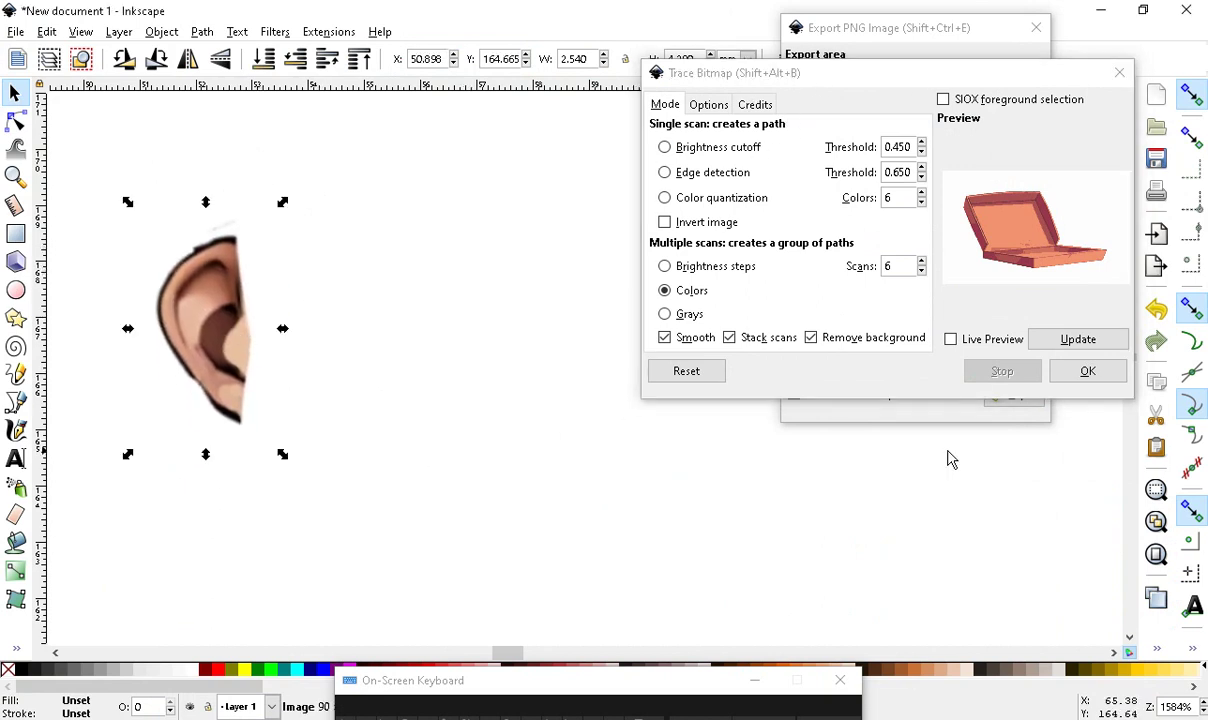
click(1102, 383)
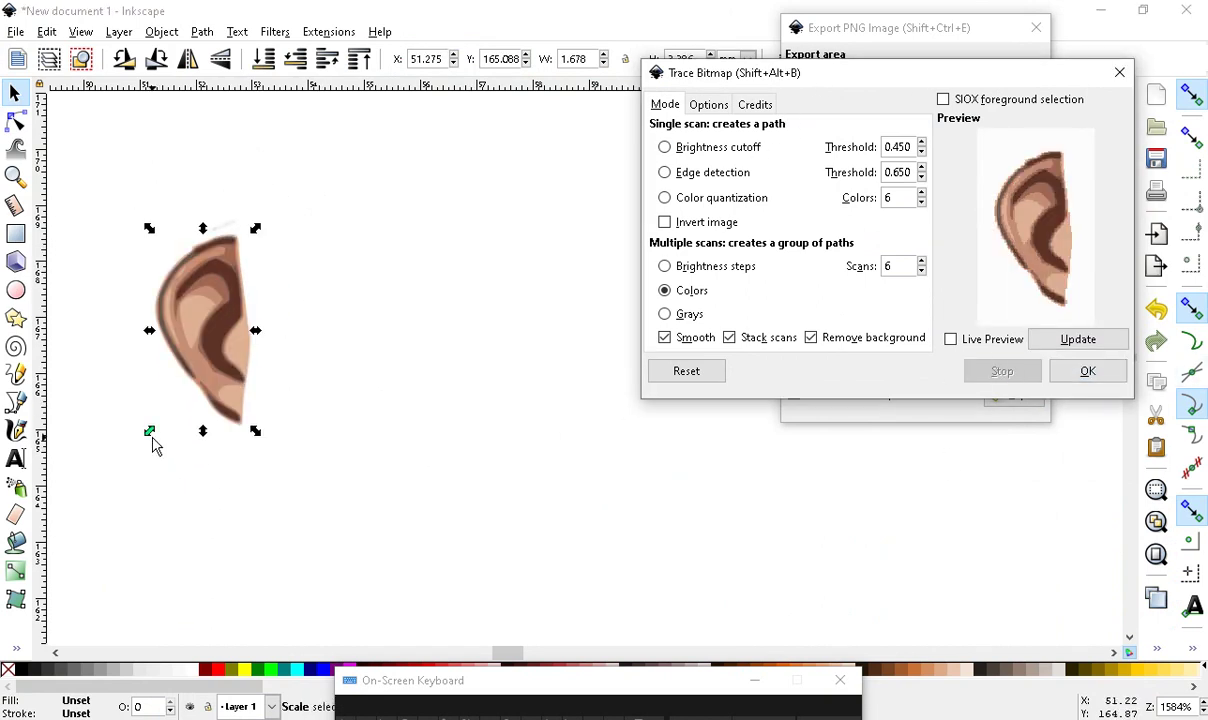
Pull the traced ear apart into separate dark brown, mid-brown and highlight paths
mouse_move(181, 318)
mouse_down()
mouse_move(390, 325)
mouse_move(484, 525)
mouse_move(519, 355)
mouse_move(551, 278)
mouse_up()
ctrl+click(391, 318)
mouse_move(420, 312)
mouse_down()
mouse_move(395, 345)
mouse_move(348, 485)
mouse_move(355, 497)
mouse_up()
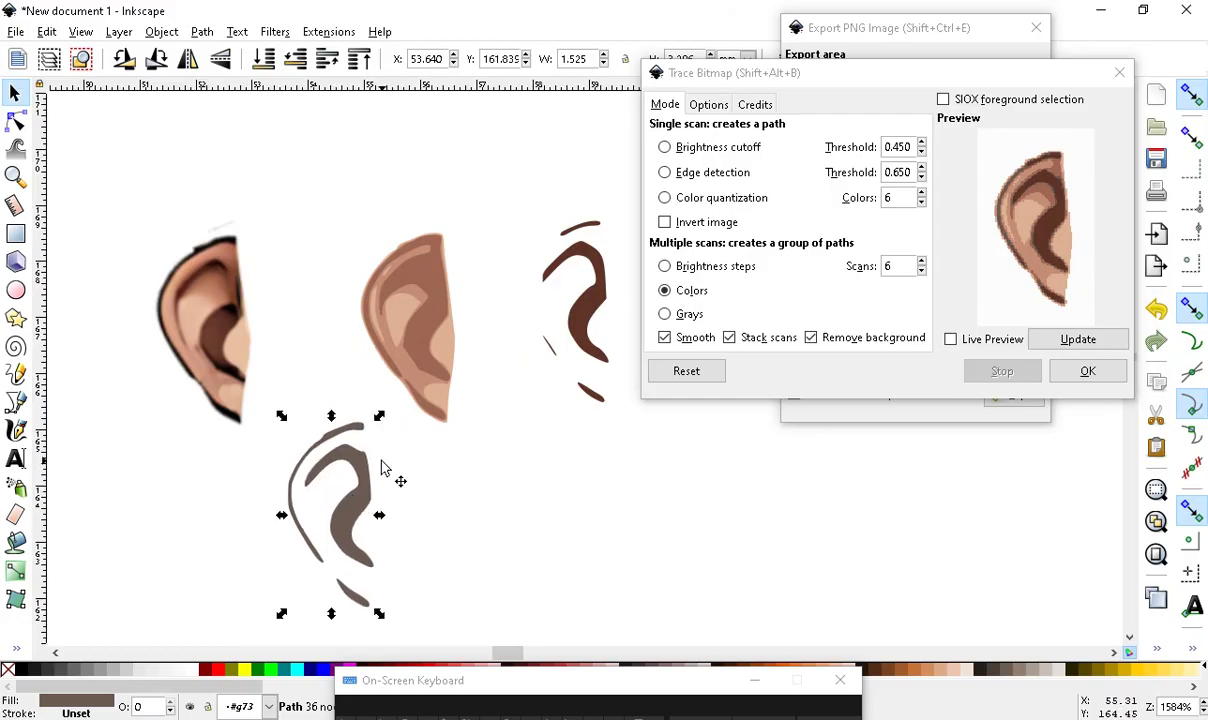
ctrl+click(432, 288)
mouse_move(432, 288)
mouse_down()
mouse_move(652, 480)
mouse_move(728, 485)
mouse_move(765, 508)
mouse_up()
ctrl+click(410, 316)
drag(410, 316, 288, 120)
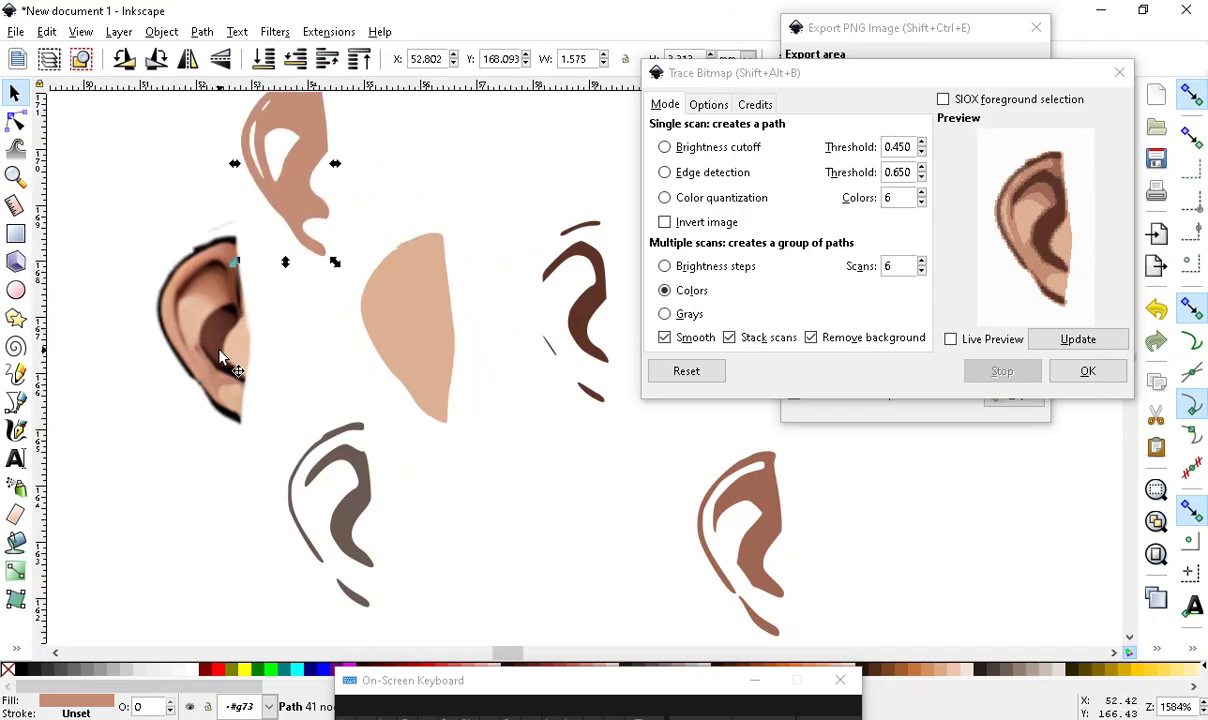
Shift the traced pieces up and right, move the trace settings aside and deselect
drag(222, 358, 160, 358)
scroll(291, 262, up, 2)
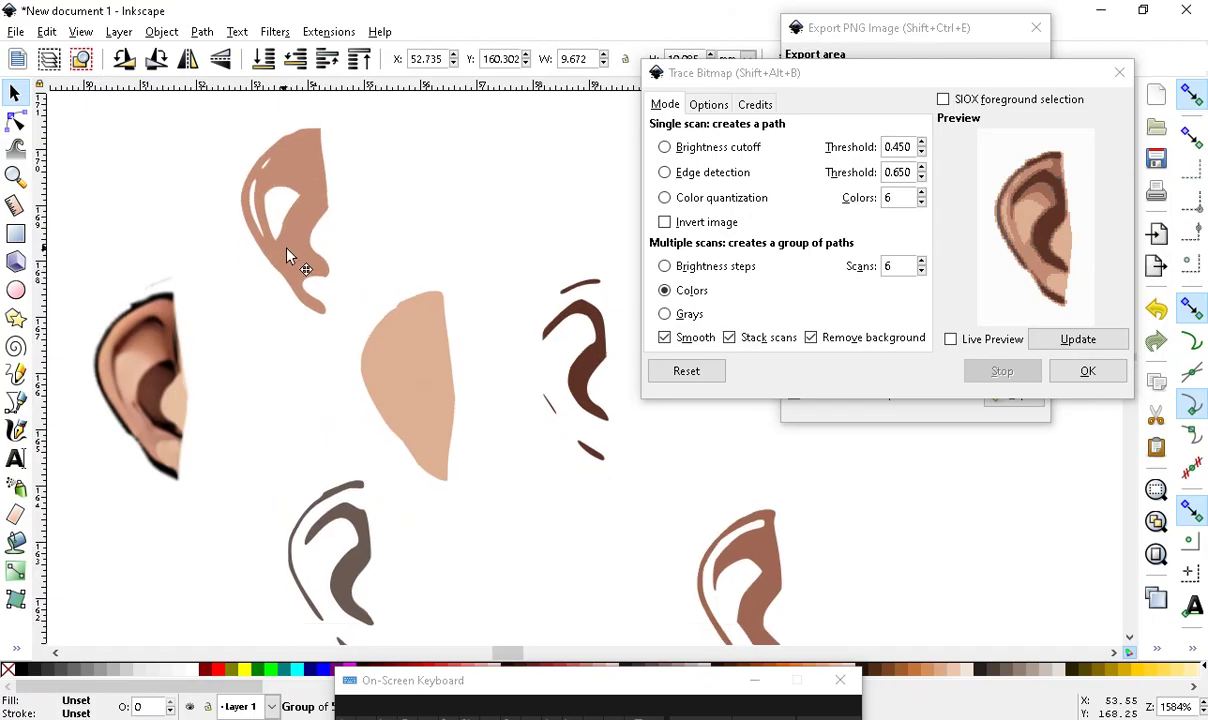
drag(286, 248, 302, 210)
mouse_move(730, 75)
mouse_down()
mouse_move(857, 68)
mouse_move(869, 90)
mouse_up()
scroll(465, 302, down, 2)
scroll(491, 353, up, 2)
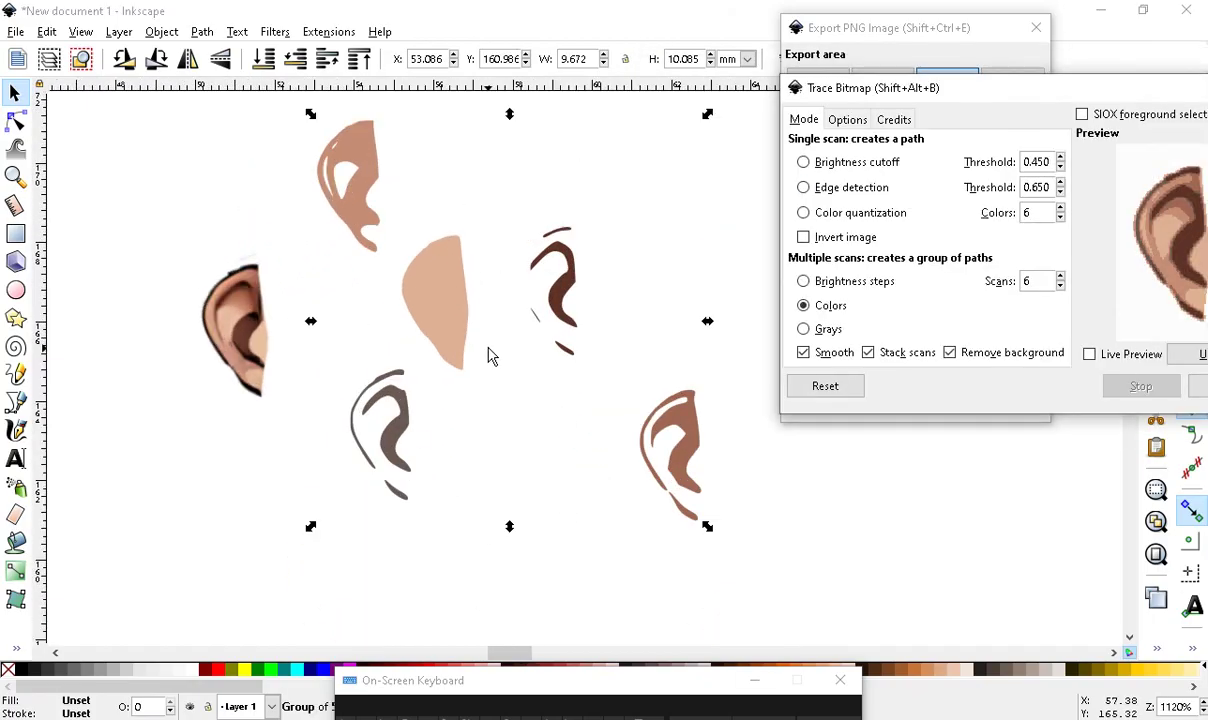
click(530, 508)
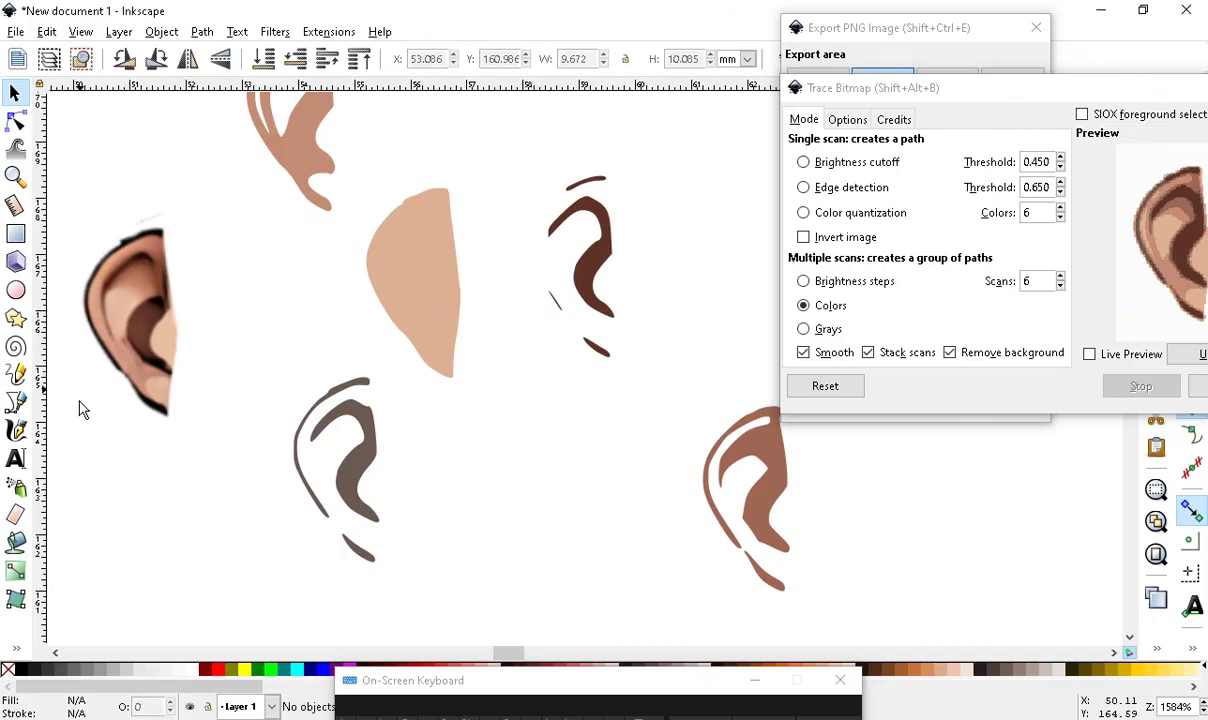
Enter the brown ear group and move its ear path slightly left
click(765, 488)
double_click(765, 488)
click(765, 488)
drag(765, 488, 572, 439)
scroll(485, 450, up, 1)
click(659, 470)
click(658, 531)
scroll(493, 531, up, 1)
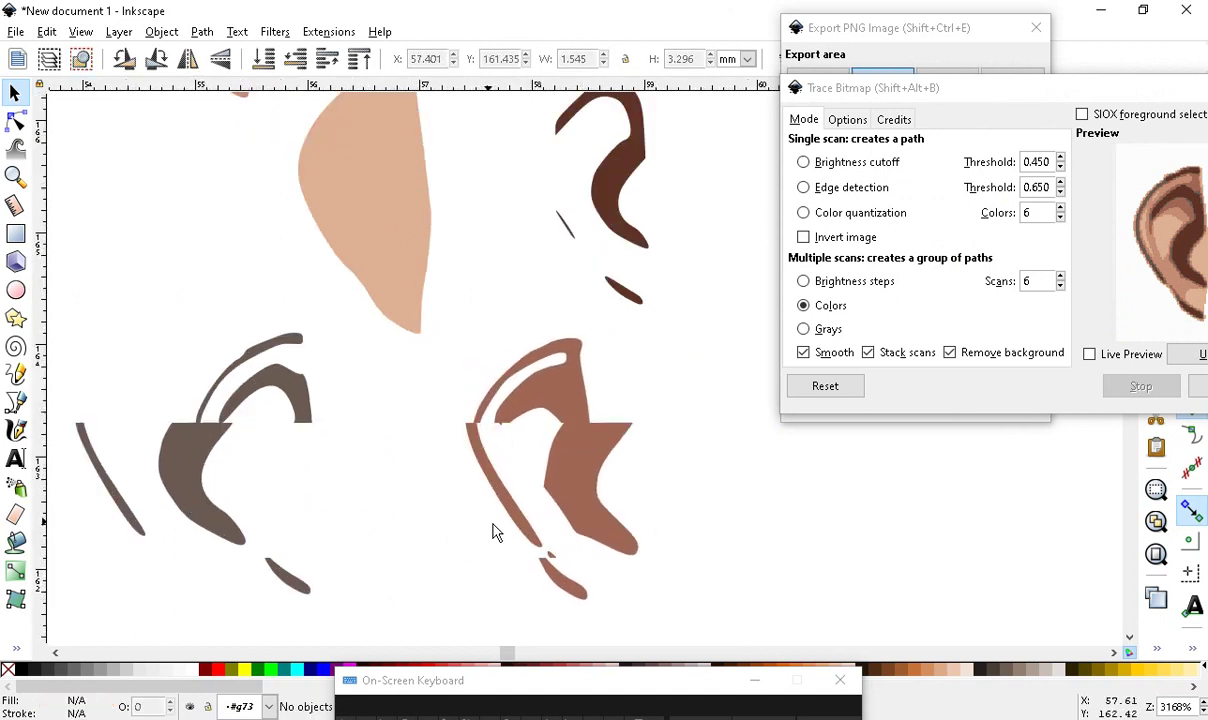
With the Node tool, drag a node to close the break in the brown ear path
click(15, 120)
scroll(505, 560, up, 2)
click(521, 468)
scroll(521, 468, down, 1)
drag(524, 470, 530, 517)
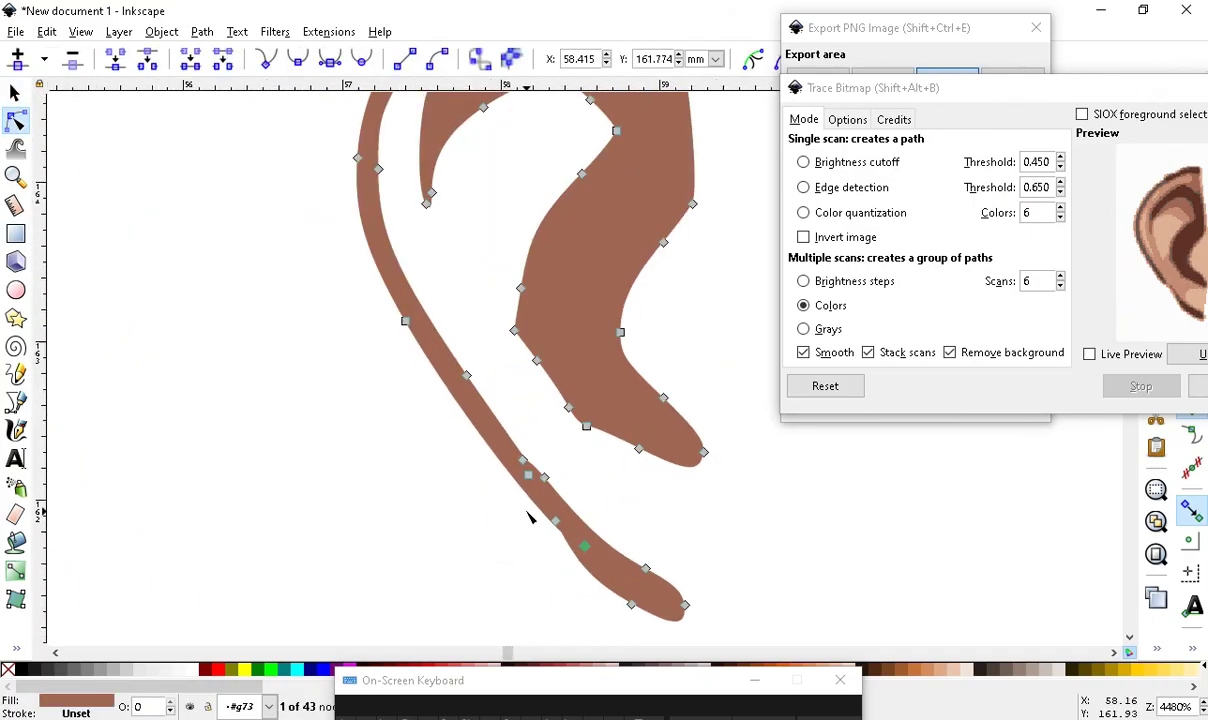
scroll(445, 588, down, 1)
click(445, 588)
scroll(445, 588, down, 3)
scroll(307, 410, up, 2)
scroll(714, 504, down, 2)
scroll(714, 504, up, 1)
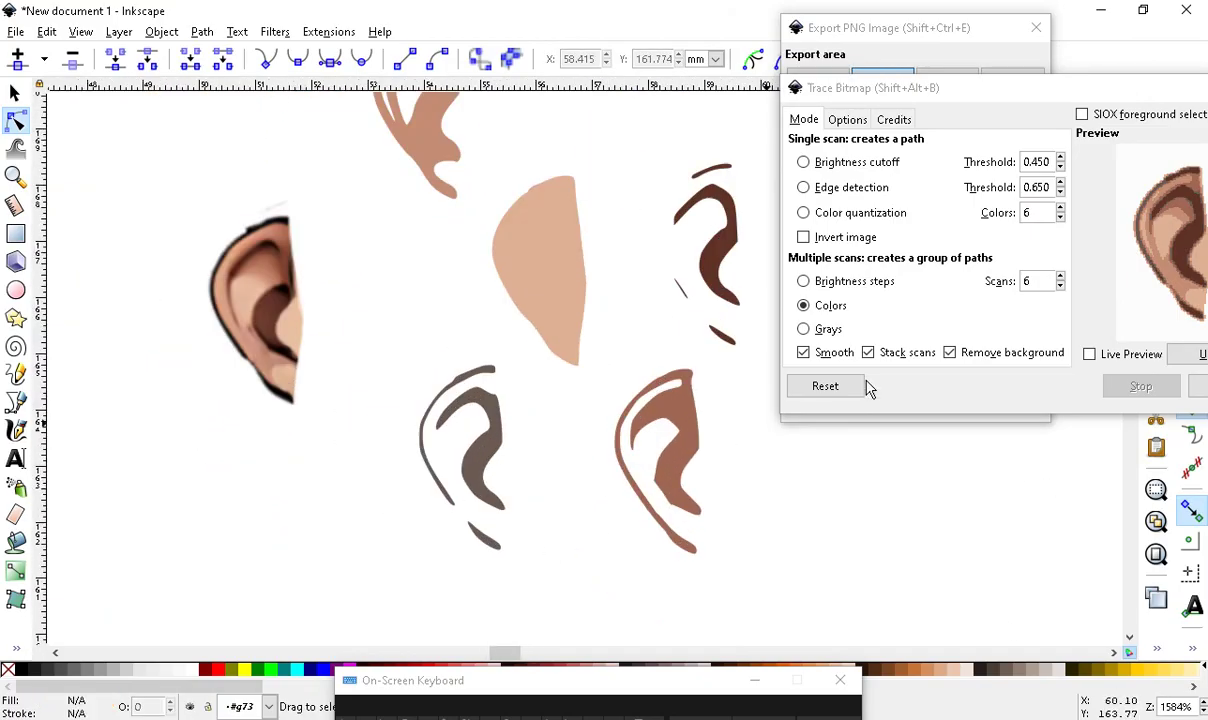
scroll(265, 252, up, 1)
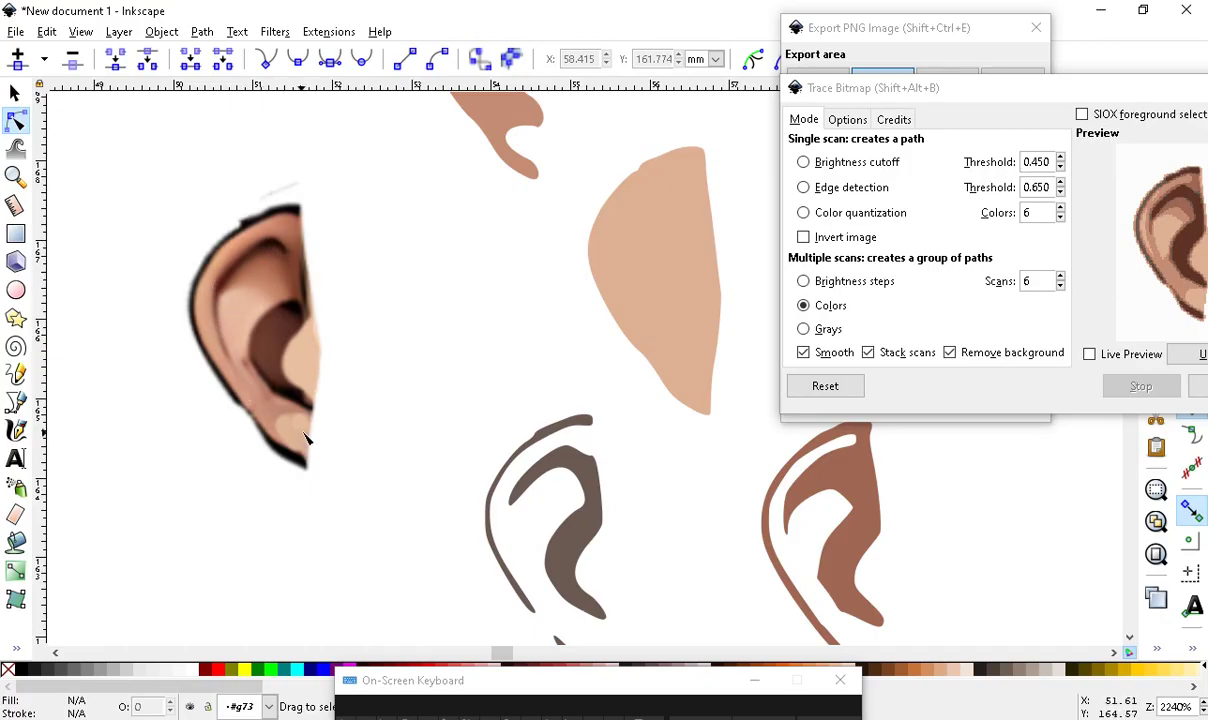
scroll(298, 512, down, 1)
scroll(599, 558, up, 1)
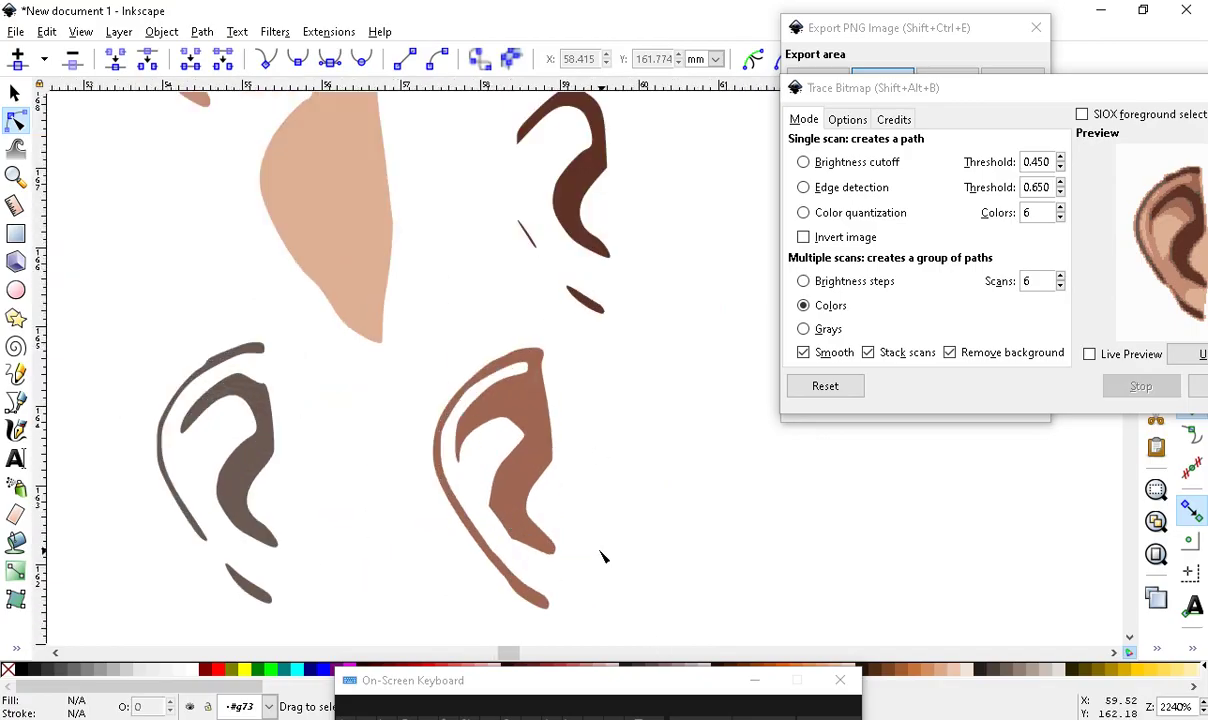
scroll(599, 558, down, 2)
scroll(497, 510, up, 1)
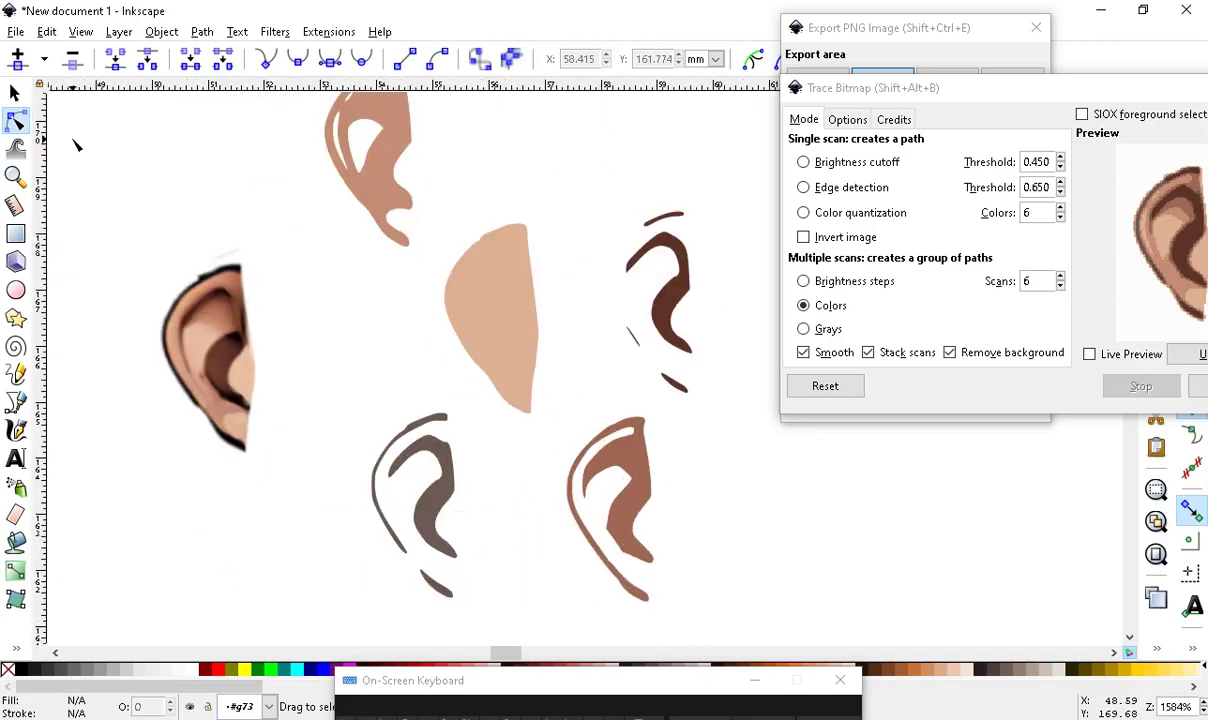
Move the grey ear to the right and slide the brown ear into its place
click(14, 92)
click(445, 507)
drag(445, 507, 895, 505)
drag(645, 480, 463, 485)
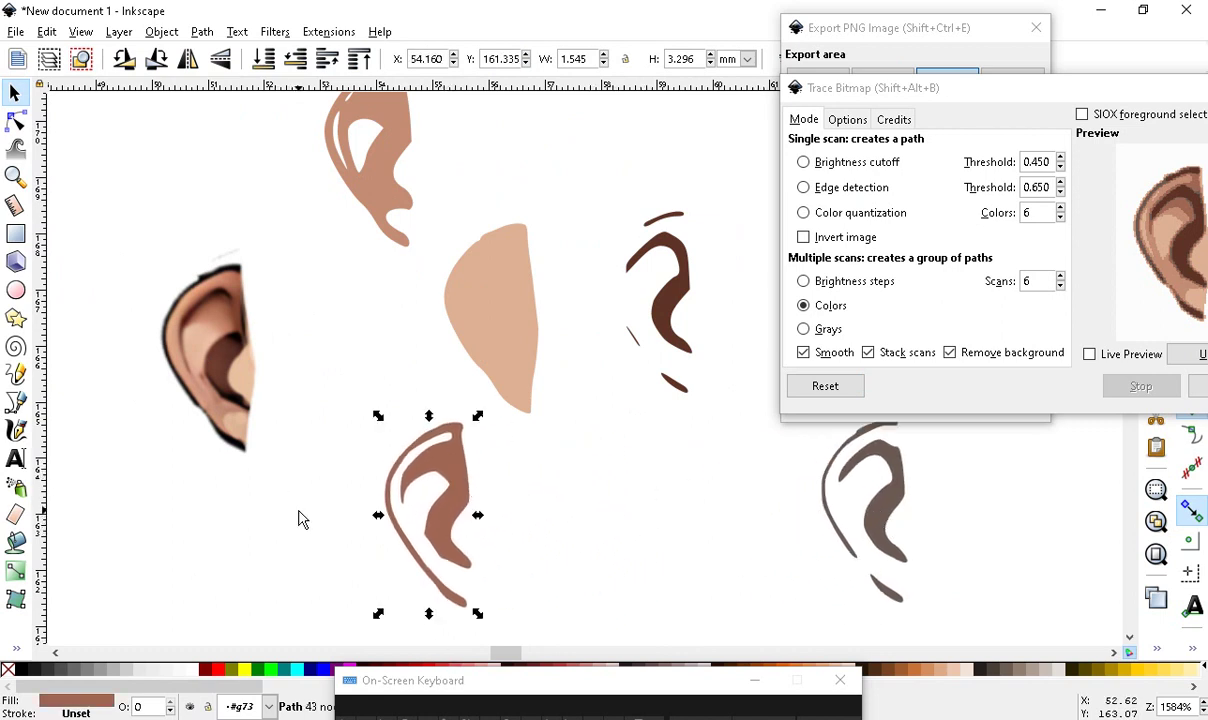
Bucket-fill the brown ear area to create a new ear shape
click(17, 542)
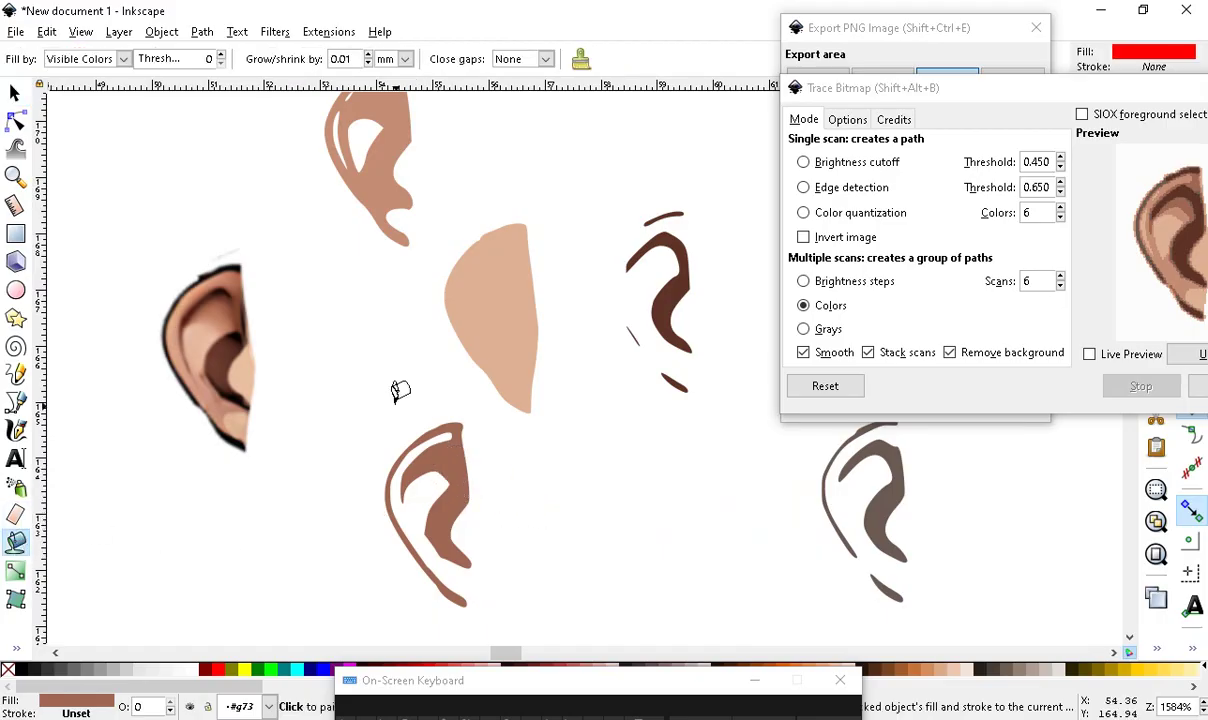
scroll(464, 512, up, 2)
scroll(485, 526, down, 2)
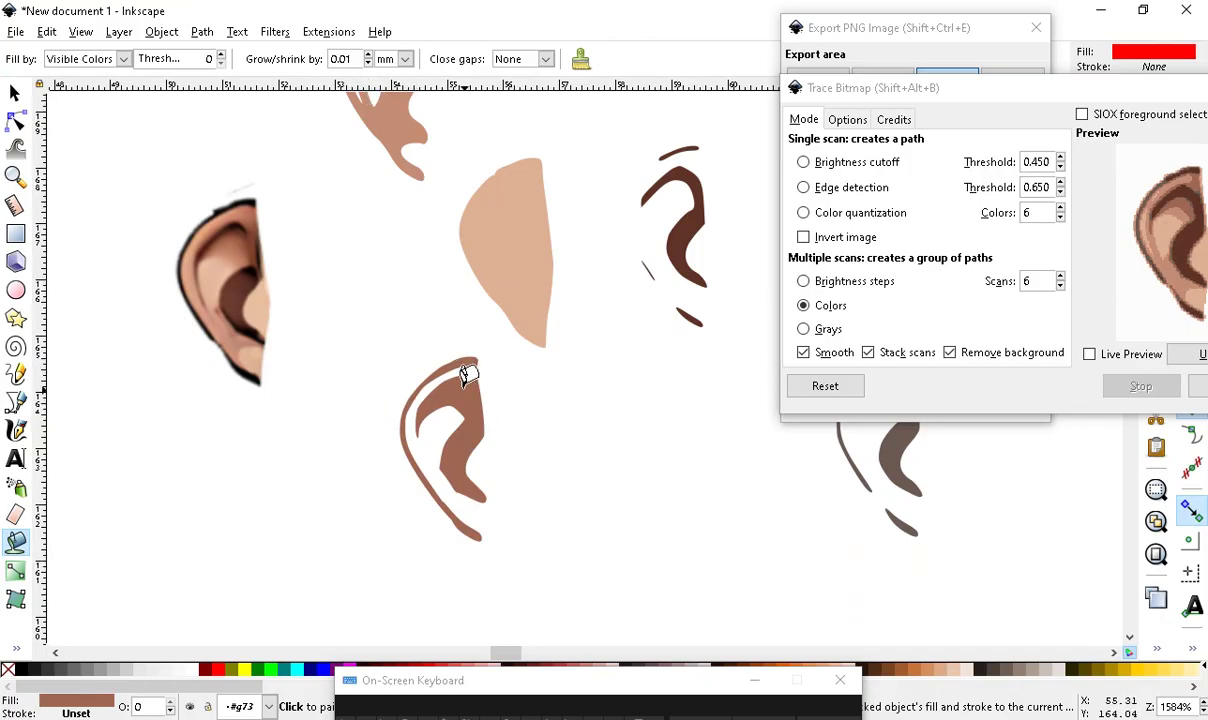
click(468, 362)
Move the new ear shape below and slightly left of the reference ear
click(15, 92)
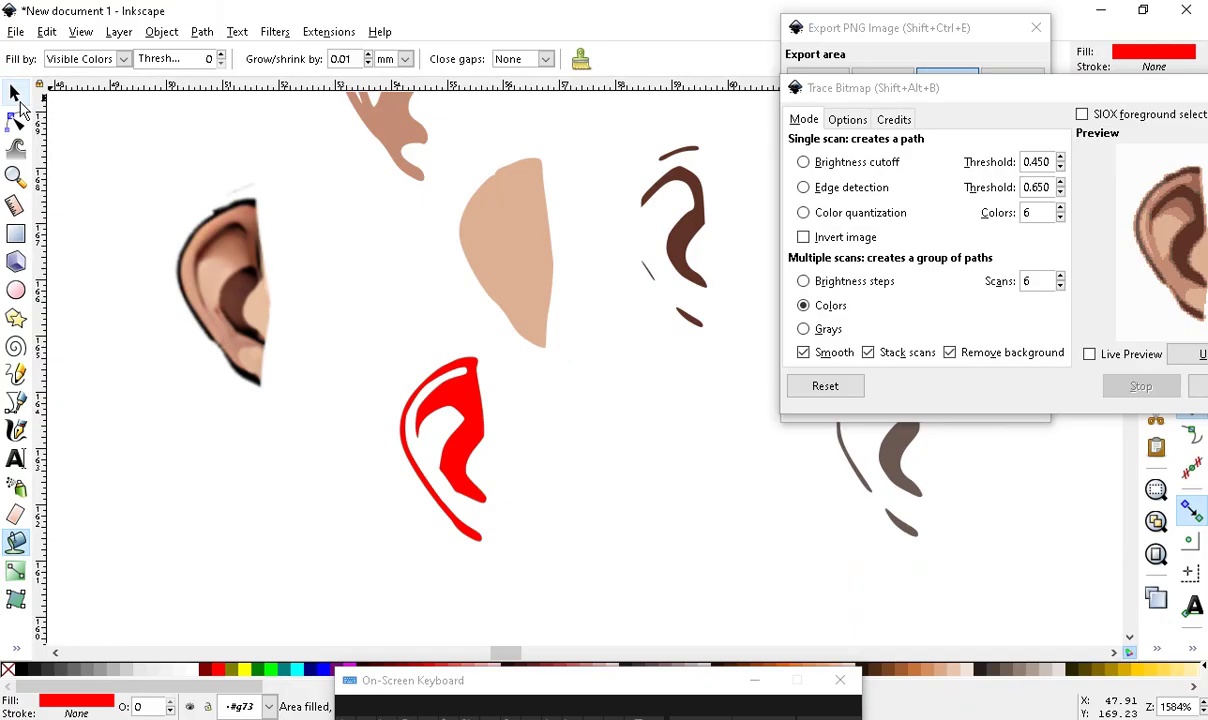
click(463, 388)
drag(465, 410, 265, 462)
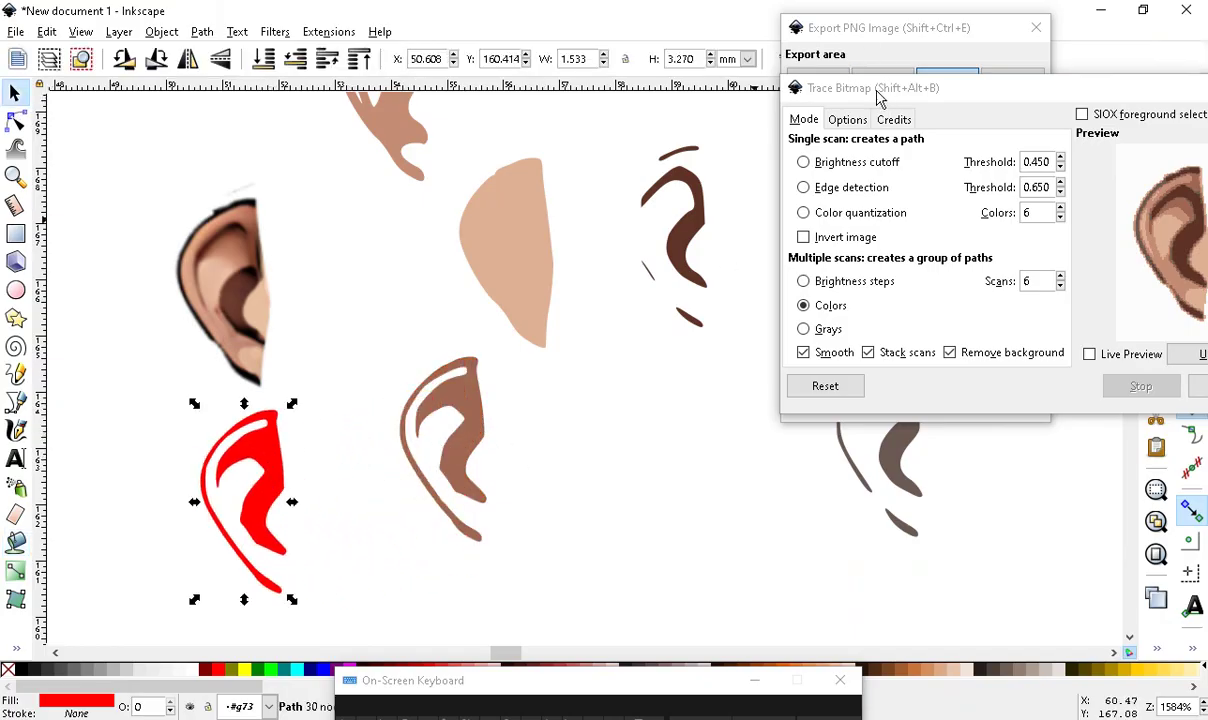
drag(878, 95, 723, 499)
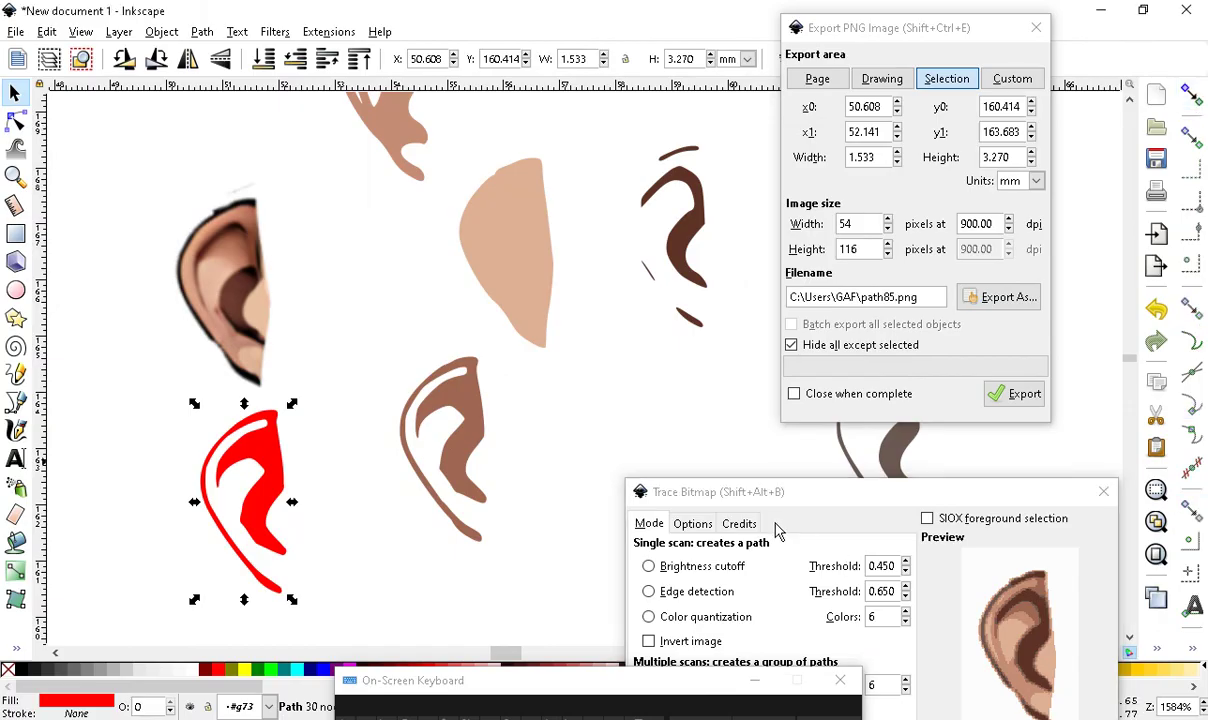
drag(700, 491, 962, 131)
drag(276, 461, 221, 466)
Make the new ear shape solid black and move it beside the reference ear
click(18, 669)
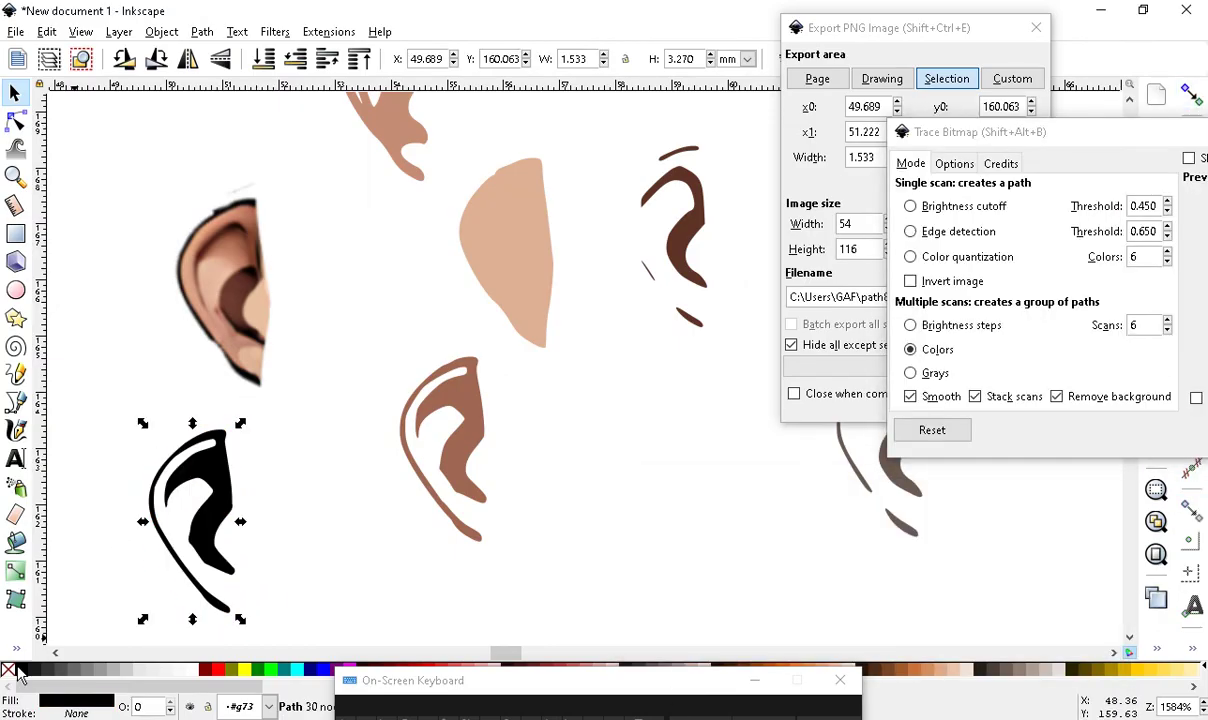
scroll(112, 470, up, 2)
scroll(329, 342, down, 1)
scroll(440, 495, down, 3)
scroll(428, 307, up, 3)
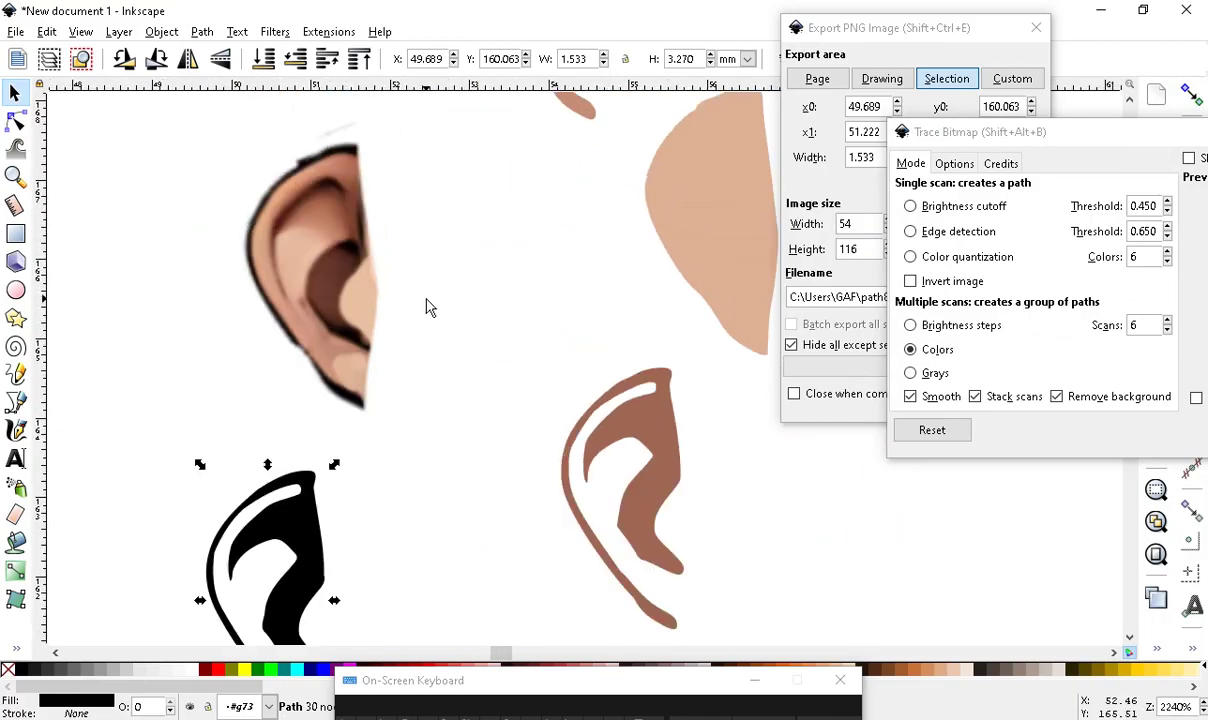
scroll(378, 263, down, 1)
drag(340, 450, 258, 270)
scroll(262, 300, up, 2)
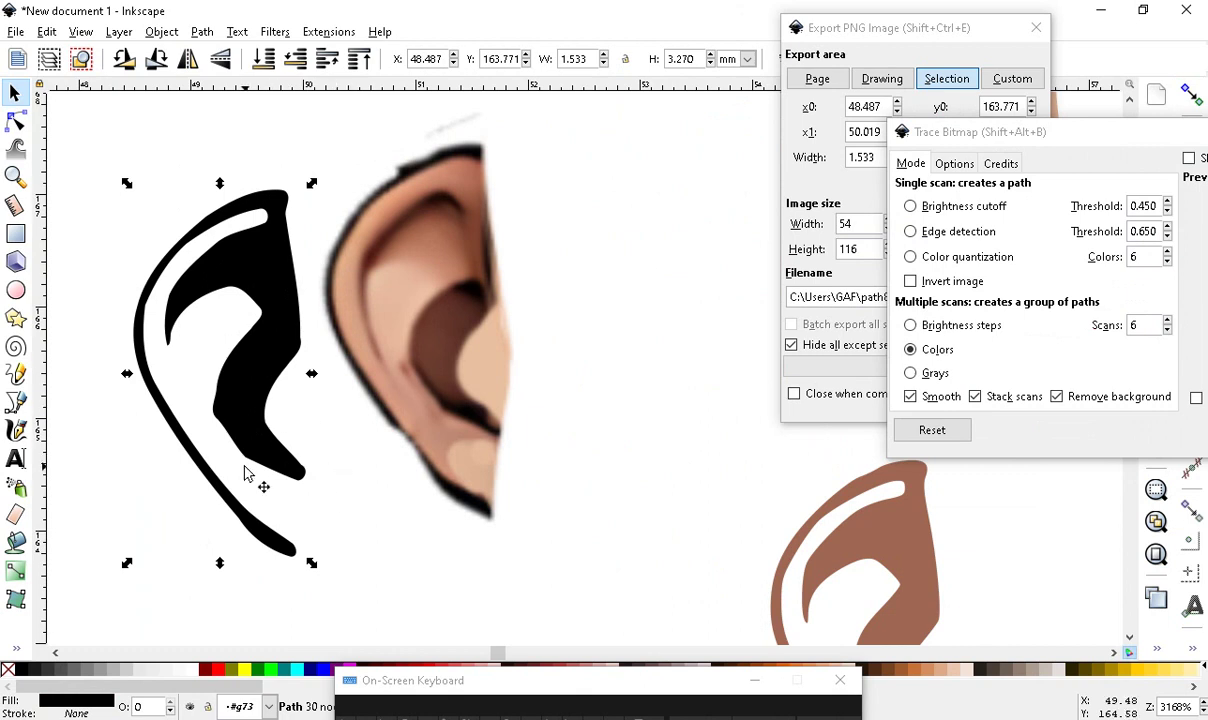
Reshape the black ear's inner hole by dragging two of its edge nodes
click(15, 120)
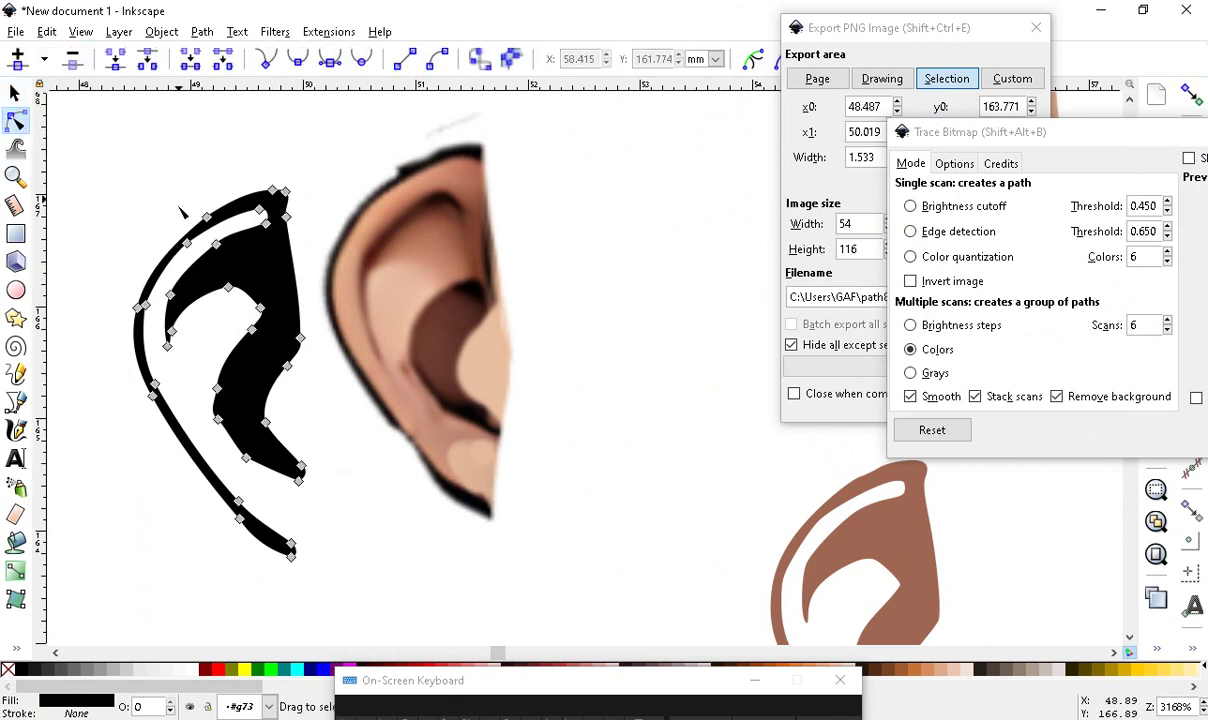
scroll(268, 373, up, 1)
drag(222, 313, 270, 243)
click(213, 318)
mouse_move(194, 297)
mouse_down()
mouse_move(178, 286)
mouse_move(178, 303)
mouse_up()
scroll(237, 329, down, 2)
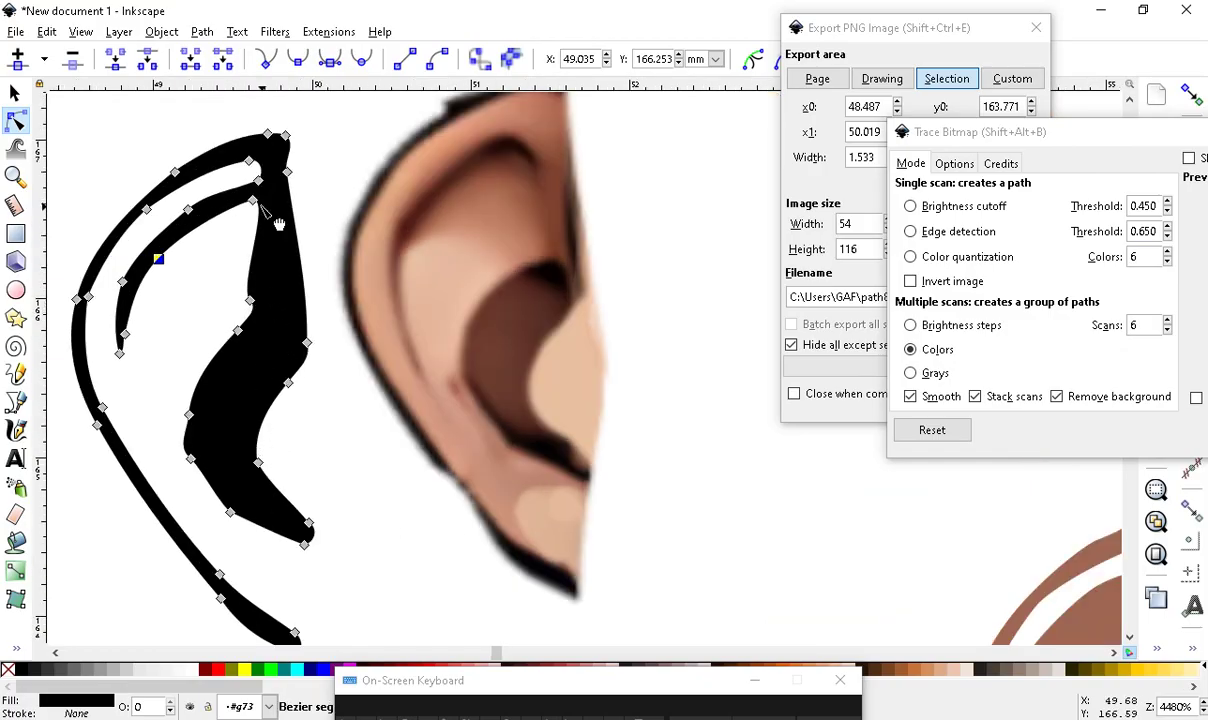
scroll(271, 542, down, 1)
scroll(283, 552, up, 1)
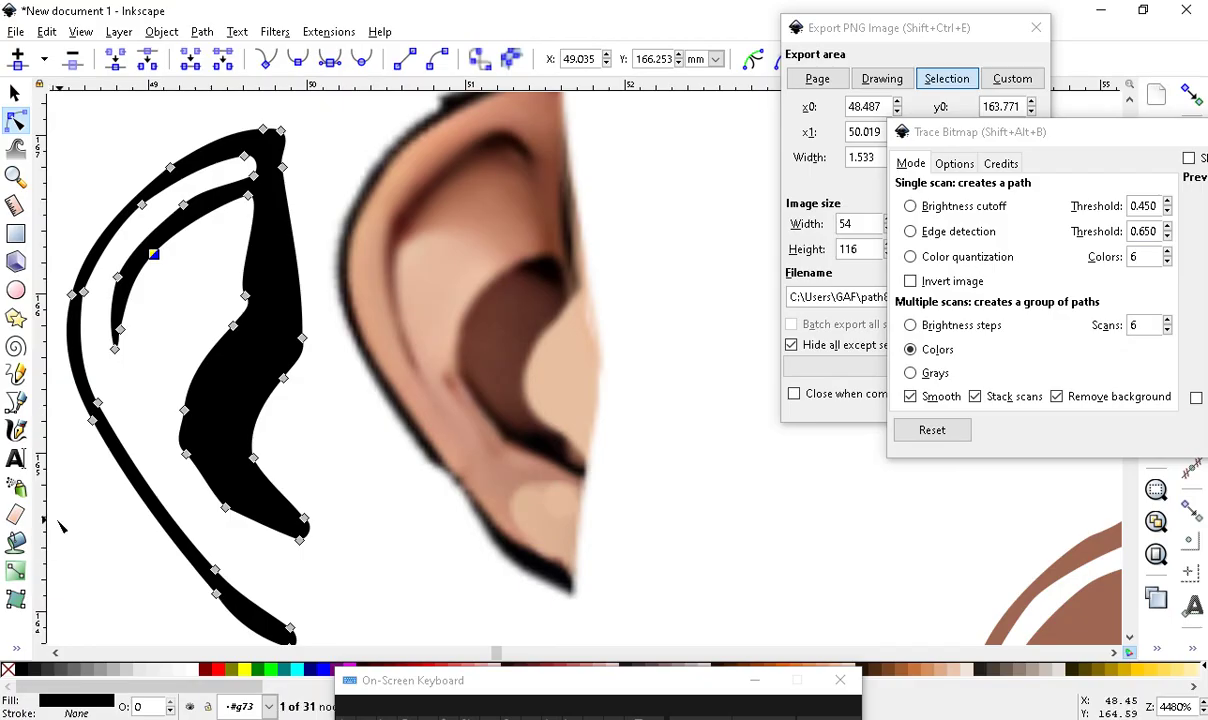
Erase a thin streak through the inner shadow shape and pull its nodes into two spikes
click(15, 514)
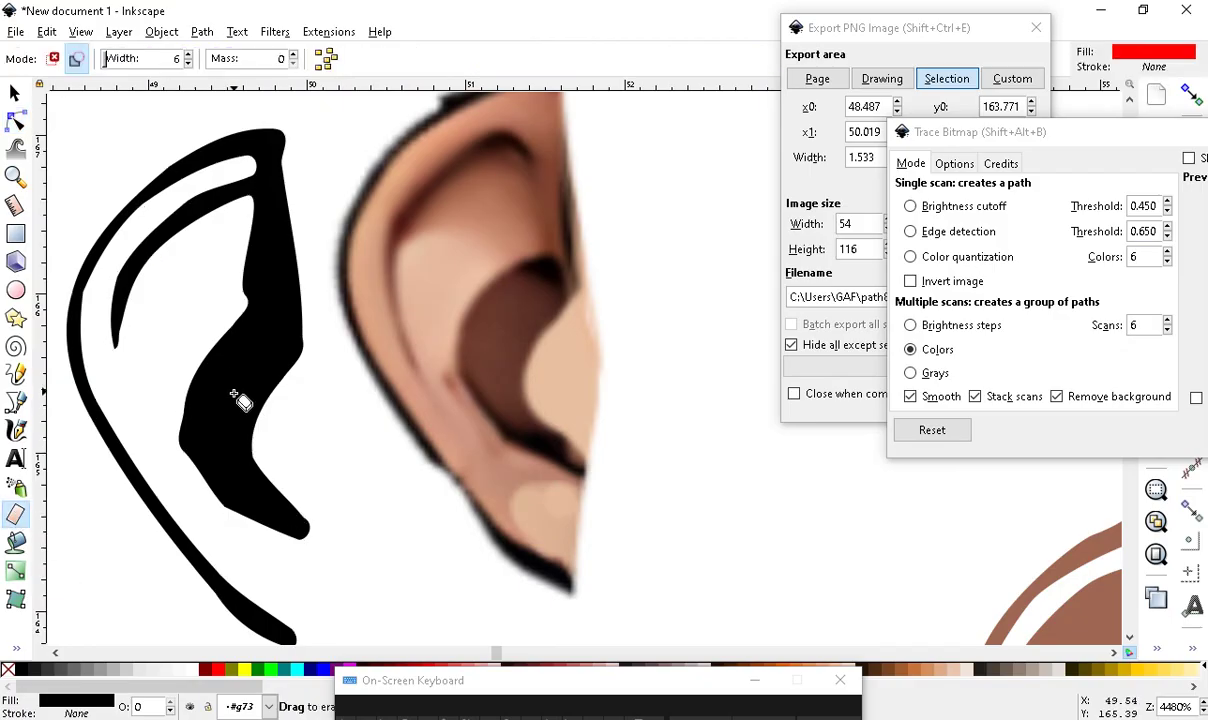
drag(233, 377, 220, 410)
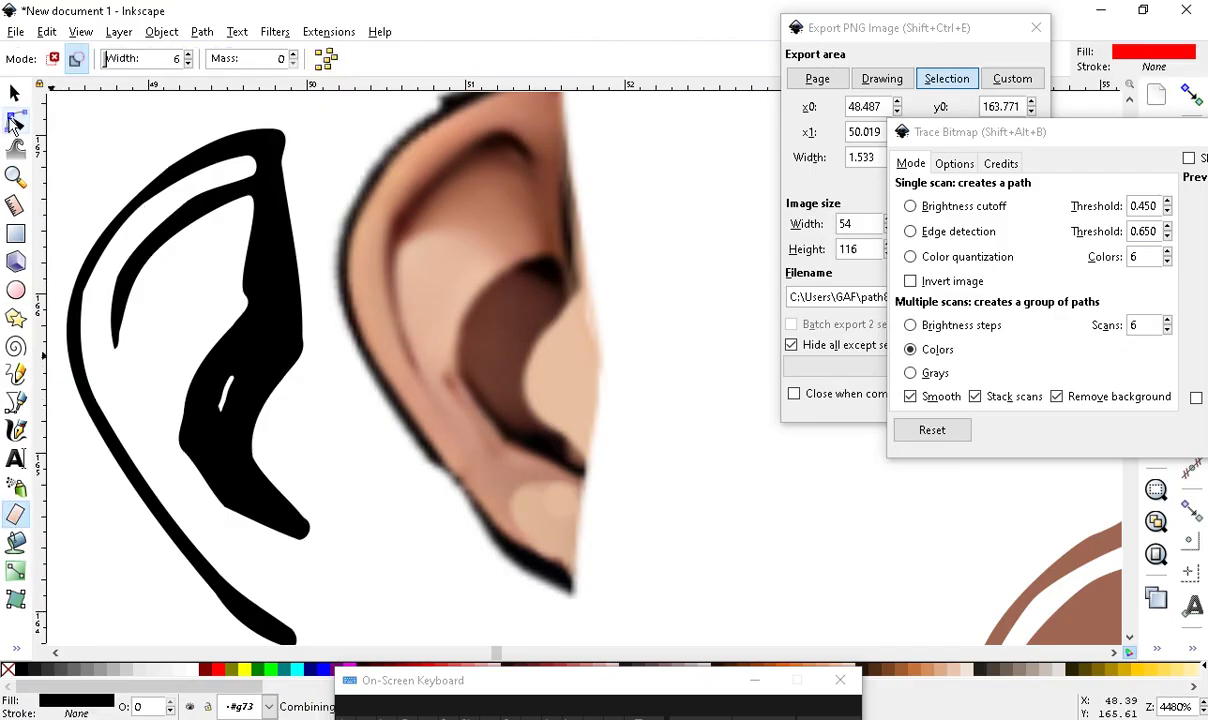
click(14, 120)
scroll(220, 423, up, 2)
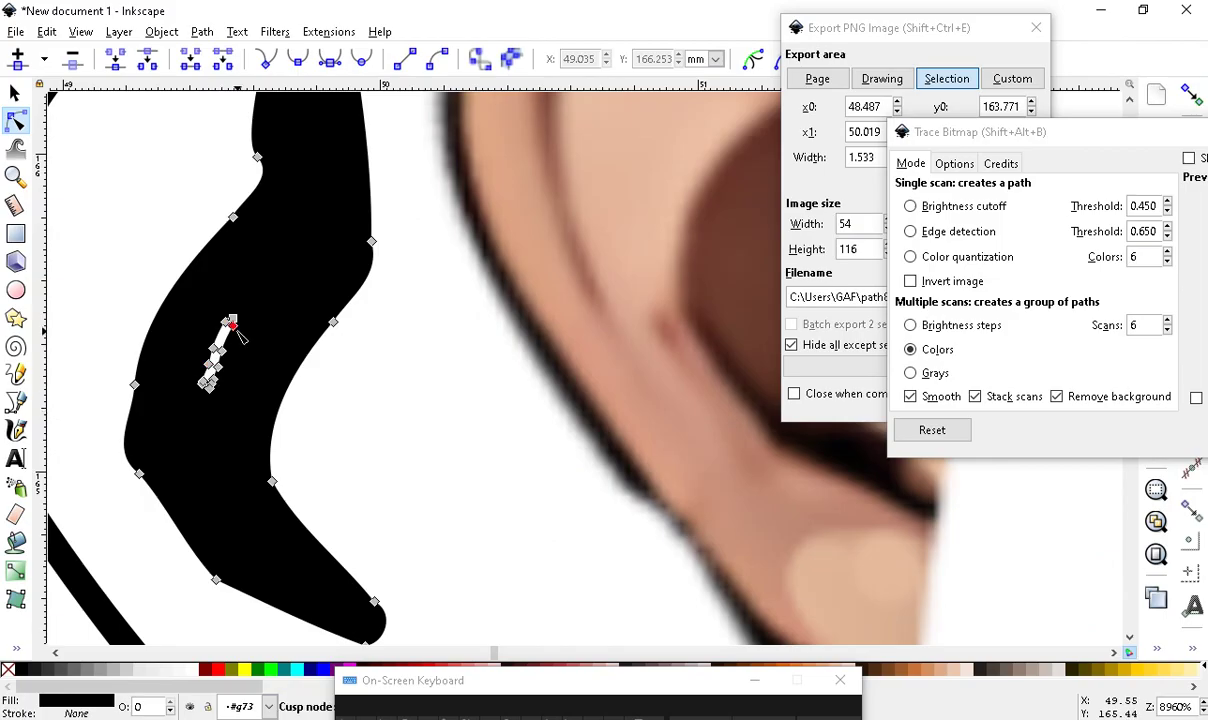
scroll(210, 320, up, 2)
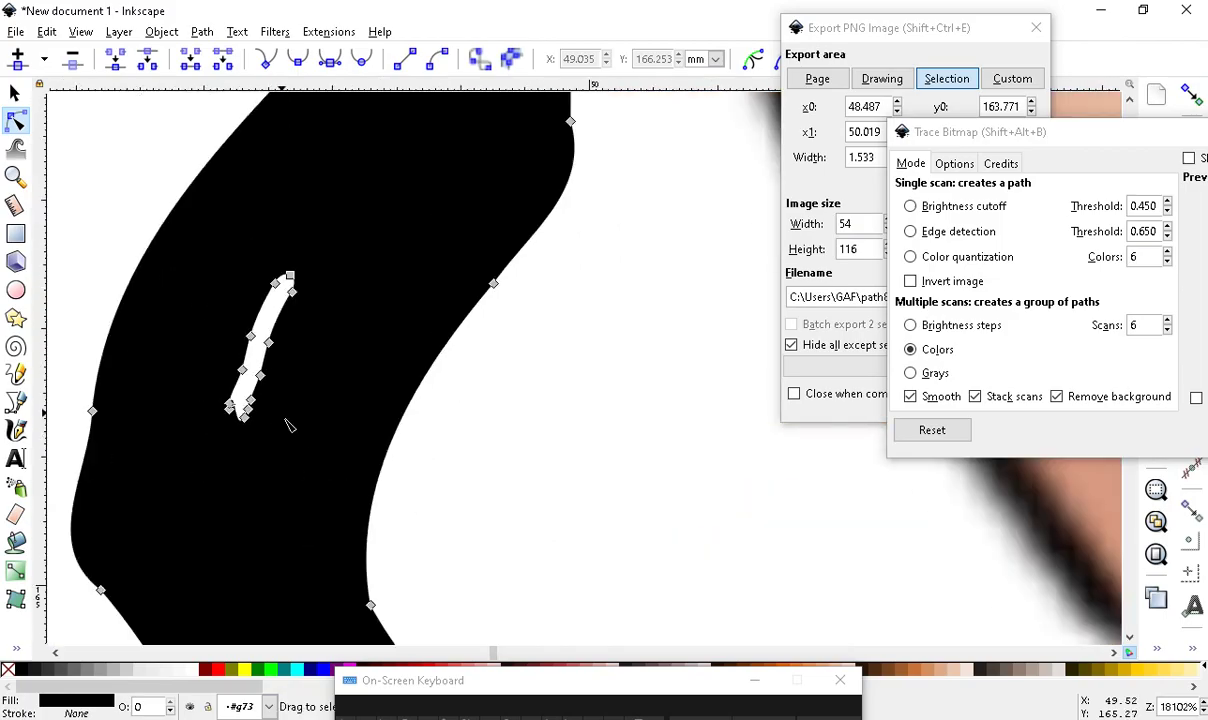
scroll(286, 424, up, 1)
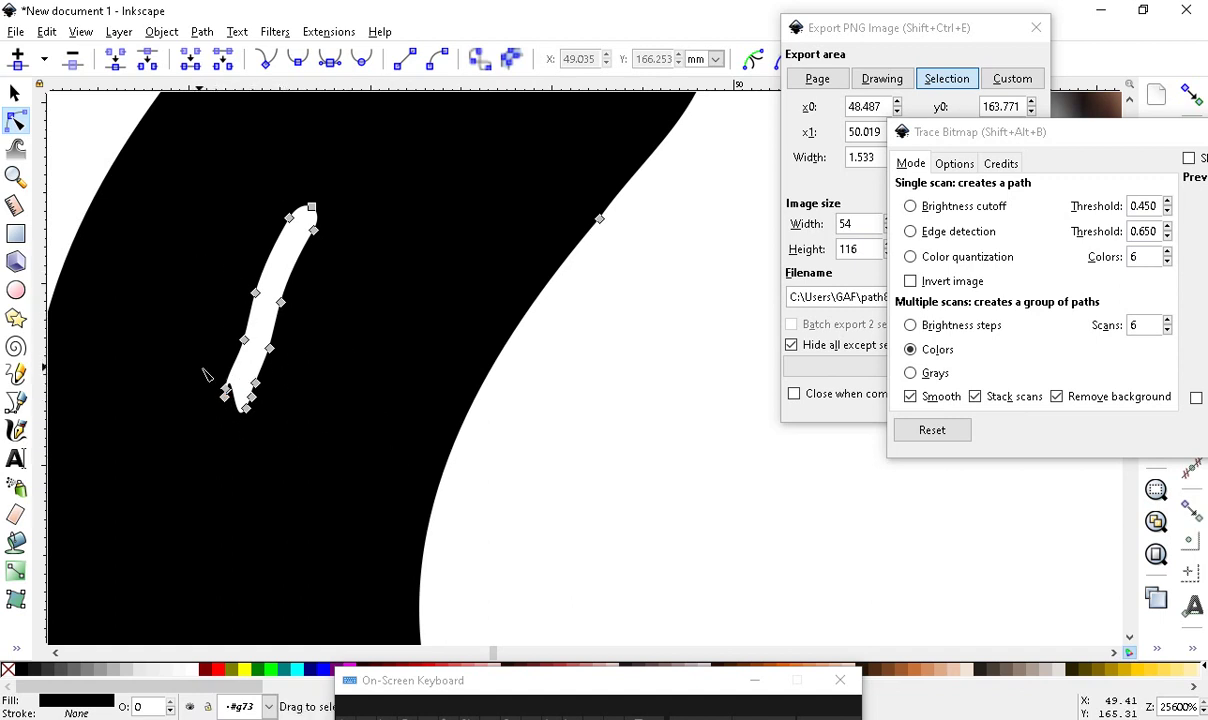
scroll(203, 373, down, 2)
scroll(244, 405, up, 1)
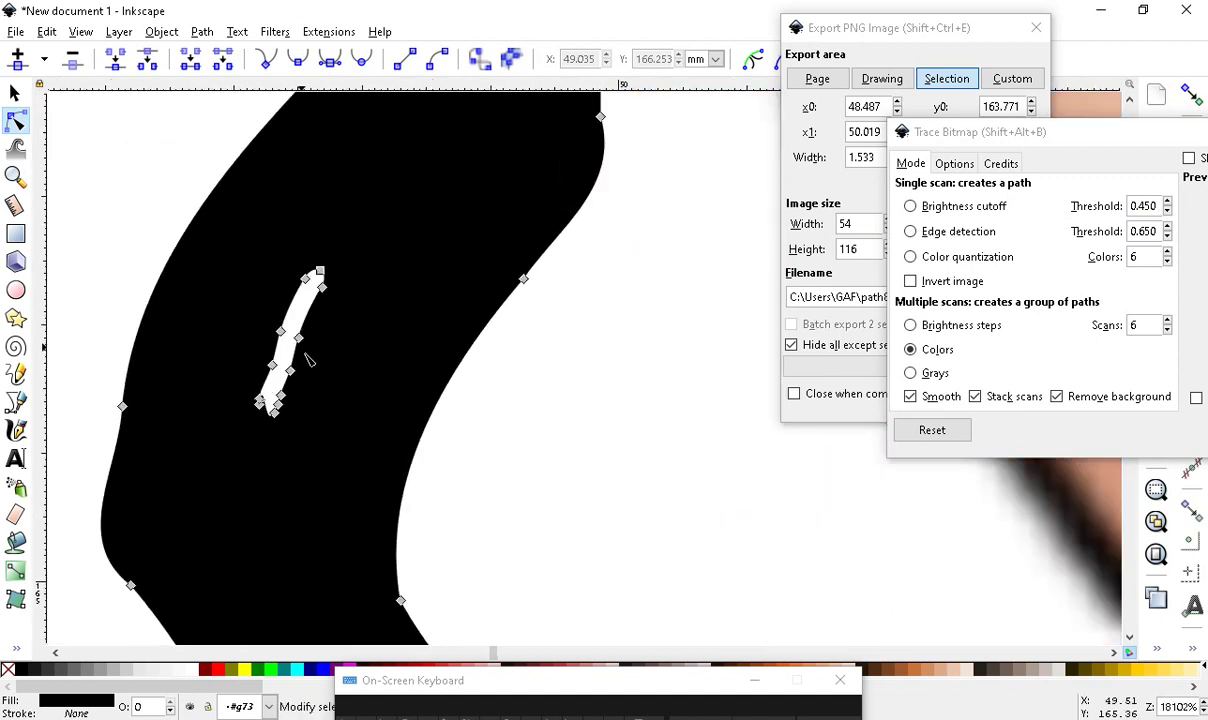
drag(298, 338, 414, 391)
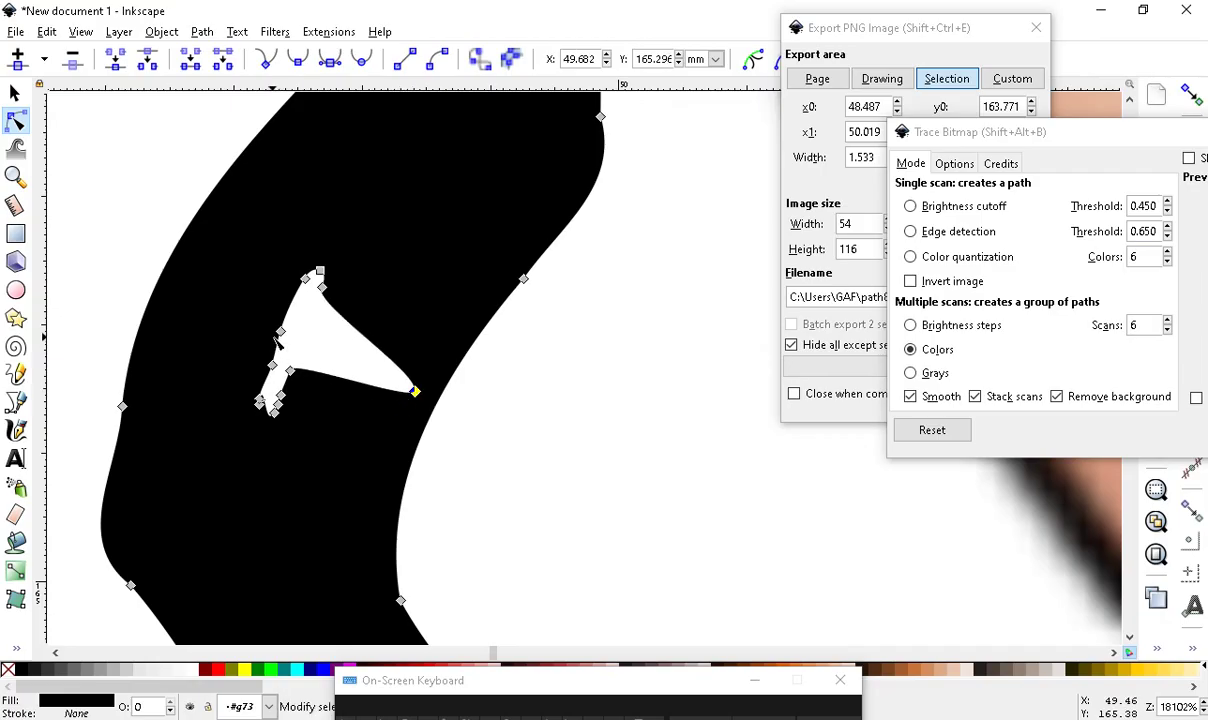
mouse_move(279, 331)
mouse_down()
mouse_move(224, 289)
mouse_move(182, 291)
mouse_up()
Move the streak's lower cusp node down-left to widen the wedge-shaped gap
mouse_move(303, 335)
mouse_down()
mouse_move(283, 399)
mouse_move(250, 420)
mouse_up()
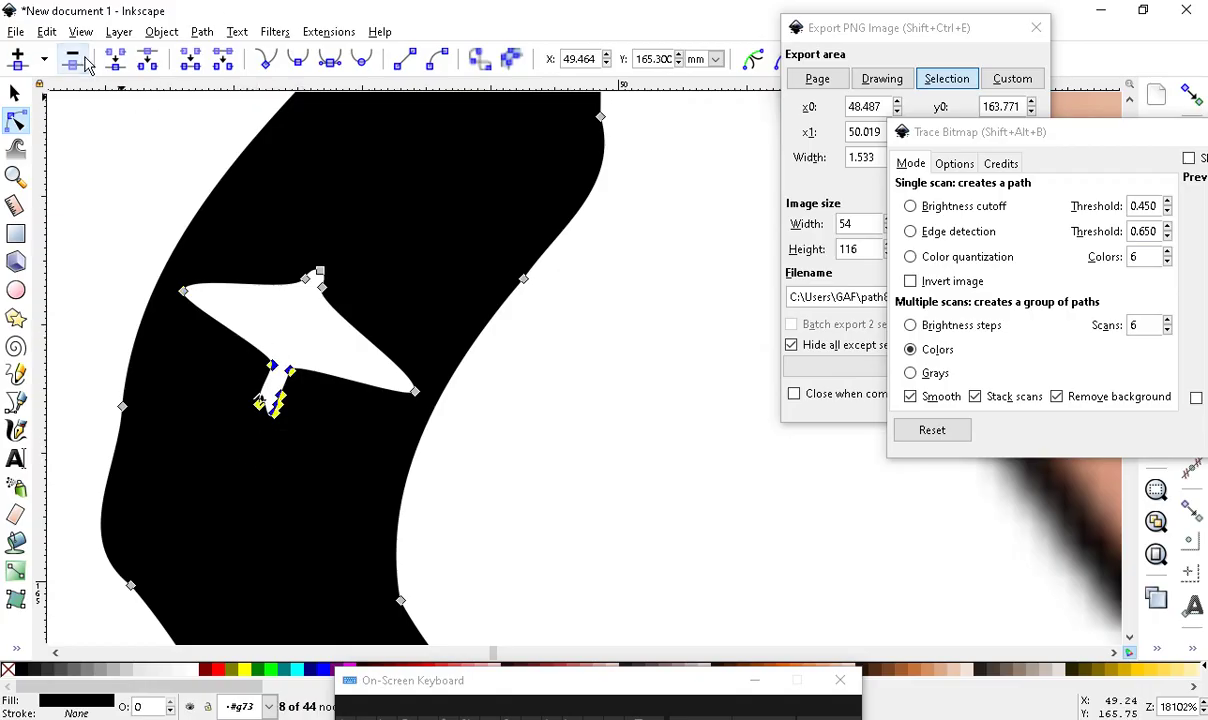
scroll(290, 410, down, 3)
click(295, 353)
mouse_move(297, 358)
mouse_down()
mouse_move(270, 423)
mouse_move(276, 411)
mouse_up()
Reselect the black ear path and move a node up-right to shorten the white gap
click(333, 421)
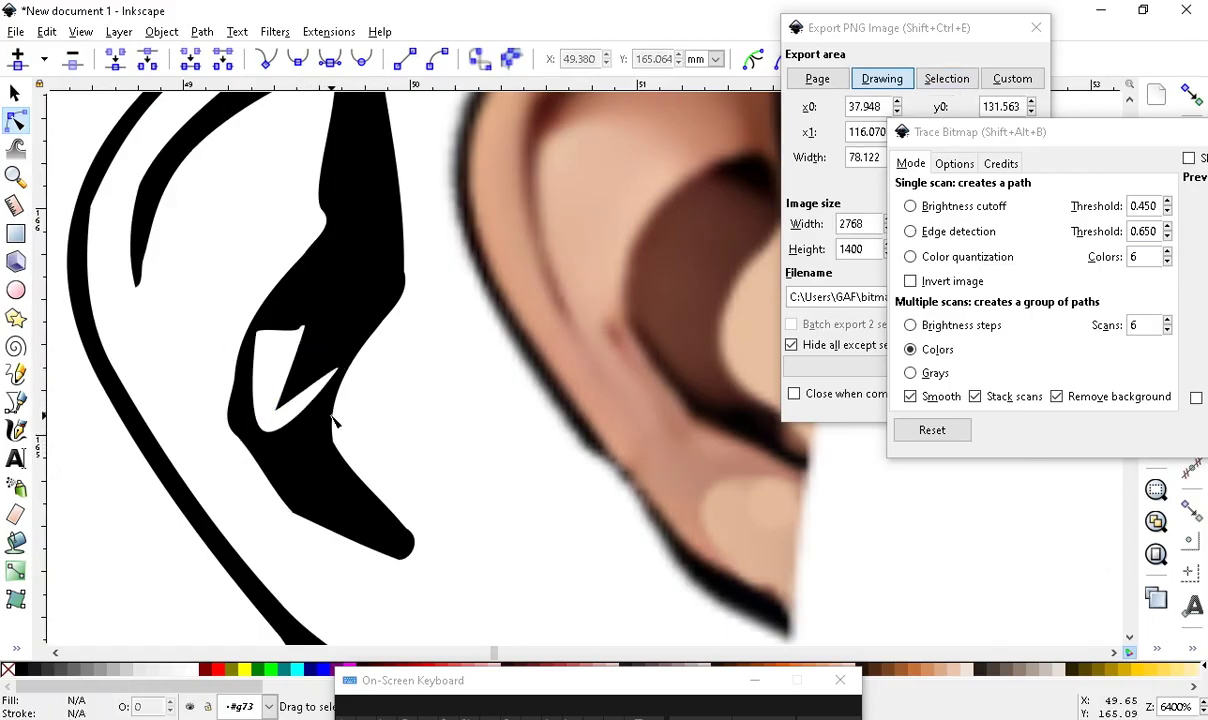
click(307, 405)
drag(275, 410, 383, 270)
scroll(474, 482, down, 2)
scroll(474, 482, up, 1)
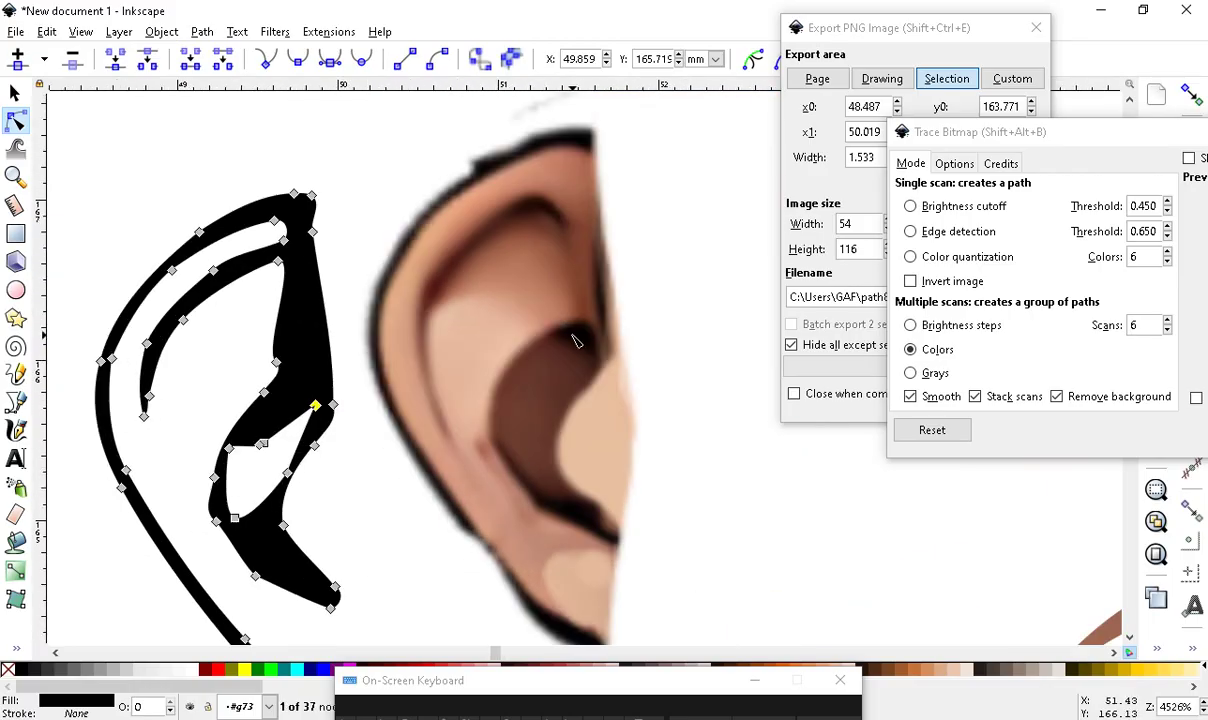
Refine the gap's lower-edge node position, then shift the whole ear outline upward
click(261, 444)
drag(263, 446, 288, 381)
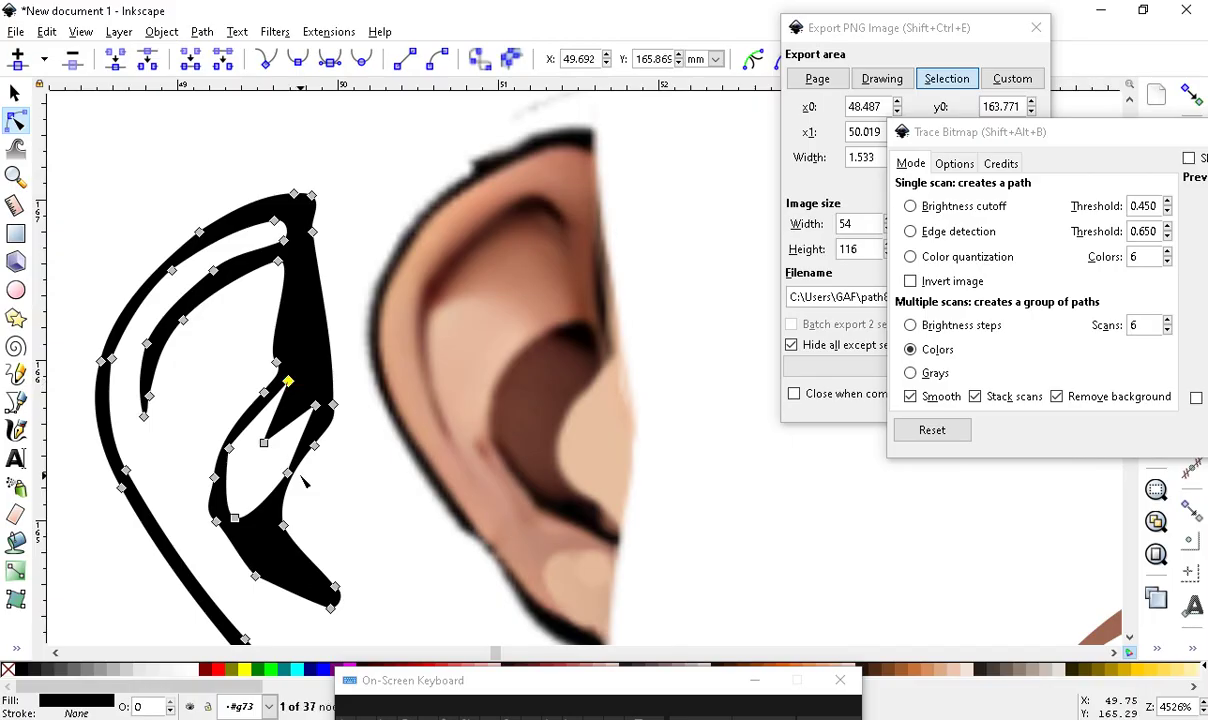
drag(265, 446, 306, 285)
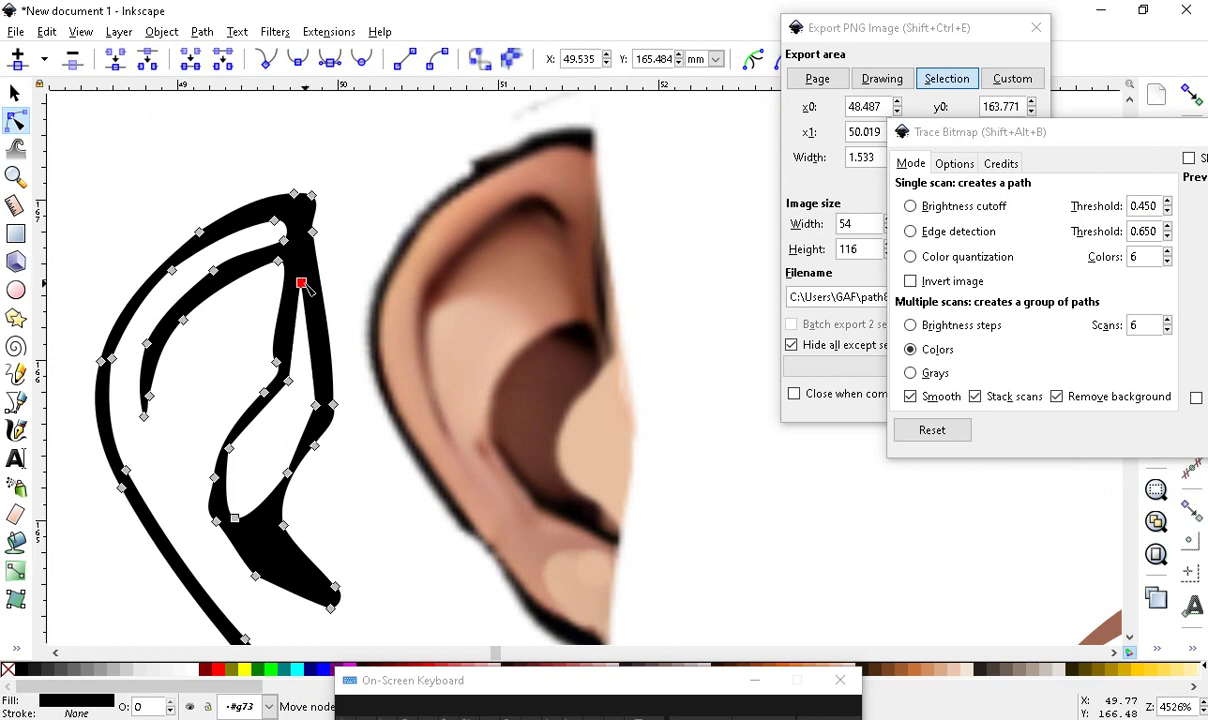
drag(307, 288, 305, 275)
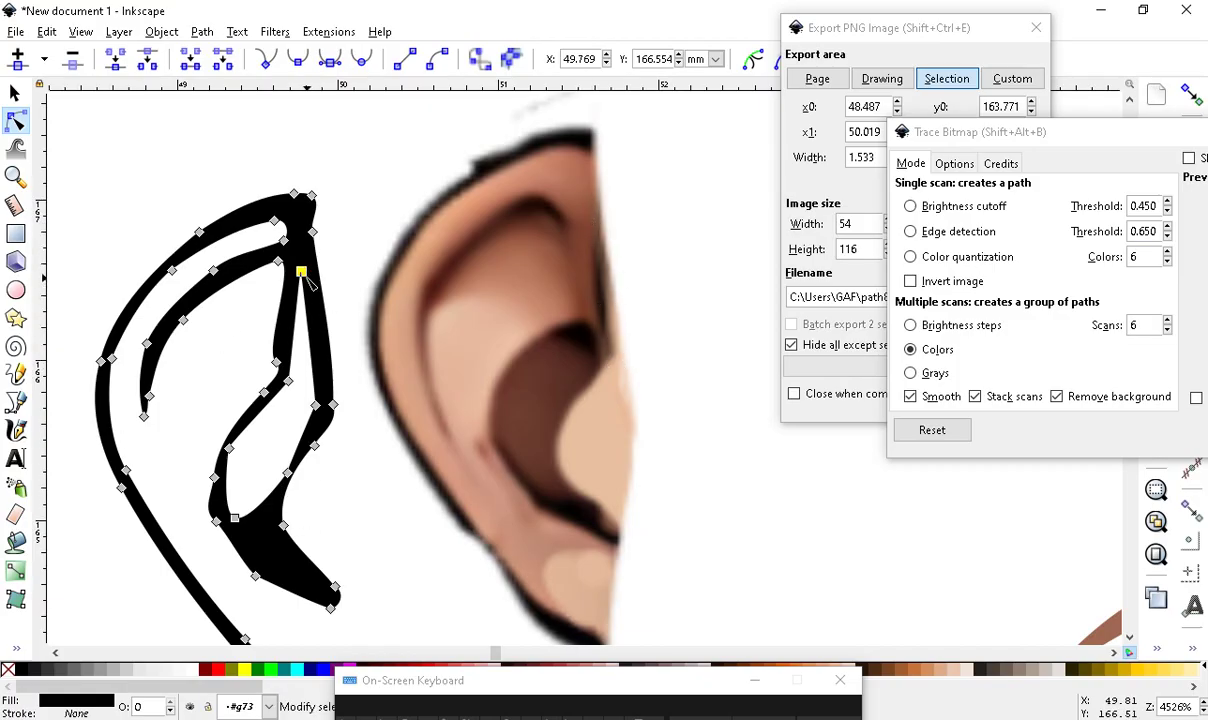
drag(306, 270, 315, 371)
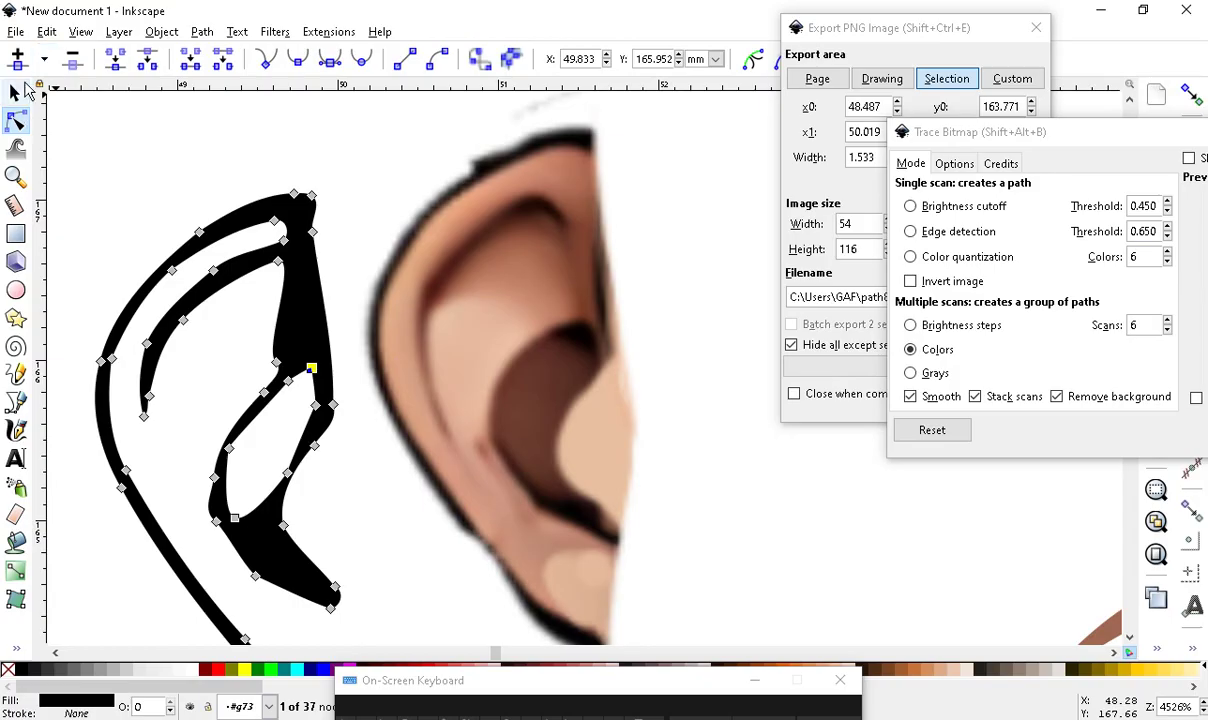
click(10, 95)
drag(316, 408, 307, 321)
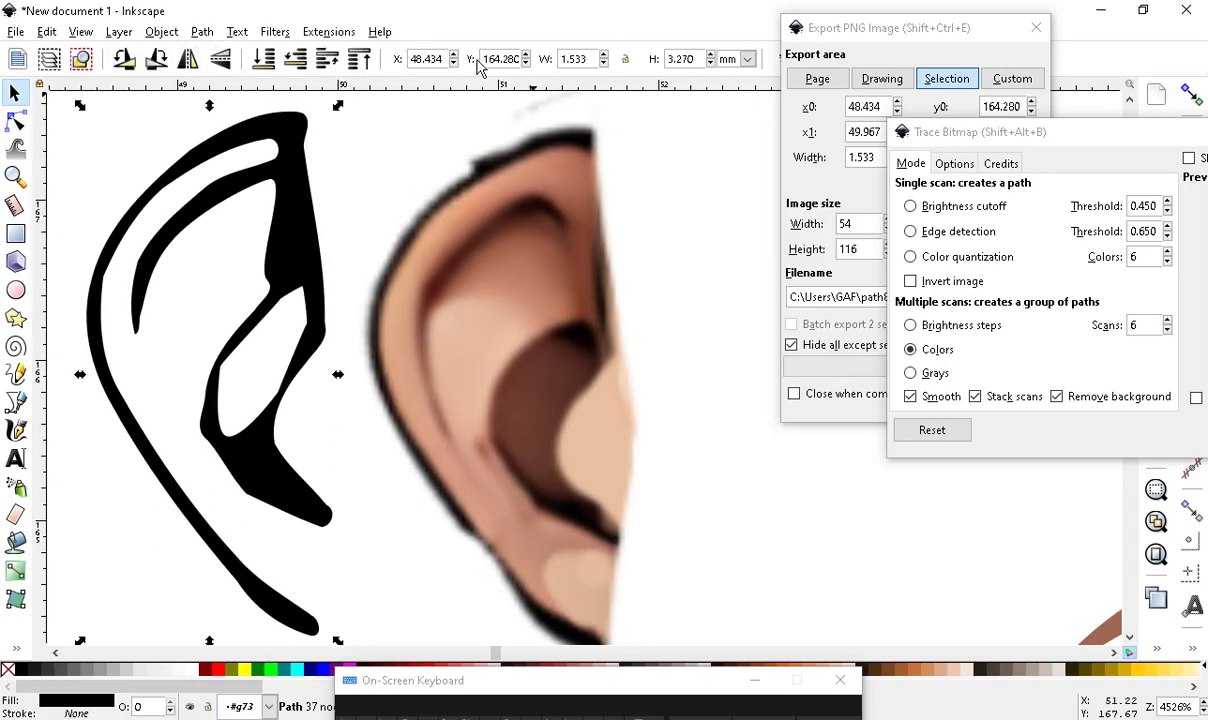
Lower the ear outline's fill Alpha to 149 in Fill and Stroke
click(204, 32)
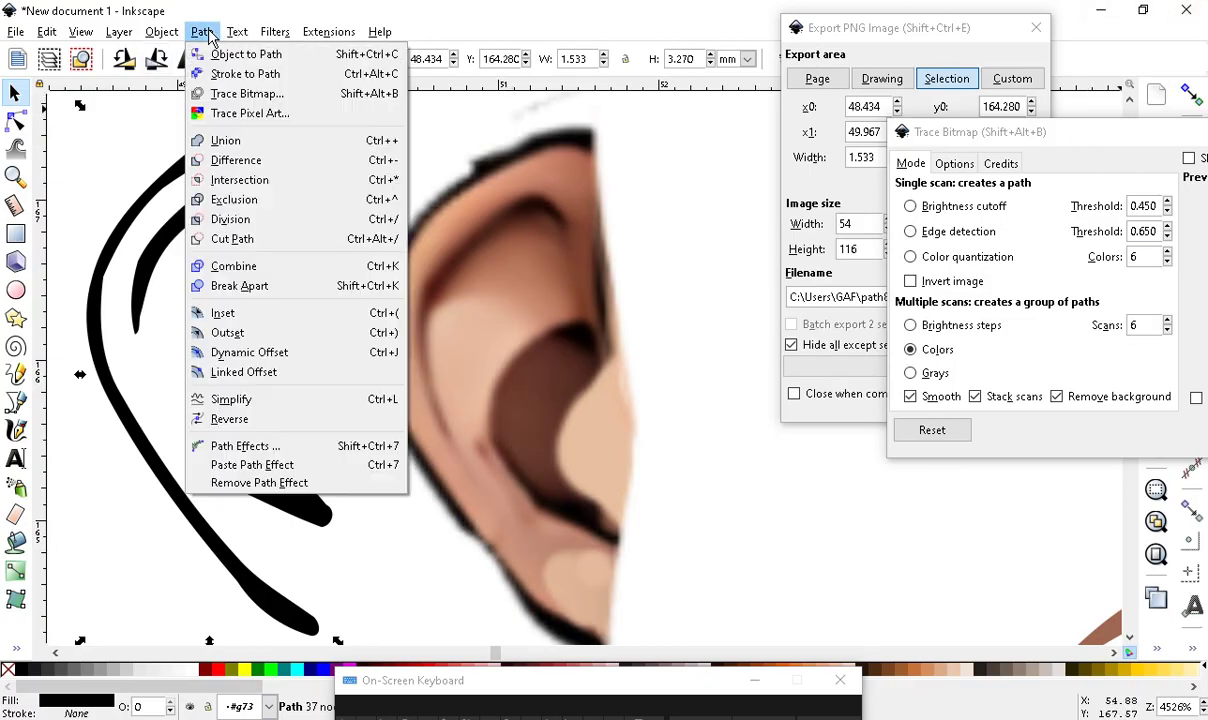
mouse_move(165, 32)
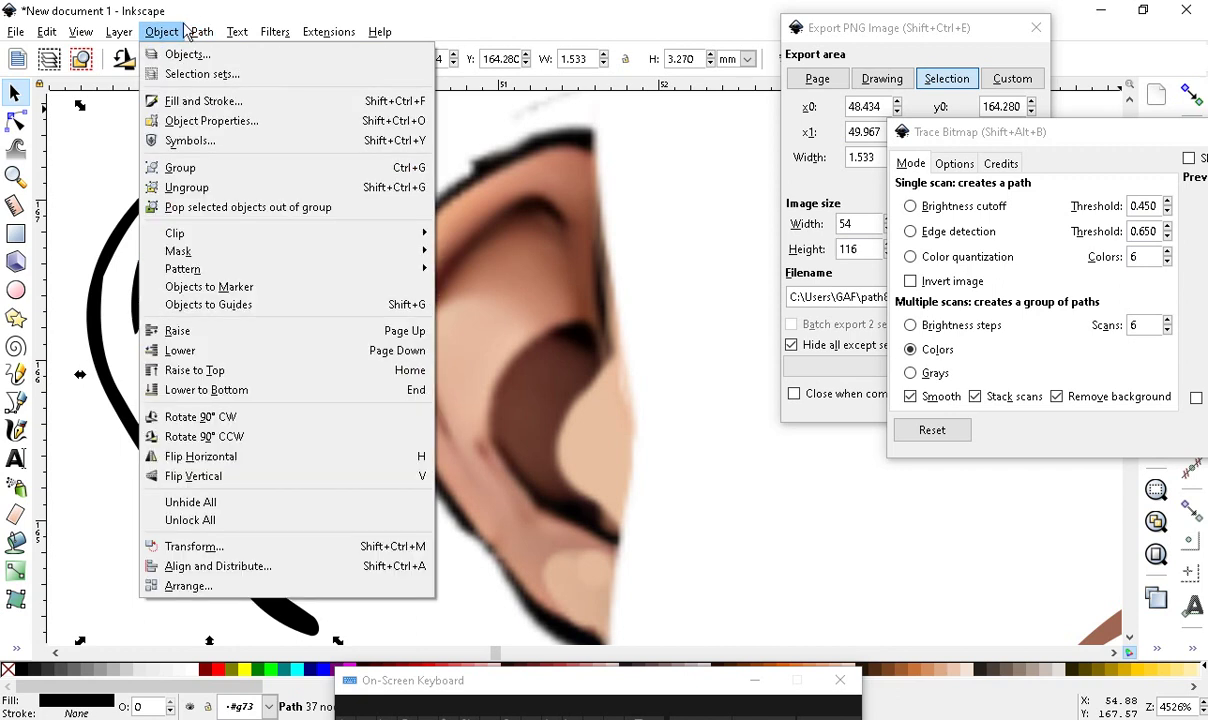
click(179, 101)
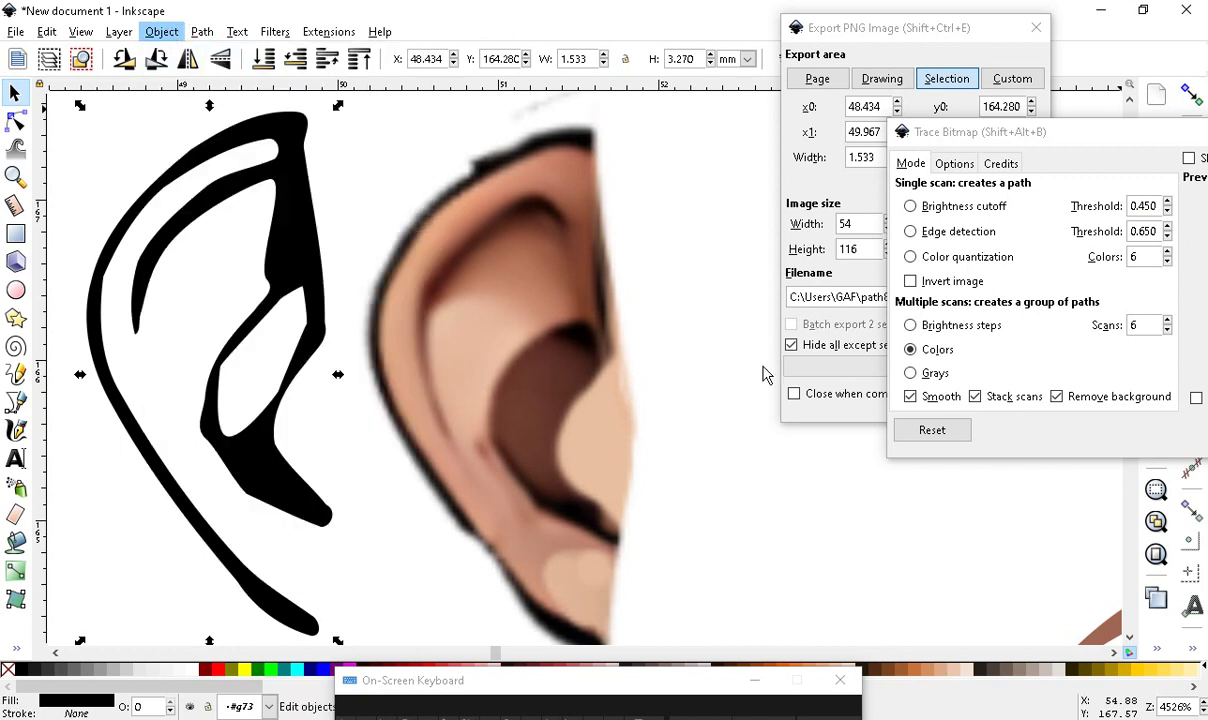
mouse_move(560, 150)
mouse_down()
mouse_move(835, 101)
mouse_move(824, 133)
mouse_up()
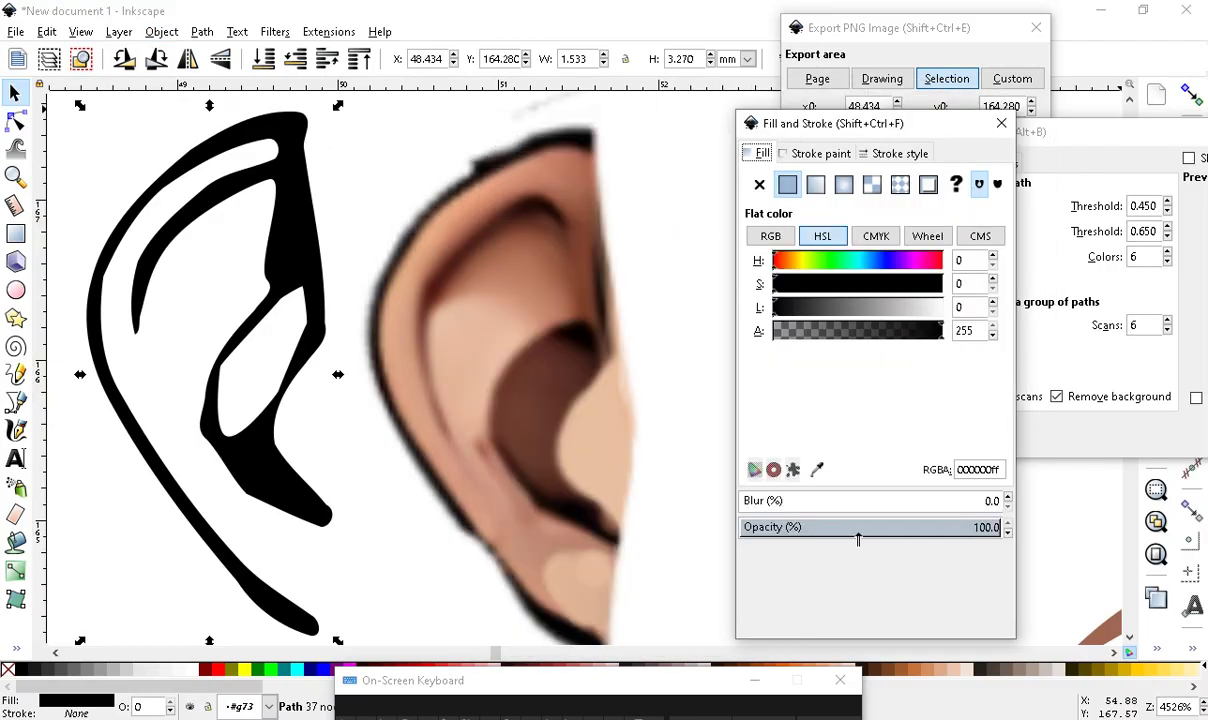
drag(932, 338, 871, 346)
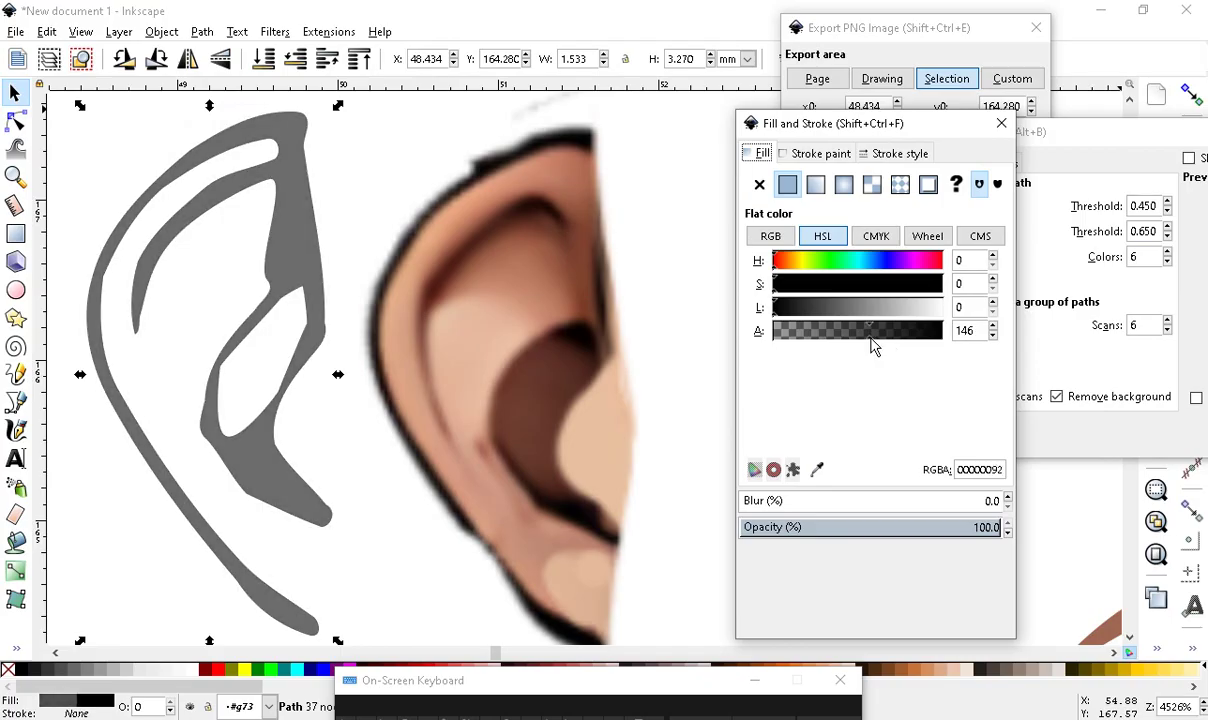
Lay the translucent outline over the reference ear and colour it red (ff000095)
drag(300, 265, 579, 290)
scroll(342, 305, down, 1)
key(plus)
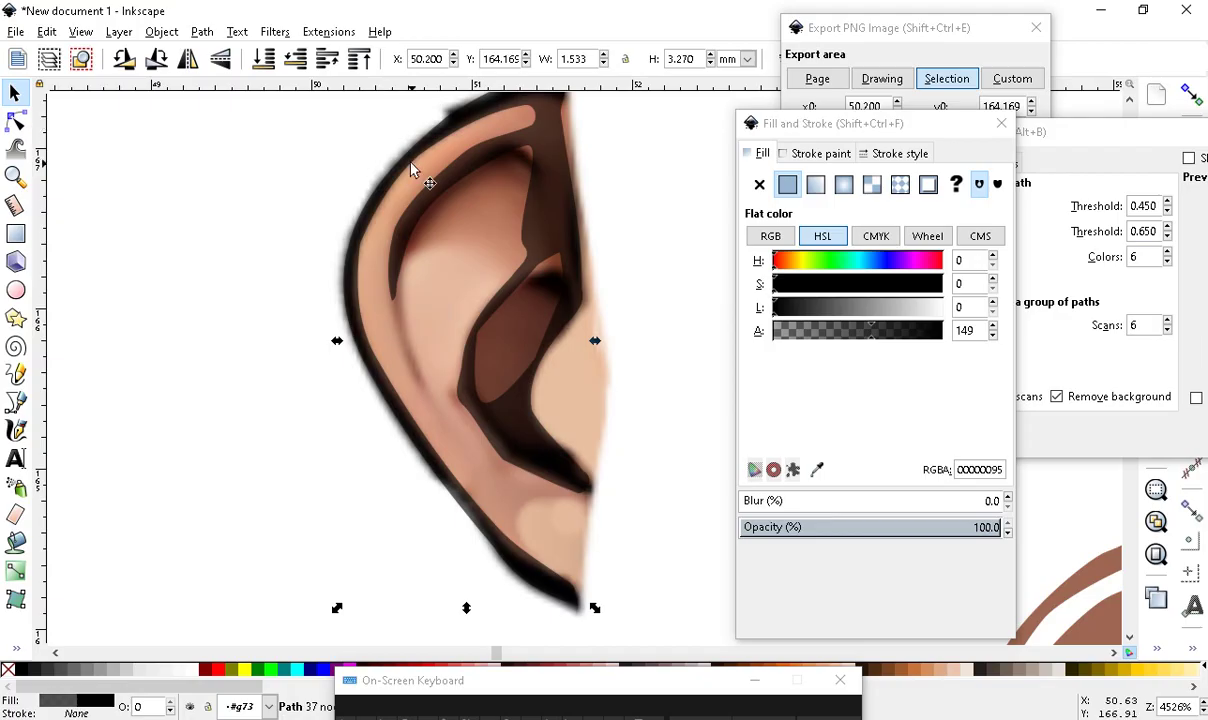
click(233, 668)
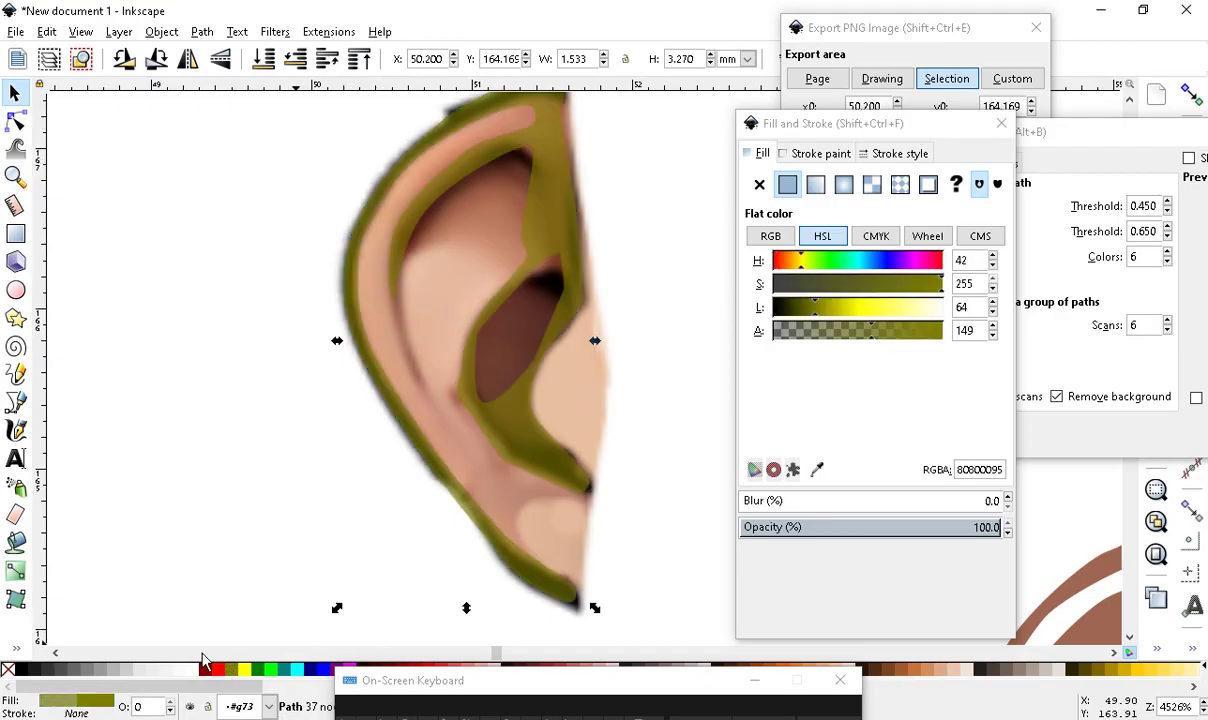
click(217, 668)
scroll(399, 369, down, 1)
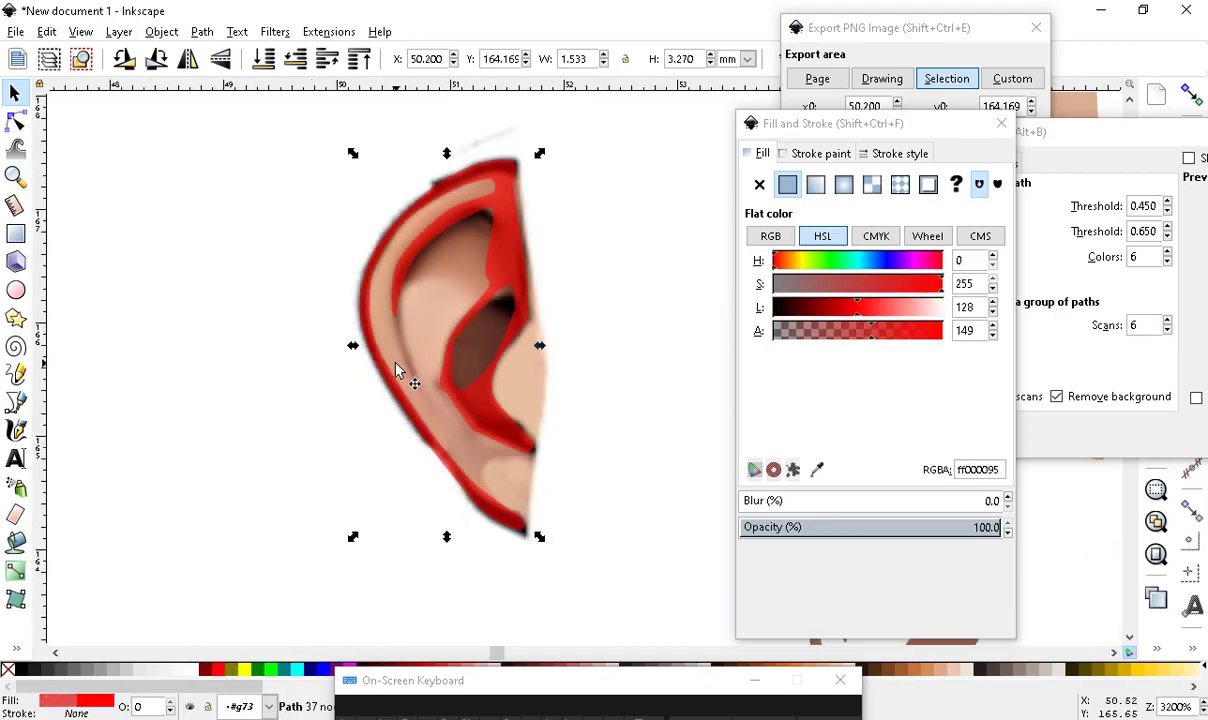
scroll(485, 228, up, 1)
scroll(472, 200, up, 1)
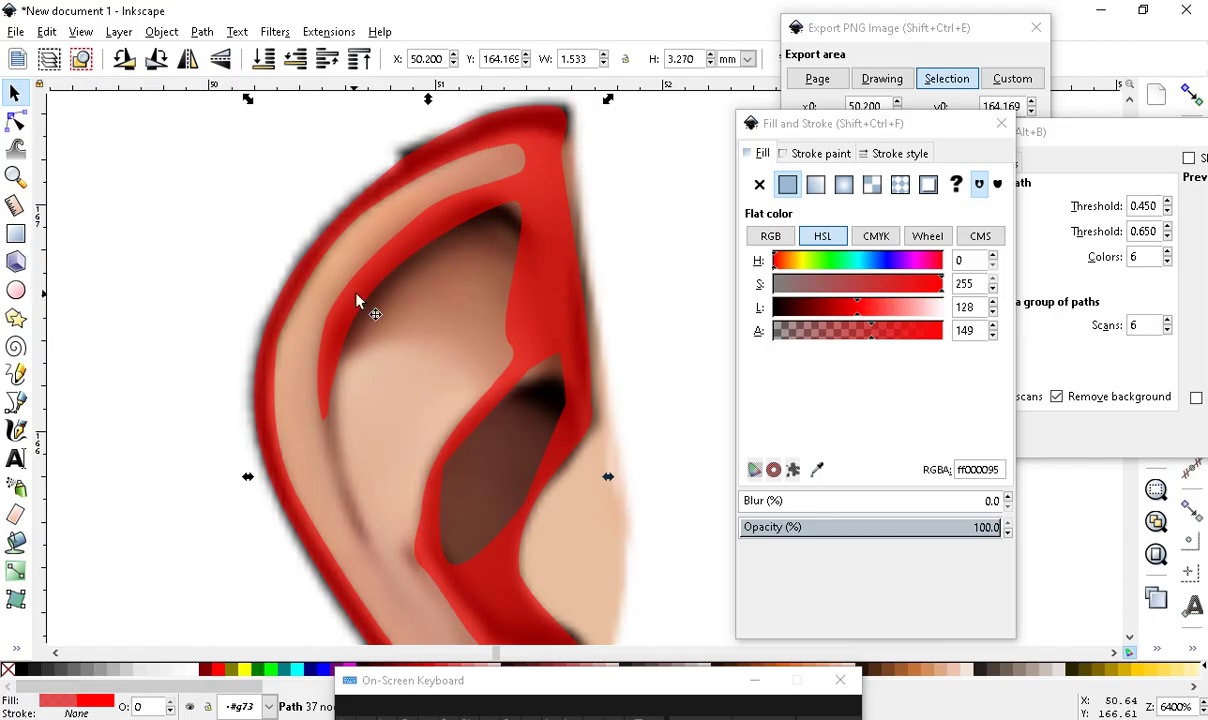
click(17, 121)
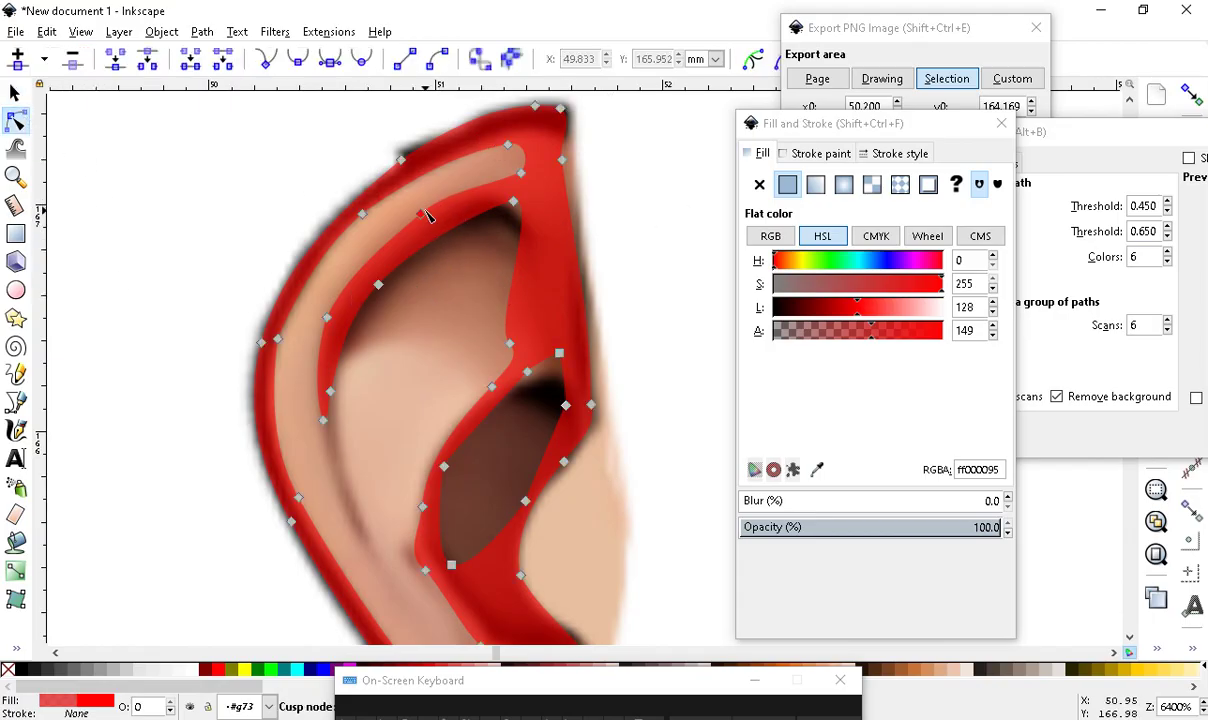
Add two nodes on the red outline's inner curve and drag nodes to match the reference inner rim
double_click(426, 222)
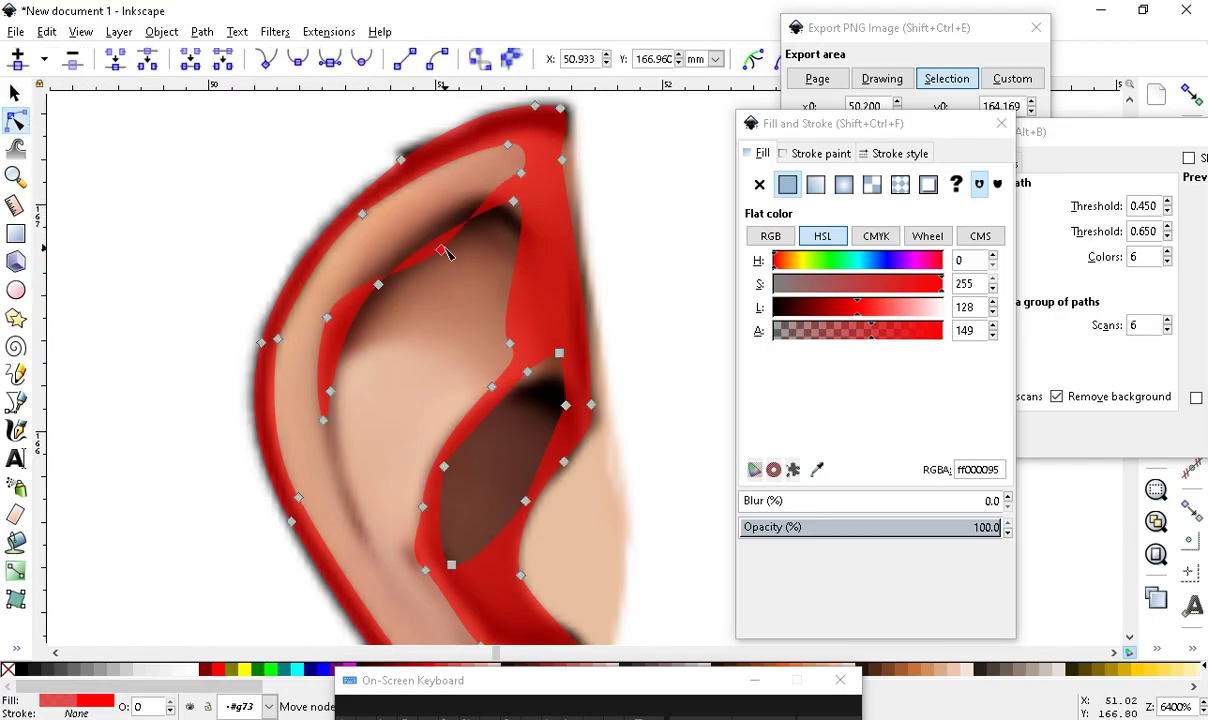
drag(430, 224, 425, 214)
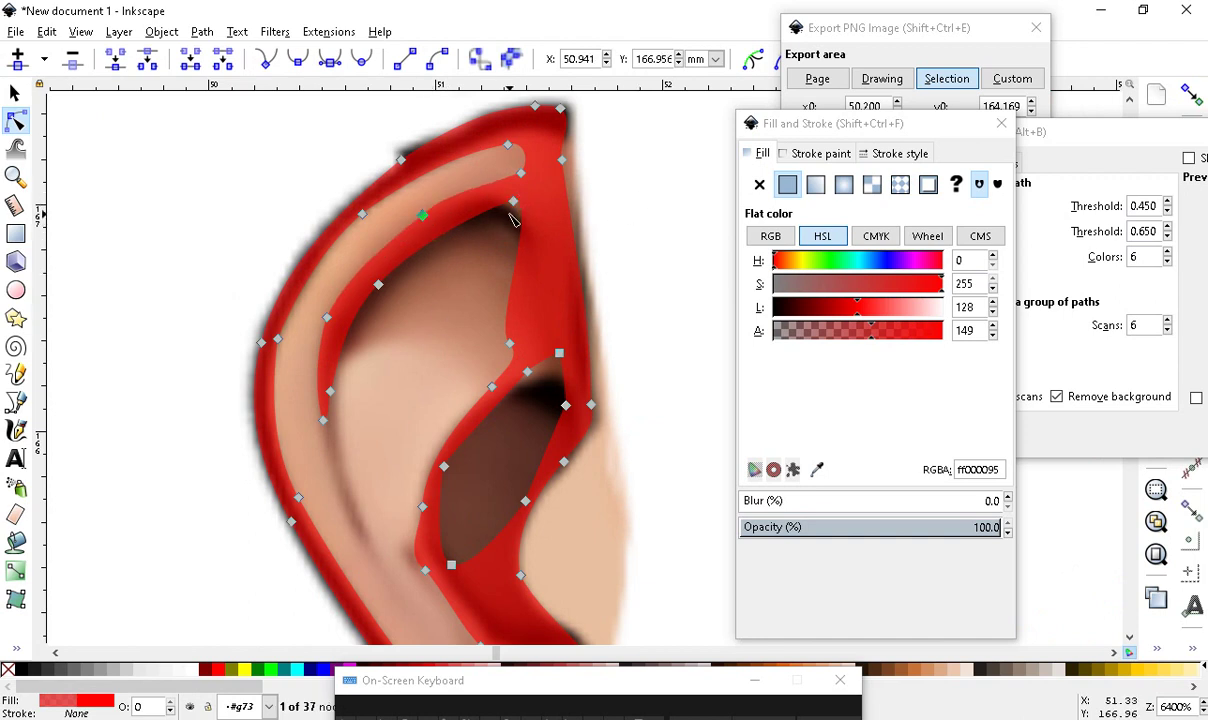
drag(515, 200, 482, 223)
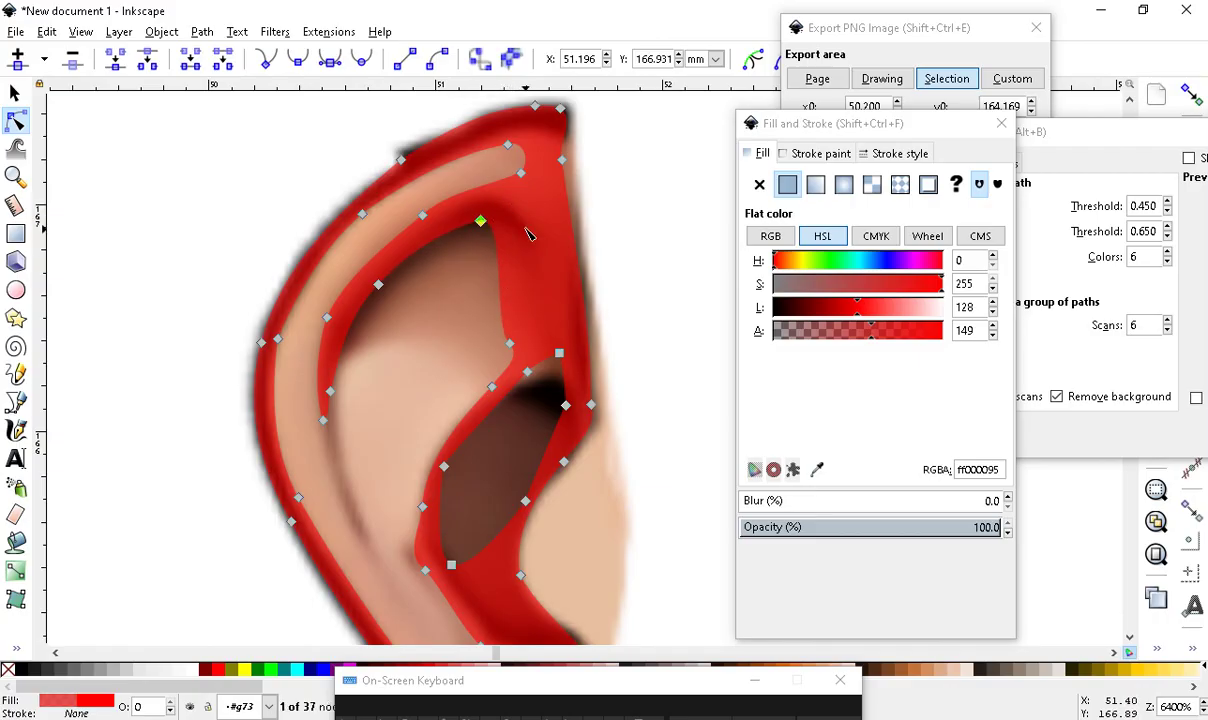
double_click(501, 286)
drag(501, 286, 522, 254)
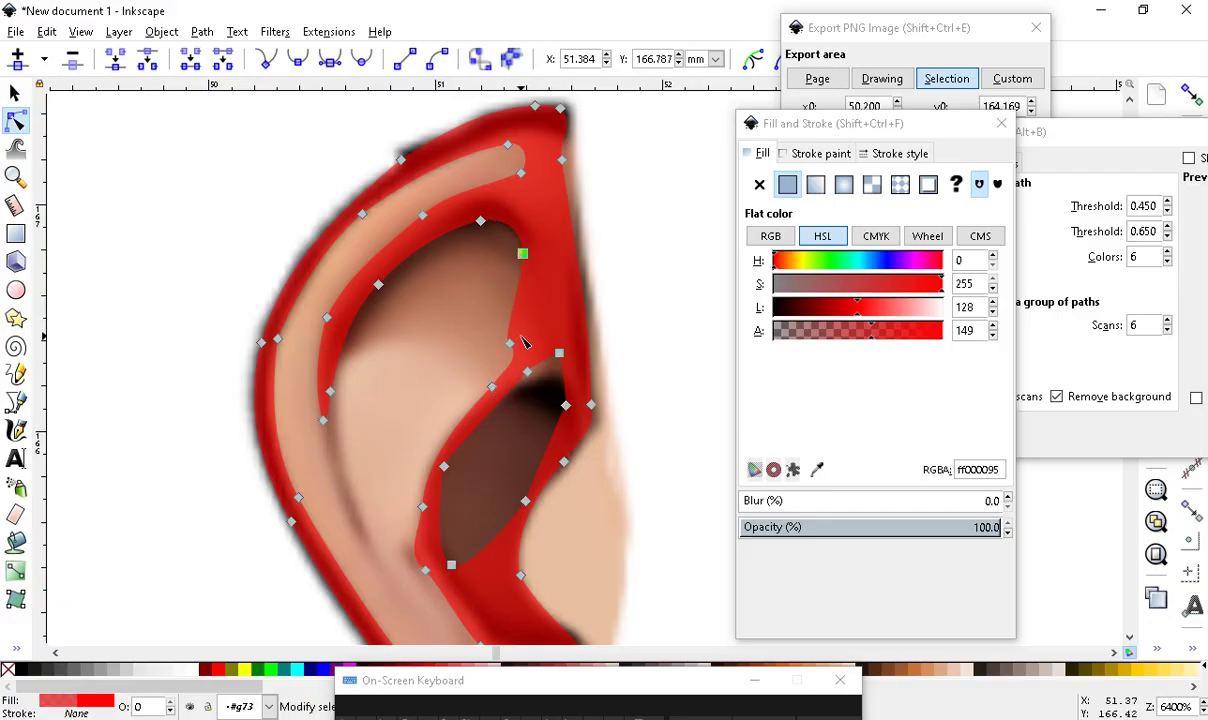
mouse_move(510, 342)
mouse_down()
mouse_move(714, 291)
mouse_move(647, 323)
mouse_move(540, 288)
mouse_move(525, 302)
mouse_move(565, 320)
mouse_move(567, 344)
mouse_move(541, 320)
mouse_up()
Zoom out and move the red ear outline off the reference ear
key(minus)
click(583, 453)
key(minus)
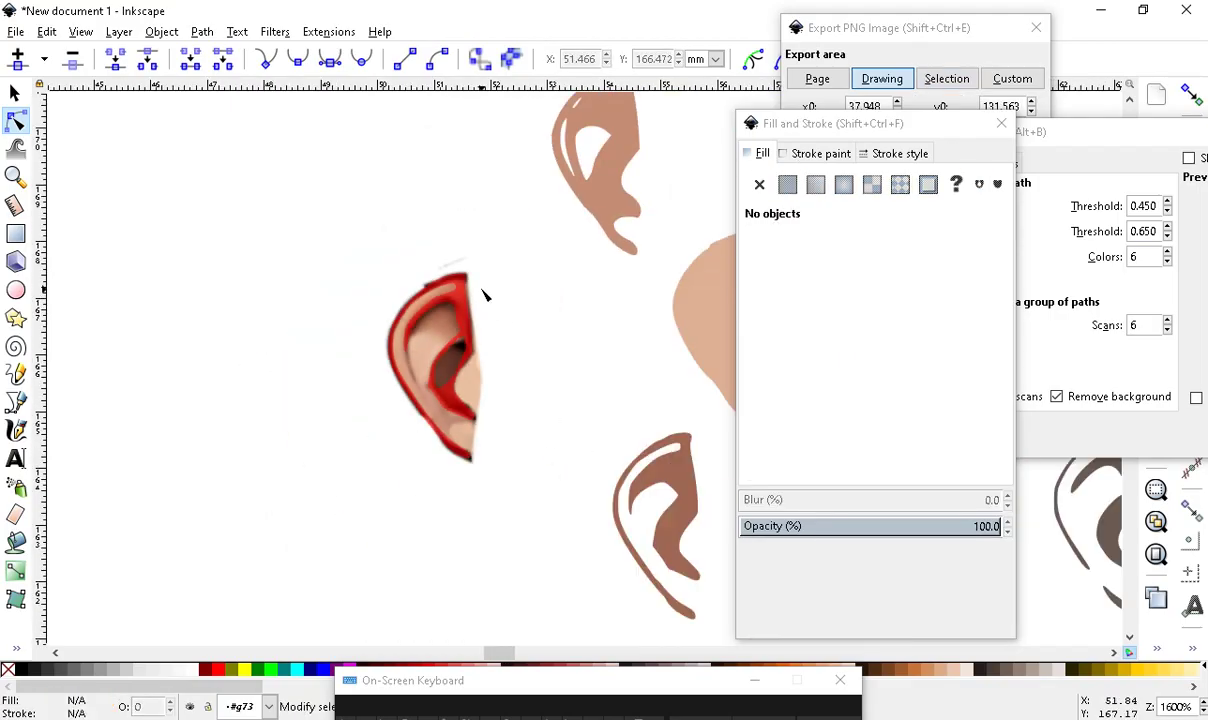
click(24, 95)
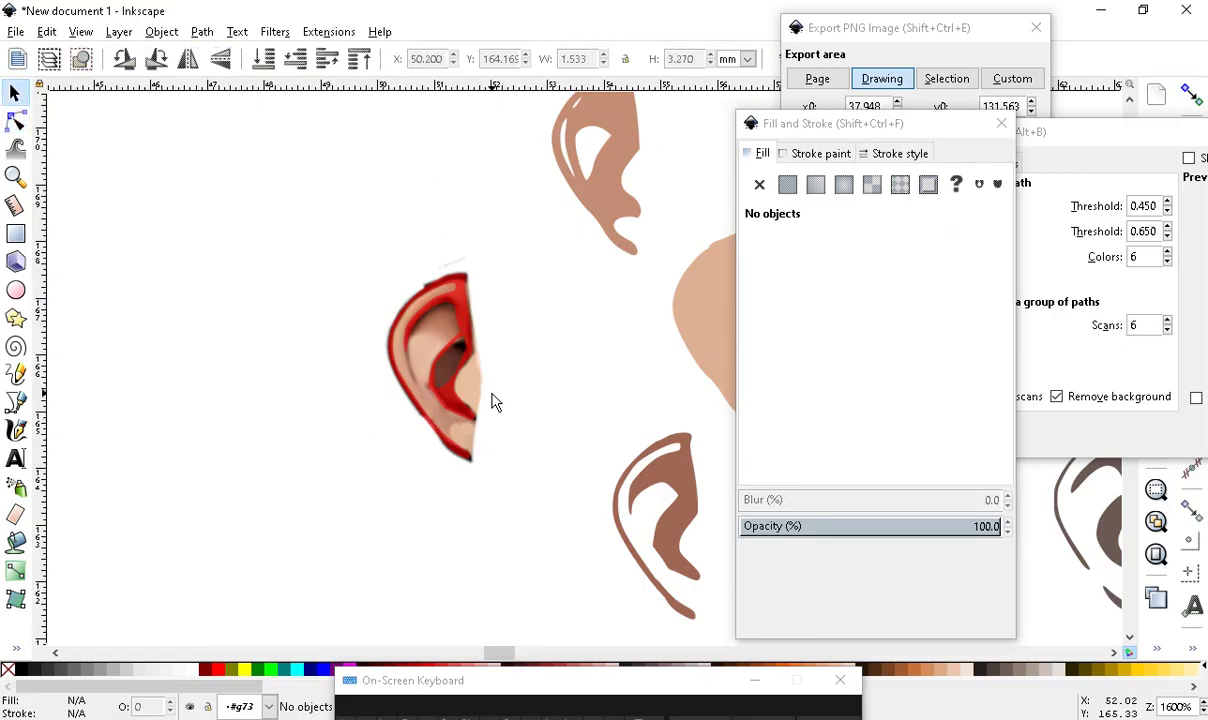
click(443, 305)
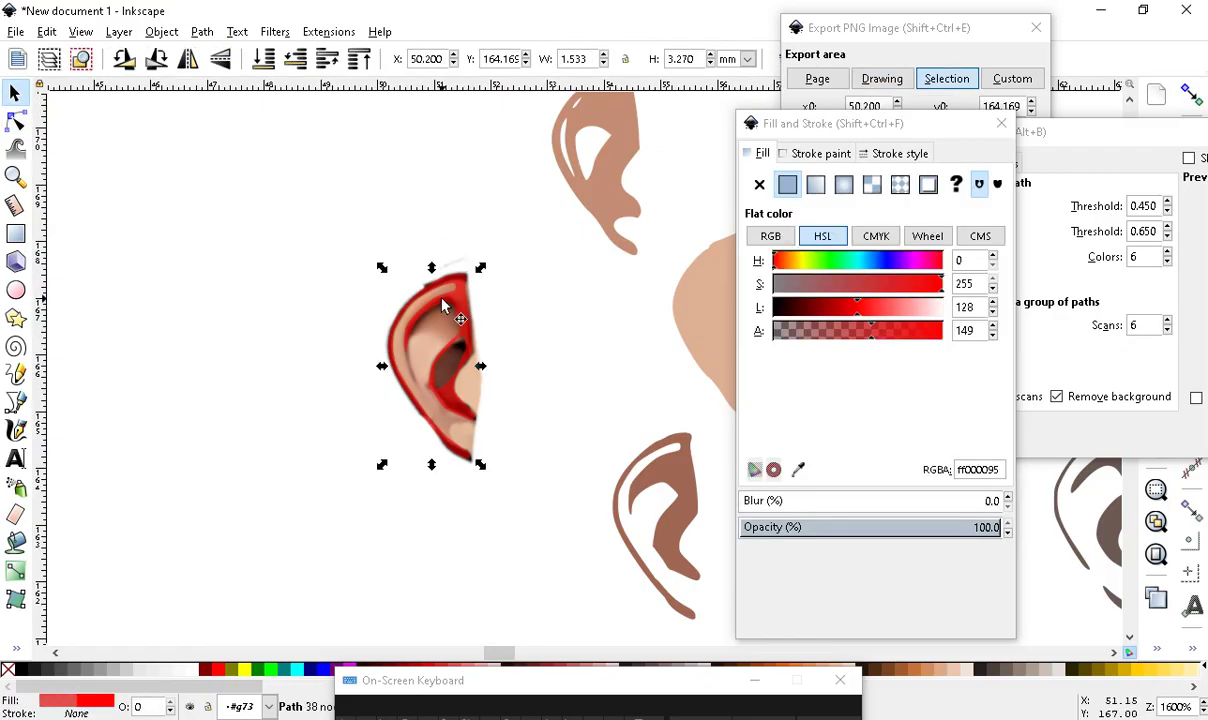
drag(460, 310, 310, 392)
scroll(221, 493, up, 2)
scroll(393, 395, down, 3)
scroll(548, 398, up, 1)
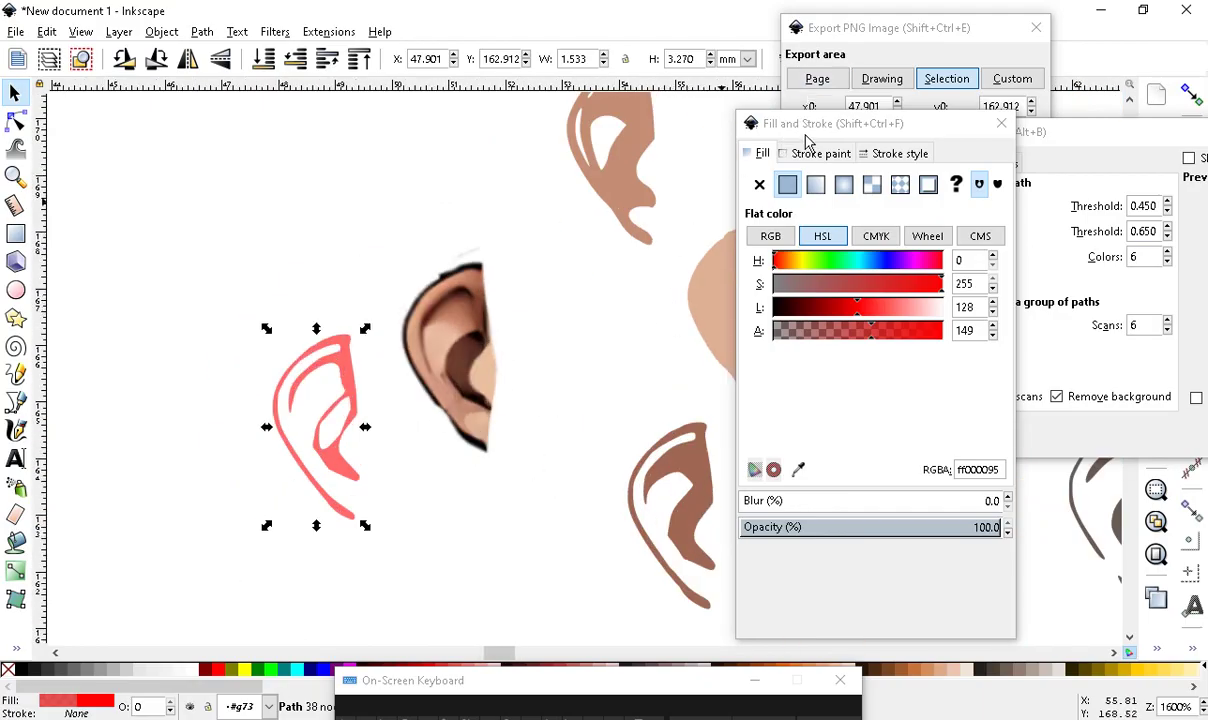
Move the beige skin-tone ear shape to the left
drag(808, 140, 1041, 171)
click(741, 315)
mouse_move(741, 315)
mouse_down()
mouse_move(541, 368)
mouse_move(549, 323)
mouse_up()
scroll(434, 292, up, 1)
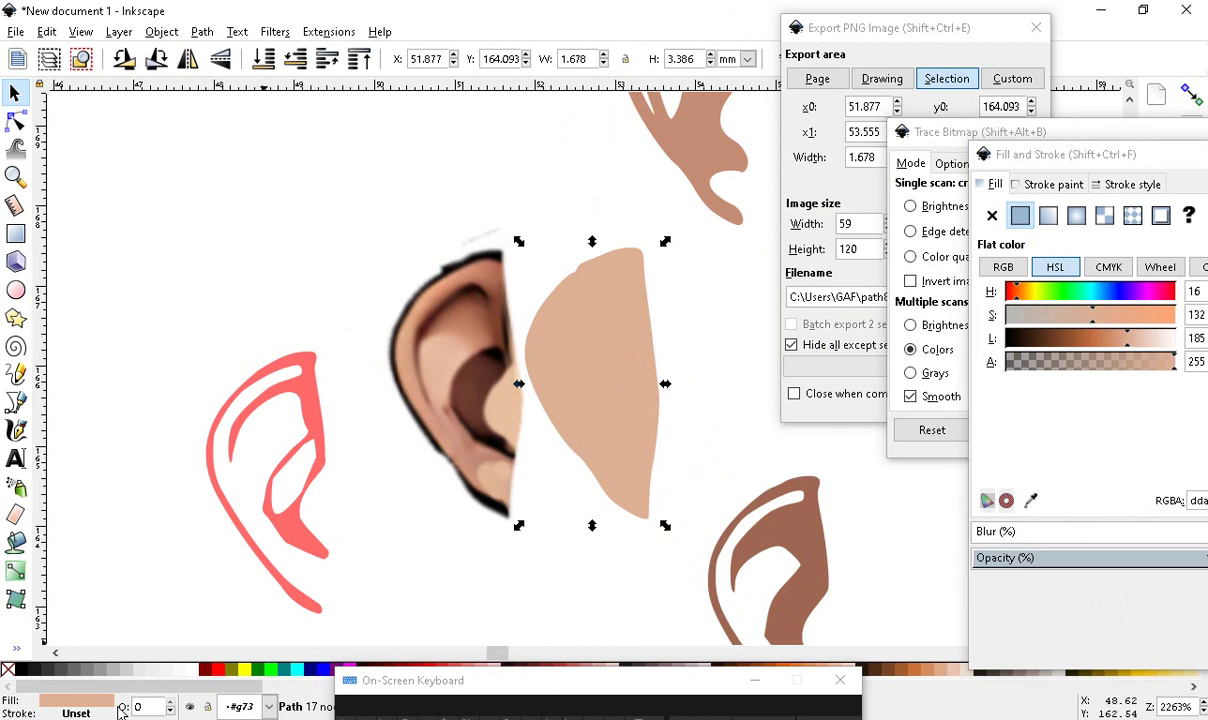
Make the outline opaque solid black (L 0, Alpha 255) and nudge the beige shape
click(305, 582)
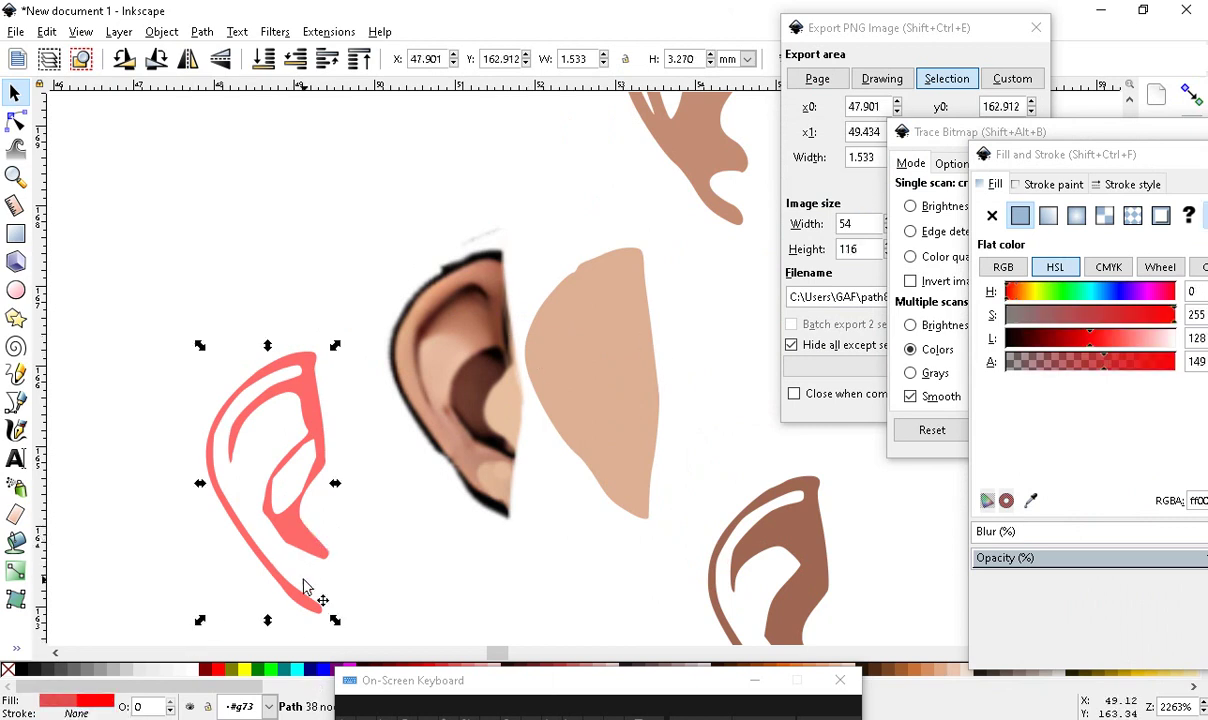
drag(1022, 342, 1004, 342)
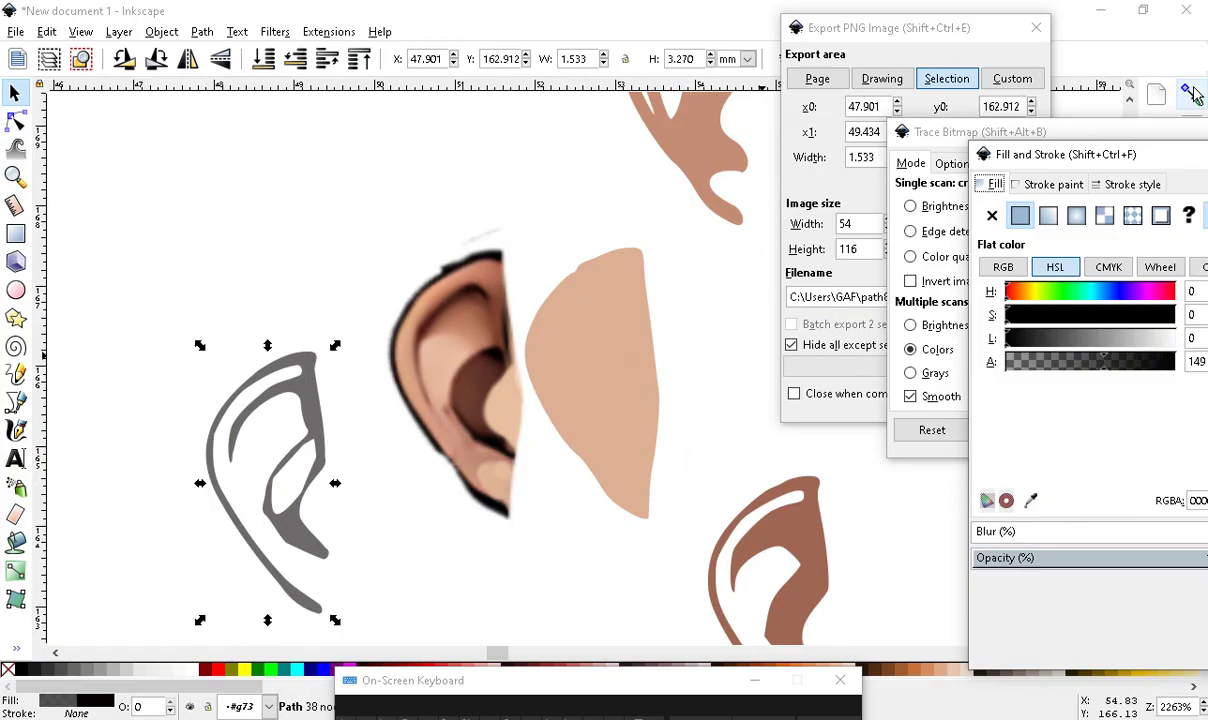
drag(1040, 158, 811, 152)
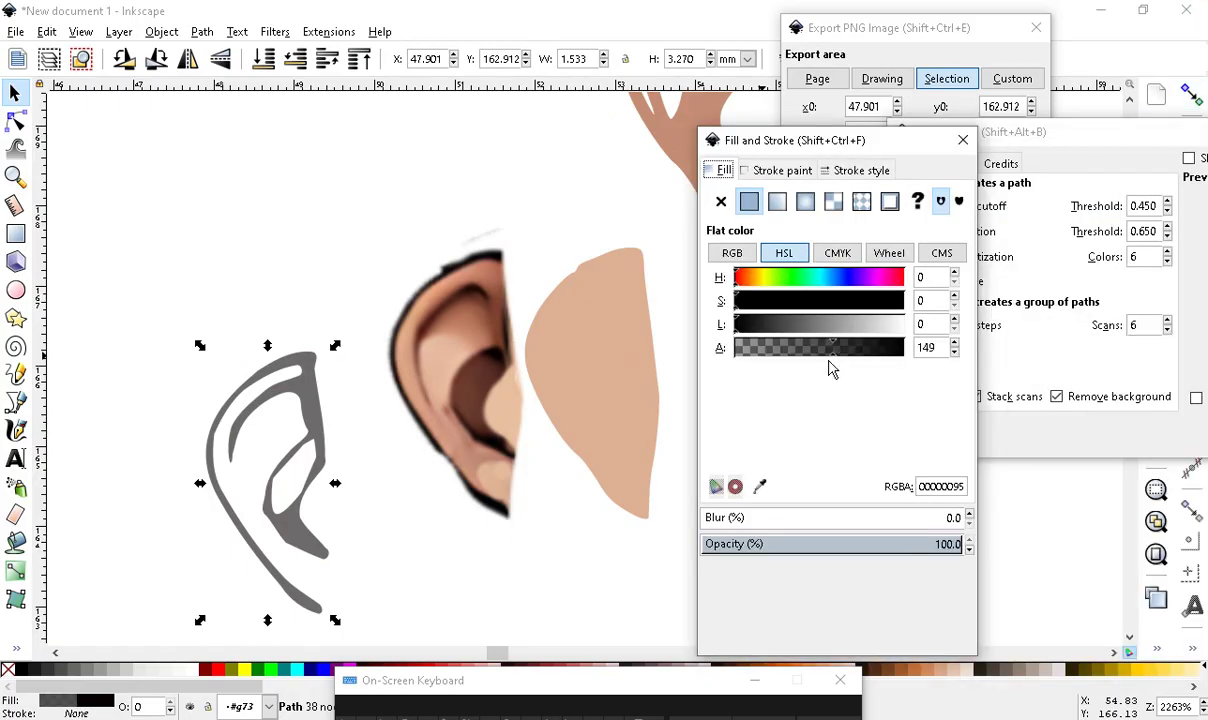
drag(843, 352, 977, 352)
scroll(128, 311, down, 2)
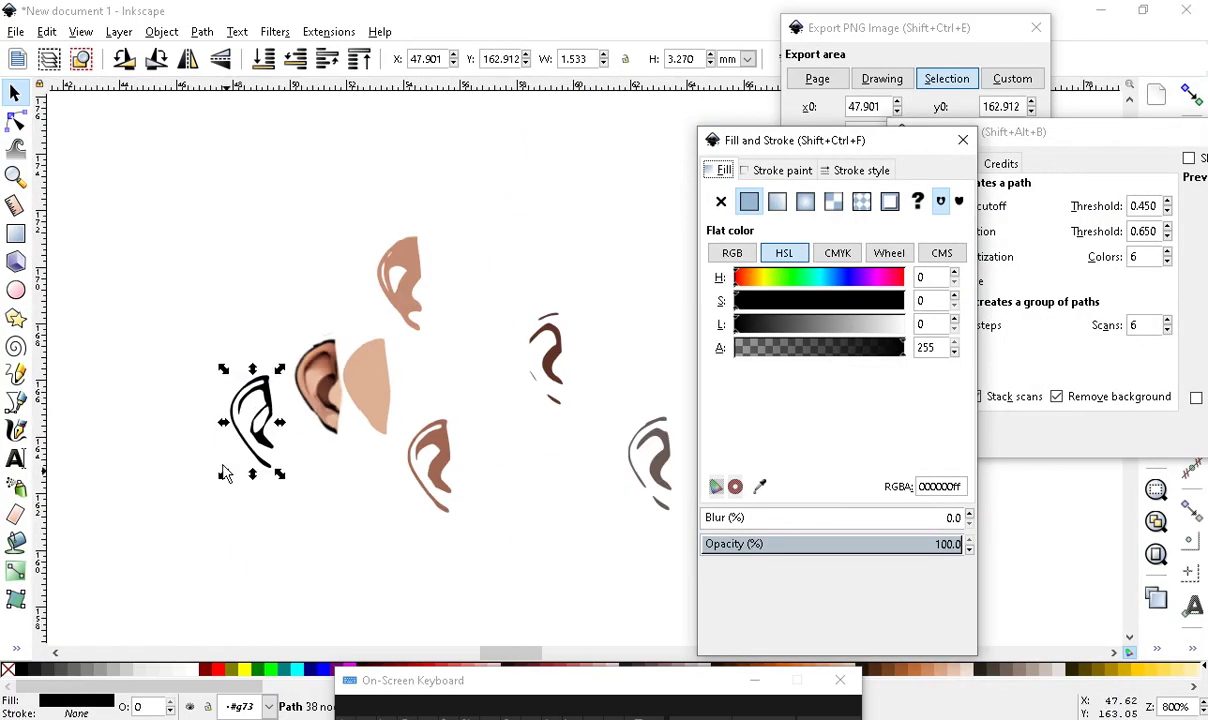
click(594, 326)
drag(674, 324, 658, 293)
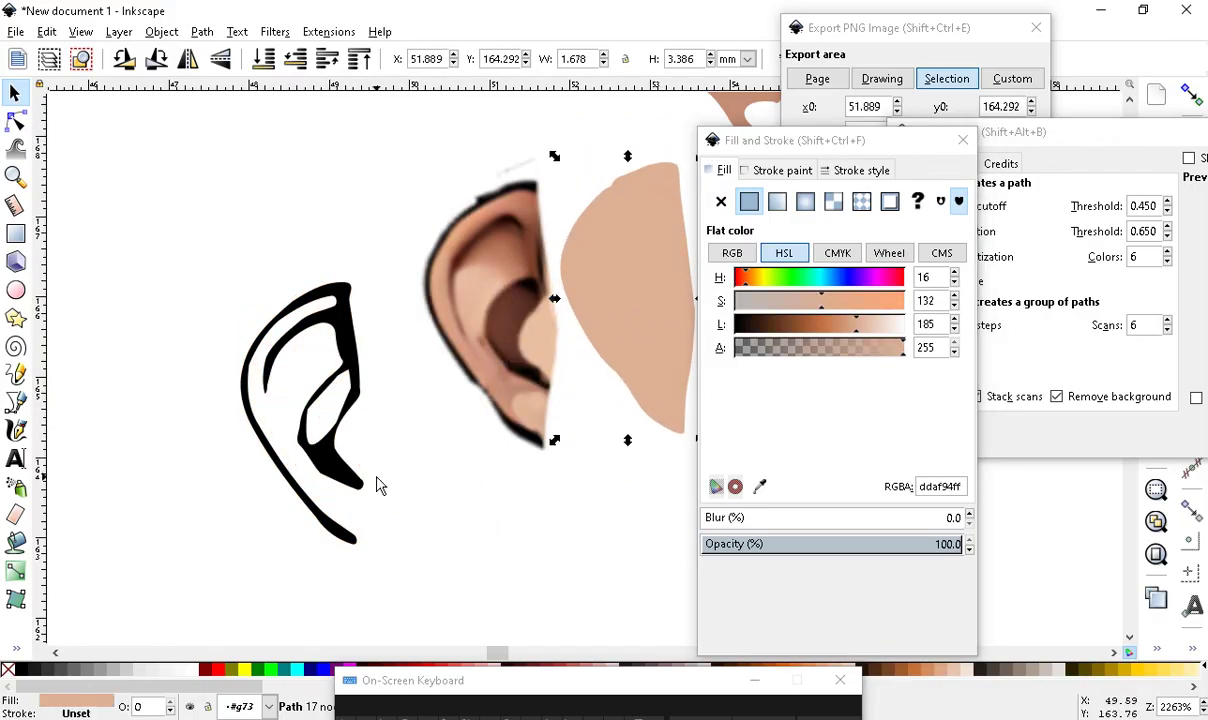
Draw a red circle below the ear outline
click(15, 290)
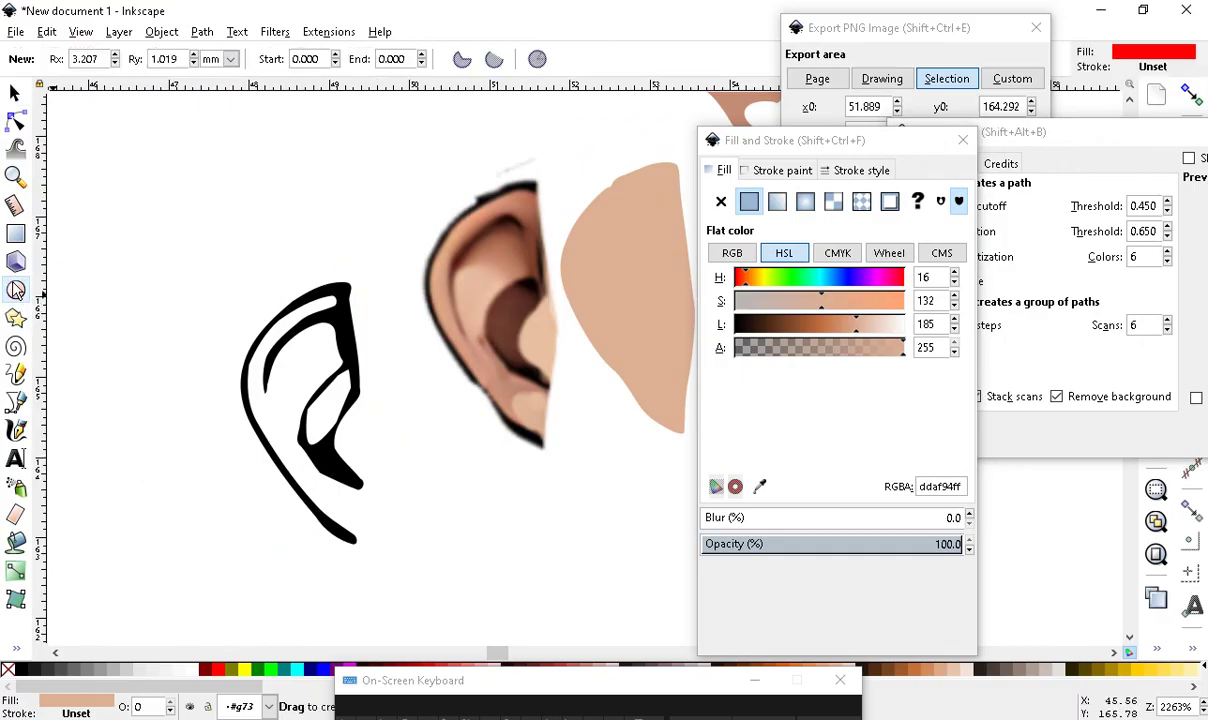
drag(412, 518, 345, 584)
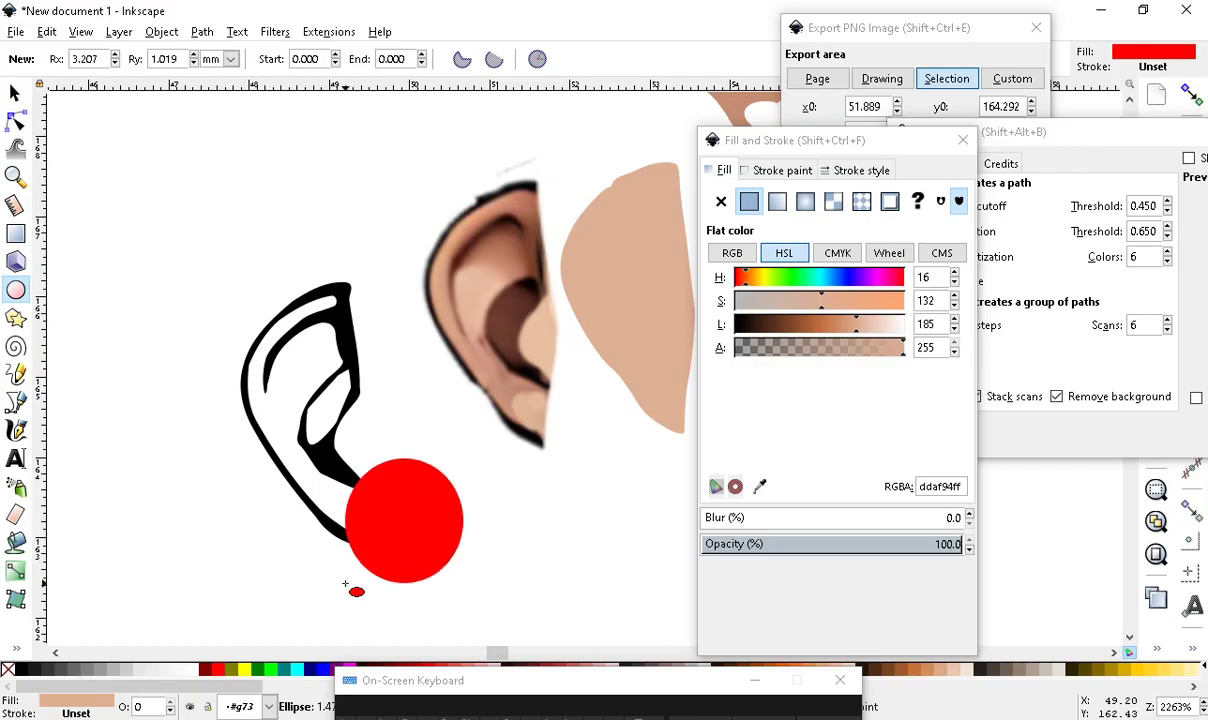
key(Escape)
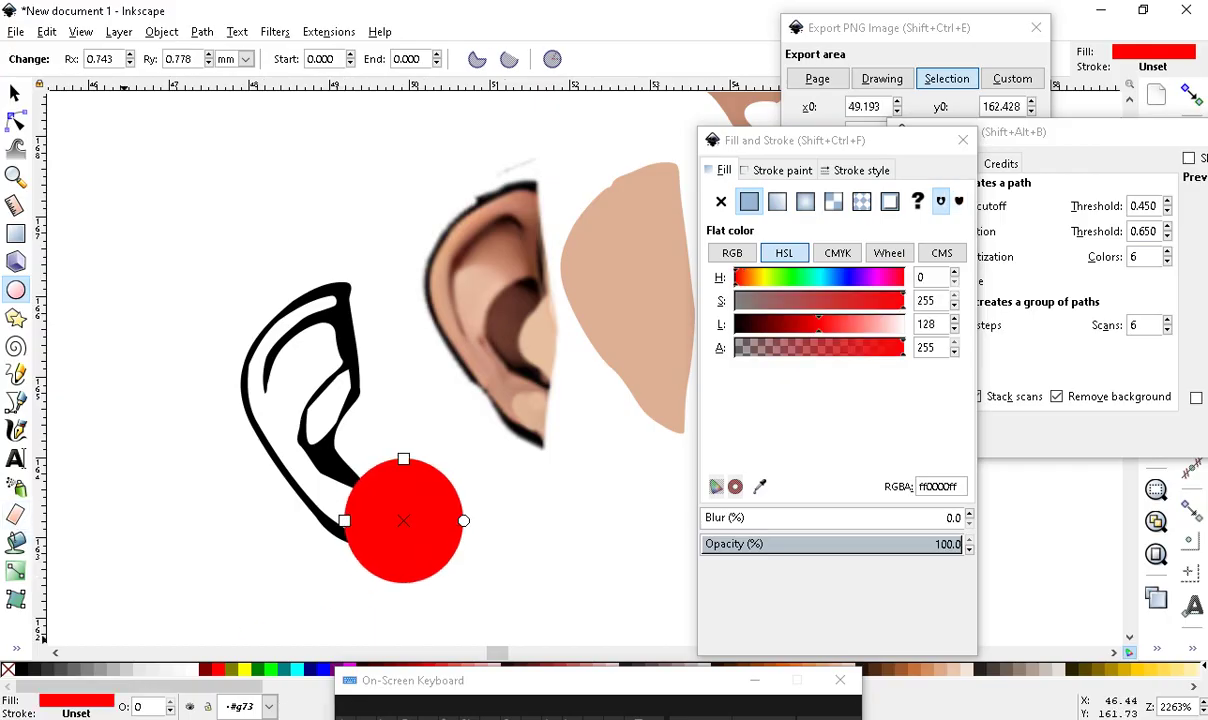
Bucket-fill the ear's interior and give it the reference skin tone (d29c7eff)
click(16, 543)
ctrl+scroll(200, 445, up, 1)
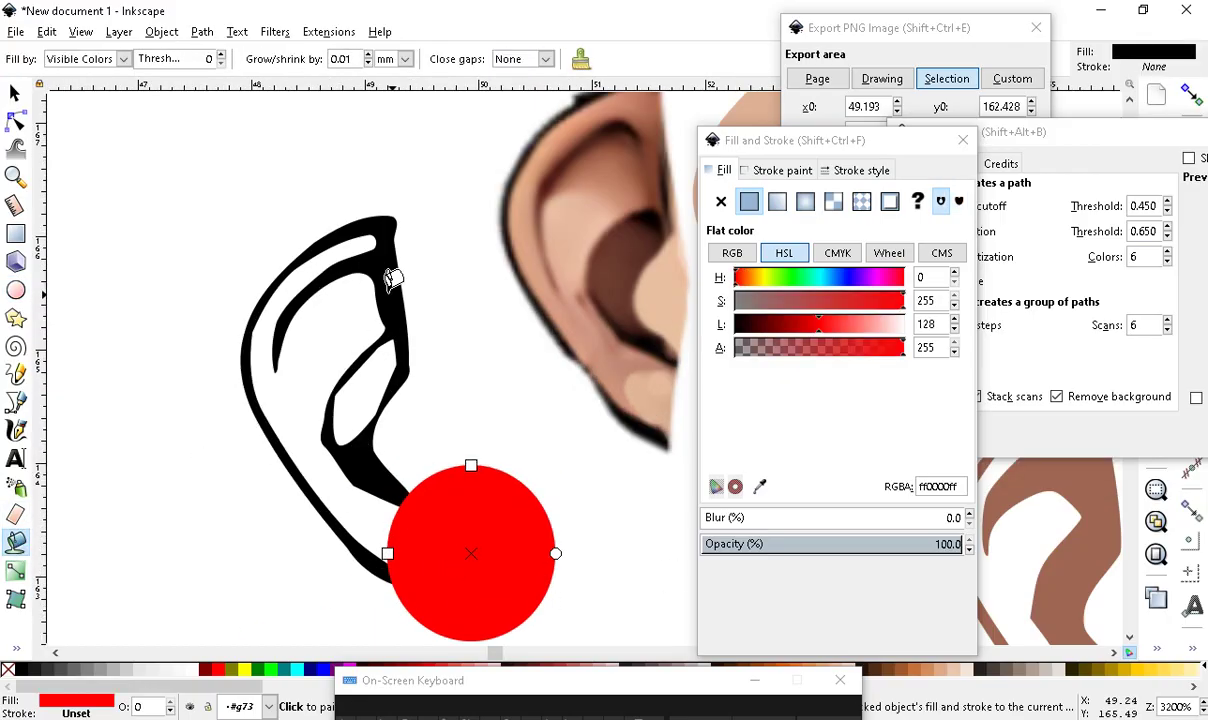
click(312, 325)
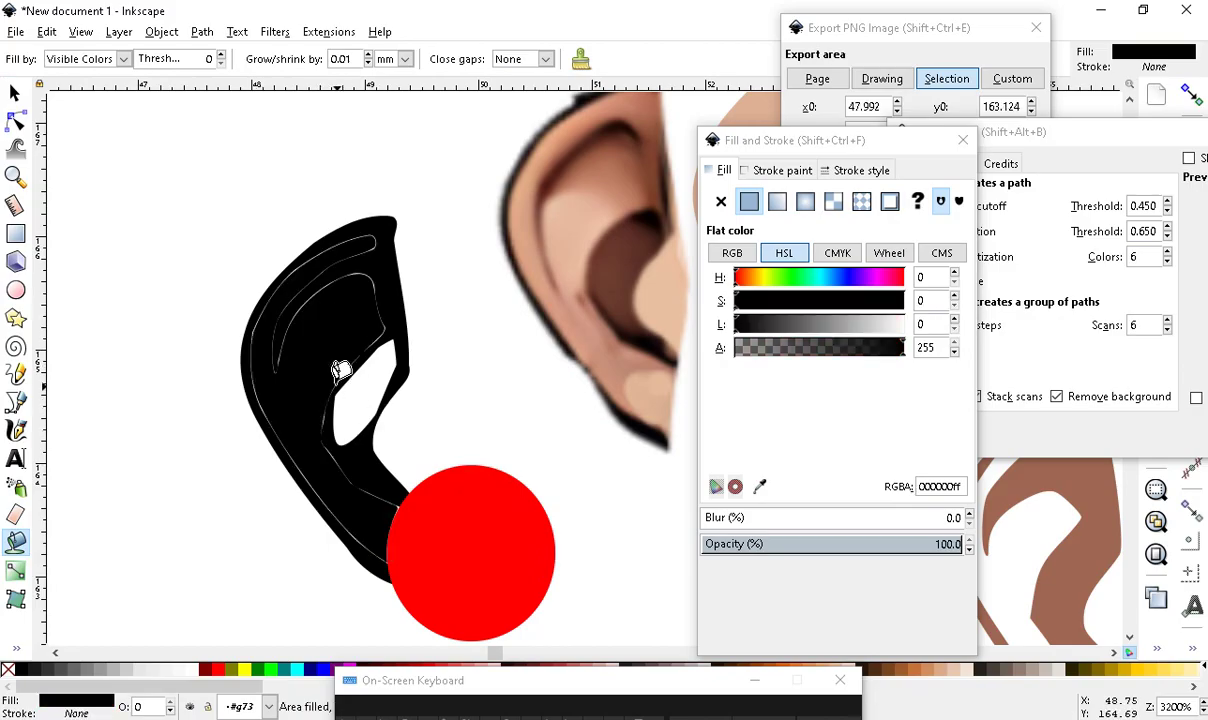
ctrl+scroll(265, 398, down, 2)
ctrl+scroll(340, 403, up, 1)
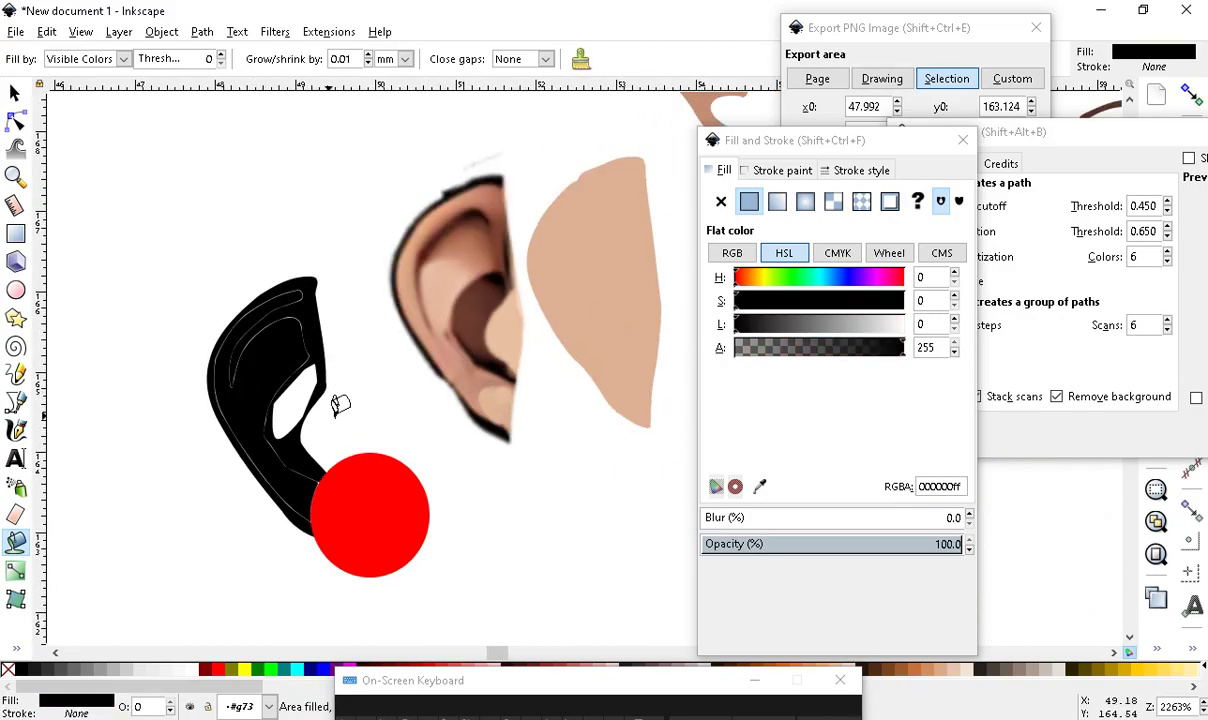
click(16, 650)
click(75, 648)
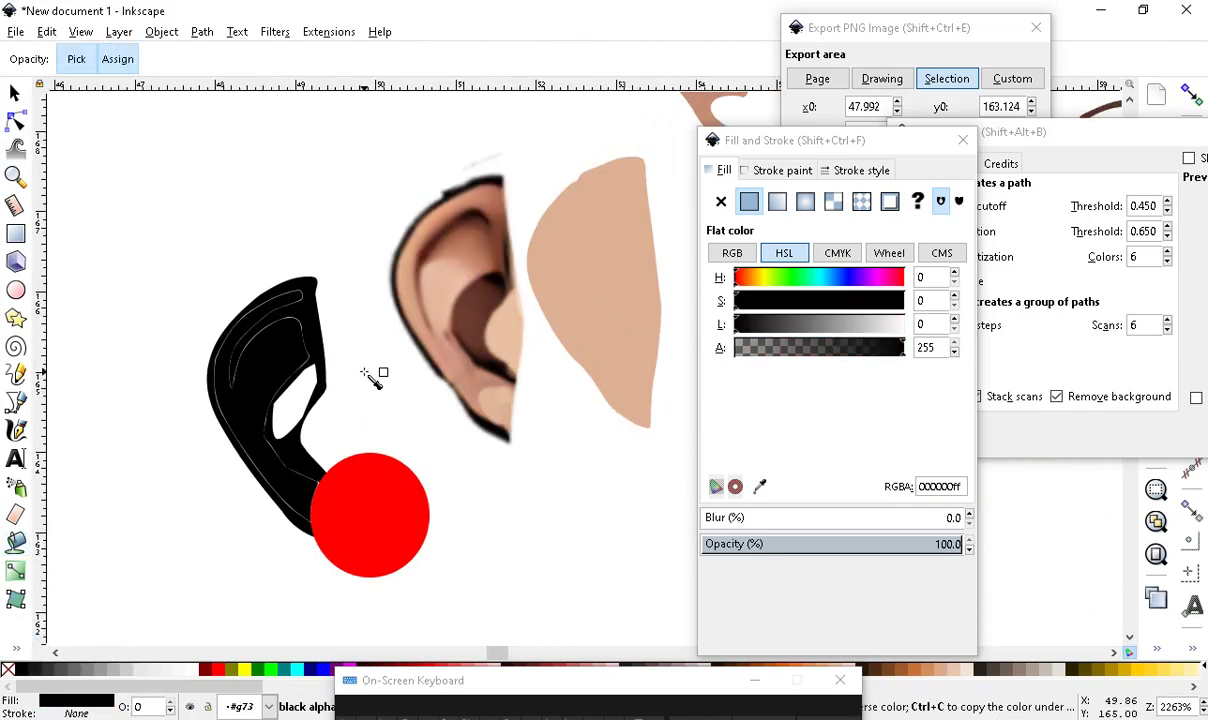
click(405, 276)
Move the red circle aside and drag an inner node of the skin fill to fit the outline
click(14, 92)
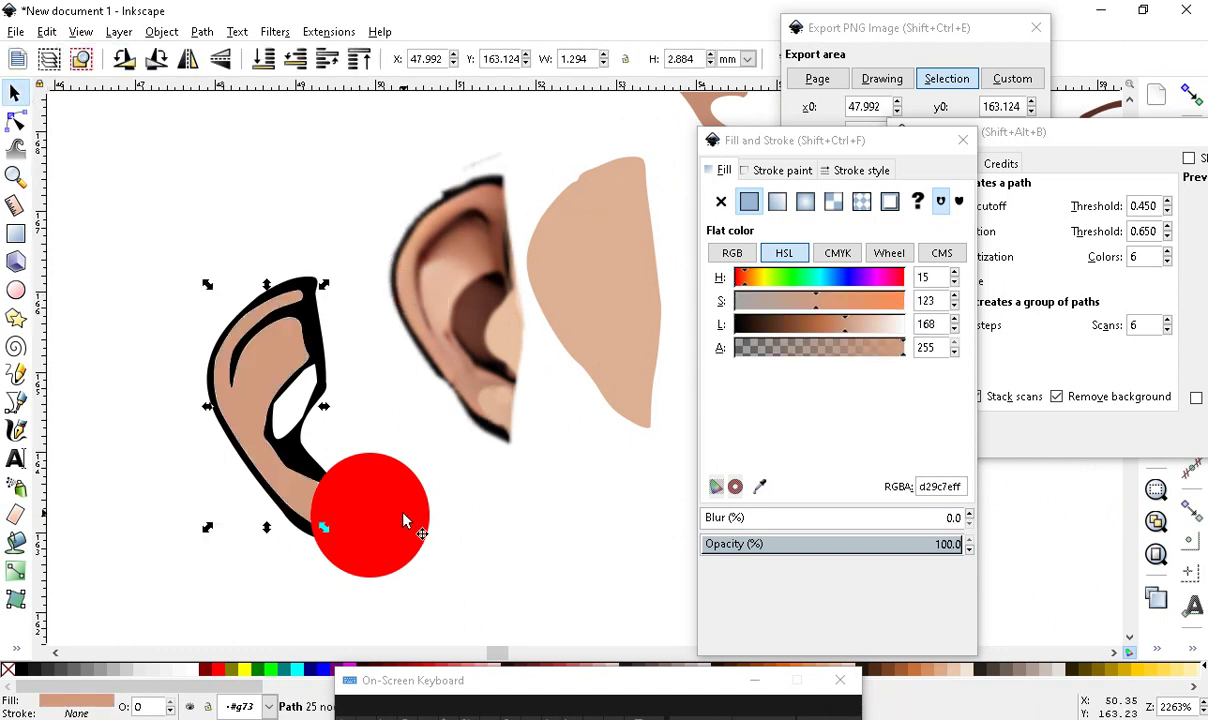
drag(402, 518, 515, 506)
scroll(210, 325, up, 1)
click(272, 349)
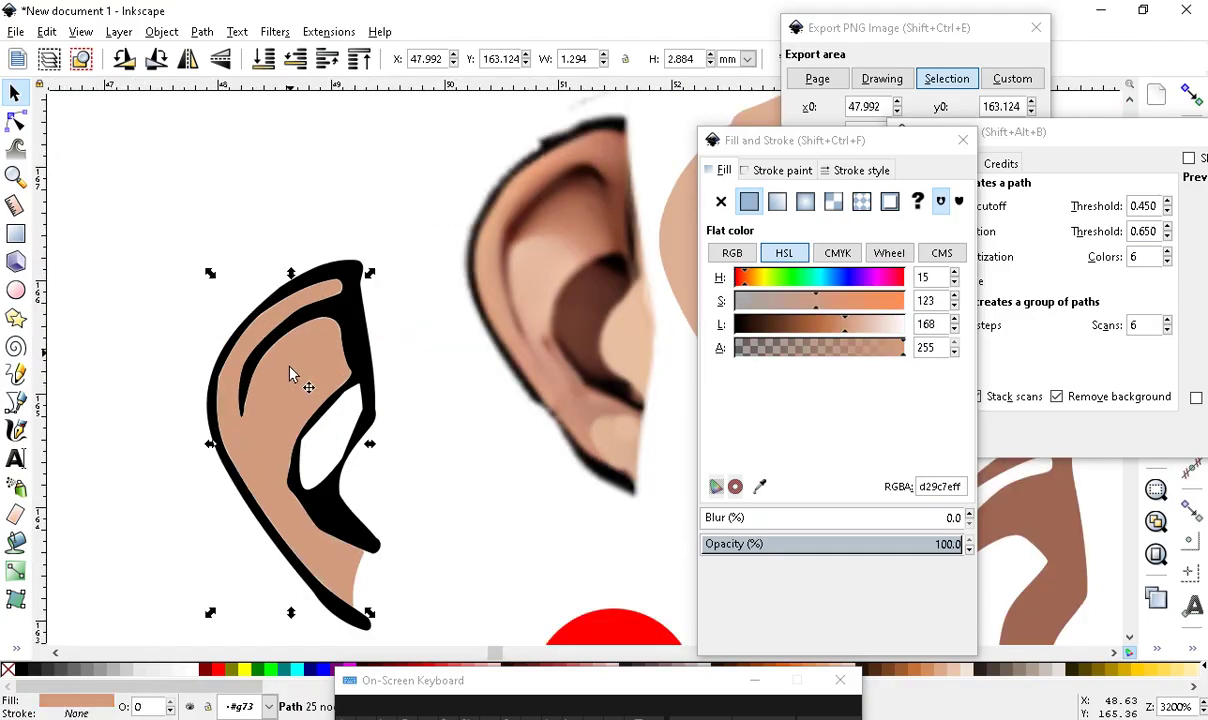
click(15, 120)
scroll(433, 420, up, 2)
drag(261, 341, 286, 342)
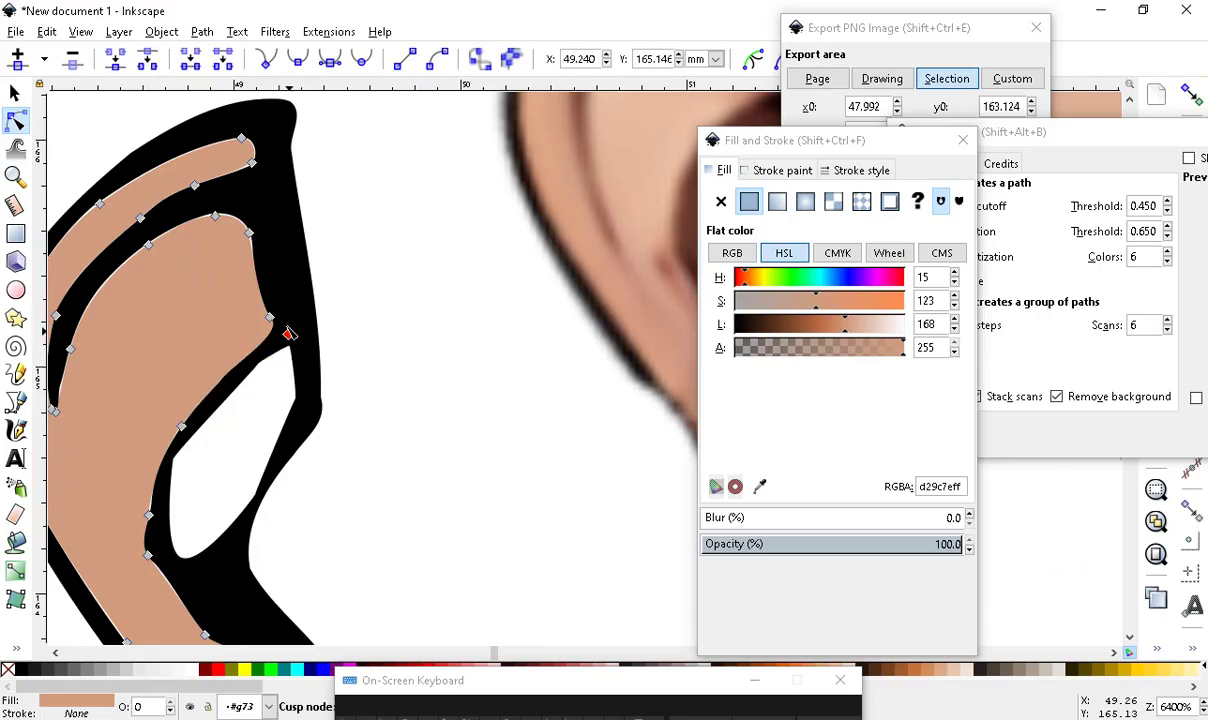
scroll(286, 340, down, 3)
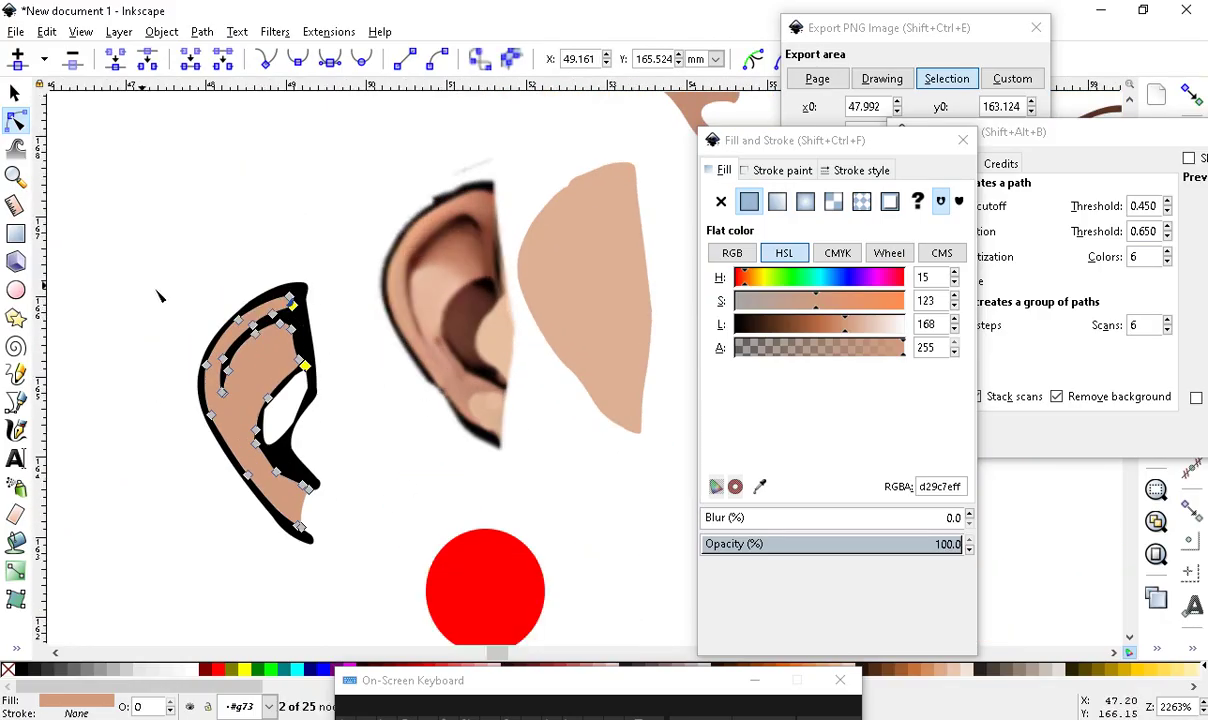
click(15, 92)
Move the red circle onto the ear
click(333, 405)
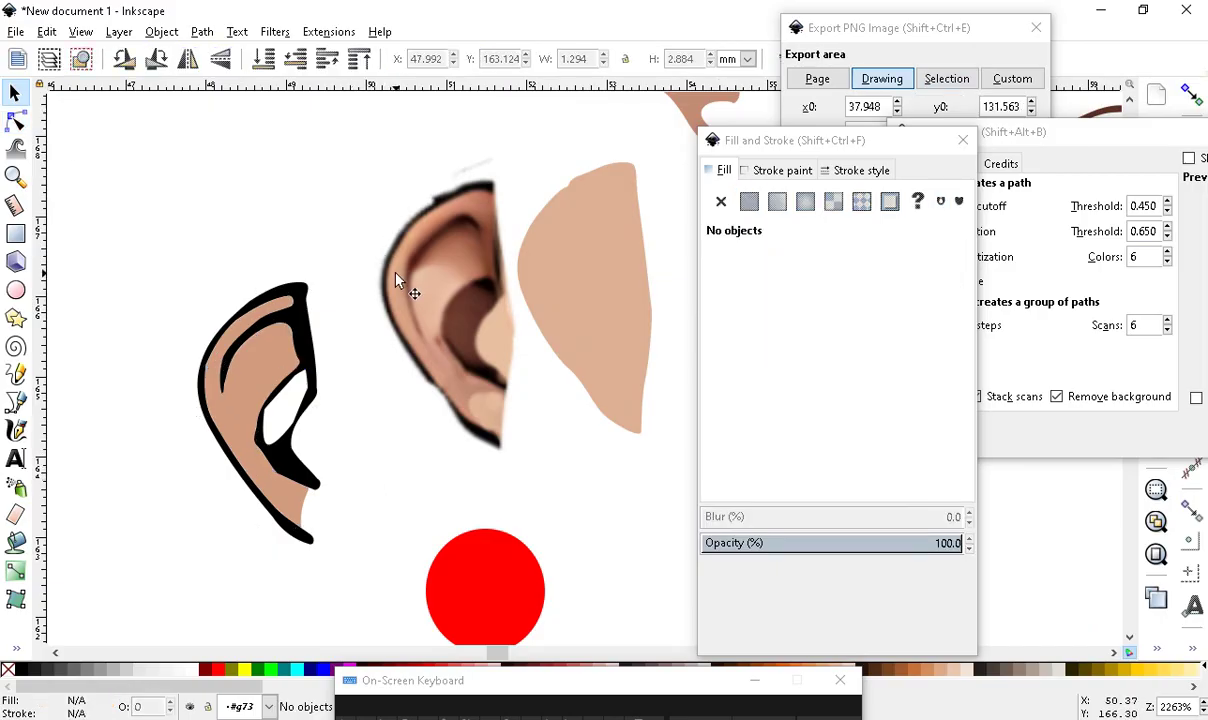
mouse_move(476, 583)
mouse_down()
mouse_move(318, 480)
mouse_move(256, 401)
mouse_up()
scroll(245, 350, up, 2)
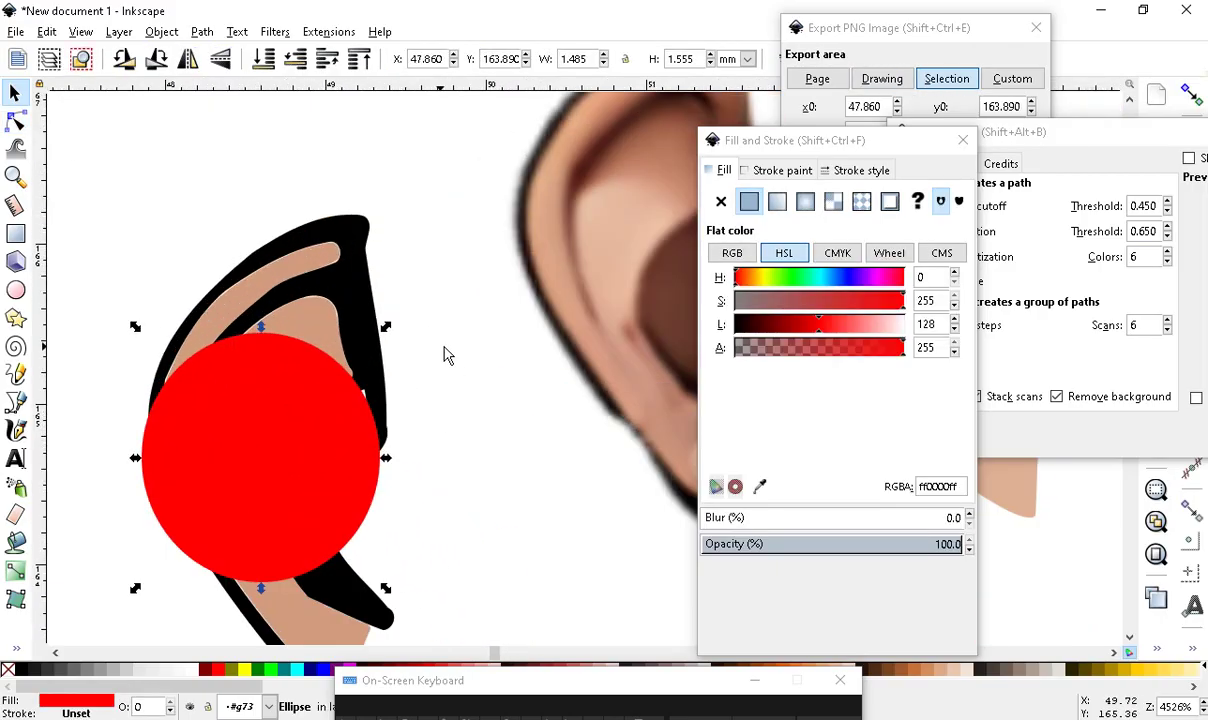
scroll(440, 350, down, 2)
scroll(420, 285, up, 2)
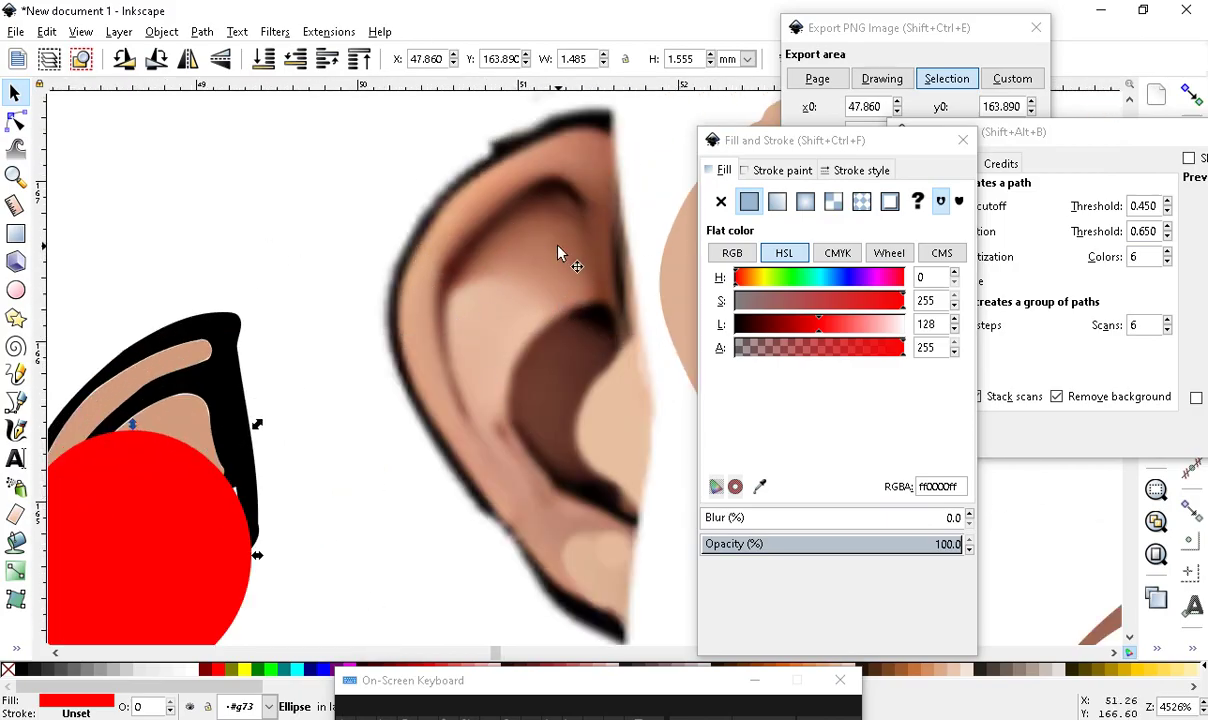
Bucket-fill the upper inner ear and colour it the reference shadow brown (9b5b44ff)
click(17, 541)
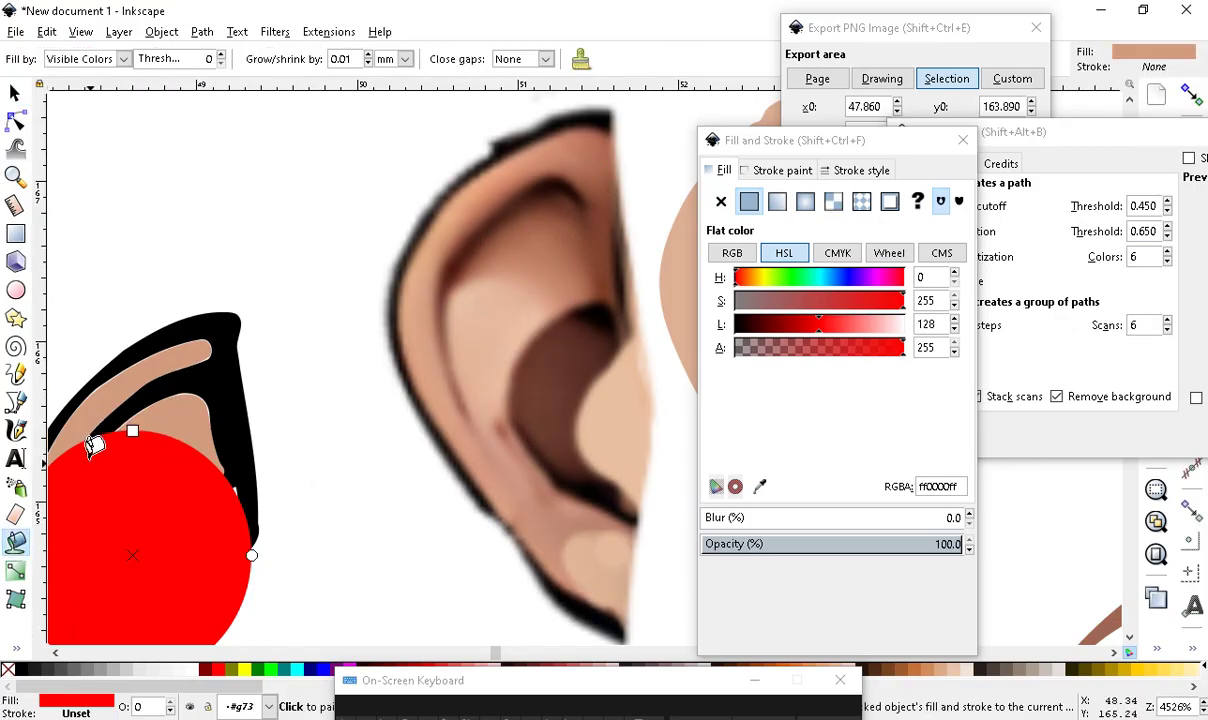
click(177, 393)
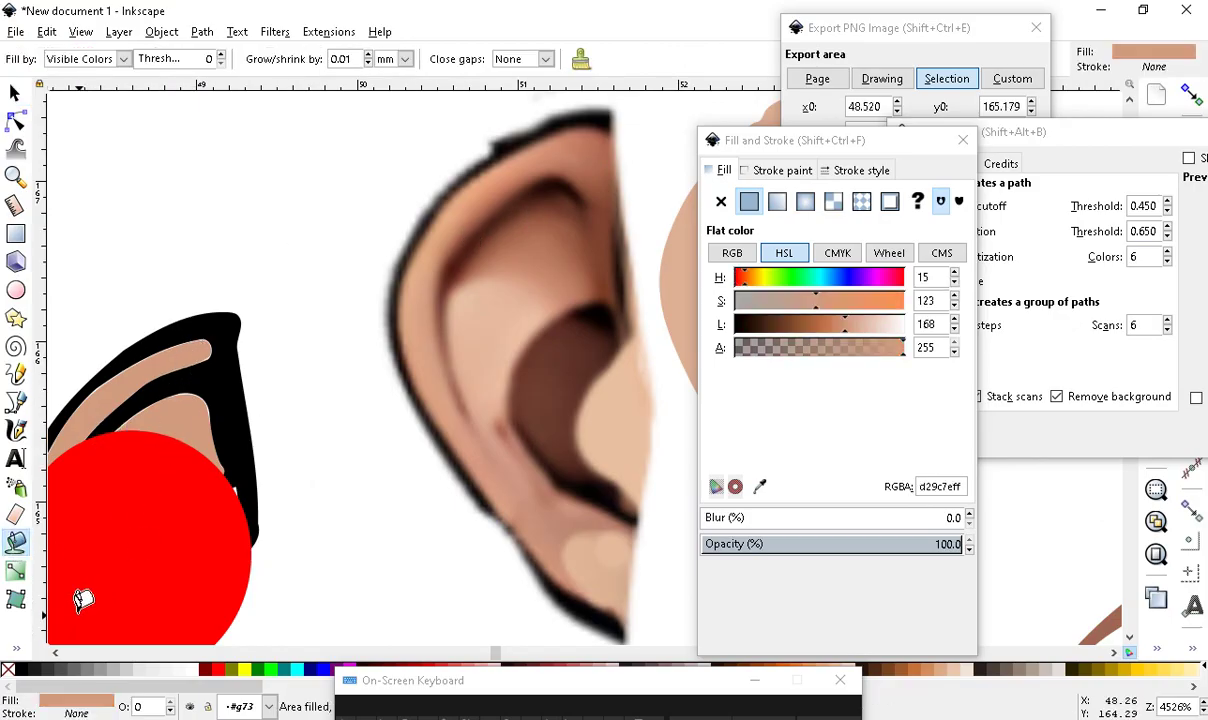
click(15, 647)
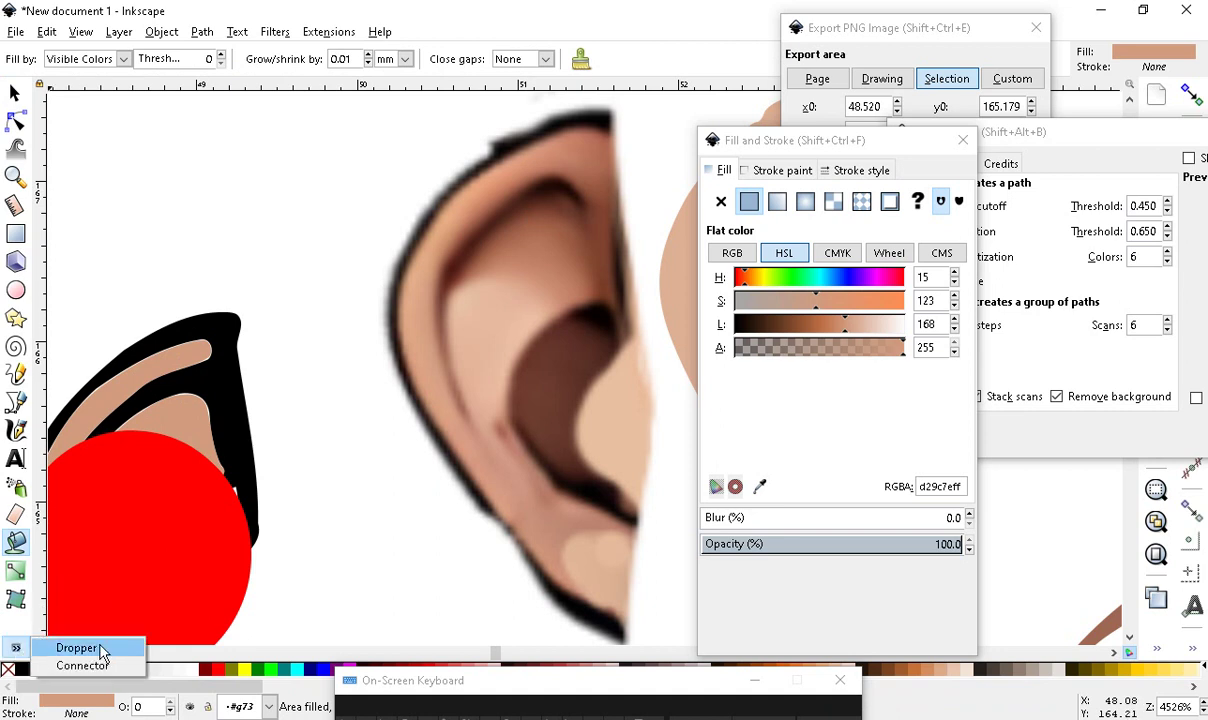
click(78, 648)
click(551, 232)
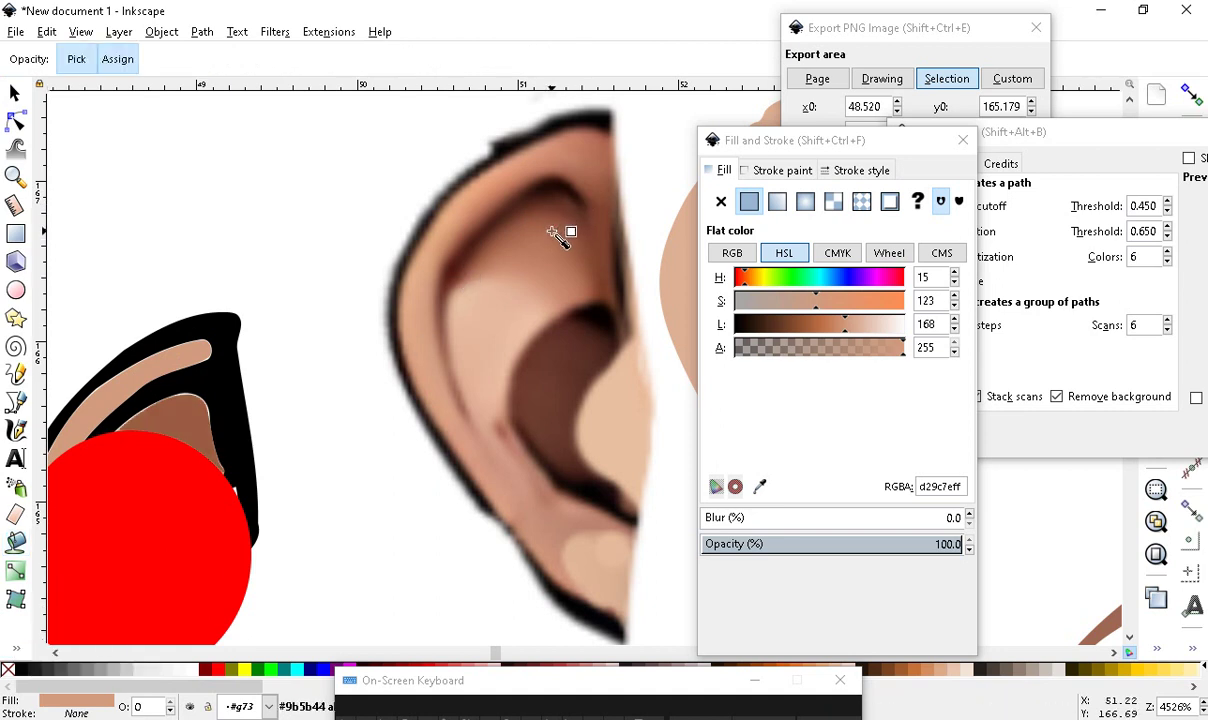
scroll(510, 280, down, 2)
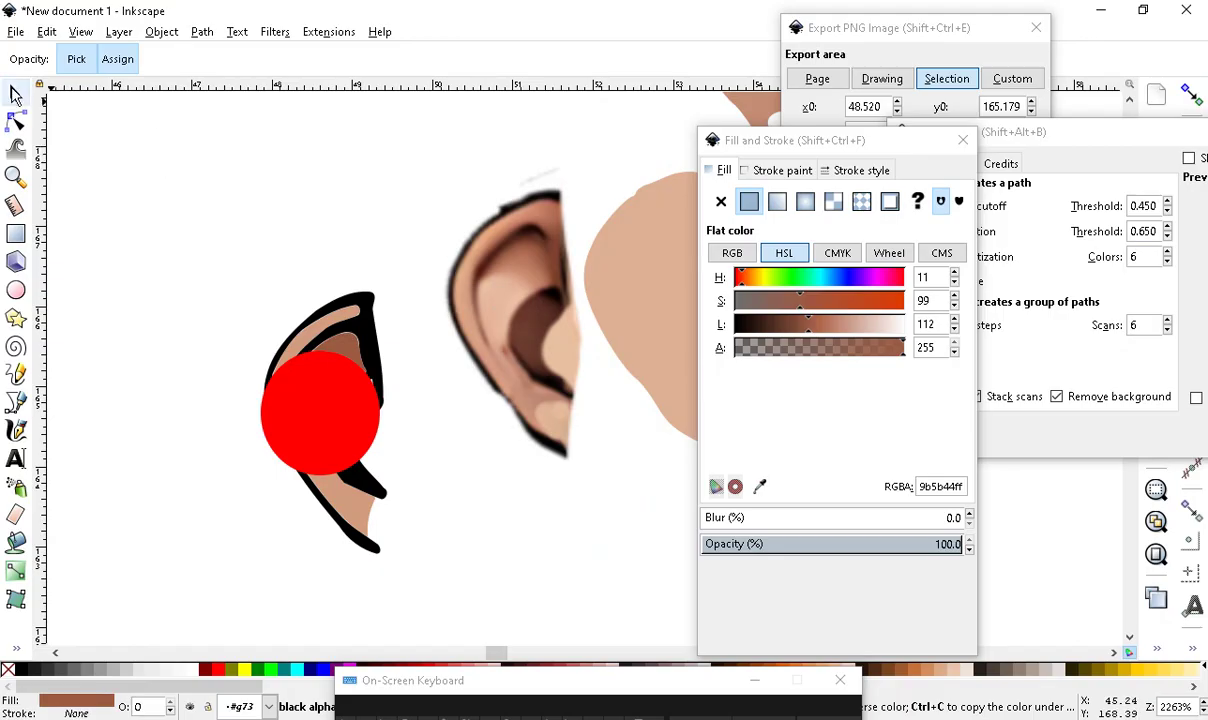
Move the red circle left beside the ear and select the dark brown shadow path
click(15, 93)
drag(281, 465, 183, 539)
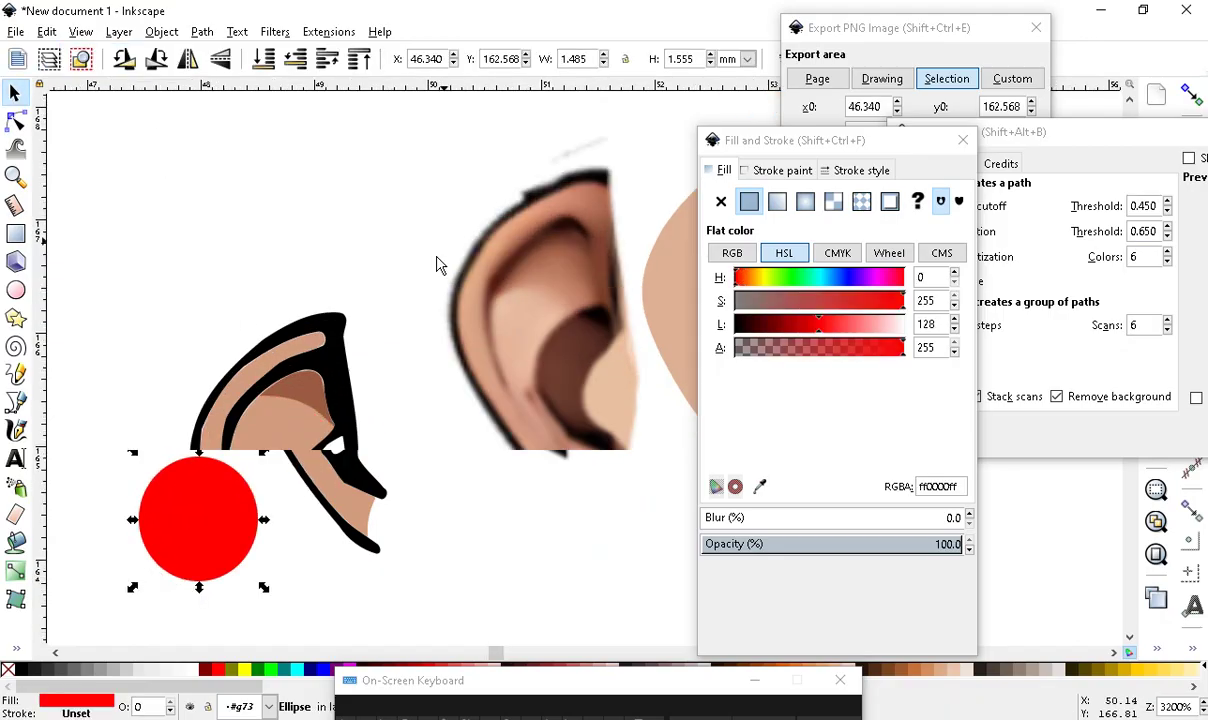
scroll(251, 458, up, 2)
scroll(350, 400, up, 1)
scroll(335, 395, down, 2)
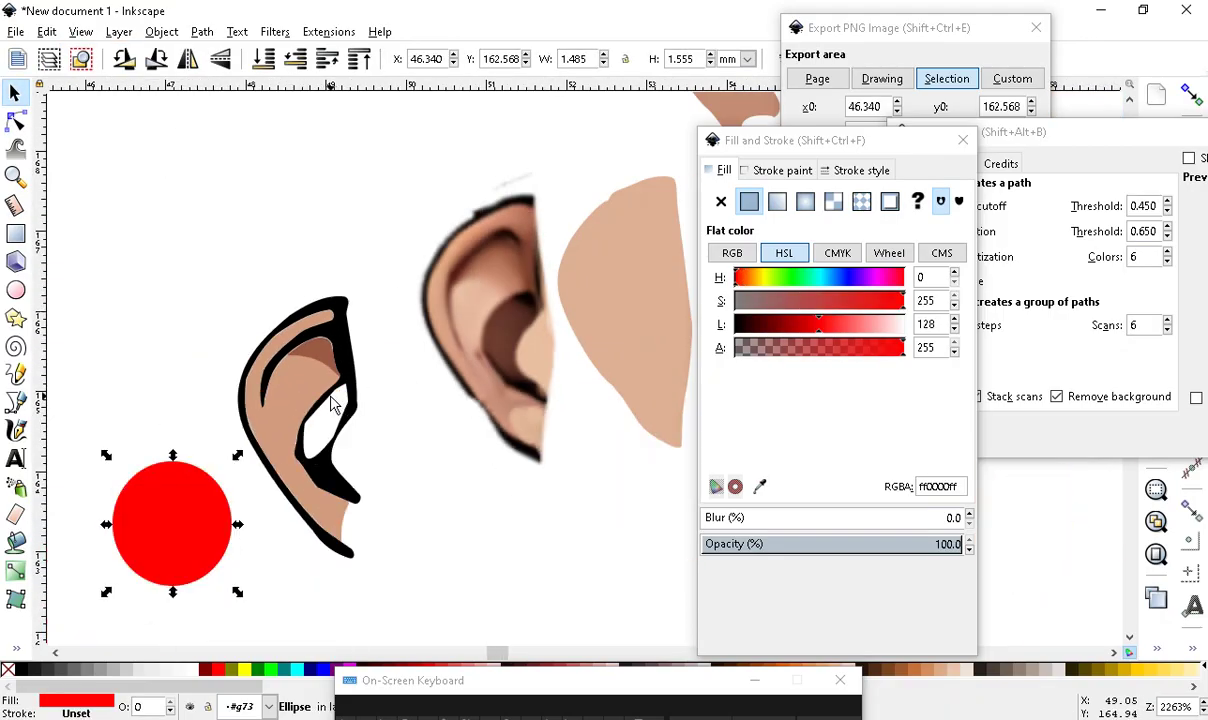
scroll(328, 415, up, 1)
scroll(400, 285, up, 1)
click(314, 330)
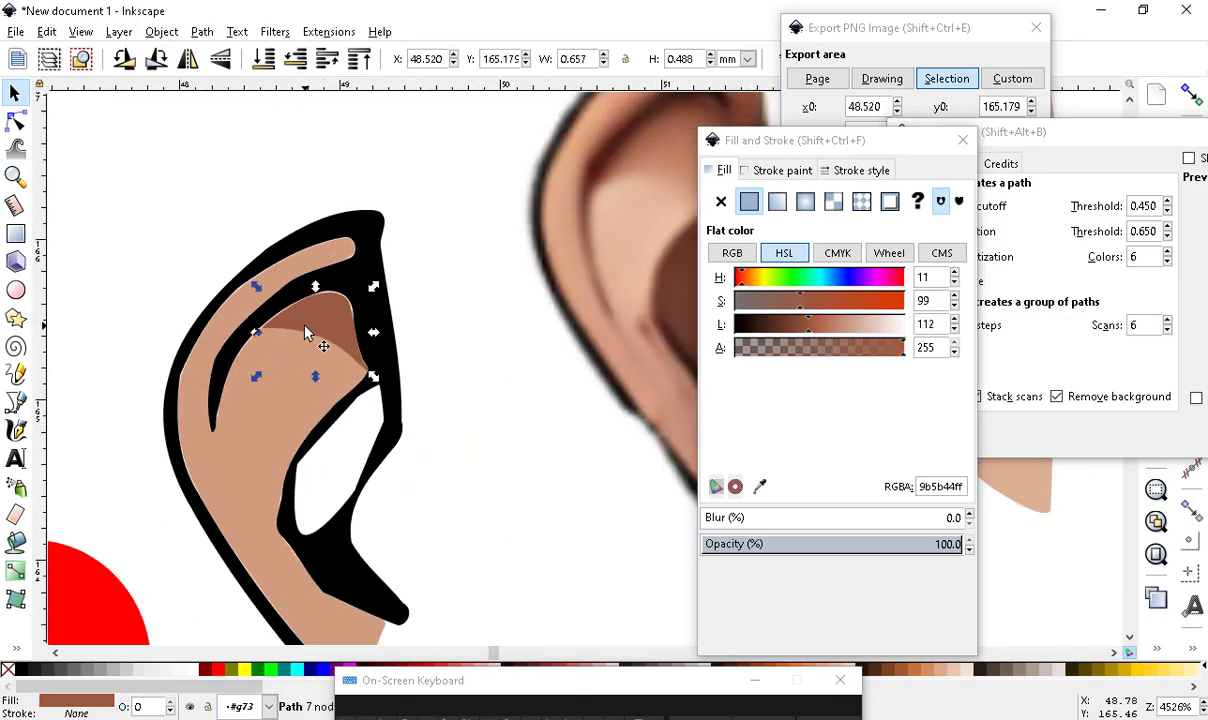
scroll(316, 334, up, 1)
Reshape the tan skin path by moving an inner-edge node and pulling its upper node upward
click(240, 466)
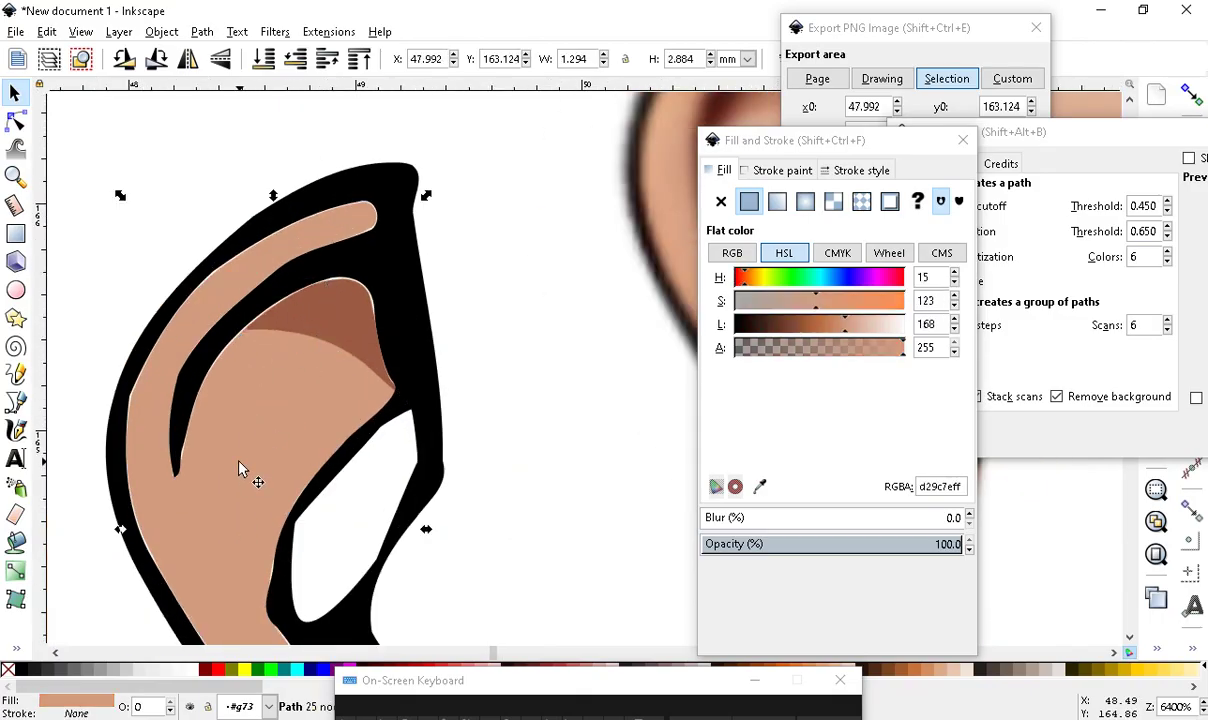
click(15, 120)
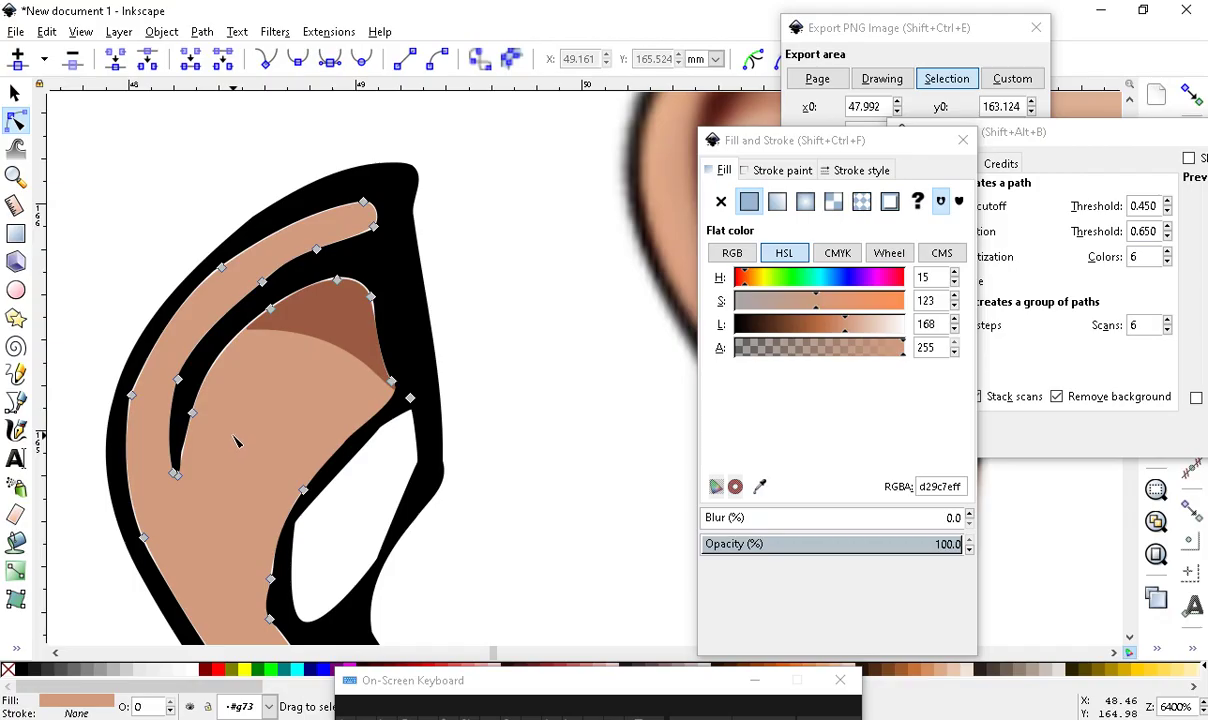
mouse_move(192, 413)
mouse_down()
mouse_move(215, 420)
mouse_move(184, 397)
mouse_up()
scroll(335, 272, up, 1)
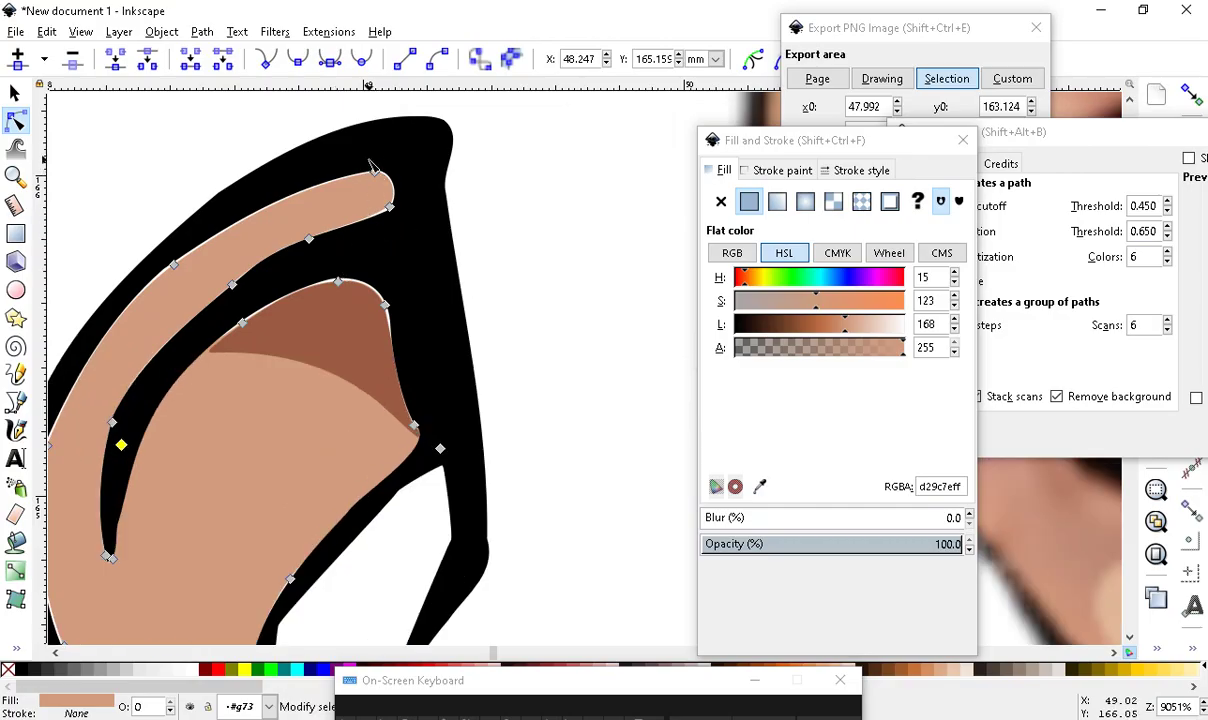
drag(377, 171, 391, 147)
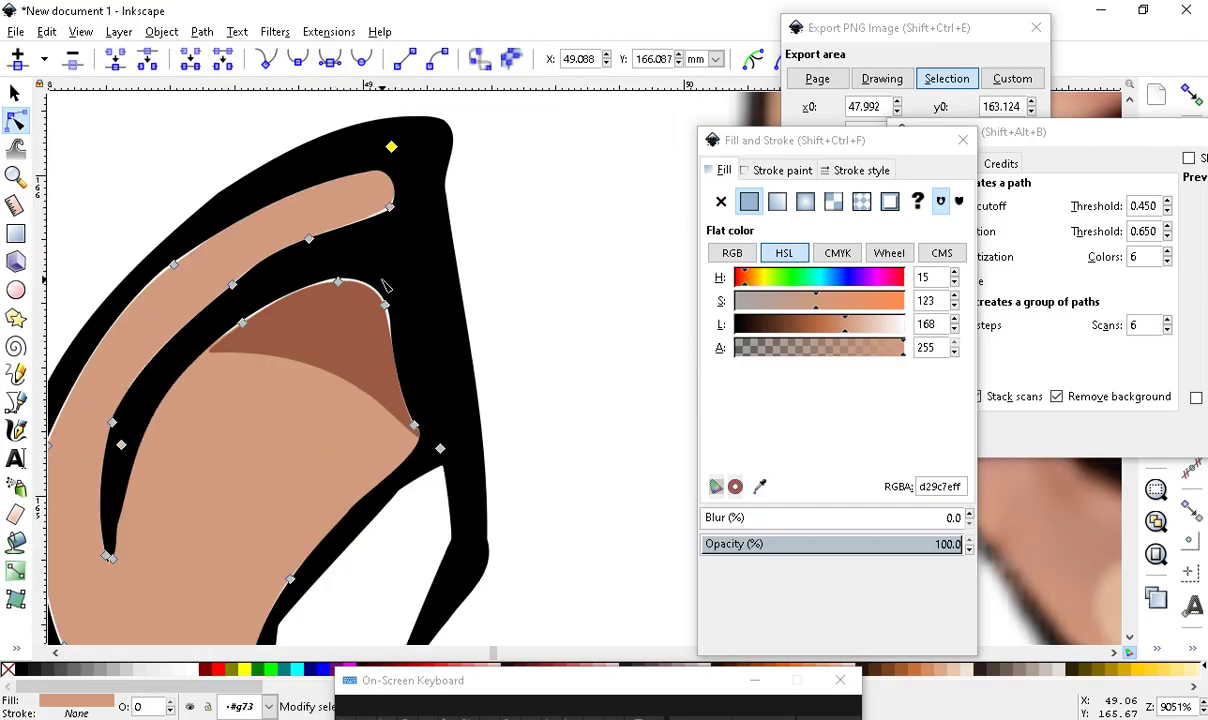
scroll(339, 364, down, 4)
key(s)
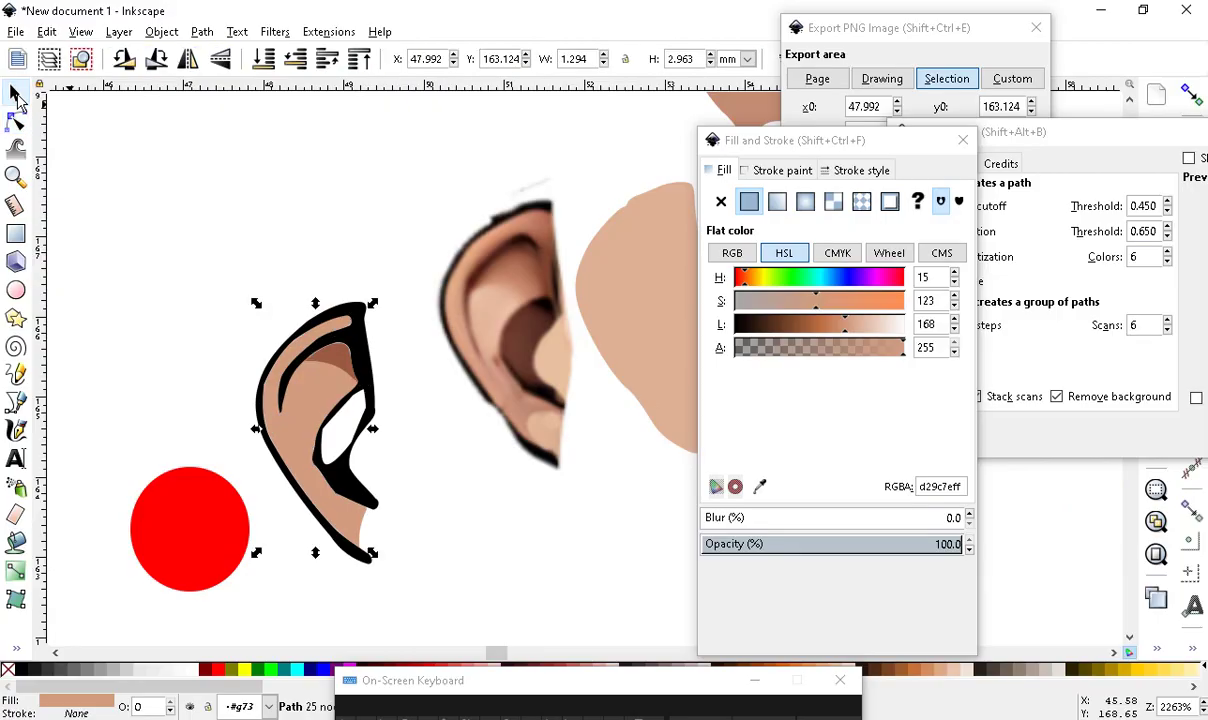
Move the tan fill and brown shadow out of the ear outline, placing the red circle beside the ear
drag(310, 410, 540, 595)
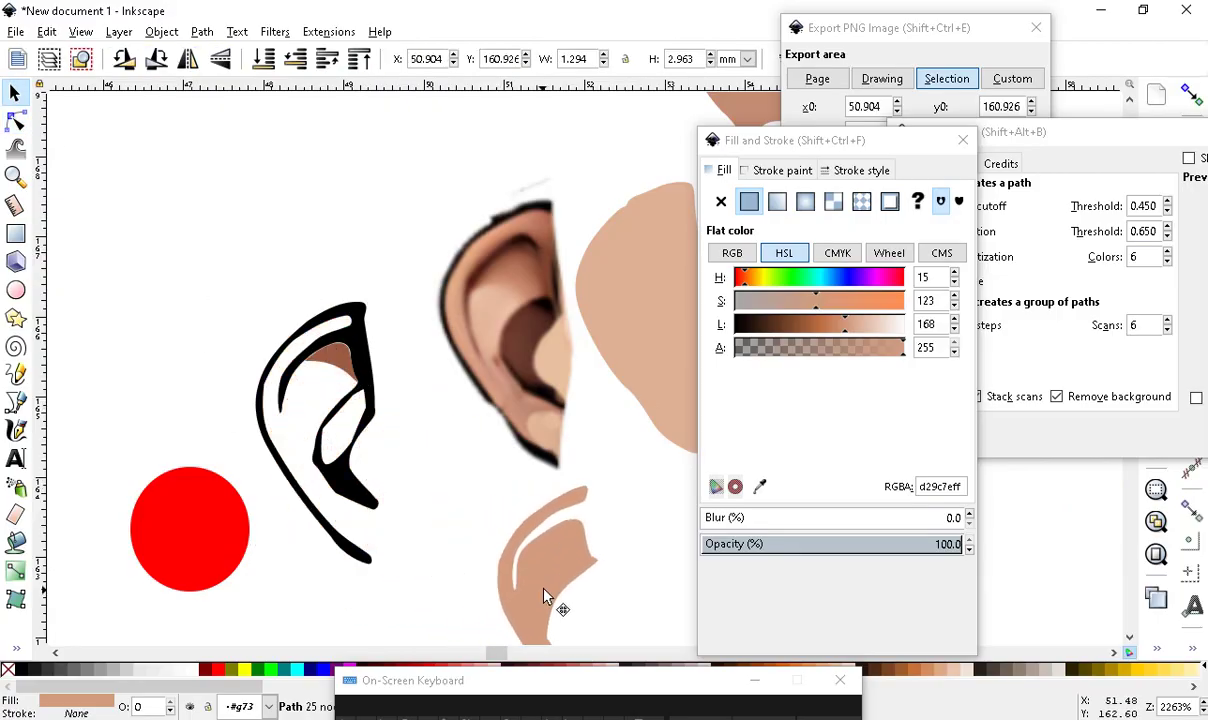
scroll(242, 358, up, 1)
scroll(243, 499, down, 3)
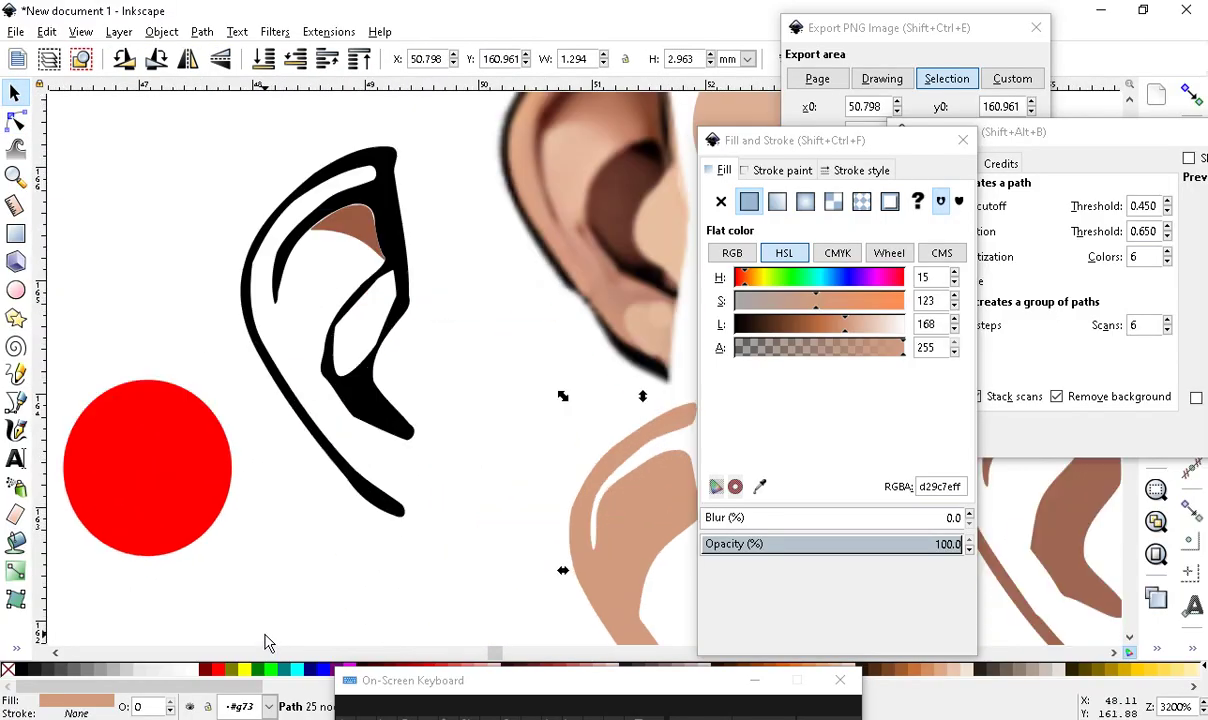
drag(175, 447, 312, 545)
drag(258, 542, 512, 464)
drag(343, 232, 188, 595)
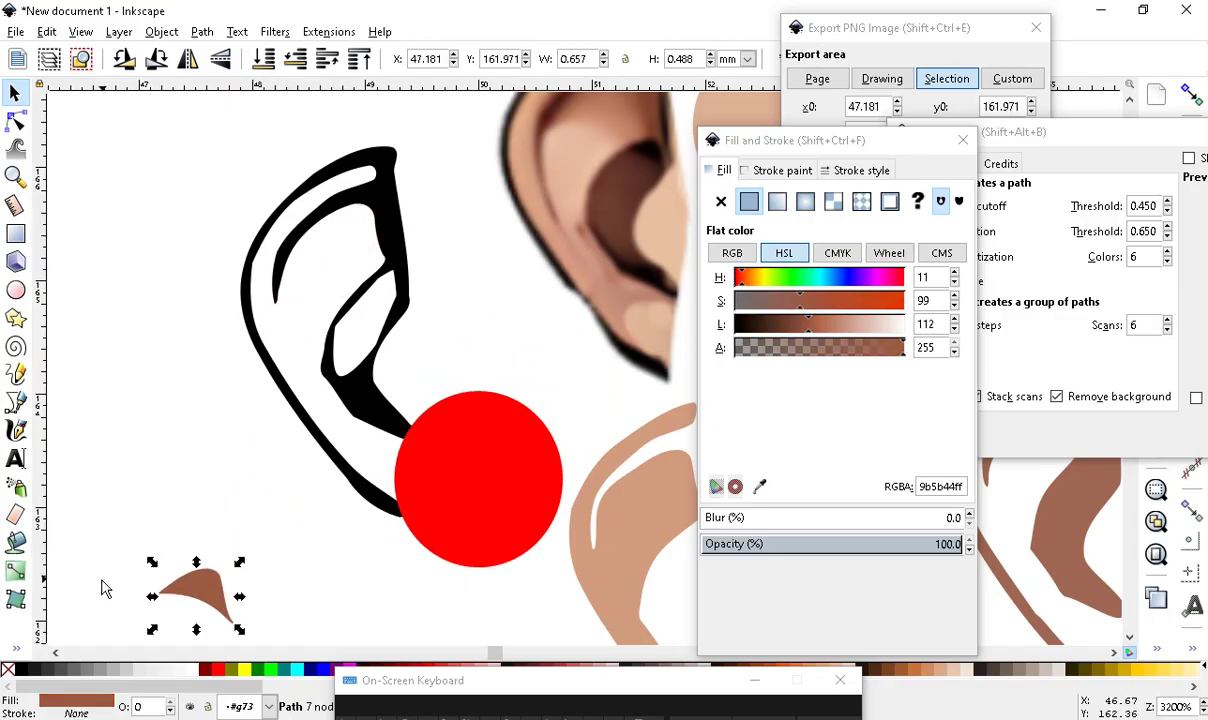
Bucket-fill the ear's interior with brown and shift the new fill left off the outline
click(16, 541)
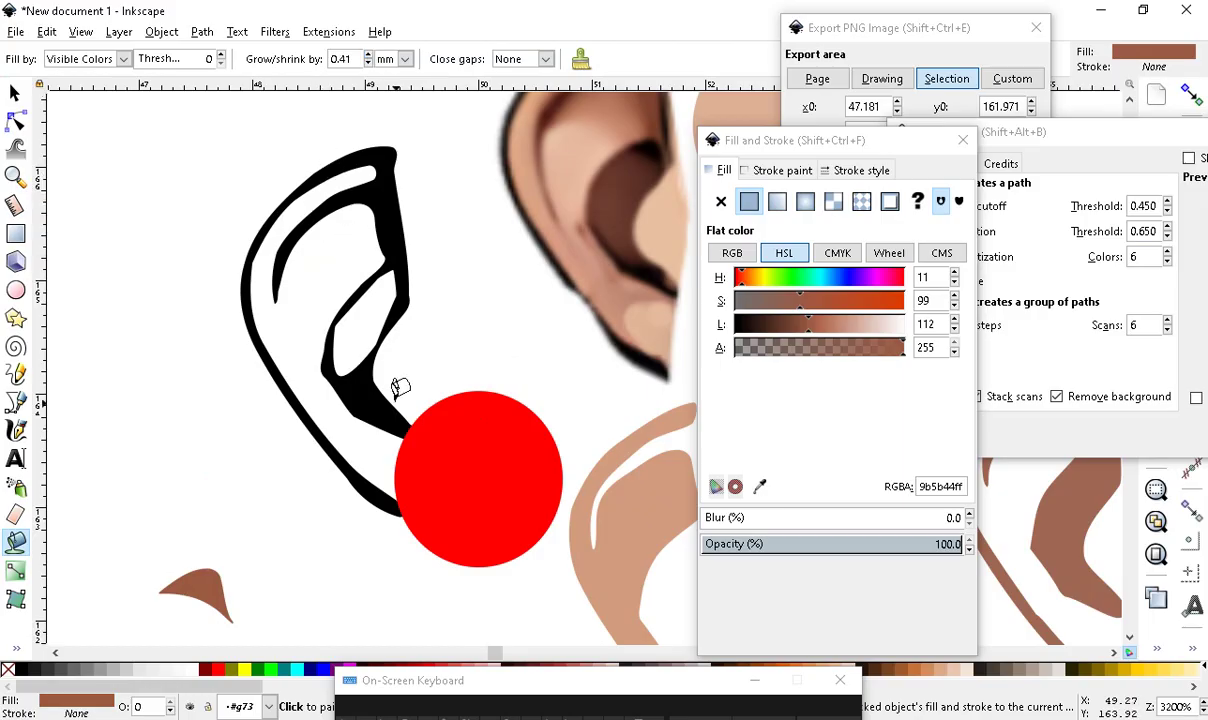
click(333, 238)
scroll(323, 168, up, 1)
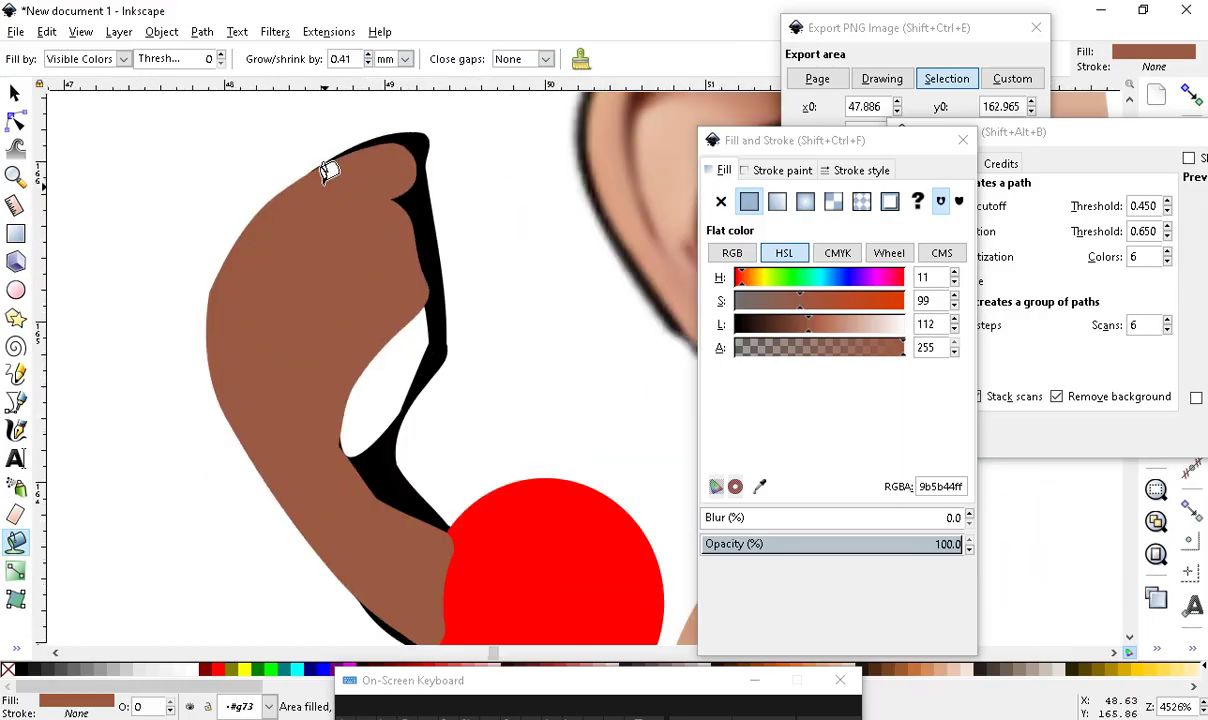
click(20, 95)
mouse_move(310, 313)
mouse_down()
mouse_move(404, 340)
mouse_move(315, 315)
mouse_move(340, 329)
mouse_move(322, 311)
mouse_up()
scroll(348, 263, down, 1)
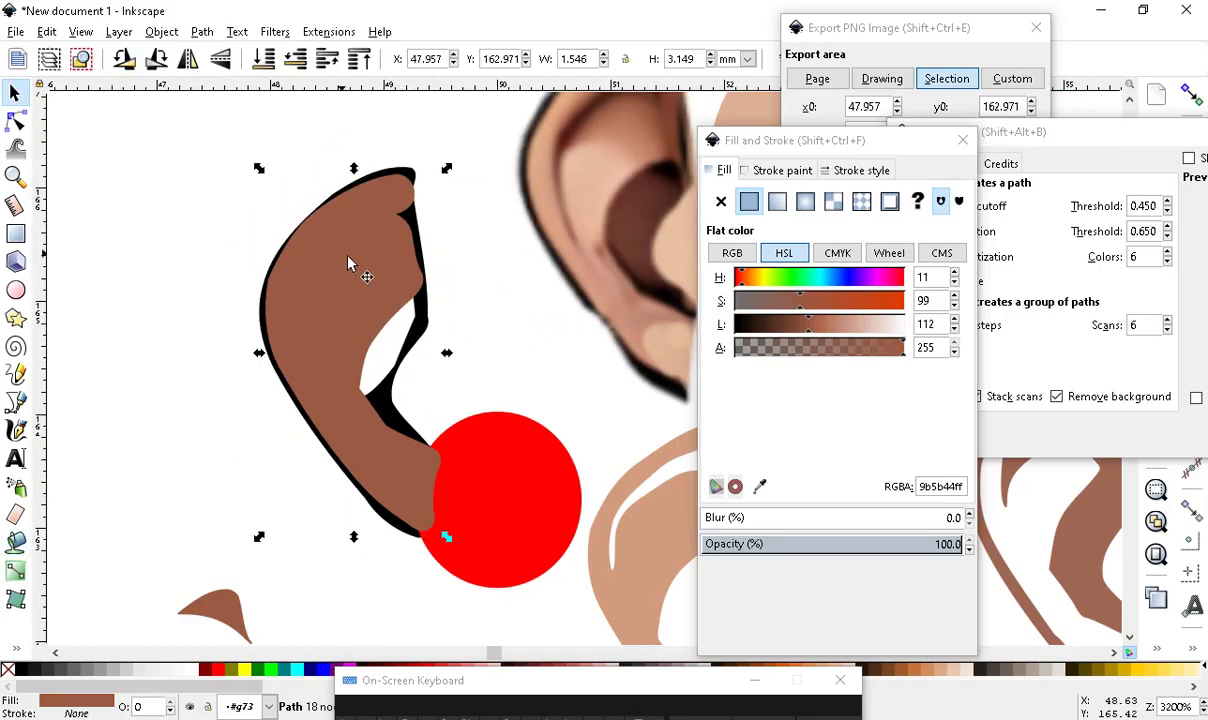
drag(392, 213, 377, 280)
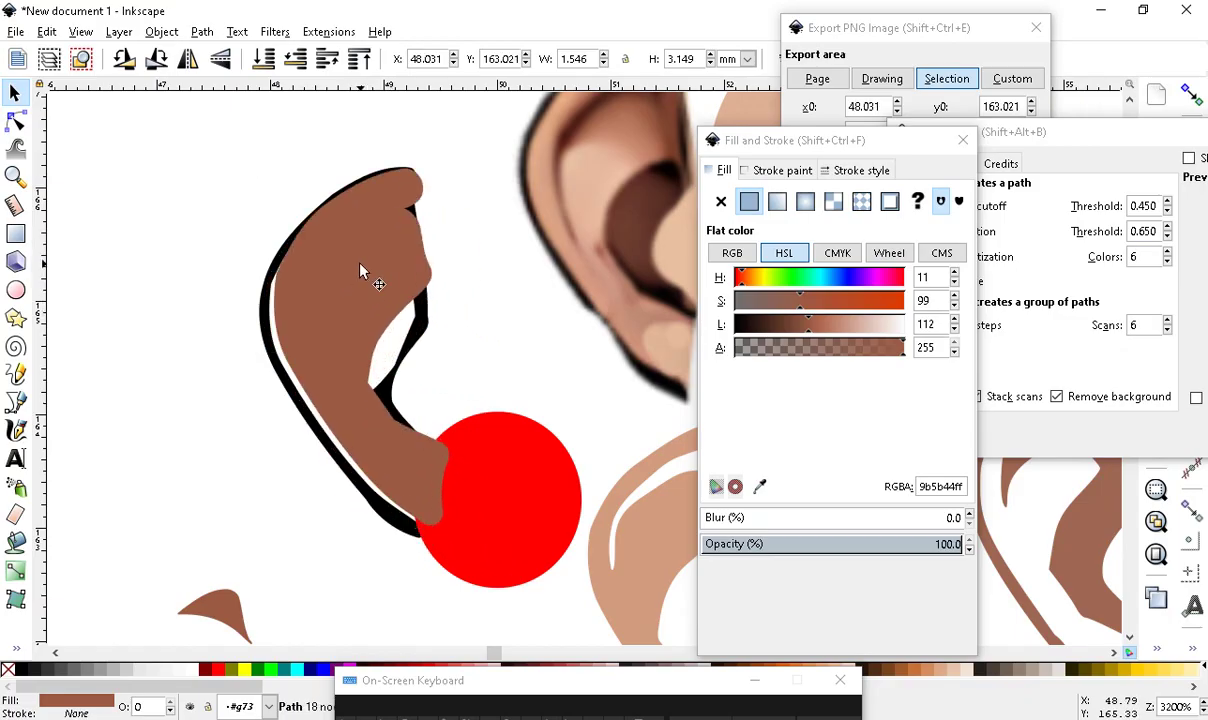
scroll(335, 310, up, 1)
drag(349, 323, 185, 350)
click(46, 31)
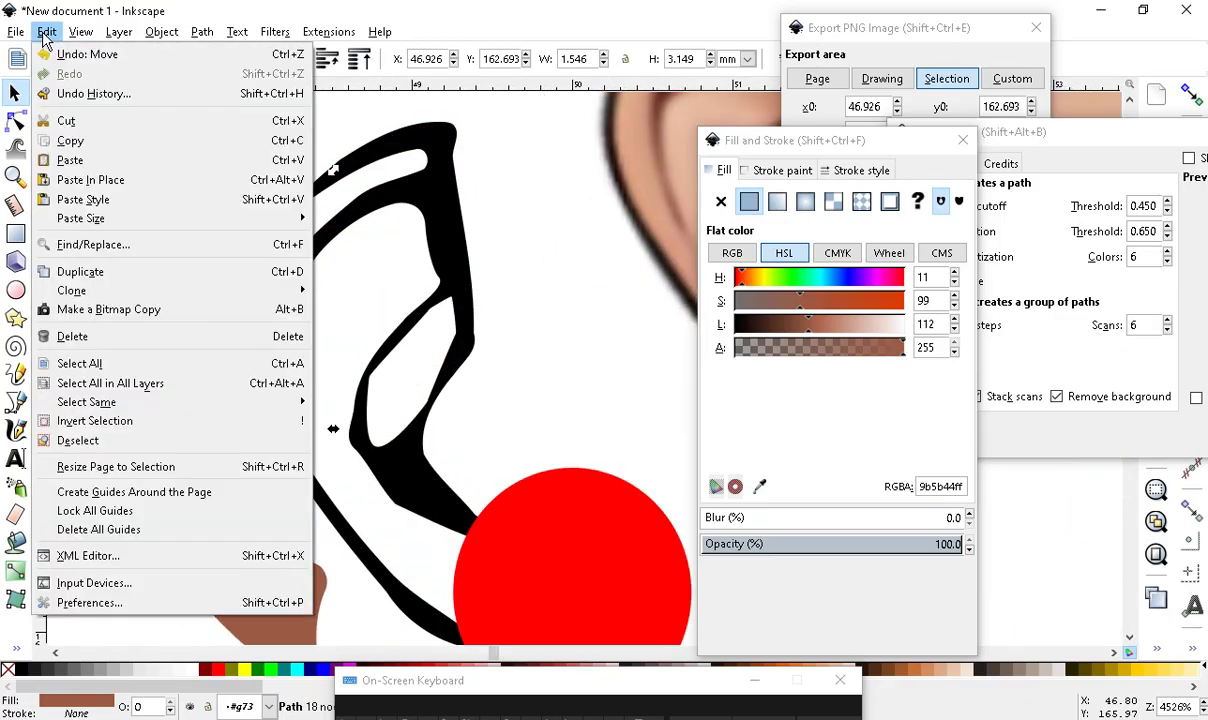
Cut the stray brown shape, bucket-fill the inner ear region brown, and nudge it left
click(78, 124)
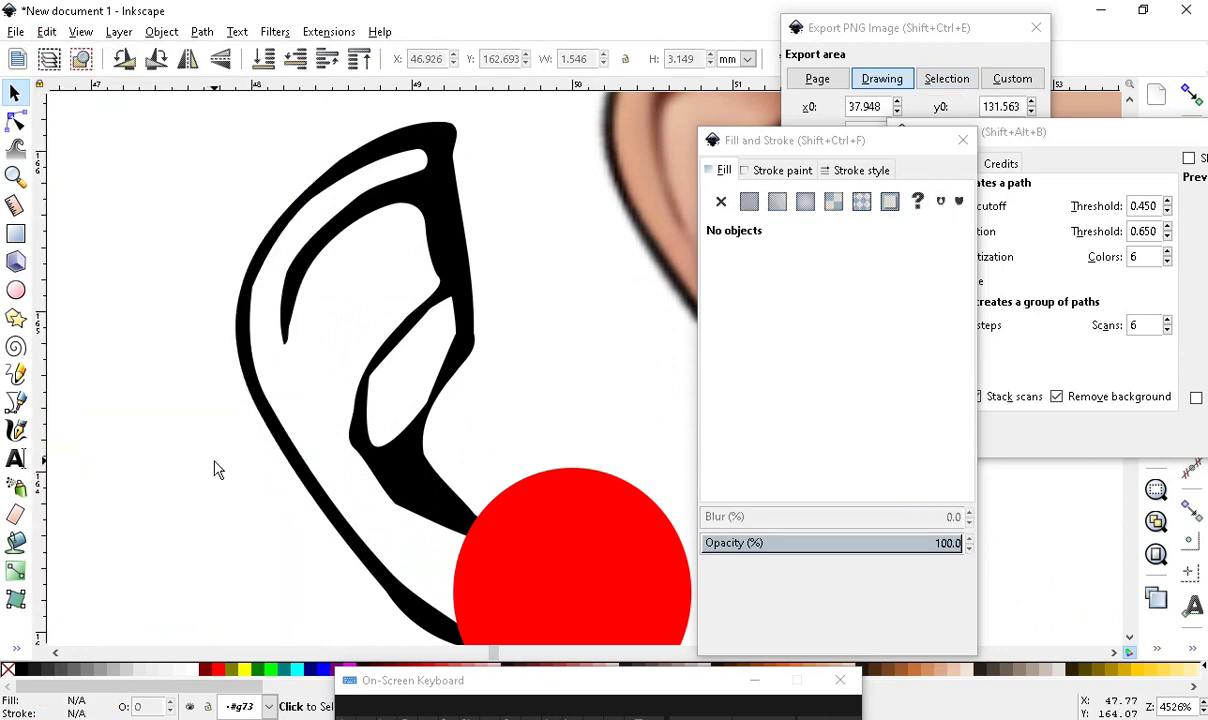
click(15, 541)
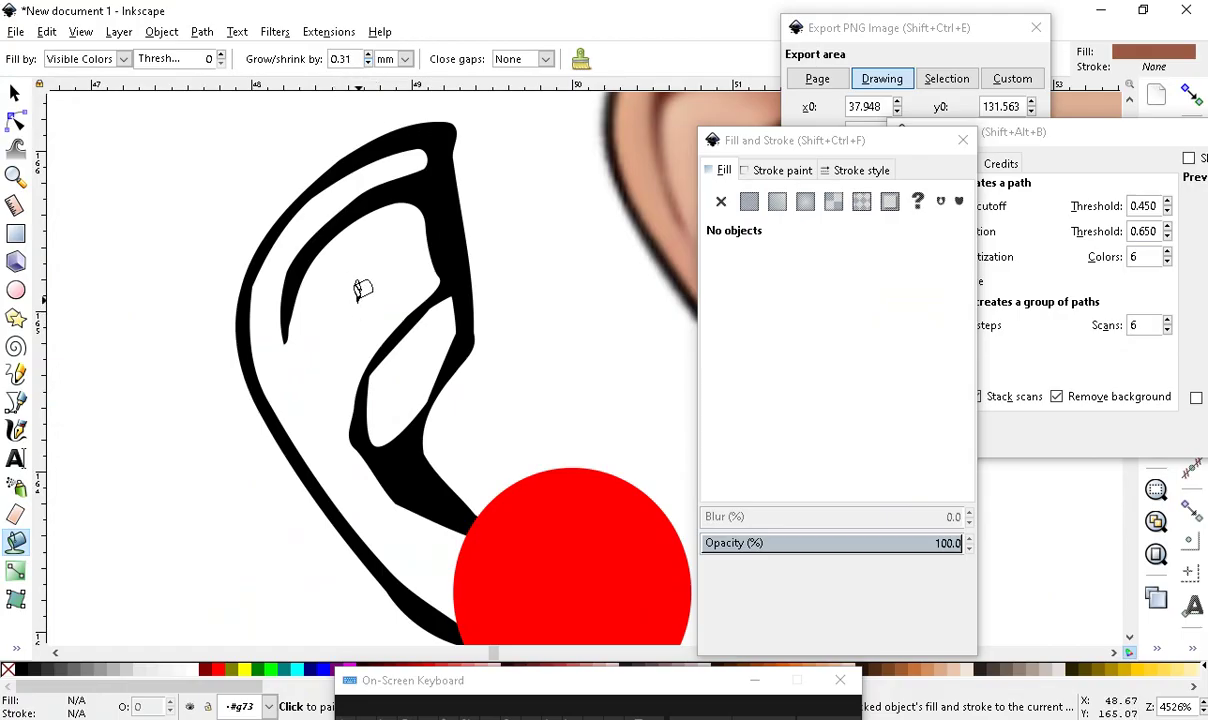
click(360, 242)
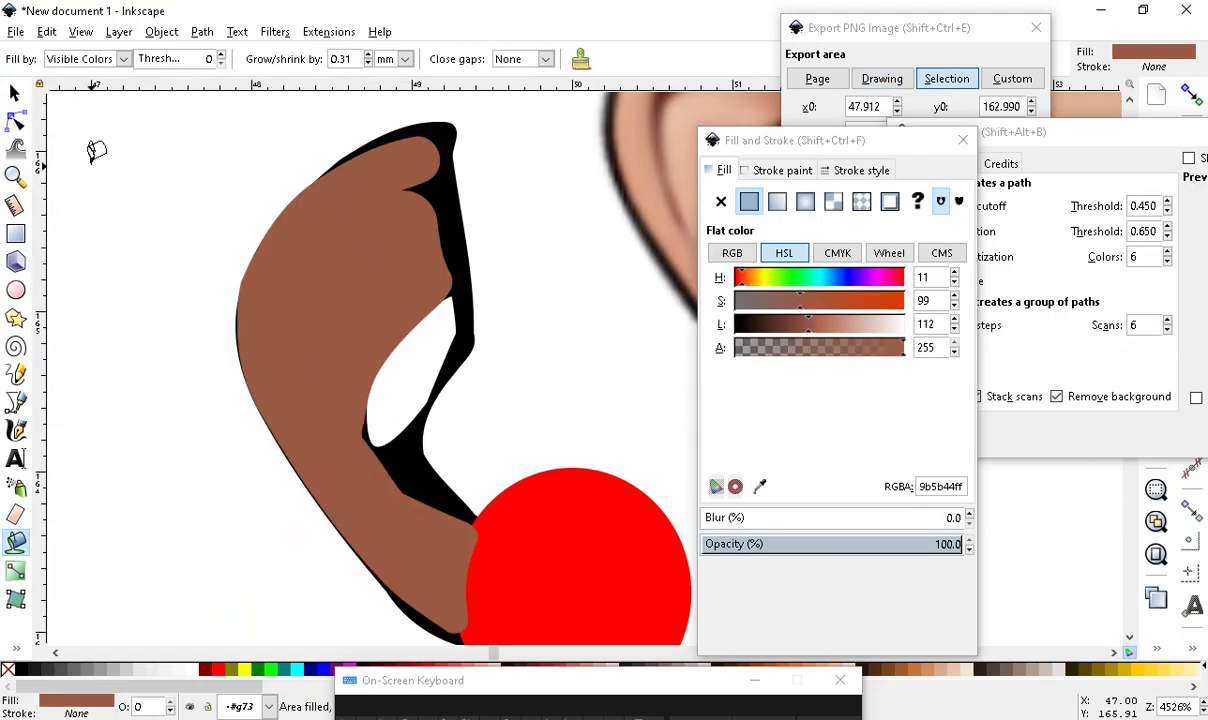
click(16, 94)
drag(320, 291, 200, 265)
Cut that fill and bucket-fill the whole inside of the ear outline with brown instead
click(47, 32)
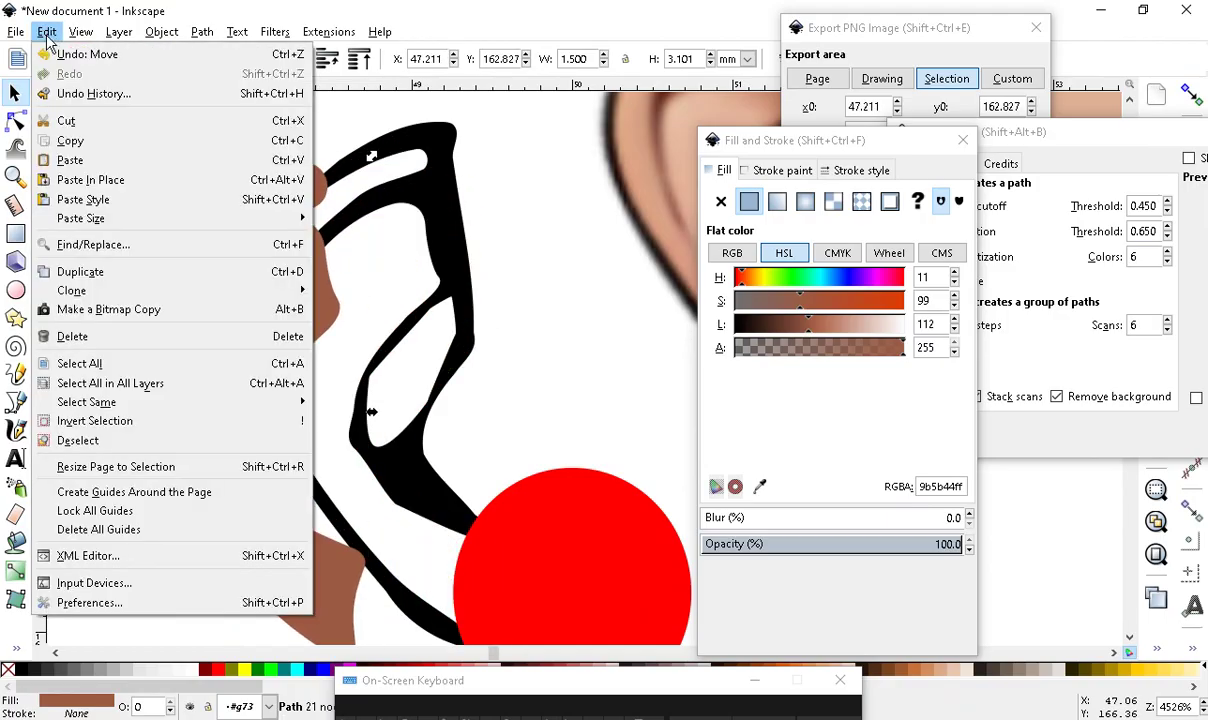
click(72, 122)
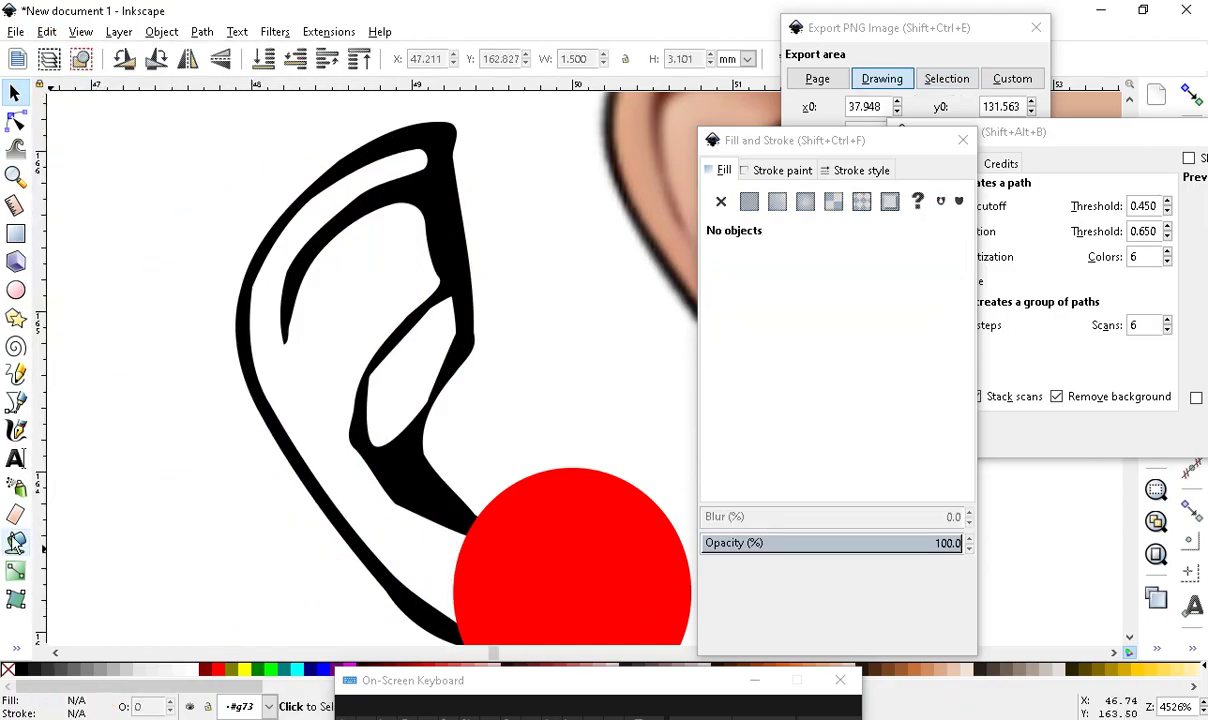
click(16, 541)
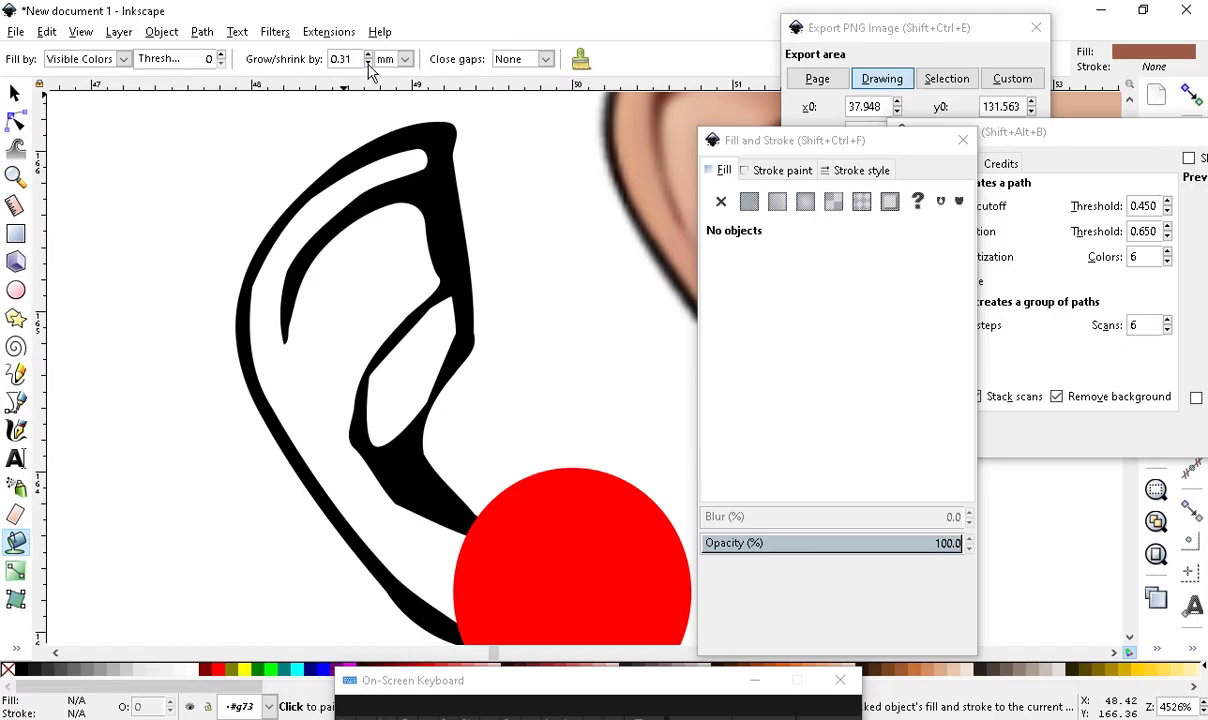
click(387, 287)
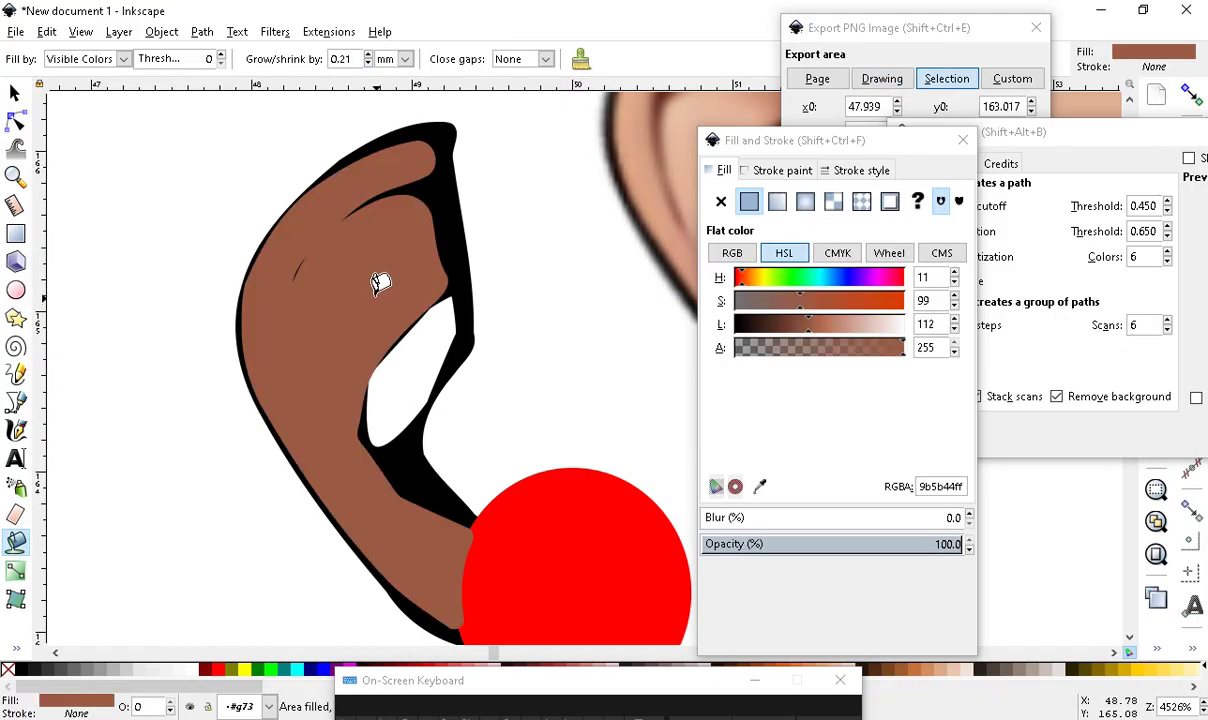
scroll(362, 340, up, 2)
scroll(310, 330, down, 2)
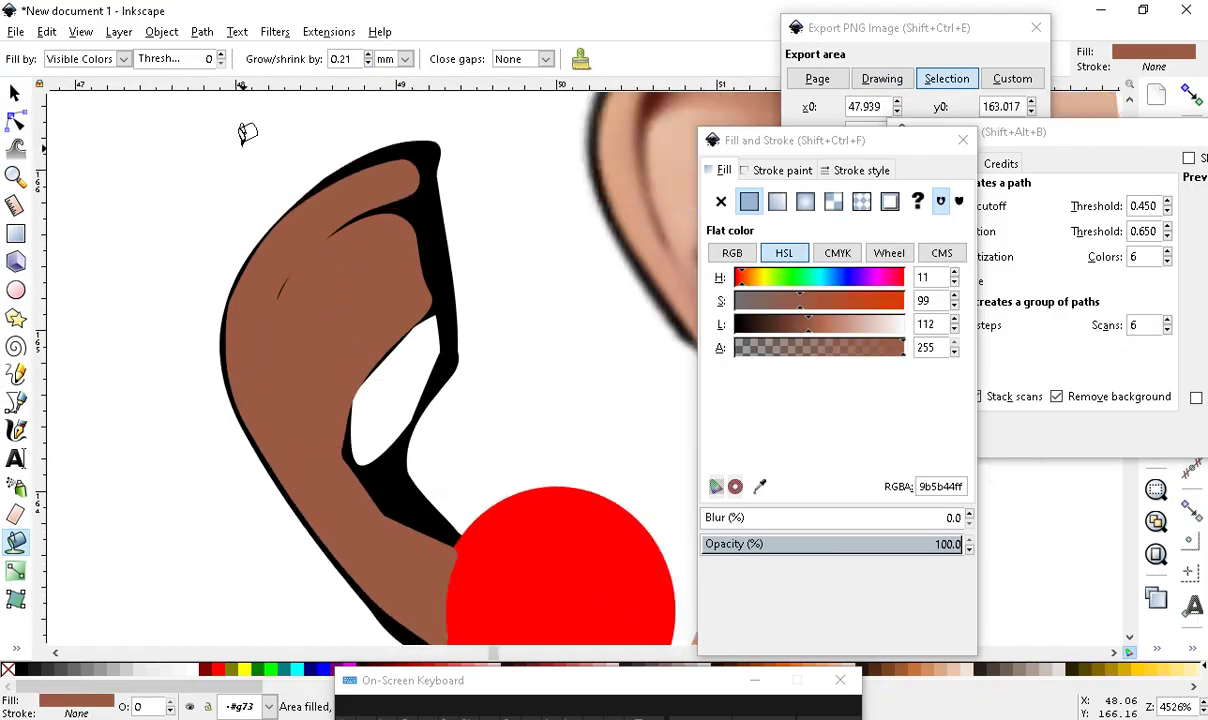
scroll(302, 194, up, 1)
scroll(229, 383, up, 1)
scroll(400, 420, down, 2)
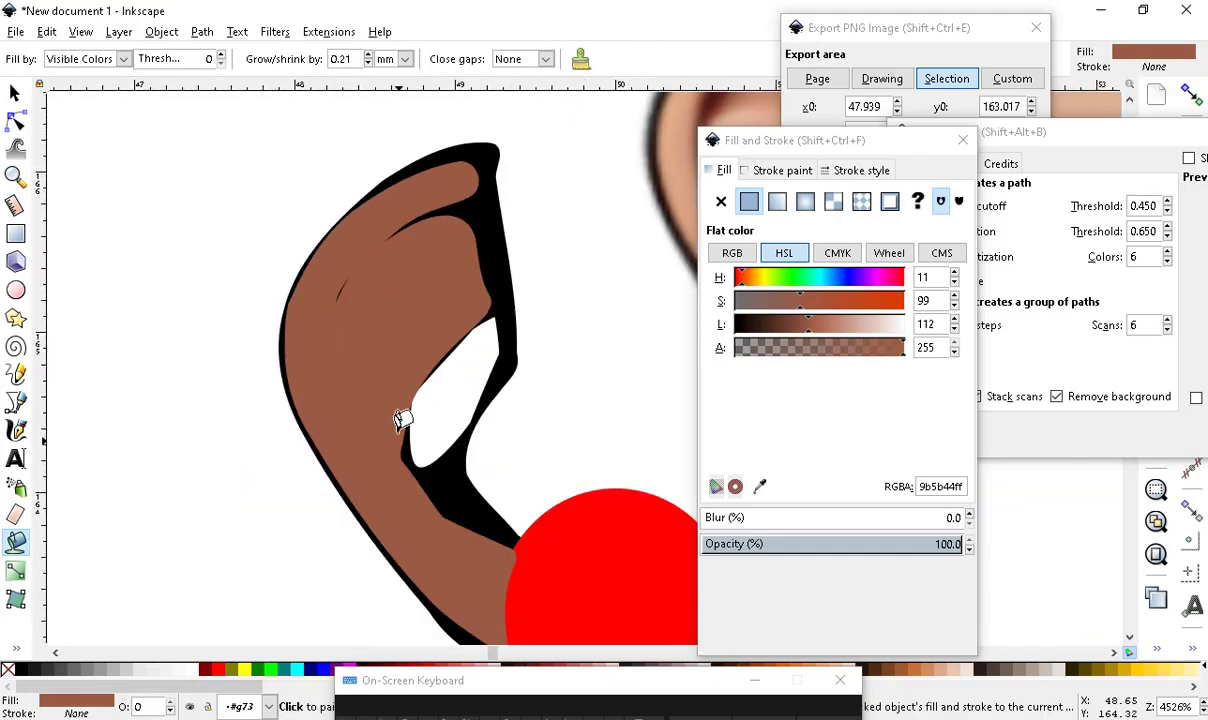
scroll(445, 302, up, 1)
scroll(531, 410, down, 2)
scroll(288, 439, up, 1)
scroll(345, 376, down, 1)
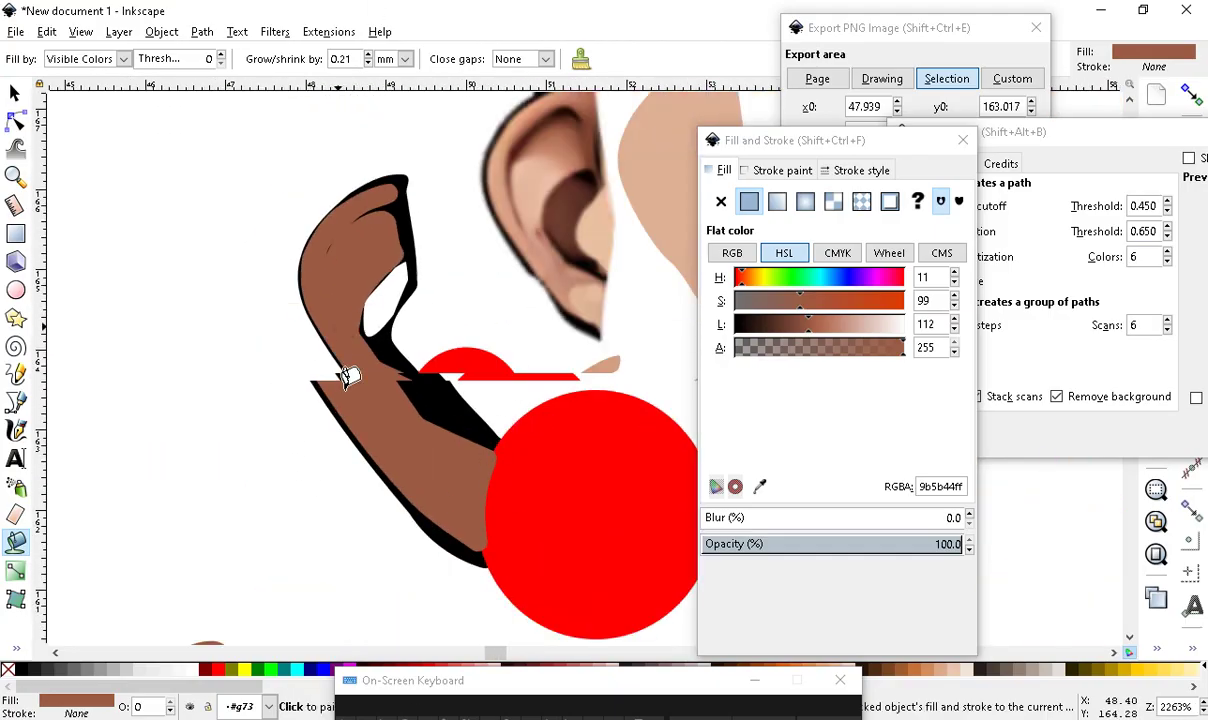
scroll(345, 376, up, 1)
click(13, 93)
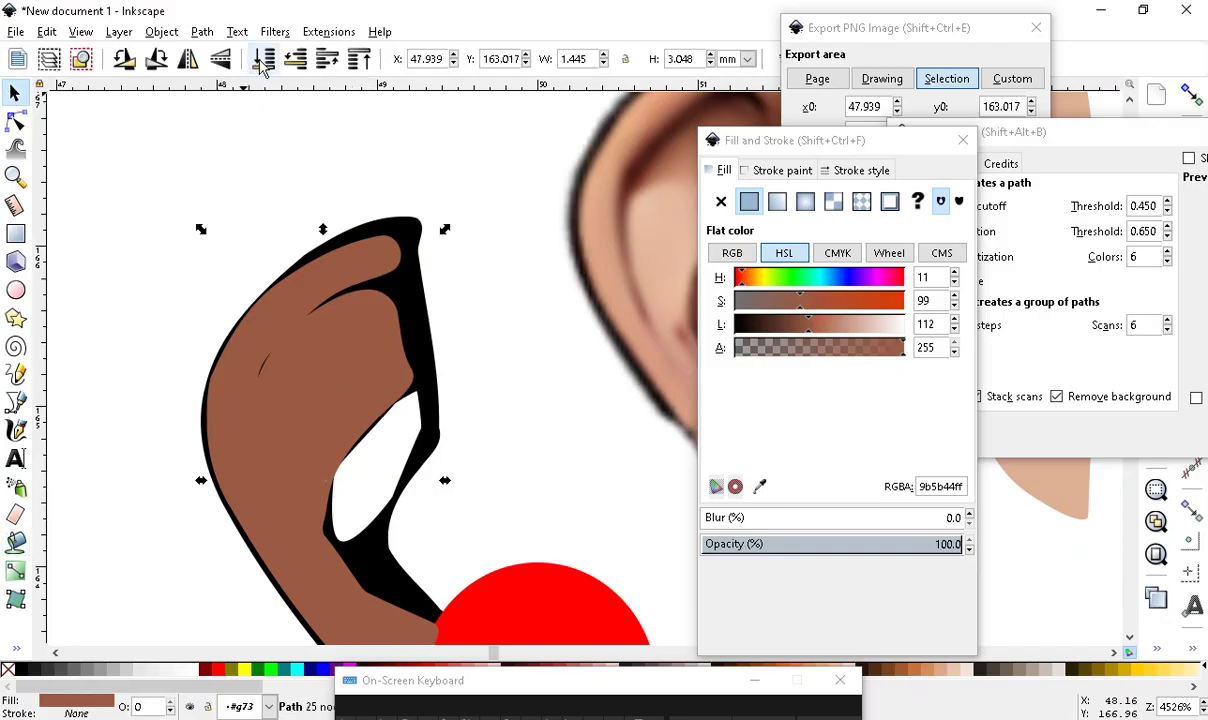
scroll(222, 441, down, 1)
scroll(345, 283, down, 1)
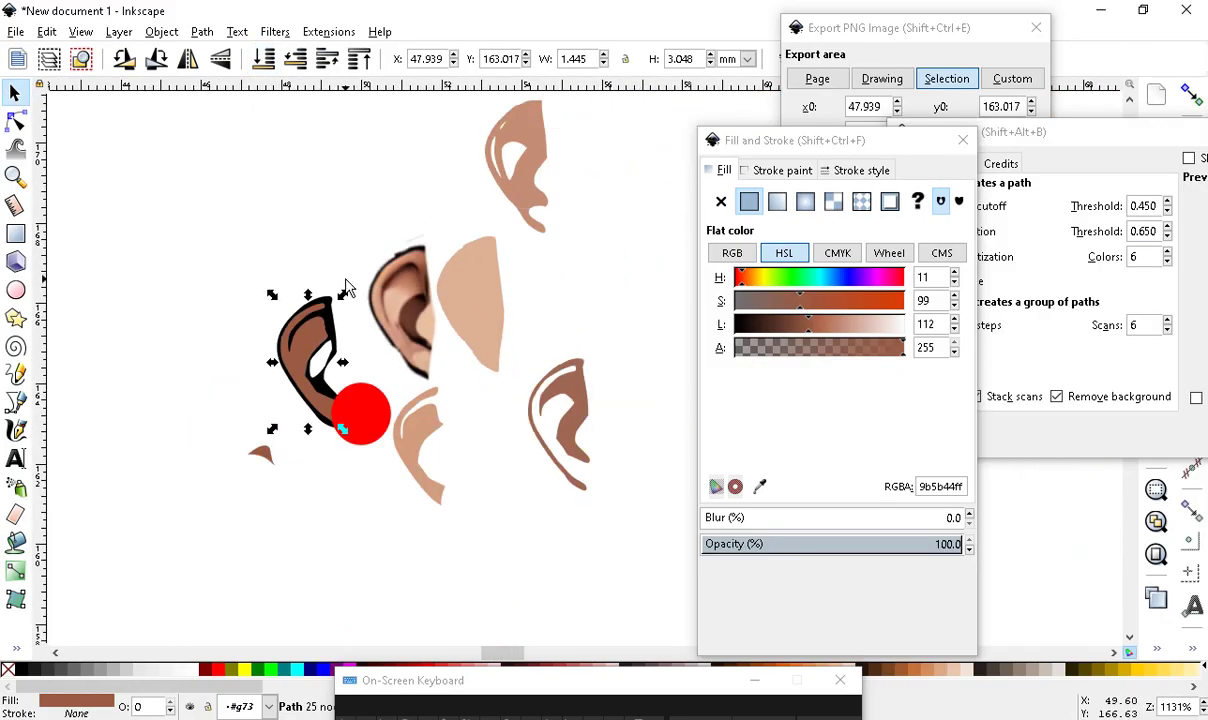
scroll(318, 350, up, 1)
scroll(369, 418, up, 1)
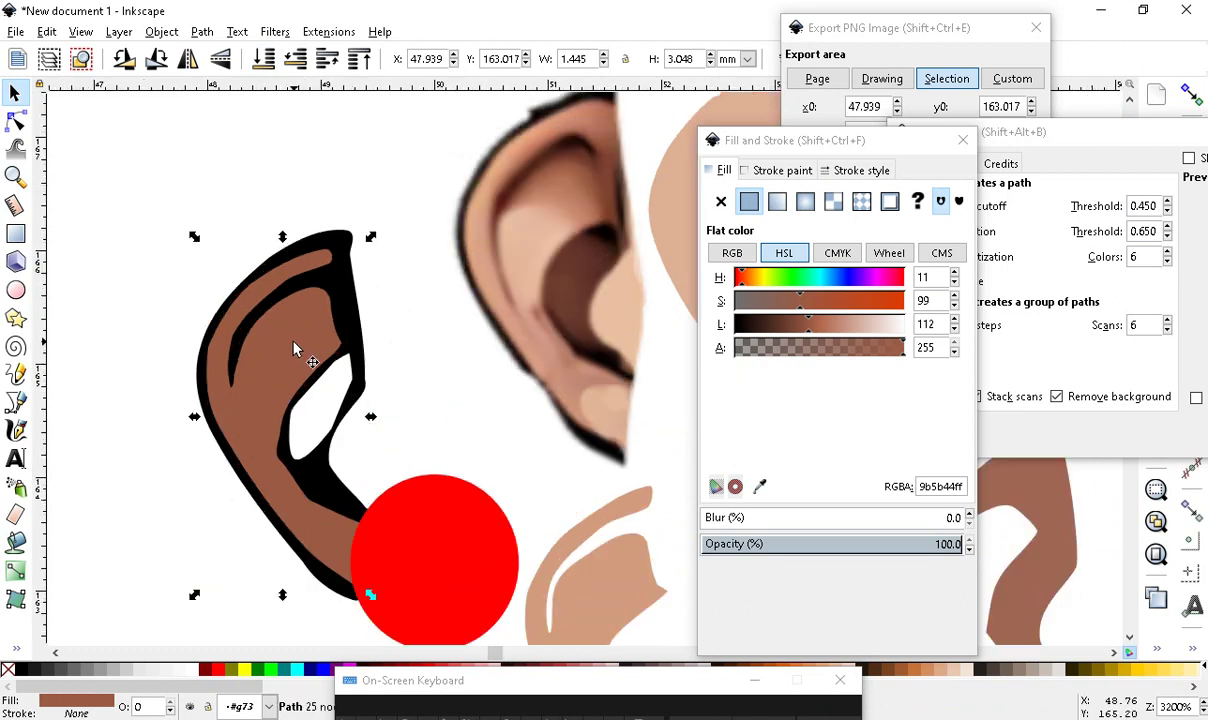
Use the Dropper to give the ear fill the reference ear's skin tone (d8957aff)
click(15, 646)
click(93, 650)
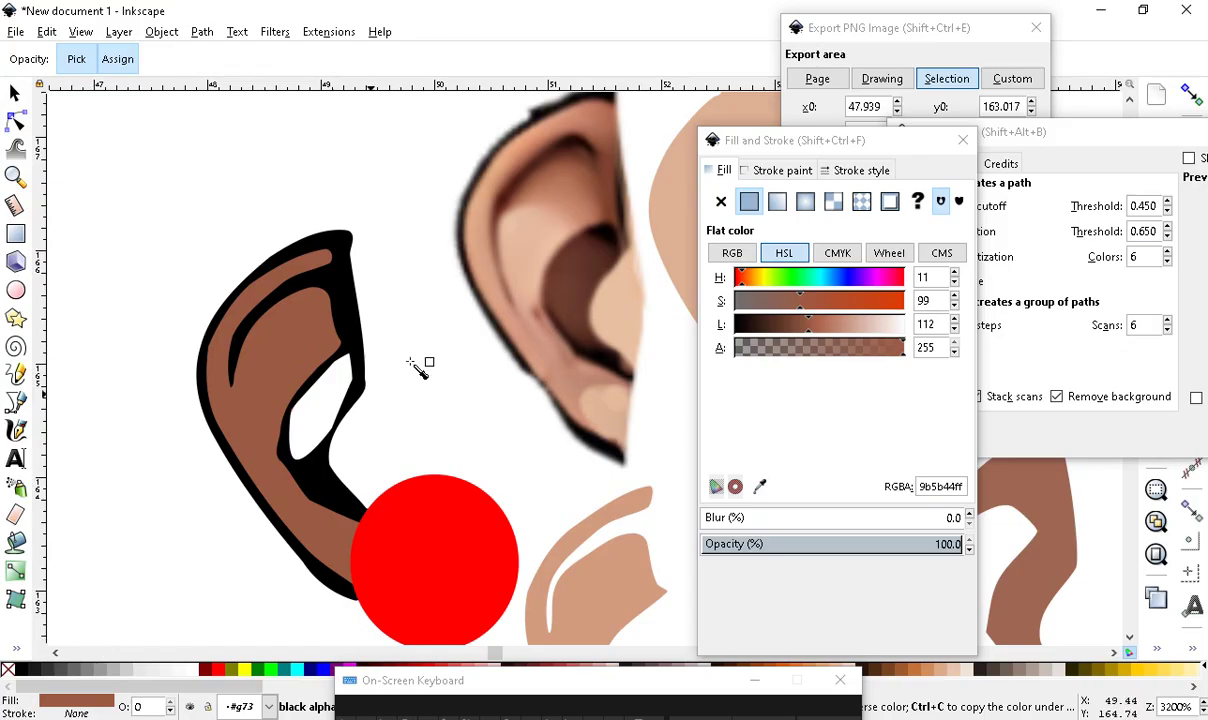
click(566, 120)
scroll(167, 377, down, 1)
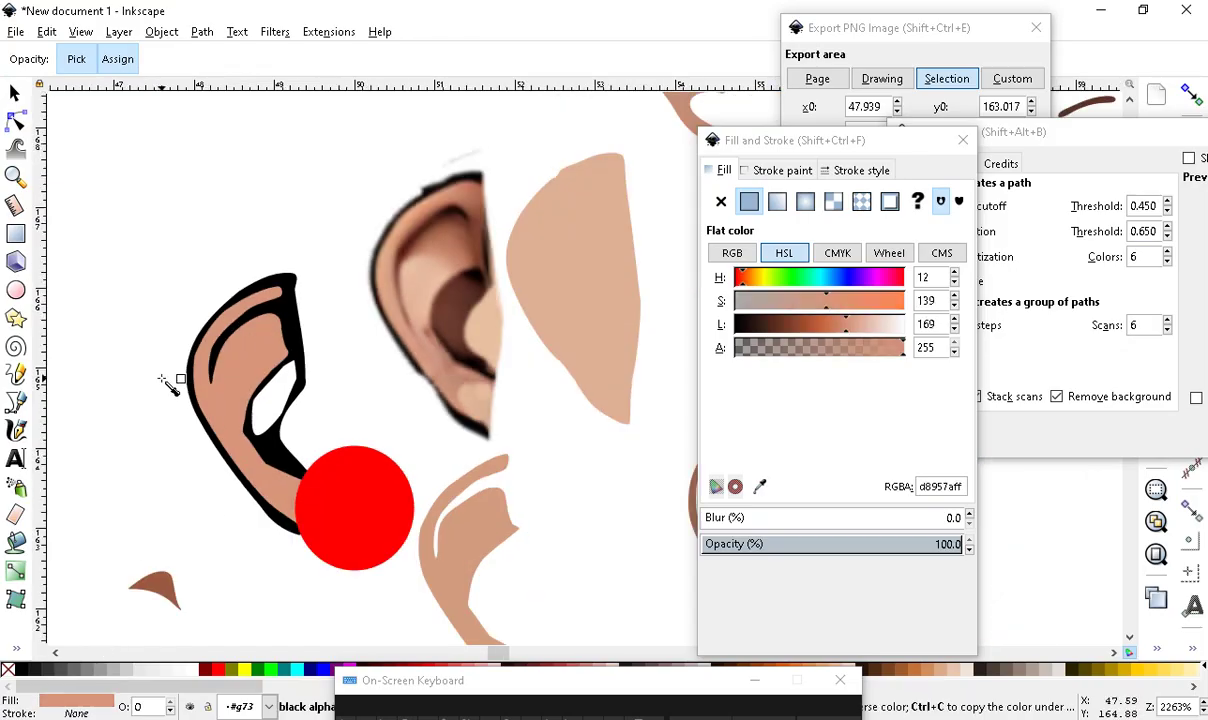
scroll(310, 423, up, 2)
scroll(264, 423, down, 2)
scroll(381, 568, up, 1)
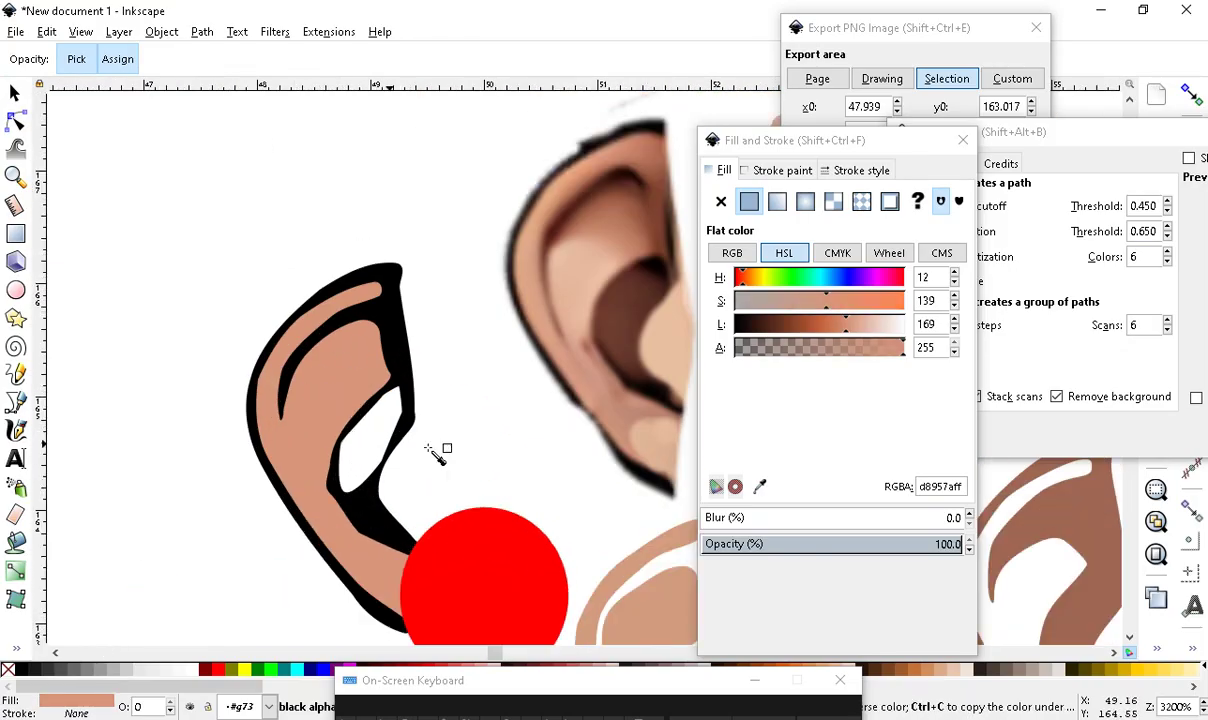
scroll(220, 440, down, 2)
scroll(220, 545, up, 1)
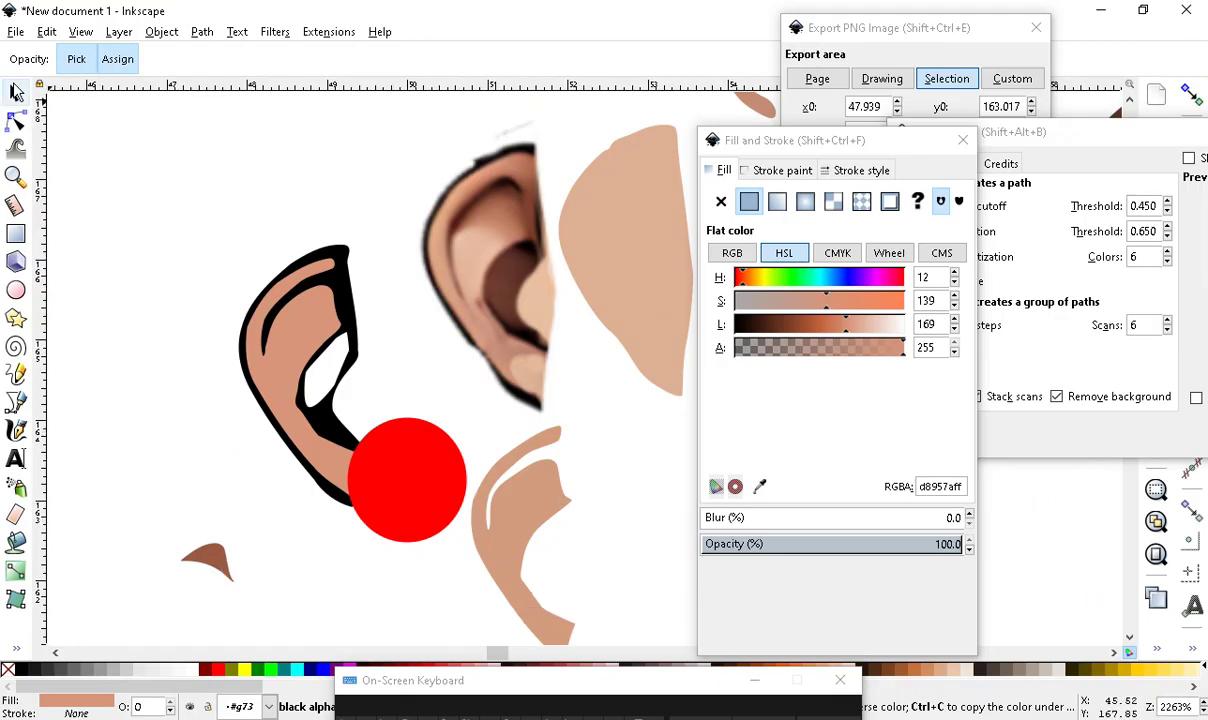
Drag the small brown shadow shape into the ear's upper inner fold
click(14, 92)
drag(213, 565, 320, 318)
scroll(320, 318, up, 2)
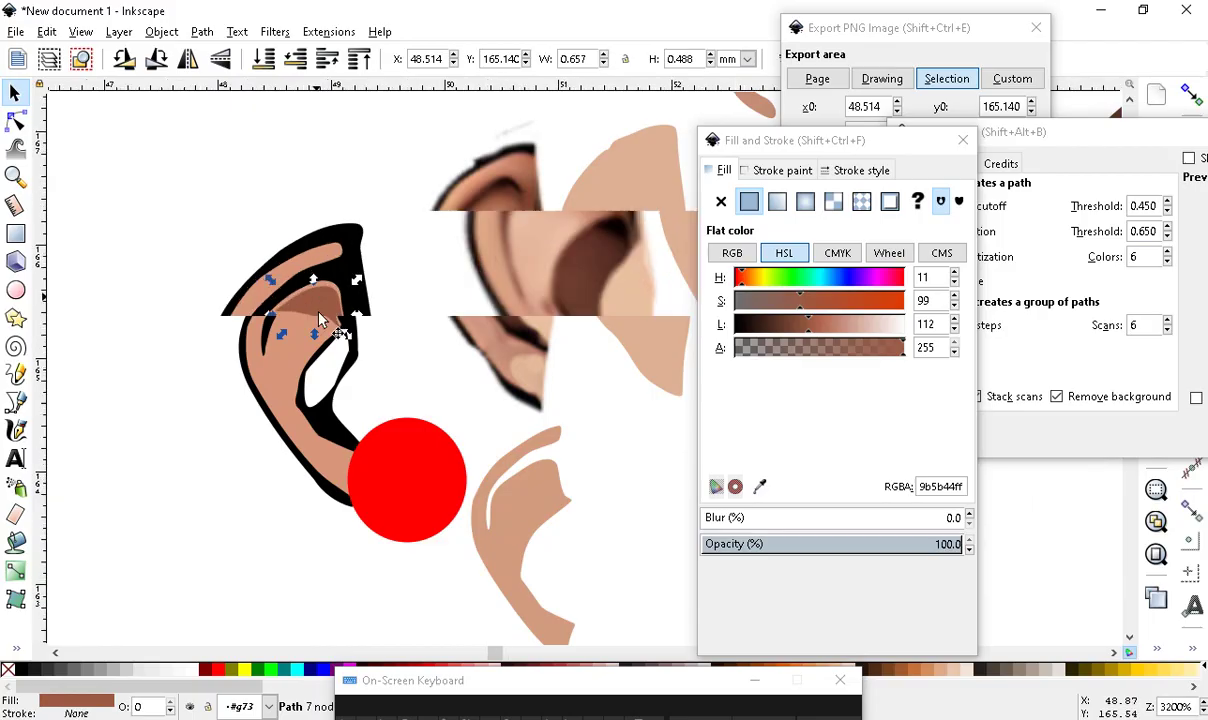
Try a blur on the brown shadow and lower its alpha to 163
click(721, 519)
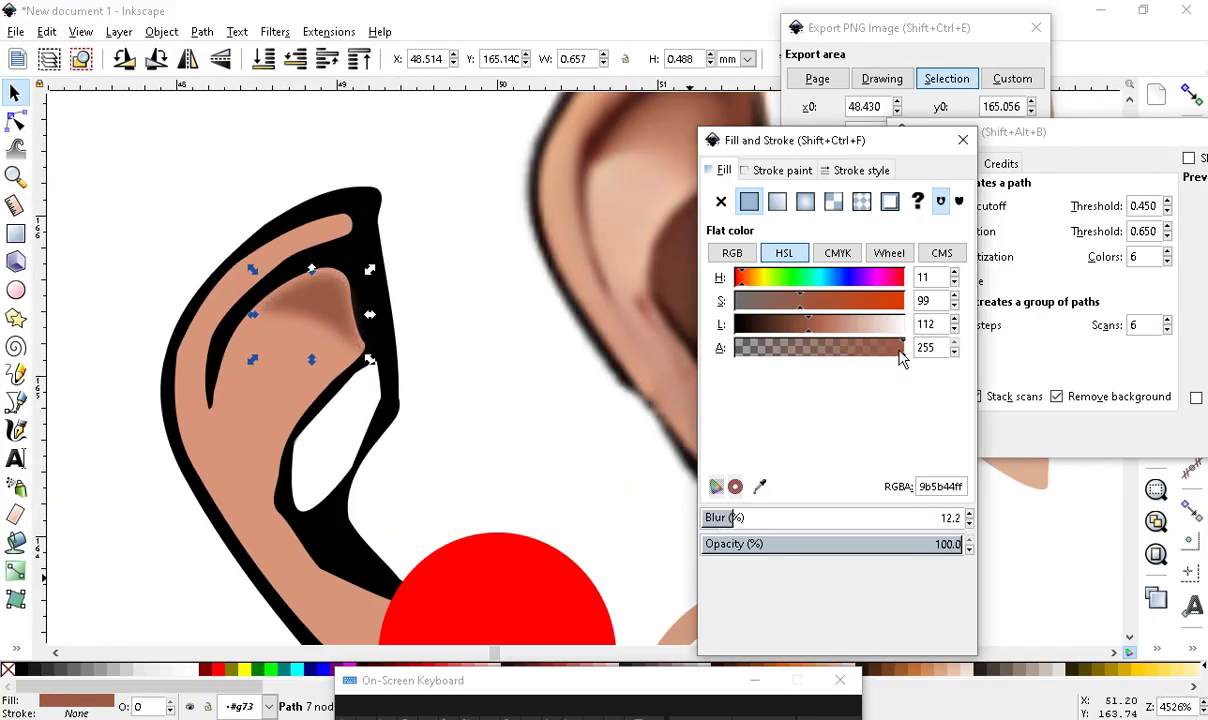
drag(898, 358, 844, 366)
scroll(414, 140, down, 2)
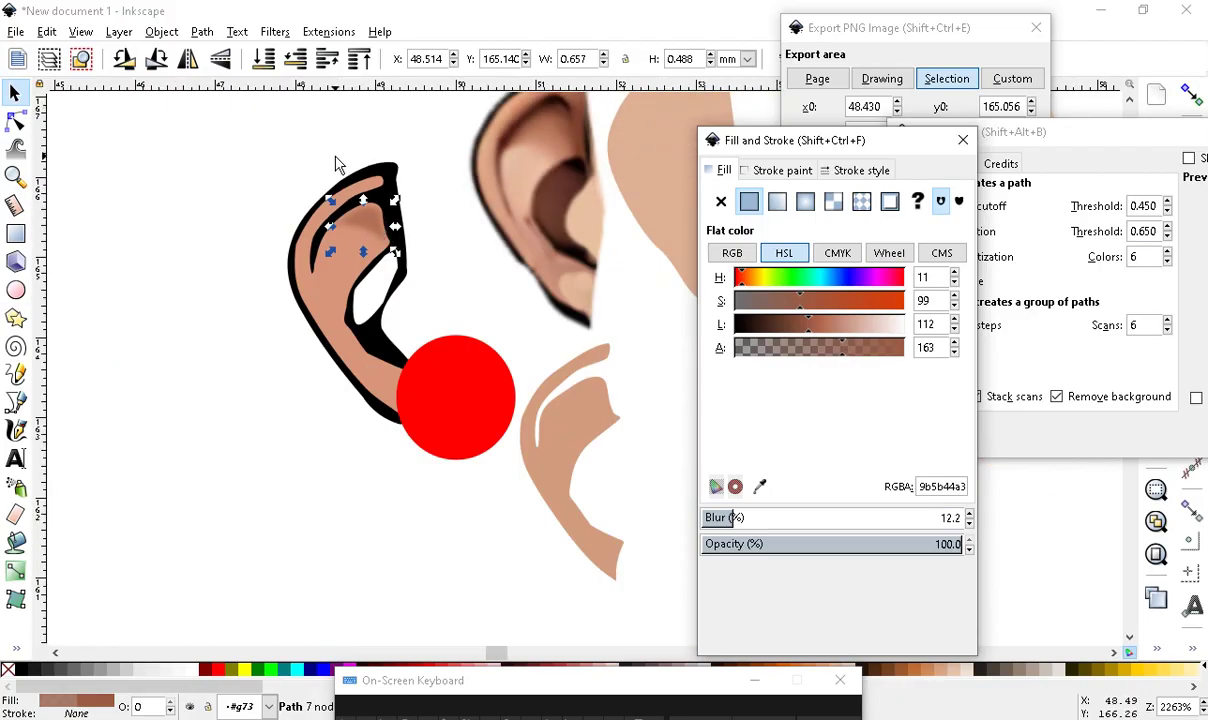
scroll(237, 405, up, 3)
scroll(466, 353, down, 3)
scroll(278, 294, up, 2)
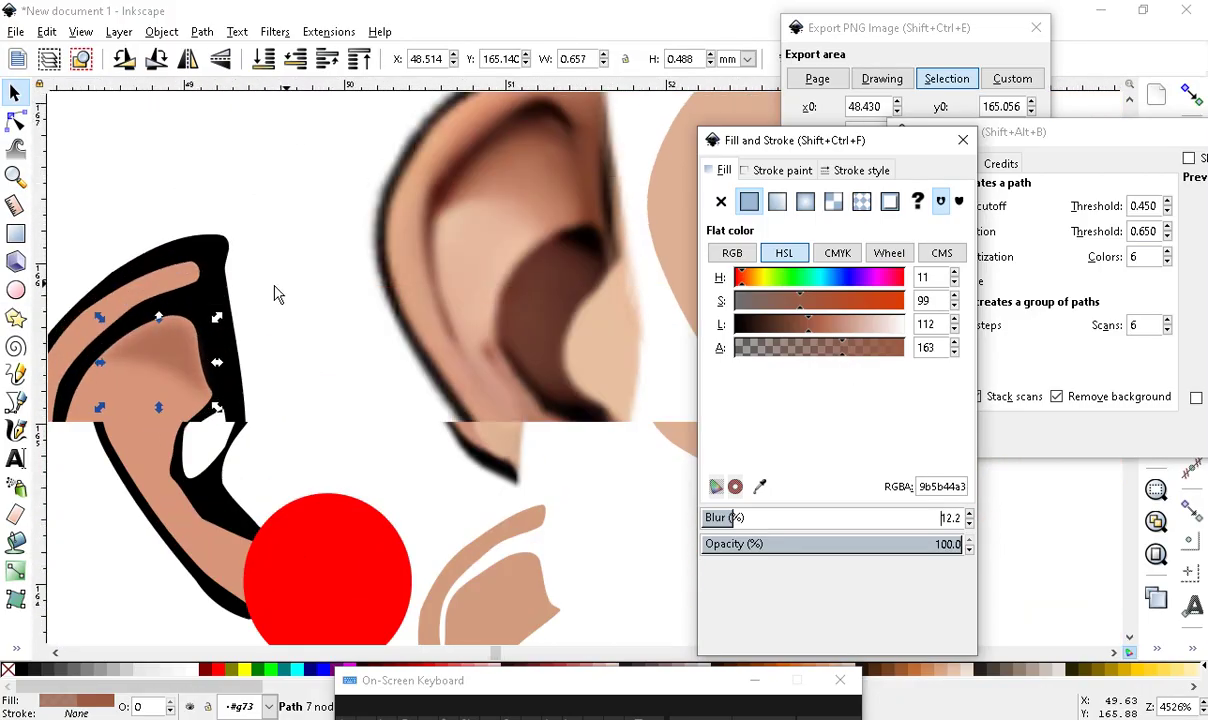
Drag one of the shadow's nodes to reshape it along the fold, then remove the blur
click(15, 120)
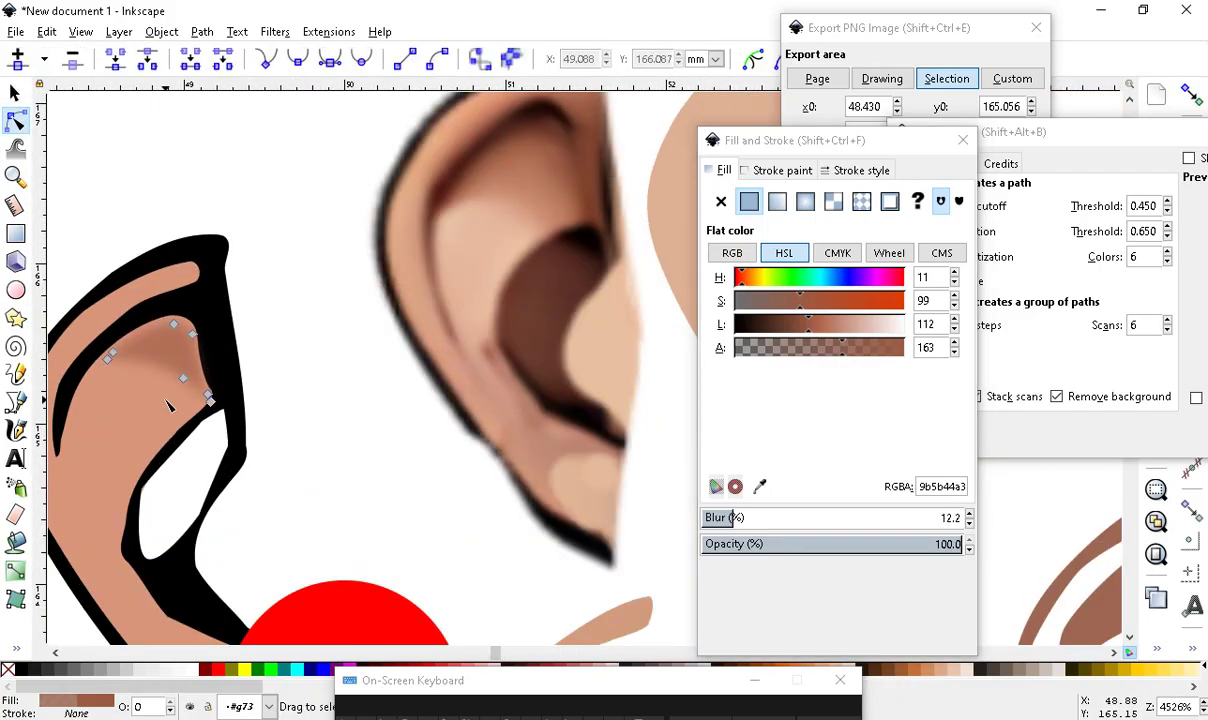
drag(187, 381, 108, 475)
key(minus)
scroll(247, 415, up, 5)
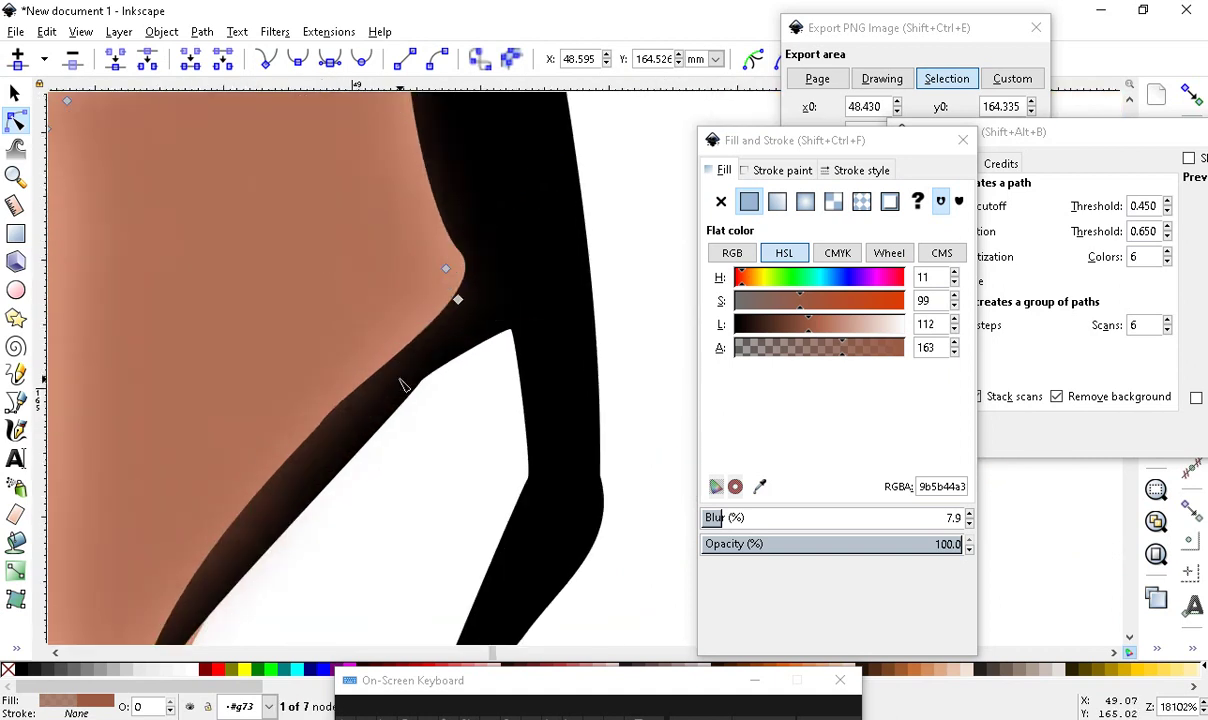
scroll(362, 402, down, 3)
scroll(300, 500, up, 2)
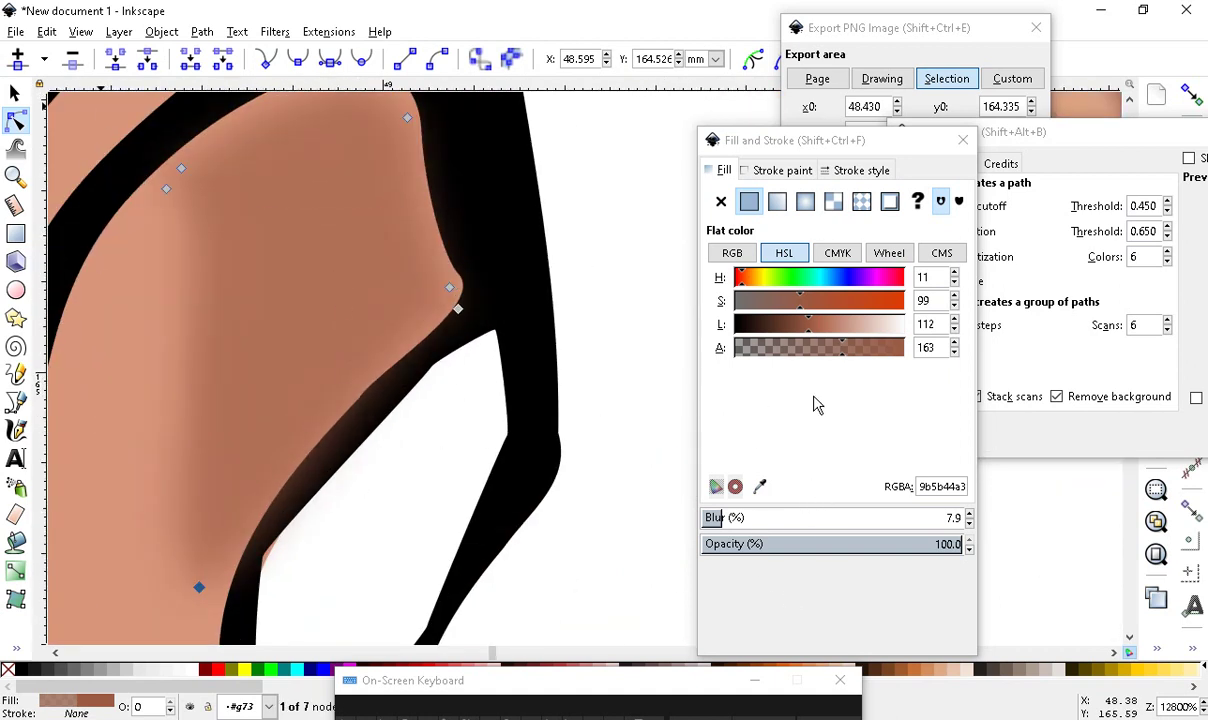
drag(767, 517, 745, 520)
scroll(318, 399, down, 4)
scroll(313, 431, up, 6)
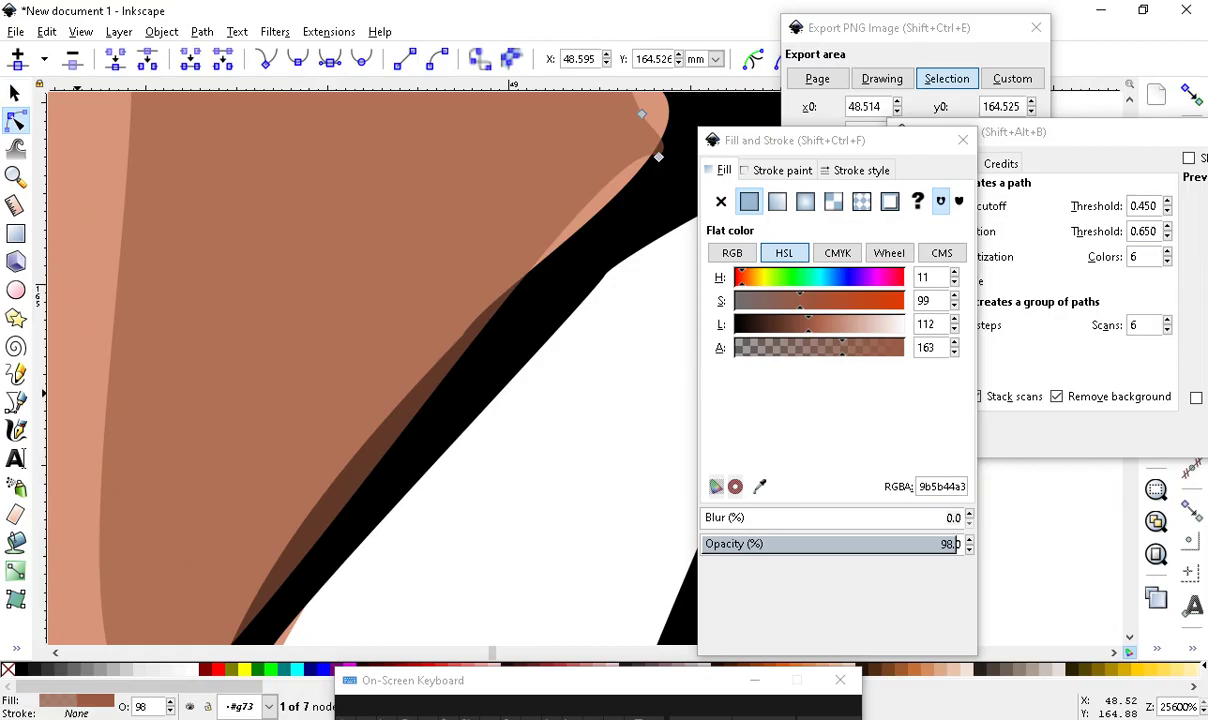
Pull the shadow's top node upward and bend its right edge outward over the light strip
key(s)
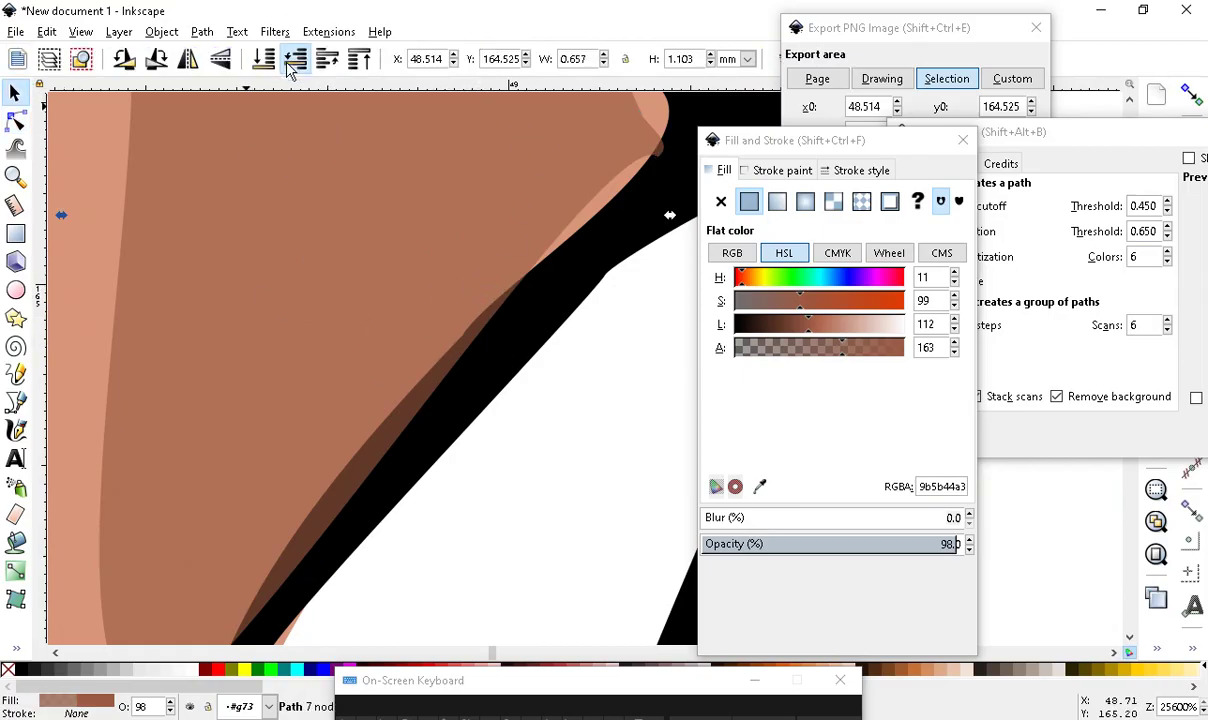
scroll(460, 400, down, 4)
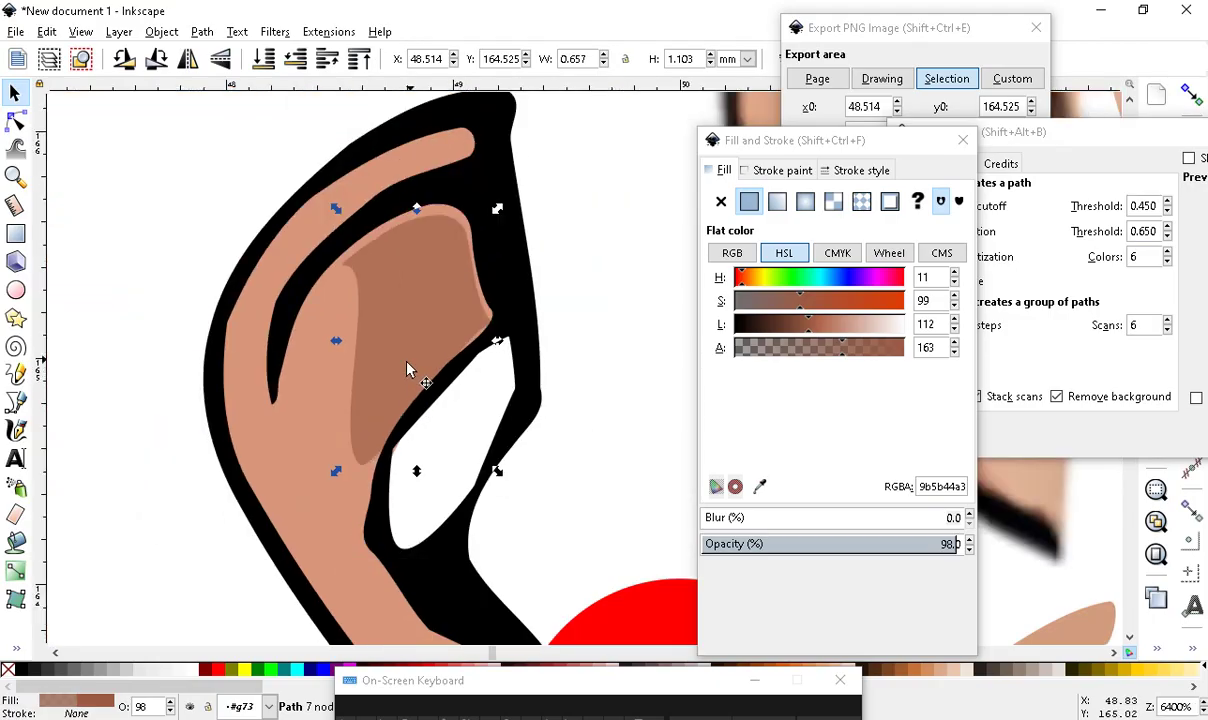
scroll(407, 370, up, 1)
key(n)
scroll(449, 266, up, 1)
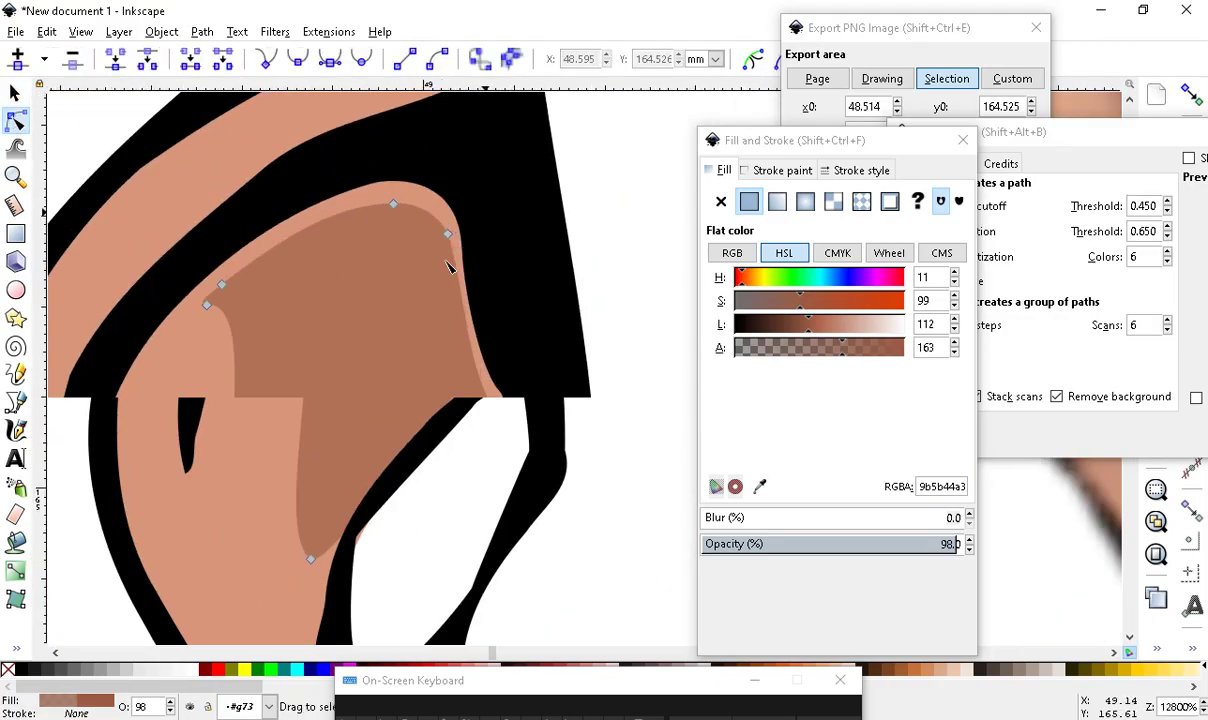
drag(393, 204, 393, 160)
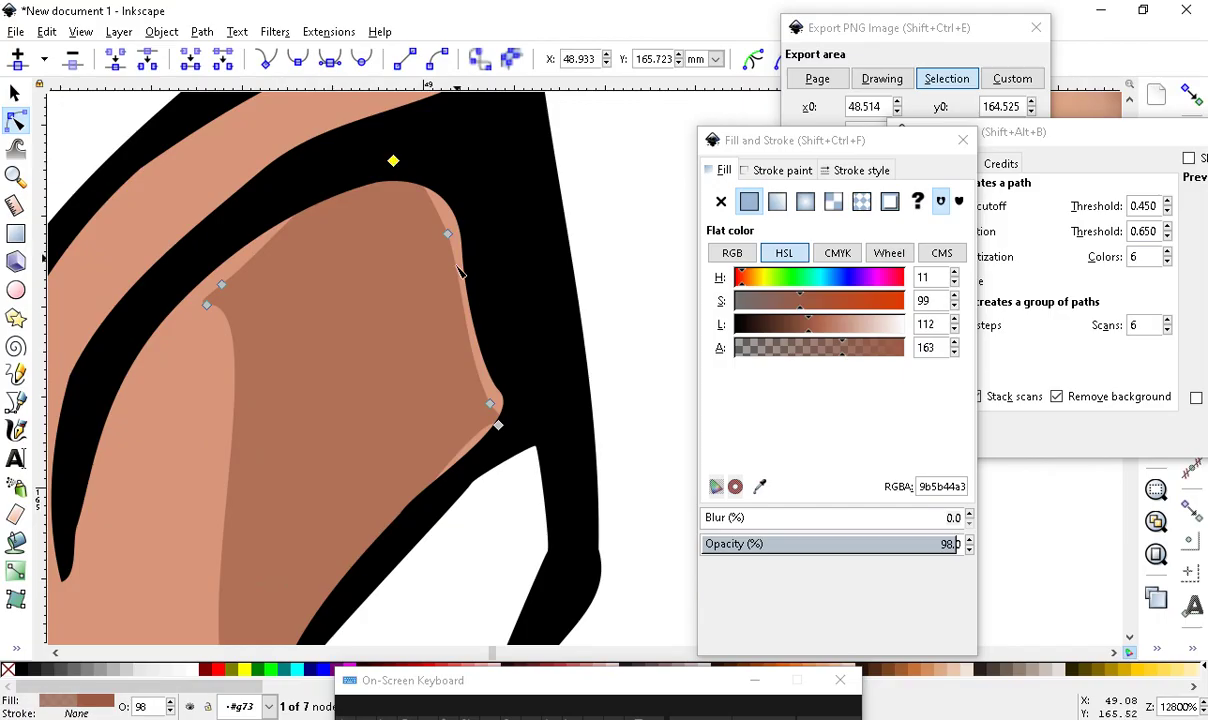
drag(450, 235, 505, 100)
Add a node on the shadow's right edge, adjust the remaining nodes along the fold, then deselect
double_click(485, 194)
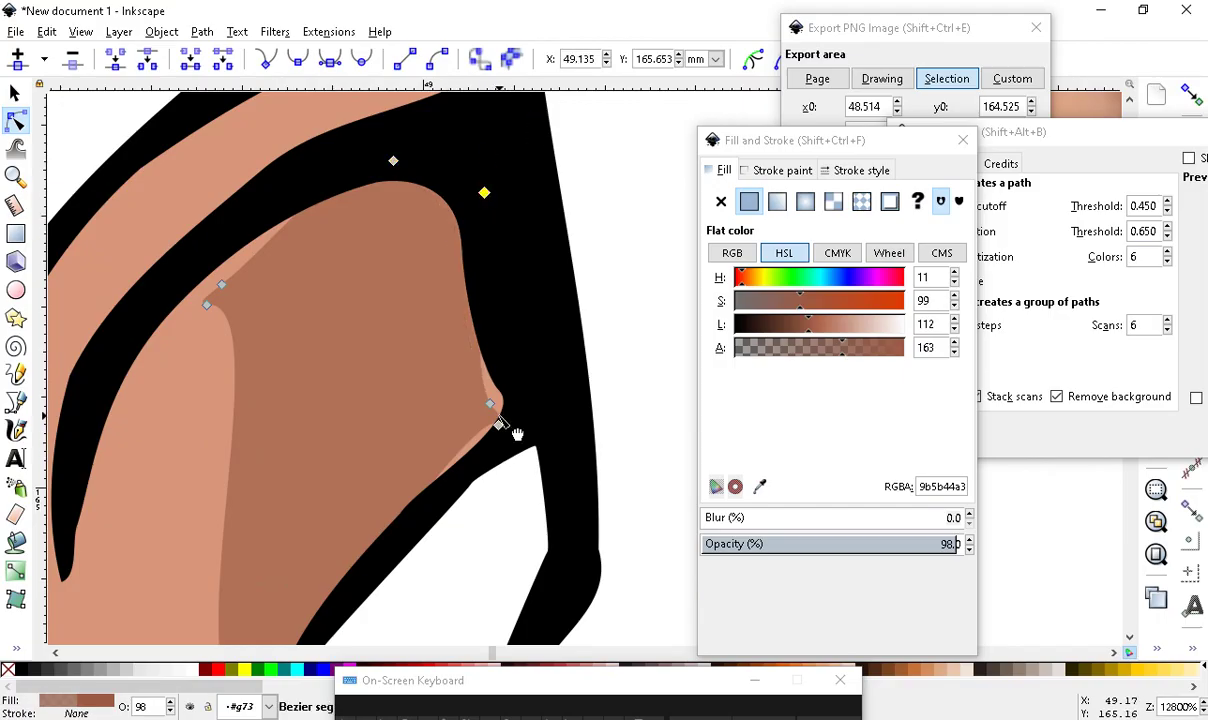
drag(491, 404, 533, 384)
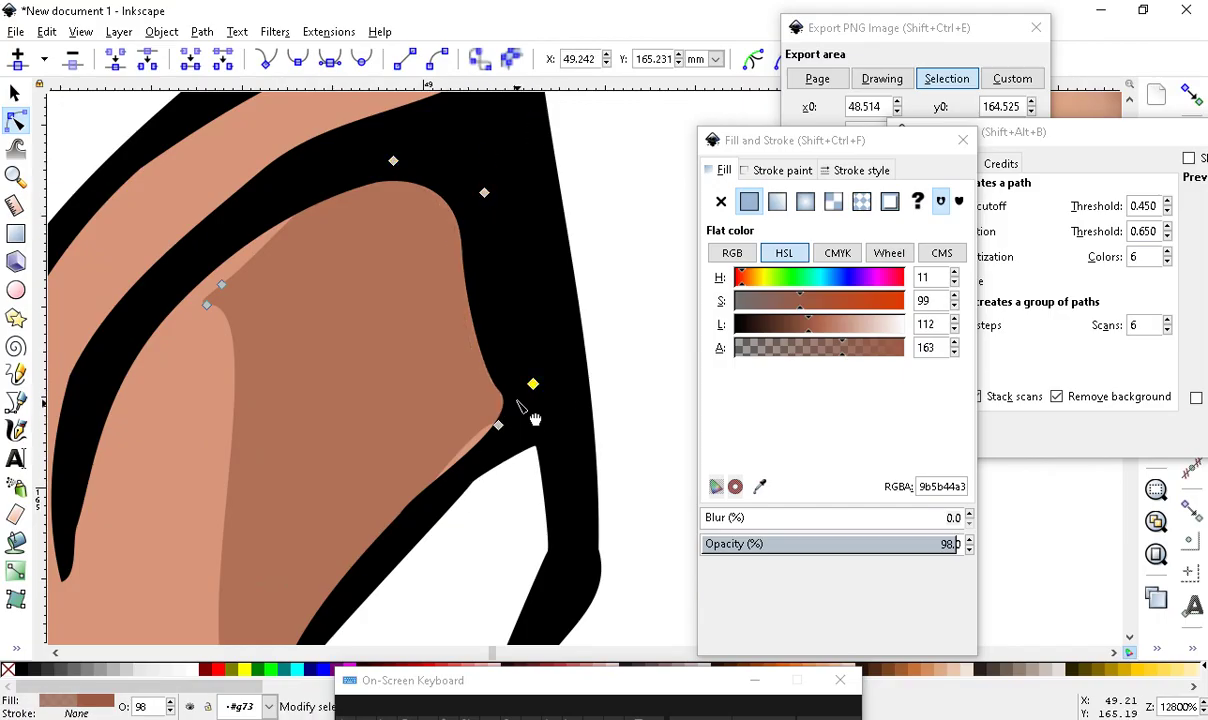
drag(497, 425, 507, 444)
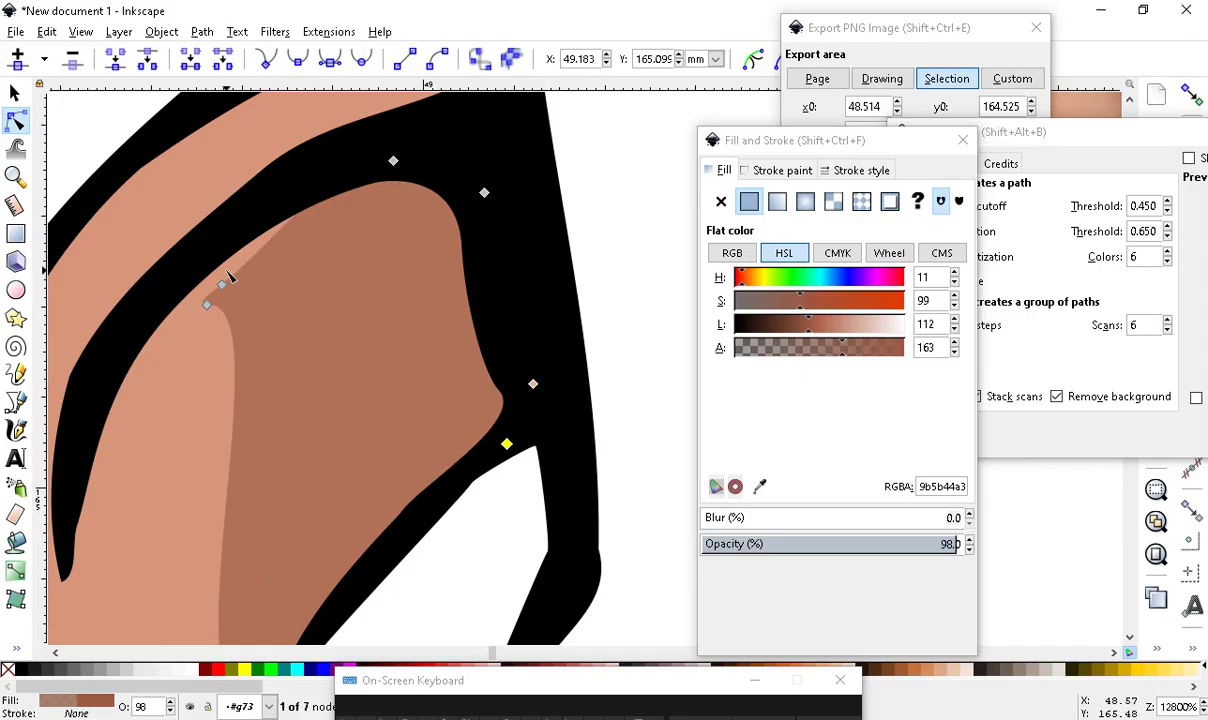
drag(218, 283, 194, 260)
scroll(410, 360, down, 5)
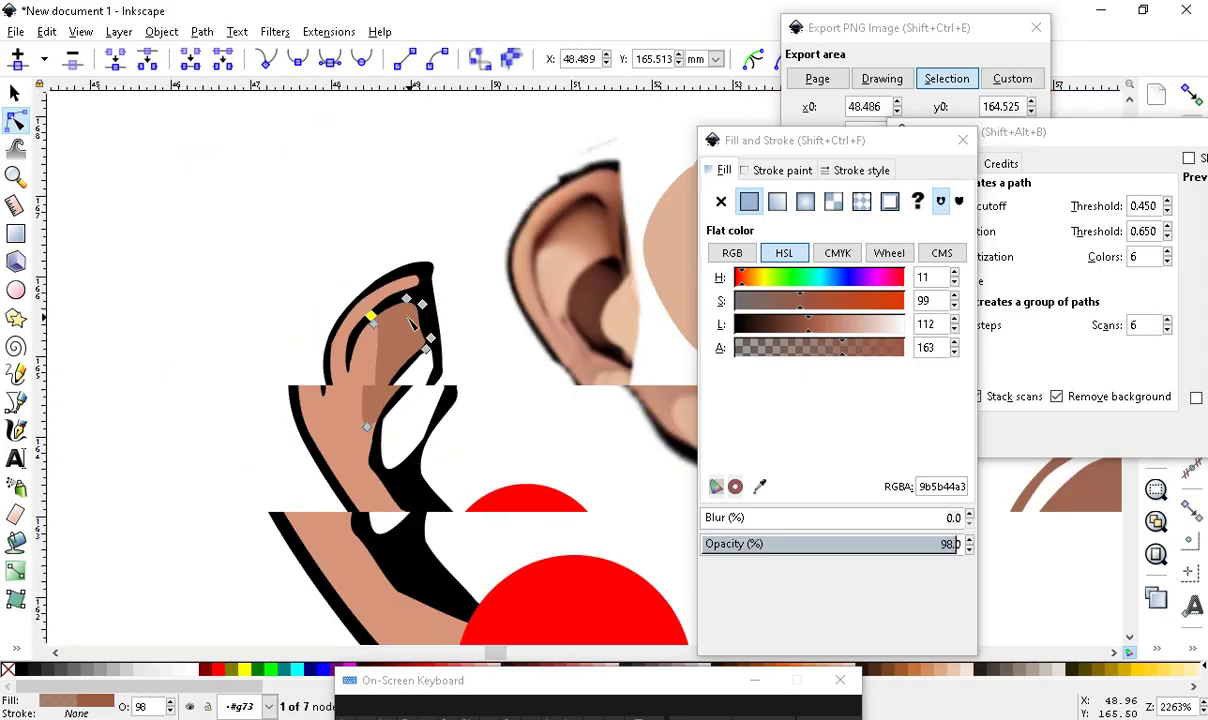
scroll(447, 470, up, 1)
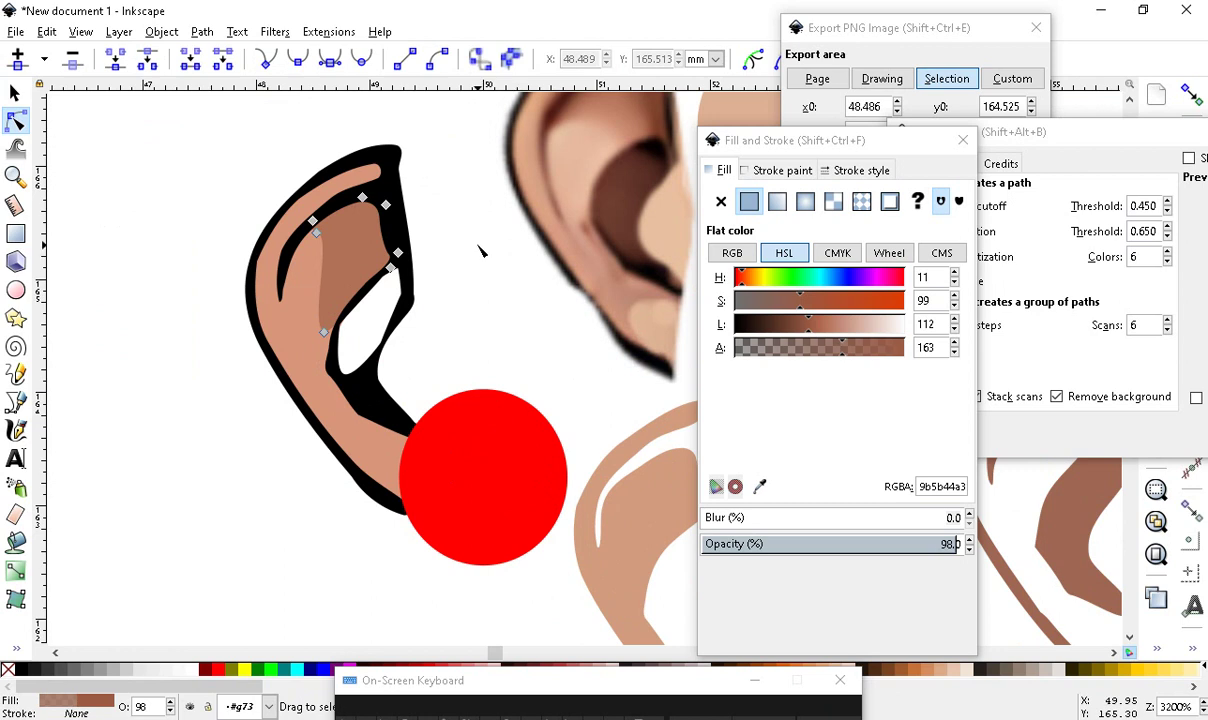
scroll(440, 330, up, 1)
scroll(400, 350, right, 2)
click(387, 385)
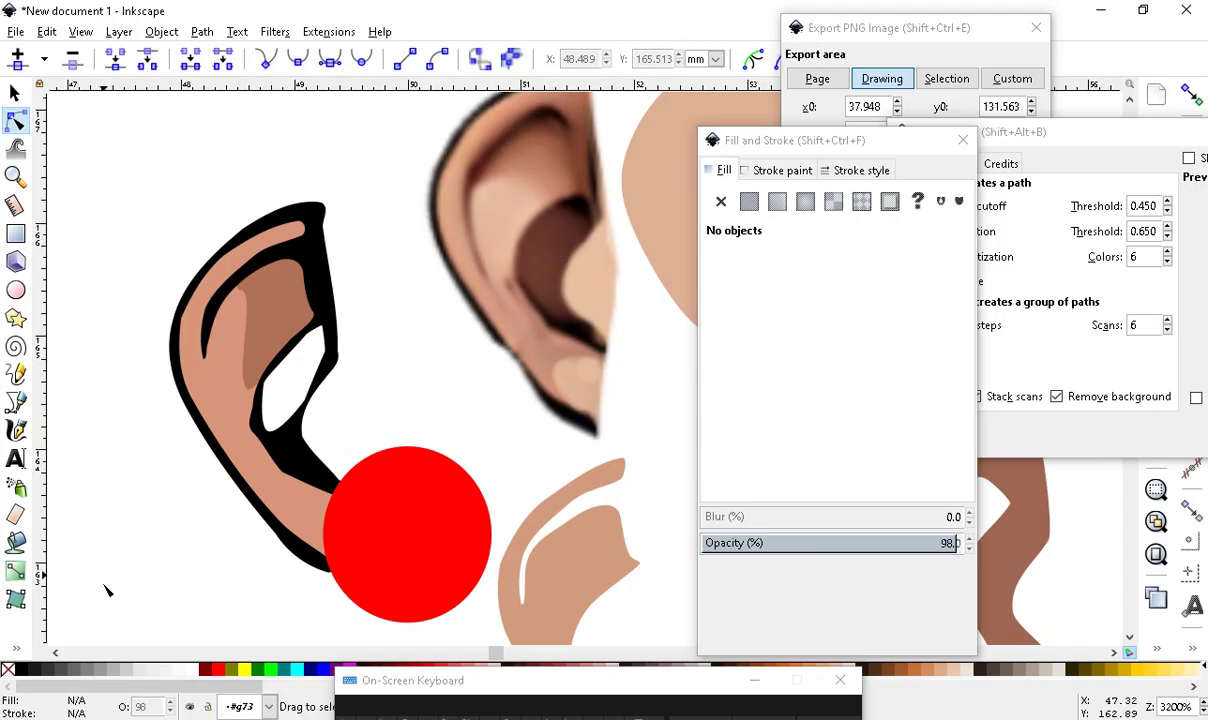
Fill the white gap inside the left ear and colour it the large ear's dark brown
click(15, 541)
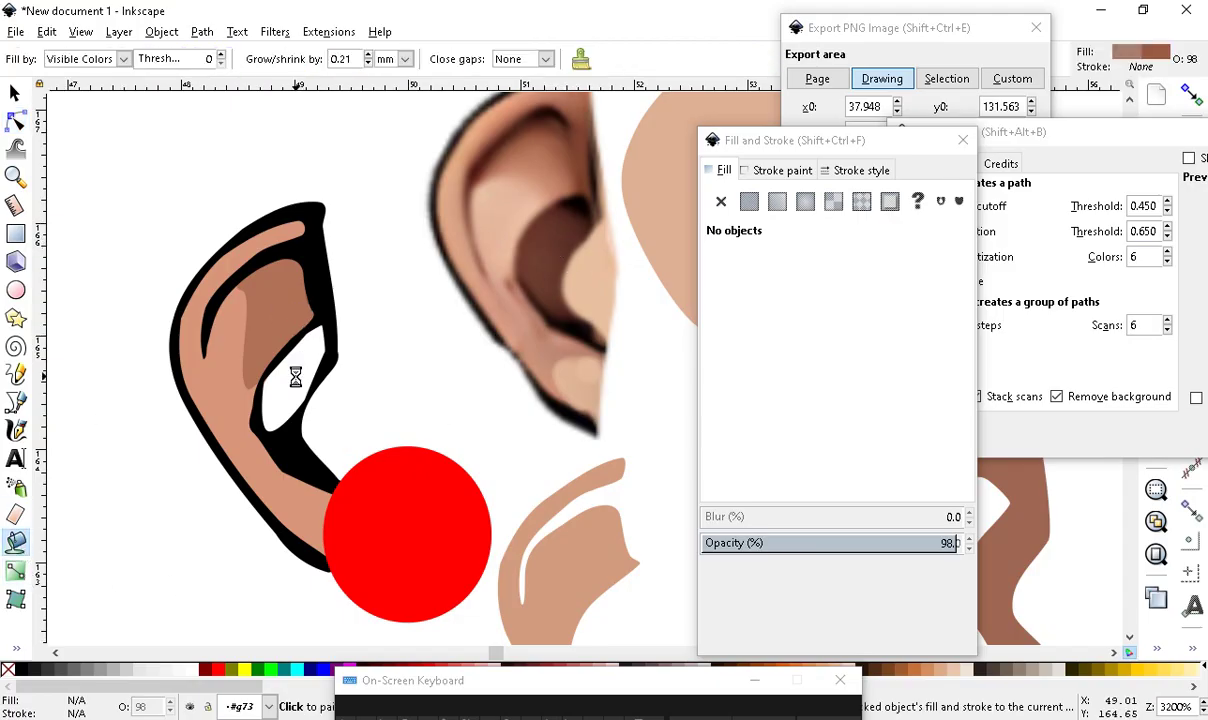
click(283, 355)
drag(15, 598, 60, 606)
click(561, 251)
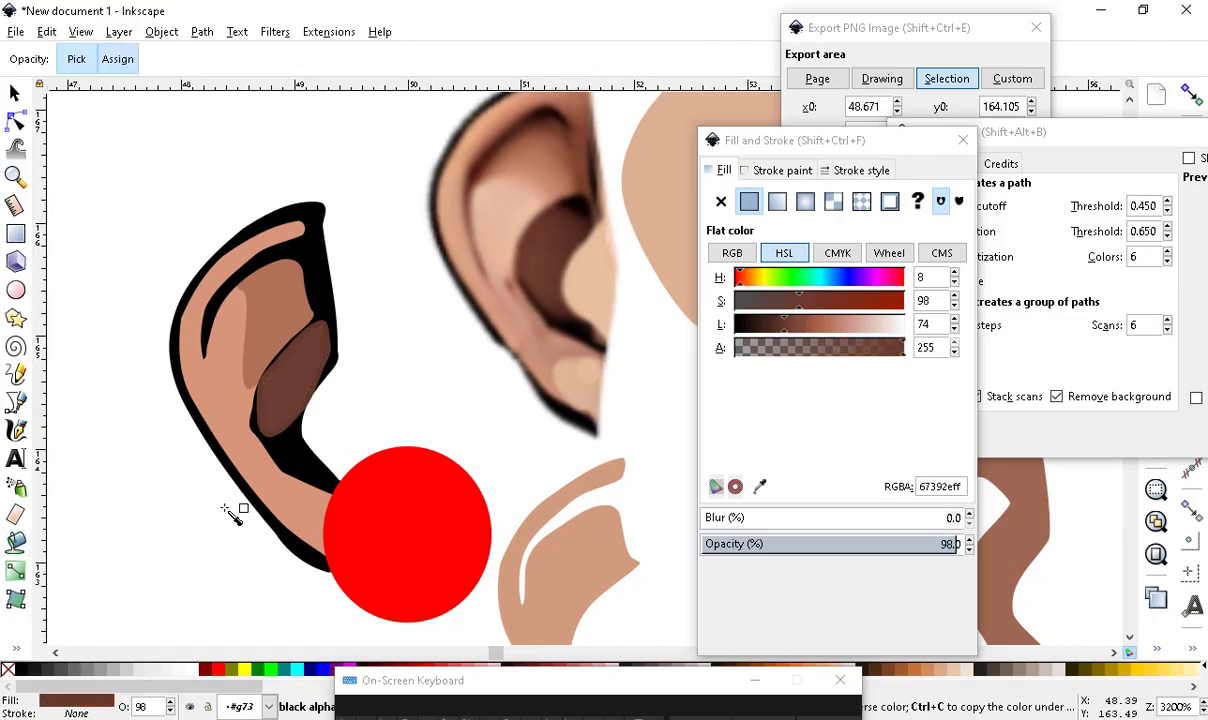
ctrl+scroll(135, 453, up, 1)
Send the dark brown inner-ear shape to the bottom, behind the black outline
click(15, 120)
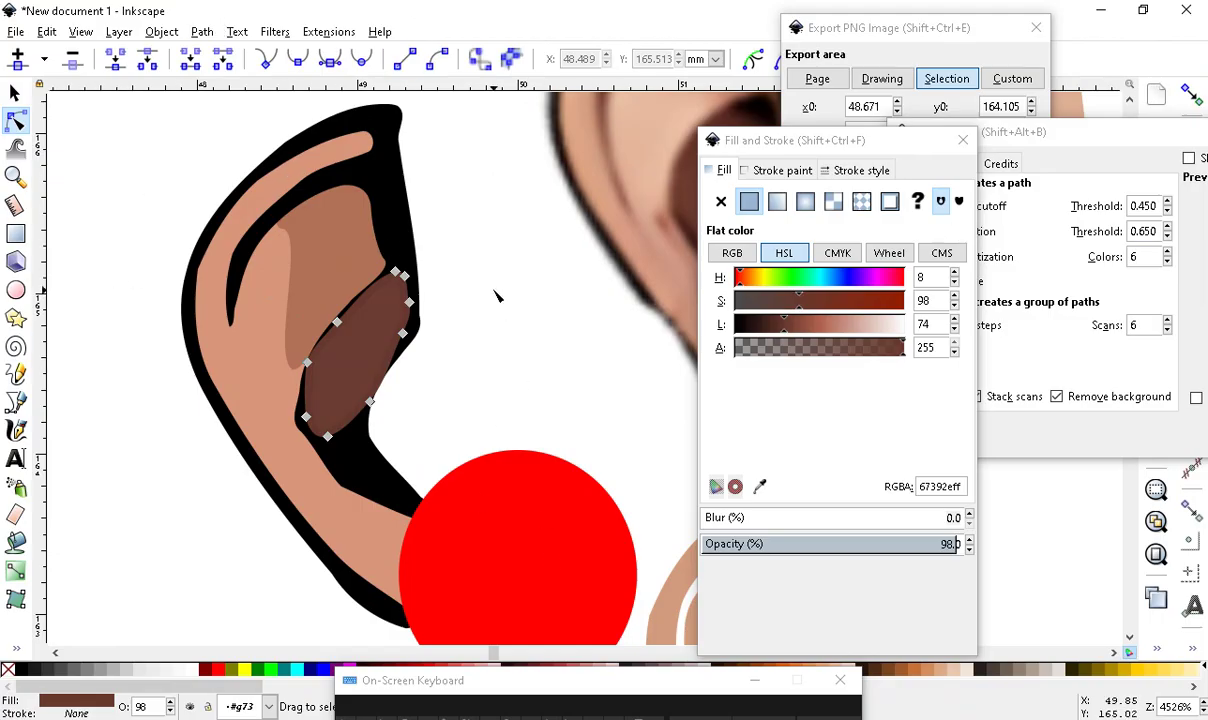
click(15, 92)
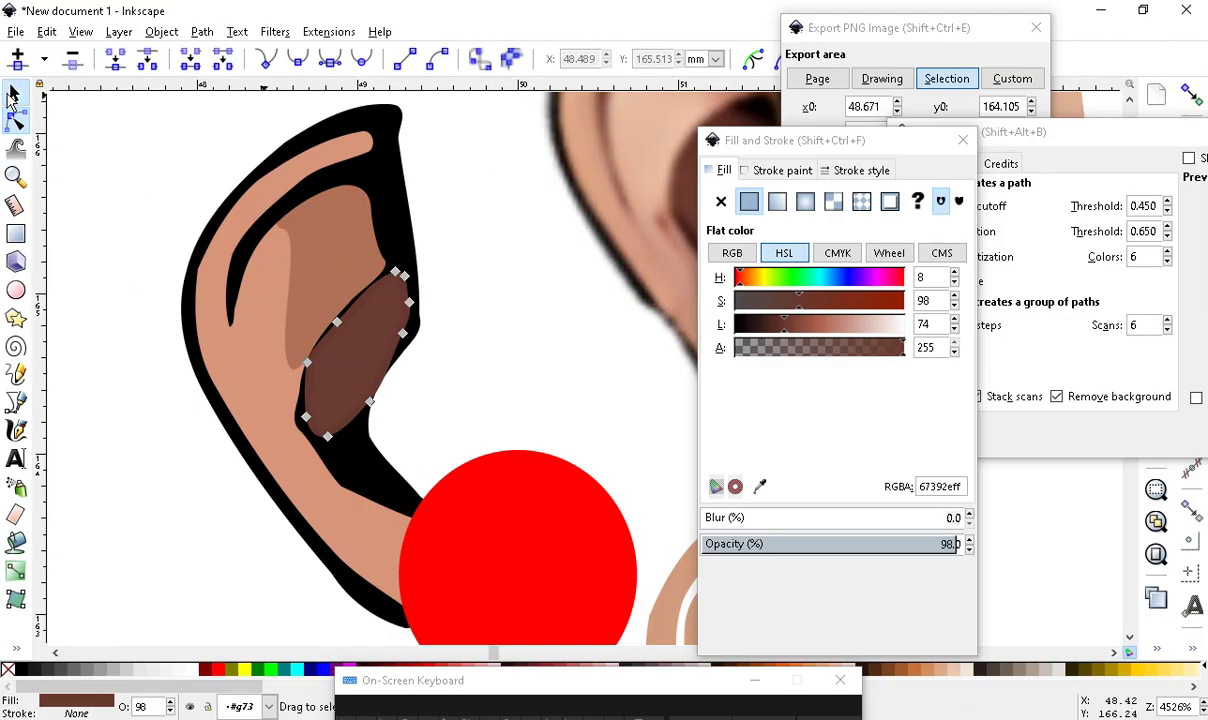
click(365, 354)
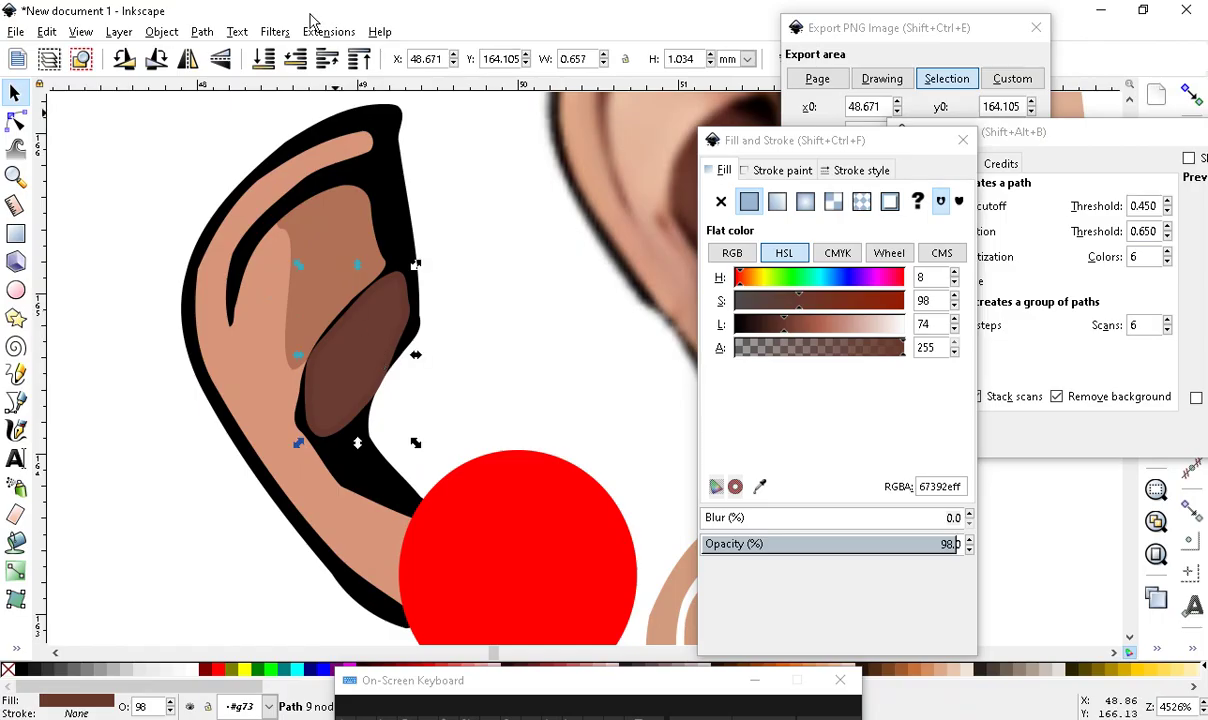
click(263, 59)
scroll(390, 355, up, 2)
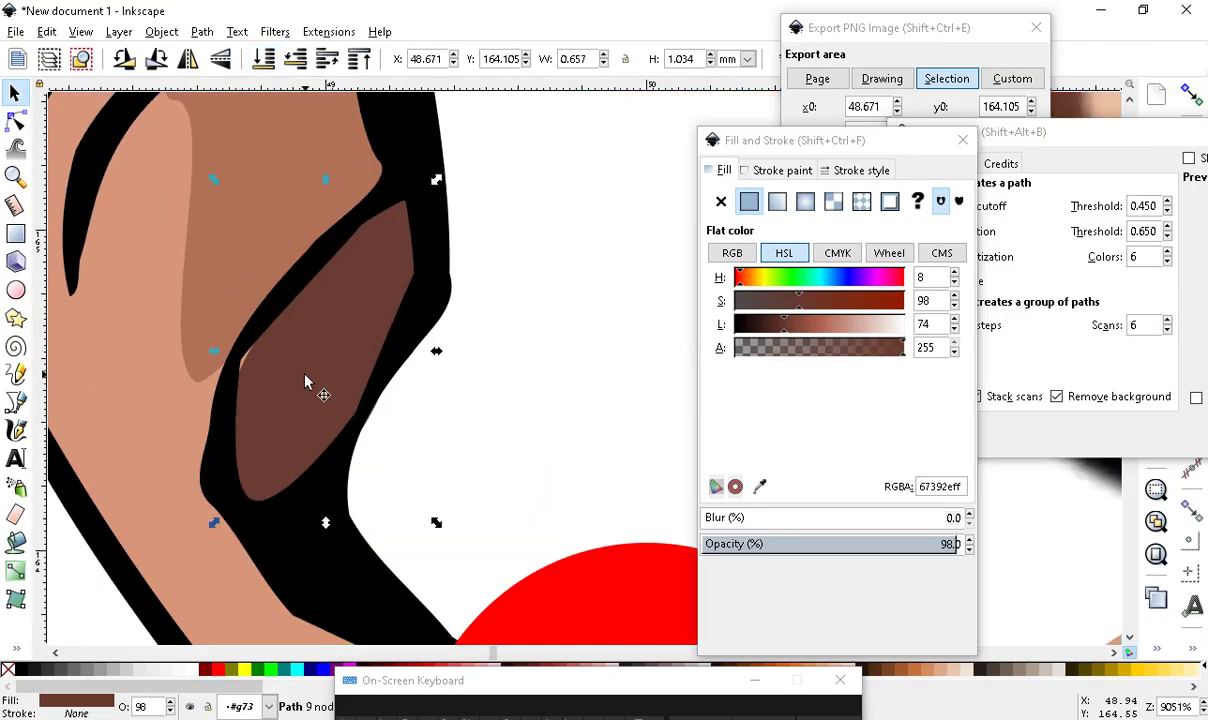
scroll(285, 435, down, 5)
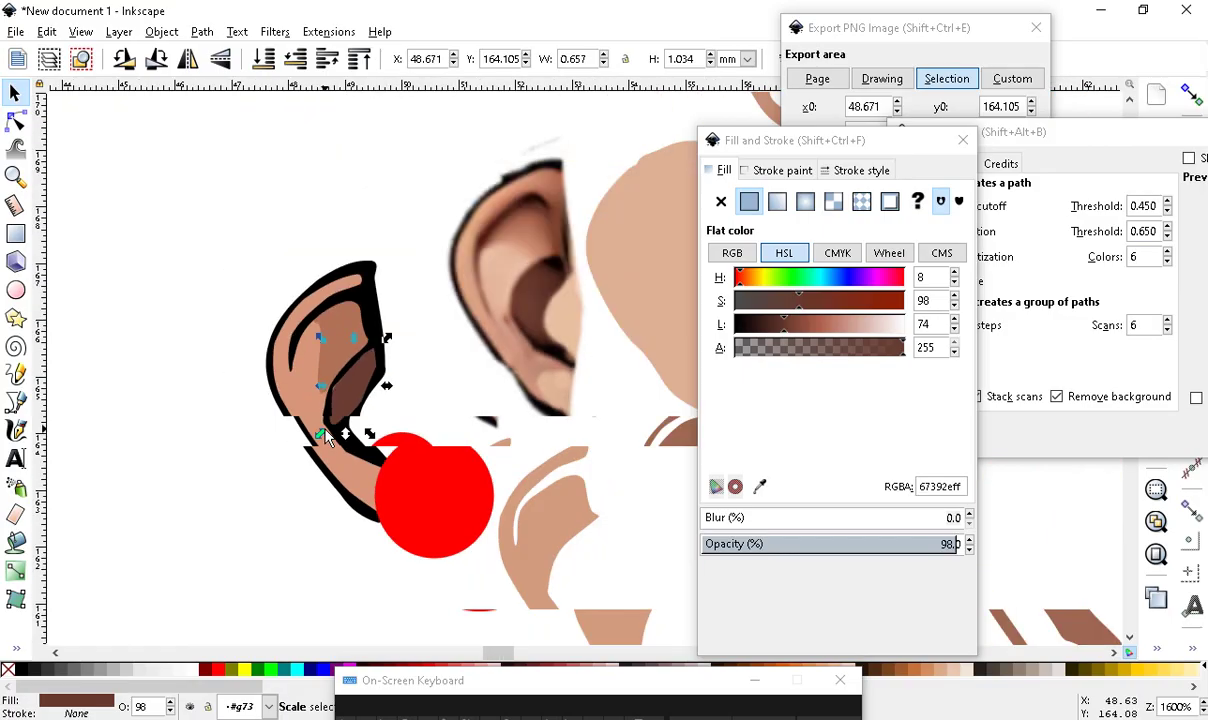
Deselect everything and move the red circle up onto the left ear
click(136, 510)
scroll(545, 385, up, 2)
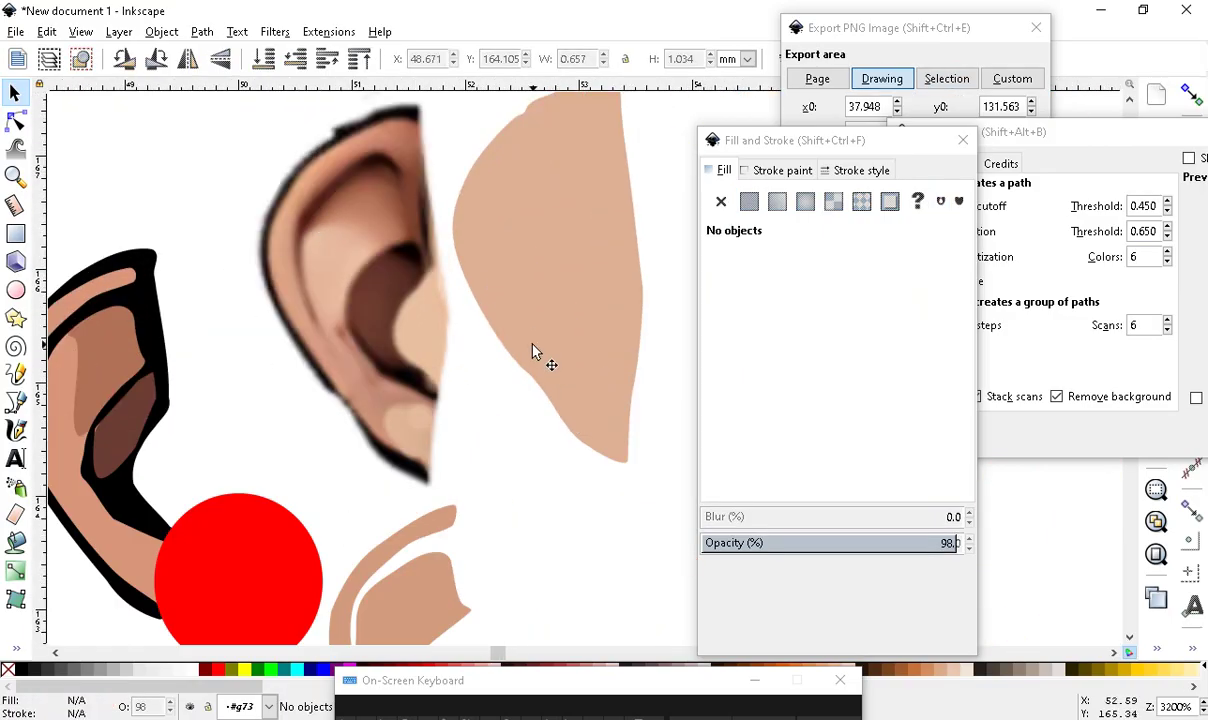
scroll(399, 405, down, 2)
scroll(295, 470, up, 2)
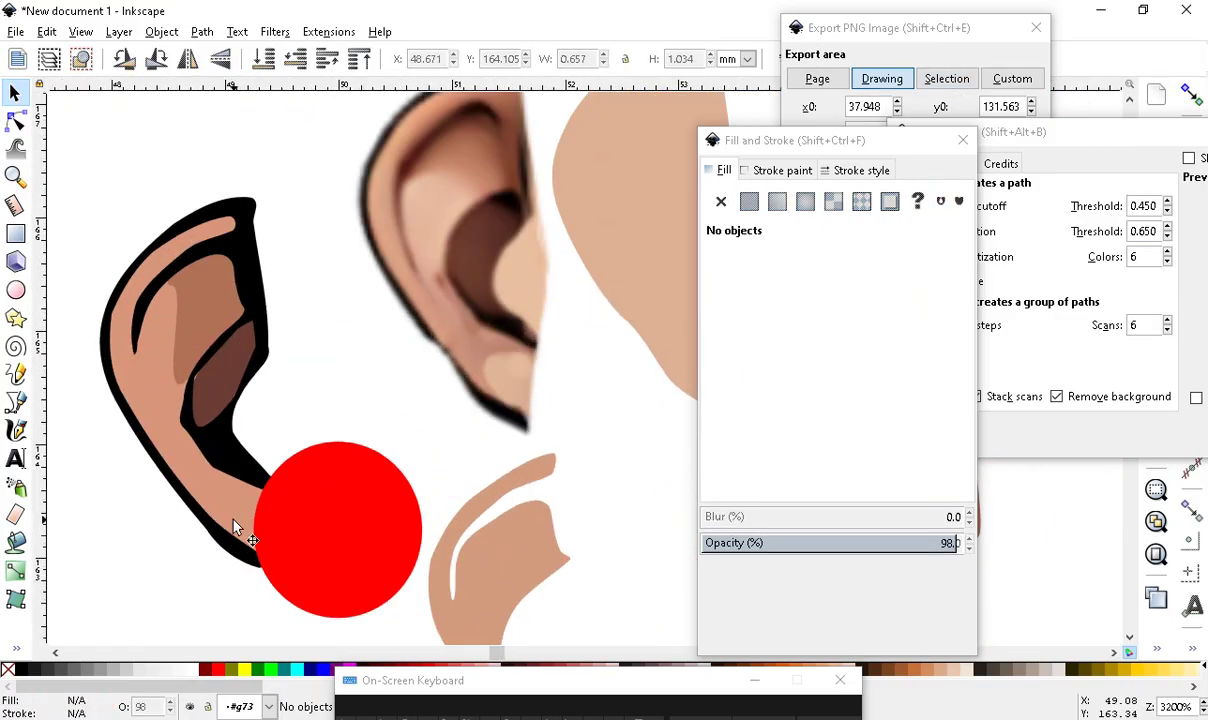
scroll(141, 288, up, 1)
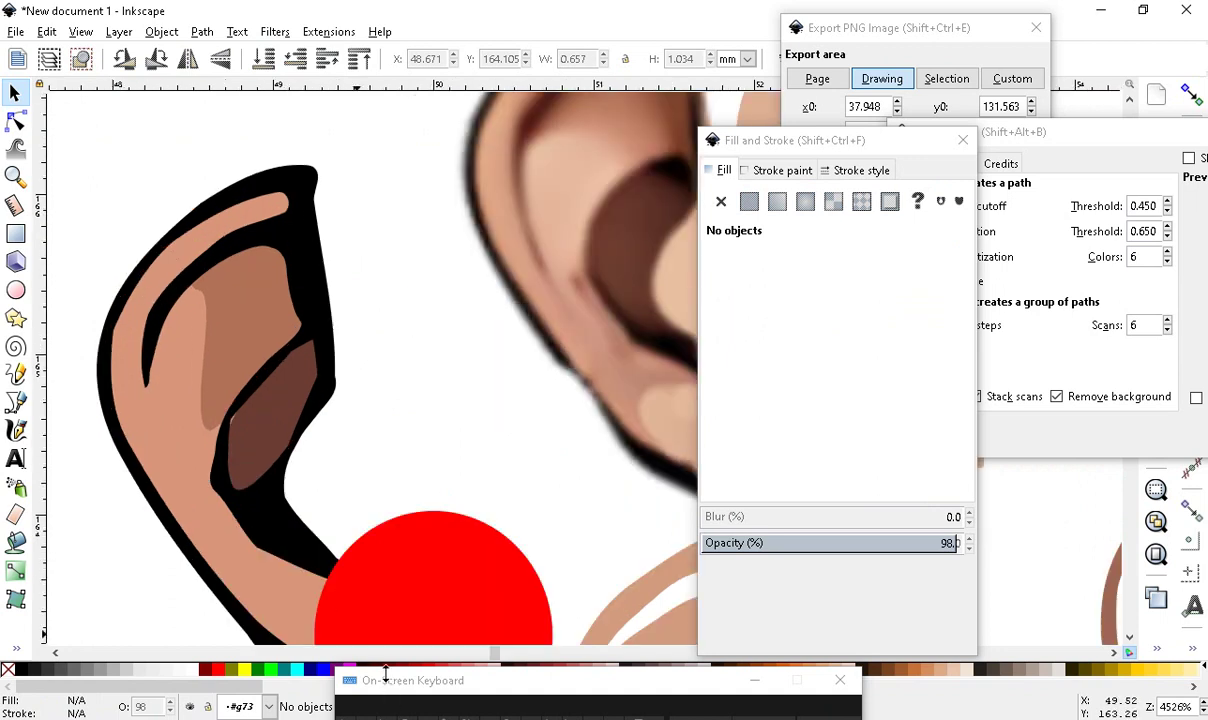
mouse_move(393, 593)
mouse_down()
mouse_move(229, 310)
mouse_move(202, 375)
mouse_move(202, 362)
mouse_up()
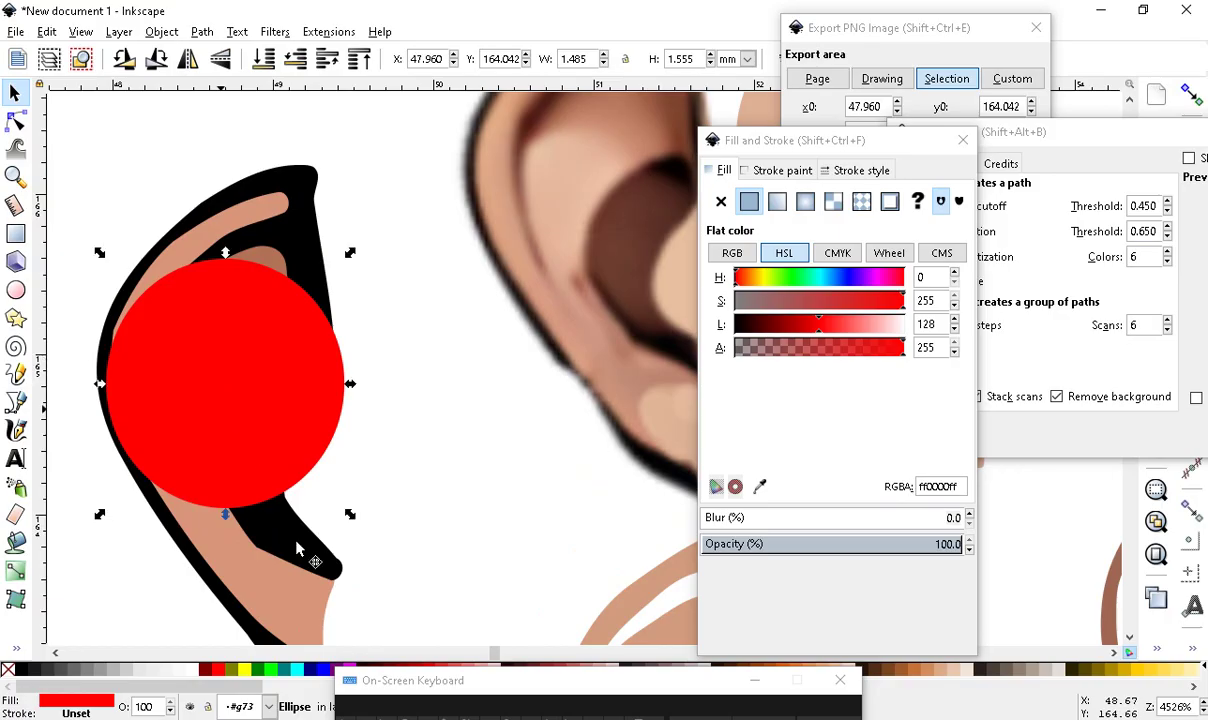
Fill the stripe on the ear rim as a new shape in the ear's tan colour
scroll(302, 547, down, 1)
scroll(256, 386, up, 1)
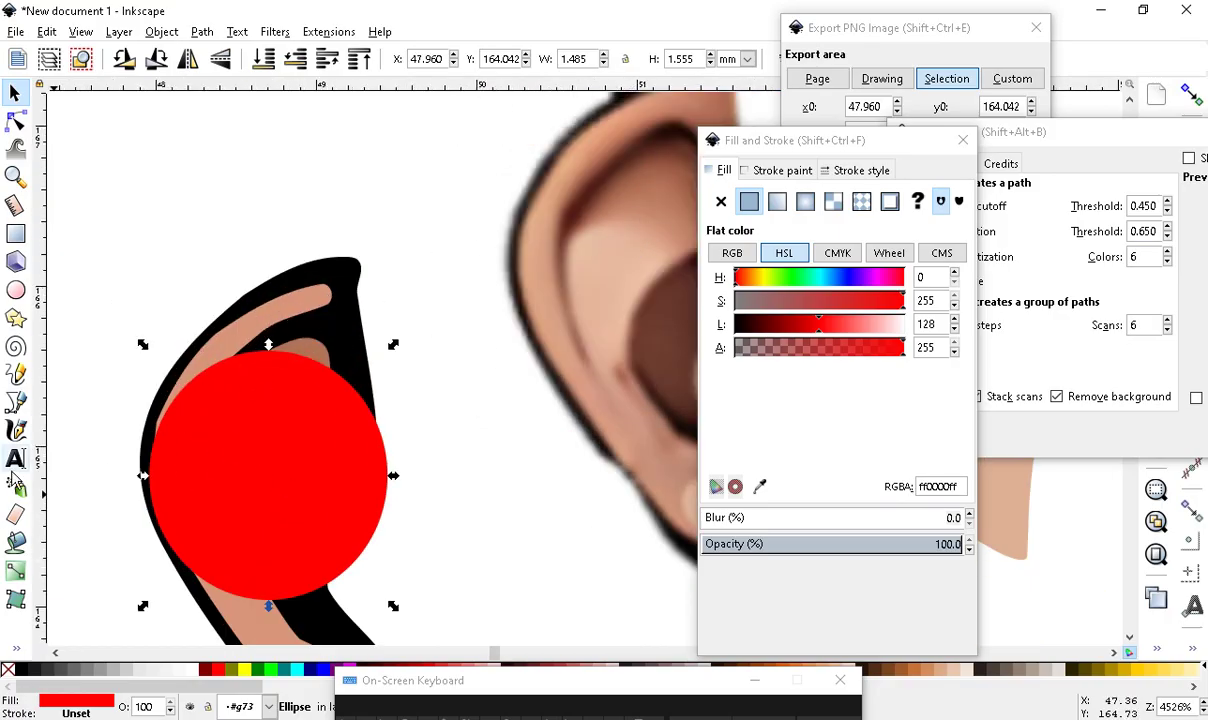
click(15, 541)
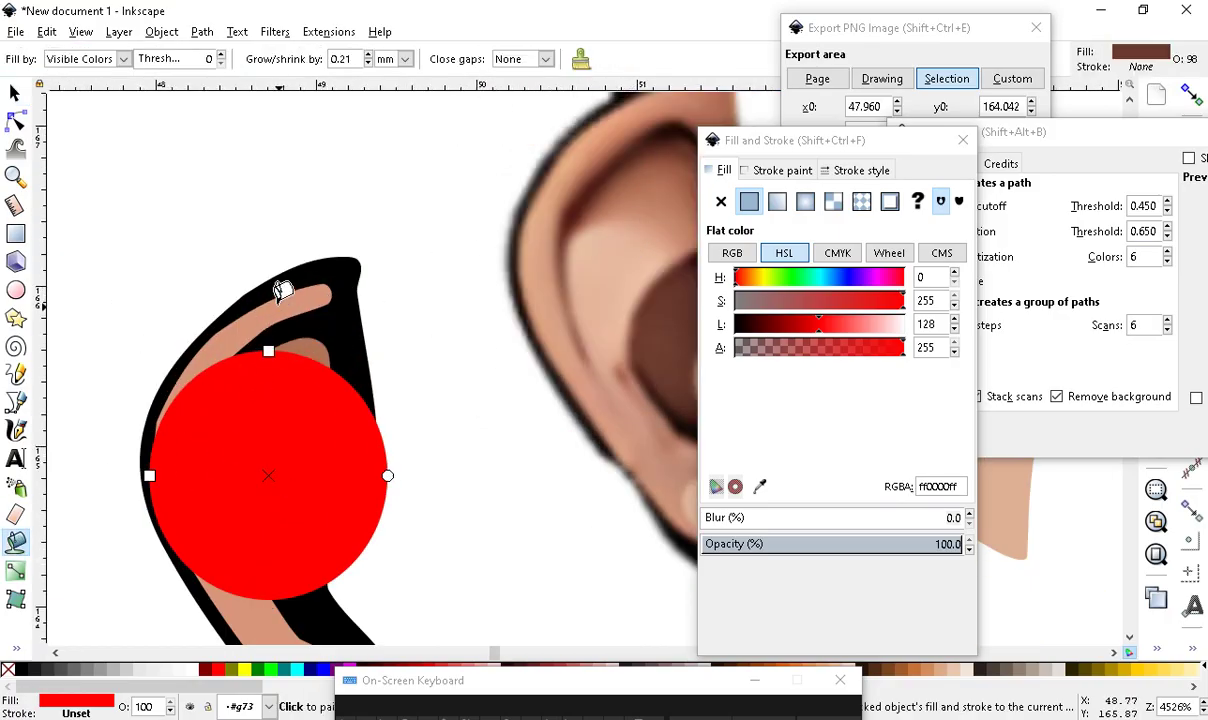
click(281, 289)
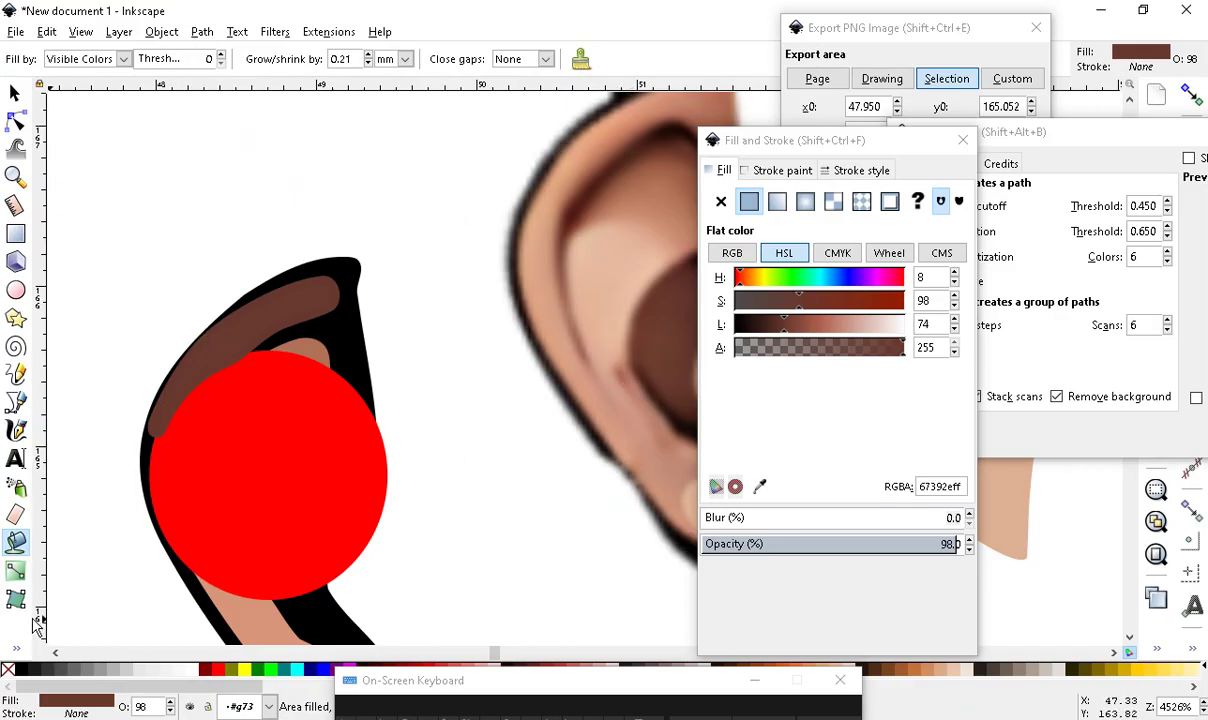
click(15, 647)
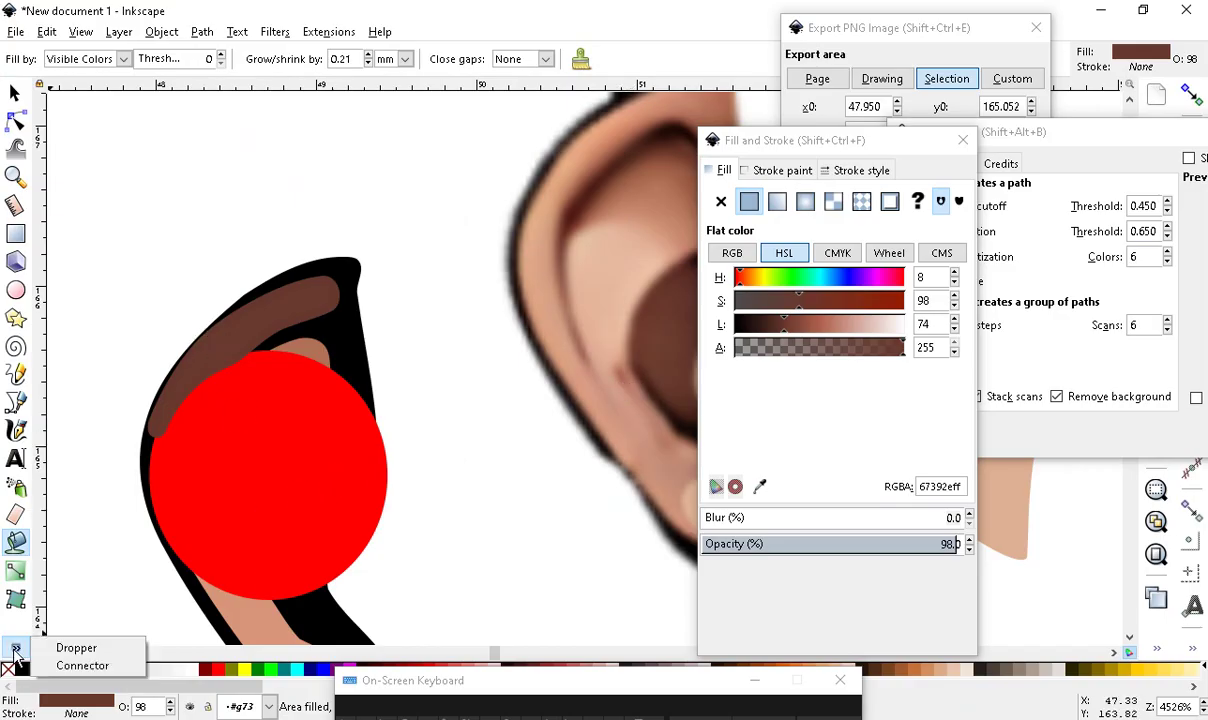
click(76, 648)
click(592, 146)
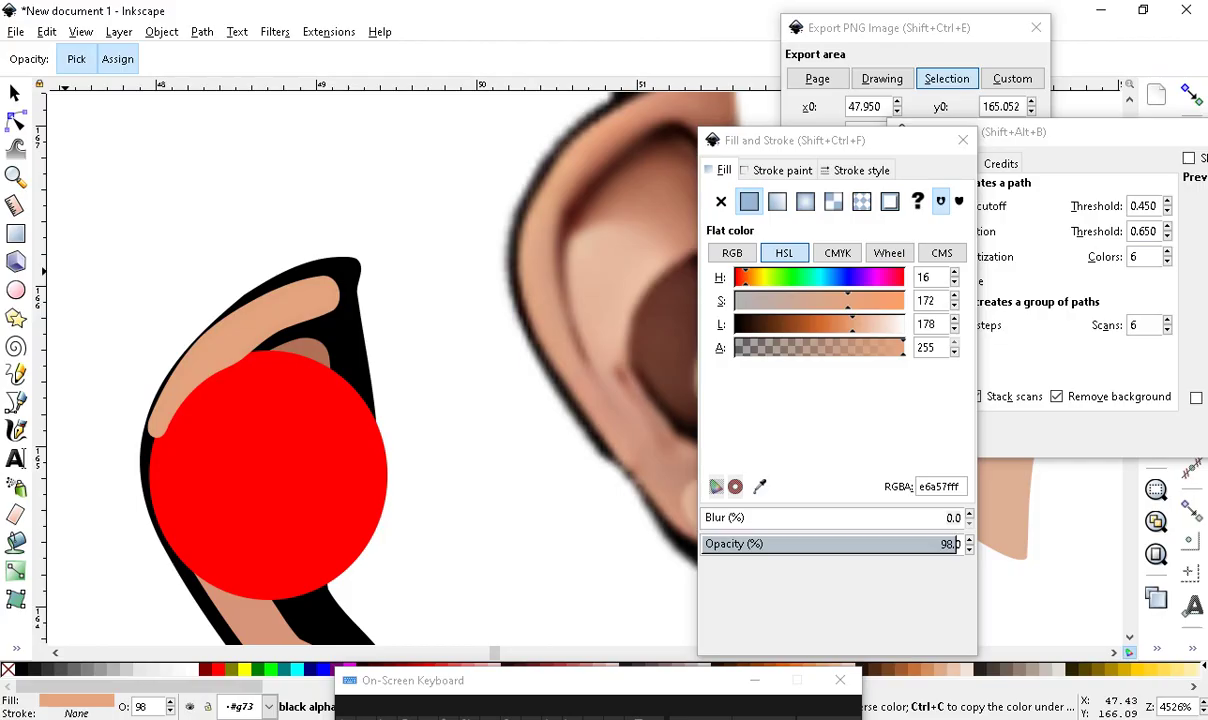
Make the tan highlight partly transparent by lowering its alpha to 164
click(15, 92)
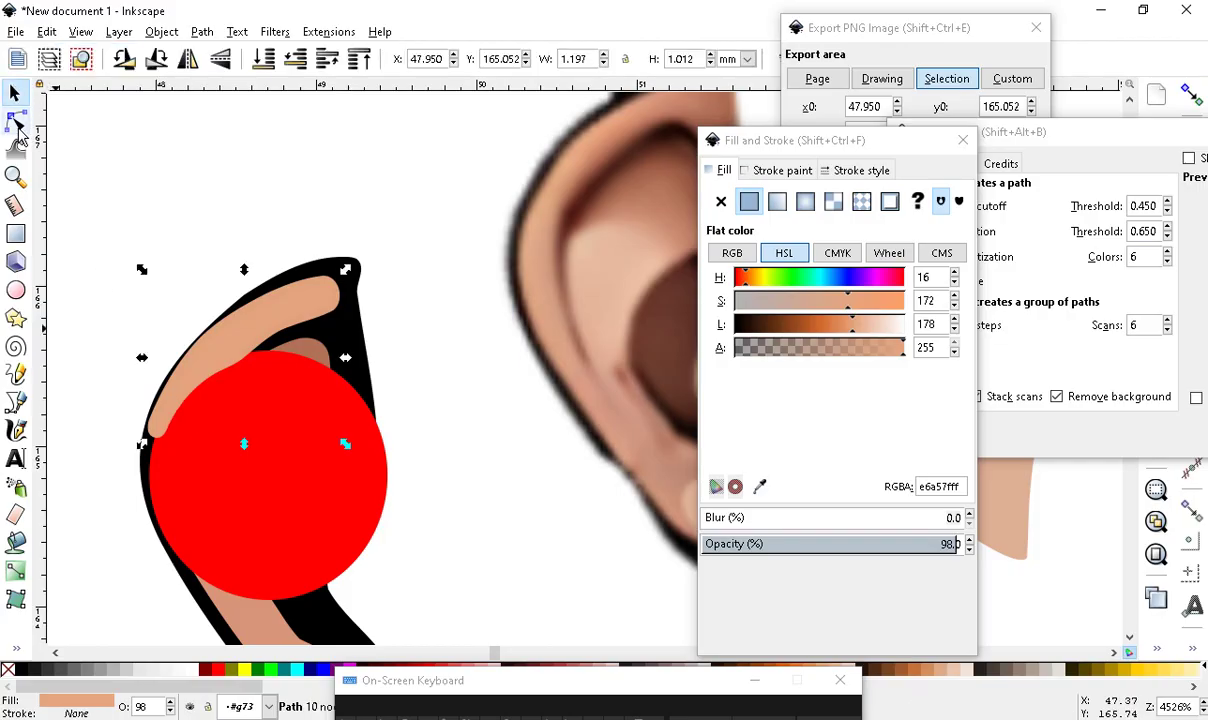
click(16, 124)
drag(906, 358, 832, 358)
scroll(471, 335, up, 2)
scroll(345, 400, down, 4)
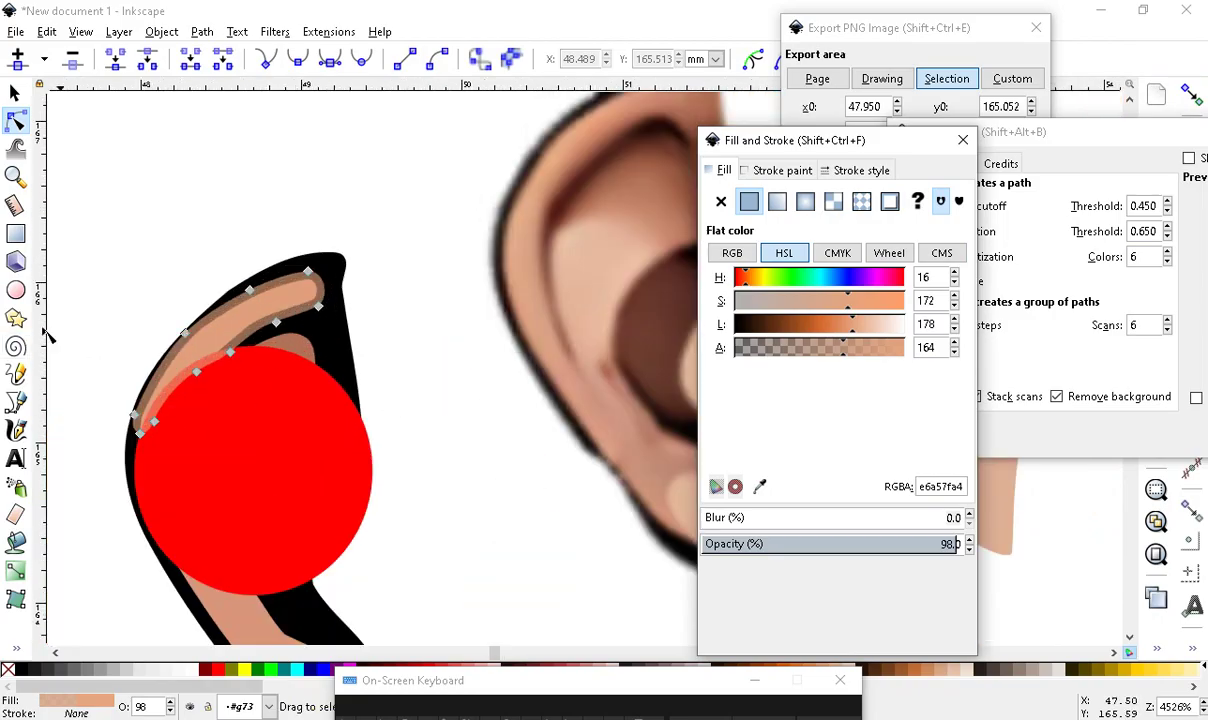
scroll(410, 300, up, 3)
scroll(418, 295, down, 3)
scroll(120, 310, up, 3)
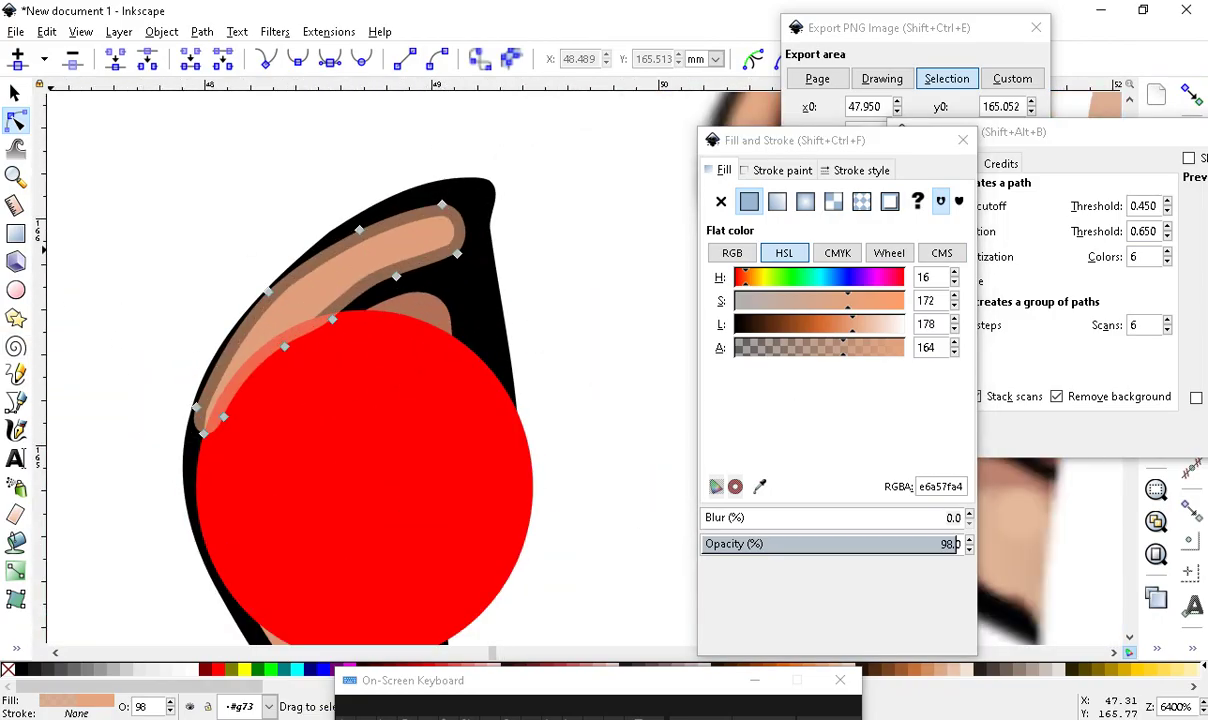
Lower the tan highlight in the stacking order and nudge it along the ear rim
click(13, 93)
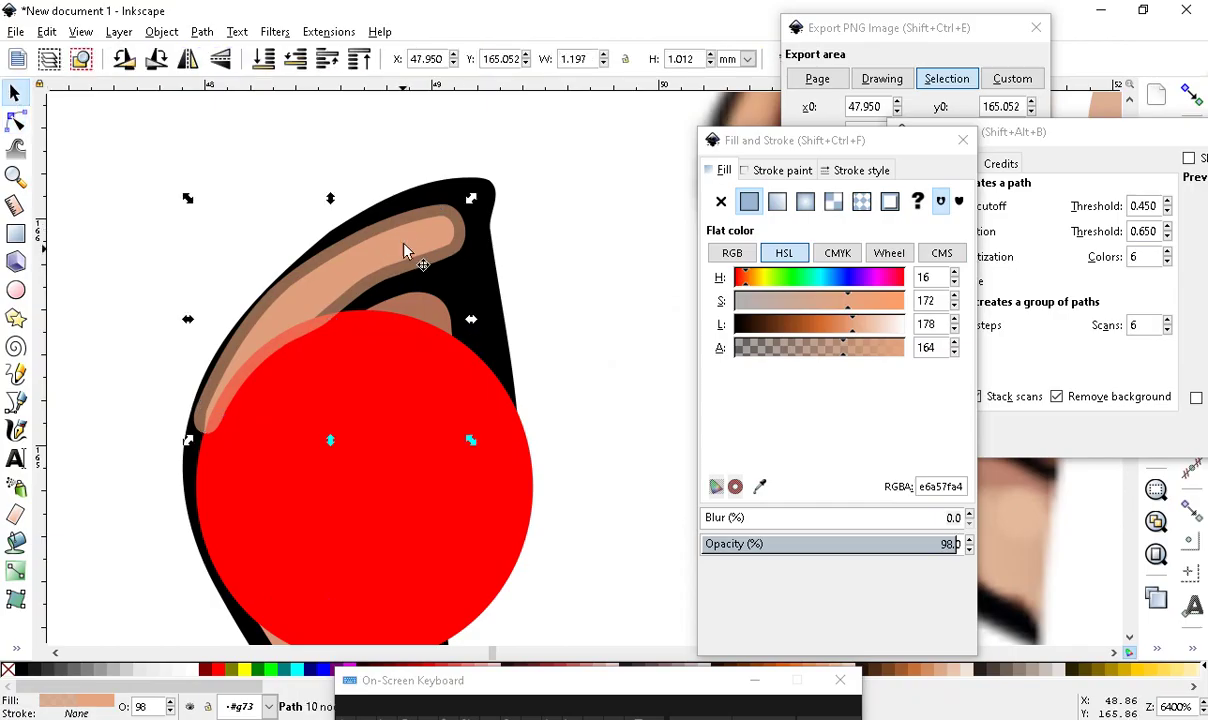
click(298, 59)
click(298, 59)
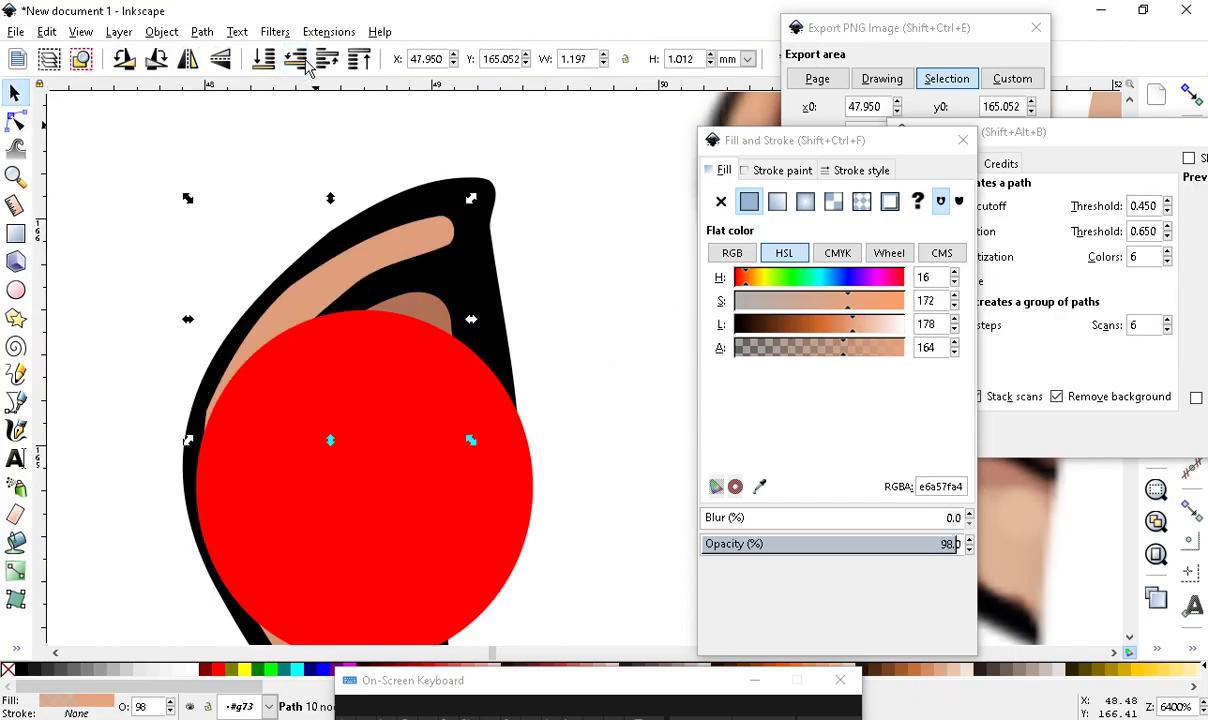
scroll(407, 228, up, 1)
click(302, 60)
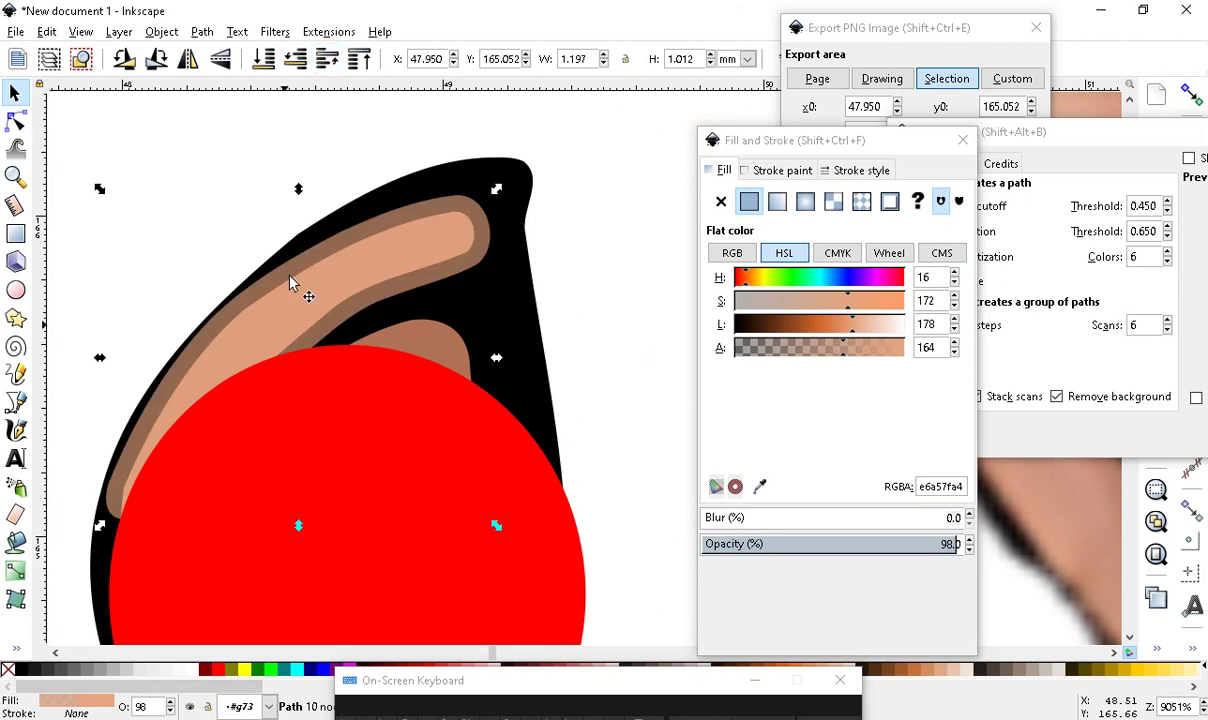
mouse_move(345, 290)
mouse_down()
mouse_move(370, 332)
mouse_move(342, 272)
mouse_move(340, 313)
mouse_move(327, 299)
mouse_up()
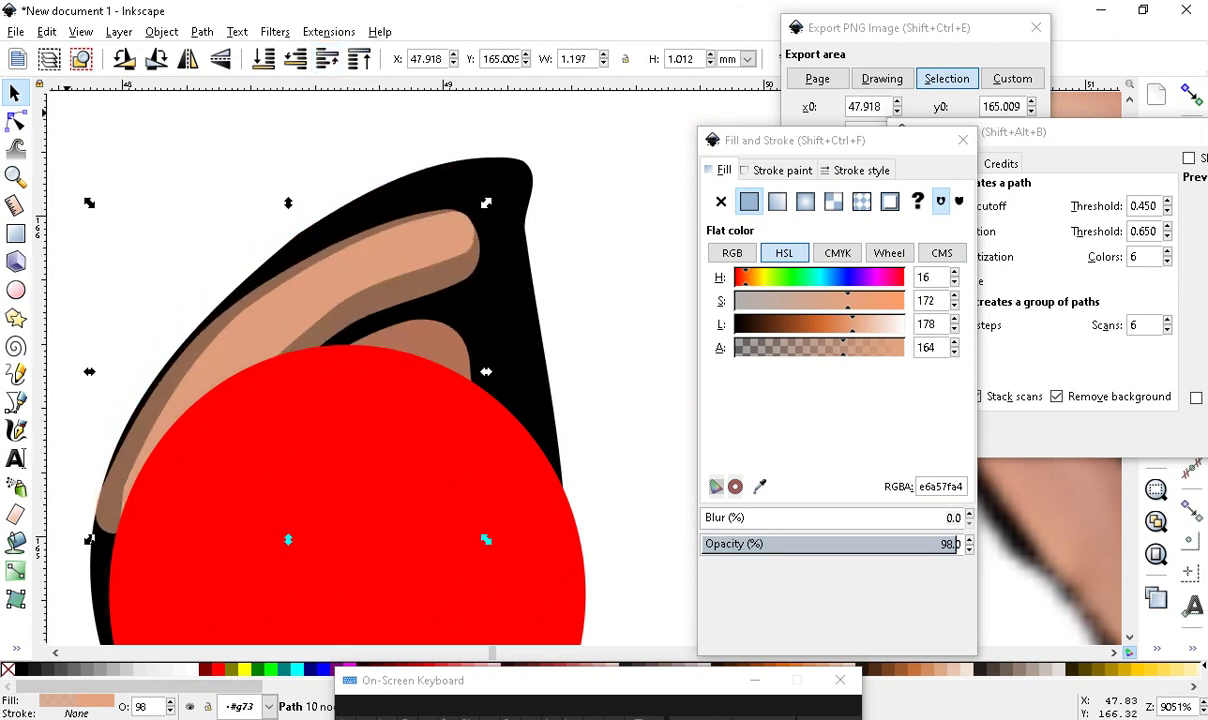
Reshape the highlight's nodes into a slimmer curve and move the red circle off the ear
click(15, 119)
drag(468, 281, 390, 245)
drag(386, 313, 275, 317)
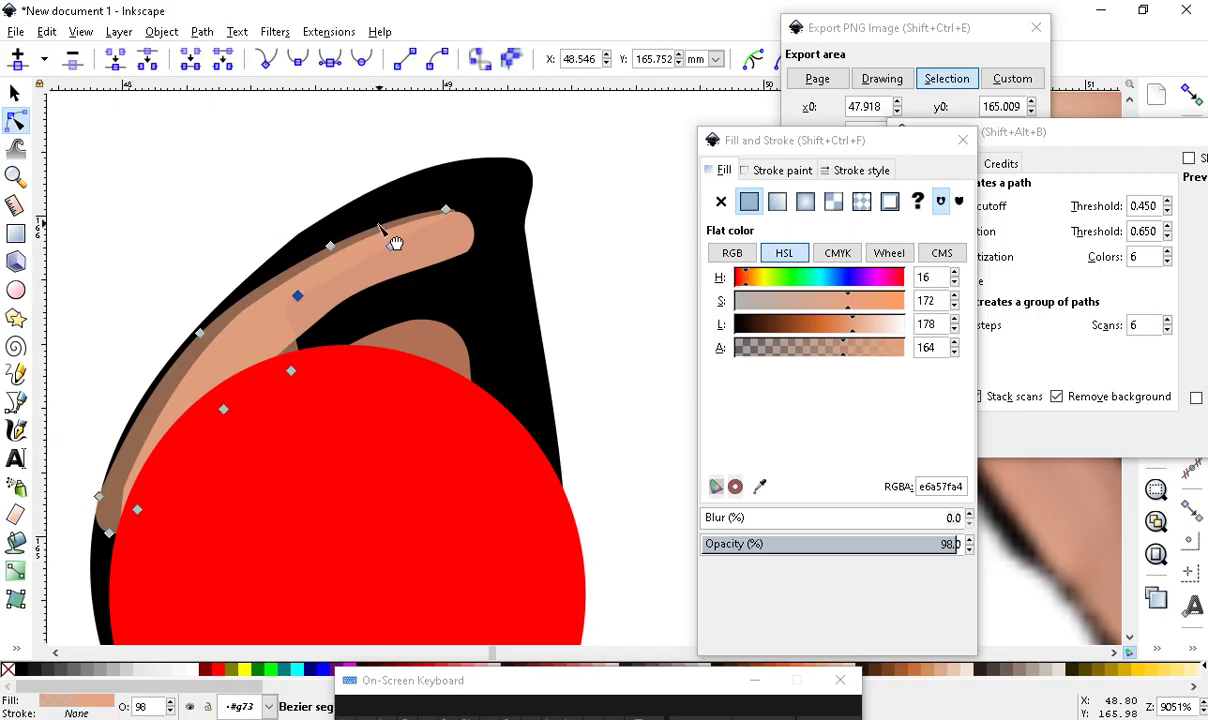
ctrl+scroll(388, 225, down, 1)
click(15, 92)
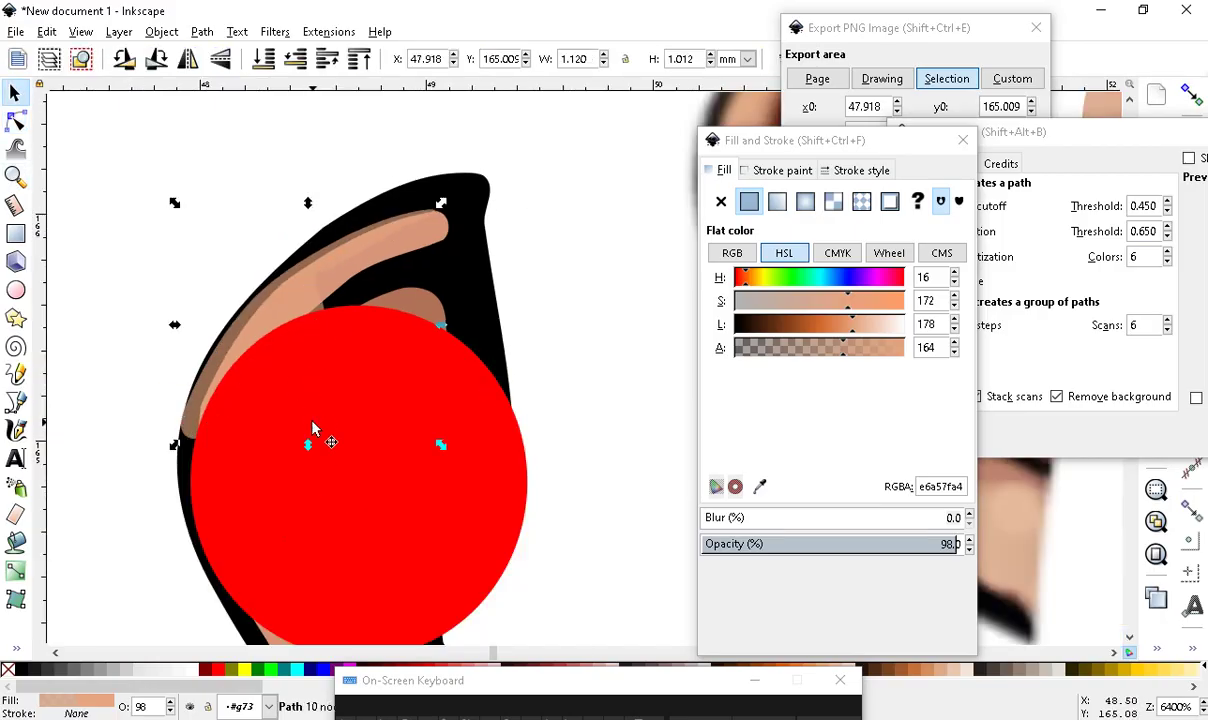
drag(310, 420, 588, 543)
Slide the tan highlight's nodes left and up along the ear edge
ctrl+scroll(272, 342, up, 1)
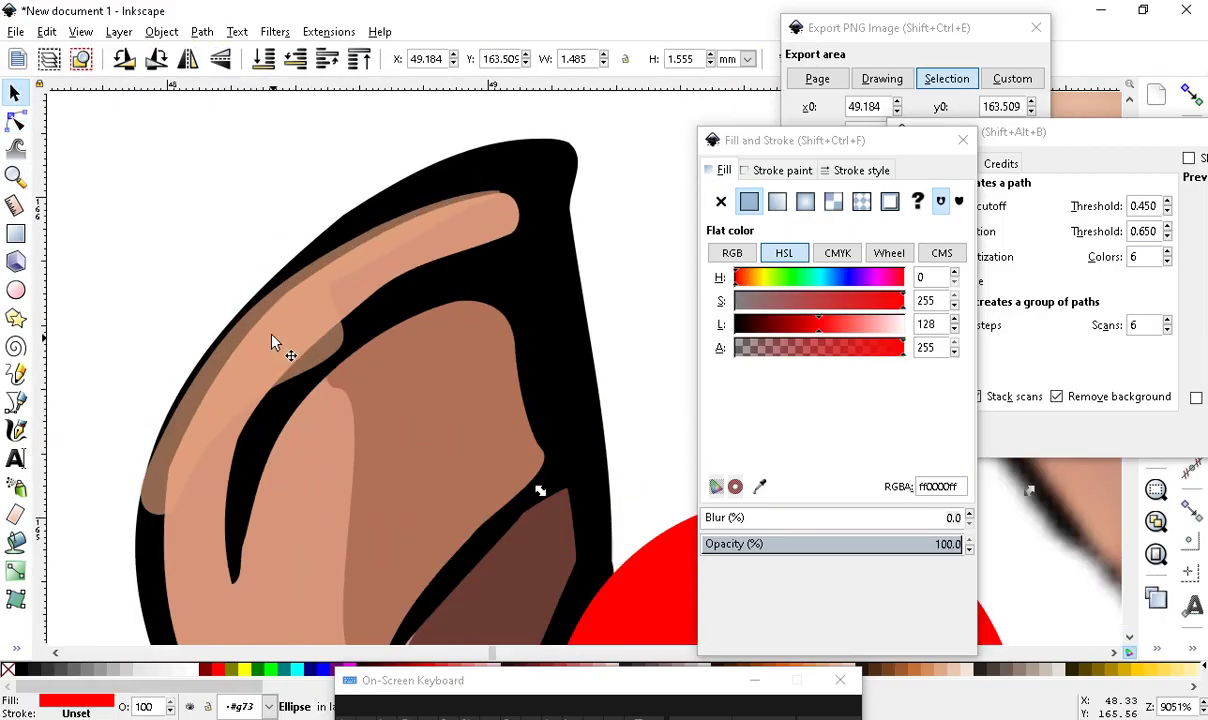
click(301, 322)
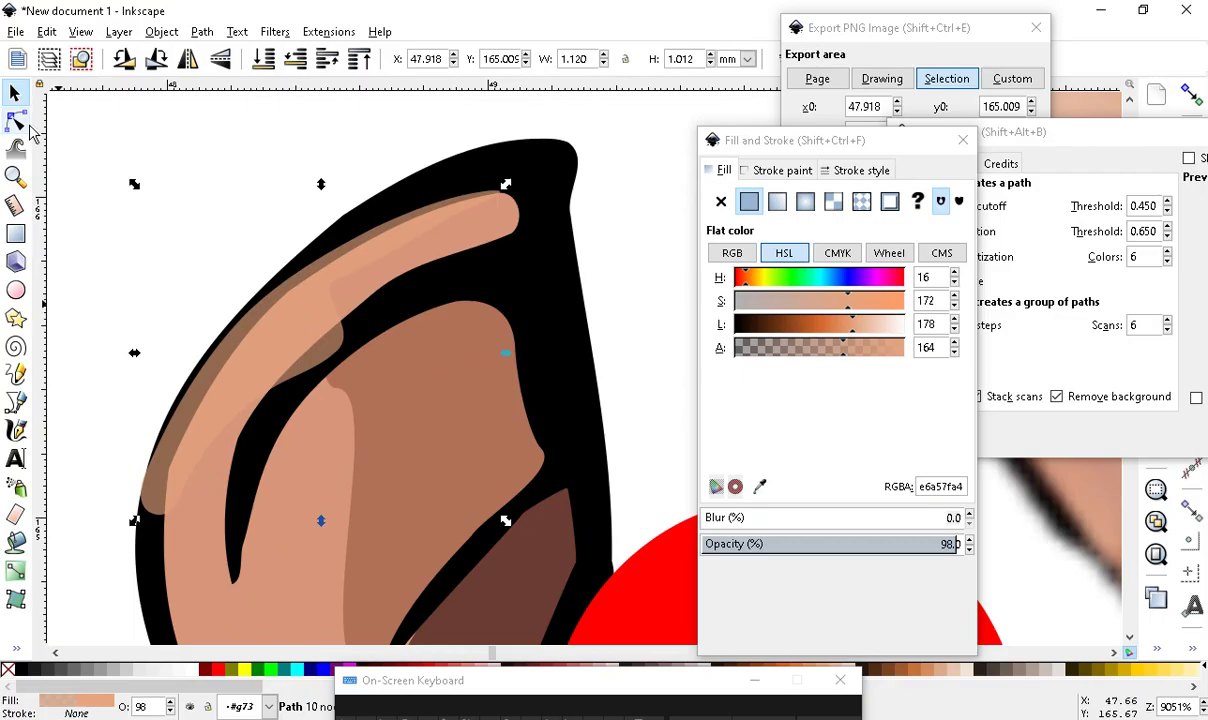
click(16, 120)
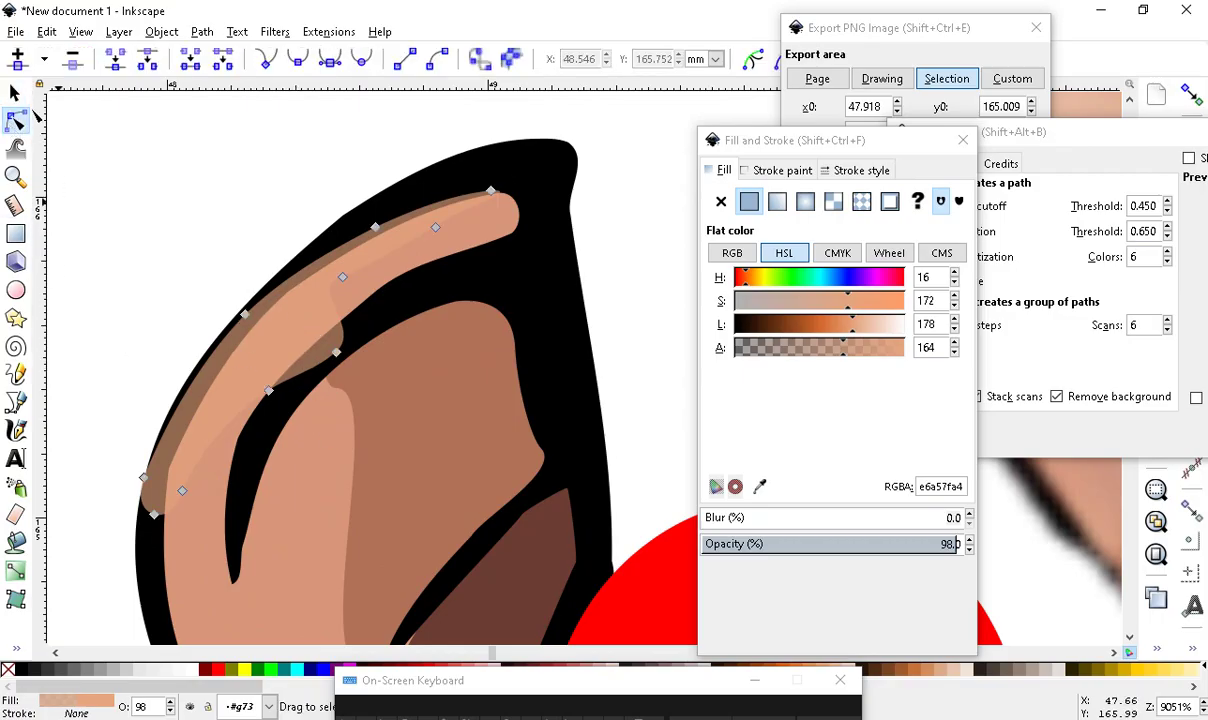
drag(340, 358, 252, 355)
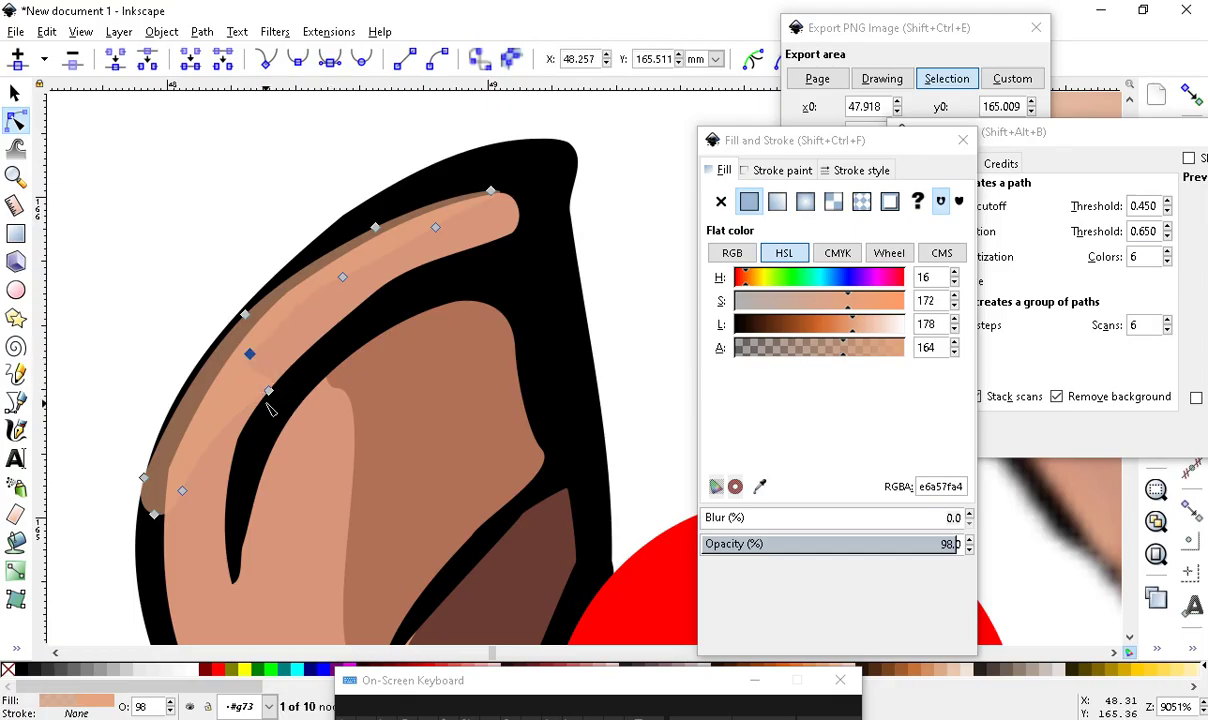
drag(218, 447, 210, 420)
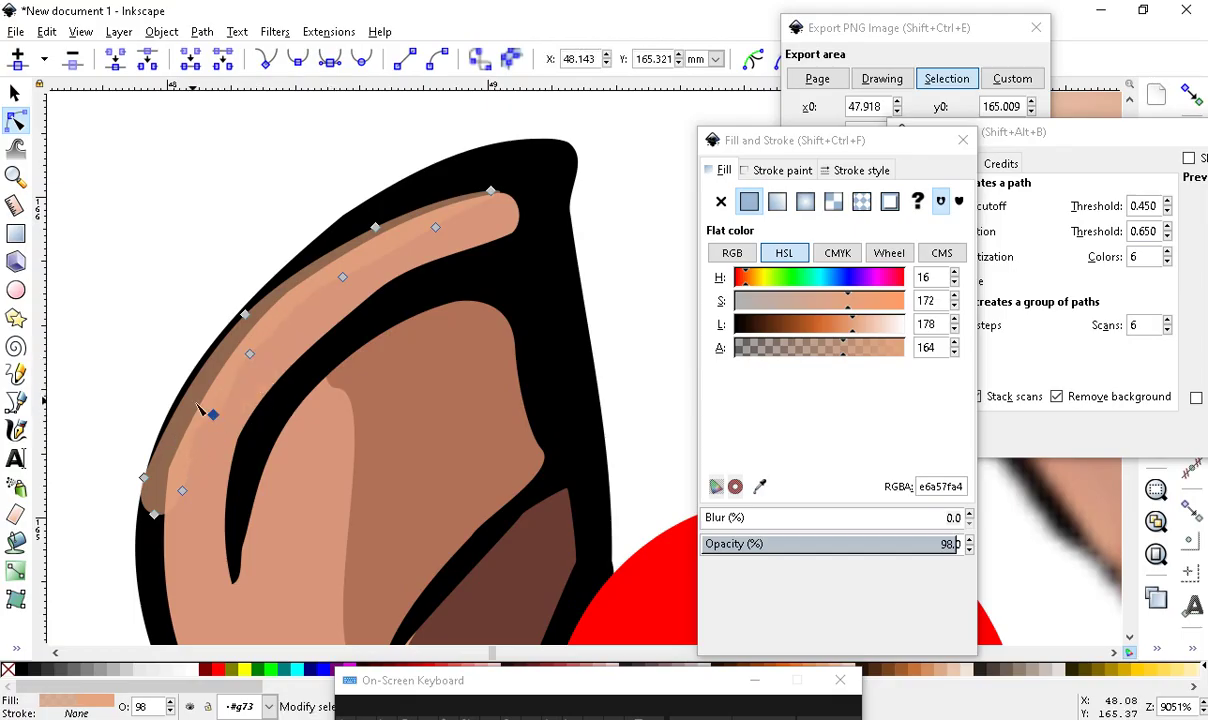
scroll(205, 412, down, 3)
scroll(215, 335, up, 3)
scroll(636, 370, down, 2)
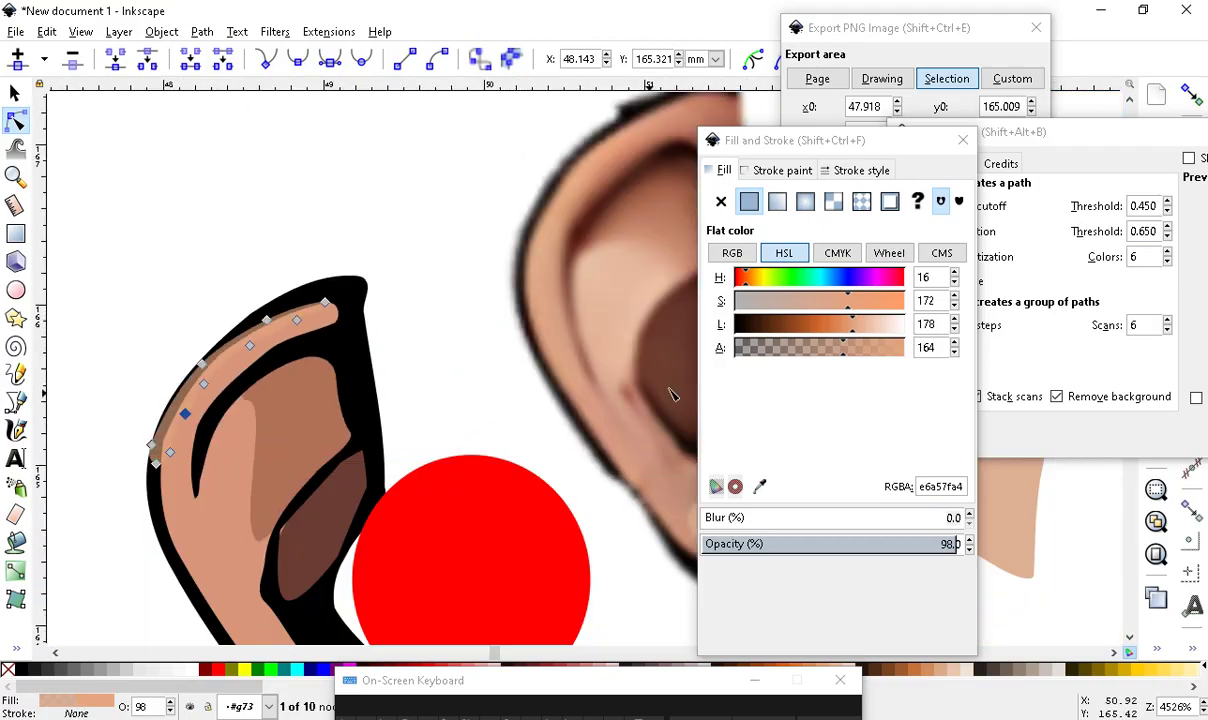
click(470, 360)
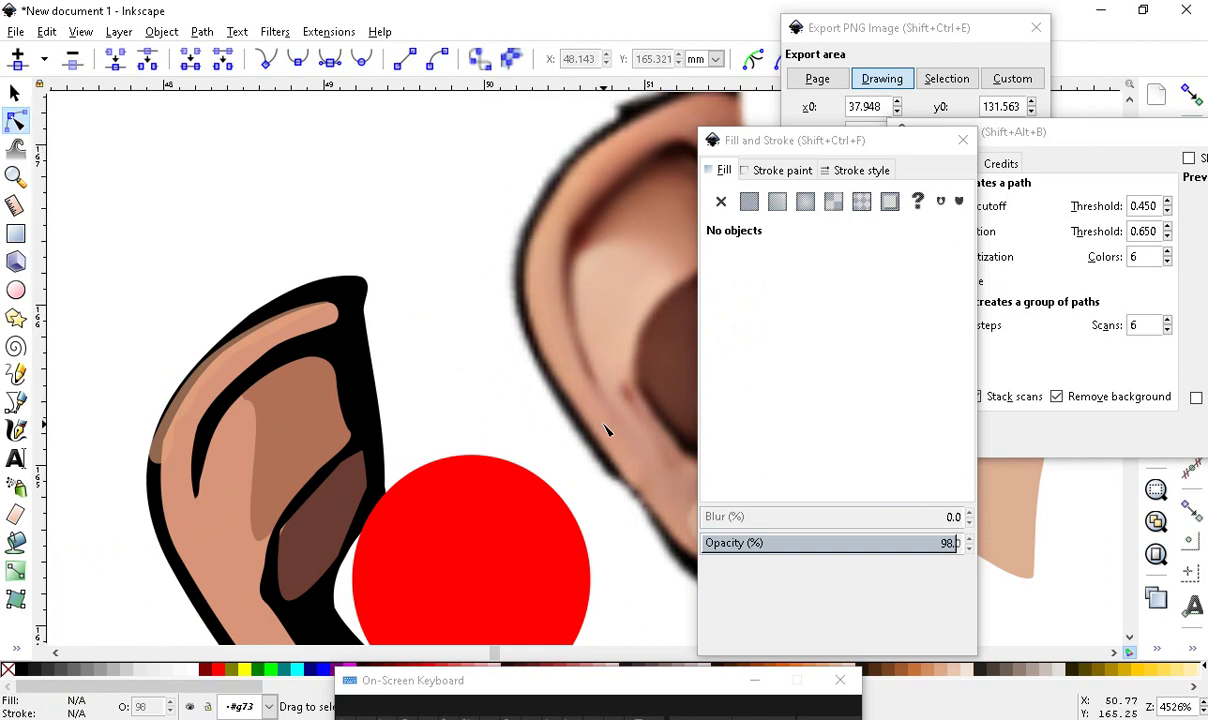
Extend the light highlight strip further down the ear by moving its rim nodes
scroll(359, 404, down, 1)
scroll(360, 325, up, 4)
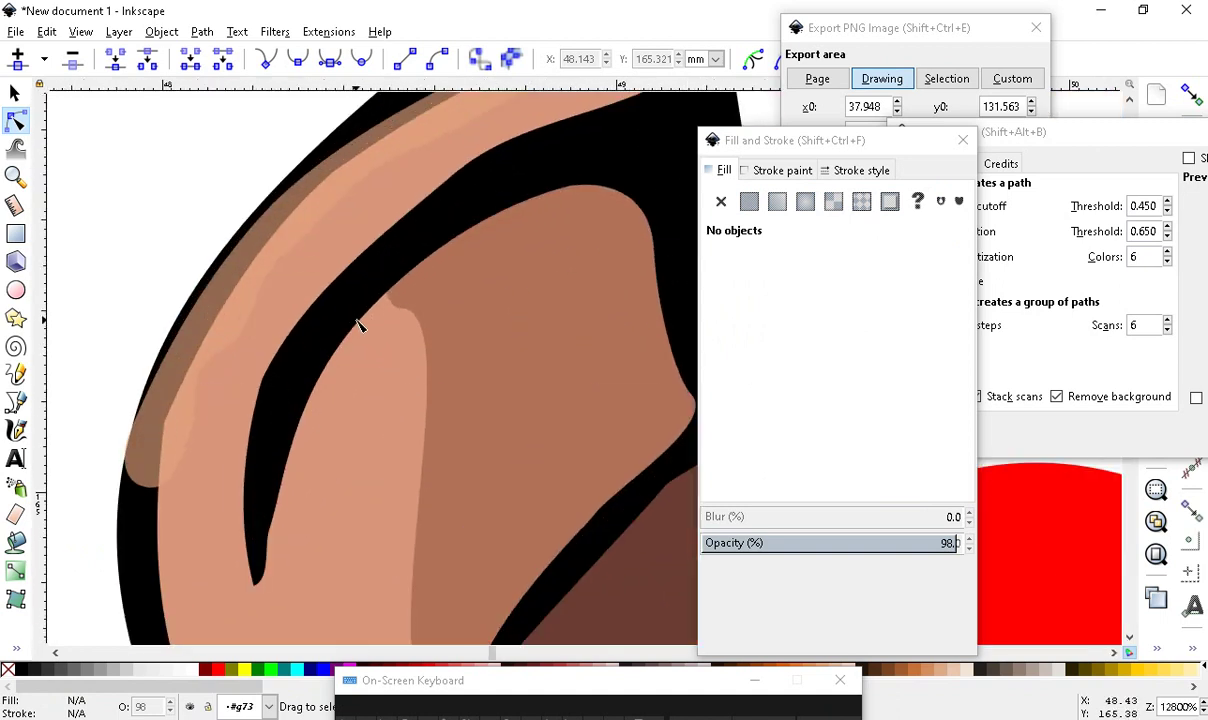
click(155, 450)
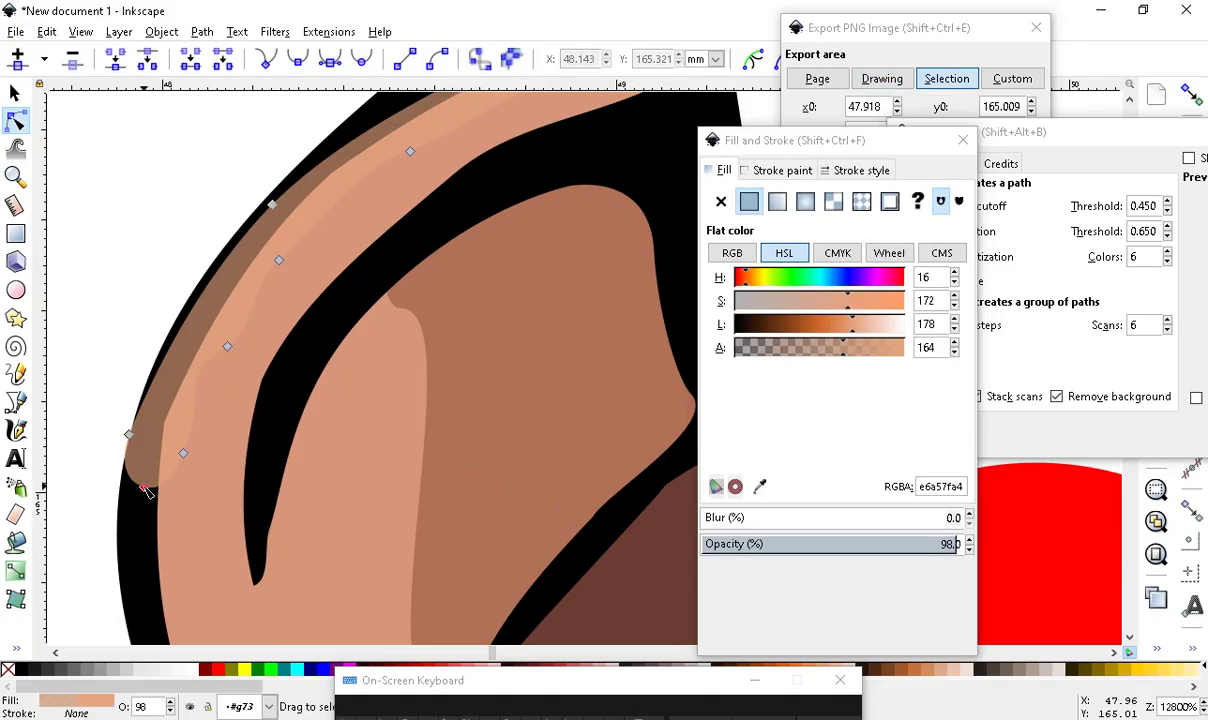
scroll(185, 590, down, 2)
click(190, 630)
scroll(290, 405, down, 2)
scroll(255, 515, up, 1)
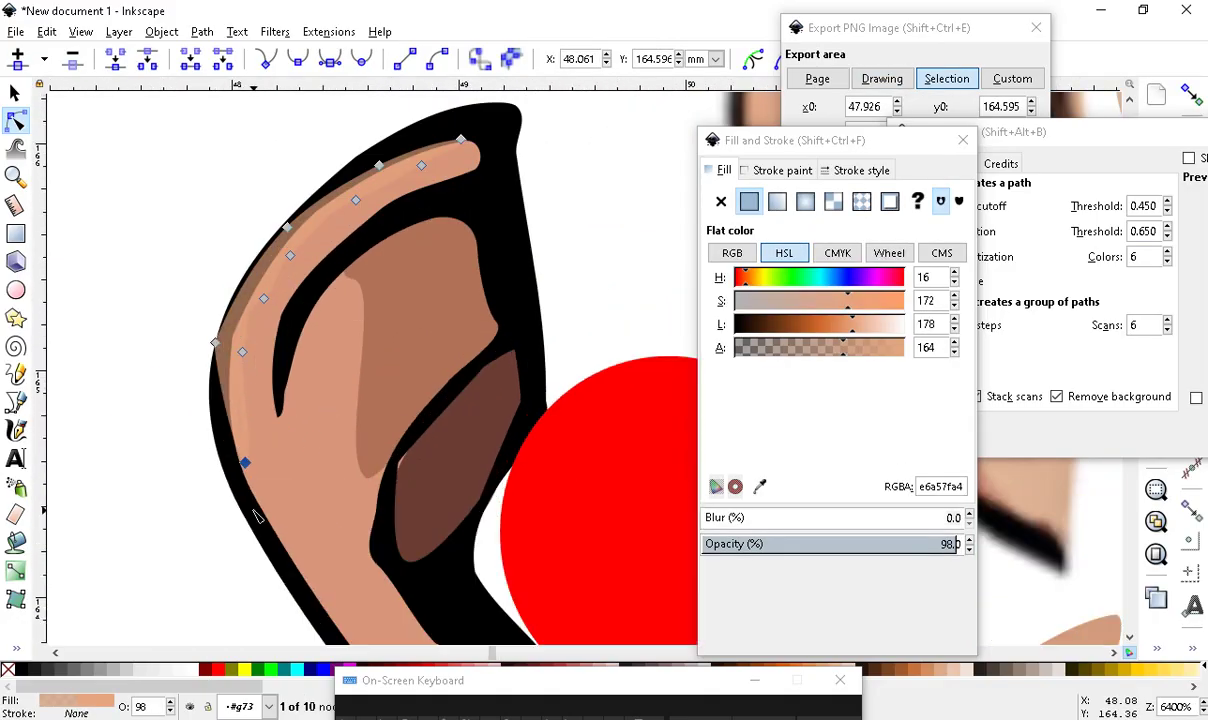
drag(245, 465, 325, 622)
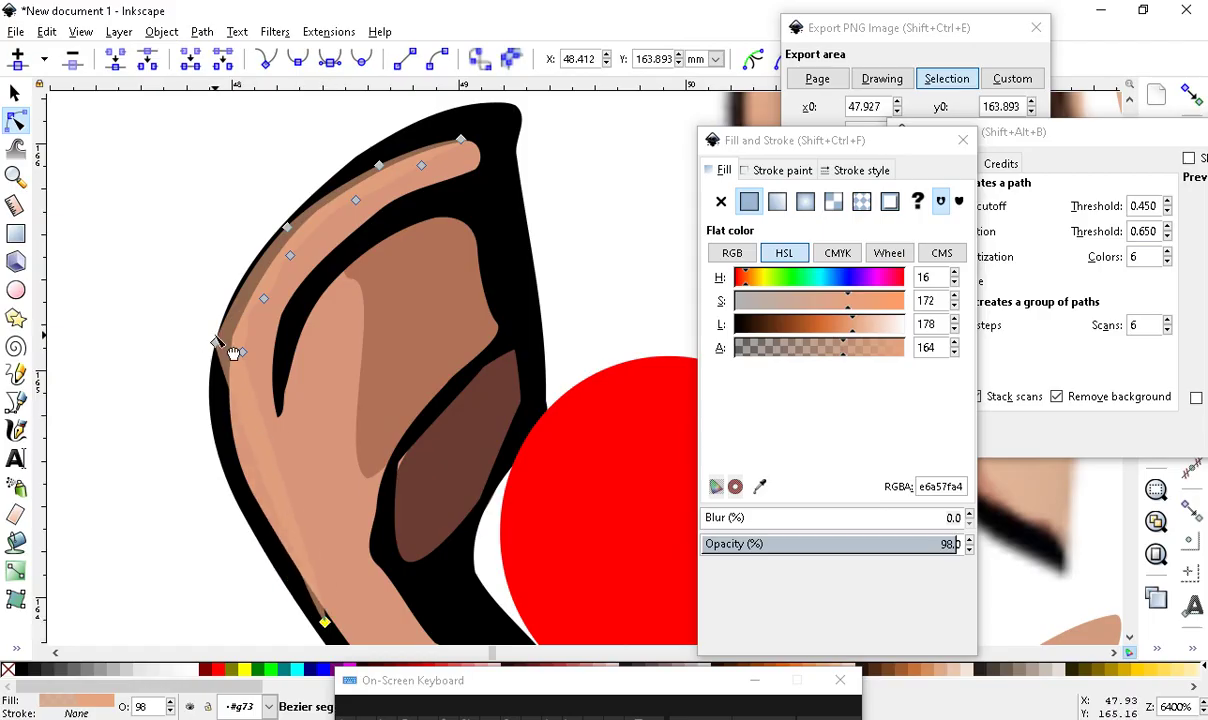
drag(216, 342, 205, 407)
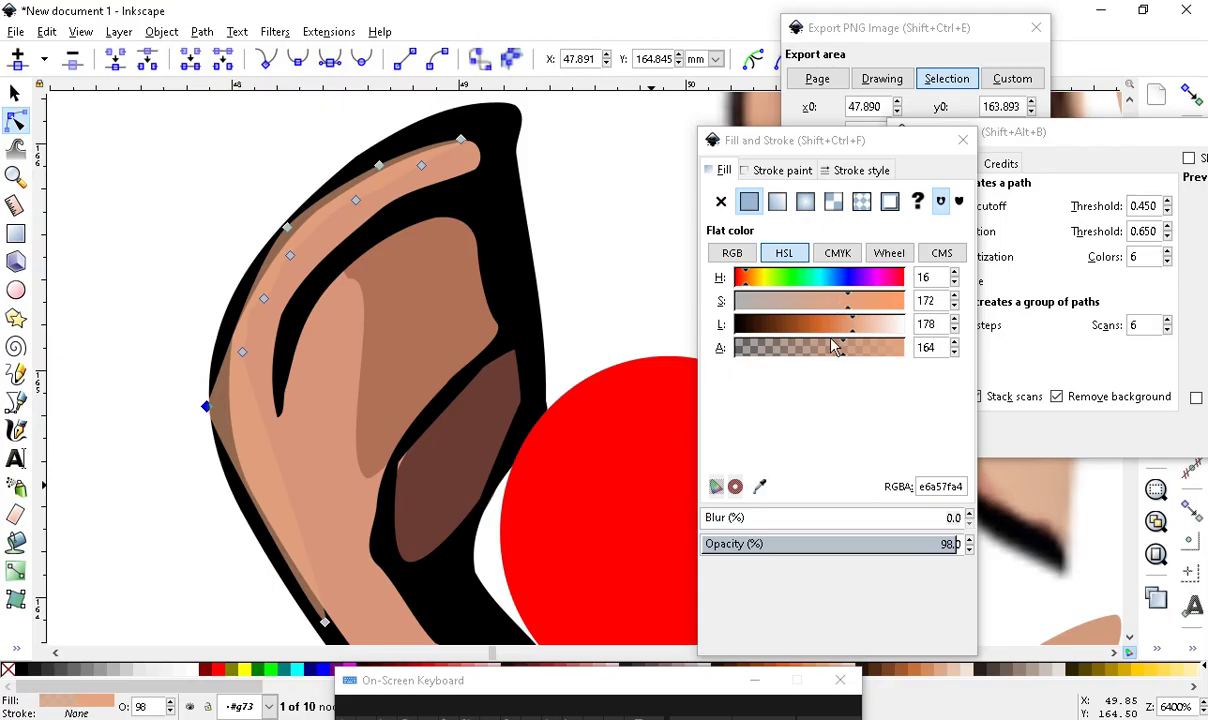
Raise the highlight strip's Lightness to give it a paler skin tone
click(868, 340)
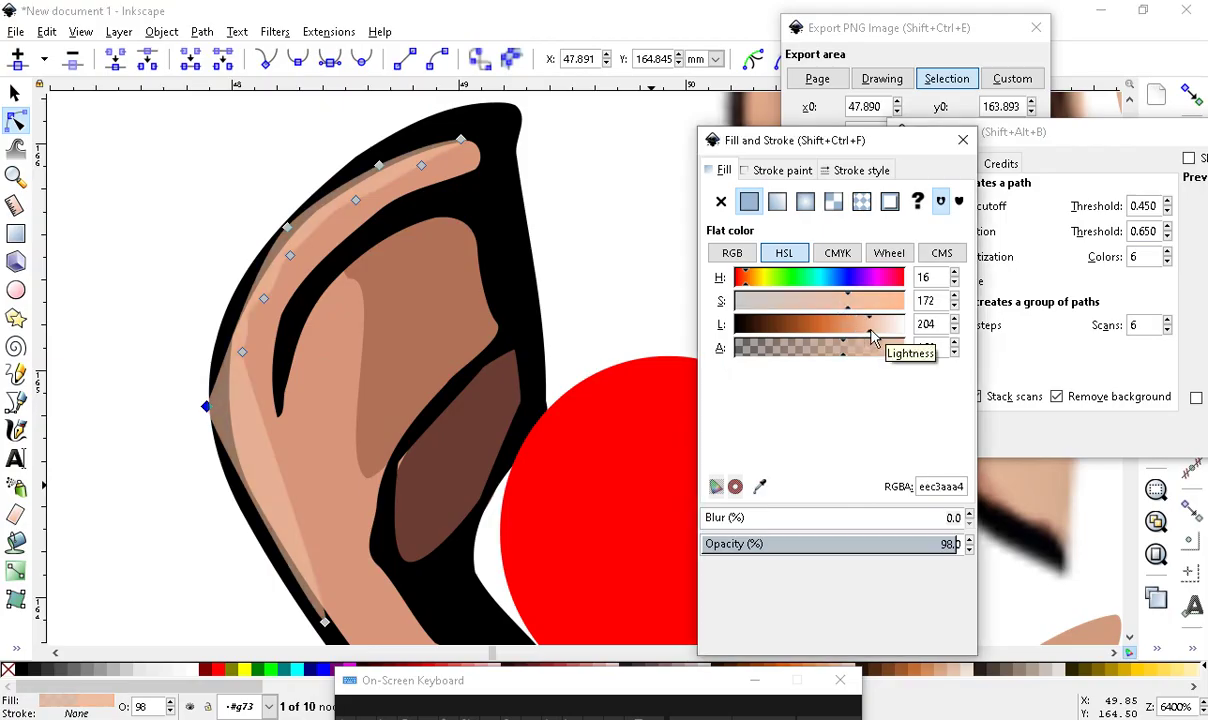
click(890, 342)
mouse_move(892, 343)
mouse_down()
mouse_move(864, 344)
mouse_move(876, 336)
mouse_up()
scroll(288, 464, down, 3)
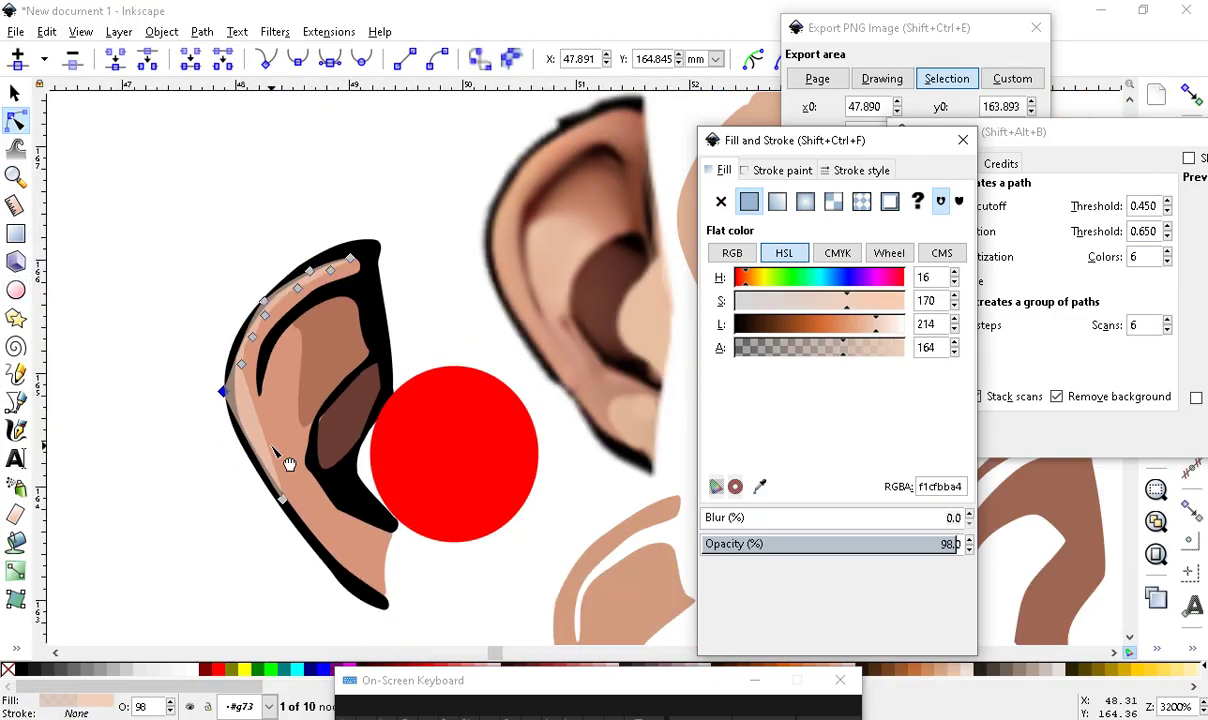
scroll(260, 420, up, 2)
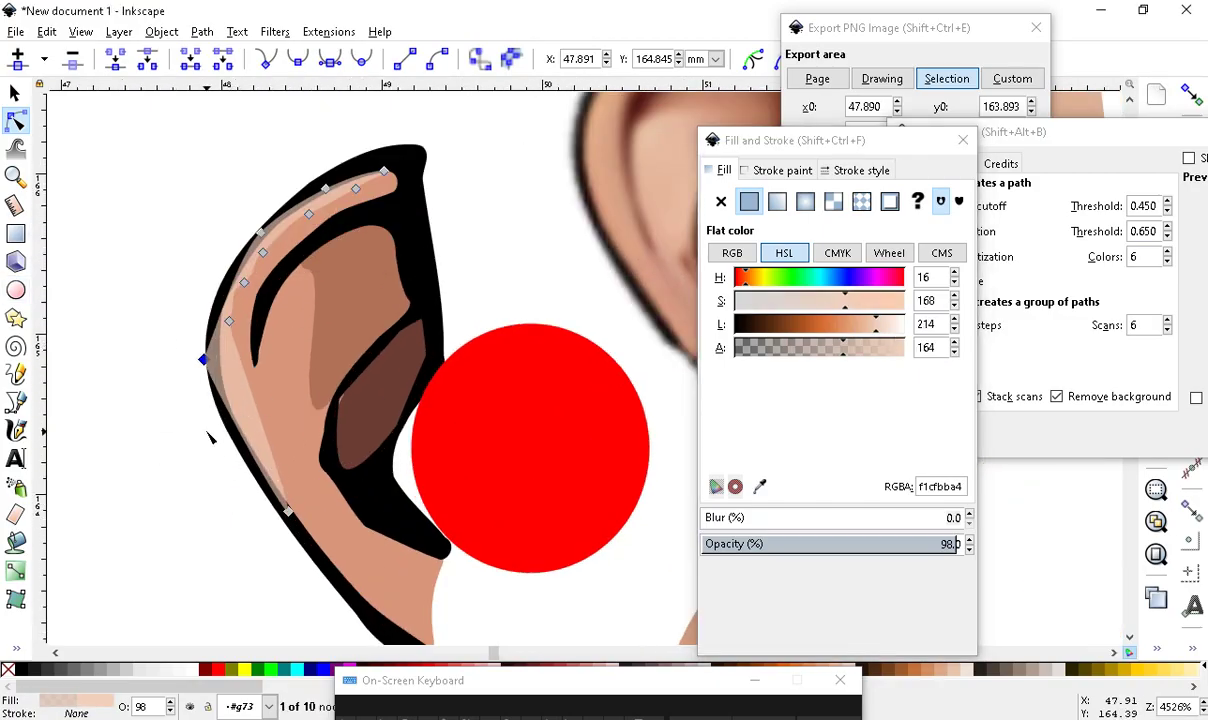
Make the selected rim node smooth and move it down along the rim
click(358, 60)
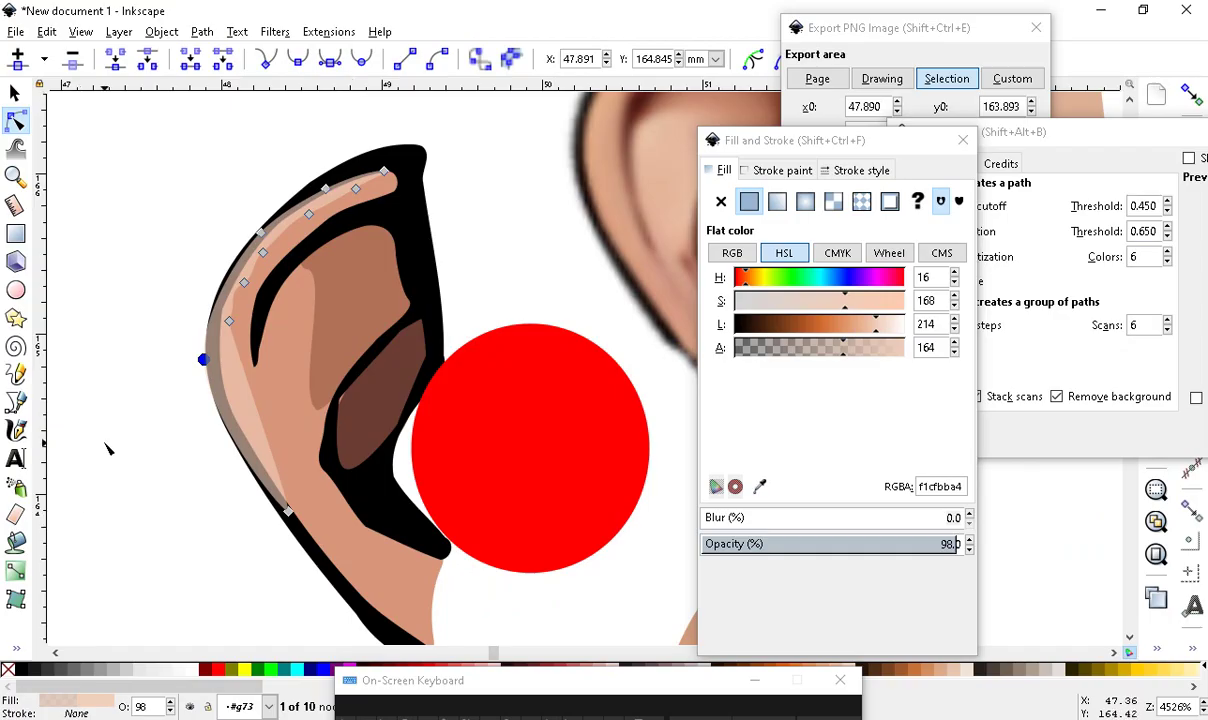
drag(203, 358, 216, 380)
scroll(172, 314, up, 2)
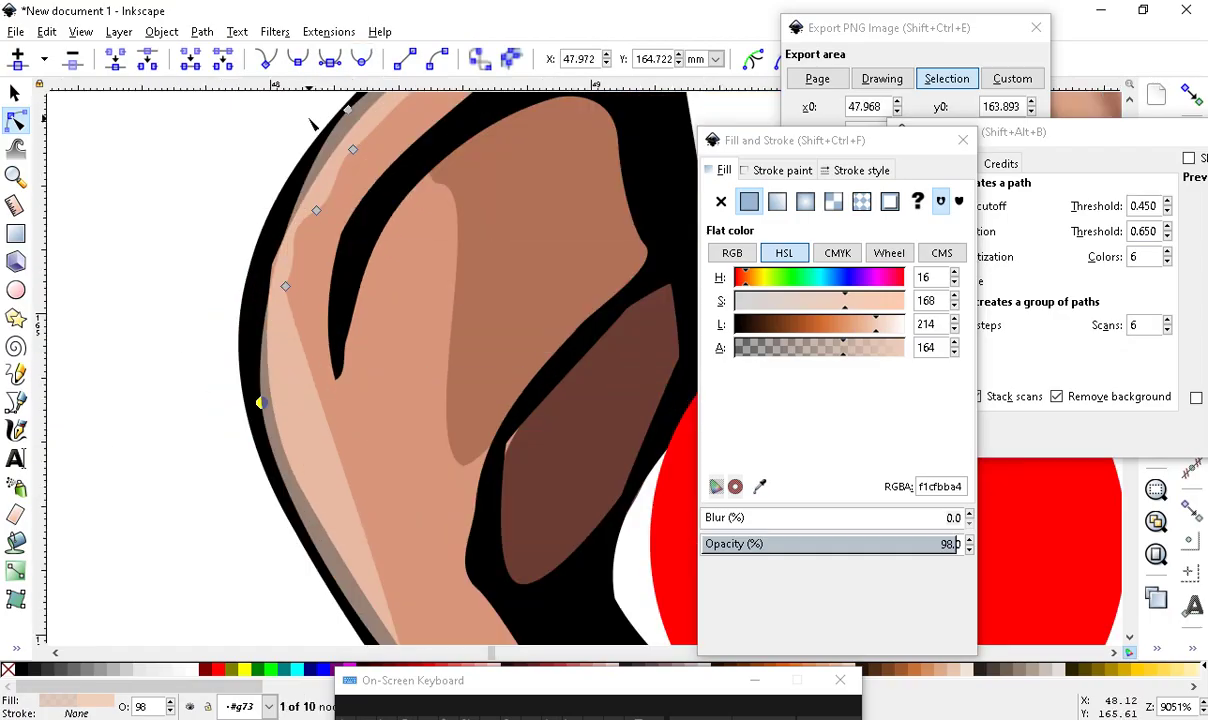
click(14, 92)
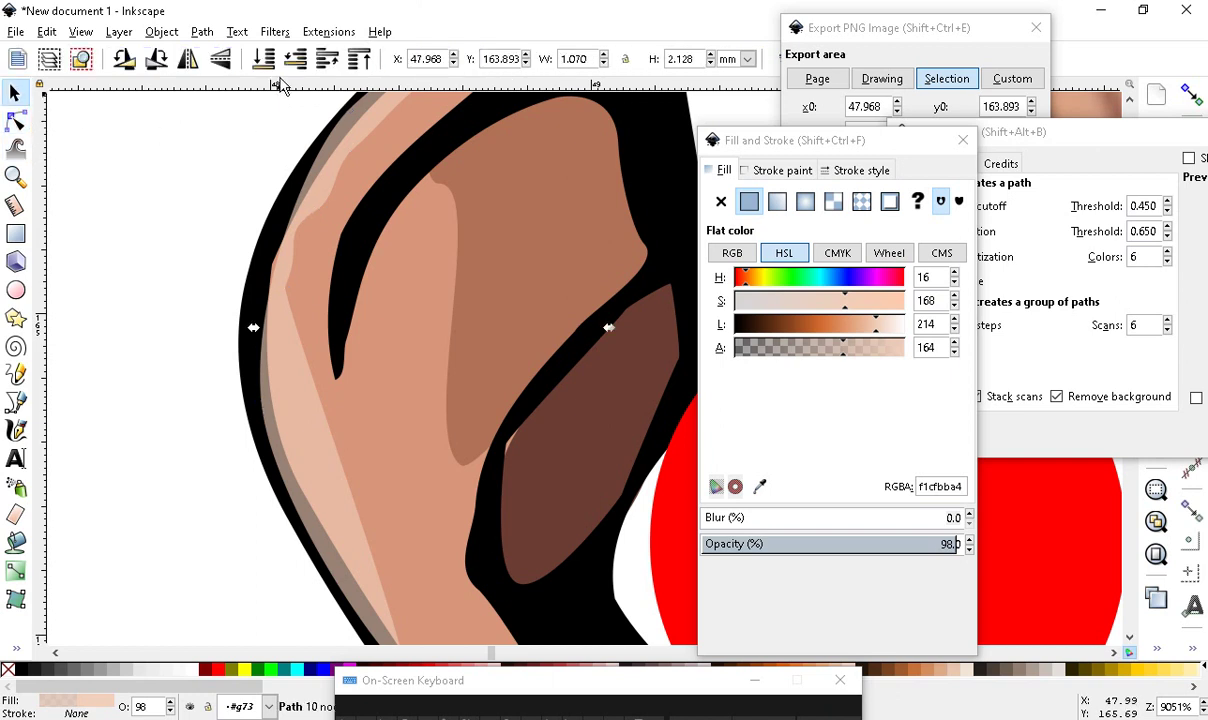
scroll(210, 440, down, 4)
scroll(248, 431, up, 3)
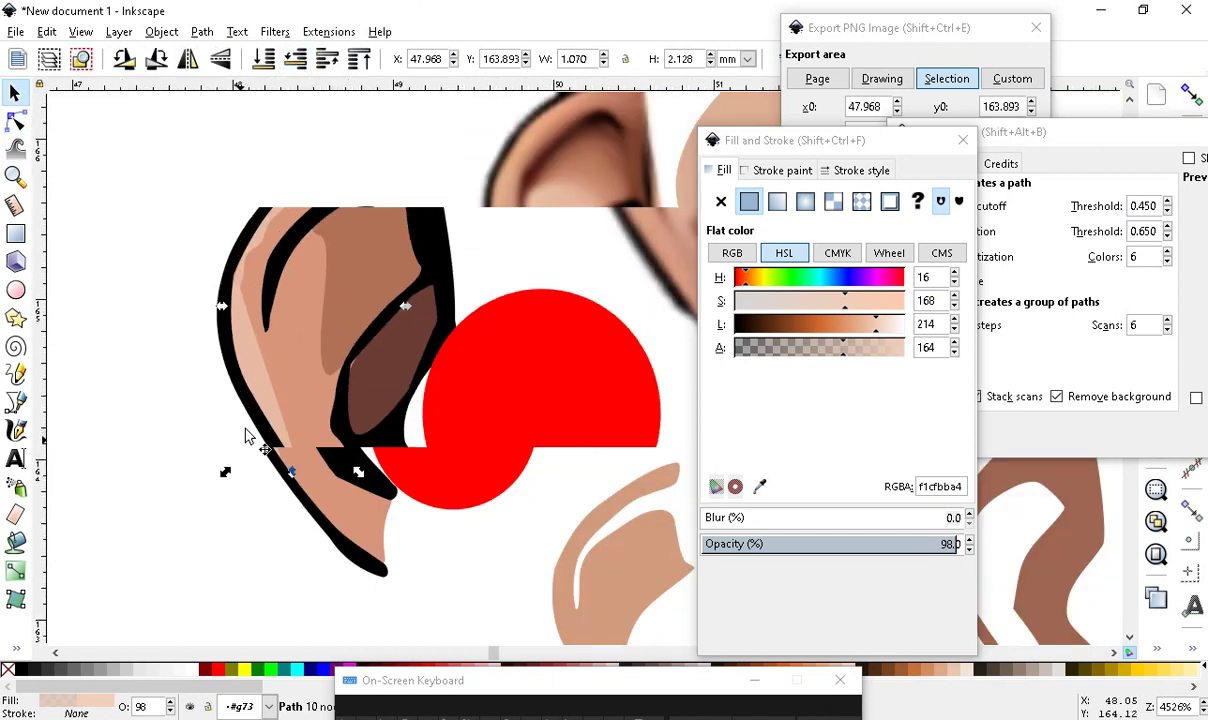
click(110, 348)
scroll(205, 399, down, 2)
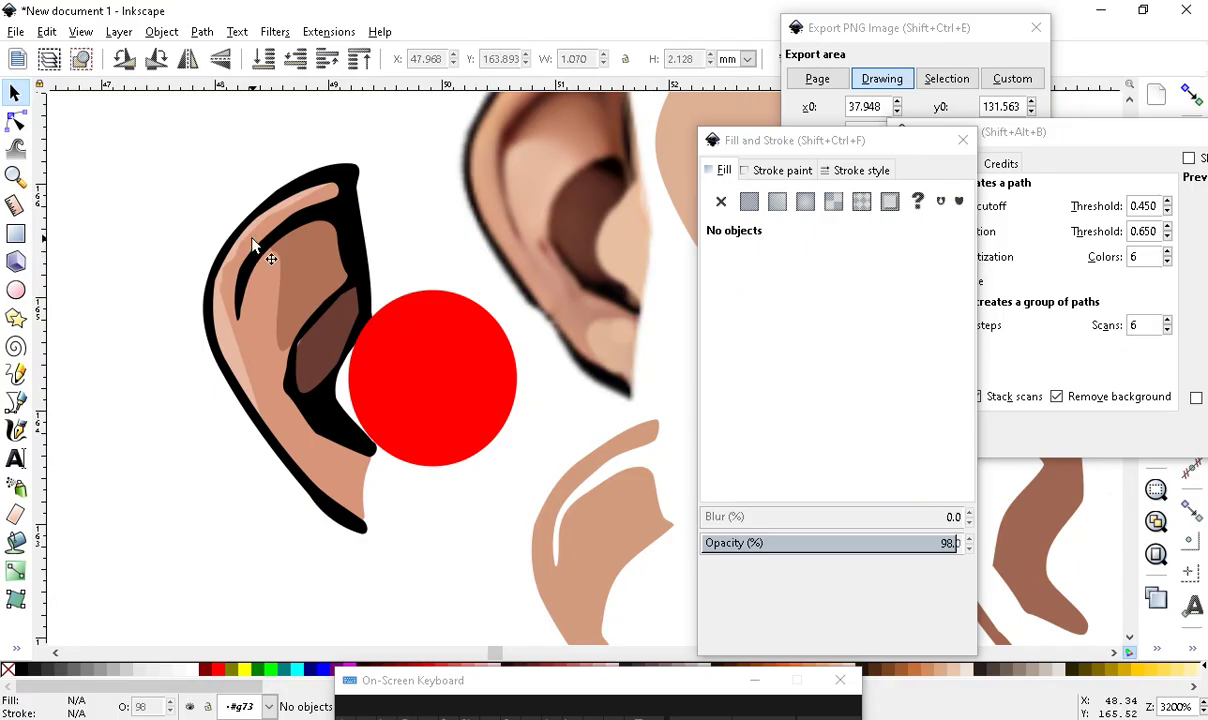
scroll(237, 224, up, 1)
Stretch the highlight down to the ear's bottom tip and thin it into a rim band
click(15, 120)
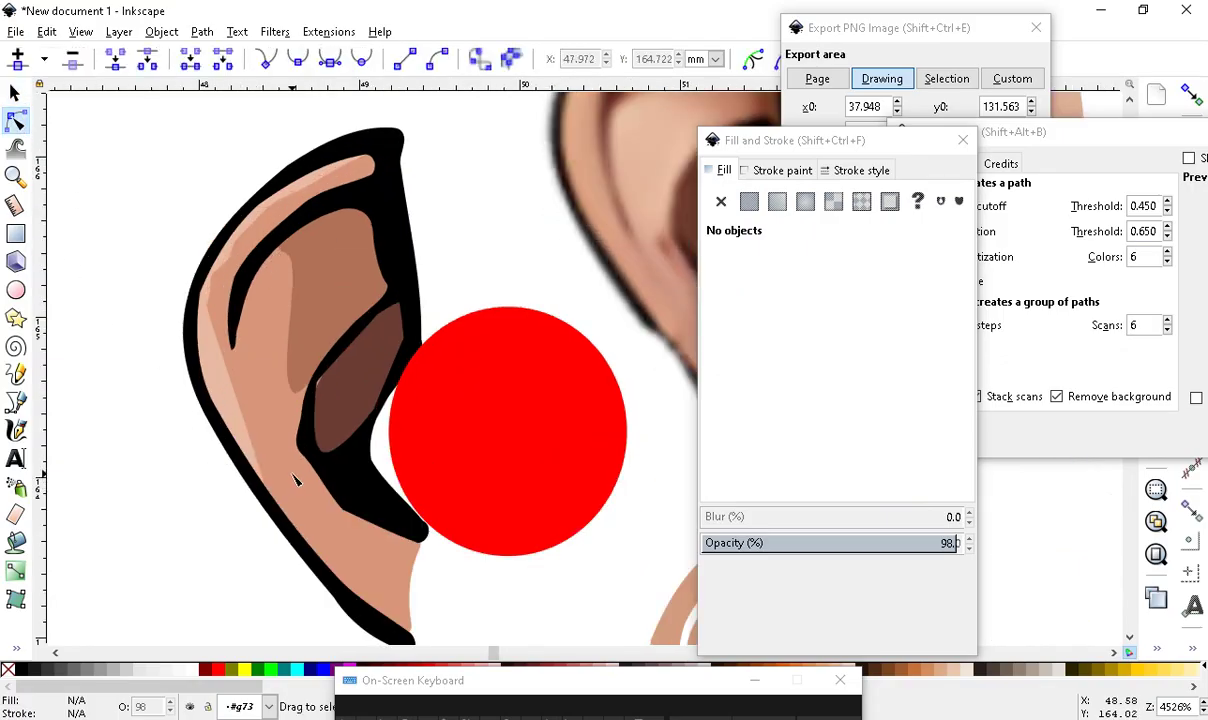
scroll(270, 440, down, 2)
scroll(250, 401, up, 2)
click(233, 378)
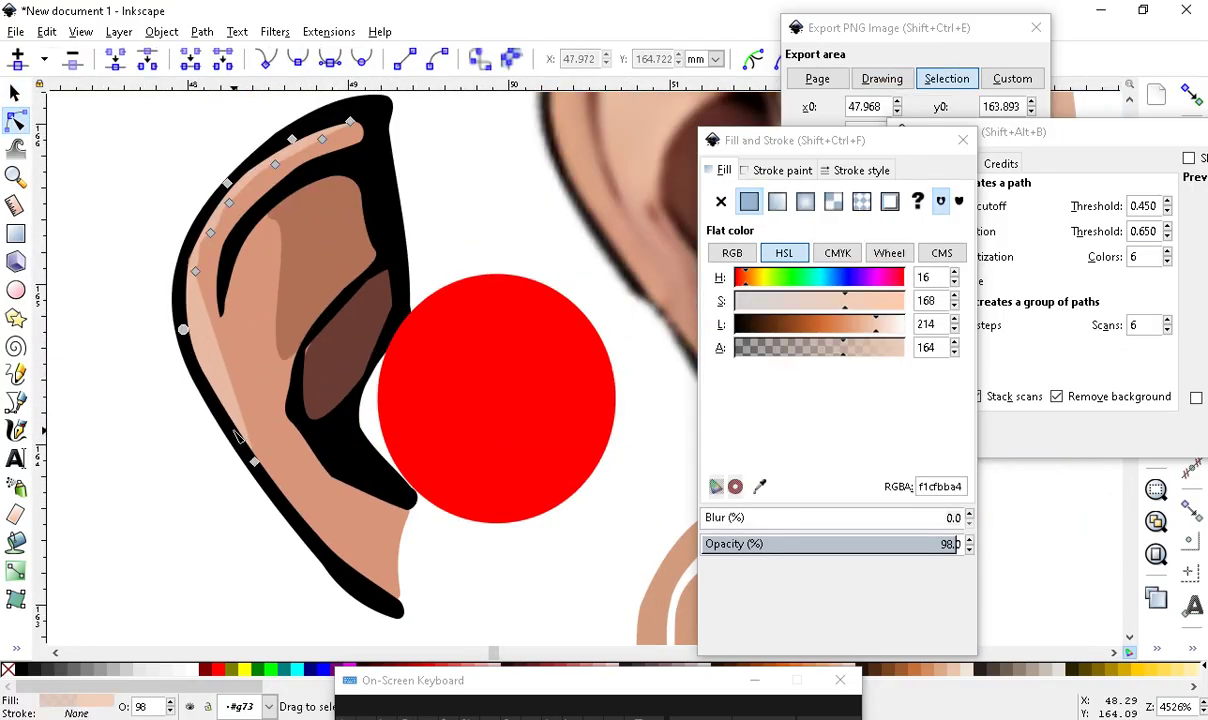
drag(238, 405, 398, 602)
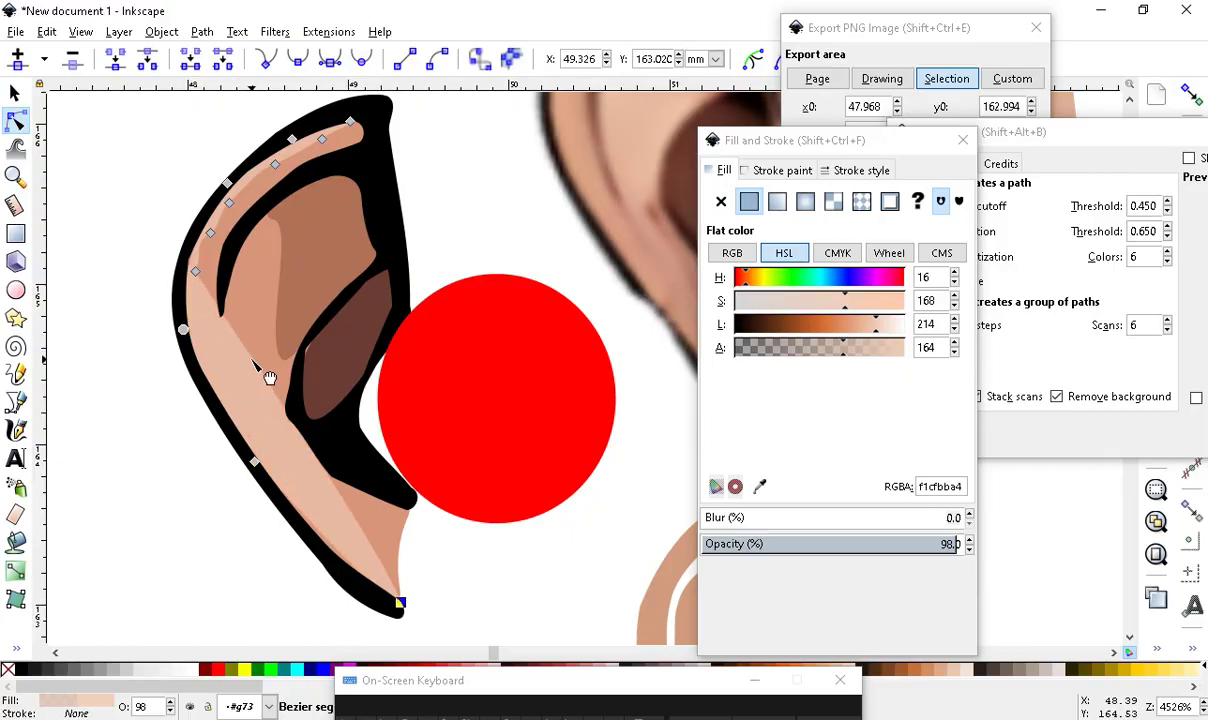
drag(240, 345, 288, 500)
scroll(268, 465, down, 2)
scroll(230, 465, up, 2)
scroll(200, 375, down, 1)
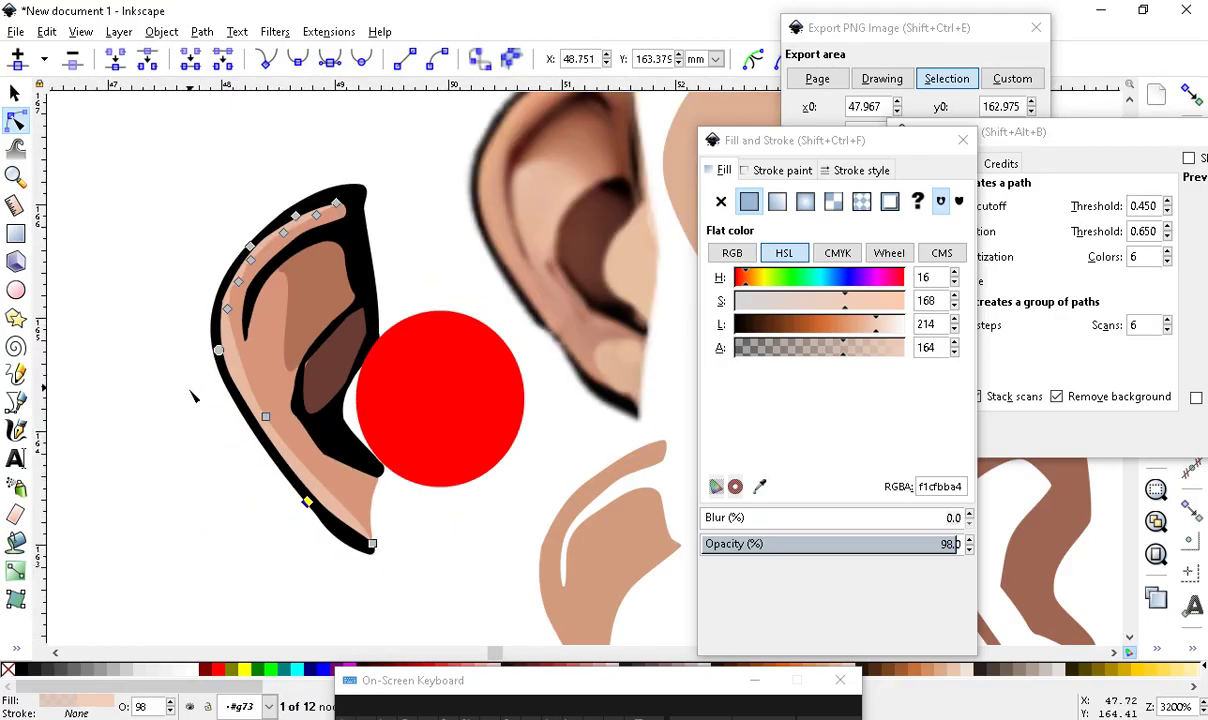
scroll(300, 240, up, 1)
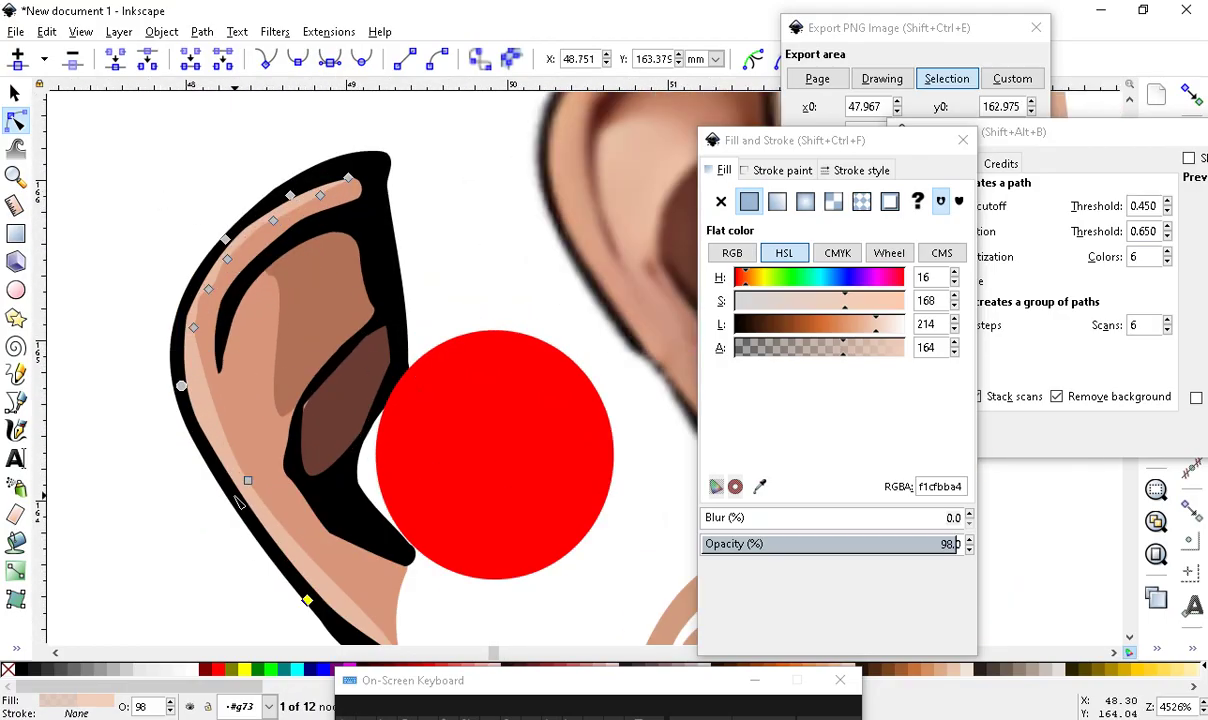
click(137, 565)
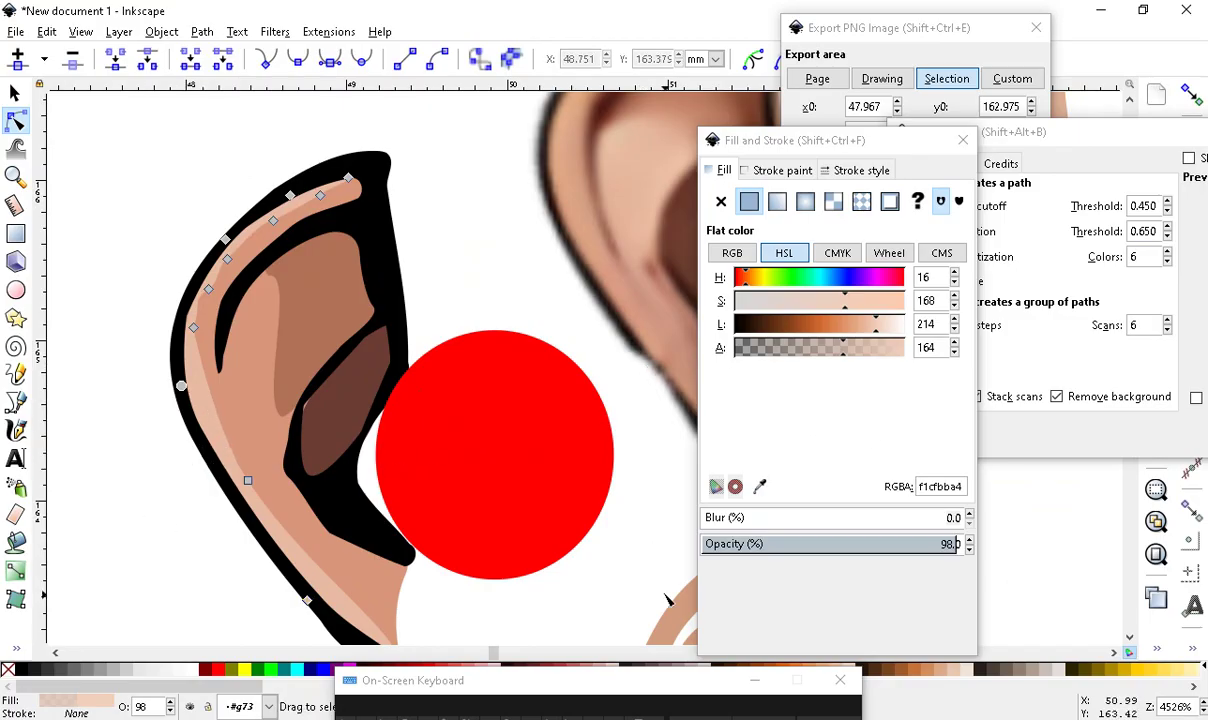
Soften the rim highlight with a slight blur of about 1.4
click(712, 517)
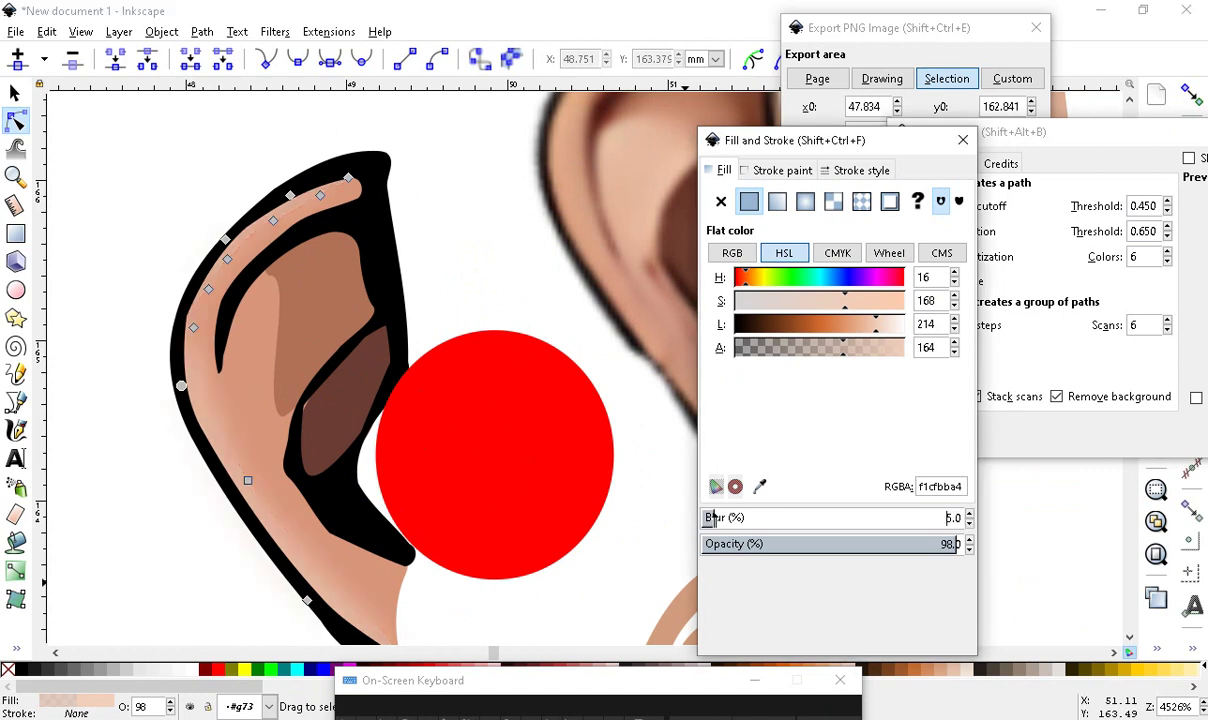
drag(706, 518, 705, 522)
scroll(360, 470, down, 3)
scroll(410, 505, up, 1)
Move the red circle up-left away from the ear
click(385, 480)
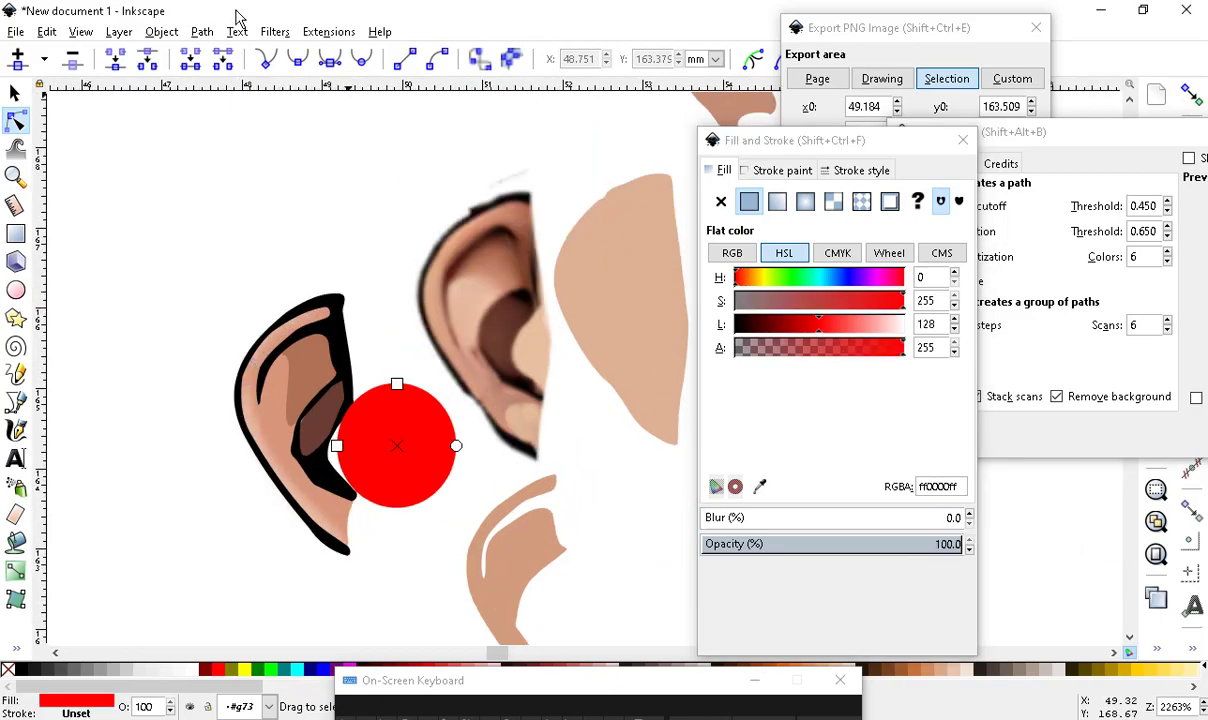
click(15, 92)
drag(422, 438, 154, 140)
scroll(191, 500, up, 3)
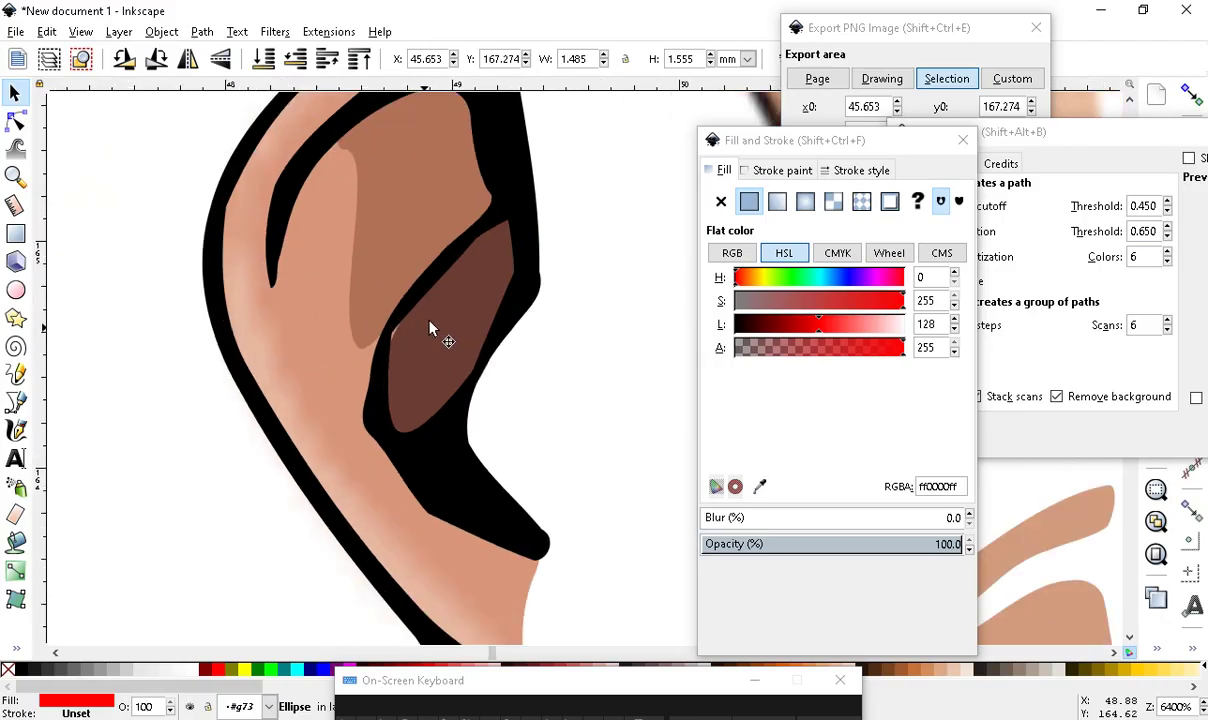
scroll(300, 418, down, 1)
scroll(305, 422, up, 1)
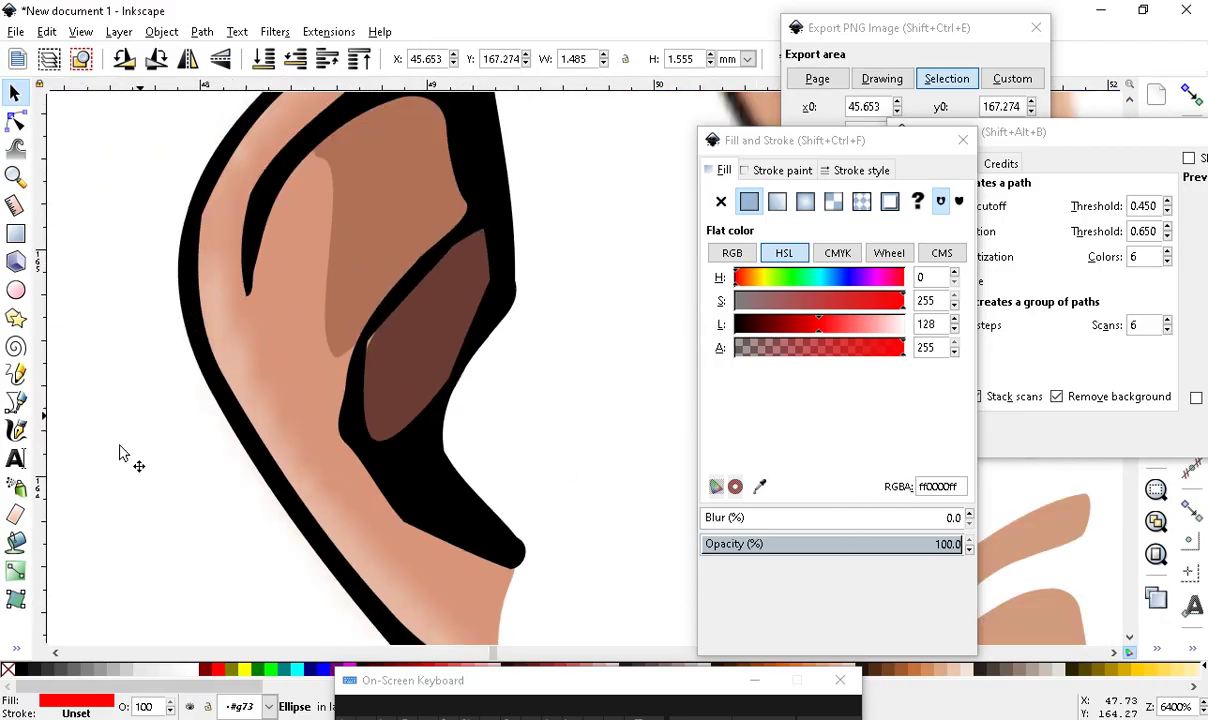
Tint the highlight a more saturated, semi-transparent orange (RGBA ea6b2093)
click(221, 361)
double_click(250, 394)
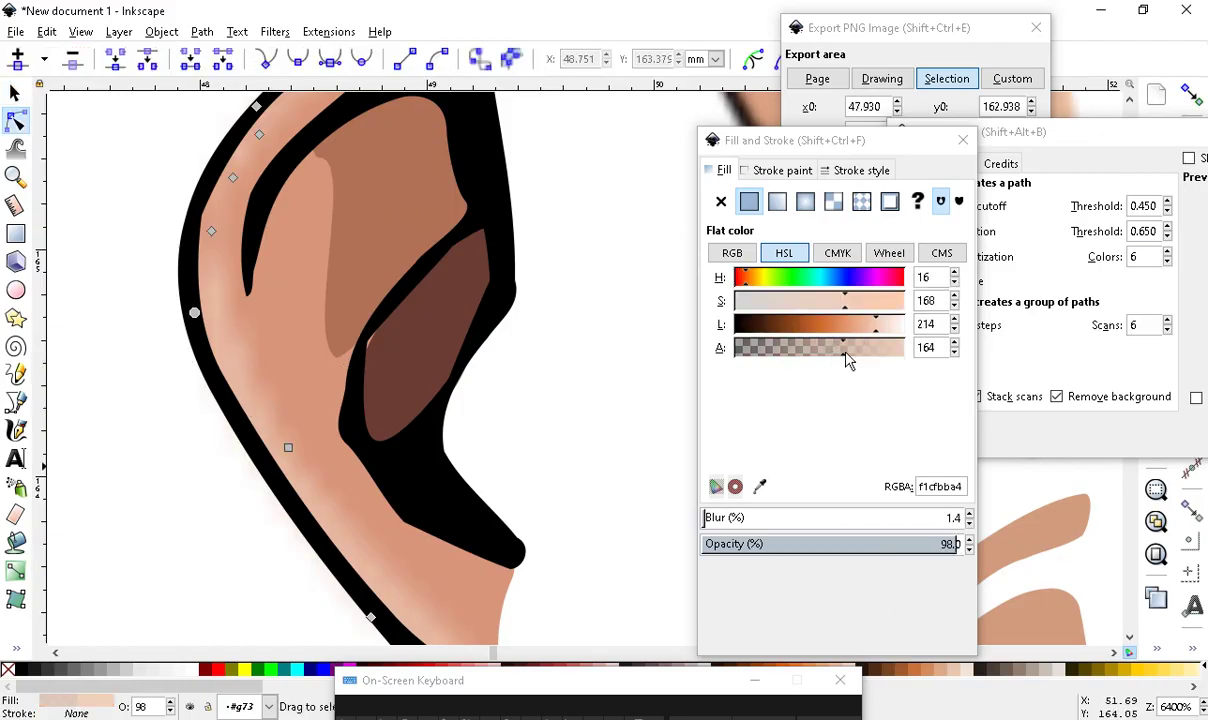
mouse_move(844, 359)
mouse_down()
mouse_move(790, 372)
mouse_move(882, 367)
mouse_move(731, 372)
mouse_move(827, 352)
mouse_move(853, 326)
mouse_move(796, 330)
mouse_move(837, 335)
mouse_move(826, 342)
mouse_up()
click(884, 304)
scroll(116, 531, down, 3)
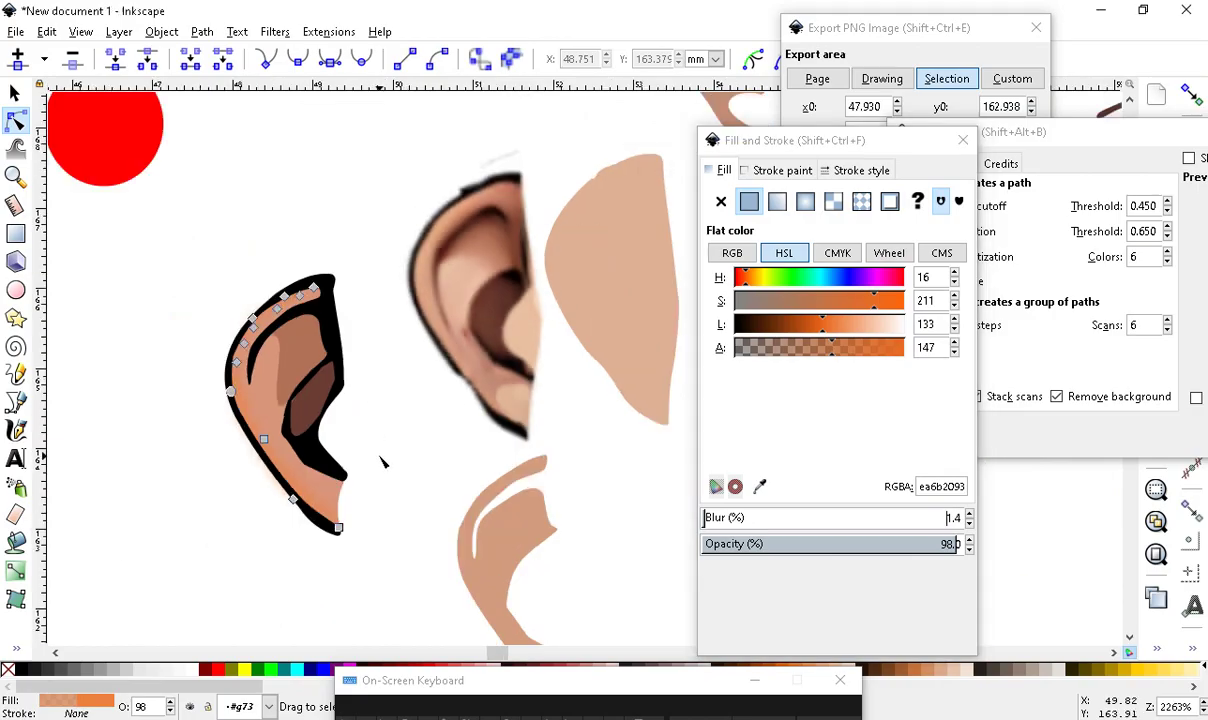
click(388, 470)
scroll(339, 410, up, 2)
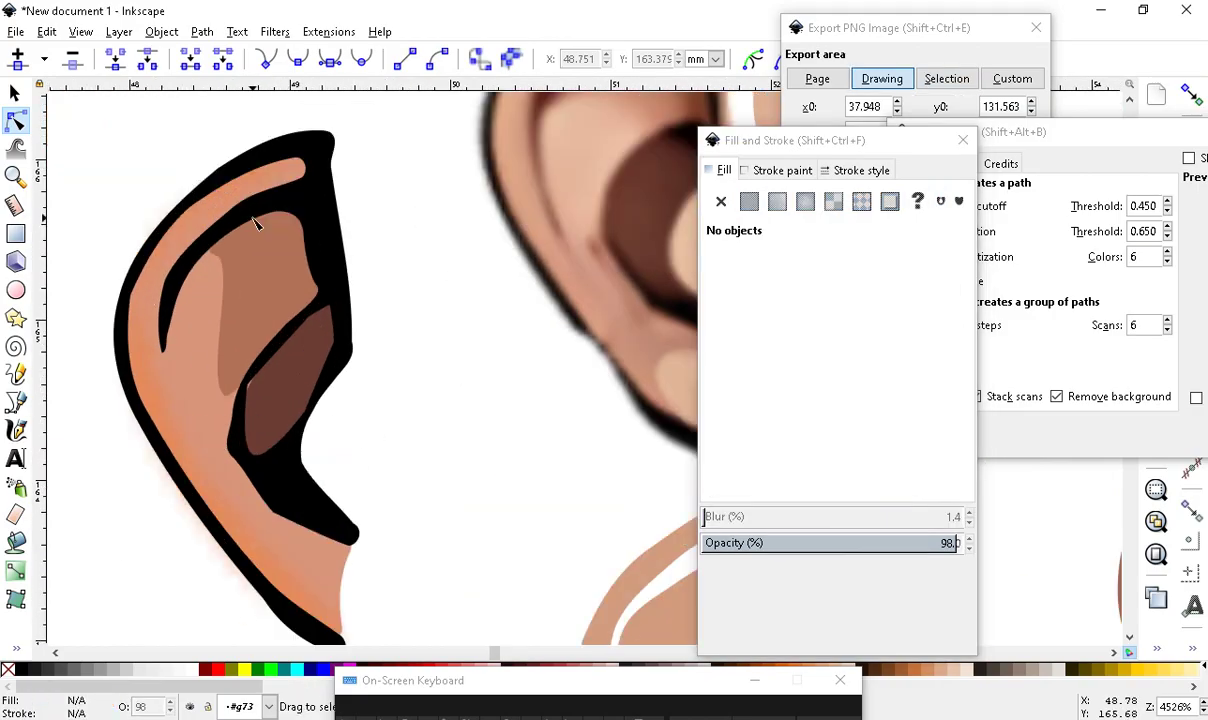
scroll(255, 224, down, 4)
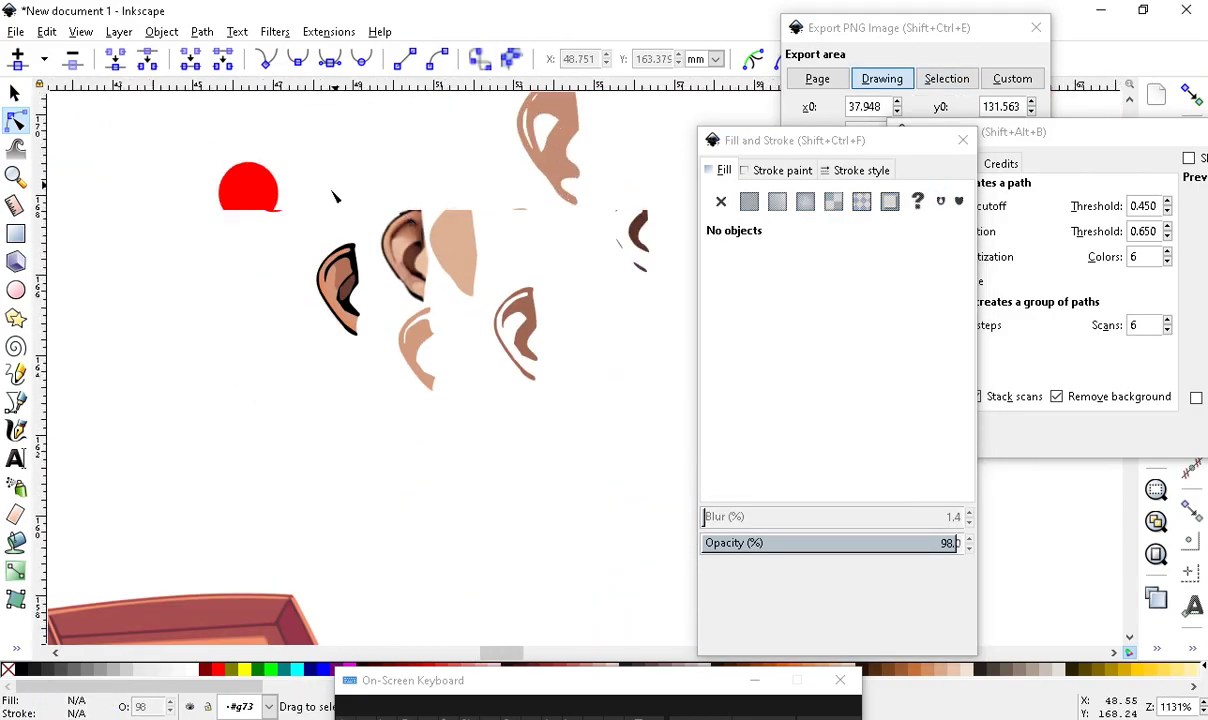
Check the cropped ear in Paint.NET, then move the red circle up and right in Inkscape
key(alt+Tab)
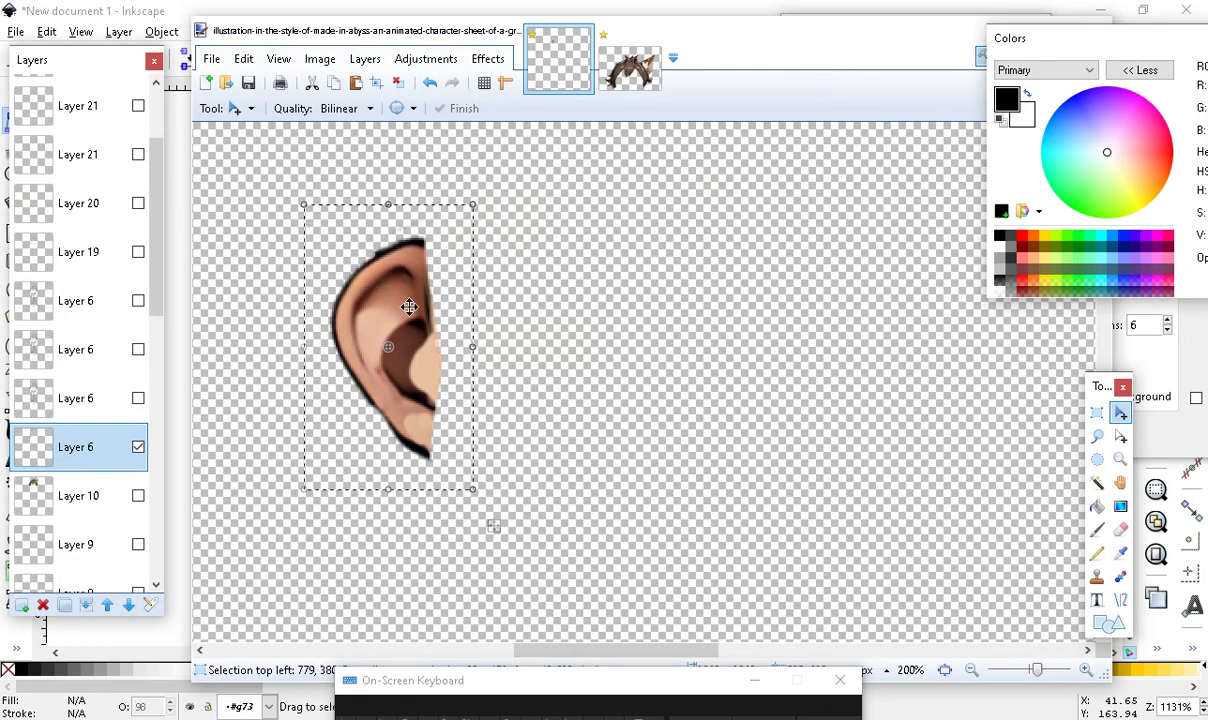
key(alt+Tab)
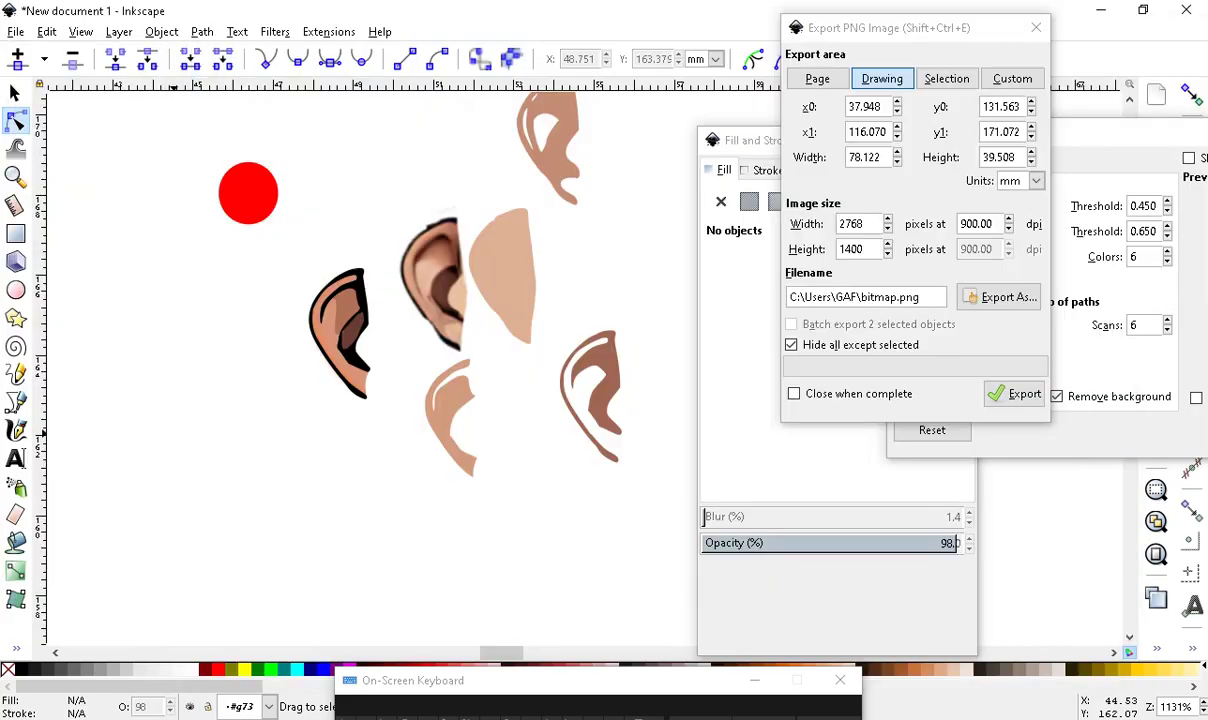
scroll(237, 302, up, 1)
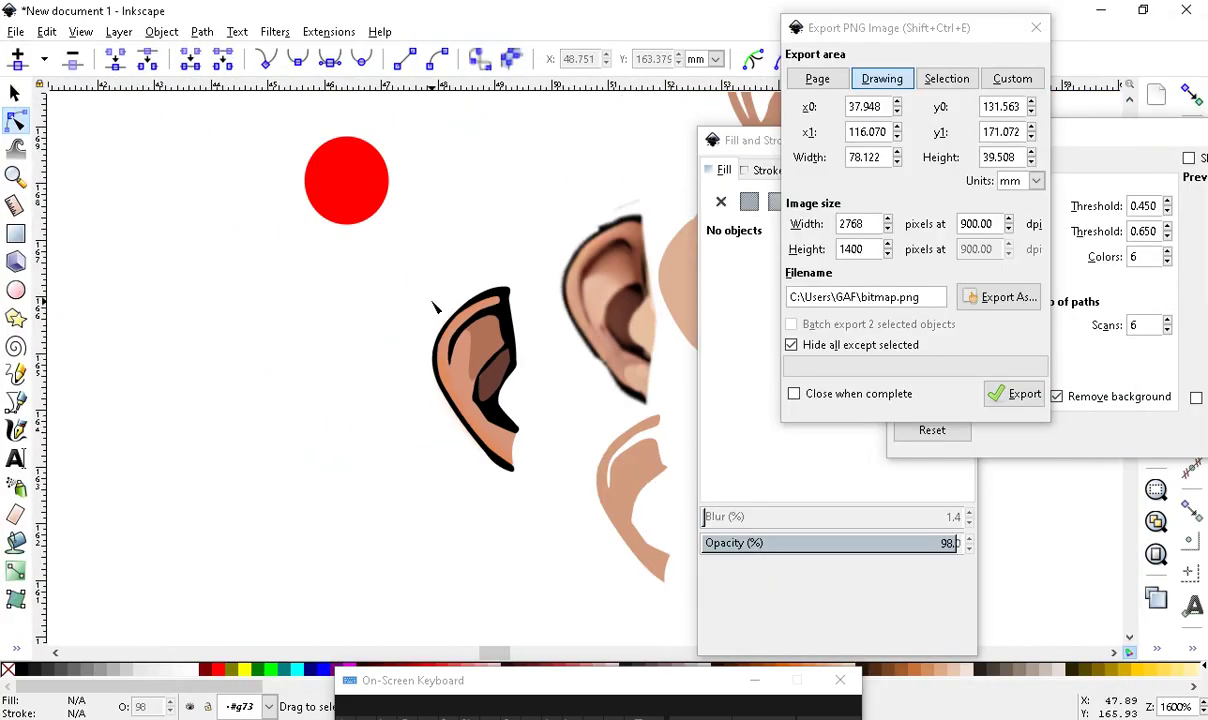
click(15, 92)
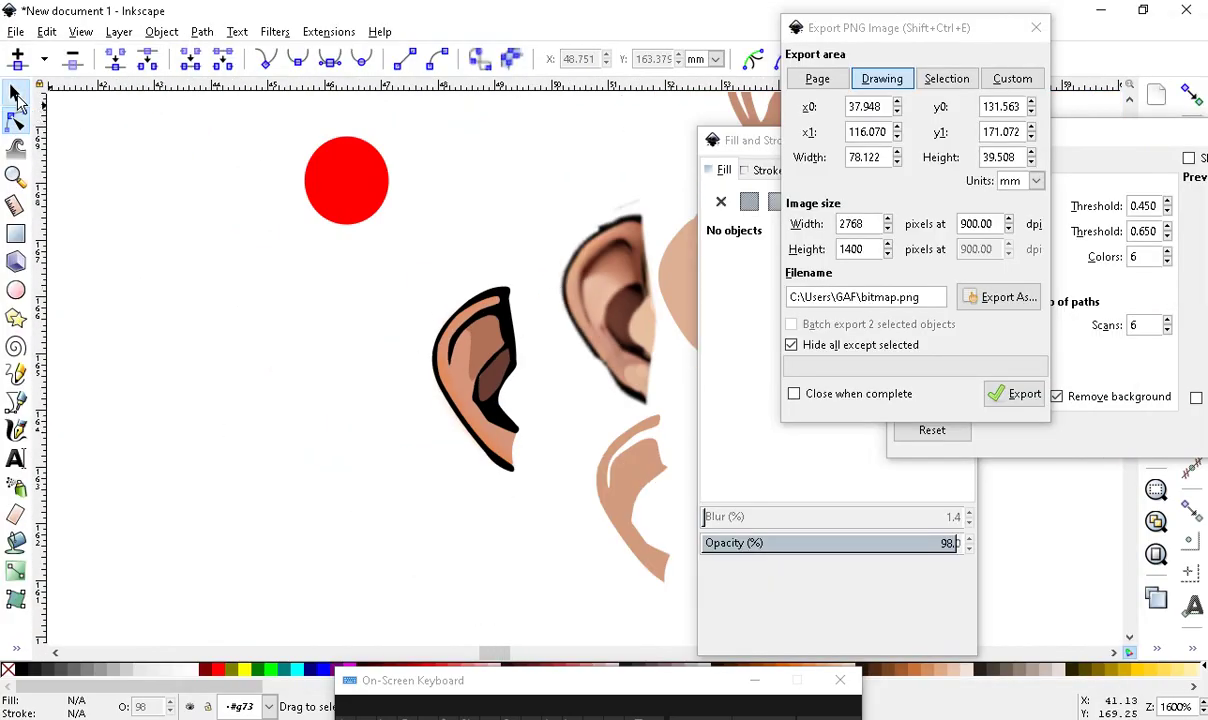
click(367, 197)
drag(367, 197, 603, 172)
click(380, 250)
Select the five ear pieces, move them left, and group them into one object
drag(352, 205, 590, 578)
drag(510, 355, 190, 365)
scroll(81, 359, up, 2)
scroll(386, 431, down, 4)
drag(465, 422, 188, 333)
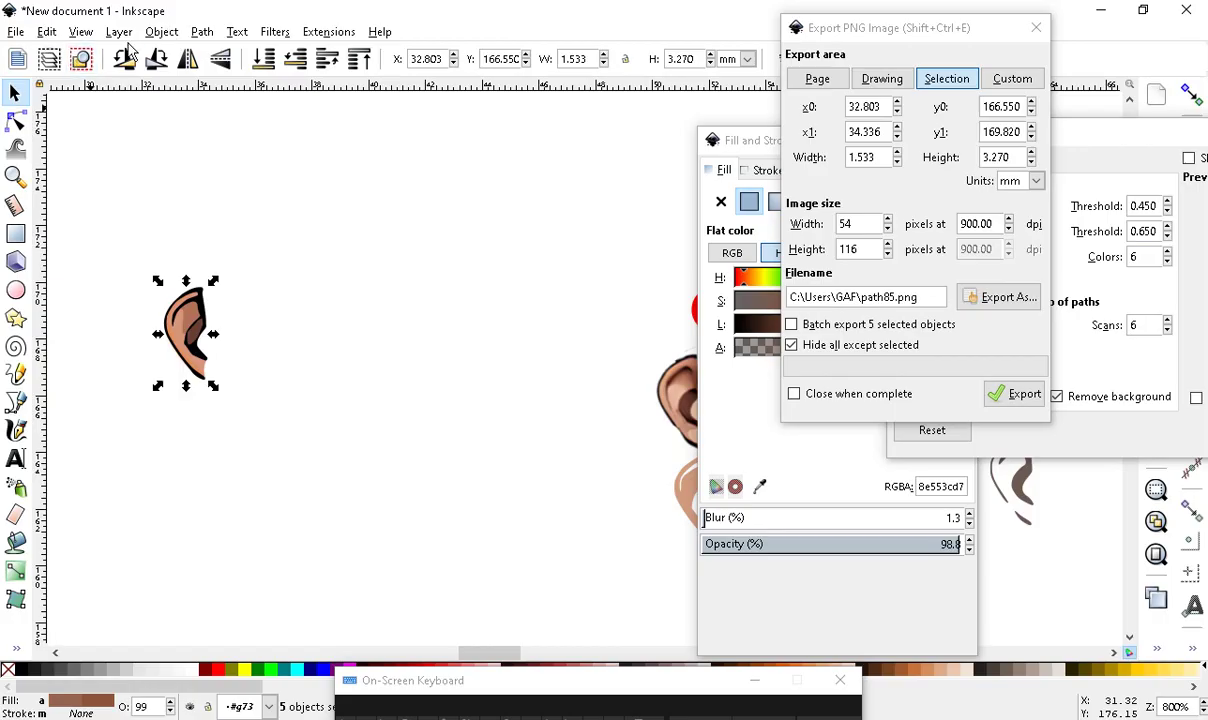
click(161, 31)
click(203, 168)
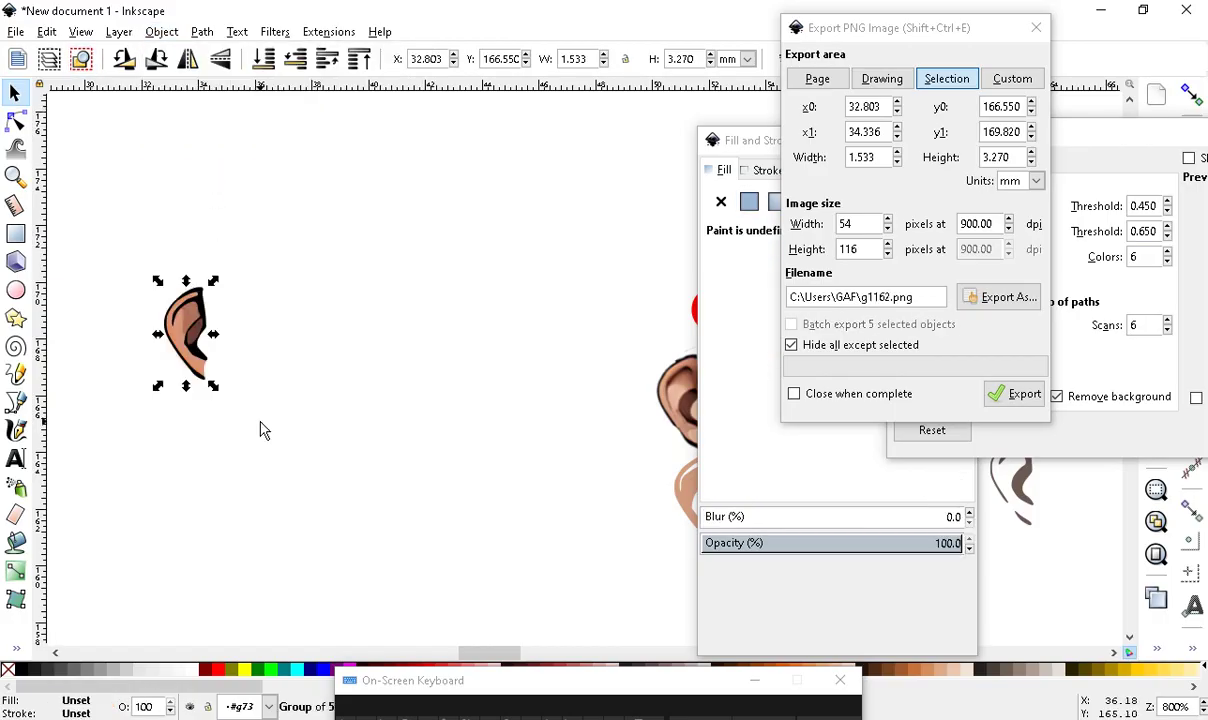
scroll(140, 330, up, 1)
drag(209, 344, 226, 323)
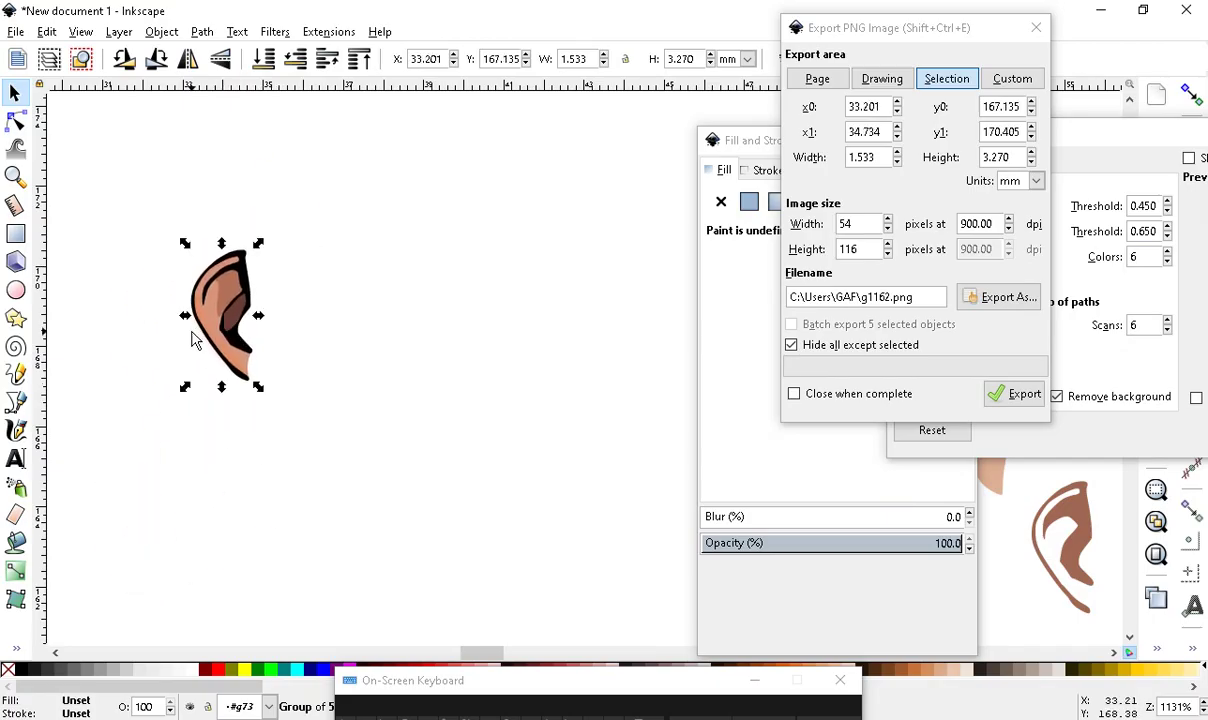
Duplicate the ear group, flip the copy horizontally, place it to the right, then go to Paint.NET
click(46, 31)
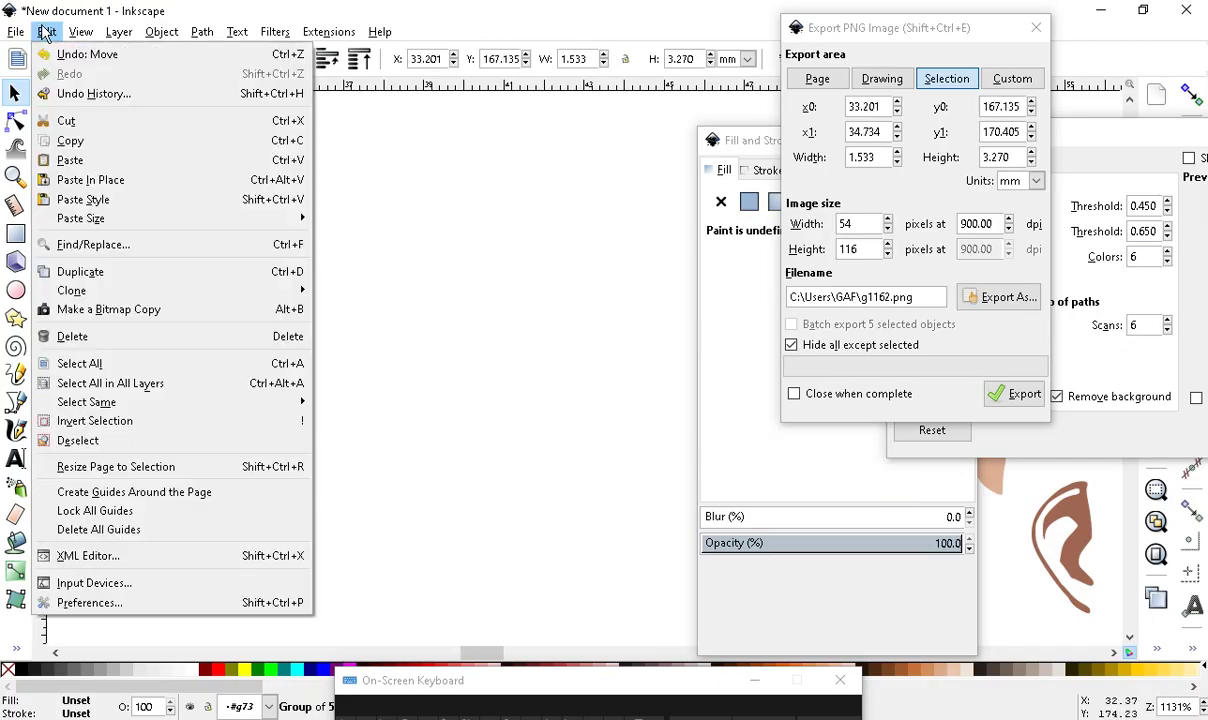
click(112, 276)
drag(252, 335, 387, 348)
click(187, 60)
drag(312, 316, 438, 332)
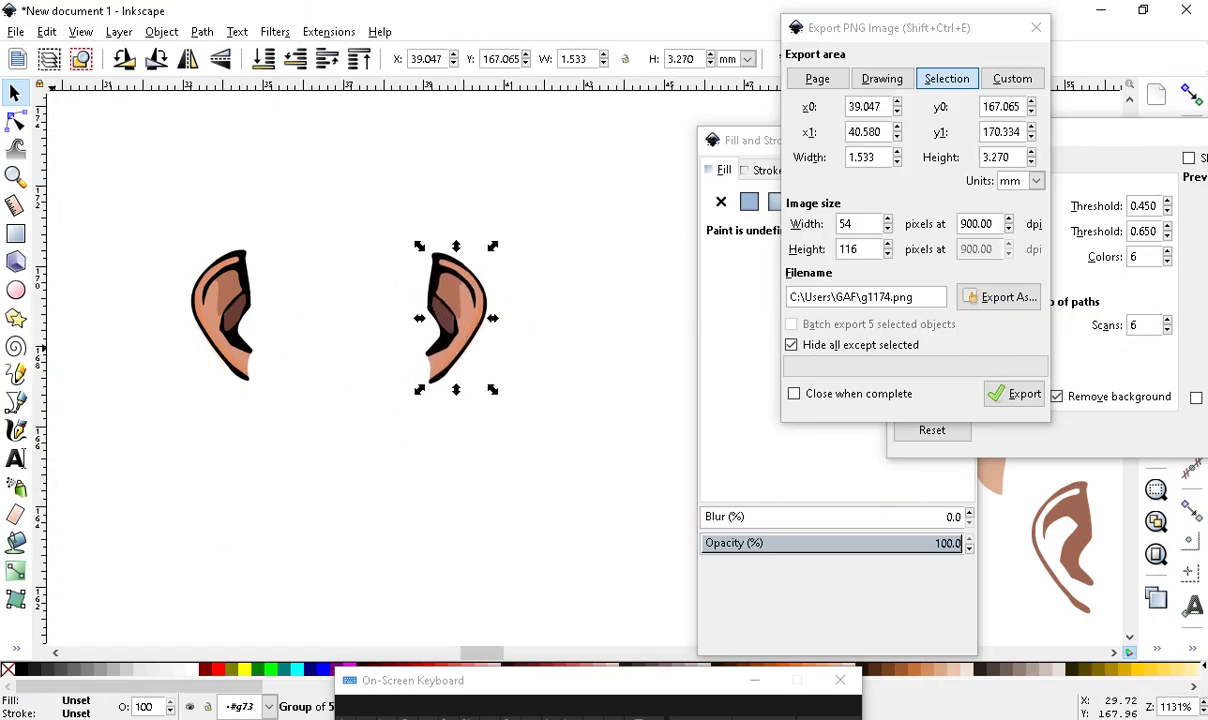
key(alt+Tab)
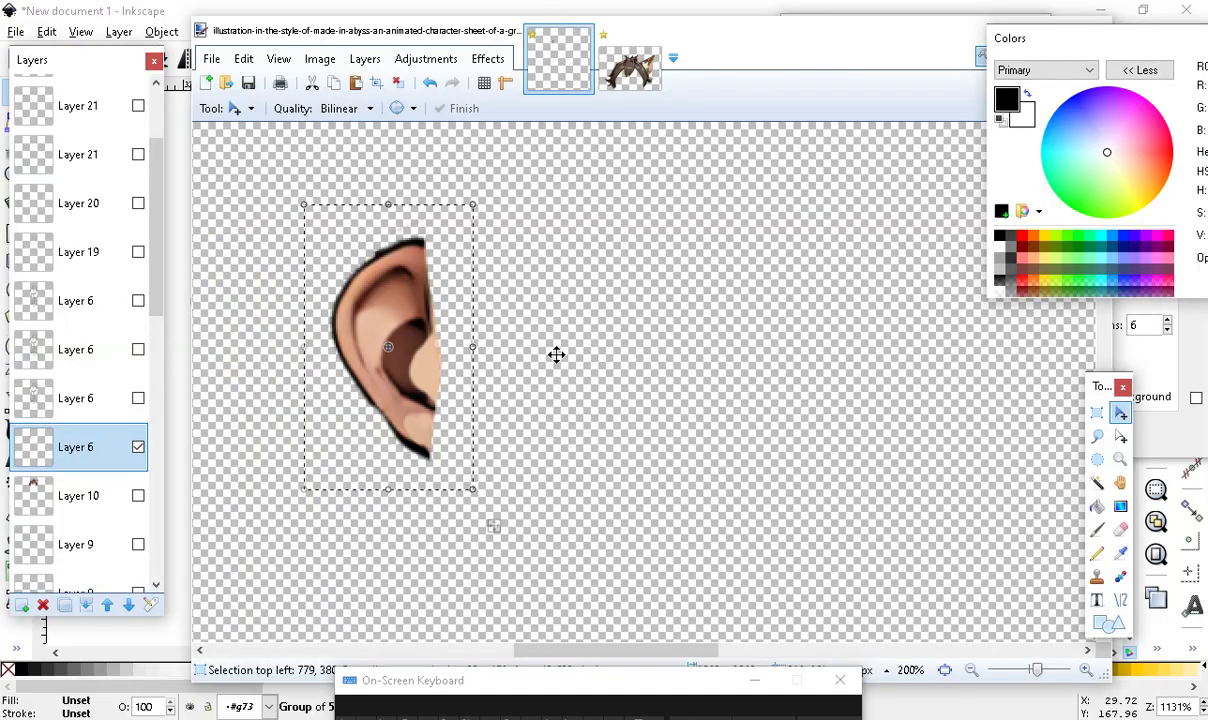
Show Layer 10's hair, hide Layer 6, zoom out, and clear the selection
click(146, 503)
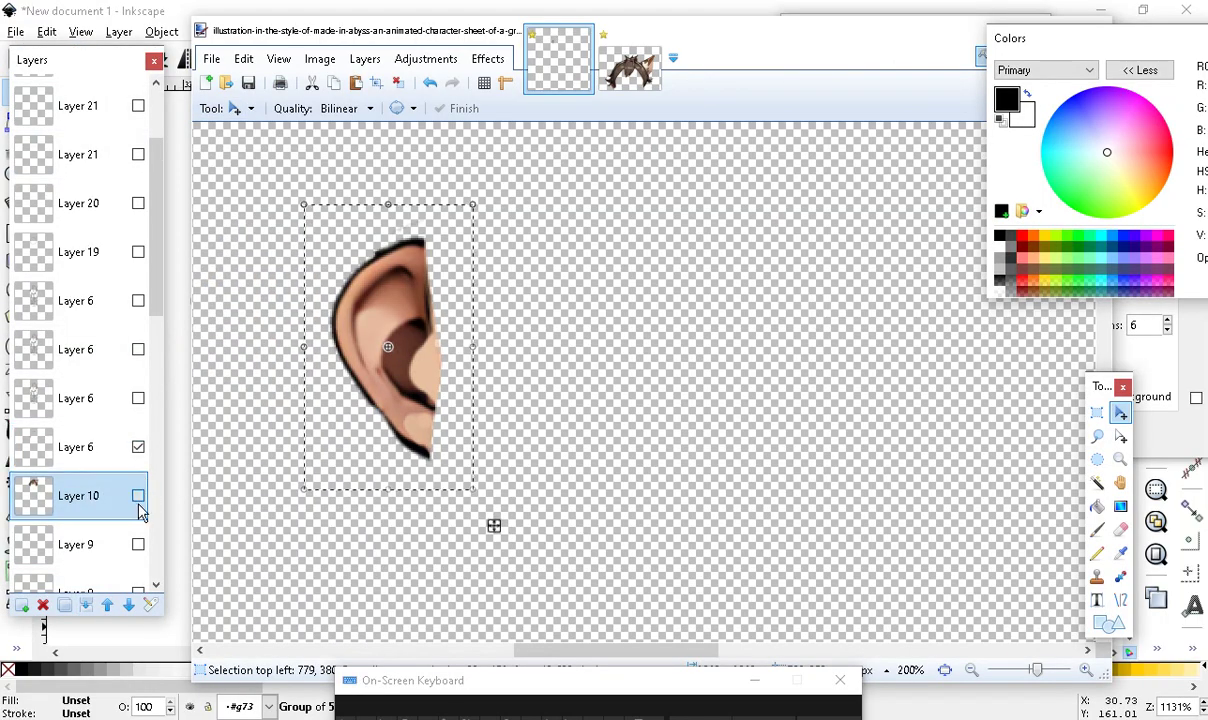
click(138, 495)
scroll(690, 518, up, 4)
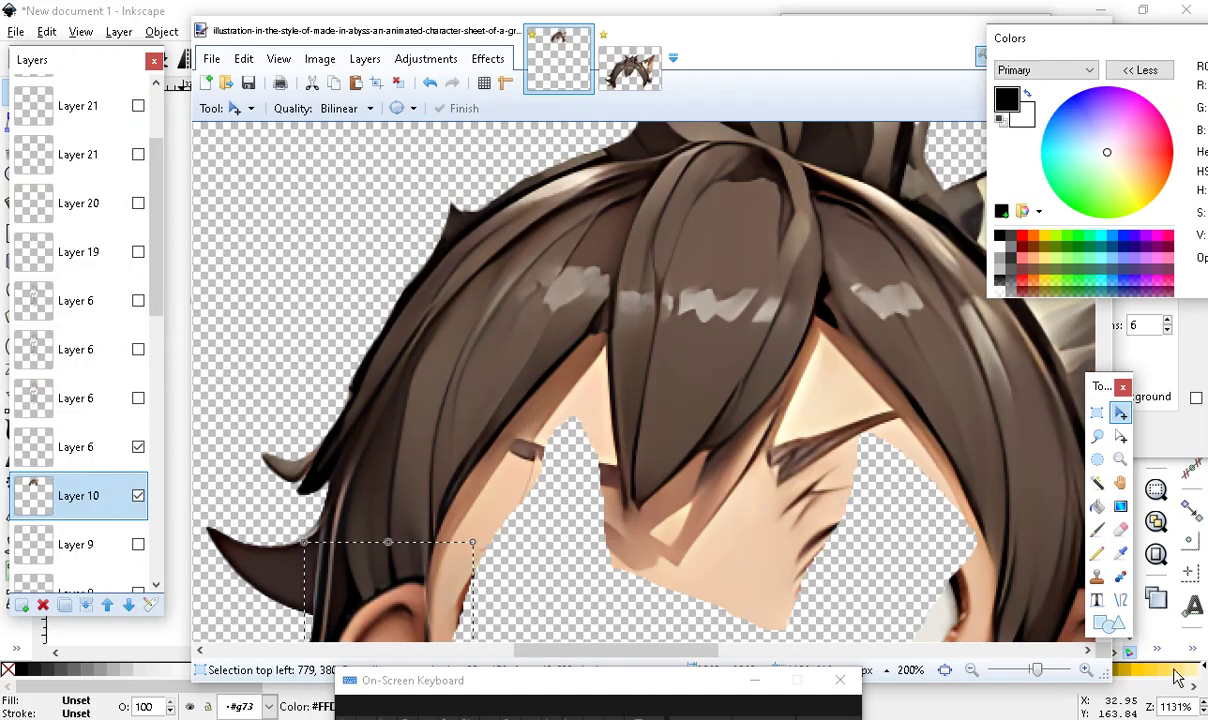
click(973, 671)
click(973, 671)
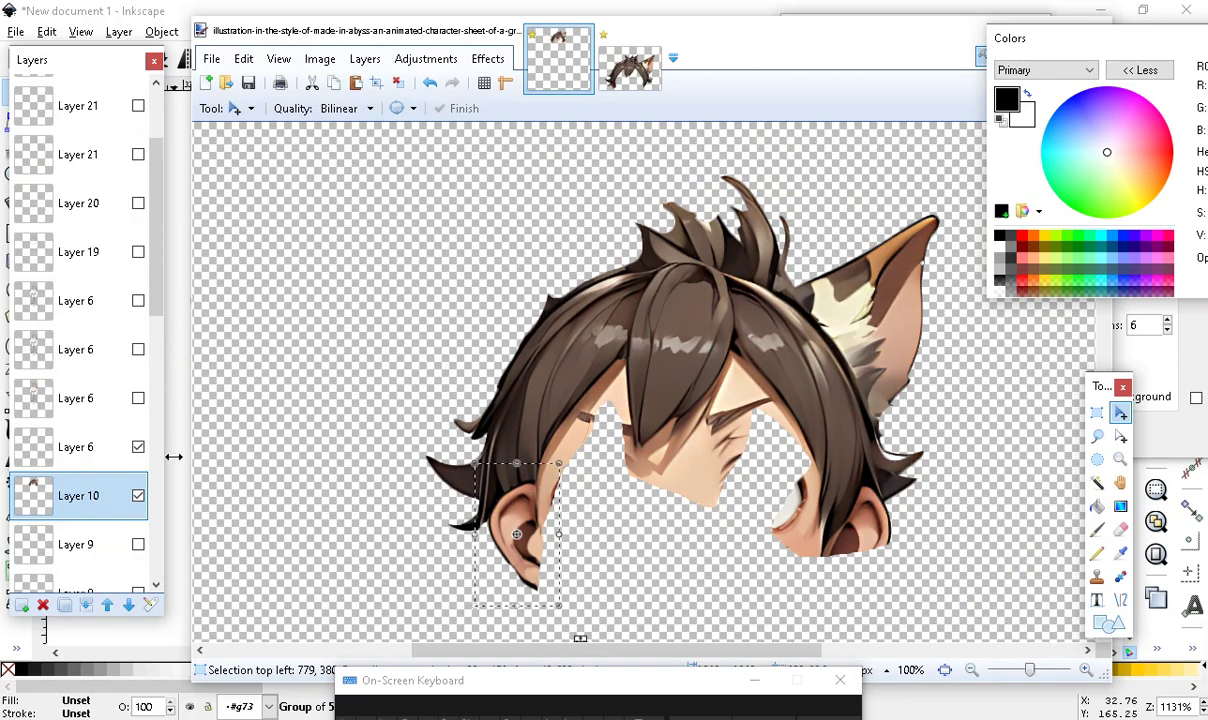
click(138, 497)
click(100, 447)
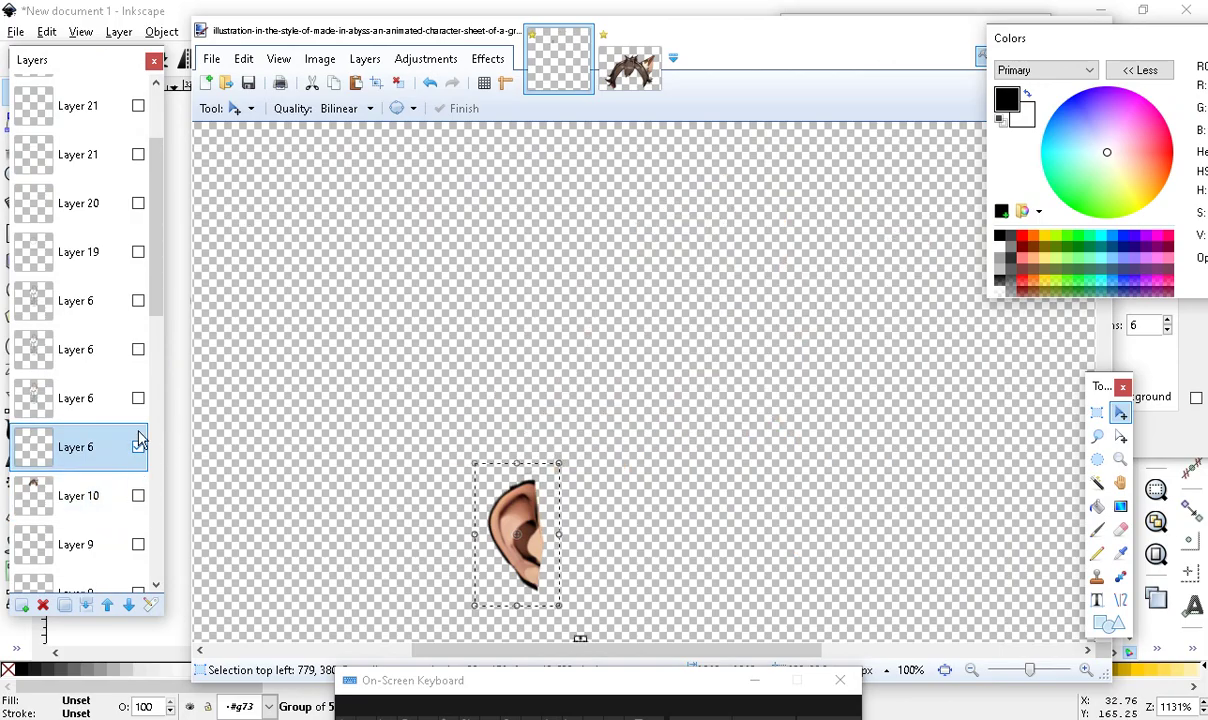
click(138, 446)
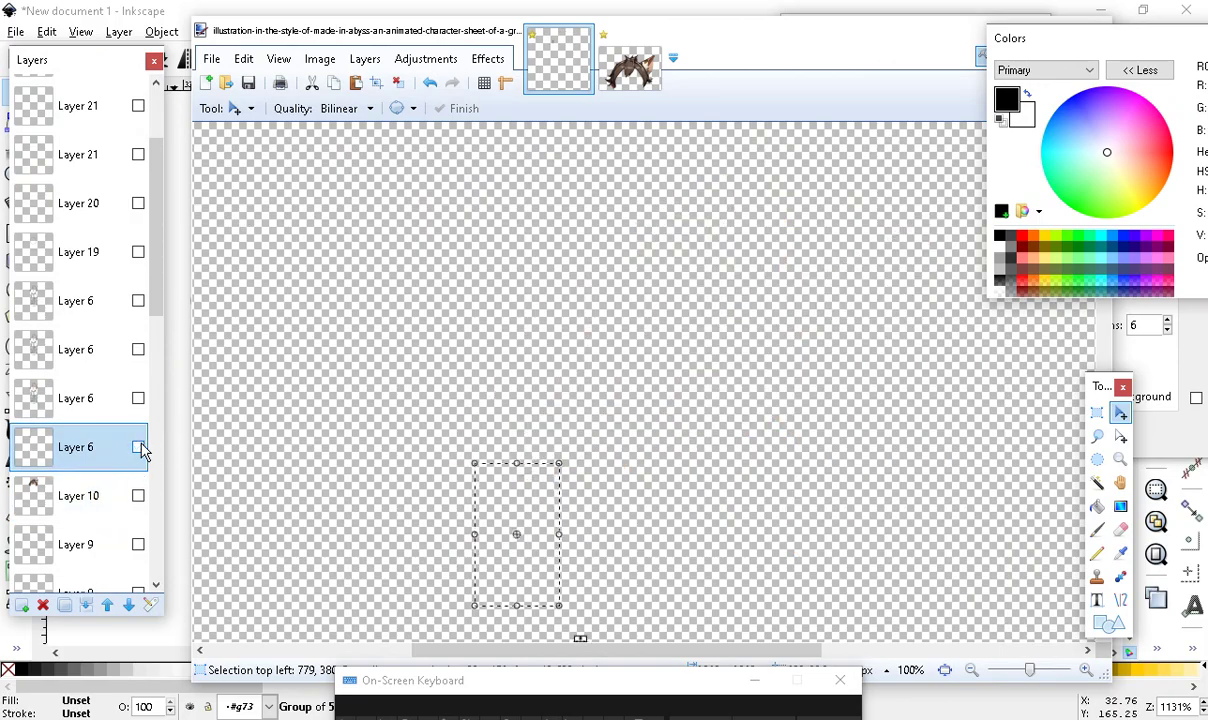
click(138, 497)
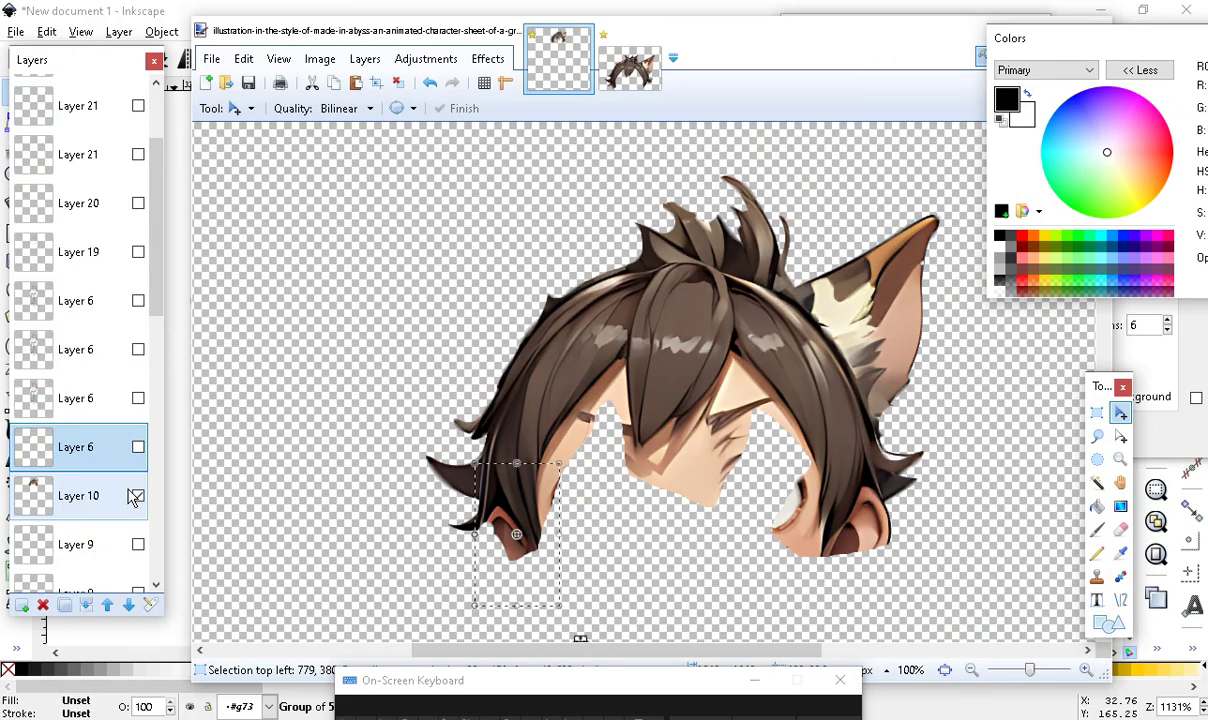
key(ctrl+d)
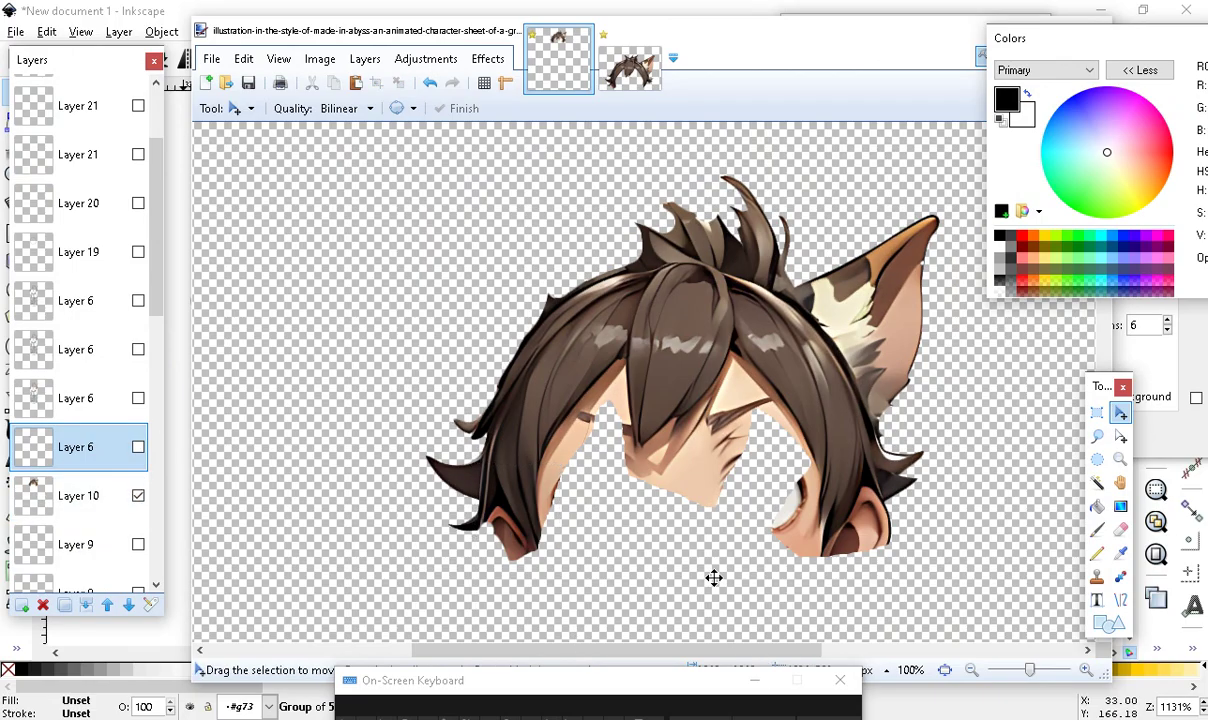
scroll(553, 270, down, 3)
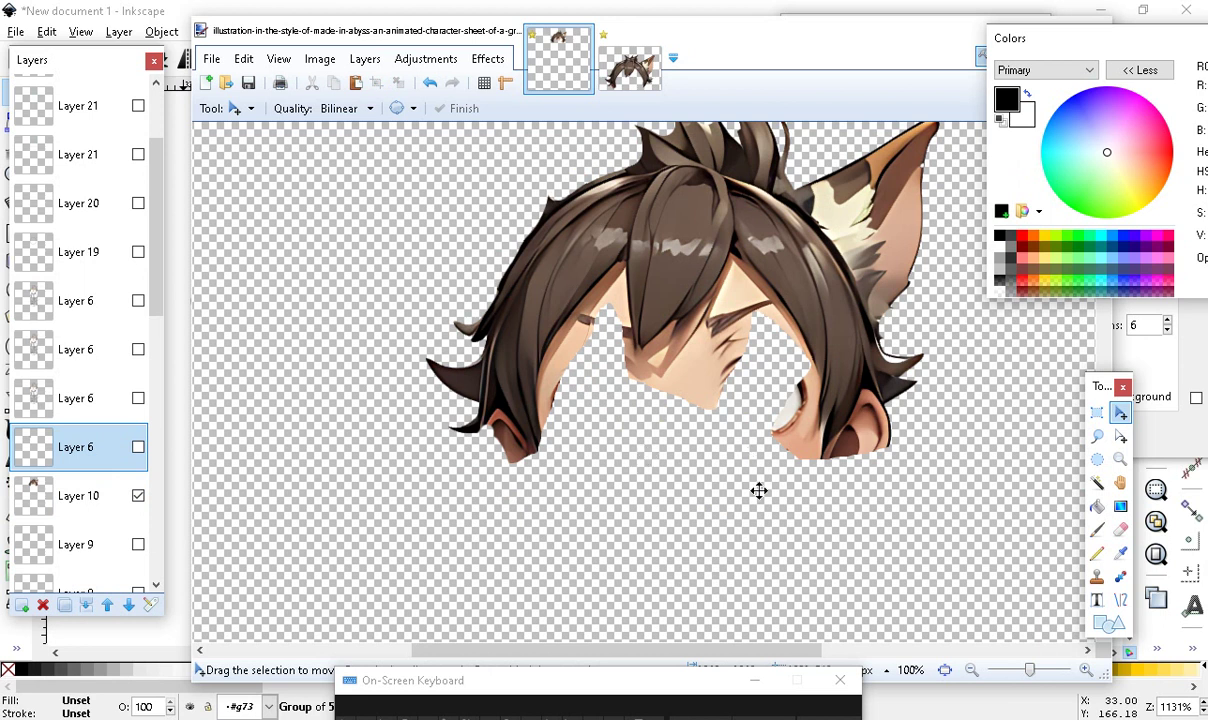
Switch to the Eraser at brush width 70 and review Layer 10's properties
click(1121, 530)
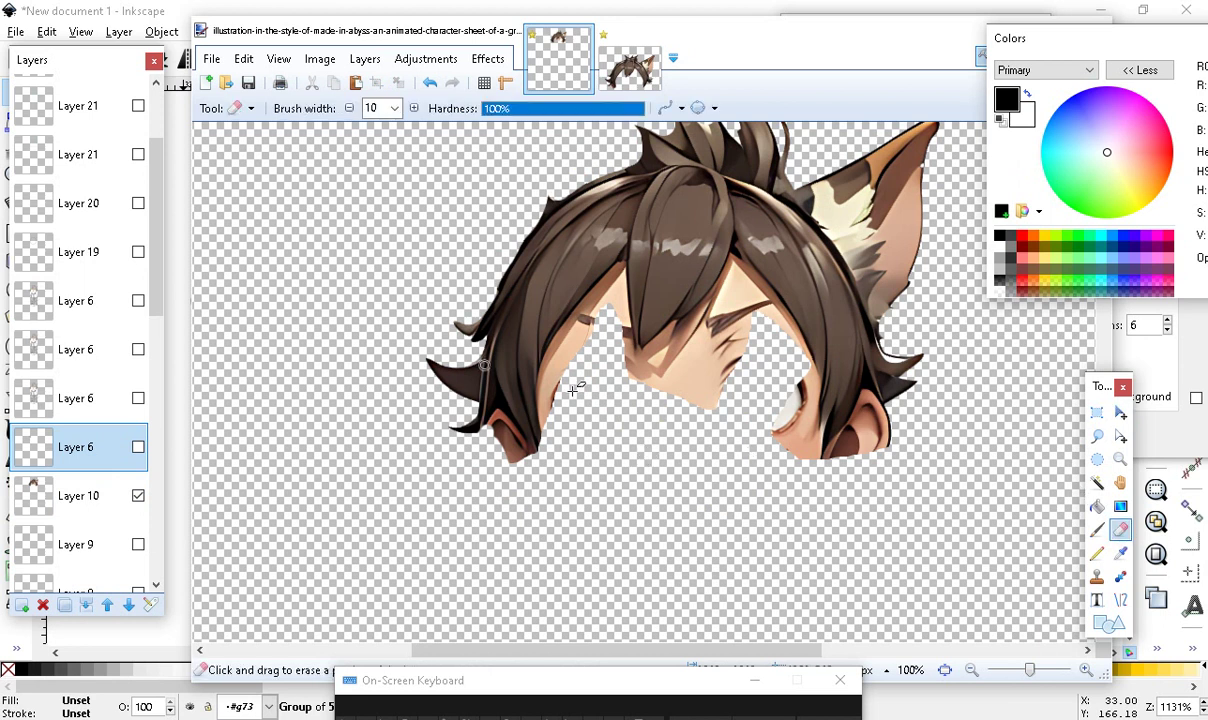
click(395, 109)
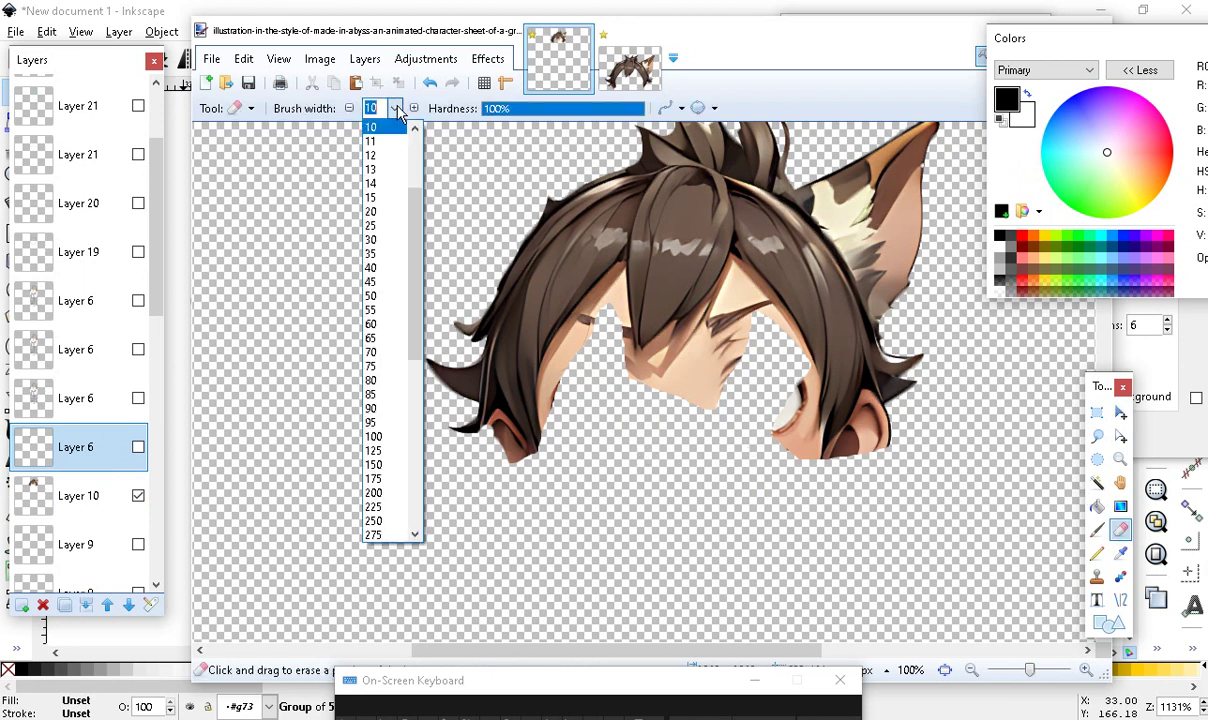
click(384, 369)
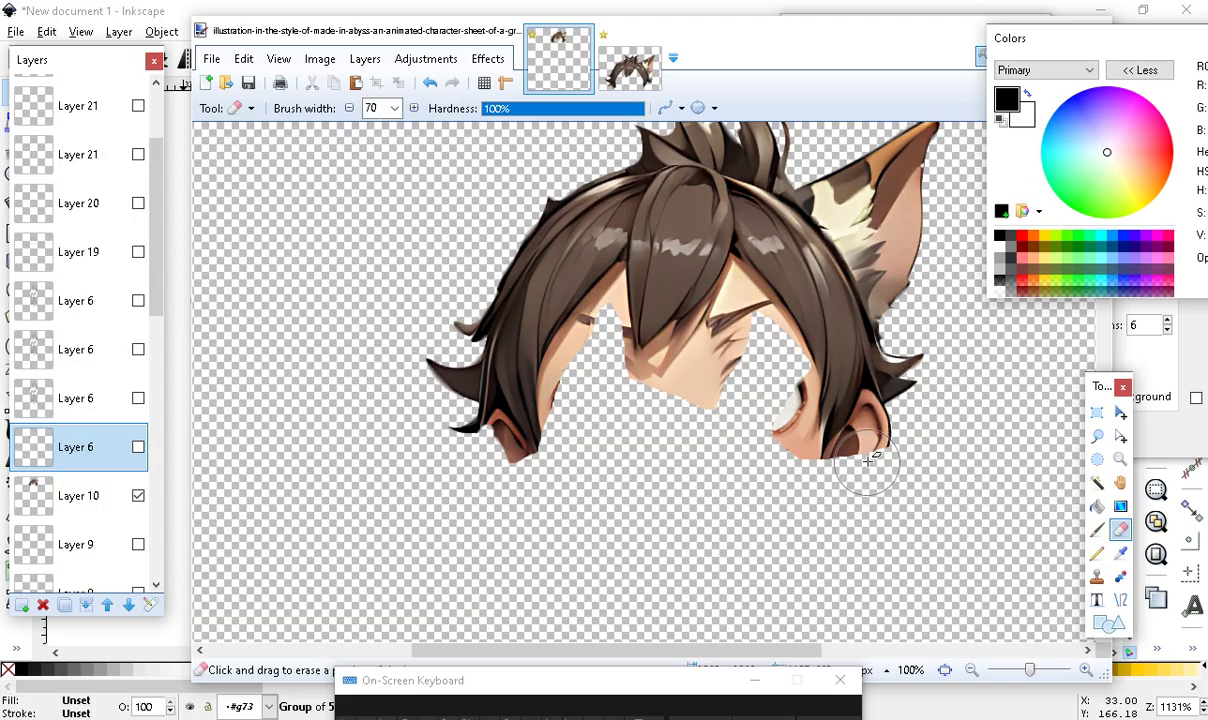
double_click(85, 496)
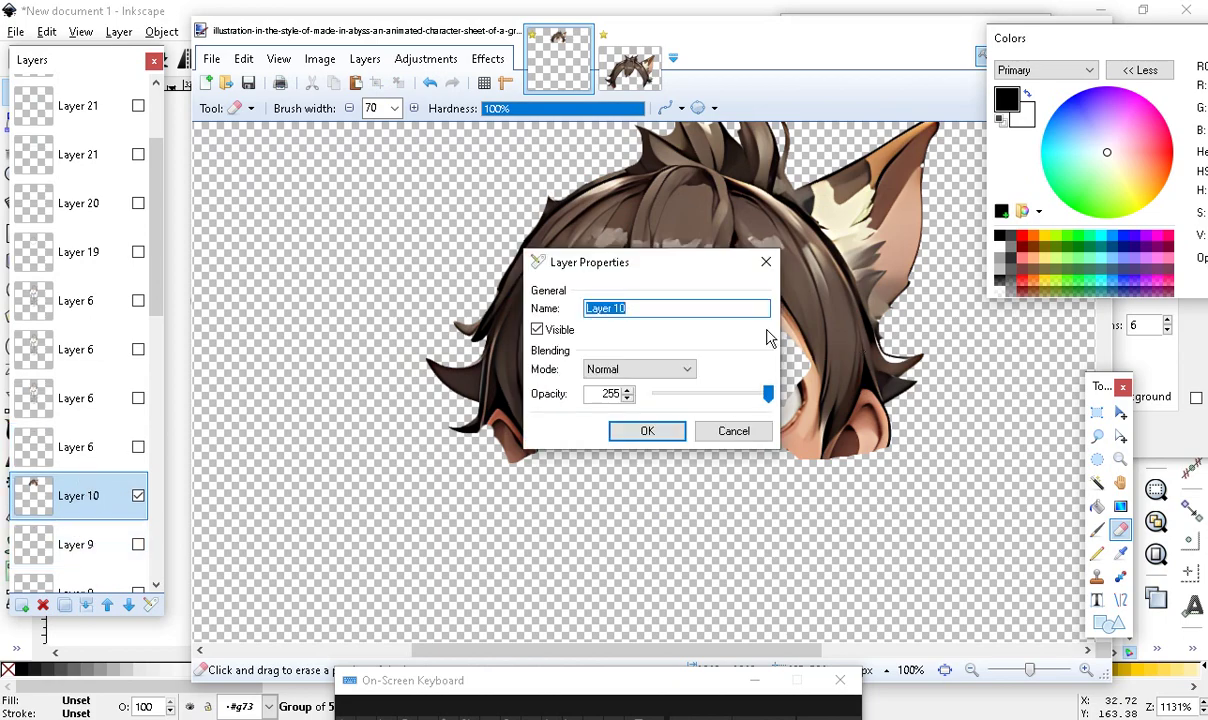
click(662, 436)
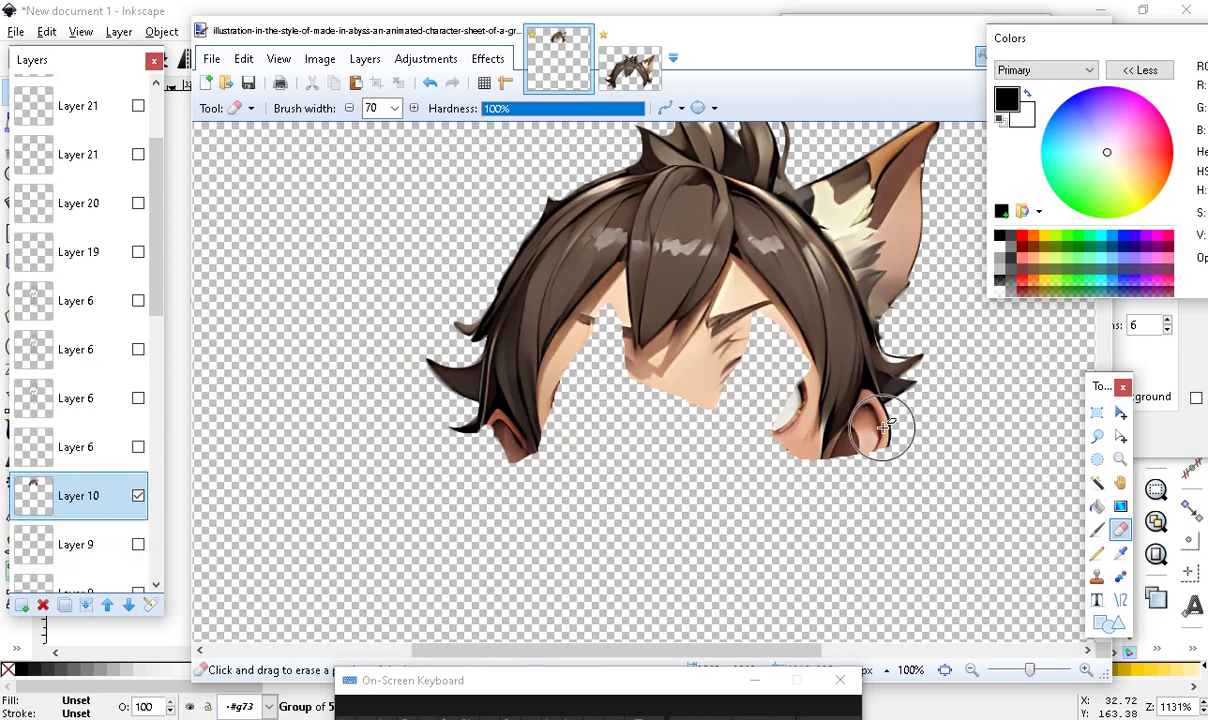
Erase the lower part of the right ear and the reddish lower-left hair tips
drag(833, 402, 868, 450)
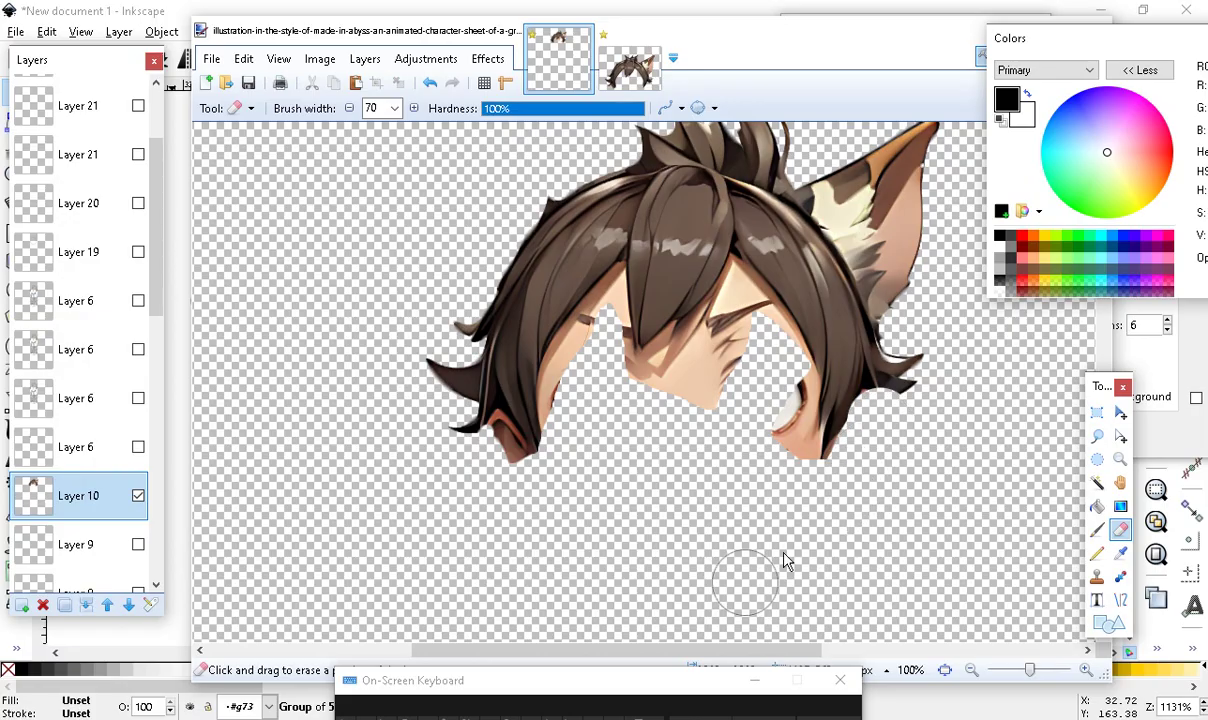
mouse_move(489, 453)
mouse_down()
mouse_move(472, 437)
mouse_move(534, 528)
mouse_move(486, 453)
mouse_up()
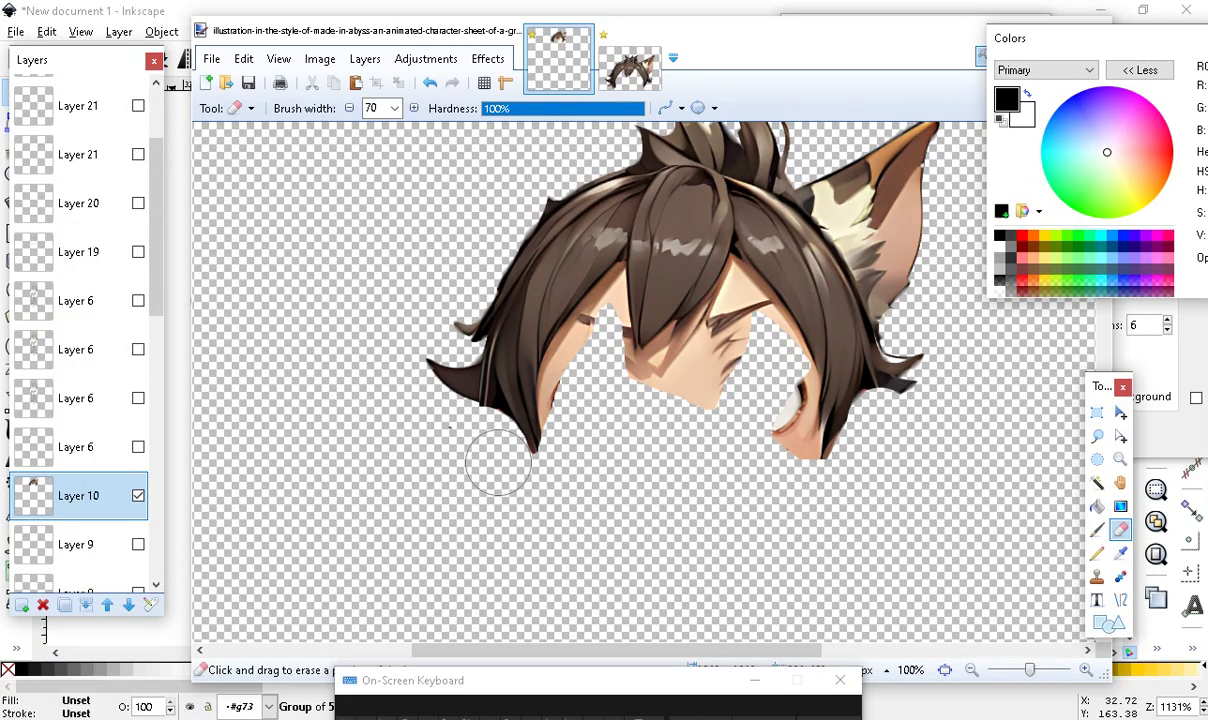
scroll(520, 490, down, 5)
scroll(580, 515, up, 6)
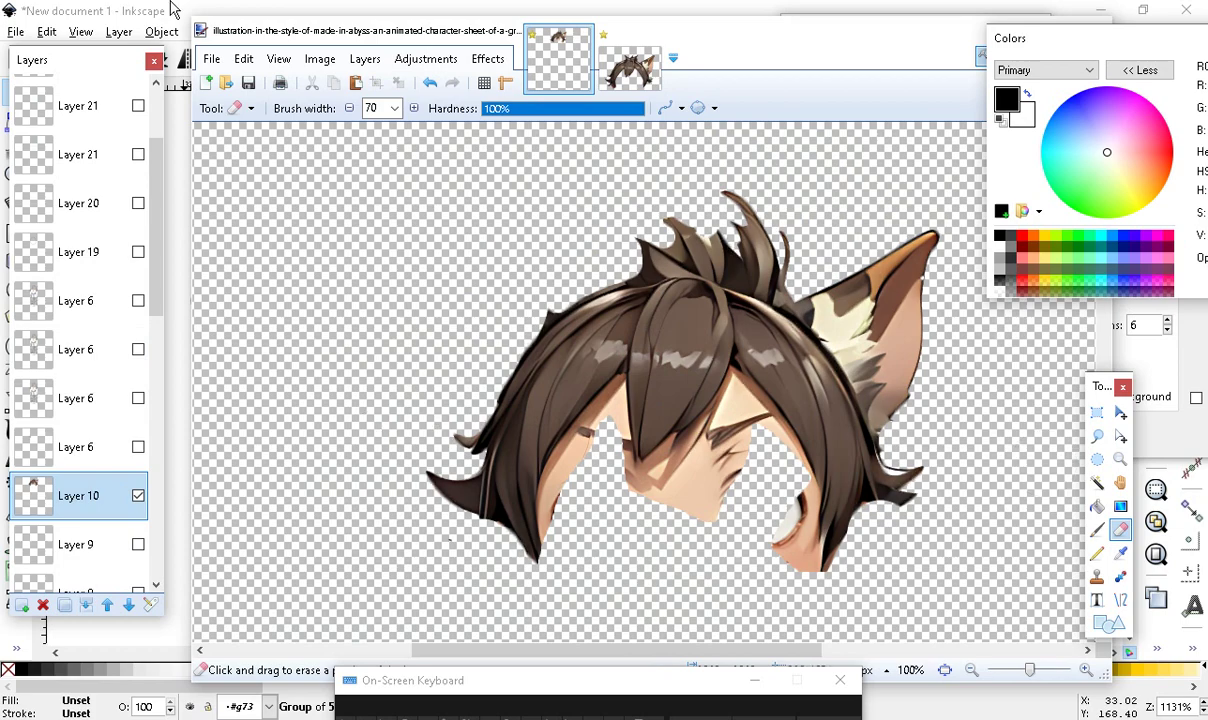
drag(140, 208, 118, 222)
drag(160, 307, 143, 478)
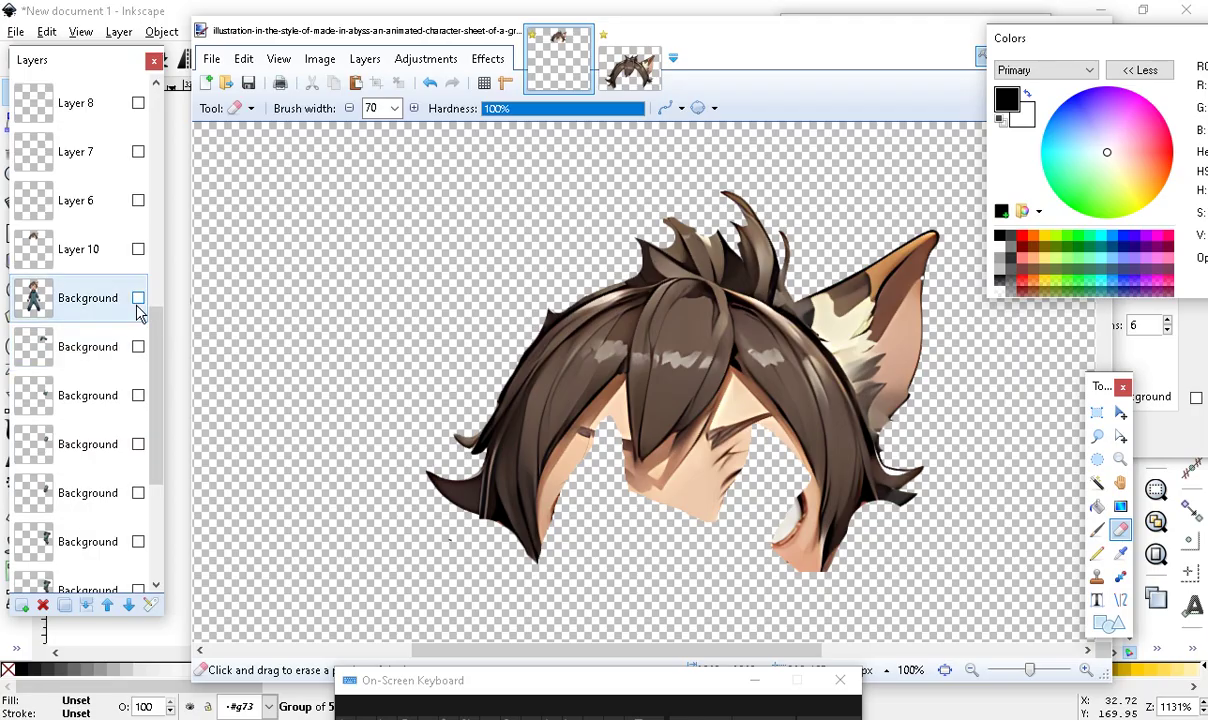
Check Layers 10, 25 and both Layer 23s by toggling their visibility, leaving them hidden
click(139, 251)
click(139, 250)
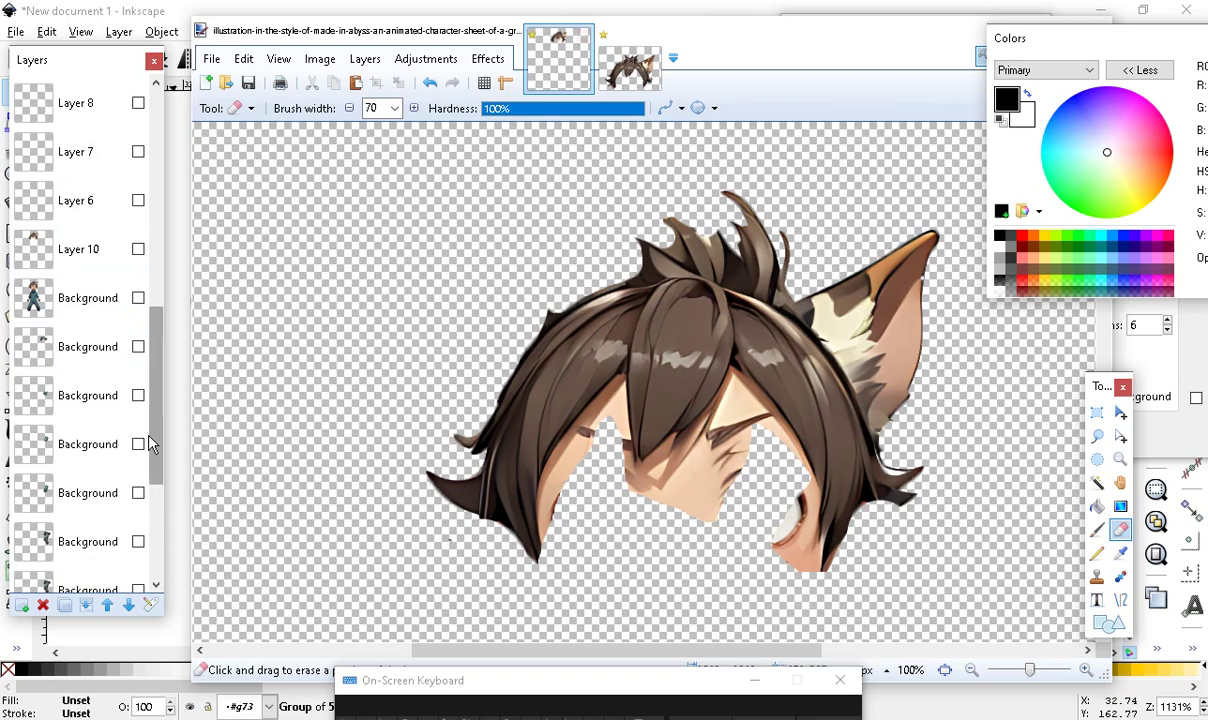
scroll(148, 443, down, 5)
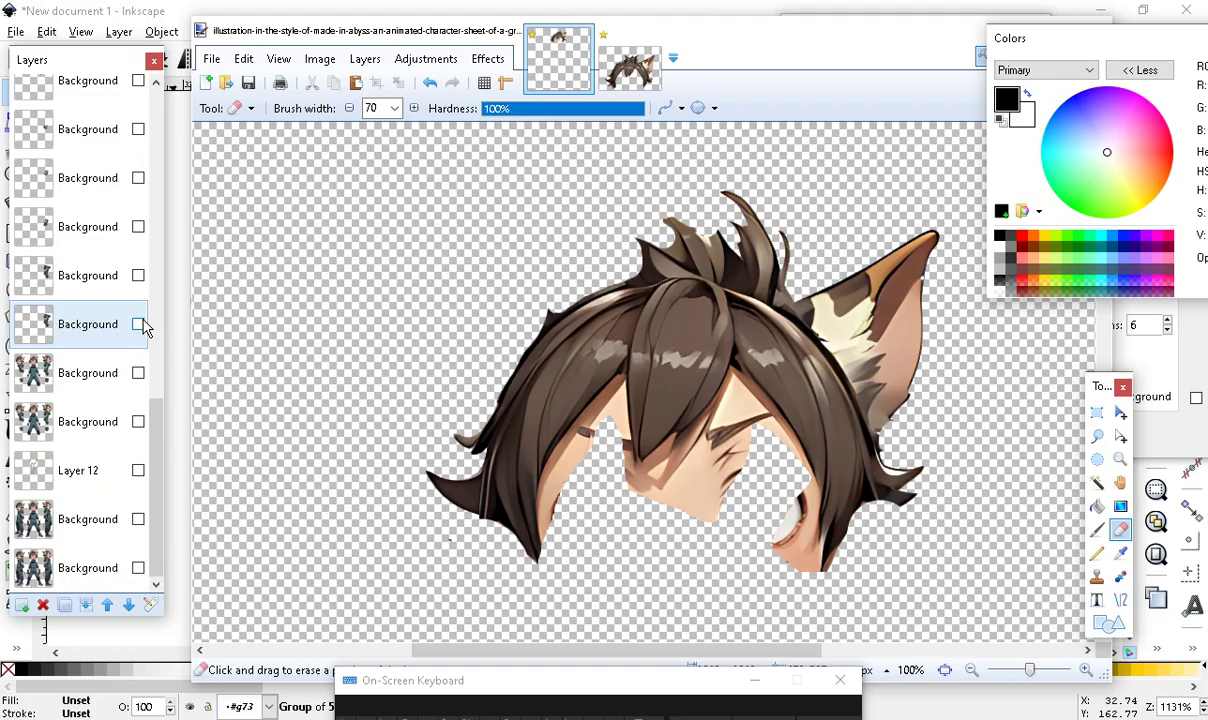
drag(162, 504, 150, 275)
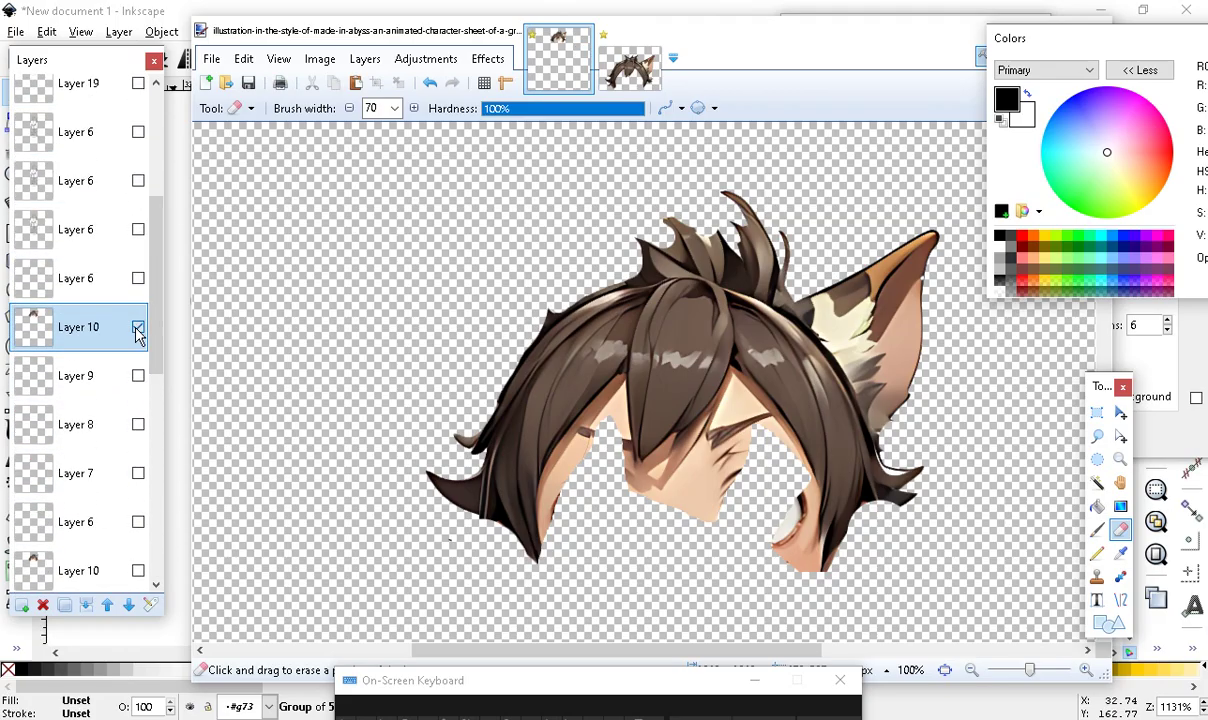
click(138, 328)
drag(156, 323, 153, 118)
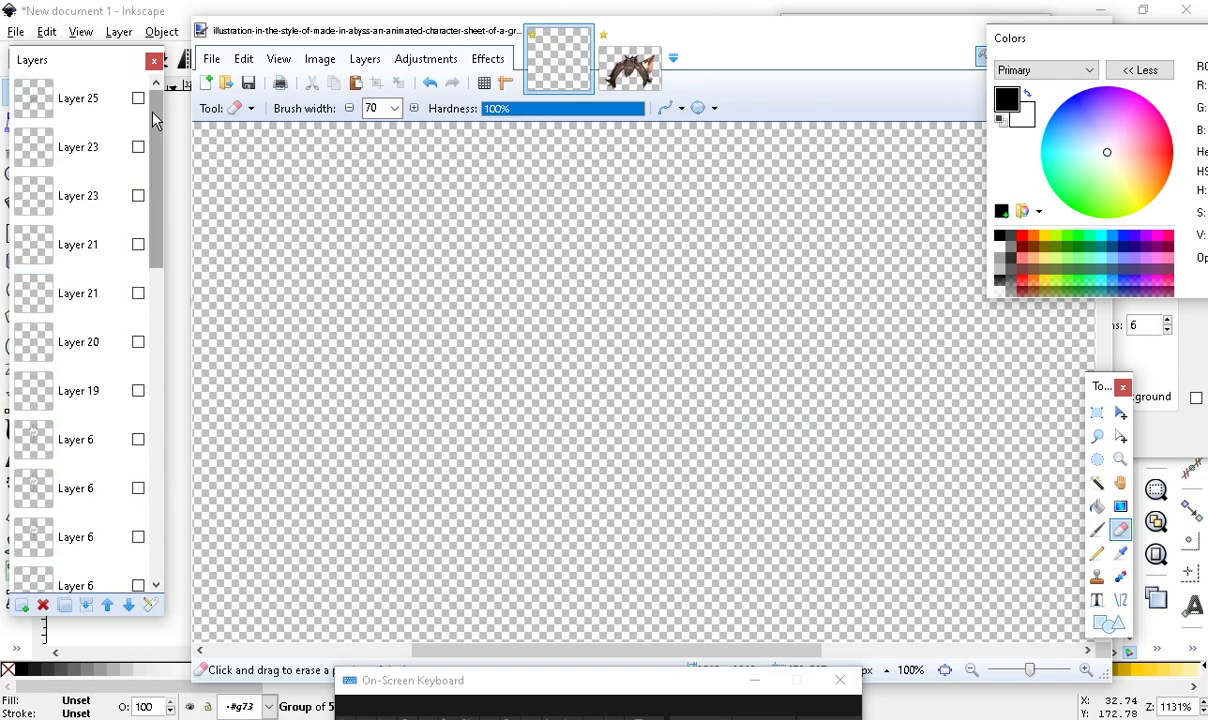
click(139, 99)
click(139, 99)
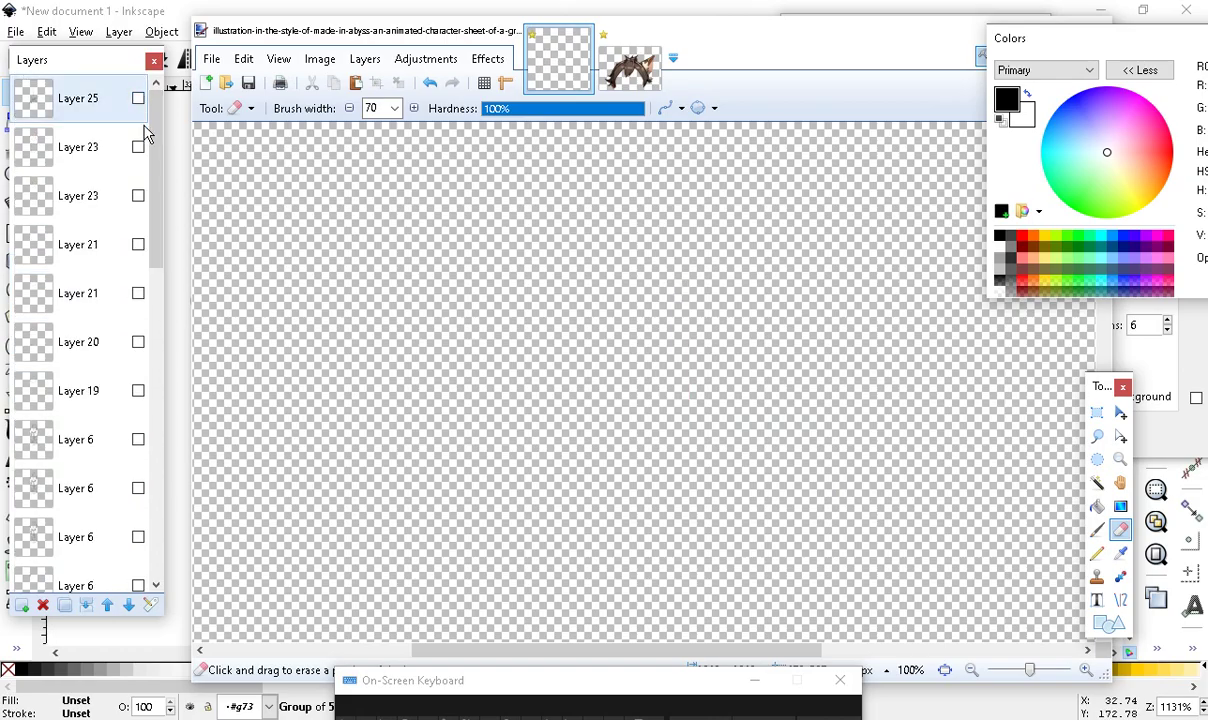
click(147, 153)
click(141, 149)
click(141, 150)
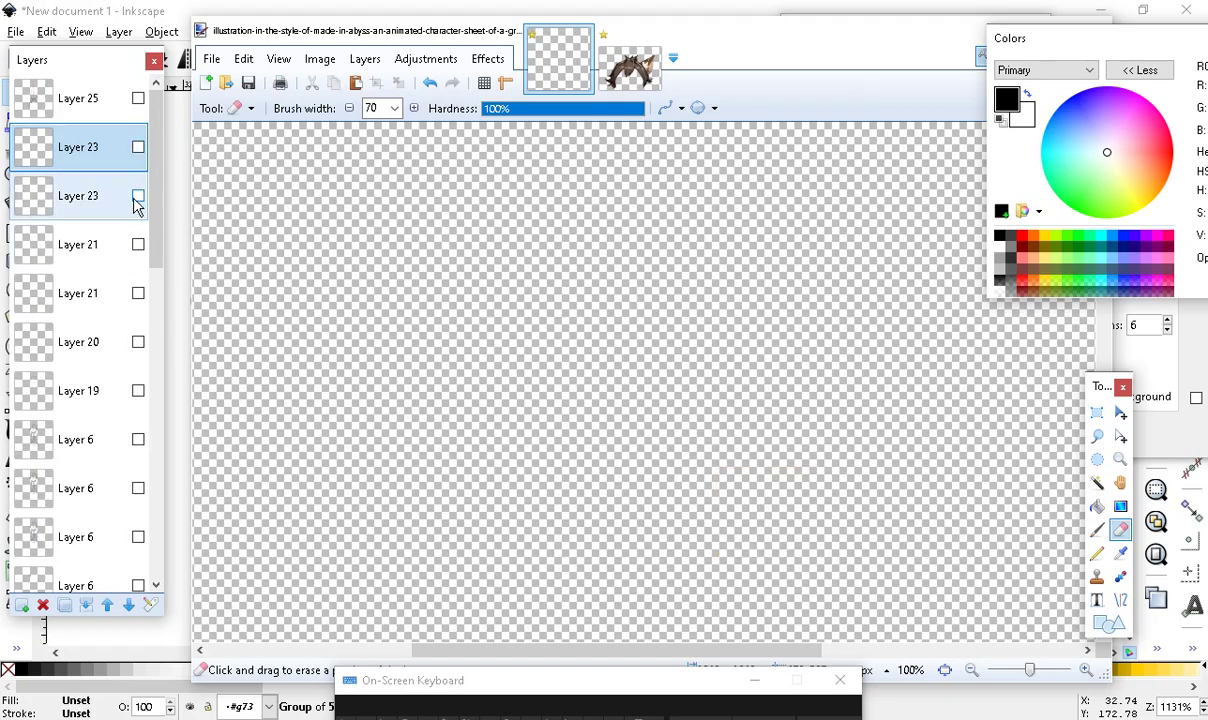
click(138, 198)
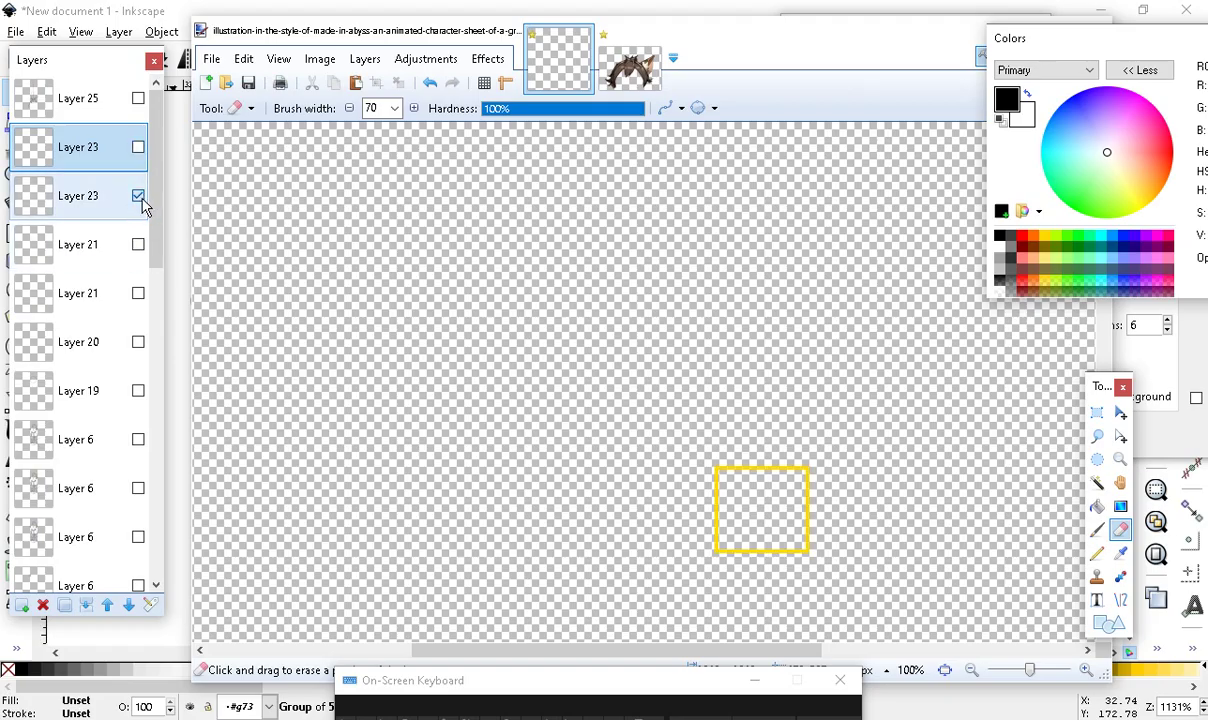
click(138, 196)
Hide Layers 21 and 20 so only Layer 19's circle outline stays visible
drag(1103, 52, 1027, 470)
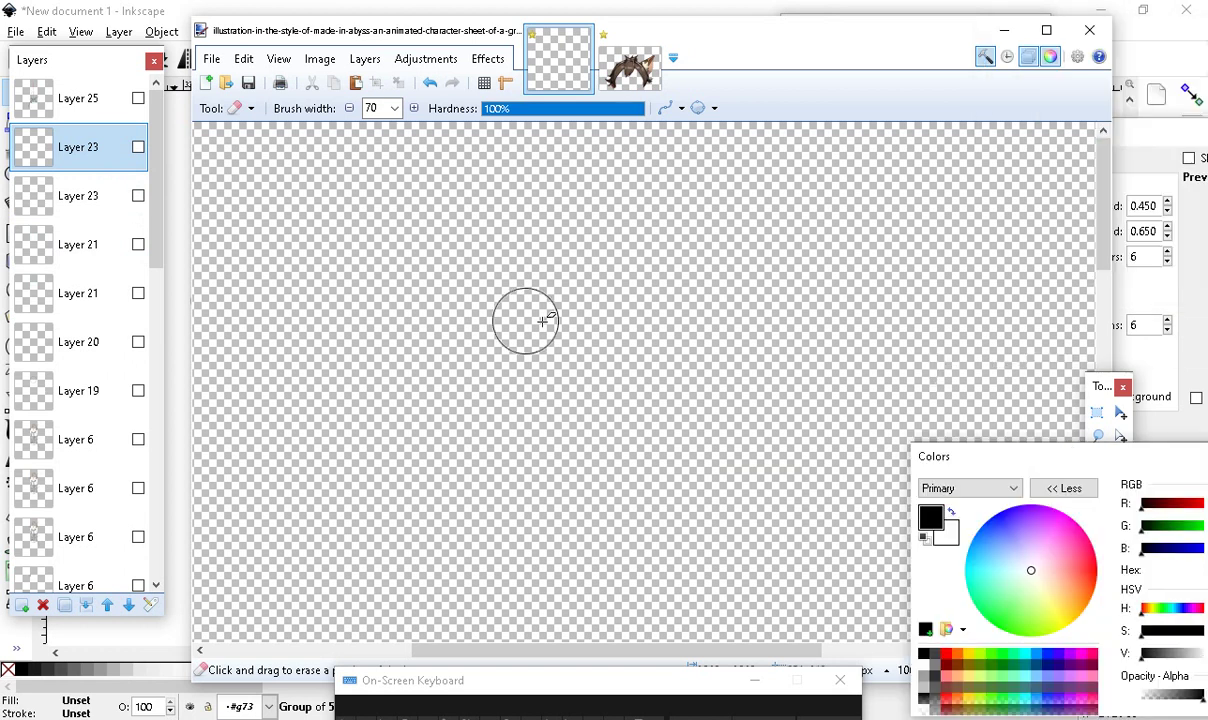
click(138, 293)
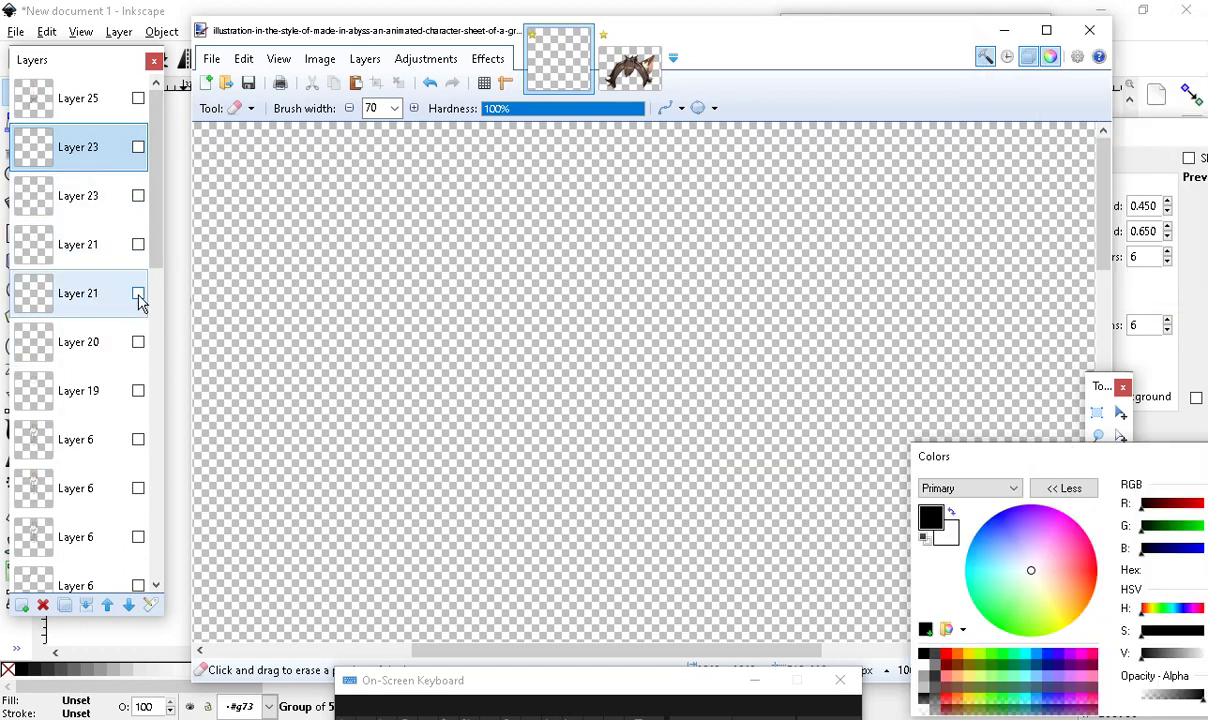
click(138, 294)
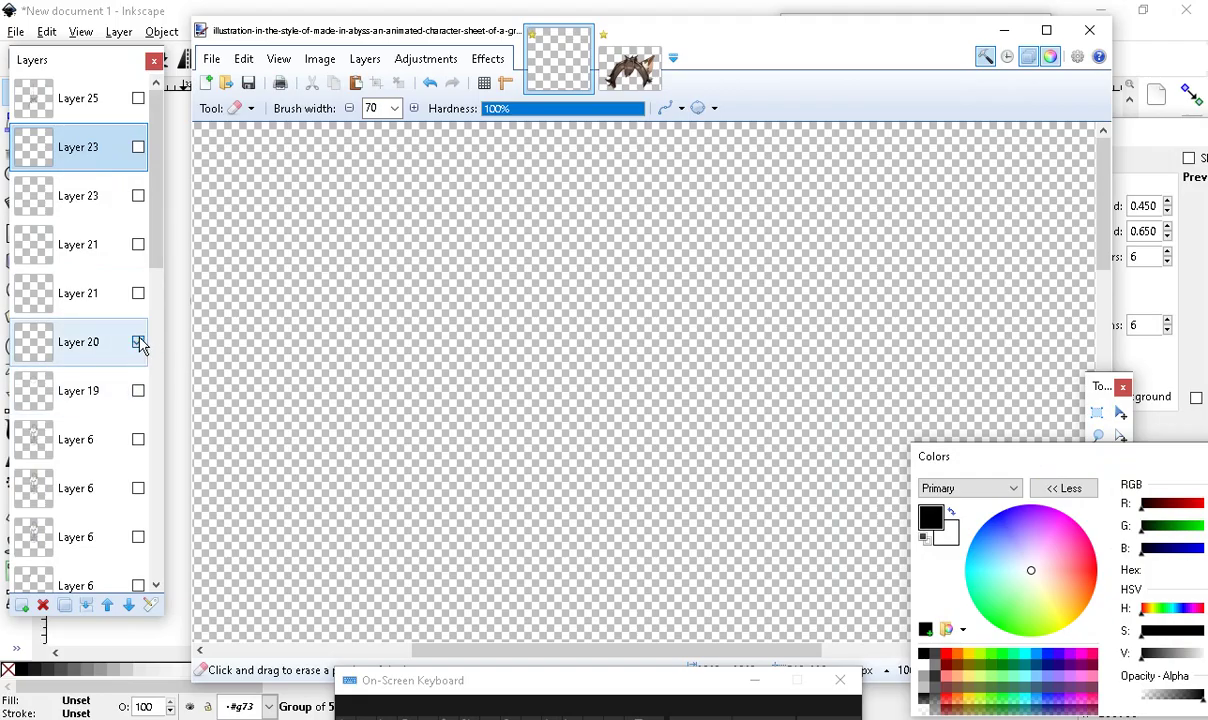
click(138, 342)
scroll(150, 250, down, 3)
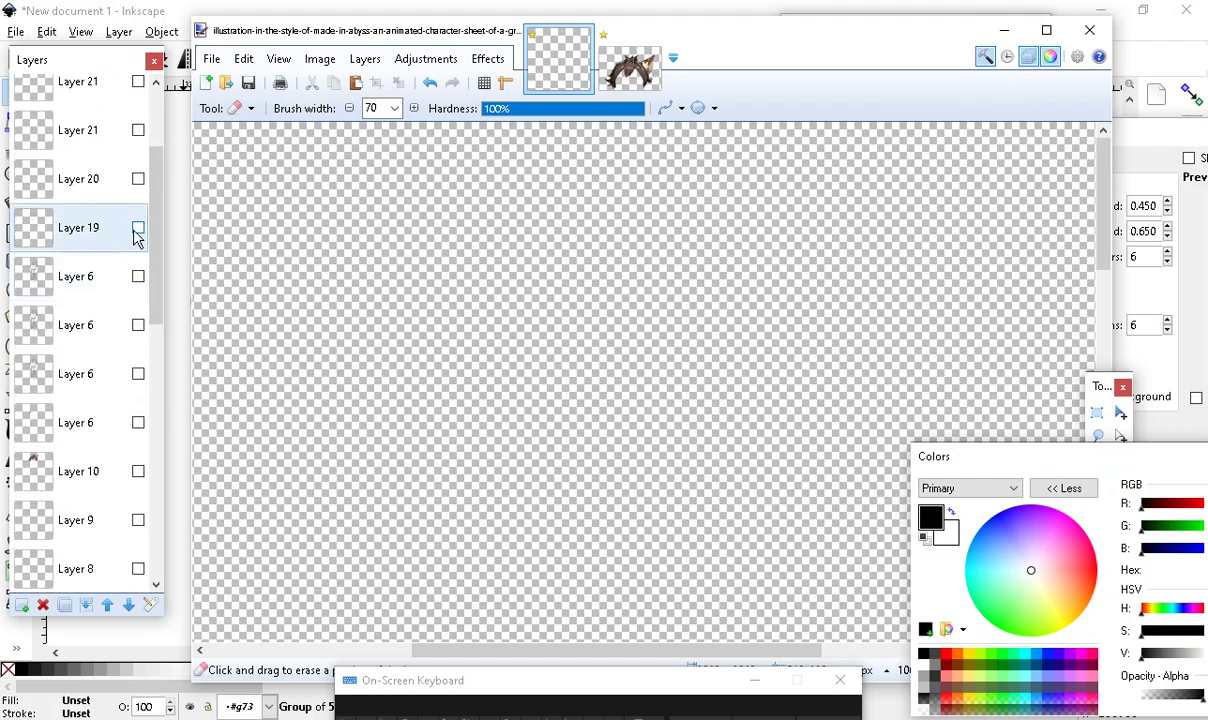
click(138, 228)
click(145, 233)
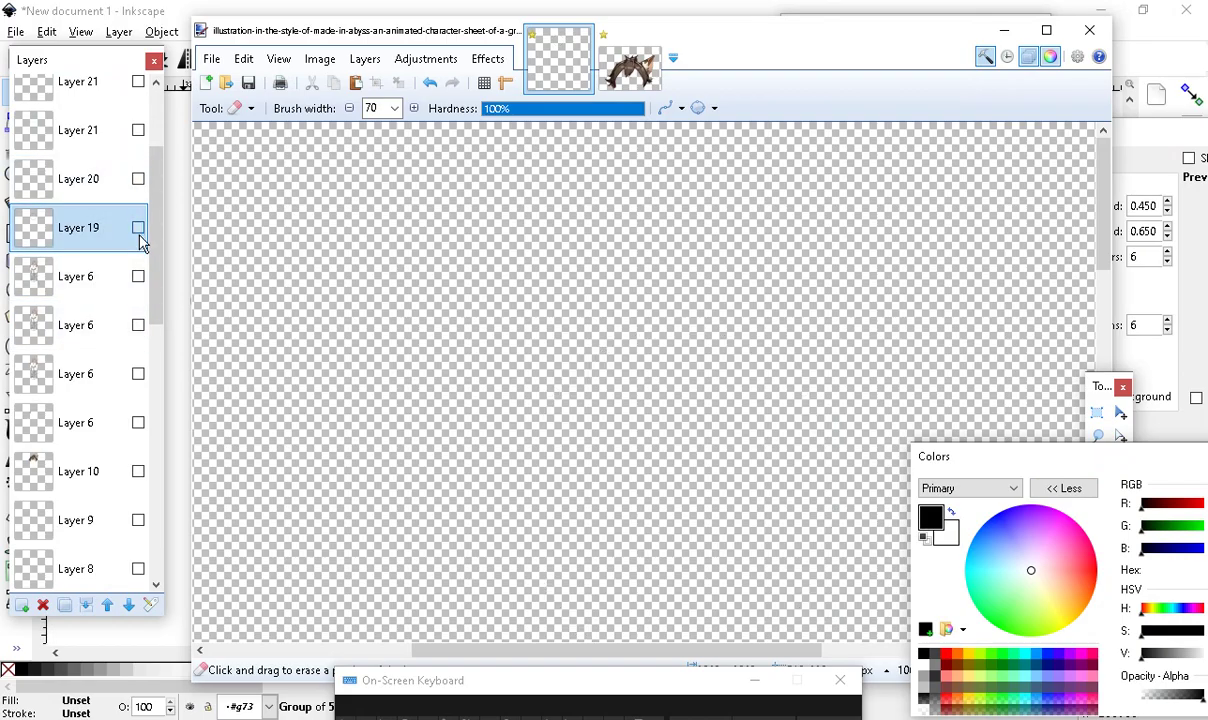
click(139, 229)
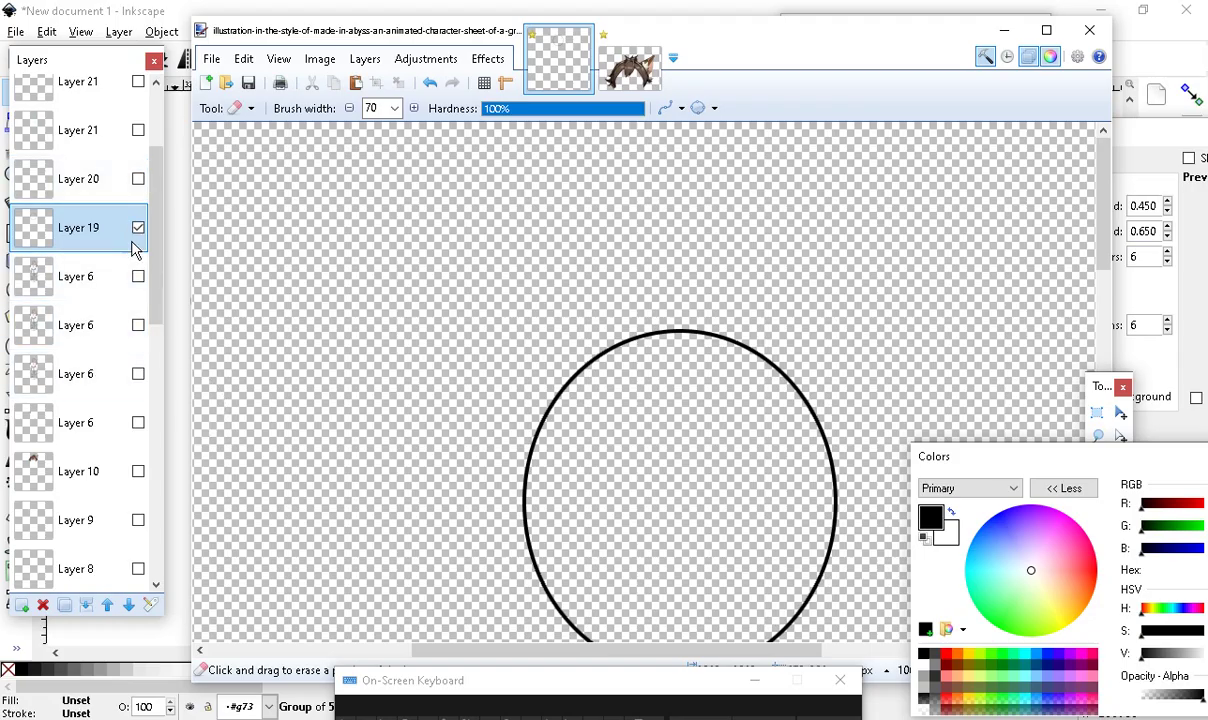
Show Layer 6's face and Layer 10's hair, toggling the hair to compare
click(144, 280)
click(139, 277)
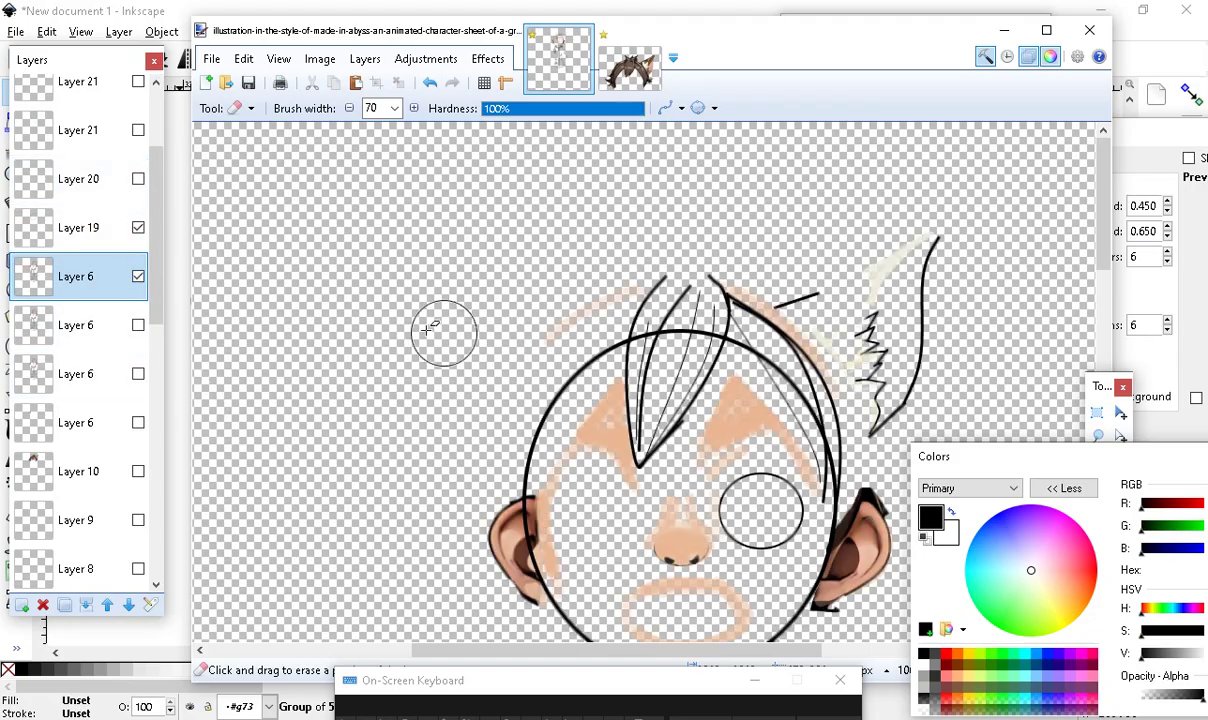
scroll(600, 380, down, 3)
scroll(755, 431, up, 2)
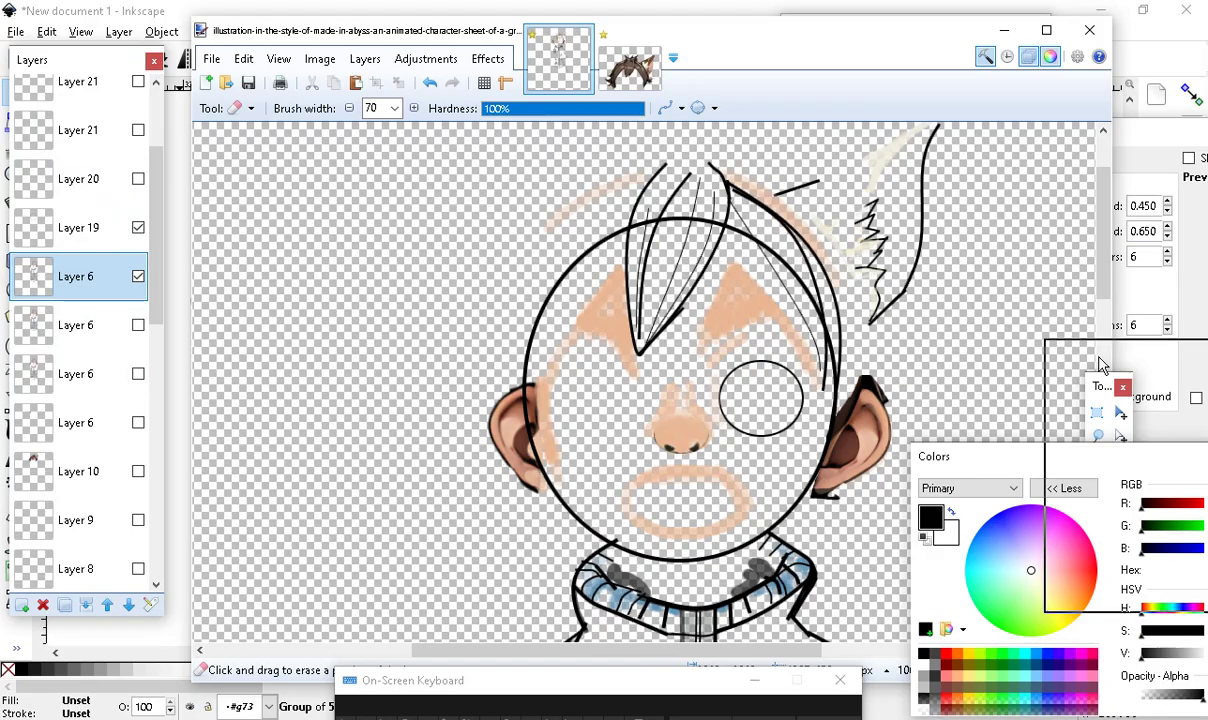
drag(1100, 365, 1100, 365)
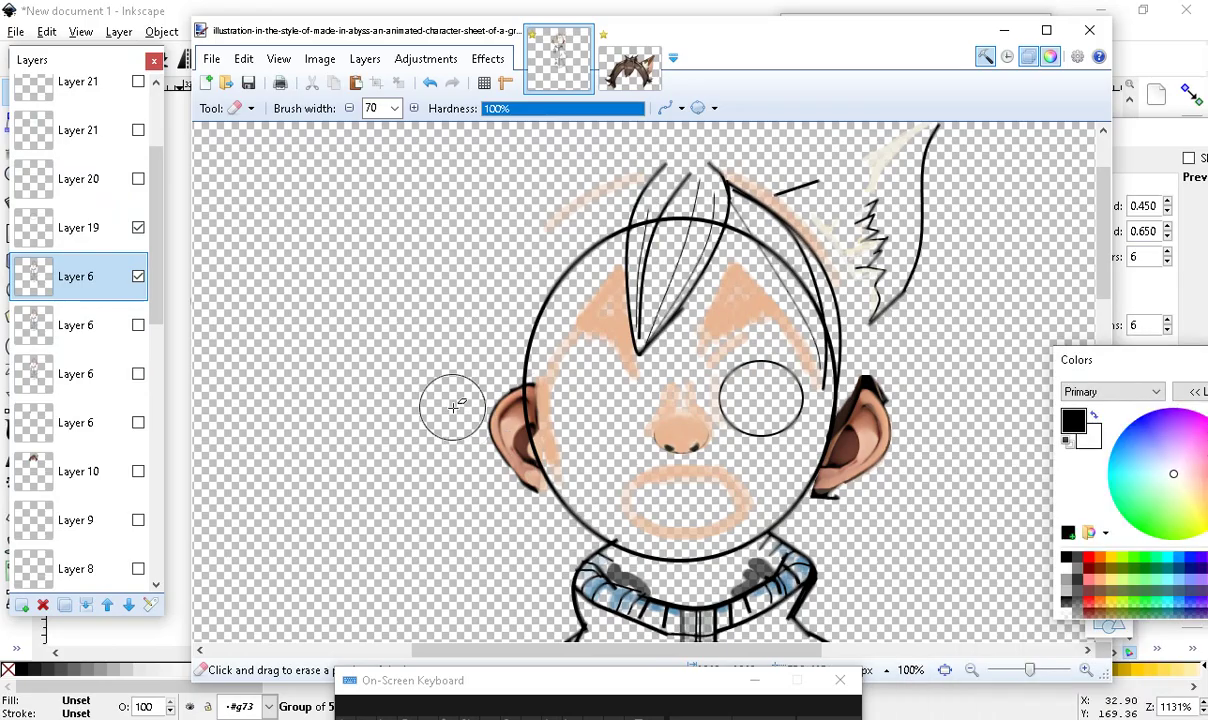
click(138, 472)
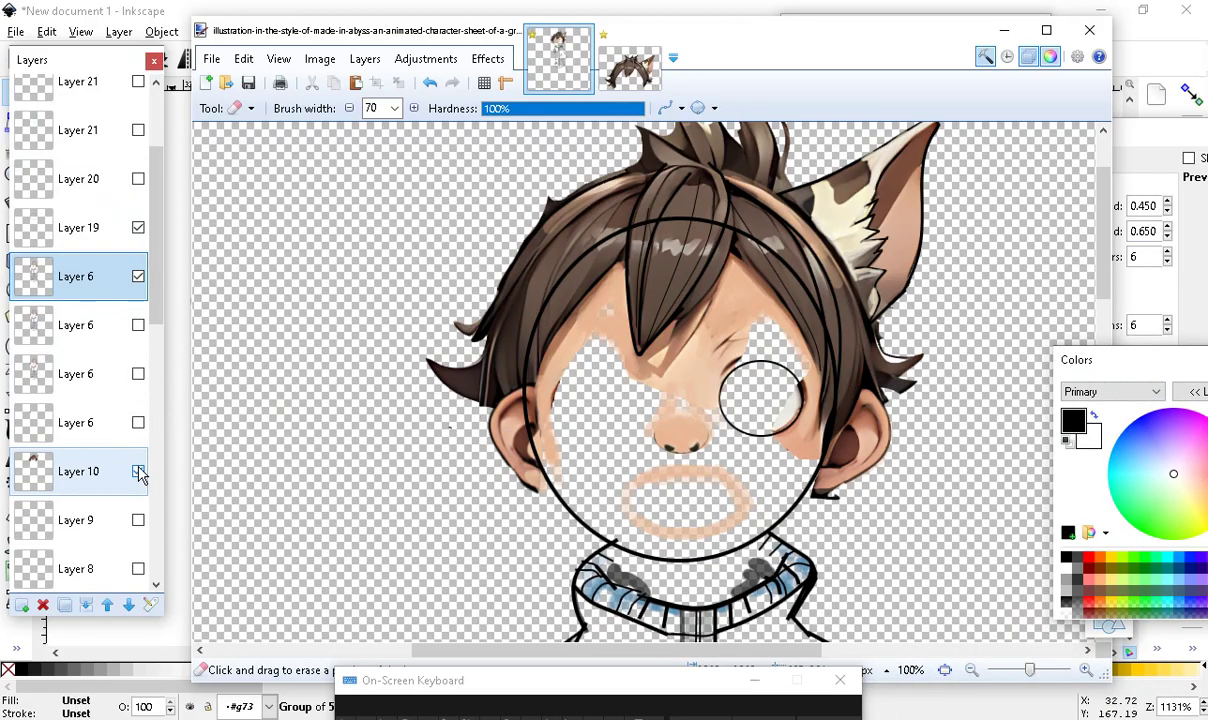
click(139, 473)
click(139, 473)
click(139, 473)
click(139, 473)
click(139, 473)
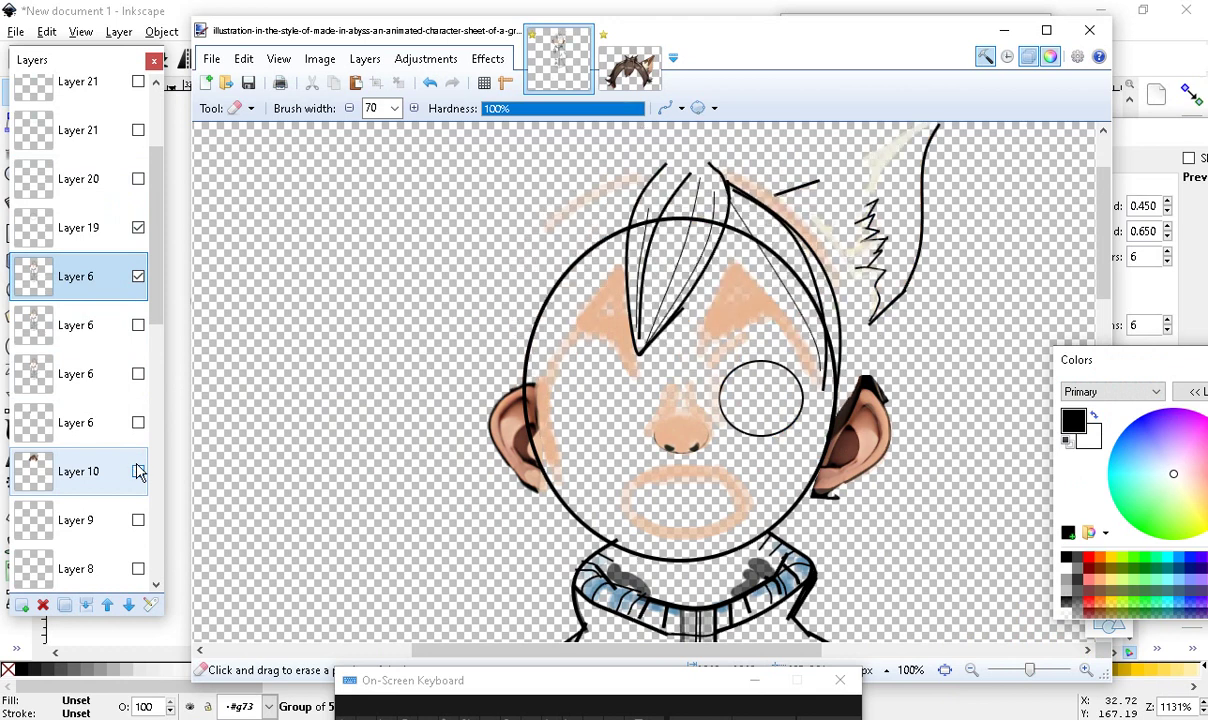
click(139, 473)
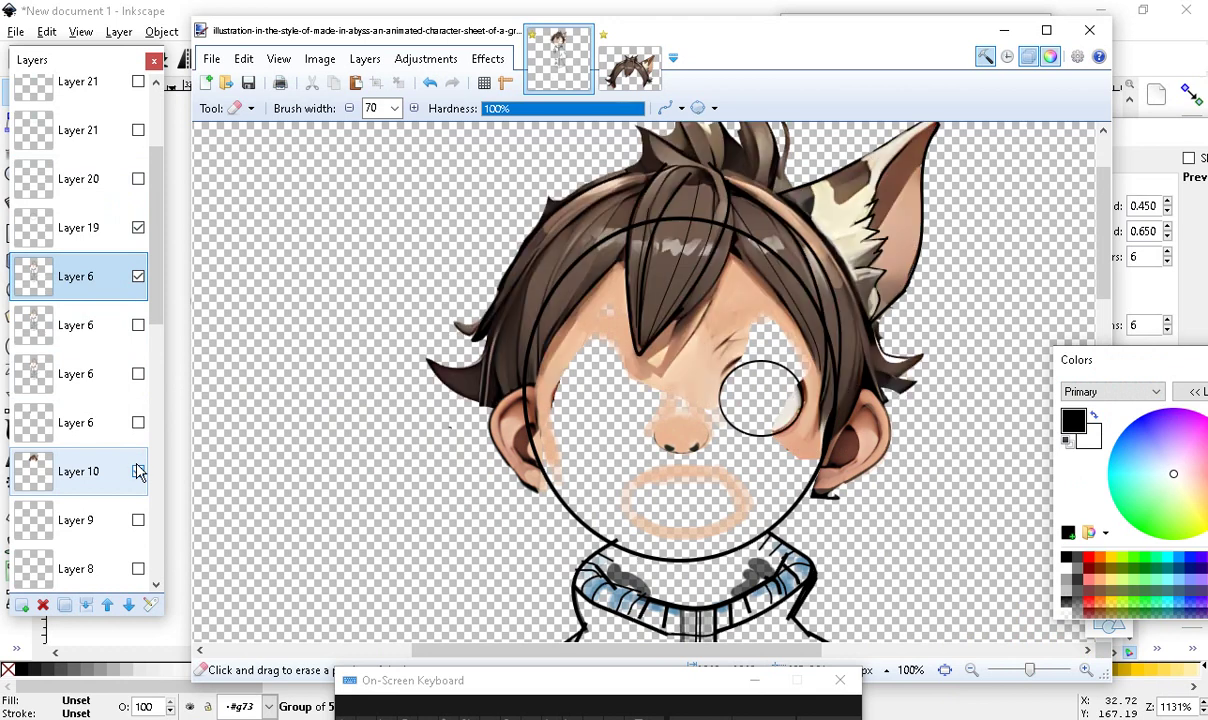
Hide Layer 19's outline, then select and duplicate Layer 6
click(139, 229)
click(142, 230)
click(142, 230)
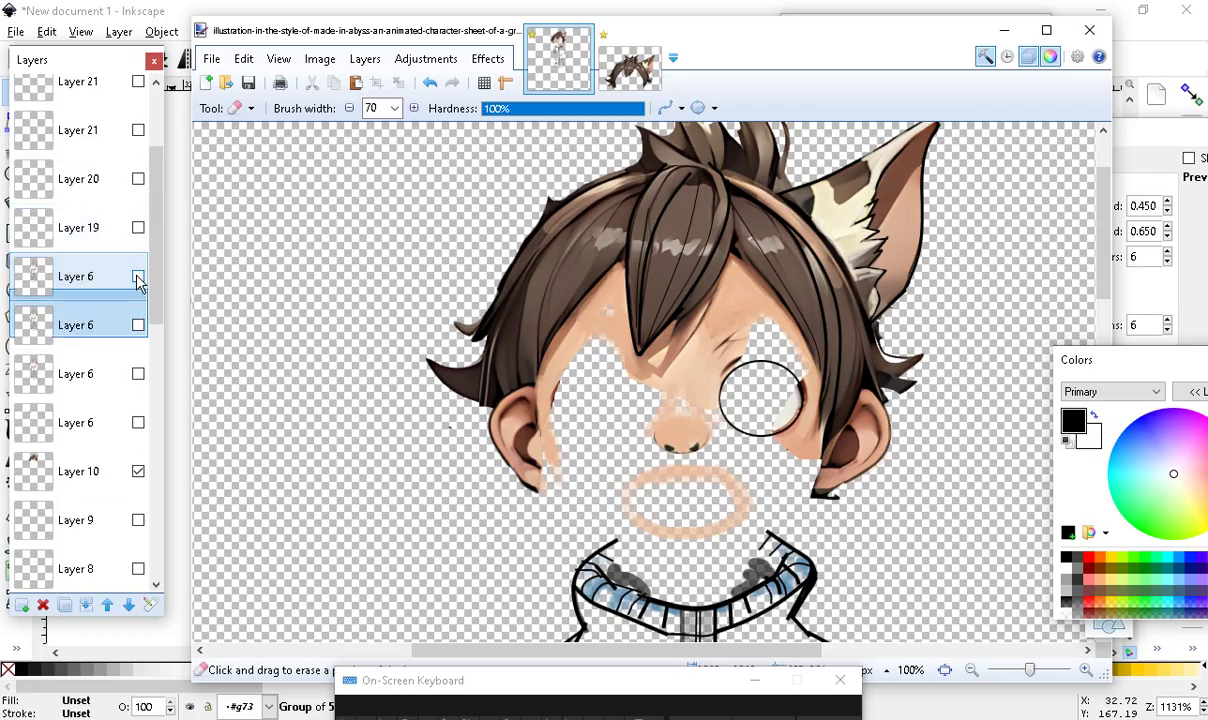
click(139, 279)
click(139, 279)
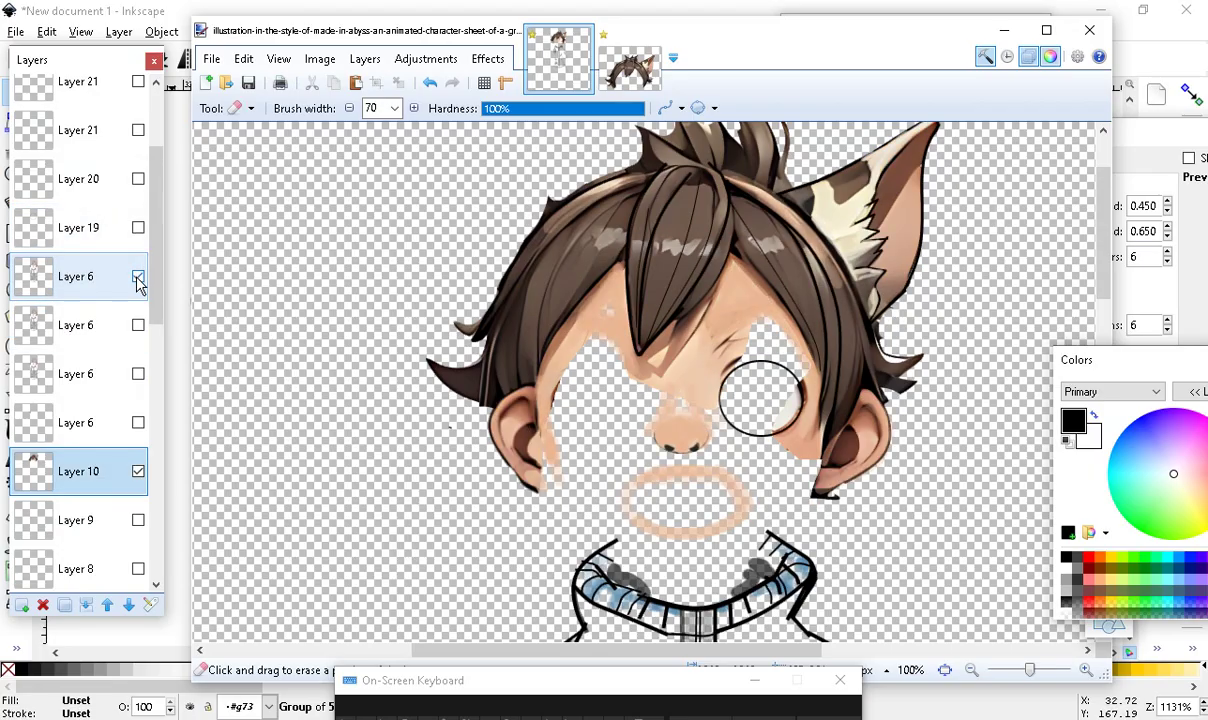
click(97, 295)
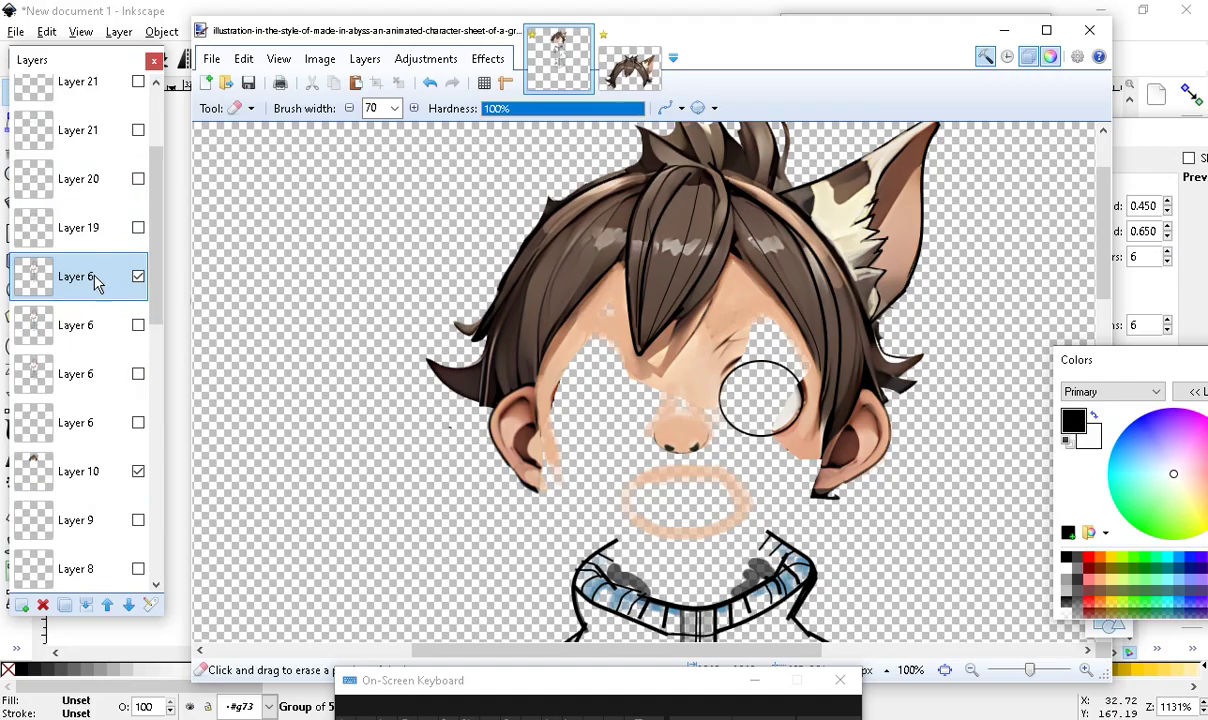
click(64, 605)
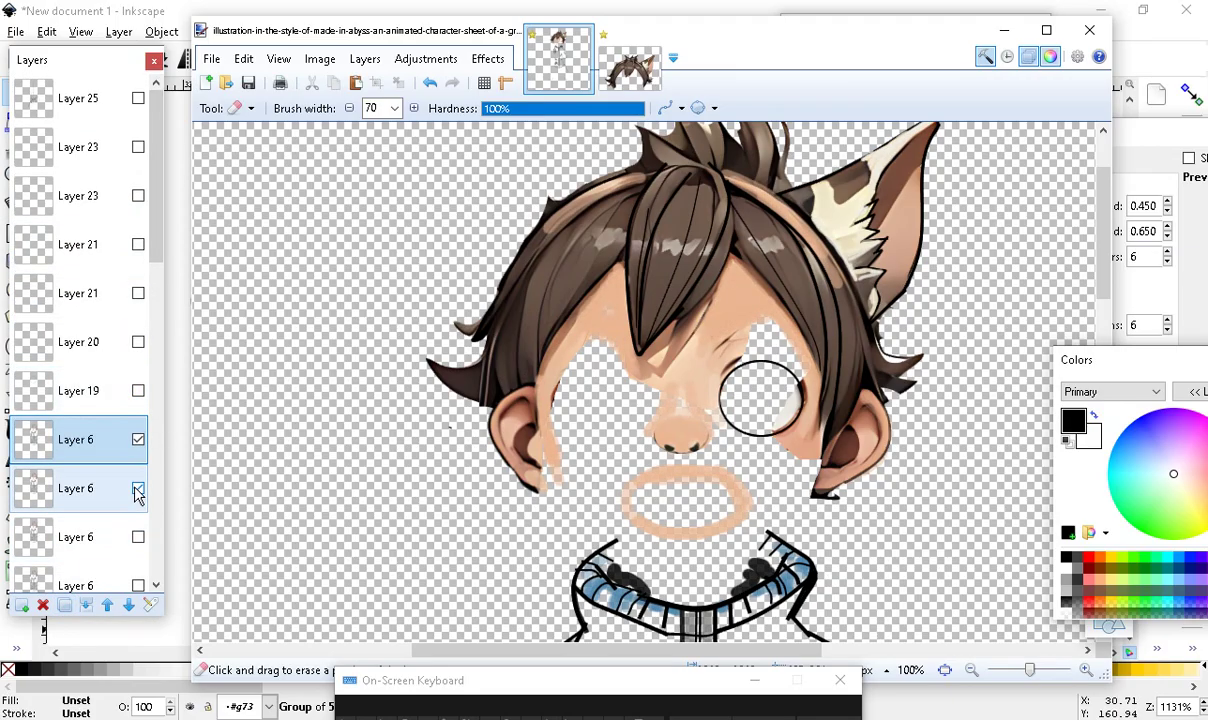
Hide the duplicated copy of Layer 6
click(138, 488)
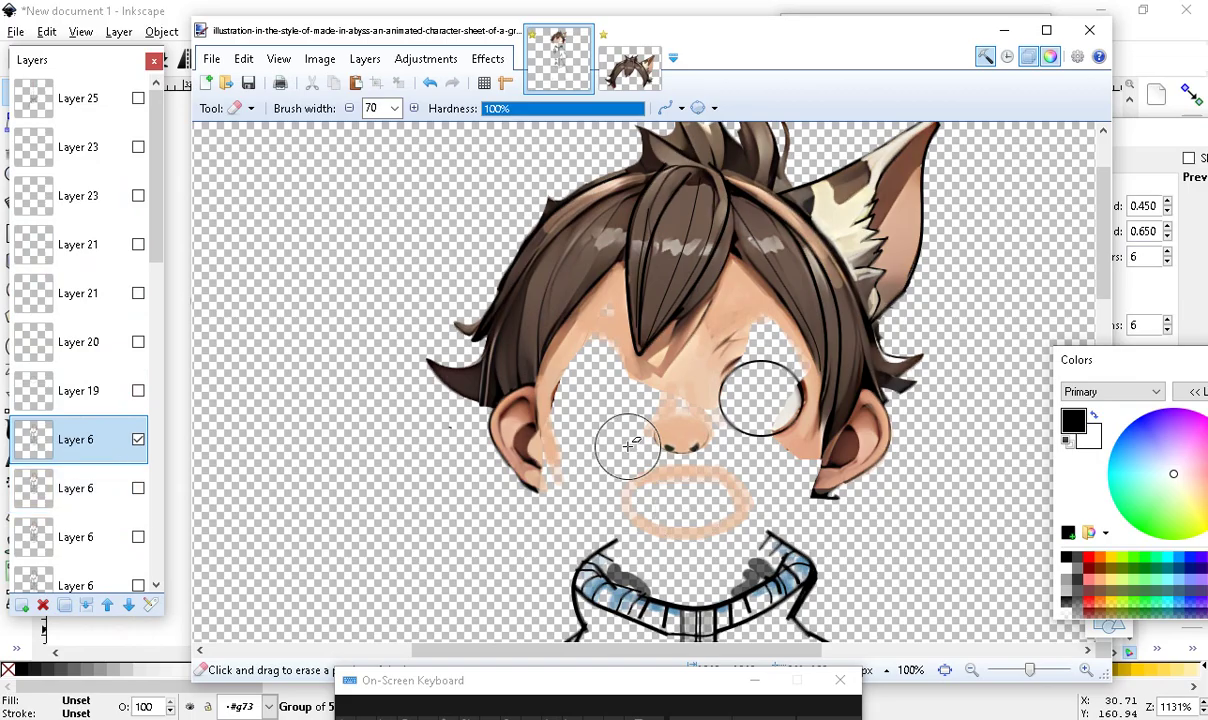
scroll(700, 440, down, 5)
scroll(776, 418, up, 3)
scroll(760, 287, down, 1)
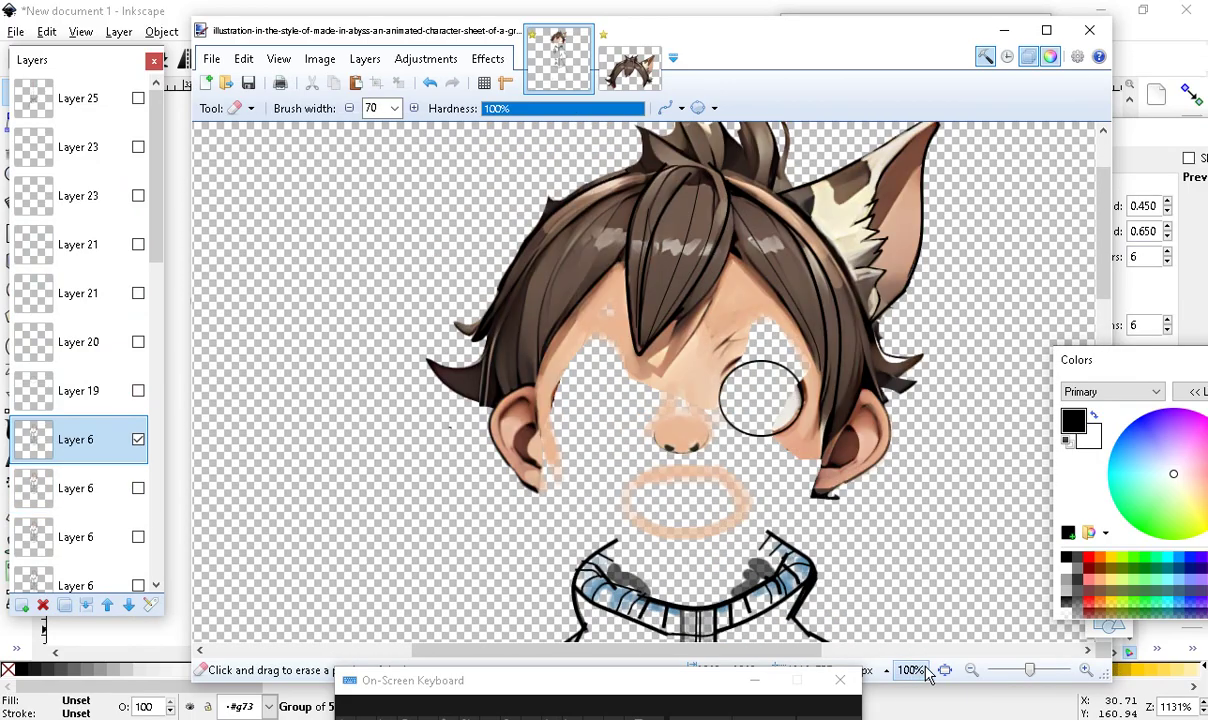
scroll(740, 305, down, 1)
scroll(853, 528, down, 3)
scroll(648, 272, up, 1)
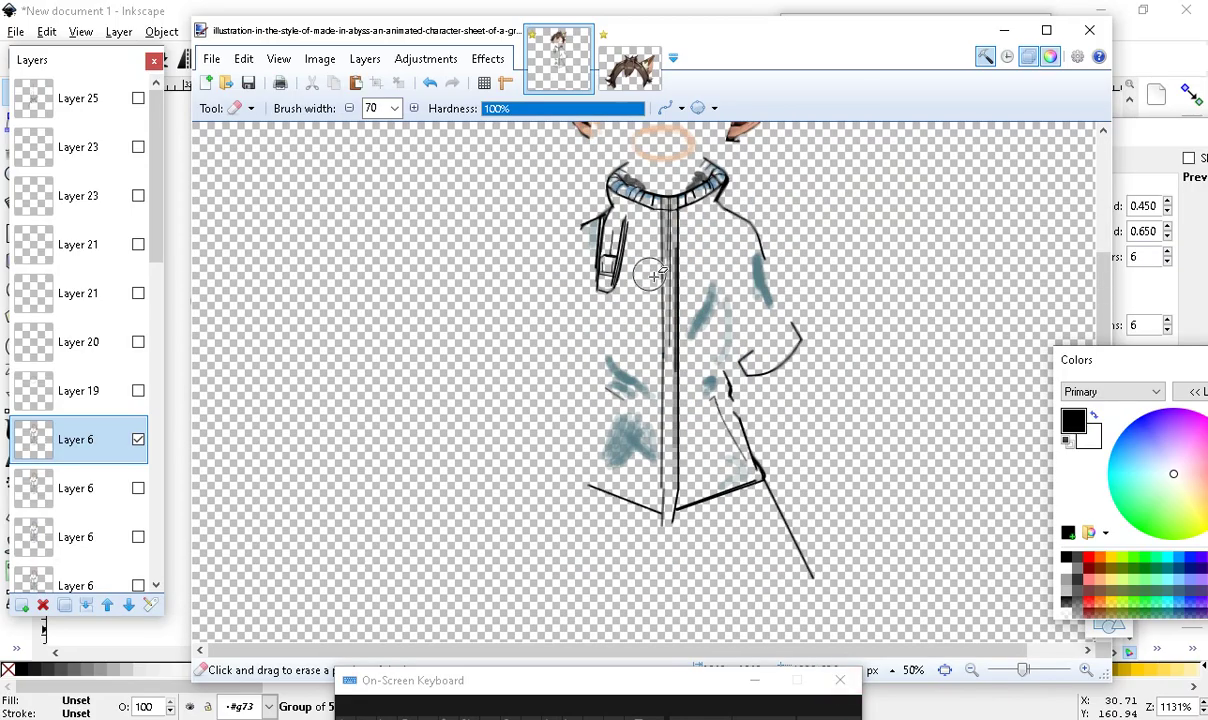
Erase the jacket, collar and mouth from Layer 6 with a 475-wide eraser
click(395, 108)
click(385, 450)
scroll(716, 500, down, 2)
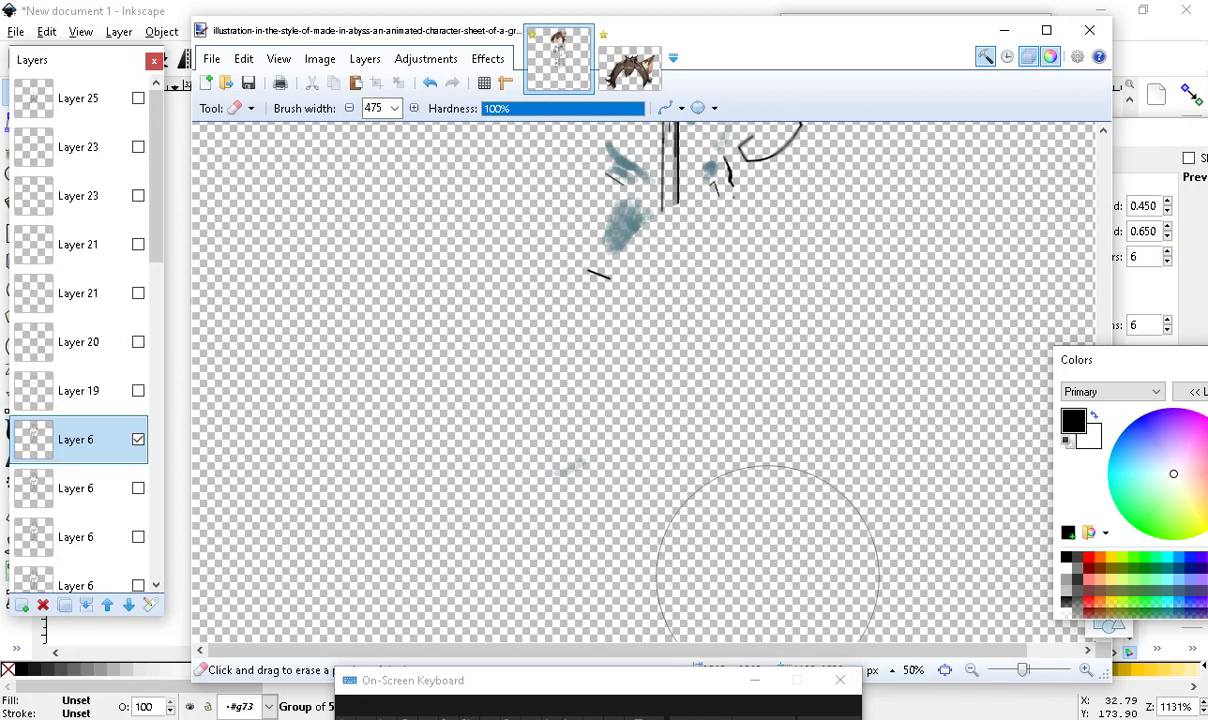
scroll(590, 430, up, 4)
mouse_move(602, 541)
mouse_down()
mouse_move(594, 600)
mouse_move(633, 562)
mouse_move(698, 558)
mouse_move(647, 473)
mouse_move(635, 490)
mouse_move(696, 535)
mouse_up()
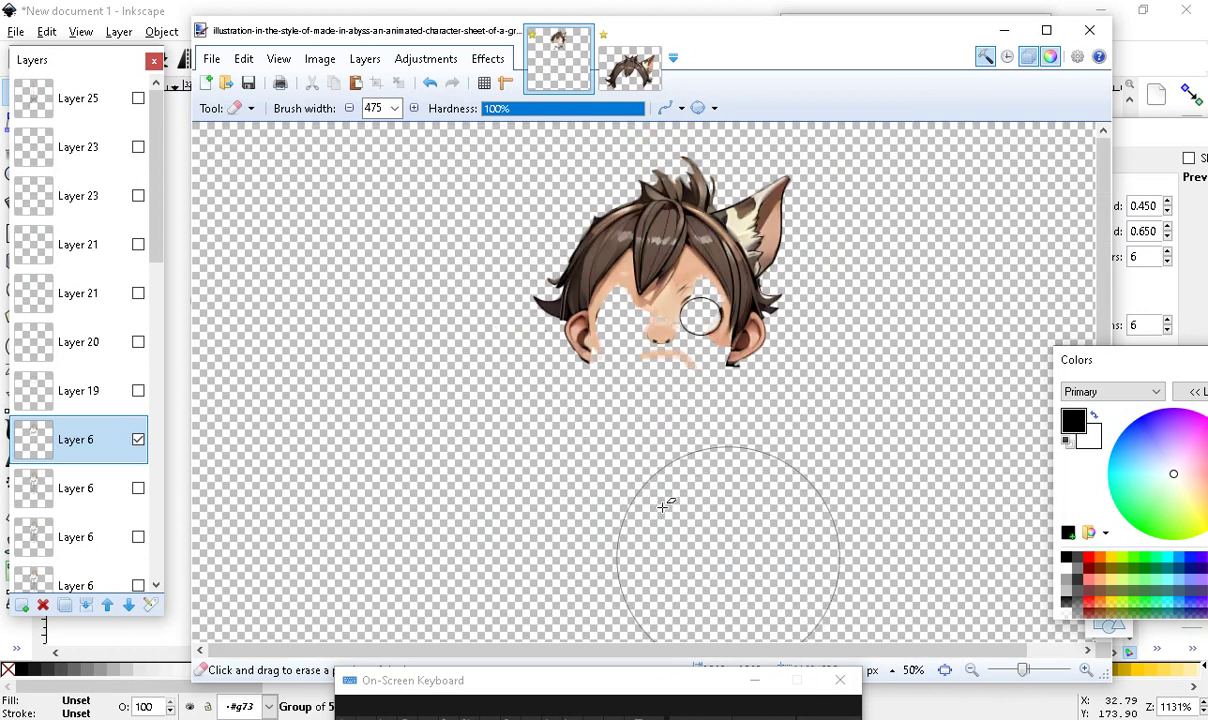
Reduce the eraser width to 20 and switch over to Moho Pro
click(395, 108)
scroll(416, 470, down, 3)
scroll(394, 206, up, 10)
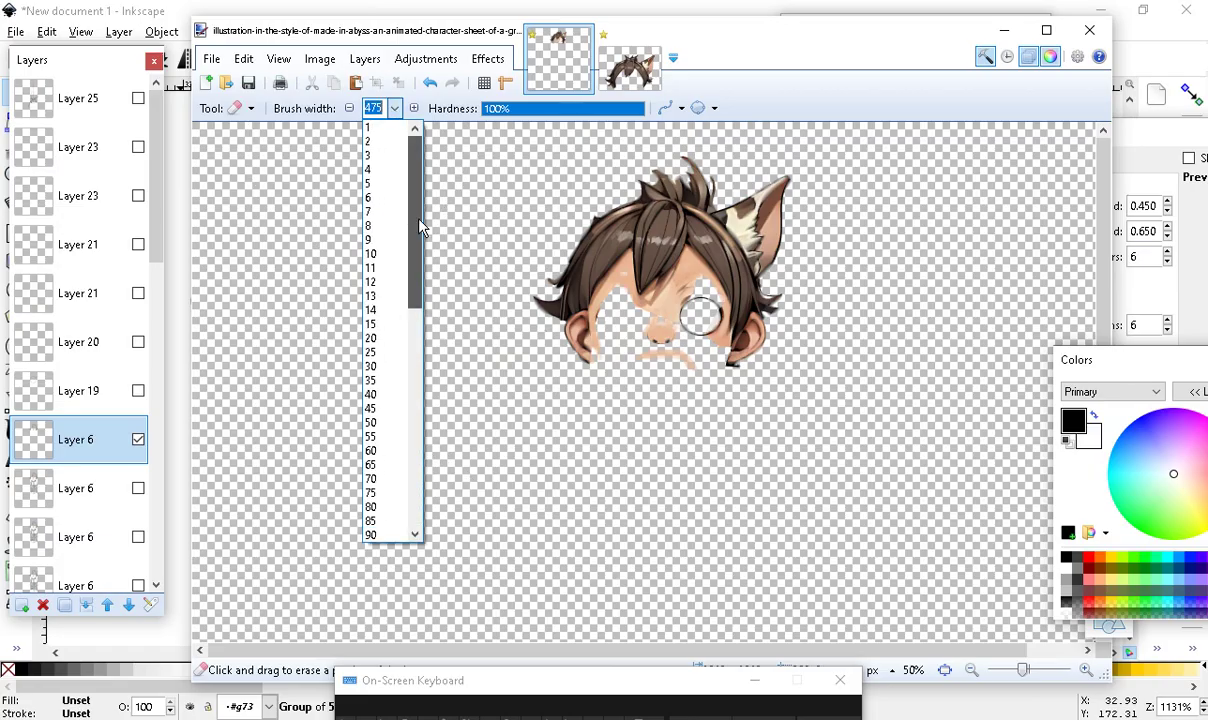
click(372, 310)
key(F5)
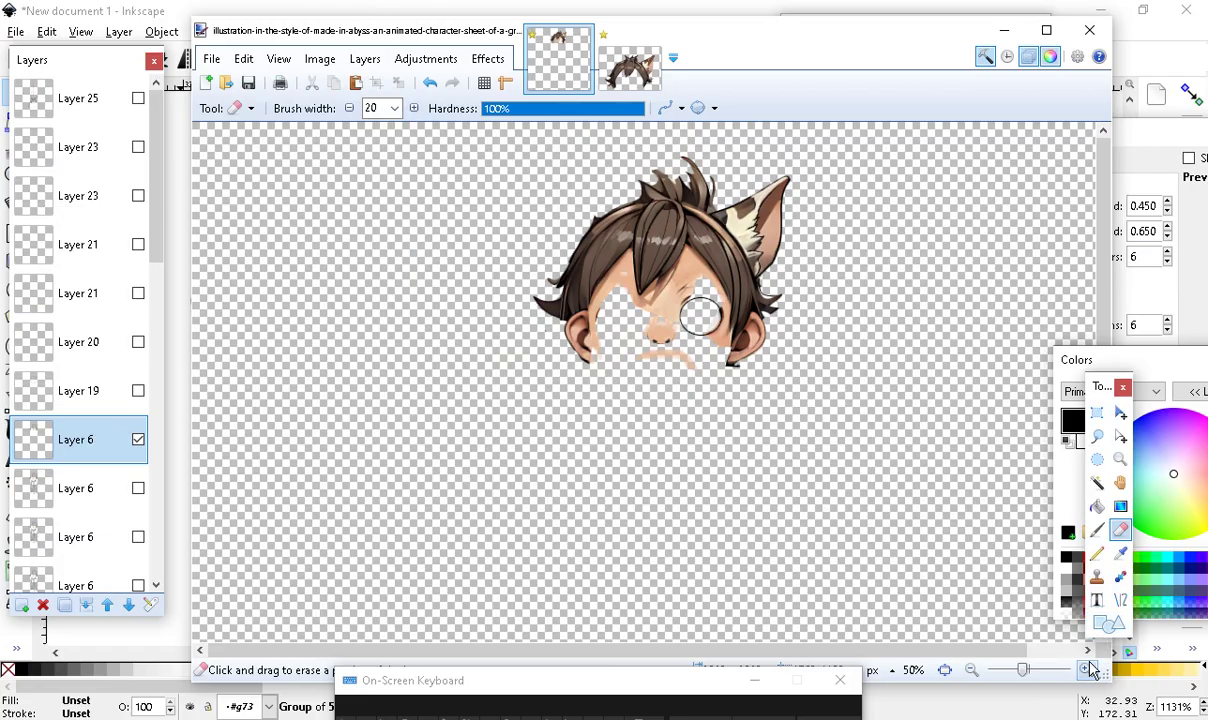
scroll(640, 230, up, 3)
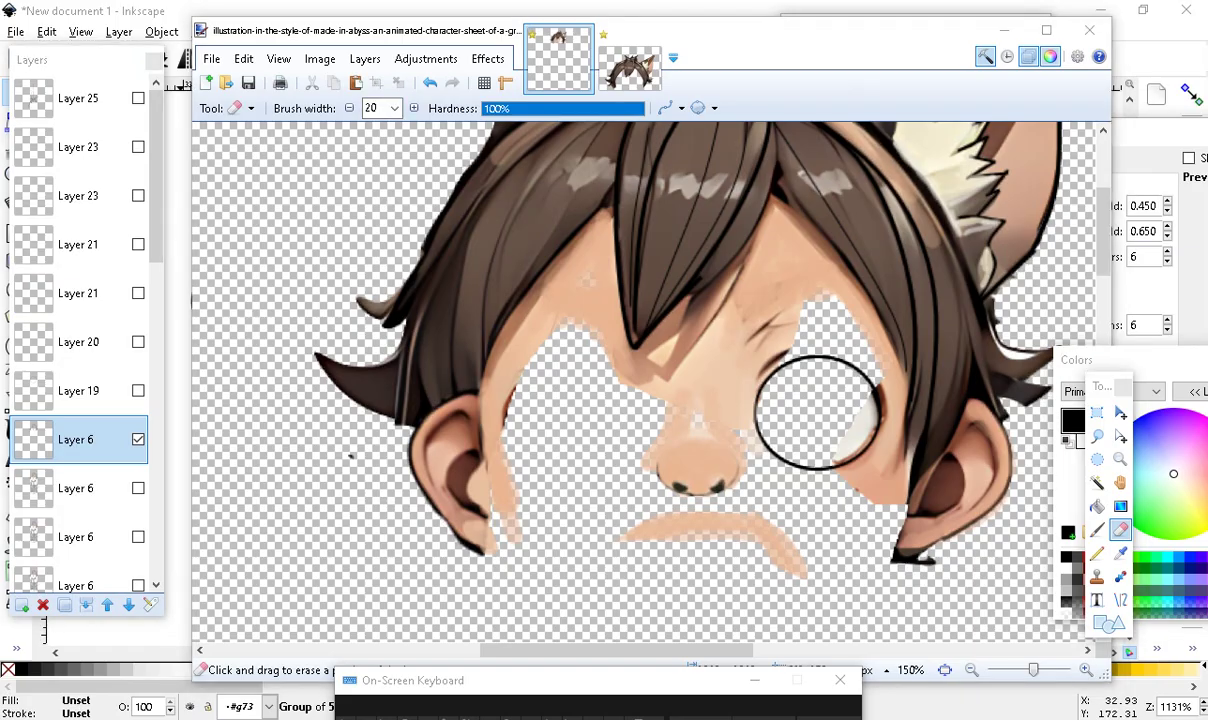
key(alt+Tab)
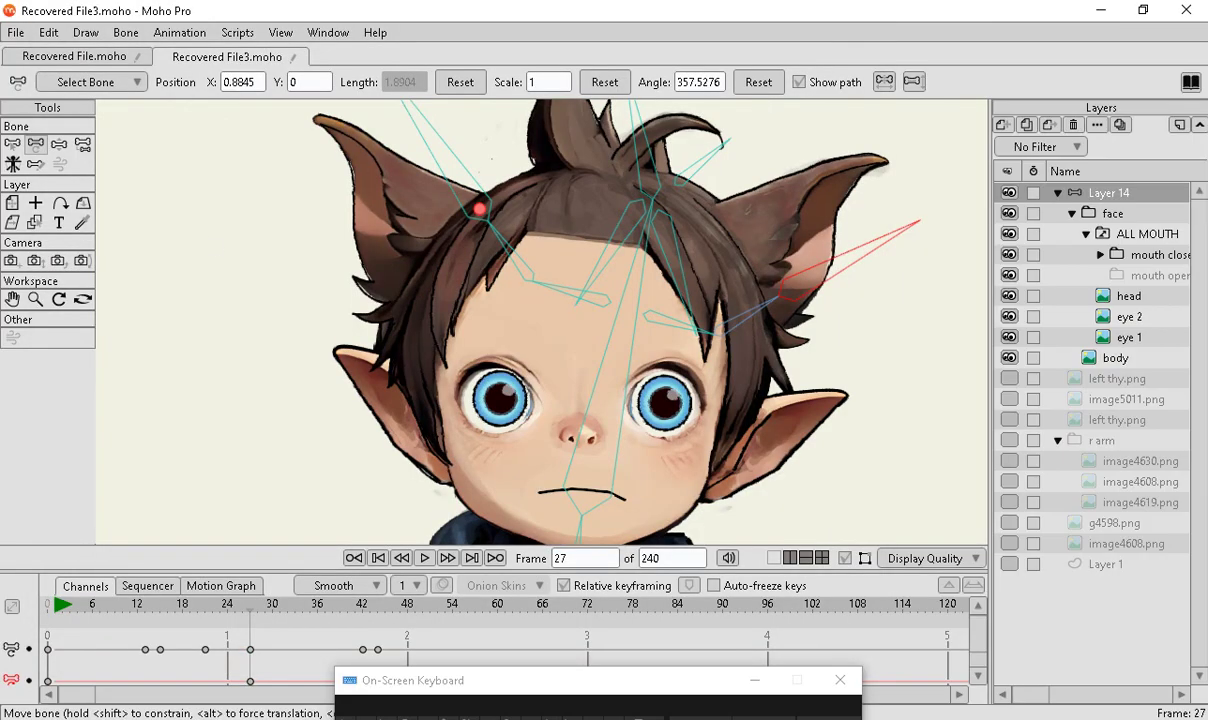
scroll(372, 512, down, 15)
scroll(366, 515, down, 20)
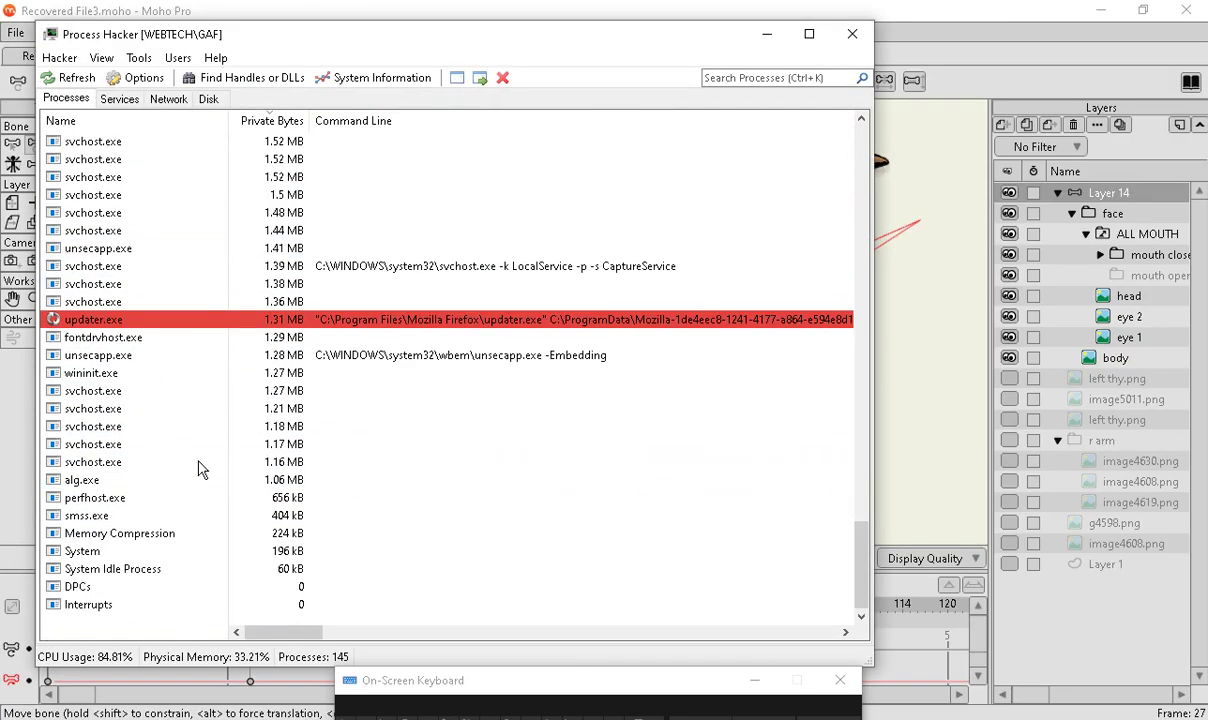
scroll(288, 334, up, 12)
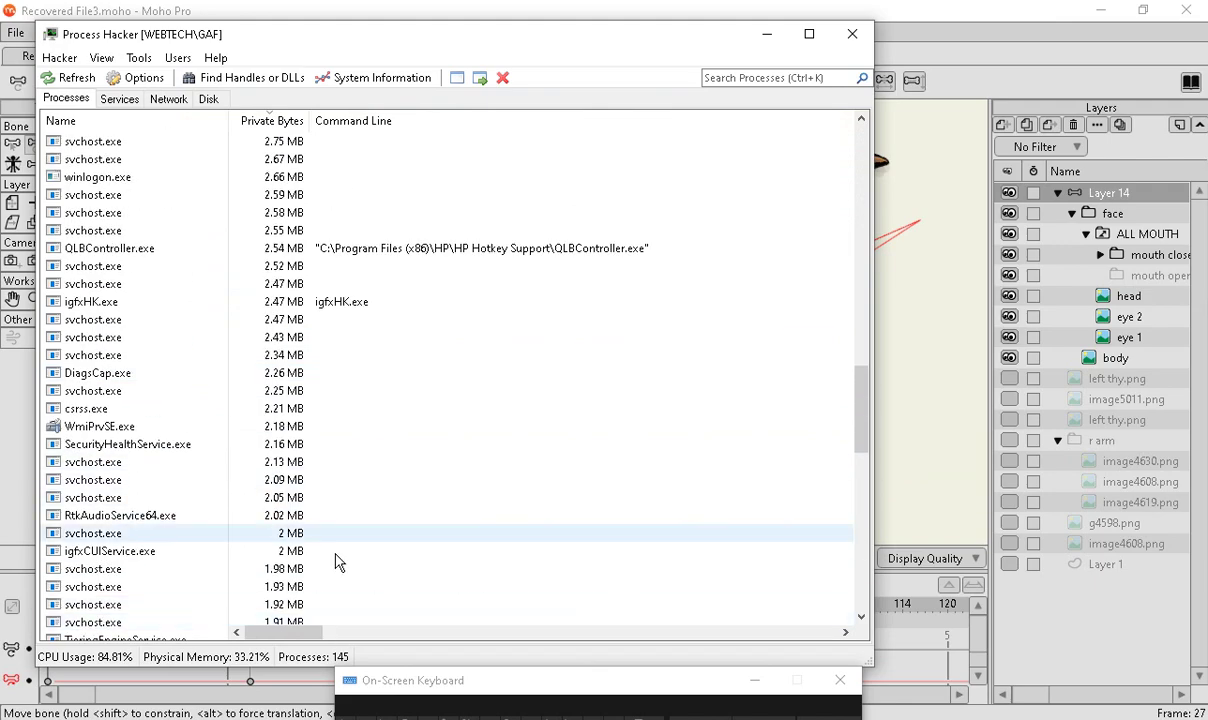
scroll(336, 563, up, 20)
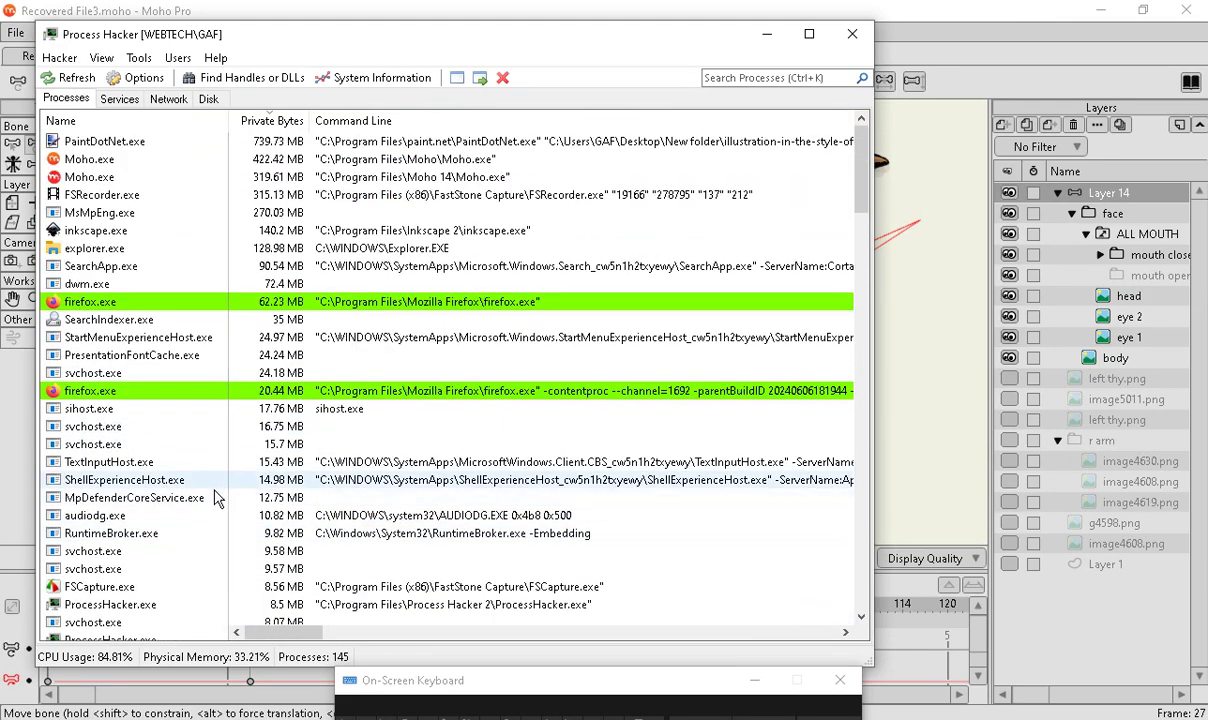
right_click(97, 231)
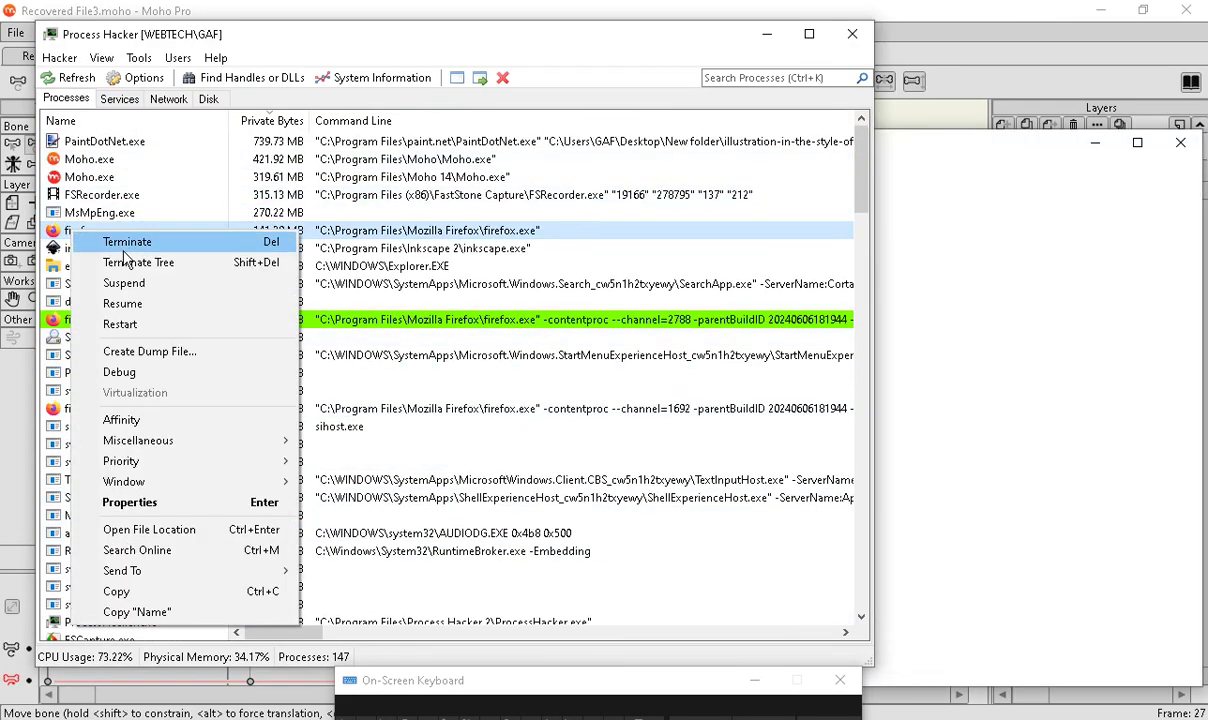
click(118, 232)
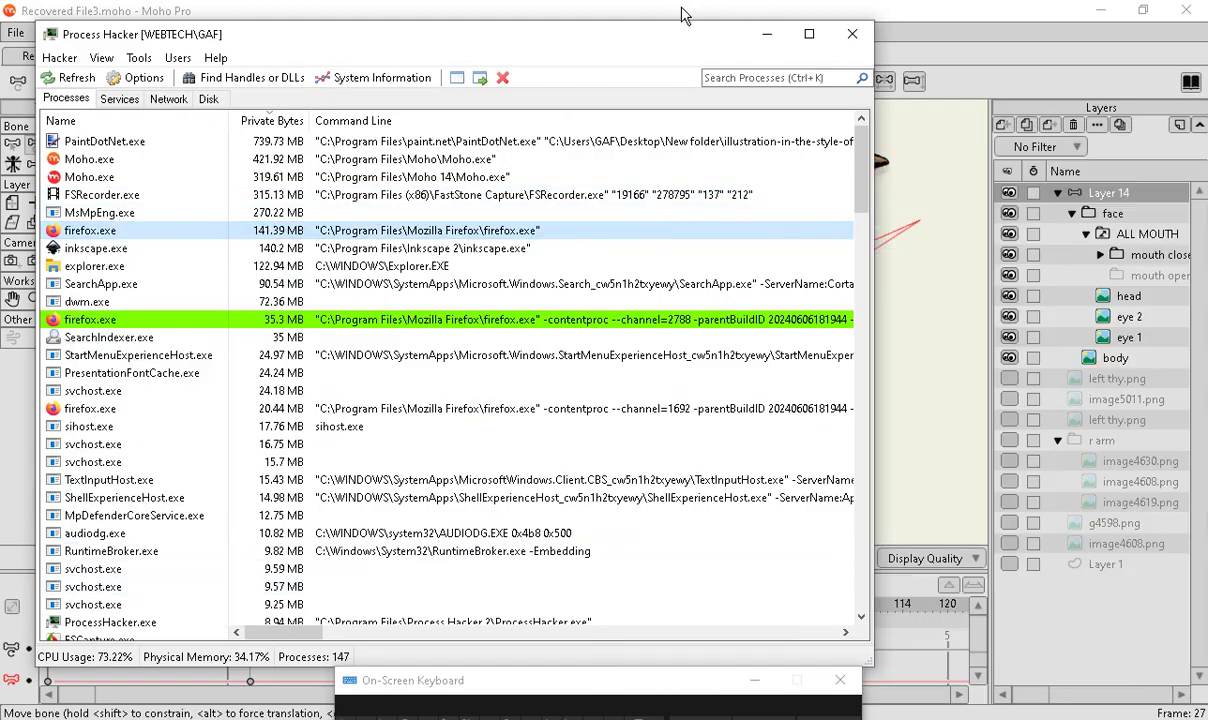
click(767, 34)
scroll(480, 340, down, 3)
Zoom the Moho canvas in and out around the character's head, then return to Paint.NET
scroll(540, 430, up, 2)
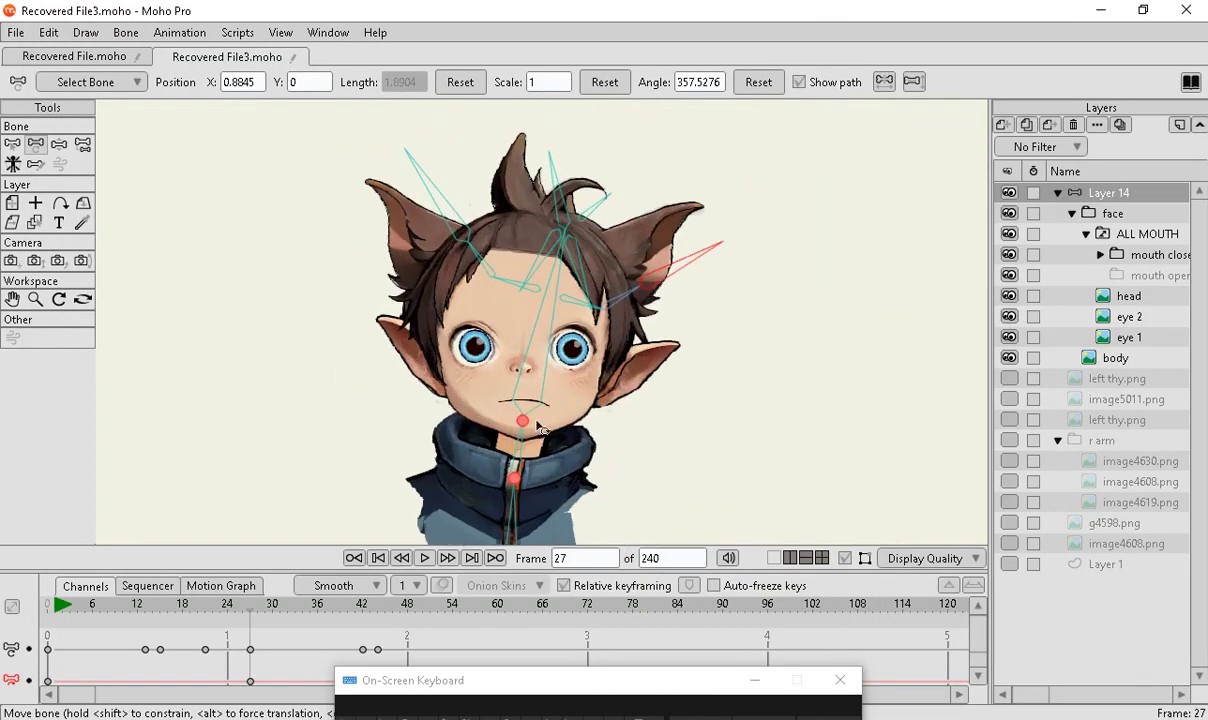
scroll(540, 430, up, 3)
scroll(539, 445, down, 4)
scroll(485, 495, up, 2)
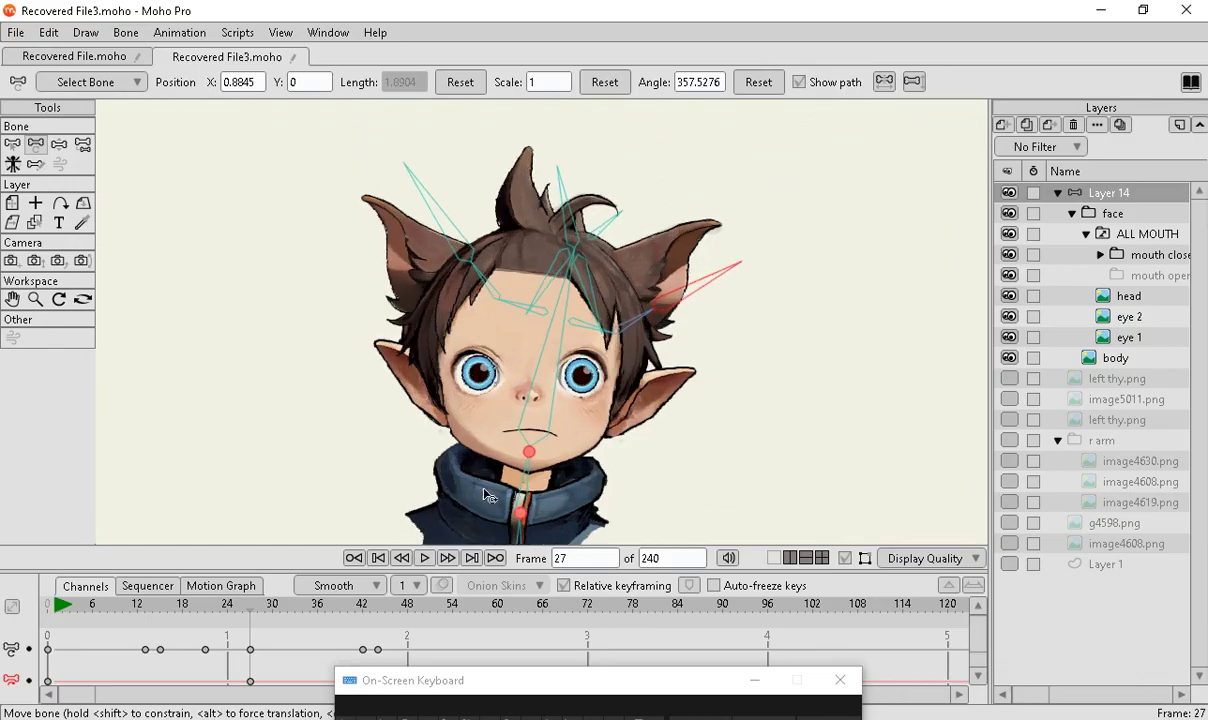
scroll(485, 495, up, 2)
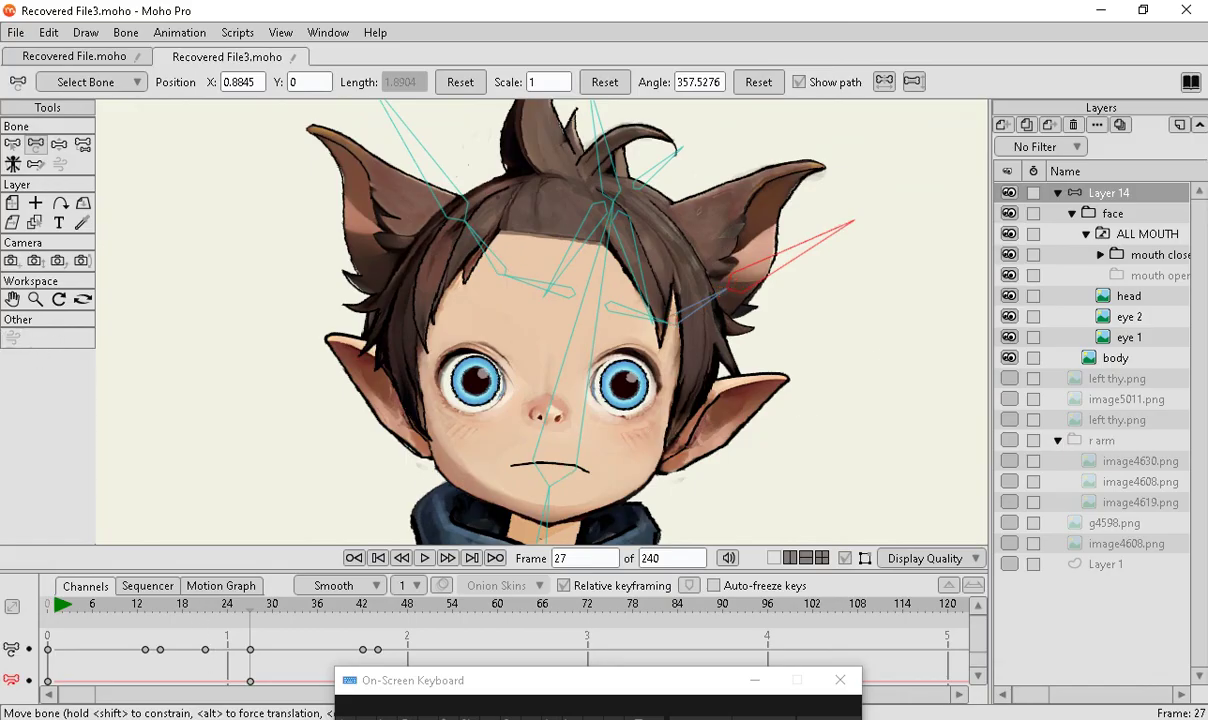
key(alt+Tab)
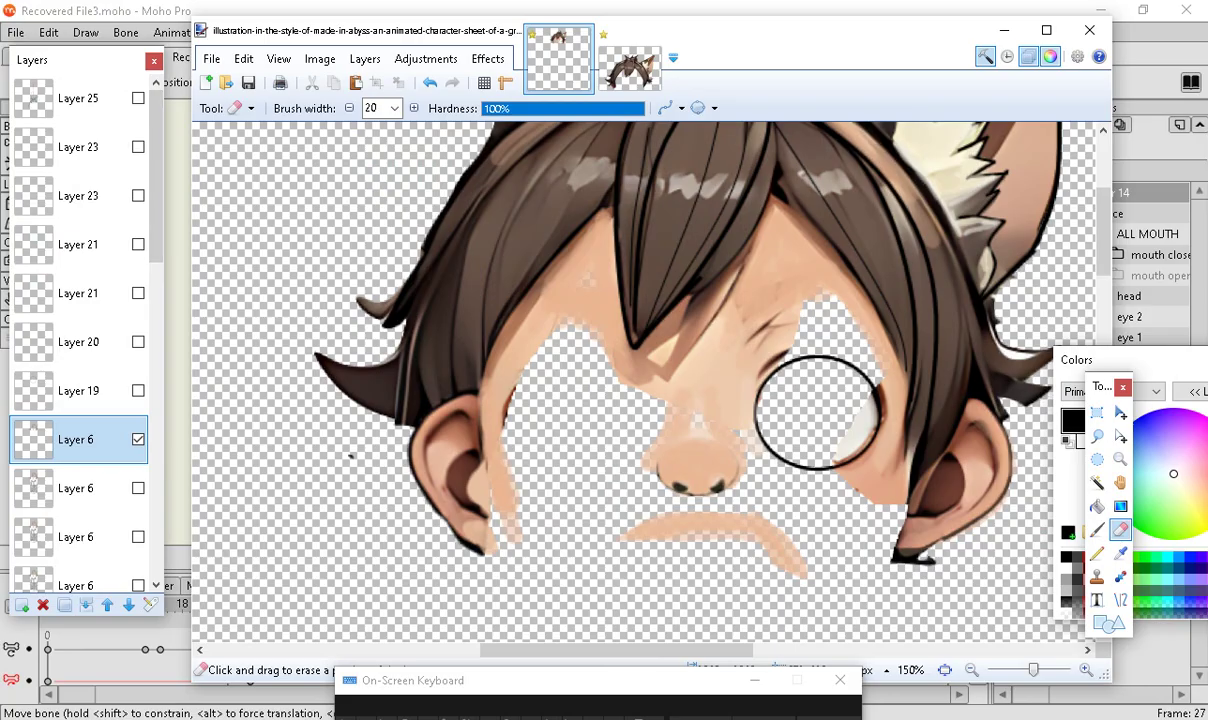
Hide Layer 6 to inspect its face skin, then undo to bring it back
click(138, 439)
scroll(140, 445, down, 1)
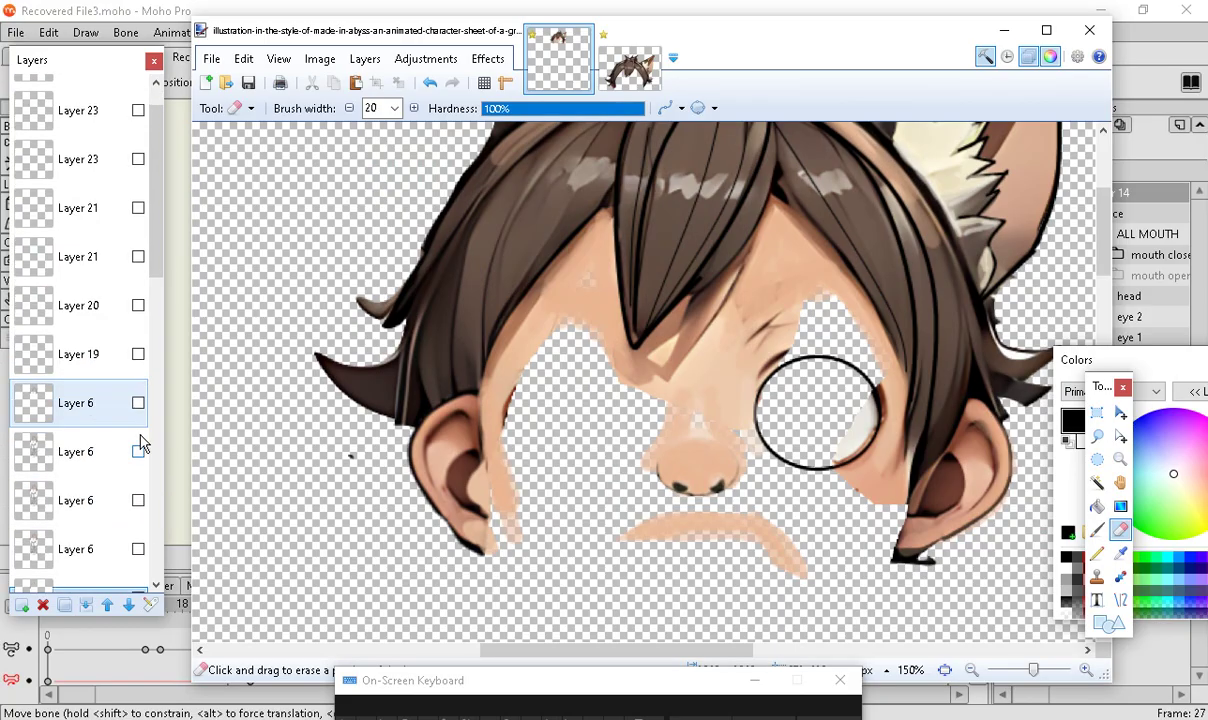
click(139, 450)
scroll(150, 390, down, 2)
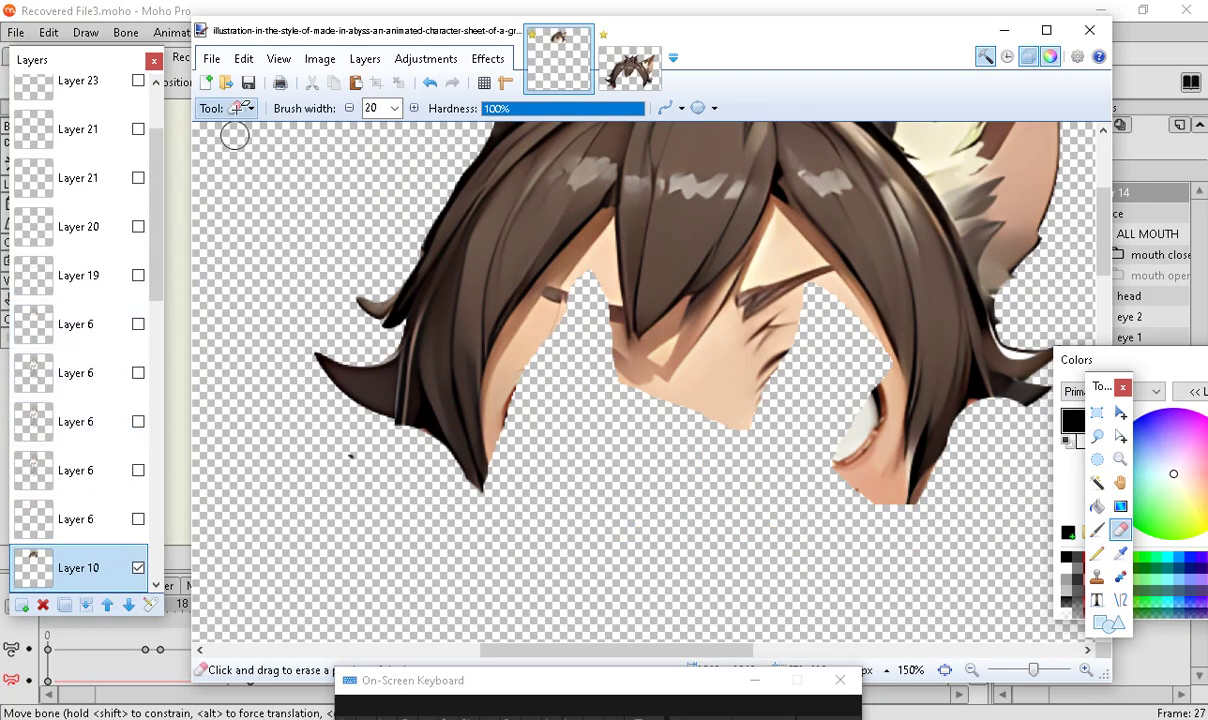
click(430, 87)
click(430, 87)
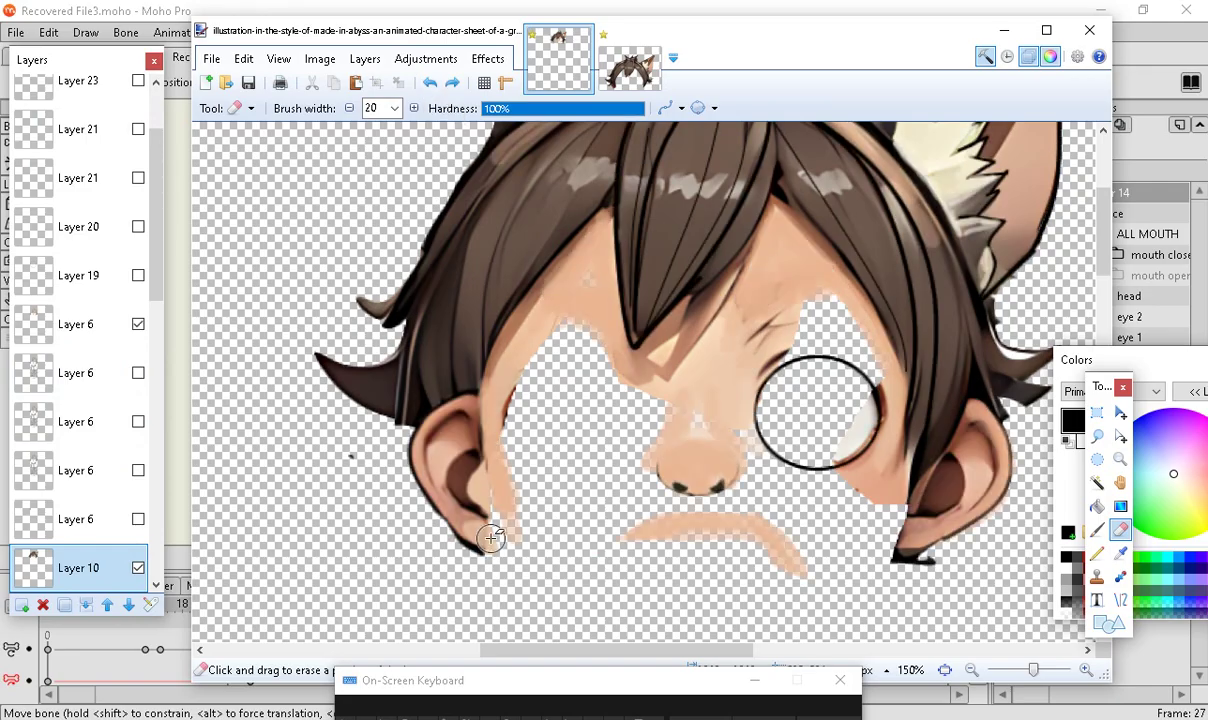
scroll(595, 482, up, 3)
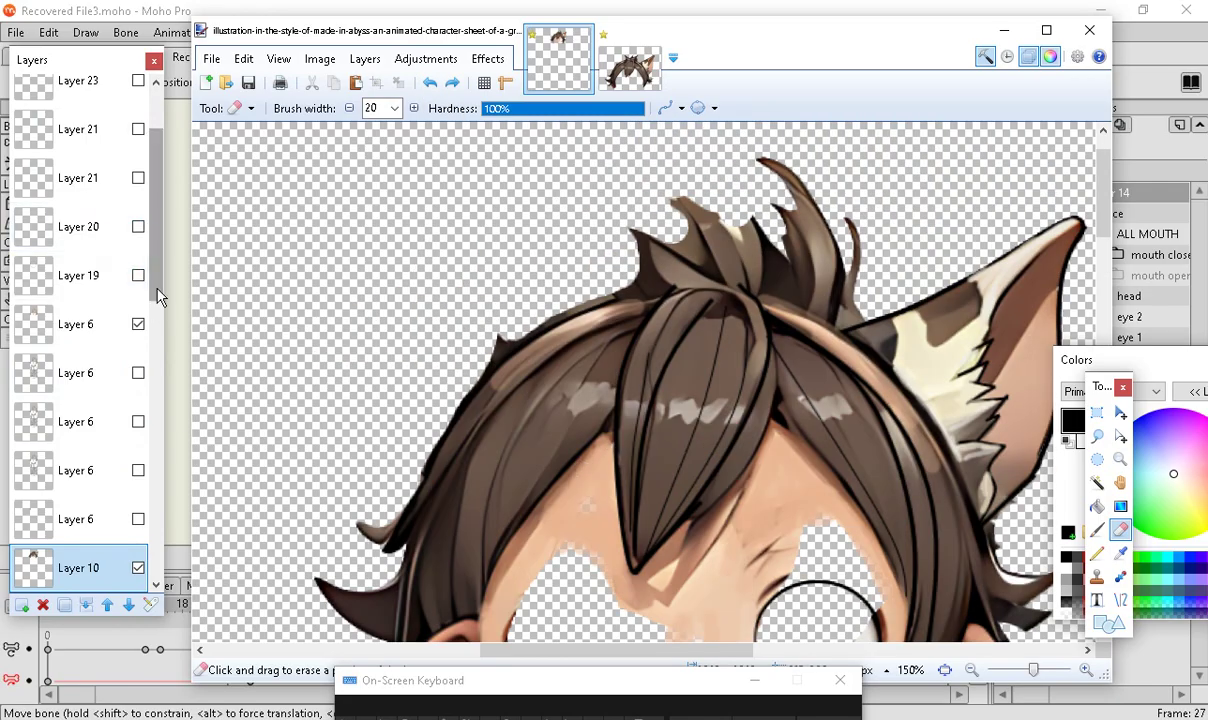
Rearrange the layer stack so Layer 10 sits above Layer 6
scroll(156, 326, down, 4)
drag(160, 354, 627, 482)
scroll(627, 482, up, 2)
scroll(426, 332, up, 5)
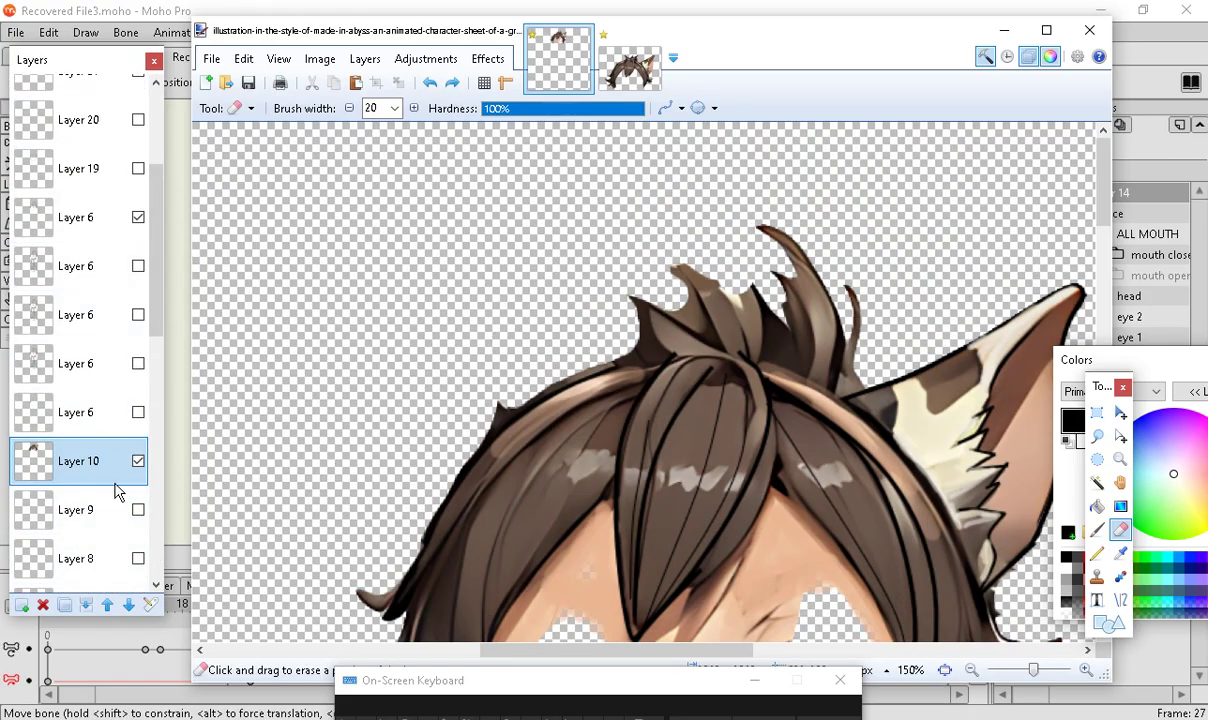
mouse_move(104, 477)
mouse_down()
mouse_move(121, 313)
mouse_move(100, 268)
mouse_up()
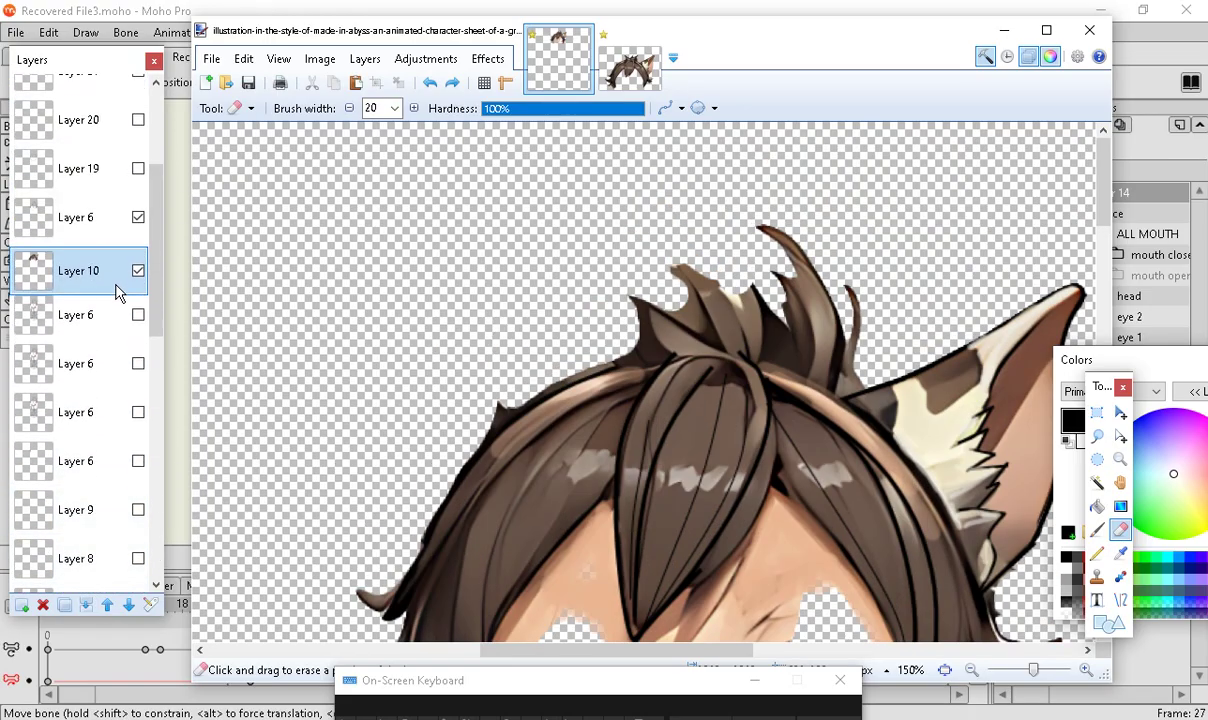
scroll(867, 328, down, 3)
scroll(700, 460, up, 2)
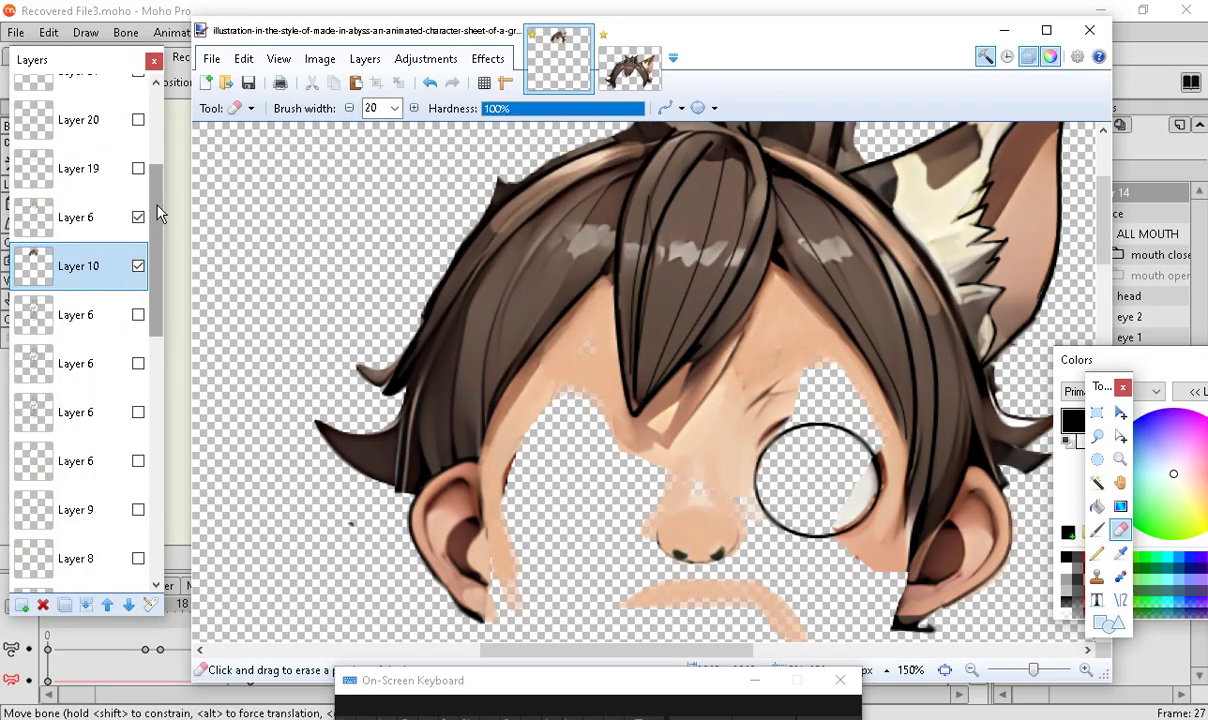
drag(156, 259, 152, 149)
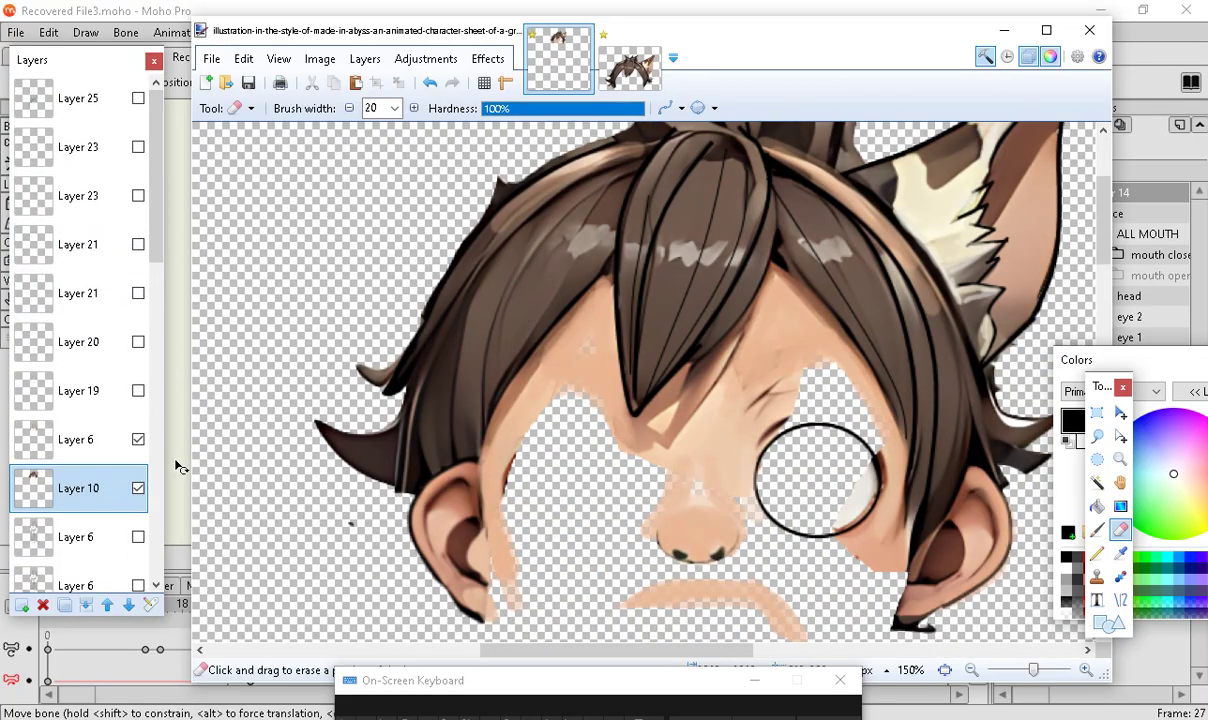
Select Layer 6, merge it down into Layer 10, and toggle the result to verify
click(138, 440)
click(138, 440)
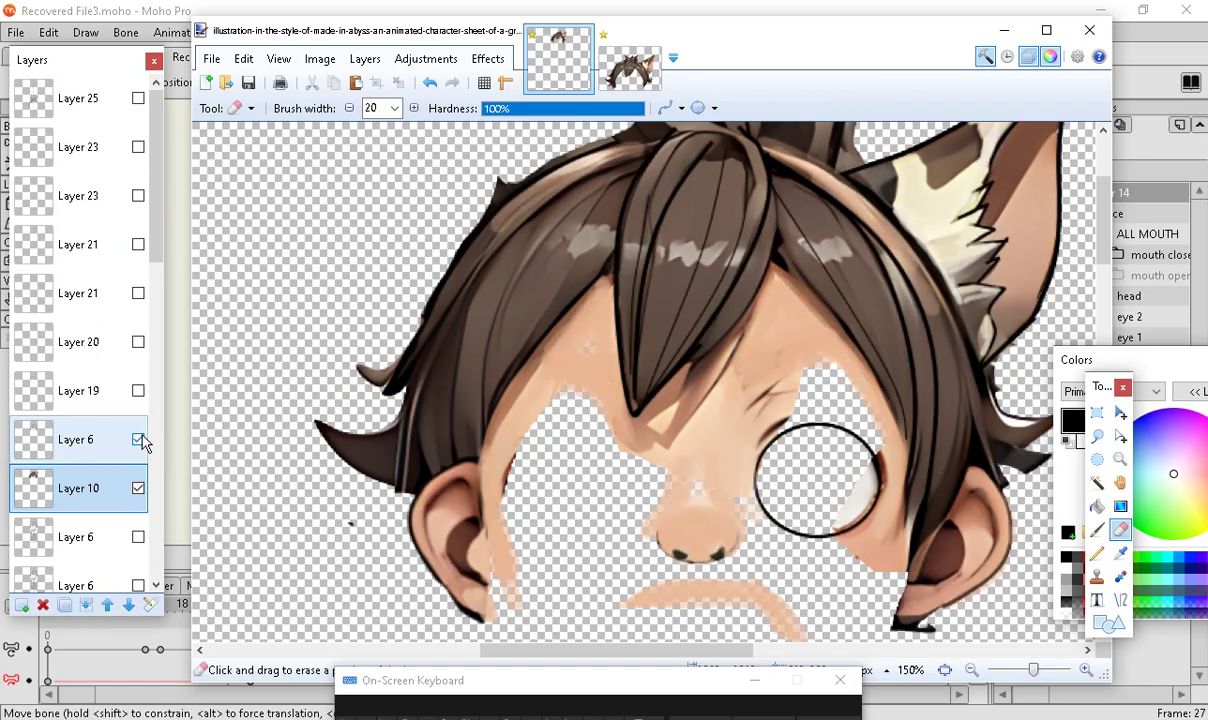
click(138, 440)
click(138, 440)
click(84, 432)
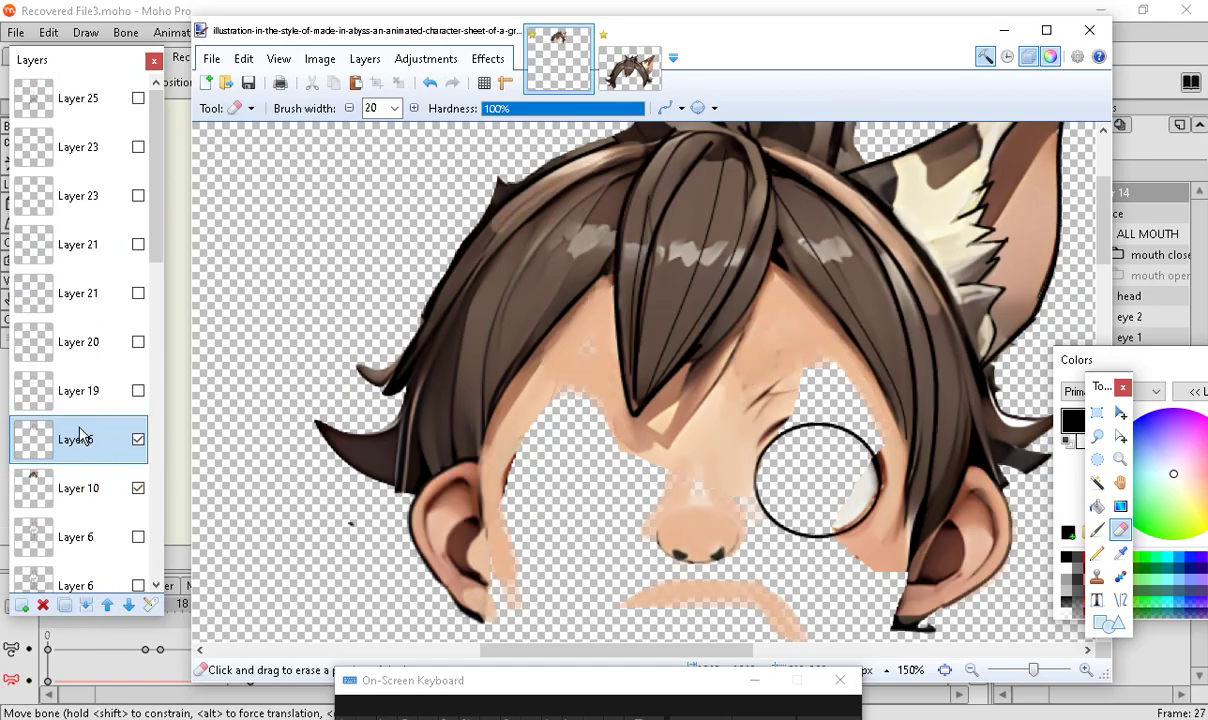
click(87, 607)
click(138, 440)
click(138, 440)
scroll(282, 446, down, 2)
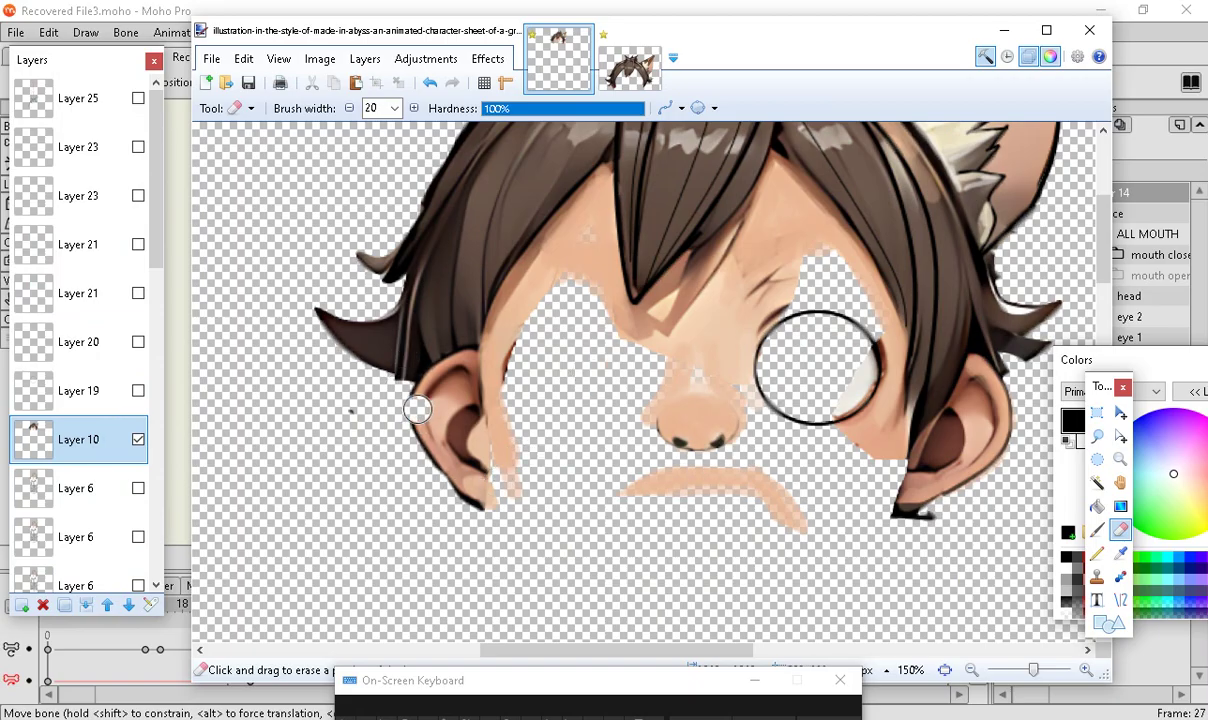
Erase both cat ears along with the dark strokes and skin beside them
mouse_move(456, 367)
mouse_down()
mouse_move(499, 385)
mouse_move(516, 498)
mouse_up()
mouse_move(481, 383)
mouse_down()
mouse_move(450, 444)
mouse_move(461, 377)
mouse_move(415, 449)
mouse_move(377, 416)
mouse_move(455, 413)
mouse_up()
drag(466, 527, 479, 406)
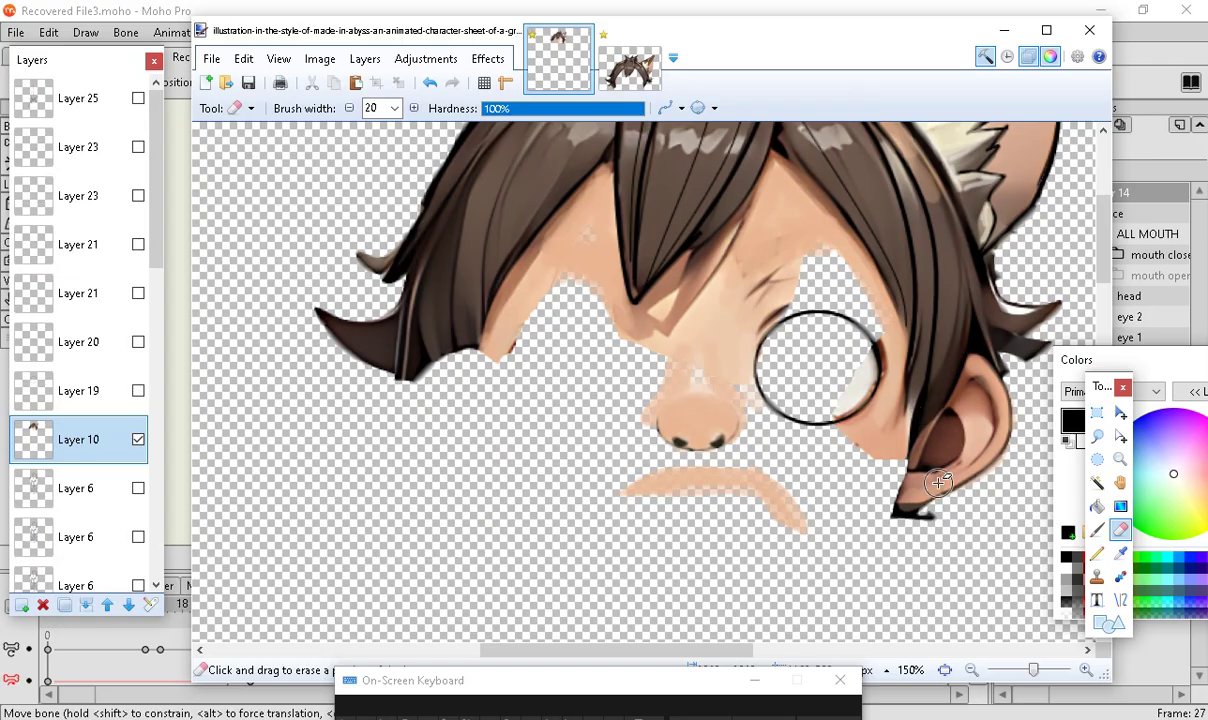
mouse_move(980, 369)
mouse_down()
mouse_move(988, 414)
mouse_move(985, 379)
mouse_move(998, 405)
mouse_move(980, 479)
mouse_move(964, 497)
mouse_move(975, 433)
mouse_move(944, 500)
mouse_move(899, 547)
mouse_move(968, 433)
mouse_move(967, 409)
mouse_move(897, 505)
mouse_up()
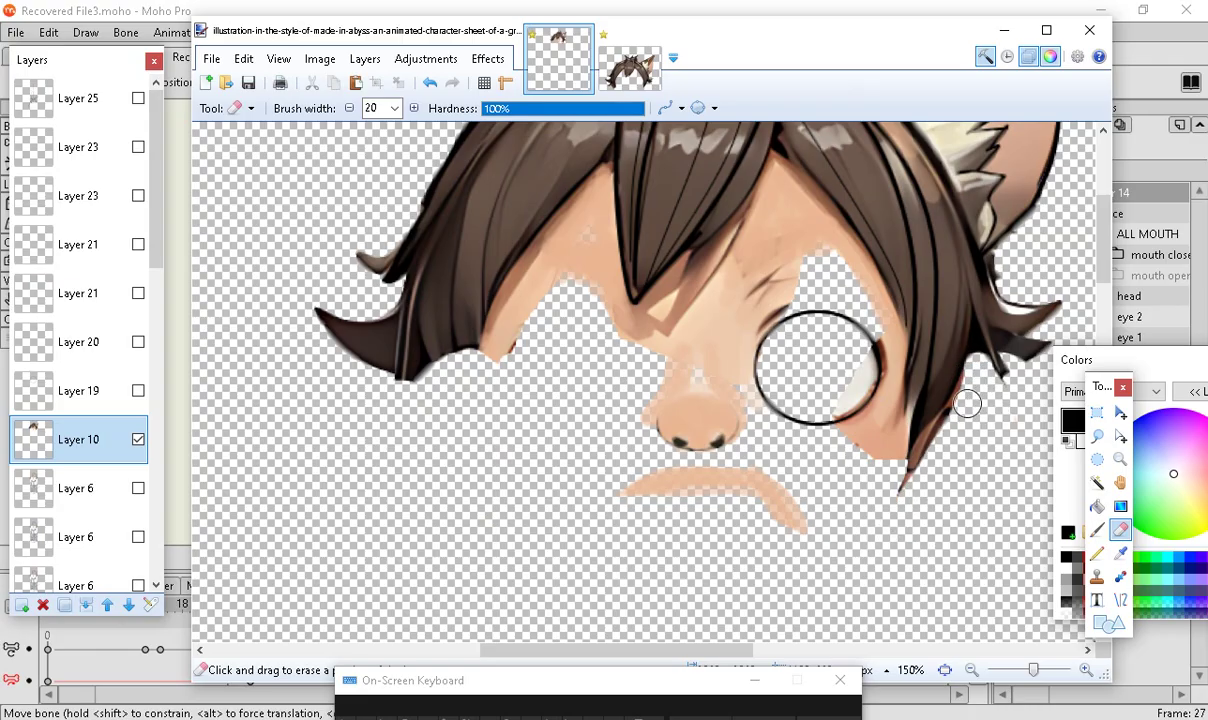
drag(967, 403, 920, 463)
Trim the right tail of the mouth stroke and erase a small forehead patch
mouse_move(840, 505)
mouse_down()
mouse_move(819, 530)
mouse_move(556, 499)
mouse_move(779, 503)
mouse_up()
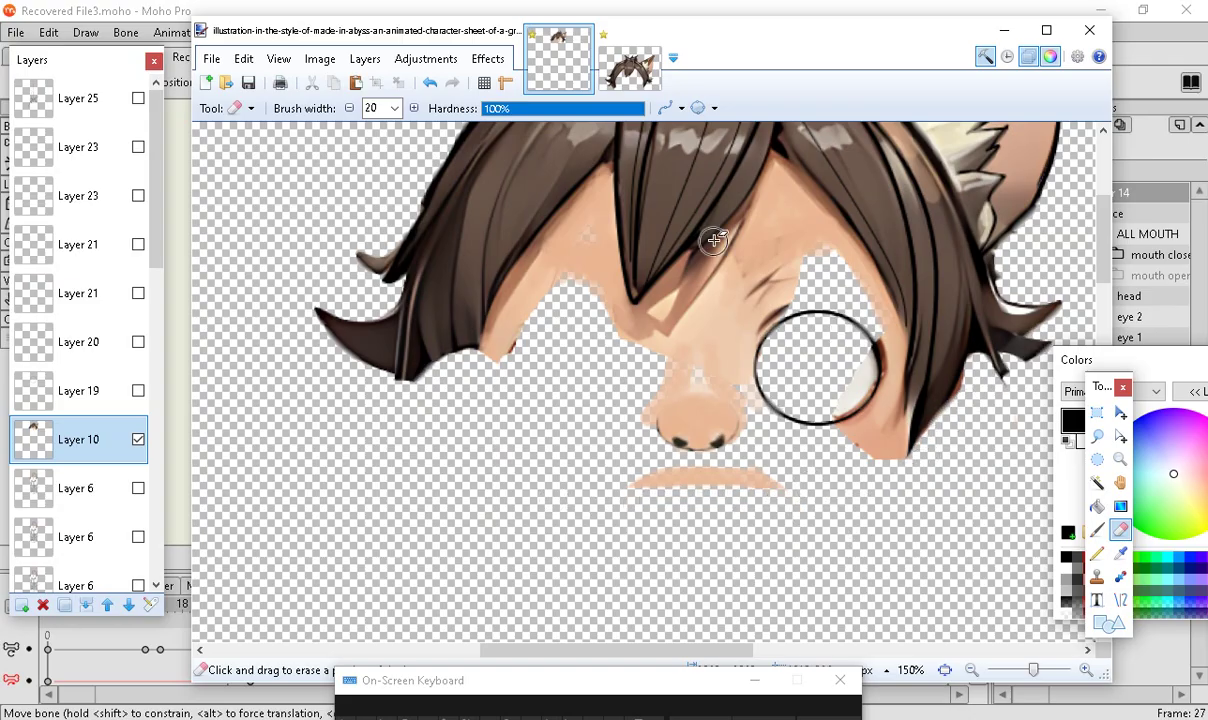
click(766, 235)
scroll(709, 458, up, 3)
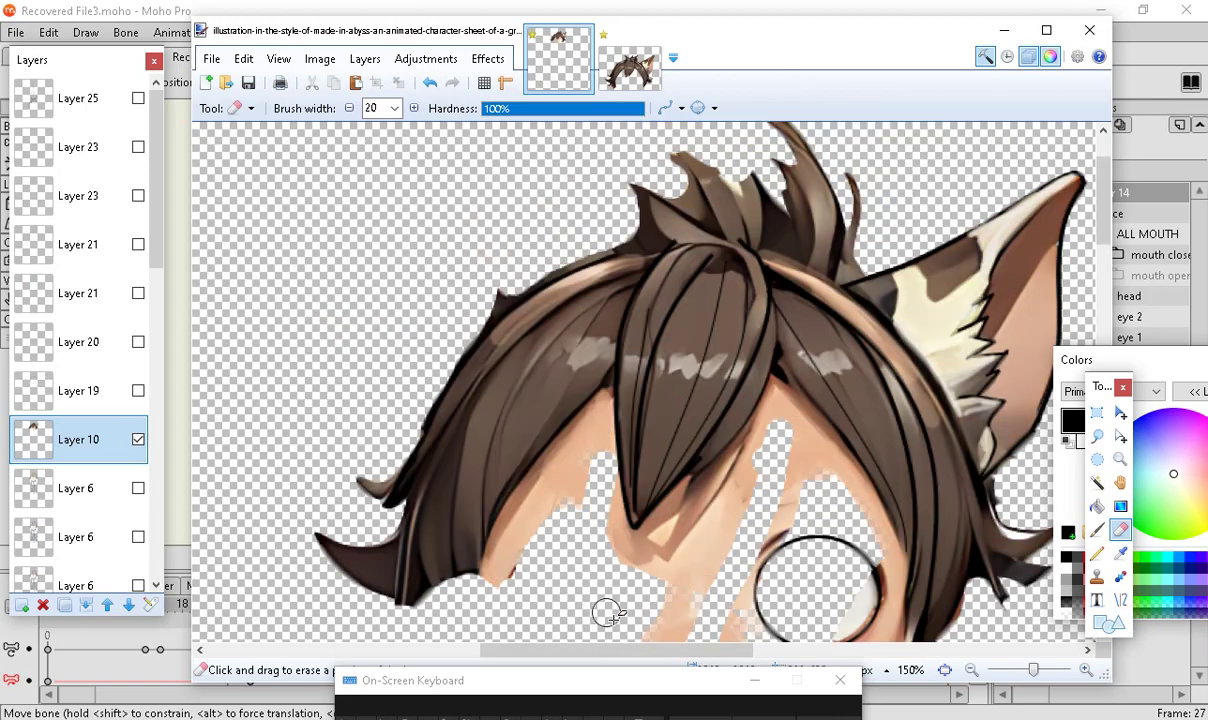
scroll(672, 477, down, 2)
scroll(800, 370, up, 2)
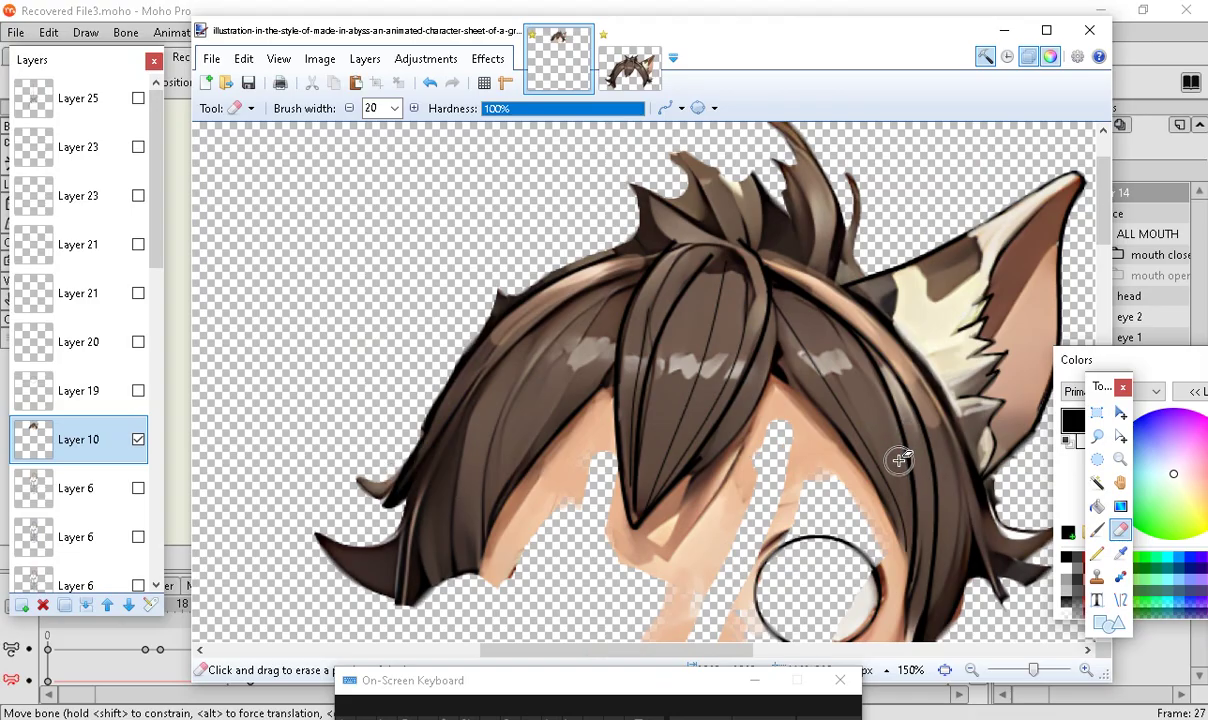
scroll(899, 459, down, 3)
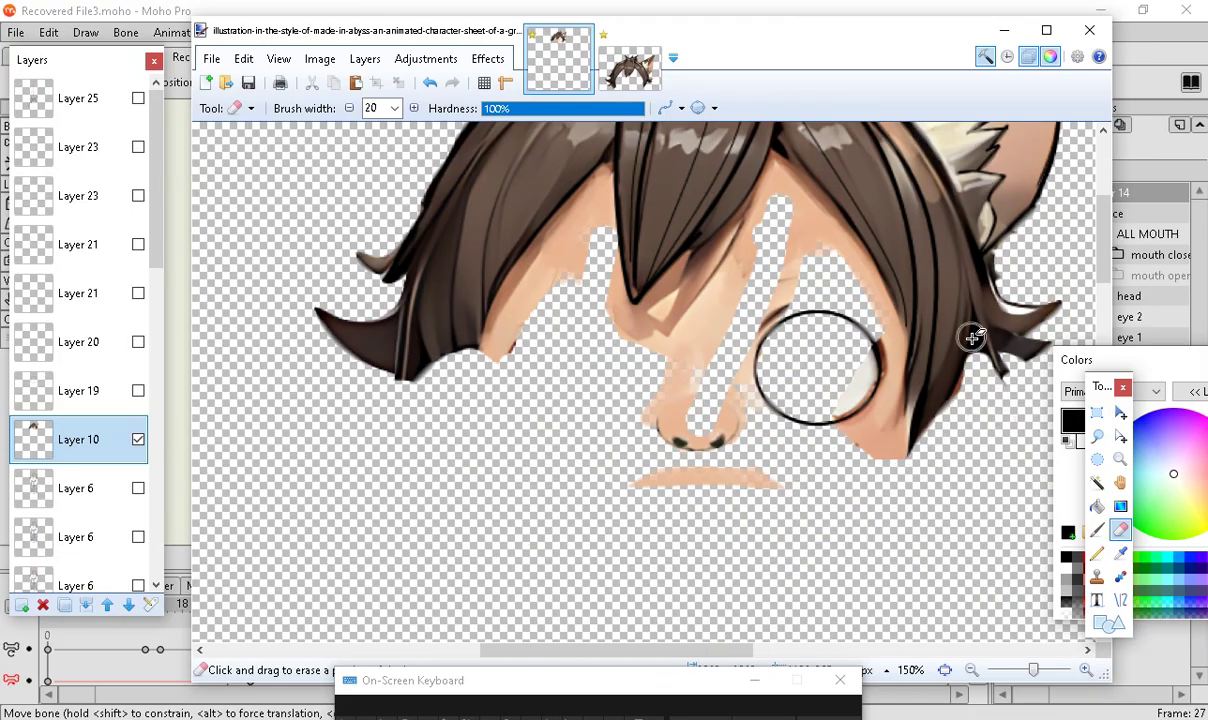
scroll(441, 329, up, 2)
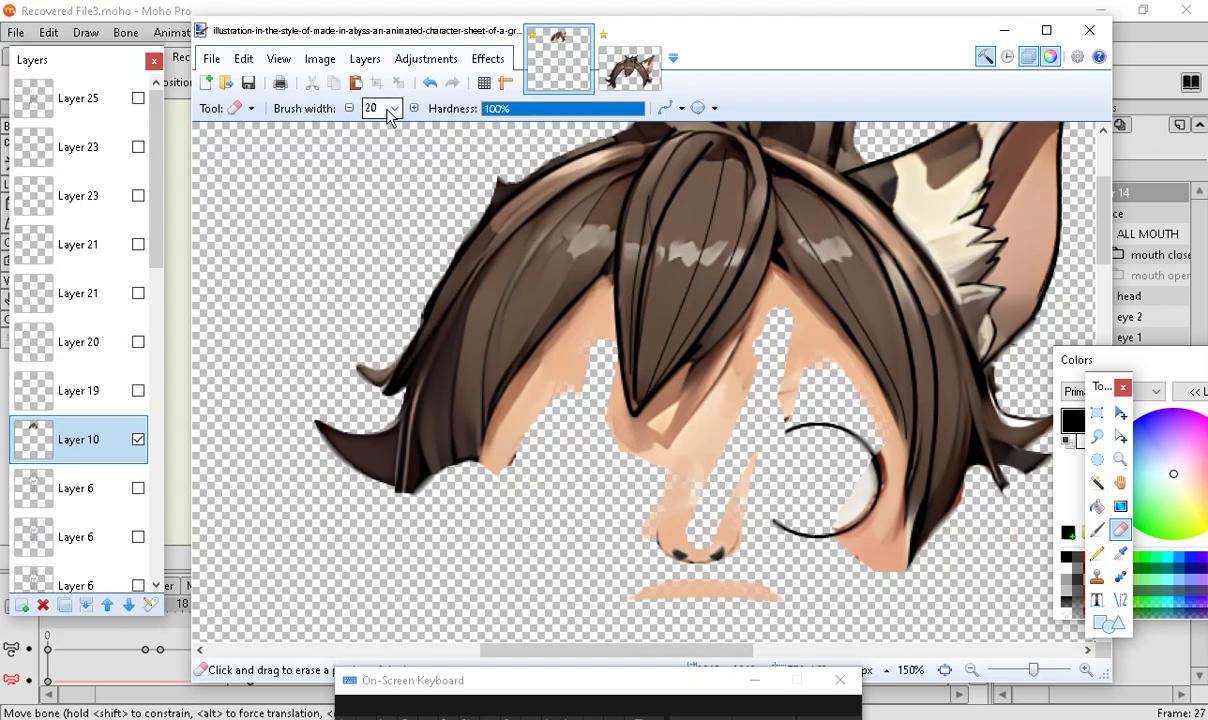
click(397, 112)
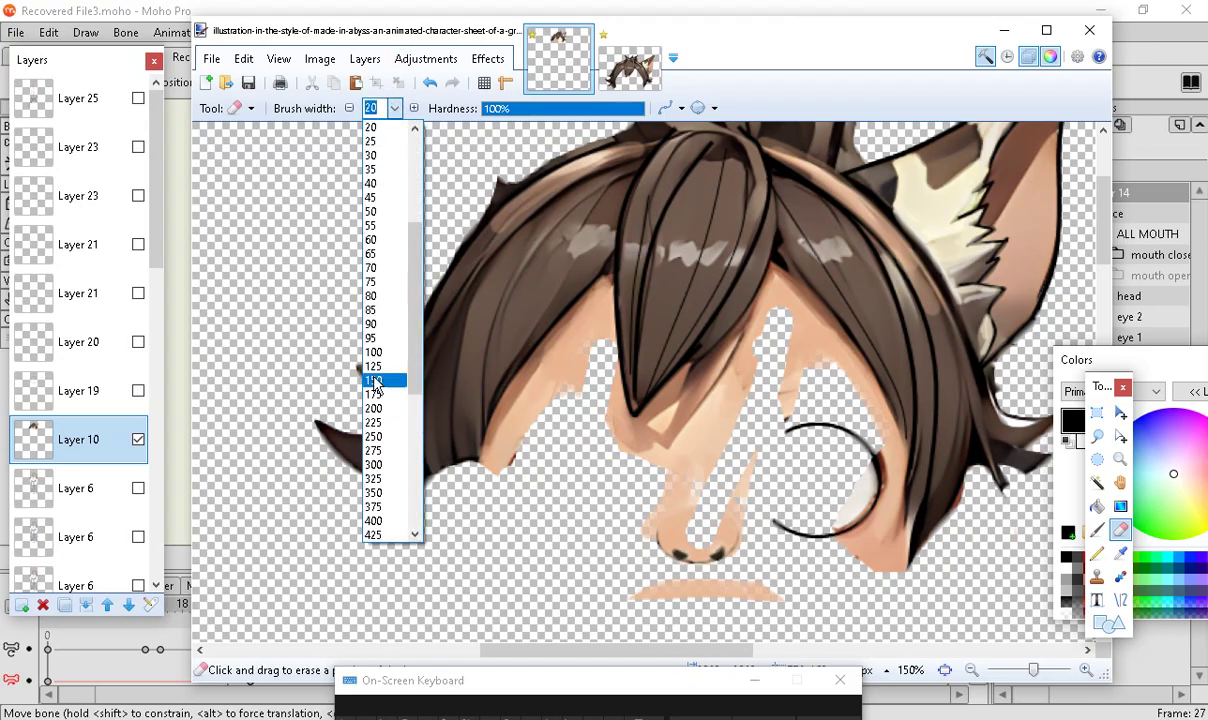
Erase the nose, mouth and face skin below the hair with a 65-wide eraser
click(388, 254)
mouse_move(660, 574)
mouse_down()
mouse_move(667, 515)
mouse_move(700, 455)
mouse_move(790, 420)
mouse_move(810, 475)
mouse_move(733, 548)
mouse_move(723, 481)
mouse_move(645, 482)
mouse_move(705, 450)
mouse_move(706, 410)
mouse_move(714, 418)
mouse_move(745, 350)
mouse_move(750, 391)
mouse_move(688, 464)
mouse_move(700, 424)
mouse_move(582, 569)
mouse_move(537, 437)
mouse_move(537, 456)
mouse_move(625, 480)
mouse_move(617, 504)
mouse_move(431, 485)
mouse_up()
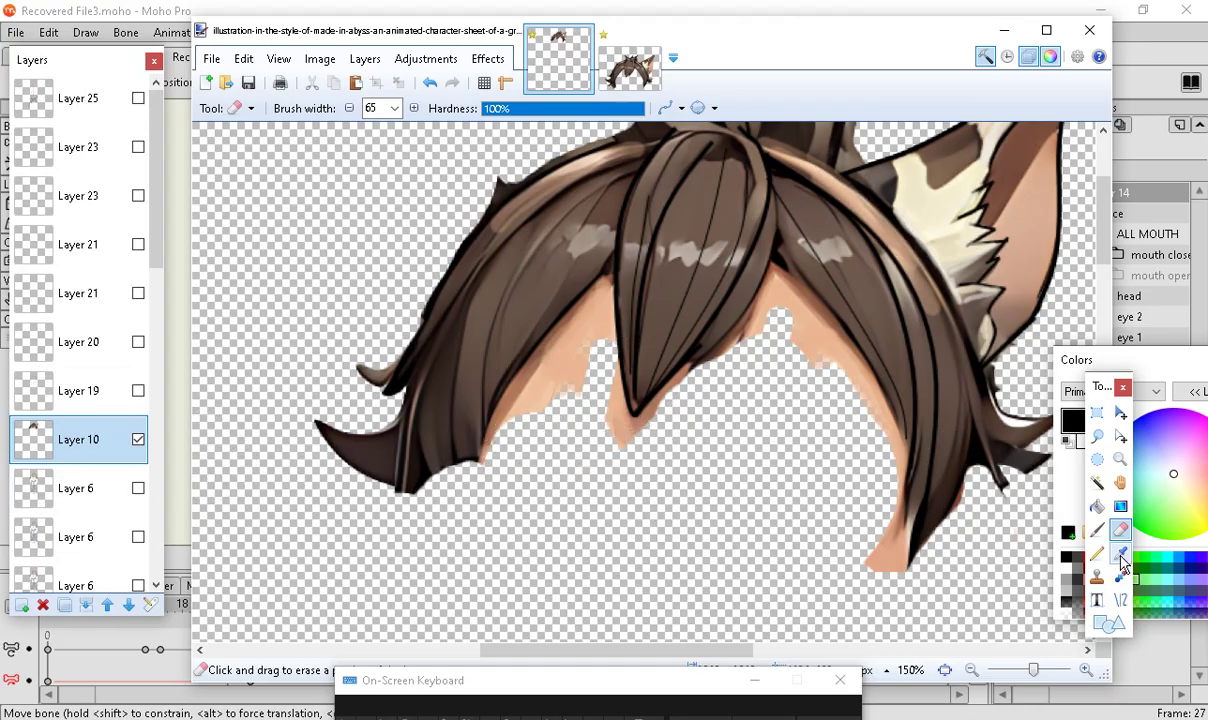
click(1123, 556)
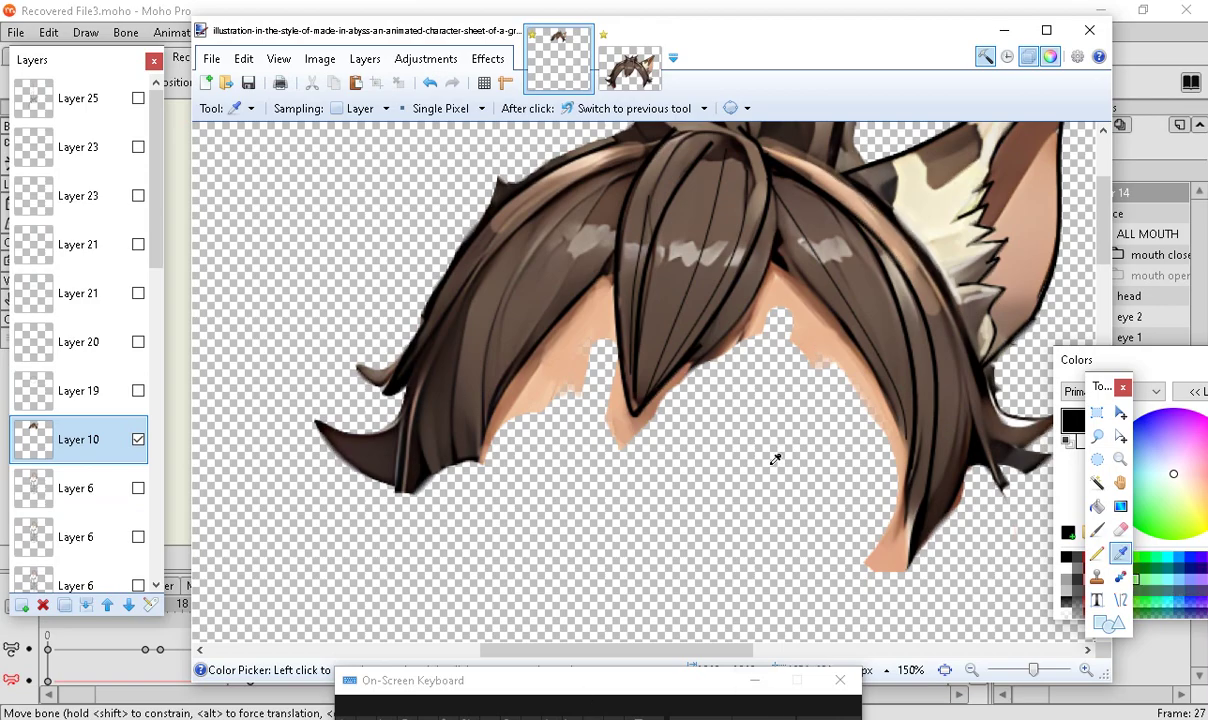
key(e)
drag(1094, 362, 841, 244)
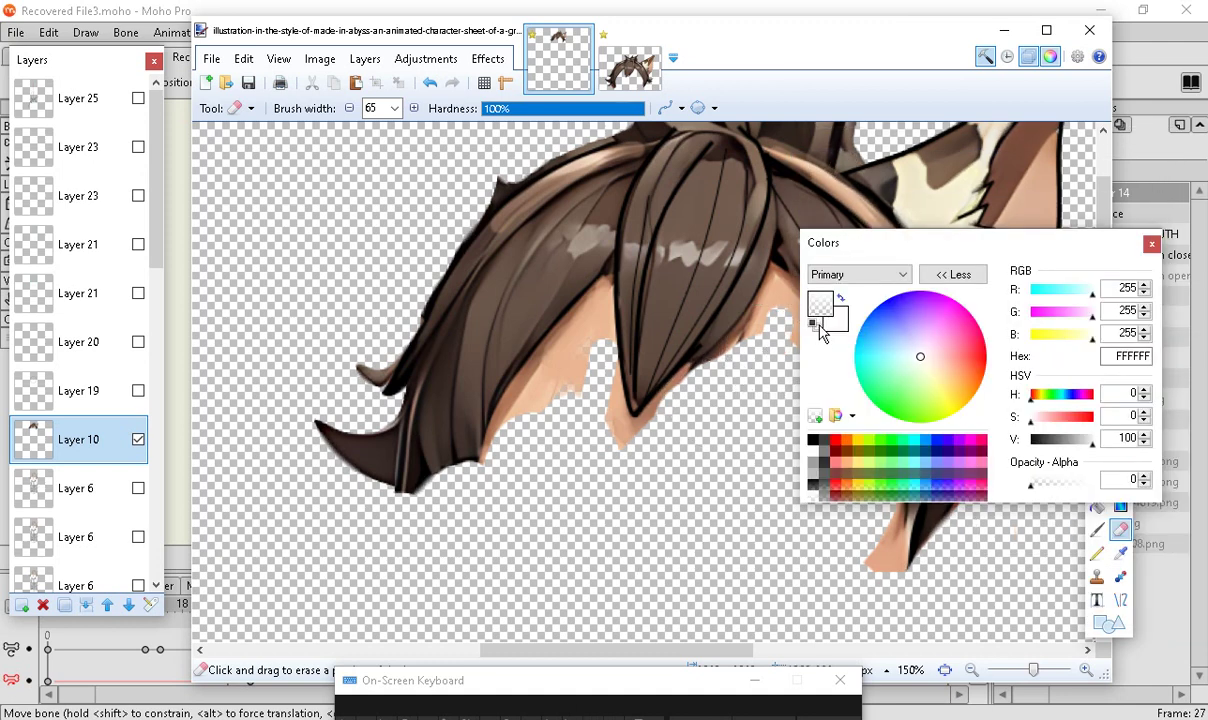
Fill the skin area under the hair with transparency using the Paint Bucket in Overwrite mode
click(1110, 625)
drag(976, 255, 886, 470)
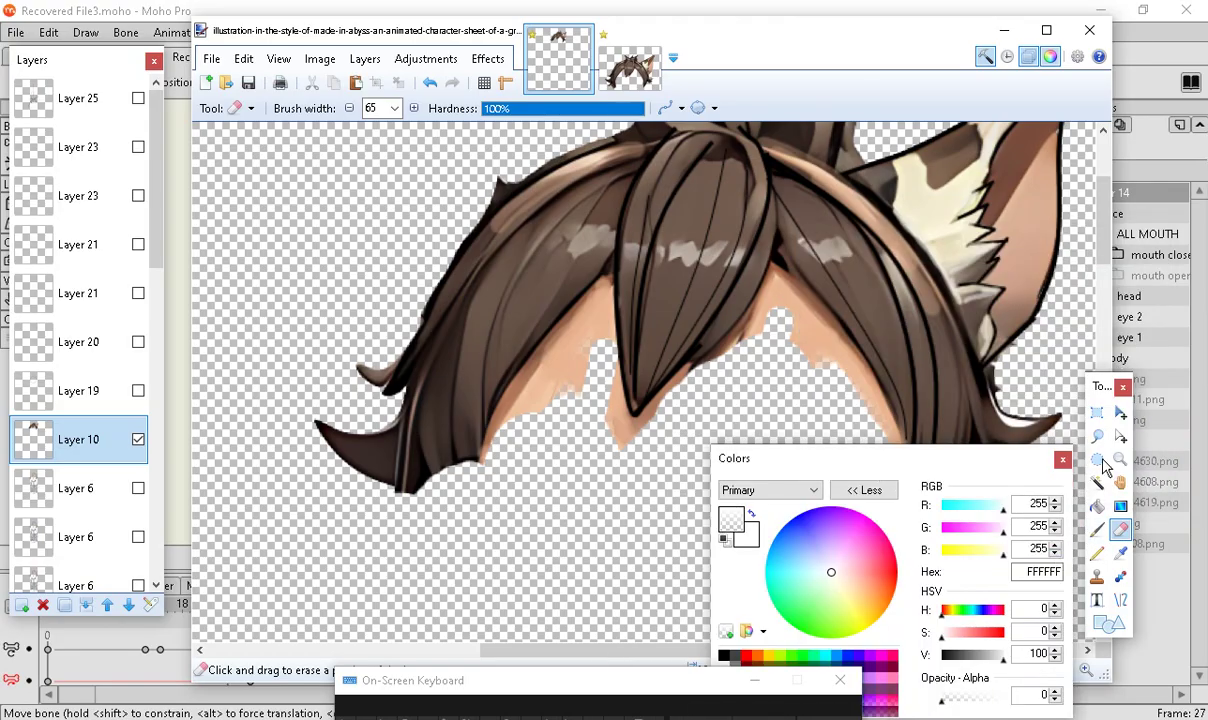
click(1098, 508)
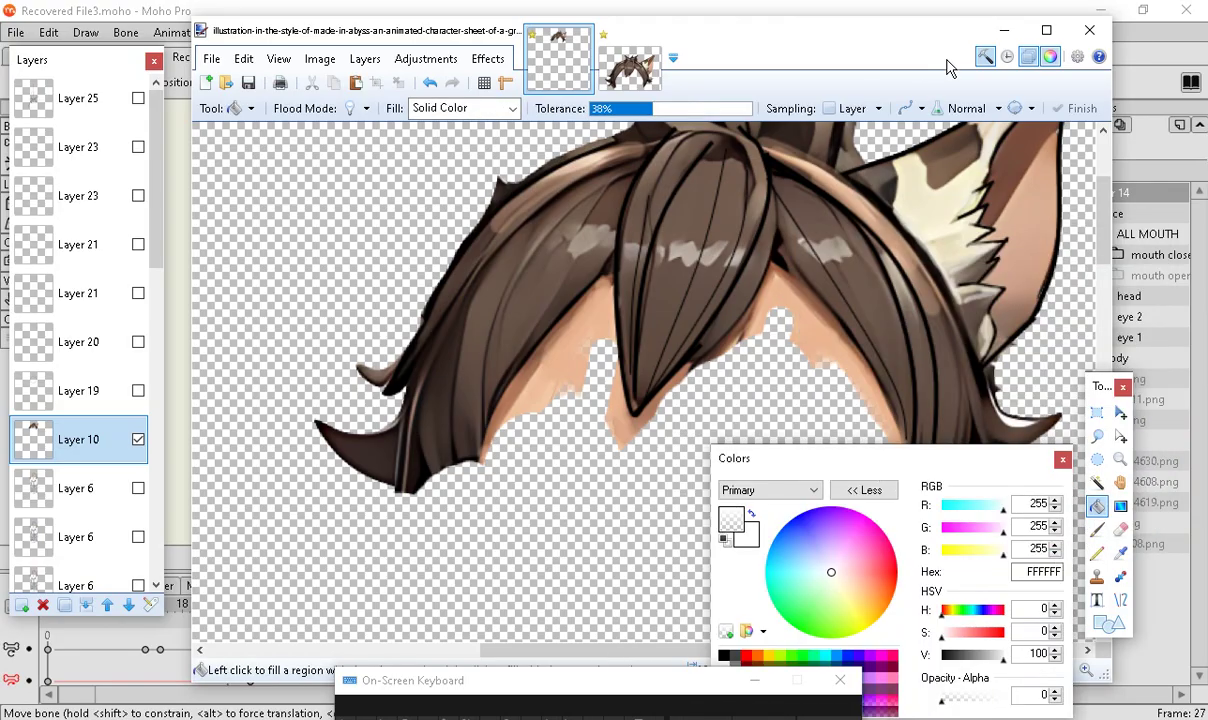
click(997, 108)
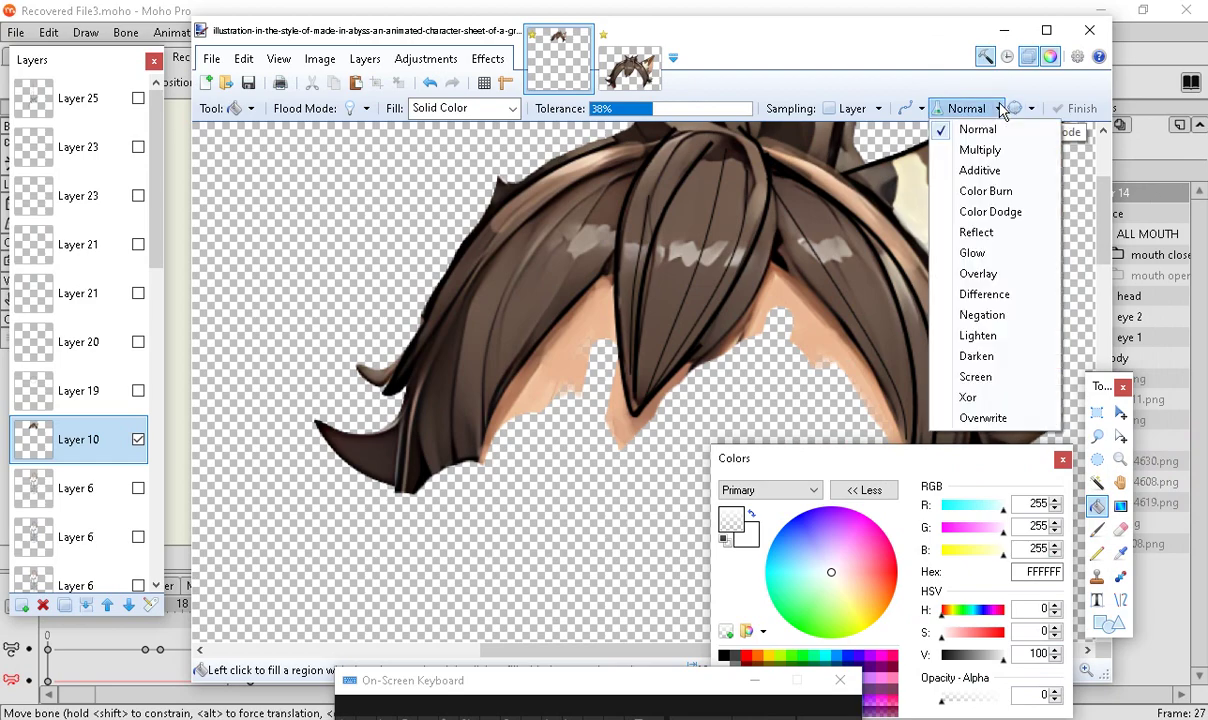
click(980, 419)
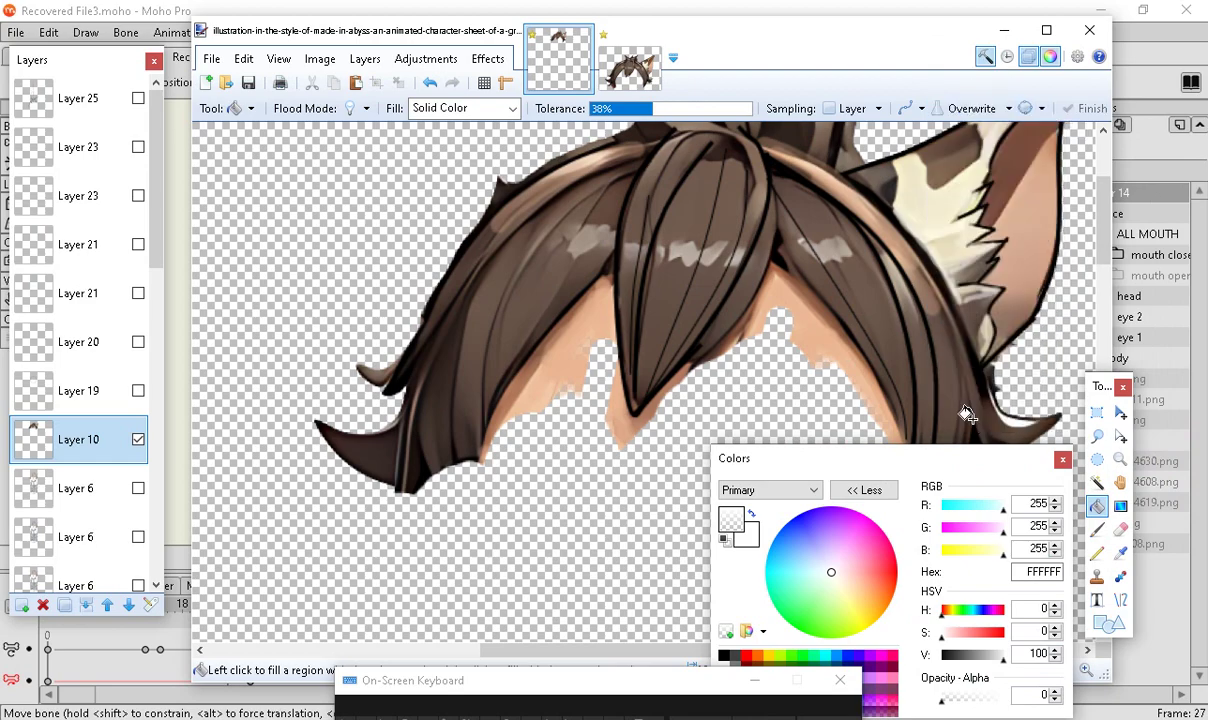
click(589, 294)
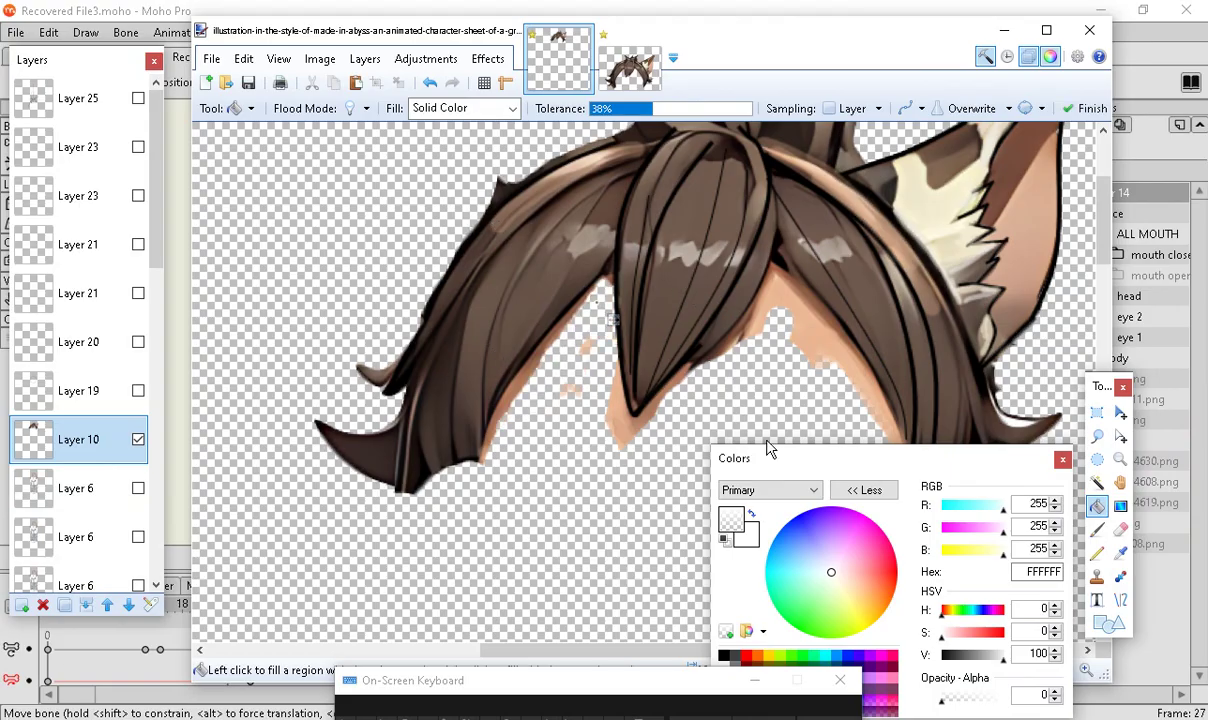
At 300% zoom with fill tolerance near 58%, clear the leftover skin patches and hair tip
drag(825, 472, 1015, 95)
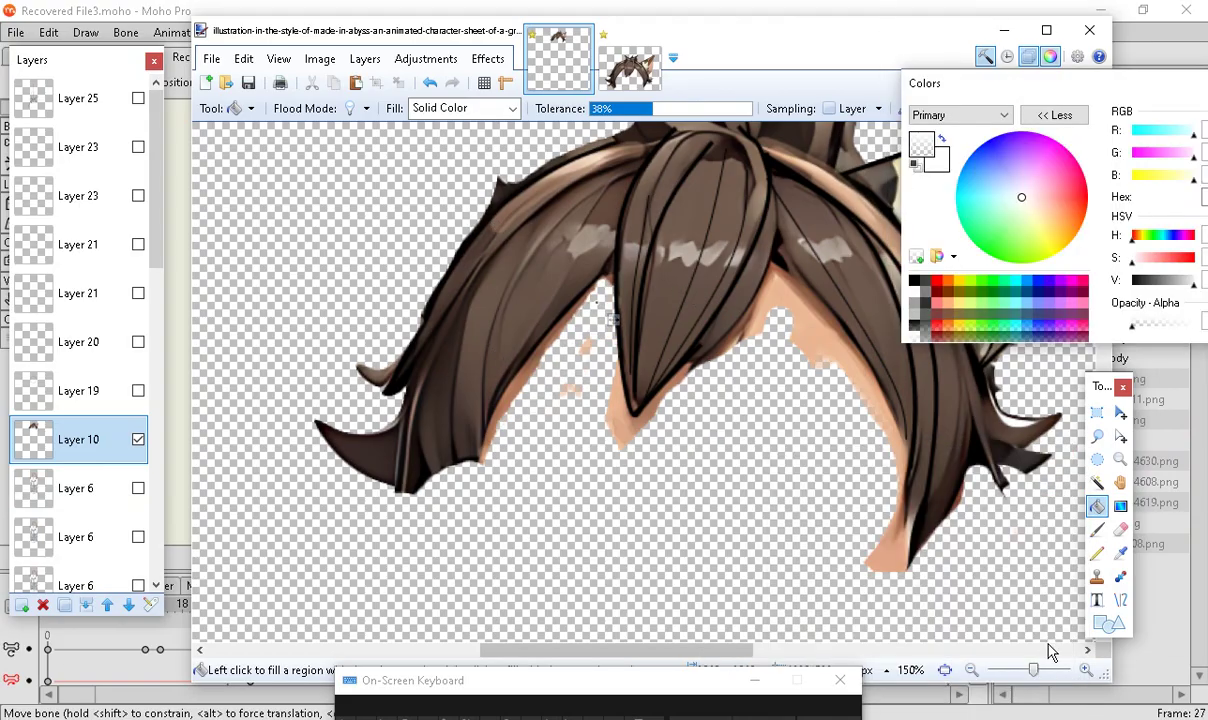
click(1083, 670)
click(1083, 670)
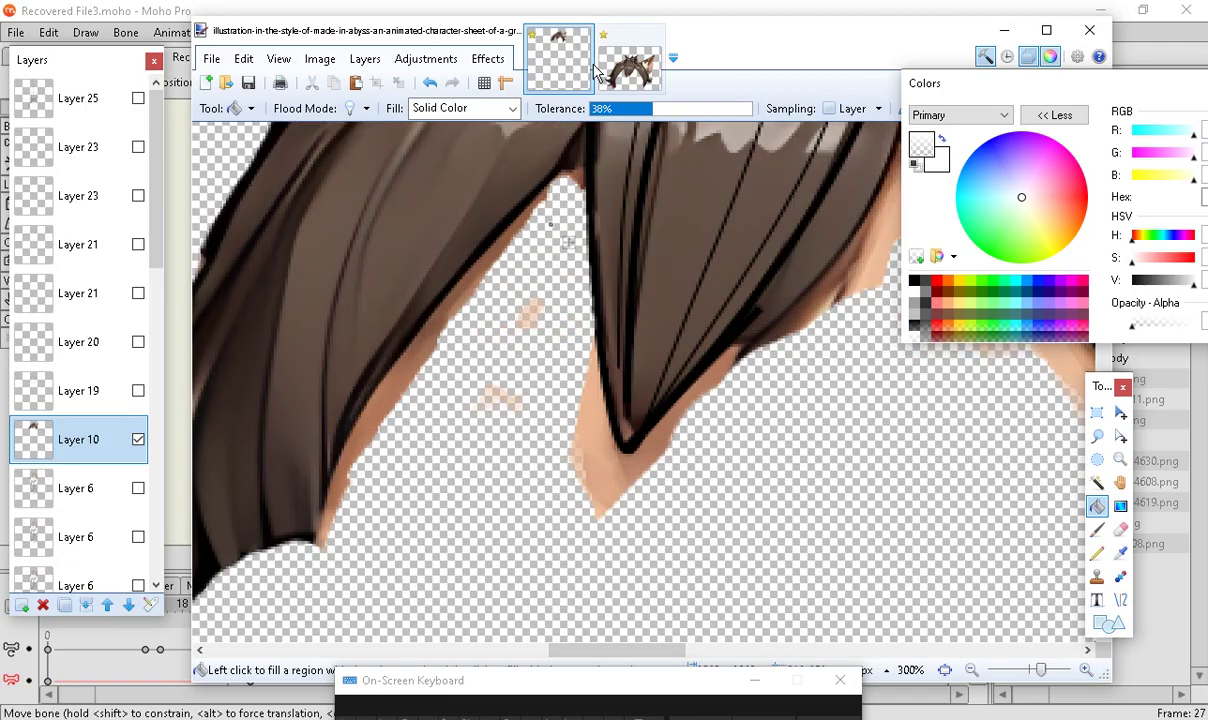
click(678, 108)
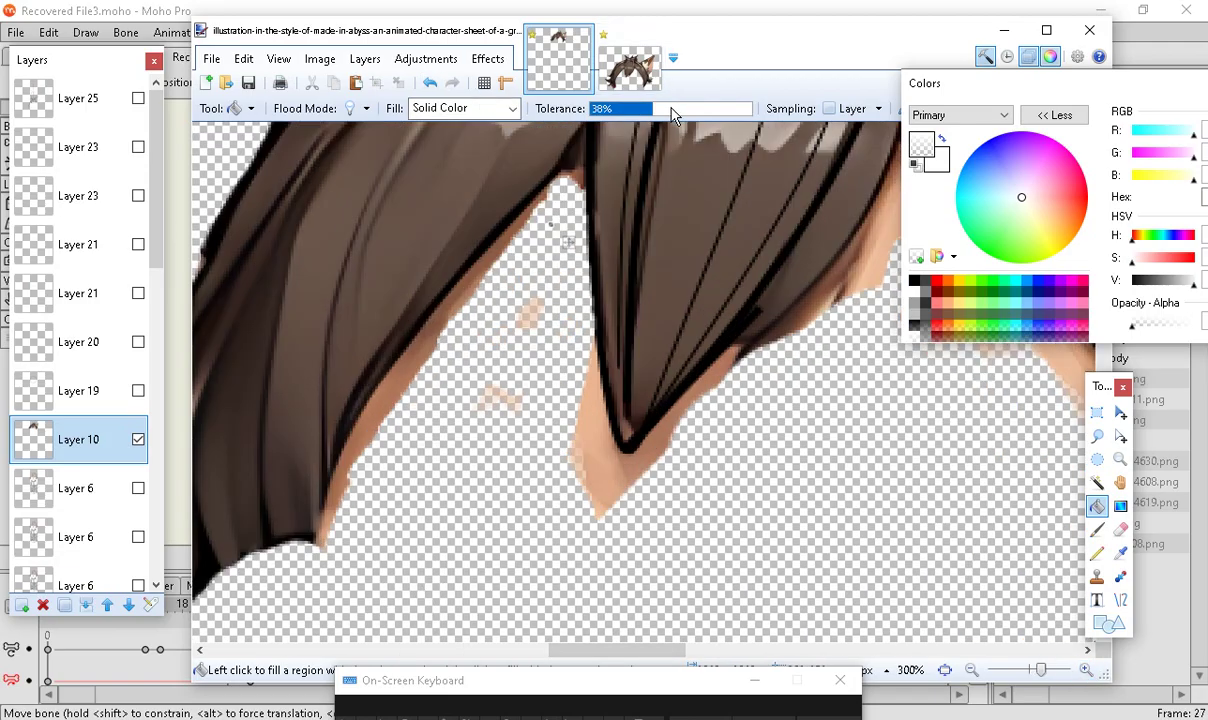
mouse_move(678, 110)
mouse_down()
mouse_move(615, 108)
mouse_move(684, 110)
mouse_up()
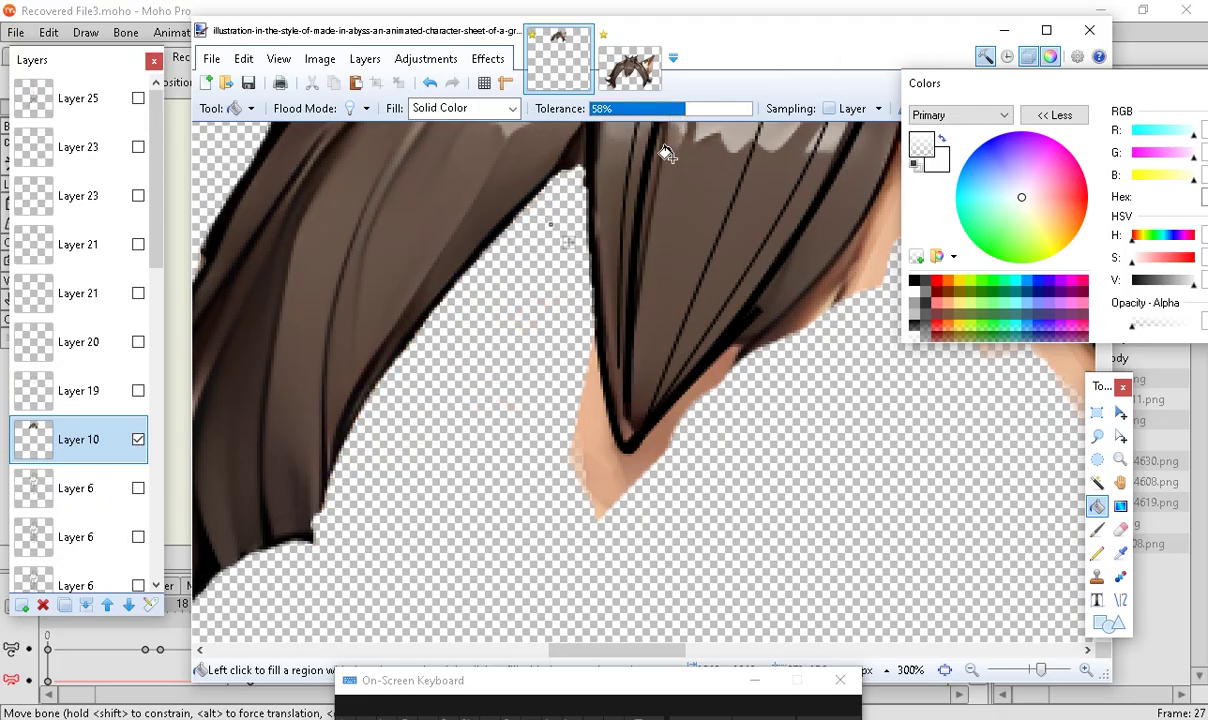
click(619, 456)
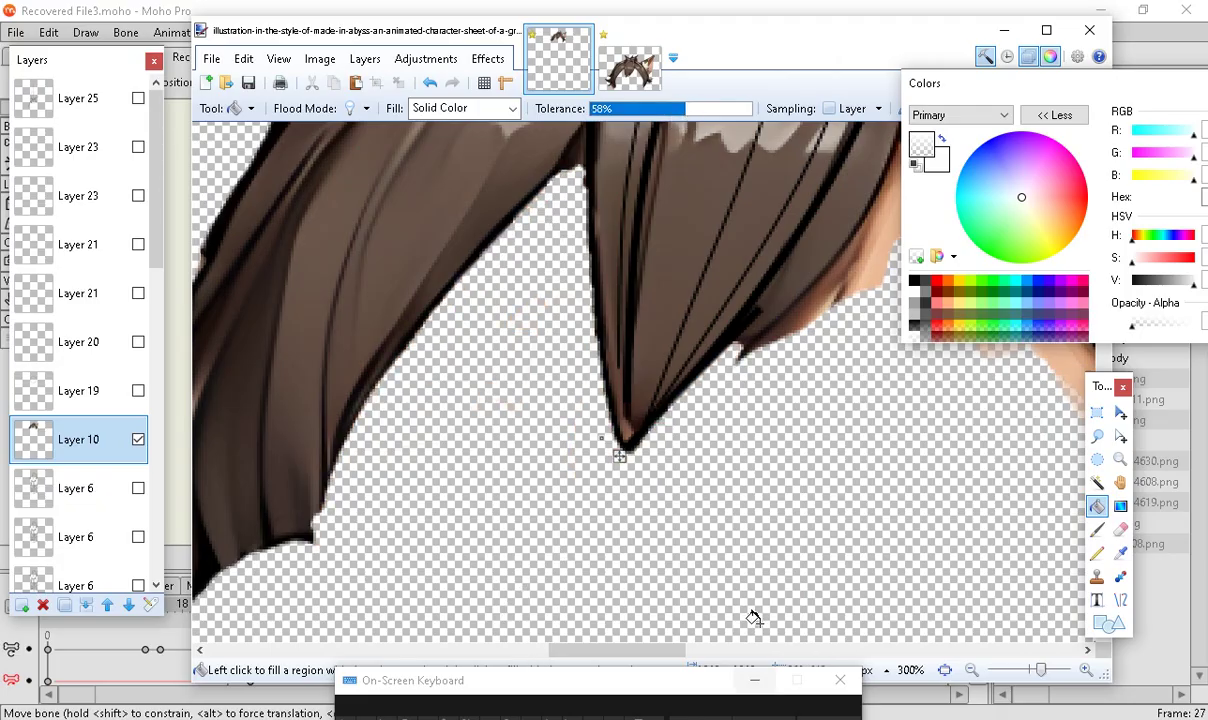
drag(648, 657, 711, 658)
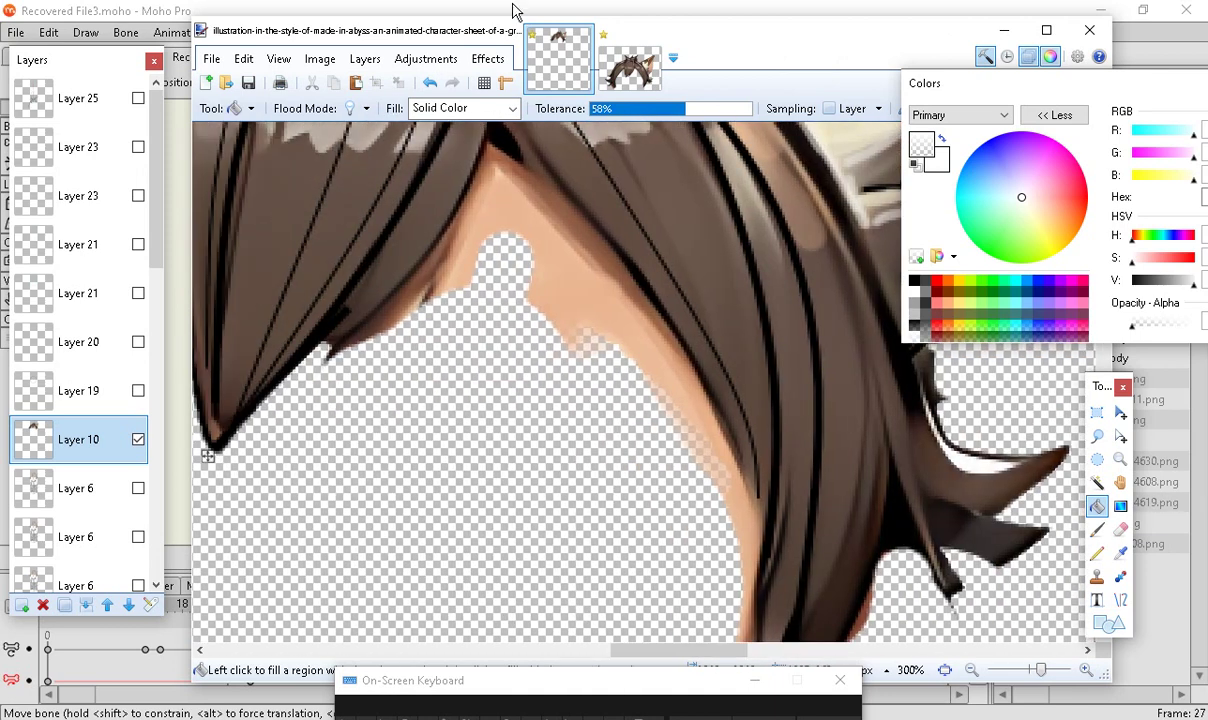
click(535, 283)
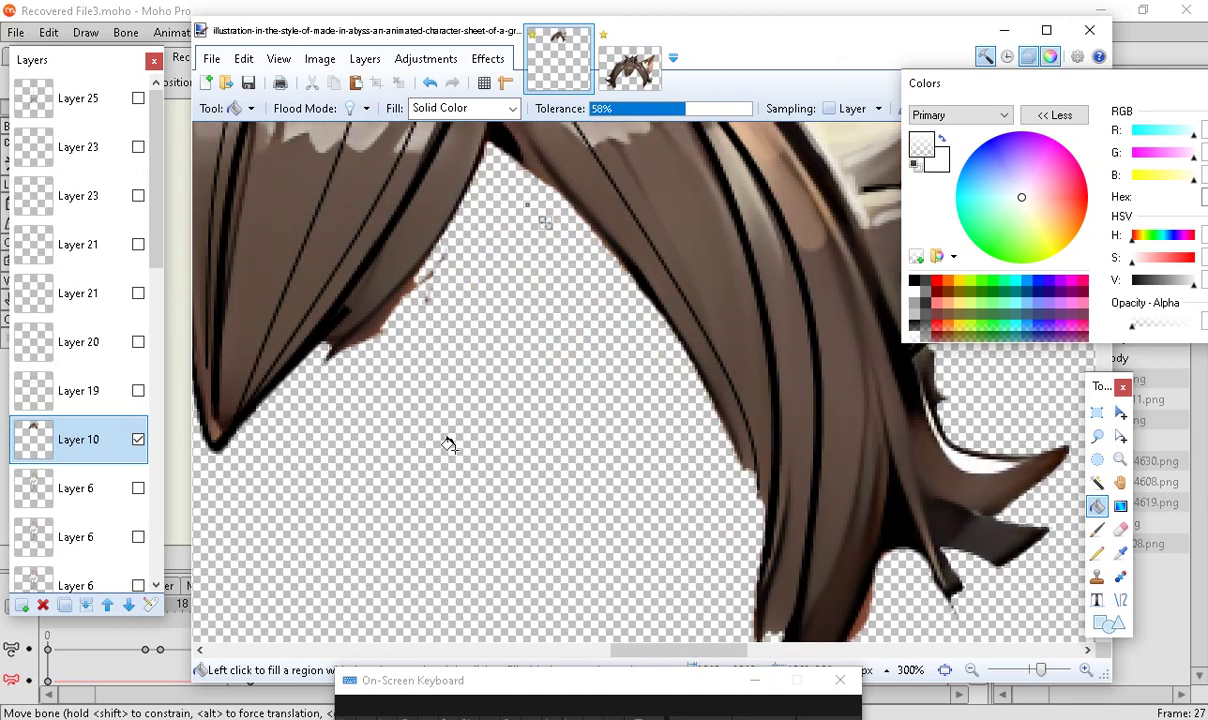
scroll(548, 332, up, 5)
scroll(700, 460, down, 6)
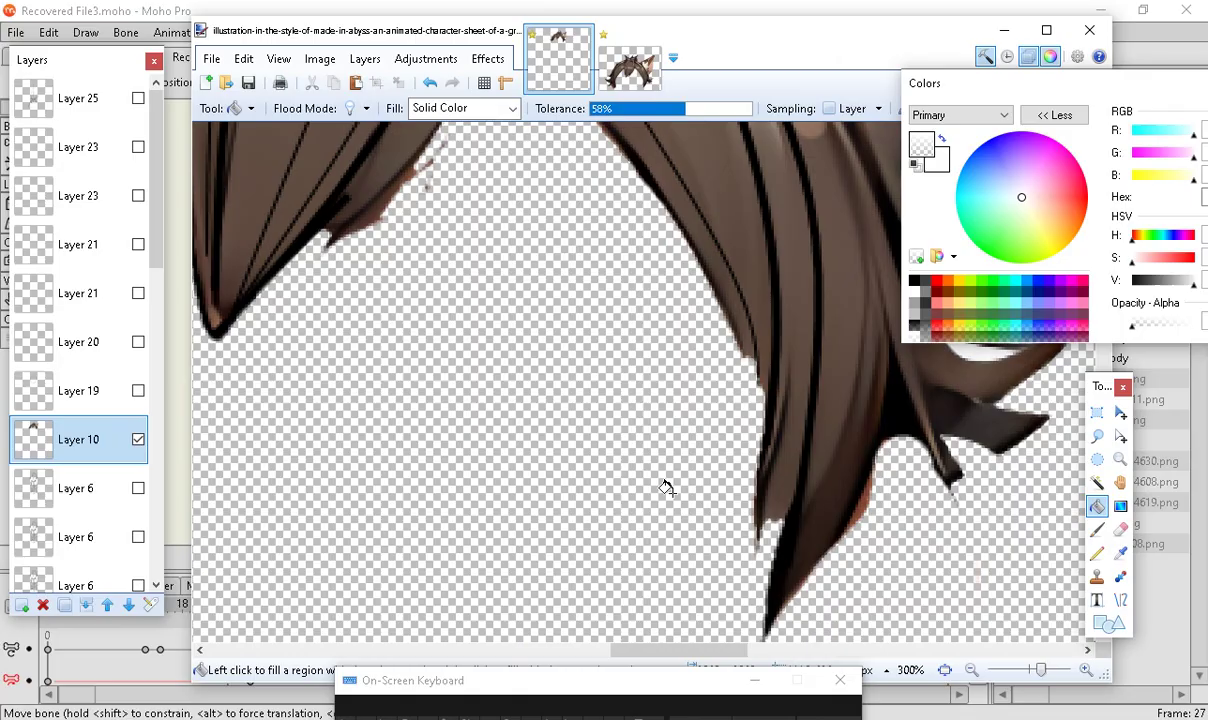
Erase stray brown specks along the hair edge at 300%, then zoom out to 100%
click(1123, 531)
mouse_move(479, 222)
mouse_down()
mouse_move(477, 248)
mouse_move(426, 283)
mouse_move(439, 262)
mouse_up()
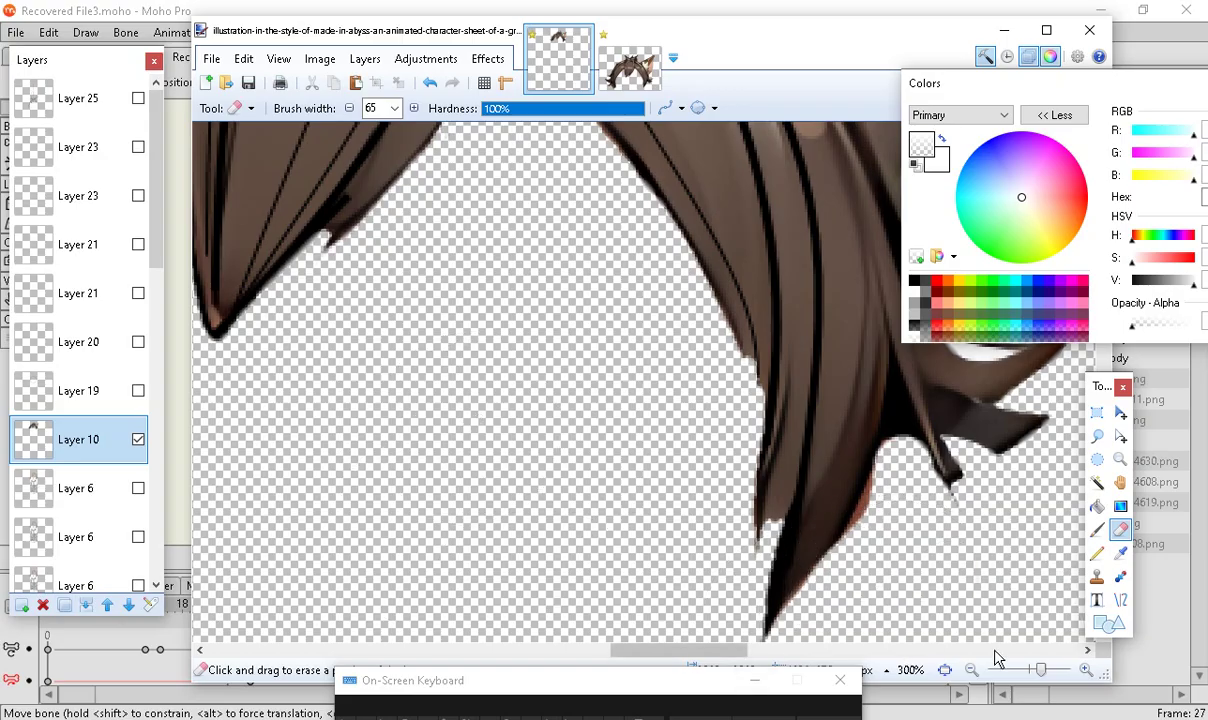
click(971, 670)
click(971, 670)
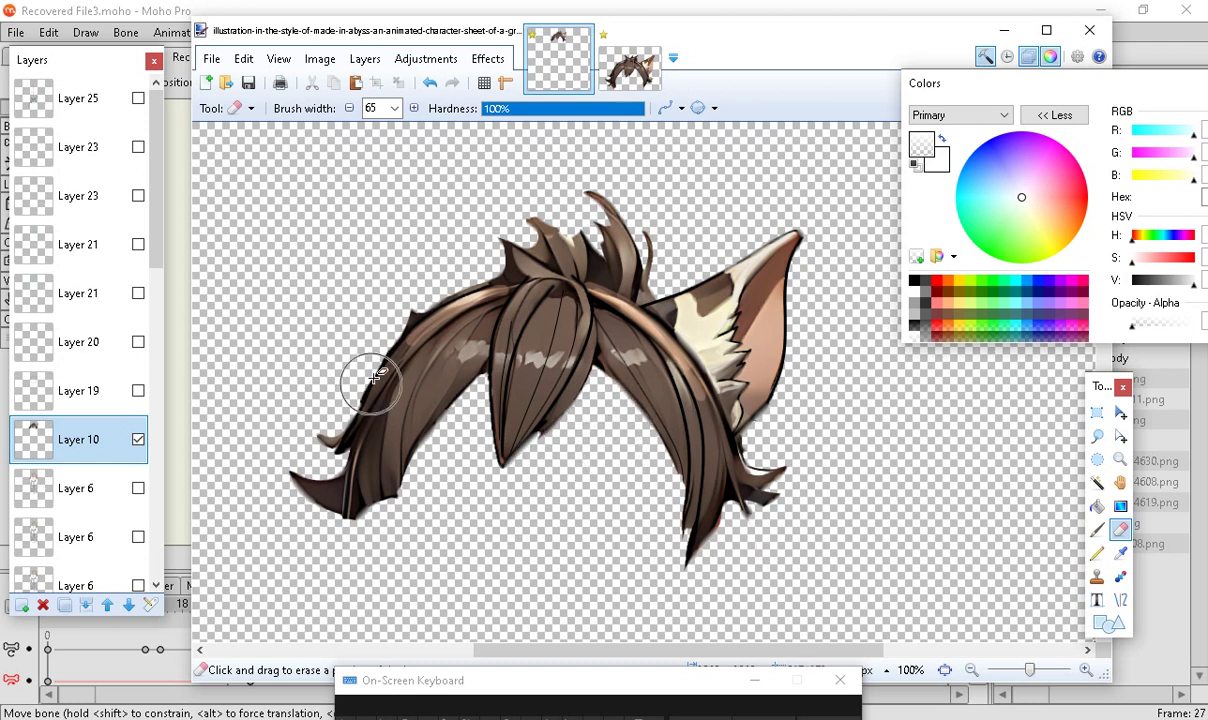
Toggle the Layer 19 head circle and the hair layer on and off to compare them
click(139, 392)
click(139, 392)
click(139, 392)
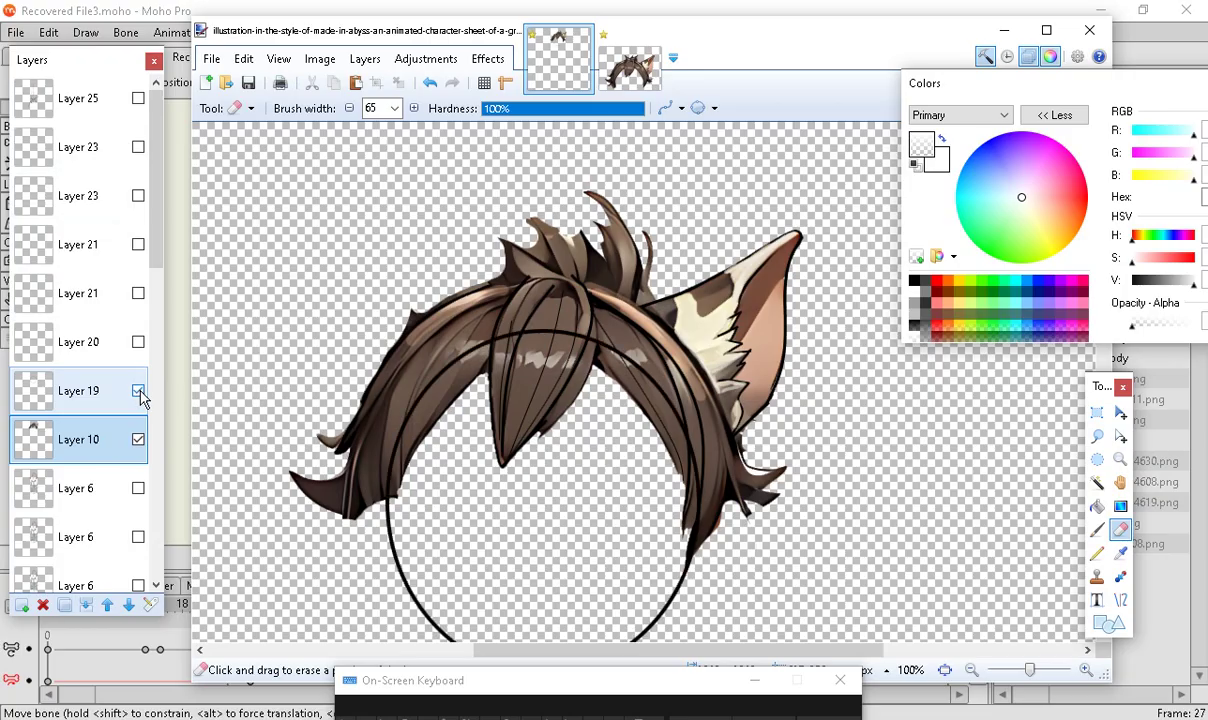
scroll(571, 441, down, 3)
scroll(571, 441, up, 3)
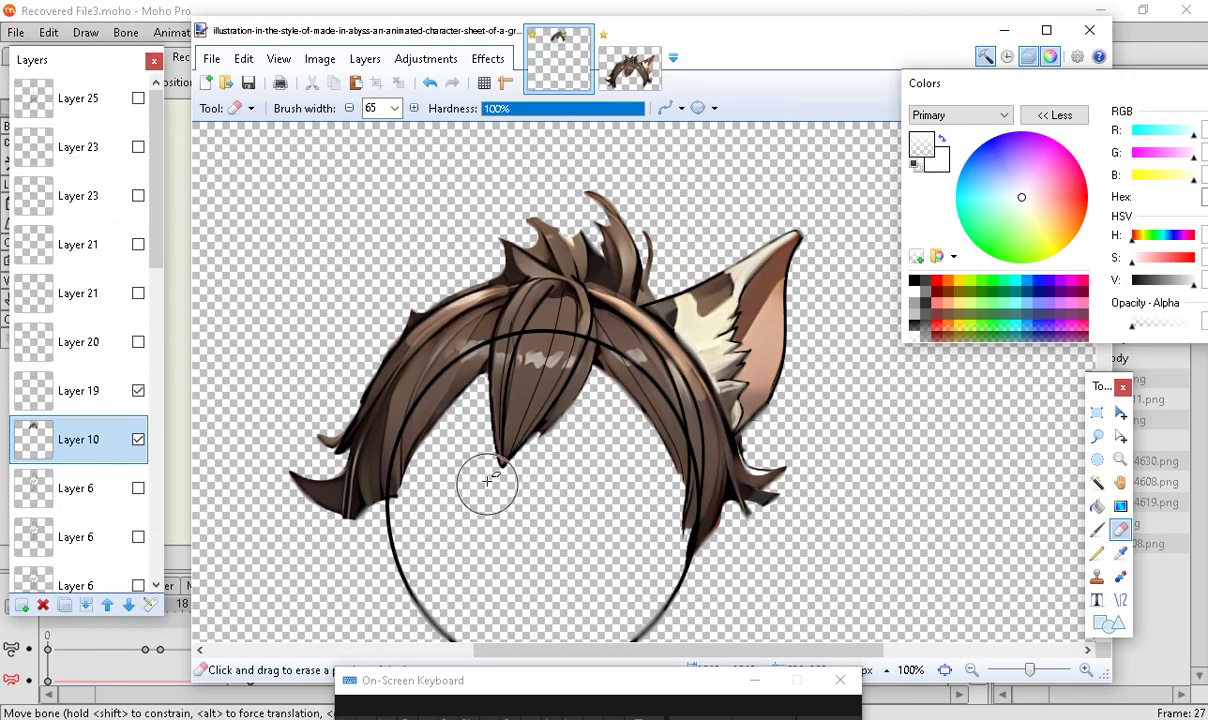
click(139, 440)
click(138, 392)
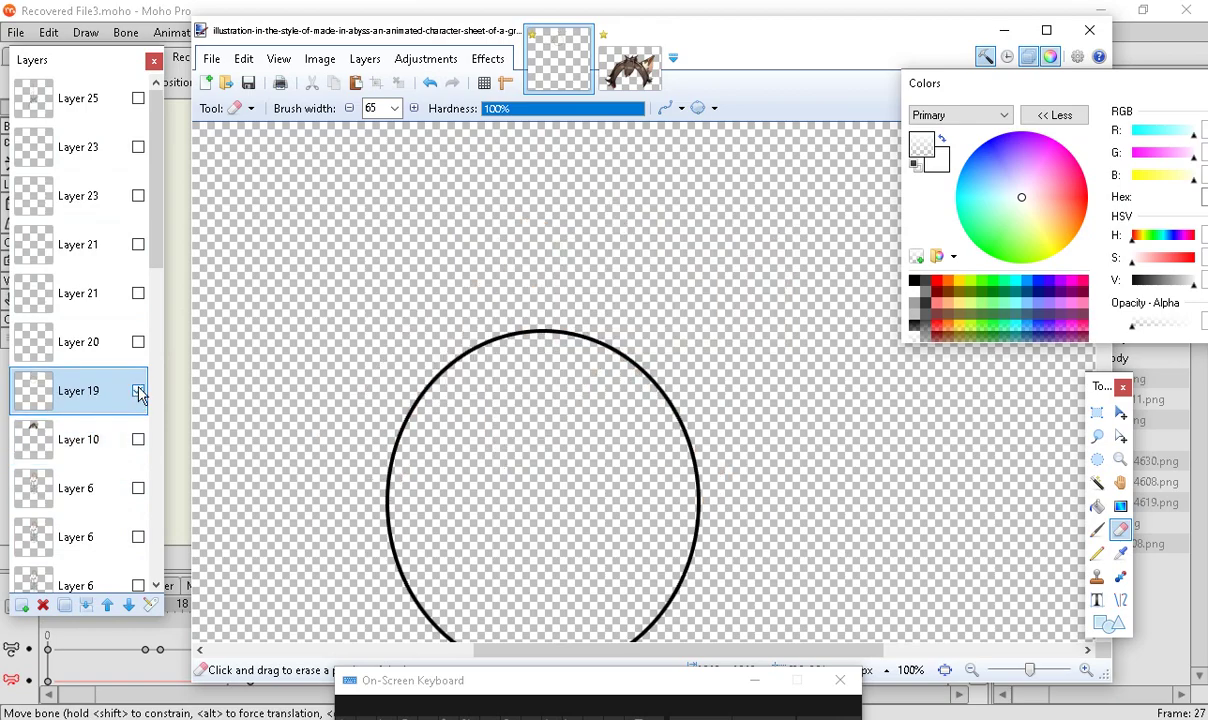
click(138, 439)
Reselect the hair layer, Layer 10, and erase most of its long left hair strand
click(72, 445)
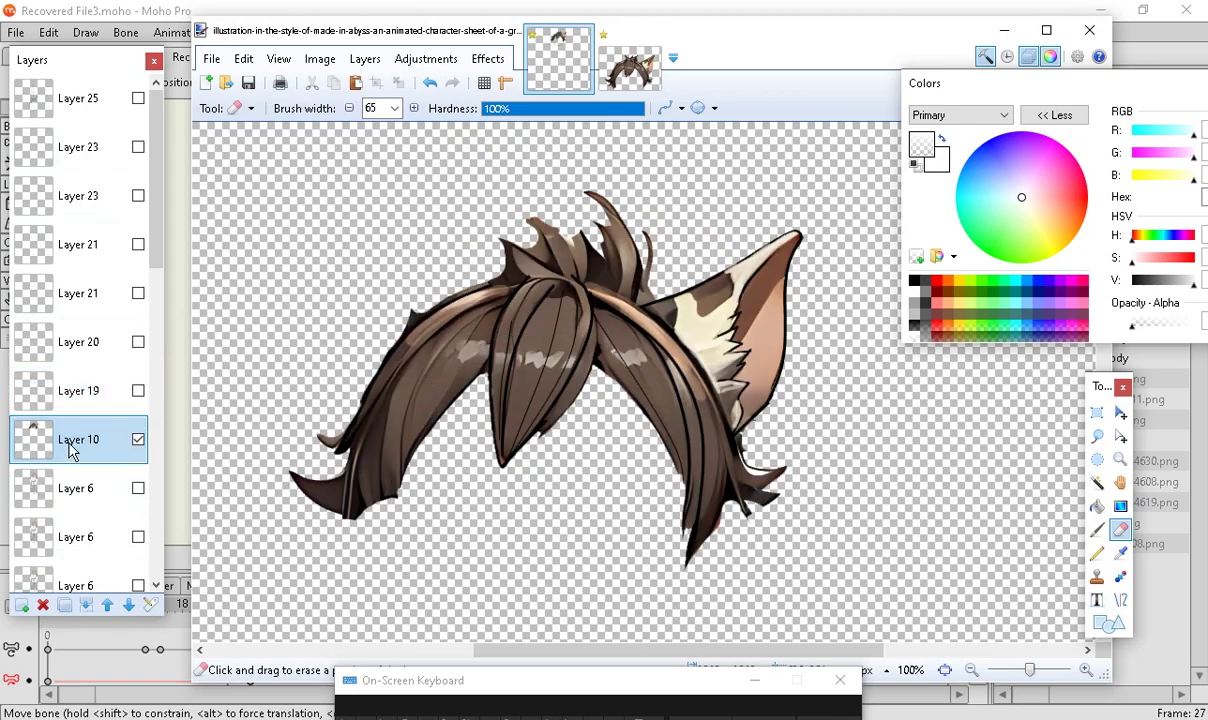
double_click(72, 450)
click(644, 429)
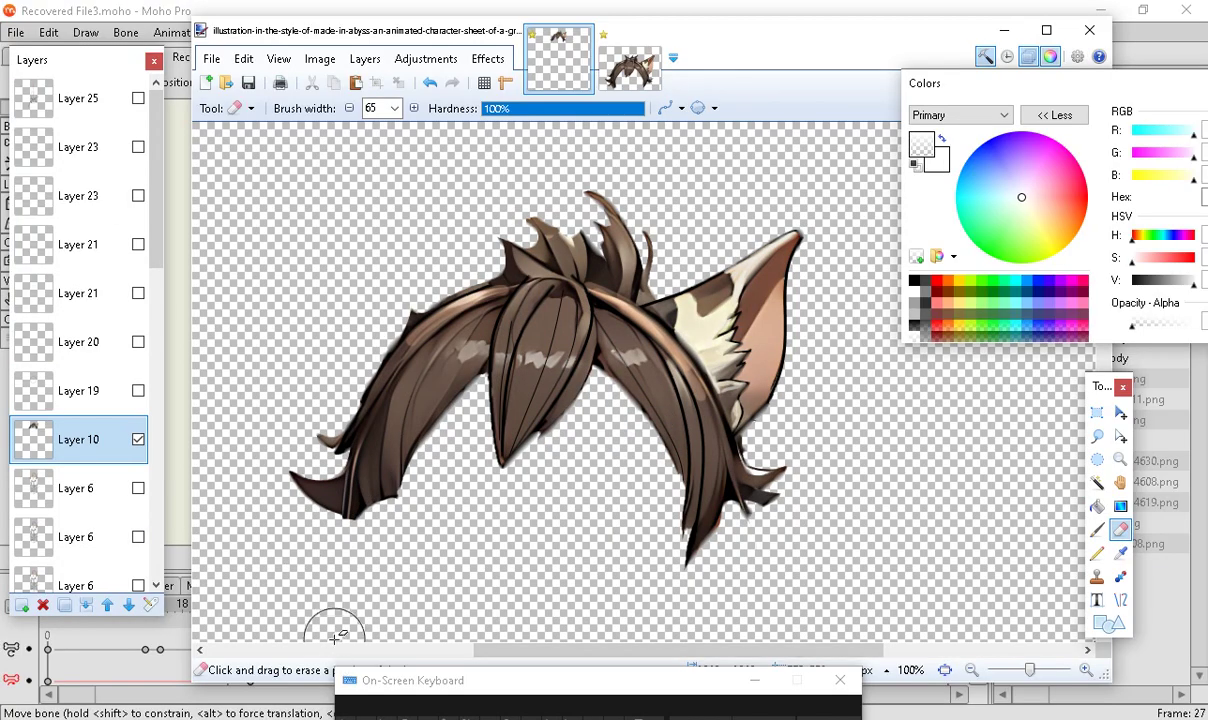
mouse_move(445, 393)
mouse_down()
mouse_move(454, 275)
mouse_move(394, 321)
mouse_move(380, 437)
mouse_move(396, 383)
mouse_move(405, 467)
mouse_move(363, 424)
mouse_up()
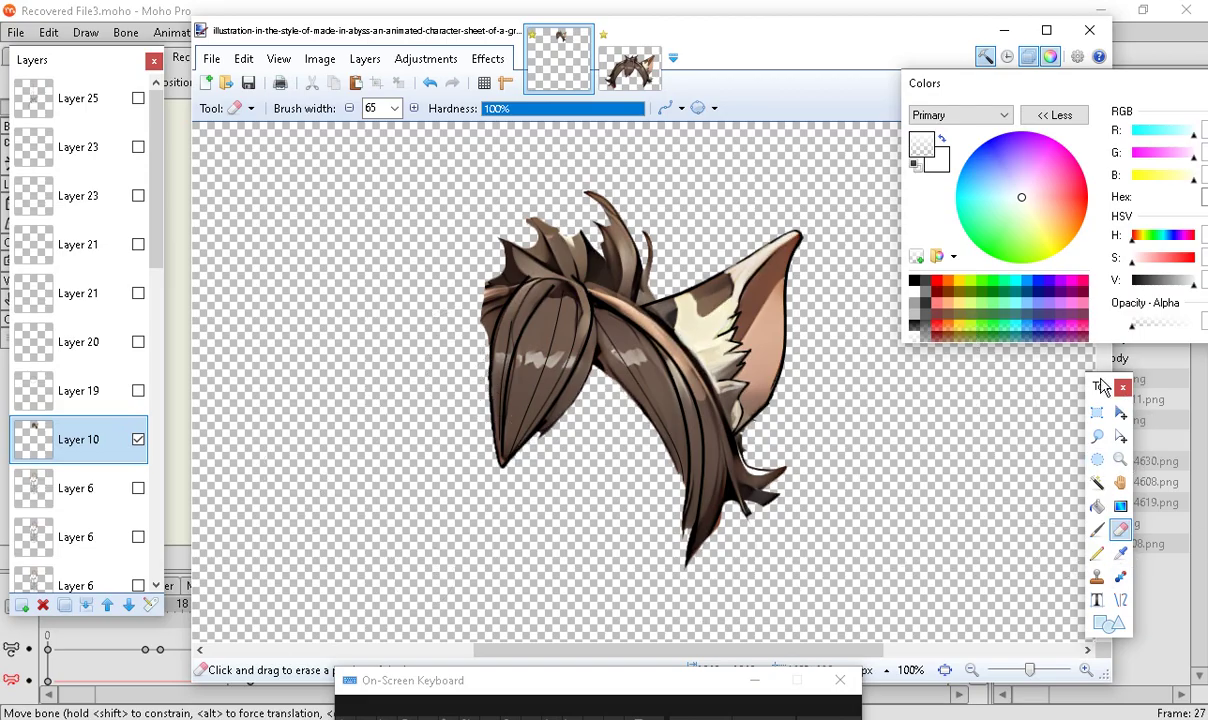
click(1098, 413)
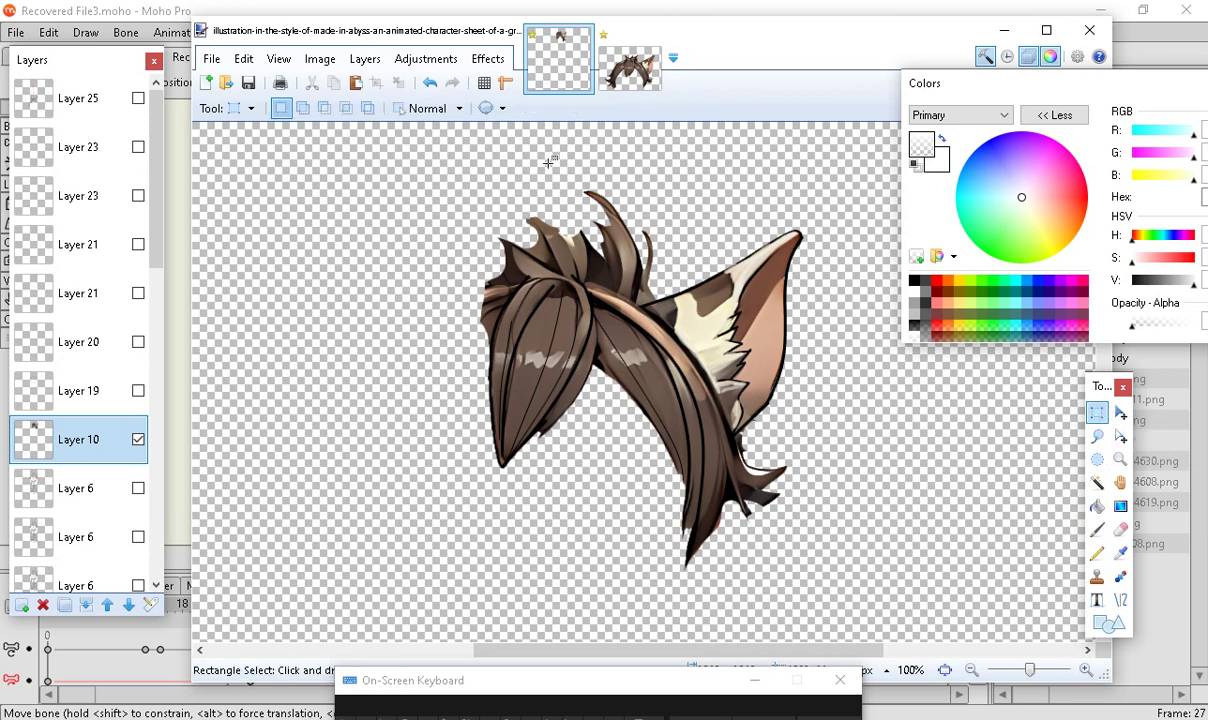
Select the right half of the hair and ear and copy it
drag(547, 153, 838, 596)
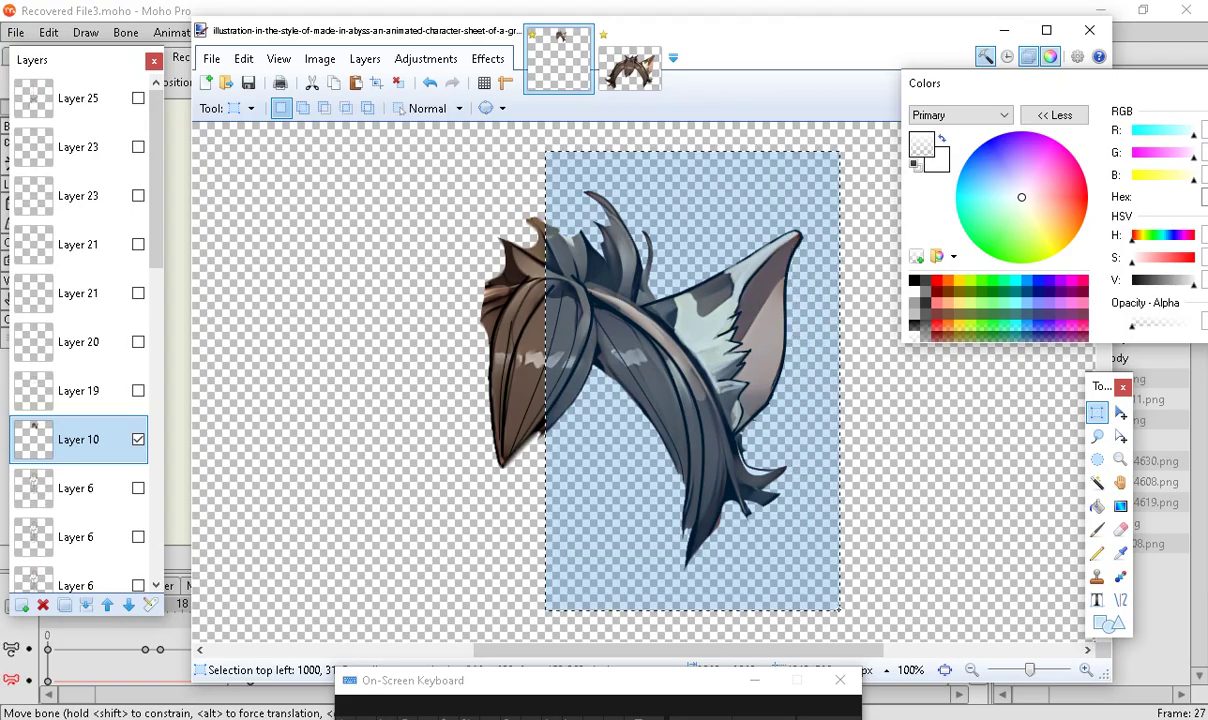
click(1120, 413)
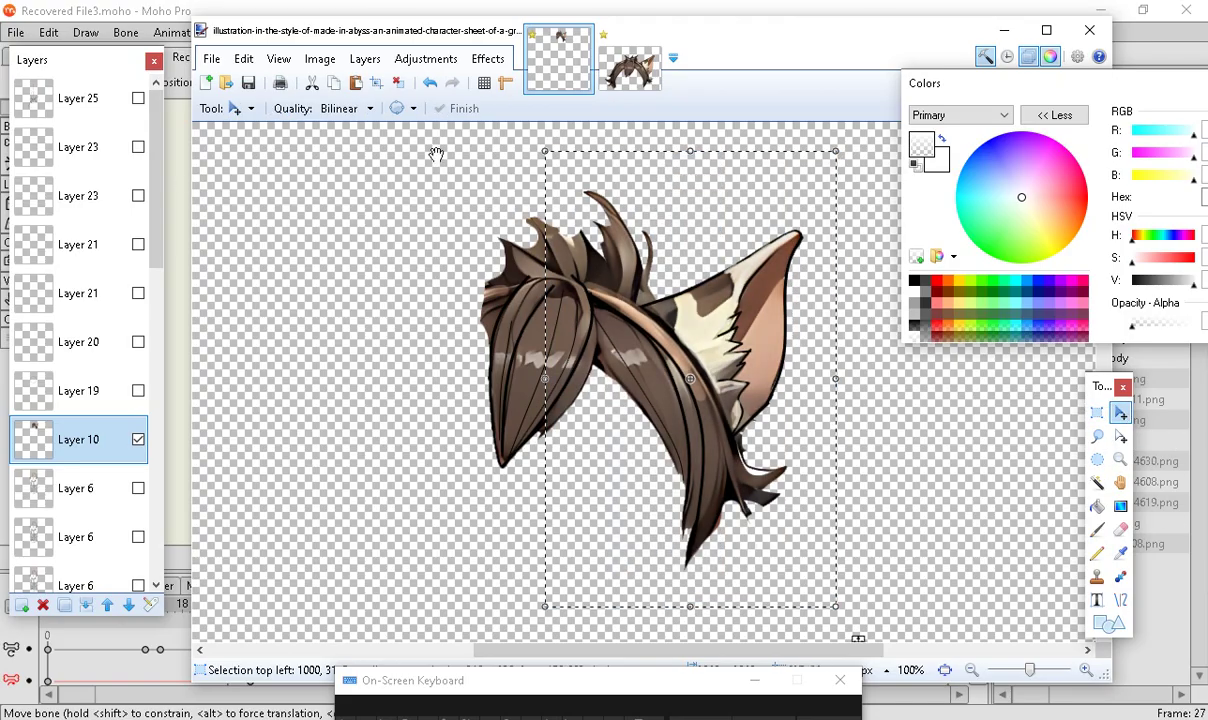
click(243, 58)
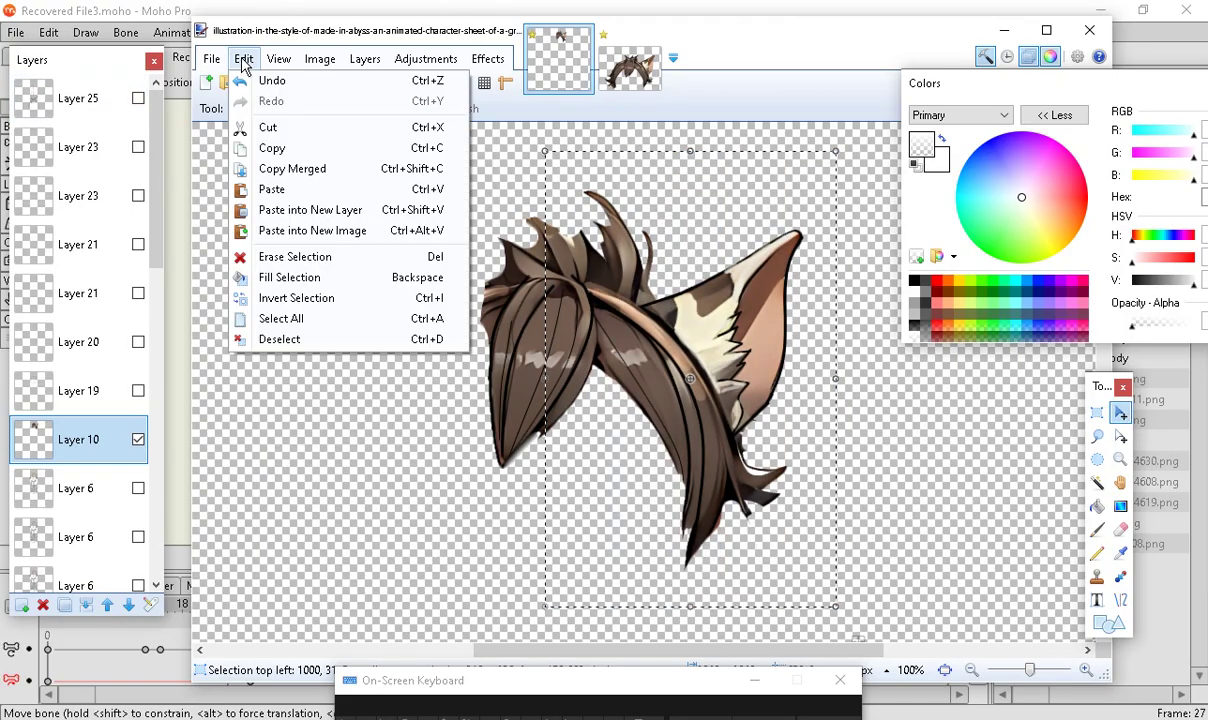
click(278, 149)
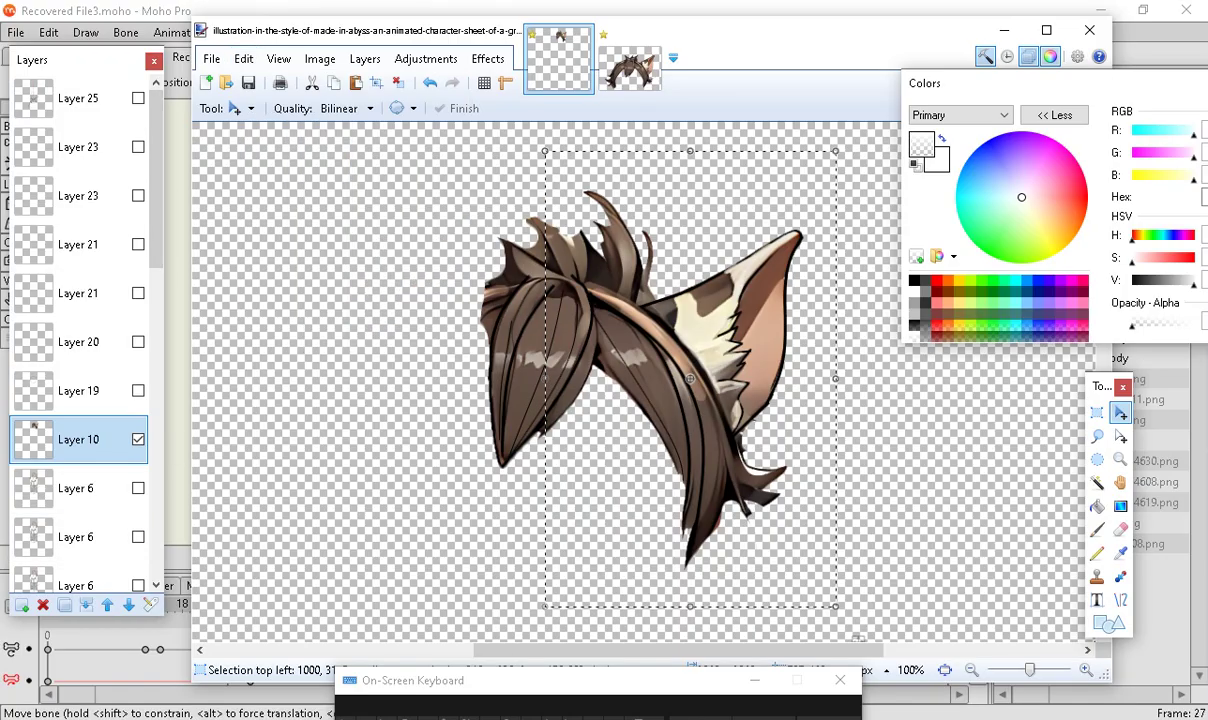
Add a new layer, Layer 30, and paste the copied hair half onto it
click(22, 606)
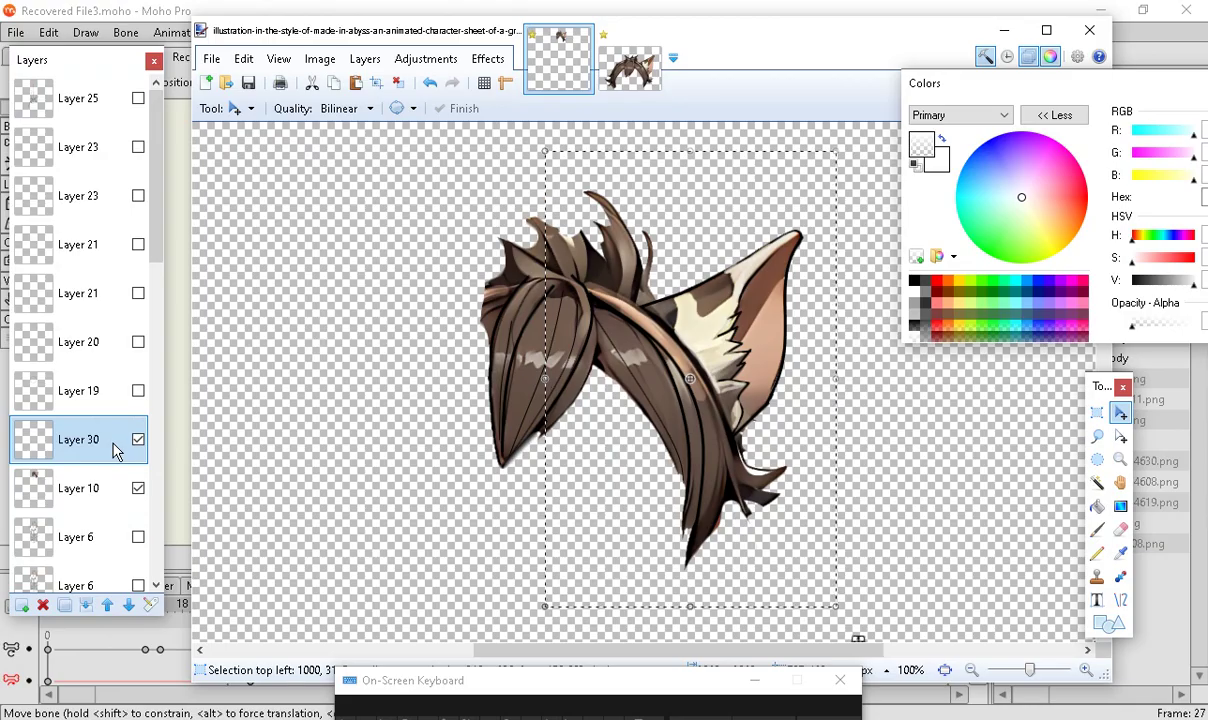
click(250, 58)
click(248, 58)
click(243, 58)
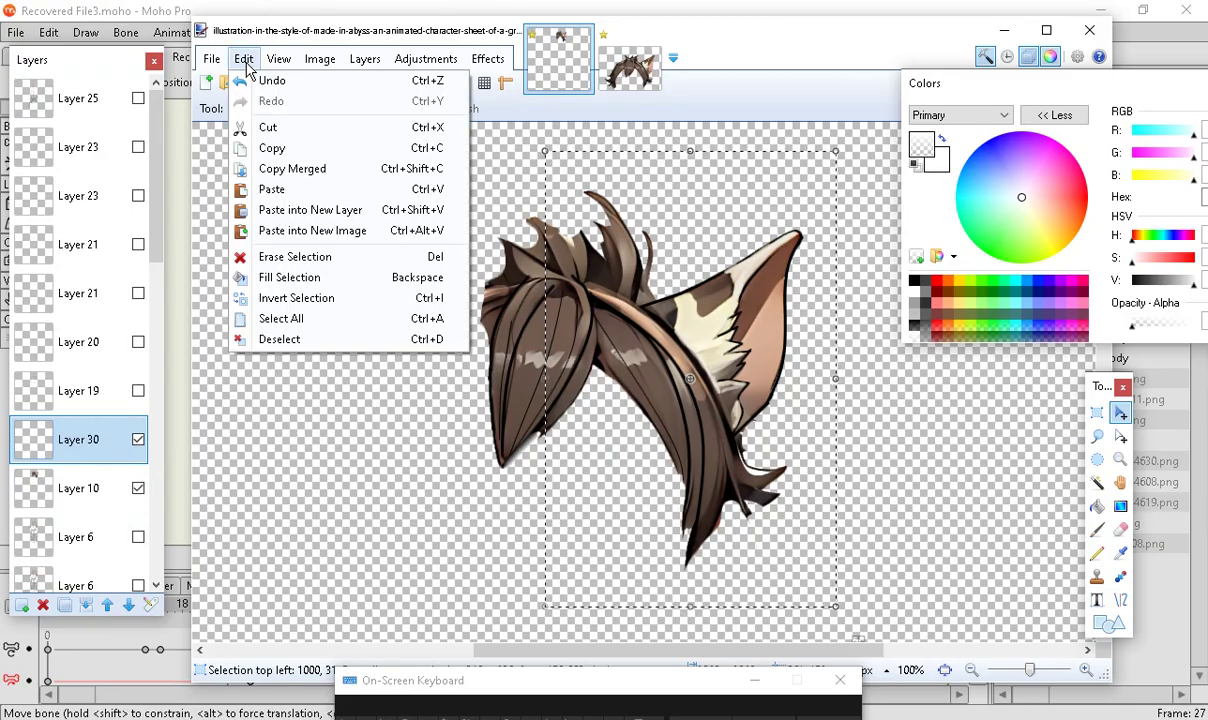
click(270, 189)
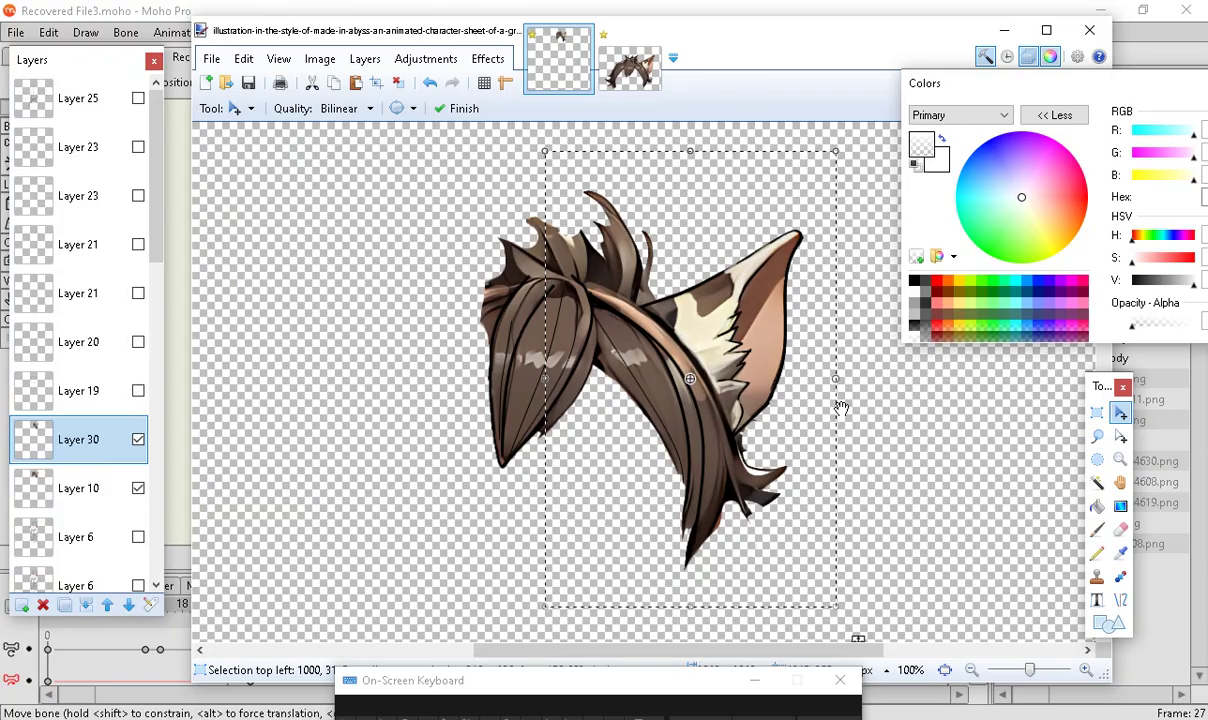
Flip the pasted copy into a mirrored left side and line it up with the original
drag(835, 376, 905, 340)
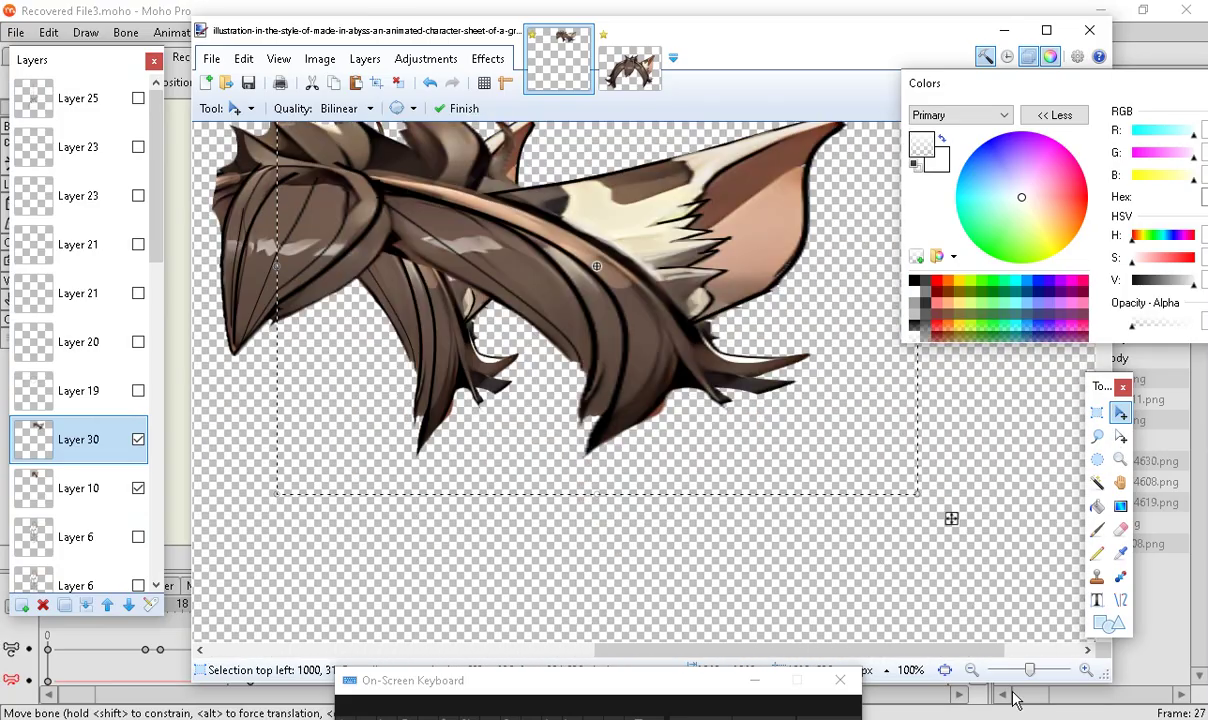
scroll(874, 576, down, 10)
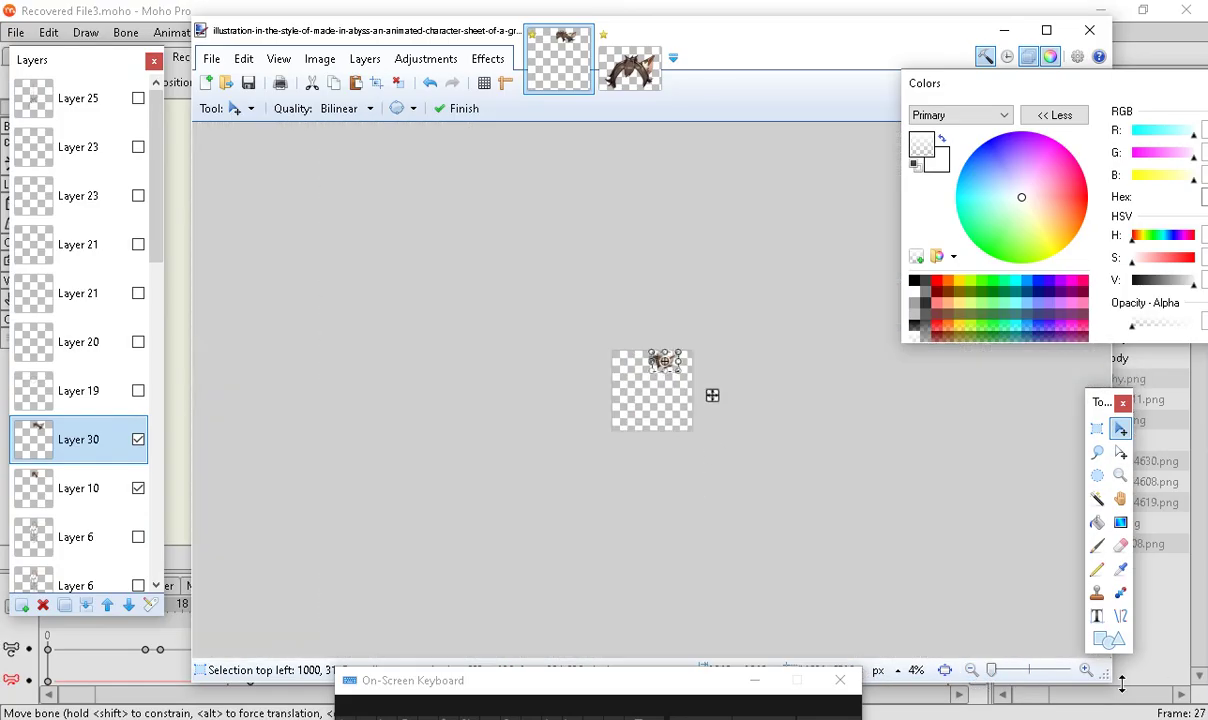
drag(995, 672, 1022, 670)
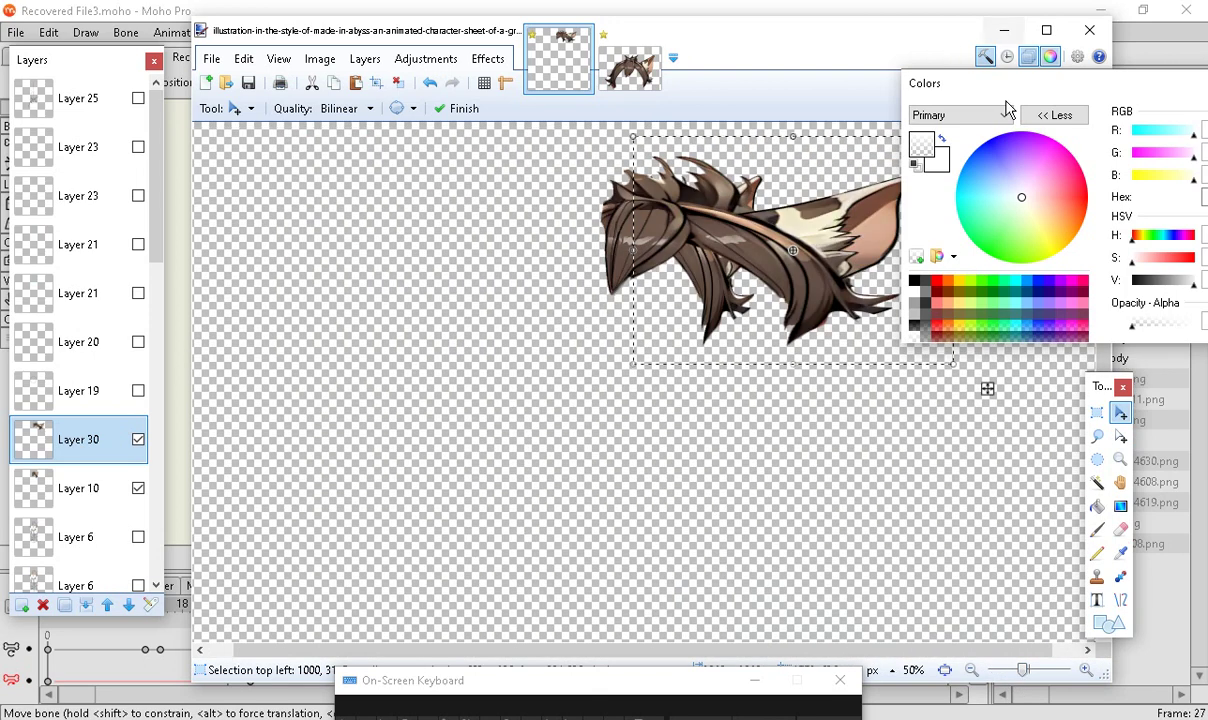
drag(976, 113, 1167, 233)
key(ctrl+z)
key(ctrl+z)
key(ctrl+z)
key(ctrl+z)
drag(416, 397, 461, 400)
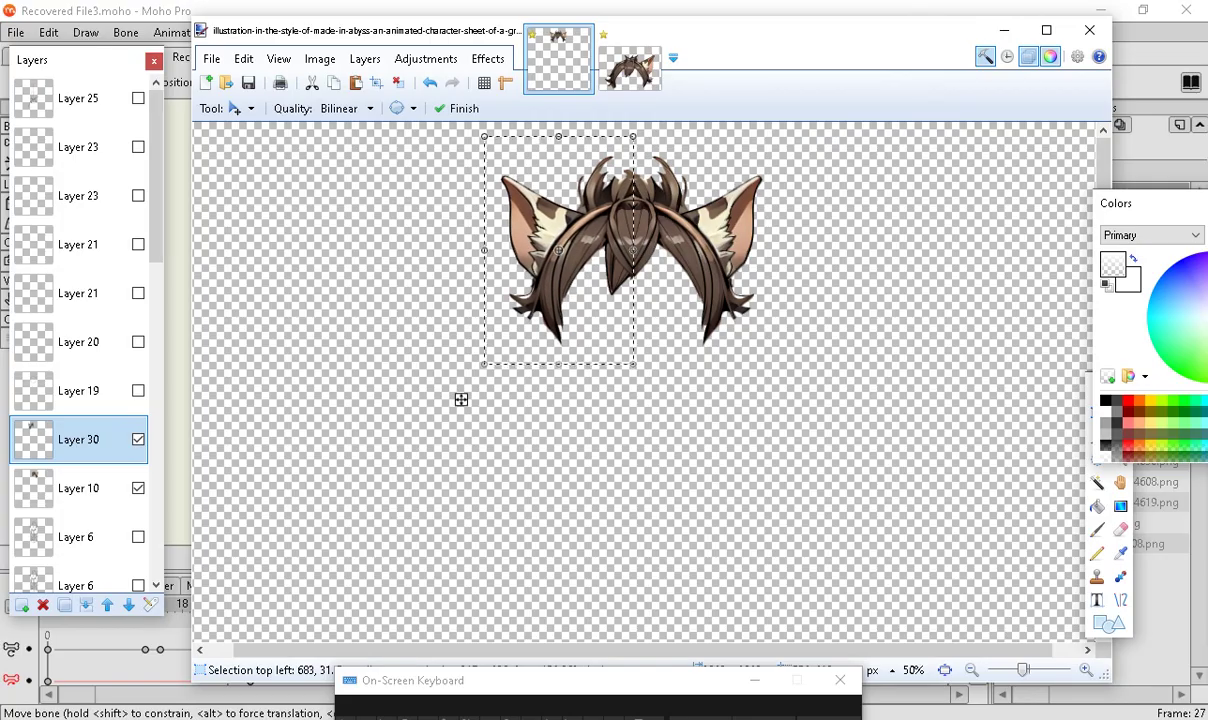
Check the mirrored hair's fit at 100% by toggling Layer 6, Layer 19 and the hair layer
click(139, 537)
click(139, 537)
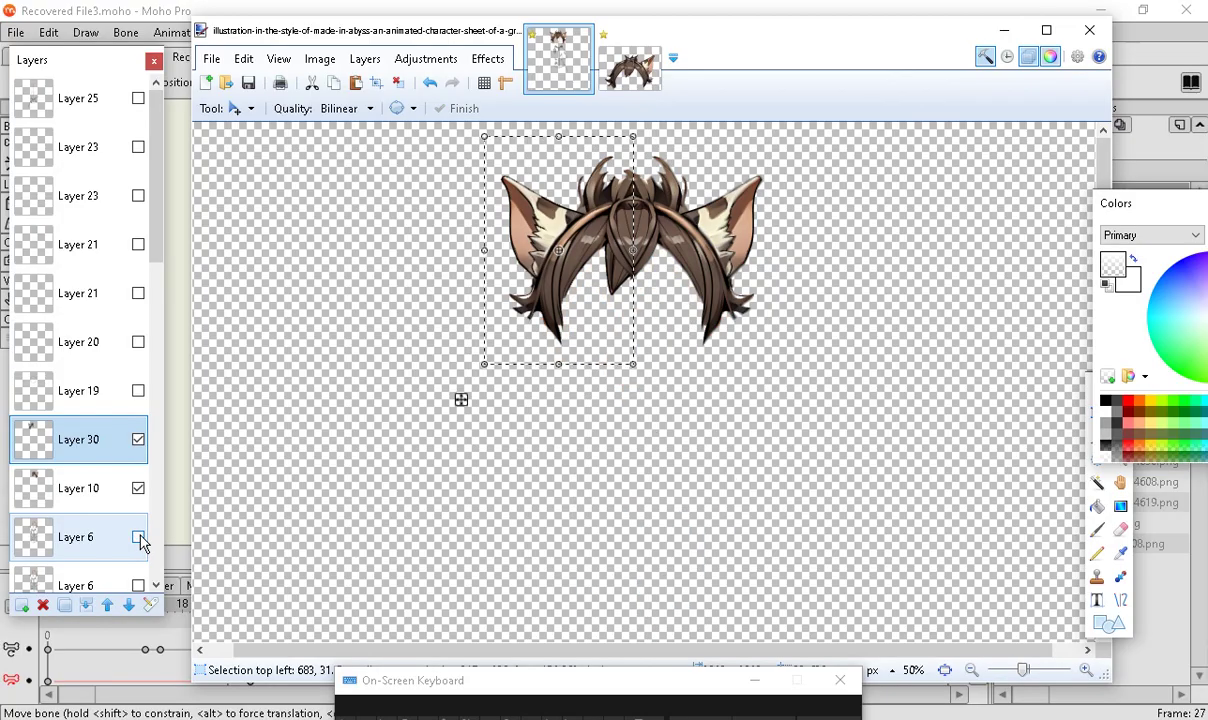
click(139, 393)
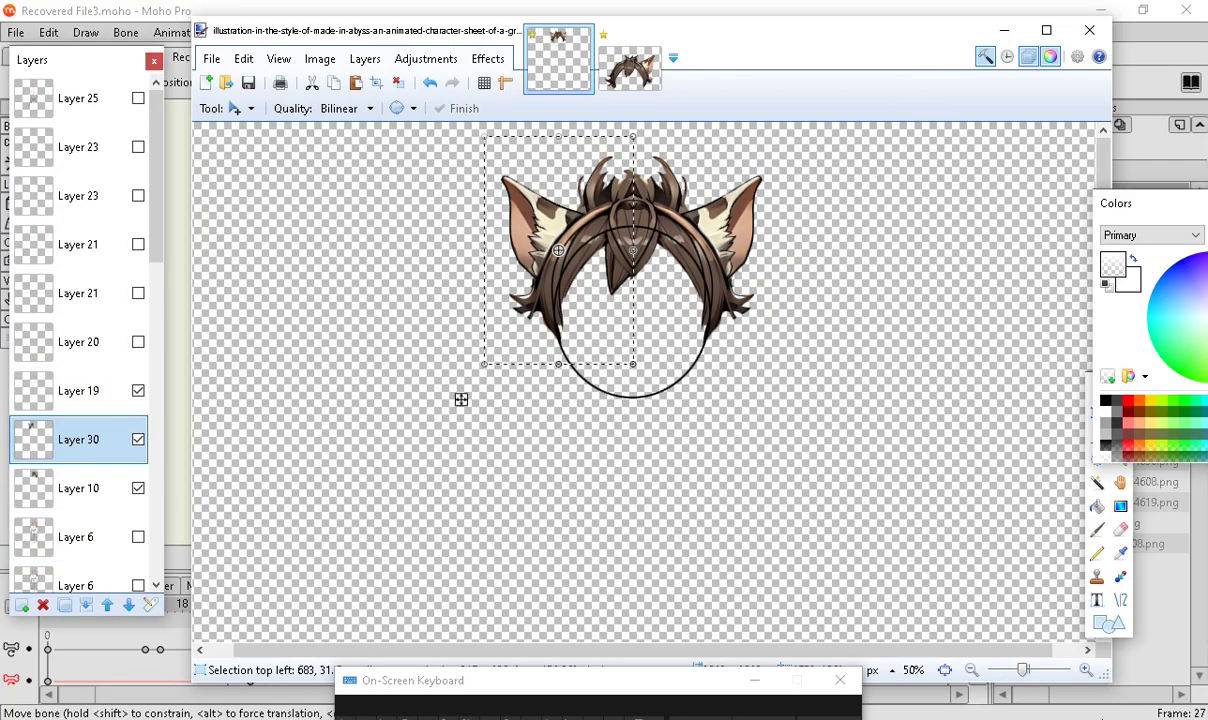
click(1086, 670)
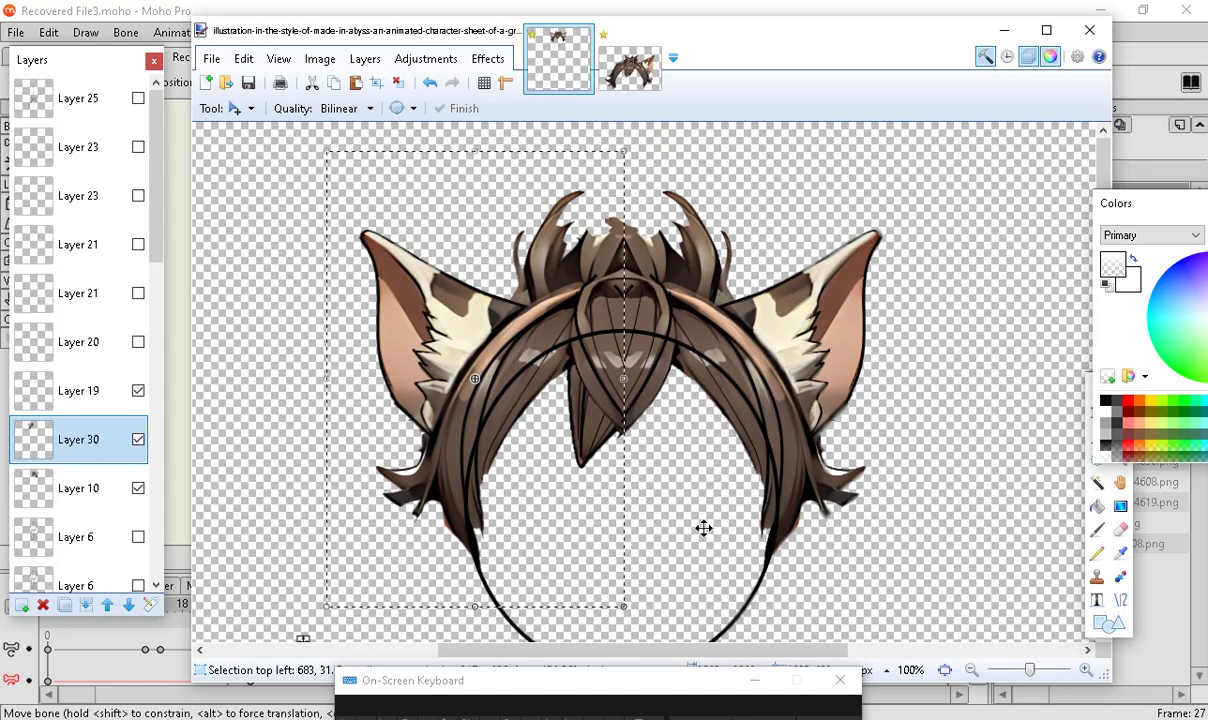
scroll(508, 318, down, 1)
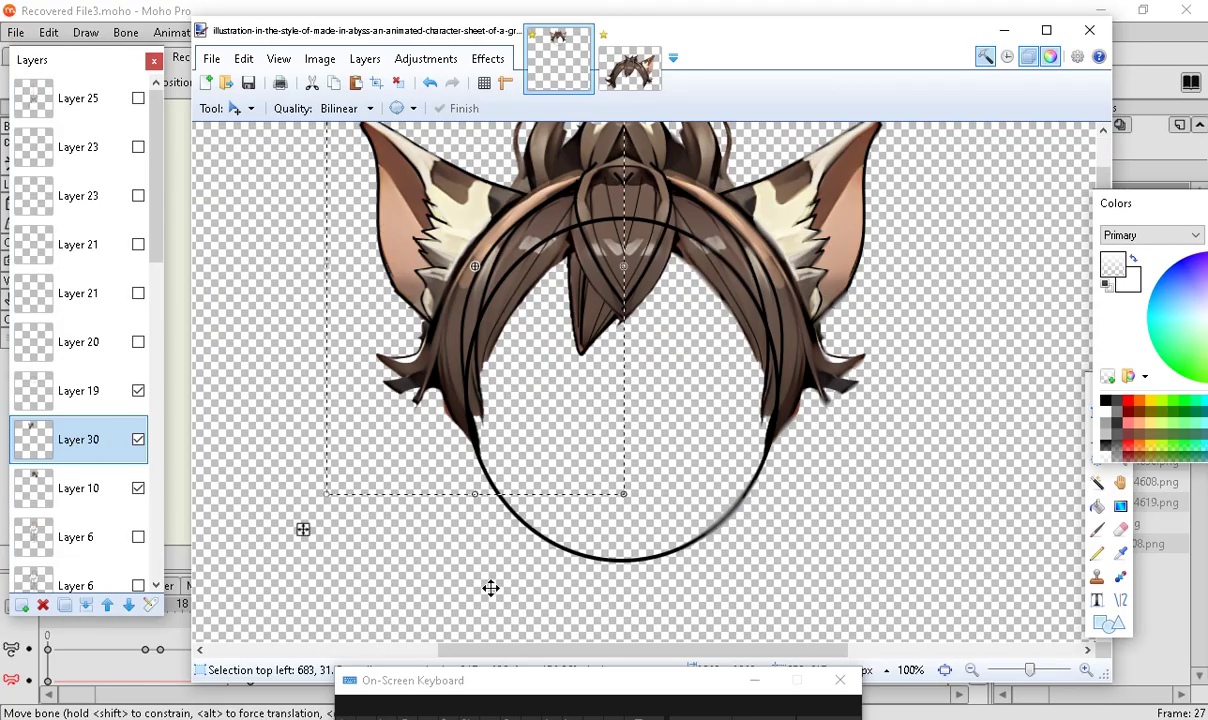
scroll(568, 469, up, 1)
scroll(647, 426, down, 1)
scroll(658, 570, up, 1)
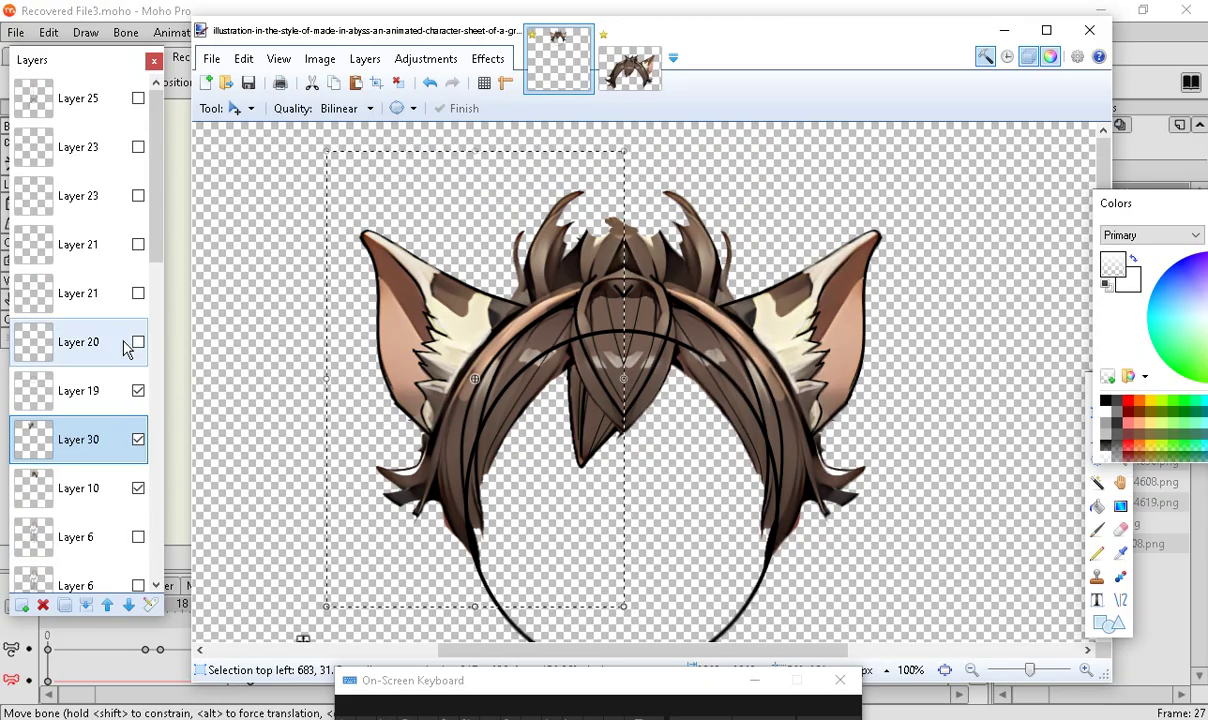
click(138, 391)
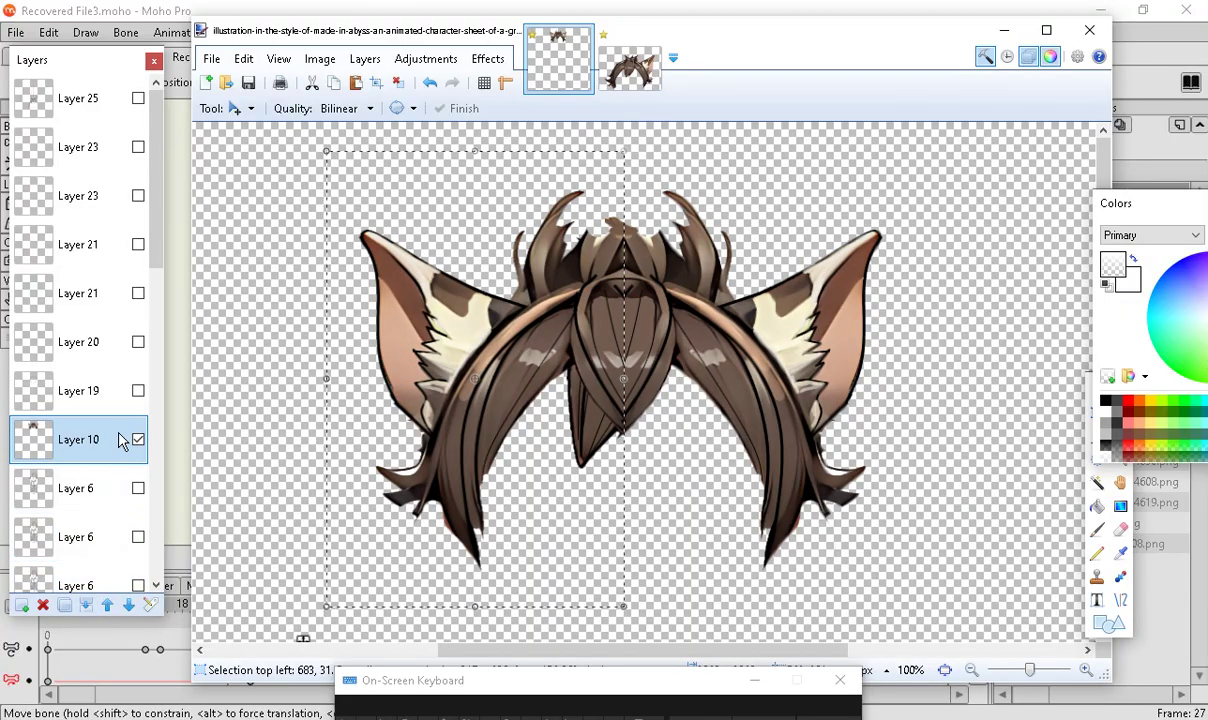
click(138, 440)
click(138, 440)
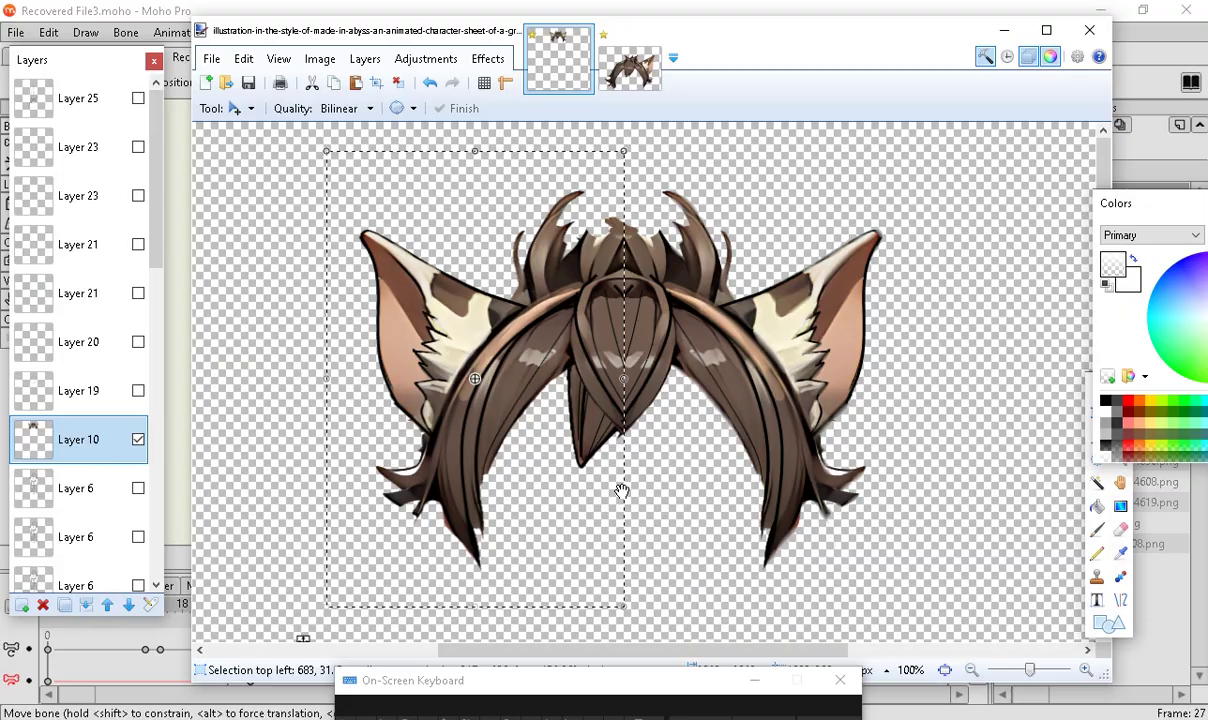
Deselect and add a fresh empty layer for the outline strokes
key(ctrl+d)
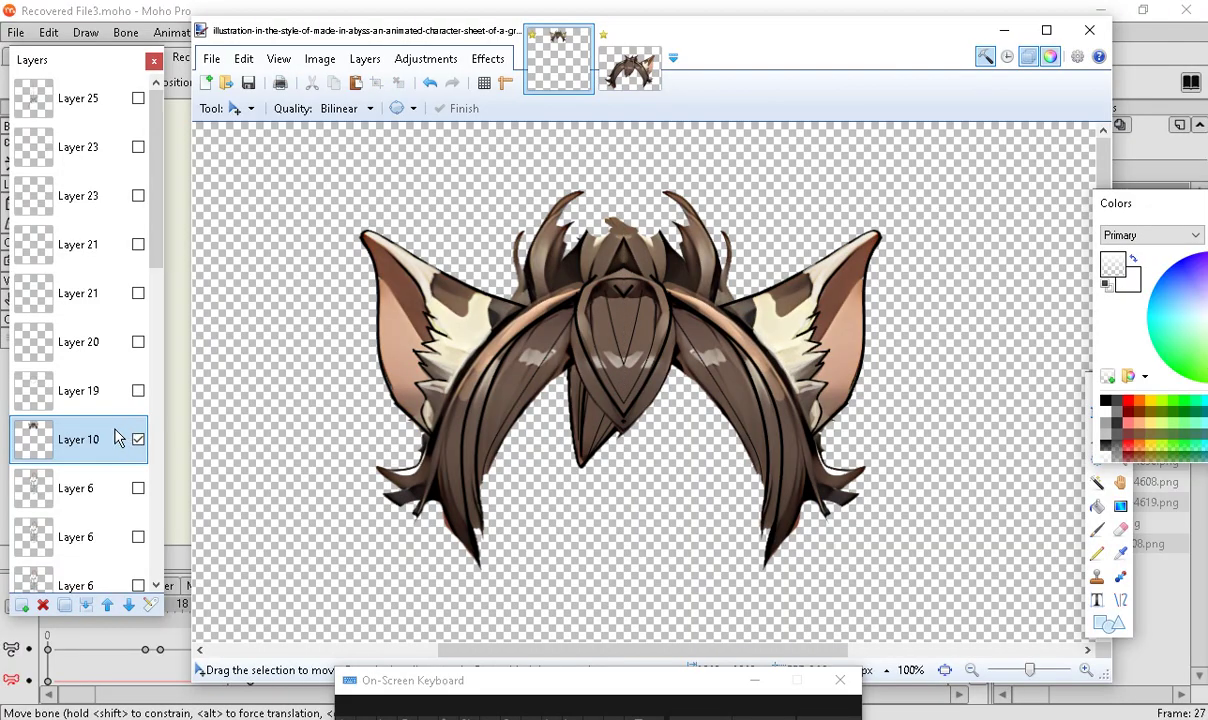
click(22, 605)
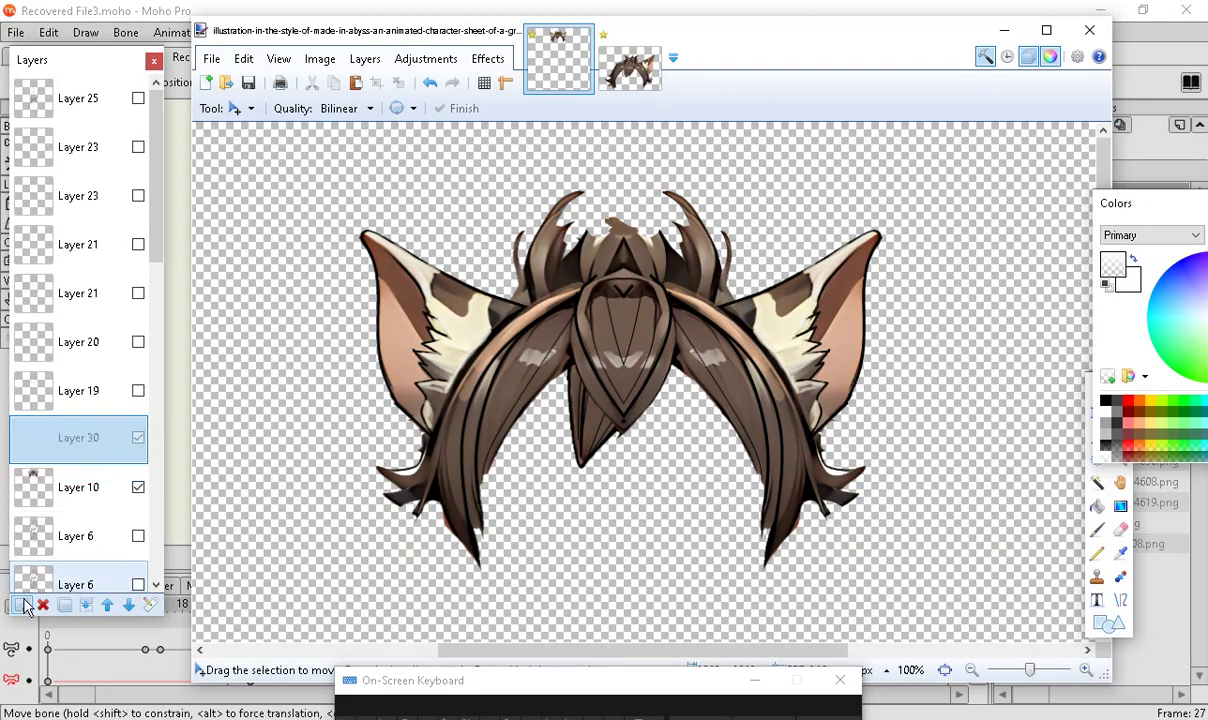
click(1120, 599)
Set the primary colour to black, zoom to 200%, and try out brush widths with test lines
click(1108, 285)
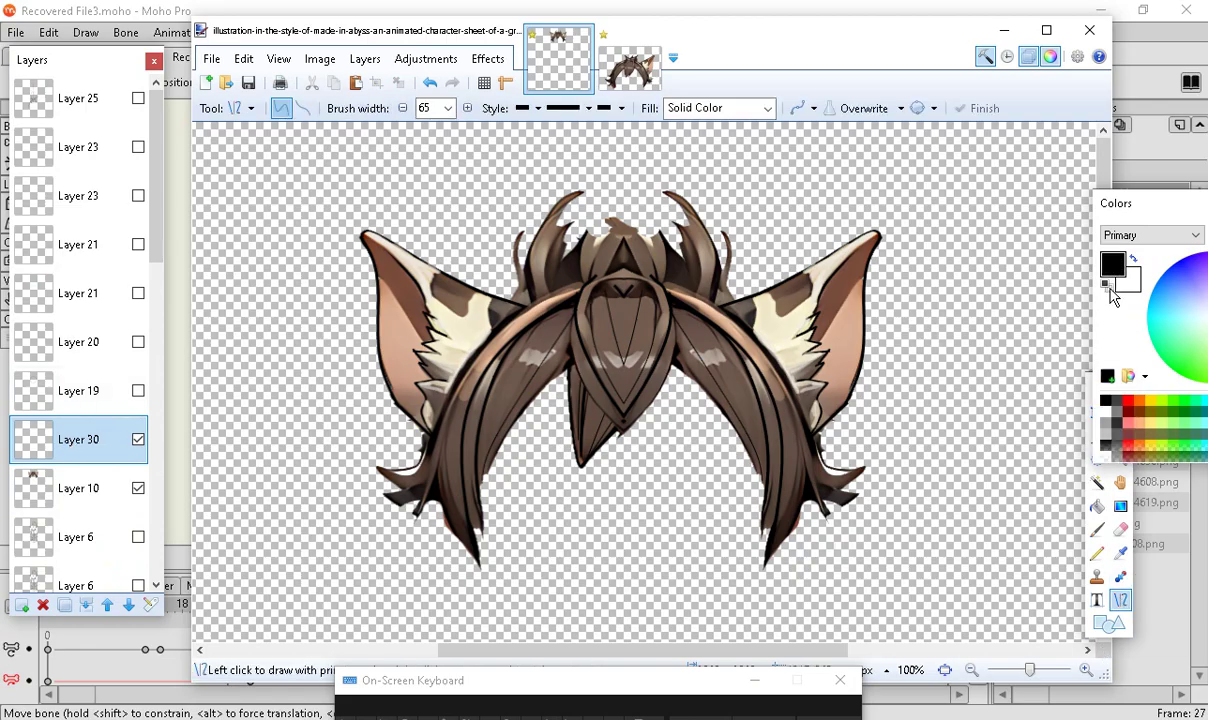
click(1086, 669)
click(1086, 669)
scroll(818, 525, down, 5)
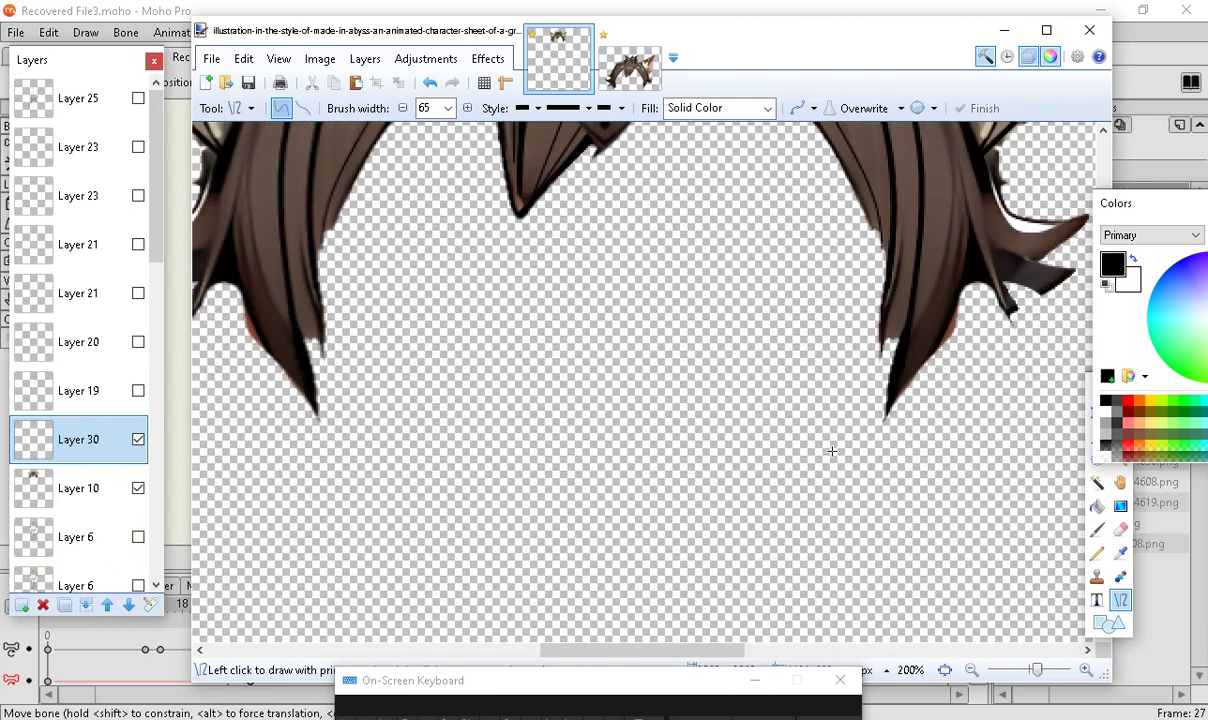
scroll(786, 424, up, 3)
drag(904, 449, 893, 527)
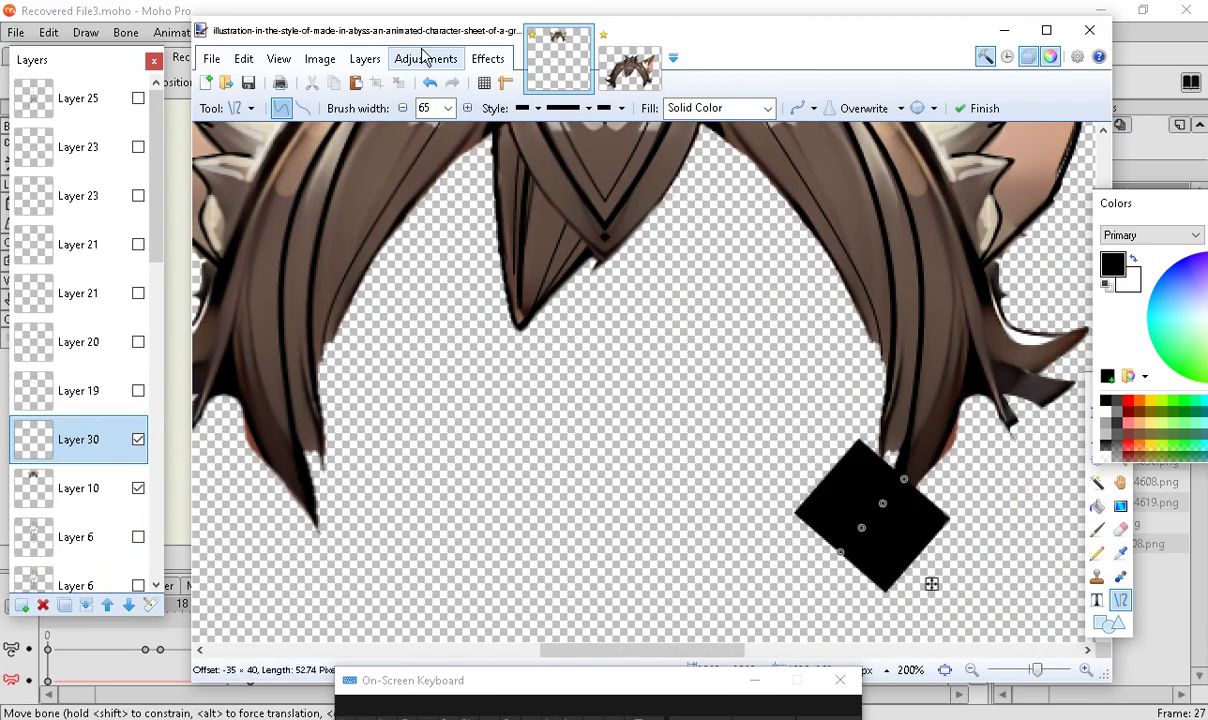
click(429, 83)
click(449, 112)
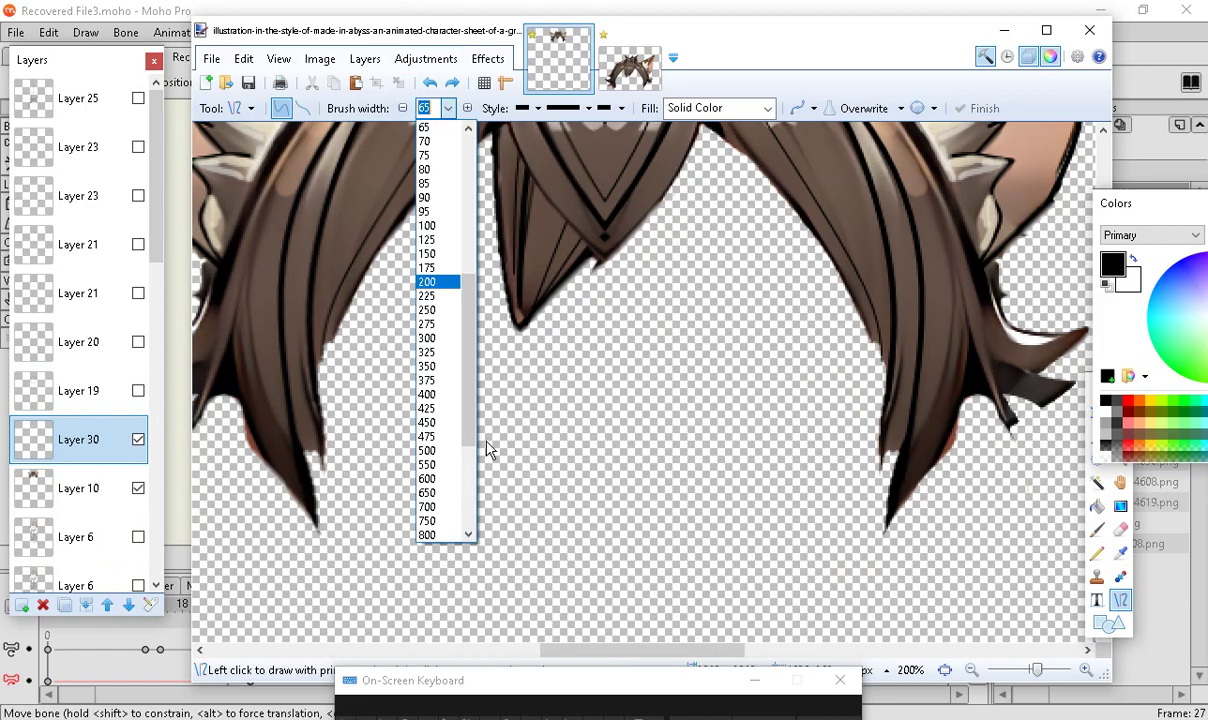
scroll(442, 300, up, 7)
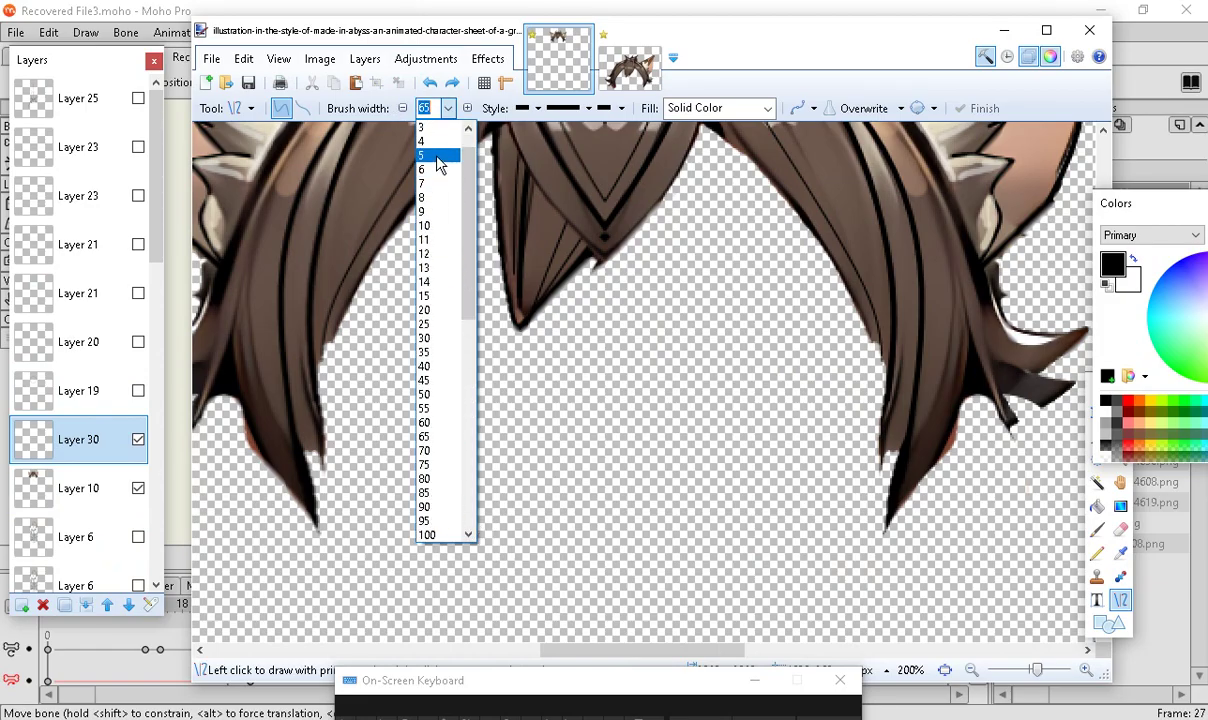
click(434, 171)
drag(690, 262, 465, 560)
click(429, 83)
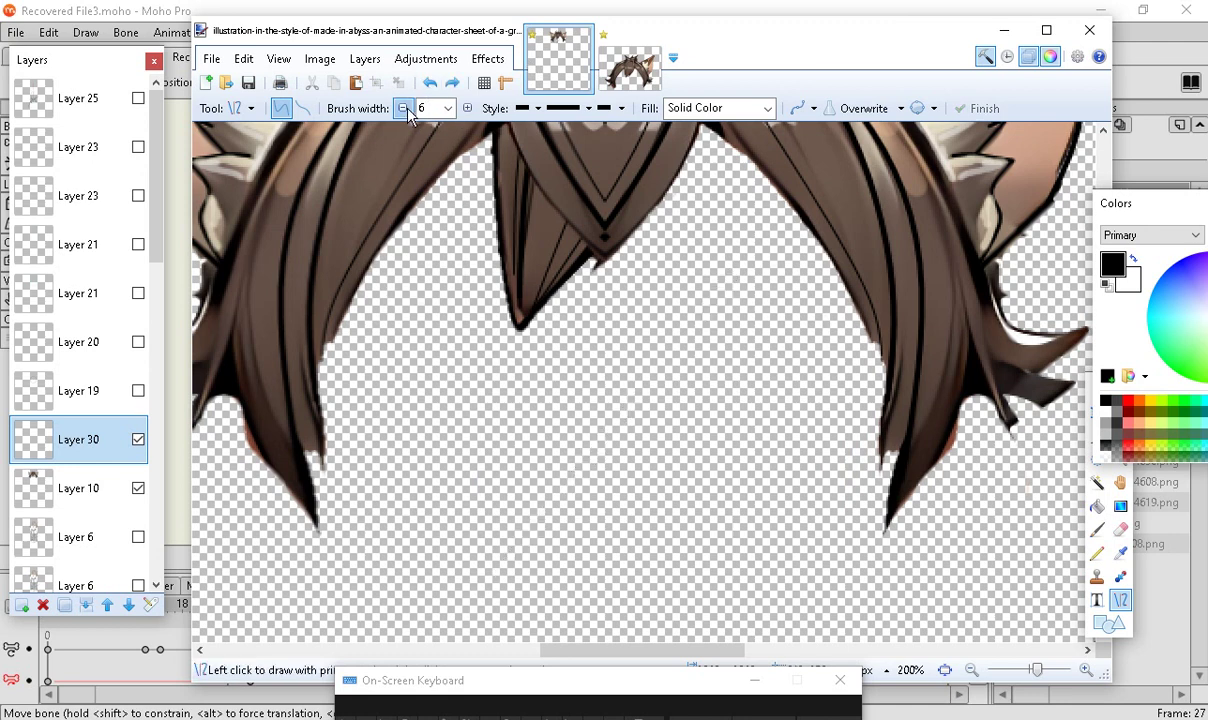
click(404, 109)
scroll(878, 361, up, 3)
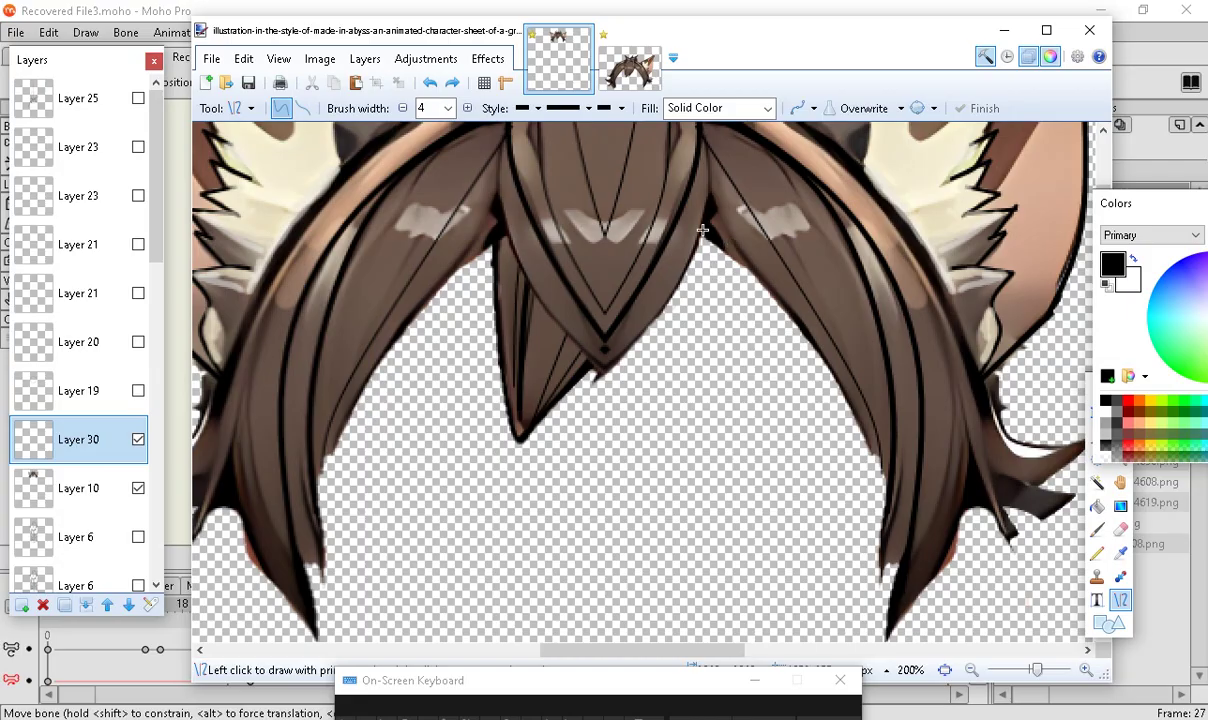
Trace a black 3-px curve along the right hair lock's inner edge, plus a short line
mouse_move(705, 237)
mouse_down()
mouse_move(853, 516)
mouse_move(810, 487)
mouse_move(745, 474)
mouse_move(862, 502)
mouse_move(876, 480)
mouse_up()
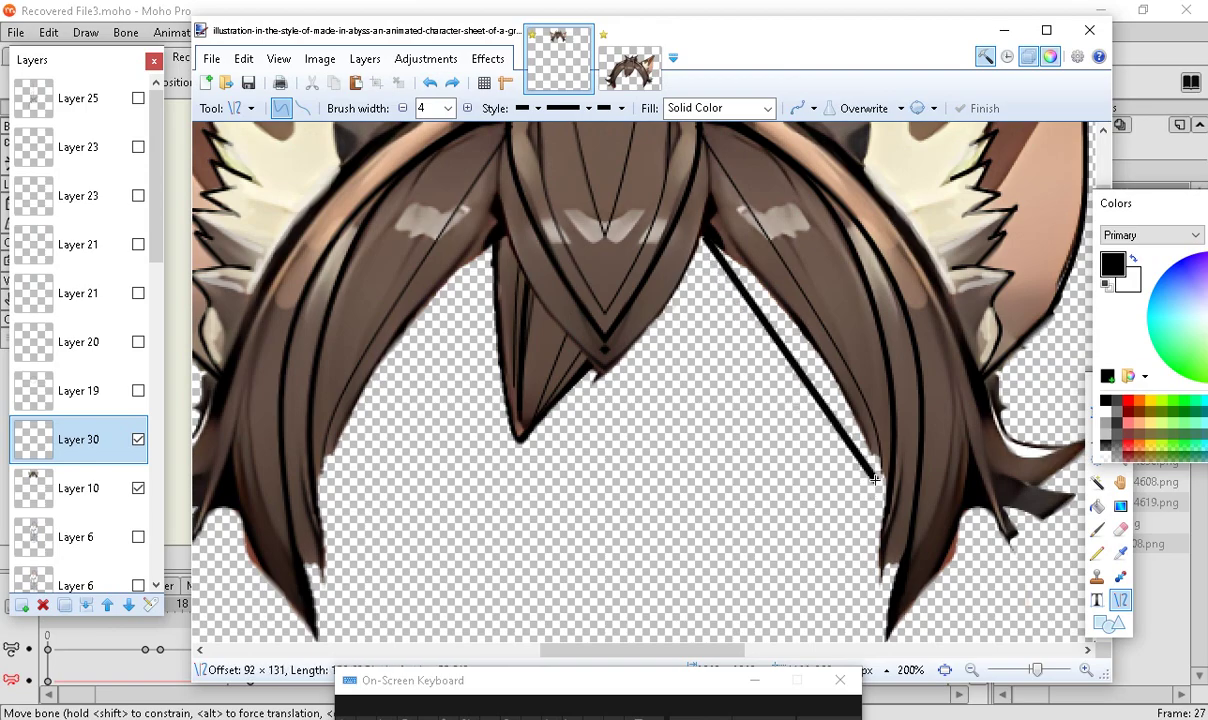
click(402, 108)
drag(761, 314, 782, 307)
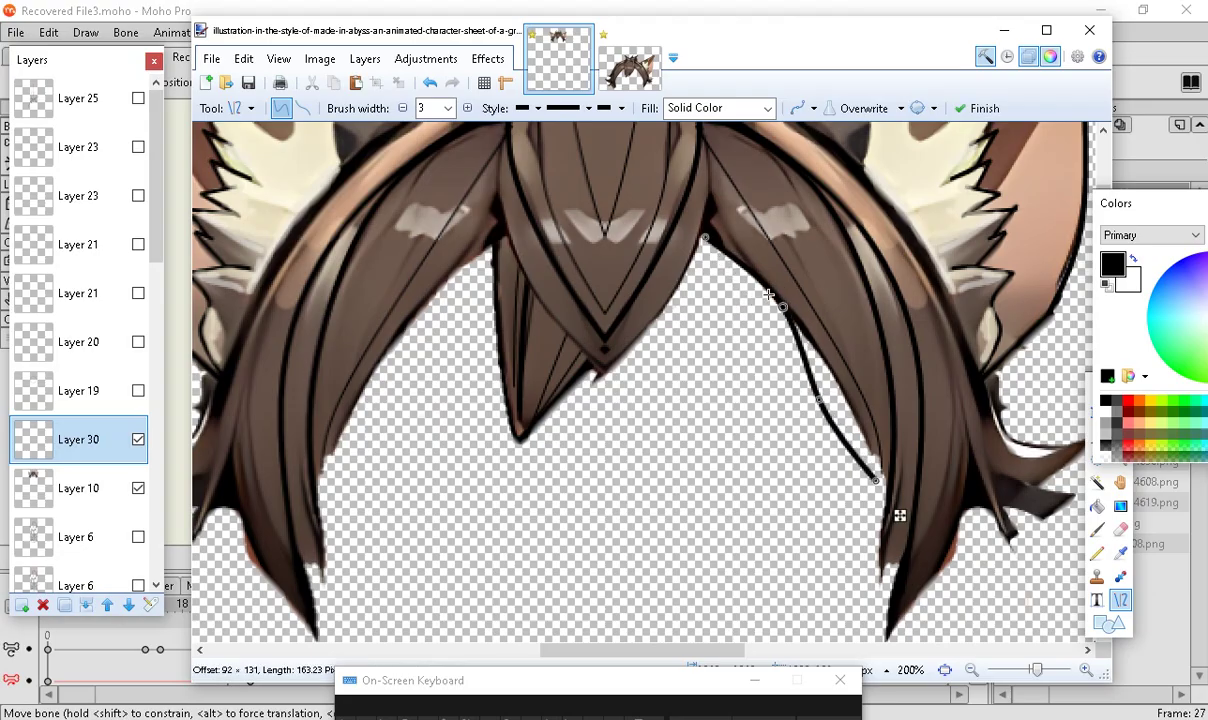
drag(818, 400, 851, 410)
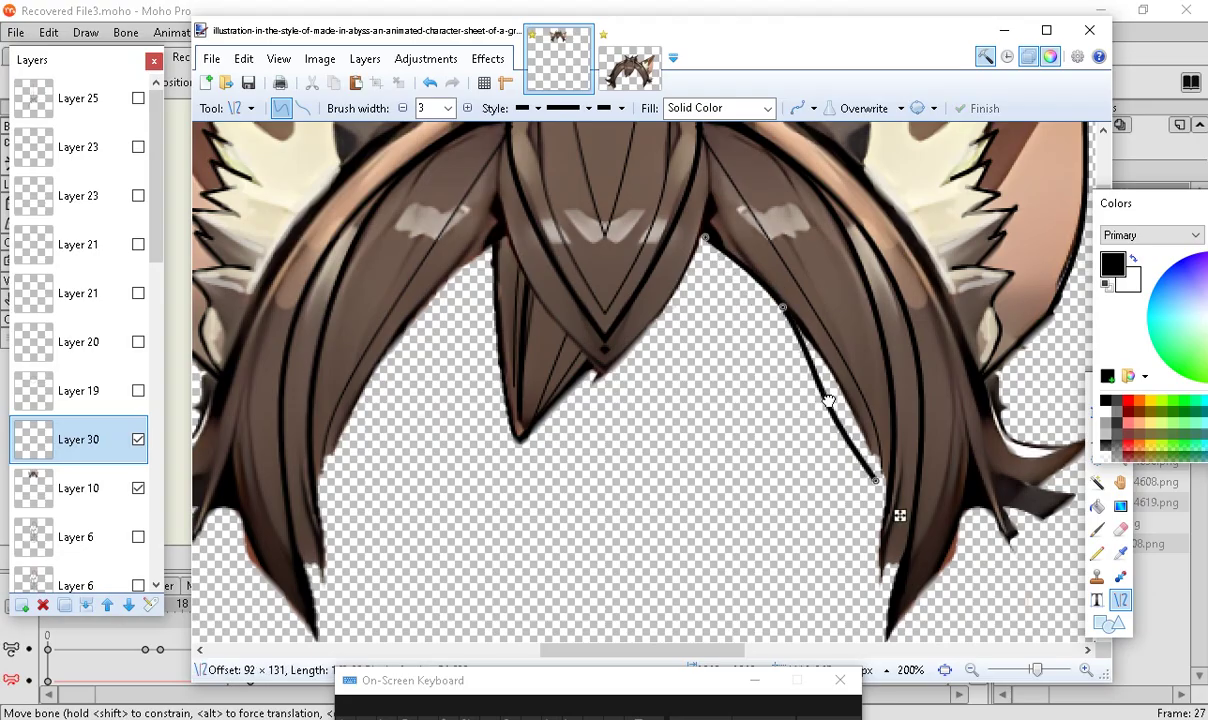
click(902, 492)
mouse_move(876, 487)
mouse_down()
mouse_move(880, 448)
mouse_move(878, 458)
mouse_up()
key(Return)
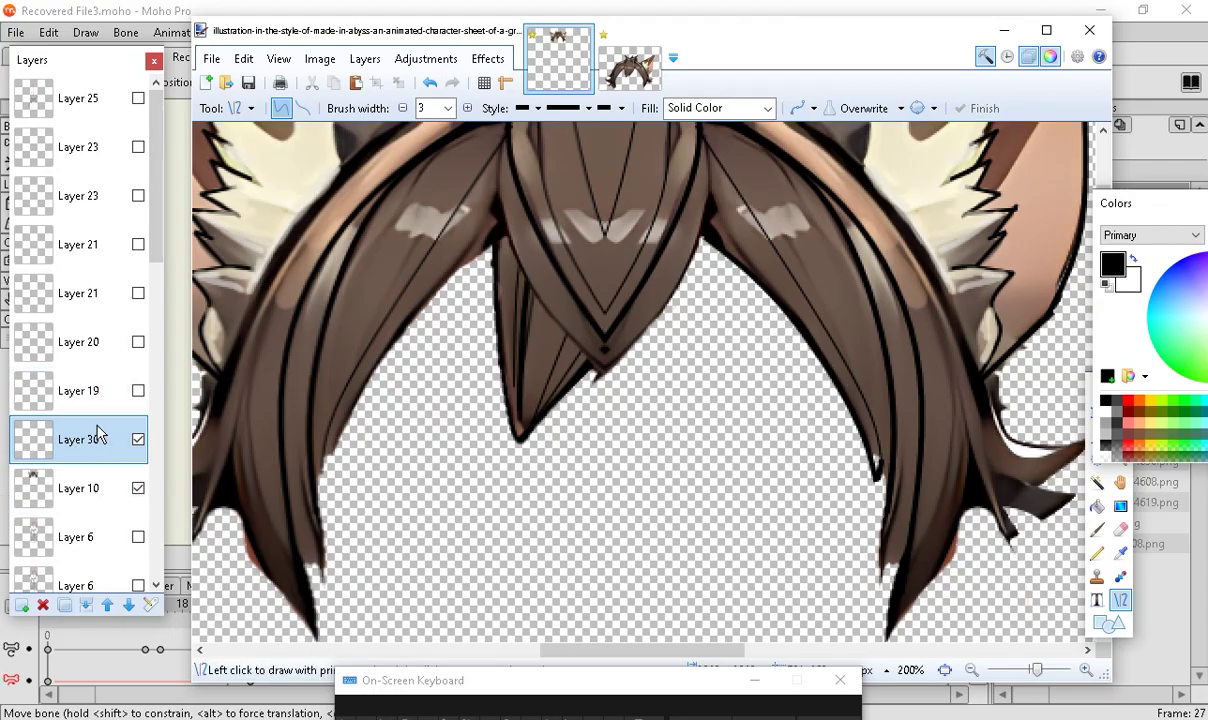
Hide Layer 6, show Layer 19, and trace a curve along the lower right hair strand
click(138, 537)
click(138, 391)
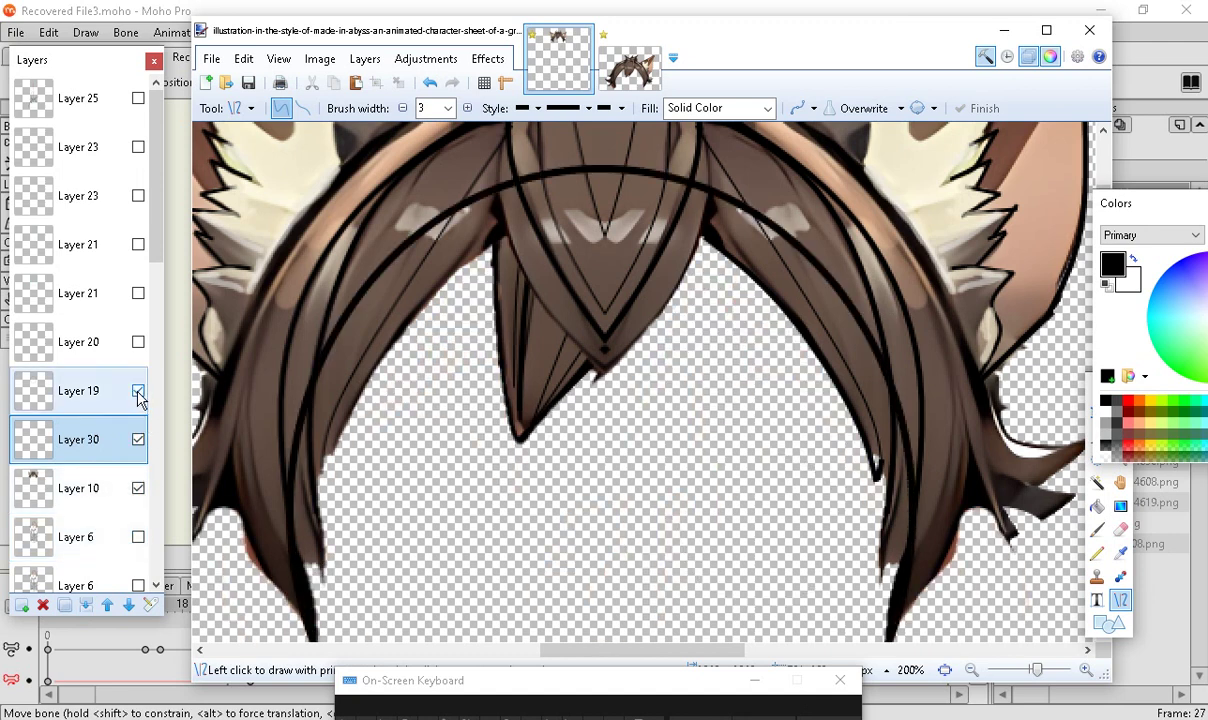
scroll(799, 376, down, 2)
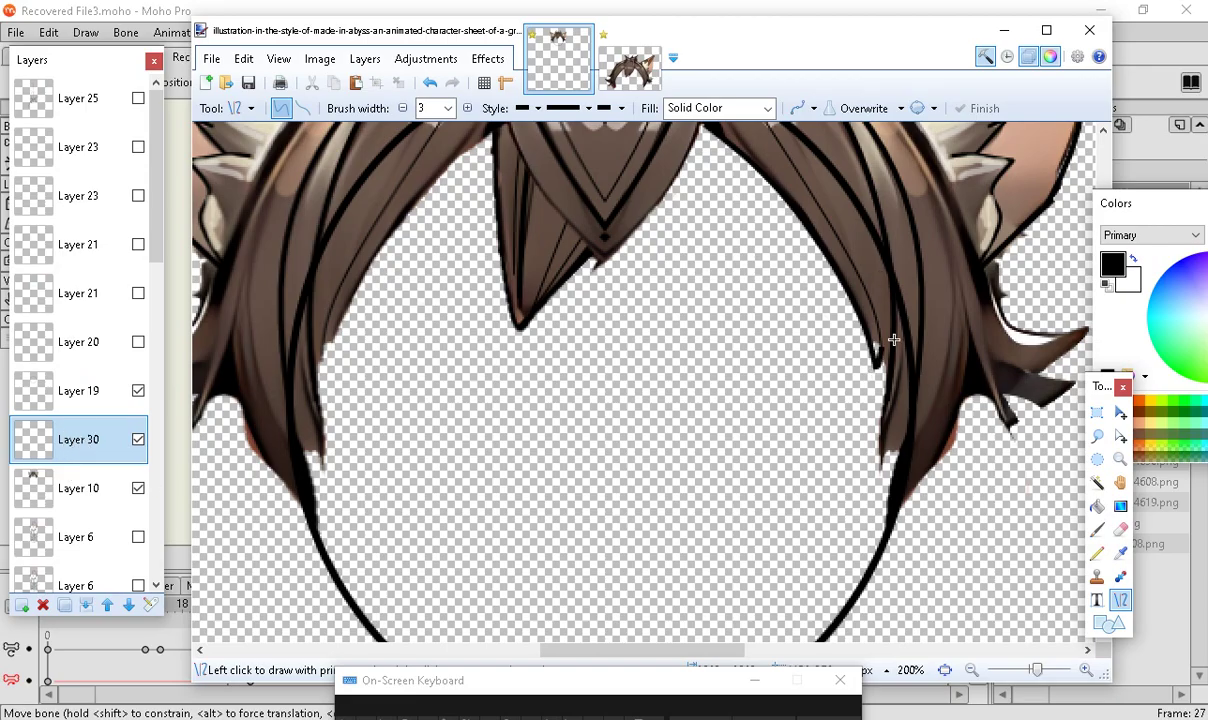
mouse_move(894, 335)
mouse_down()
mouse_move(817, 451)
mouse_move(776, 551)
mouse_up()
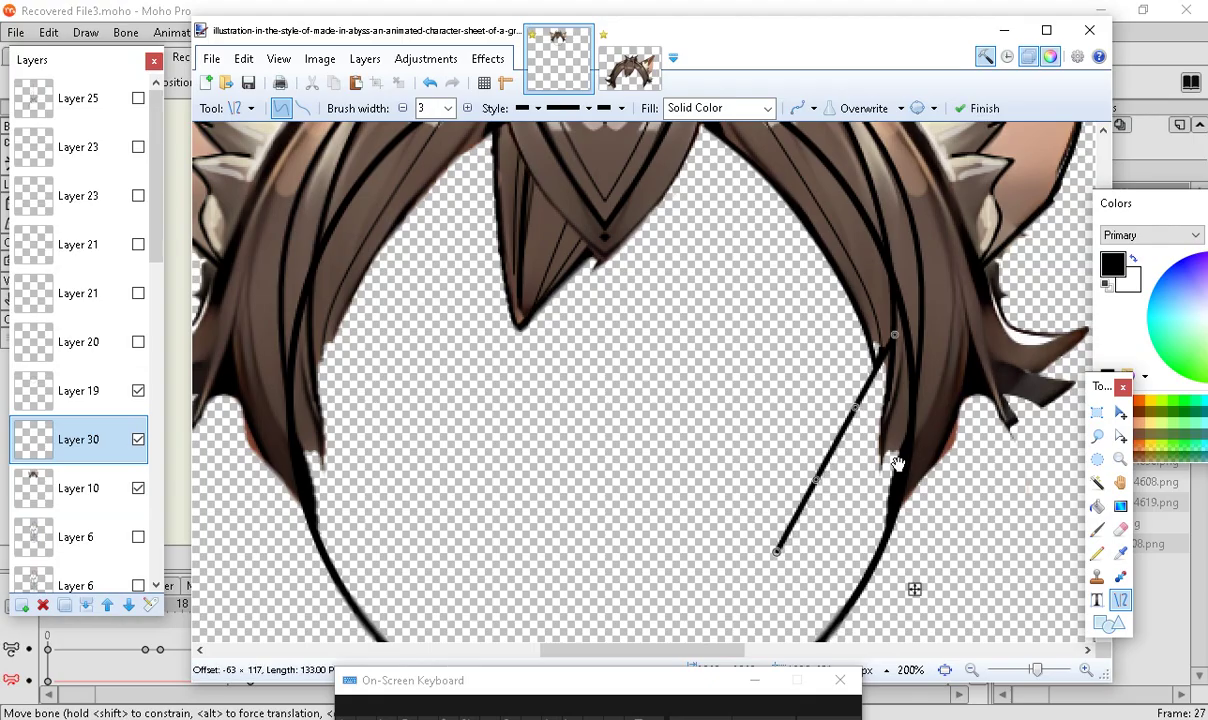
drag(855, 408, 875, 452)
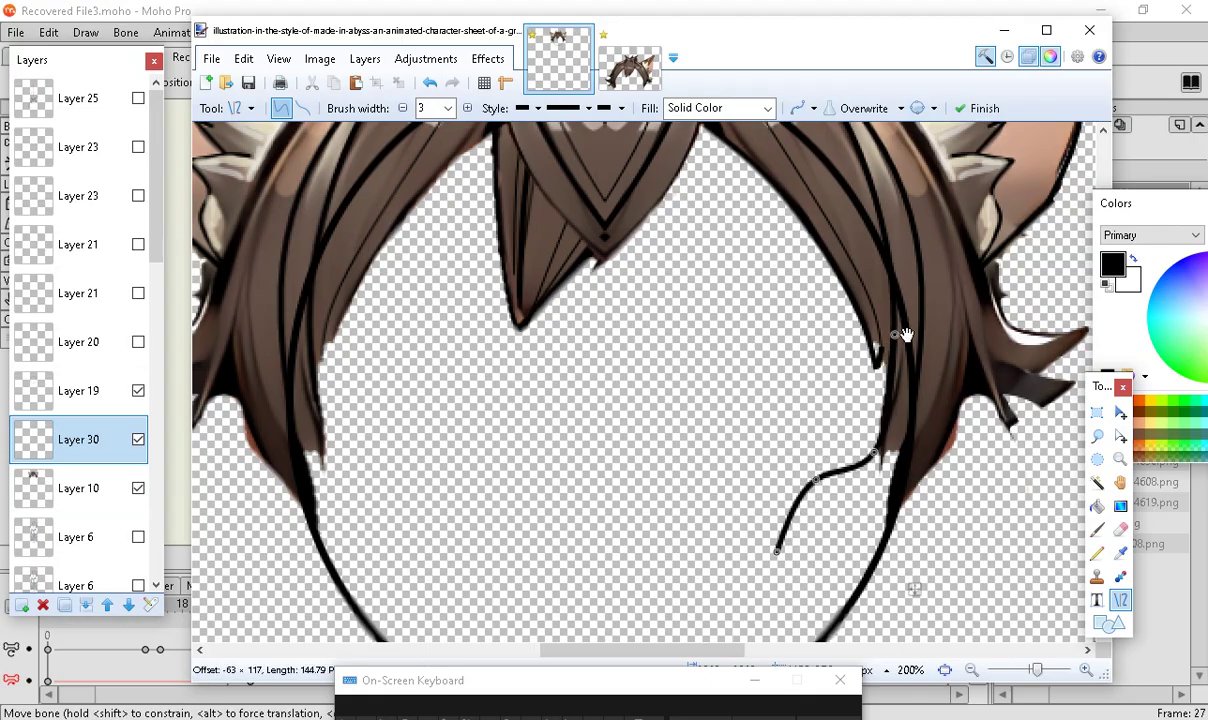
drag(818, 485, 833, 507)
mouse_move(777, 551)
mouse_down()
mouse_move(808, 512)
mouse_move(905, 482)
mouse_move(895, 480)
mouse_up()
key(Return)
Draw a slightly bent line from the centre hair tip upward
scroll(770, 485, up, 2)
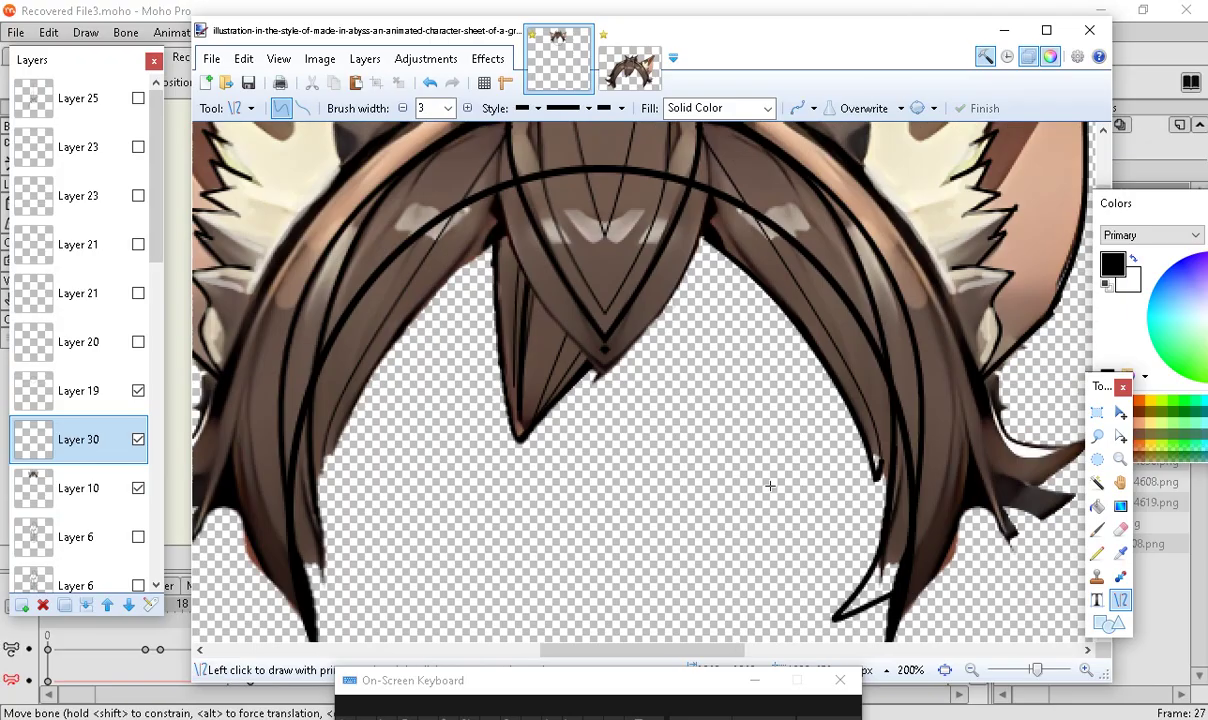
scroll(508, 318, up, 2)
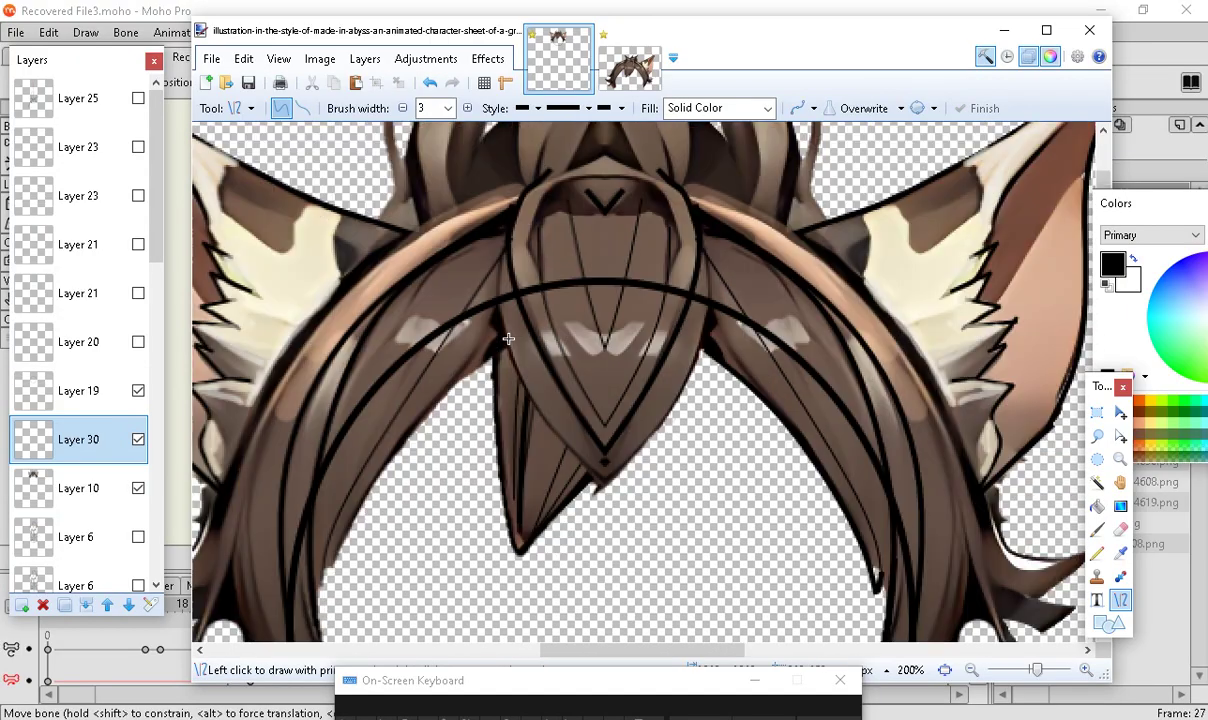
scroll(504, 529, down, 2)
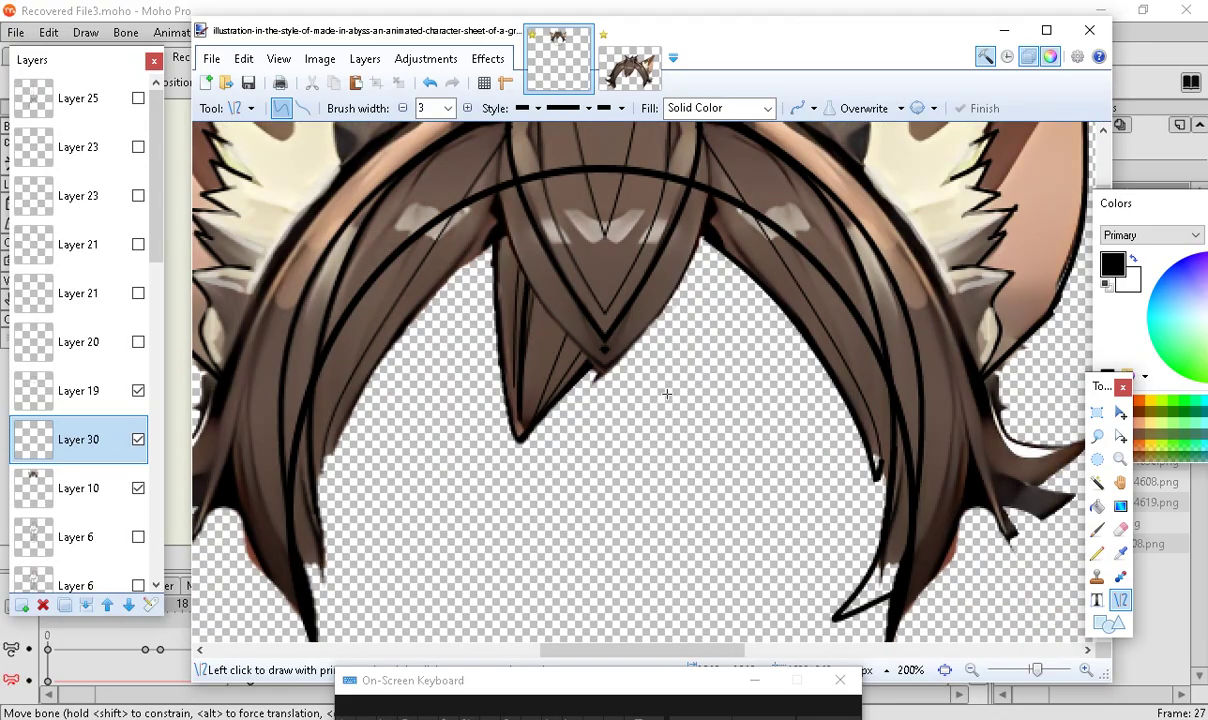
mouse_move(595, 378)
mouse_down()
mouse_move(657, 310)
mouse_move(704, 207)
mouse_up()
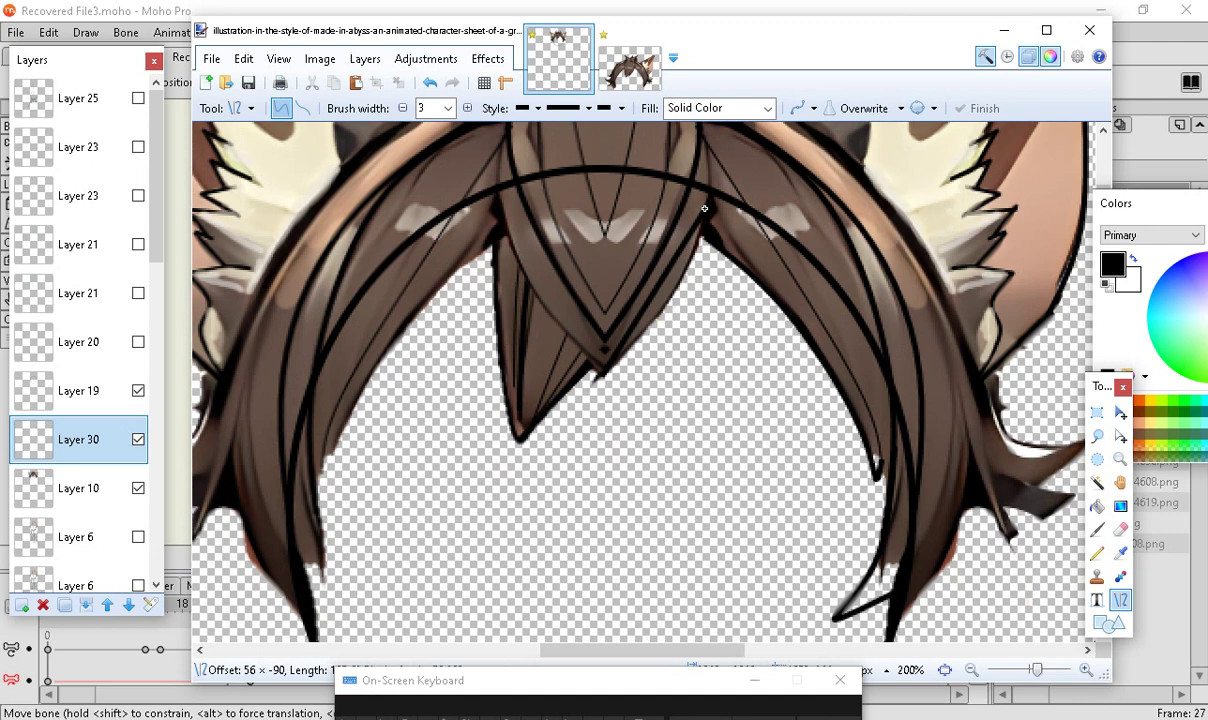
drag(668, 265, 677, 283)
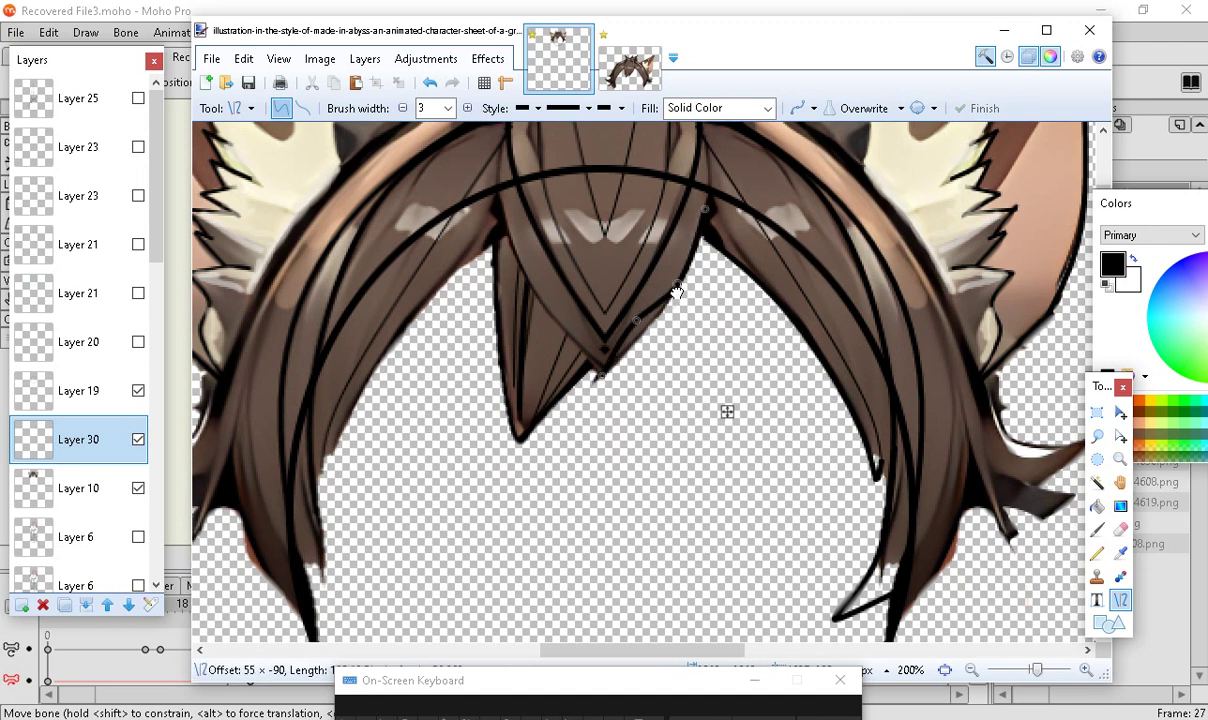
Draw a curve bending leftward down the left hair strand
scroll(640, 320, up, 2)
scroll(727, 524, up, 3)
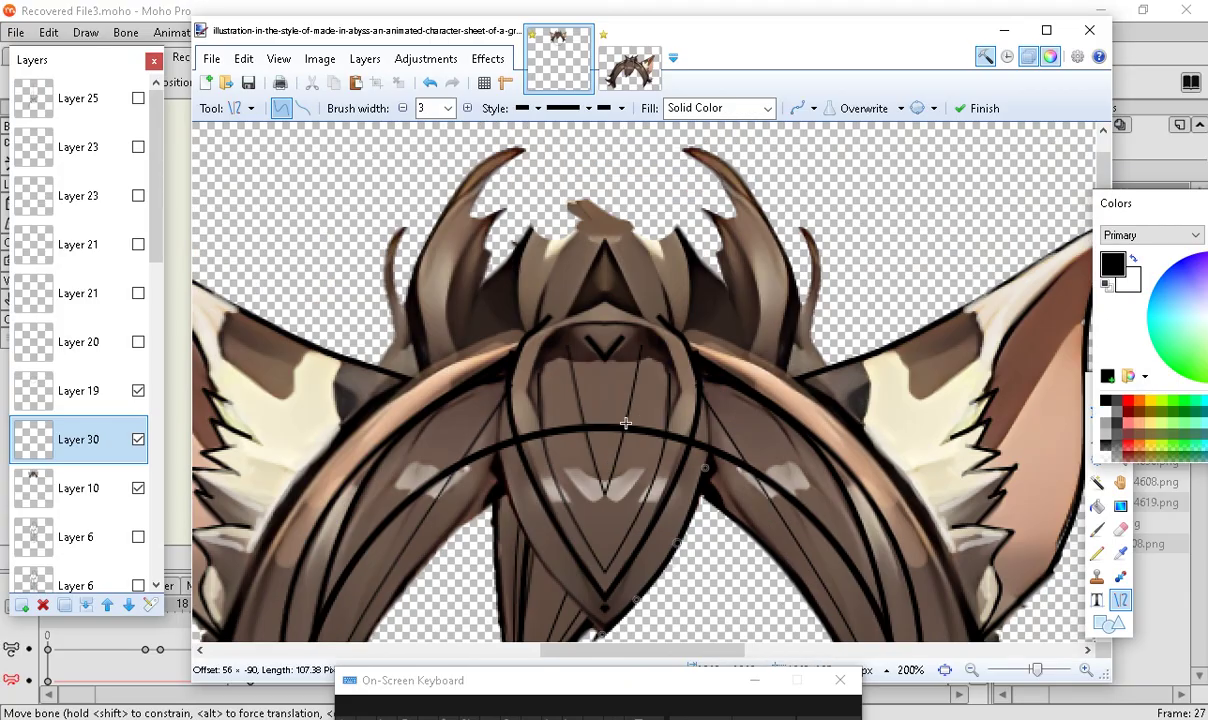
scroll(490, 350, down, 2)
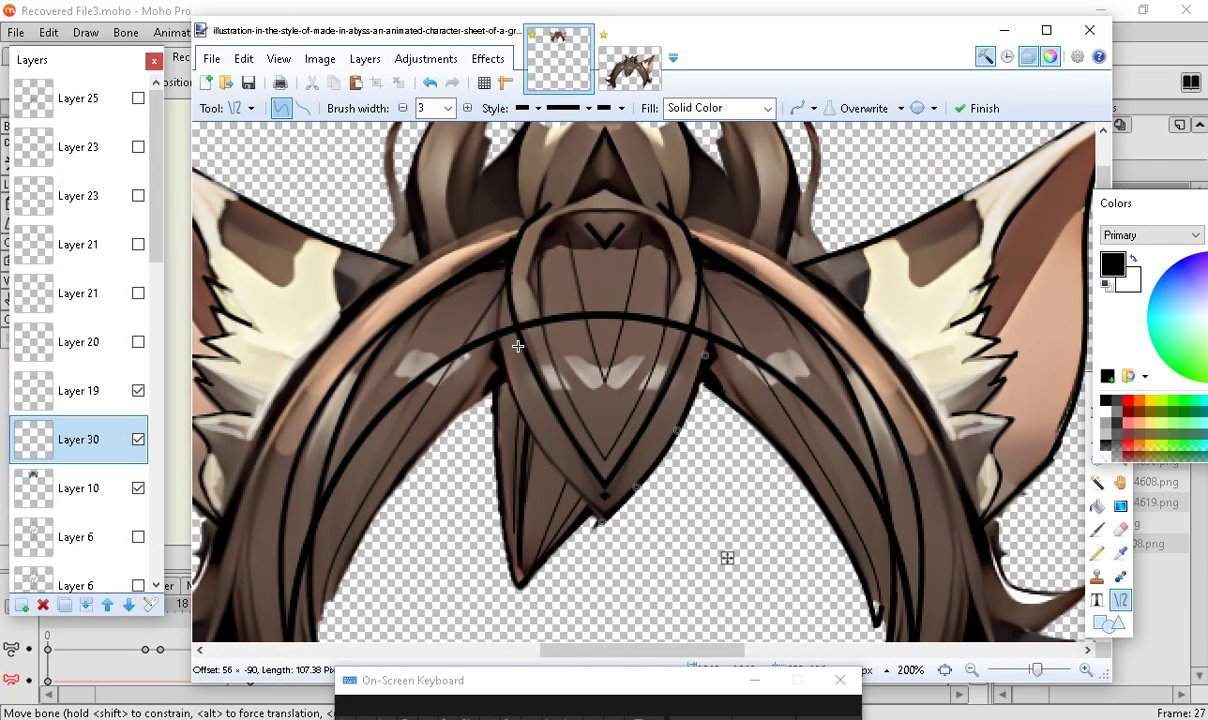
scroll(500, 400, down, 4)
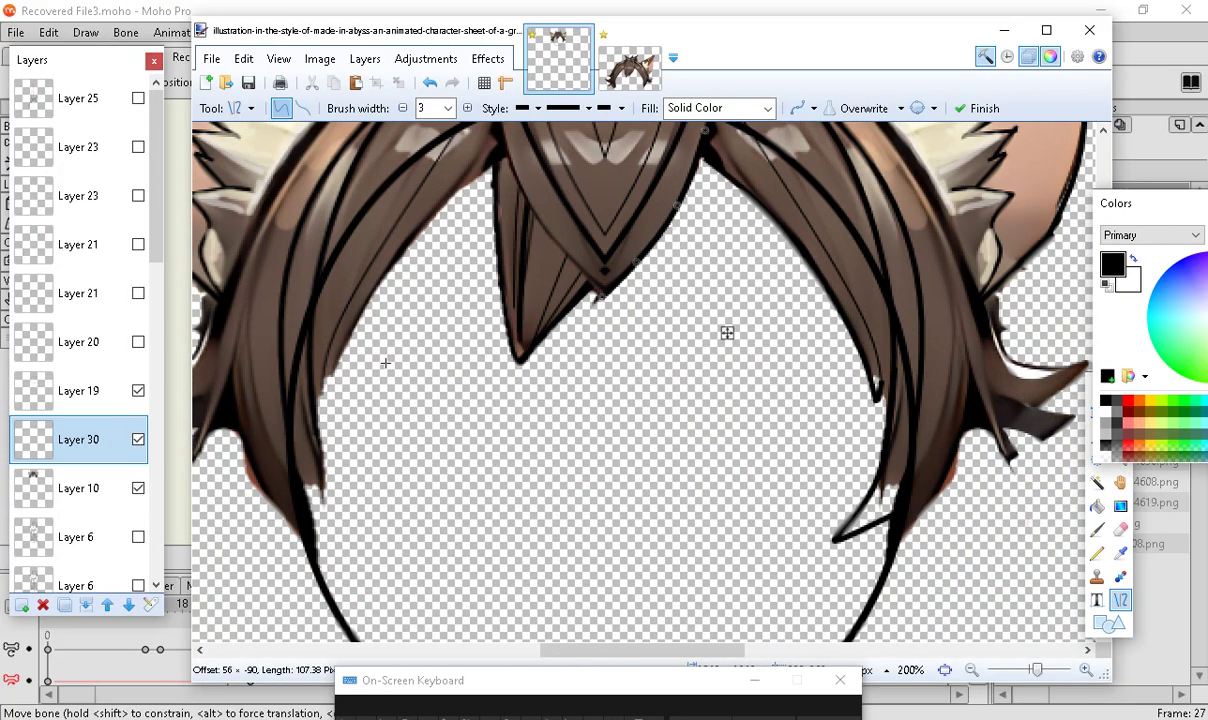
mouse_move(377, 280)
mouse_down()
mouse_move(386, 441)
mouse_move(373, 438)
mouse_up()
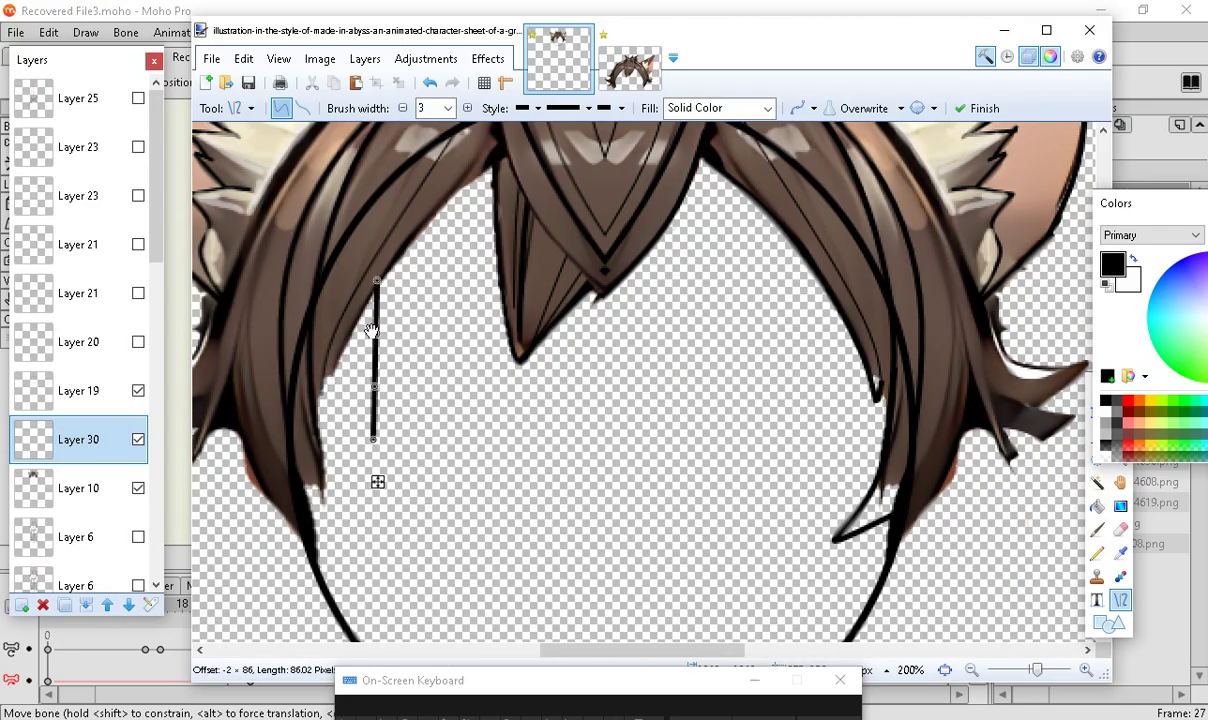
mouse_move(371, 331)
mouse_down()
mouse_move(344, 360)
mouse_move(371, 449)
mouse_move(308, 398)
mouse_up()
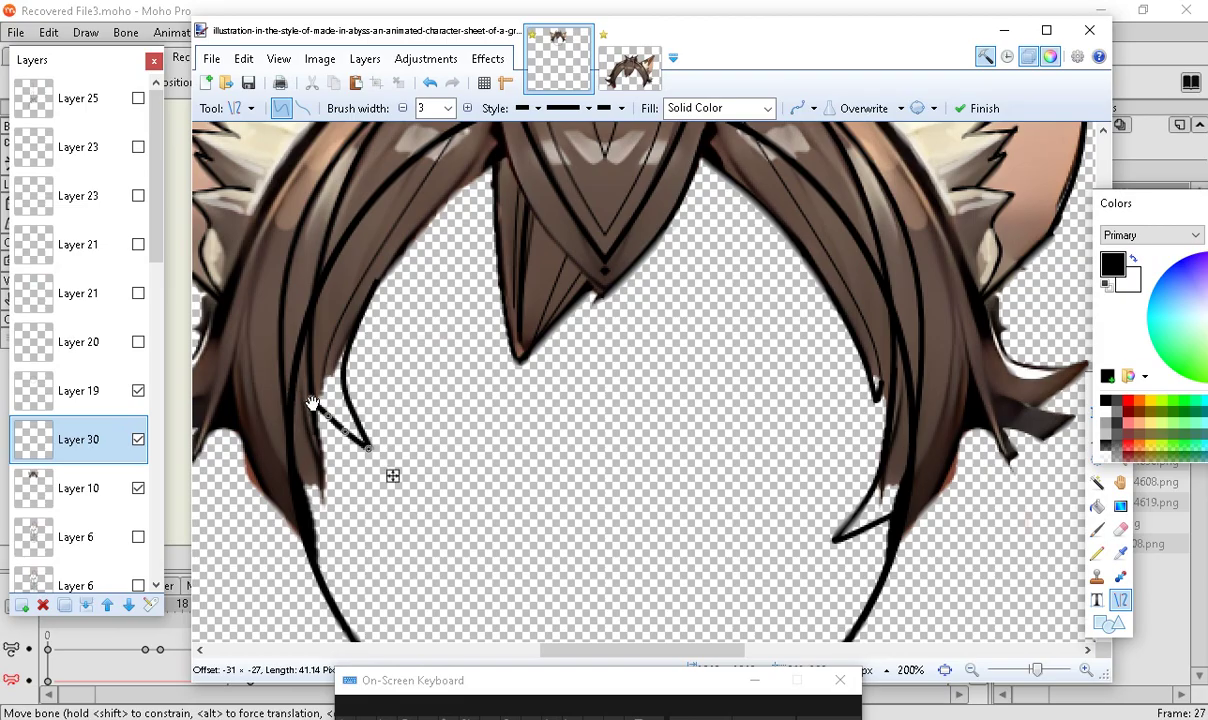
key(Return)
Add and adjust another curve down the left hair edge, then stroke the outer left strand
scroll(318, 460, down, 3)
drag(315, 322, 349, 469)
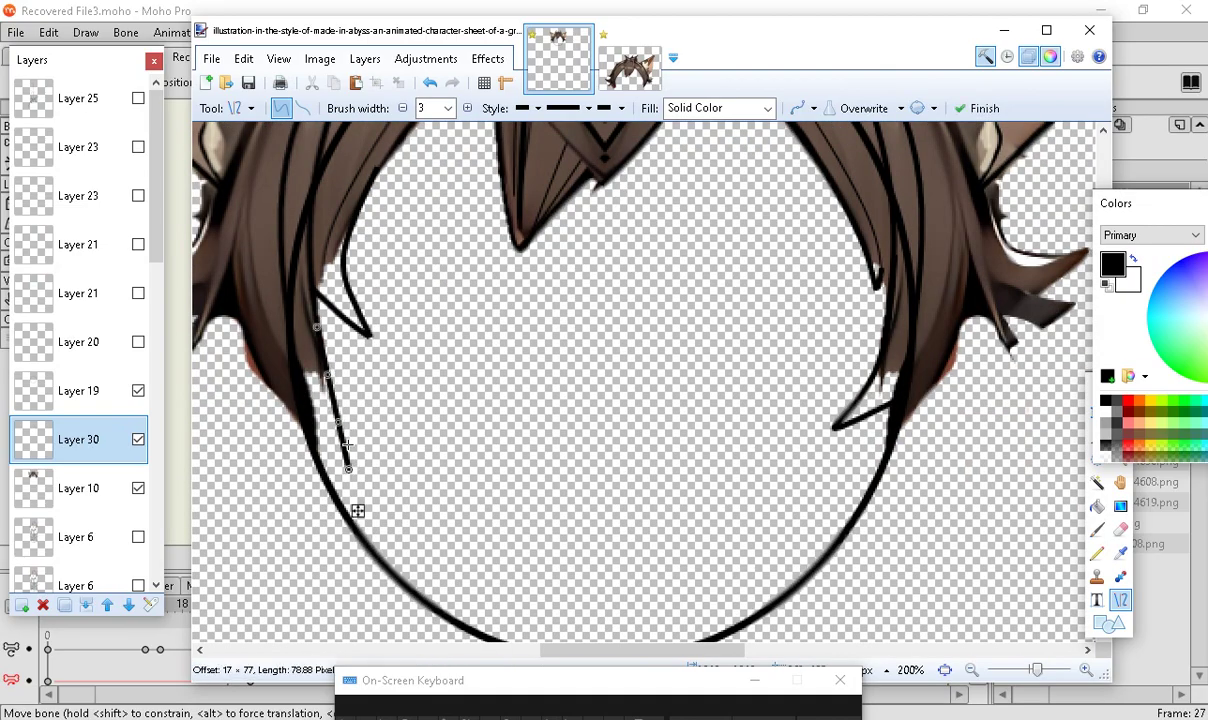
drag(331, 376, 322, 379)
key(Return)
drag(352, 468, 366, 458)
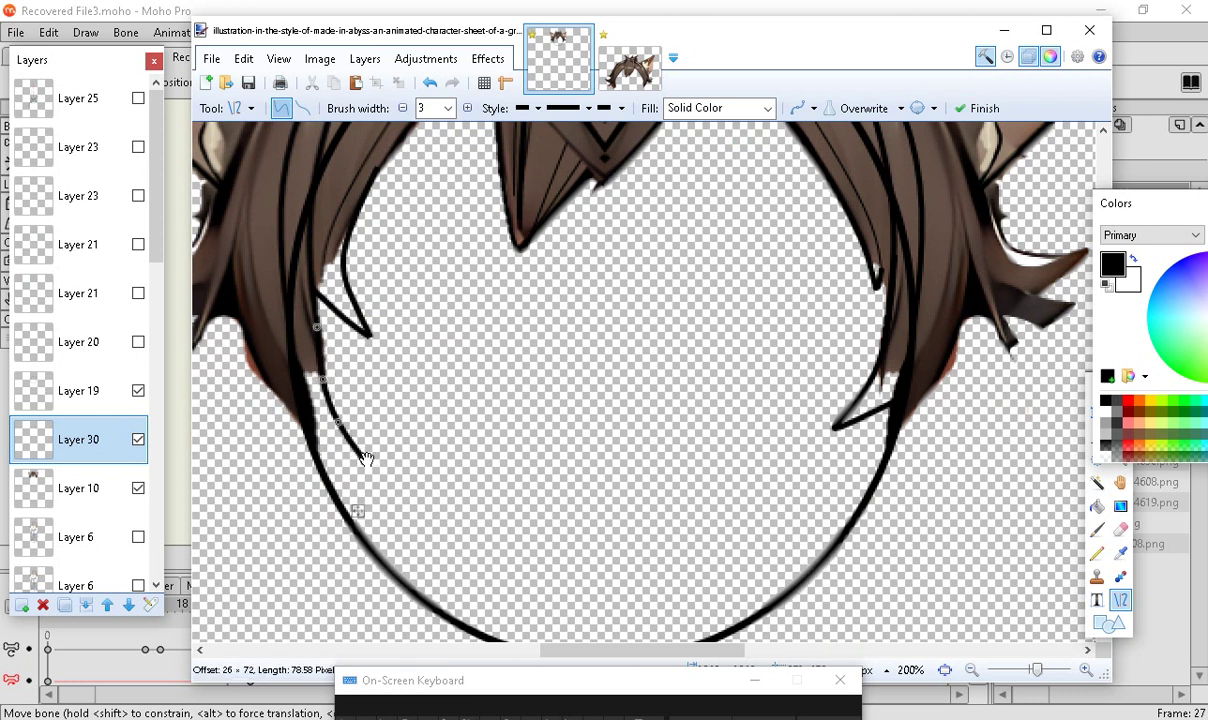
key(Return)
mouse_move(240, 248)
mouse_down()
mouse_move(327, 494)
mouse_move(340, 468)
mouse_move(379, 458)
mouse_move(368, 463)
mouse_up()
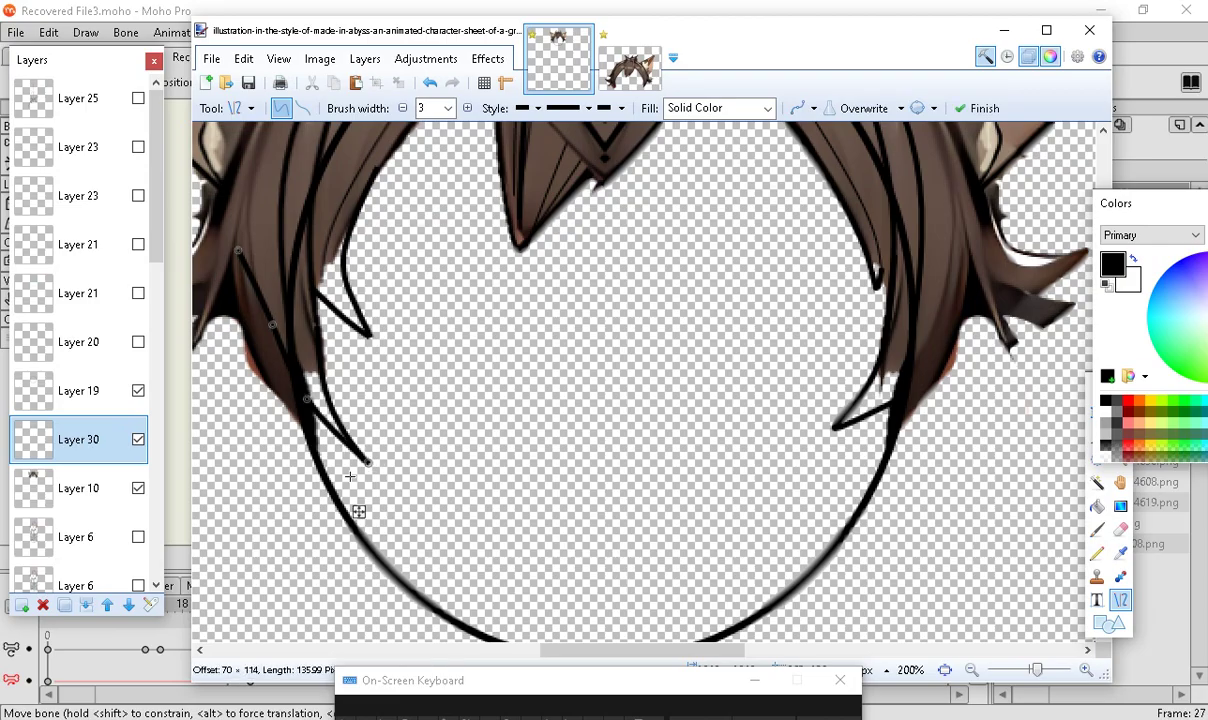
scroll(367, 314, up, 3)
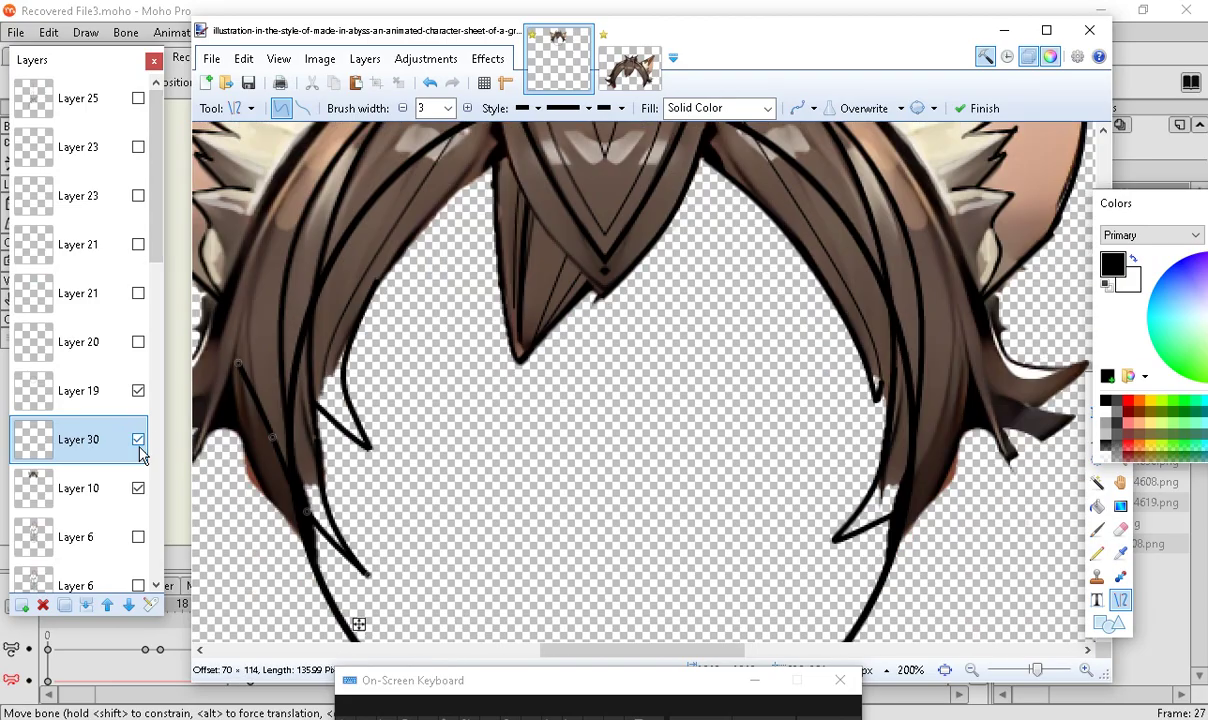
click(818, 539)
Outline the outer right hair strand with curved strokes reshaped toward its tip
scroll(985, 471, down, 3)
scroll(944, 512, up, 6)
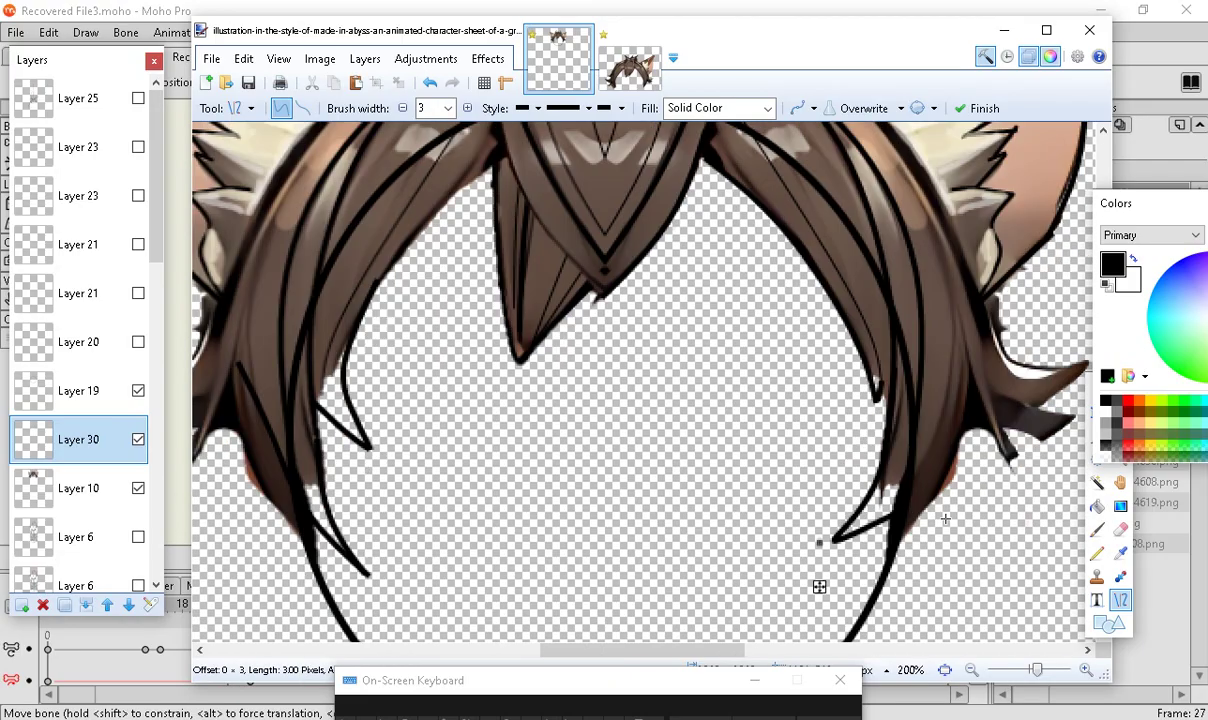
scroll(953, 400, down, 3)
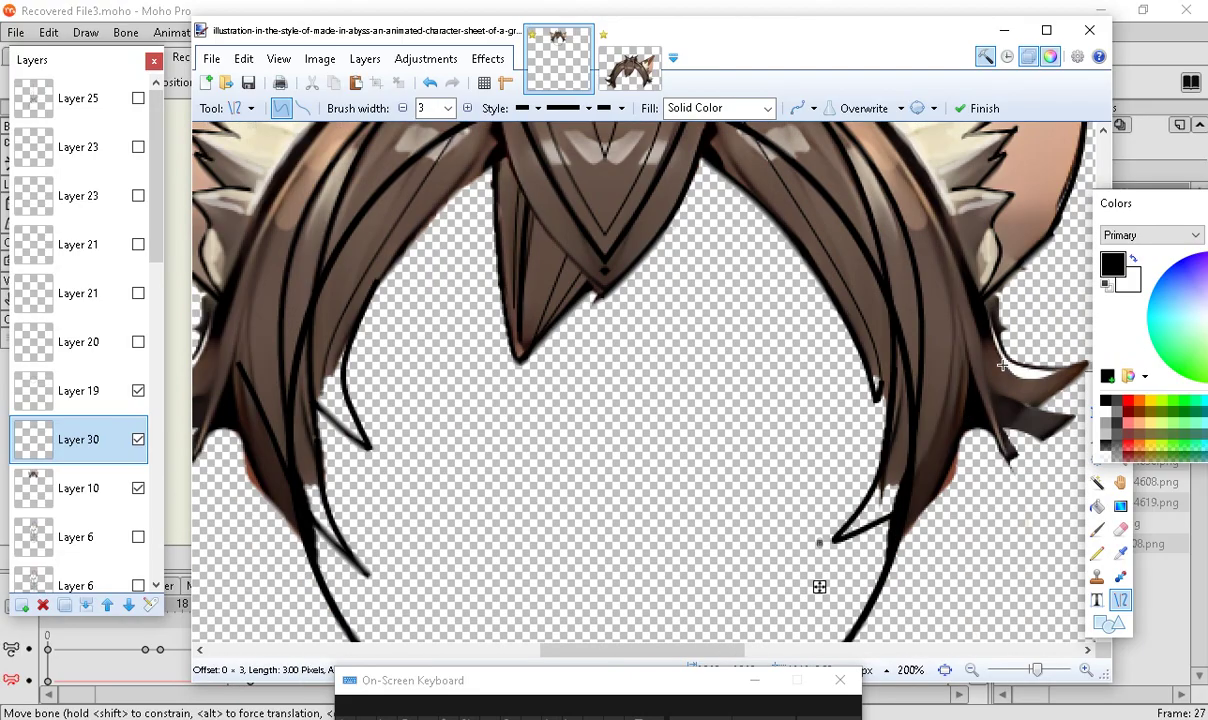
mouse_move(979, 325)
mouse_down()
mouse_move(1042, 529)
mouse_move(1029, 512)
mouse_up()
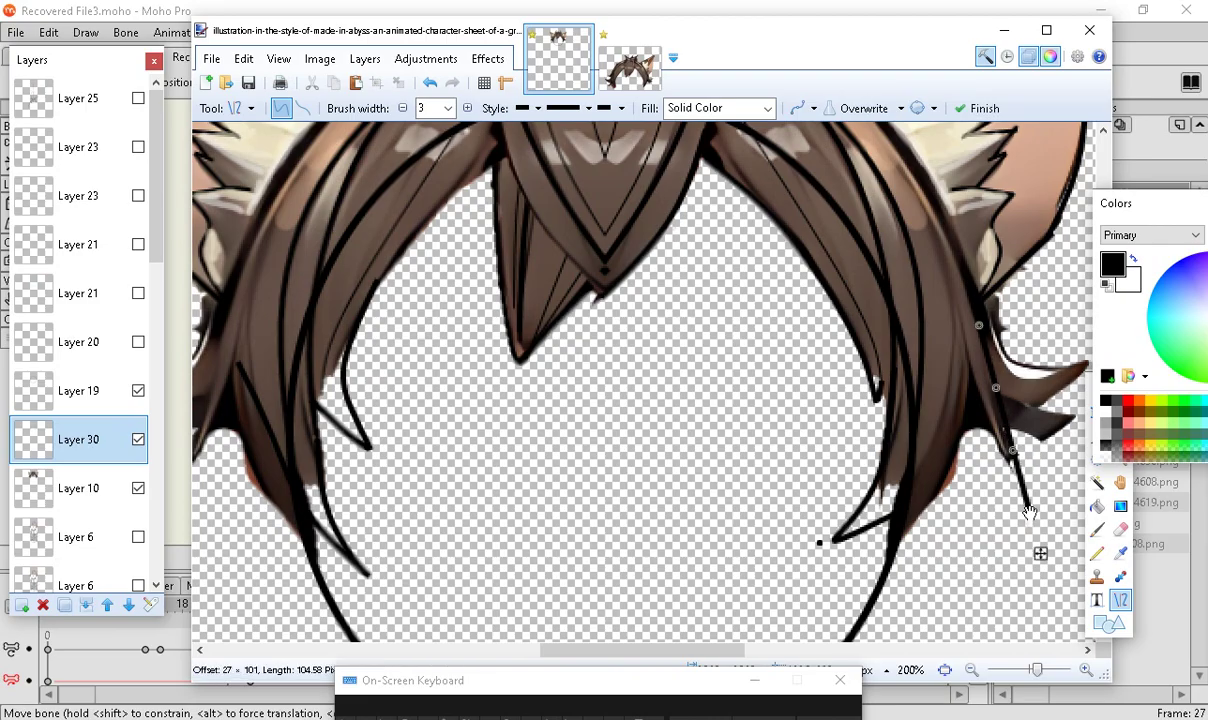
key(Return)
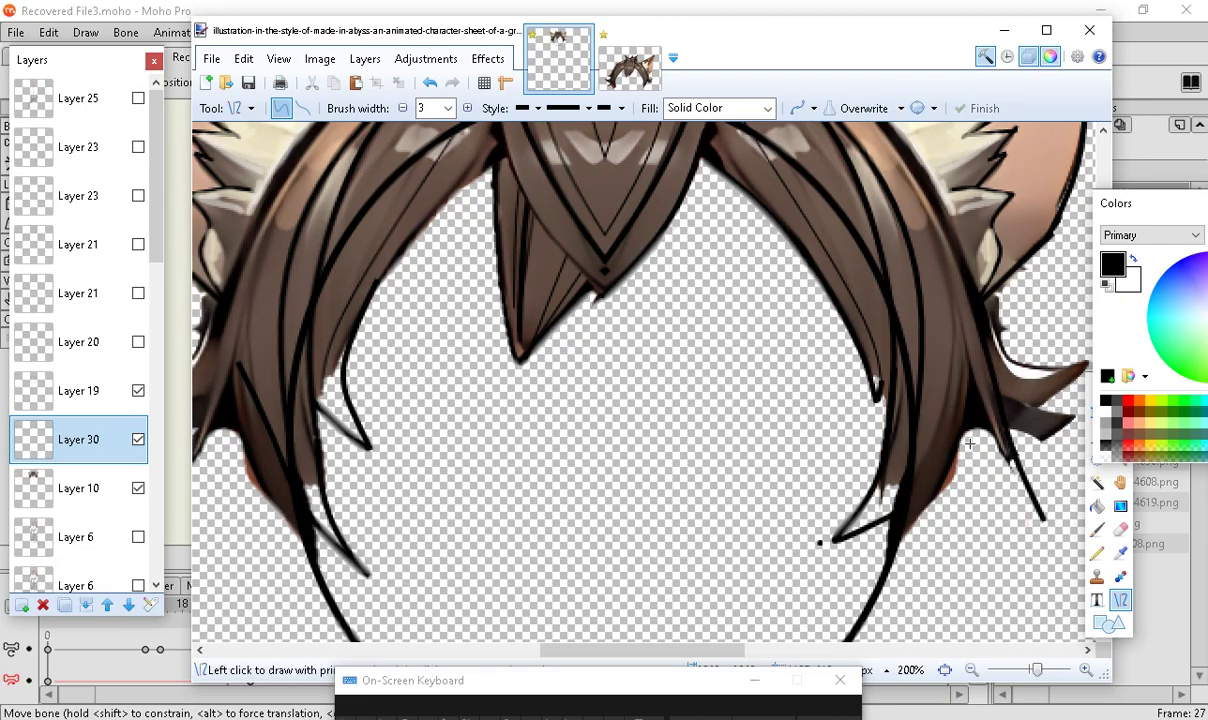
mouse_move(976, 393)
mouse_down()
mouse_move(1006, 514)
mouse_move(1030, 533)
mouse_move(1040, 526)
mouse_up()
scroll(918, 630, up, 3)
scroll(882, 590, down, 5)
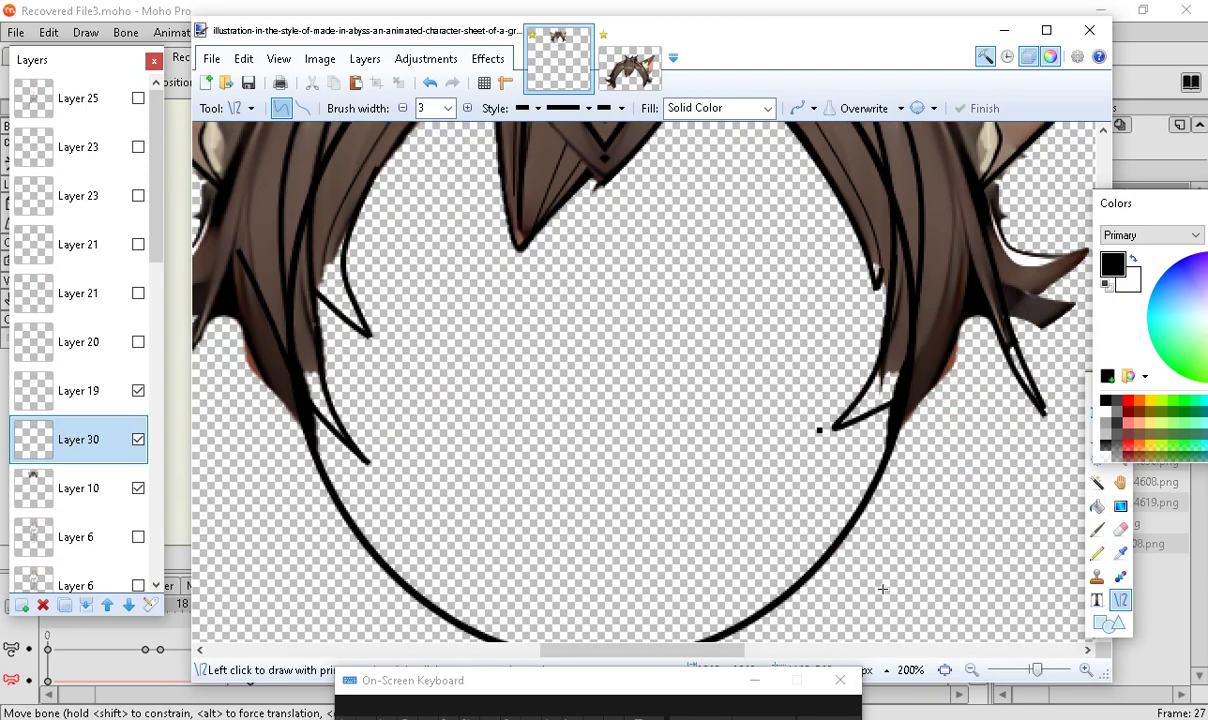
scroll(950, 560, up, 3)
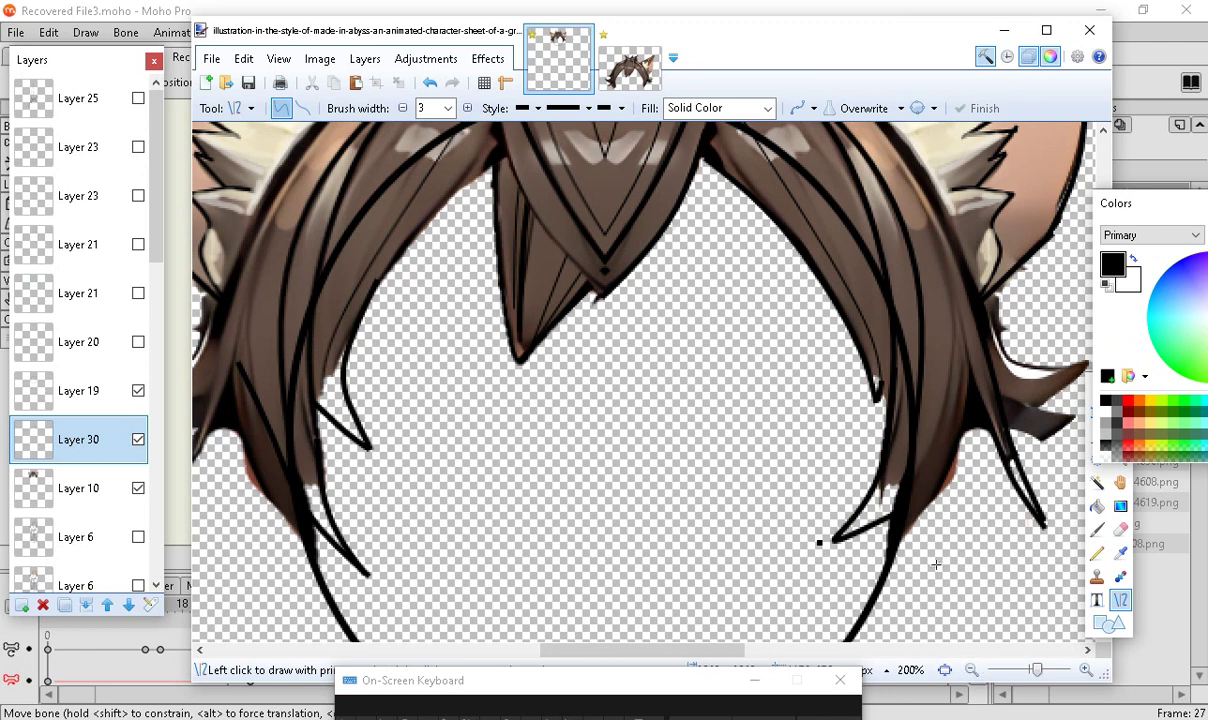
drag(892, 541, 977, 424)
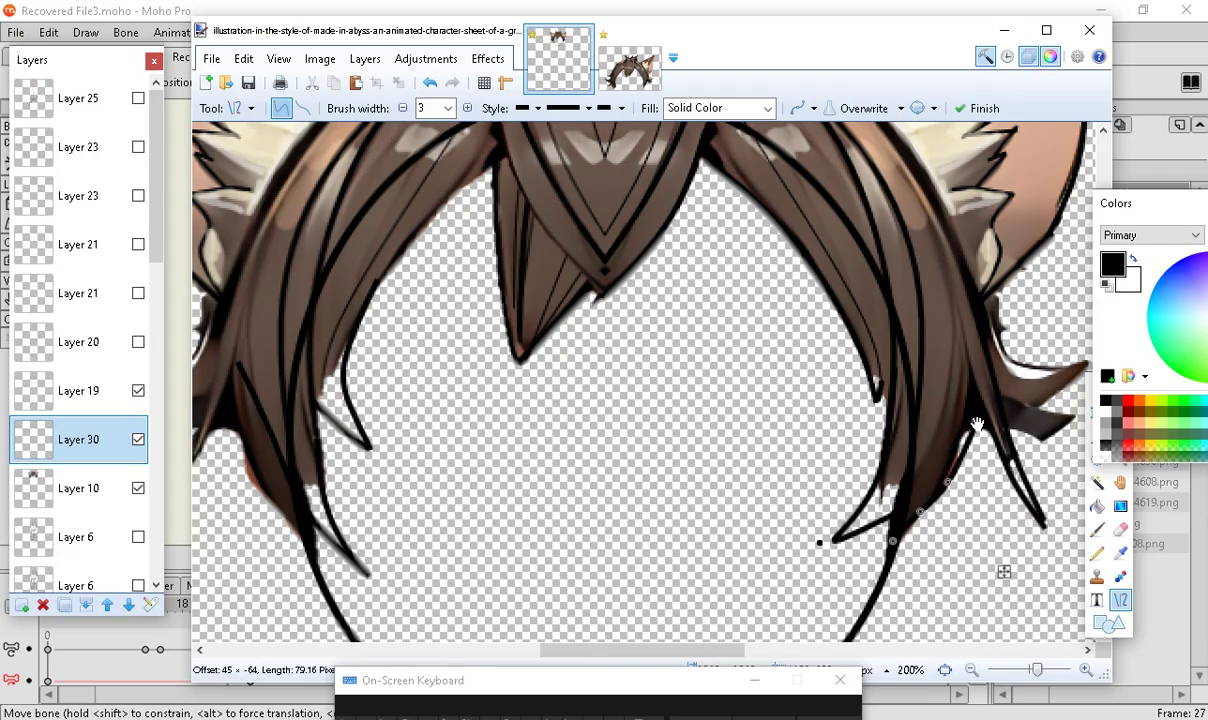
key(Return)
Draw outline strokes down the left hair strand and out to its tip
drag(553, 651, 518, 652)
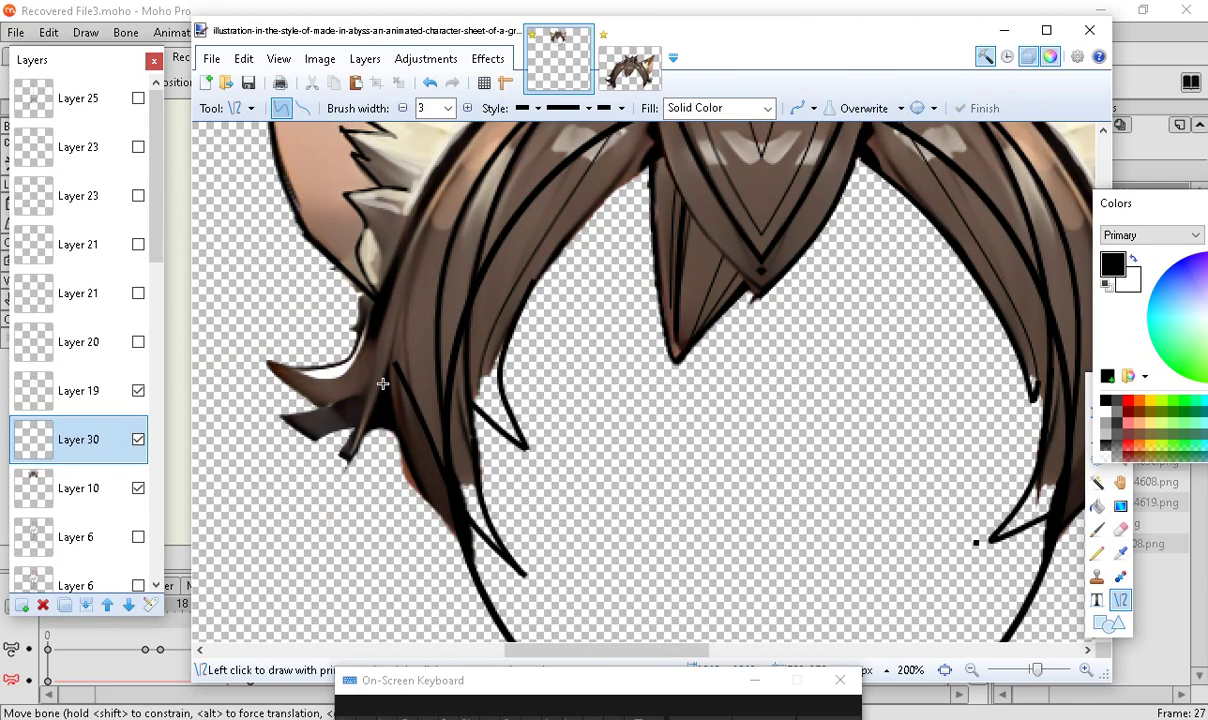
mouse_move(381, 372)
mouse_down()
mouse_move(405, 532)
mouse_move(455, 526)
mouse_move(451, 517)
mouse_up()
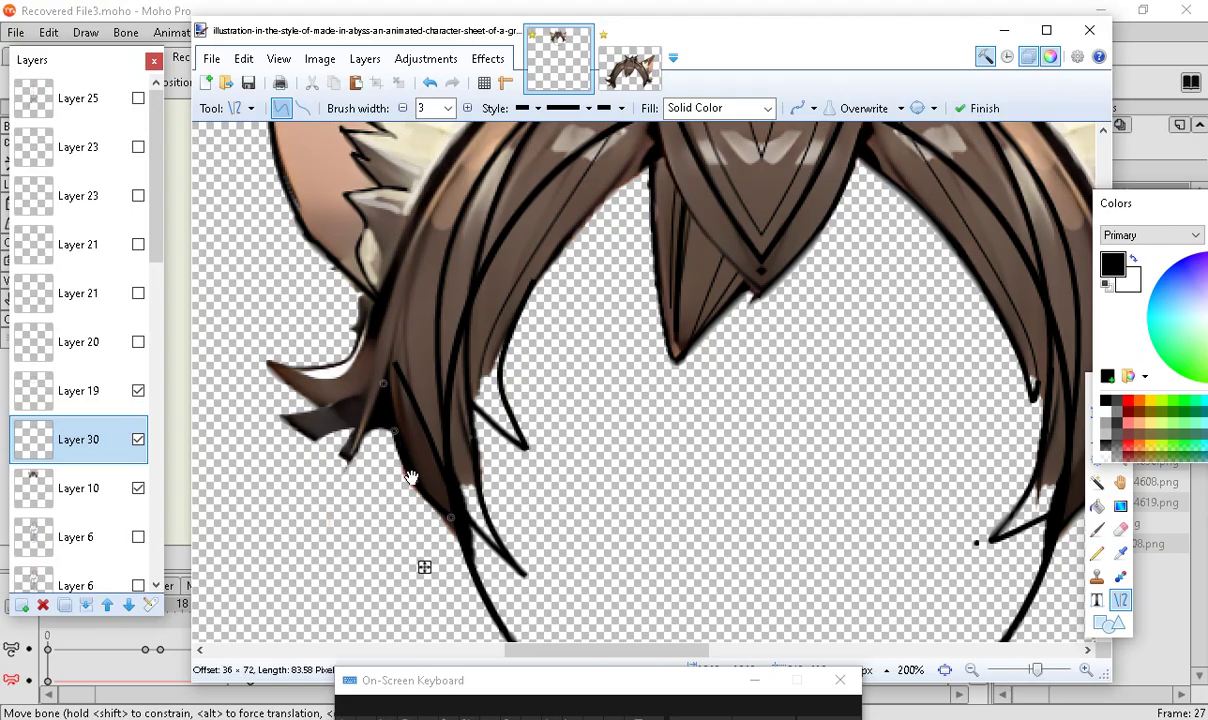
key(Return)
drag(392, 368, 310, 537)
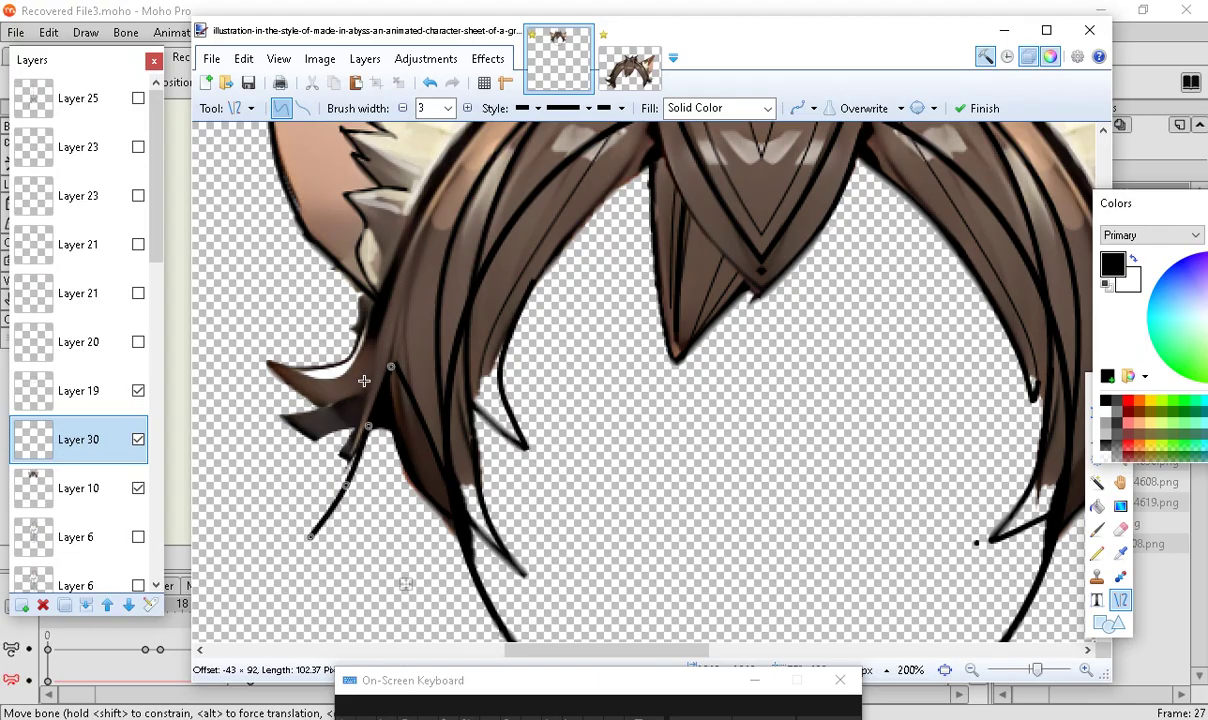
key(Return)
mouse_move(338, 456)
mouse_down()
mouse_move(293, 526)
mouse_move(310, 535)
mouse_up()
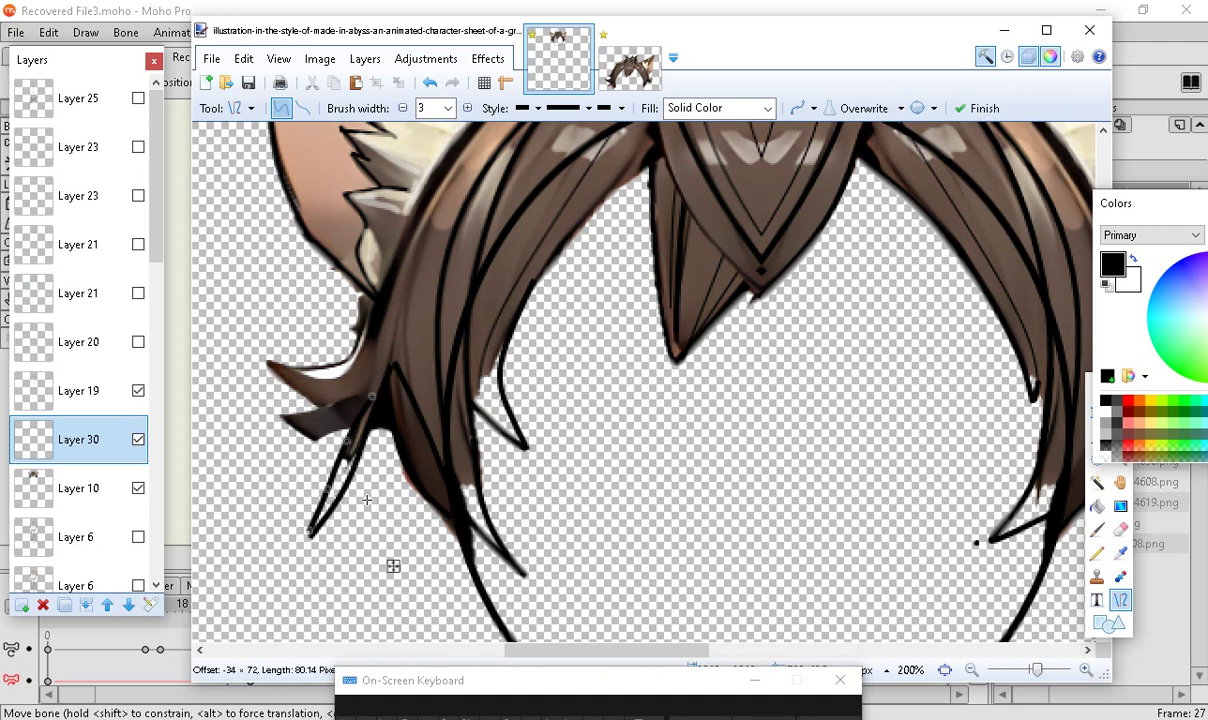
key(Return)
Adjust the stroke on the small outer hair flick at the left tip
scroll(375, 442, up, 2)
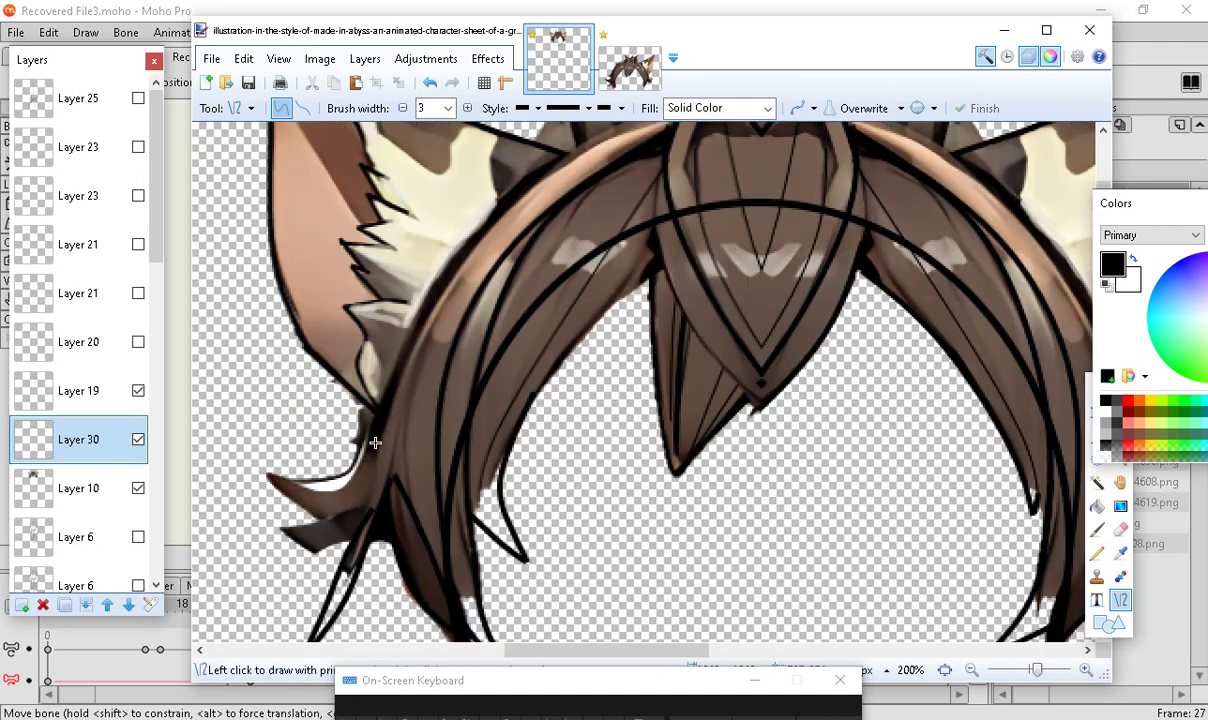
mouse_move(269, 476)
mouse_down()
mouse_move(318, 521)
mouse_move(341, 521)
mouse_move(326, 523)
mouse_up()
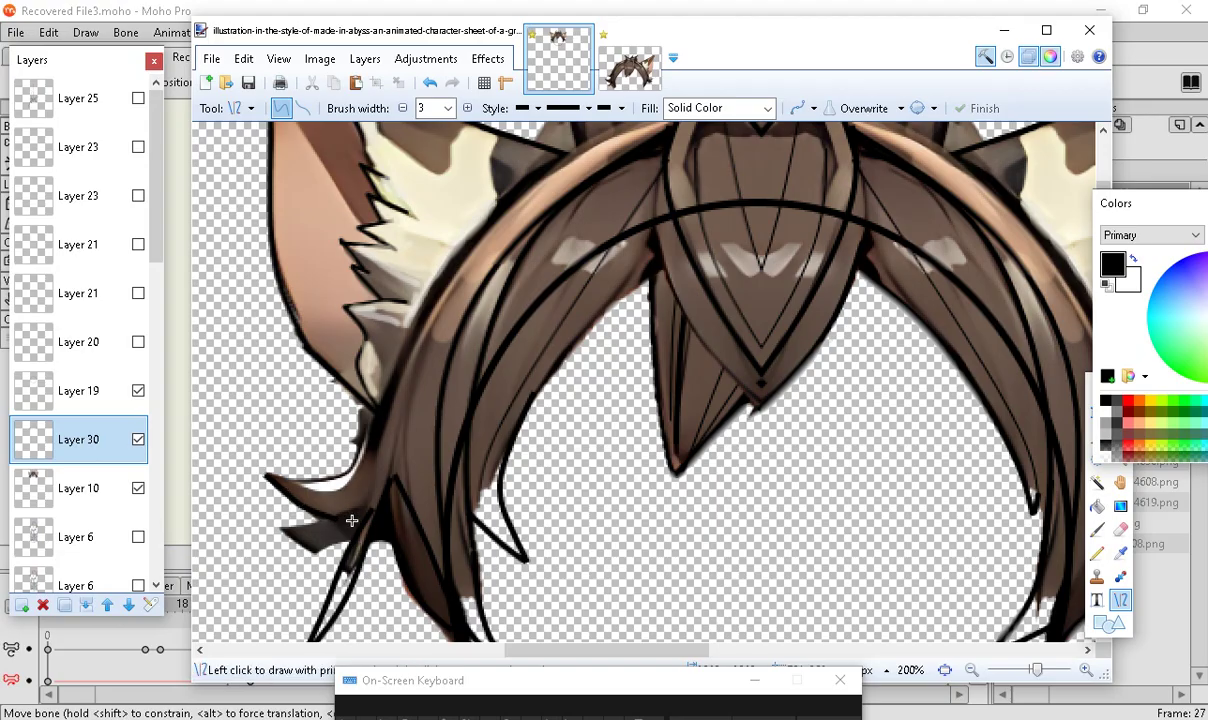
scroll(313, 530, down, 3)
scroll(307, 430, up, 1)
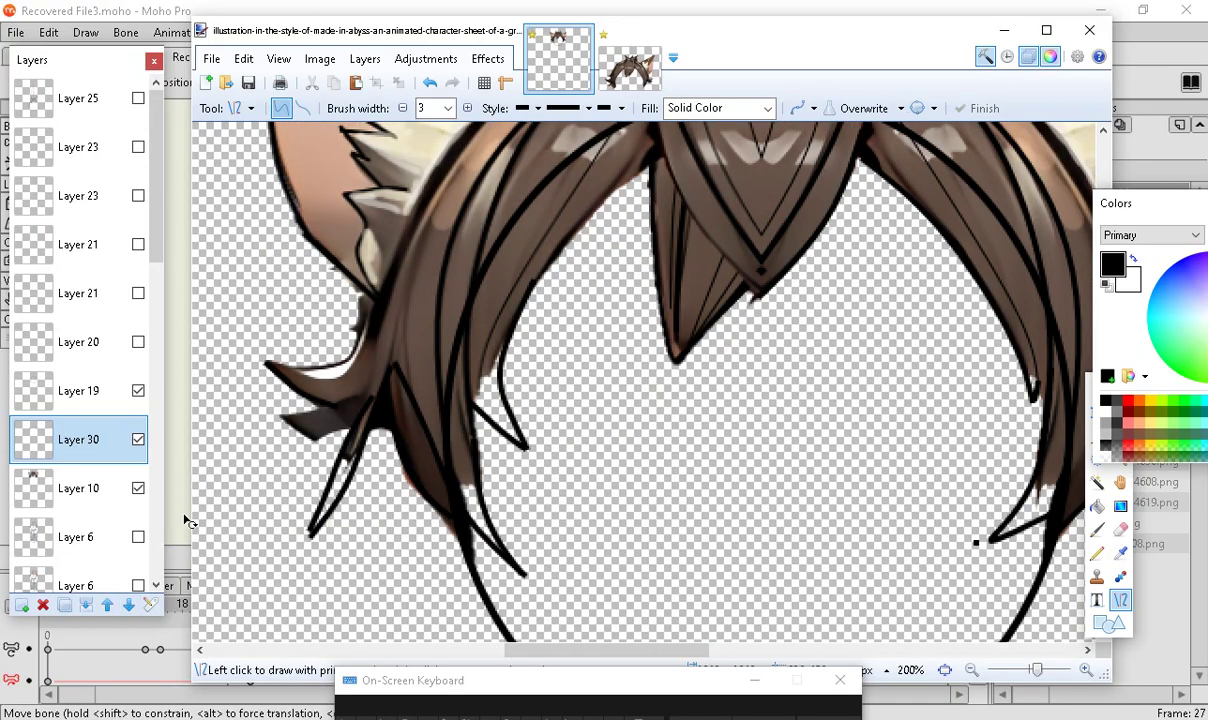
mouse_move(617, 655)
mouse_down()
mouse_move(663, 652)
mouse_move(606, 655)
mouse_up()
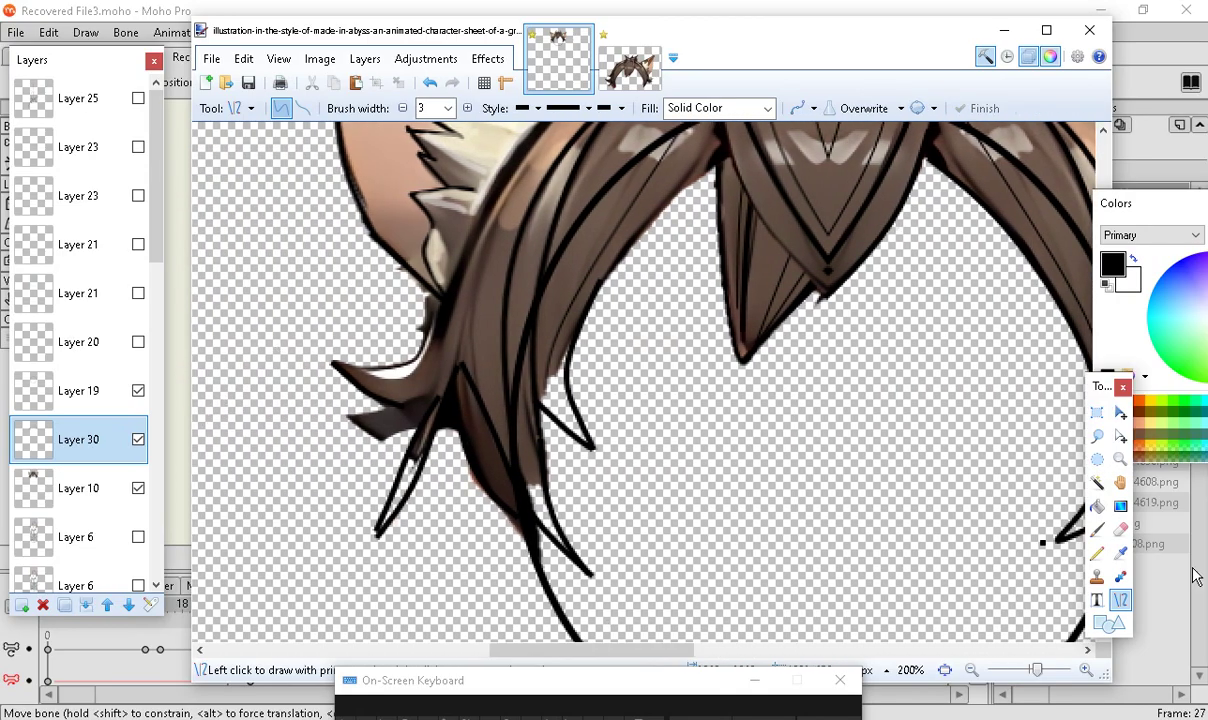
Select the Eraser at brush width 20 and make Layer 10 the active layer
click(1124, 532)
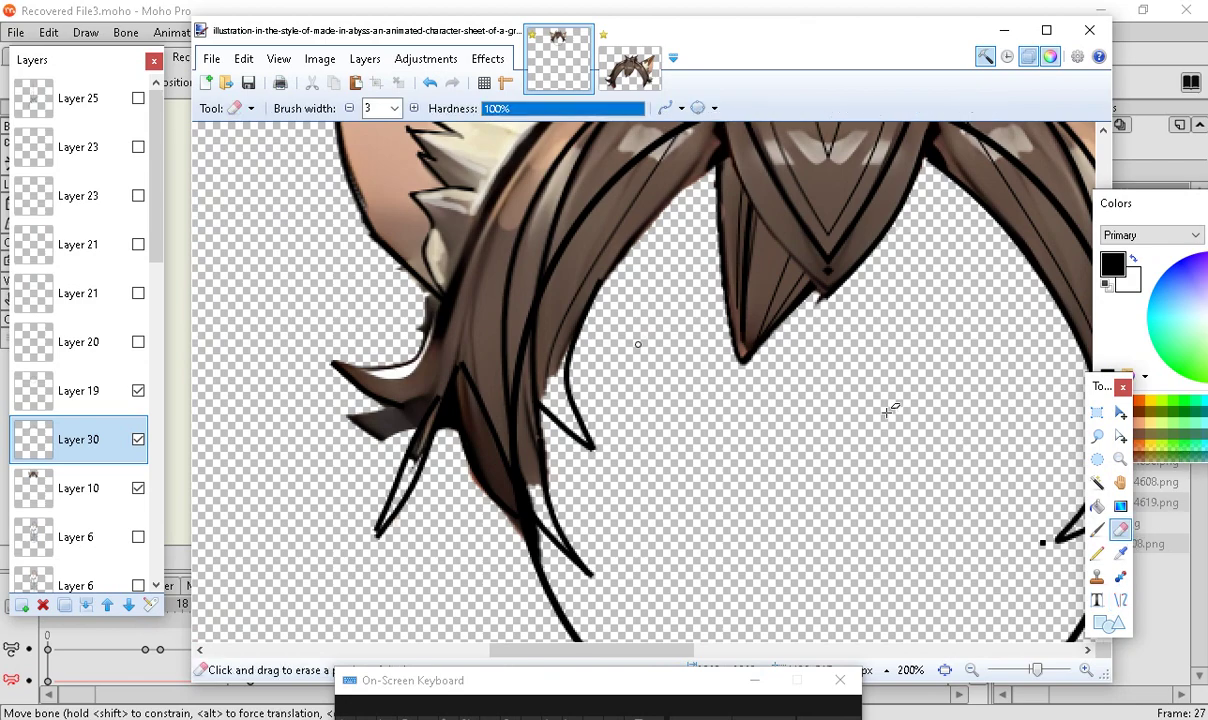
click(398, 108)
click(403, 299)
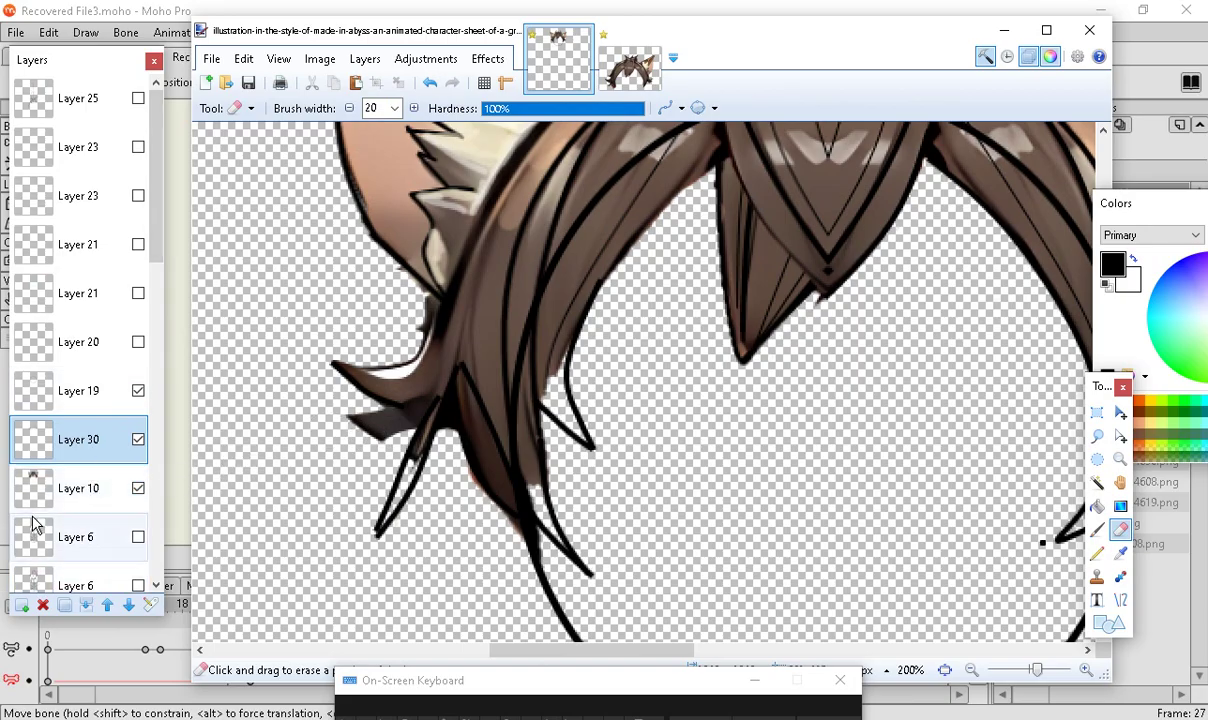
double_click(131, 485)
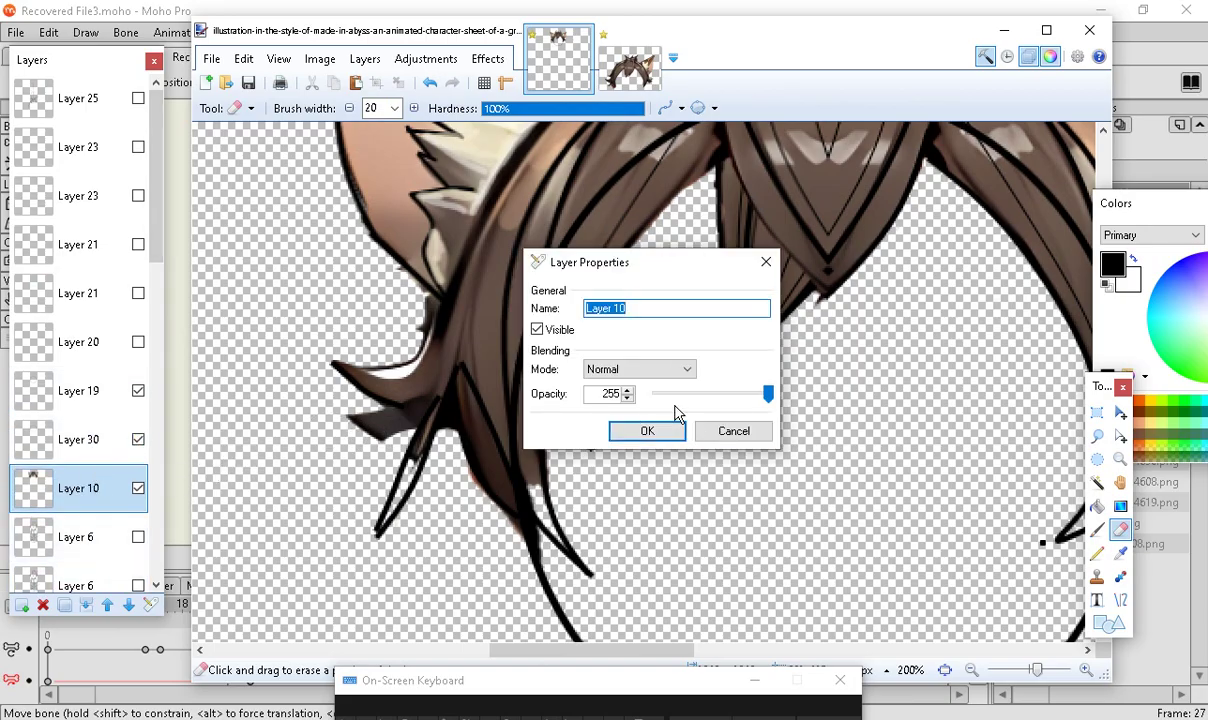
click(640, 430)
Erase stray grey pixels at the left hair strand tip and reduce eraser width to 10
drag(349, 418, 386, 433)
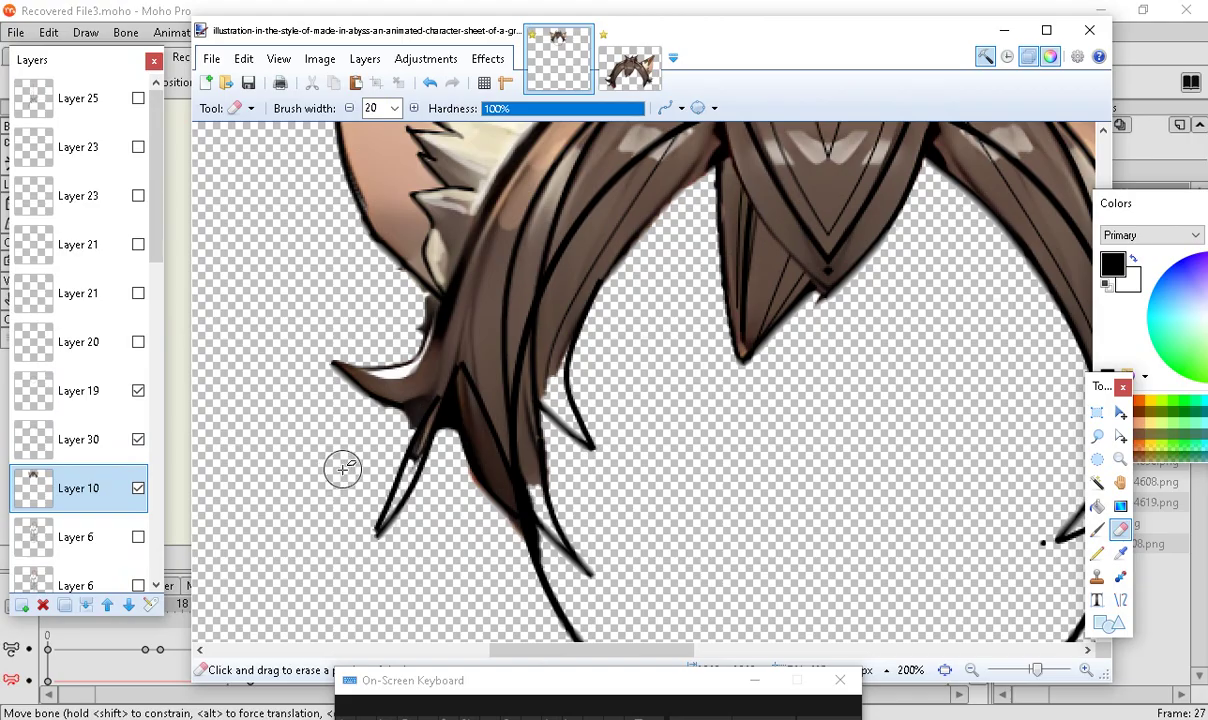
click(349, 108)
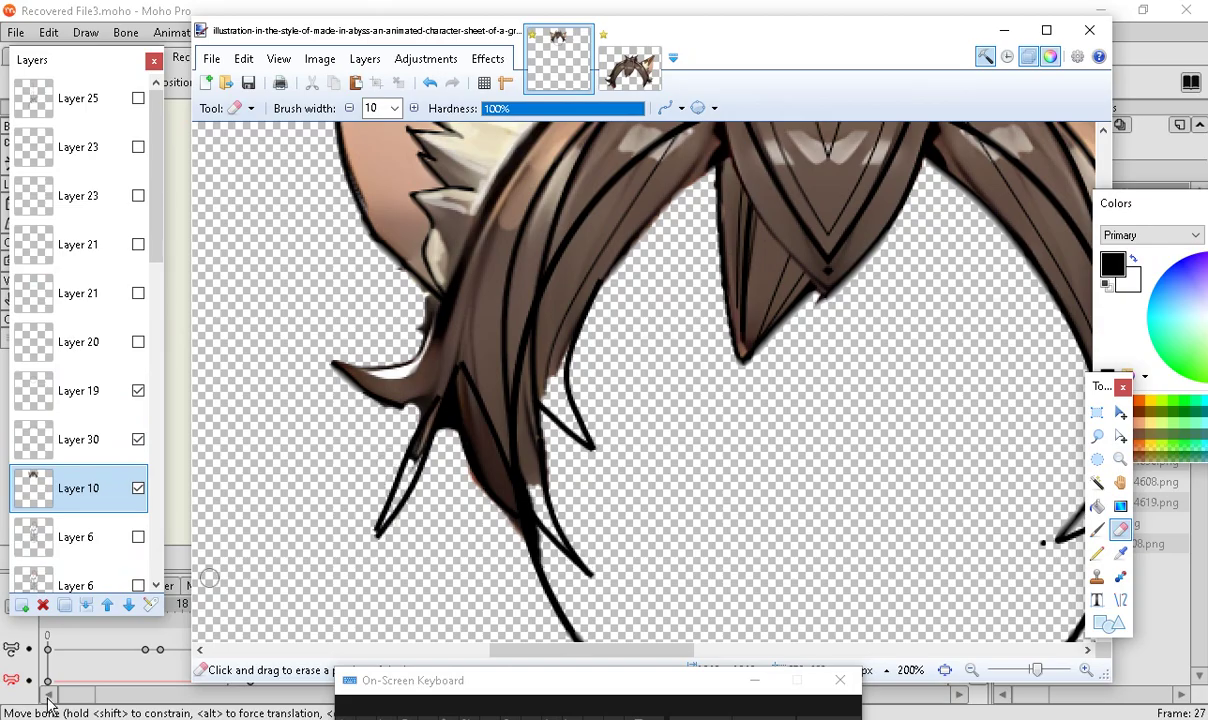
scroll(405, 488, up, 5)
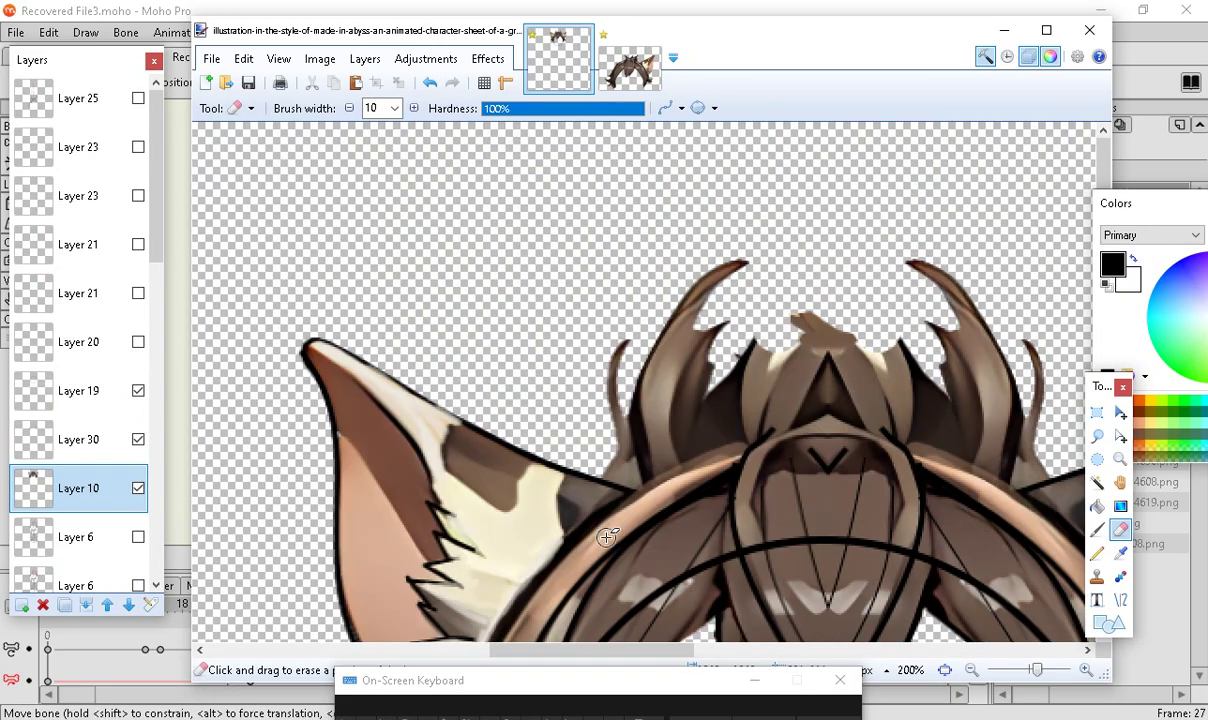
Widen the eraser to 90 and erase the left spikes and top tuft above the head
scroll(607, 537, down, 3)
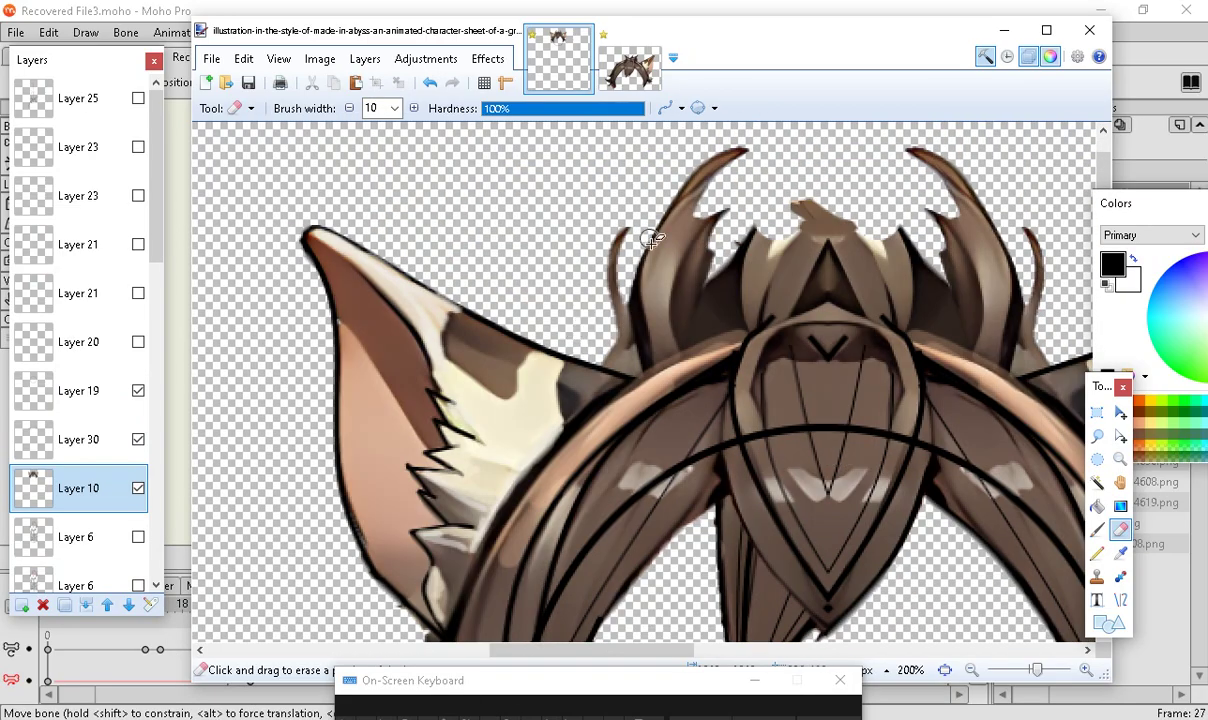
drag(615, 648, 655, 686)
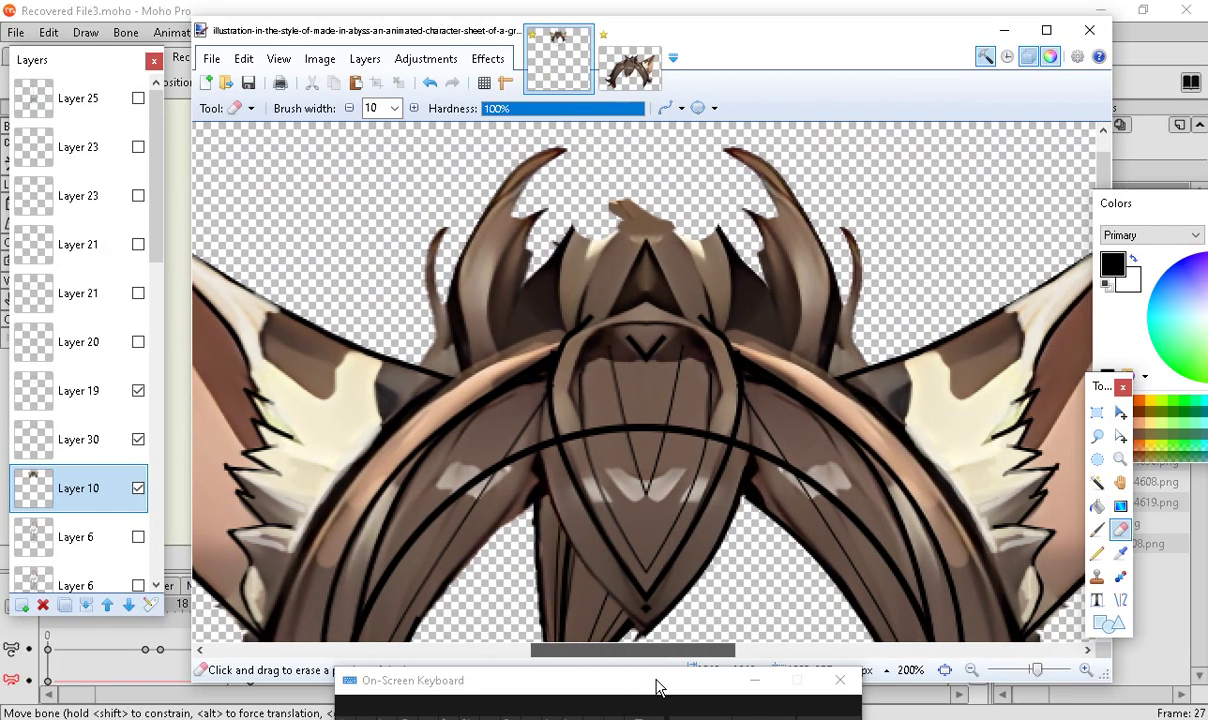
scroll(748, 375, up, 3)
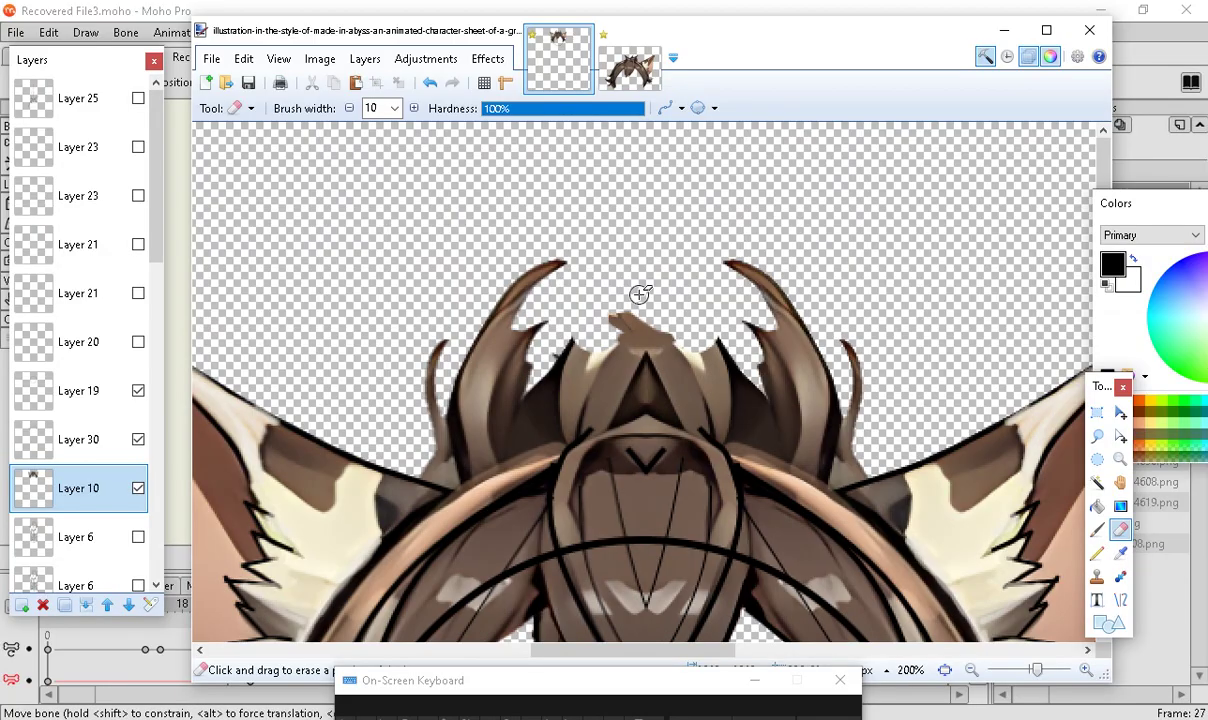
scroll(647, 351, down, 3)
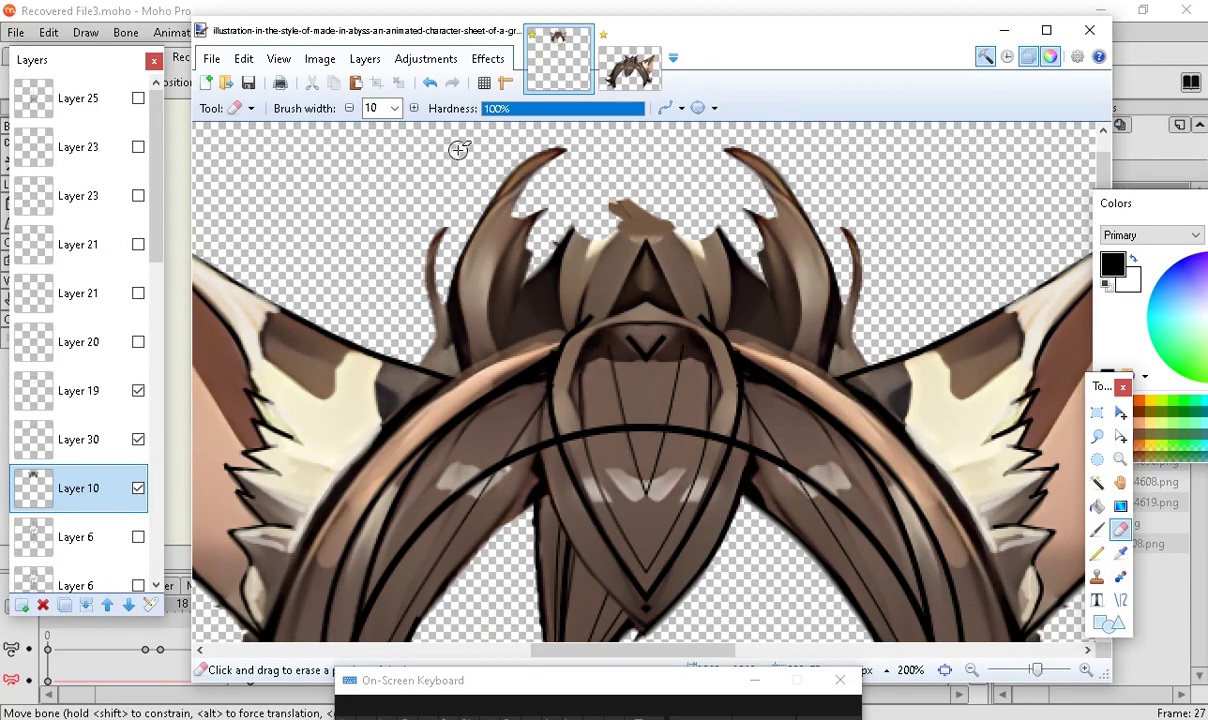
click(396, 108)
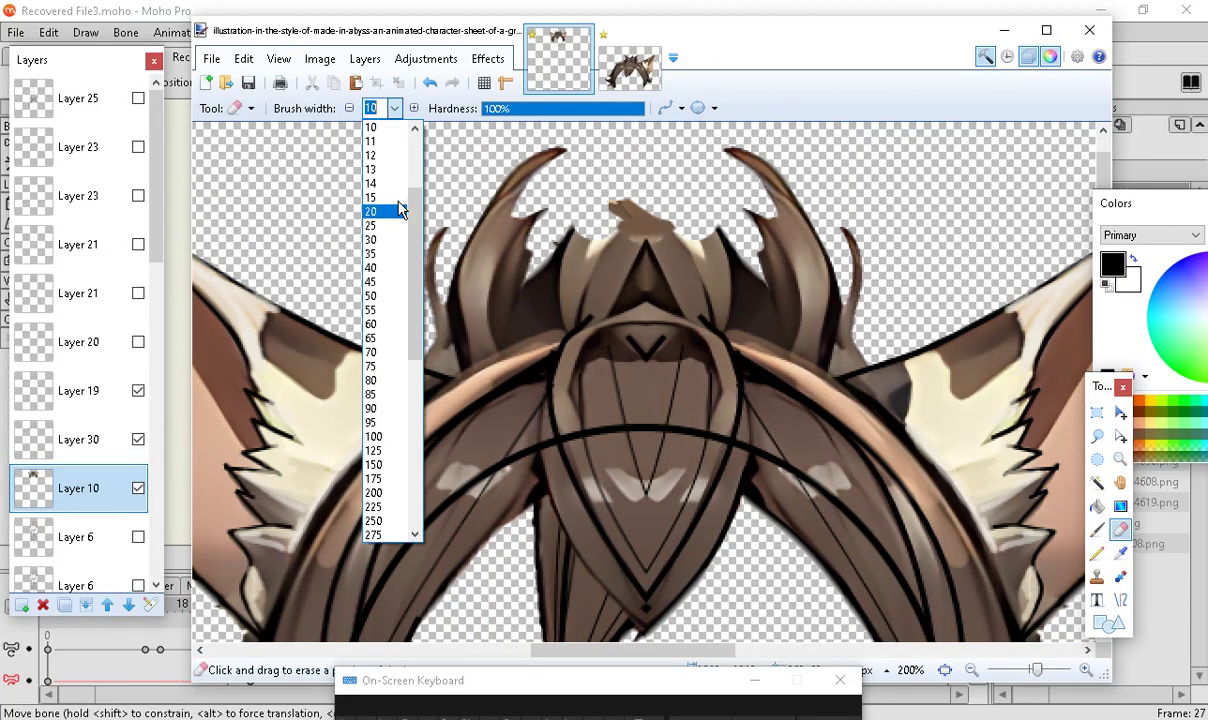
click(394, 359)
mouse_move(452, 225)
mouse_down()
mouse_move(437, 229)
mouse_move(439, 216)
mouse_move(815, 228)
mouse_up()
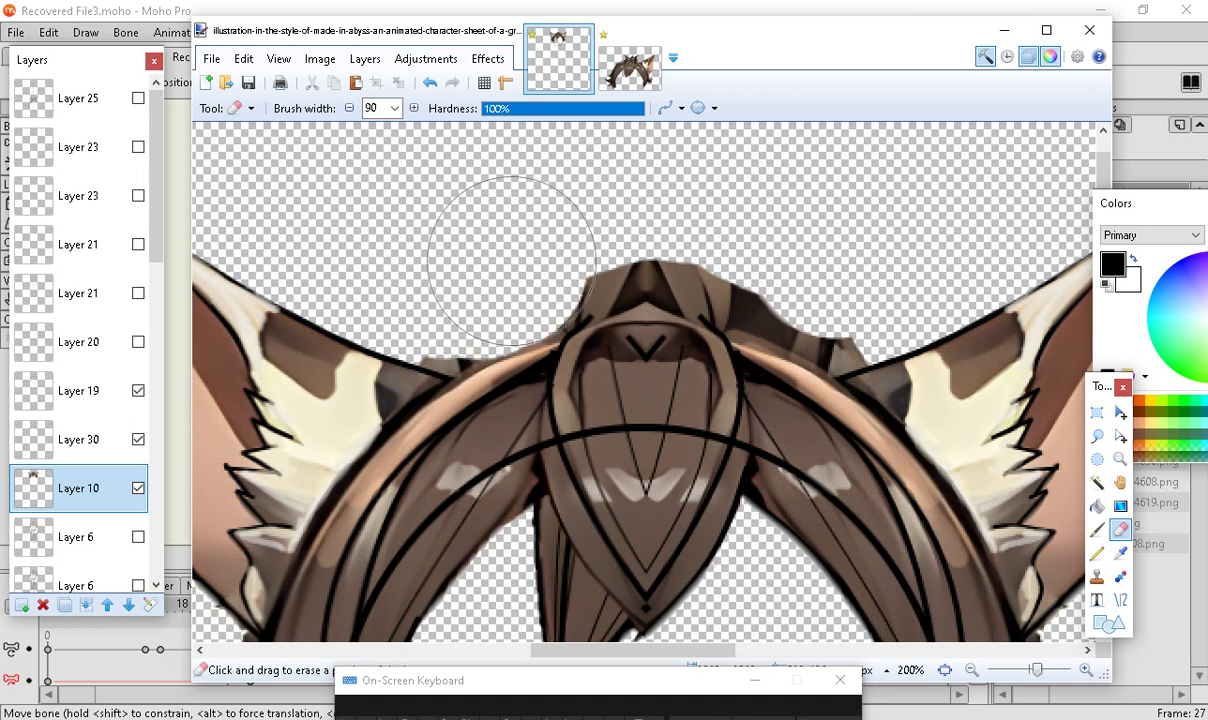
Erase the remaining top spike and right crest for a smooth rounded crown
scroll(720, 370, up, 2)
scroll(815, 541, down, 3)
scroll(822, 229, up, 1)
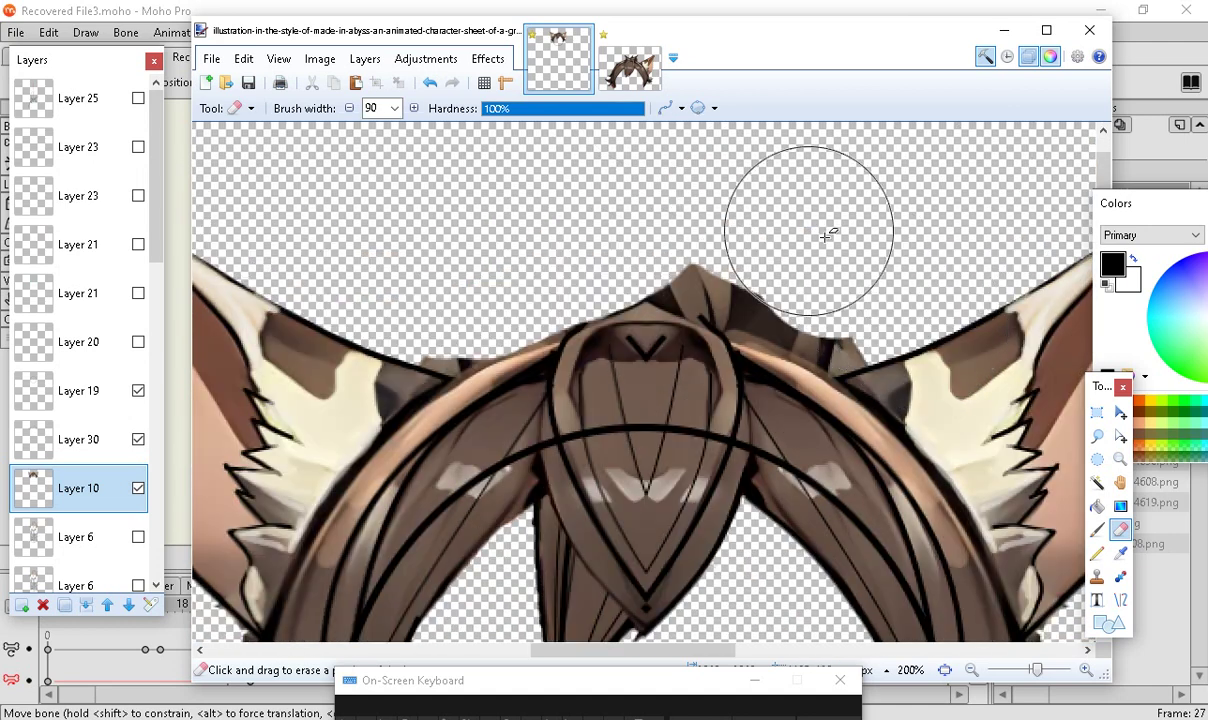
mouse_move(707, 232)
mouse_down()
mouse_move(690, 221)
mouse_move(828, 232)
mouse_move(836, 286)
mouse_move(852, 275)
mouse_move(798, 256)
mouse_move(838, 270)
mouse_up()
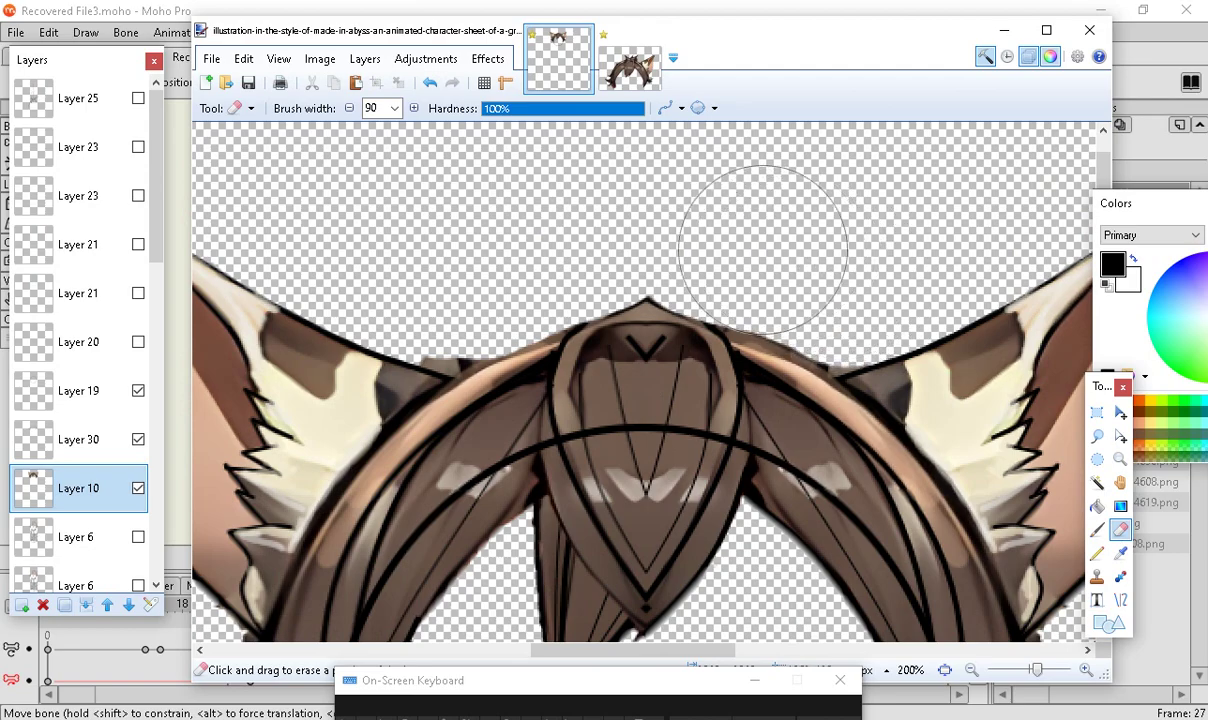
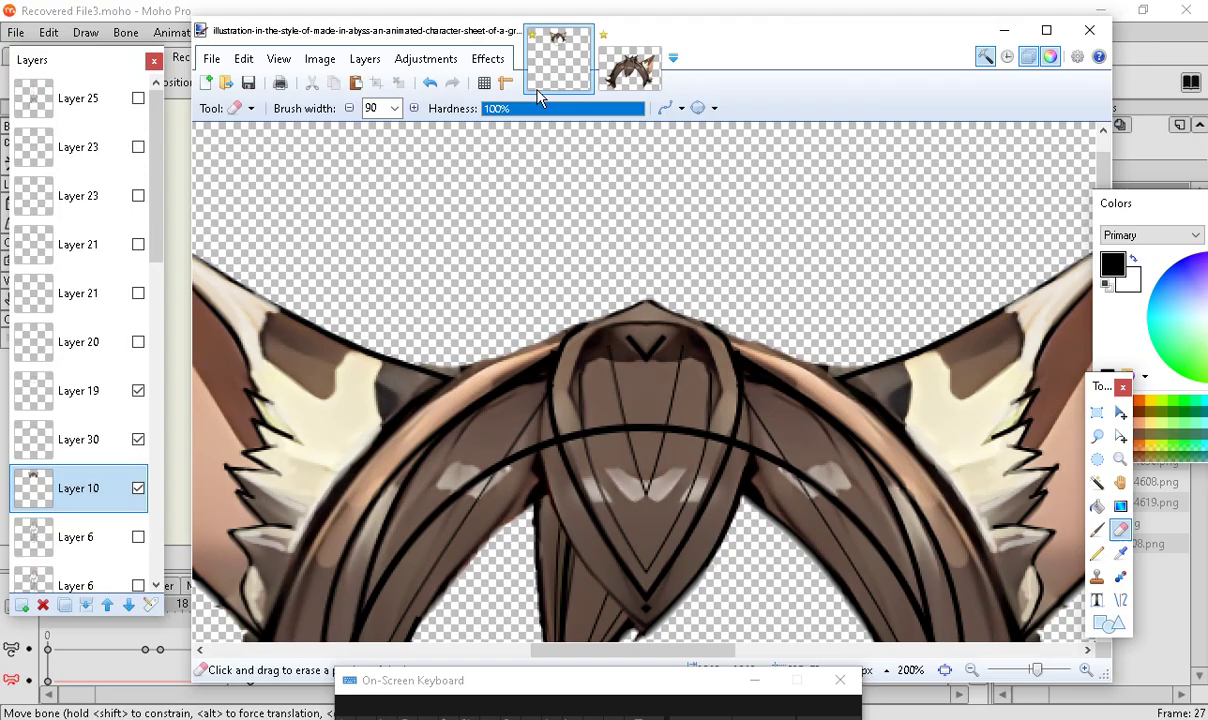
Reduce the eraser brush width to 14
click(349, 110)
click(349, 110)
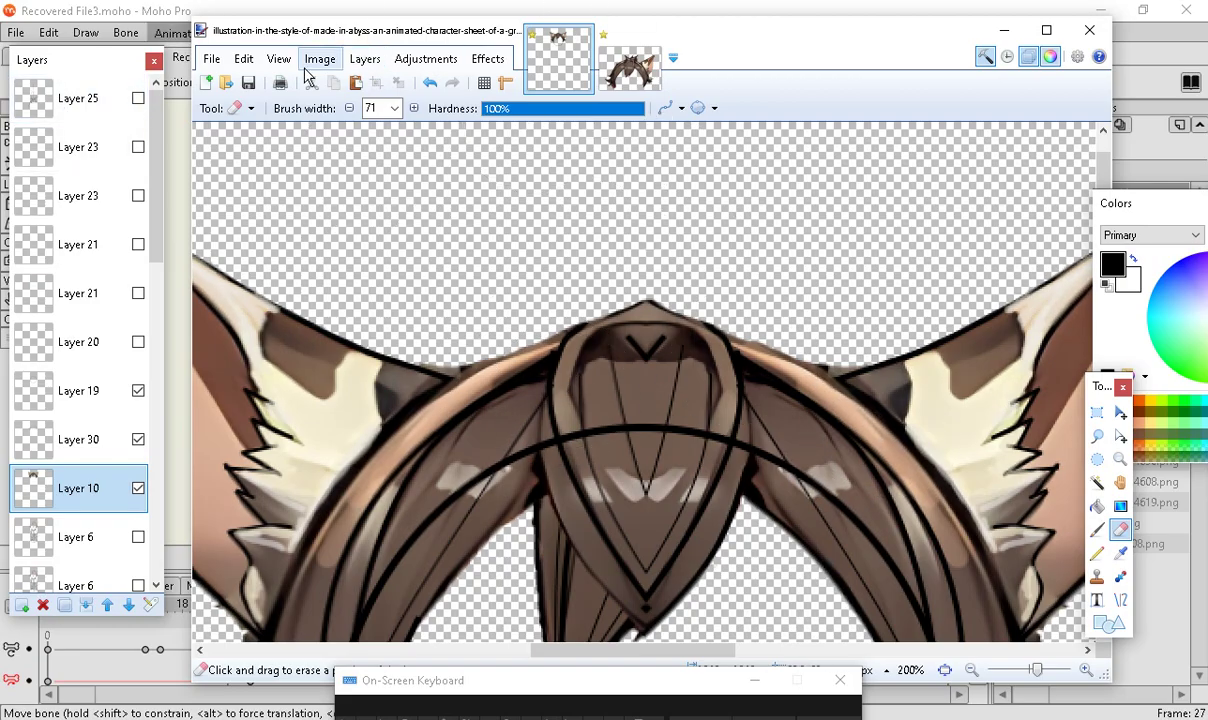
click(395, 110)
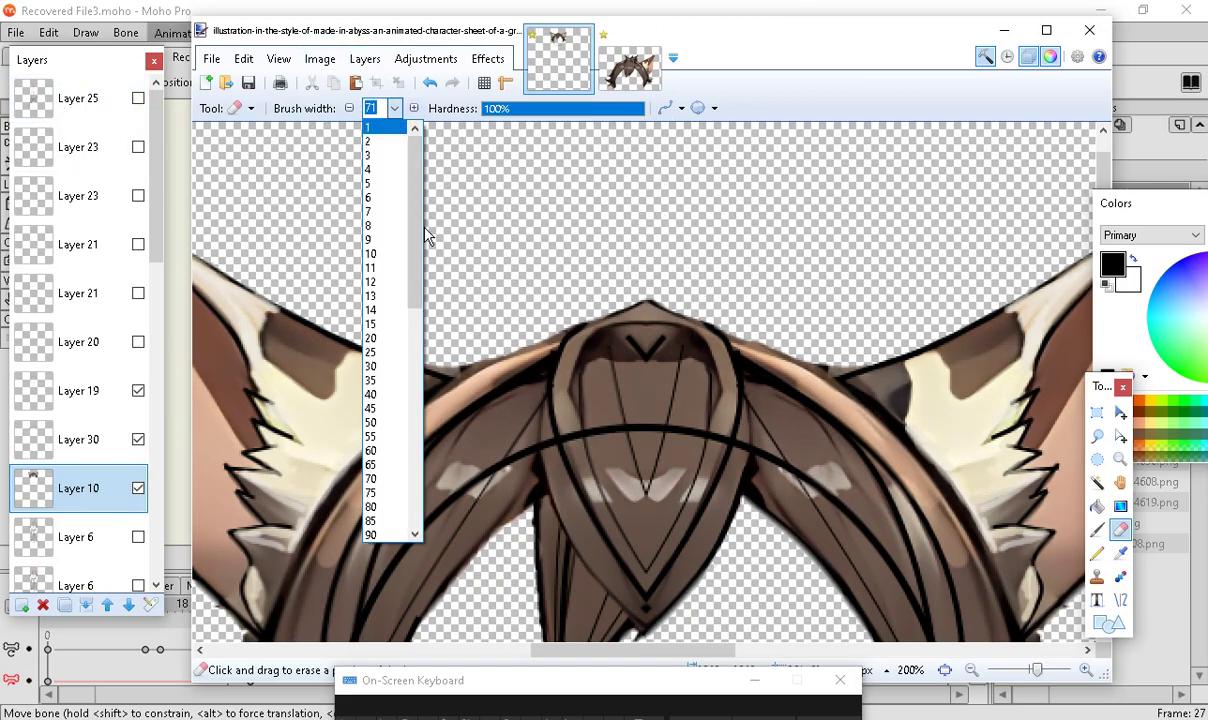
click(388, 306)
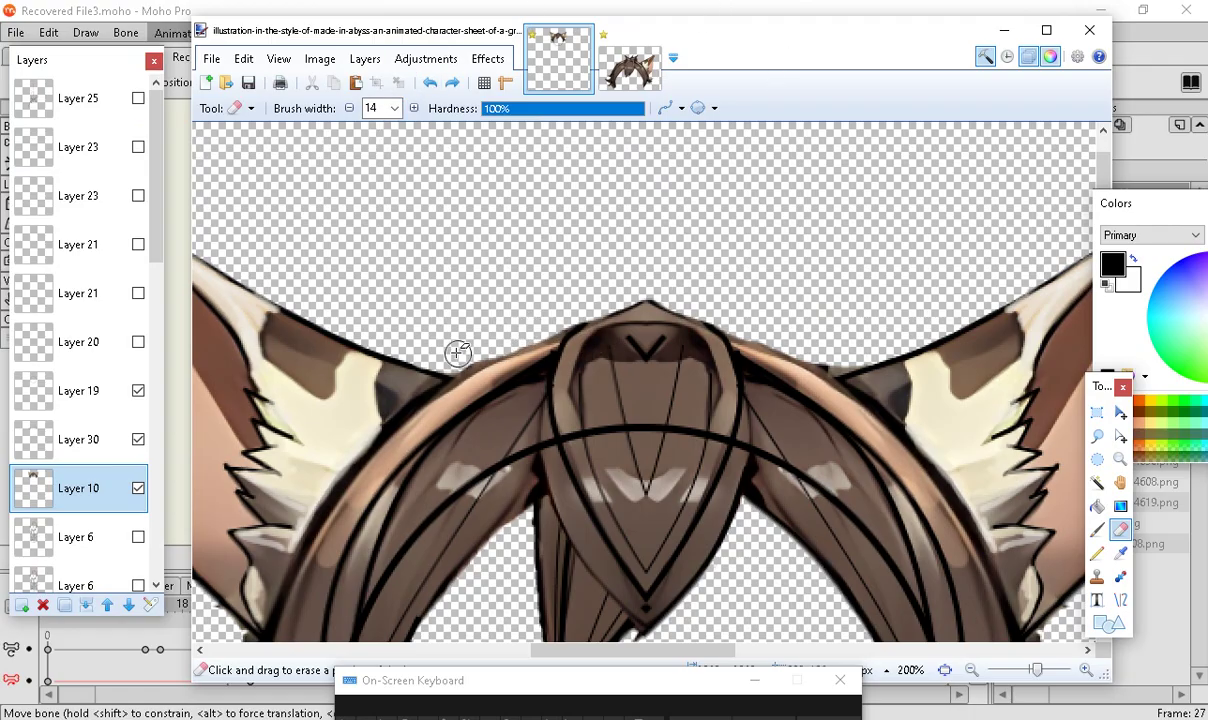
Erase stray brown along the left strand edge, the right strand patch and between the lower-left strand tips
scroll(720, 420, down, 1)
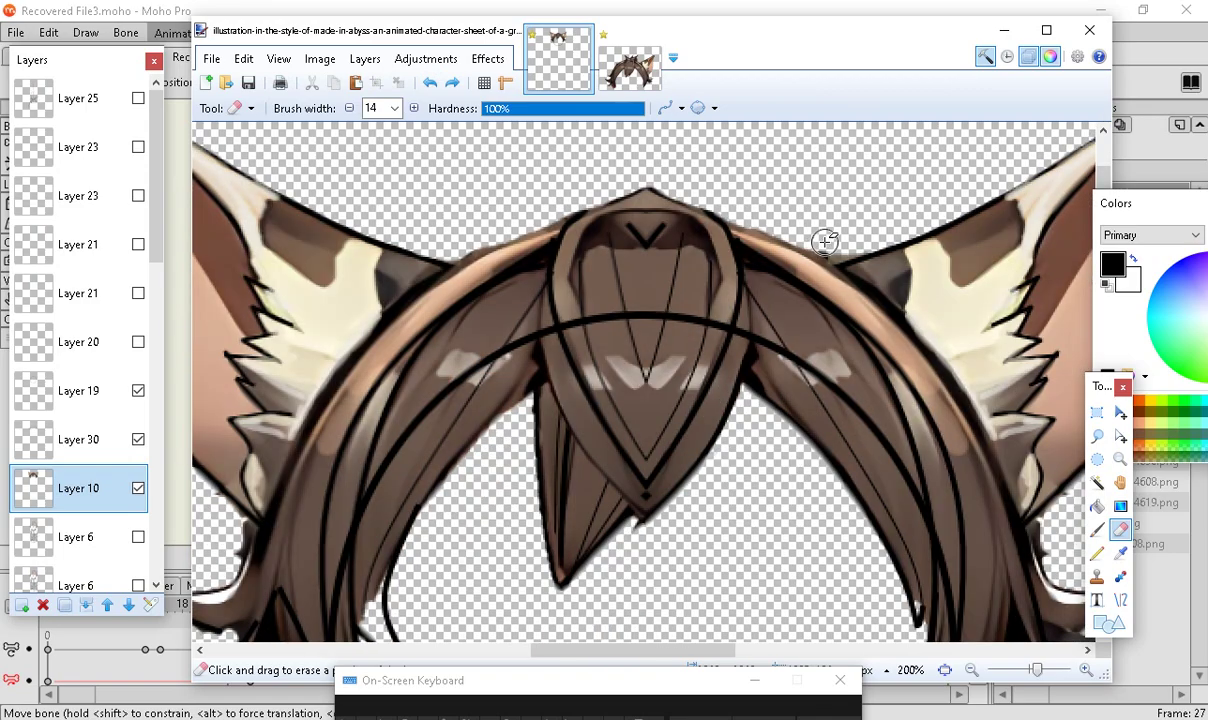
scroll(795, 190, down, 3)
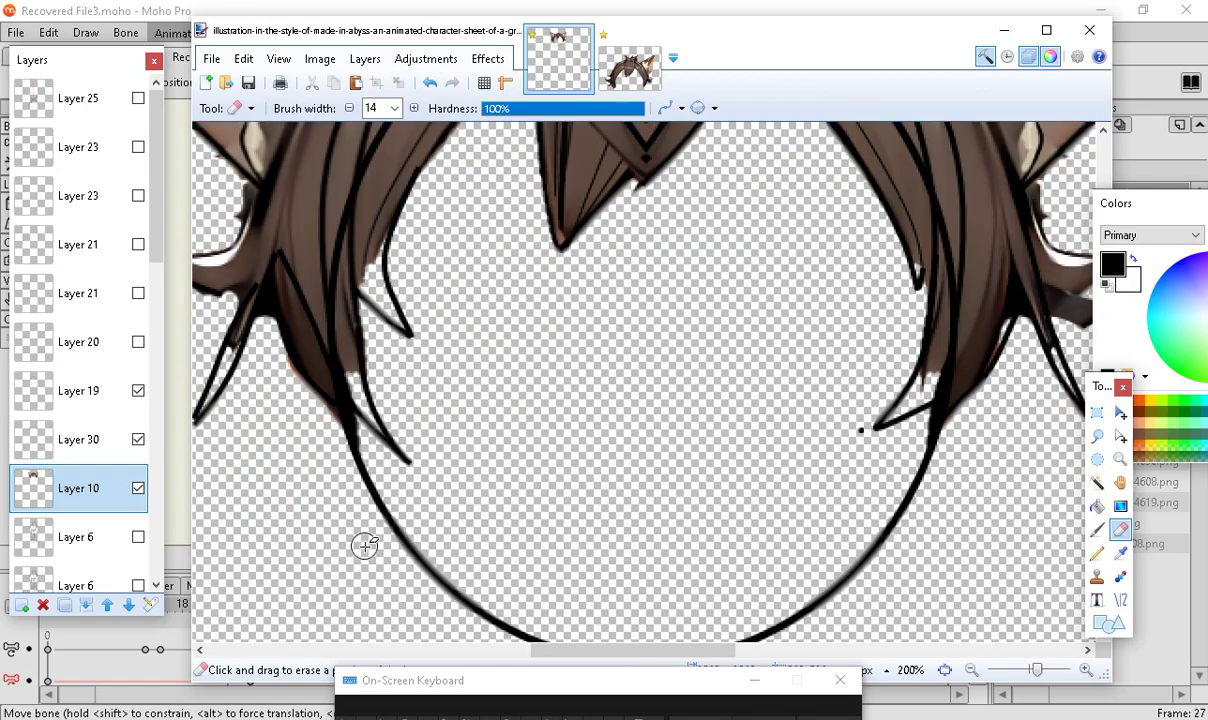
scroll(345, 360, up, 1)
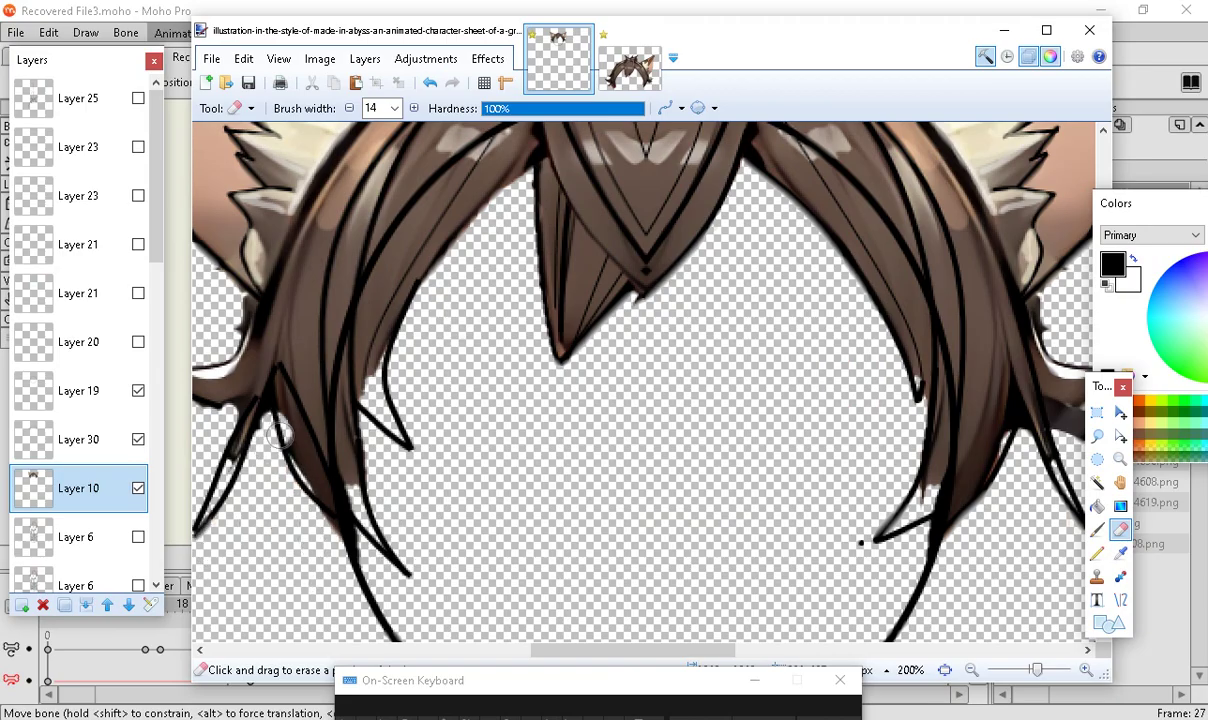
drag(280, 434, 313, 519)
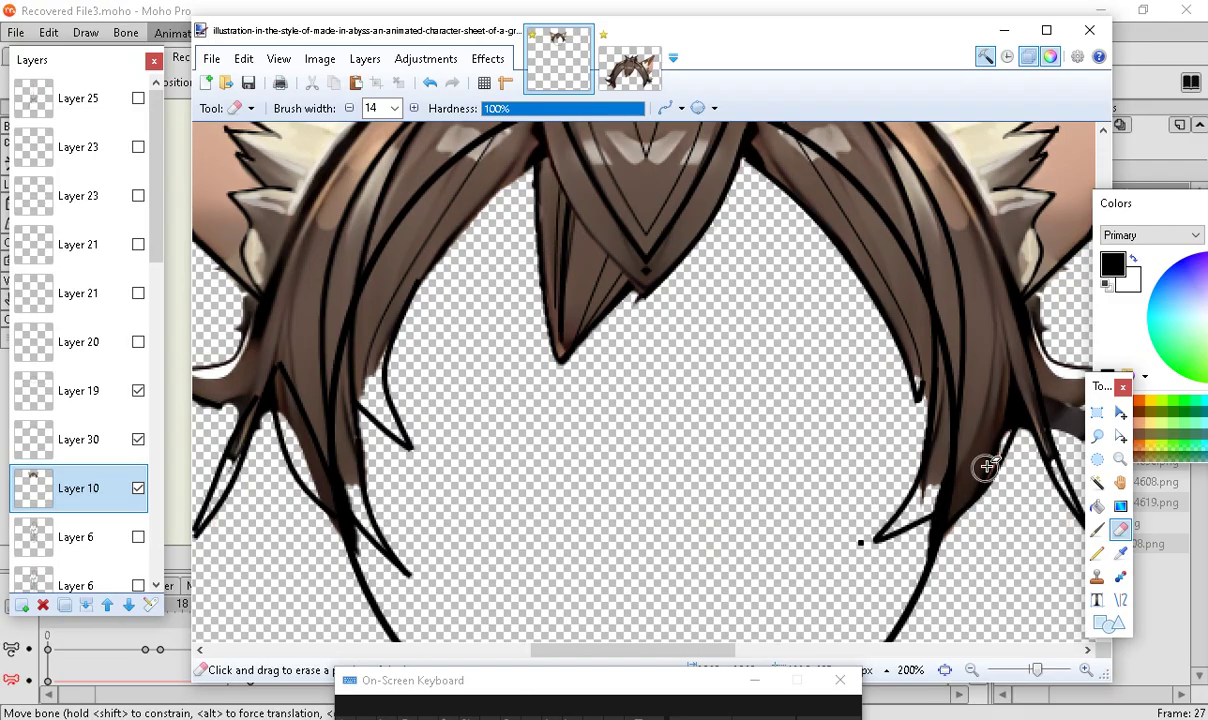
click(928, 490)
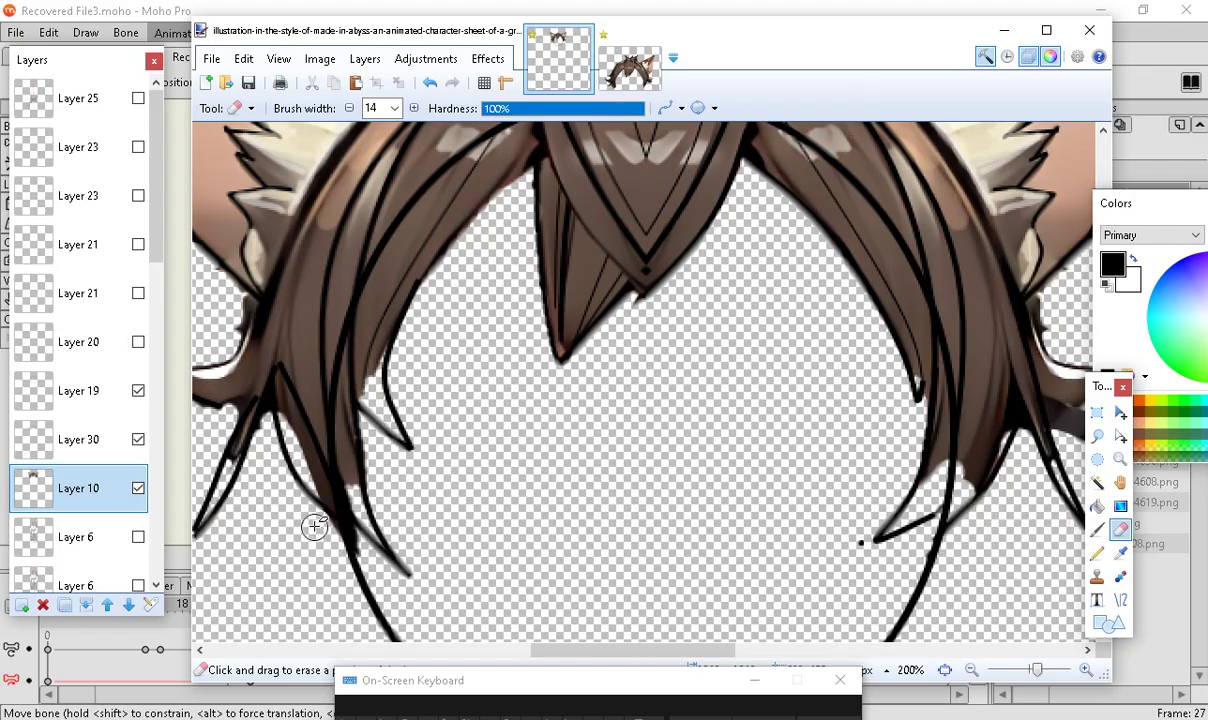
drag(314, 526, 322, 527)
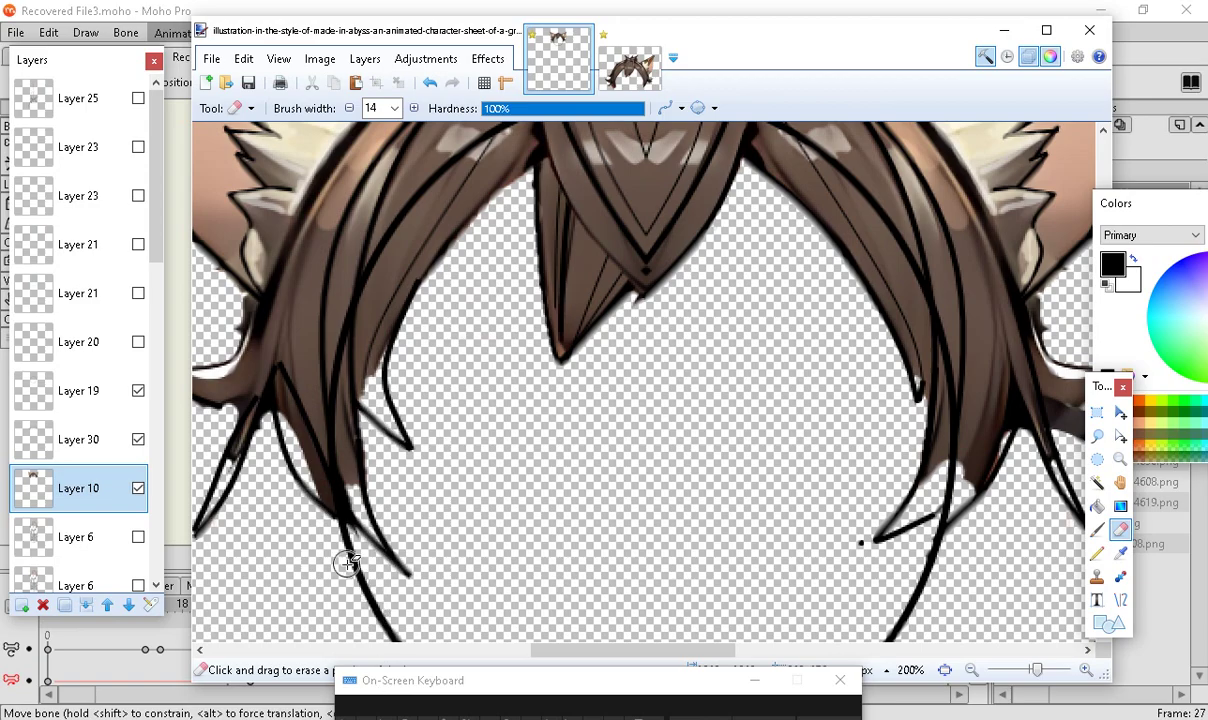
drag(368, 575, 350, 525)
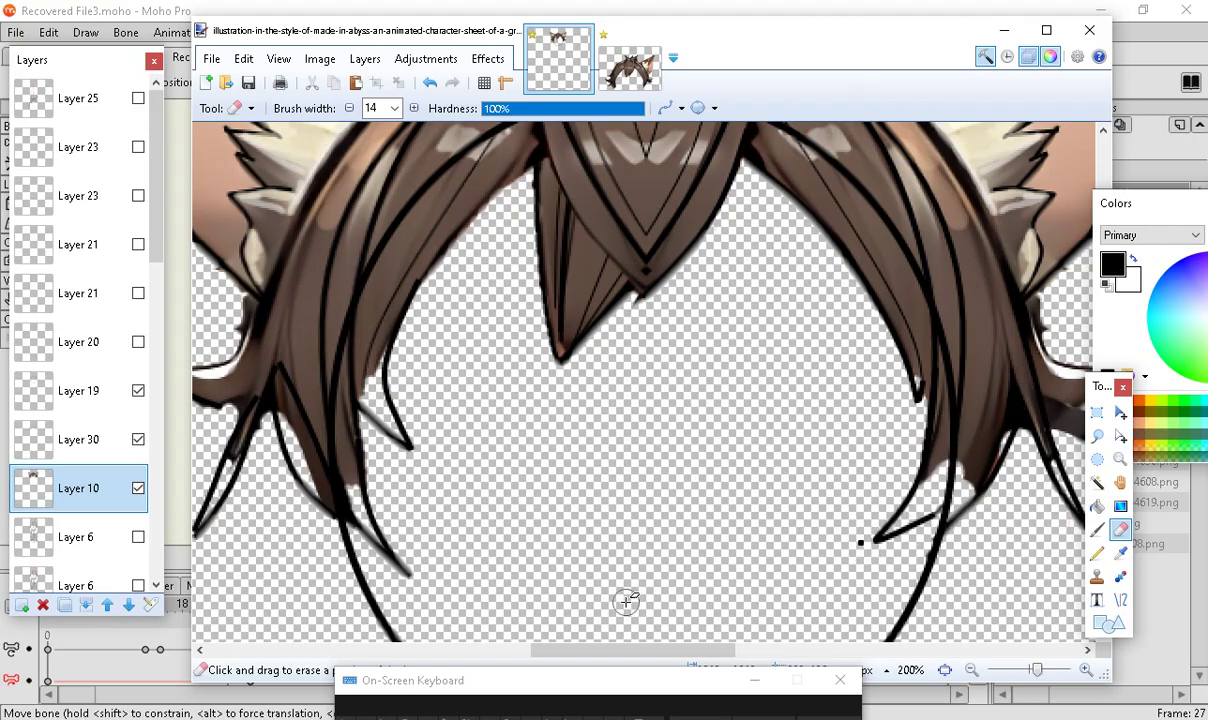
Toggle Layer 30 to compare the line art, then hide Layer 19
click(138, 440)
click(138, 440)
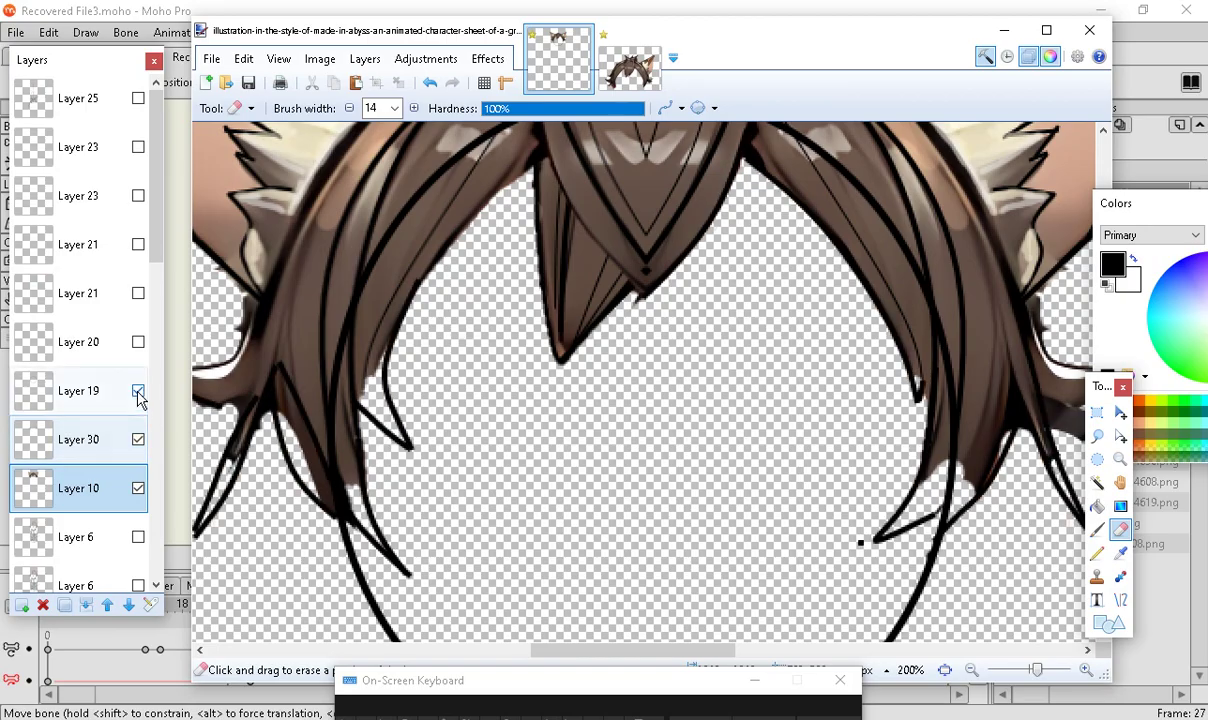
click(138, 391)
scroll(826, 455, down, 2)
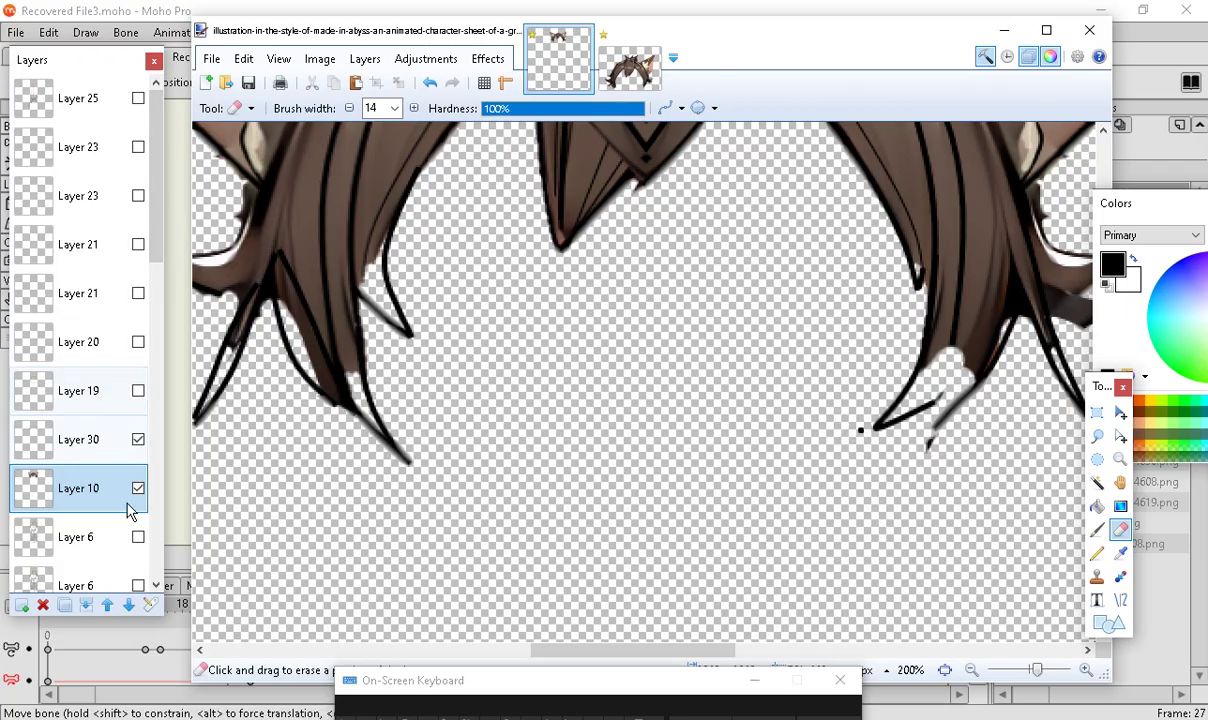
Select Layer 30 to inspect the hair, then return to Layer 10
click(105, 445)
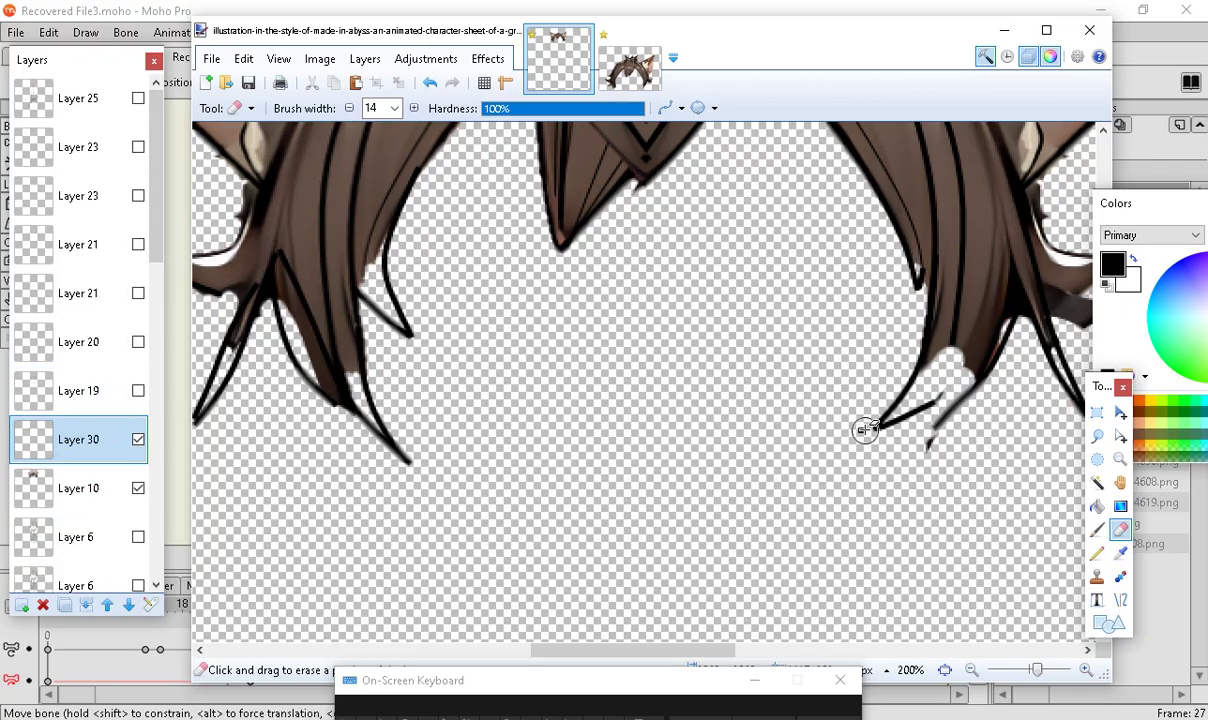
scroll(753, 494, up, 2)
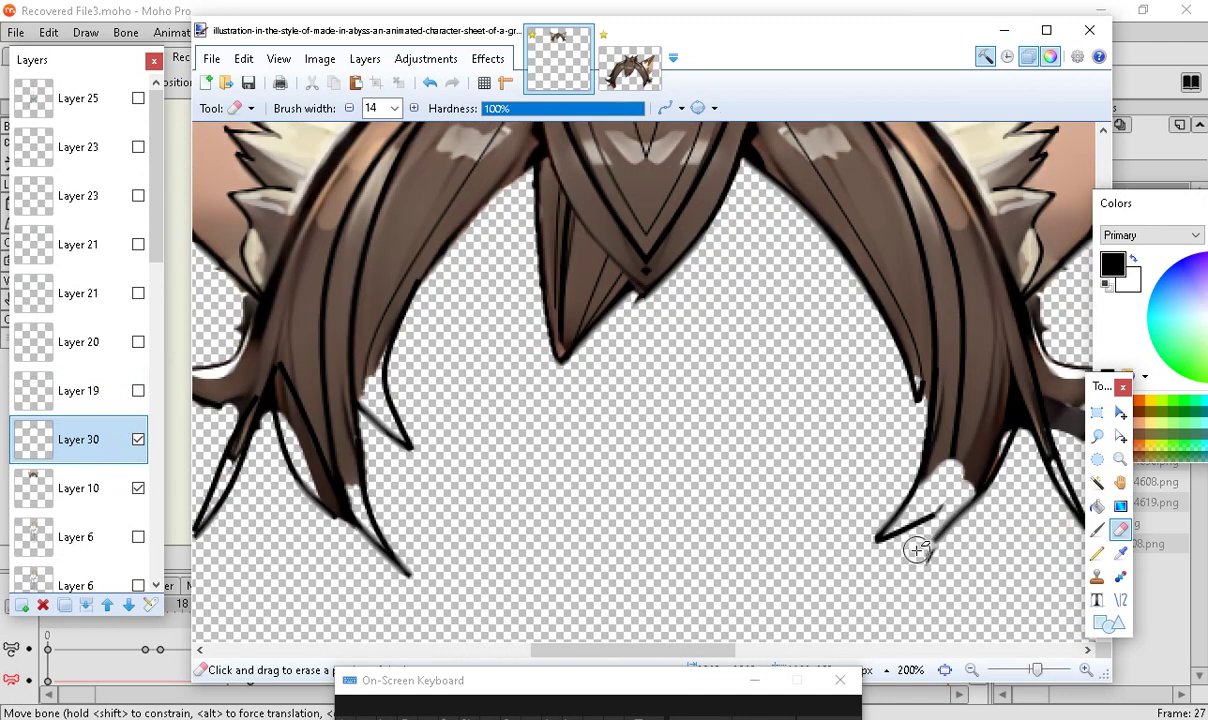
scroll(860, 535, down, 2)
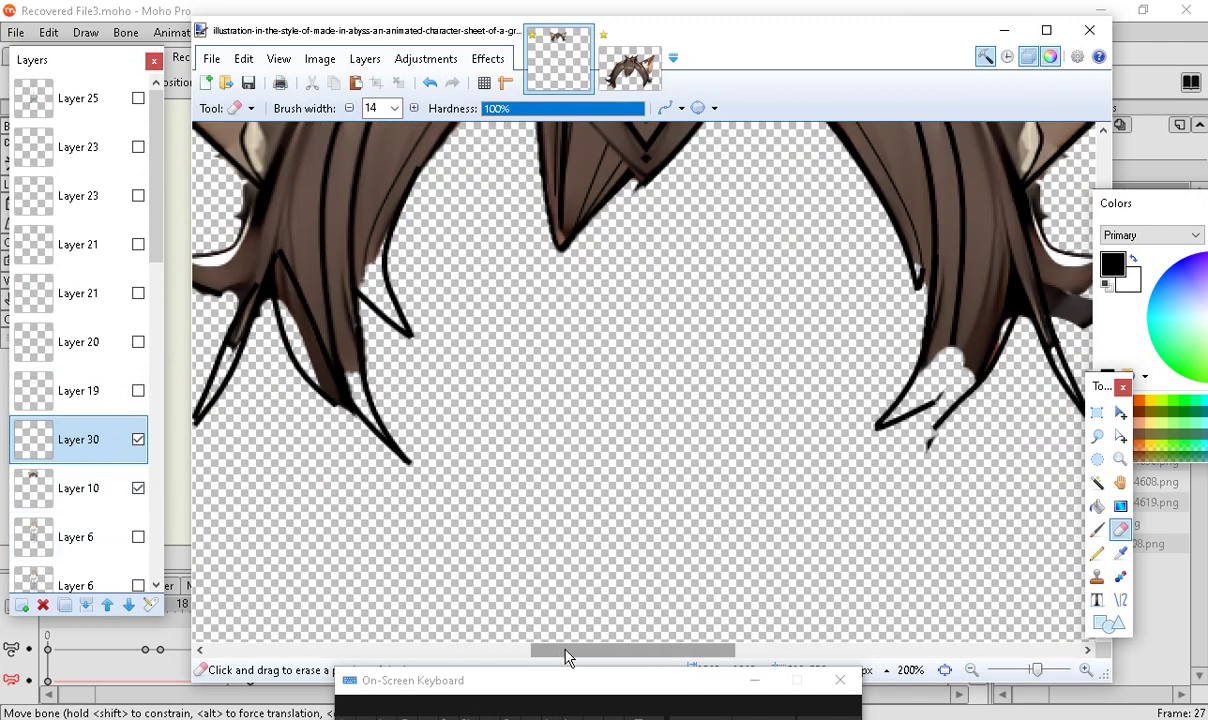
drag(566, 655, 526, 640)
scroll(315, 388, up, 3)
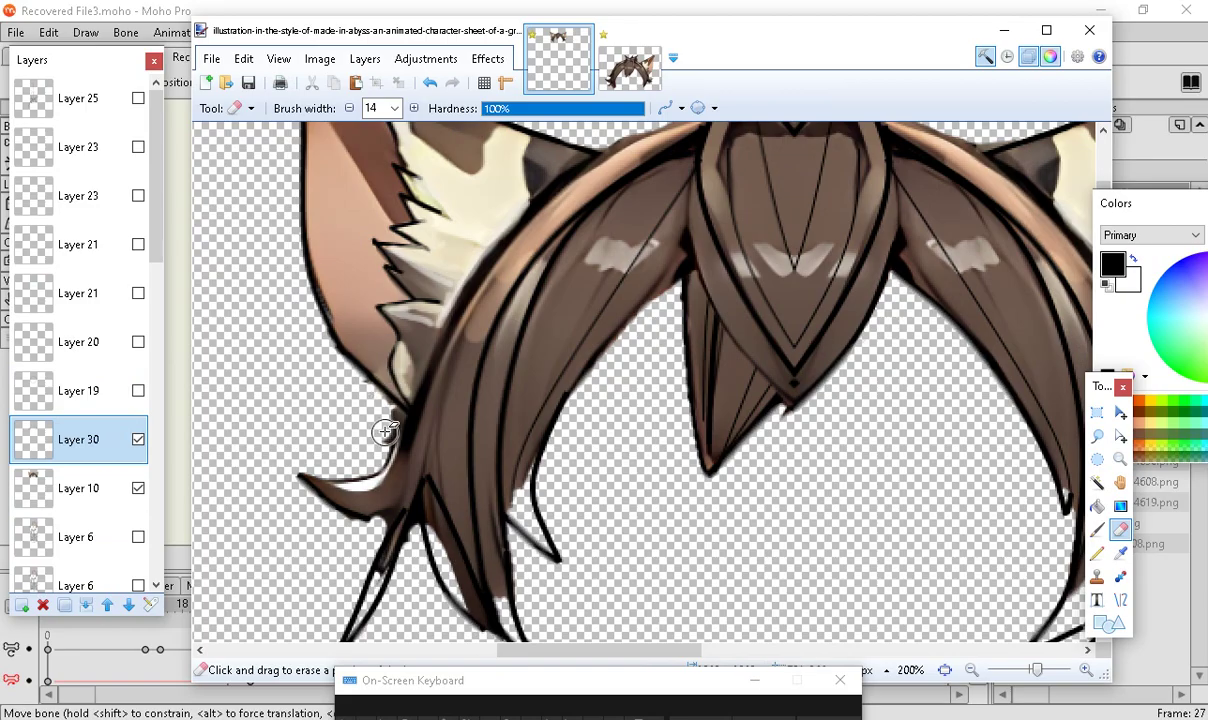
click(78, 488)
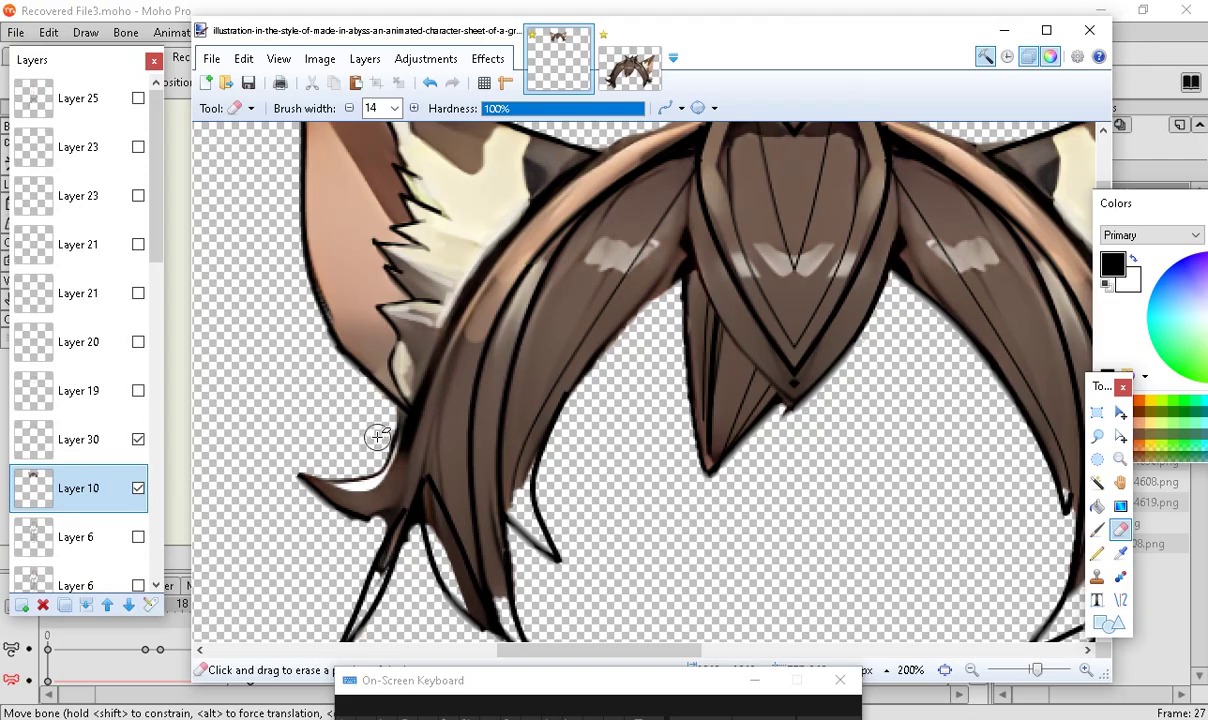
scroll(565, 435, down, 4)
scroll(520, 505, up, 2)
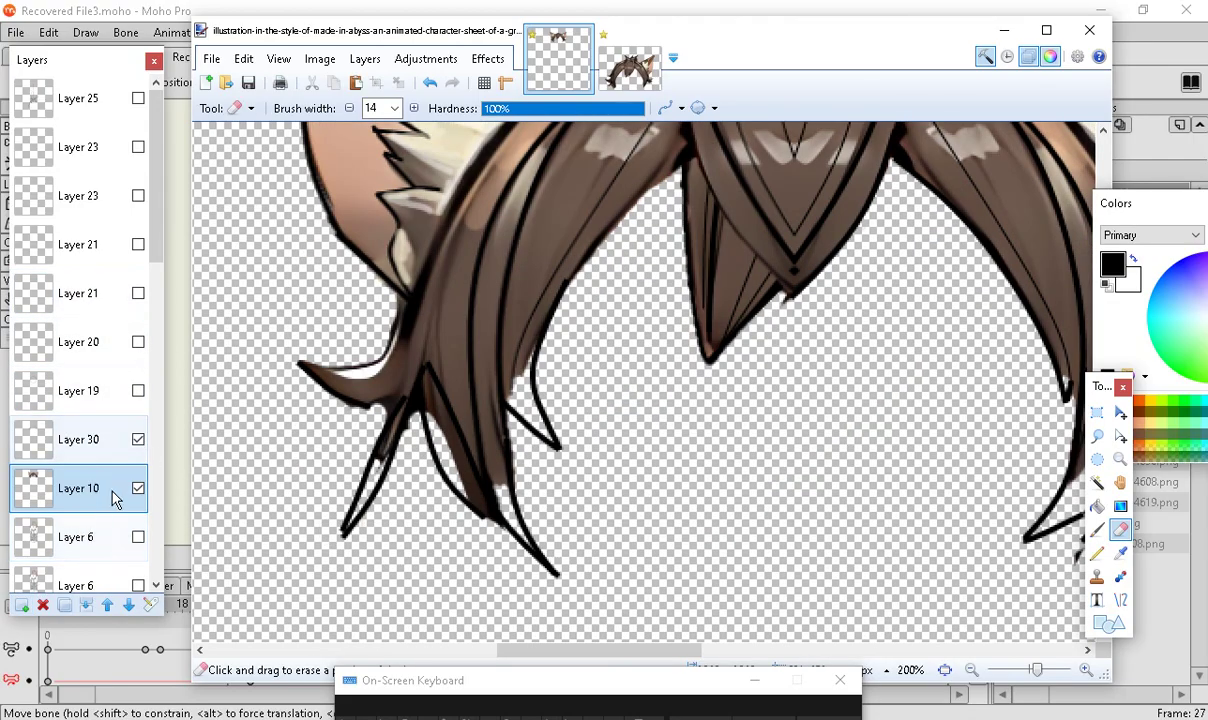
Add a new empty Layer 31 and move it directly below Layer 10
click(21, 605)
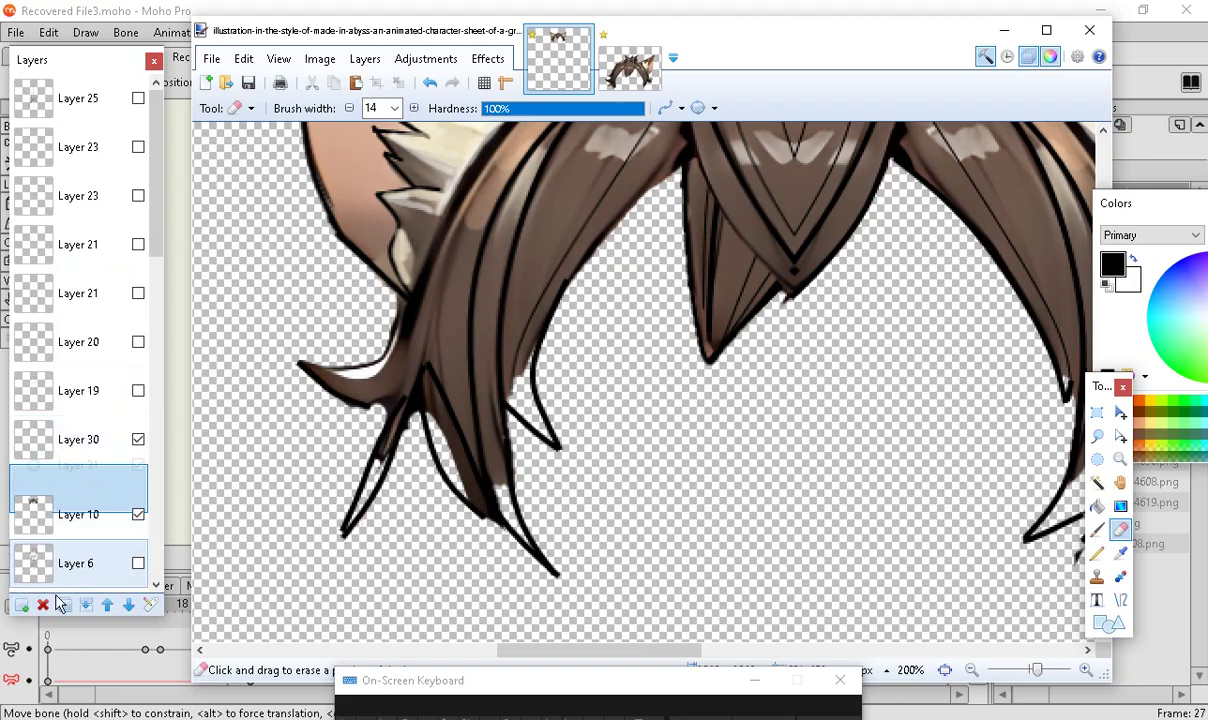
scroll(116, 518, down, 3)
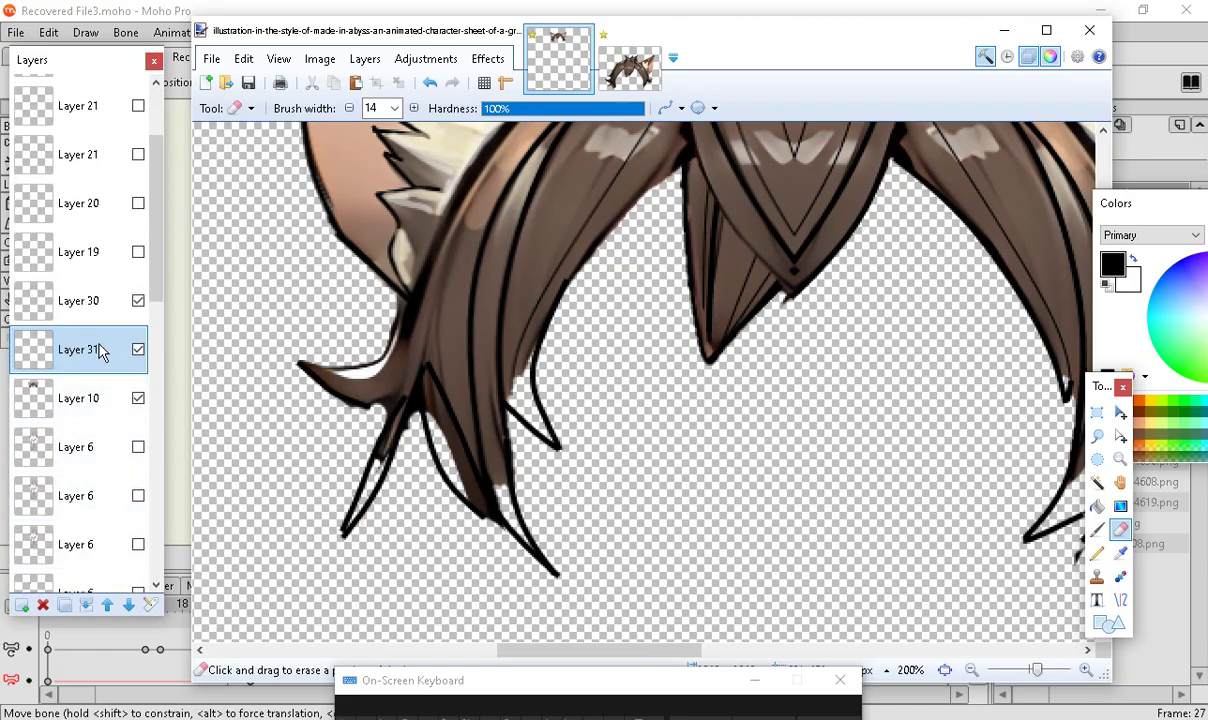
drag(100, 353, 92, 402)
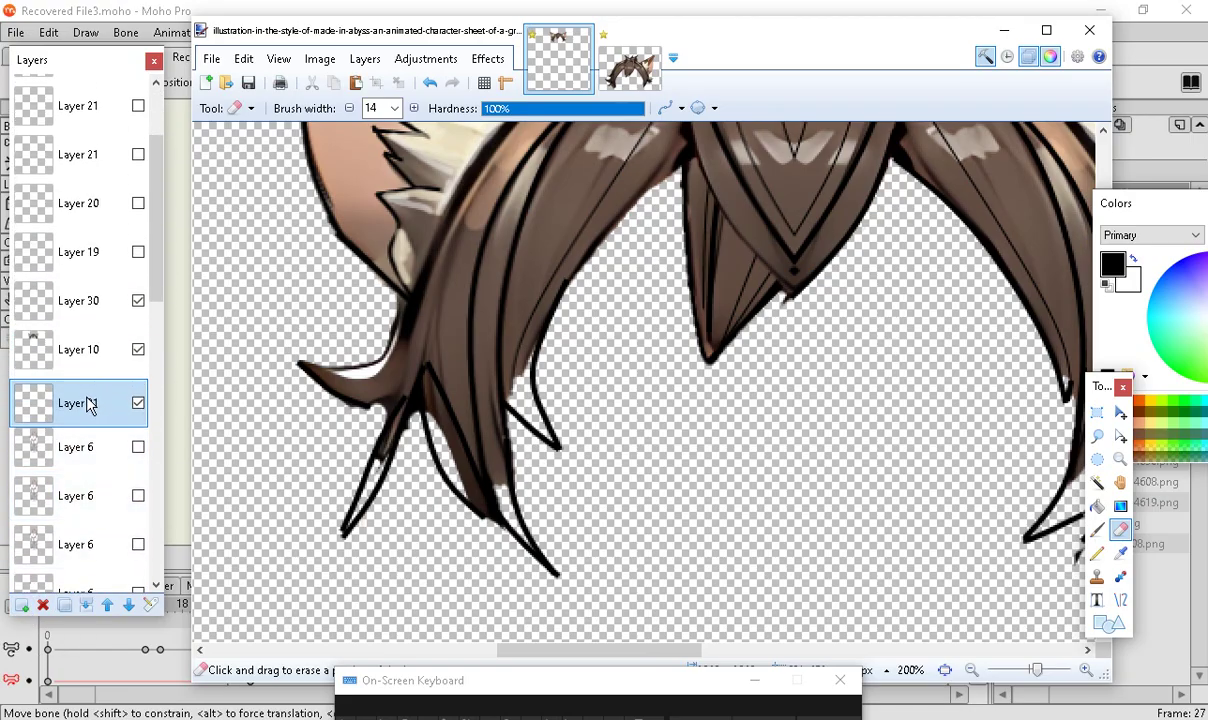
Sample the hair brown from Layer 10 and ready a thinner Paintbrush on Layer 31, zoomed in
click(1120, 553)
click(65, 350)
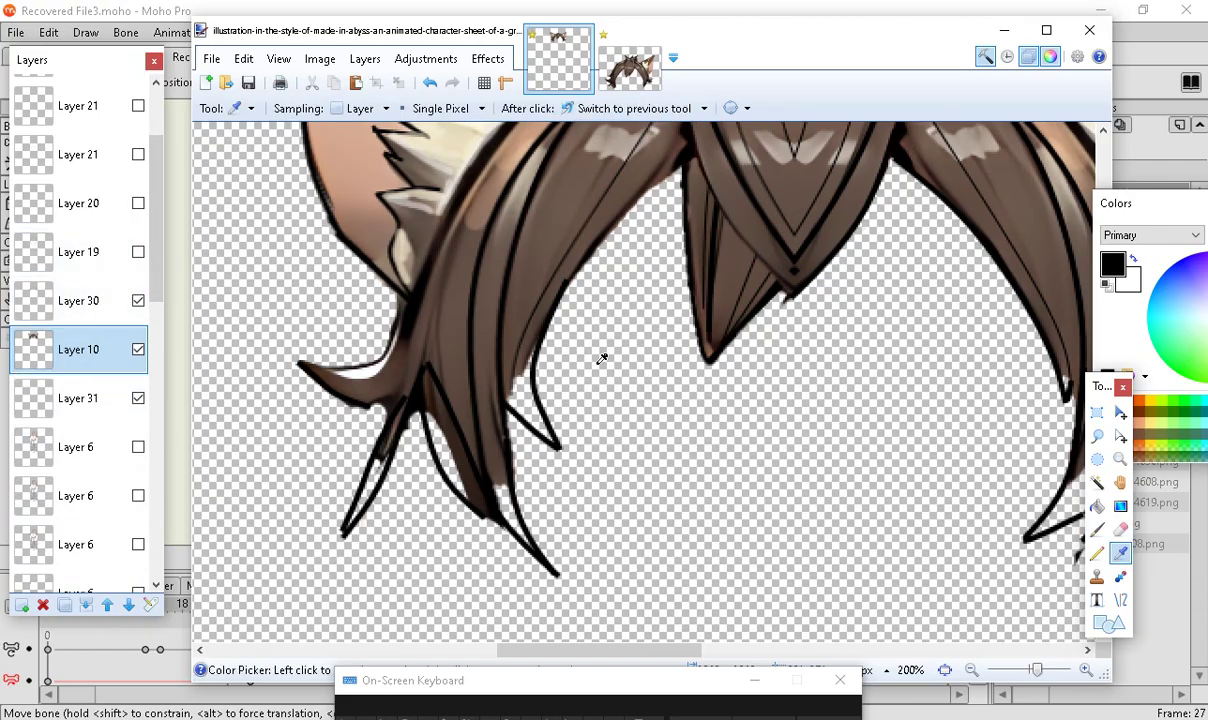
scroll(570, 385, up, 2)
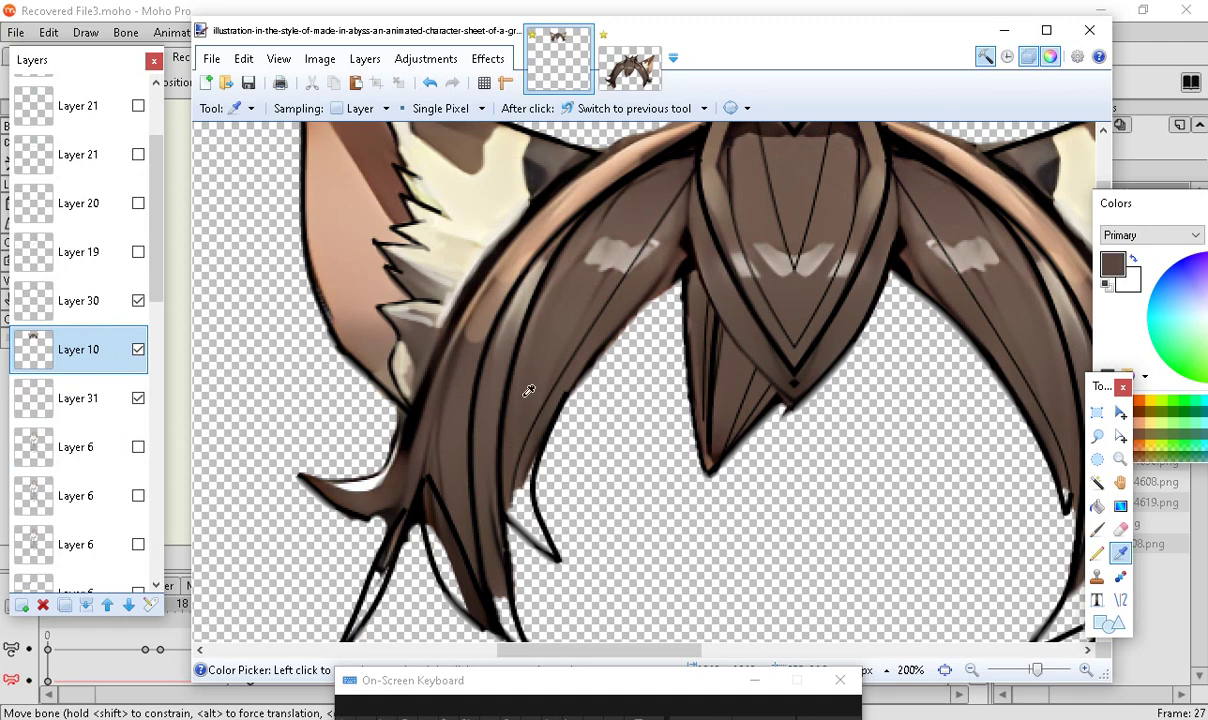
click(1098, 529)
click(94, 398)
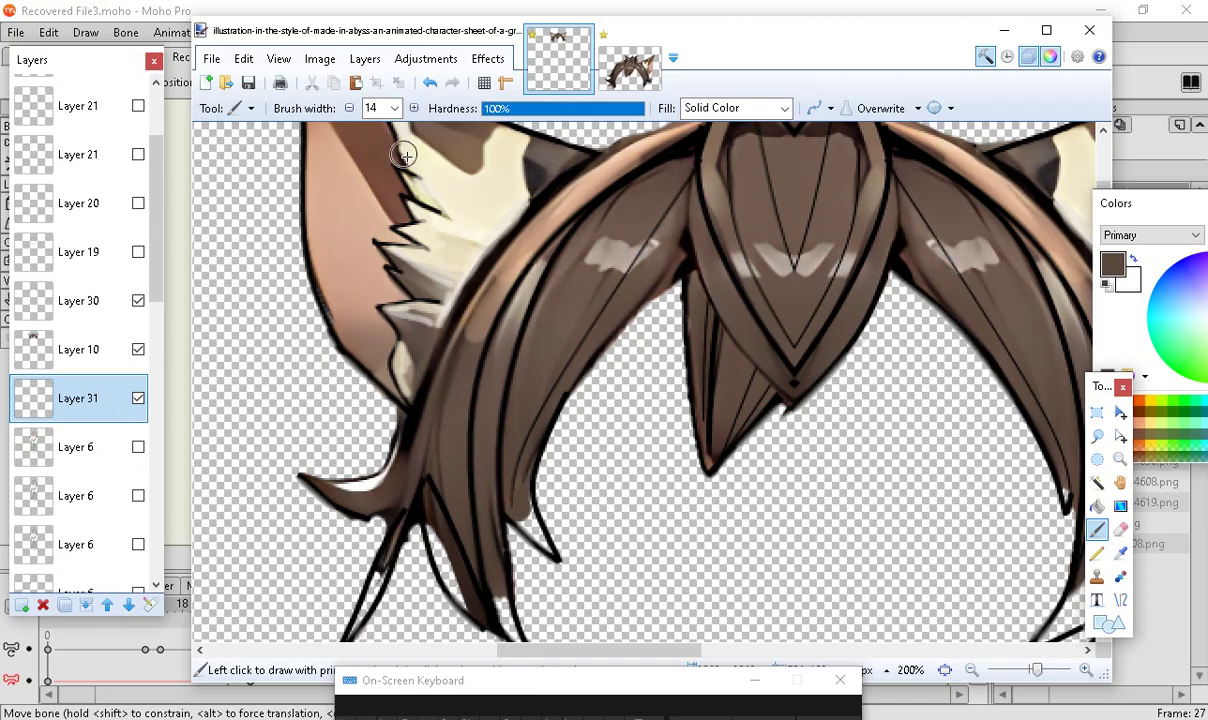
click(349, 108)
click(349, 108)
click(349, 108)
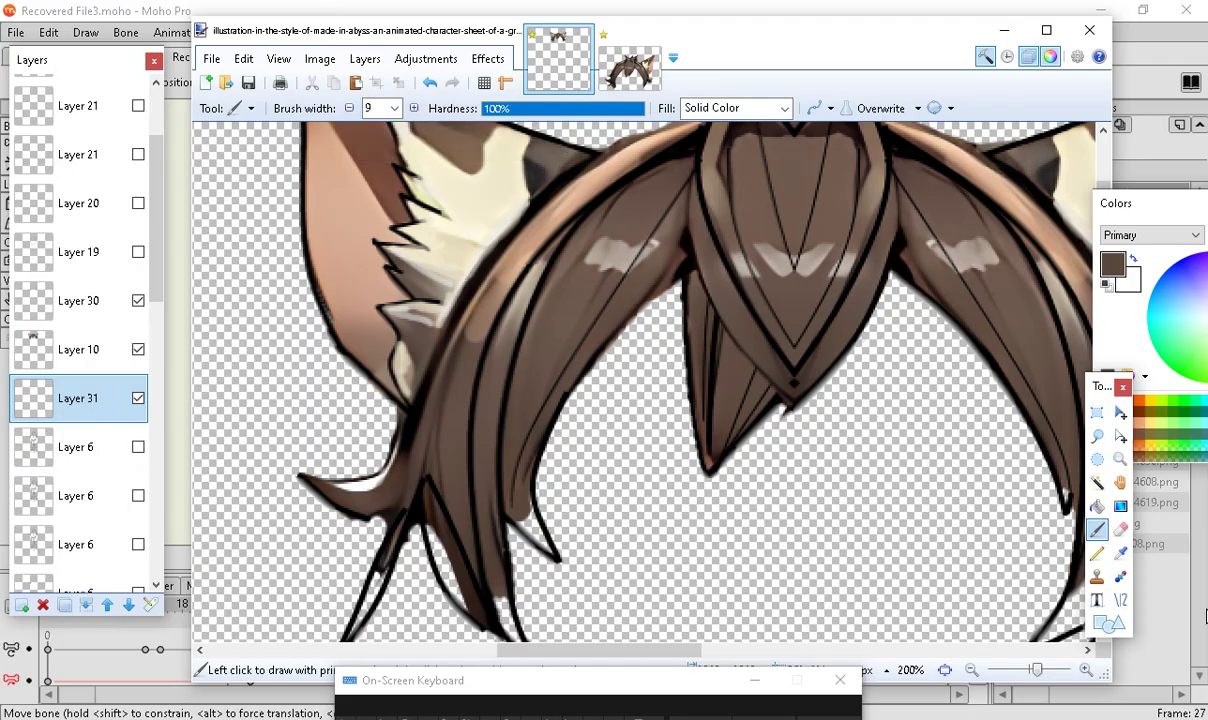
click(1085, 670)
click(1085, 670)
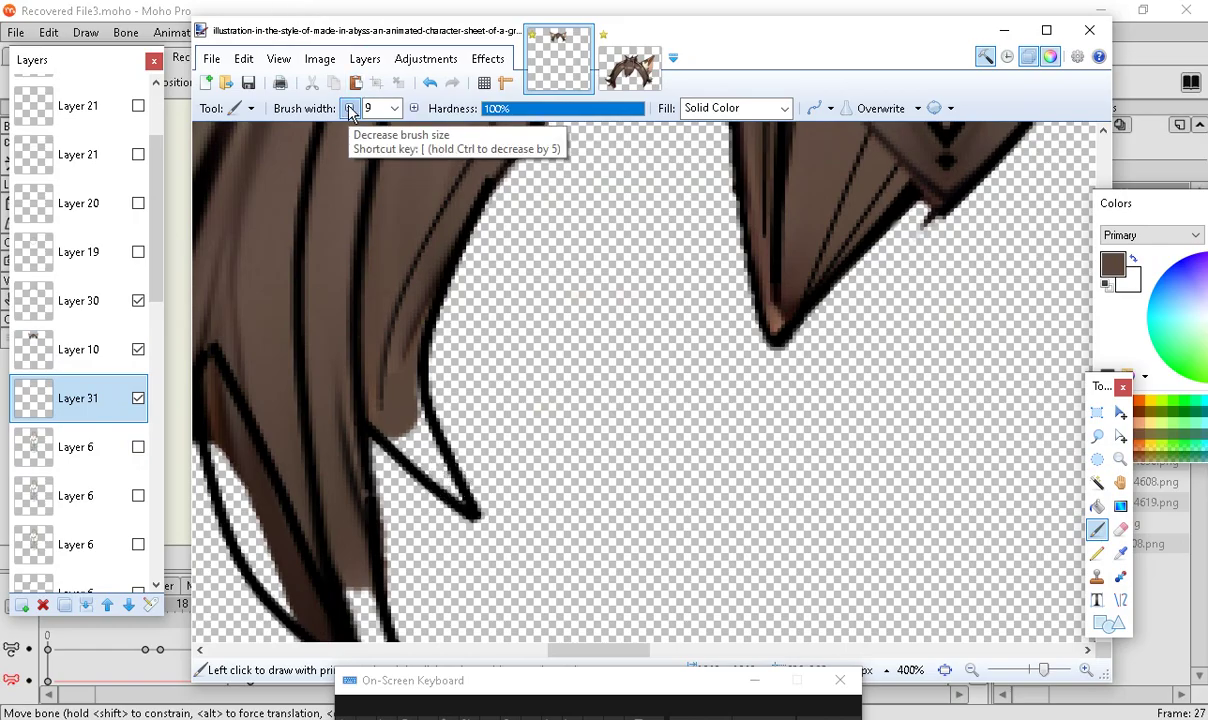
Fill the gap between the outline strokes with brown, extending toward the lower spike
drag(459, 497, 401, 418)
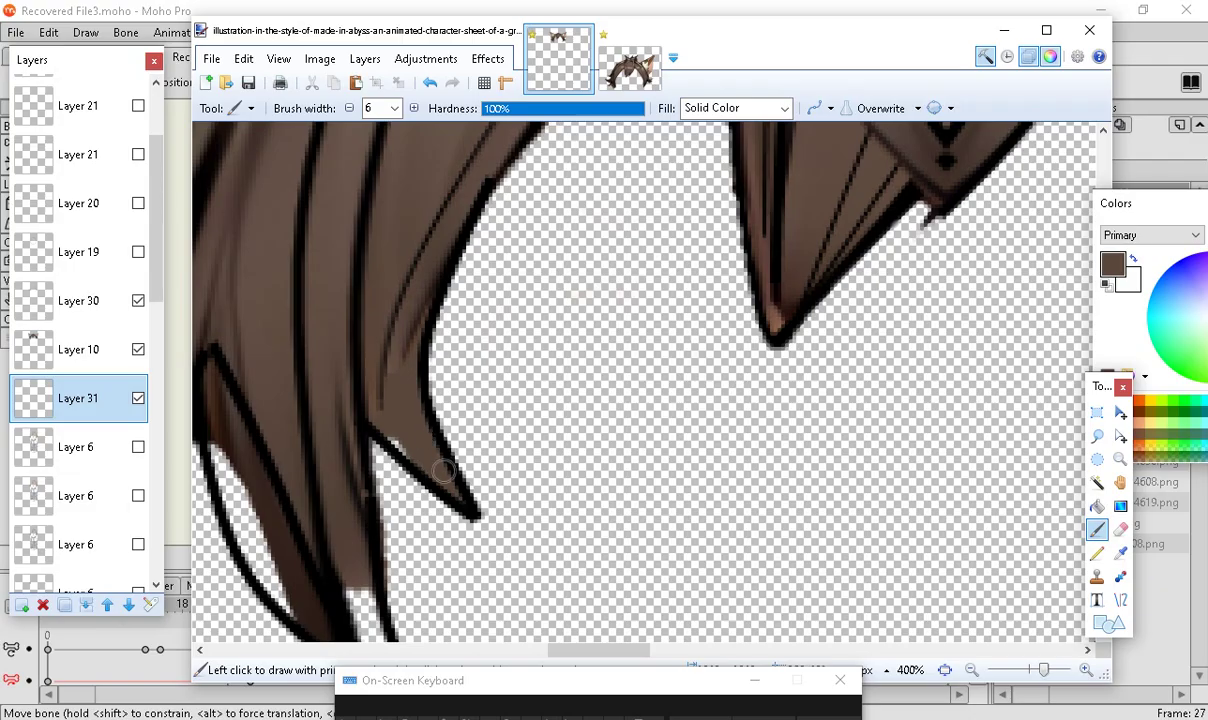
scroll(355, 396, down, 3)
mouse_move(361, 356)
mouse_down()
mouse_move(350, 377)
mouse_move(358, 418)
mouse_move(362, 376)
mouse_up()
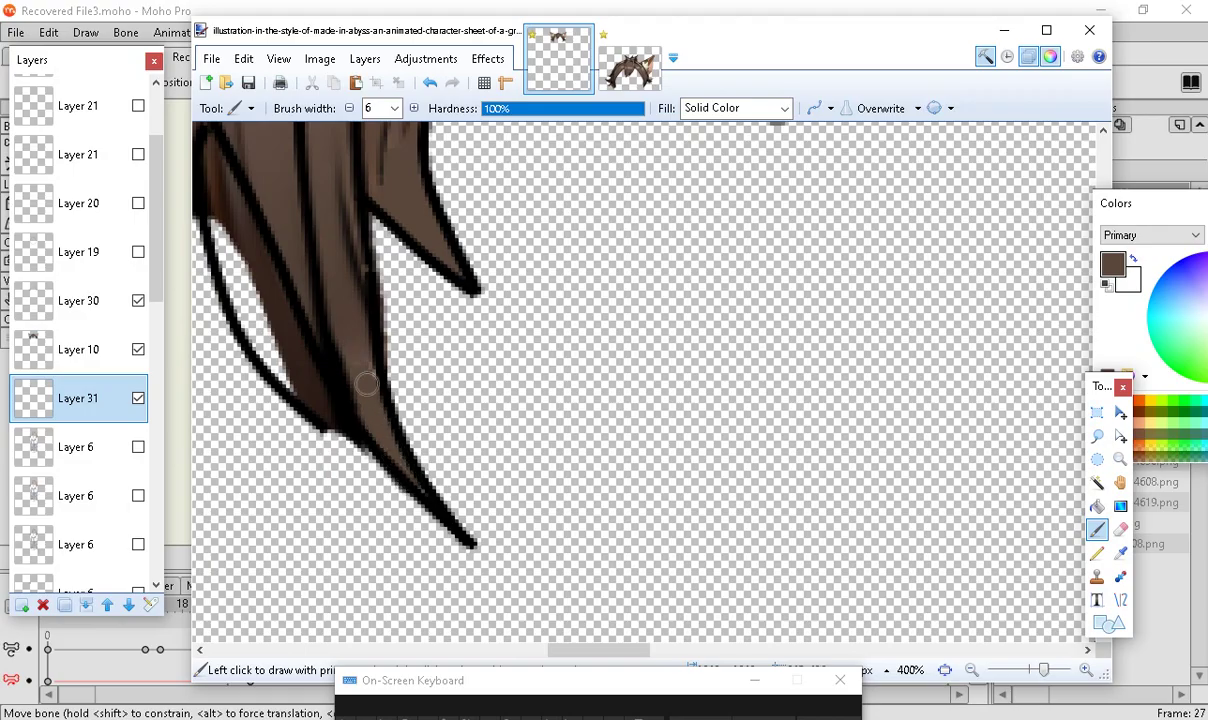
scroll(450, 450, up, 2)
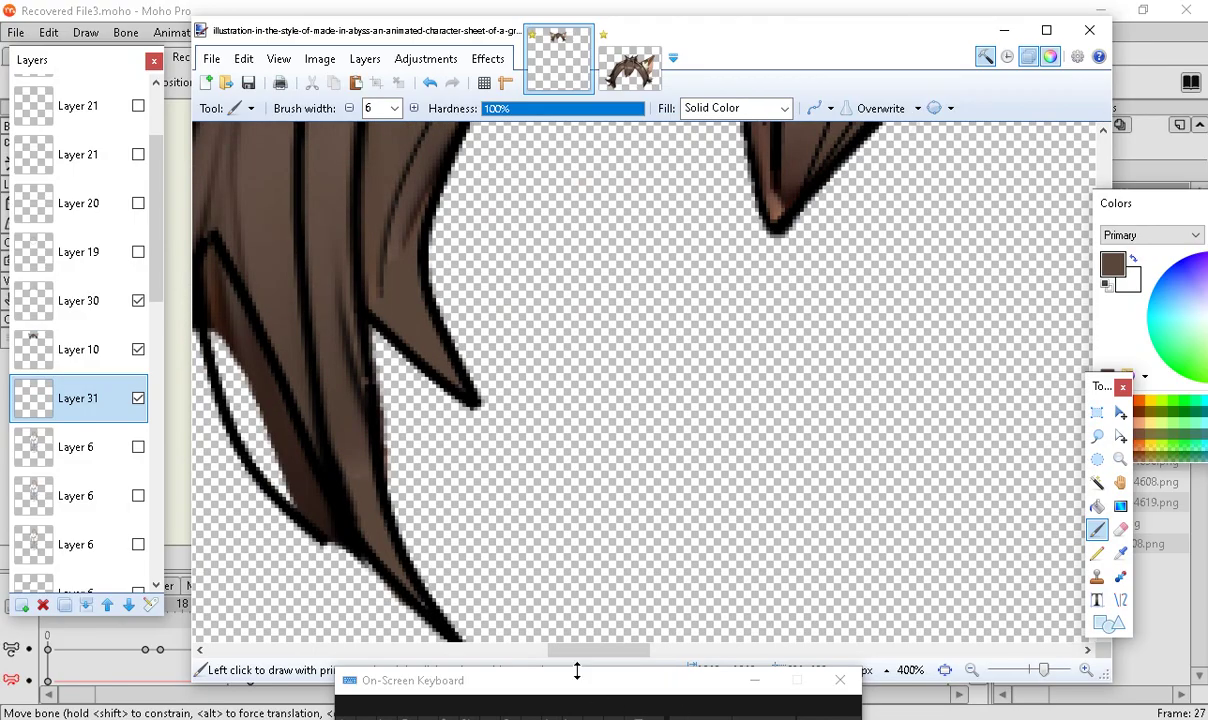
Paint the spike's gap dark, undo it, and refill it with dark brown from the tip
drag(590, 650, 557, 670)
scroll(517, 621, right, 2)
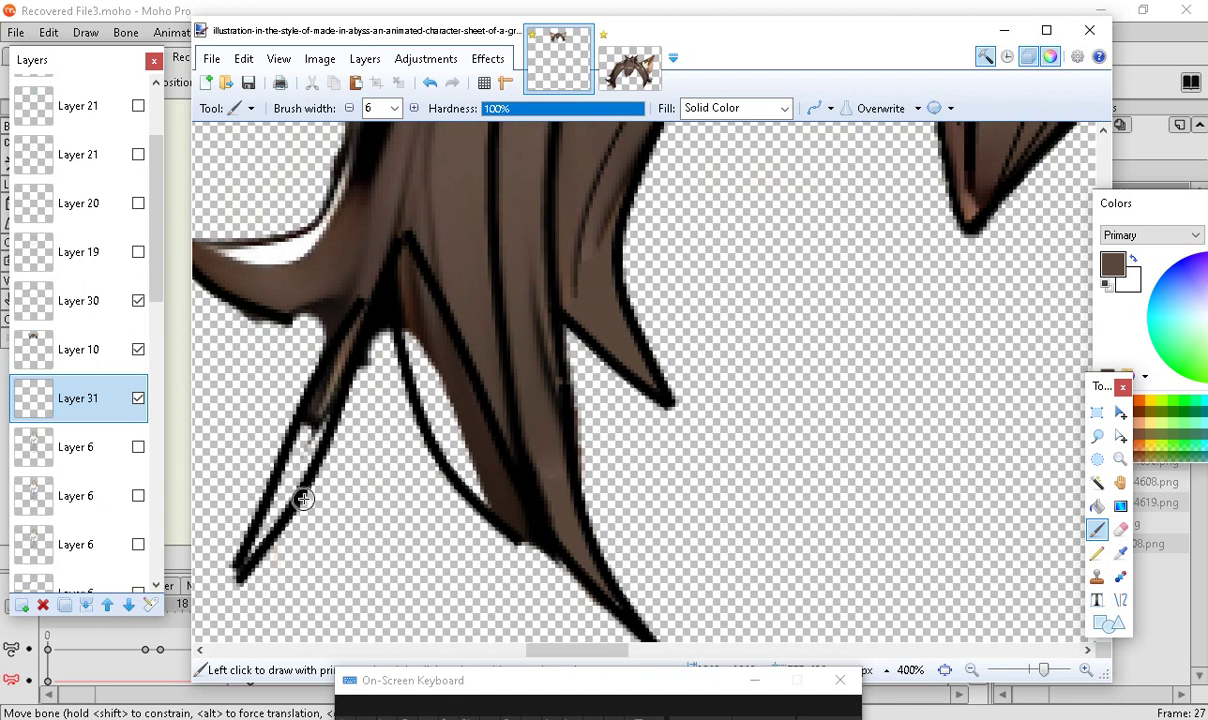
drag(264, 526, 310, 436)
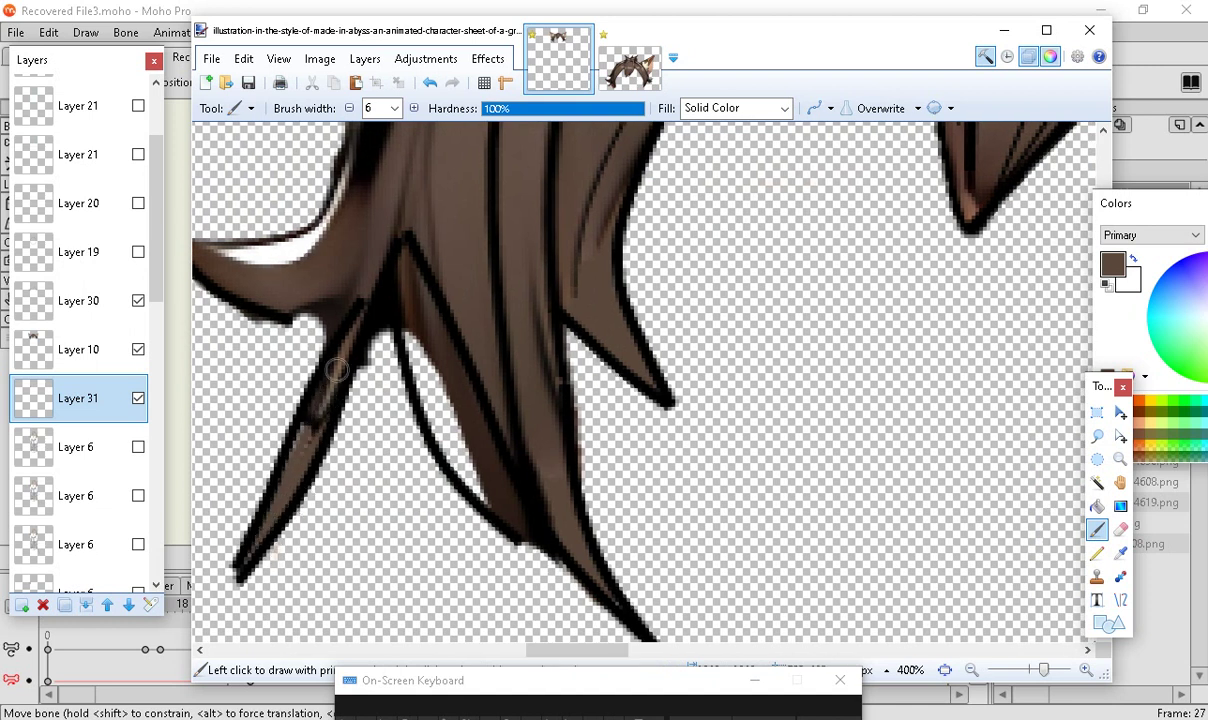
drag(337, 370, 283, 456)
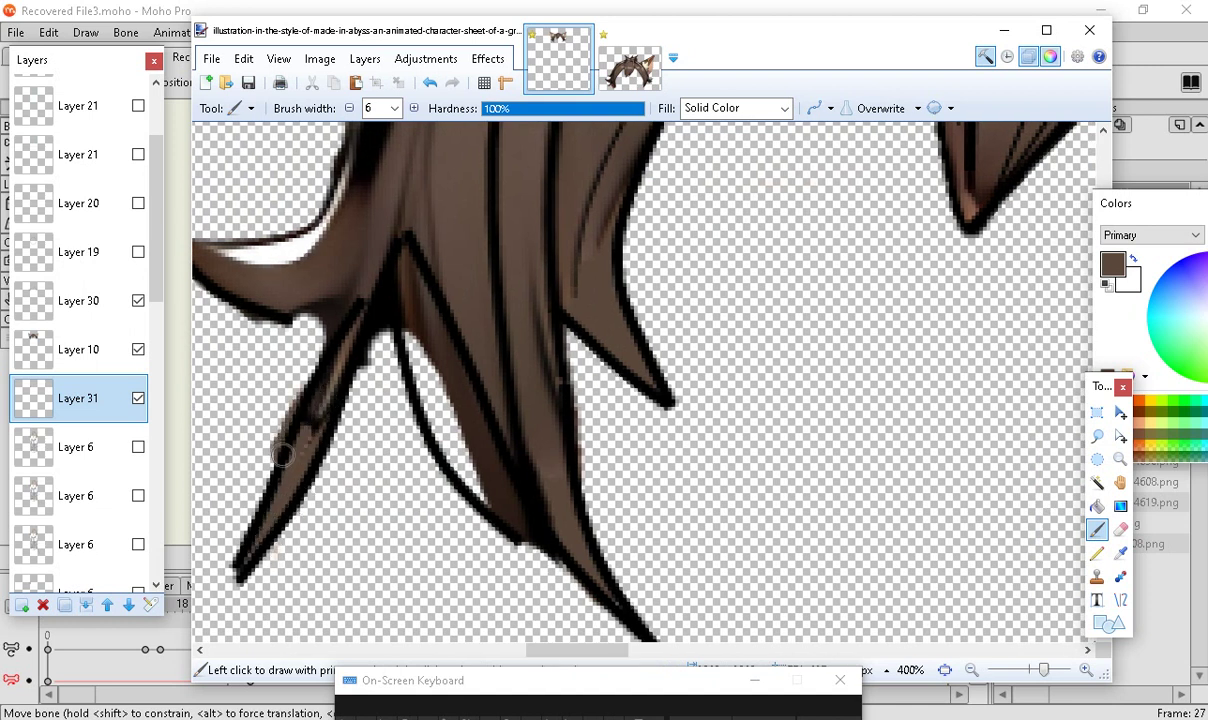
click(430, 84)
mouse_move(255, 553)
mouse_down()
mouse_move(253, 505)
mouse_move(272, 458)
mouse_move(302, 434)
mouse_move(266, 458)
mouse_move(300, 405)
mouse_move(337, 354)
mouse_move(407, 334)
mouse_move(452, 450)
mouse_move(501, 497)
mouse_move(440, 450)
mouse_move(402, 388)
mouse_move(457, 352)
mouse_up()
Lighten and saturate the colour to orange-brown and paint strokes inside the hair strand
drag(1183, 212, 998, 59)
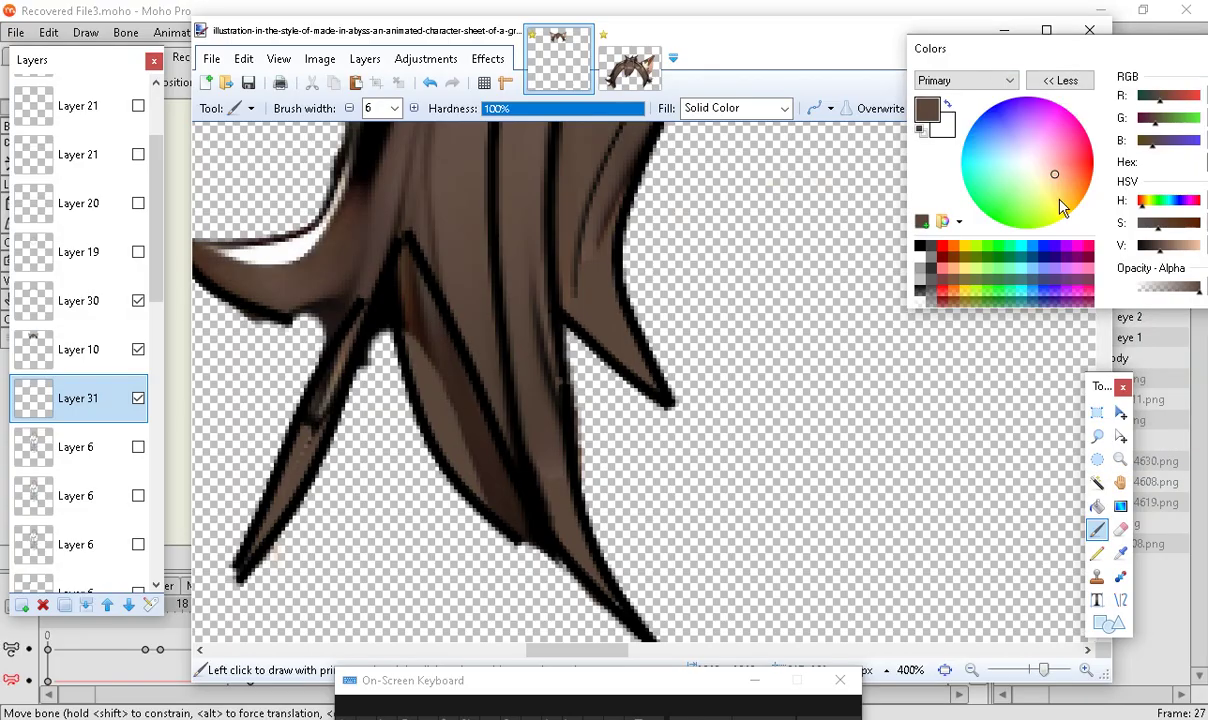
click(1172, 245)
mouse_move(434, 393)
mouse_down()
mouse_move(405, 352)
mouse_move(398, 308)
mouse_move(482, 488)
mouse_up()
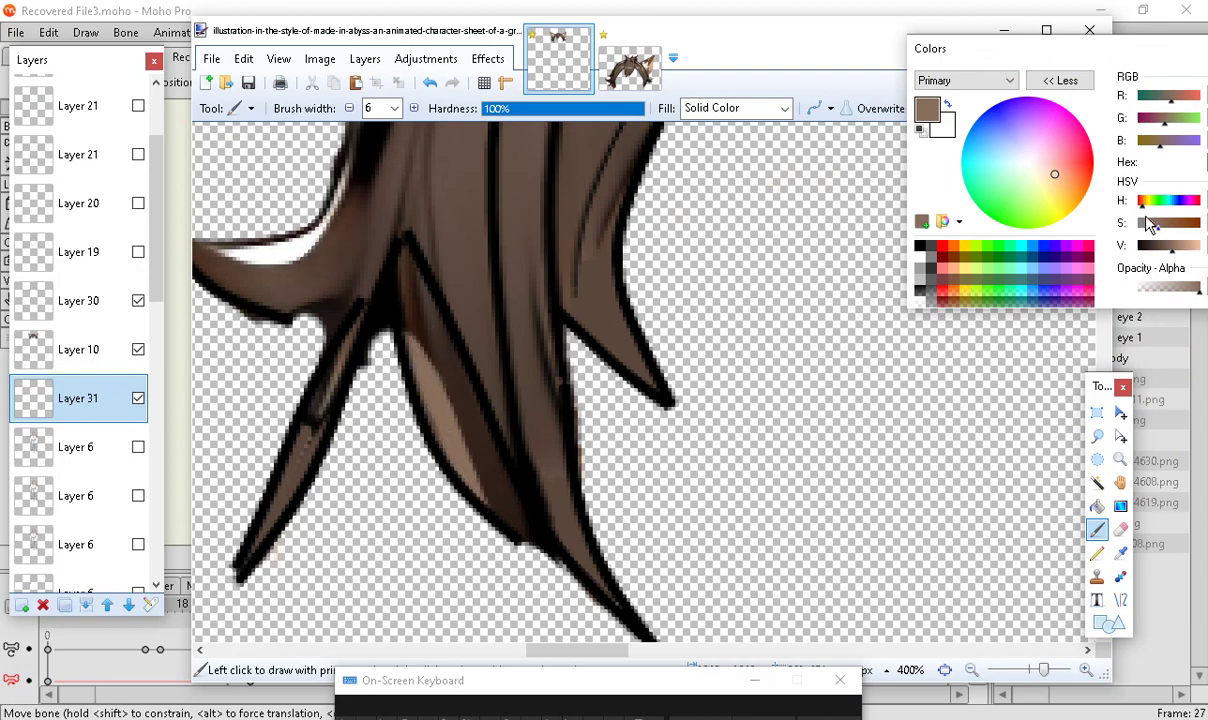
drag(1149, 223, 1192, 229)
mouse_move(410, 336)
mouse_down()
mouse_move(491, 508)
mouse_move(458, 461)
mouse_up()
Paint orange-brown over the lower part of the strand and zoom out to view the whole hair
scroll(462, 458, up, 3)
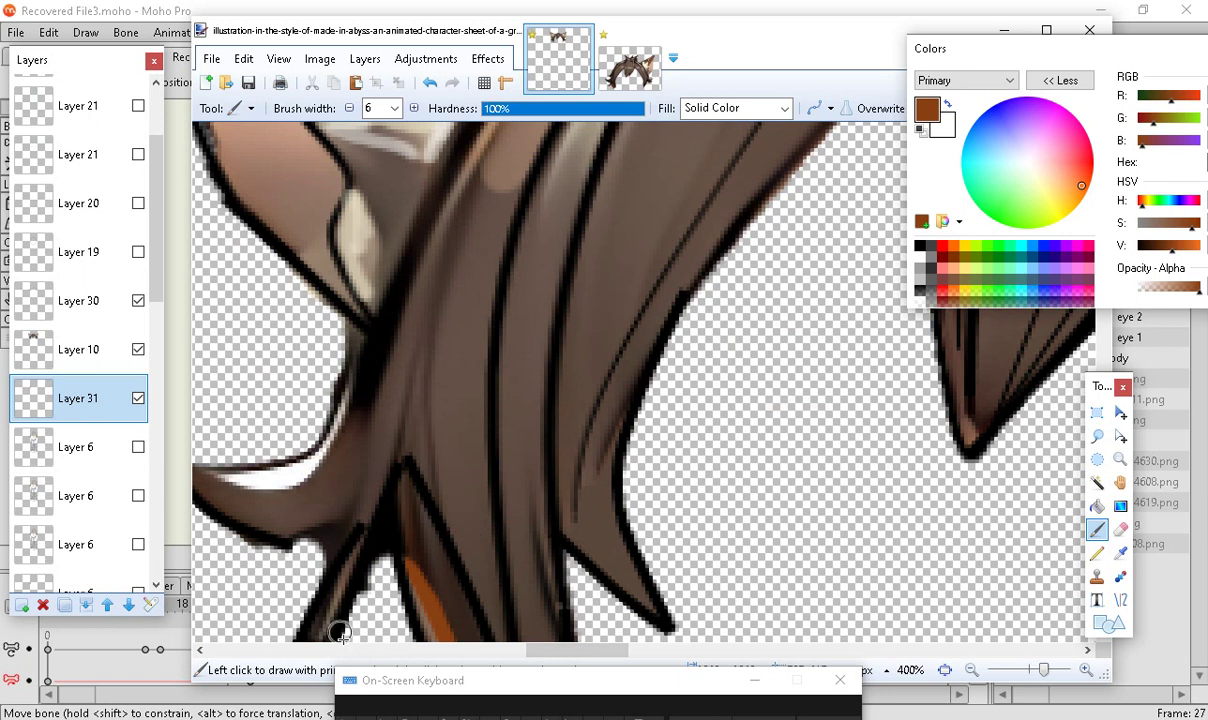
drag(580, 660, 559, 687)
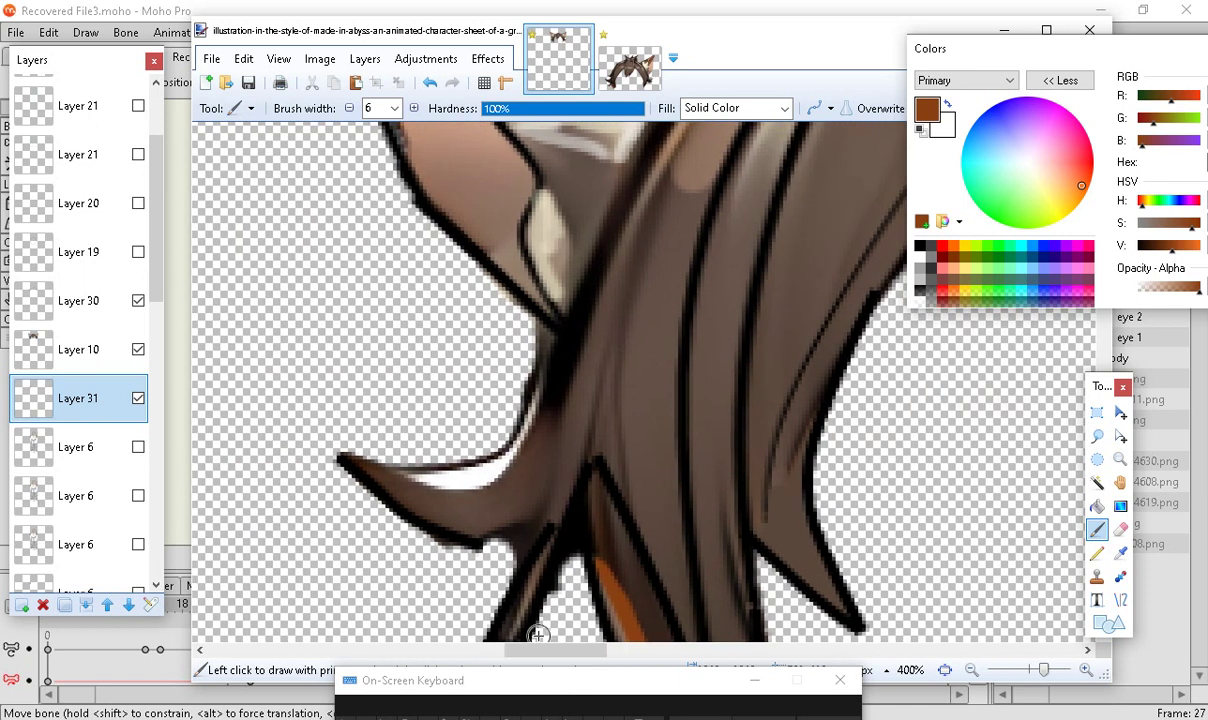
mouse_move(411, 476)
mouse_down()
mouse_move(469, 489)
mouse_move(489, 531)
mouse_move(437, 528)
mouse_up()
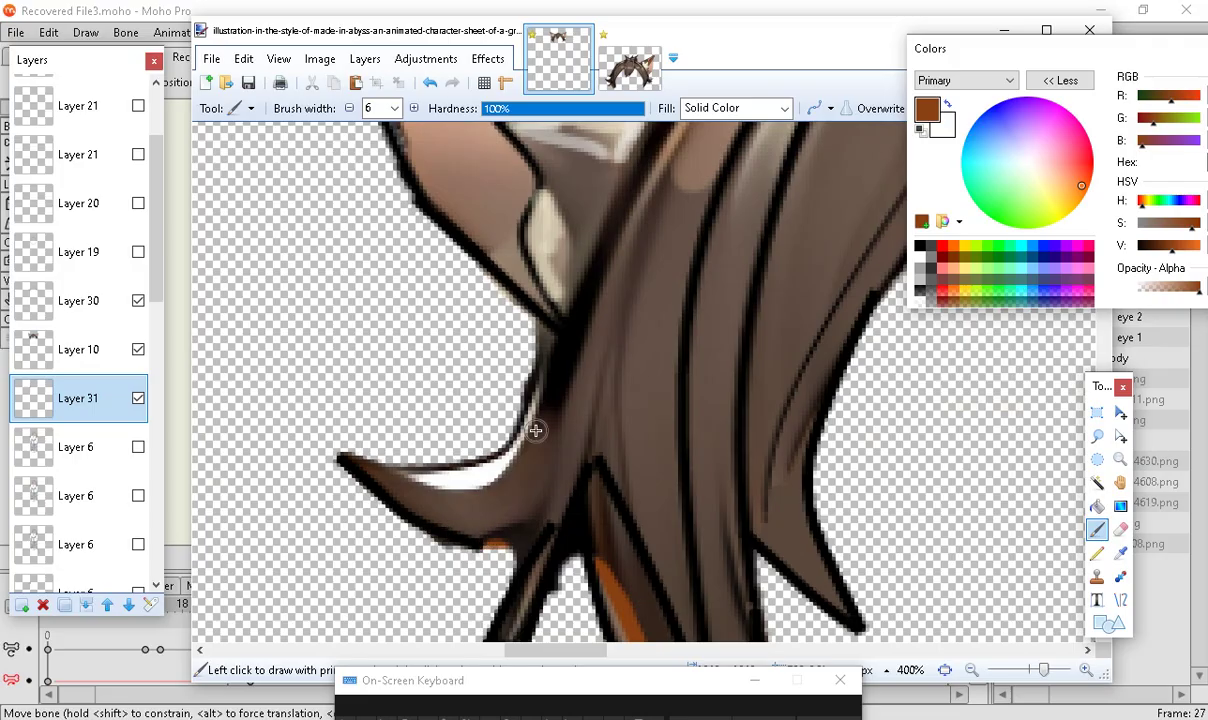
scroll(534, 426, down, 1)
scroll(531, 512, up, 2)
scroll(527, 481, down, 3)
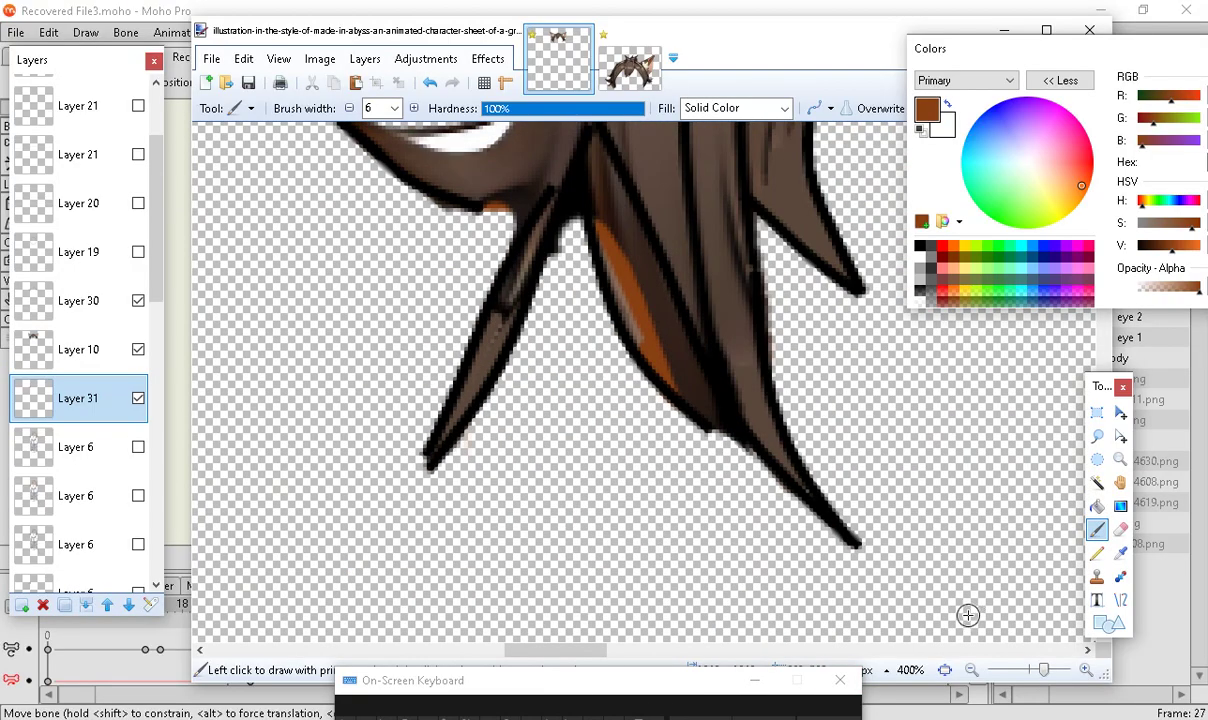
key(ctrl+0)
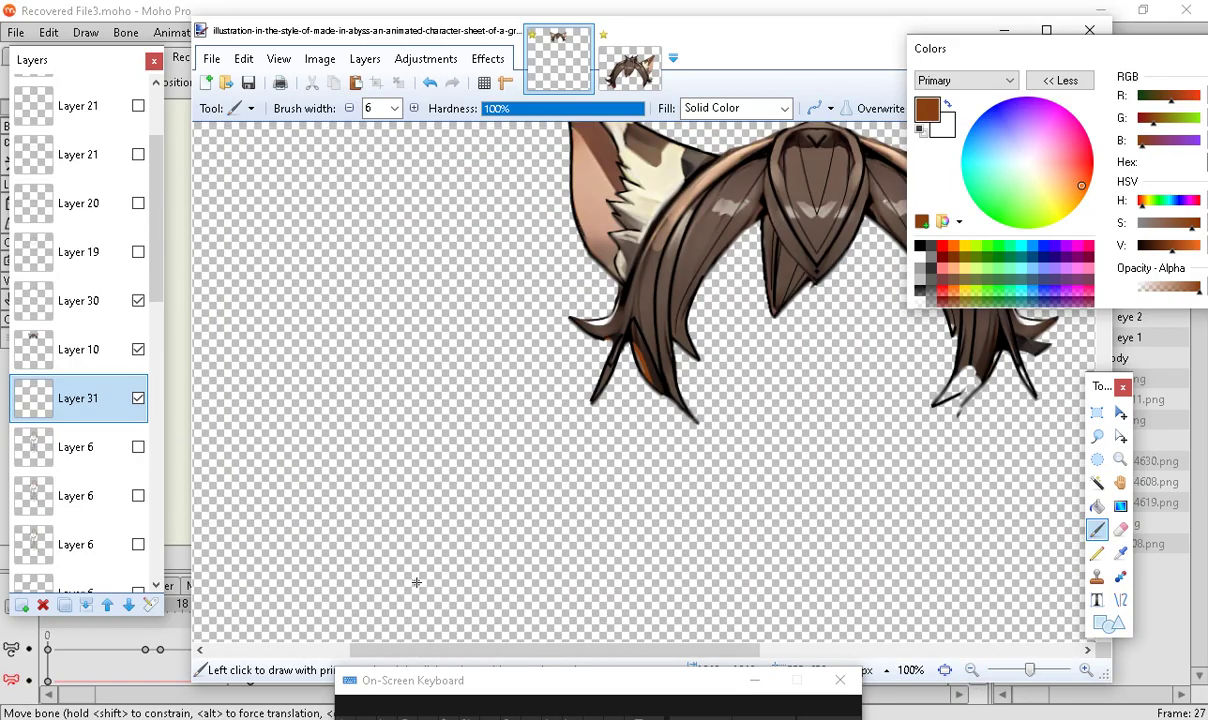
drag(577, 649, 752, 660)
scroll(980, 530, up, 2)
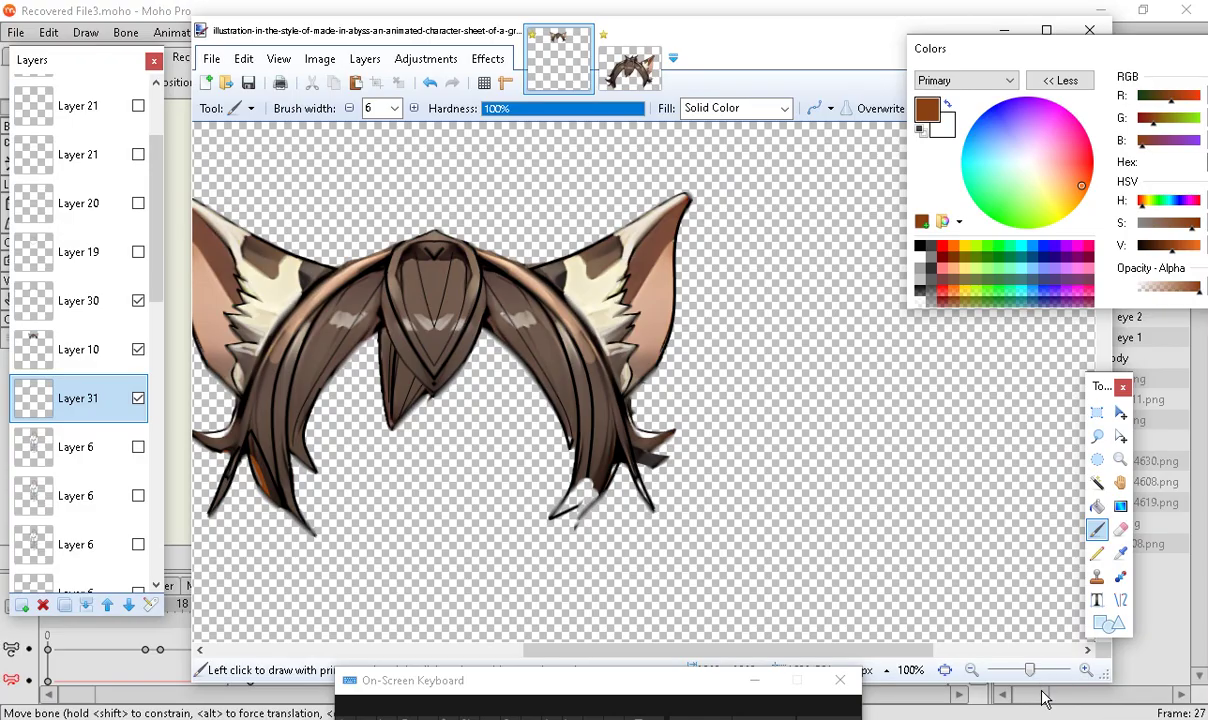
Cover the white spot on the hair tip and add thin brown lines inside the strands
click(1085, 670)
click(1085, 670)
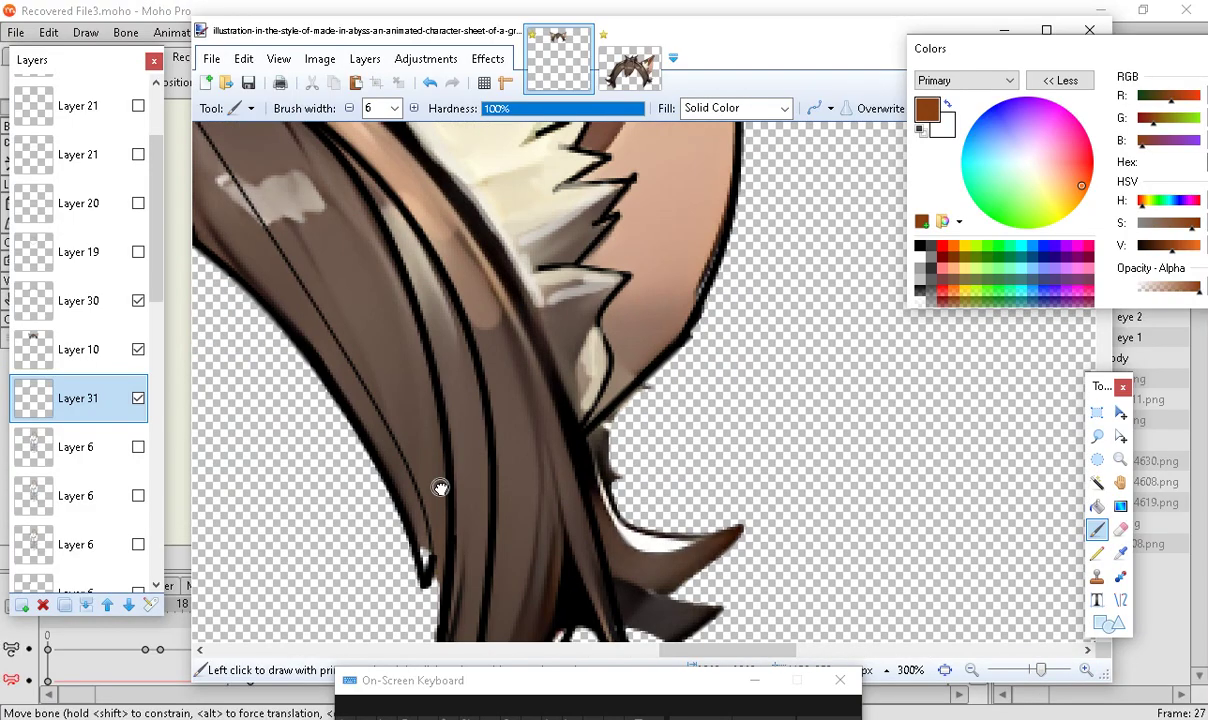
scroll(438, 400, down, 2)
scroll(438, 372, up, 3)
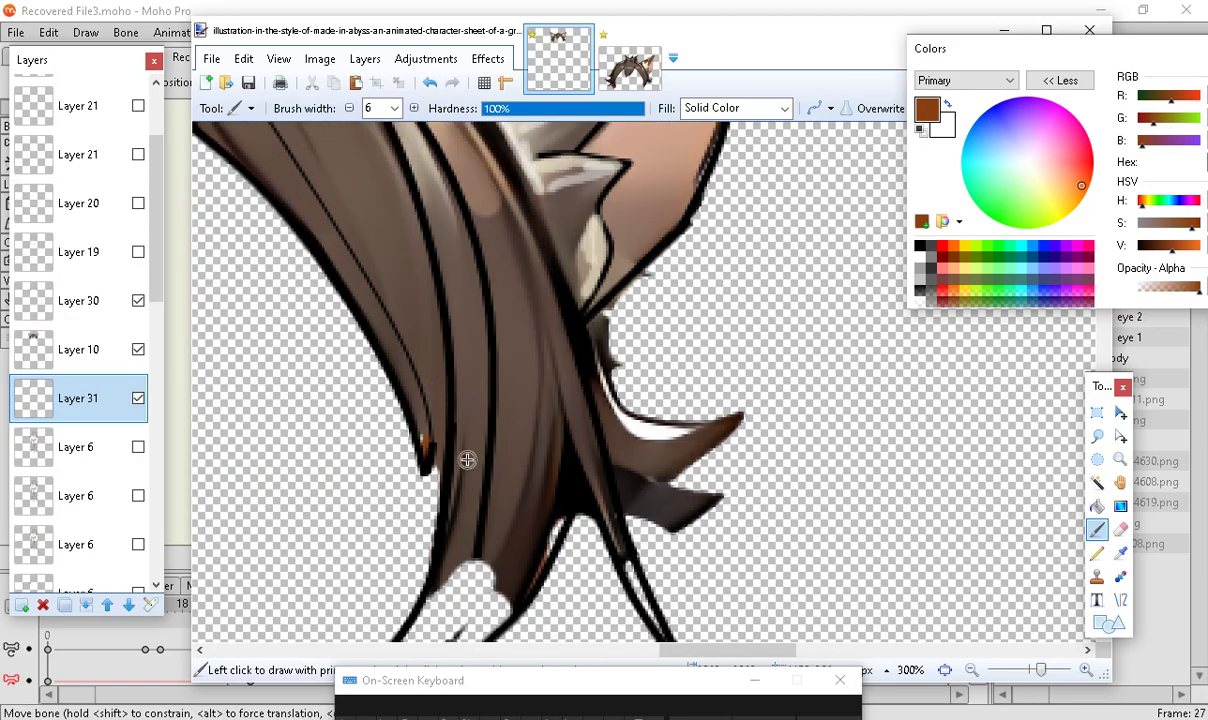
drag(426, 458, 425, 432)
scroll(444, 285, down, 2)
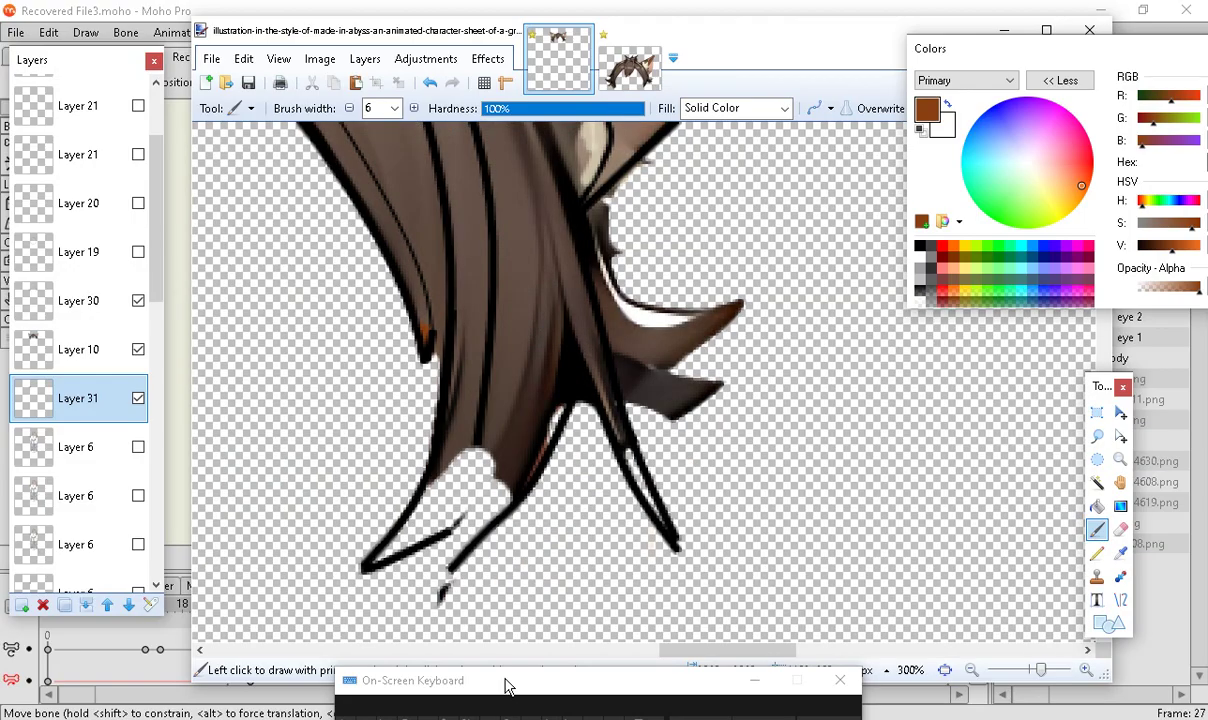
drag(545, 450, 560, 390)
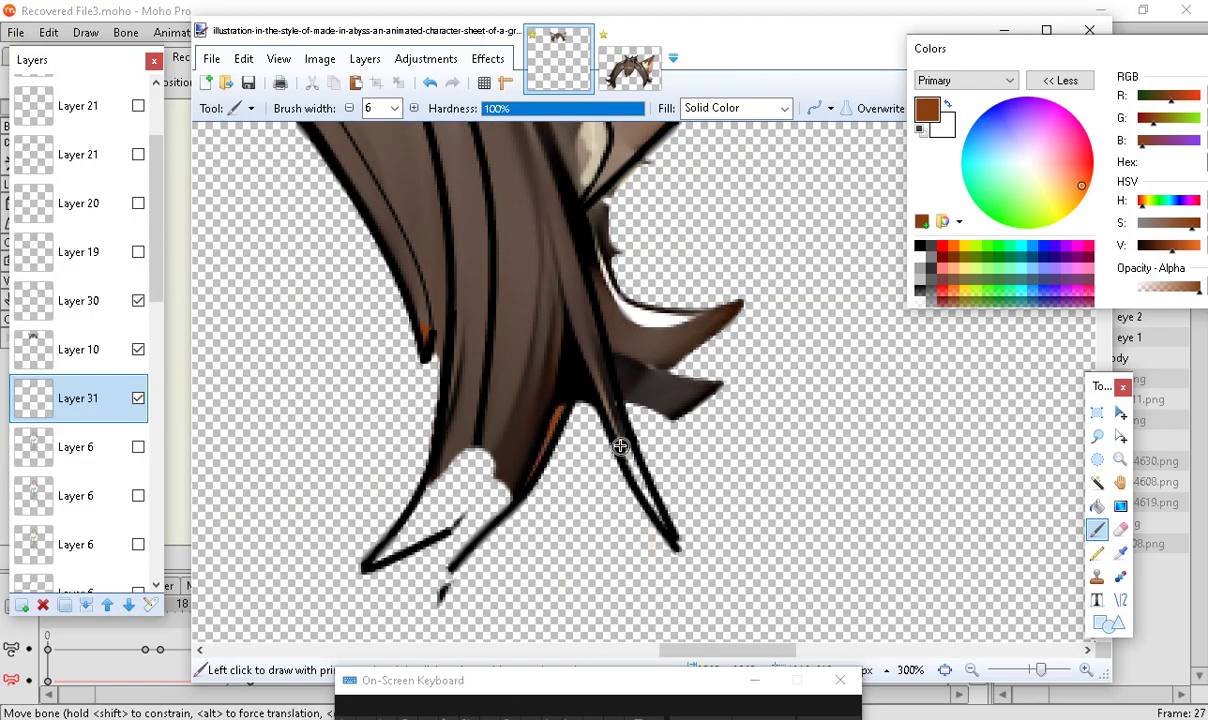
drag(622, 445, 650, 488)
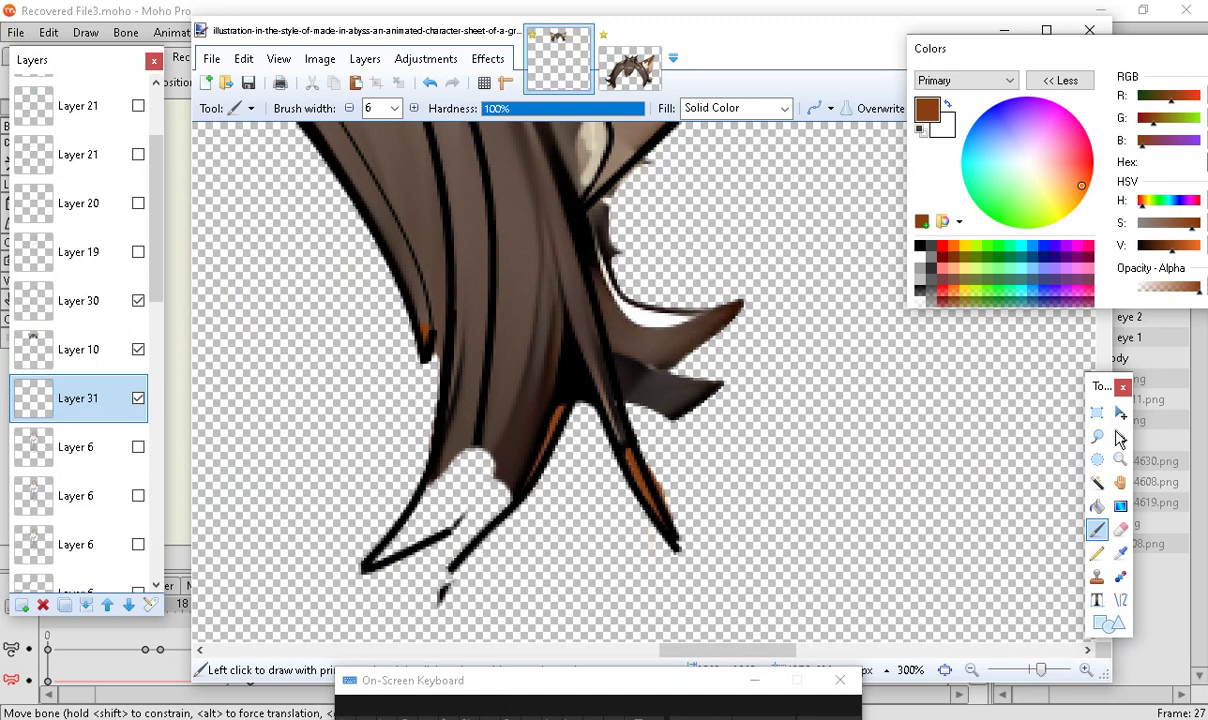
Redo the right-branch orange stroke at brush width 4
click(1092, 673)
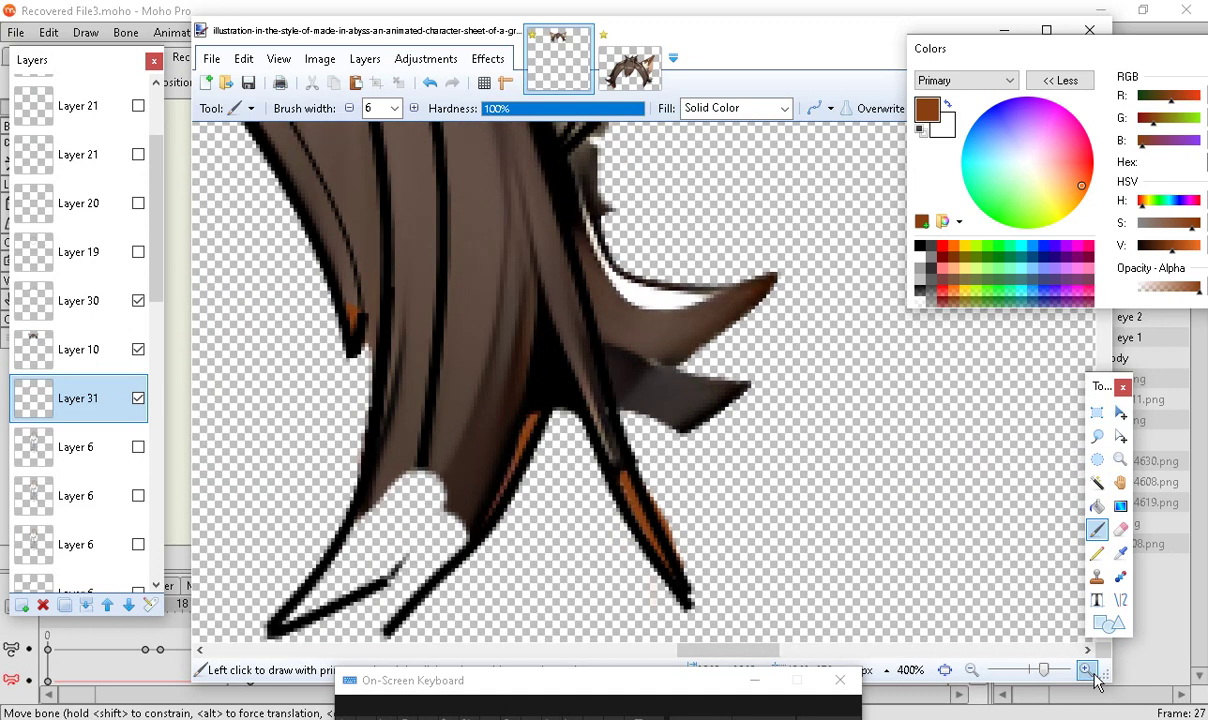
click(1092, 673)
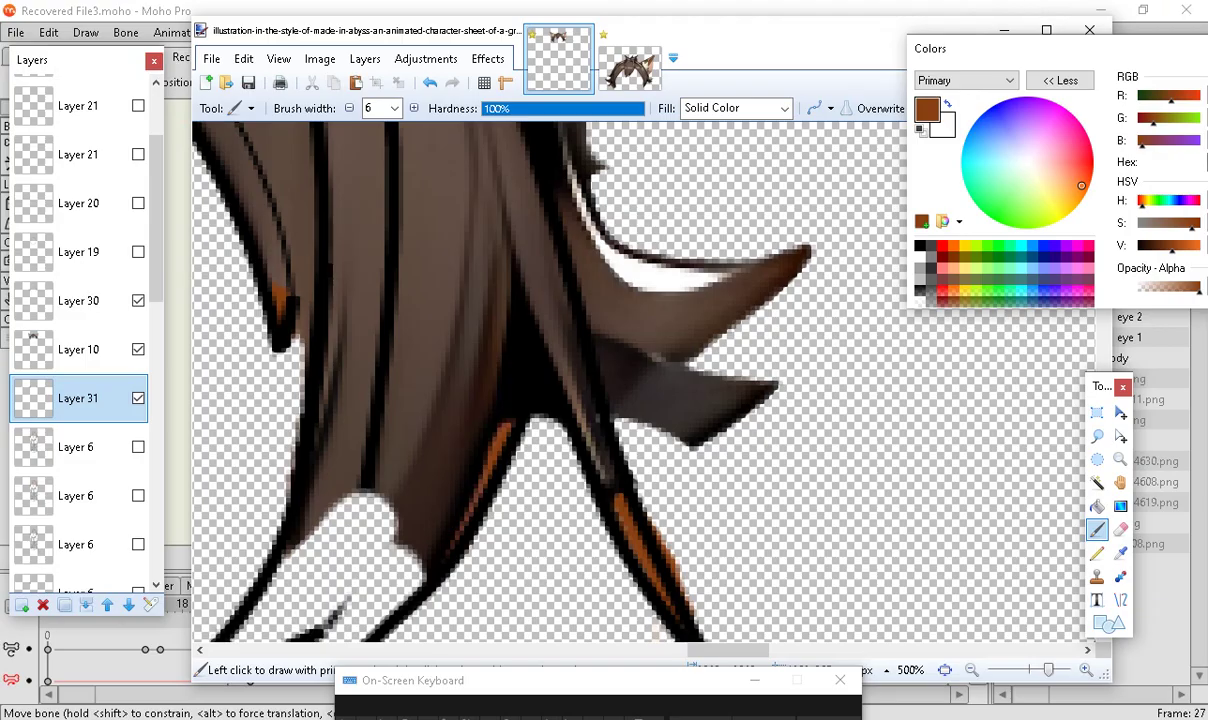
scroll(1030, 520, down, 2)
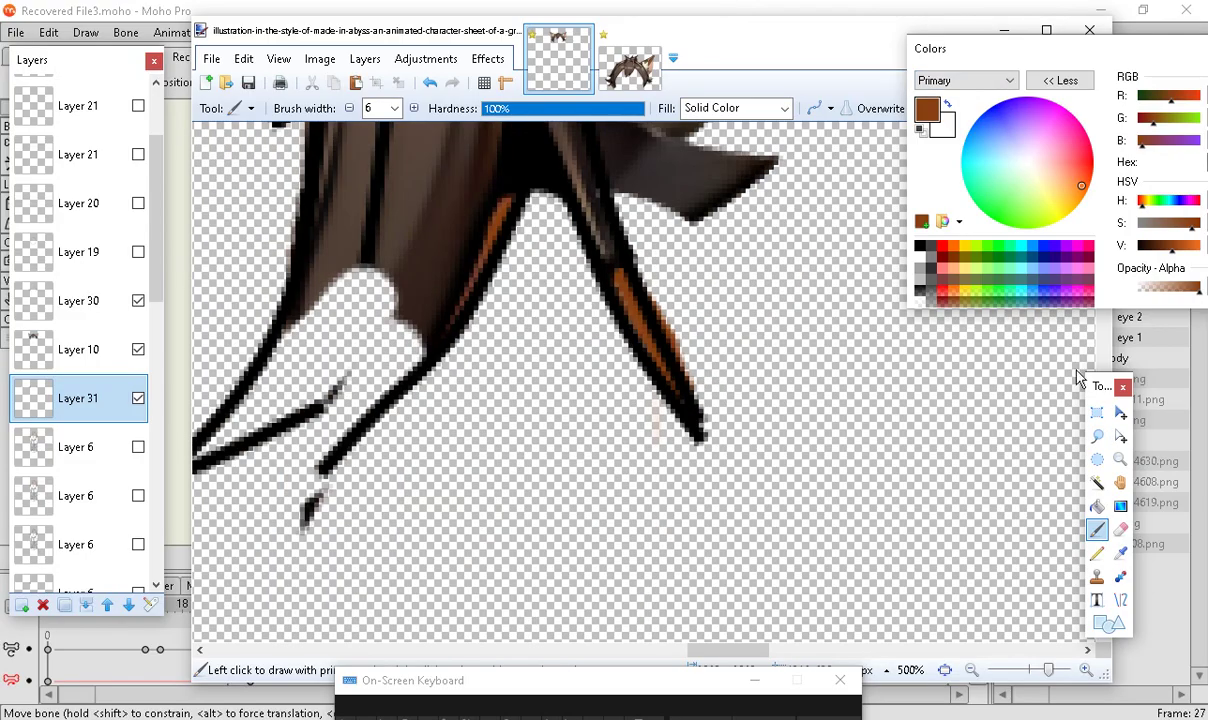
click(429, 82)
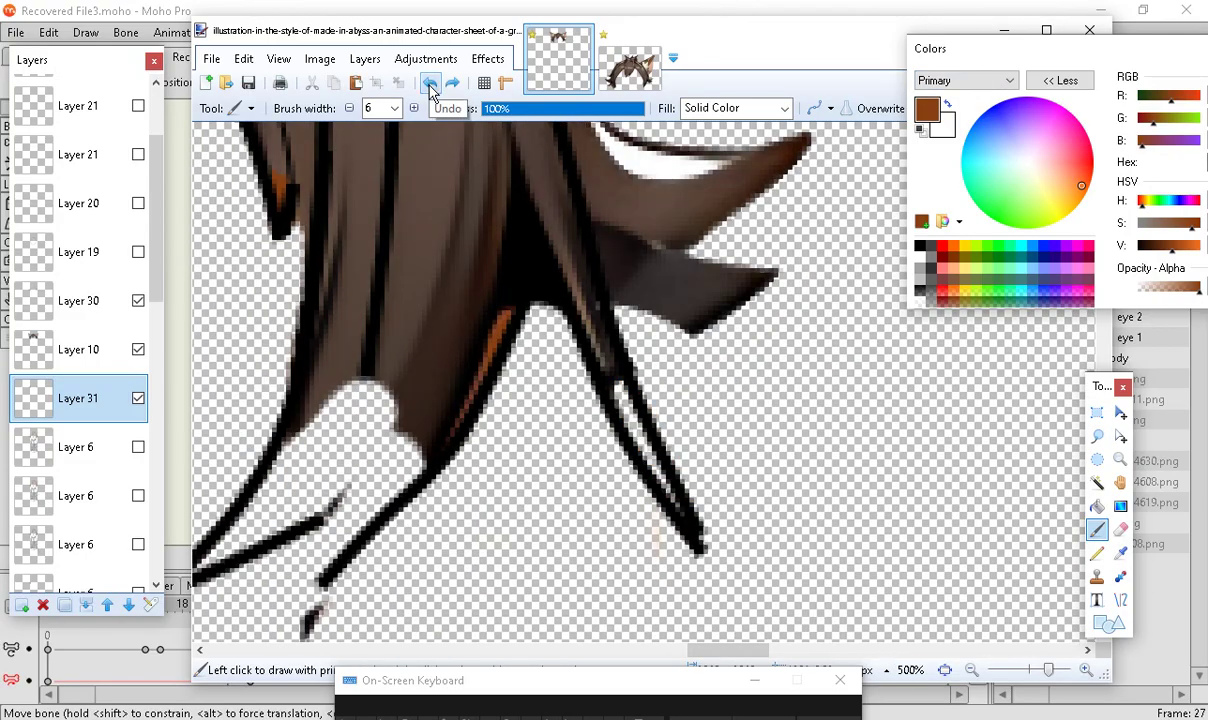
click(349, 108)
click(349, 108)
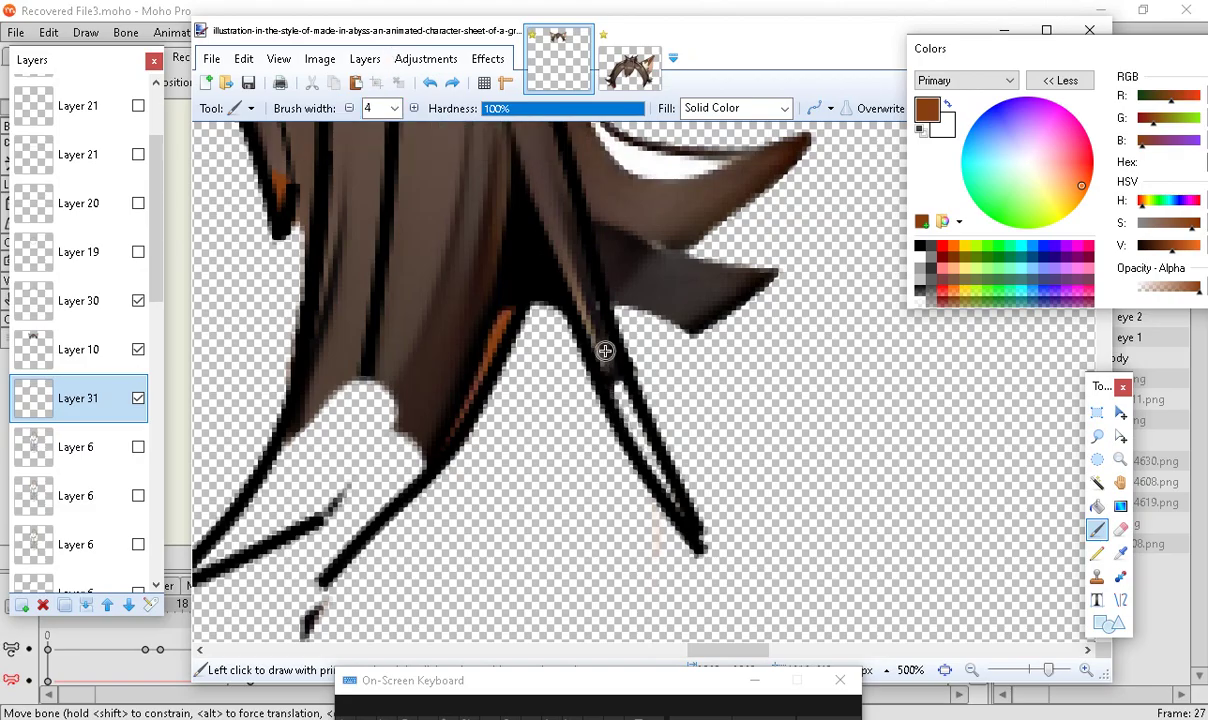
mouse_move(607, 352)
mouse_down()
mouse_move(615, 418)
mouse_move(668, 486)
mouse_up()
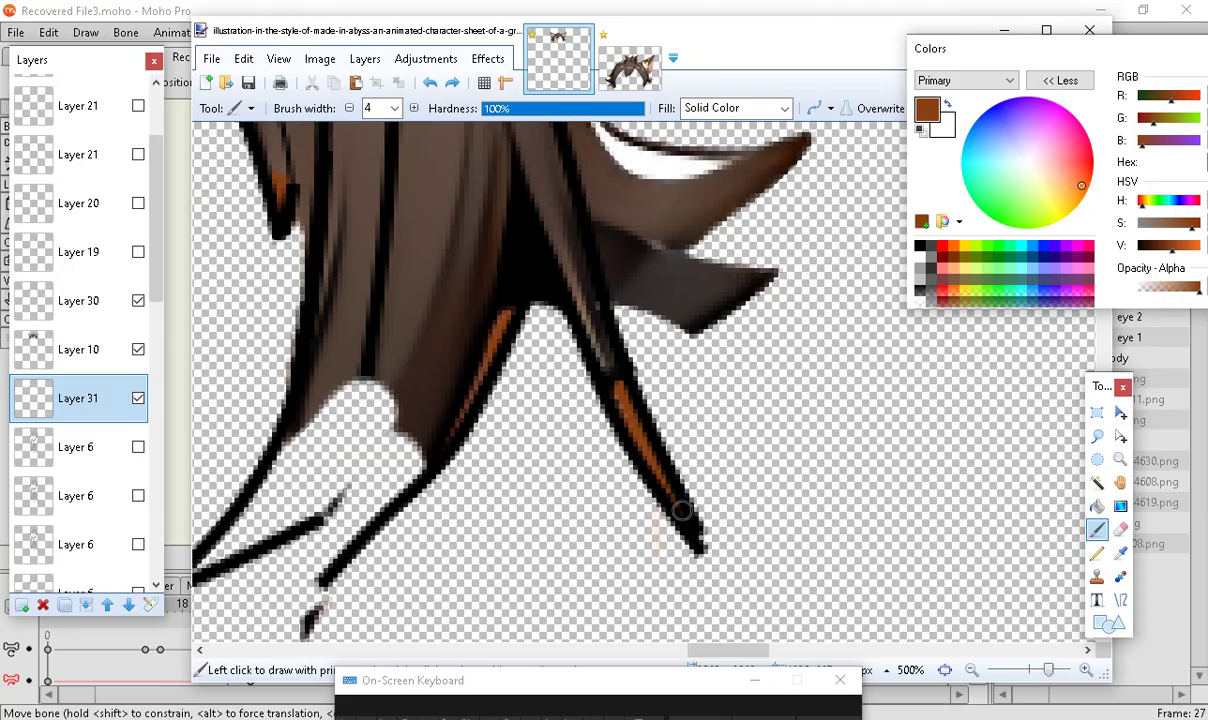
scroll(638, 465, up, 2)
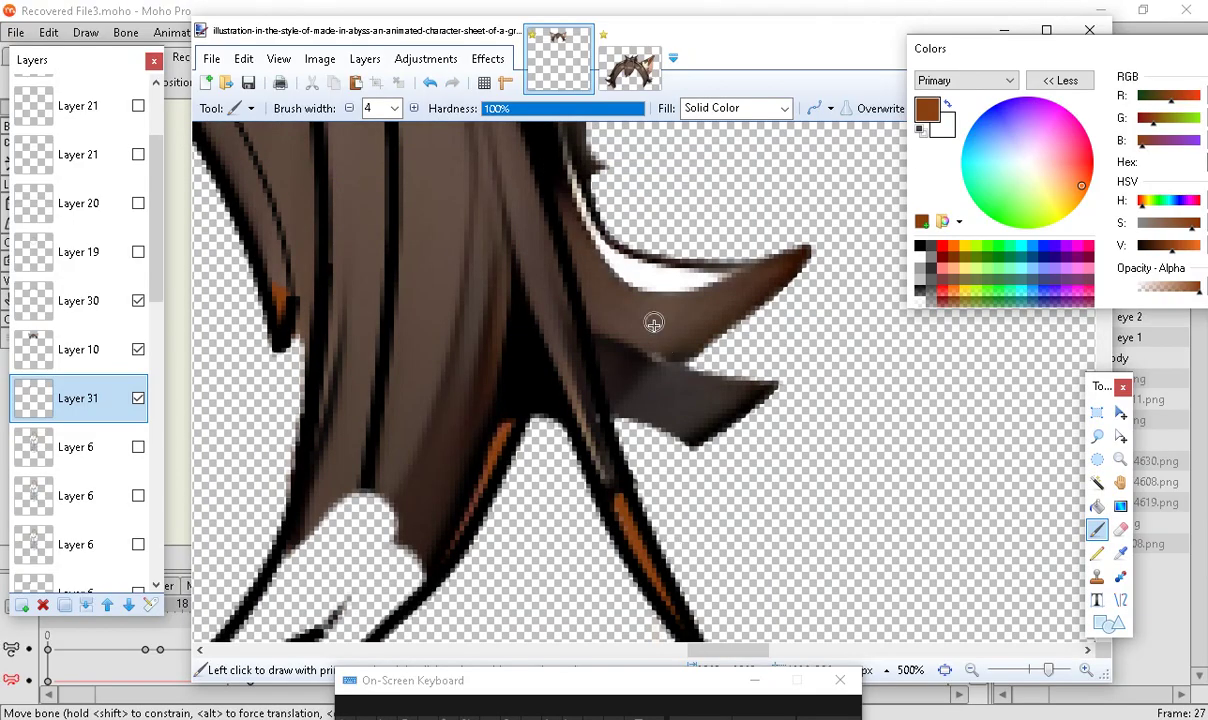
Switch to the Eraser tool
click(1120, 529)
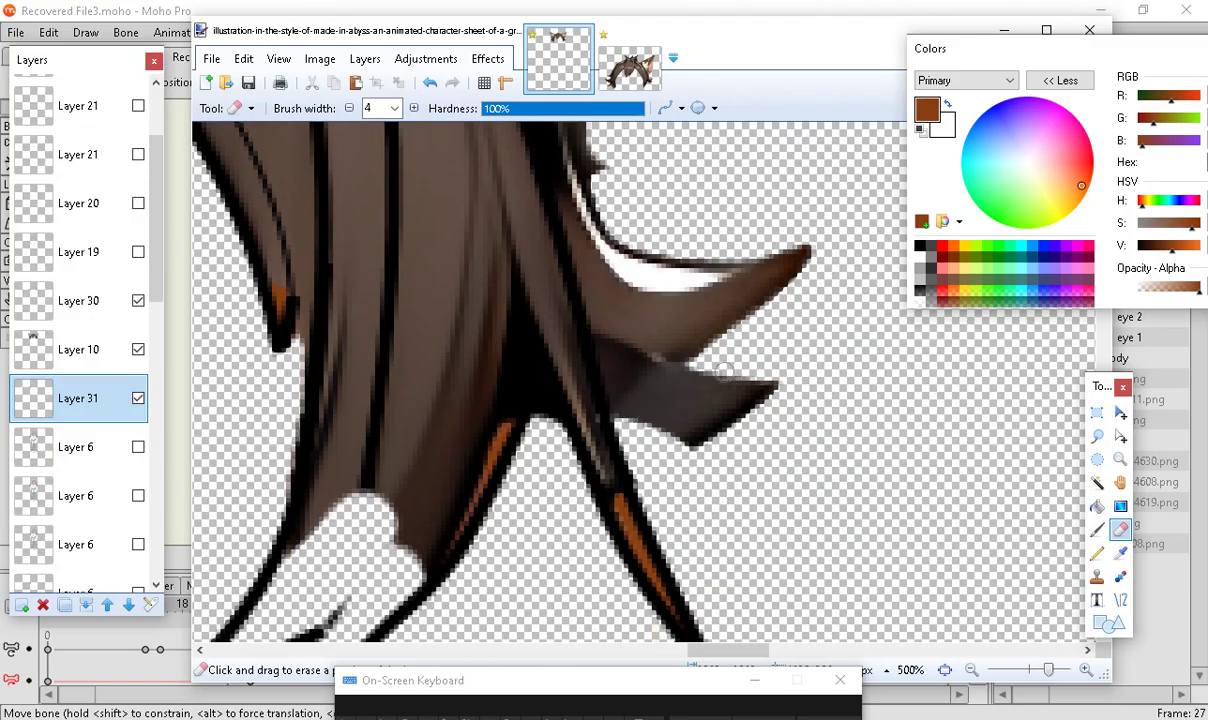
scroll(686, 485, down, 4)
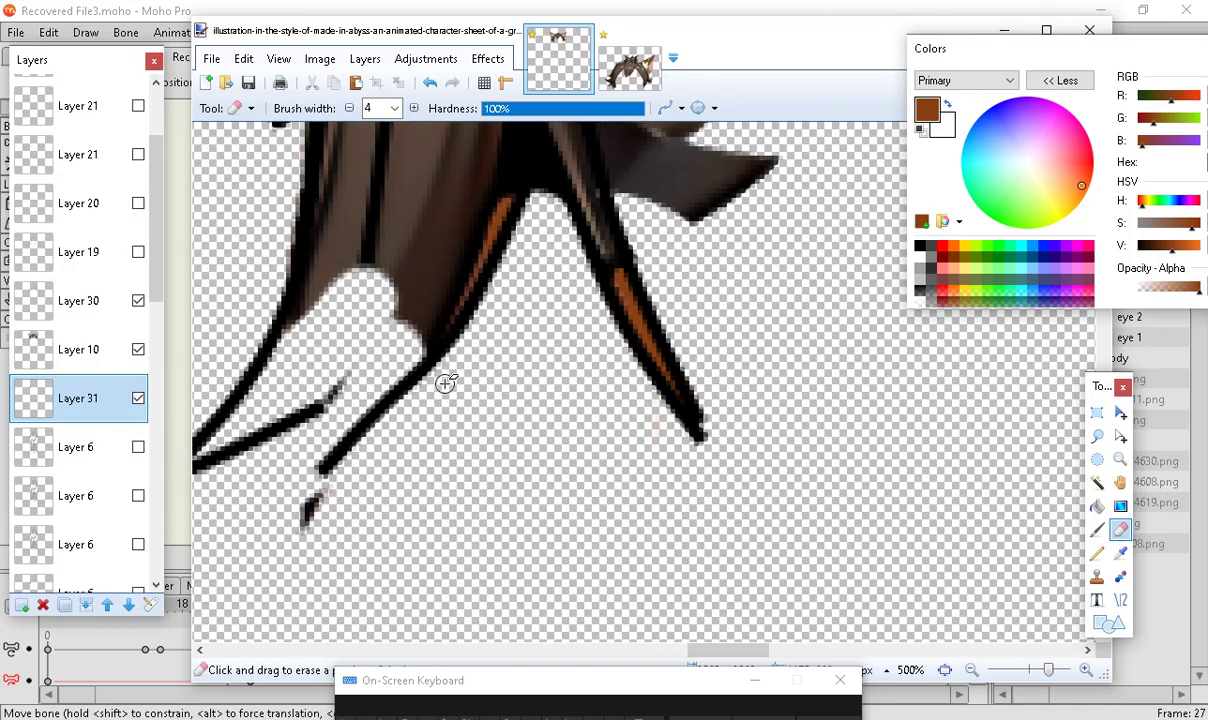
drag(706, 656, 695, 656)
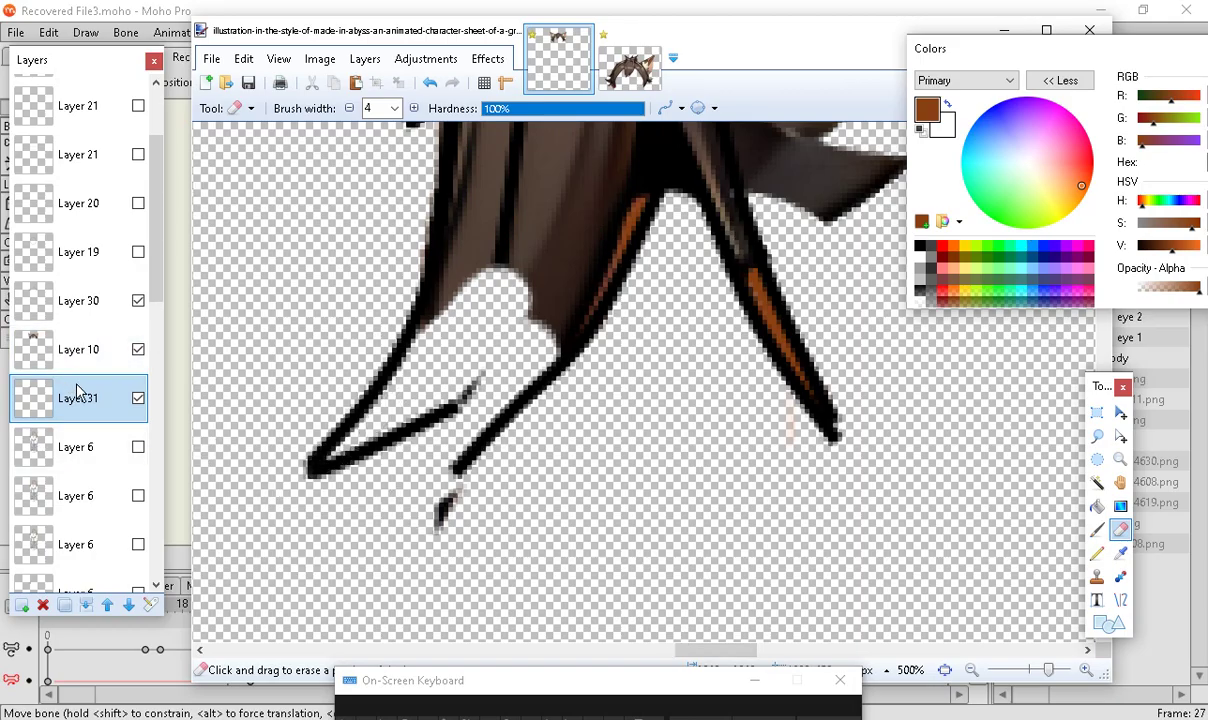
Paint the left spike's edge and inner hollow with dark brown
click(1097, 529)
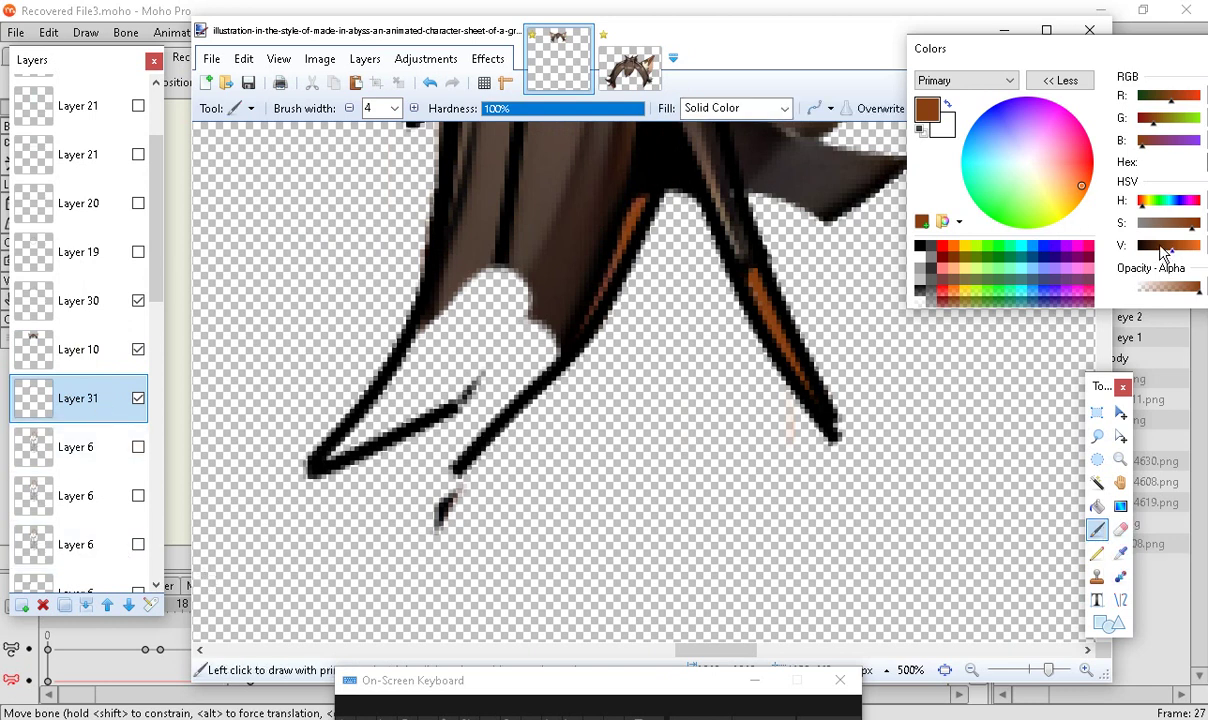
drag(1165, 250, 1153, 248)
mouse_move(335, 467)
mouse_down()
mouse_move(435, 317)
mouse_move(358, 438)
mouse_move(412, 412)
mouse_move(481, 270)
mouse_move(428, 364)
mouse_move(455, 295)
mouse_up()
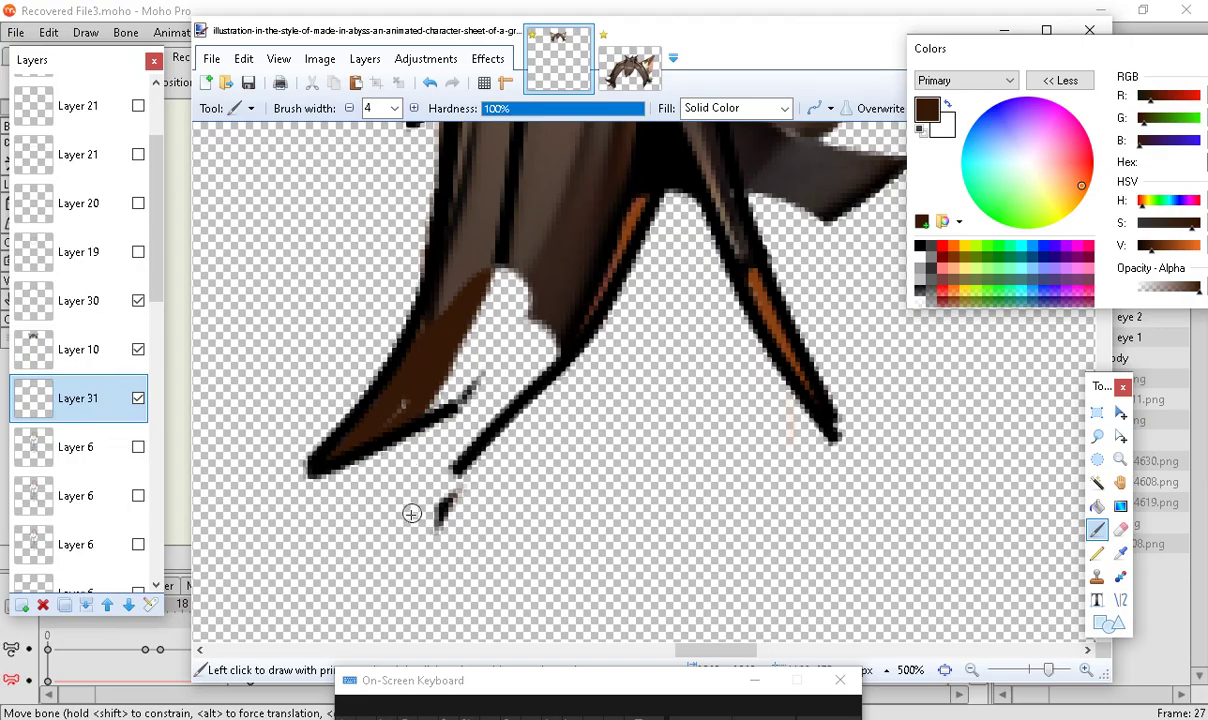
mouse_move(436, 384)
mouse_down()
mouse_move(530, 240)
mouse_move(452, 345)
mouse_move(440, 404)
mouse_move(445, 357)
mouse_move(566, 286)
mouse_move(485, 351)
mouse_move(553, 273)
mouse_up()
Toggle Layer 30's visibility to check its strands and select Layer 30
scroll(540, 488, up, 2)
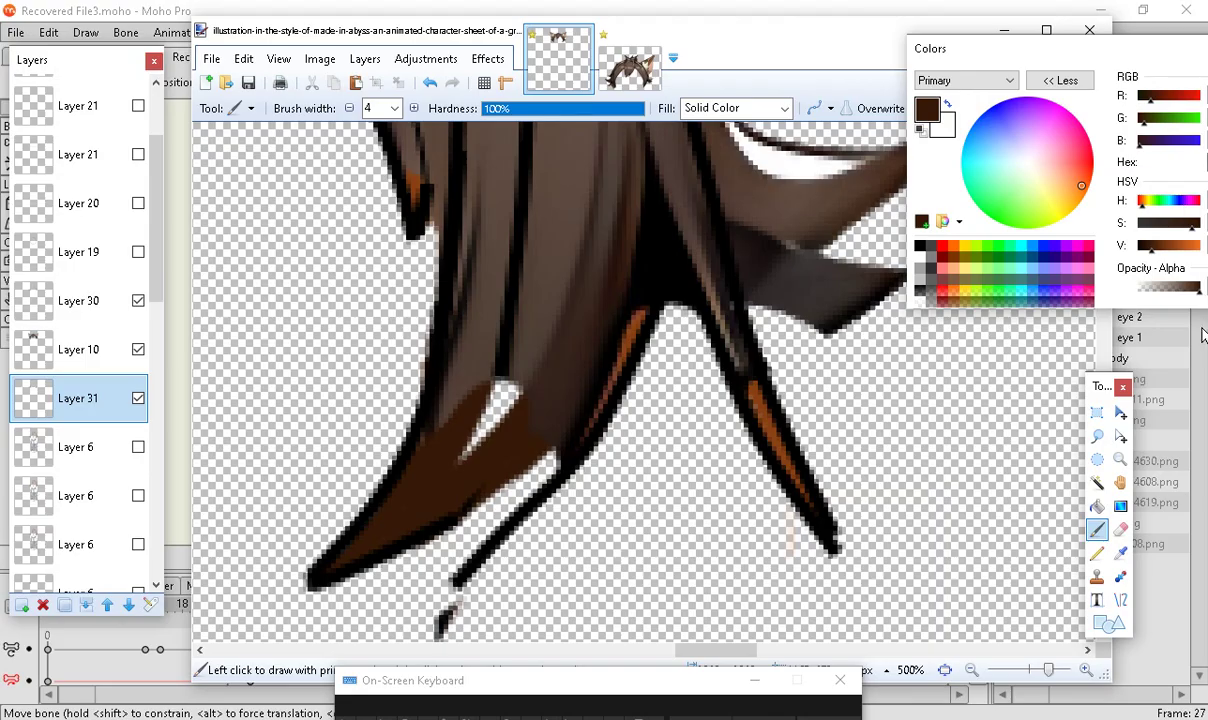
drag(949, 46, 1016, 396)
scroll(950, 420, up, 4)
scroll(869, 560, down, 5)
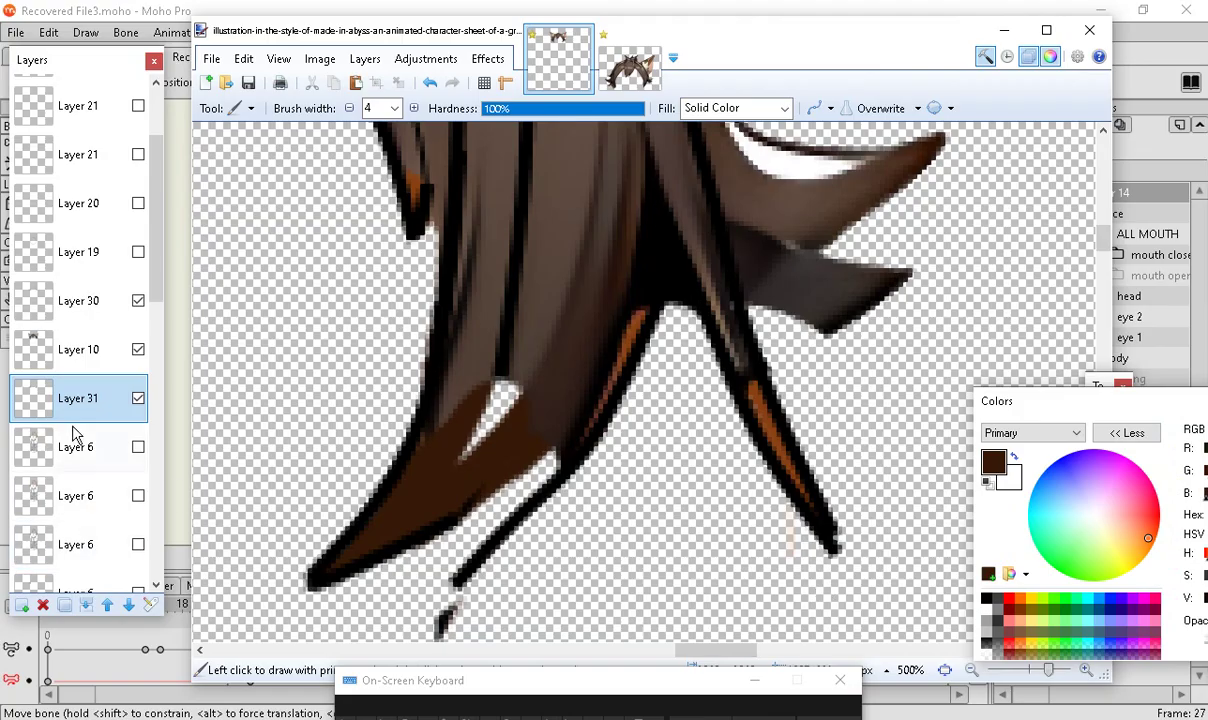
click(139, 301)
click(139, 301)
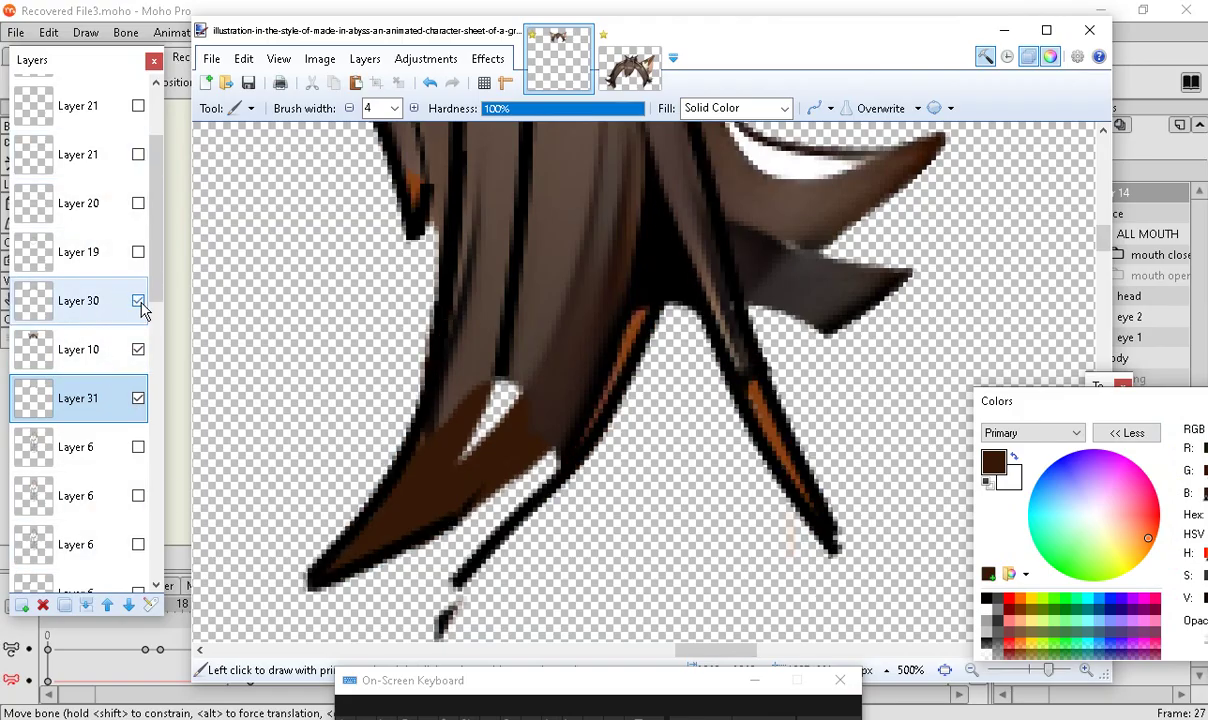
click(88, 311)
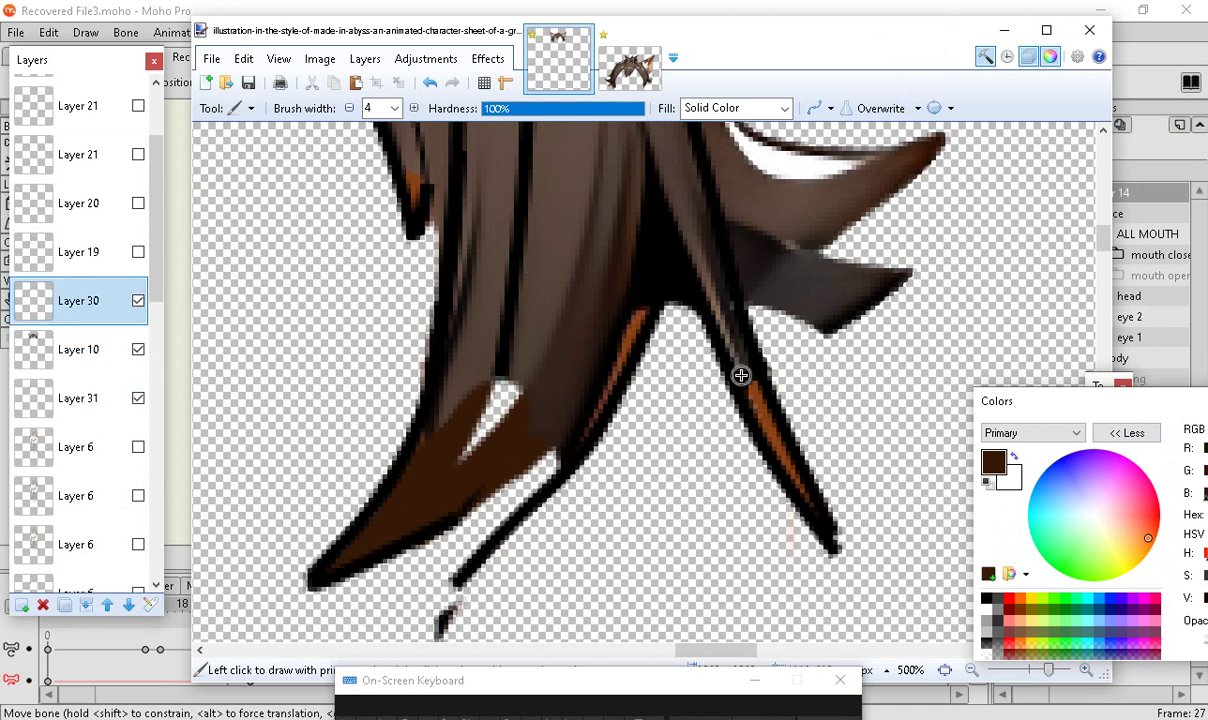
Make the paint mostly transparent and switch brush blending from Overwrite to Normal
drag(1110, 411, 893, 23)
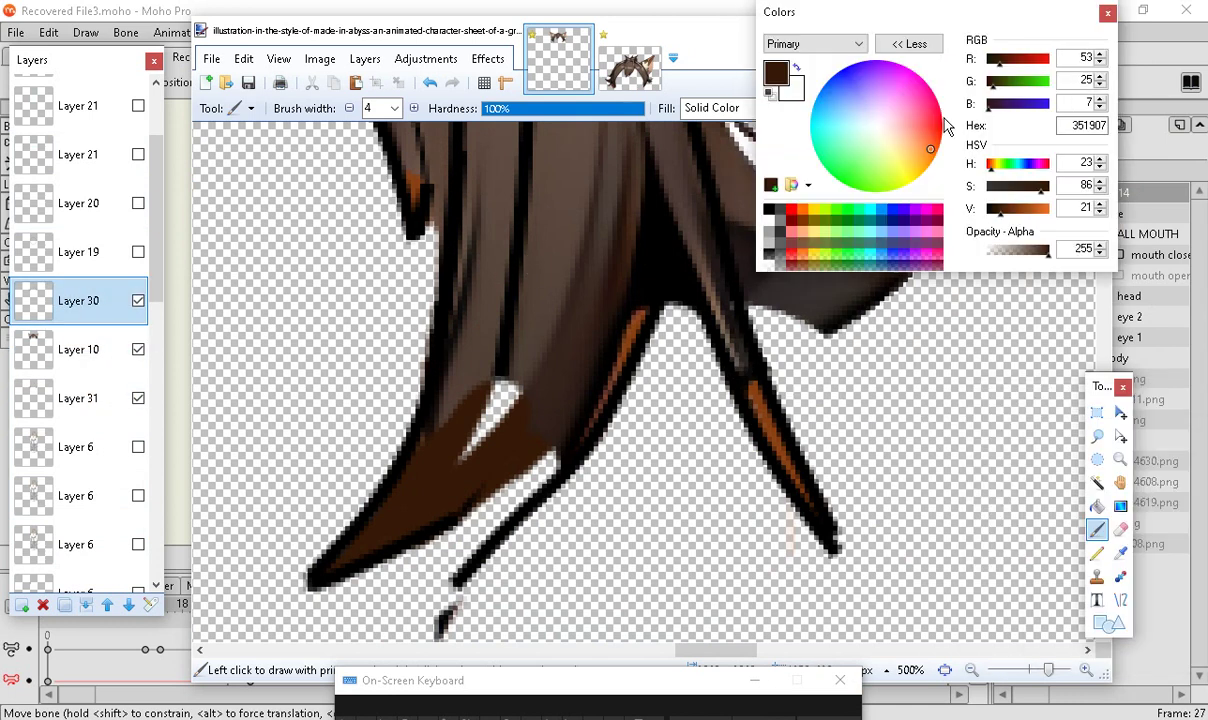
drag(1012, 255, 1000, 252)
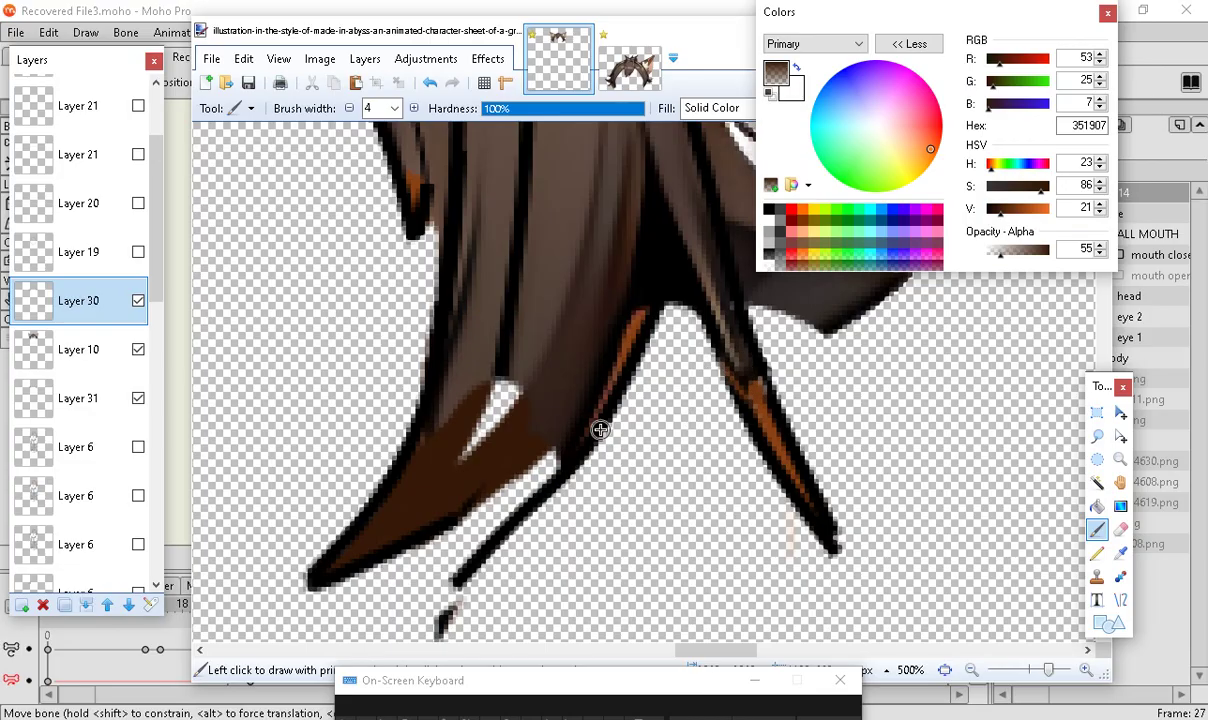
drag(830, 21, 995, 286)
click(917, 109)
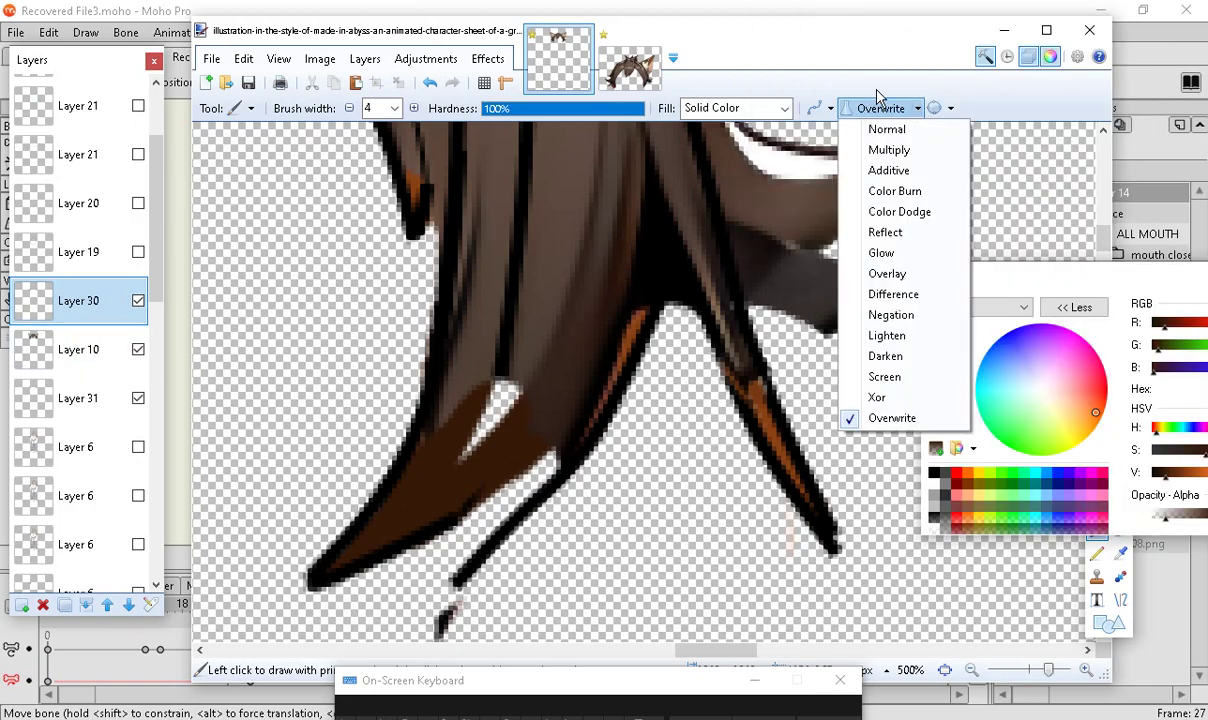
click(890, 133)
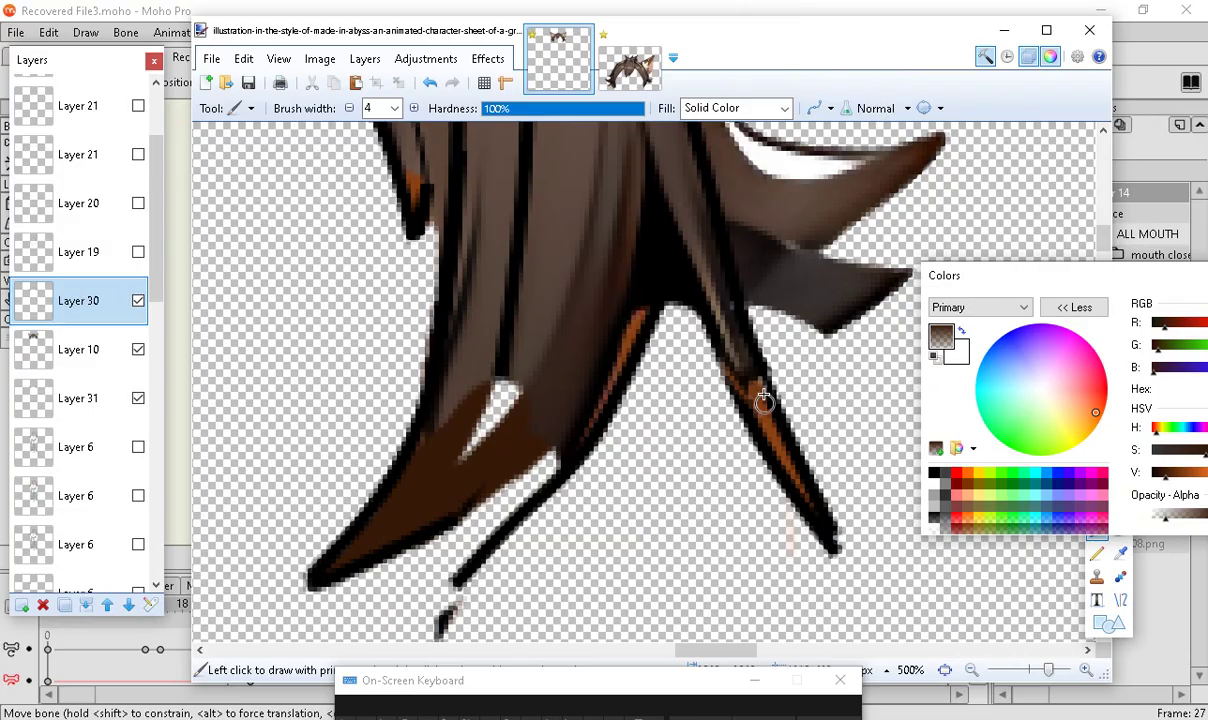
drag(1072, 283, 955, 37)
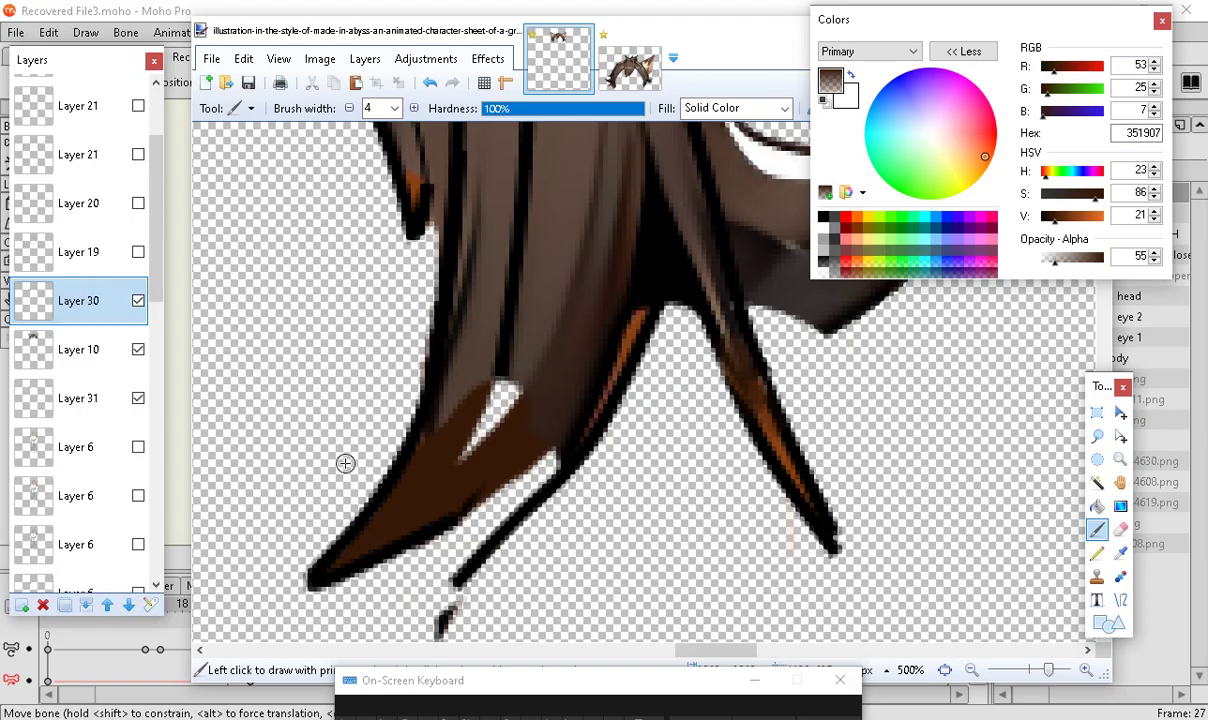
Sample brown 524136 from the hair on Layer 10 and set paint opacity to 89
click(90, 345)
click(1121, 552)
click(551, 254)
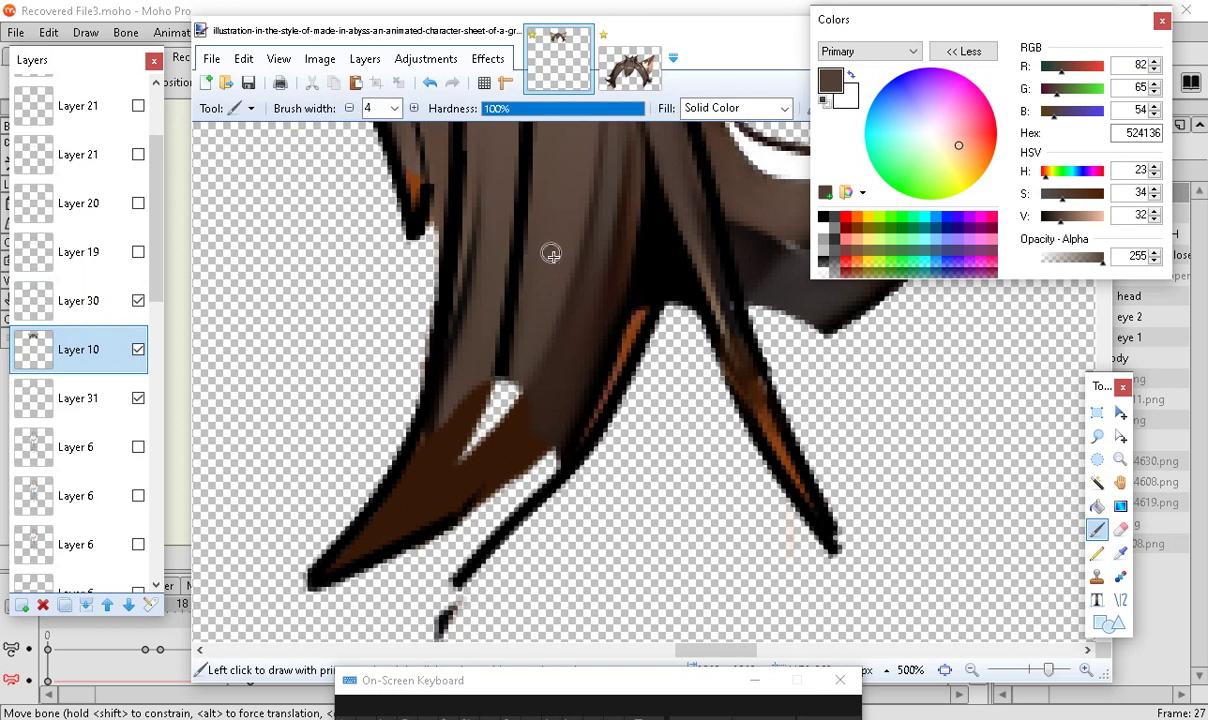
click(120, 396)
click(100, 352)
click(1065, 259)
drag(928, 20, 886, 326)
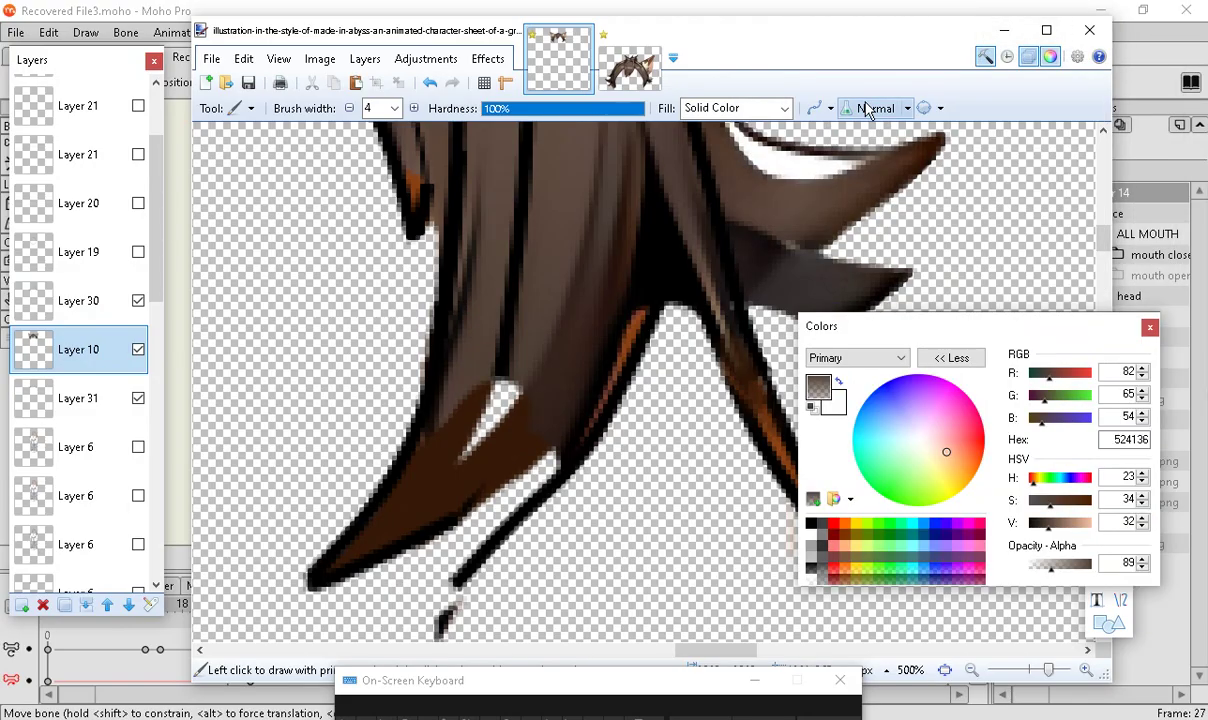
Brush the semi-transparent brown over the strand's white highlight and dark tip
drag(477, 380, 445, 453)
mouse_move(504, 299)
mouse_down()
mouse_move(472, 401)
mouse_move(480, 372)
mouse_up()
mouse_move(485, 322)
mouse_down()
mouse_move(457, 448)
mouse_move(470, 326)
mouse_move(451, 410)
mouse_move(377, 534)
mouse_move(468, 367)
mouse_up()
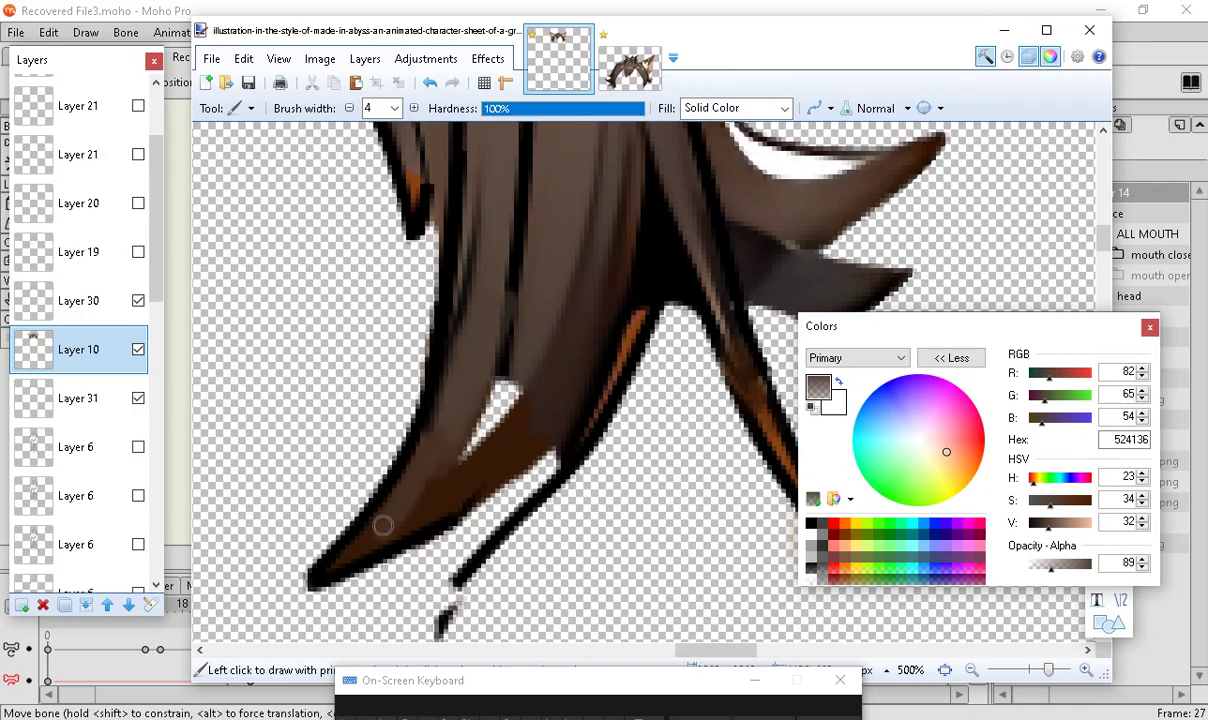
mouse_move(410, 509)
mouse_down()
mouse_move(502, 395)
mouse_move(458, 450)
mouse_up()
mouse_move(531, 364)
mouse_down()
mouse_move(507, 406)
mouse_move(514, 379)
mouse_move(500, 387)
mouse_up()
mouse_move(545, 351)
mouse_down()
mouse_move(472, 443)
mouse_move(524, 362)
mouse_move(462, 464)
mouse_move(541, 352)
mouse_move(495, 433)
mouse_move(524, 359)
mouse_move(465, 435)
mouse_move(528, 344)
mouse_move(495, 431)
mouse_move(526, 390)
mouse_move(466, 457)
mouse_up()
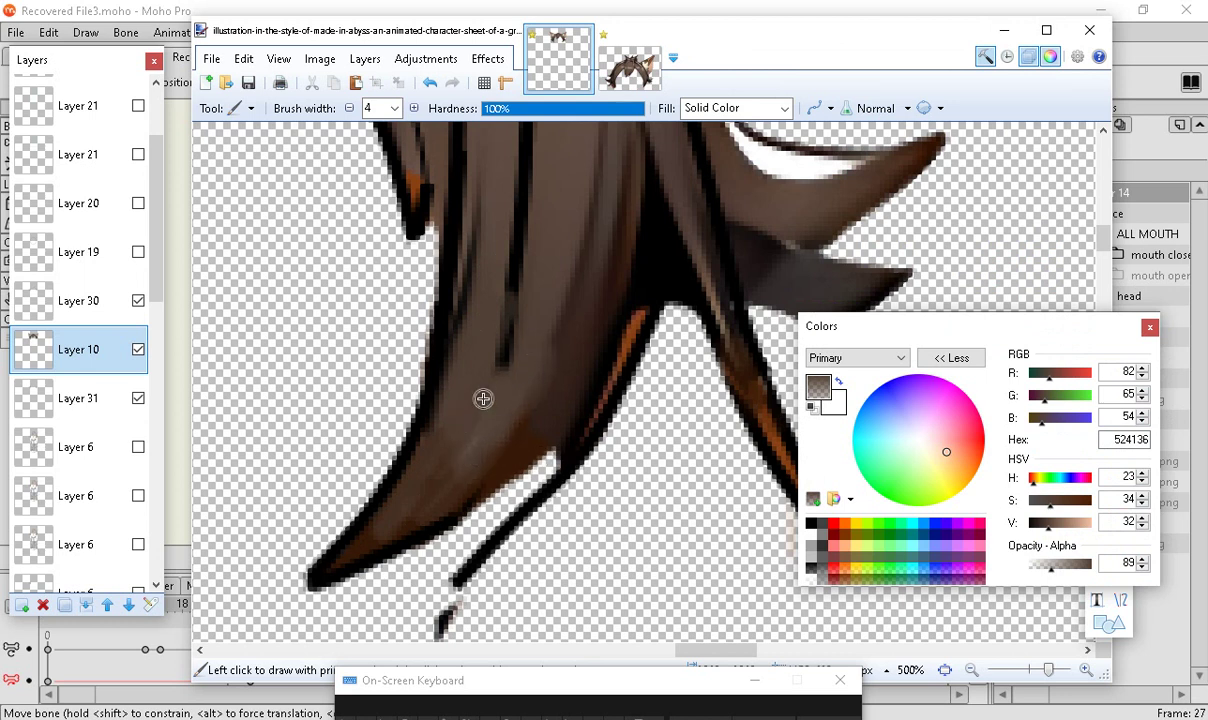
scroll(652, 441, down, 3)
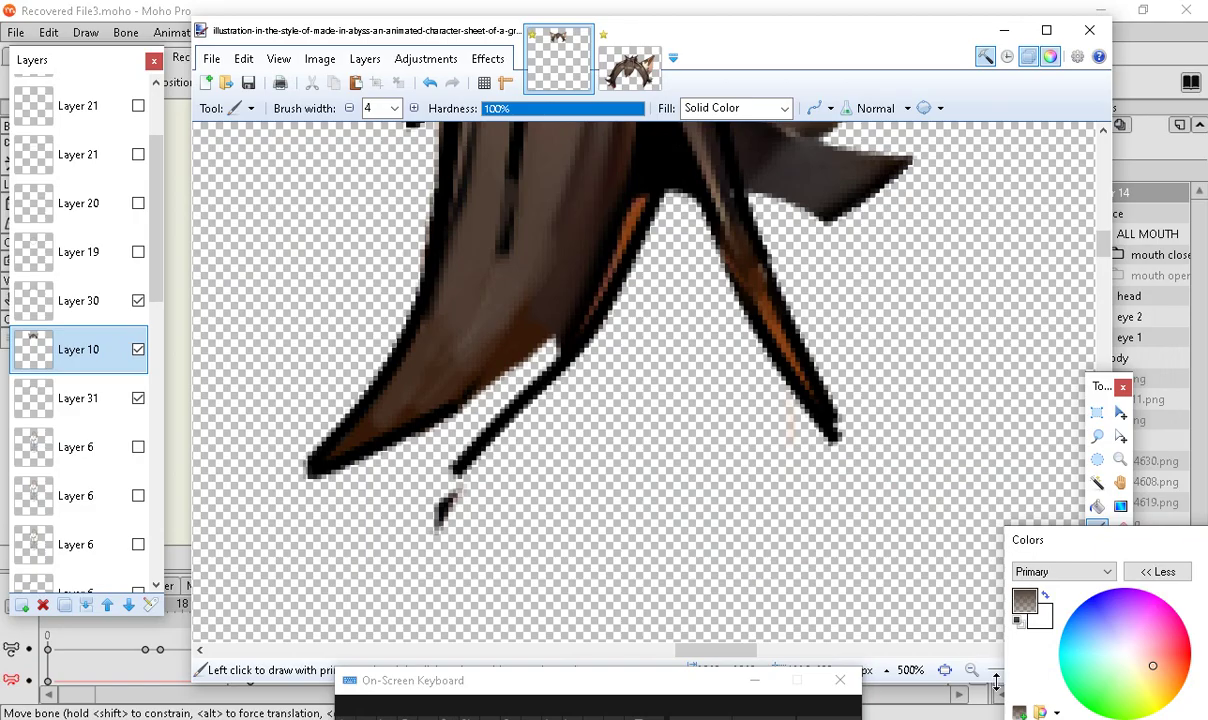
Zoom to 150% and centre the view on the central hair
scroll(918, 632, down, 8)
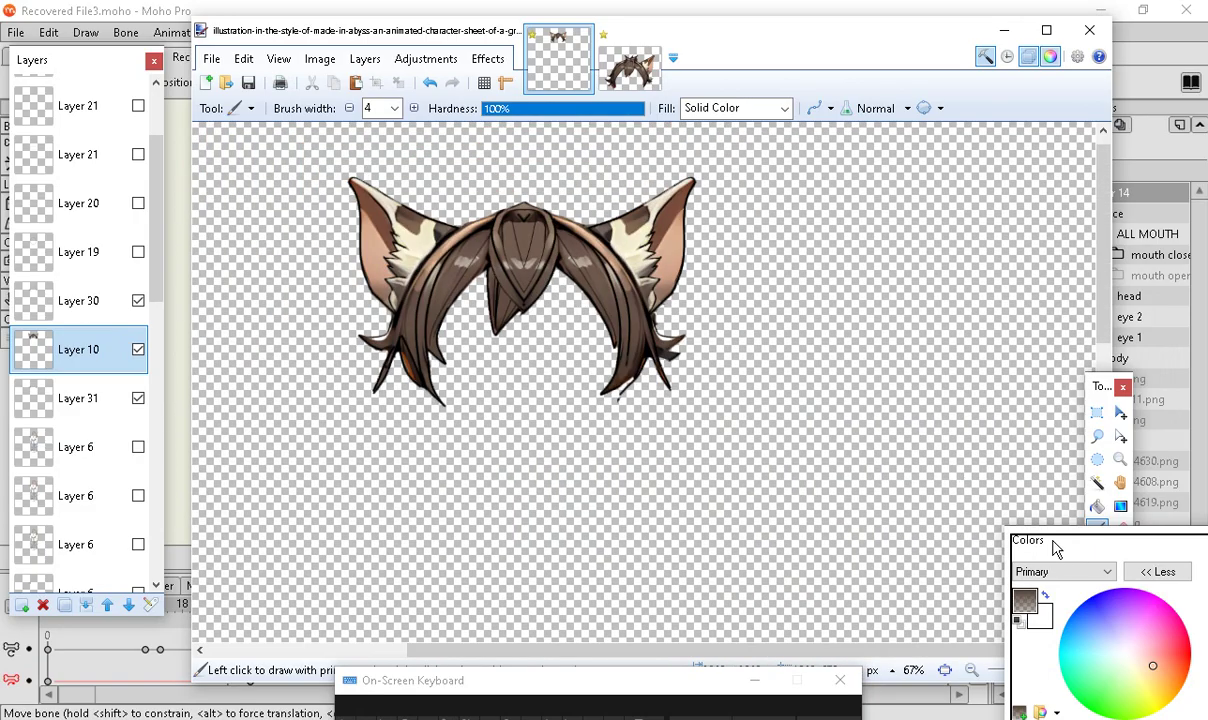
drag(1052, 547, 1049, 95)
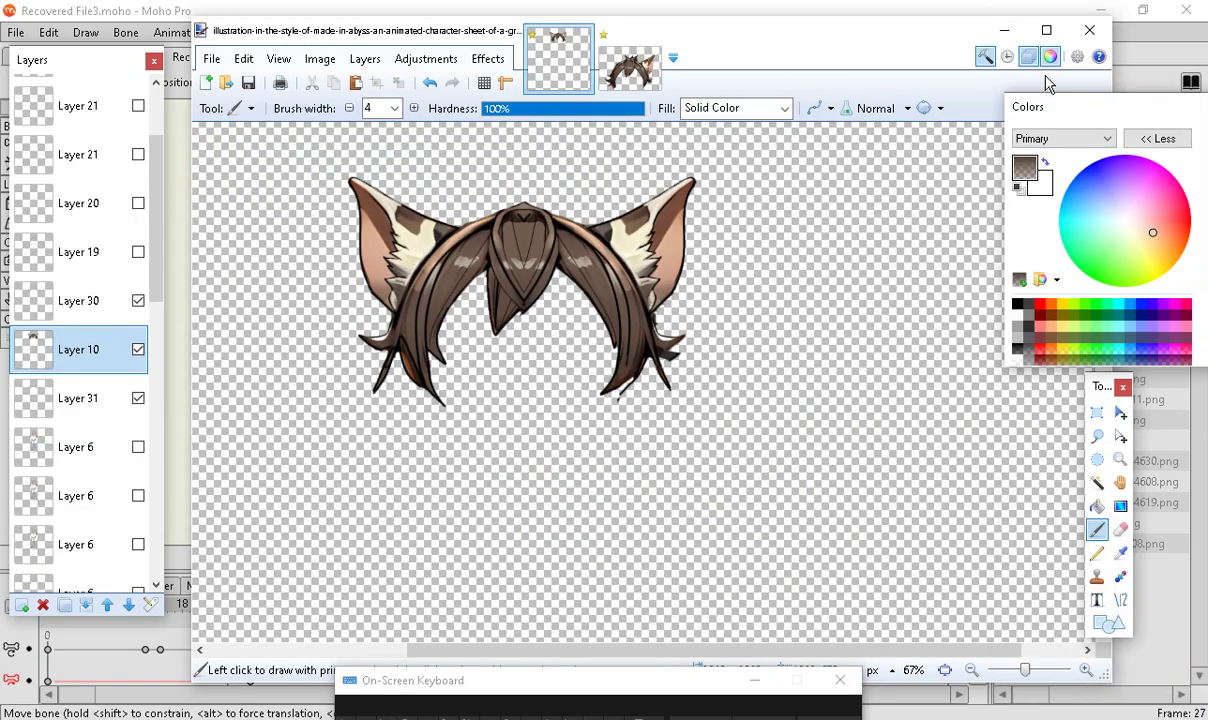
click(1087, 669)
click(1087, 669)
drag(720, 650, 566, 651)
scroll(638, 668, down, 2)
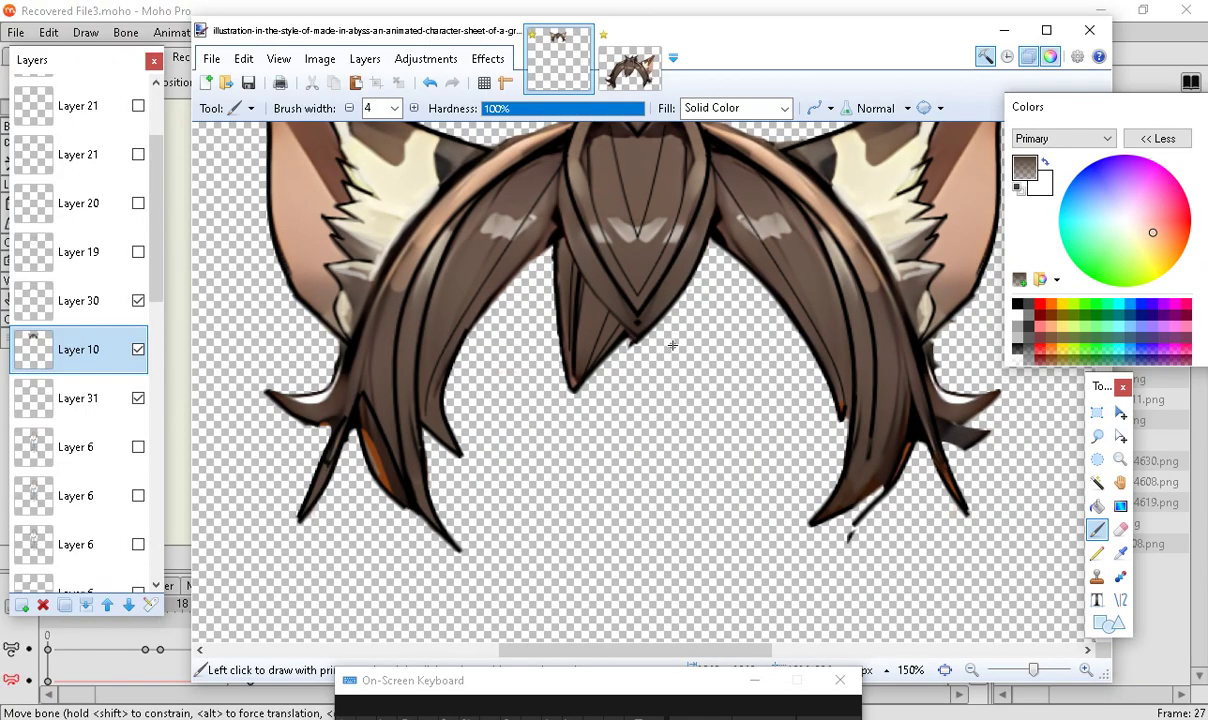
scroll(224, 482, up, 2)
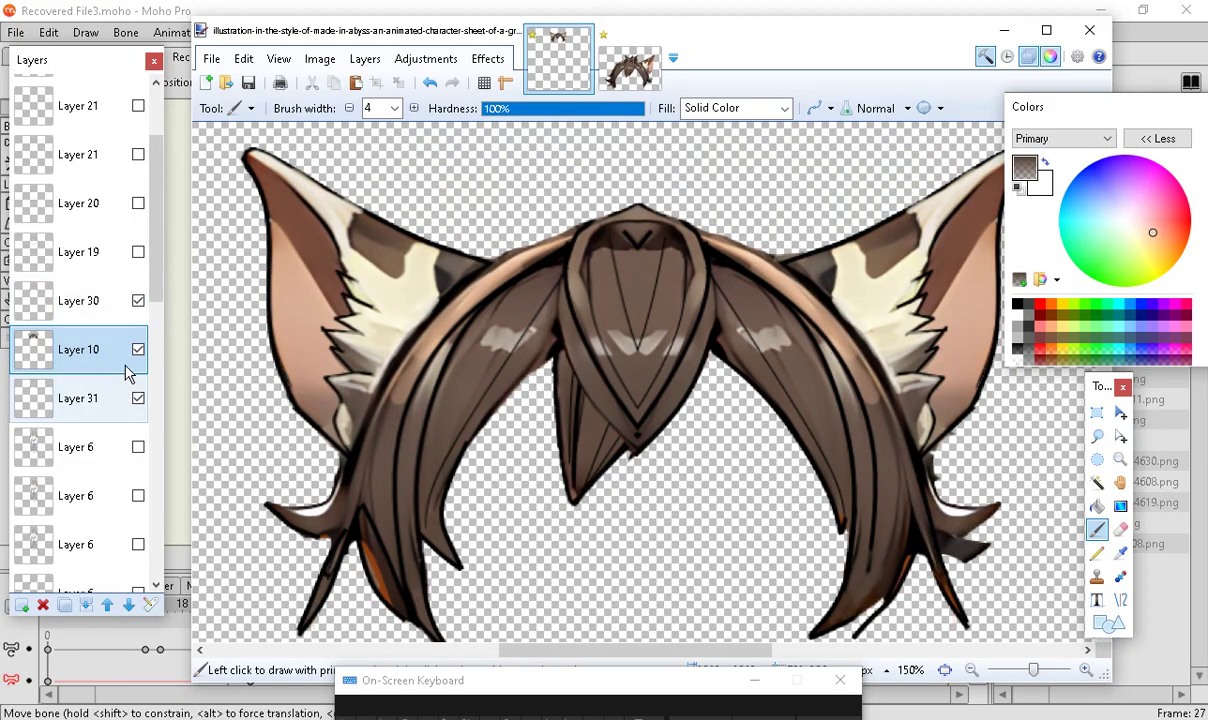
Merge Layer 30 and Layer 10 down into Layer 31, choose the Eraser, and duplicate Layer 31
click(100, 305)
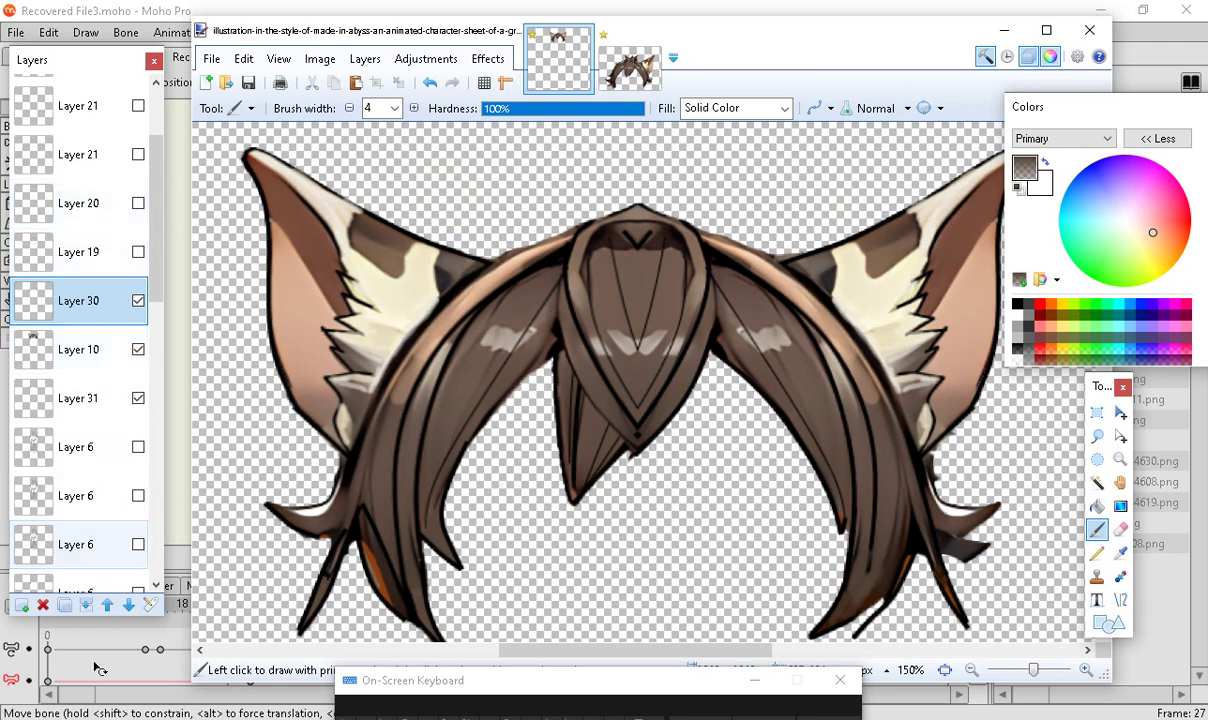
click(86, 605)
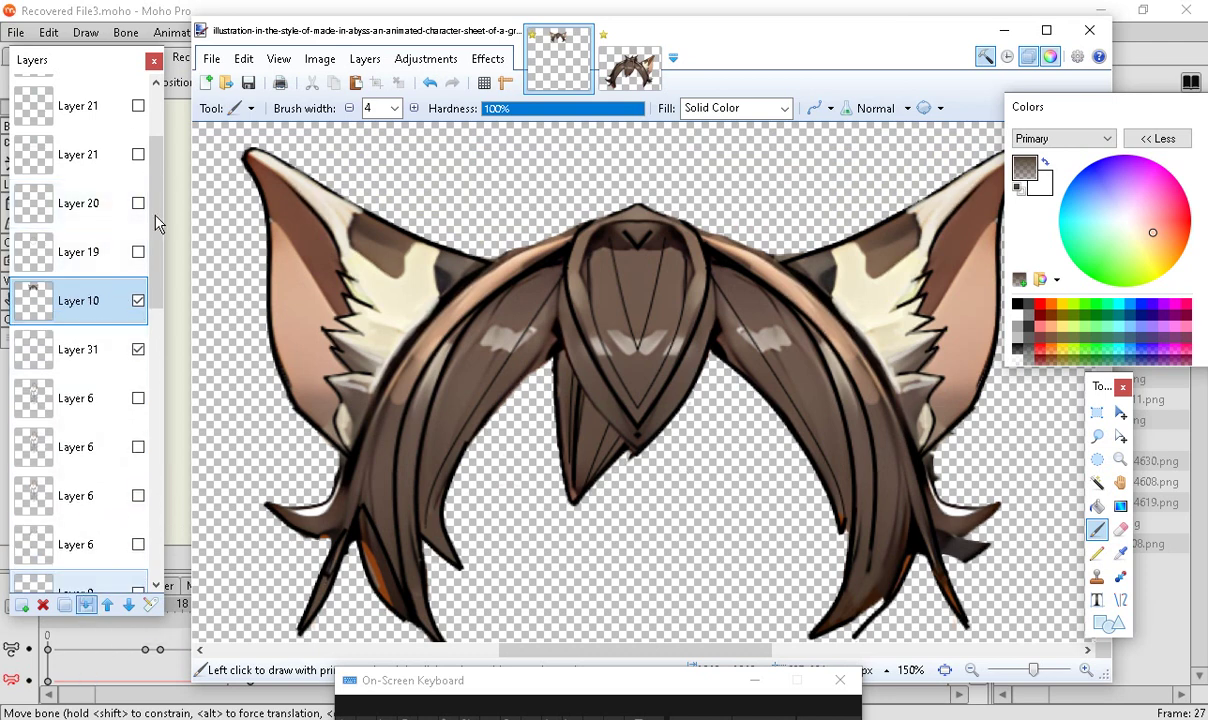
key(ctrl+m)
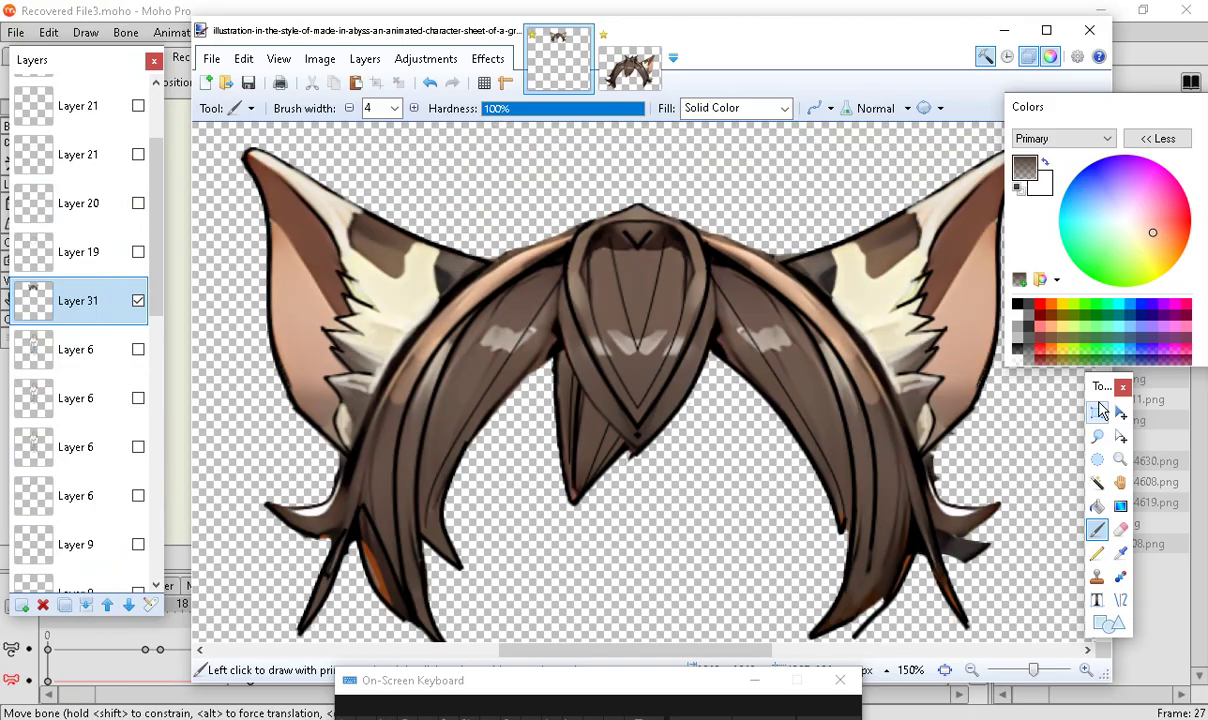
click(1120, 530)
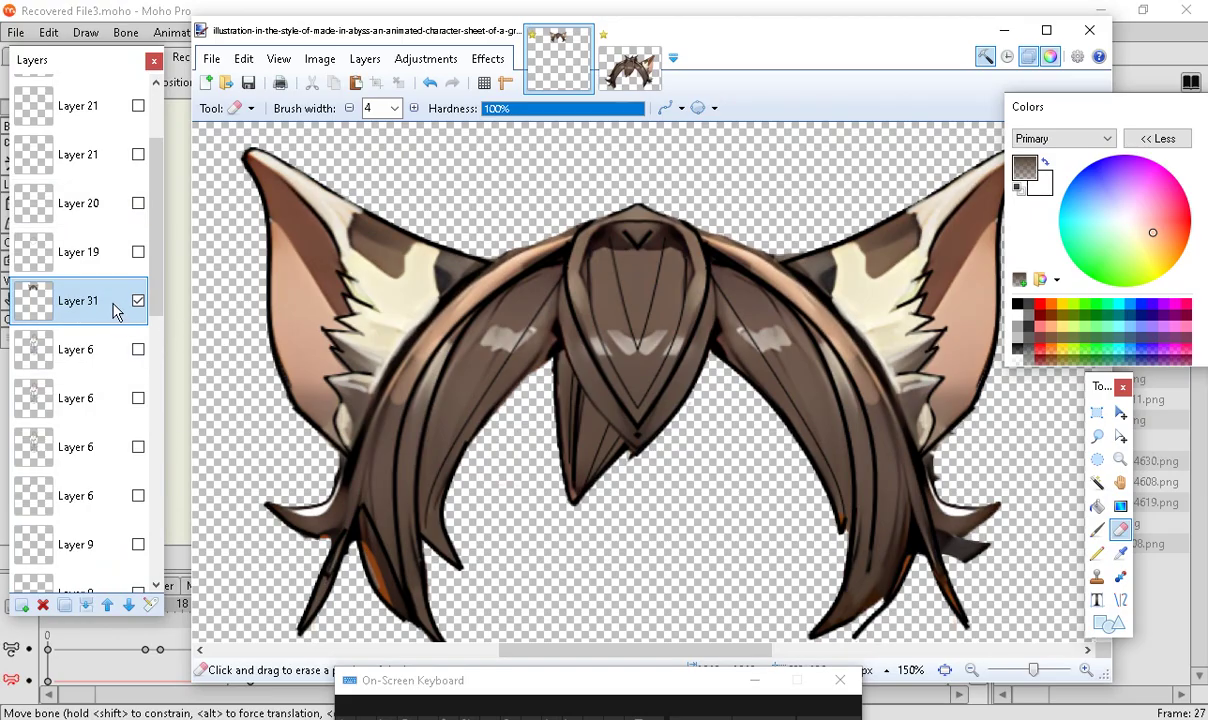
click(65, 608)
Duplicate Layer 31 again and hide the lower and middle copies
click(65, 606)
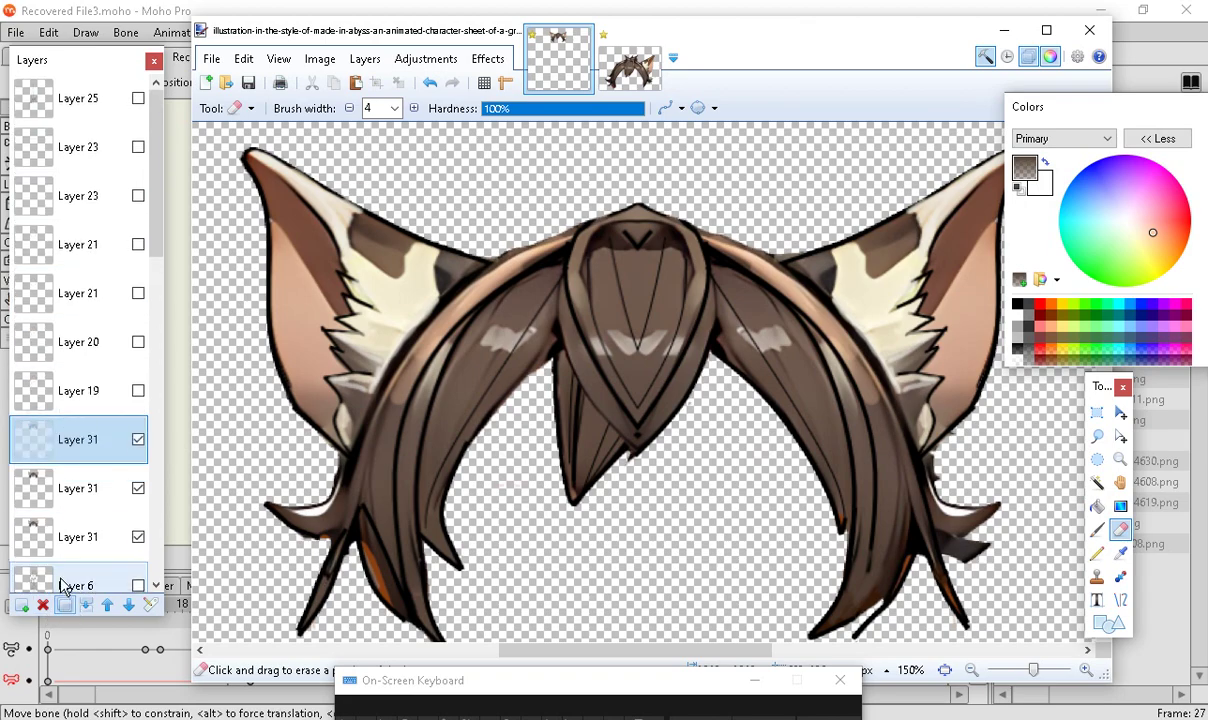
click(145, 538)
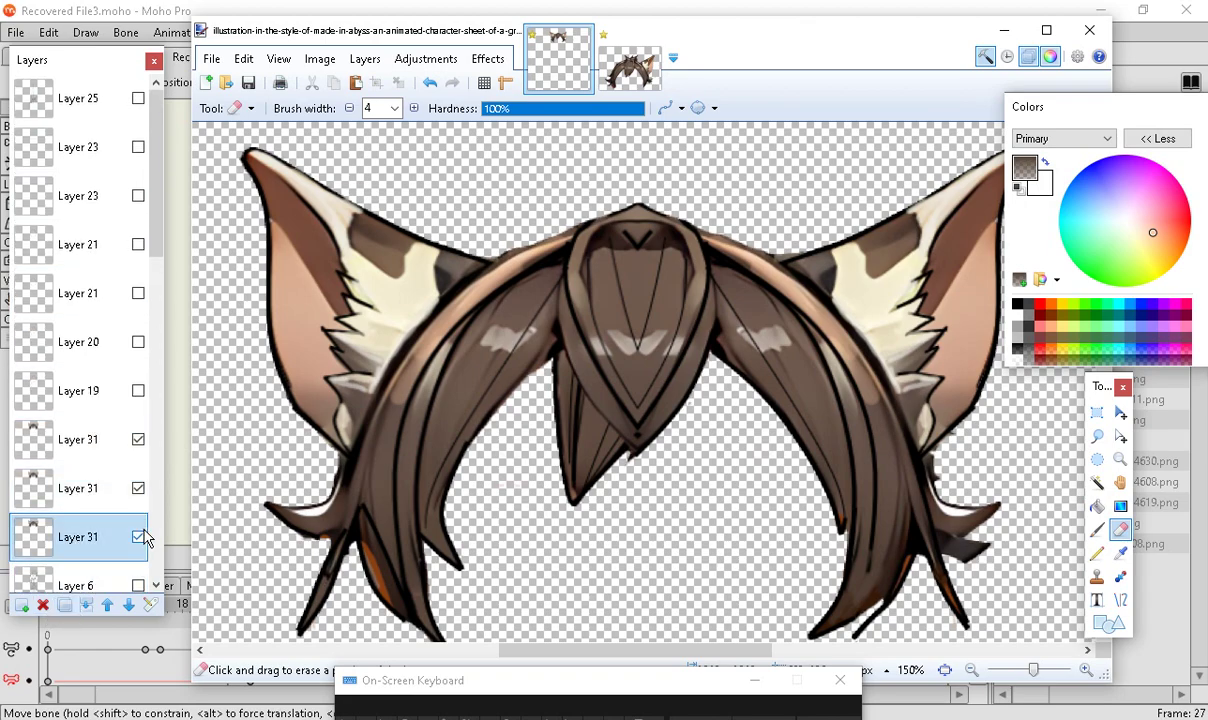
click(138, 540)
click(140, 508)
click(138, 489)
click(112, 455)
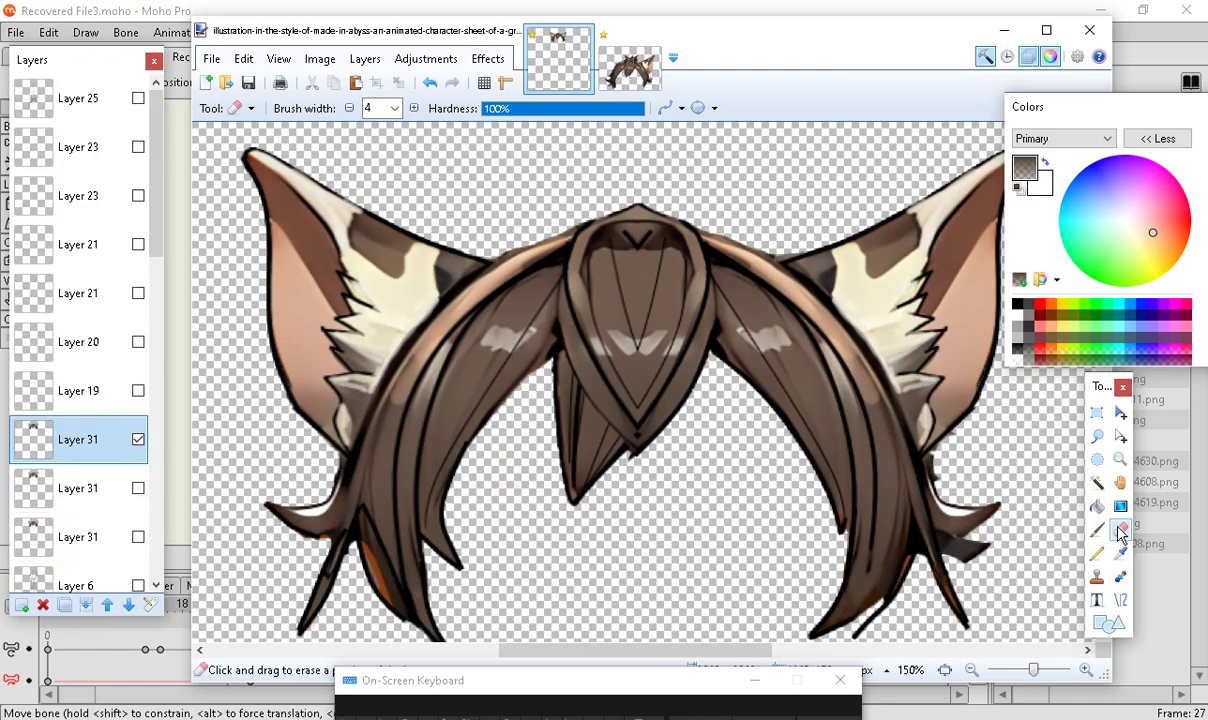
Erase the lower central hair spike and inner lower edge with a 50-px eraser
click(397, 106)
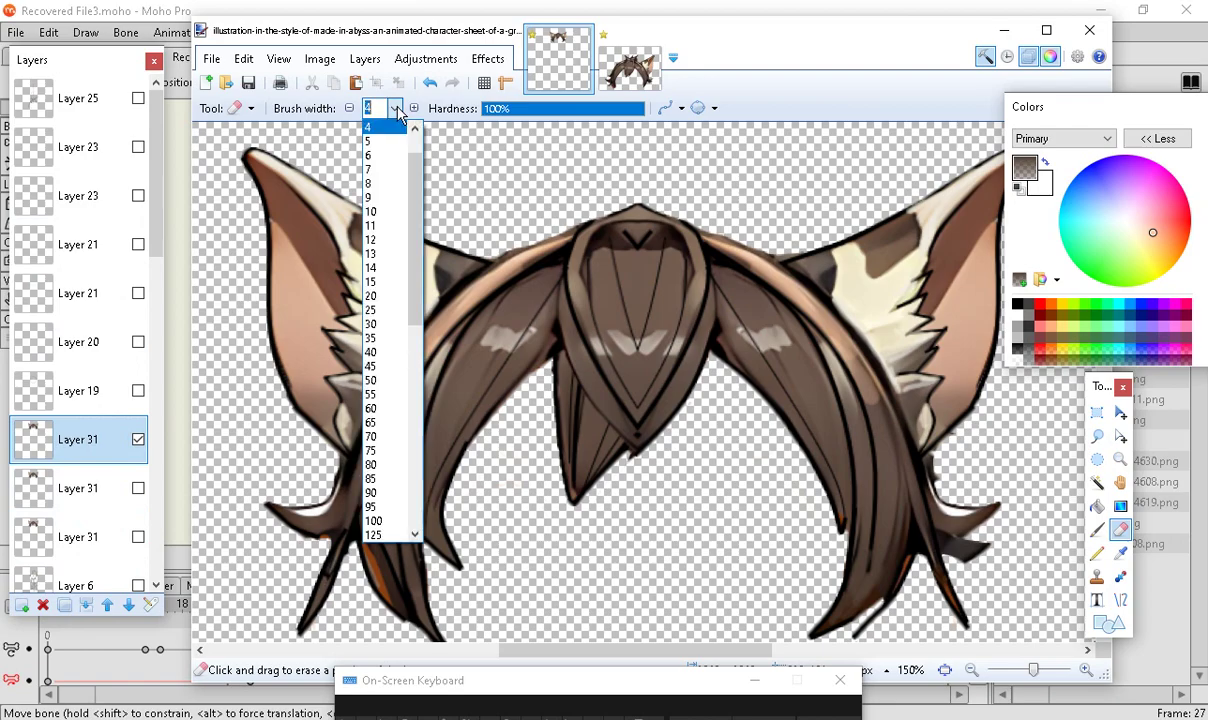
click(391, 380)
mouse_move(665, 555)
mouse_down()
mouse_move(570, 486)
mouse_move(590, 439)
mouse_move(645, 459)
mouse_move(571, 392)
mouse_move(577, 379)
mouse_move(639, 368)
mouse_move(699, 391)
mouse_move(715, 445)
mouse_move(653, 400)
mouse_move(661, 440)
mouse_move(613, 358)
mouse_move(562, 400)
mouse_up()
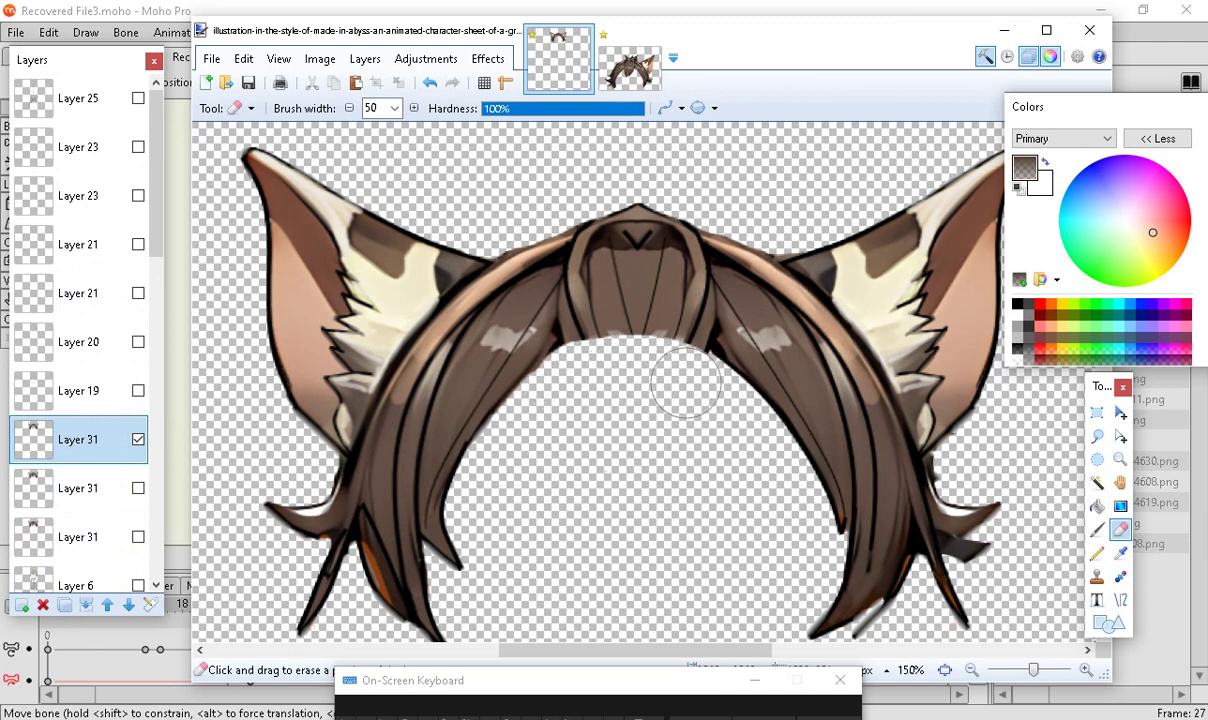
drag(586, 372, 646, 370)
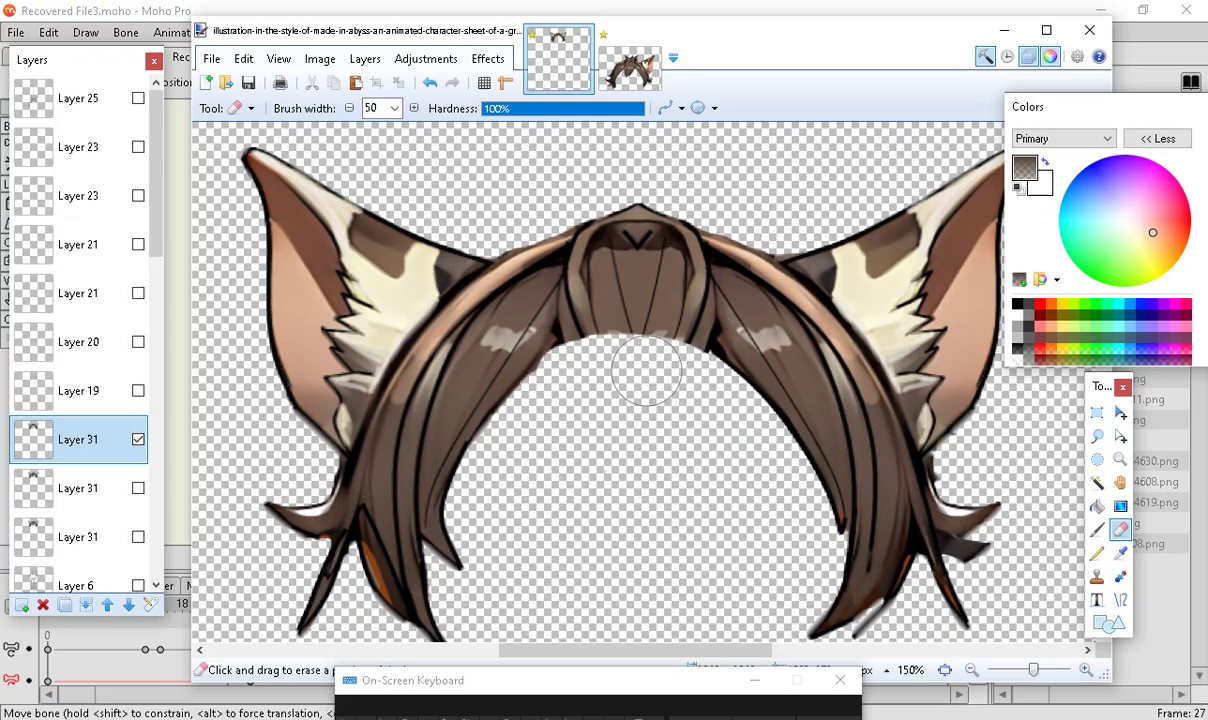
Erase the dark specks by the right hair tip and the thin left strand tips
scroll(655, 345, down, 3)
scroll(350, 480, up, 3)
scroll(338, 535, down, 3)
scroll(338, 535, up, 2)
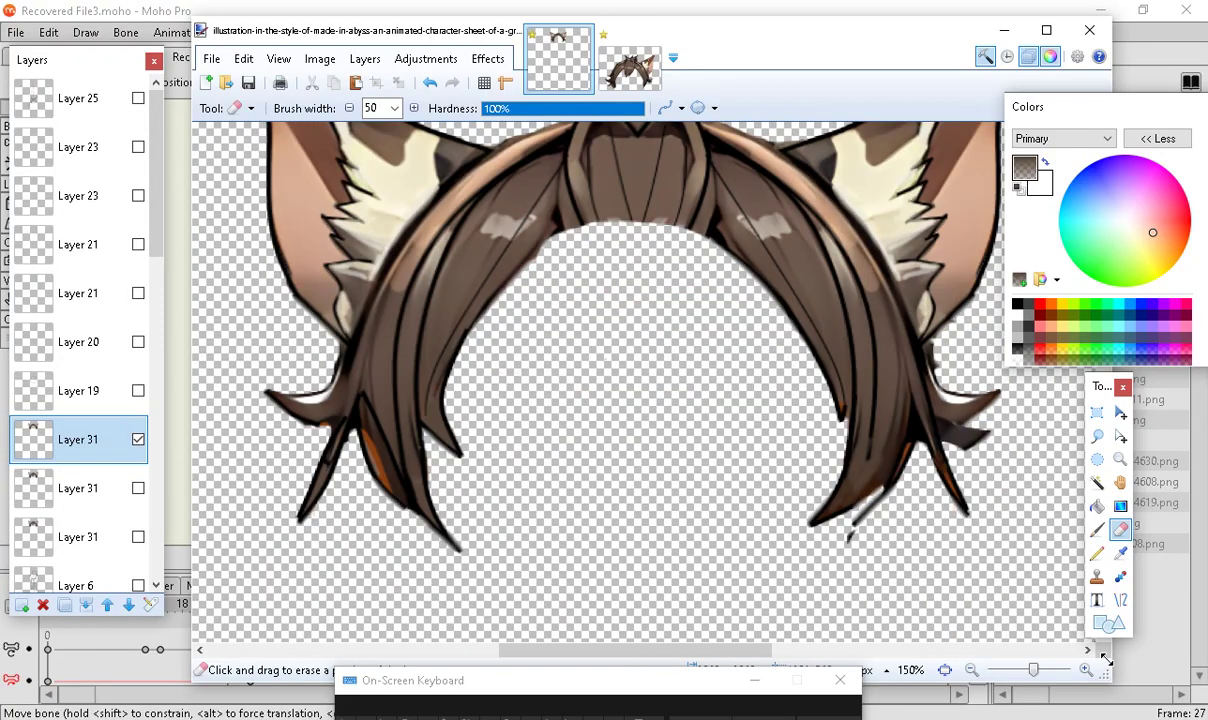
mouse_move(893, 547)
mouse_down()
mouse_move(838, 508)
mouse_move(828, 528)
mouse_move(820, 520)
mouse_up()
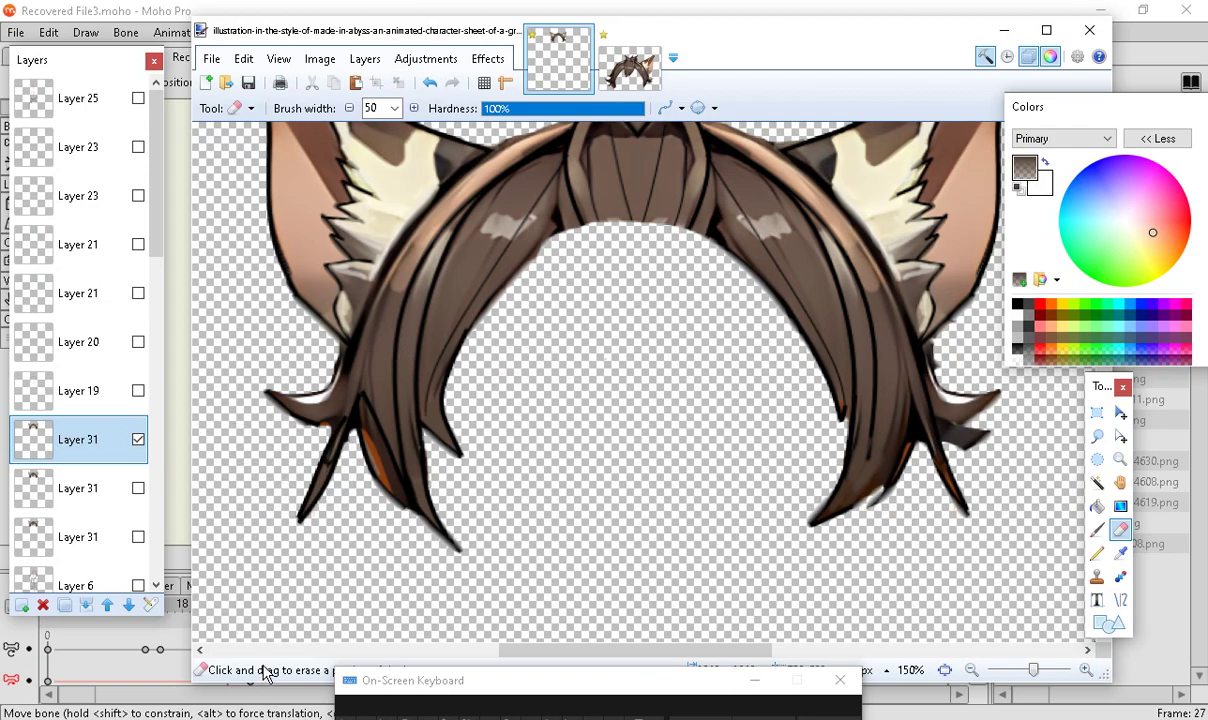
mouse_move(302, 560)
mouse_down()
mouse_move(332, 465)
mouse_move(323, 458)
mouse_move(288, 568)
mouse_up()
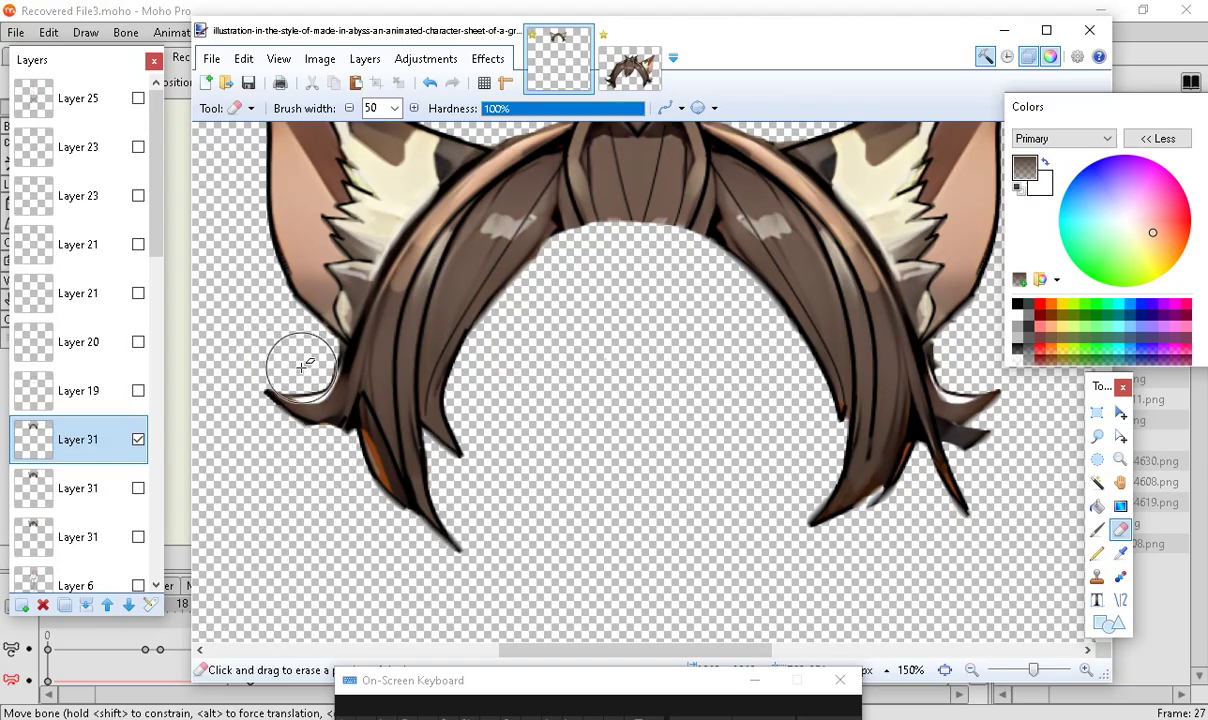
drag(301, 368, 266, 403)
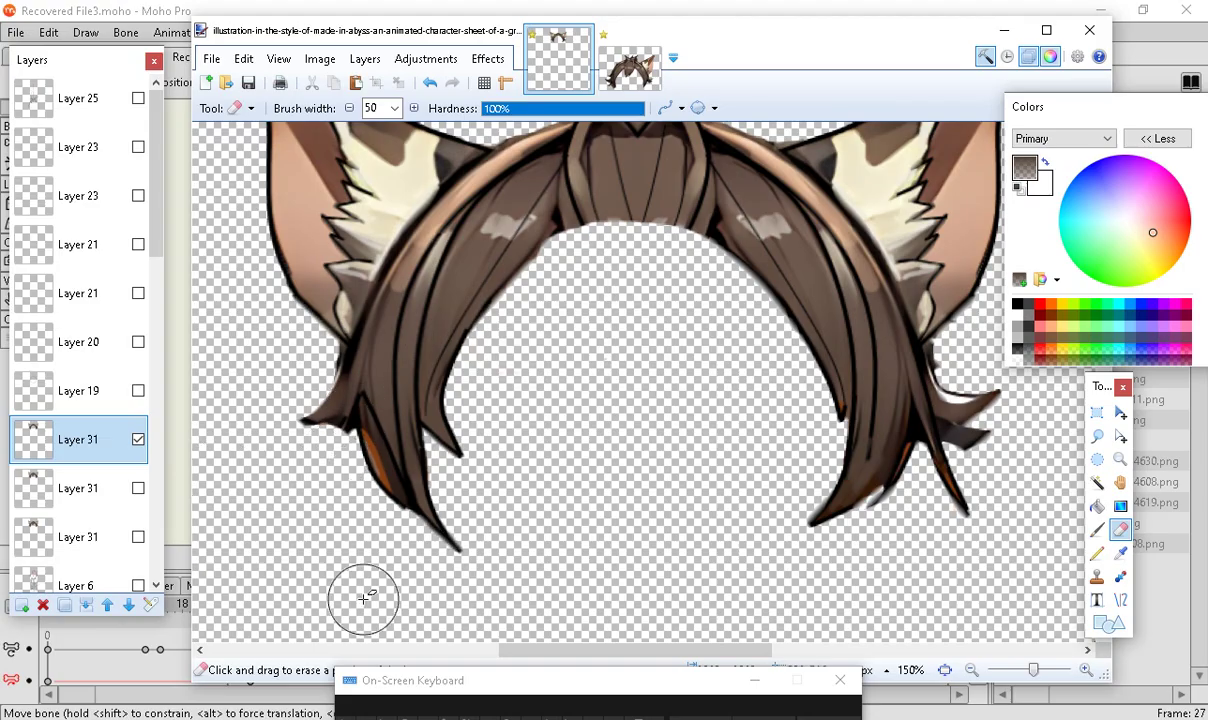
Erase the dark peak at the hair top and an inner-edge notch, then add a new layer
scroll(628, 497, up, 2)
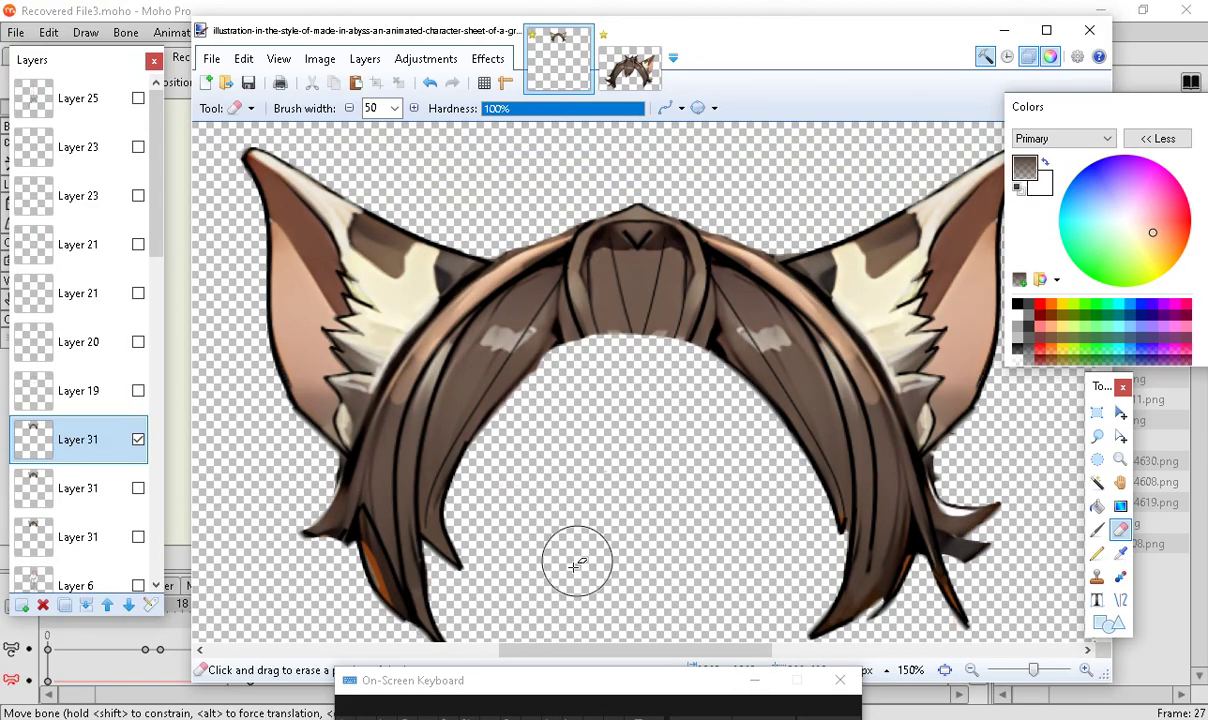
scroll(611, 565, up, 2)
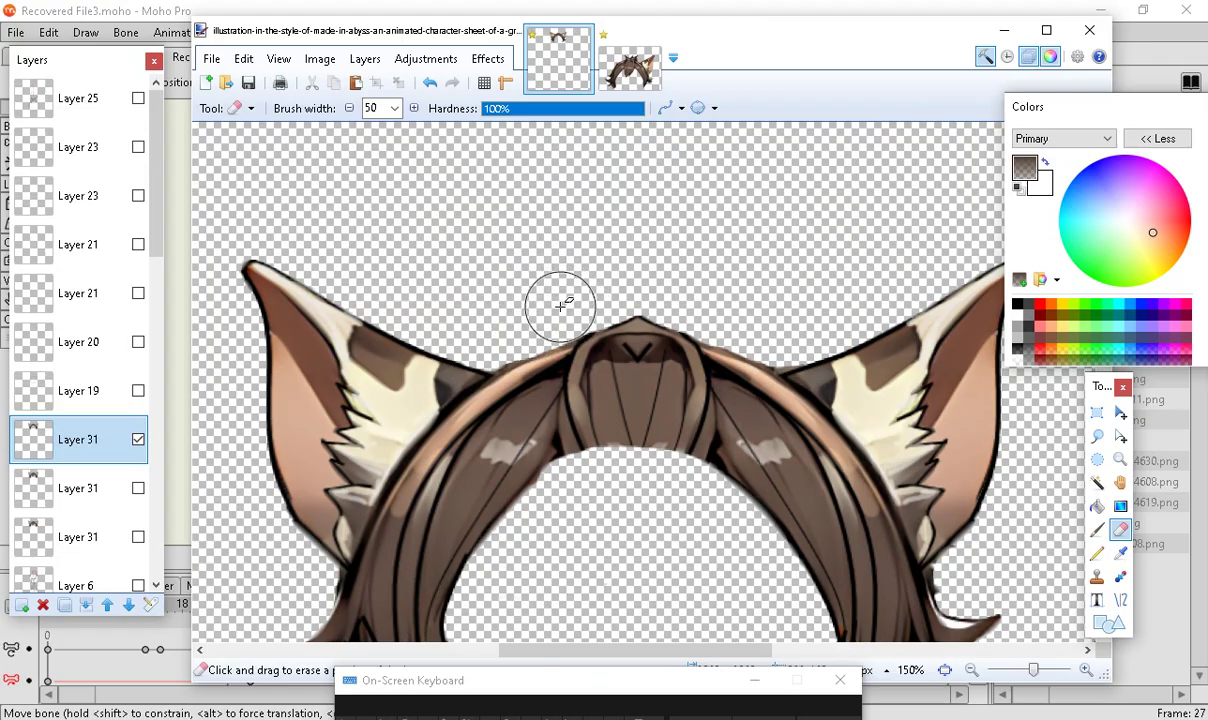
drag(611, 296, 697, 296)
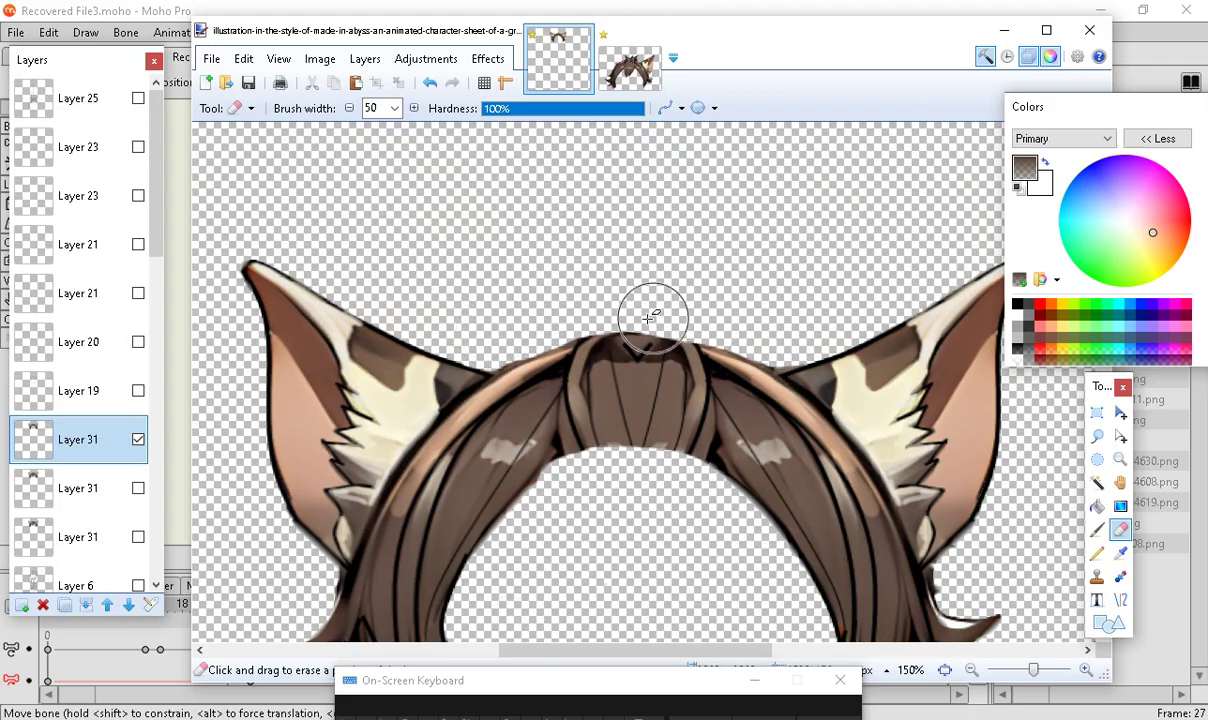
scroll(620, 320, down, 1)
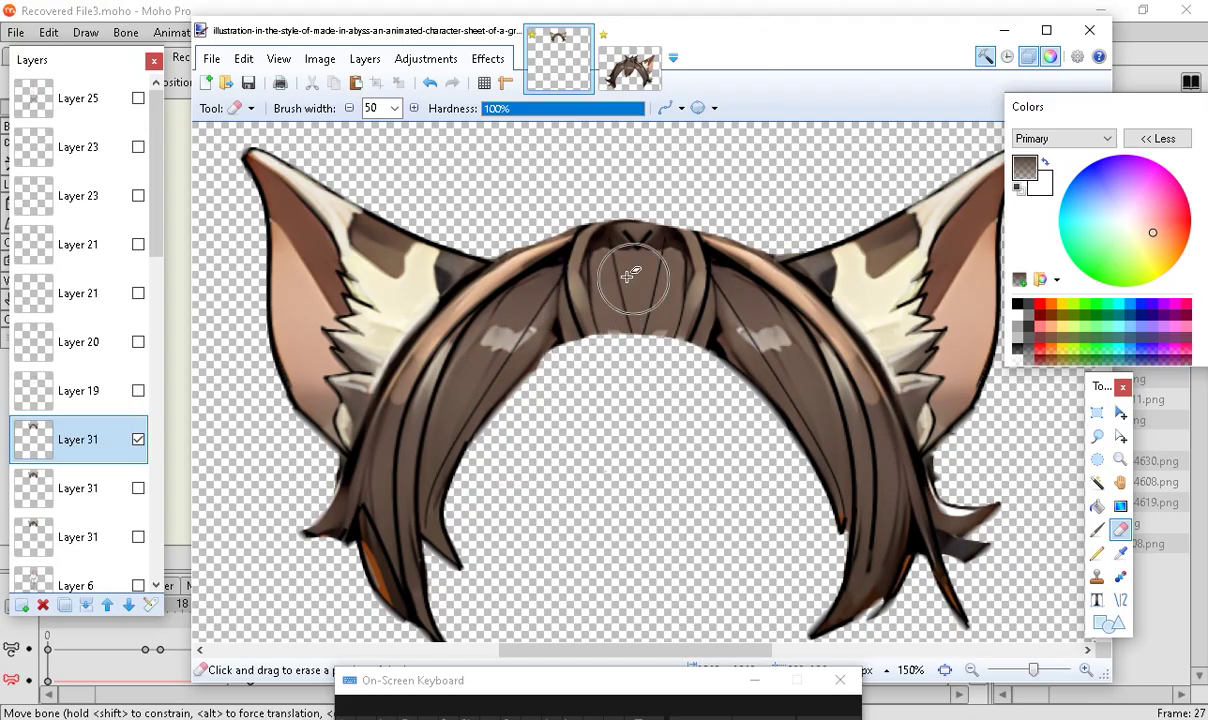
mouse_move(617, 352)
mouse_down()
mouse_move(585, 340)
mouse_move(573, 350)
mouse_move(650, 318)
mouse_move(688, 374)
mouse_move(615, 437)
mouse_move(588, 281)
mouse_move(683, 313)
mouse_move(620, 305)
mouse_move(595, 272)
mouse_move(663, 297)
mouse_move(649, 277)
mouse_move(527, 316)
mouse_up()
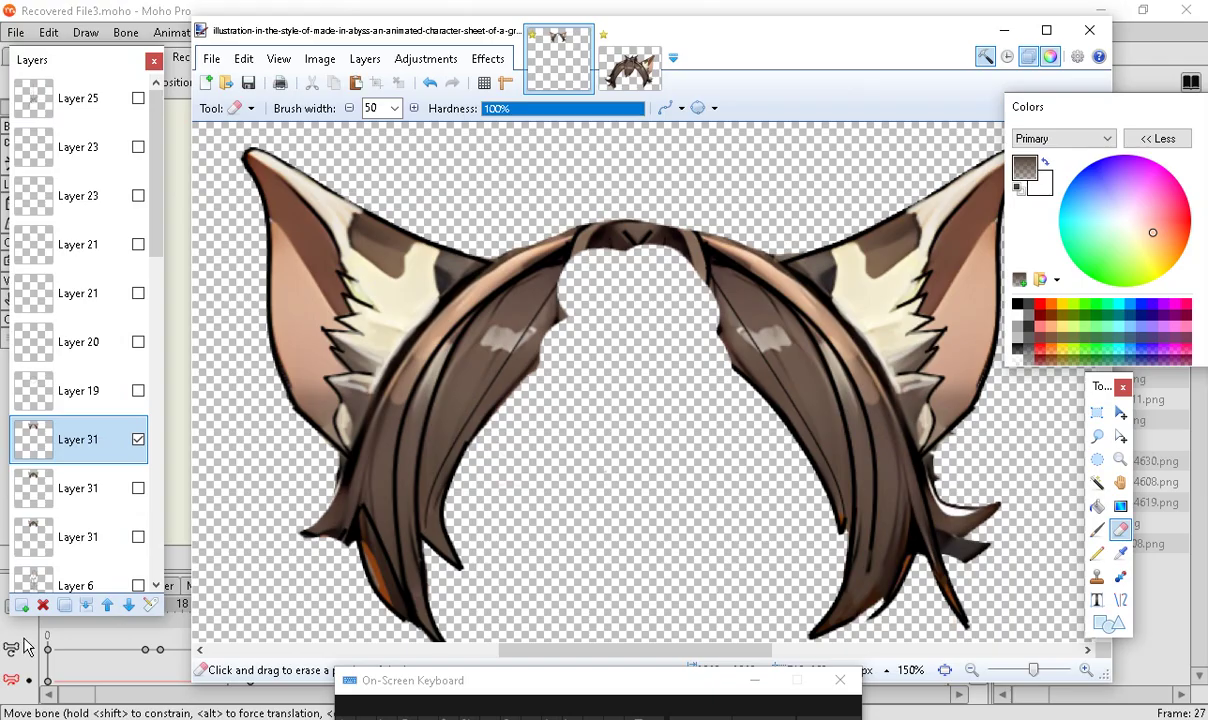
click(21, 605)
Draw an 11 px black Line/Curve arch inside the hair gap
click(1121, 602)
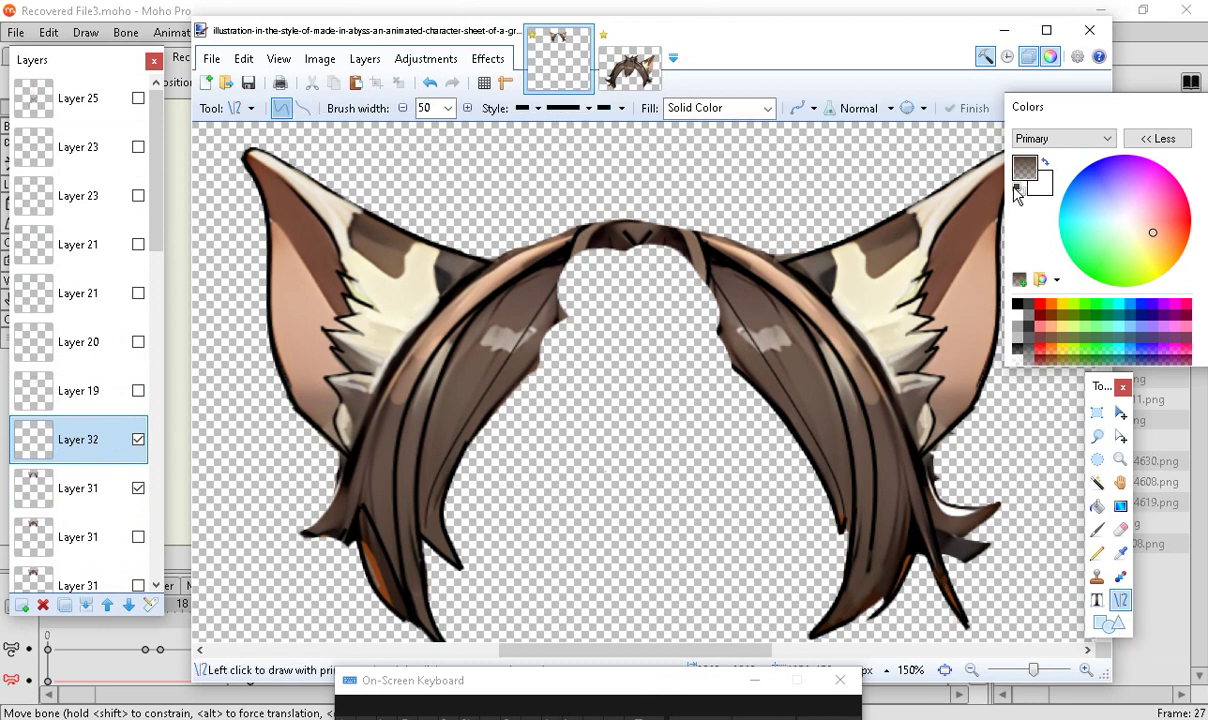
click(447, 108)
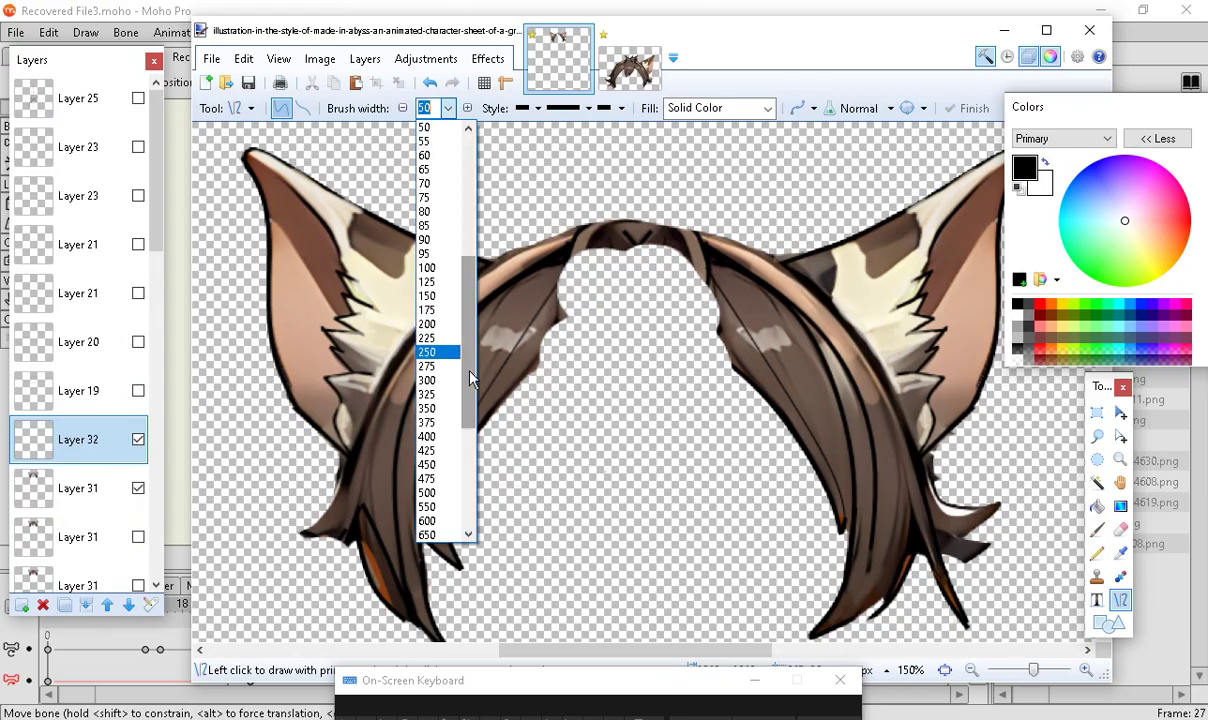
click(440, 197)
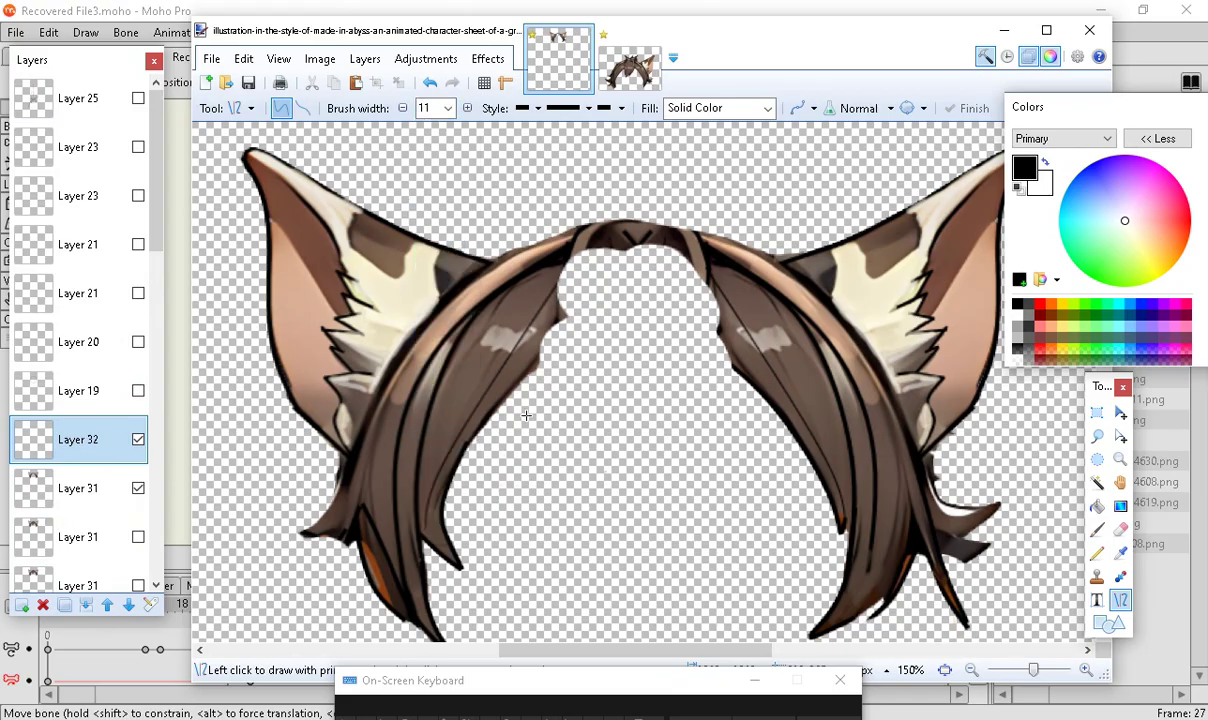
drag(535, 363, 622, 250)
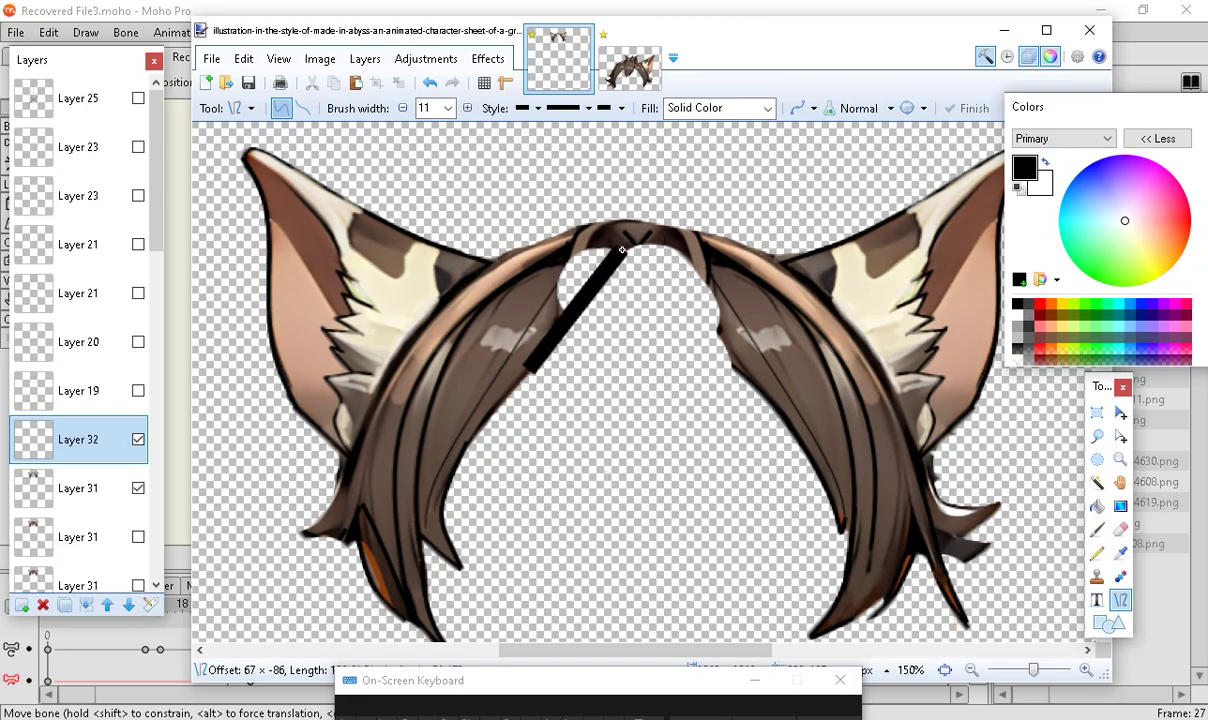
mouse_move(622, 250)
mouse_down()
mouse_move(598, 272)
mouse_move(741, 337)
mouse_move(731, 367)
mouse_up()
drag(575, 300, 634, 289)
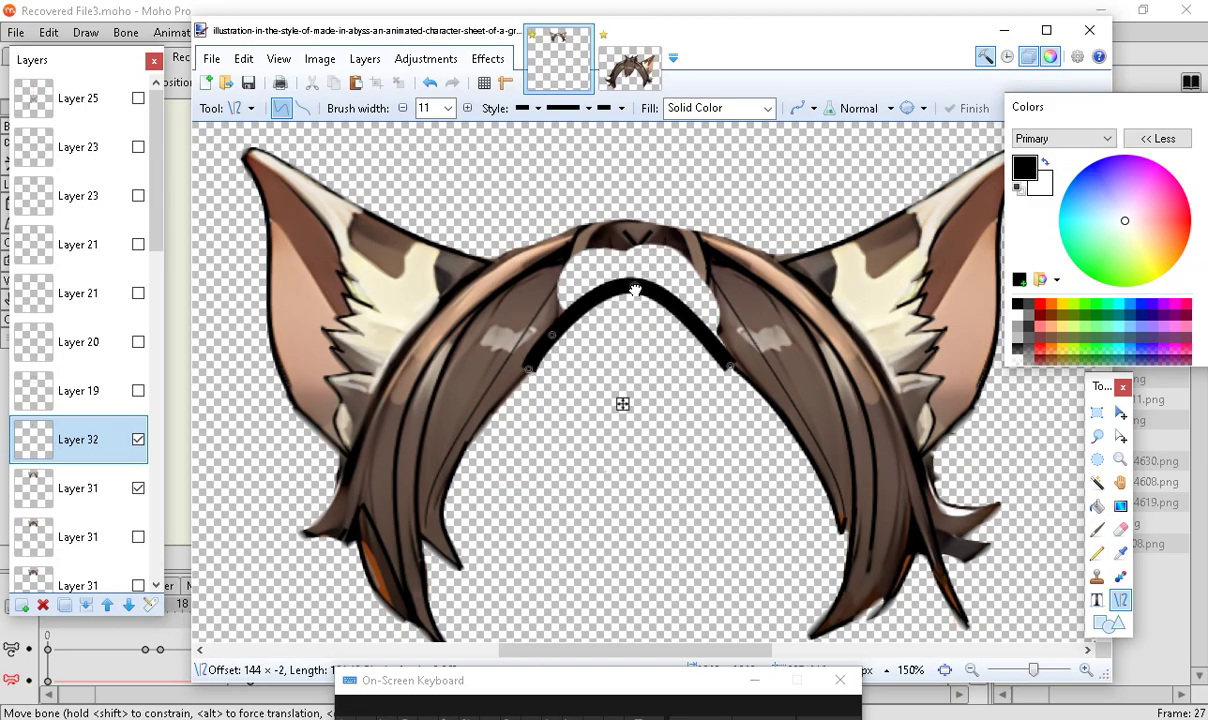
drag(731, 367, 733, 366)
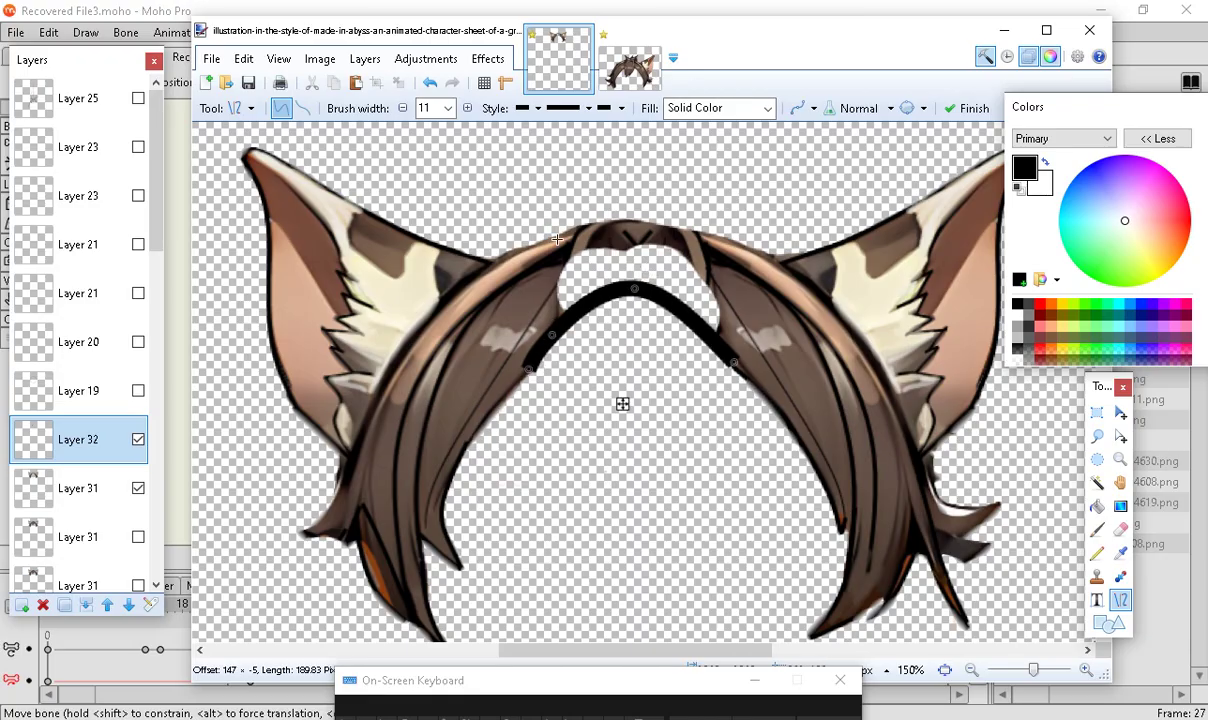
Draw a second black arch curving along the hair's top edge
drag(552, 242, 737, 262)
drag(617, 252, 529, 265)
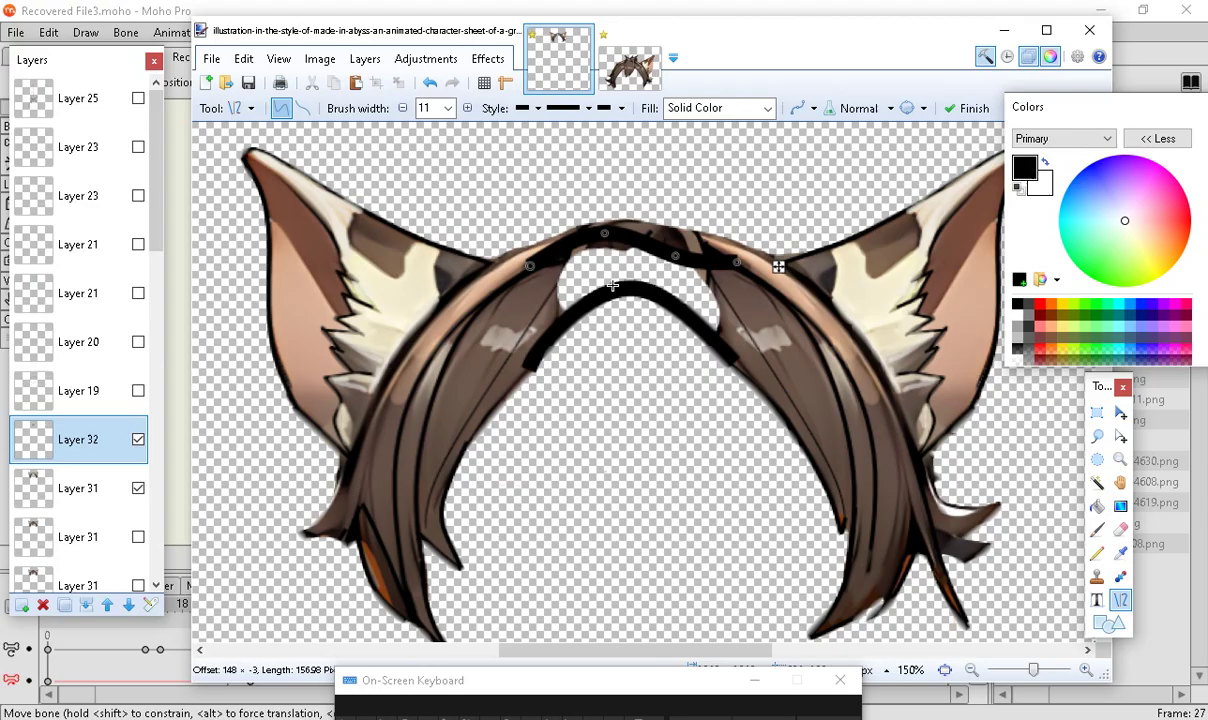
drag(667, 259, 687, 240)
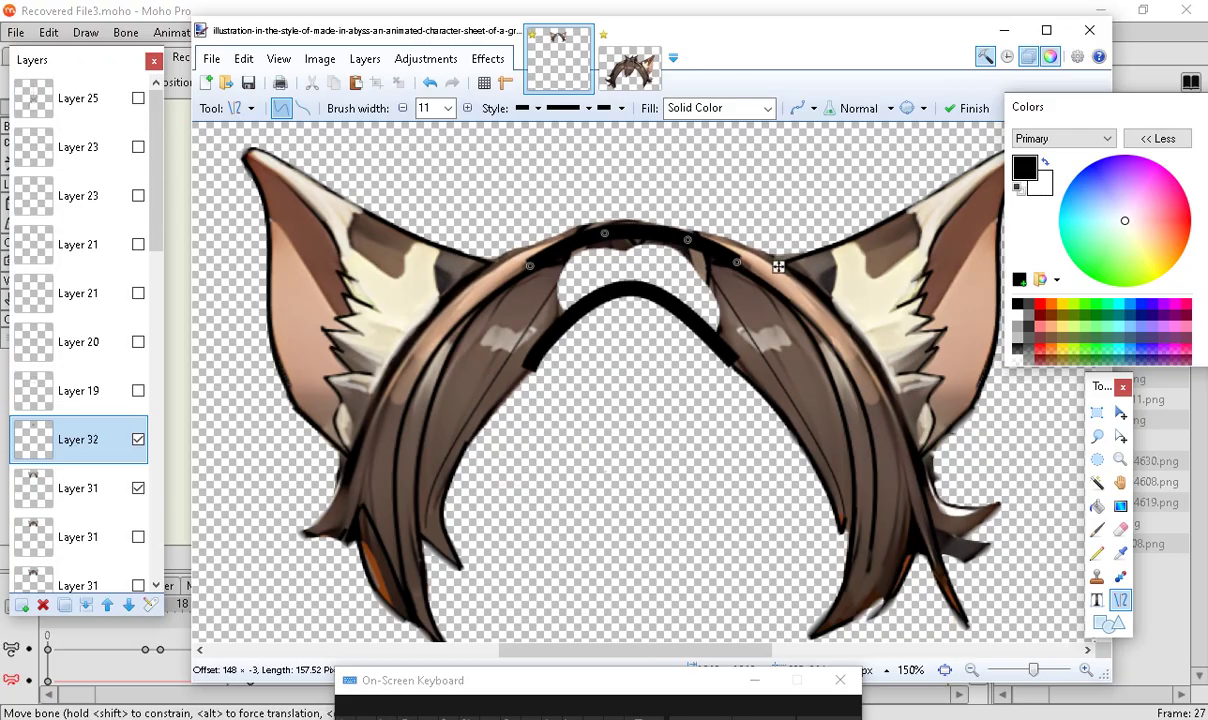
Sample the hair brown from Layer 31 and add Layer 33 beneath it
click(118, 490)
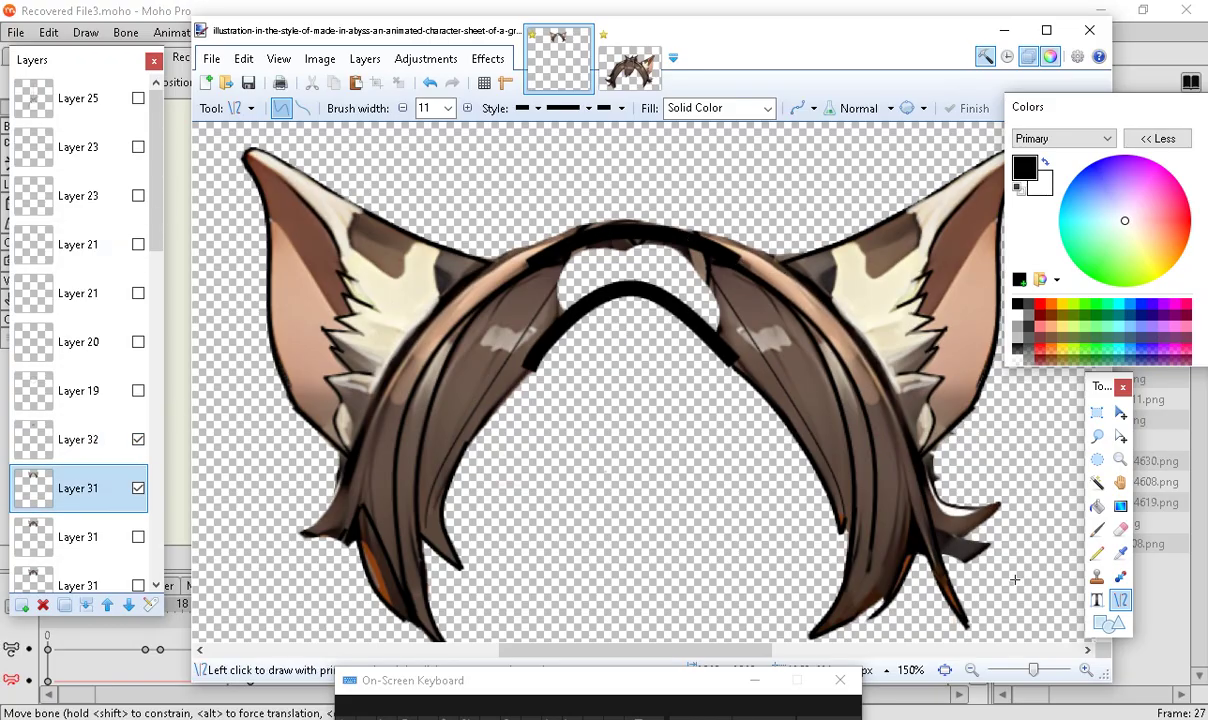
click(1121, 556)
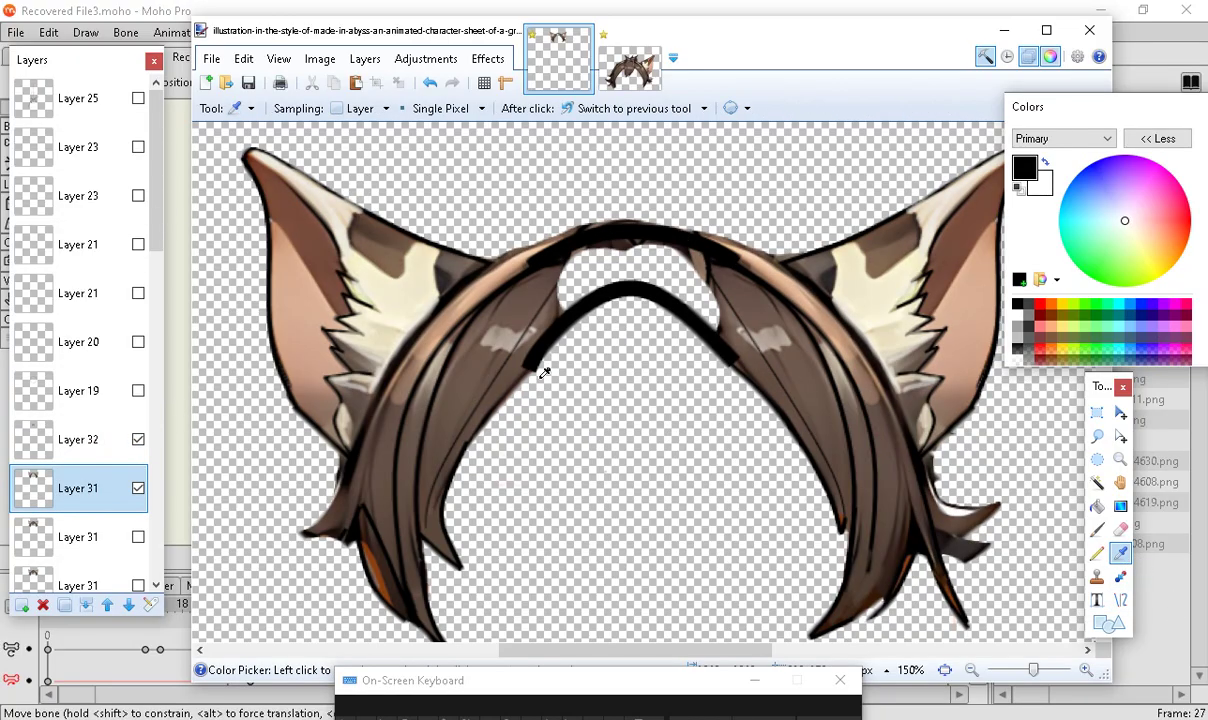
click(737, 327)
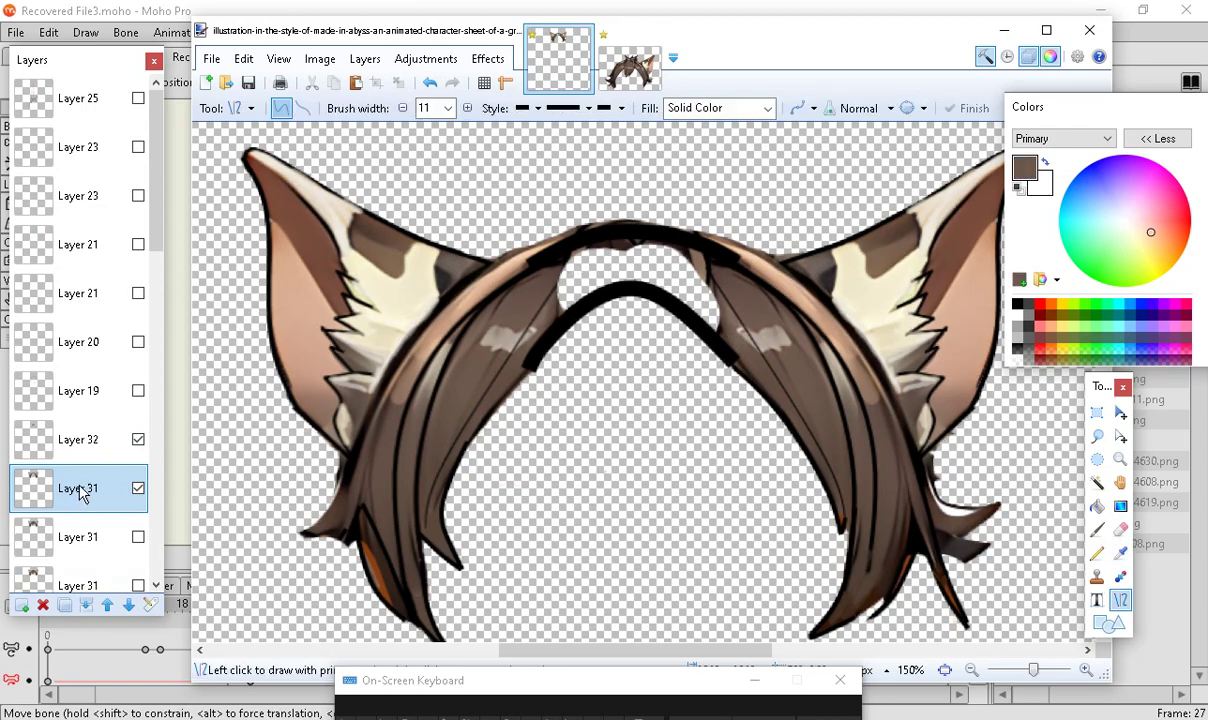
scroll(80, 490, down, 2)
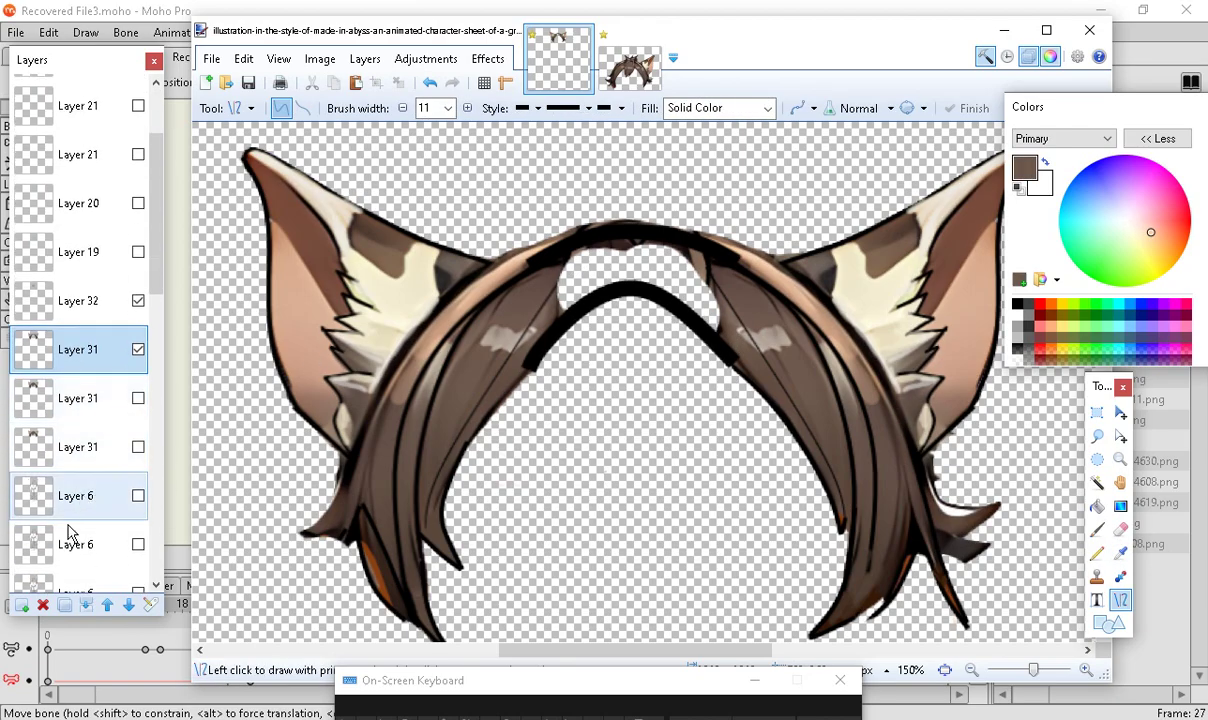
click(22, 605)
drag(89, 487, 85, 560)
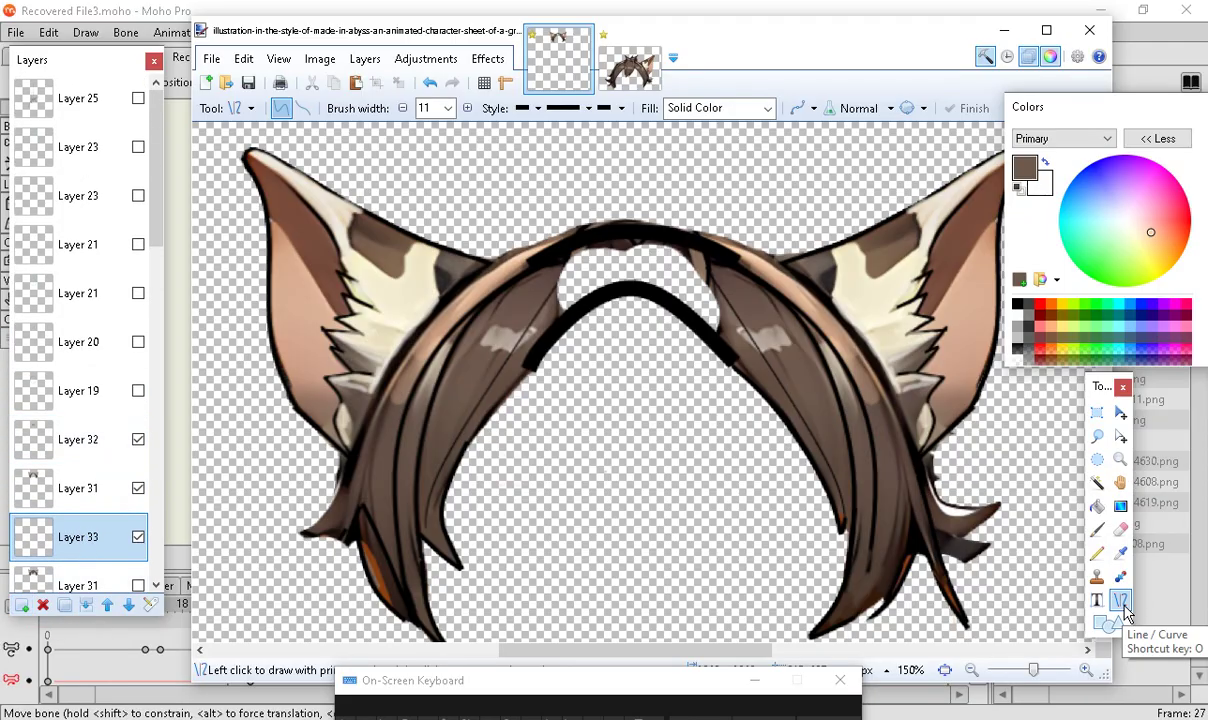
Draw a brown line across the hair gap and several strands up into it
drag(651, 270, 776, 381)
drag(650, 270, 629, 278)
key(Return)
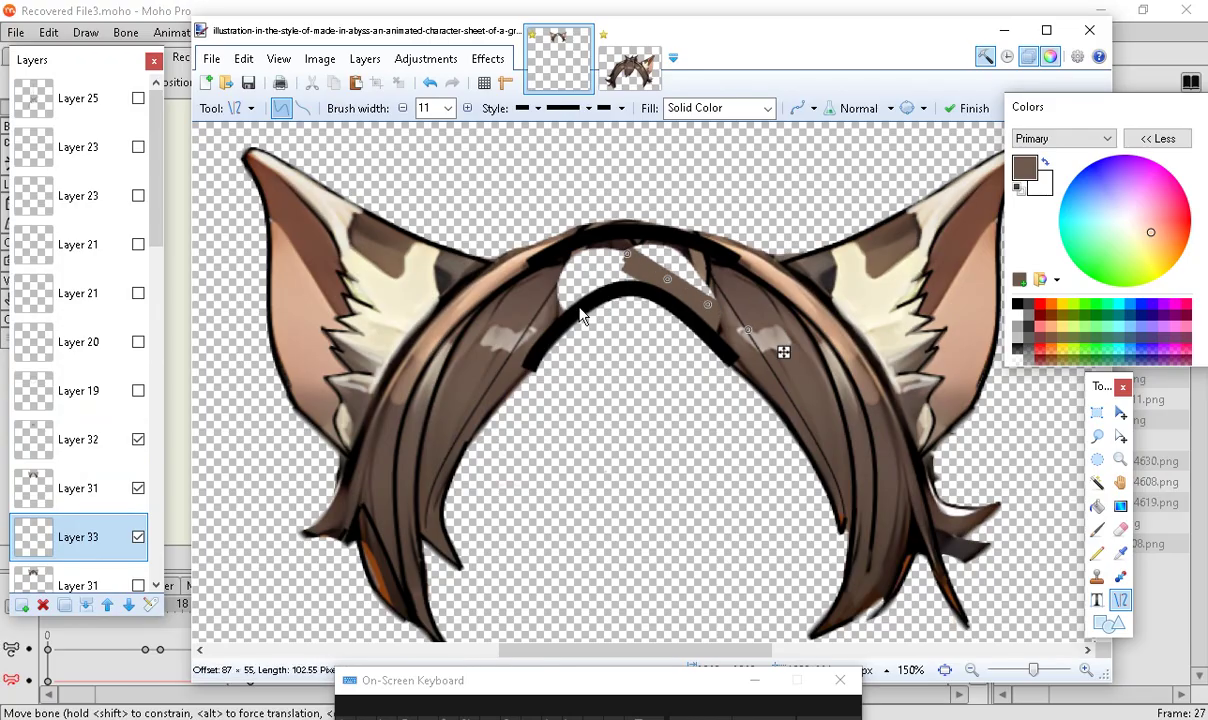
drag(542, 320, 620, 235)
key(Return)
mouse_move(552, 306)
mouse_down()
mouse_move(567, 238)
mouse_move(601, 237)
mouse_up()
key(Return)
drag(559, 310, 626, 248)
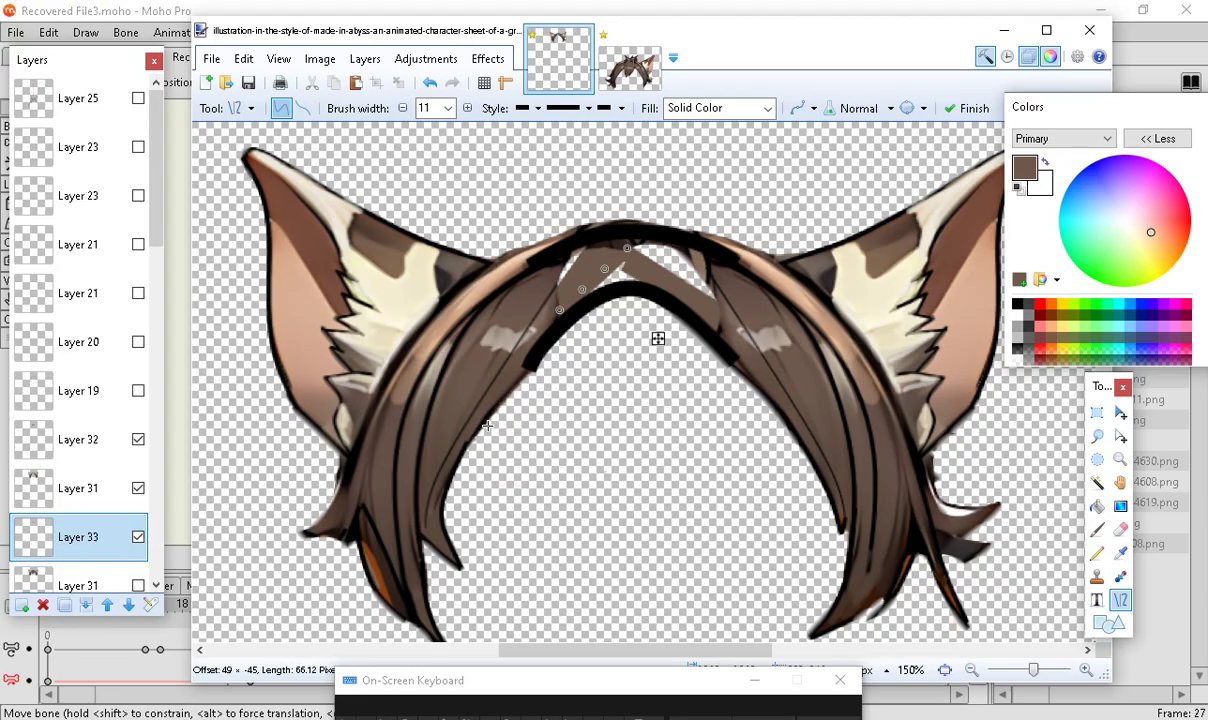
key(Return)
Add more brown strands down the right and left of the gap, then reselect Layer 31
mouse_move(574, 312)
mouse_down()
mouse_move(620, 268)
mouse_move(646, 263)
mouse_move(669, 345)
mouse_move(670, 268)
mouse_move(724, 274)
mouse_move(762, 333)
mouse_up()
key(Return)
key(Return)
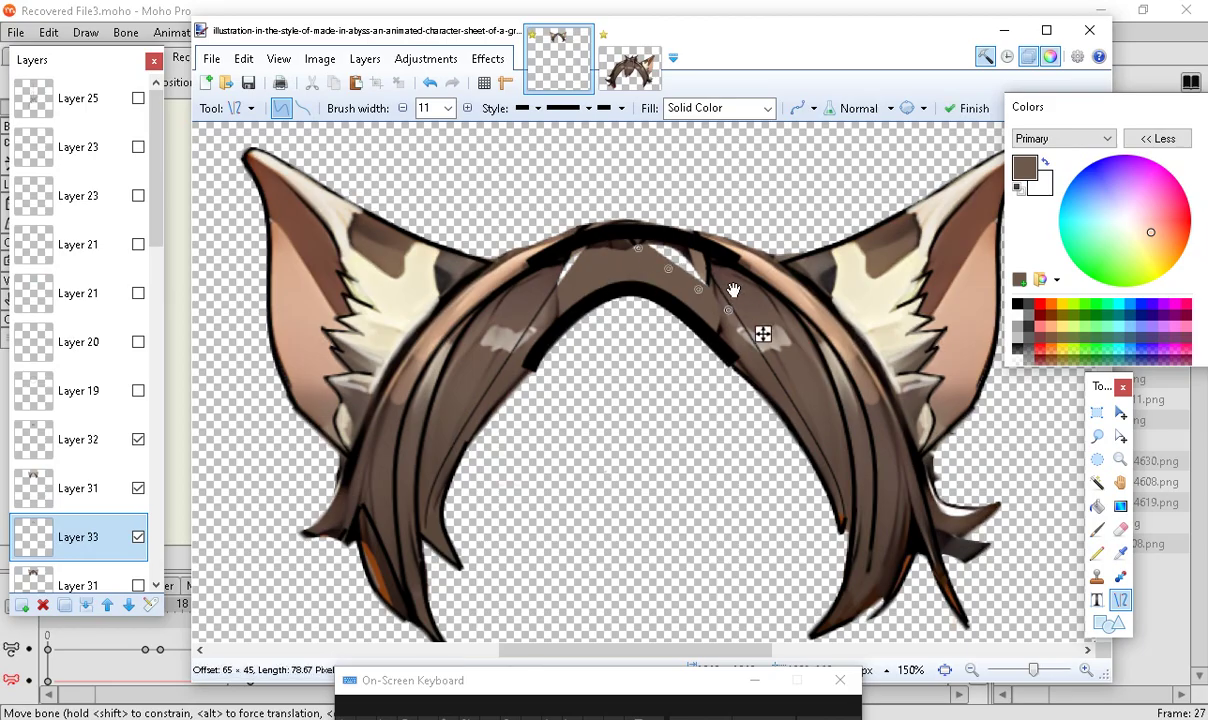
key(Return)
drag(660, 244, 718, 309)
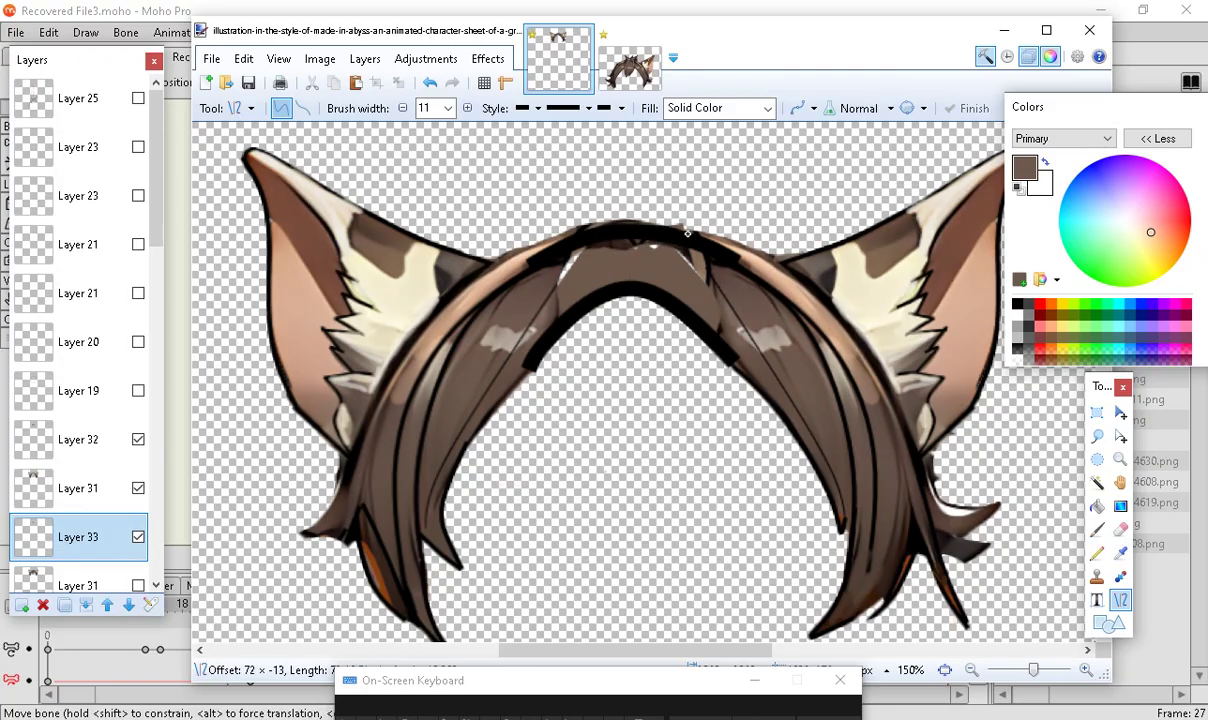
key(Return)
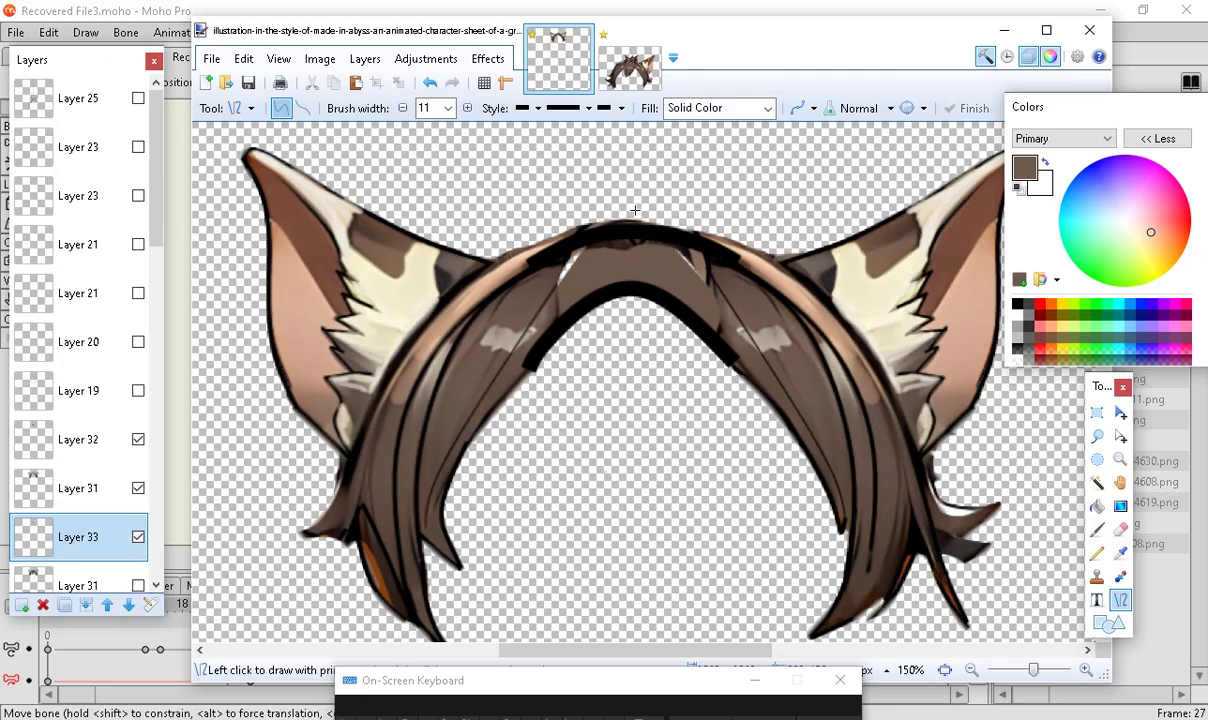
drag(684, 250, 738, 318)
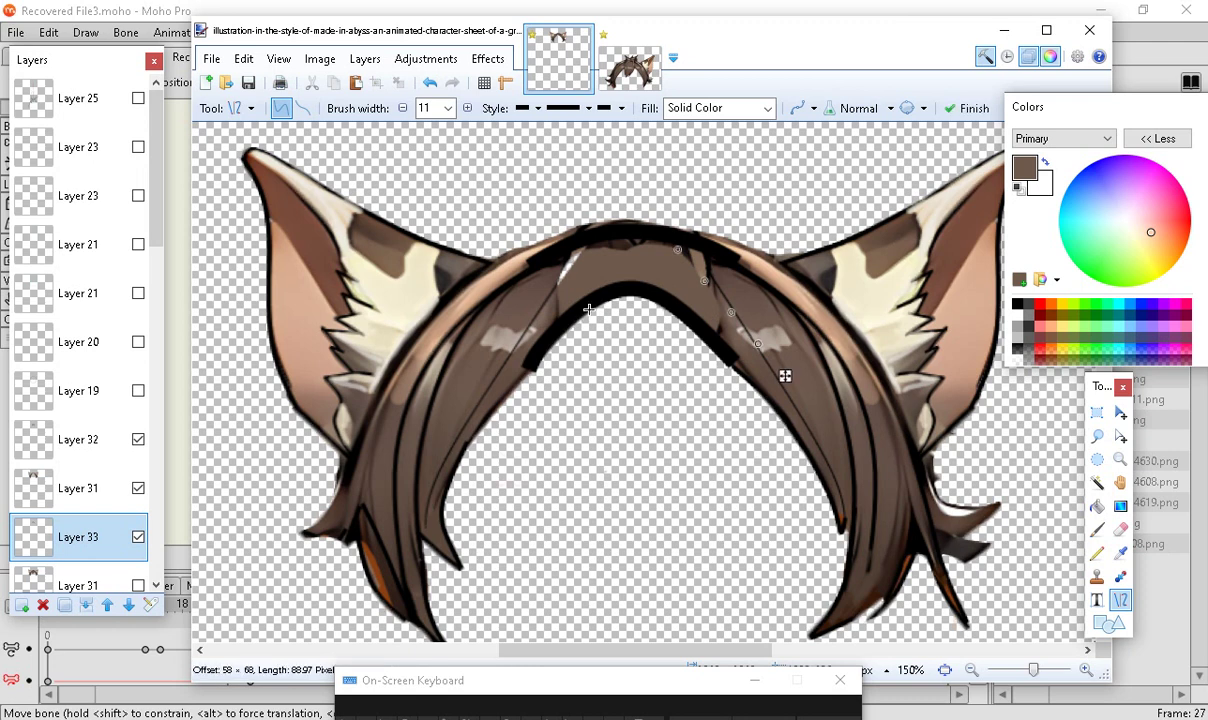
mouse_move(541, 304)
mouse_down()
mouse_move(563, 249)
mouse_move(590, 240)
mouse_up()
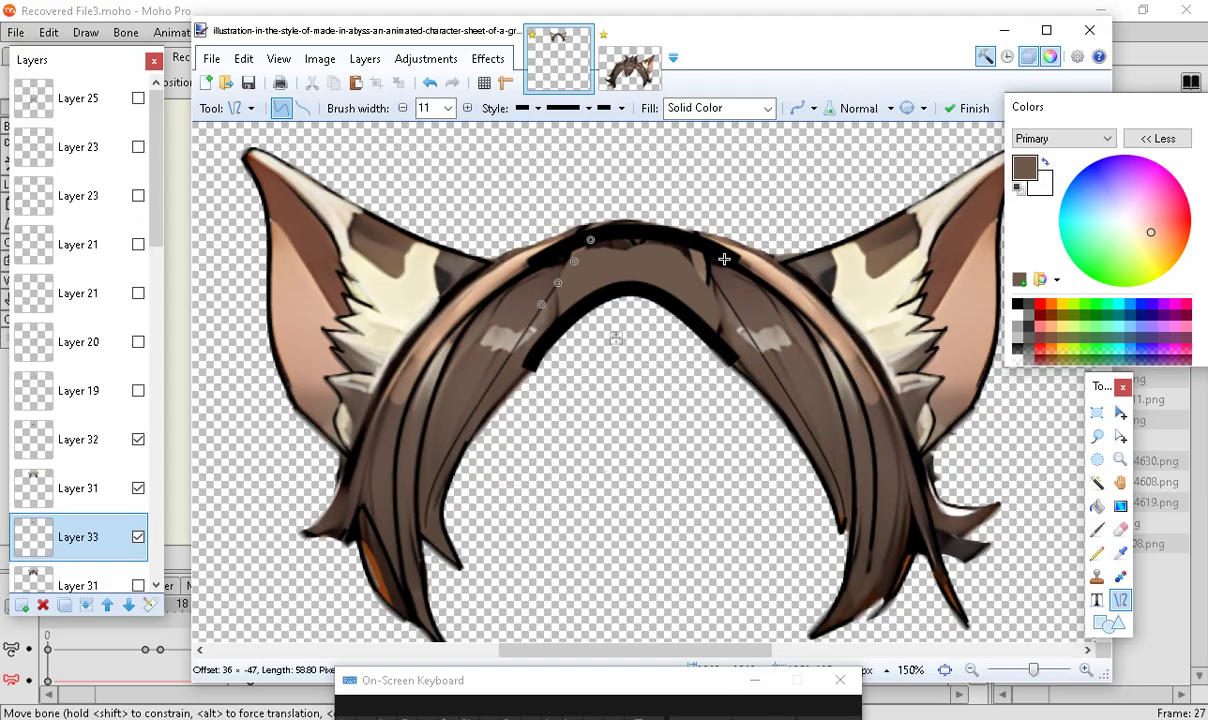
key(Return)
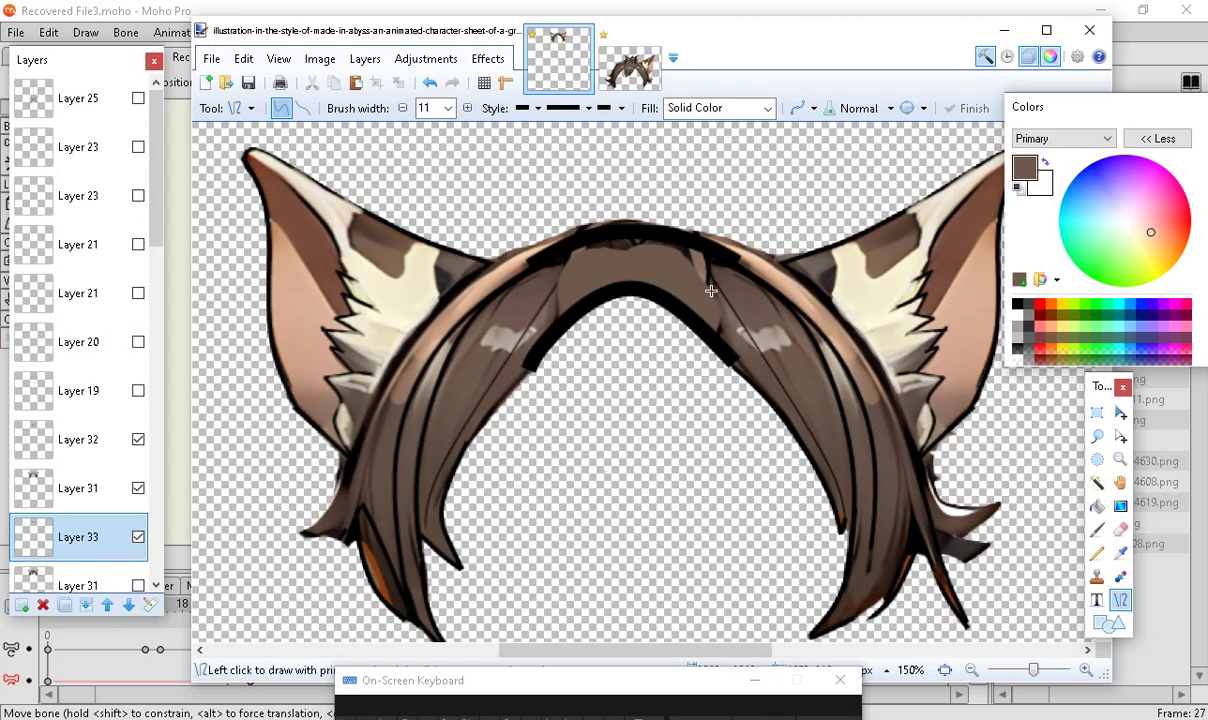
click(1120, 552)
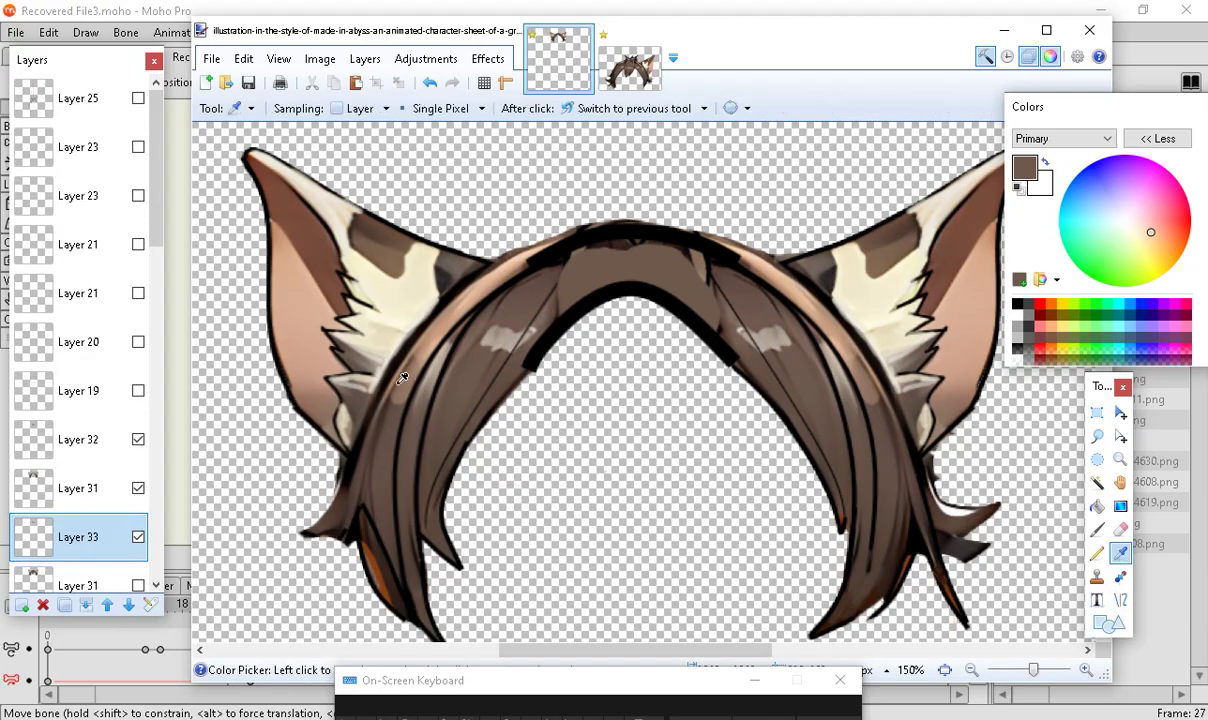
scroll(89, 502, down, 3)
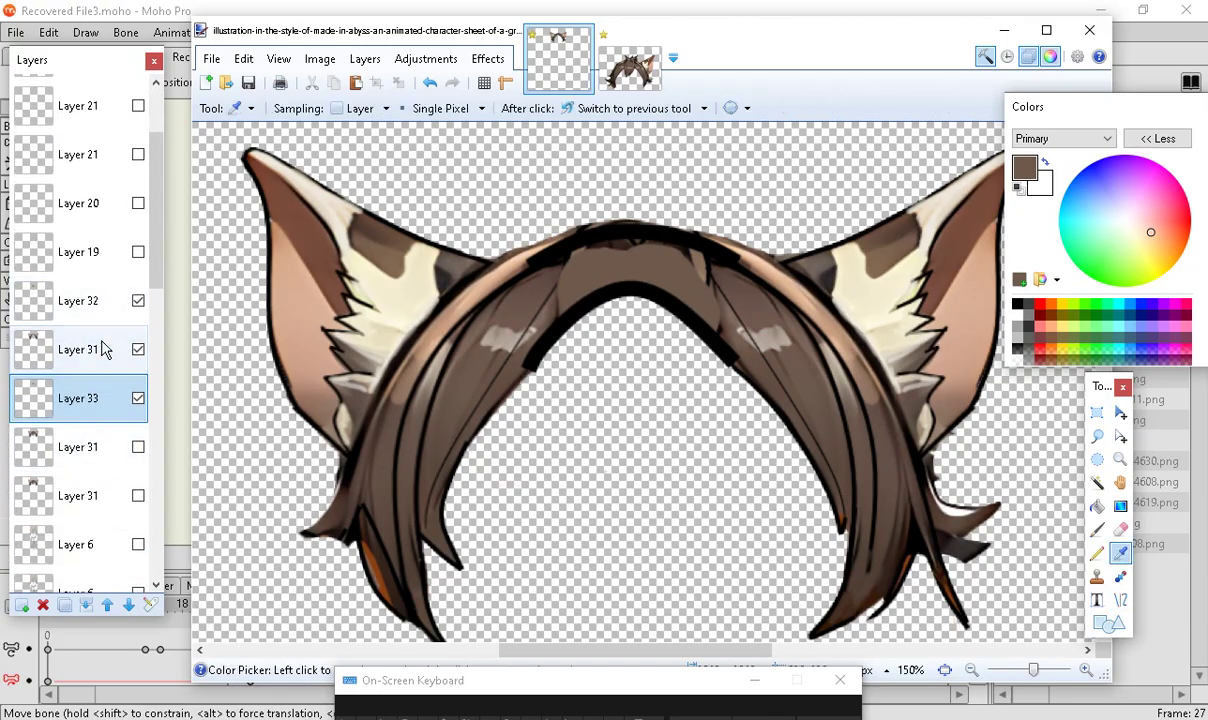
click(120, 340)
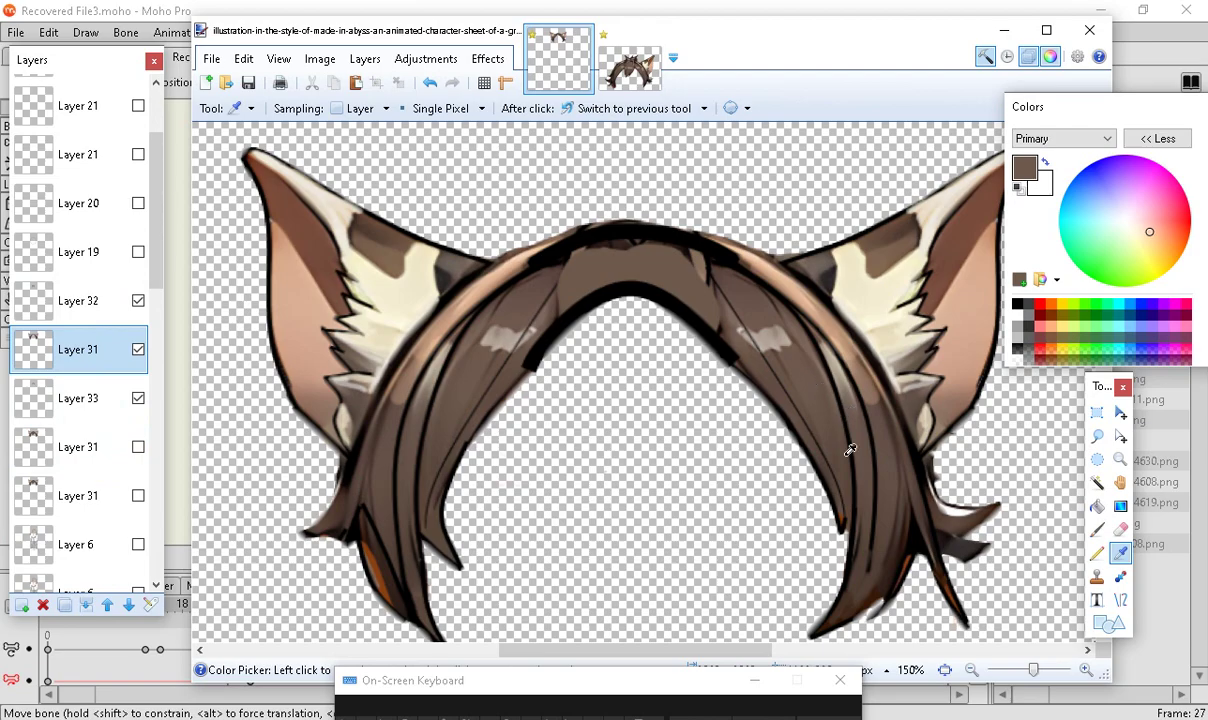
With a darker, half-transparent 15 px Paintbrush, darken the hair arc's top outline
click(1097, 529)
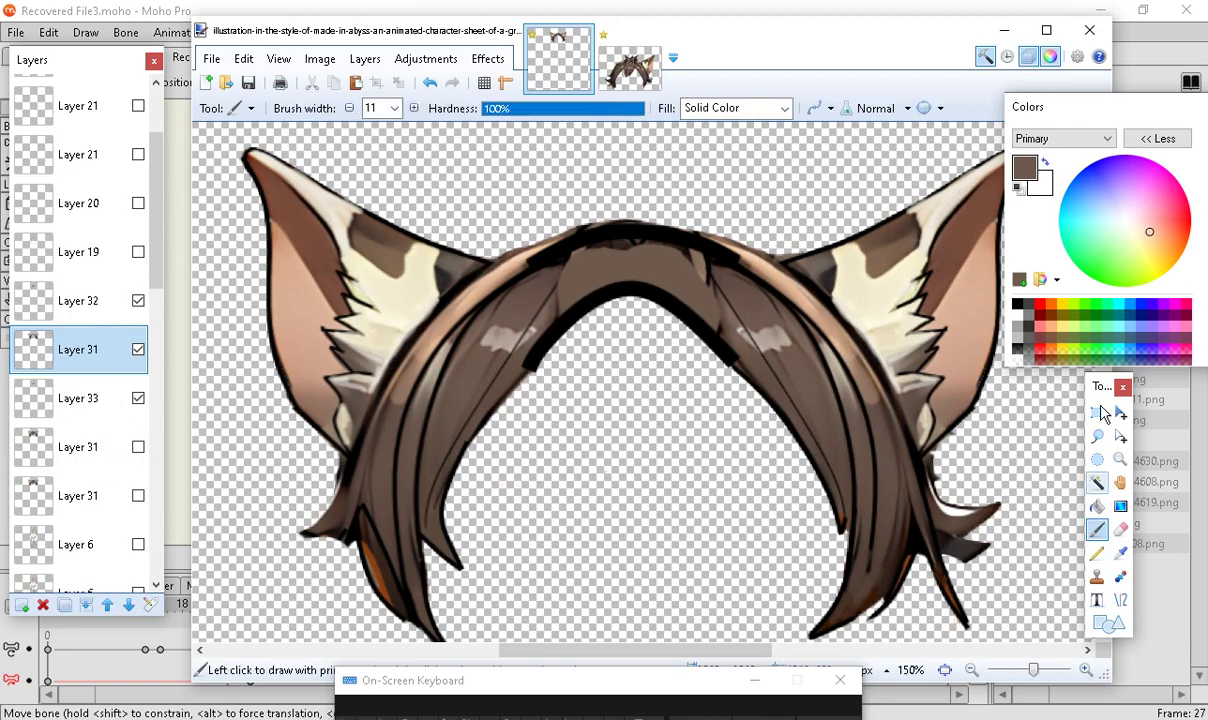
mouse_move(1083, 112)
mouse_down()
mouse_move(1068, 132)
mouse_move(966, 138)
mouse_up()
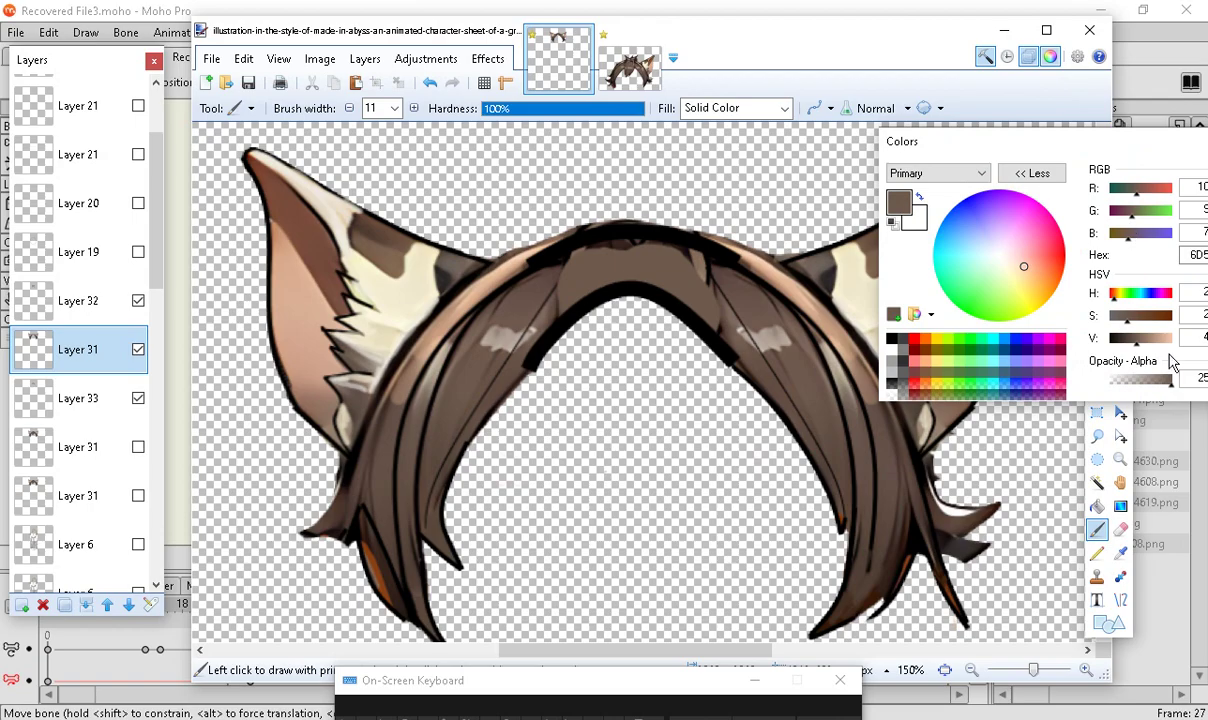
click(1131, 343)
click(1140, 383)
click(413, 108)
click(413, 108)
click(413, 108)
click(413, 108)
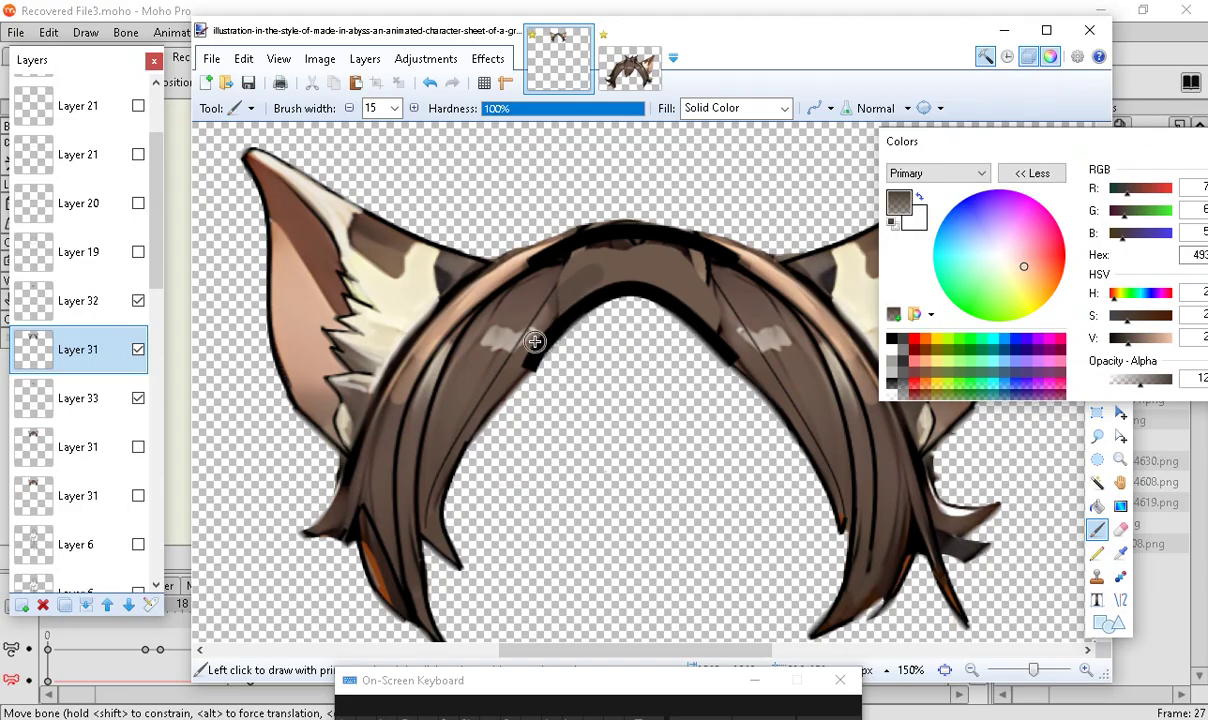
mouse_move(532, 262)
mouse_down()
mouse_move(540, 248)
mouse_move(592, 238)
mouse_move(728, 330)
mouse_up()
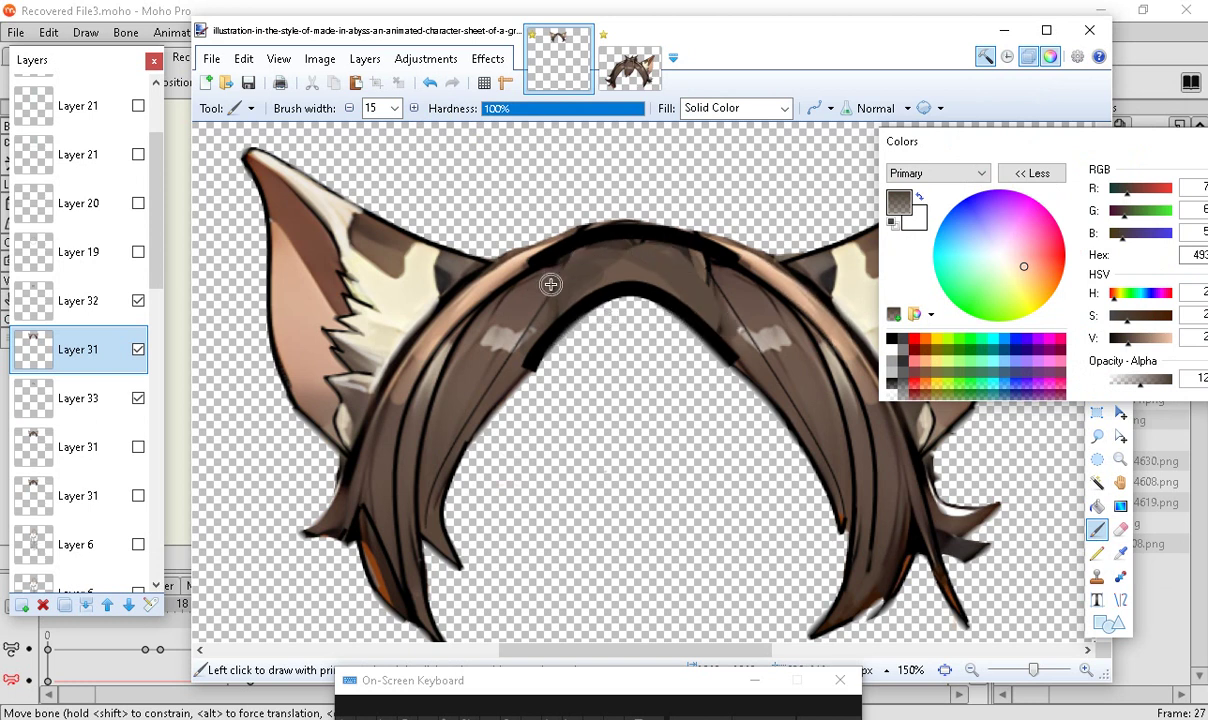
mouse_move(526, 286)
mouse_down()
mouse_move(580, 255)
mouse_move(616, 257)
mouse_up()
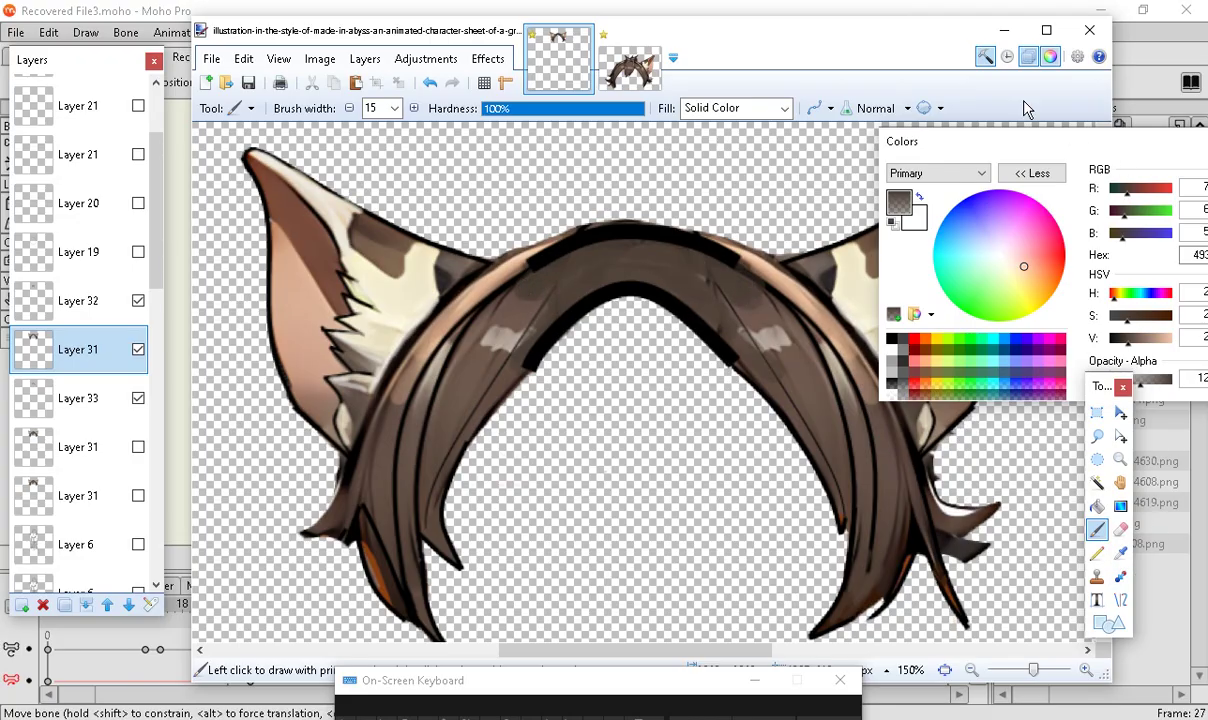
At 9 px, paint dark outlines along the upper-right, left strand and inner hair edges
drag(887, 141, 1007, 66)
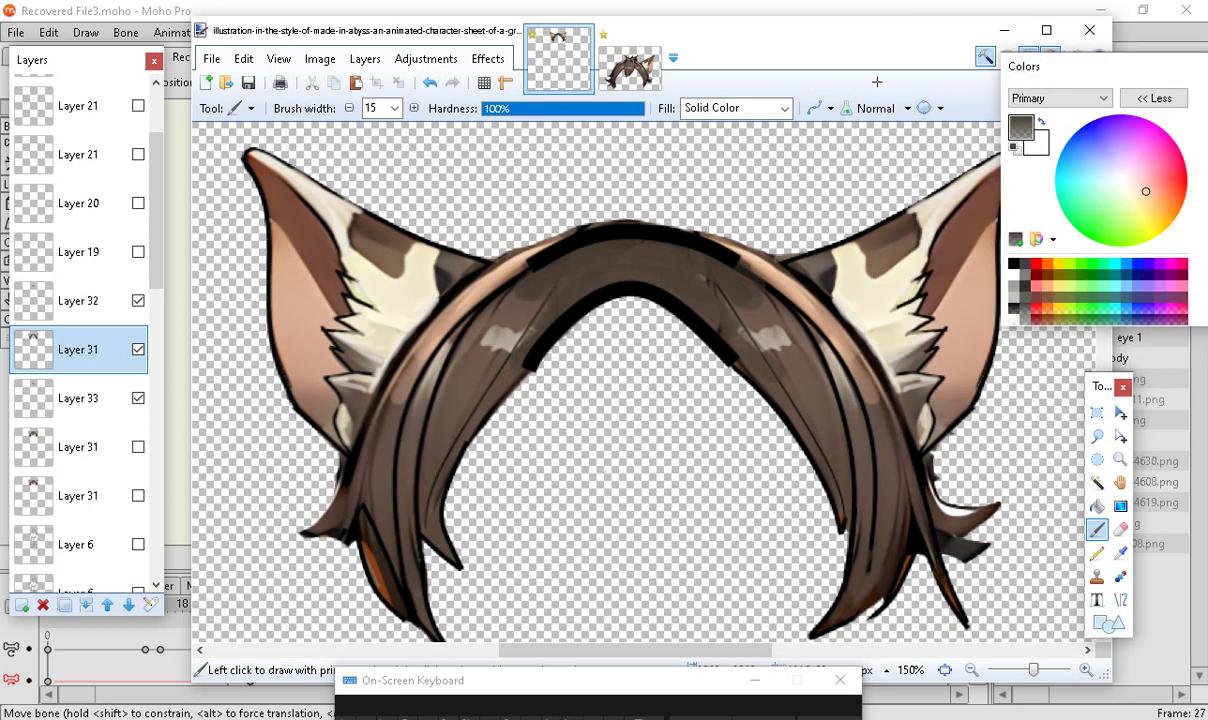
click(352, 108)
click(352, 108)
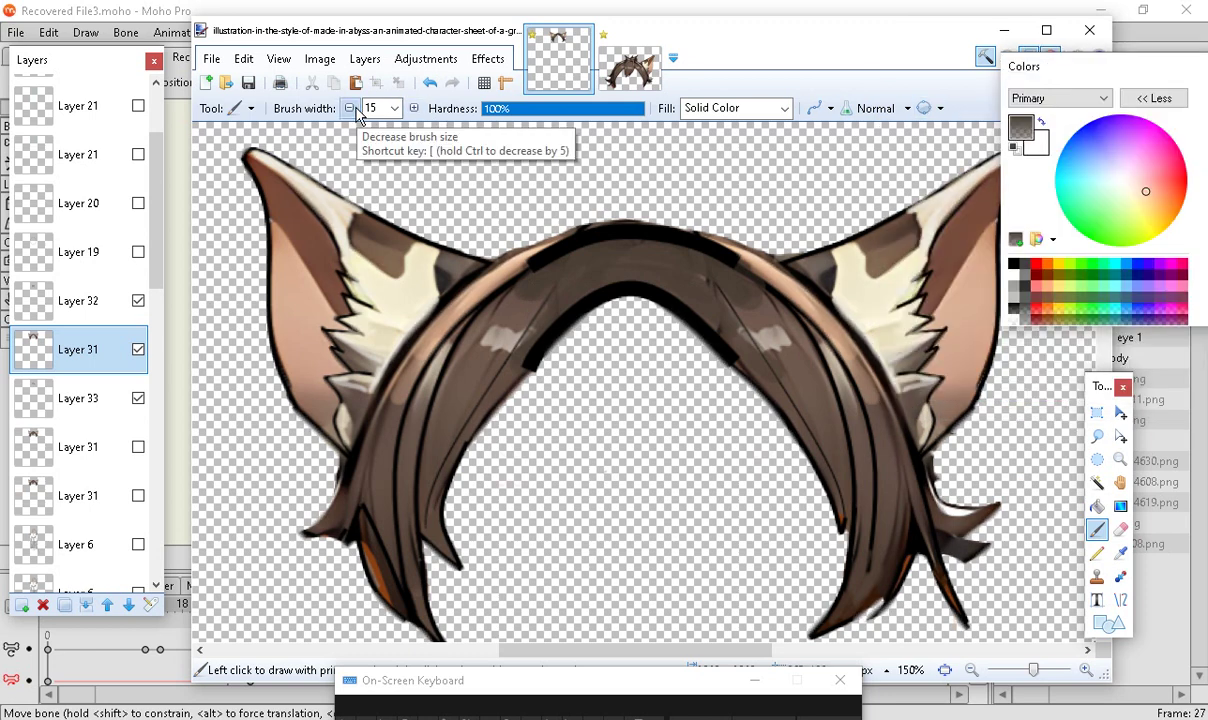
click(352, 108)
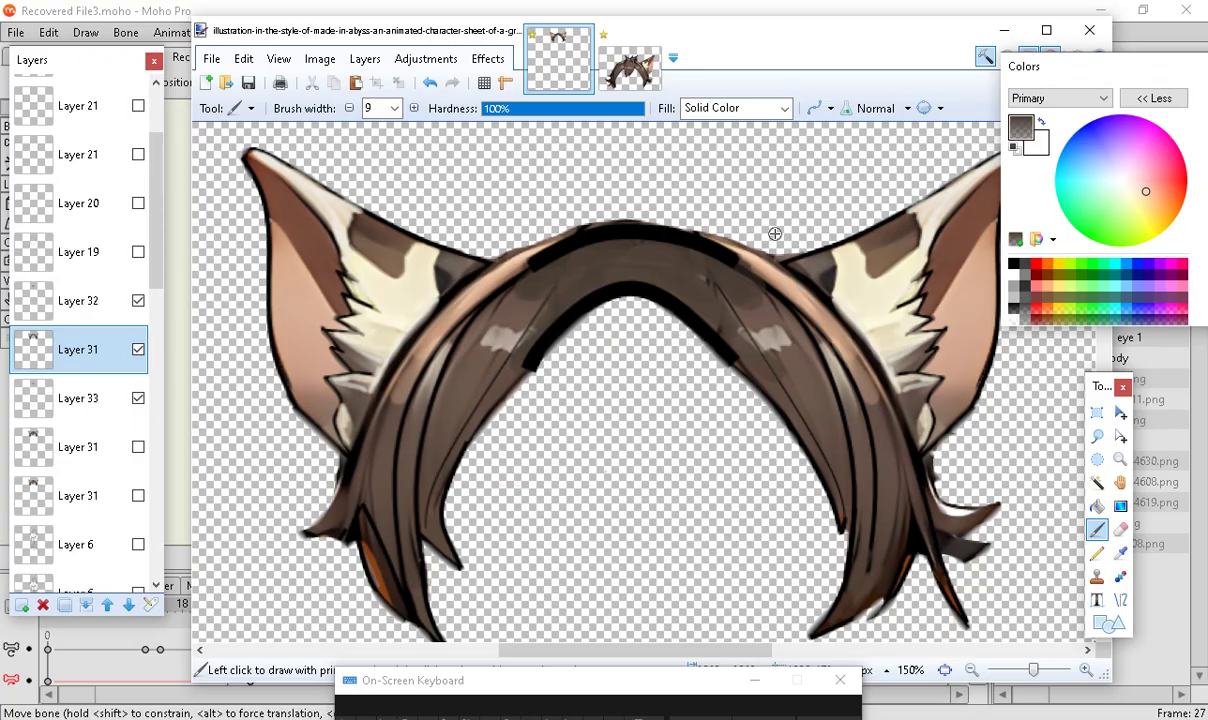
mouse_move(668, 228)
mouse_down()
mouse_move(764, 283)
mouse_move(812, 338)
mouse_move(845, 408)
mouse_up()
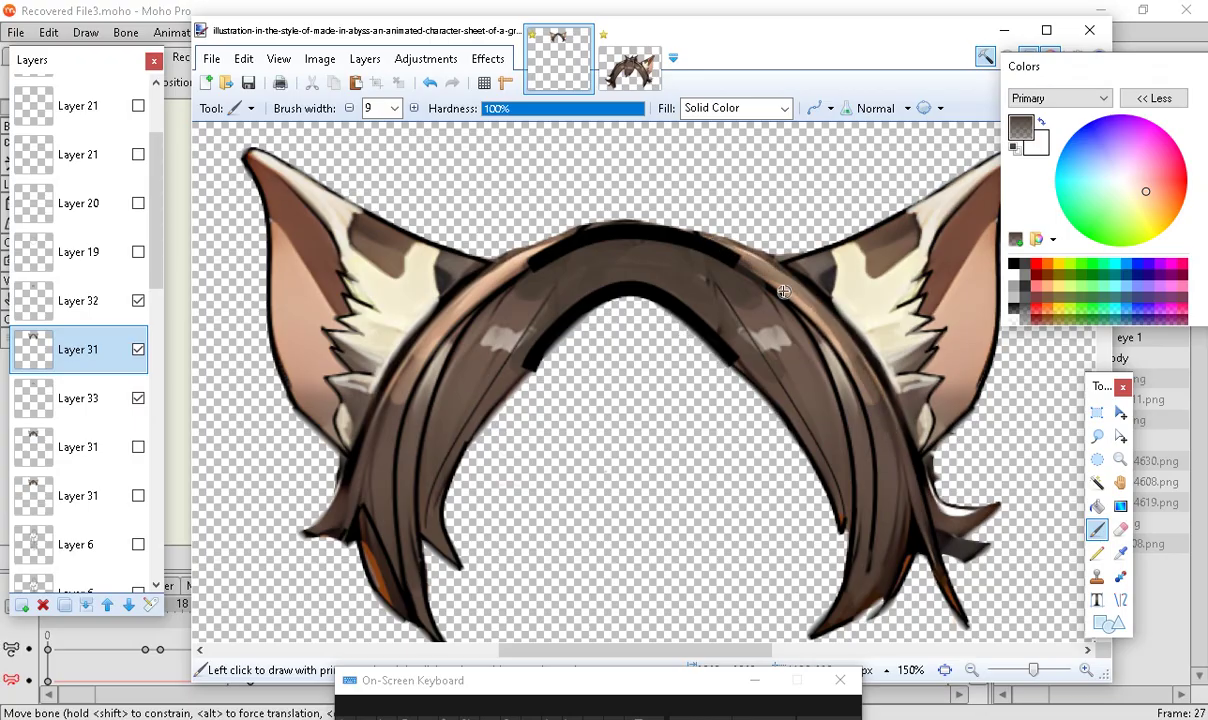
drag(662, 228, 770, 268)
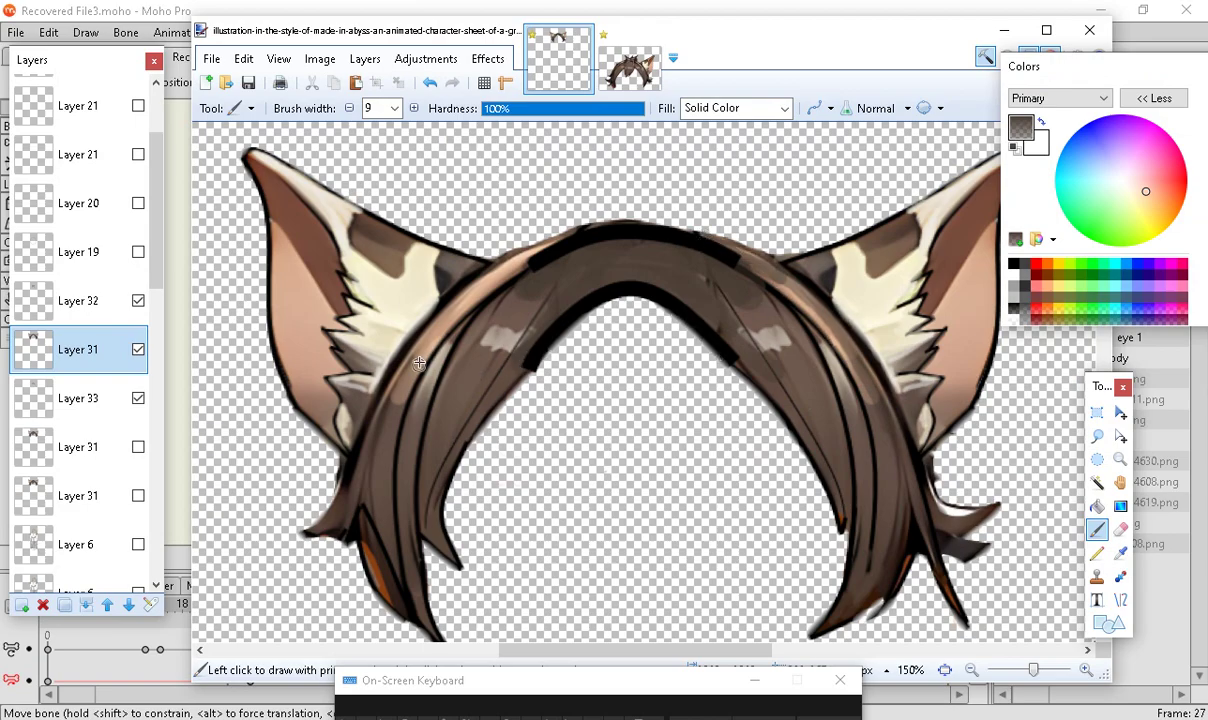
mouse_move(400, 412)
mouse_down()
mouse_move(382, 390)
mouse_move(440, 292)
mouse_move(512, 266)
mouse_up()
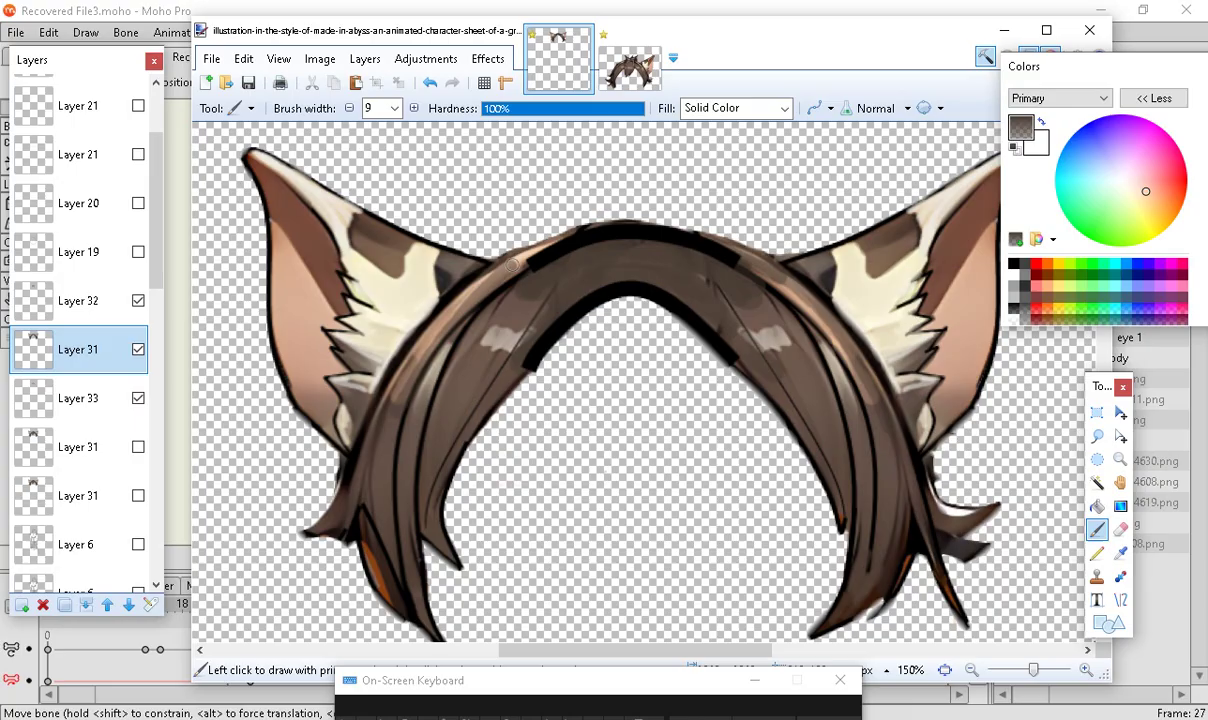
mouse_move(393, 405)
mouse_down()
mouse_move(405, 330)
mouse_move(455, 275)
mouse_move(526, 263)
mouse_up()
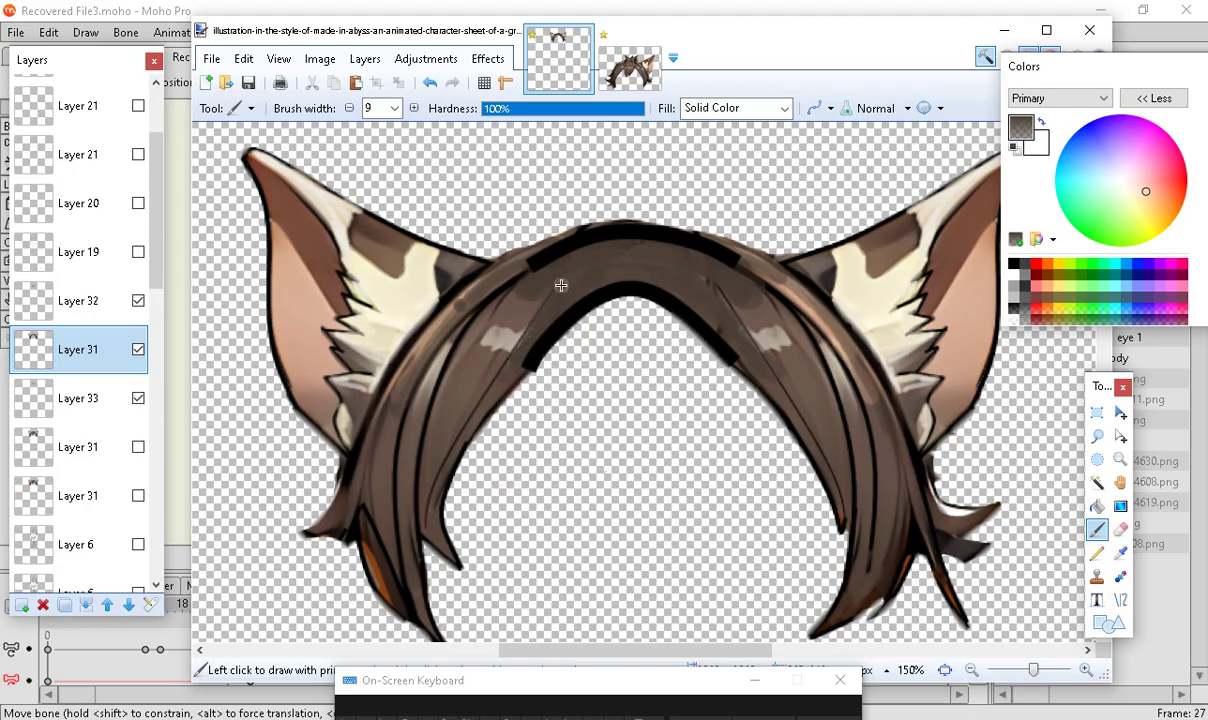
drag(533, 353, 571, 313)
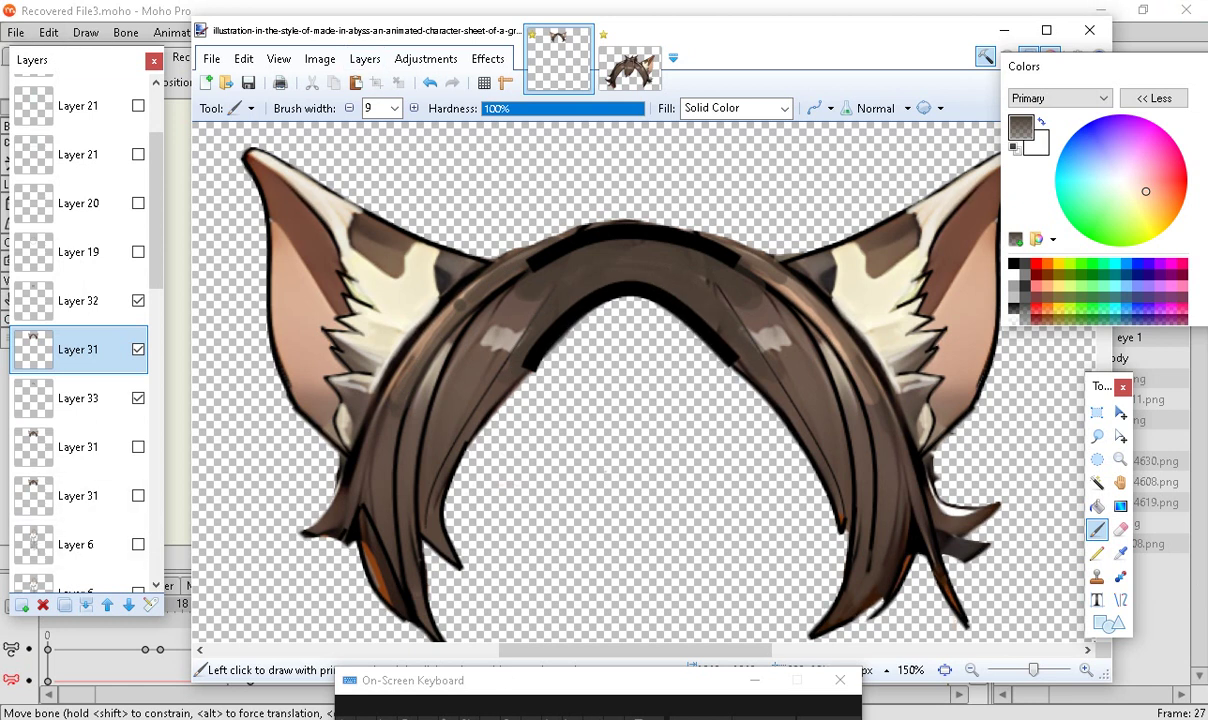
Paint hair brown over the black top band on Layer 32, then add Layer 34
click(97, 312)
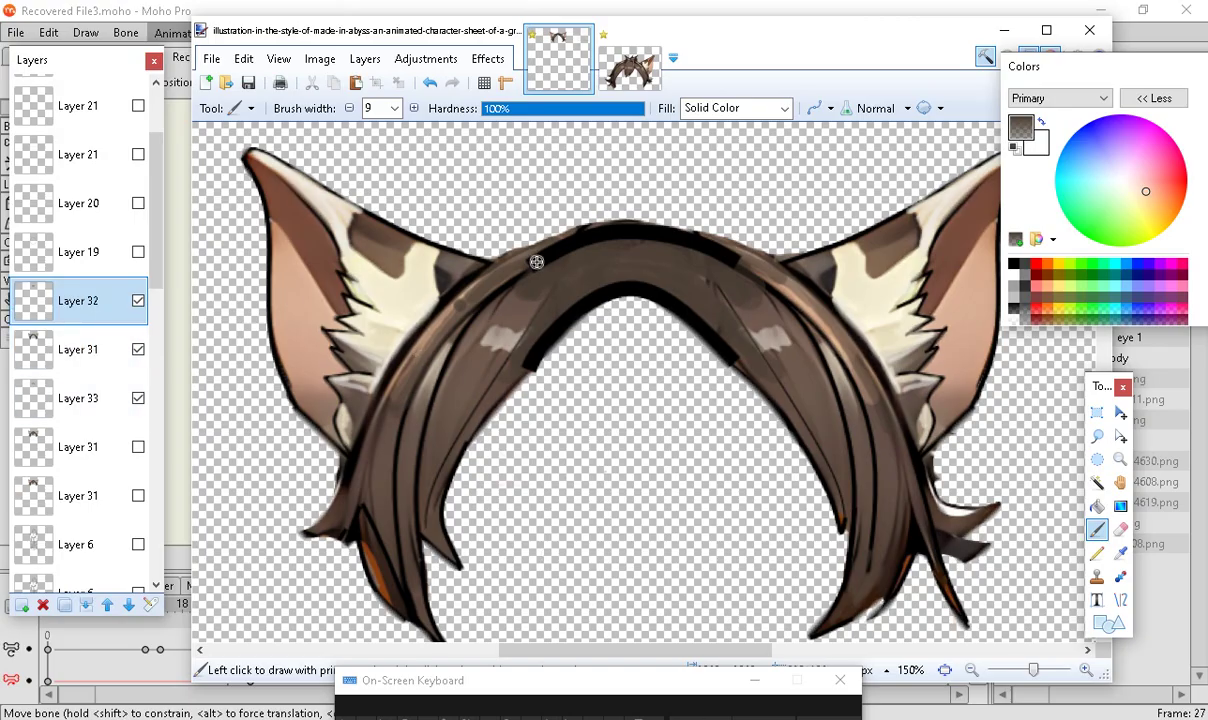
mouse_move(551, 256)
mouse_down()
mouse_move(647, 237)
mouse_move(718, 259)
mouse_up()
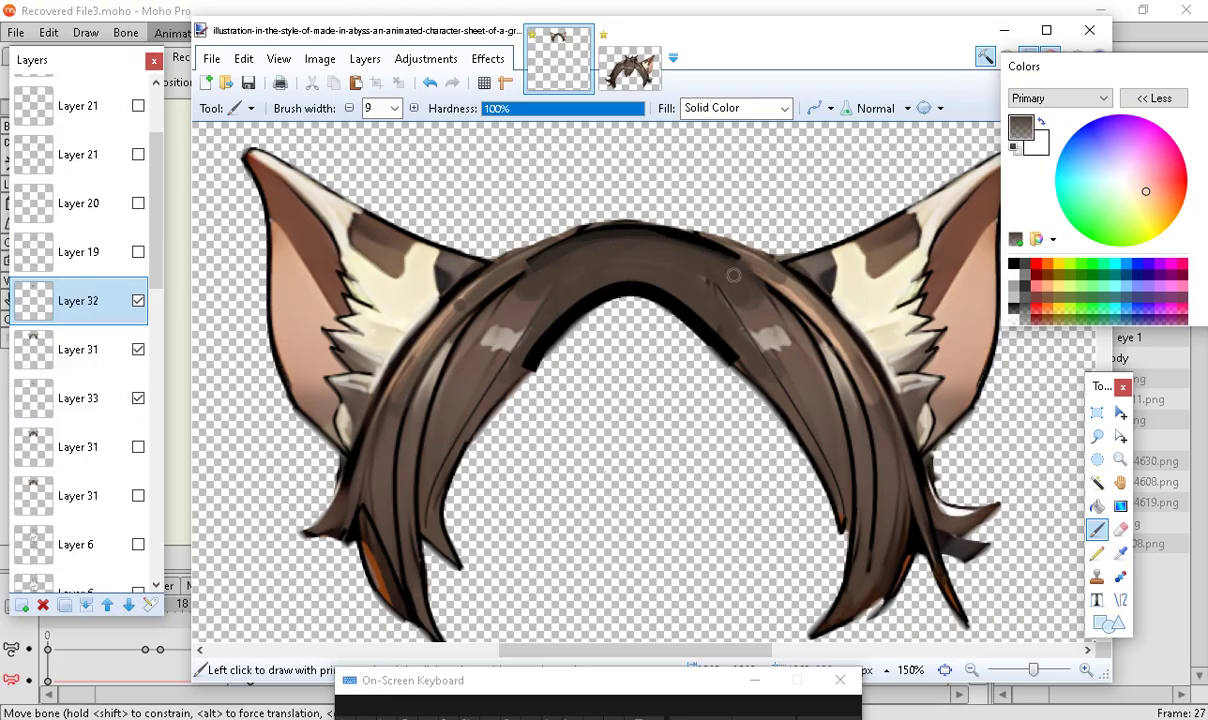
drag(697, 248, 652, 228)
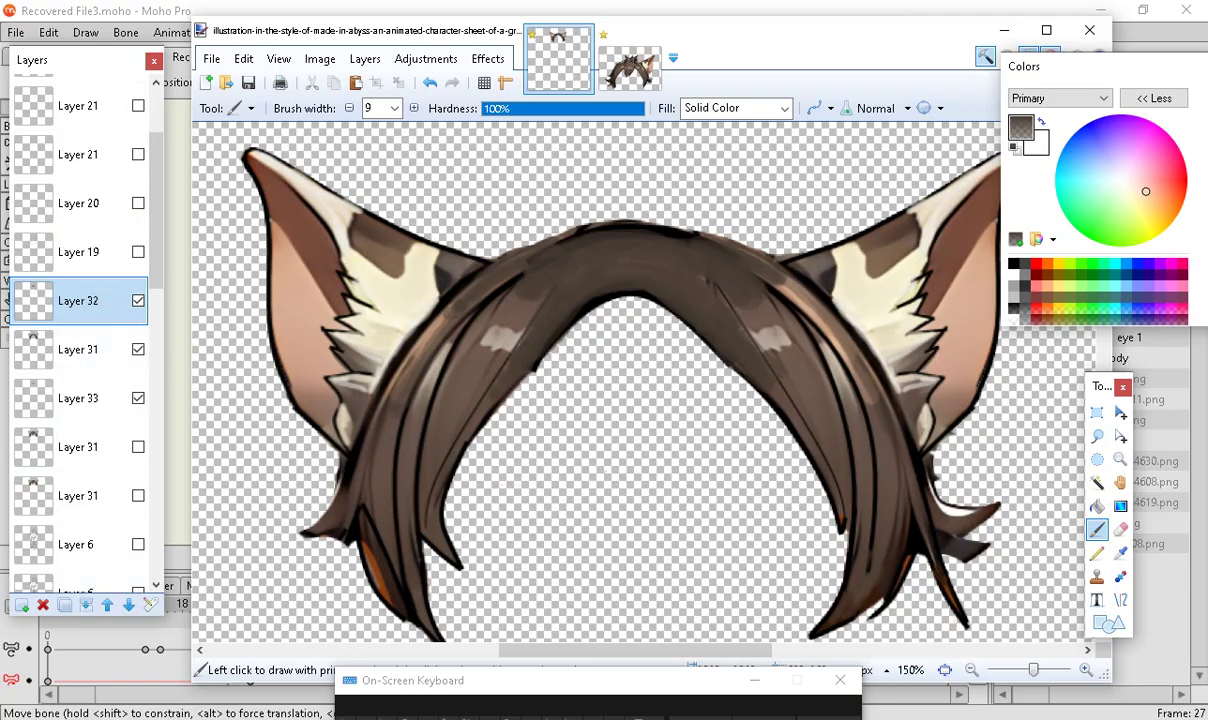
click(21, 604)
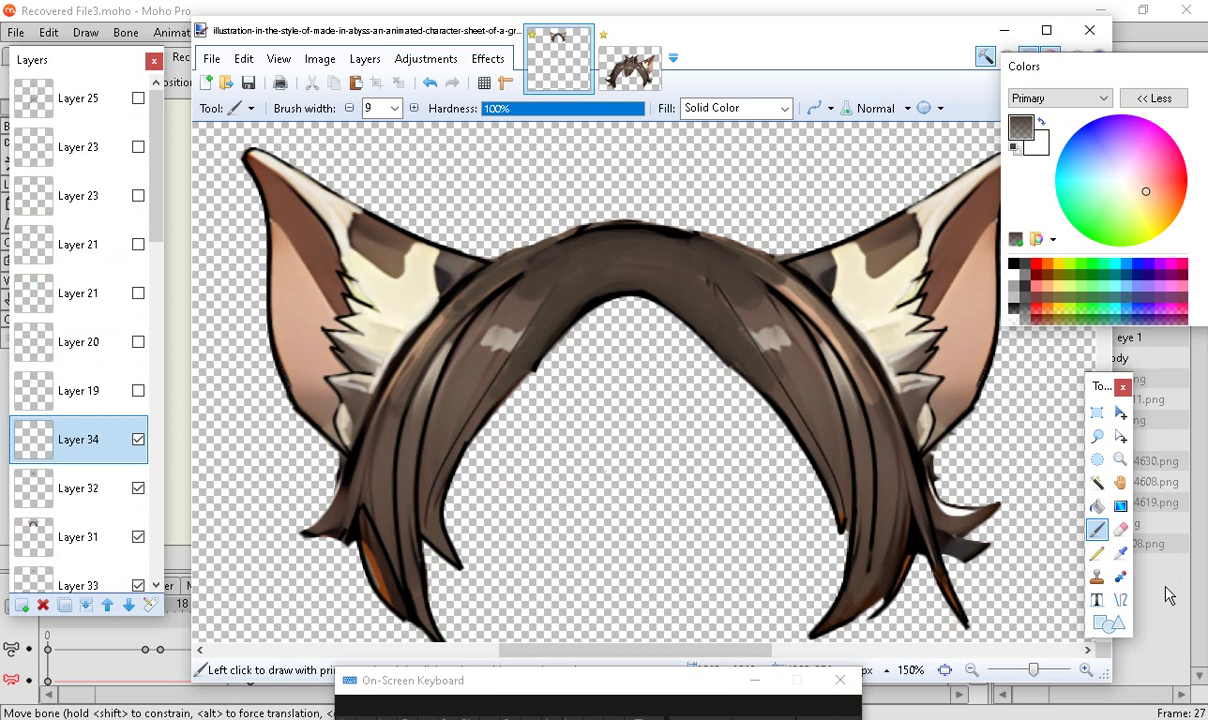
click(1120, 599)
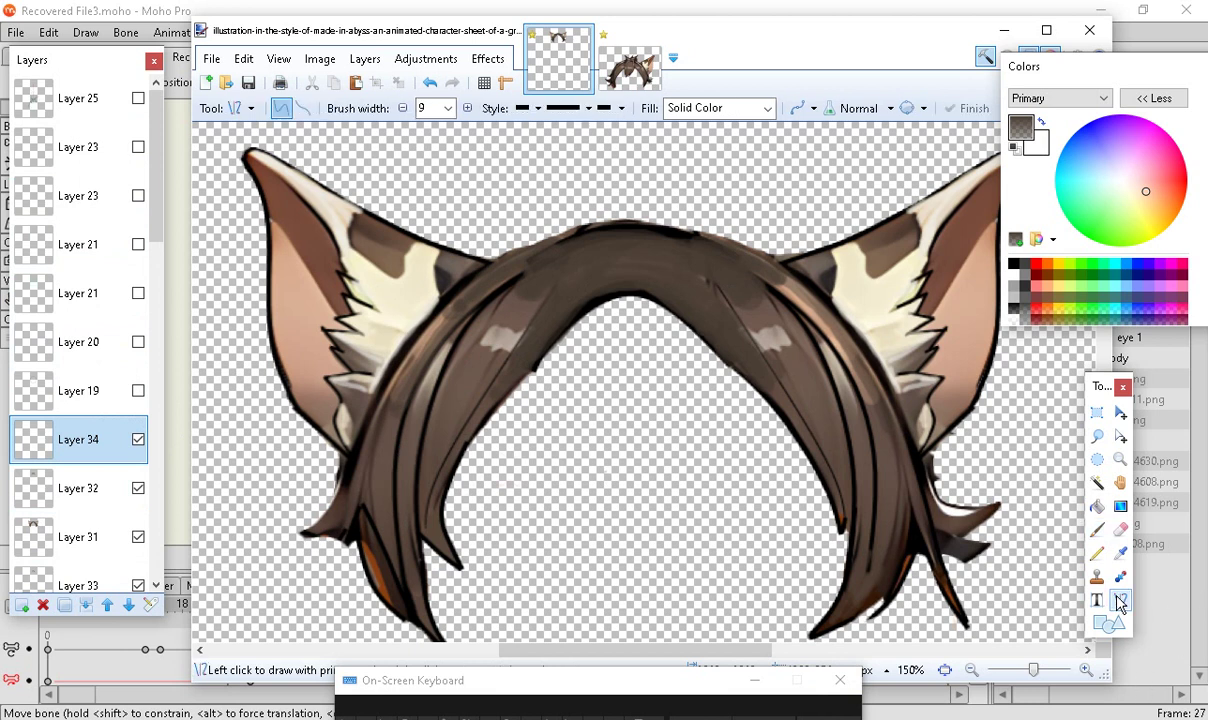
Draw two thin 5 px black lines over both sides of the hair top on Layer 34
click(1015, 147)
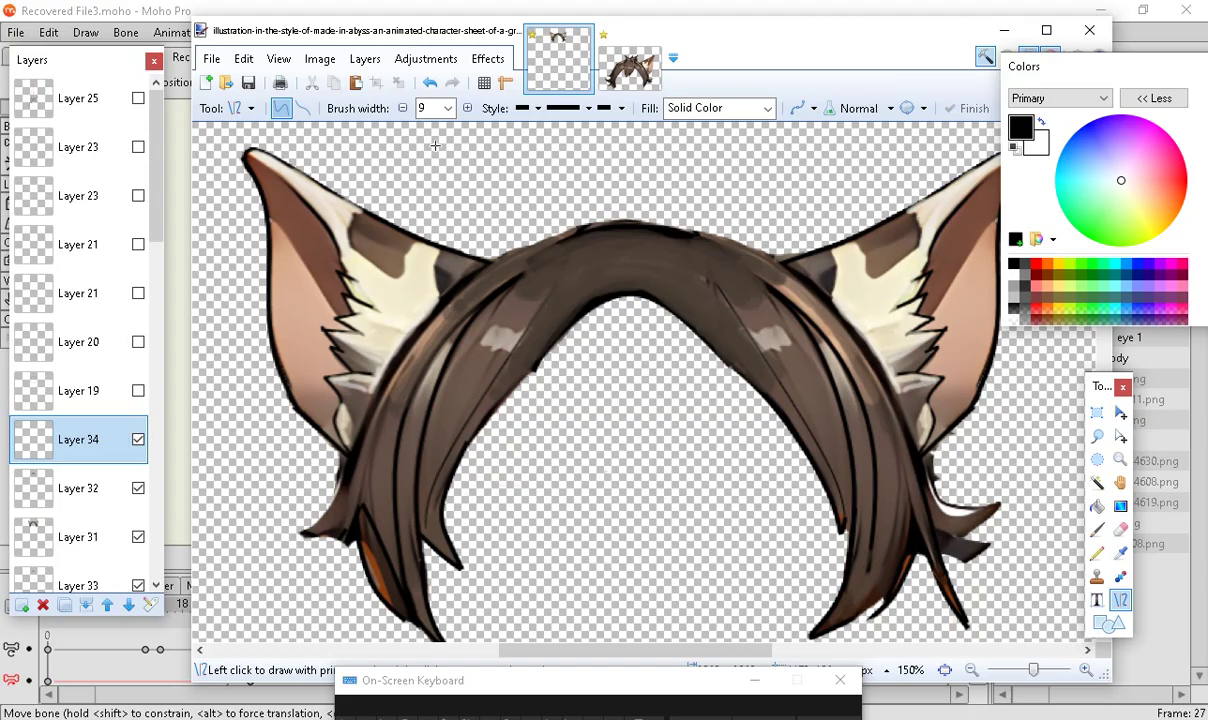
click(404, 108)
drag(674, 237, 777, 293)
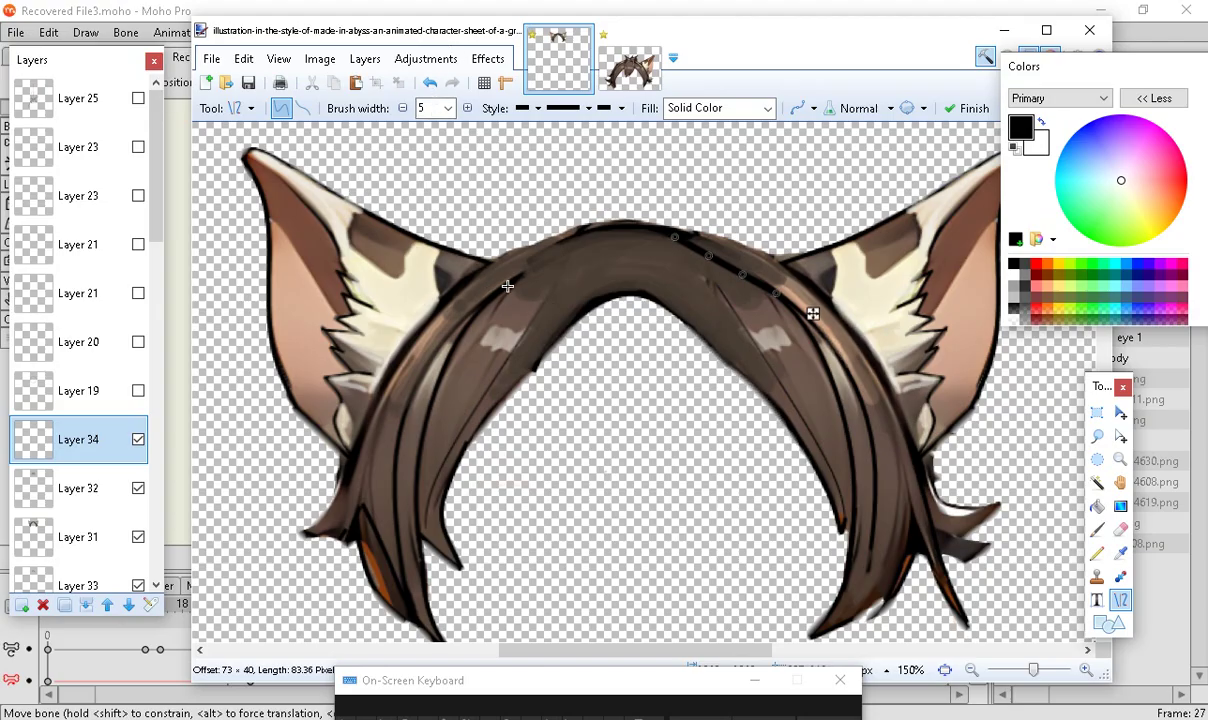
key(Return)
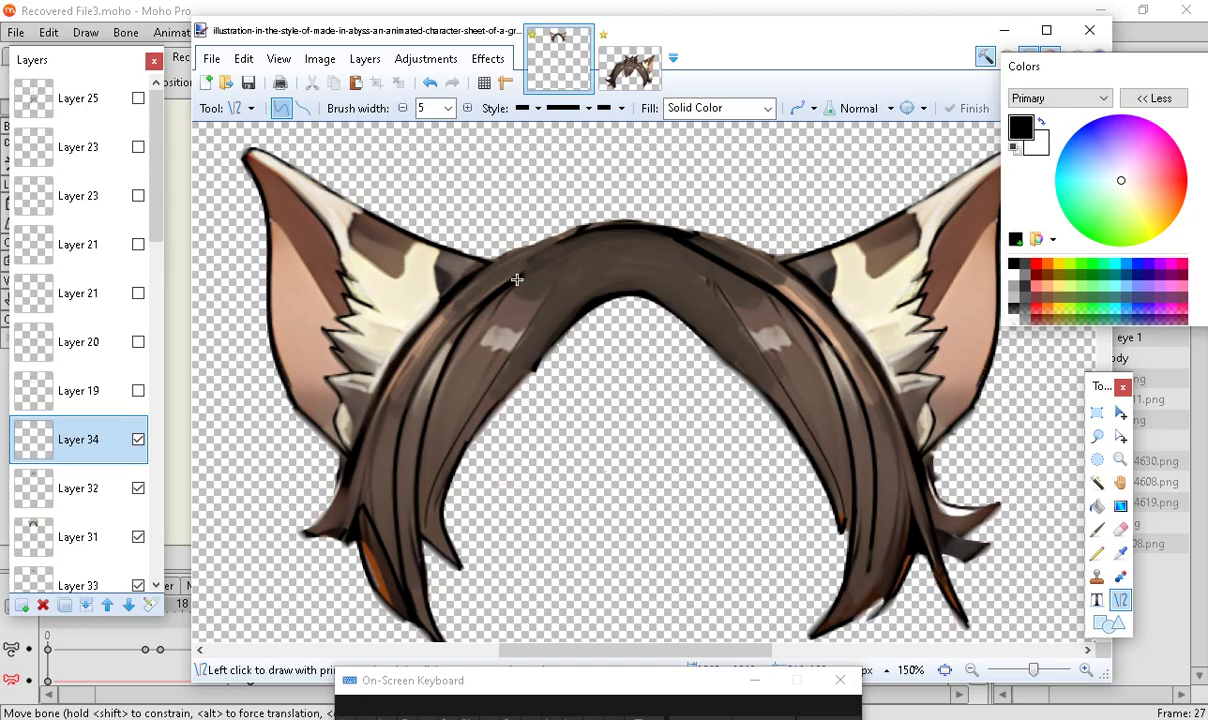
mouse_move(516, 280)
mouse_down()
mouse_move(585, 224)
mouse_move(614, 229)
mouse_up()
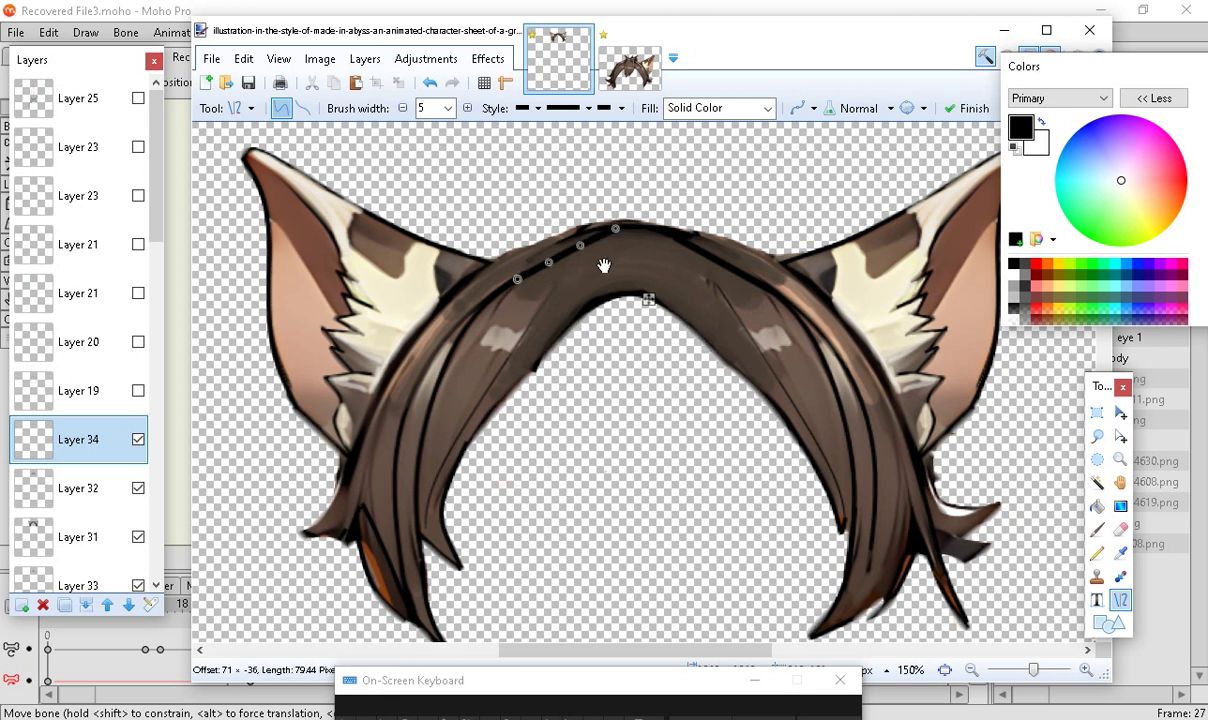
click(684, 354)
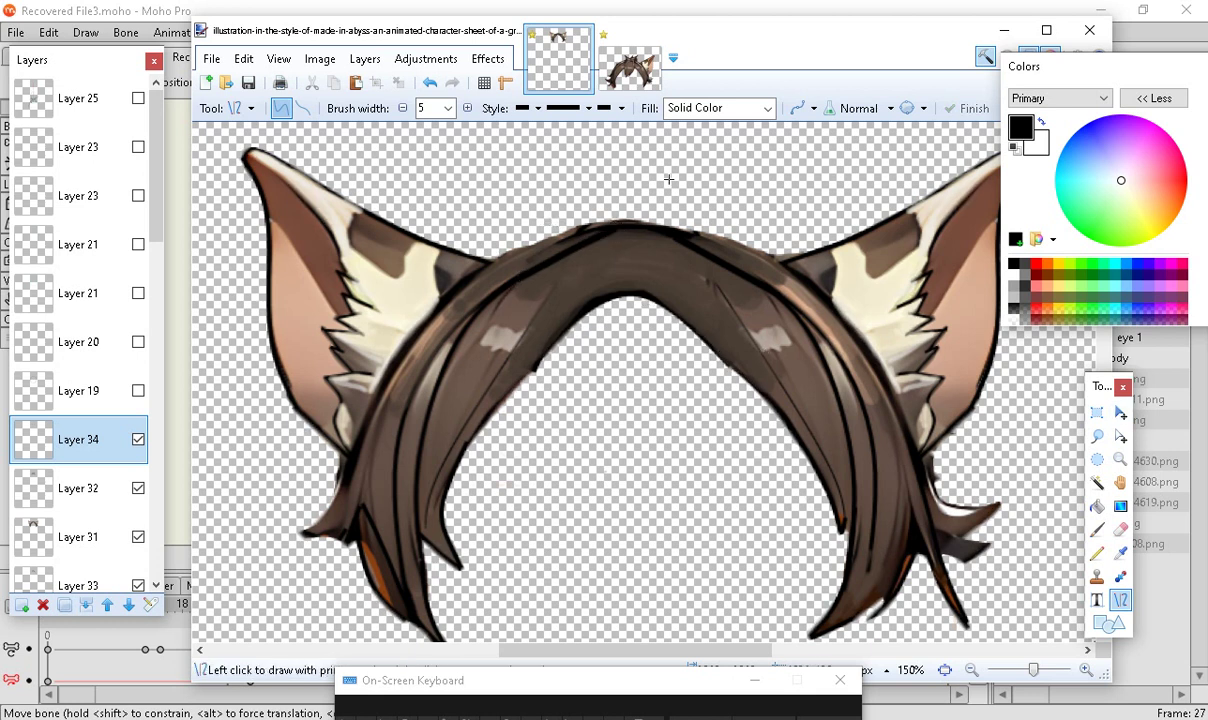
At 2 px width, draw two curved black strand lines from the hair top
click(403, 109)
click(403, 109)
click(403, 109)
mouse_move(641, 243)
mouse_down()
mouse_move(753, 379)
mouse_move(800, 465)
mouse_move(826, 572)
mouse_move(848, 531)
mouse_up()
drag(710, 340, 730, 306)
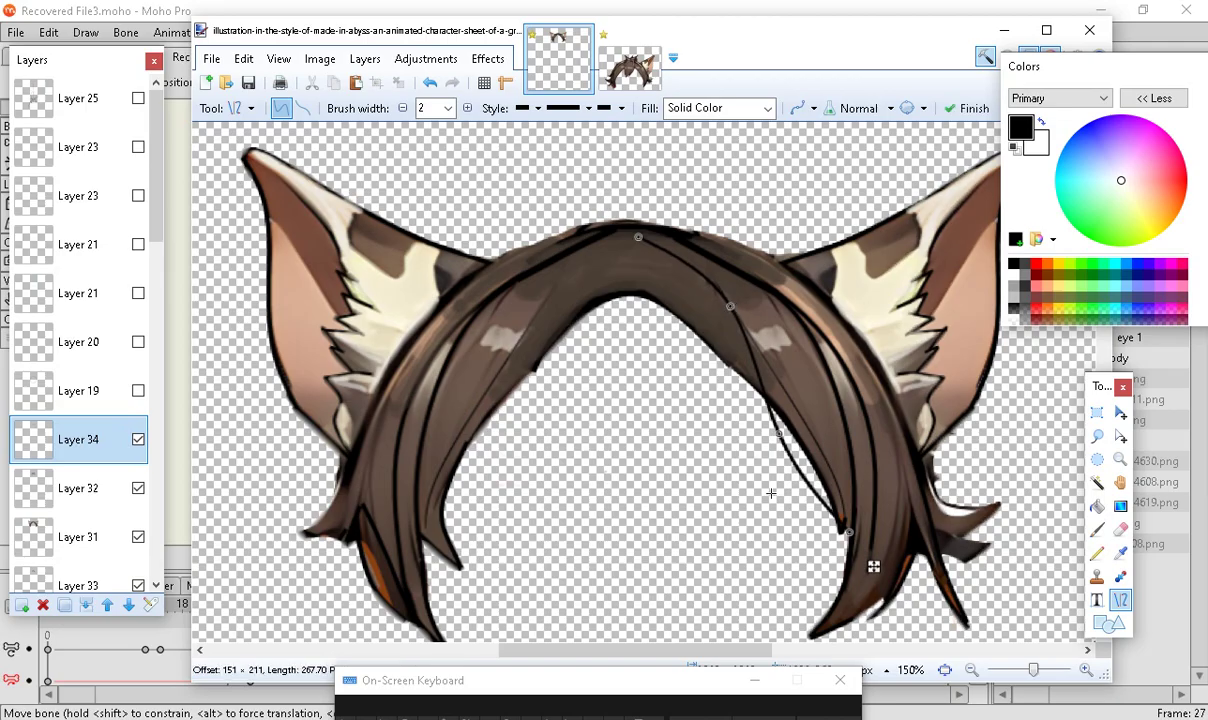
drag(779, 433, 820, 453)
click(537, 381)
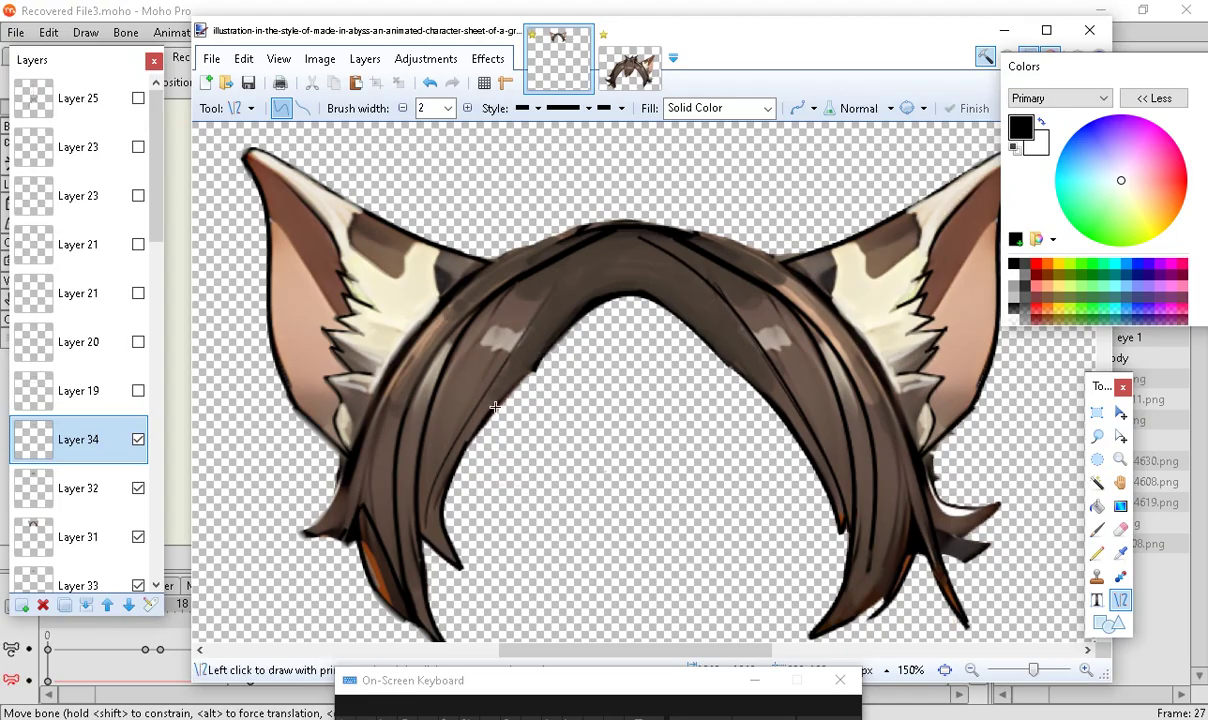
drag(485, 387, 636, 245)
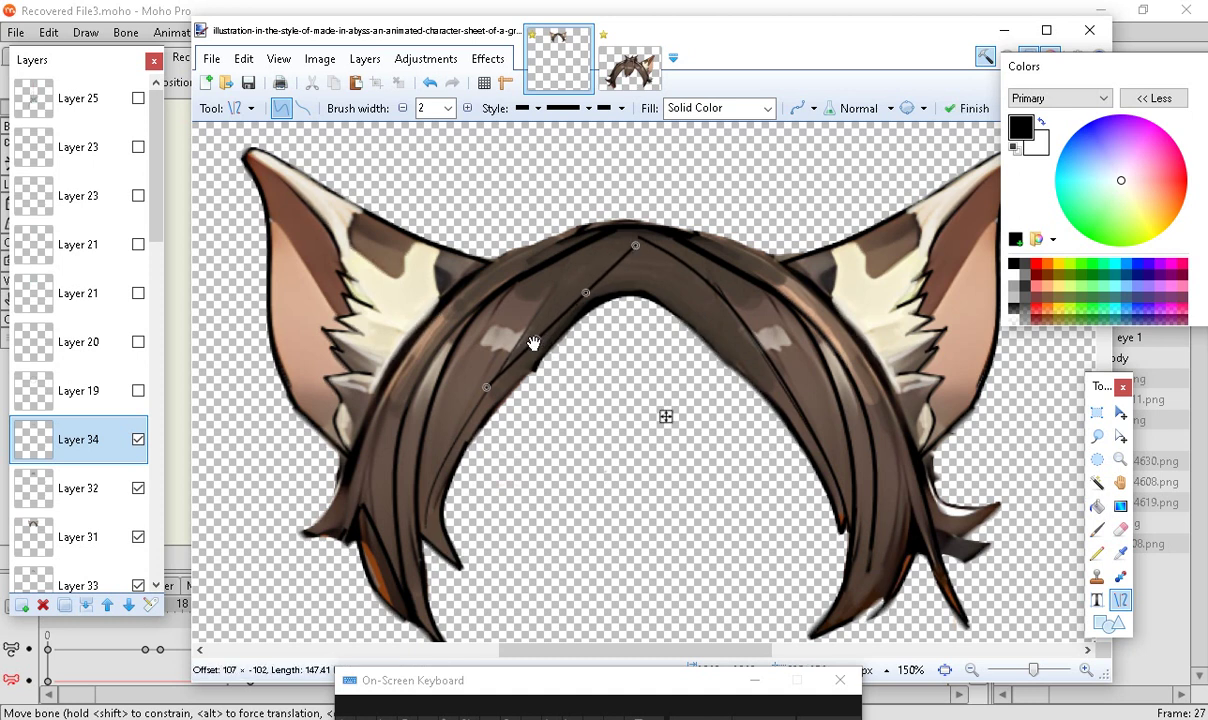
drag(534, 343, 541, 318)
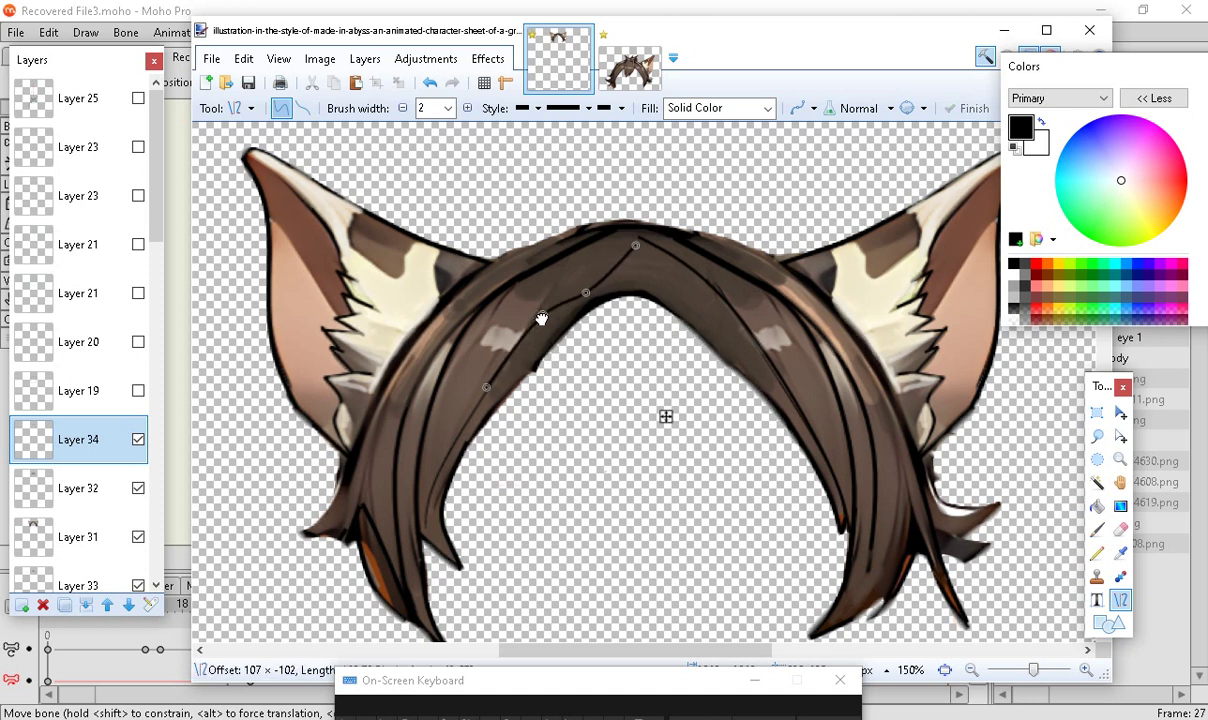
drag(485, 388, 484, 391)
mouse_move(582, 291)
mouse_down()
mouse_move(577, 272)
mouse_move(561, 278)
mouse_move(578, 280)
mouse_up()
mouse_move(633, 250)
mouse_down()
mouse_move(617, 251)
mouse_move(655, 248)
mouse_move(585, 271)
mouse_move(620, 264)
mouse_up()
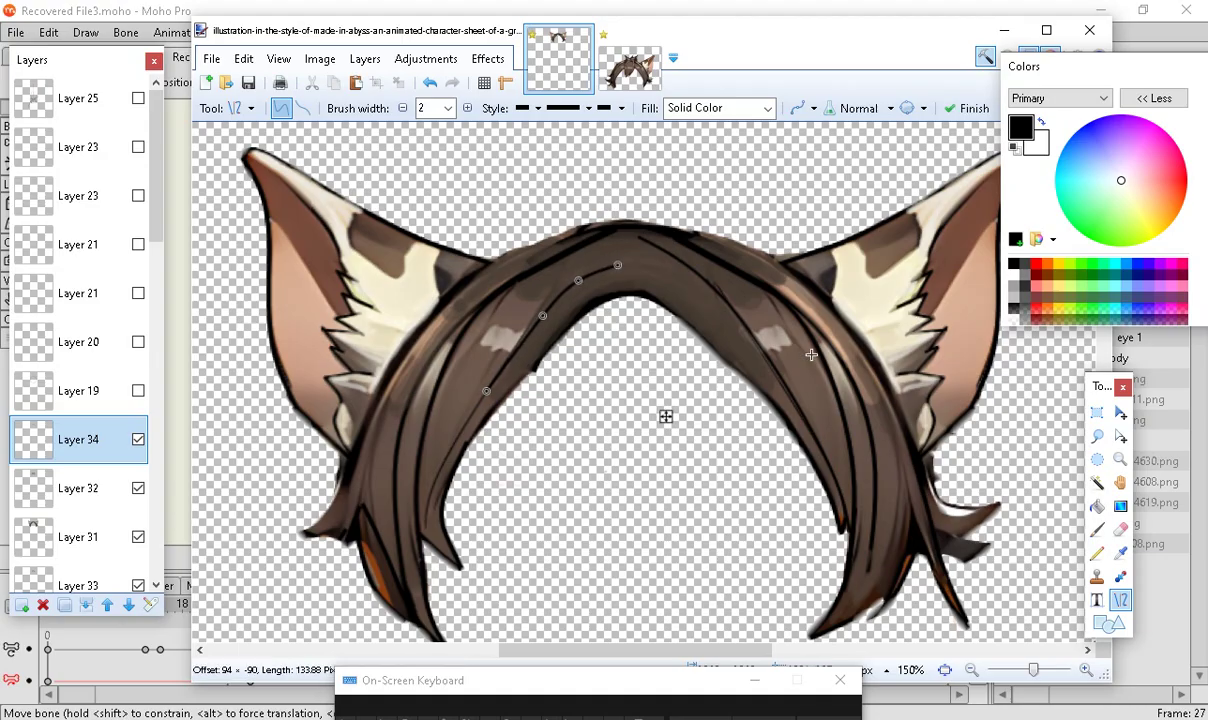
key(Return)
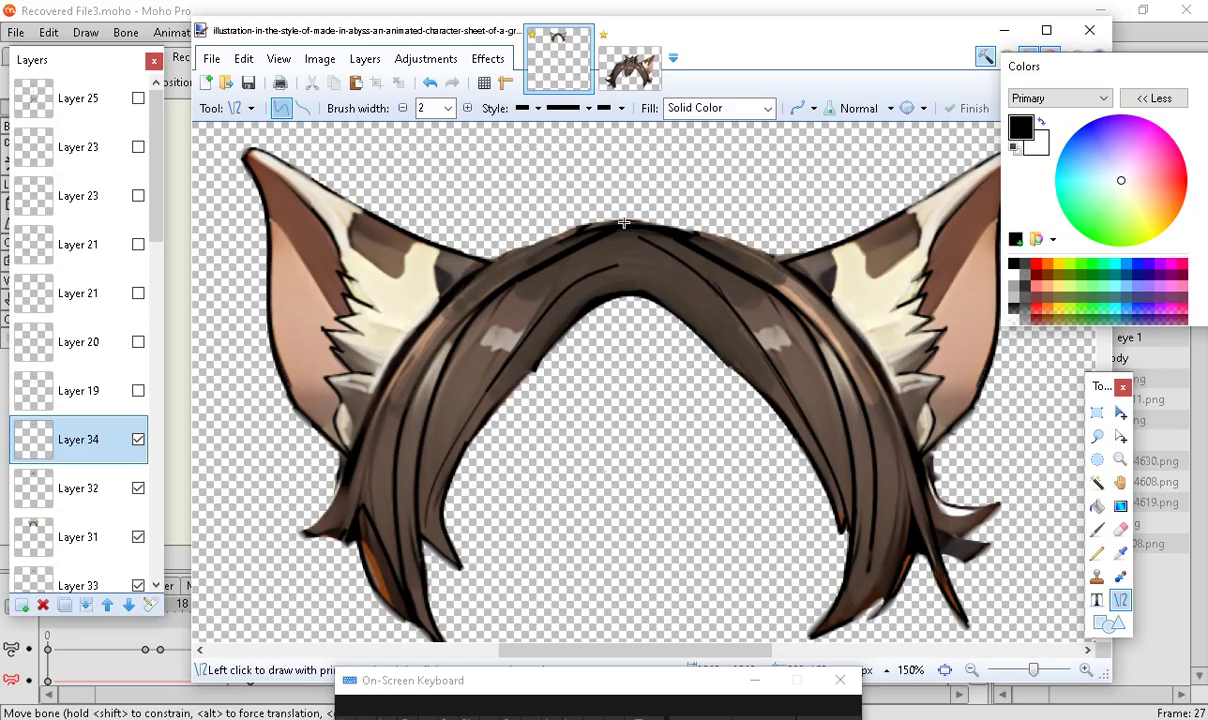
Add a short crown line and two more curved strand lines along the hair
drag(621, 218, 624, 263)
key(Return)
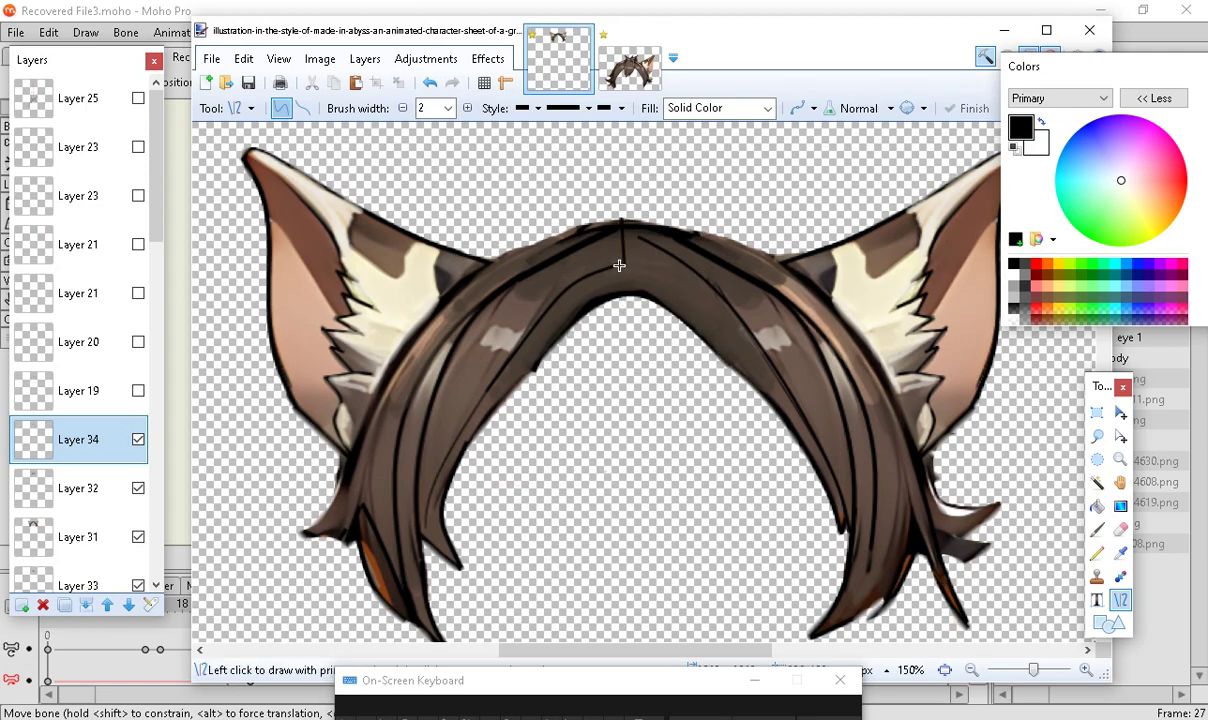
drag(621, 261, 825, 451)
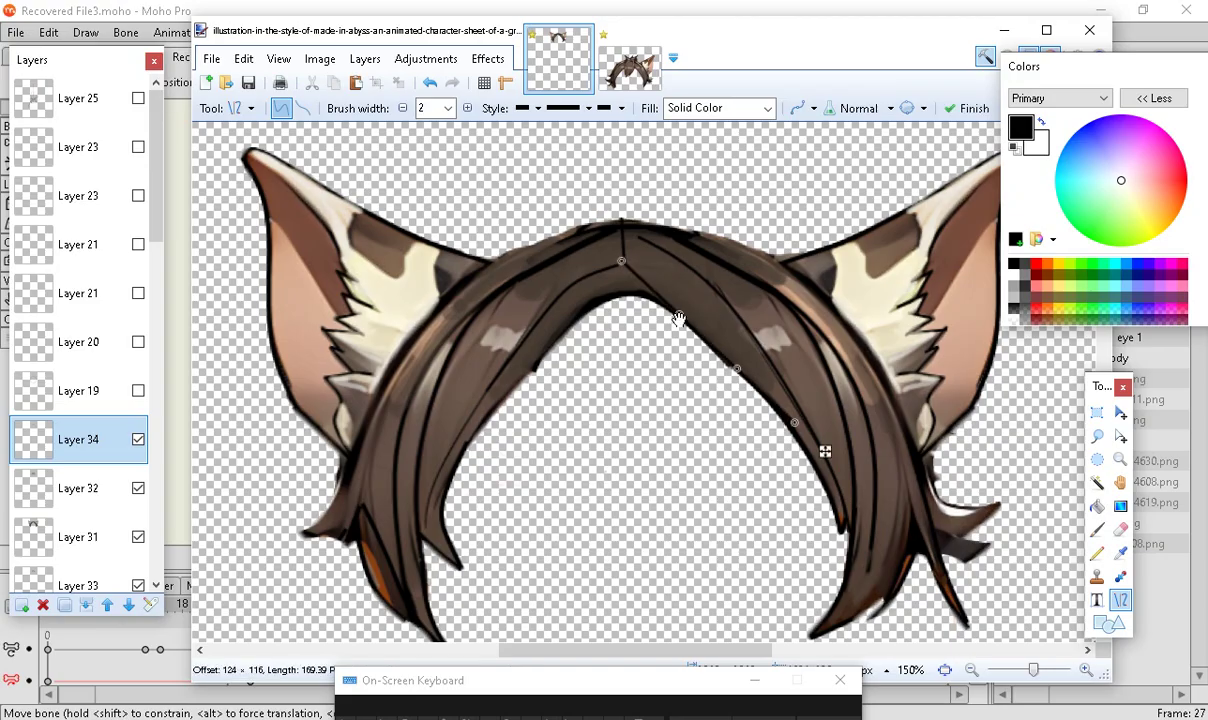
drag(676, 314, 704, 322)
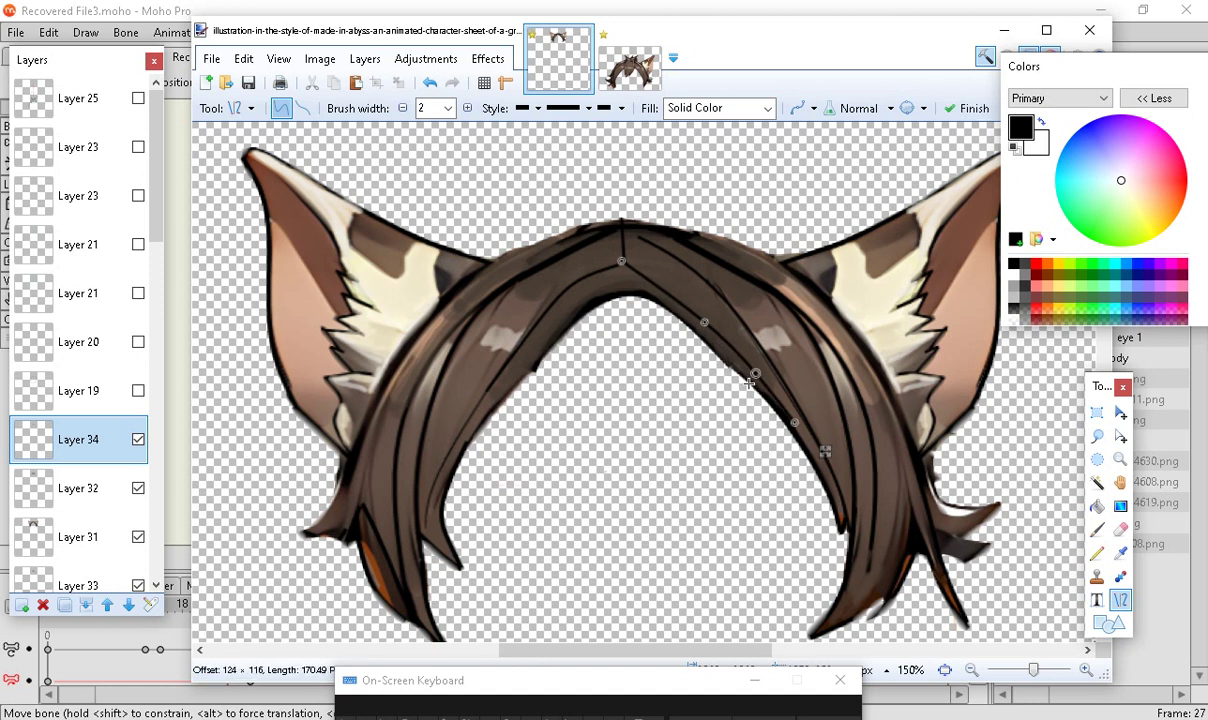
key(Return)
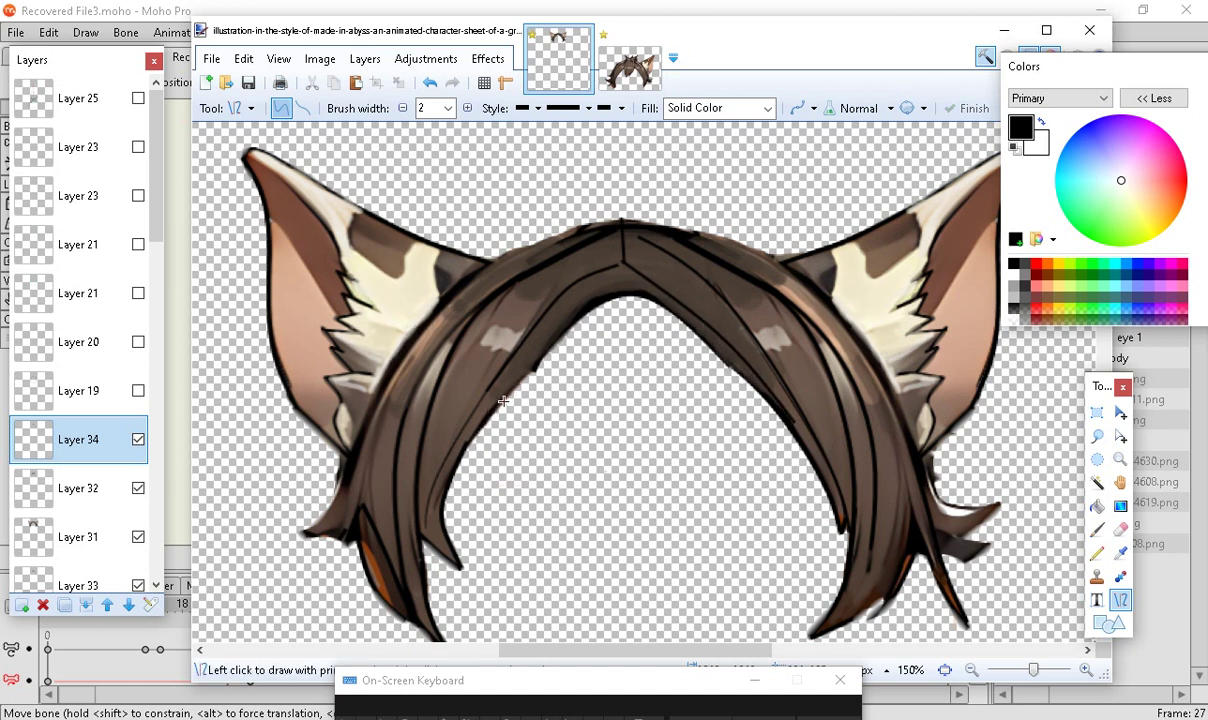
drag(510, 393, 618, 270)
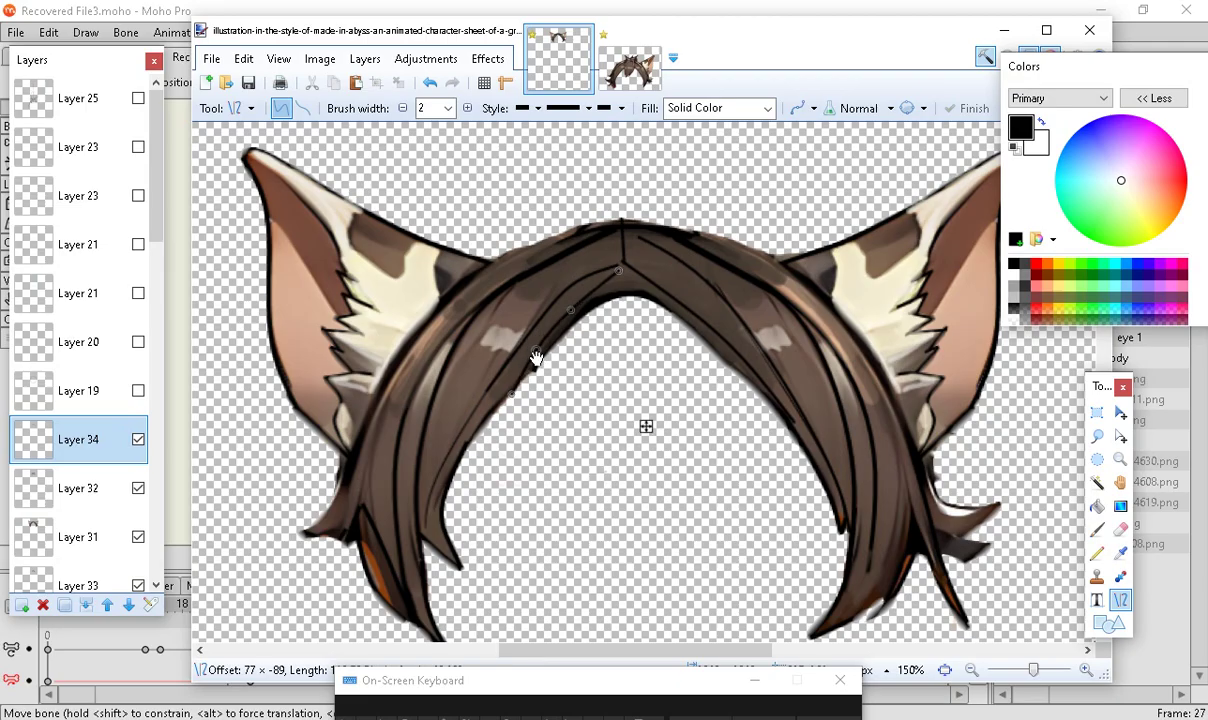
drag(507, 398, 482, 428)
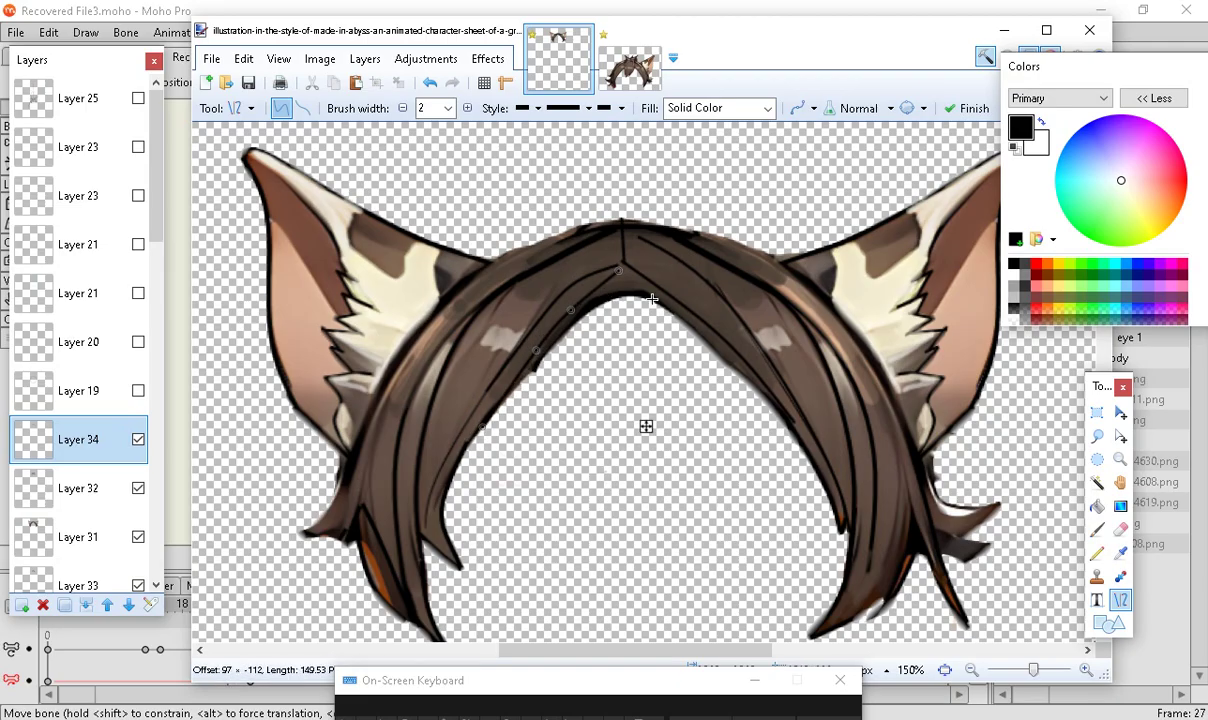
key(Return)
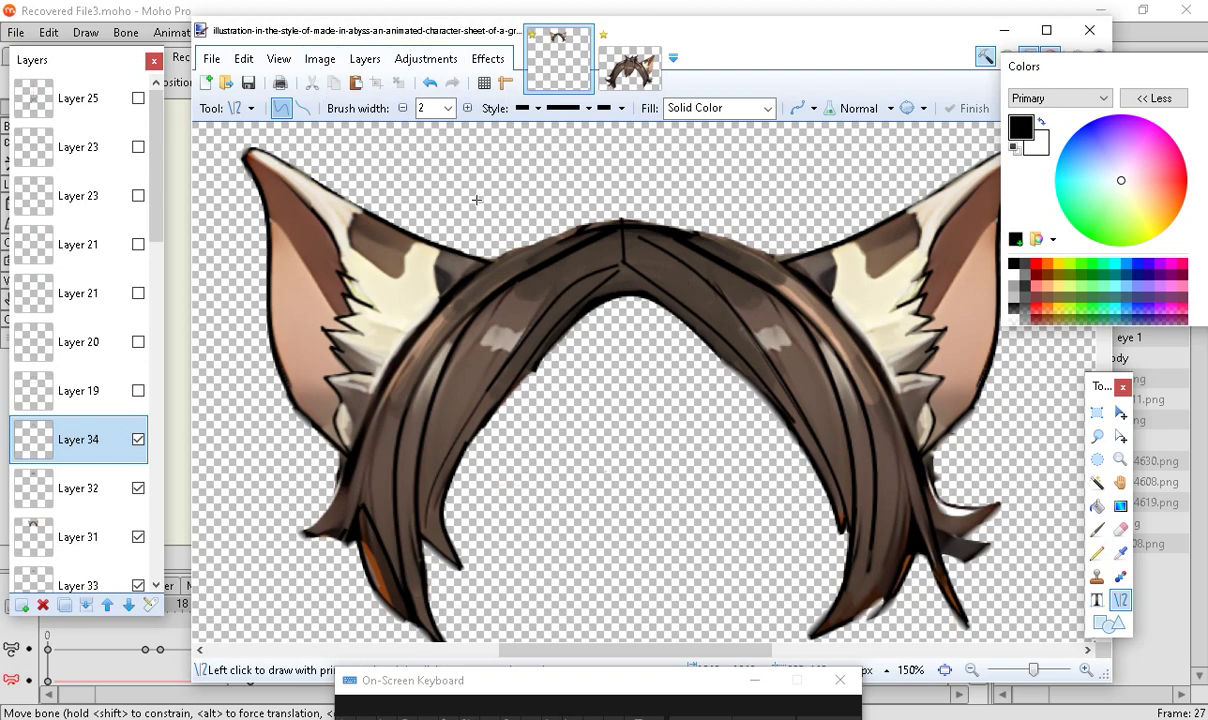
At 3 px width, trace a black arch over the hair top with short extra lines
click(467, 108)
mouse_move(488, 260)
mouse_down()
mouse_move(792, 316)
mouse_move(780, 265)
mouse_up()
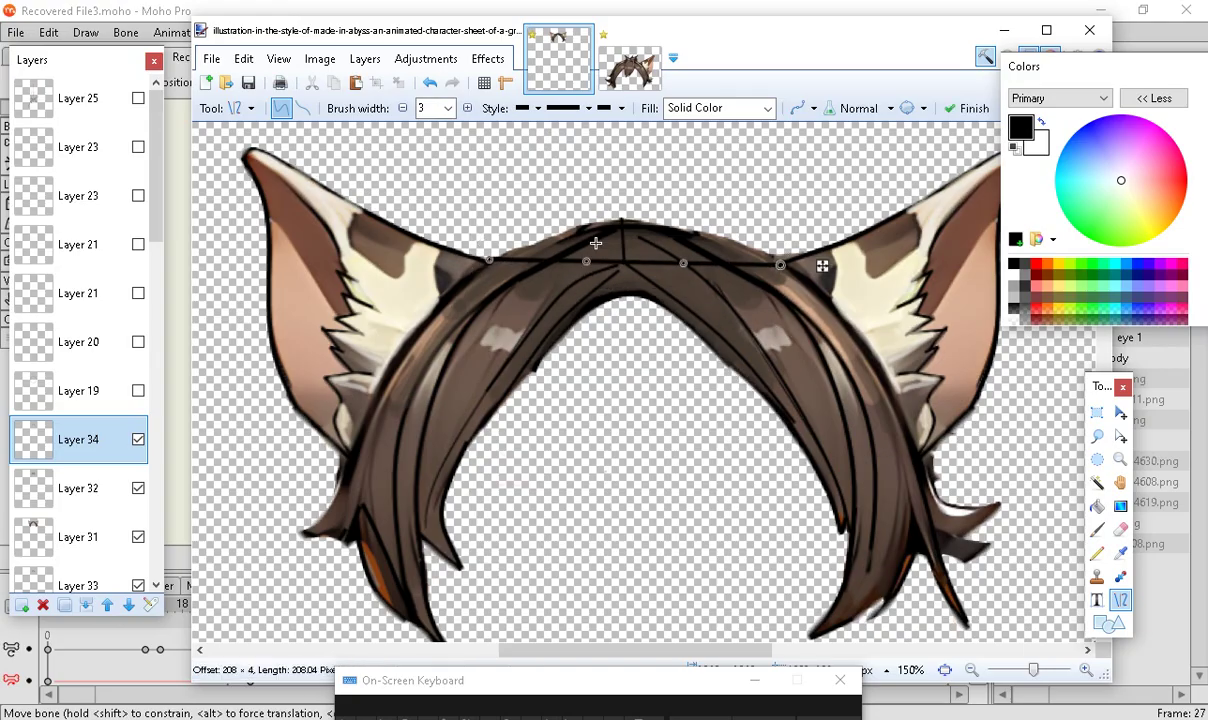
drag(588, 263, 596, 227)
drag(695, 285, 696, 234)
drag(595, 226, 592, 223)
key(Return)
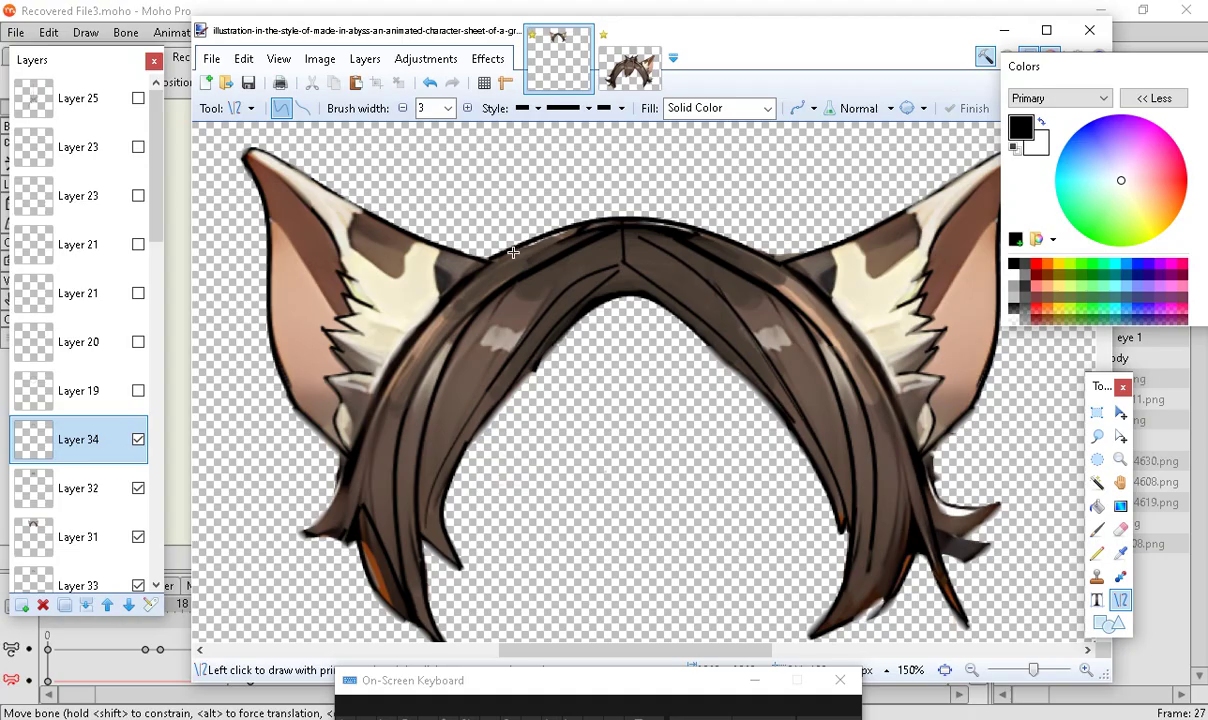
mouse_move(516, 251)
mouse_down()
mouse_move(576, 222)
mouse_move(512, 251)
mouse_up()
key(Return)
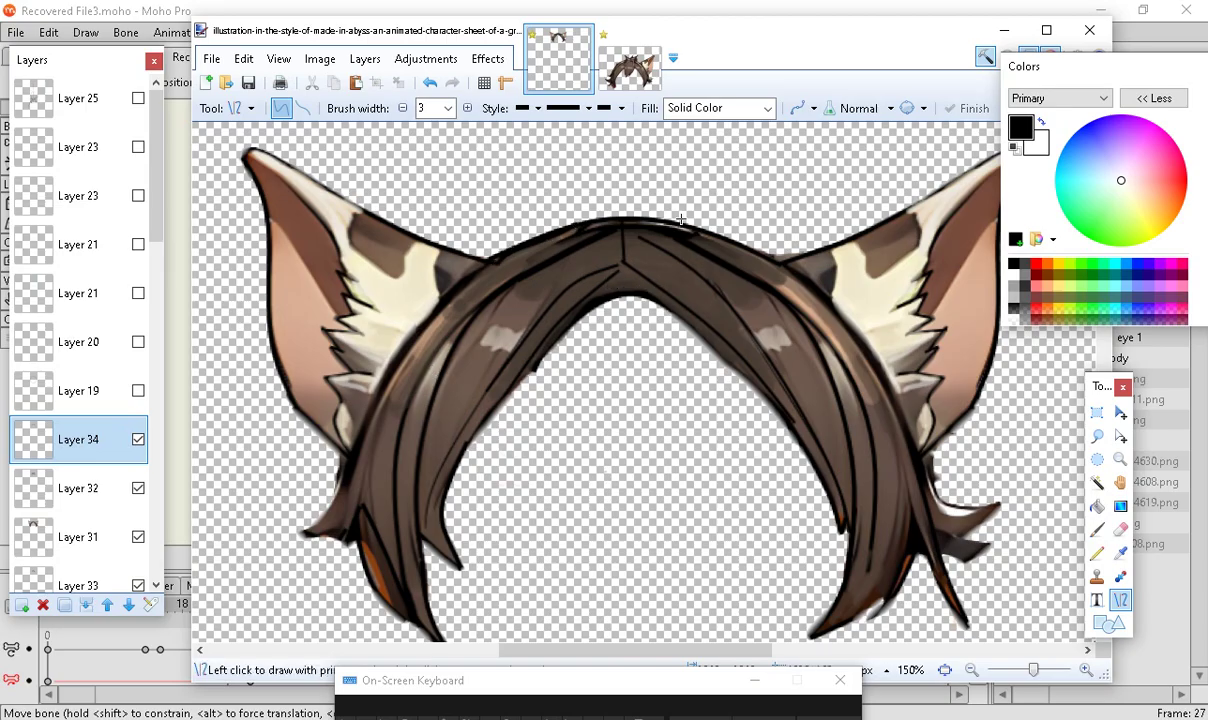
mouse_move(642, 220)
mouse_down()
mouse_move(698, 223)
mouse_move(695, 234)
mouse_up()
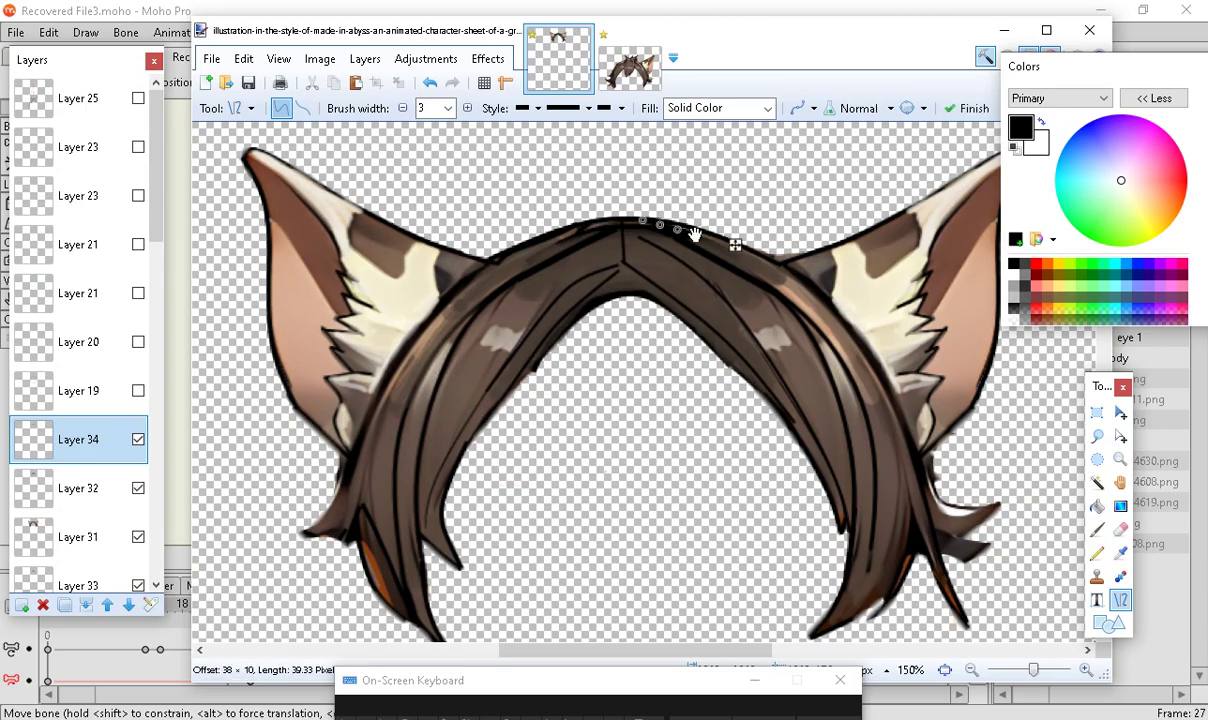
key(Return)
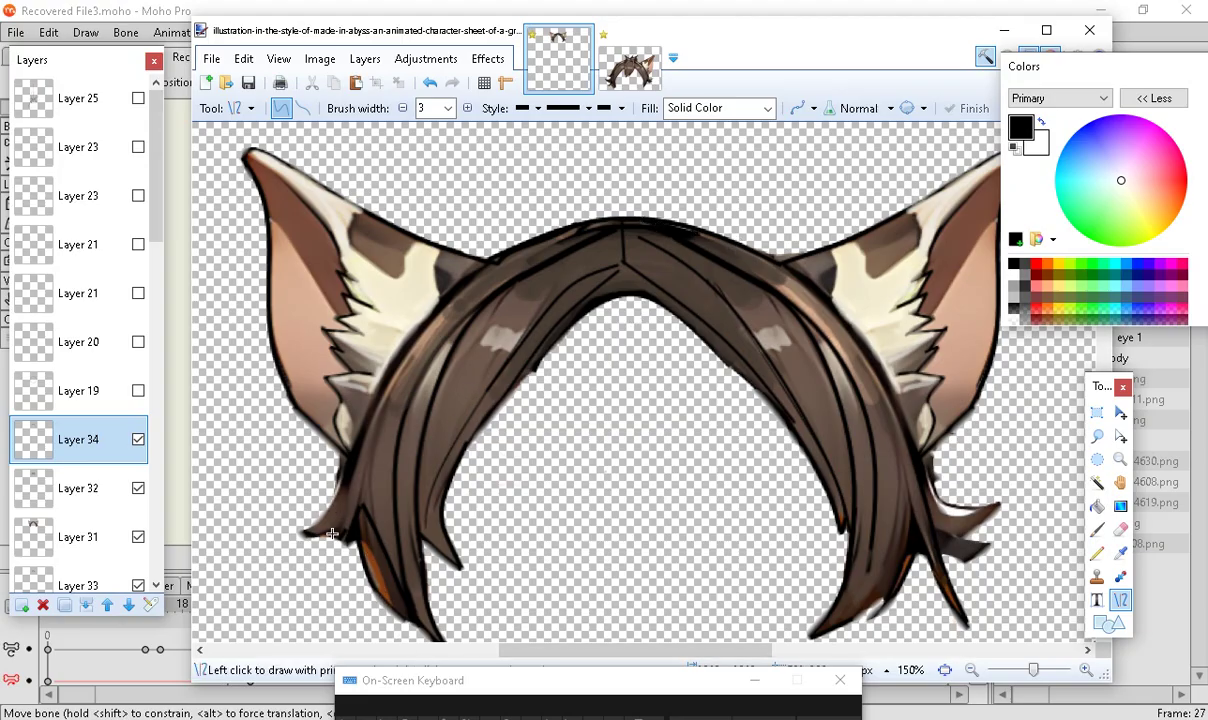
Draw a curved strand line up the left hair and a short line from its tip
mouse_move(355, 532)
mouse_down()
mouse_move(383, 420)
mouse_move(497, 275)
mouse_up()
drag(403, 452, 421, 345)
drag(394, 411, 439, 338)
mouse_move(489, 287)
mouse_down()
mouse_move(496, 280)
mouse_move(486, 297)
mouse_up()
key(Return)
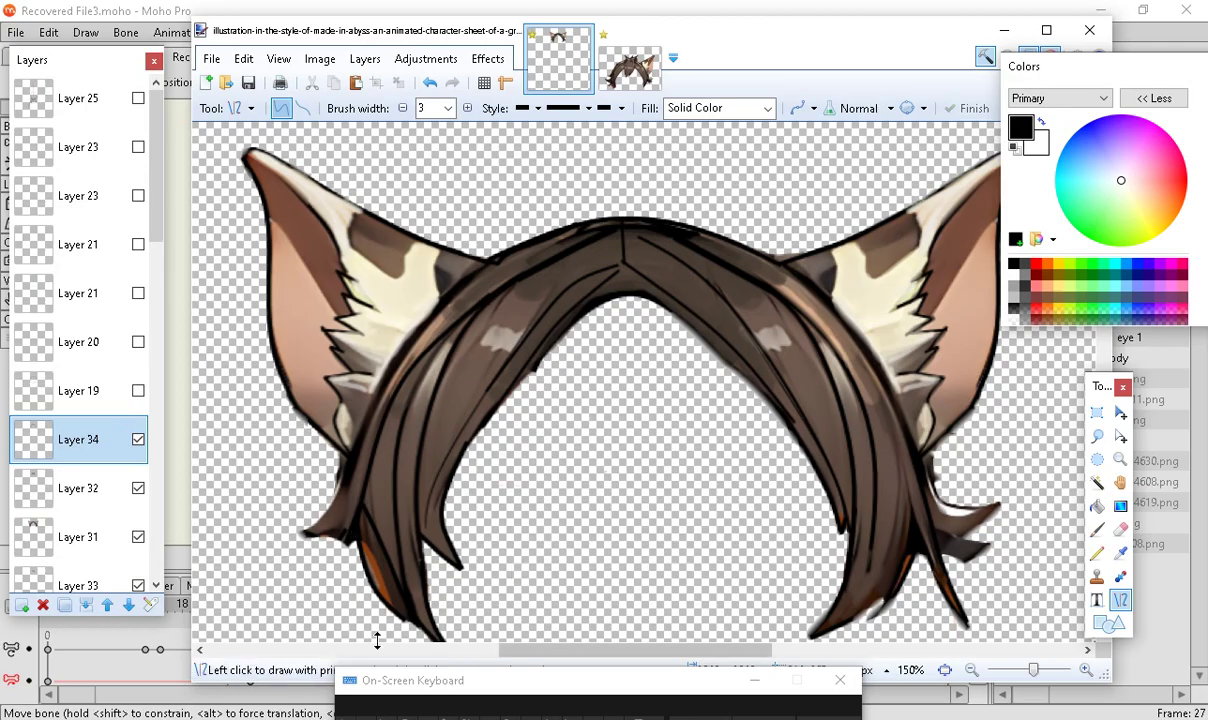
drag(331, 531, 357, 475)
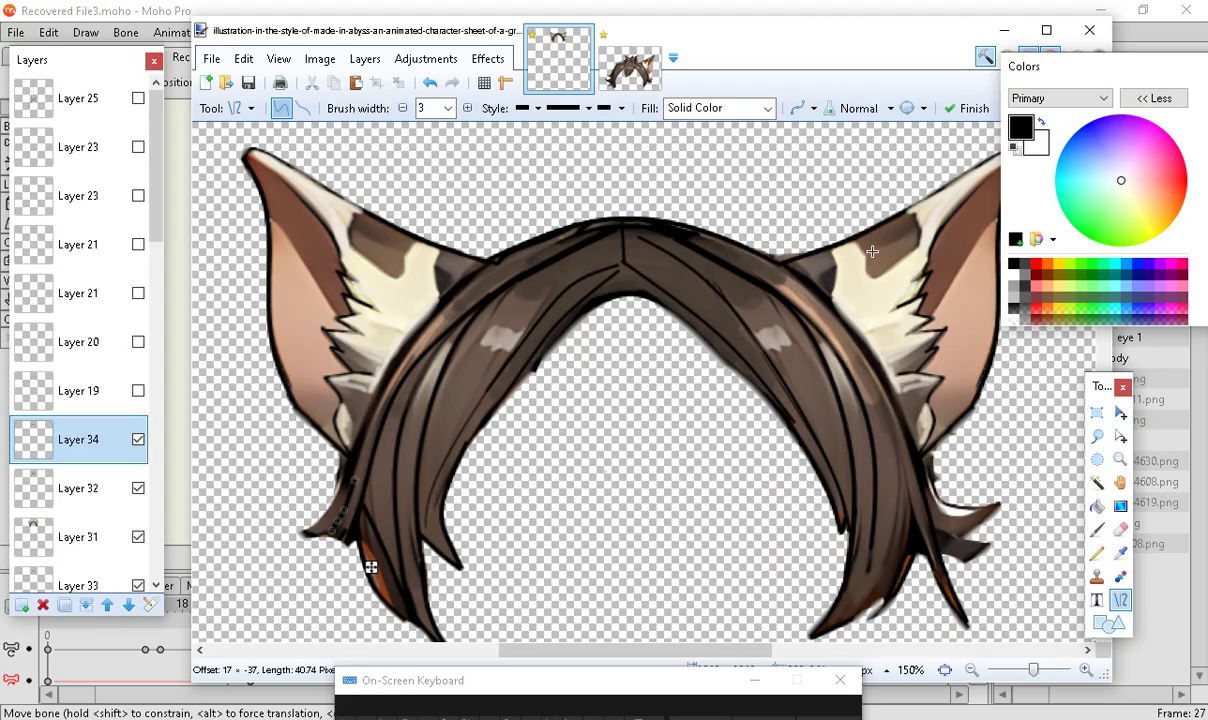
key(Return)
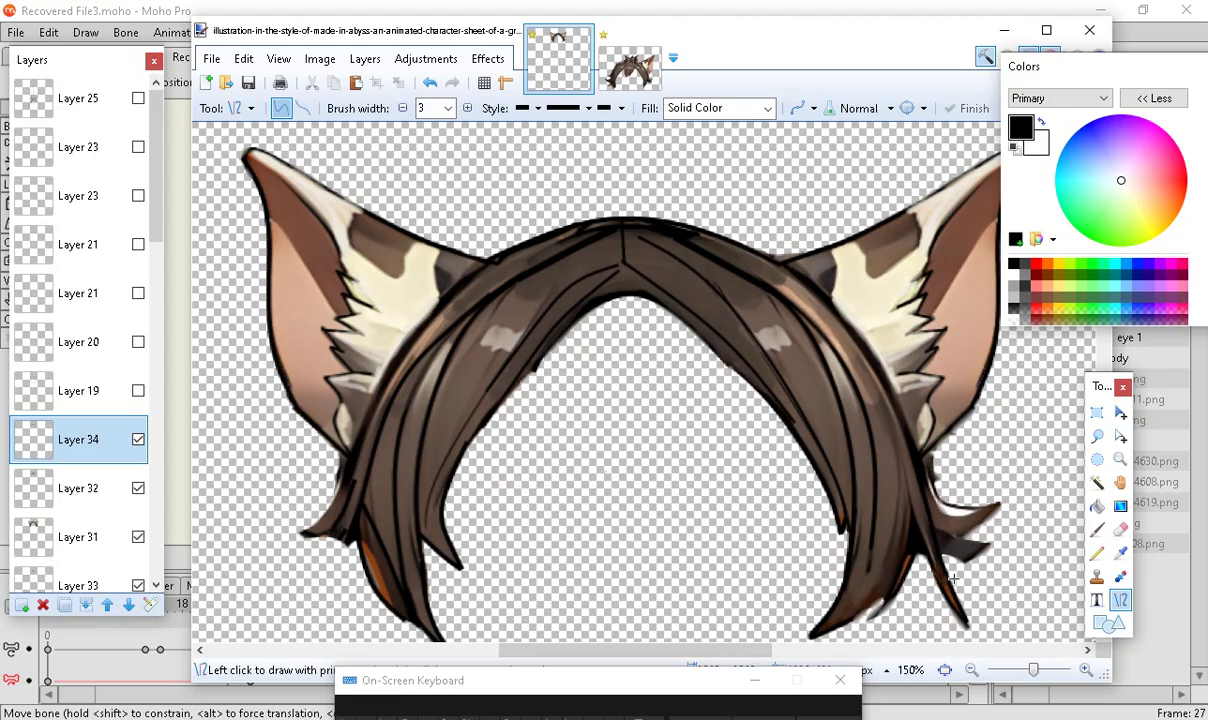
Draw and bend a curved strand line down the hair's right side
mouse_move(779, 266)
mouse_down()
mouse_move(850, 512)
mouse_move(898, 556)
mouse_move(893, 569)
mouse_up()
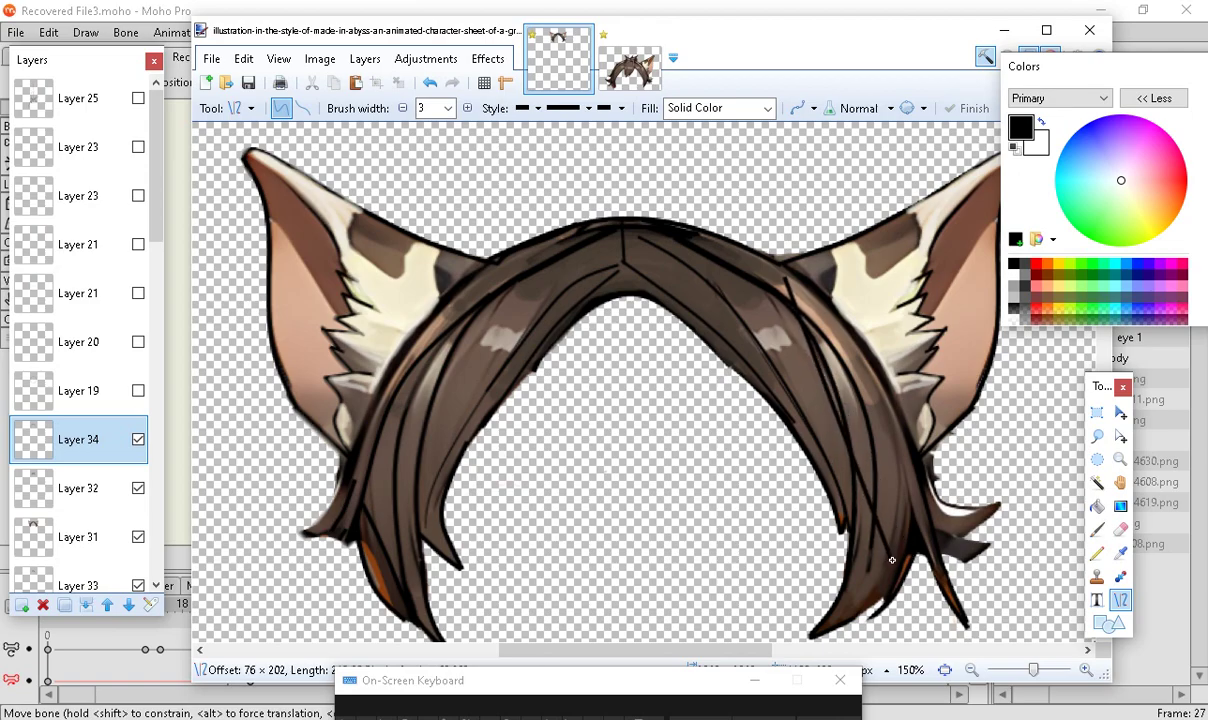
drag(821, 374, 867, 388)
drag(857, 472, 894, 471)
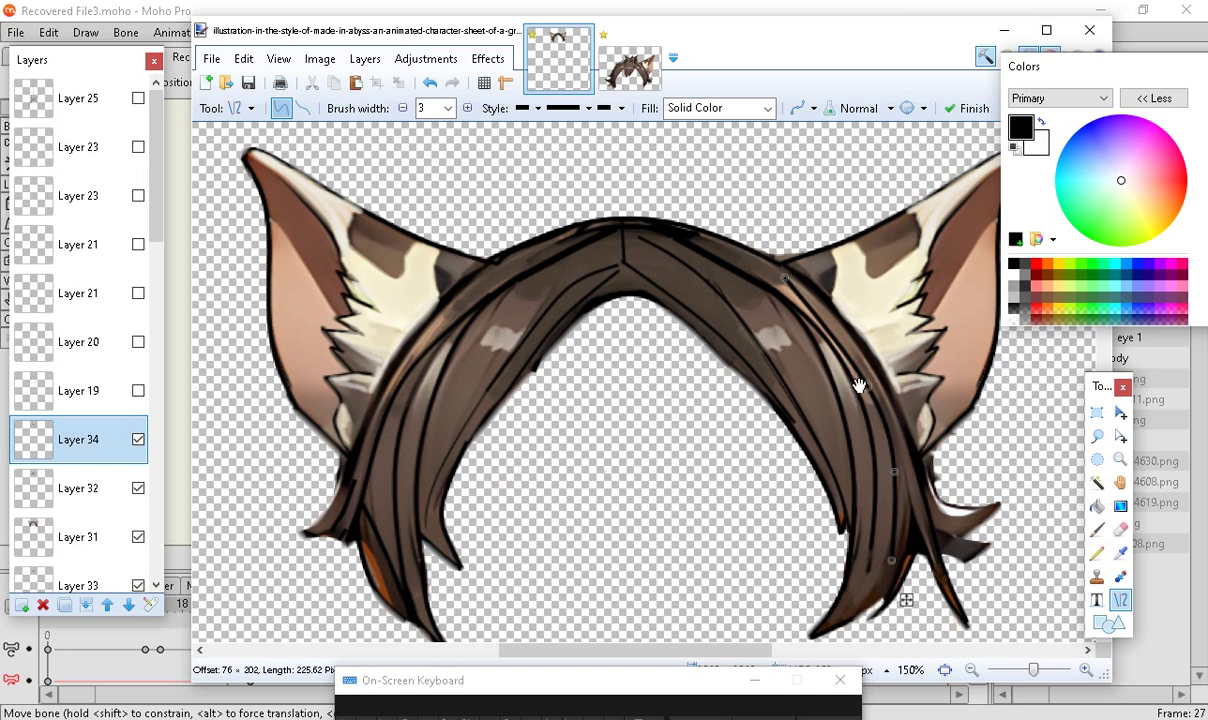
drag(860, 386, 857, 381)
drag(783, 278, 773, 282)
drag(866, 382, 855, 367)
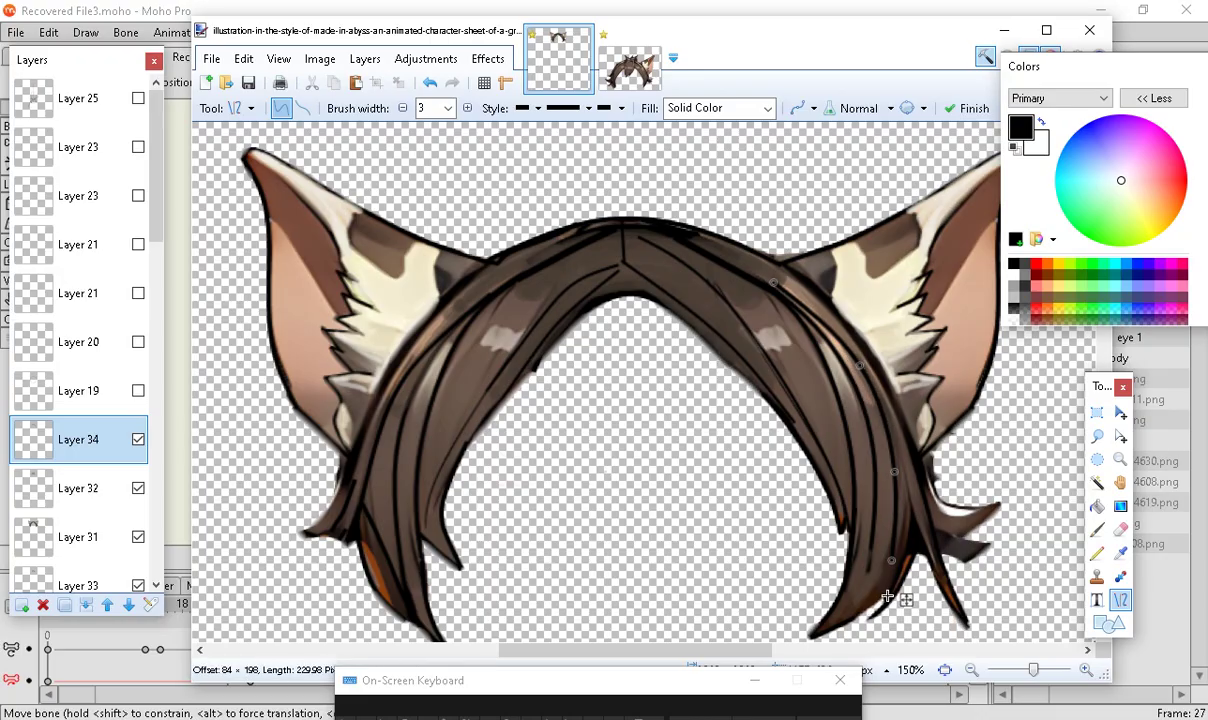
mouse_move(891, 560)
mouse_down()
mouse_move(870, 519)
mouse_move(868, 580)
mouse_up()
Finish the right strand curve and draw lines at the hair tips
key(Return)
scroll(830, 505, down, 3)
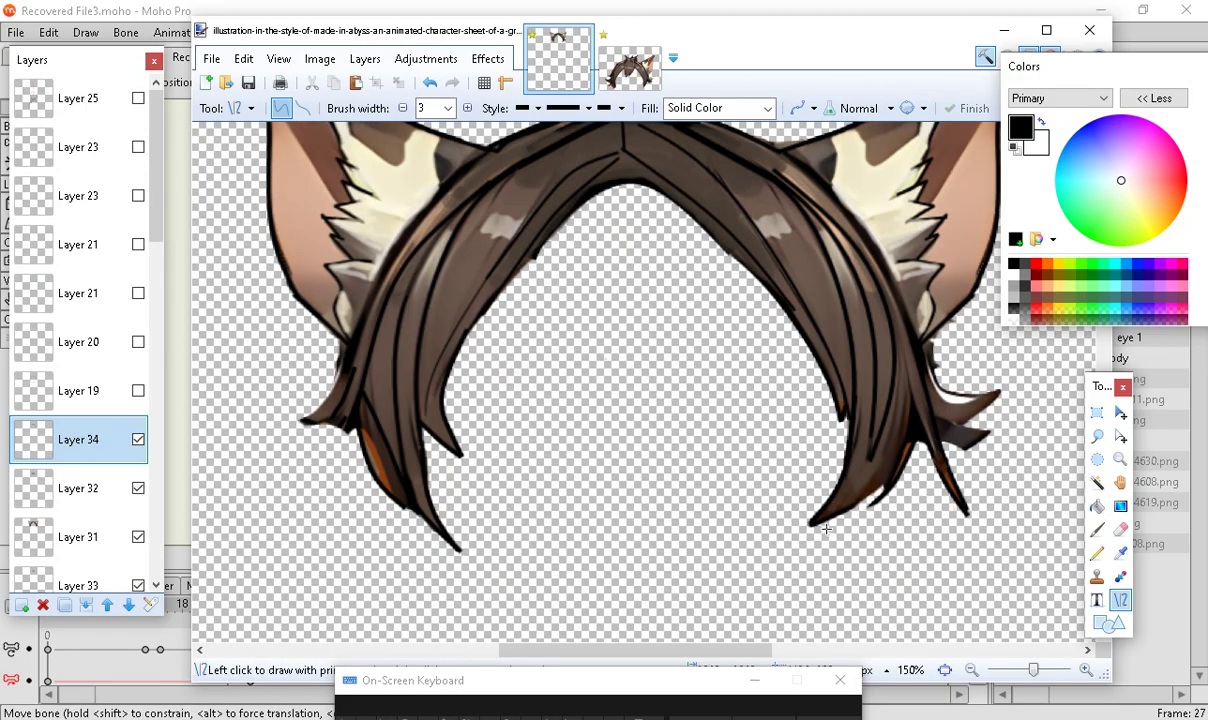
drag(822, 521, 867, 471)
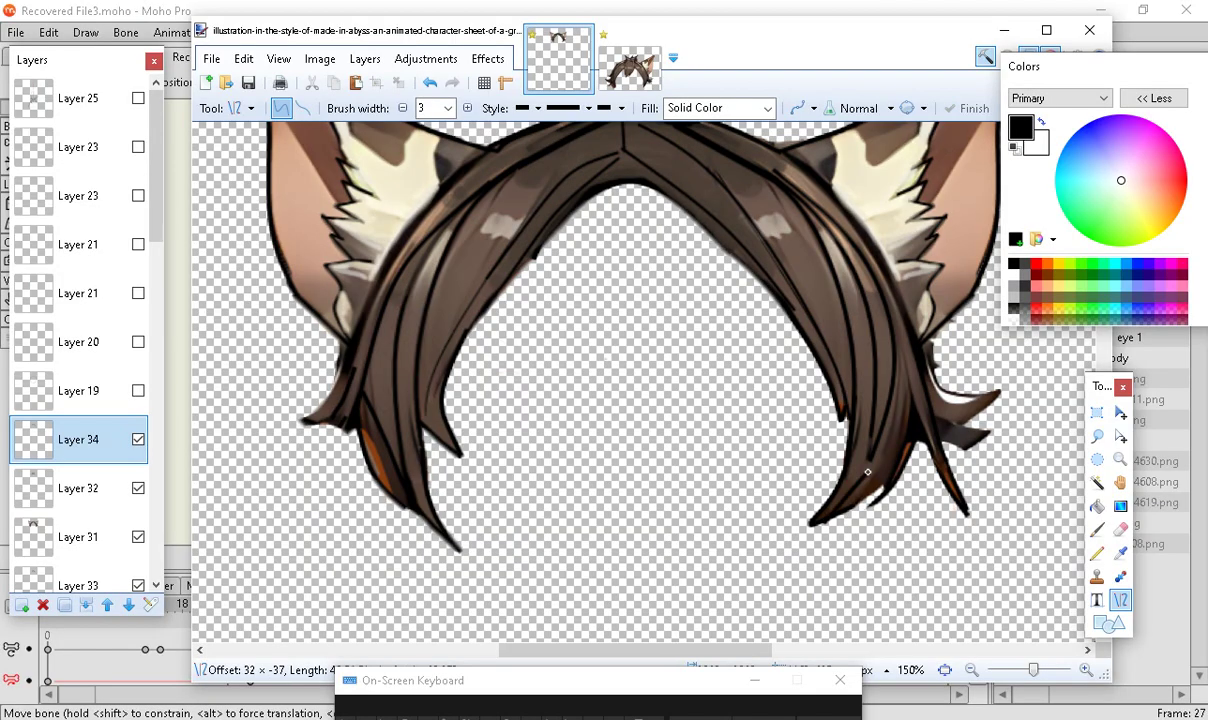
click(892, 553)
key(Return)
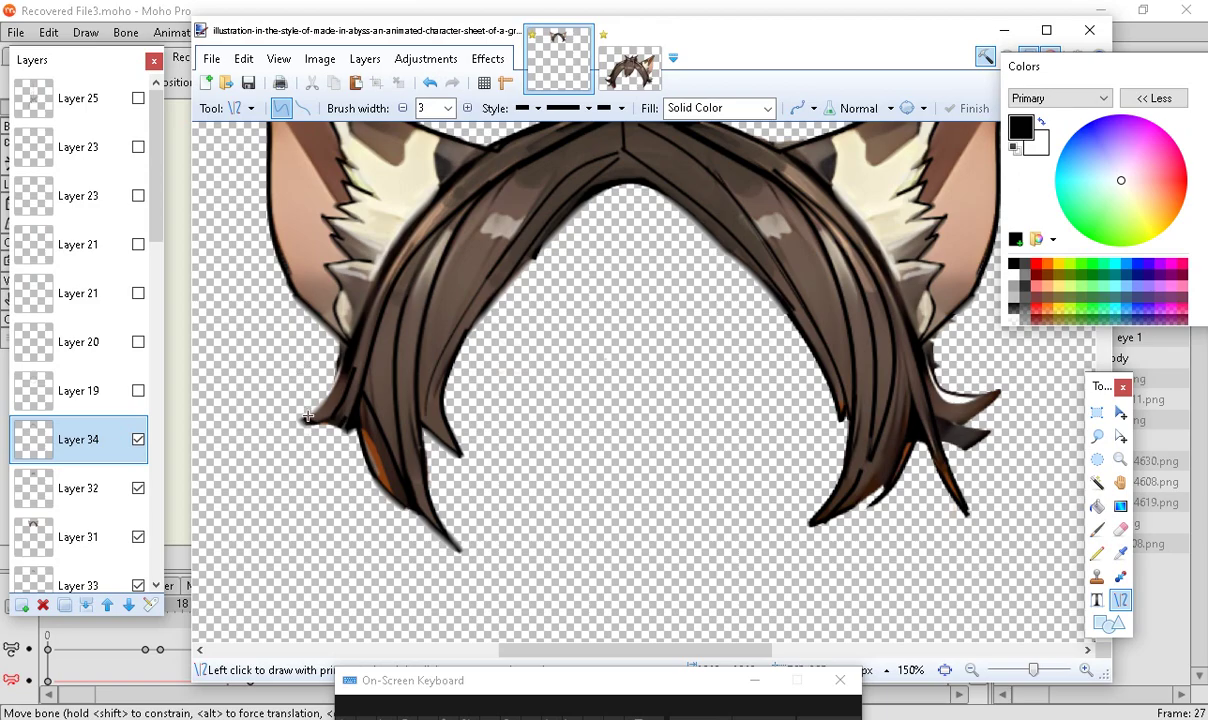
drag(297, 416, 346, 341)
At 5 px width, redraw thick black strokes along the left hair tip, discarding a bad one
click(467, 108)
click(469, 108)
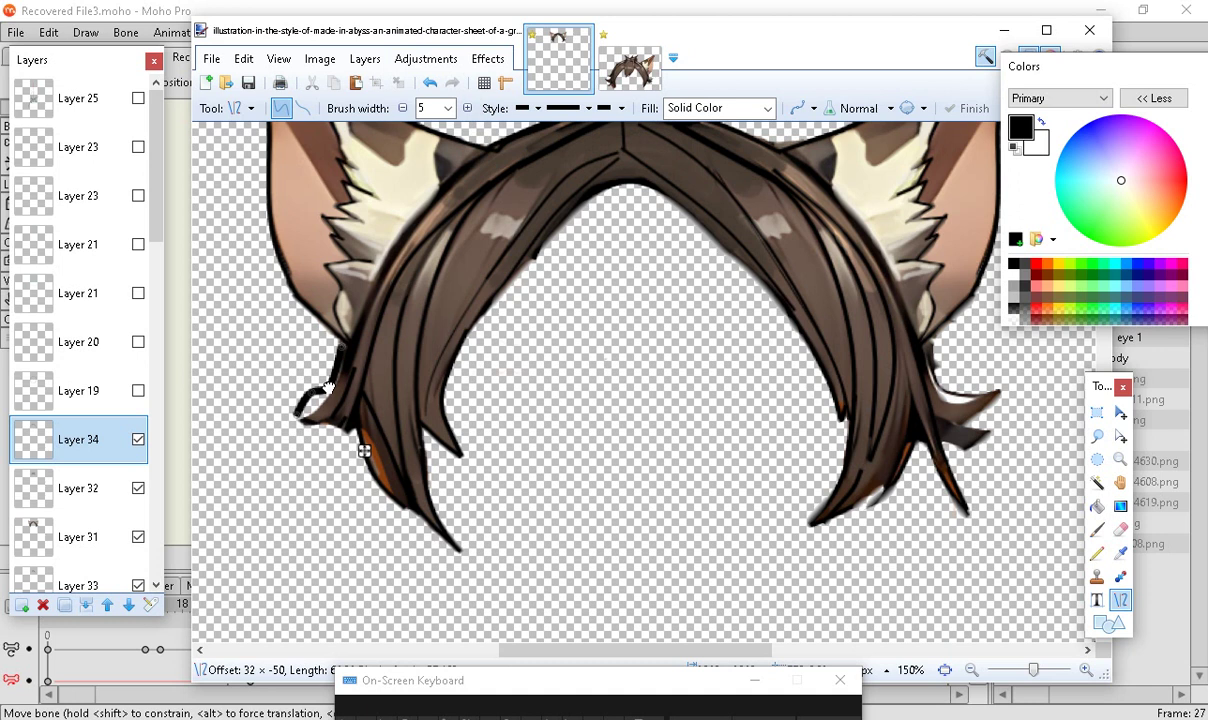
drag(328, 388, 307, 391)
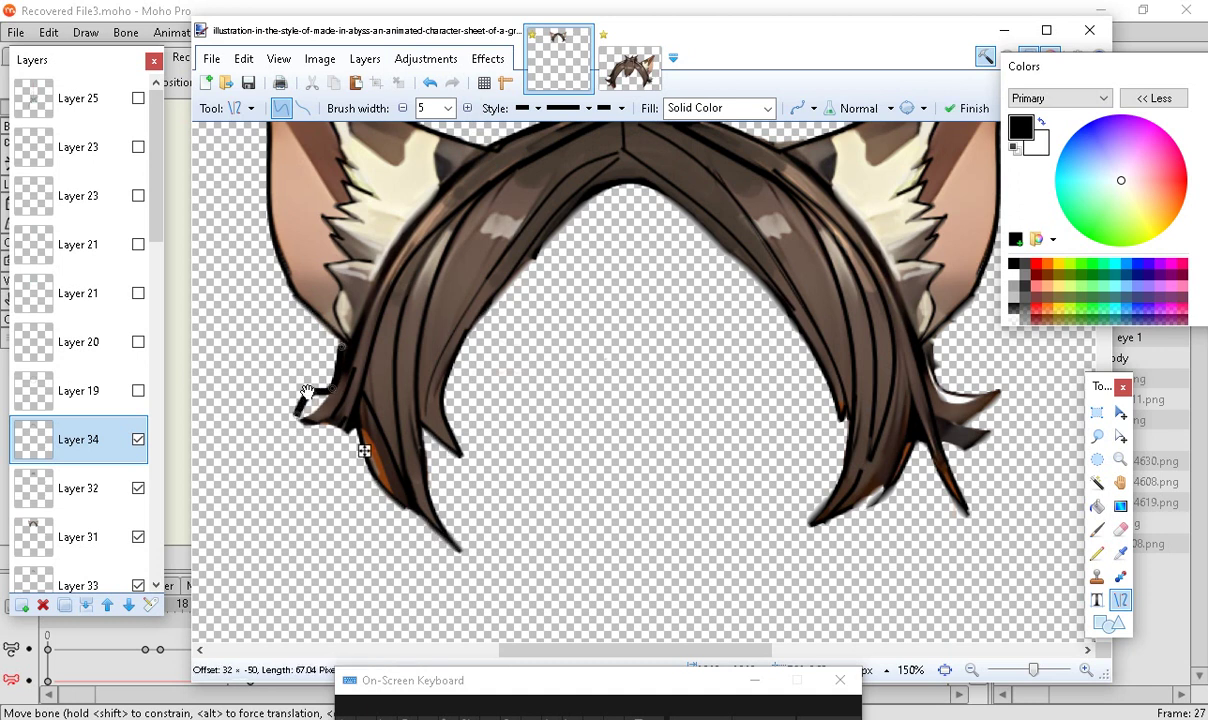
key(Escape)
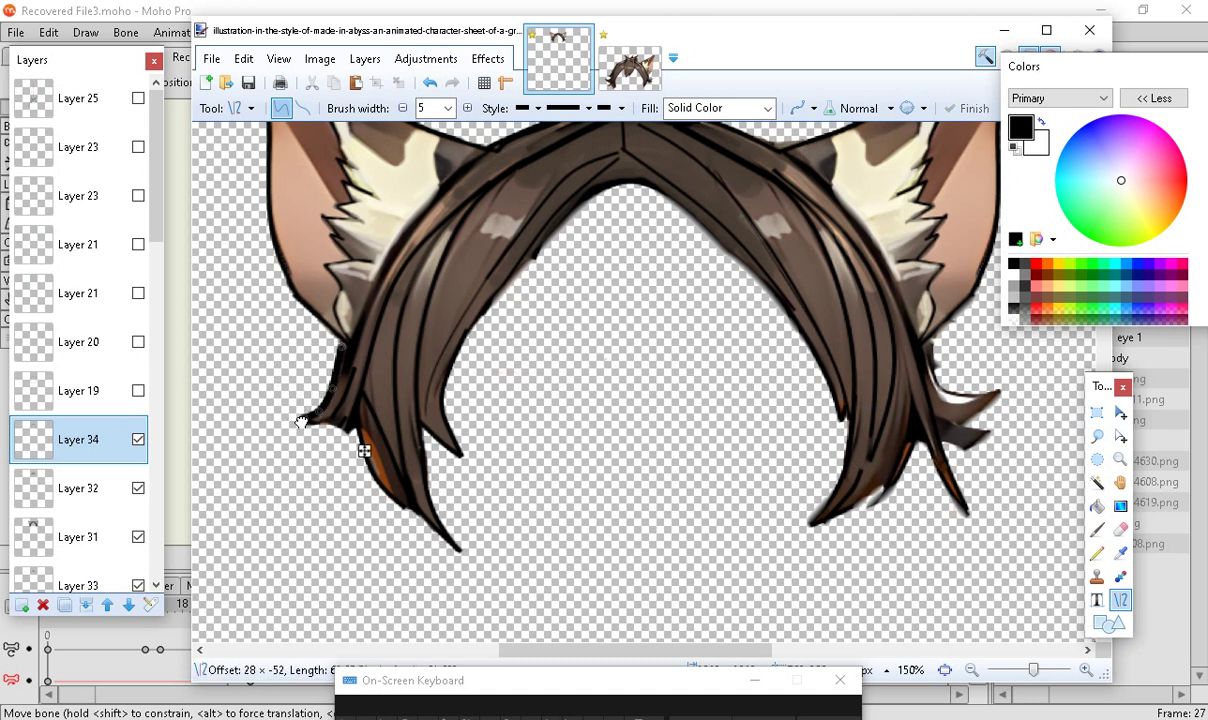
drag(339, 411, 329, 456)
mouse_move(331, 455)
mouse_down()
mouse_move(356, 415)
mouse_move(350, 424)
mouse_move(346, 413)
mouse_move(390, 493)
mouse_up()
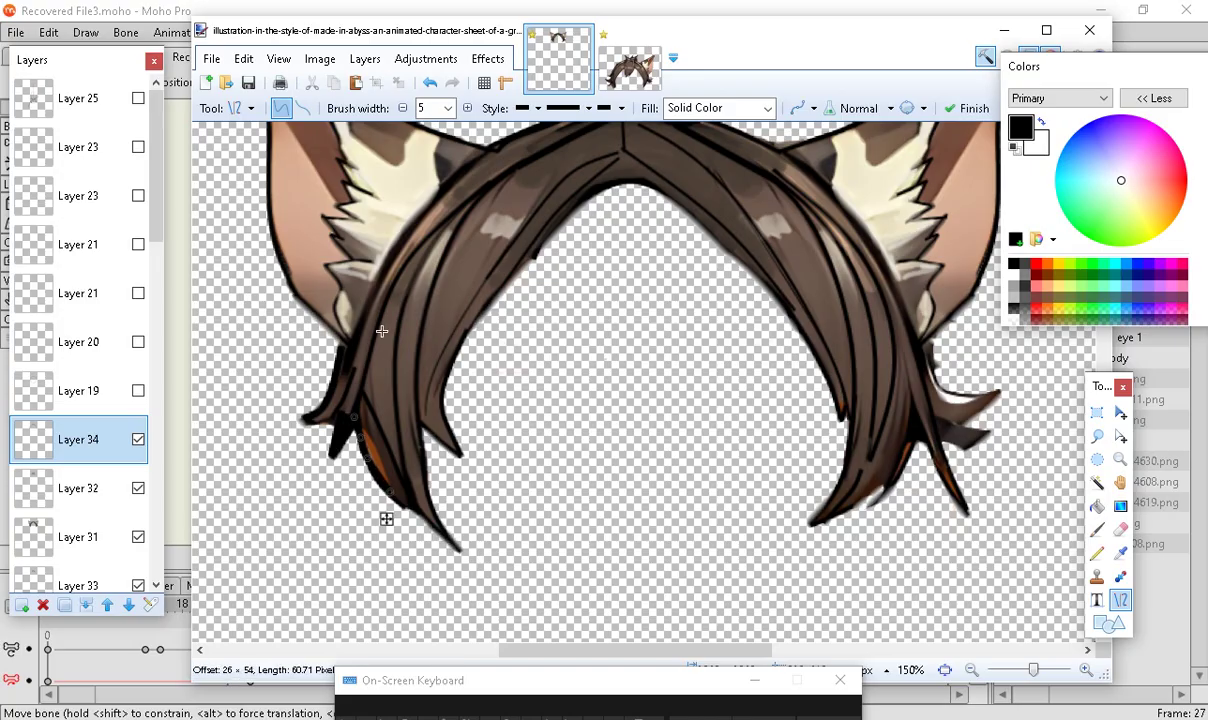
scroll(385, 512, up, 3)
scroll(440, 447, down, 2)
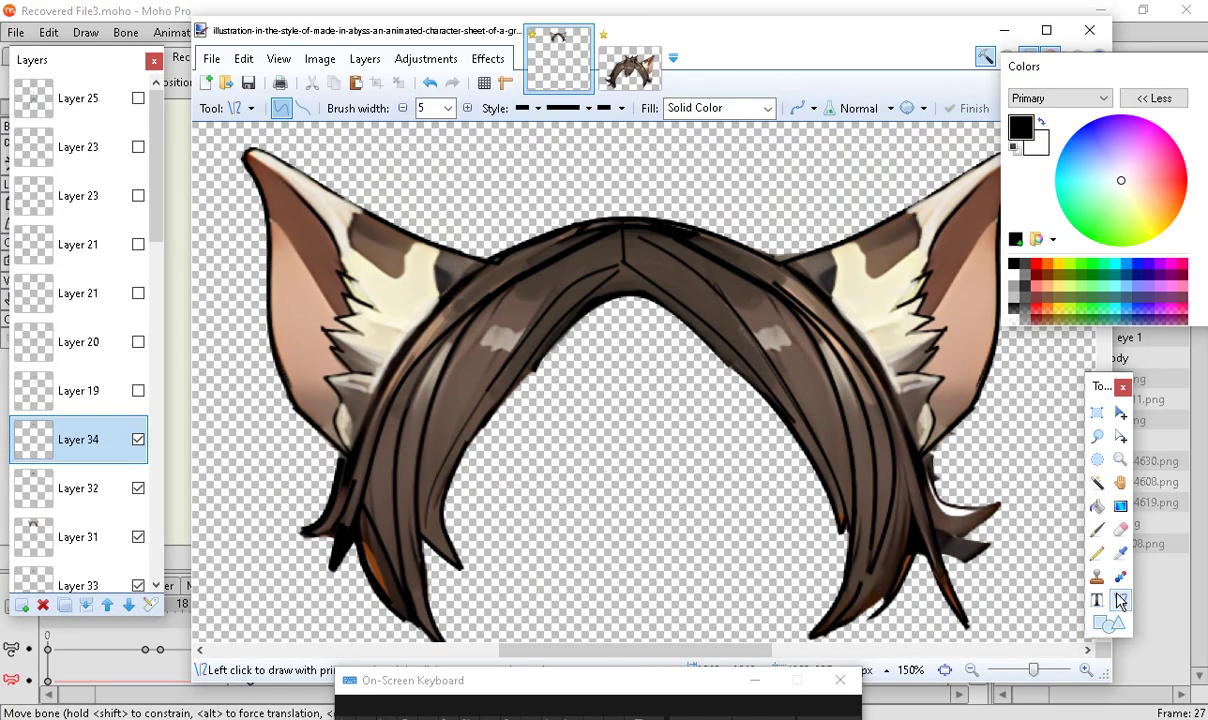
Draw a thin, semi-transparent curved line along the hair's right strand
click(402, 108)
click(402, 108)
click(402, 108)
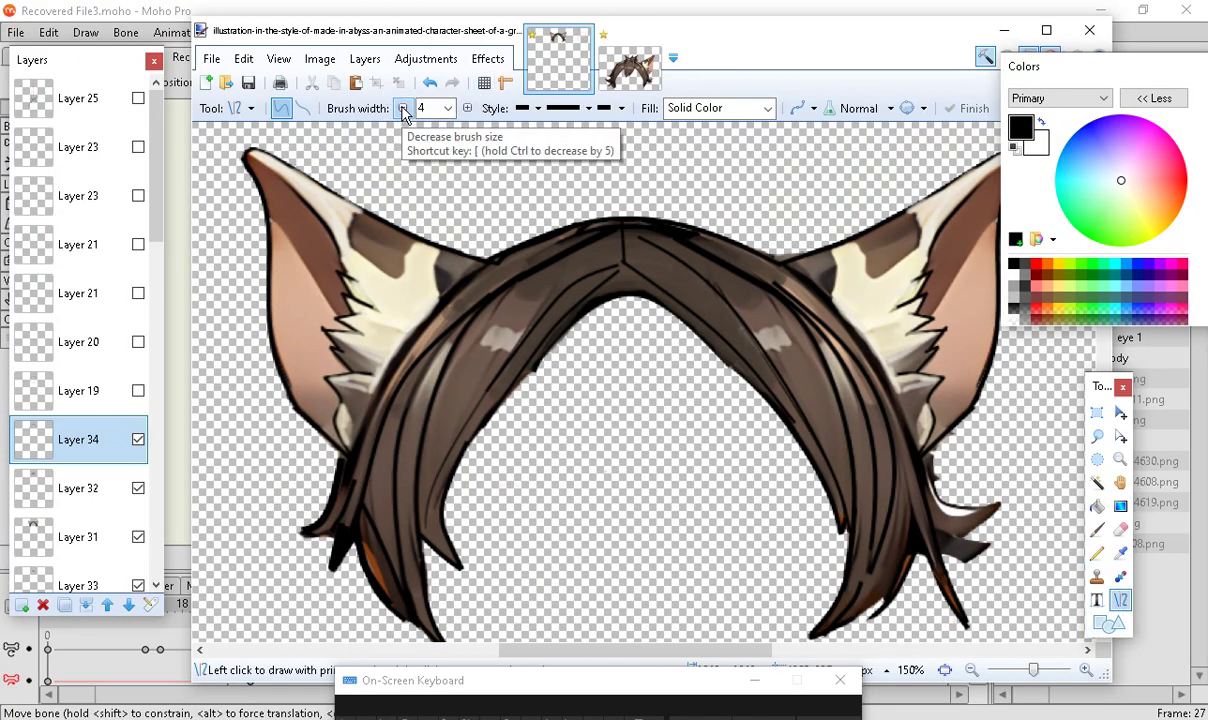
mouse_move(752, 285)
mouse_down()
mouse_move(832, 383)
mouse_move(832, 435)
mouse_move(855, 463)
mouse_up()
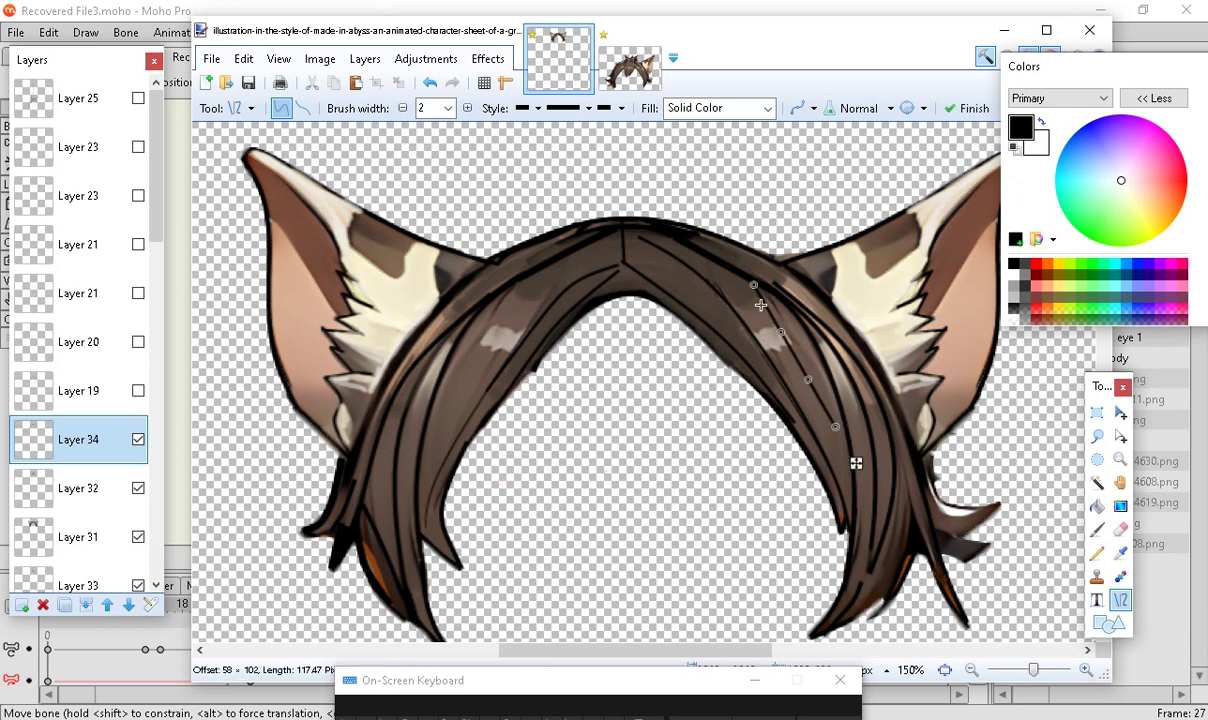
drag(782, 337, 783, 318)
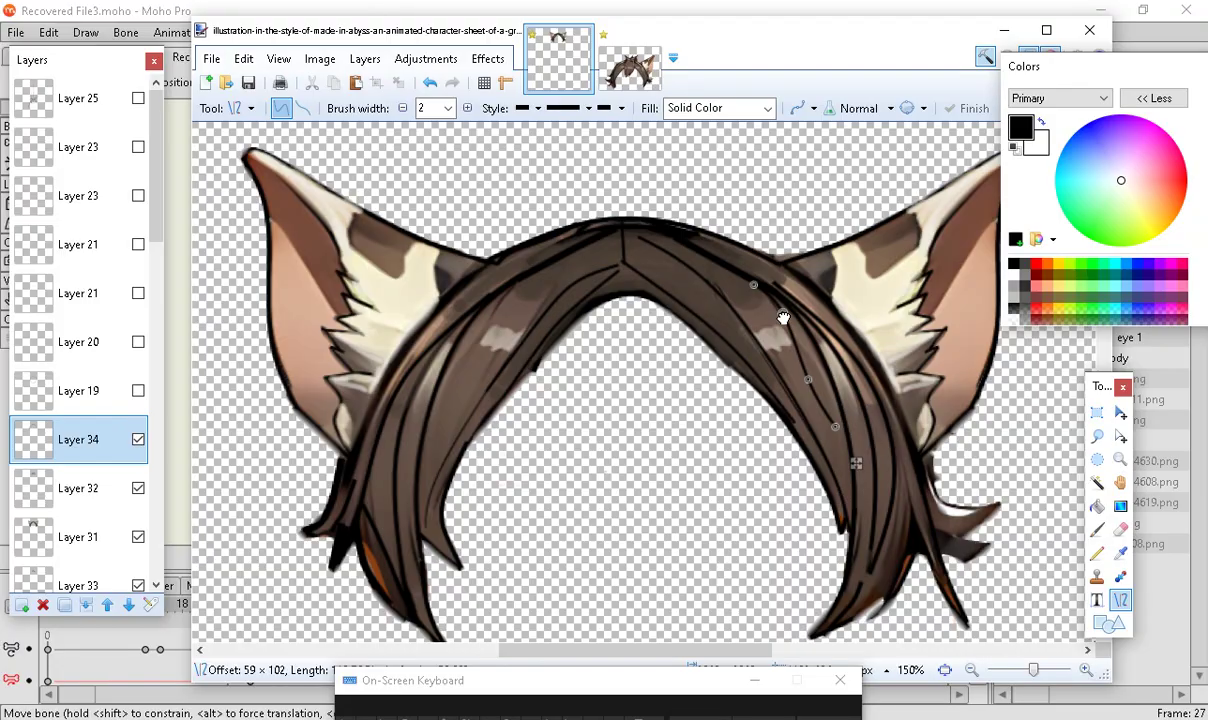
drag(1040, 70, 897, 18)
drag(1074, 262, 993, 248)
drag(803, 377, 852, 463)
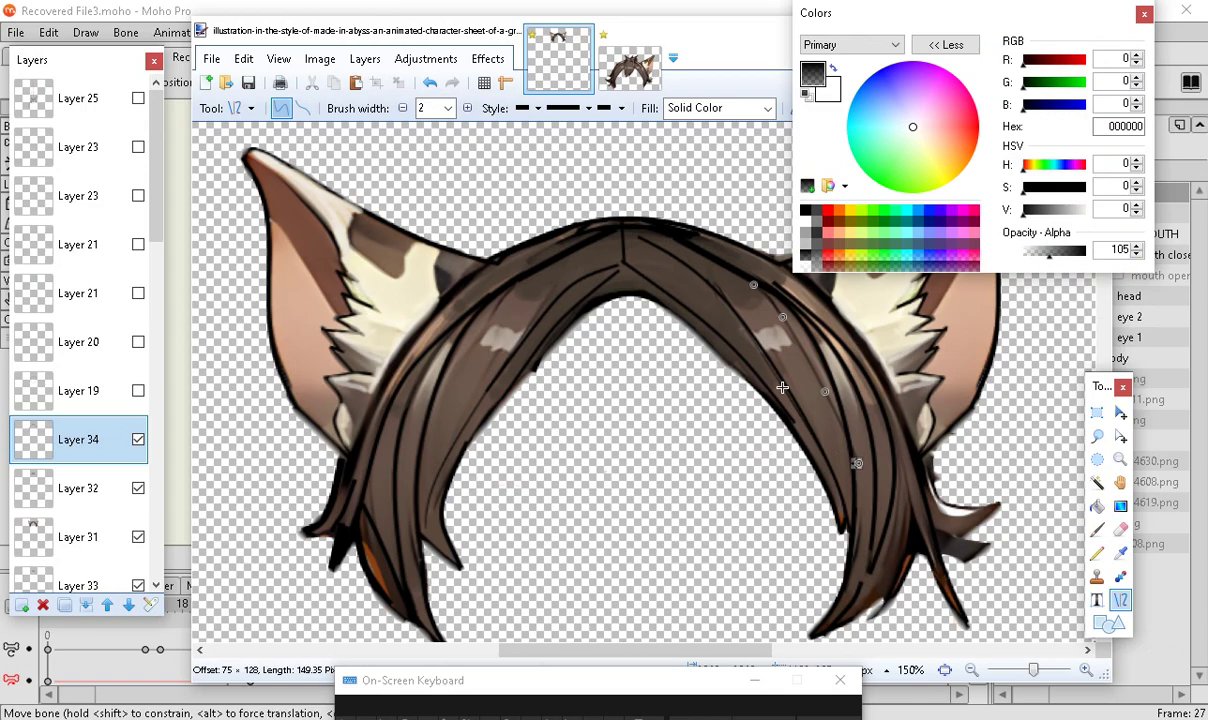
key(Return)
Draw a strand line down-left from the hair top, bent toward the hair's edge
mouse_move(507, 288)
mouse_down()
mouse_move(447, 418)
mouse_move(437, 477)
mouse_move(415, 500)
mouse_up()
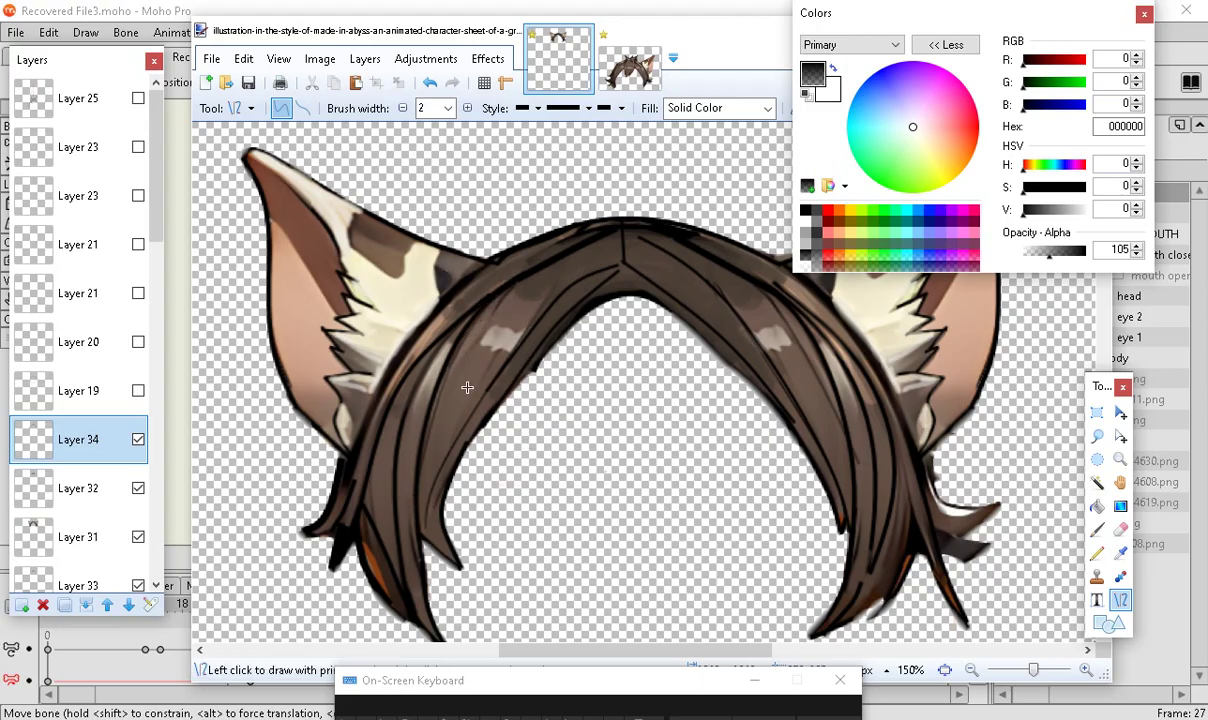
mouse_move(556, 274)
mouse_down()
mouse_move(473, 349)
mouse_move(458, 406)
mouse_move(479, 414)
mouse_up()
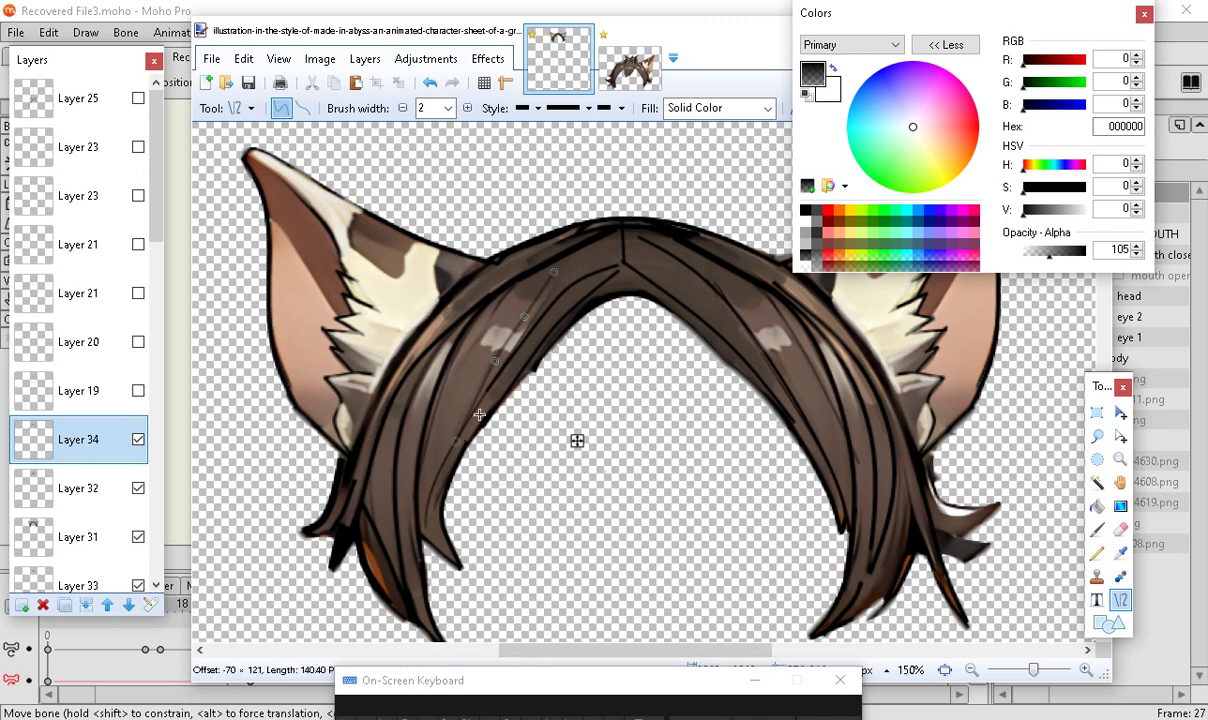
drag(553, 266, 605, 251)
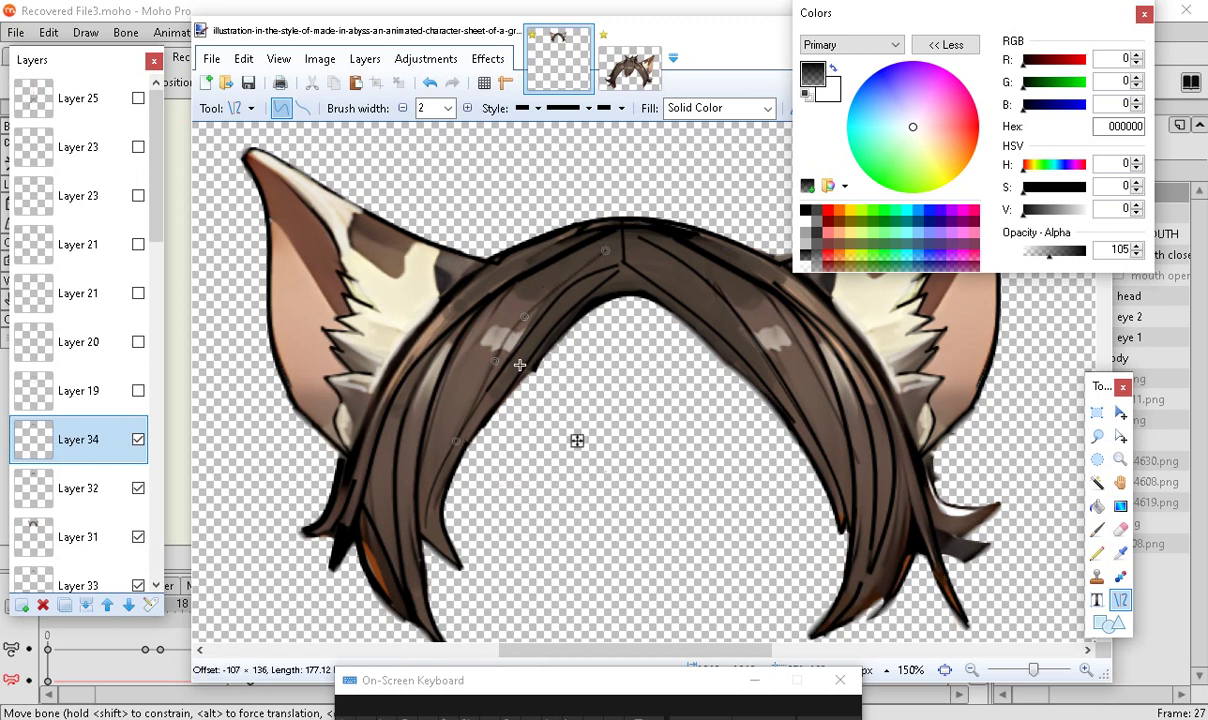
drag(519, 320, 553, 279)
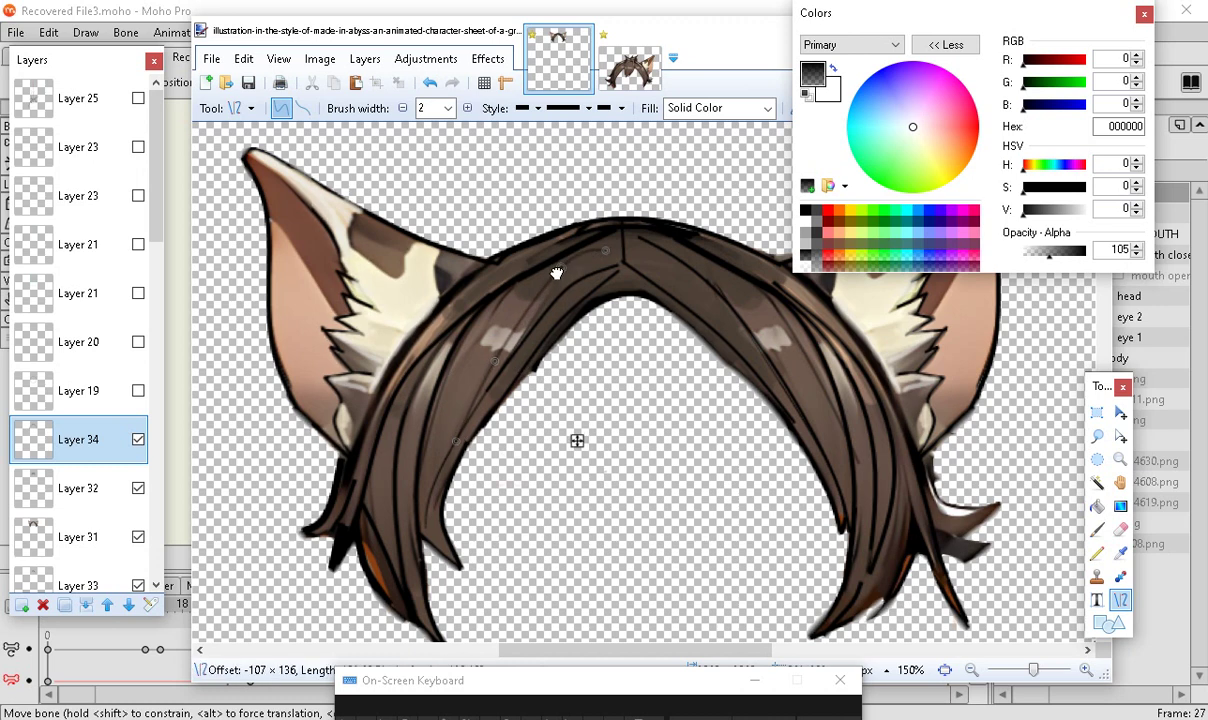
key(Return)
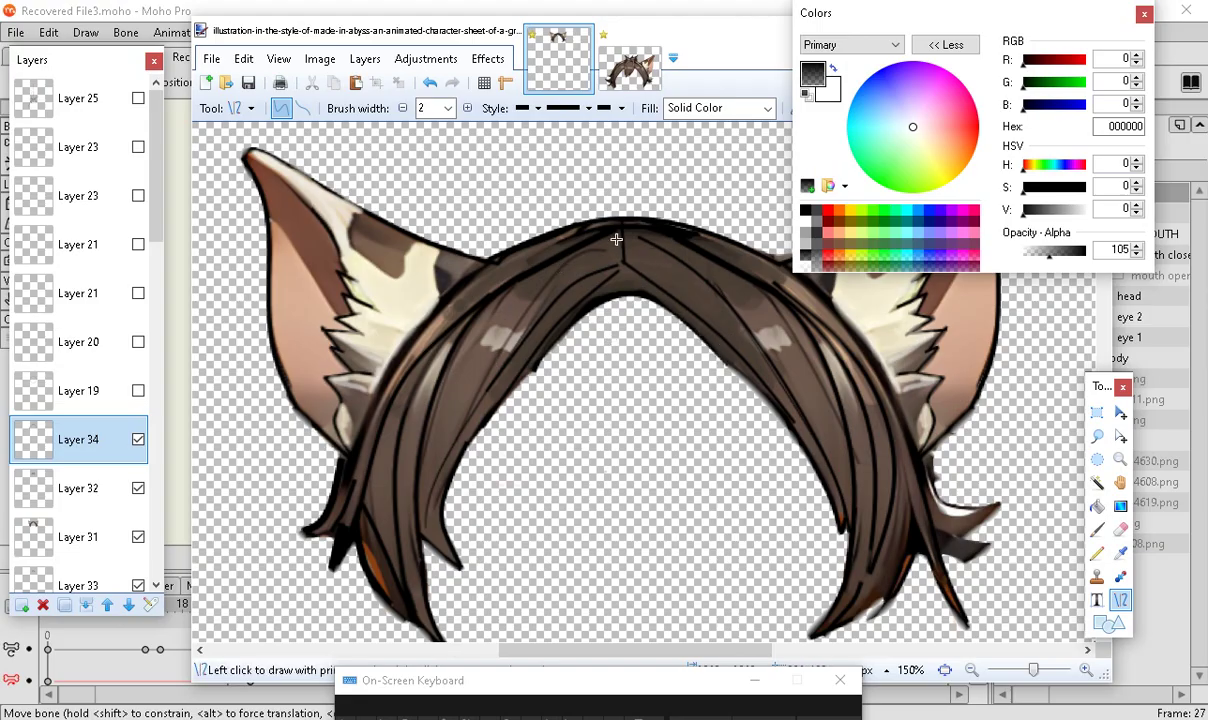
Add a second slightly curved strand line from the hair top
drag(627, 248, 738, 333)
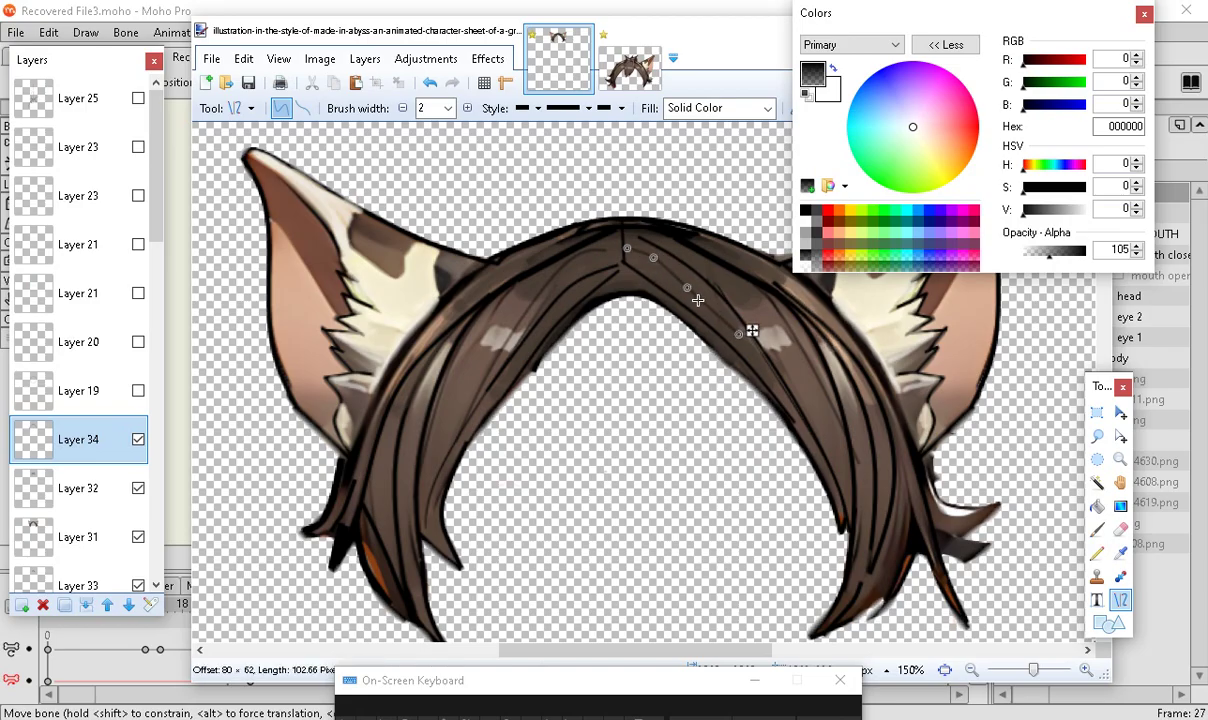
drag(700, 293, 696, 290)
key(Return)
scroll(900, 460, down, 2)
scroll(666, 460, up, 2)
scroll(672, 300, down, 2)
scroll(672, 296, up, 2)
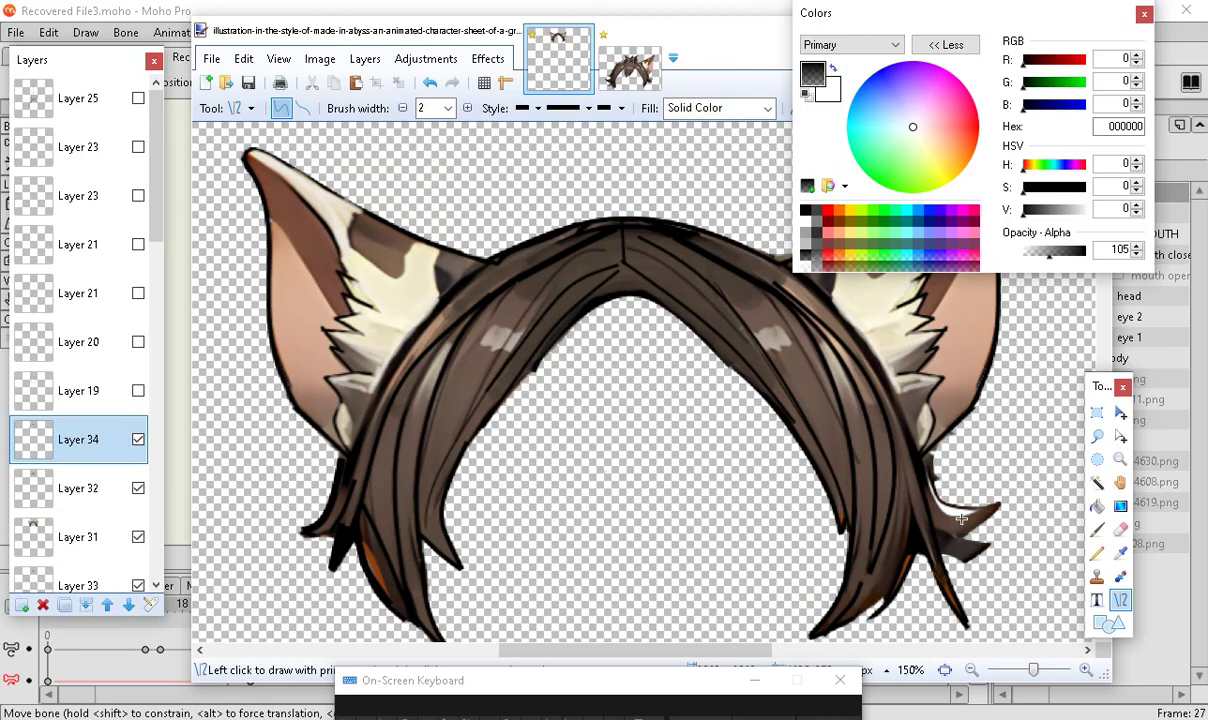
scroll(926, 528, down, 2)
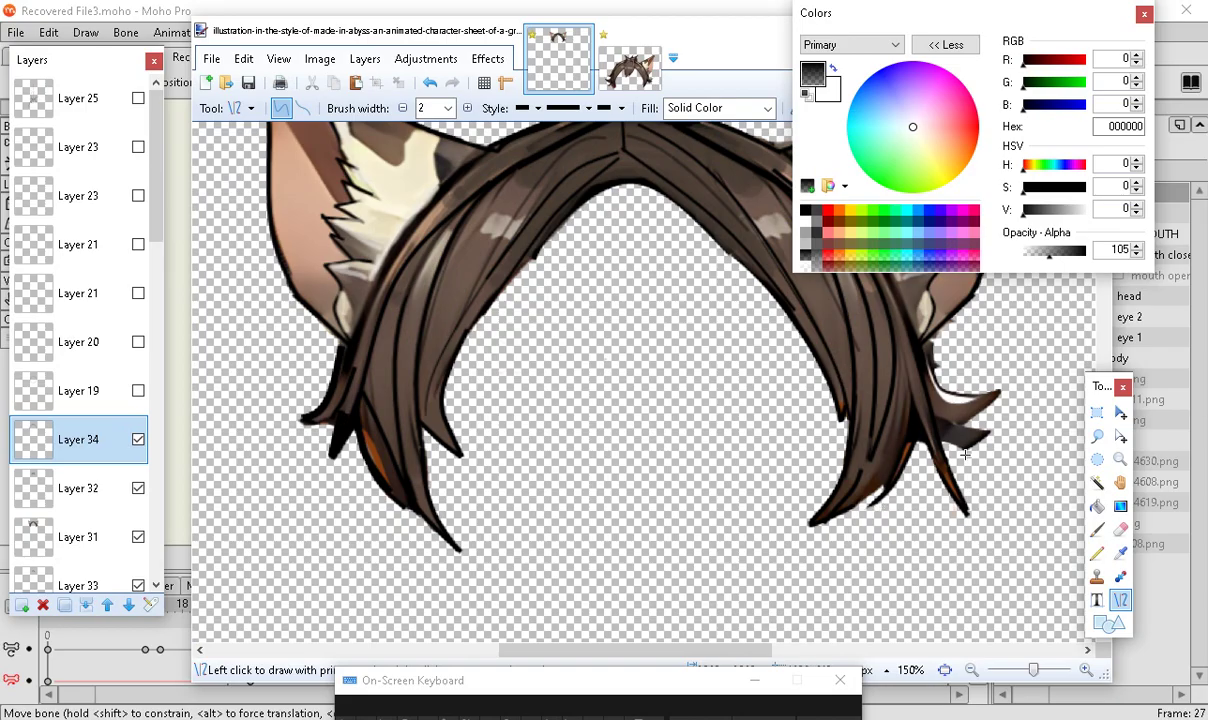
Merge Layer 34 down three times into Layer 33 and widen the eraser to 9
click(1122, 531)
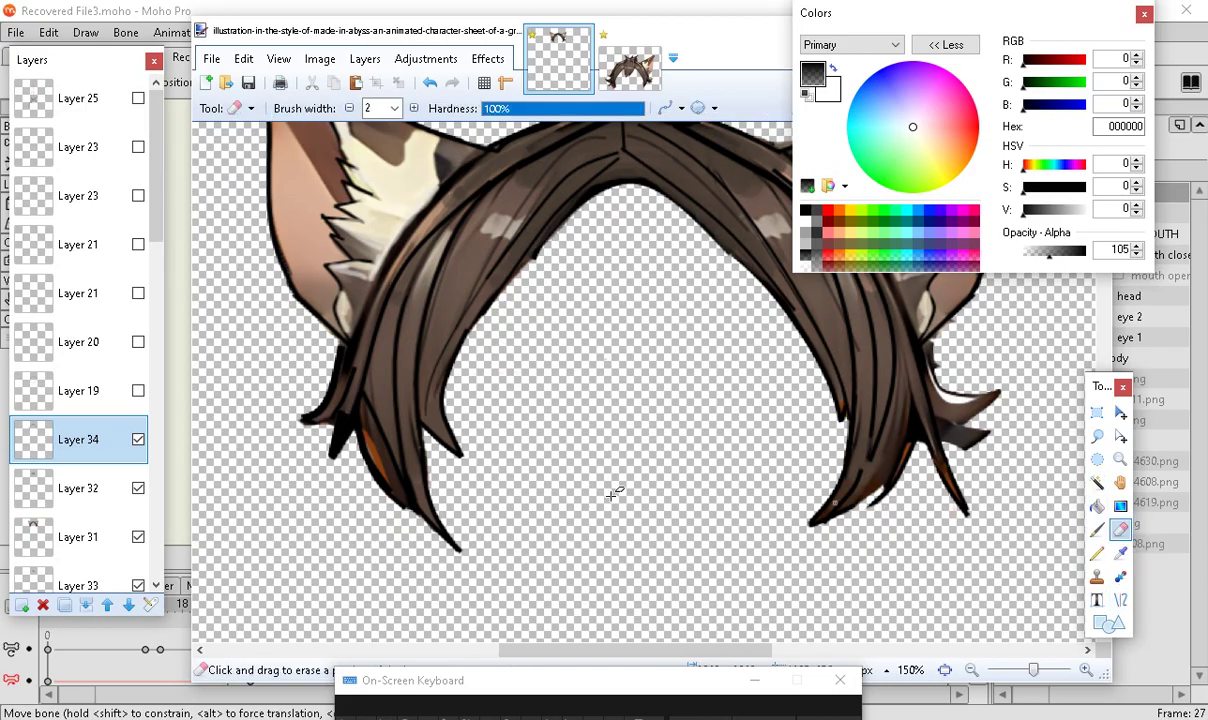
scroll(145, 230, down, 2)
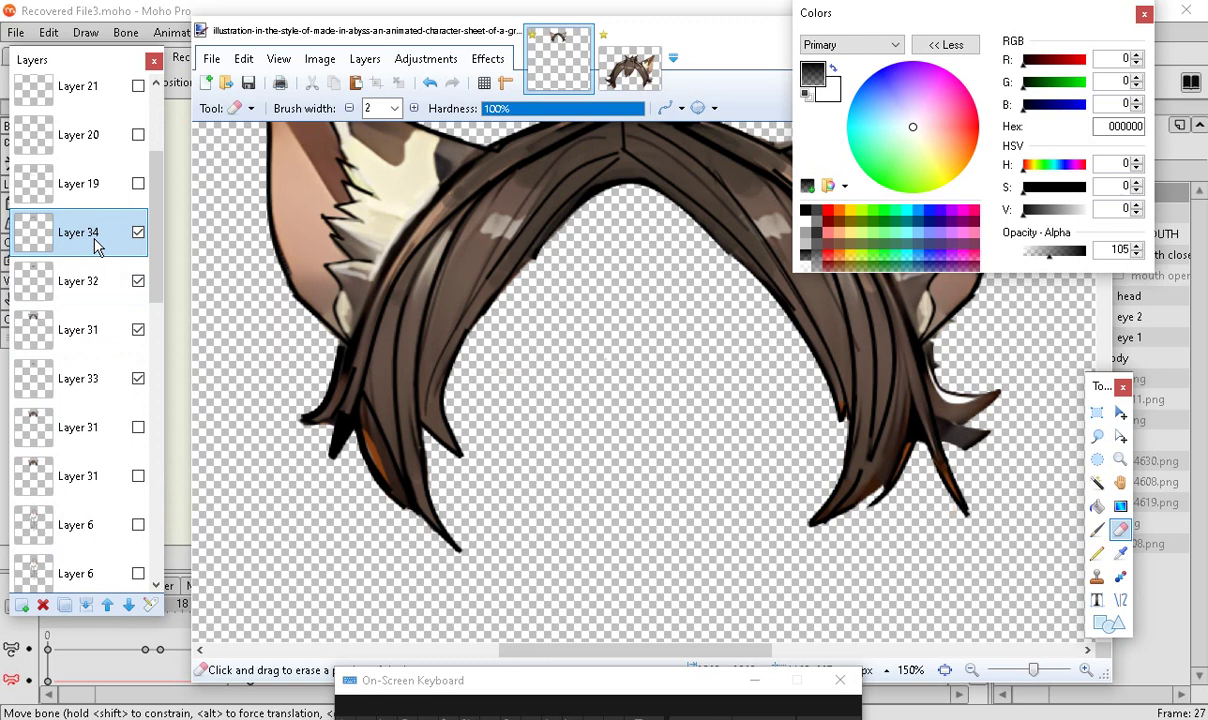
scroll(647, 396, up, 2)
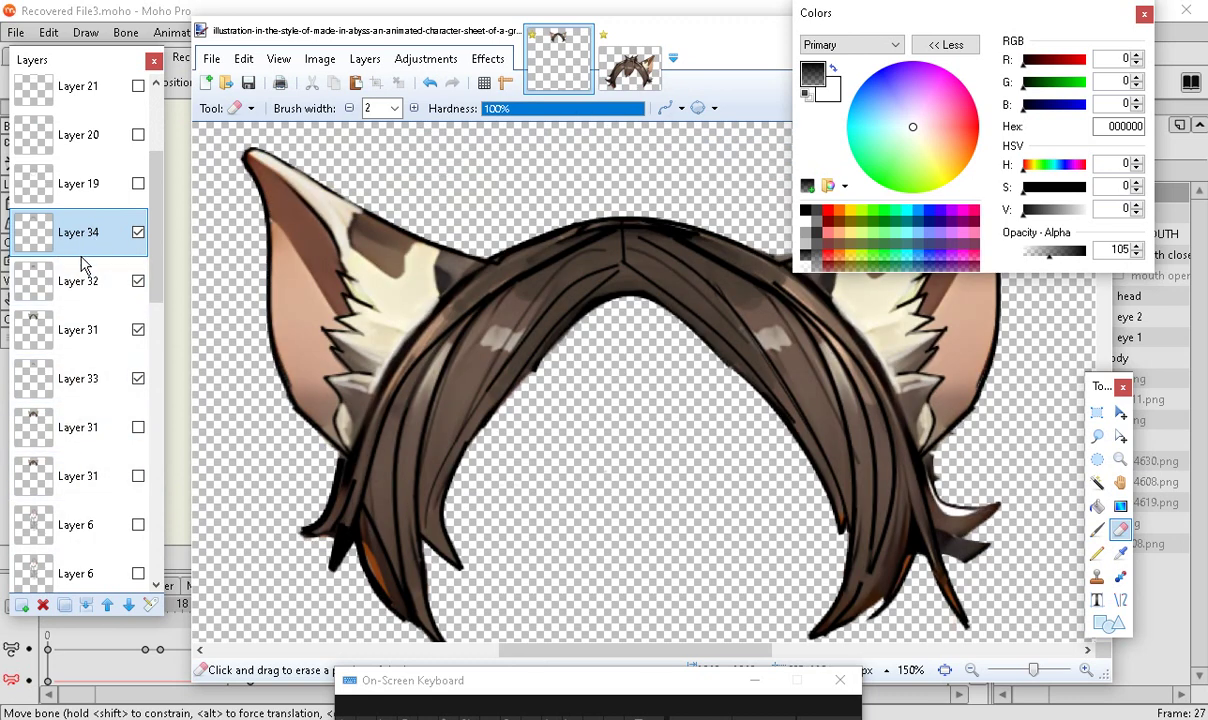
click(88, 605)
click(88, 605)
click(88, 605)
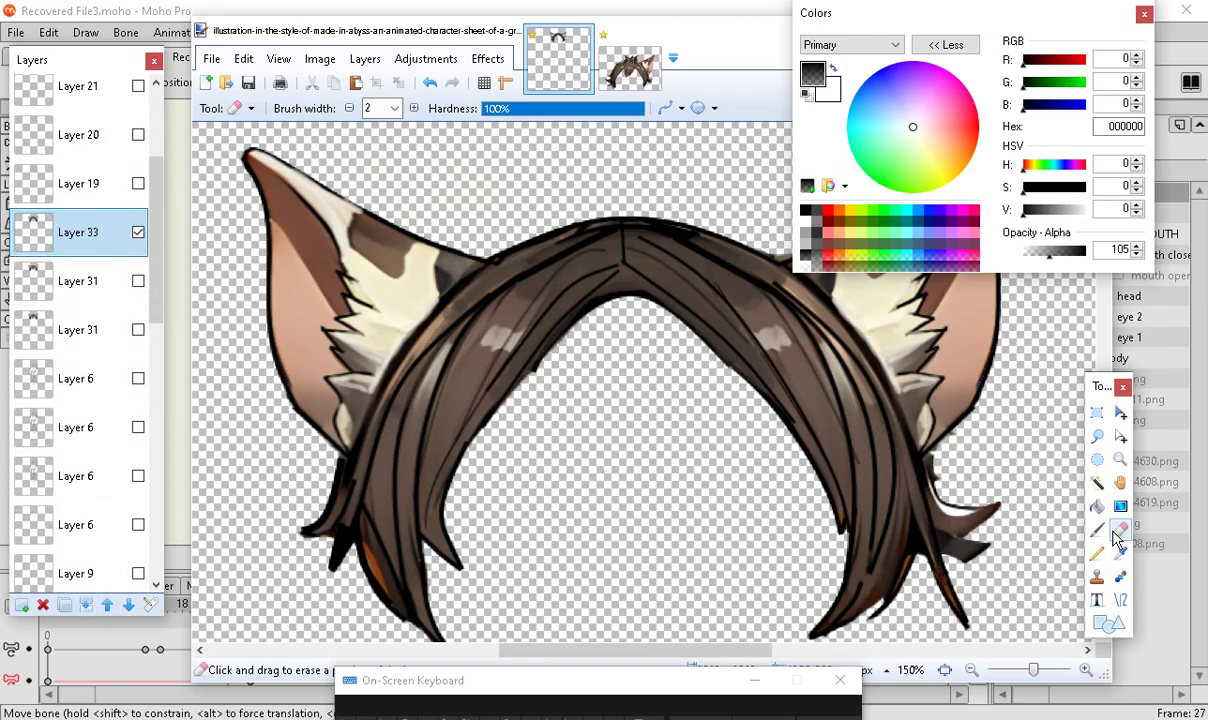
click(416, 109)
click(416, 109)
click(416, 109)
click(416, 109)
click(416, 109)
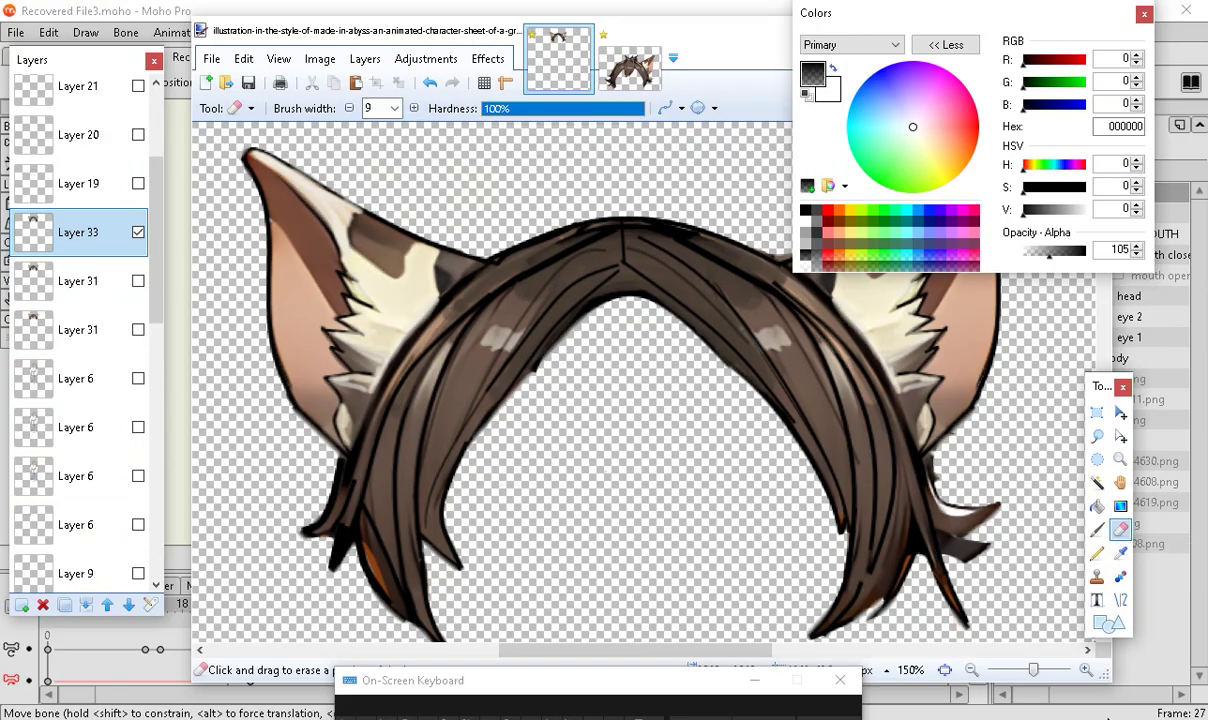
Zoom out, select a rectangle around the hair and ears, and copy it
scroll(715, 375, down, 3)
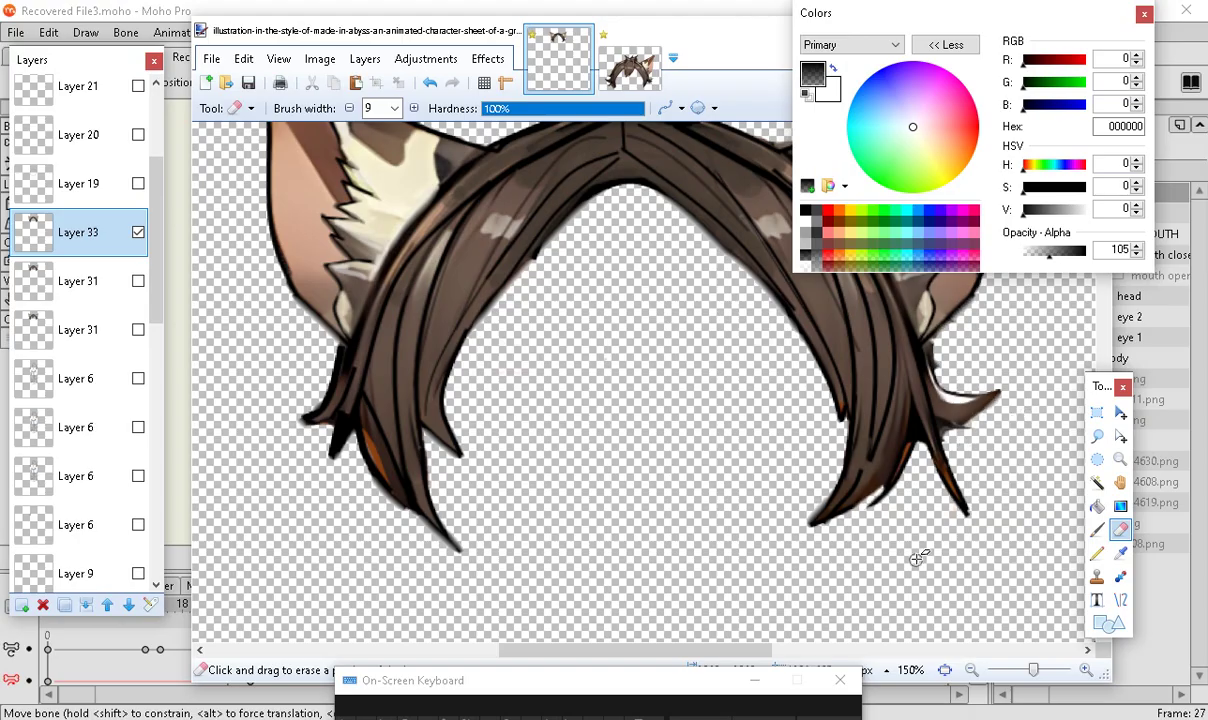
scroll(918, 558, up, 7)
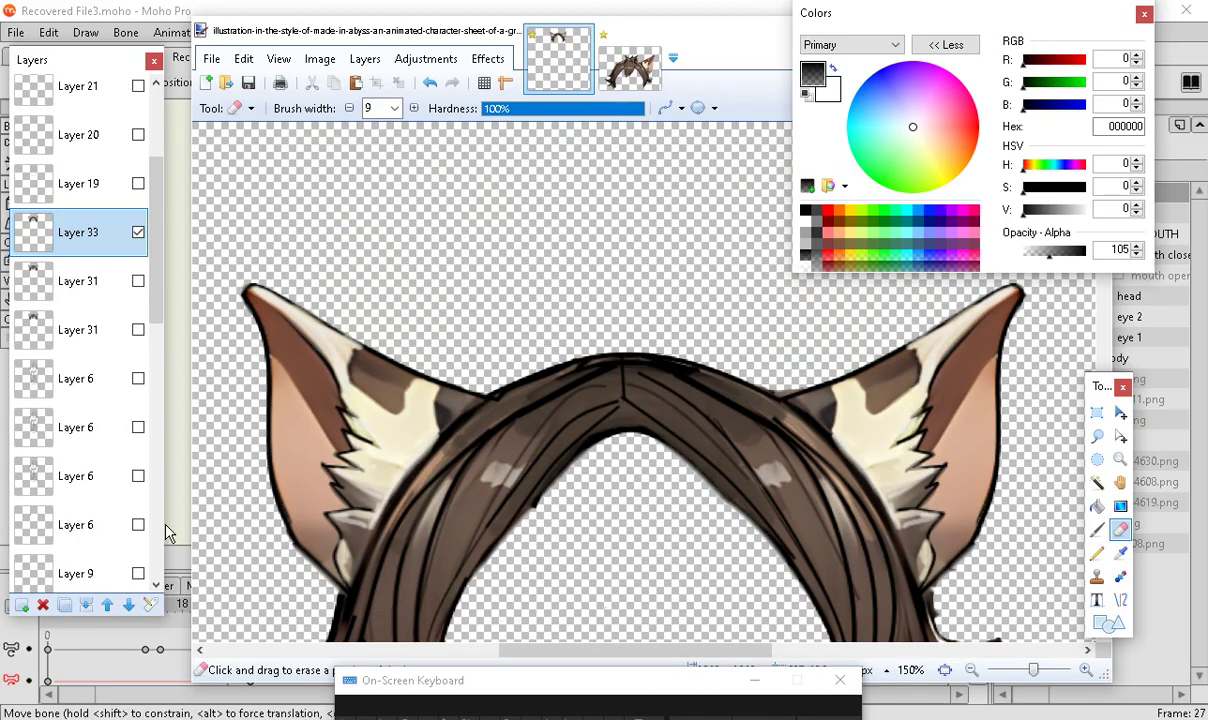
scroll(841, 520, down, 7)
scroll(700, 590, up, 4)
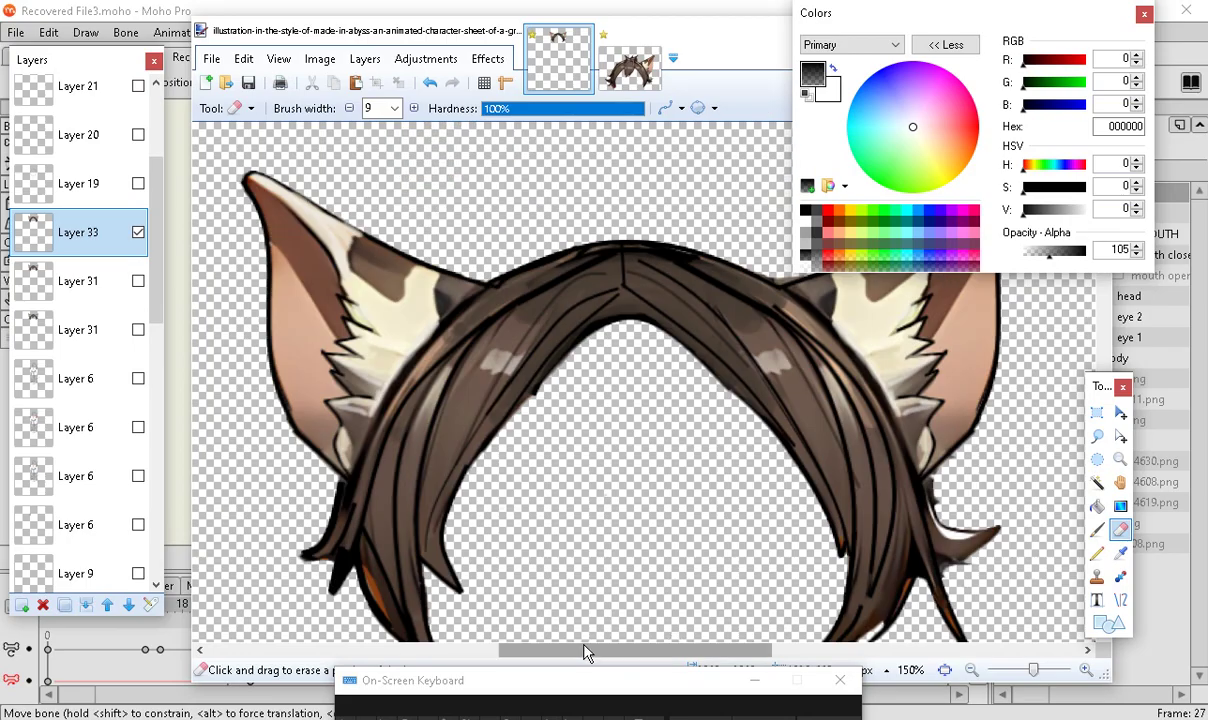
click(971, 670)
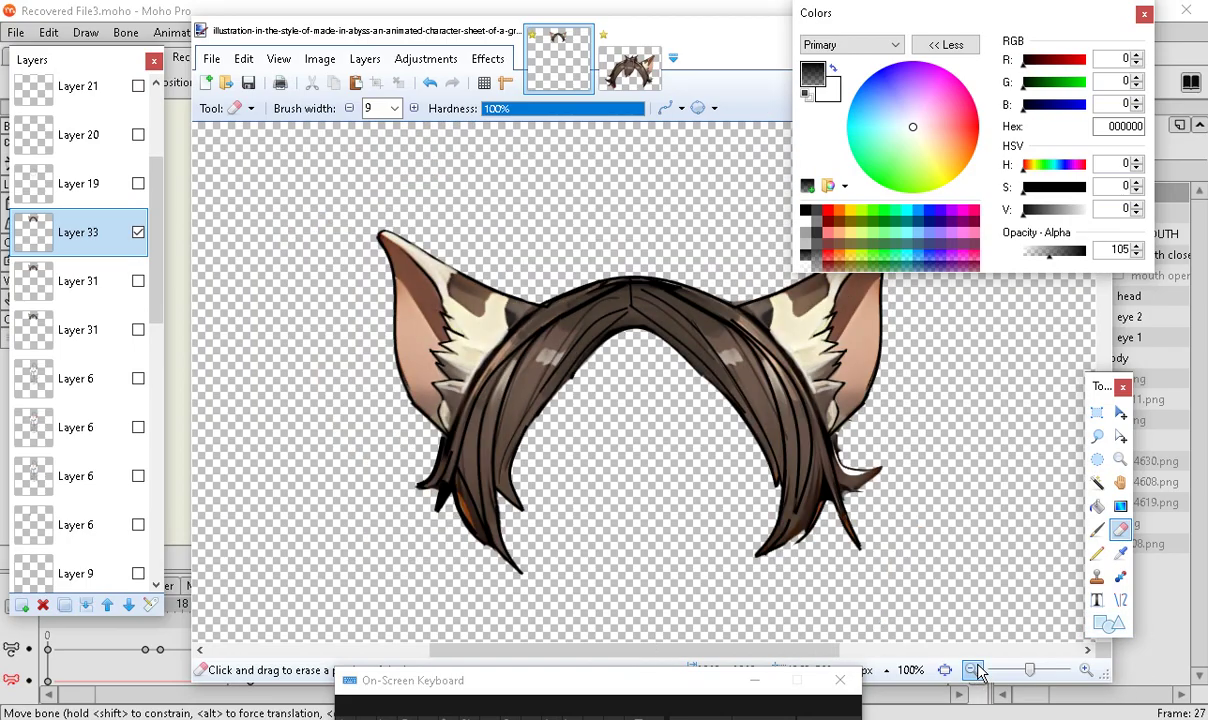
click(971, 670)
drag(950, 13, 1095, 77)
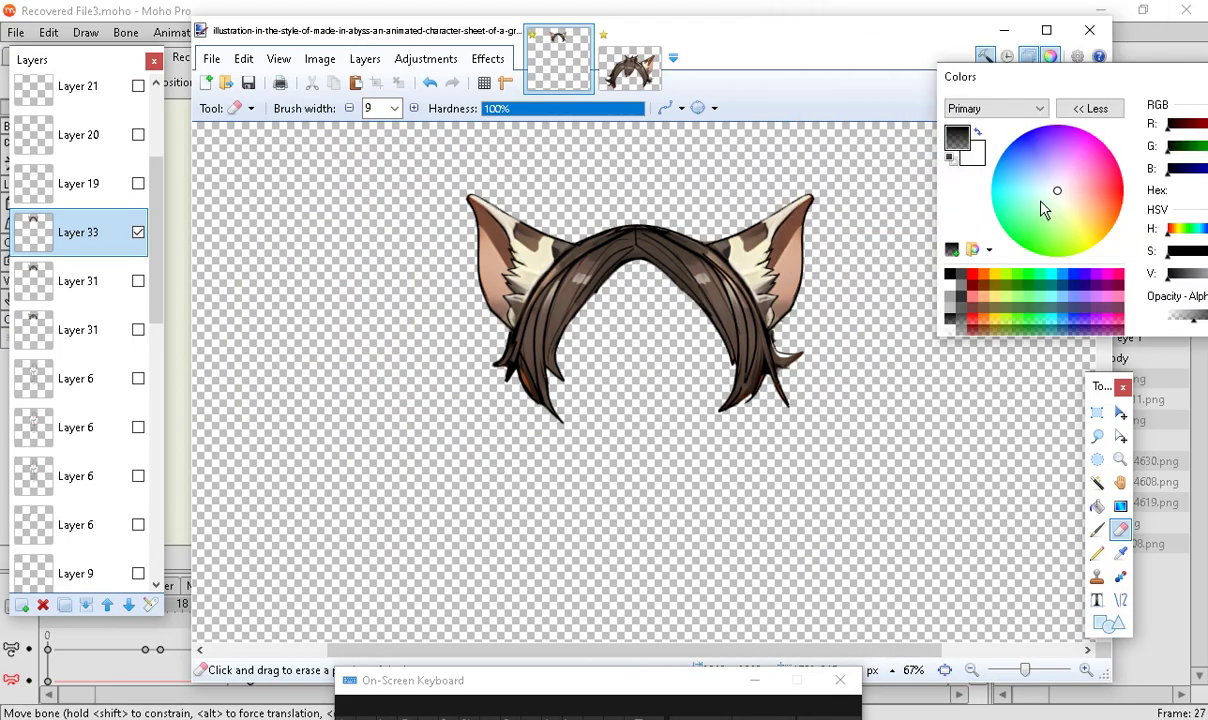
click(1097, 412)
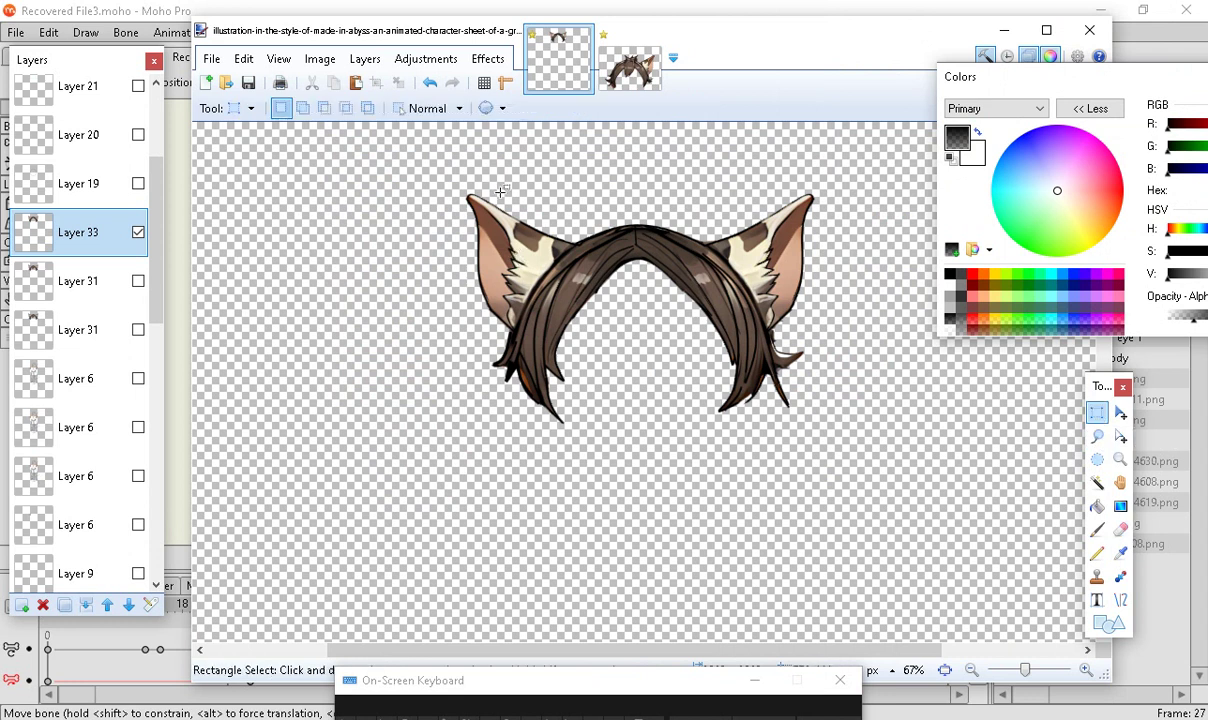
drag(441, 158, 845, 444)
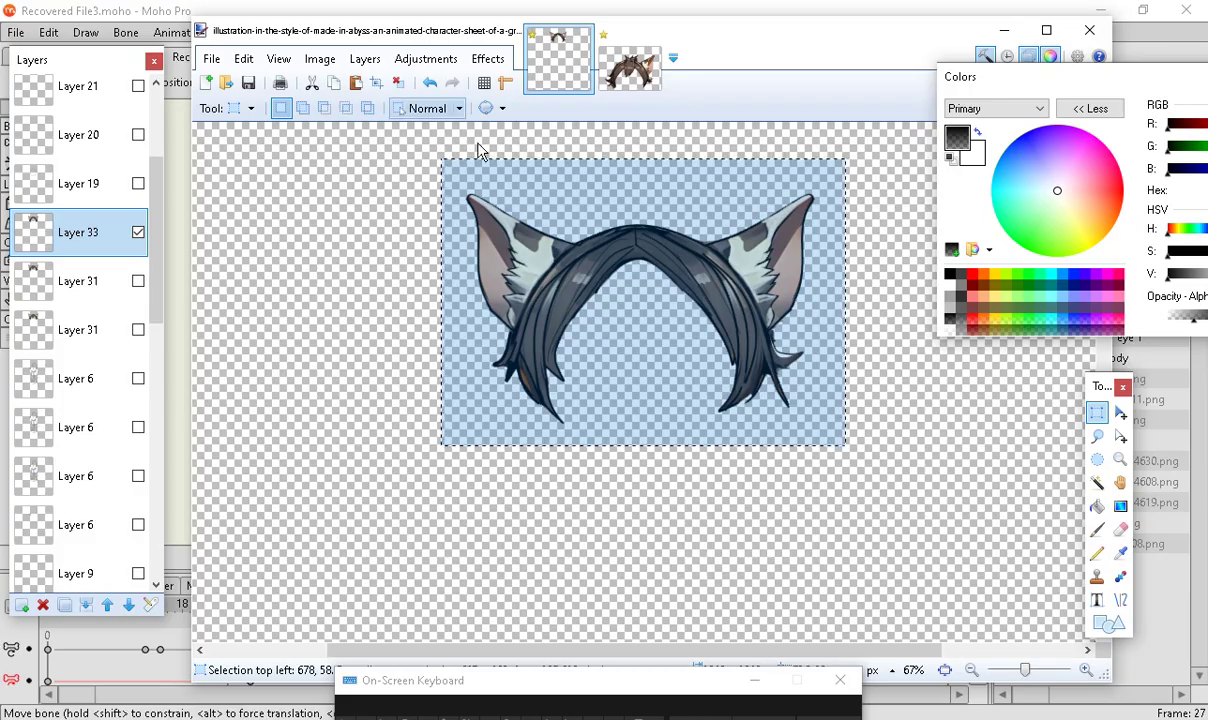
click(243, 59)
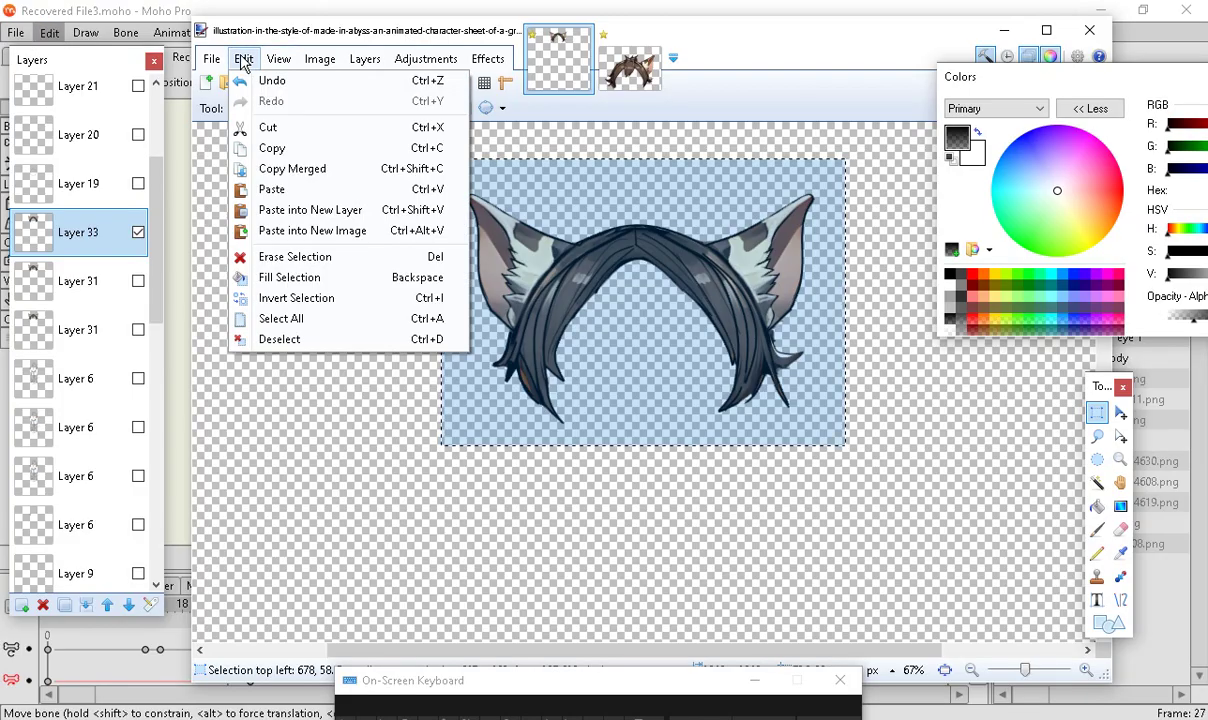
click(268, 148)
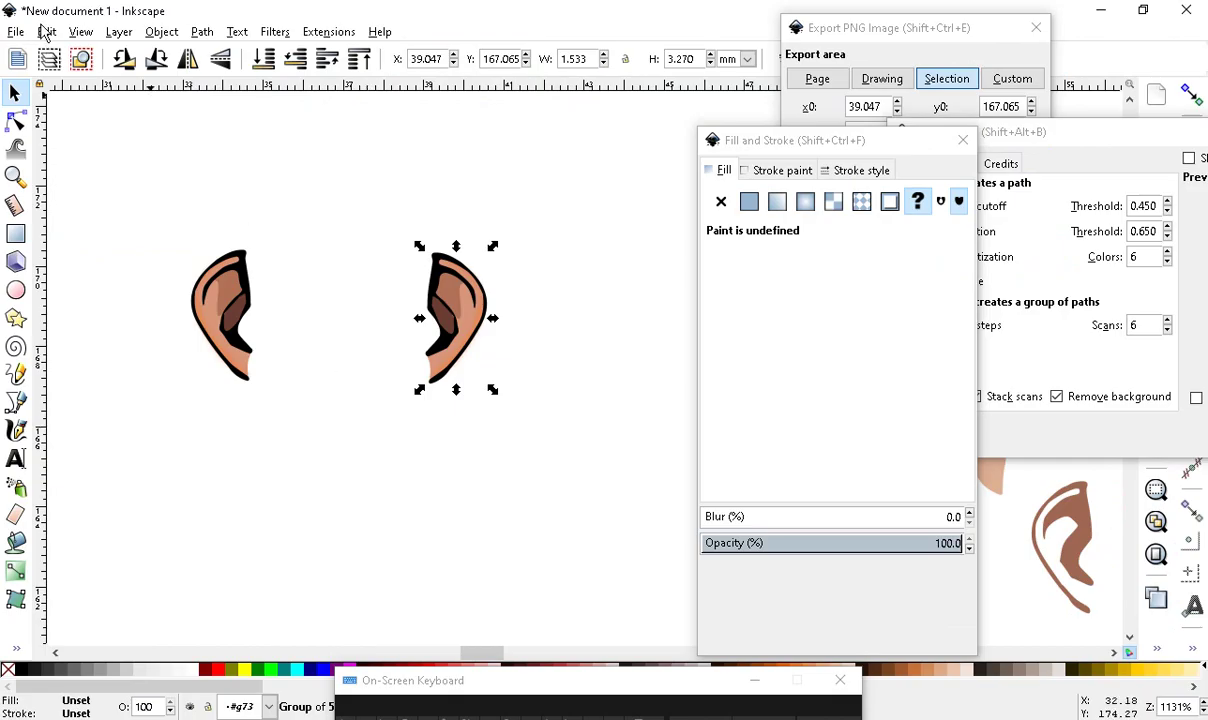
Paste the hair-and-cat-ears image into Inkscape and make it slightly narrower
click(46, 32)
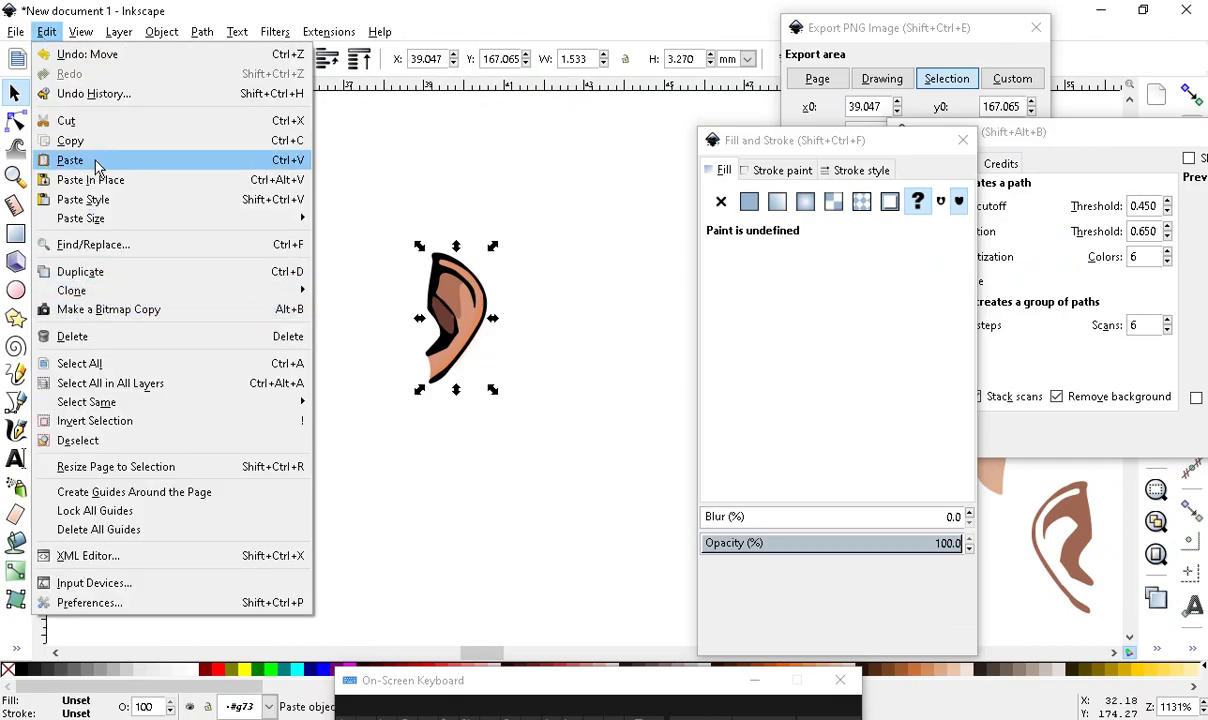
click(70, 160)
scroll(359, 547, down, 3)
scroll(435, 180, up, 2)
scroll(435, 180, down, 3)
scroll(539, 350, up, 3)
drag(453, 280, 329, 391)
drag(184, 337, 211, 343)
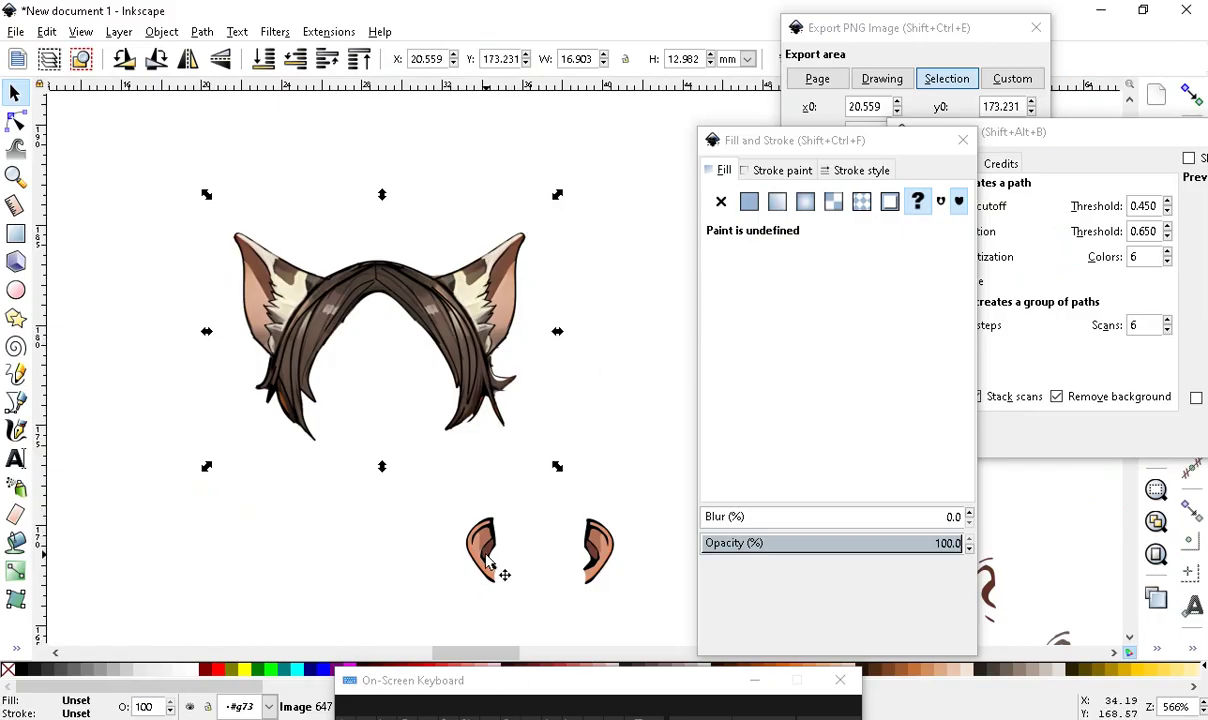
Move the left and right human ears under the hair's sides, then return to Paint.NET
click(487, 565)
click(453, 469)
drag(410, 458, 535, 614)
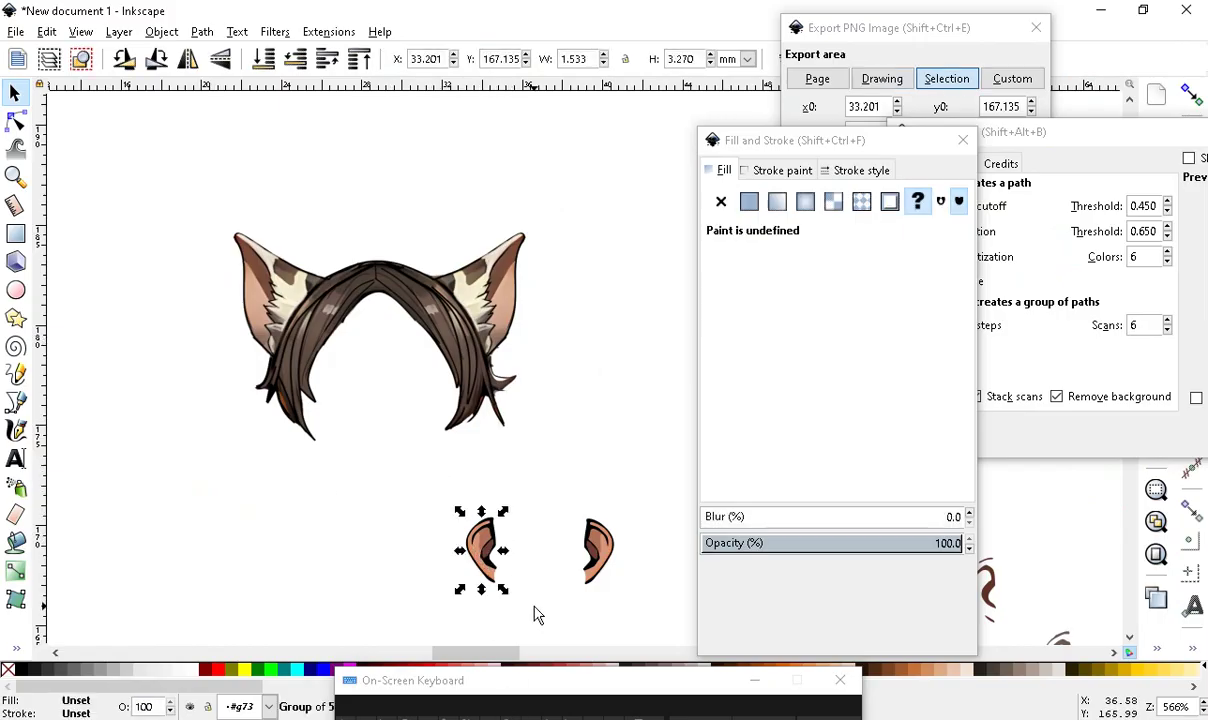
drag(486, 557, 278, 415)
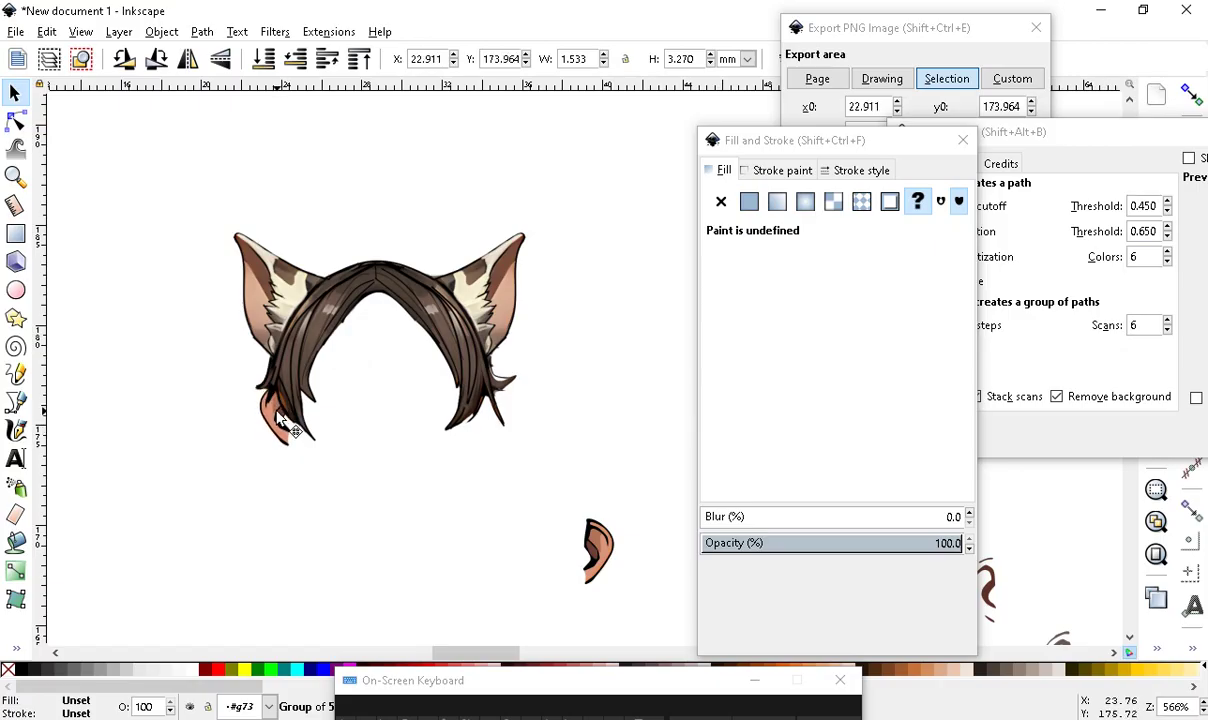
click(586, 576)
drag(617, 548, 464, 426)
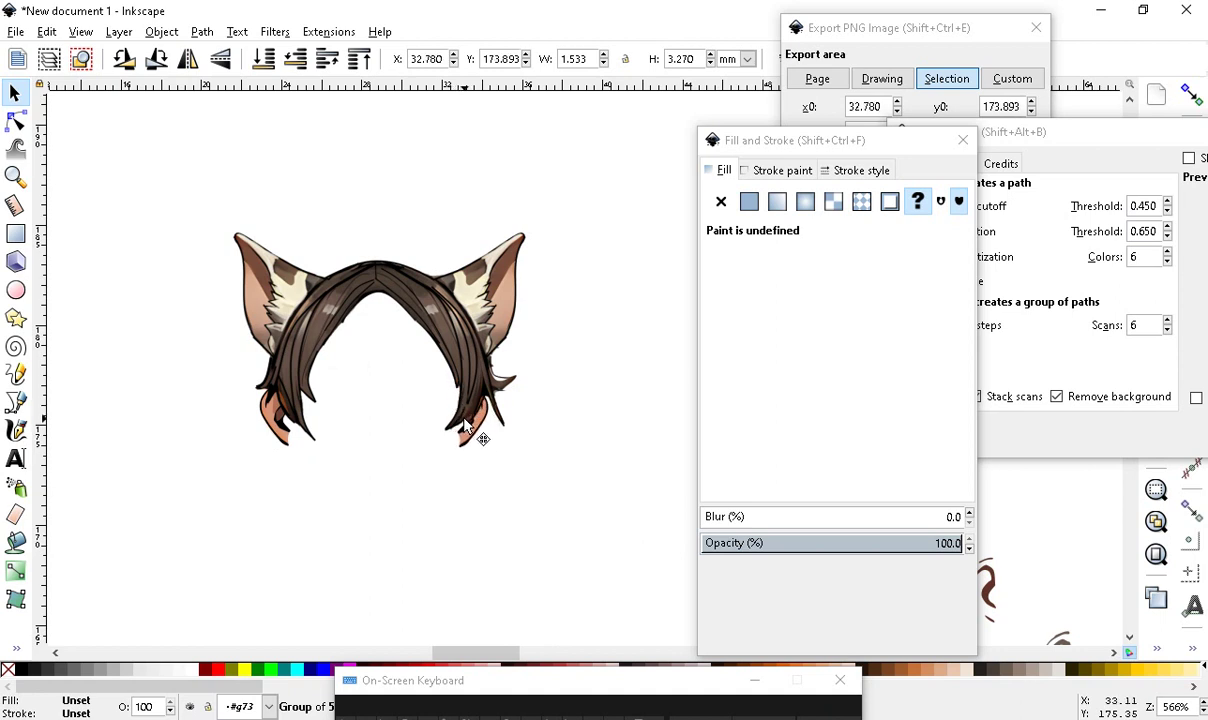
scroll(445, 360, up, 1)
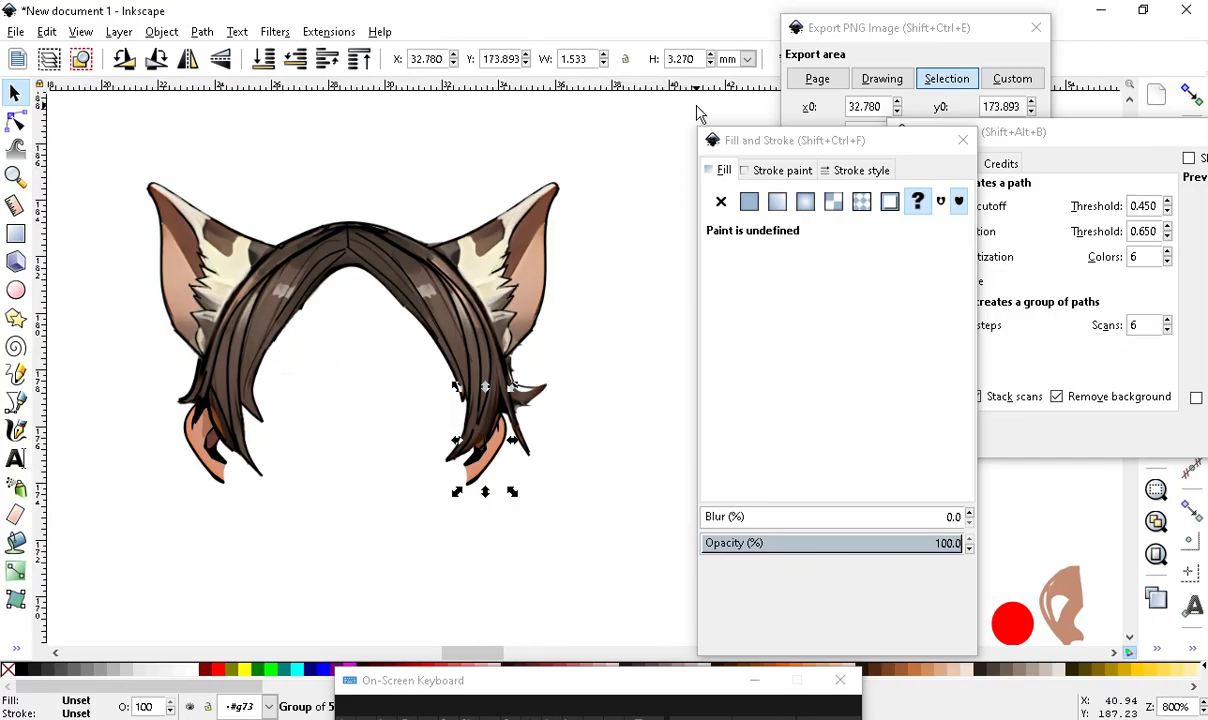
key(alt+Tab)
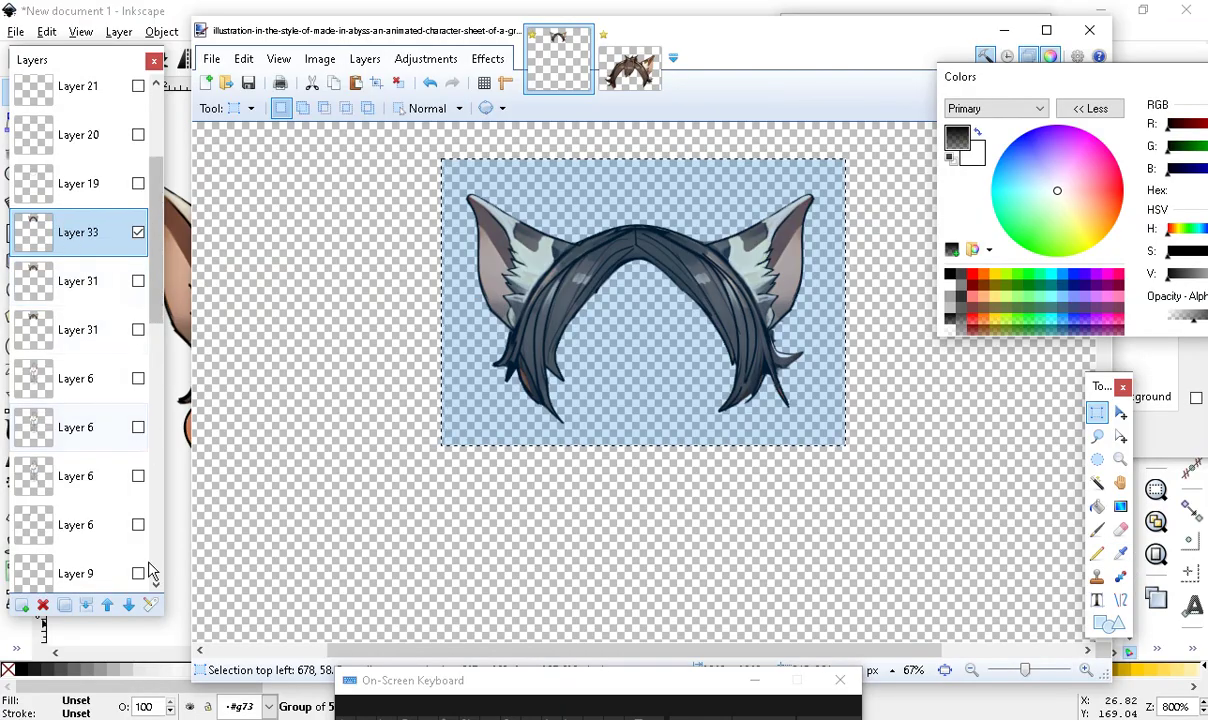
Make two backup copies of Layer 33 and hide both
click(64, 604)
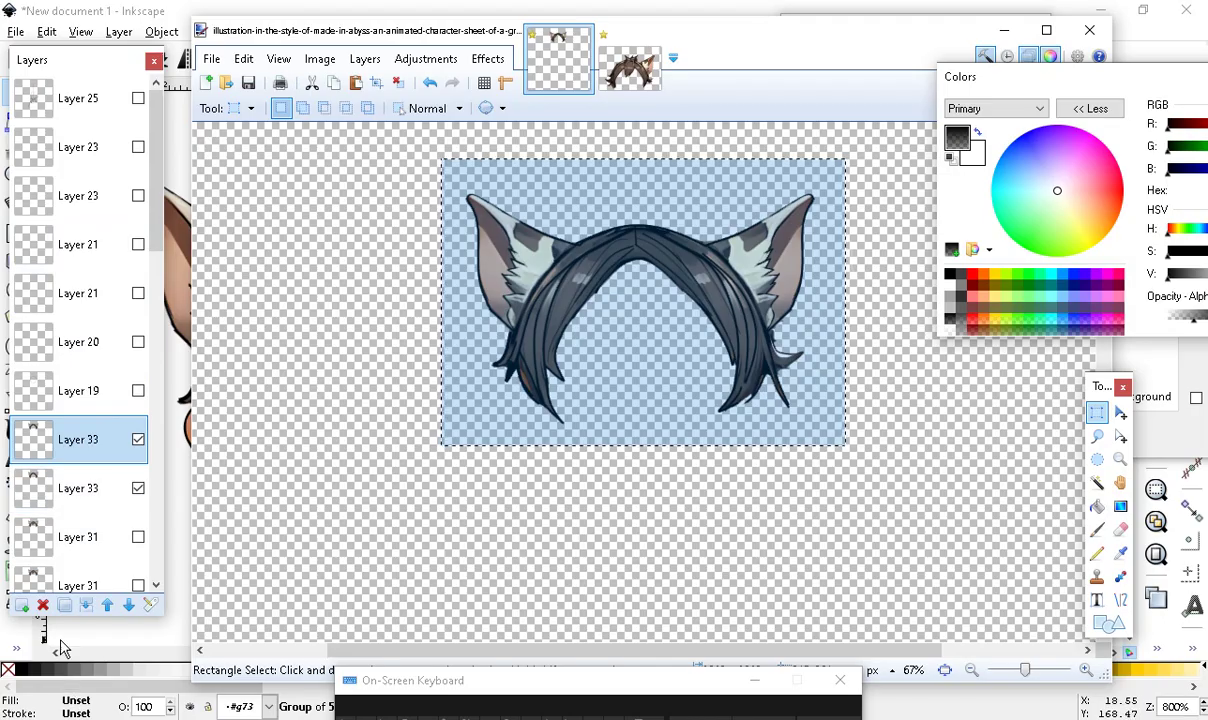
click(63, 606)
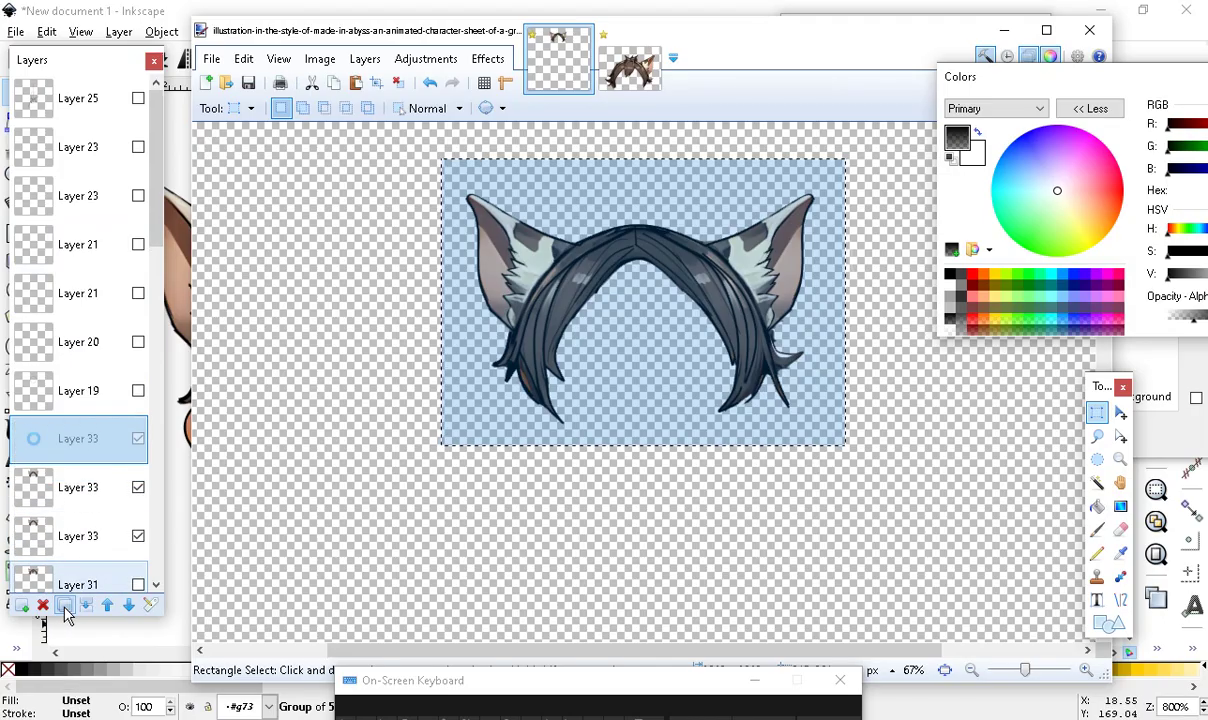
click(138, 537)
click(137, 488)
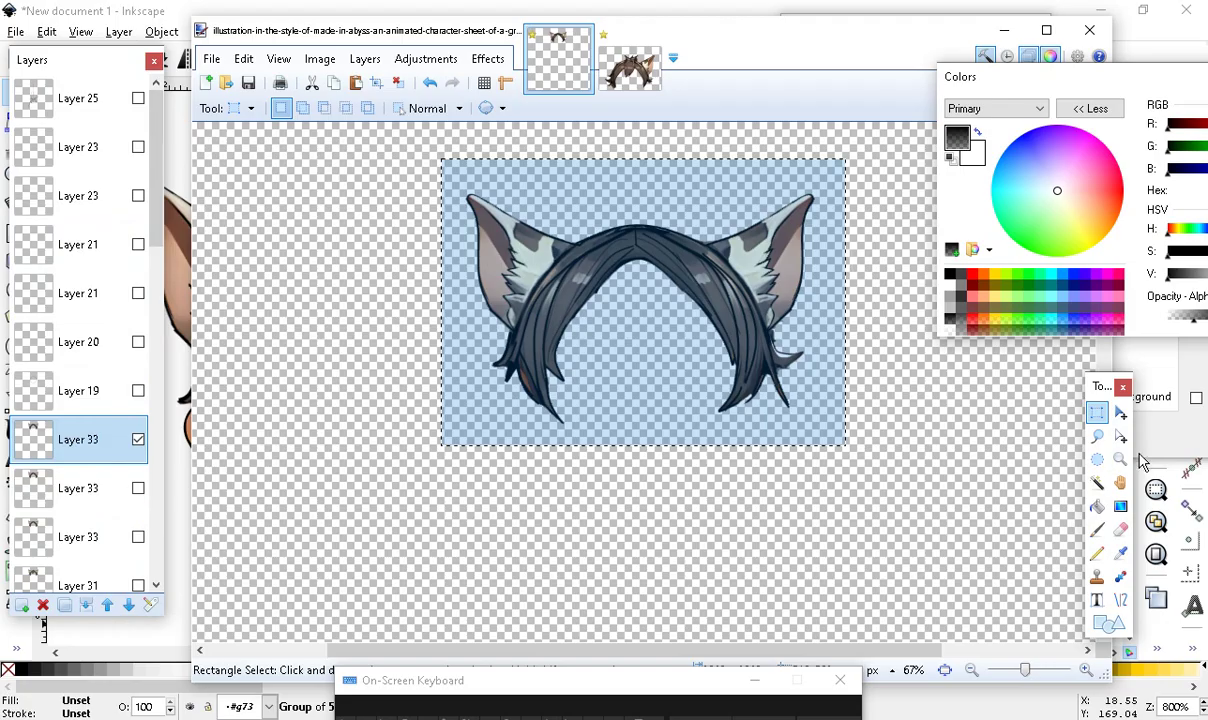
Erase the left and right cat ears with a 150-px eraser at 100% zoom
click(1120, 531)
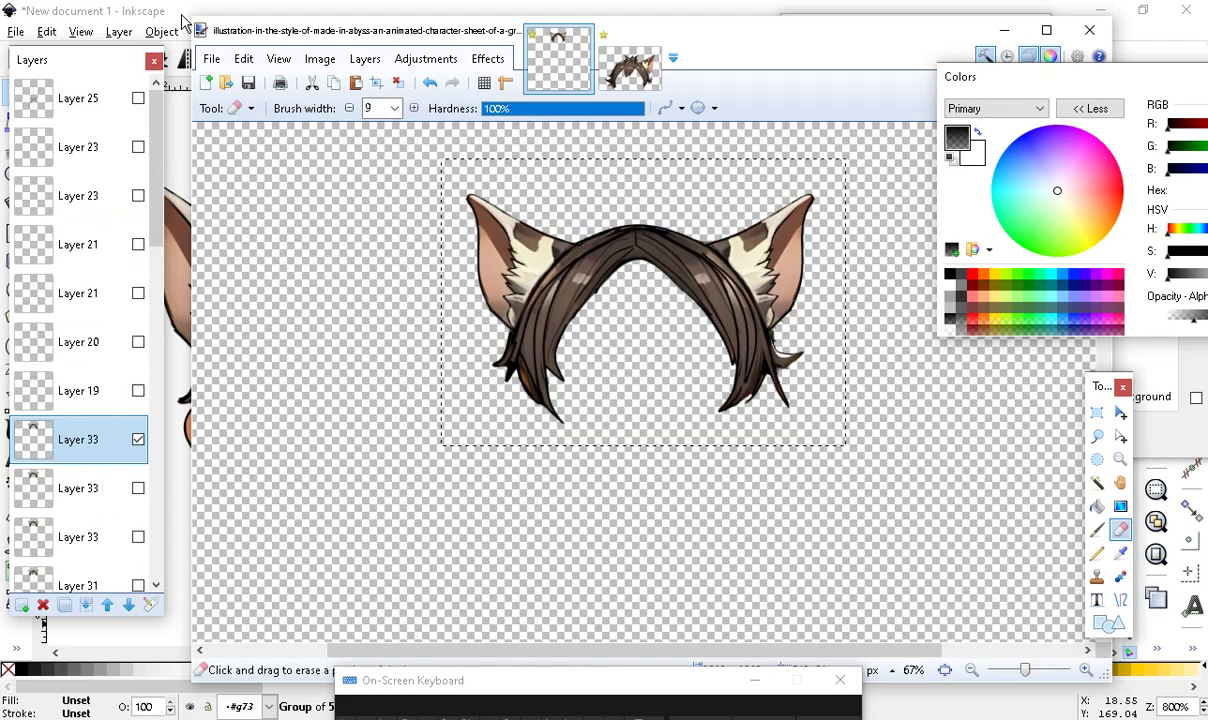
click(395, 108)
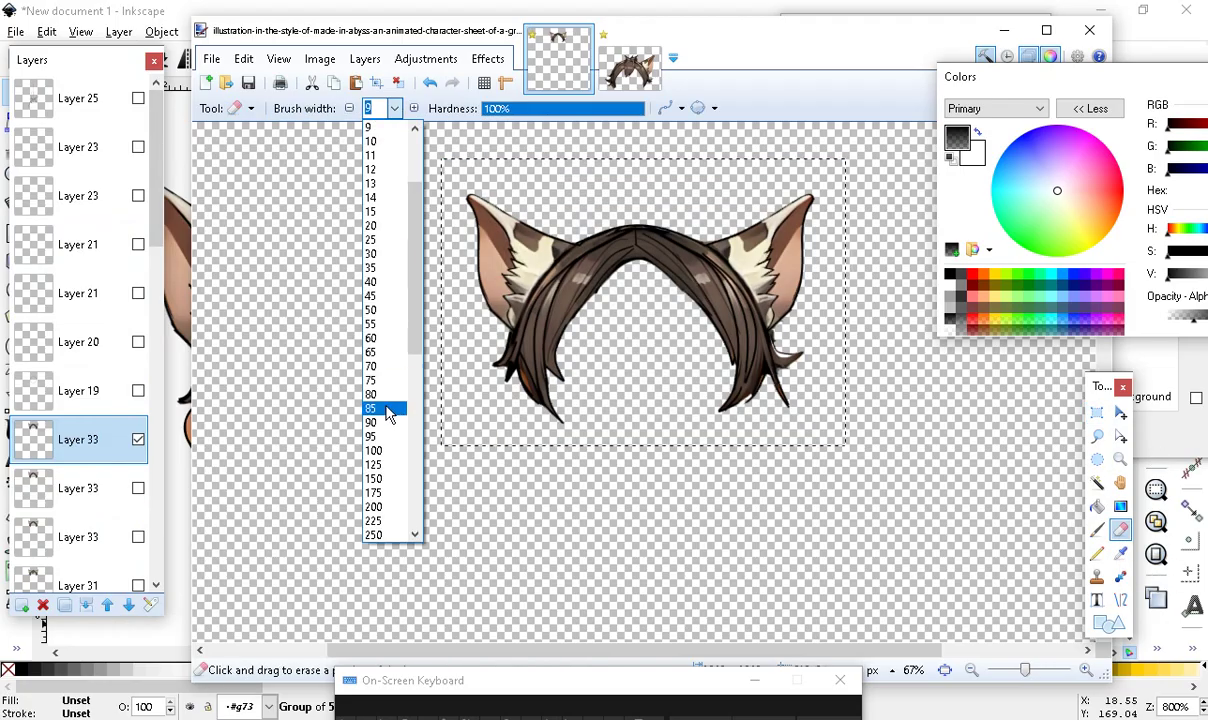
click(382, 462)
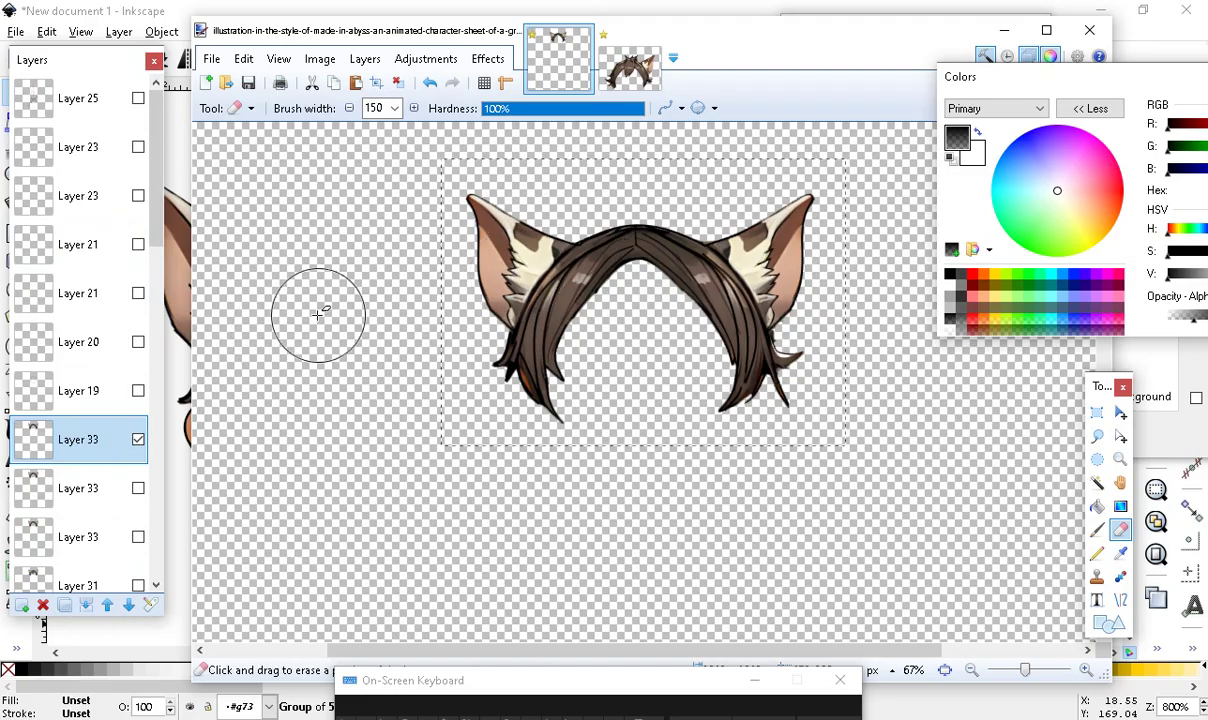
mouse_move(461, 315)
mouse_down()
mouse_move(445, 300)
mouse_move(455, 265)
mouse_move(511, 204)
mouse_up()
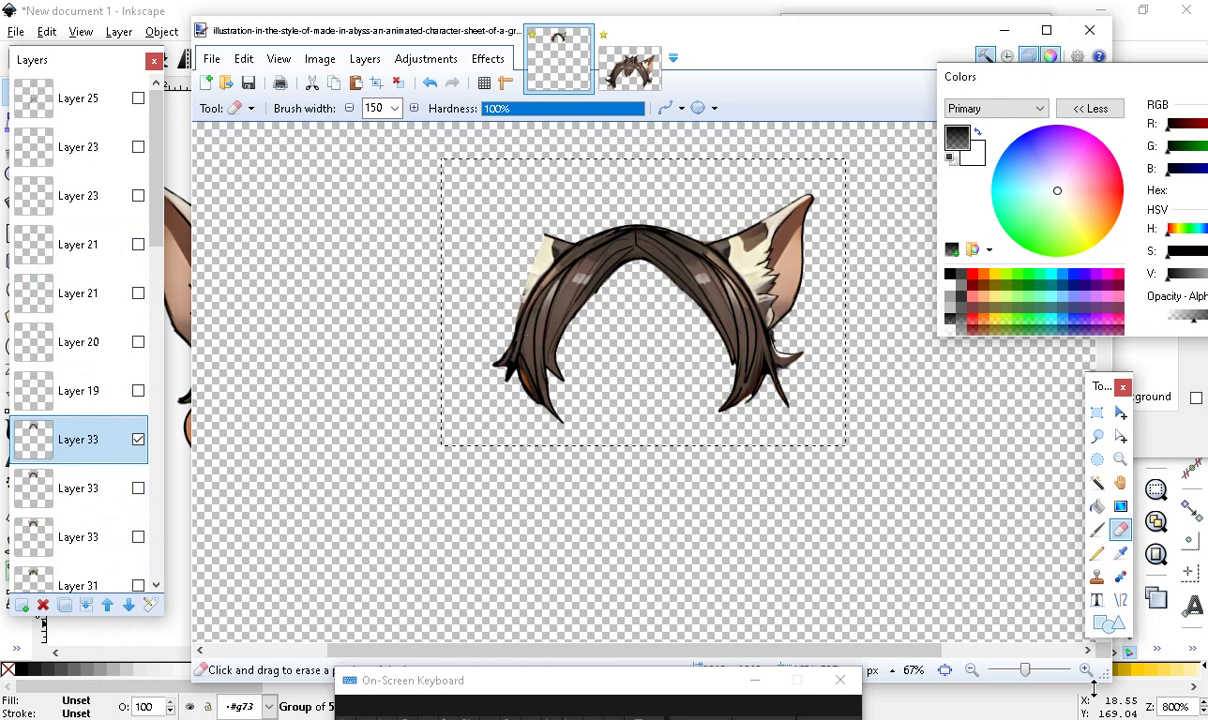
click(1087, 671)
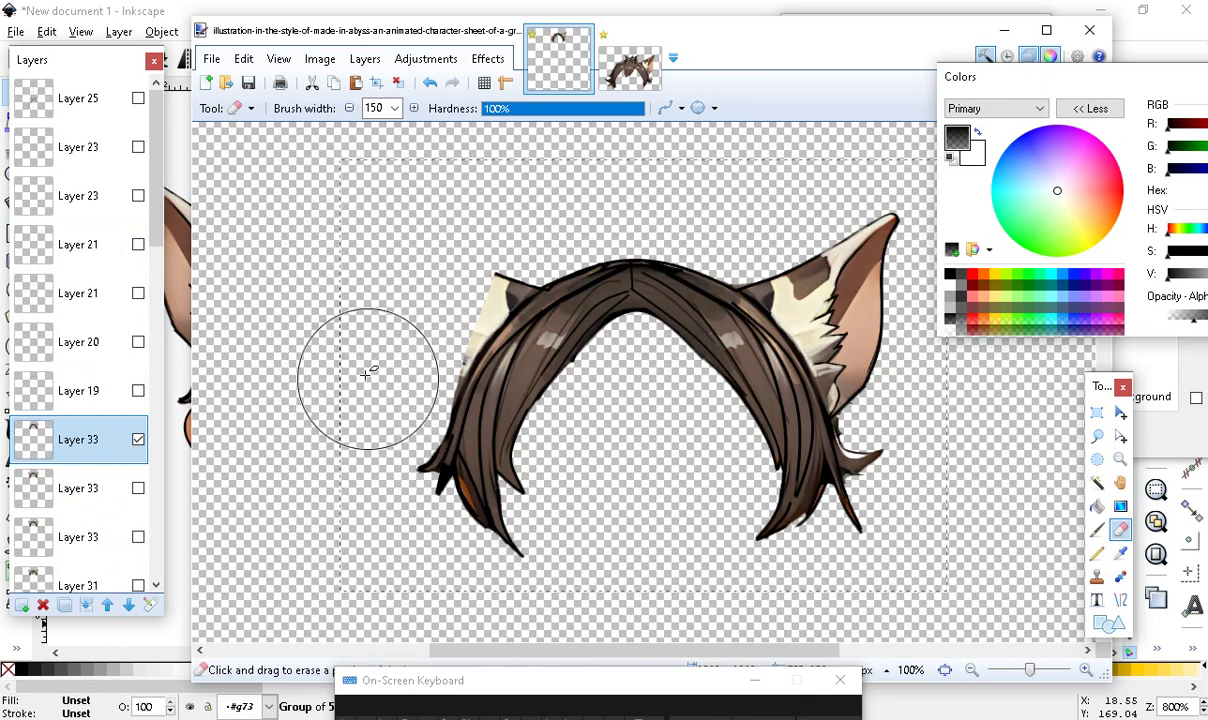
mouse_move(383, 356)
mouse_down()
mouse_move(431, 297)
mouse_move(431, 243)
mouse_move(476, 229)
mouse_up()
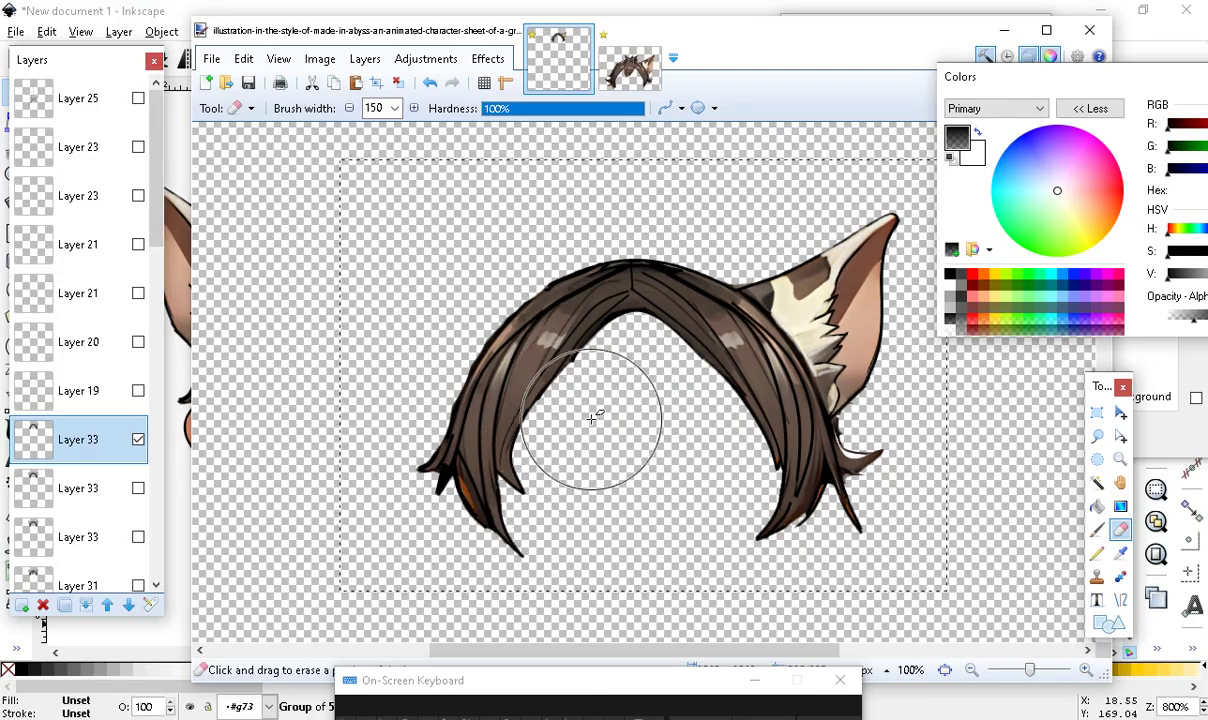
mouse_move(785, 212)
mouse_down()
mouse_move(887, 222)
mouse_move(812, 302)
mouse_up()
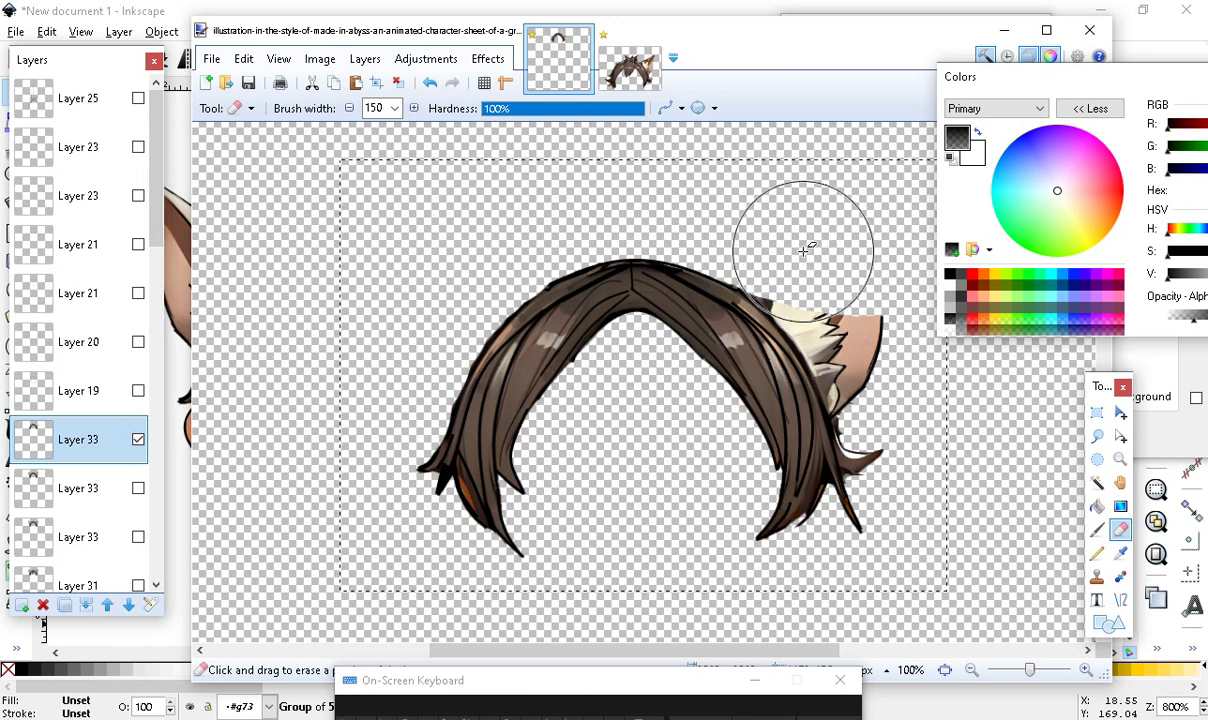
mouse_move(805, 250)
mouse_down()
mouse_move(809, 240)
mouse_move(798, 243)
mouse_up()
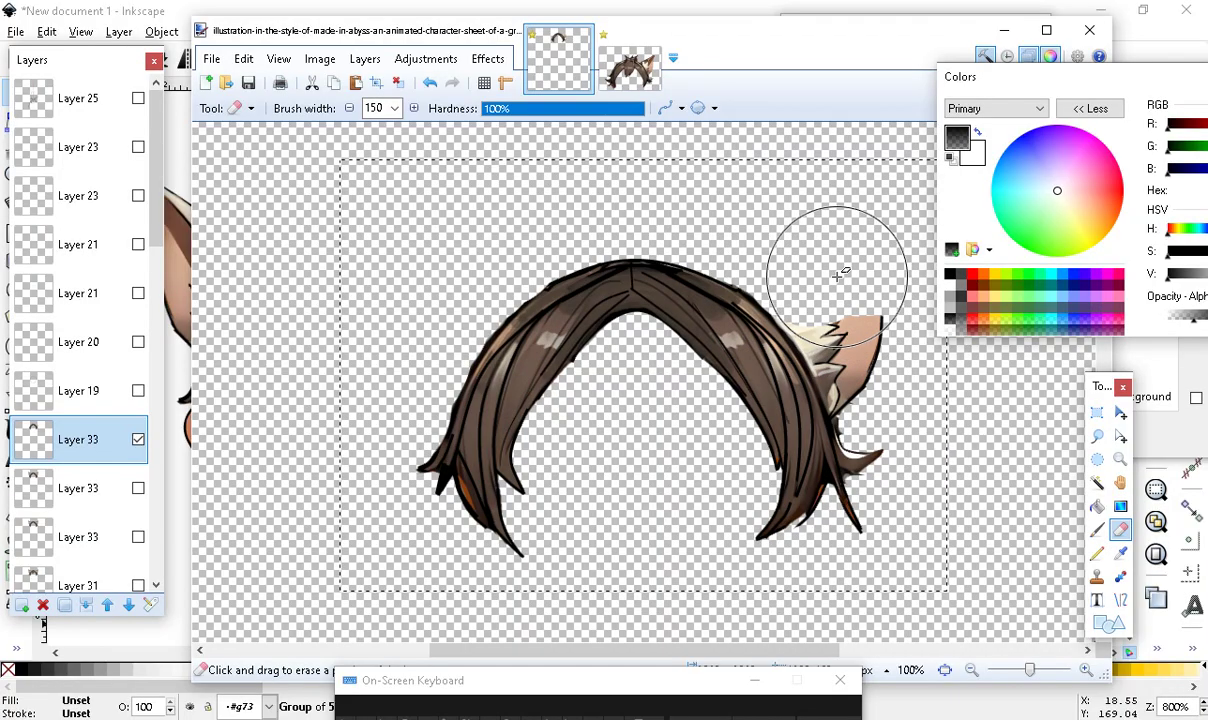
mouse_move(838, 284)
mouse_down()
mouse_move(805, 290)
mouse_move(862, 350)
mouse_move(868, 291)
mouse_move(865, 340)
mouse_move(893, 364)
mouse_move(880, 350)
mouse_up()
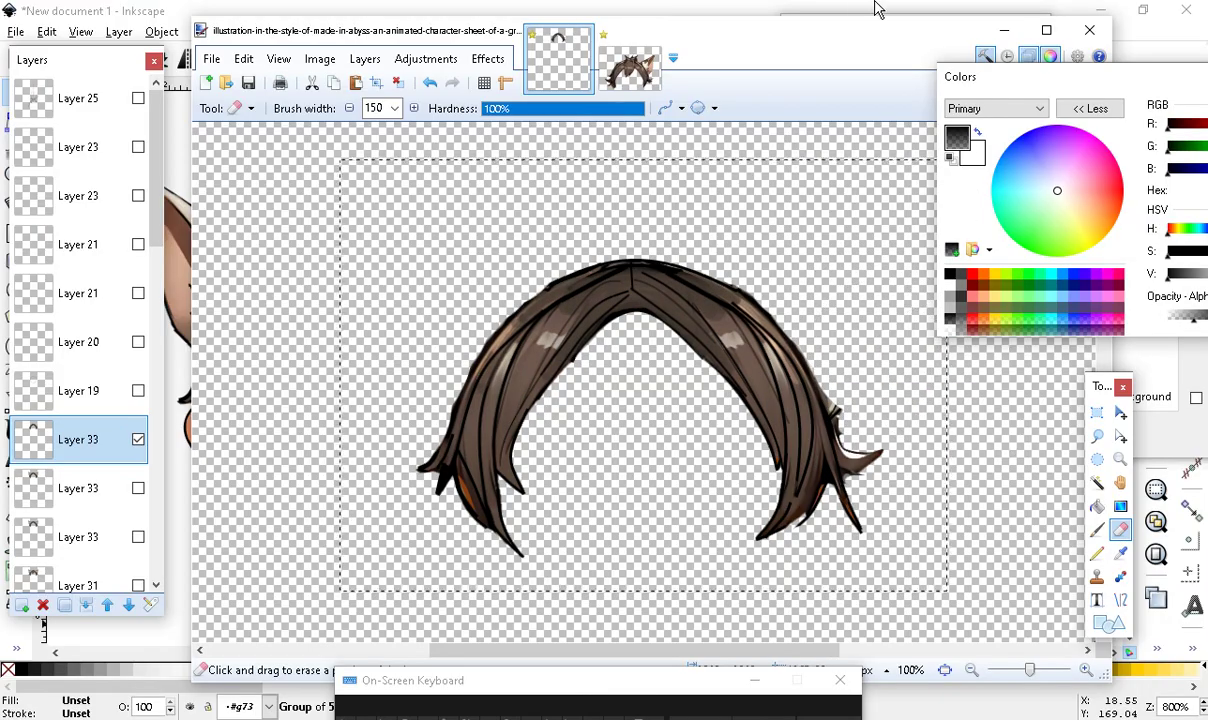
Set the eraser width to 40, then select and copy the ear-less hair
click(396, 107)
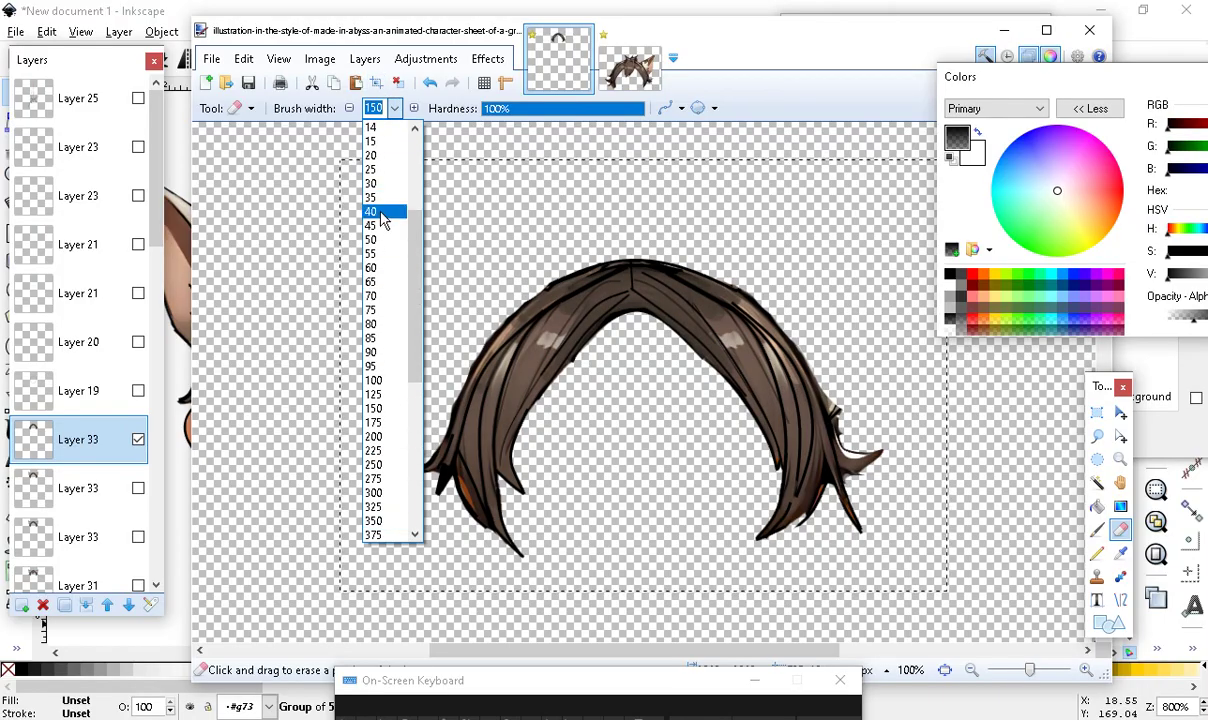
click(384, 212)
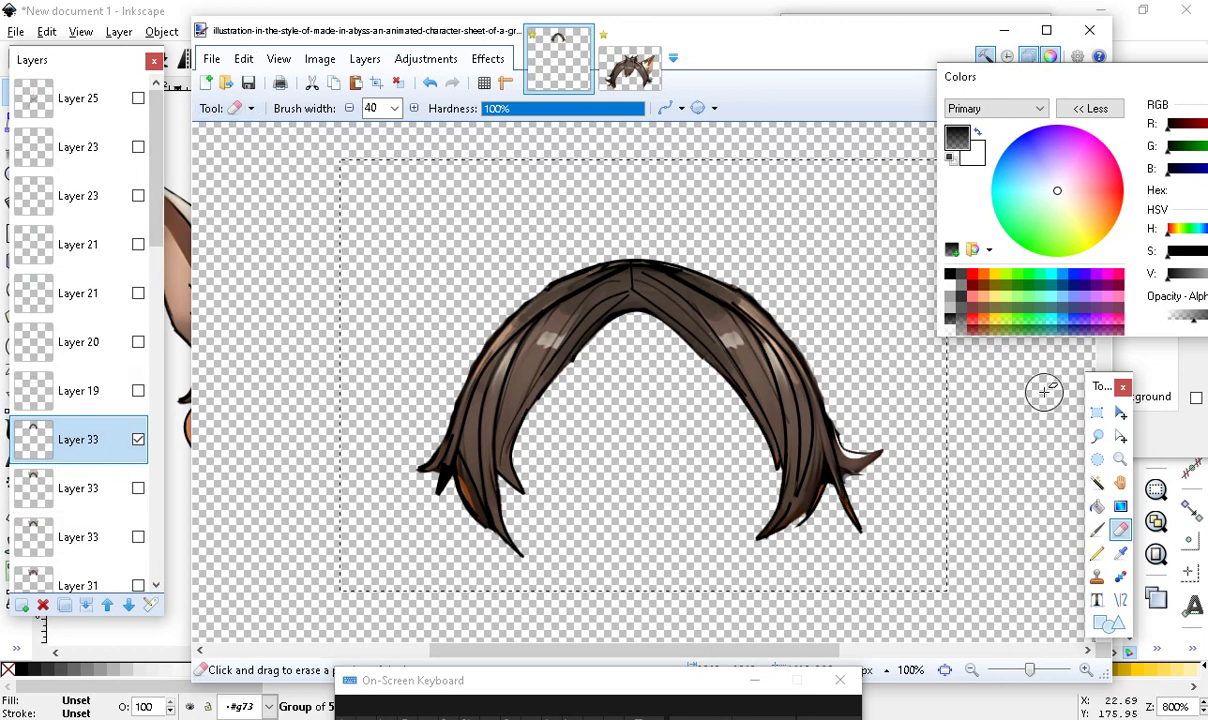
click(1097, 412)
drag(407, 222, 925, 590)
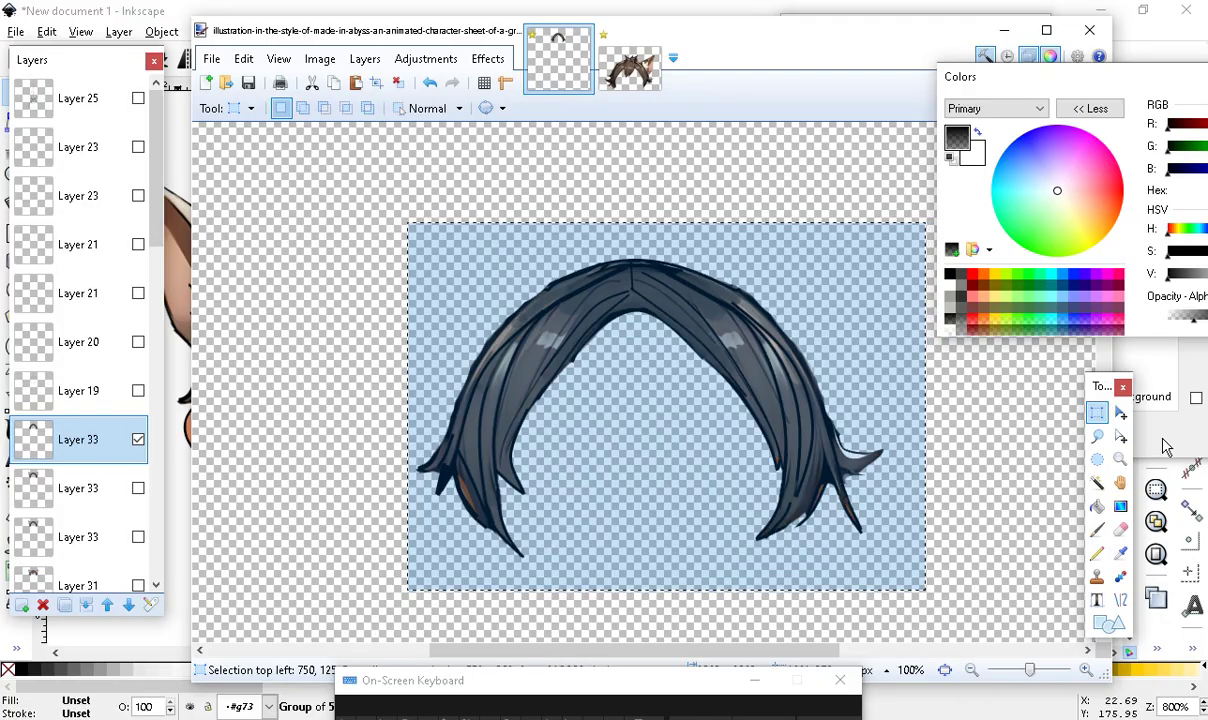
click(1120, 412)
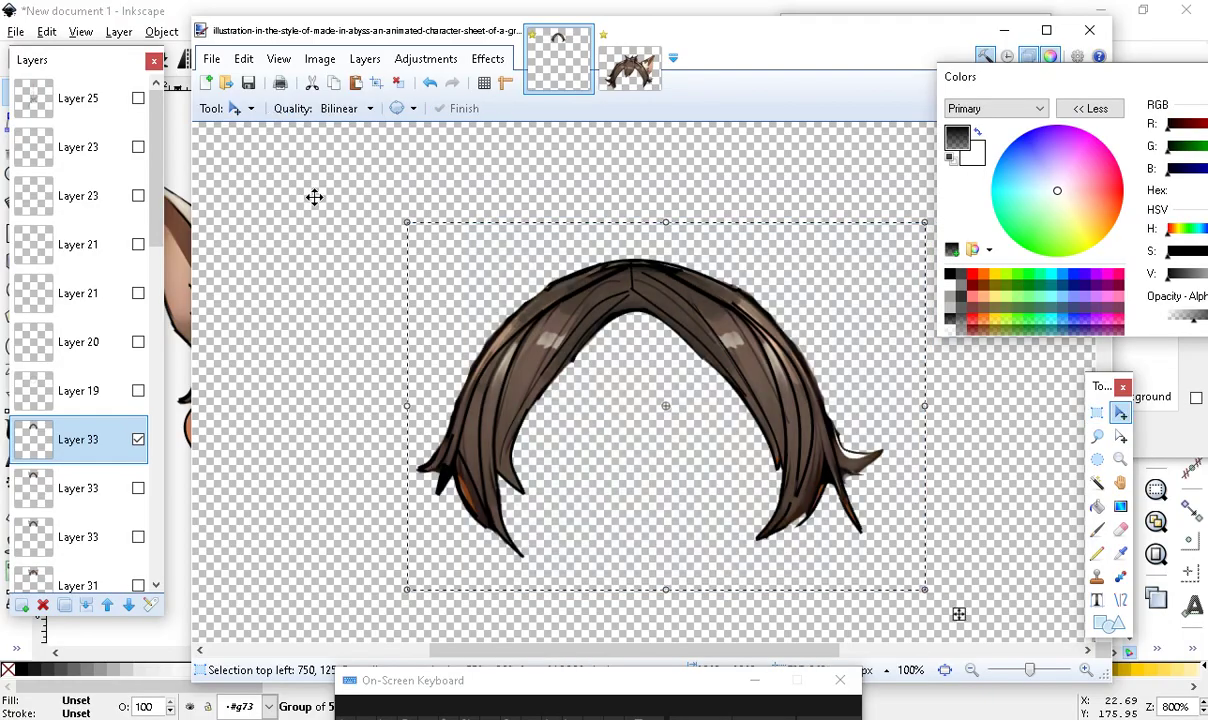
click(245, 60)
click(272, 148)
Paste the hair into Inkscape and move it left of the eared hair
key(alt+Tab)
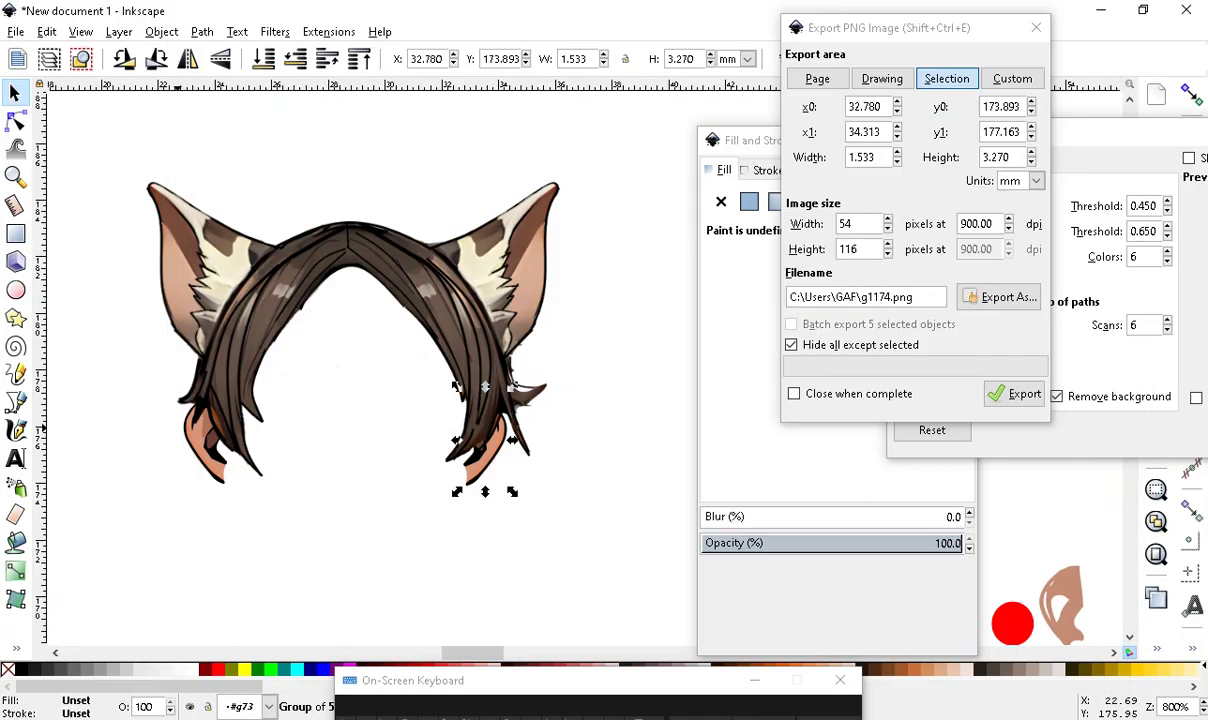
click(46, 31)
click(140, 156)
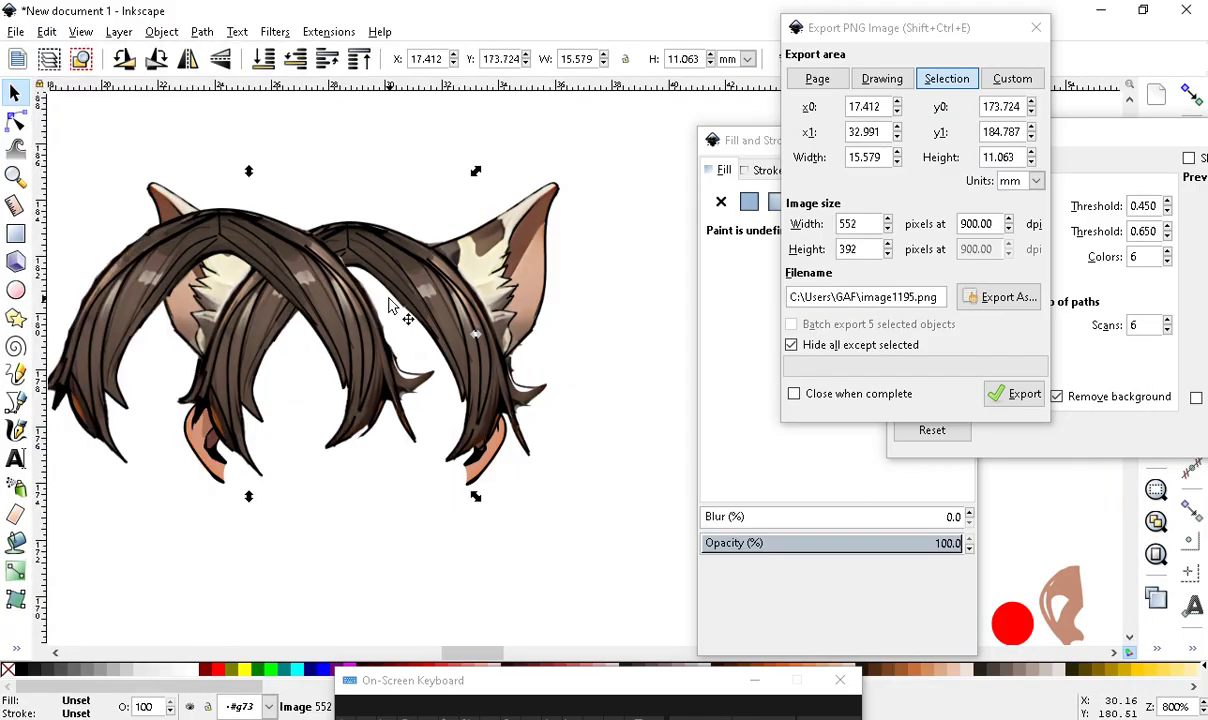
scroll(390, 307, down, 2)
drag(418, 361, 212, 358)
In Moho Pro, scrub through the flip animation to reach frame 13
key(alt+Tab)
scroll(476, 404, down, 3)
scroll(528, 377, up, 5)
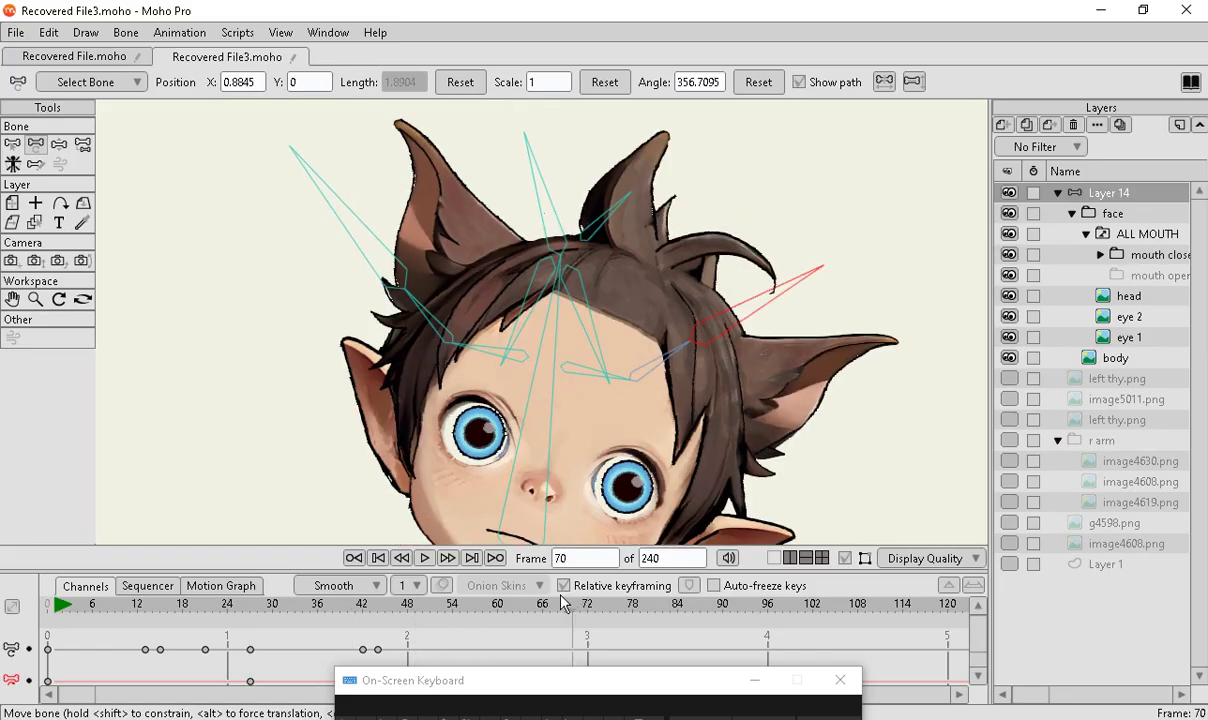
click(243, 625)
scroll(466, 297, up, 2)
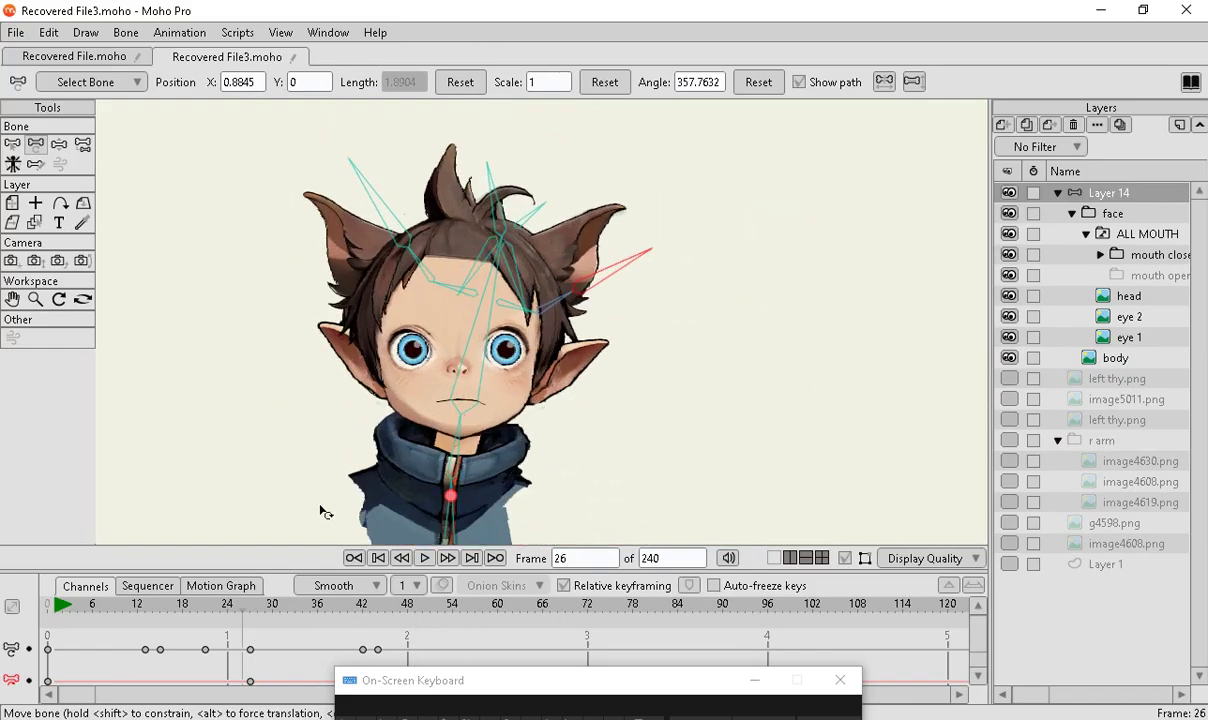
drag(92, 610, 193, 549)
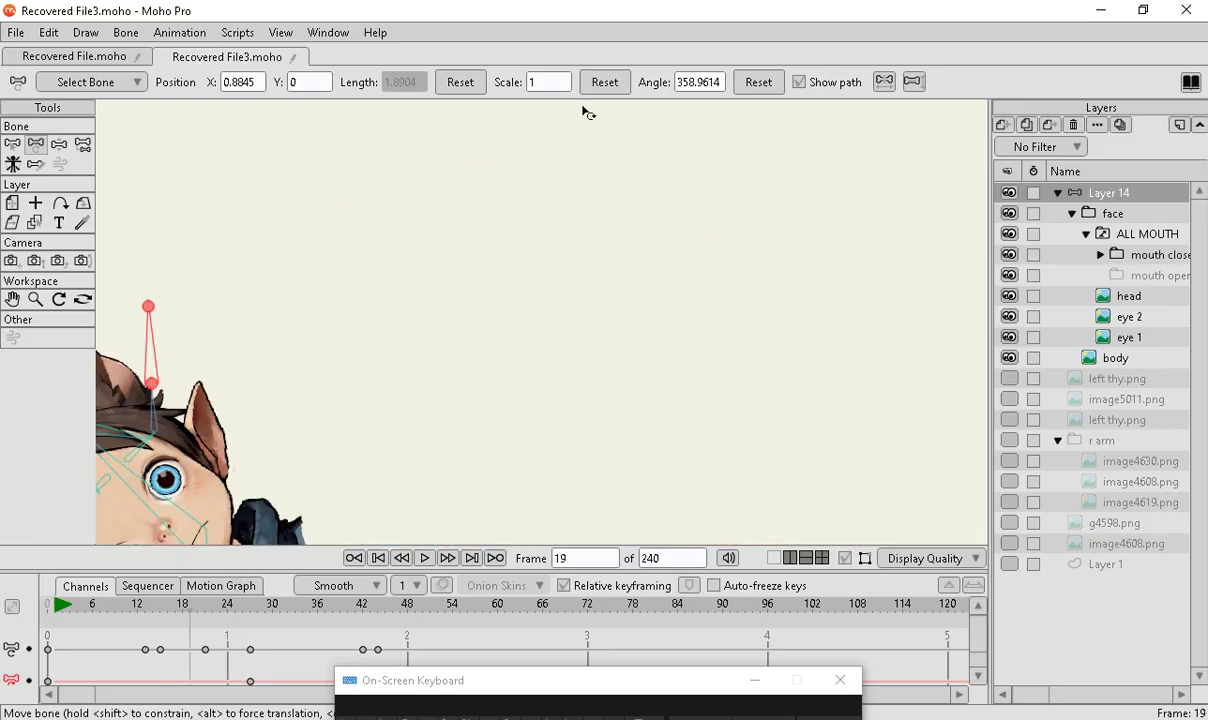
drag(185, 610, 144, 600)
Rotate an ear bone at frame 13 to re-pose the ear, then select its child bone
scroll(520, 430, up, 2)
scroll(520, 430, down, 2)
scroll(556, 413, up, 5)
scroll(310, 313, up, 3)
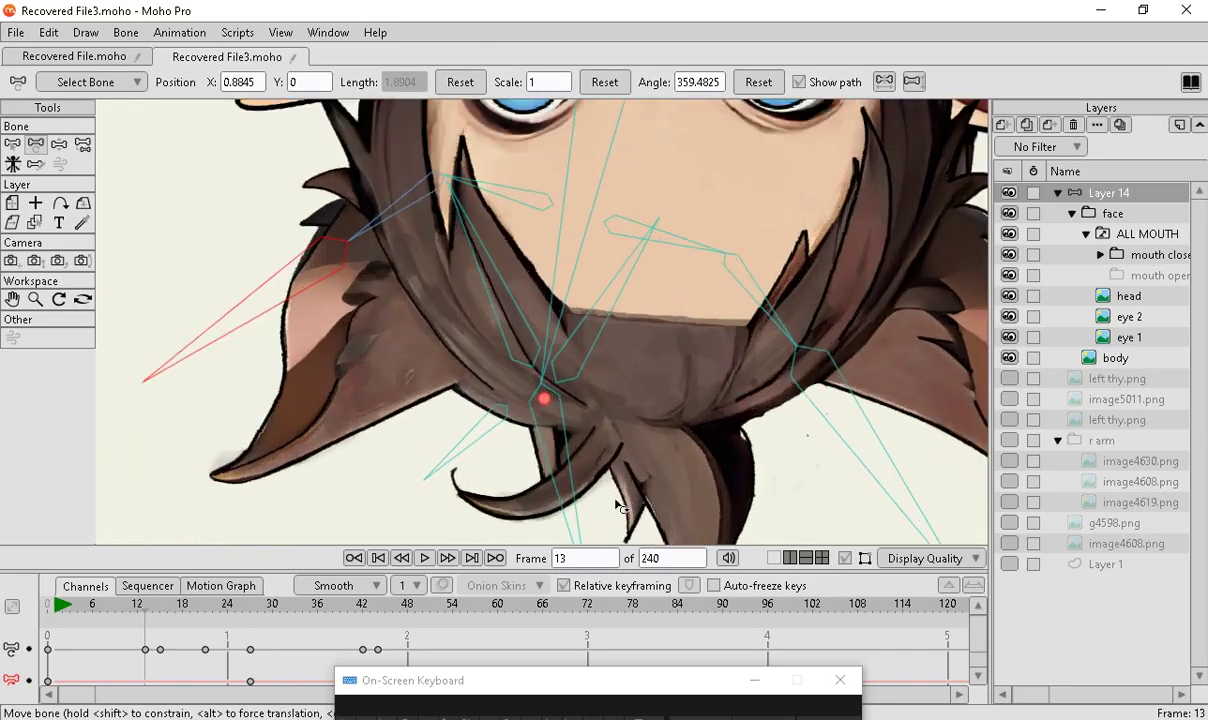
scroll(330, 290, down, 4)
scroll(383, 220, up, 4)
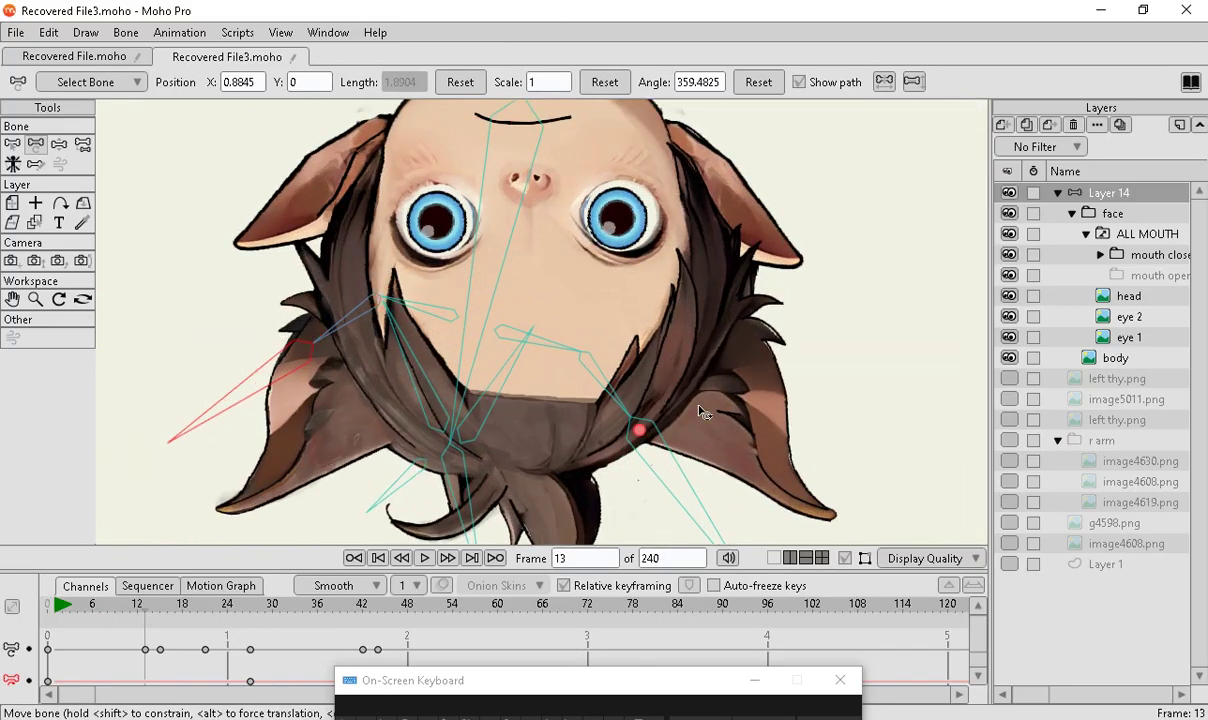
scroll(560, 333, down, 3)
scroll(600, 400, up, 2)
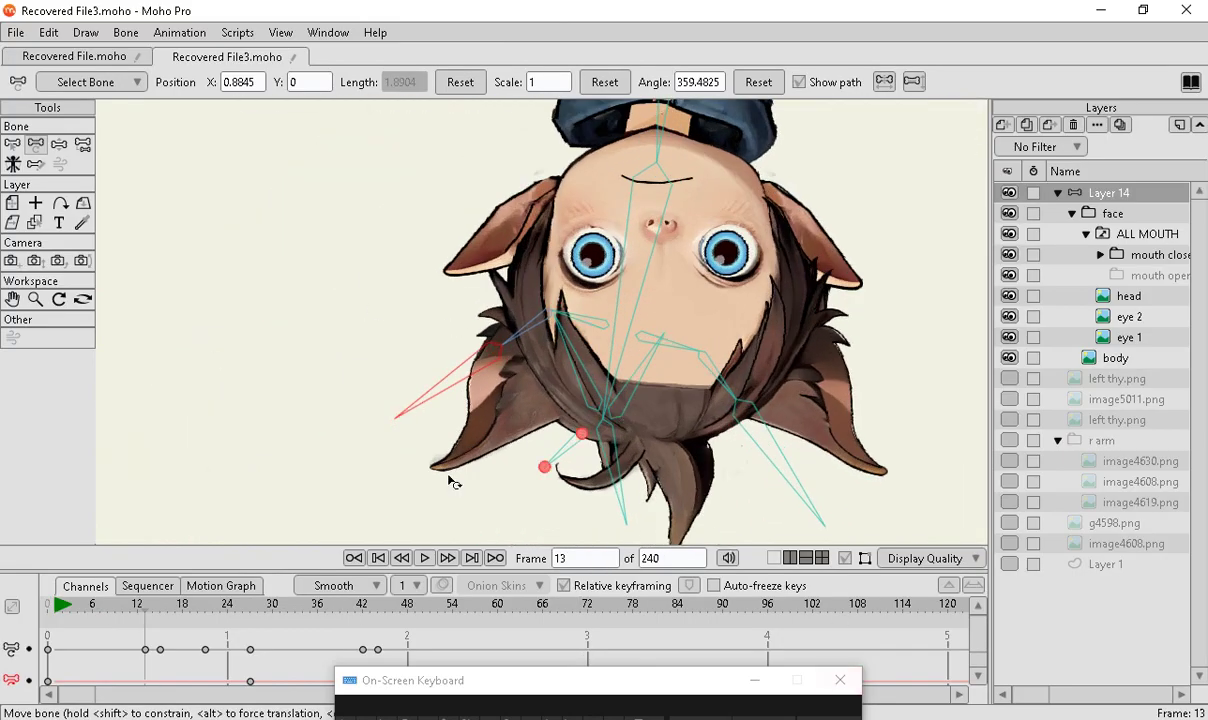
scroll(600, 400, down, 3)
scroll(632, 424, up, 4)
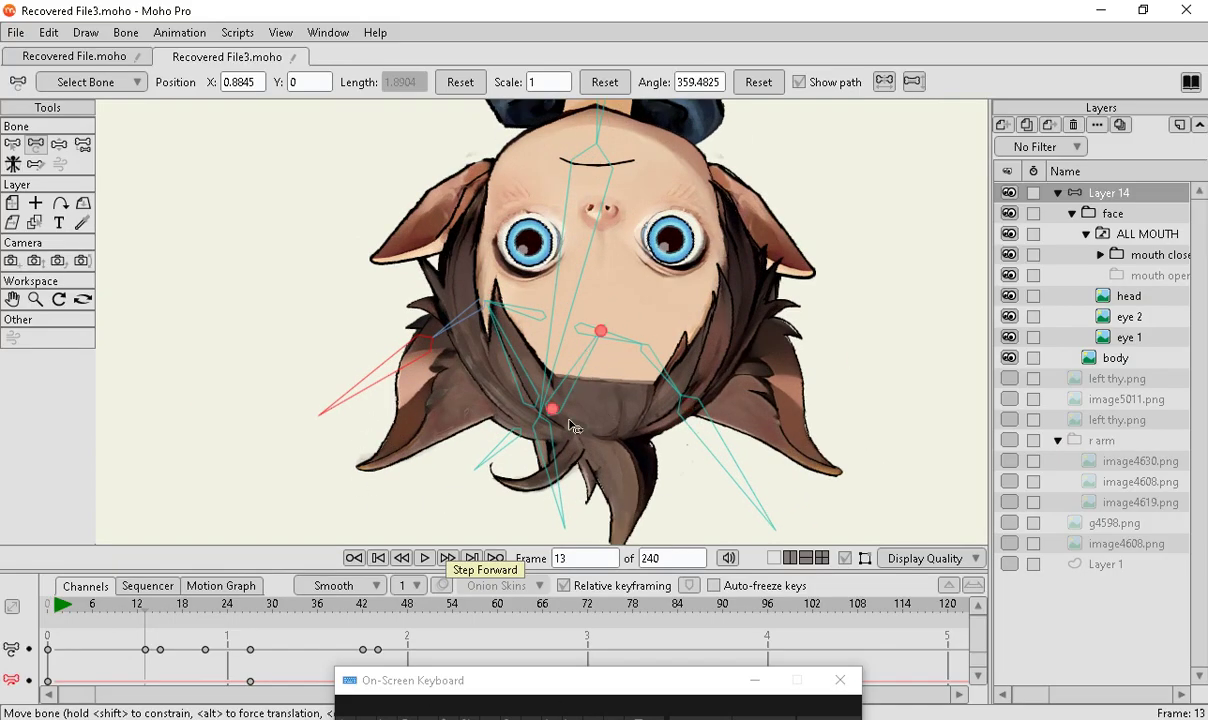
scroll(574, 427, down, 3)
scroll(527, 440, up, 3)
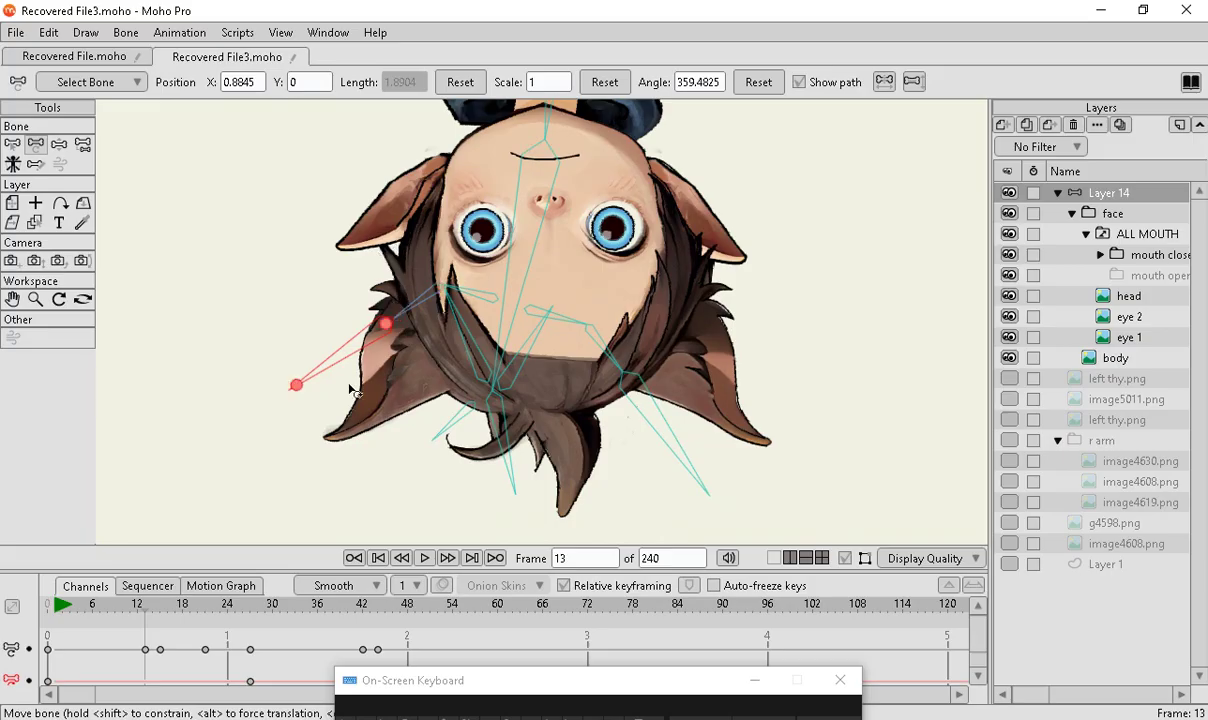
drag(703, 487, 549, 449)
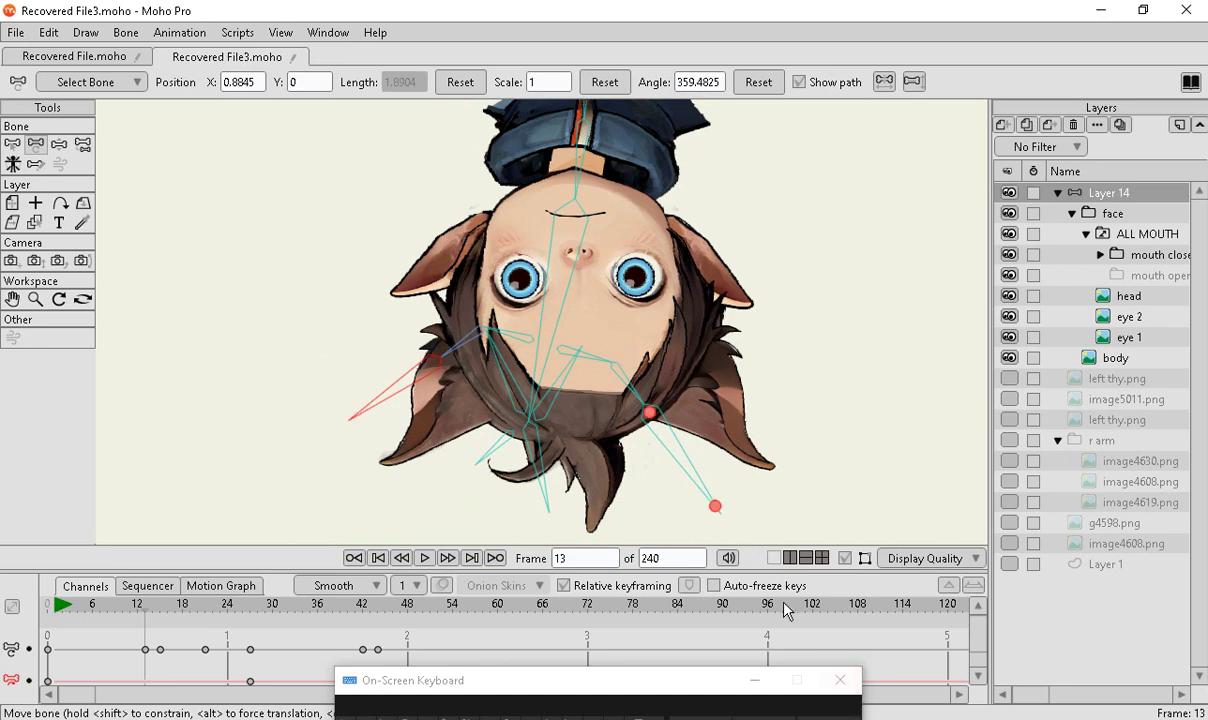
key(Down)
Select a different ear bone, jump to frame 0, and play the animation to frame 55
click(563, 402)
scroll(520, 328, down, 5)
scroll(465, 403, up, 3)
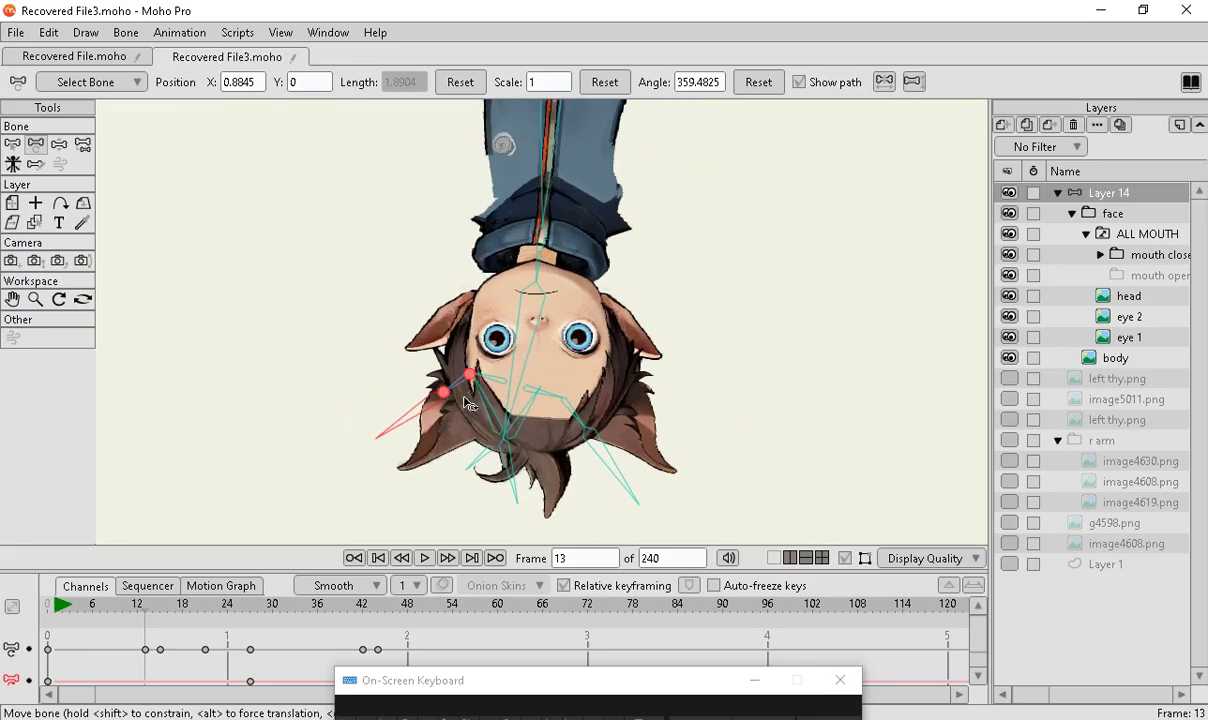
drag(108, 614, 237, 612)
key(ctrl+shift+Left)
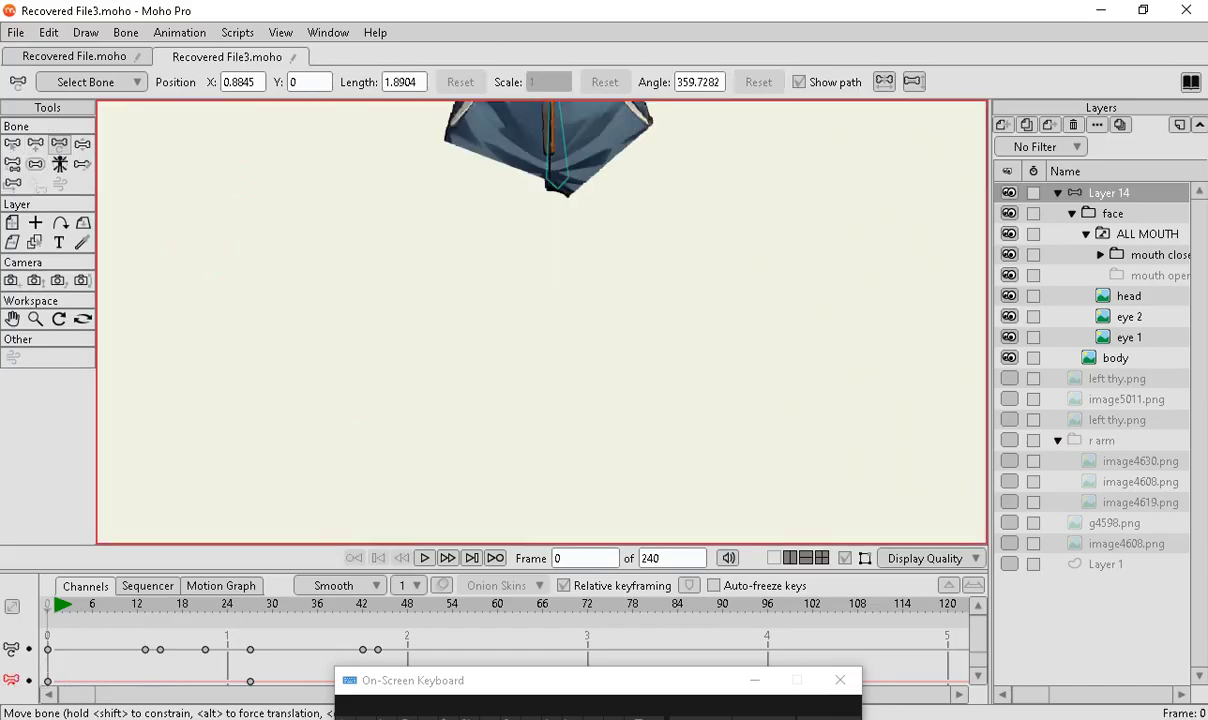
scroll(567, 176, up, 10)
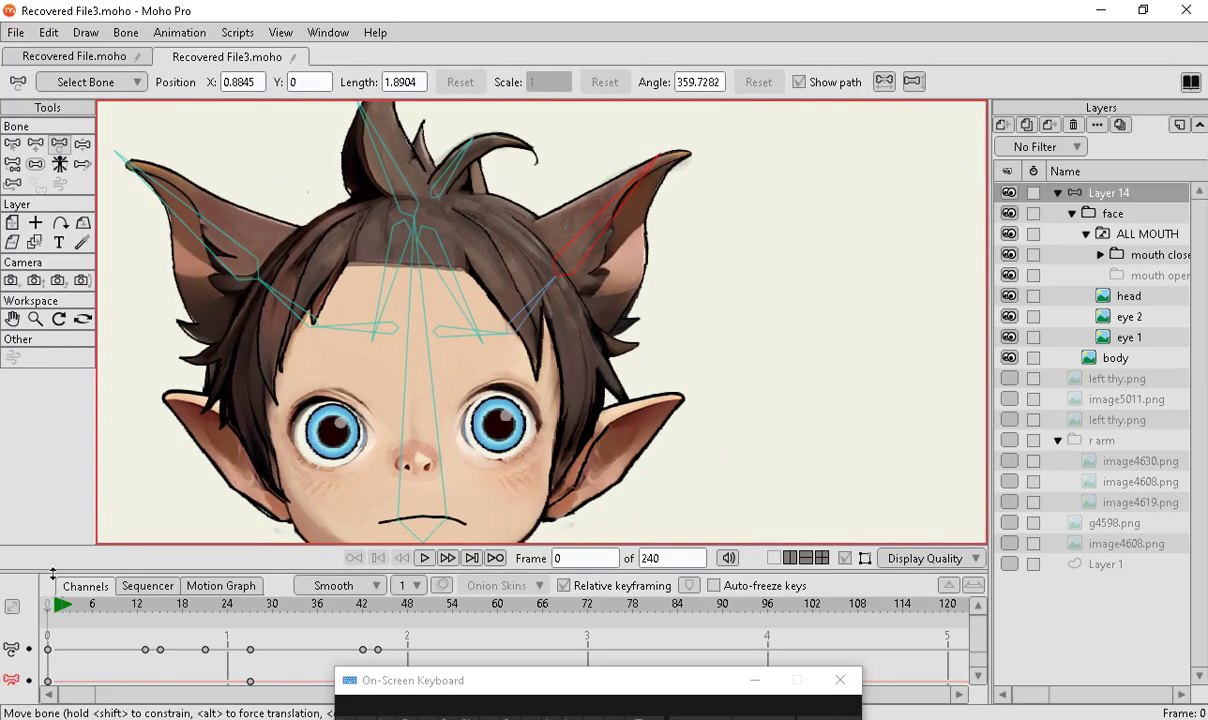
key(space)
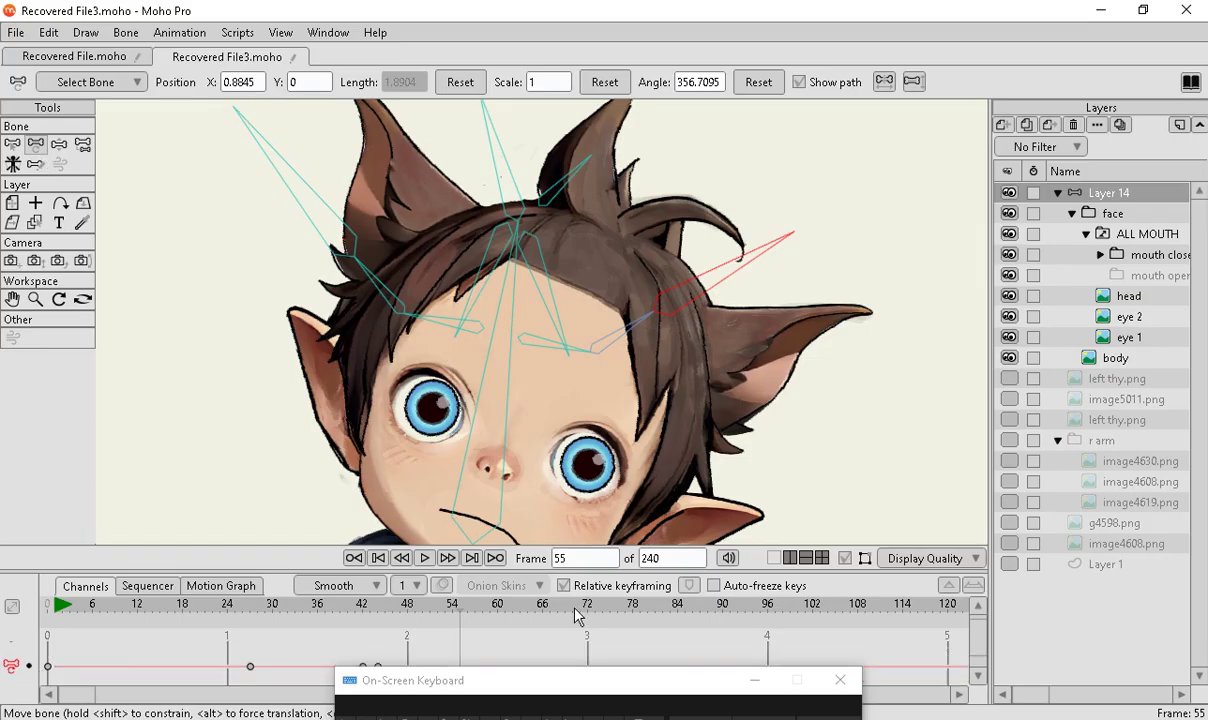
At frame 55, rotate the top-left ear bone and swing the left and right hair bones
scroll(526, 378, down, 3)
scroll(535, 519, up, 2)
scroll(535, 519, up, 2)
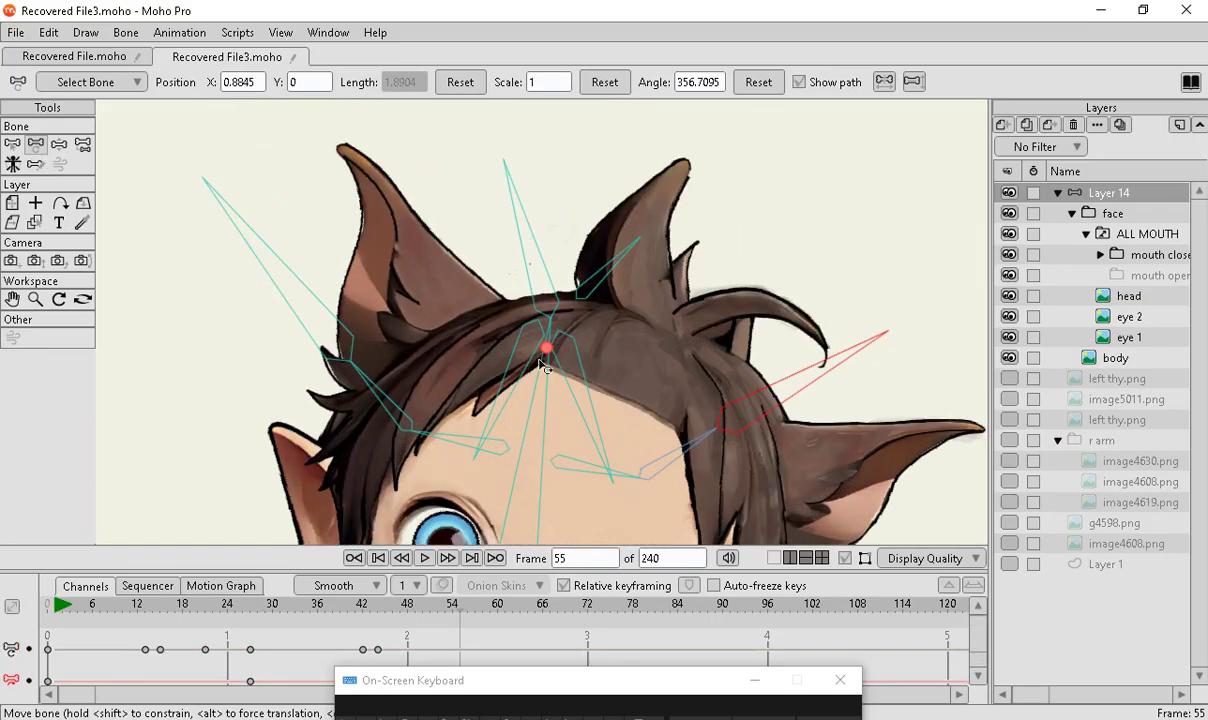
drag(323, 292, 420, 246)
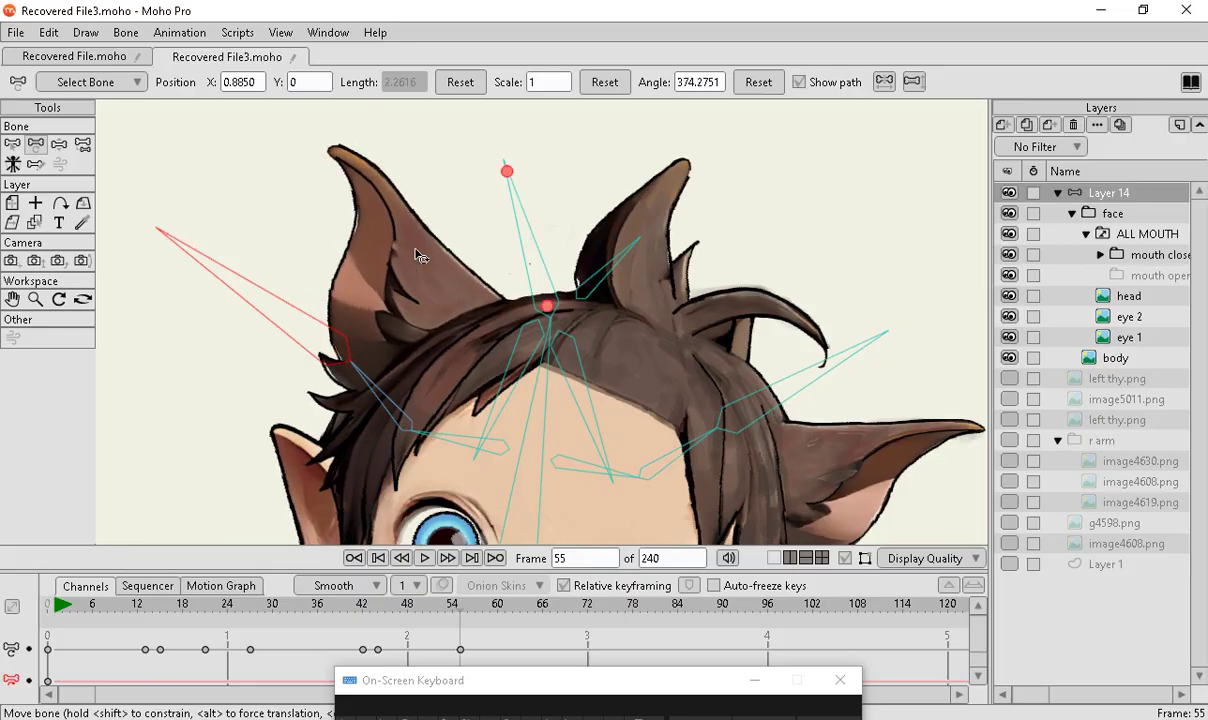
drag(838, 372, 836, 342)
scroll(418, 345, down, 2)
scroll(492, 347, up, 3)
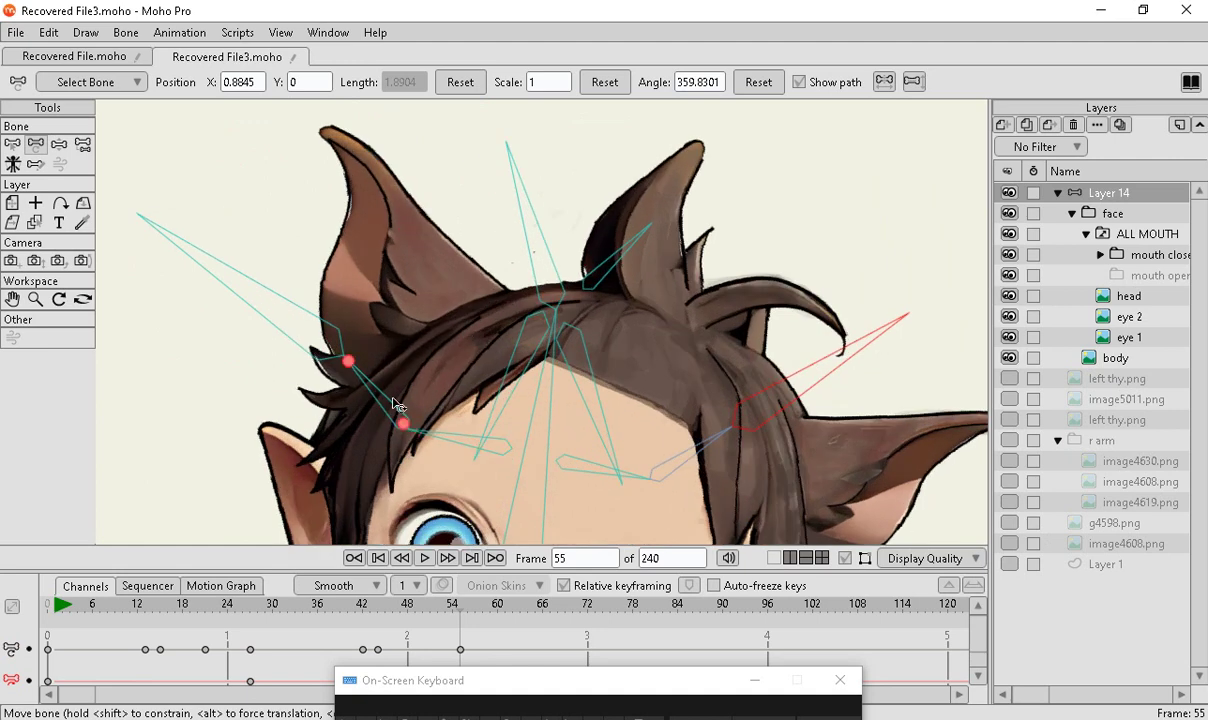
drag(265, 296, 311, 288)
Swing the left ear bones outward and then up toward the head
mouse_move(390, 396)
mouse_down()
mouse_move(412, 399)
mouse_move(364, 404)
mouse_move(390, 403)
mouse_move(383, 388)
mouse_up()
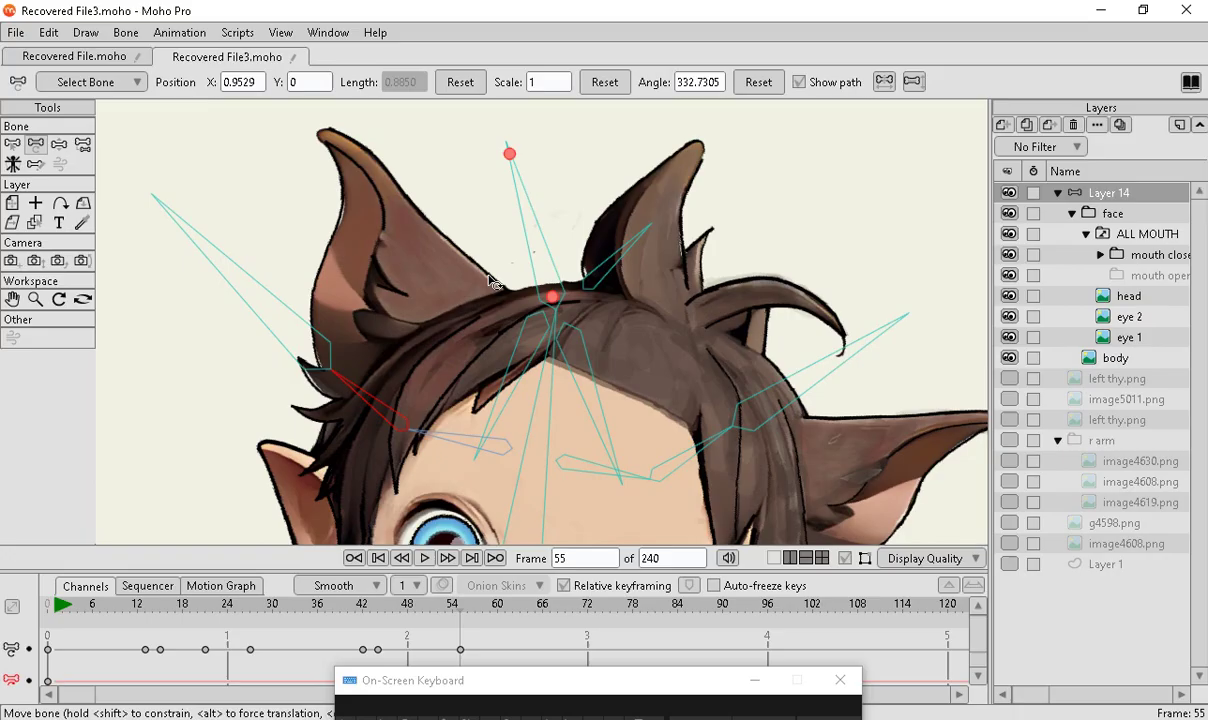
drag(240, 374, 272, 300)
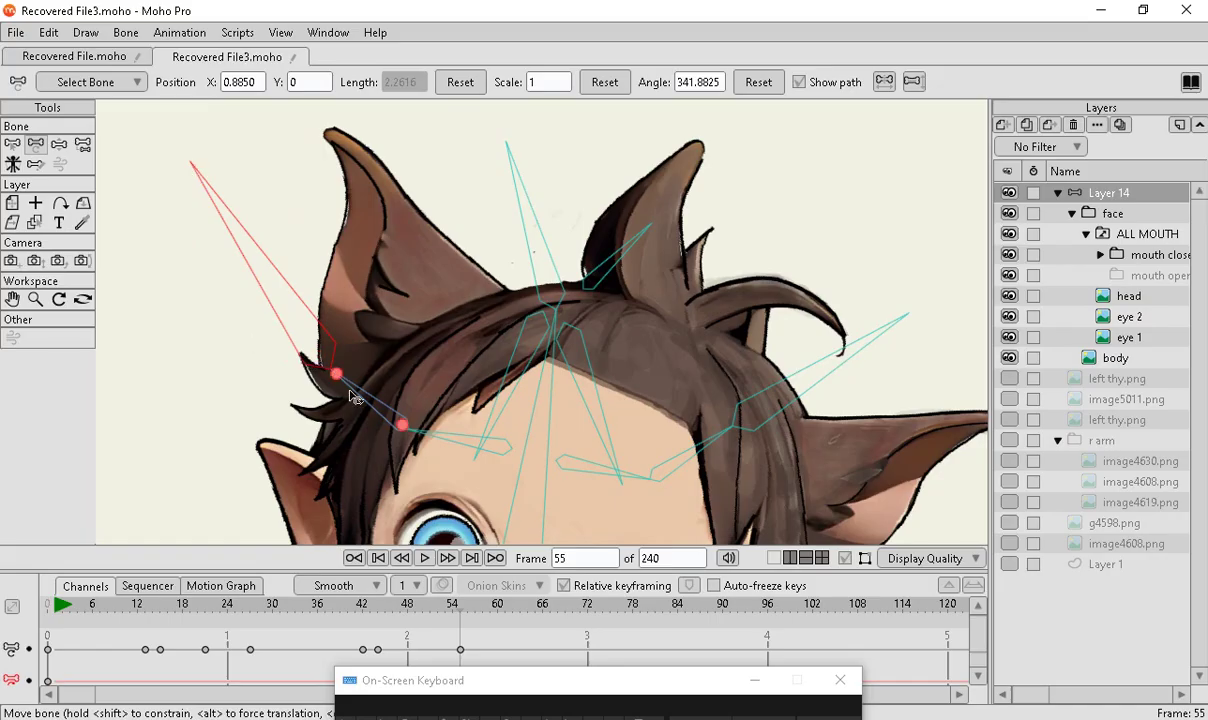
drag(245, 220, 268, 250)
scroll(390, 378, down, 2)
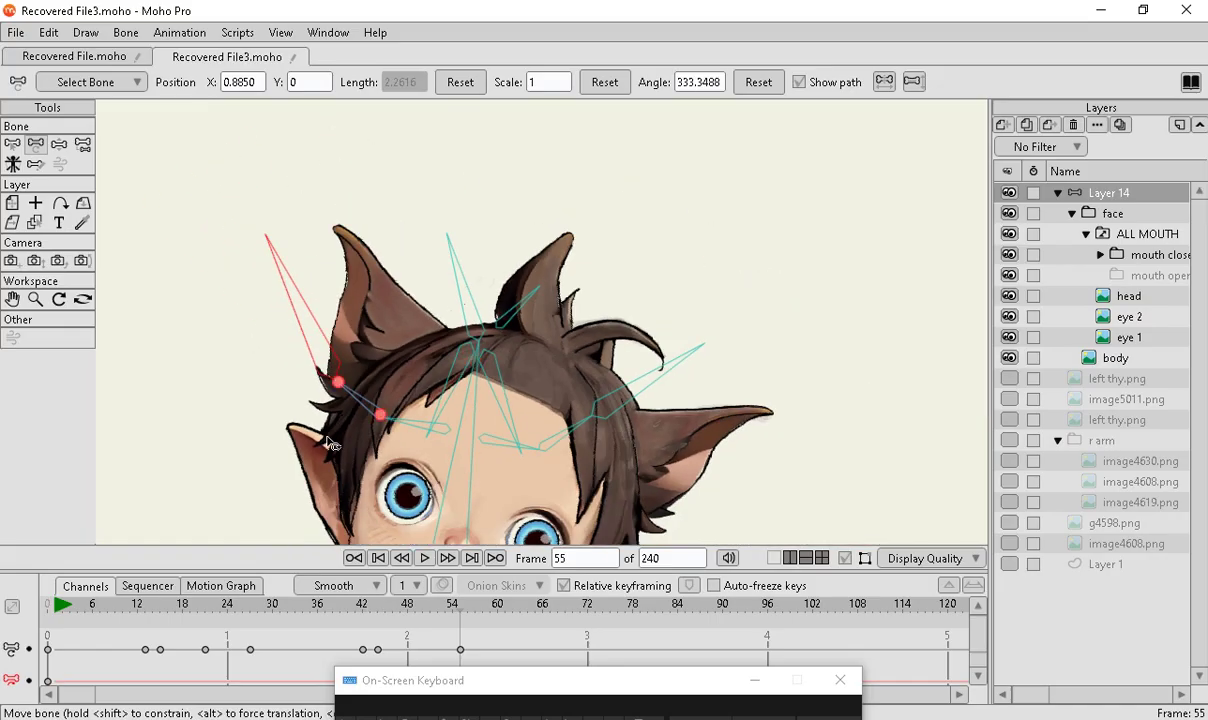
scroll(330, 443, up, 3)
scroll(342, 347, down, 1)
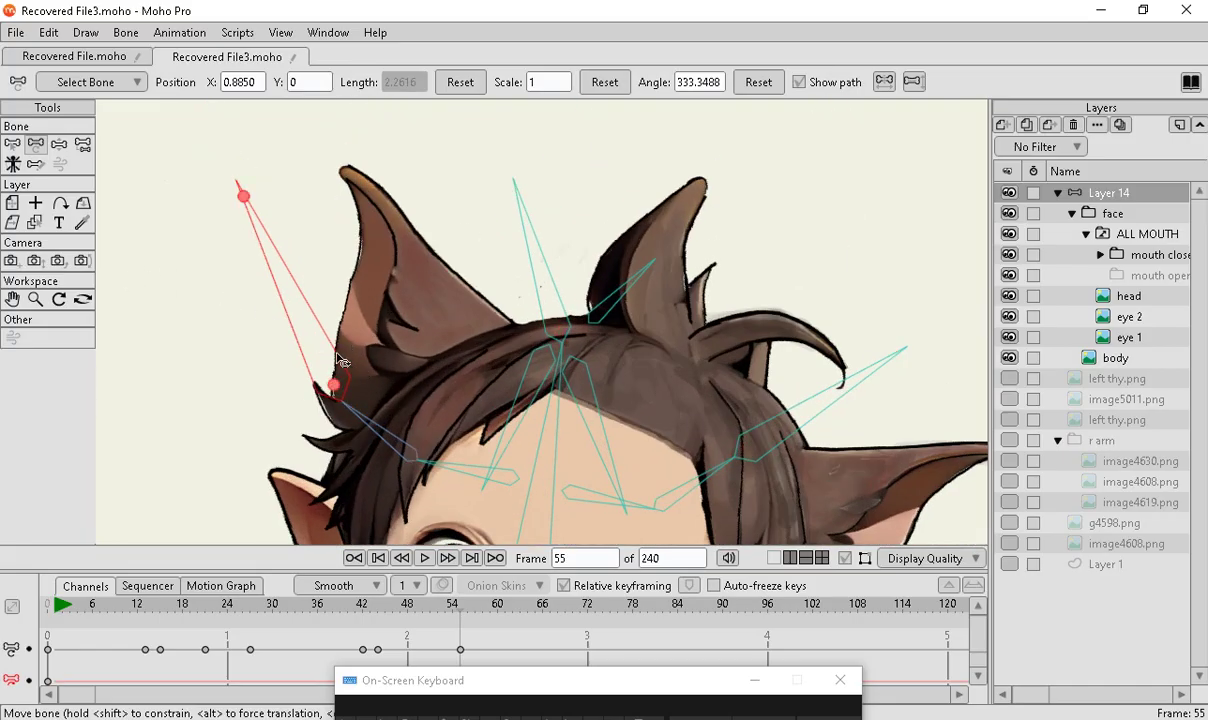
scroll(390, 450, down, 3)
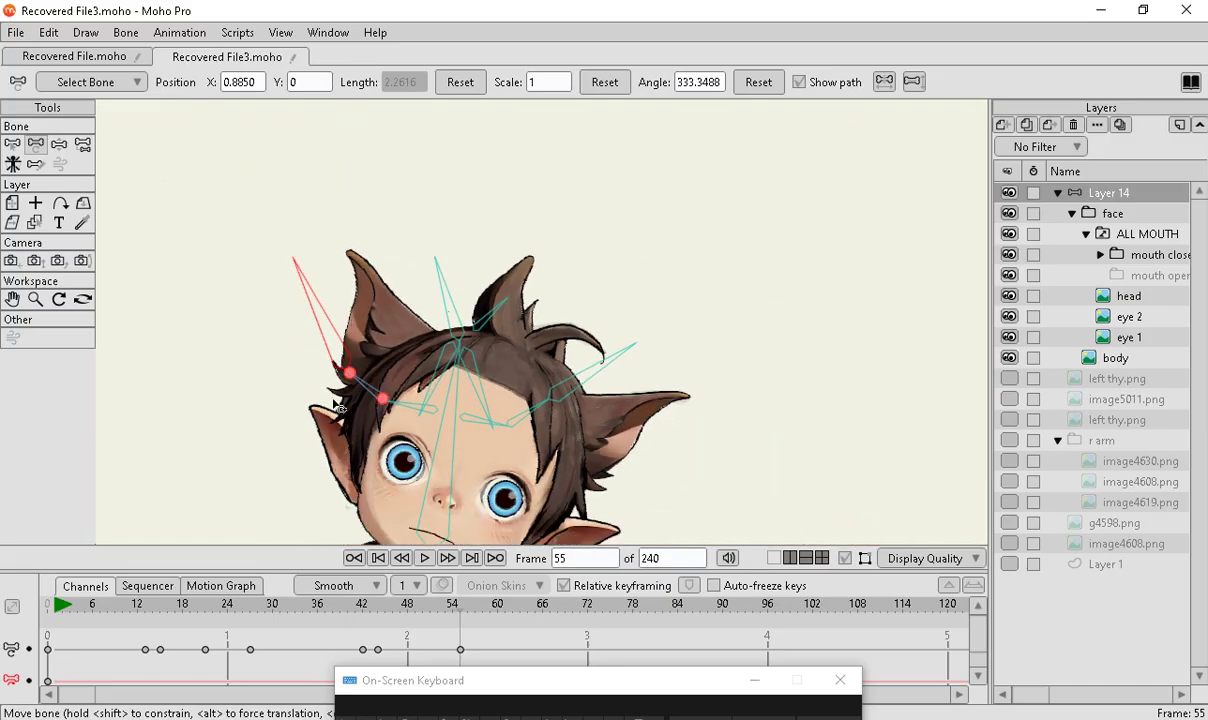
scroll(362, 432, up, 2)
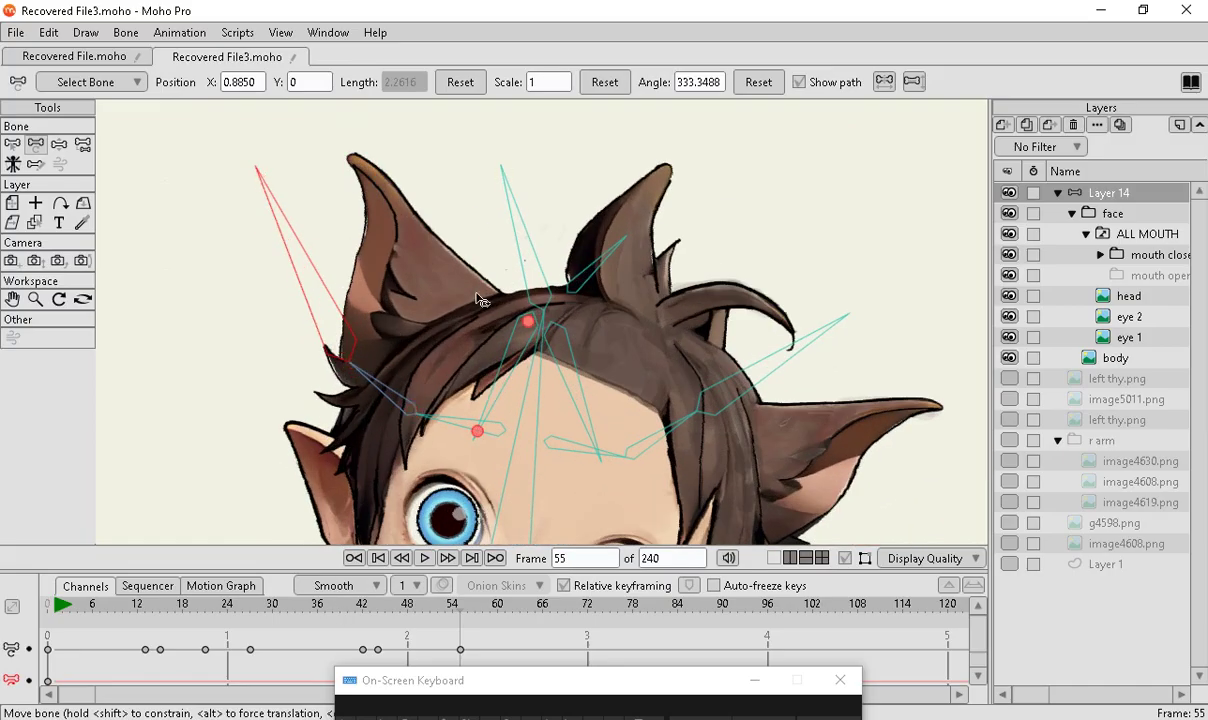
mouse_move(290, 236)
mouse_down()
mouse_move(286, 267)
mouse_move(358, 222)
mouse_move(288, 281)
mouse_move(326, 243)
mouse_move(311, 245)
mouse_up()
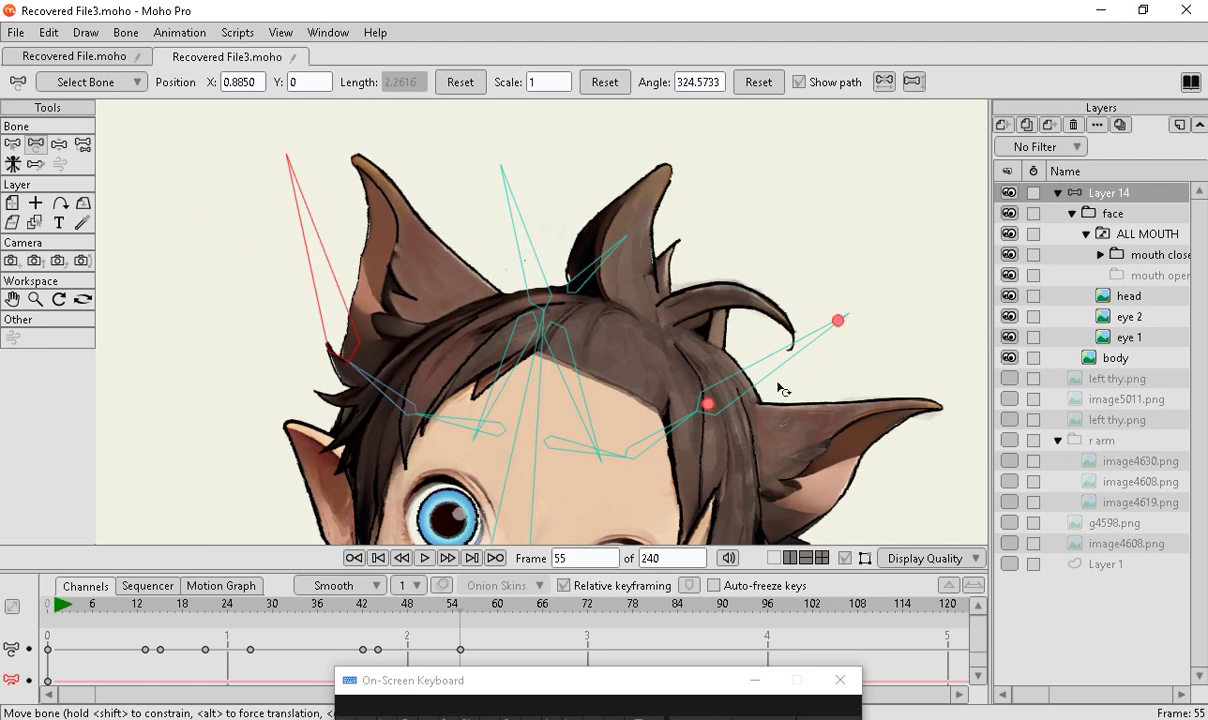
Step back through the timeline to frame 36, where the mouth opens
scroll(440, 420, down, 4)
scroll(493, 272, down, 1)
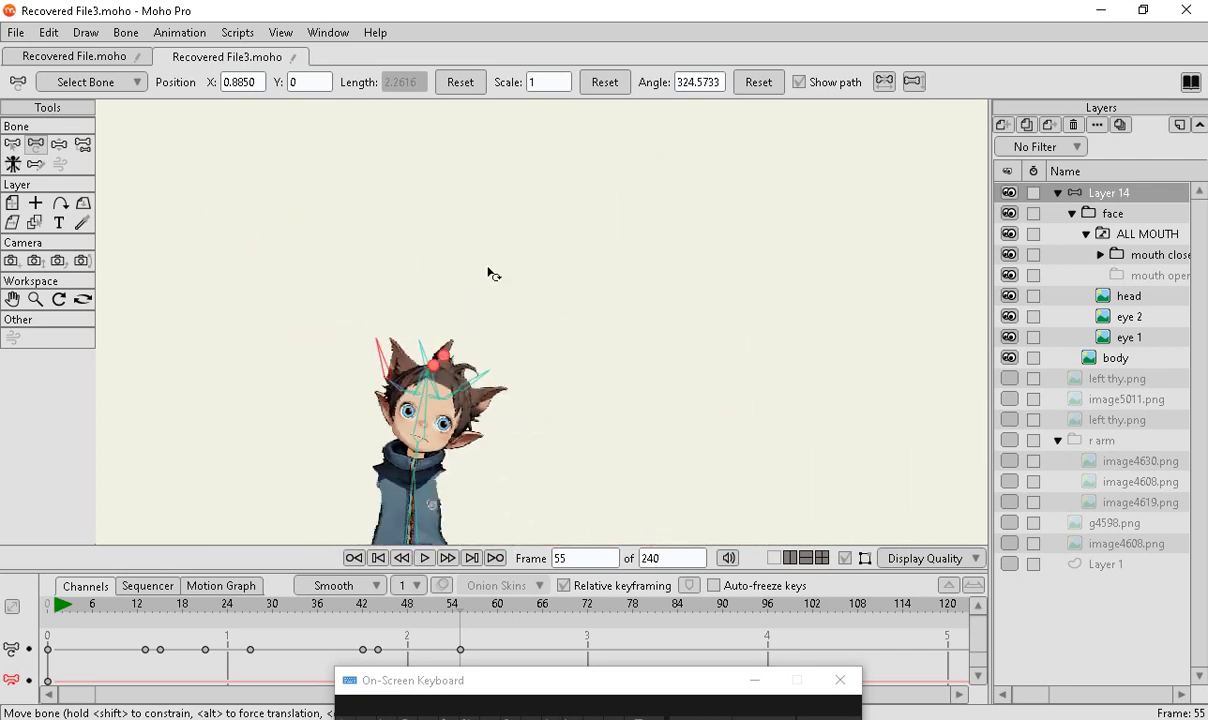
scroll(463, 481, up, 5)
scroll(272, 313, up, 1)
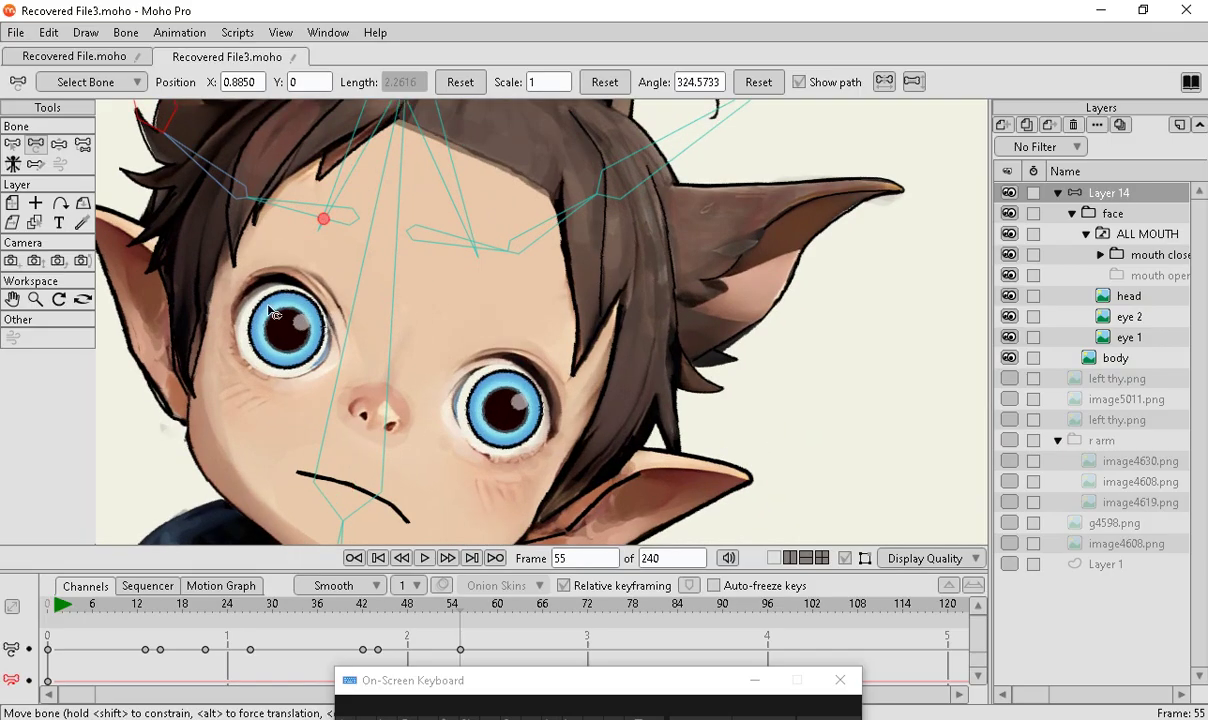
scroll(449, 443, down, 2)
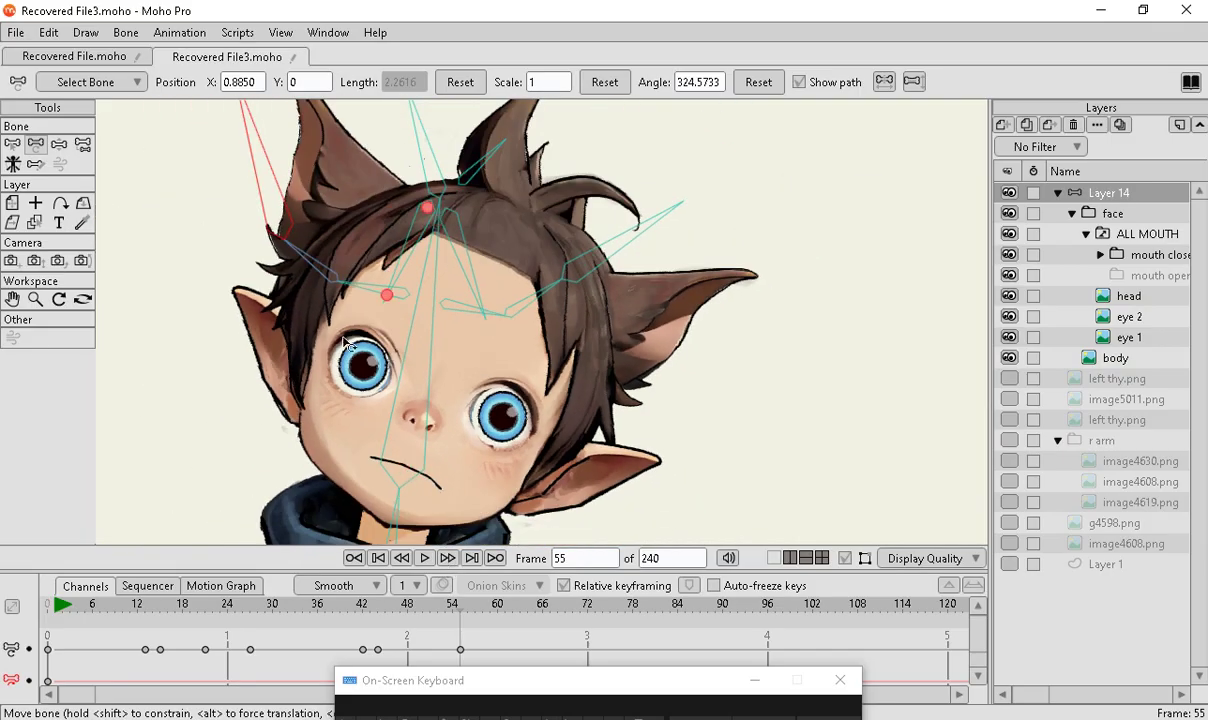
drag(58, 604, 316, 605)
scroll(428, 435, down, 5)
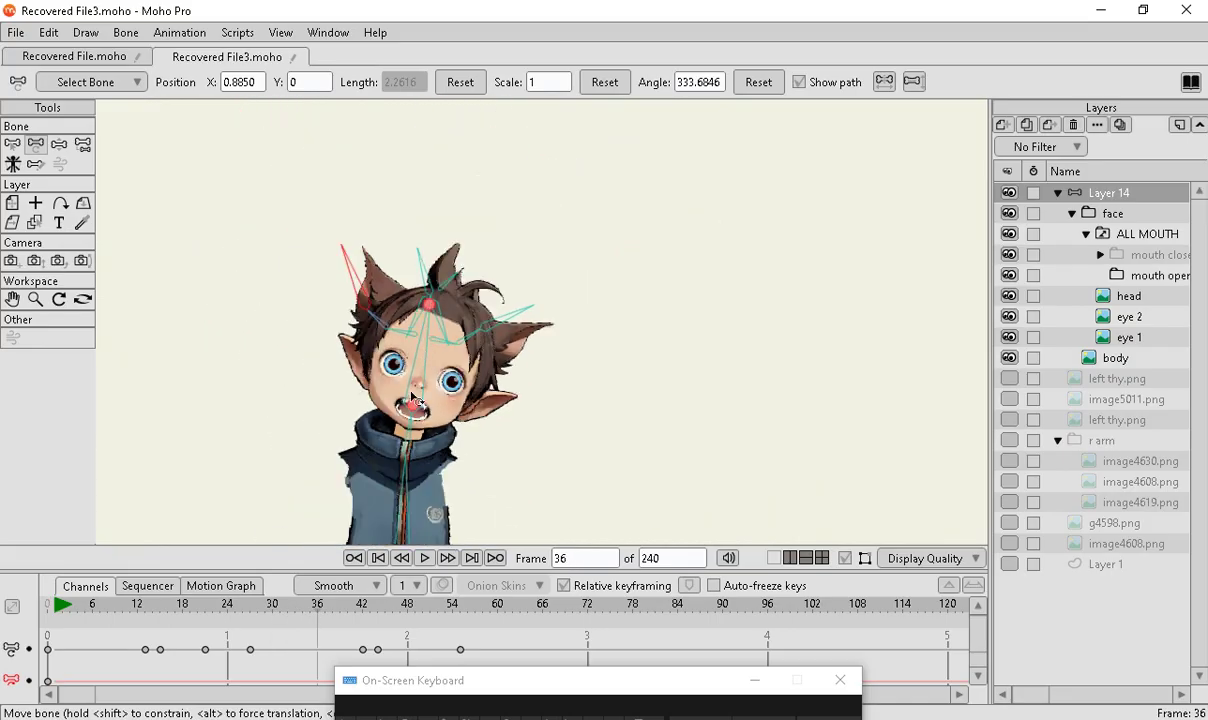
scroll(428, 435, up, 2)
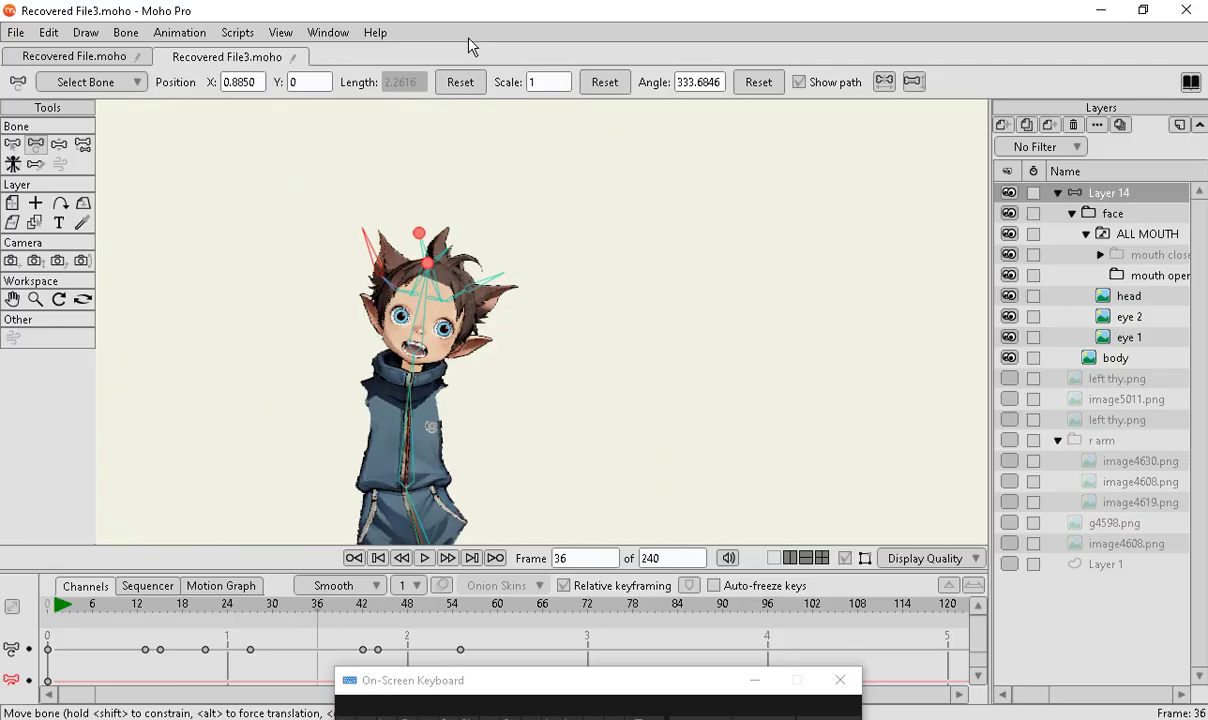
Return to frame 27 and drag the head bone to turn the head, keyframing it
key(Down)
scroll(409, 305, up, 10)
scroll(248, 485, down, 8)
scroll(655, 348, up, 1)
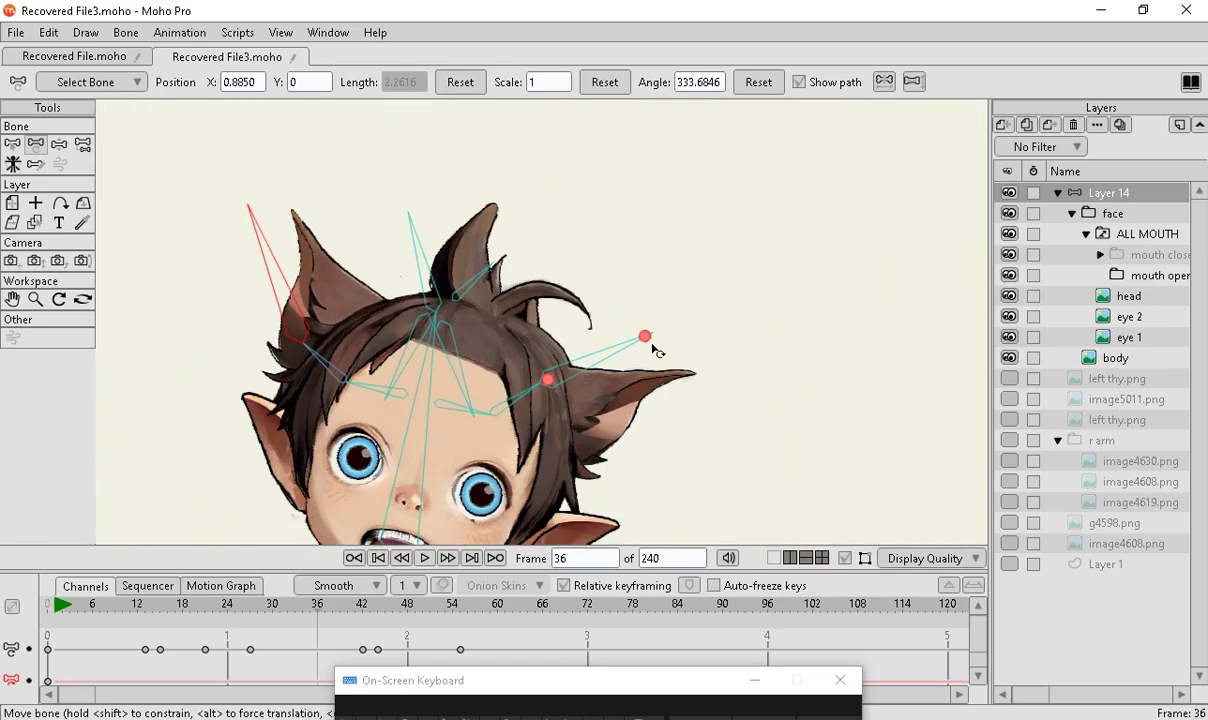
scroll(652, 348, down, 4)
scroll(592, 284, up, 3)
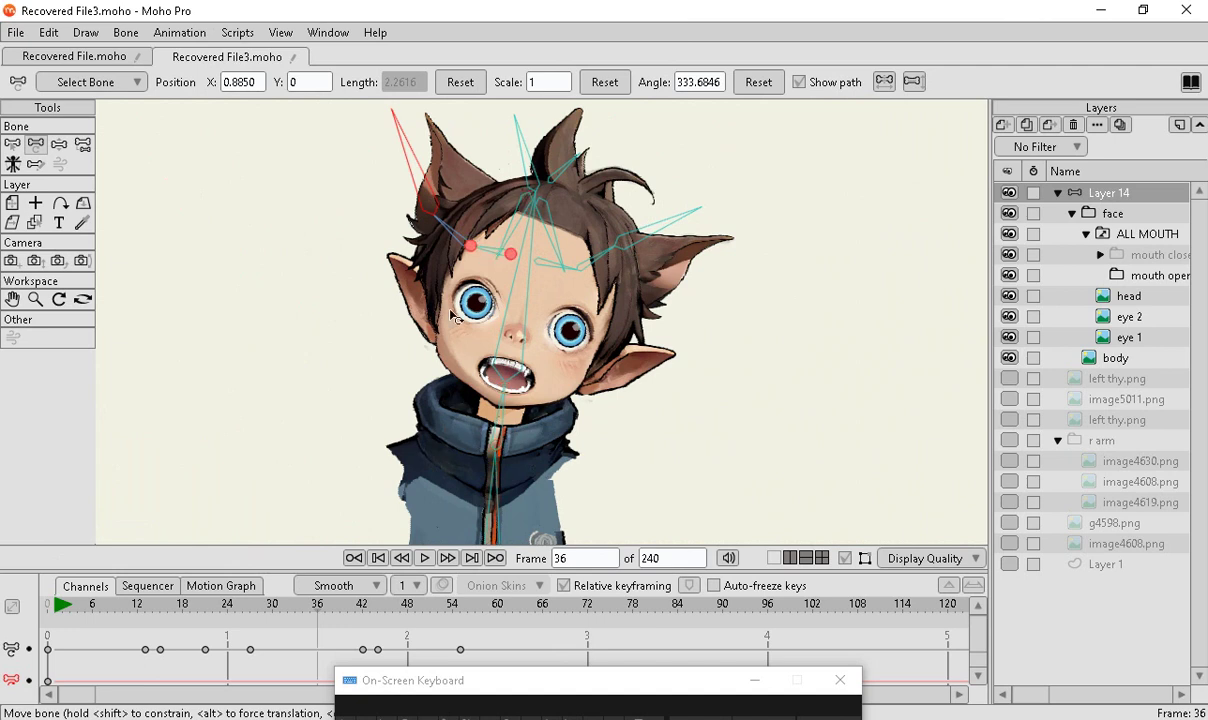
drag(112, 607, 252, 598)
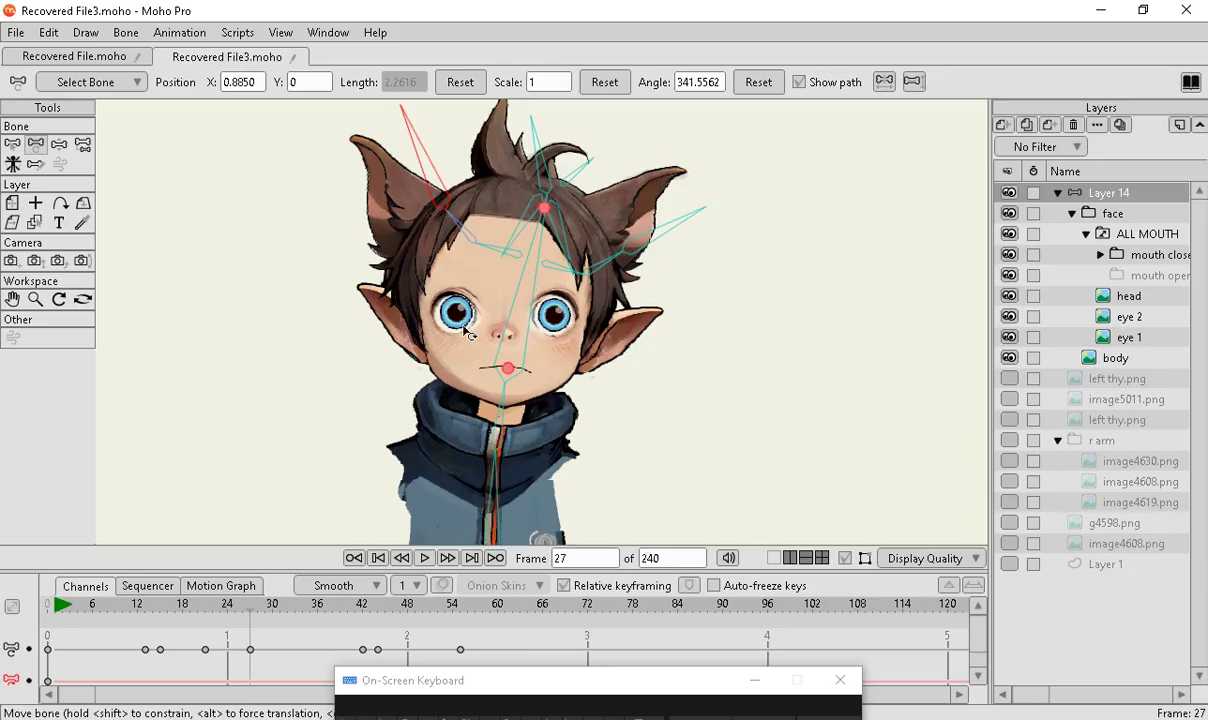
drag(487, 270, 347, 343)
Rotate the left ear bone outward and down to an angle of 347.2217
click(350, 217)
drag(350, 217, 390, 180)
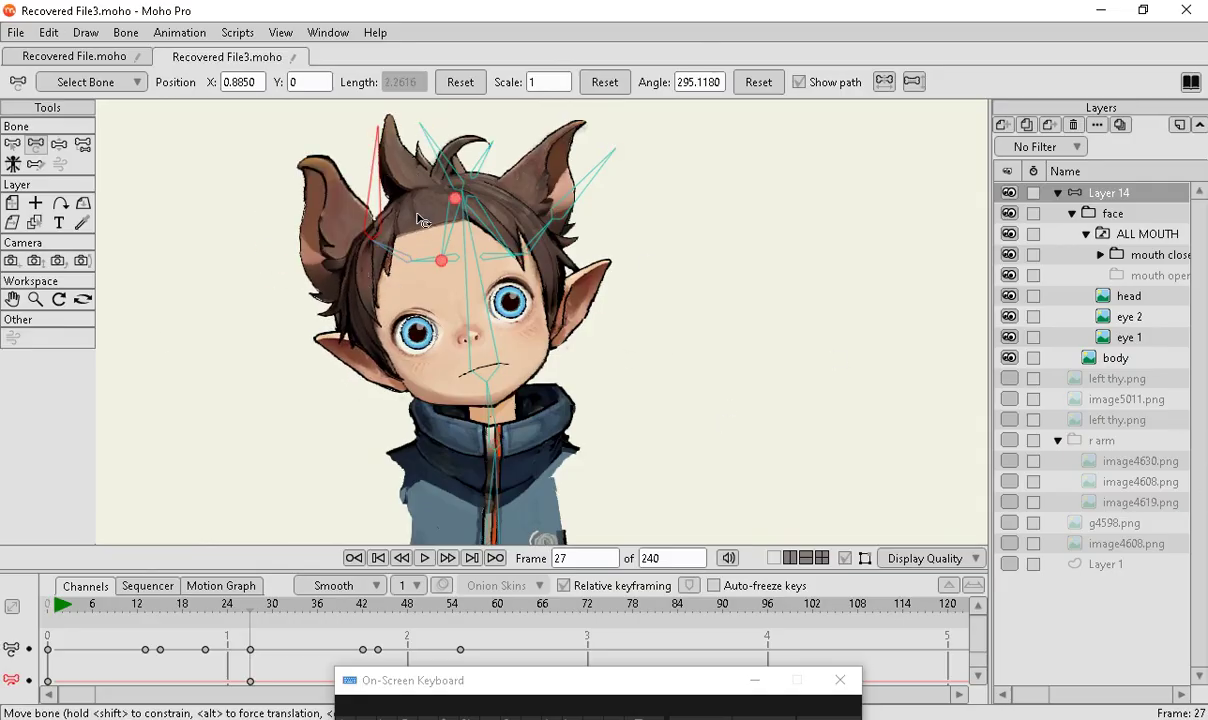
drag(362, 168, 329, 205)
mouse_move(0, 275)
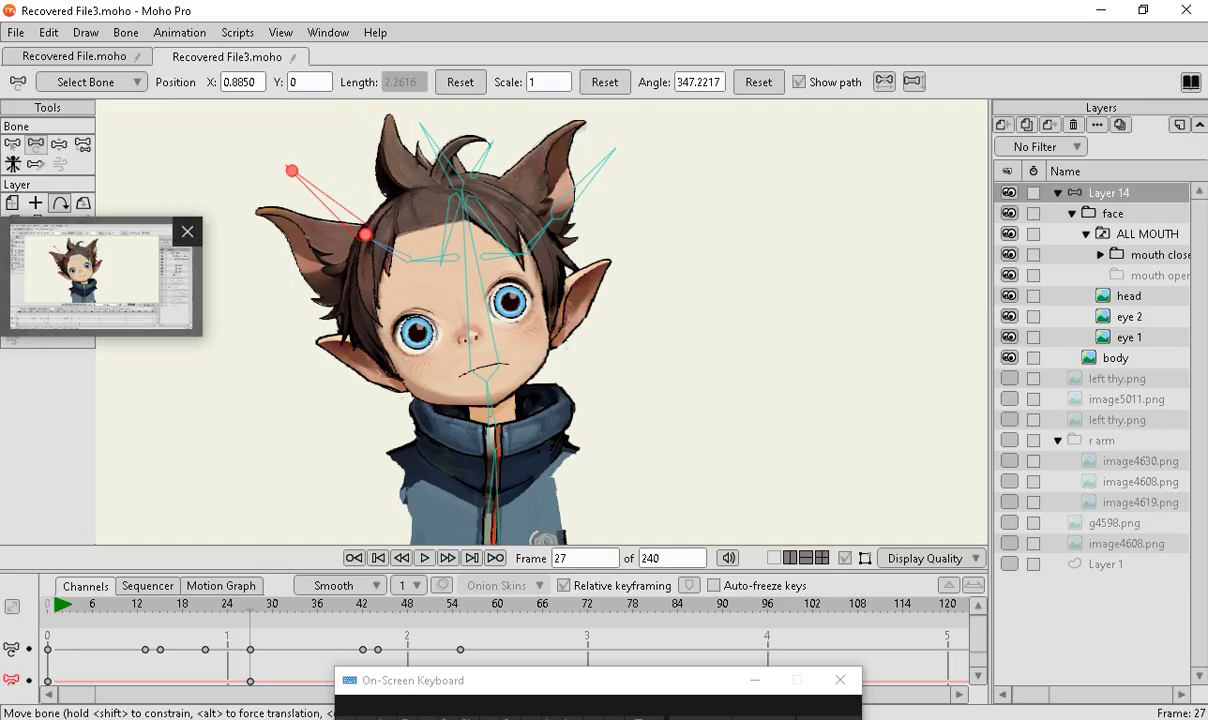
click(440, 156)
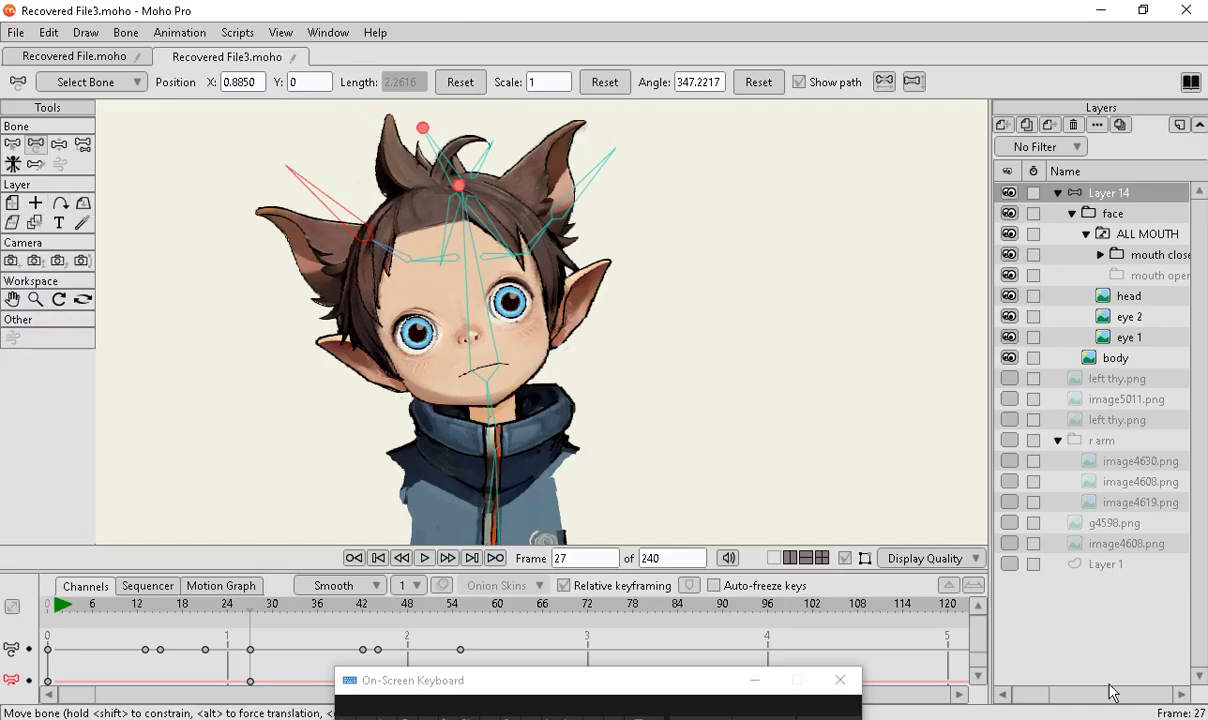
click(817, 145)
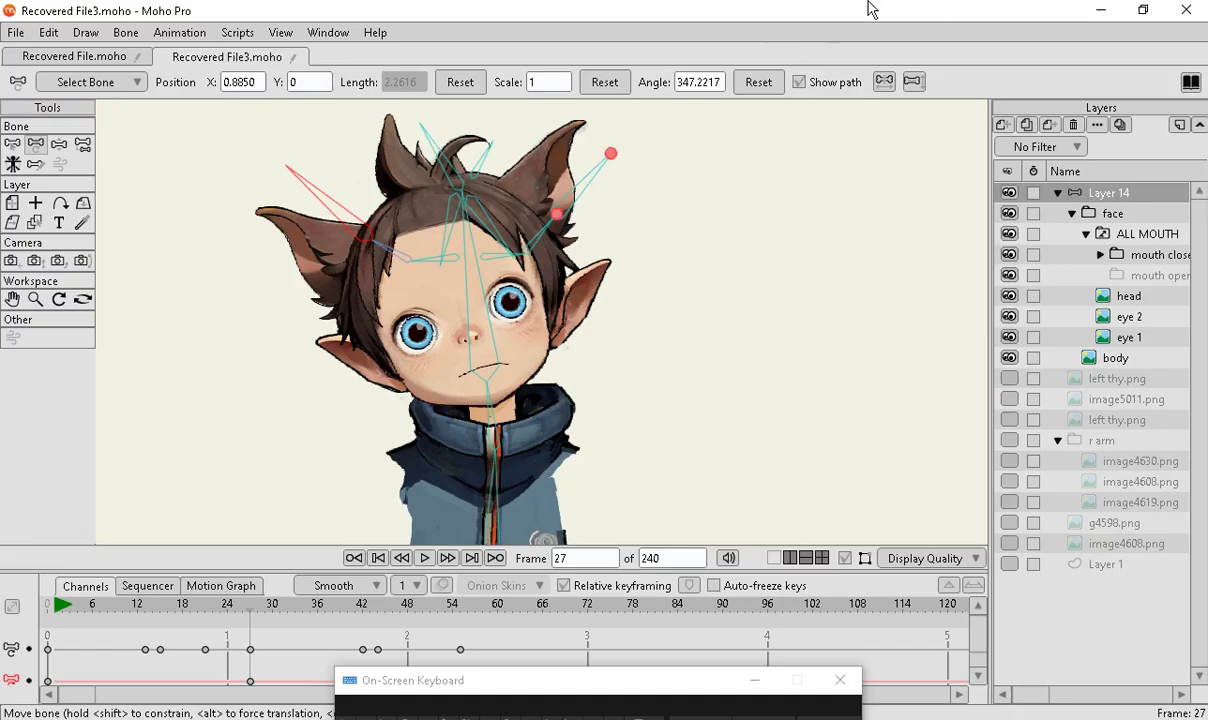
scroll(350, 470, up, 3)
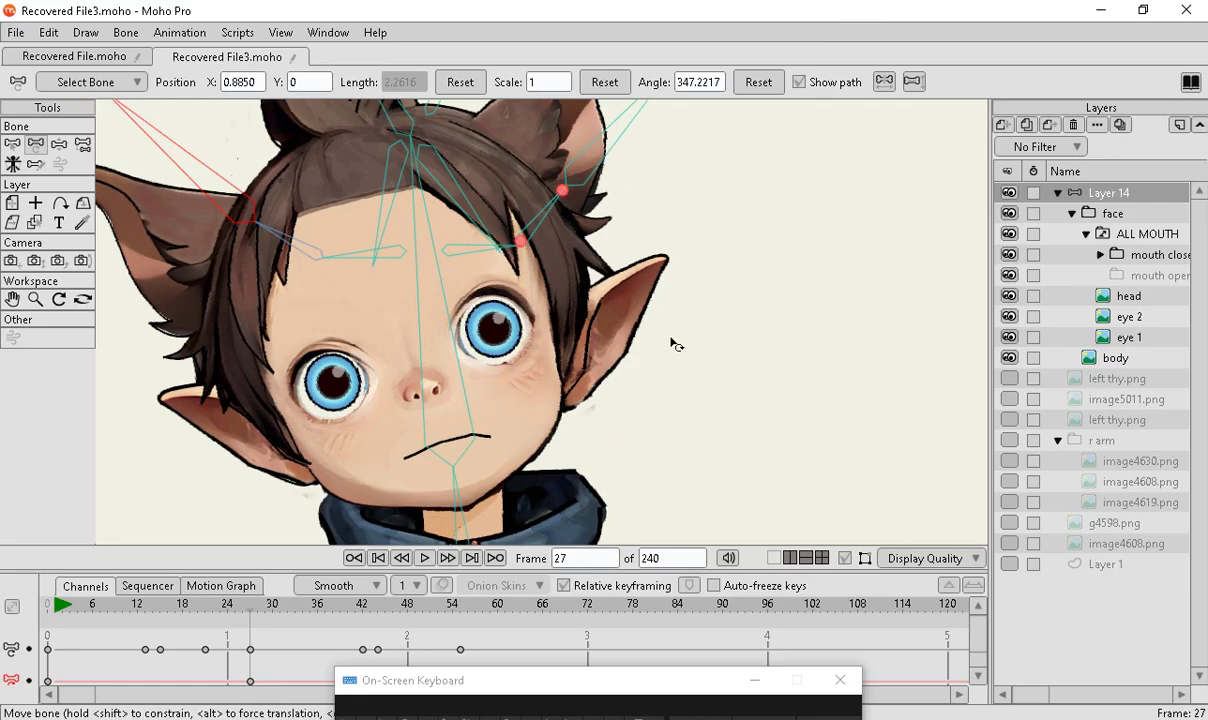
scroll(600, 370, down, 1)
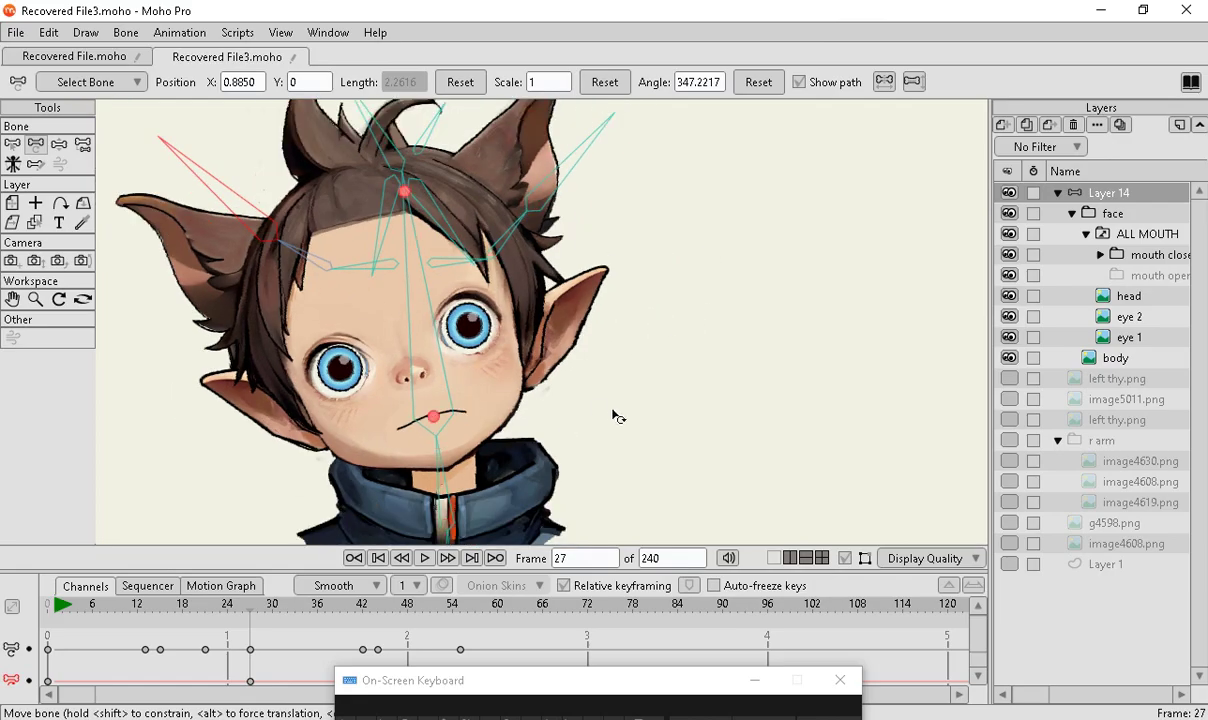
scroll(616, 416, down, 1)
scroll(614, 405, down, 1)
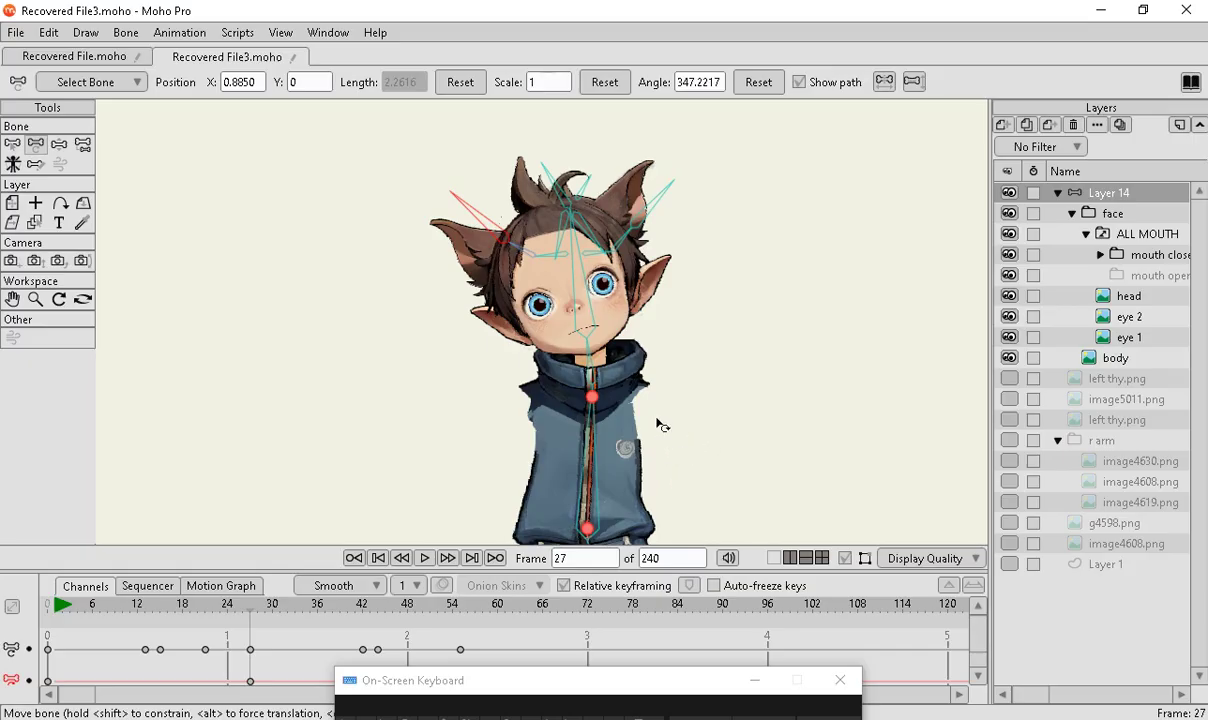
scroll(682, 310, up, 2)
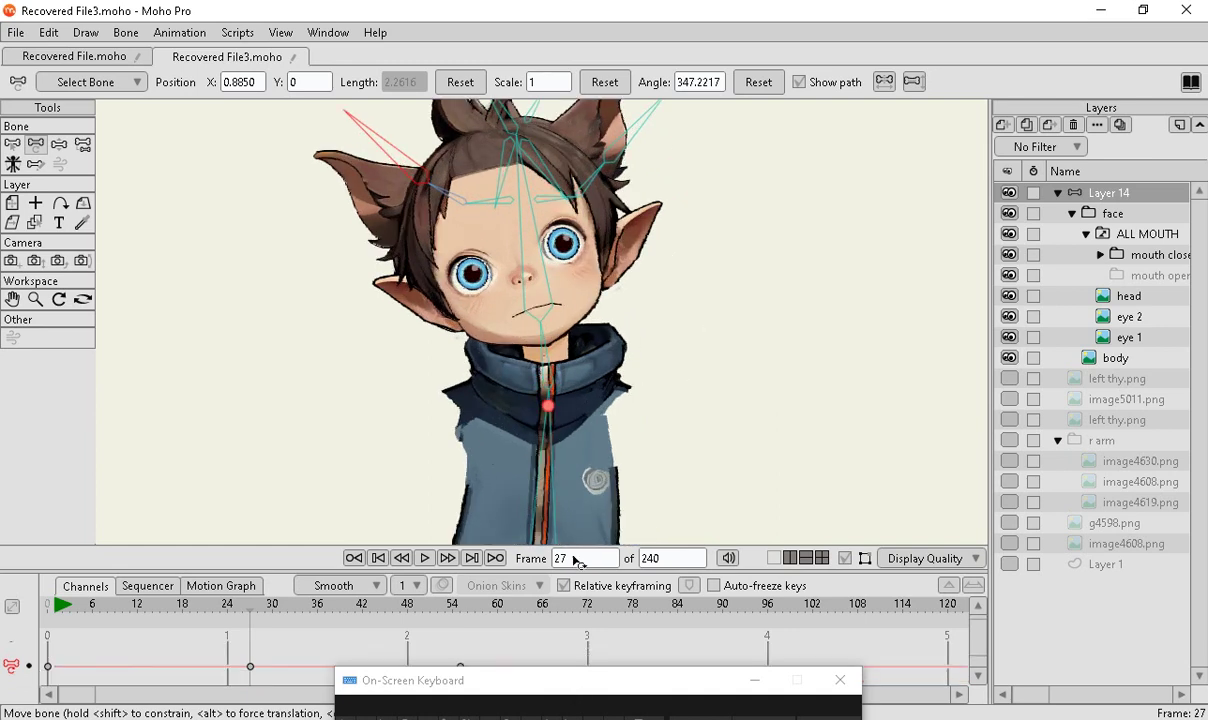
scroll(510, 470, down, 5)
scroll(510, 477, up, 7)
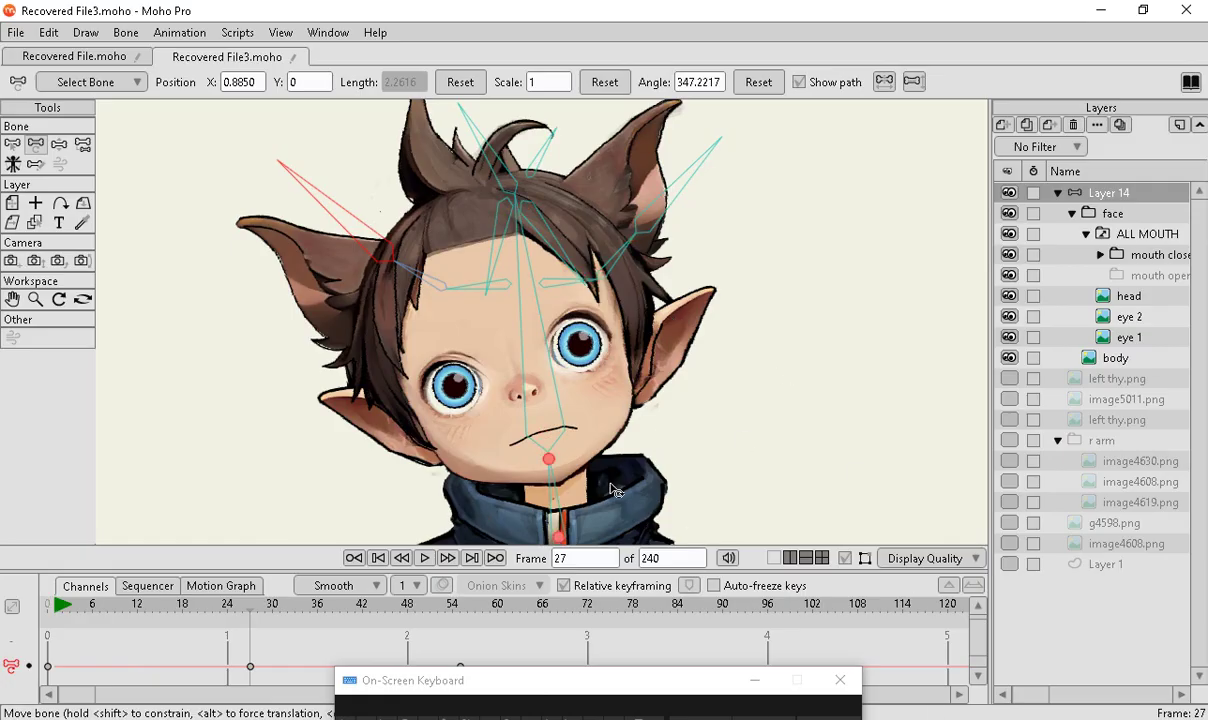
Zoom in and out on the Moho canvas to inspect the rigged cat-eared boy at frame 27
scroll(740, 341, down, 5)
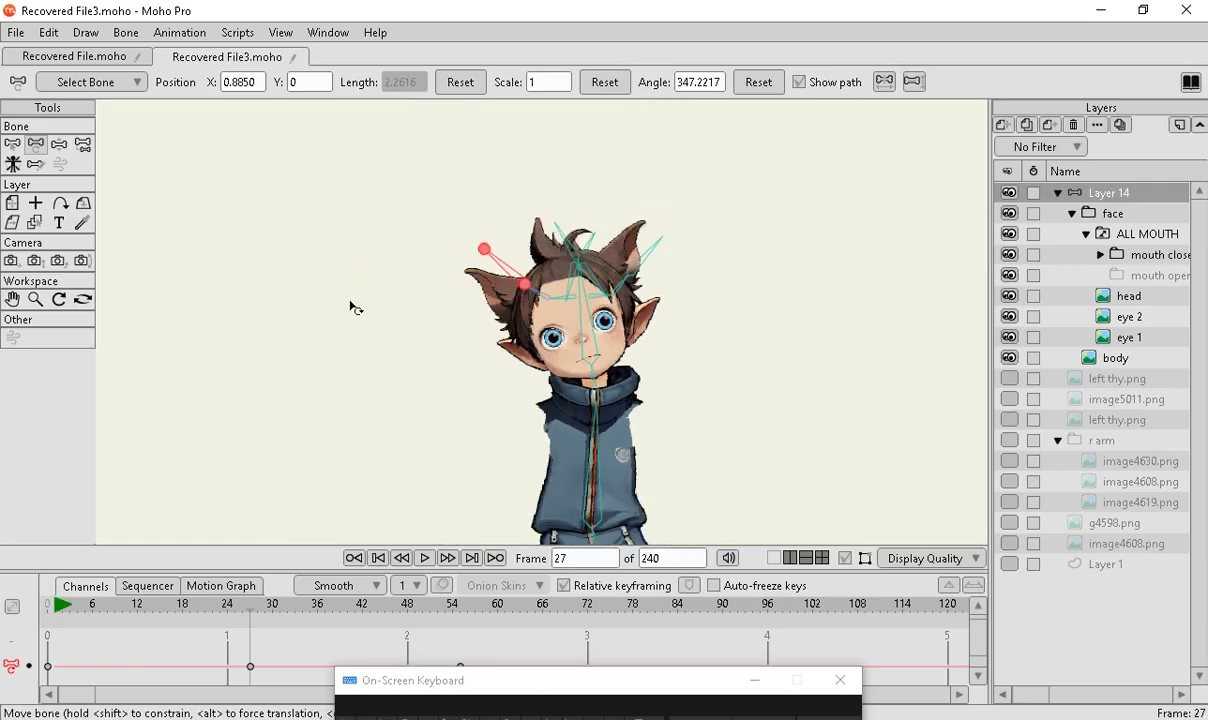
scroll(604, 299, up, 2)
scroll(548, 287, up, 2)
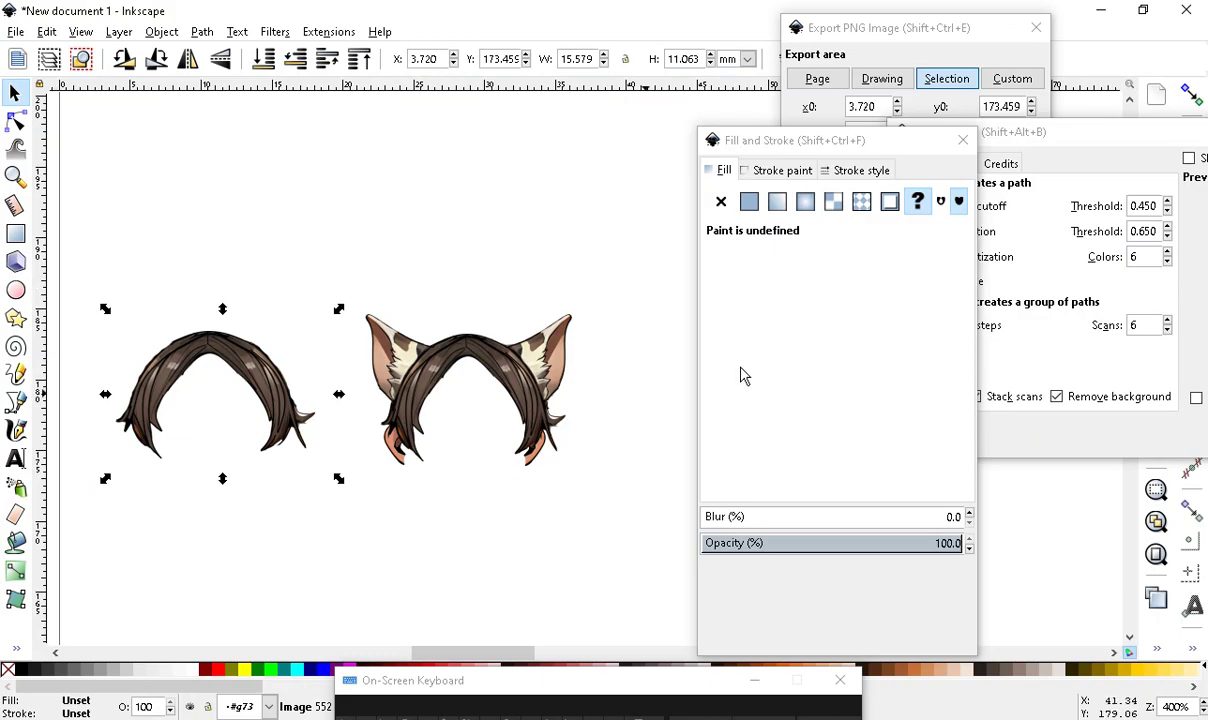
scroll(318, 369, down, 2)
scroll(315, 426, up, 3)
Move the traced hair piece up over the cat ears
key(Escape)
click(288, 306)
scroll(288, 306, down, 3)
scroll(595, 455, up, 3)
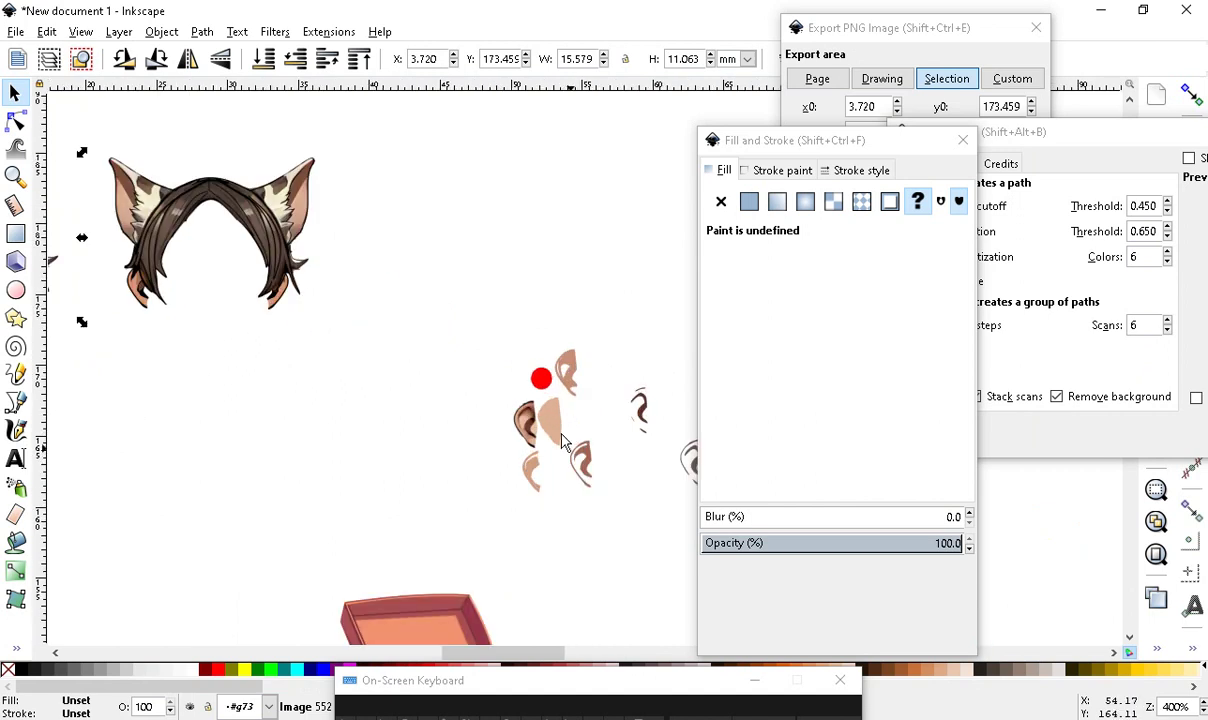
scroll(520, 593, down, 3)
scroll(308, 322, up, 3)
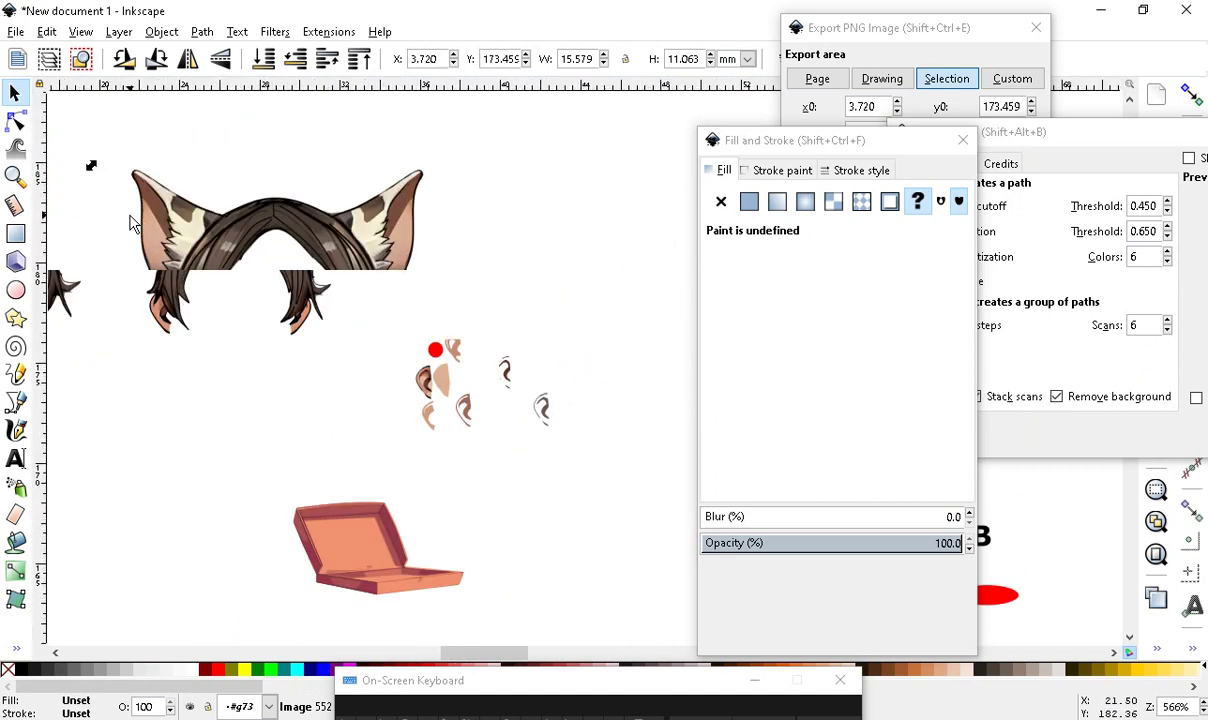
drag(350, 270, 407, 175)
Box-select the small left ear and nudge it slightly up-left
click(195, 400)
click(197, 558)
drag(130, 253, 244, 562)
drag(205, 401, 204, 397)
scroll(575, 440, down, 2)
scroll(472, 372, up, 2)
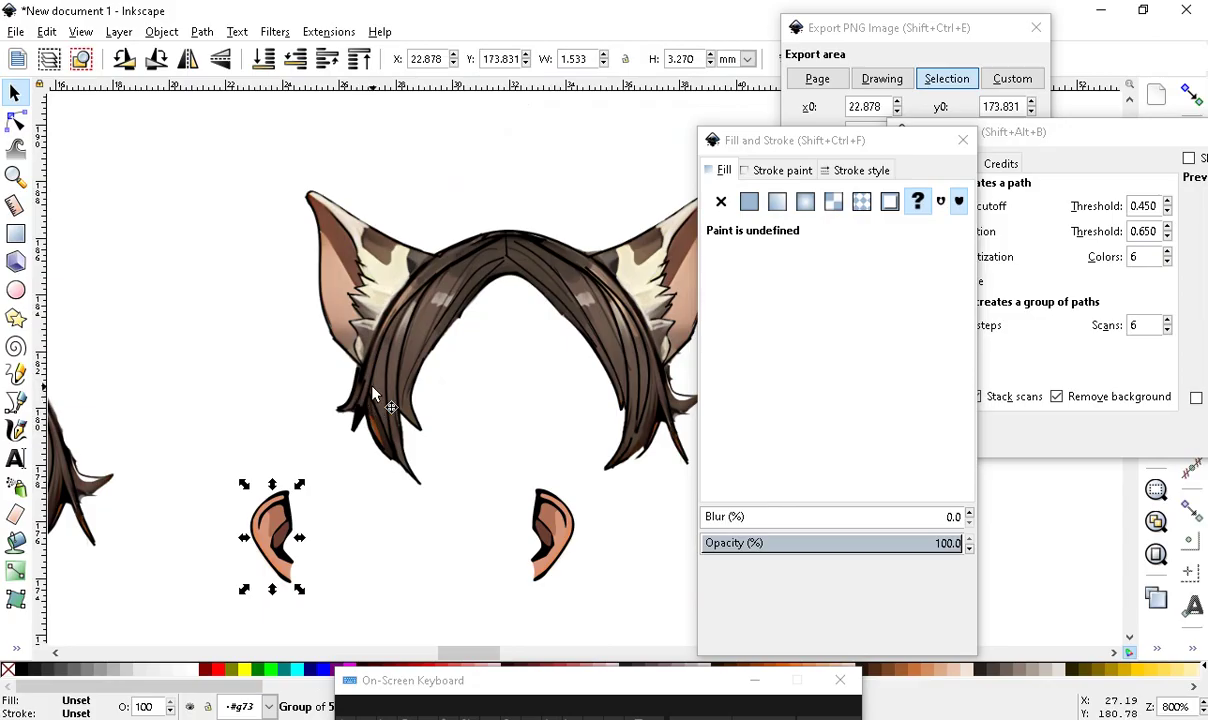
key(alt+Tab)
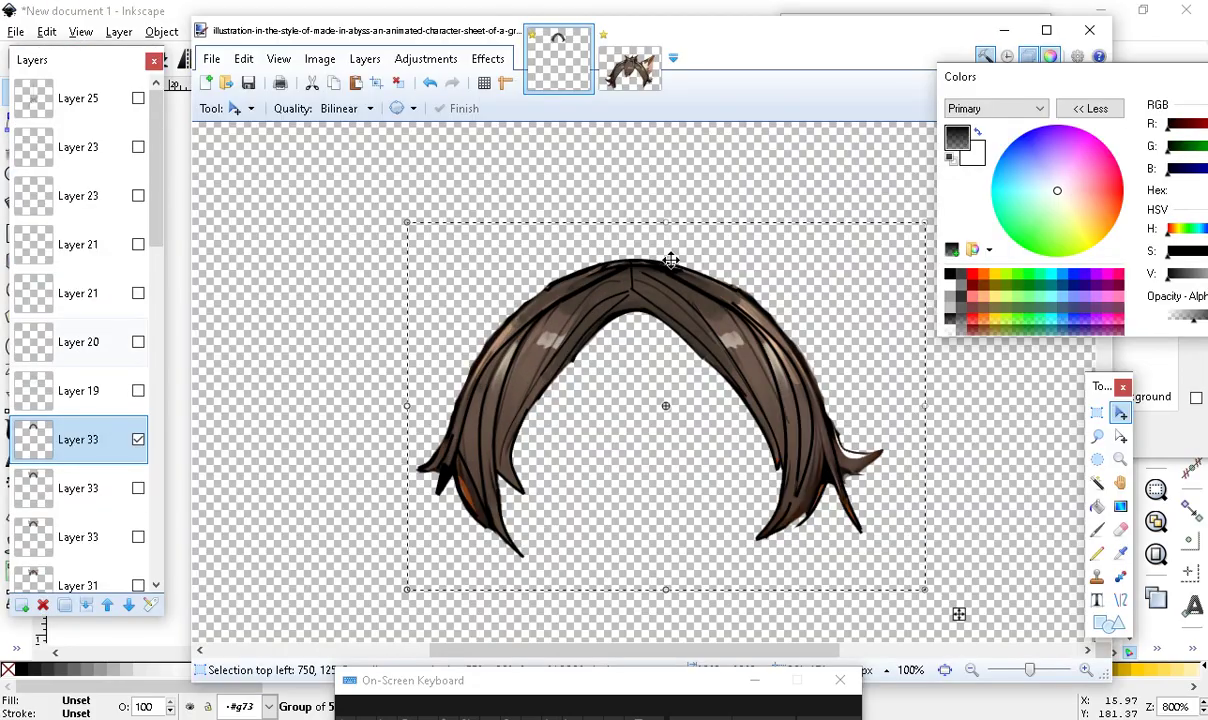
Hide the hair-only Layer 33 and show the cat-eared hair Layer 33, clearing the selection
click(138, 441)
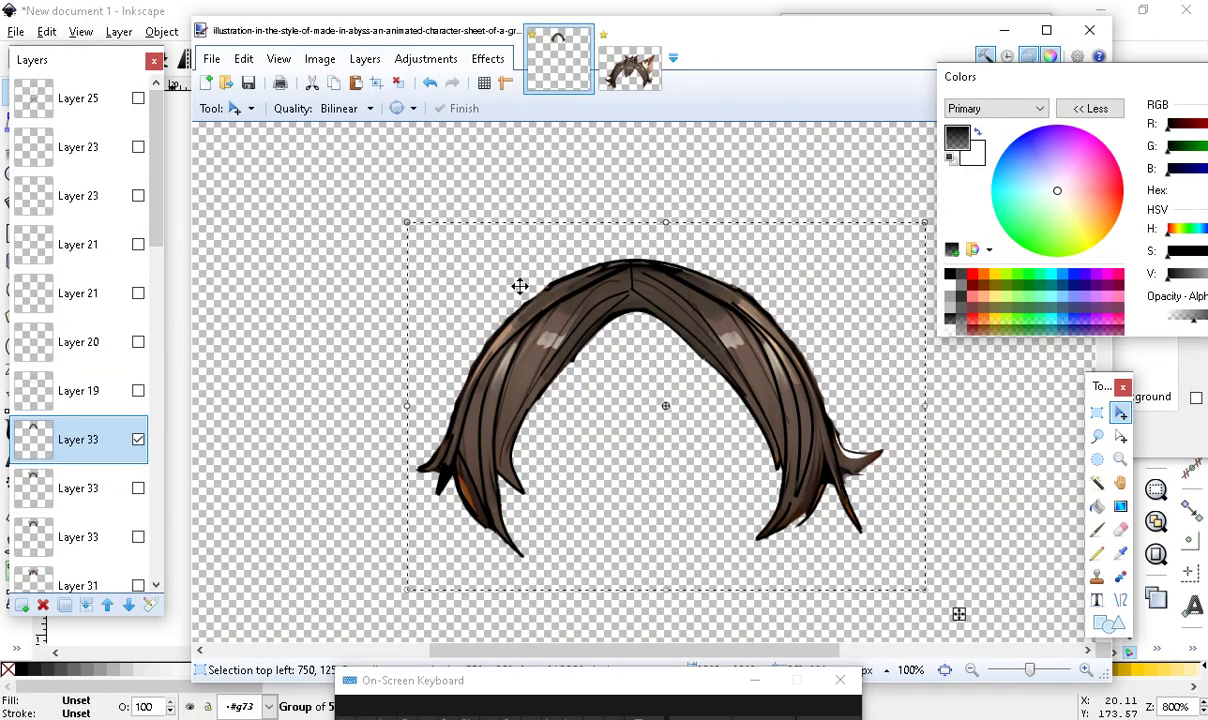
click(138, 440)
click(138, 488)
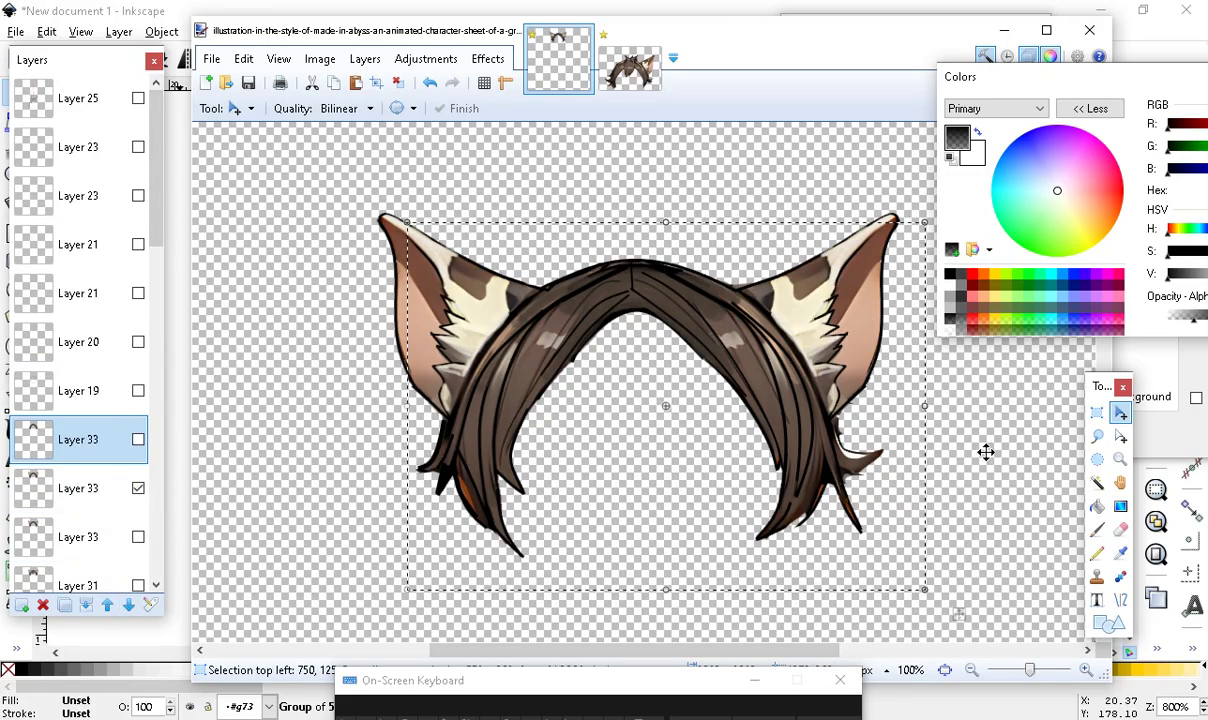
key(ctrl+d)
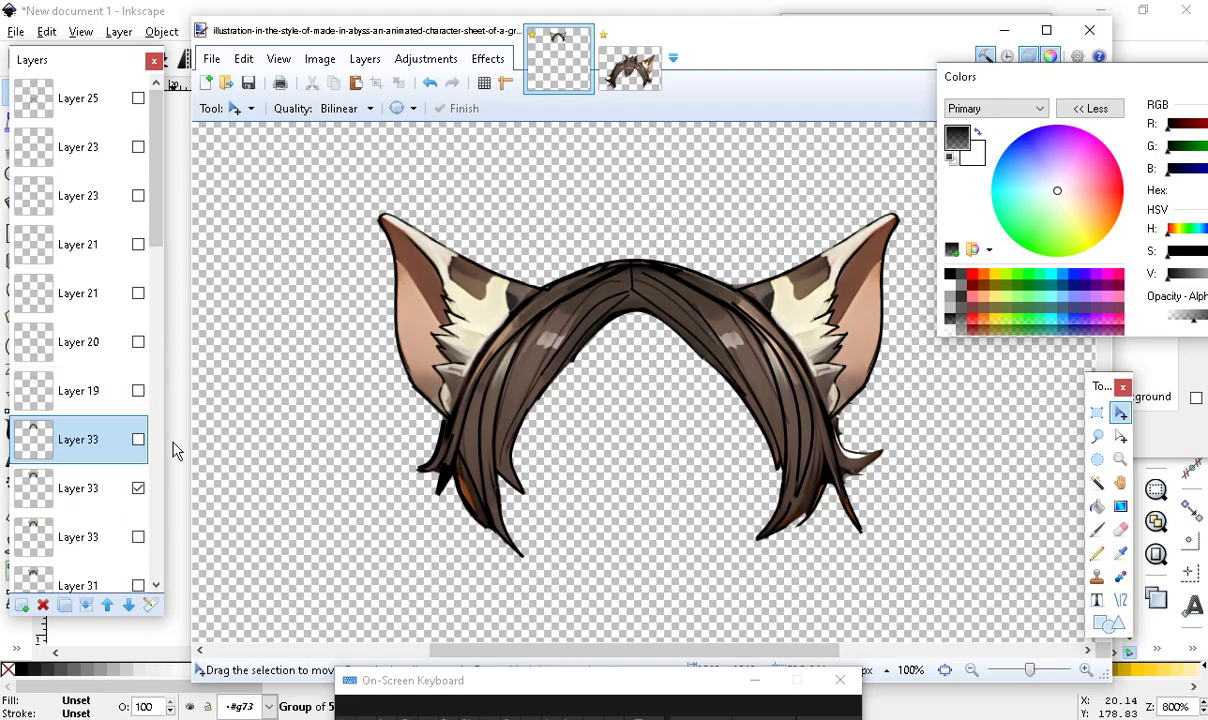
double_click(89, 495)
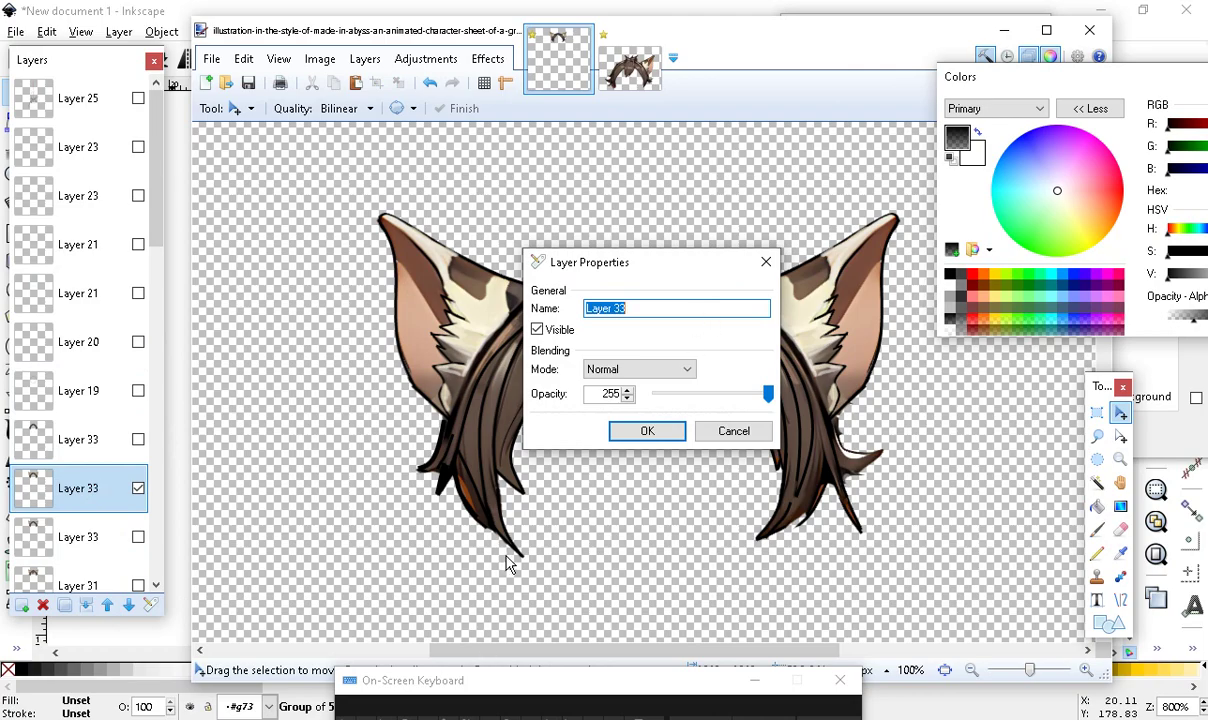
click(624, 424)
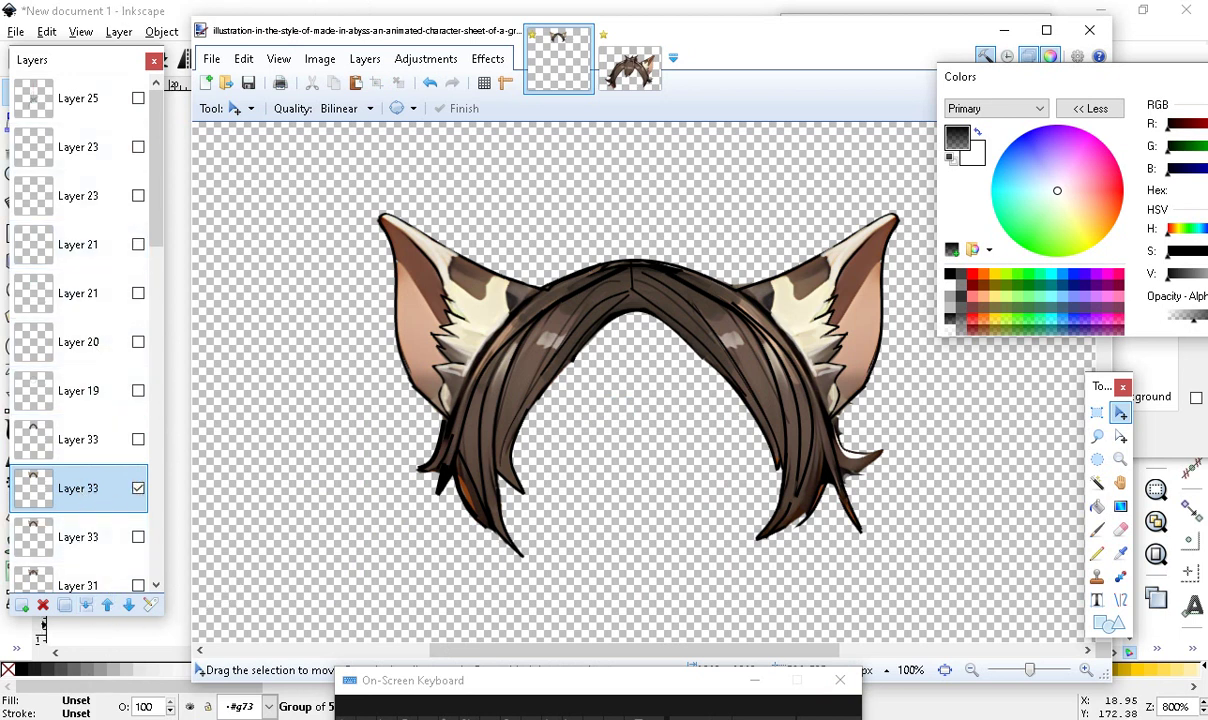
click(1120, 529)
Set the eraser width to 275 and erase the hair strands, hair band and right ear
click(397, 108)
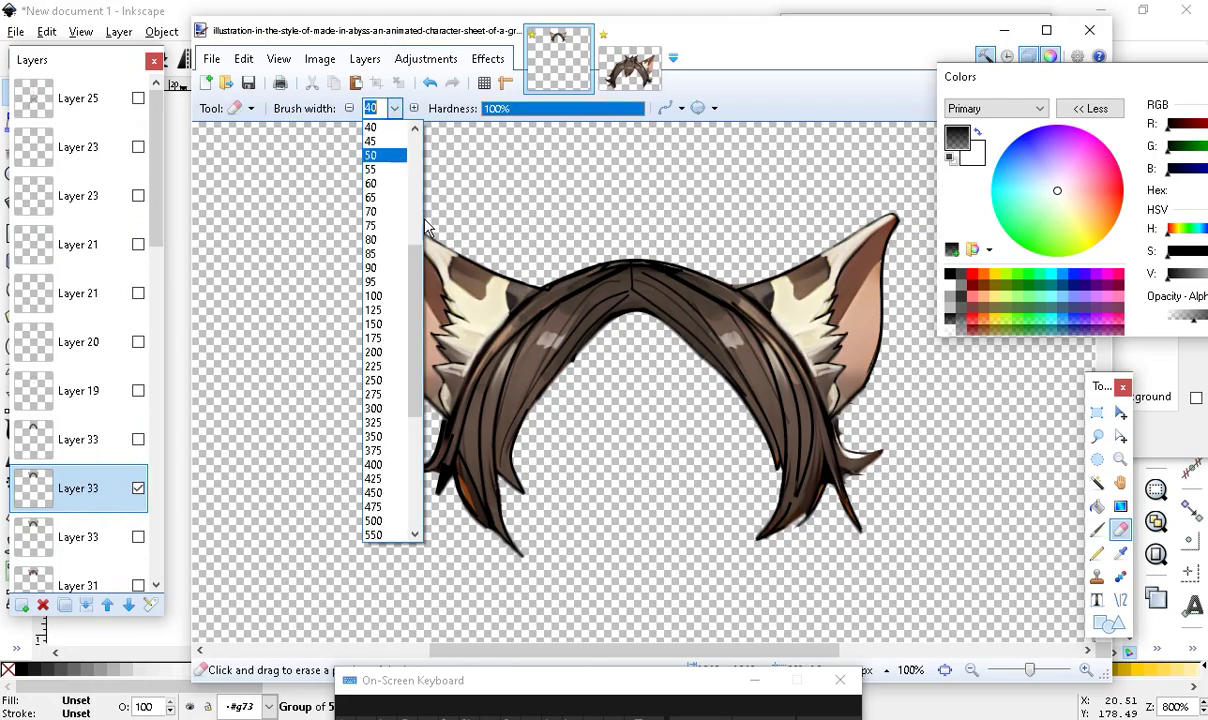
click(386, 393)
mouse_move(445, 580)
mouse_down()
mouse_move(391, 539)
mouse_move(404, 526)
mouse_move(412, 570)
mouse_move(480, 499)
mouse_up()
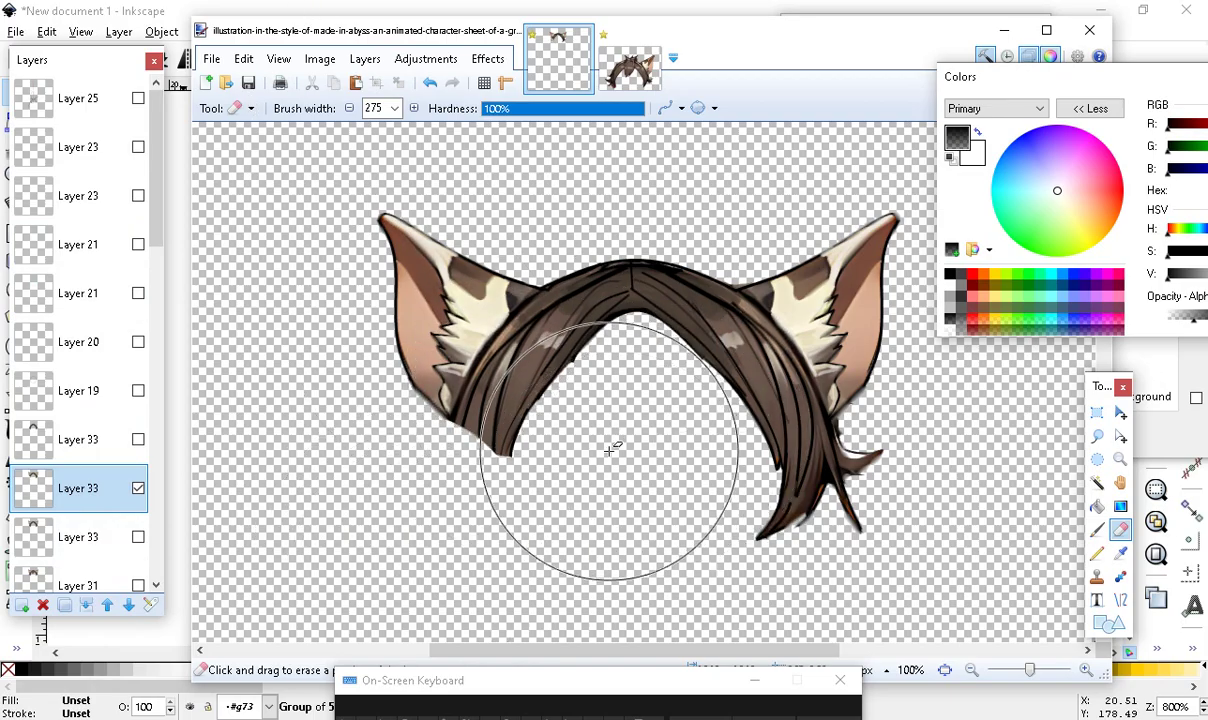
mouse_move(593, 426)
mouse_down()
mouse_move(645, 378)
mouse_move(587, 507)
mouse_move(579, 464)
mouse_move(609, 413)
mouse_up()
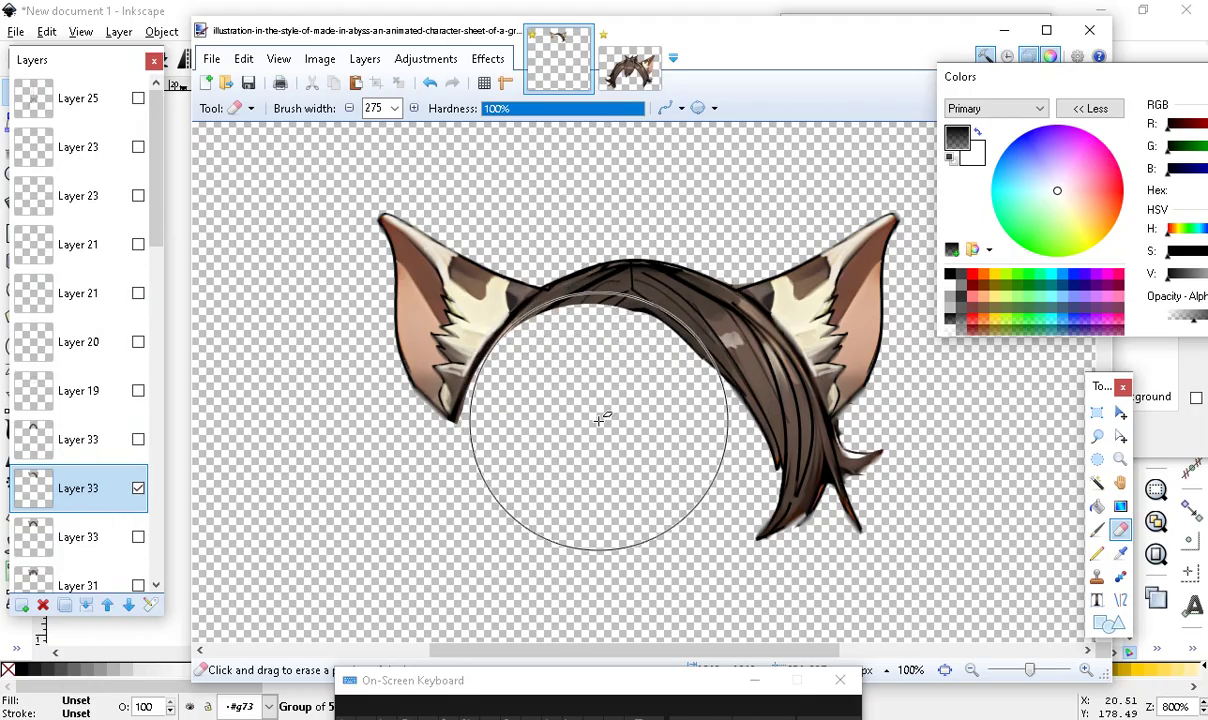
mouse_move(706, 243)
mouse_down()
mouse_move(774, 170)
mouse_move(1080, 290)
mouse_move(782, 526)
mouse_move(766, 222)
mouse_move(640, 70)
mouse_move(647, 210)
mouse_move(686, 216)
mouse_up()
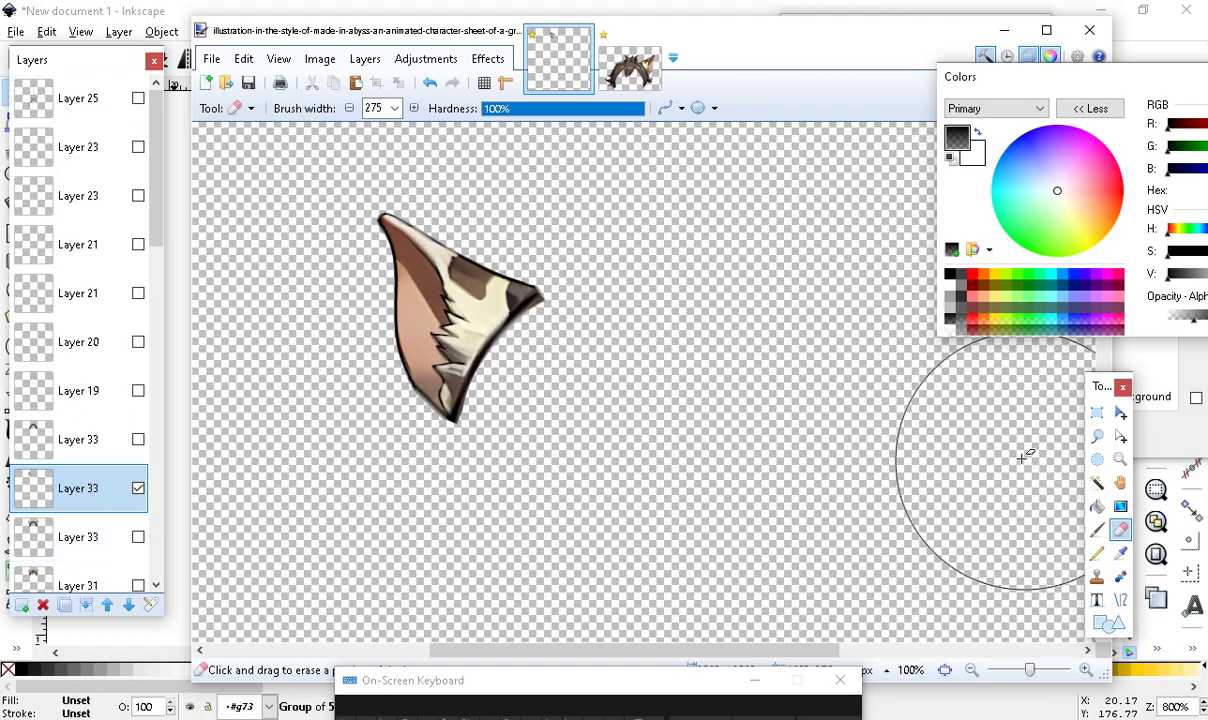
Lasso along the ear's left side and save the image
click(1097, 436)
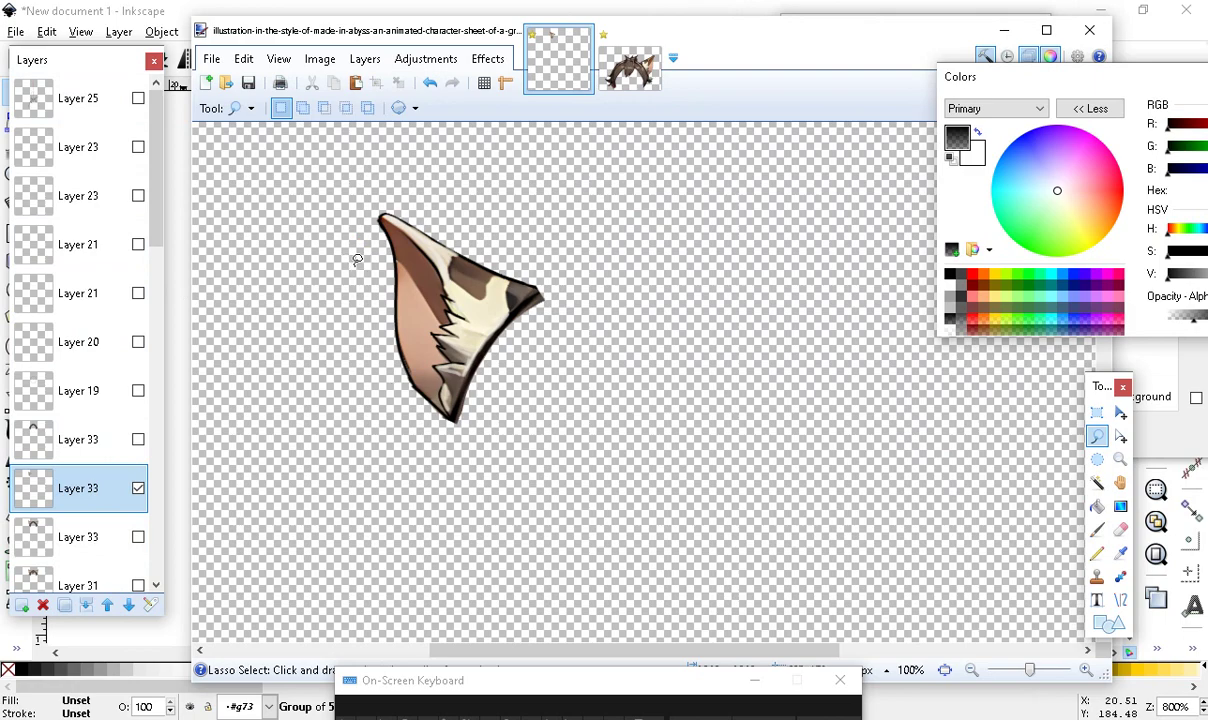
mouse_move(370, 234)
mouse_down()
mouse_move(343, 318)
mouse_move(385, 438)
mouse_move(456, 418)
mouse_up()
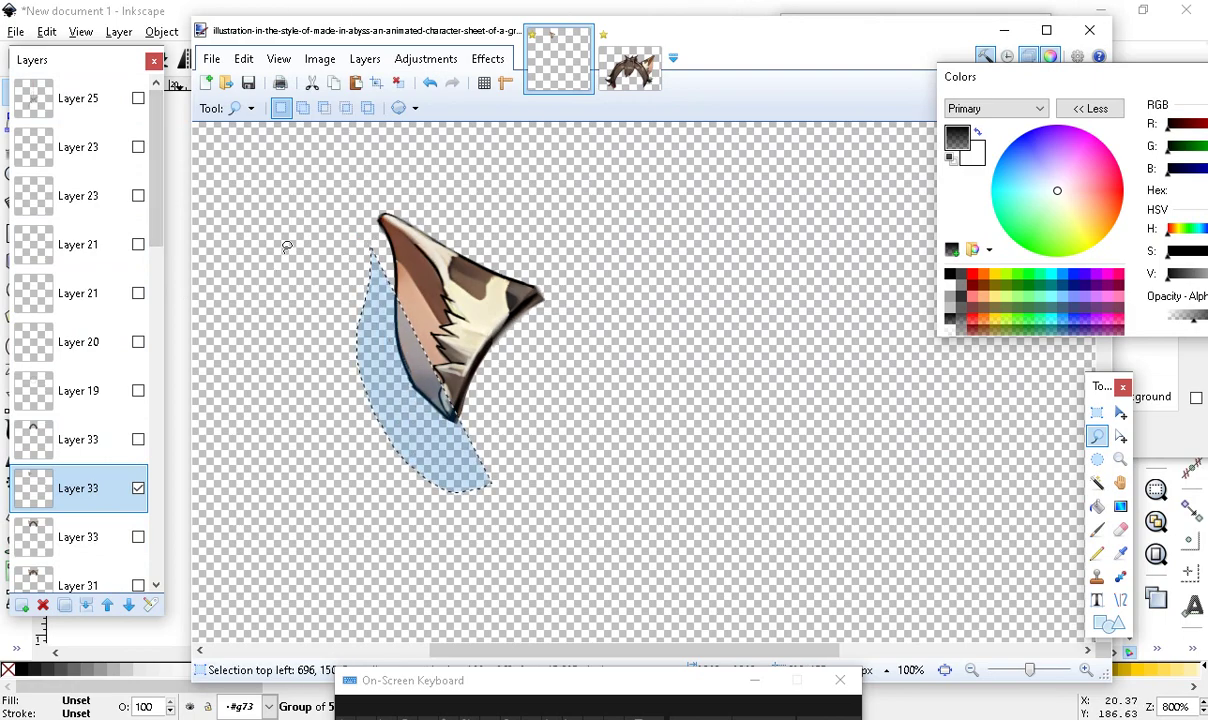
click(211, 58)
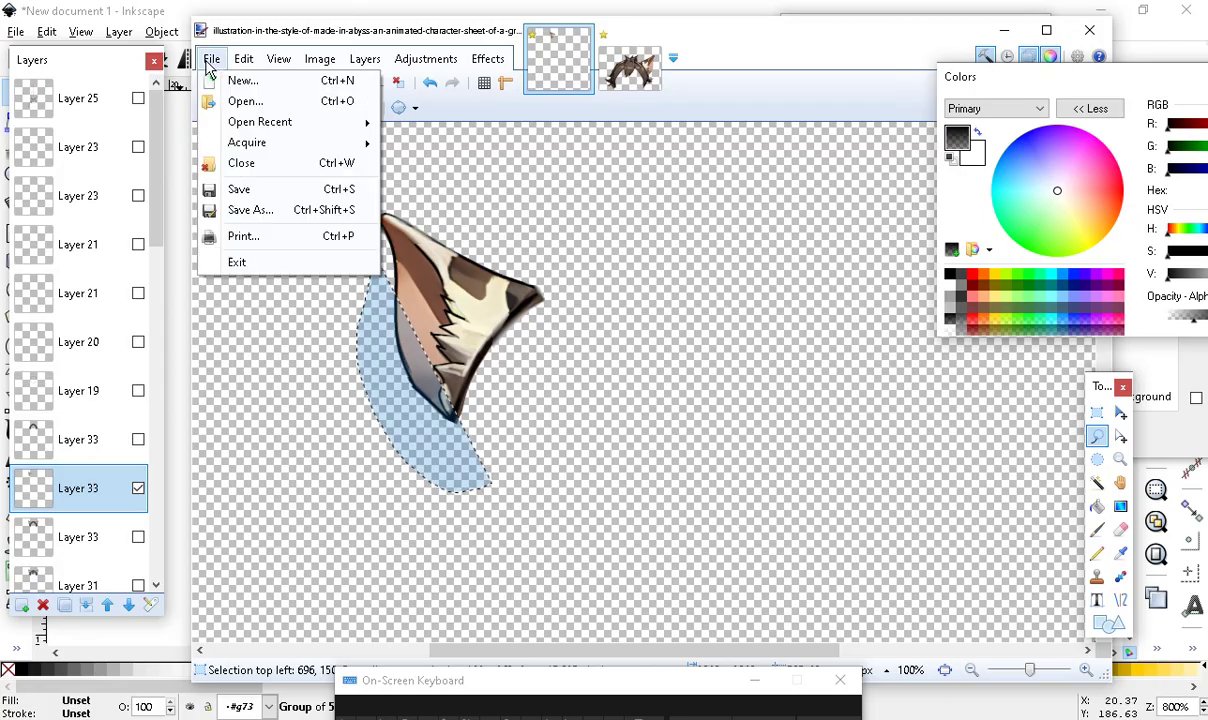
click(236, 189)
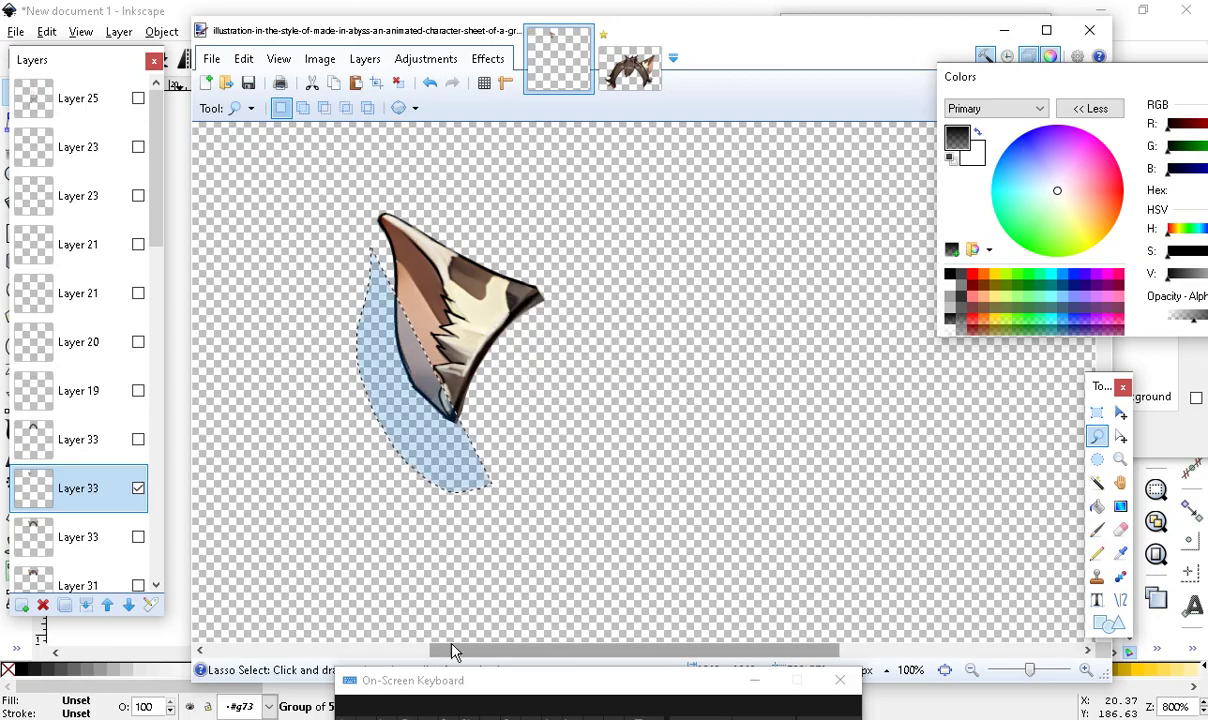
Lasso the remaining left cat ear and copy it to the clipboard
click(582, 358)
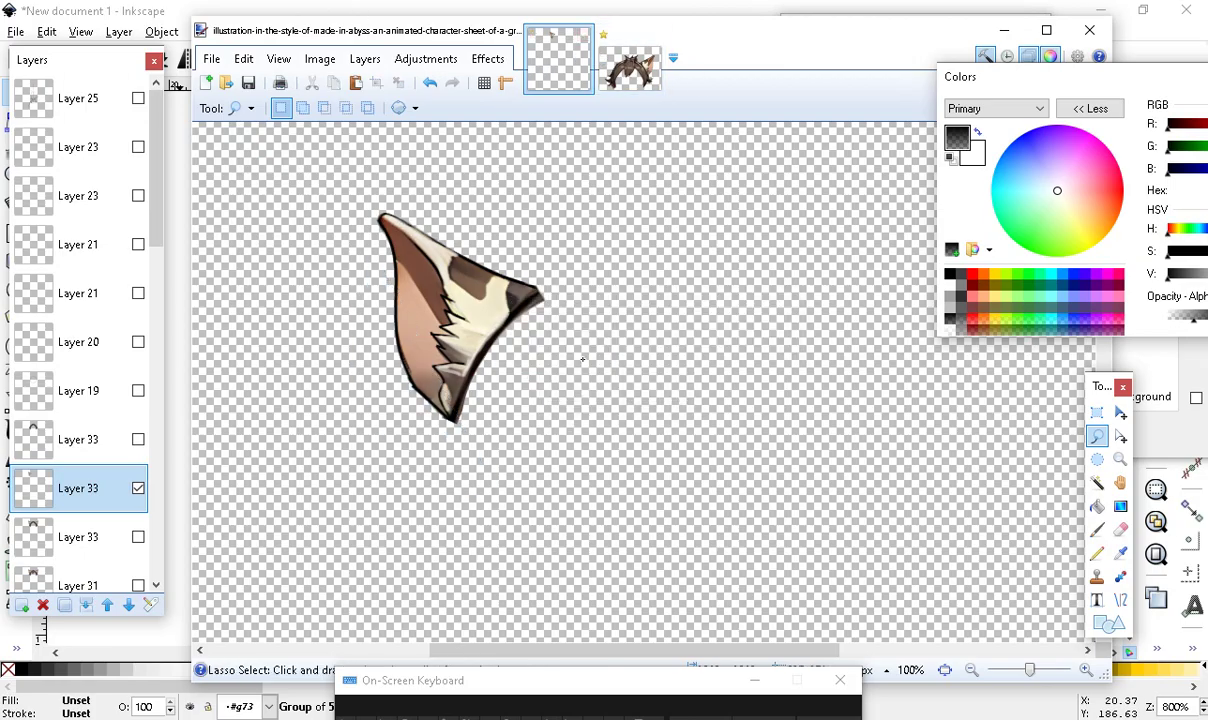
mouse_move(477, 373)
mouse_down()
mouse_move(502, 411)
mouse_move(491, 419)
mouse_move(390, 386)
mouse_move(350, 192)
mouse_move(455, 228)
mouse_move(553, 295)
mouse_move(595, 305)
mouse_up()
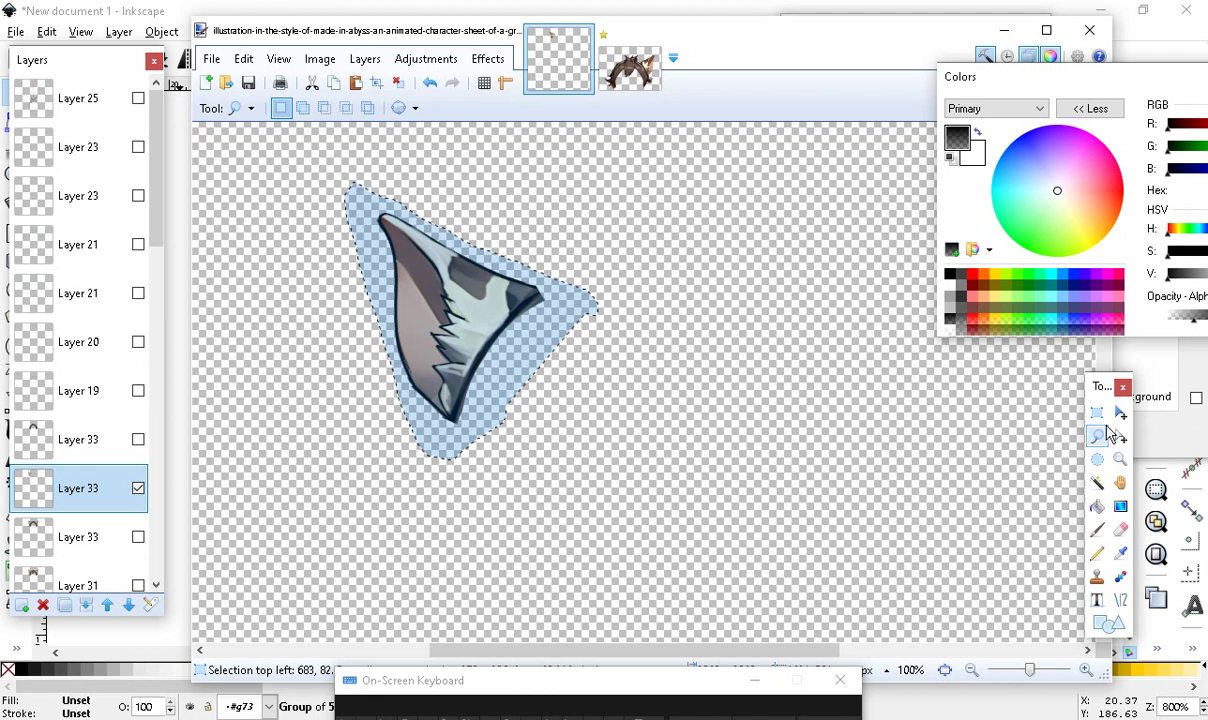
click(1120, 413)
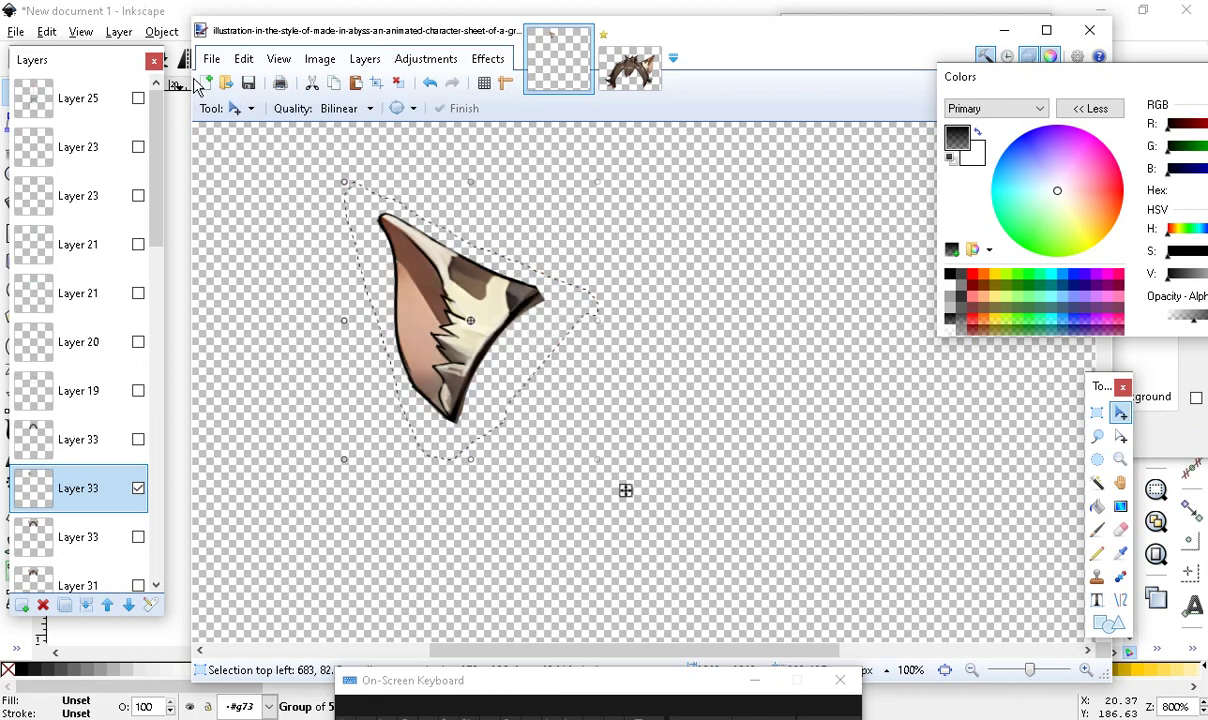
click(231, 62)
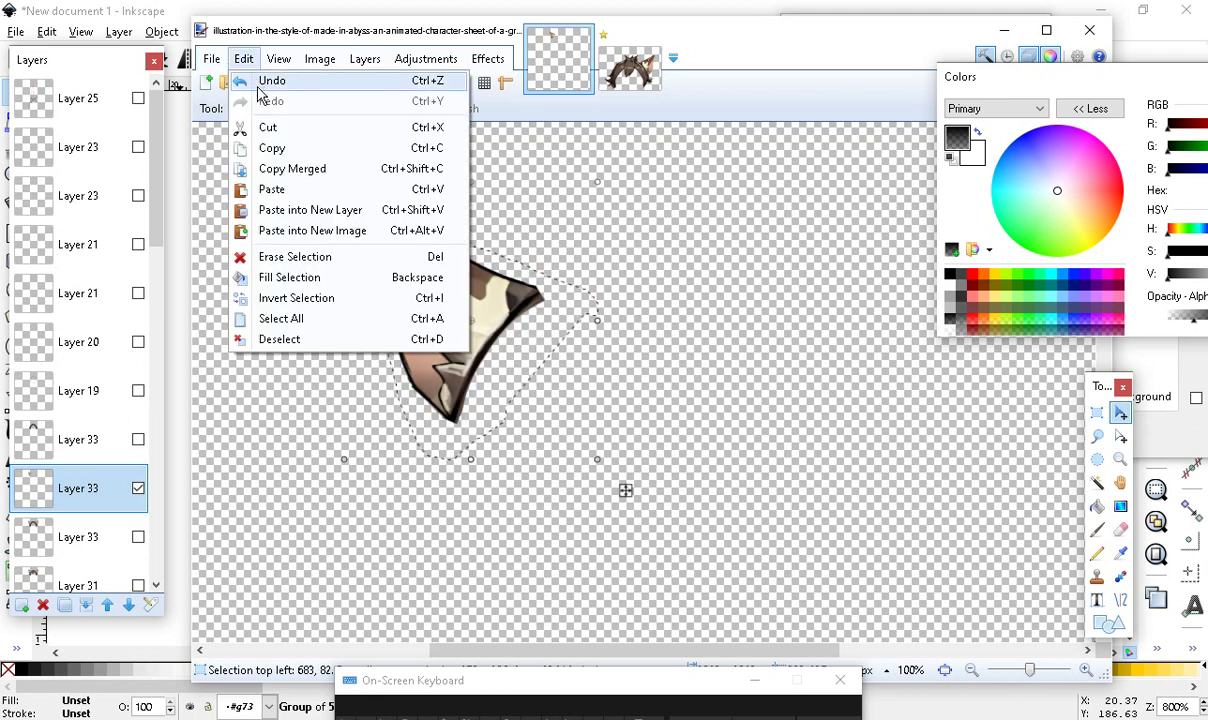
click(248, 150)
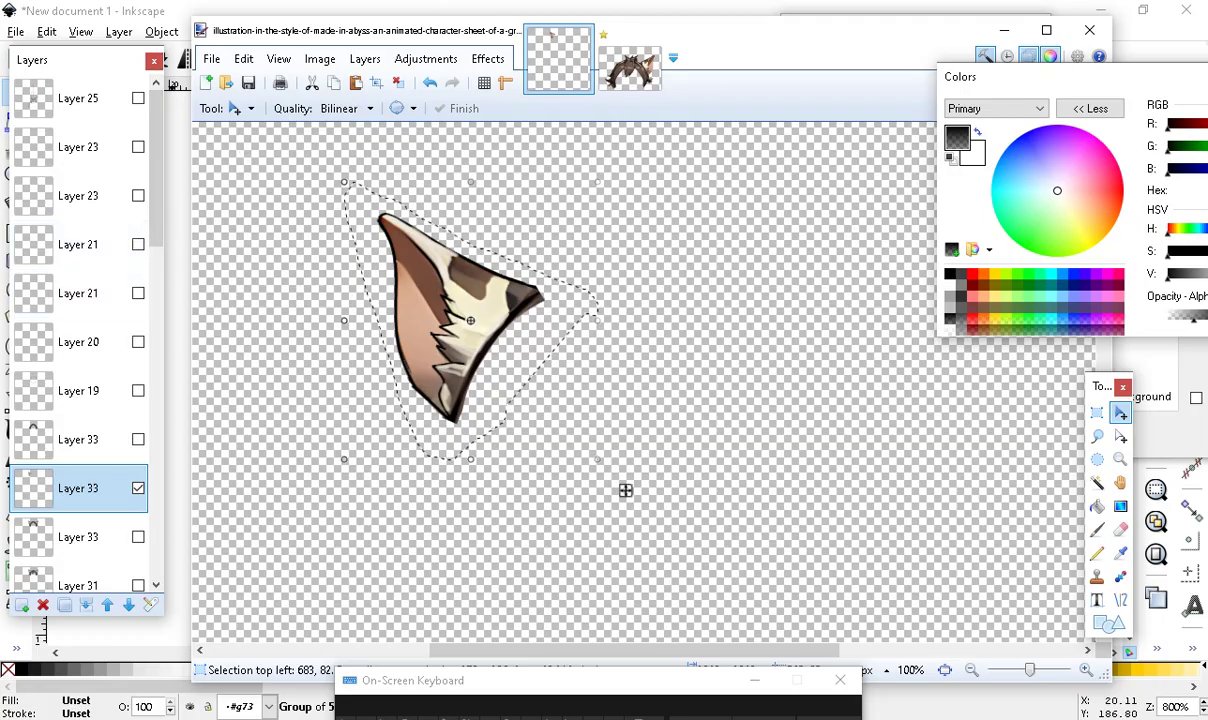
key(alt+Tab)
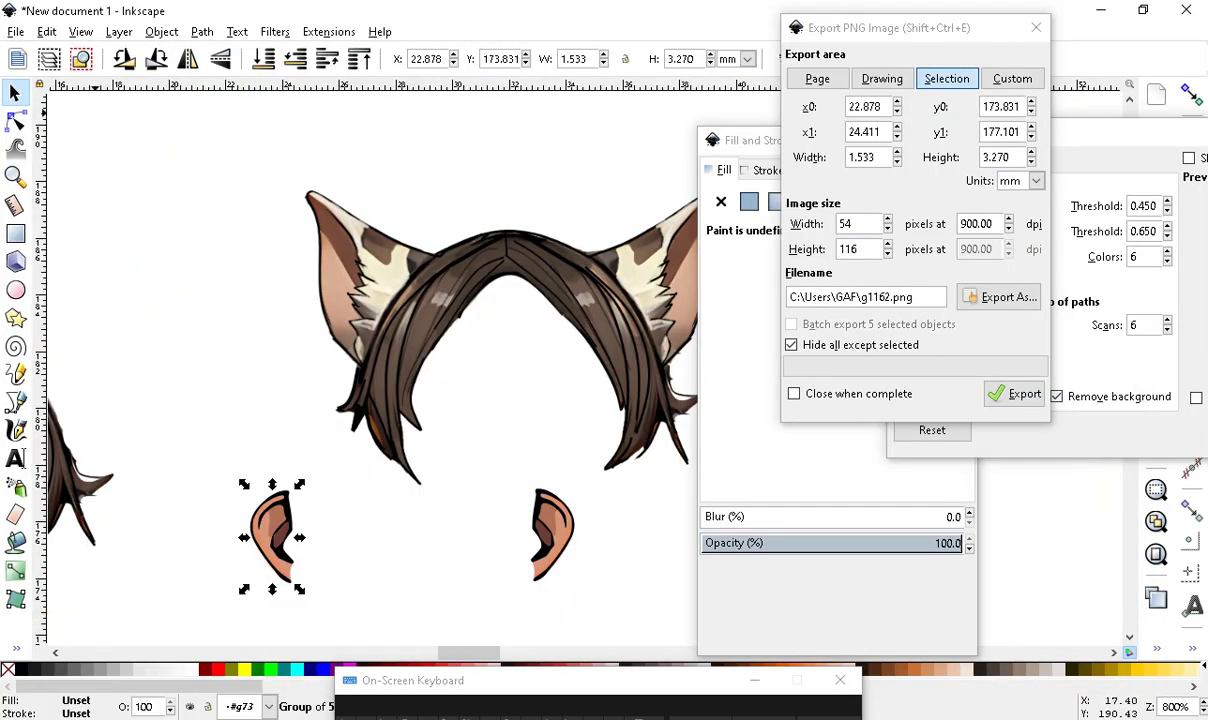
Paste the copied cat ear into Inkscape and move it left beside the hair
click(47, 31)
click(119, 164)
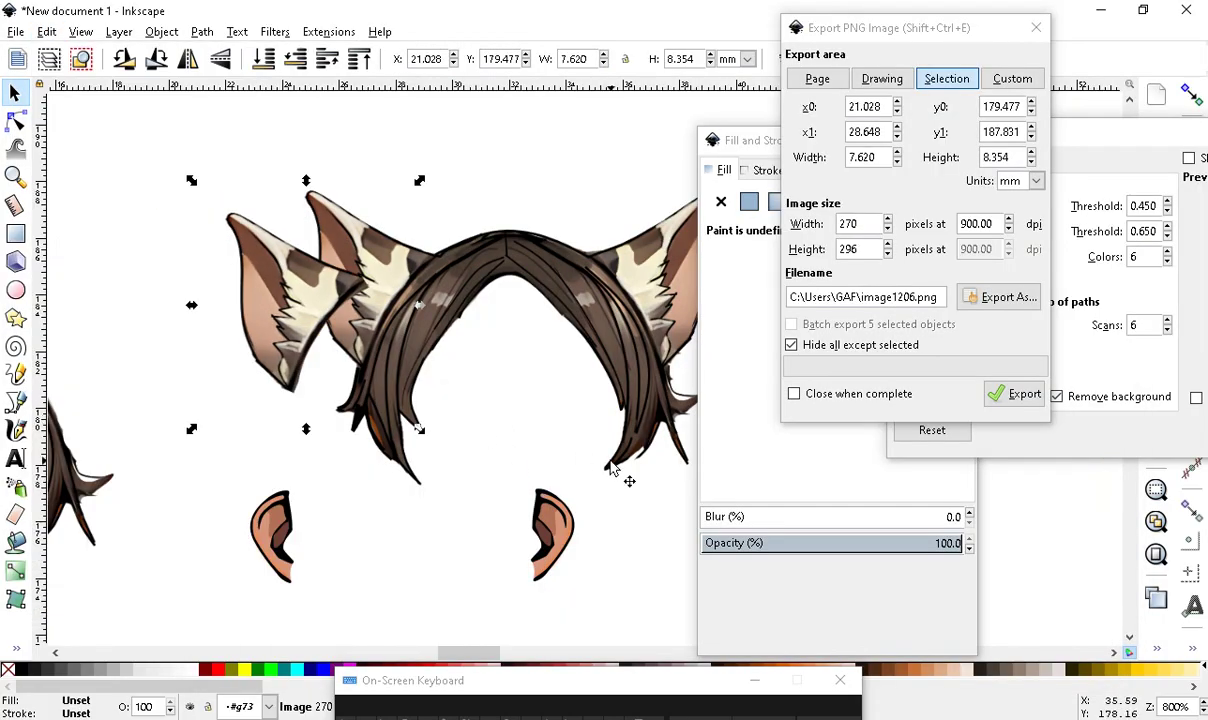
scroll(426, 391, down, 1)
drag(572, 415, 205, 452)
scroll(240, 320, down, 2)
scroll(213, 293, up, 1)
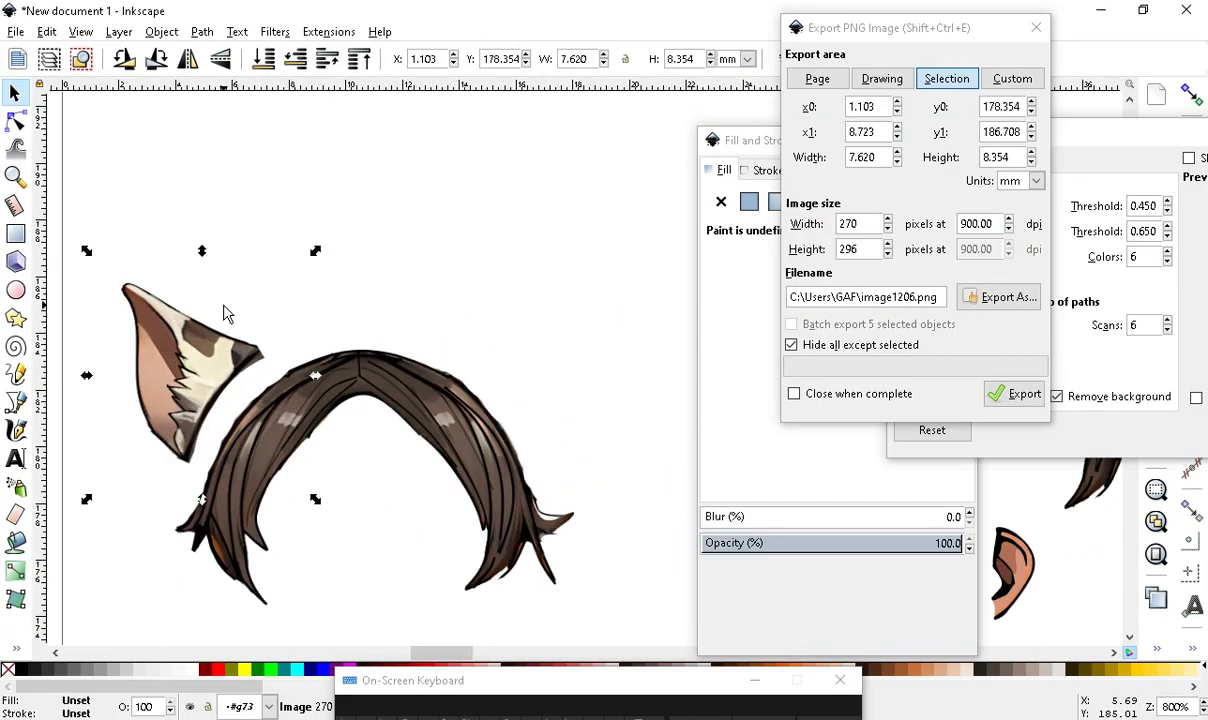
Duplicate the cat ear, mirror the copy horizontally, and fit the left ear against the hair
click(47, 31)
click(97, 266)
drag(214, 375, 532, 384)
click(187, 58)
drag(163, 352, 191, 369)
scroll(291, 572, down, 3)
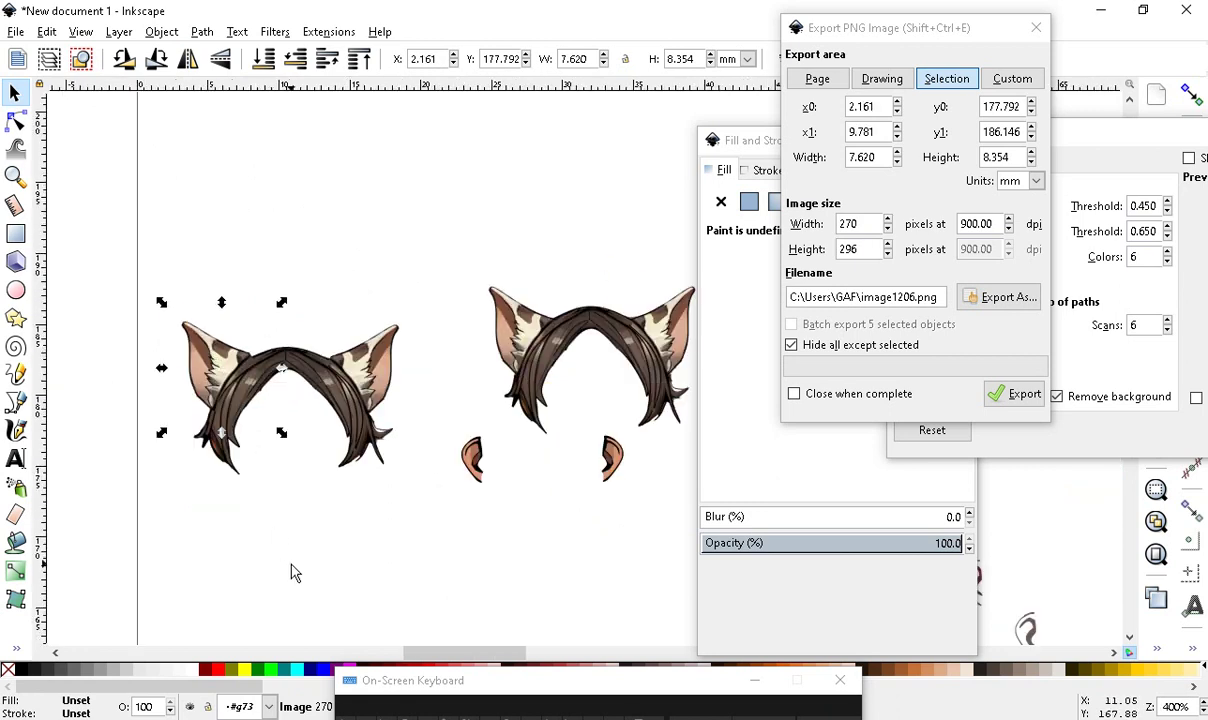
scroll(431, 553, up, 2)
Tuck the small ear behind the left hair and move the right-edge ear toward the hair
drag(430, 564, 555, 405)
drag(484, 464, 130, 465)
drag(128, 462, 127, 460)
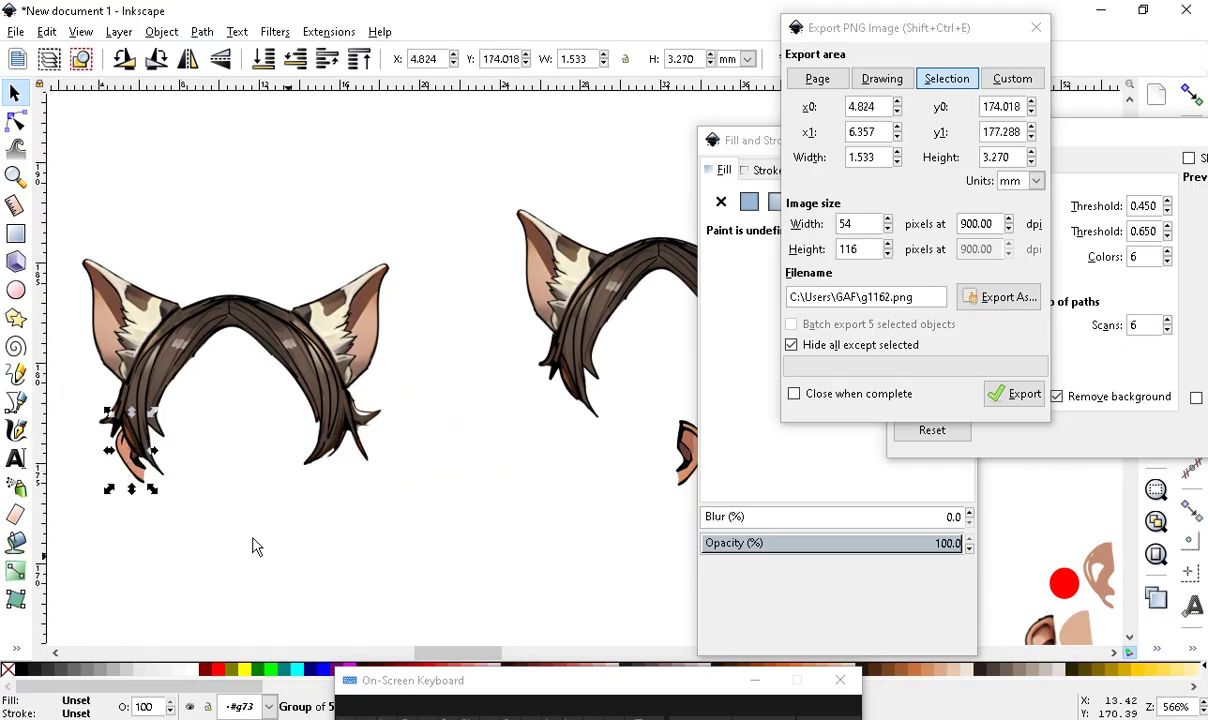
drag(596, 542, 700, 365)
drag(688, 462, 326, 469)
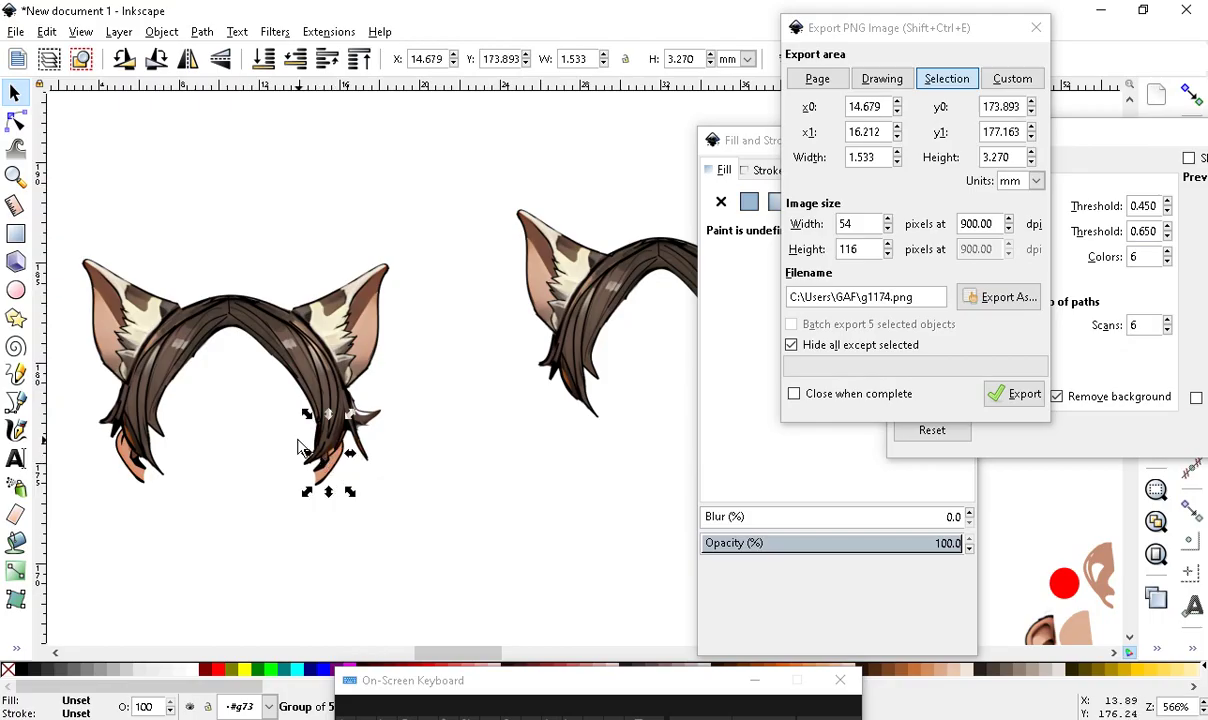
scroll(493, 485, down, 1)
click(474, 473)
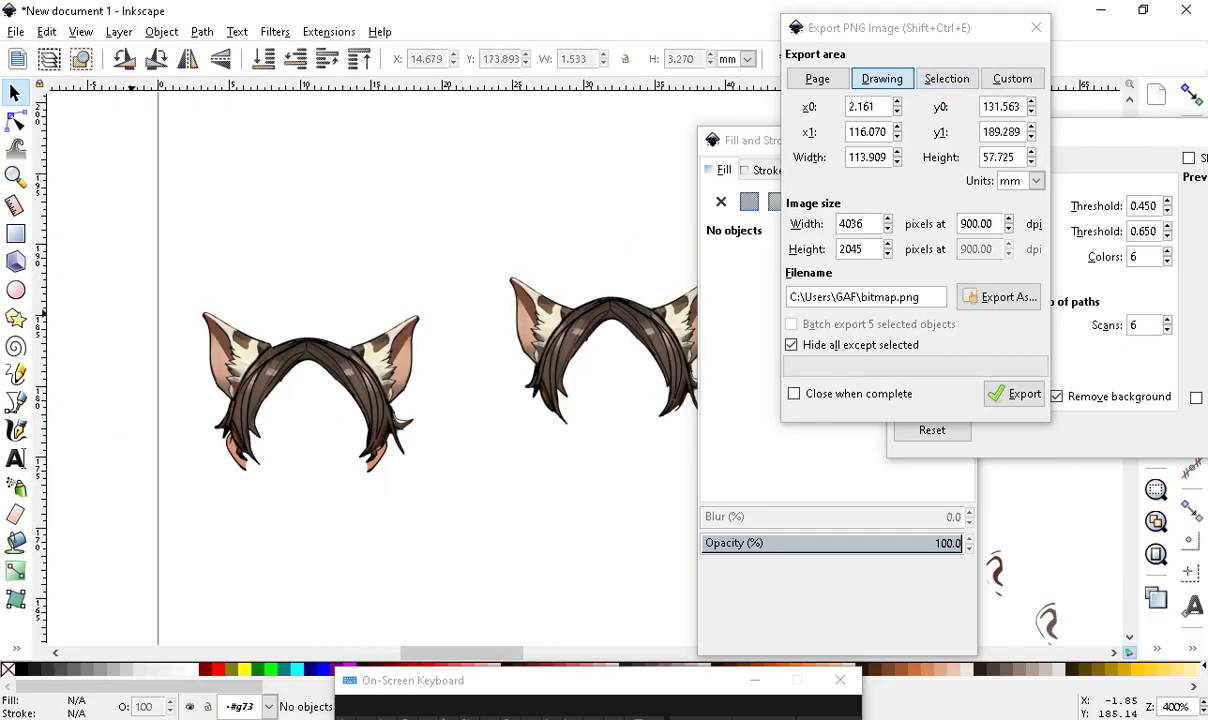
key(alt+Tab)
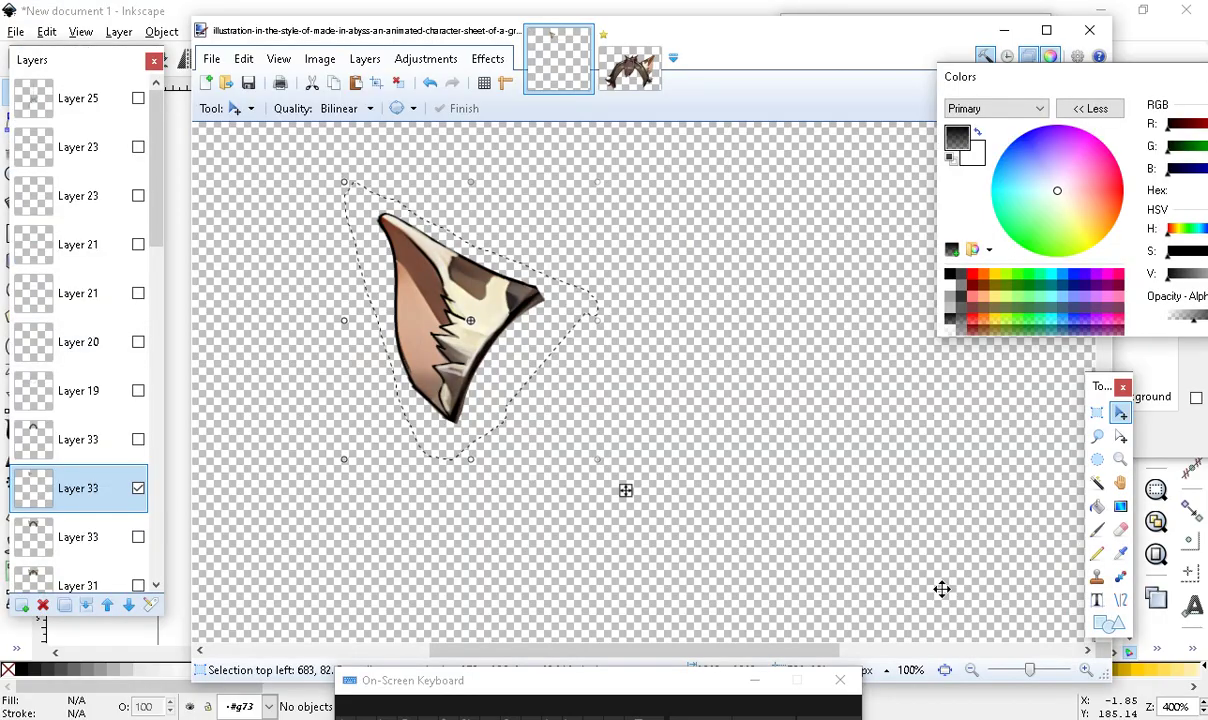
Zoom out, drop the ear selection, and show Layer 9 and the Layer 6 sketch layers
click(971, 670)
key(ctrl+d)
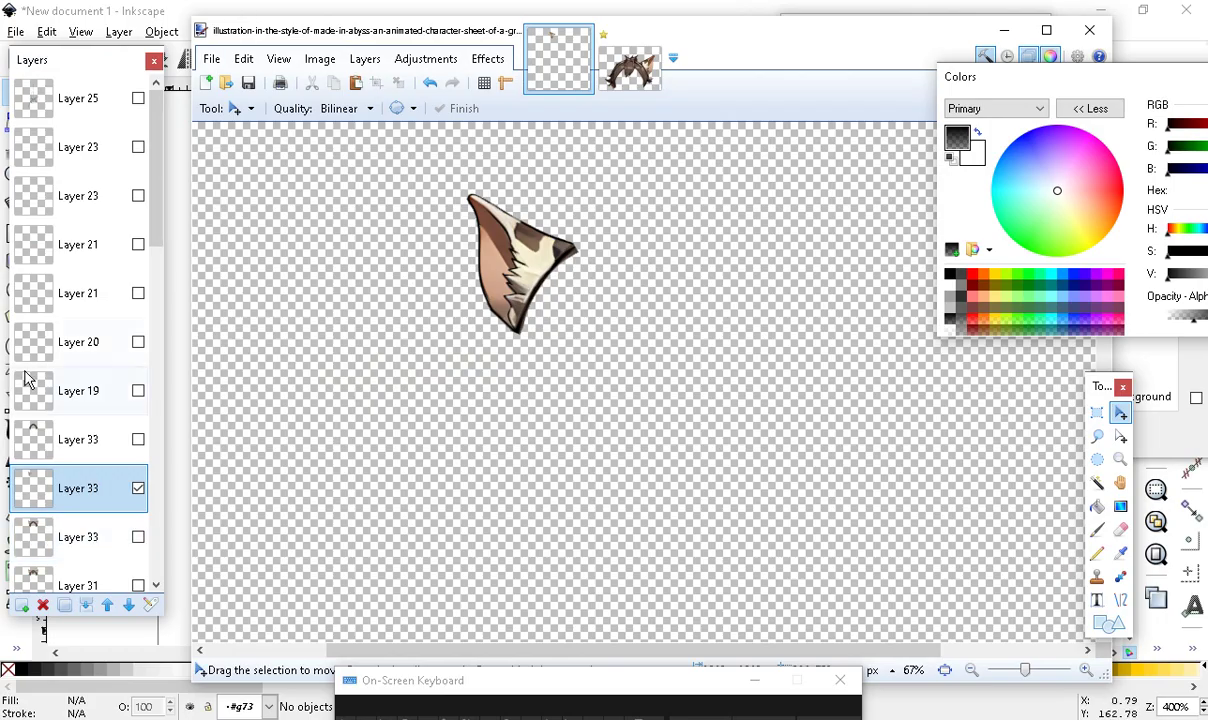
drag(155, 213, 154, 418)
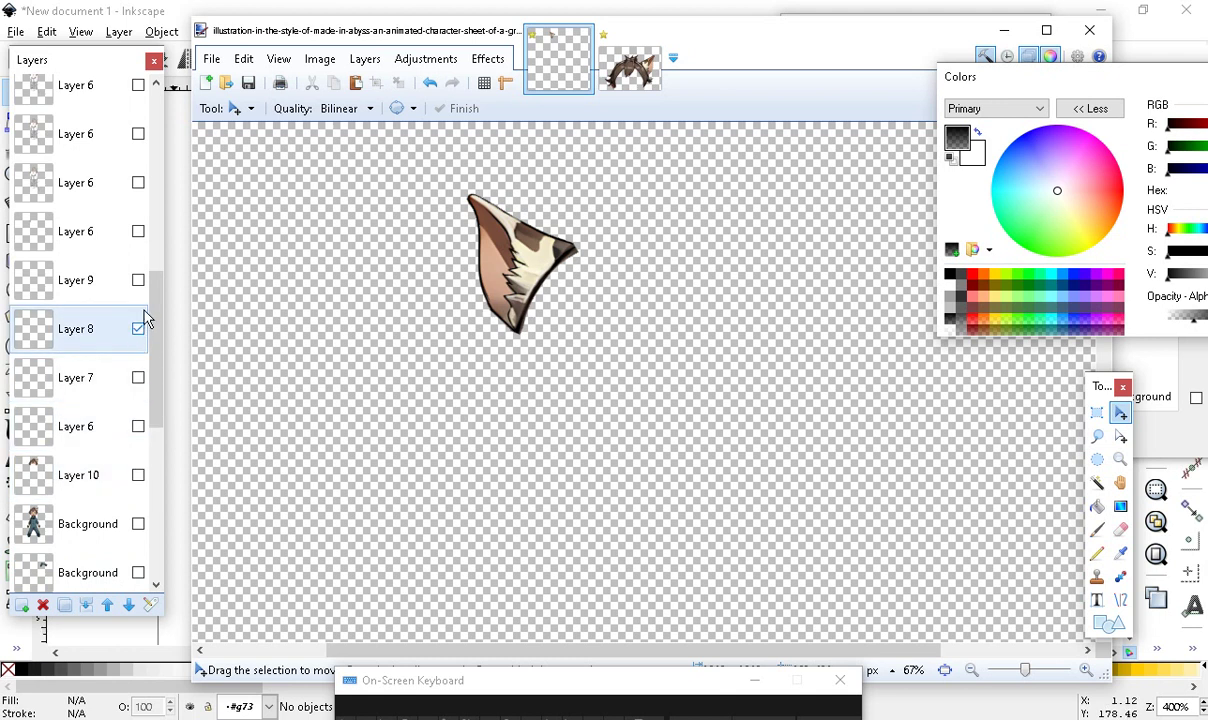
click(138, 279)
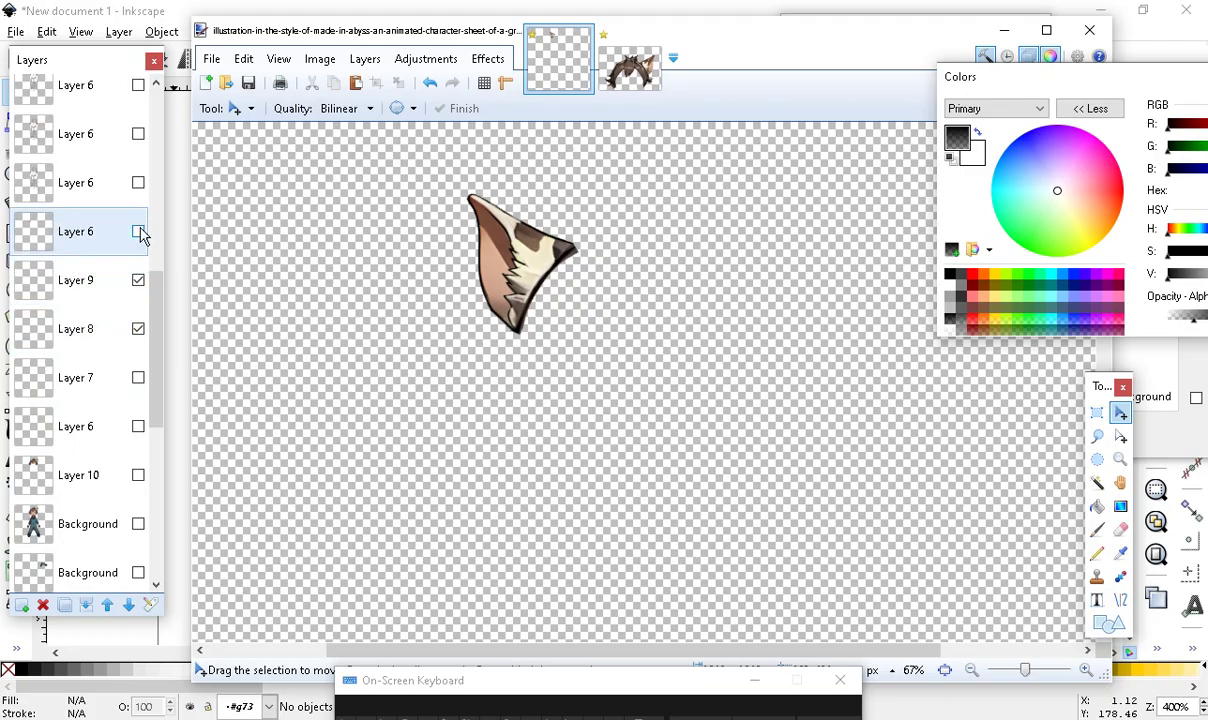
click(138, 231)
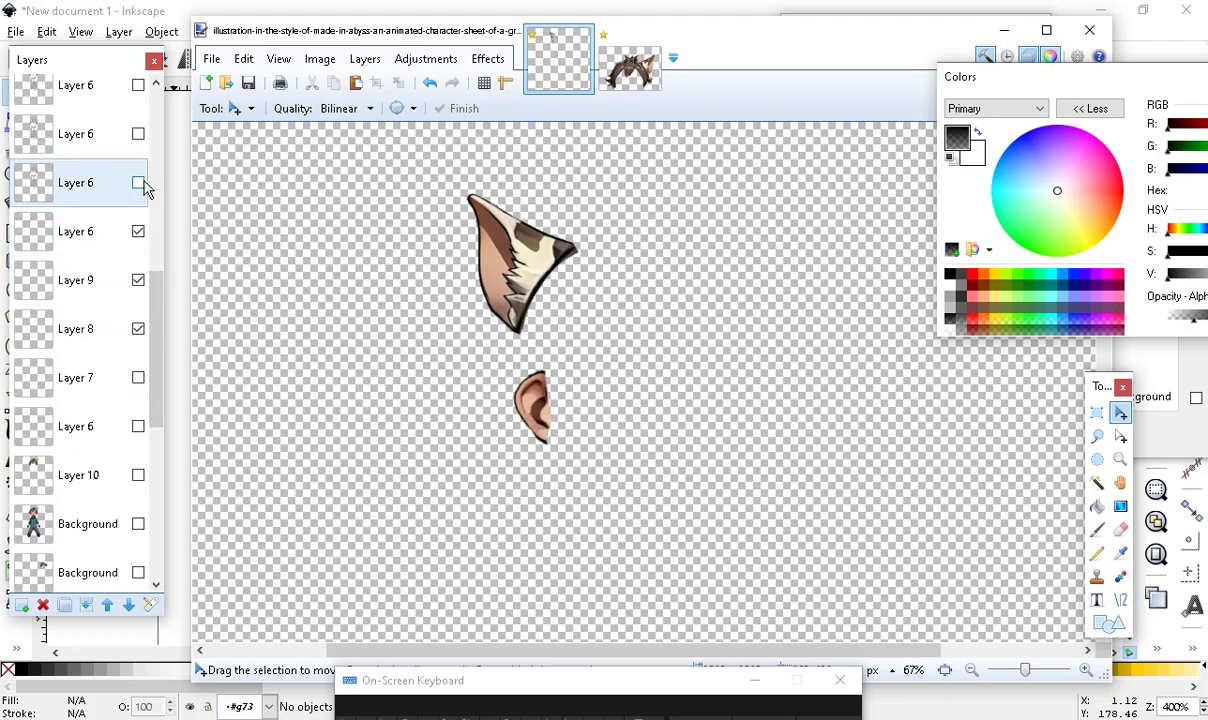
click(138, 182)
click(138, 135)
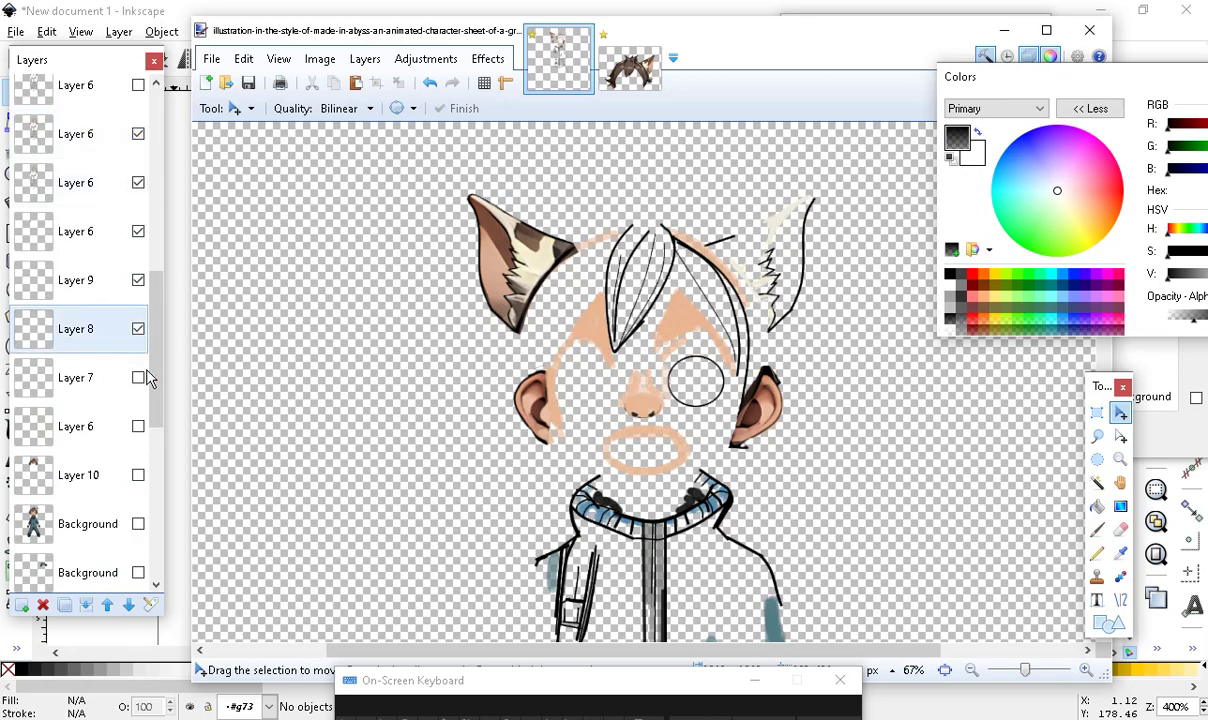
drag(156, 423, 158, 345)
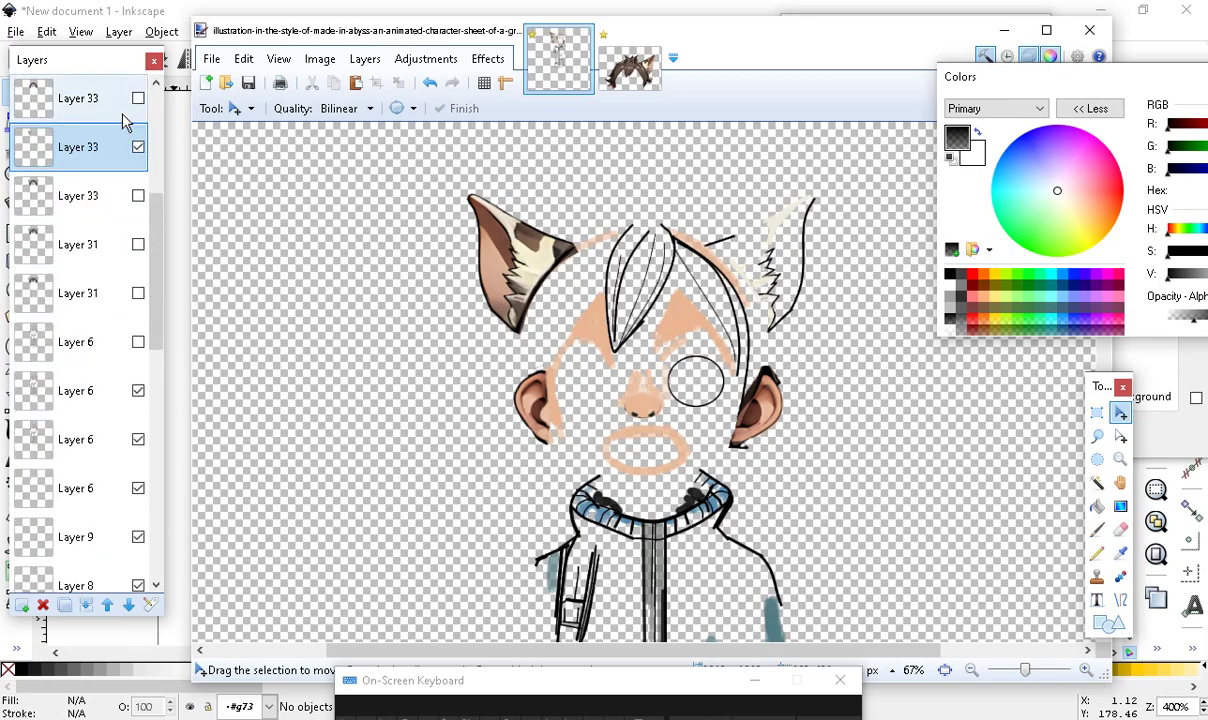
scroll(108, 340, up, 3)
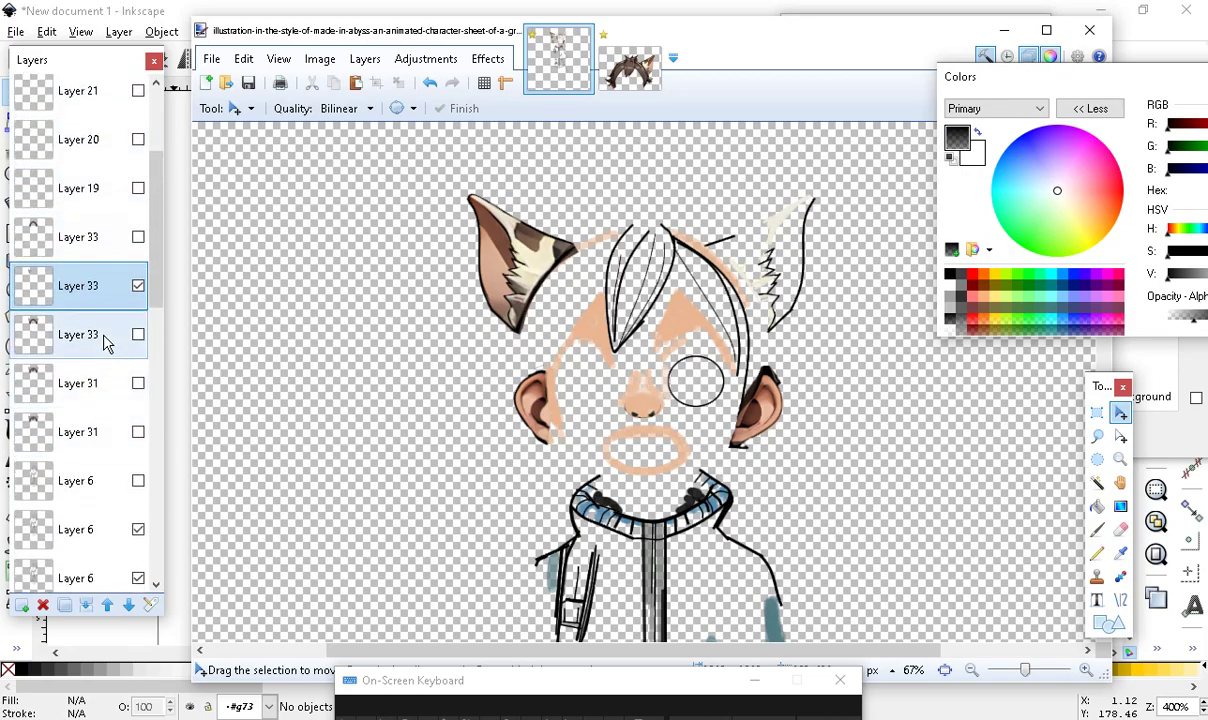
Show the Layer 19 head circle, make it active, and toggle hair, hood, sketch and coloured layers to check them
click(139, 191)
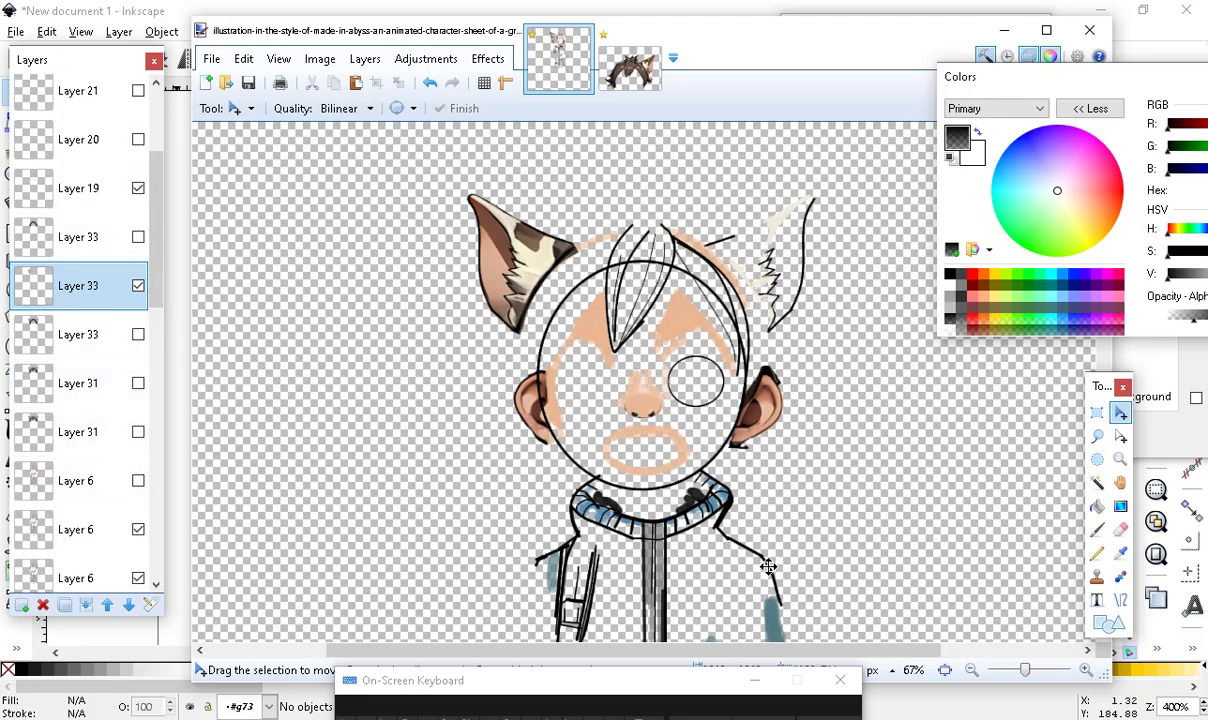
click(139, 335)
click(139, 336)
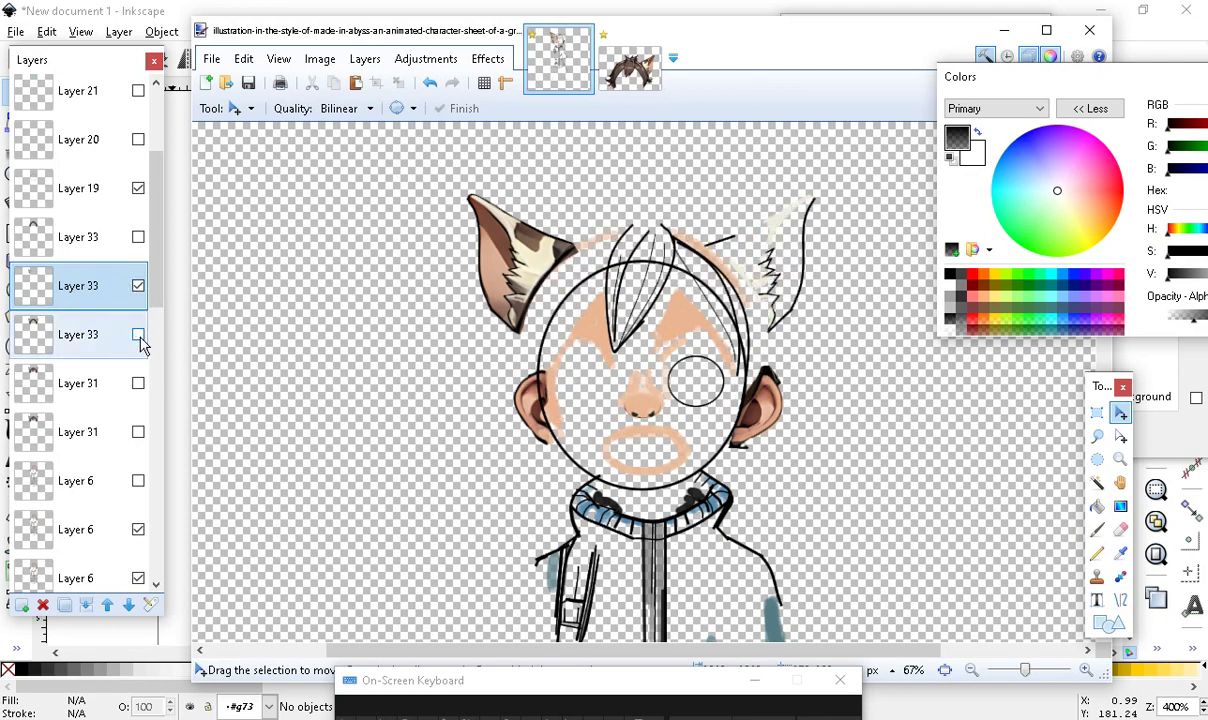
click(105, 196)
click(139, 530)
click(139, 530)
click(139, 530)
scroll(141, 537, down, 3)
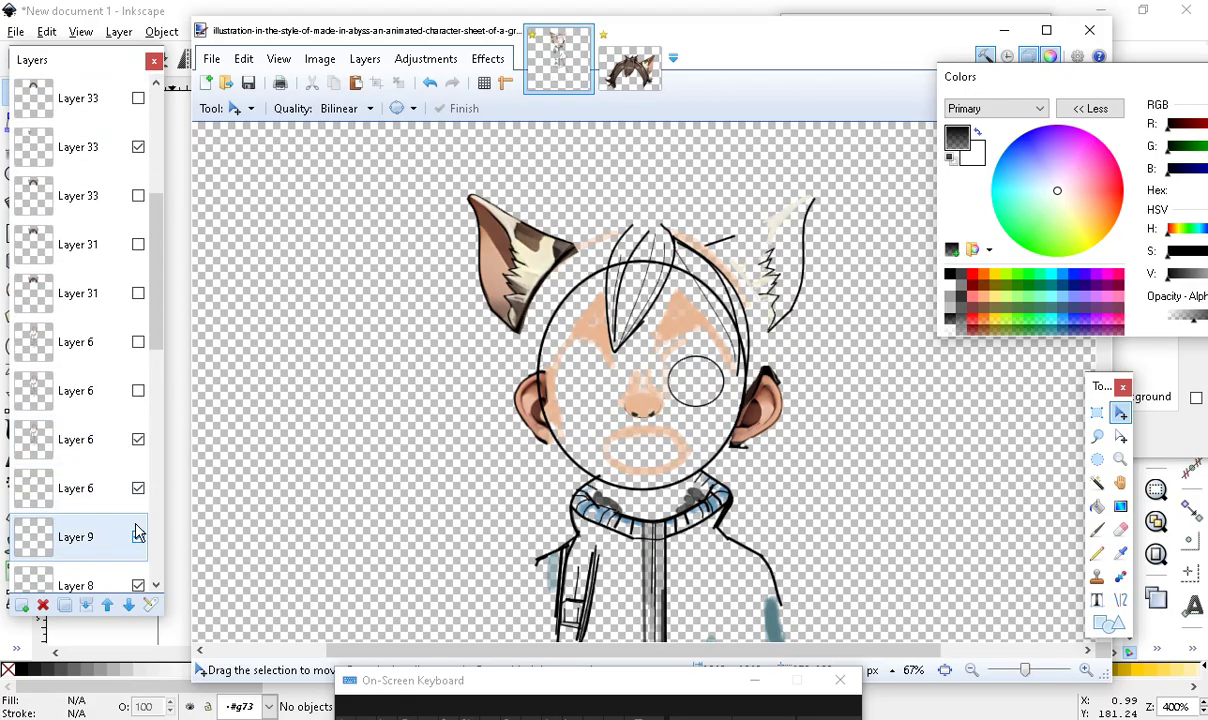
click(139, 441)
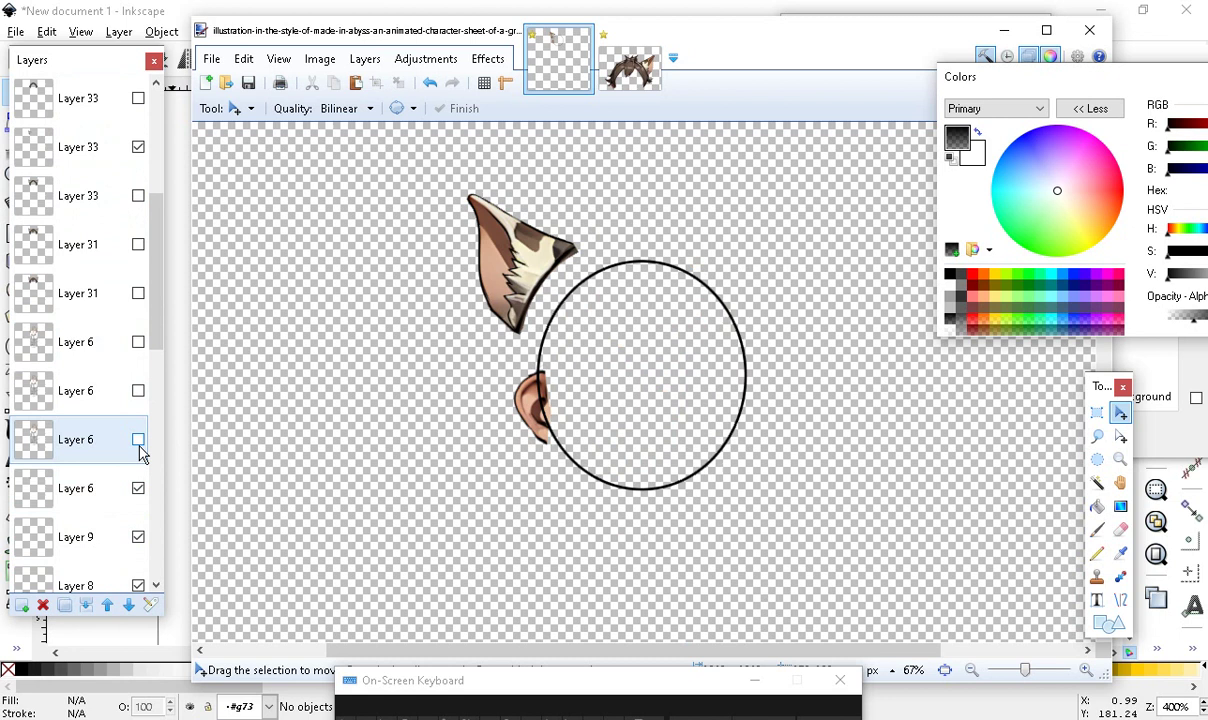
click(139, 441)
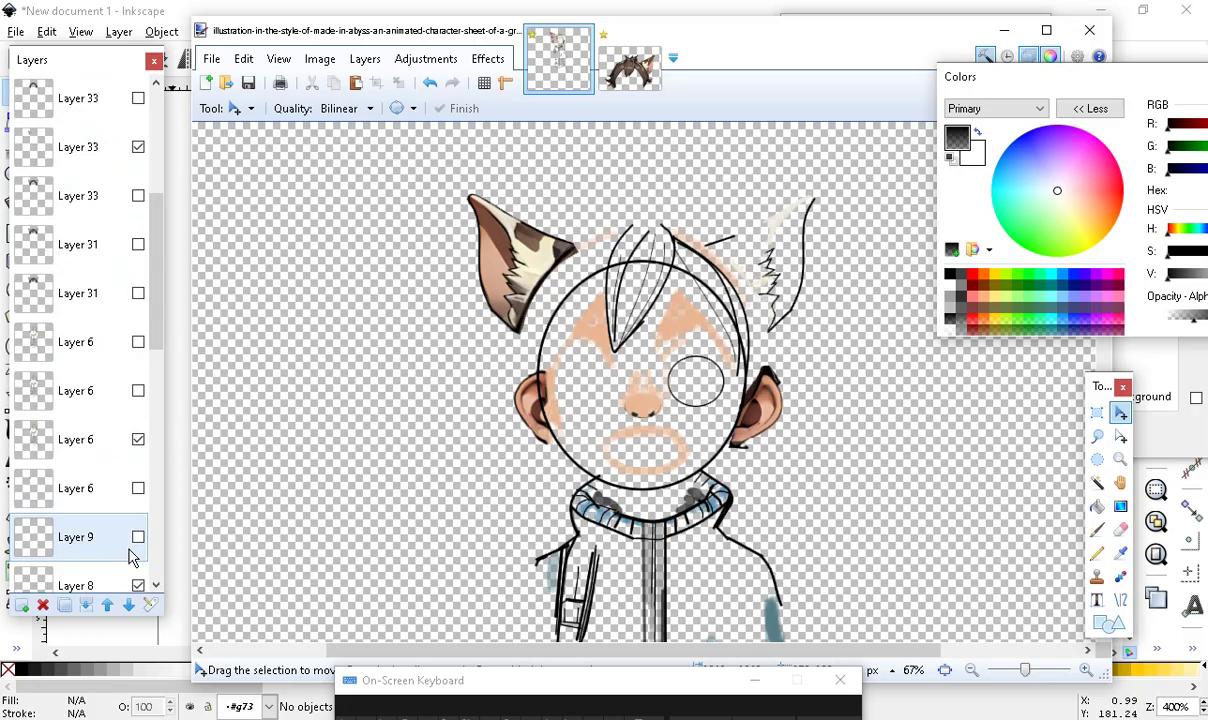
scroll(133, 557, down, 3)
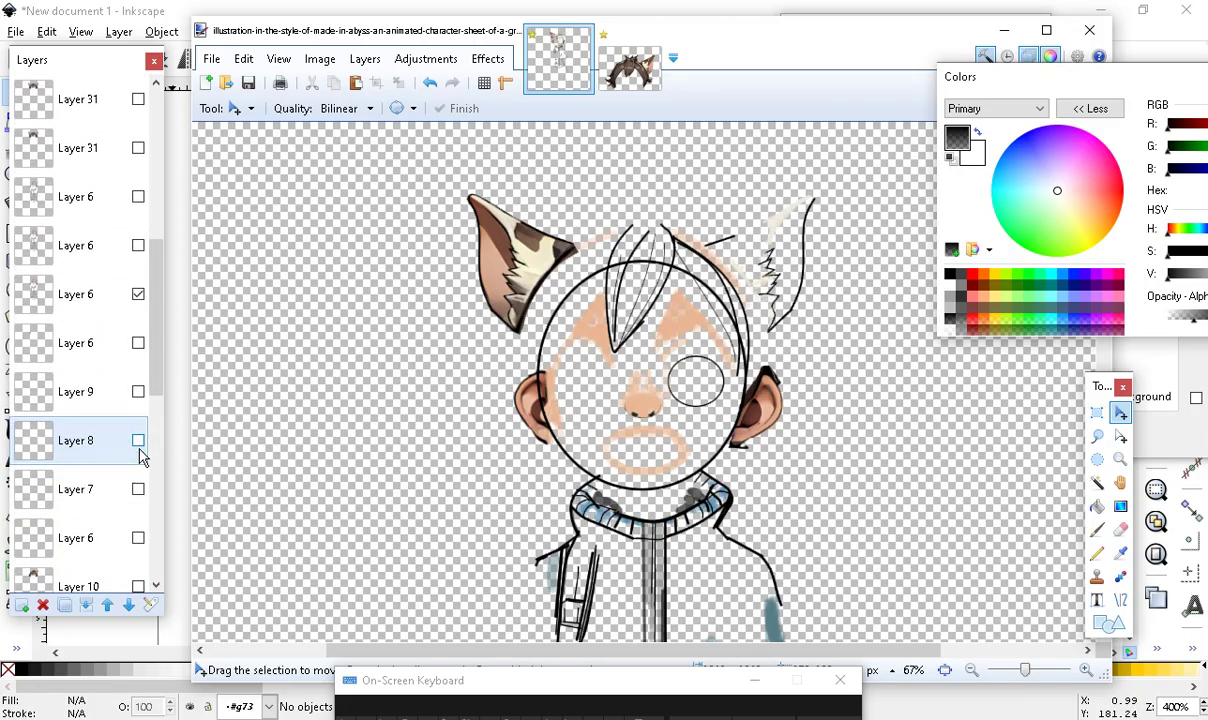
scroll(140, 450, down, 6)
click(139, 366)
click(139, 366)
click(139, 366)
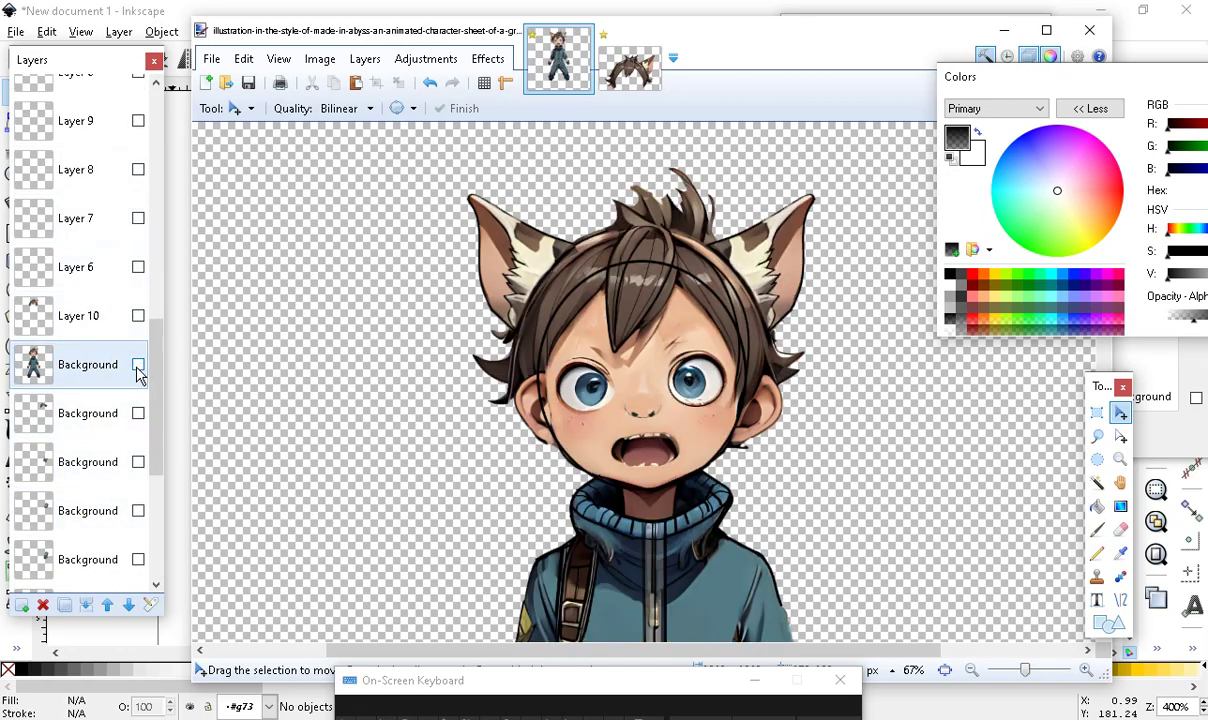
click(139, 366)
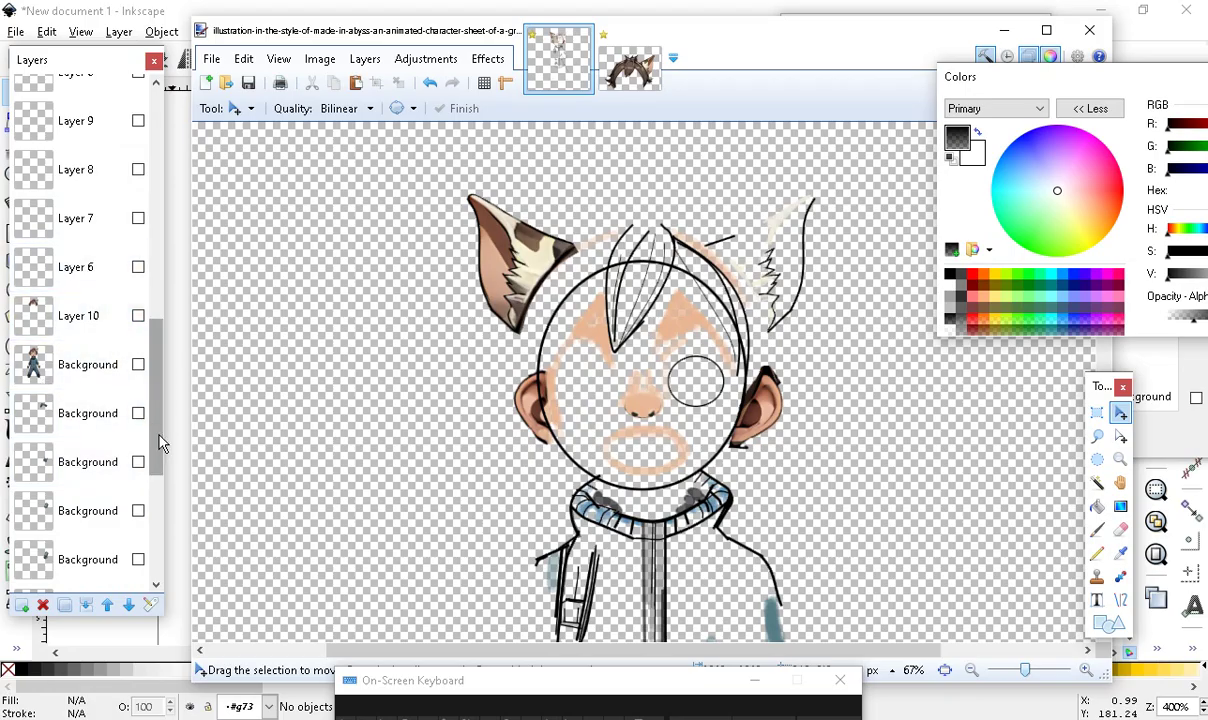
Check the head circle and ear layers, hide the top-left ear, and make the Layer 6 sketch active
drag(158, 440, 161, 250)
click(139, 247)
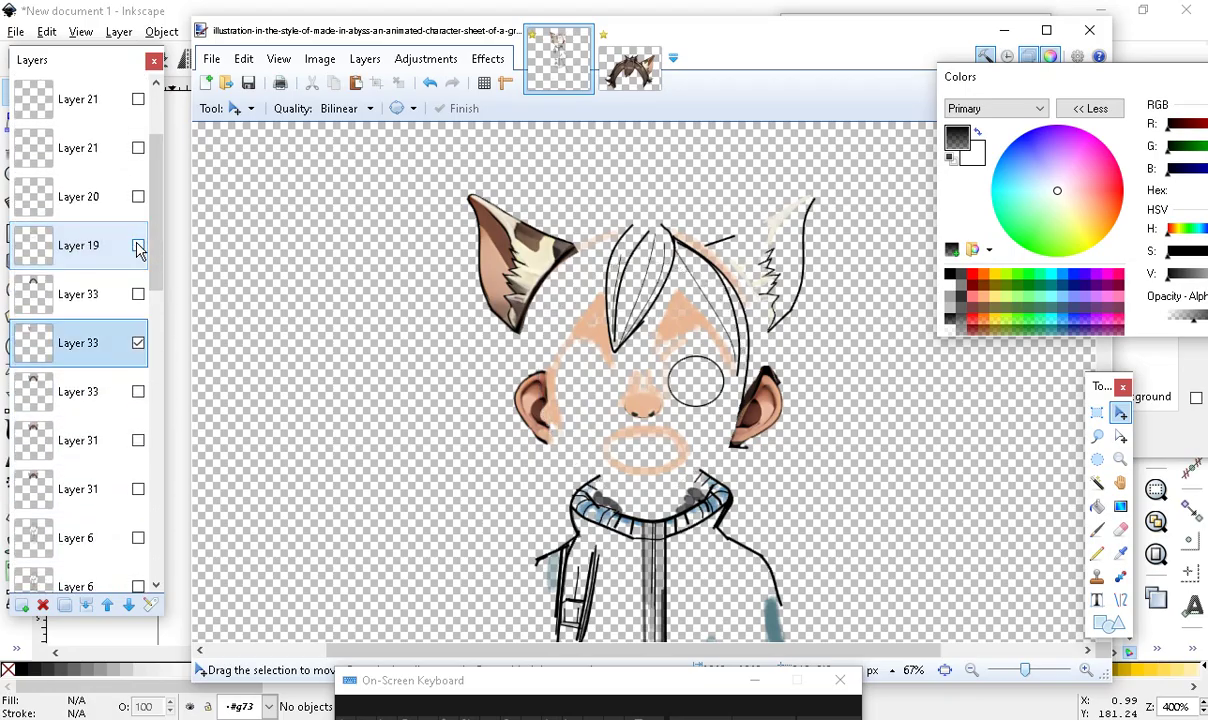
click(138, 246)
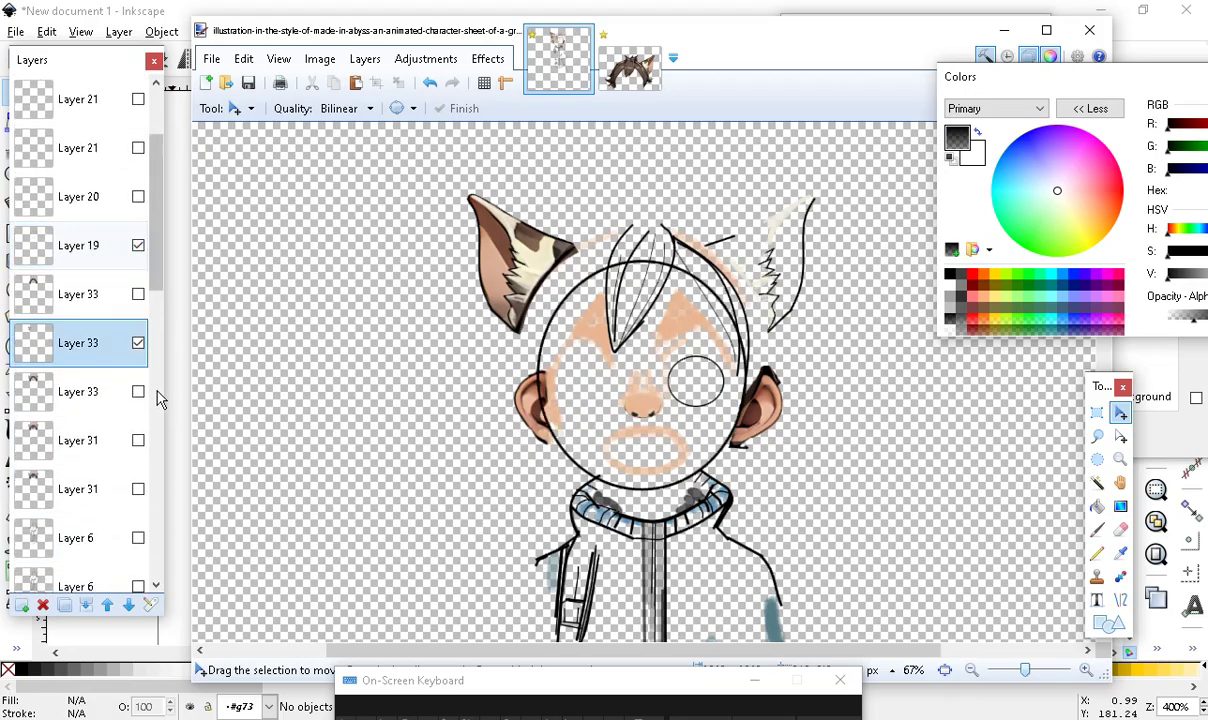
click(138, 343)
click(138, 342)
scroll(157, 257, up, 1)
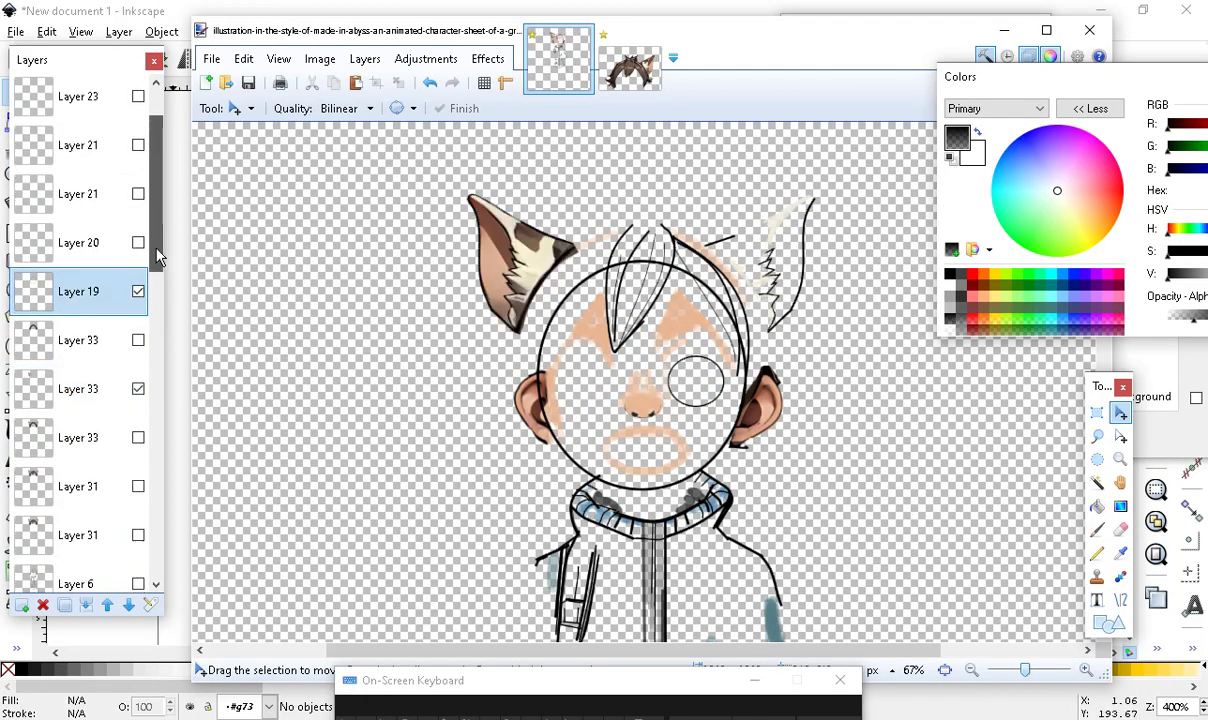
scroll(138, 437, down, 1)
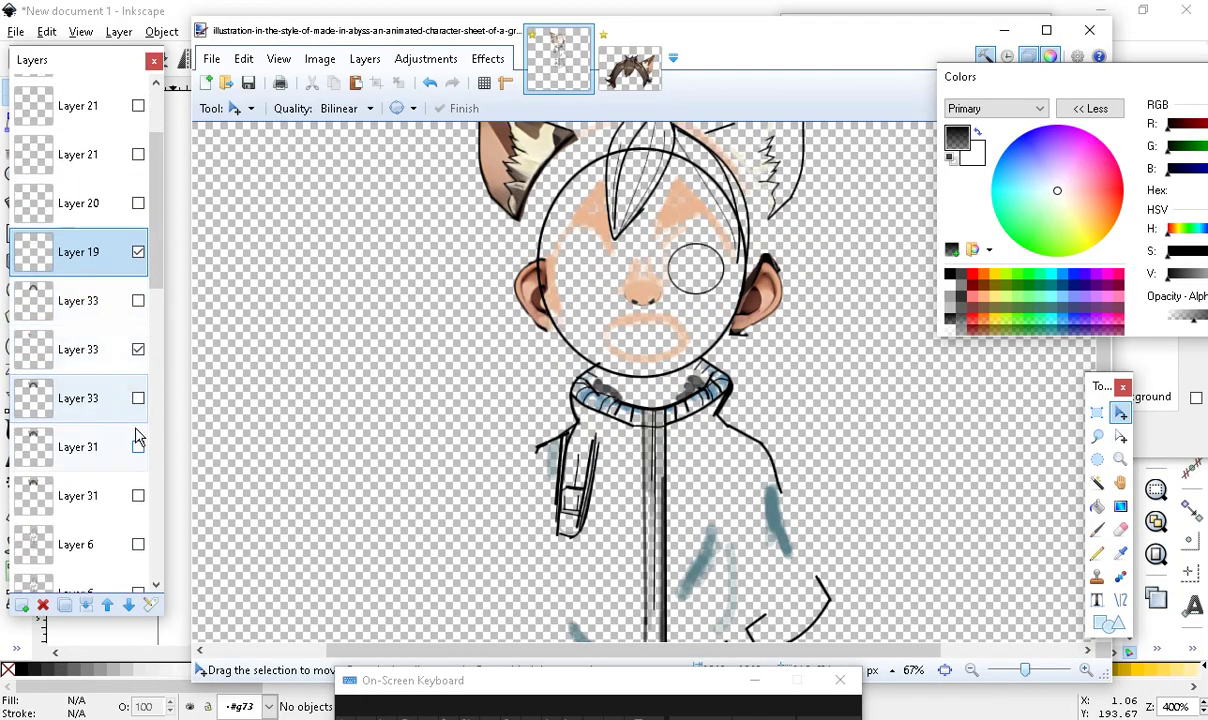
click(138, 349)
scroll(775, 573, up, 1)
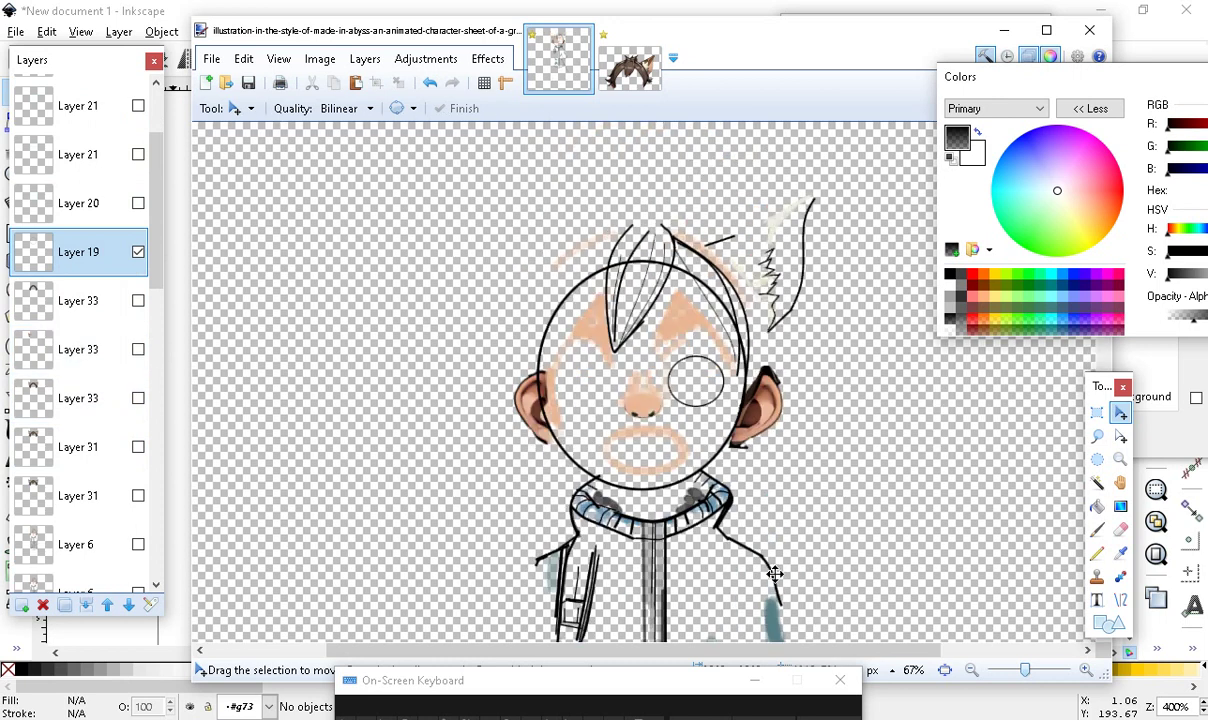
scroll(154, 430, down, 6)
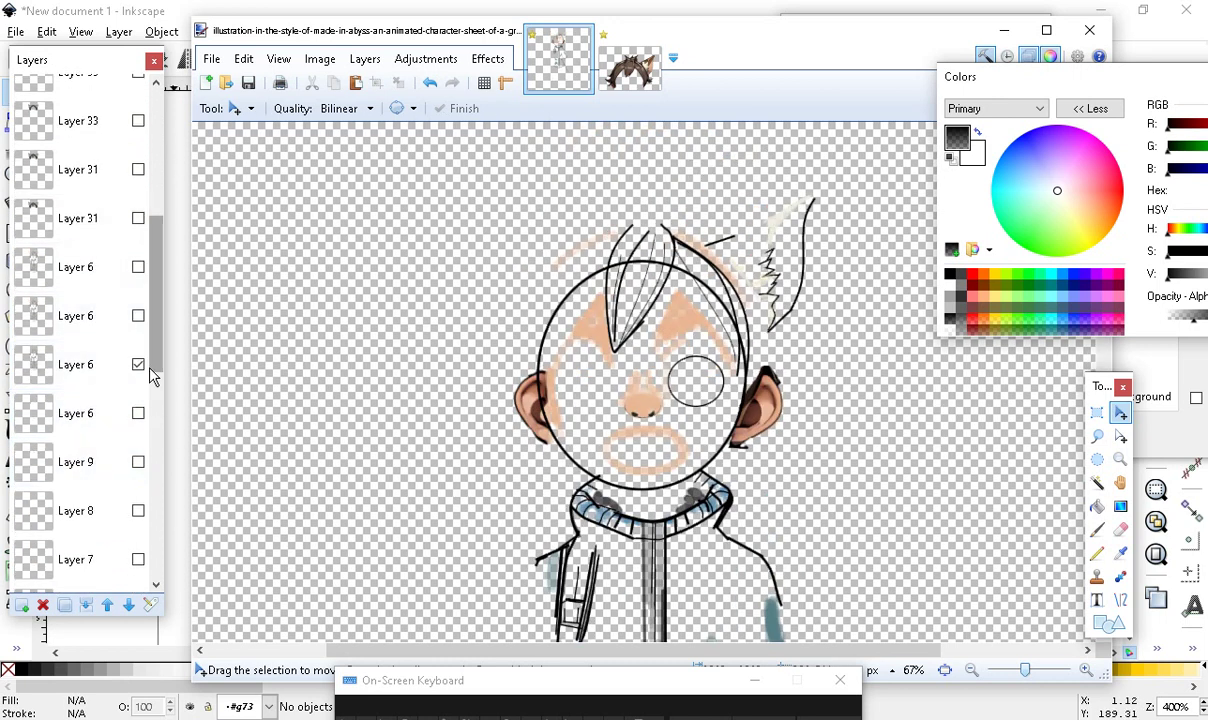
click(146, 372)
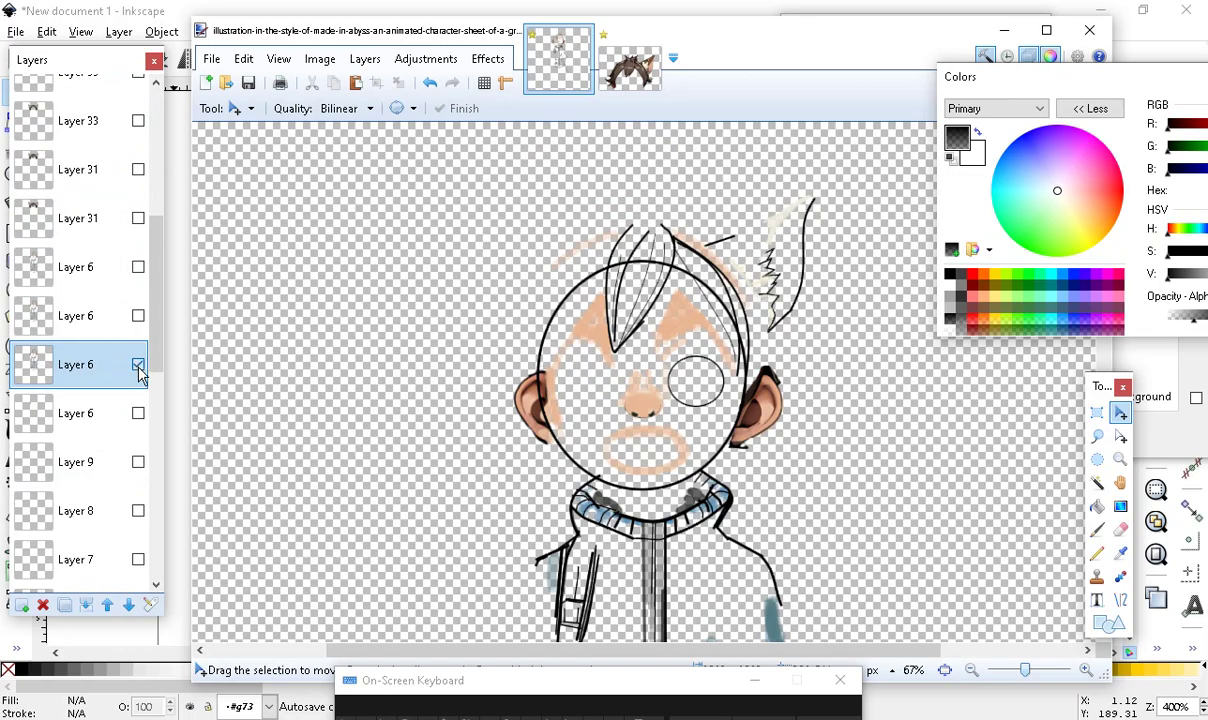
click(139, 368)
click(139, 391)
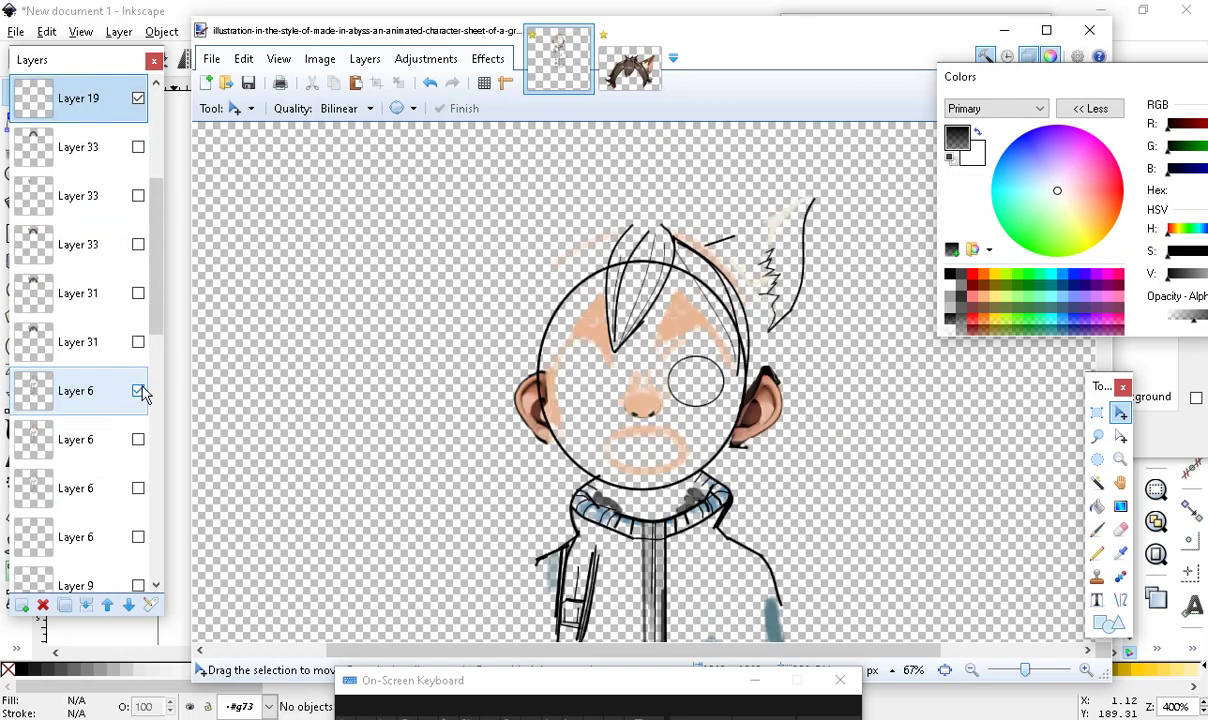
click(78, 401)
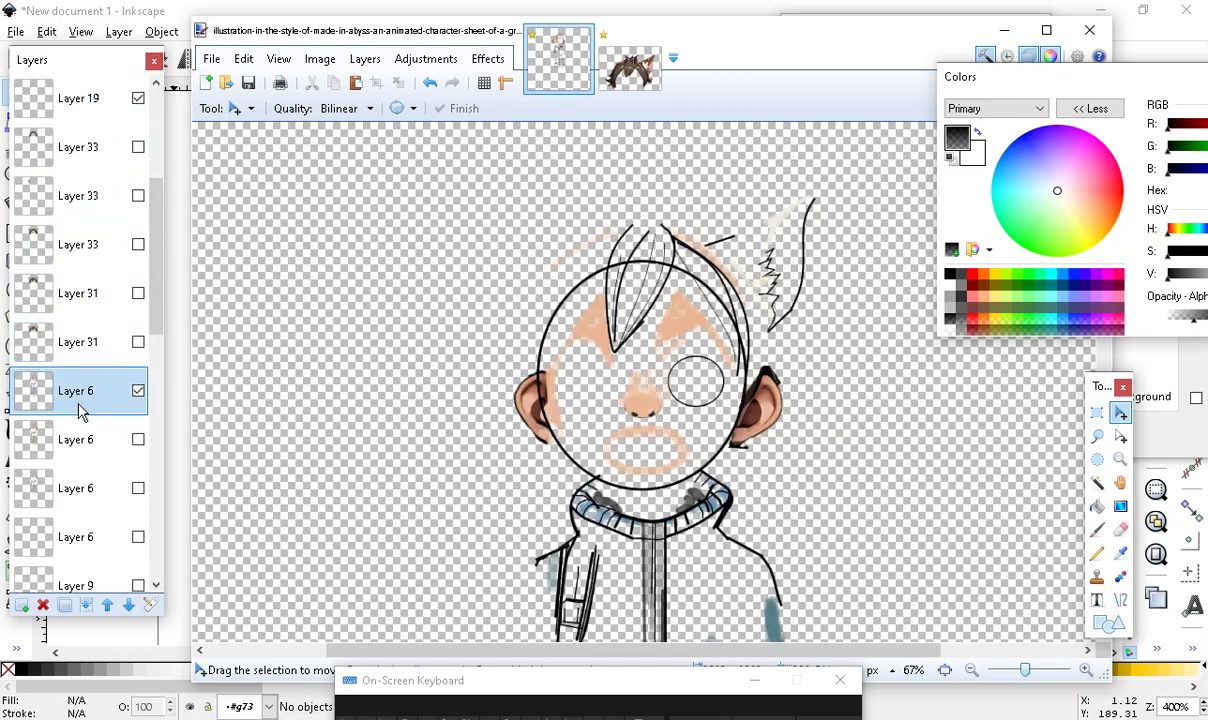
Rectangle-select the hair area across the top of the head and copy it
key(s)
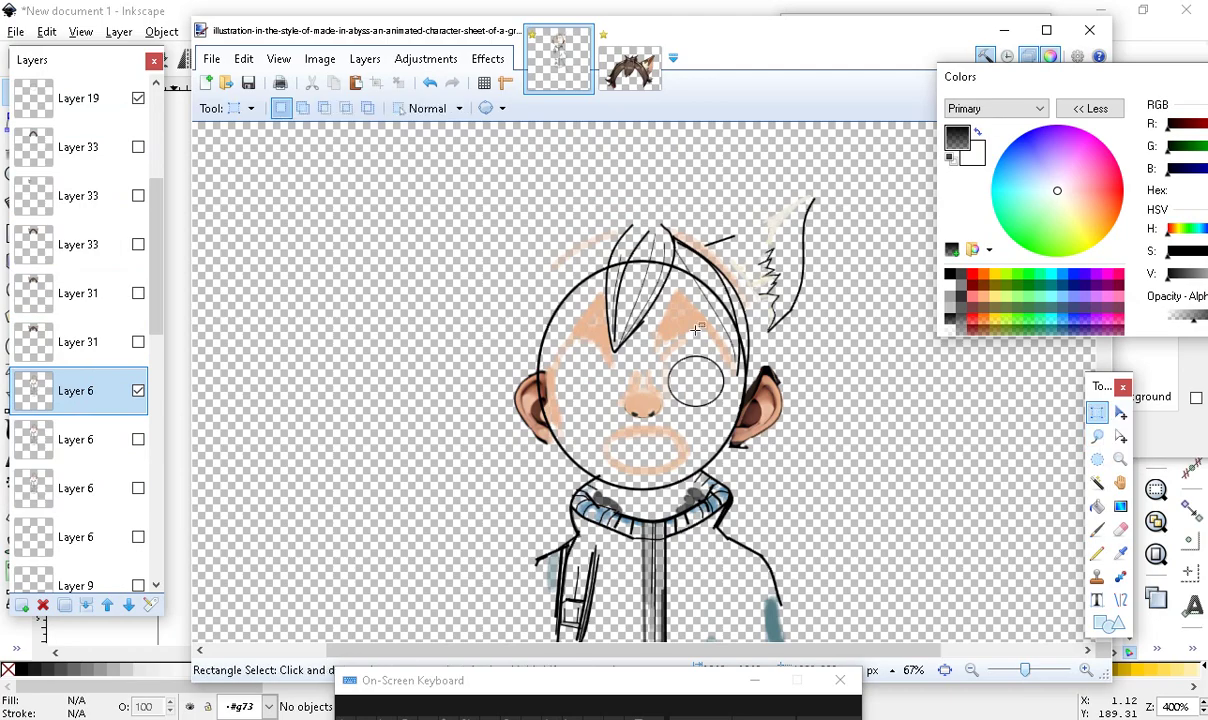
drag(510, 181, 847, 348)
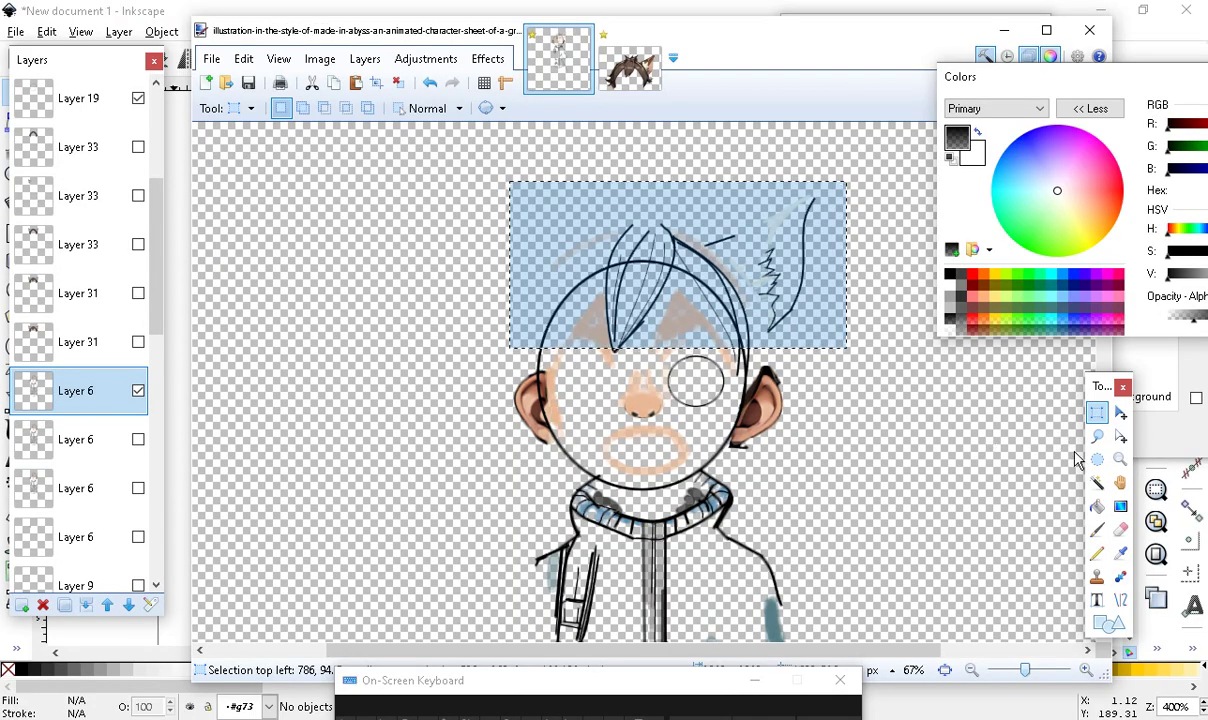
click(1120, 413)
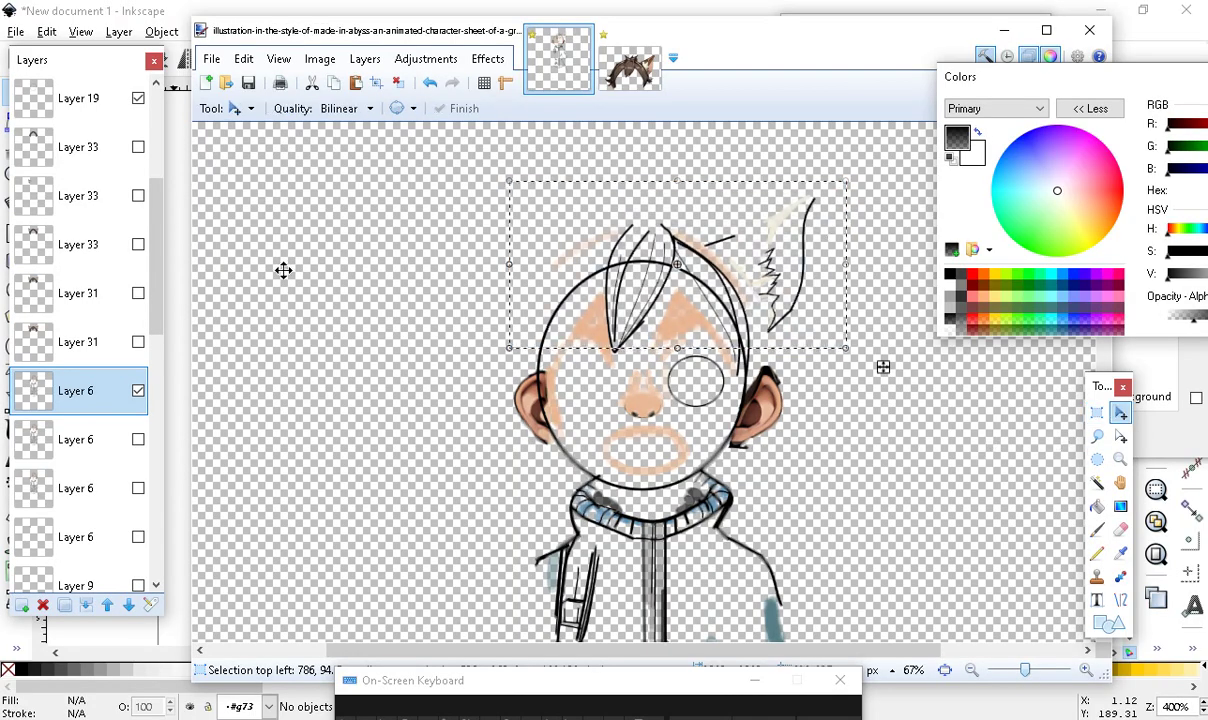
click(243, 58)
click(281, 148)
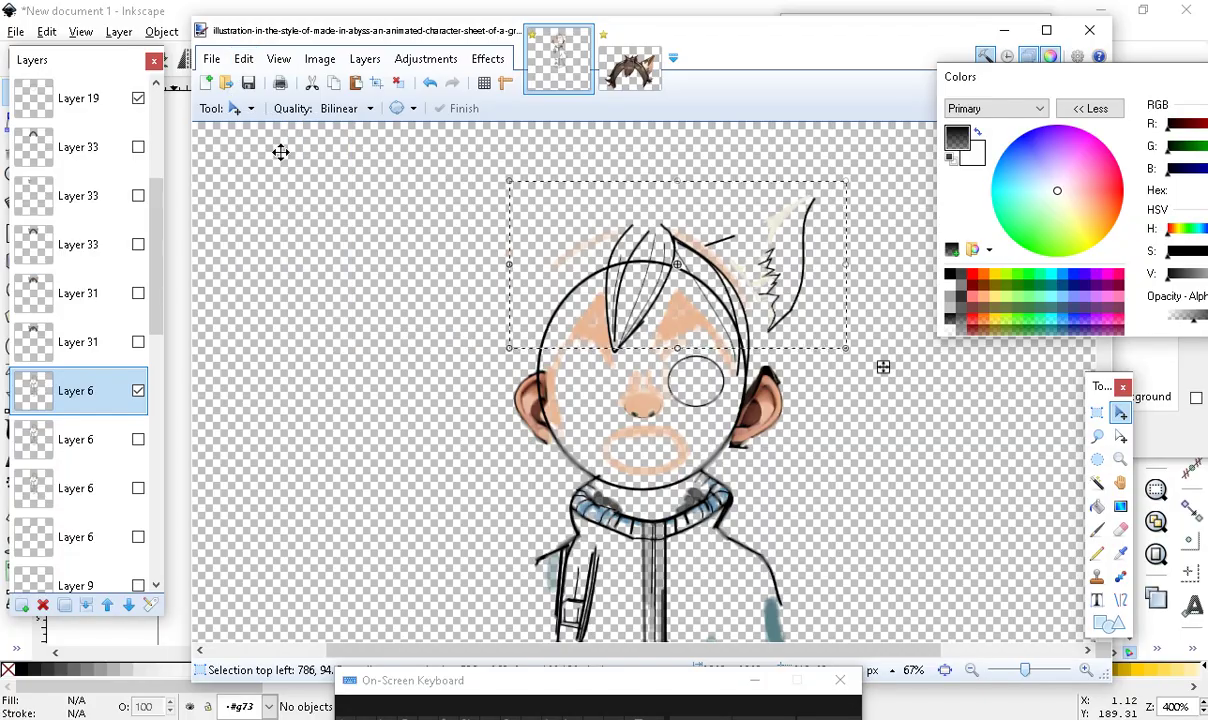
Paste the copied hair sketch into the Inkscape drawing
key(alt+Tab)
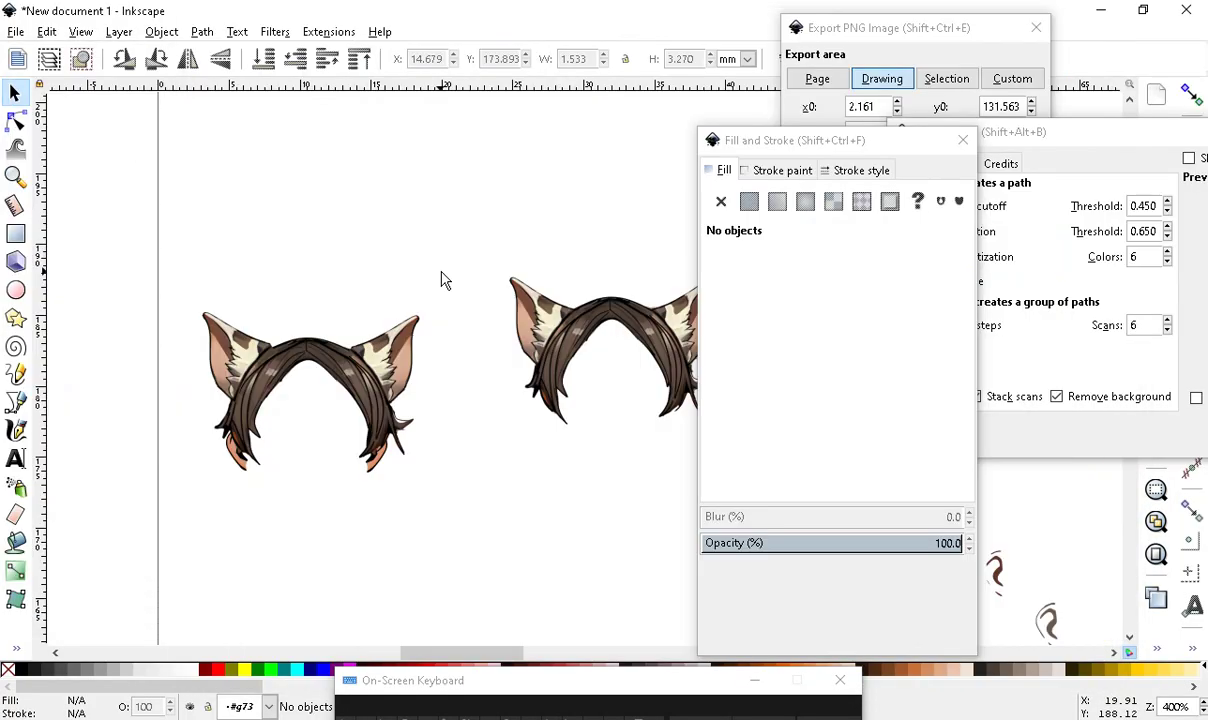
click(46, 31)
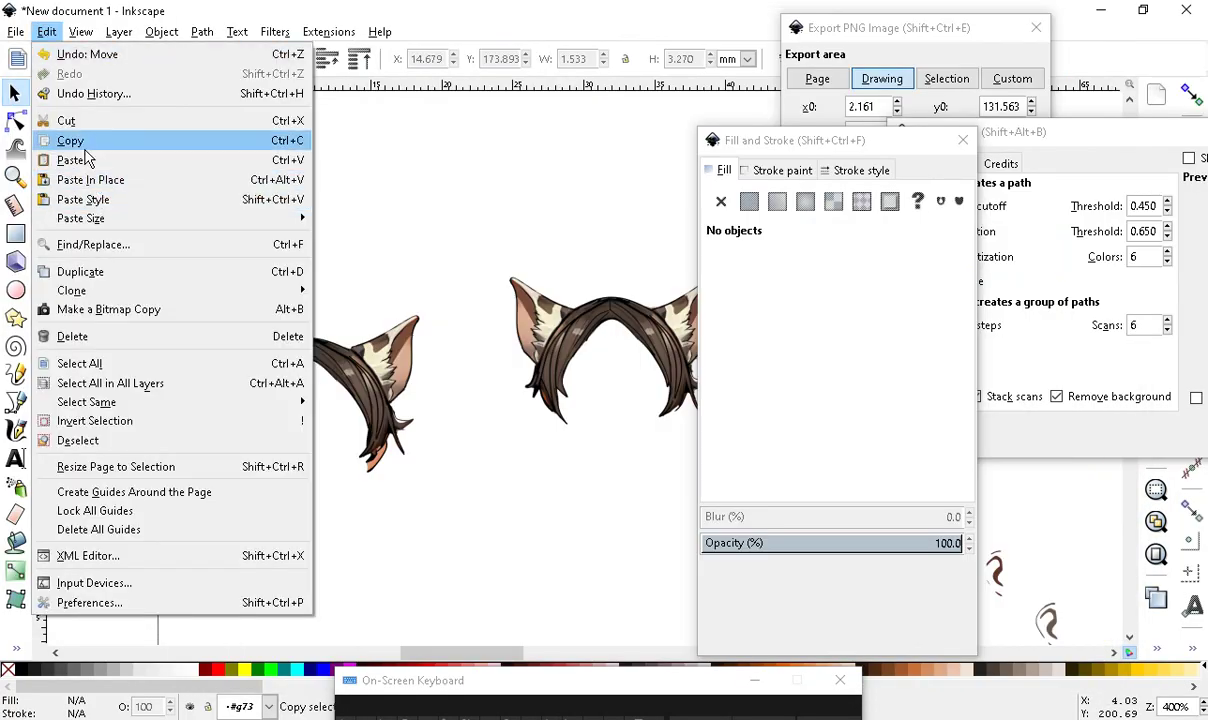
click(75, 159)
scroll(393, 455, down, 2)
scroll(268, 226, up, 3)
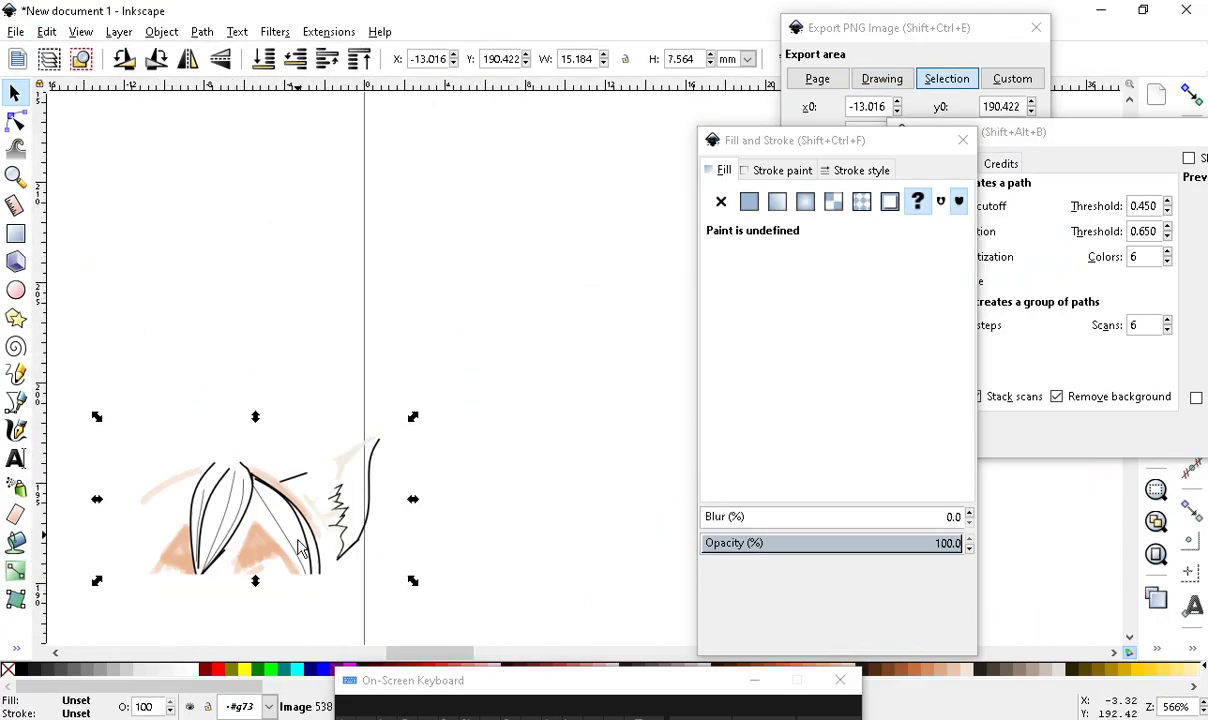
Trace the pasted sketch image into vector paths with Trace Bitmap (Colors, 6 scans)
click(390, 408)
click(293, 509)
scroll(262, 585, up, 2)
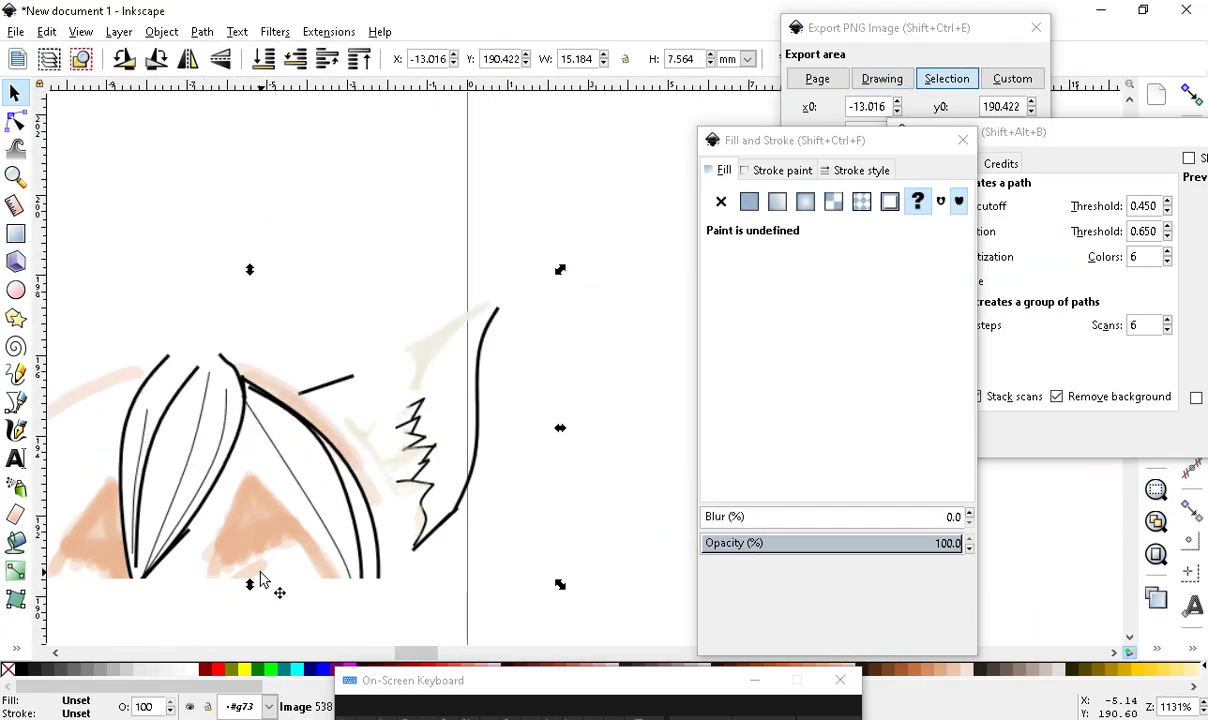
scroll(404, 183, down, 2)
scroll(372, 313, up, 1)
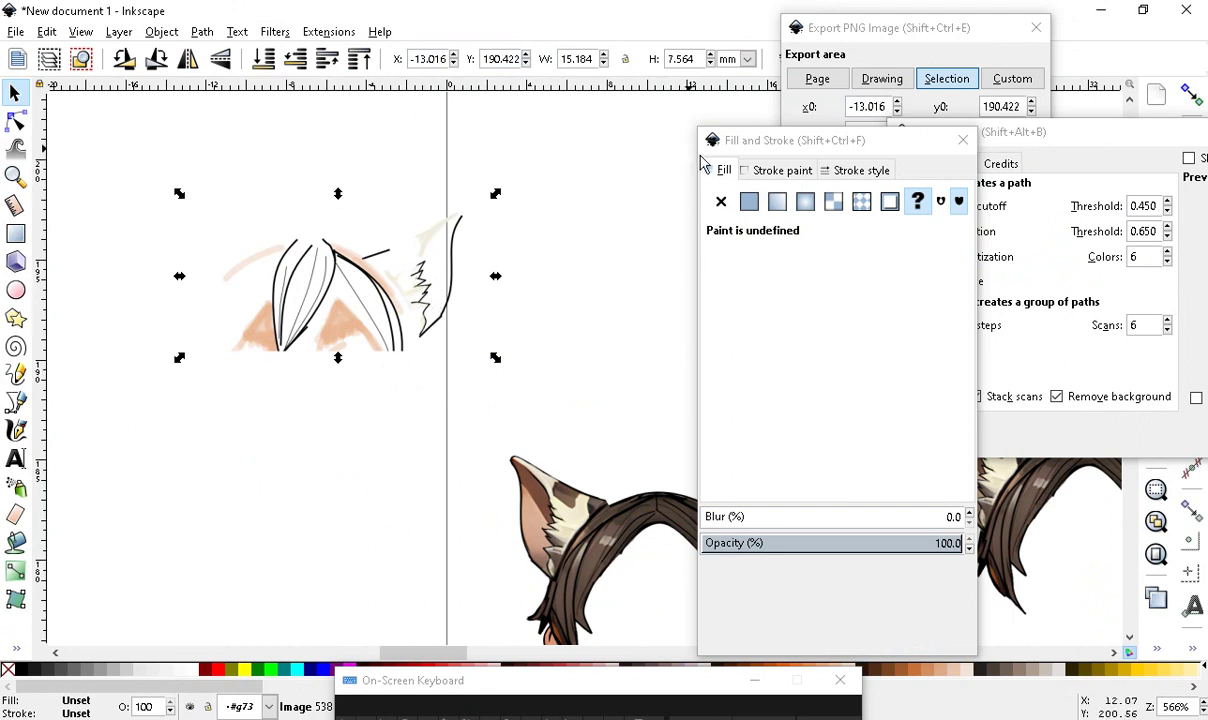
mouse_move(772, 150)
mouse_down()
mouse_move(965, 345)
mouse_move(1023, 445)
mouse_up()
mouse_move(992, 142)
mouse_down()
mouse_move(670, 54)
mouse_move(651, 96)
mouse_up()
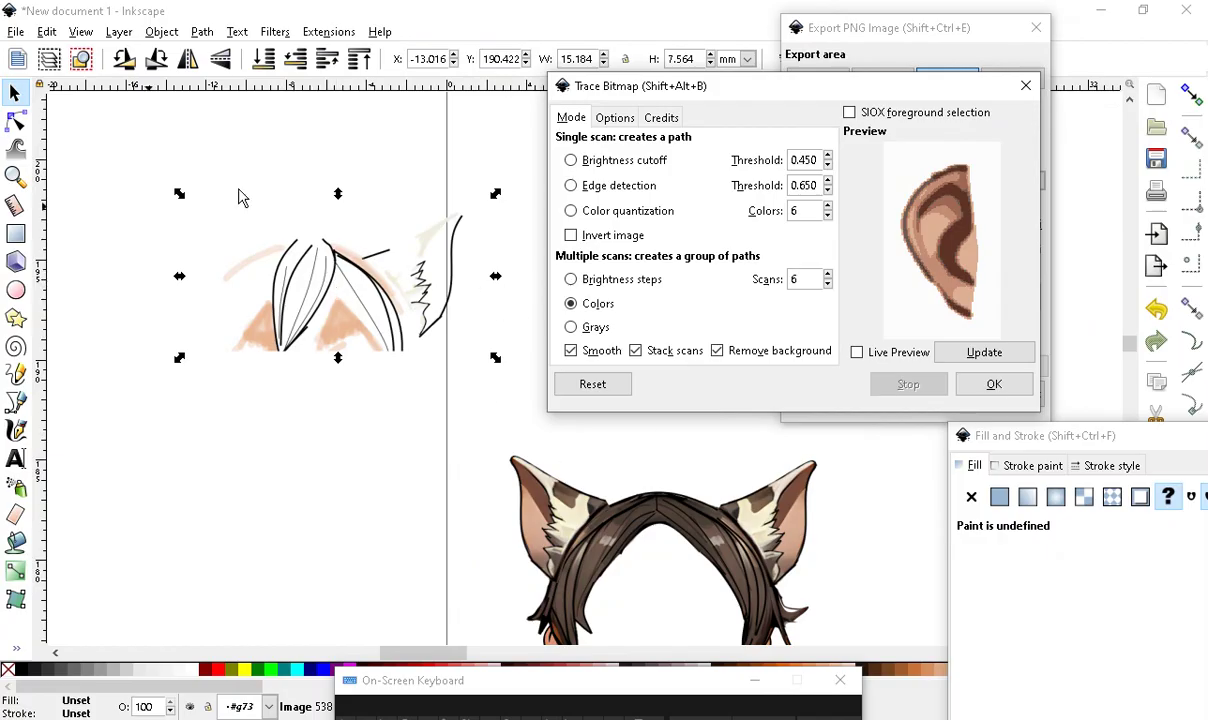
click(994, 384)
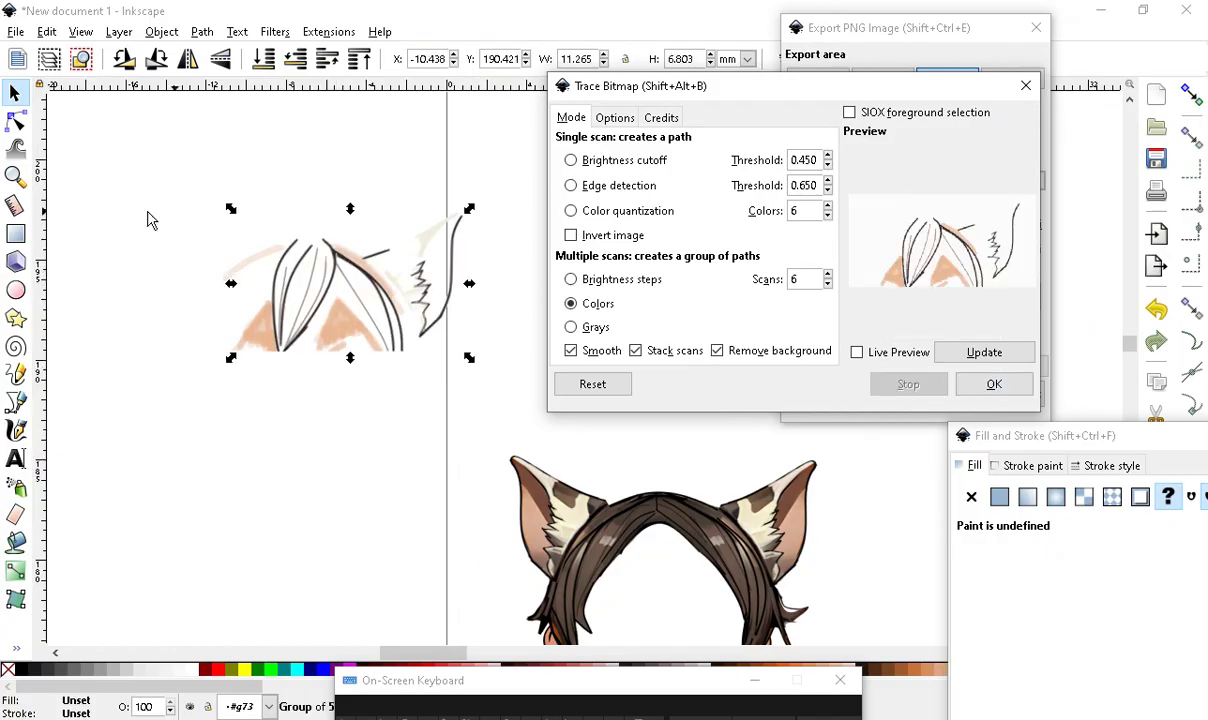
Move the traced group off the original sketch and drag a faint path to the top left
mouse_move(365, 300)
mouse_down()
mouse_move(345, 380)
mouse_move(263, 528)
mouse_up()
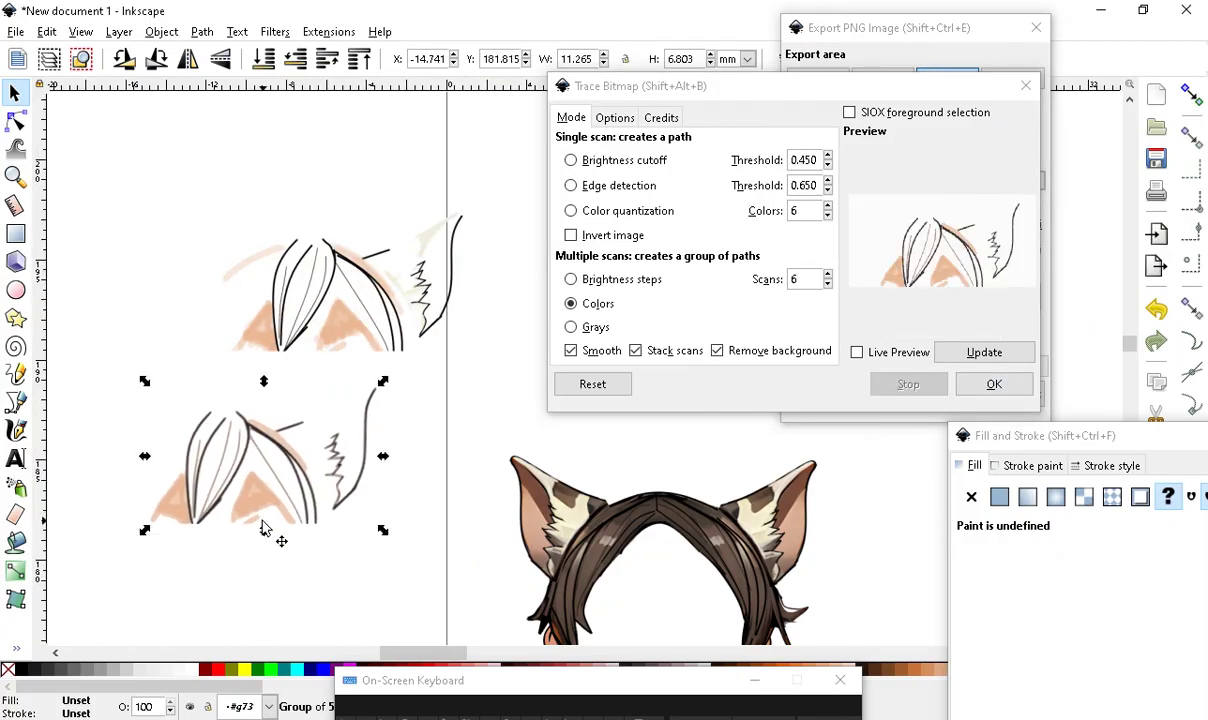
click(233, 414)
ctrl+click(259, 434)
drag(259, 434, 175, 150)
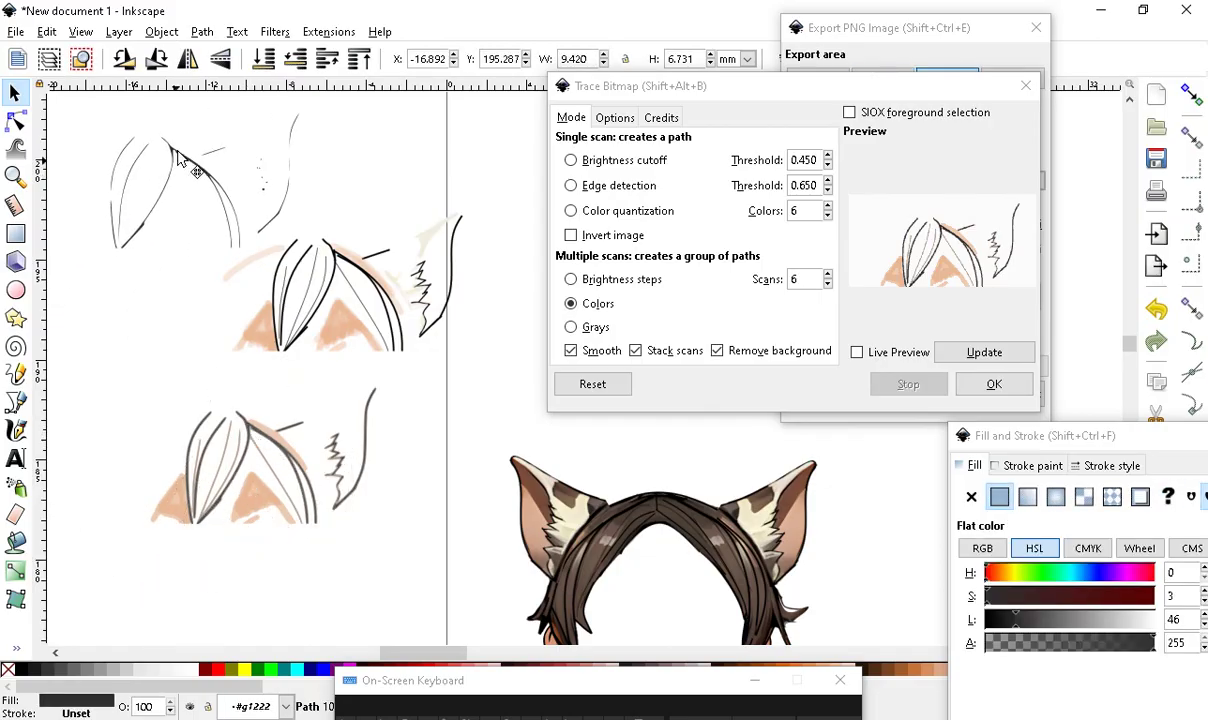
scroll(194, 558, down, 4)
scroll(197, 534, up, 6)
Place the traced line path below the sketch and set its fill lightness to 0 for solid black
drag(318, 380, 310, 616)
scroll(310, 610, down, 1)
scroll(280, 493, up, 4)
scroll(315, 547, down, 6)
scroll(264, 421, up, 3)
scroll(288, 458, down, 1)
scroll(297, 380, up, 1)
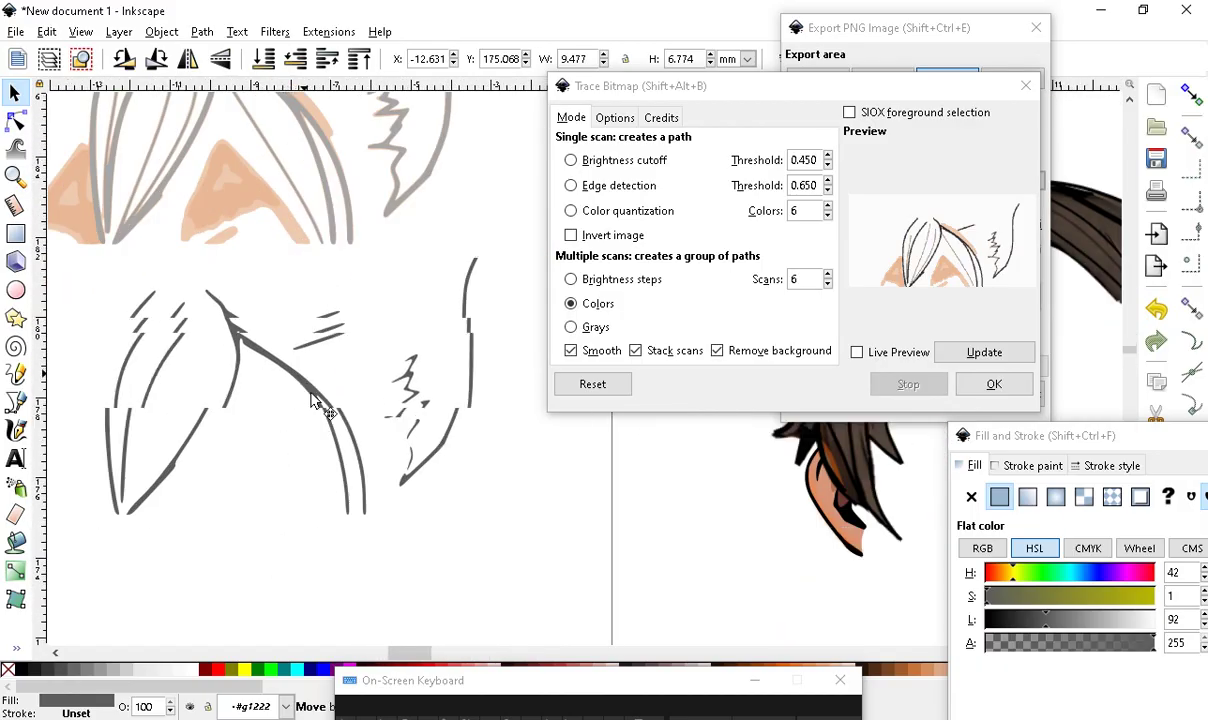
drag(313, 400, 363, 548)
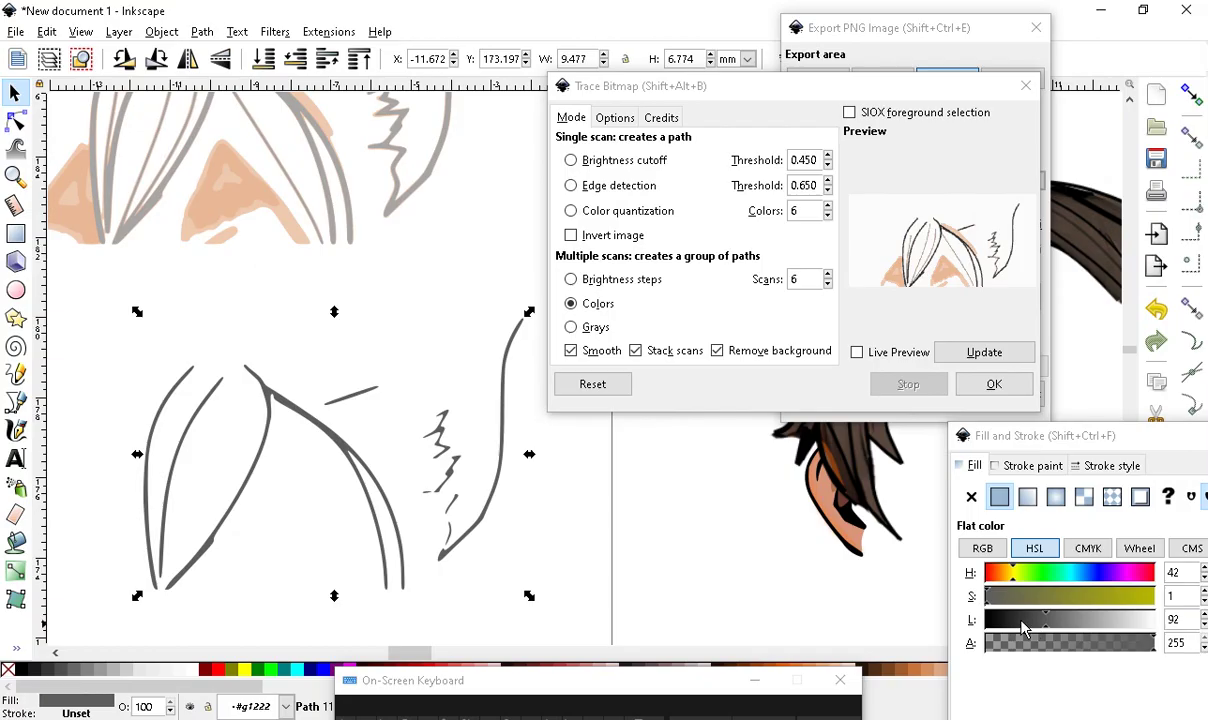
drag(1021, 624, 968, 646)
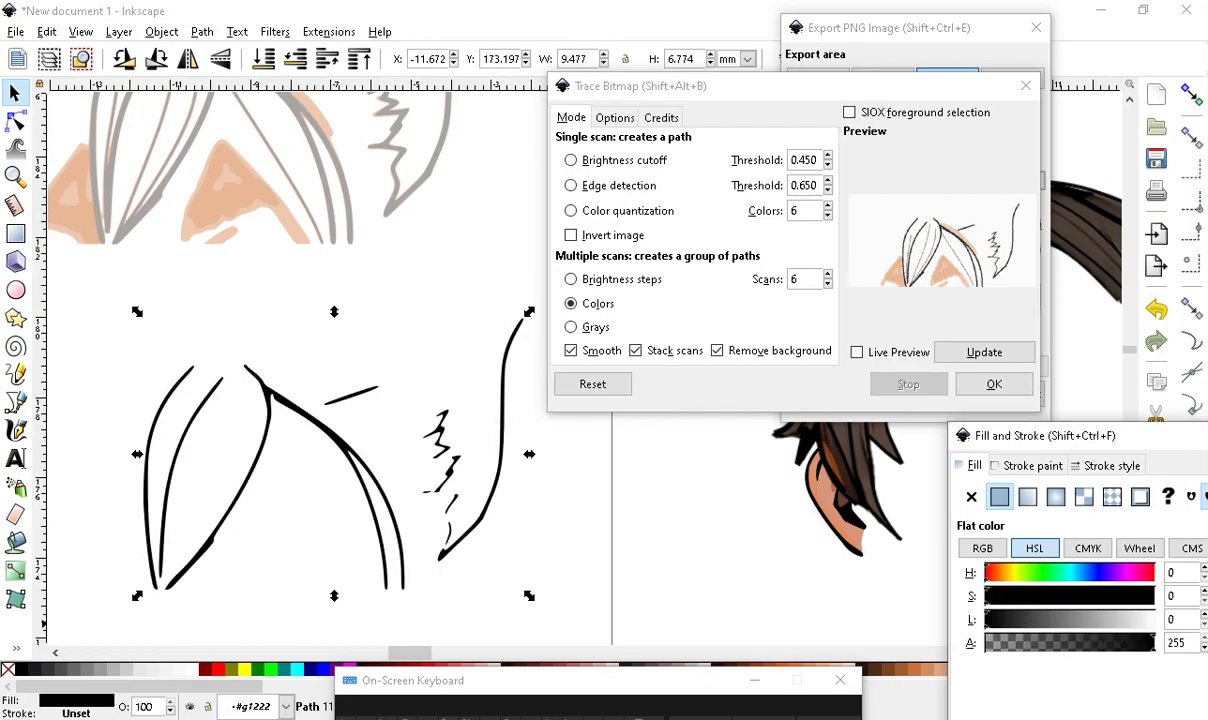
scroll(330, 418, down, 3)
key(Escape)
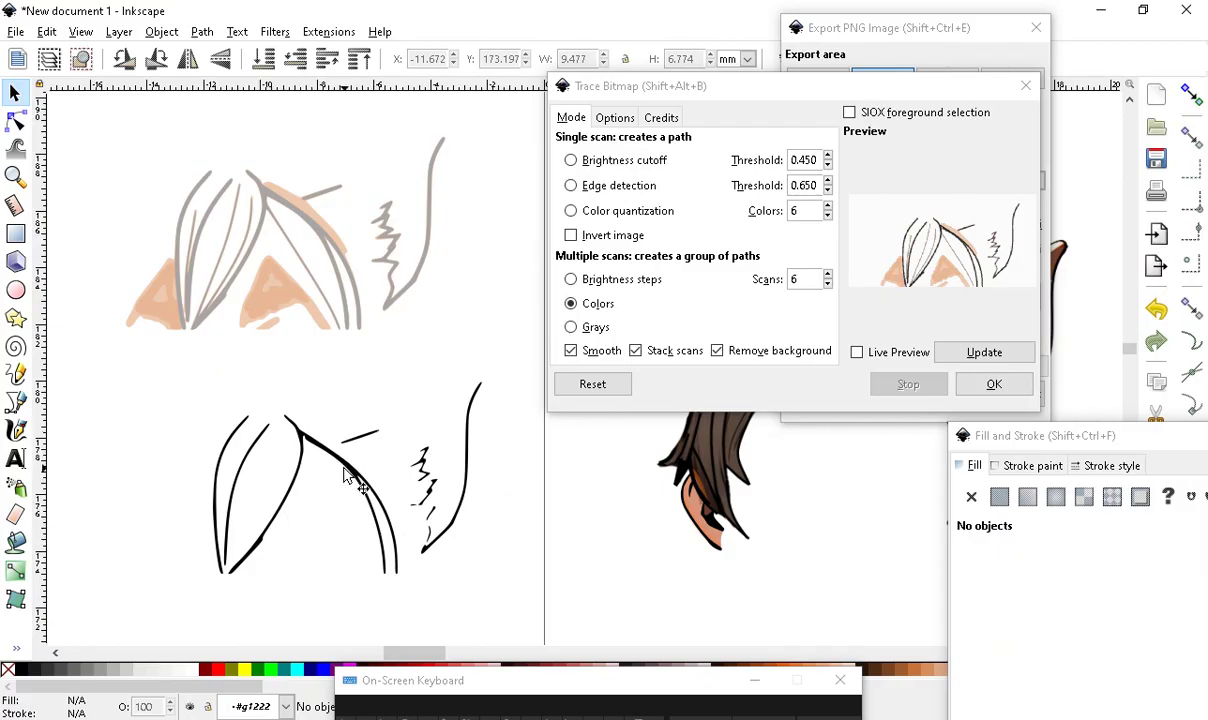
Delete the middle strokes and the short stroke from the black traced hair paths
click(345, 478)
click(16, 120)
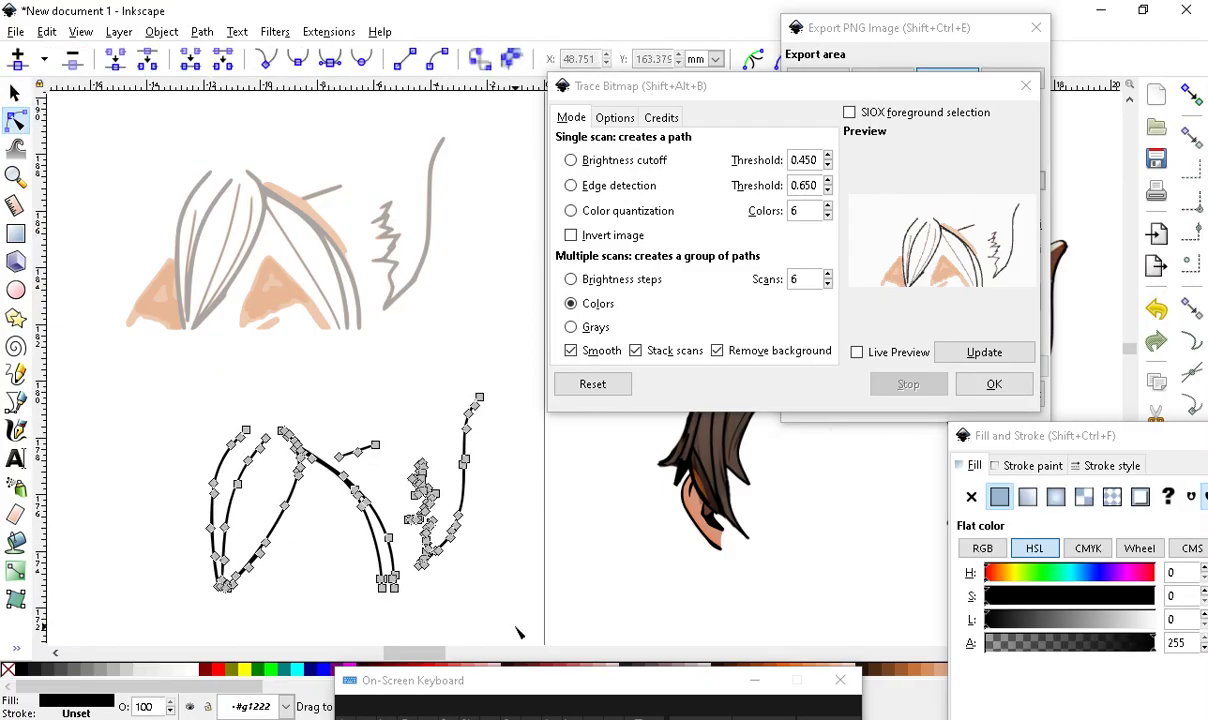
scroll(500, 550, up, 2)
mouse_move(466, 214)
mouse_down()
mouse_move(301, 590)
mouse_move(272, 562)
mouse_up()
click(72, 58)
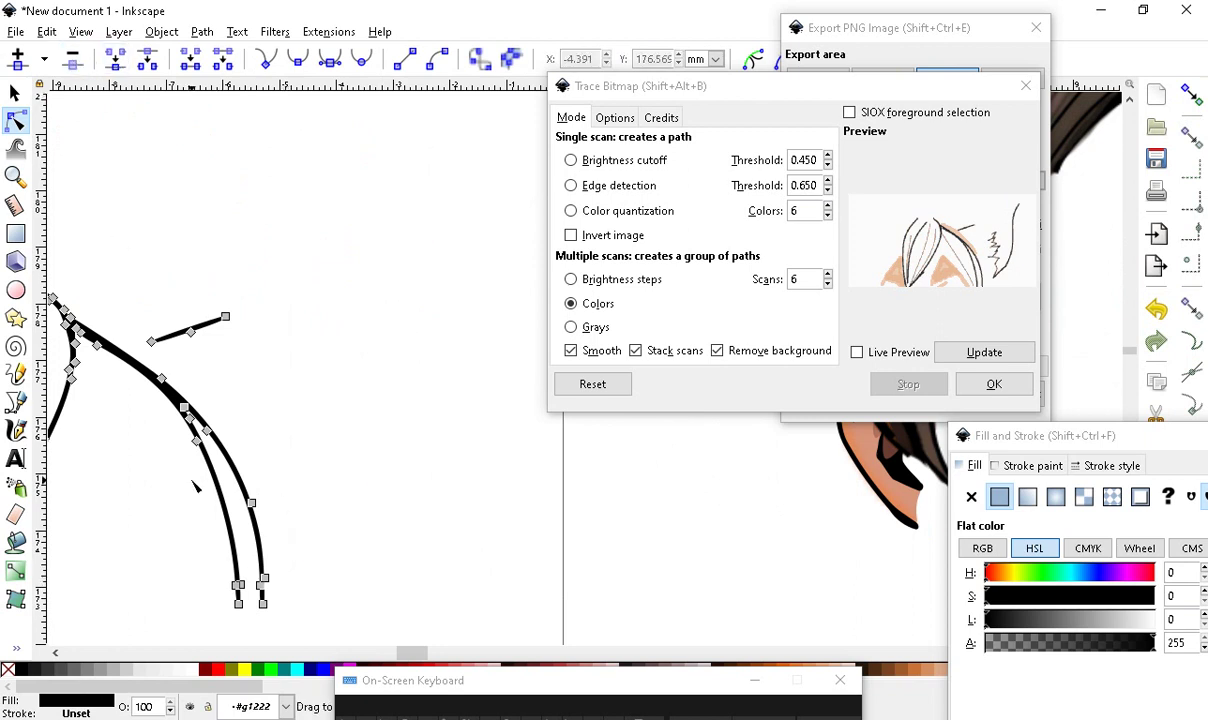
scroll(147, 355, up, 1)
drag(157, 285, 337, 398)
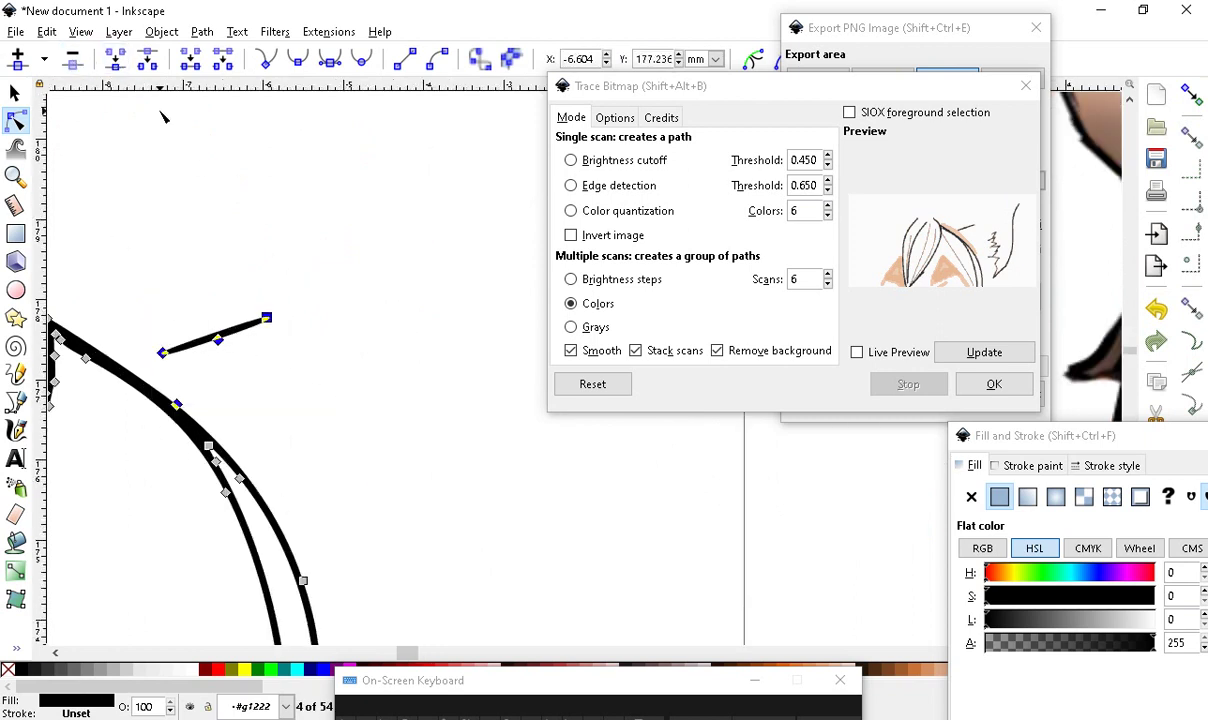
click(72, 58)
scroll(475, 373, down, 3)
scroll(423, 337, down, 2)
scroll(400, 320, up, 5)
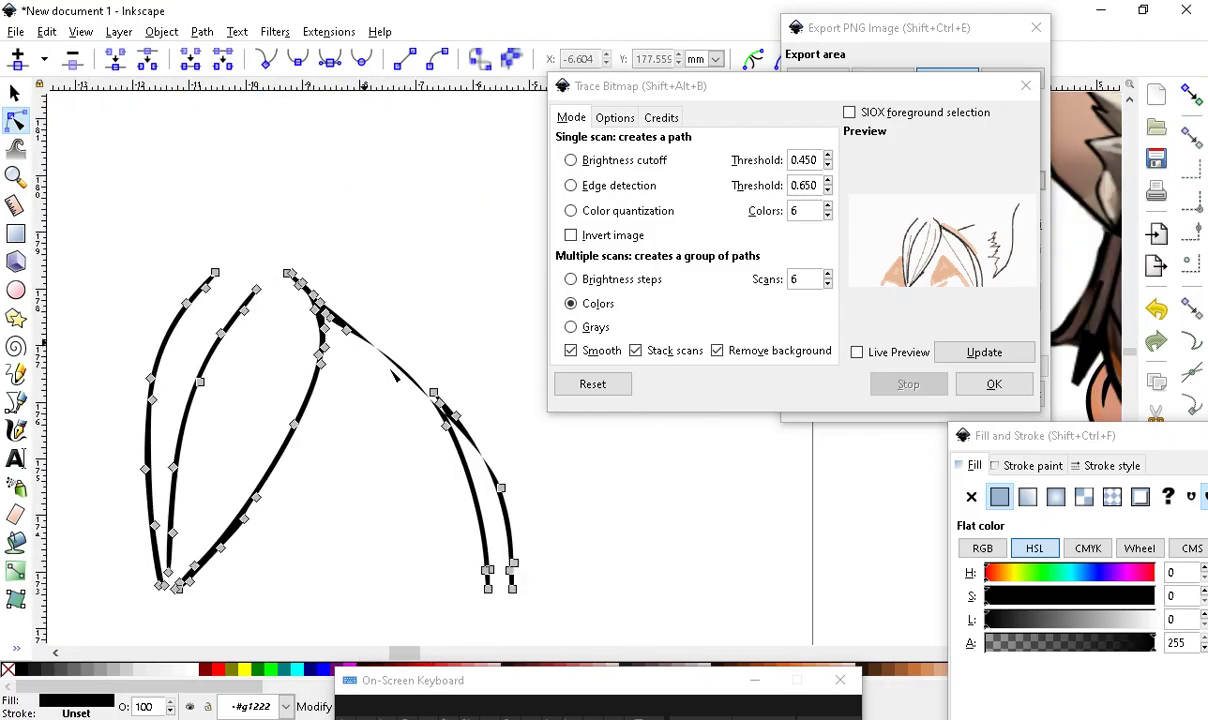
scroll(365, 291, down, 3)
scroll(365, 300, up, 1)
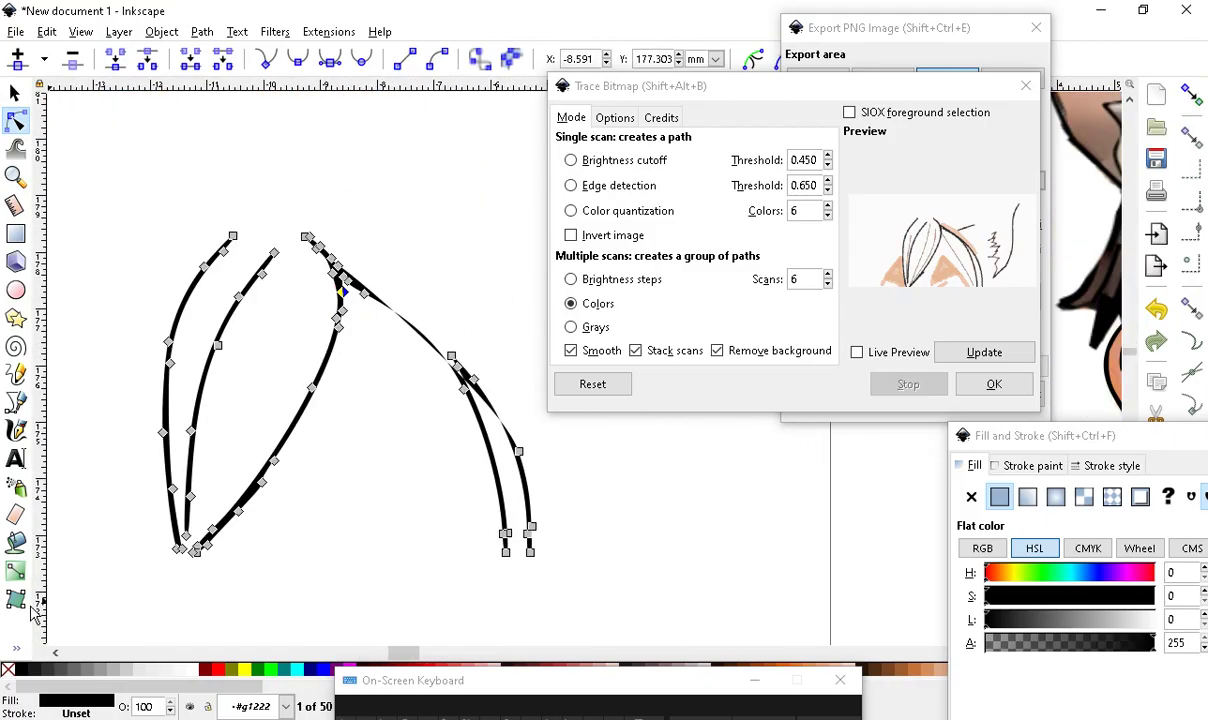
Erase a gap in the black stroke, then delete the diagonal segment and the right stroke
click(16, 513)
scroll(505, 278, up, 1)
drag(285, 216, 322, 440)
click(16, 147)
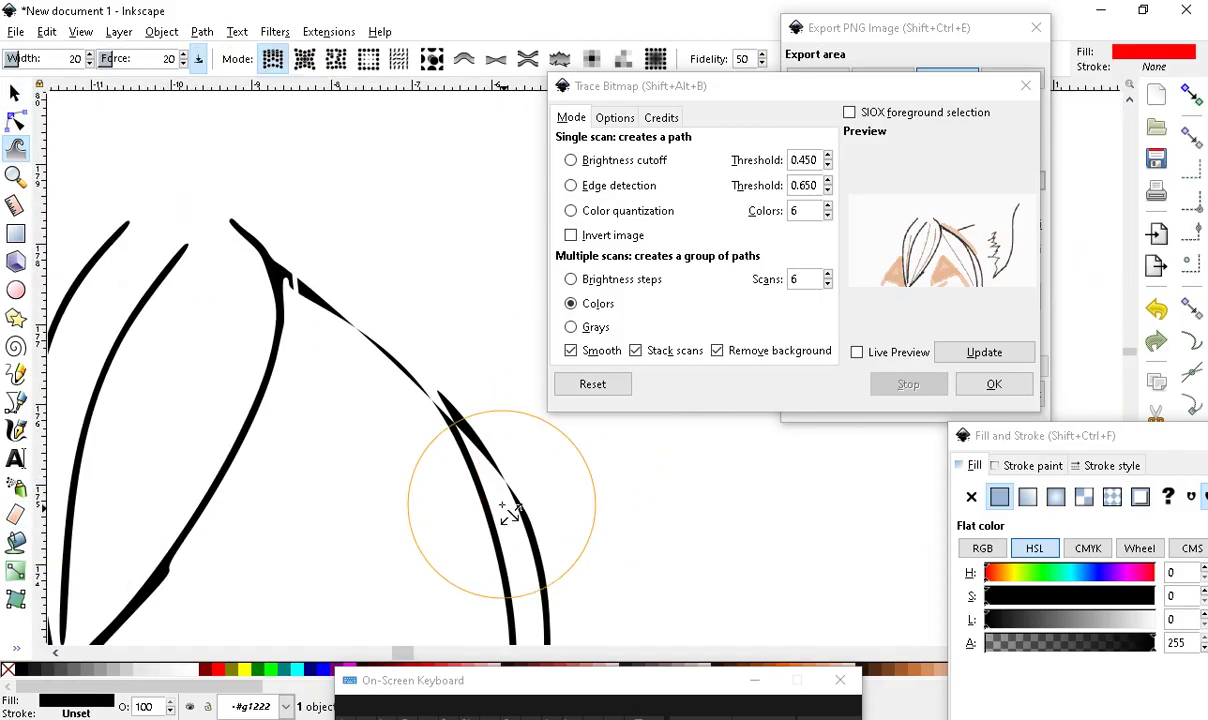
click(15, 95)
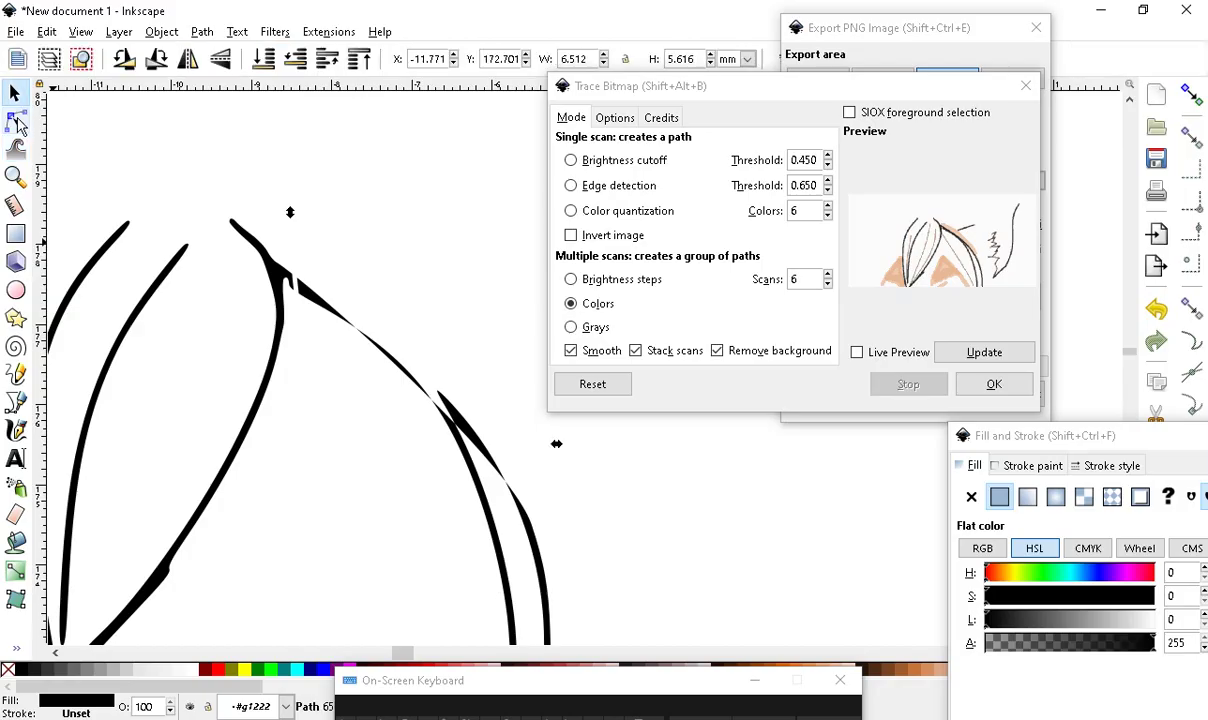
click(15, 120)
drag(430, 193, 266, 440)
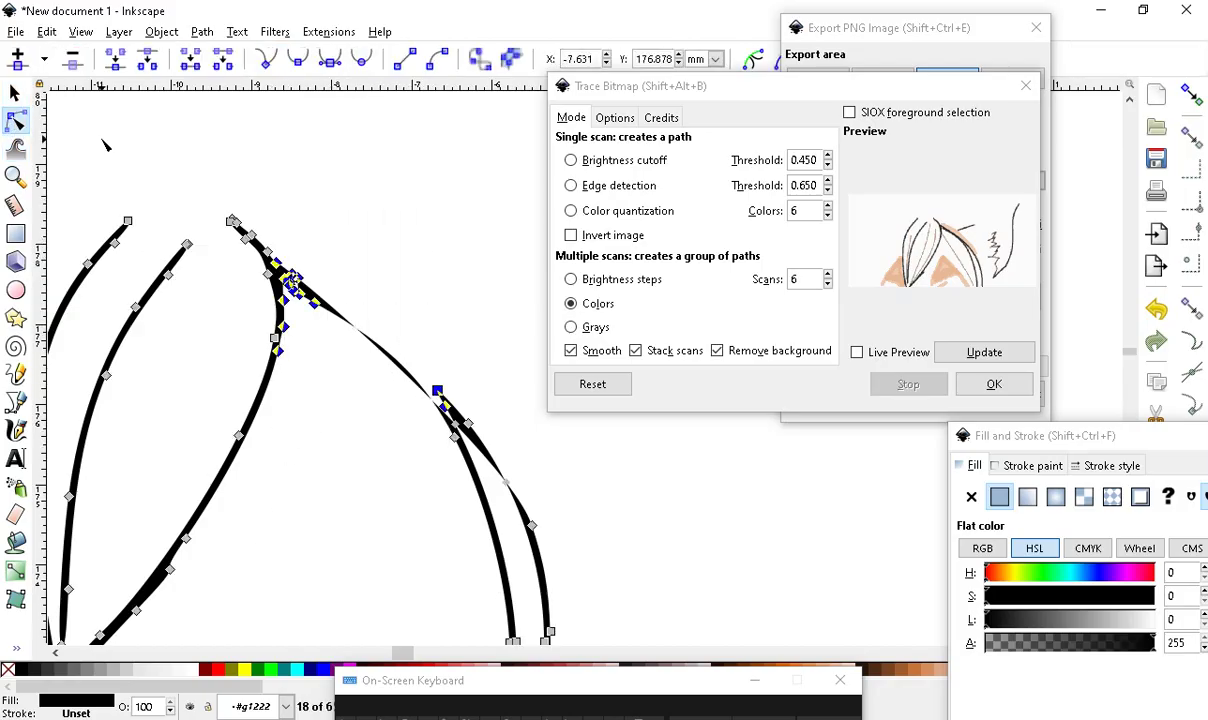
click(72, 60)
scroll(507, 370, down, 2)
drag(398, 298, 512, 512)
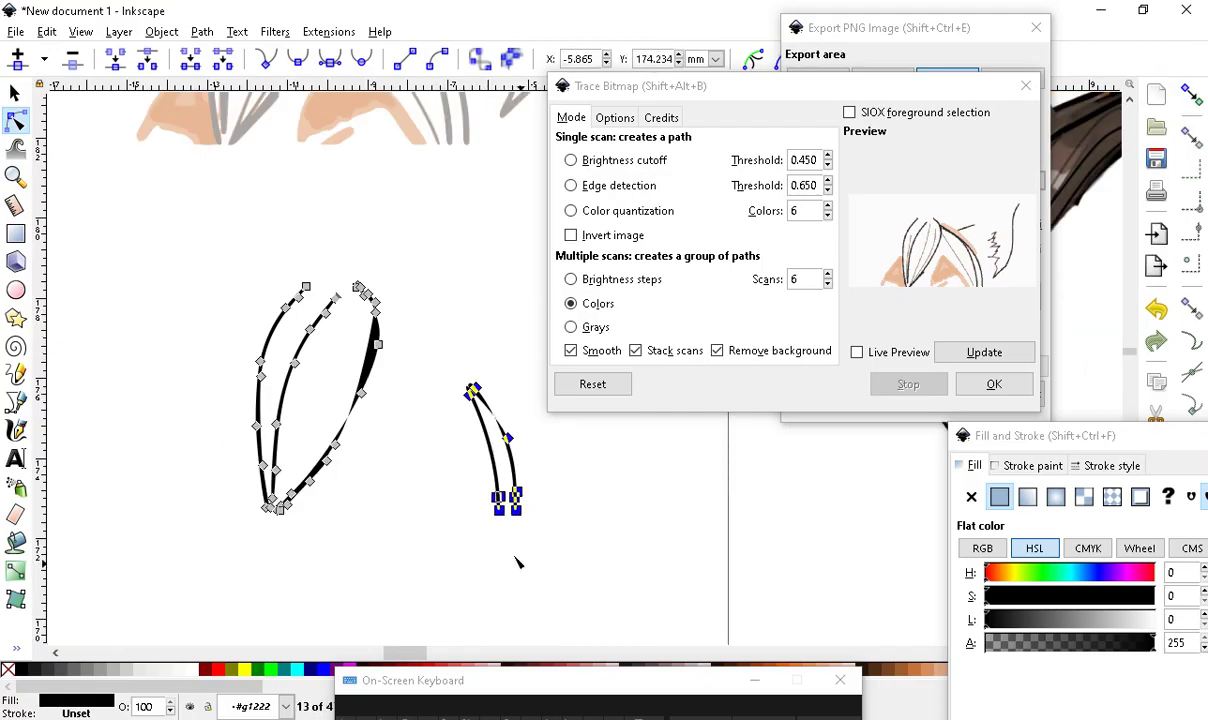
click(72, 60)
scroll(431, 396, up, 2)
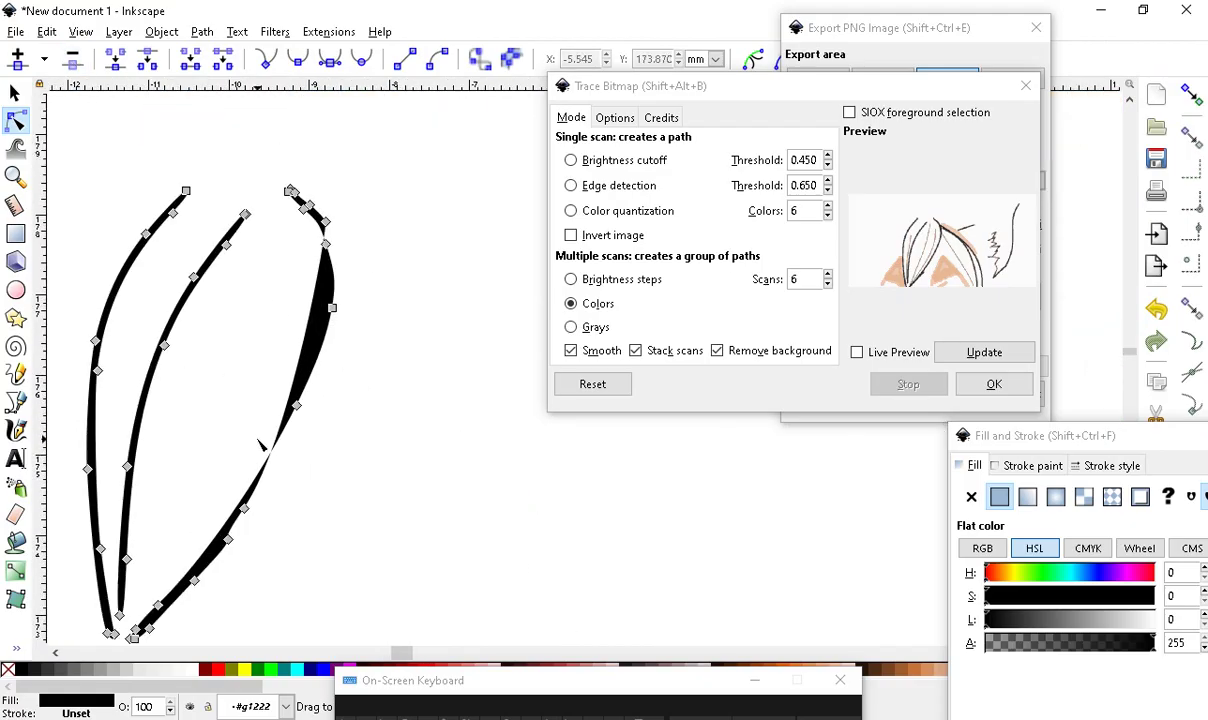
Bend the stroke's curve outward to the right and make two of its nodes smooth
click(311, 343)
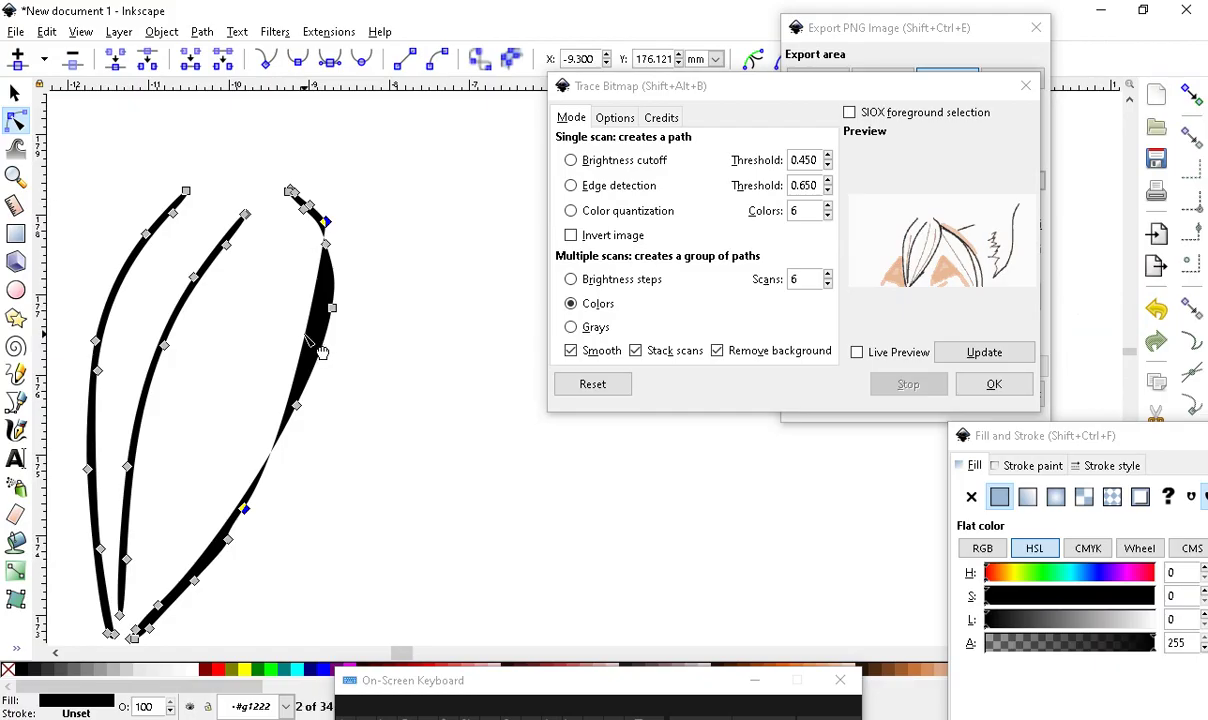
drag(310, 336, 350, 336)
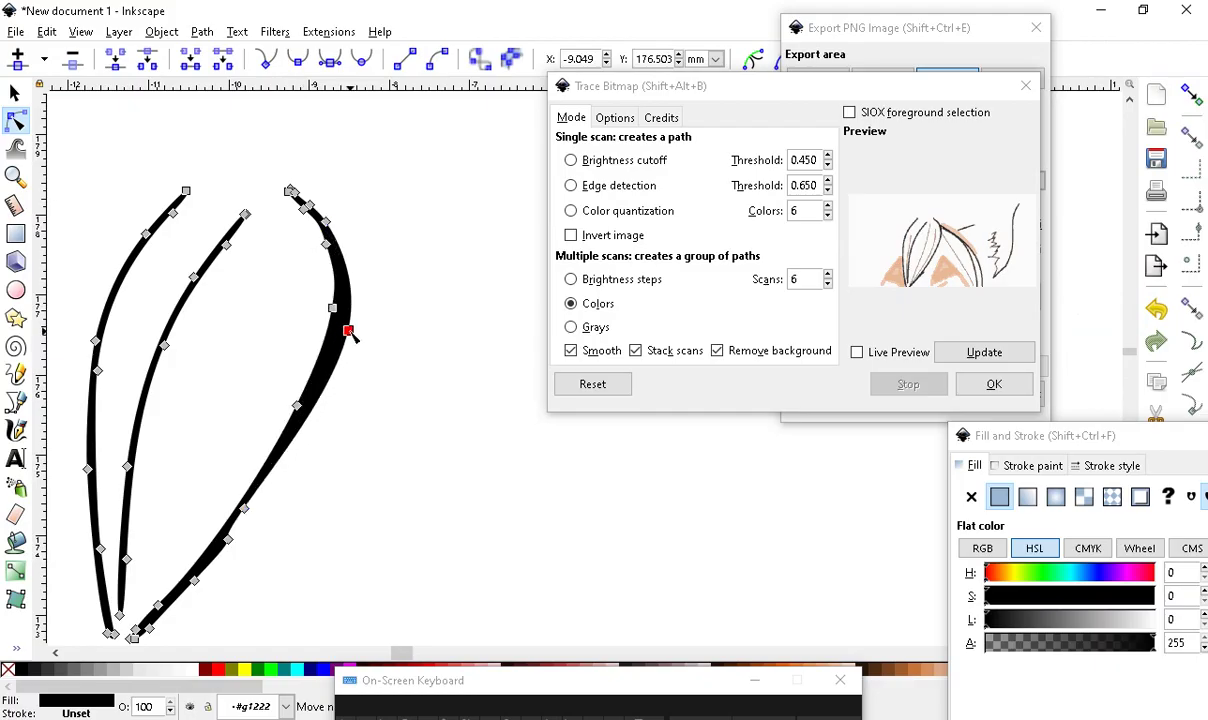
scroll(409, 432, up, 5)
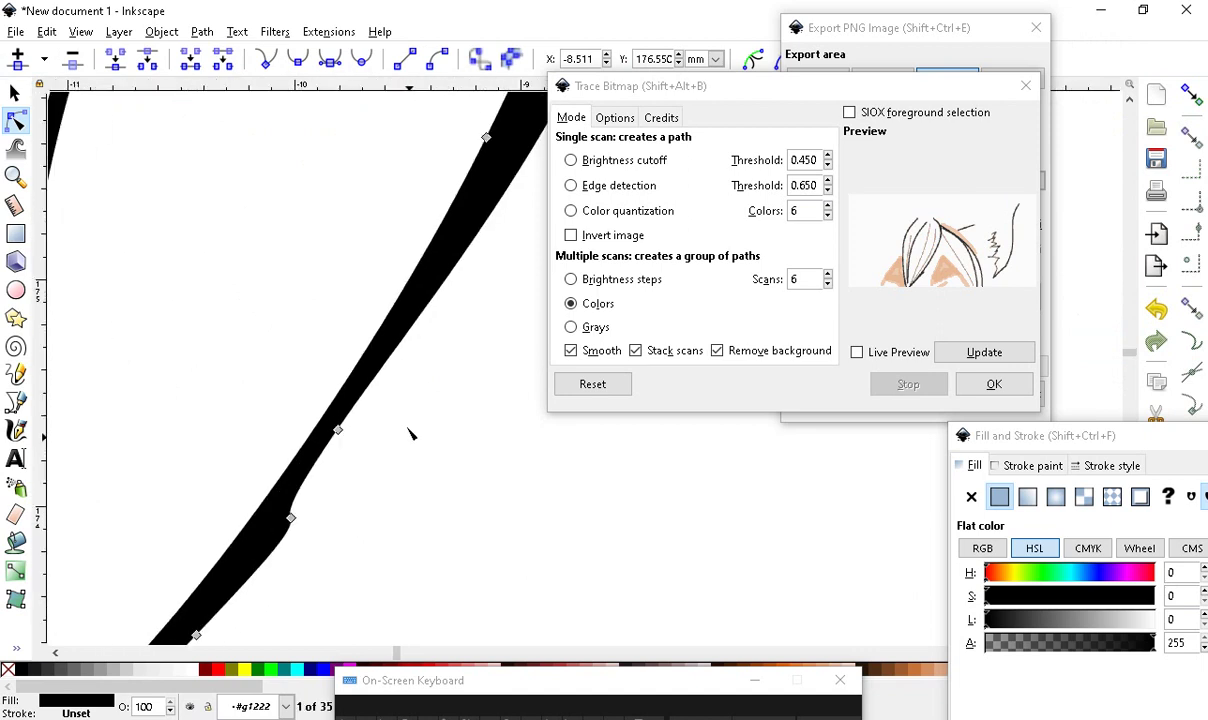
drag(205, 318, 424, 529)
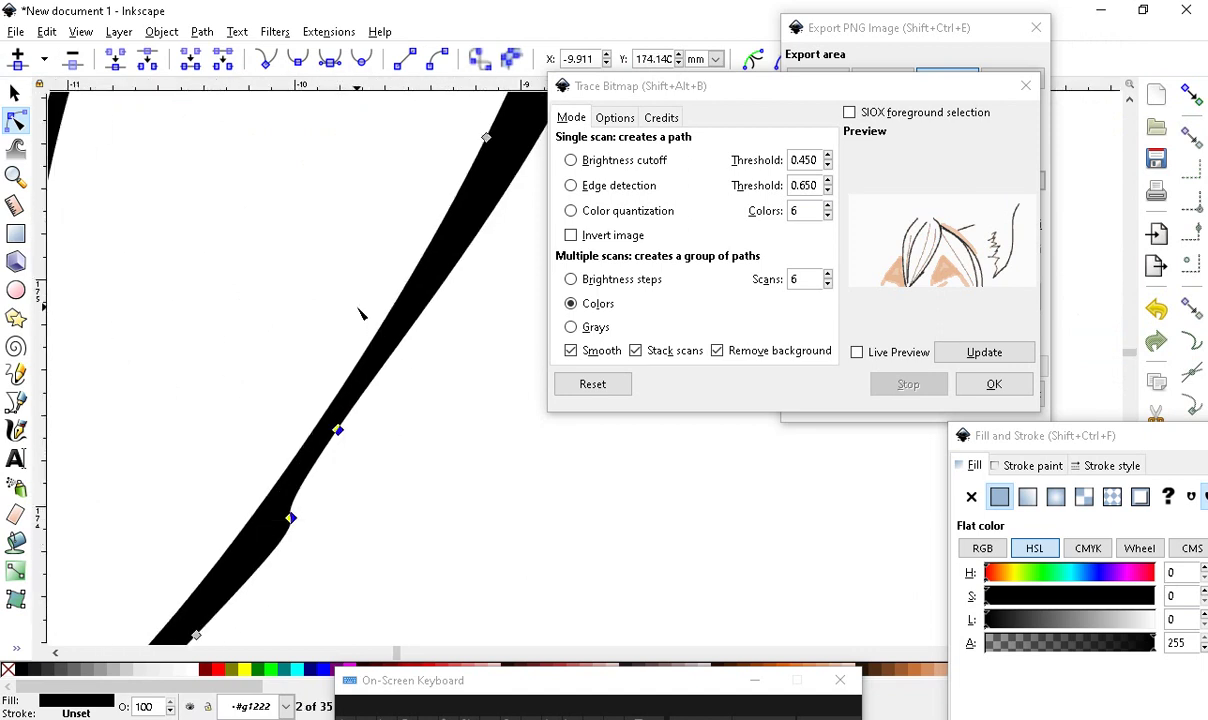
click(362, 64)
scroll(408, 594, down, 3)
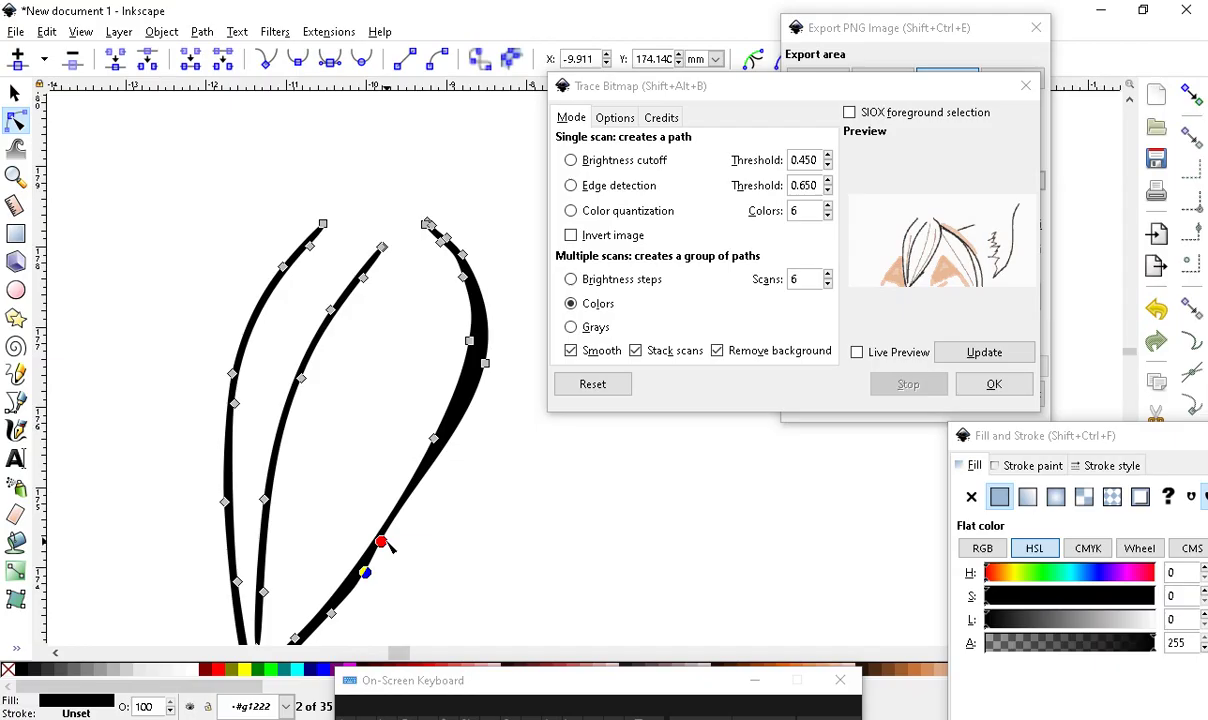
click(450, 572)
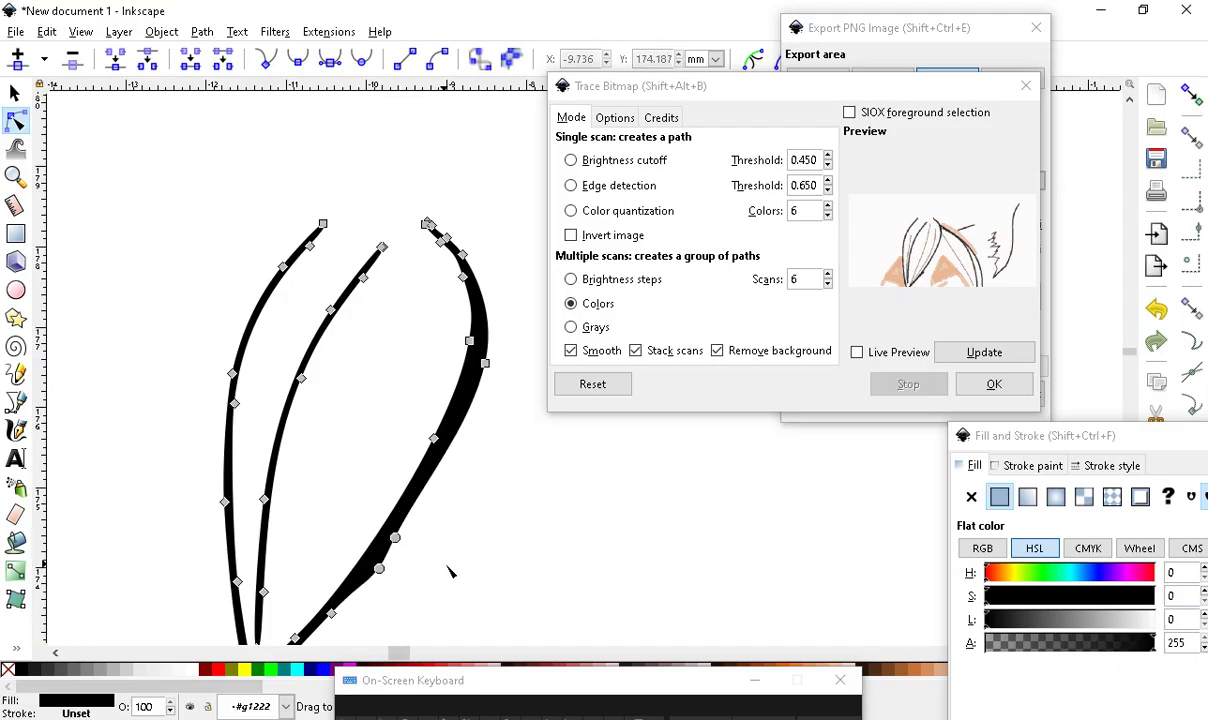
scroll(302, 391, up, 5)
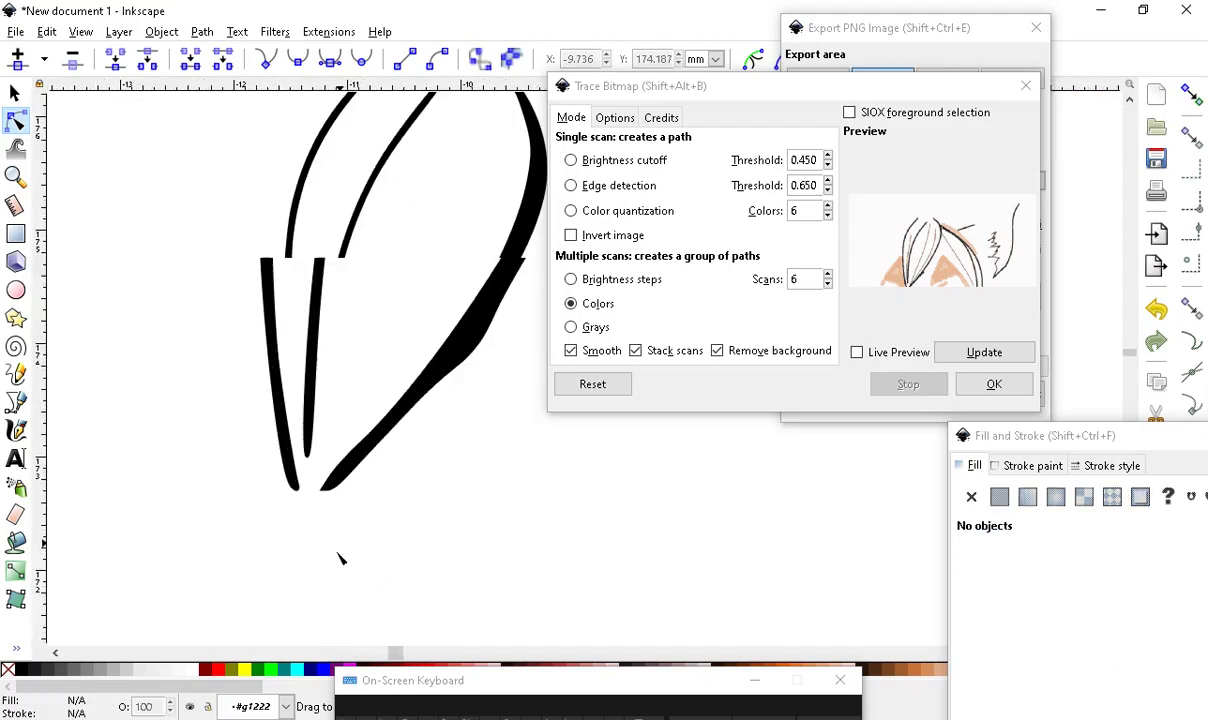
Join the left and right stroke ends into one sharp point, pulling the inner end down to it
click(276, 450)
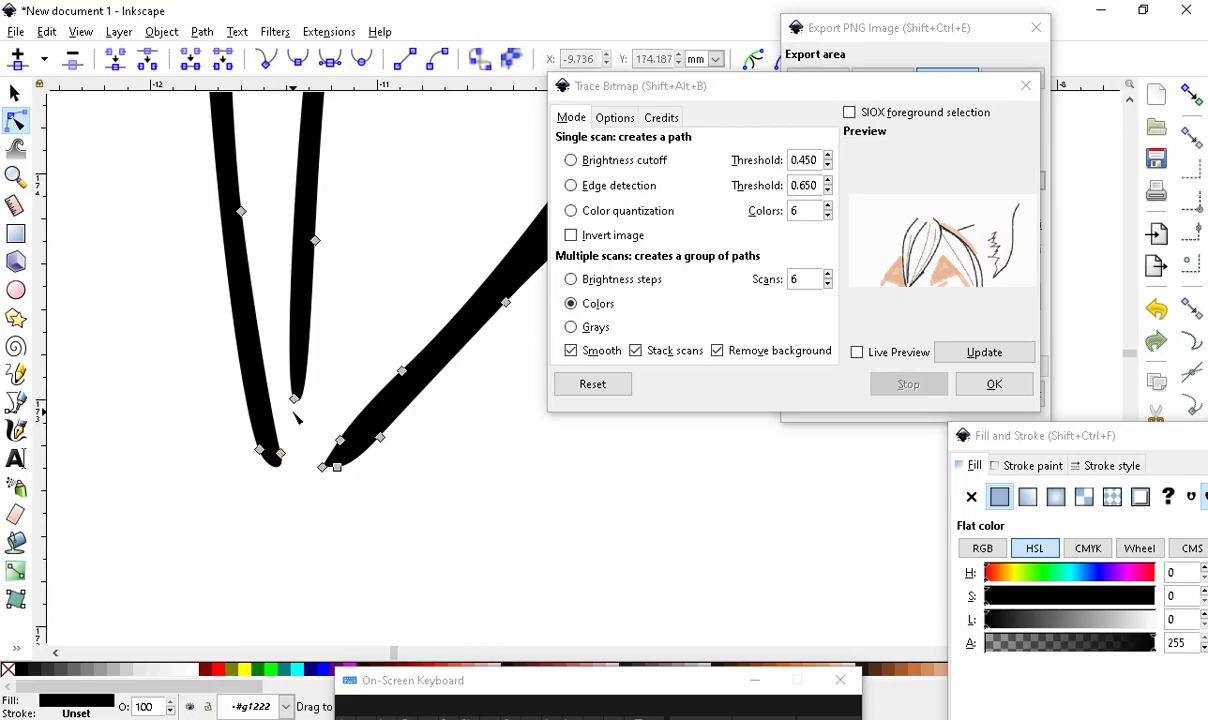
drag(284, 458, 306, 526)
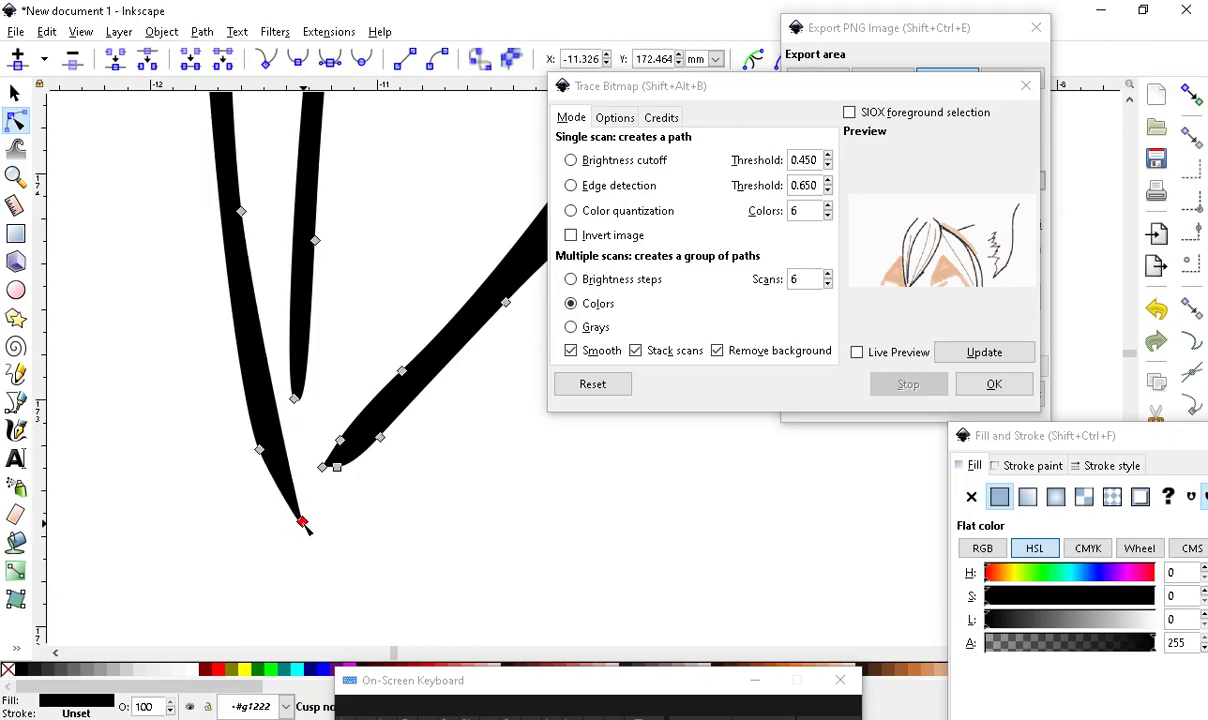
mouse_move(323, 468)
mouse_down()
mouse_move(313, 488)
mouse_move(290, 490)
mouse_move(334, 478)
mouse_move(281, 532)
mouse_move(299, 521)
mouse_up()
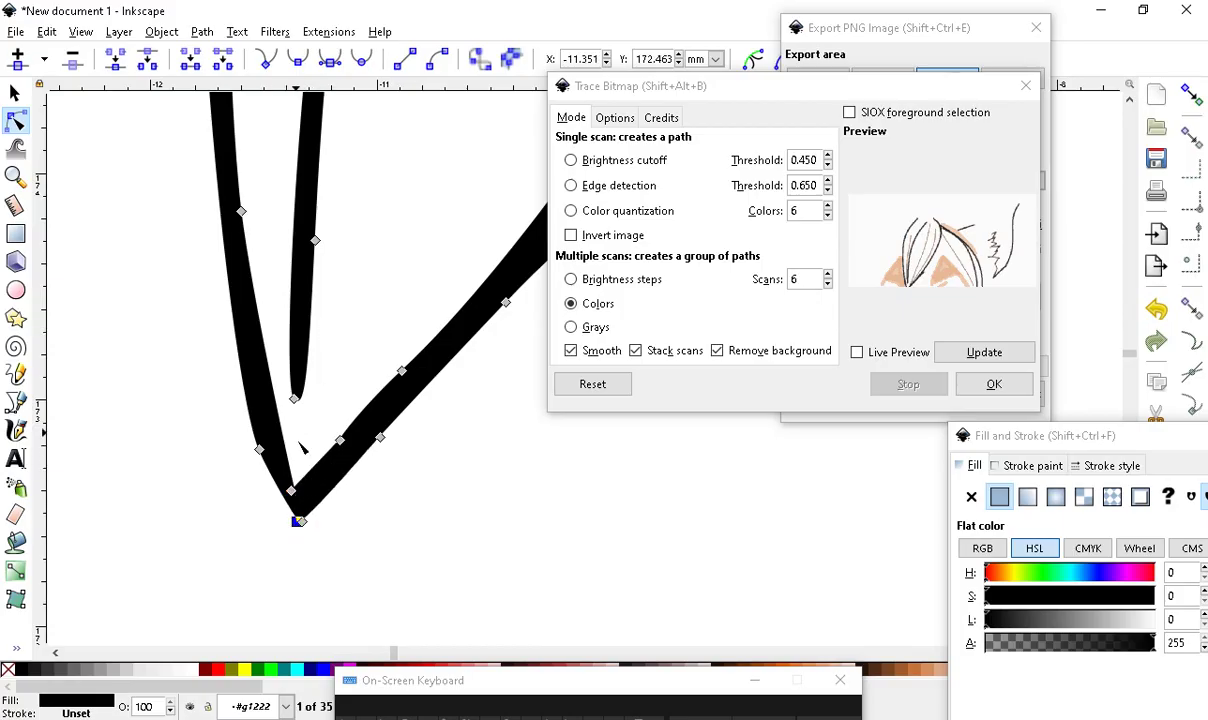
drag(295, 410, 296, 480)
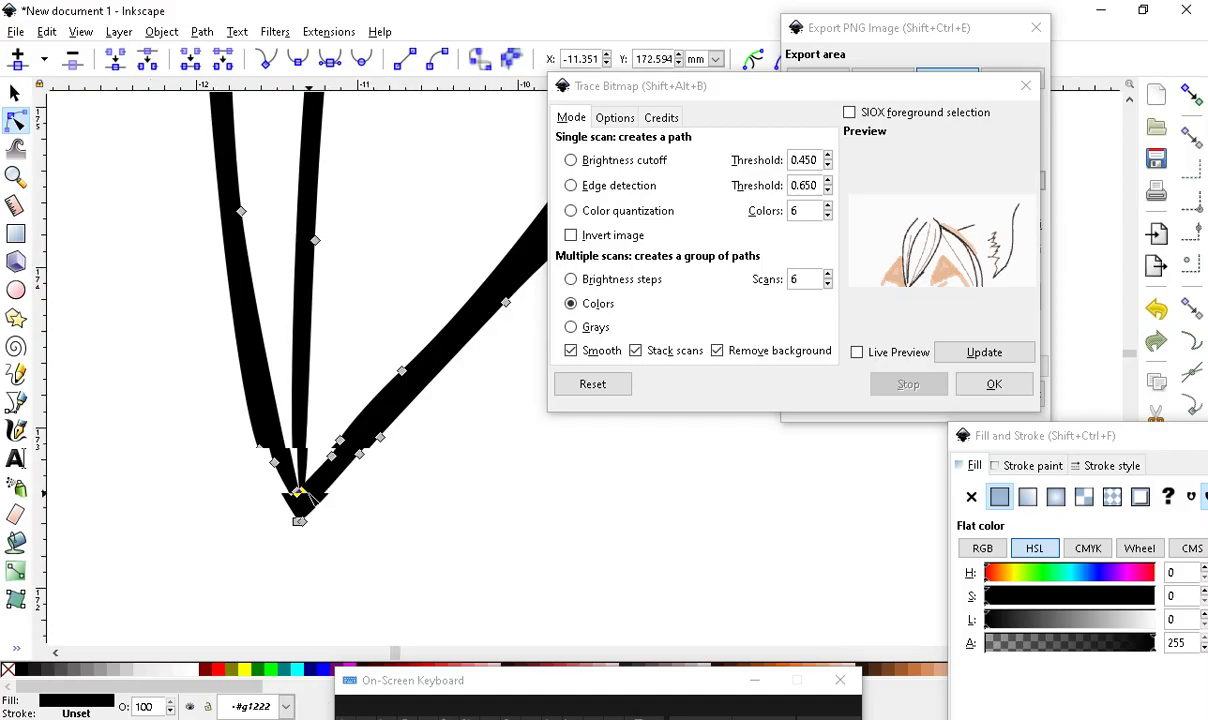
ctrl+scroll(270, 603, down, 2)
ctrl+scroll(280, 580, up, 4)
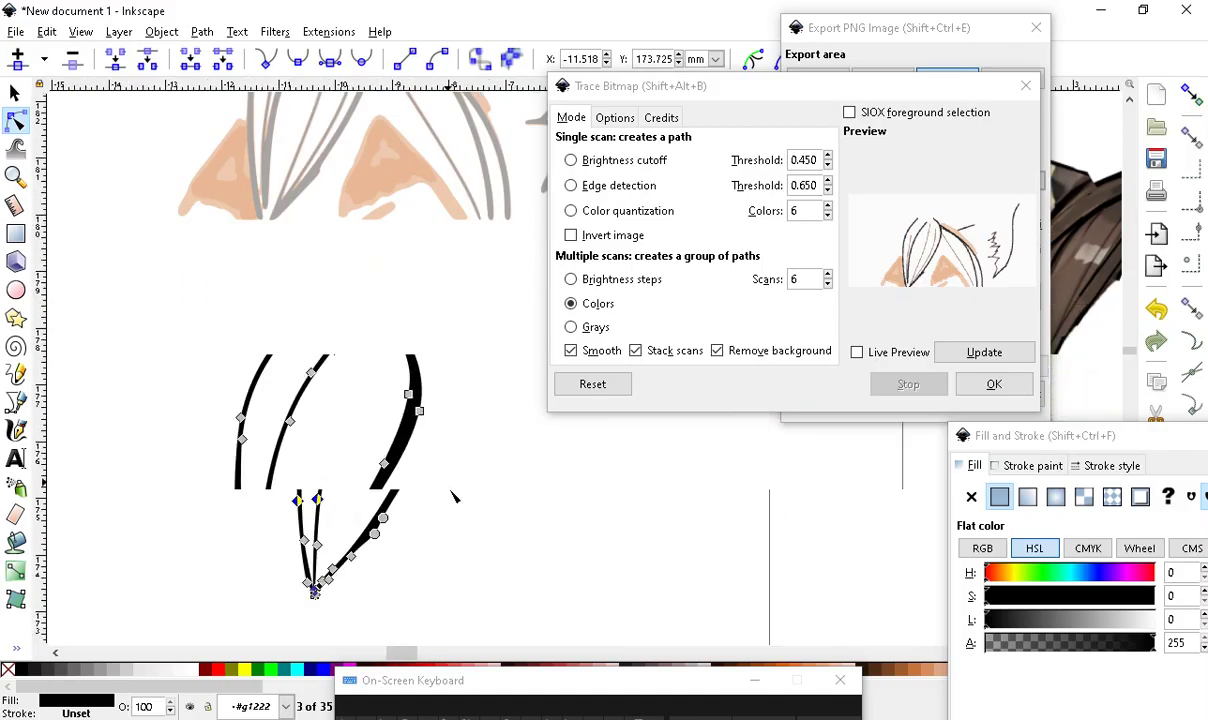
ctrl+scroll(293, 565, up, 1)
scroll(399, 329, down, 3)
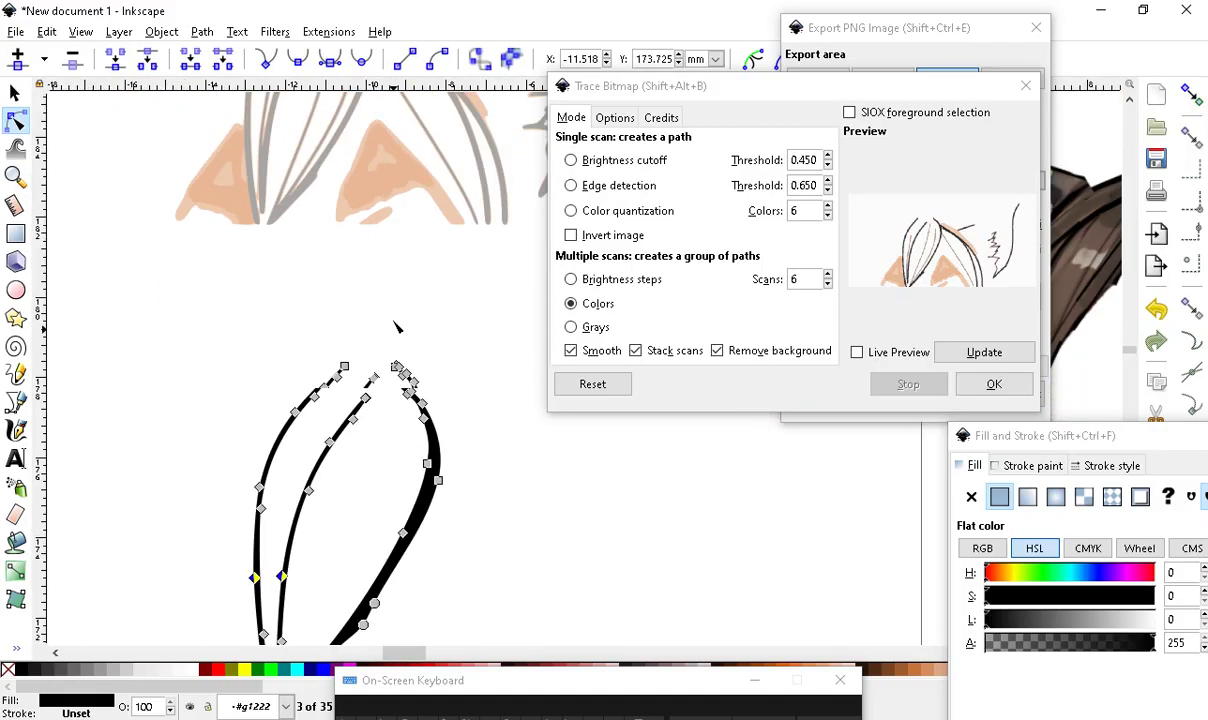
click(490, 555)
Delete a stray node on the leaf stroke to smooth it
scroll(376, 515, up, 4)
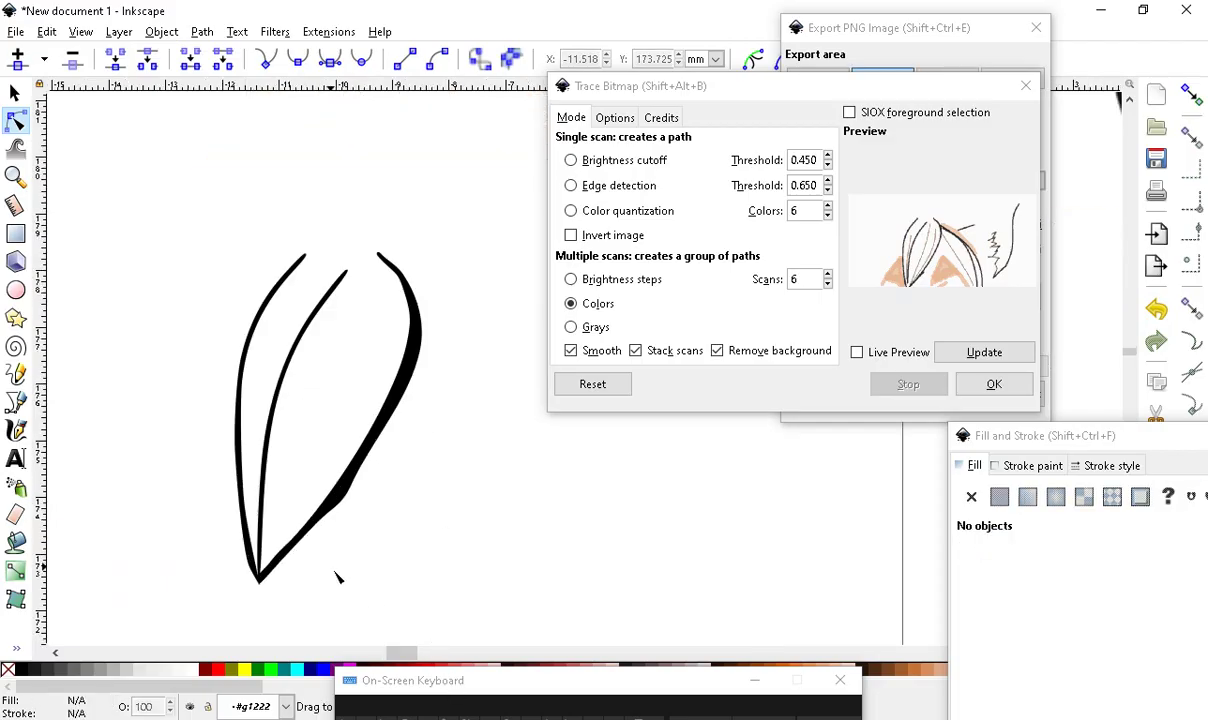
click(366, 445)
drag(357, 545, 450, 425)
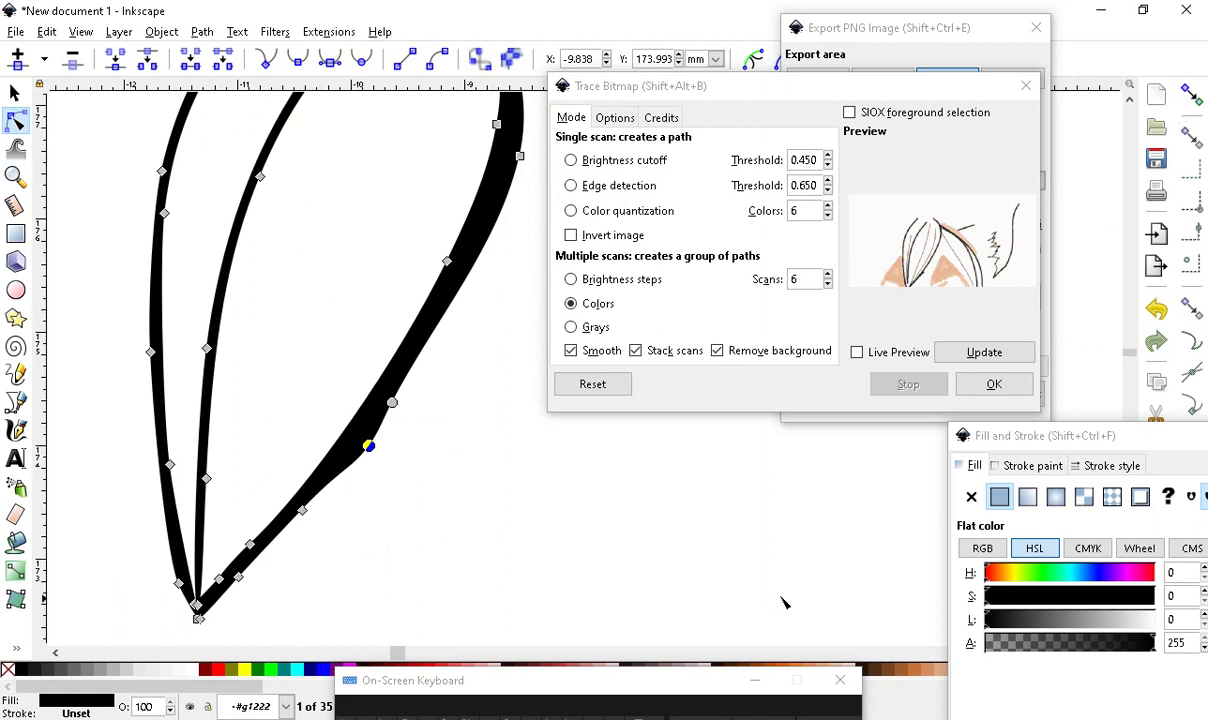
click(72, 60)
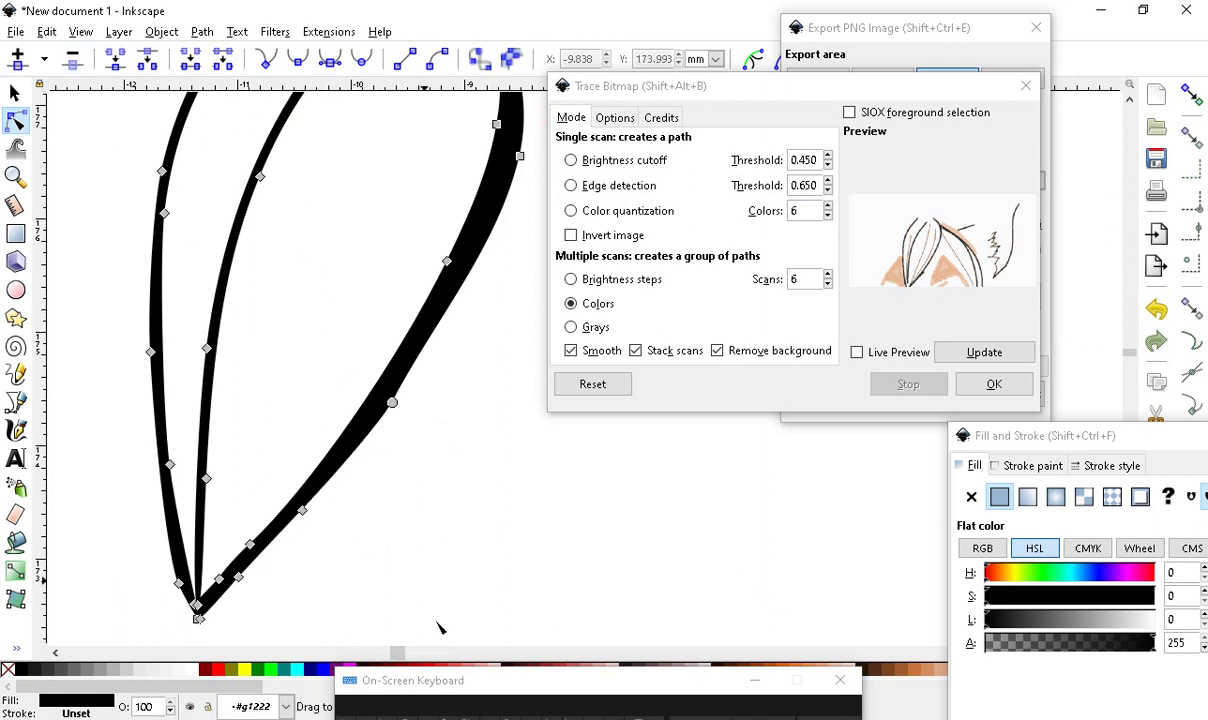
scroll(385, 528, down, 5)
Draw a red ellipse just above the leaf's tip
click(399, 553)
scroll(360, 500, up, 2)
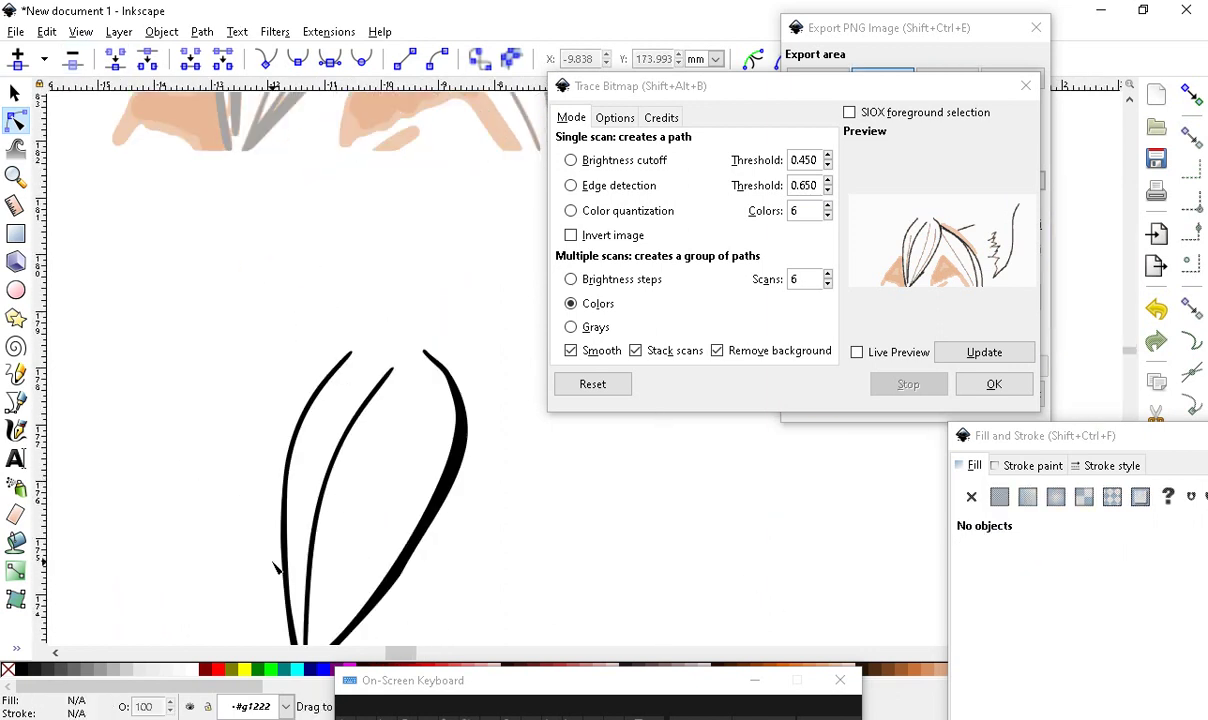
click(16, 290)
mouse_move(301, 220)
mouse_down()
mouse_move(483, 334)
mouse_move(476, 372)
mouse_up()
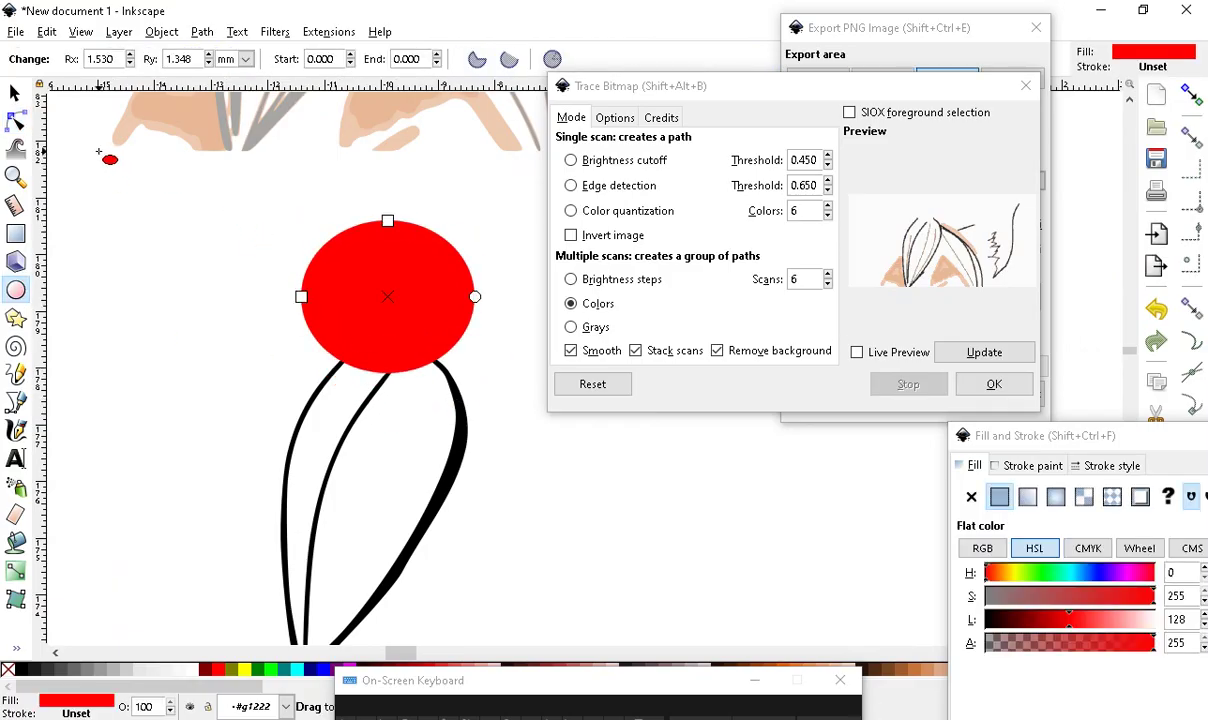
Move the red ellipse onto the leaf's top tip
click(16, 93)
mouse_move(438, 315)
mouse_down()
mouse_move(418, 283)
mouse_move(407, 288)
mouse_move(421, 328)
mouse_move(410, 280)
mouse_move(440, 292)
mouse_up()
ctrl+scroll(262, 453, down, 5)
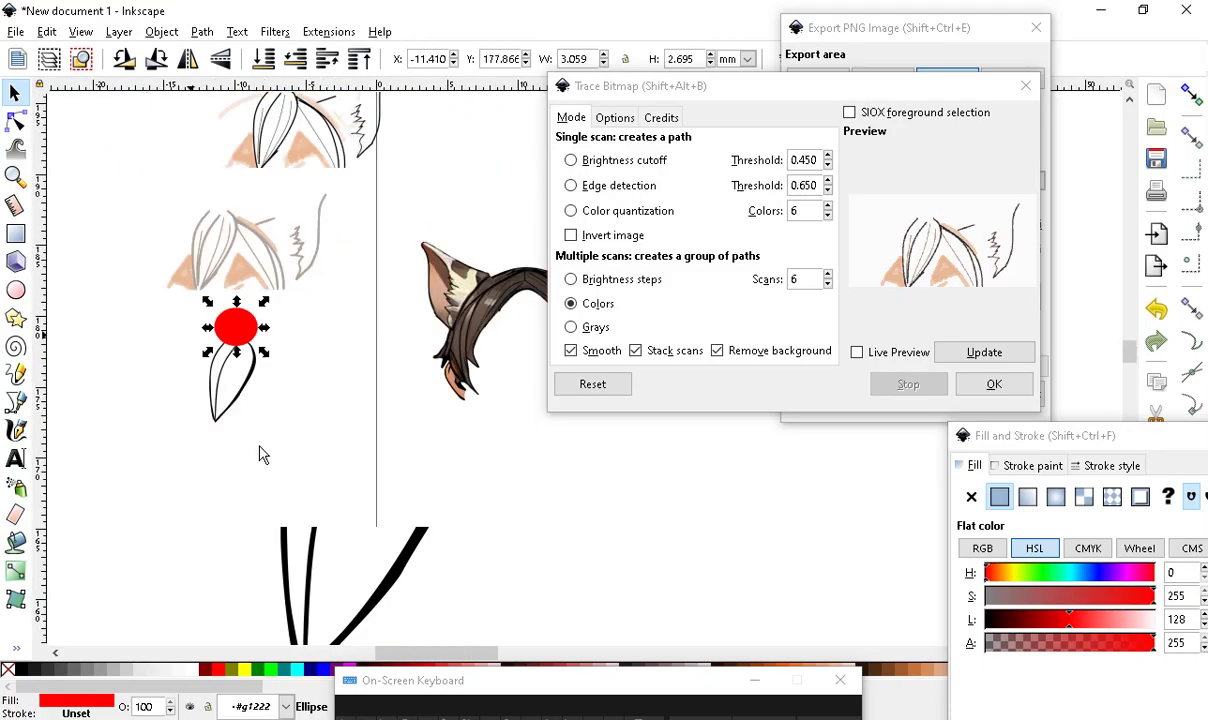
ctrl+scroll(490, 512, down, 2)
ctrl+scroll(490, 512, up, 3)
Bring the brown hair image beside the traced leaf and move the Trace Bitmap dialog aside
drag(480, 380, 200, 437)
ctrl+scroll(197, 437, up, 2)
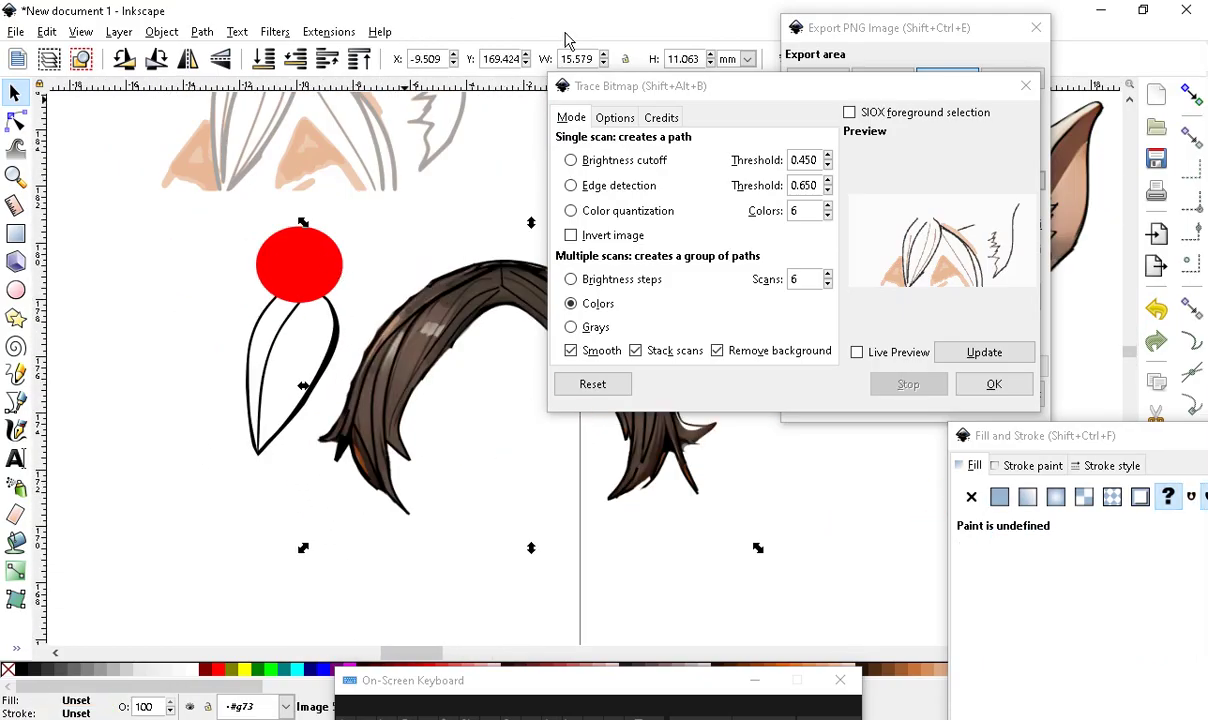
drag(556, 86, 644, 136)
ctrl+scroll(300, 380, up, 2)
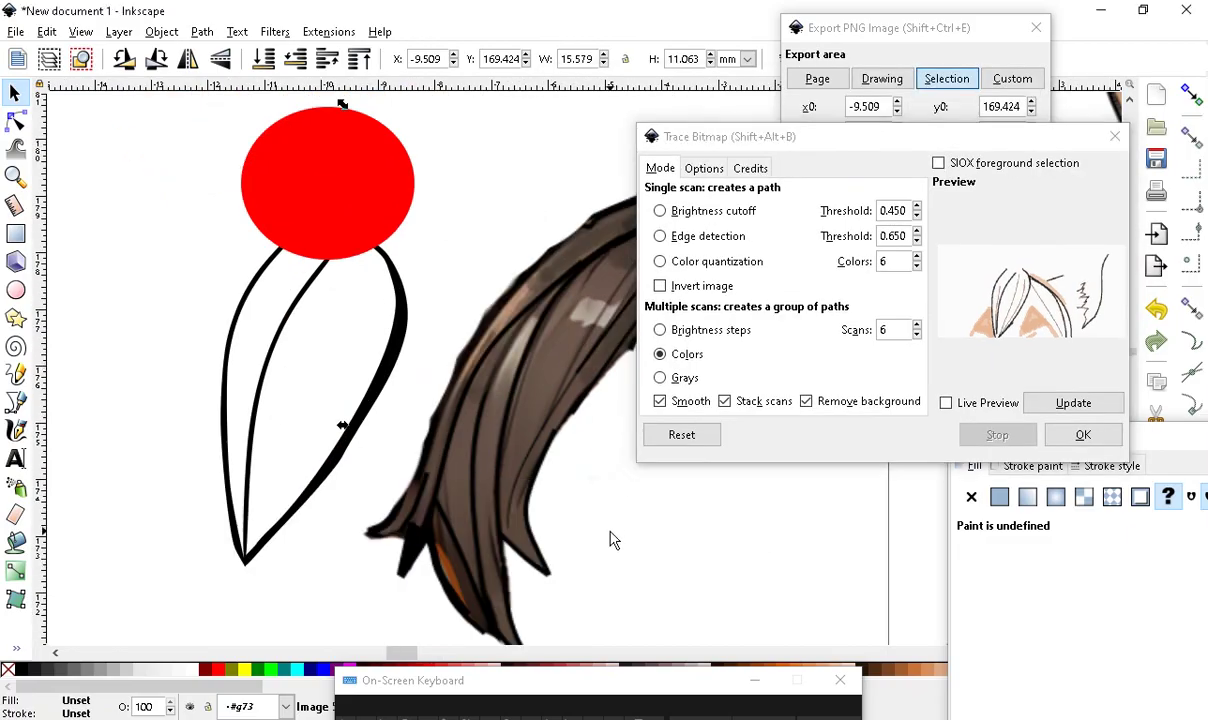
click(613, 540)
click(16, 542)
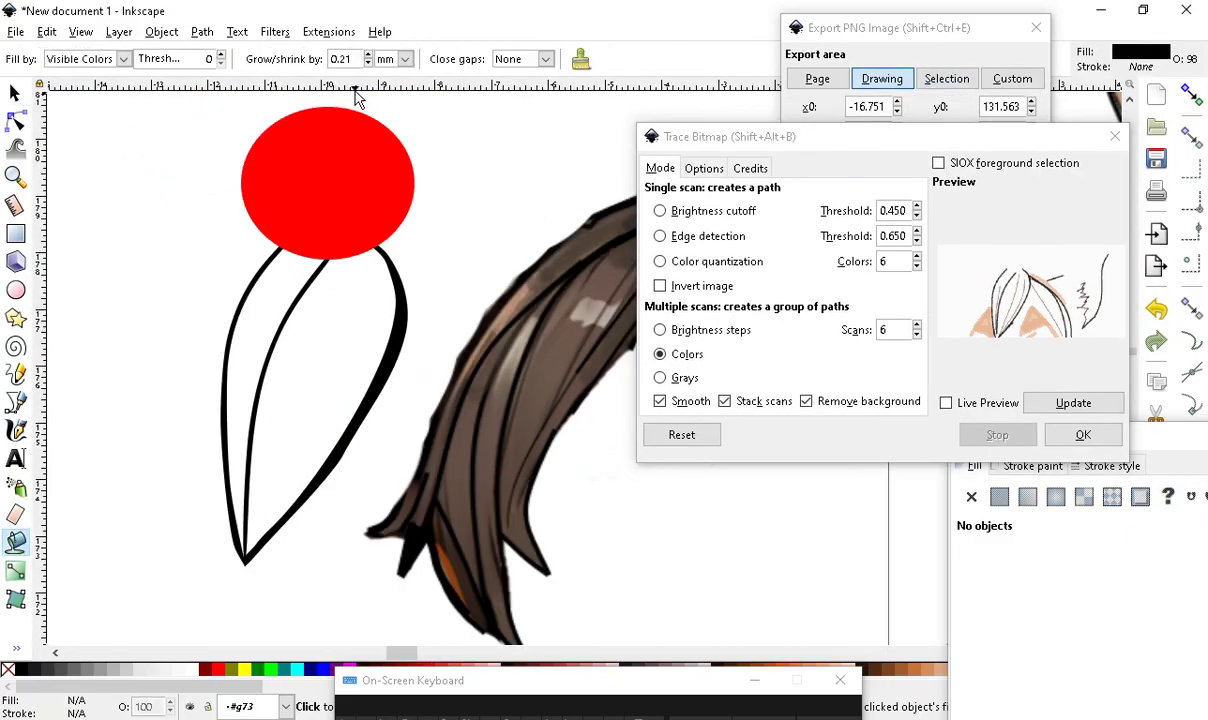
Fill the leaf's inner shape and colour it brown 6c574bff sampled from the hair
click(361, 345)
scroll(300, 380, down, 2)
scroll(268, 462, up, 1)
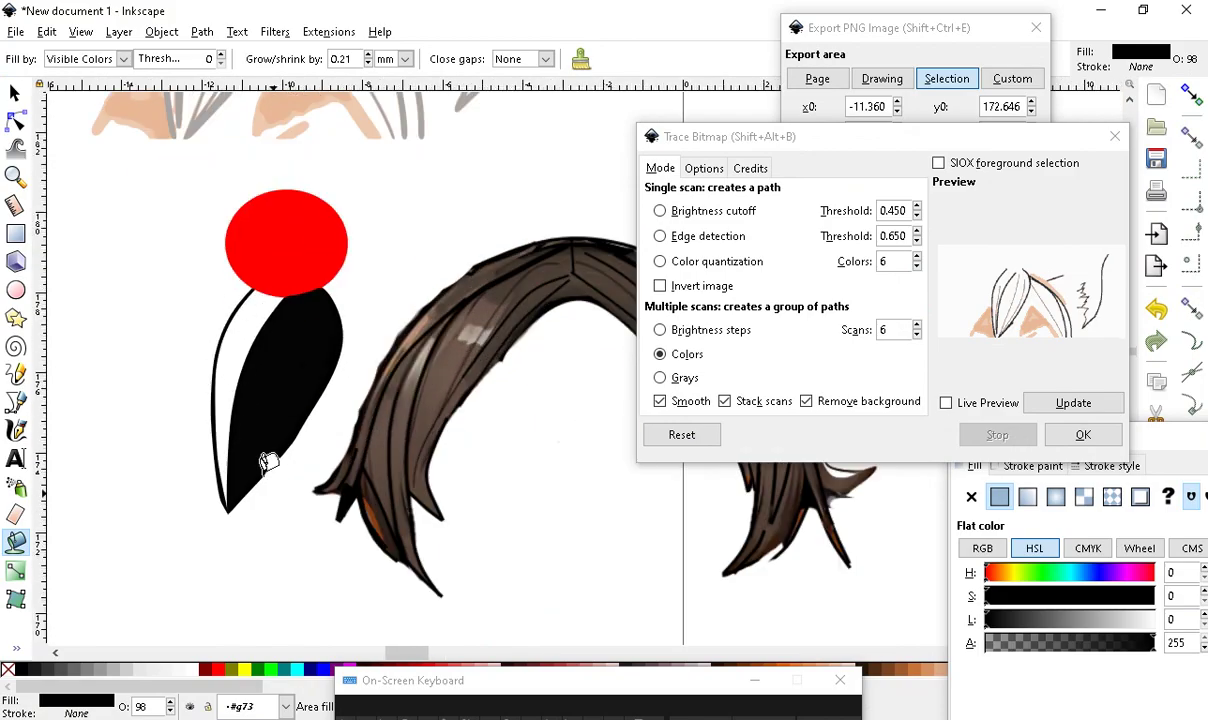
click(16, 648)
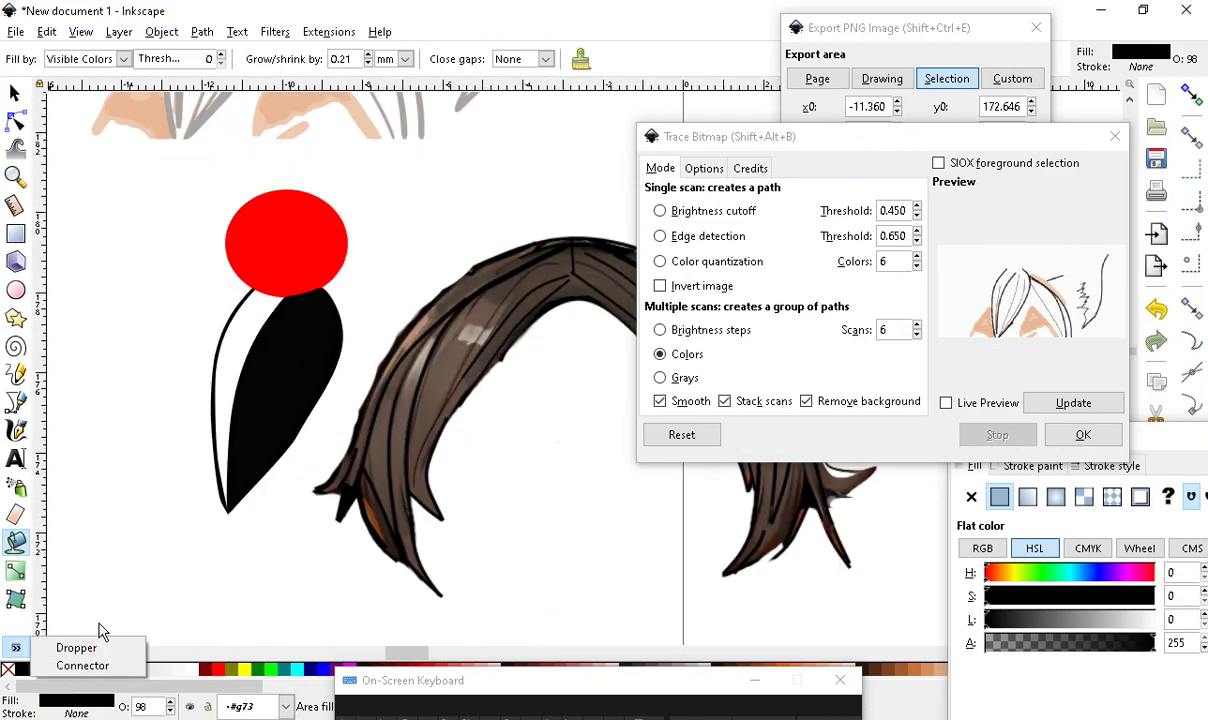
click(80, 647)
click(418, 352)
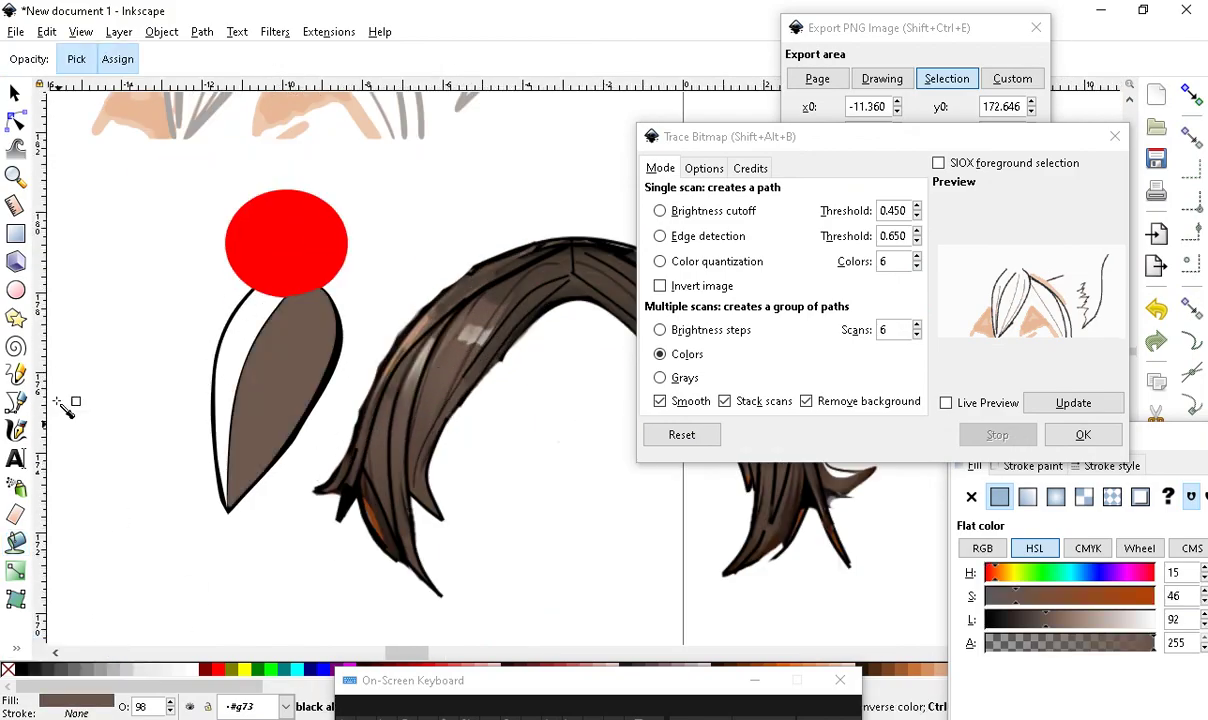
scroll(262, 493, up, 1)
scroll(418, 318, down, 3)
scroll(283, 505, up, 2)
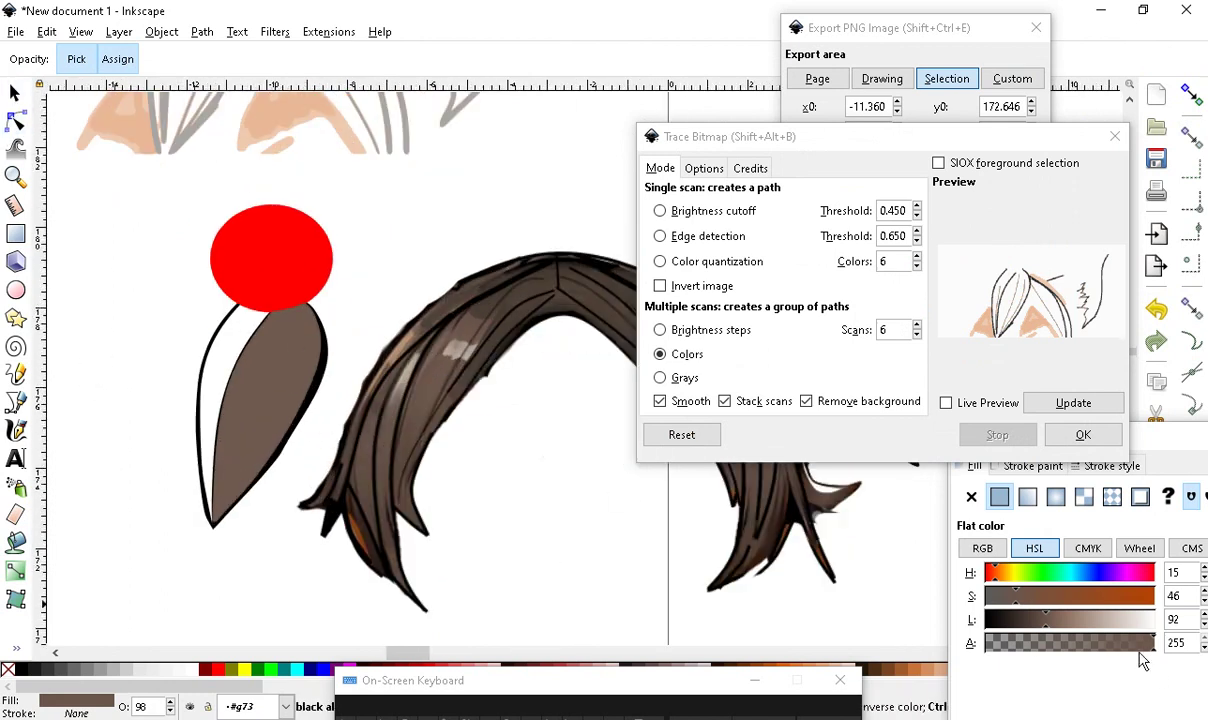
Rearrange the Trace Bitmap and Fill and Stroke dialogs on screen
mouse_move(925, 138)
mouse_down()
mouse_move(776, 562)
mouse_move(738, 621)
mouse_up()
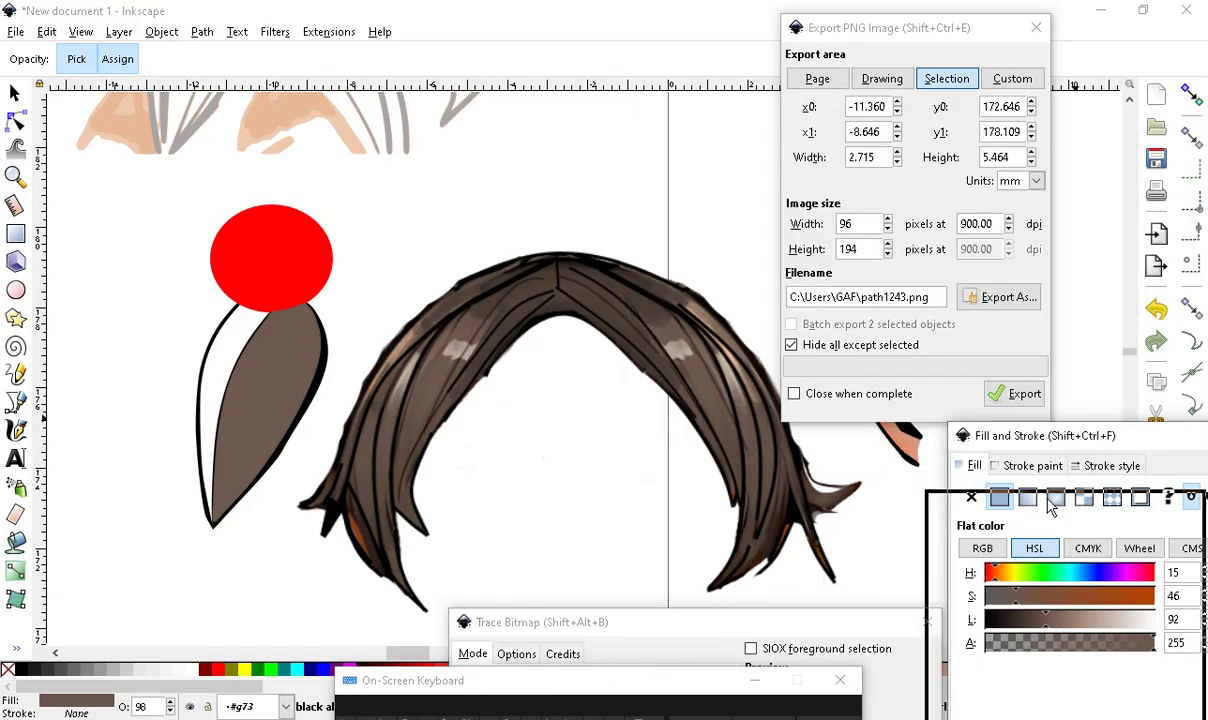
drag(1080, 453, 900, 180)
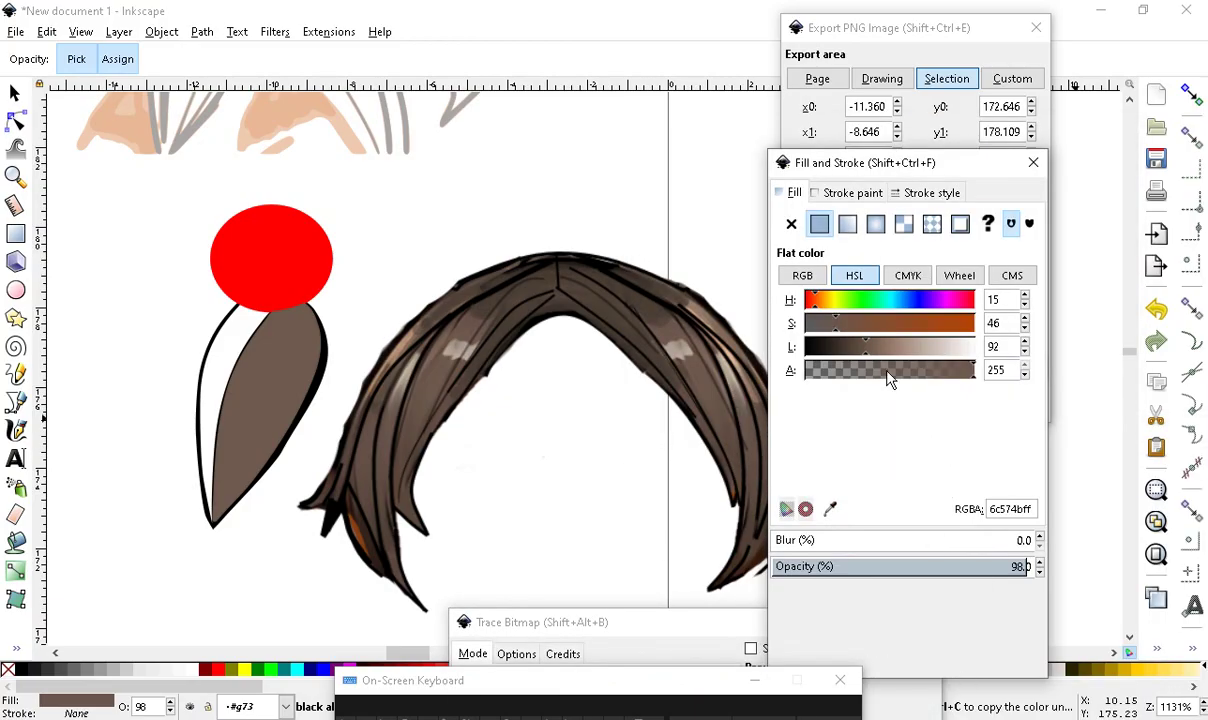
scroll(345, 410, up, 1)
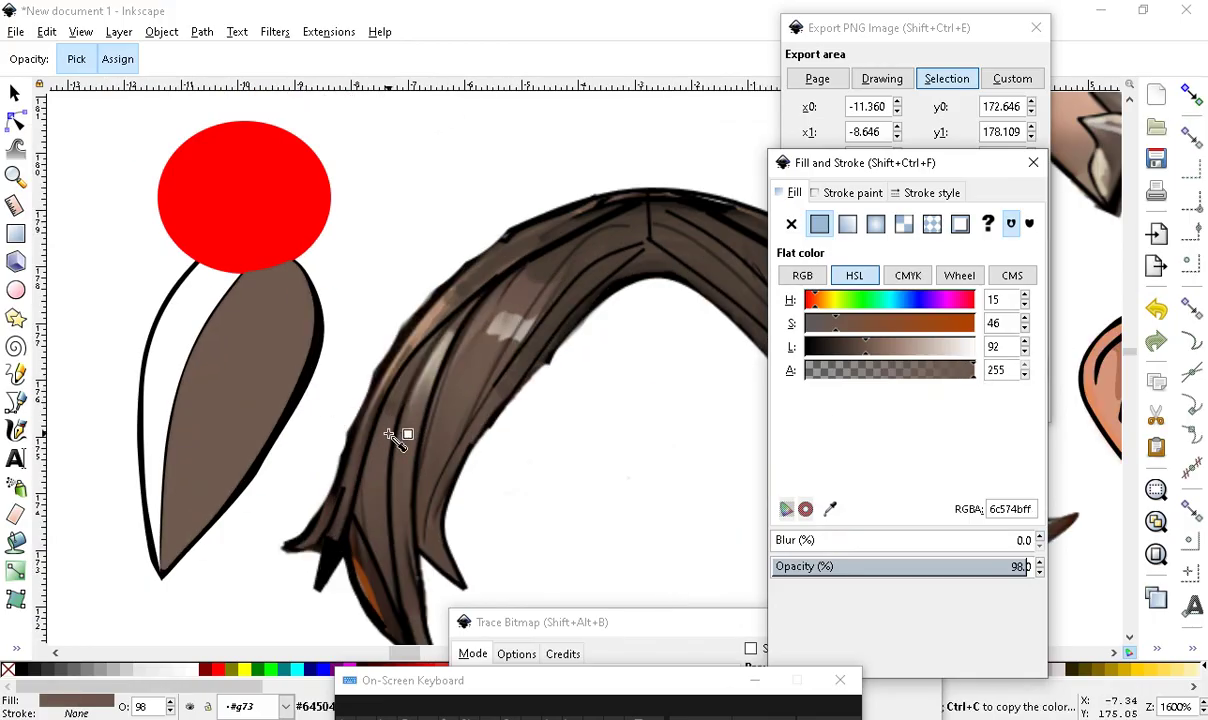
scroll(397, 440, up, 1)
Nudge the red circle group, then undo the move twice
click(13, 93)
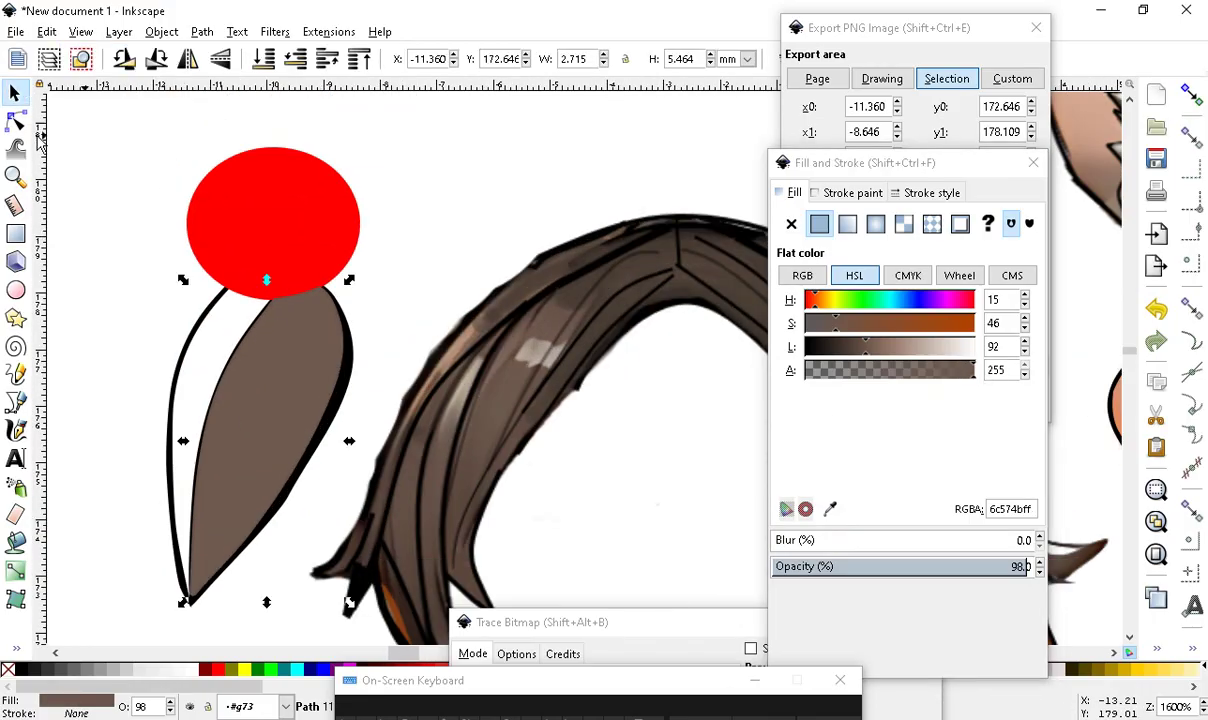
scroll(270, 278, down, 2)
scroll(330, 240, up, 1)
click(399, 183)
drag(323, 237, 339, 179)
click(46, 31)
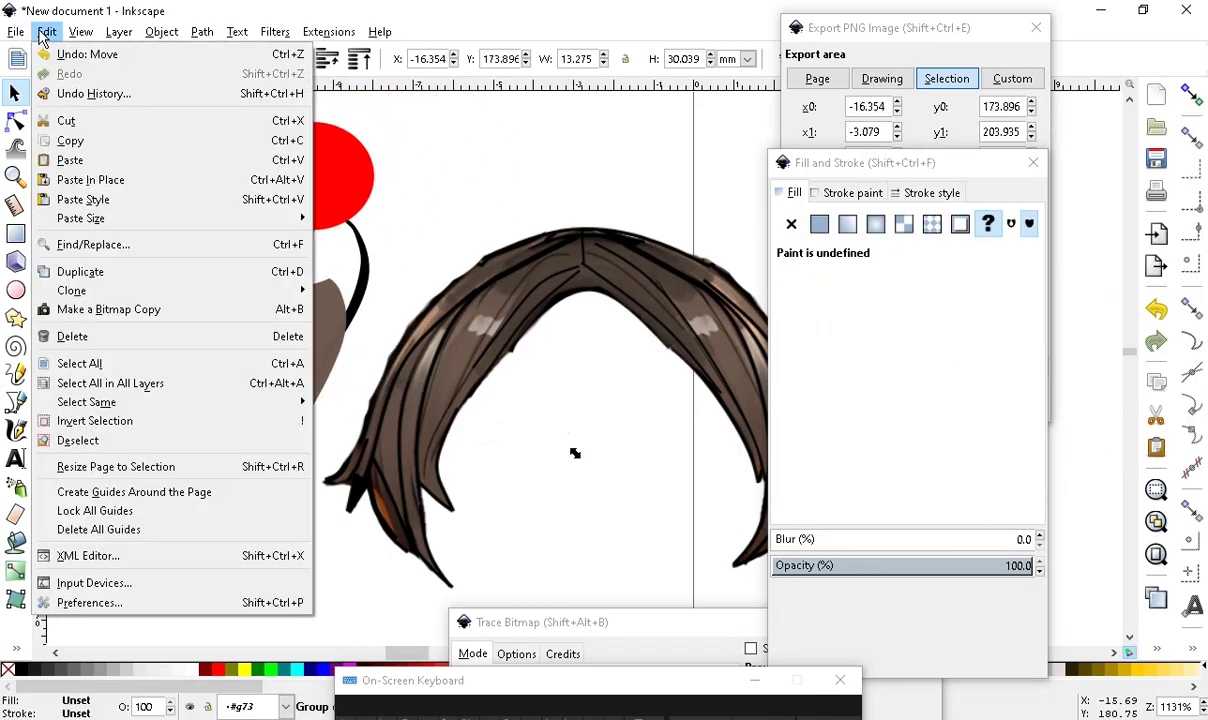
click(75, 51)
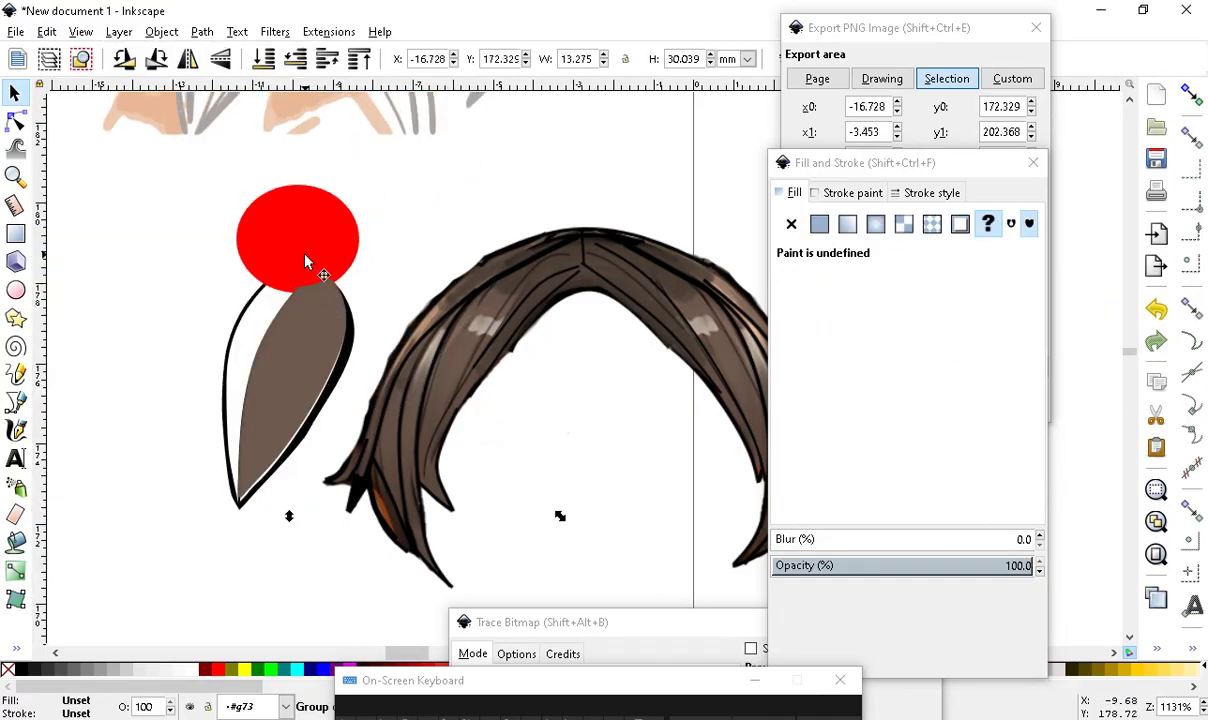
click(81, 31)
mouse_move(46, 31)
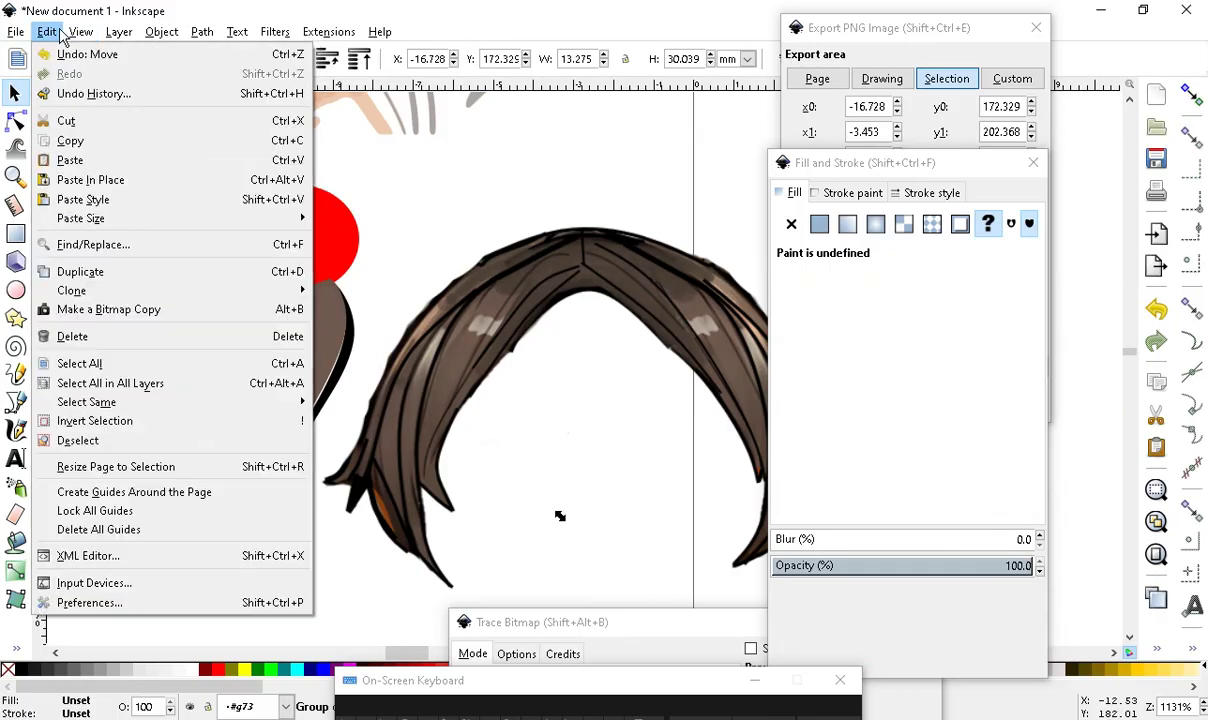
click(87, 54)
click(189, 221)
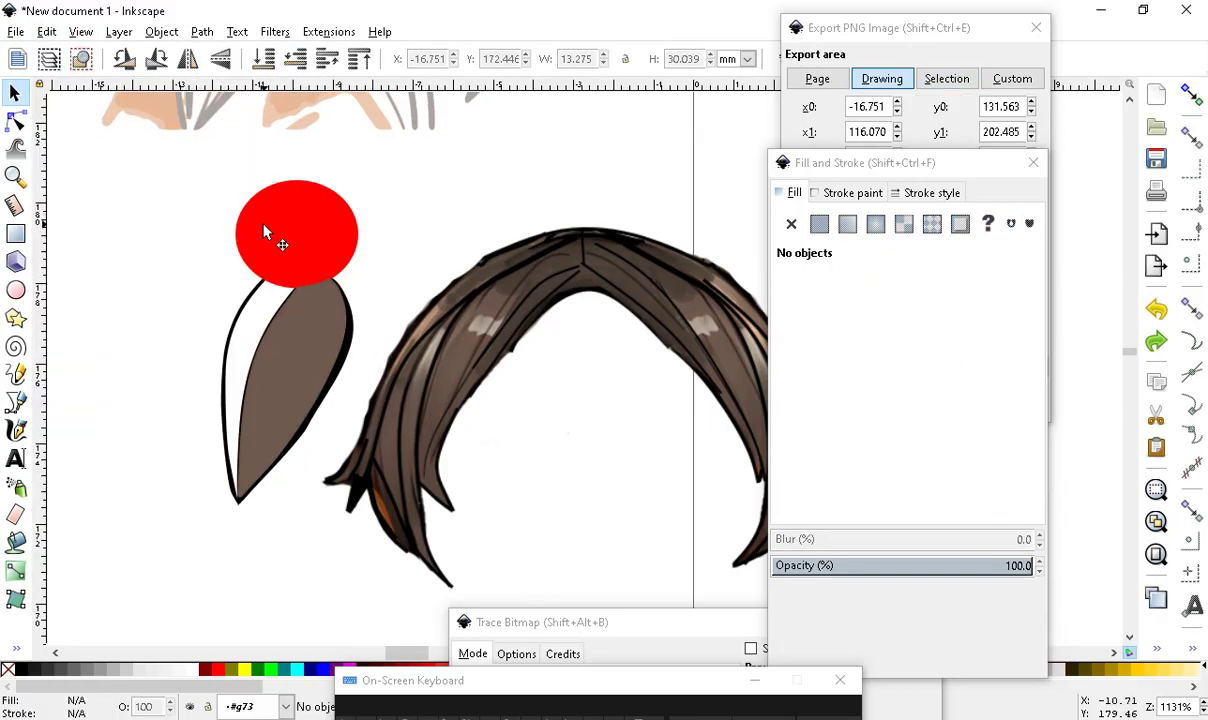
Zoom out and move the red ellipse to the left
click(265, 232)
click(265, 232)
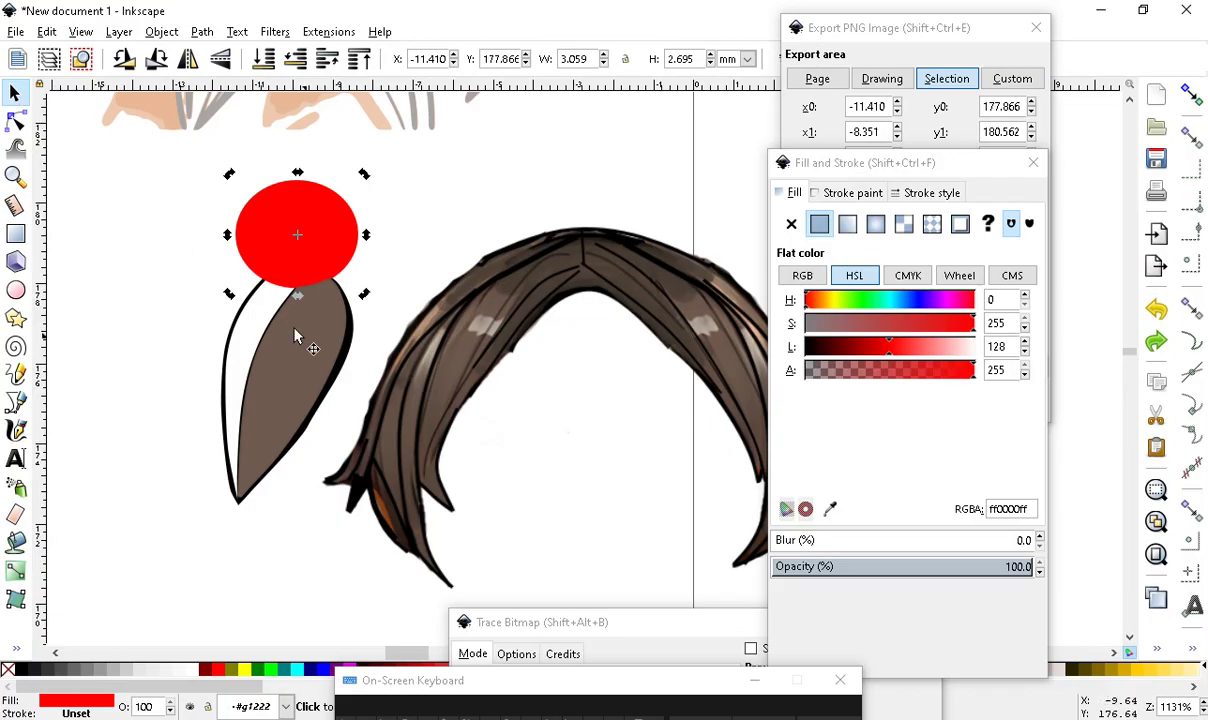
click(336, 251)
key(minus)
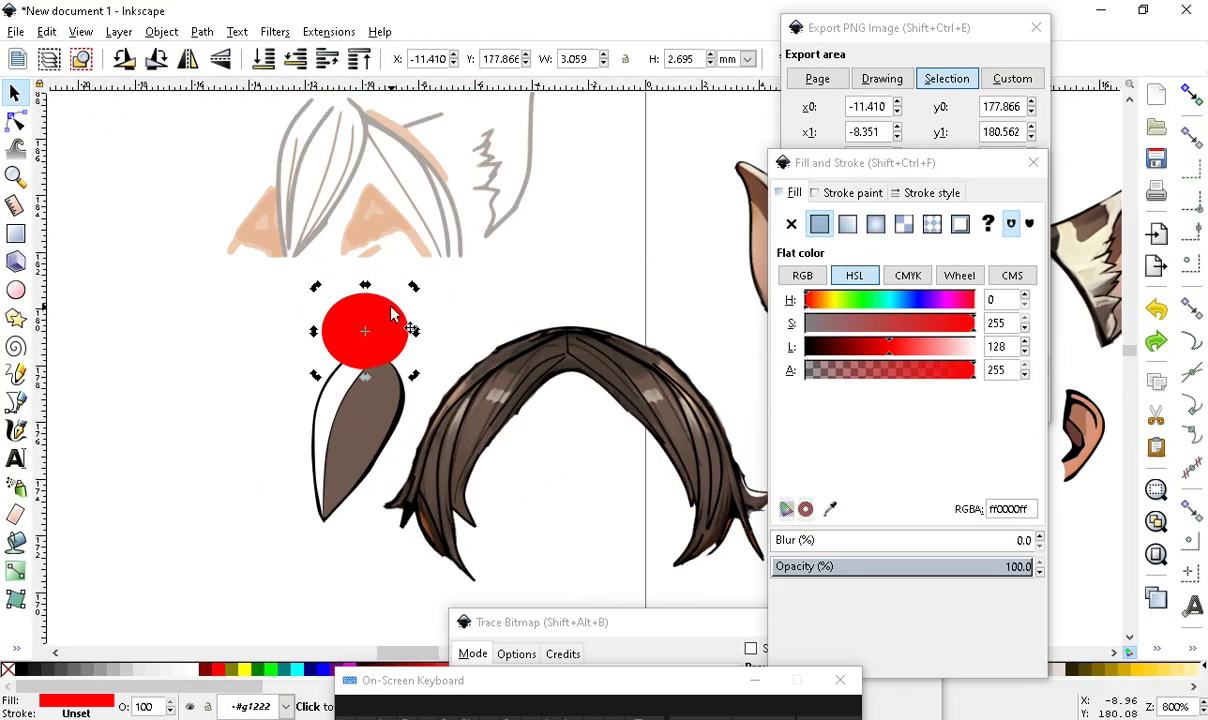
drag(399, 347, 252, 329)
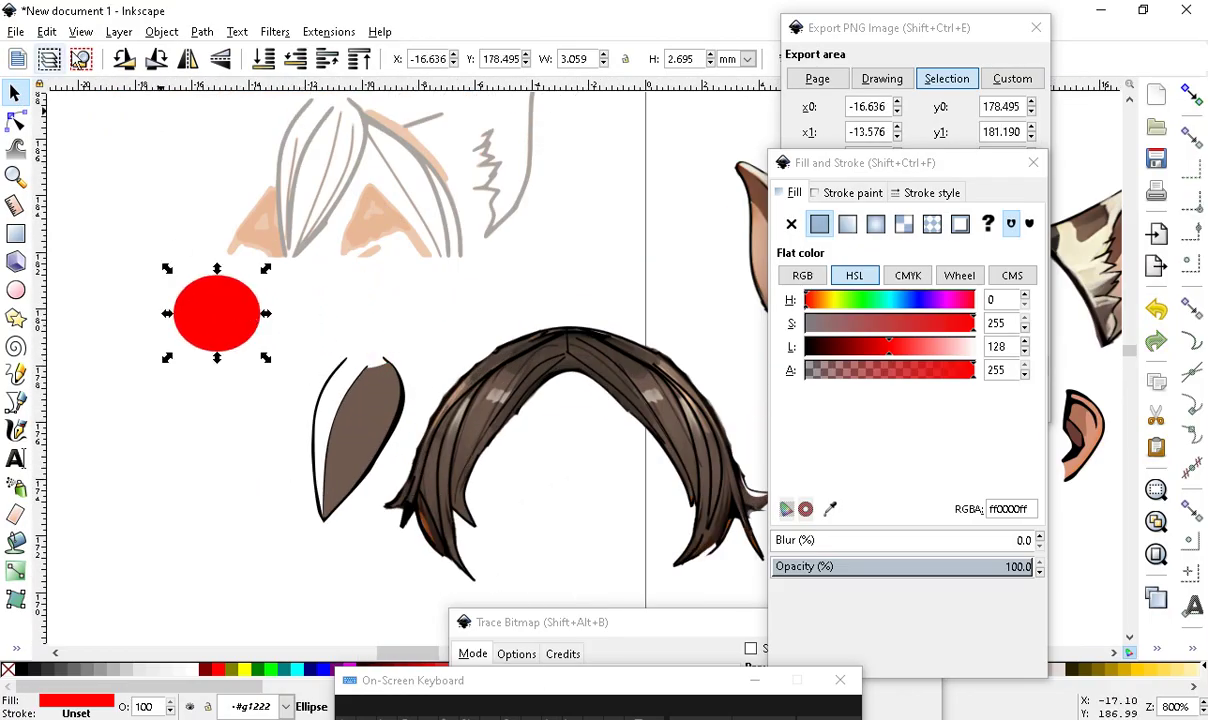
click(152, 33)
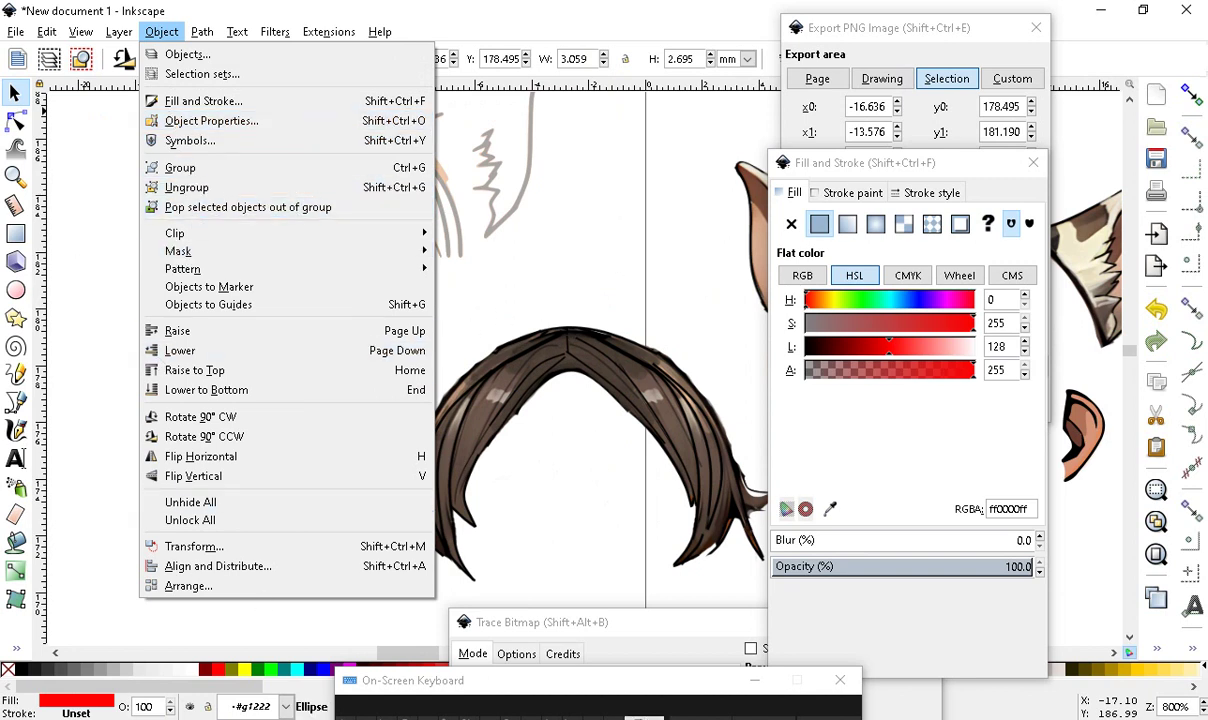
click(575, 500)
scroll(406, 387, up, 2)
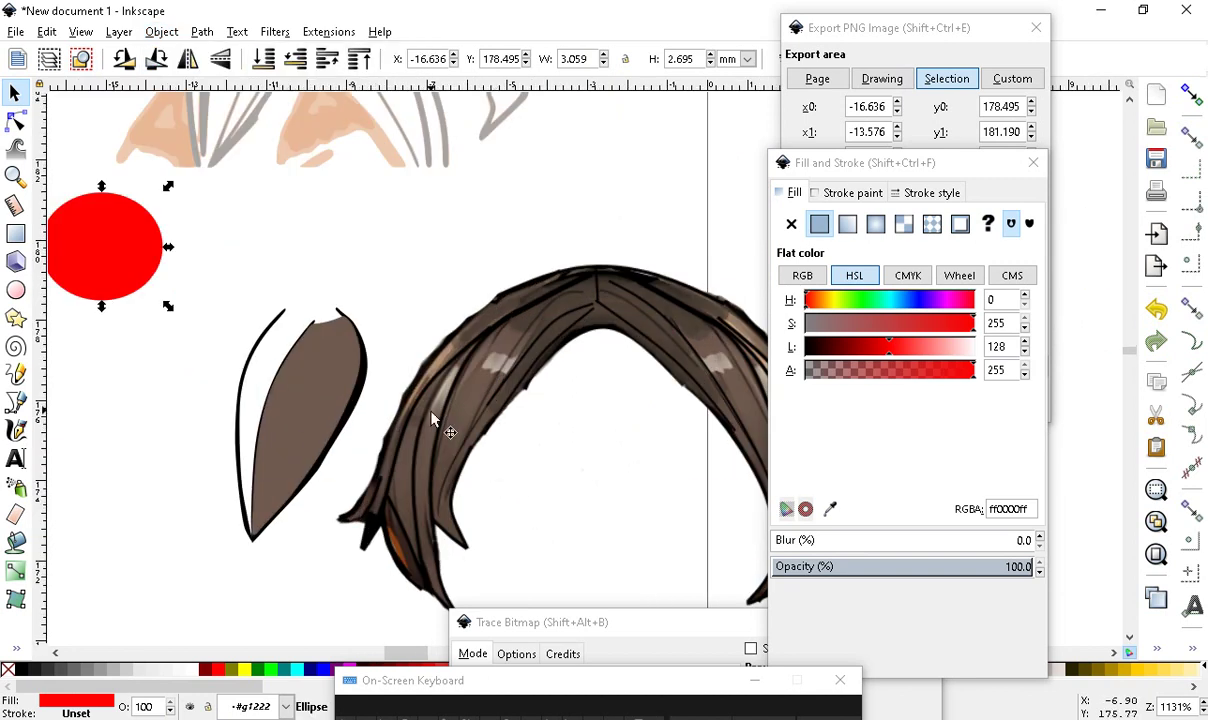
scroll(364, 422, down, 2)
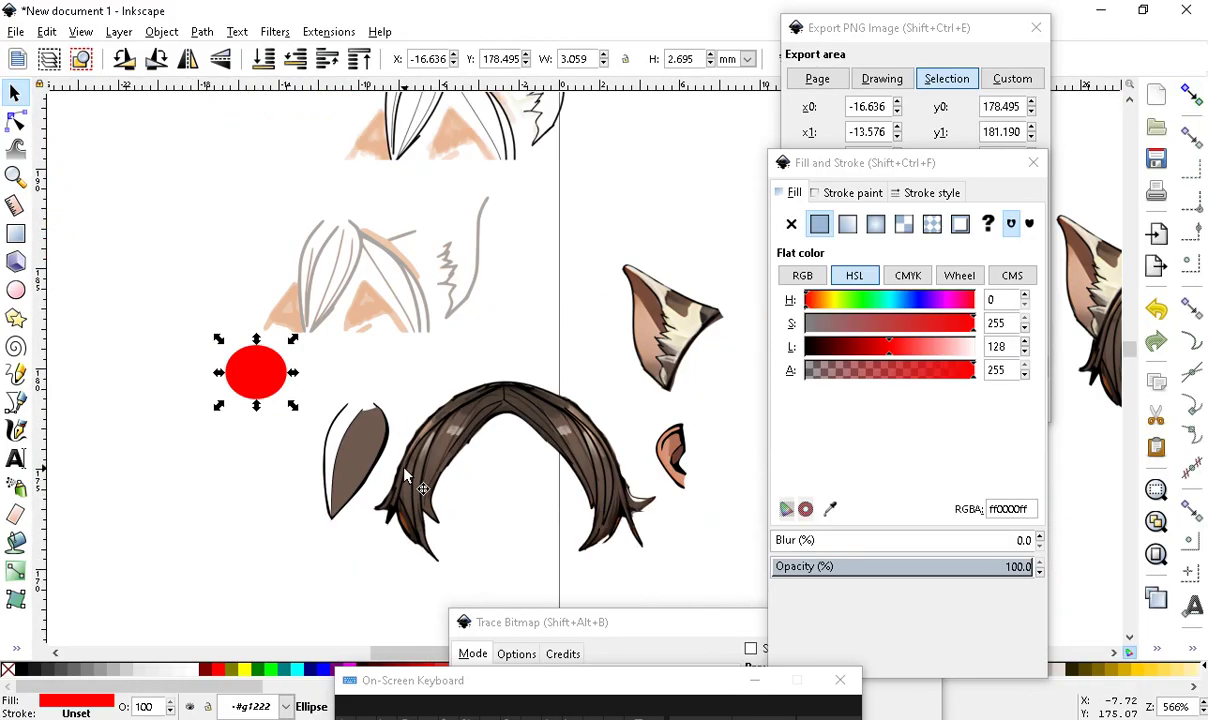
scroll(370, 440, up, 3)
scroll(390, 440, down, 1)
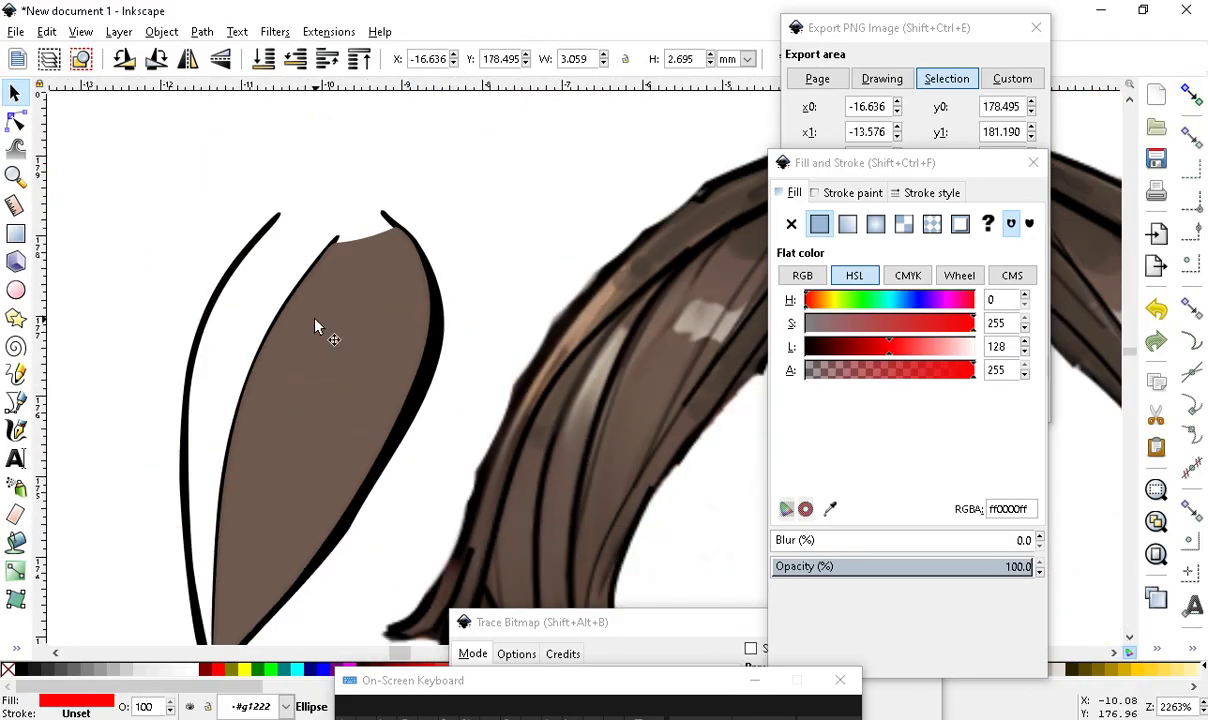
Enter the traced group and drag the red circle onto the leaf's top tip
click(330, 340)
scroll(345, 355, down, 3)
scroll(380, 390, up, 1)
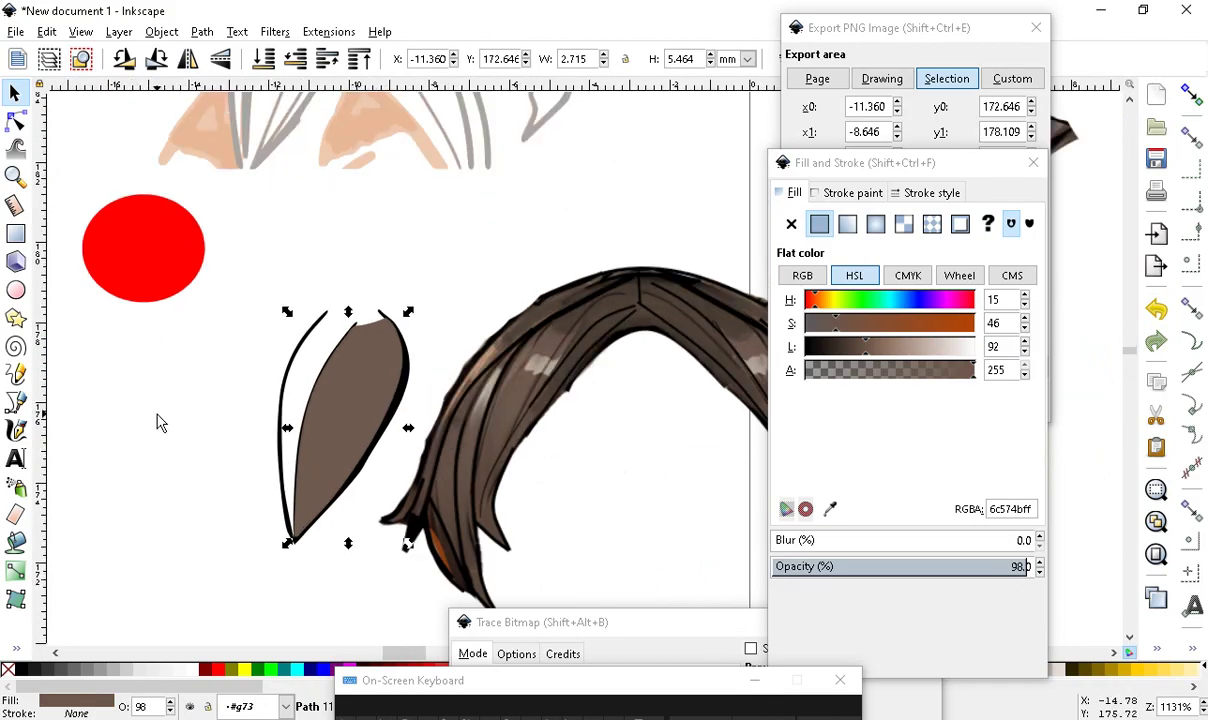
click(178, 254)
double_click(138, 242)
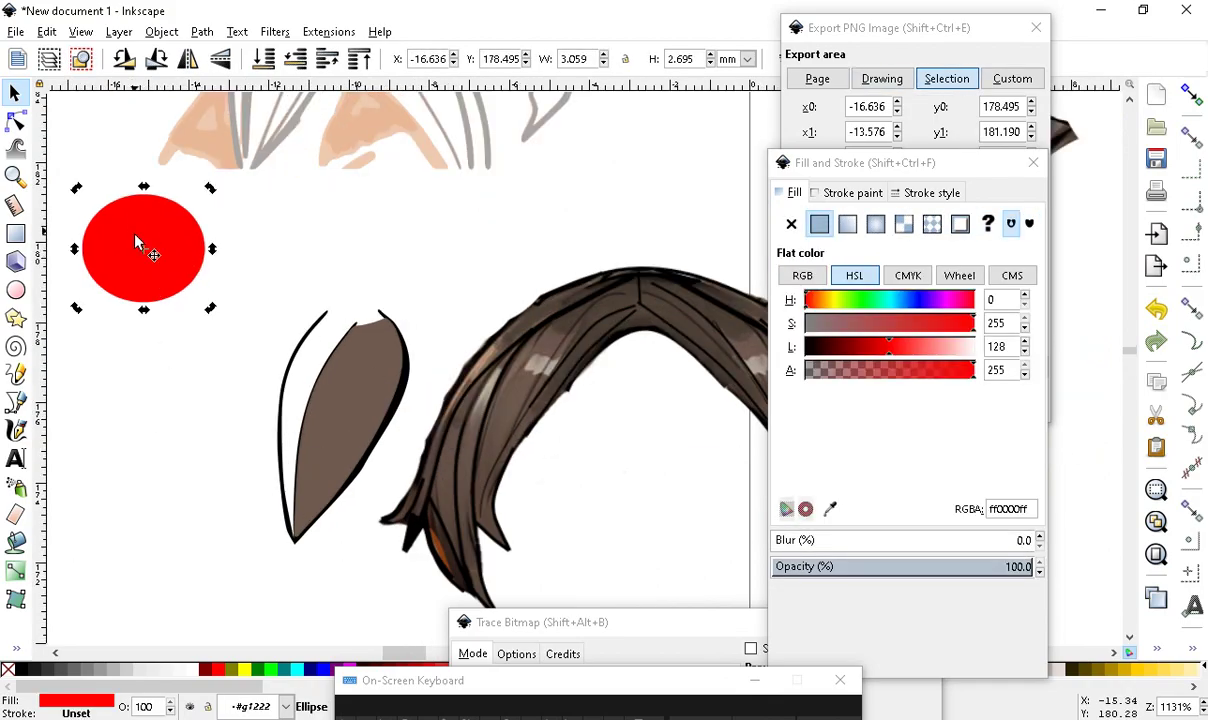
drag(140, 245, 347, 262)
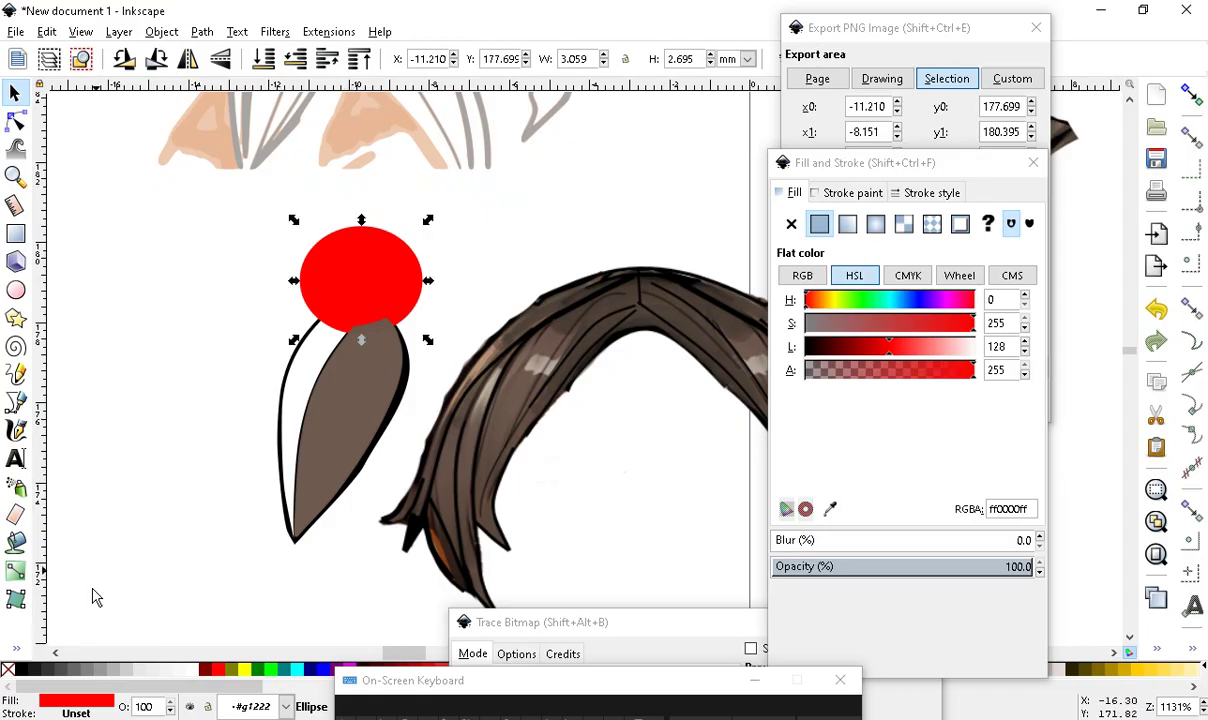
Fill the leaf's empty left side with the darker hair brown 4e4036ff
click(18, 543)
click(308, 344)
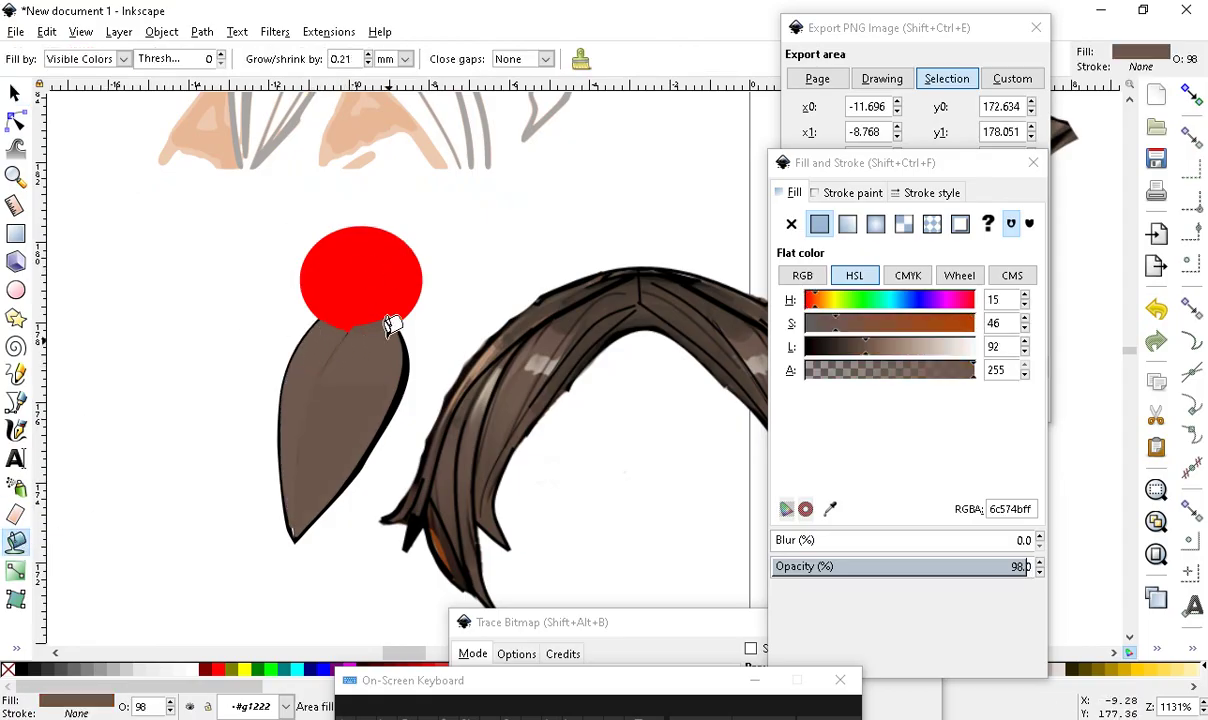
click(18, 650)
click(68, 647)
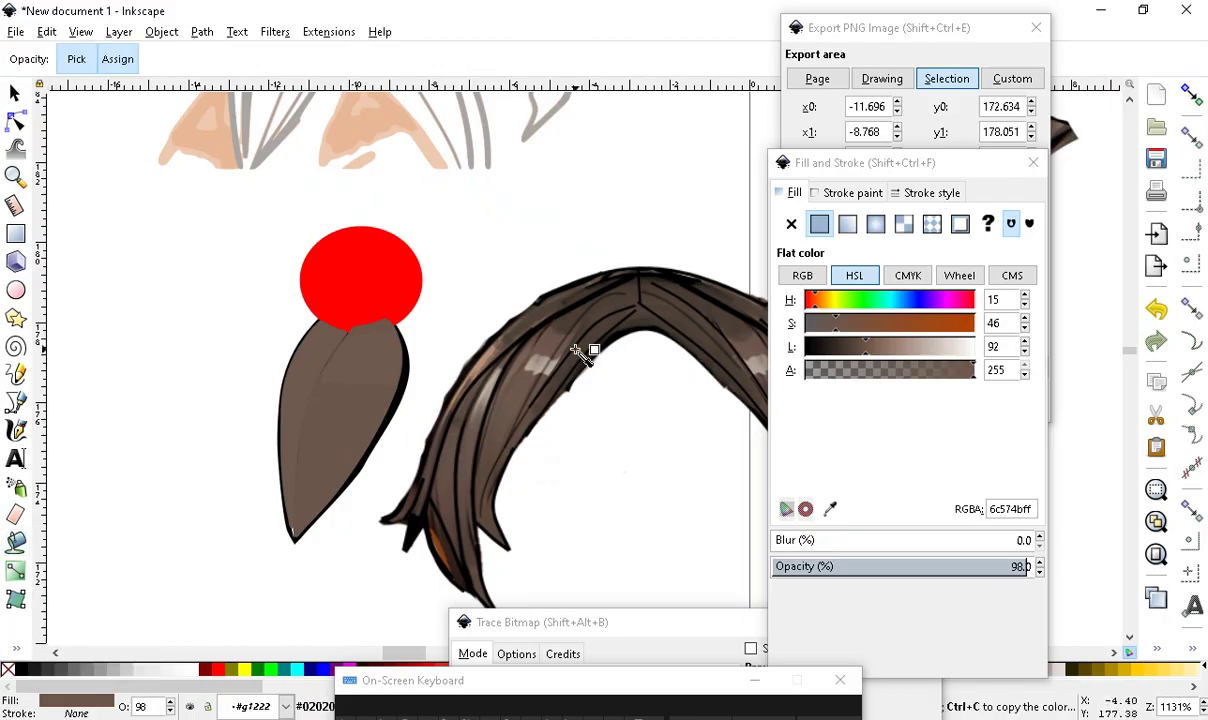
ctrl+scroll(518, 410, up, 2)
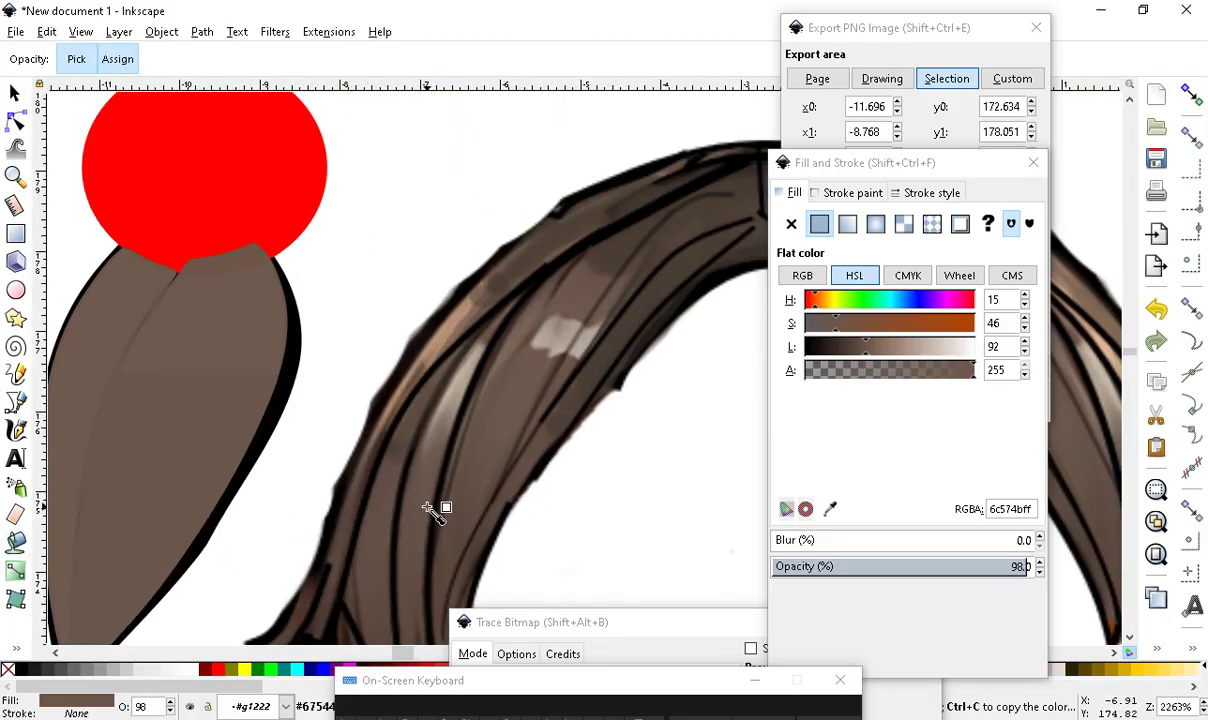
click(590, 218)
ctrl+scroll(332, 493, down, 2)
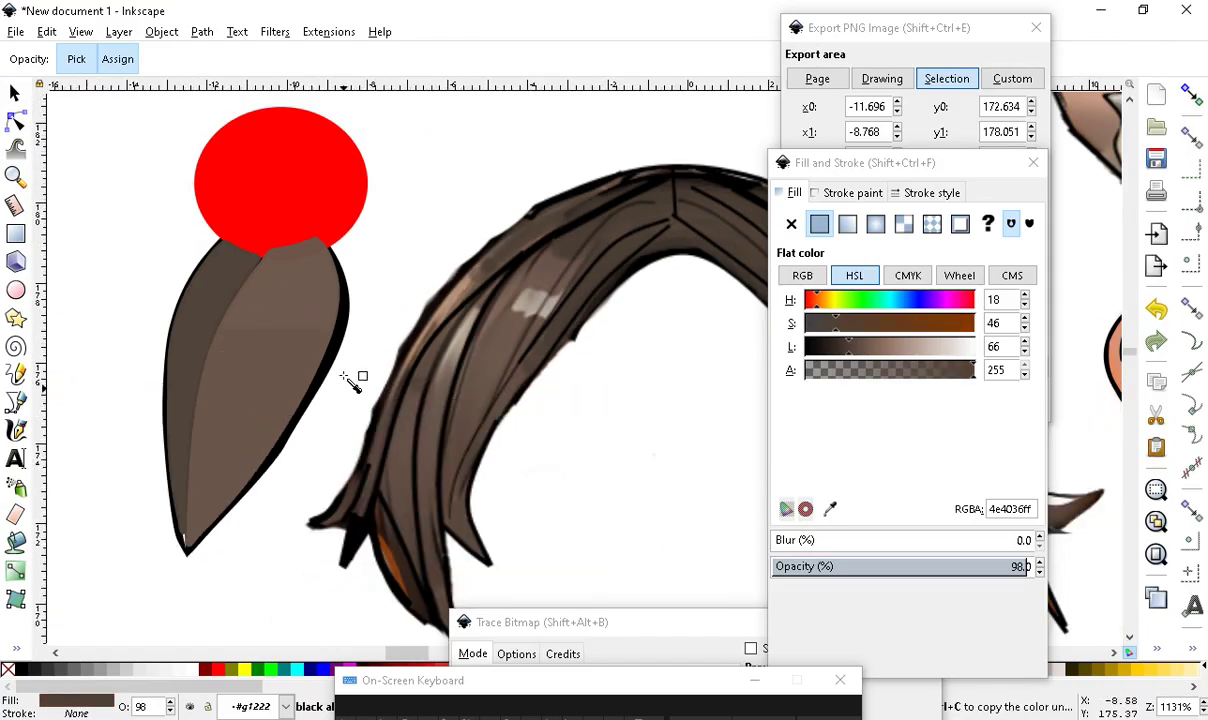
scroll(350, 378, up, 2)
Move the red circle left and down off the leaf, then select the light brown leaf fill
click(18, 93)
ctrl+scroll(150, 432, up, 1)
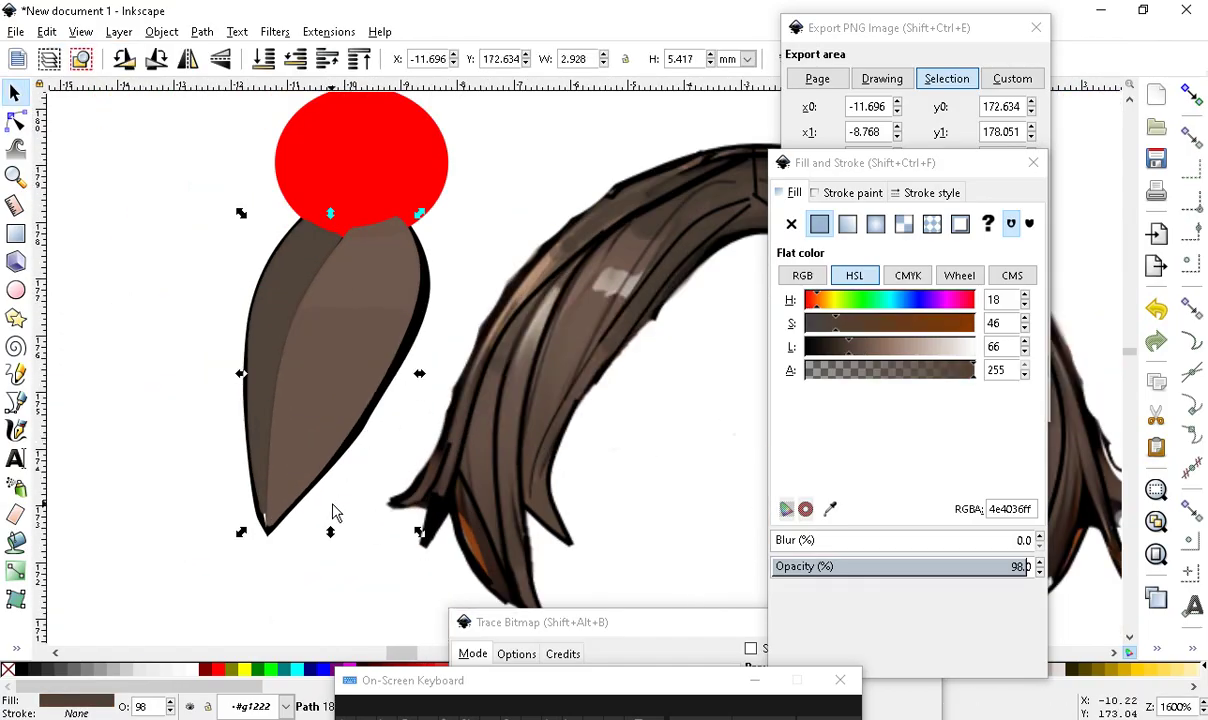
click(377, 145)
drag(377, 145, 112, 222)
click(304, 378)
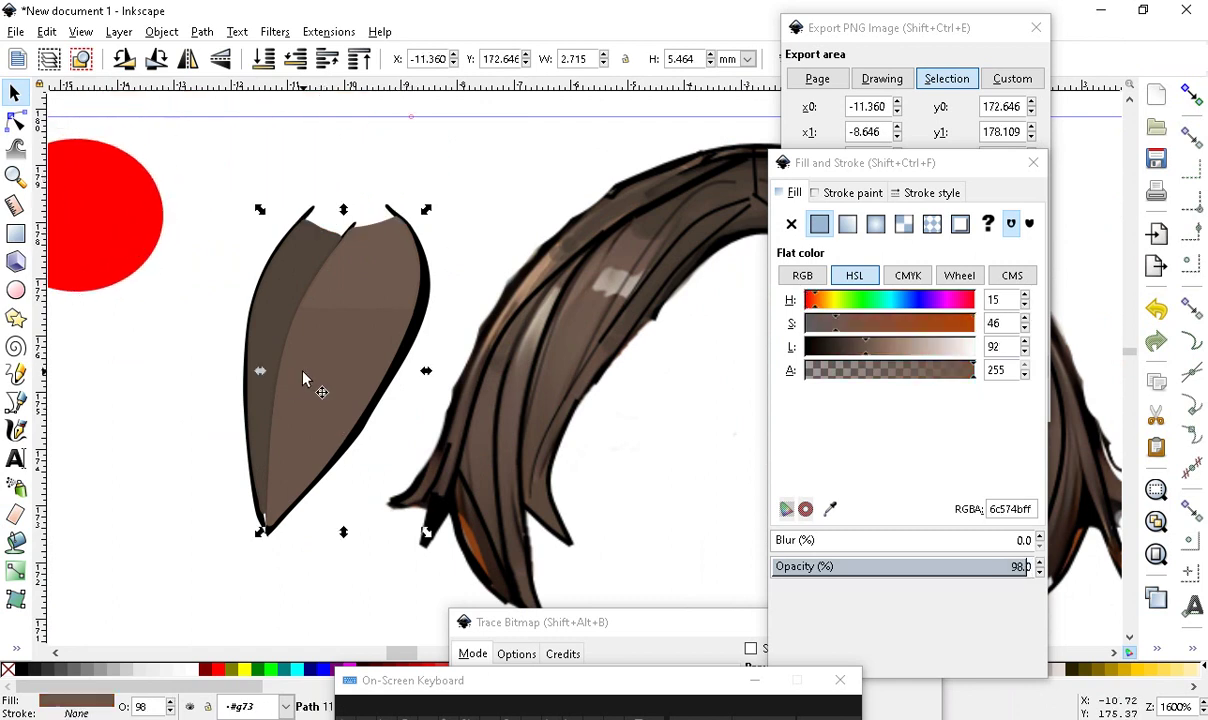
Send the light leaf fill to the back and move the dark fill piece to the lower left
click(265, 61)
scroll(340, 305, up, 2)
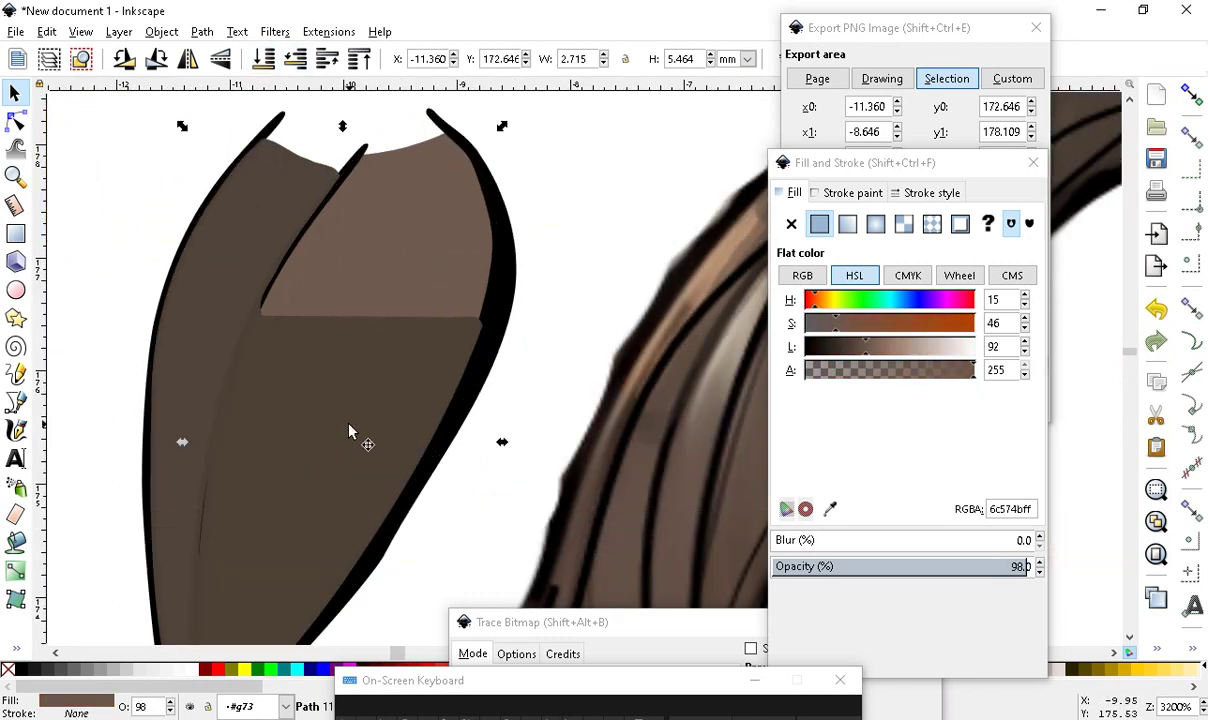
scroll(349, 430, right, 3)
click(639, 418)
scroll(593, 399, down, 2)
scroll(250, 400, up, 1)
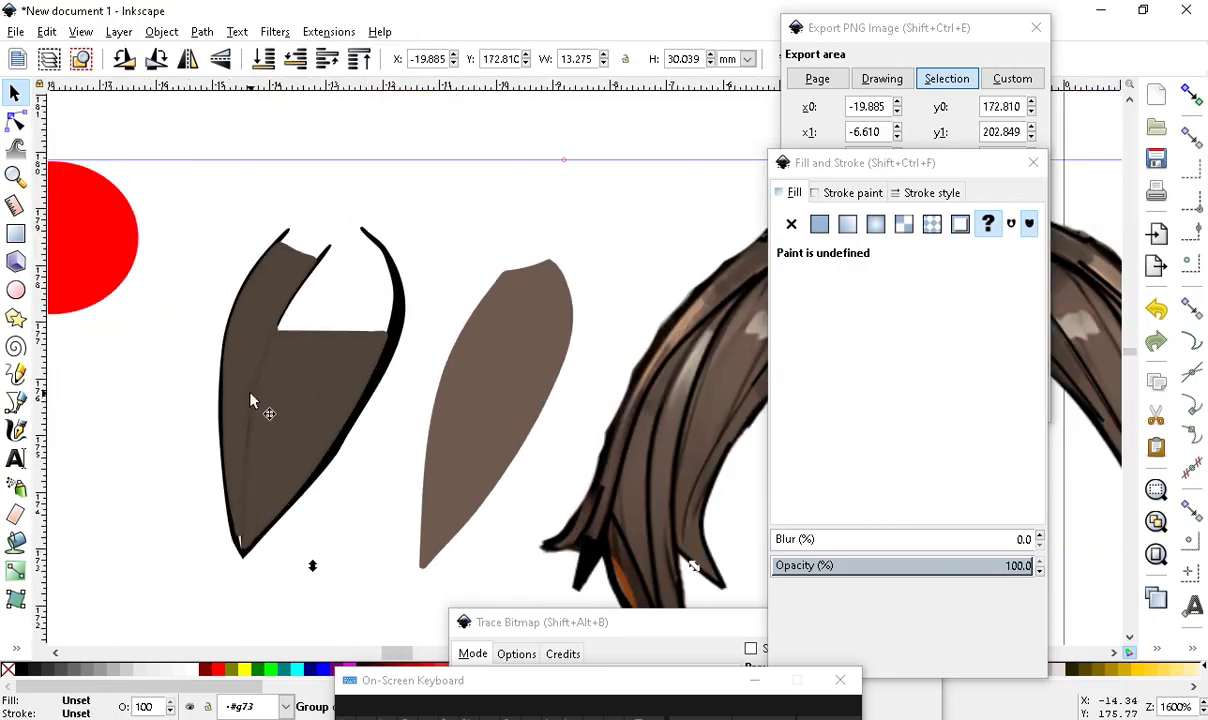
double_click(312, 405)
drag(318, 410, 131, 559)
Put the red circle back on the leaf tip and fill the leaf's left sliver dark brown
click(100, 237)
drag(100, 237, 392, 160)
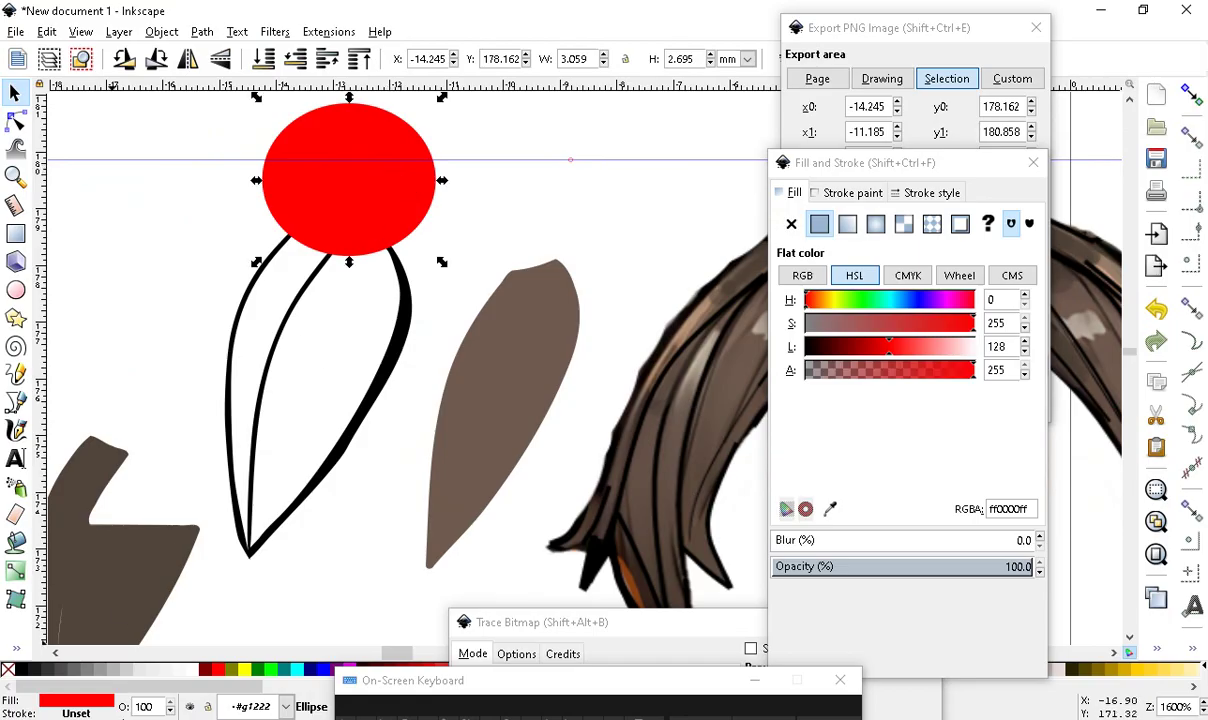
click(17, 543)
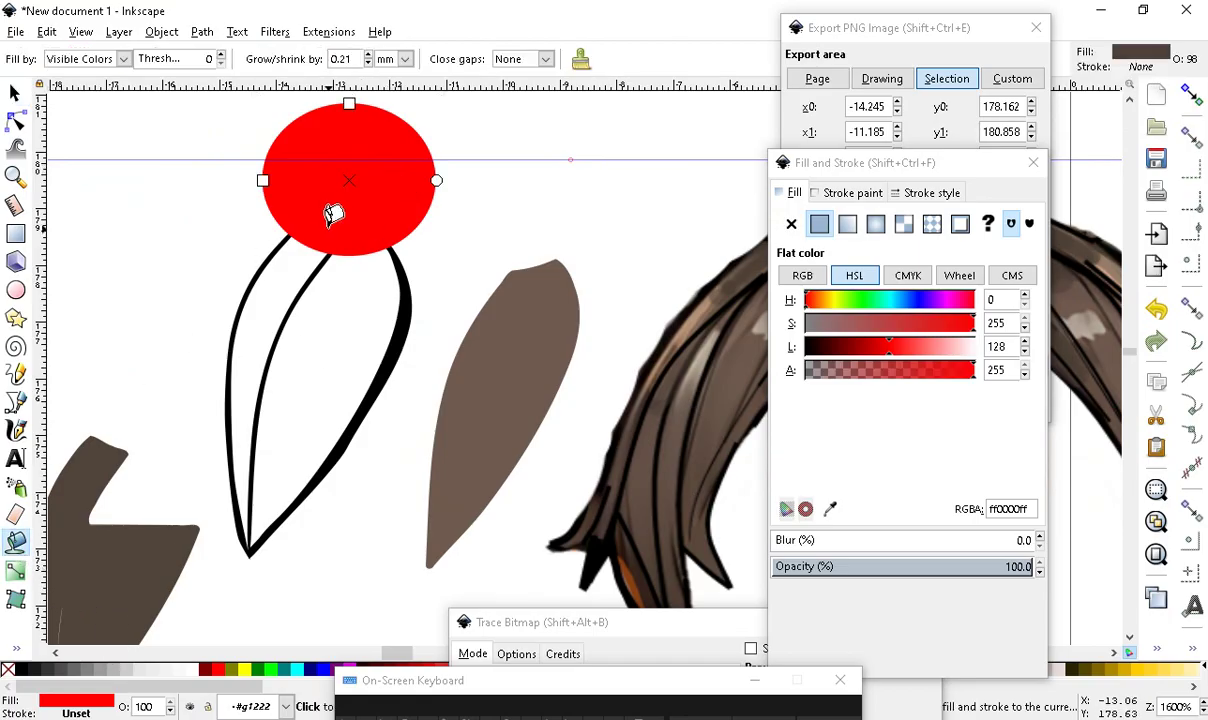
click(277, 282)
scroll(338, 410, down, 1)
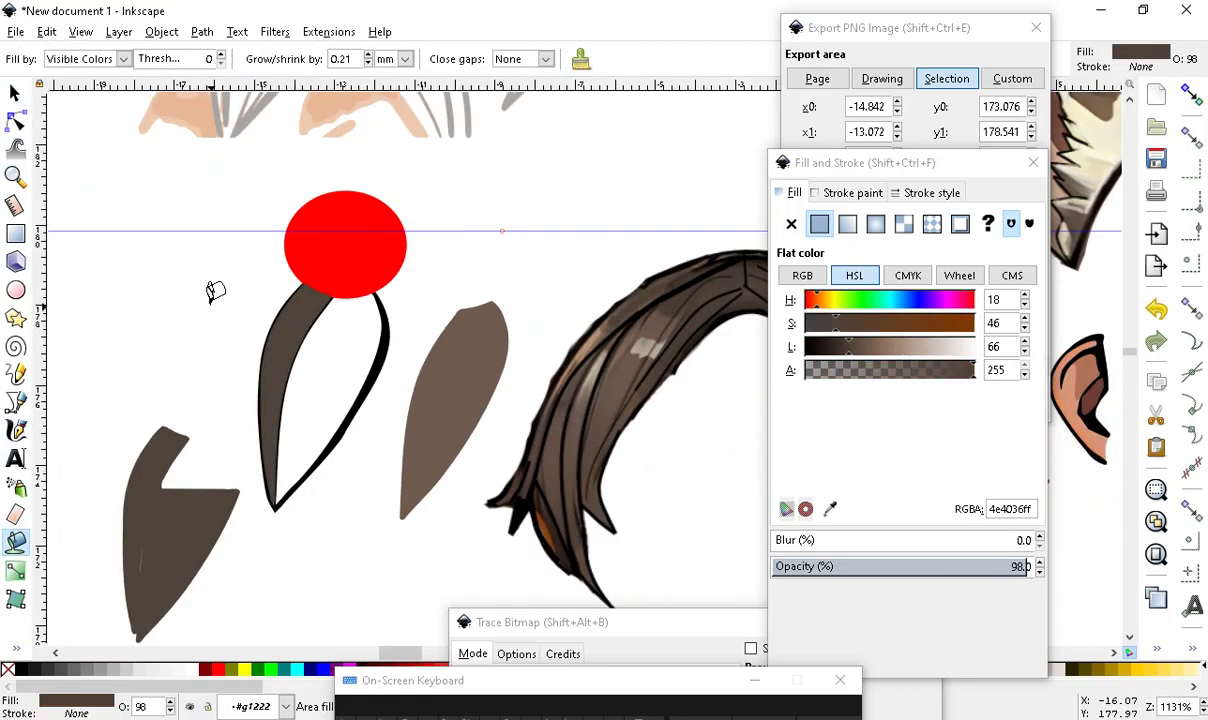
Move the light brown fill into the outlined leaf and shift the circle and outline slightly down
key(s)
scroll(388, 386, up, 1)
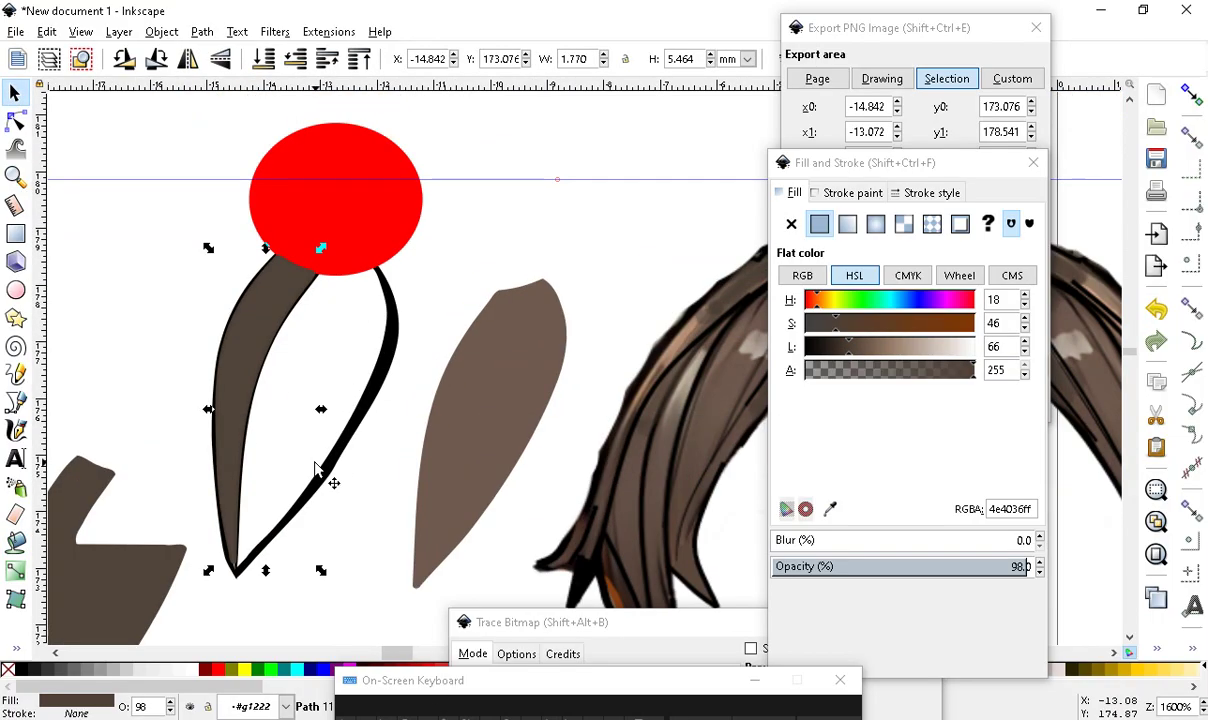
click(466, 472)
drag(526, 349, 336, 393)
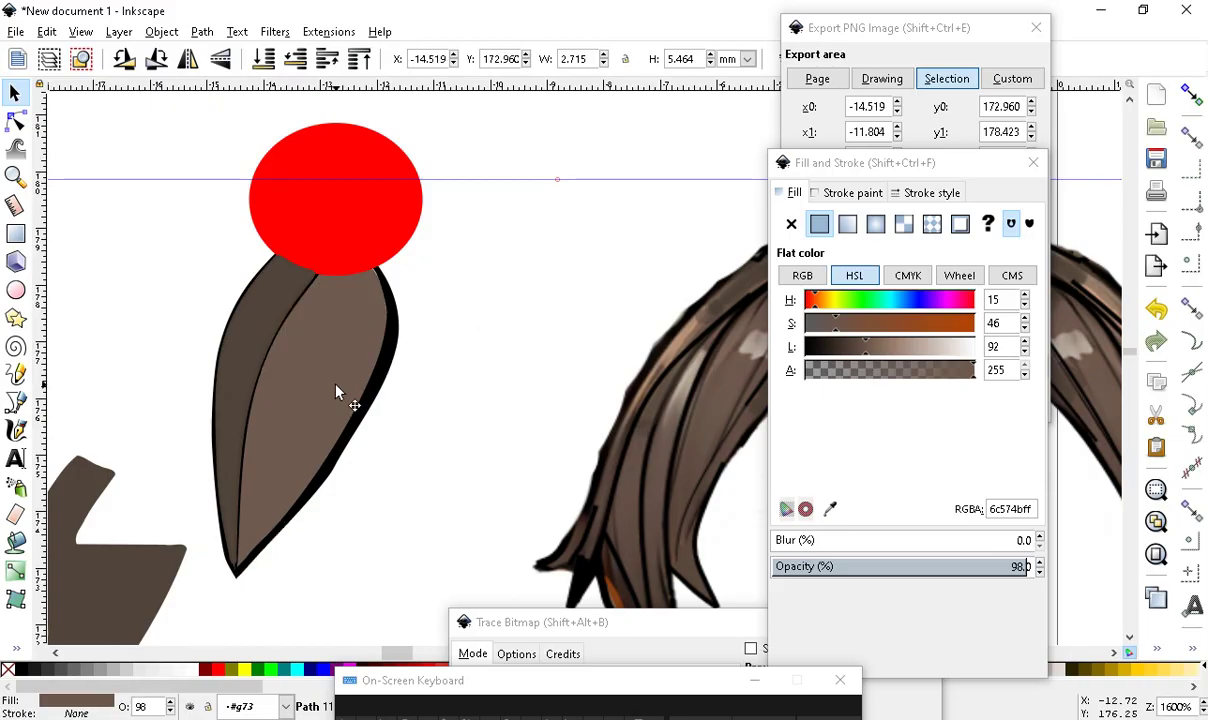
drag(325, 170, 326, 180)
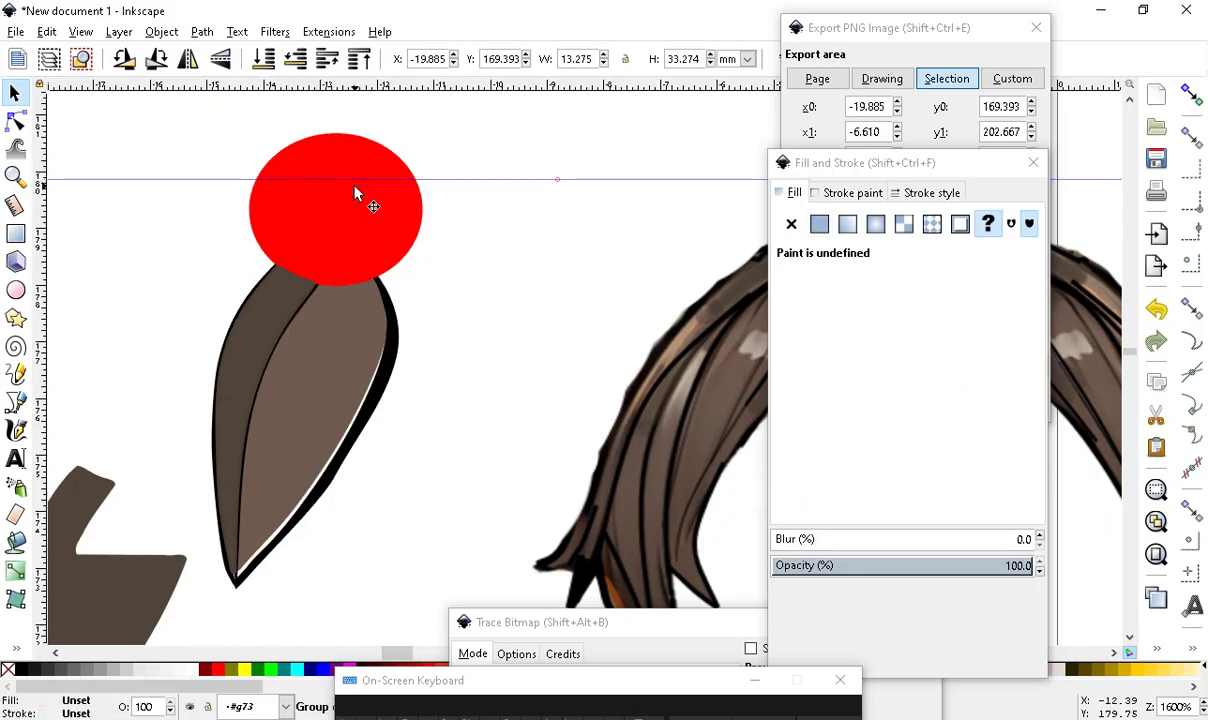
Move the red circle away from the leaf and nudge the leaf group into alignment
double_click(313, 229)
drag(315, 227, 640, 95)
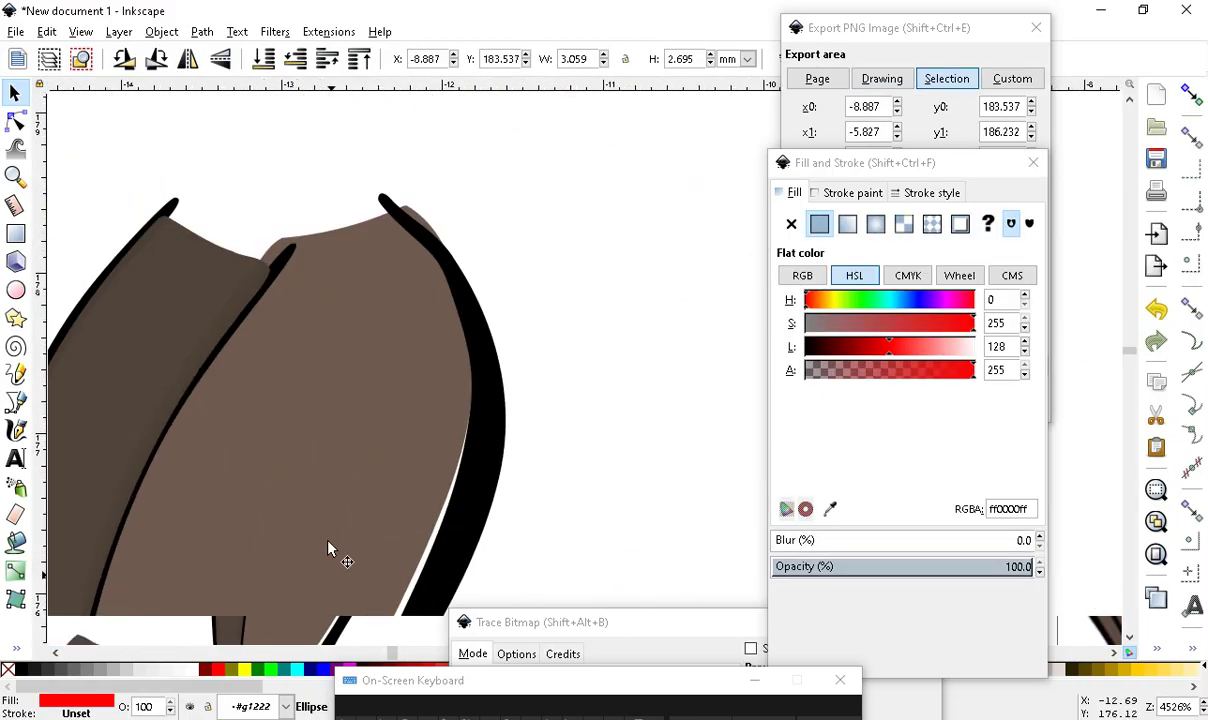
scroll(310, 400, up, 2)
click(329, 348)
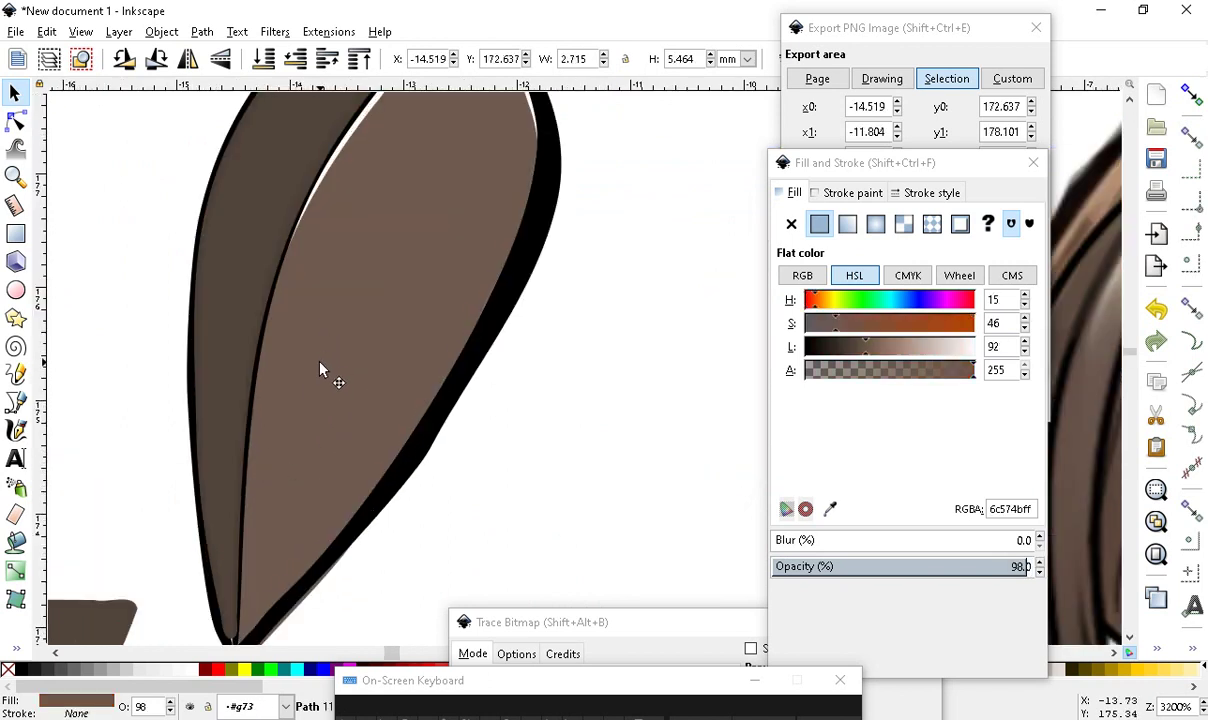
scroll(329, 348, up, 2)
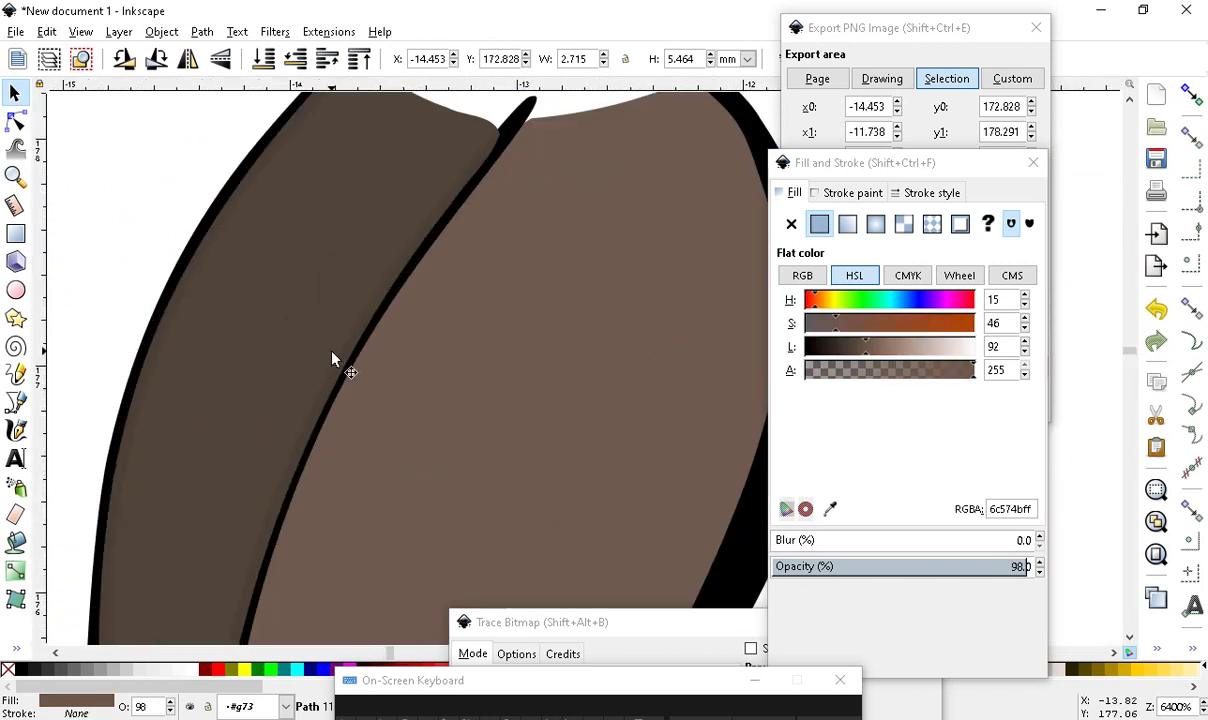
mouse_move(367, 350)
mouse_down()
mouse_move(221, 240)
mouse_move(289, 326)
mouse_move(286, 315)
mouse_move(299, 321)
mouse_up()
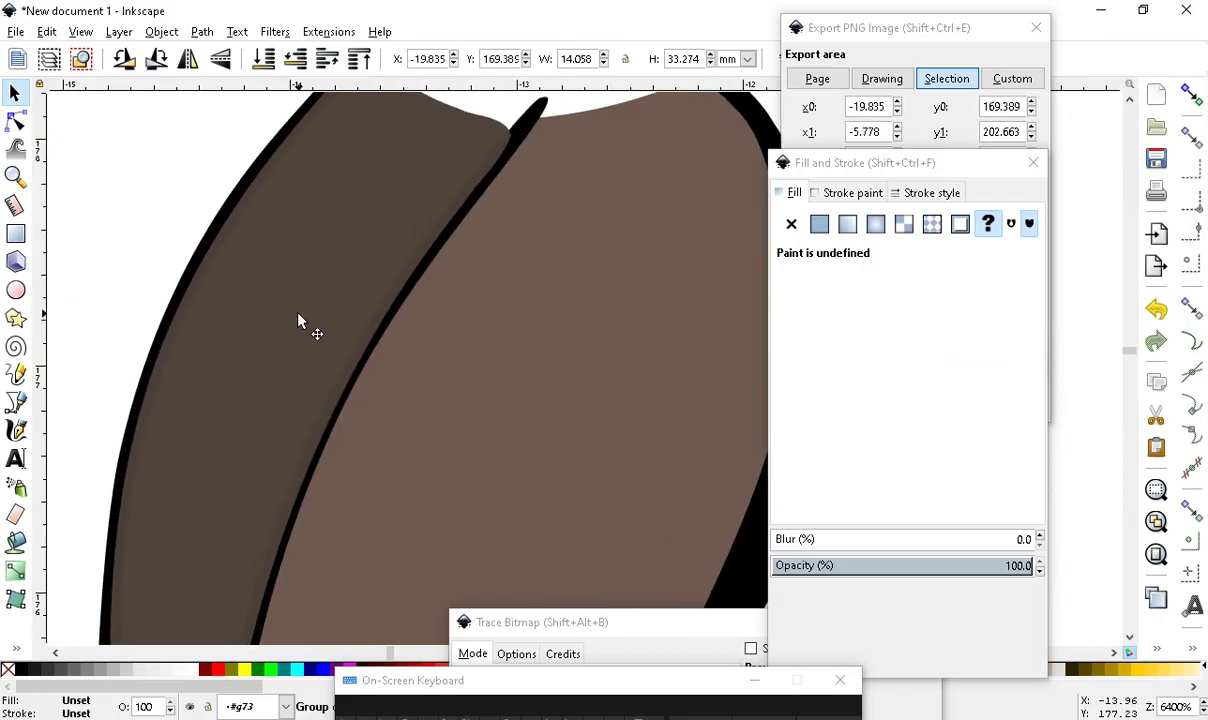
scroll(299, 321, down, 4)
scroll(343, 385, down, 2)
scroll(290, 350, up, 2)
Cut the stray dark brown shape out of the drawing
click(100, 585)
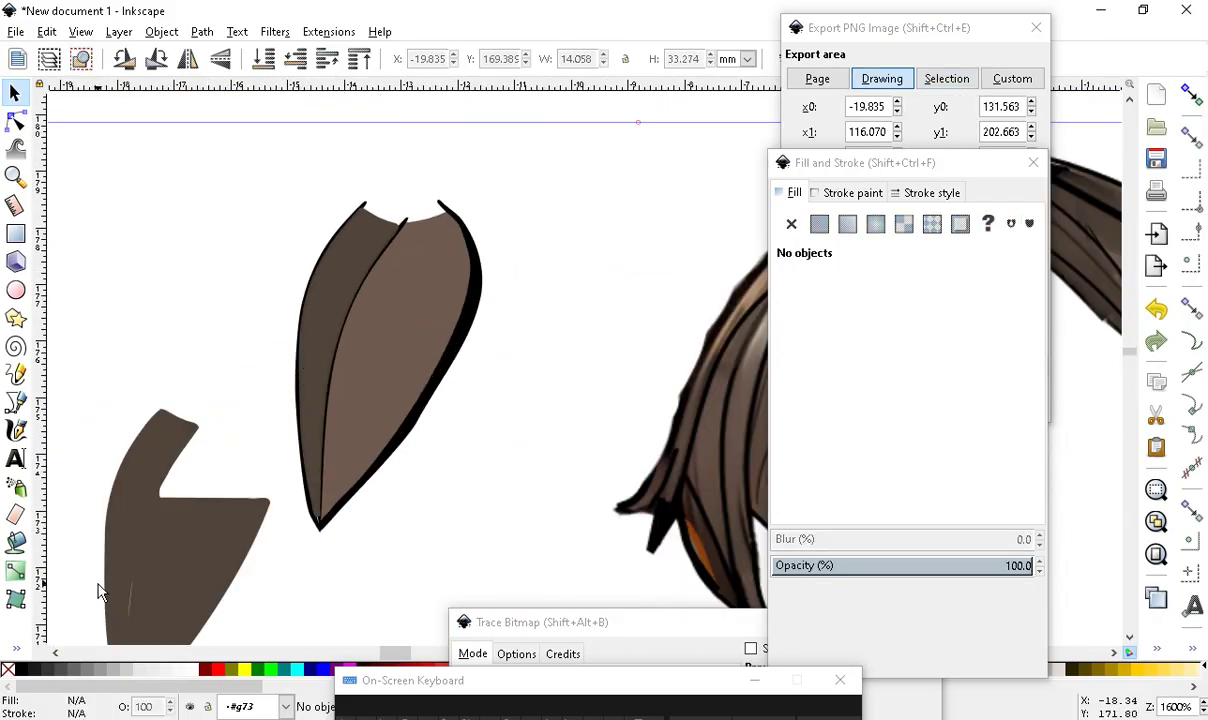
click(127, 557)
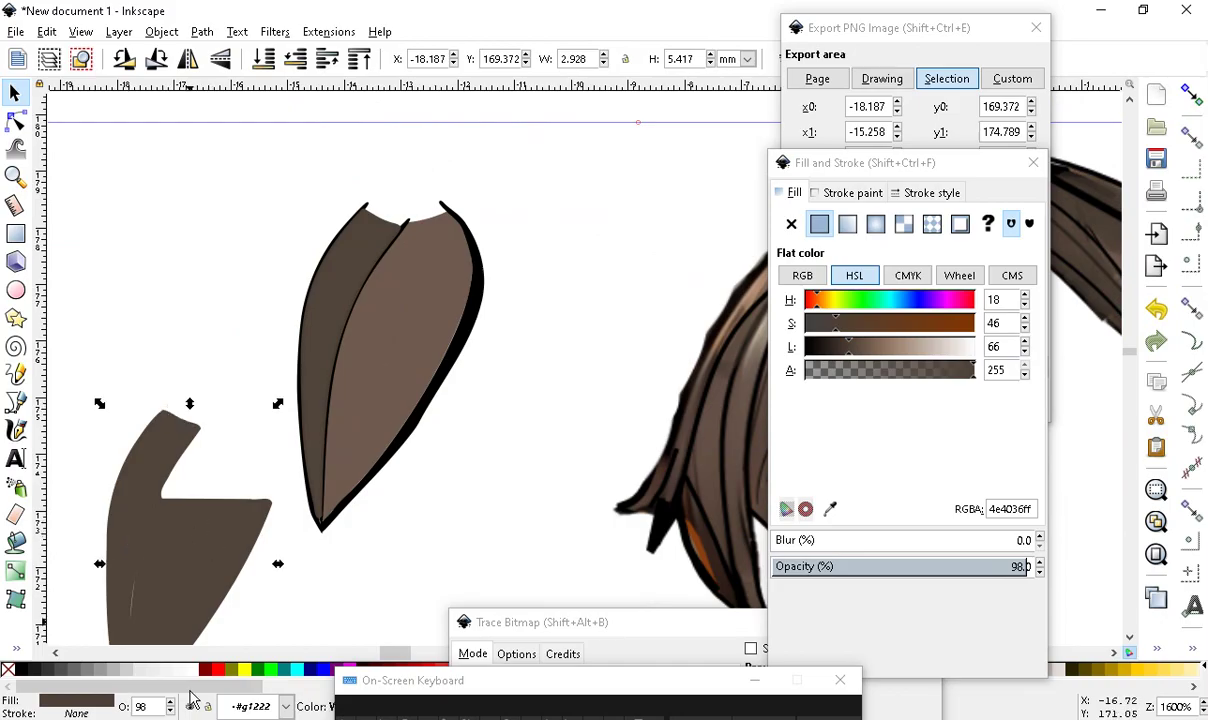
click(47, 31)
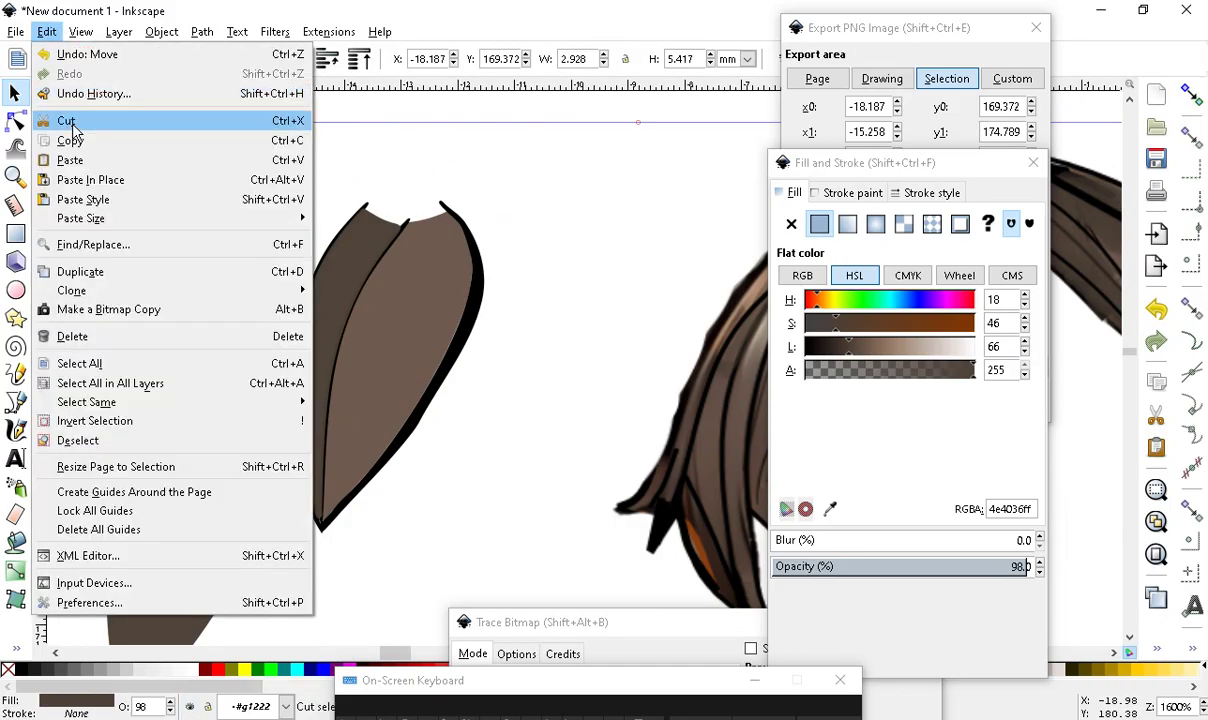
click(100, 116)
Select the three hair-lock parts, group them with Object > Group, and deselect
mouse_move(545, 175)
mouse_down()
mouse_move(314, 572)
mouse_move(224, 580)
mouse_up()
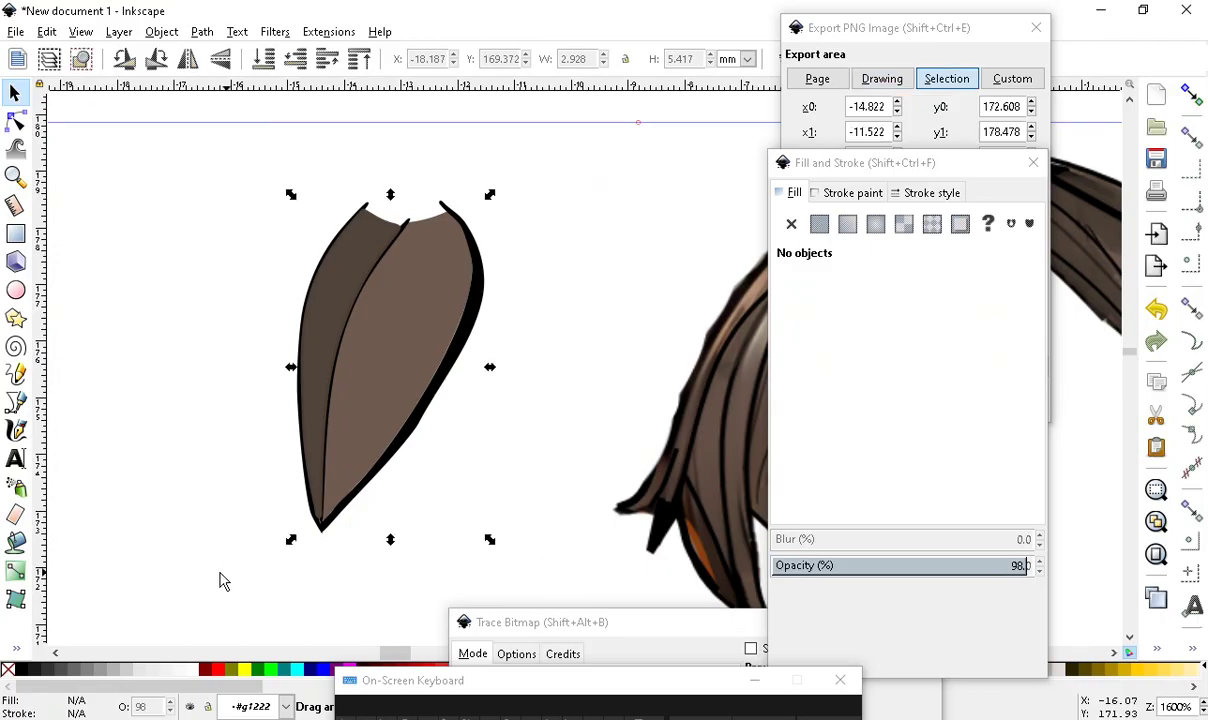
mouse_move(374, 389)
mouse_down()
mouse_move(305, 405)
mouse_move(264, 386)
mouse_up()
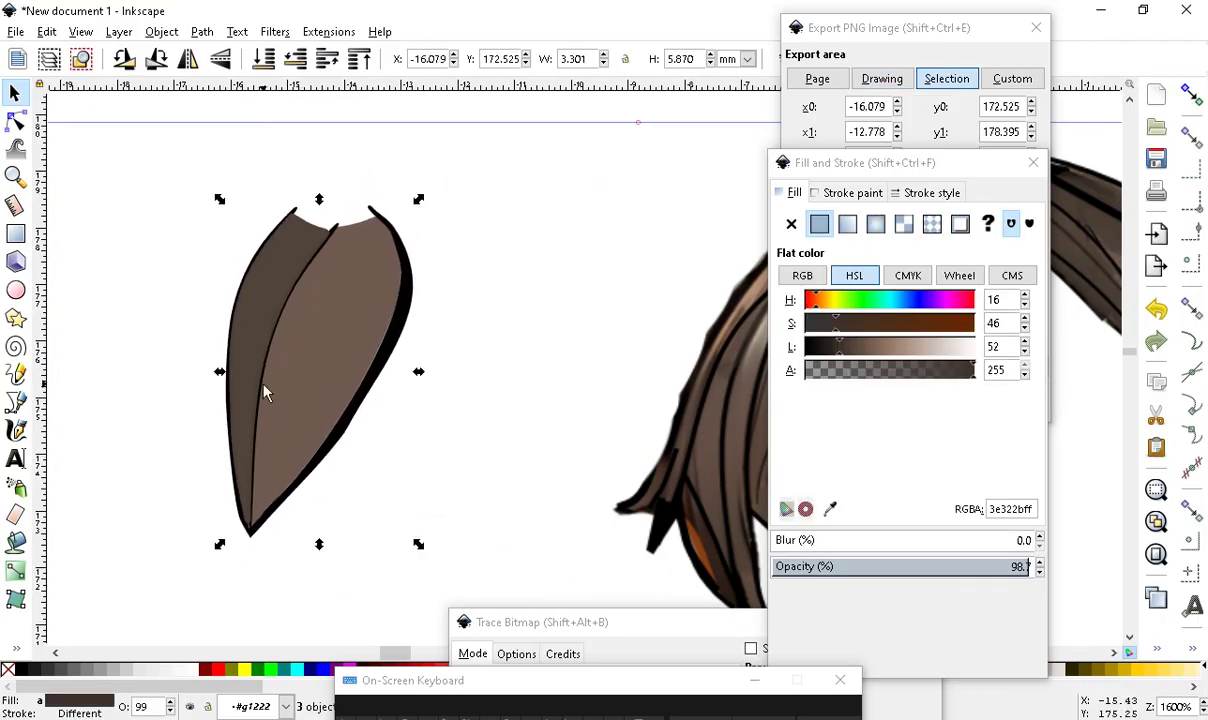
click(161, 31)
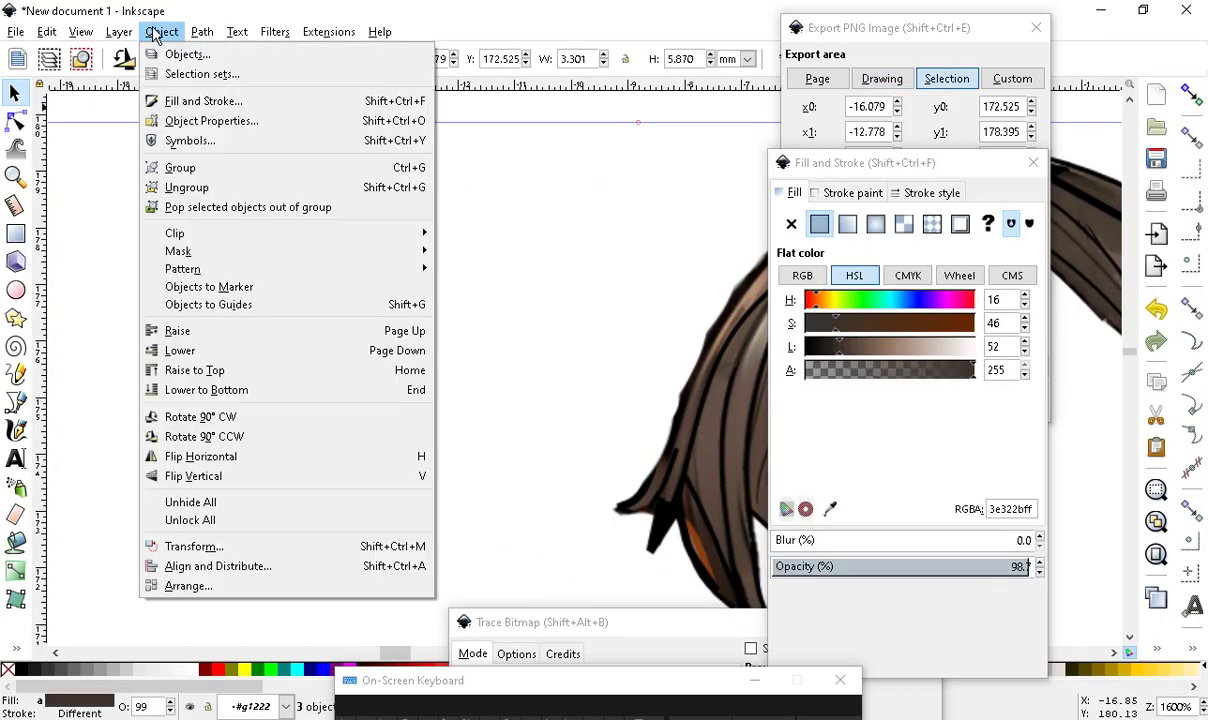
click(202, 167)
click(446, 403)
ctrl+scroll(262, 458, up, 2)
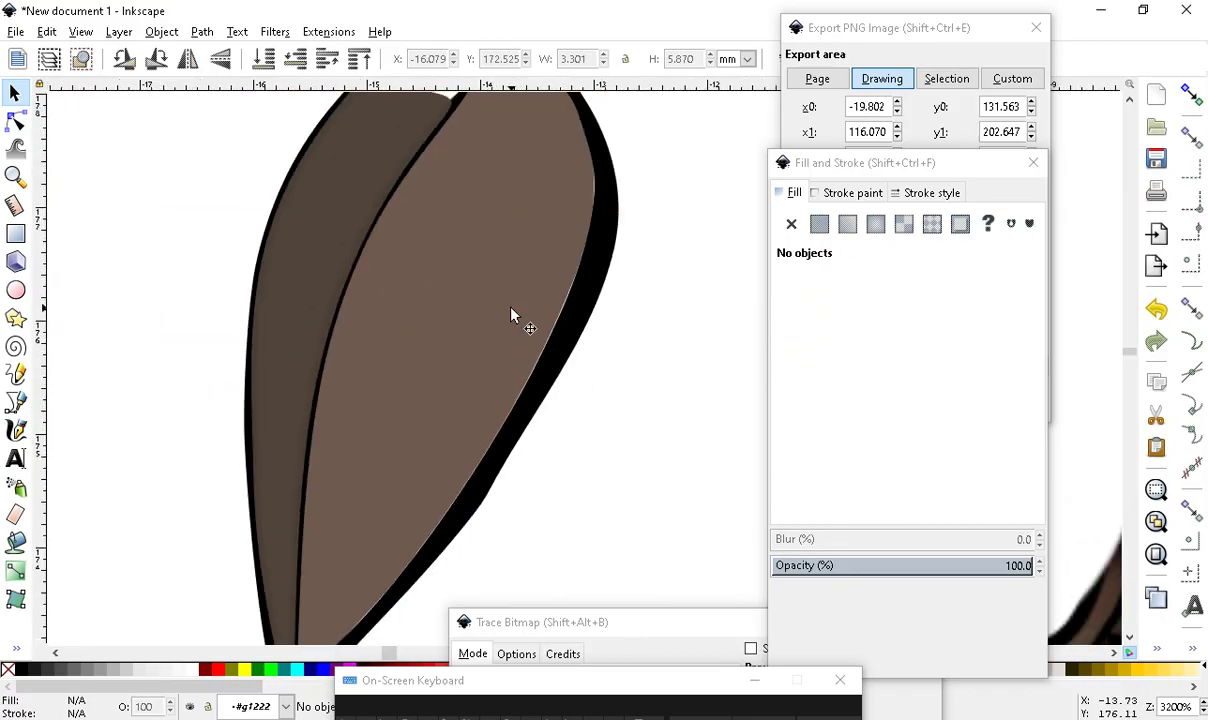
Sharpen the light brown piece's lower tip by dragging its nodes down
click(510, 315)
click(15, 120)
click(462, 334)
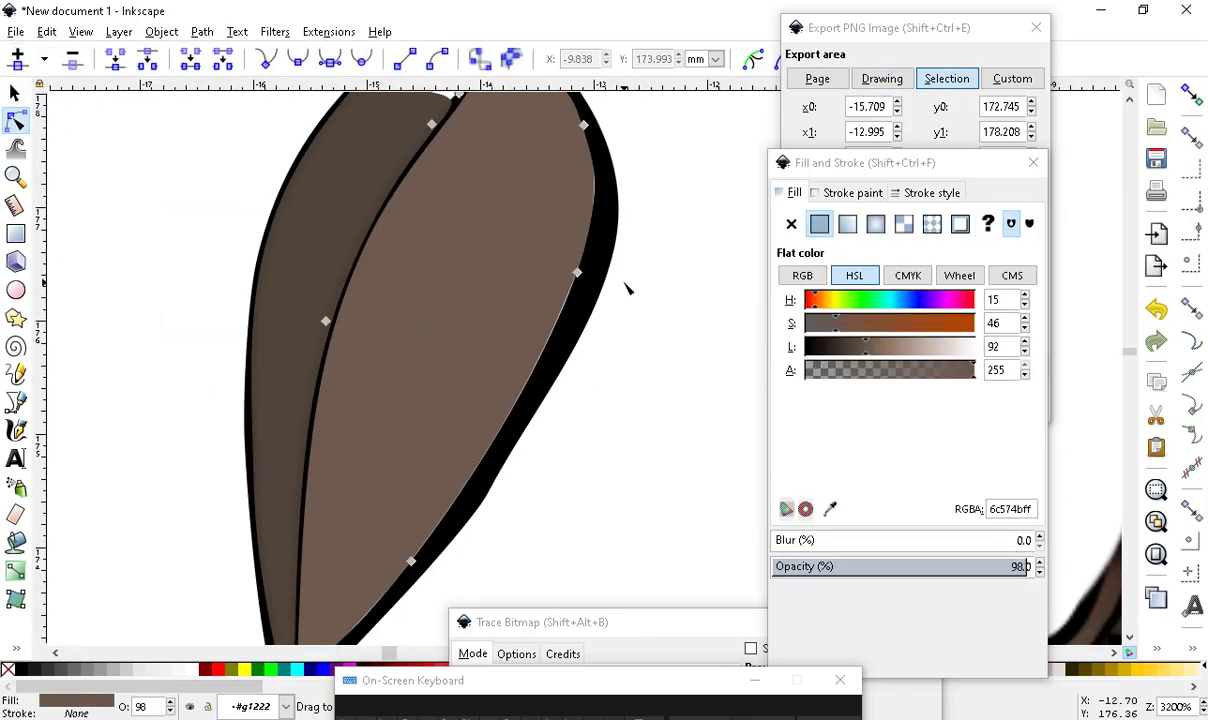
click(580, 277)
ctrl+scroll(507, 368, down, 1)
ctrl+scroll(484, 432, up, 2)
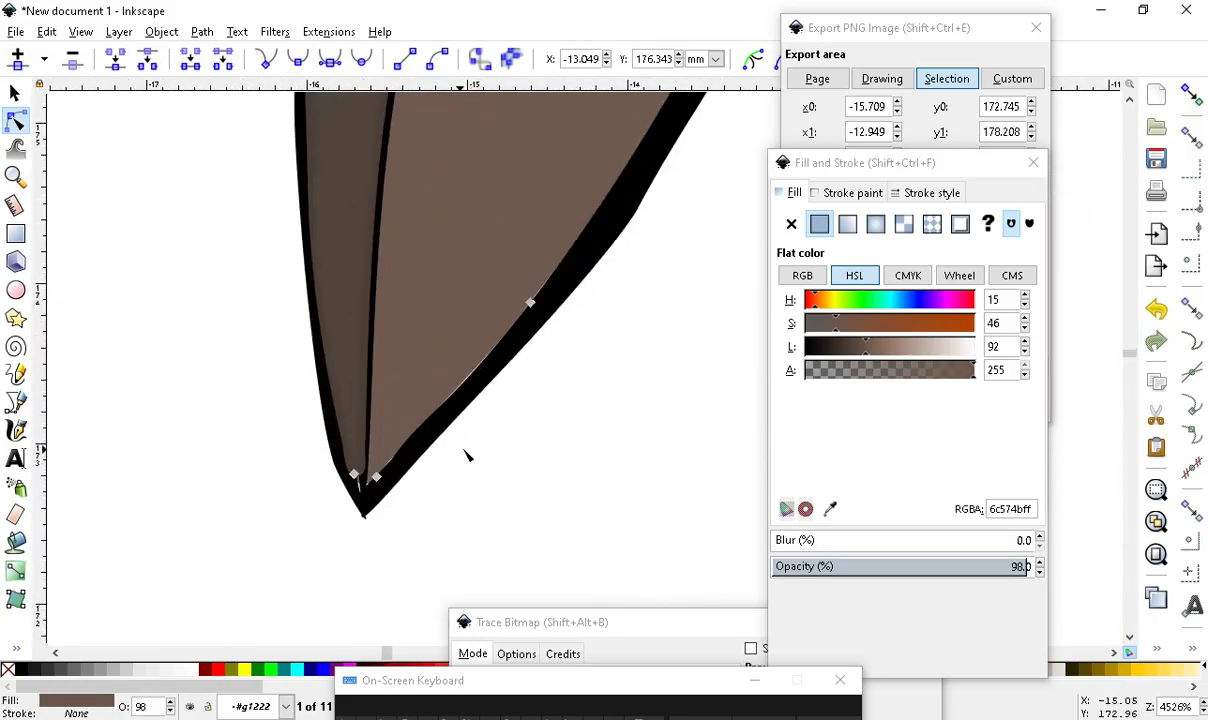
ctrl+scroll(410, 505, up, 2)
drag(373, 522, 376, 557)
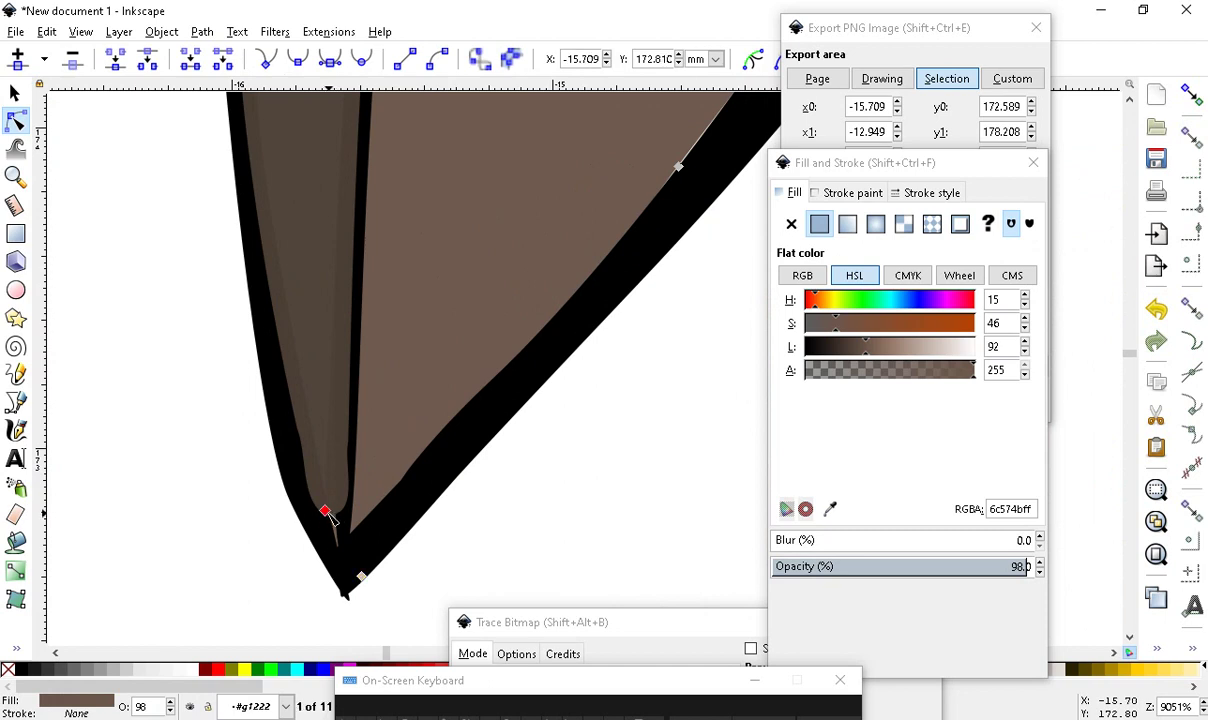
mouse_move(350, 562)
mouse_down()
mouse_move(316, 521)
mouse_move(358, 448)
mouse_move(412, 485)
mouse_move(345, 539)
mouse_move(345, 574)
mouse_up()
Select the inner dark brown piece and zoom in around its top edge
click(326, 262)
scroll(318, 361, up, 4)
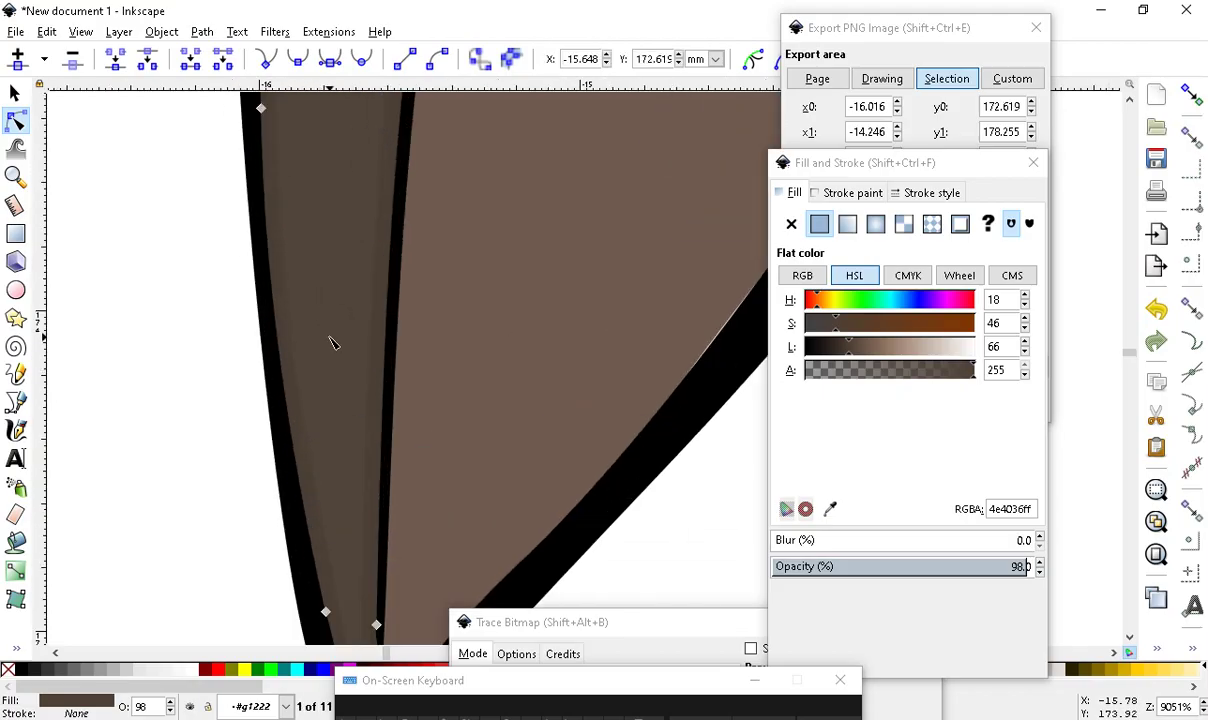
click(15, 92)
scroll(359, 481, down, 6)
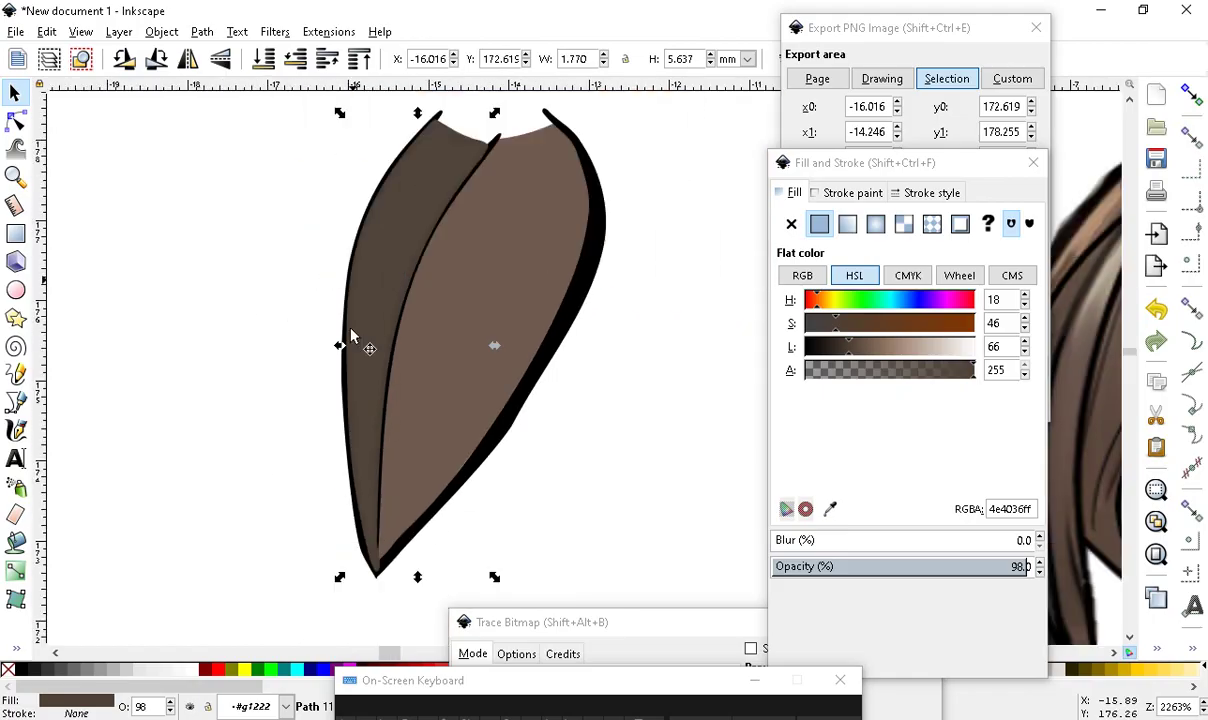
scroll(350, 337, up, 4)
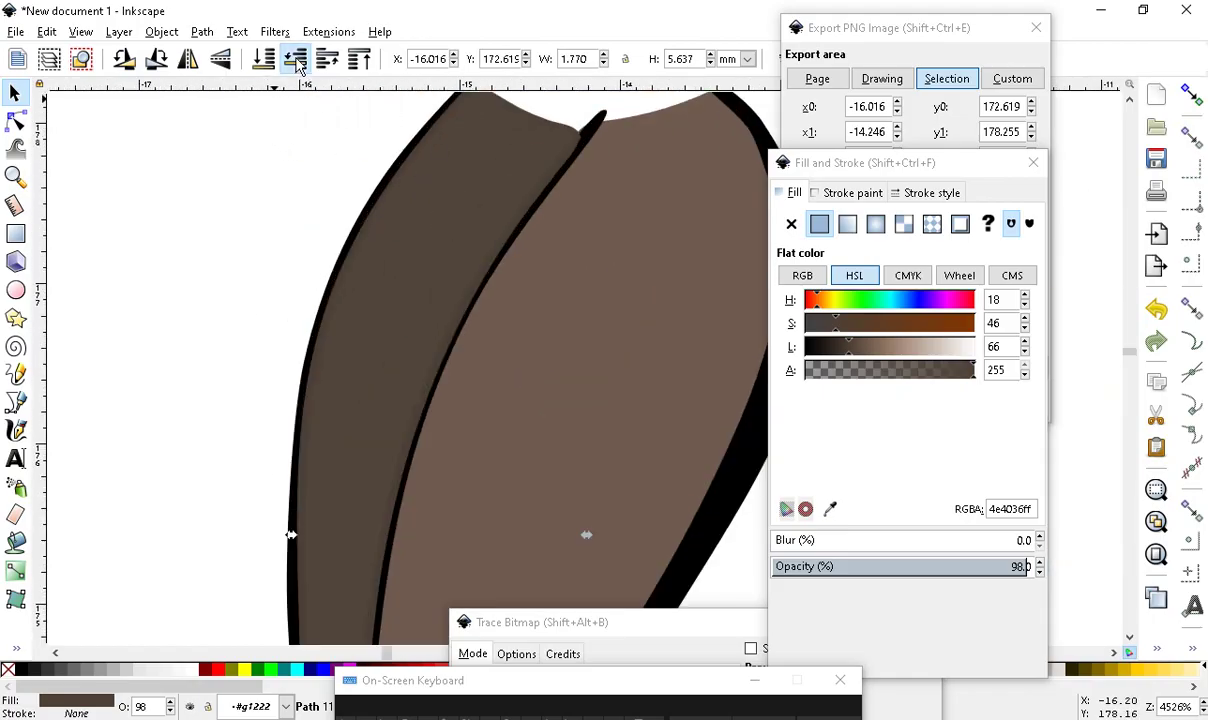
scroll(404, 410, down, 3)
scroll(418, 398, up, 2)
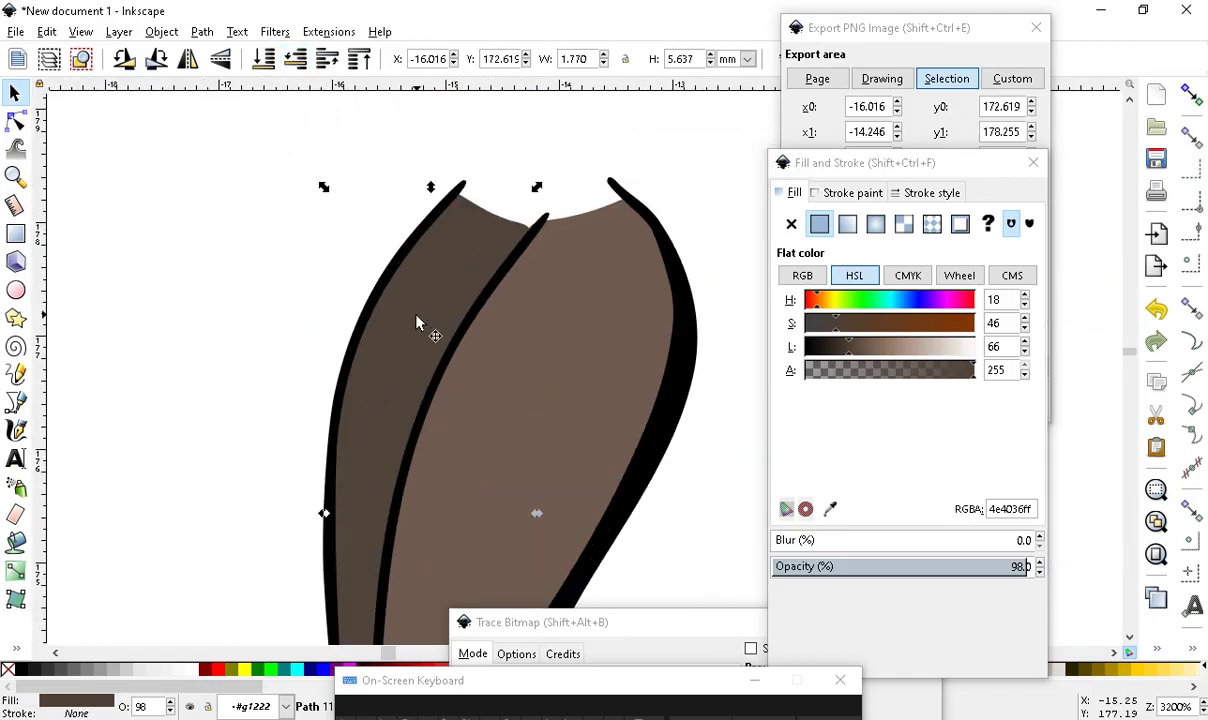
scroll(669, 435, up, 2)
scroll(349, 234, down, 2)
scroll(591, 357, down, 1)
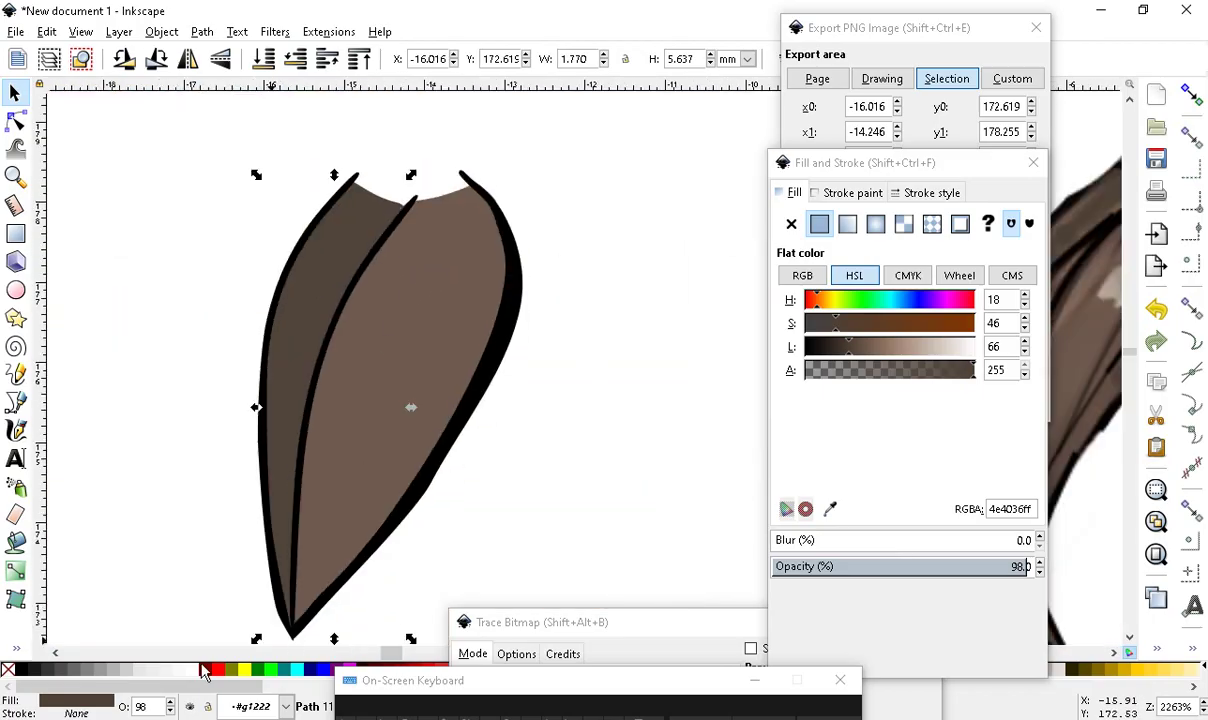
scroll(472, 472, up, 3)
scroll(496, 151, down, 4)
scroll(593, 426, up, 4)
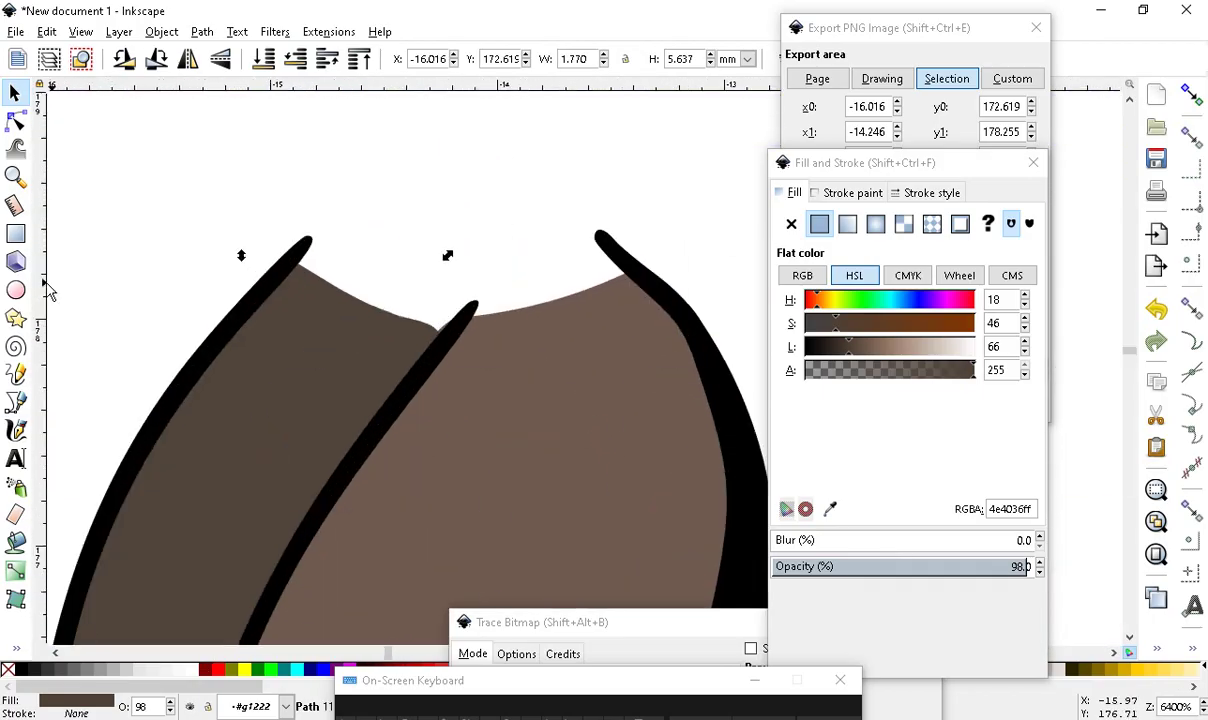
Reshape the dark piece's top, pulling its node up and extending the edge rightward
click(15, 121)
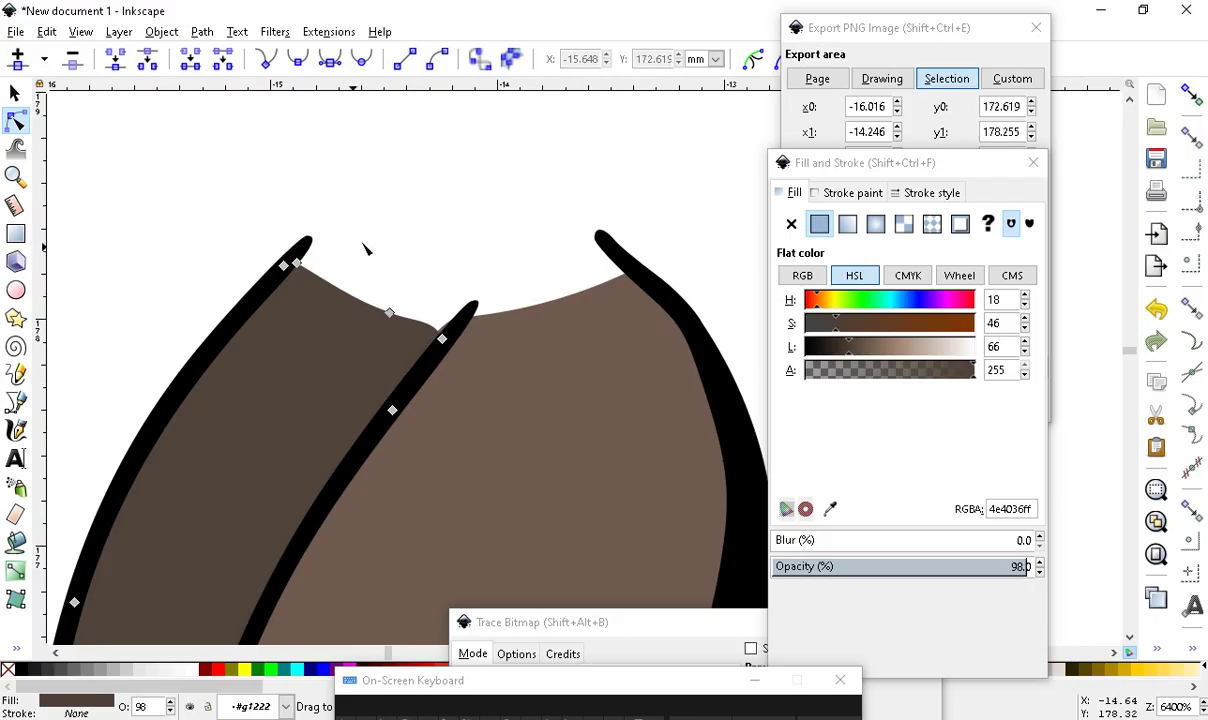
drag(298, 264, 318, 232)
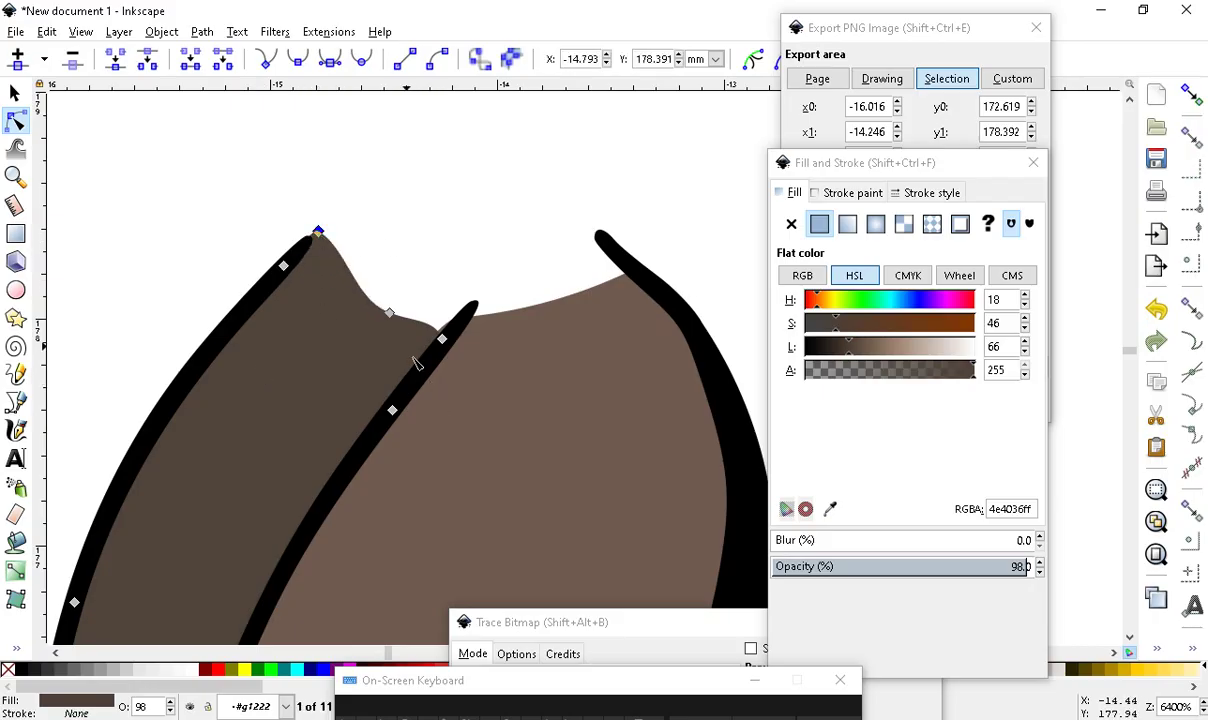
drag(389, 316, 463, 235)
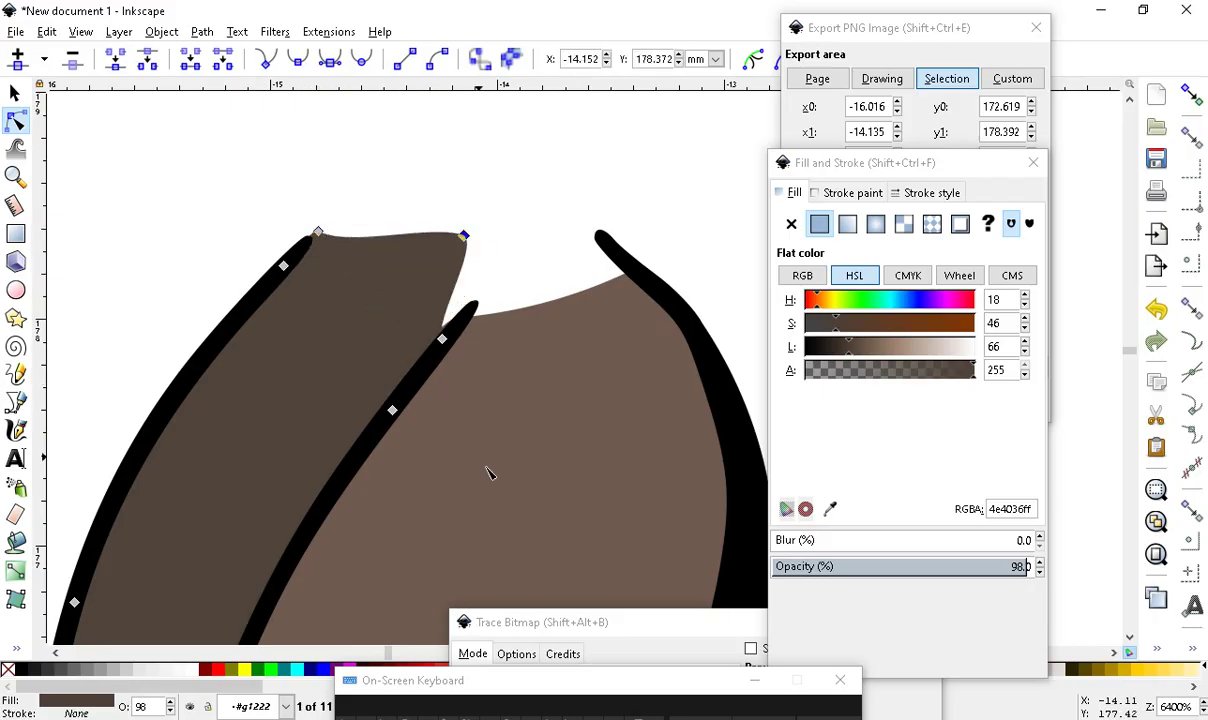
drag(448, 299, 523, 245)
Raise the light brown piece's top into a small peak and adjust its upper right edge
click(537, 300)
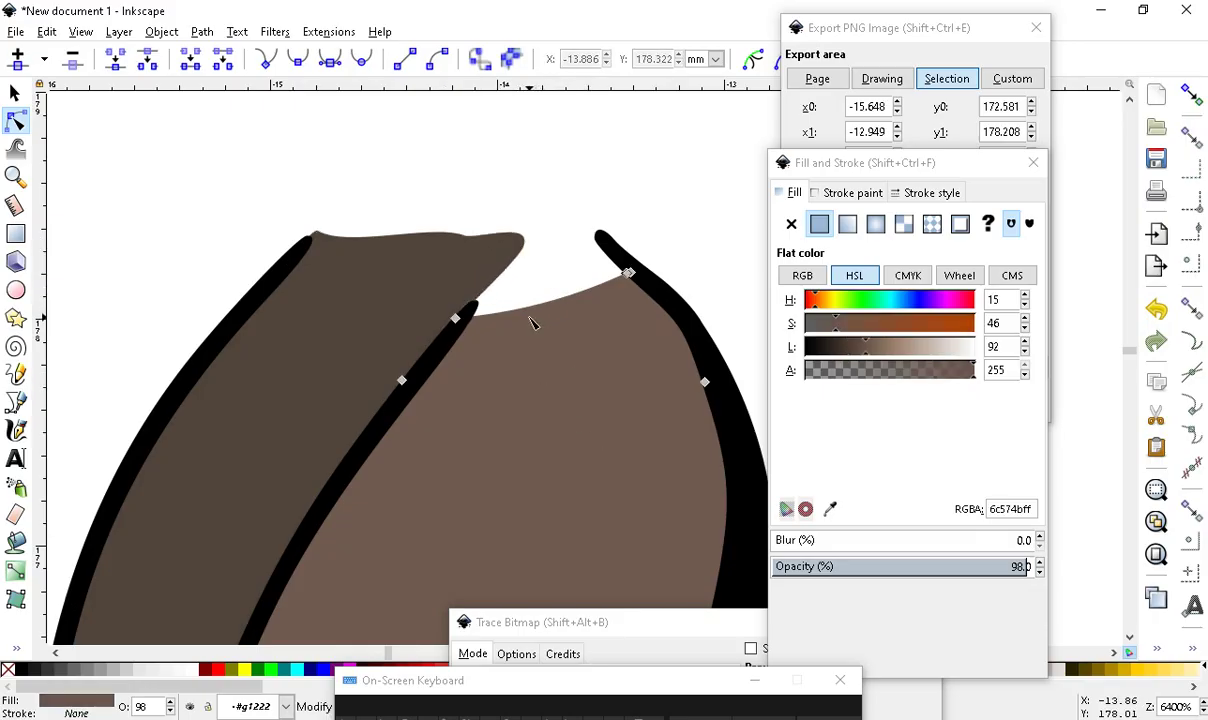
drag(530, 309, 525, 220)
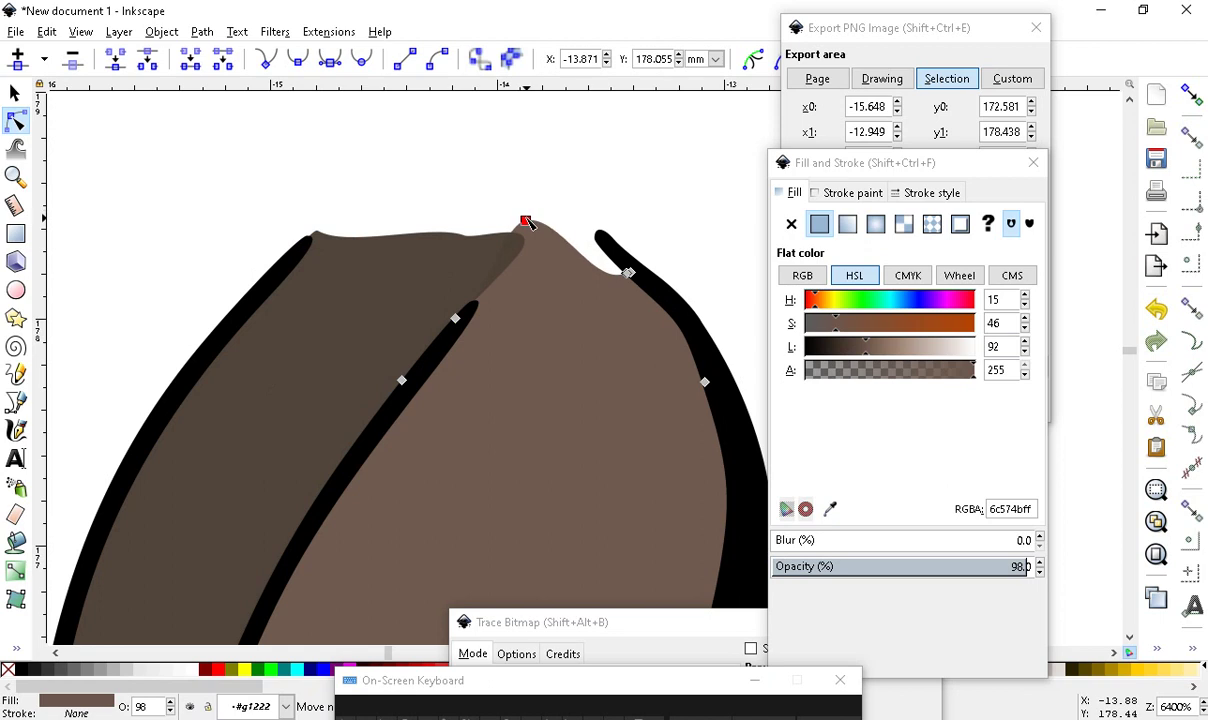
click(627, 274)
mouse_move(585, 238)
mouse_down()
mouse_move(645, 291)
mouse_move(605, 236)
mouse_up()
click(670, 302)
scroll(605, 236, down, 6)
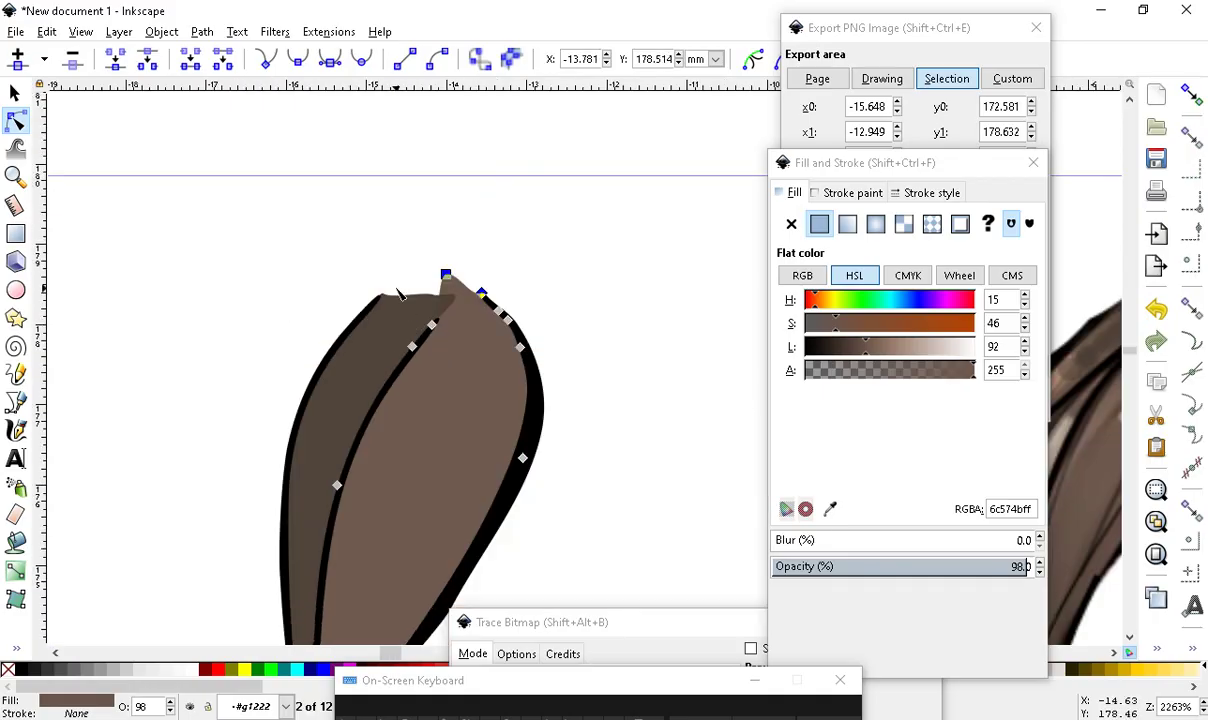
Deselect the hair lock and move the Fill and Stroke and Export panels aside
click(424, 557)
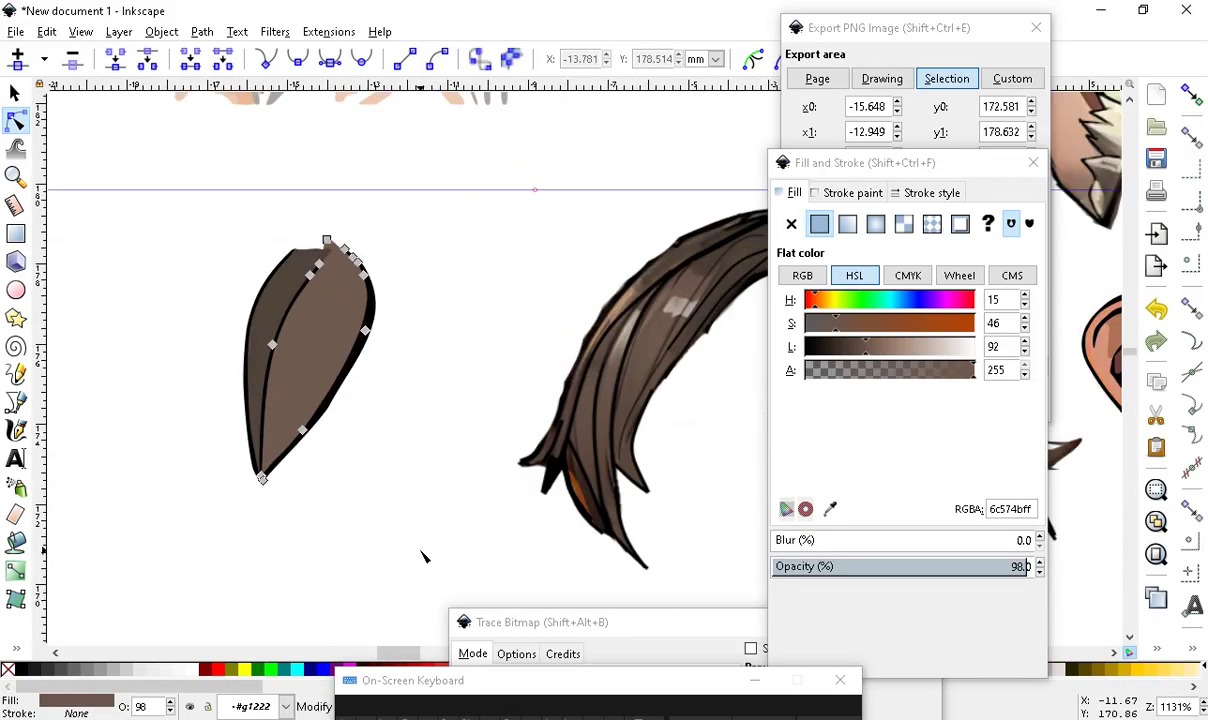
click(398, 512)
drag(815, 170, 1096, 202)
drag(852, 30, 1112, 157)
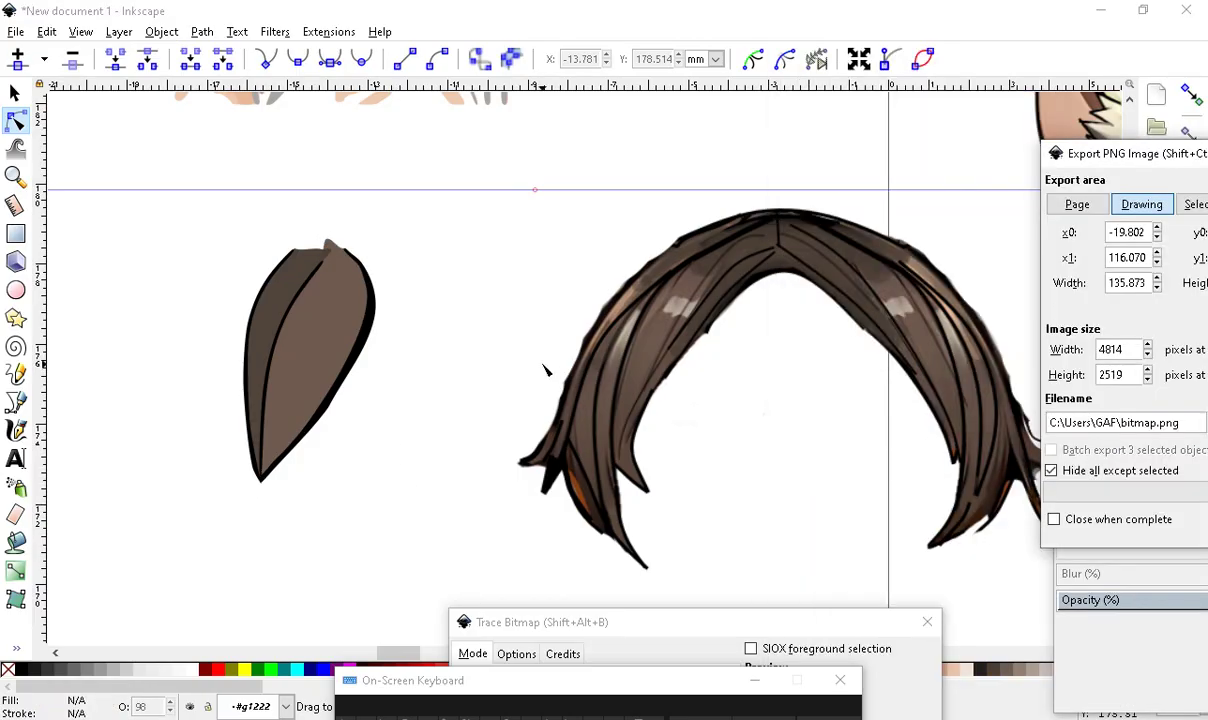
Select the hair lock group and move it slightly lower
click(14, 92)
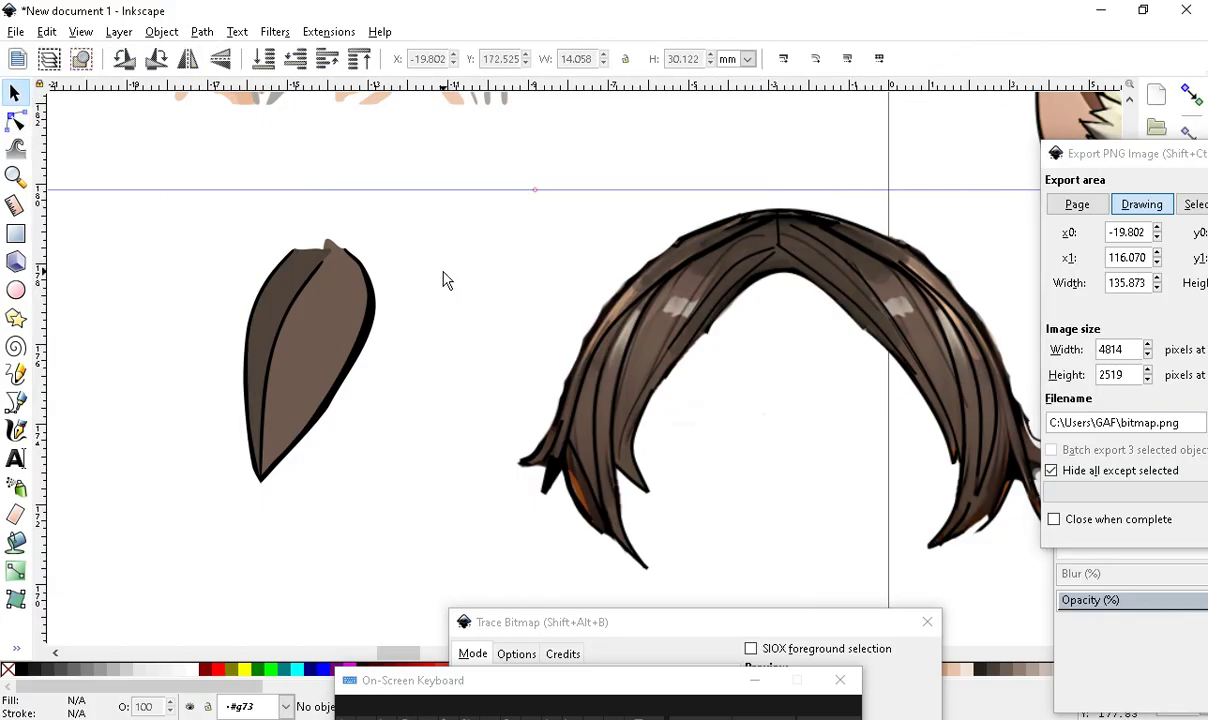
drag(420, 224, 326, 466)
drag(186, 183, 388, 492)
click(505, 340)
drag(440, 212, 115, 490)
drag(360, 324, 365, 424)
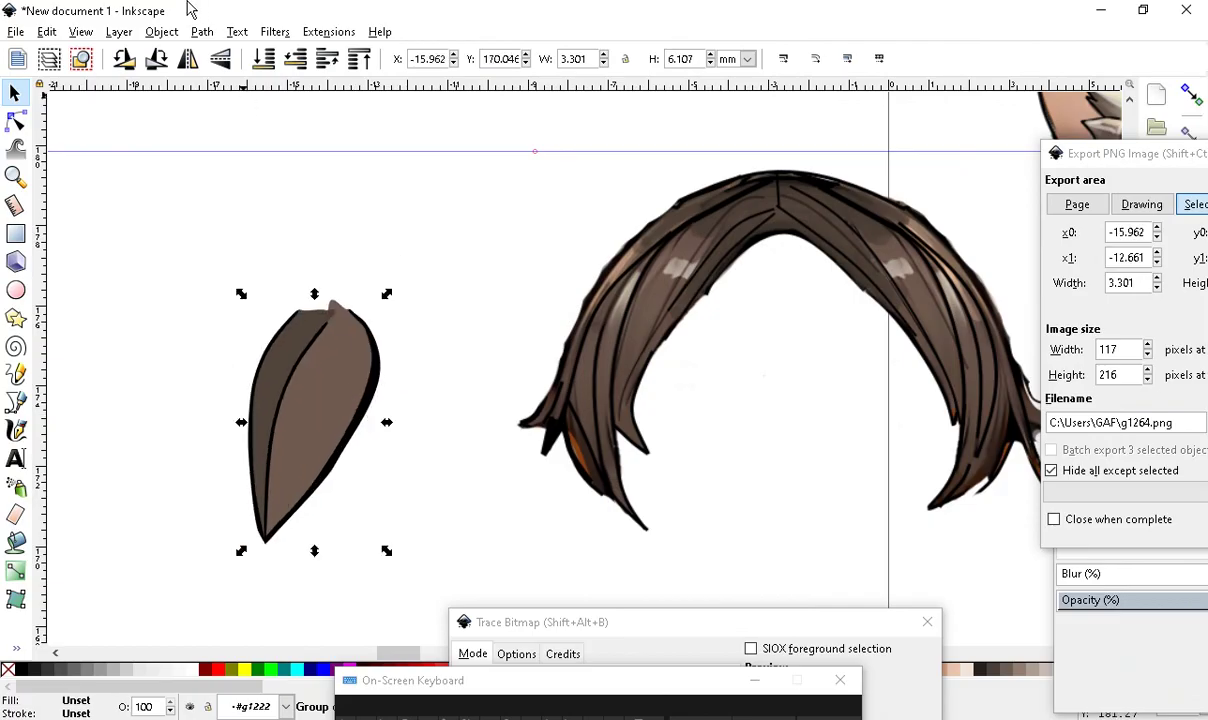
Ungroup and regroup the hair lock parts, then nudge the group up and right
click(165, 32)
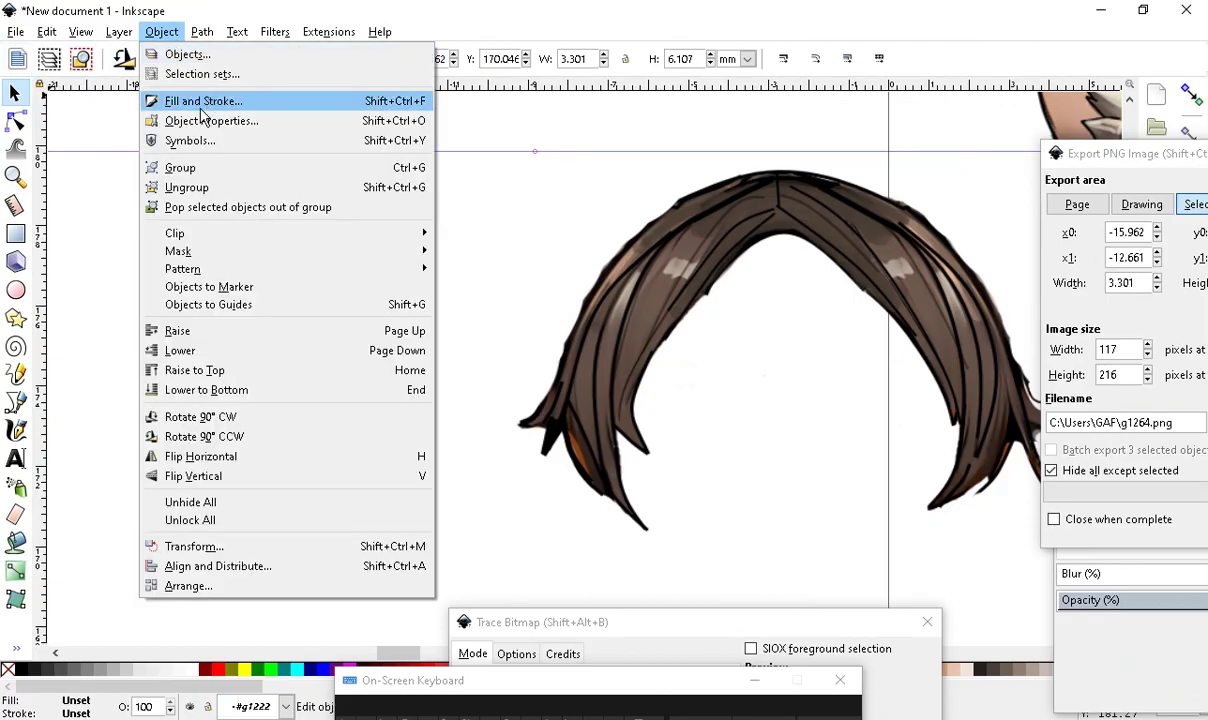
click(187, 177)
click(161, 32)
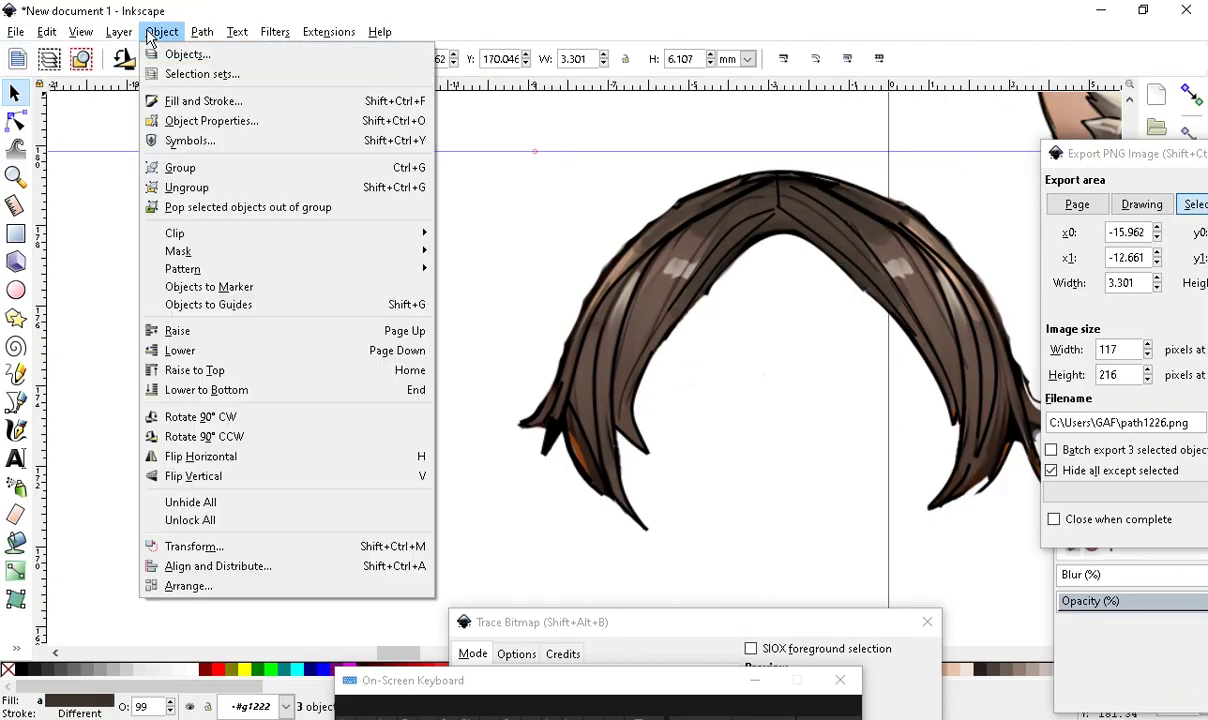
click(200, 167)
click(161, 32)
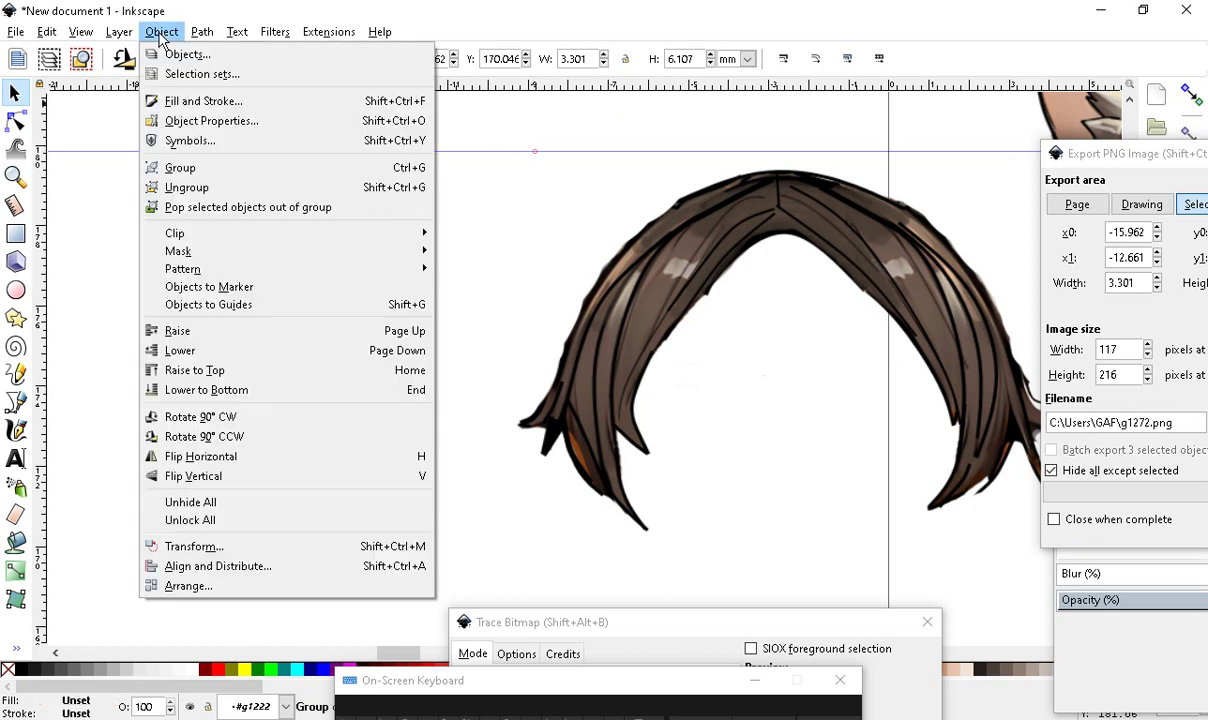
click(200, 167)
drag(260, 518, 309, 483)
Put the hair lock in rotation mode and move its rotation centre toward the top
scroll(330, 308, up, 2)
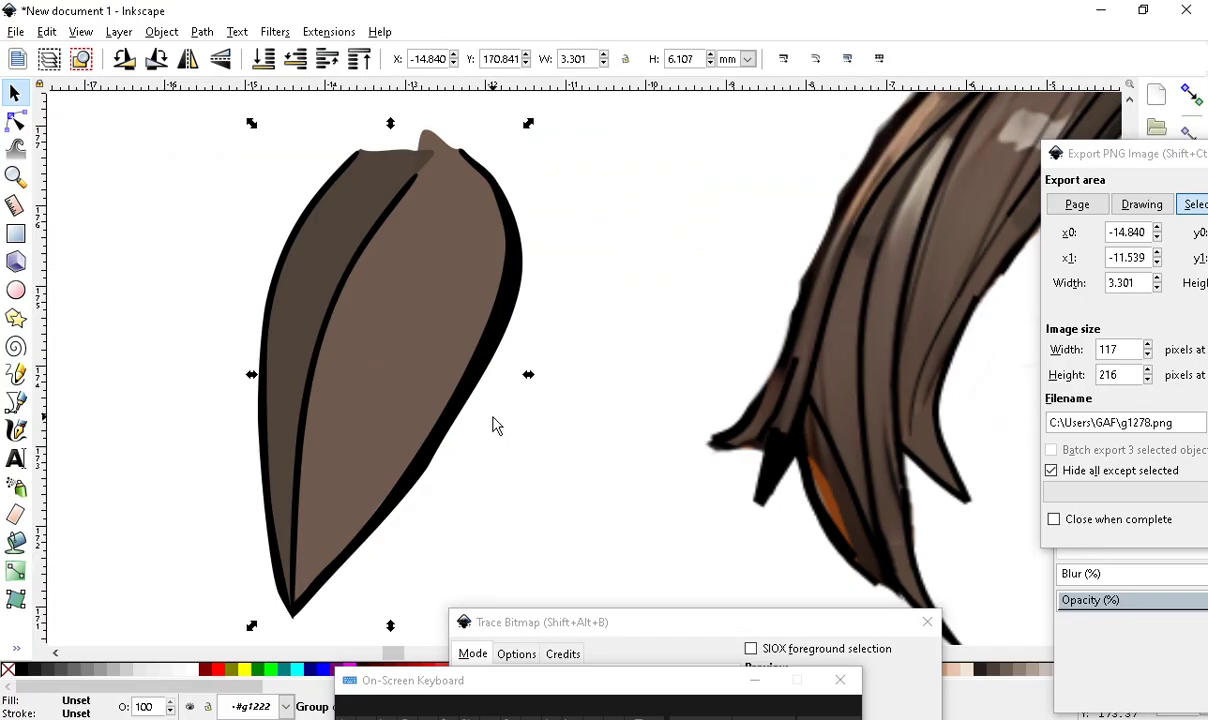
scroll(497, 425, down, 2)
scroll(445, 378, up, 1)
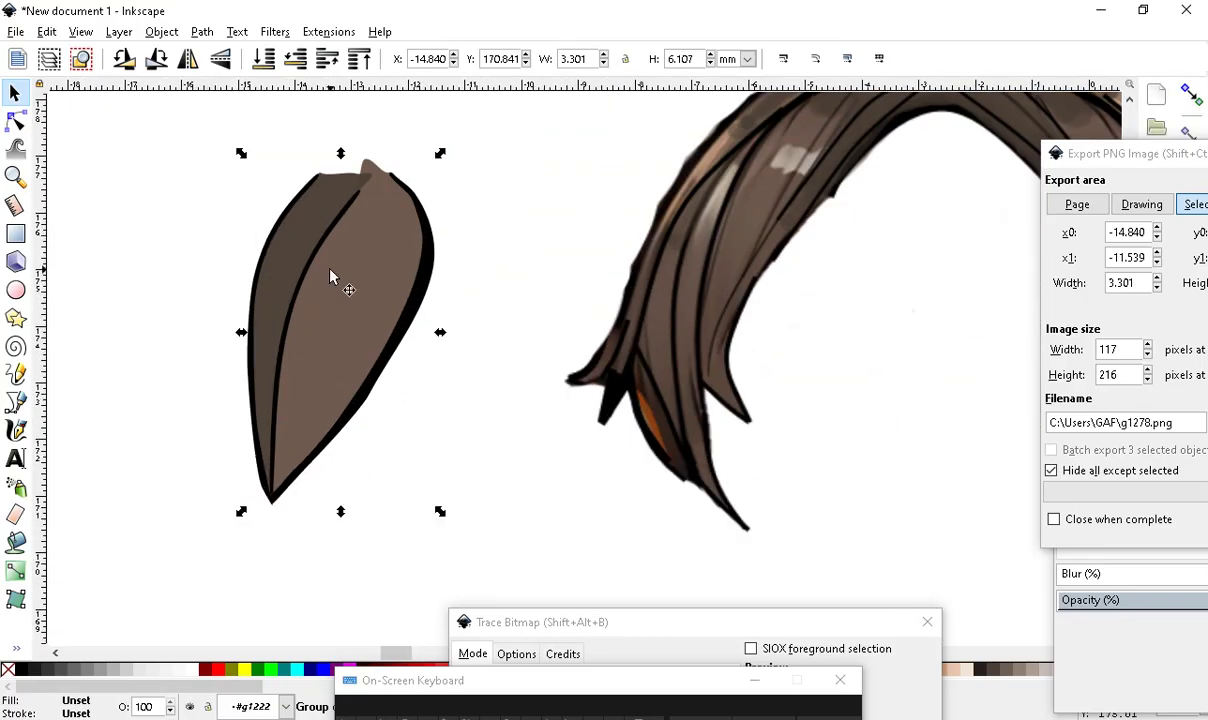
click(337, 314)
scroll(349, 352, up, 2)
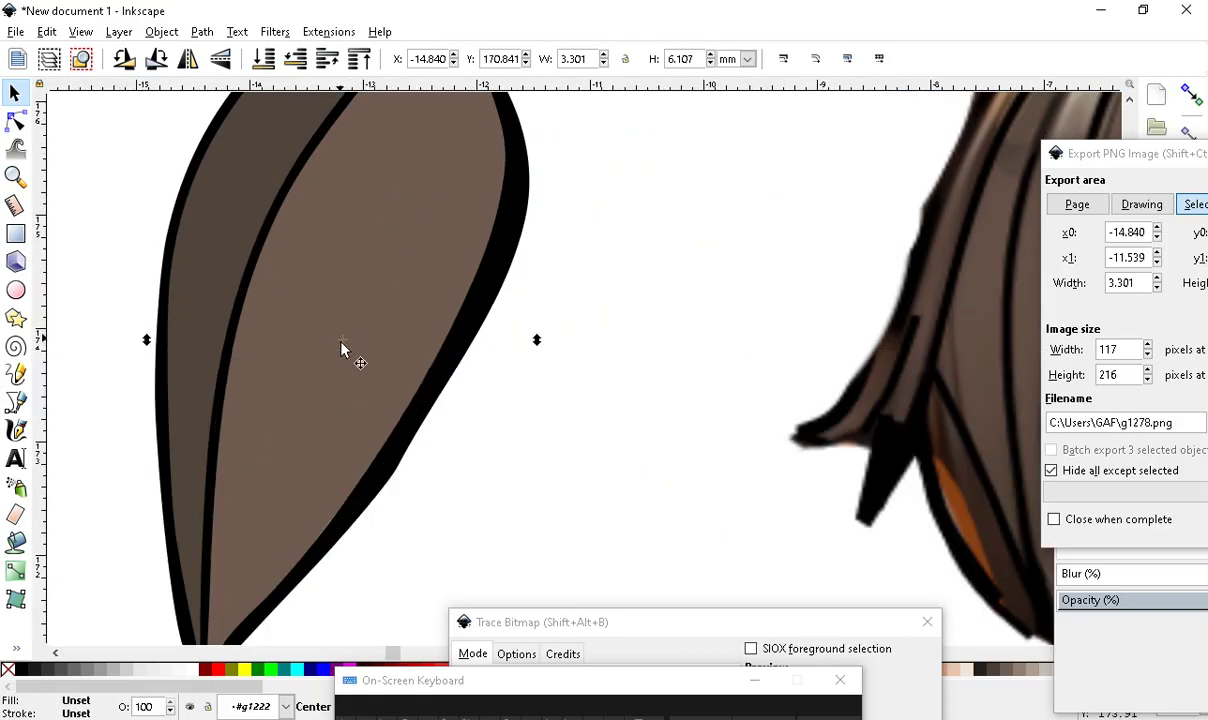
scroll(440, 375, down, 3)
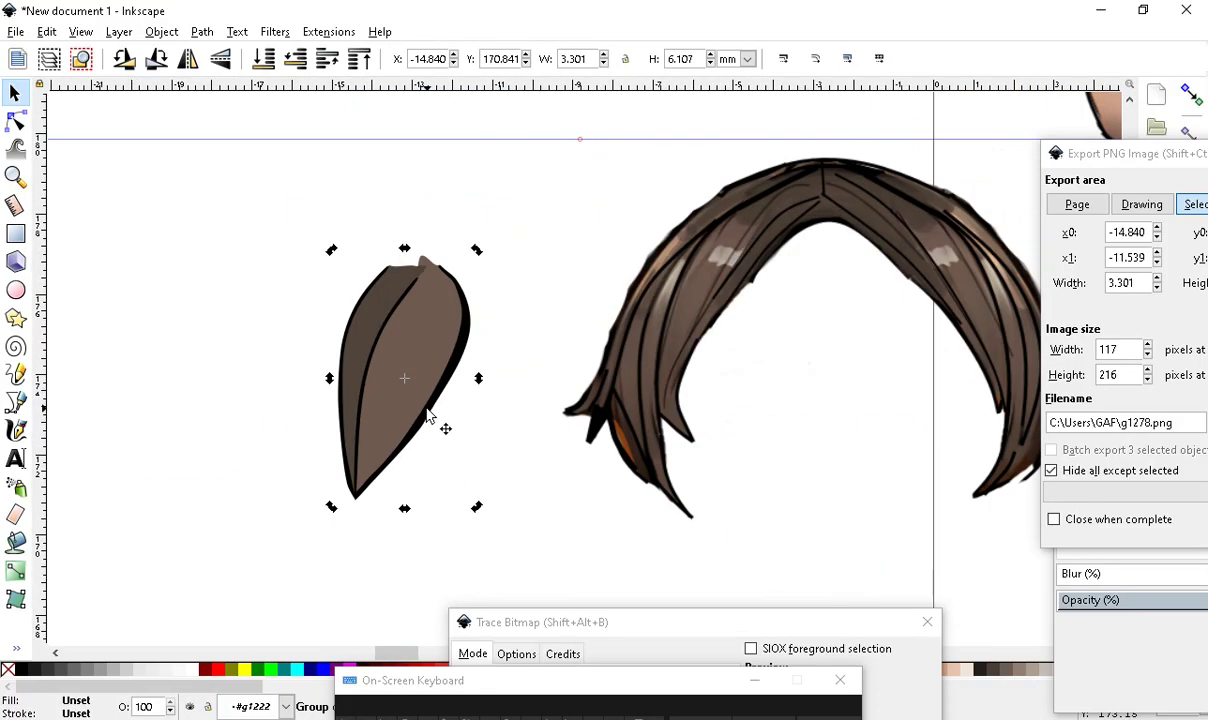
scroll(432, 278, up, 3)
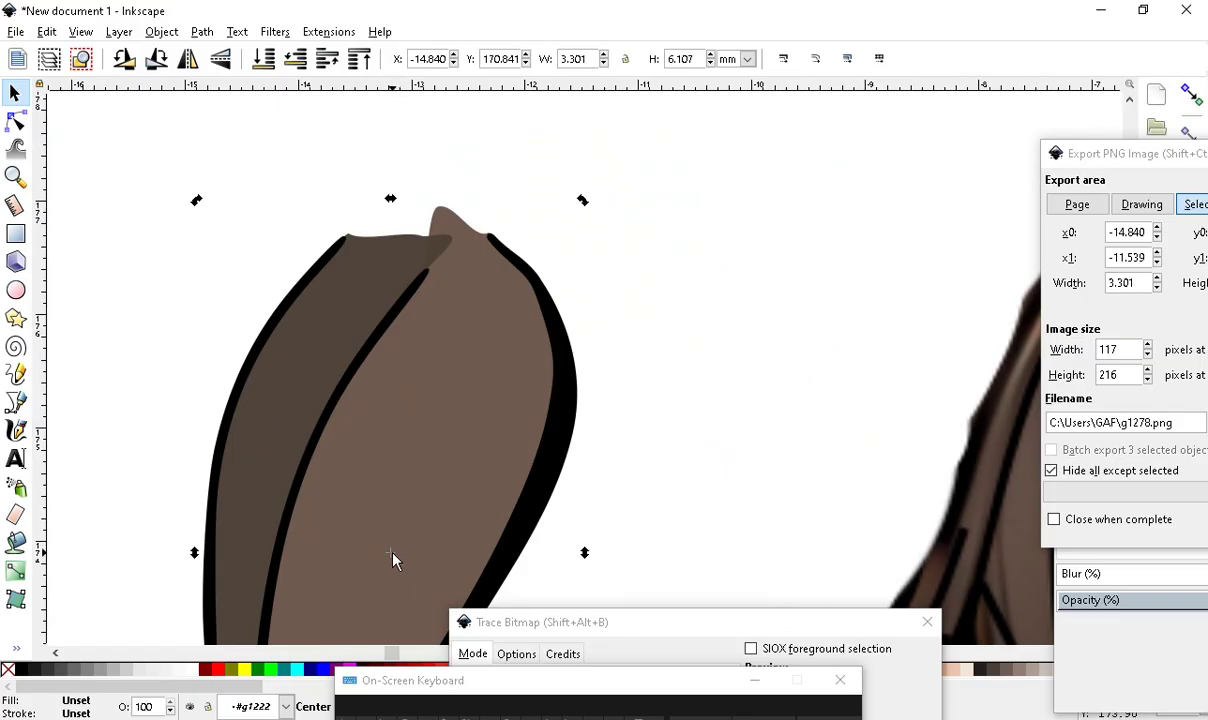
drag(445, 270, 442, 234)
Rotate the pointed hair piece so it stands more upright
scroll(469, 507, down, 3)
scroll(537, 565, up, 1)
drag(532, 500, 604, 416)
scroll(491, 94, up, 2)
scroll(600, 300, down, 2)
scroll(642, 374, up, 1)
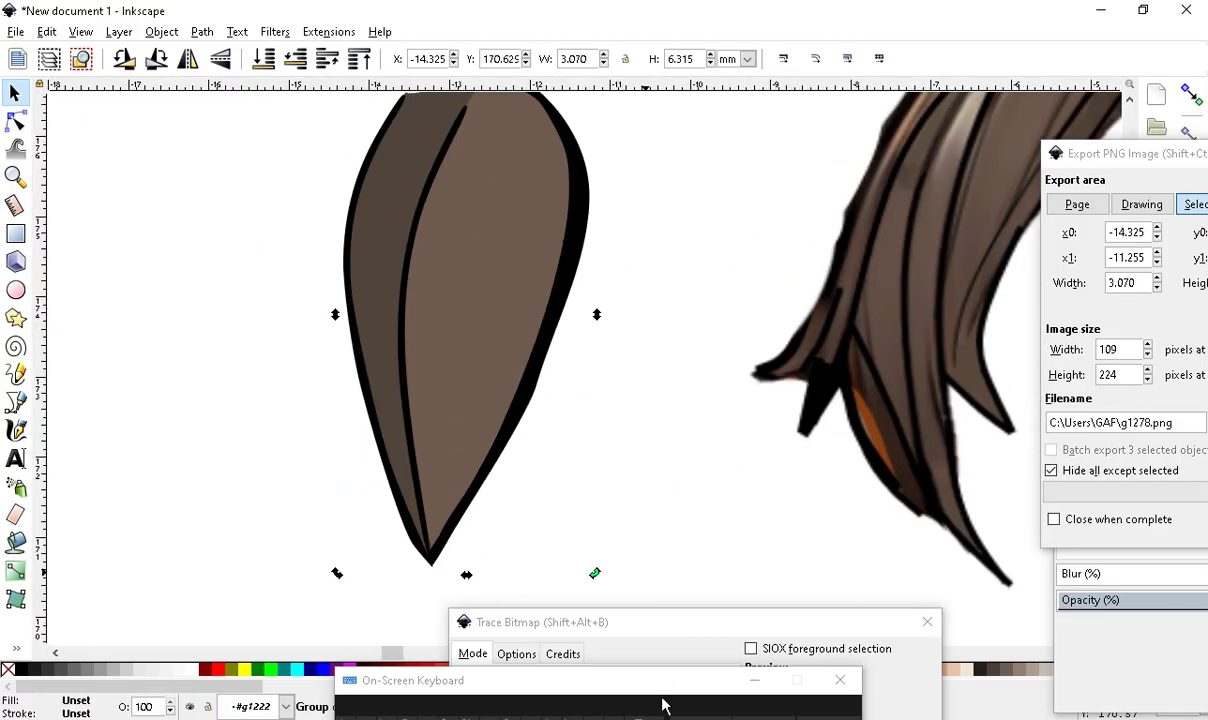
drag(596, 578, 599, 480)
scroll(599, 480, down, 2)
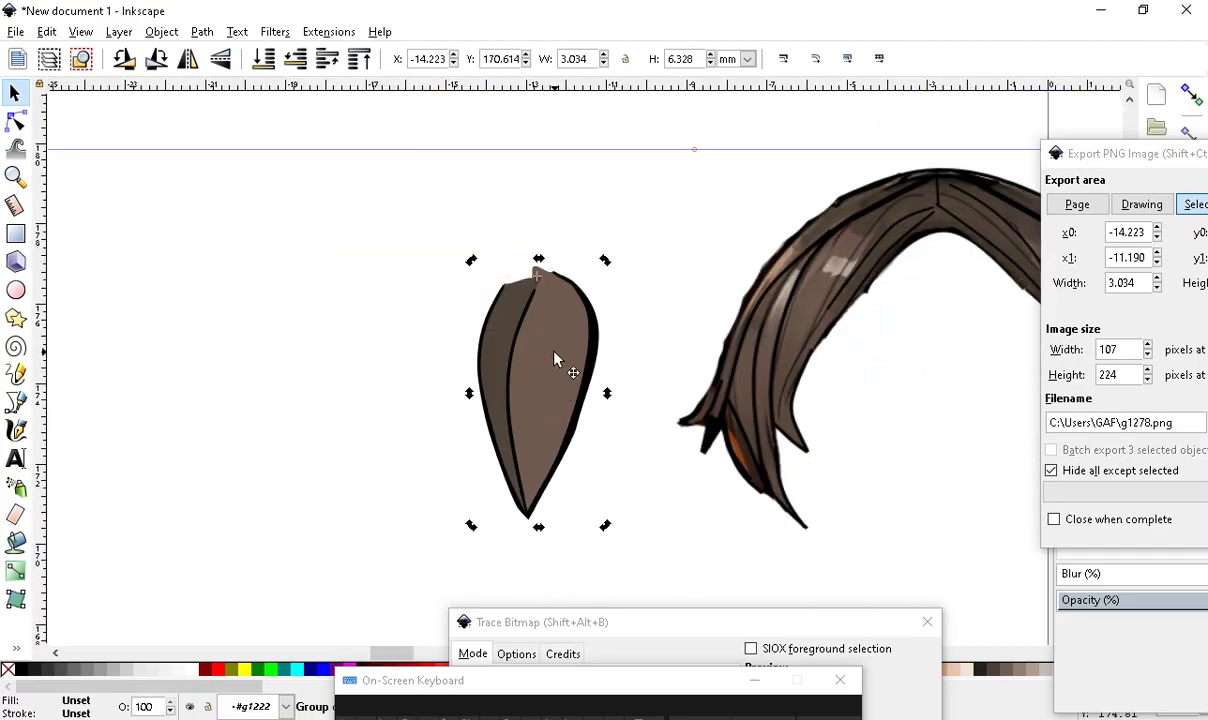
Move the hair piece left of the traced hair and check the rig in Moho Pro
drag(556, 360, 412, 397)
key(alt+Tab)
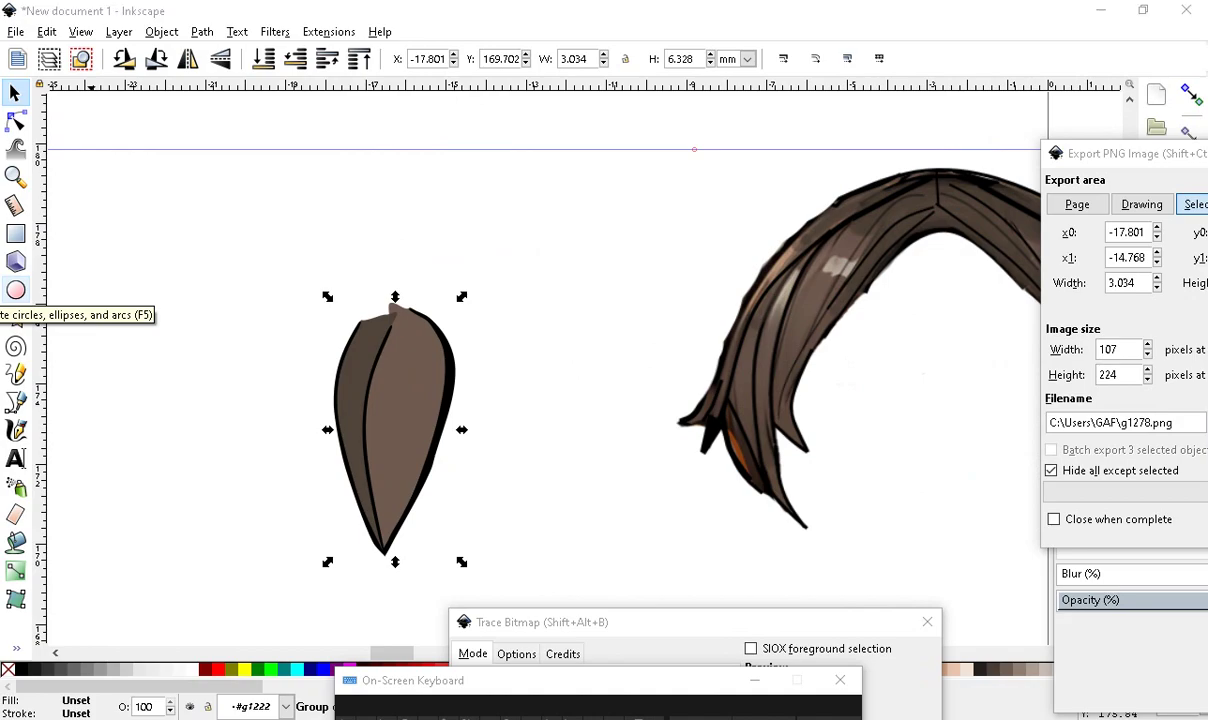
scroll(682, 231, up, 2)
scroll(600, 250, down, 1)
scroll(500, 263, up, 4)
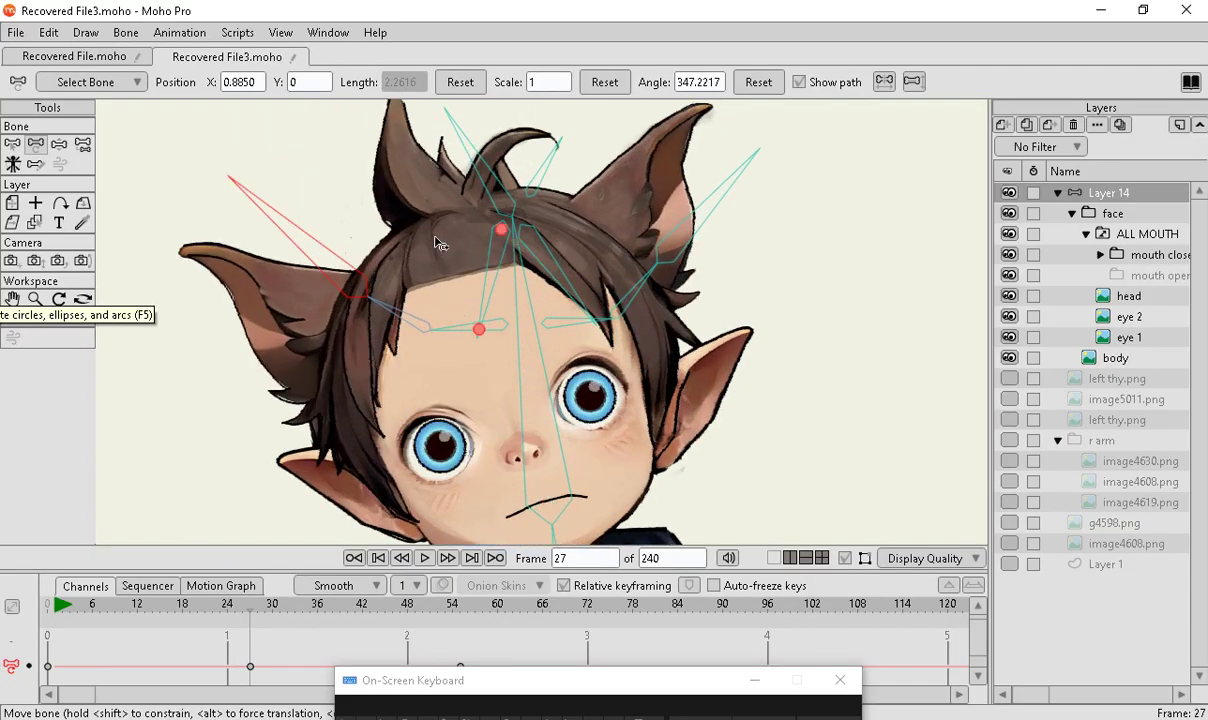
scroll(438, 252, up, 2)
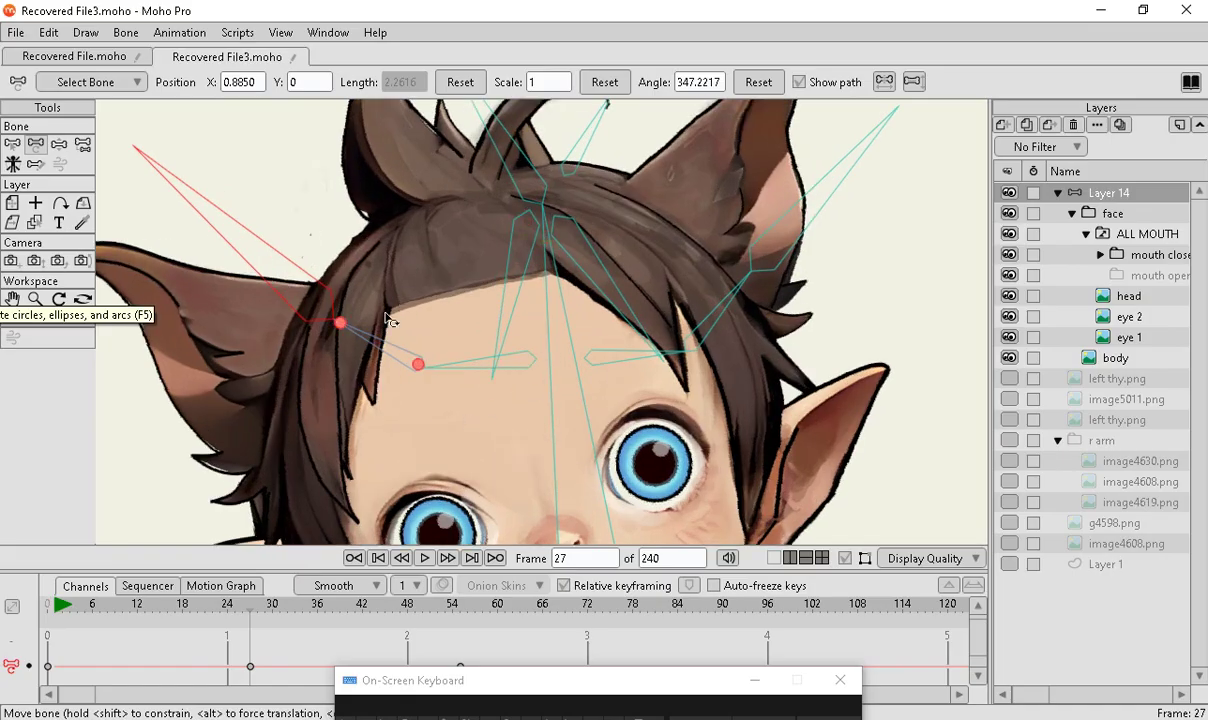
Back in Inkscape, move the centre hair piece onto the traced hair and fine-tune its placement
key(alt+Tab)
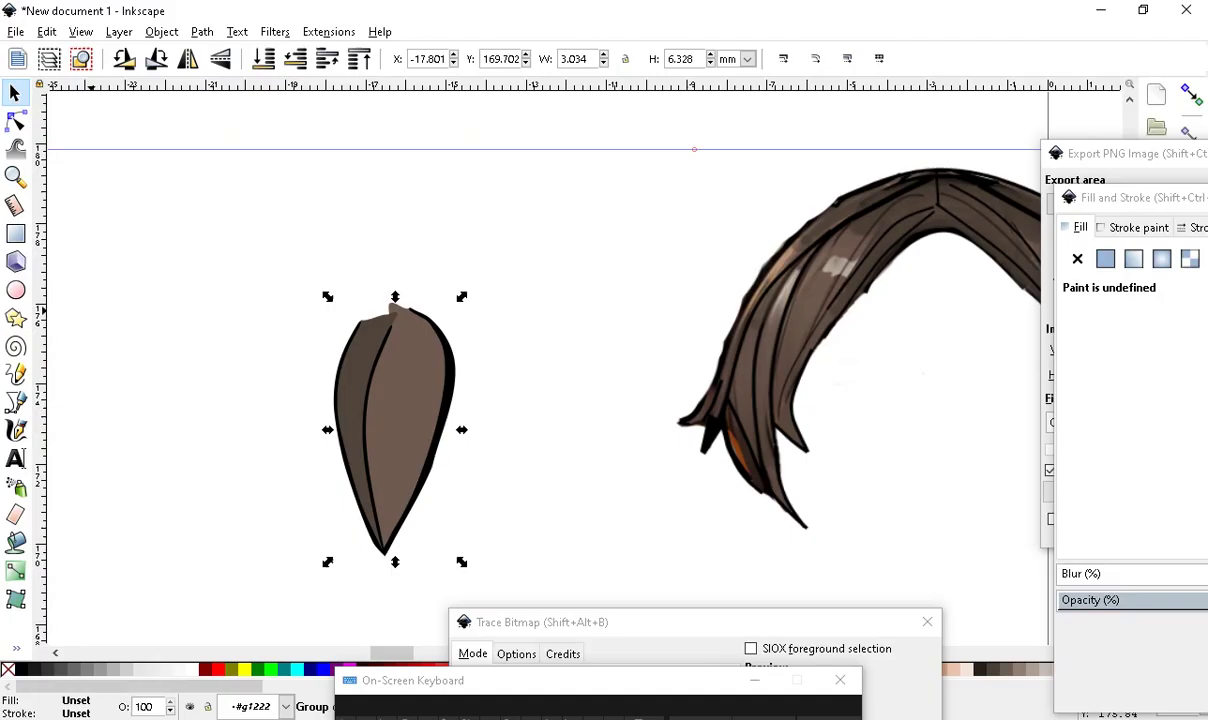
drag(419, 397, 964, 318)
scroll(620, 463, down, 1)
scroll(620, 463, down, 2)
scroll(676, 366, up, 5)
drag(560, 380, 515, 314)
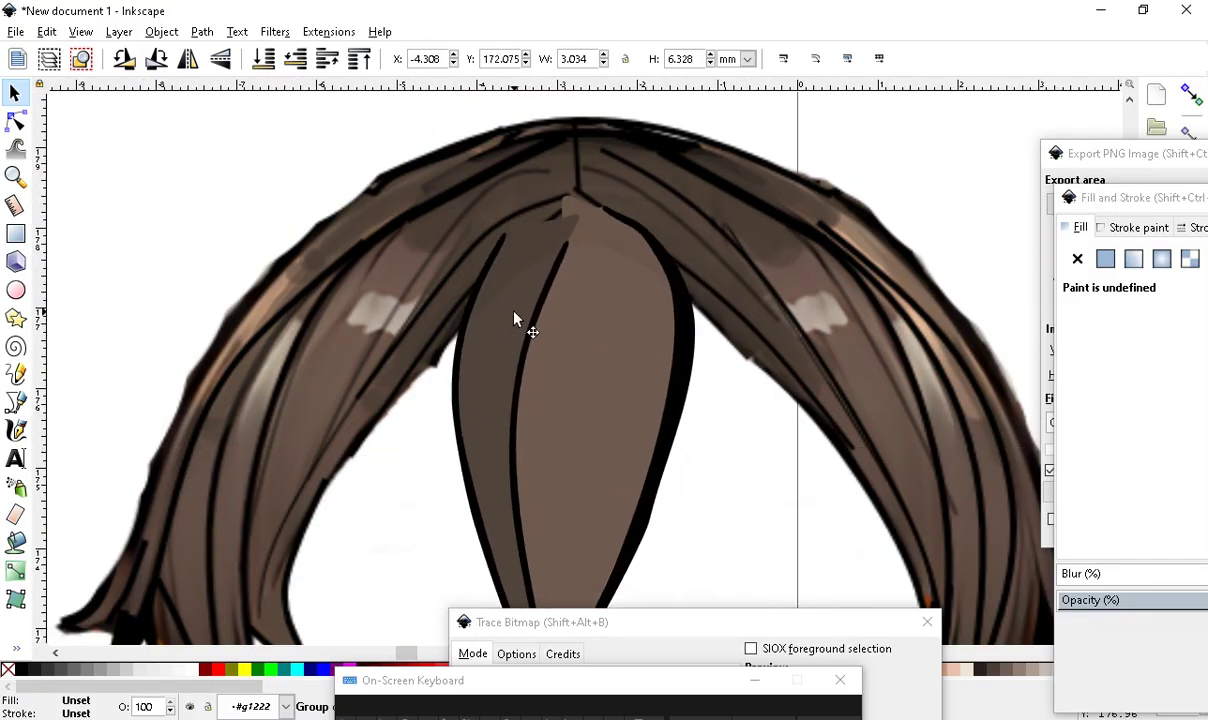
scroll(545, 322, down, 2)
scroll(674, 374, up, 1)
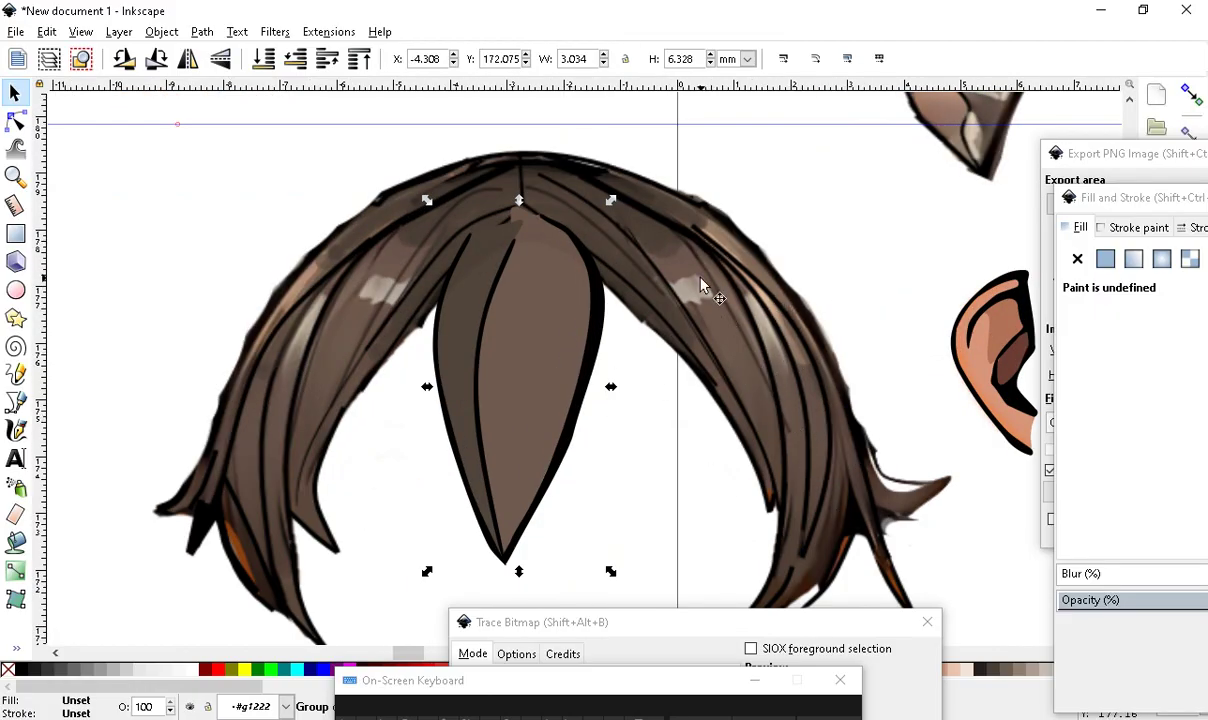
scroll(640, 300, up, 1)
mouse_move(470, 258)
mouse_down()
mouse_move(480, 305)
mouse_move(477, 268)
mouse_up()
scroll(450, 313, down, 1)
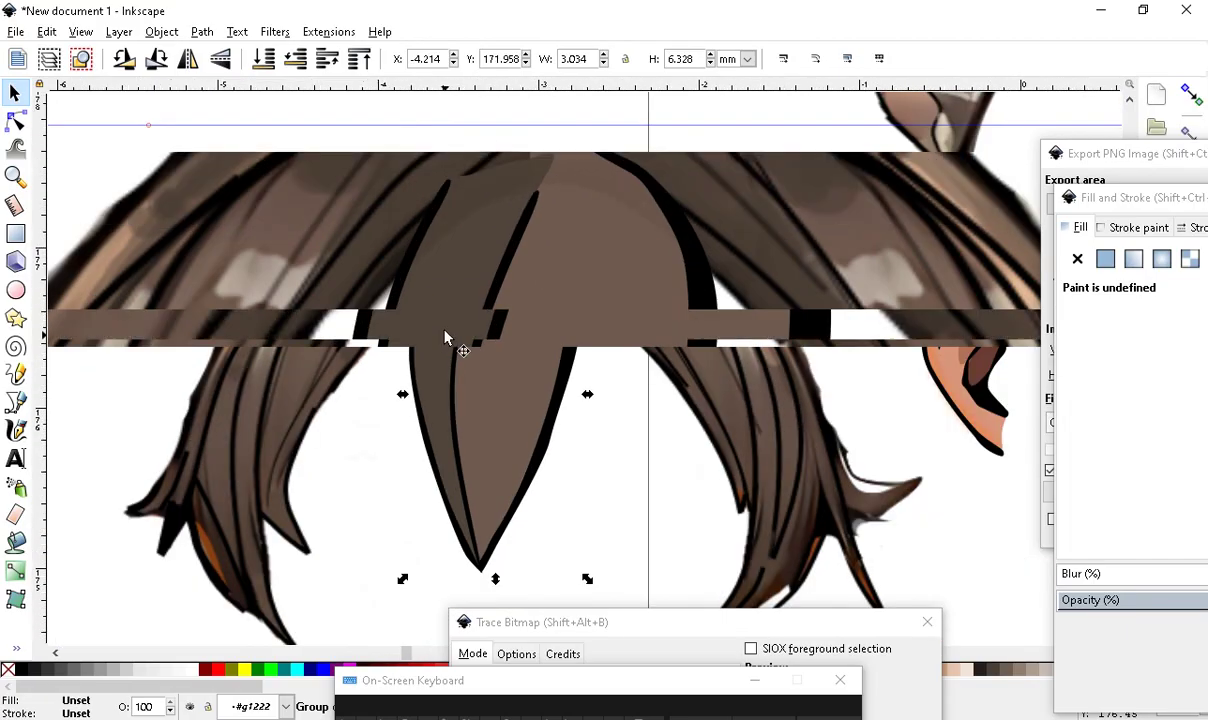
scroll(480, 400, up, 2)
scroll(500, 460, down, 1)
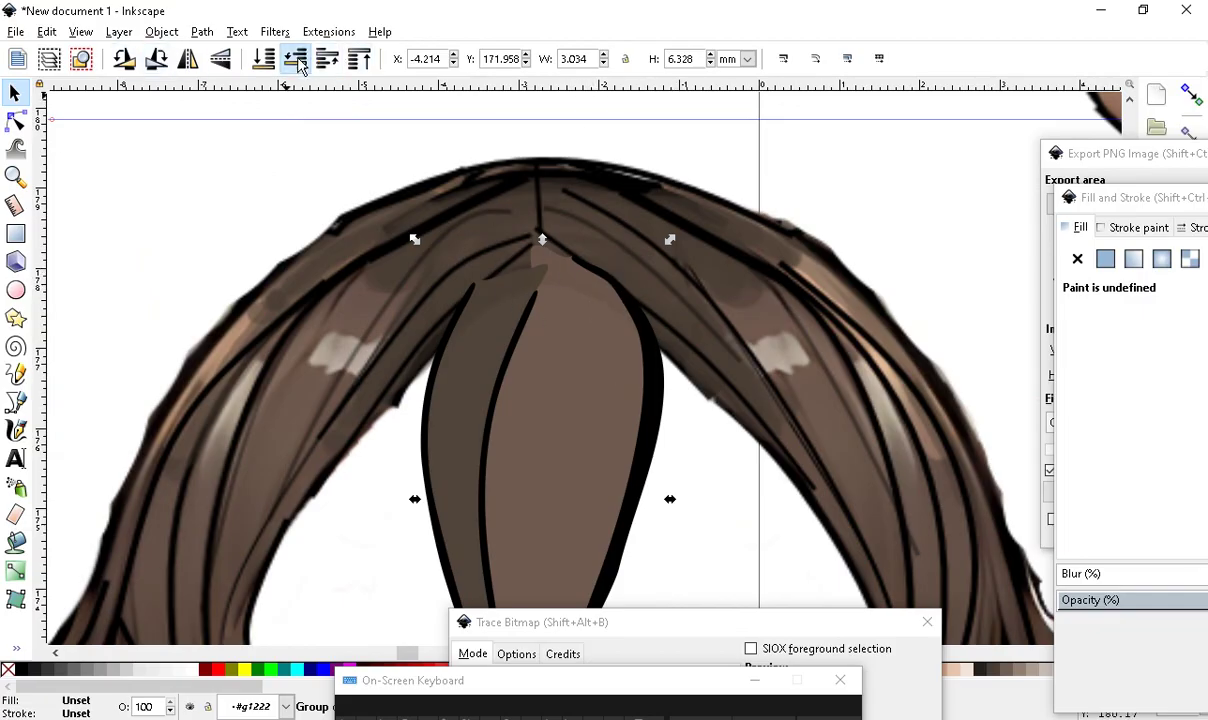
Nudge the large traced hair image up and left, then slightly down and right to align it
click(801, 402)
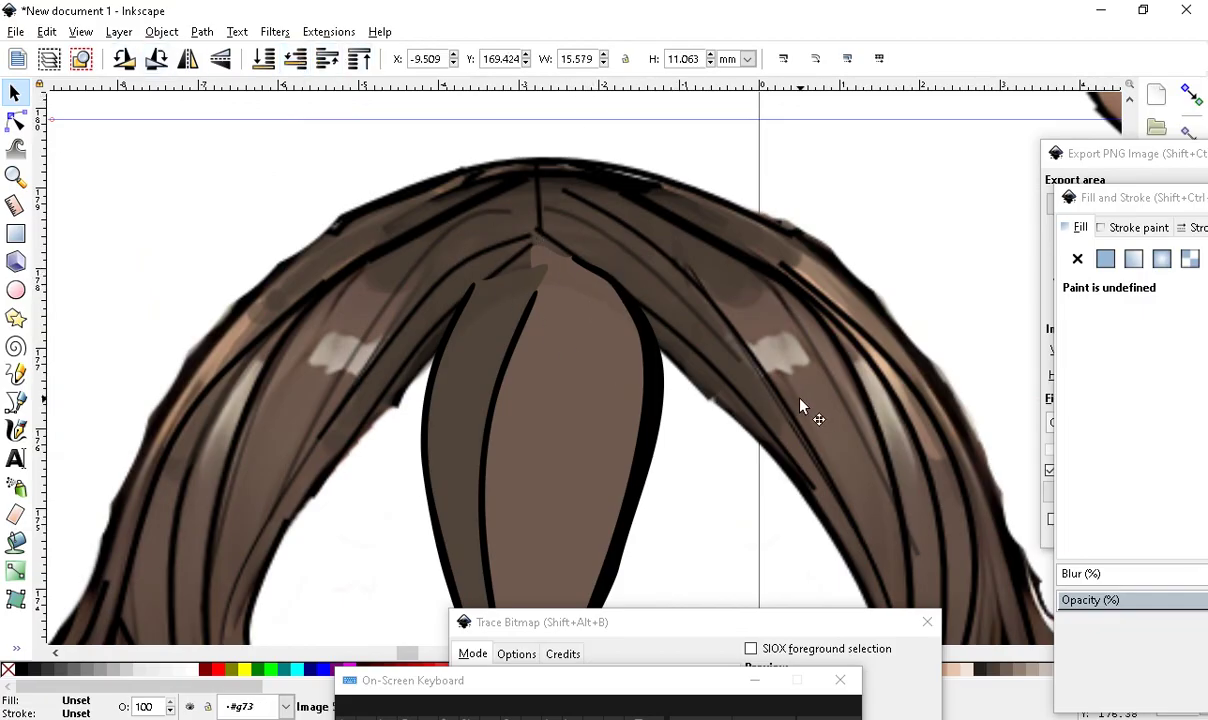
key(Up)
key(Up)
key(Left)
mouse_move(780, 388)
mouse_down()
mouse_move(803, 404)
mouse_move(793, 345)
mouse_move(798, 386)
mouse_up()
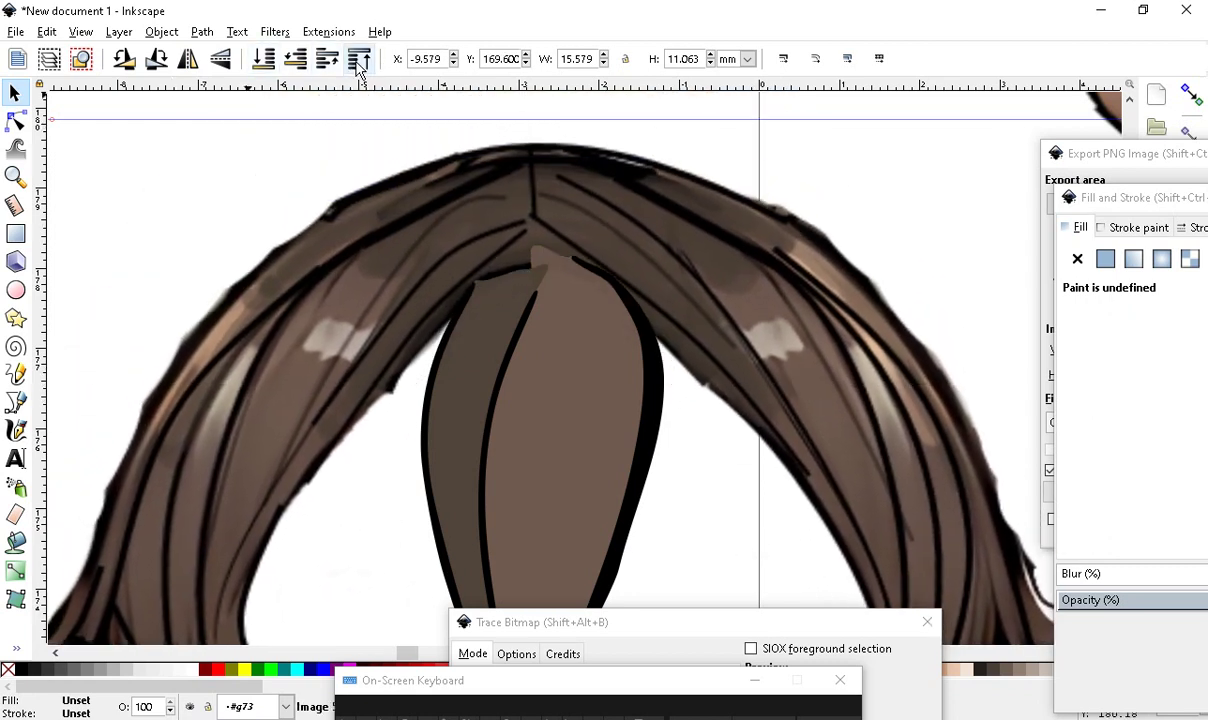
ctrl+scroll(527, 280, down, 1)
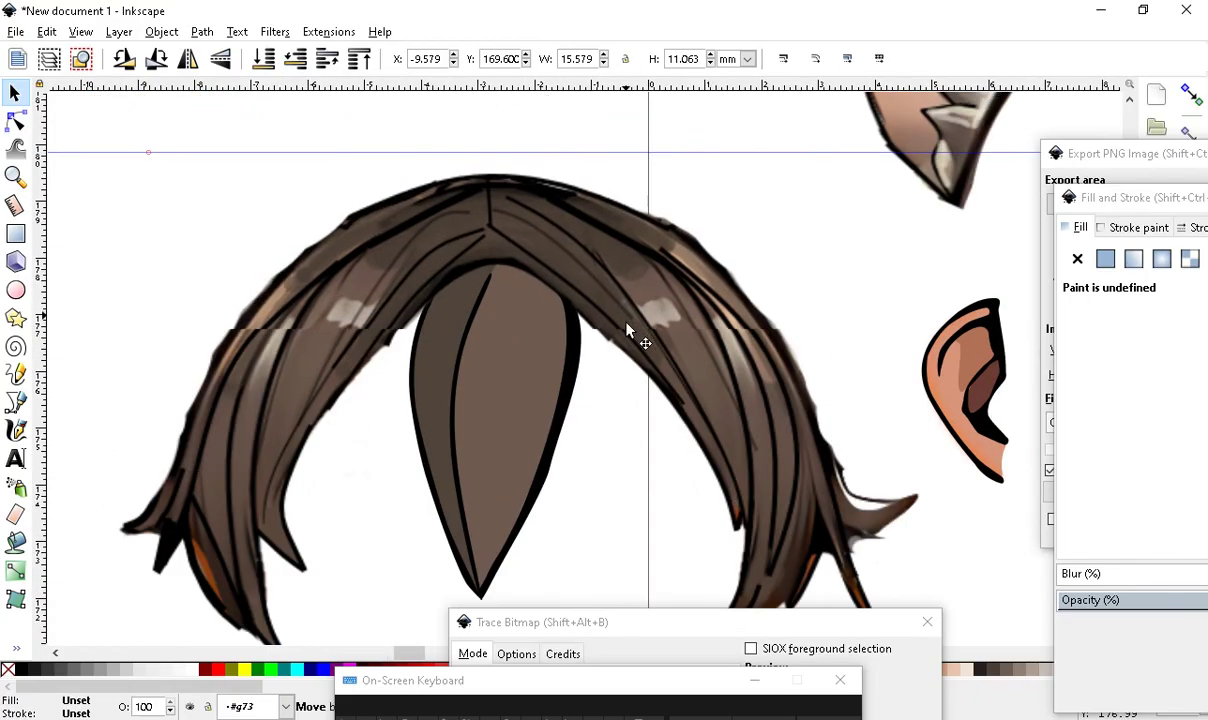
drag(625, 321, 622, 331)
ctrl+scroll(622, 331, down, 3)
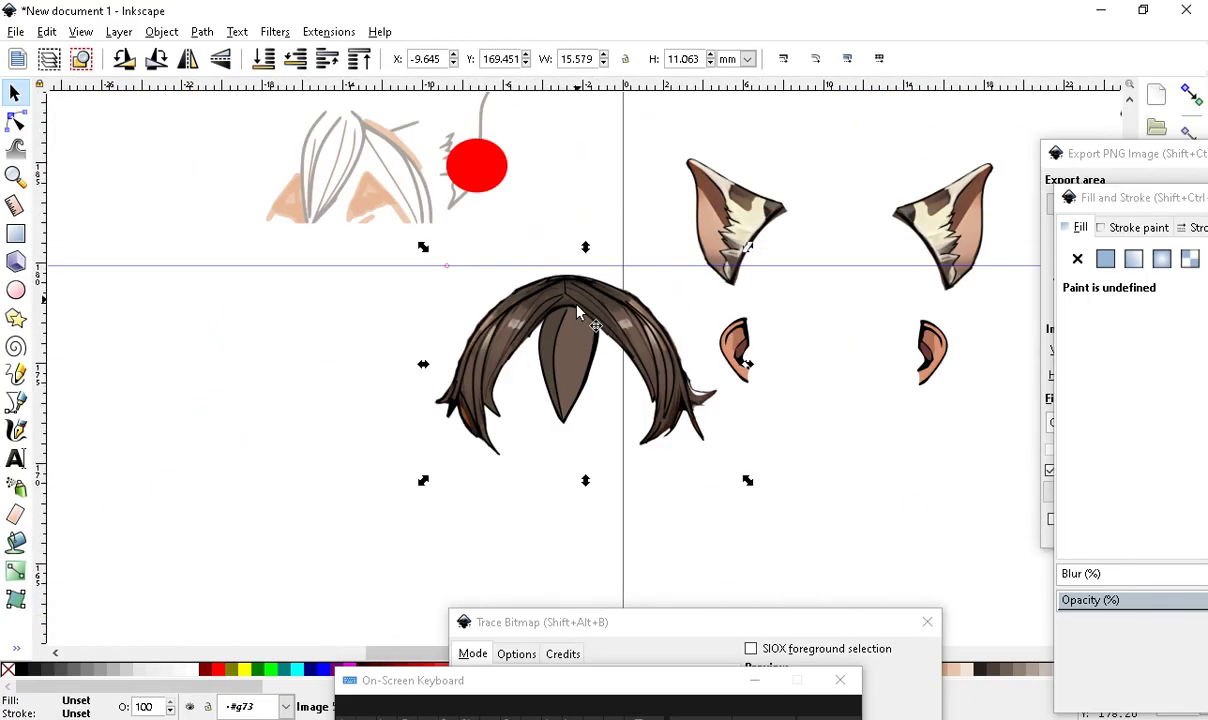
ctrl+scroll(584, 316, up, 3)
ctrl+scroll(544, 319, up, 1)
ctrl+scroll(568, 331, down, 3)
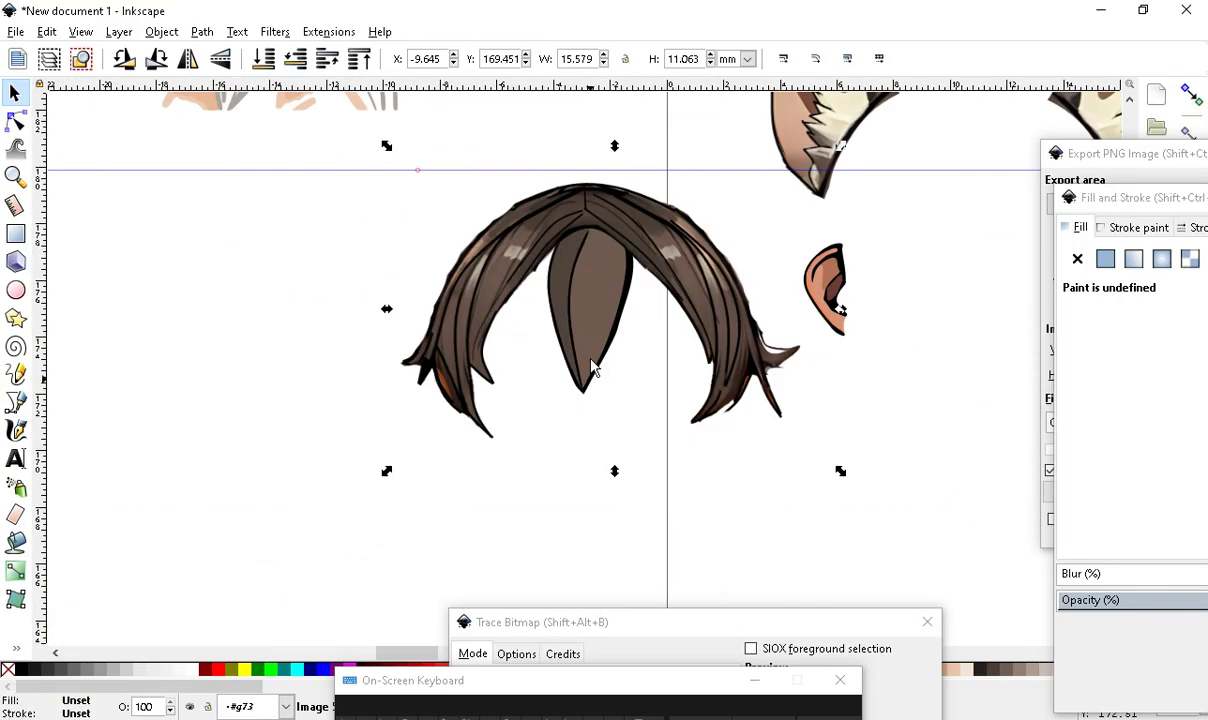
ctrl+scroll(557, 338, up, 3)
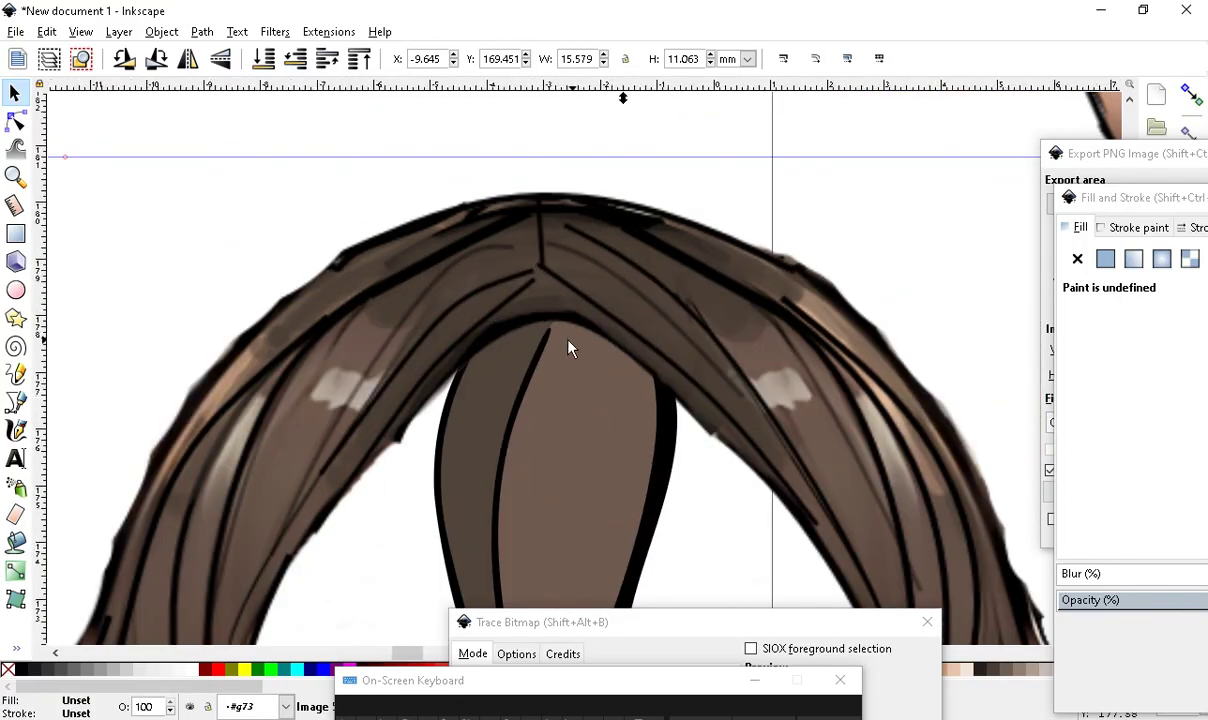
ctrl+scroll(566, 342, down, 3)
Drop the pointed centre piece just below the hair's arch and clear the selection
mouse_move(590, 402)
mouse_down()
mouse_move(545, 488)
mouse_move(570, 467)
mouse_move(540, 447)
mouse_up()
ctrl+click(540, 446)
click(563, 360)
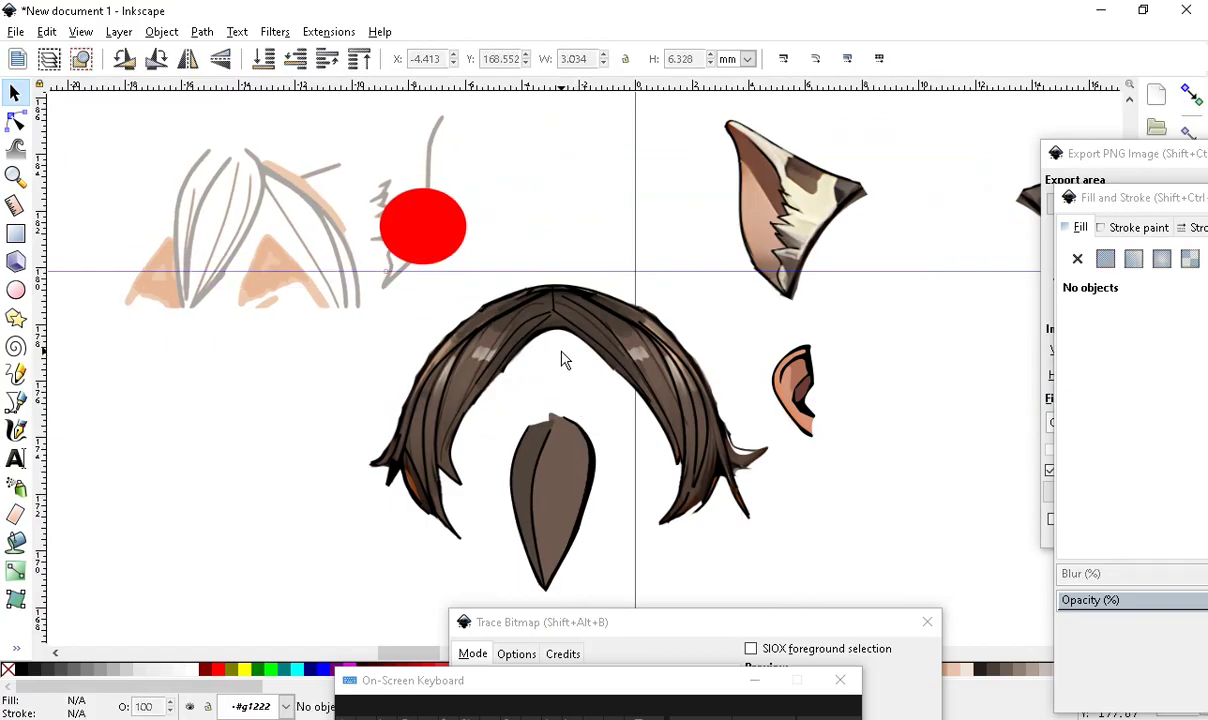
ctrl+scroll(586, 545, up, 1)
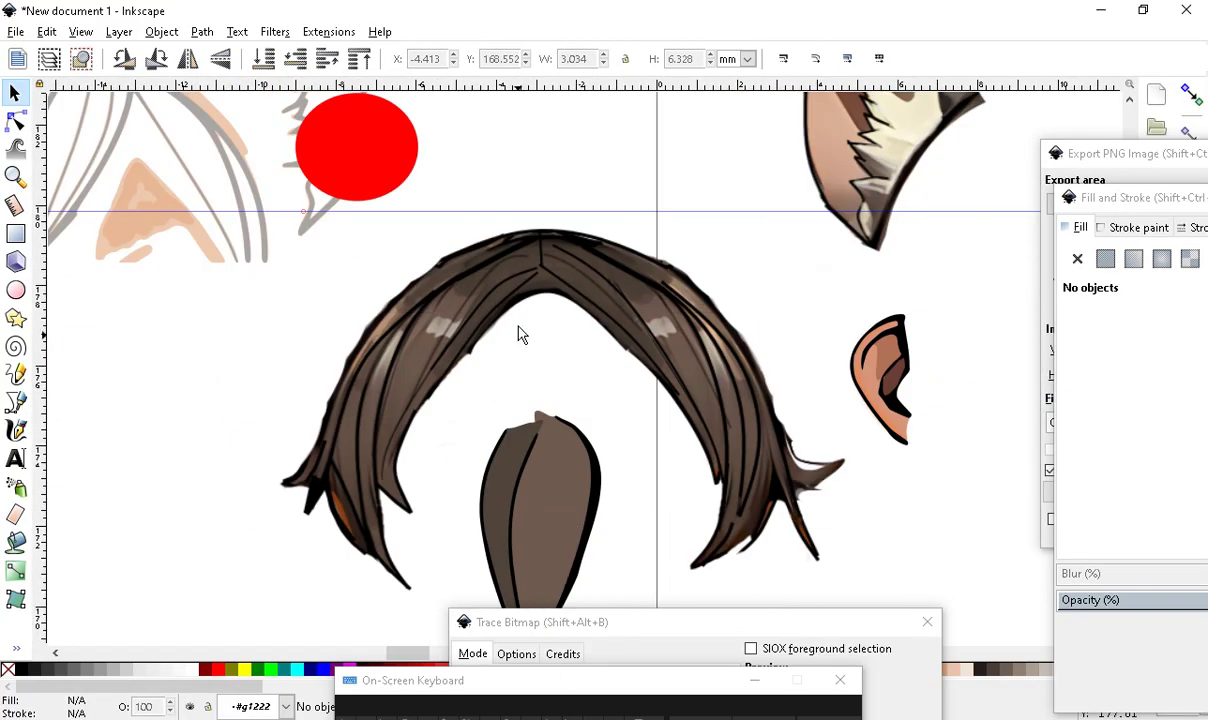
click(601, 278)
click(596, 500)
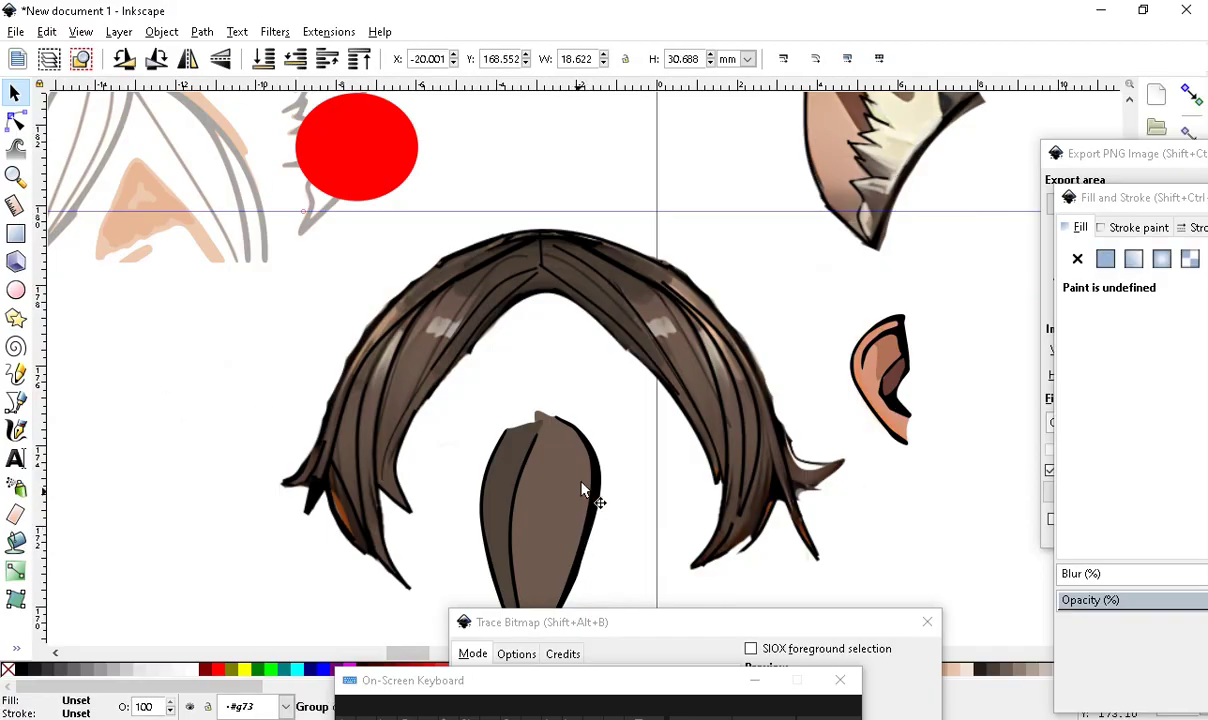
ctrl+scroll(497, 527, down, 3)
ctrl+click(505, 515)
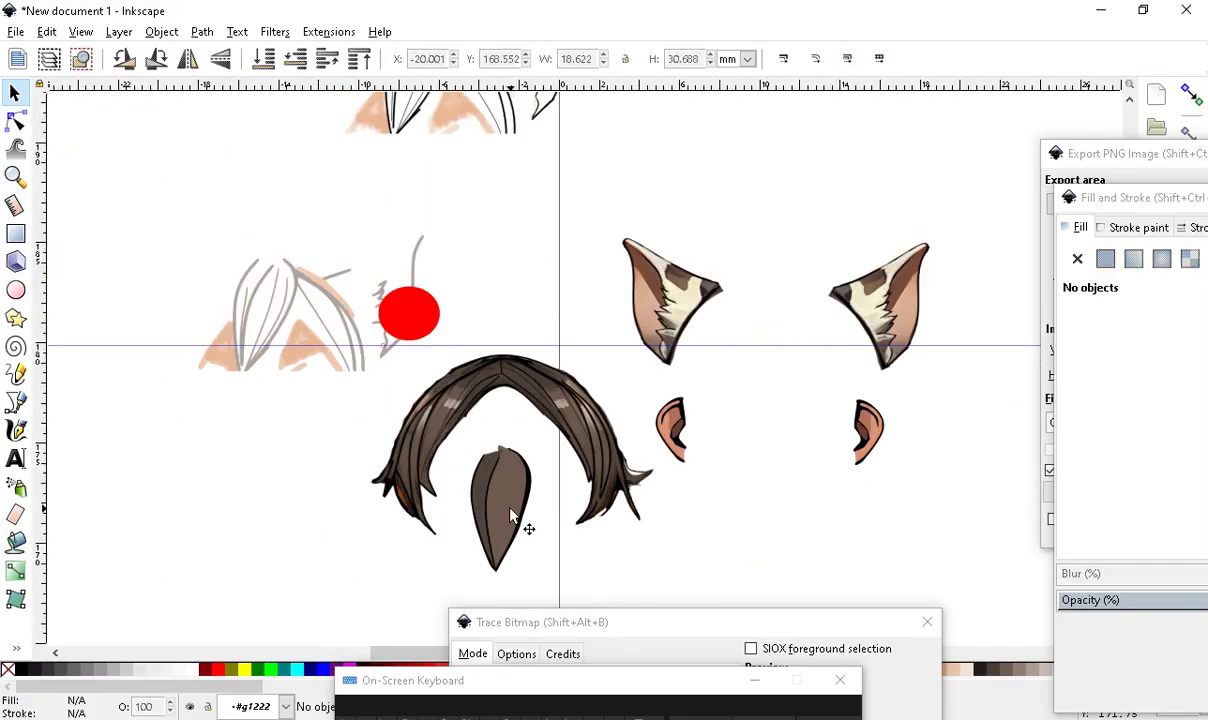
ctrl+scroll(430, 512, up, 1)
click(129, 507)
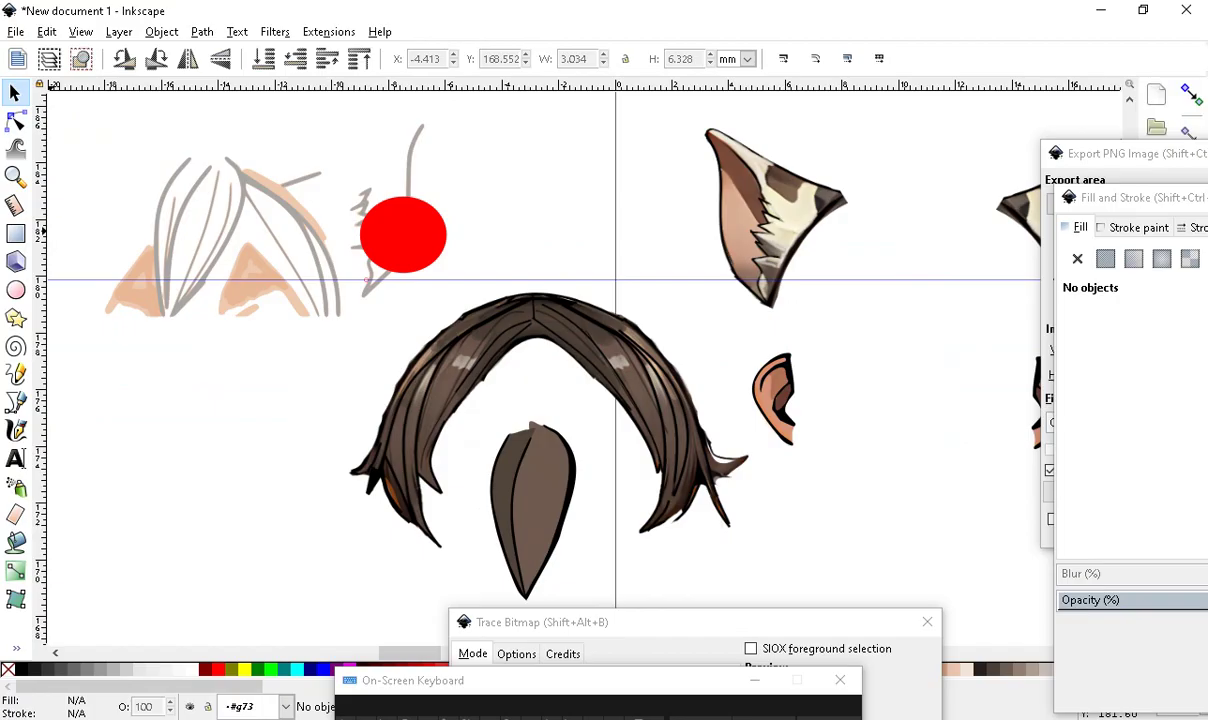
In Paint.NET, make the Background layer visible to reveal the cat-eared boy illustration
key(alt+Tab)
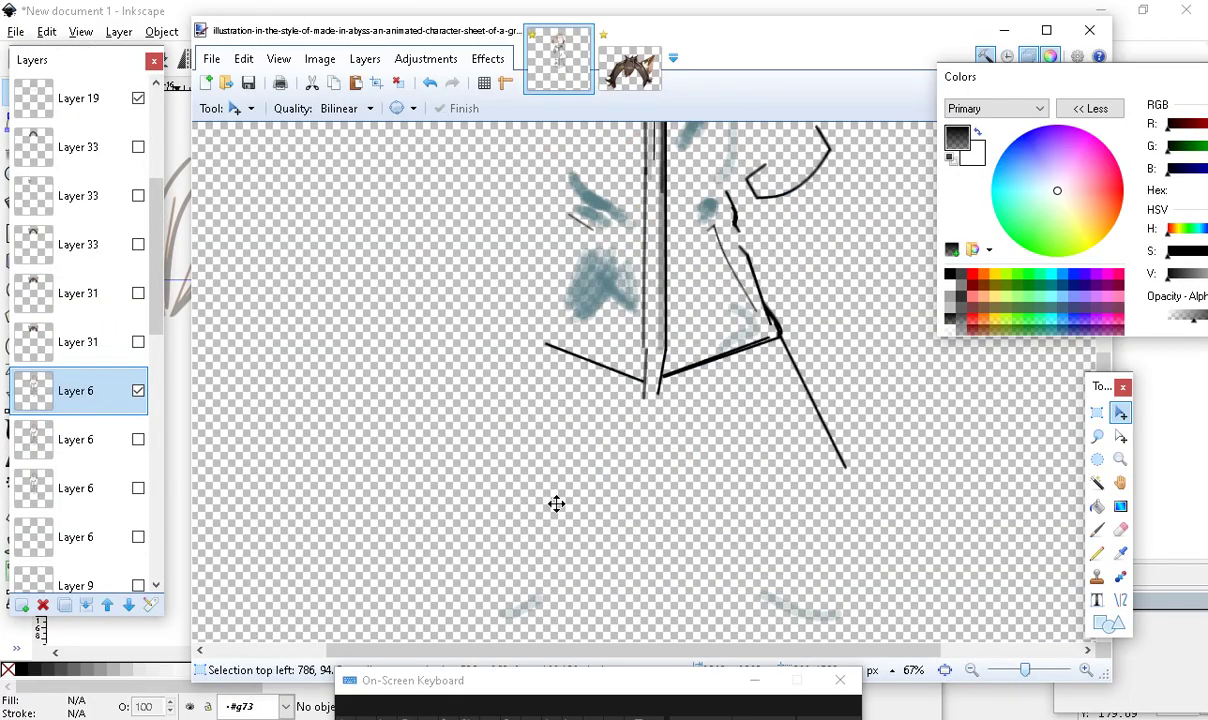
scroll(146, 267, down, 5)
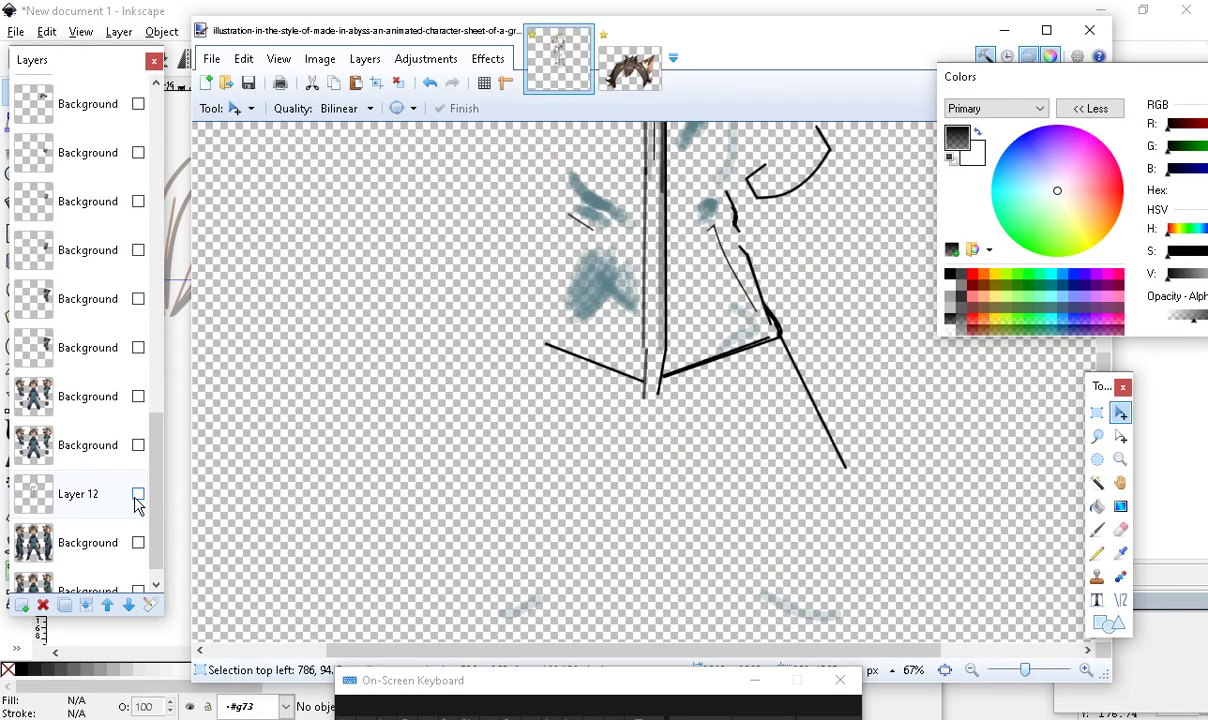
scroll(156, 396, up, 4)
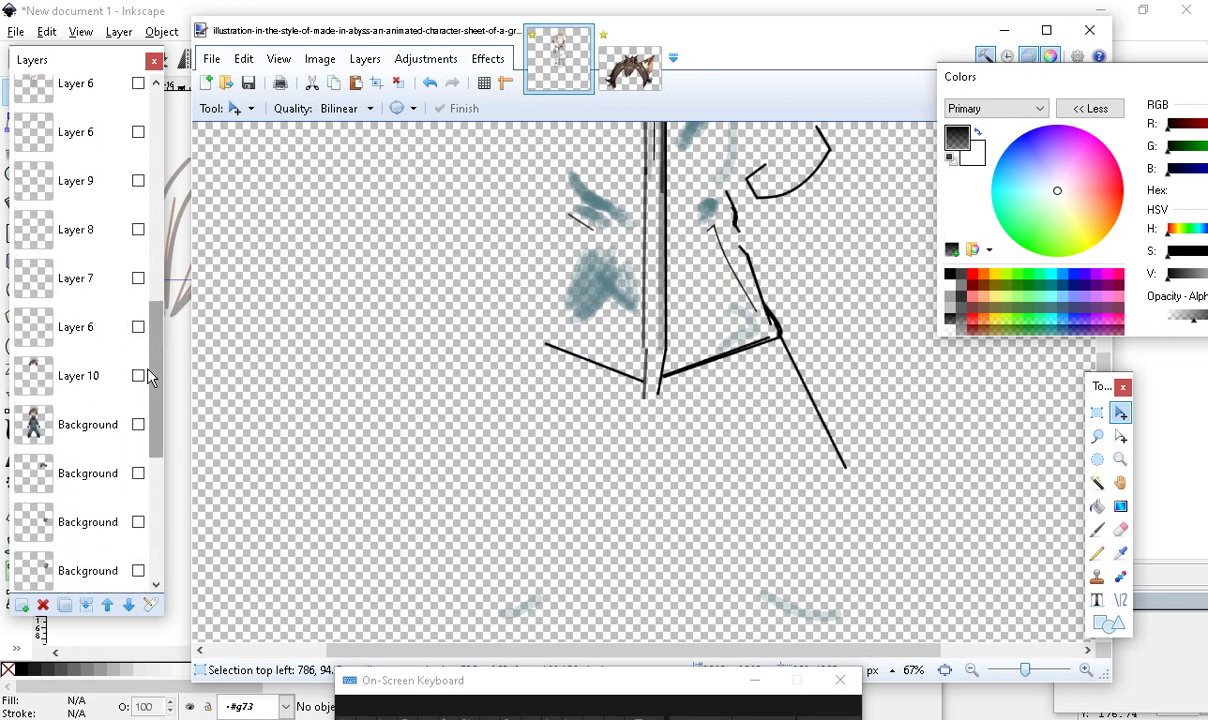
click(138, 425)
scroll(882, 140, up, 6)
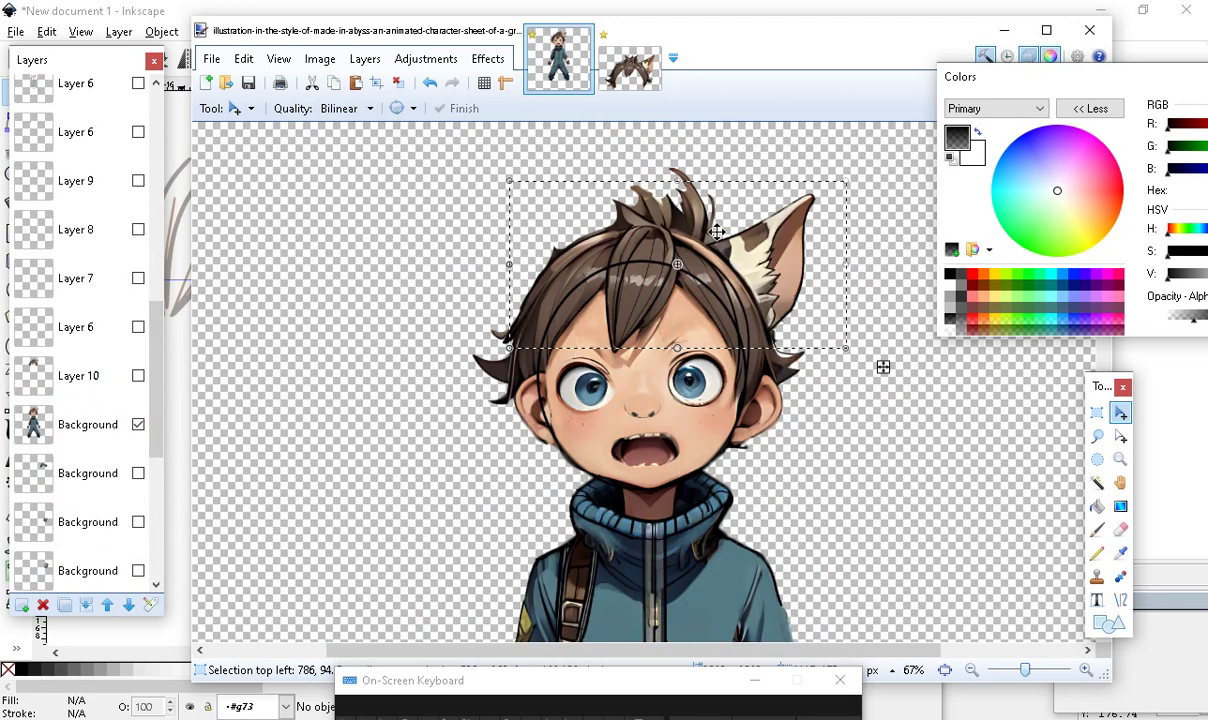
Zoom in twice on the top of the hair, then zoom back out to show head and jacket
click(1086, 670)
click(1086, 670)
scroll(516, 515, up, 1)
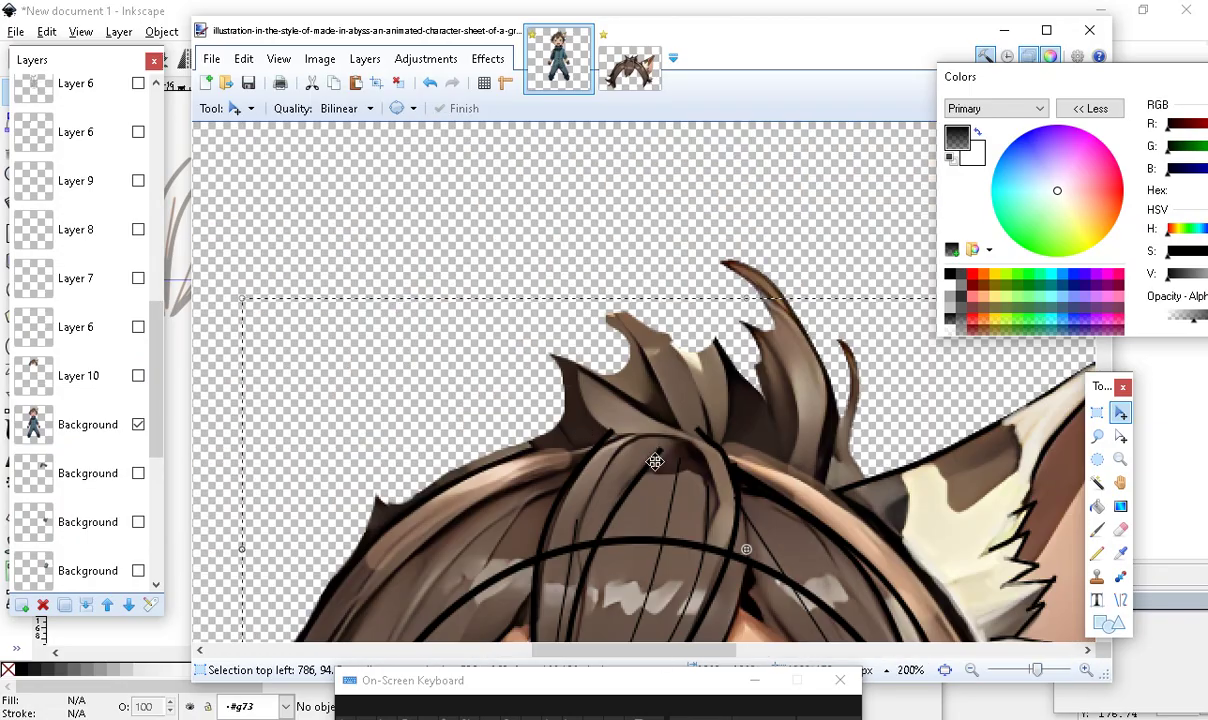
scroll(630, 400, down, 3)
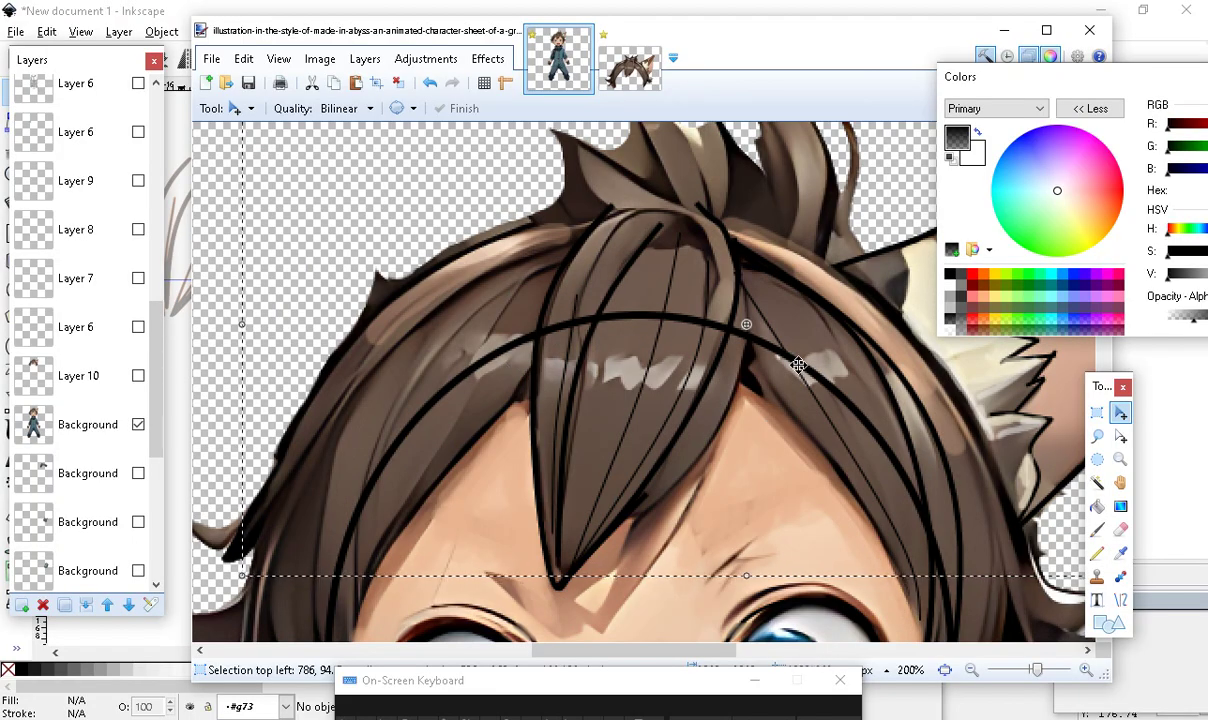
scroll(650, 404, up, 4)
scroll(686, 404, down, 2)
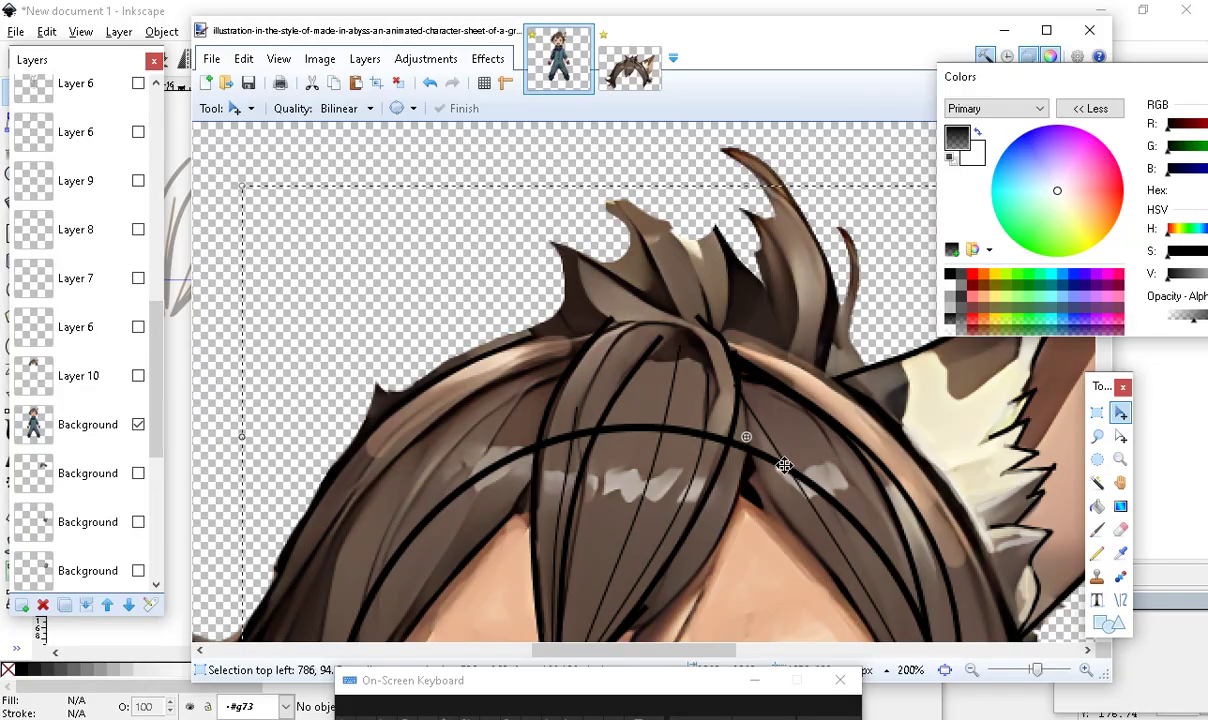
scroll(623, 410, up, 2)
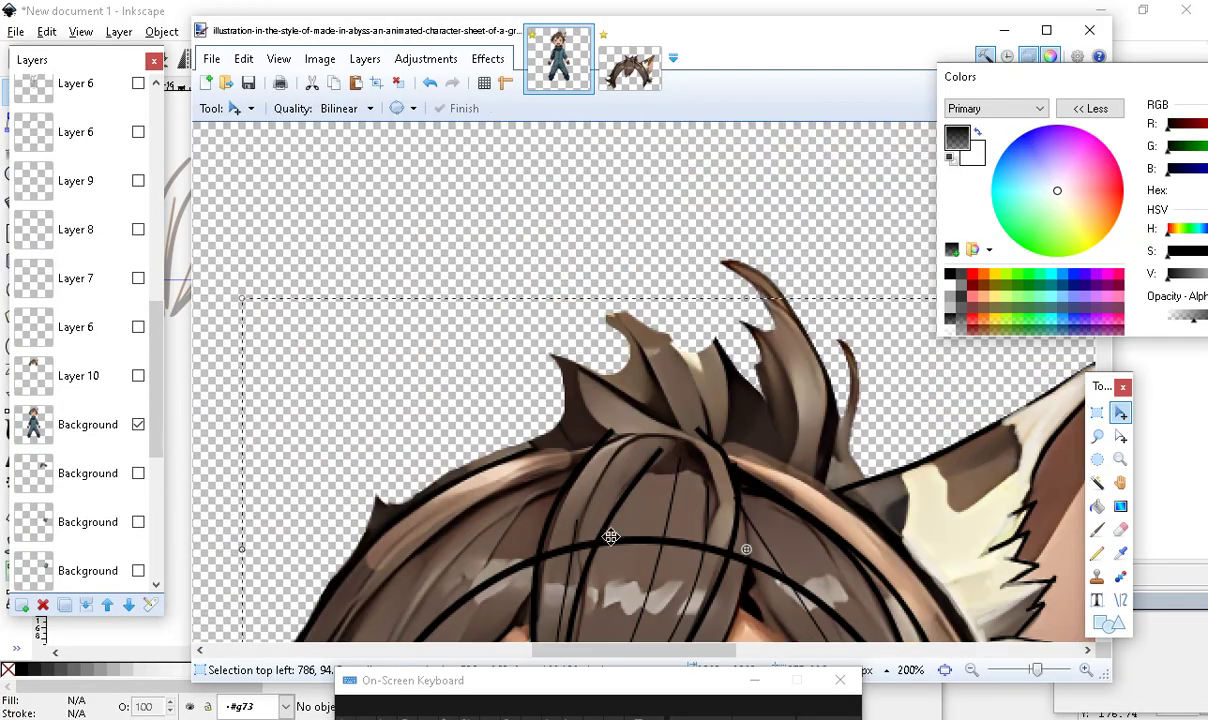
click(971, 671)
click(971, 671)
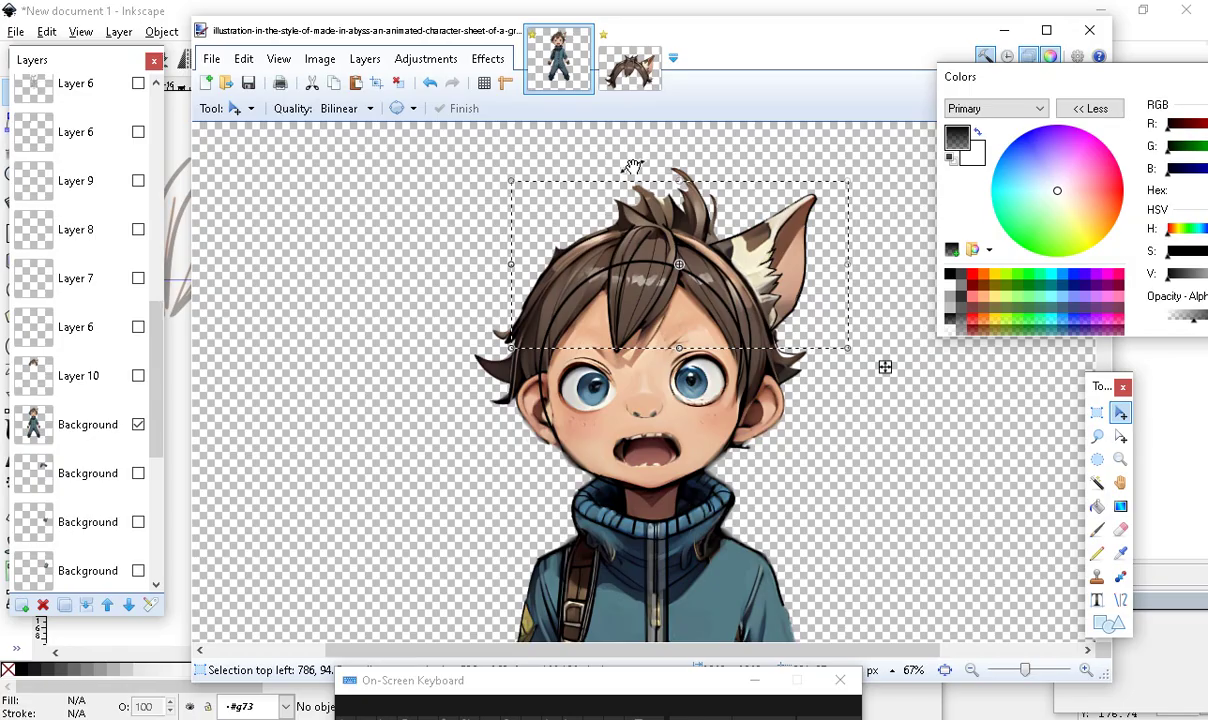
Zoom in one step and hide Layer 19 to compare the hair
click(1086, 670)
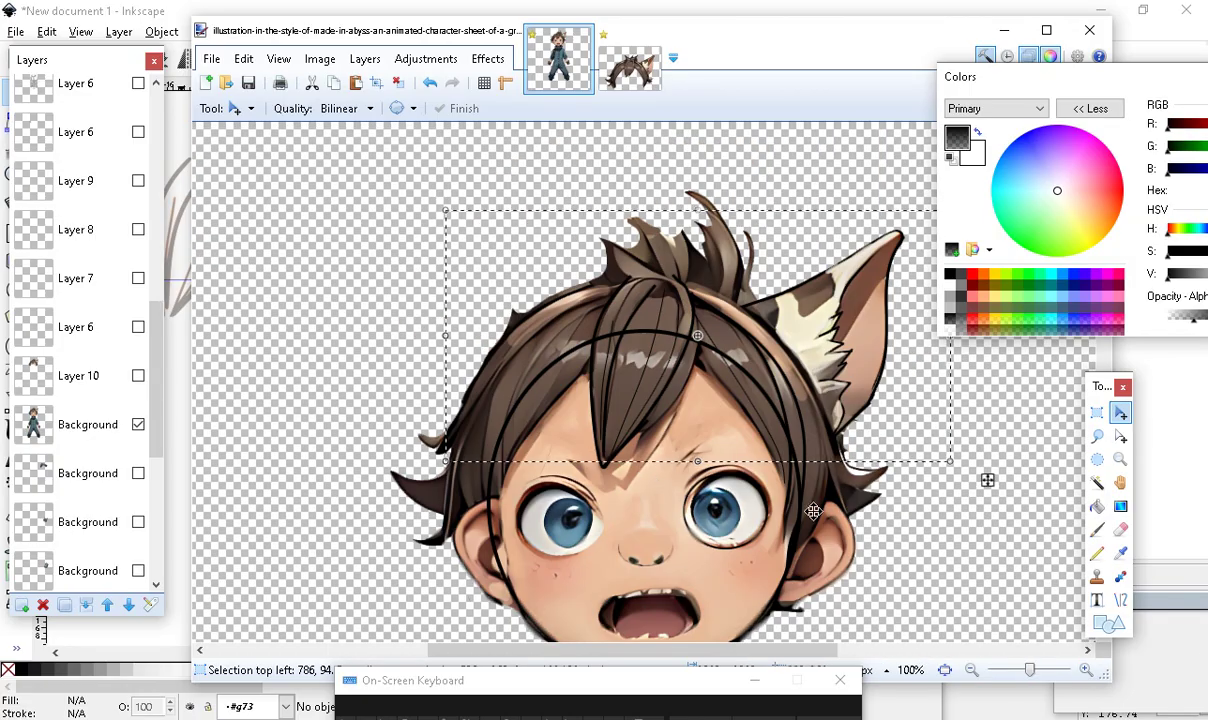
scroll(701, 510, down, 3)
scroll(501, 520, up, 1)
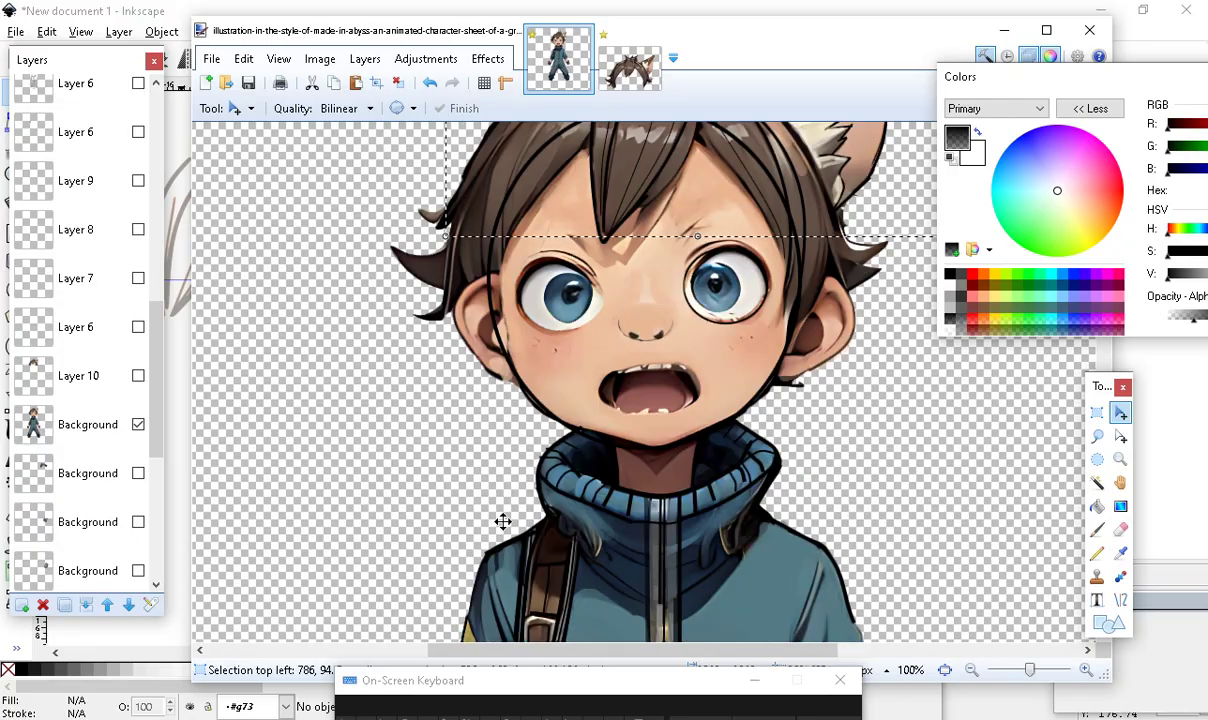
drag(160, 452, 162, 240)
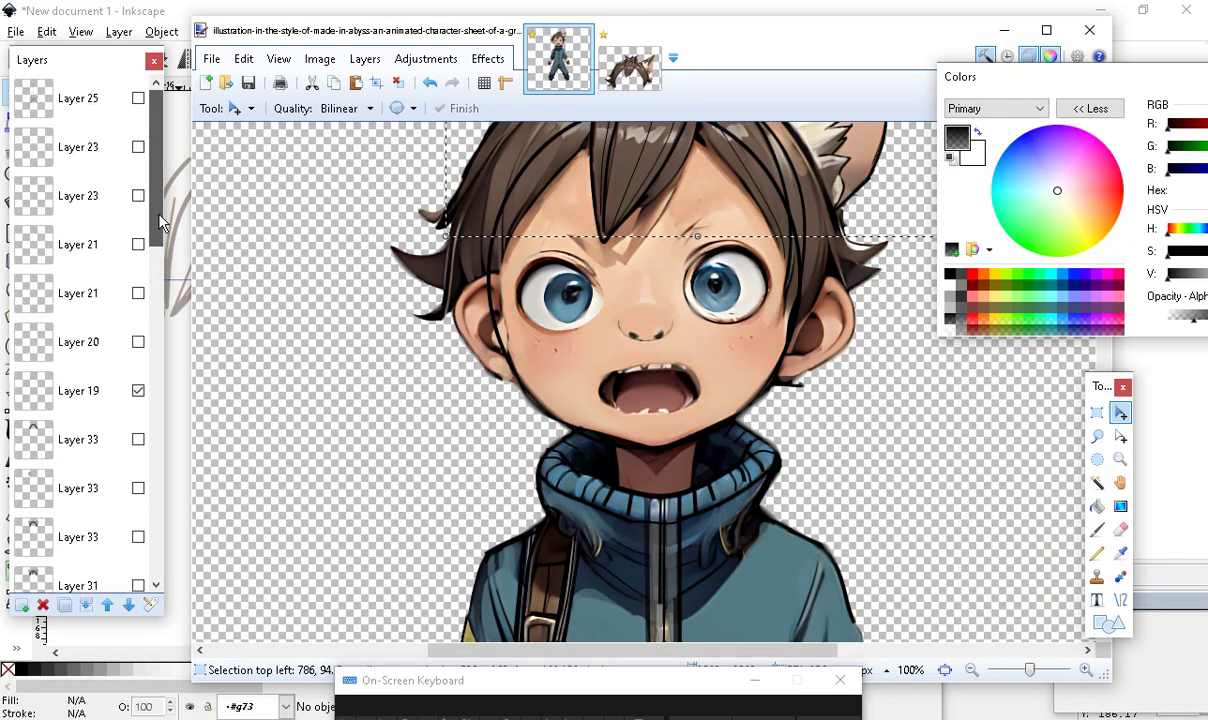
scroll(149, 201, down, 4)
scroll(149, 201, up, 1)
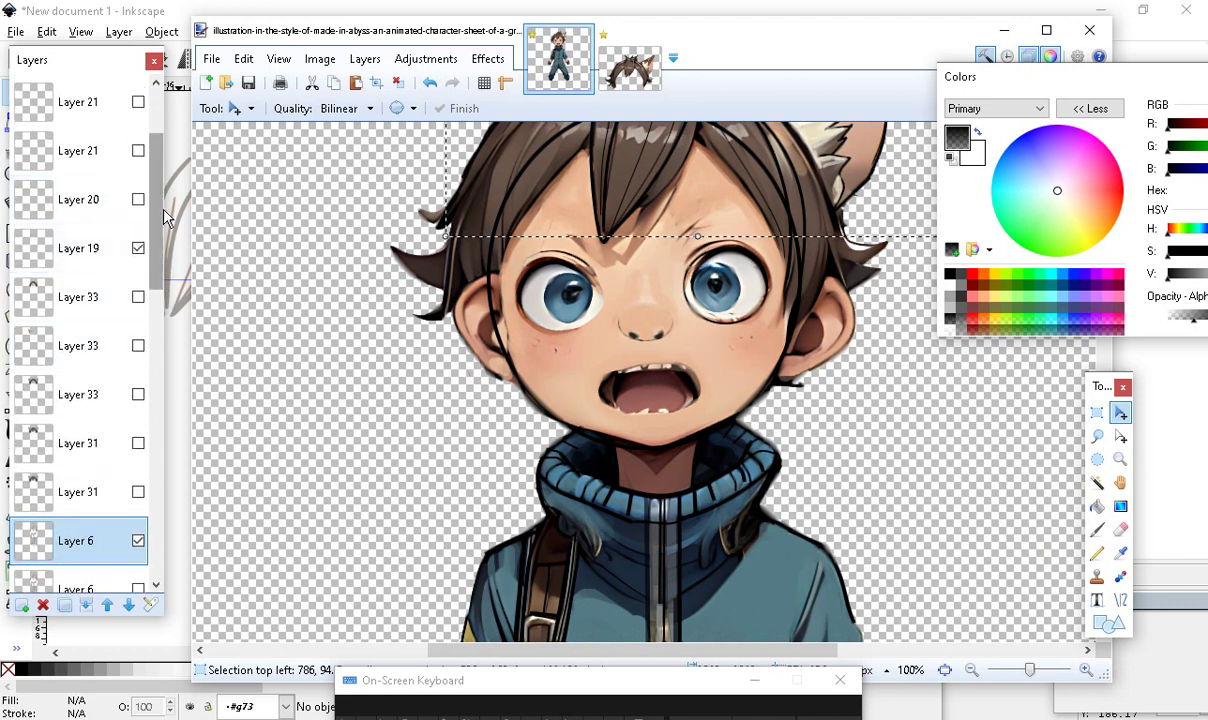
click(138, 248)
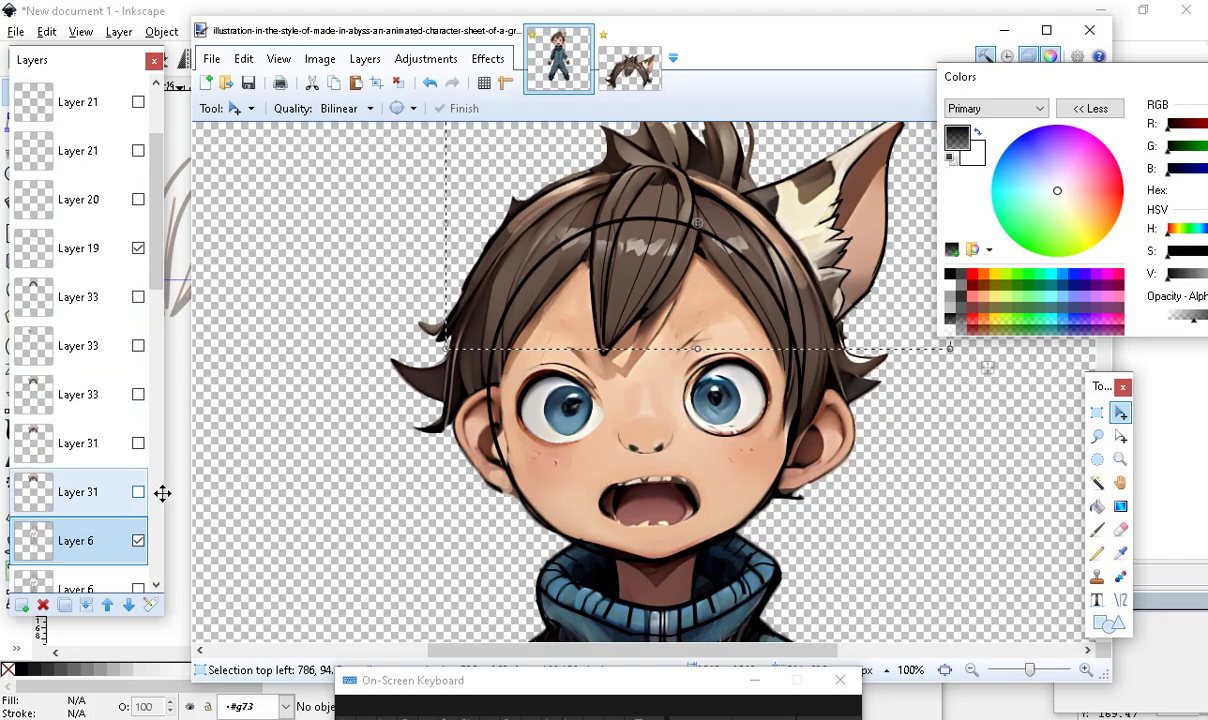
Step through Layer 19 and Layer 6, then select the upper Background layer holding the character
scroll(158, 290, up, 2)
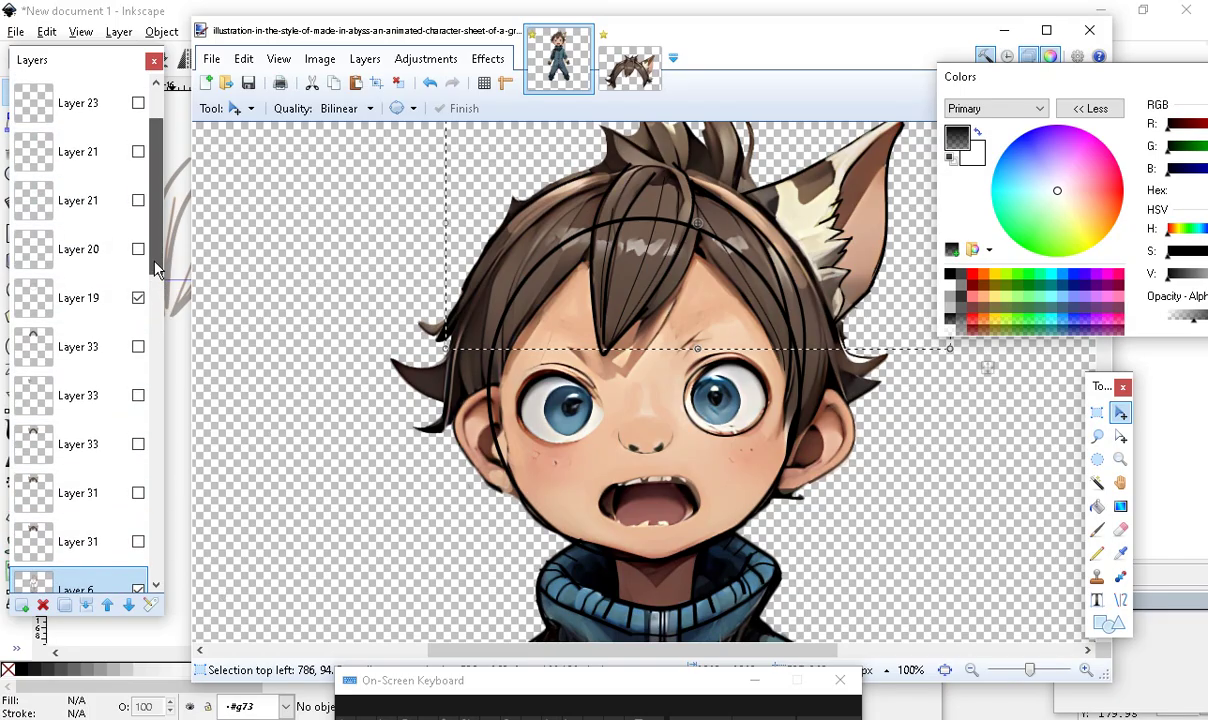
click(148, 354)
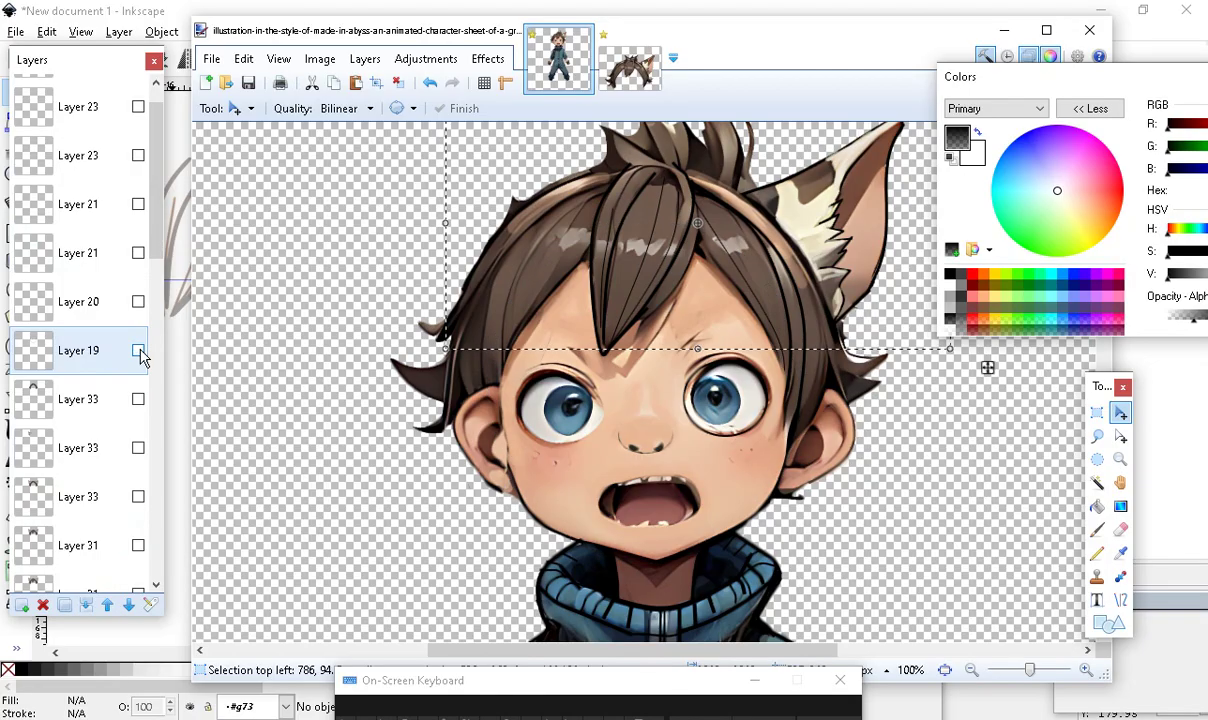
key(Down)
key(Down)
key(Down)
key(Down)
key(Down)
key(Down)
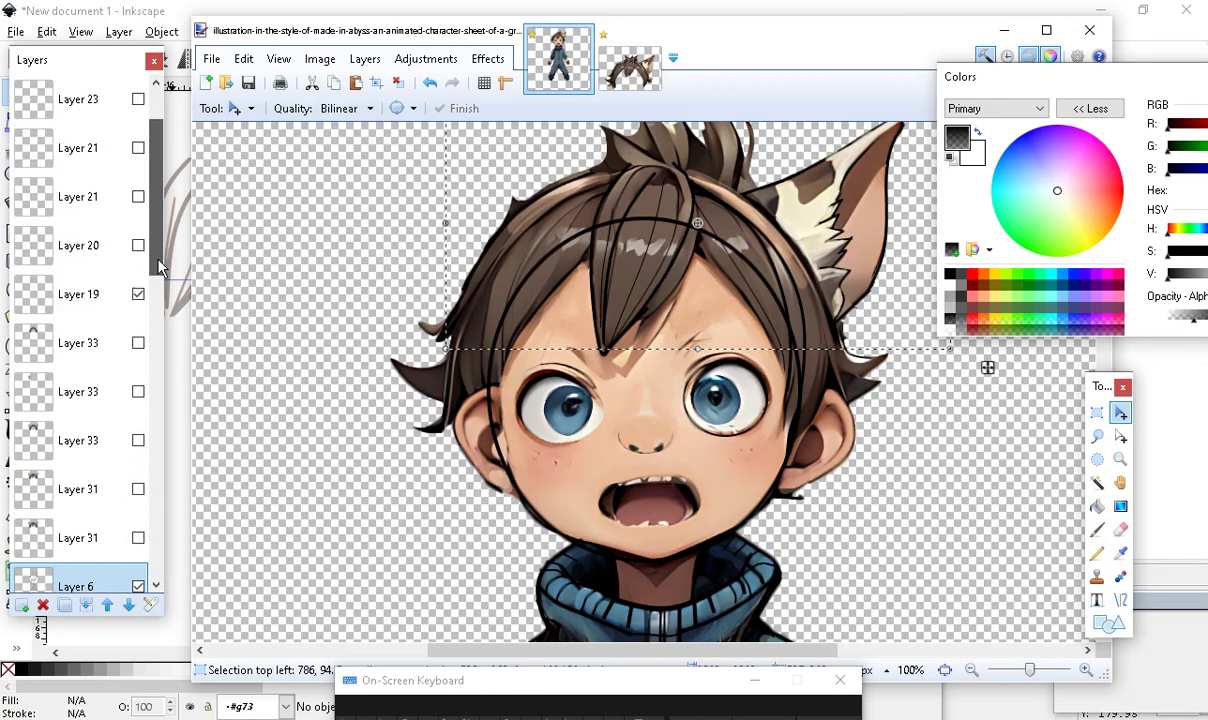
scroll(158, 348, down, 3)
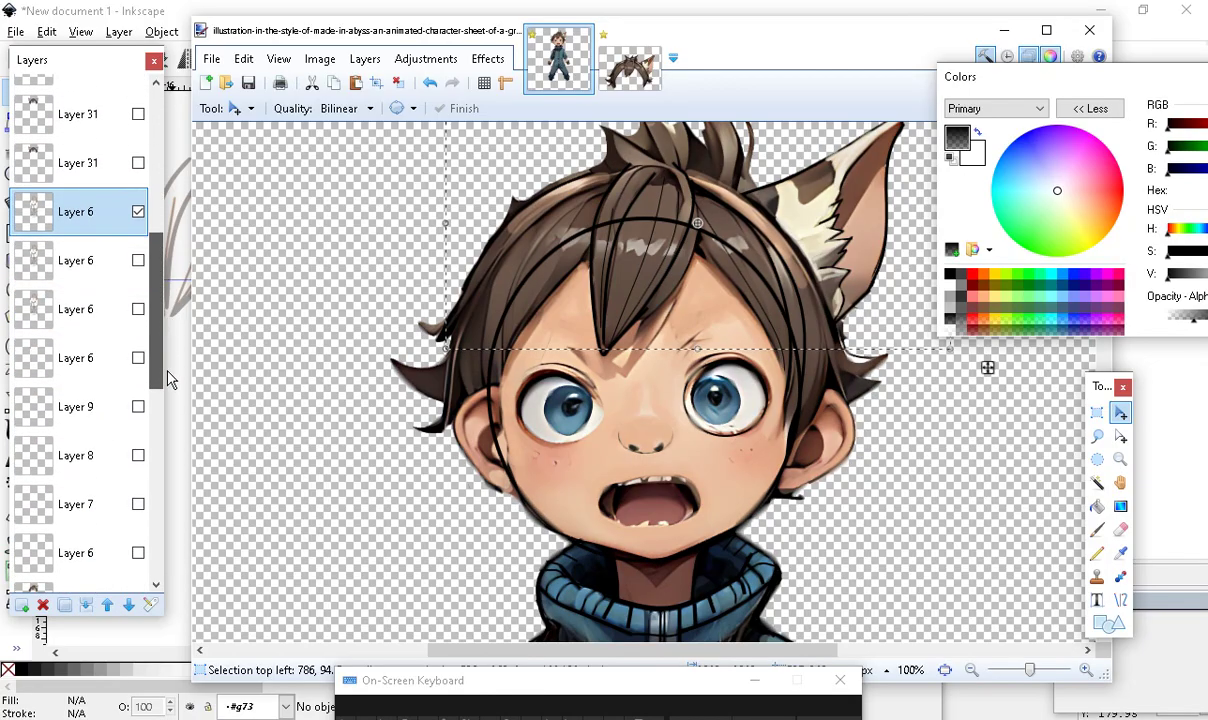
scroll(167, 372, up, 1)
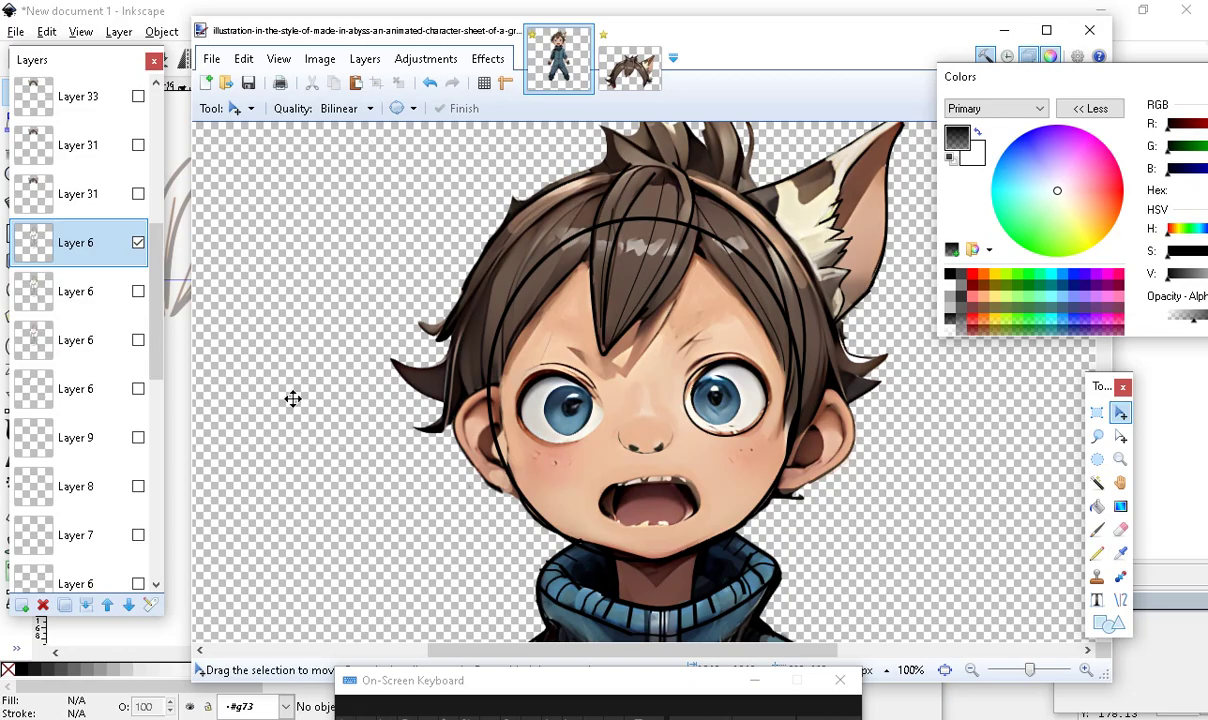
scroll(156, 350, down, 5)
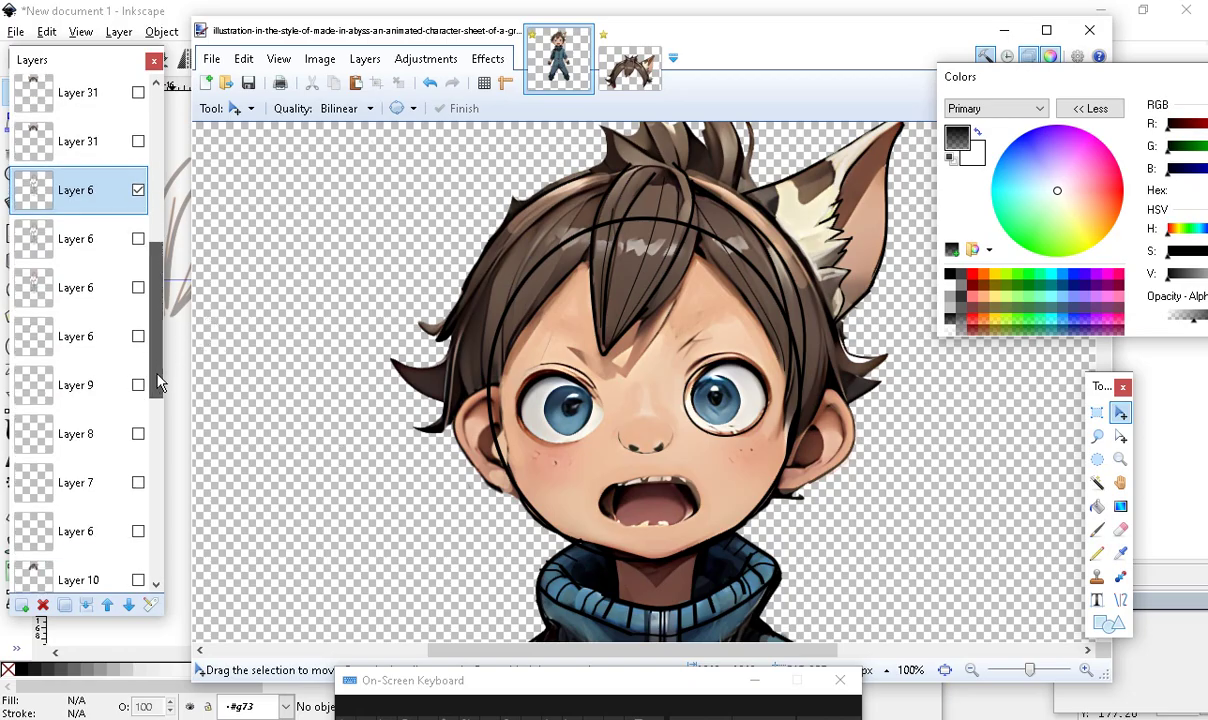
click(84, 407)
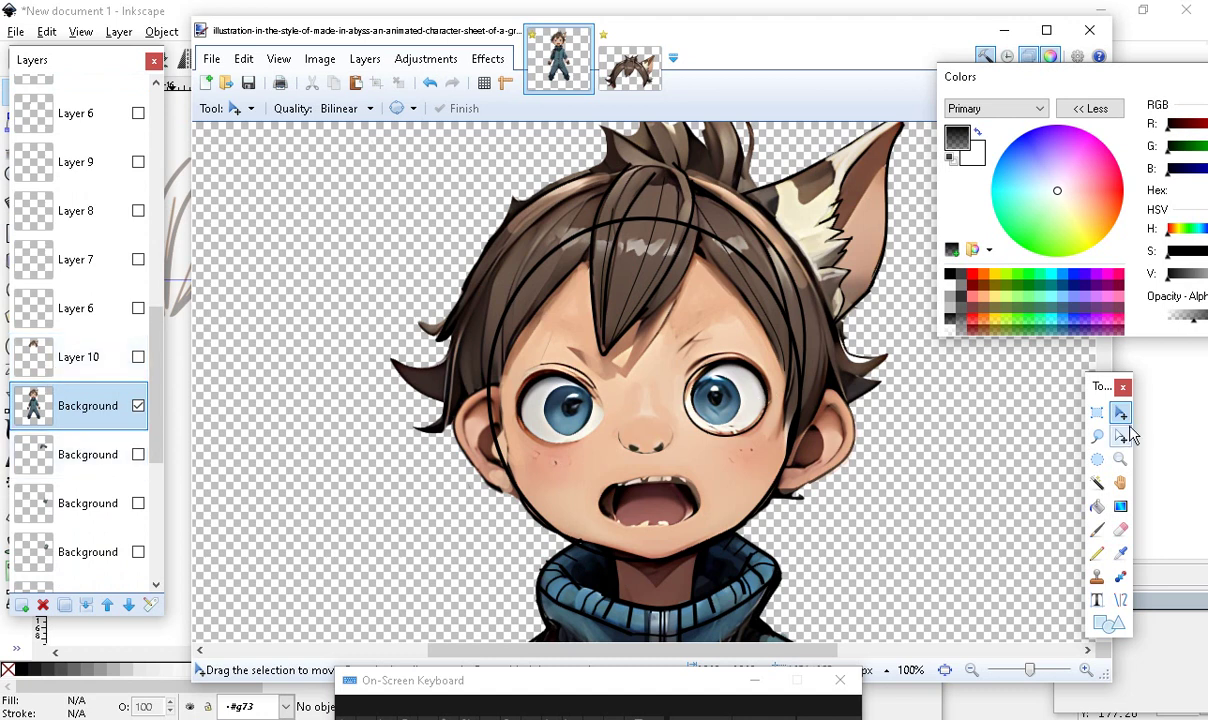
Erase the hair tufts across the boy's head with the Eraser at width 275
click(1121, 531)
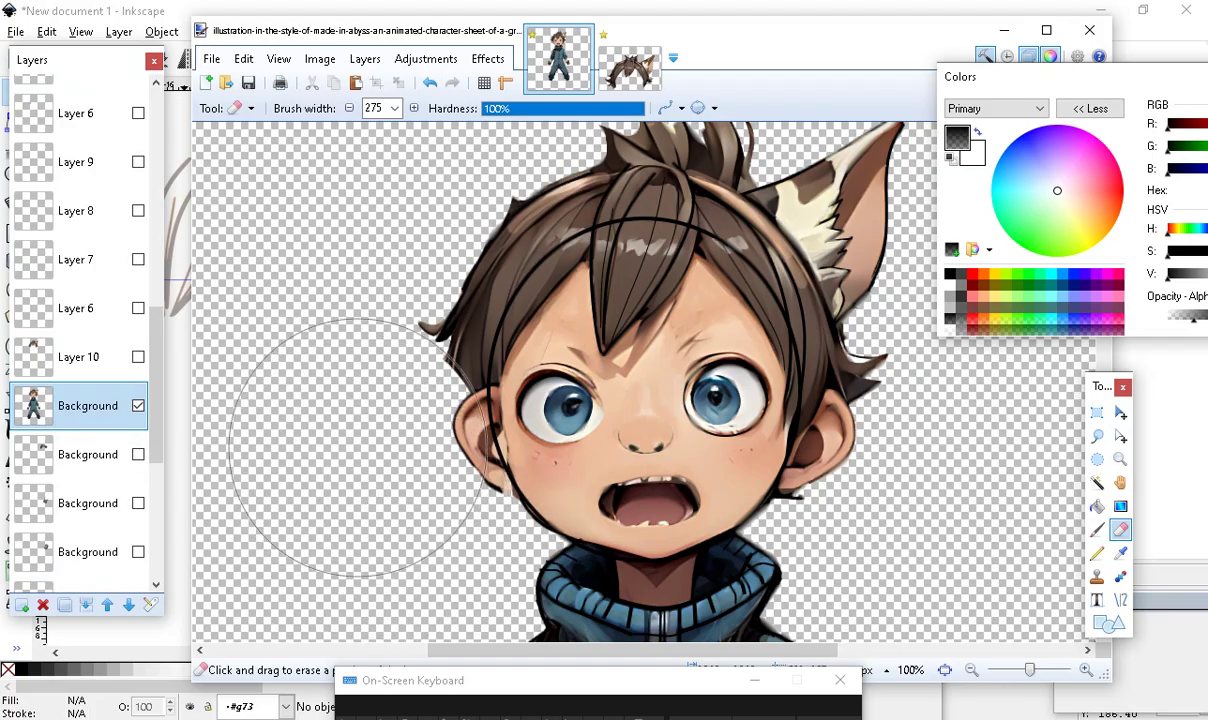
scroll(390, 230, up, 1)
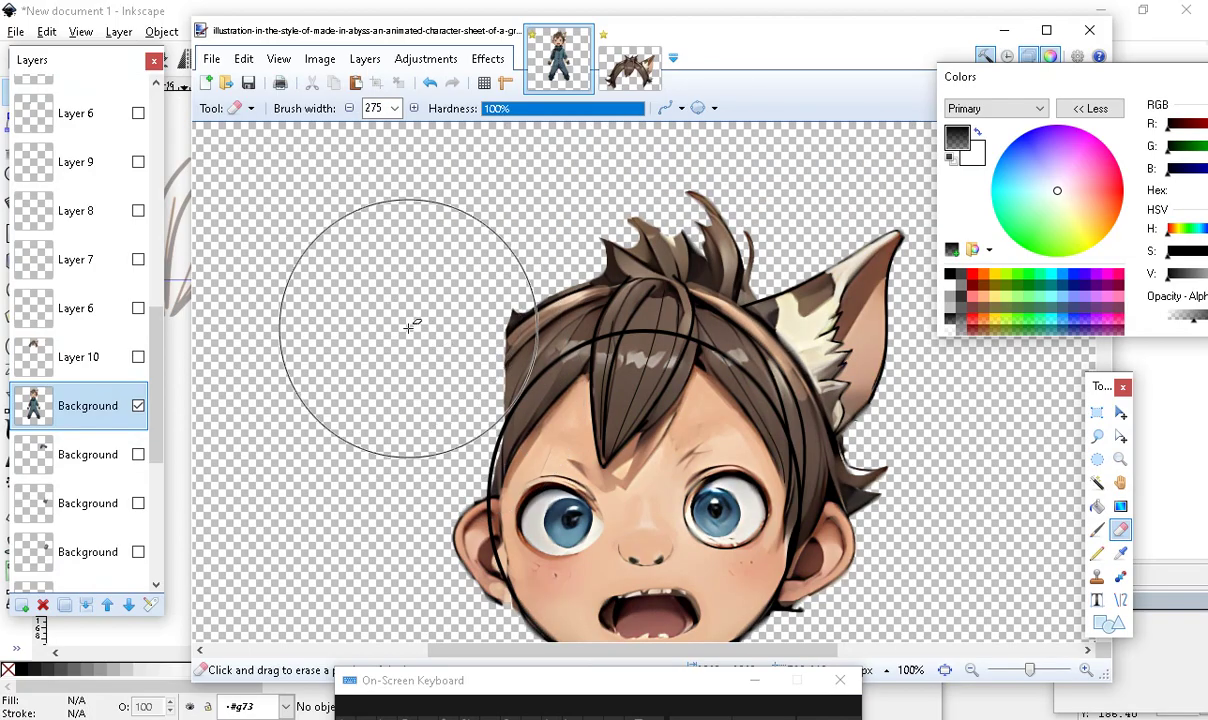
mouse_move(485, 270)
mouse_down()
mouse_move(606, 188)
mouse_move(760, 230)
mouse_move(830, 320)
mouse_move(865, 445)
mouse_move(888, 312)
mouse_up()
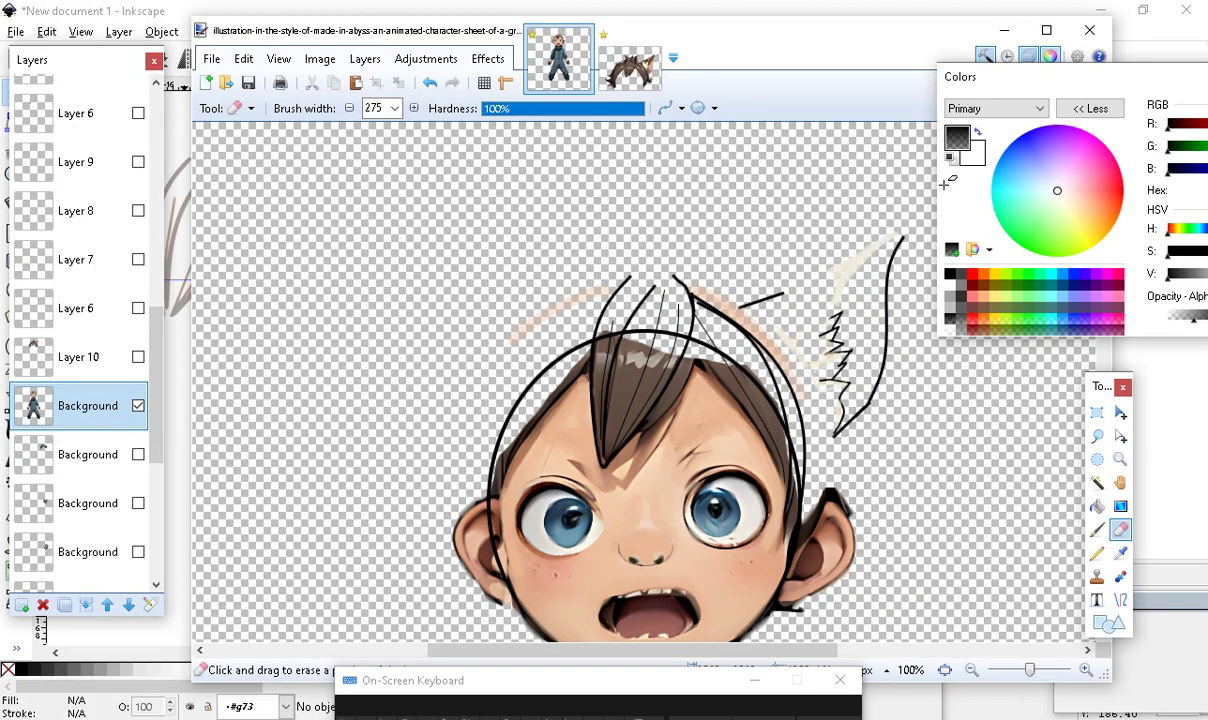
scroll(757, 242, down, 1)
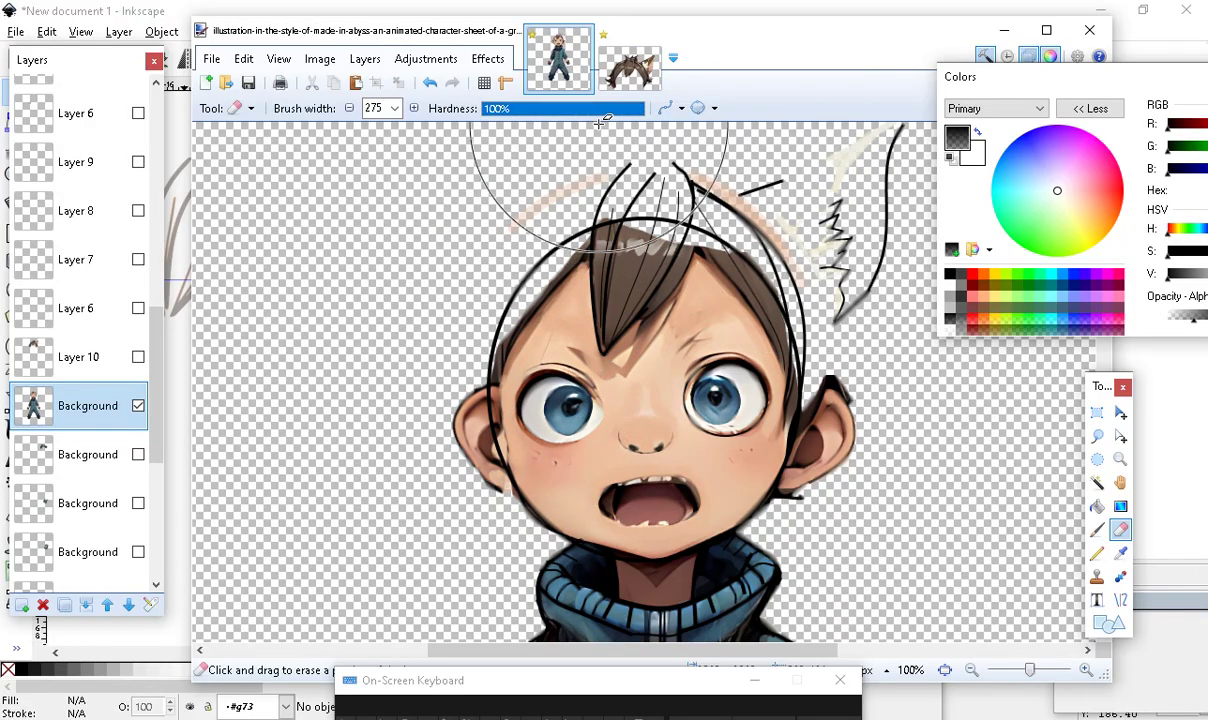
Reduce the eraser width to 200, then 14, and clean up leftover brown near the top outlines
click(396, 108)
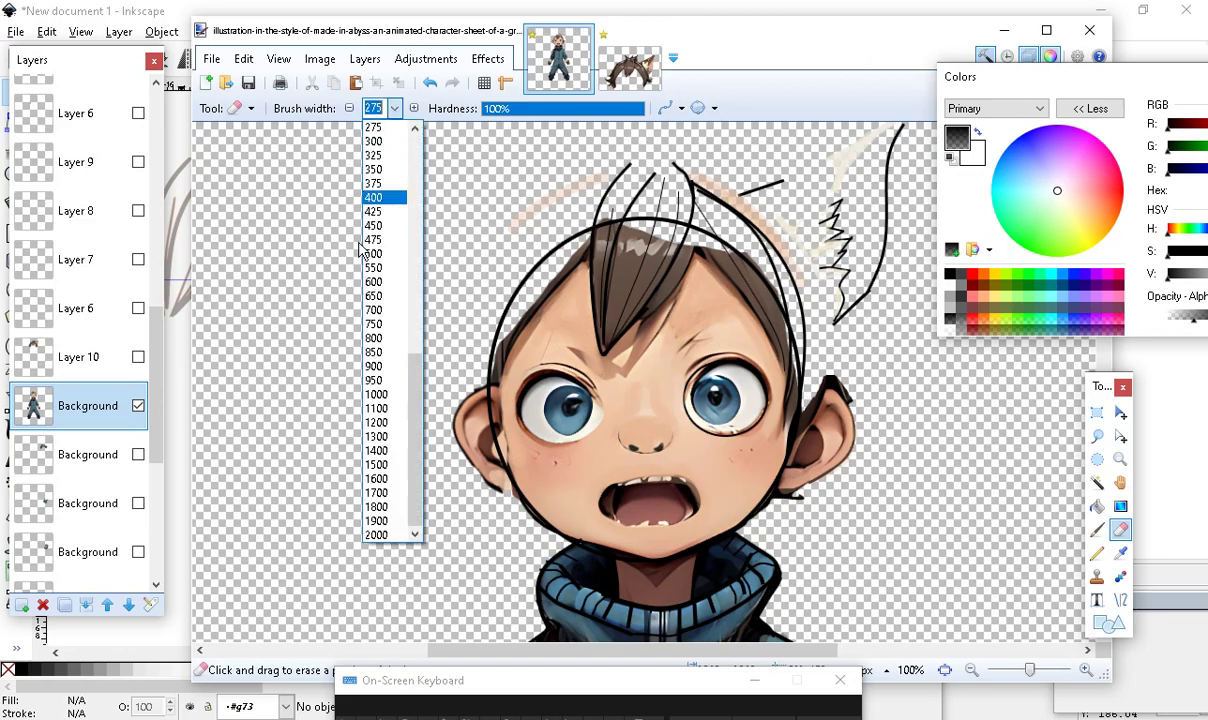
click(384, 129)
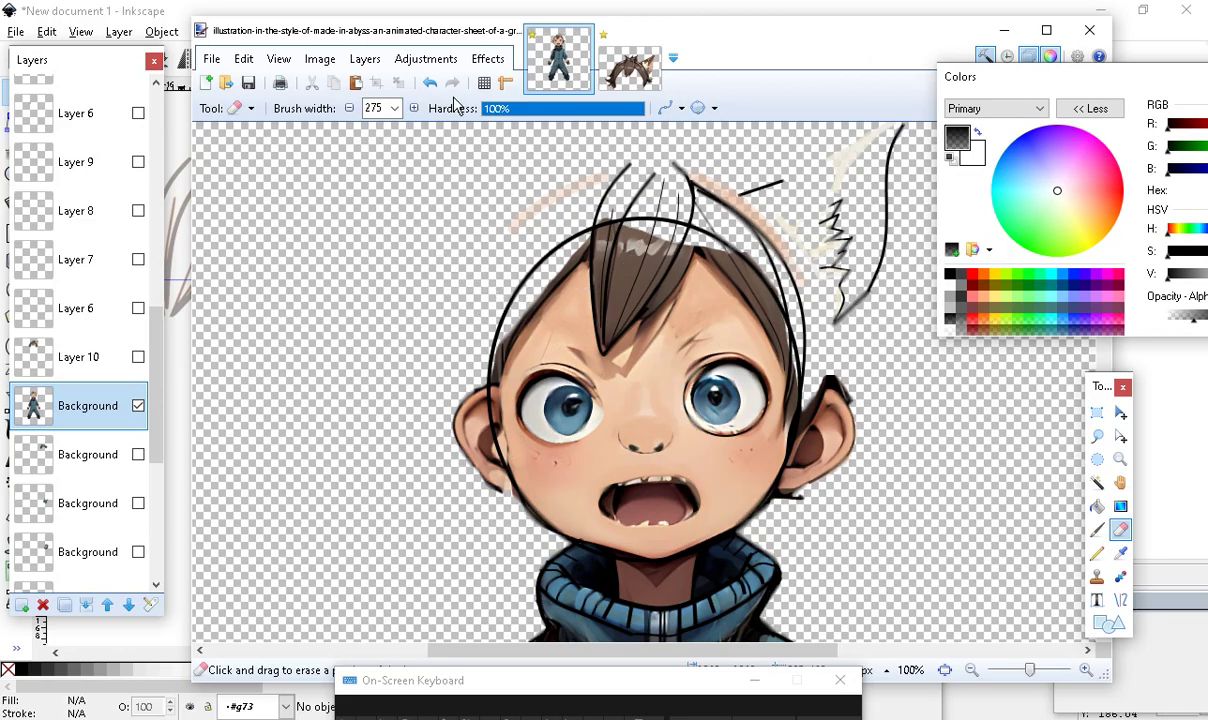
click(396, 108)
scroll(378, 300, up, 4)
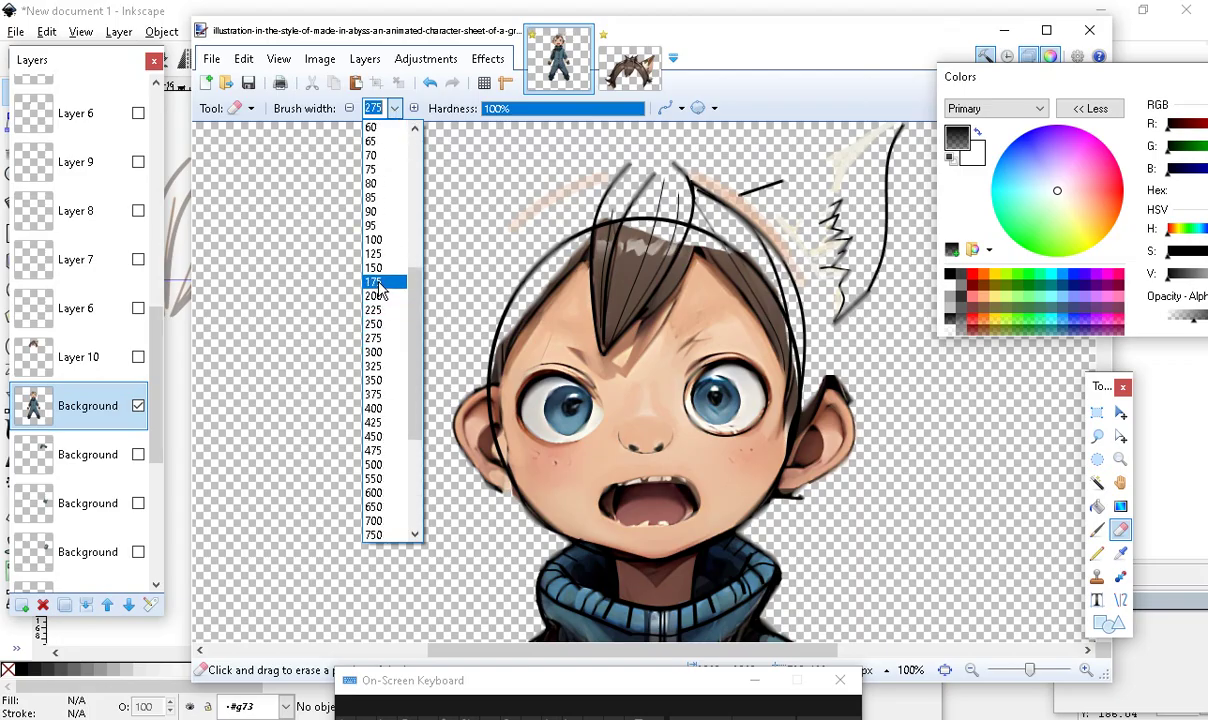
click(376, 280)
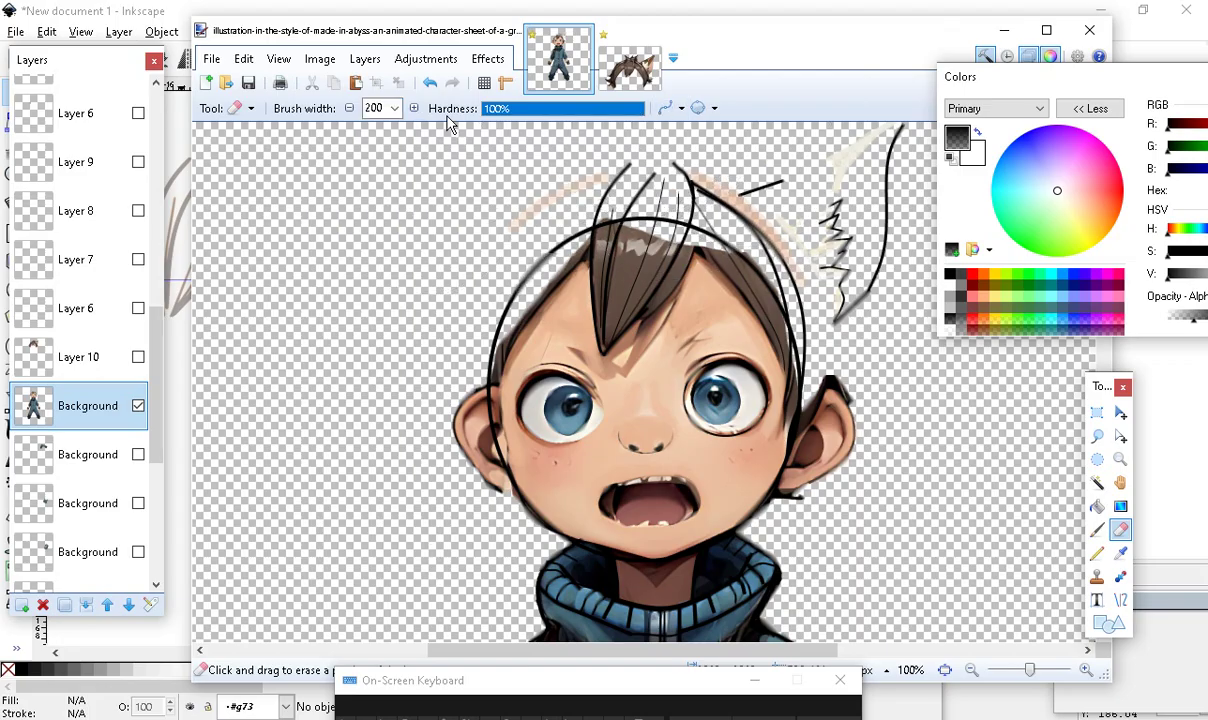
click(396, 109)
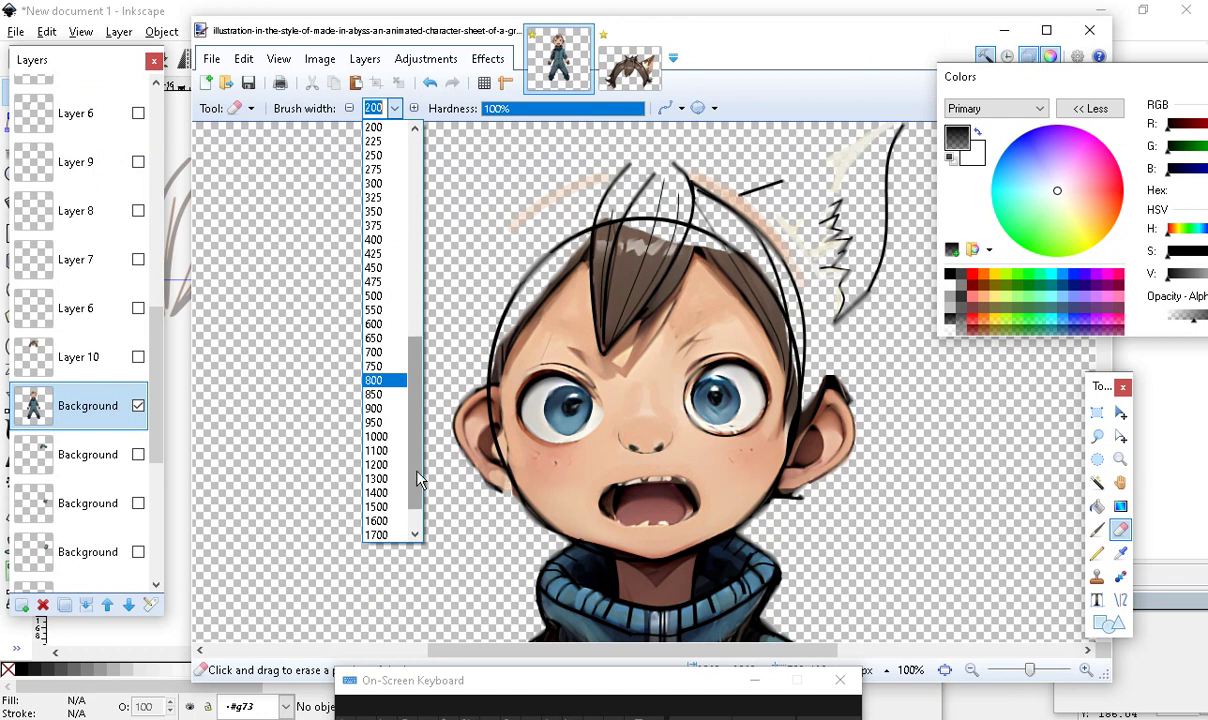
scroll(397, 258, up, 15)
click(372, 310)
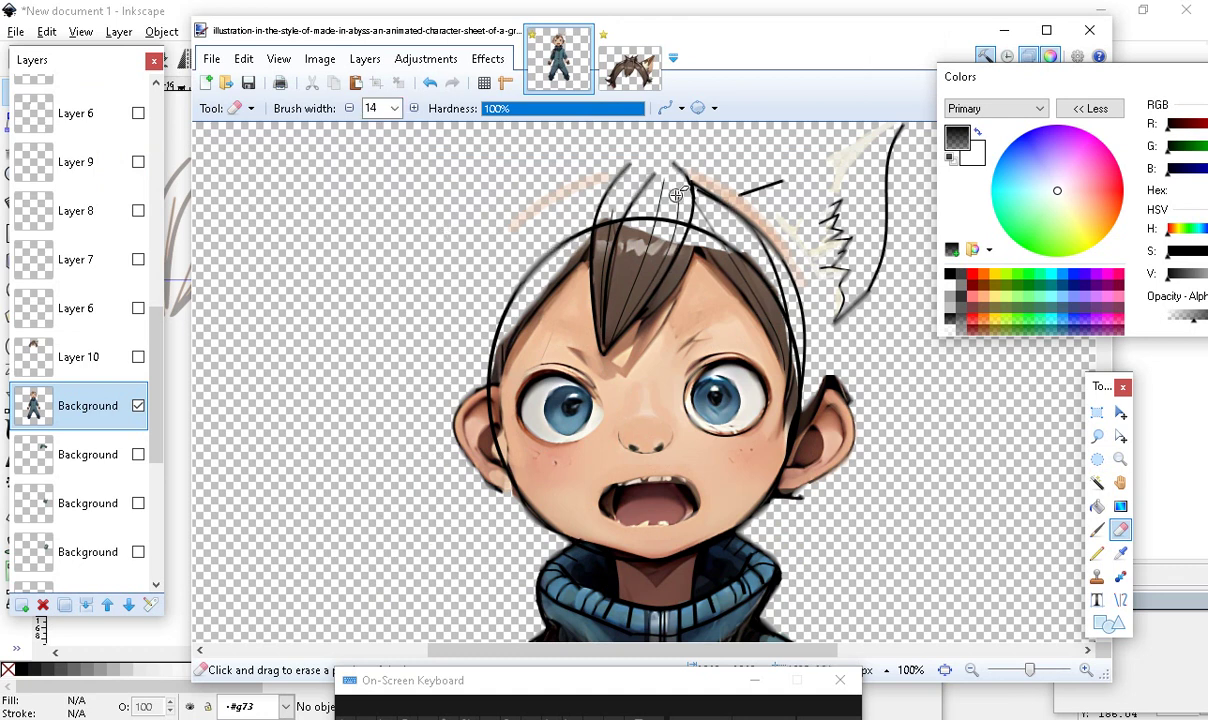
drag(716, 254, 744, 278)
scroll(760, 265, down, 3)
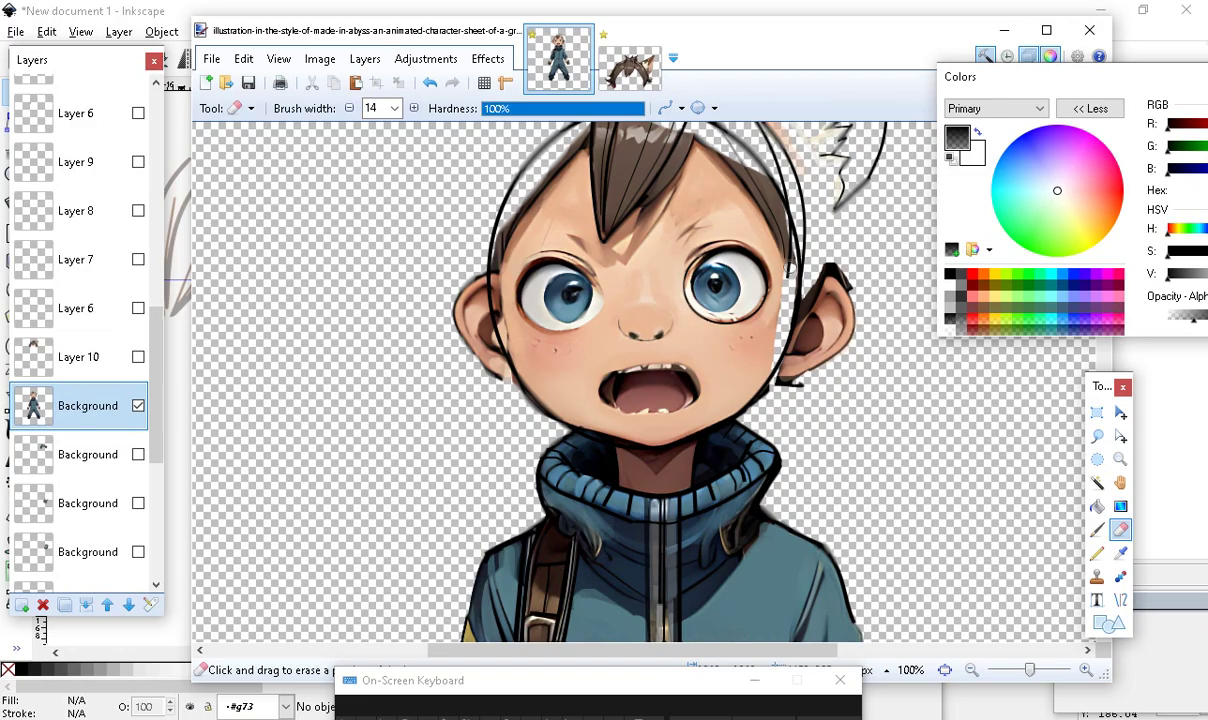
scroll(748, 230, up, 2)
scroll(563, 348, down, 1)
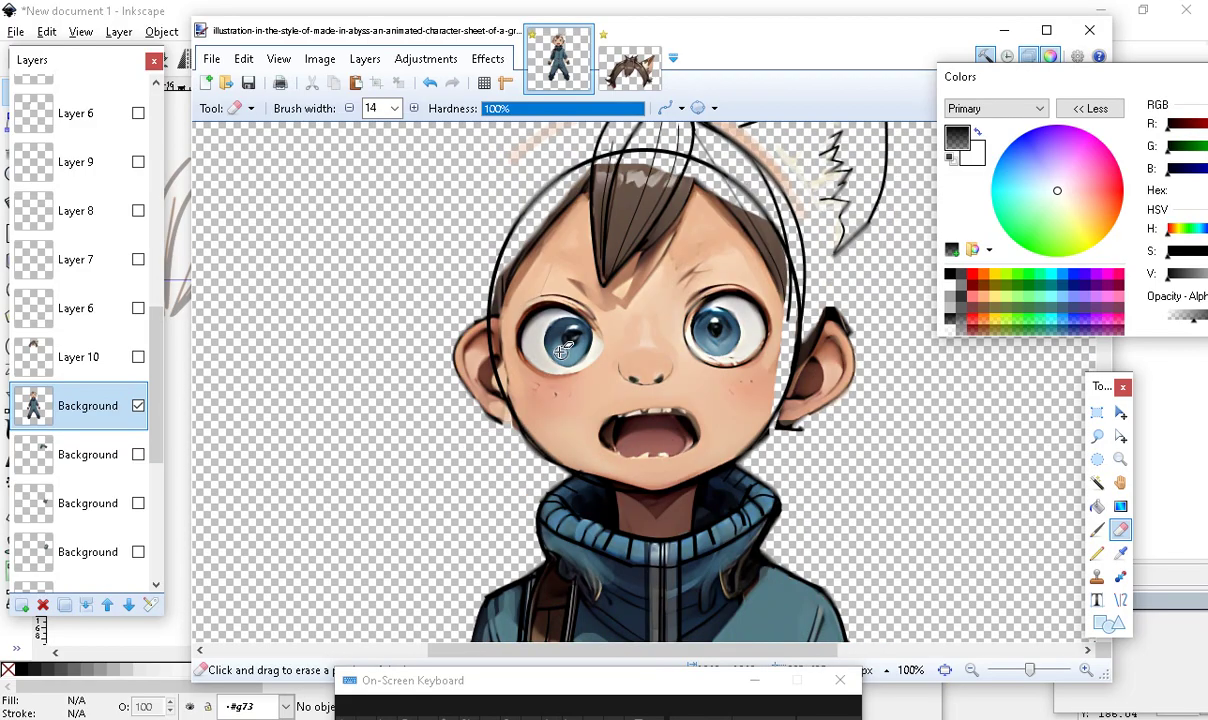
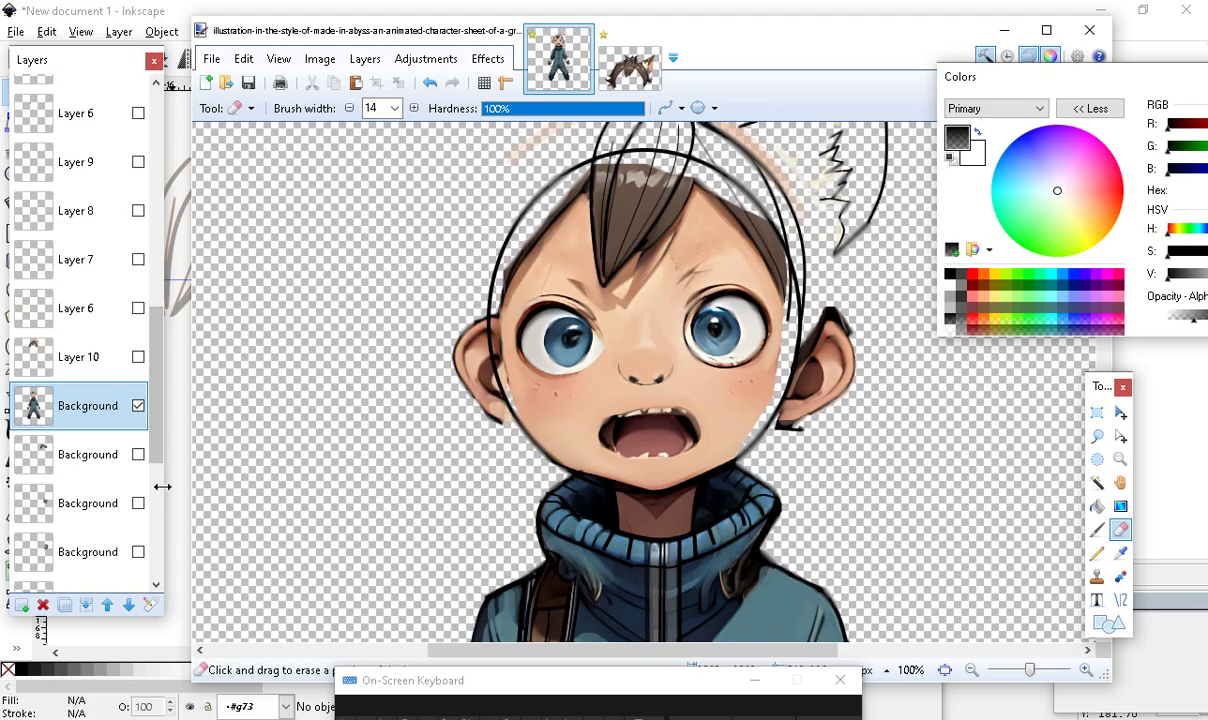
Hide the Layer 6 sketch lines, select the Background layer and zoom in on the face
scroll(153, 356, up, 9)
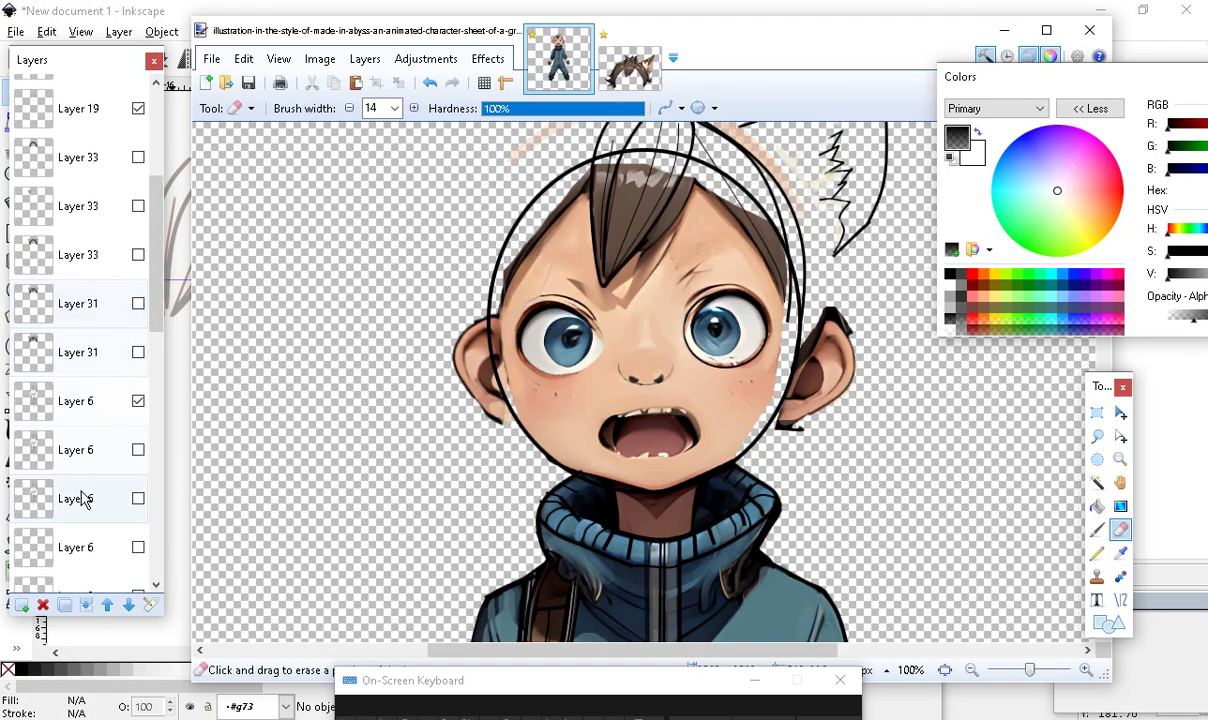
click(138, 401)
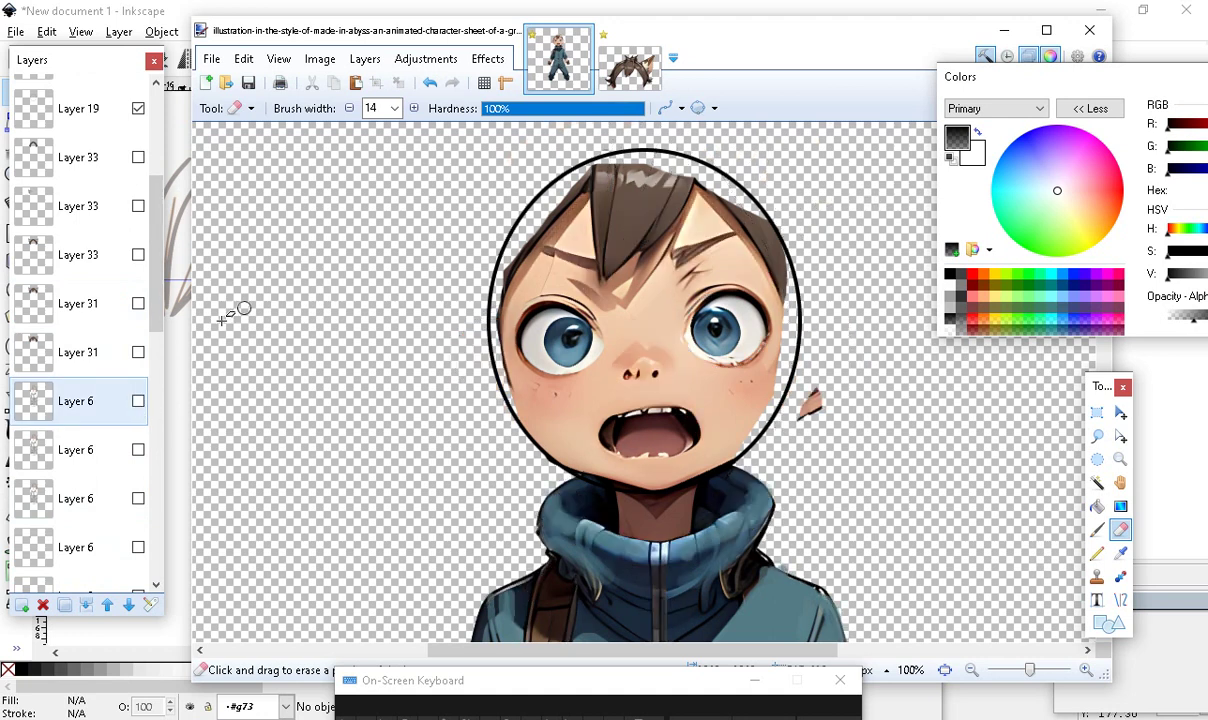
scroll(450, 390, up, 3)
scroll(600, 430, down, 4)
scroll(677, 460, up, 2)
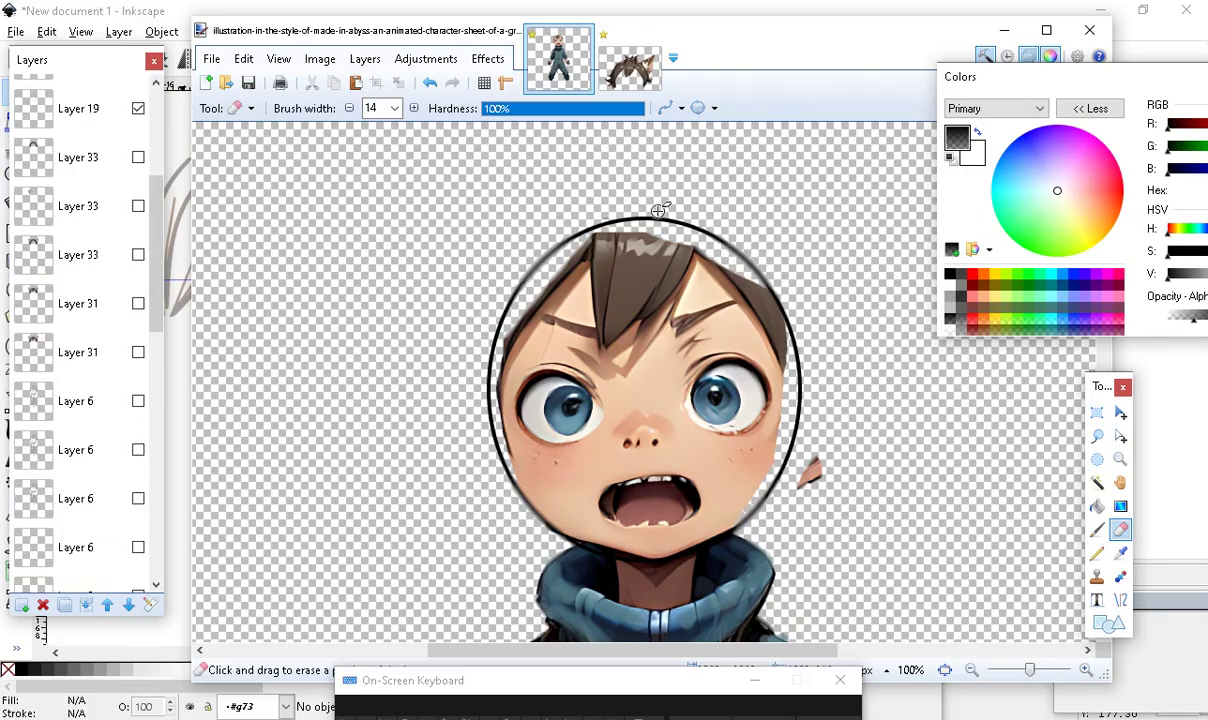
click(817, 479)
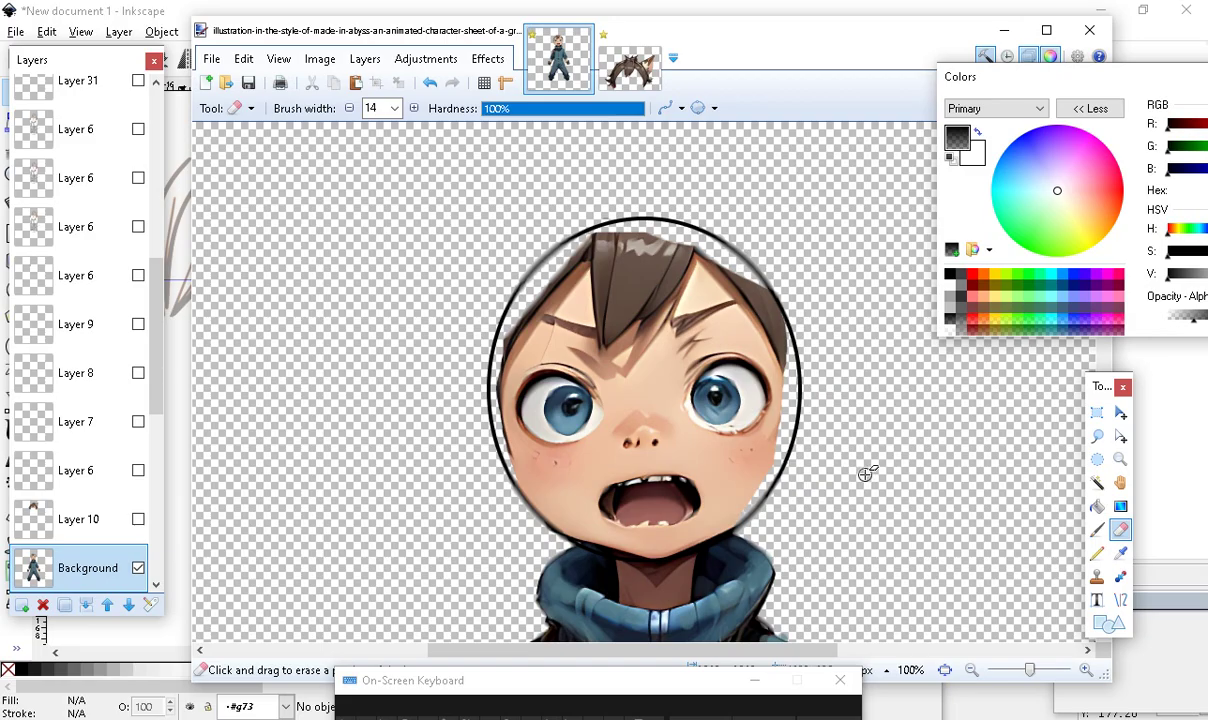
click(1086, 670)
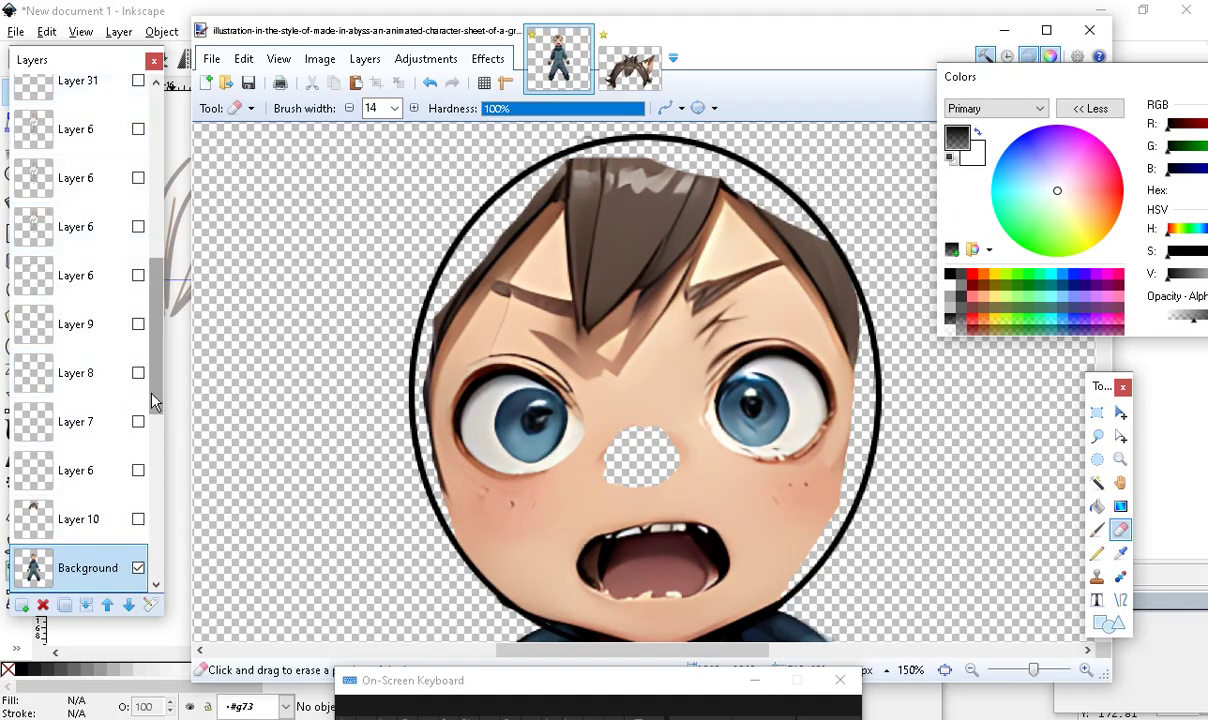
scroll(155, 375, up, 2)
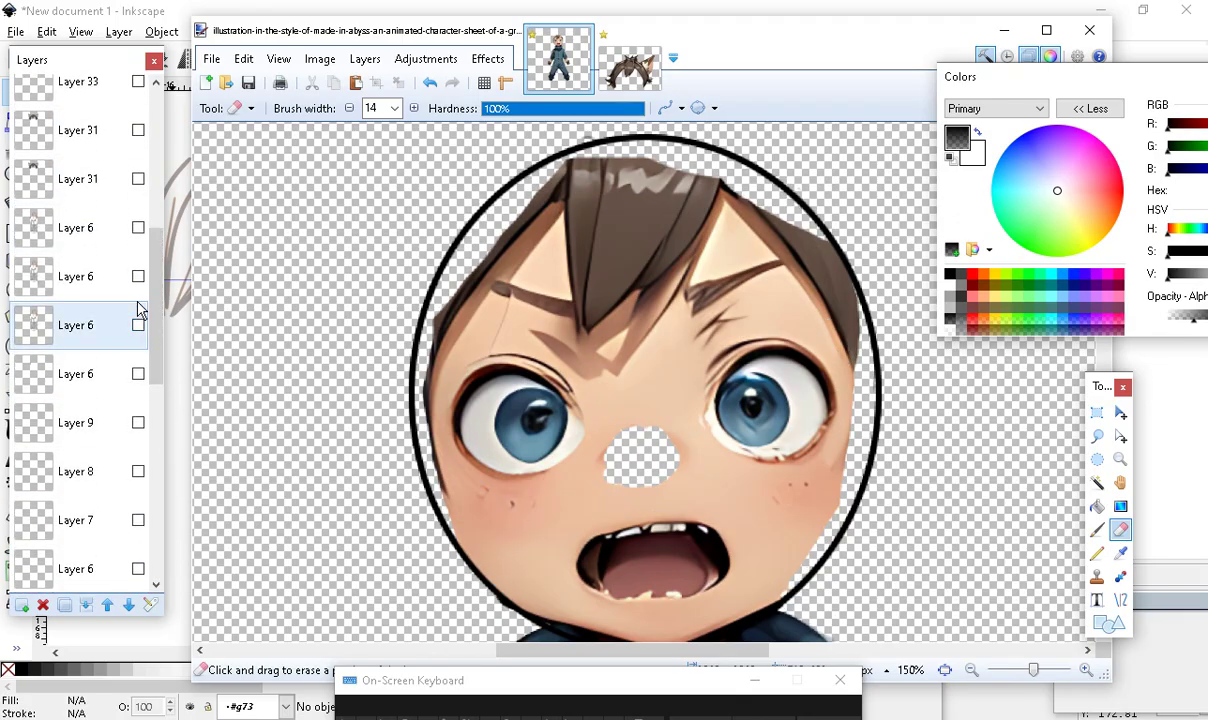
Toggle Layer 6 on and off to compare the face, then hide the Background face artwork
click(138, 326)
click(138, 326)
click(138, 326)
click(138, 326)
click(138, 326)
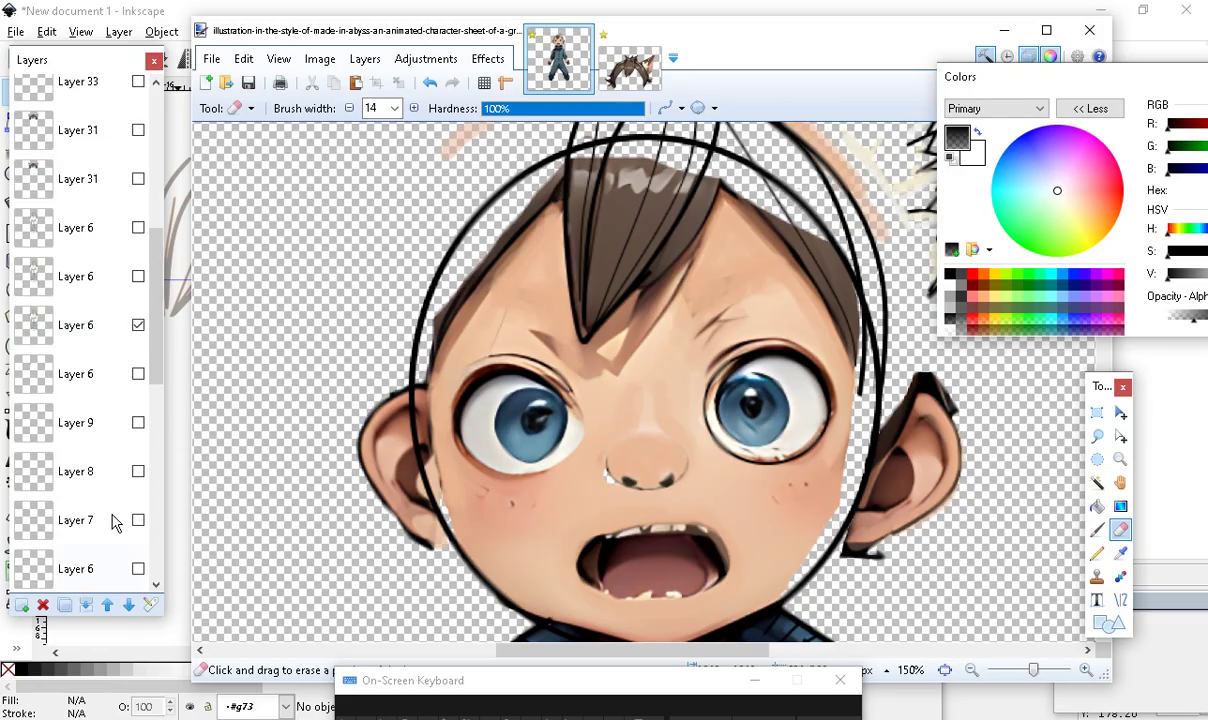
drag(158, 375, 167, 427)
scroll(155, 425, down, 2)
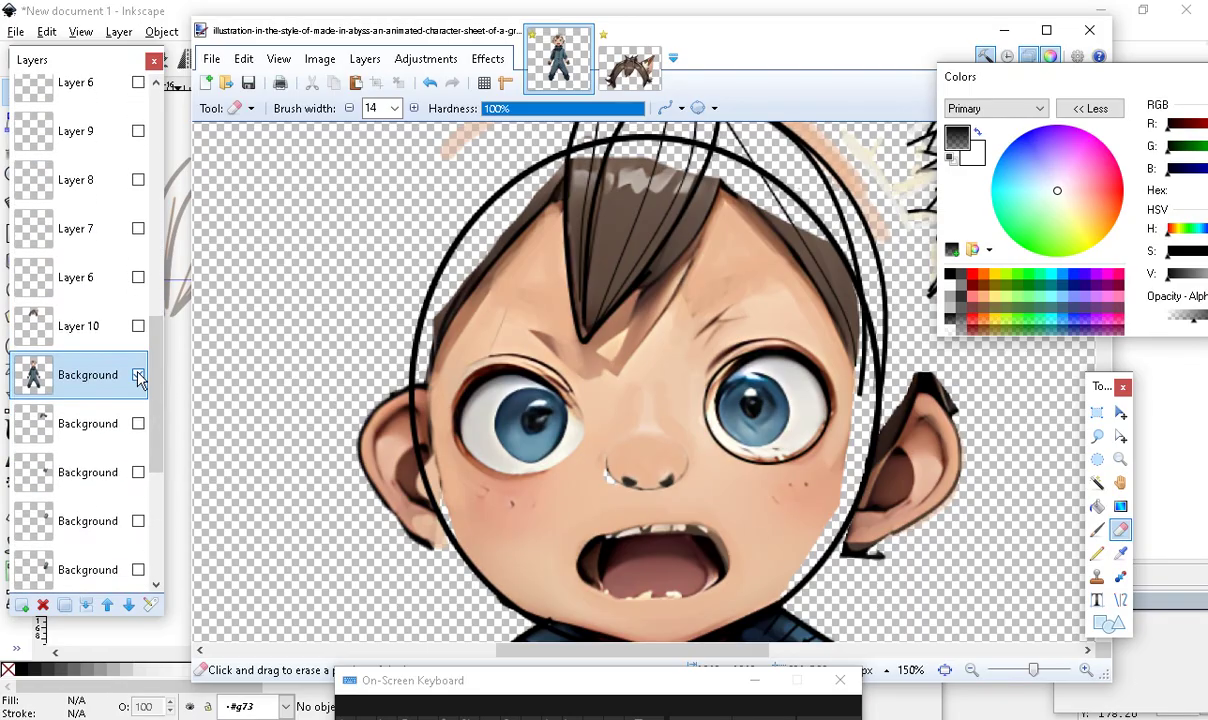
click(138, 375)
scroll(140, 385, up, 1)
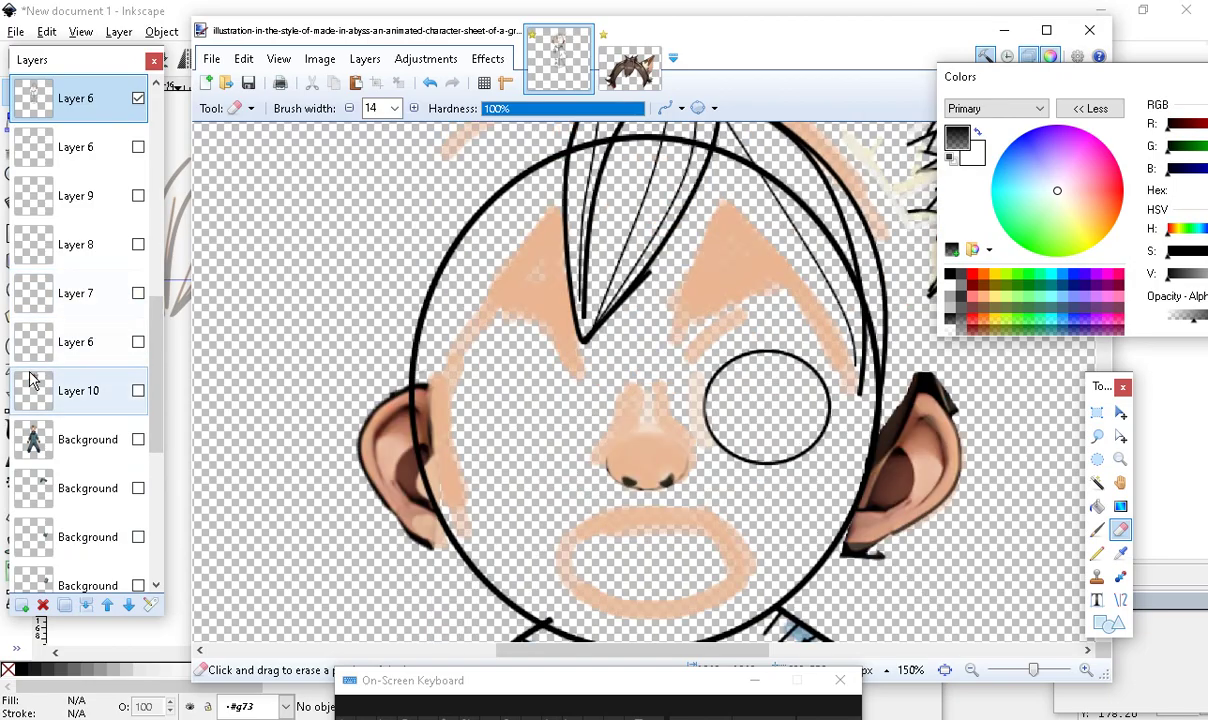
Zoom out and erase the hair, face colouring and collar lines with a 275-wide eraser
click(975, 670)
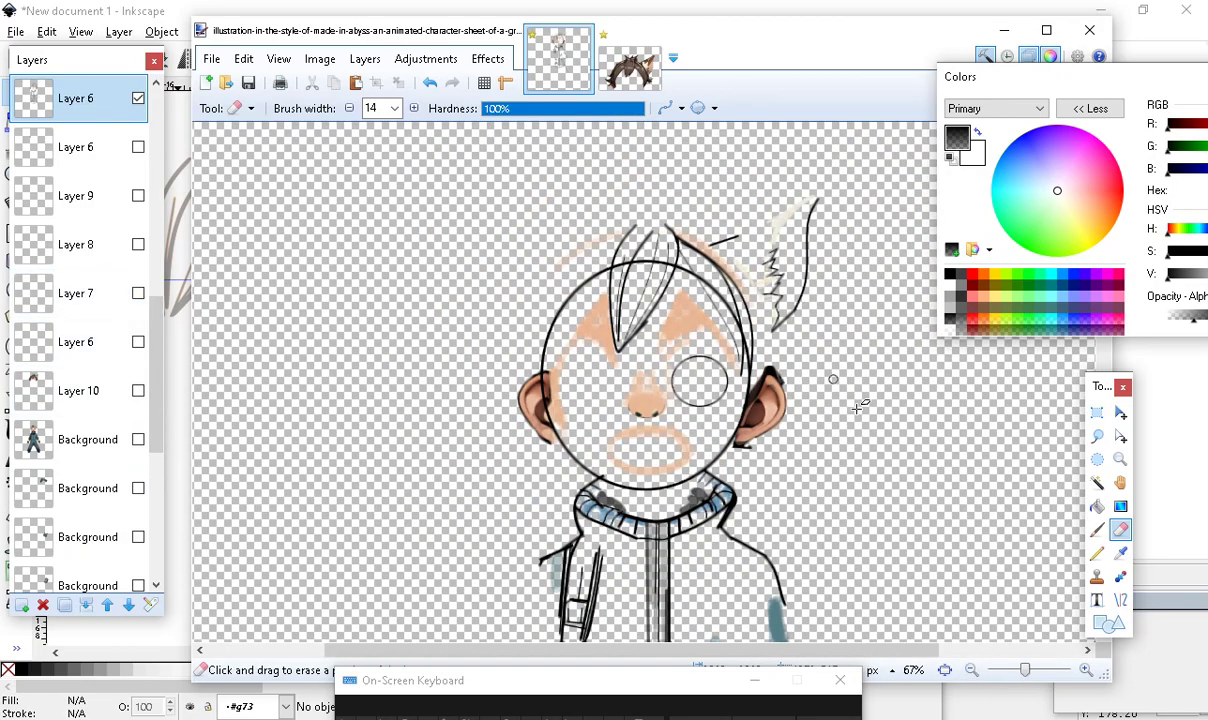
click(391, 111)
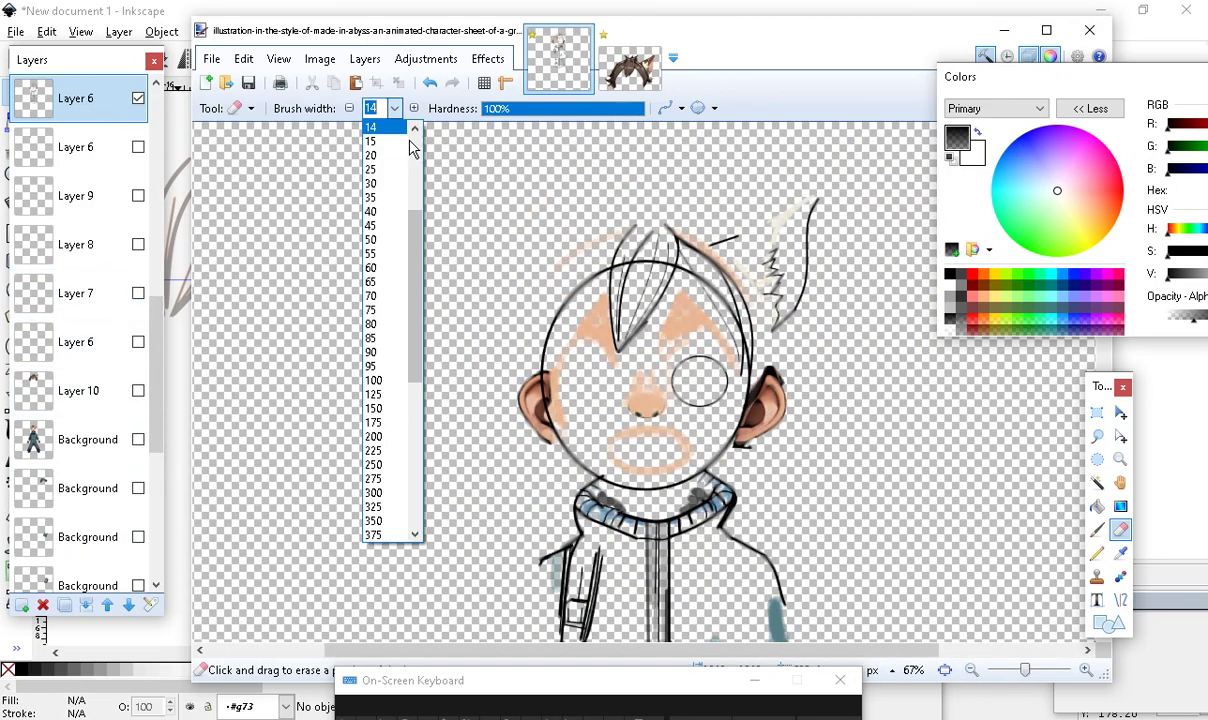
click(372, 478)
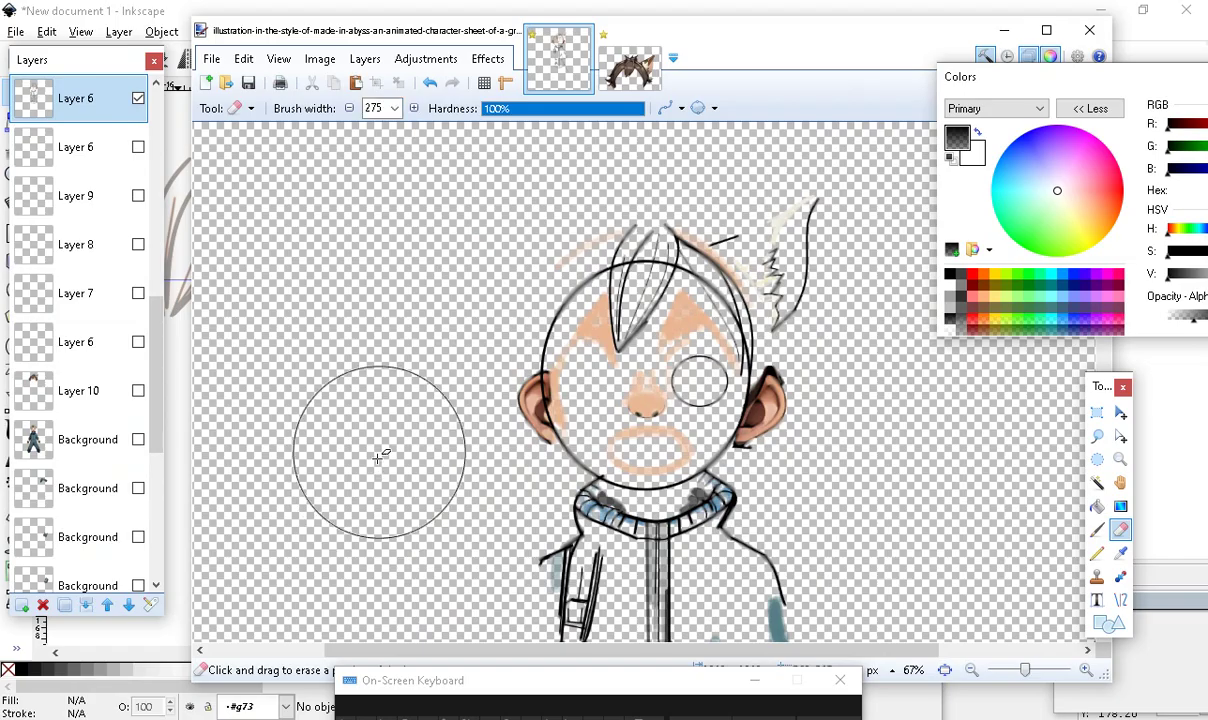
mouse_move(670, 275)
mouse_down()
mouse_move(588, 210)
mouse_move(876, 243)
mouse_move(639, 121)
mouse_move(674, 270)
mouse_move(723, 240)
mouse_move(828, 270)
mouse_move(876, 499)
mouse_move(809, 431)
mouse_move(839, 368)
mouse_move(801, 321)
mouse_move(714, 364)
mouse_up()
mouse_move(612, 478)
mouse_down()
mouse_move(570, 430)
mouse_move(590, 490)
mouse_move(748, 545)
mouse_move(499, 580)
mouse_move(480, 437)
mouse_move(504, 316)
mouse_move(517, 560)
mouse_move(795, 539)
mouse_move(600, 370)
mouse_move(363, 463)
mouse_up()
scroll(499, 580, down, 3)
scroll(480, 437, up, 3)
Undo those strokes, re-erase the hair strokes, spikes and right ear edge, then zoom in
click(431, 86)
click(431, 86)
click(431, 86)
click(431, 86)
click(431, 86)
click(431, 86)
click(431, 86)
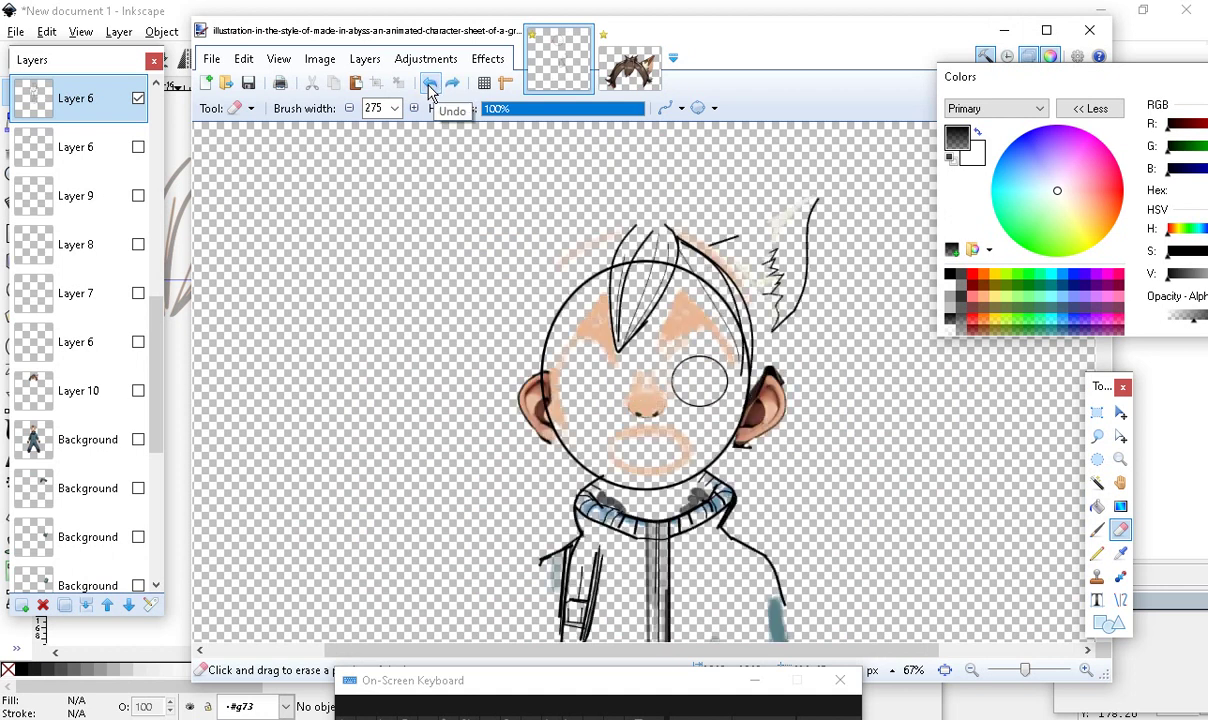
mouse_move(499, 208)
mouse_down()
mouse_move(566, 298)
mouse_move(553, 305)
mouse_move(675, 220)
mouse_move(787, 221)
mouse_up()
mouse_move(848, 248)
mouse_down()
mouse_move(791, 322)
mouse_move(807, 204)
mouse_move(952, 500)
mouse_move(810, 495)
mouse_move(819, 430)
mouse_move(825, 457)
mouse_move(809, 490)
mouse_move(775, 516)
mouse_move(690, 537)
mouse_move(555, 499)
mouse_move(480, 418)
mouse_move(460, 335)
mouse_move(572, 487)
mouse_move(656, 505)
mouse_move(656, 516)
mouse_move(577, 564)
mouse_move(287, 445)
mouse_up()
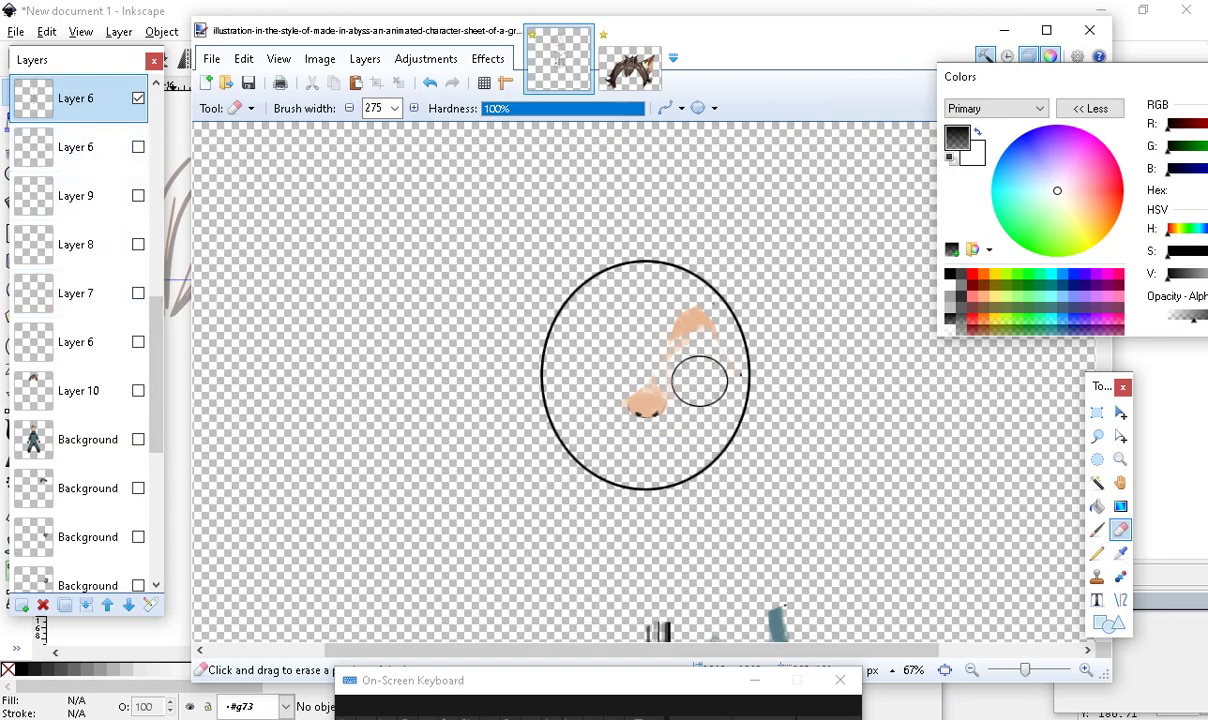
mouse_move(4, 266)
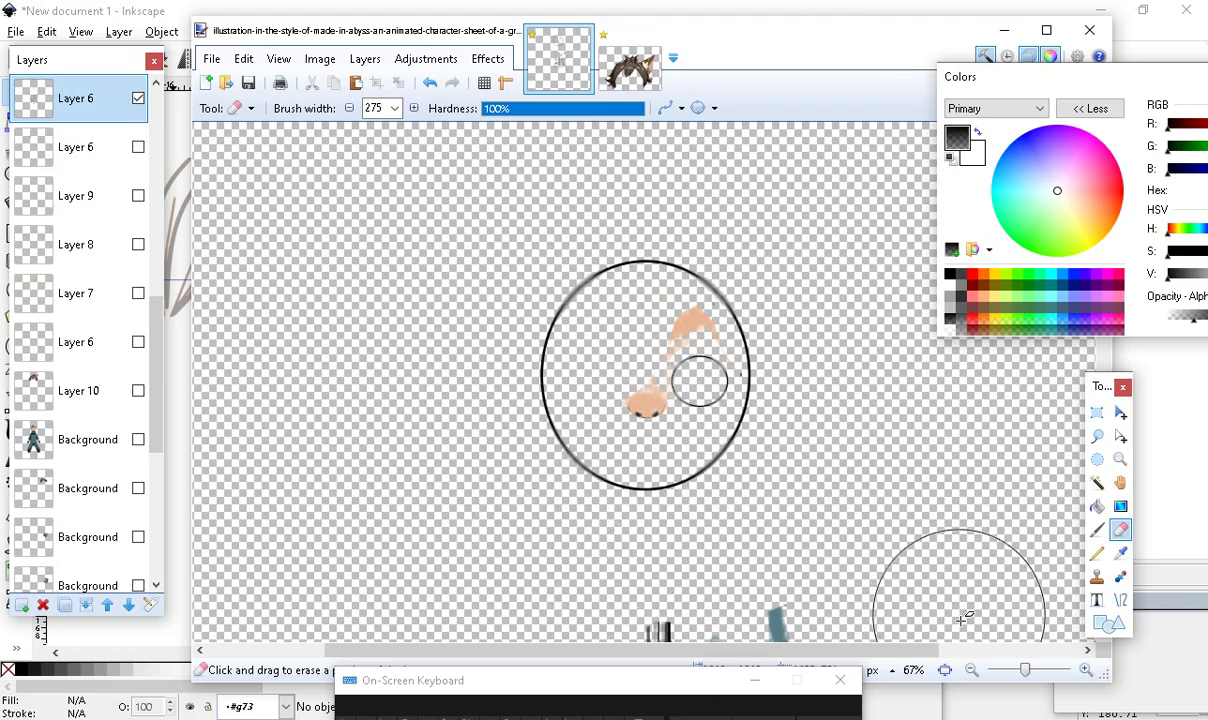
double_click(1087, 670)
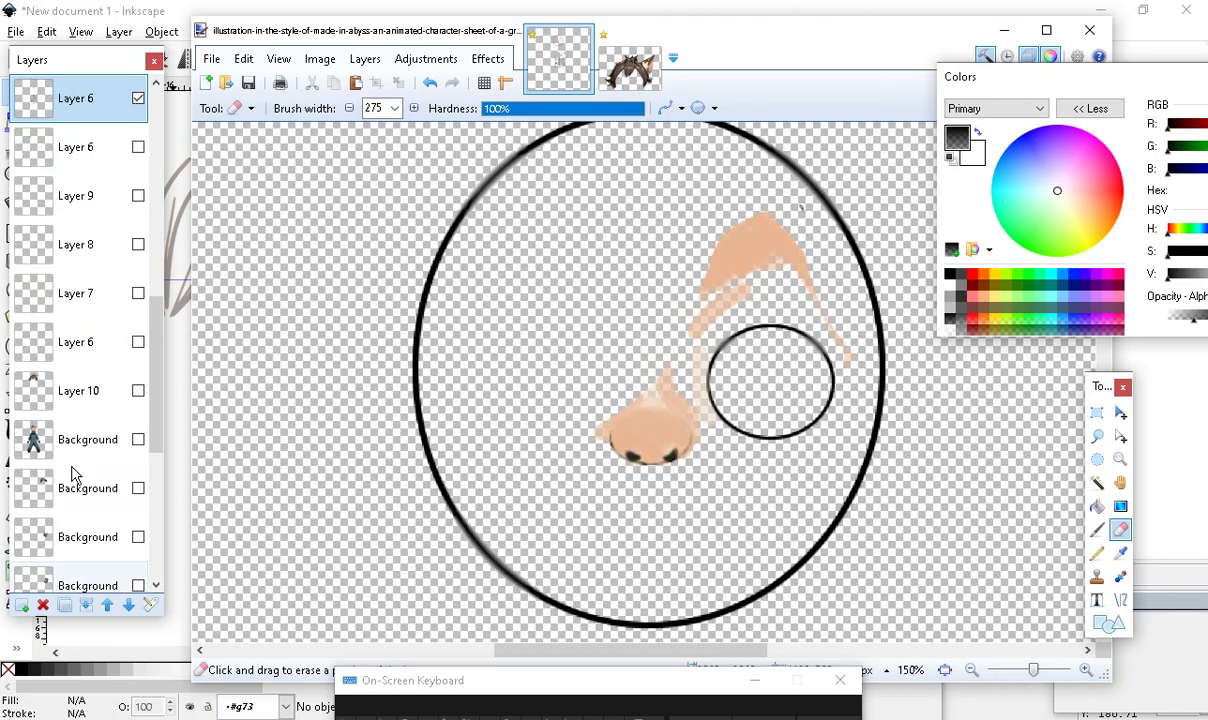
Check Layer 6's contents, make it the active layer and duplicate it
click(100, 446)
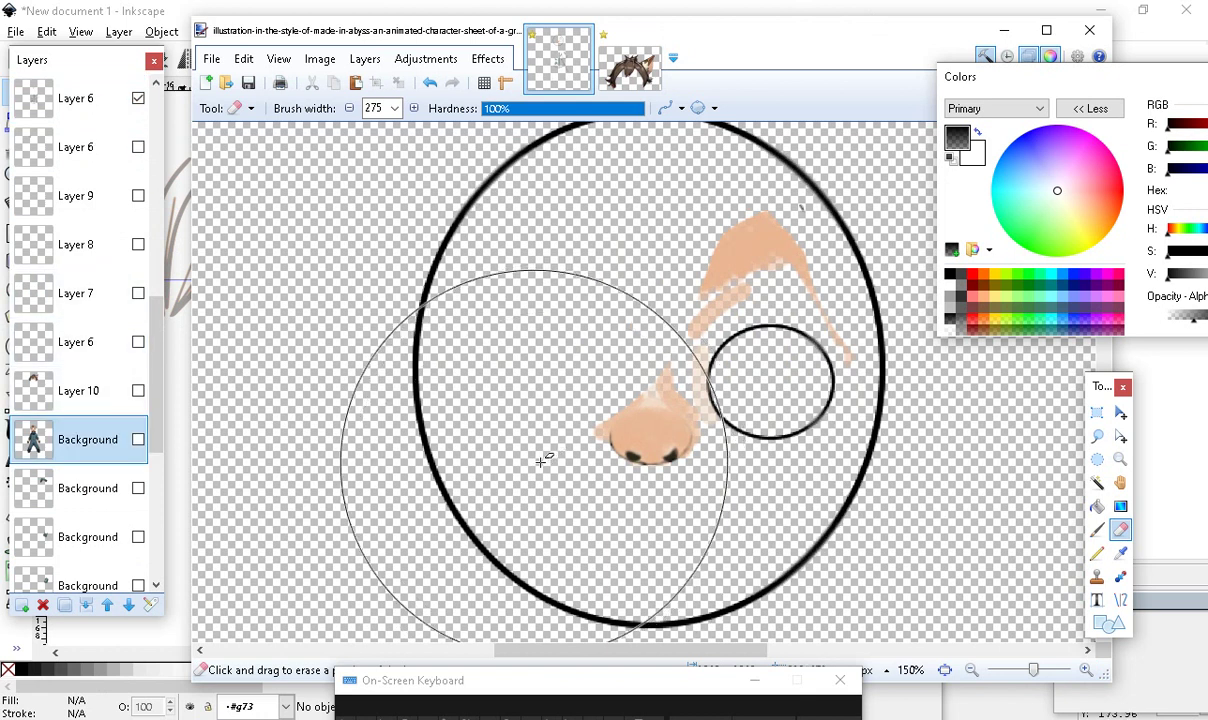
scroll(145, 361, up, 5)
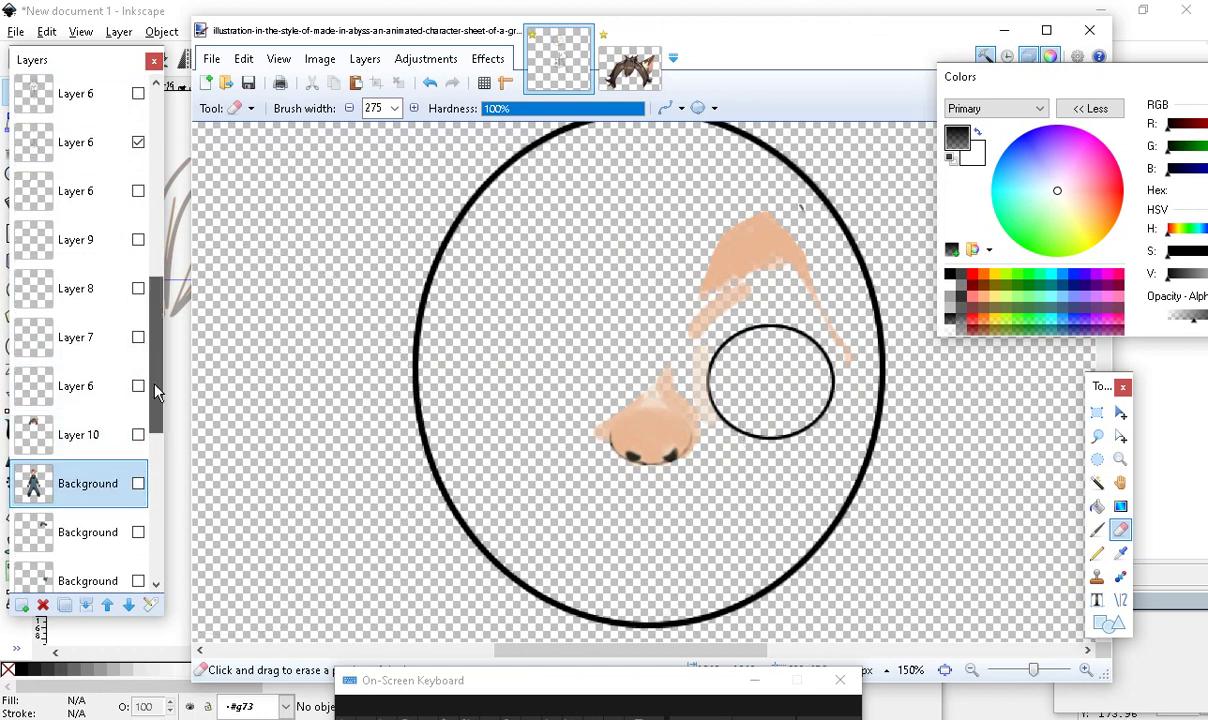
click(138, 323)
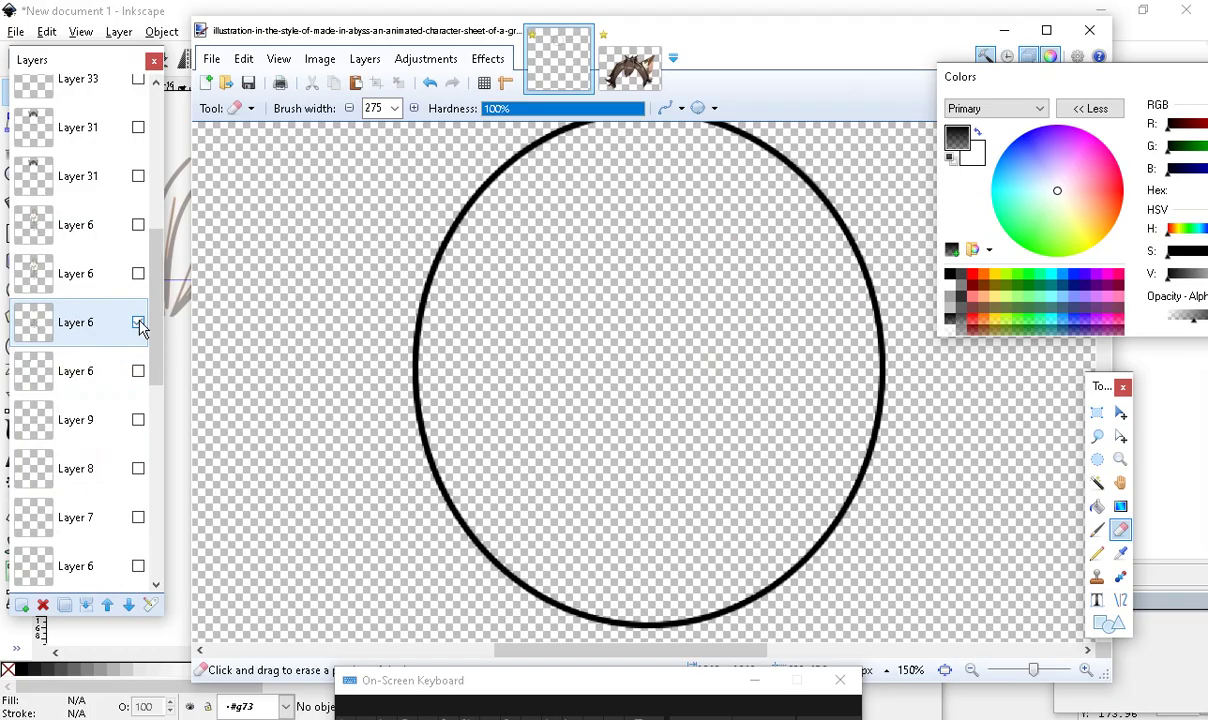
click(138, 323)
click(100, 328)
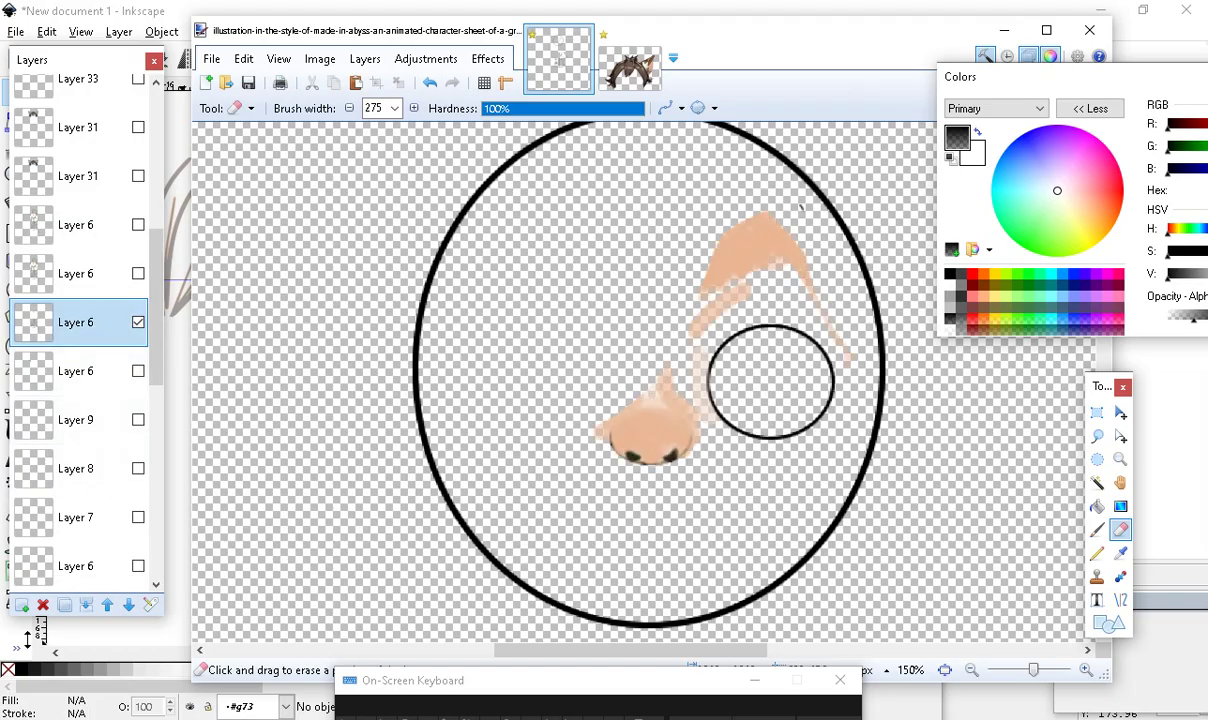
click(64, 605)
Show the Background face artwork and move the copy's circle and skin patch across the face
scroll(62, 480, up, 2)
scroll(60, 547, down, 4)
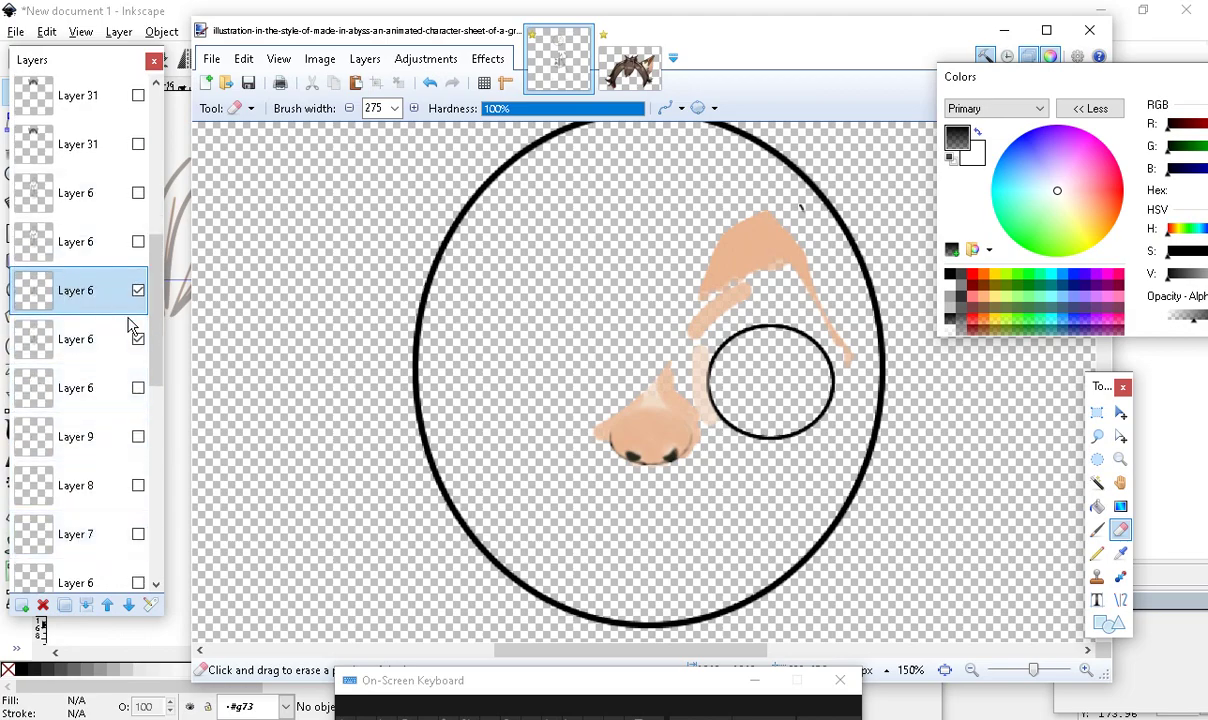
drag(155, 350, 158, 434)
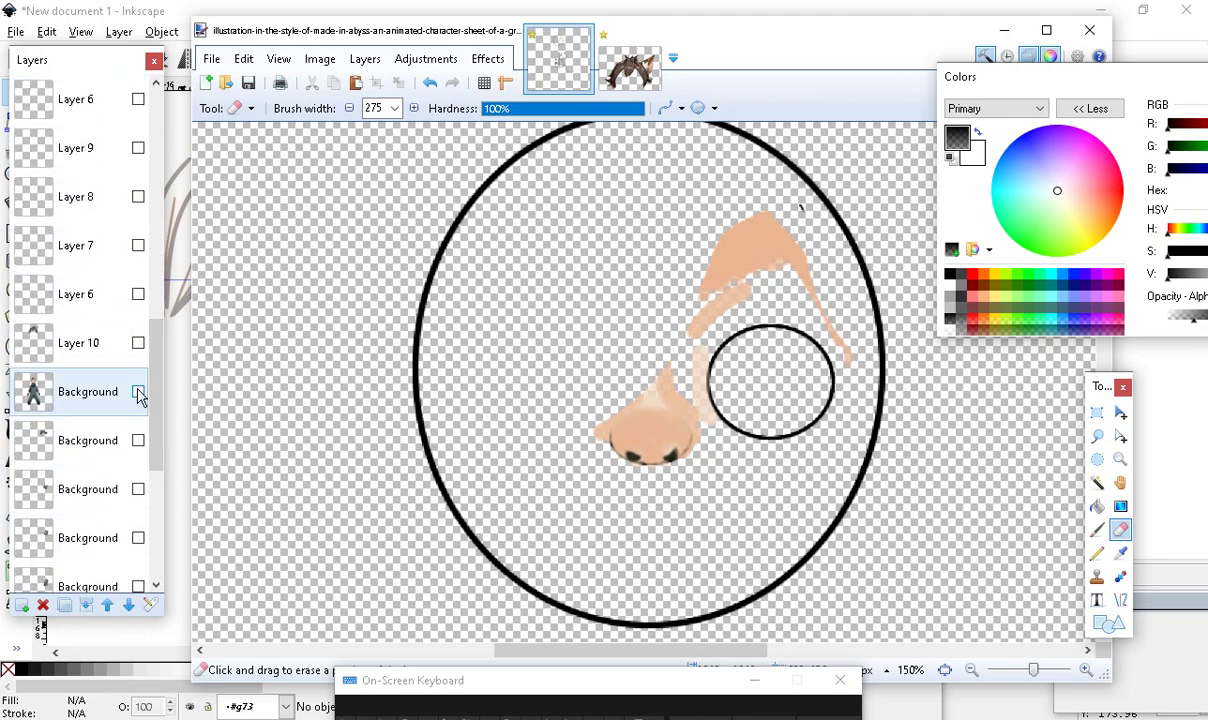
click(138, 392)
drag(156, 390, 157, 308)
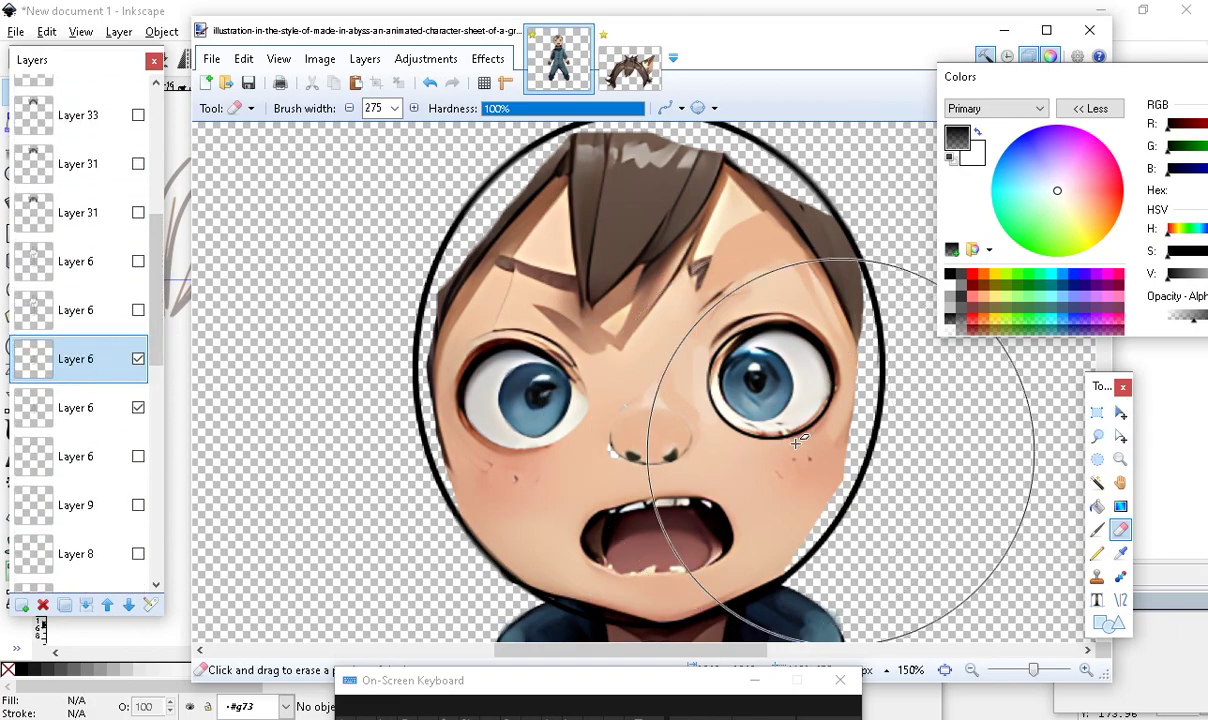
click(1121, 414)
drag(823, 411, 560, 403)
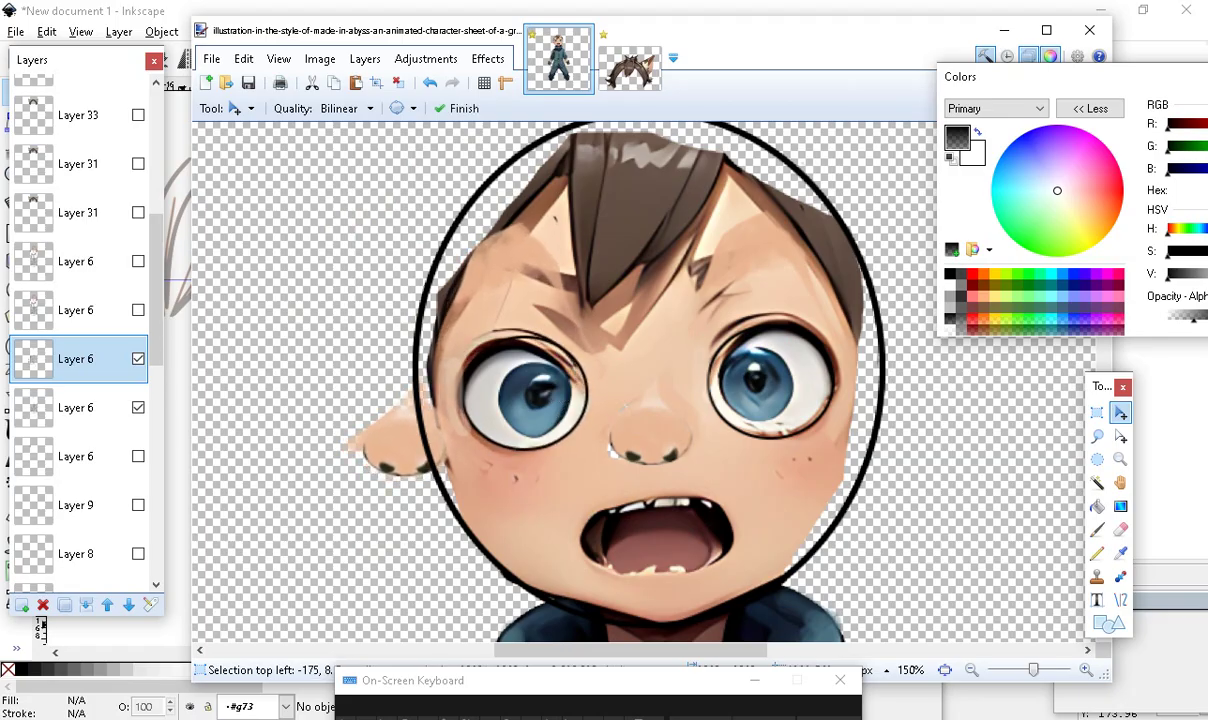
Switch to a much smaller eraser width and erase hair on the left forehead
click(1121, 529)
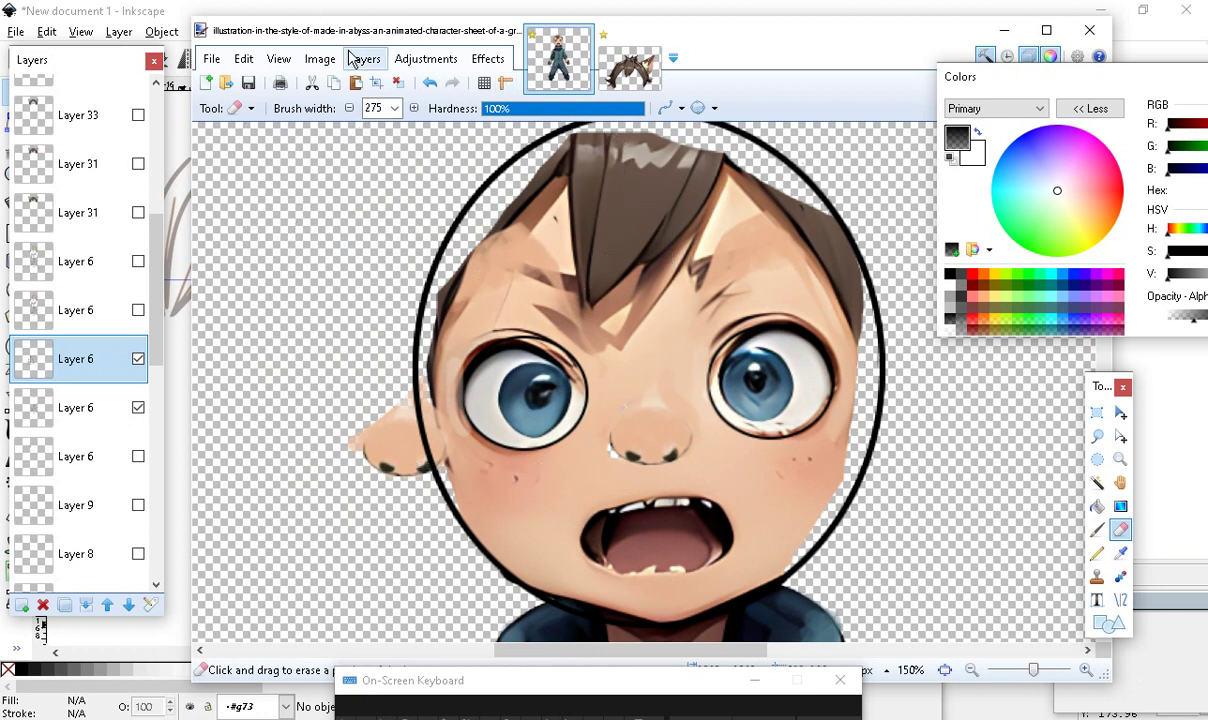
click(395, 108)
scroll(416, 443, up, 10)
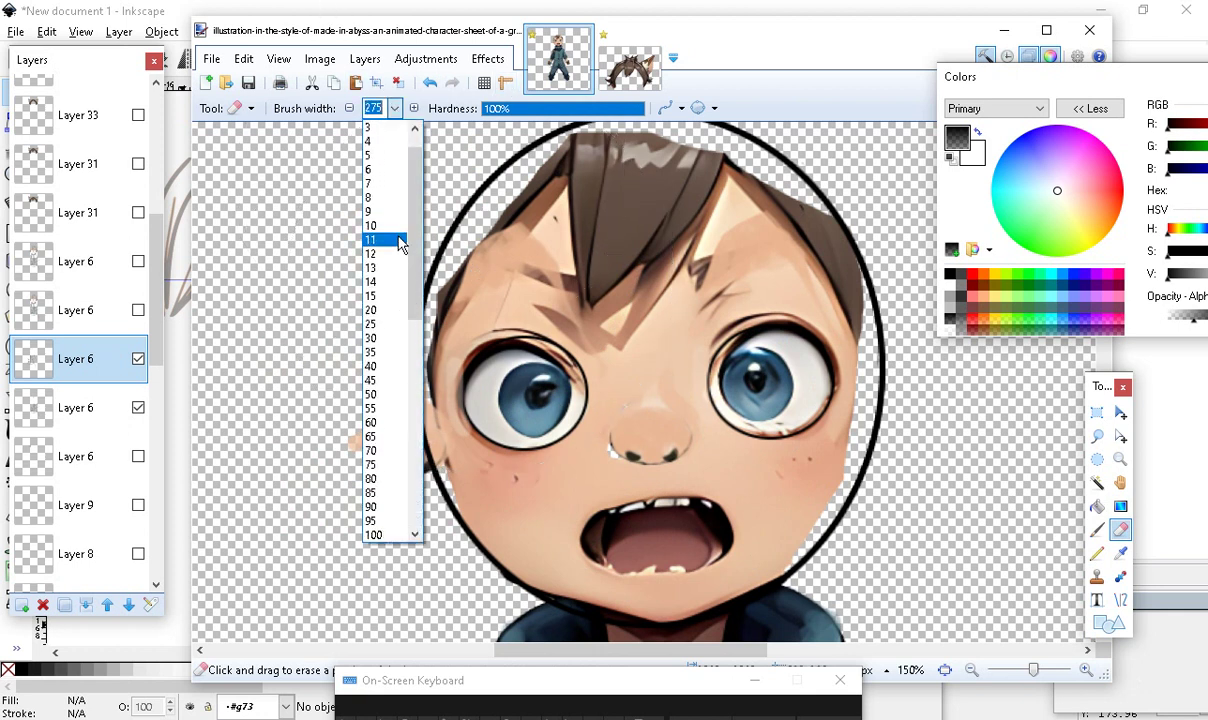
click(394, 264)
click(395, 108)
click(396, 190)
mouse_move(622, 262)
mouse_down()
mouse_move(424, 341)
mouse_move(417, 329)
mouse_move(620, 245)
mouse_move(469, 238)
mouse_up()
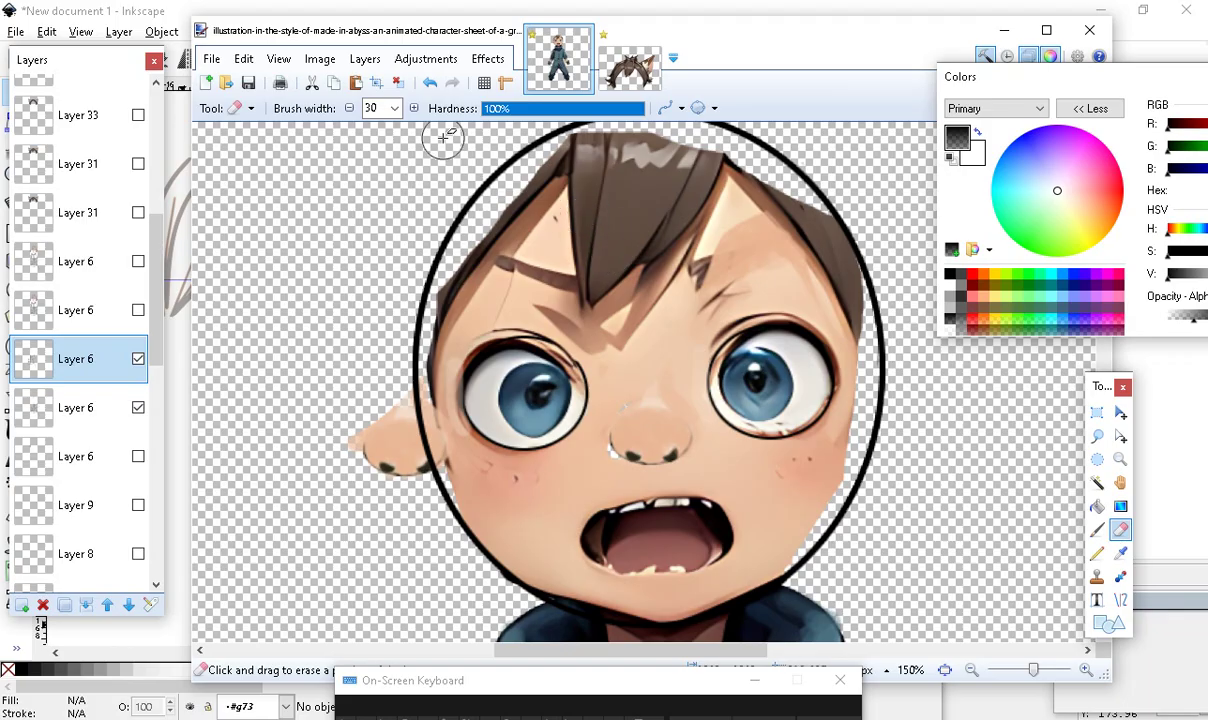
Undo and redo the recent edits, then move the ear and hair pieces left of the face
click(428, 88)
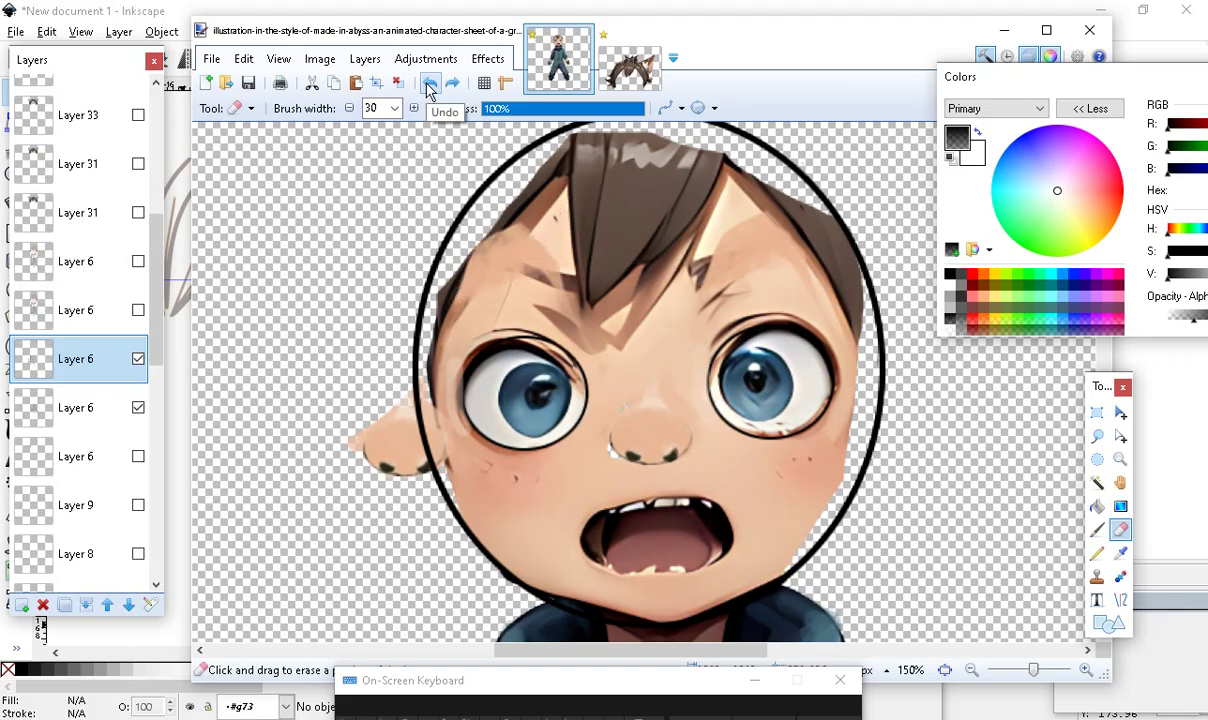
click(428, 88)
click(428, 88)
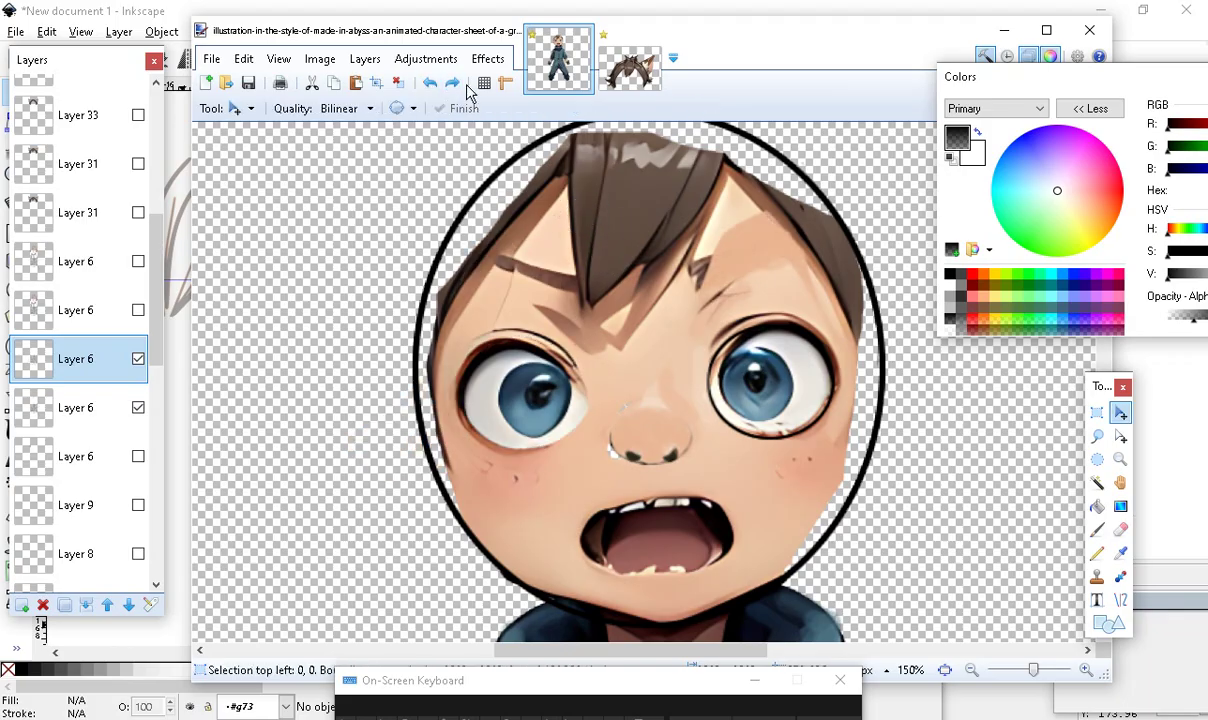
click(451, 84)
drag(400, 459, 387, 446)
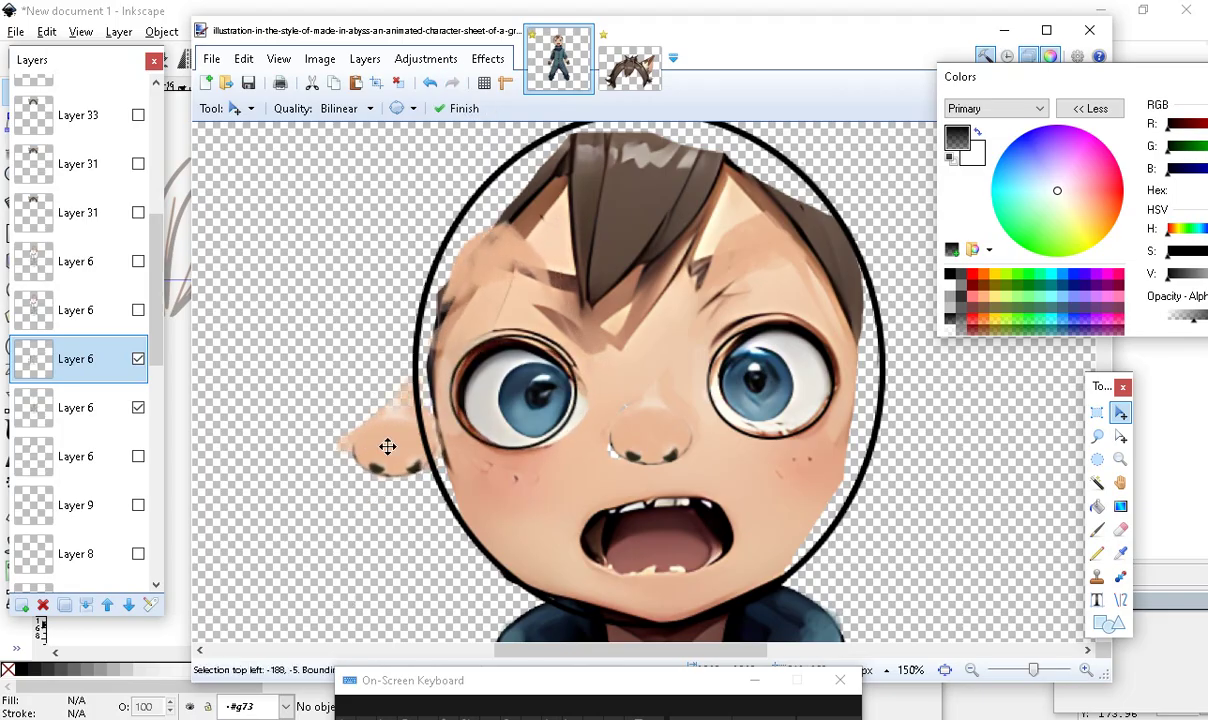
drag(495, 382, 333, 367)
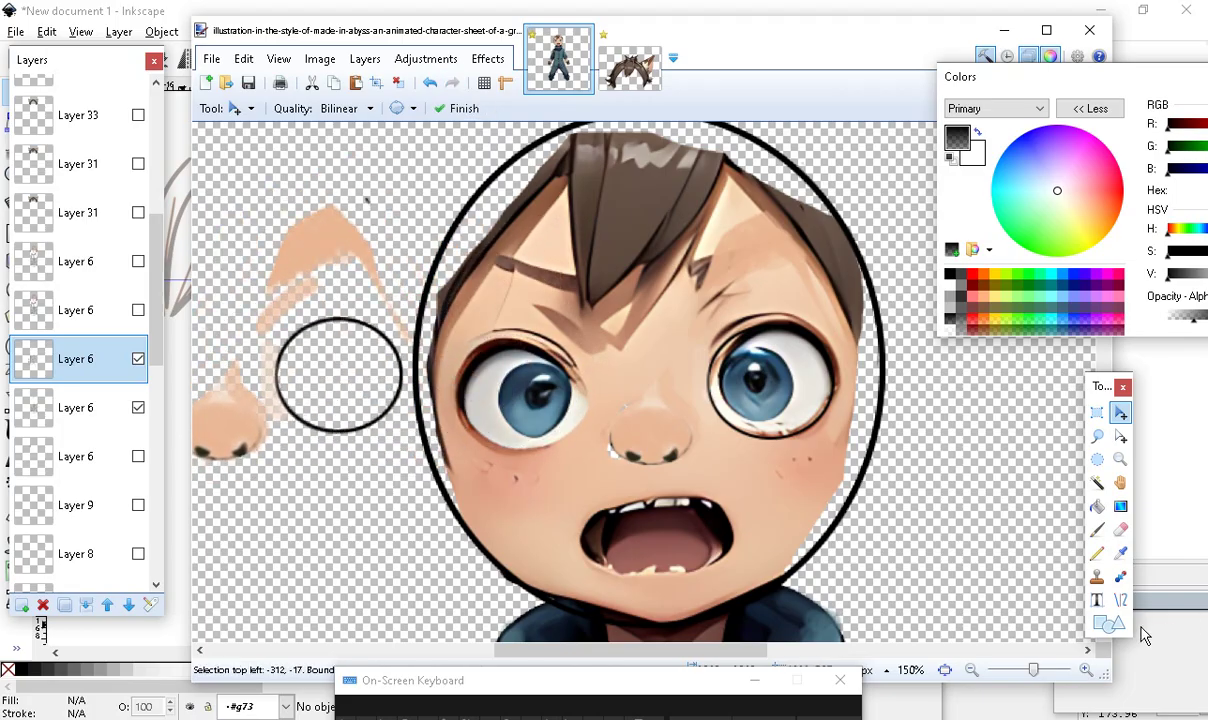
Erase the leftover peach hair tuft and the stray peach nose shape
click(1120, 529)
drag(523, 652, 463, 652)
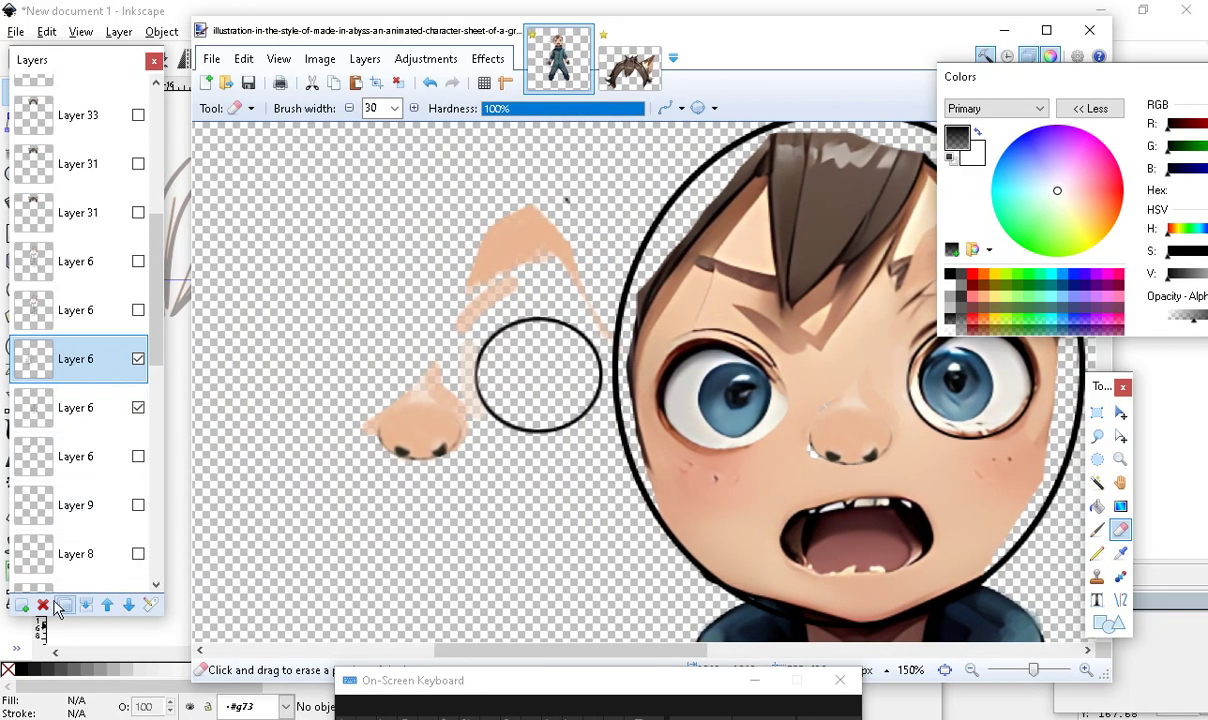
scroll(55, 565, up, 2)
scroll(110, 481, down, 3)
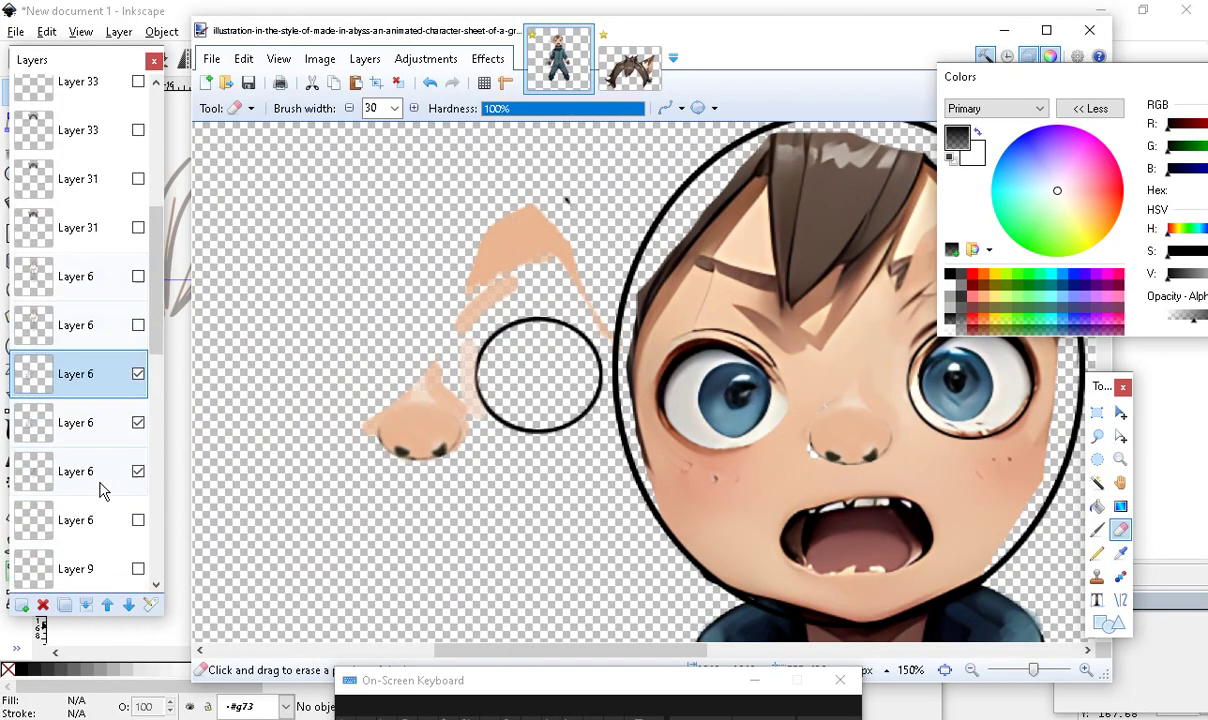
click(138, 340)
click(138, 339)
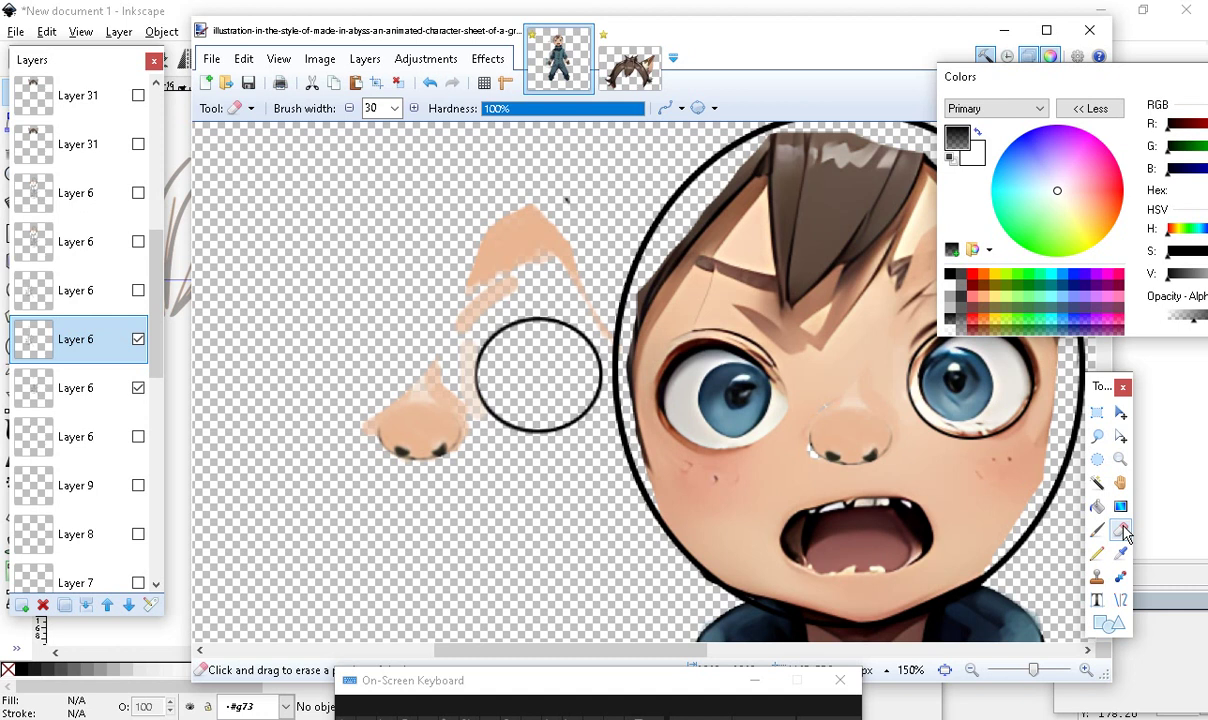
mouse_move(613, 313)
mouse_down()
mouse_move(565, 280)
mouse_move(562, 185)
mouse_move(504, 237)
mouse_move(450, 330)
mouse_move(571, 211)
mouse_move(499, 202)
mouse_up()
mouse_move(456, 331)
mouse_down()
mouse_move(451, 413)
mouse_move(477, 523)
mouse_move(429, 446)
mouse_move(426, 398)
mouse_move(412, 419)
mouse_move(439, 360)
mouse_move(324, 408)
mouse_move(385, 420)
mouse_move(389, 378)
mouse_move(457, 468)
mouse_move(456, 404)
mouse_up()
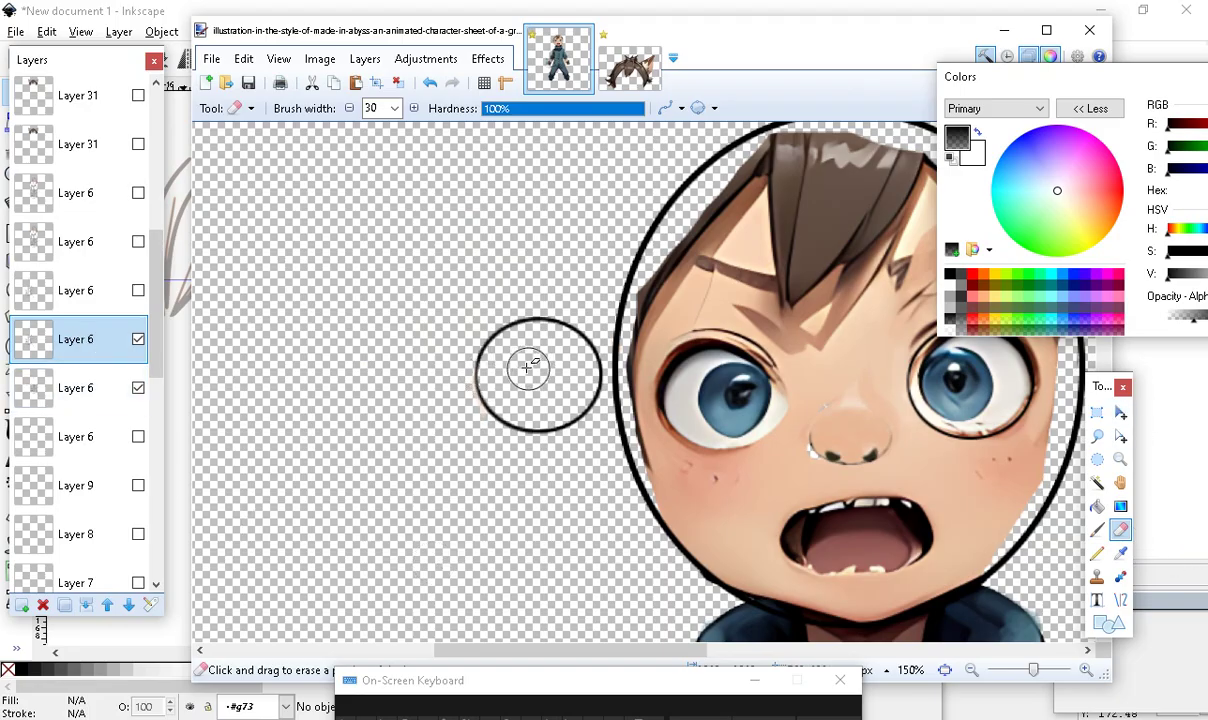
Move the circle outline onto the left eye and zoom out to 100%
click(1120, 412)
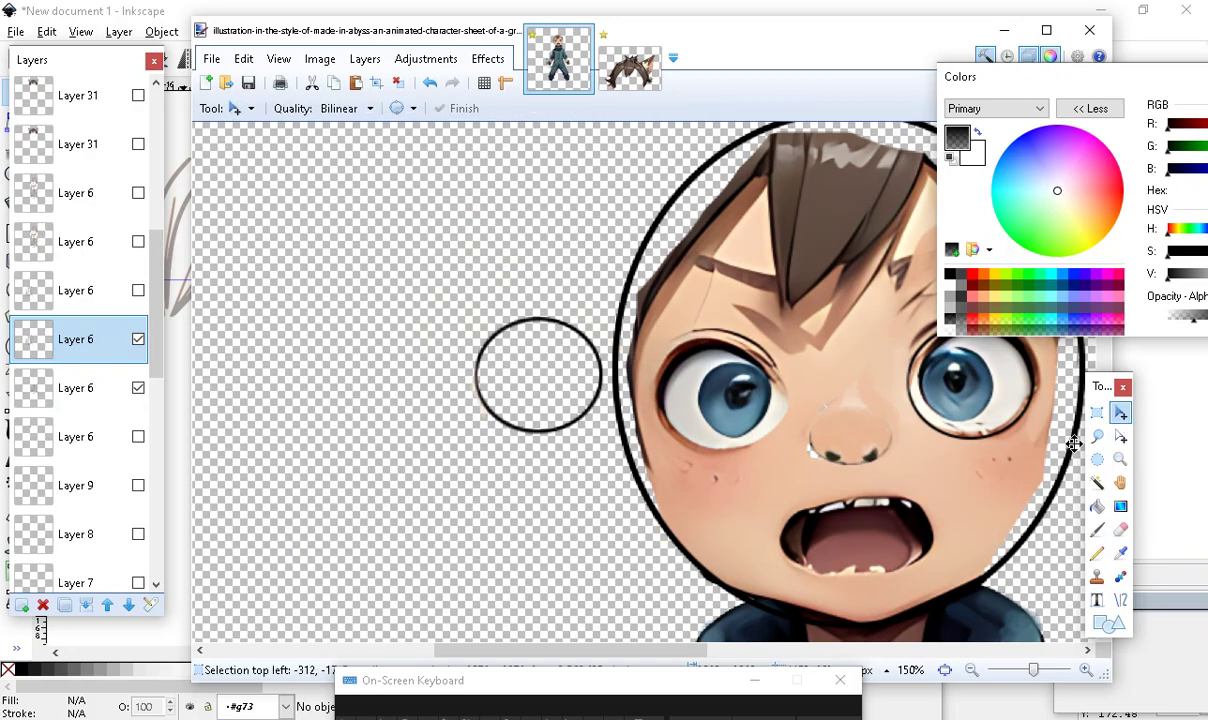
drag(451, 445, 664, 456)
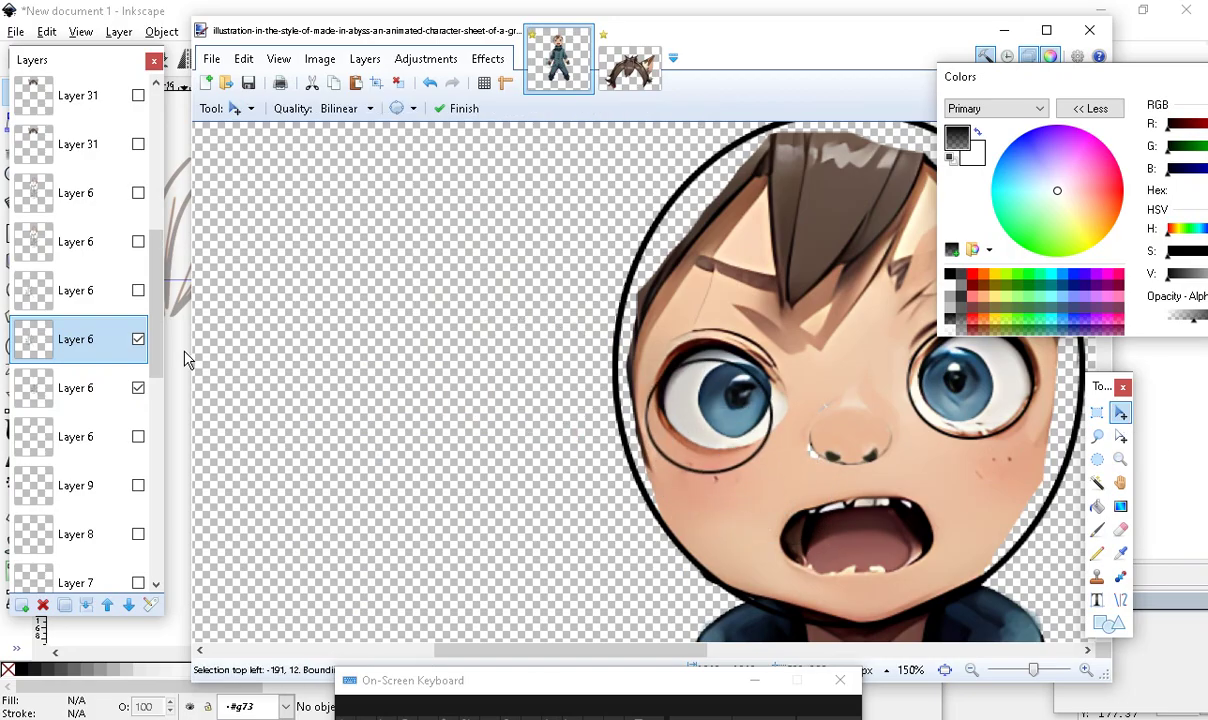
drag(149, 286, 168, 85)
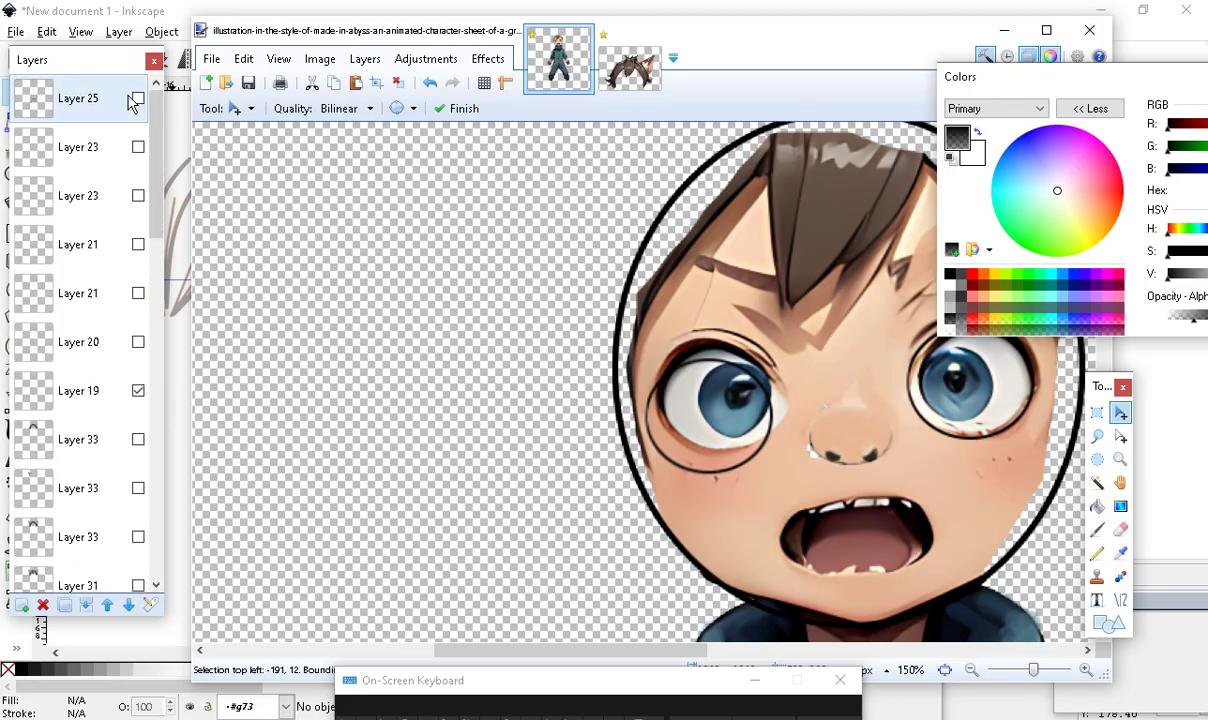
drag(520, 650, 608, 650)
click(975, 673)
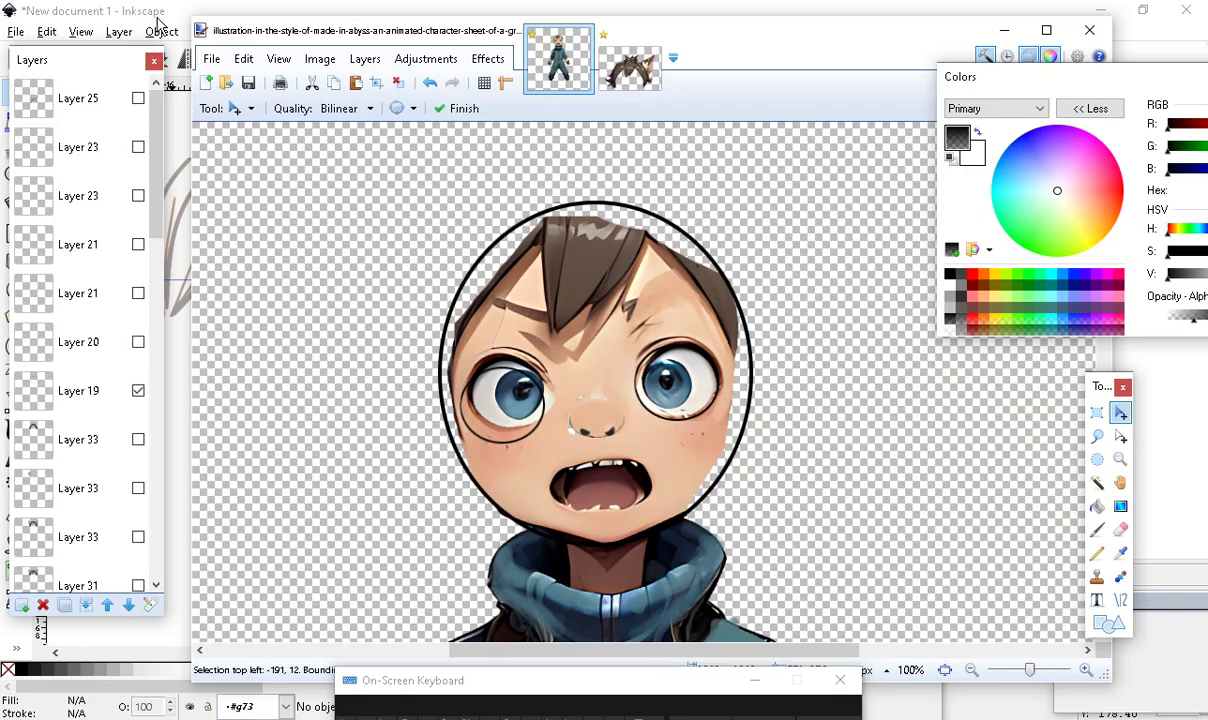
Show the red guide and yellow Layer 23 eye box, then move a copy of the eye box leftward
click(138, 101)
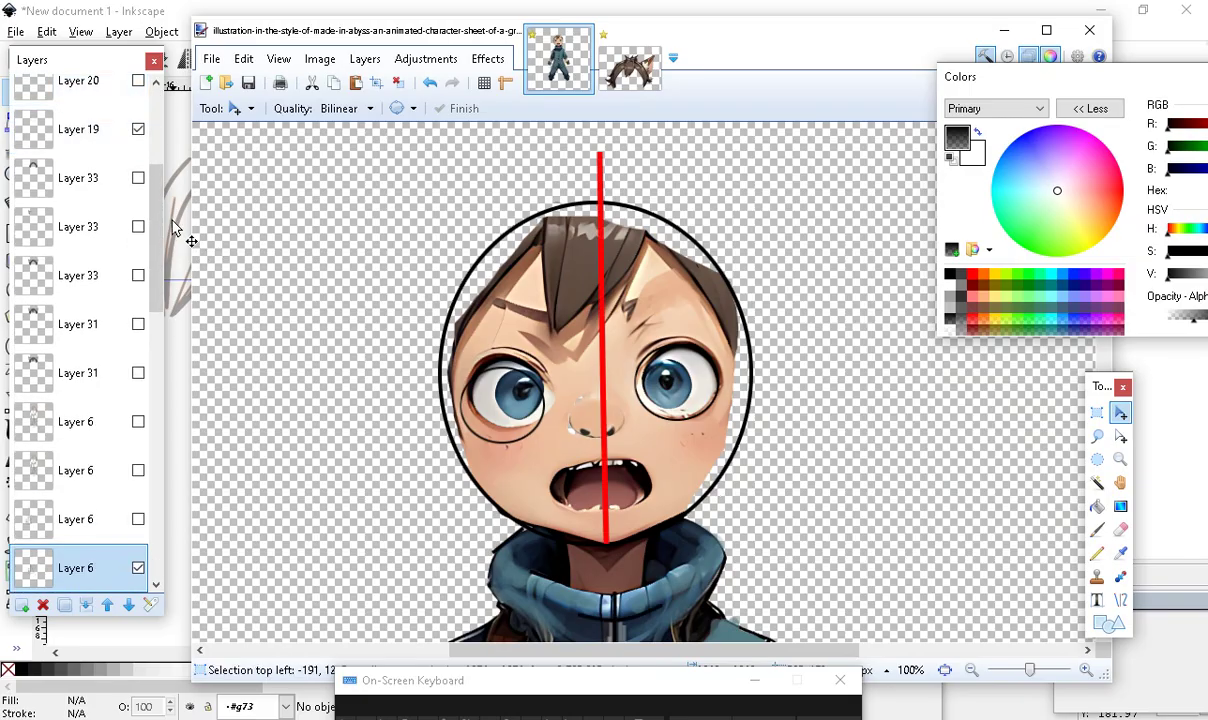
scroll(145, 200, up, 5)
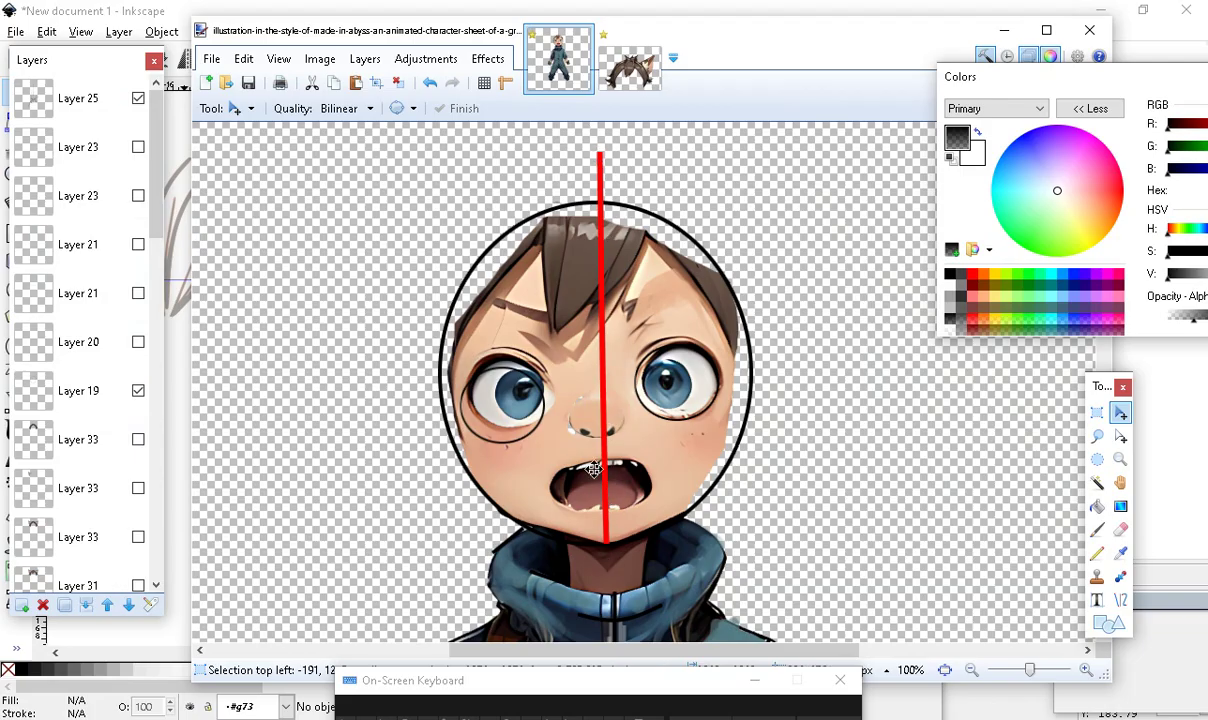
click(138, 149)
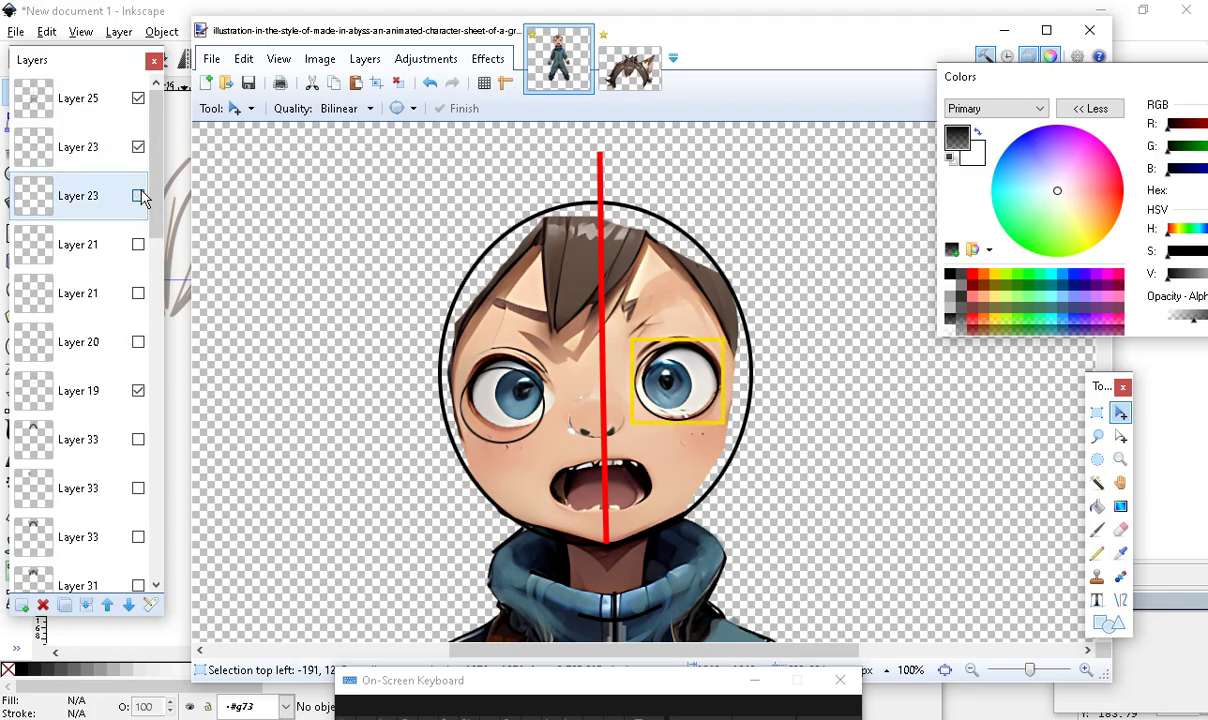
click(100, 180)
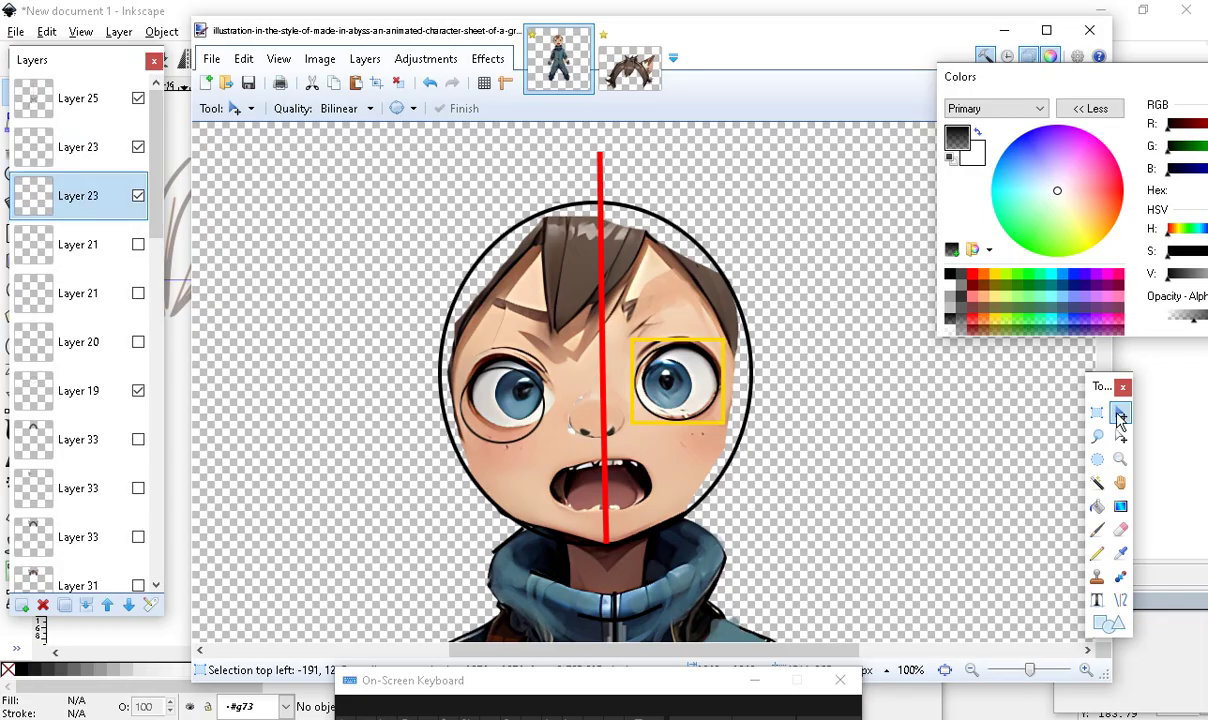
click(1086, 669)
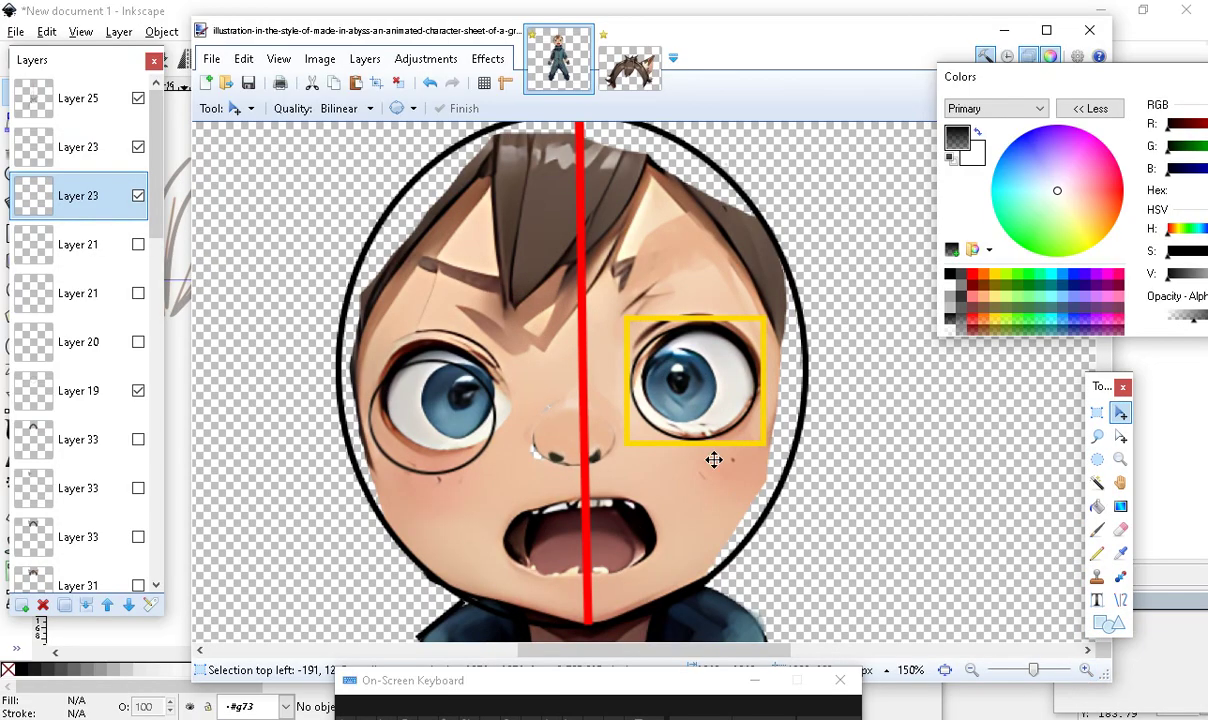
drag(737, 432, 329, 237)
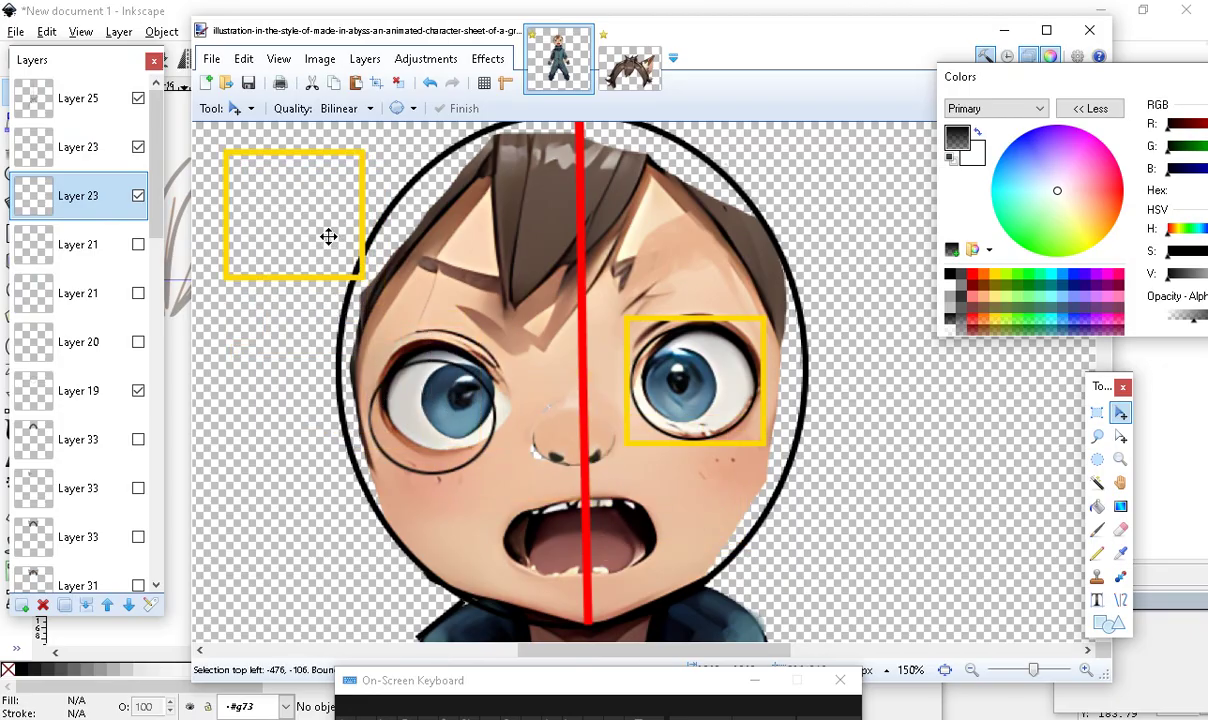
Show the green Layer 21 guide rectangle, hide the red guide and eye boxes, and zoom to 300%
click(138, 245)
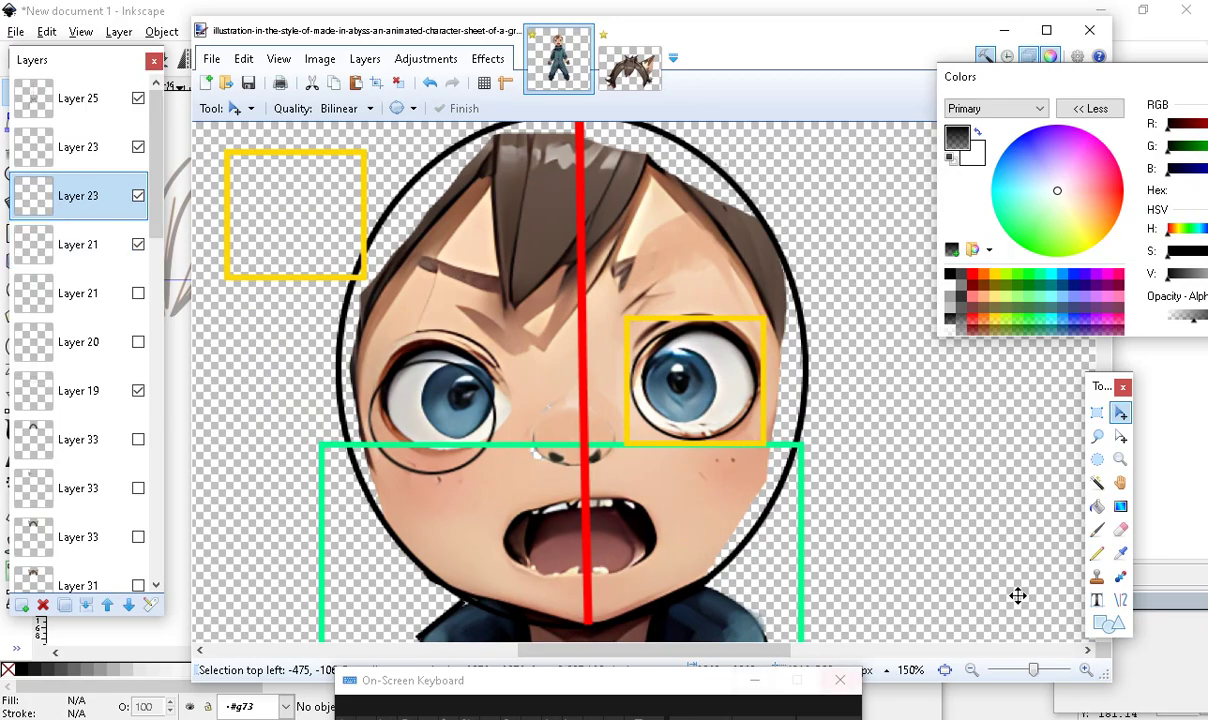
click(1087, 670)
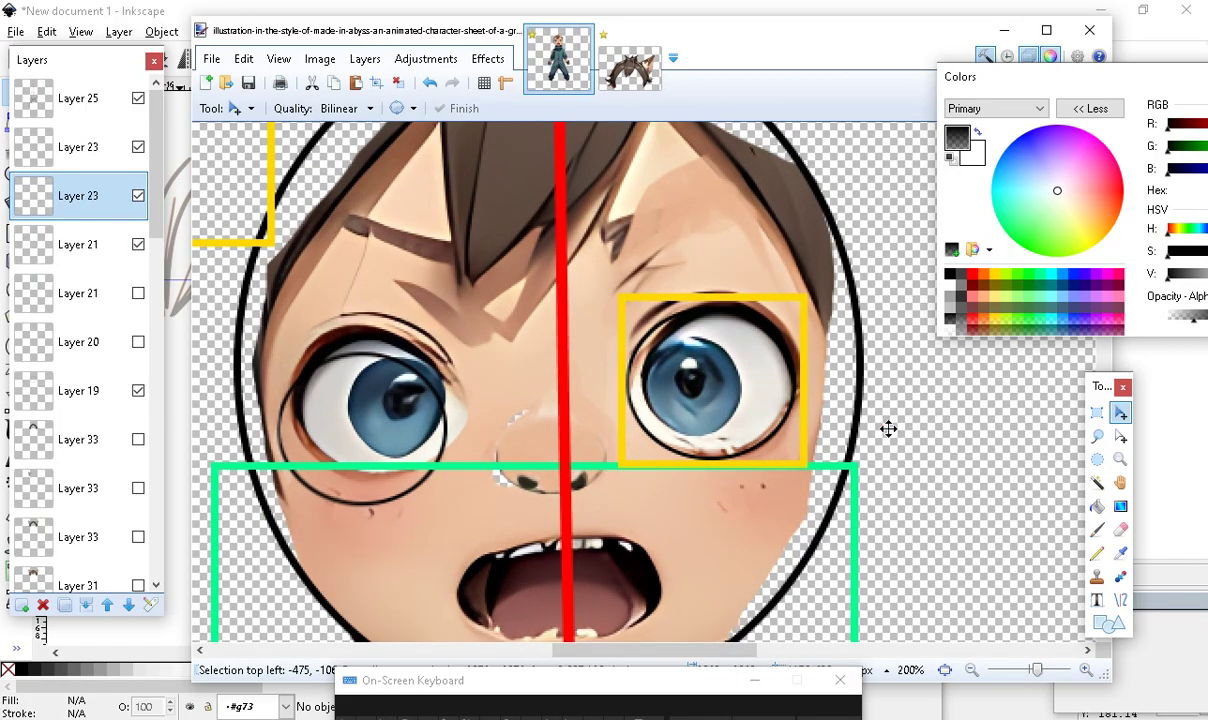
click(138, 147)
click(138, 98)
click(138, 196)
click(138, 245)
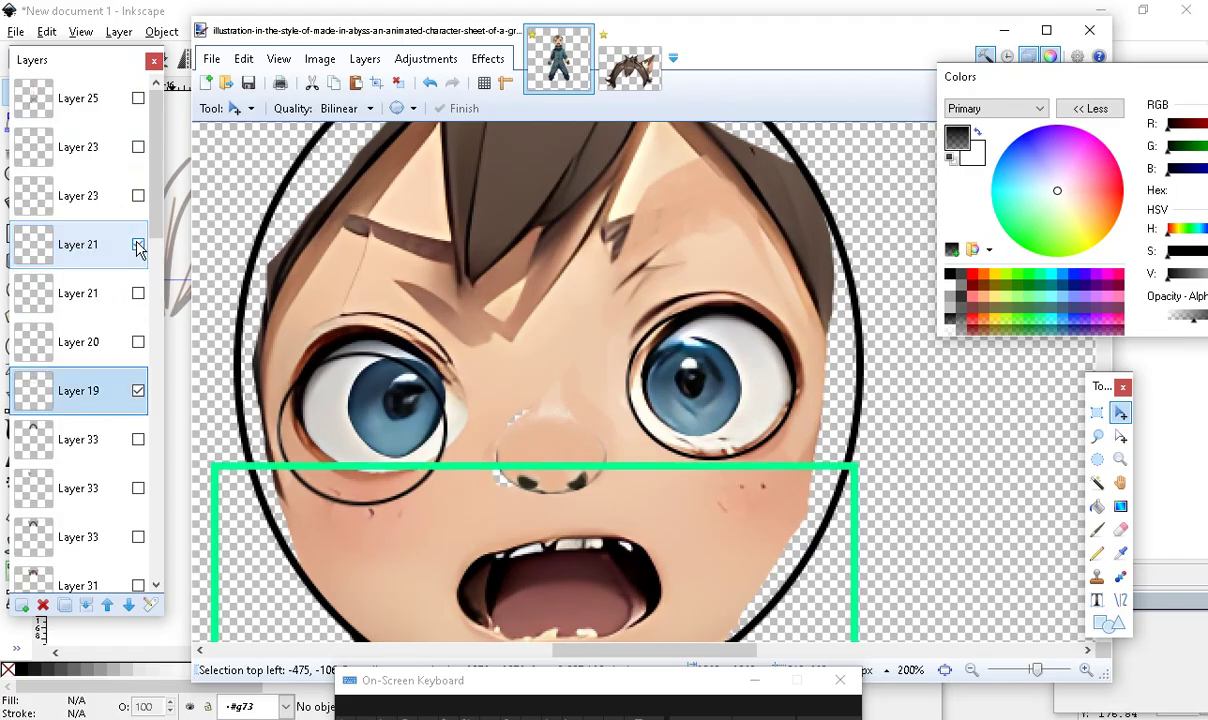
click(138, 245)
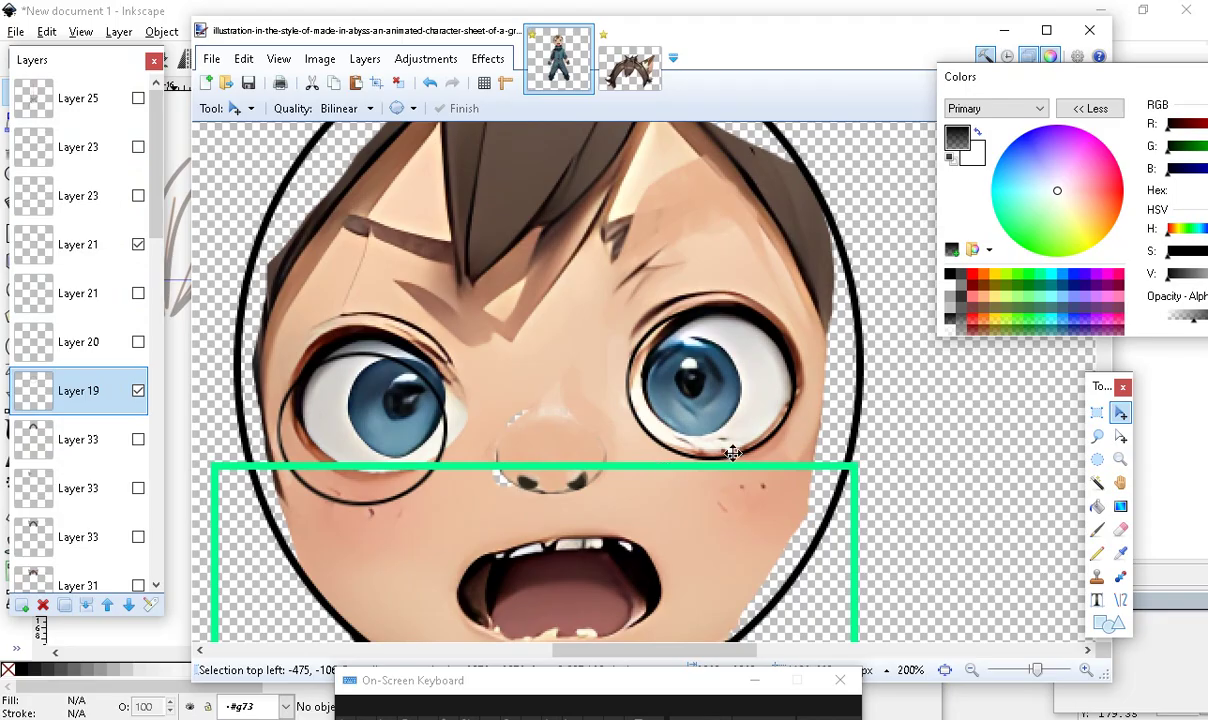
click(1085, 670)
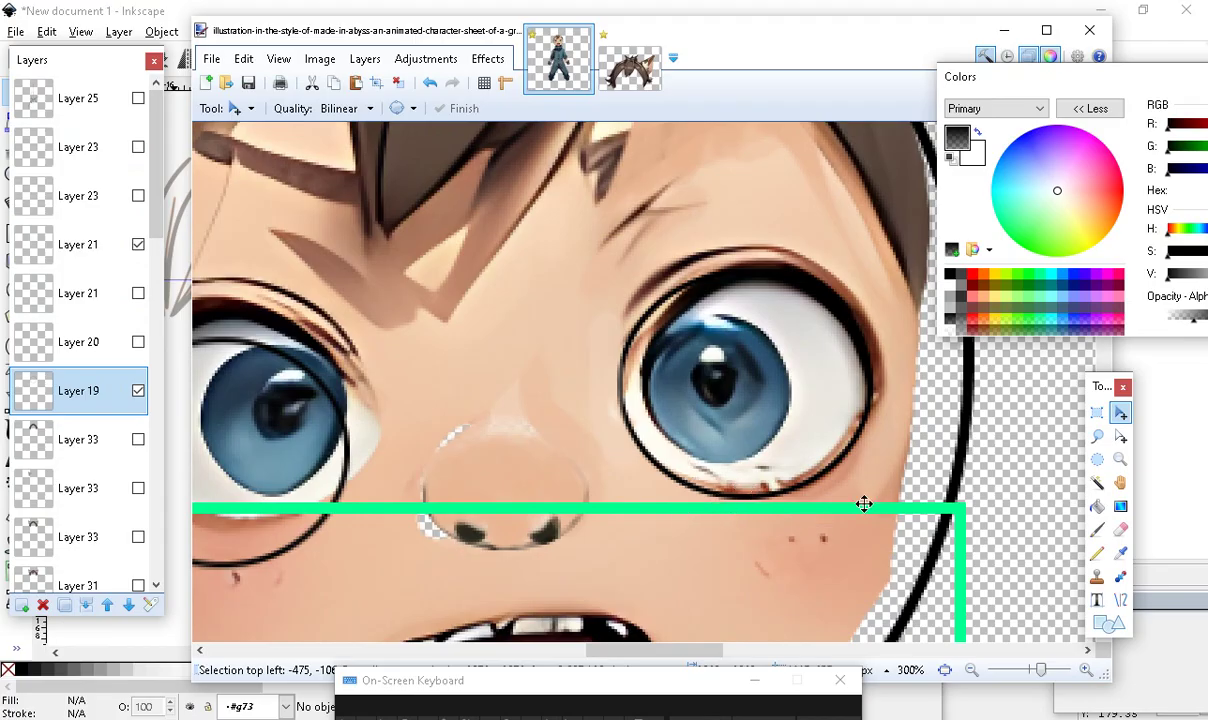
Zoom back to 200%, show the red vertical guide again and check the face alignment
scroll(864, 504, down, 3)
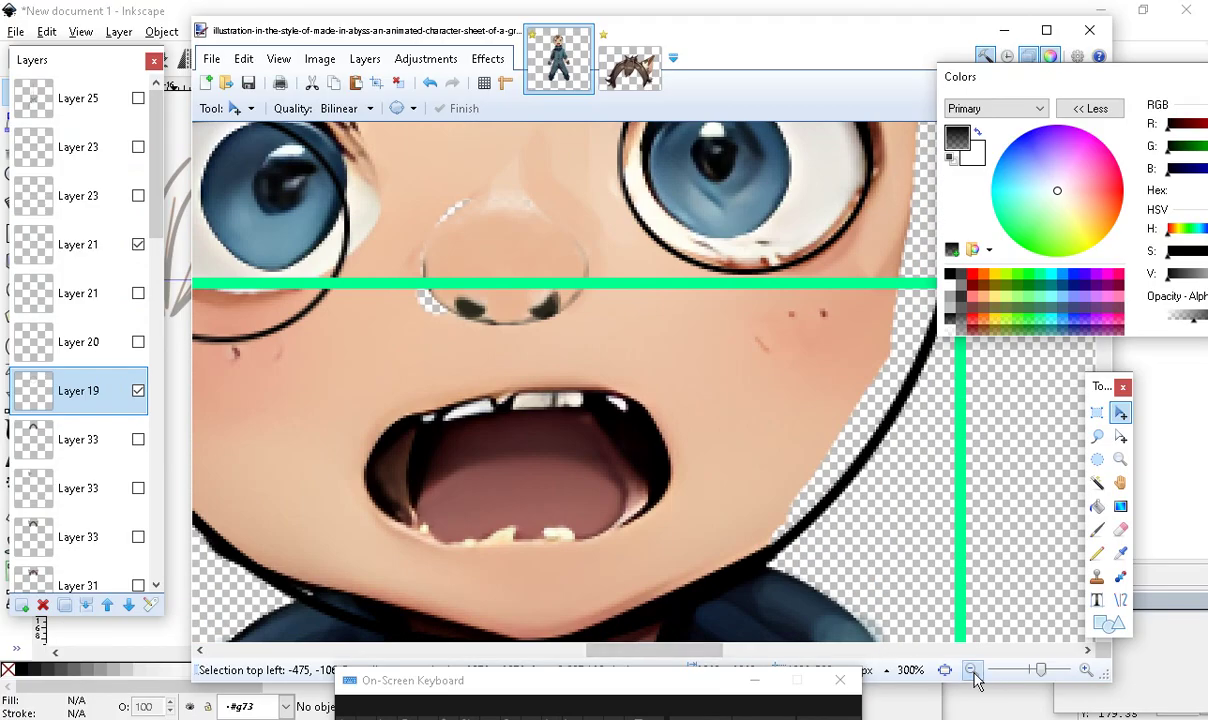
click(972, 672)
scroll(640, 511, up, 1)
scroll(774, 580, down, 1)
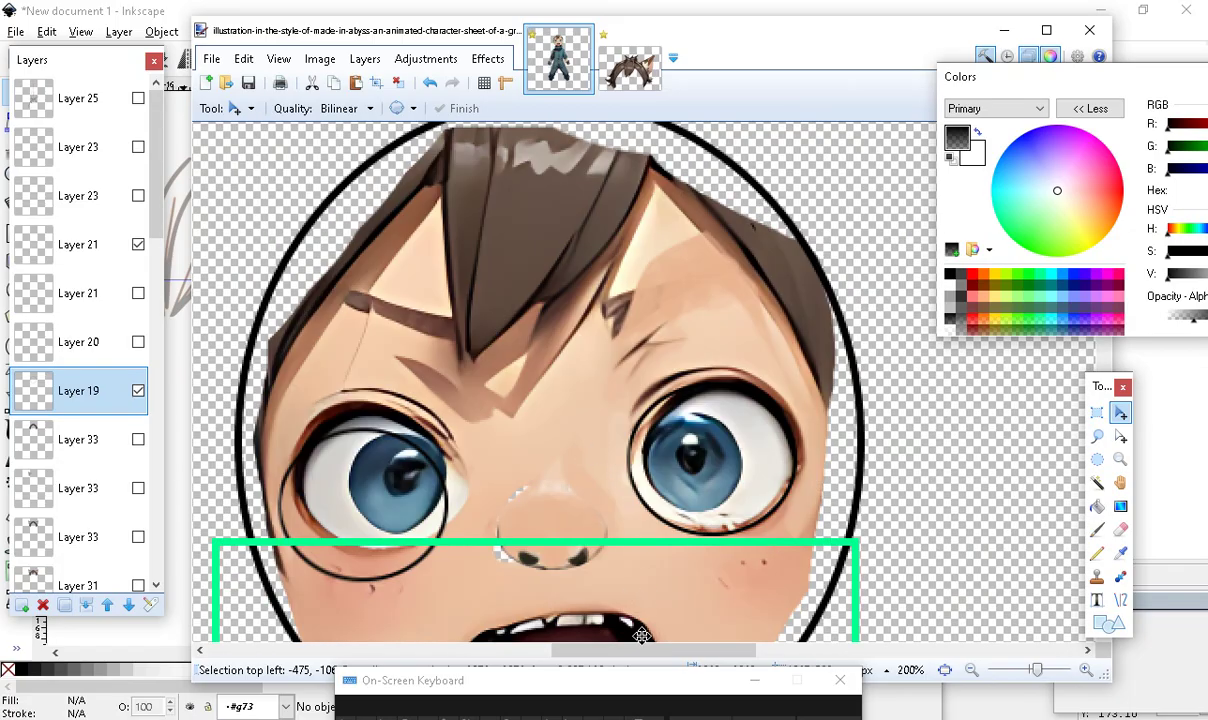
scroll(564, 441, down, 1)
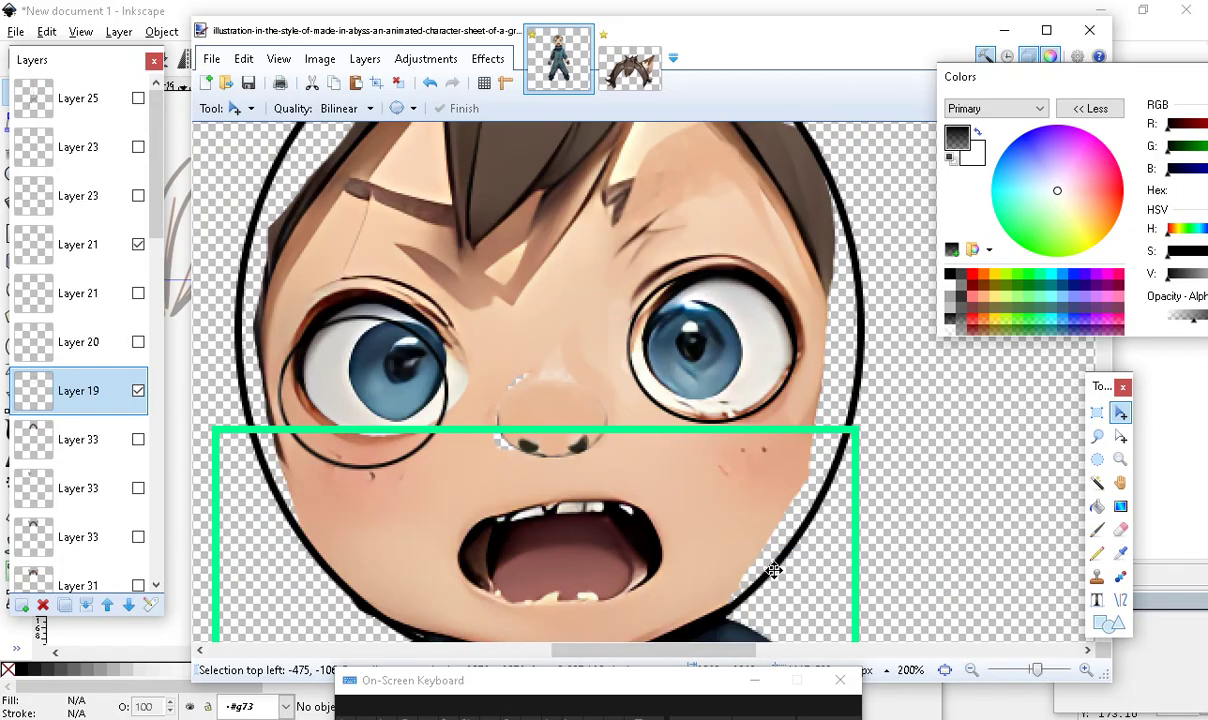
click(139, 100)
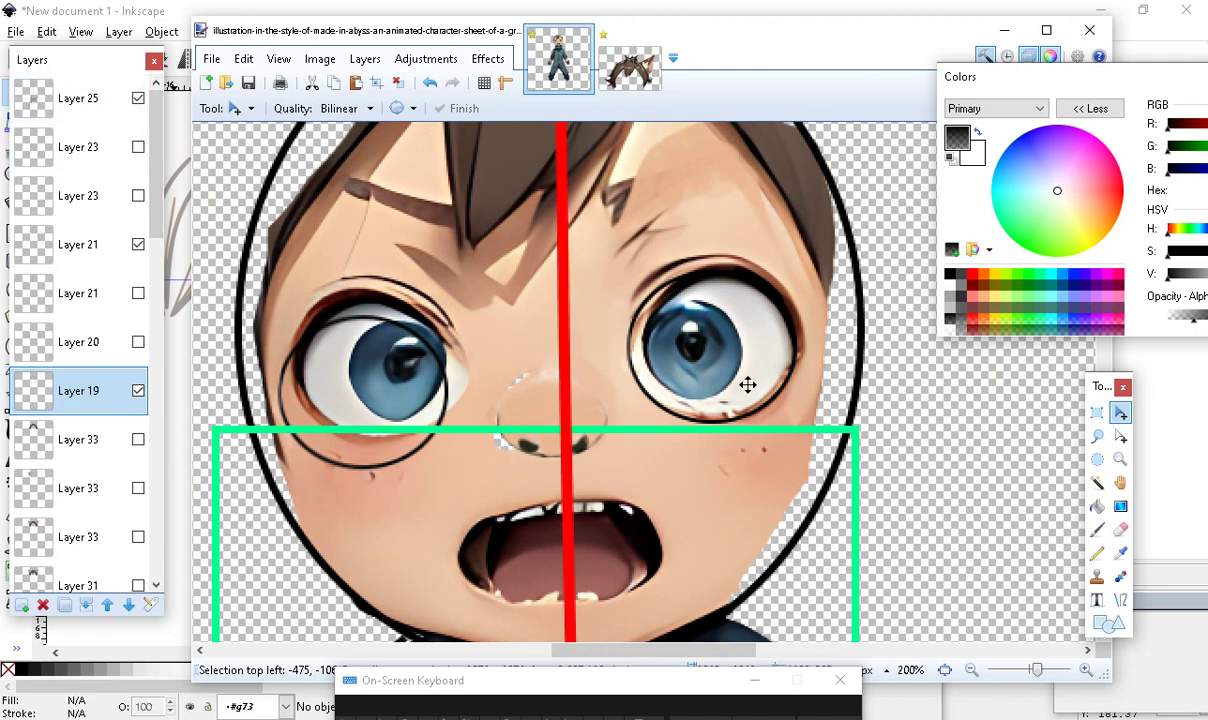
scroll(690, 440, down, 2)
scroll(568, 430, up, 1)
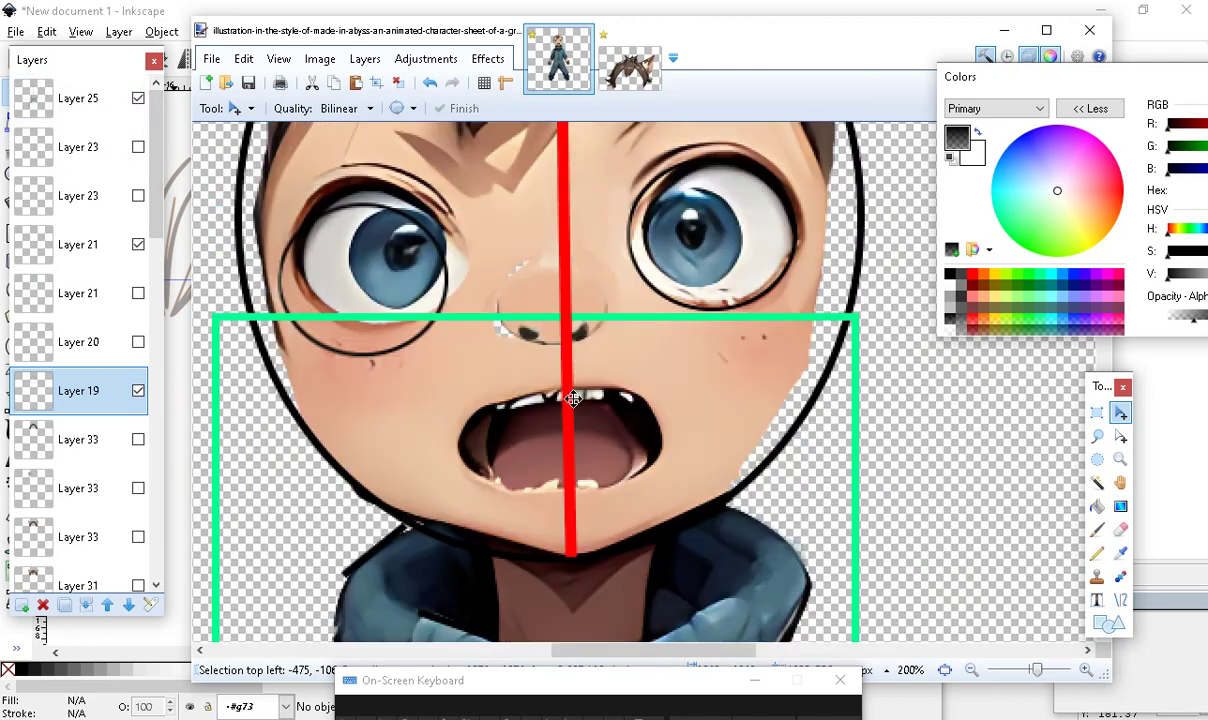
scroll(573, 399, up, 1)
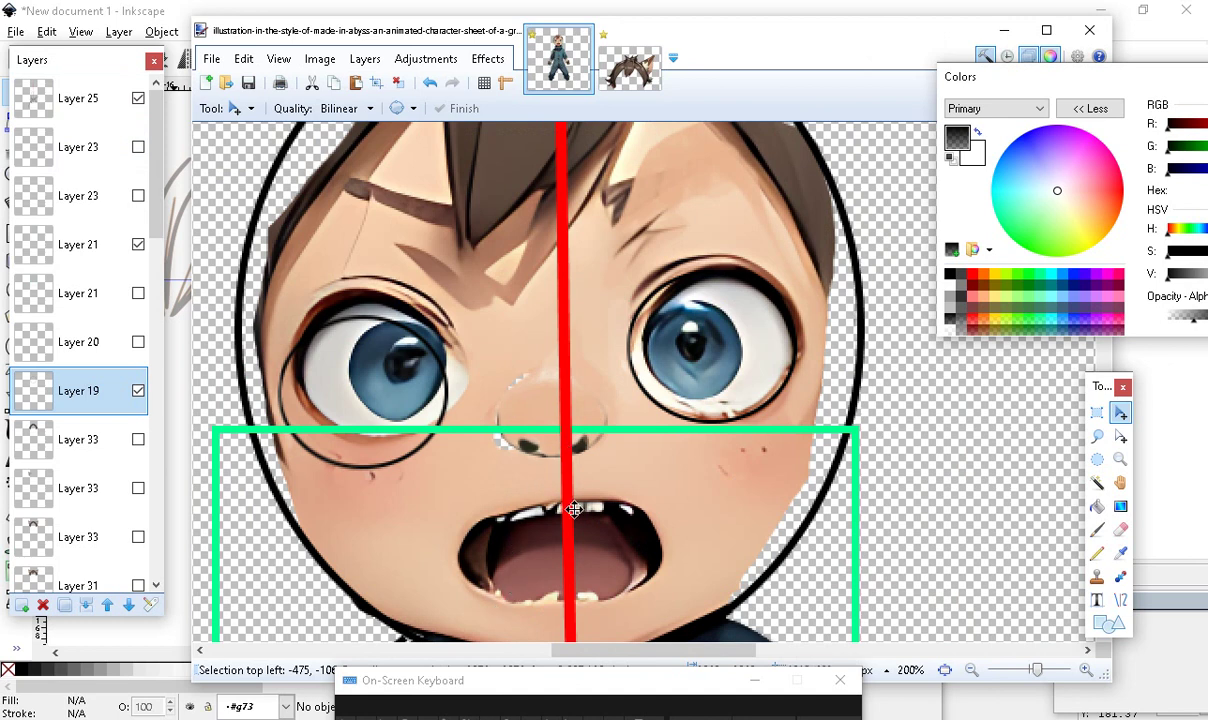
scroll(636, 279, down, 1)
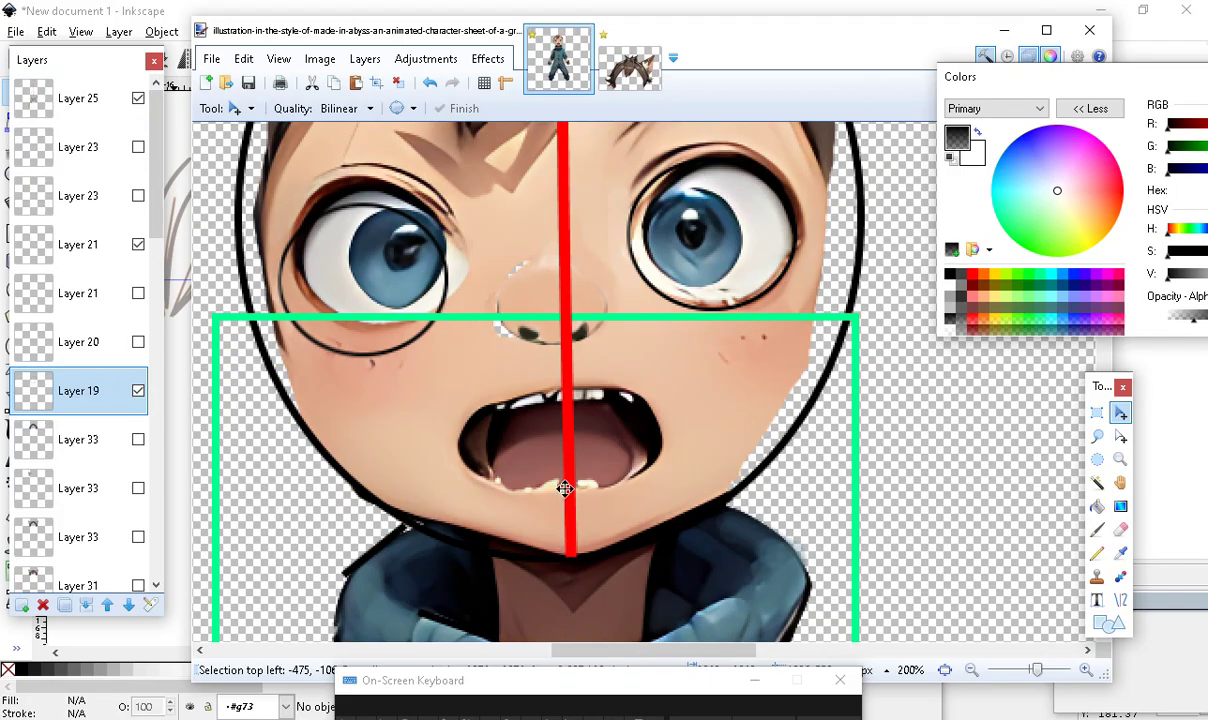
scroll(565, 488, up, 1)
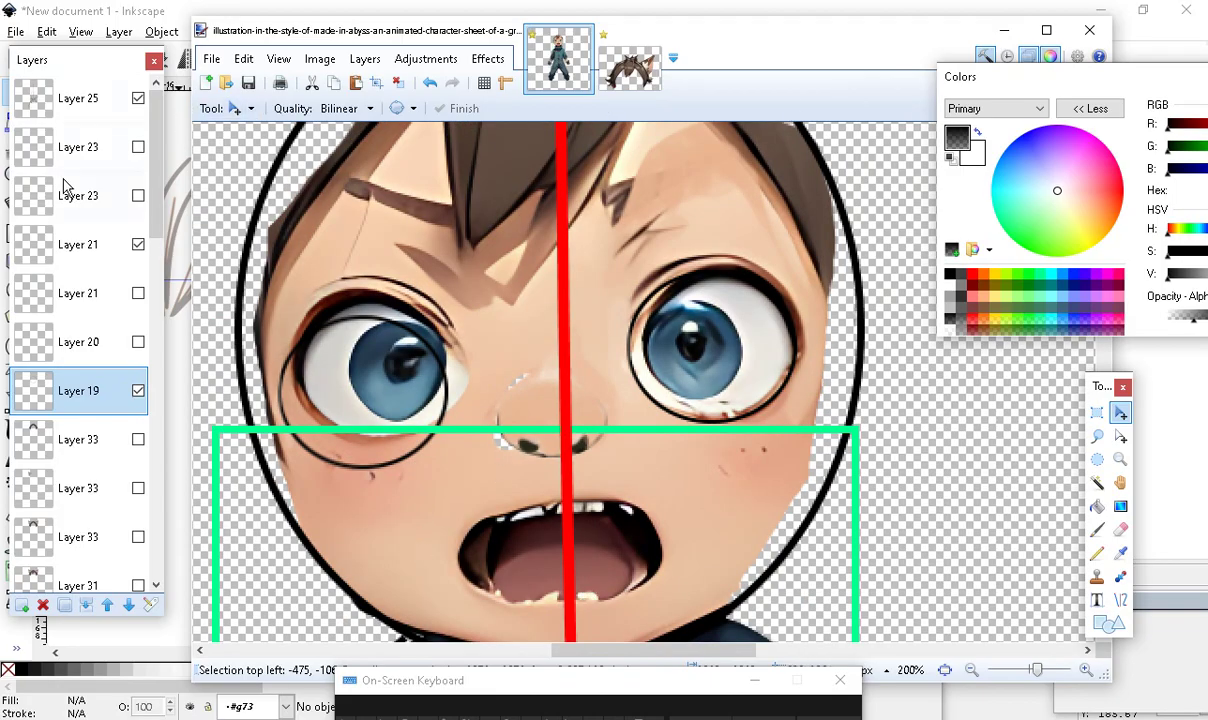
On a new layer above Layer 25, draw a white 29 × 70 rectangle between the eyes, then zoom to 400%
click(90, 110)
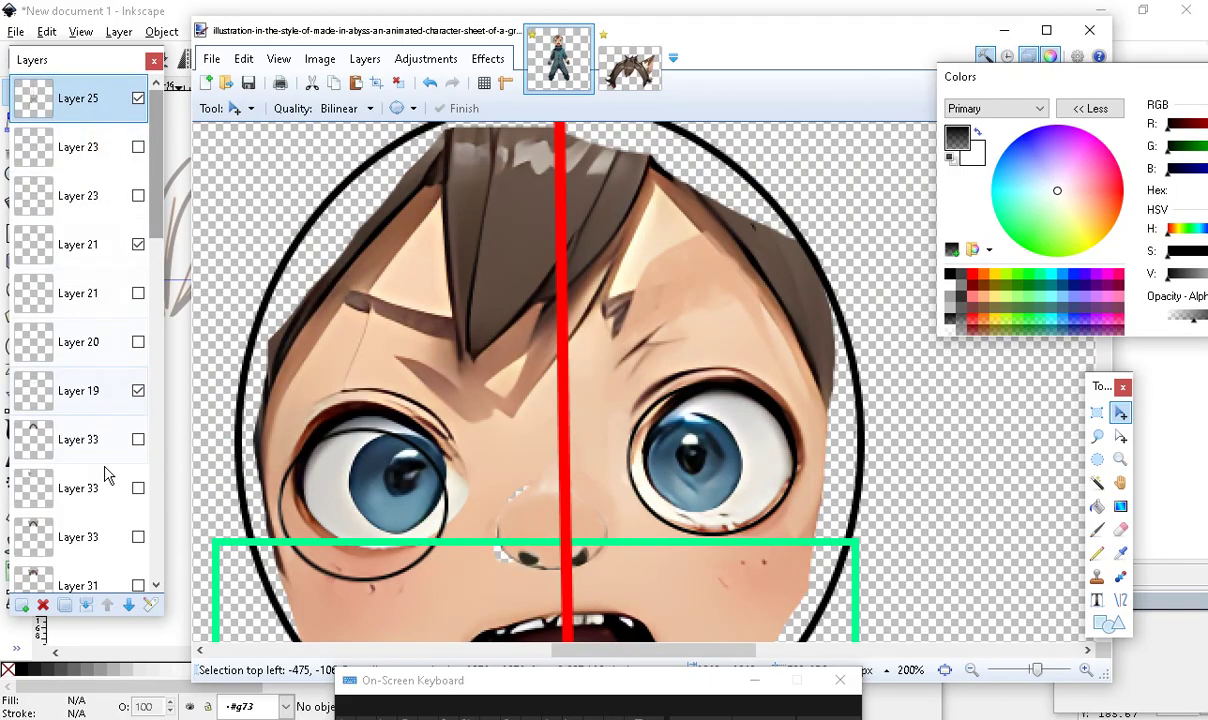
click(22, 606)
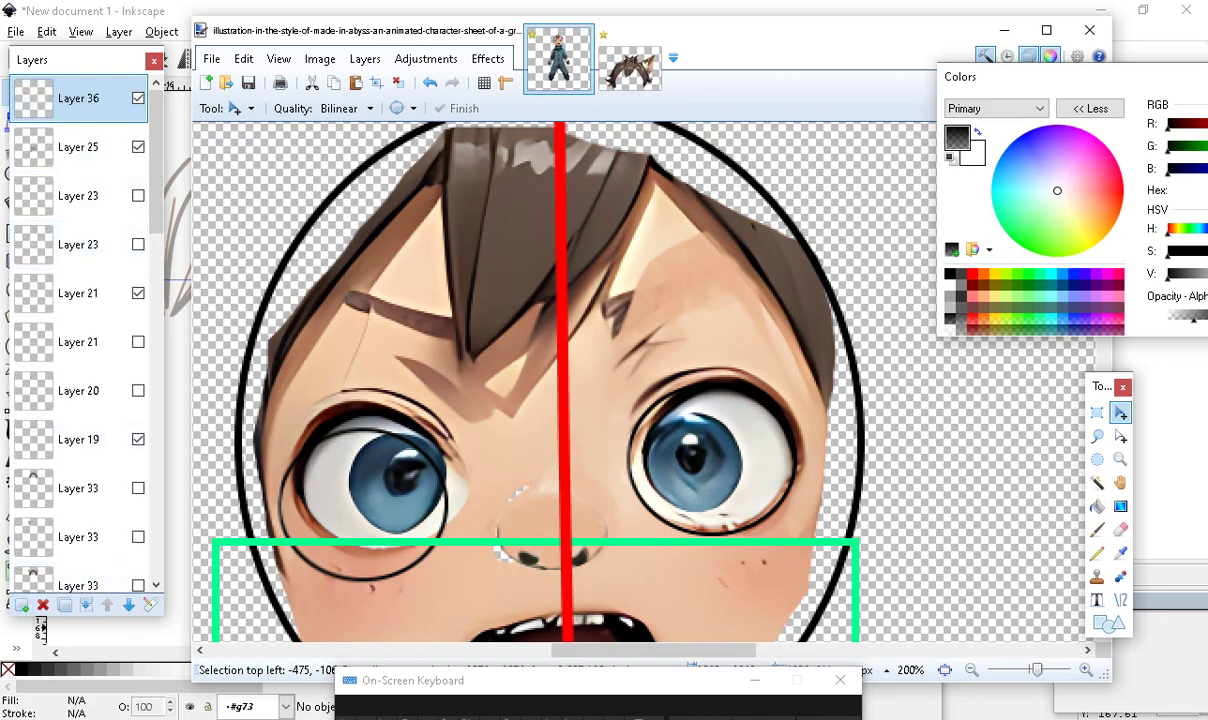
click(1108, 624)
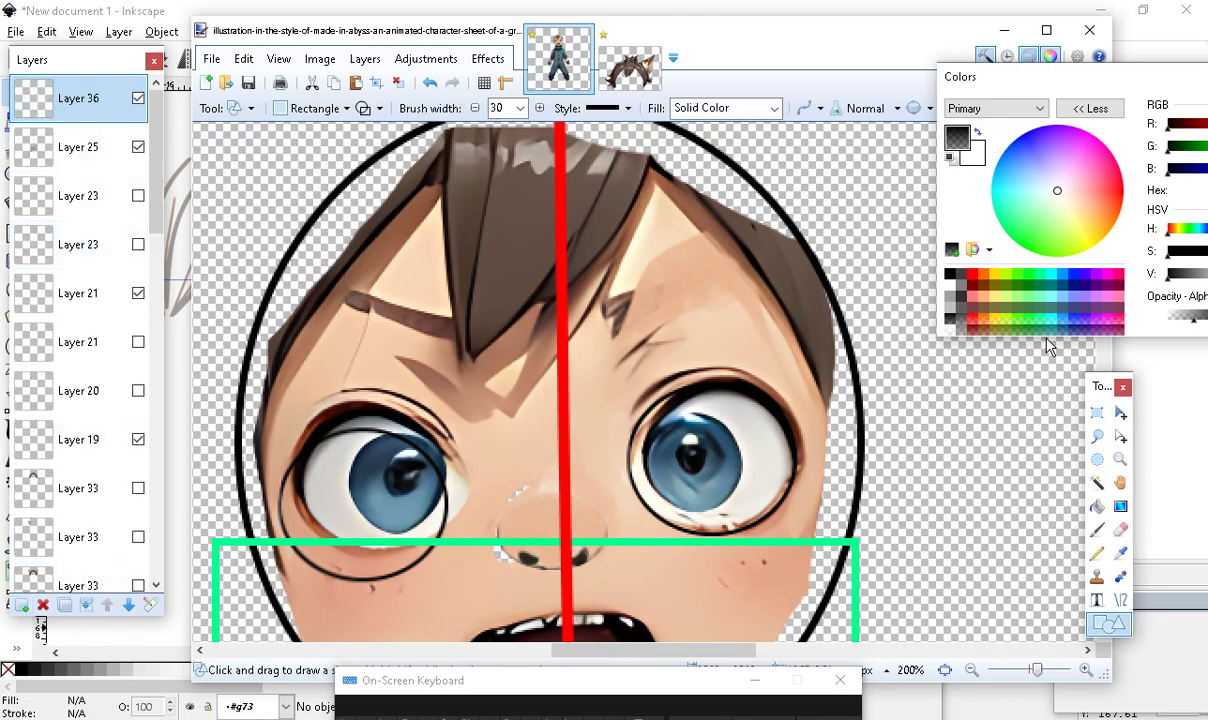
click(978, 131)
scroll(515, 503, down, 5)
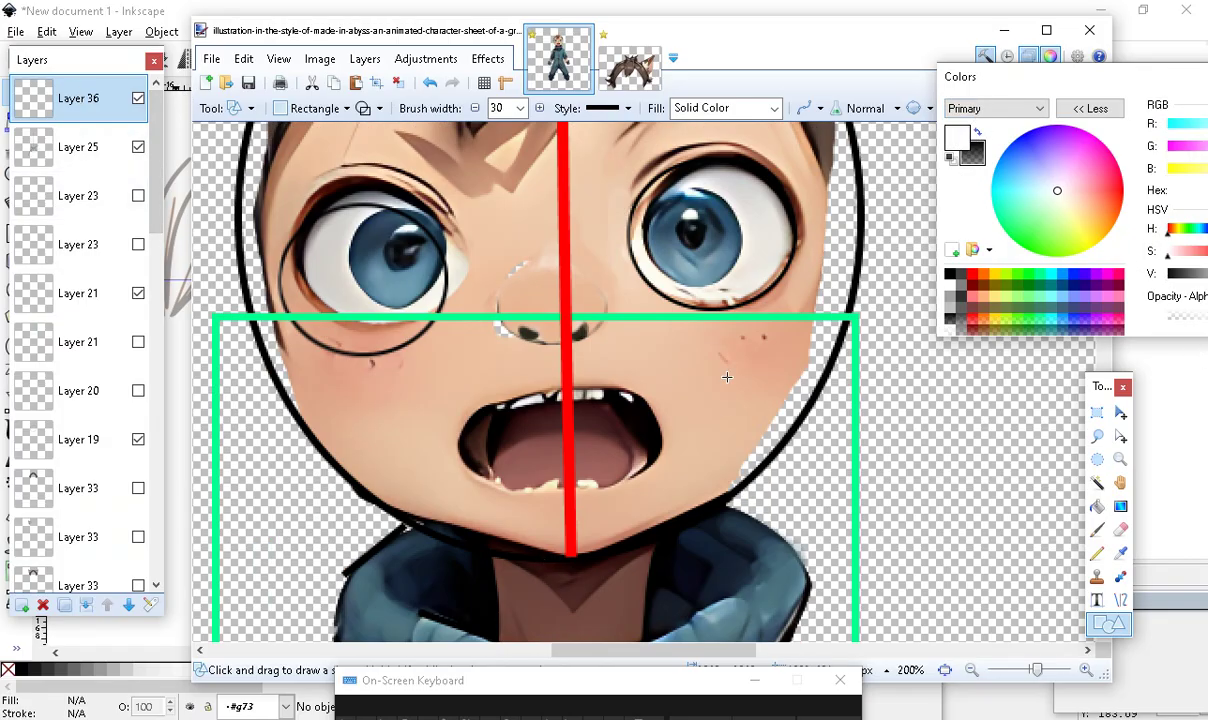
scroll(668, 512, up, 3)
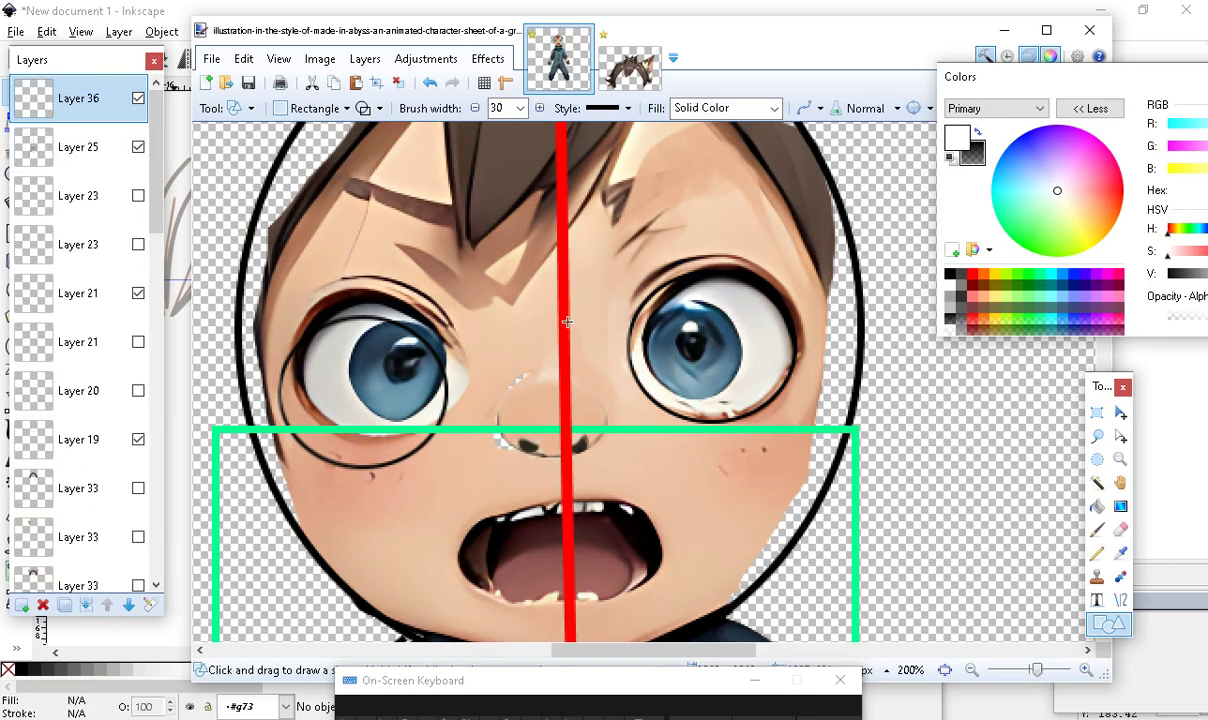
drag(571, 290, 627, 421)
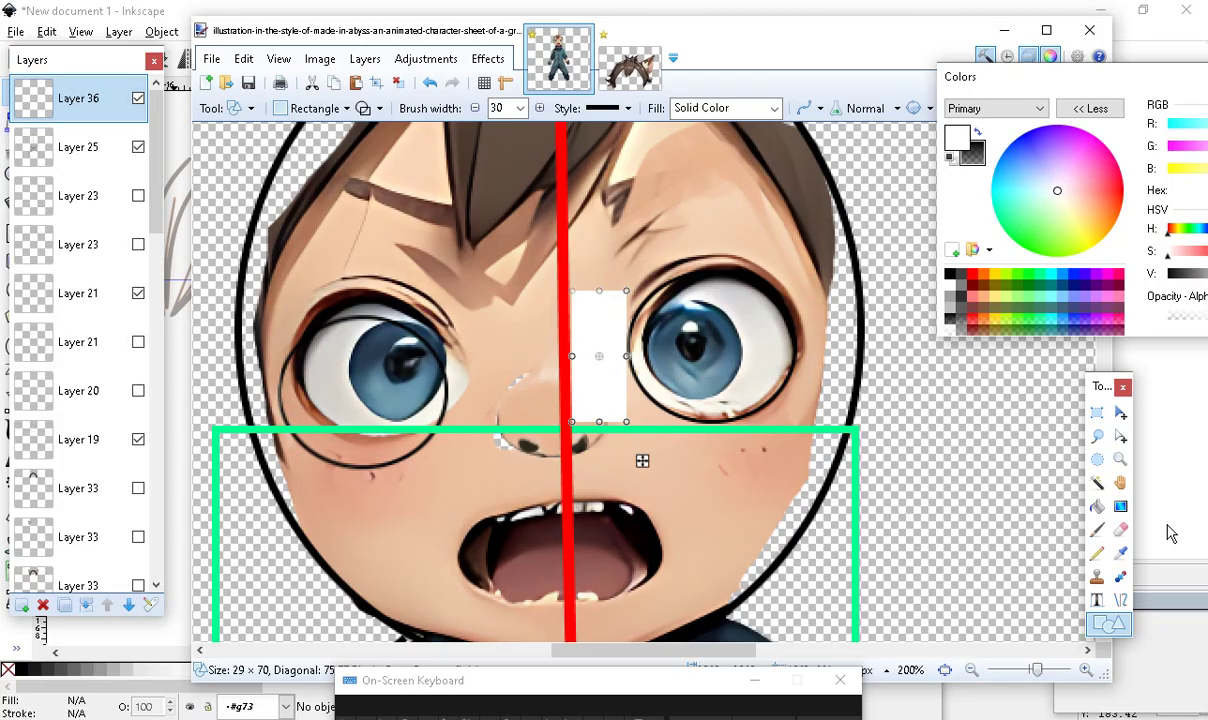
click(1088, 669)
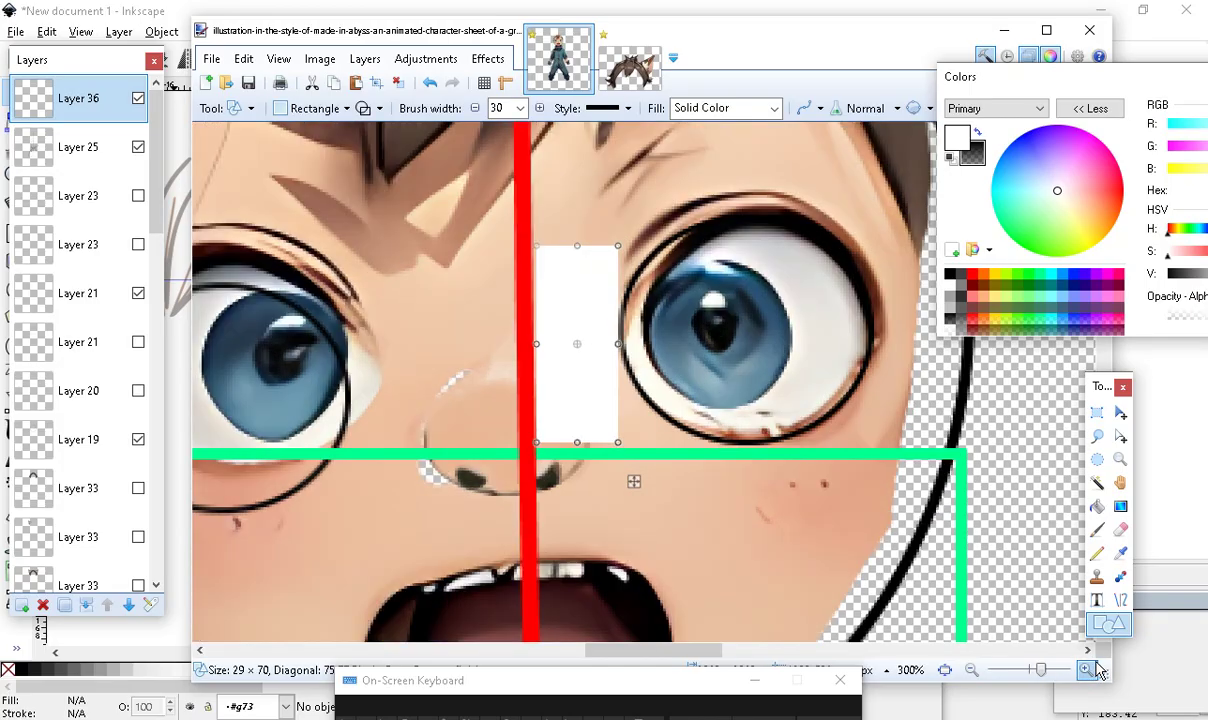
click(1096, 670)
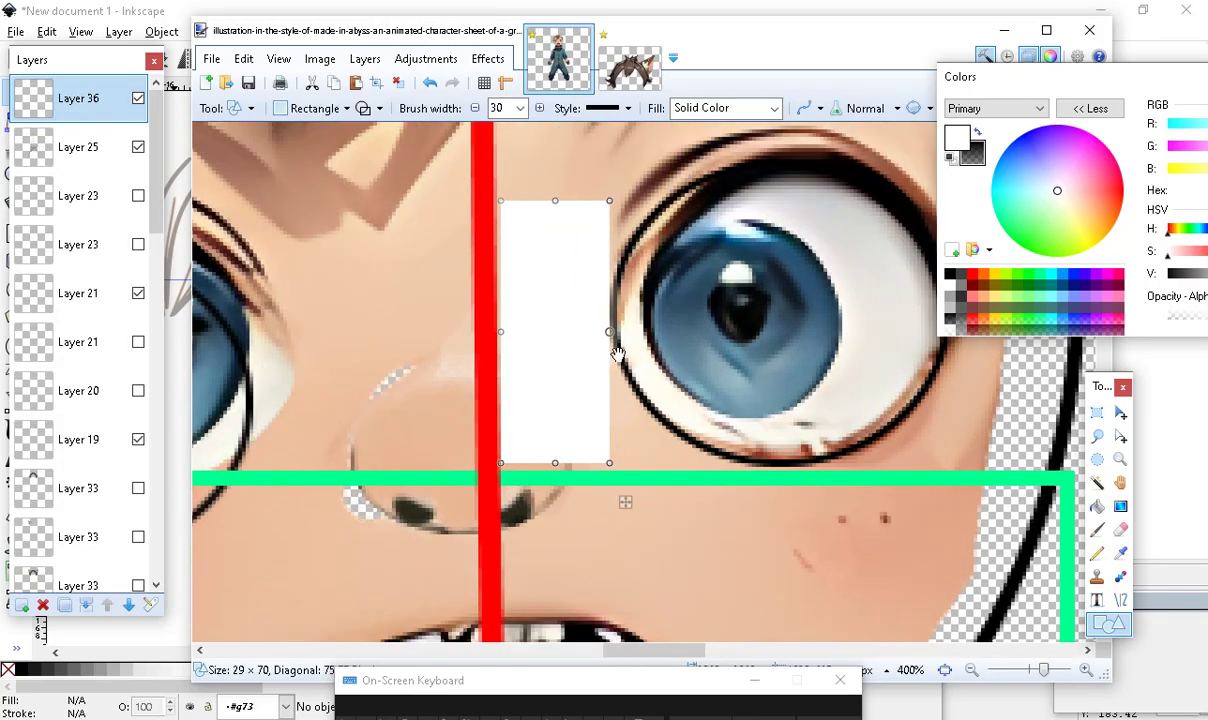
key(alt+Tab)
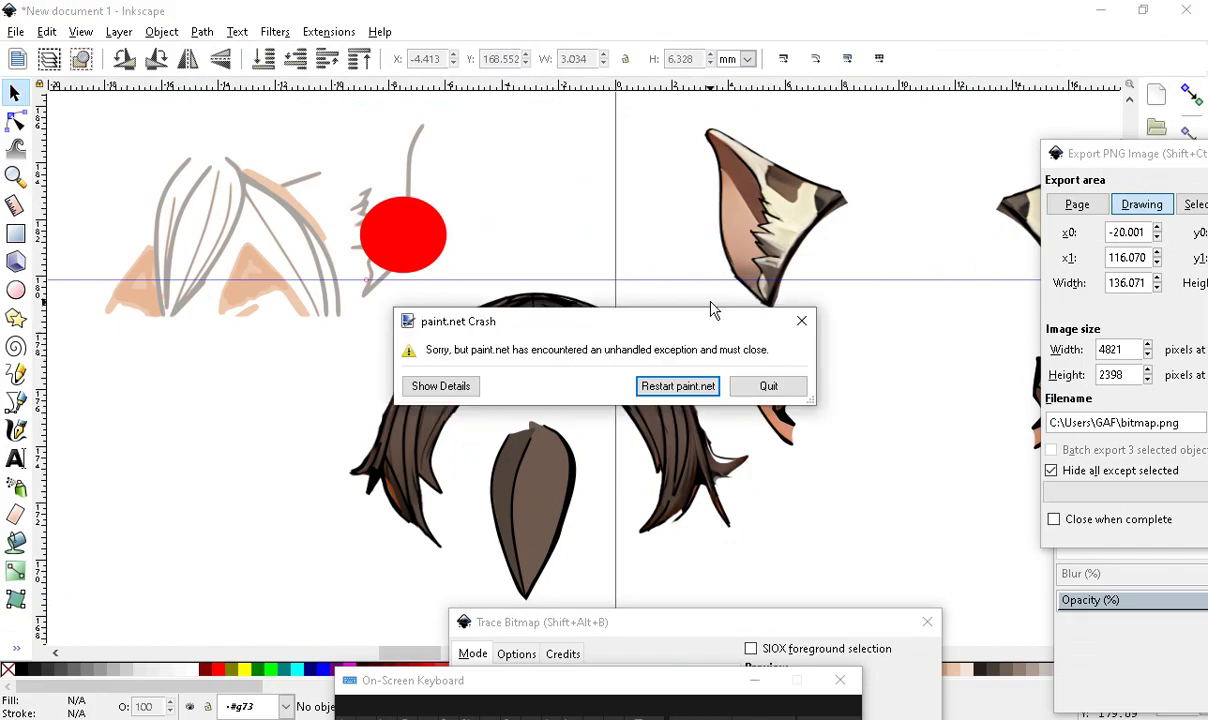
Restart Paint.NET after the crash and bring its window into focus
click(683, 385)
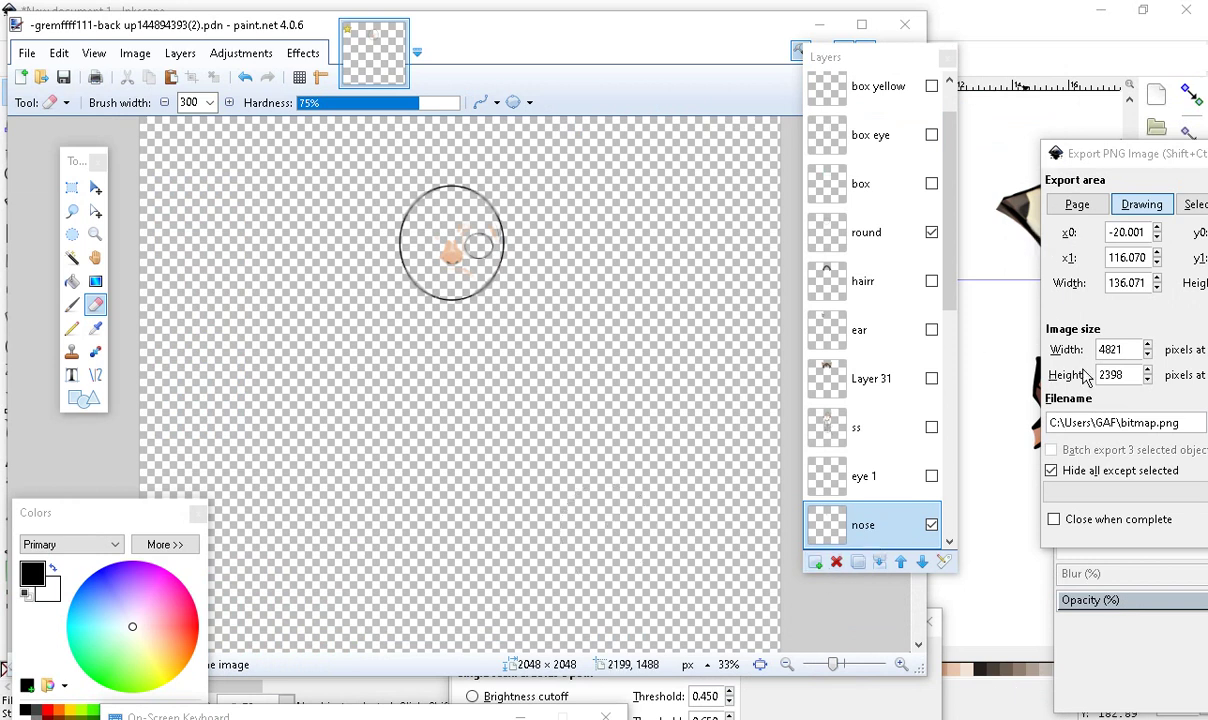
click(943, 203)
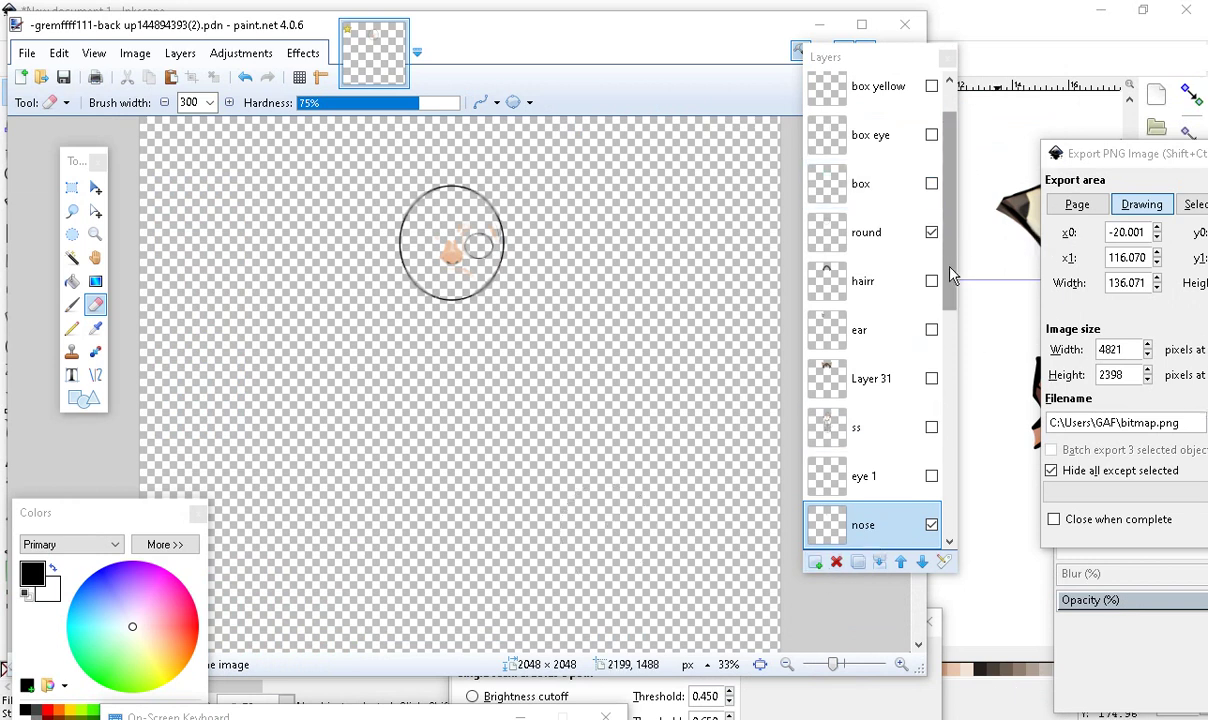
scroll(948, 237, up, 1)
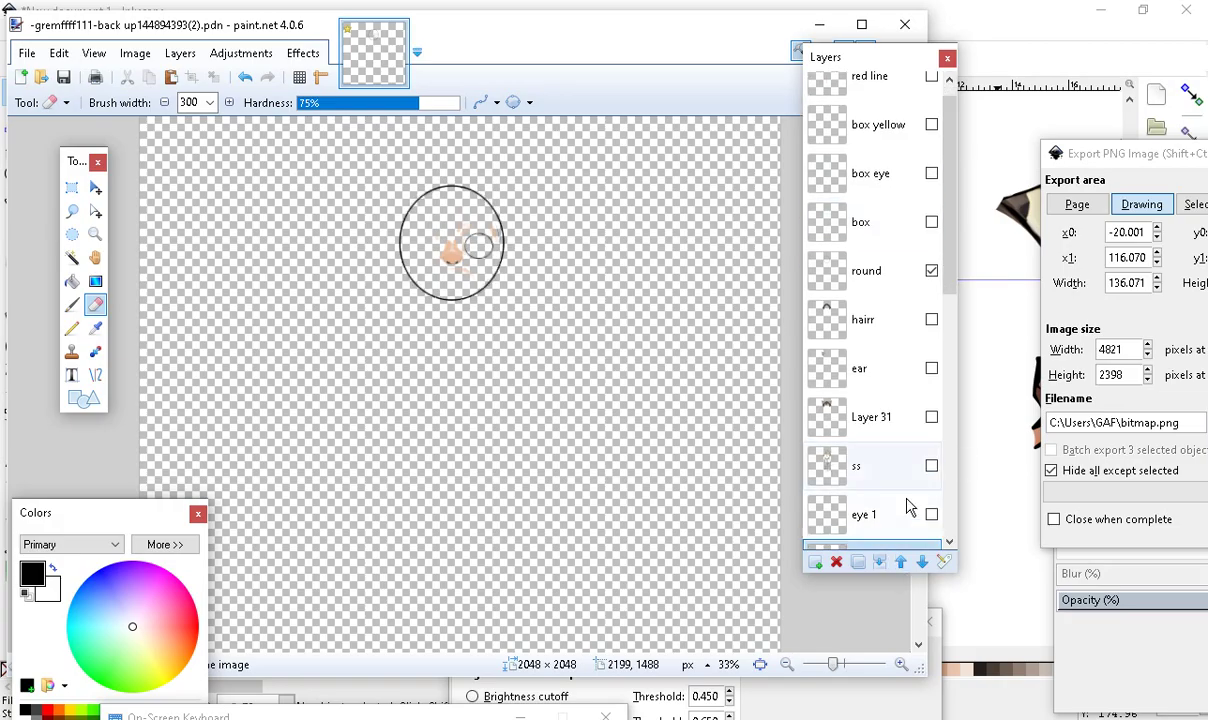
scroll(911, 495, down, 5)
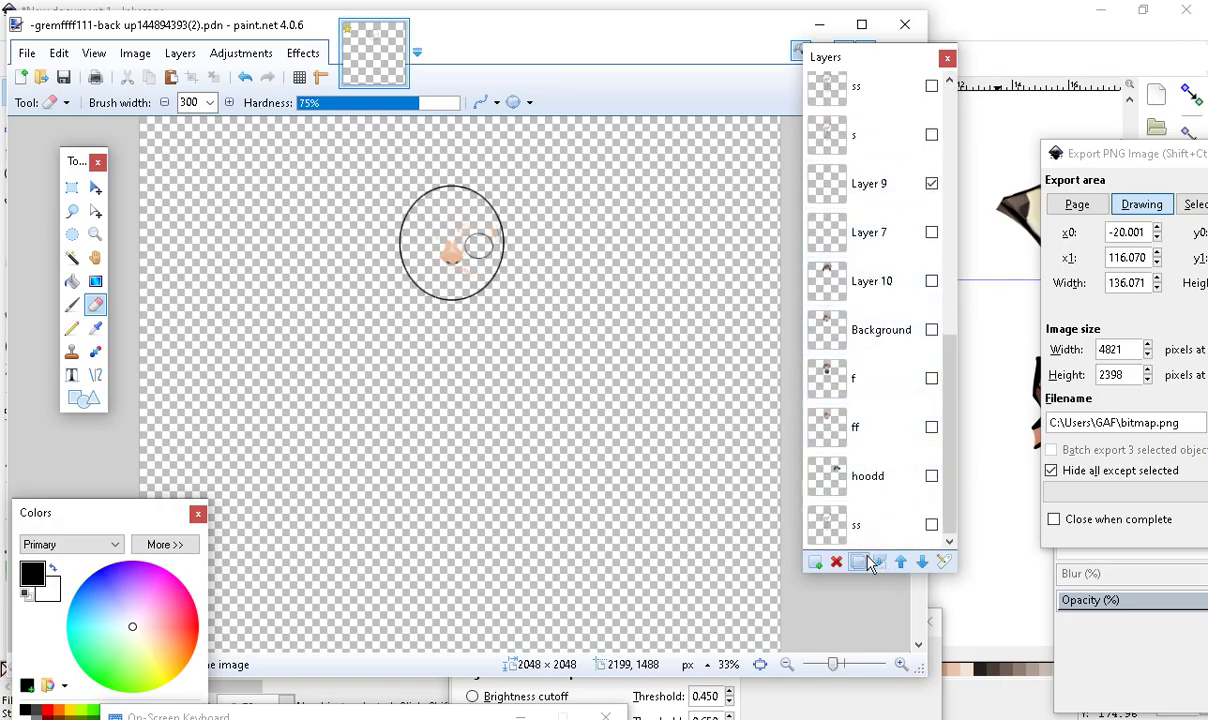
Show the bottom ss figure layer, open and close its Properties, and erase its left ear
click(931, 524)
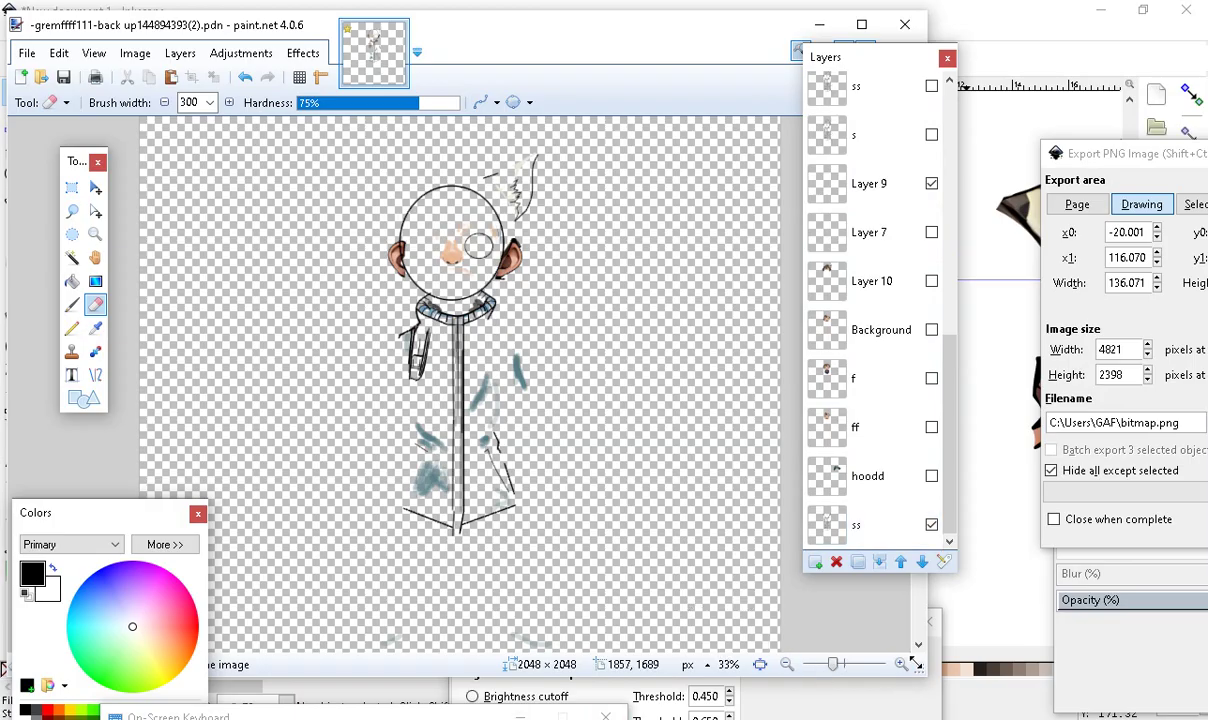
scroll(470, 420, up, 2)
scroll(630, 300, up, 3)
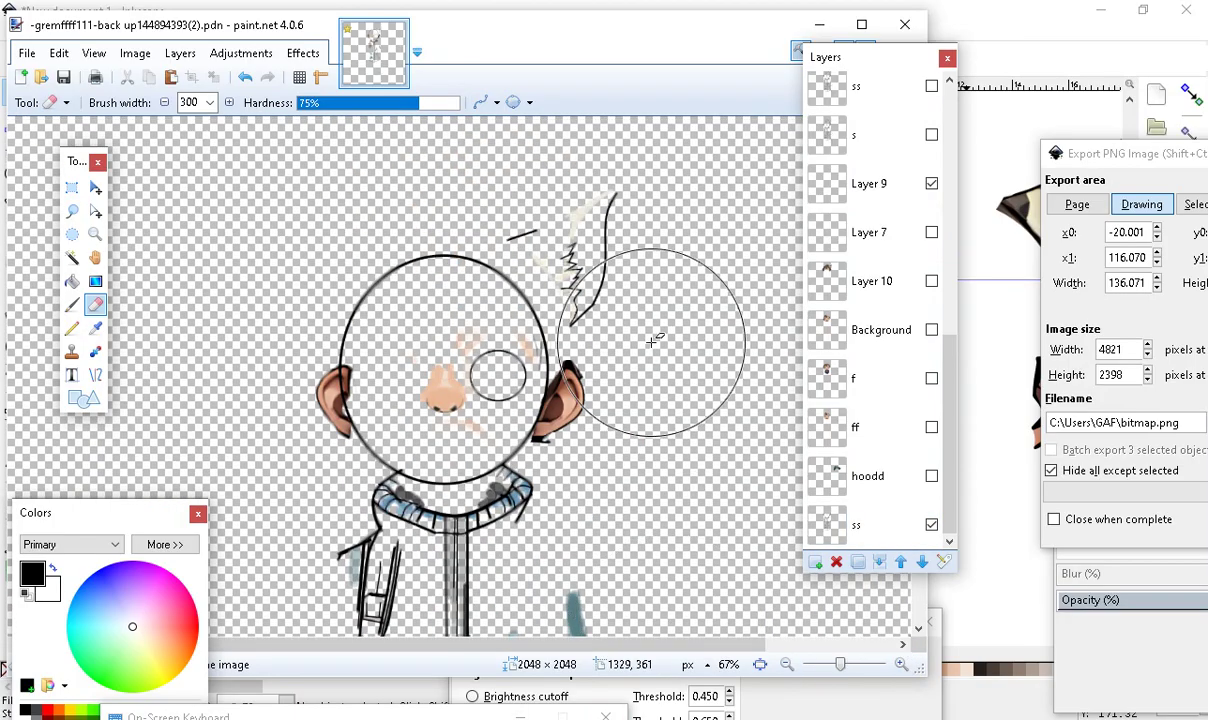
double_click(886, 533)
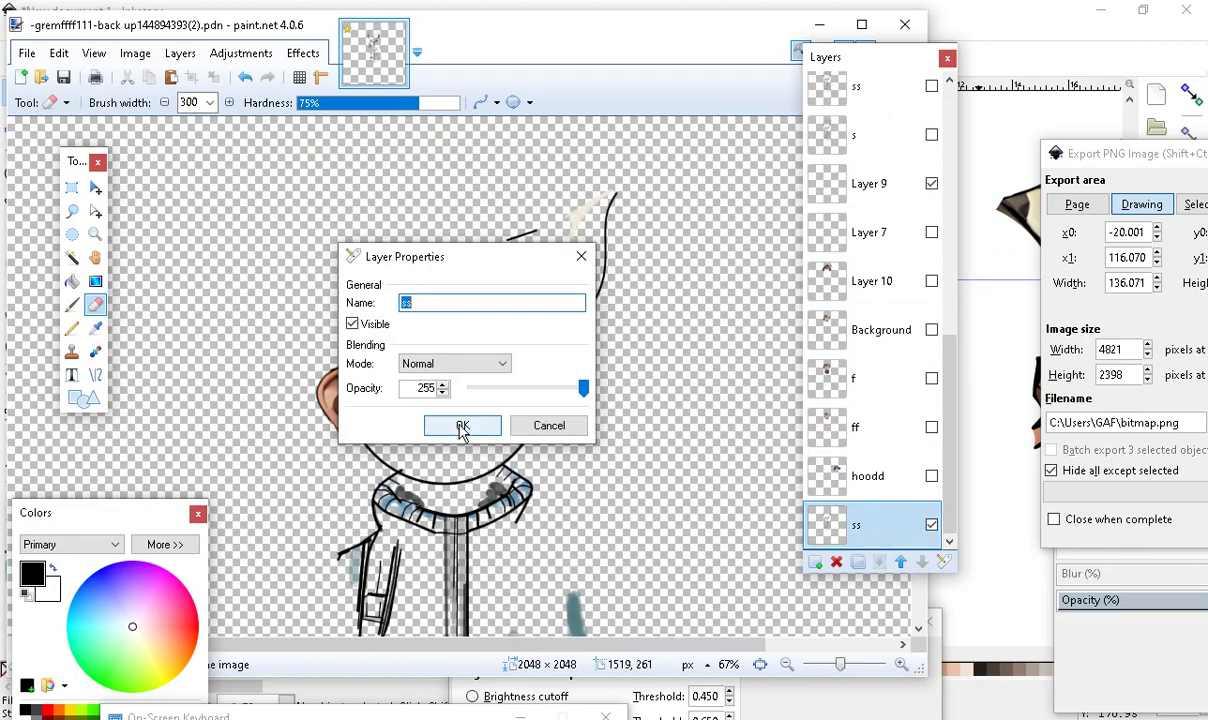
click(463, 425)
click(262, 400)
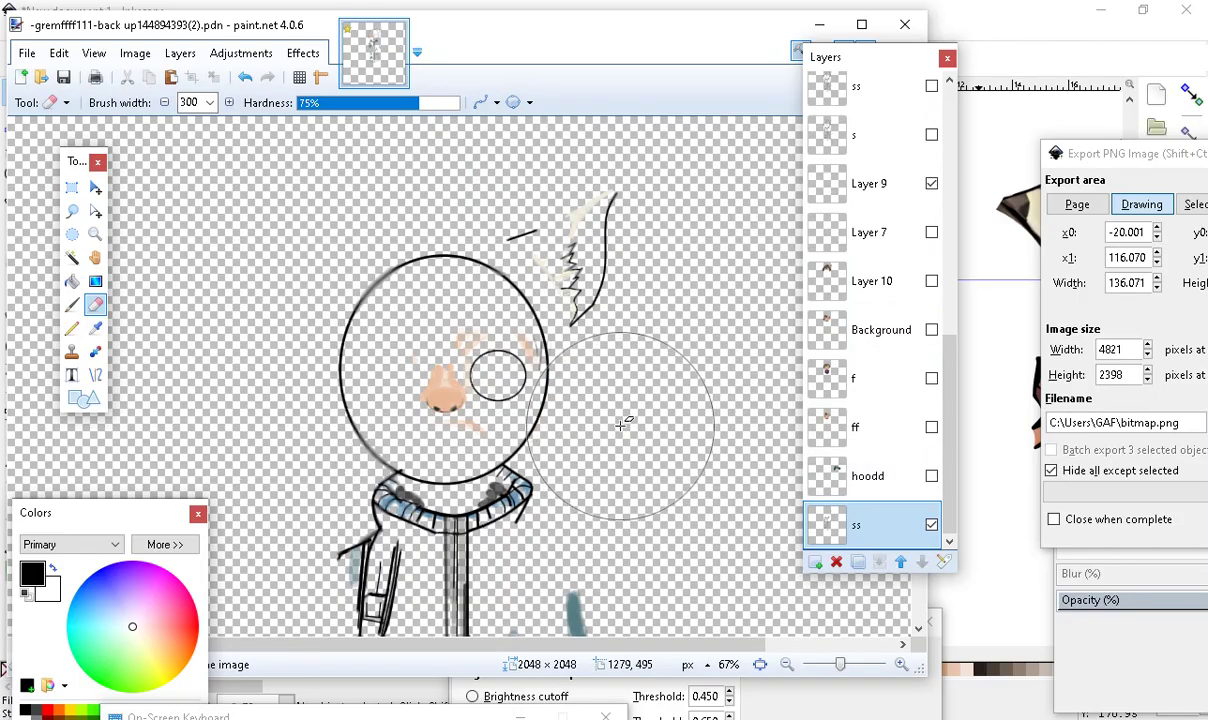
click(966, 40)
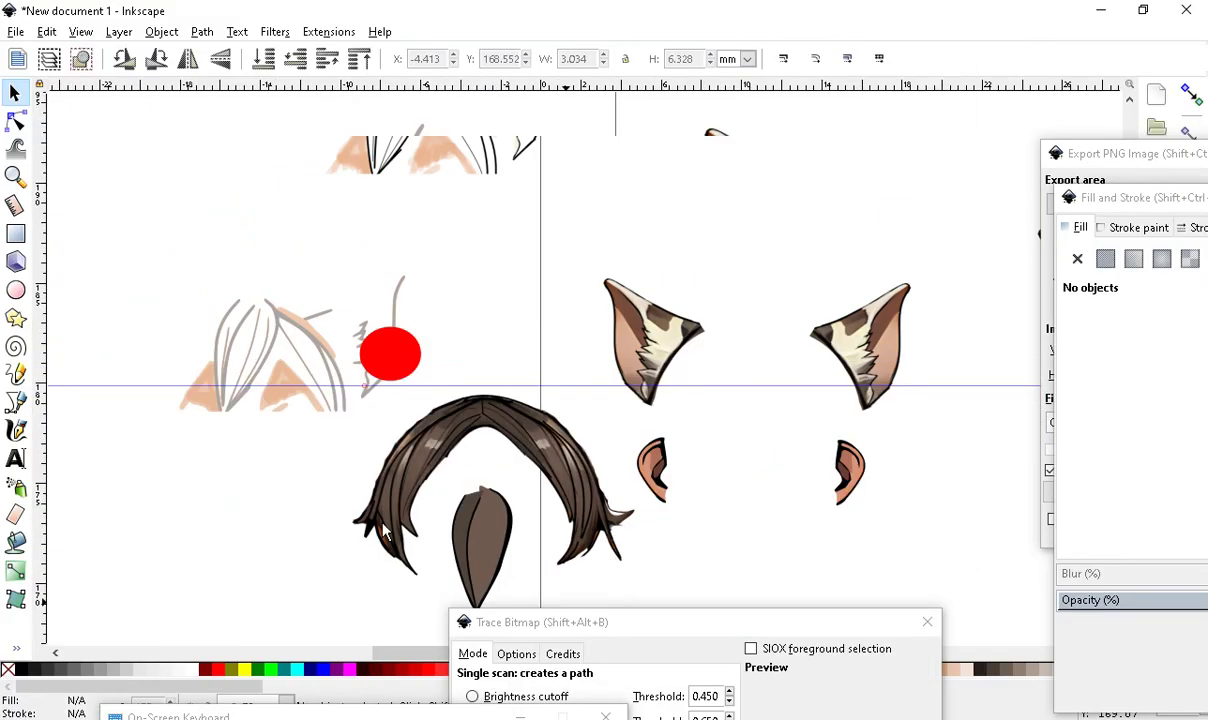
Move the second hair piece down onto the two ears
scroll(490, 370, down, 2)
scroll(868, 377, up, 3)
scroll(815, 447, down, 1)
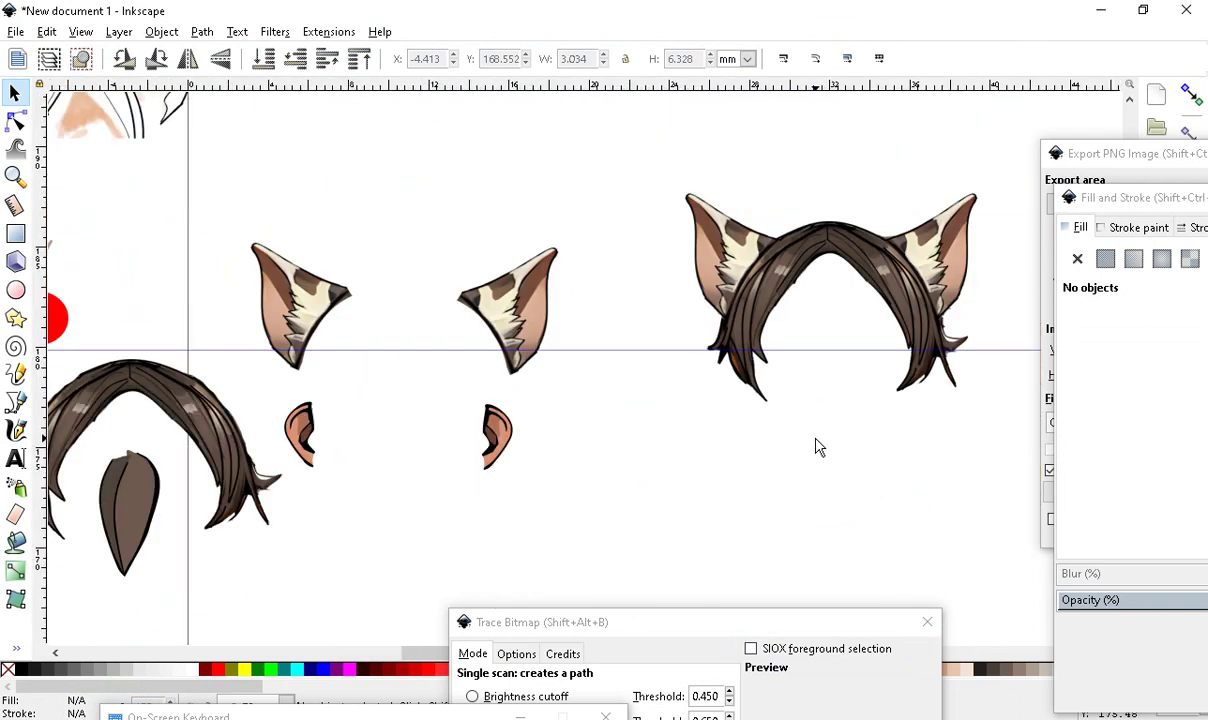
click(322, 292)
scroll(443, 333, down, 1)
scroll(400, 370, left, 2)
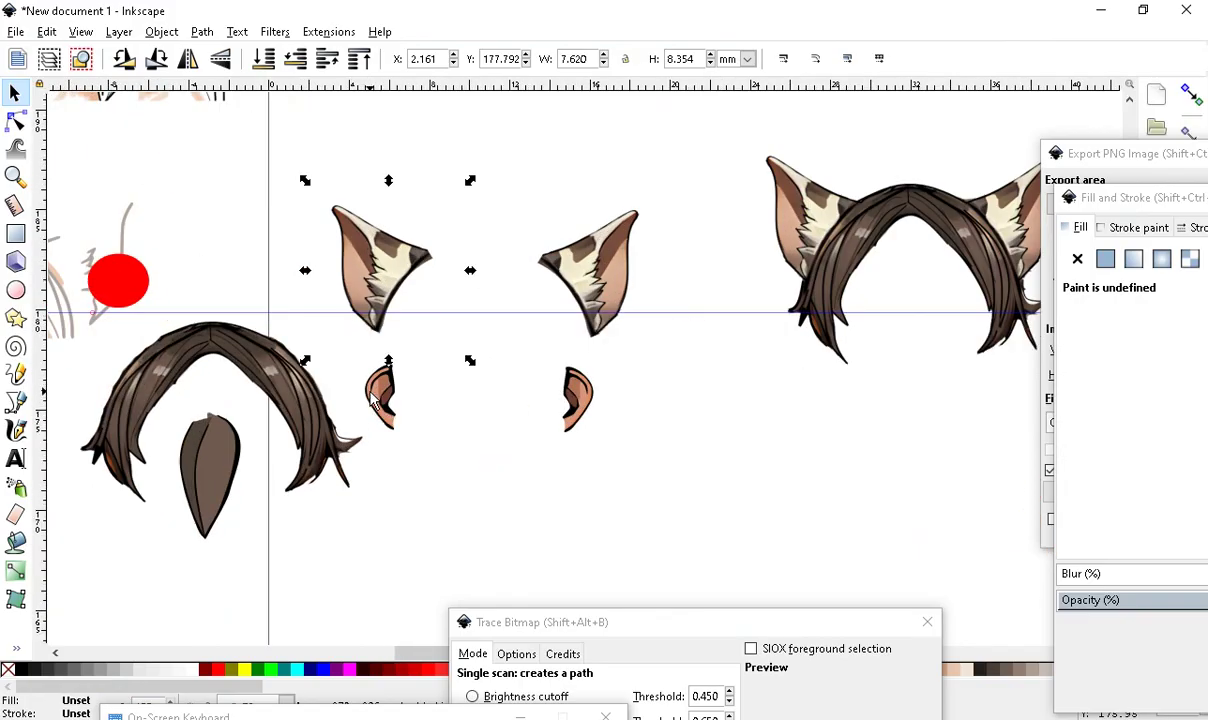
drag(245, 345, 525, 283)
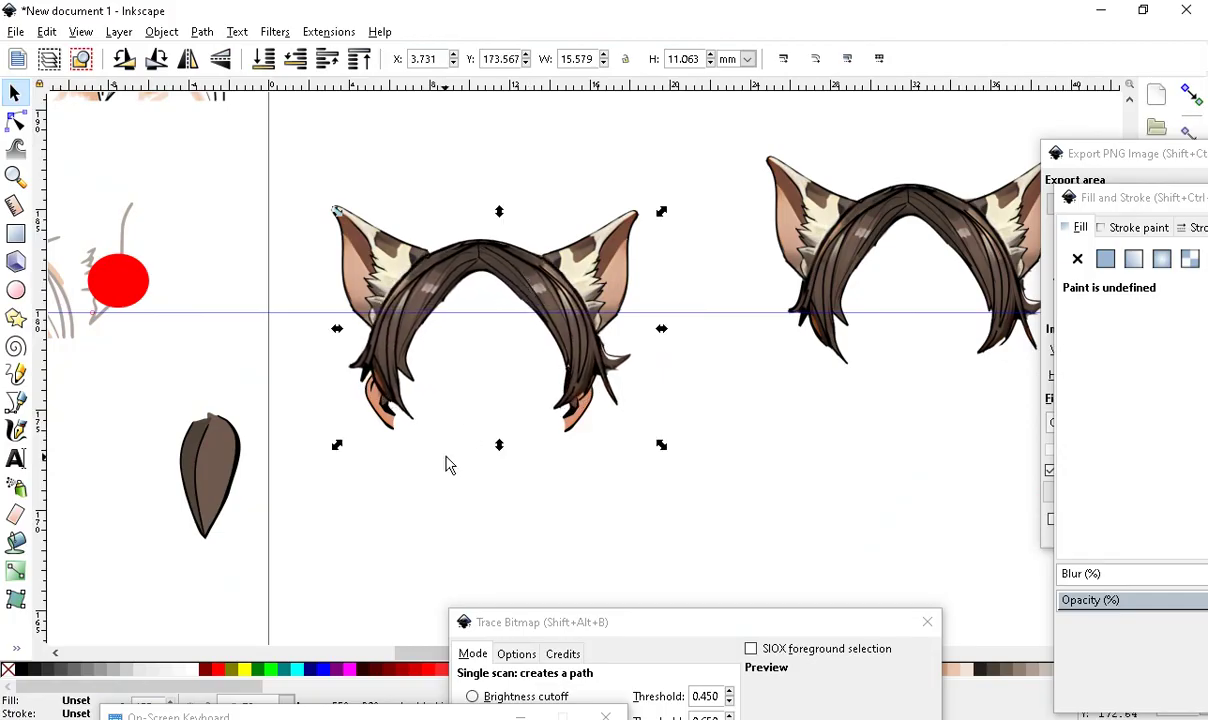
Select the brown leaf-shaped lock and place it at the centre of the hair
scroll(440, 463, down, 1)
scroll(380, 480, up, 1)
click(263, 376)
drag(287, 352, 210, 542)
click(362, 472)
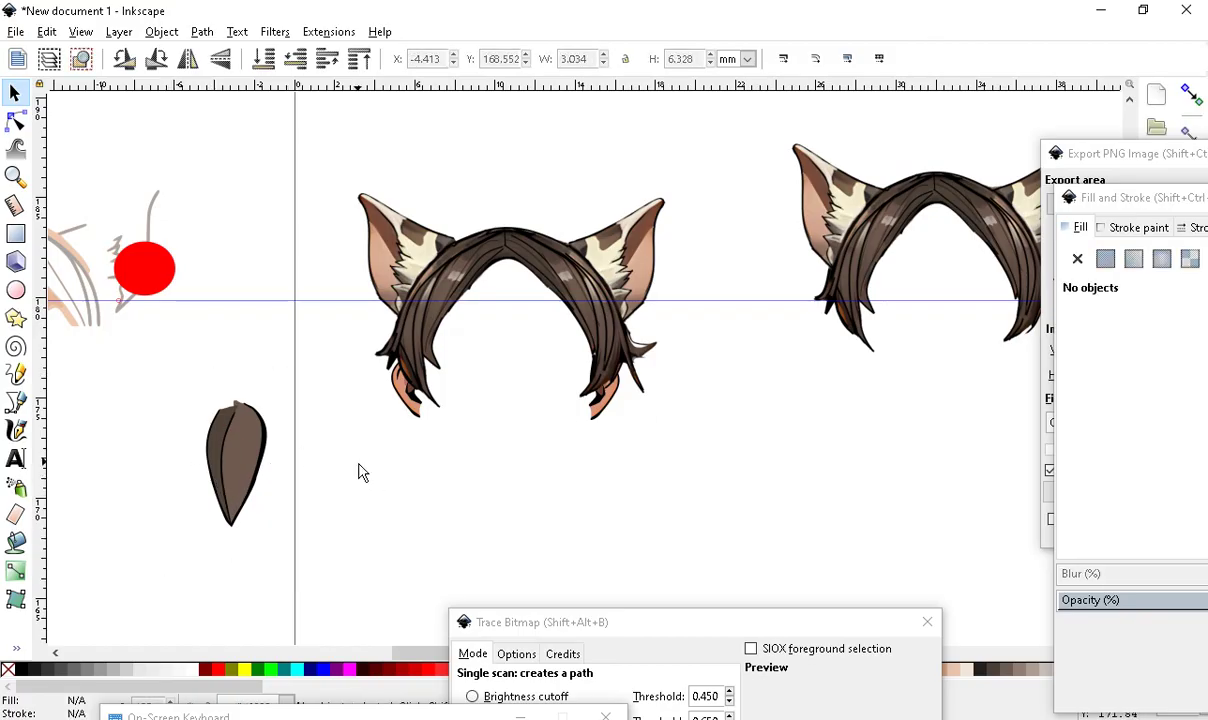
drag(322, 385, 125, 627)
drag(223, 419, 507, 311)
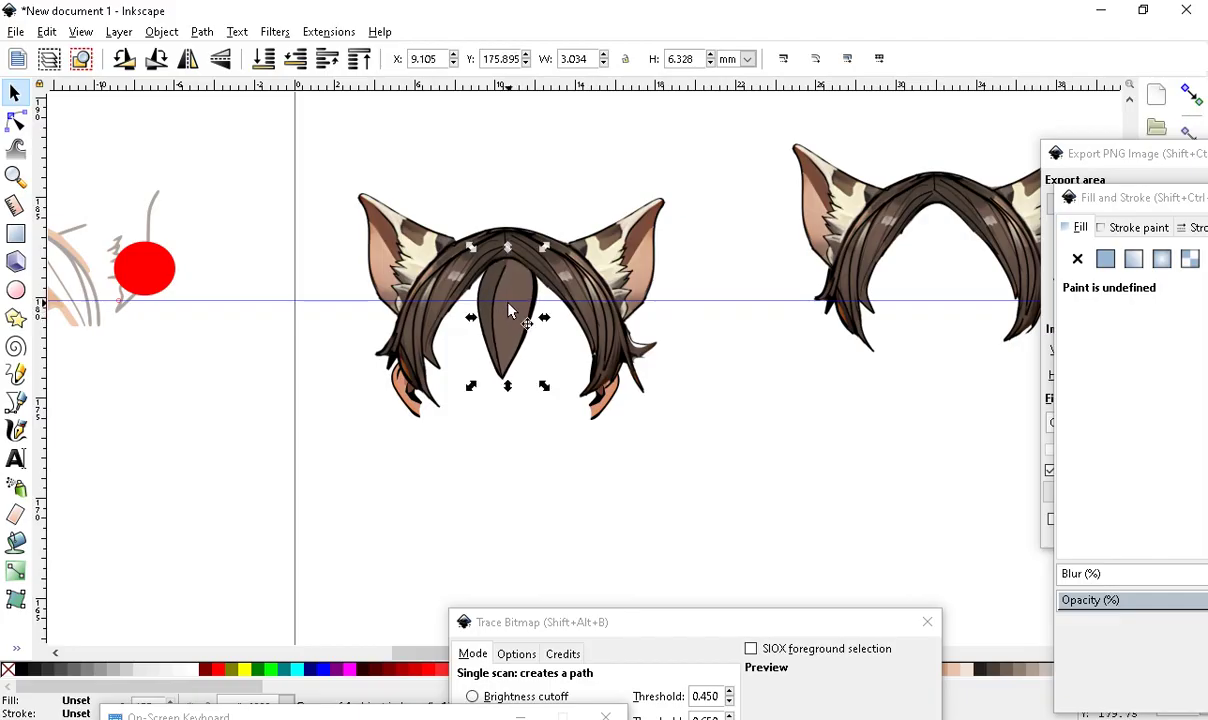
key(plus)
key(plus)
Lower the central hair lock's fill lightness to a darker brown, 463931ff
click(15, 120)
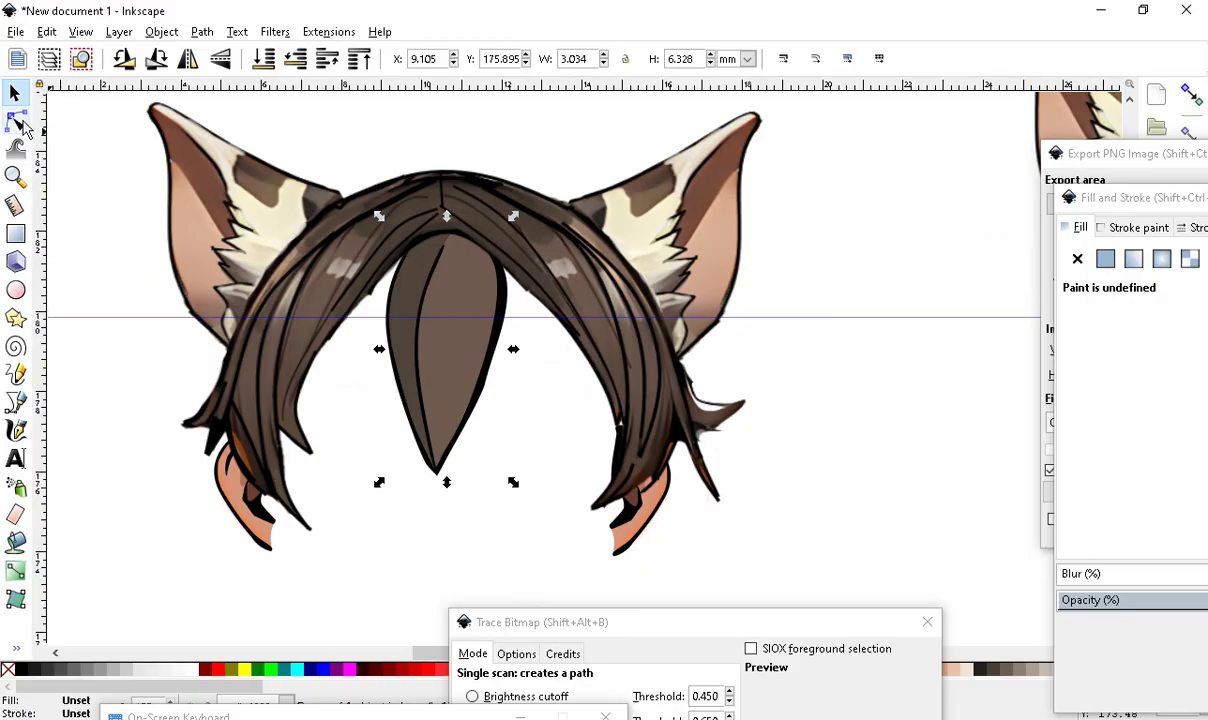
click(445, 355)
mouse_move(1120, 198)
mouse_down()
mouse_move(1010, 122)
mouse_move(845, 66)
mouse_up()
drag(940, 272, 1105, 265)
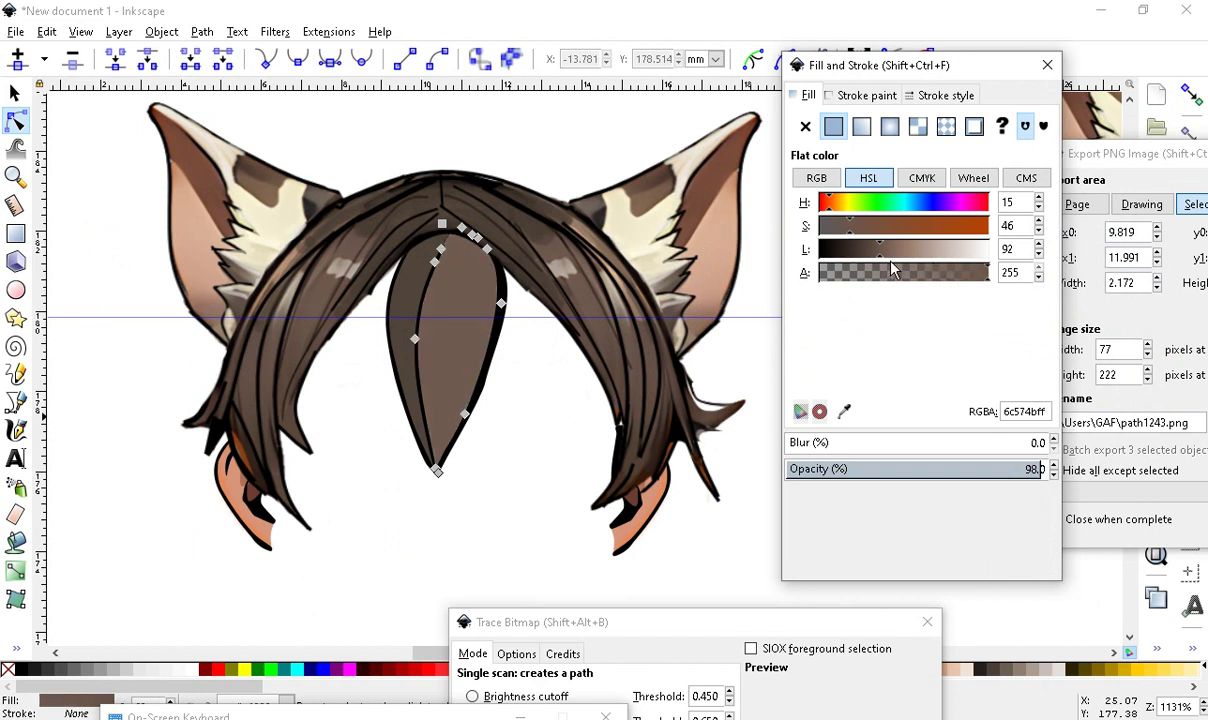
mouse_move(878, 258)
mouse_down()
mouse_move(846, 258)
mouse_move(862, 265)
mouse_up()
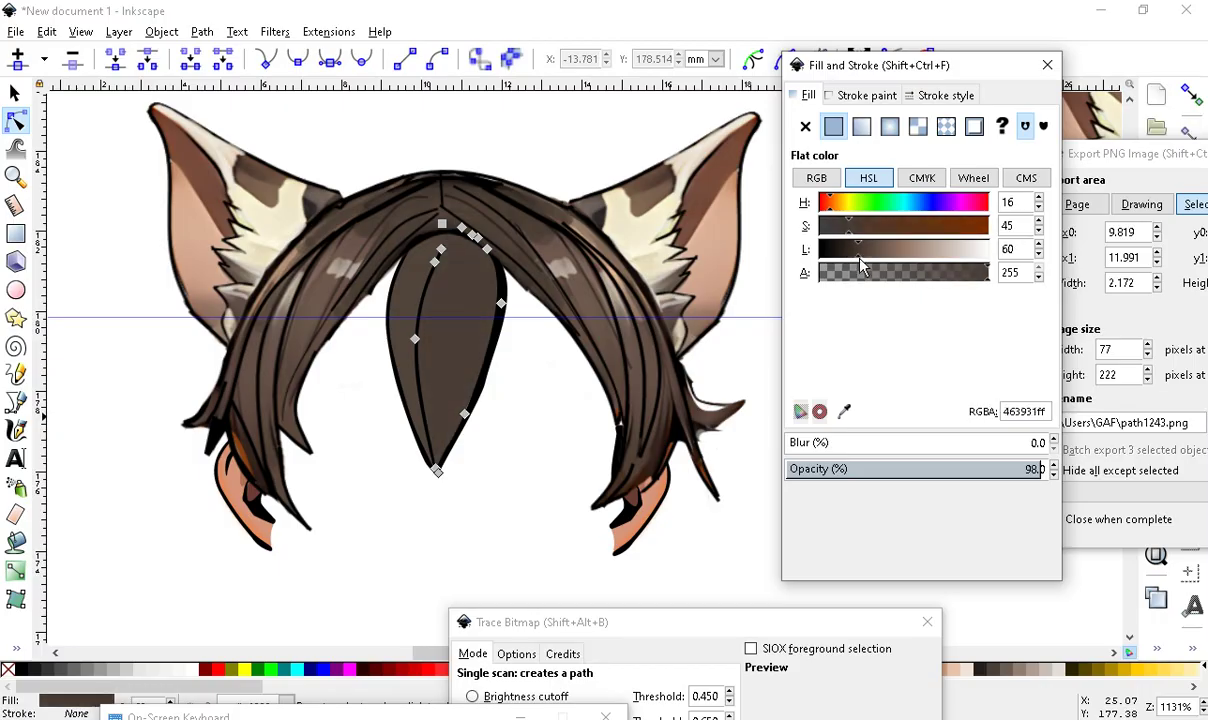
click(421, 566)
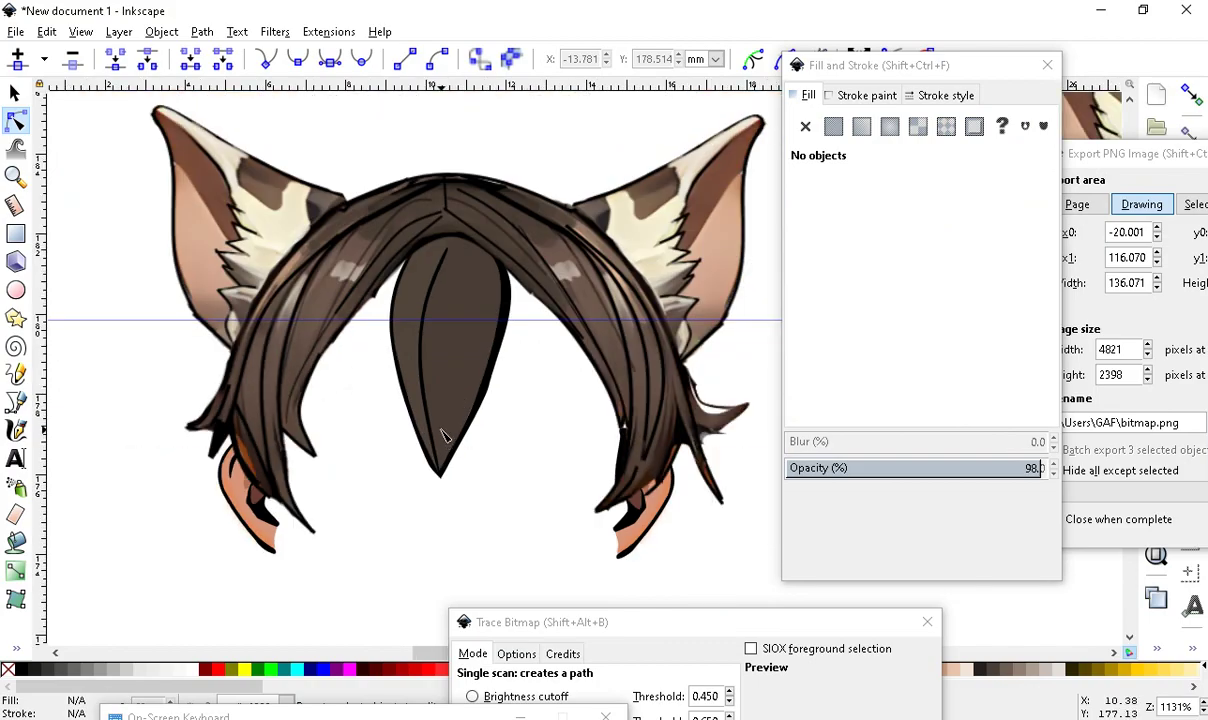
scroll(443, 435, down, 2)
scroll(383, 400, up, 1)
Move the red circle behind the hair point above it
click(18, 92)
click(74, 290)
mouse_move(74, 290)
mouse_down()
mouse_move(585, 478)
mouse_move(591, 380)
mouse_up()
scroll(590, 402, up, 1)
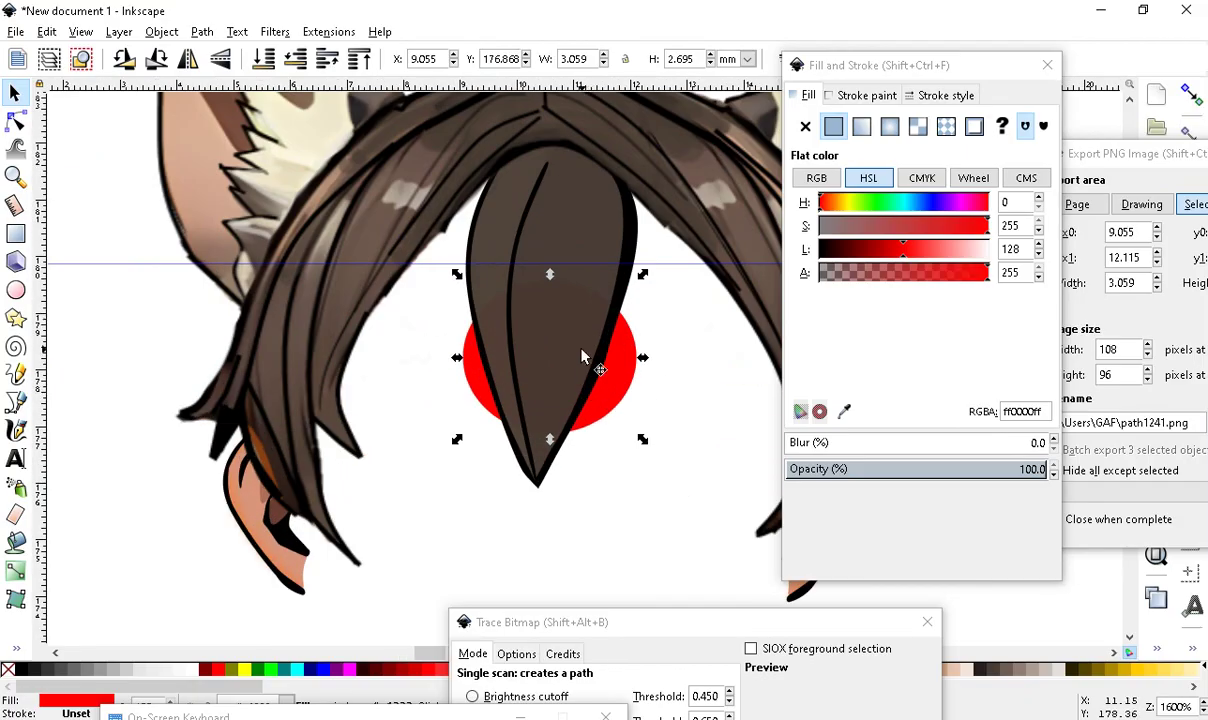
click(604, 218)
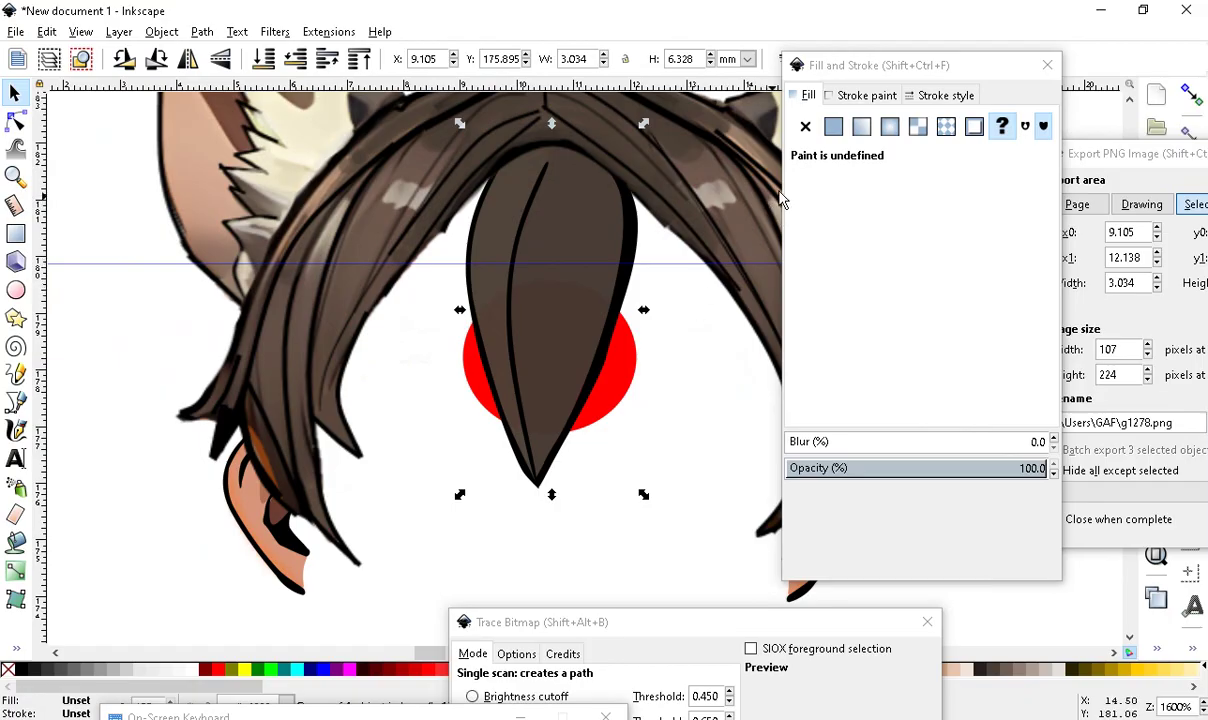
Give the central hair tuft a flat red fill, then undo it
key(Escape)
click(555, 224)
click(834, 128)
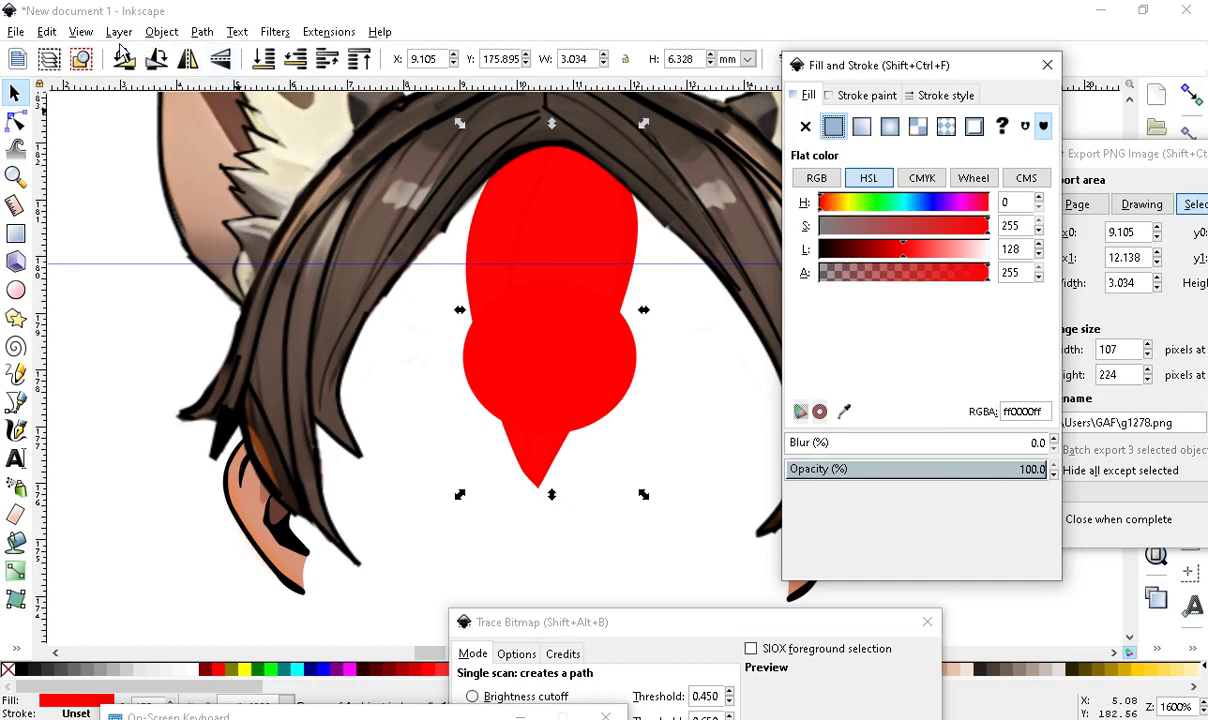
click(47, 32)
click(60, 50)
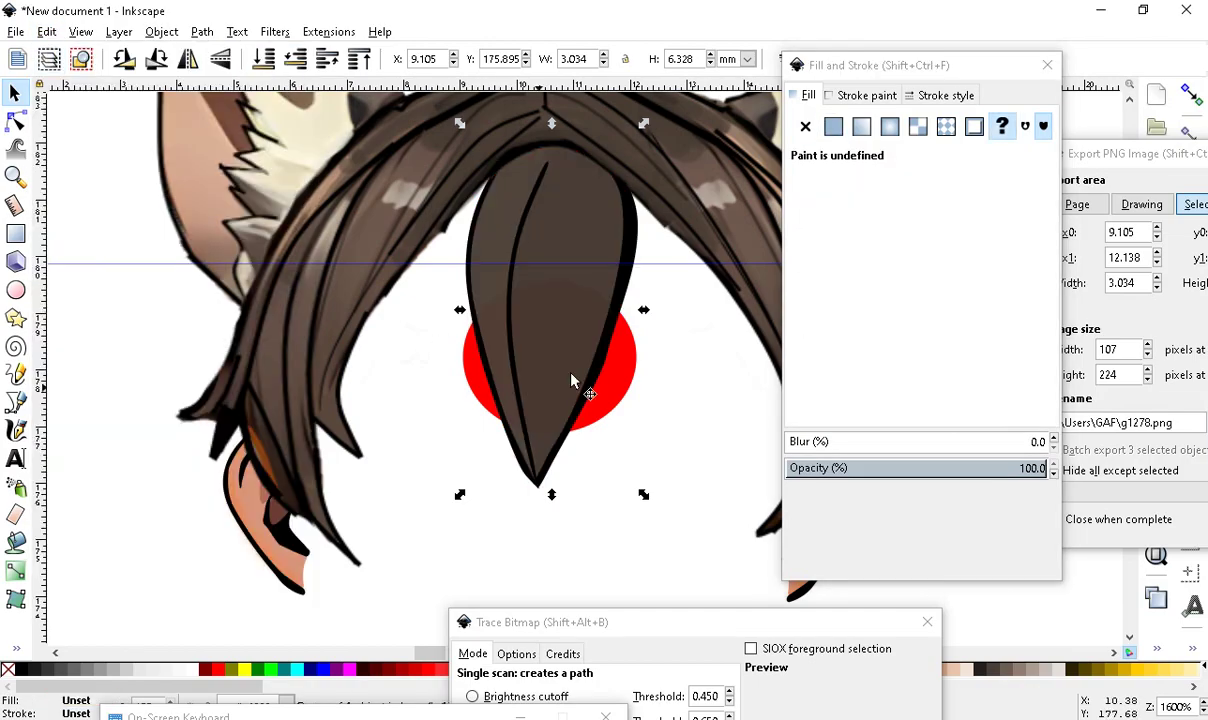
click(571, 590)
click(574, 216)
Fill the tuft red once more and undo again, leaving it unfilled
key(Escape)
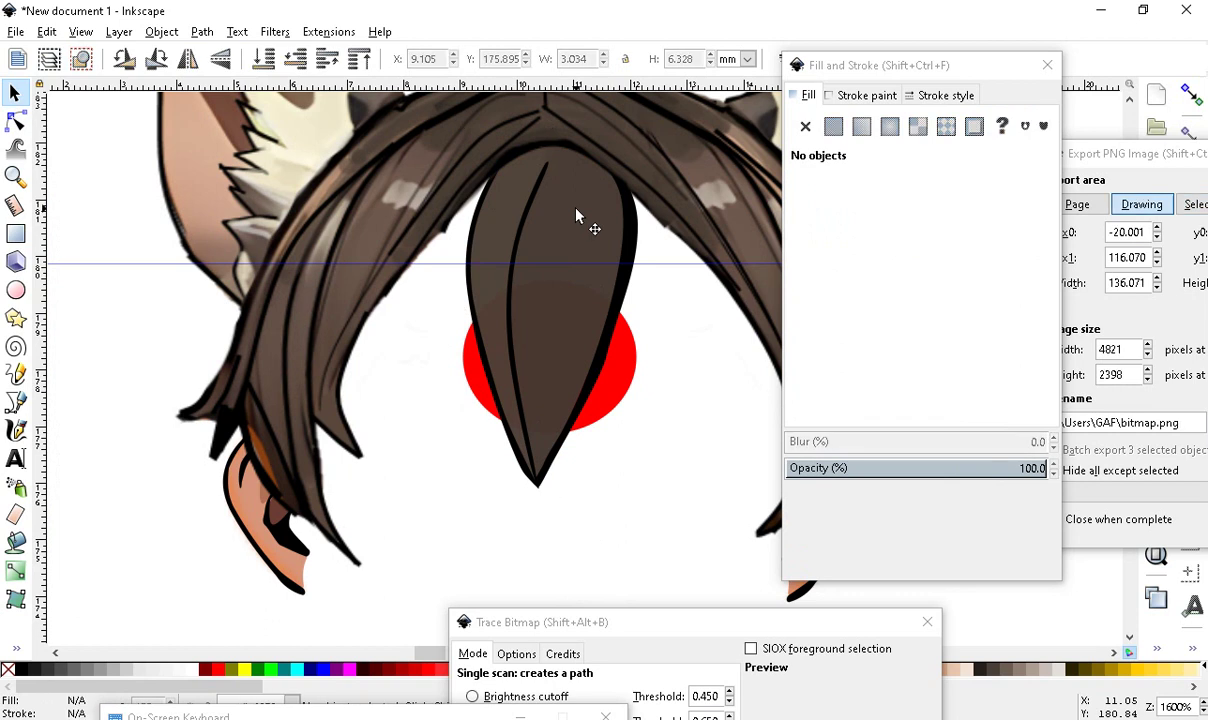
click(570, 235)
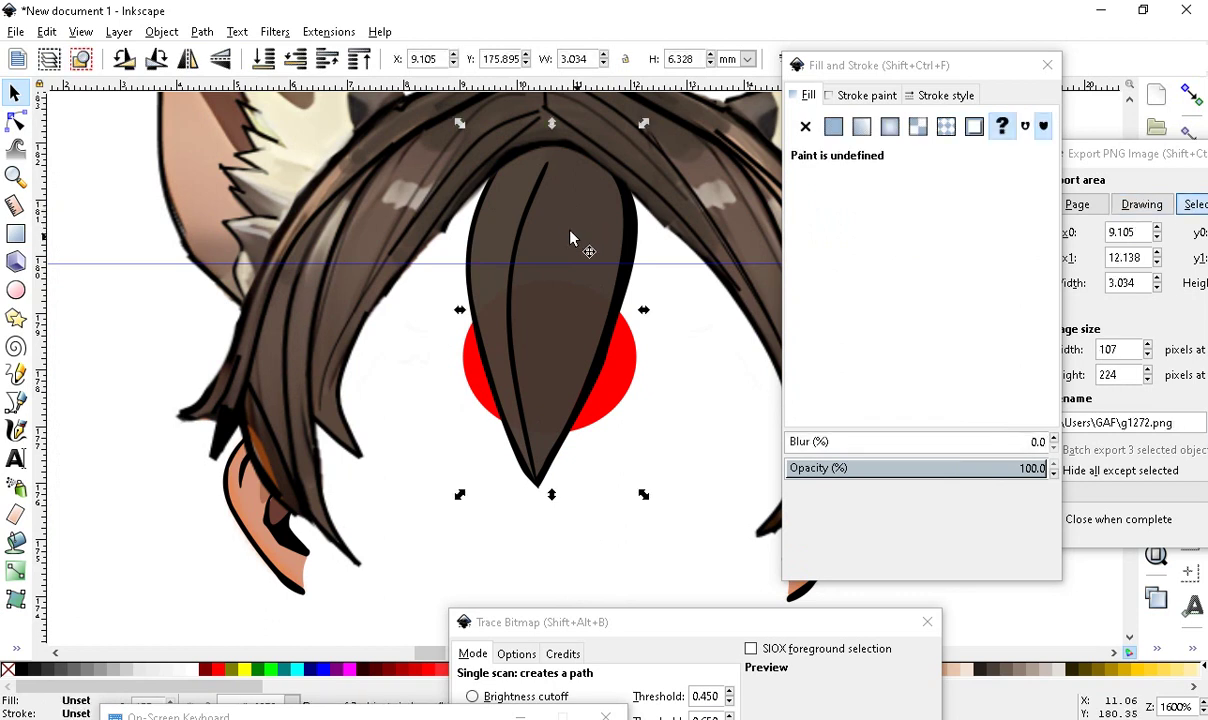
click(834, 126)
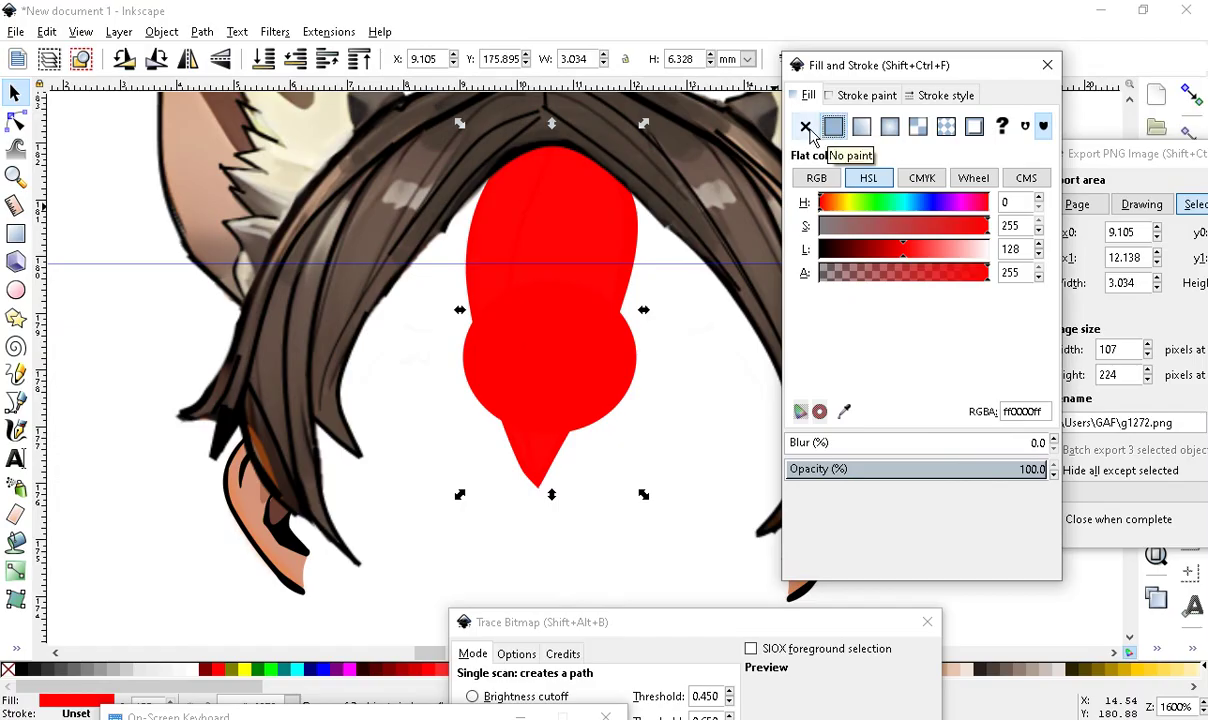
click(47, 31)
click(57, 54)
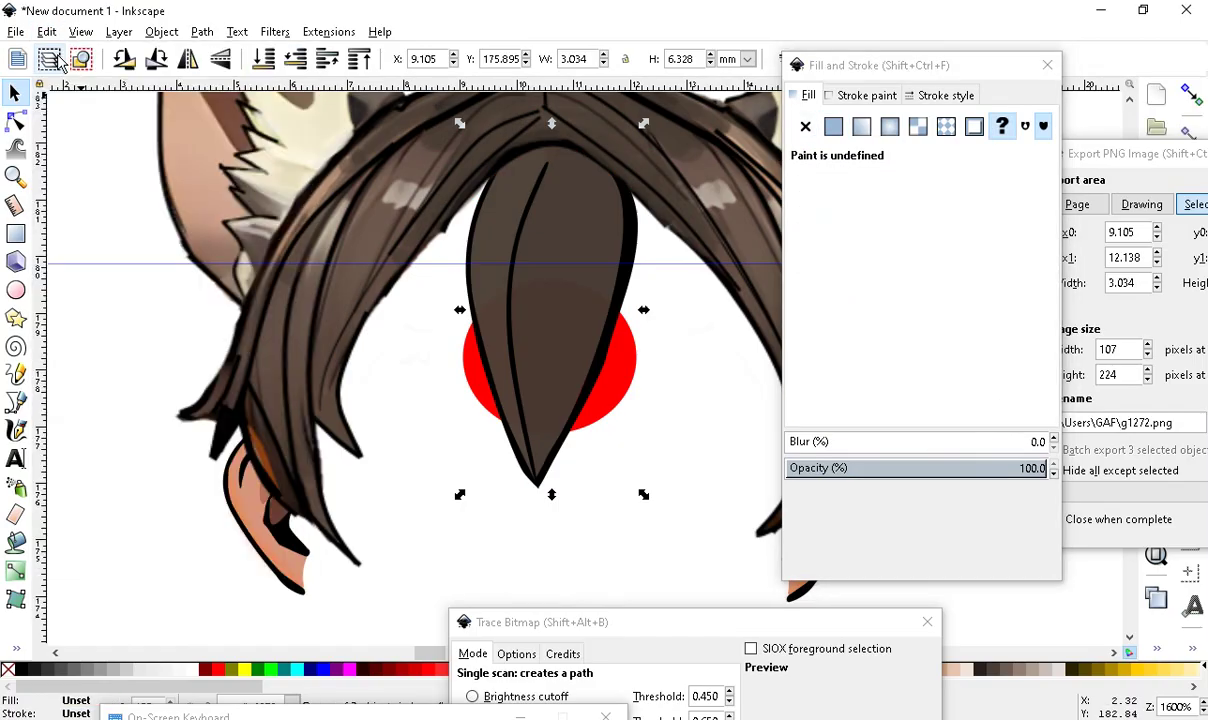
click(539, 553)
scroll(539, 553, down, 3)
scroll(561, 440, up, 2)
Drag the red ellipse down below the hair and select the dark central tuft
mouse_move(540, 343)
mouse_down()
mouse_move(555, 337)
mouse_move(539, 493)
mouse_move(510, 560)
mouse_up()
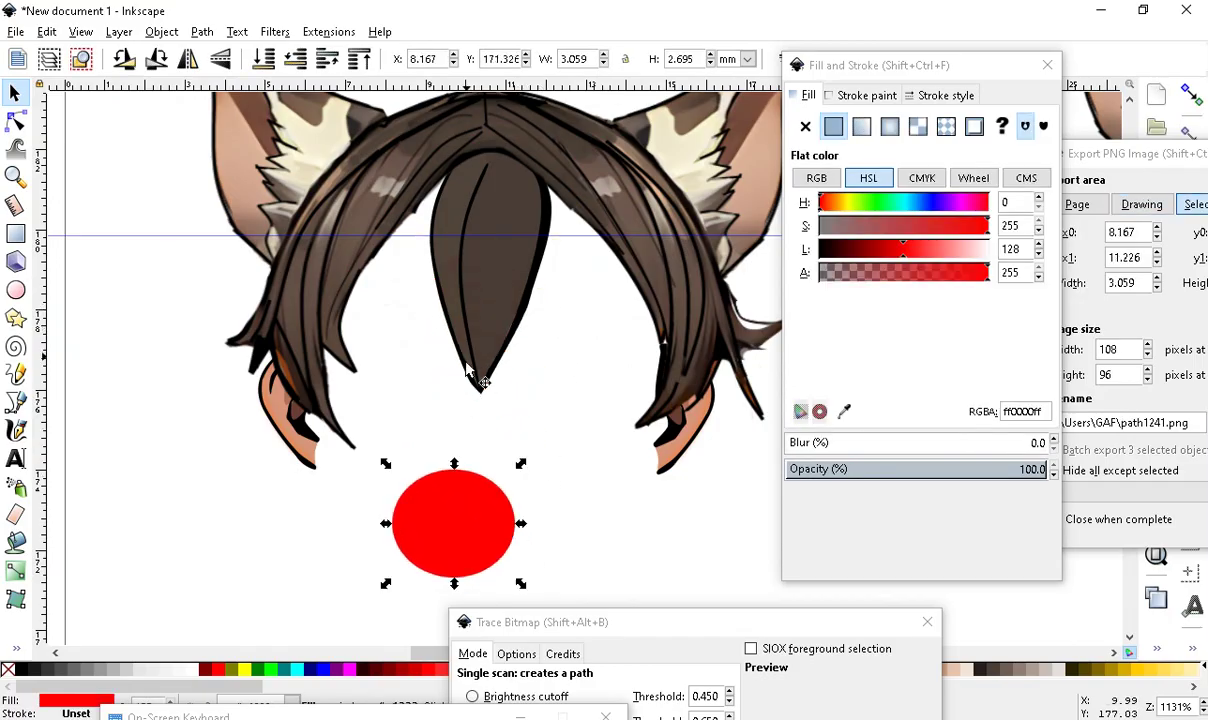
click(478, 293)
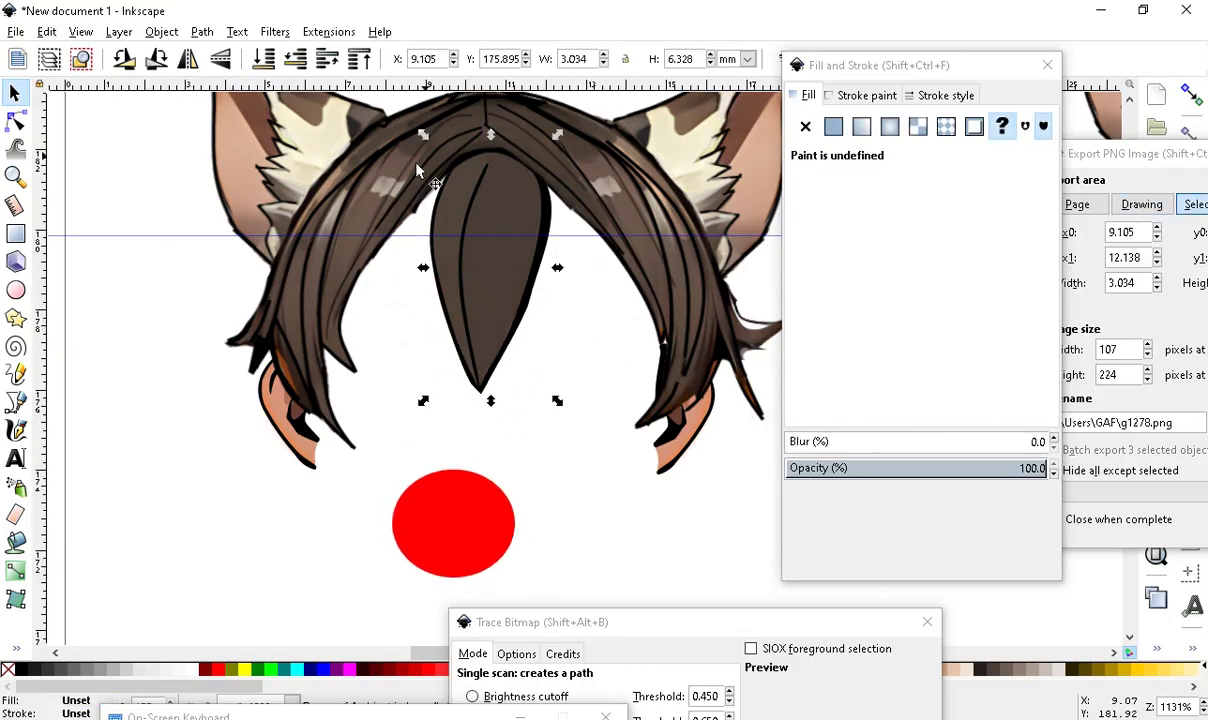
scroll(181, 426, down, 3)
scroll(233, 398, up, 3)
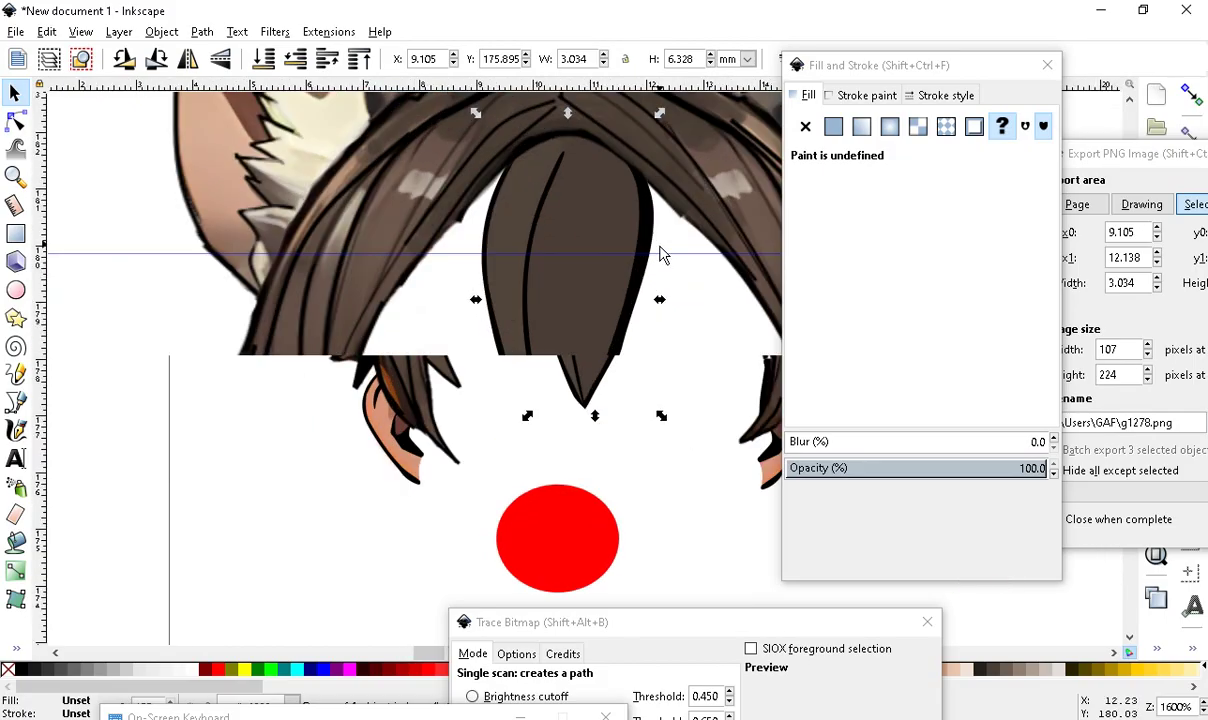
scroll(377, 324, down, 1)
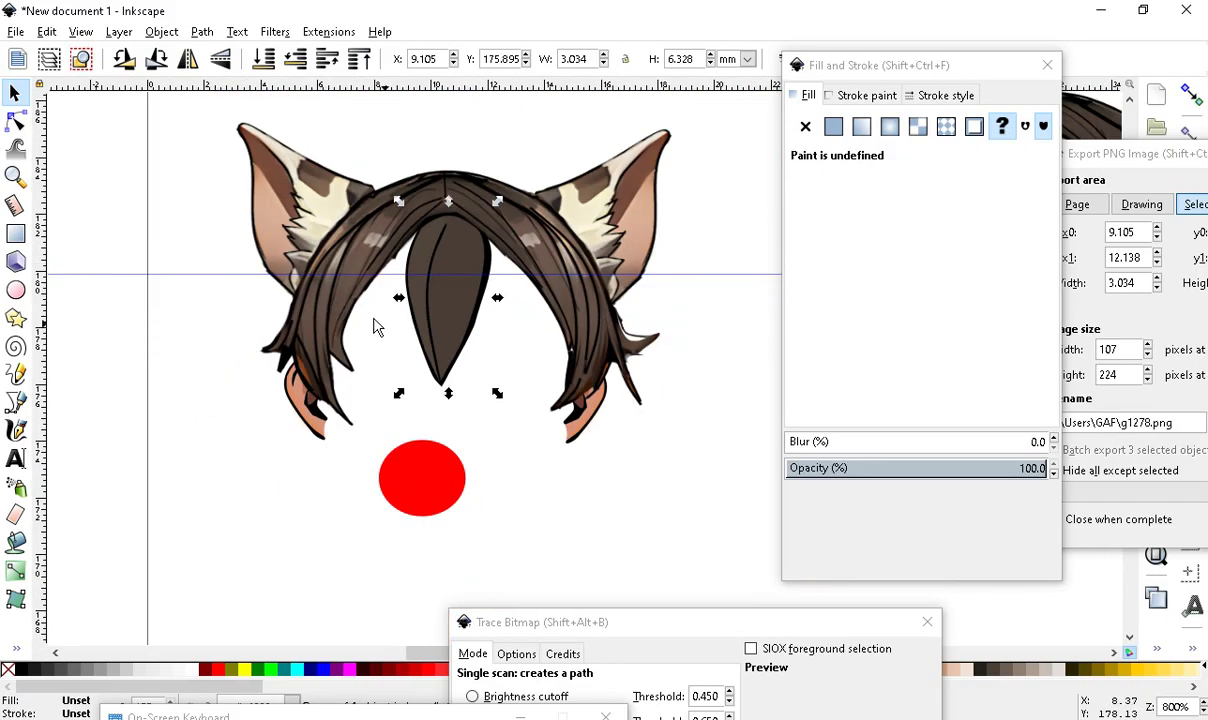
Close the Fill and Stroke and Export PNG panels, bringing Trace Bitmap into view
click(161, 33)
click(168, 98)
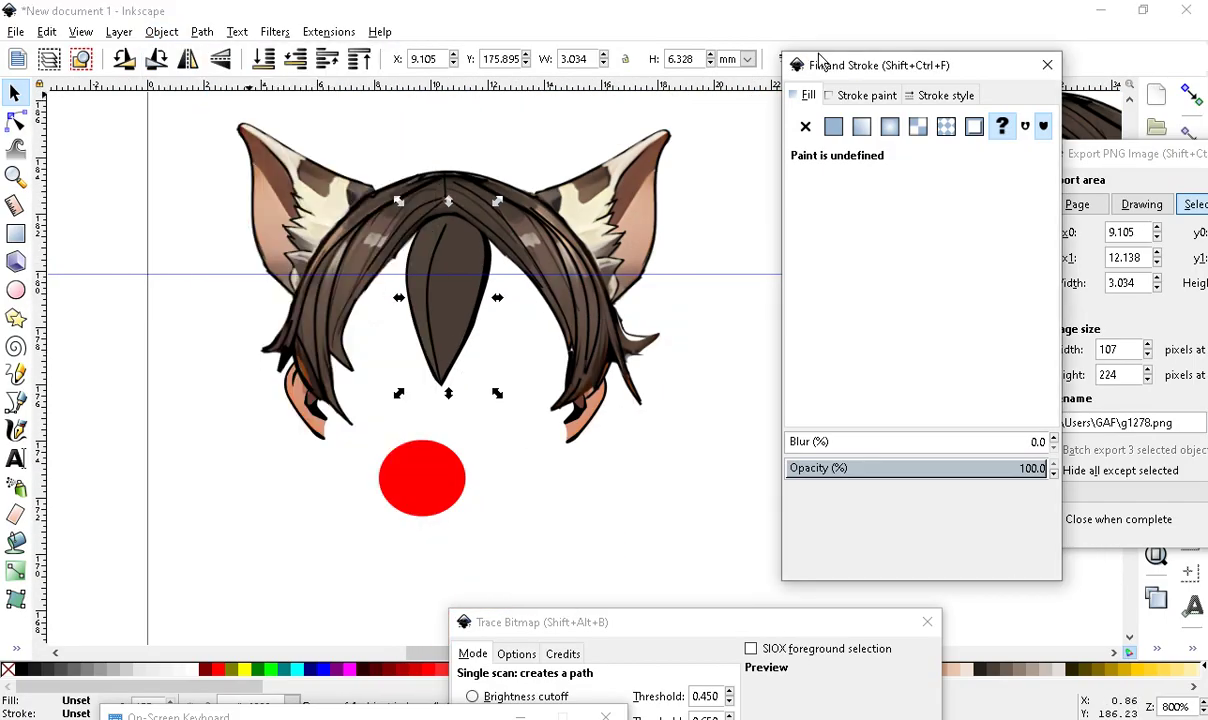
click(1047, 65)
click(840, 402)
drag(1090, 153, 1015, 152)
click(1180, 154)
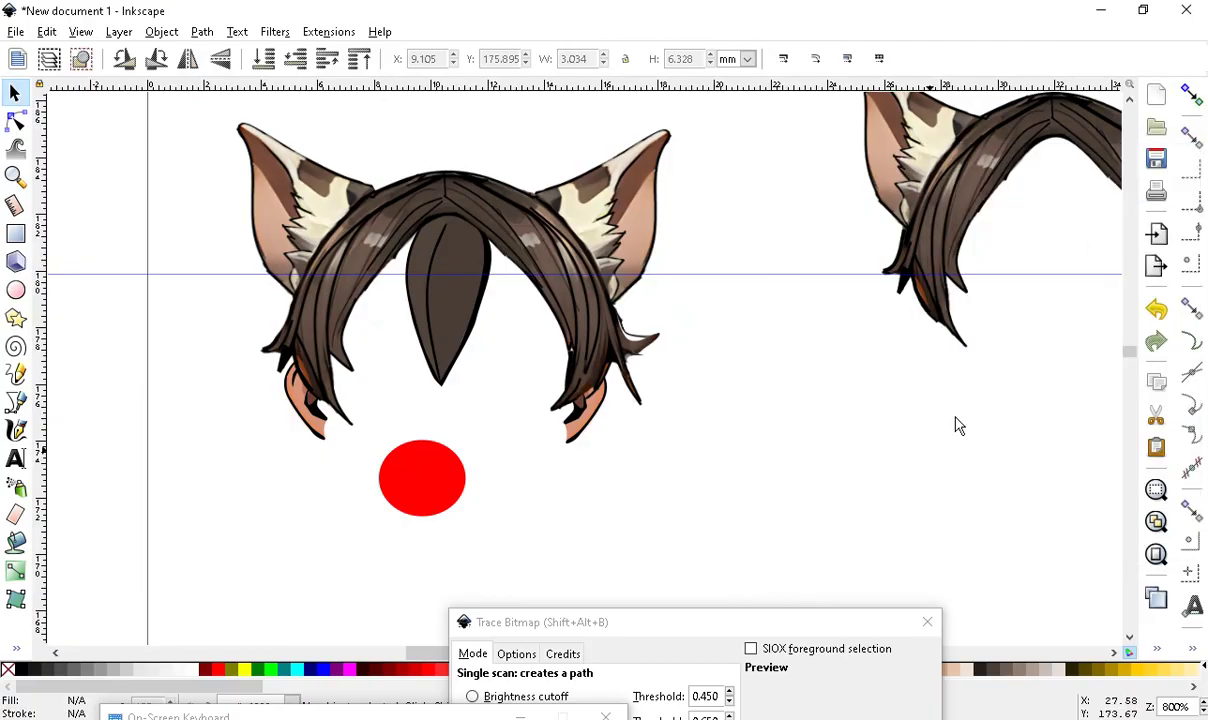
mouse_move(739, 636)
mouse_down()
mouse_move(857, 475)
mouse_move(813, 430)
mouse_up()
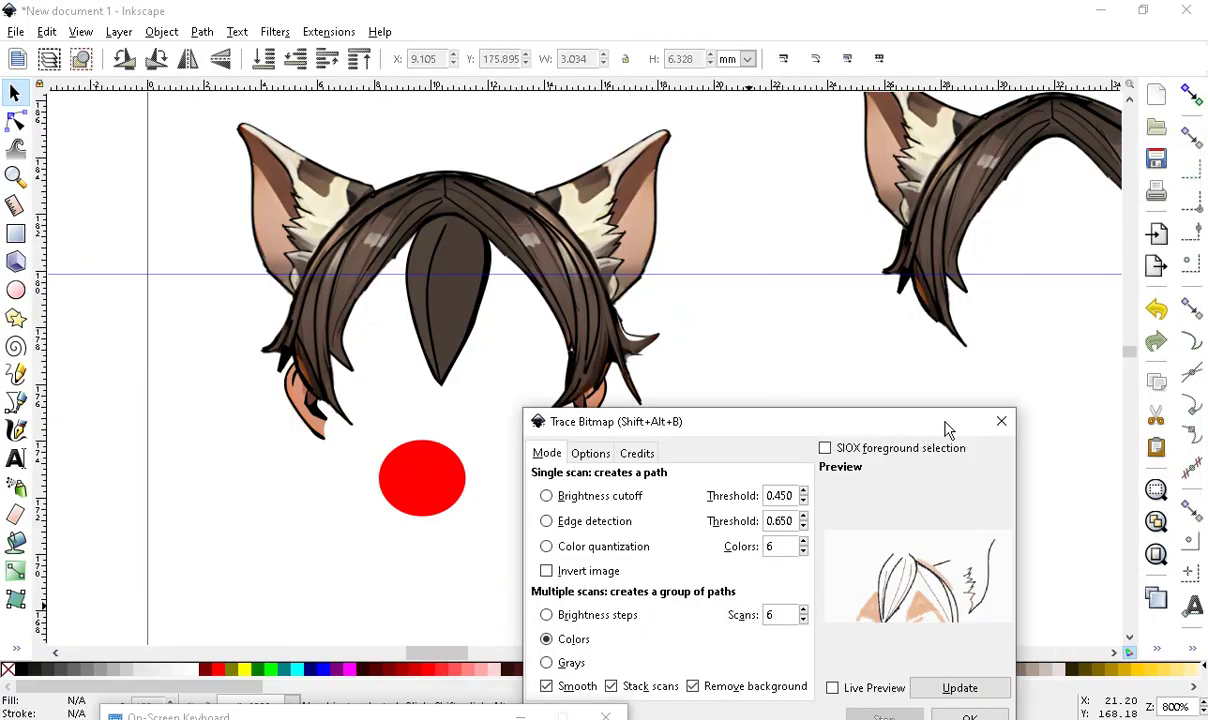
Close Trace Bitmap, select the central hair tuft and open Fill and Stroke beside the drawing
click(1000, 424)
scroll(387, 252, up, 1)
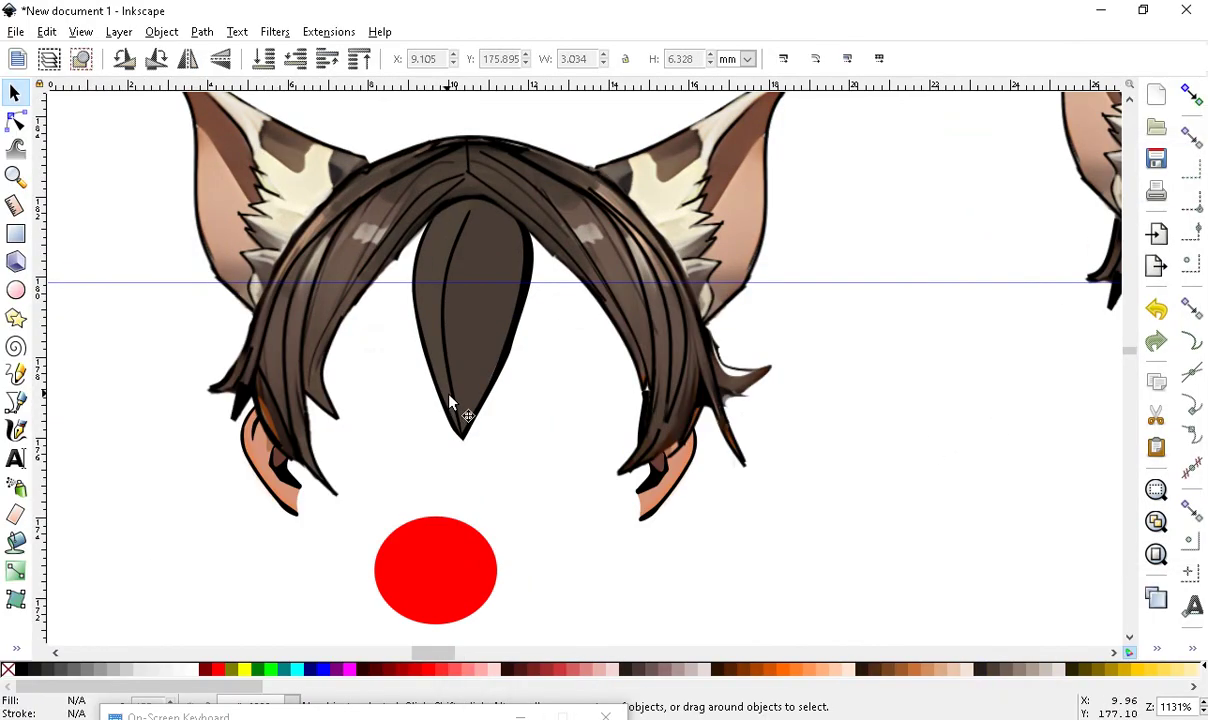
click(461, 336)
scroll(400, 355, down, 1)
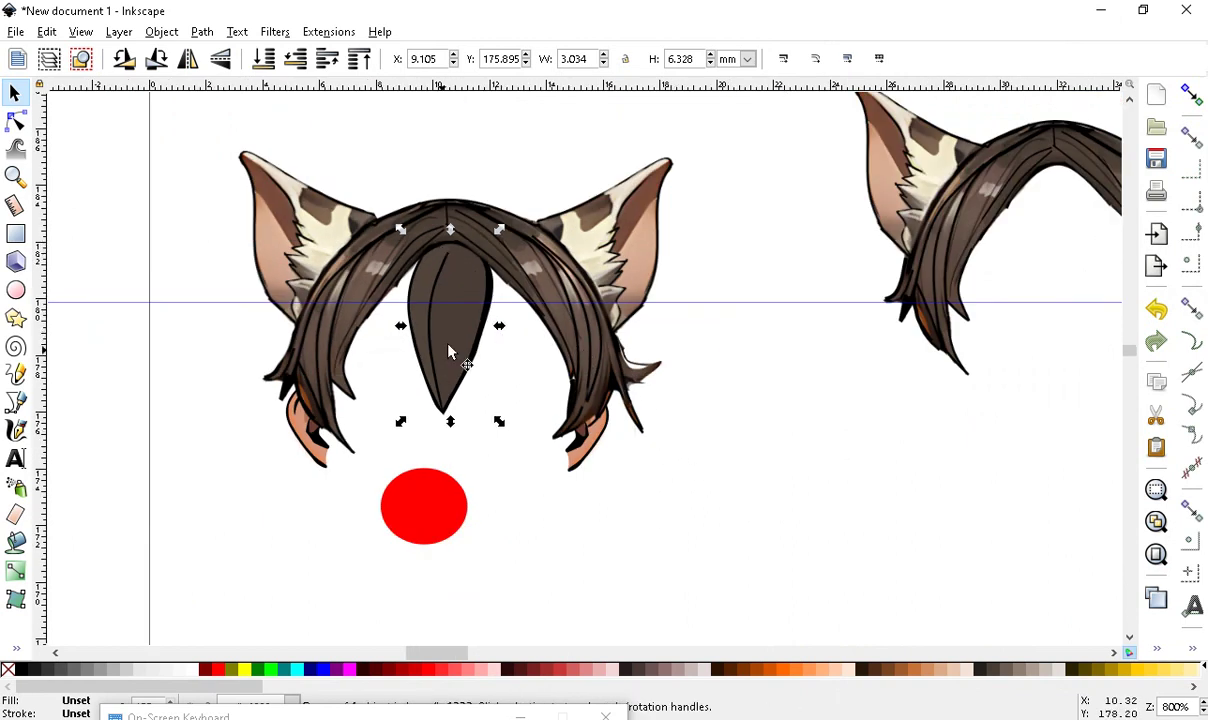
click(160, 32)
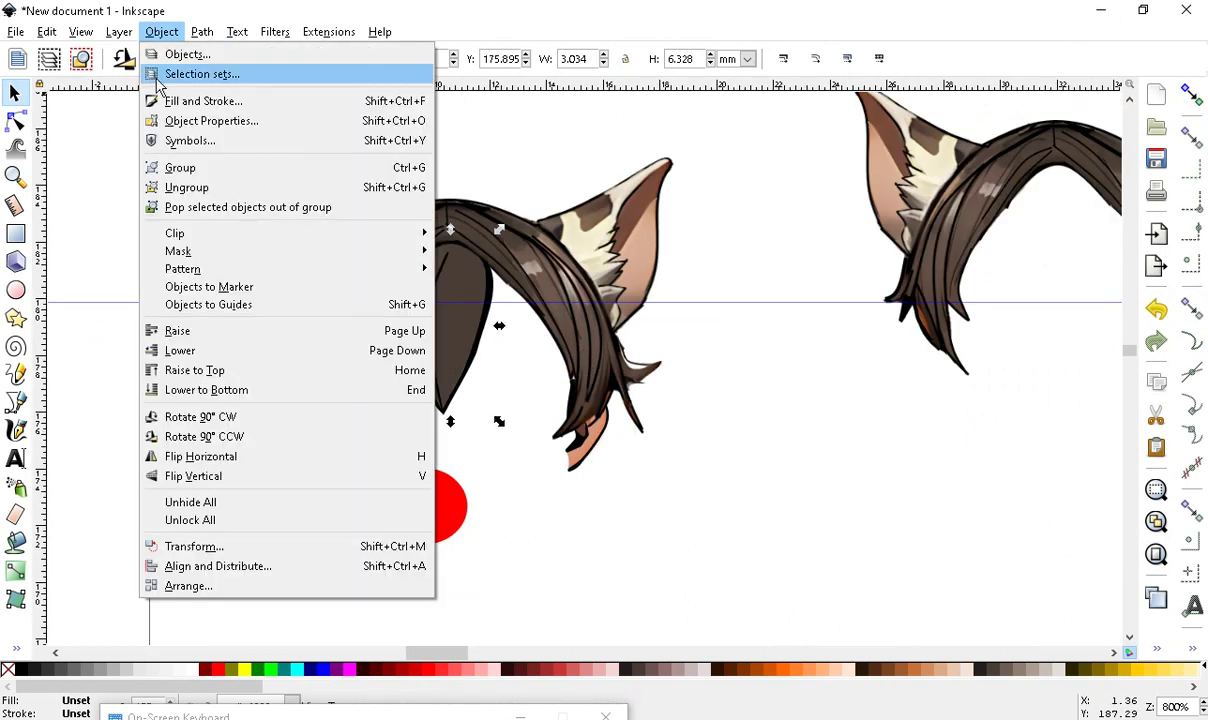
click(168, 101)
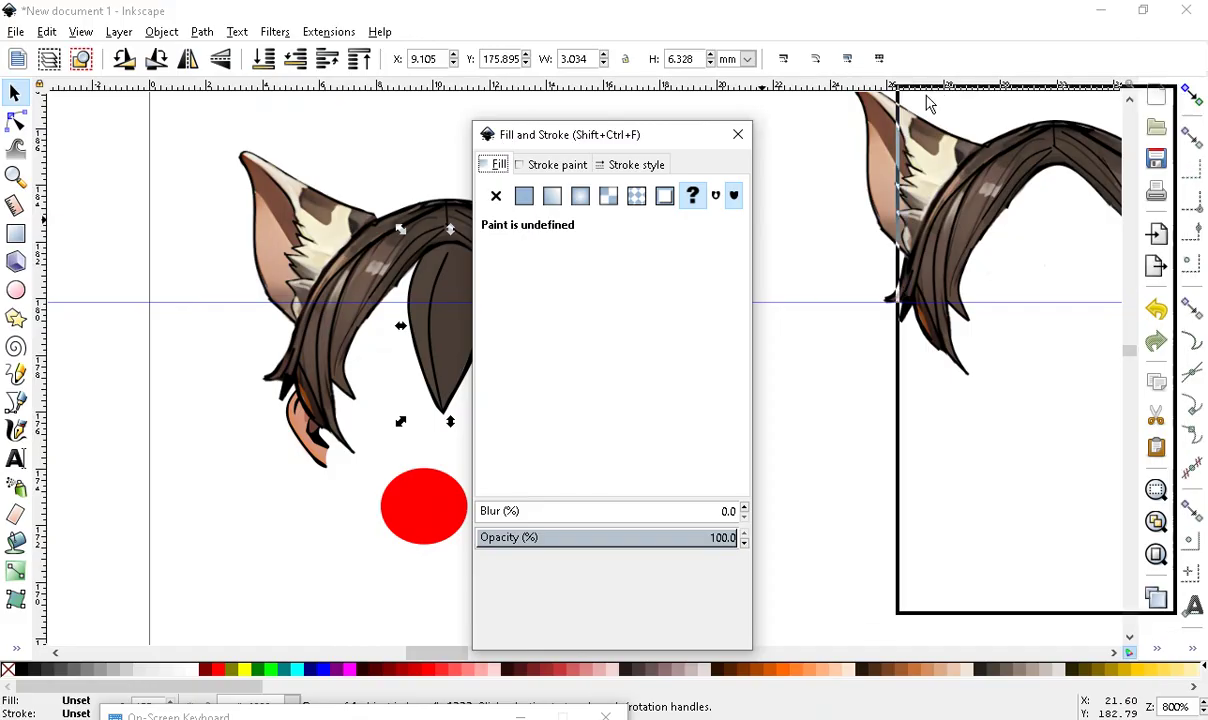
drag(620, 134, 985, 83)
scroll(568, 300, up, 1)
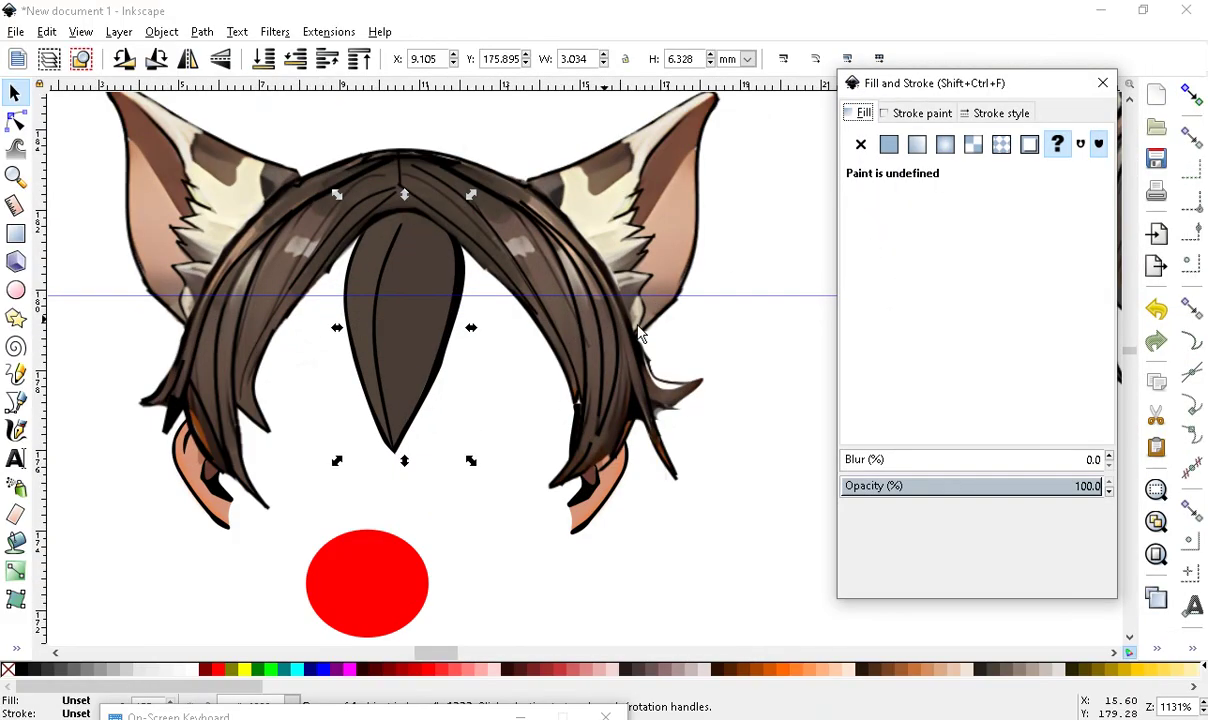
Set the tuft's stroke to No paint and its fill to flat red (ff0000ff)
click(939, 116)
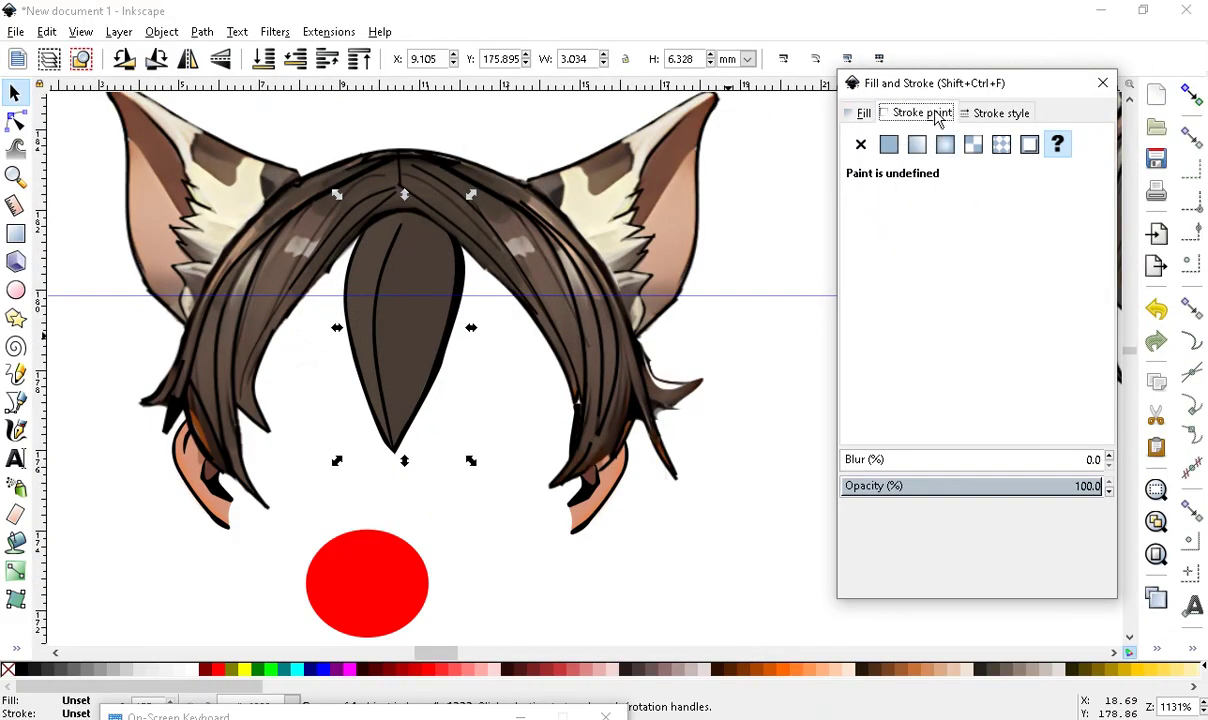
click(891, 152)
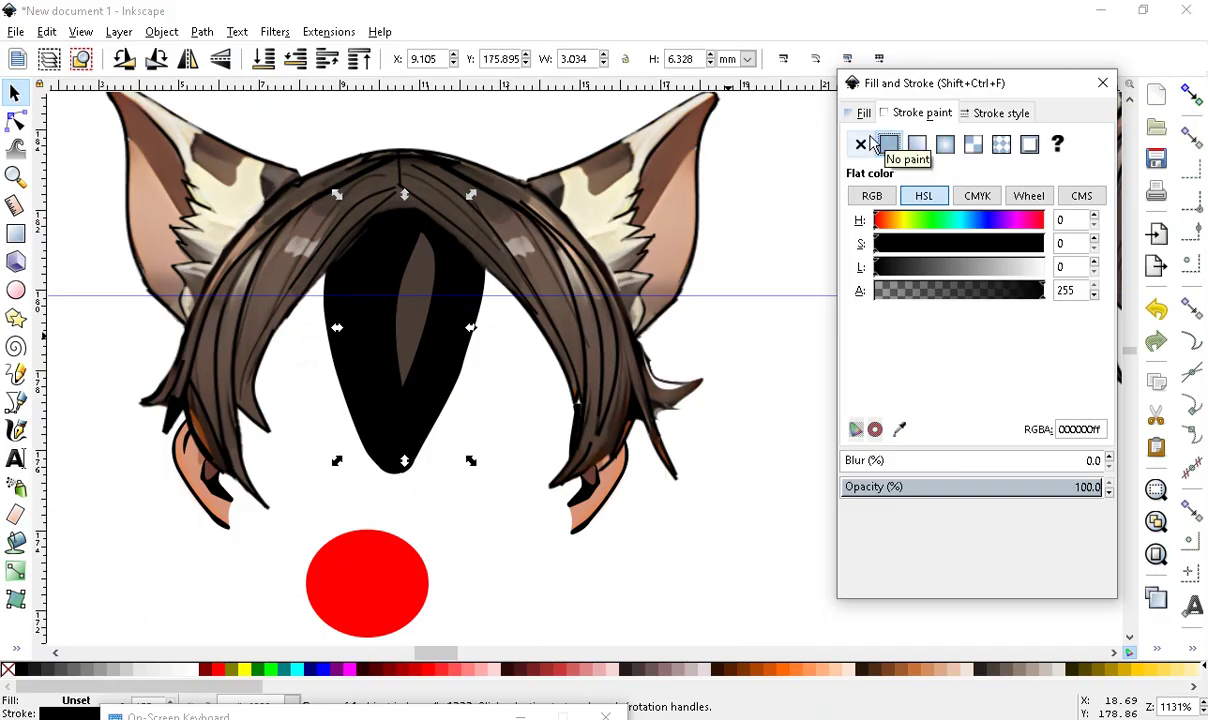
click(862, 113)
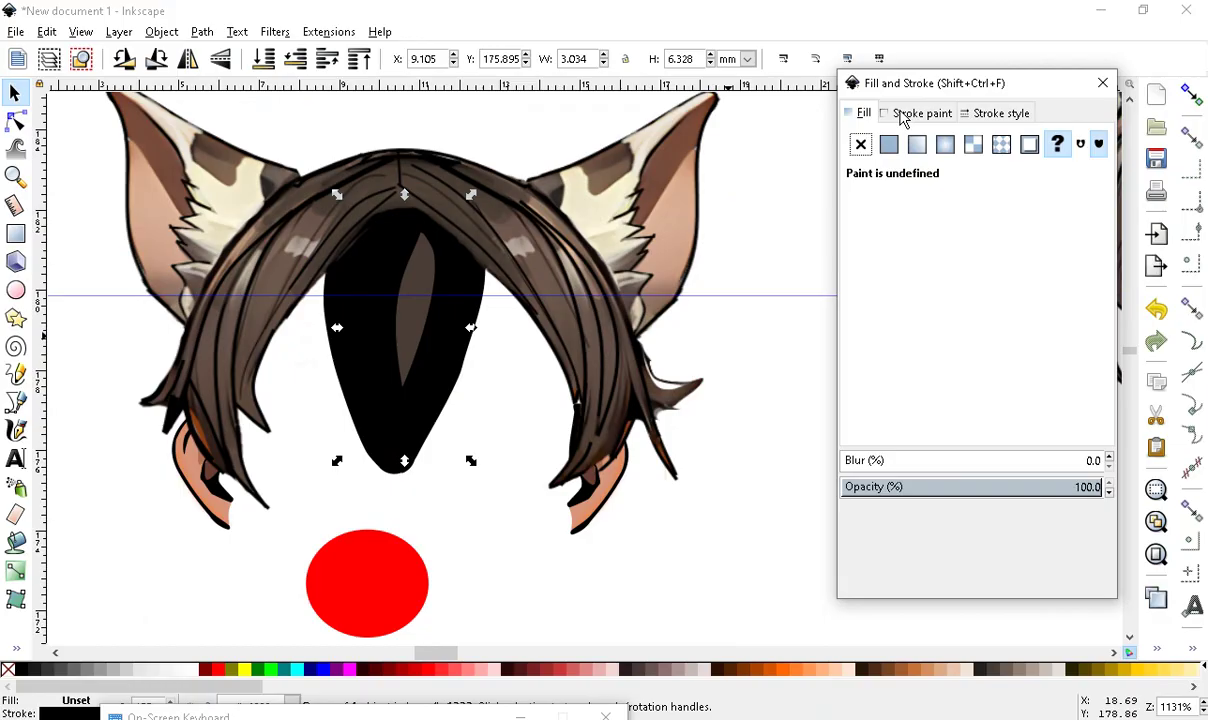
click(903, 117)
click(860, 144)
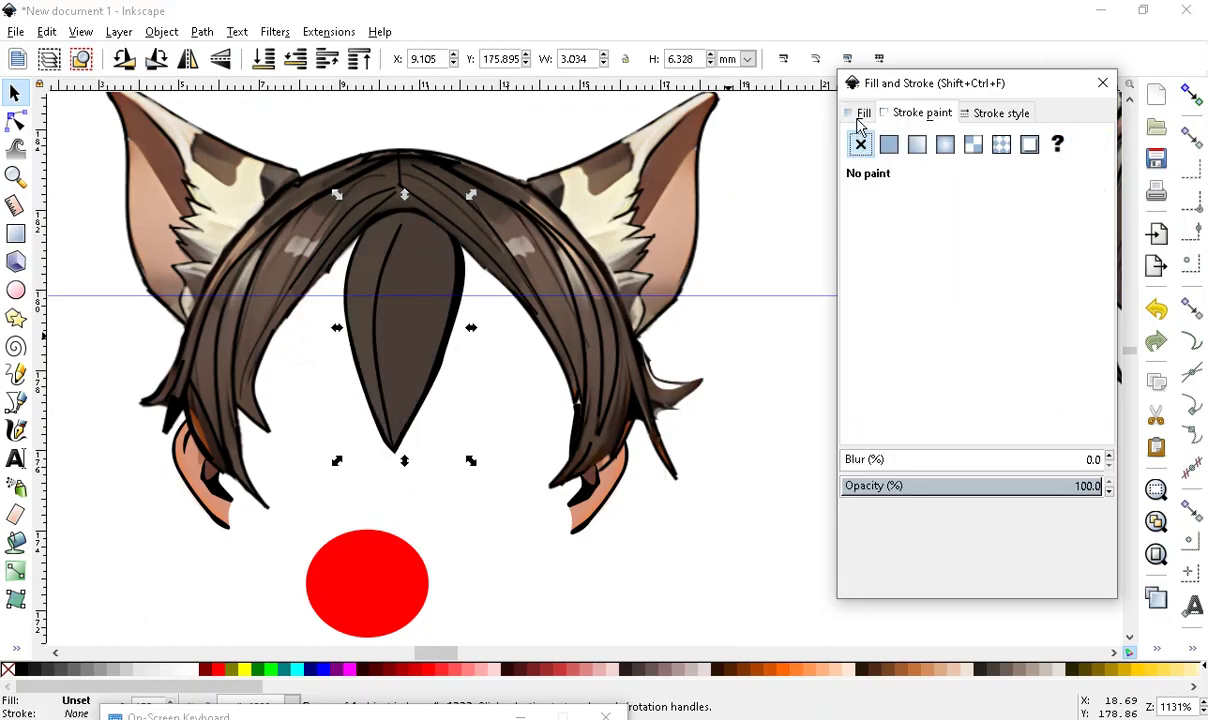
click(862, 116)
click(888, 145)
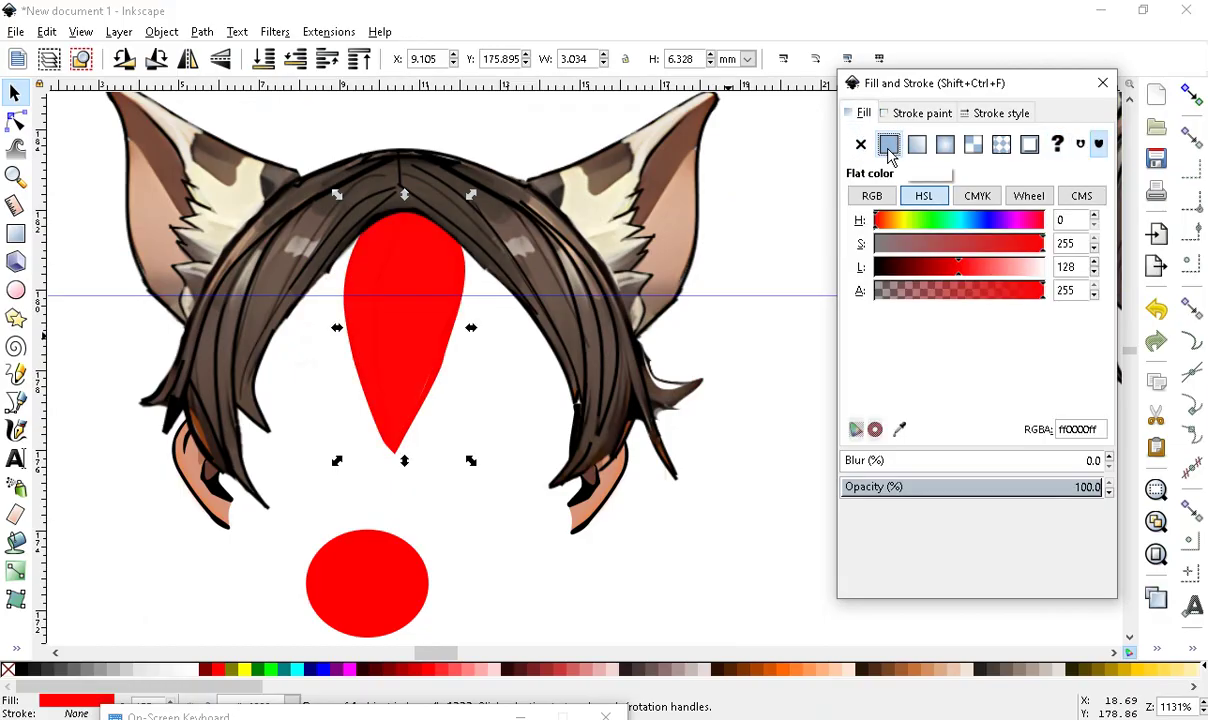
scroll(404, 337, up, 1)
Try moving the red tuft down and right, then undo the move
click(493, 501)
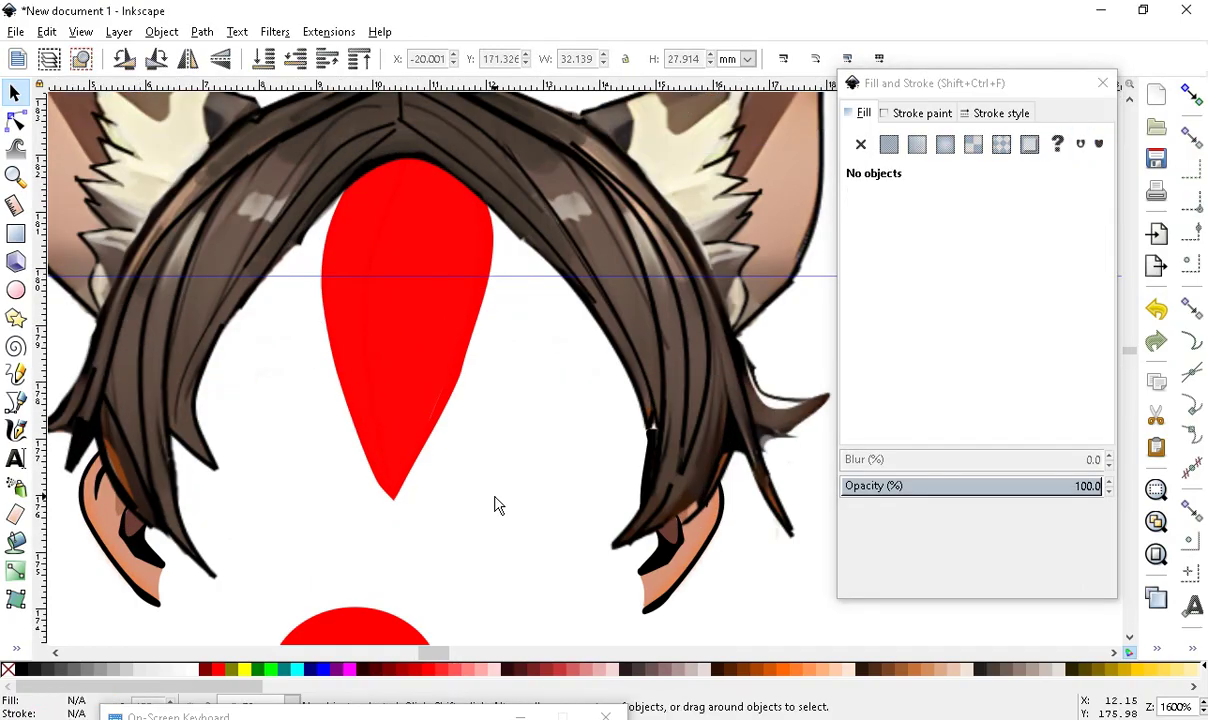
click(381, 308)
key(Escape)
click(423, 270)
drag(423, 270, 406, 322)
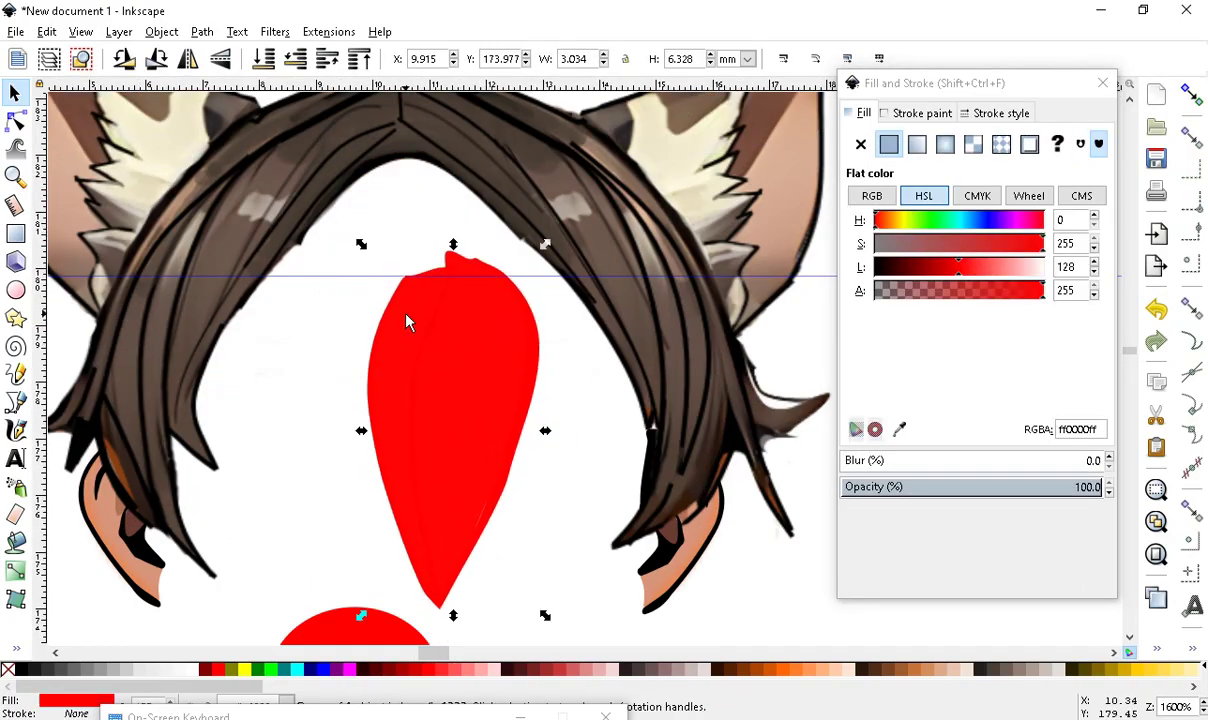
click(47, 32)
click(55, 50)
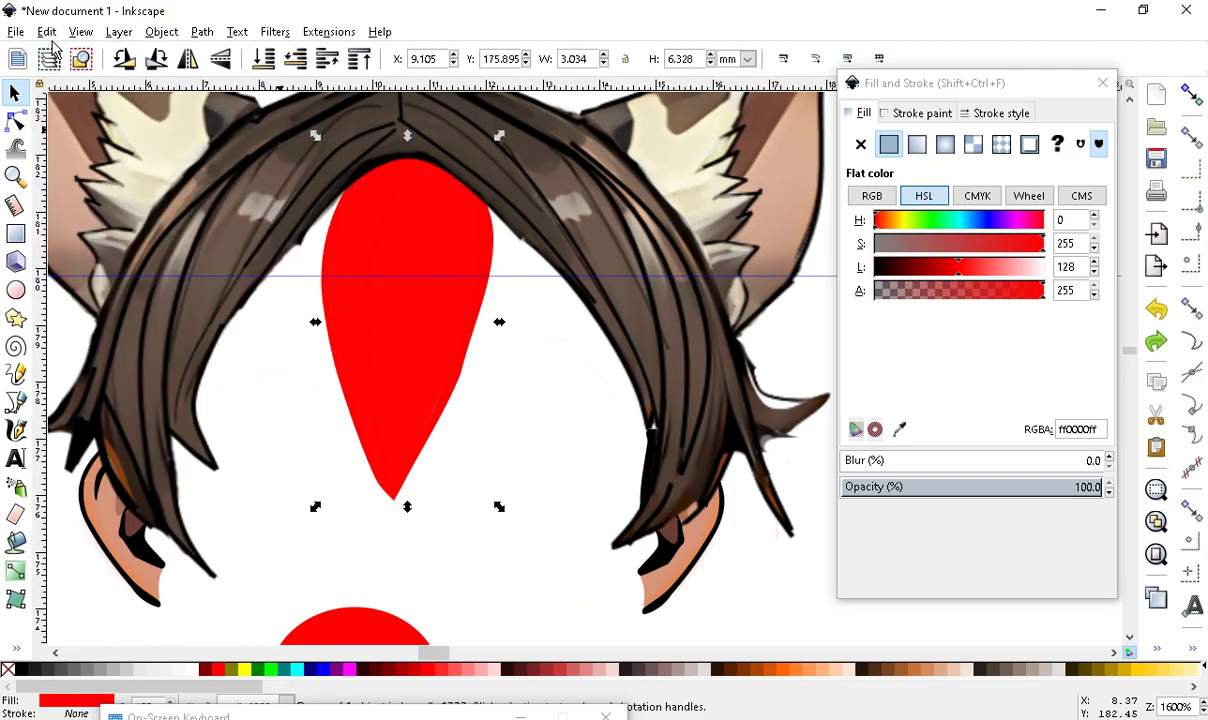
Ungroup the red strand into two pieces and shift the narrow piece right and down
click(47, 32)
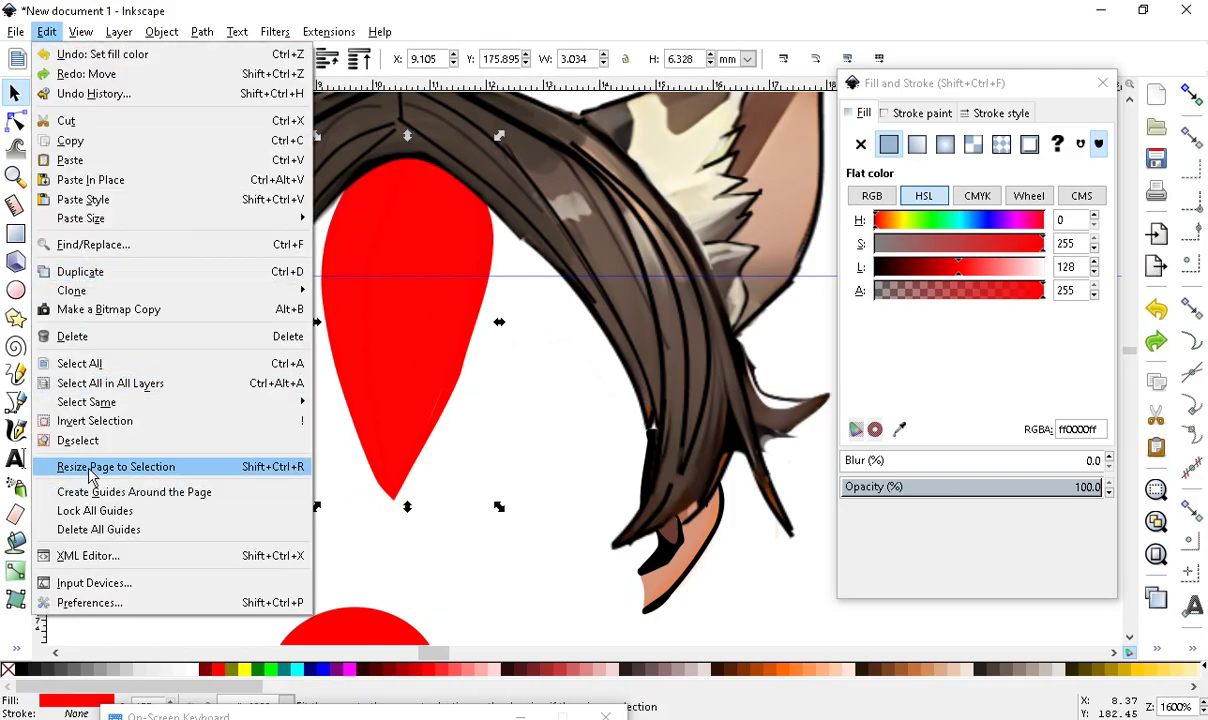
mouse_move(161, 32)
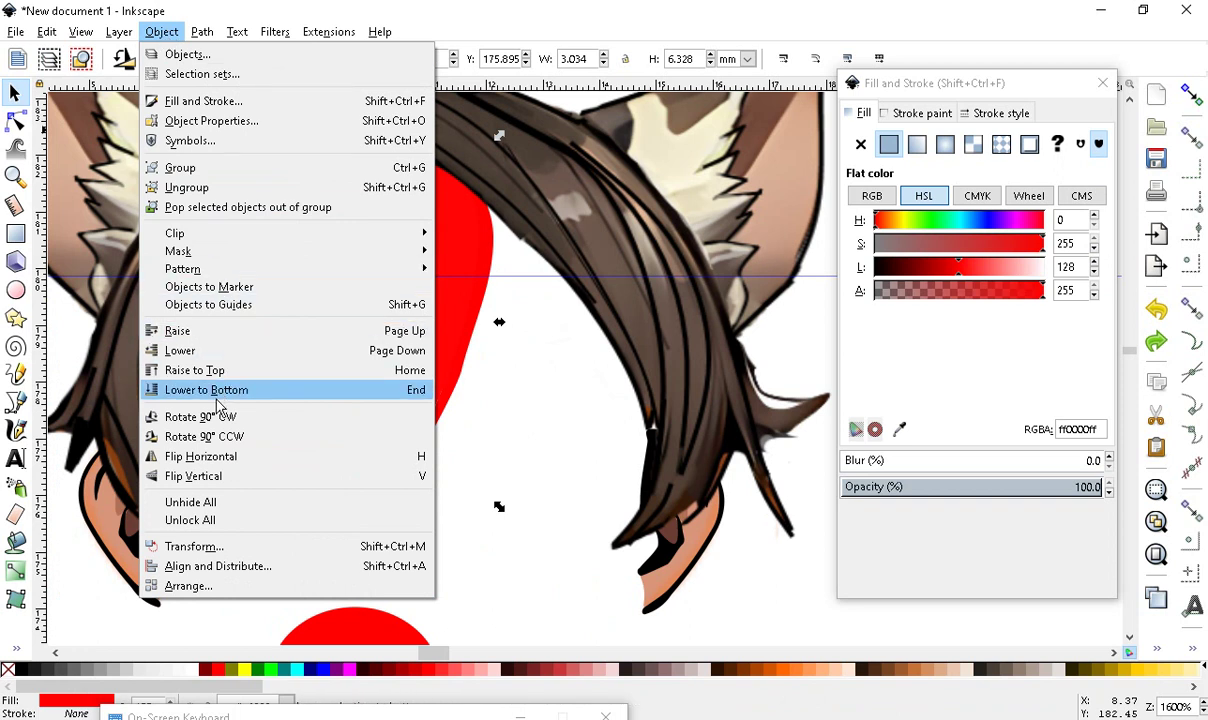
click(186, 187)
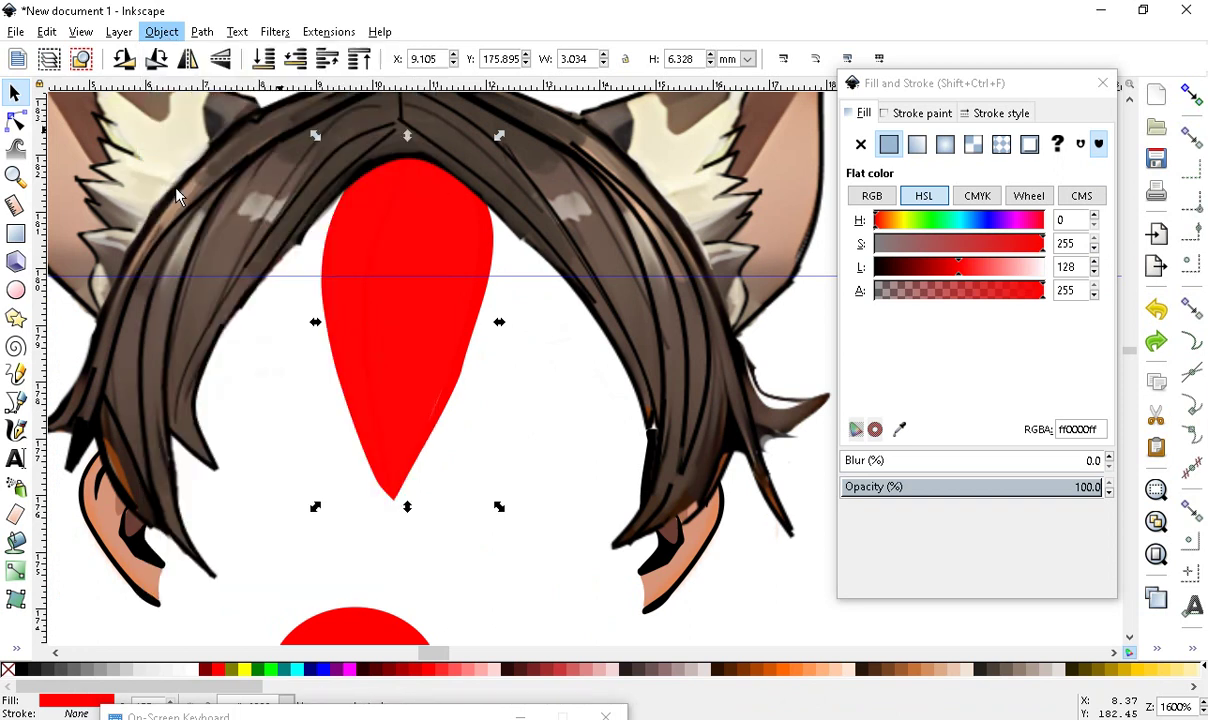
click(485, 386)
click(435, 323)
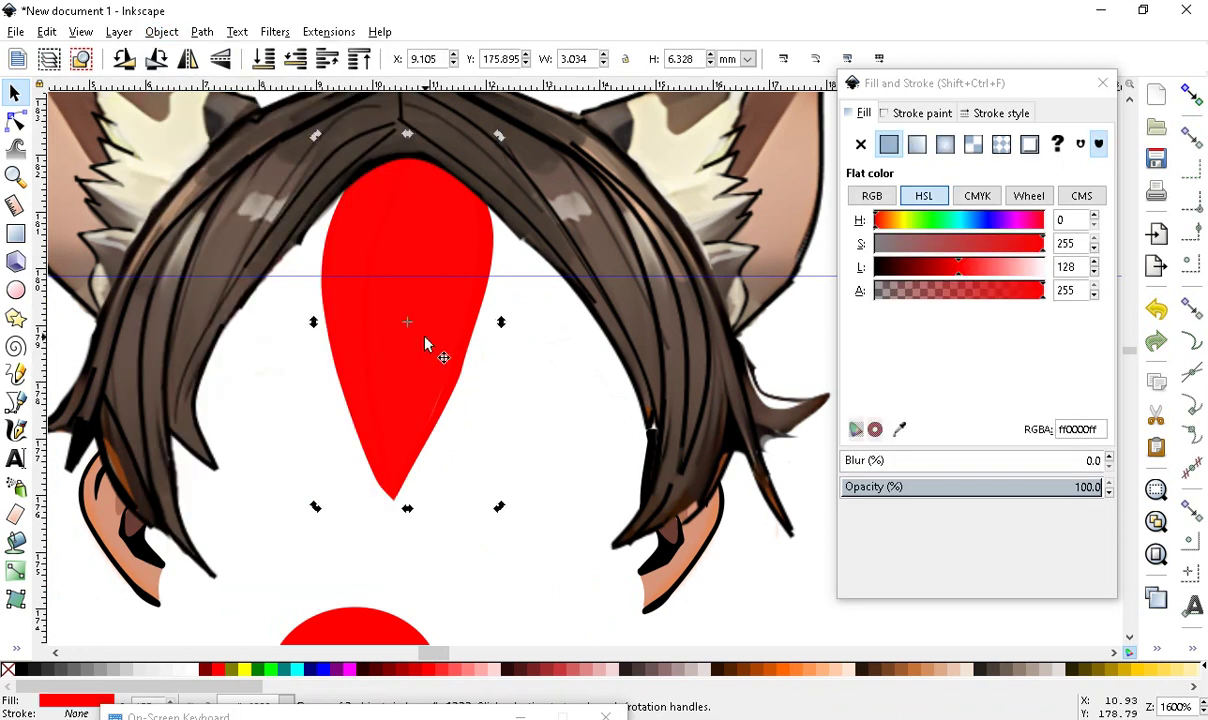
click(425, 345)
drag(416, 320, 481, 398)
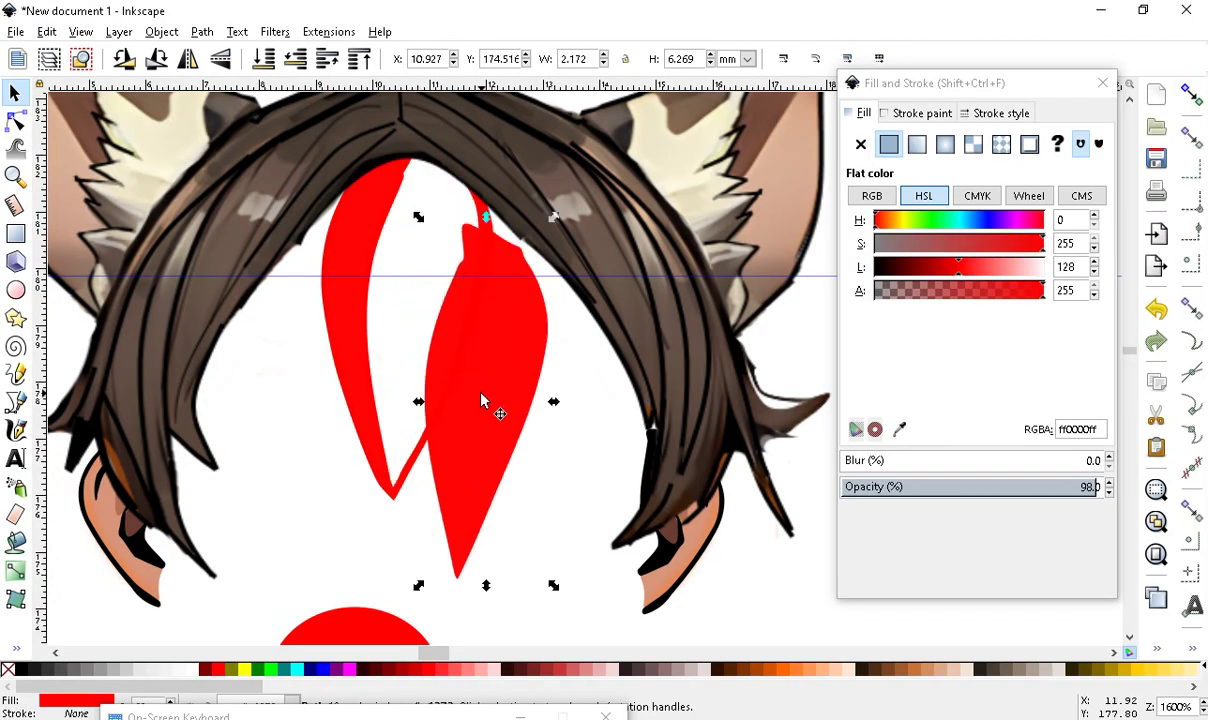
Turn the wider piece black by dragging its lightness to 0, then reselect the narrow piece
click(402, 450)
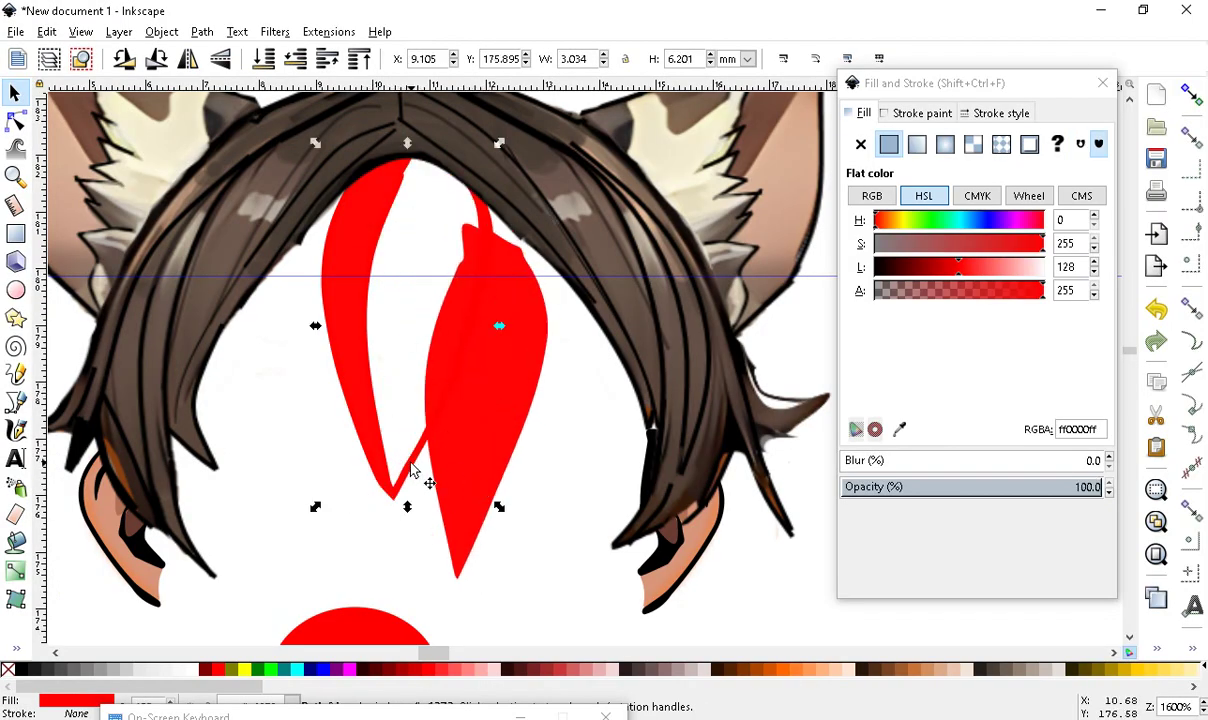
drag(913, 268, 857, 270)
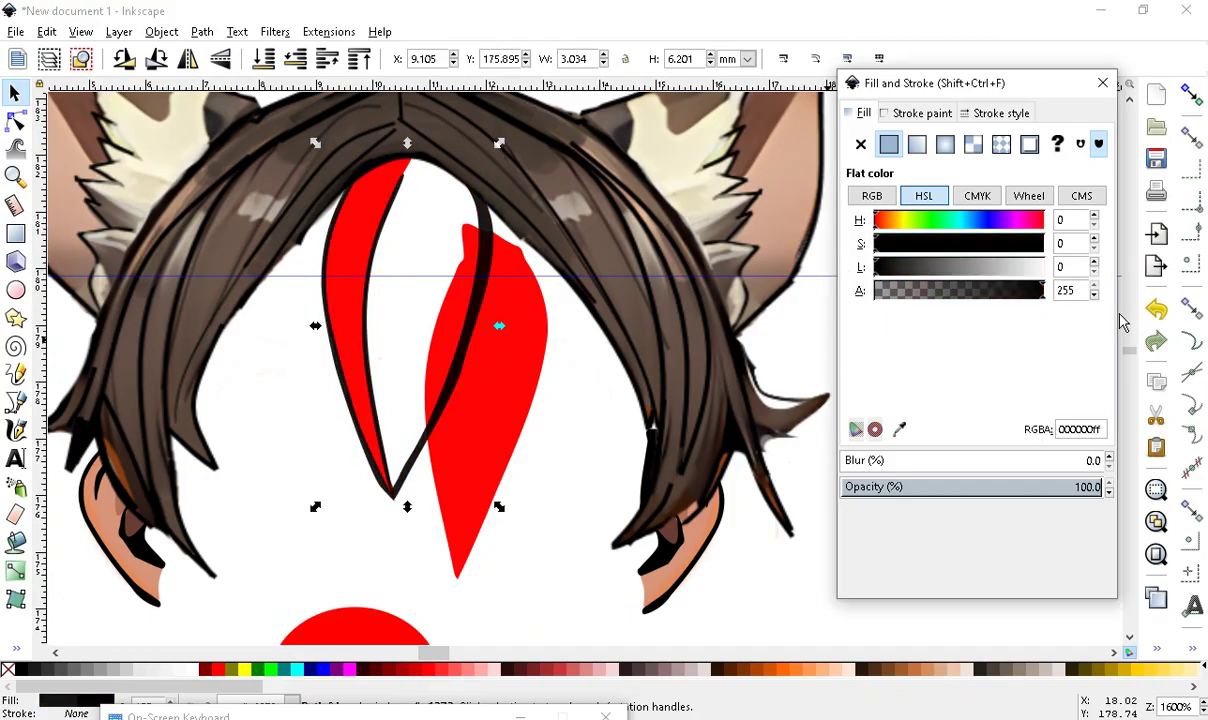
click(500, 402)
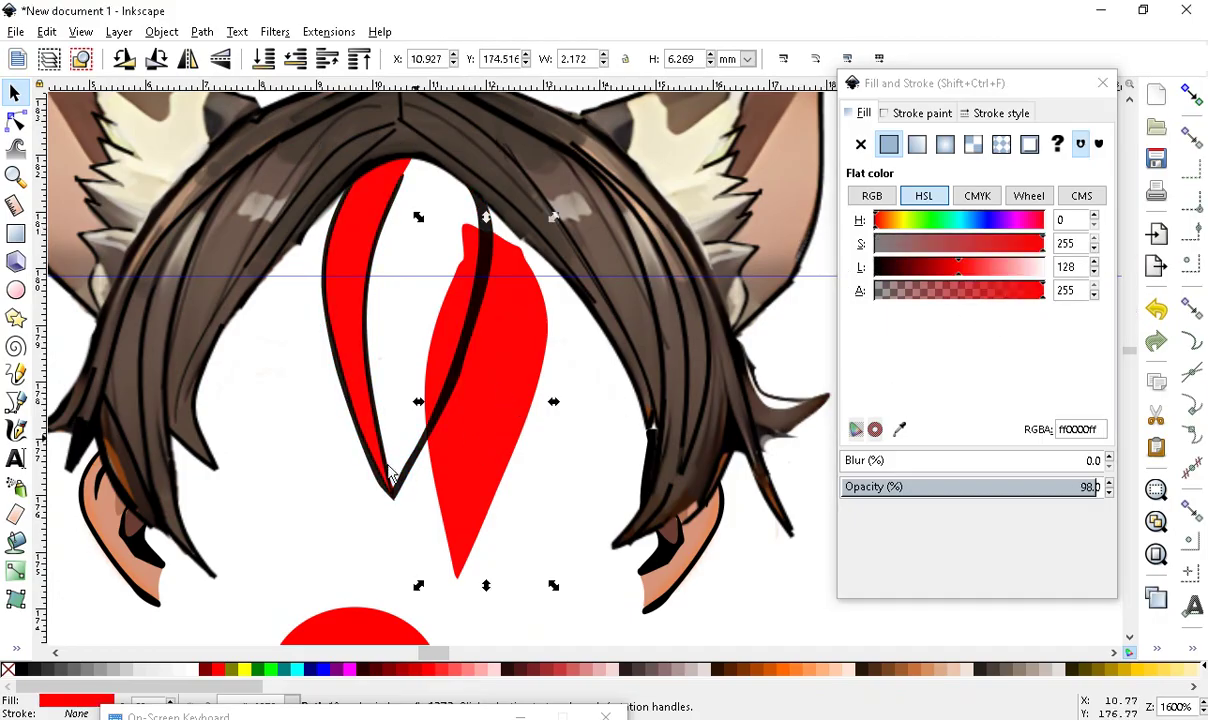
click(16, 648)
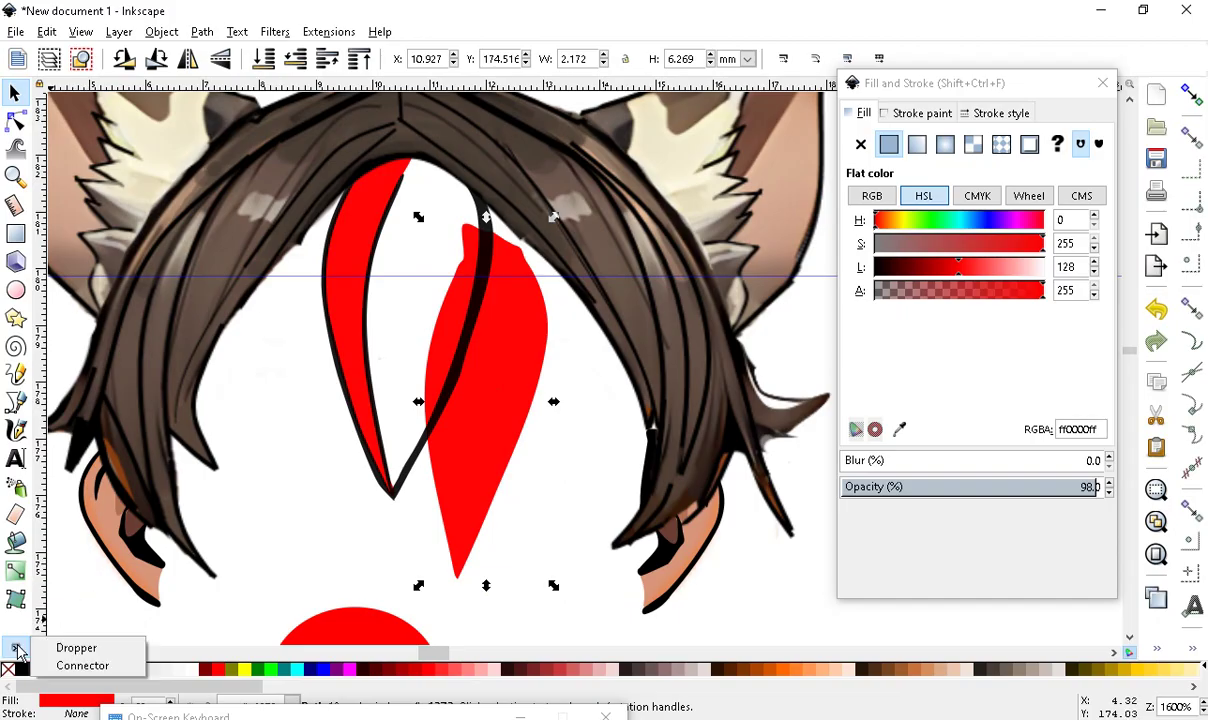
click(76, 648)
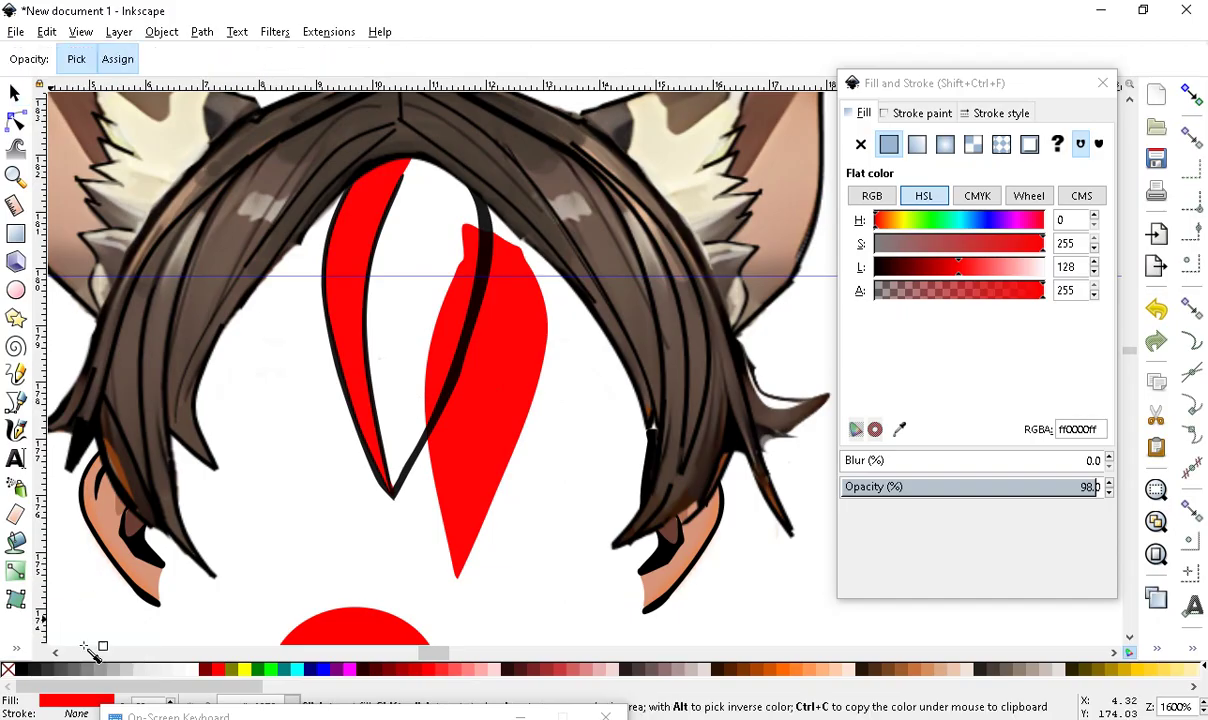
Colour the narrow piece with the hair's brown using the Dropper
click(472, 140)
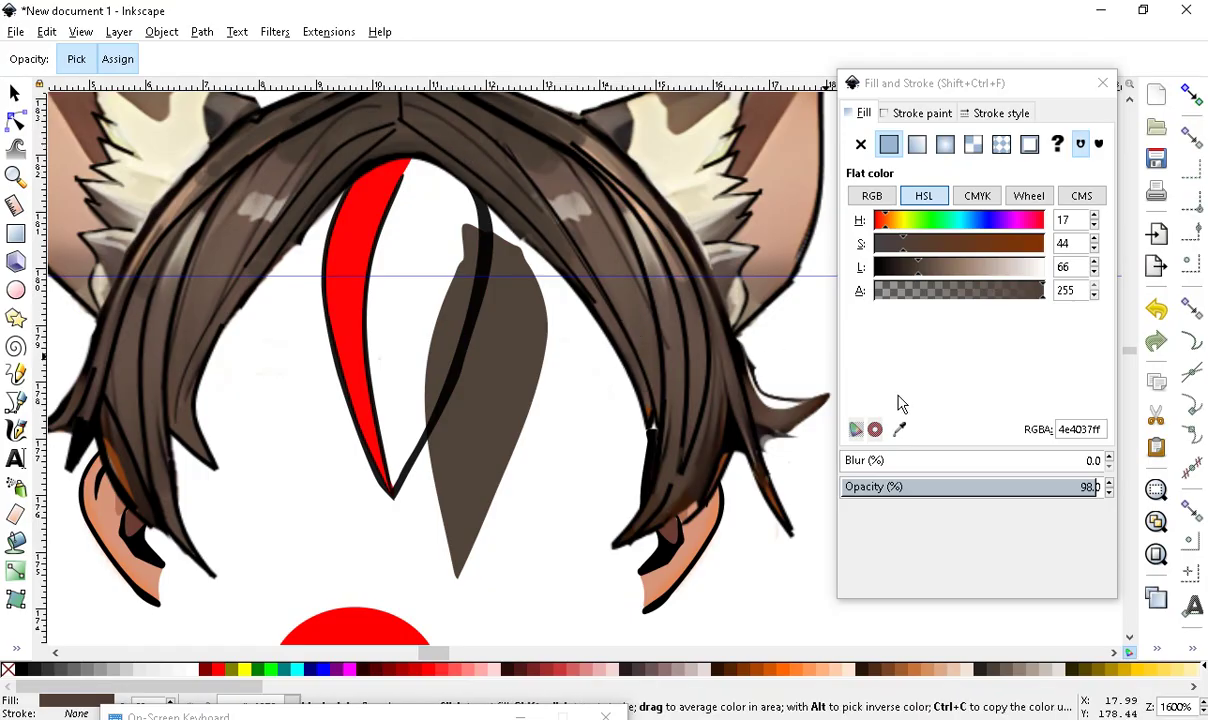
click(985, 303)
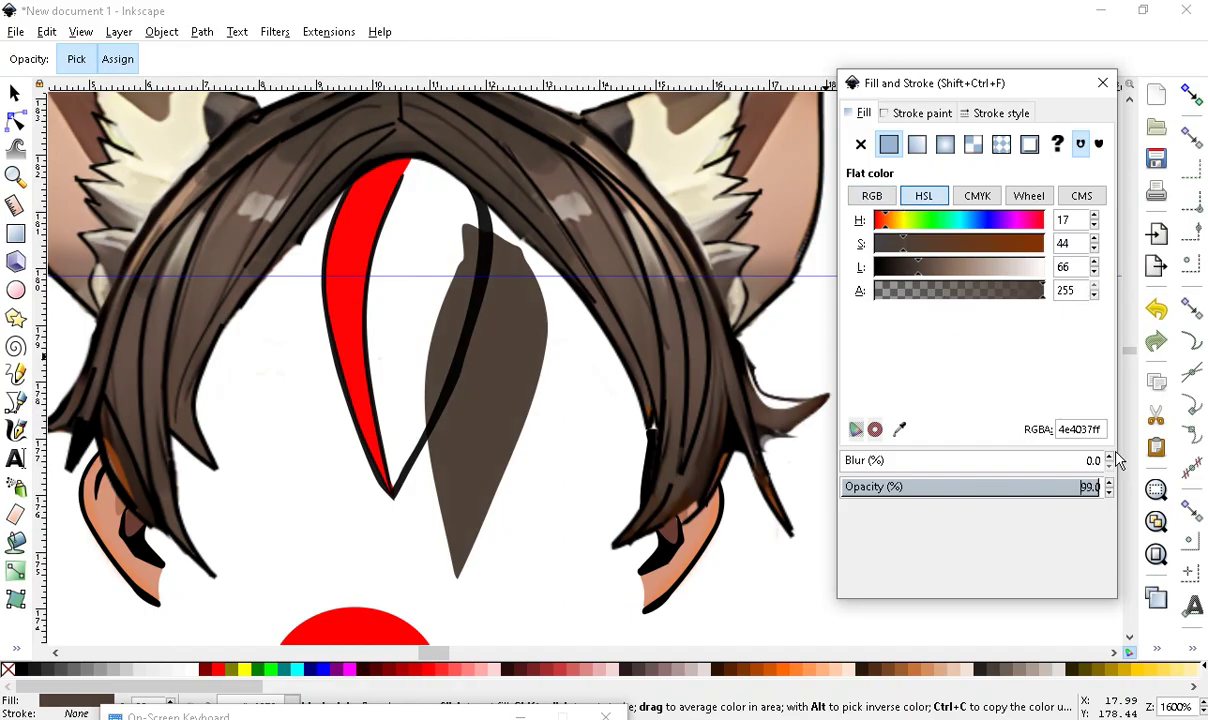
scroll(1118, 458, up, 3)
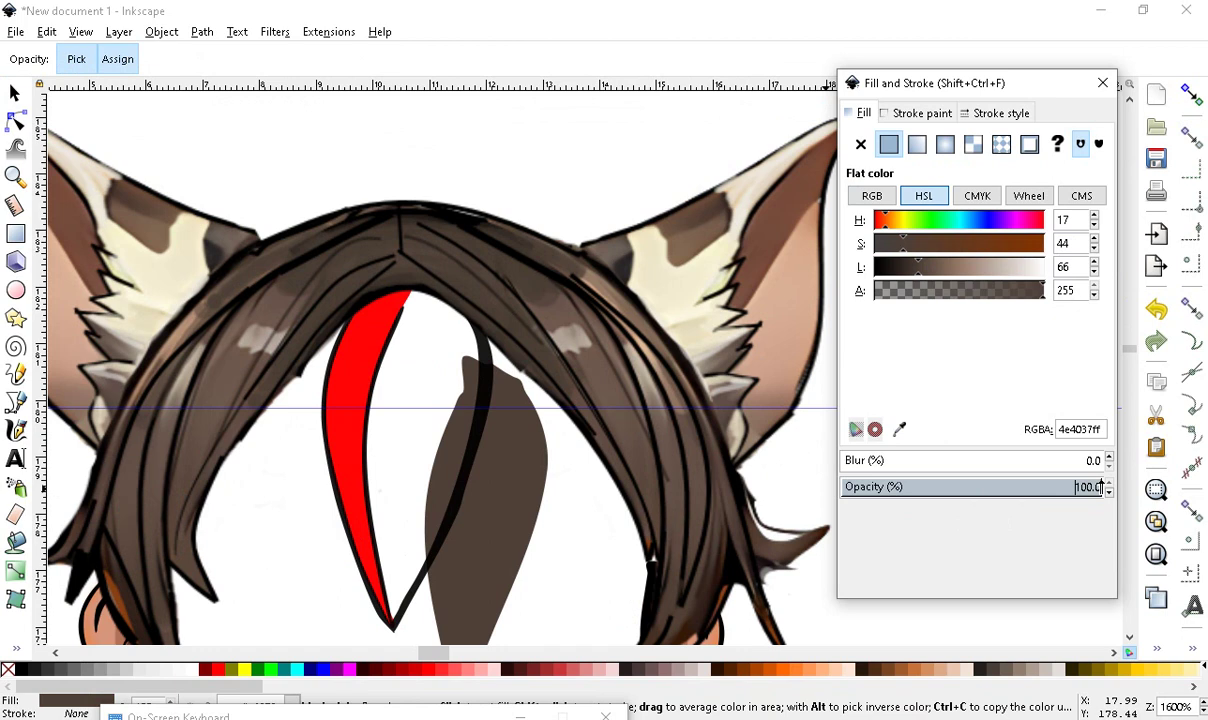
scroll(280, 330, down, 3)
scroll(350, 458, up, 3)
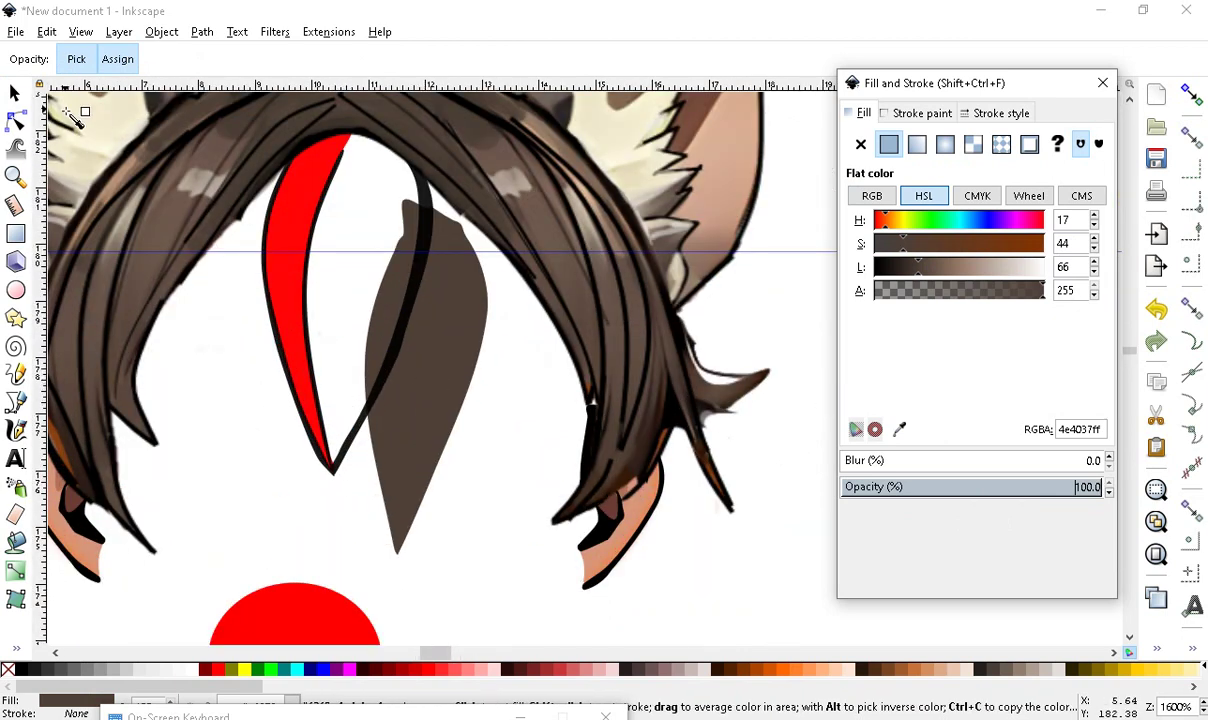
Move the brown piece back inside the black outline
click(15, 93)
click(526, 488)
click(435, 293)
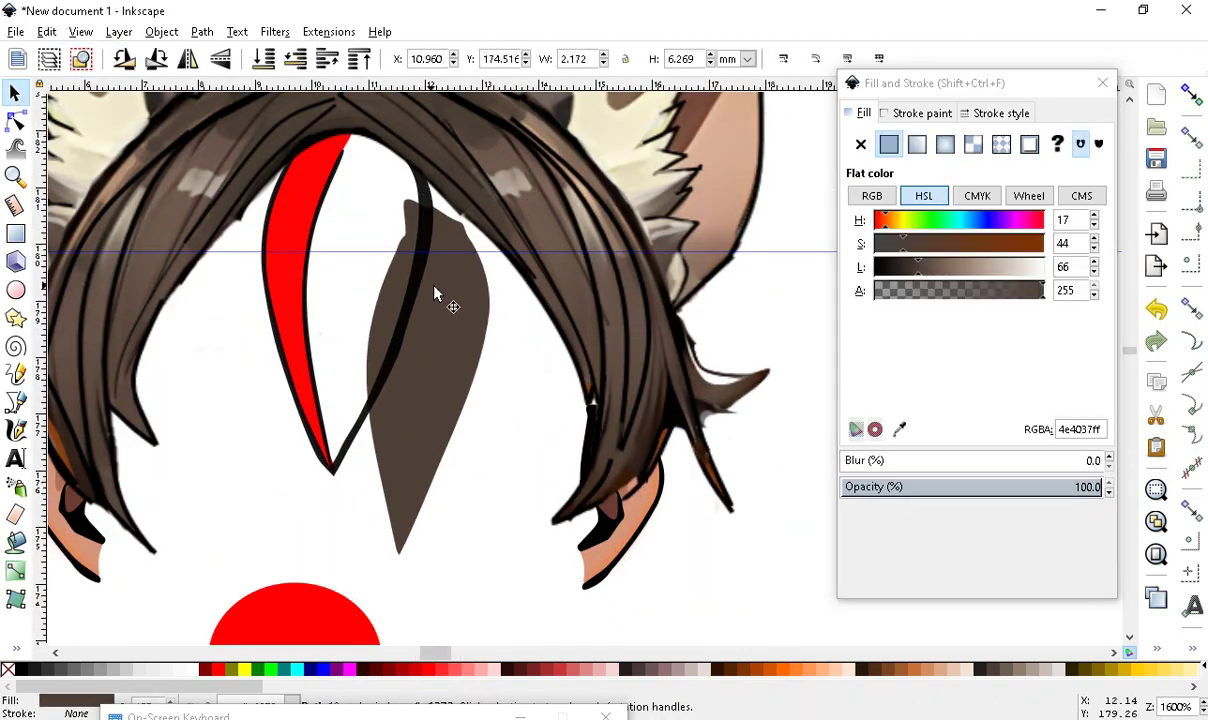
click(424, 328)
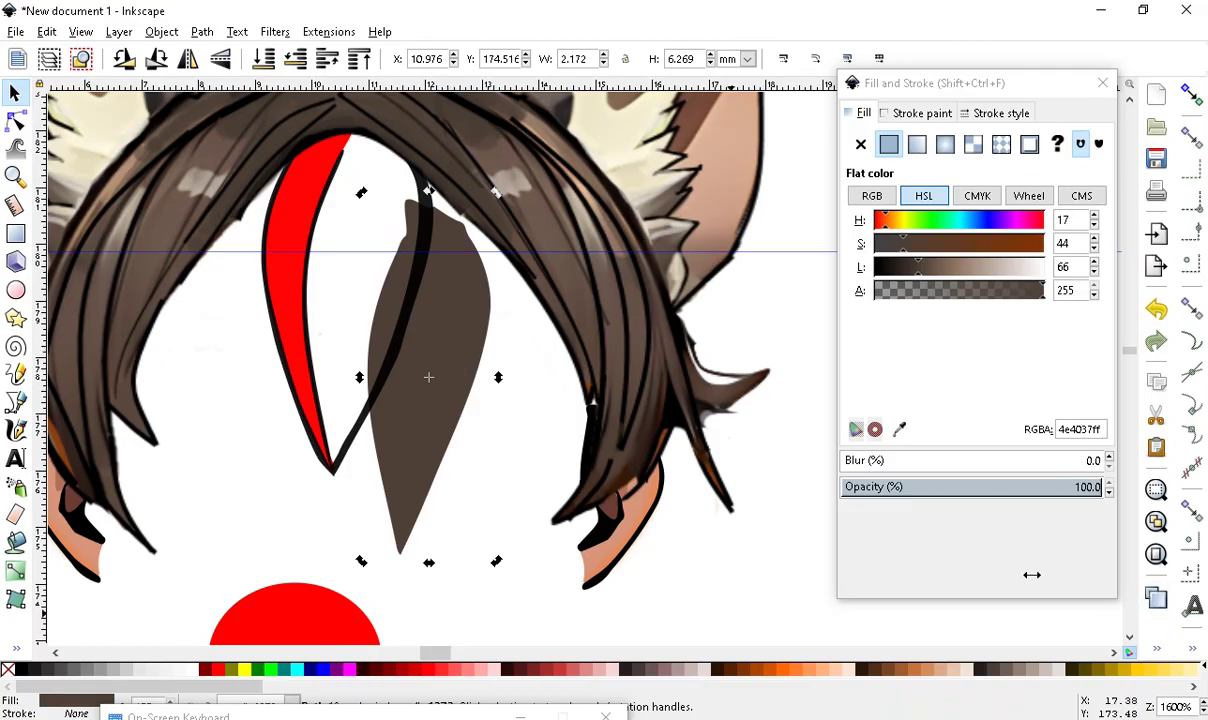
drag(436, 452, 375, 378)
key(Escape)
Colour the remaining red piece with the hair's brown as well
click(268, 282)
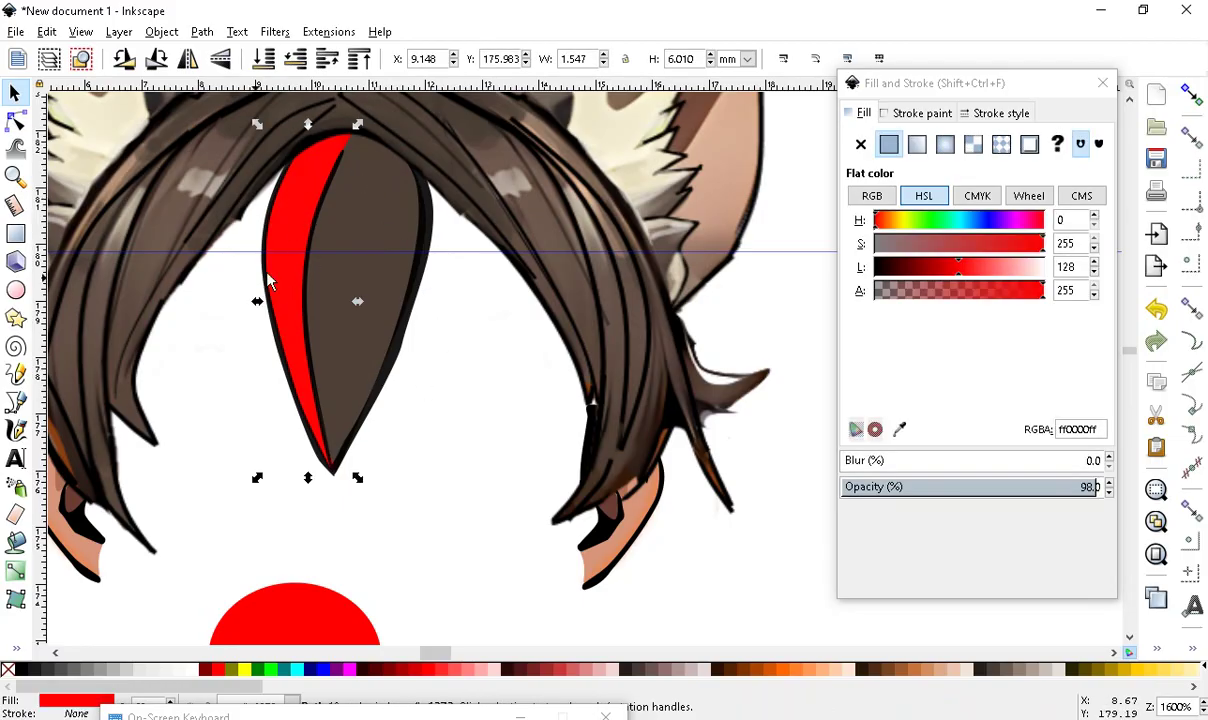
click(14, 651)
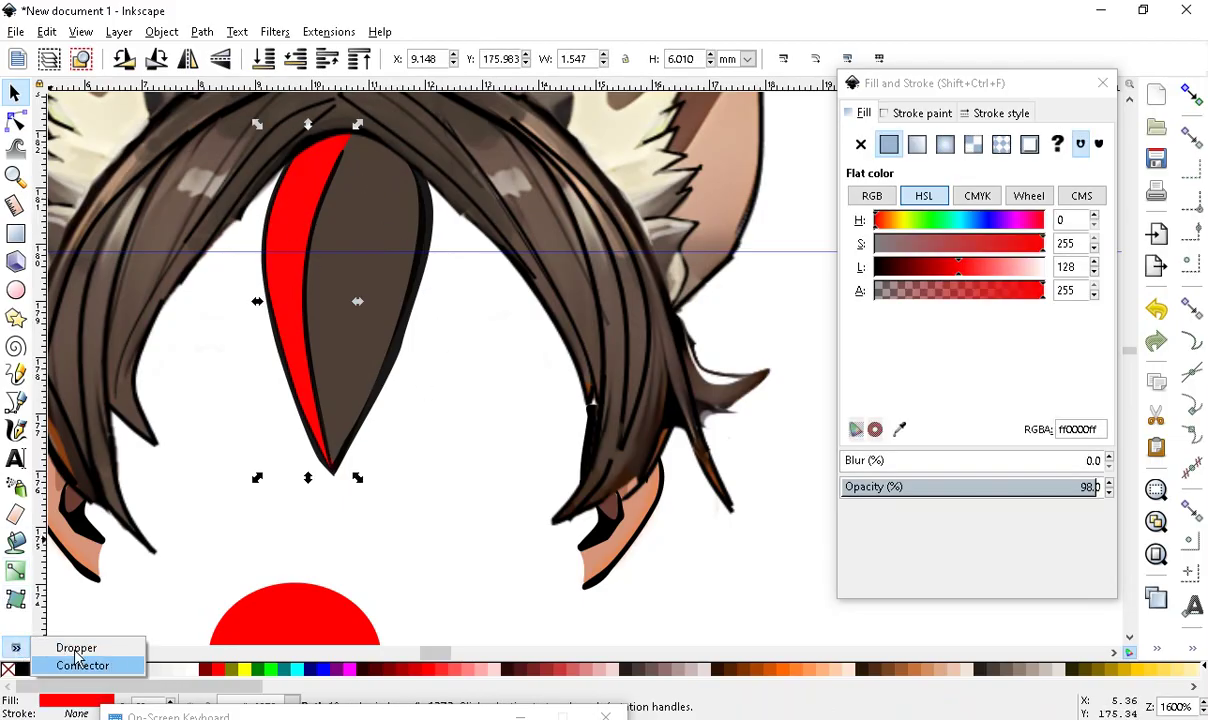
click(78, 647)
click(122, 284)
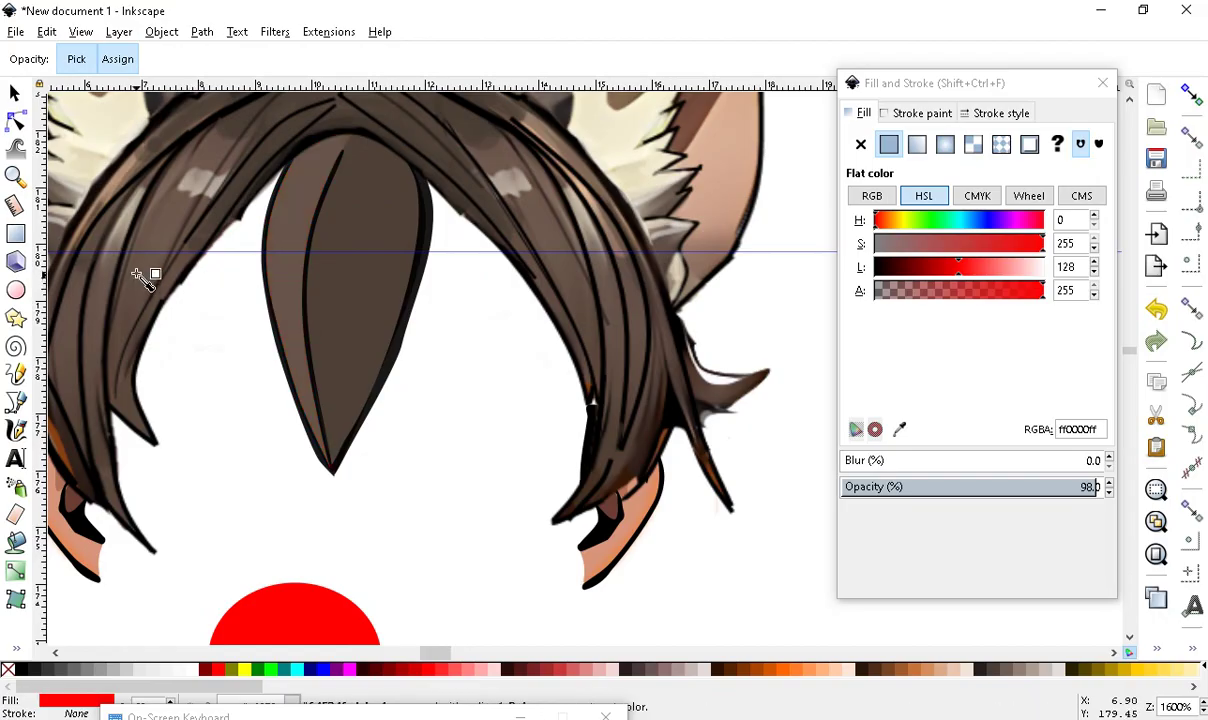
key(s)
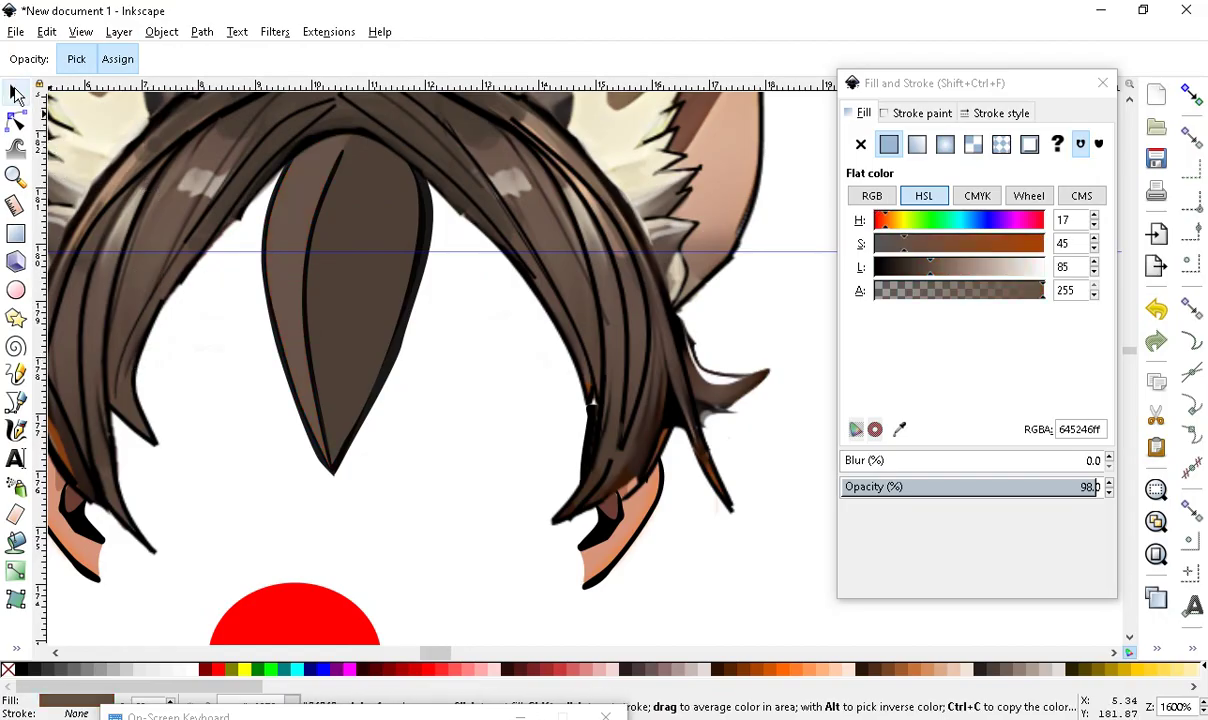
Set the piece's opacity to 100 and darken its brown to 4a3c33ff
click(1110, 486)
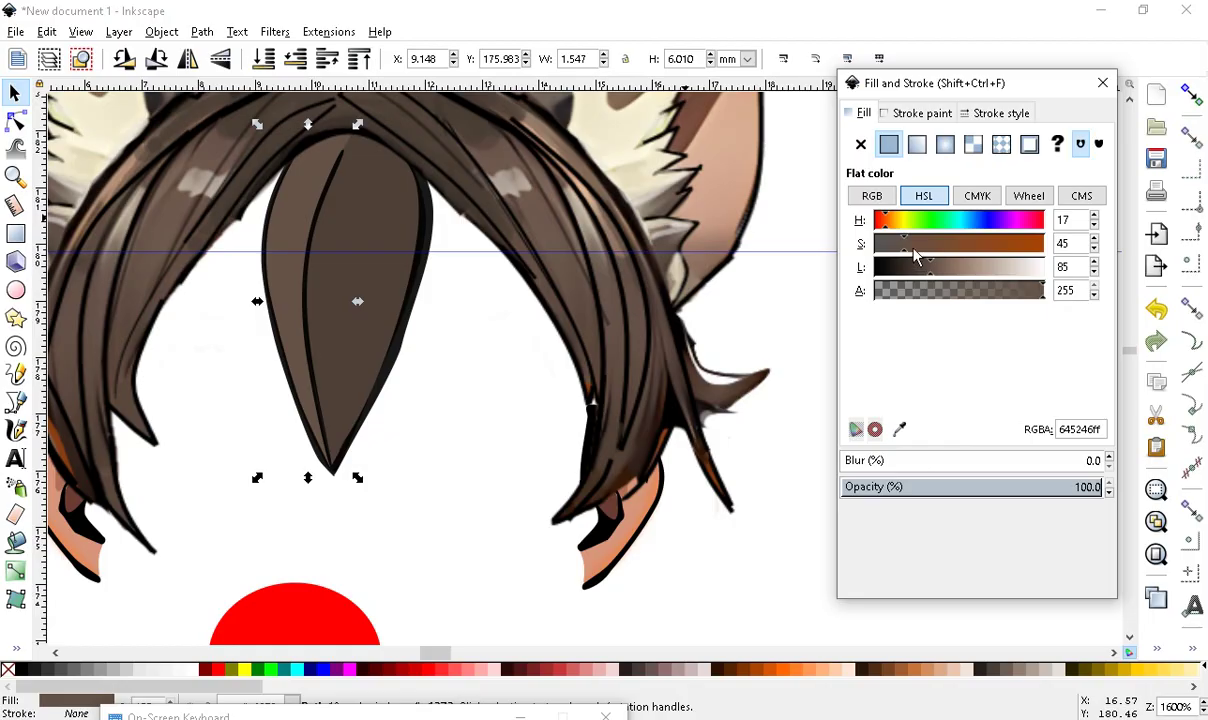
drag(929, 267, 918, 267)
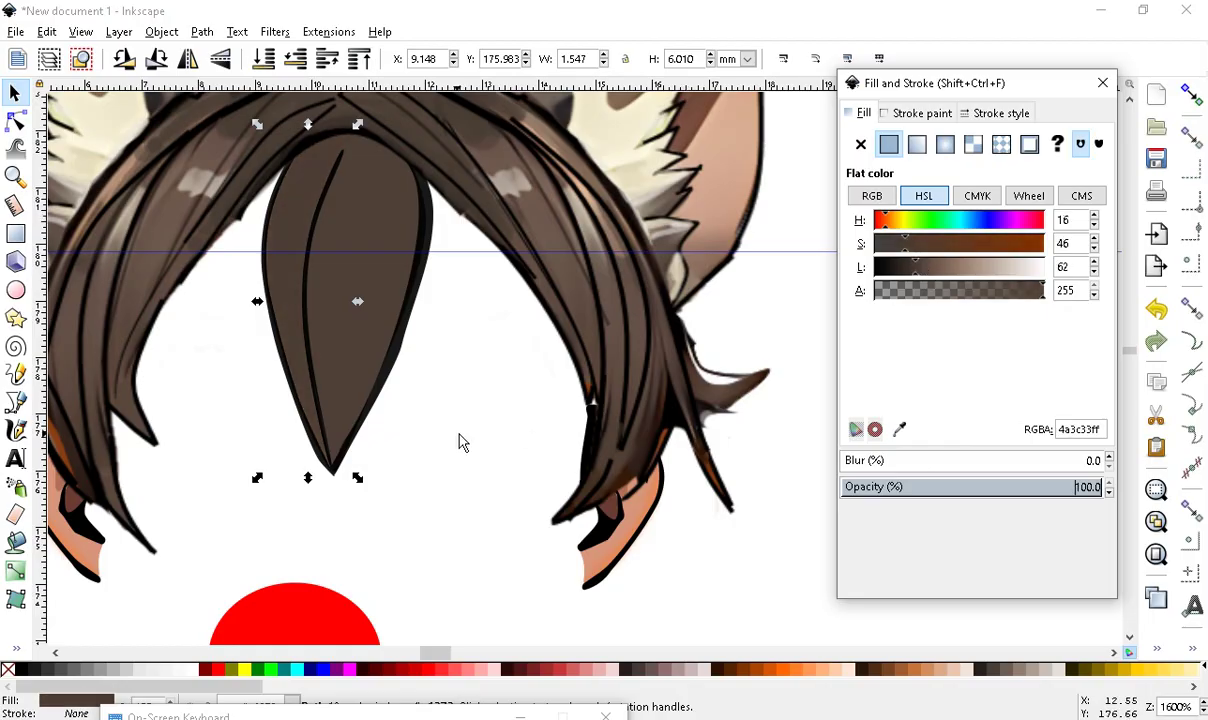
click(424, 418)
key(minus)
Move the red ellipse up over the strand and raise it above the brown pieces
click(345, 545)
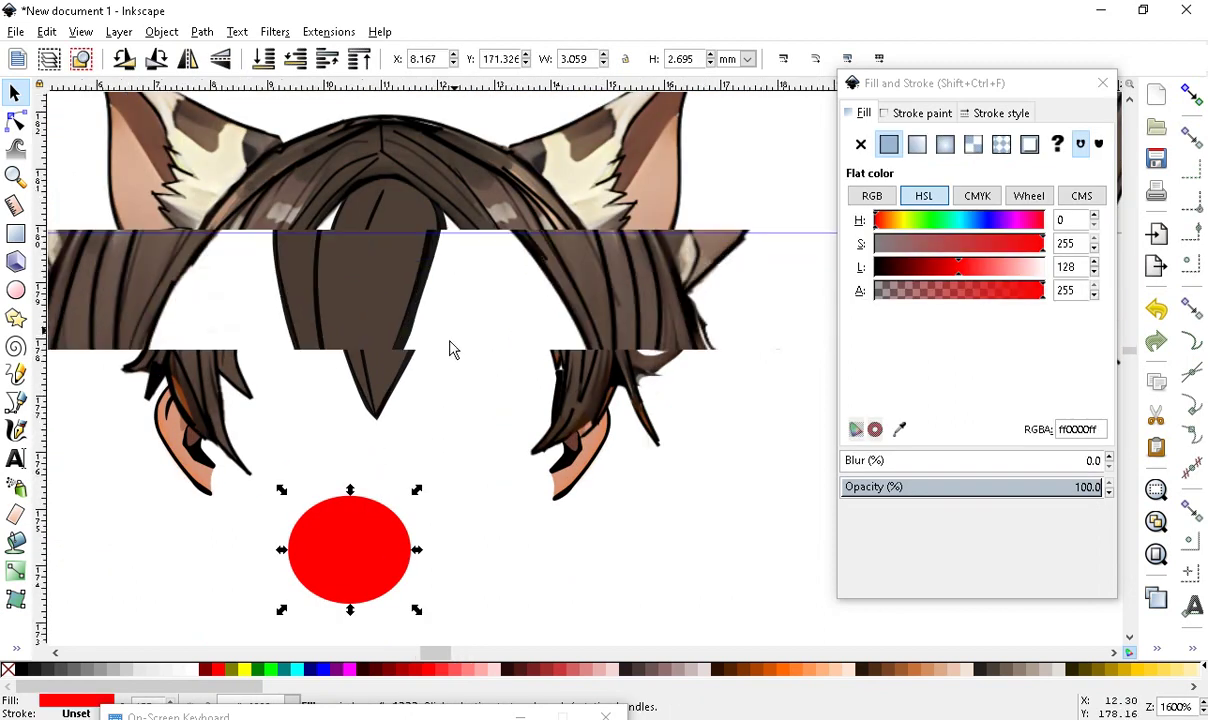
key(minus)
drag(322, 594, 349, 360)
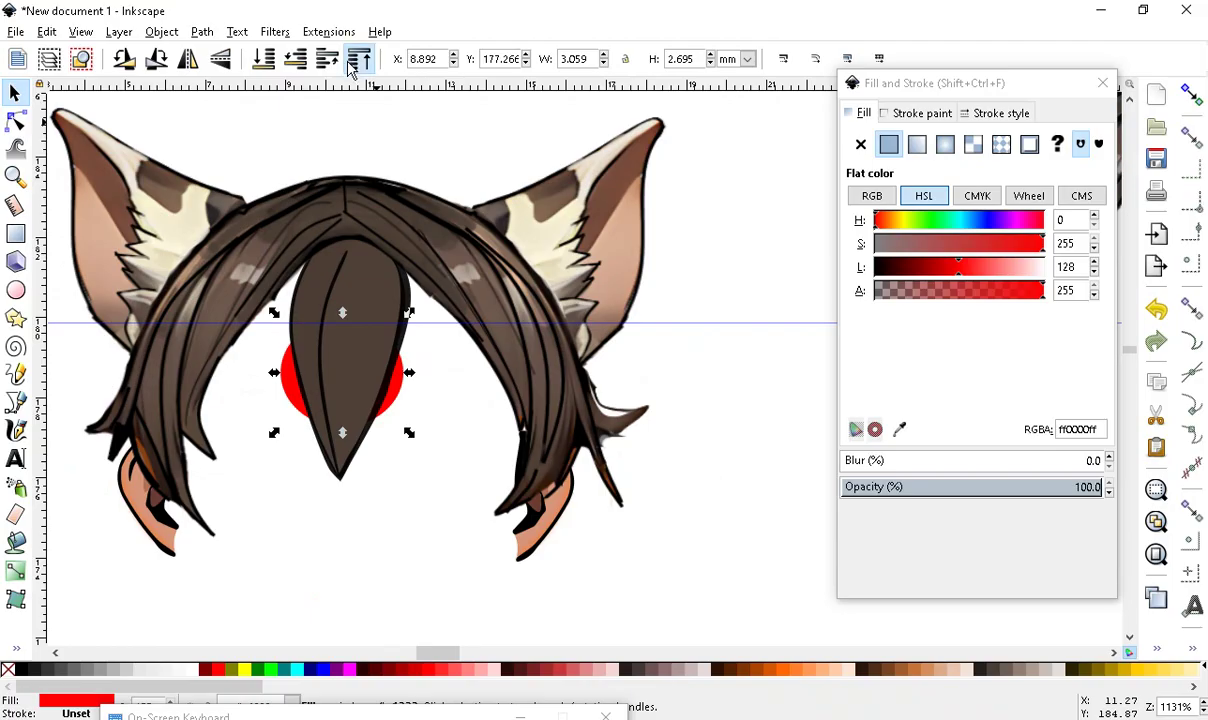
click(351, 62)
scroll(299, 609, up, 2)
scroll(474, 256, up, 1)
click(442, 391)
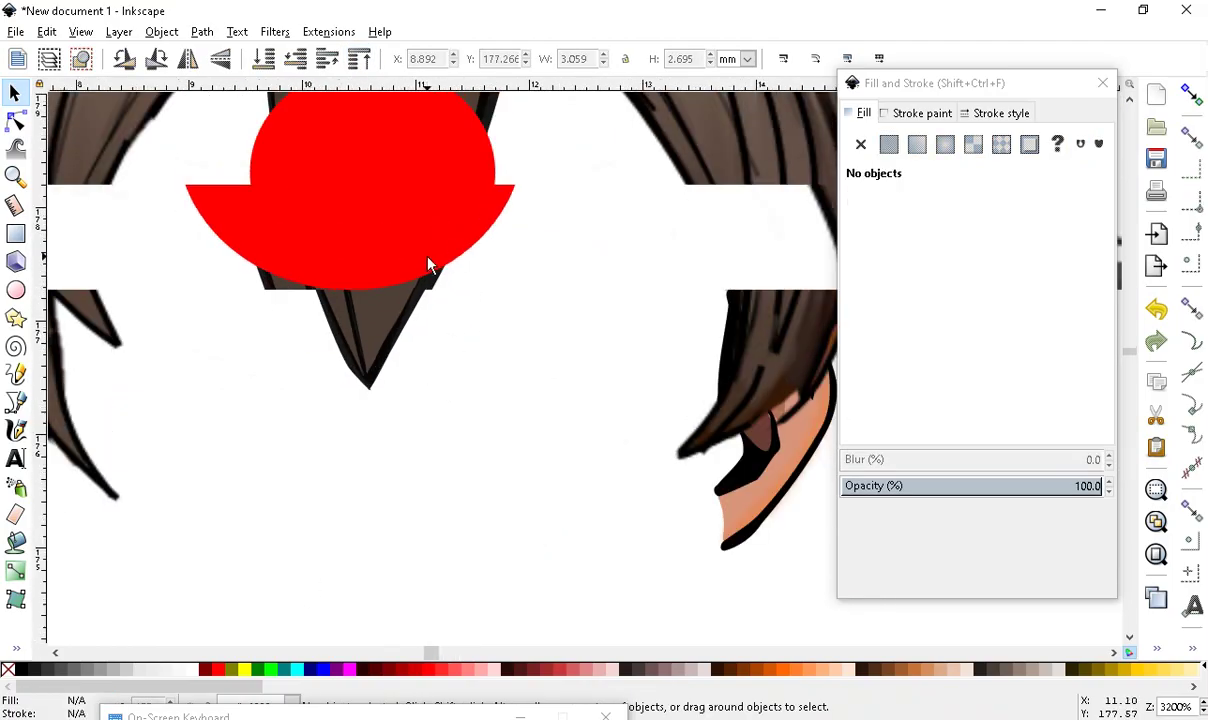
Paint-bucket fill the strand's tip to create a separate brown shape
click(15, 542)
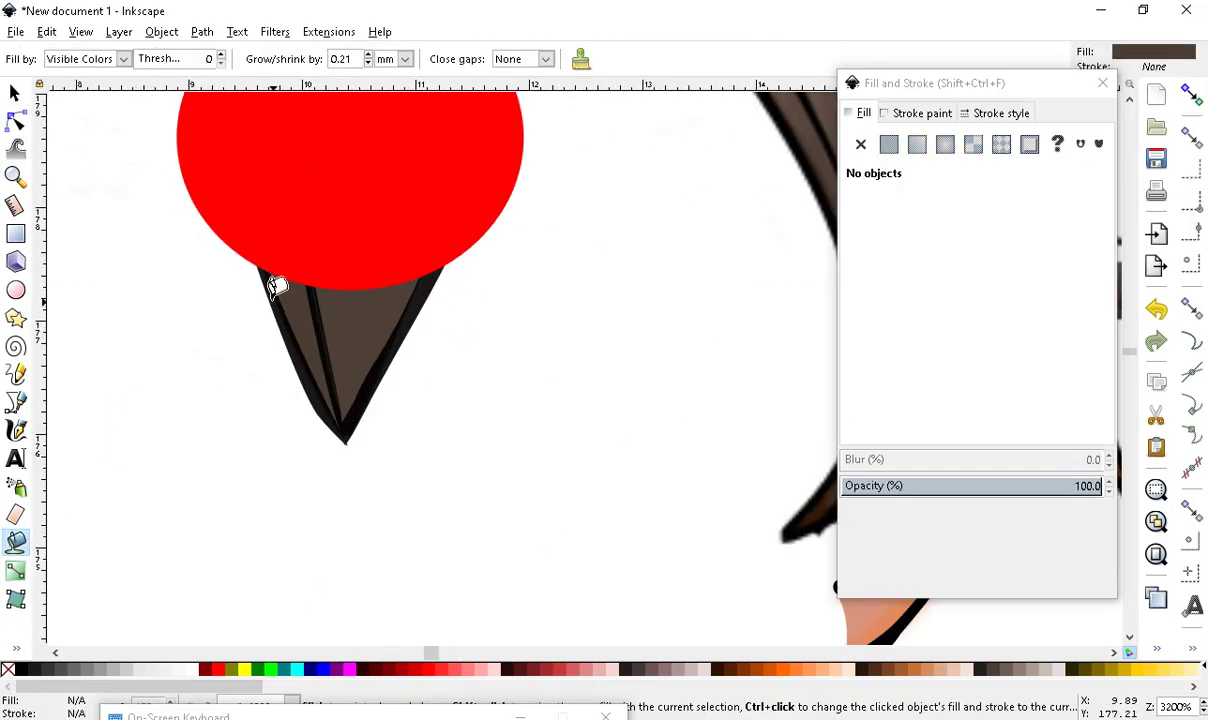
click(360, 300)
scroll(210, 377, down, 3)
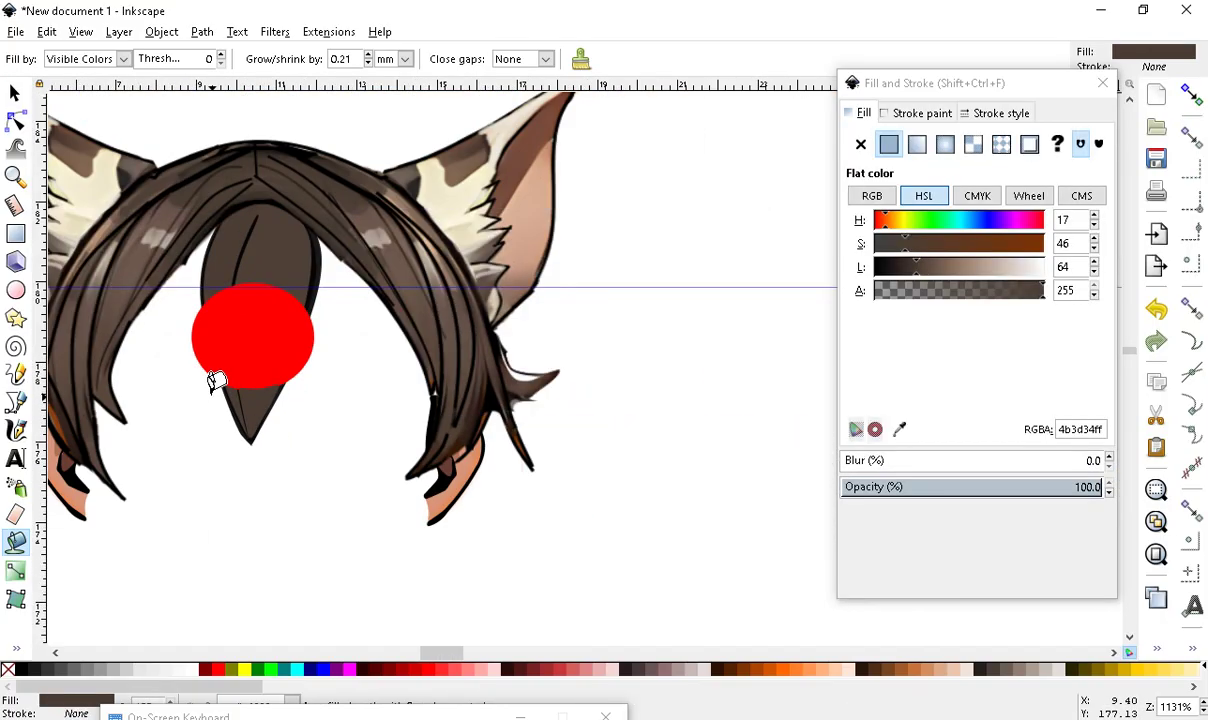
scroll(197, 359, up, 2)
Move the red circle back below the strand and nudge the new tip shape right
click(15, 93)
drag(337, 288, 431, 627)
click(305, 390)
drag(305, 390, 371, 397)
Lighten the tip shape and stretch its nodes up along the strand to the outline
drag(928, 278, 954, 268)
drag(355, 432, 300, 439)
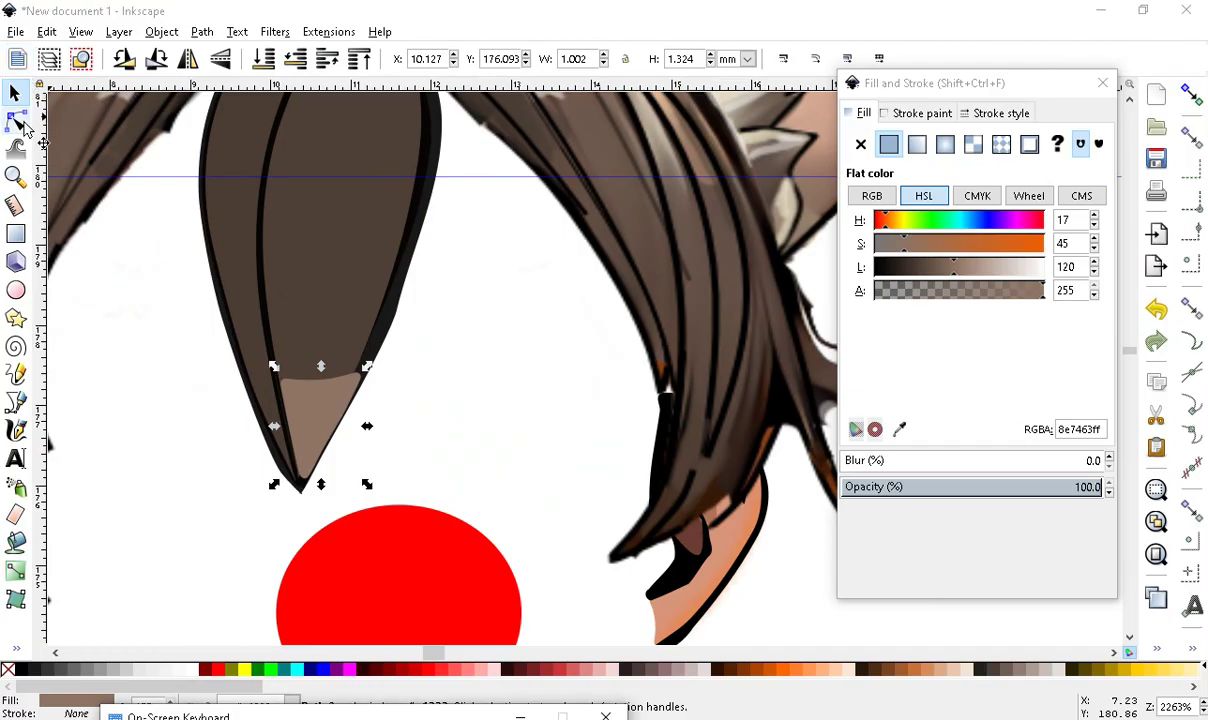
click(15, 120)
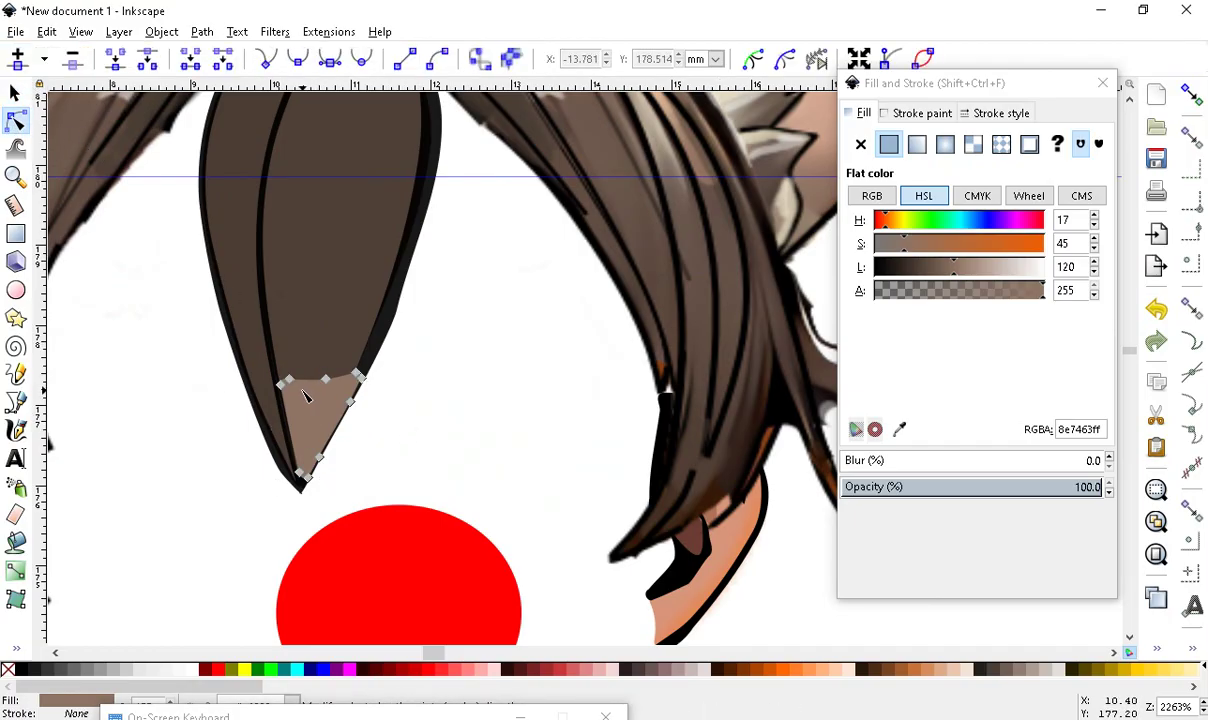
drag(325, 379, 385, 162)
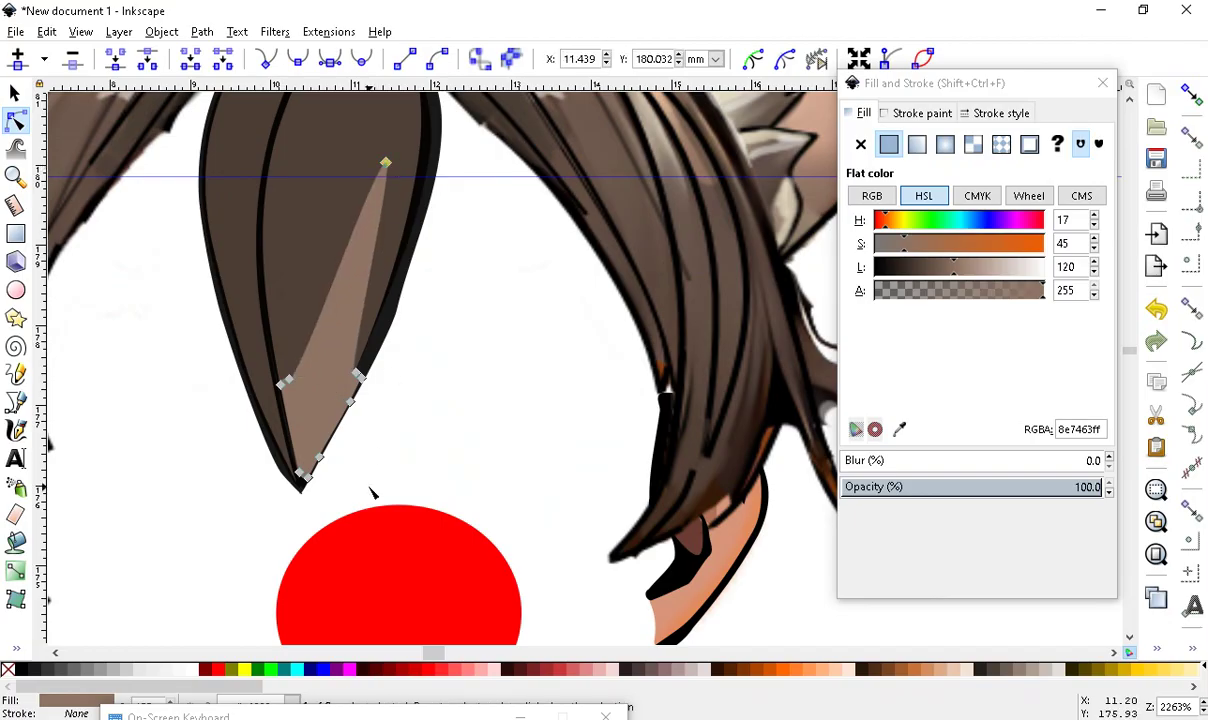
drag(355, 372, 422, 120)
double_click(394, 264)
drag(394, 264, 402, 269)
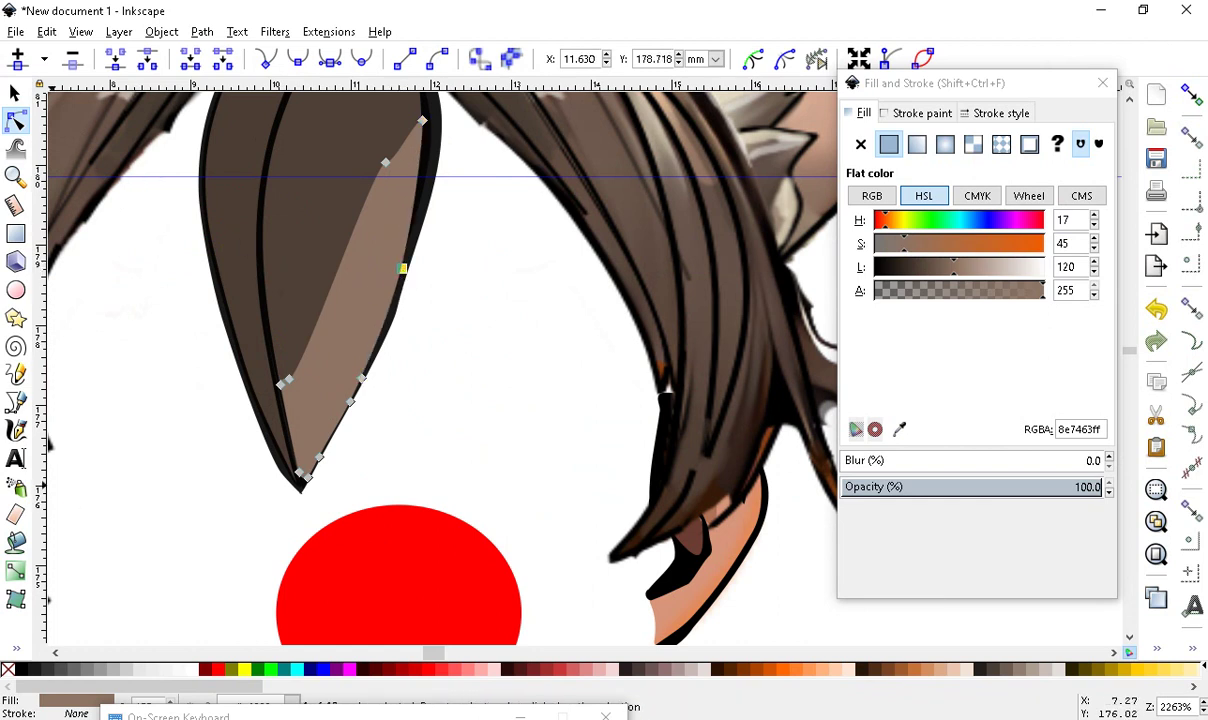
Test lowering and raising the light-brown shape, then move it down-right off the lock
click(15, 93)
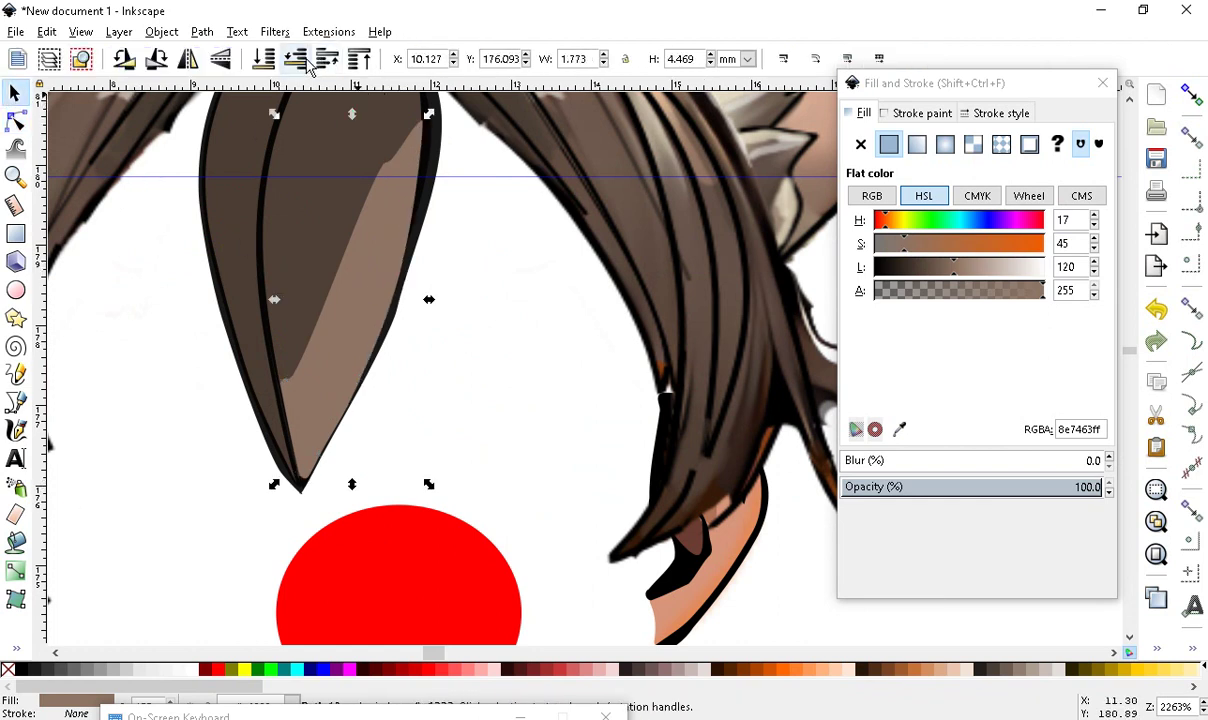
click(293, 60)
click(330, 59)
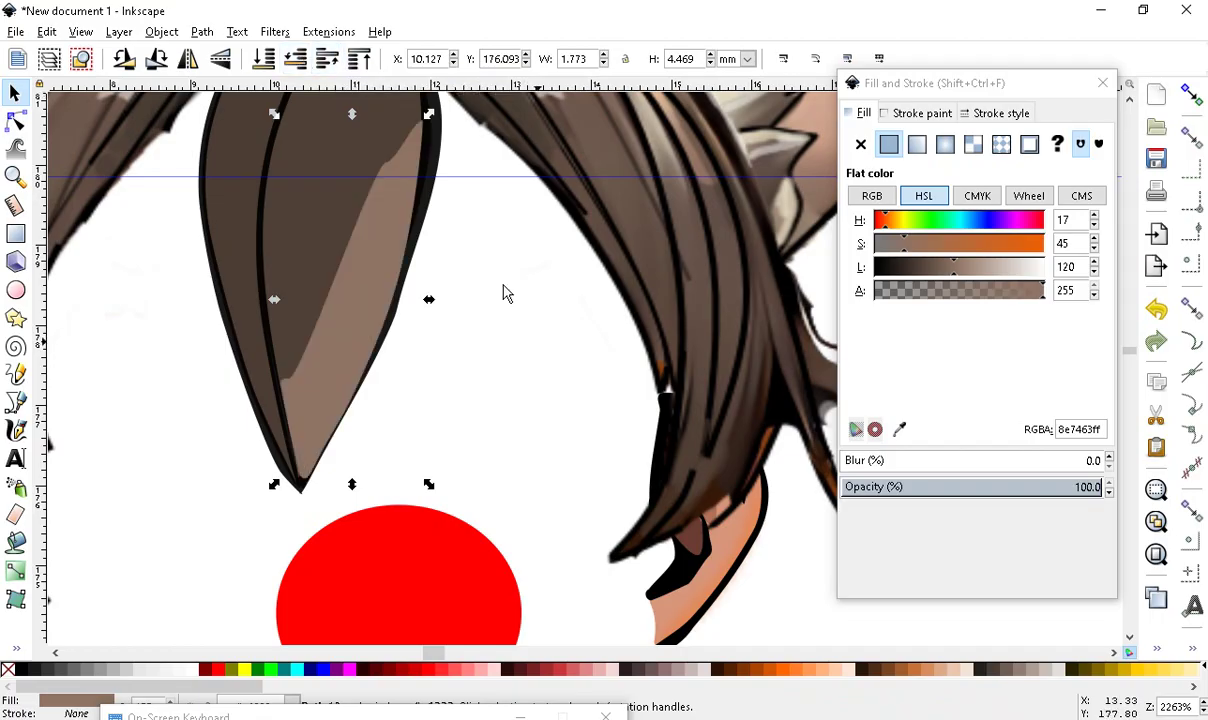
click(519, 326)
click(438, 167)
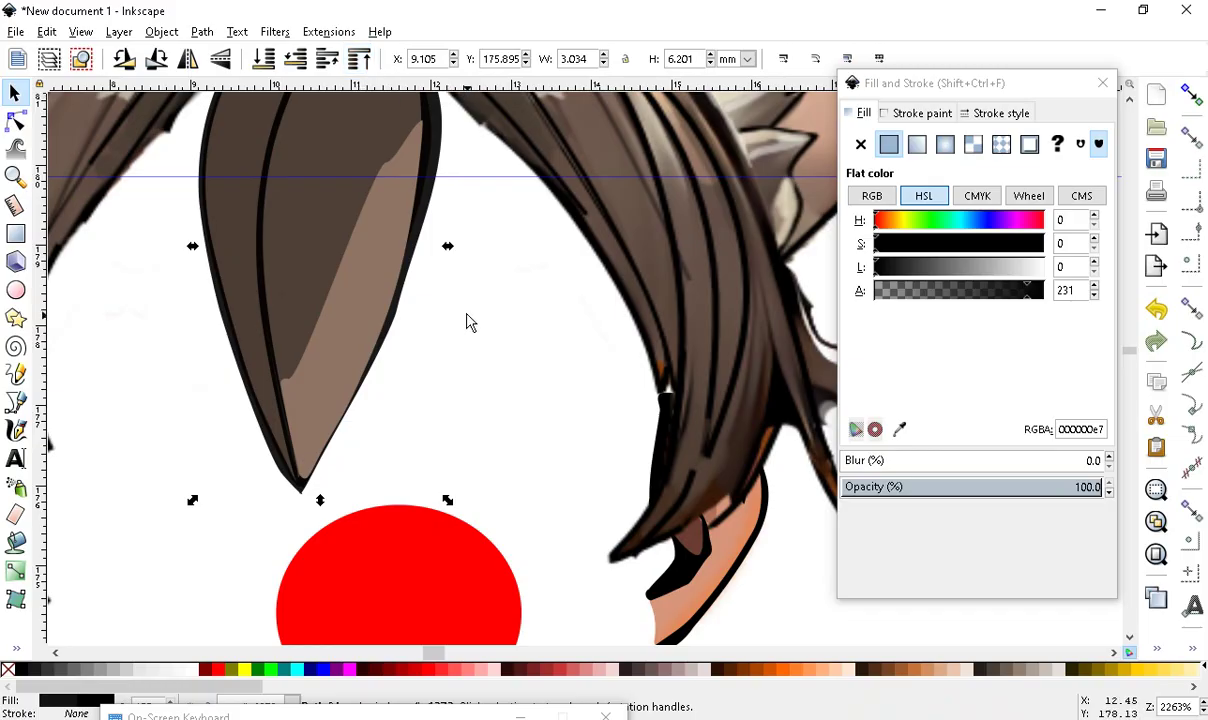
click(440, 297)
click(369, 251)
drag(394, 288, 451, 388)
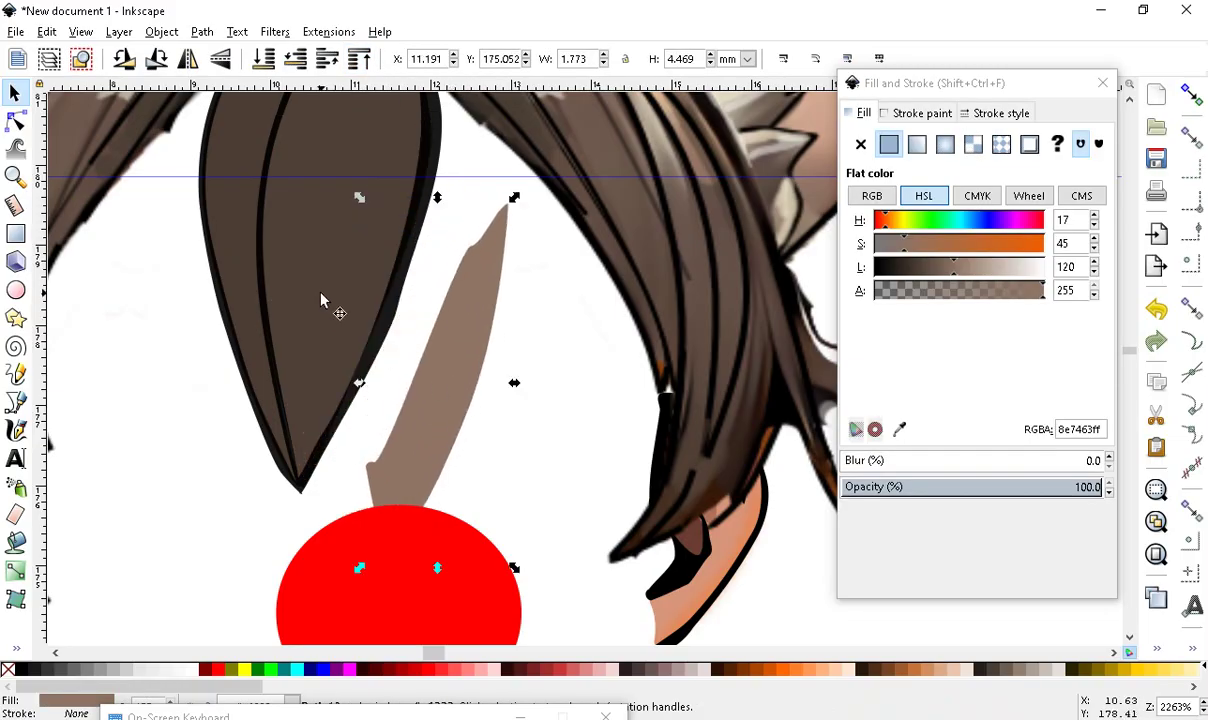
Duplicate the light-brown shape and place the copy beside the original, forming a forked strand
click(388, 335)
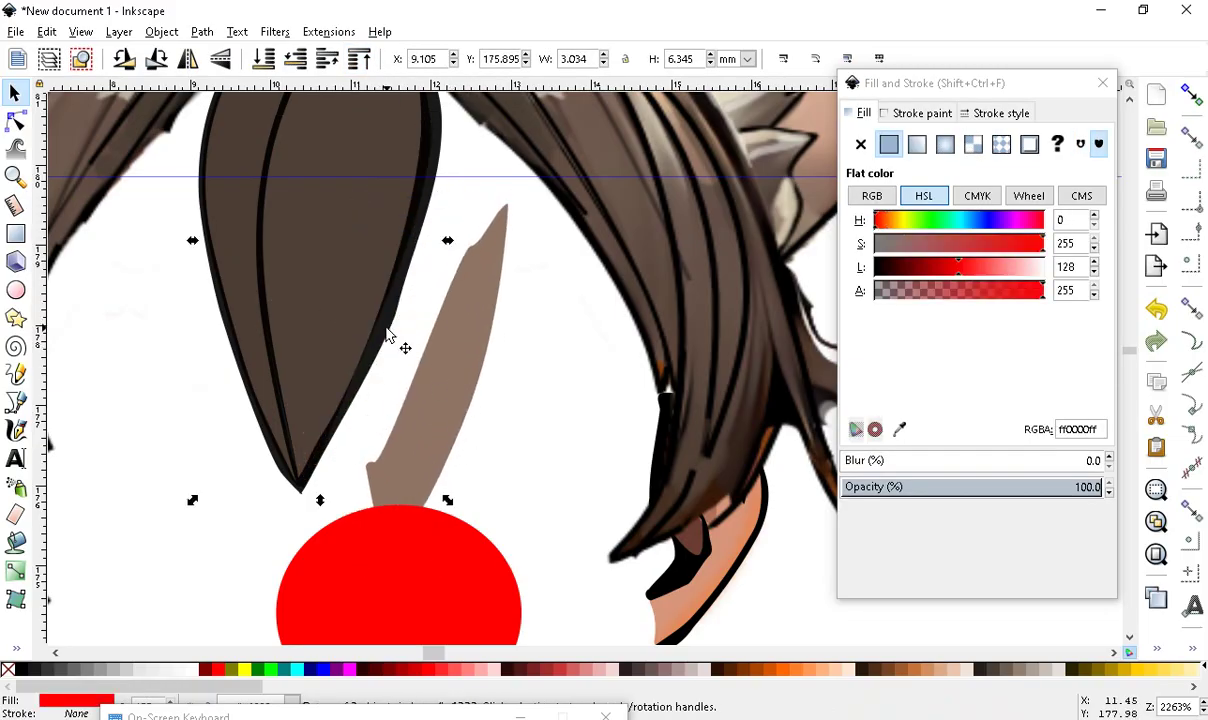
click(443, 381)
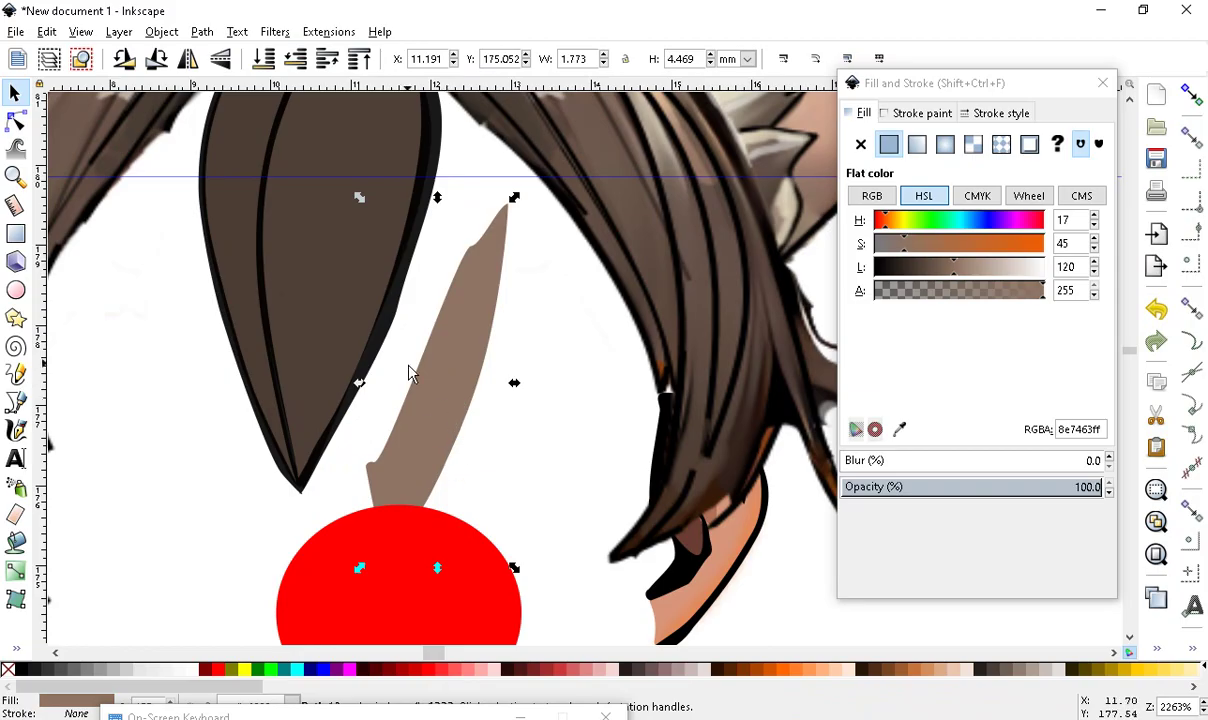
click(47, 33)
click(100, 275)
drag(425, 430, 339, 353)
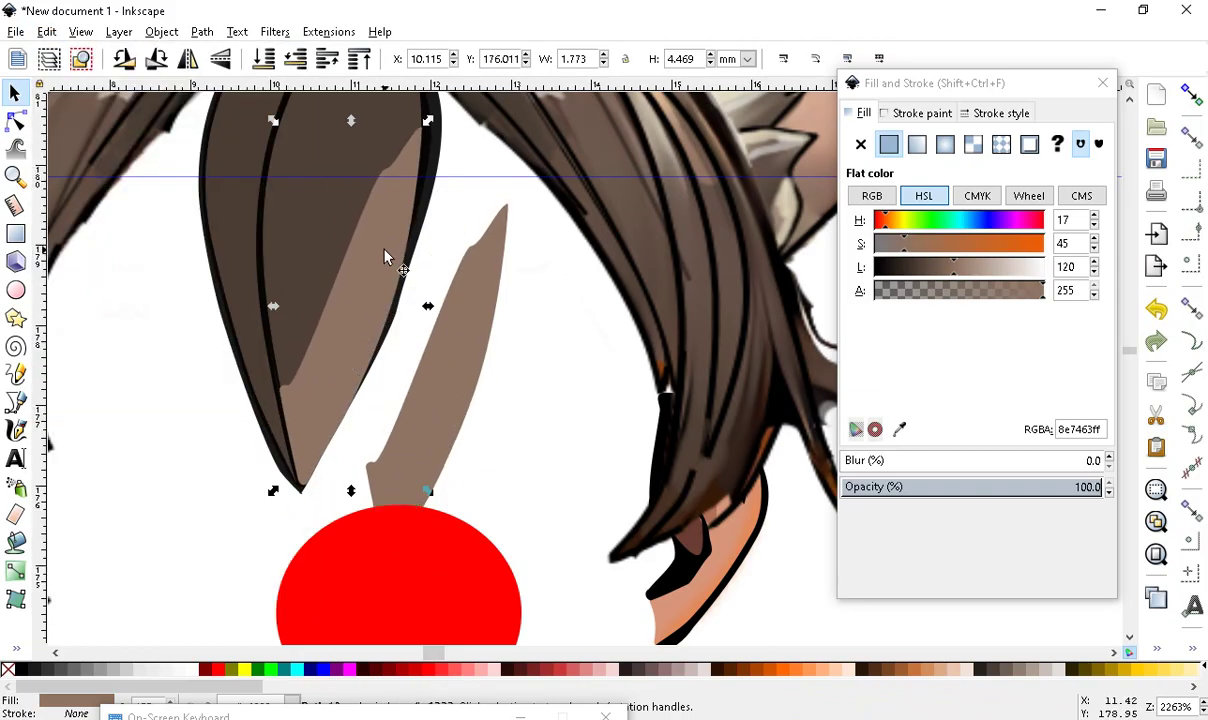
click(277, 60)
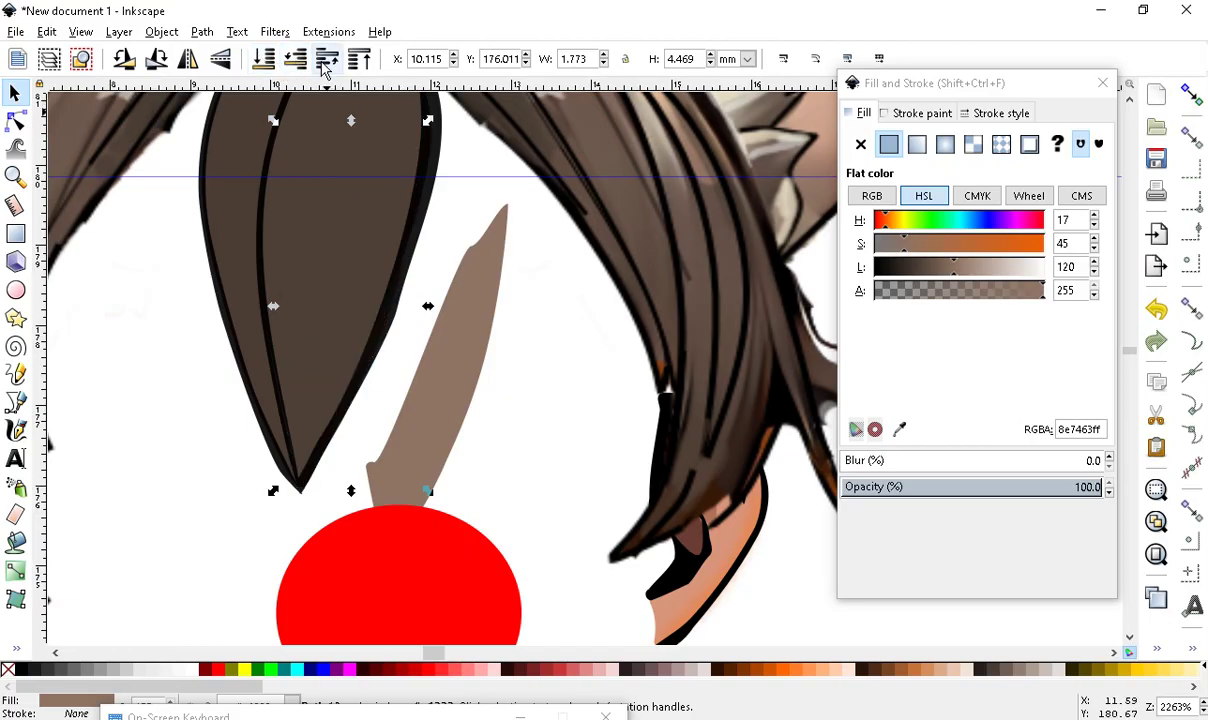
click(325, 62)
drag(360, 314, 417, 381)
key(Escape)
Inspect the dark hair lock's nodes and try pasting a path copy, then undo the paste
click(427, 217)
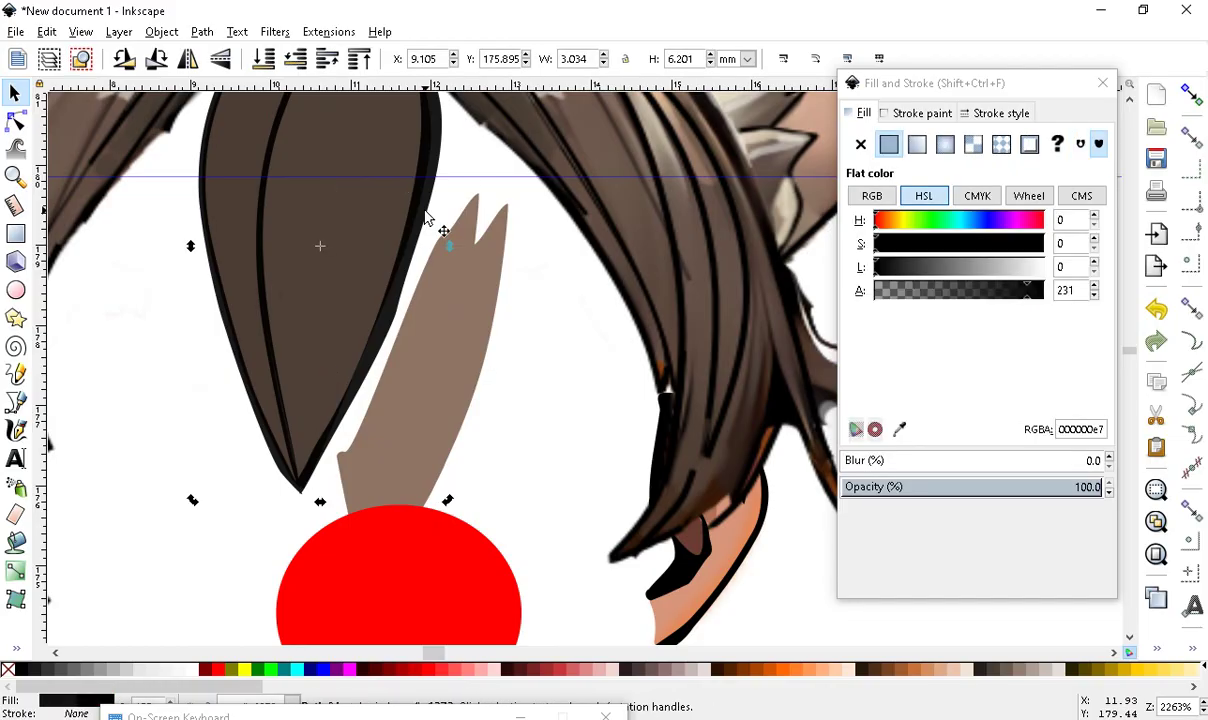
key(n)
click(470, 378)
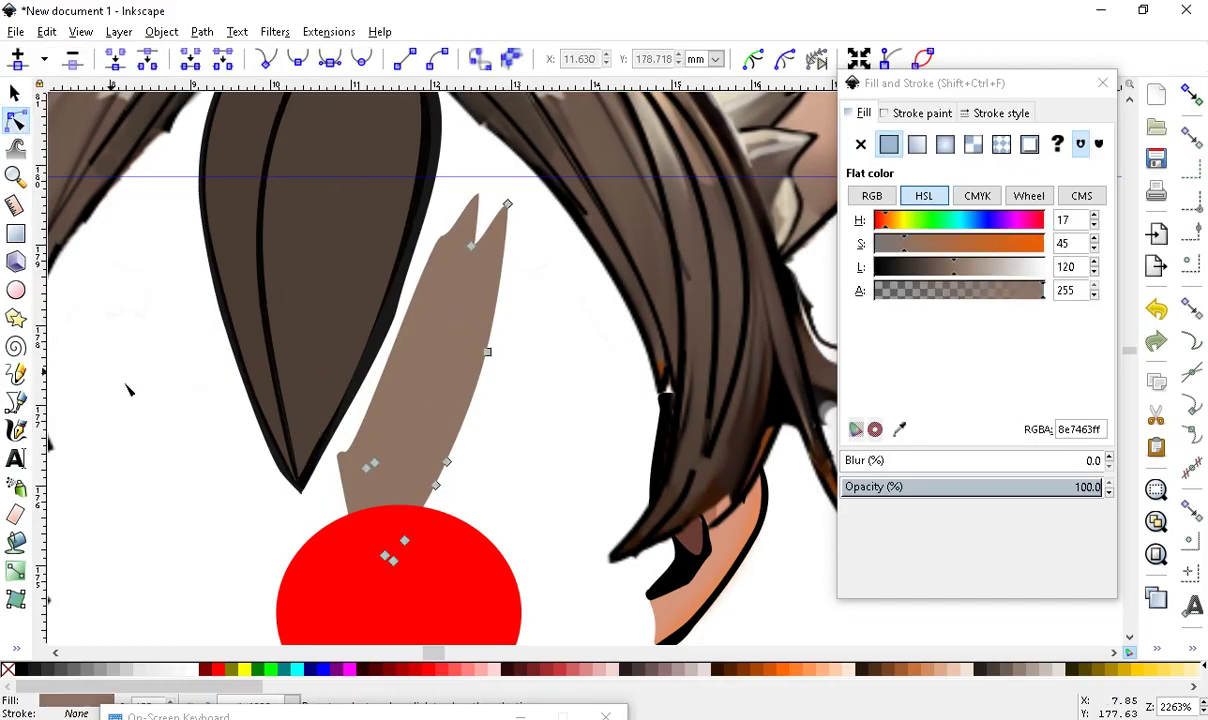
click(429, 217)
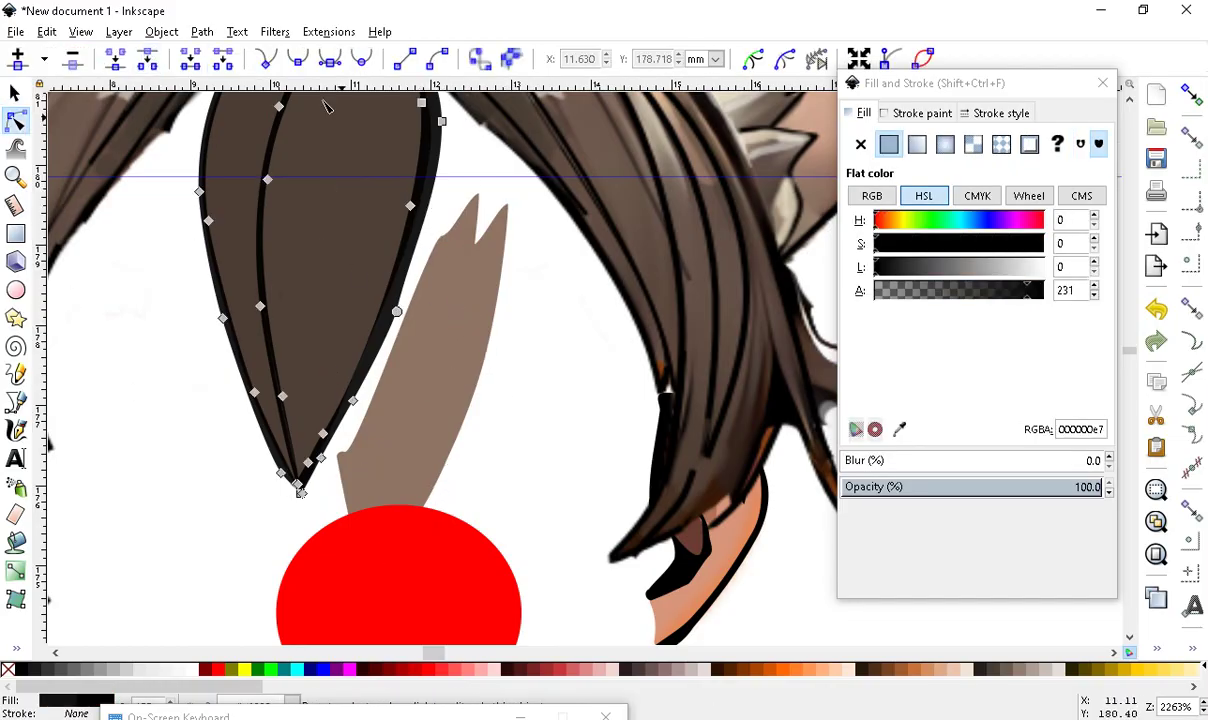
click(47, 32)
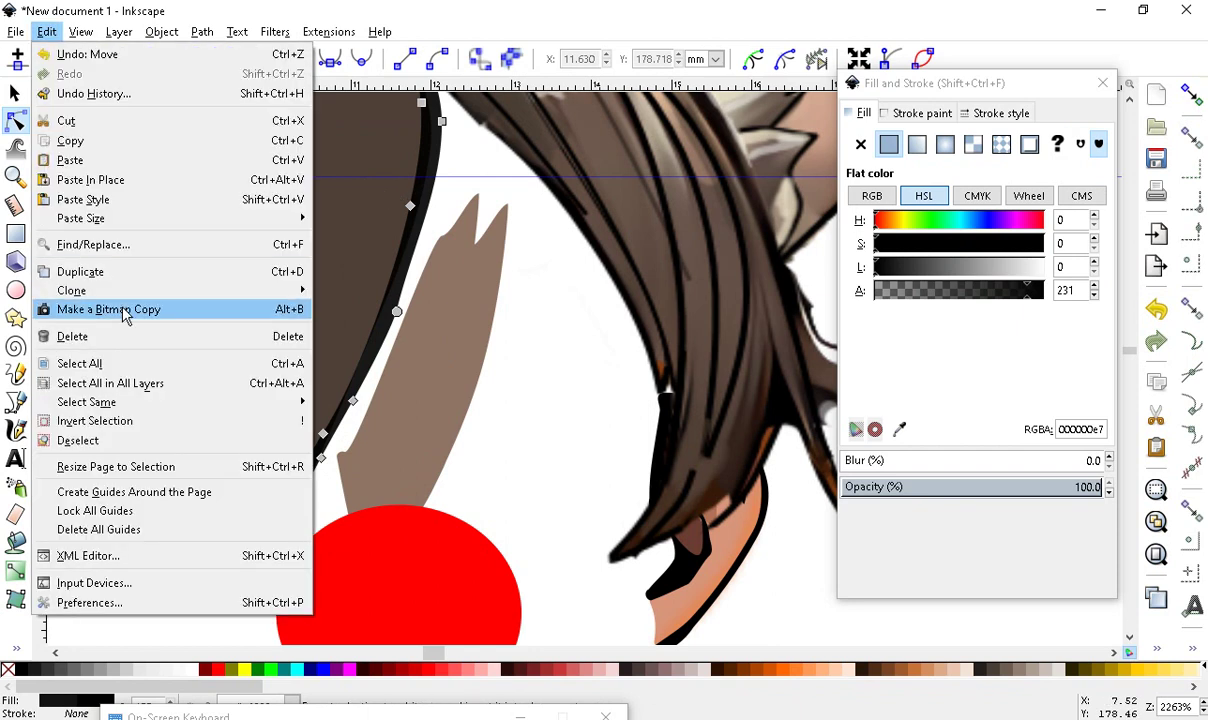
click(72, 163)
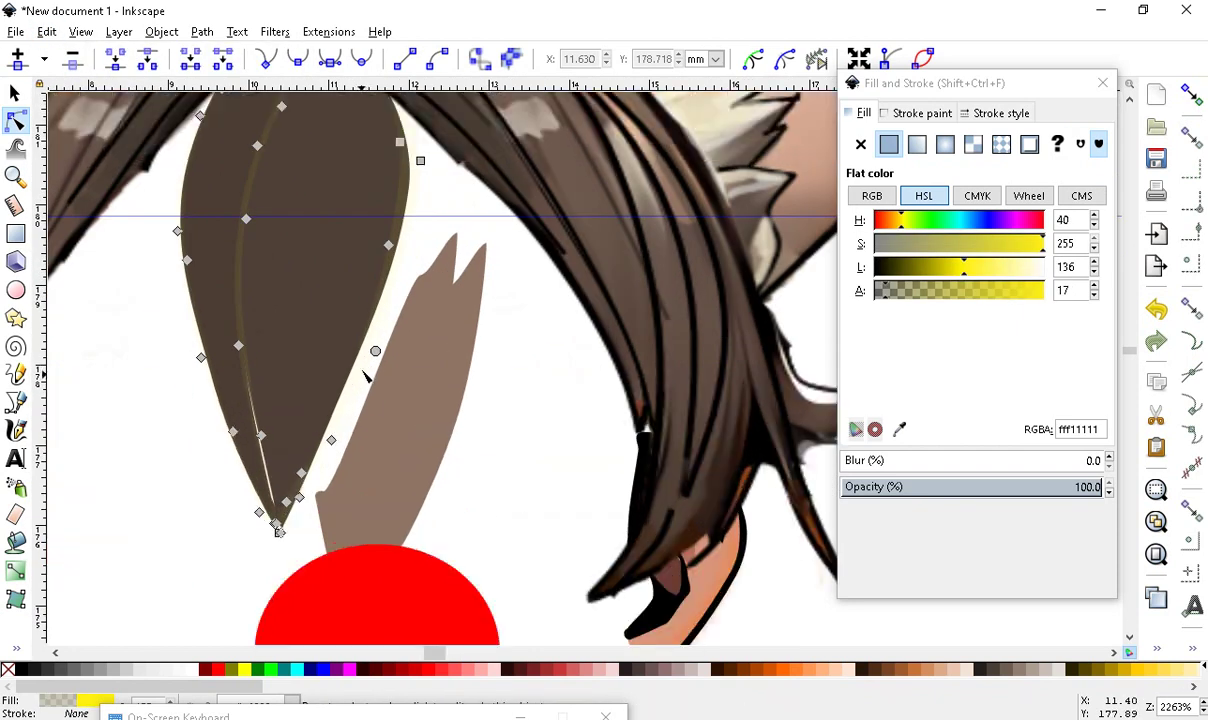
click(47, 32)
click(47, 53)
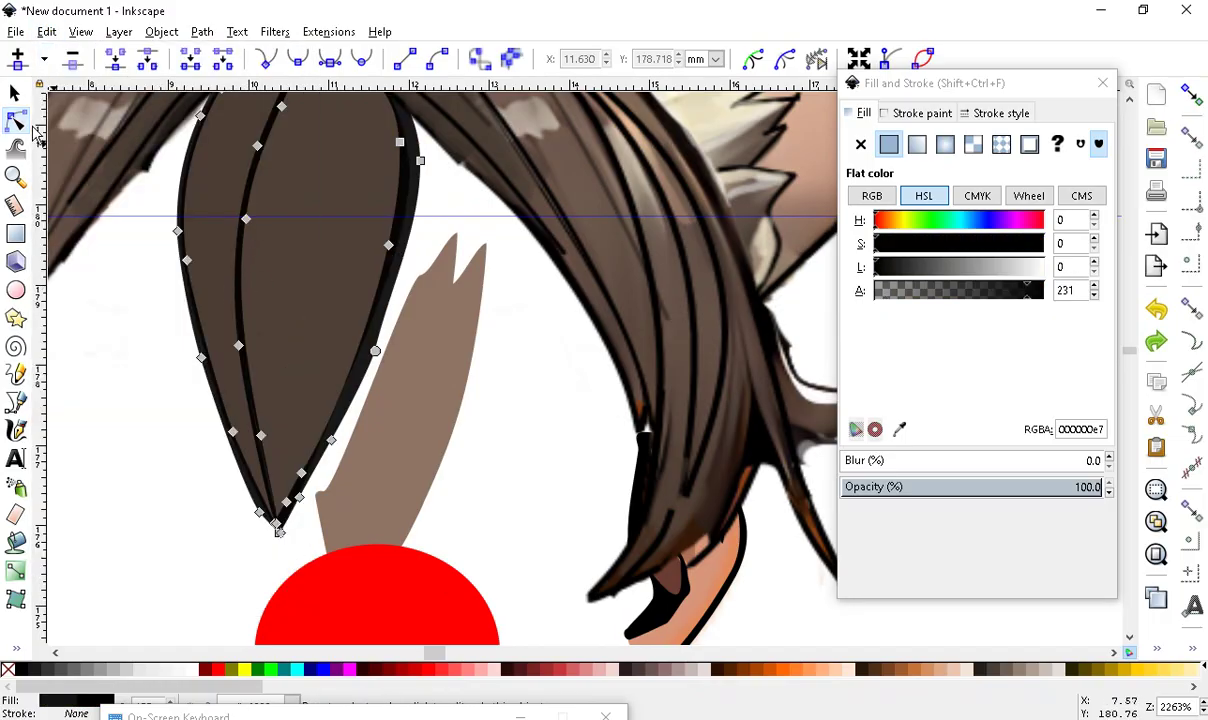
Move the red circle down and to the left
click(15, 93)
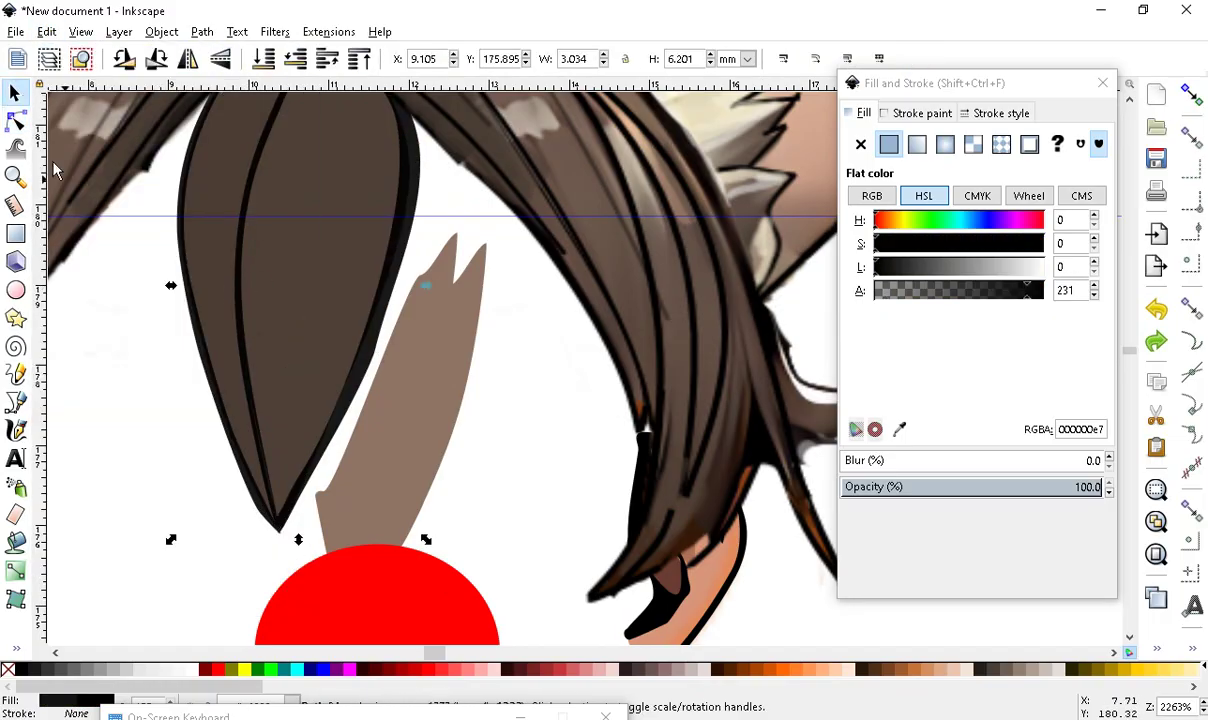
alt+click(356, 370)
key(Escape)
click(356, 370)
scroll(356, 370, down, 3)
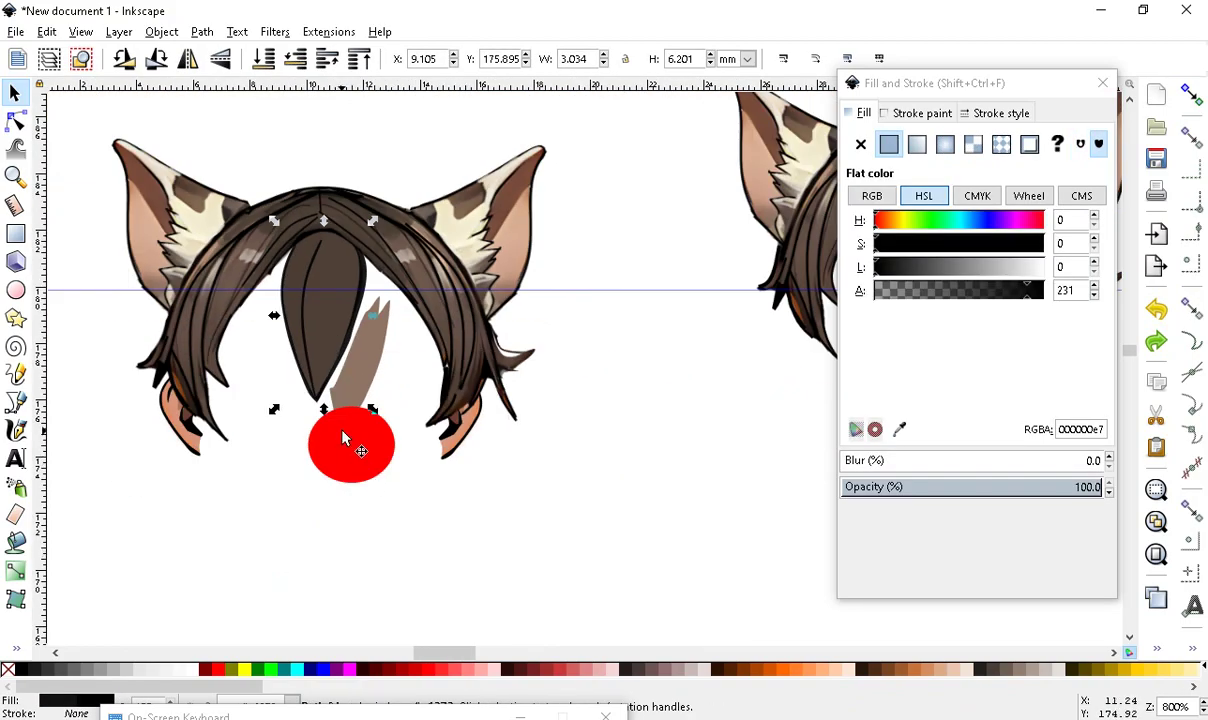
drag(342, 437, 236, 567)
scroll(306, 367, up, 1)
Duplicate the light-brown shape, shorten it, rotate it upright and lay it along the lock's left edge
key(ctrl+v)
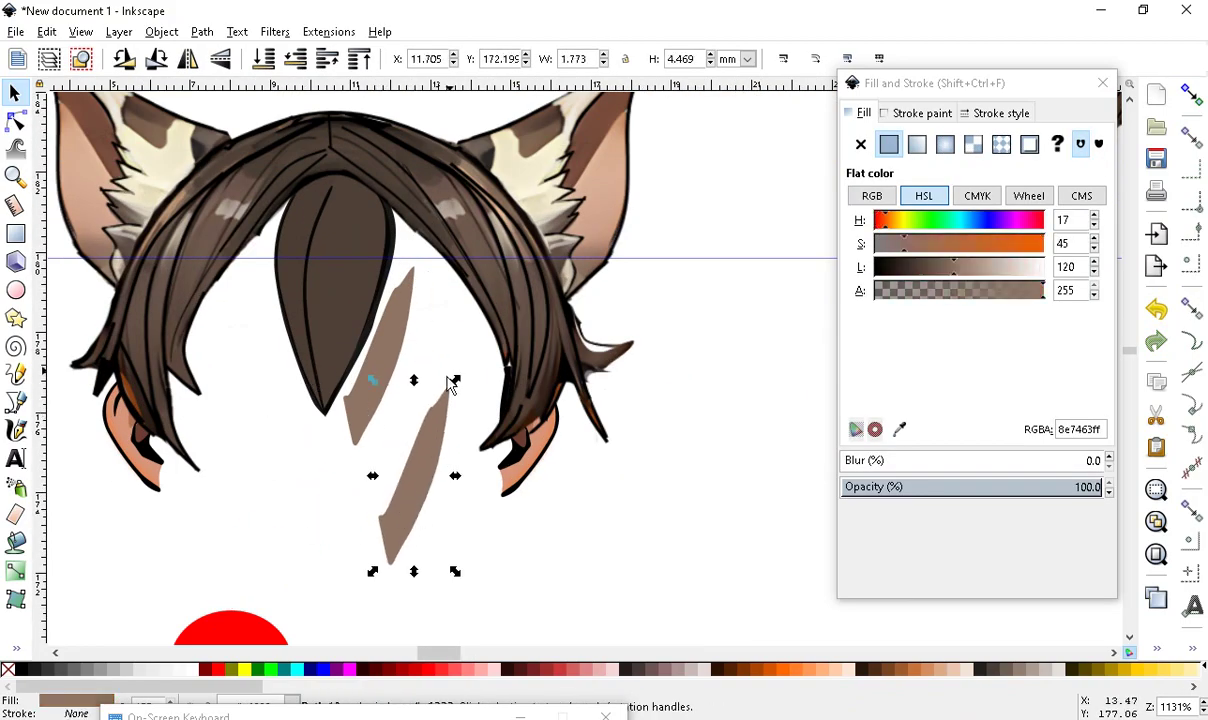
drag(414, 381, 285, 302)
scroll(270, 300, up, 2)
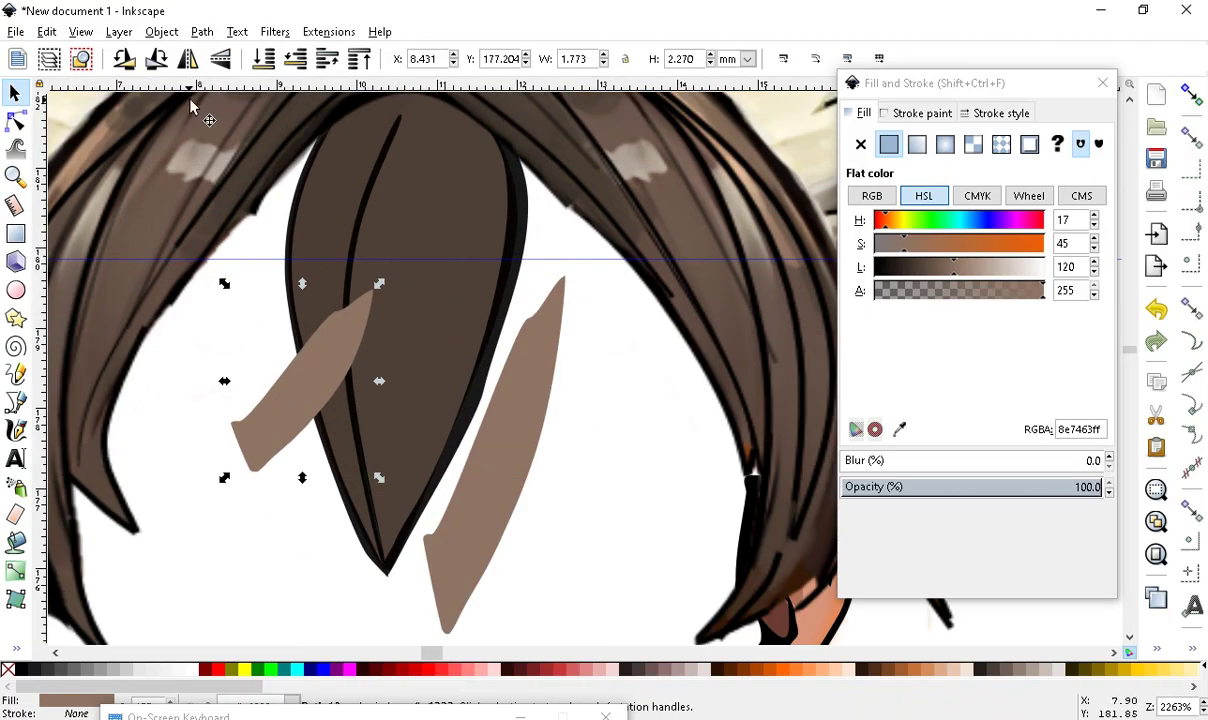
click(155, 60)
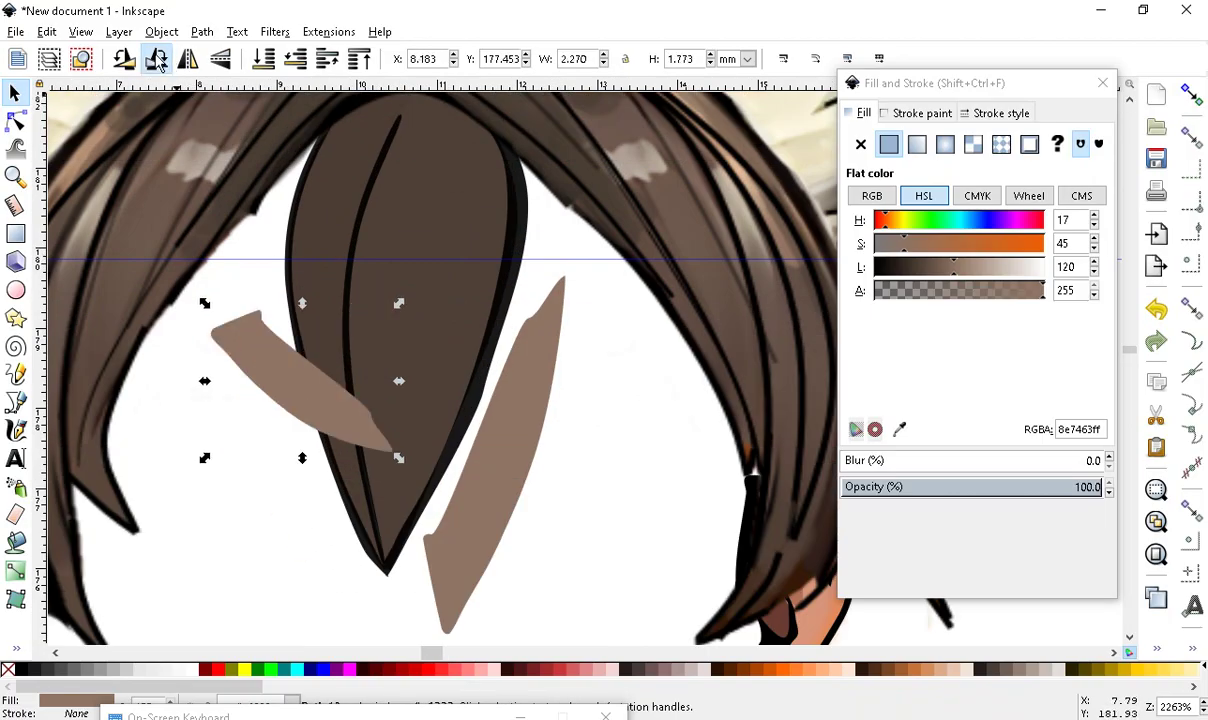
click(156, 60)
click(291, 391)
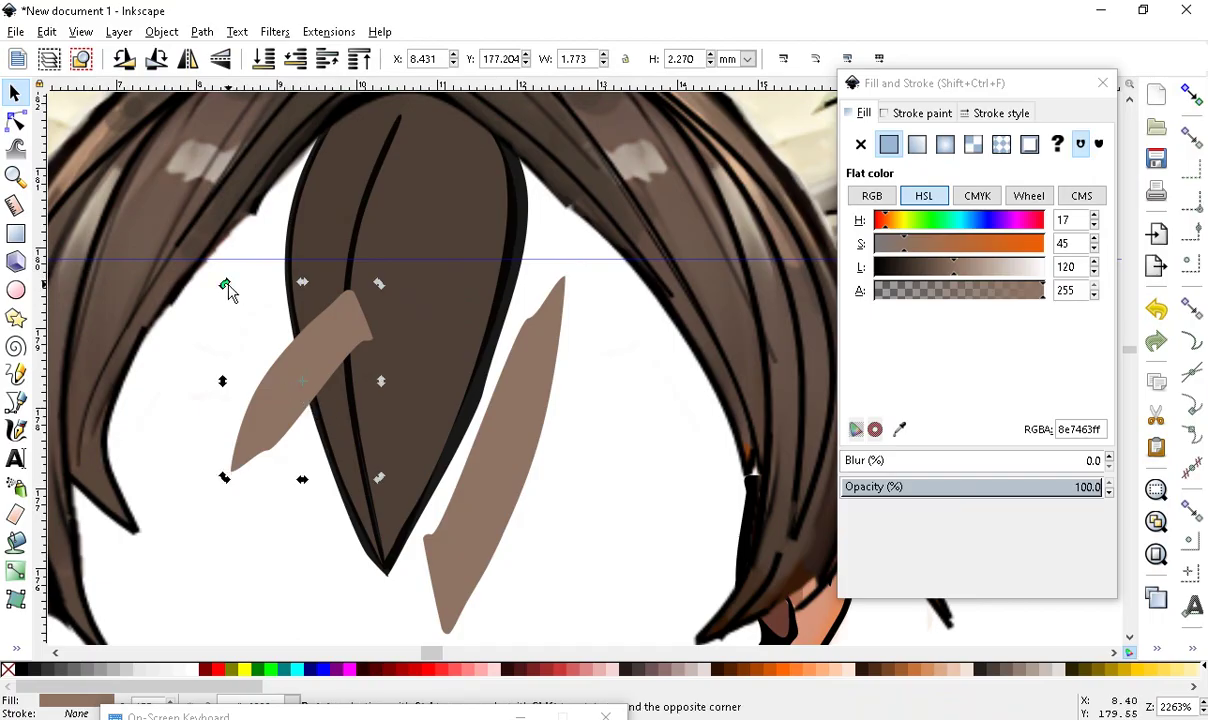
drag(228, 290, 243, 372)
key(Escape)
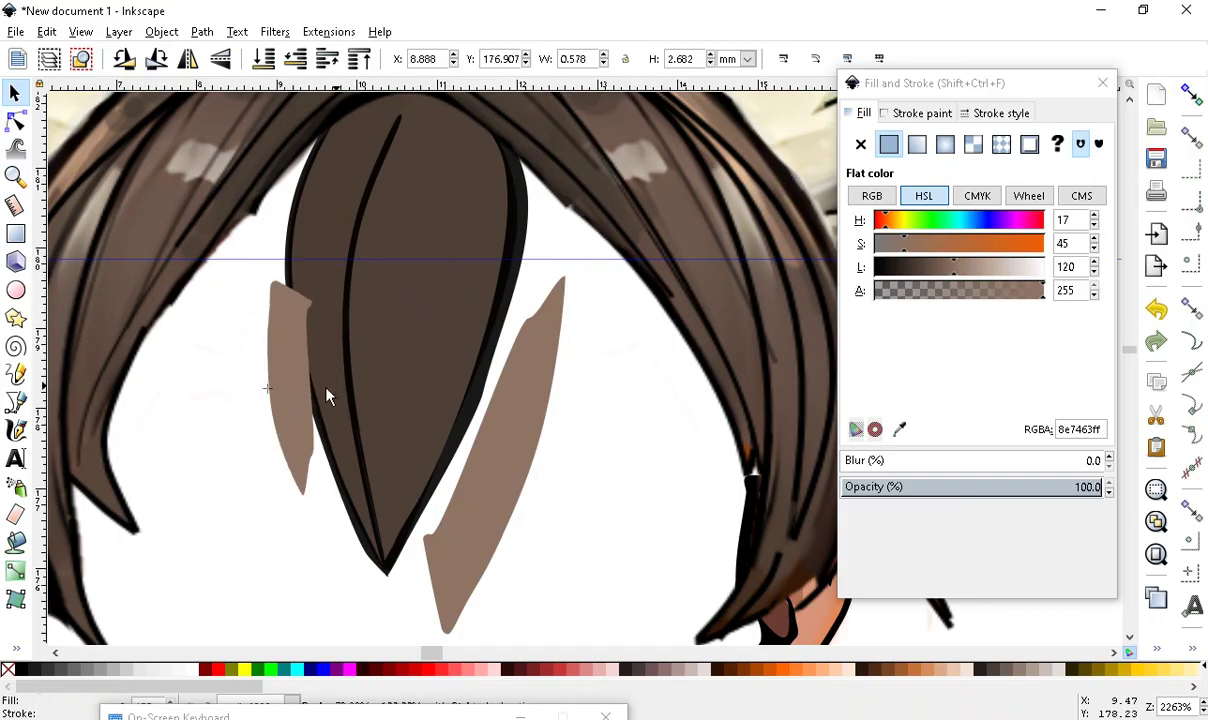
click(285, 352)
drag(285, 352, 312, 262)
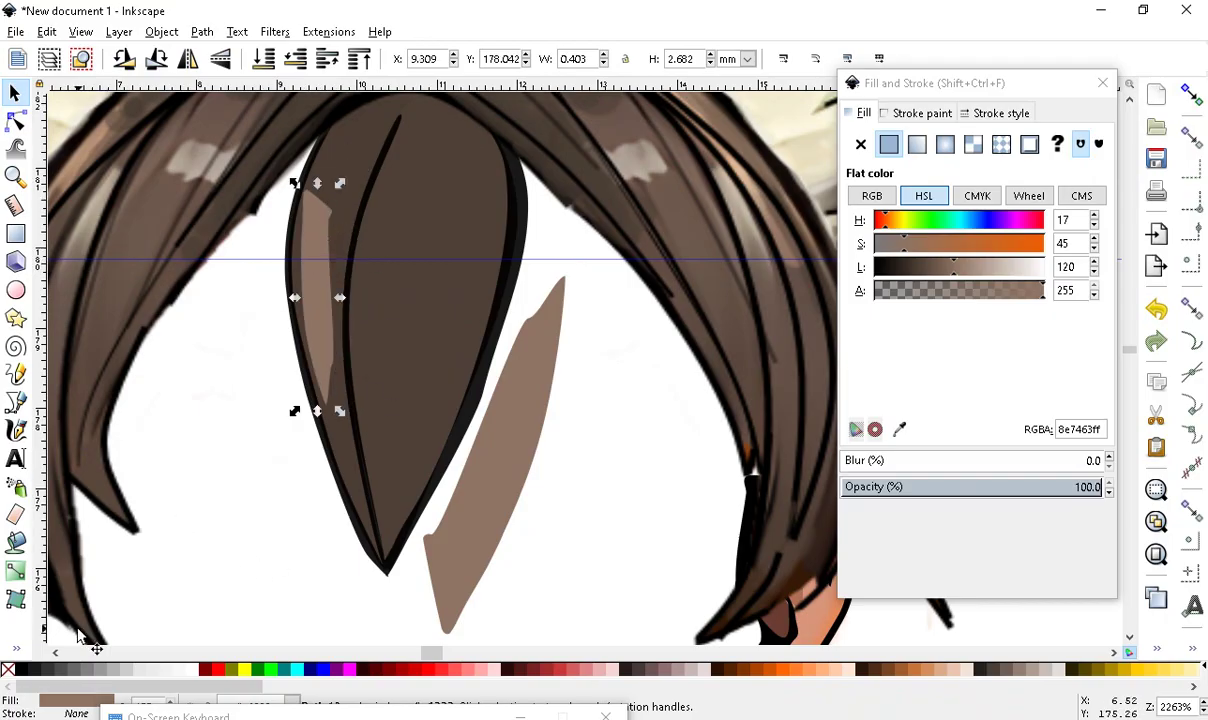
click(16, 648)
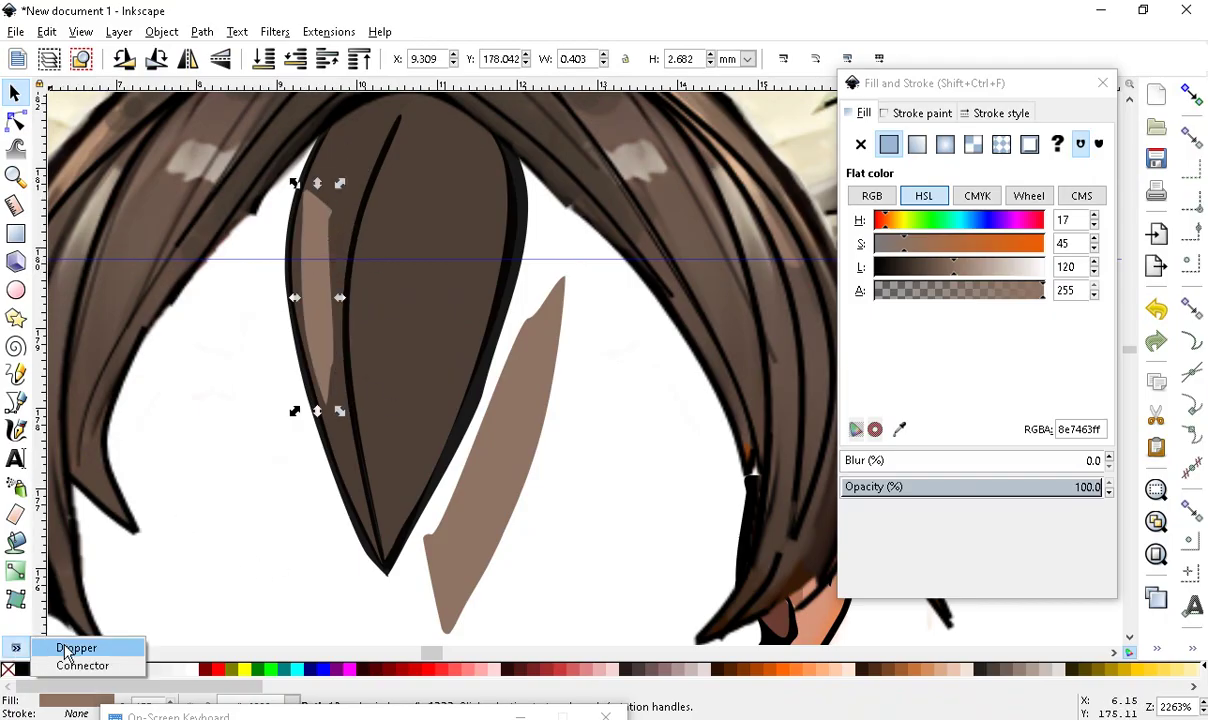
Give the highlight the sampled dark hair colour with partial transparency, slight blur and lighter tone
click(65, 651)
click(687, 226)
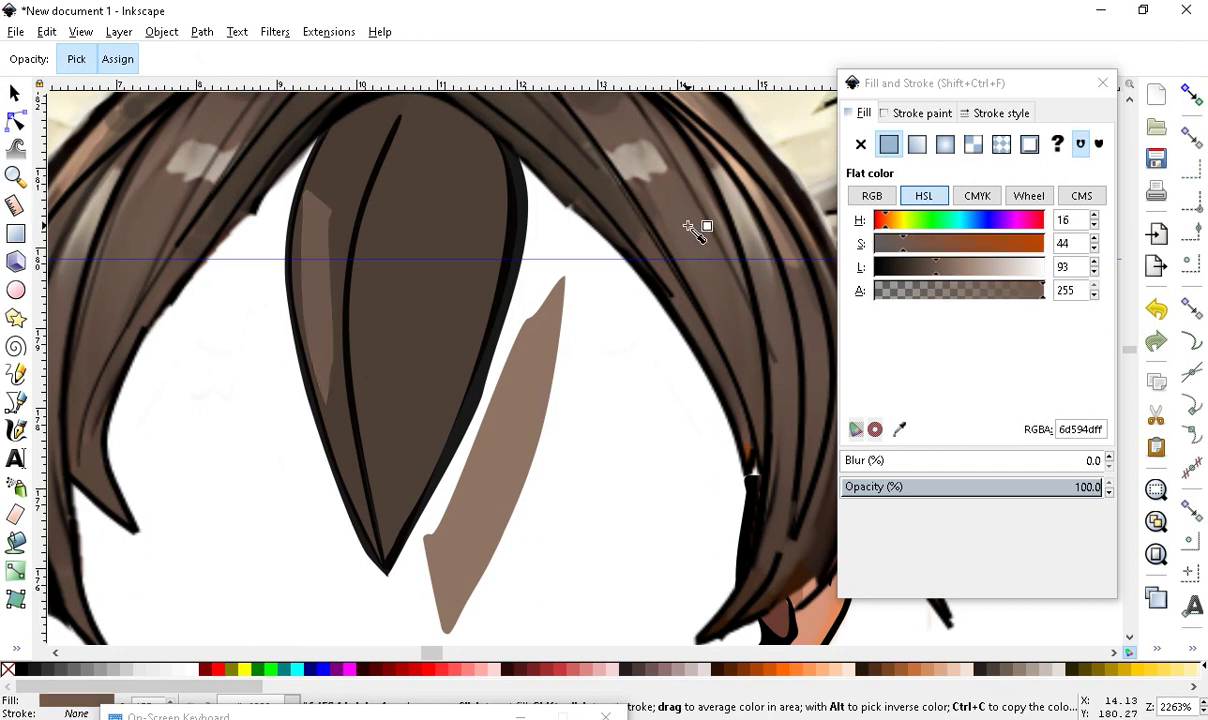
click(618, 177)
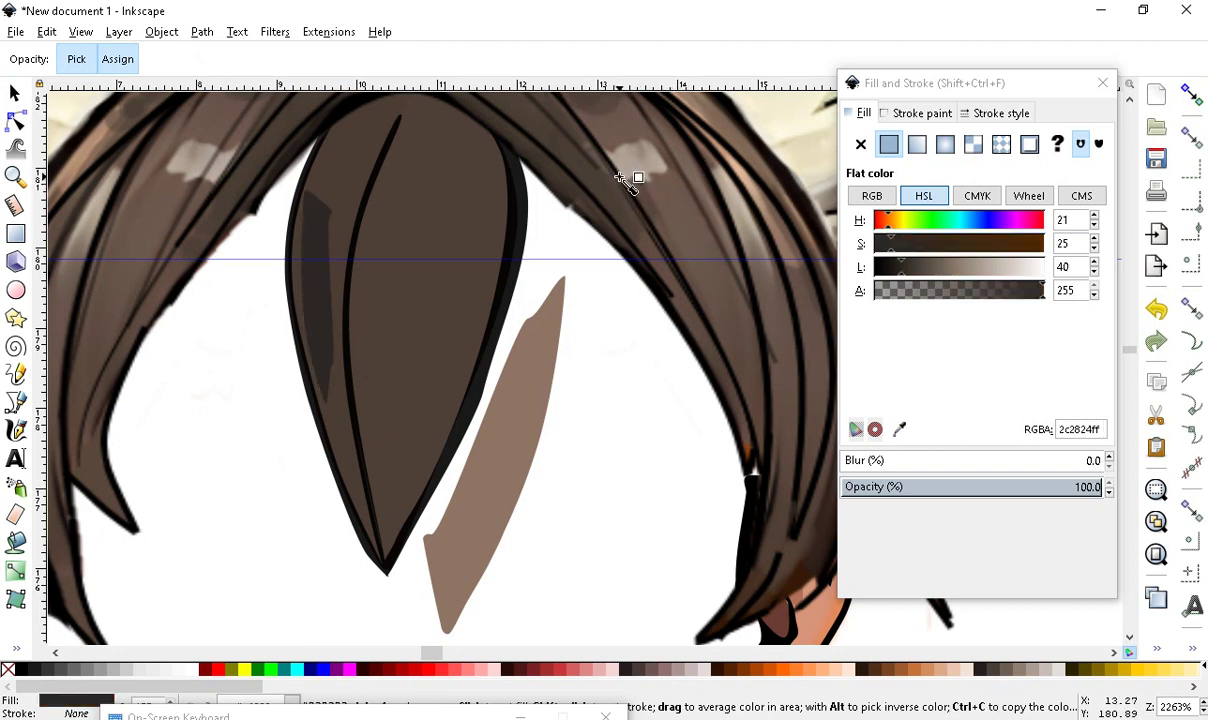
drag(1022, 297, 976, 297)
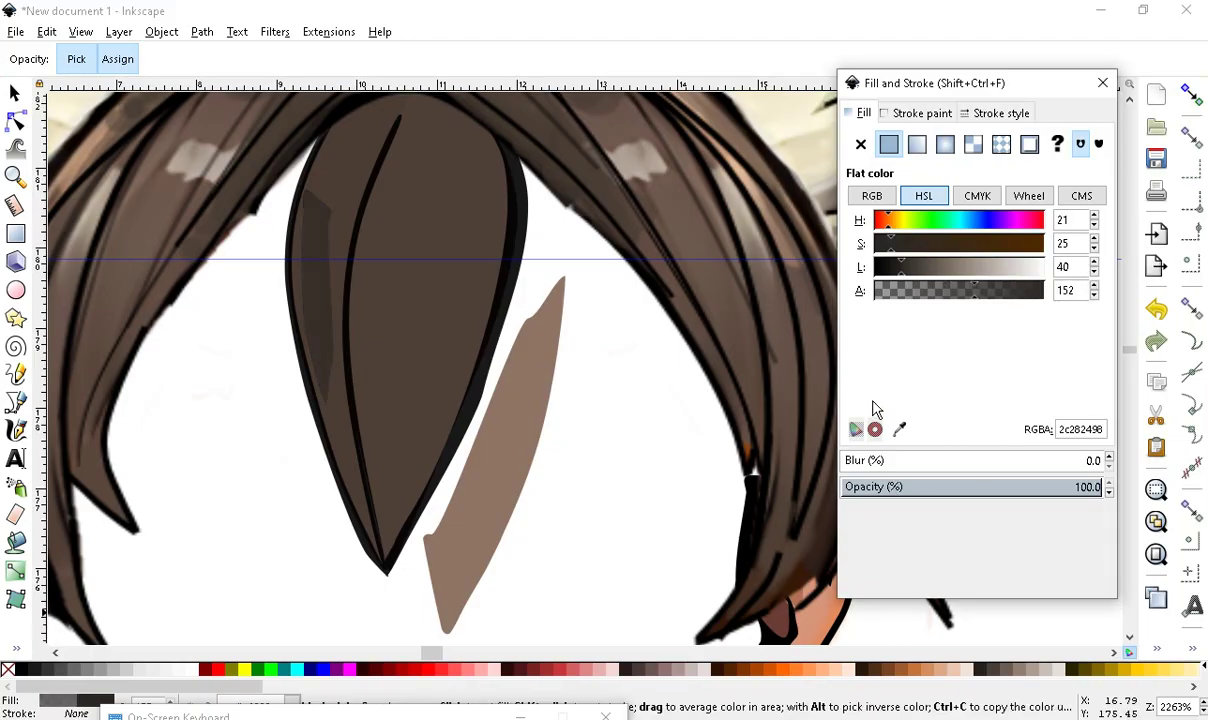
mouse_move(865, 460)
mouse_down()
mouse_move(897, 461)
mouse_move(878, 461)
mouse_move(896, 461)
mouse_move(897, 486)
mouse_up()
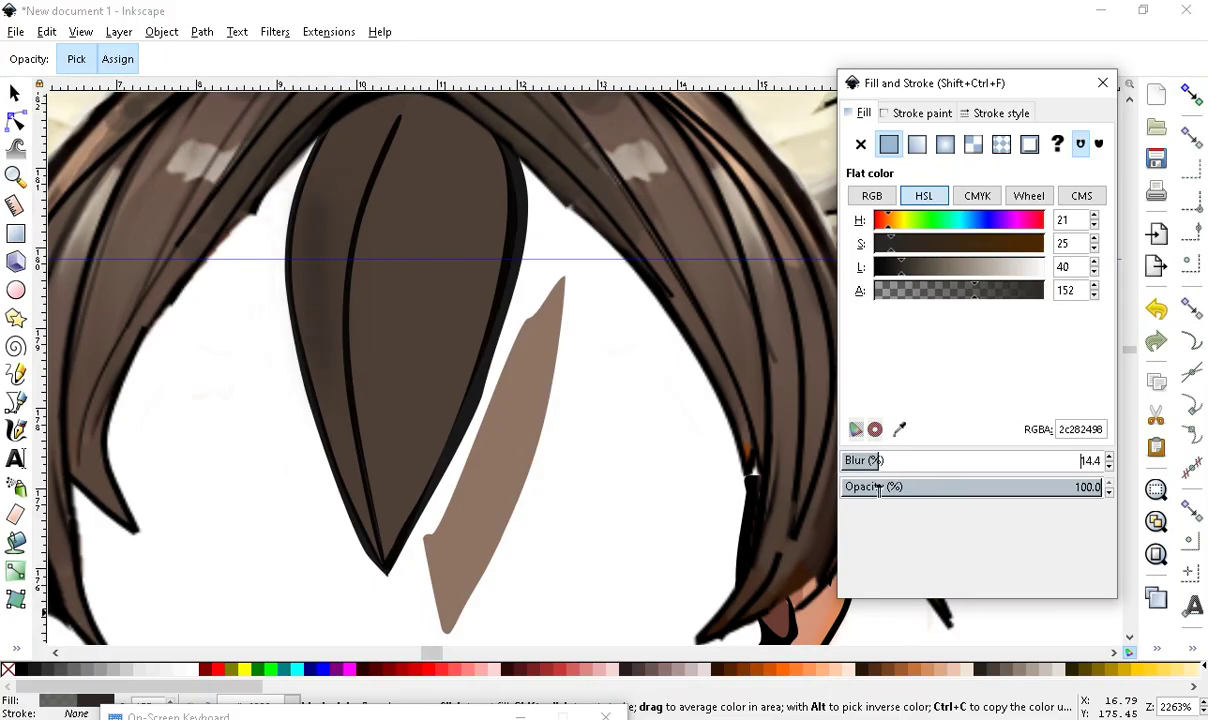
drag(903, 266, 938, 278)
scroll(475, 426, down, 1)
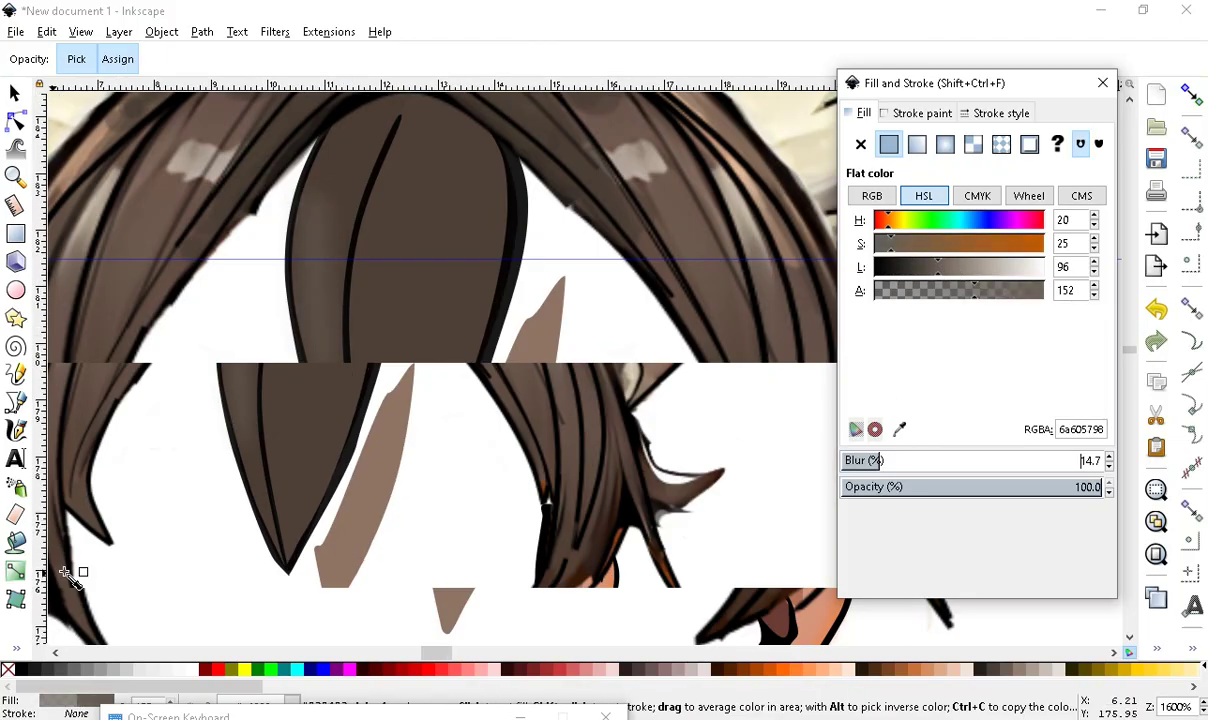
scroll(418, 423, up, 2)
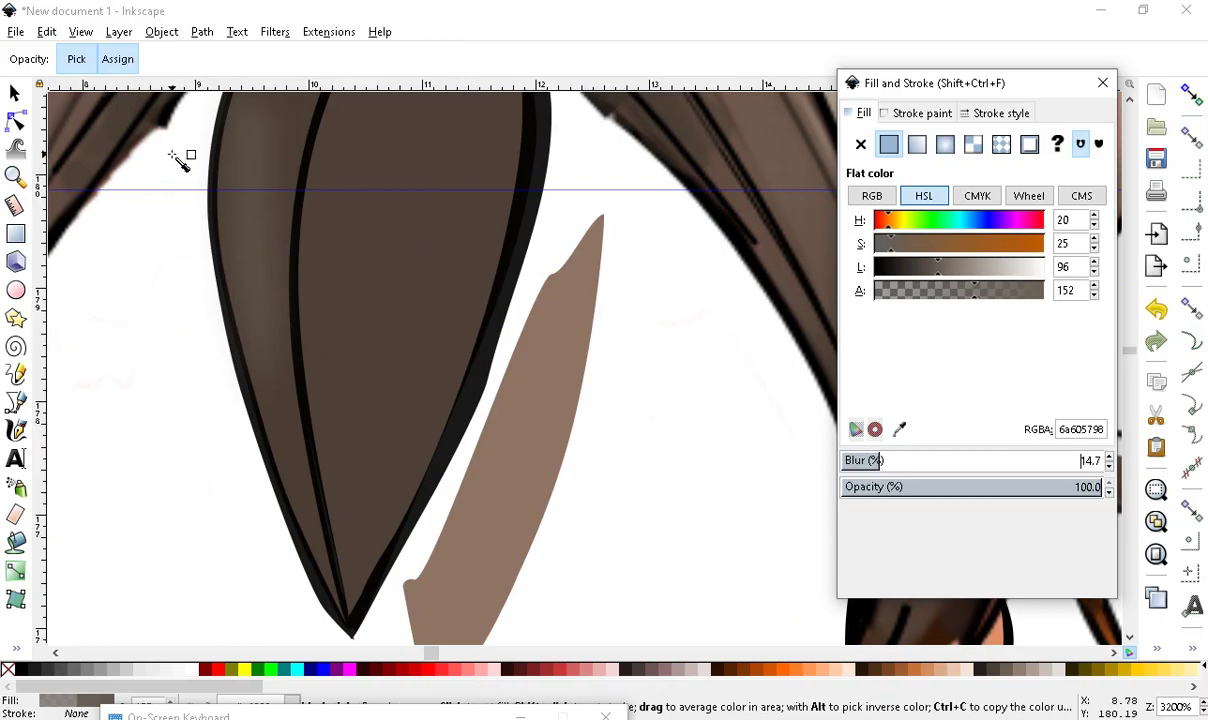
Move the light-brown strip onto the hair lock and darken it to deep brown 463931ff
key(s)
scroll(491, 432, down, 2)
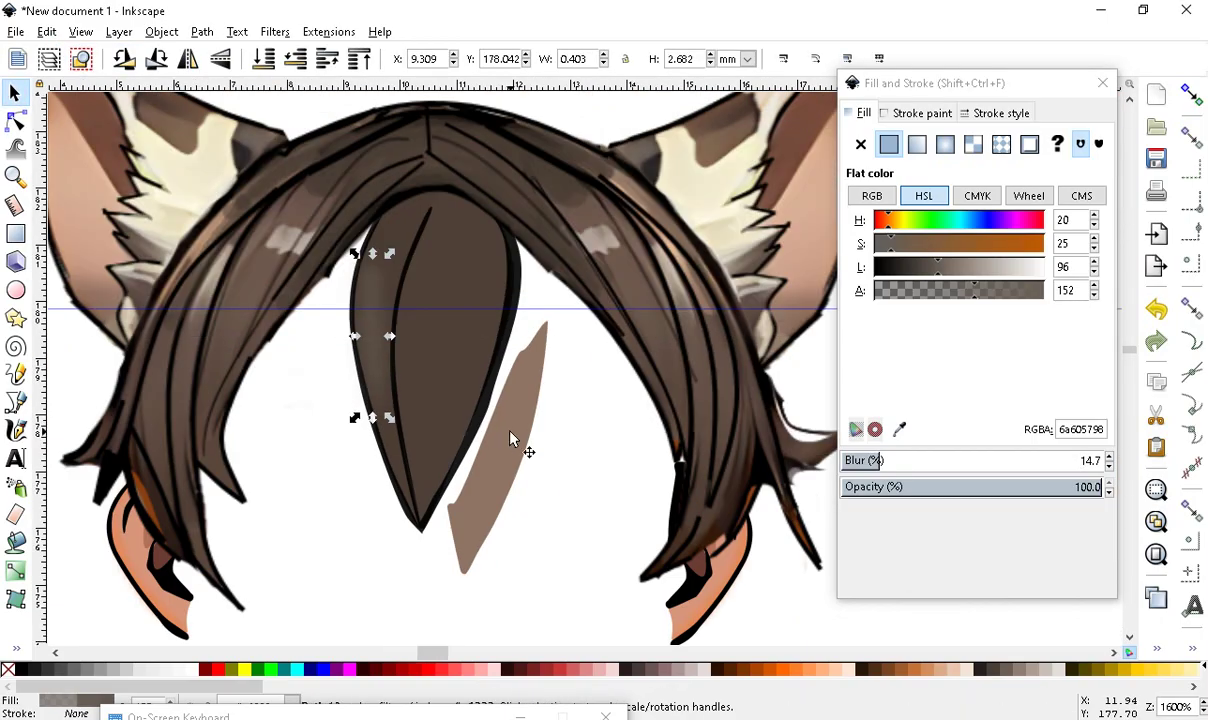
click(510, 440)
drag(510, 445, 480, 406)
scroll(479, 400, up, 1)
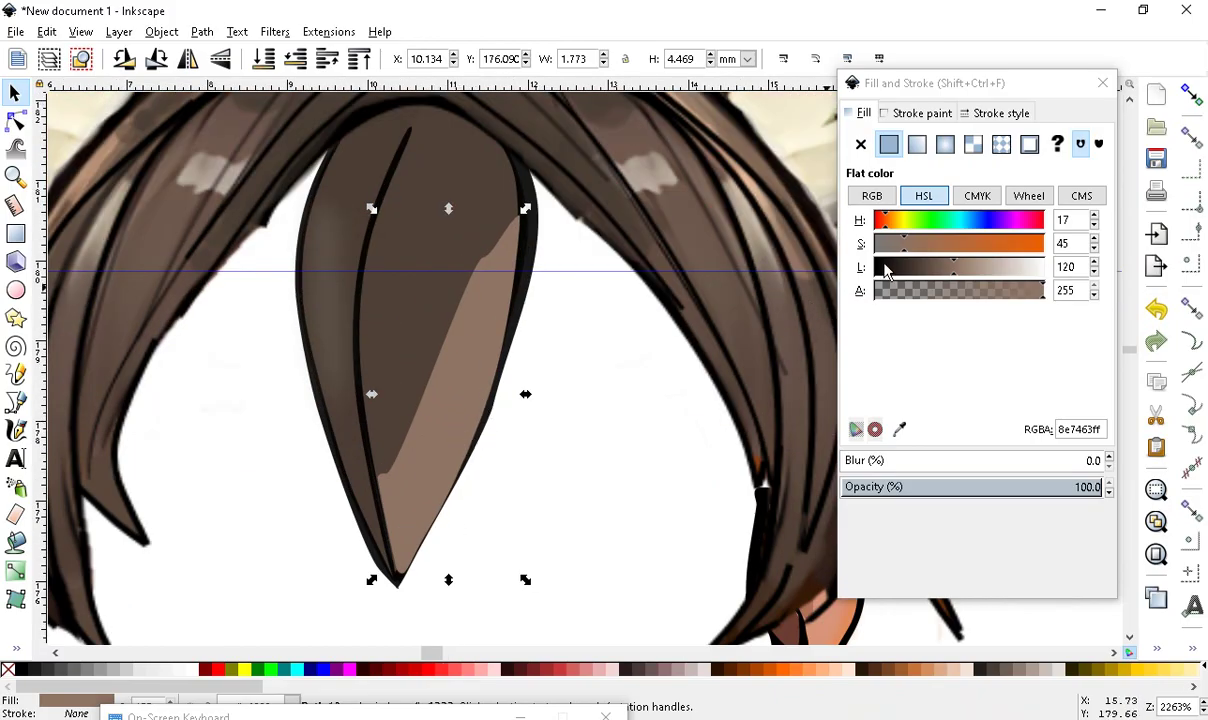
drag(975, 266, 930, 268)
scroll(490, 410, down, 2)
scroll(473, 435, up, 2)
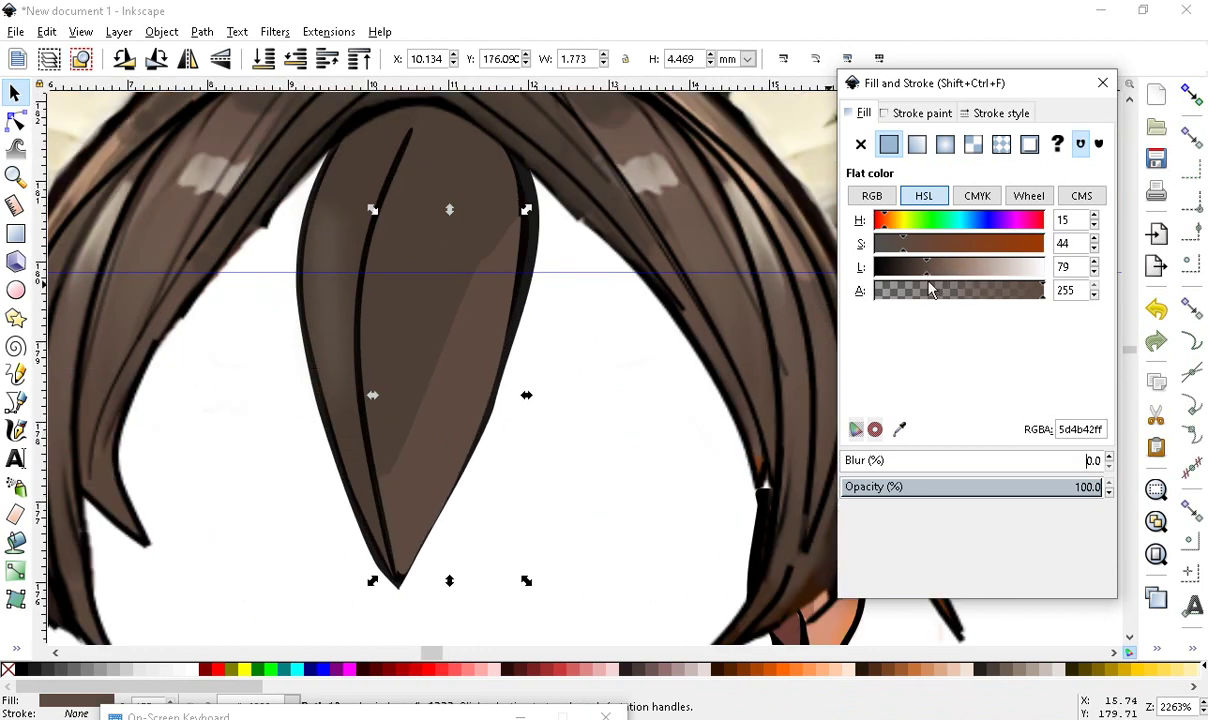
drag(926, 268, 917, 272)
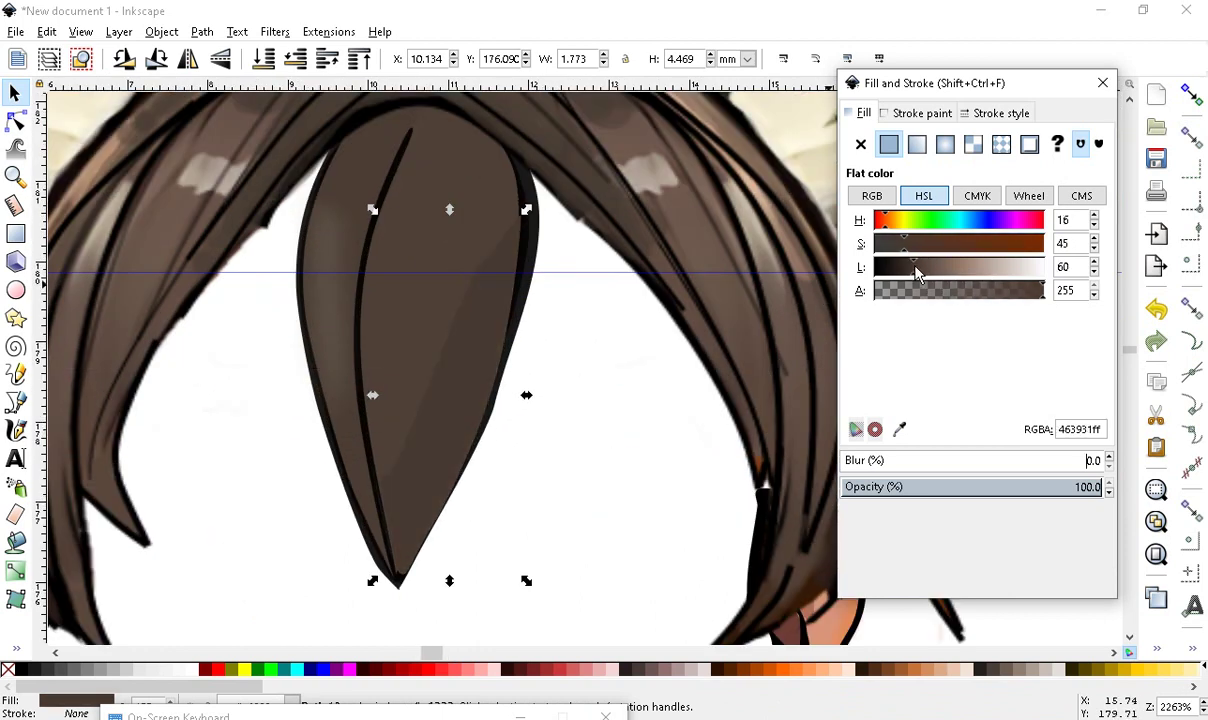
scroll(555, 440, down, 2)
Shift the strip up-left and give it blur, alpha 160 and adjusted lightness and saturation
click(582, 445)
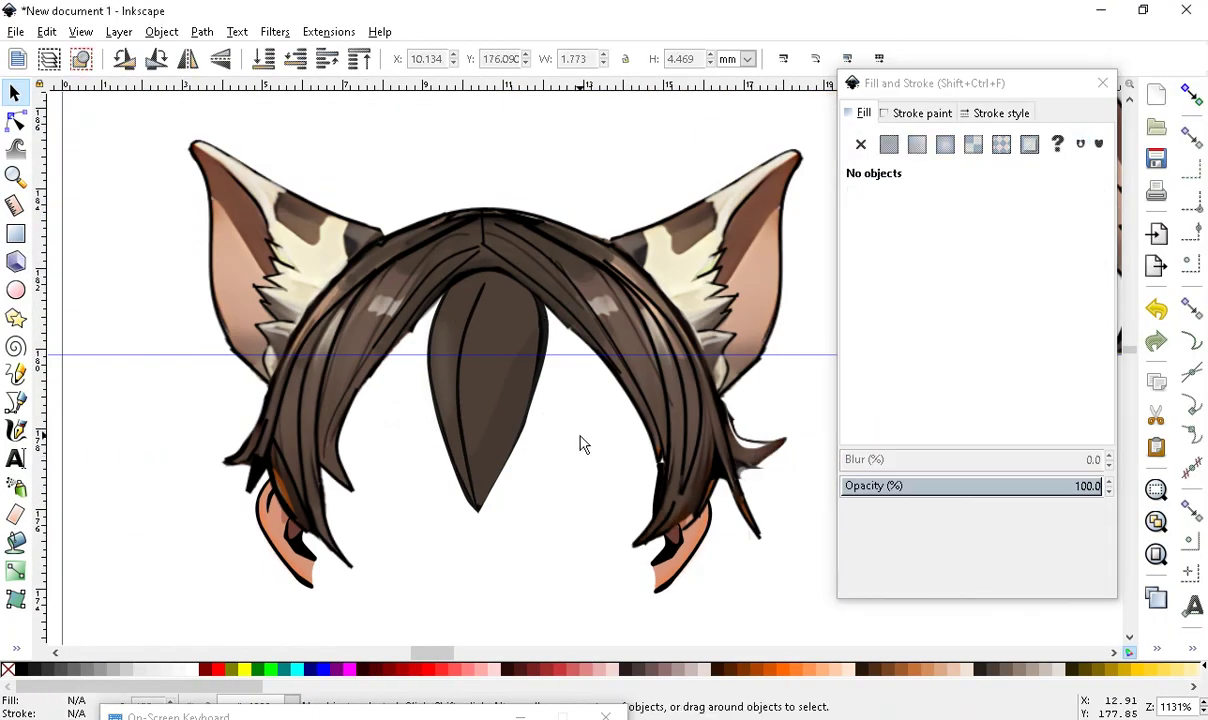
scroll(530, 424, up, 1)
click(485, 400)
drag(499, 410, 474, 347)
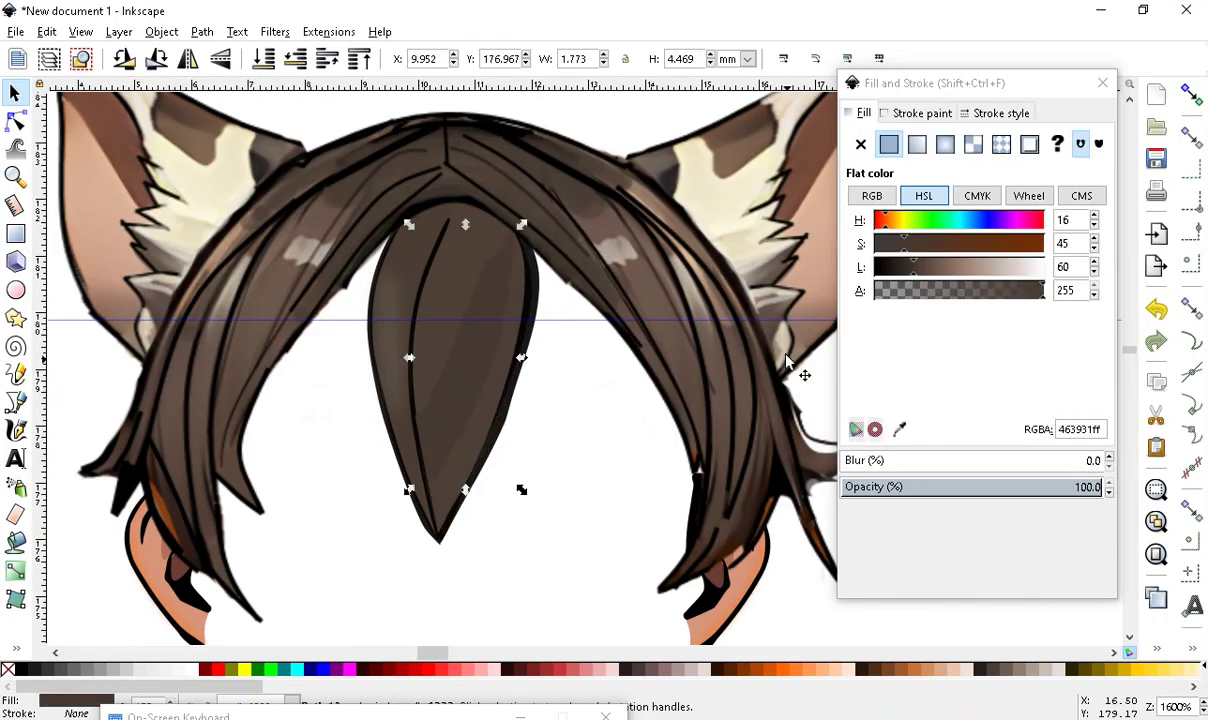
click(864, 461)
ctrl+scroll(332, 324, up, 1)
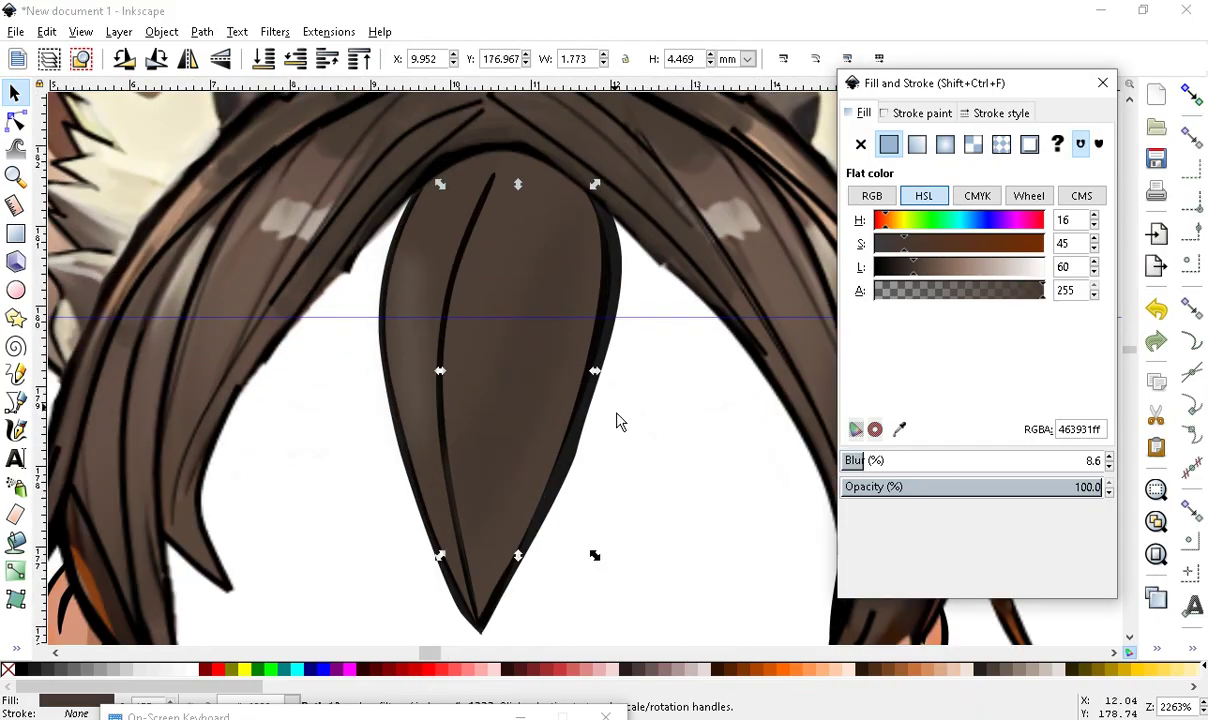
mouse_move(979, 292)
mouse_down()
mouse_move(993, 292)
mouse_move(980, 292)
mouse_up()
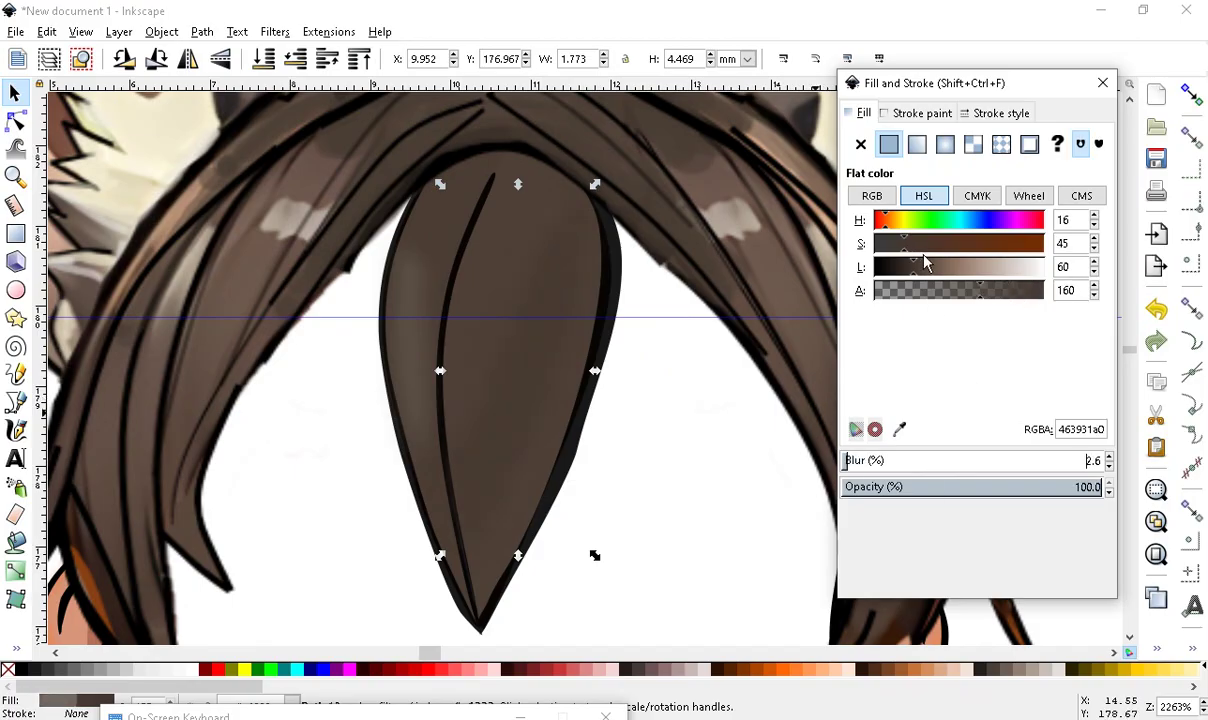
drag(925, 262, 945, 284)
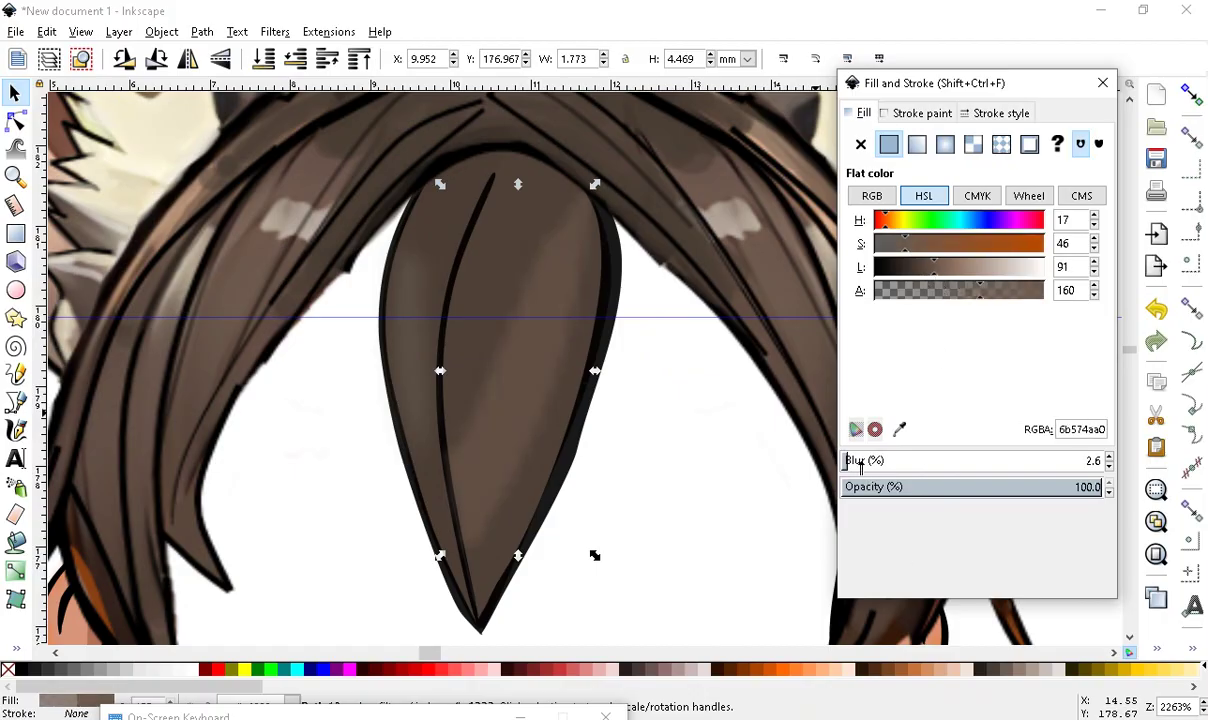
drag(875, 461, 849, 462)
key(minus)
mouse_move(951, 247)
mouse_down()
mouse_move(882, 258)
mouse_move(935, 262)
mouse_up()
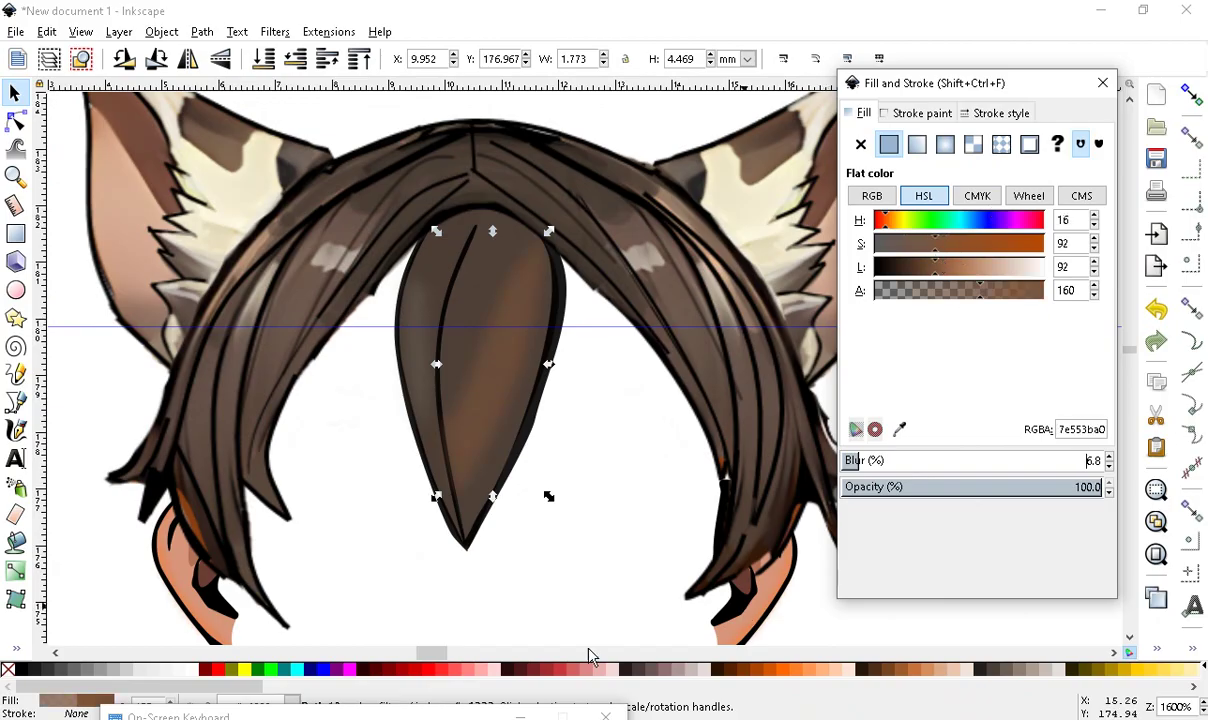
Move the hair group up-left to uncover the ears, then return to Paint.NET
key(minus)
key(minus)
click(516, 522)
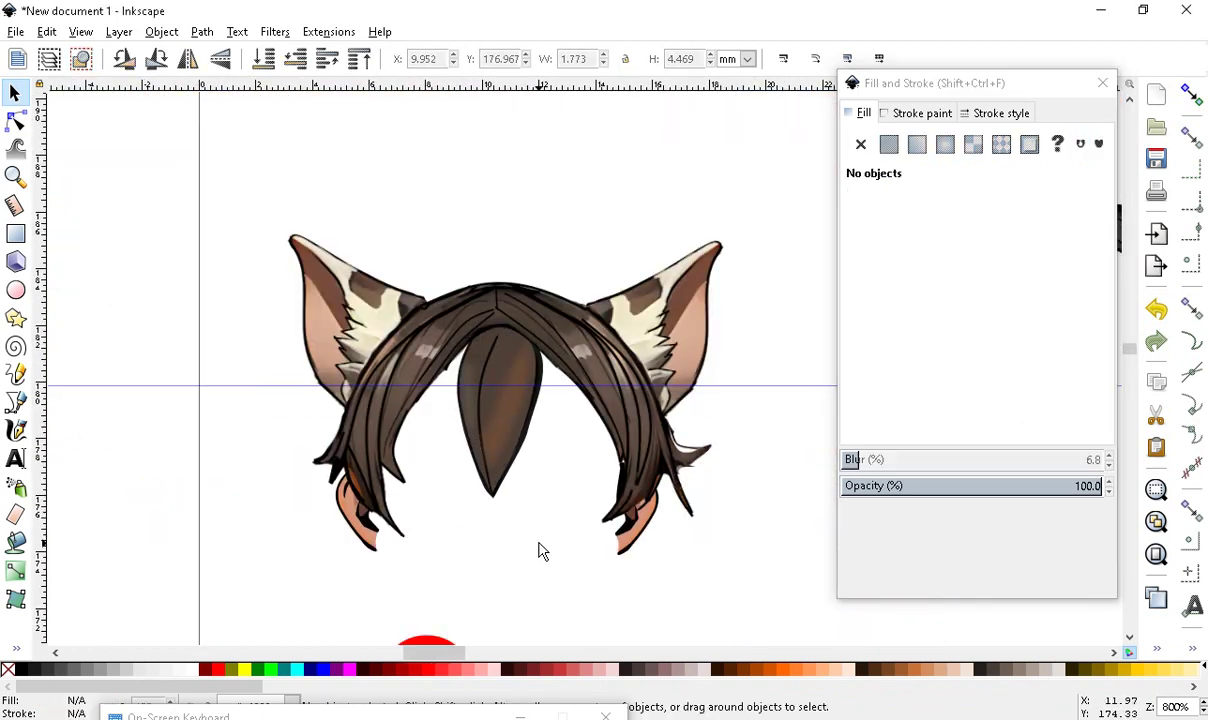
click(557, 350)
drag(509, 310, 285, 105)
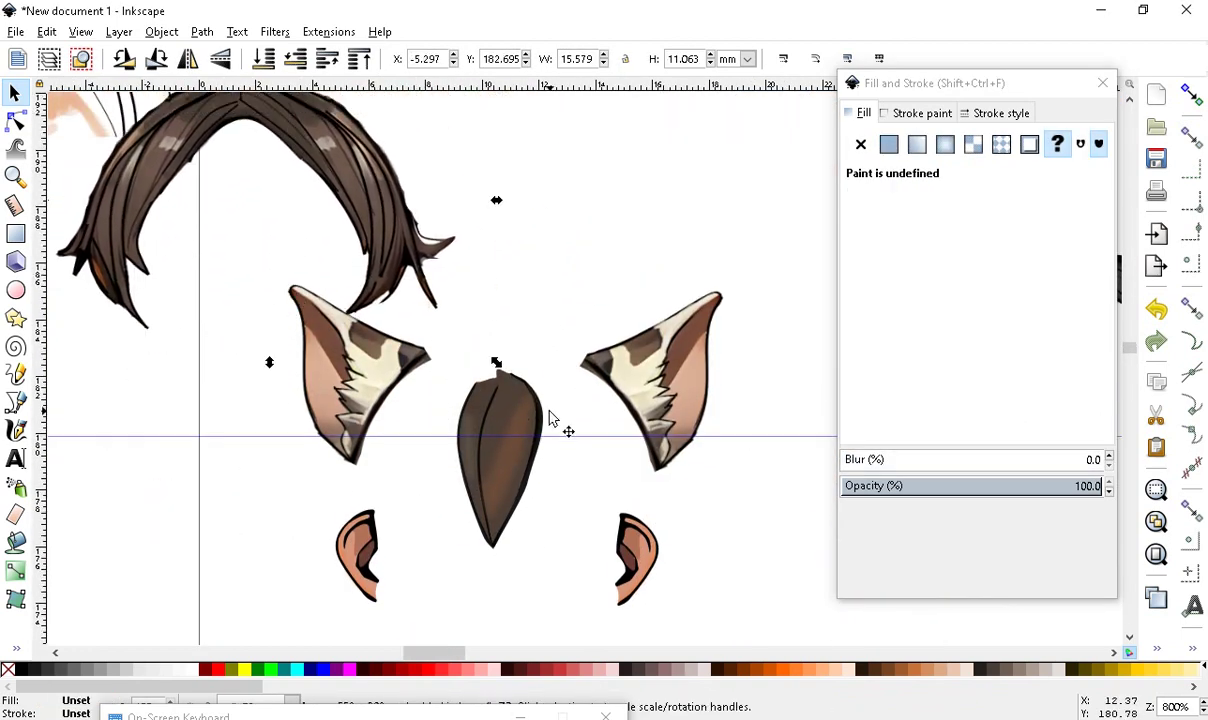
scroll(535, 520, up, 2)
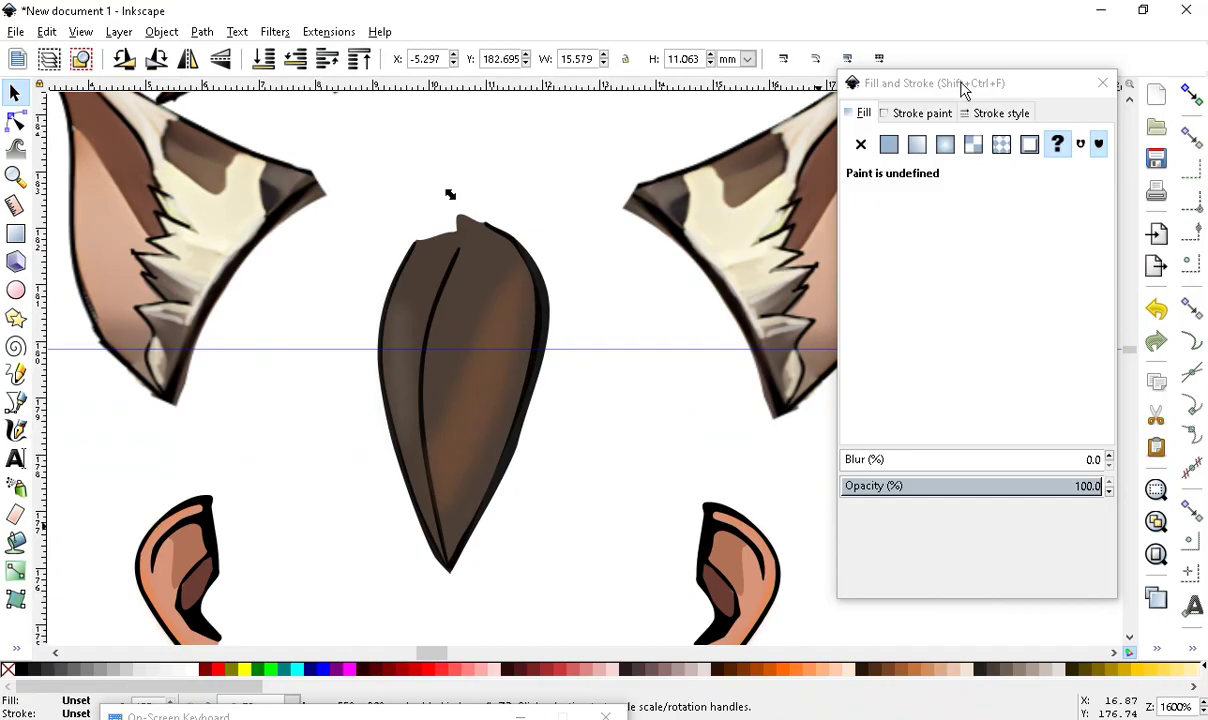
scroll(733, 445, down, 1)
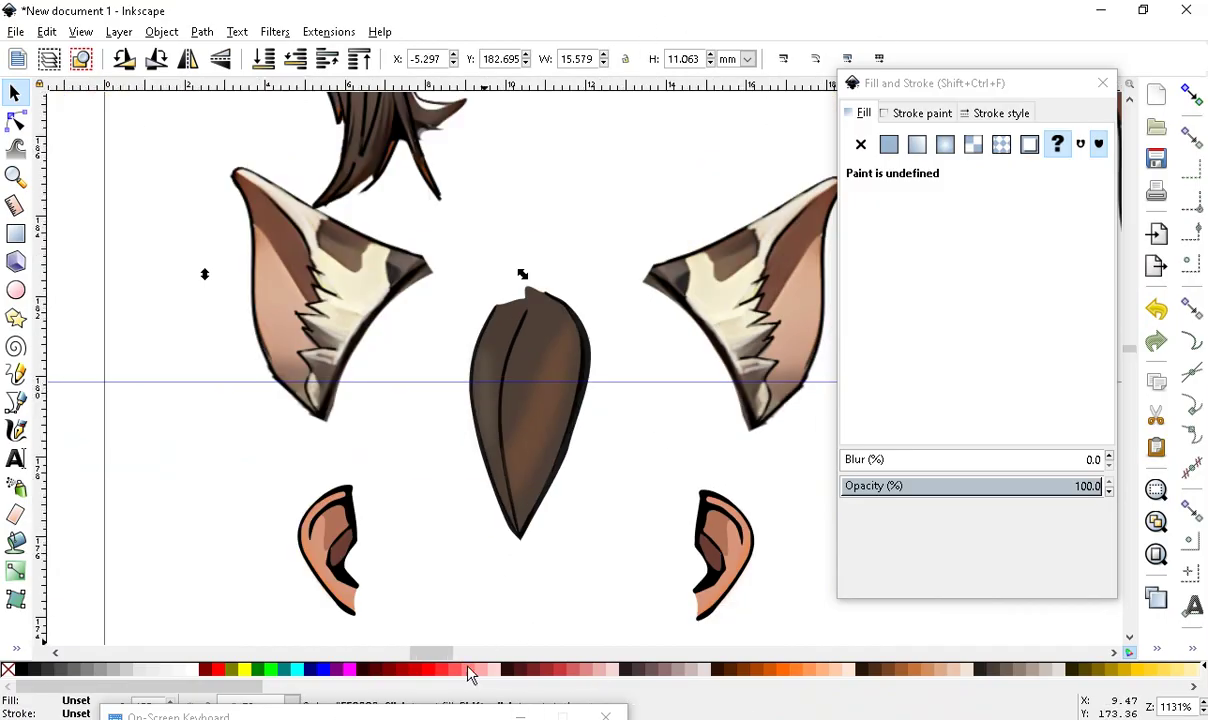
click(455, 606)
key(alt+Tab)
Hide the ss body layer, show the ff face layer and zoom in to 150%
scroll(714, 386, down, 3)
scroll(575, 540, up, 3)
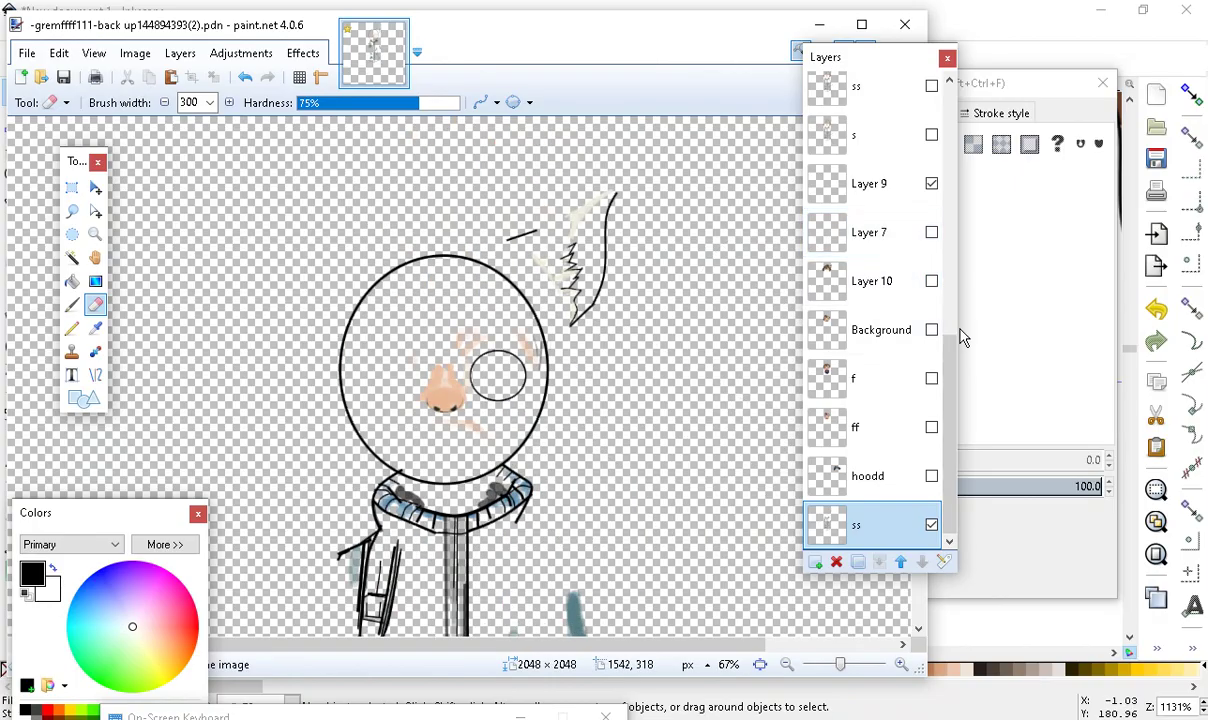
drag(953, 487, 951, 385)
click(931, 528)
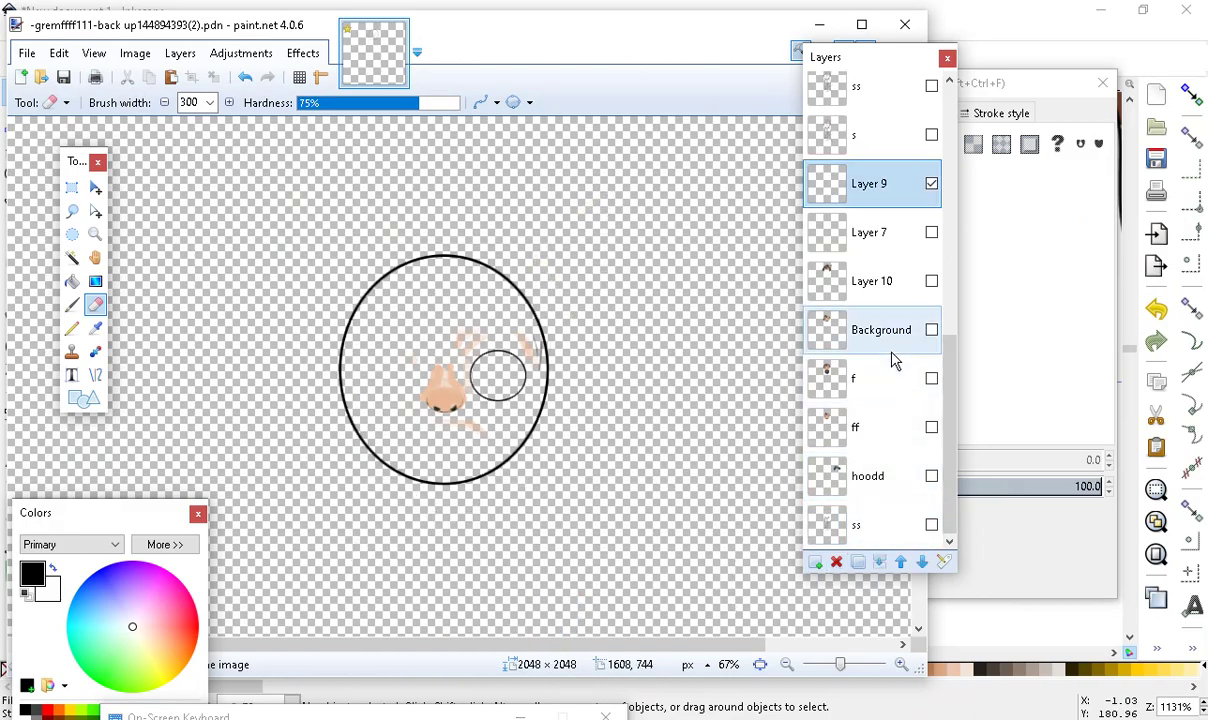
click(931, 428)
click(931, 428)
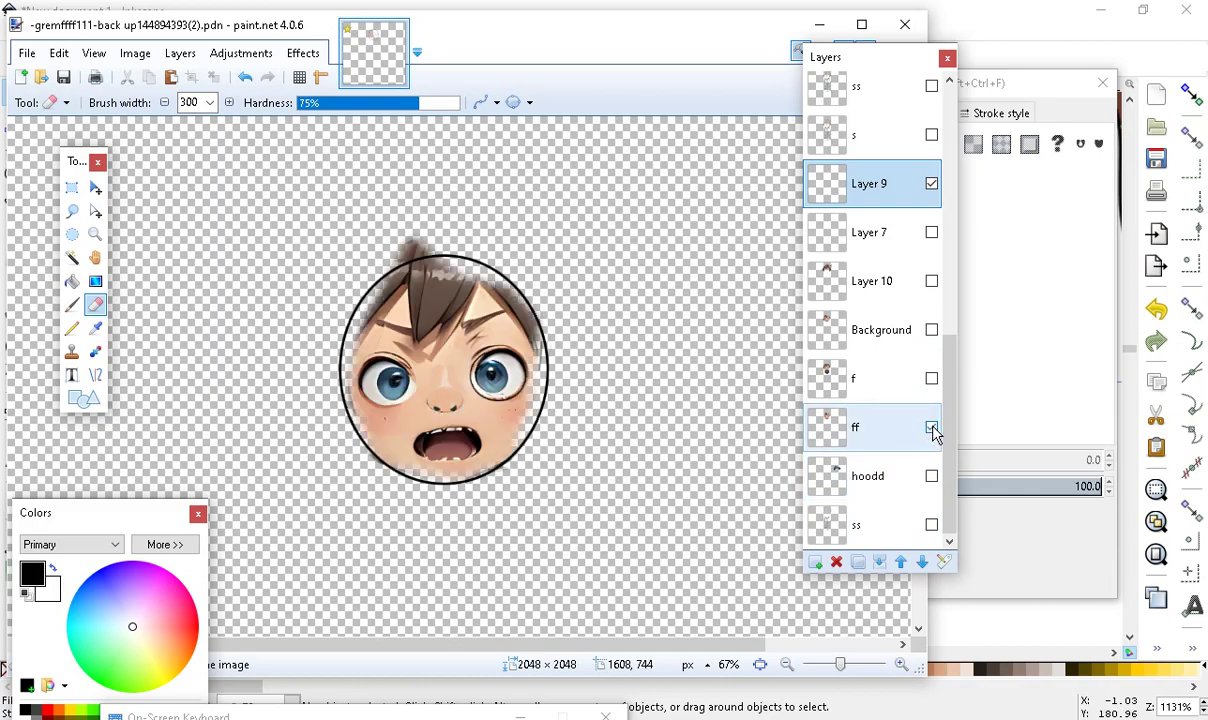
click(903, 668)
scroll(714, 297, up, 1)
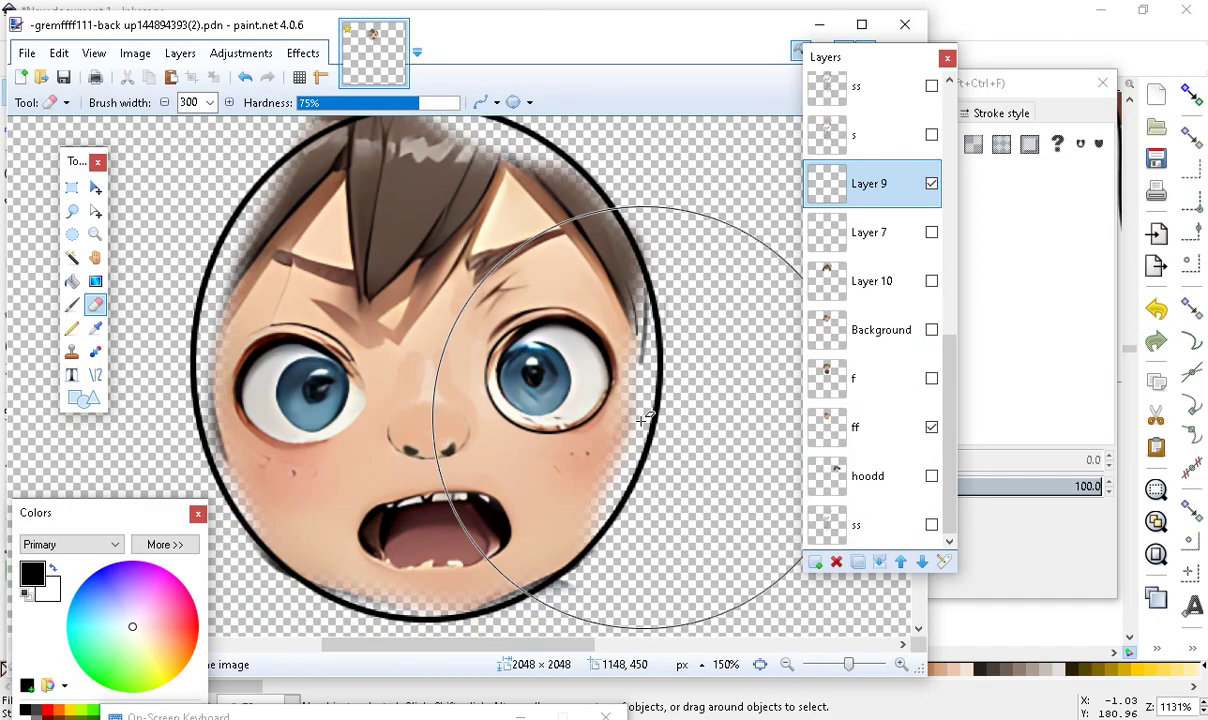
scroll(643, 420, down, 1)
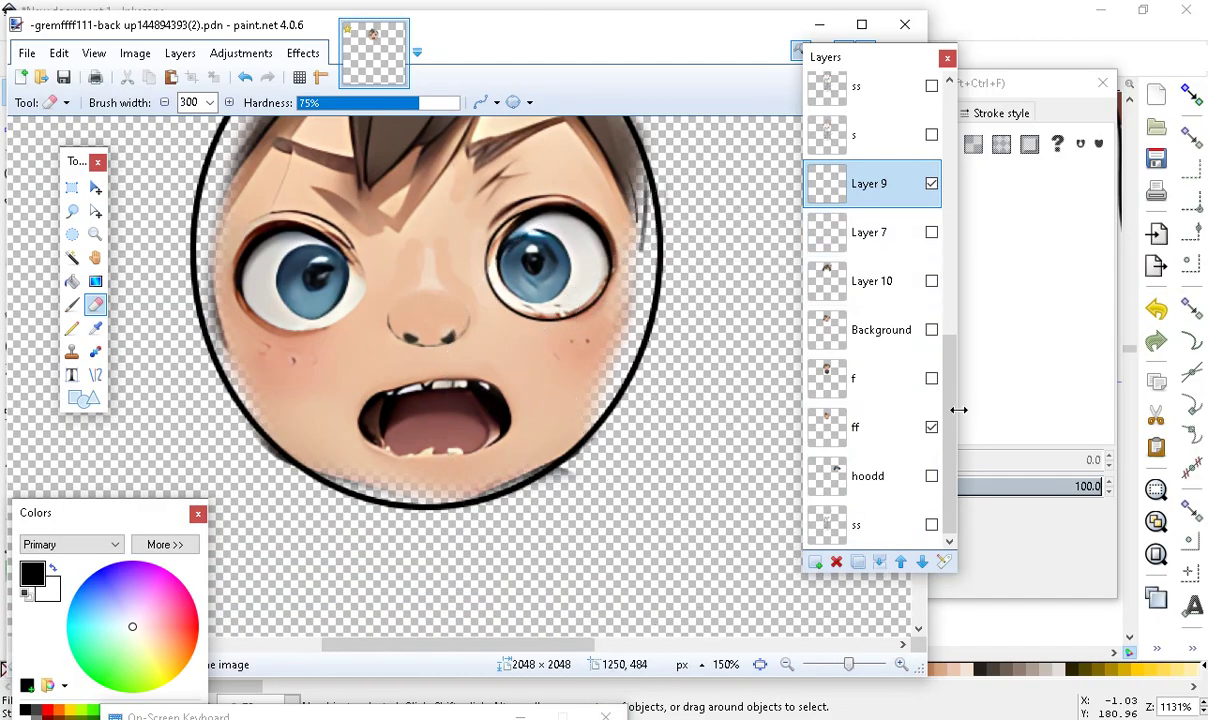
drag(949, 430, 949, 170)
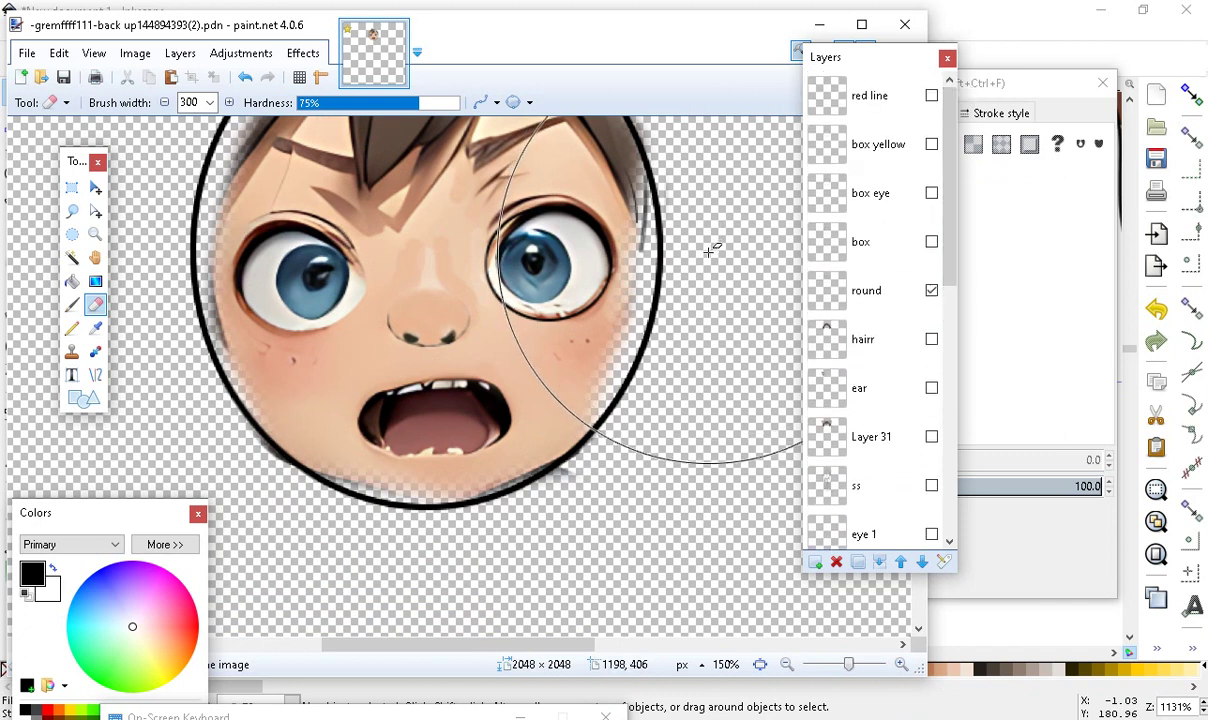
scroll(710, 253, up, 2)
scroll(779, 480, down, 1)
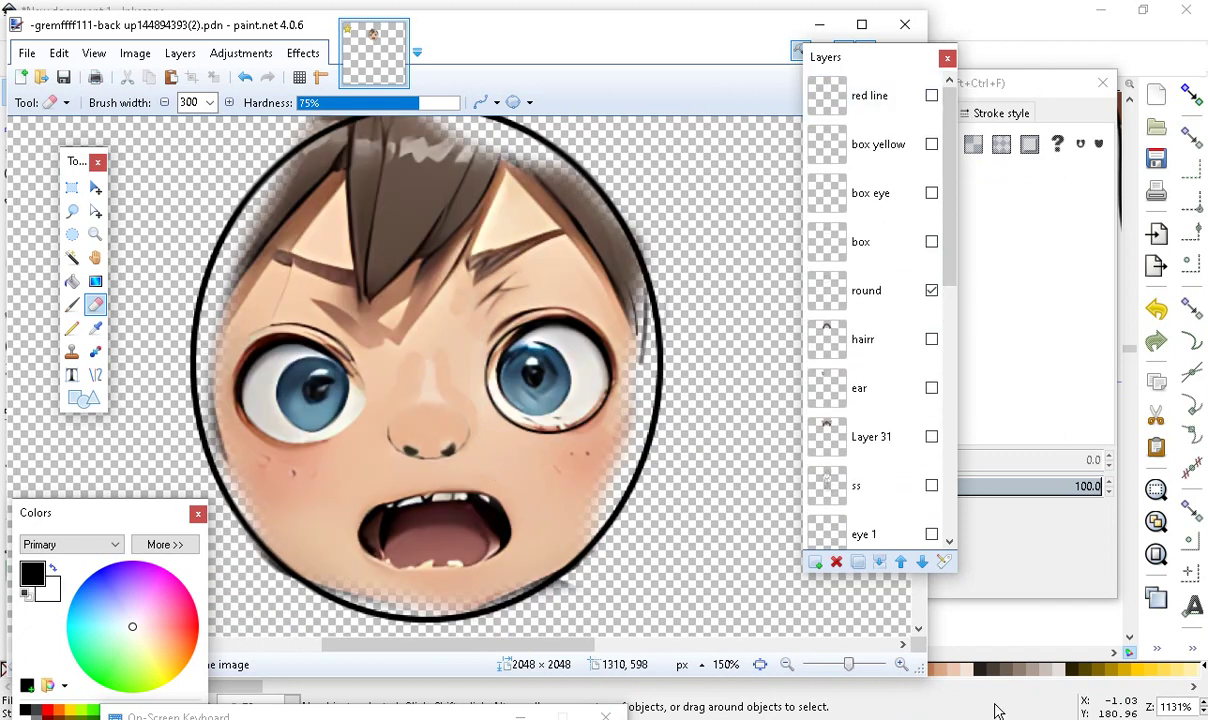
At 100% zoom, toggle the red line guide on and off to check the face's centring
click(789, 668)
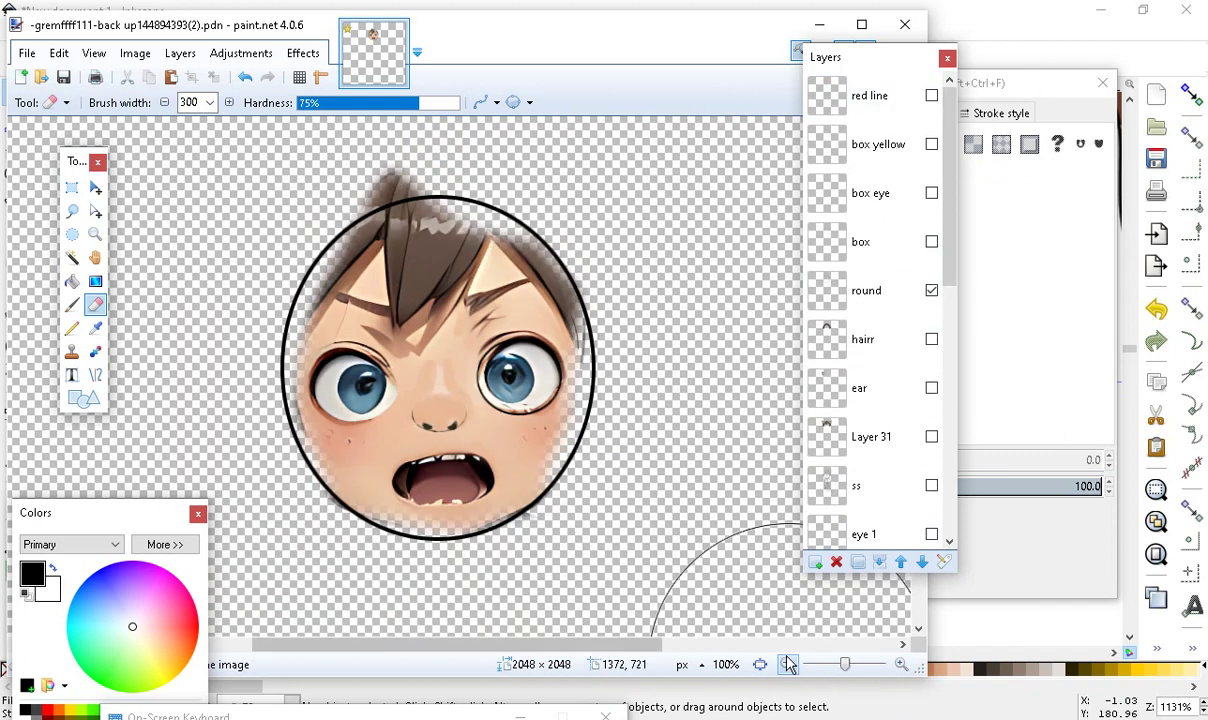
click(931, 97)
click(931, 97)
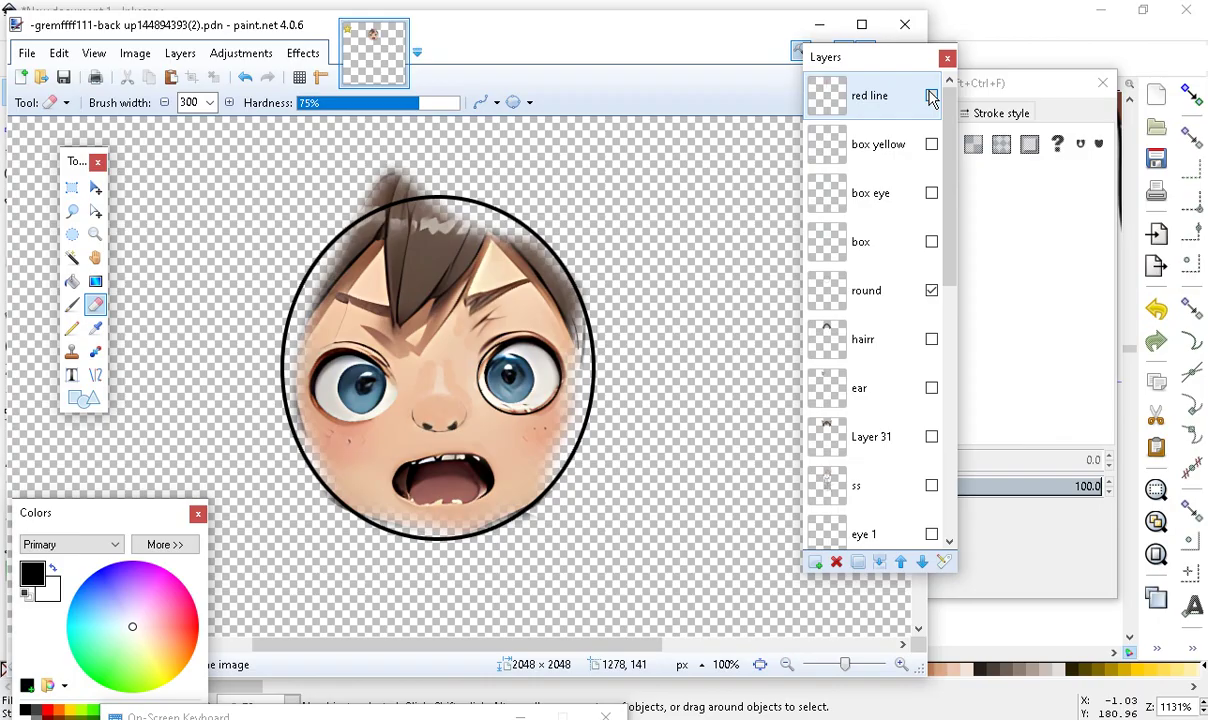
click(931, 97)
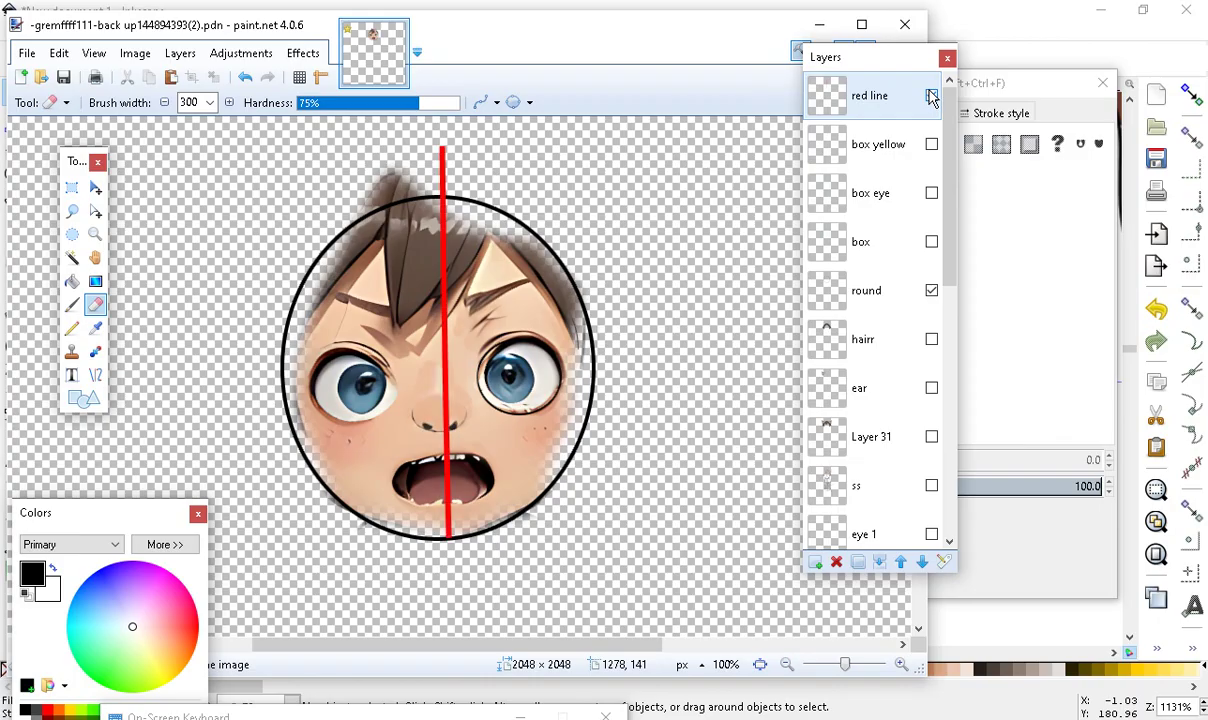
click(931, 97)
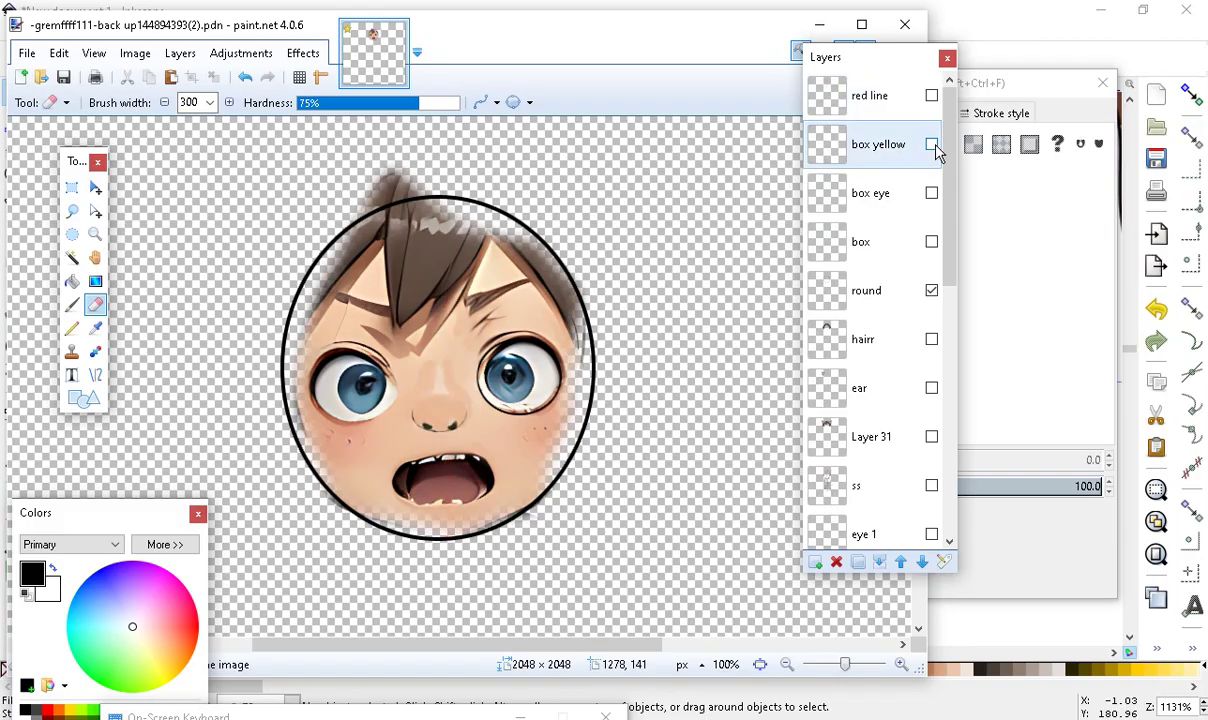
Show the box eye green rectangle guide, toggle ff to compare, and make ff the active layer
click(932, 194)
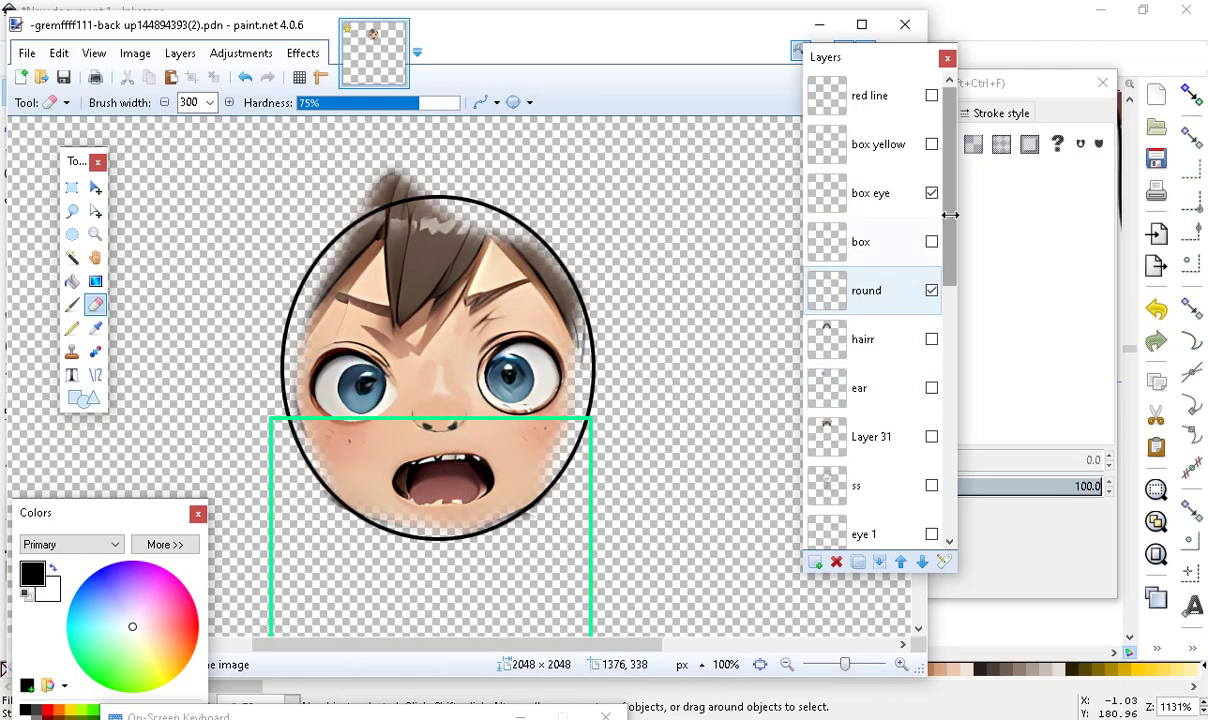
scroll(892, 373, down, 10)
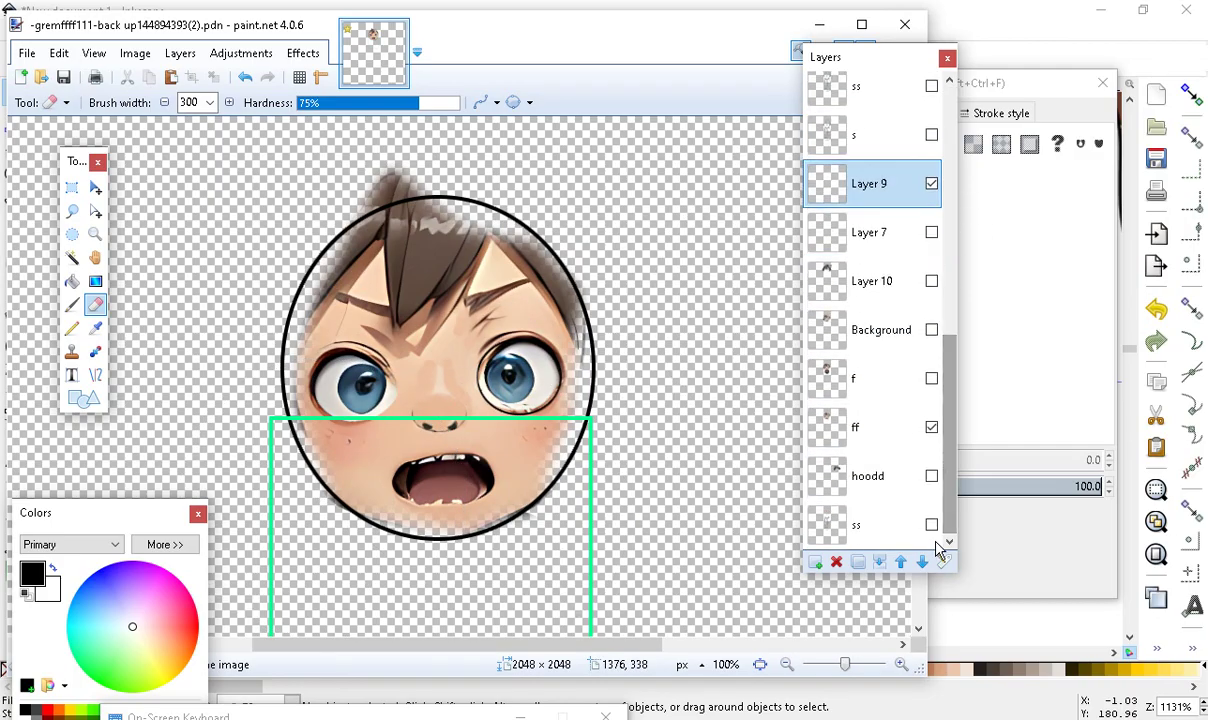
click(931, 429)
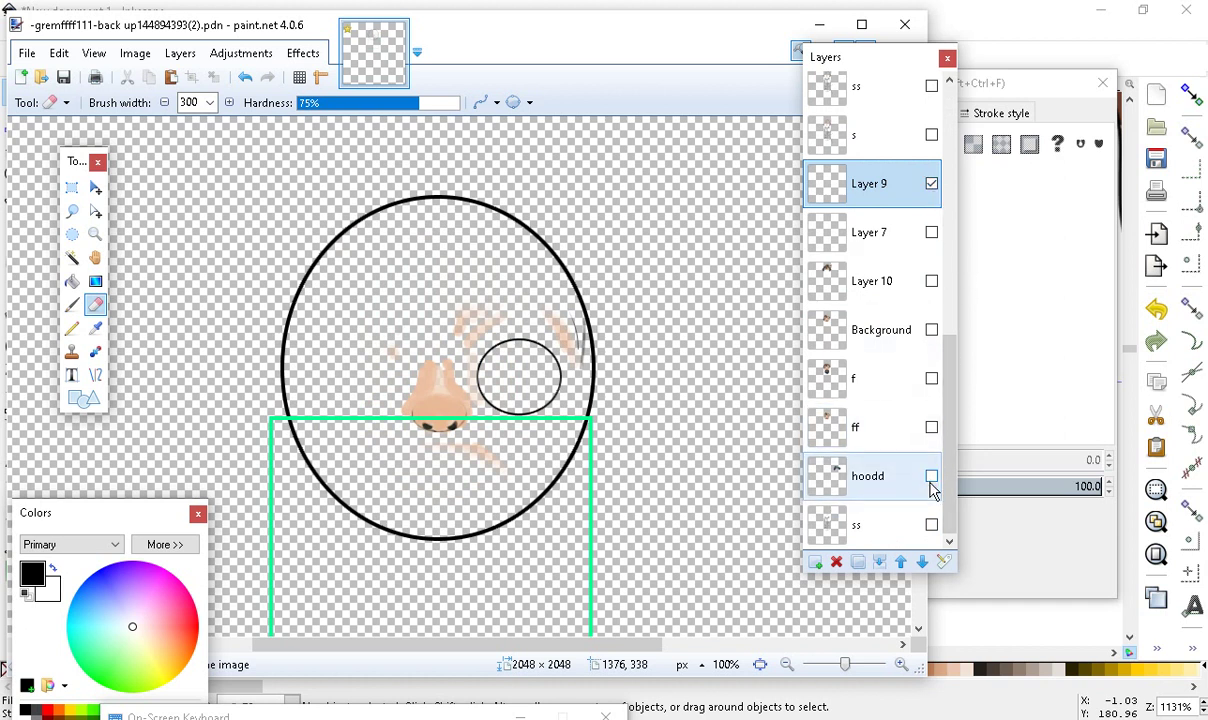
click(931, 428)
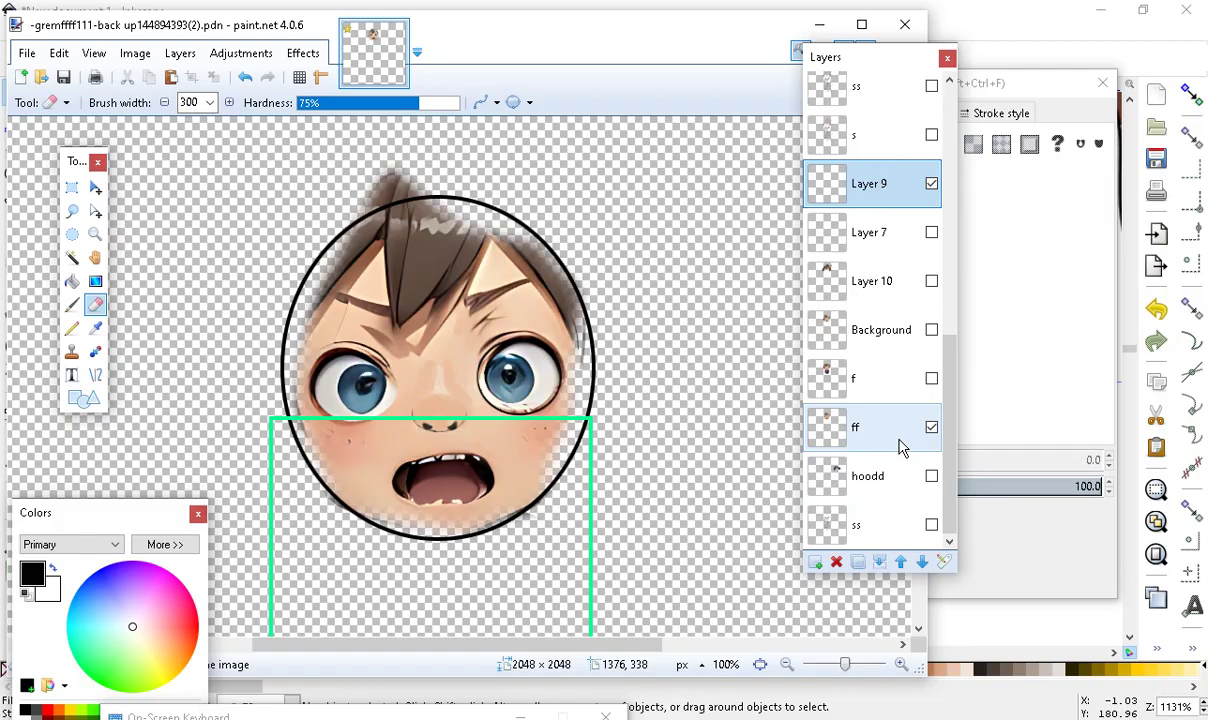
click(898, 446)
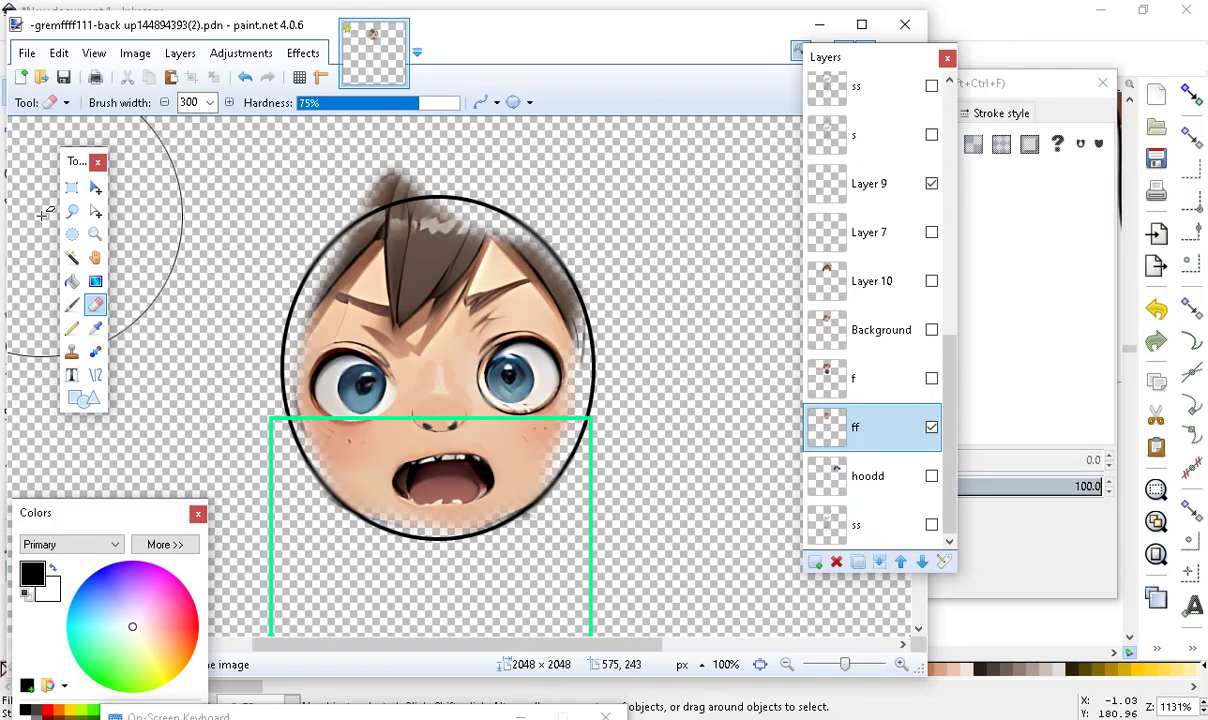
Rotate the rectangle-selected face on the ff layer by -3.30° and review it zoomed in
click(71, 187)
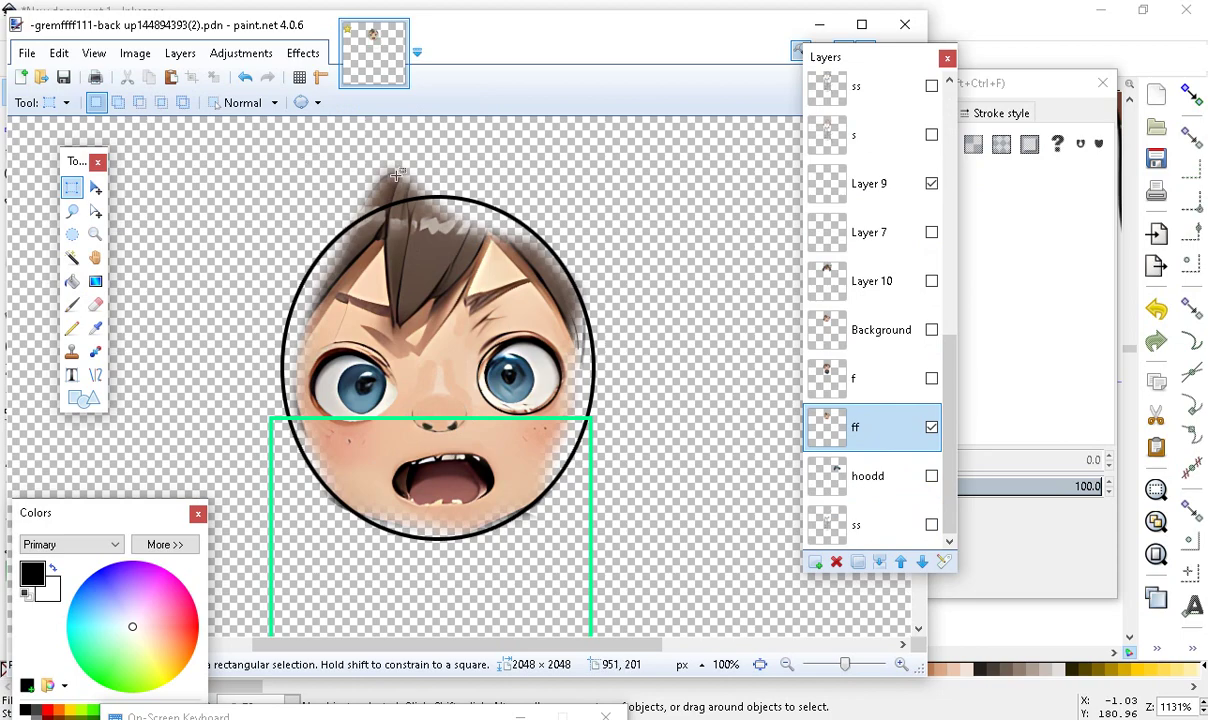
drag(251, 135, 641, 597)
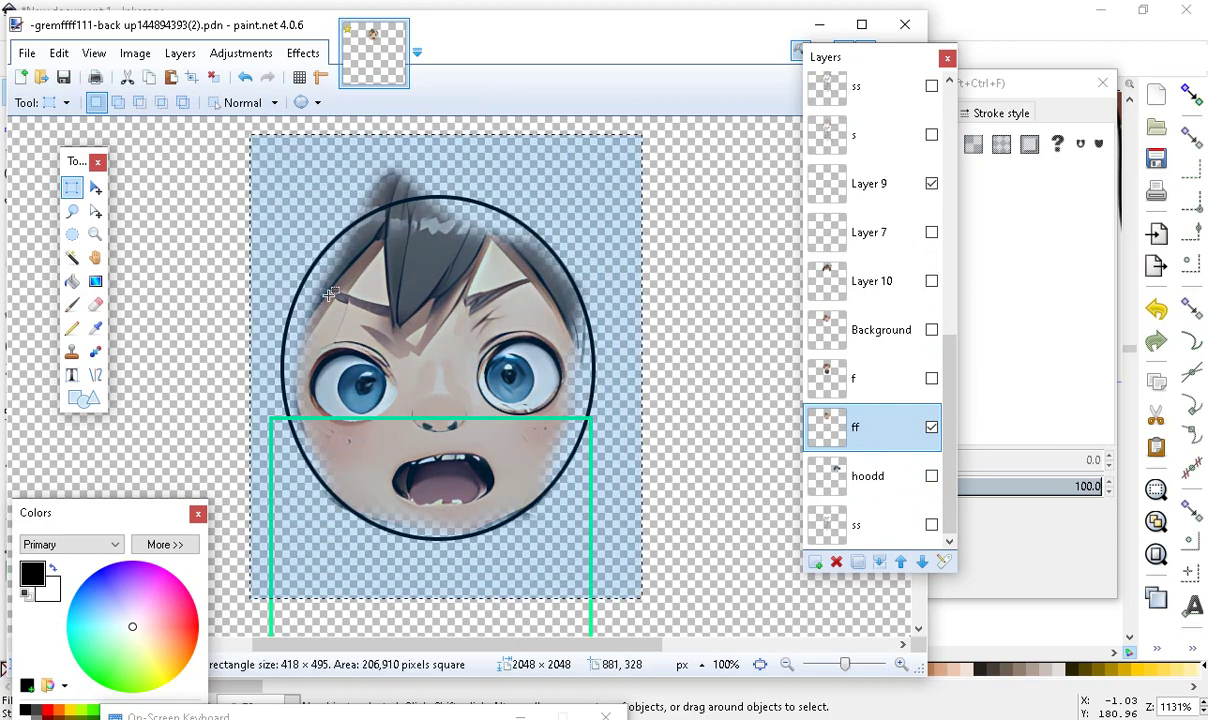
click(95, 189)
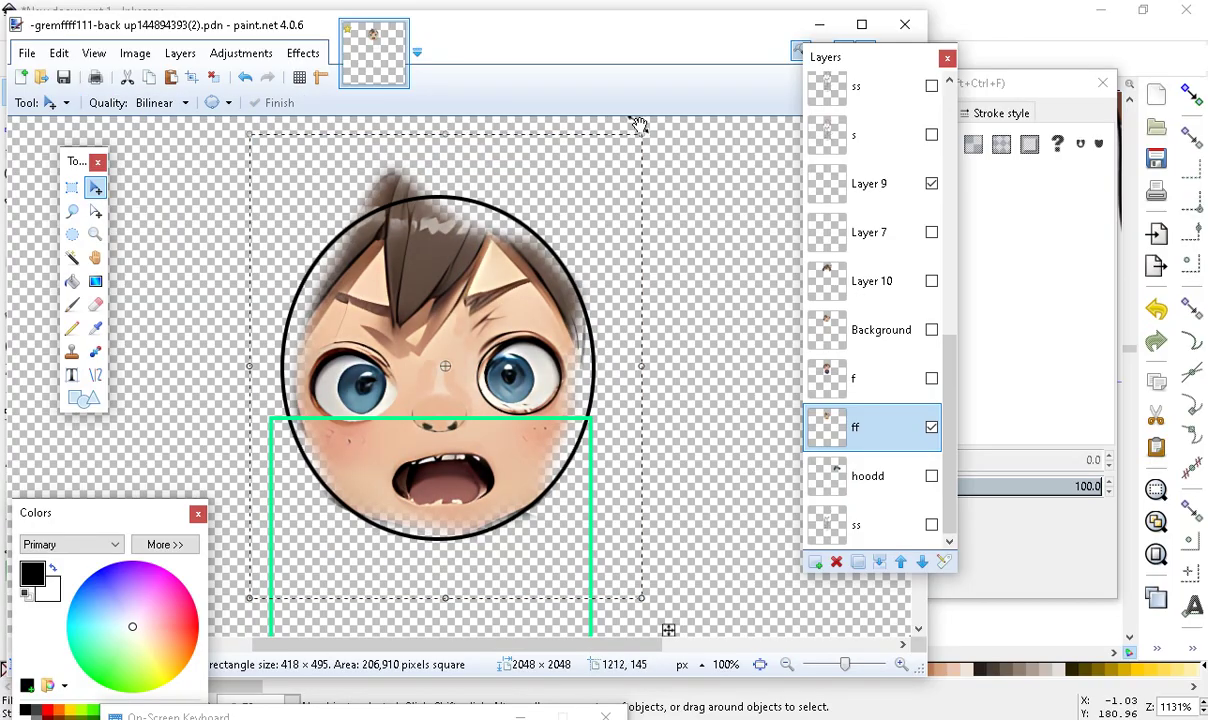
drag(658, 124, 680, 133)
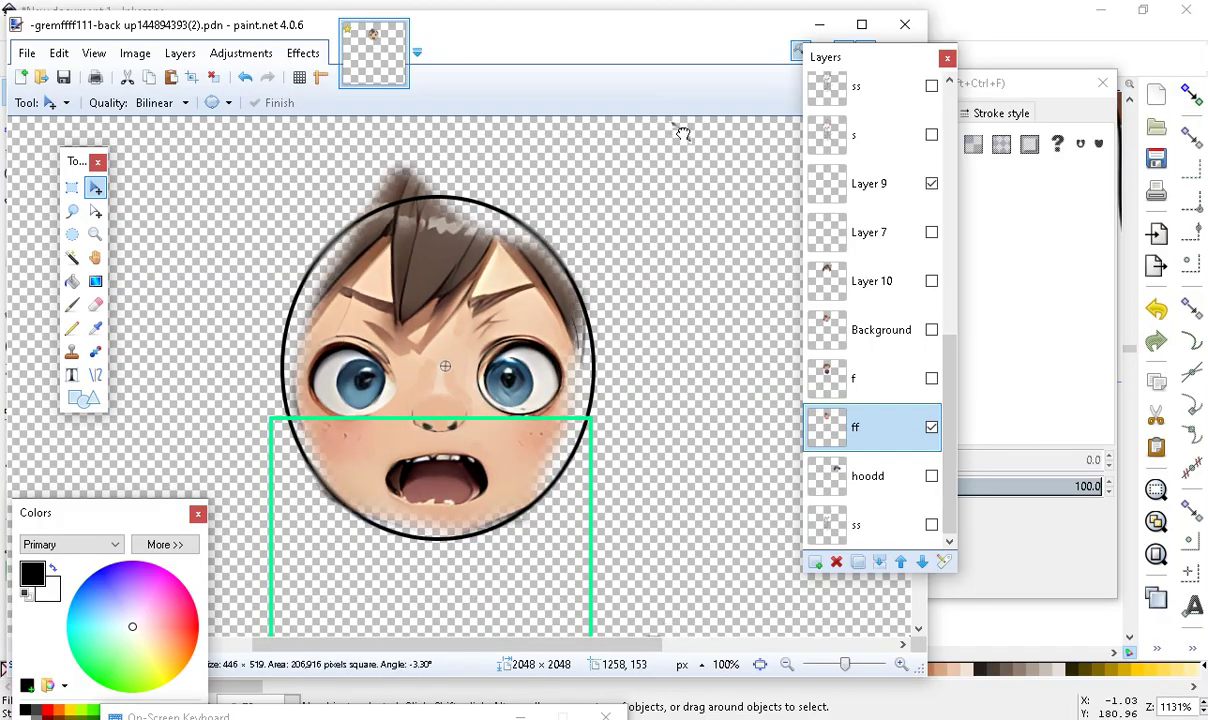
drag(680, 133, 680, 134)
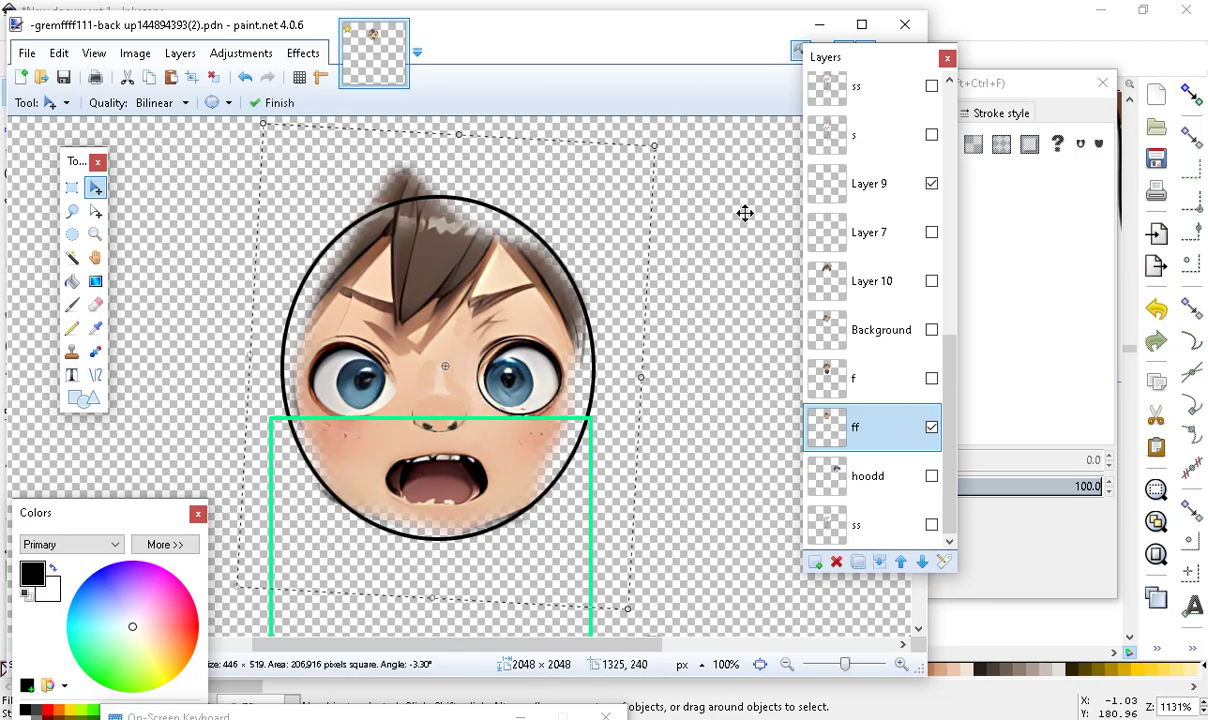
key(ctrl+d)
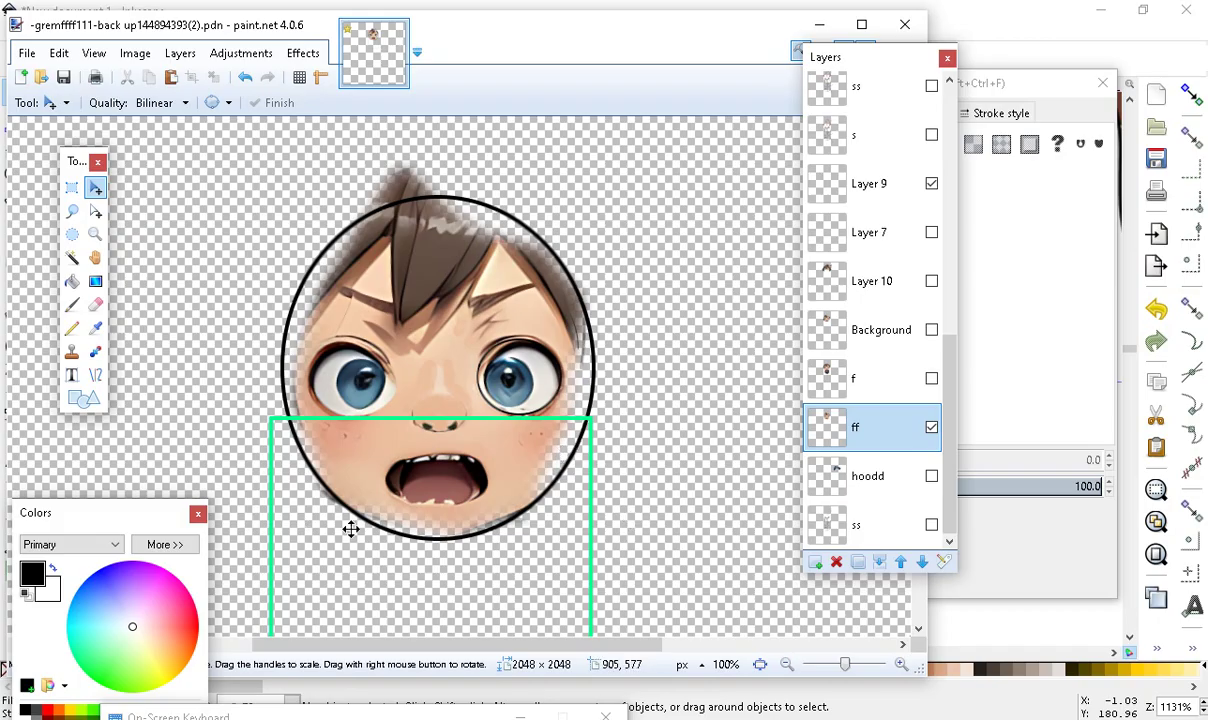
click(901, 666)
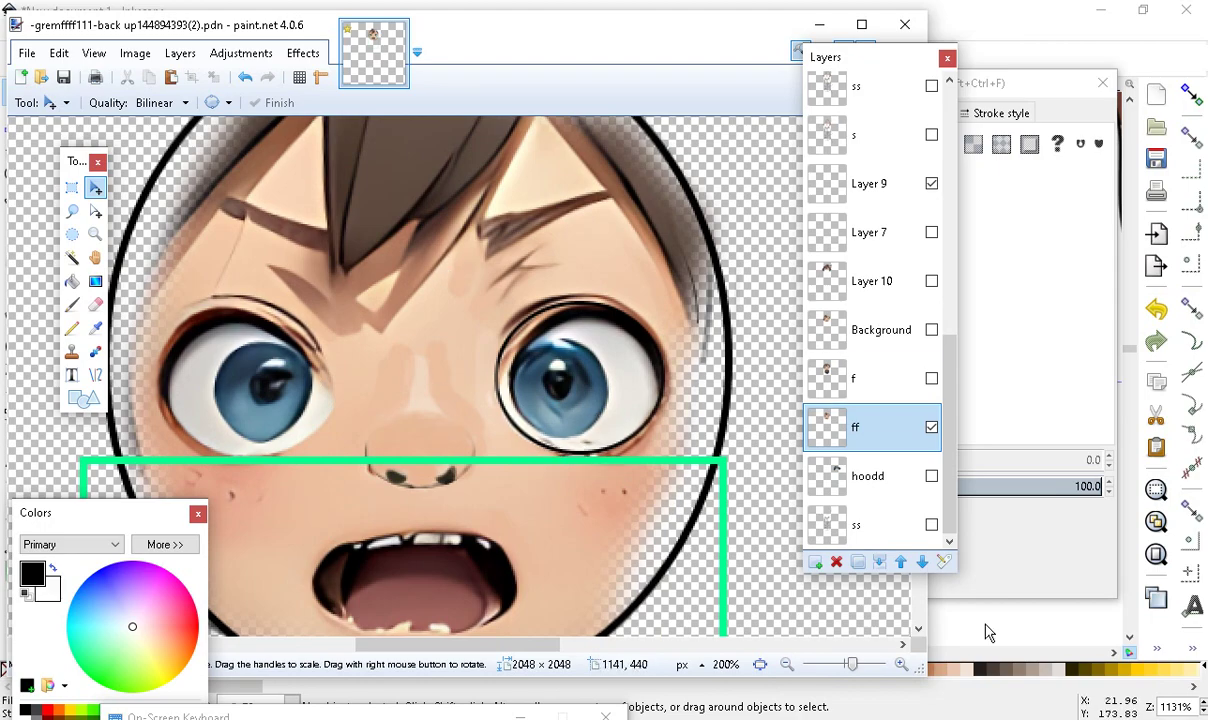
scroll(475, 566, down, 4)
scroll(528, 512, up, 3)
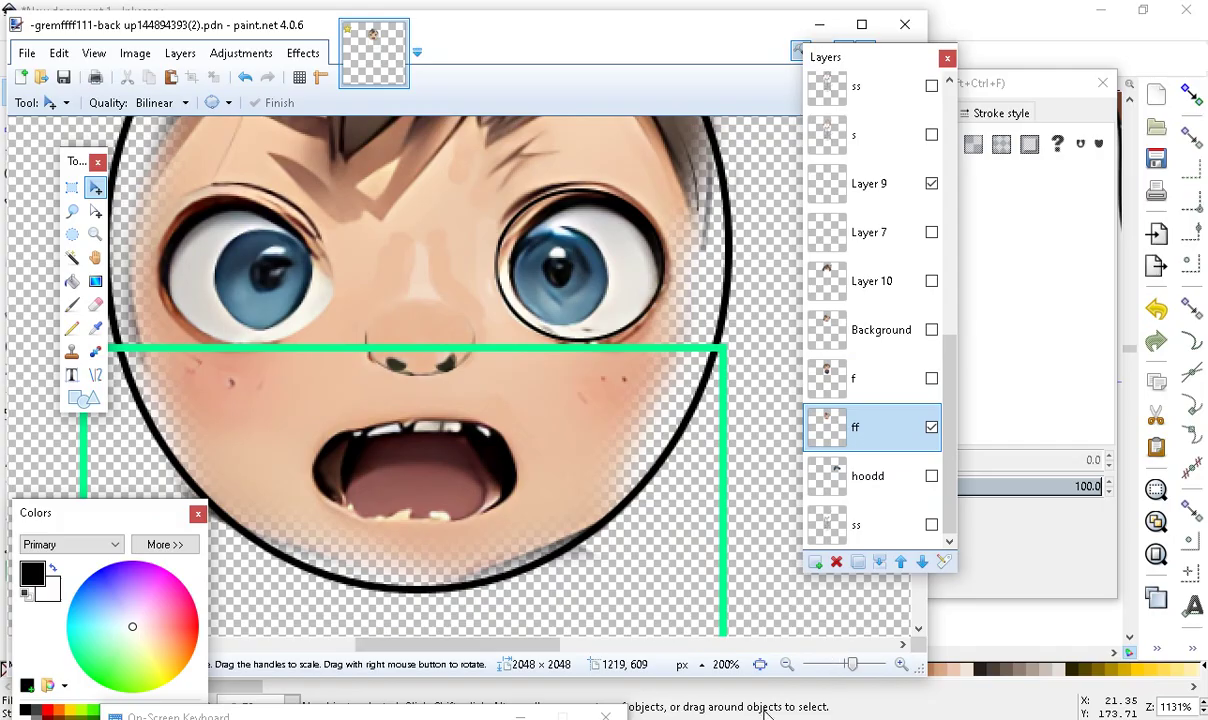
click(786, 665)
Show the red line layer and nudge the guide onto the face's centre at 150% zoom
click(786, 665)
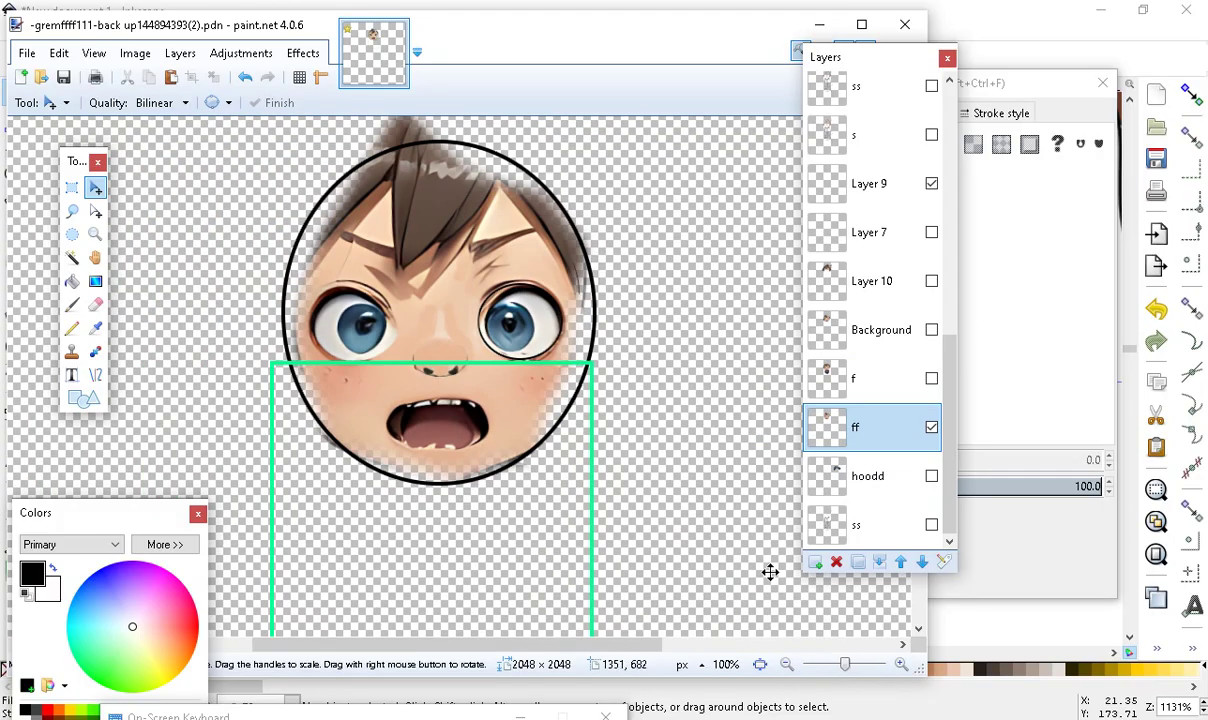
scroll(540, 505, up, 1)
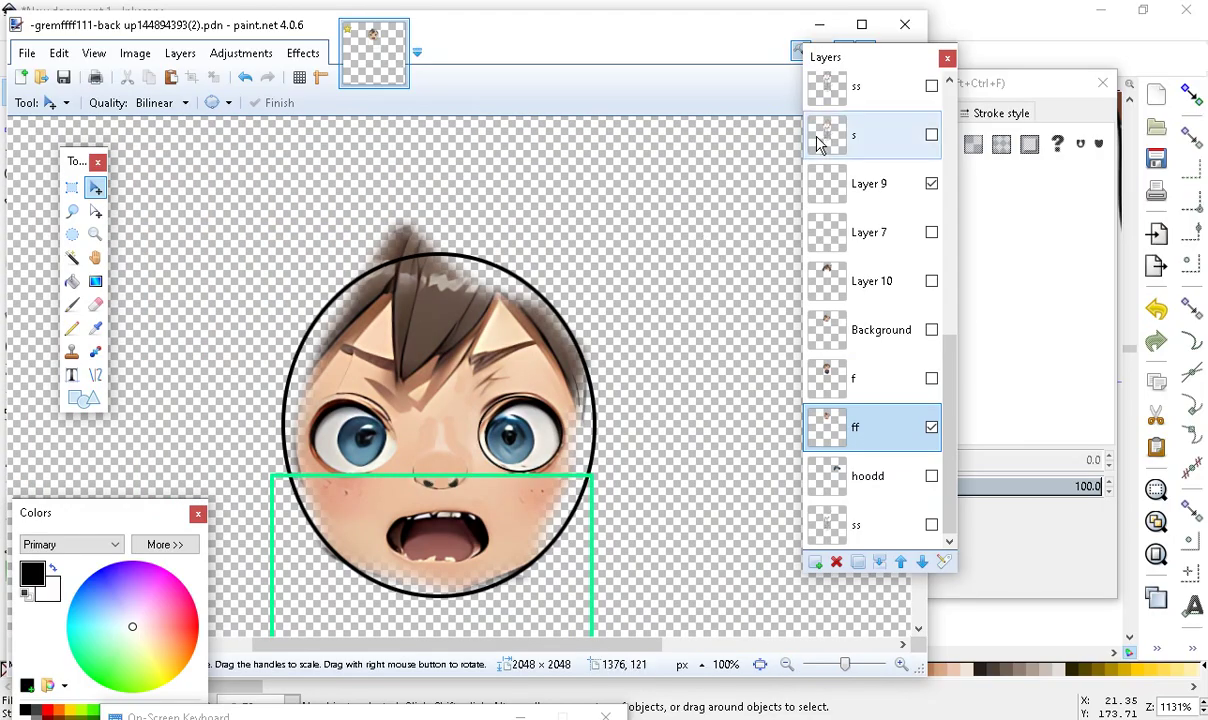
drag(949, 383, 950, 135)
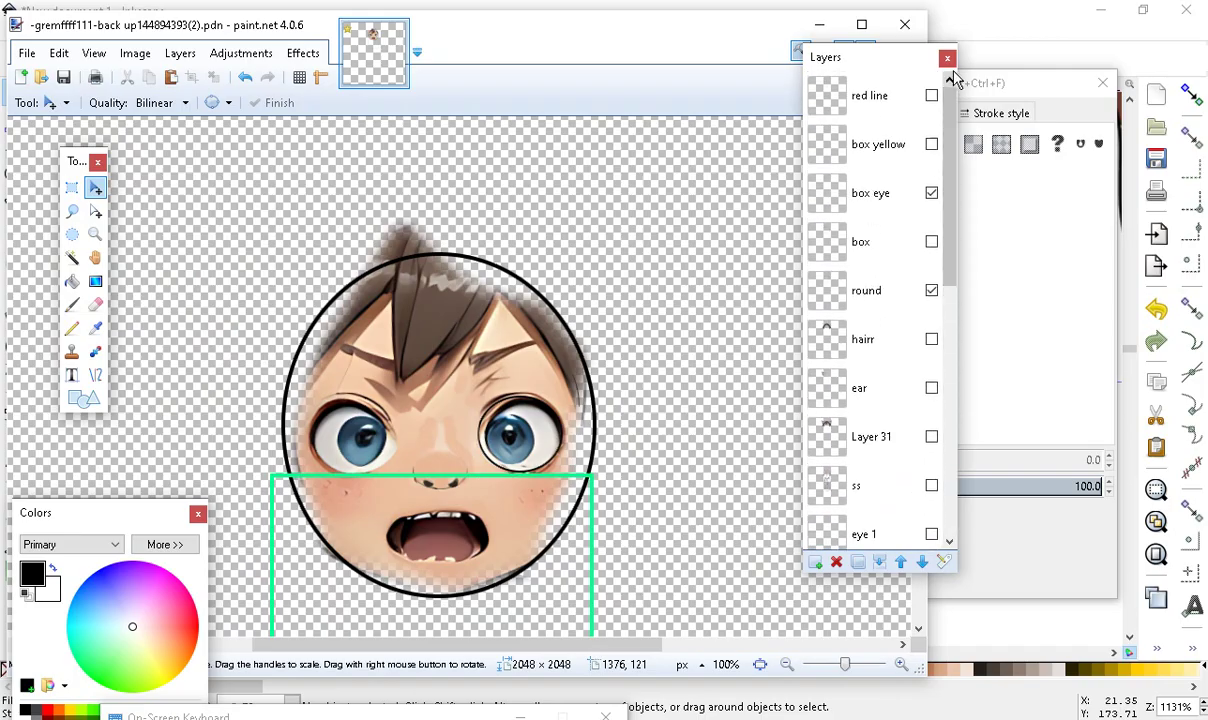
click(932, 95)
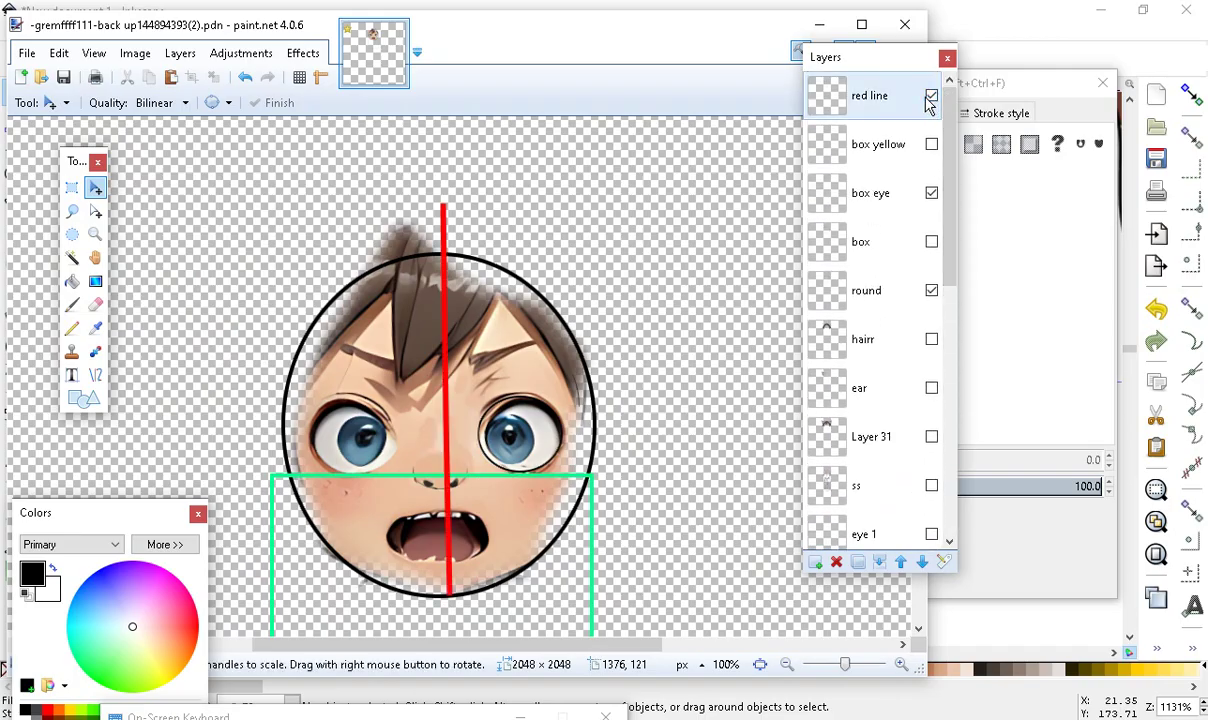
click(896, 108)
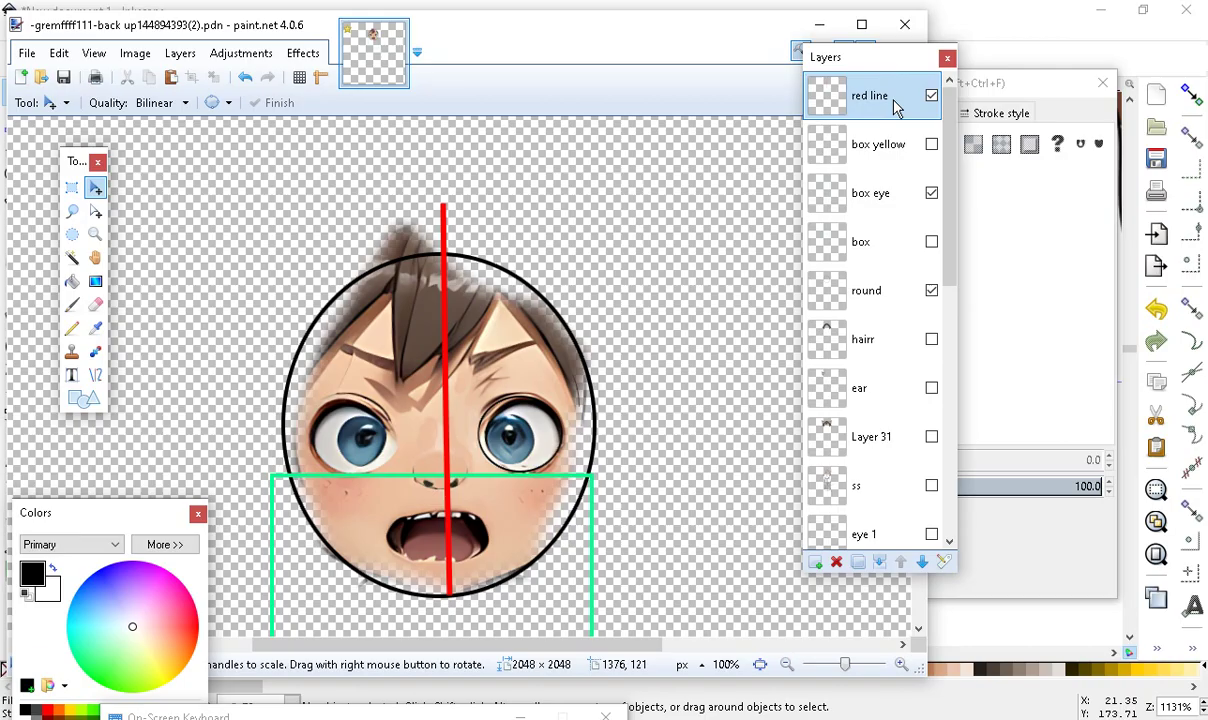
click(900, 665)
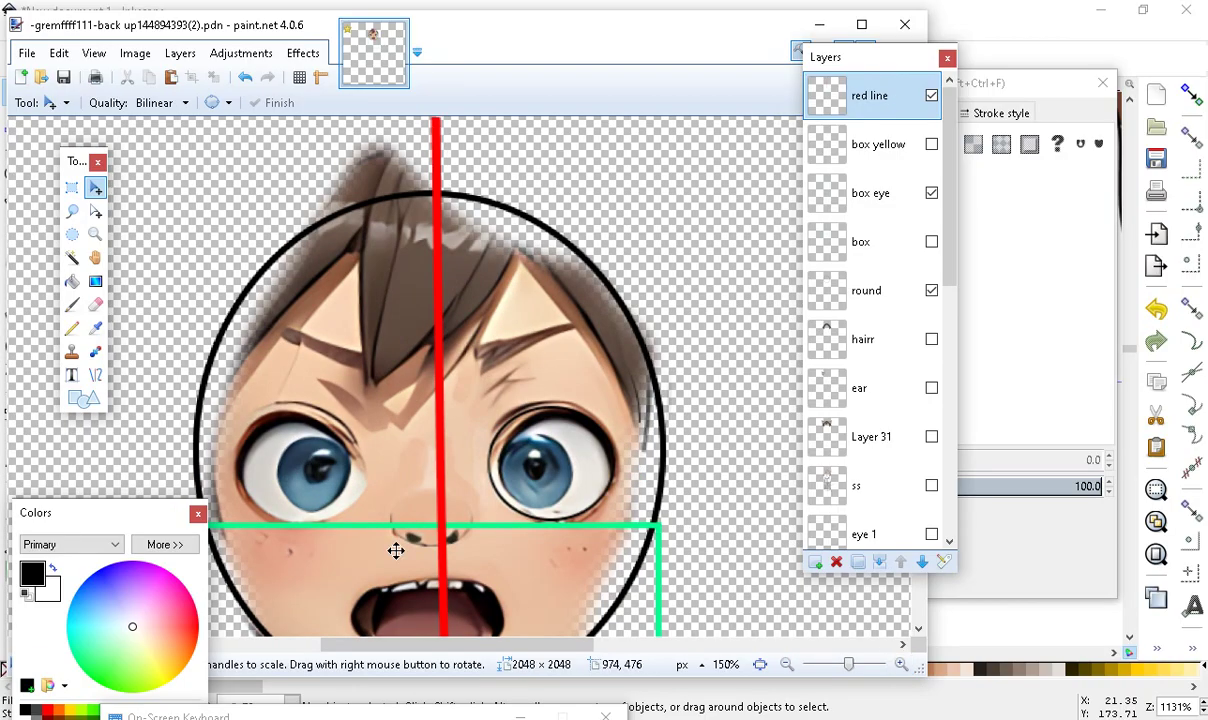
scroll(394, 548, down, 3)
scroll(340, 440, up, 2)
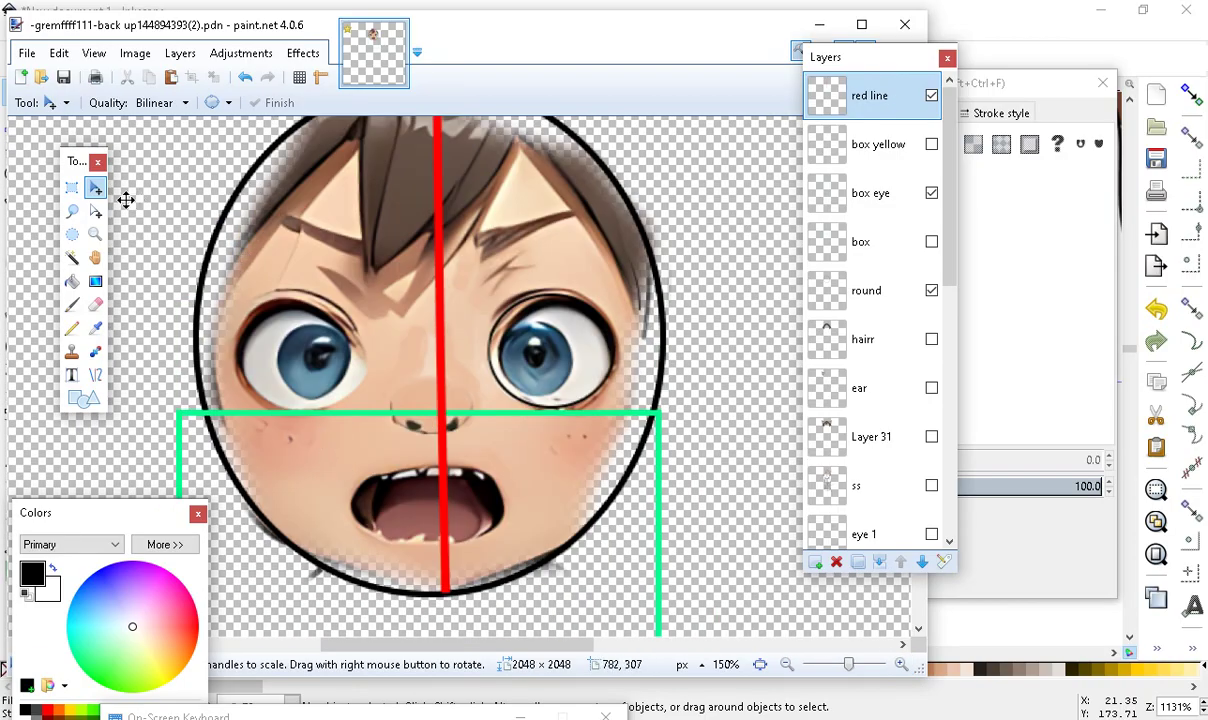
drag(471, 268, 463, 275)
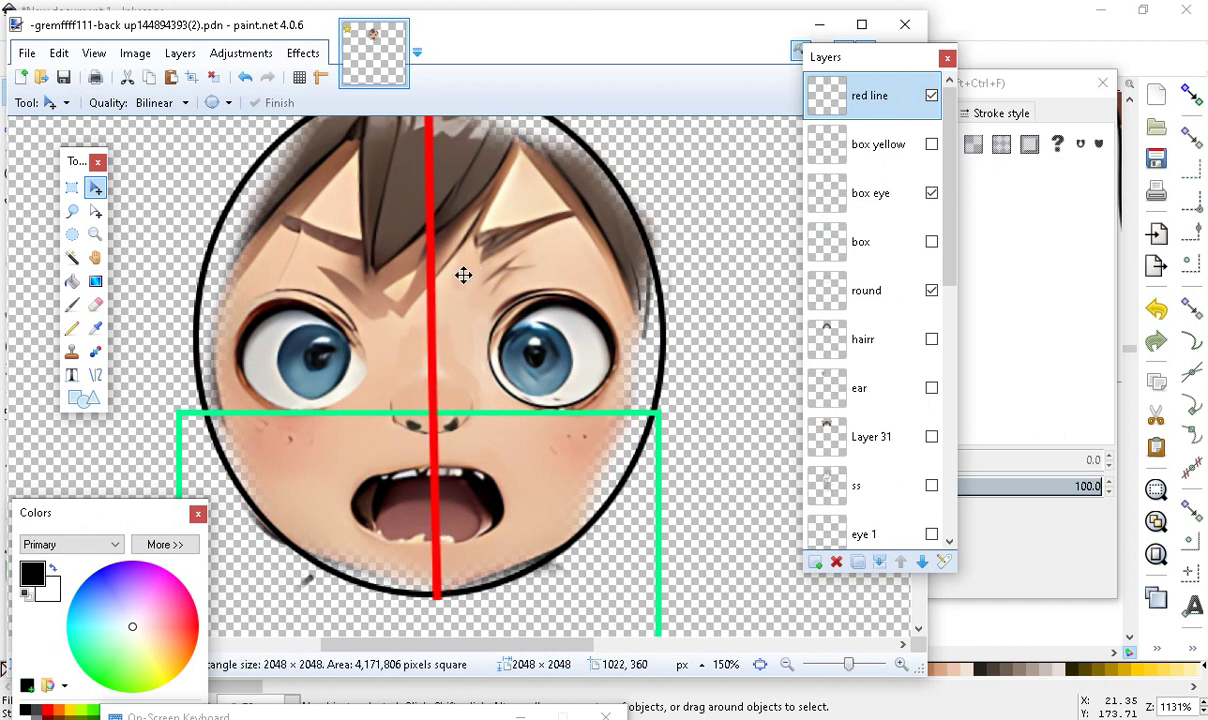
scroll(513, 334, down, 3)
scroll(560, 400, up, 3)
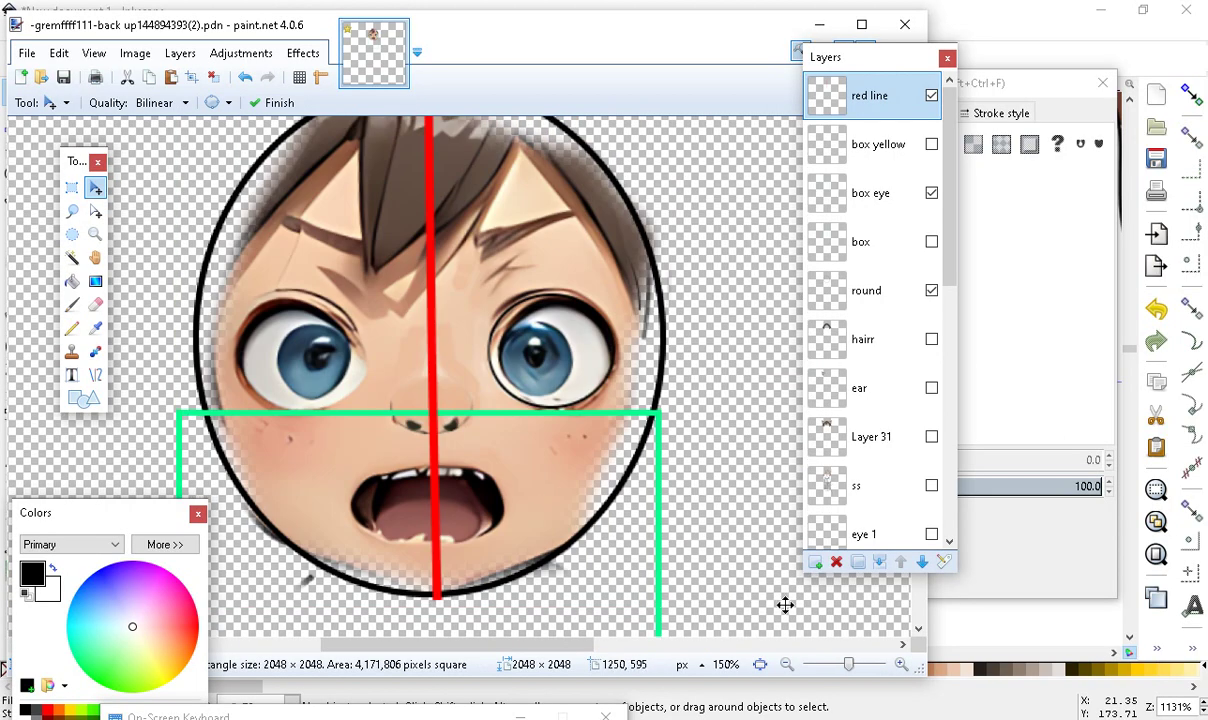
click(790, 666)
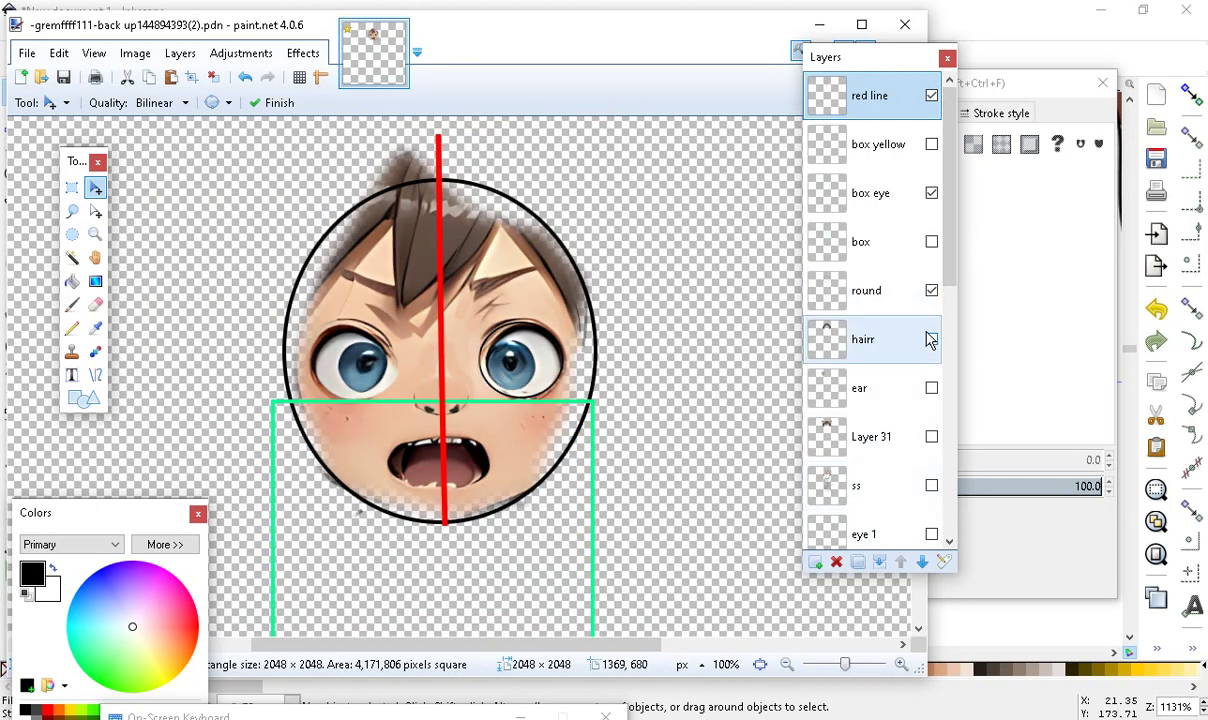
Turn on layer f, briefly preview the ear layer, and make f the active layer
scroll(898, 351, down, 8)
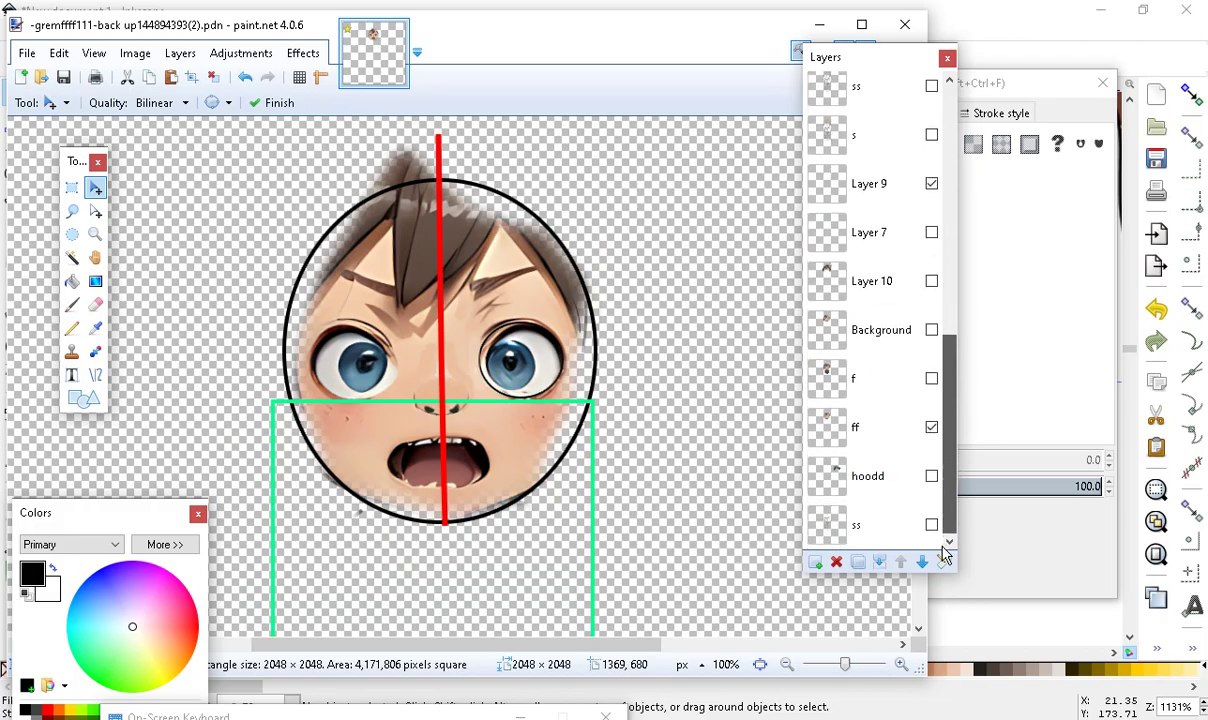
click(931, 380)
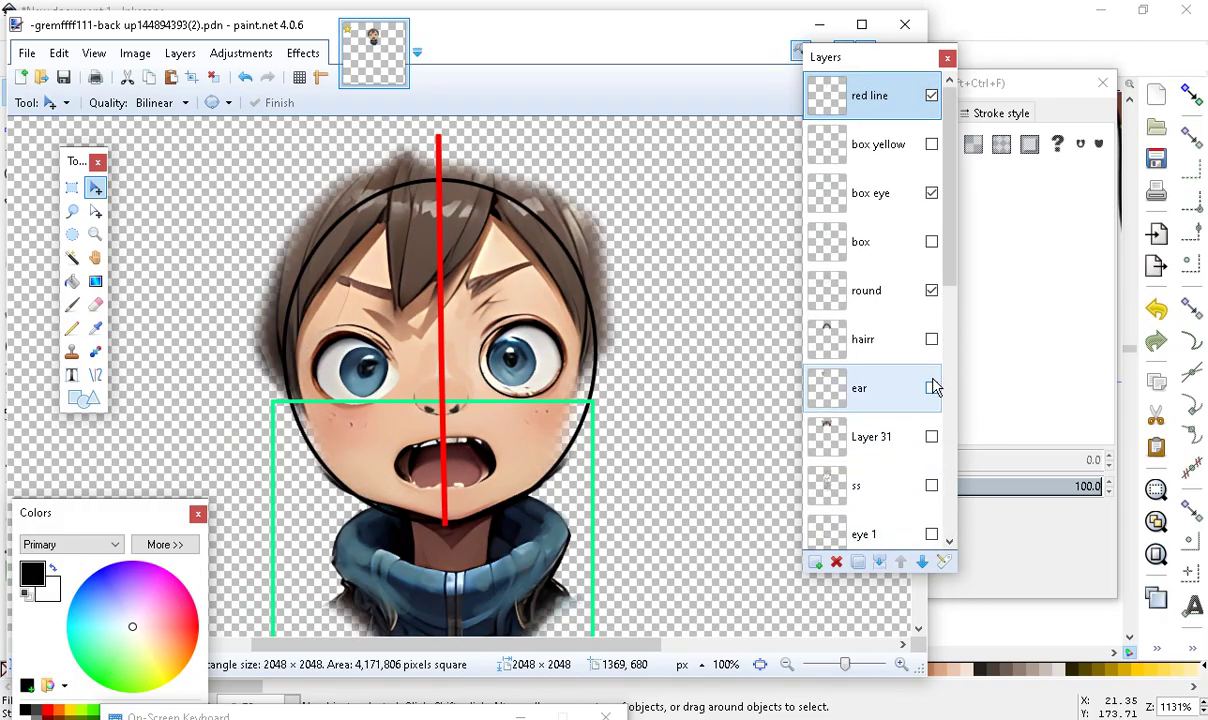
click(931, 387)
click(931, 387)
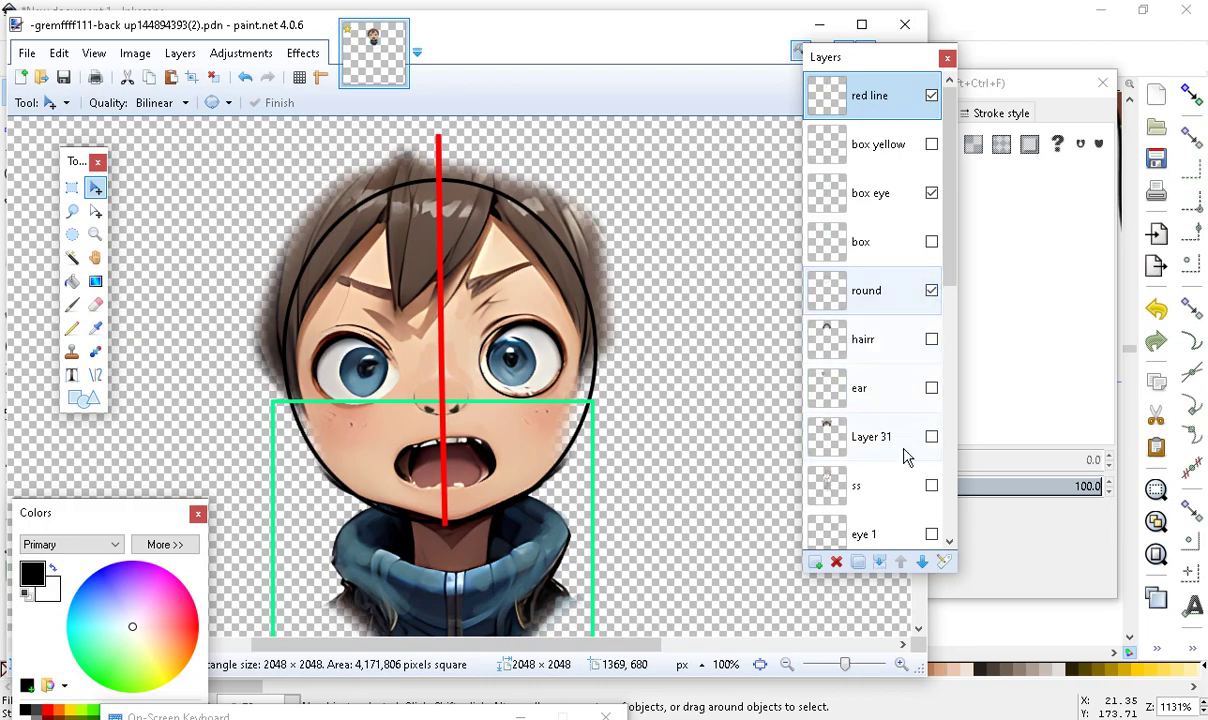
scroll(910, 490, down, 1)
scroll(912, 505, down, 4)
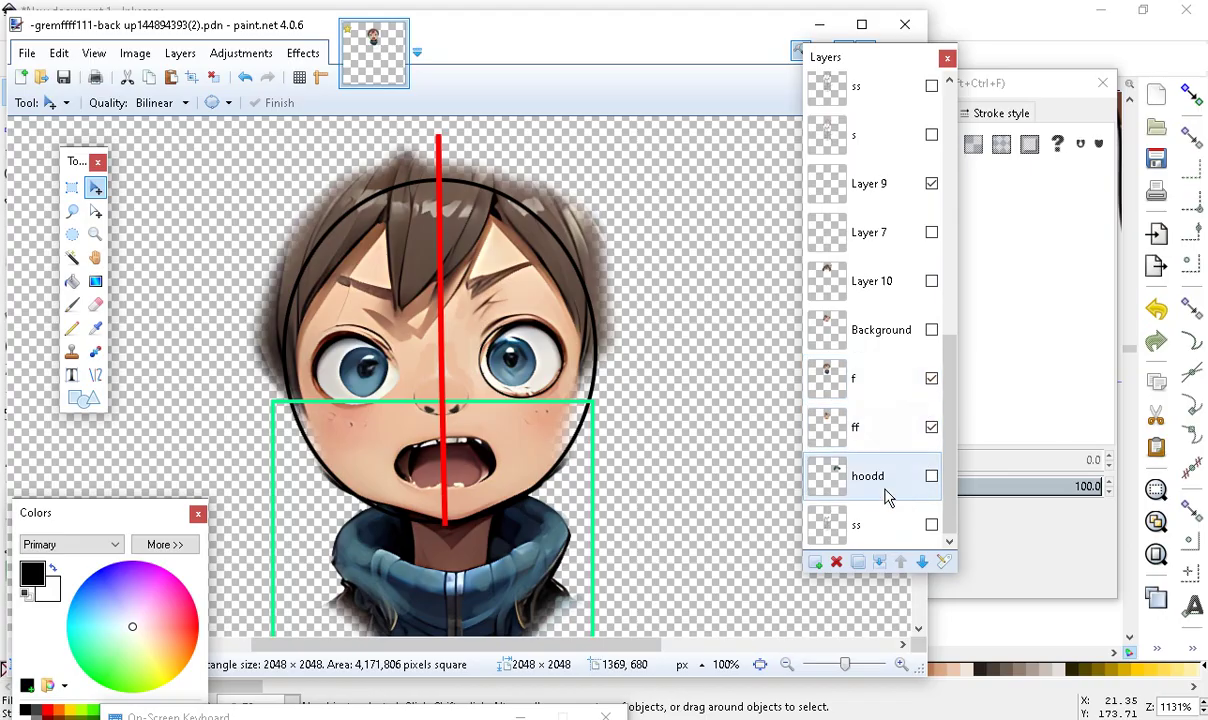
click(931, 381)
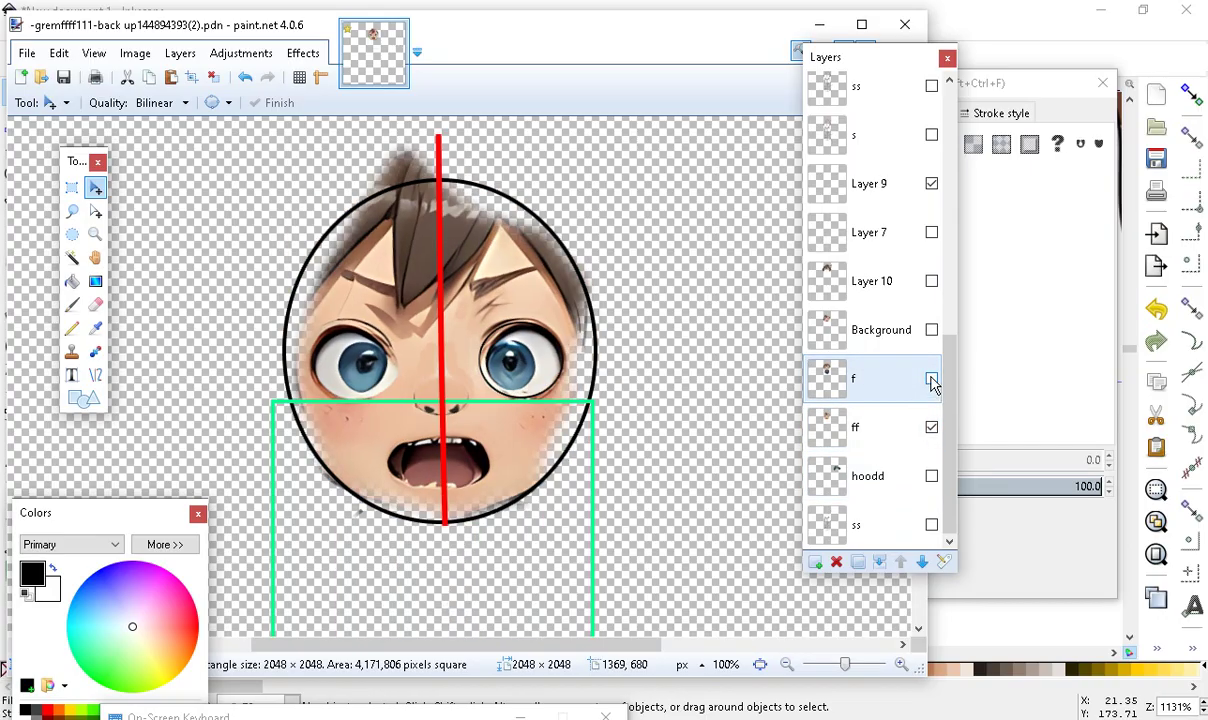
click(931, 381)
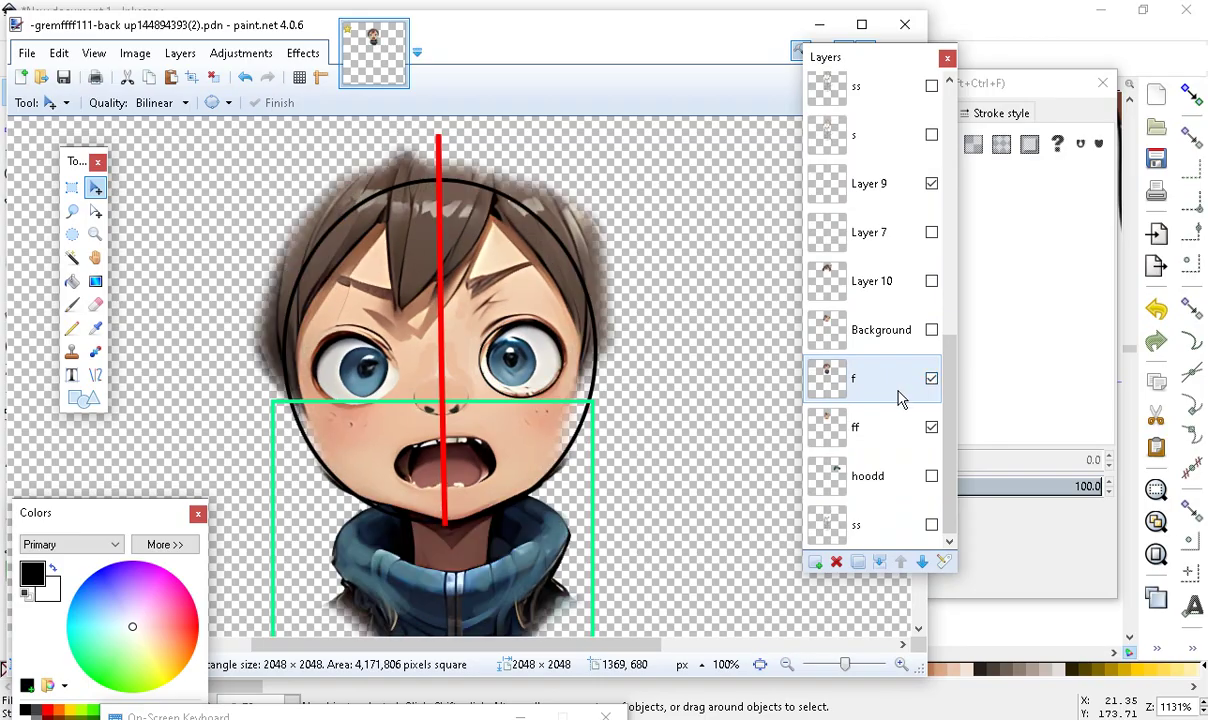
click(897, 395)
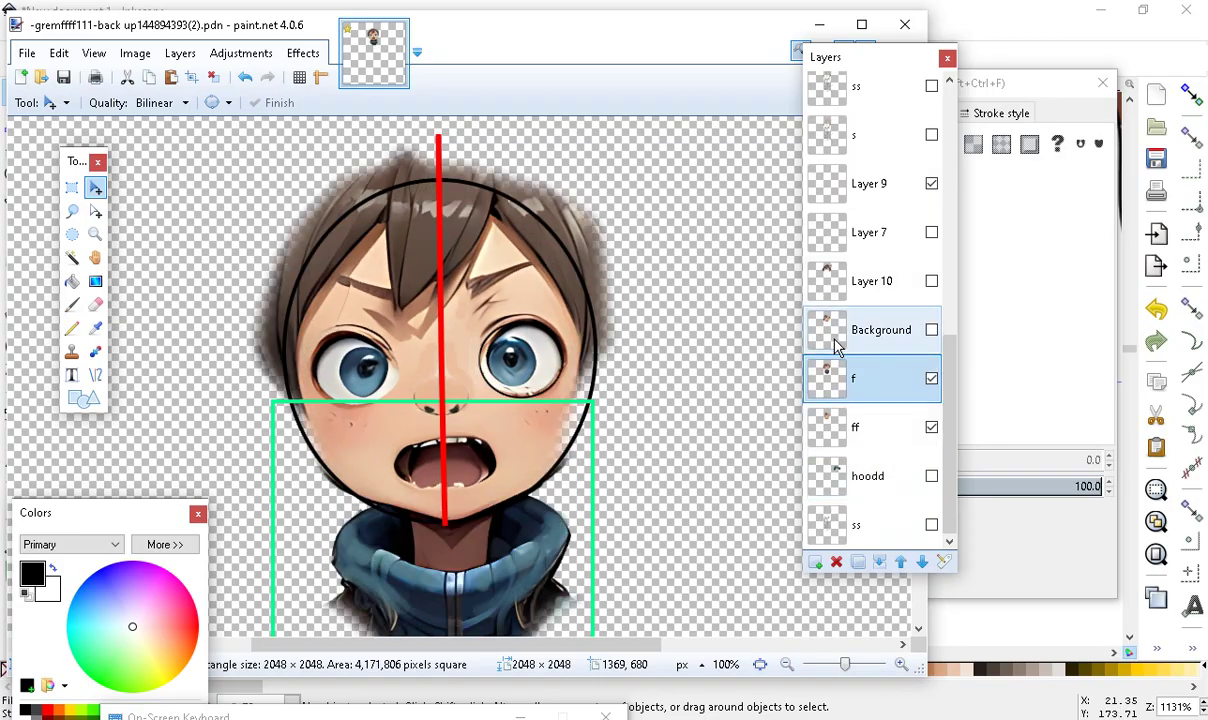
Erase the top hair on layer f with a 300-wide Eraser at 75% hardness
click(95, 304)
mouse_move(248, 203)
mouse_down()
mouse_move(718, 233)
mouse_move(637, 277)
mouse_move(370, 262)
mouse_move(261, 280)
mouse_move(296, 308)
mouse_move(430, 360)
mouse_move(513, 331)
mouse_move(667, 333)
mouse_up()
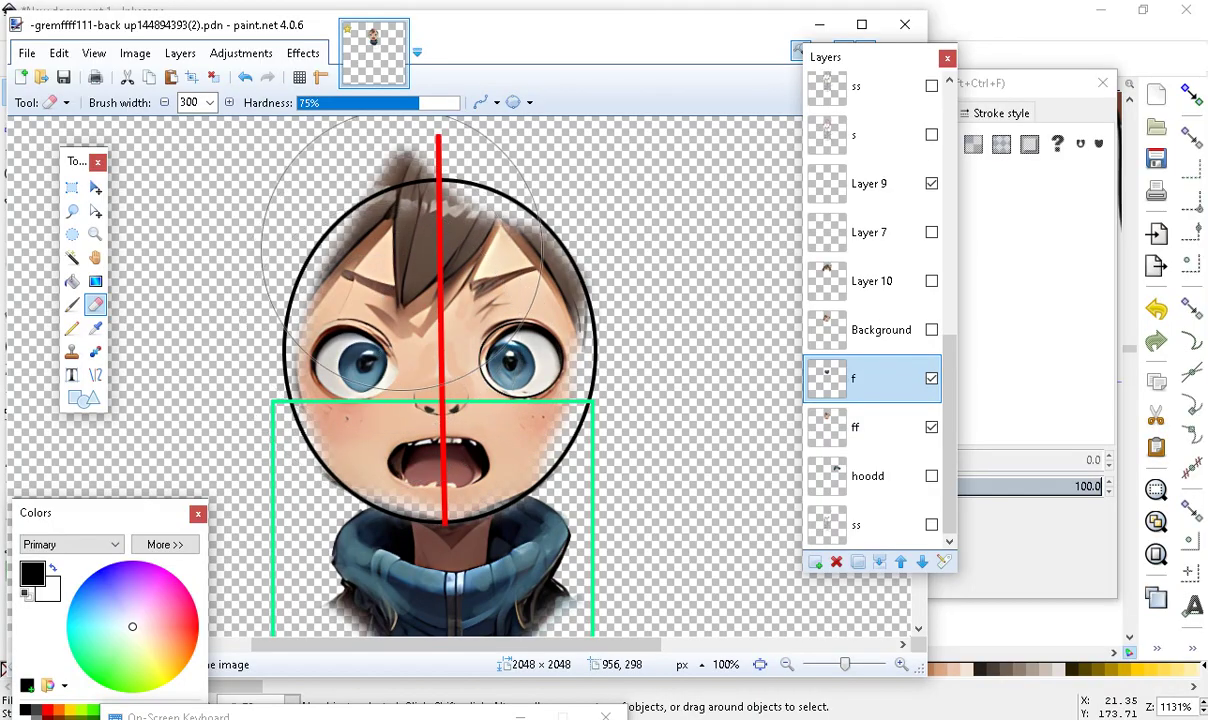
scroll(493, 197, down, 5)
scroll(437, 350, up, 5)
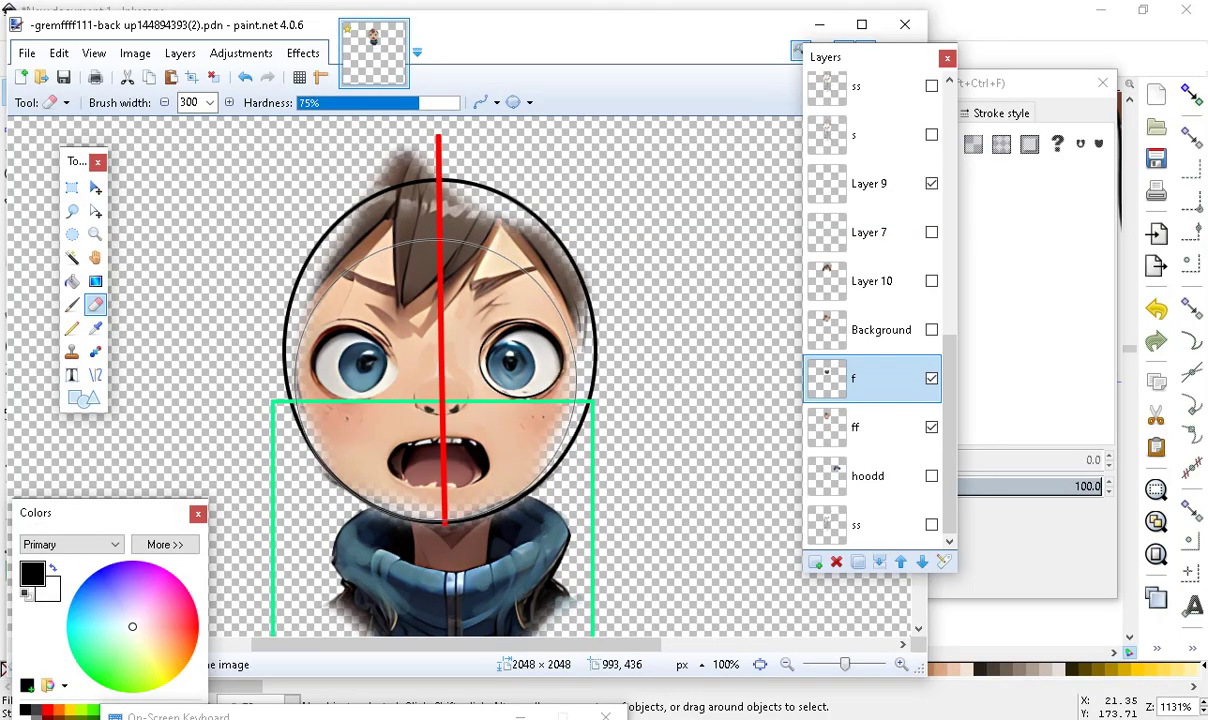
scroll(437, 381, down, 5)
scroll(440, 400, up, 5)
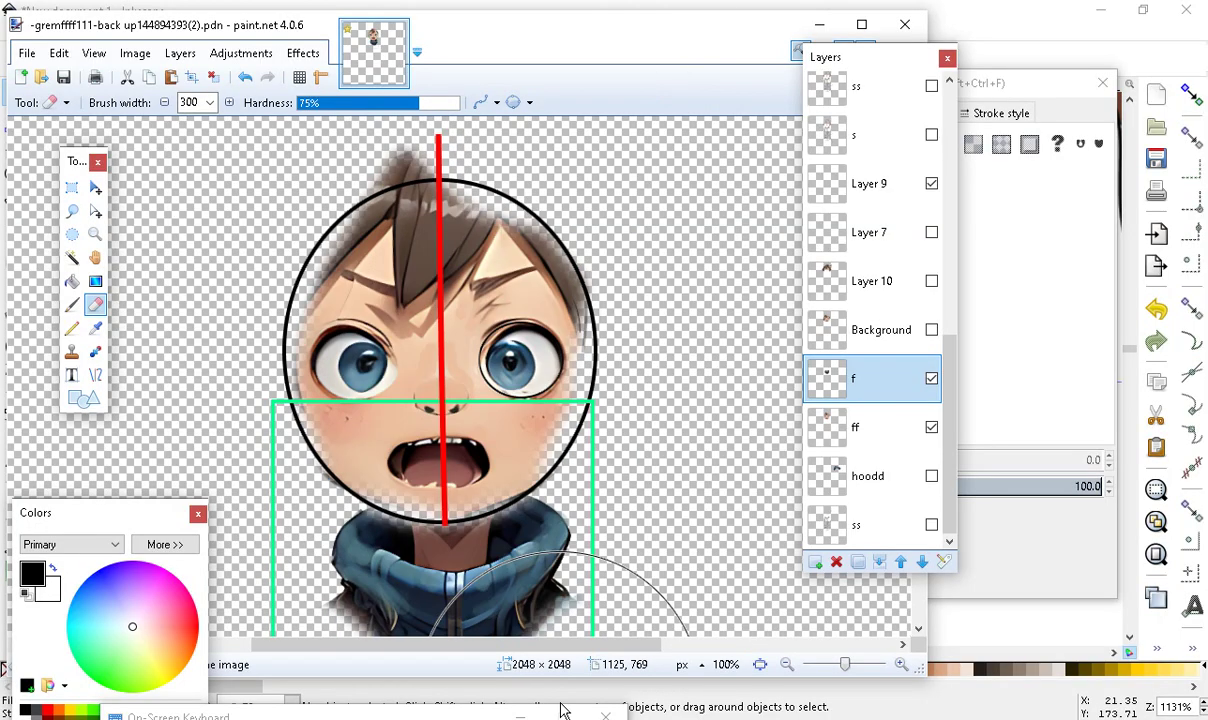
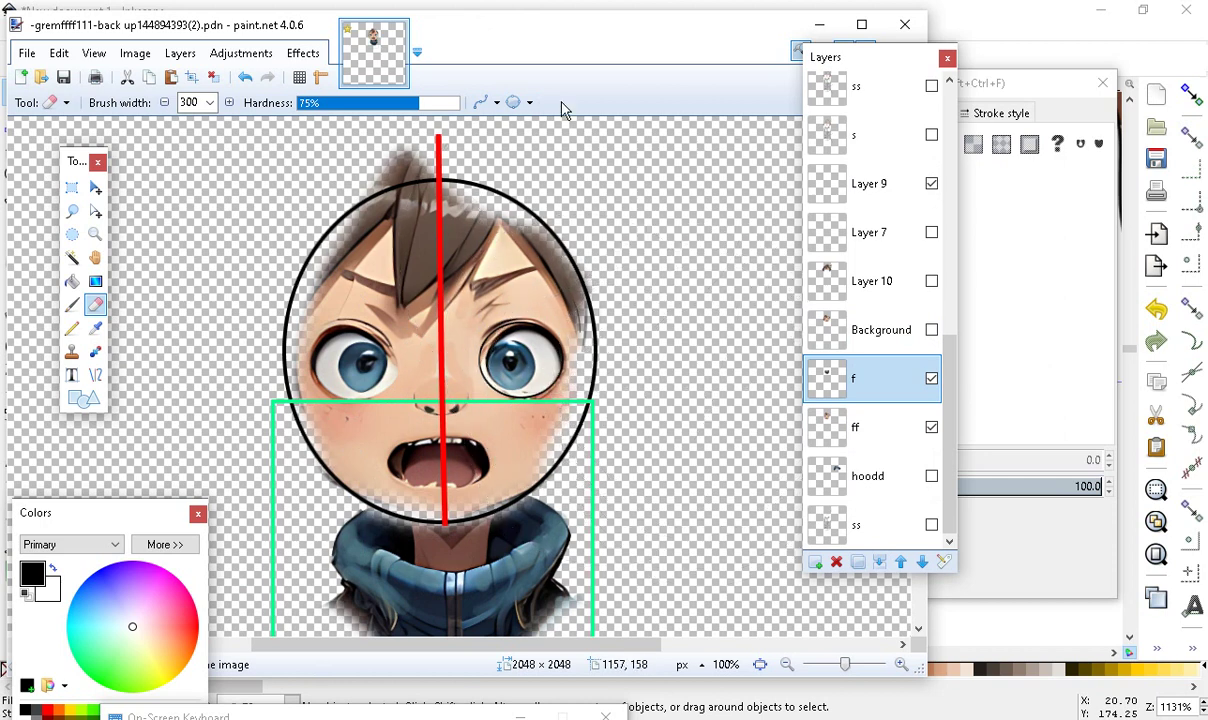
Briefly show the ss layer's hair lines, then hide them again
scroll(520, 240, up, 3)
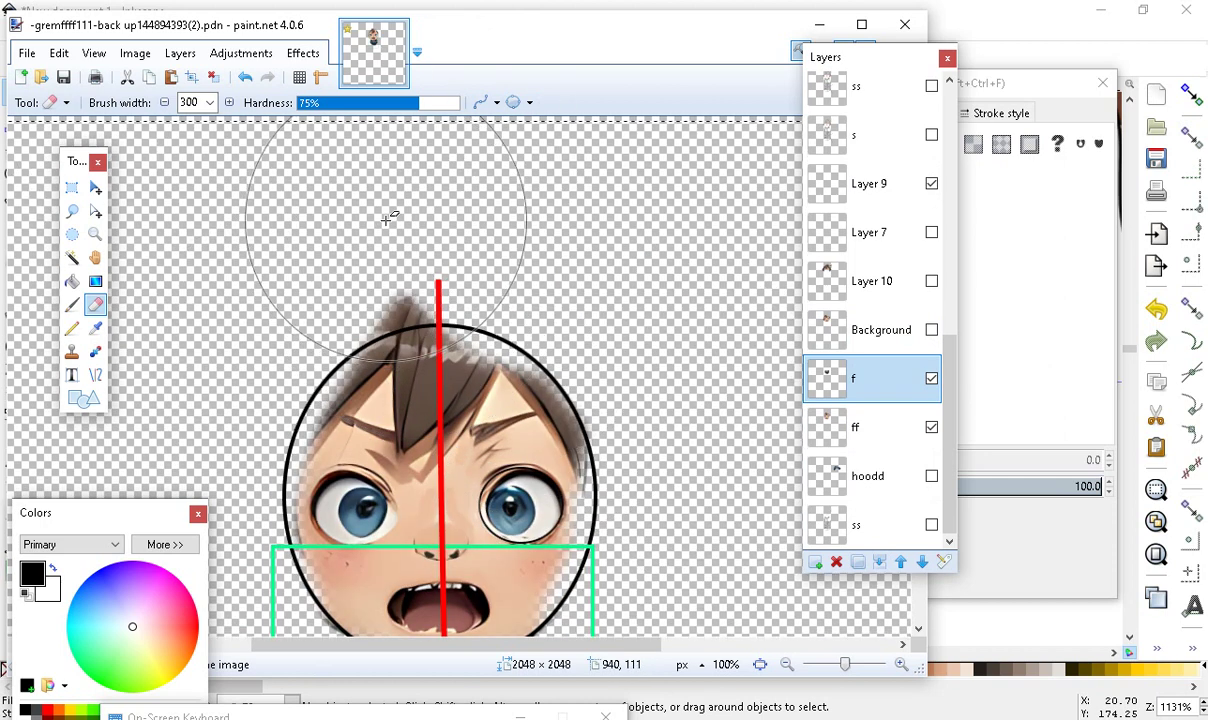
scroll(741, 630, down, 8)
scroll(600, 625, up, 6)
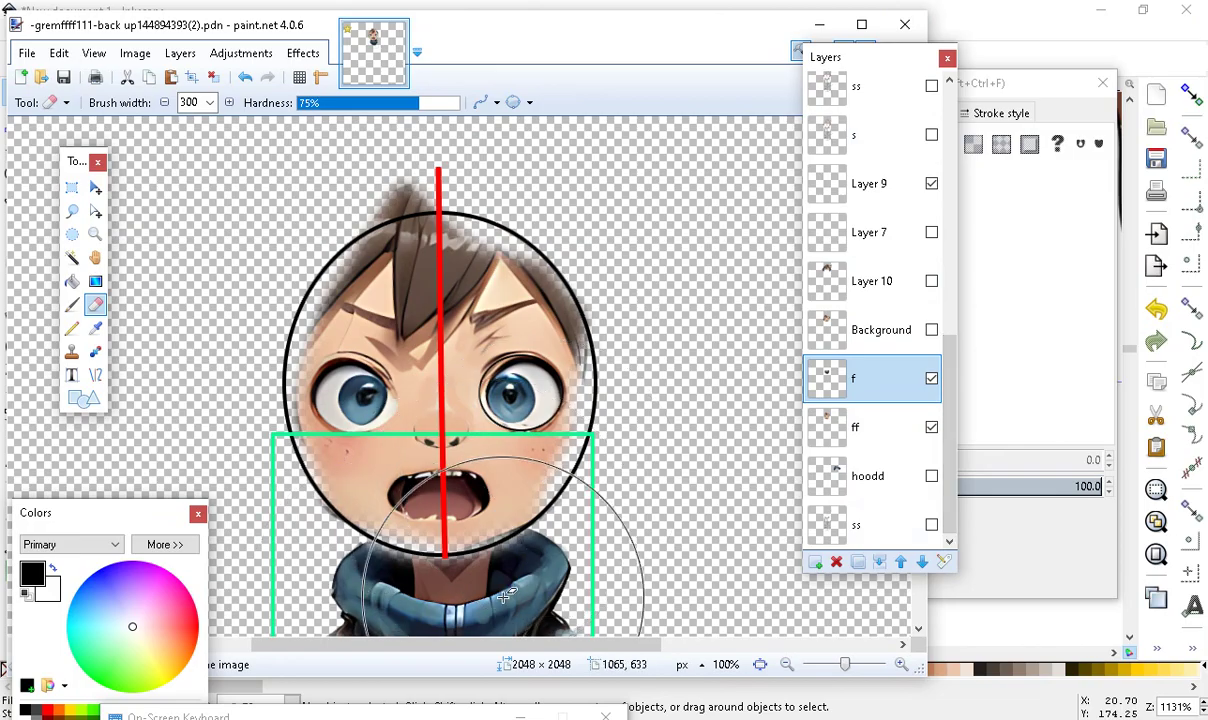
scroll(800, 626, up, 1)
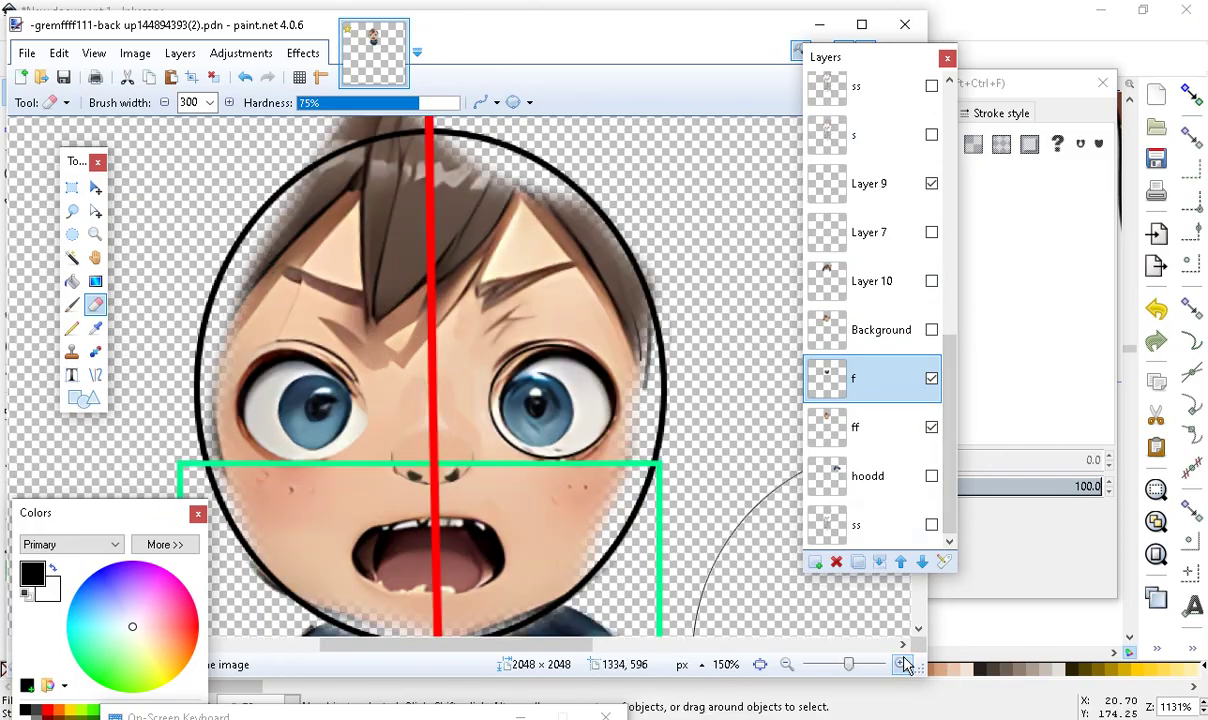
scroll(560, 540, up, 1)
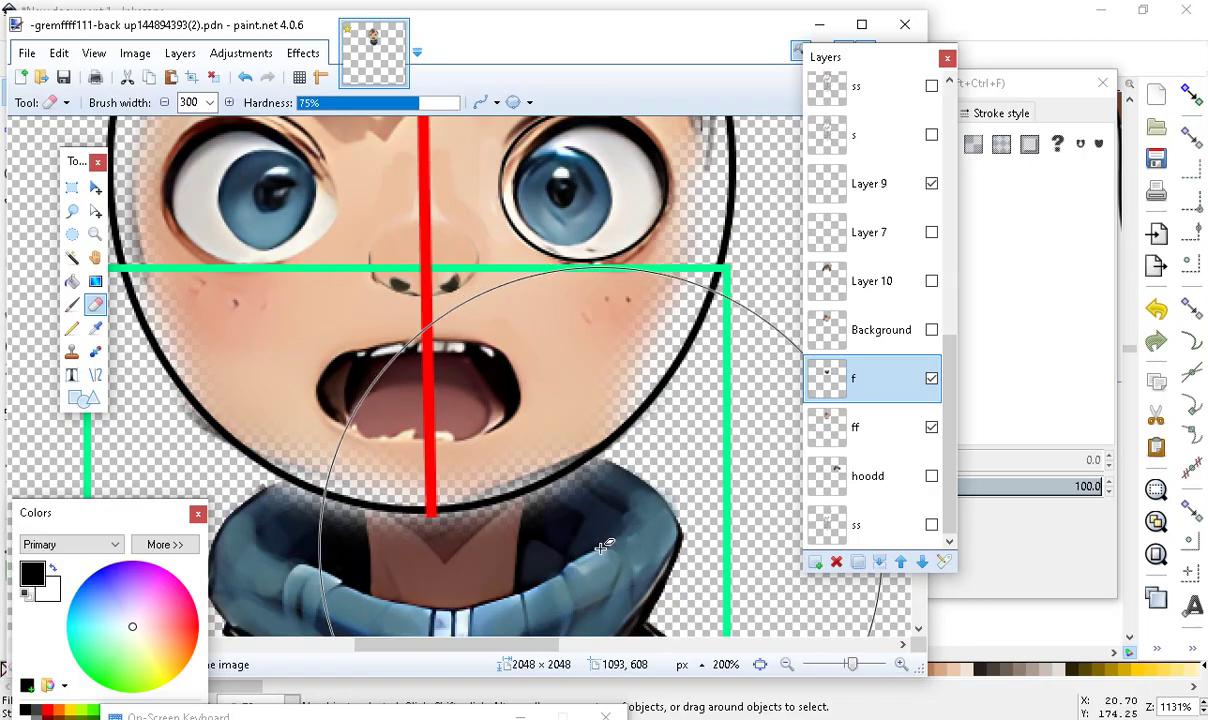
scroll(870, 600, up, 3)
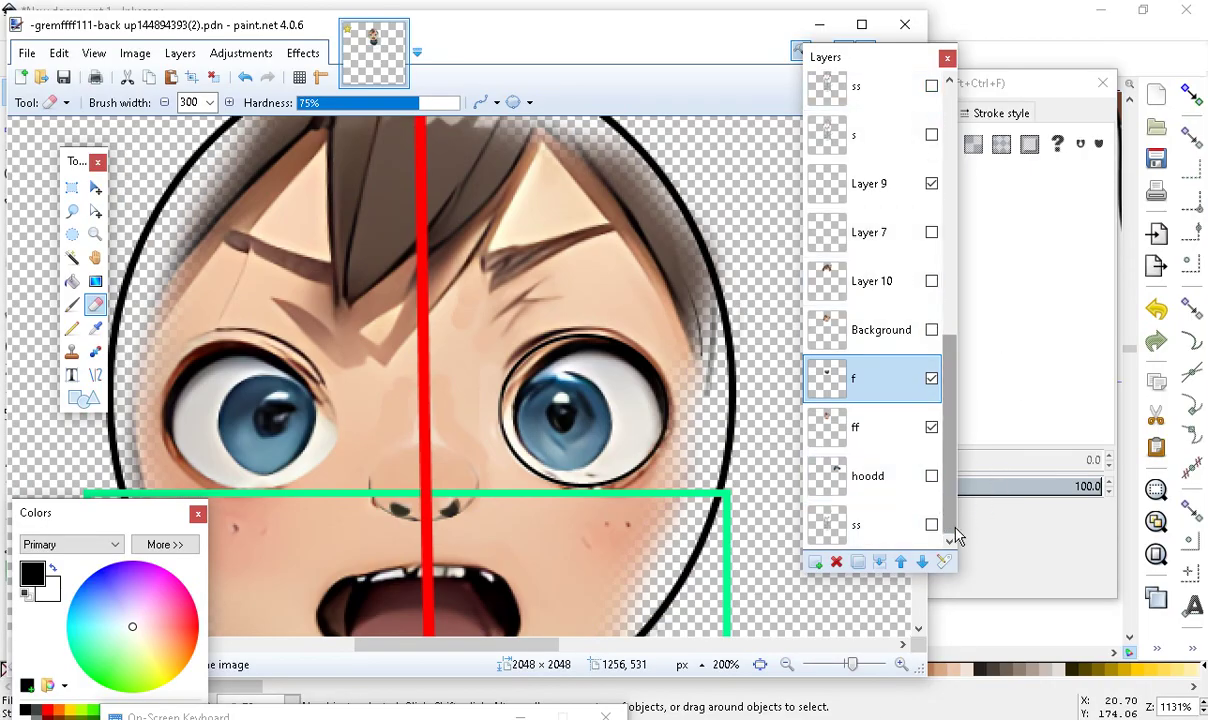
scroll(953, 515, up, 3)
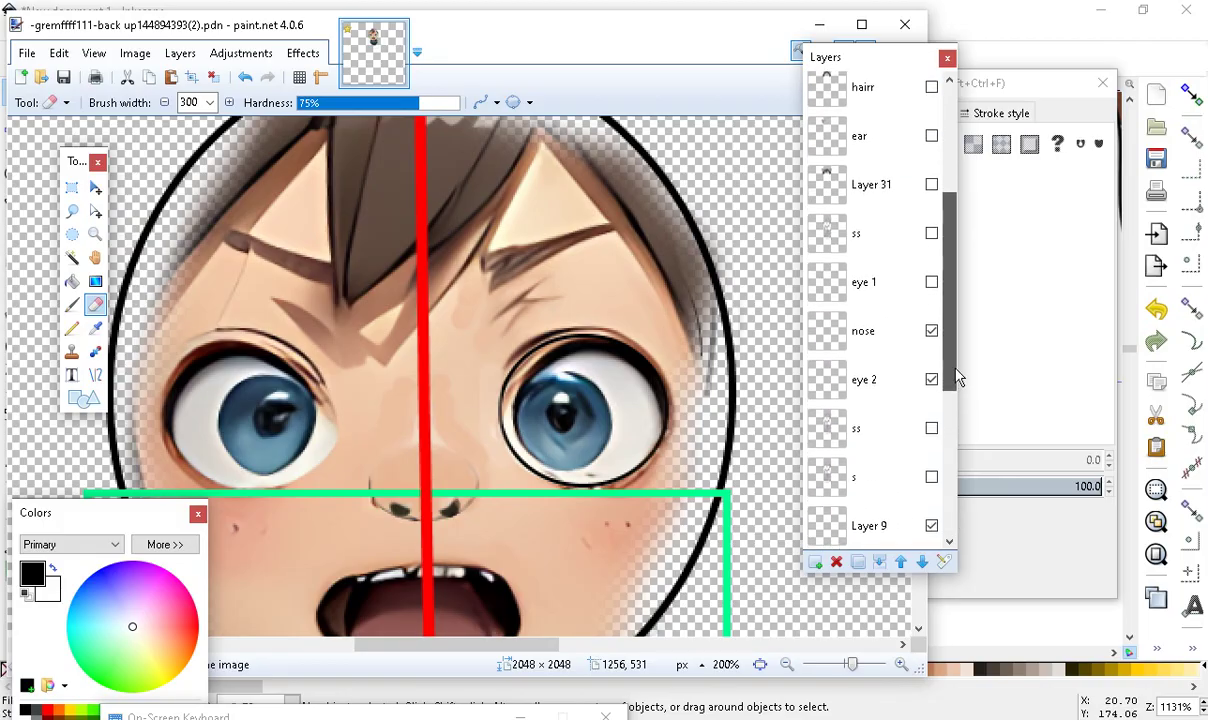
click(931, 237)
click(931, 237)
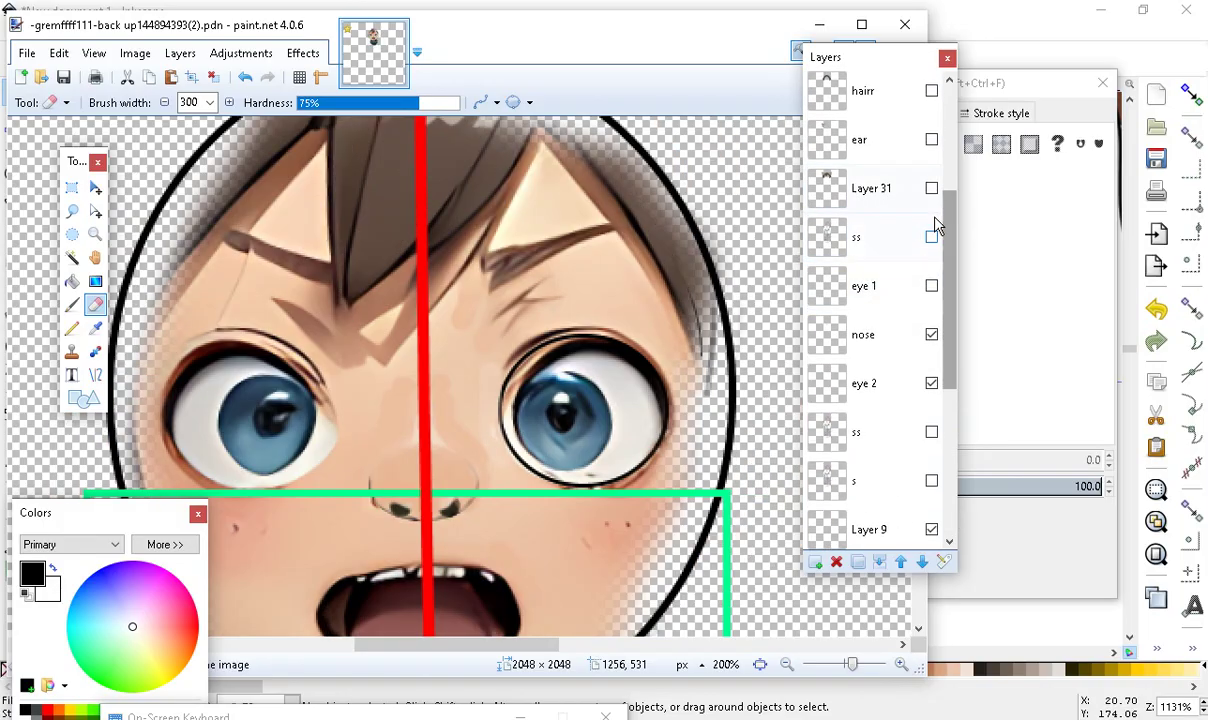
drag(950, 243, 955, 307)
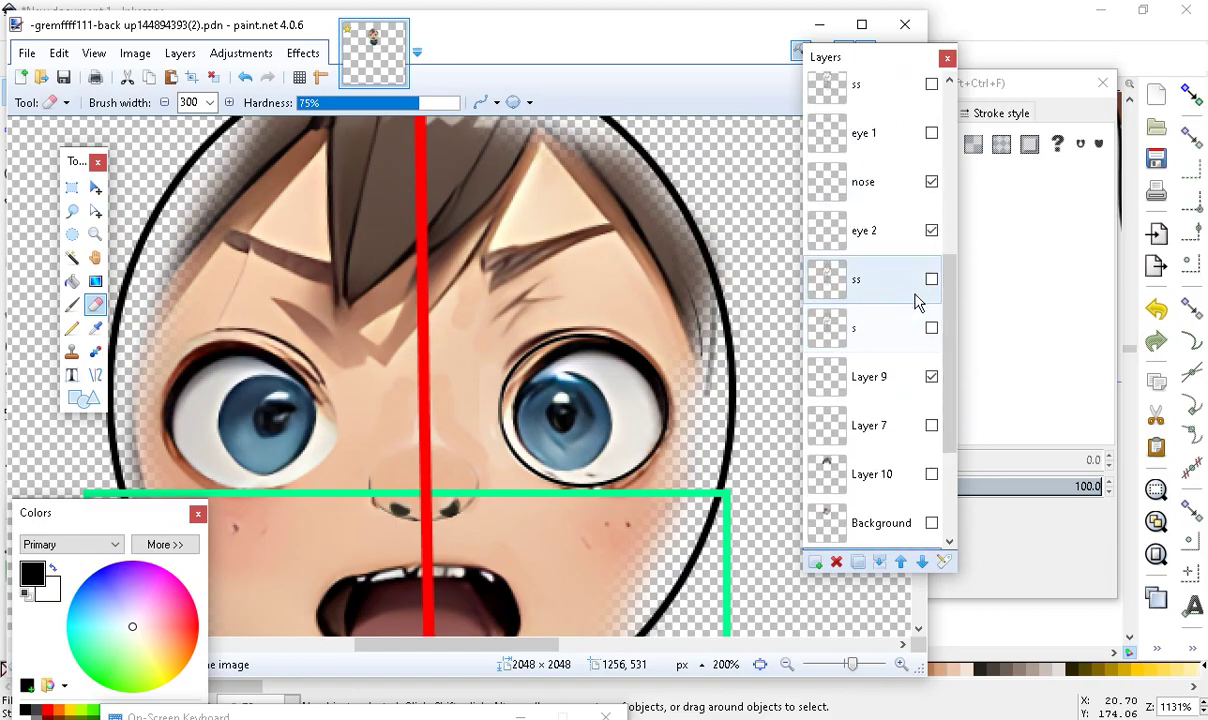
drag(955, 352, 954, 278)
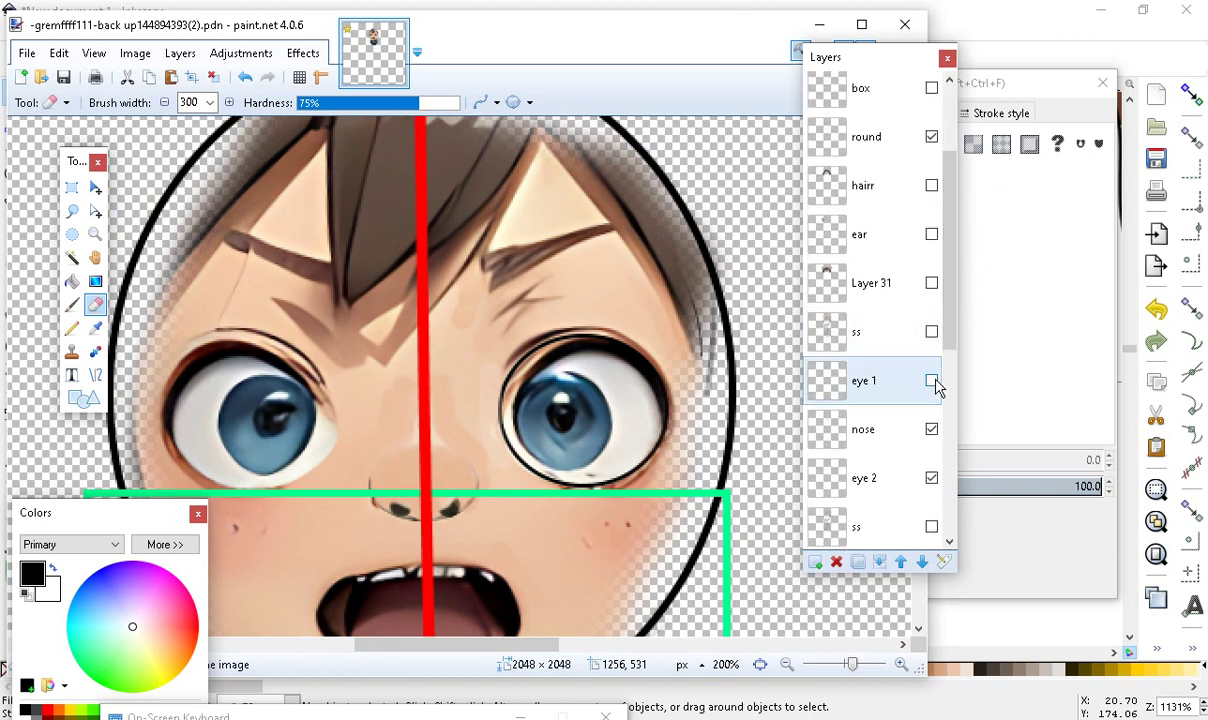
Make the eye 1 layer visible and zoom out to 100%
click(786, 664)
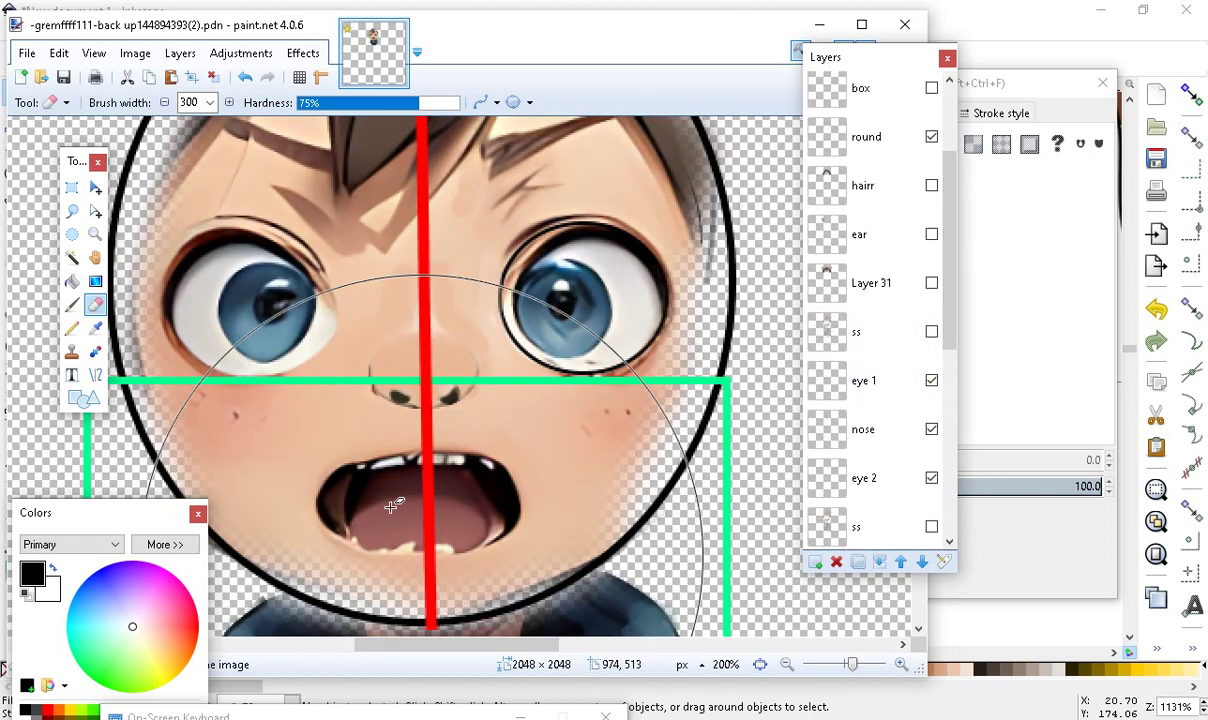
click(786, 664)
click(786, 664)
key(ctrl+minus)
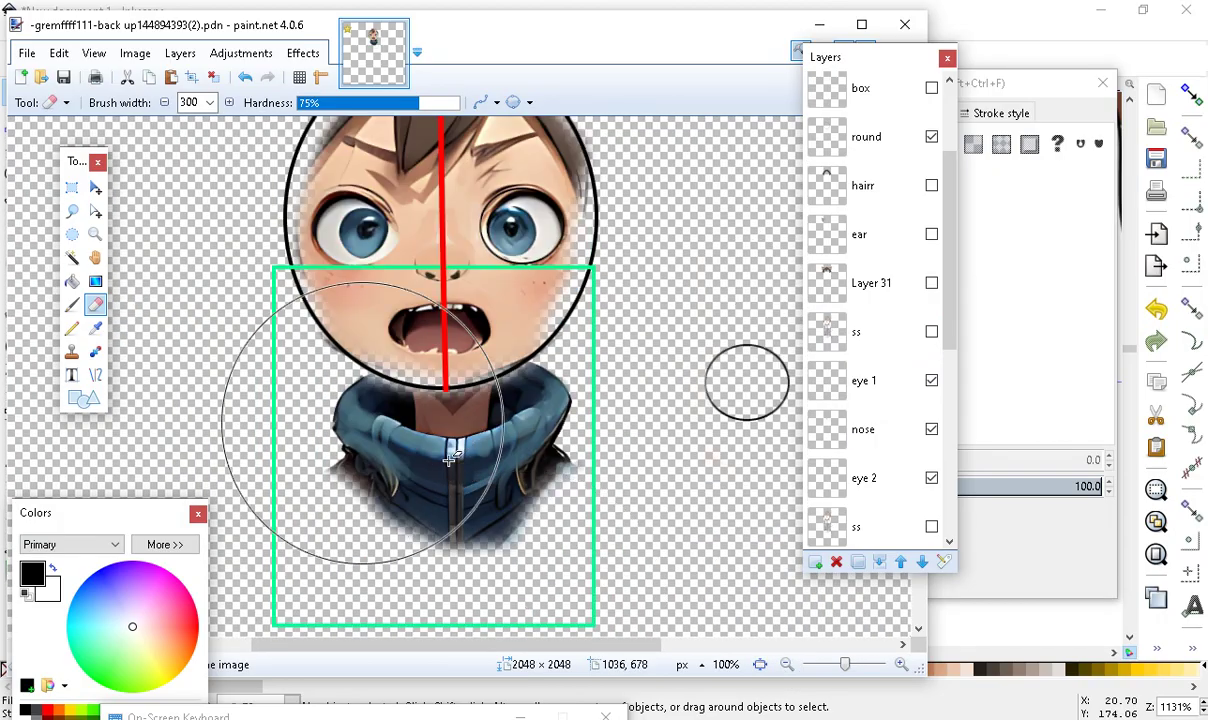
Choose Move Selected Pixels, make eye 1 the active layer, and nudge its ring
click(95, 187)
scroll(880, 420, down, 3)
click(888, 412)
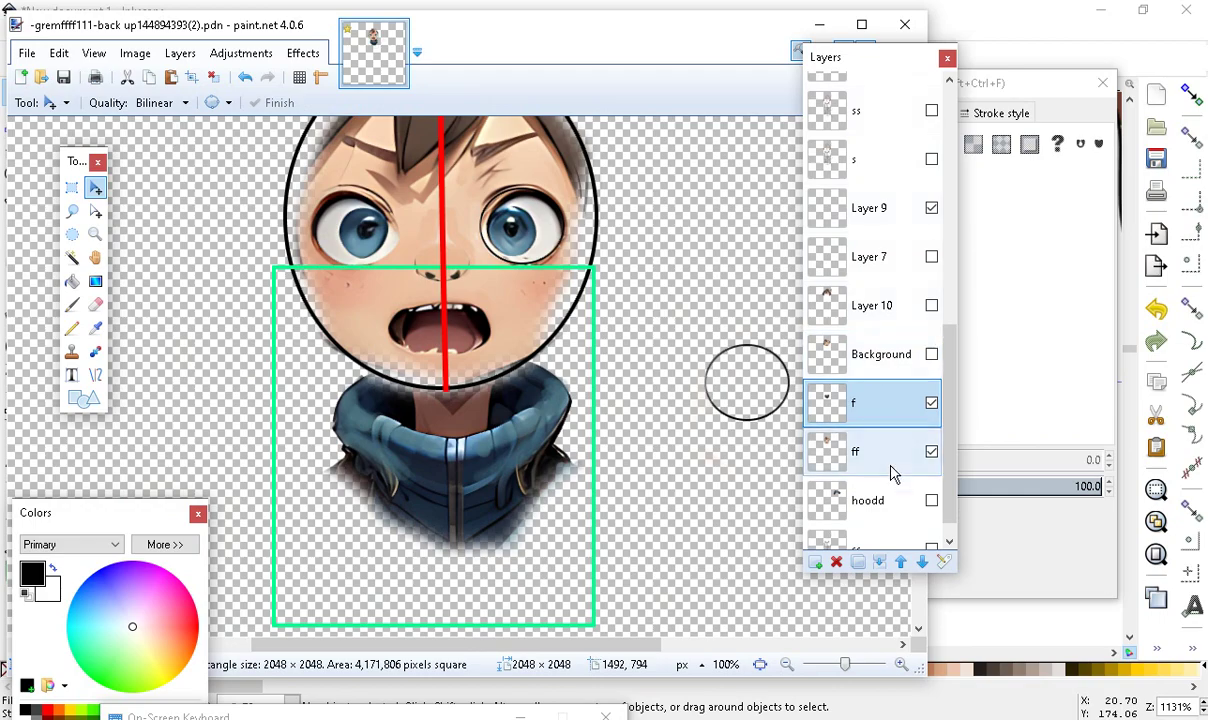
scroll(885, 450, up, 5)
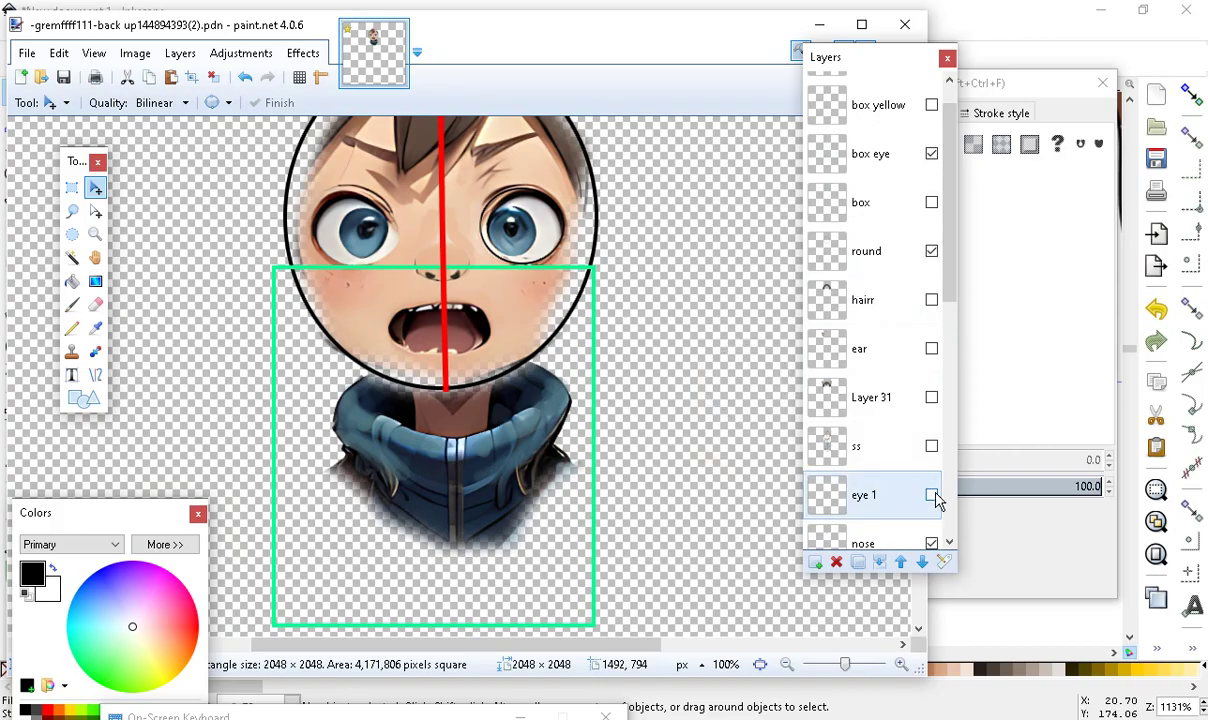
click(875, 495)
drag(741, 414, 378, 258)
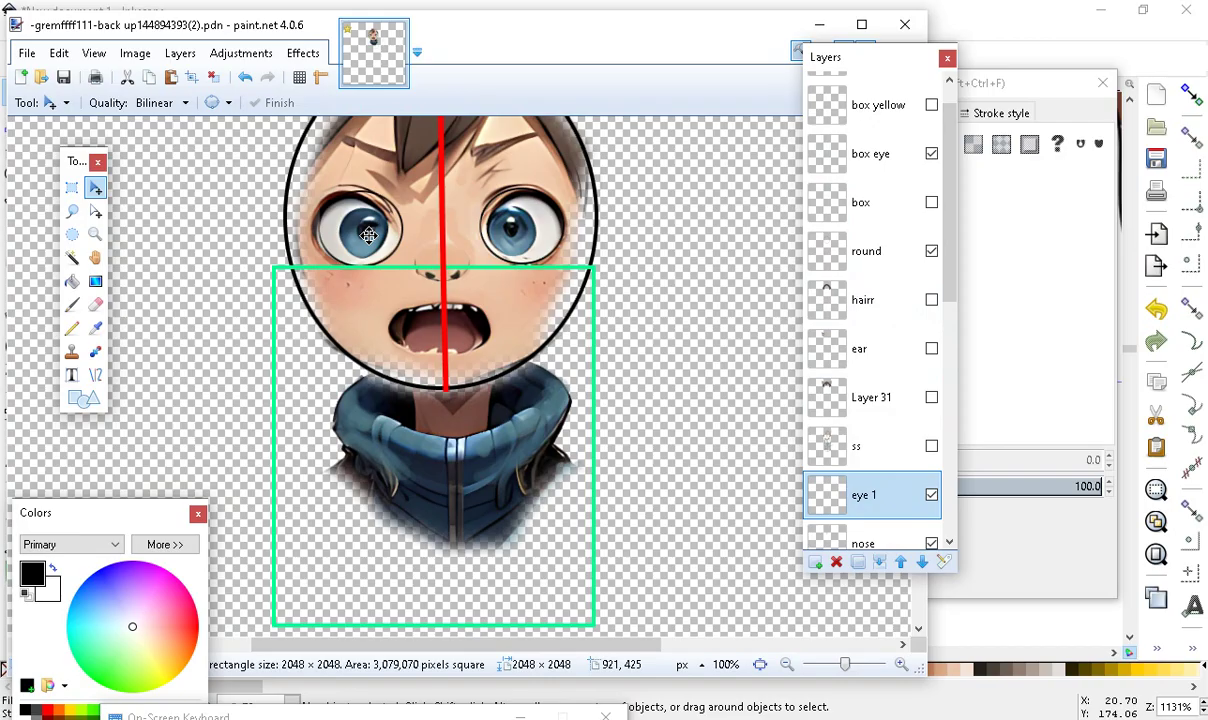
scroll(730, 577, up, 3)
At 300% zoom, drag the eye 1 ring across the face toward the eye
click(893, 667)
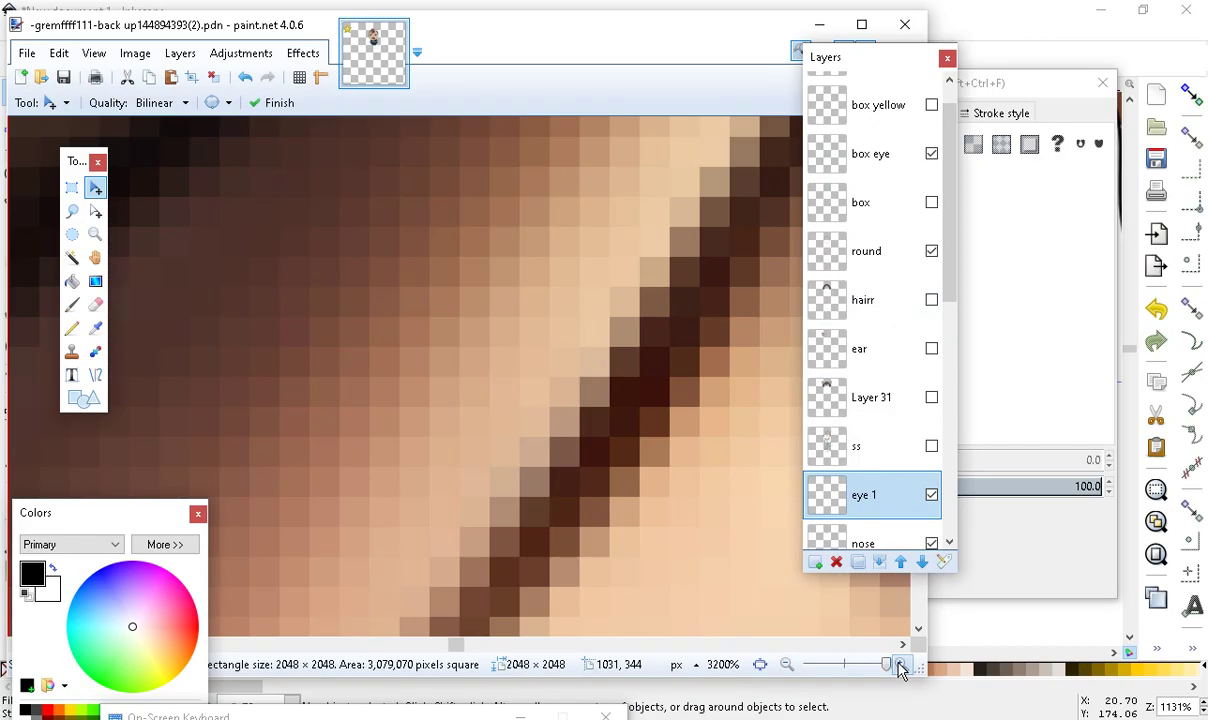
drag(885, 668, 848, 670)
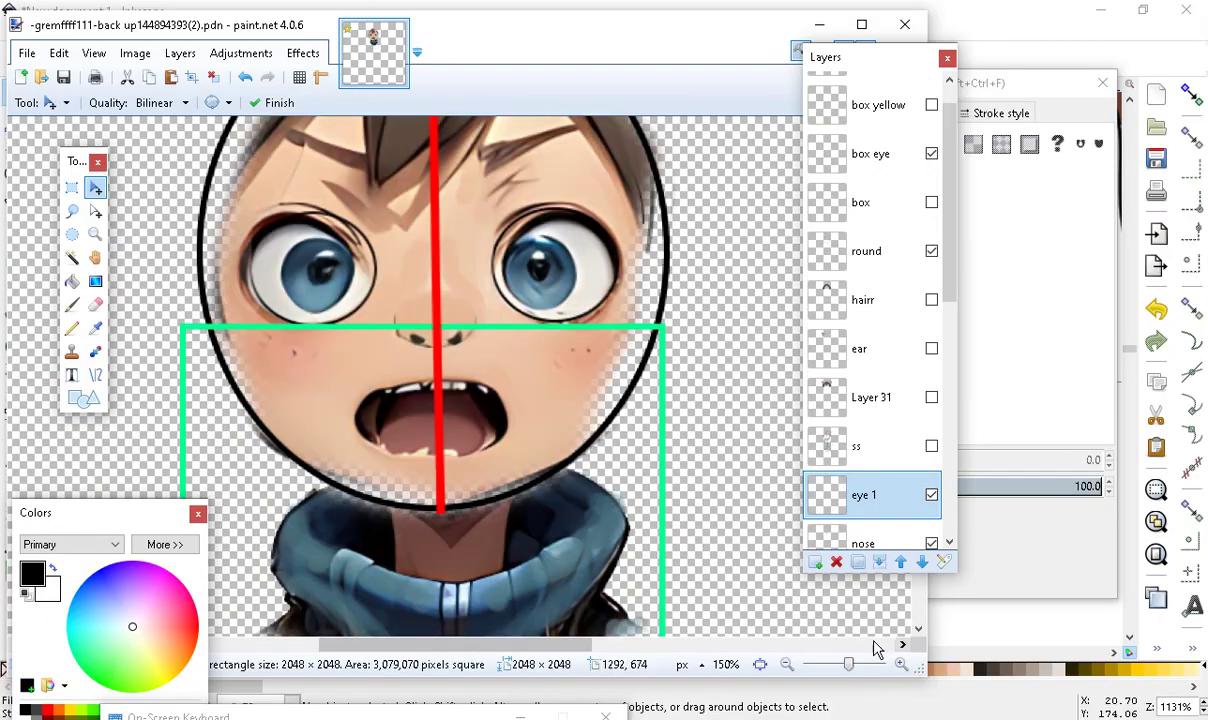
click(900, 667)
click(900, 667)
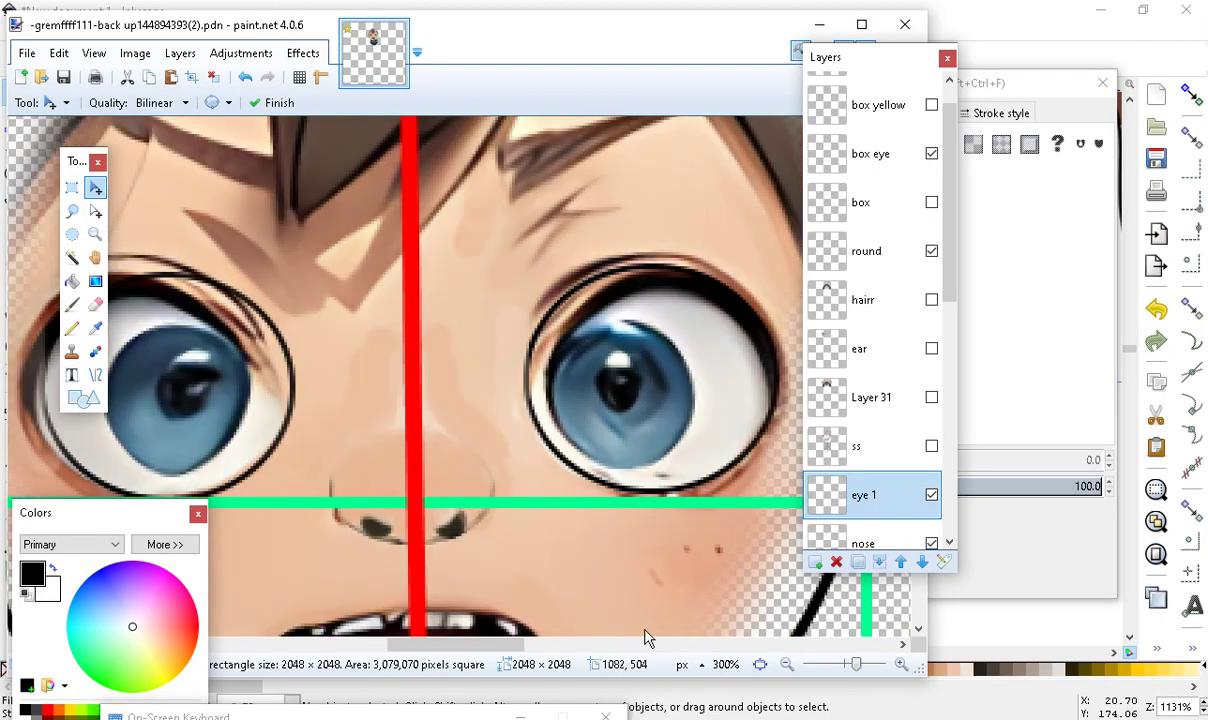
mouse_move(467, 645)
mouse_down()
mouse_move(430, 650)
mouse_move(473, 665)
mouse_up()
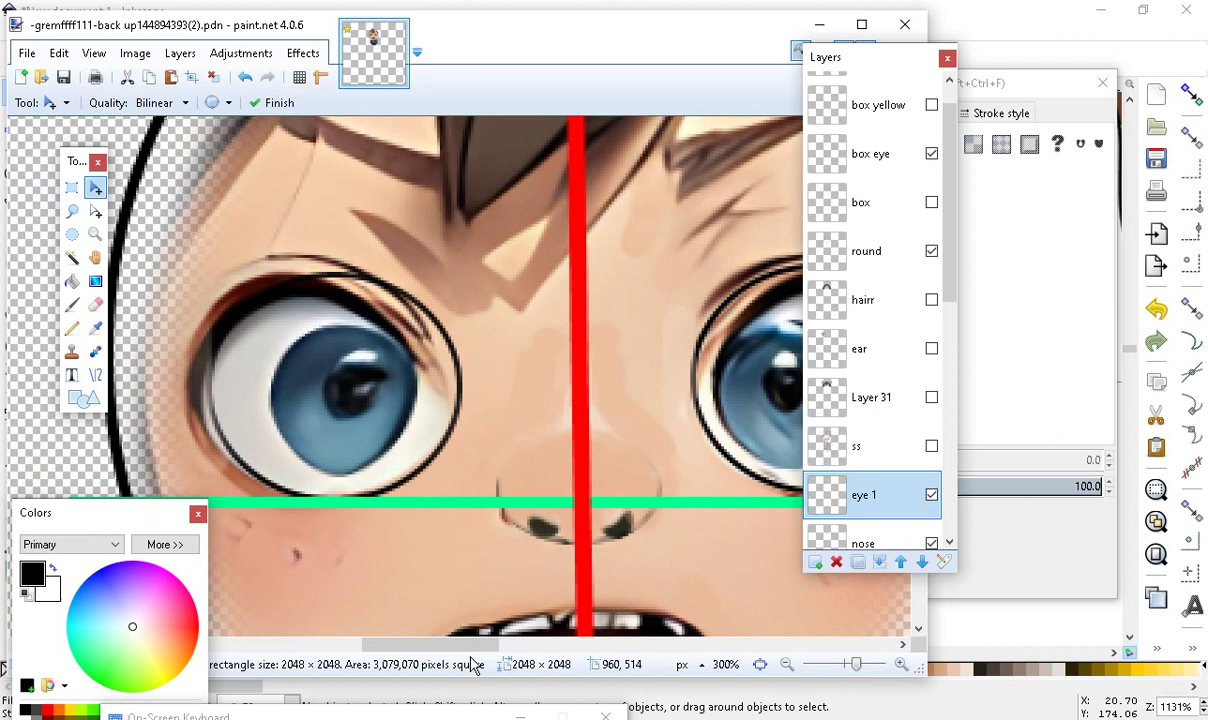
mouse_move(407, 352)
mouse_down()
mouse_move(391, 299)
mouse_move(593, 377)
mouse_move(624, 374)
mouse_up()
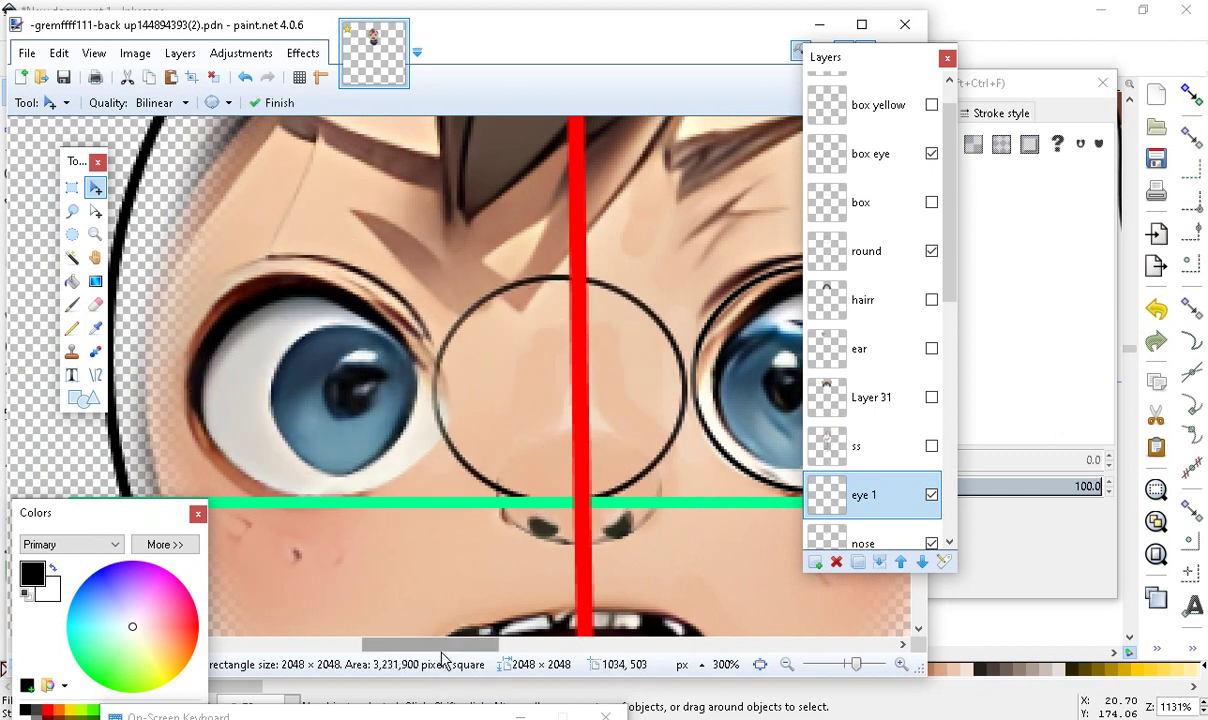
drag(437, 653, 466, 655)
drag(440, 412, 202, 405)
Nudge the eye 1 ring slightly up and left so it fits the left eye
scroll(517, 412, up, 2)
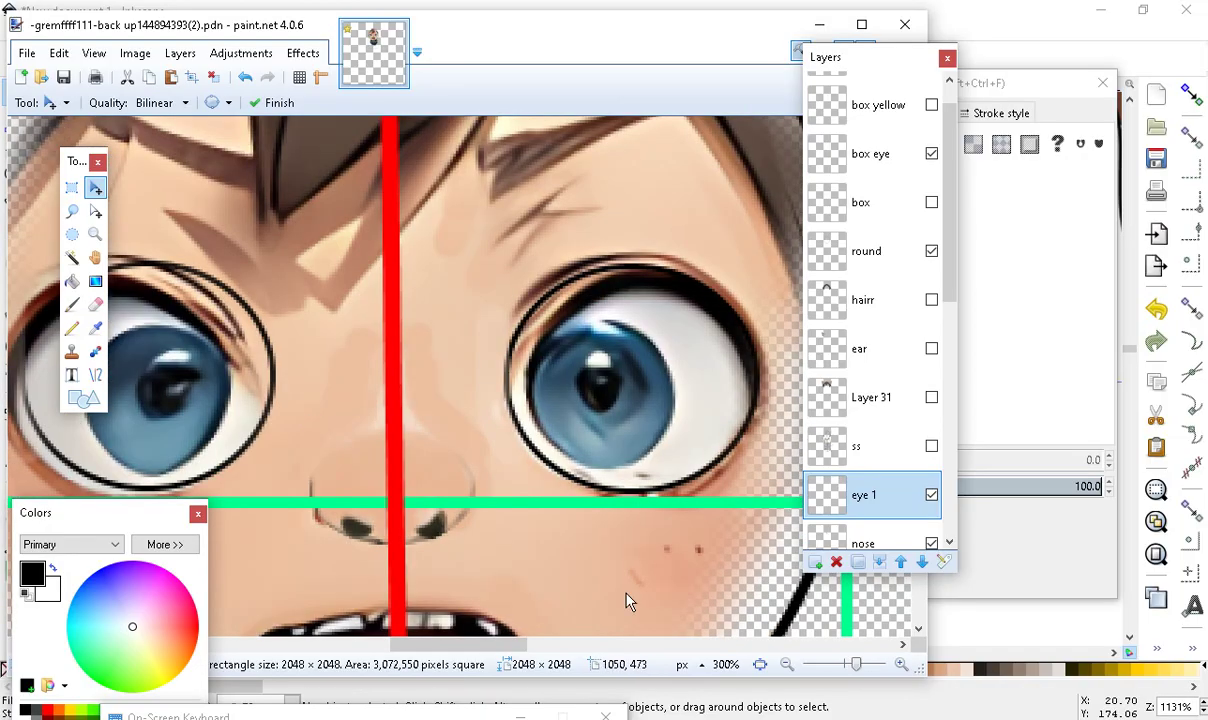
scroll(490, 657, left, 3)
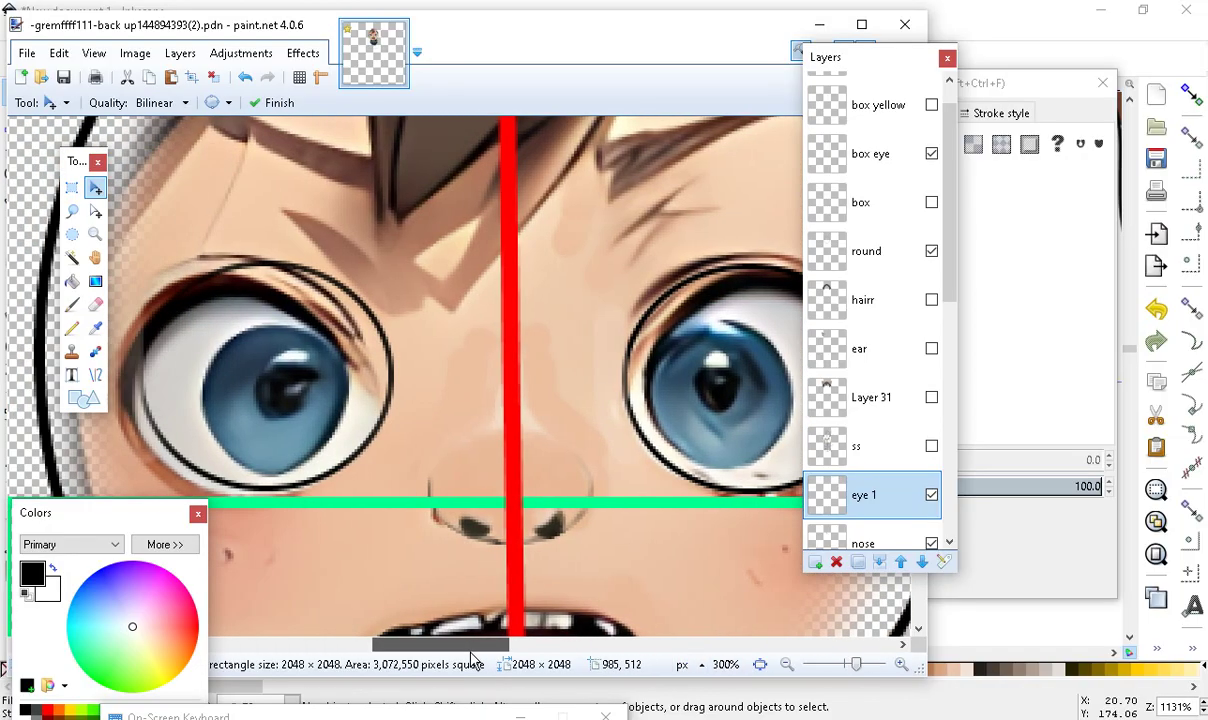
drag(291, 414, 266, 385)
scroll(805, 405, down, 3)
scroll(649, 488, down, 2)
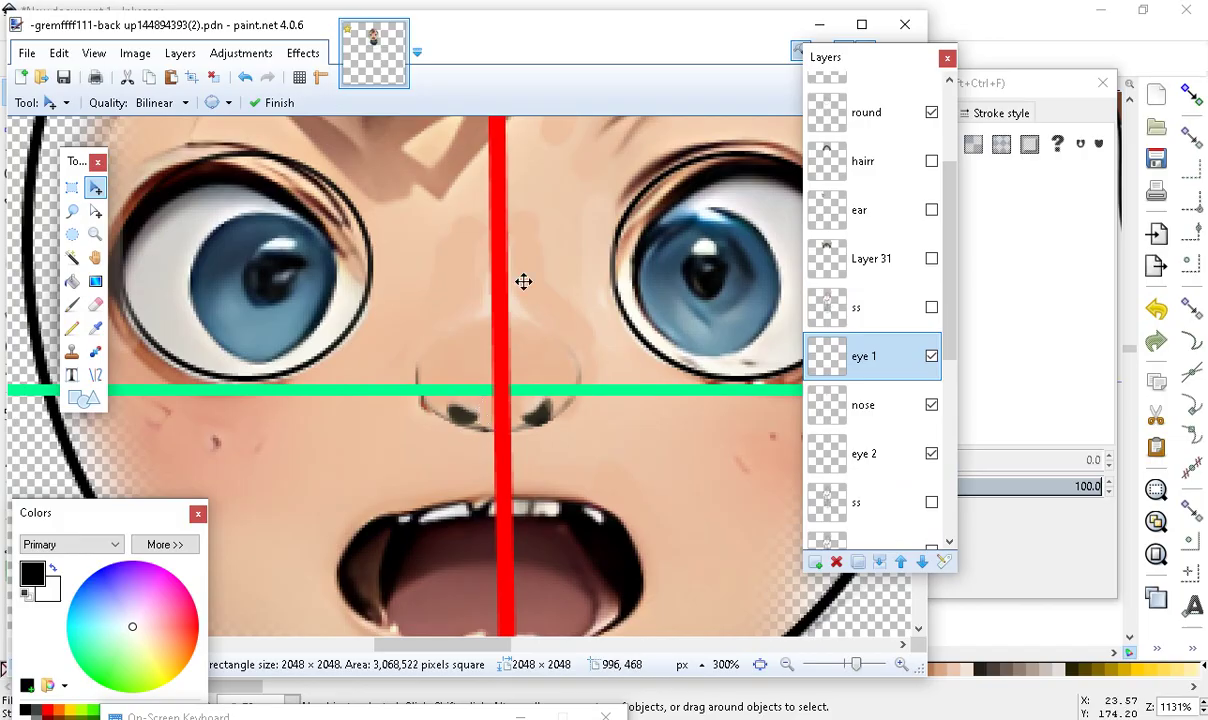
scroll(276, 375, up, 2)
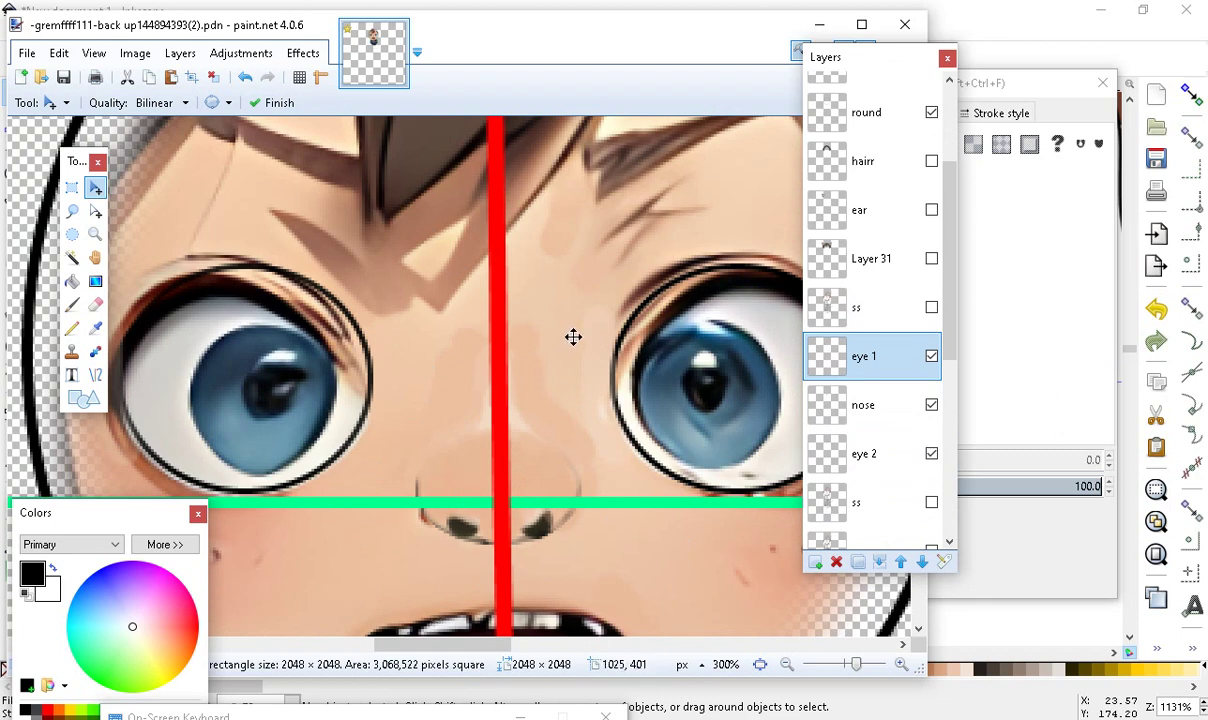
scroll(404, 448, down, 2)
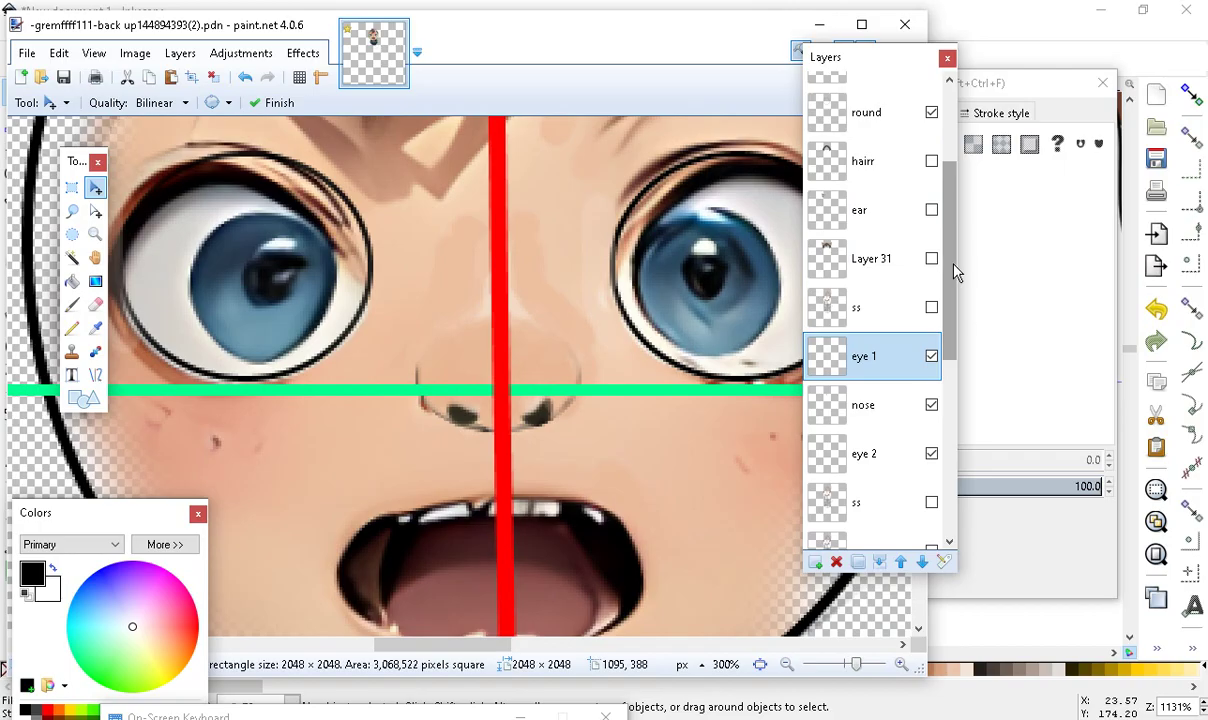
scroll(899, 248, up, 3)
Add a new layer above the red line layer and set a filled white rectangle shape
click(880, 100)
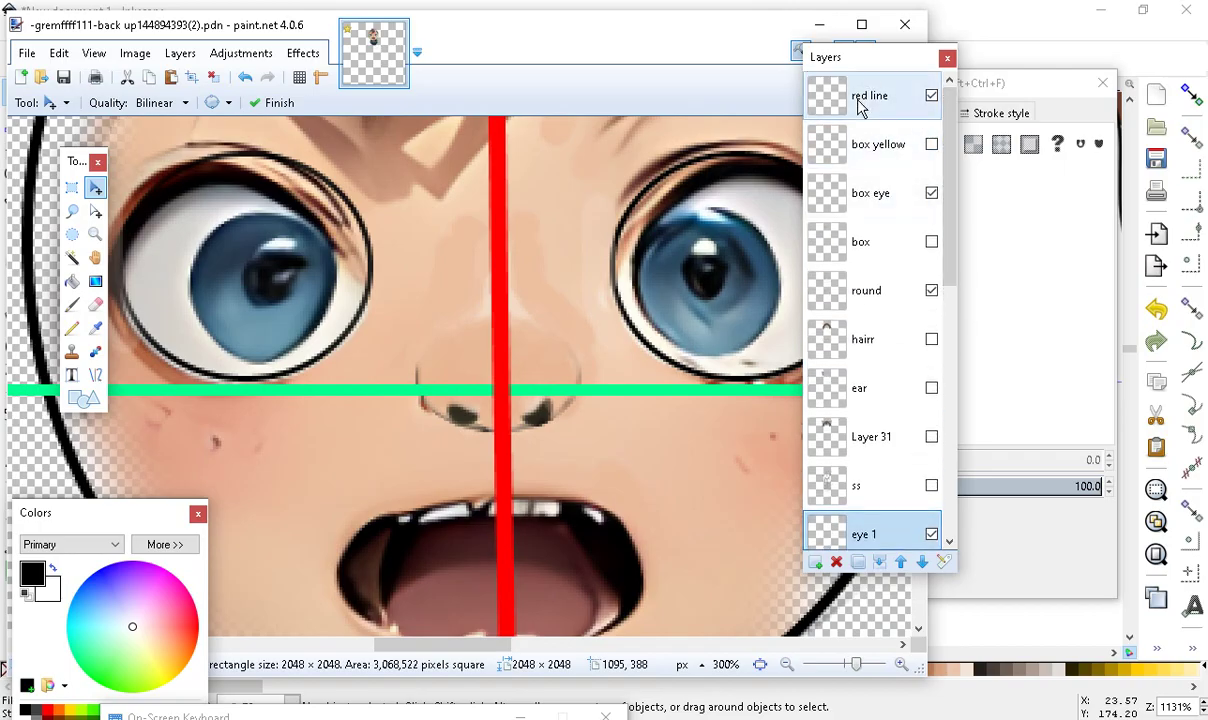
click(815, 562)
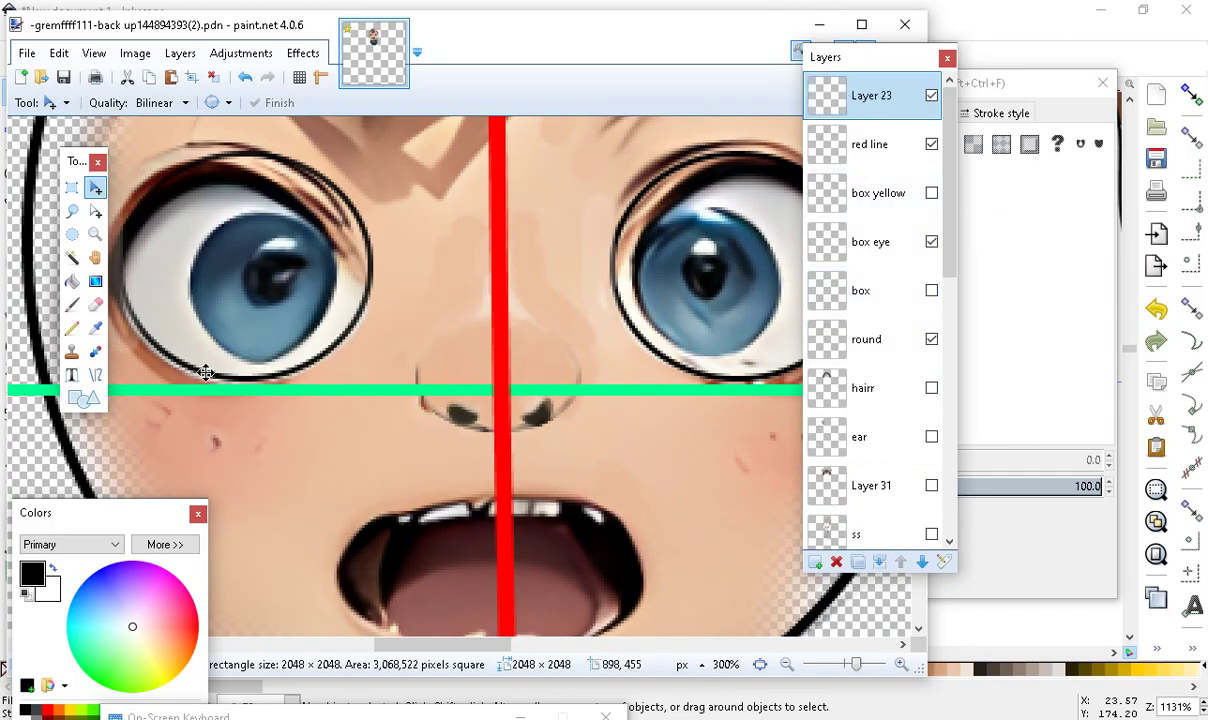
click(83, 398)
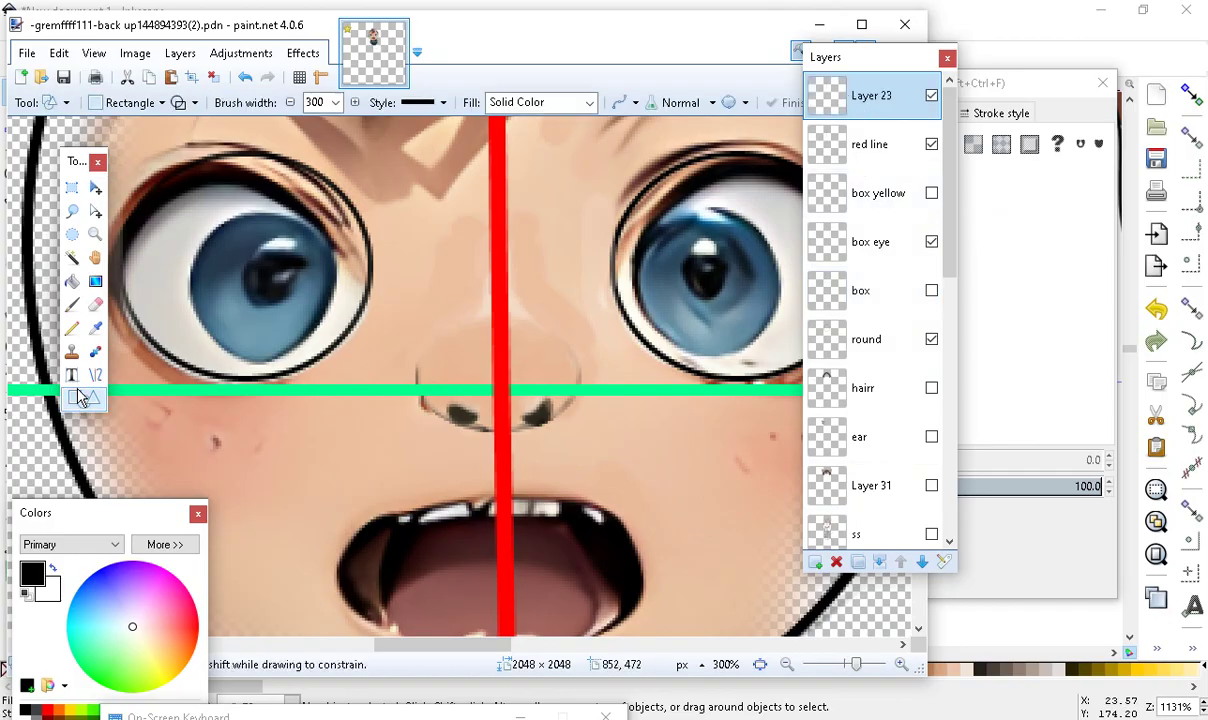
click(193, 103)
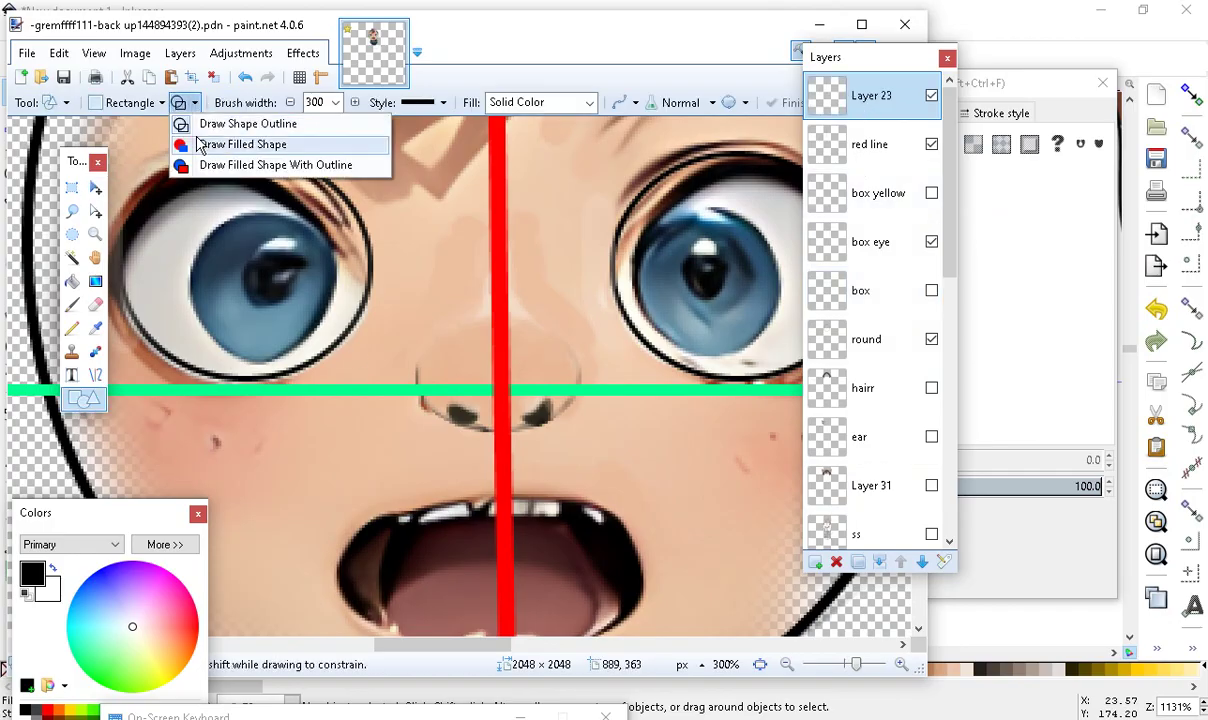
click(196, 140)
drag(97, 530, 92, 500)
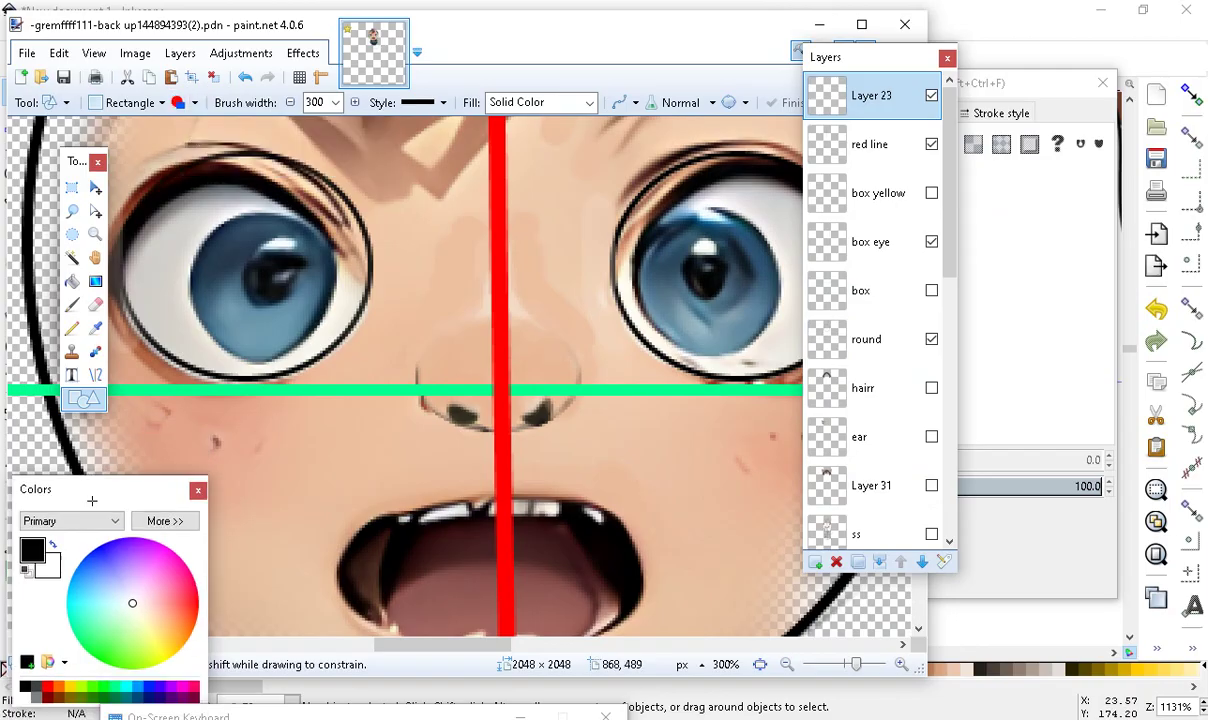
click(53, 546)
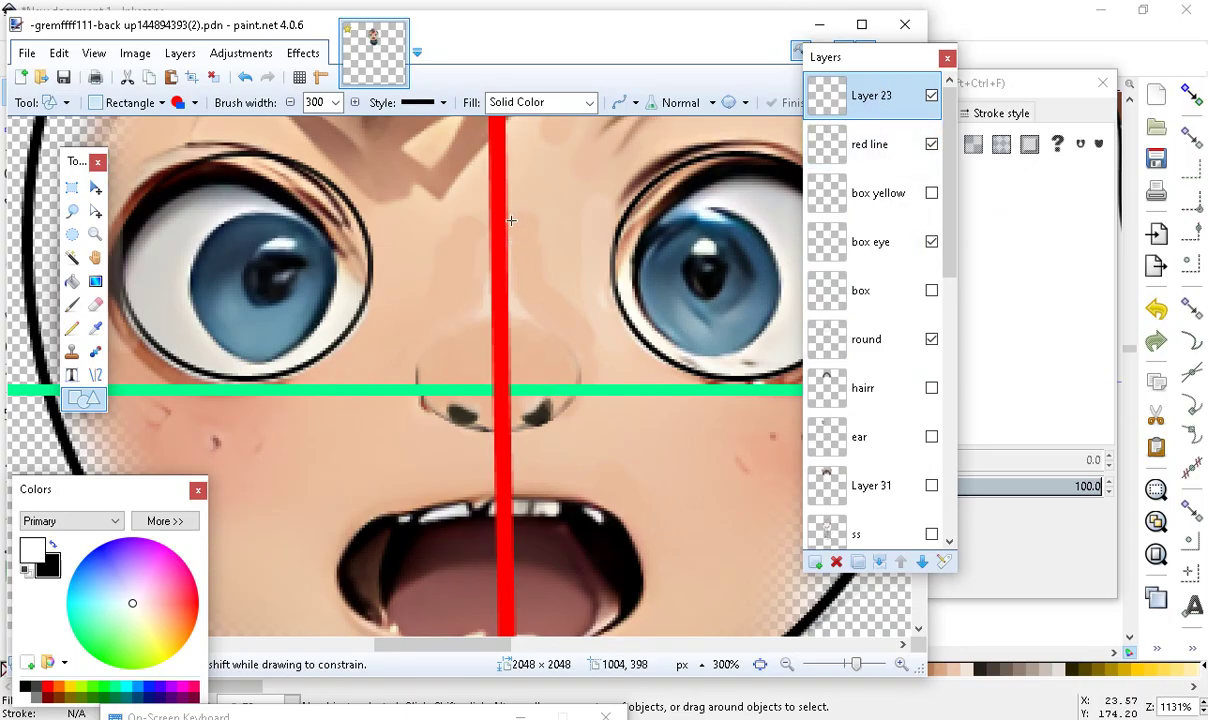
Draw a white rectangle between the eyes, trim its bottom and left edges, then commit it
drag(510, 215, 609, 384)
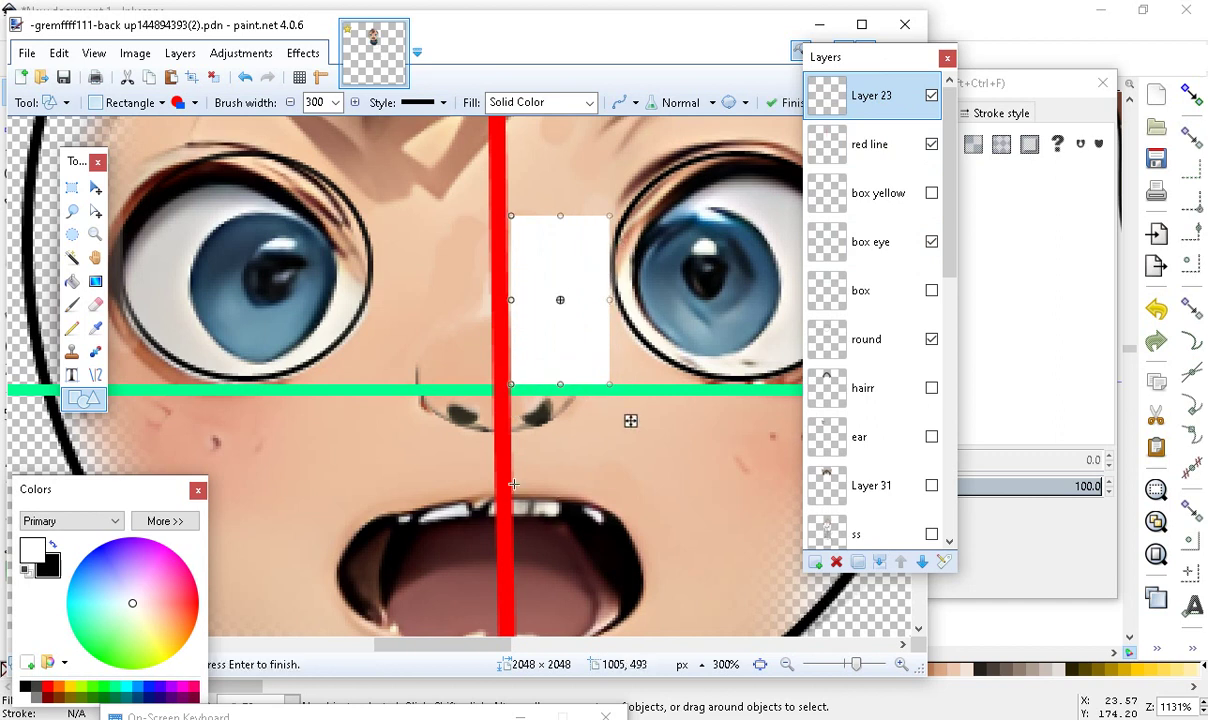
drag(562, 386, 558, 388)
mouse_move(516, 304)
mouse_down()
mouse_move(528, 305)
mouse_move(509, 303)
mouse_up()
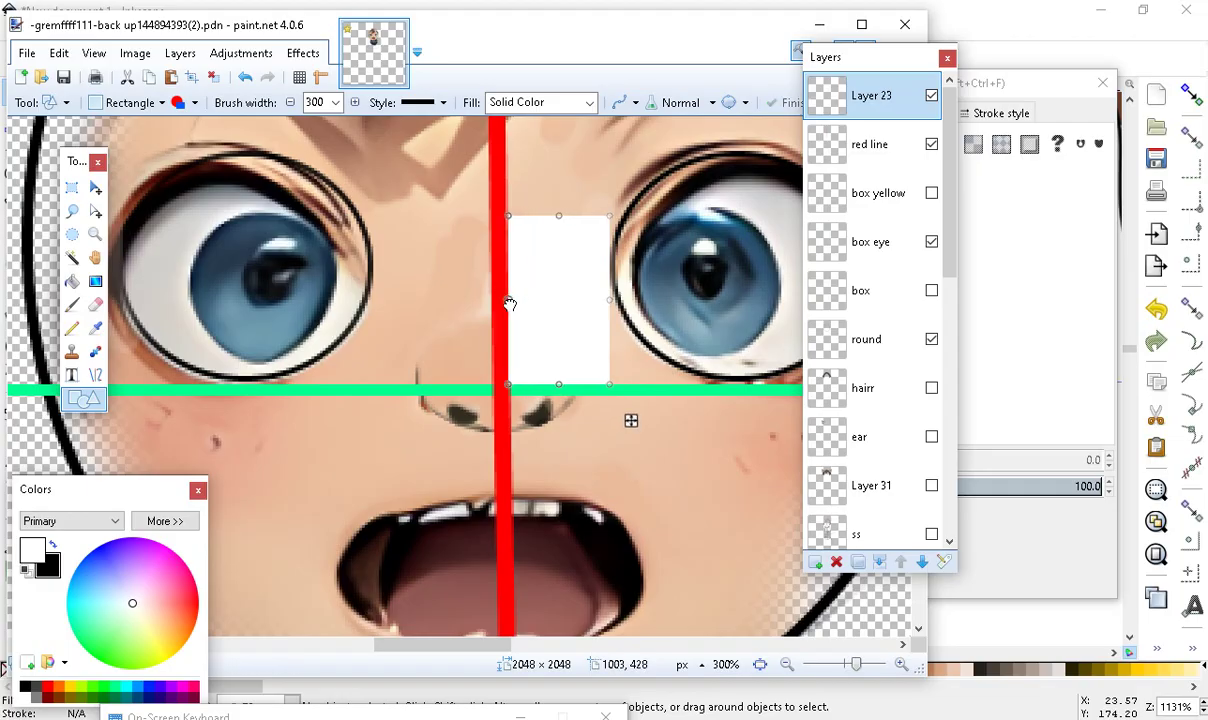
click(902, 664)
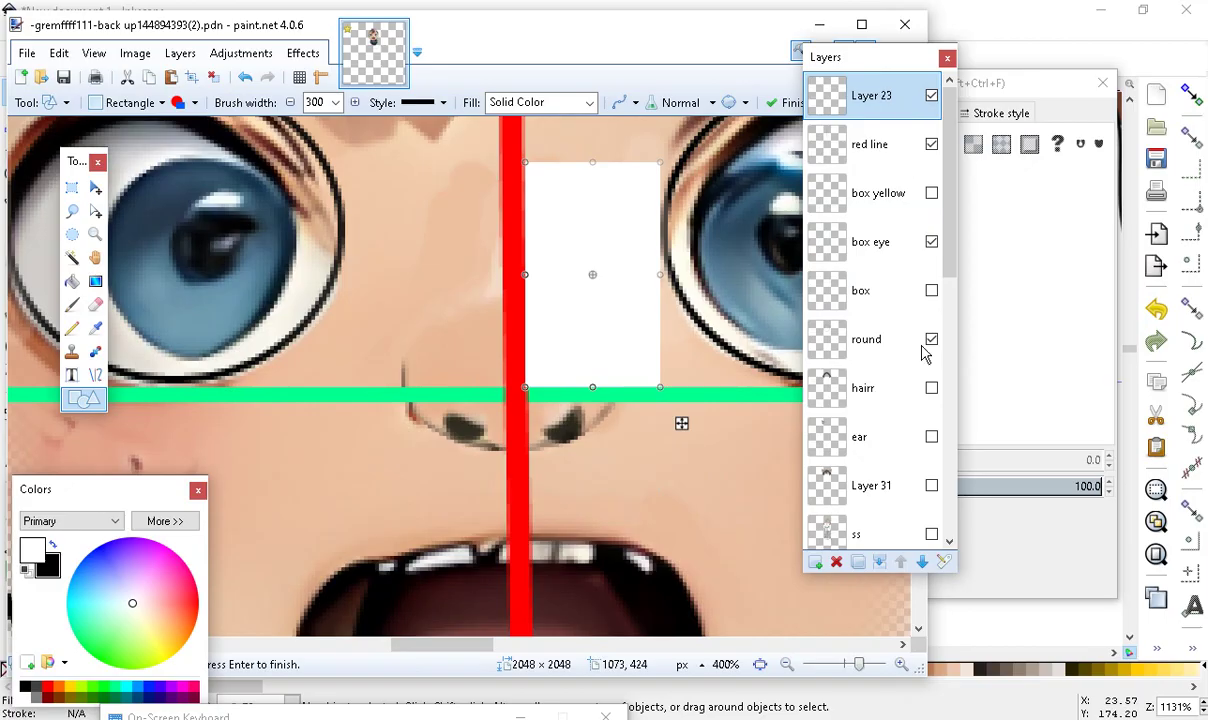
click(815, 561)
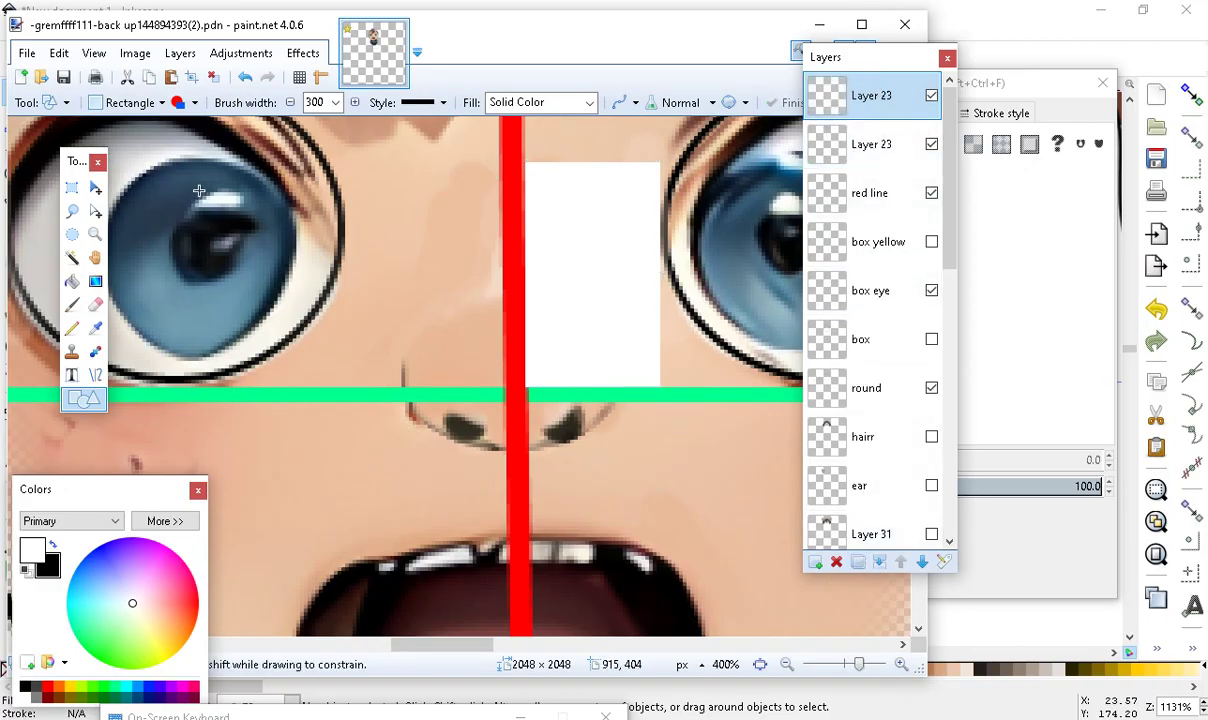
Move a white box to the left of the red centre line
click(95, 187)
drag(607, 297, 445, 293)
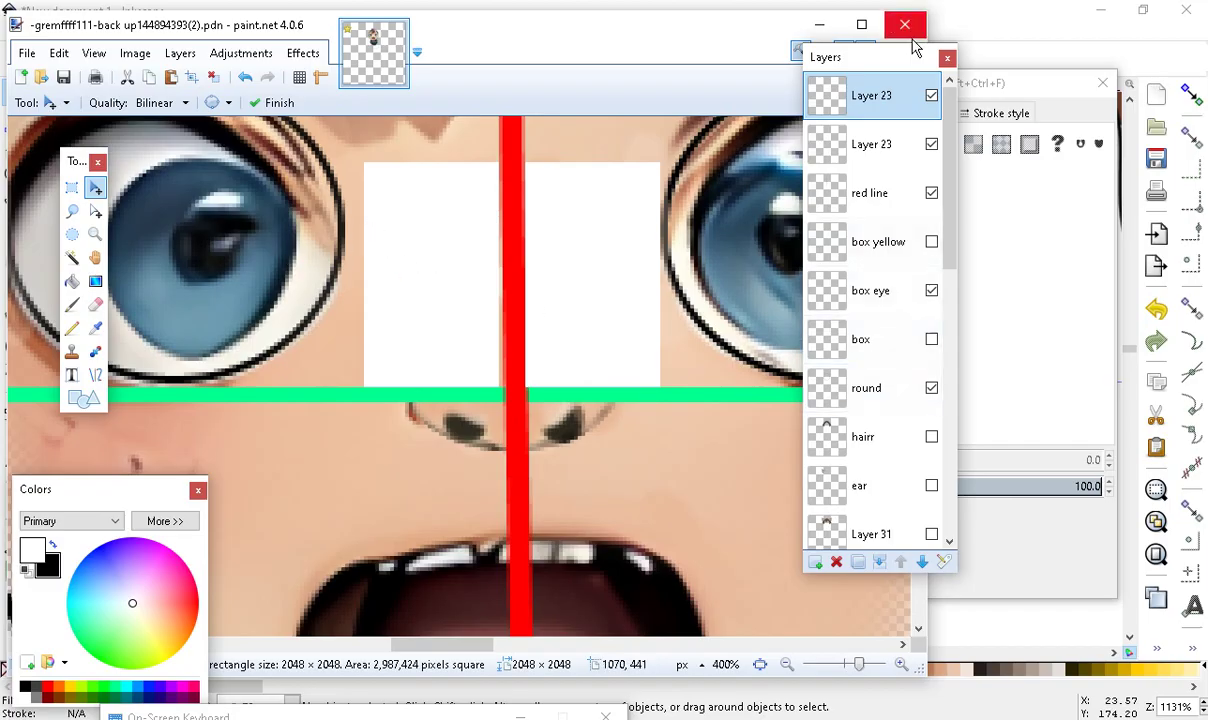
scroll(303, 368, up, 2)
scroll(323, 466, down, 2)
scroll(322, 463, up, 2)
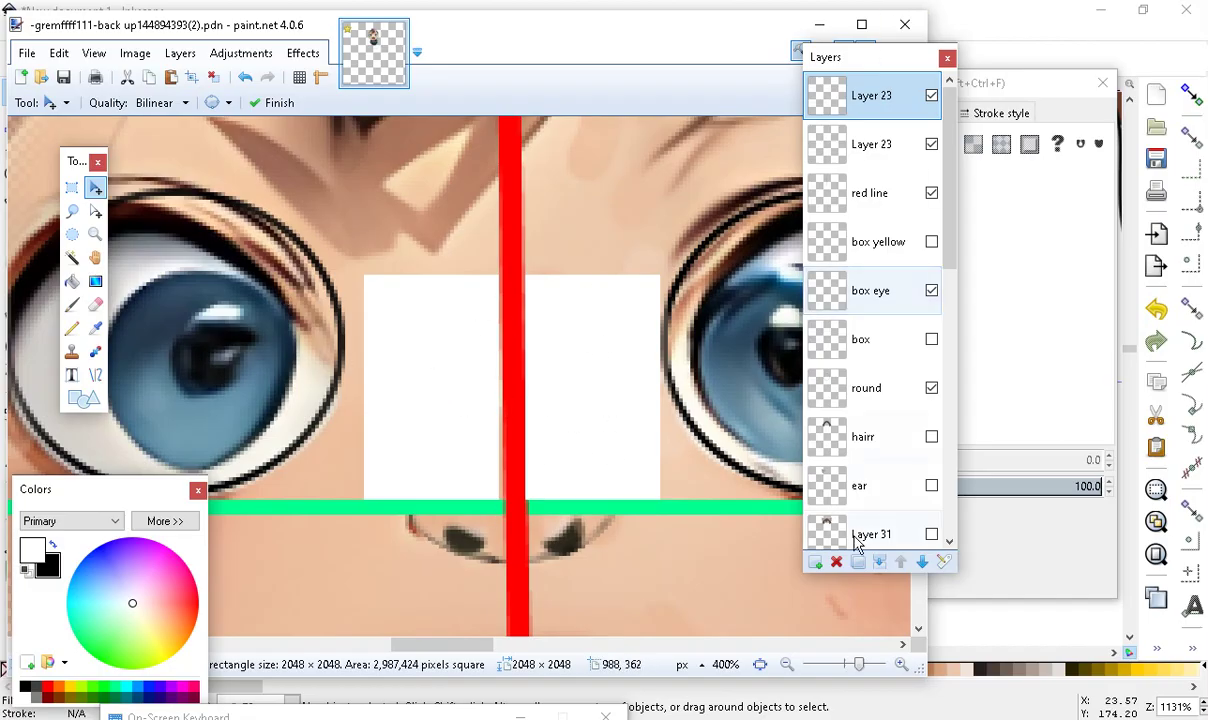
scroll(897, 421, down, 3)
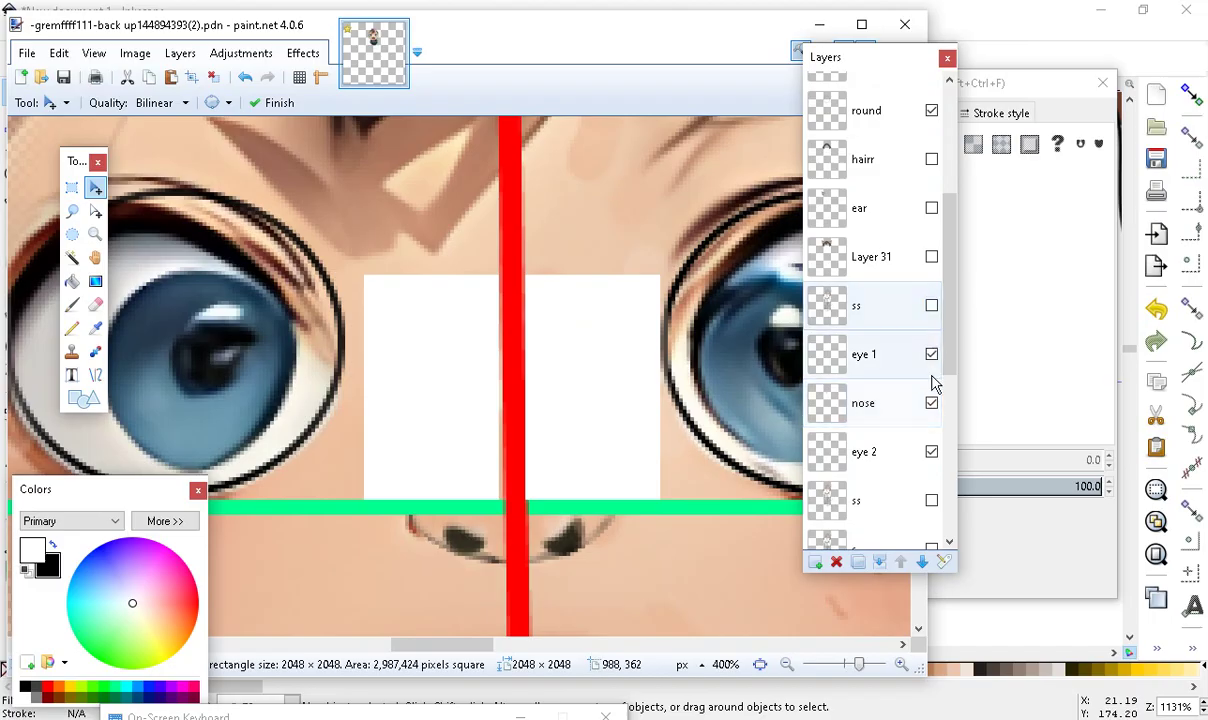
scroll(934, 360, up, 3)
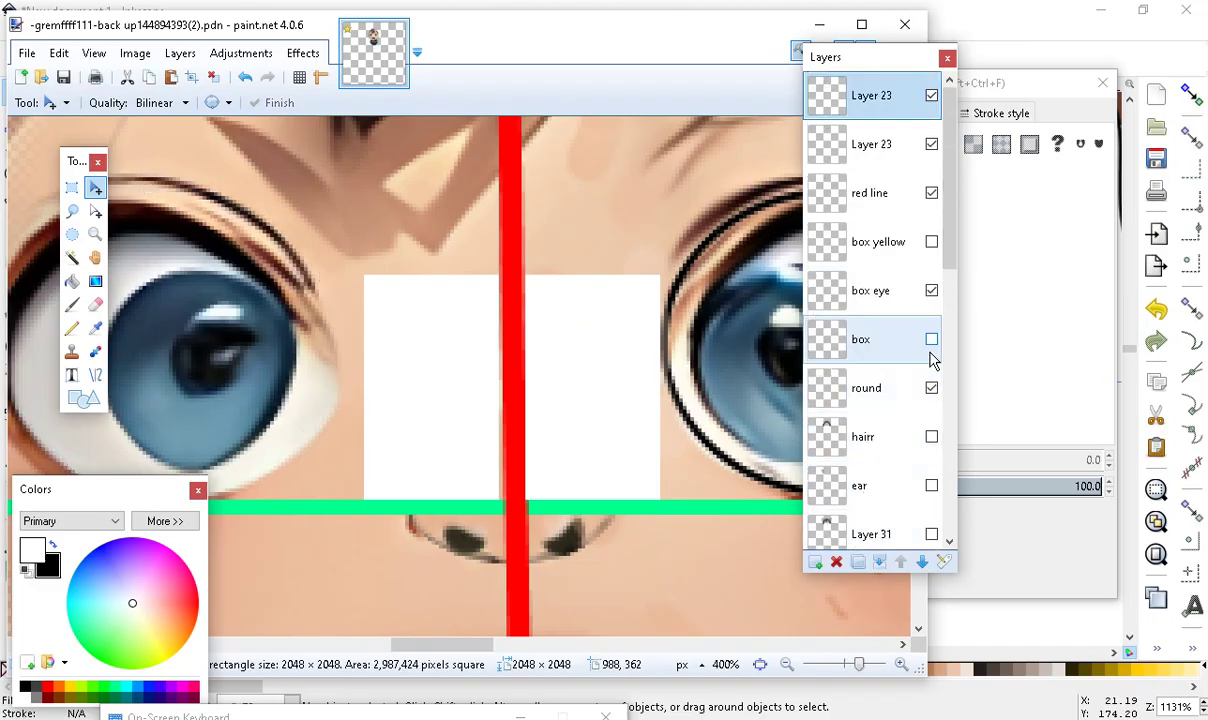
scroll(930, 363, down, 5)
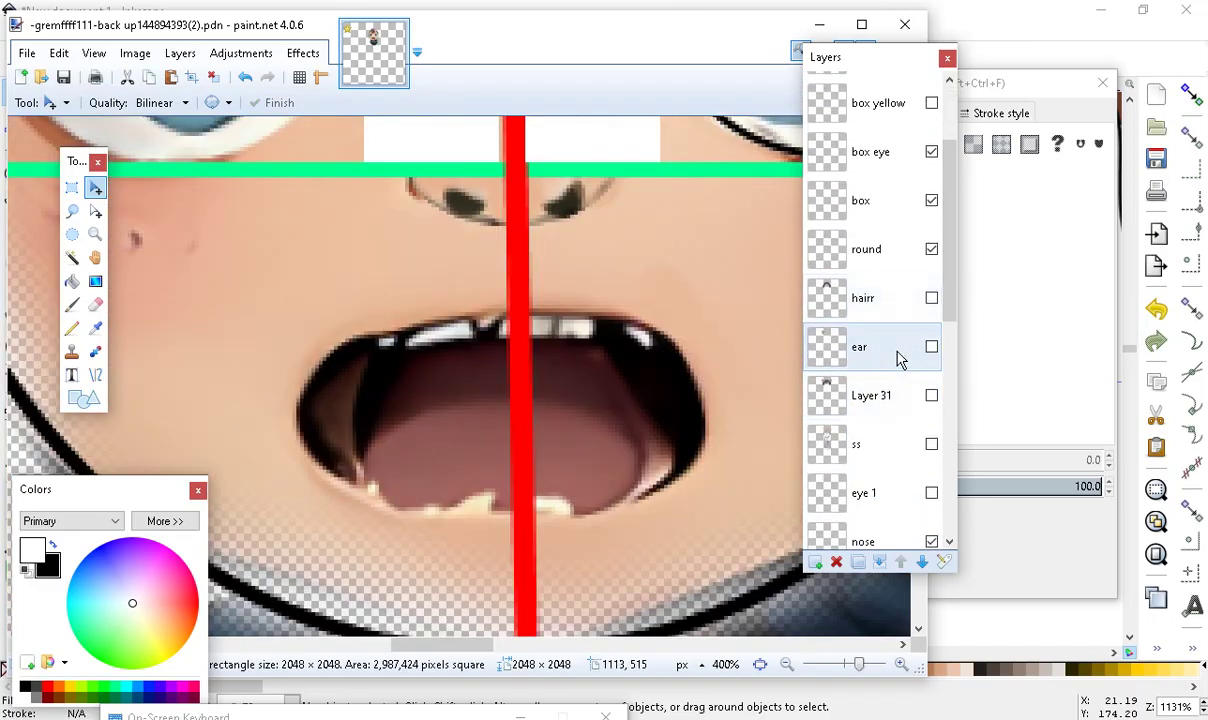
scroll(590, 460, up, 3)
Show the eye 1 layer again, then paste the white block and undo the paste
scroll(590, 460, up, 2)
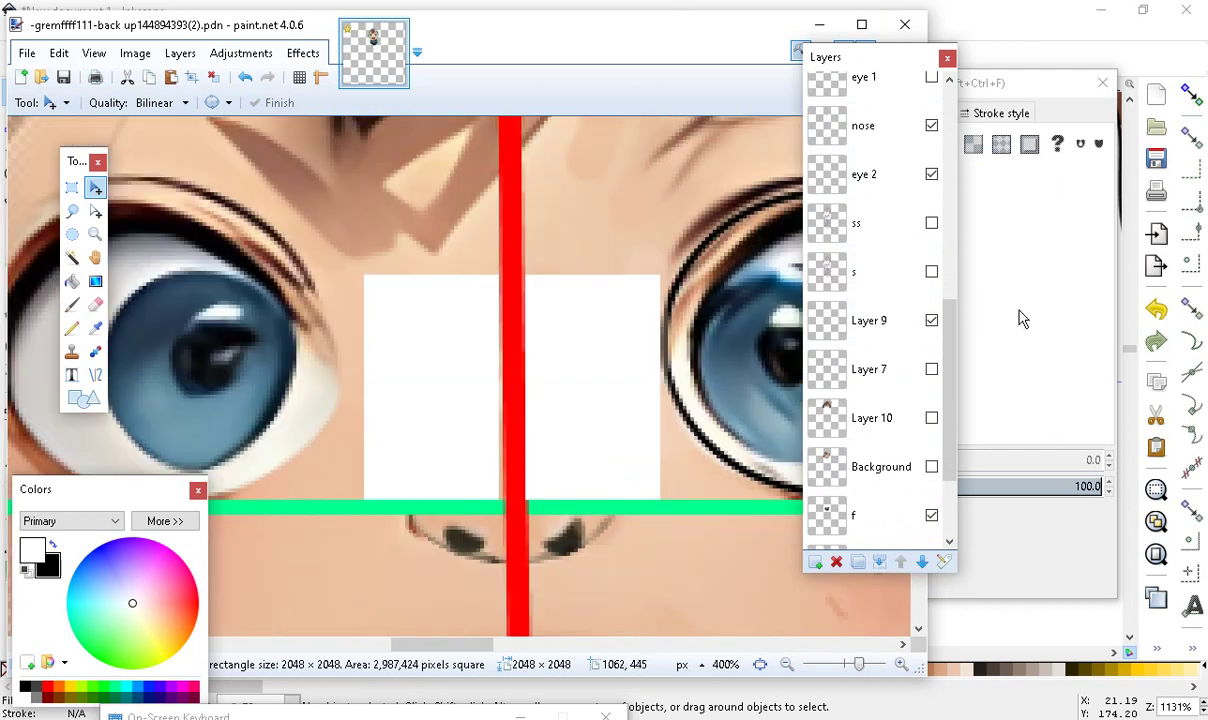
scroll(903, 262, up, 2)
scroll(900, 260, up, 3)
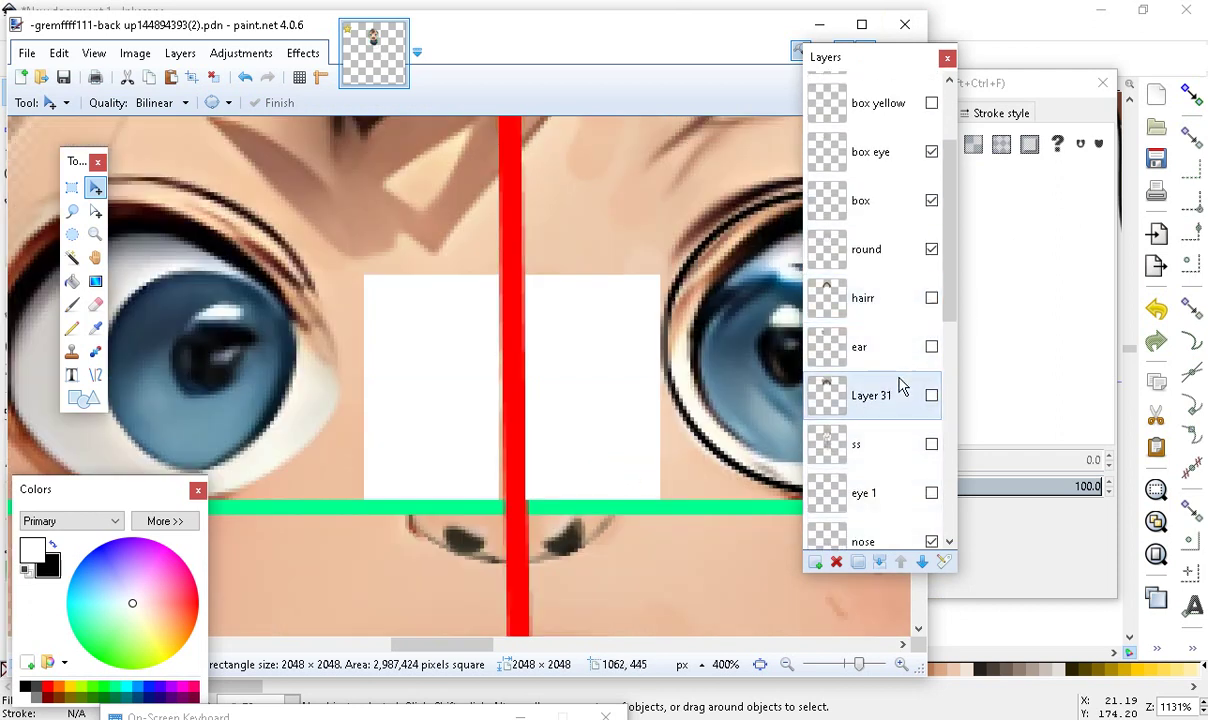
scroll(905, 420, down, 2)
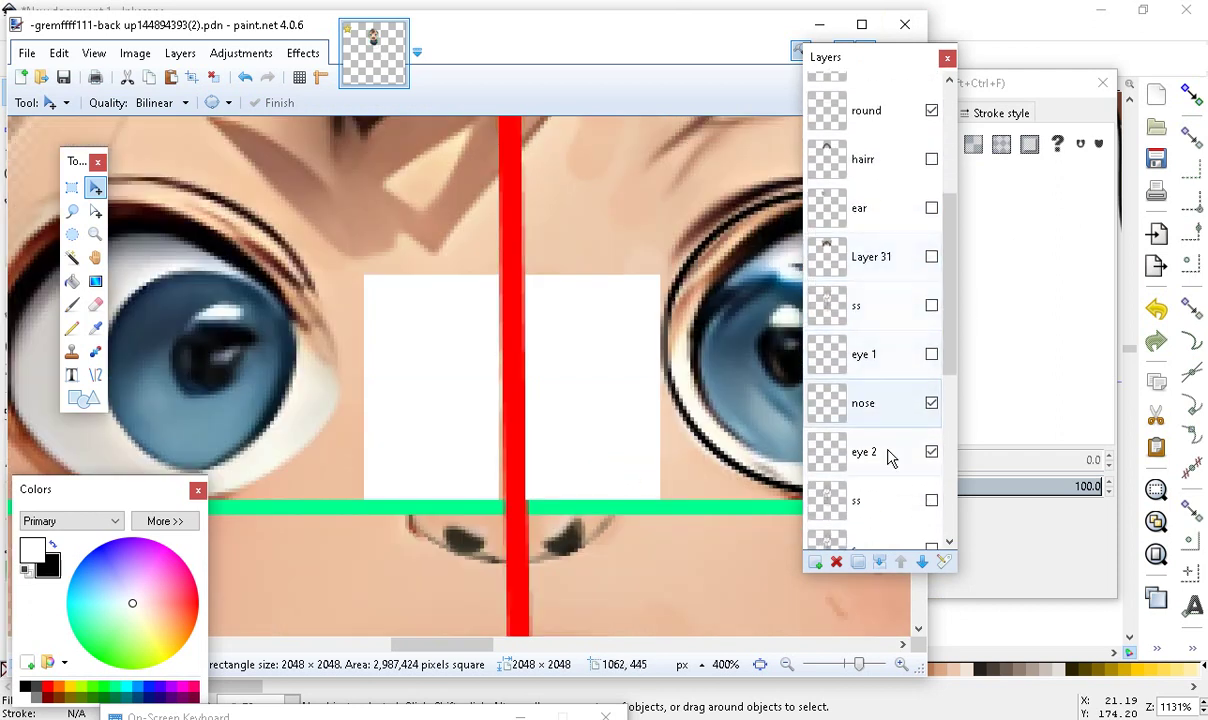
click(931, 354)
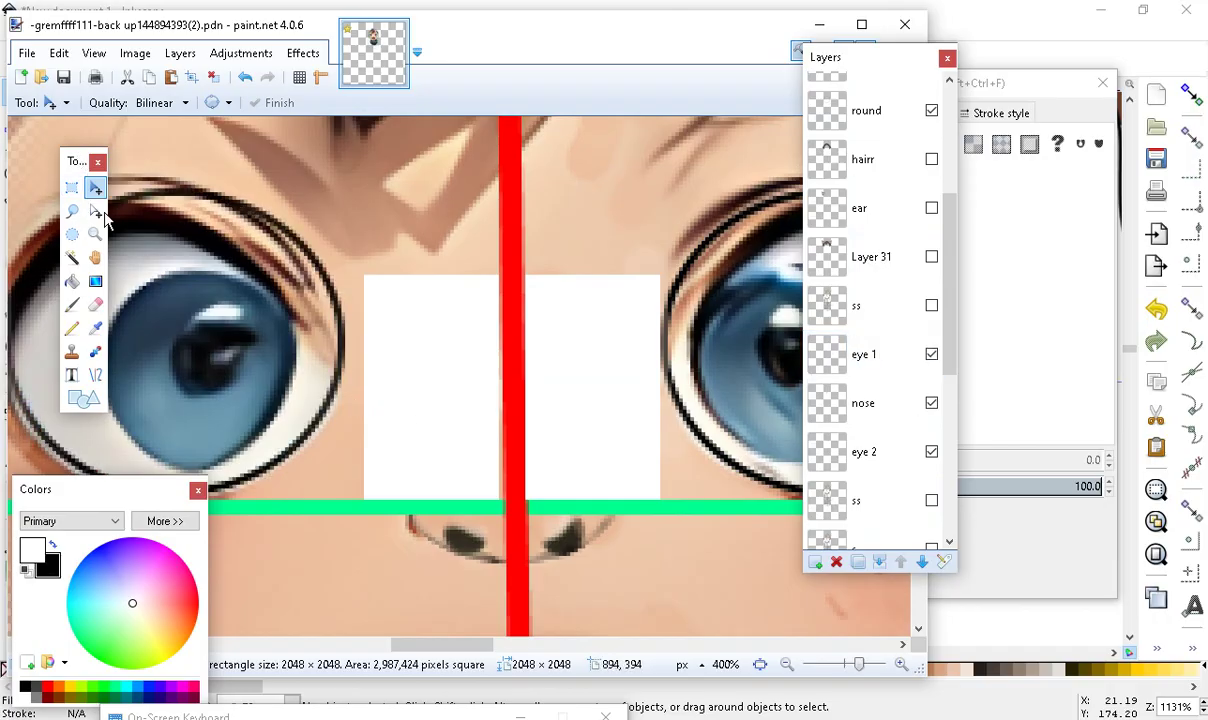
drag(78, 161, 356, 516)
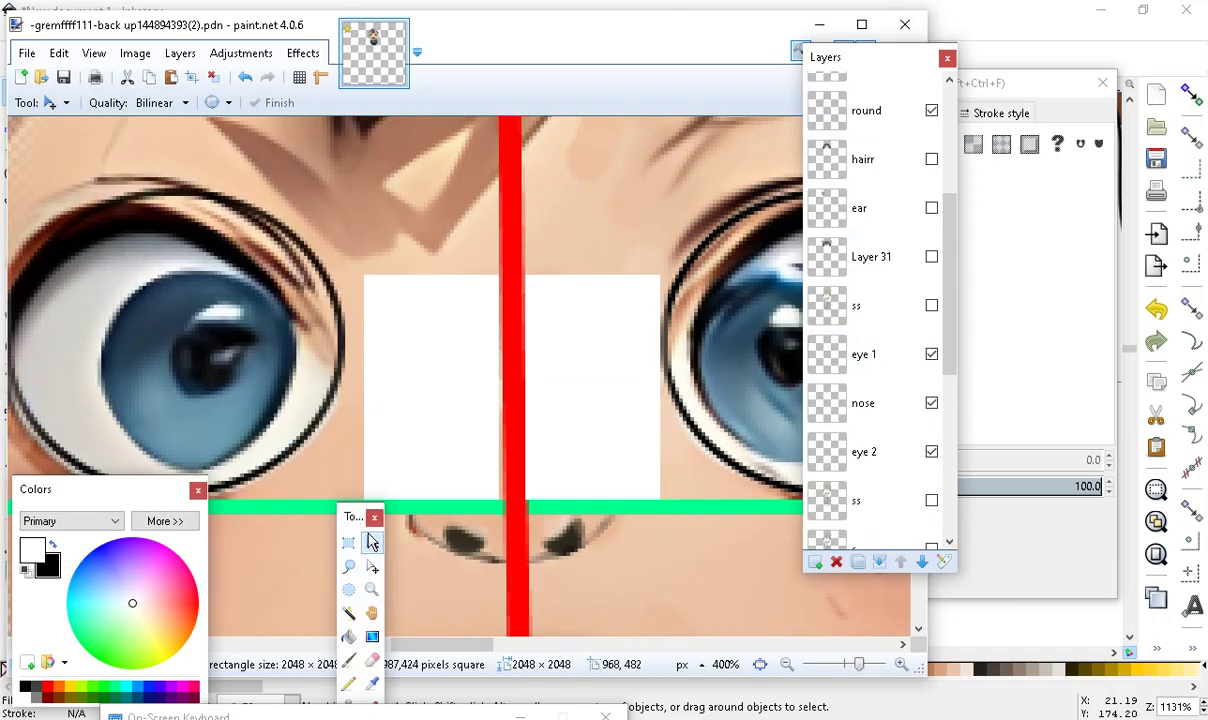
key(ctrl+shift+v)
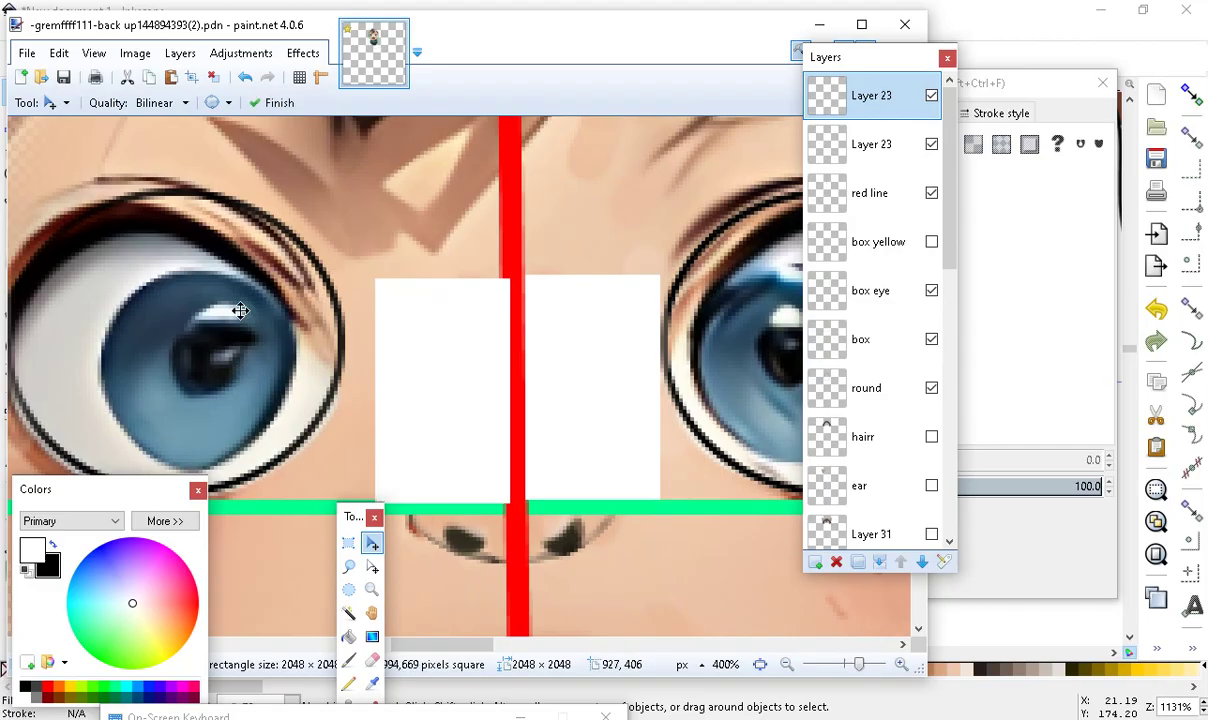
click(59, 53)
click(60, 78)
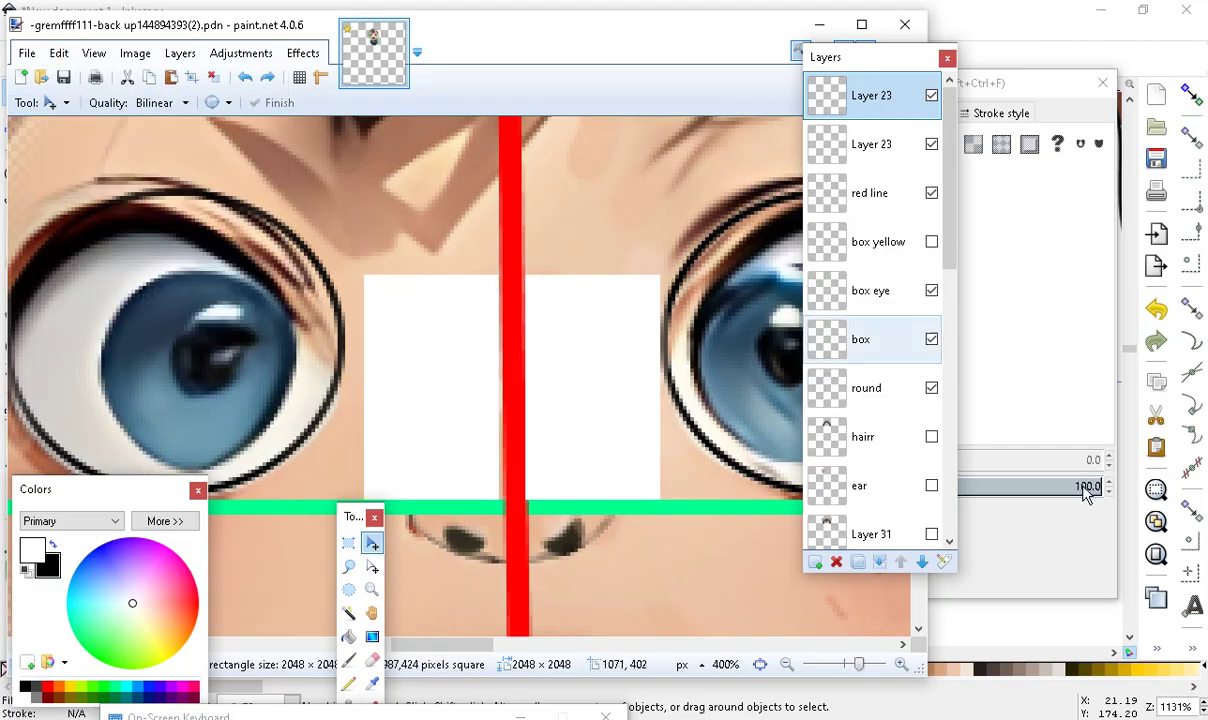
Select the eye 1 layer and move its left-eye ring up a few pixels
drag(949, 248, 969, 388)
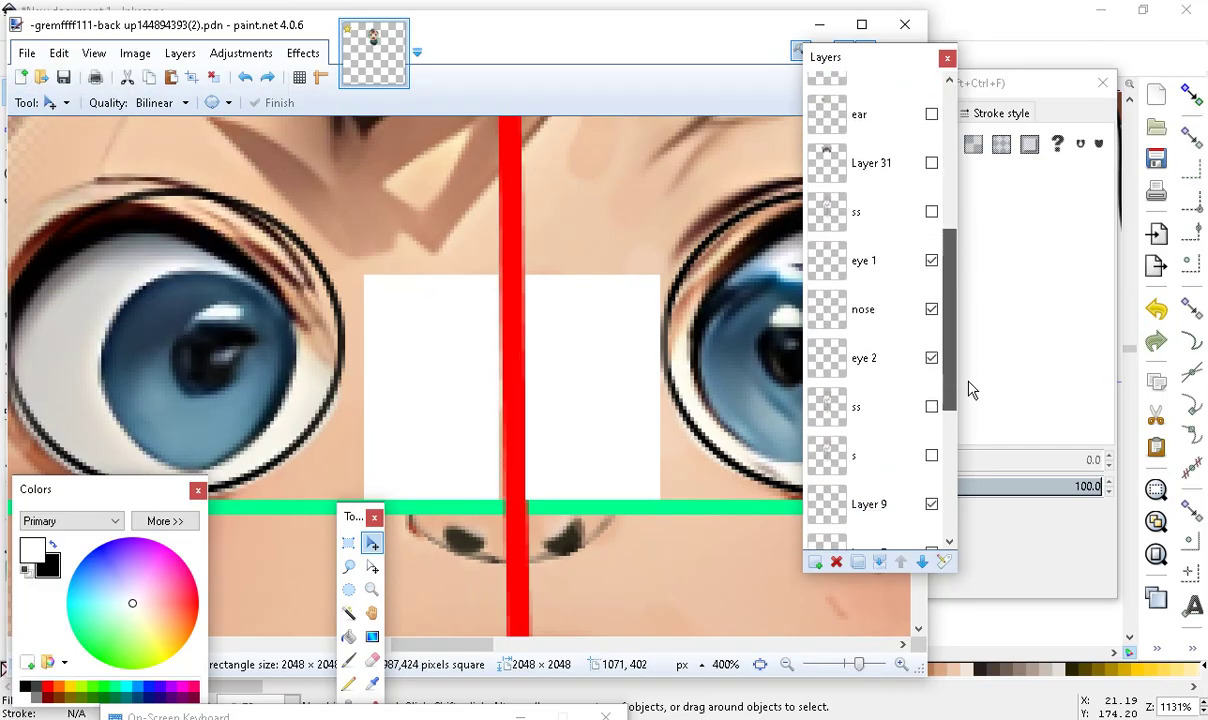
click(904, 277)
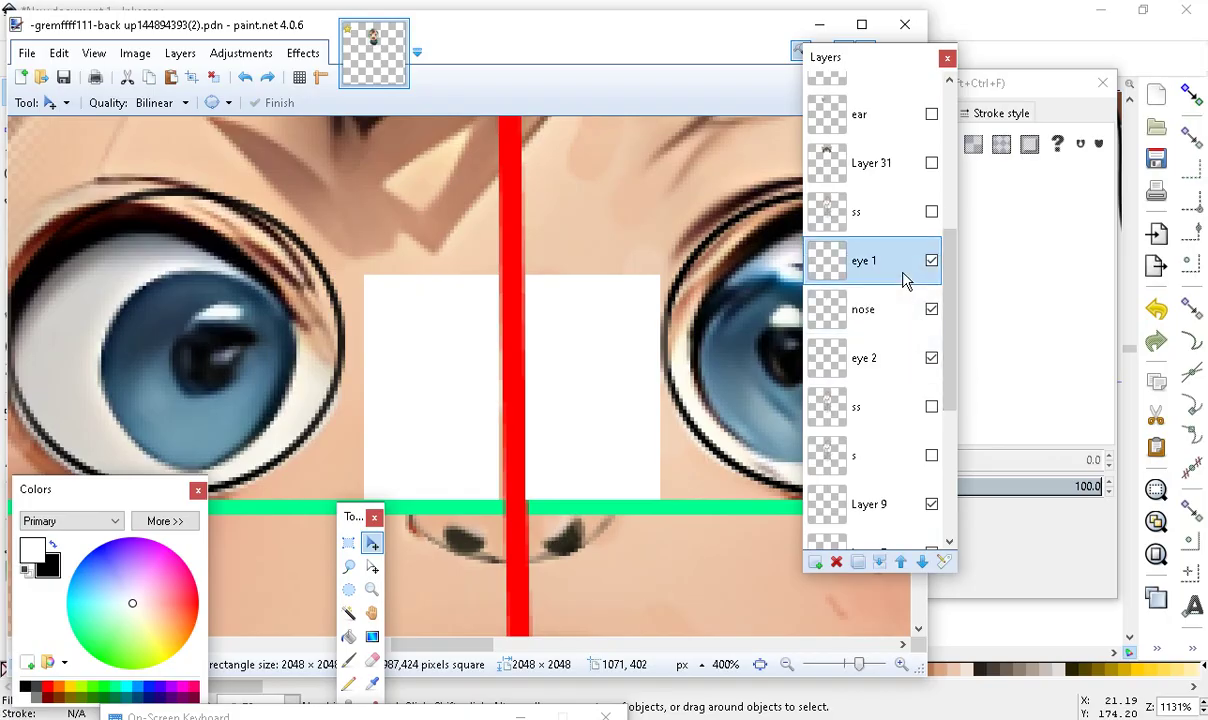
mouse_move(129, 369)
mouse_down()
mouse_move(148, 386)
mouse_move(145, 375)
mouse_up()
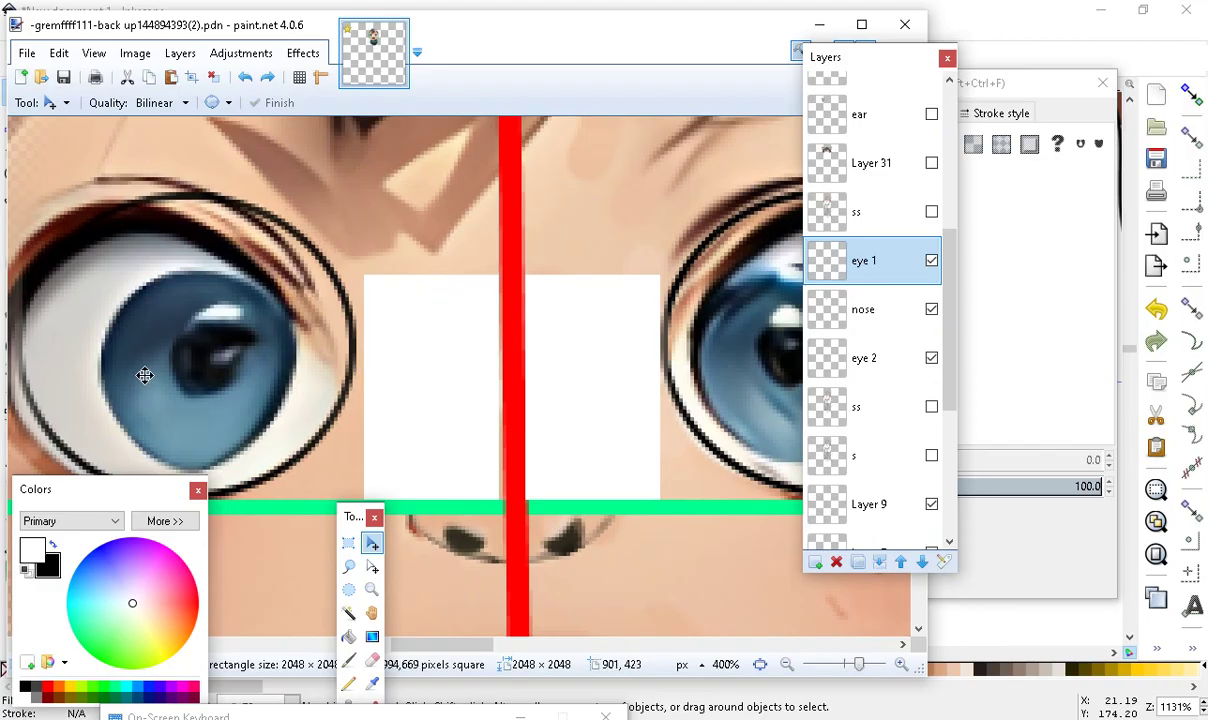
drag(818, 63, 1057, 67)
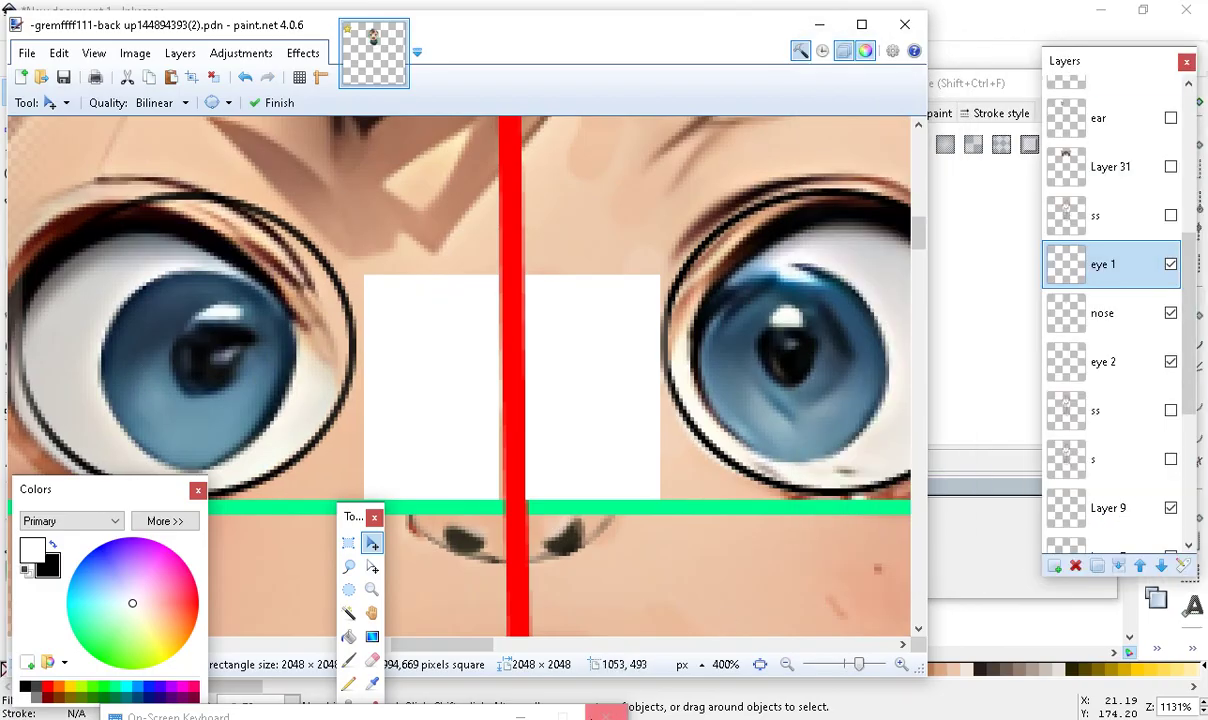
scroll(791, 455, down, 3)
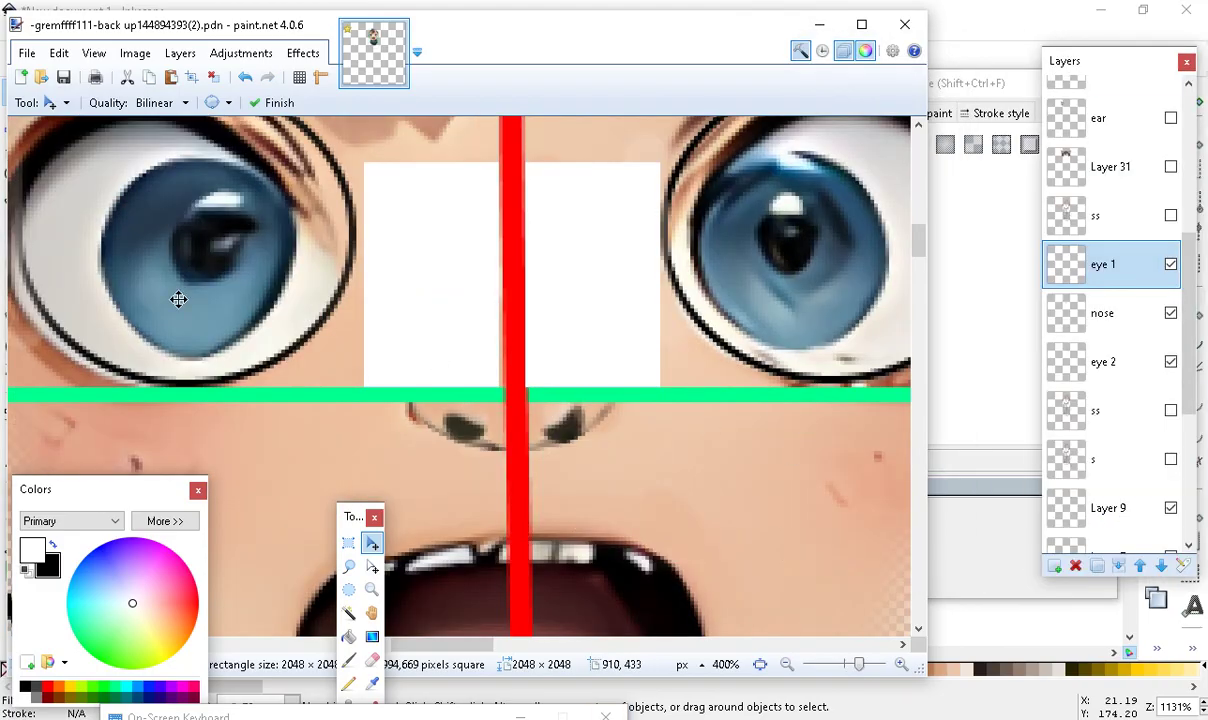
drag(187, 289, 194, 283)
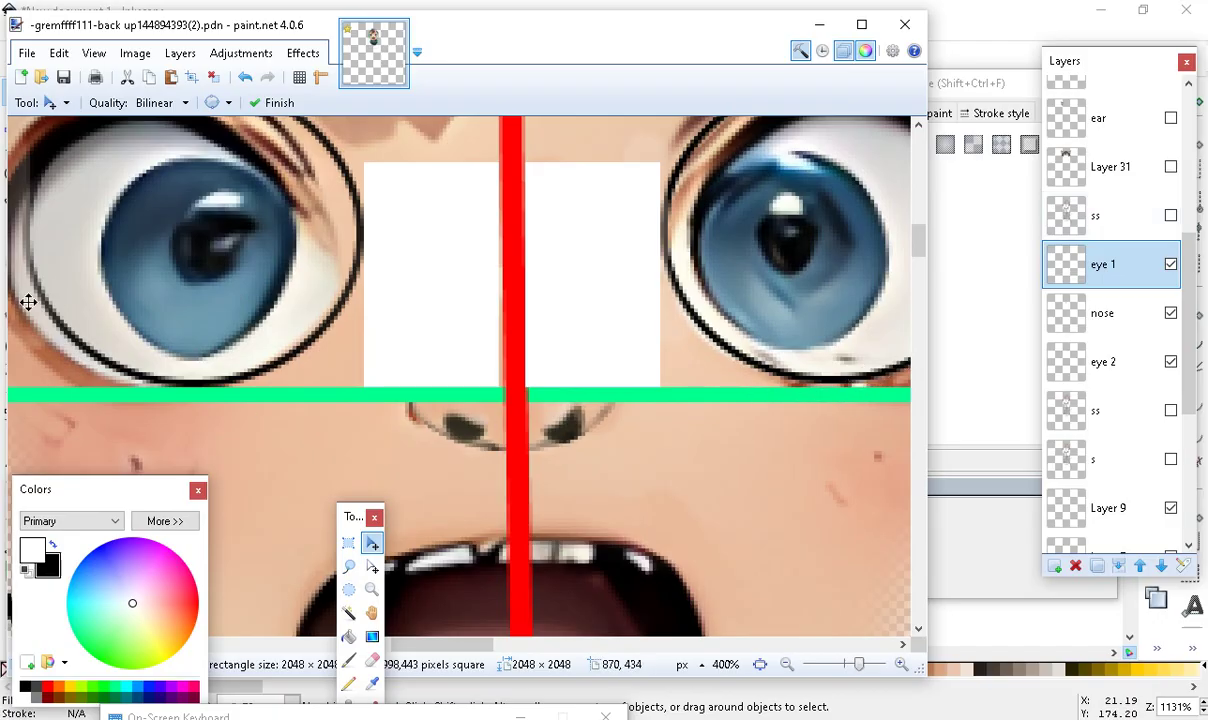
drag(152, 303, 152, 301)
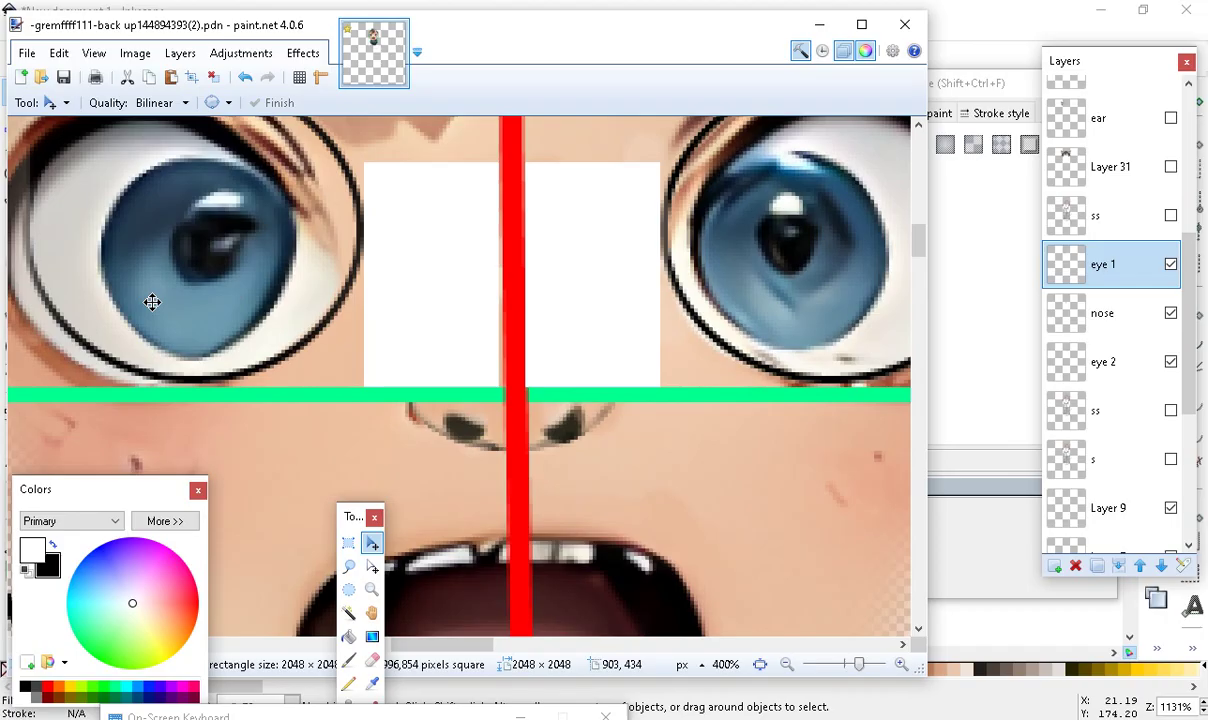
scroll(310, 455, up, 3)
scroll(334, 628, down, 3)
scroll(859, 563, up, 1)
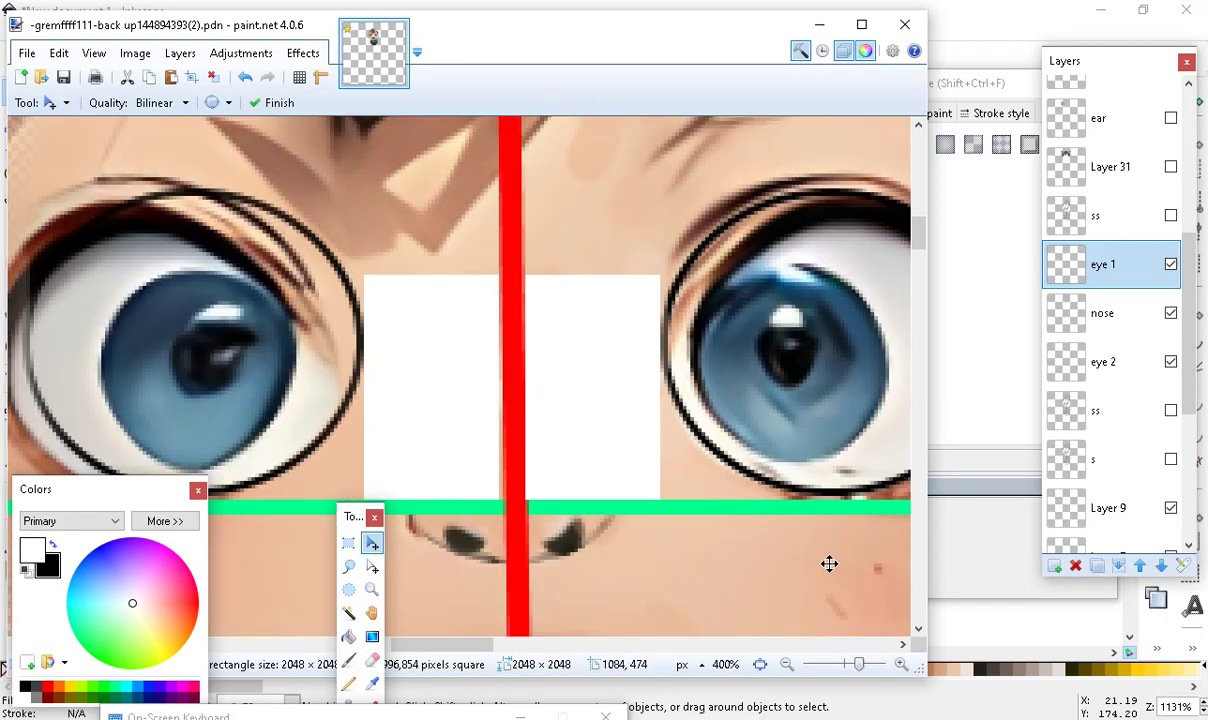
Zoom out to the whole character and scroll the Layers panel up to both Layer 23 entries
click(786, 664)
click(786, 664)
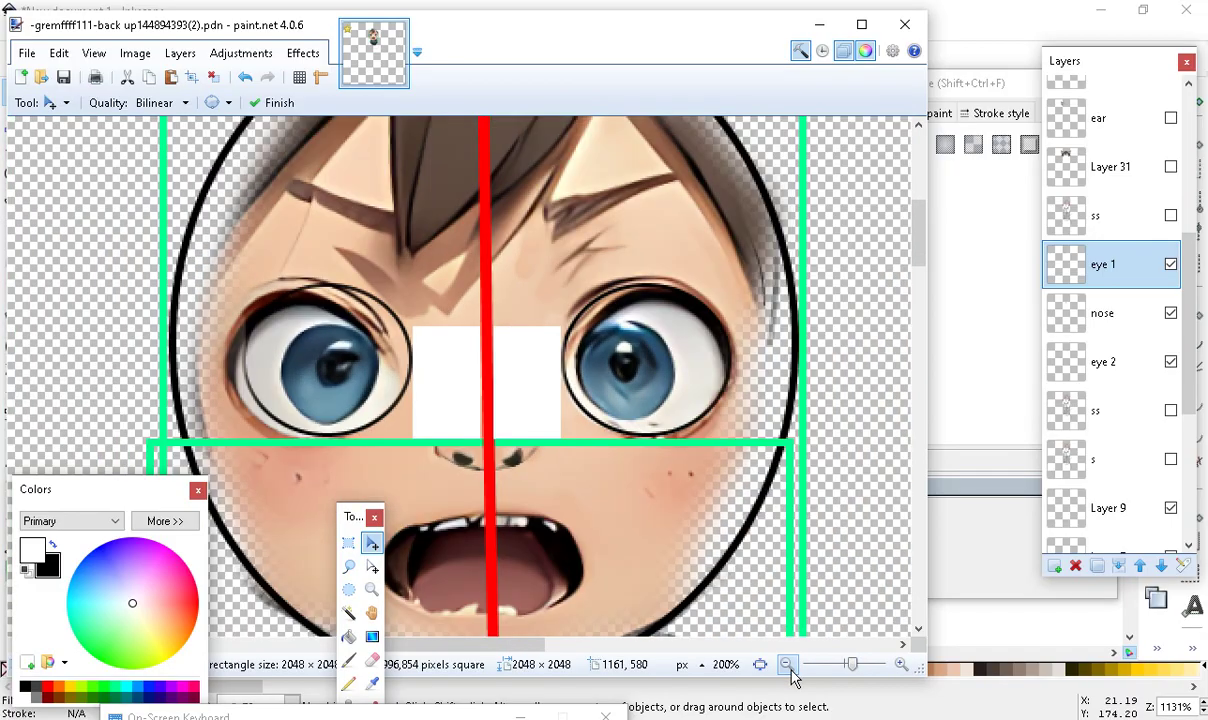
click(786, 664)
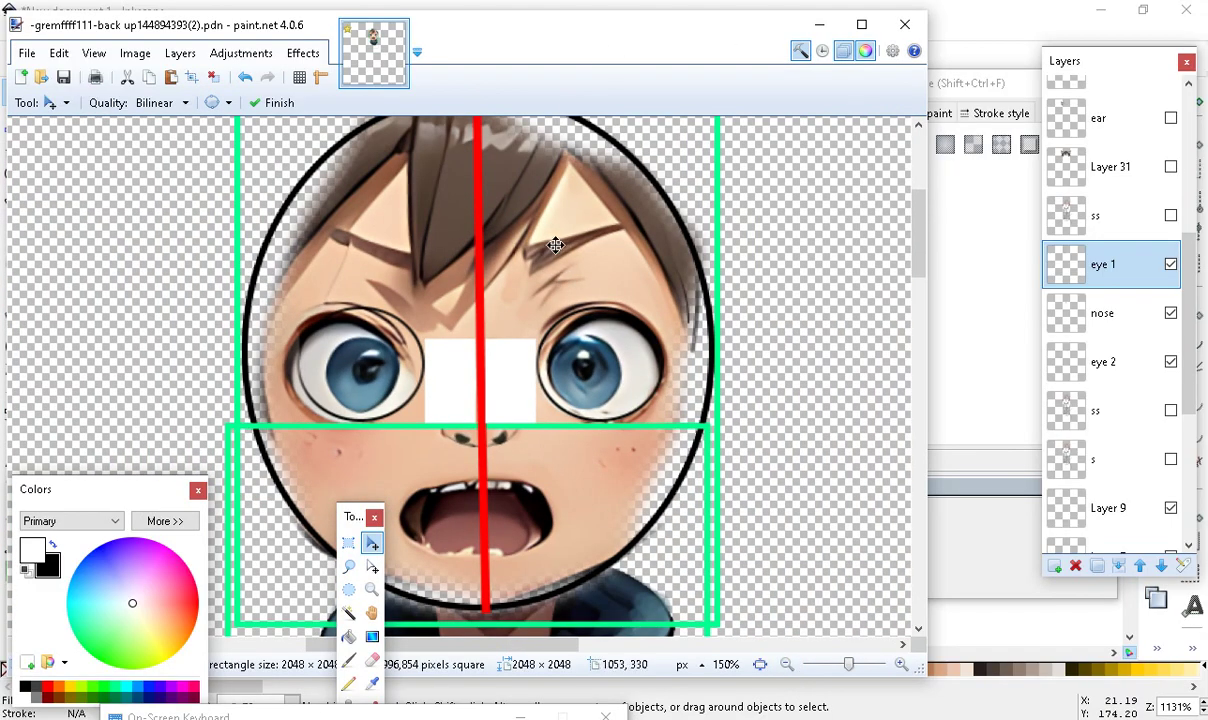
scroll(555, 245, down, 1)
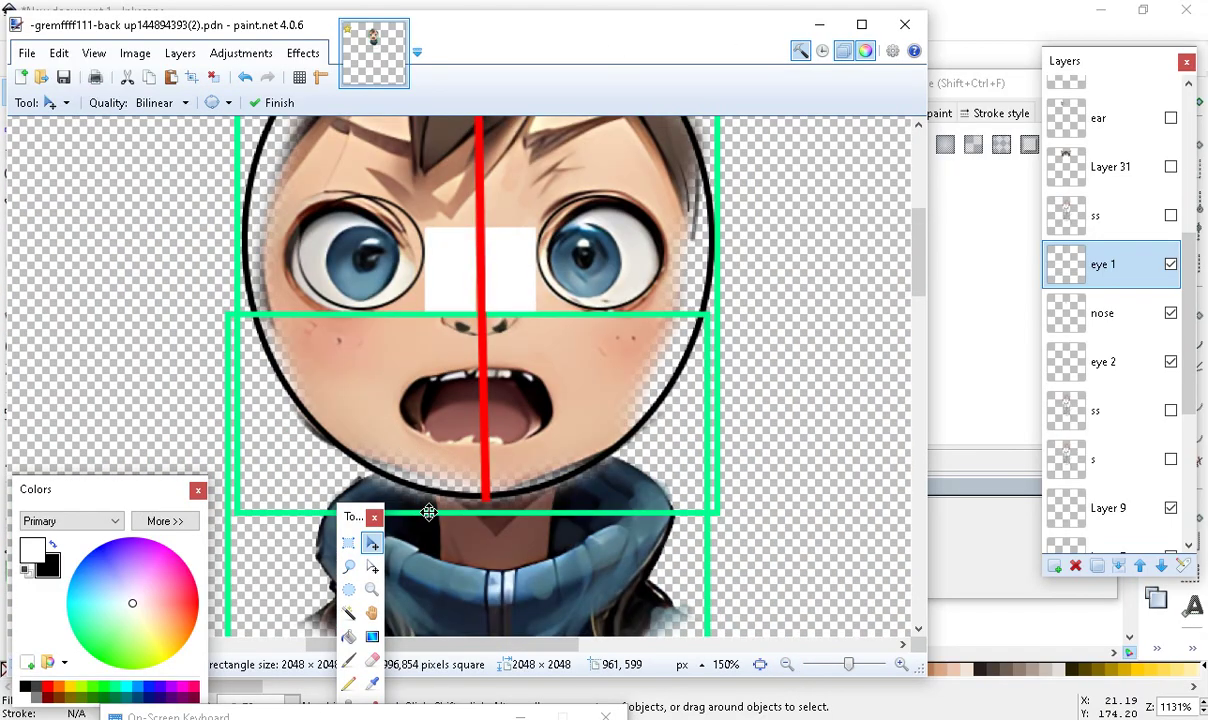
click(900, 664)
scroll(600, 415, up, 2)
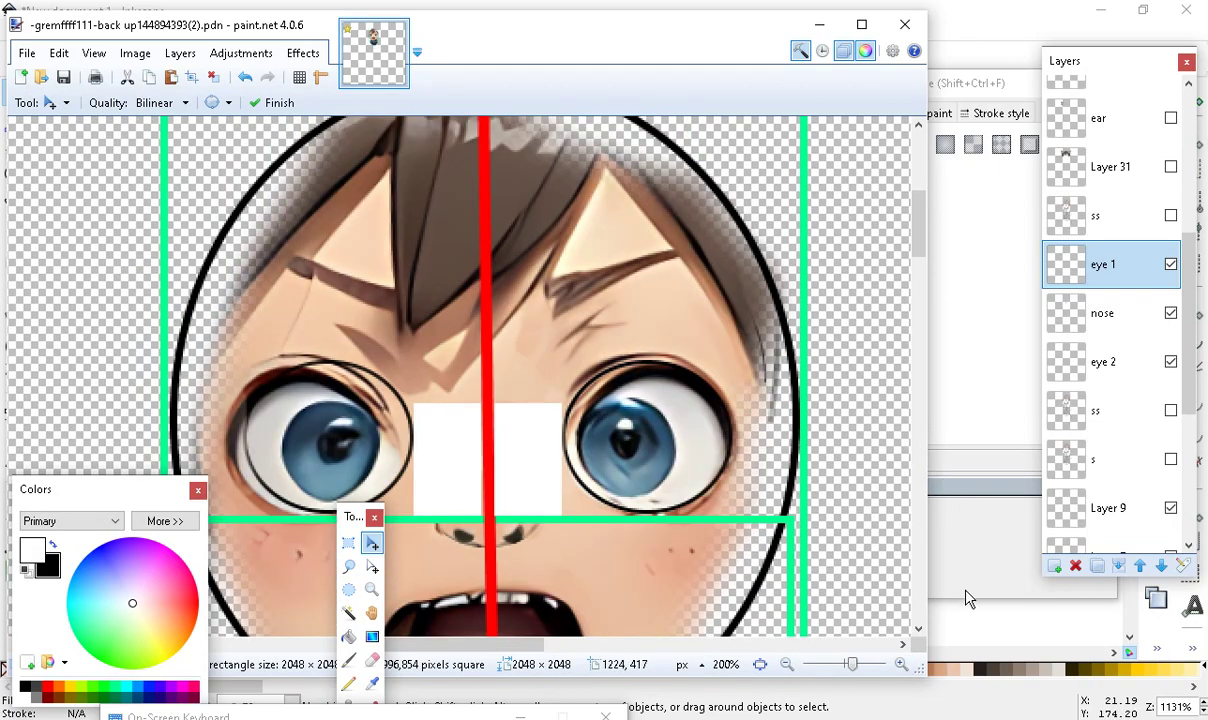
click(786, 664)
click(786, 664)
click(786, 664)
scroll(388, 340, up, 2)
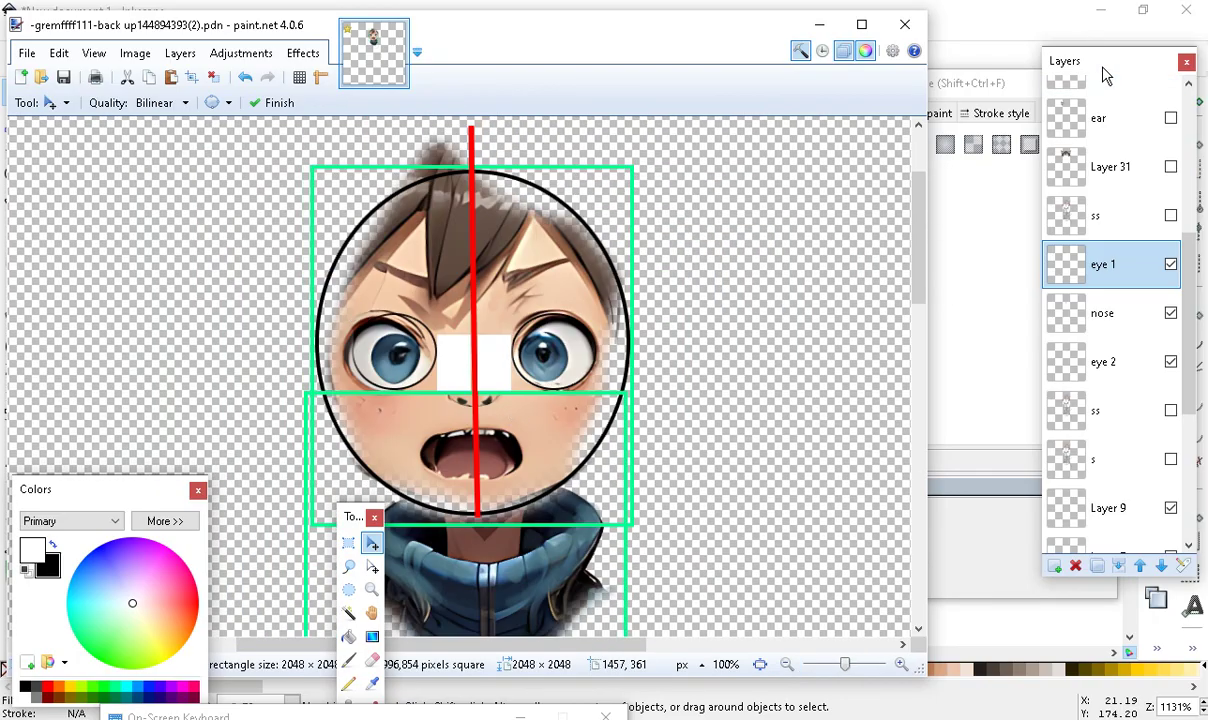
drag(1100, 63, 822, 49)
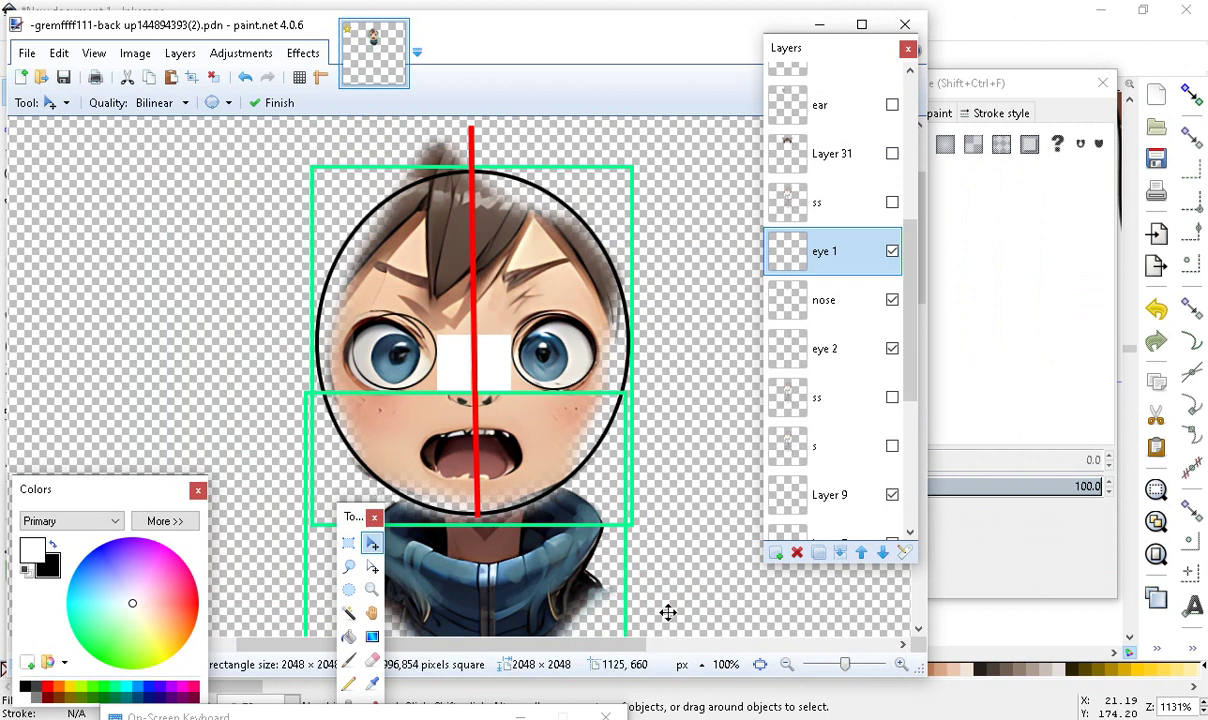
scroll(855, 630, up, 2)
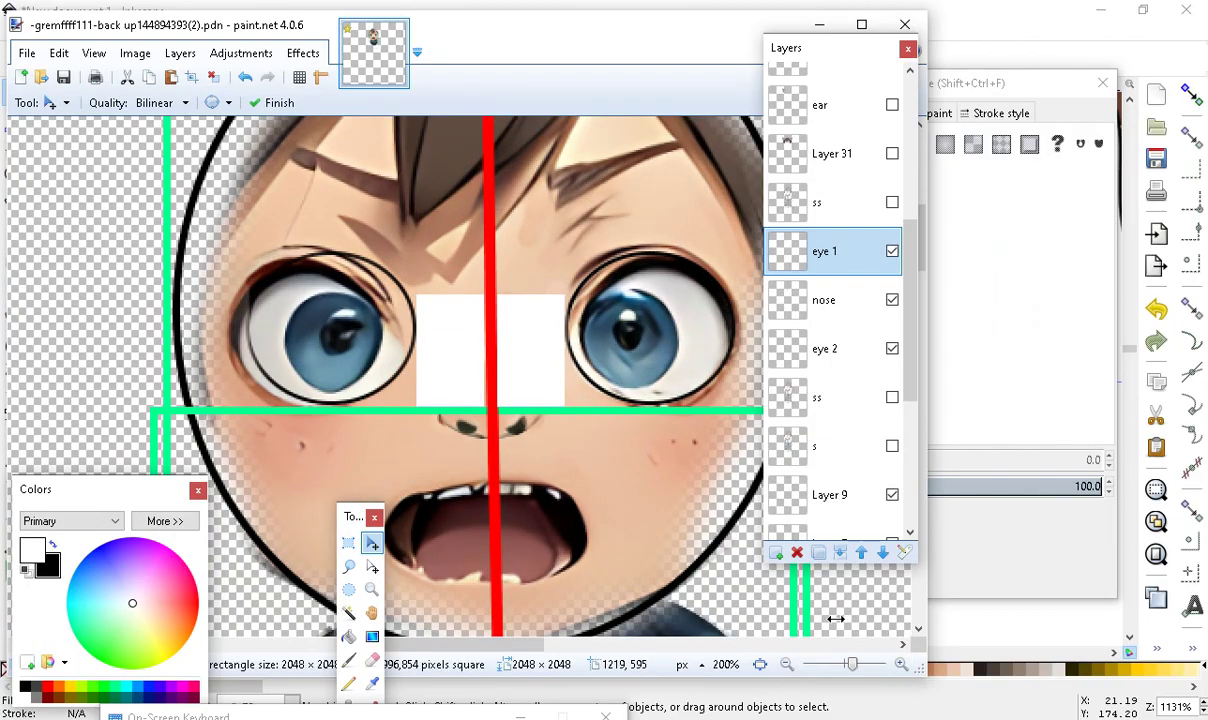
drag(787, 46, 1003, 90)
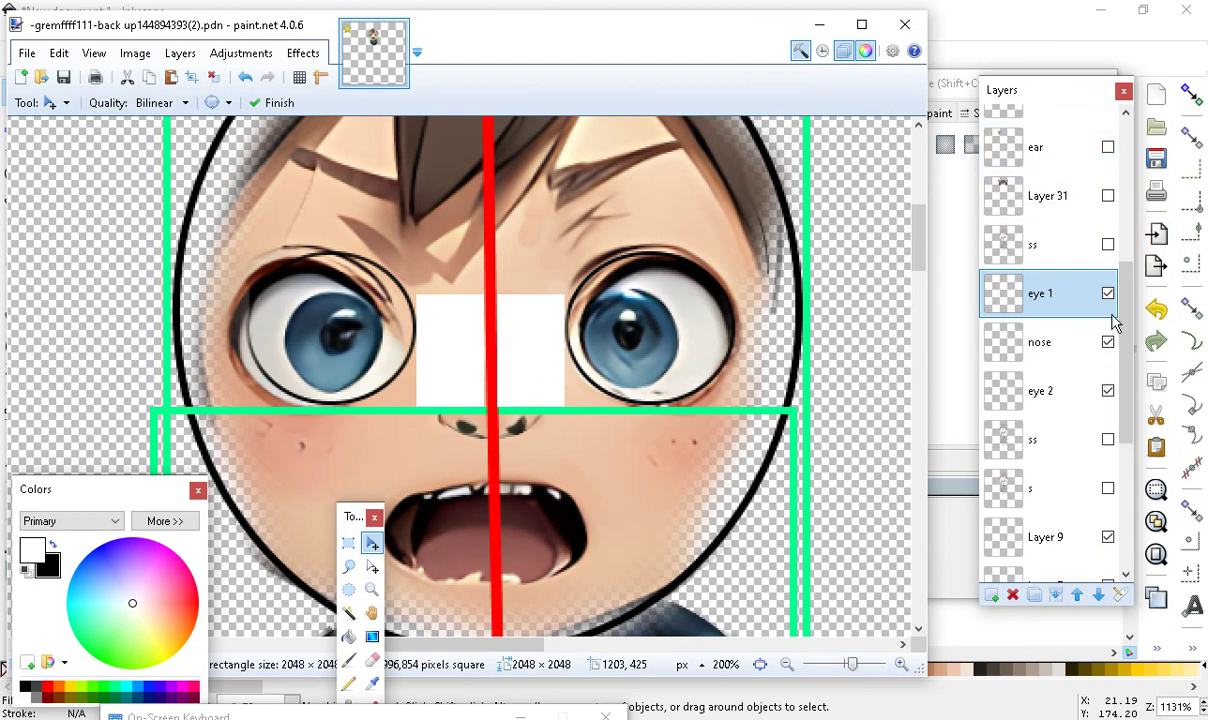
drag(1125, 343, 1062, 140)
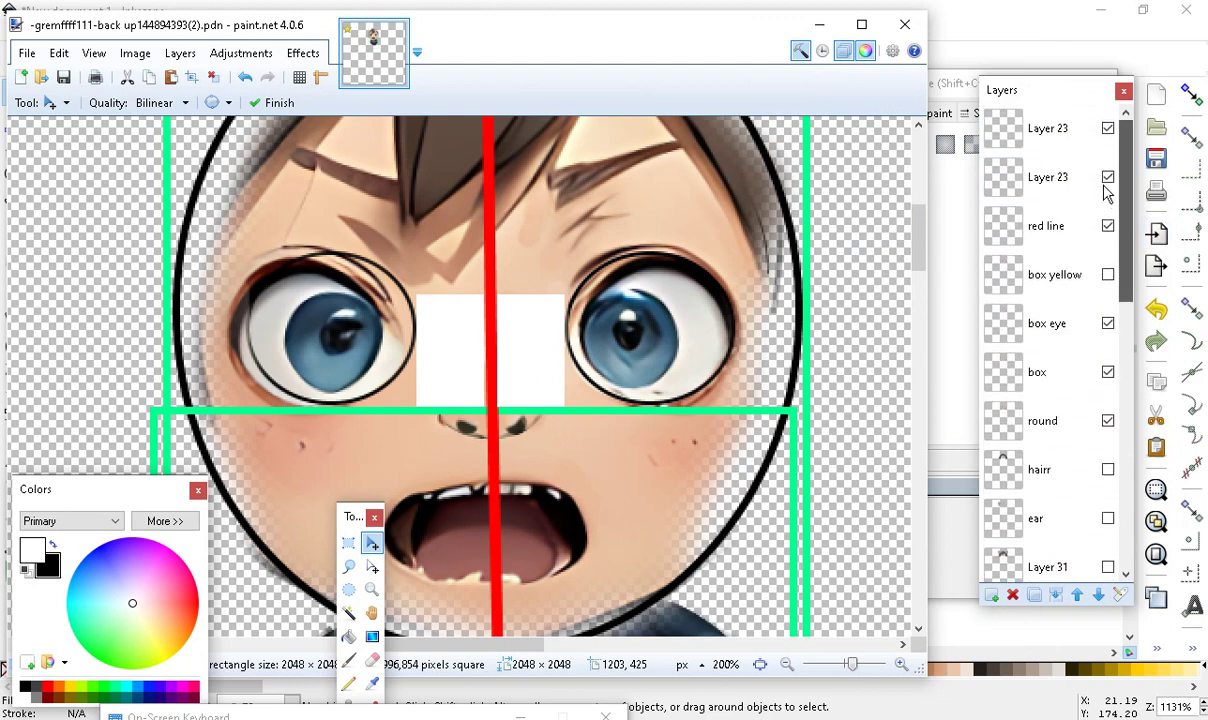
On the top Layer 23, select all and drag its white box just outside the left eye ring
click(1062, 137)
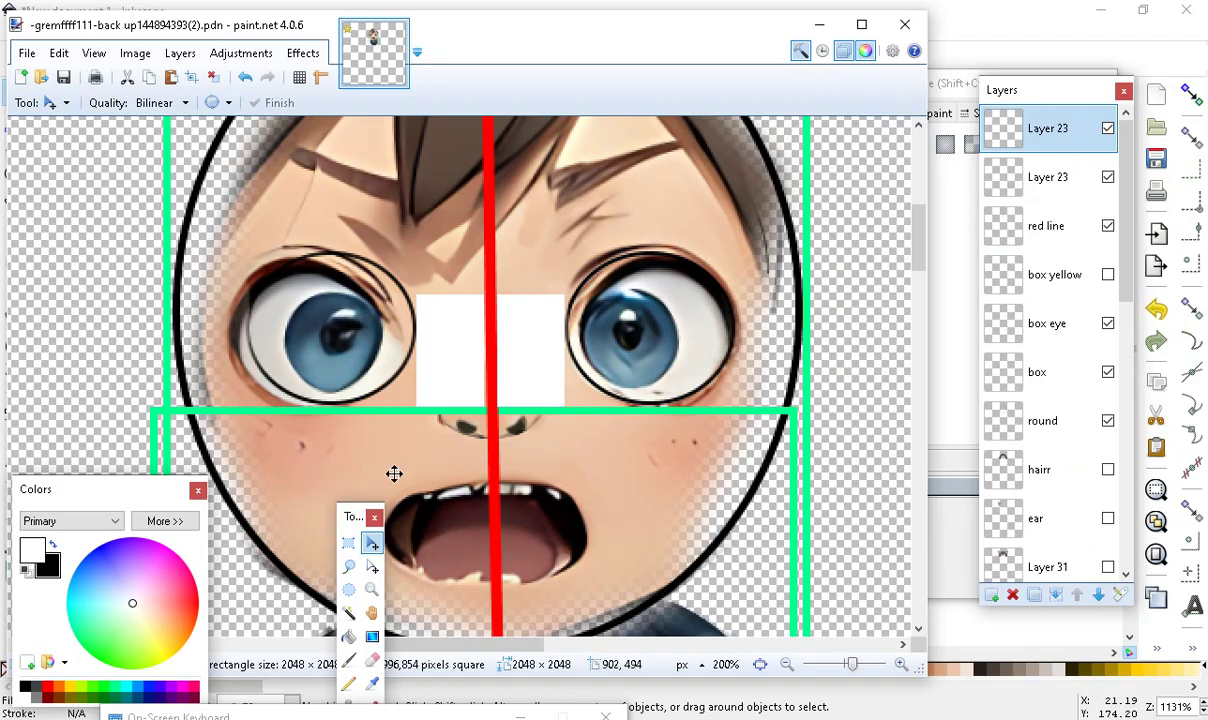
click(348, 542)
click(371, 542)
drag(531, 353, 291, 348)
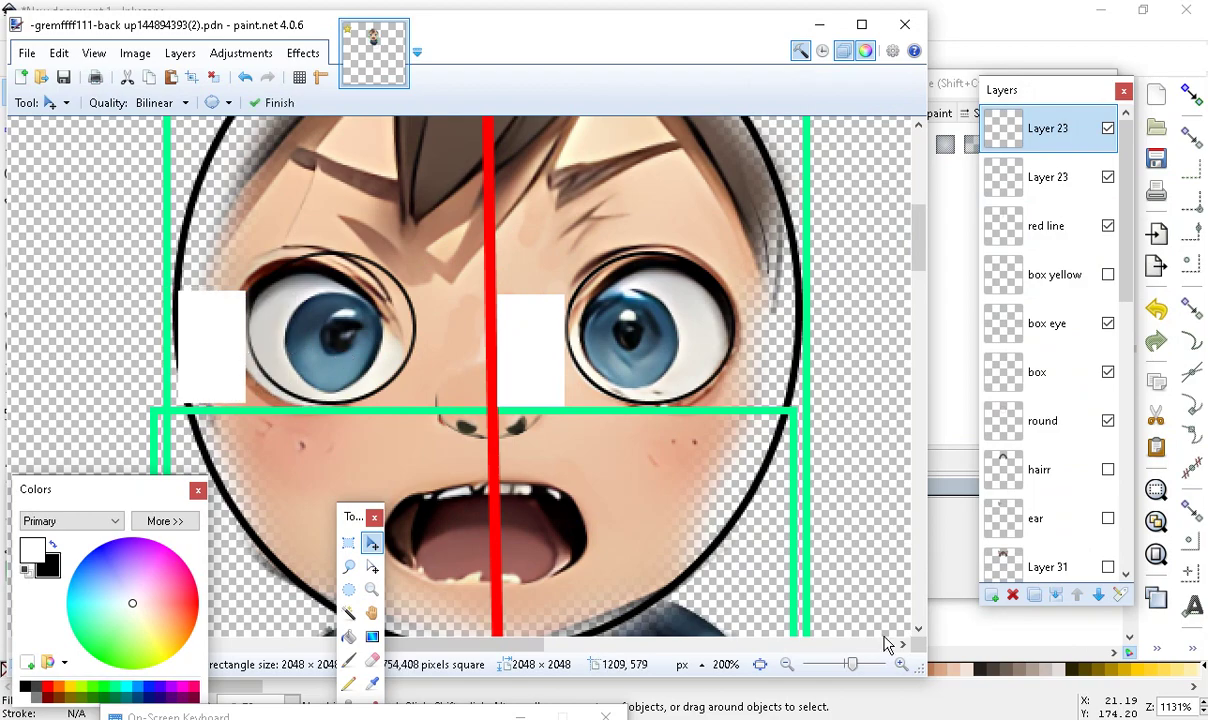
click(901, 664)
drag(405, 640, 360, 587)
drag(297, 356, 291, 324)
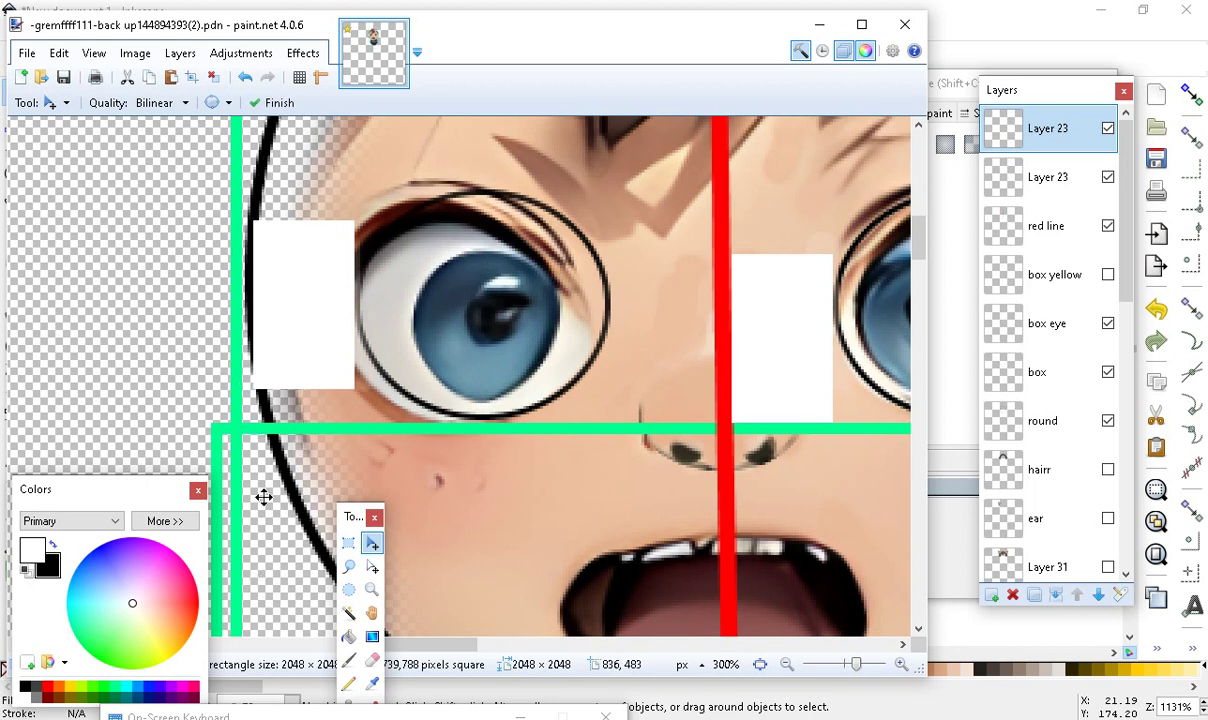
mouse_move(437, 645)
mouse_down()
mouse_move(455, 665)
mouse_move(507, 663)
mouse_move(405, 640)
mouse_move(440, 650)
mouse_move(445, 625)
mouse_up()
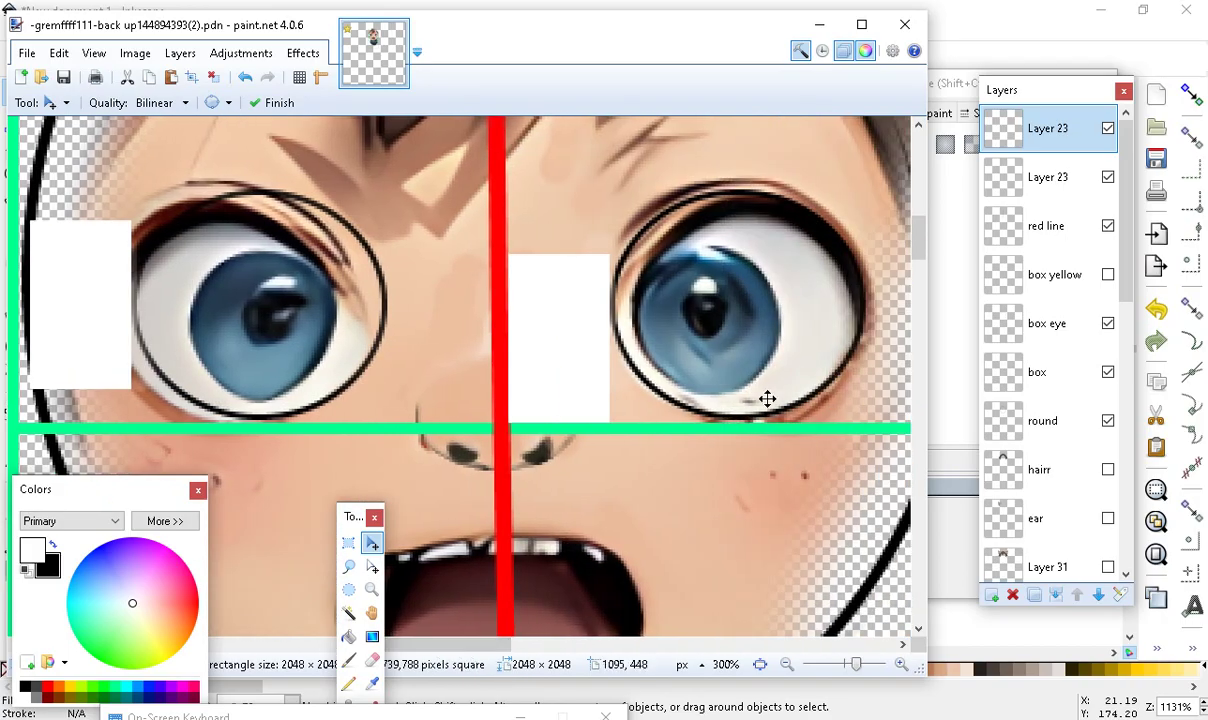
drag(492, 646, 490, 636)
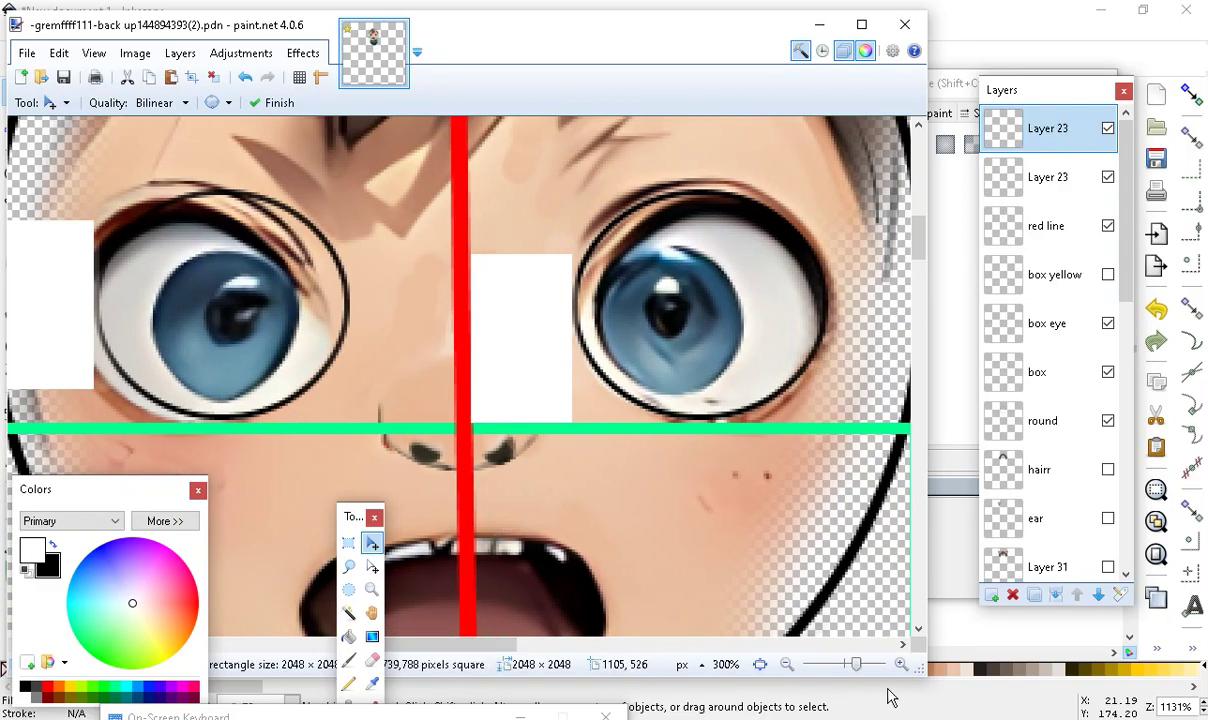
click(787, 664)
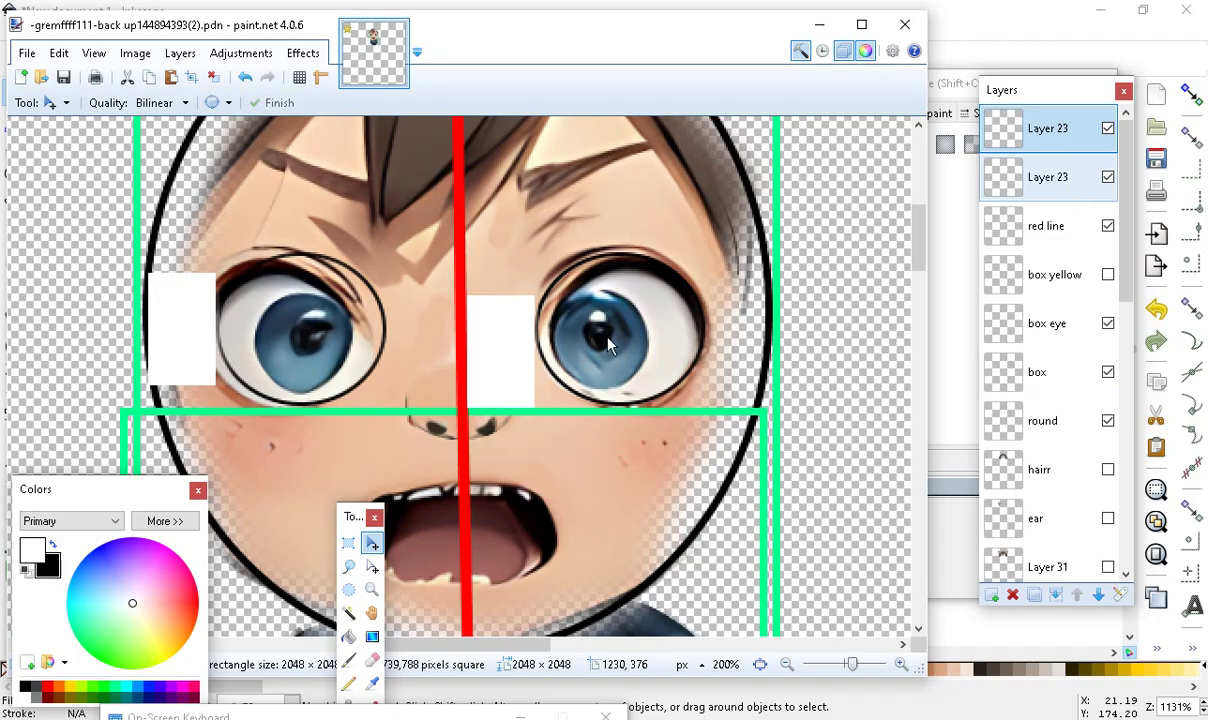
Drag the second Layer 23's white box against the green border beside the right eye, checking at 400%
click(1062, 180)
drag(497, 307, 734, 335)
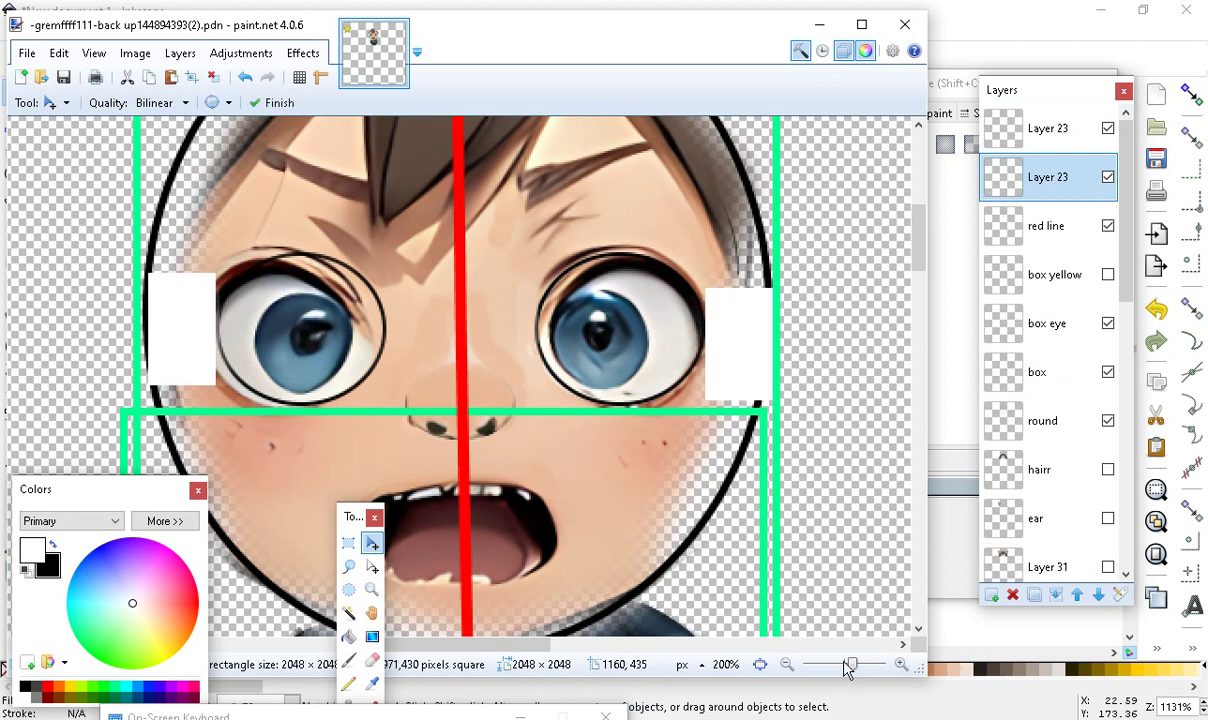
click(901, 664)
click(901, 664)
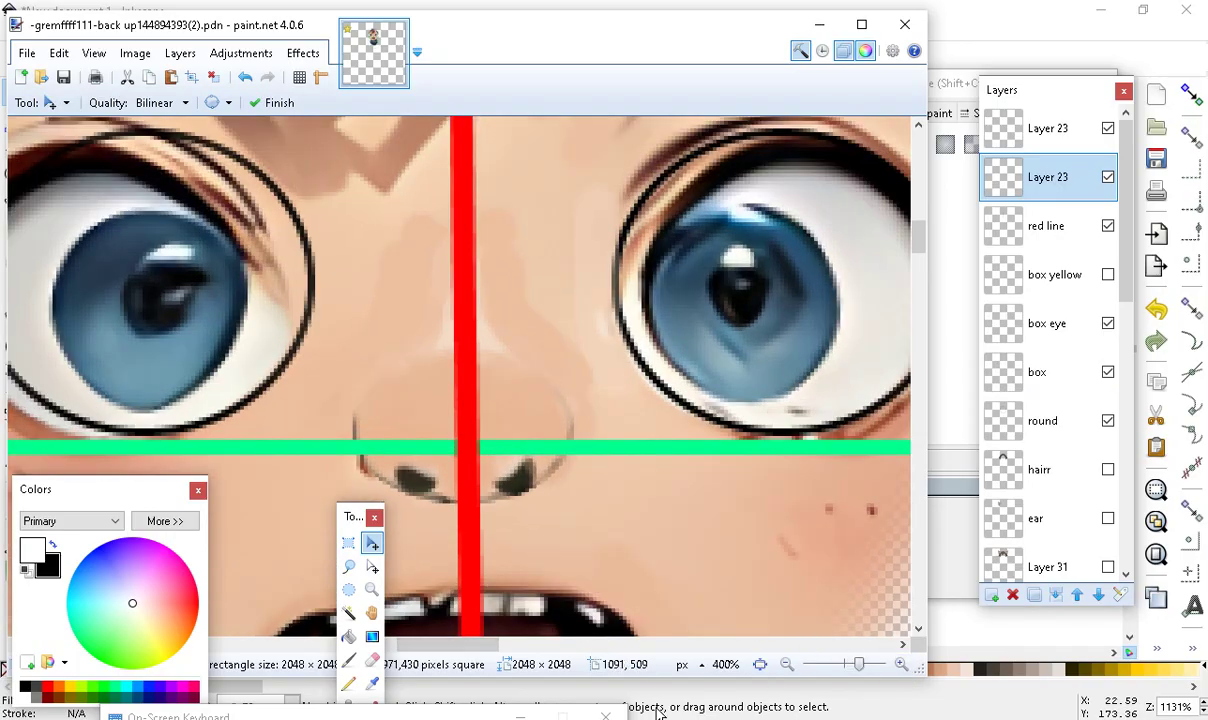
drag(425, 648, 467, 650)
mouse_move(668, 305)
mouse_down()
mouse_move(698, 310)
mouse_move(669, 304)
mouse_move(674, 318)
mouse_up()
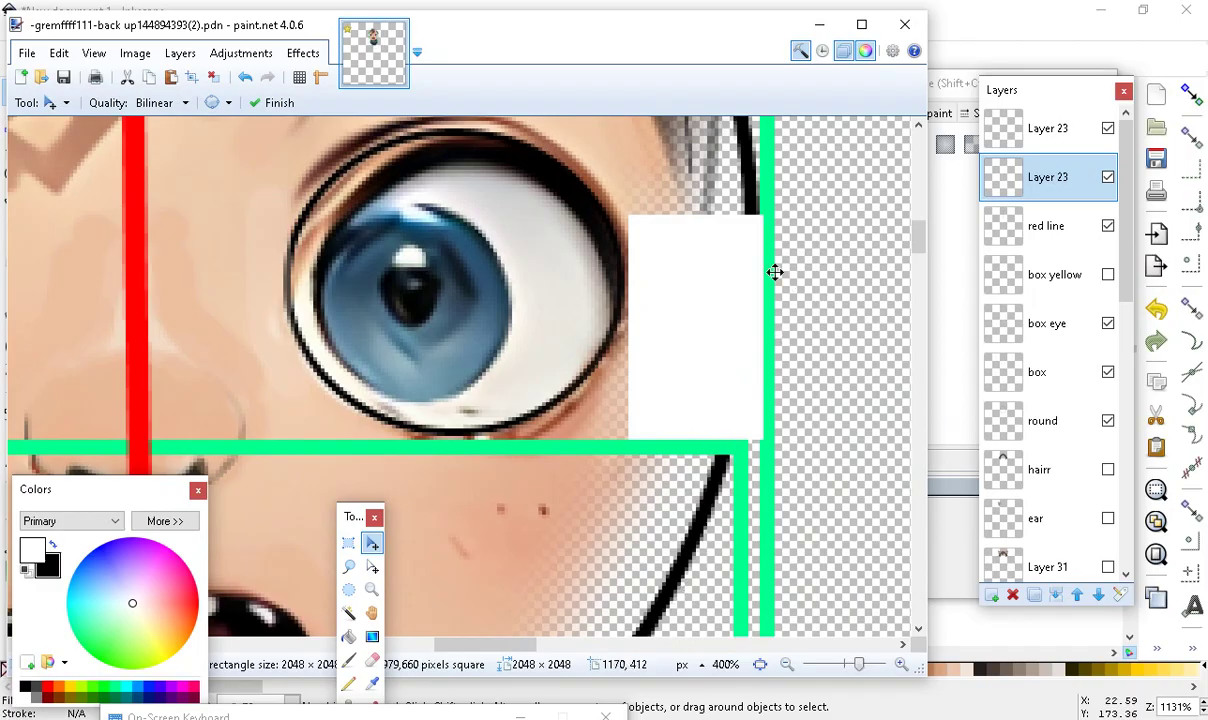
scroll(480, 560, right, 2)
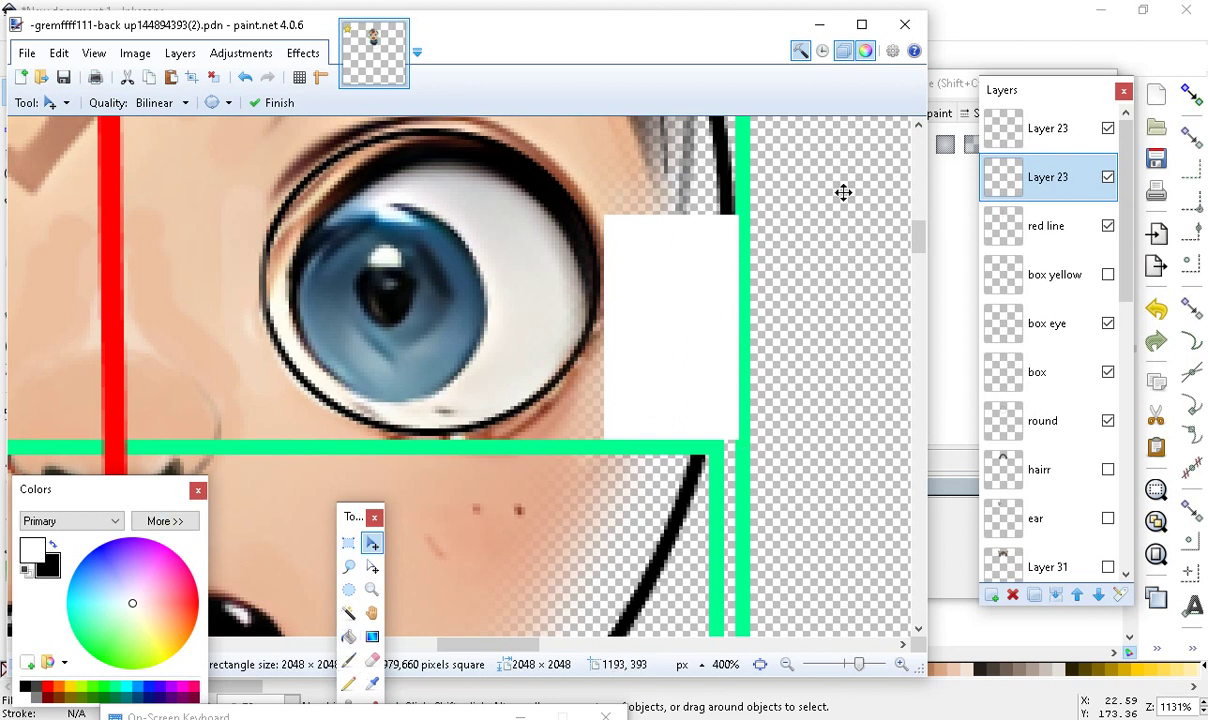
Reselect the second Layer 23 and pick the Line/Curve tool, undoing a too-wide first stroke
click(1108, 177)
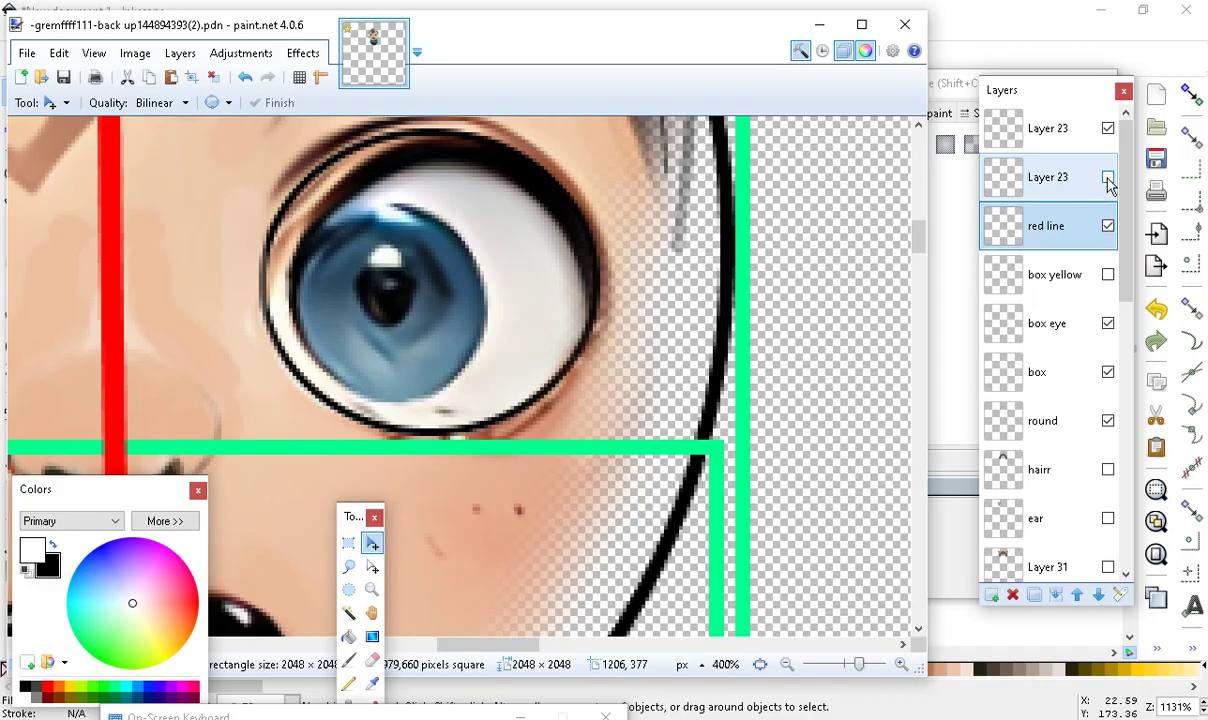
click(1072, 185)
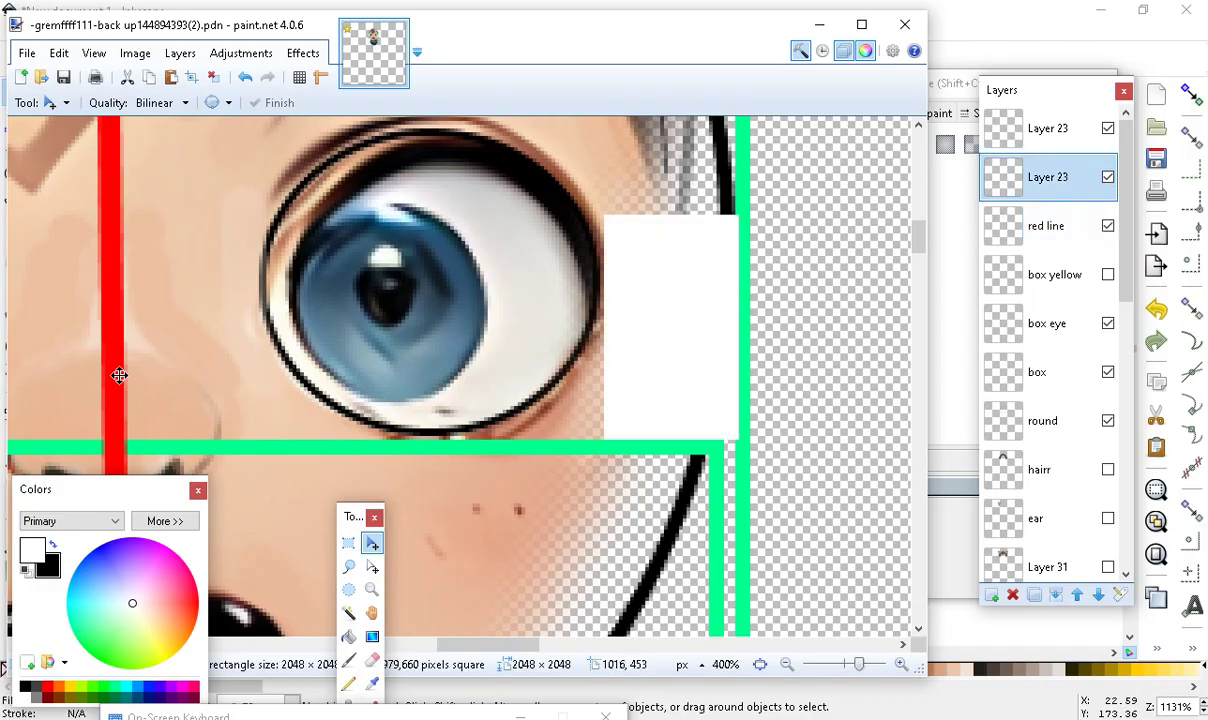
drag(347, 515, 210, 333)
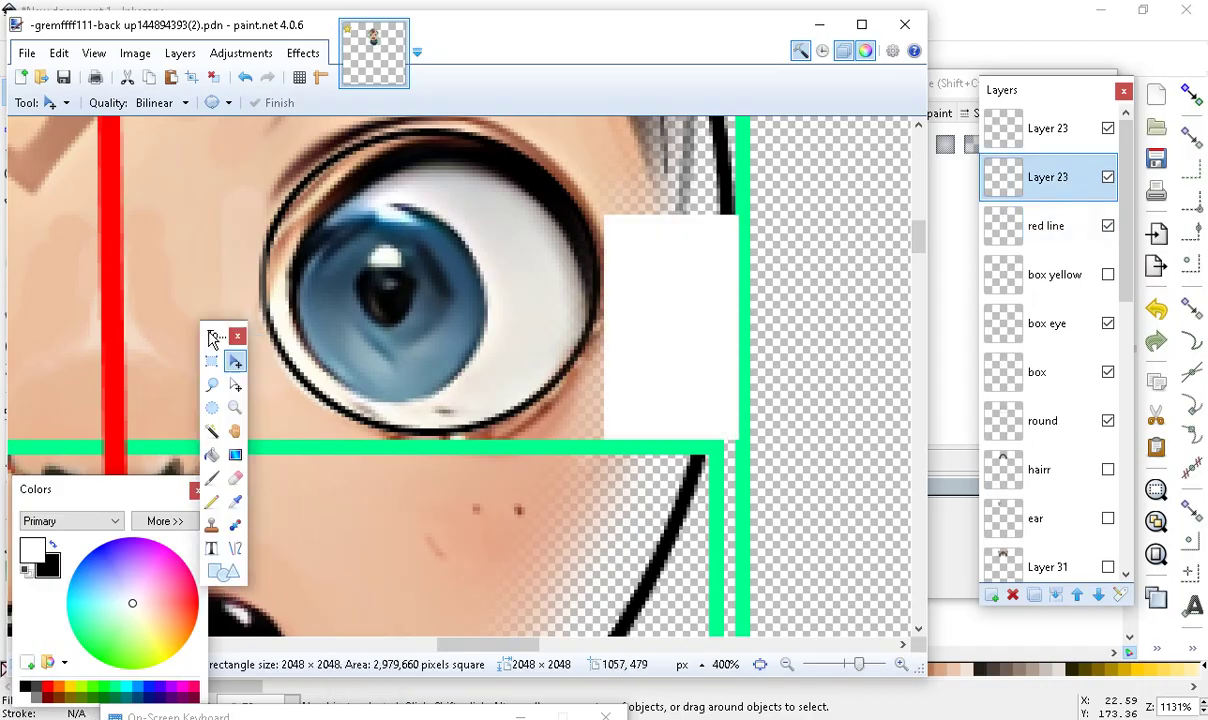
click(236, 548)
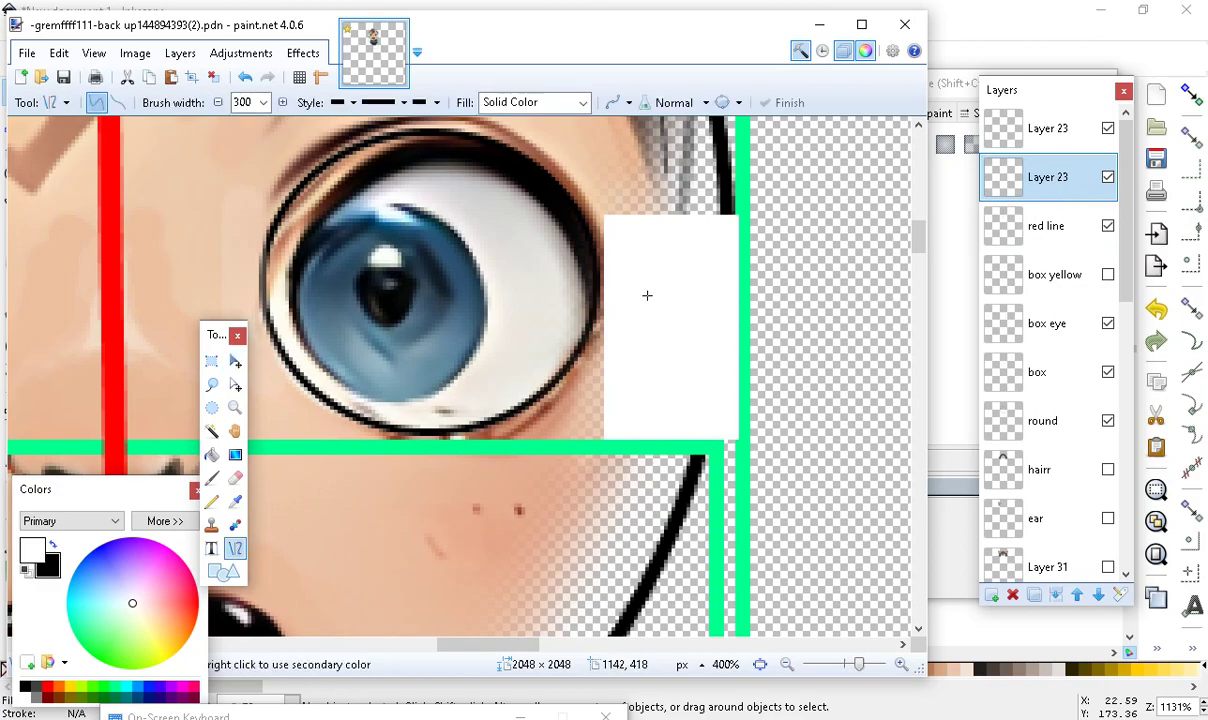
drag(723, 202, 722, 288)
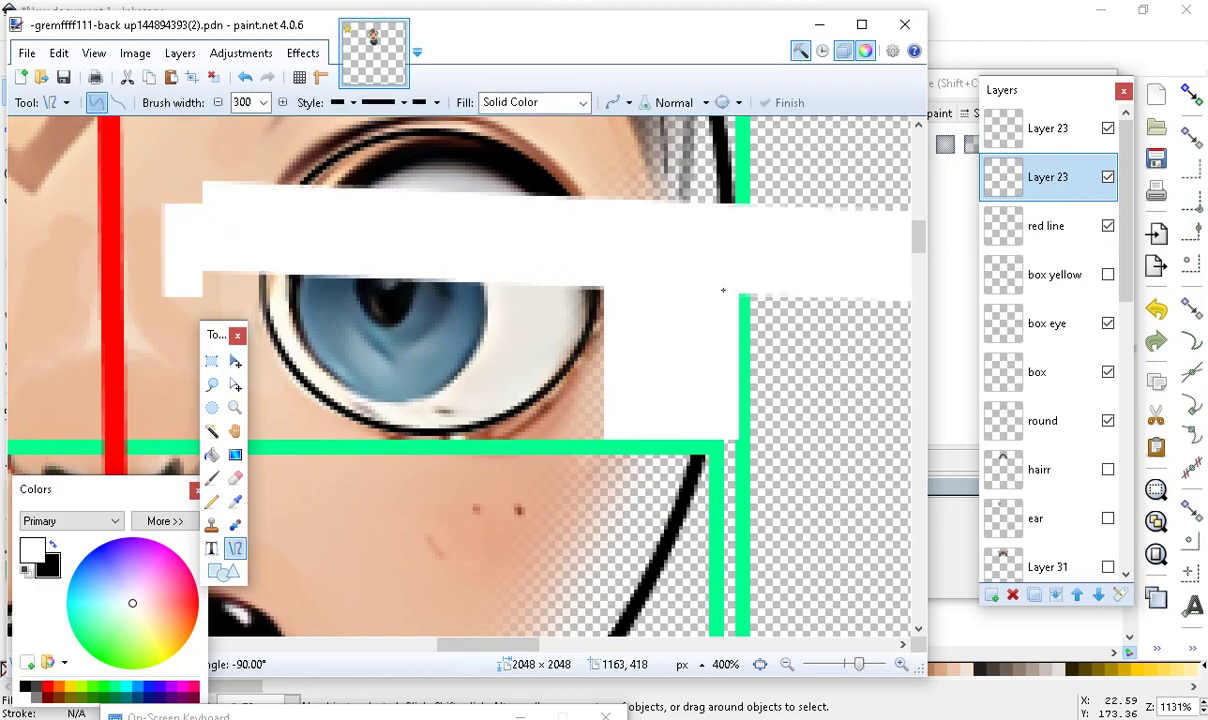
click(244, 77)
With brush width 2 and red, draw a vertical line down the white box's outer edge
click(263, 102)
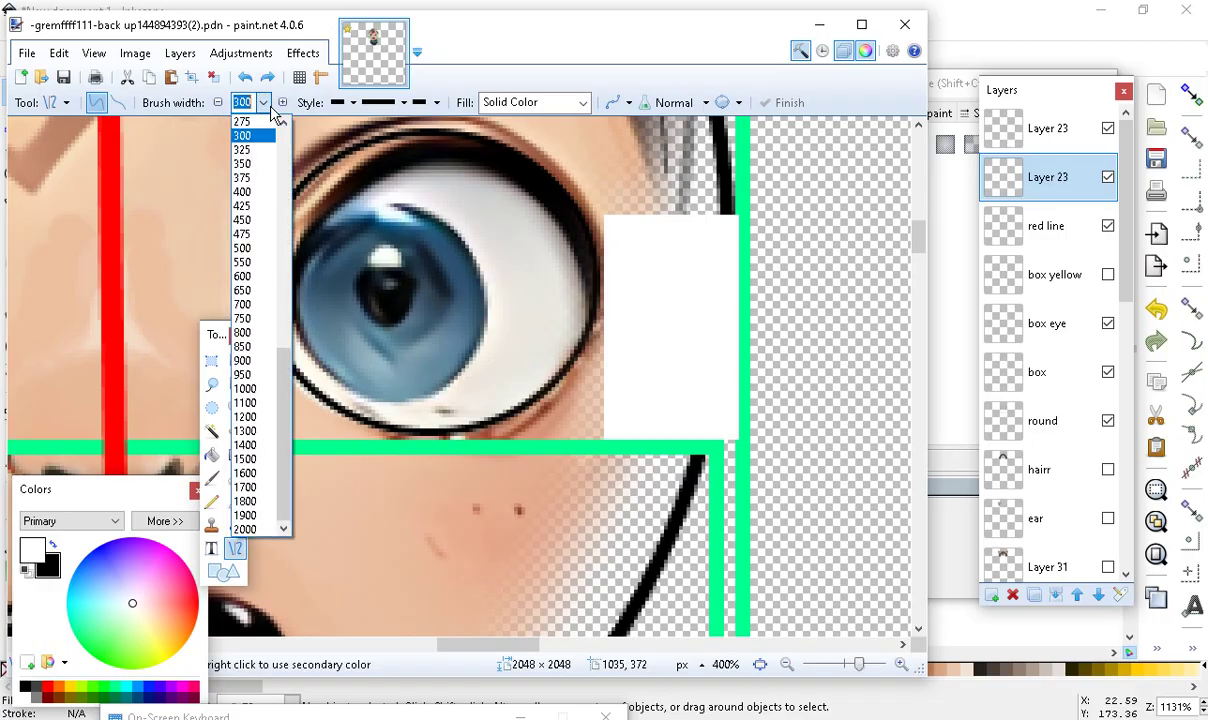
scroll(282, 435, up, 10)
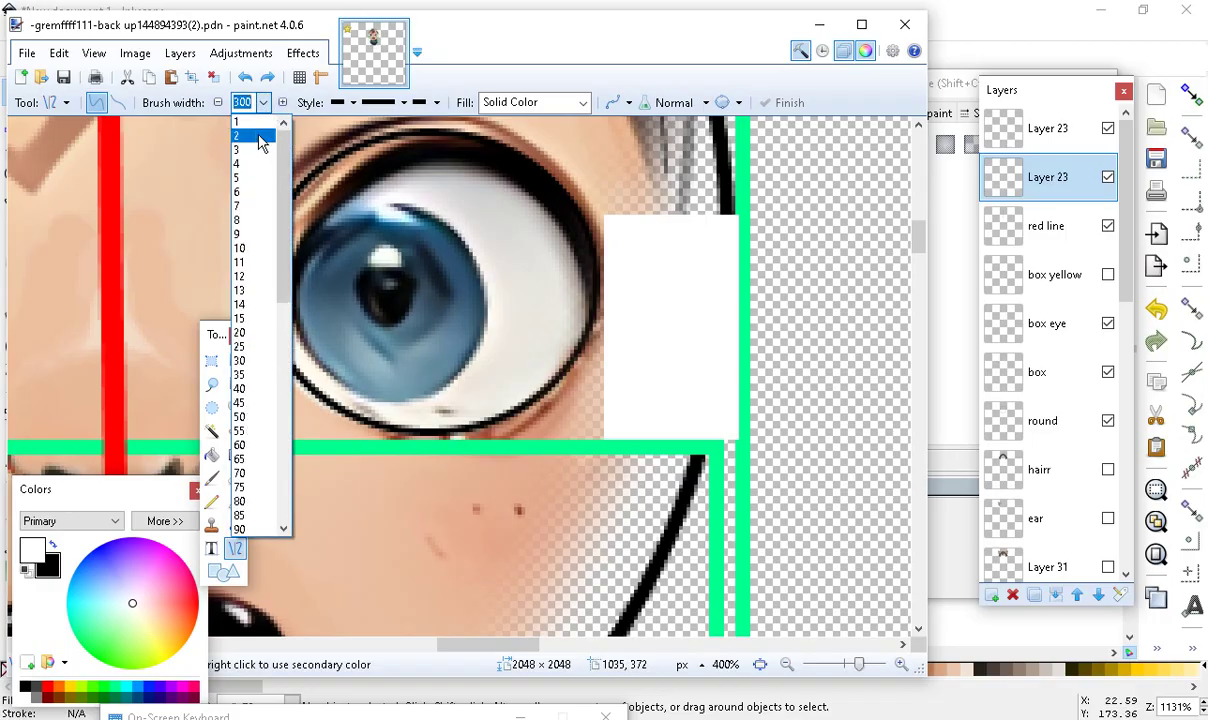
click(244, 135)
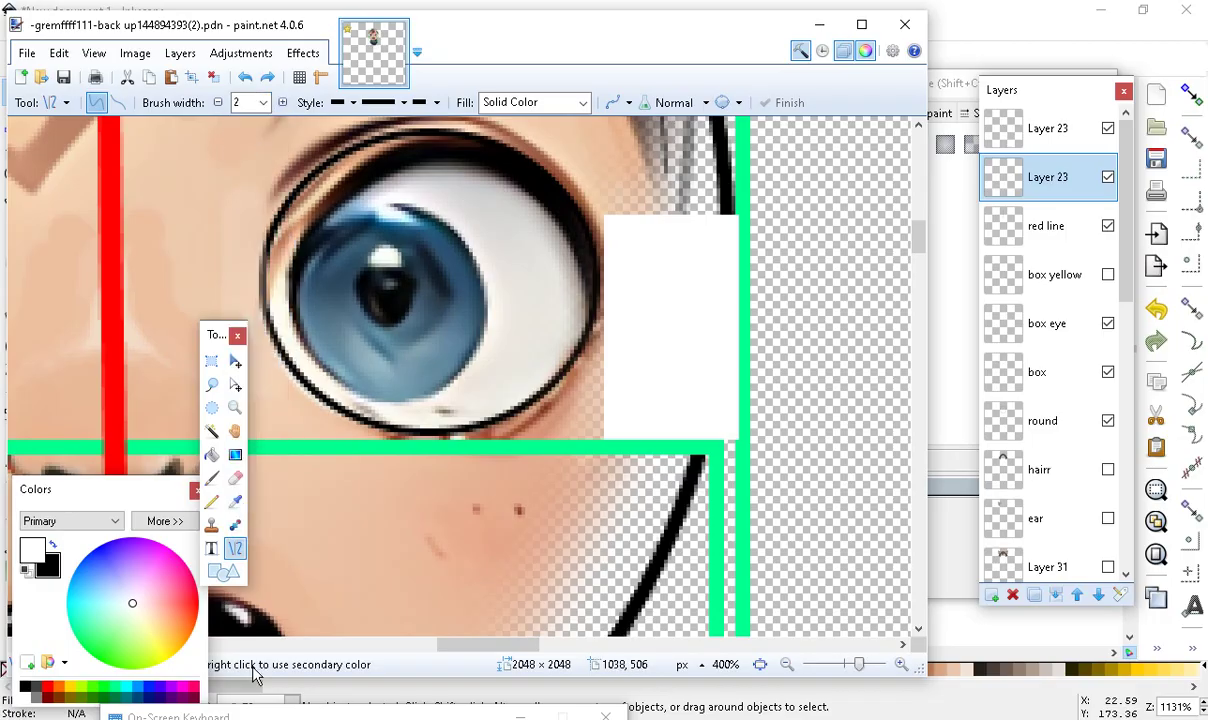
click(53, 688)
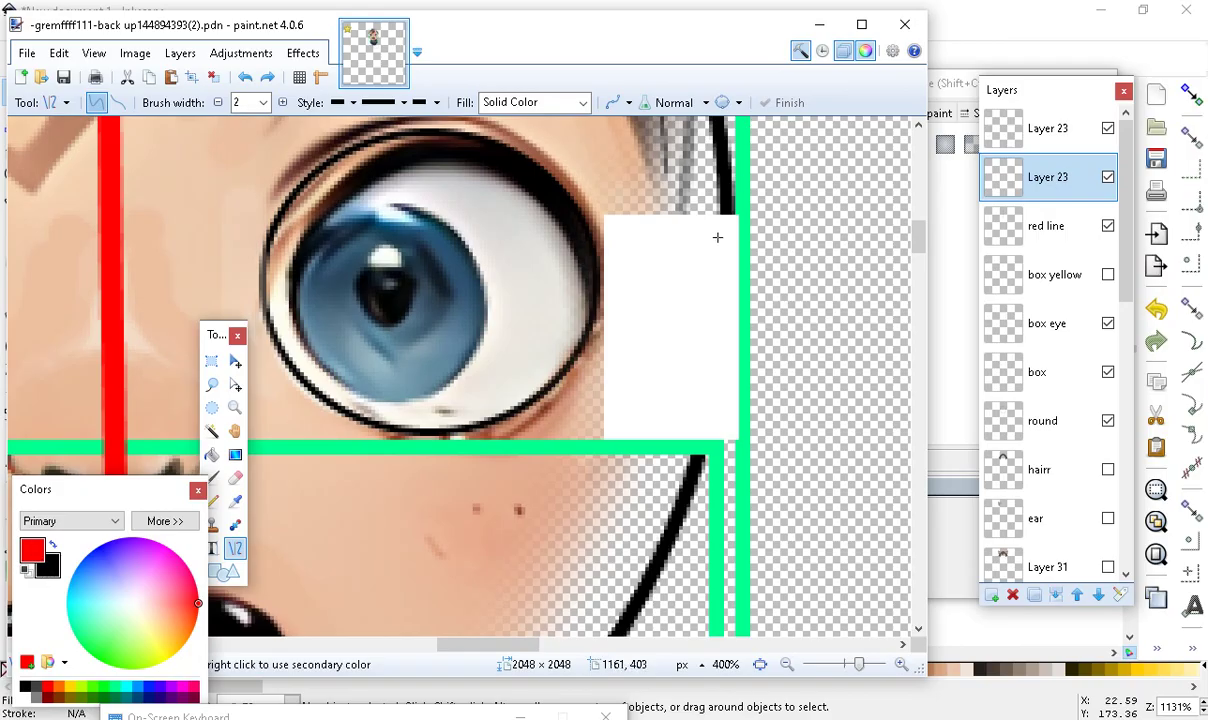
mouse_move(722, 208)
mouse_down()
mouse_move(745, 318)
mouse_move(706, 440)
mouse_move(719, 444)
mouse_up()
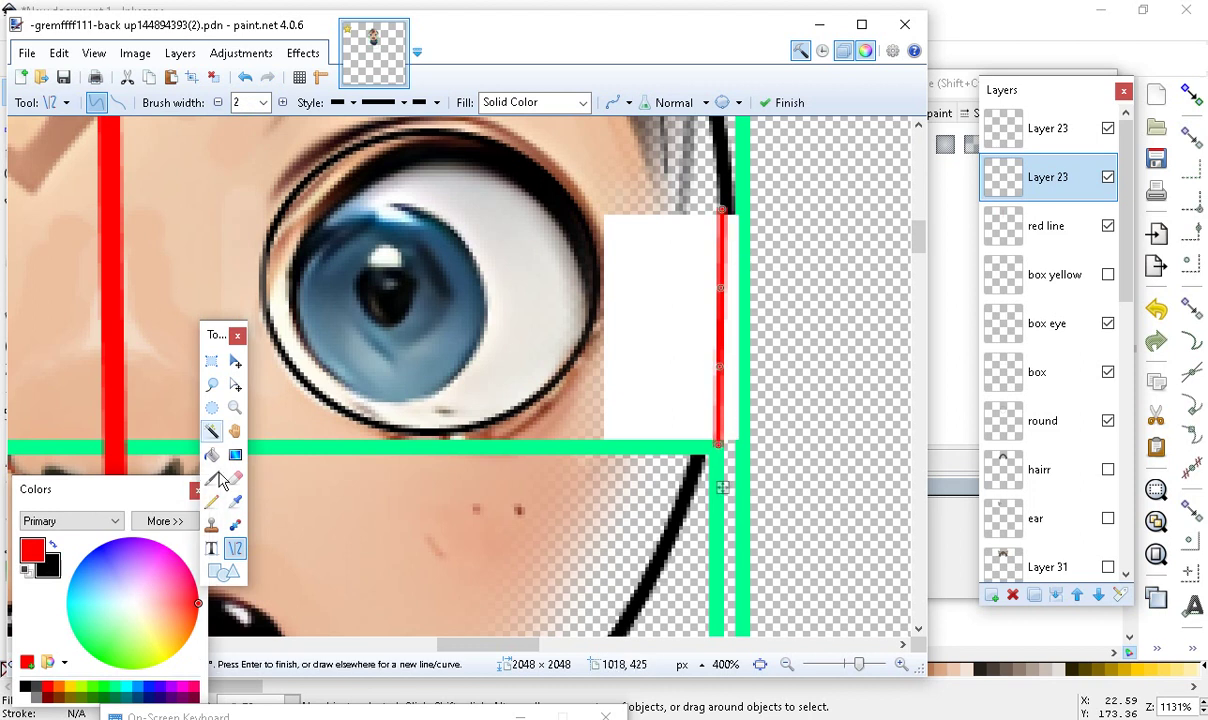
click(789, 665)
click(789, 665)
click(789, 665)
drag(516, 668, 447, 672)
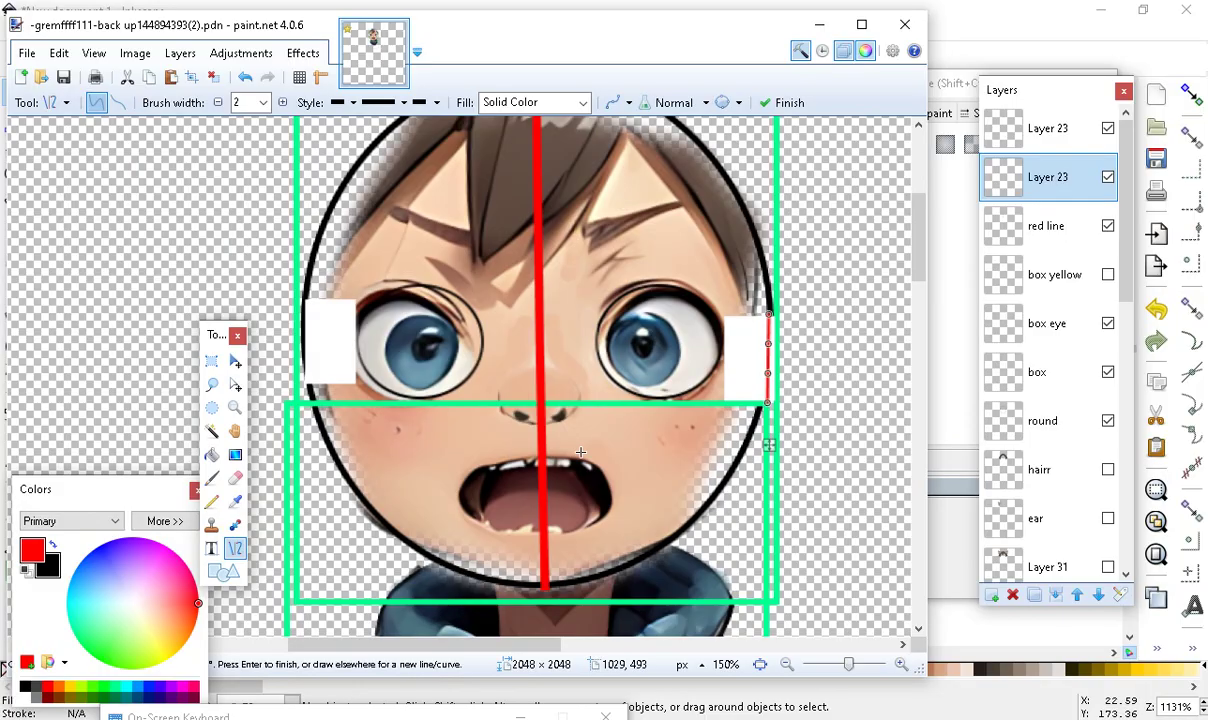
click(1100, 212)
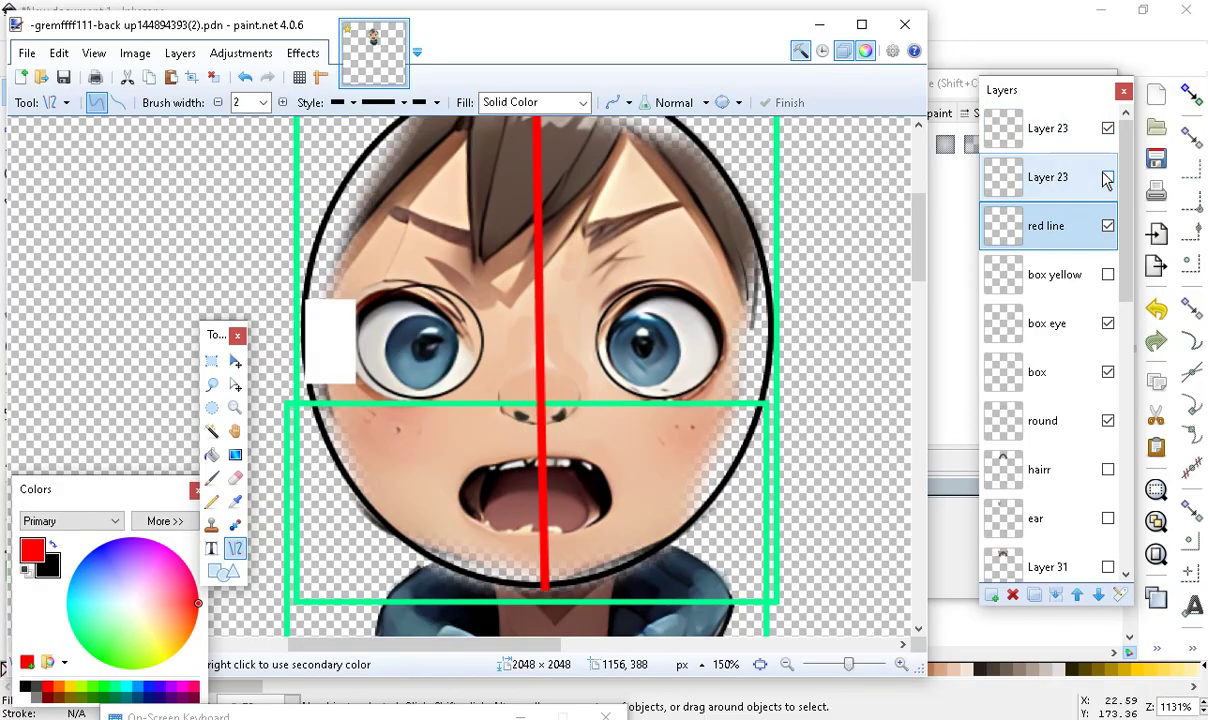
Move the second Layer 23's red-edged box onto the left eye and hide the top white box
click(1050, 194)
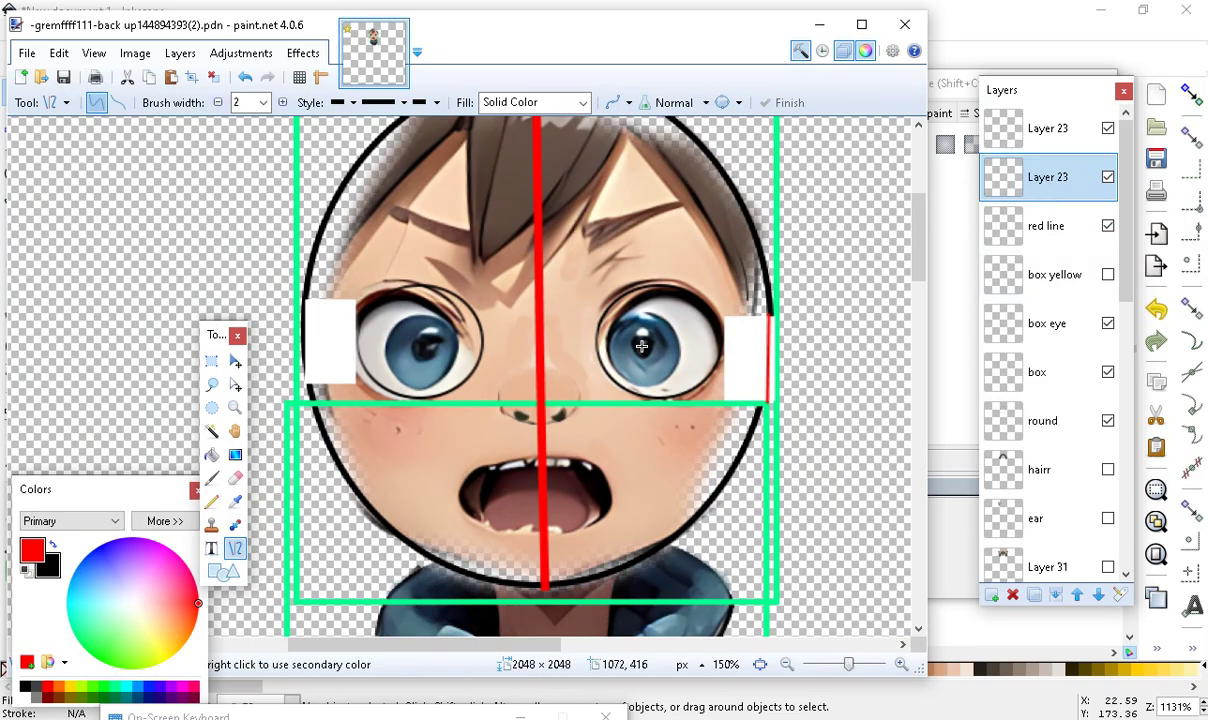
key(ctrl+a)
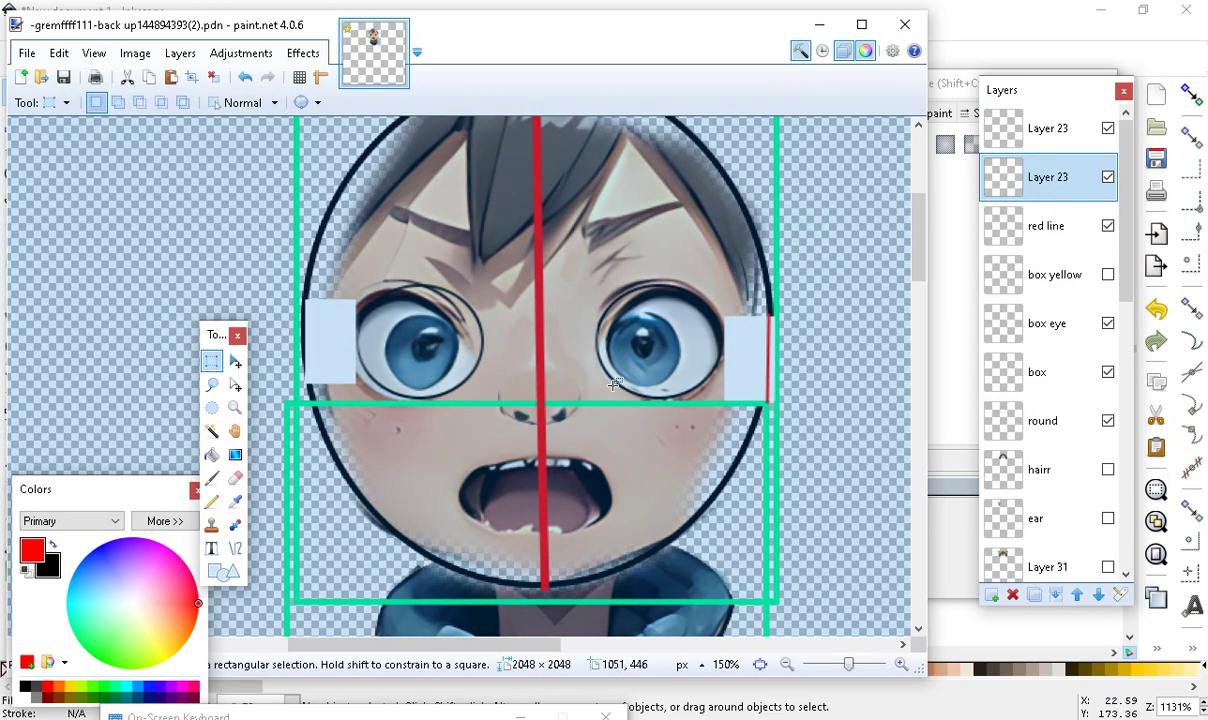
click(235, 361)
drag(747, 383, 424, 381)
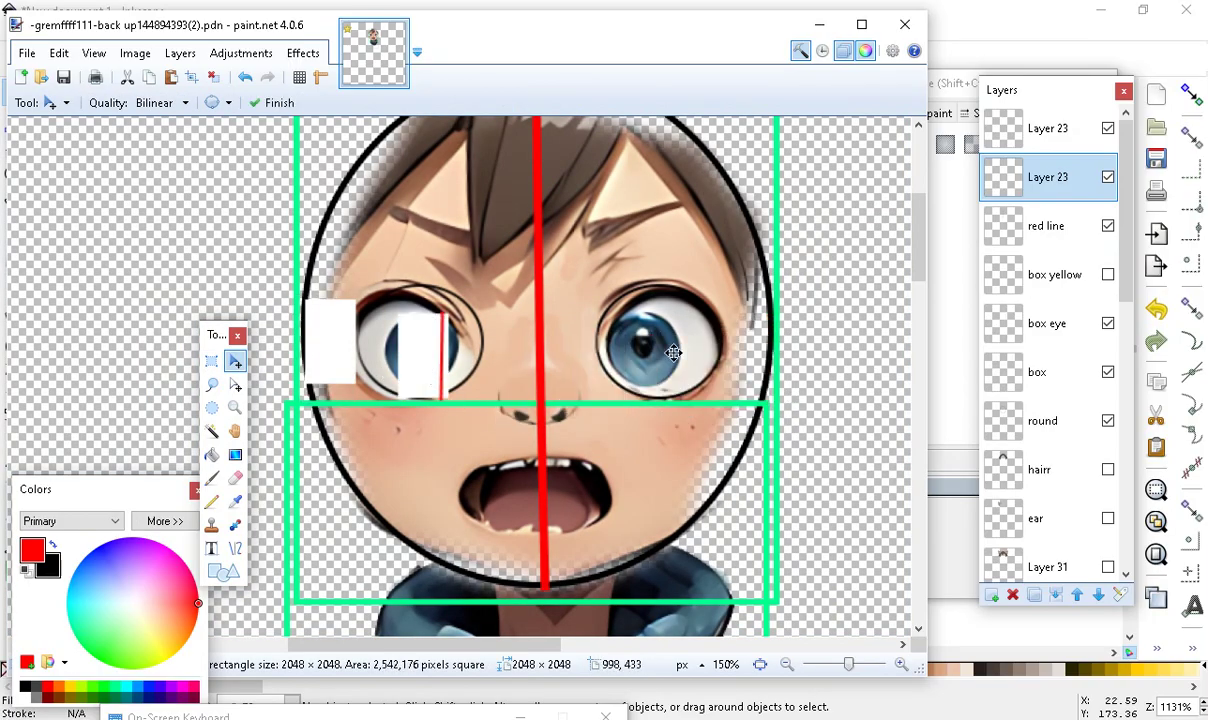
click(1108, 129)
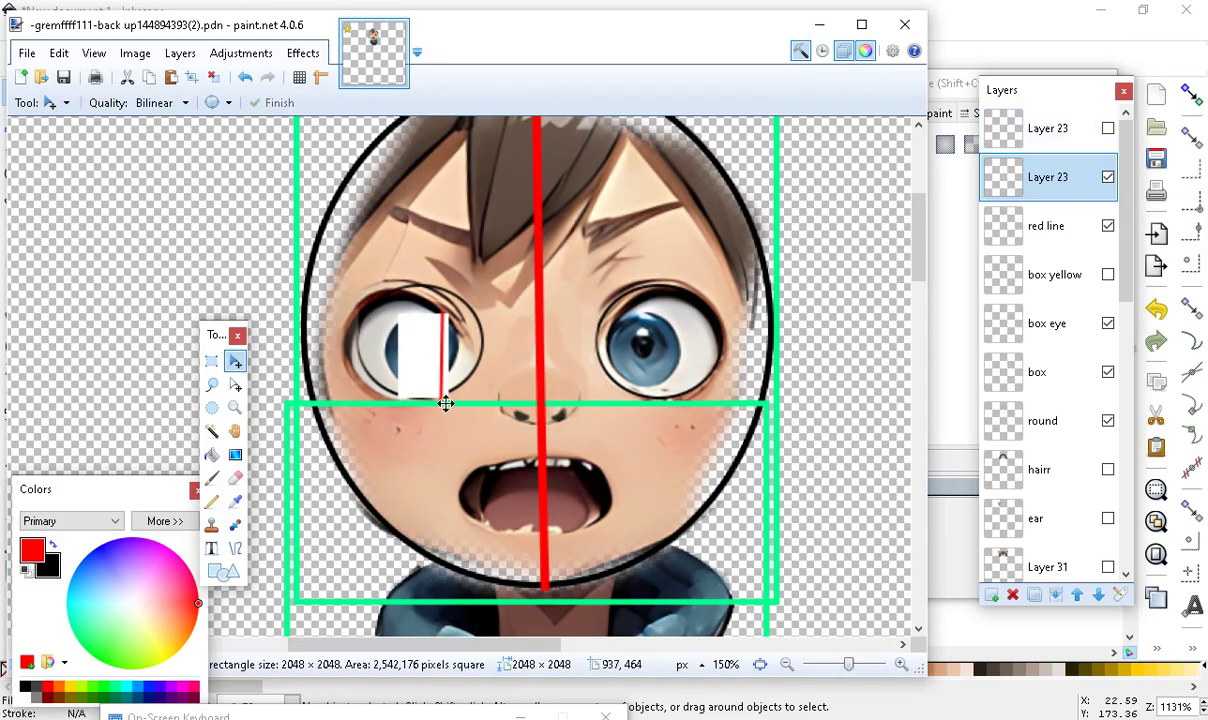
drag(428, 359, 339, 358)
Zoom in to line the box's red edge up with the left eye, then zoom back out
key(ctrl+plus)
key(ctrl+plus)
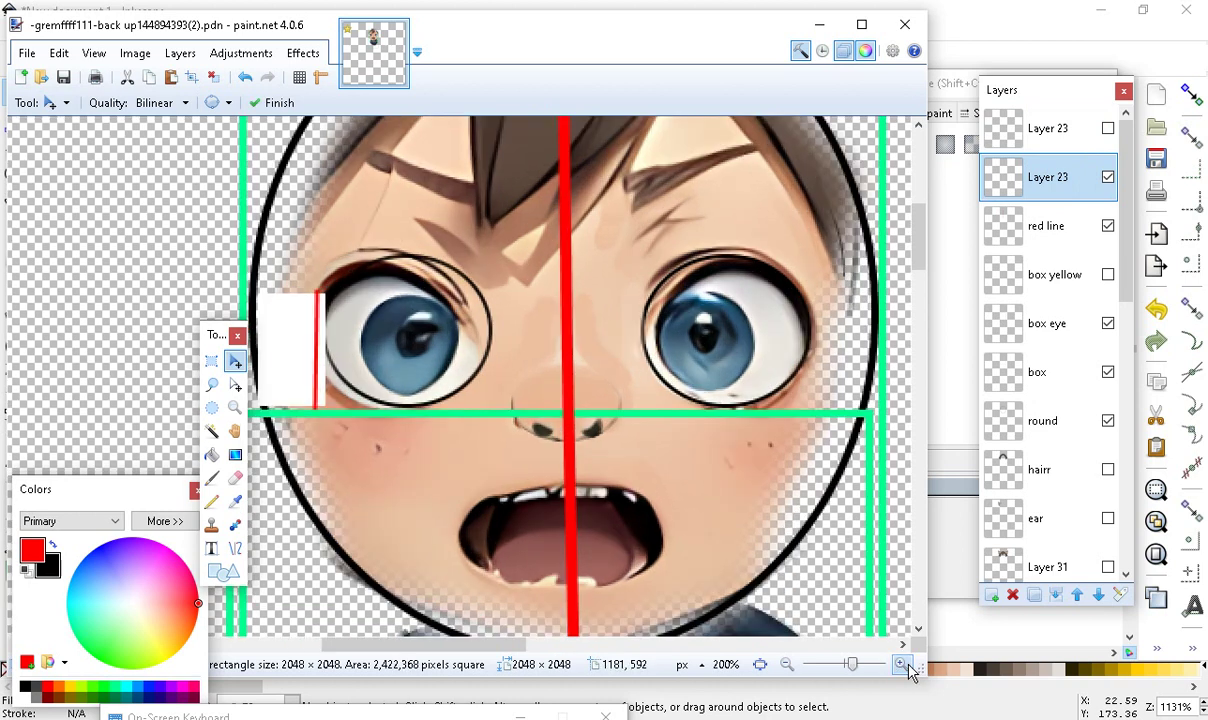
drag(212, 337, 262, 550)
mouse_move(185, 360)
mouse_down()
mouse_move(202, 361)
mouse_move(178, 350)
mouse_move(195, 364)
mouse_up()
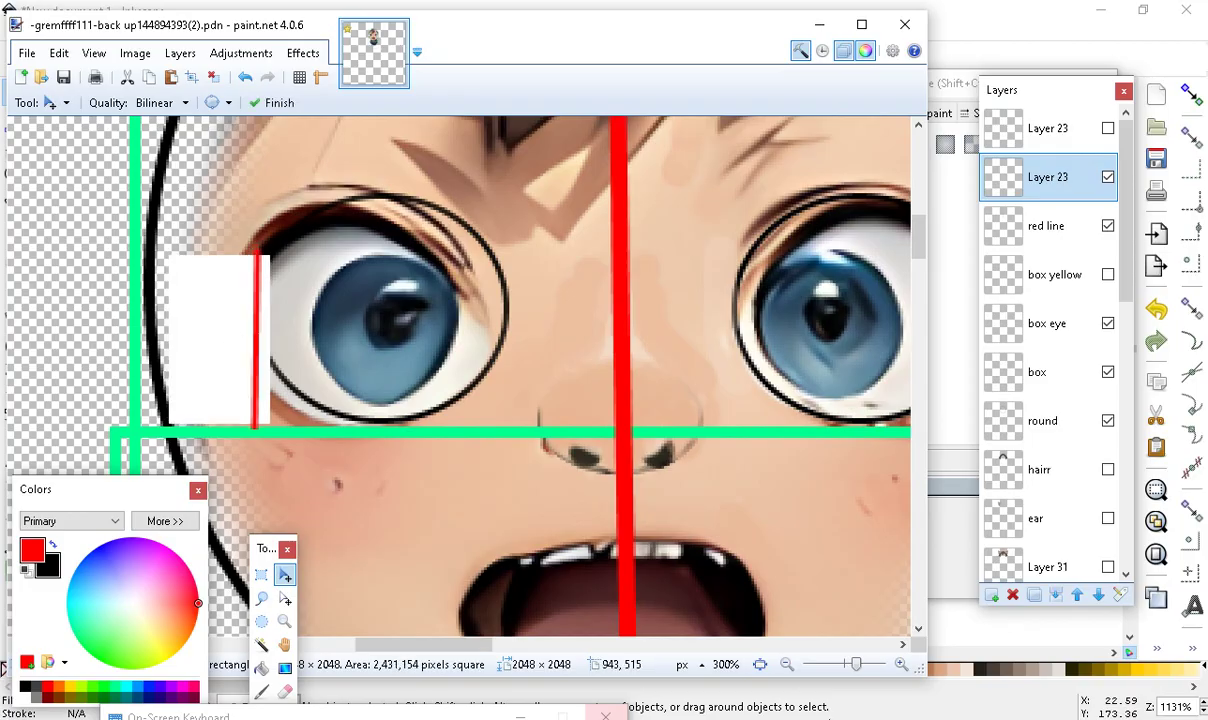
click(786, 664)
click(786, 664)
click(786, 664)
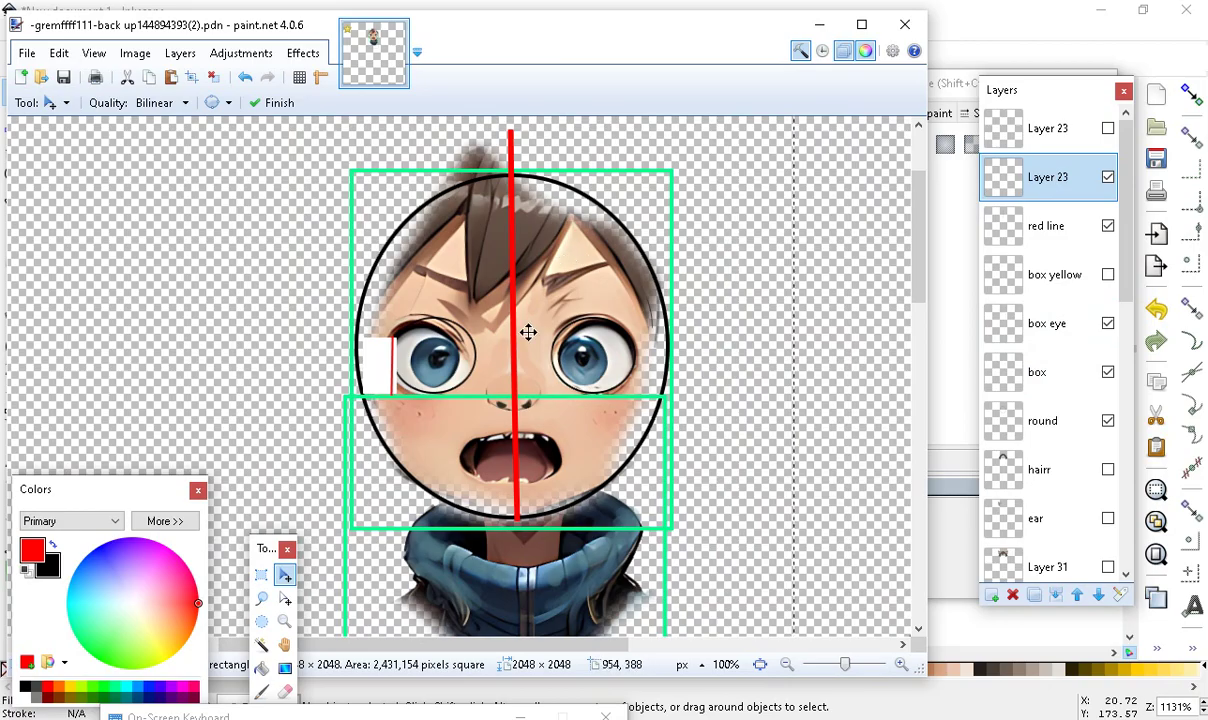
Make the round layer active and toggle its outline off and on to check it
drag(1125, 248, 1127, 322)
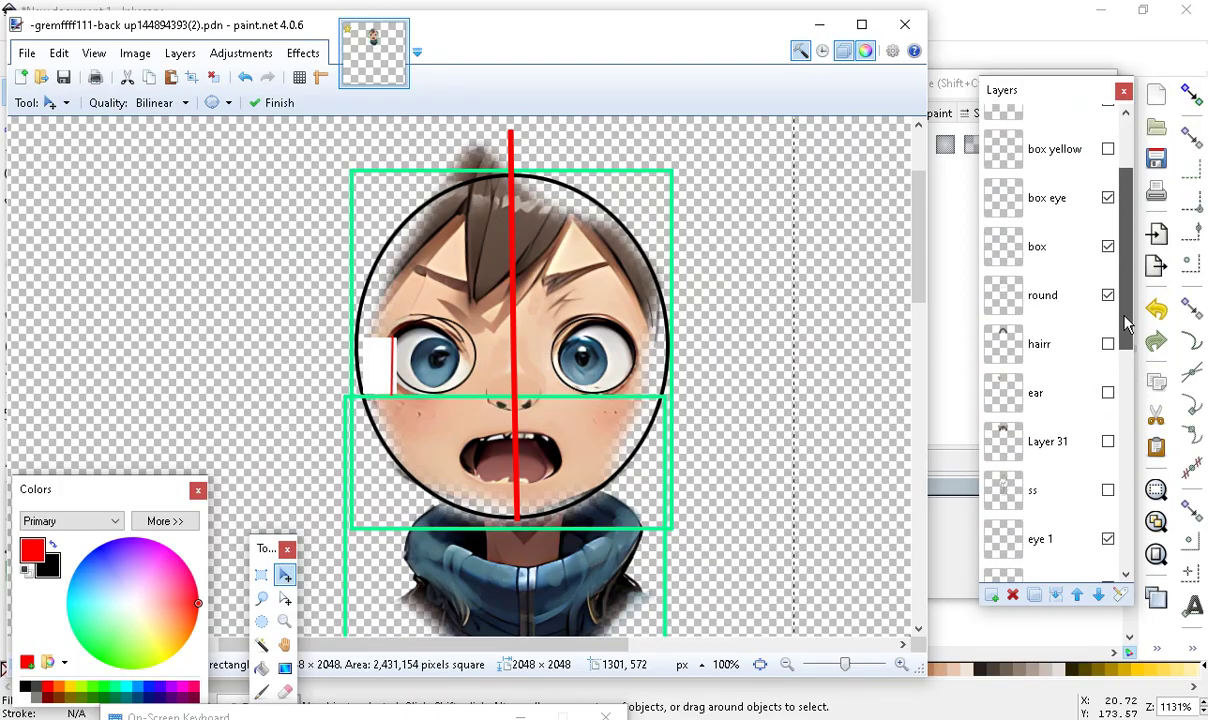
click(1098, 297)
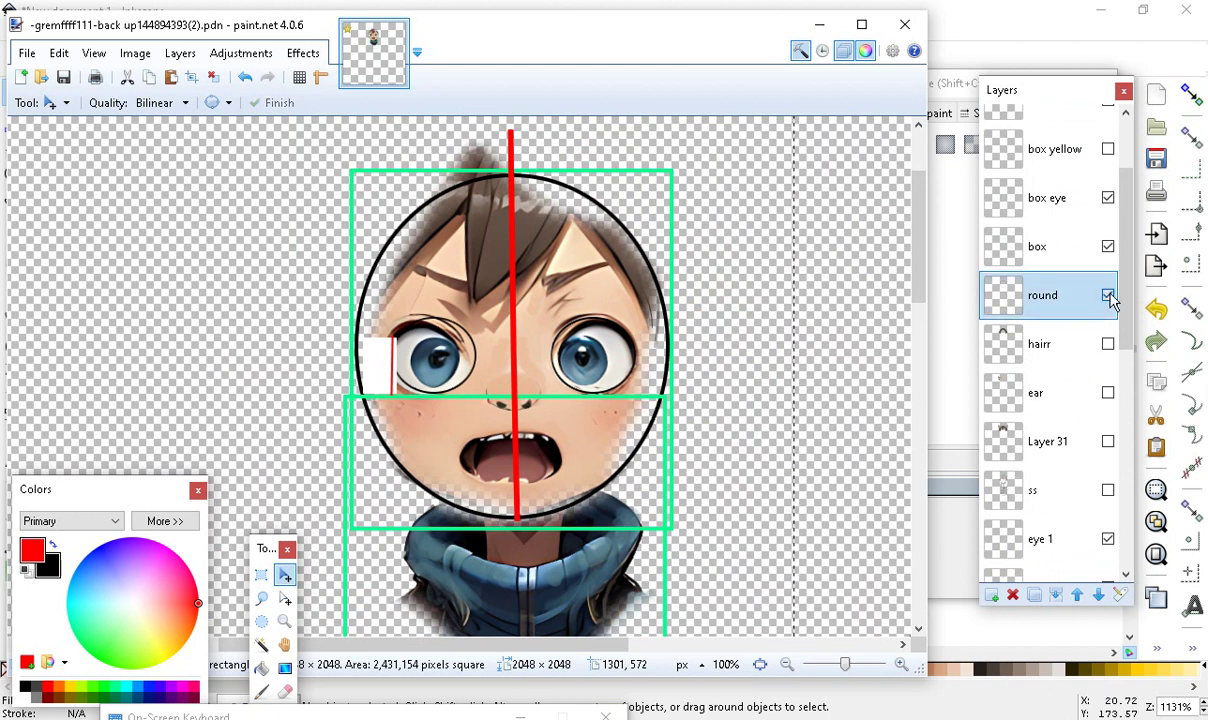
click(1108, 296)
click(1108, 296)
click(1108, 296)
click(1108, 296)
click(1057, 305)
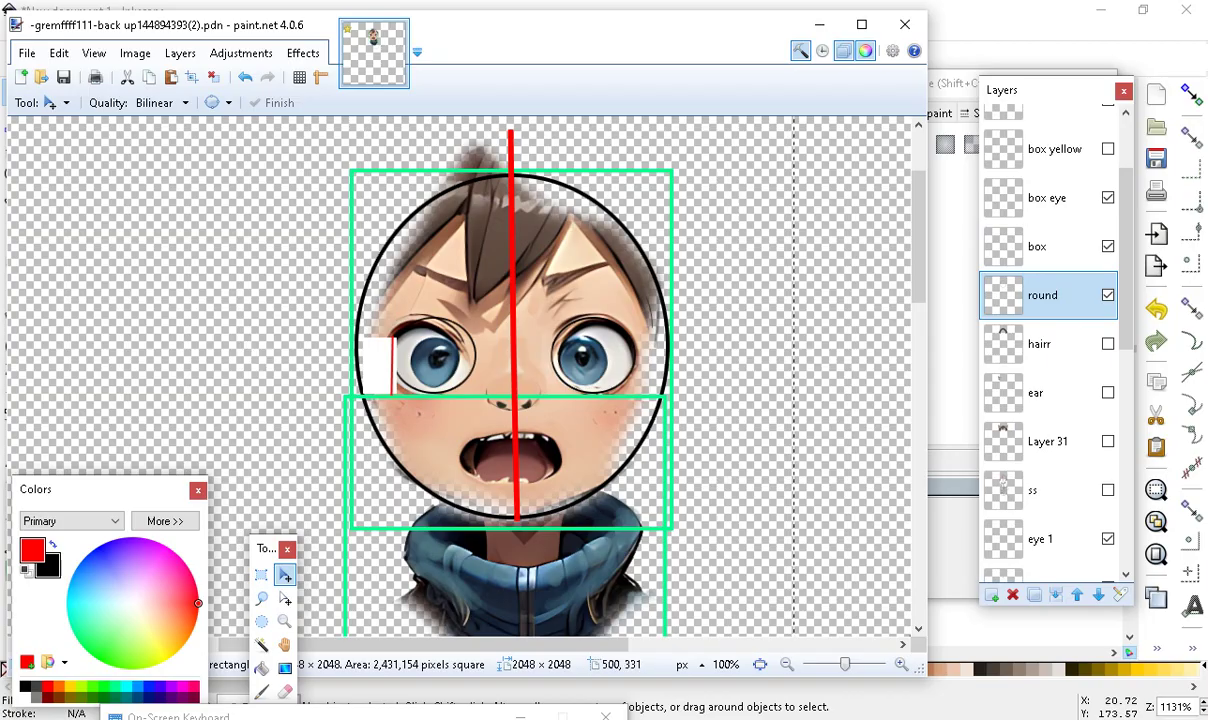
Rectangle-select the area around the circle and pull its left side inward
click(261, 577)
key(ctrl+a)
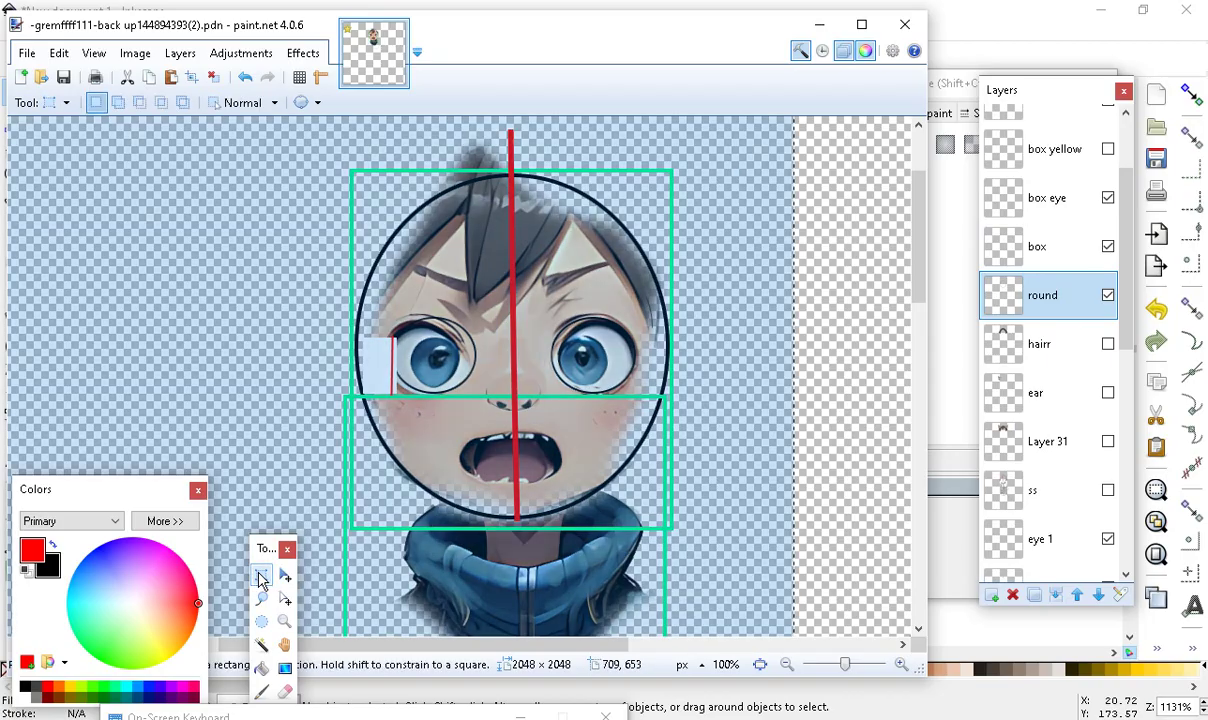
drag(303, 140, 715, 567)
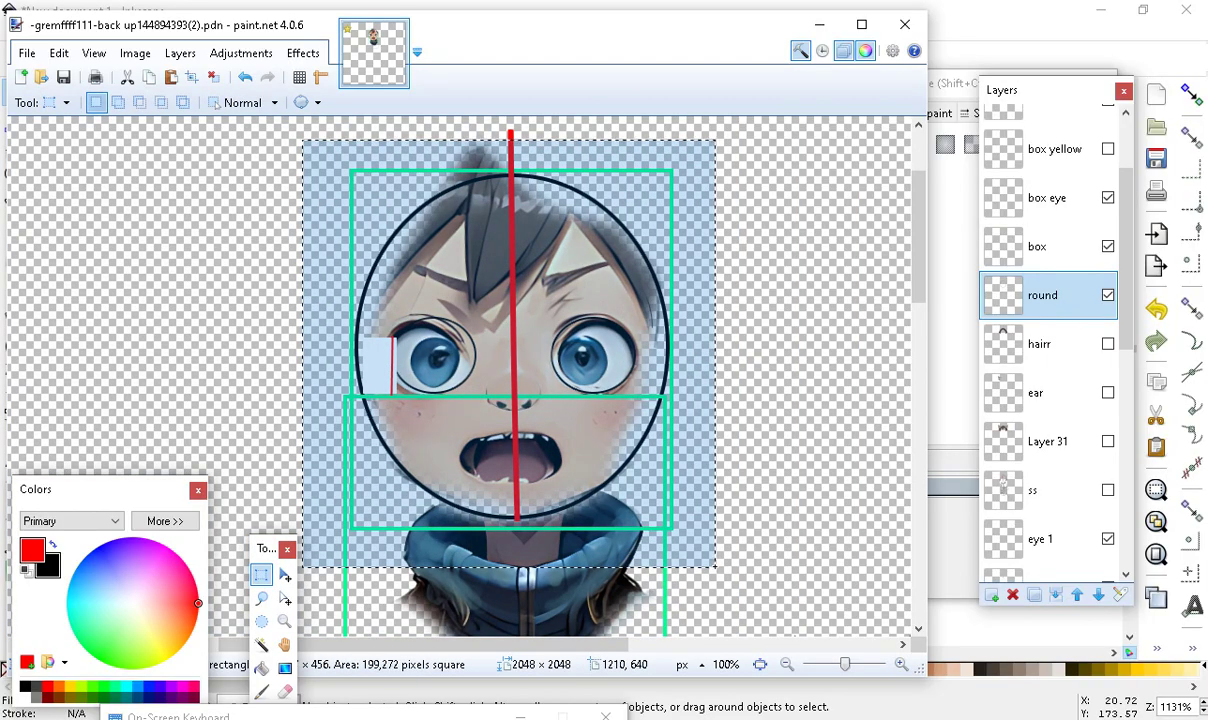
click(285, 576)
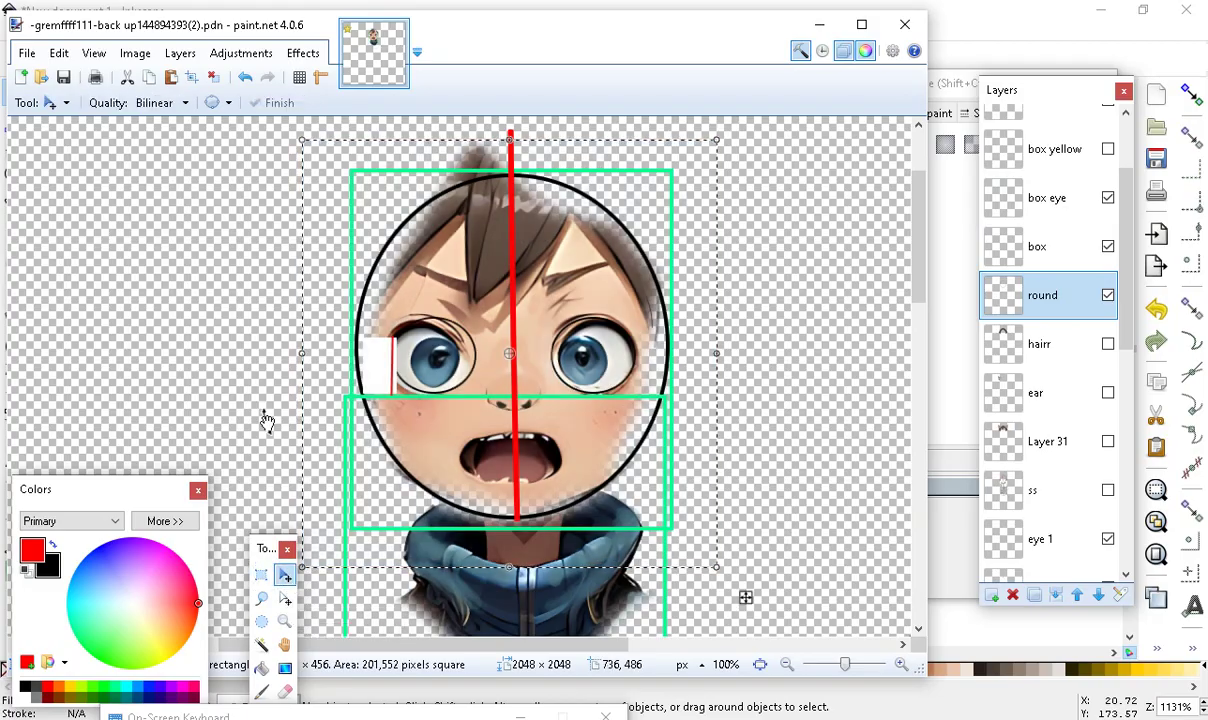
drag(298, 358, 310, 351)
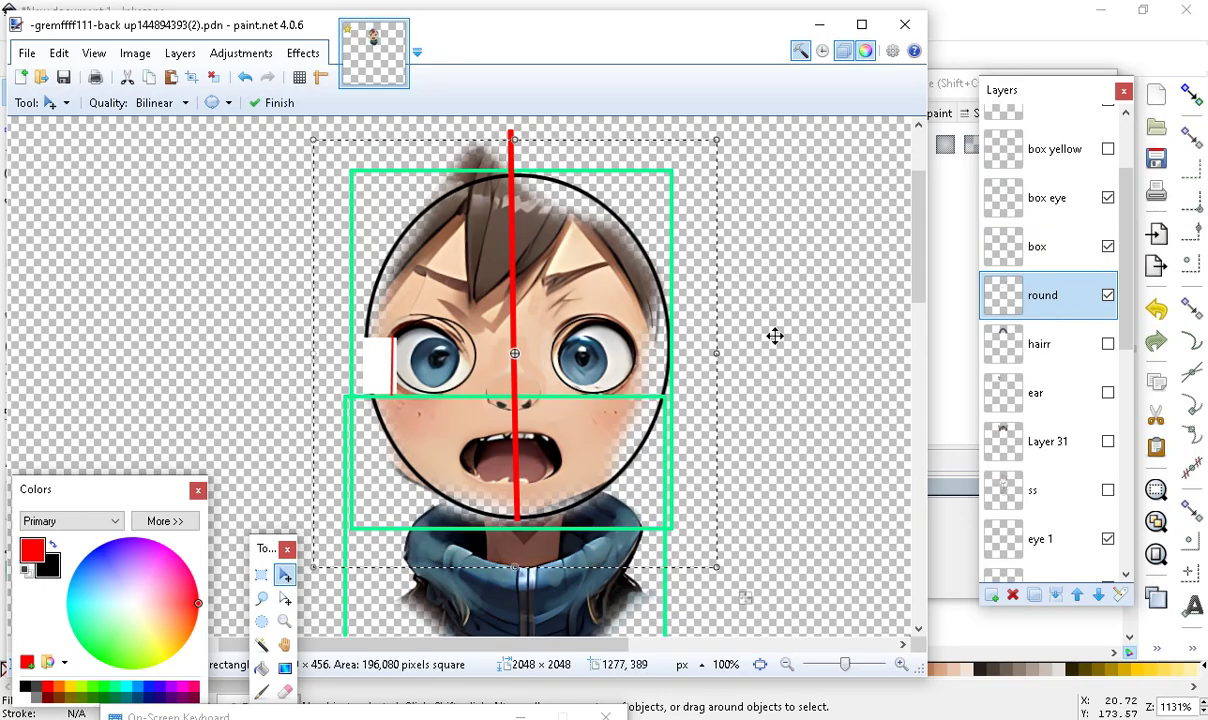
key(Return)
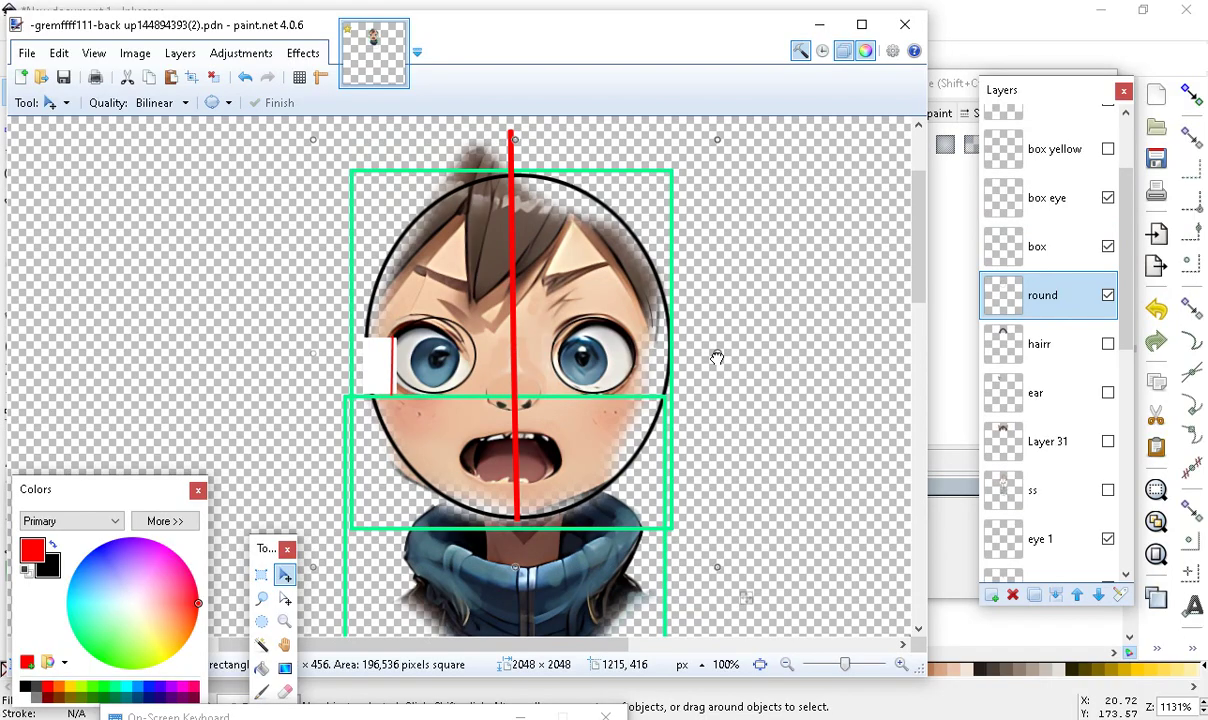
Nudge the outline's right side slightly inward while zoomed in on the face
drag(714, 357, 709, 358)
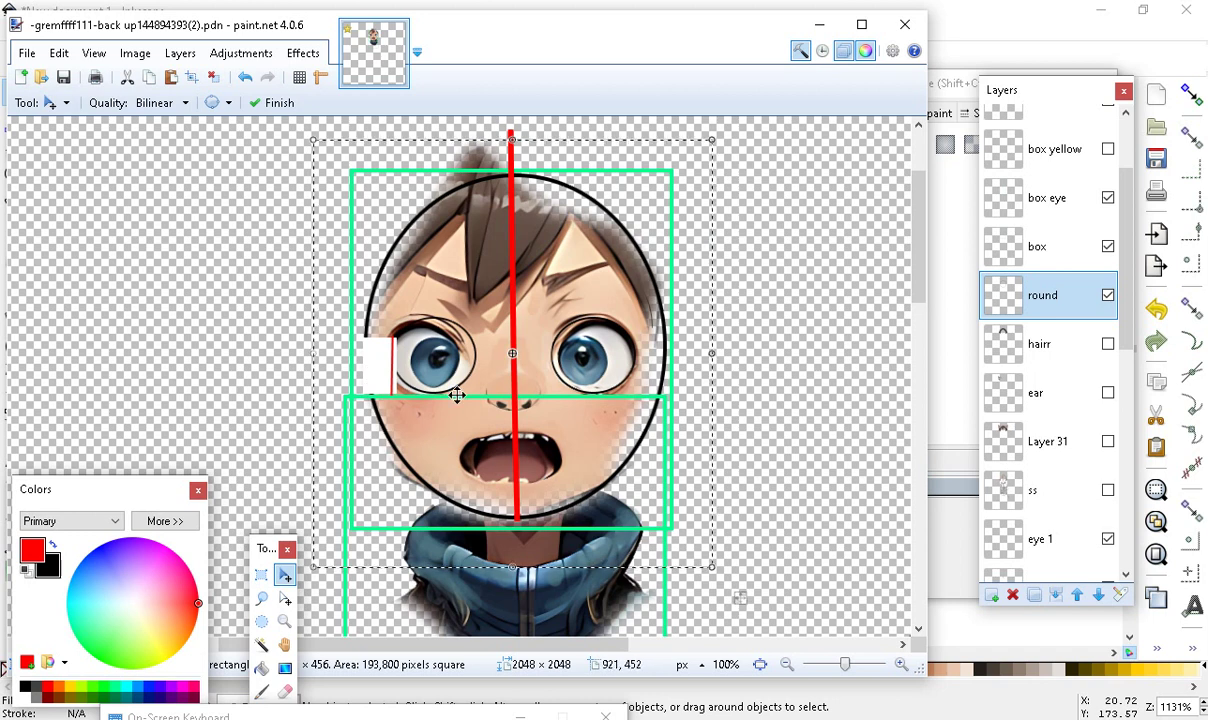
click(900, 663)
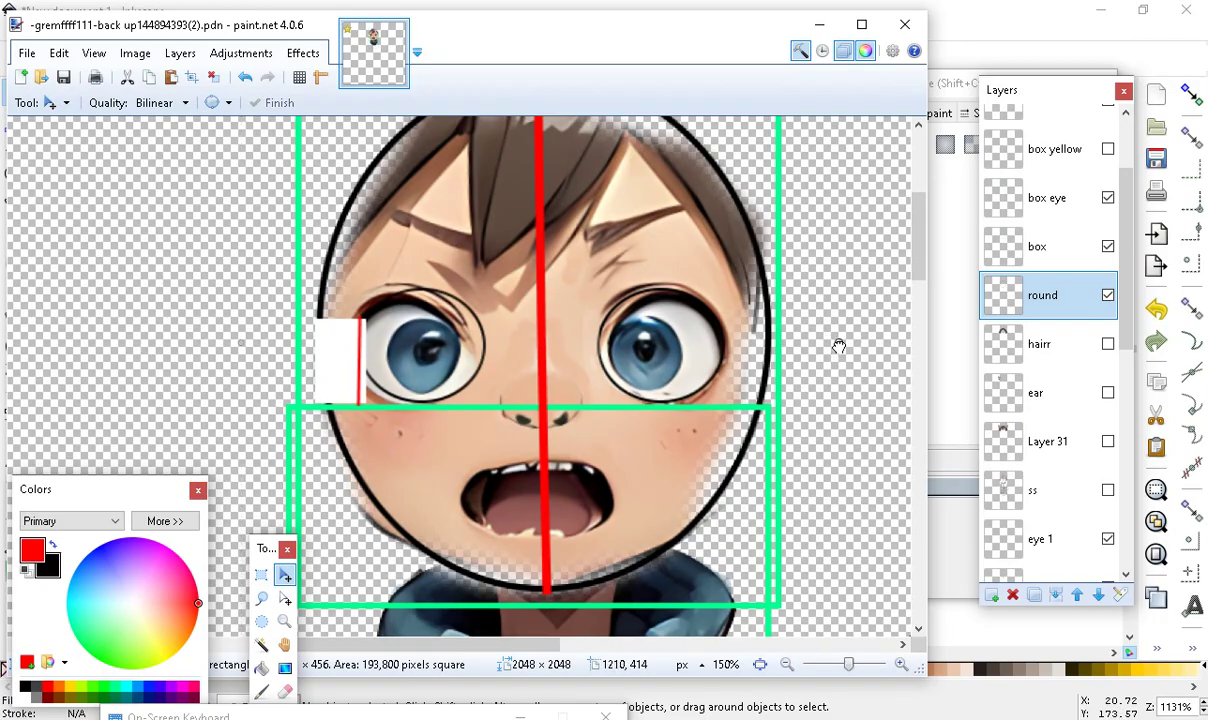
drag(839, 346, 835, 346)
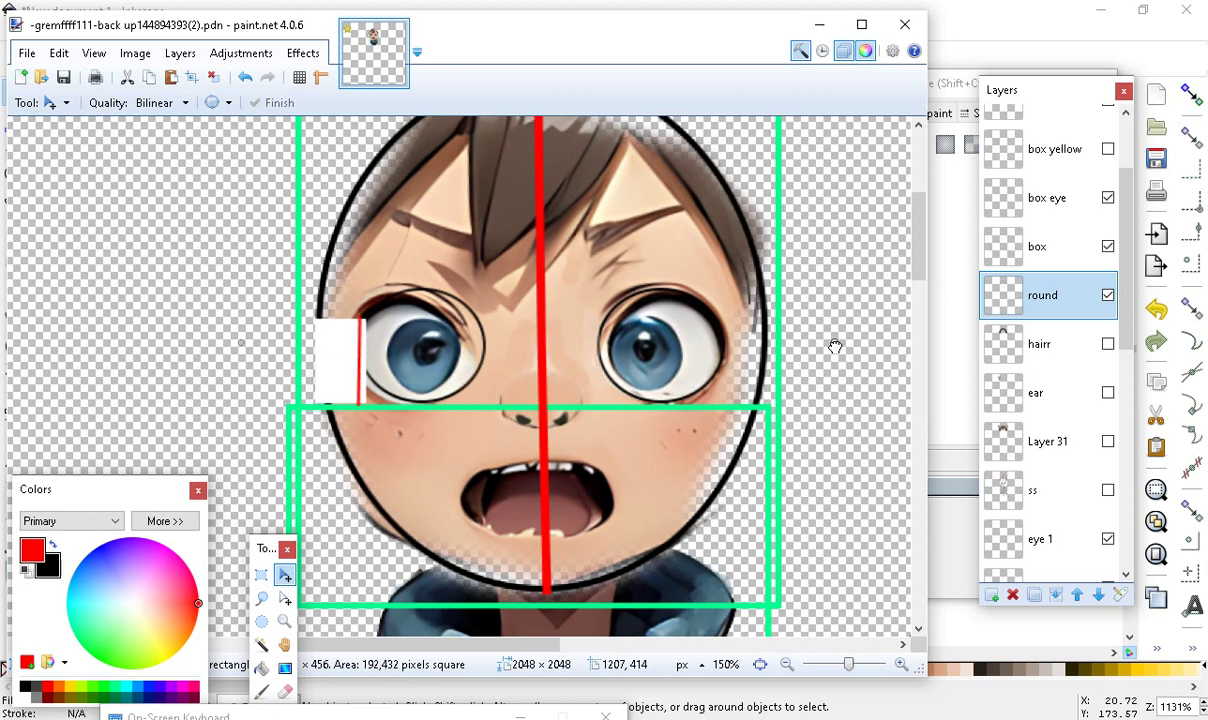
click(835, 347)
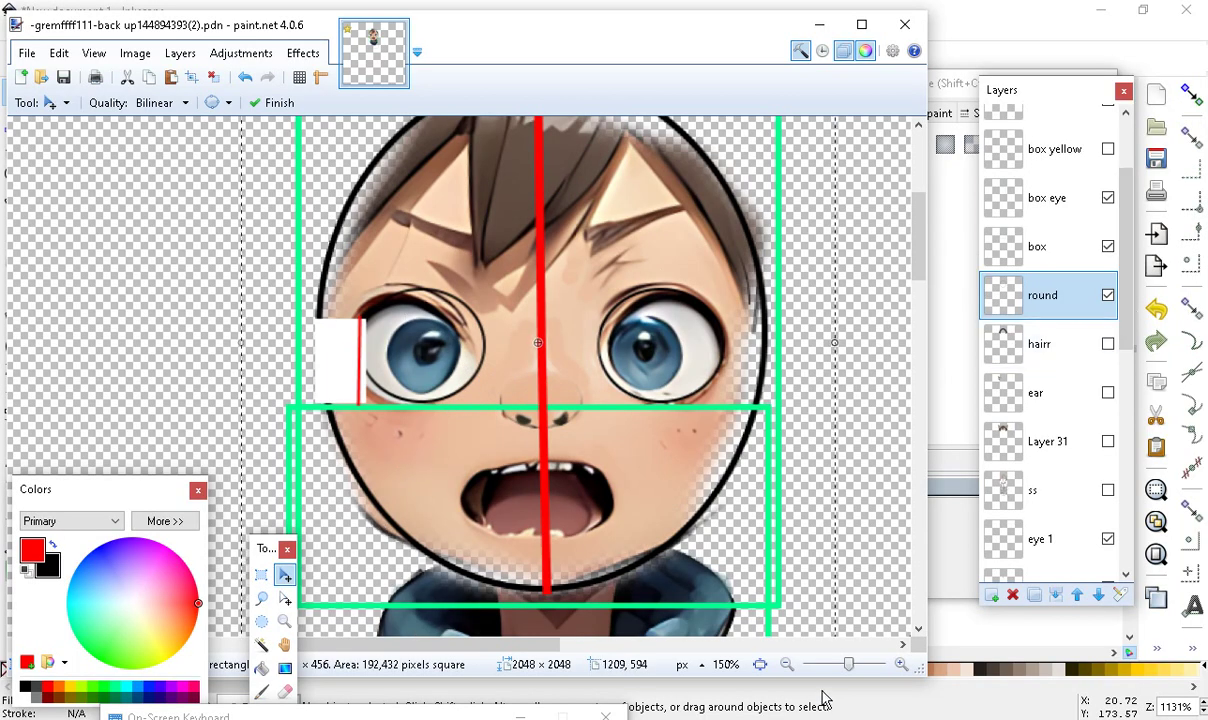
click(786, 665)
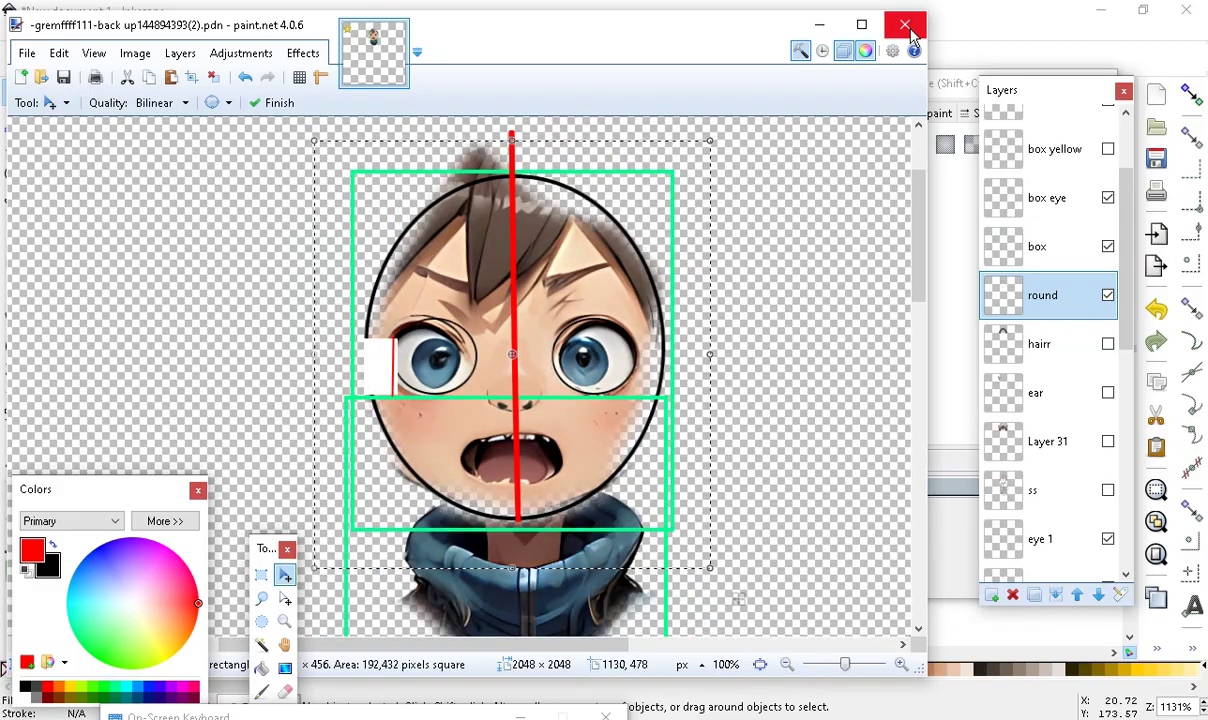
Hide the Layer 23, red line, box eye and box layers
scroll(1060, 231, up, 3)
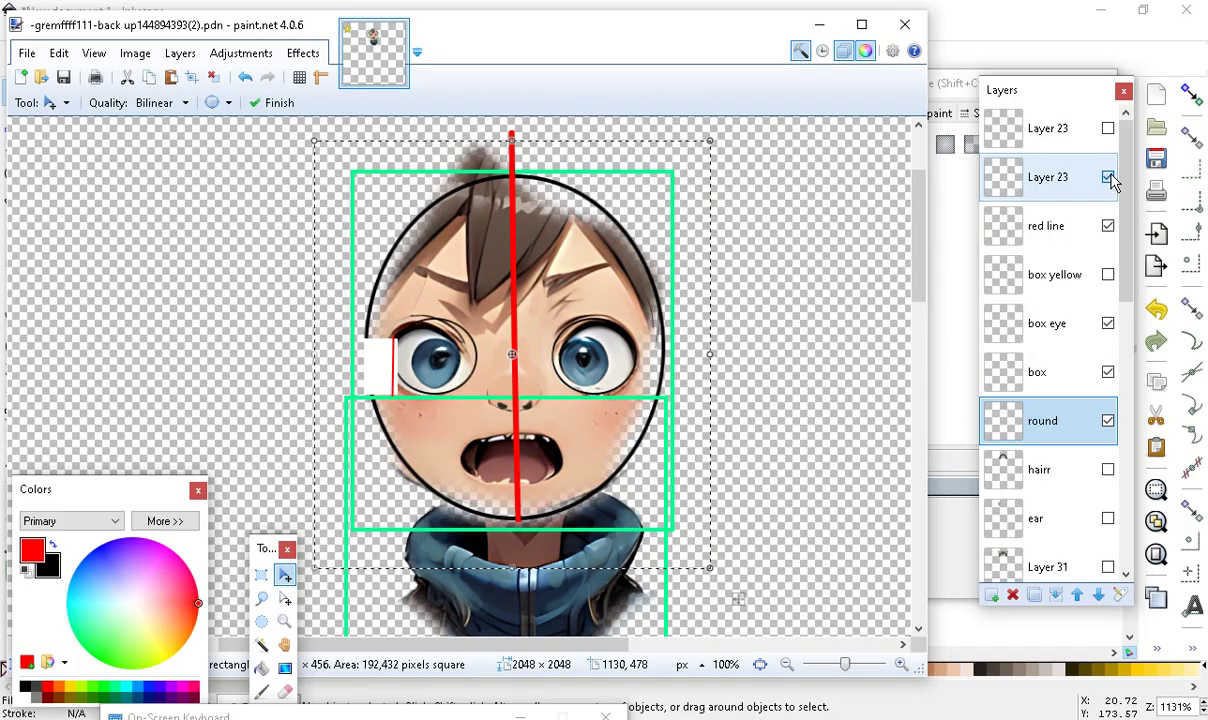
click(1108, 178)
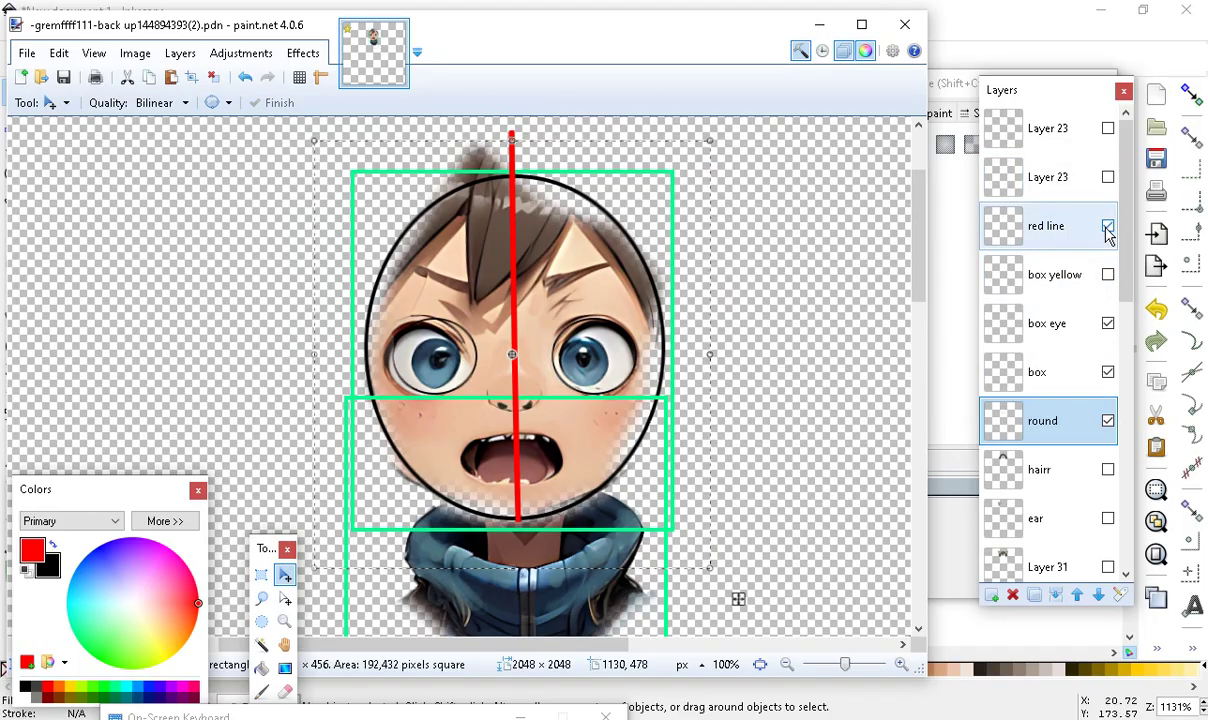
click(1108, 226)
click(1108, 326)
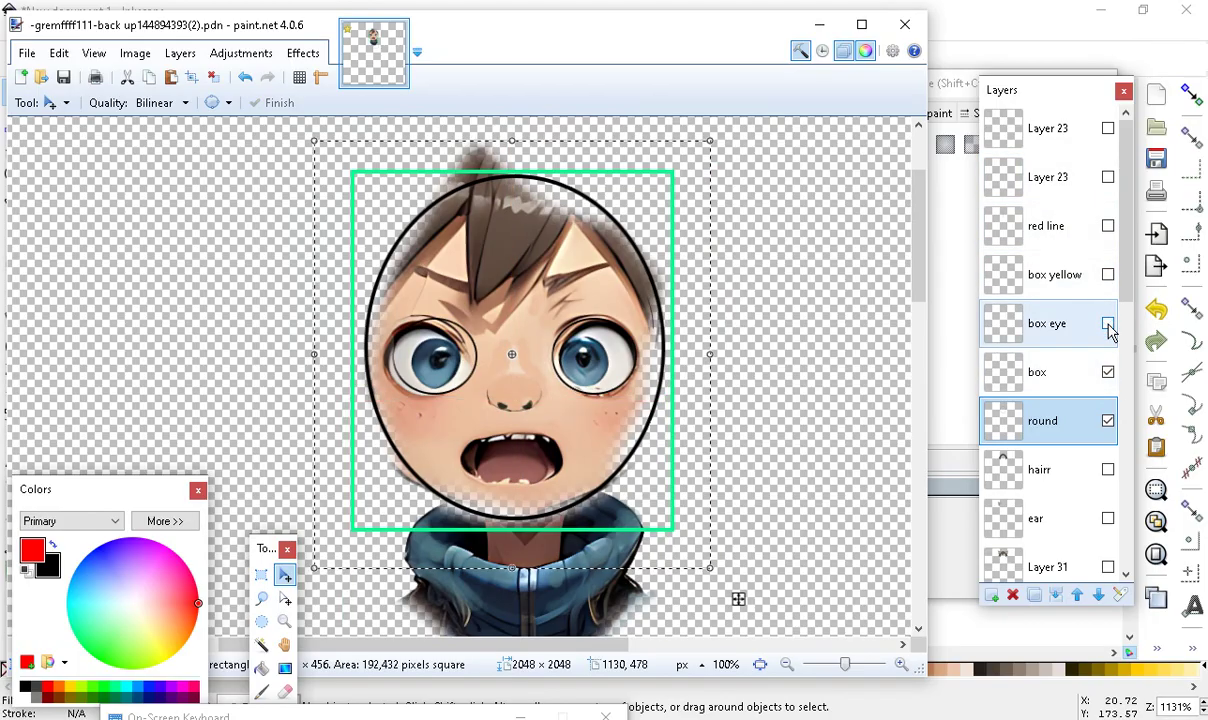
click(1108, 374)
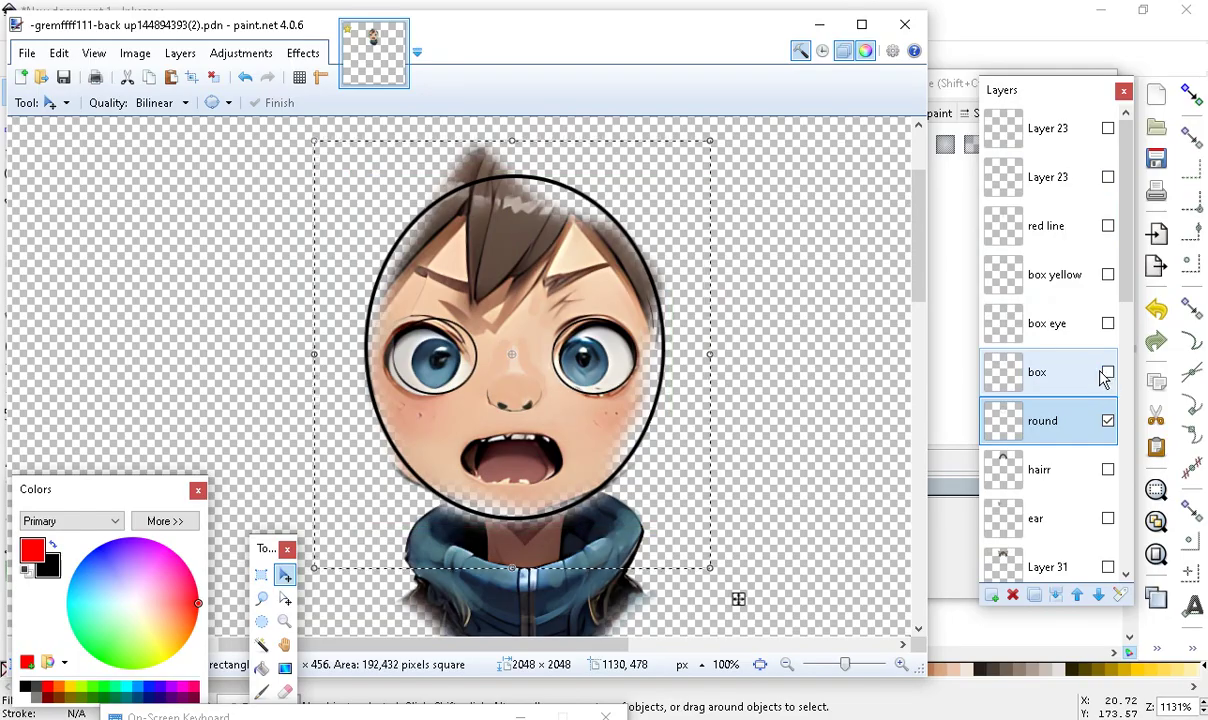
scroll(1085, 455, down, 3)
scroll(1085, 455, down, 2)
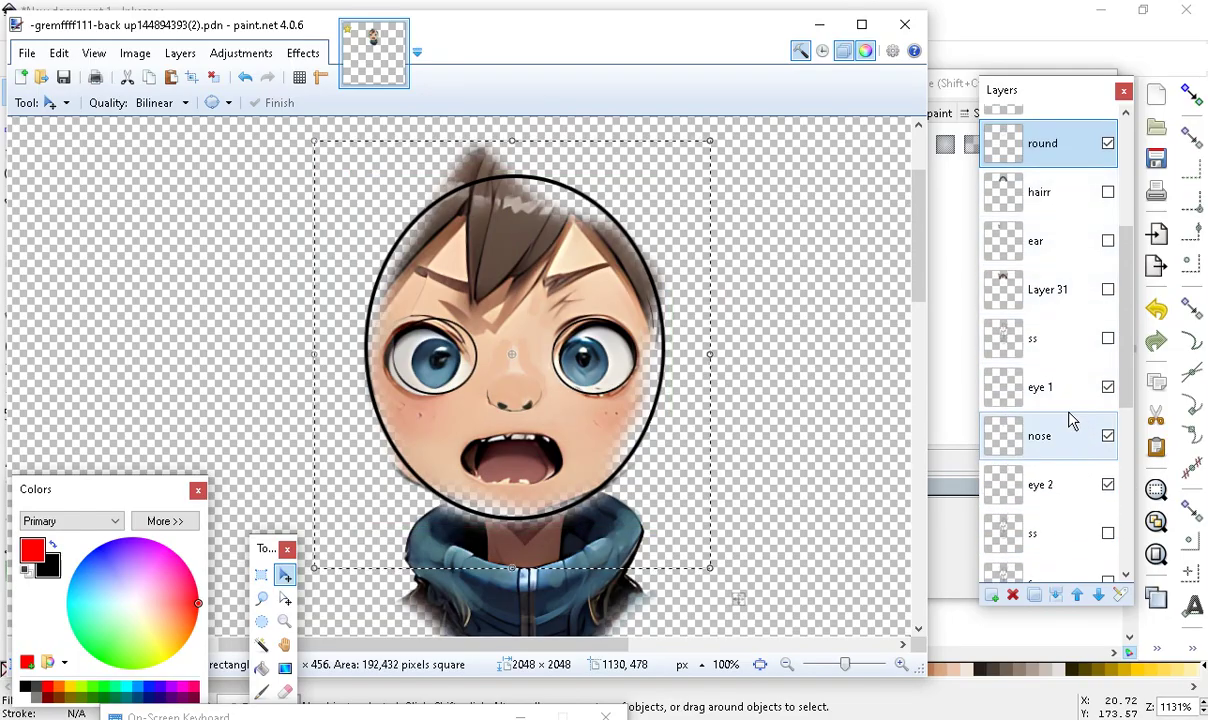
scroll(1068, 410, up, 5)
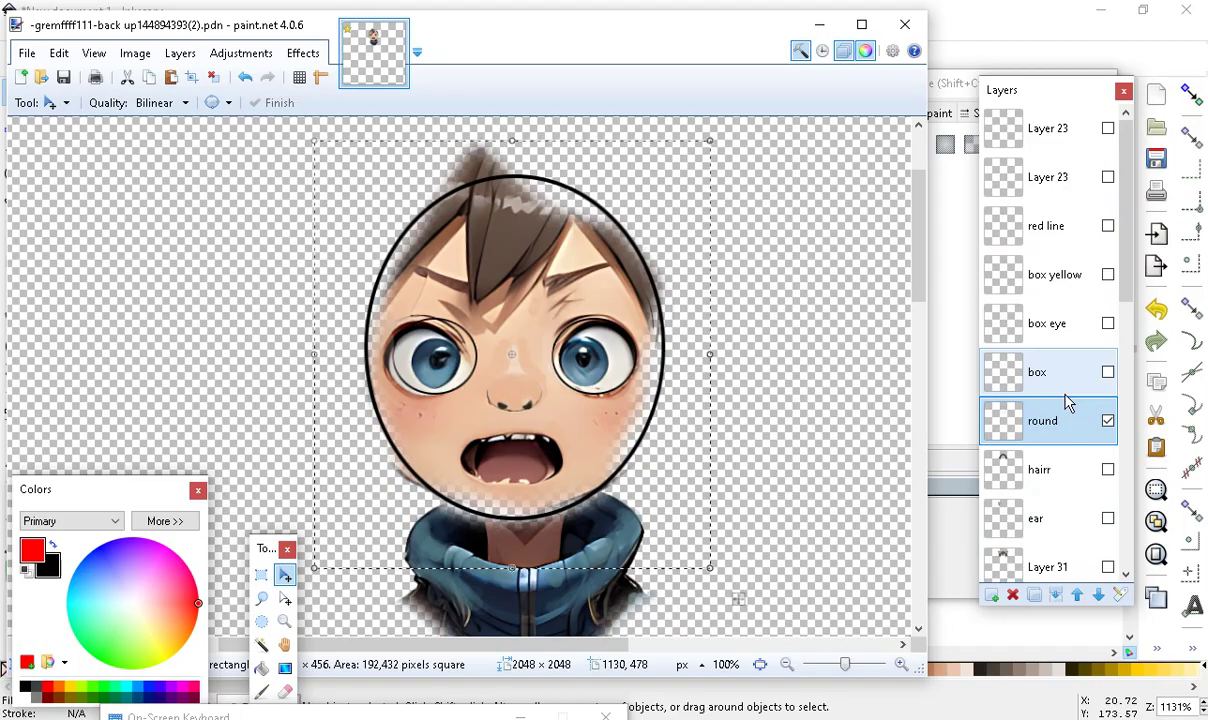
Duplicate the box yellow layer onto the left eye to compare, then hide both yellow boxes
click(1108, 276)
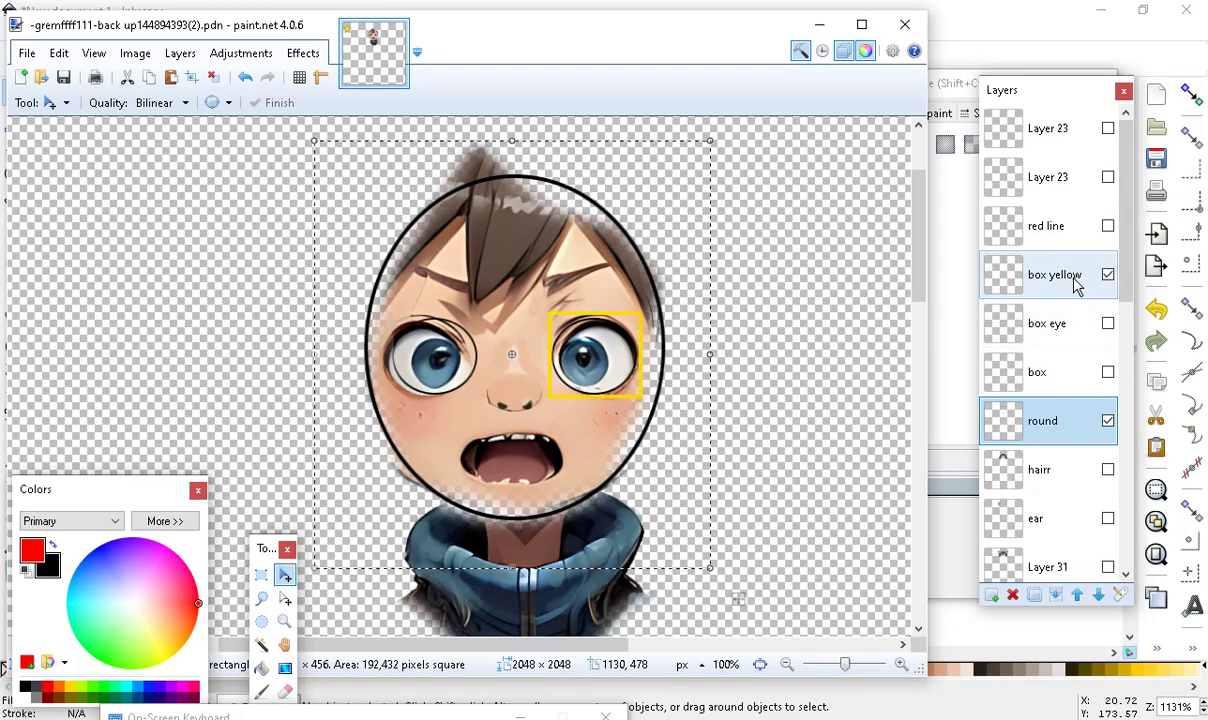
click(1087, 286)
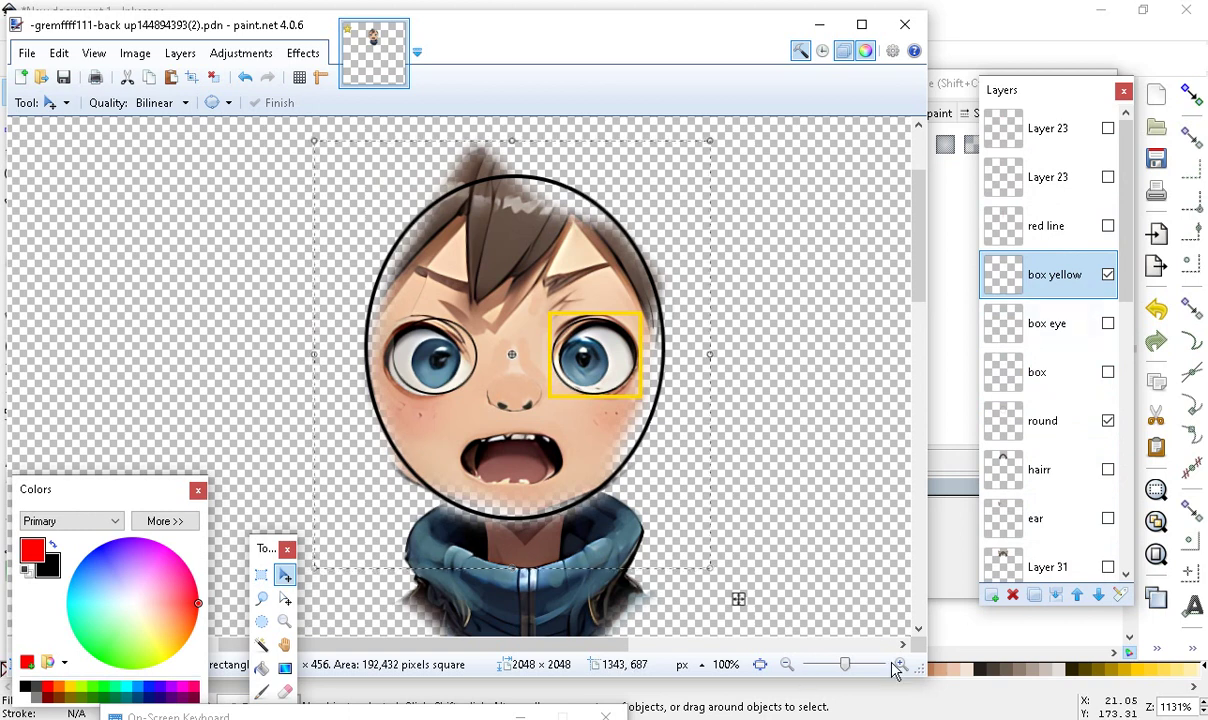
click(901, 664)
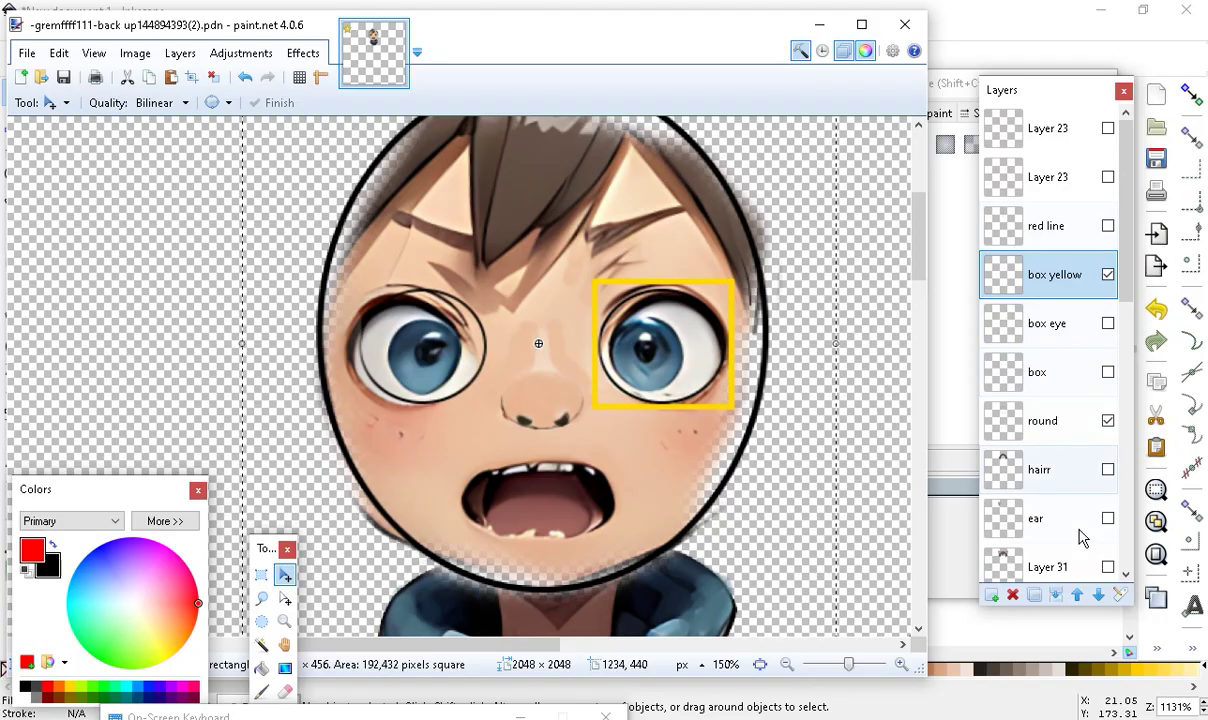
click(1034, 594)
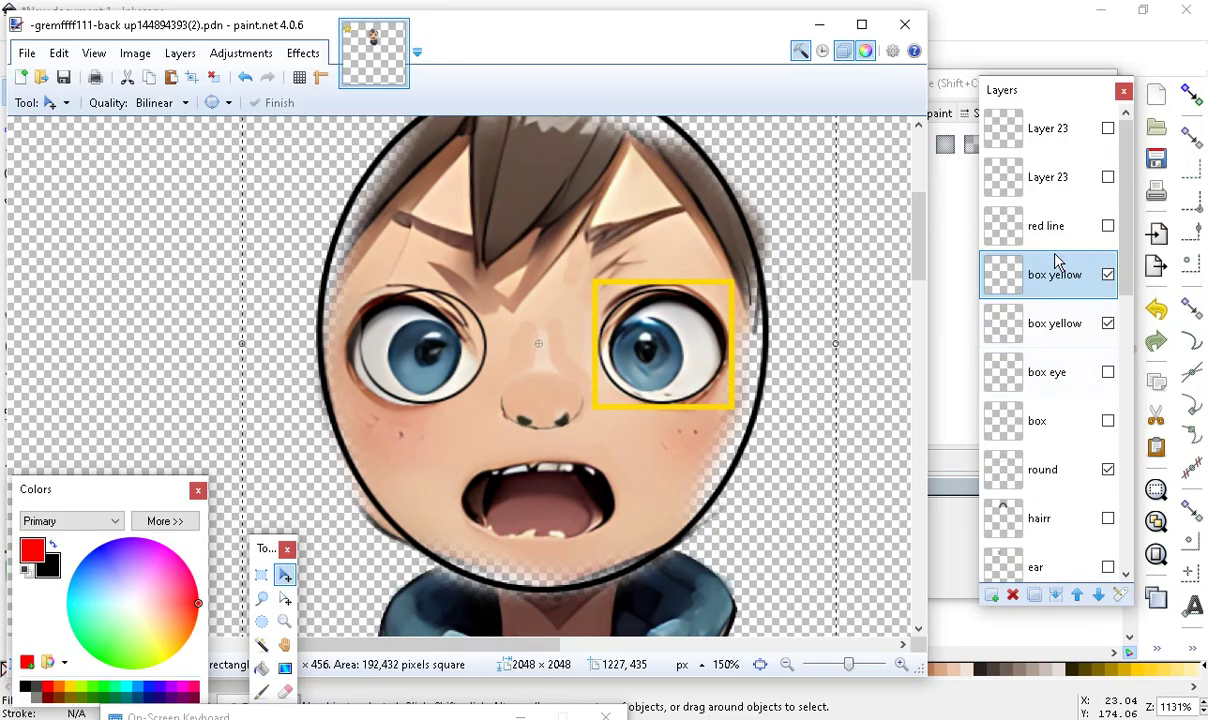
drag(690, 329, 449, 330)
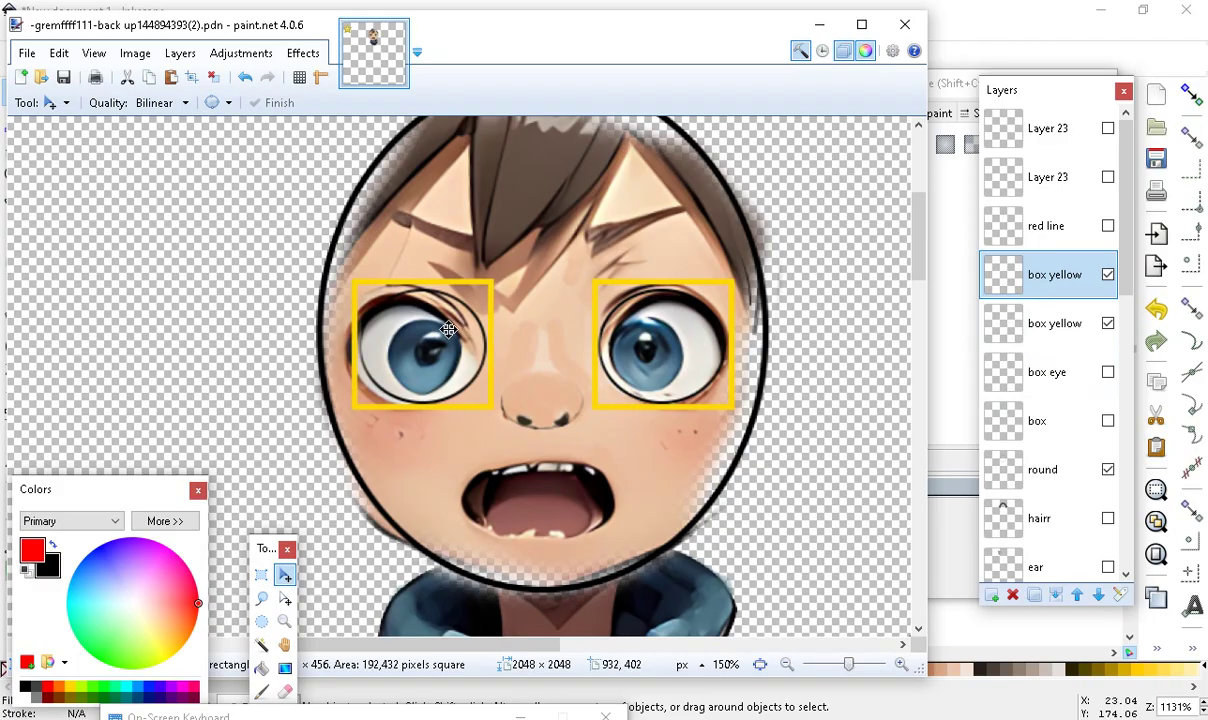
drag(449, 330, 453, 330)
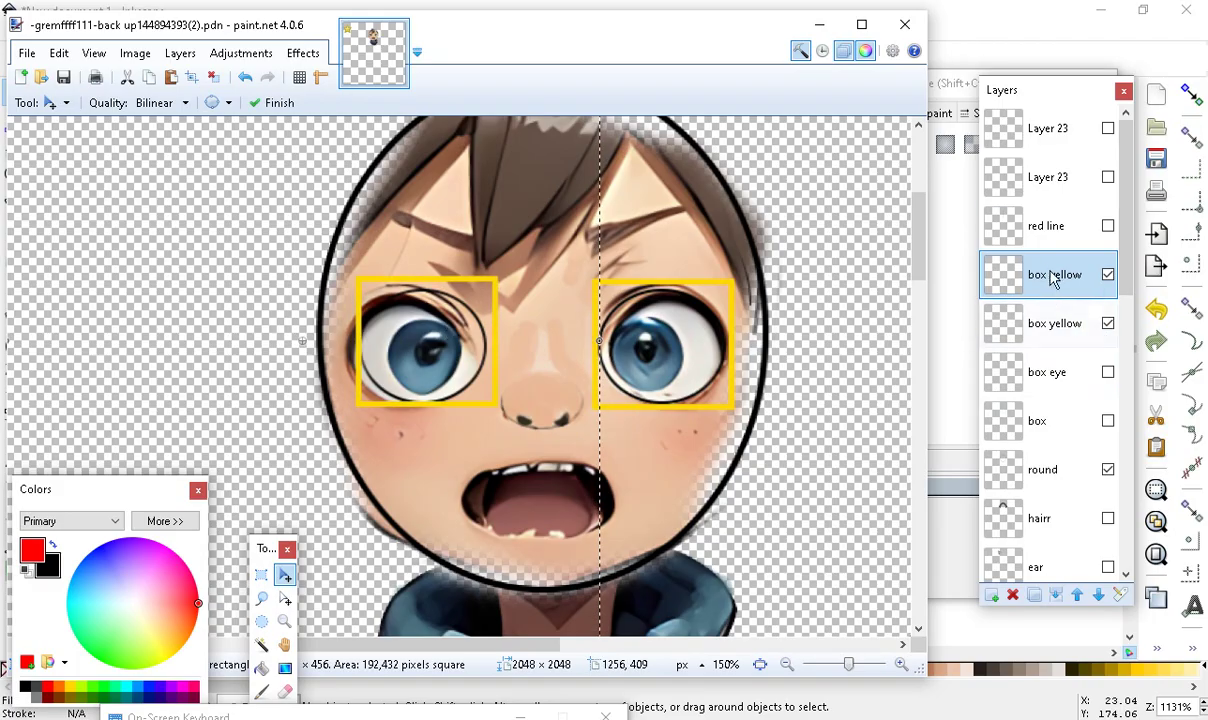
click(1108, 274)
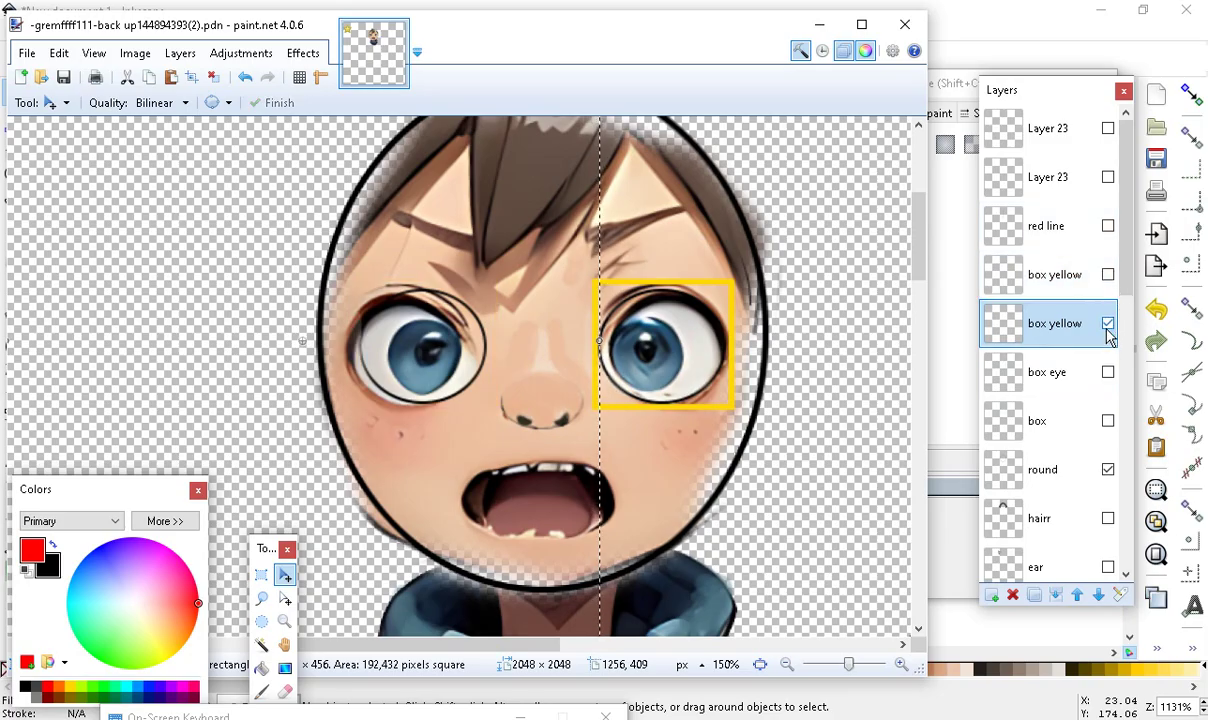
click(1108, 323)
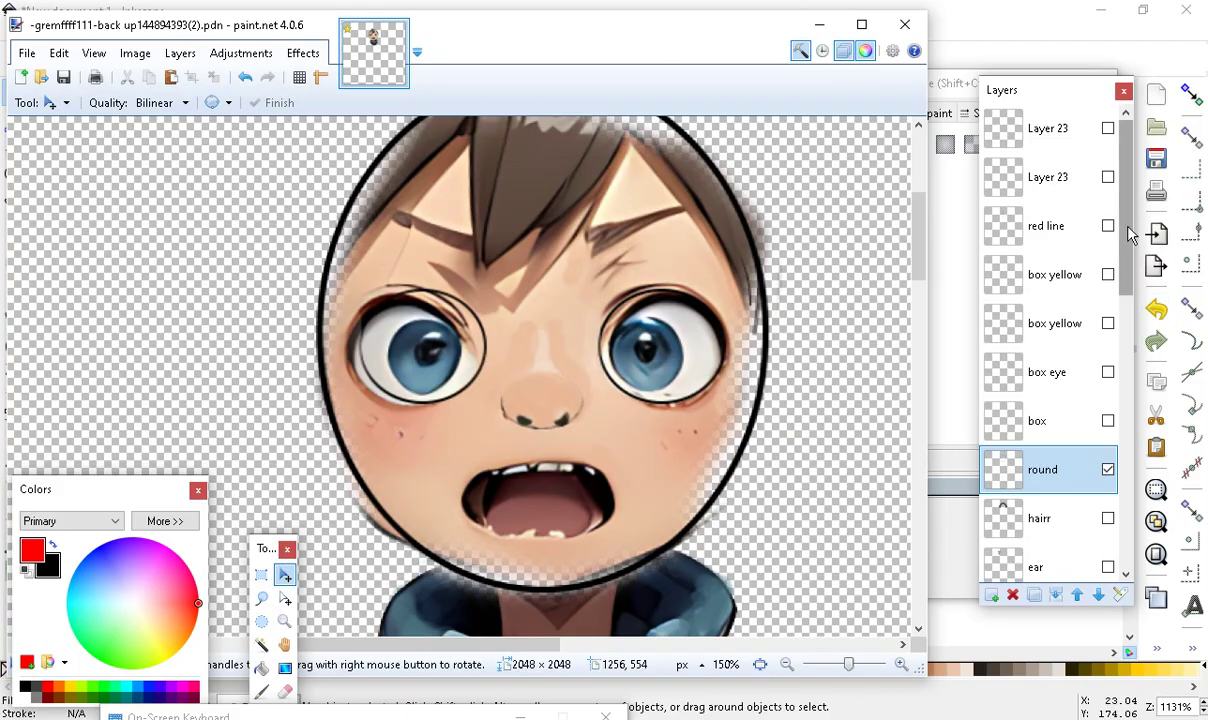
Hide Layer 9 and check the ff face layer's content by toggling its visibility
scroll(604, 491, up, 2)
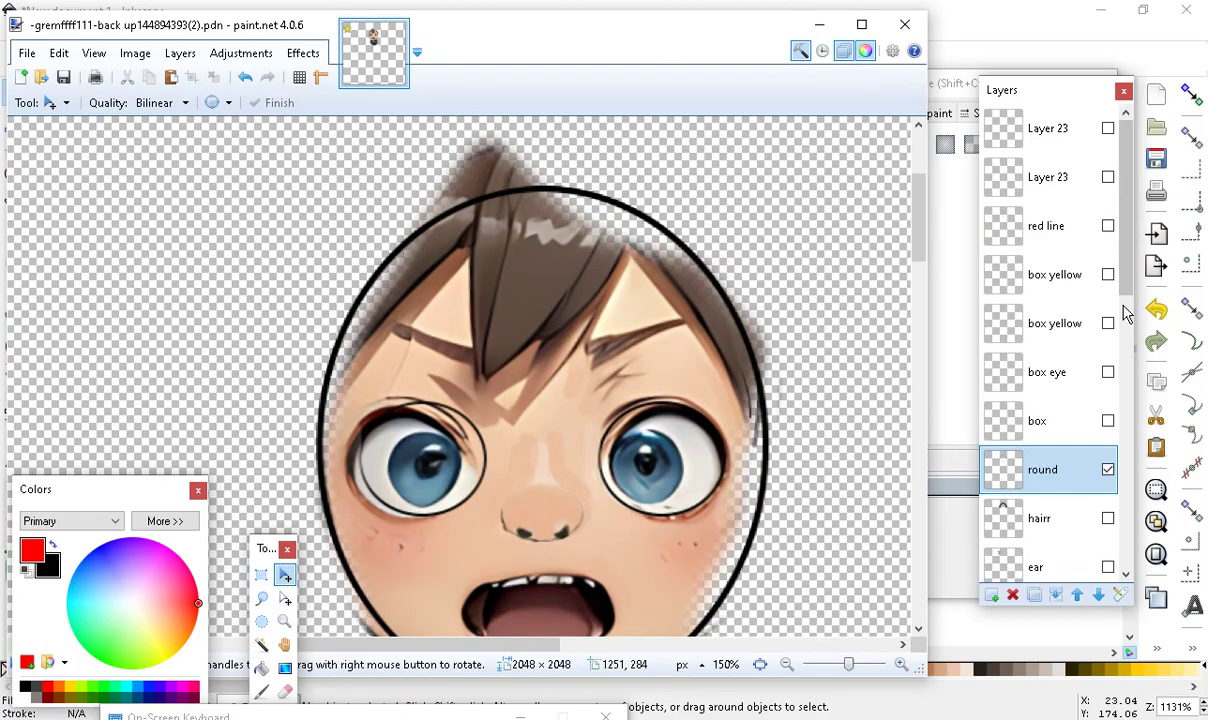
scroll(1128, 230, down, 3)
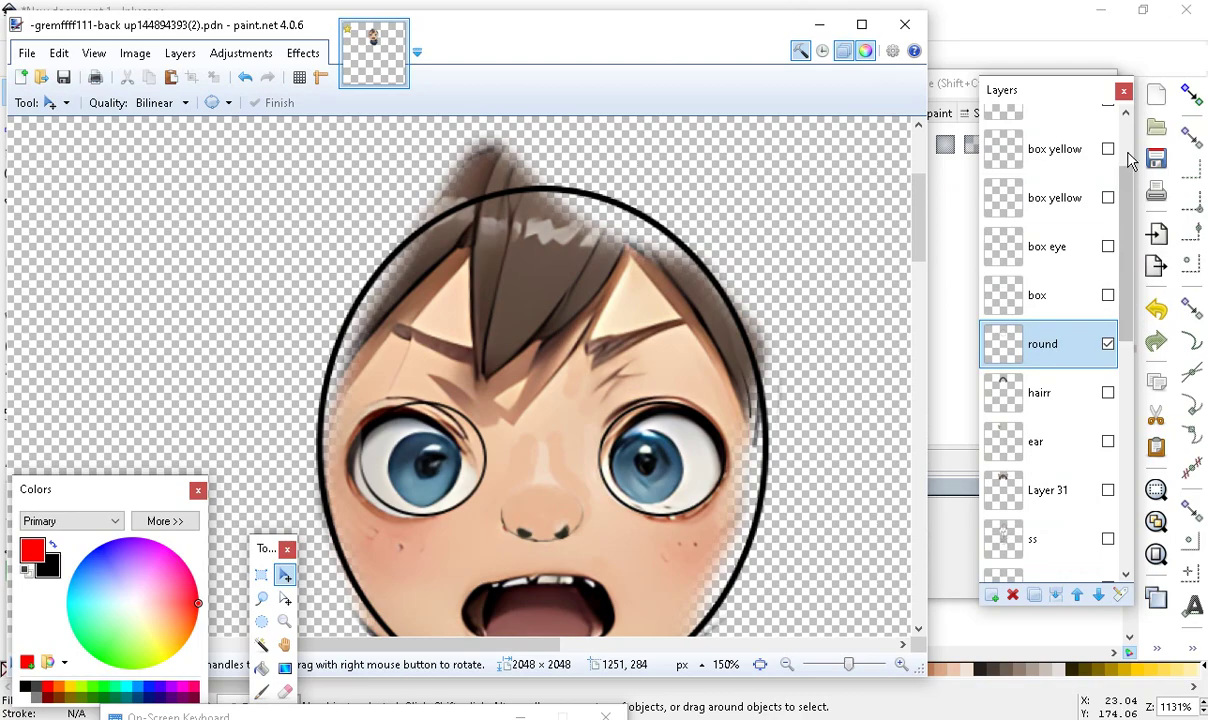
scroll(1110, 300, down, 9)
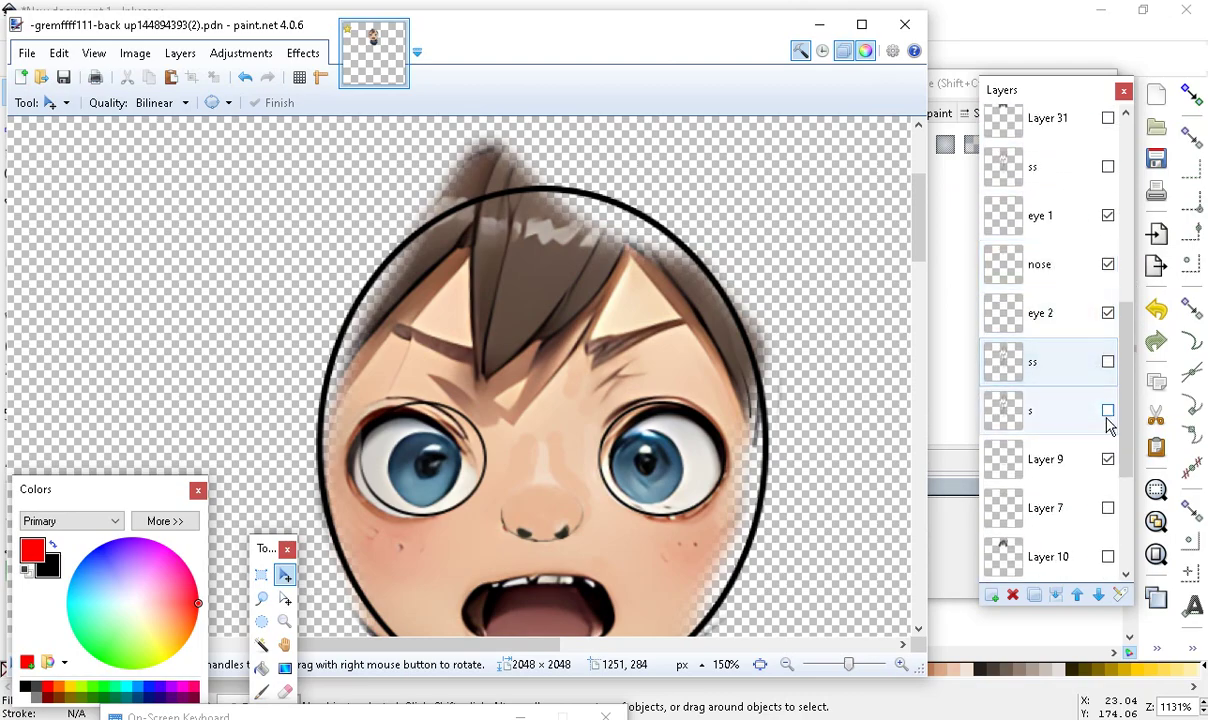
click(1108, 460)
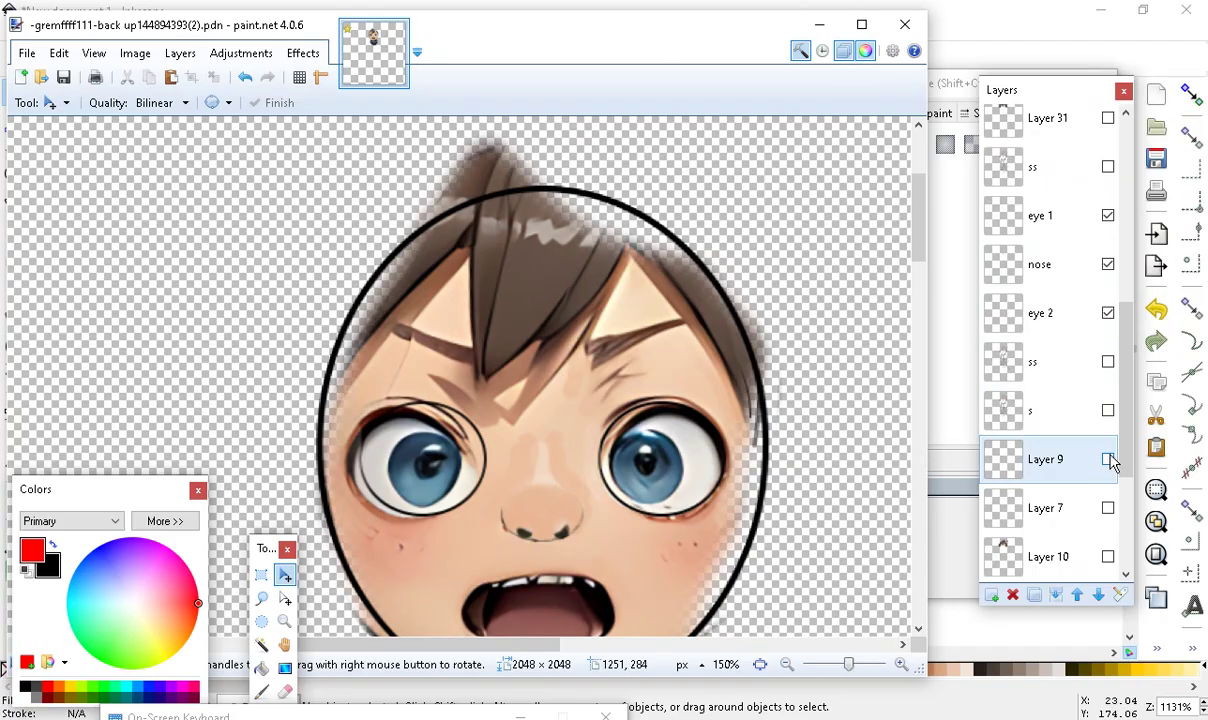
scroll(1072, 412, down, 3)
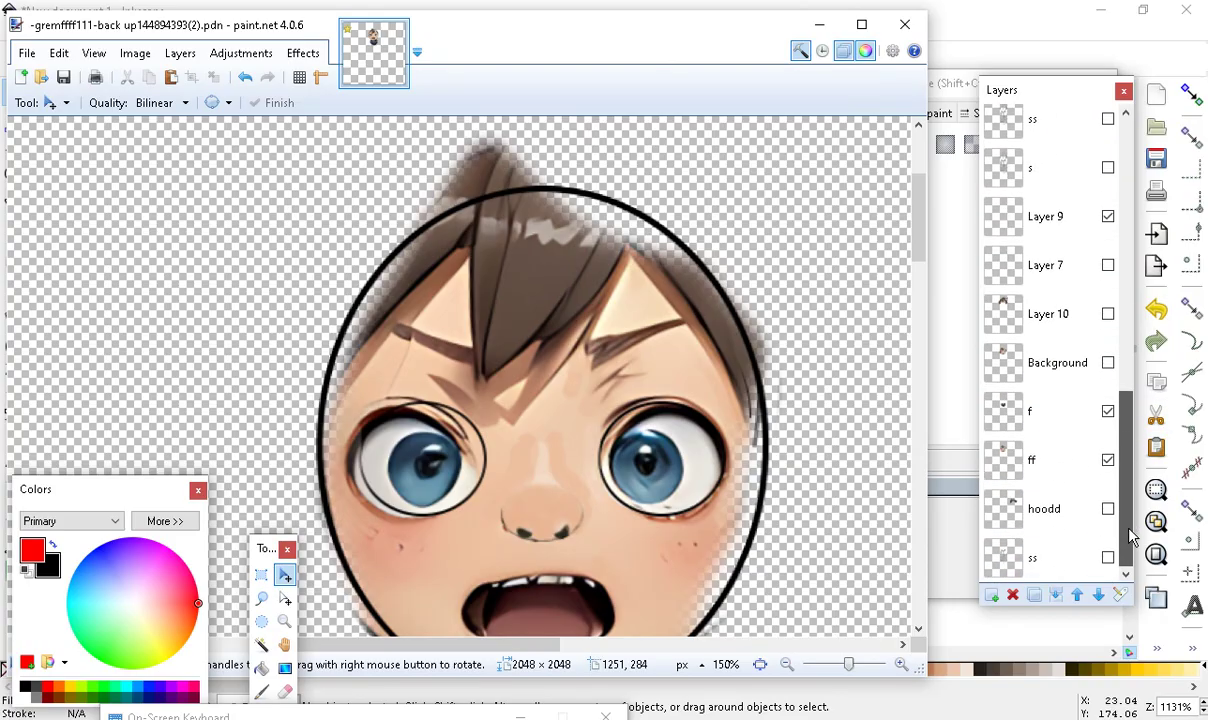
click(787, 664)
click(787, 664)
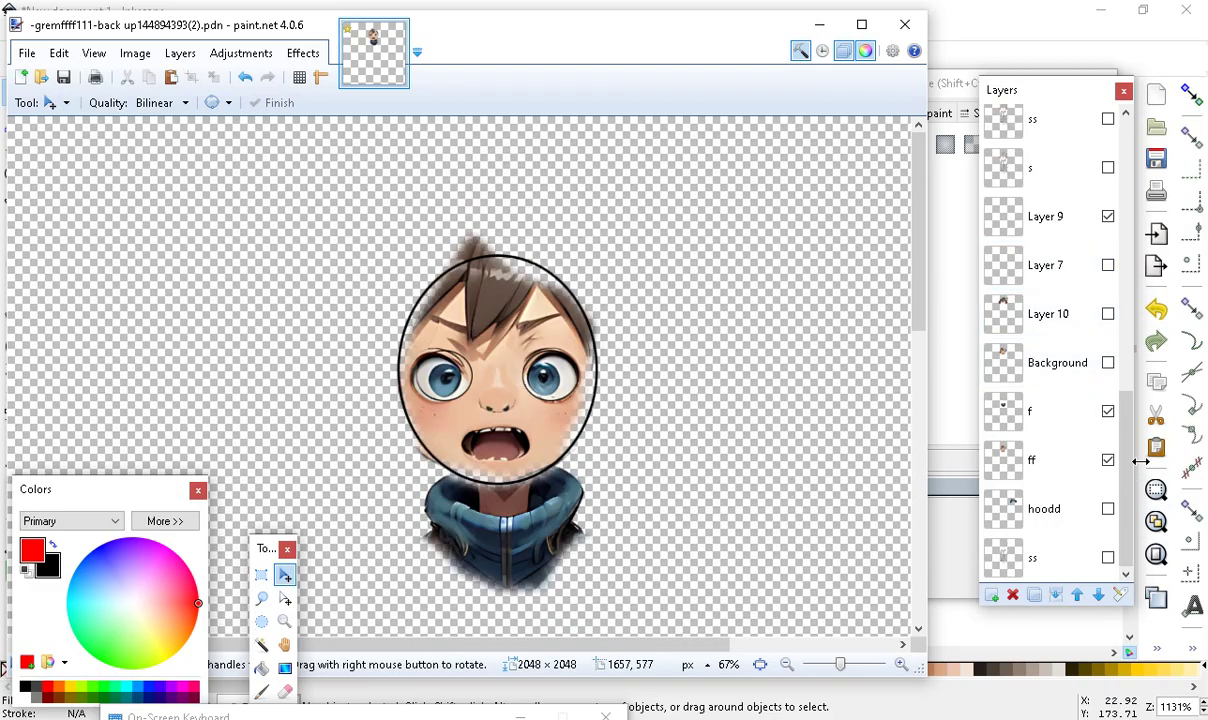
click(1108, 461)
click(1108, 461)
click(1108, 461)
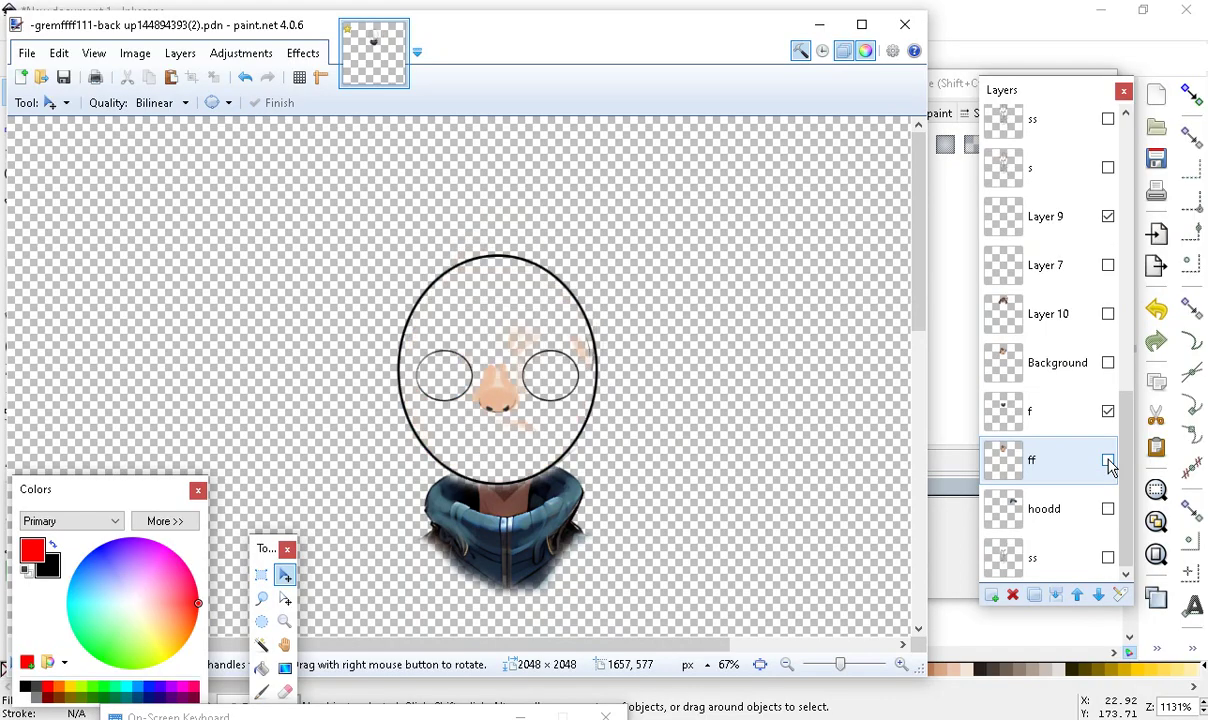
click(1108, 461)
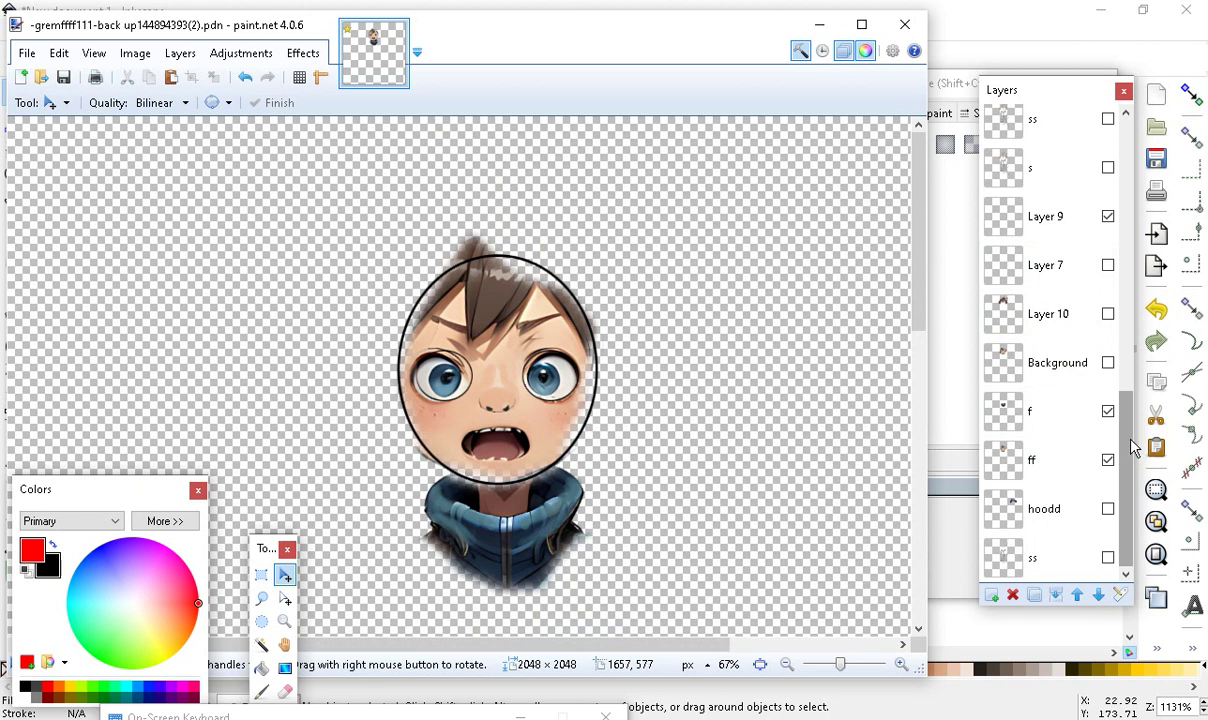
scroll(1122, 420, up, 2)
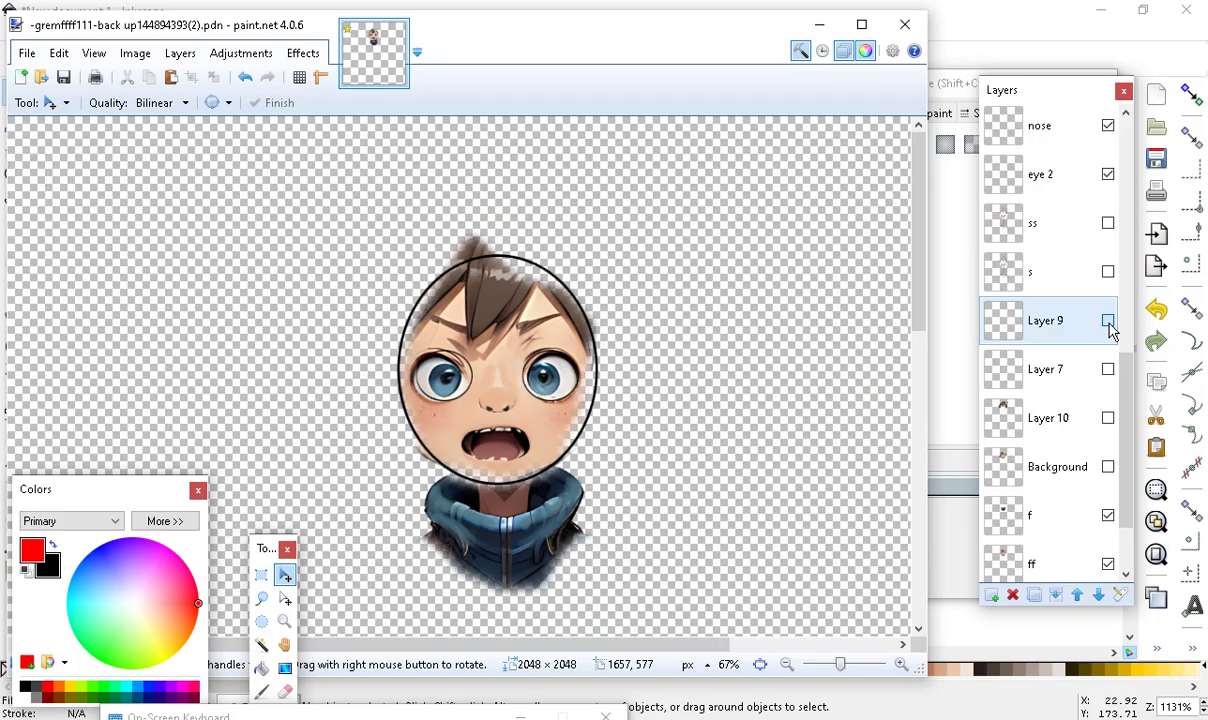
scroll(1110, 330, up, 3)
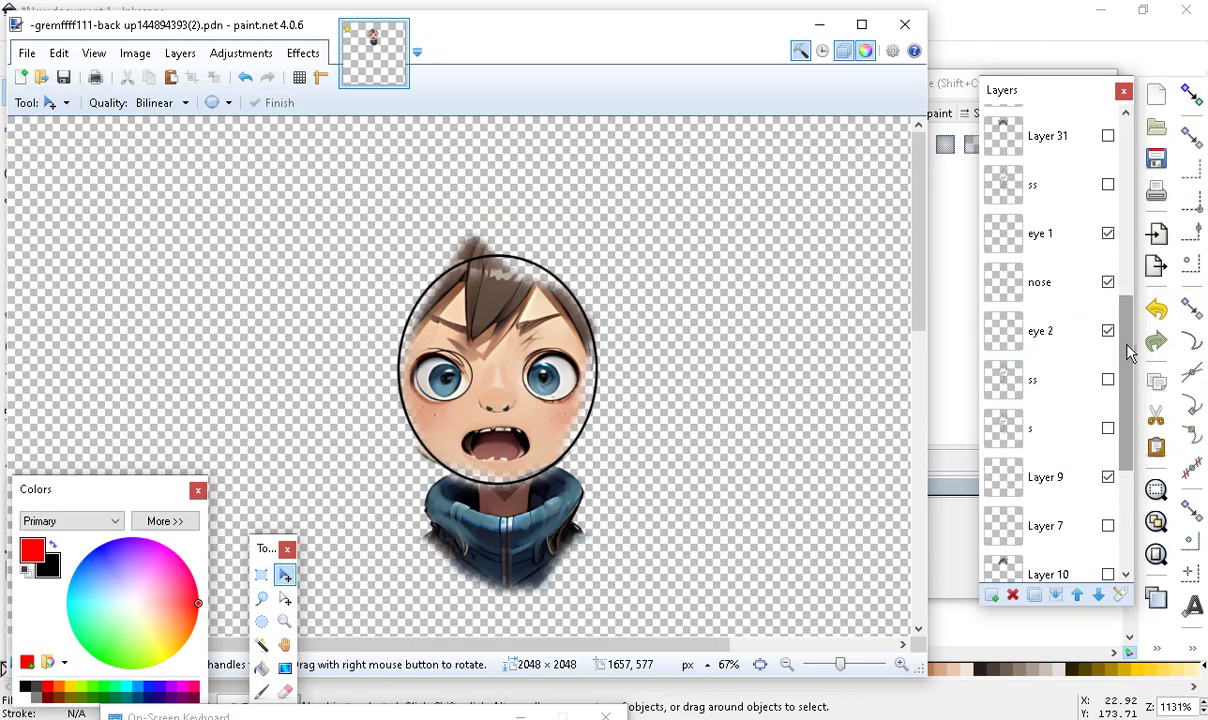
Check the eye layers, then merge eye 1 and nose down into eye 2
click(1108, 332)
click(1108, 332)
click(1108, 332)
click(1108, 332)
click(1117, 247)
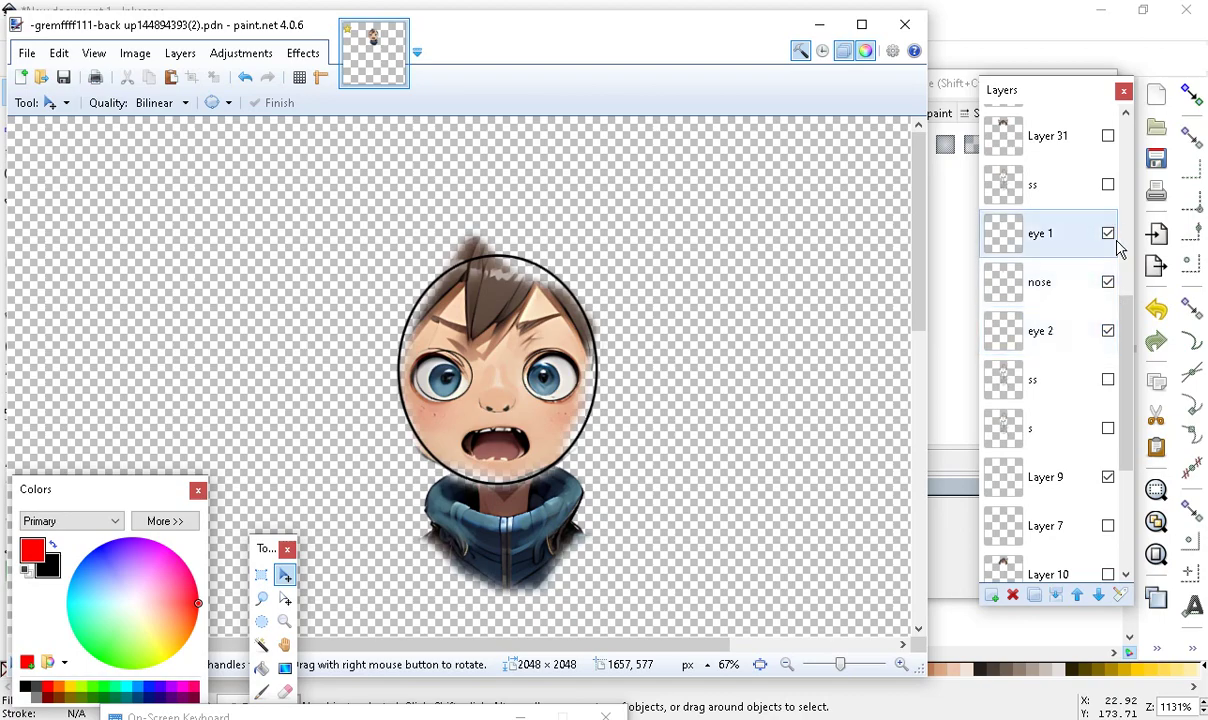
click(1108, 235)
click(1108, 235)
click(1067, 250)
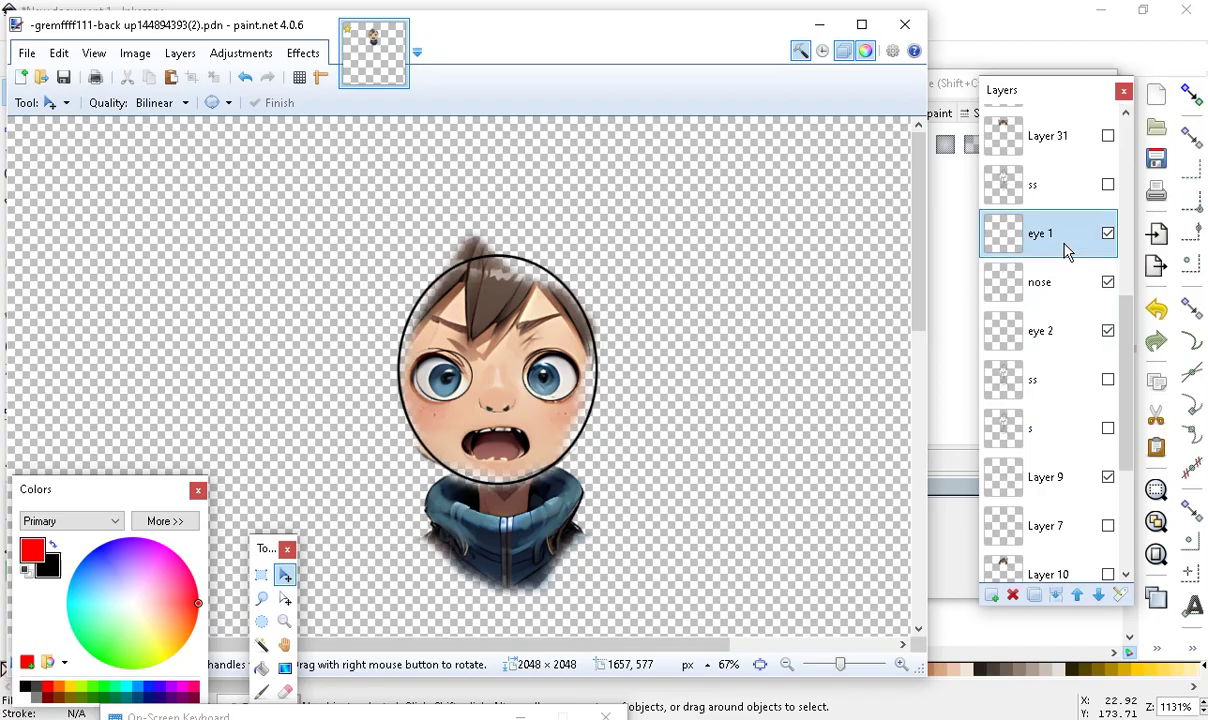
click(1055, 594)
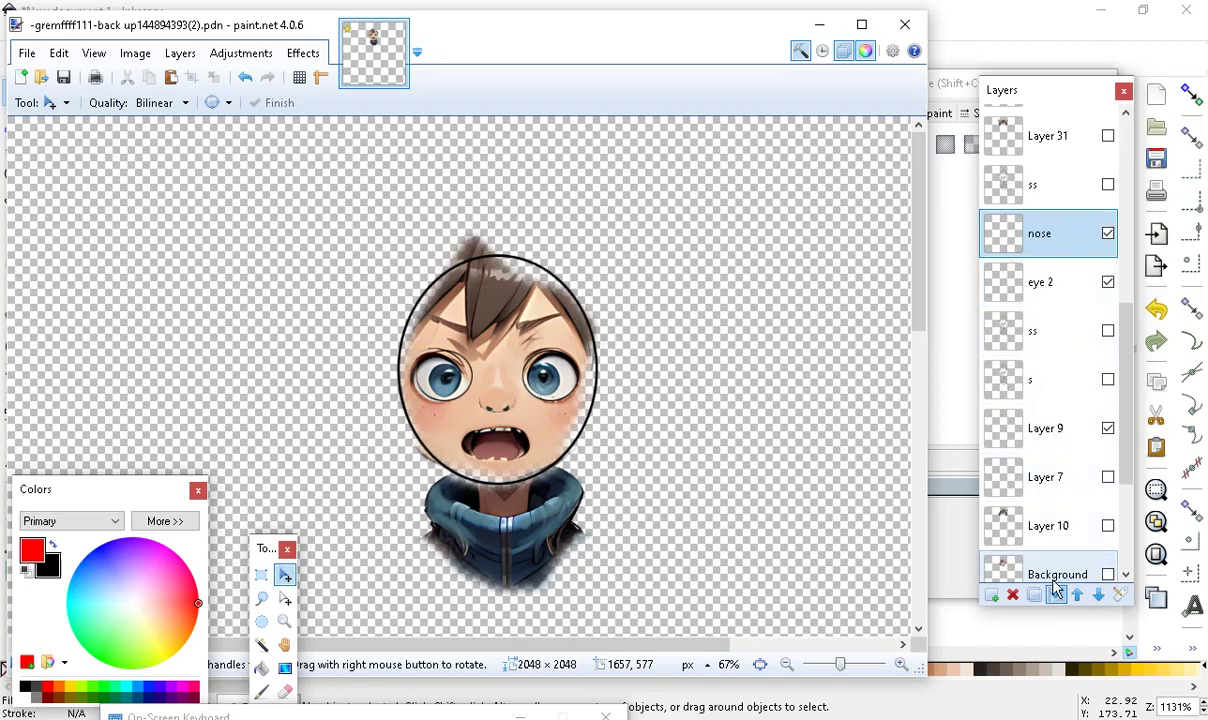
click(1055, 593)
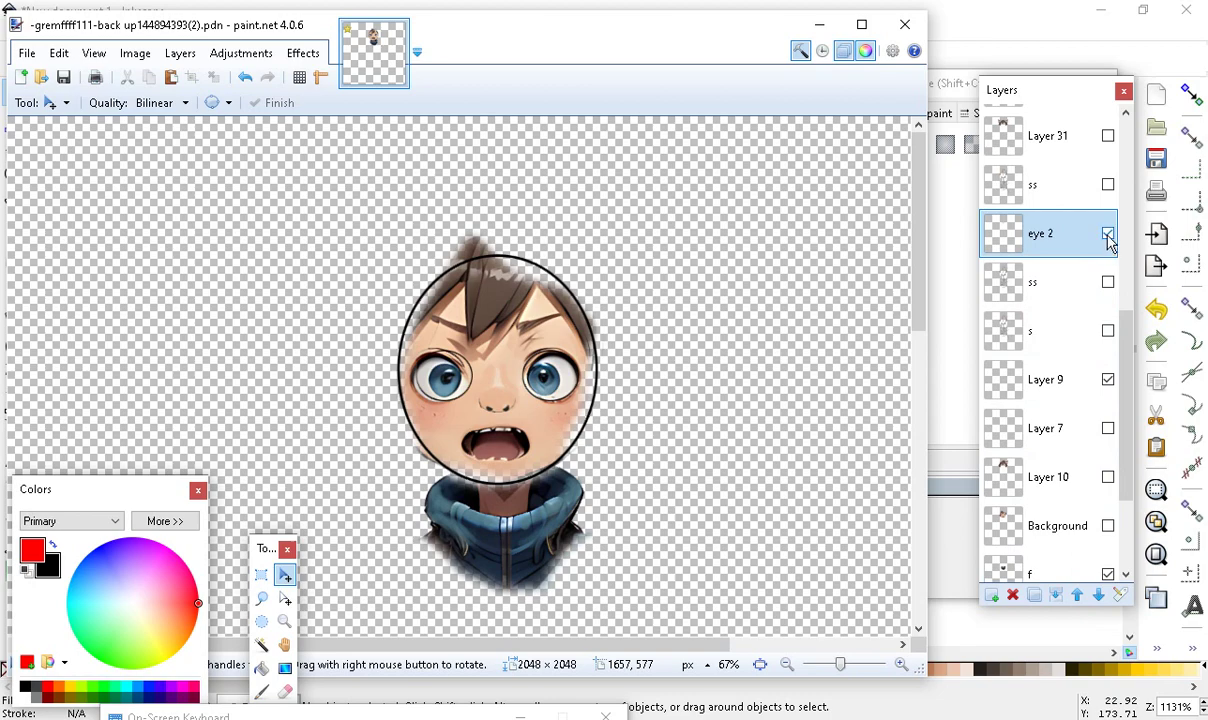
Compare the merged eye 2 layer, make ff active, and zoom the face to 200%
click(901, 666)
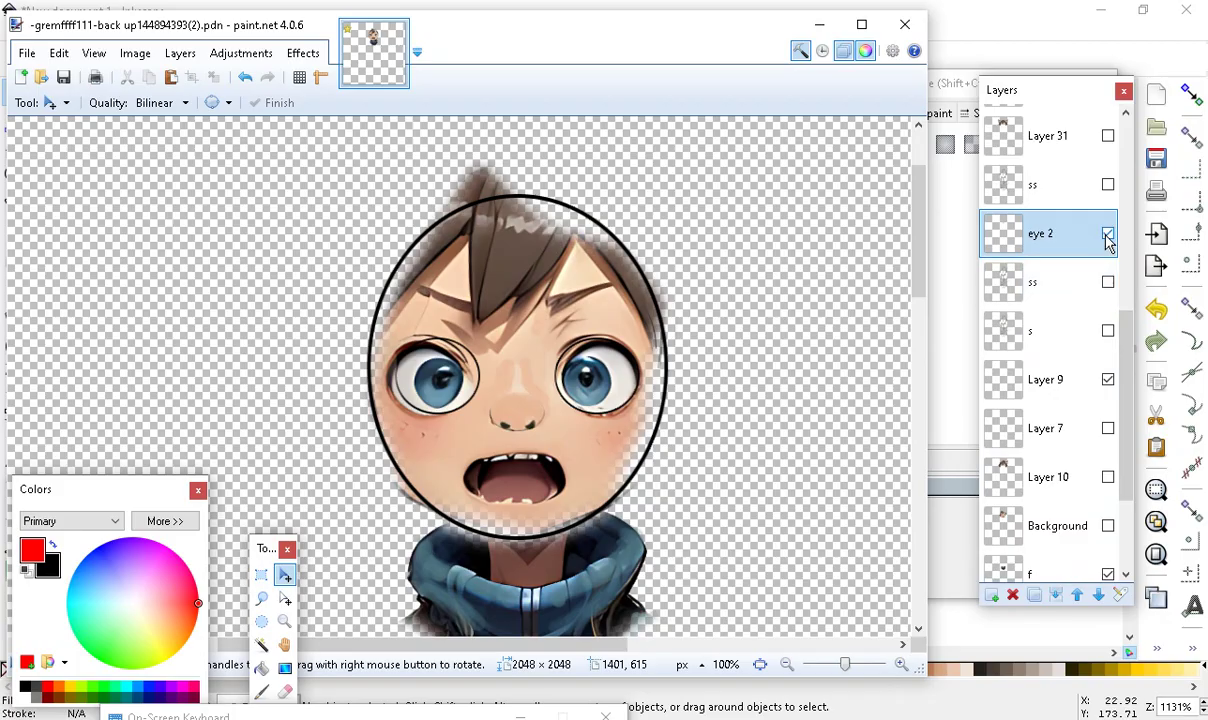
key(alt+Page_Down)
key(alt+Page_Down)
key(alt+Page_Down)
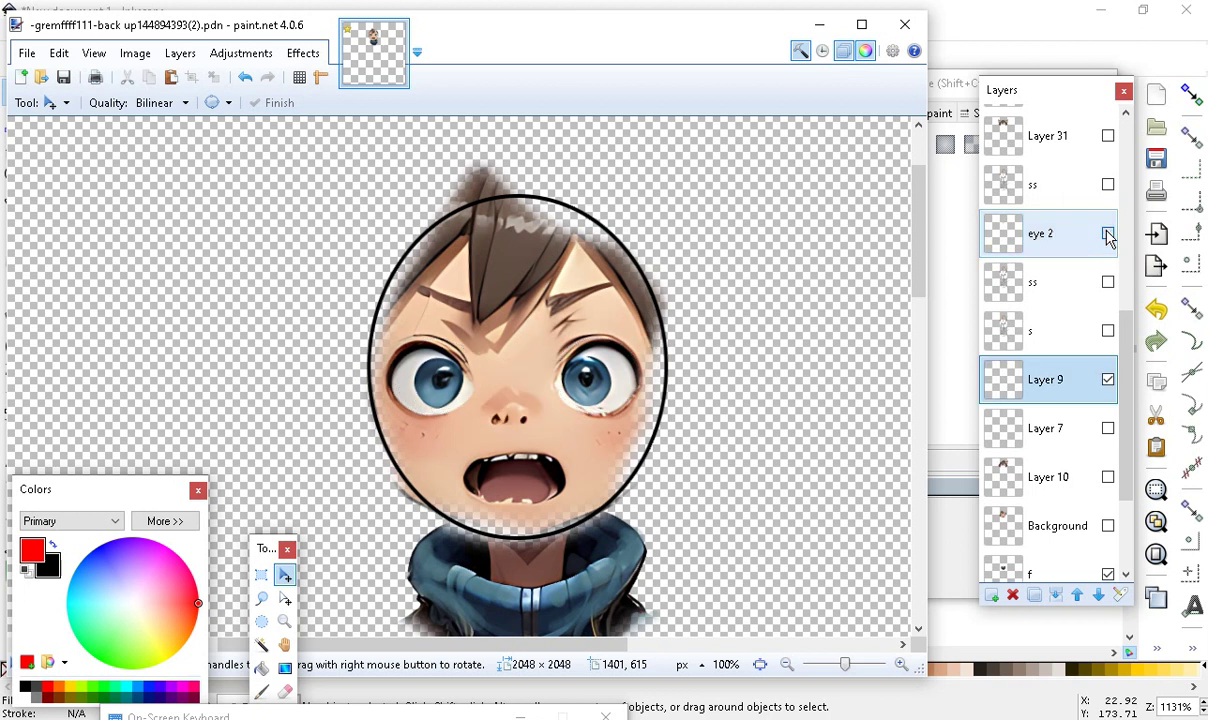
click(1108, 233)
click(1108, 233)
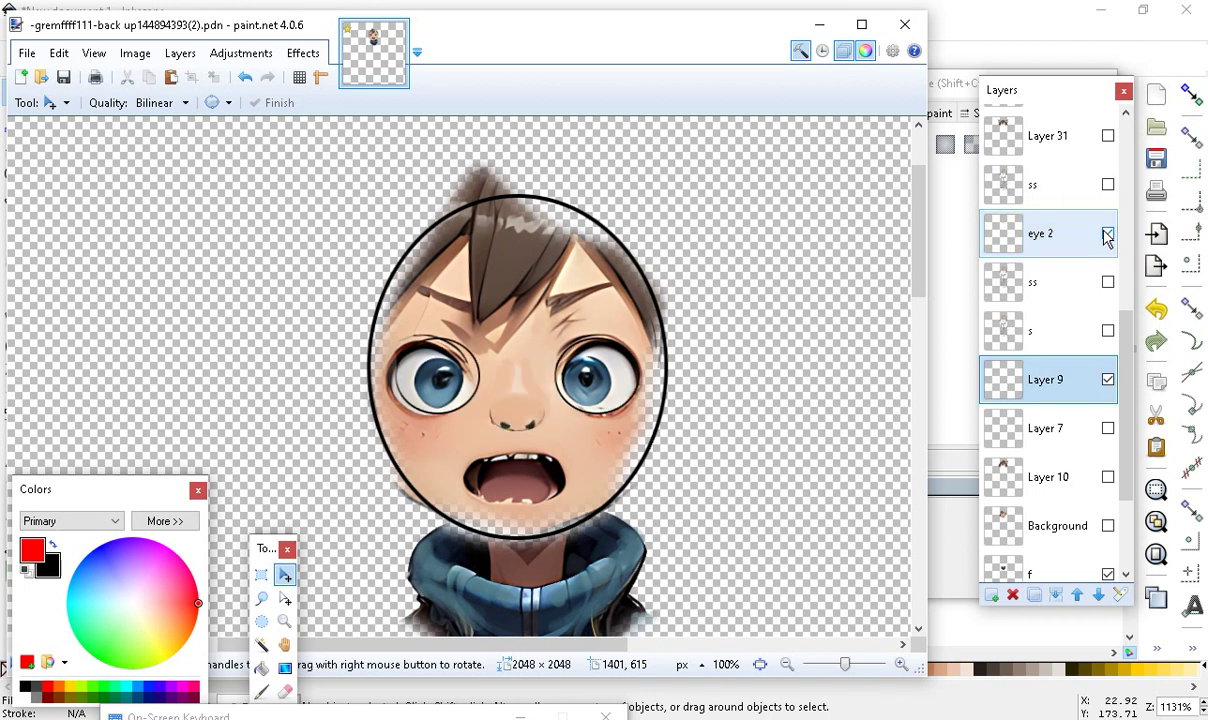
click(1108, 233)
click(1108, 233)
click(1098, 246)
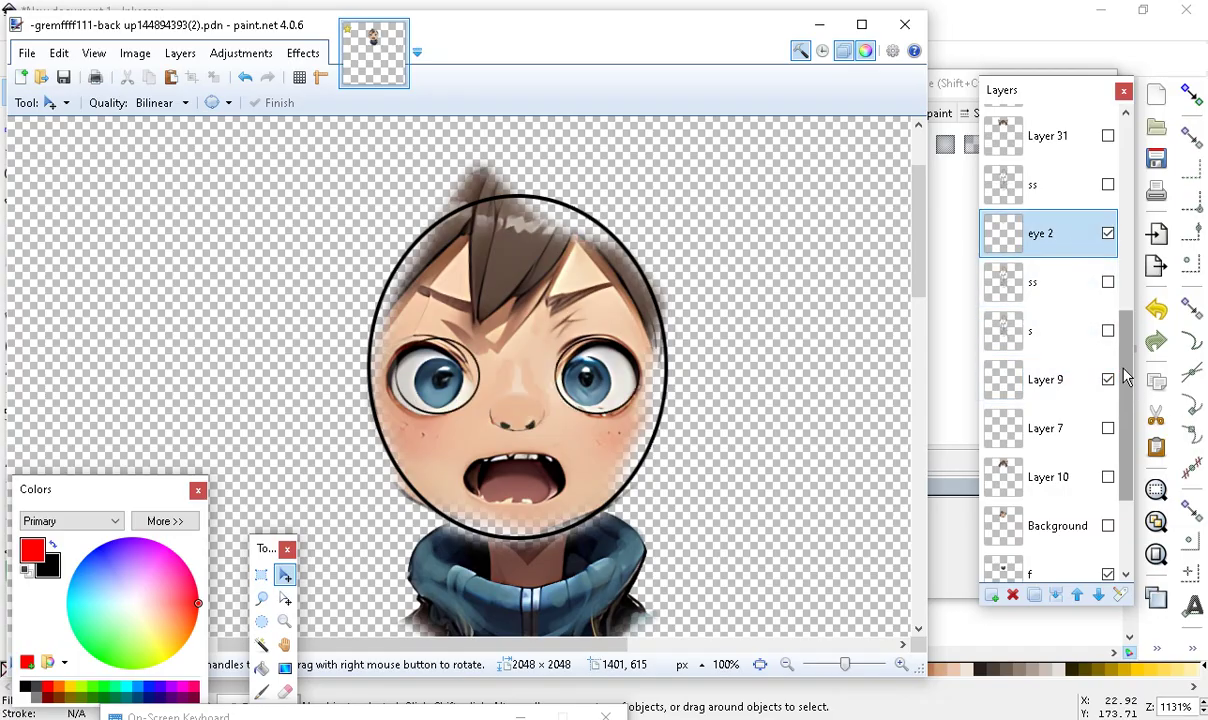
scroll(1126, 375, down, 3)
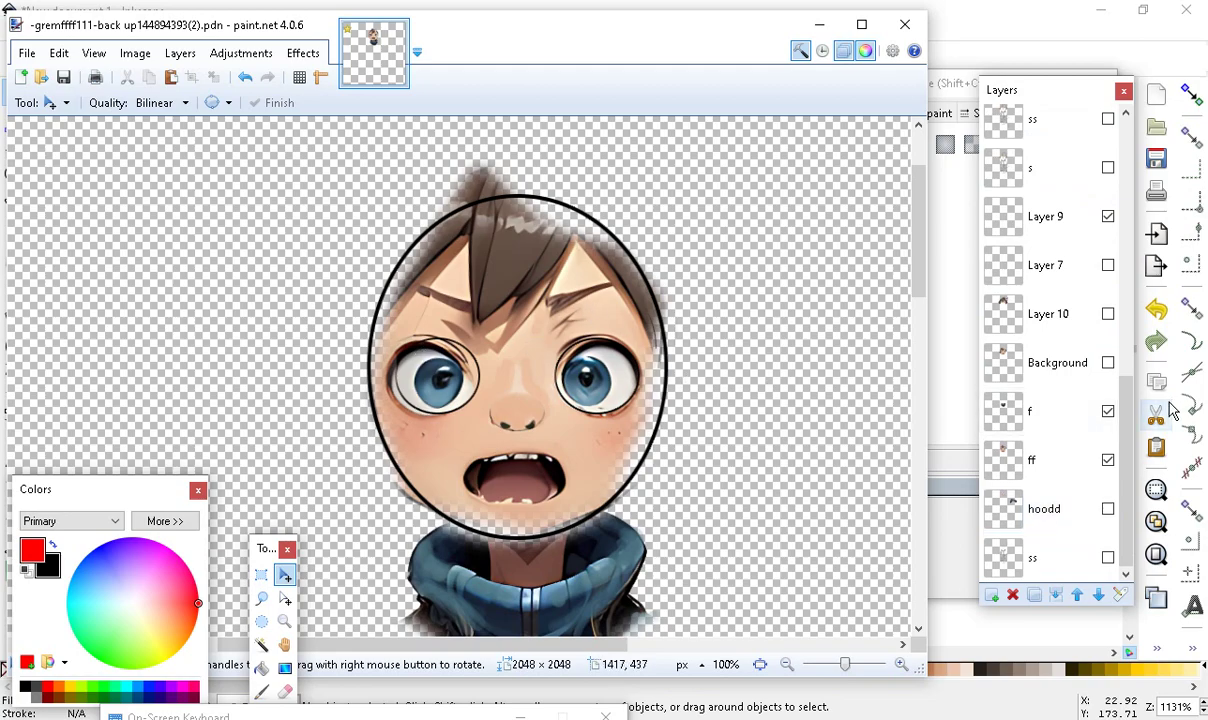
click(1107, 462)
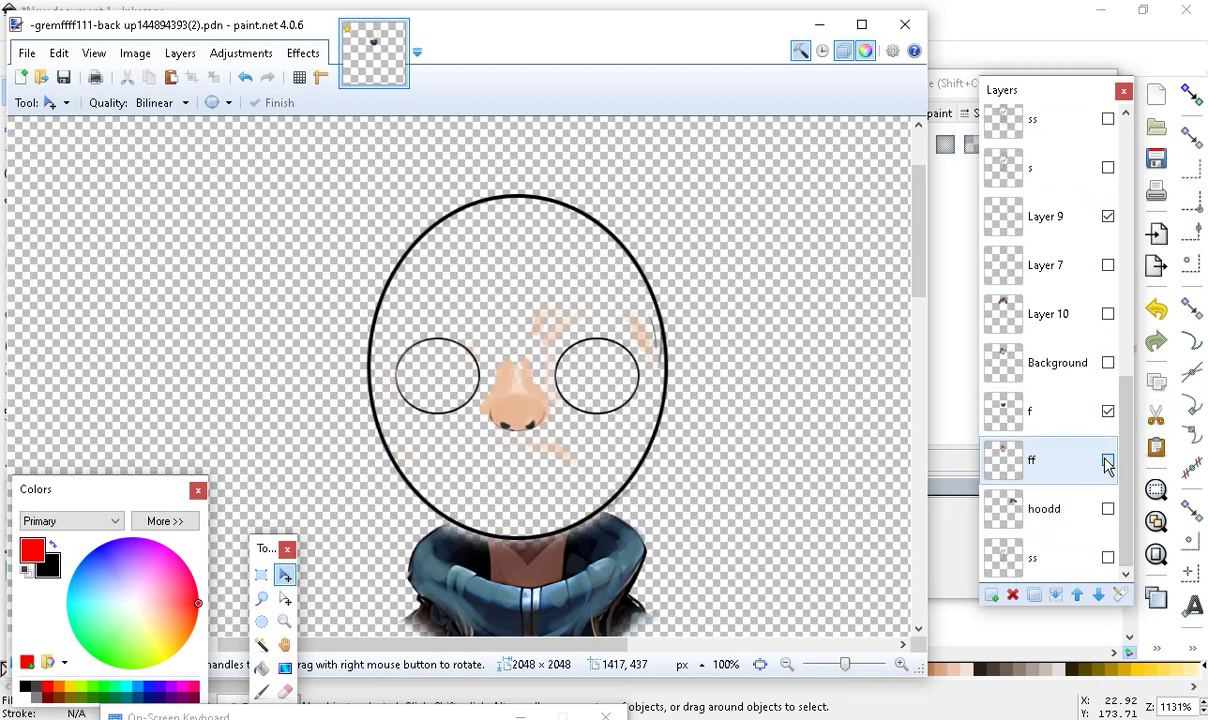
click(1107, 462)
click(1064, 466)
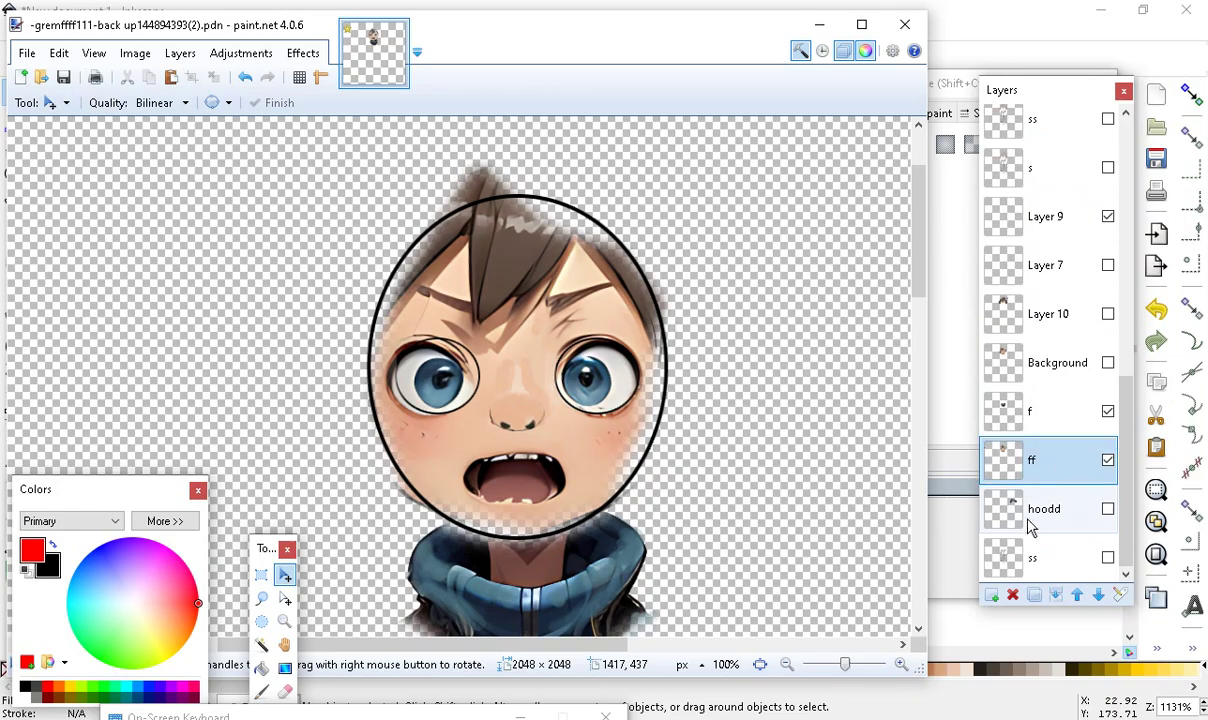
click(901, 665)
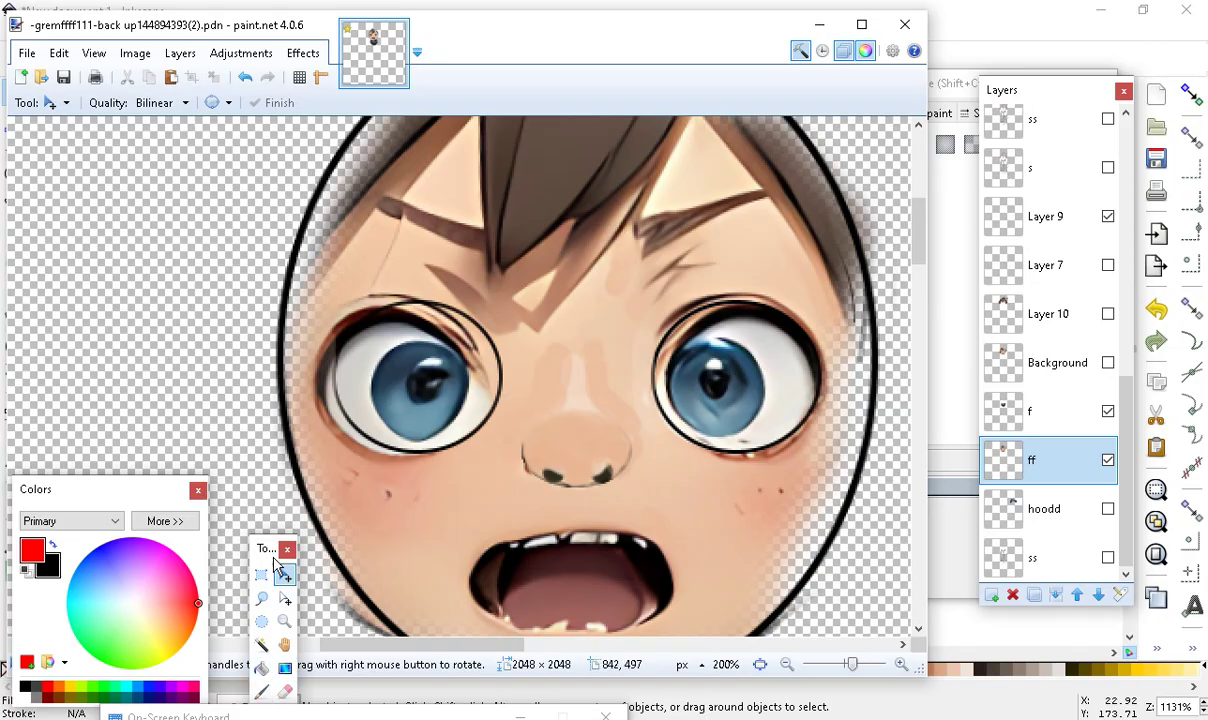
Sample the F3CEB0 skin tone from the face and set a 13-width Paintbrush
drag(263, 553, 141, 360)
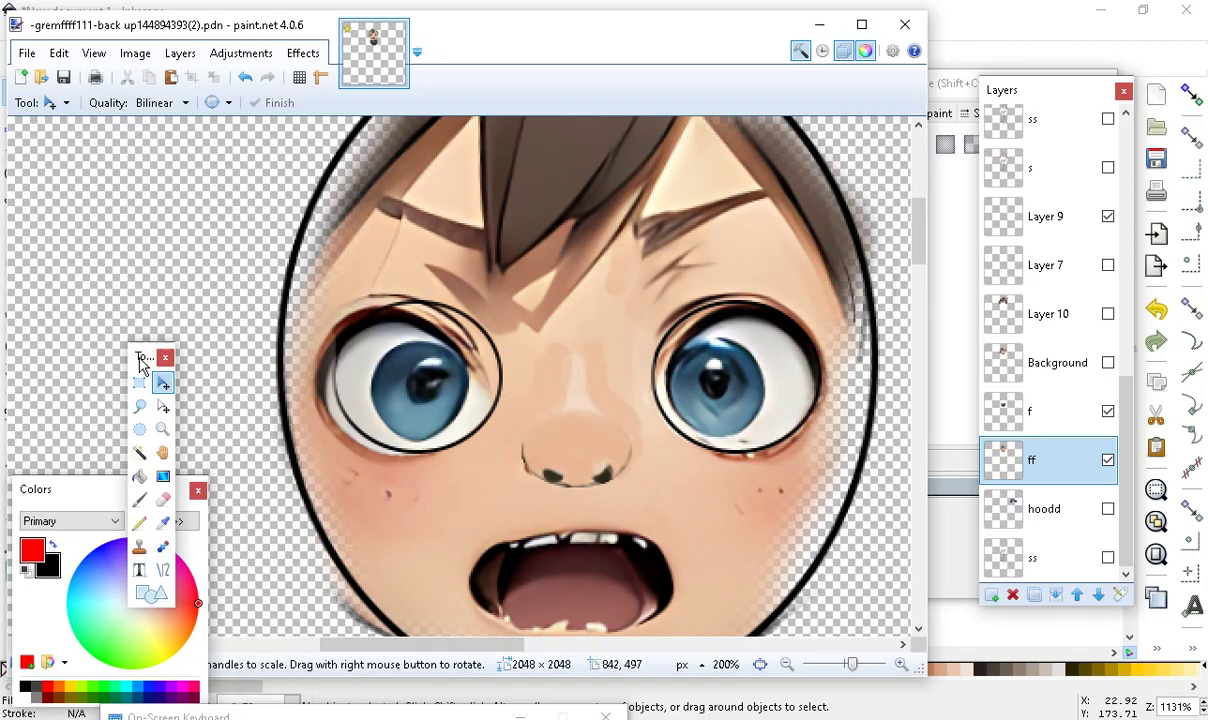
click(165, 523)
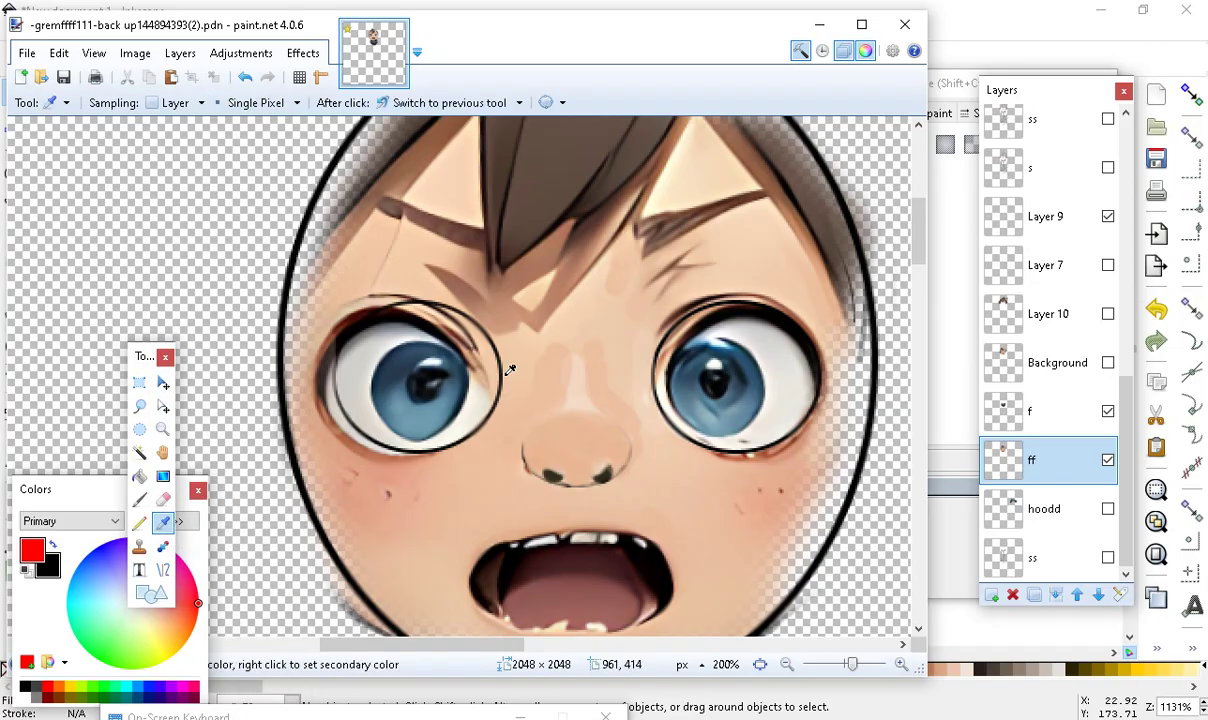
click(774, 258)
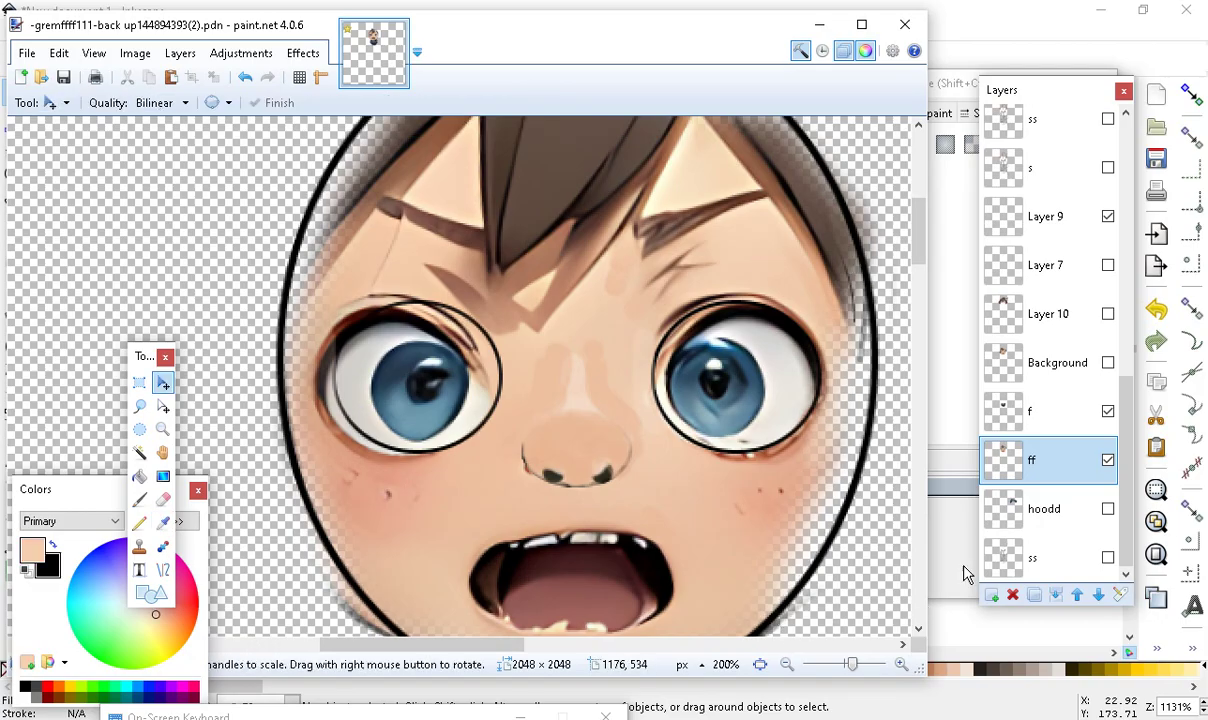
click(139, 499)
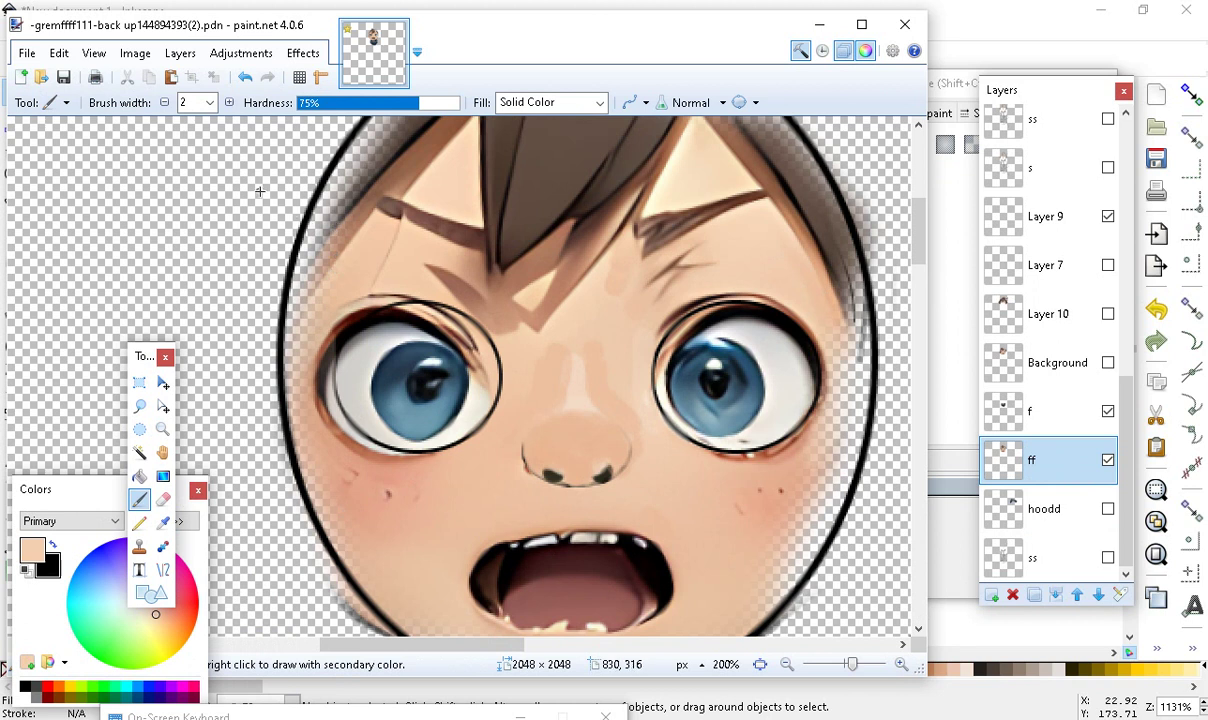
click(210, 103)
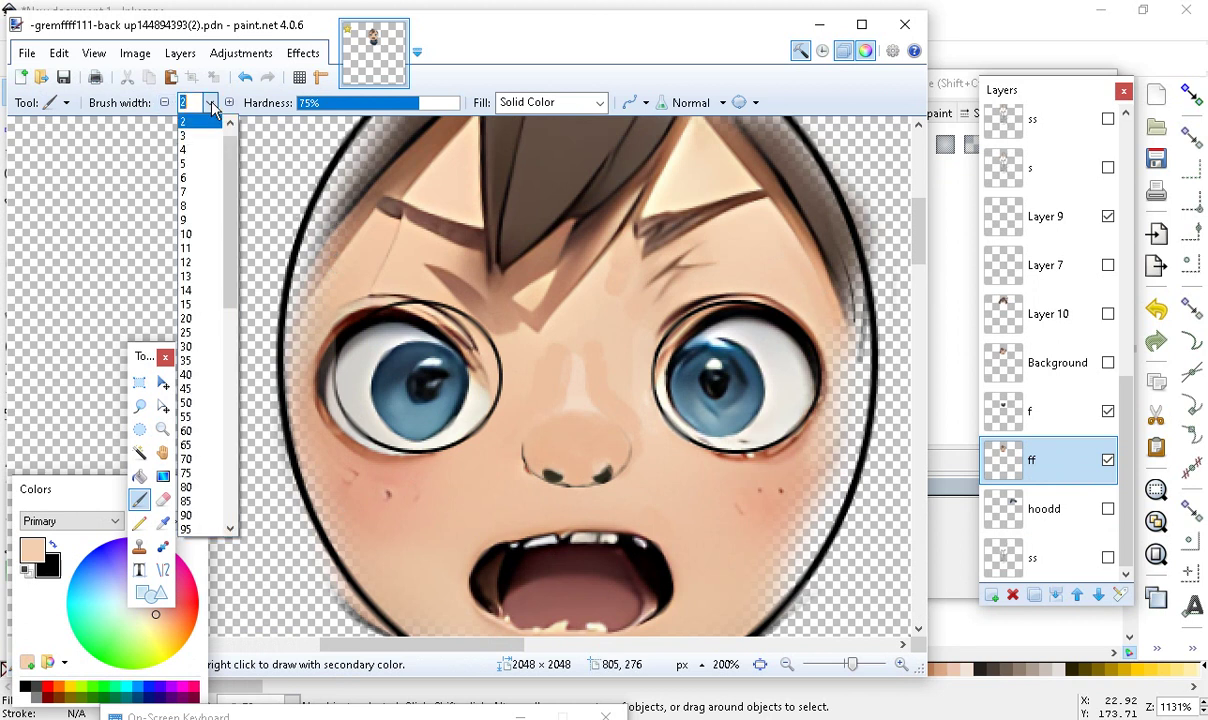
click(190, 276)
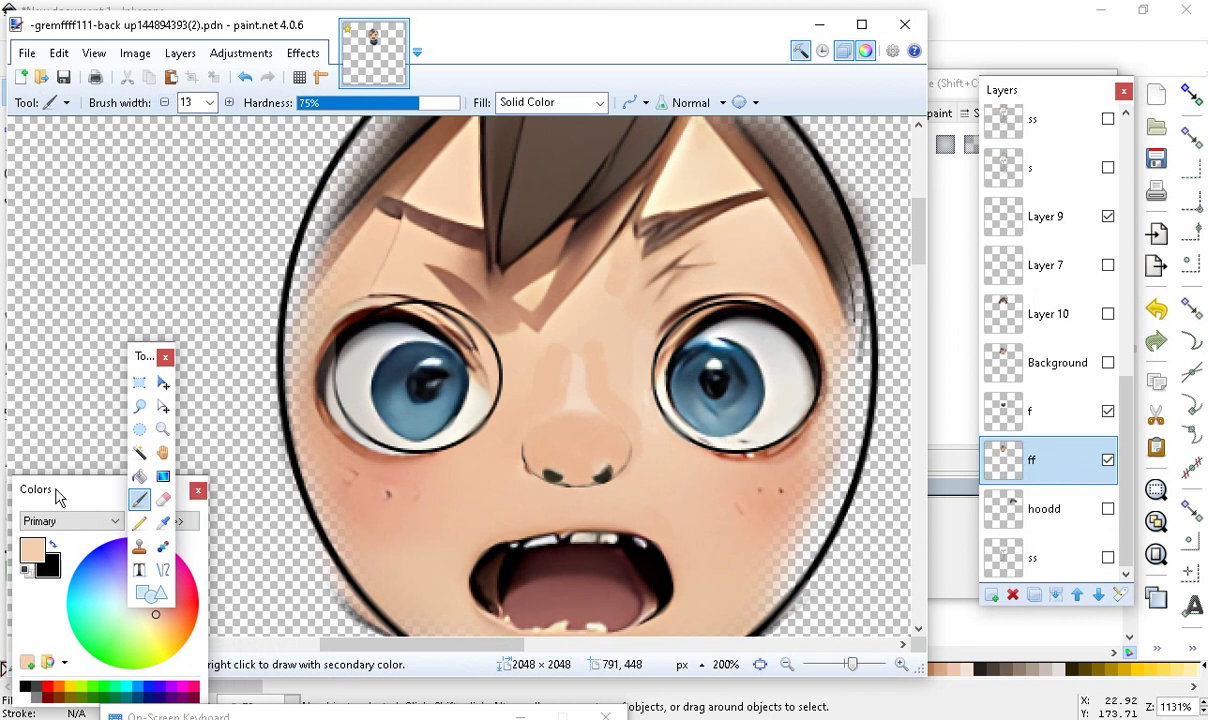
Expand the Colors window to its full settings and reposition it
drag(58, 497, 80, 92)
click(186, 117)
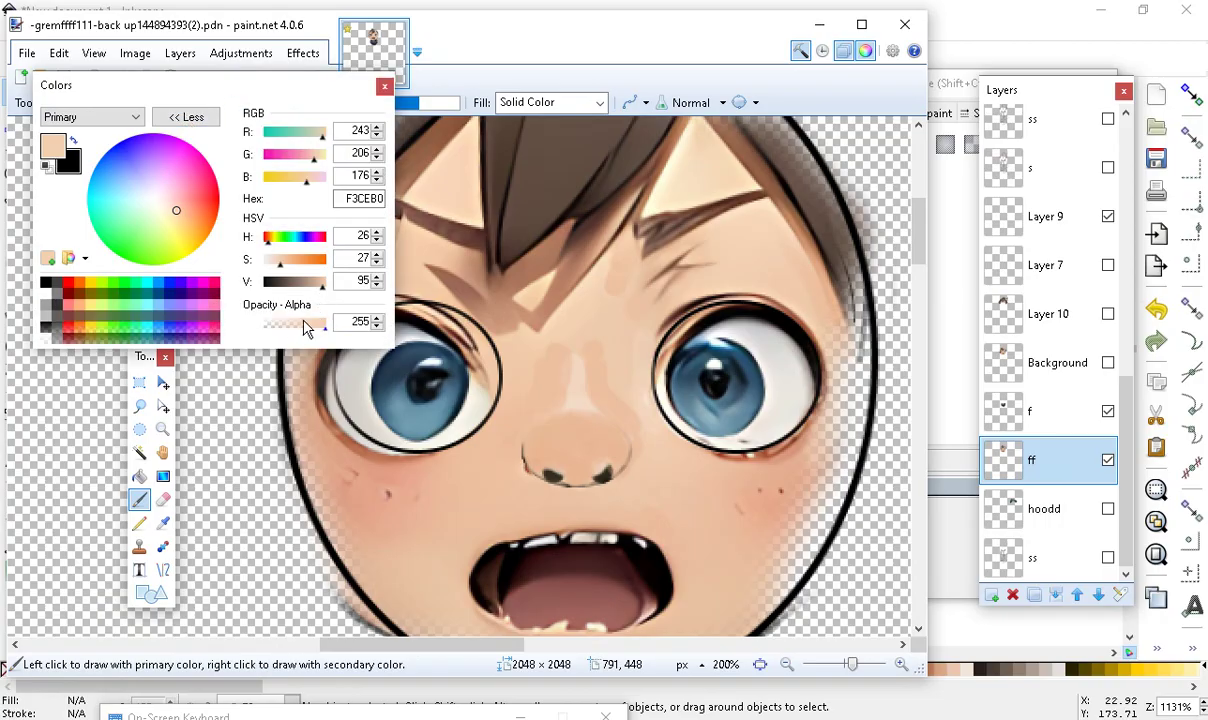
mouse_move(251, 90)
mouse_down()
mouse_move(218, 122)
mouse_move(97, 99)
mouse_up()
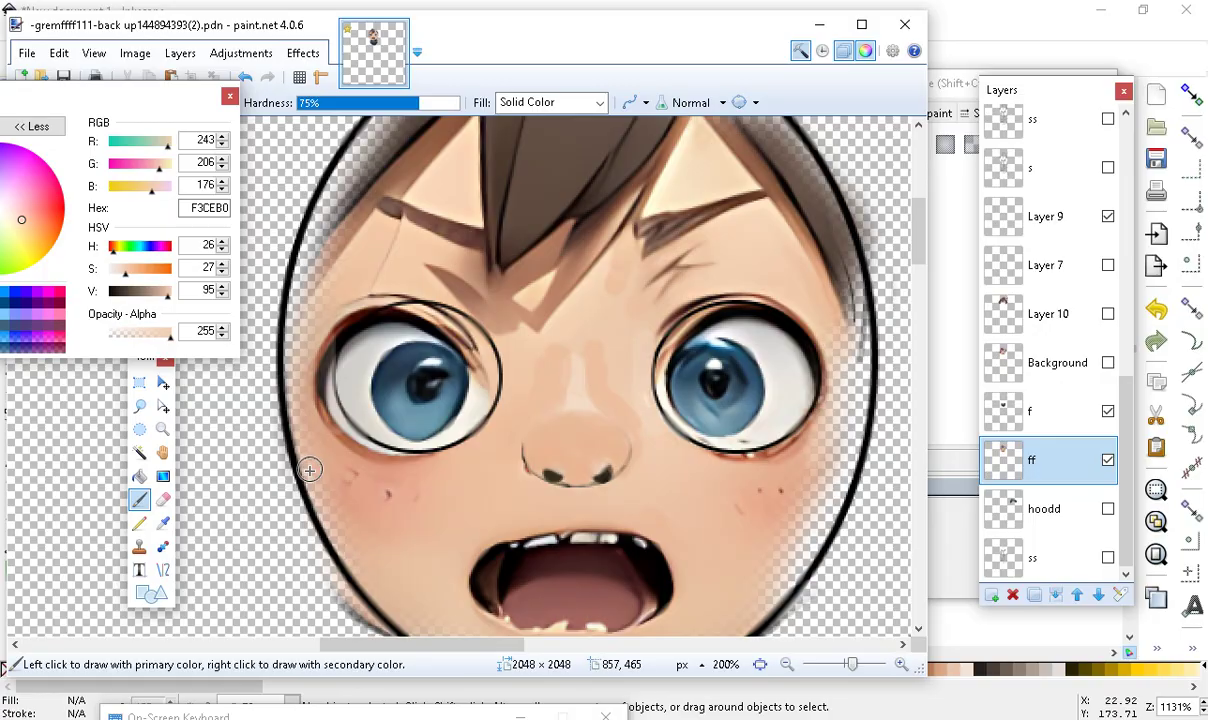
drag(135, 100, 235, 110)
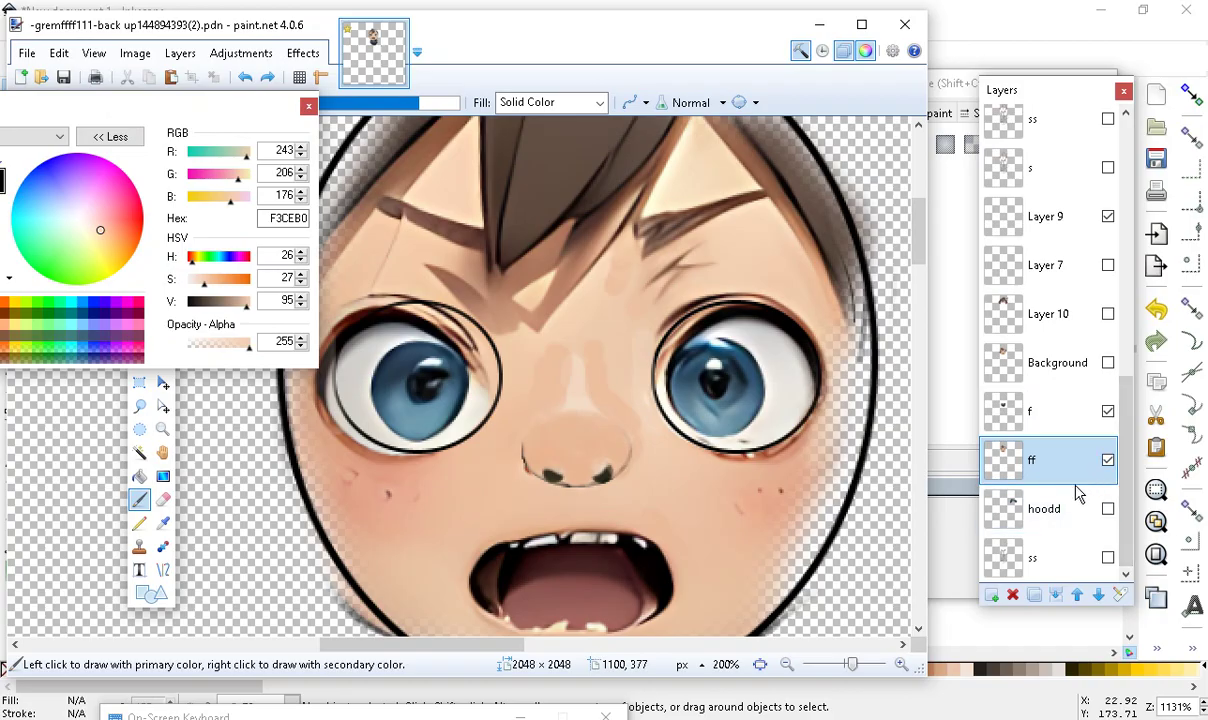
Add a new Layer 24 and move it below the ff face layer
click(991, 595)
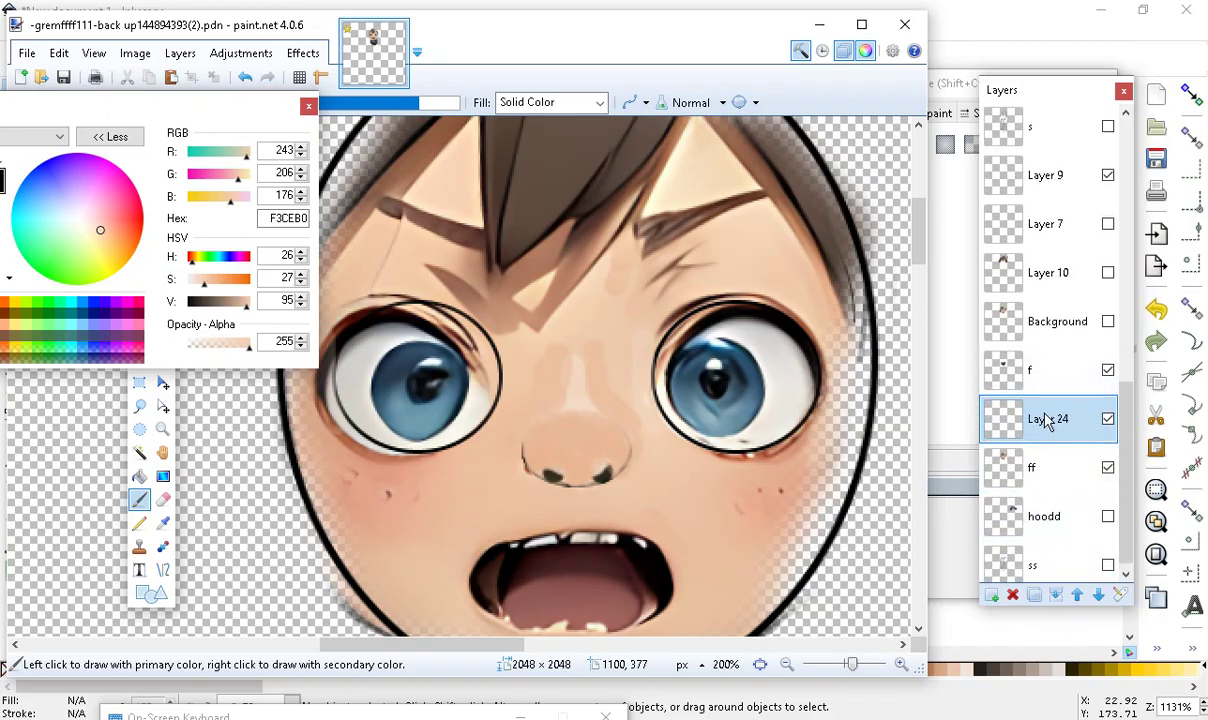
drag(1033, 425, 1045, 475)
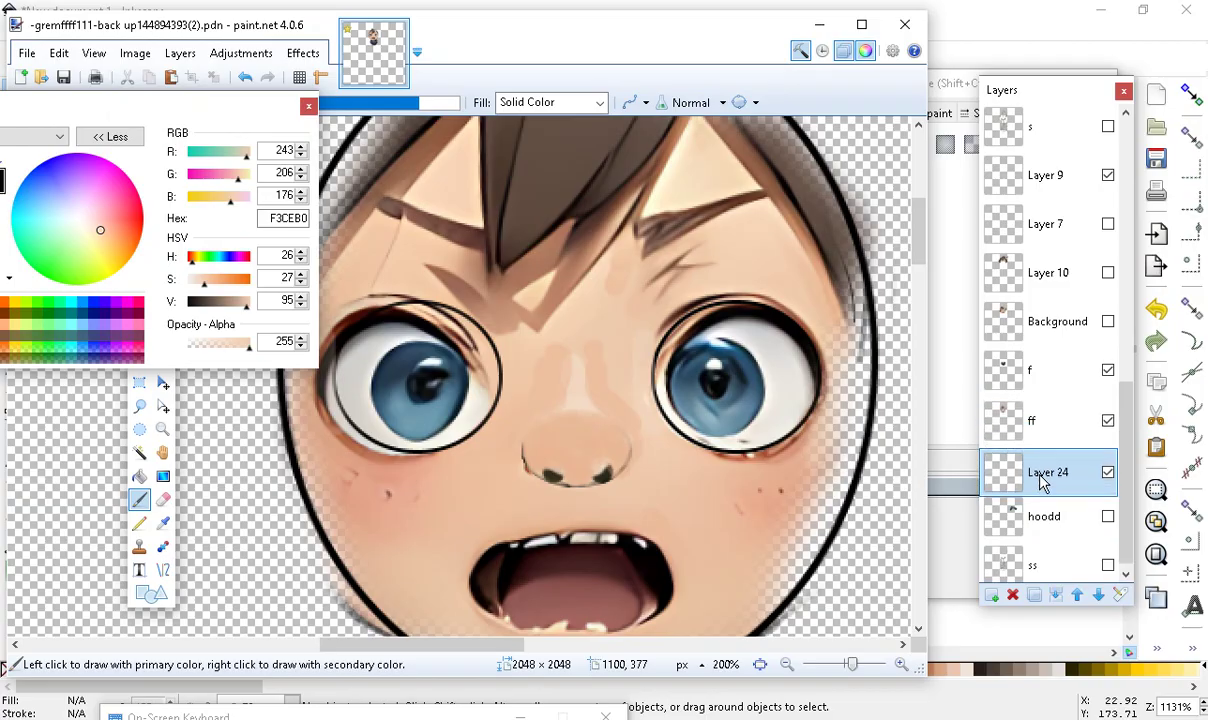
click(1109, 420)
click(1109, 420)
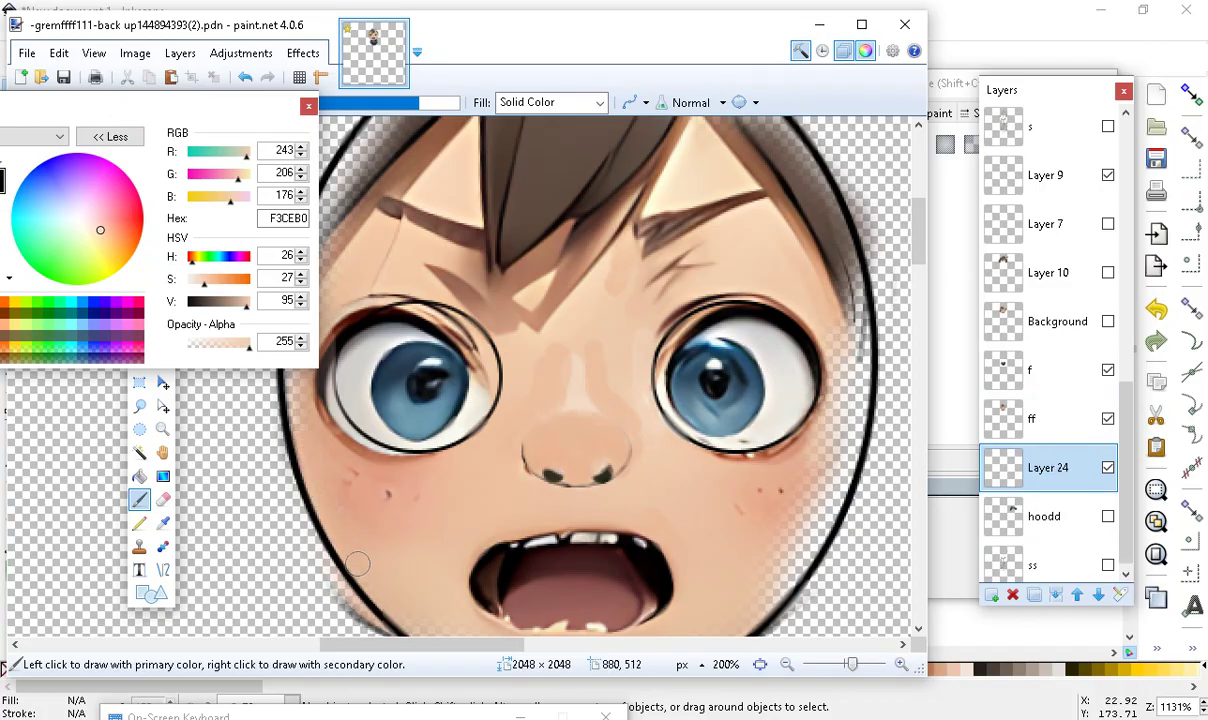
mouse_move(168, 118)
mouse_down()
mouse_move(283, 696)
mouse_move(272, 658)
mouse_up()
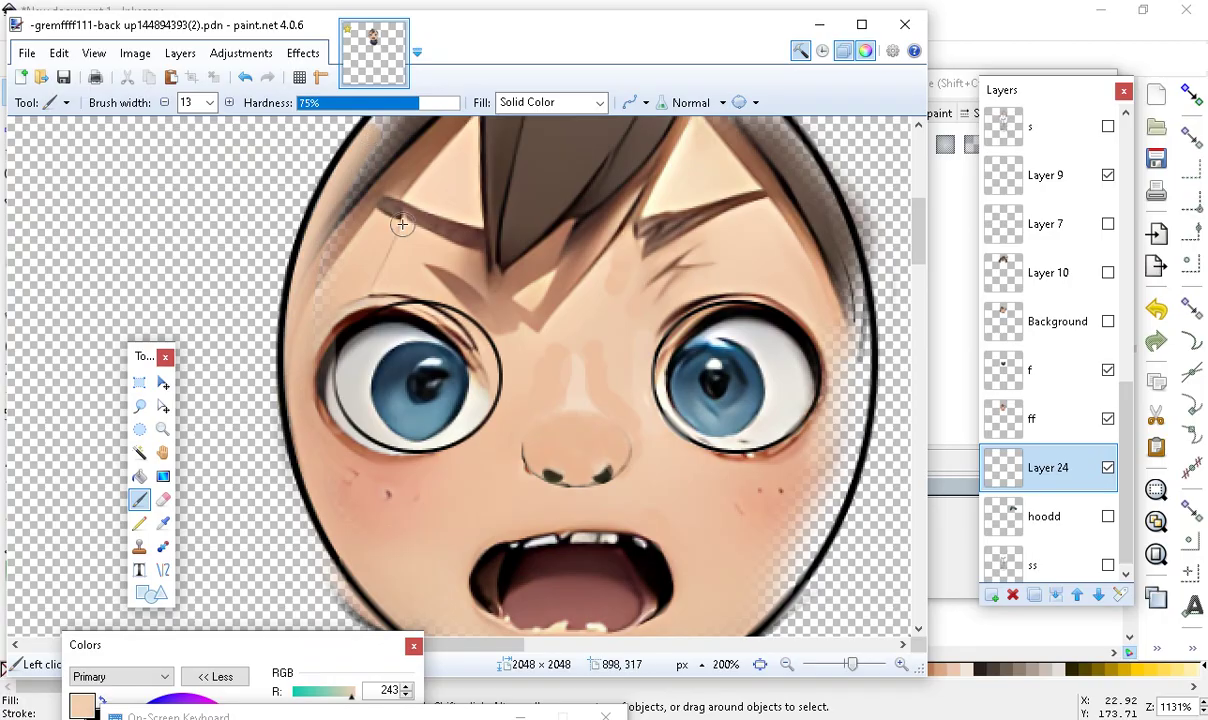
Undo the stray outline stroke and brush skin tone over the grey upper-right and right edges
scroll(493, 305, up, 5)
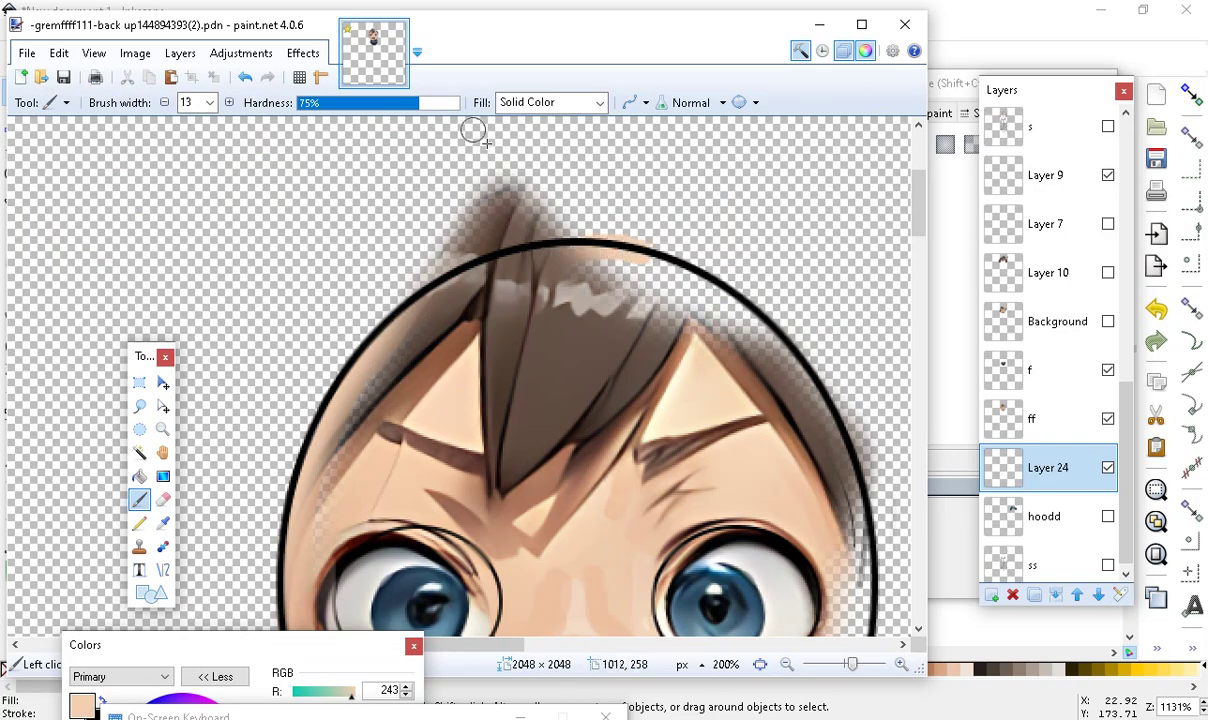
click(245, 77)
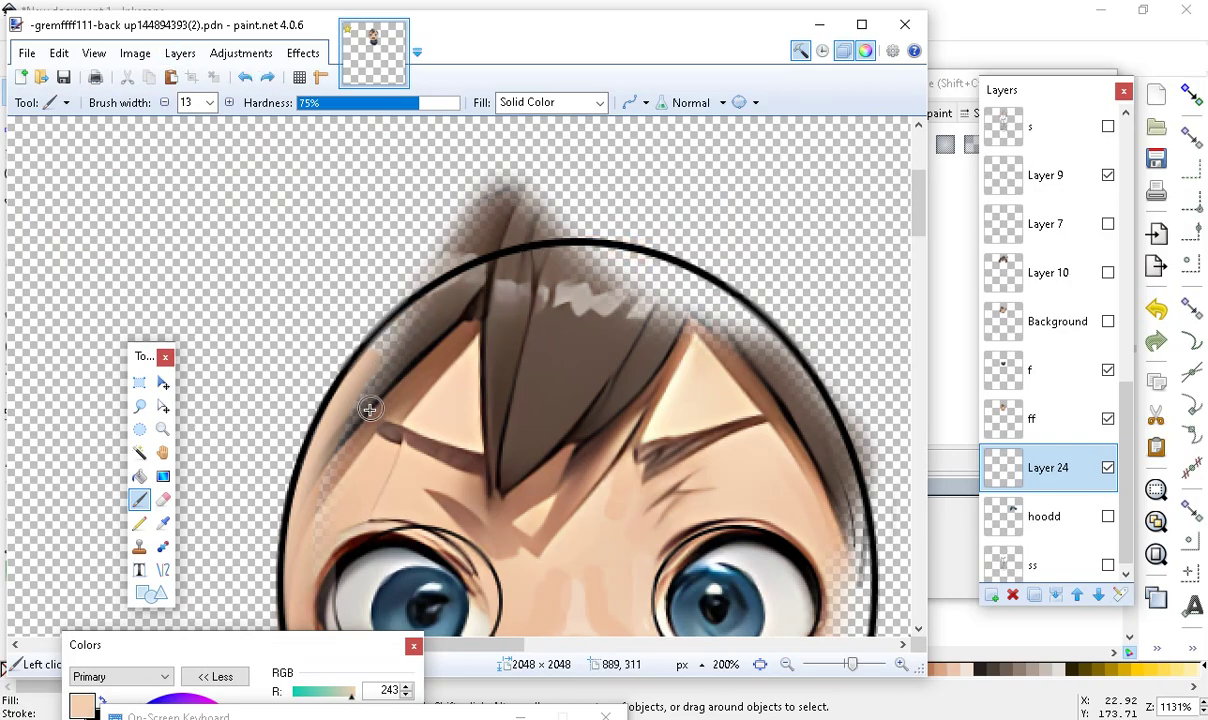
mouse_move(551, 288)
mouse_down()
mouse_move(702, 290)
mouse_move(785, 347)
mouse_move(658, 272)
mouse_move(688, 268)
mouse_move(765, 292)
mouse_move(812, 361)
mouse_up()
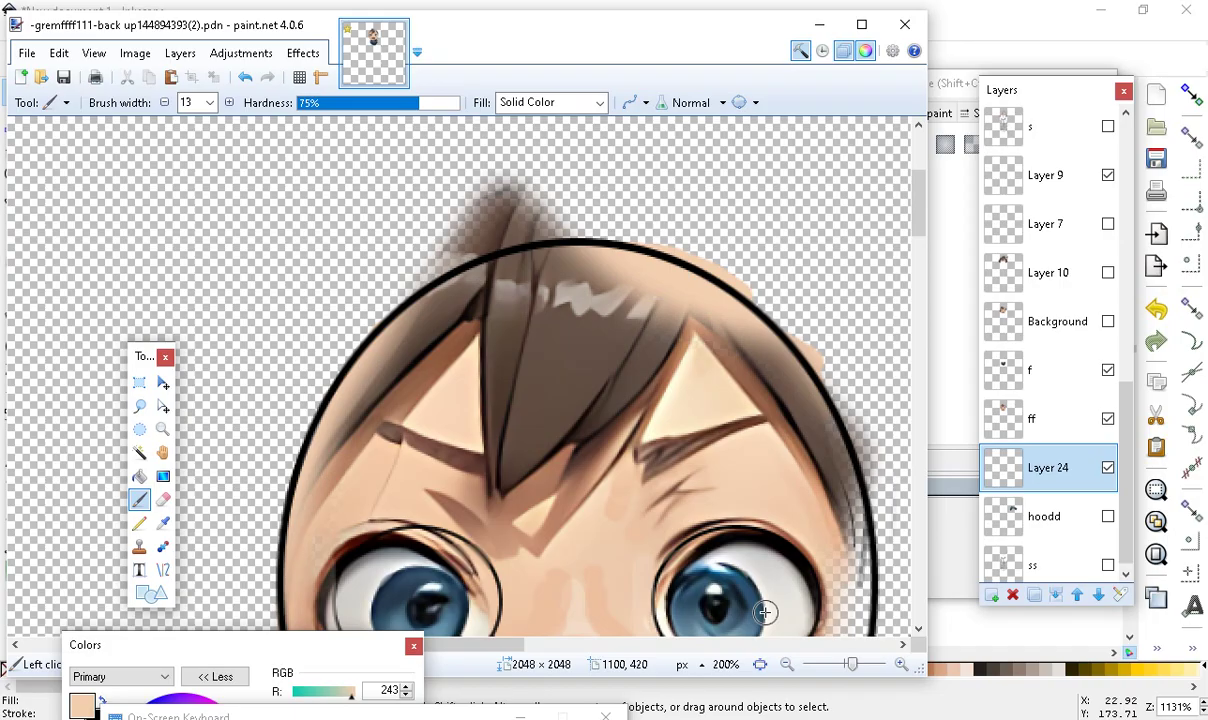
scroll(715, 270, down, 3)
mouse_move(847, 263)
mouse_down()
mouse_move(855, 416)
mouse_move(817, 519)
mouse_up()
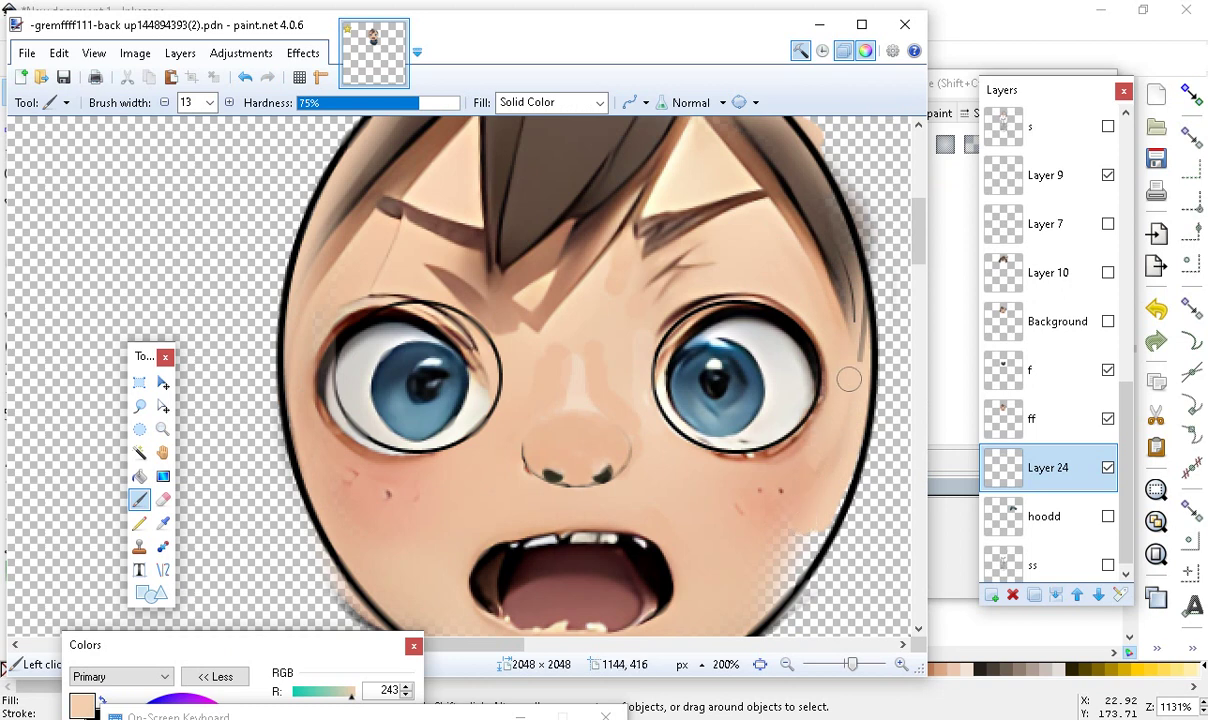
scroll(848, 379, down, 2)
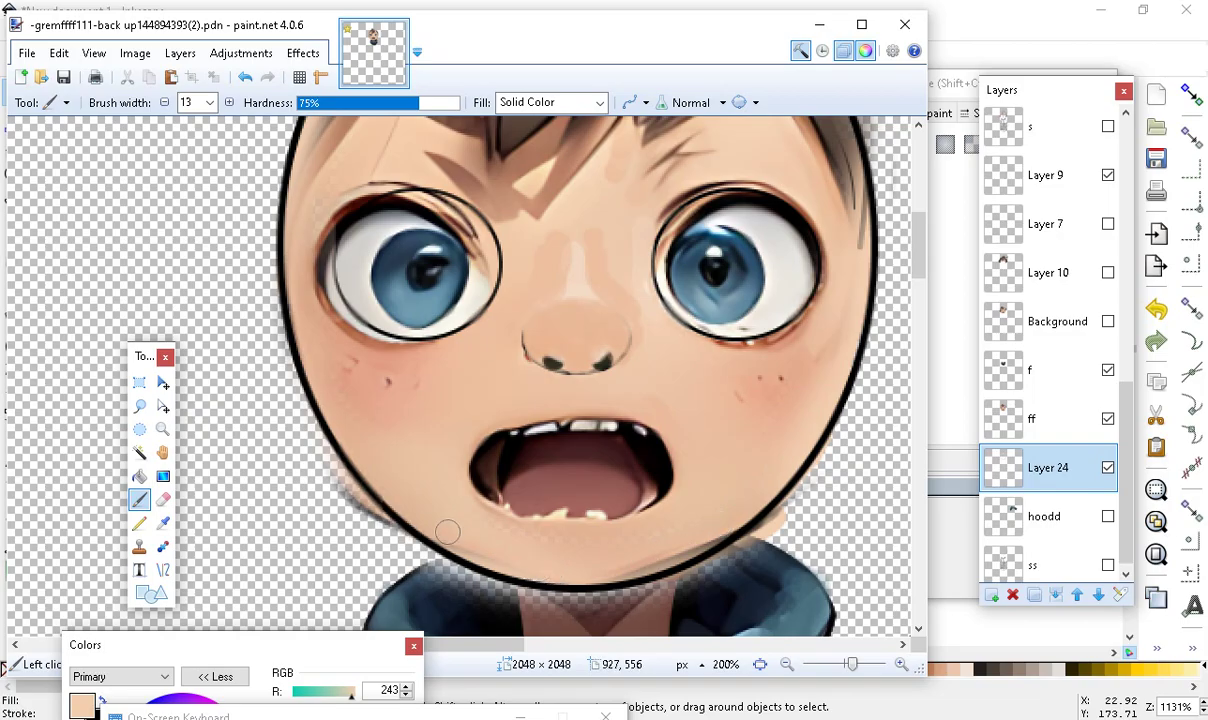
scroll(460, 489, up, 6)
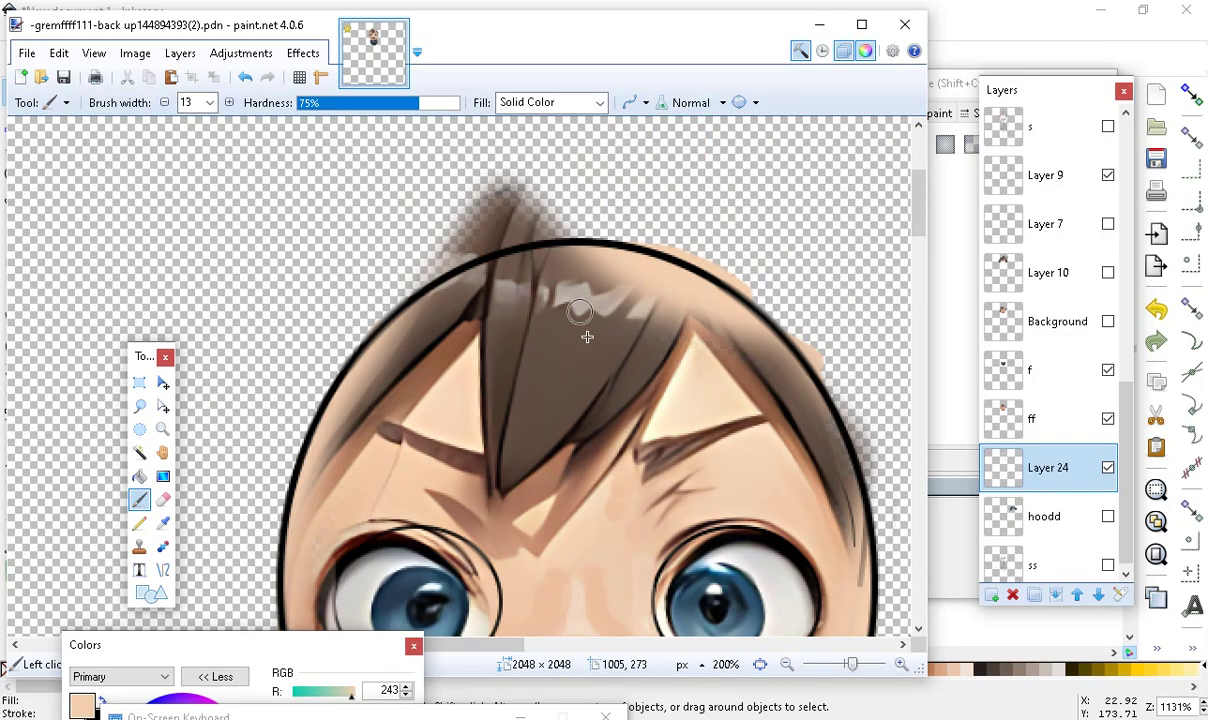
scroll(577, 297, down, 4)
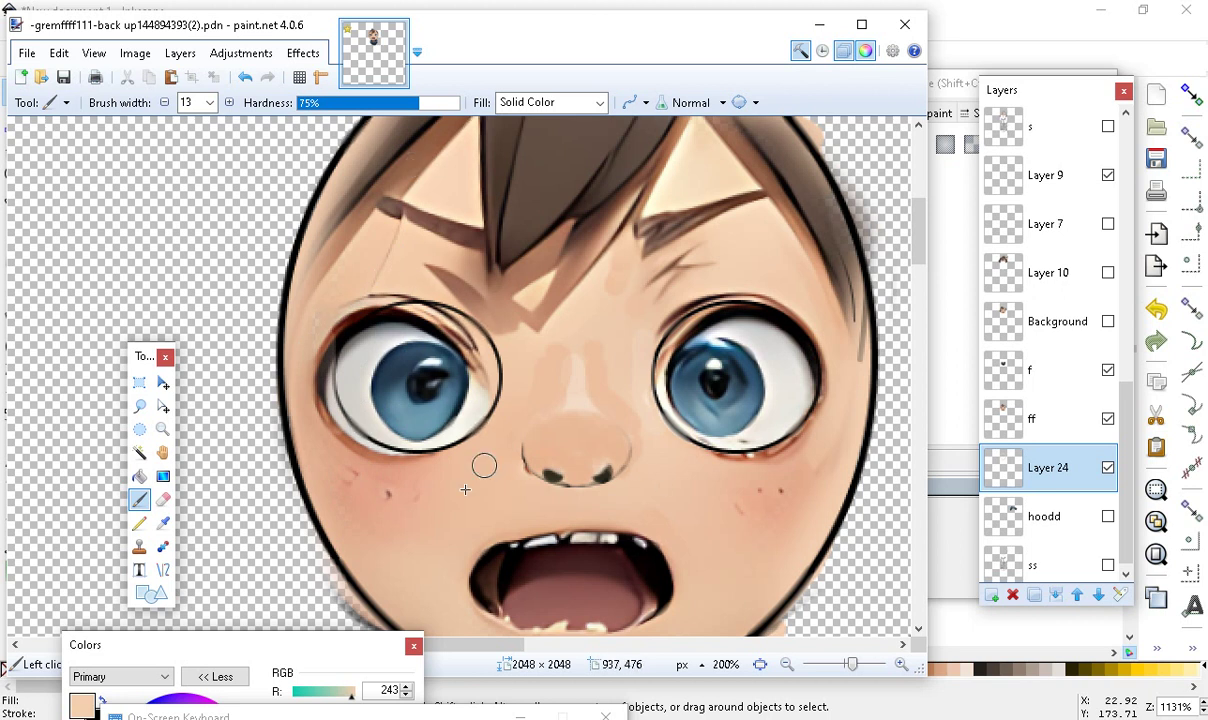
Compare with Layer 24 toggled, then merge the ff layer down into Layer 24
click(1058, 429)
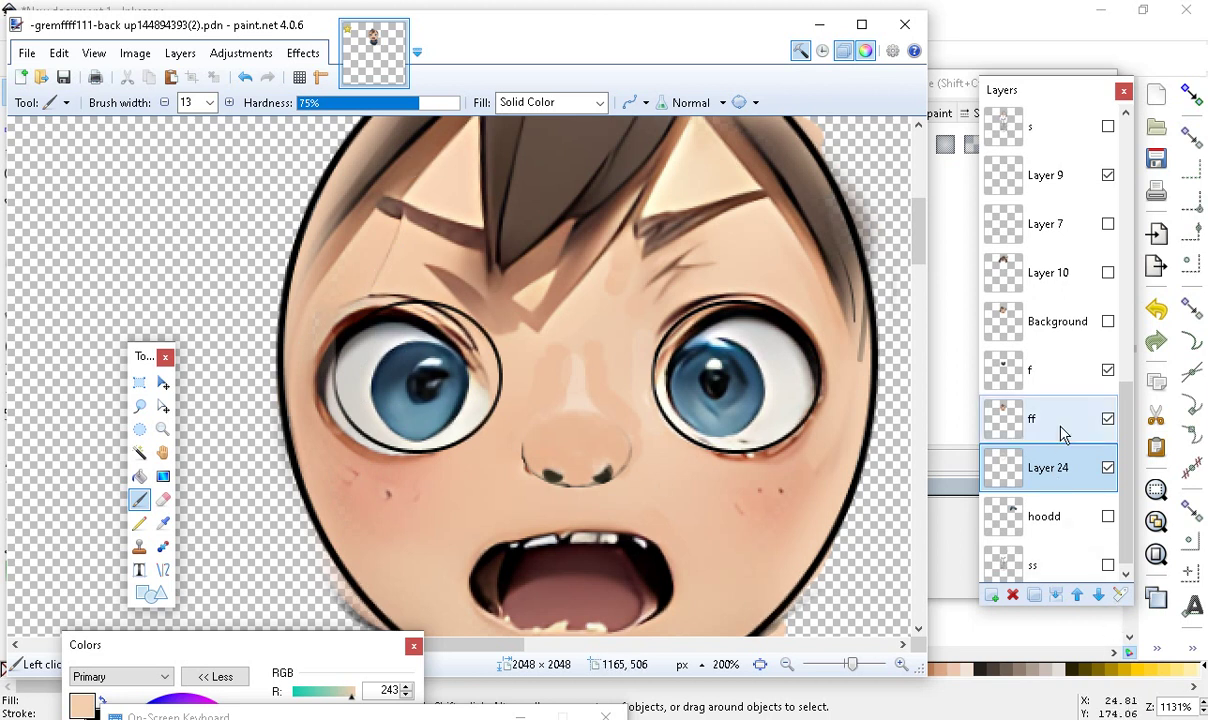
click(1108, 461)
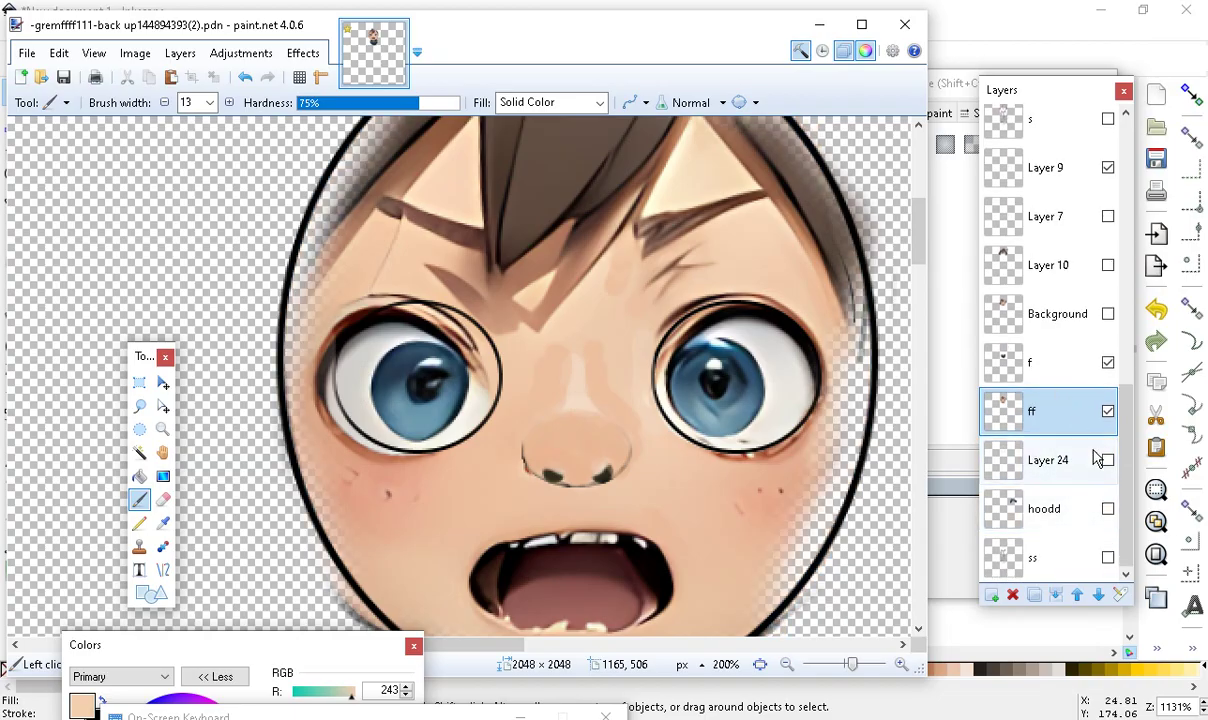
click(1108, 461)
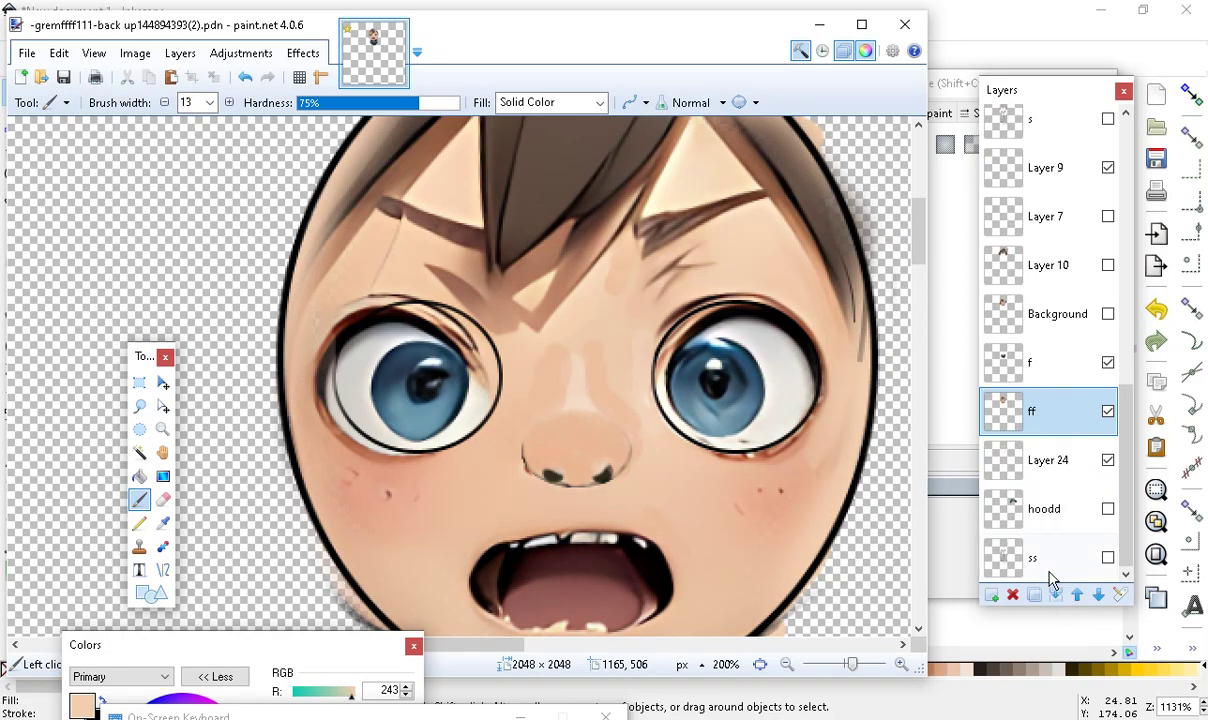
click(1055, 596)
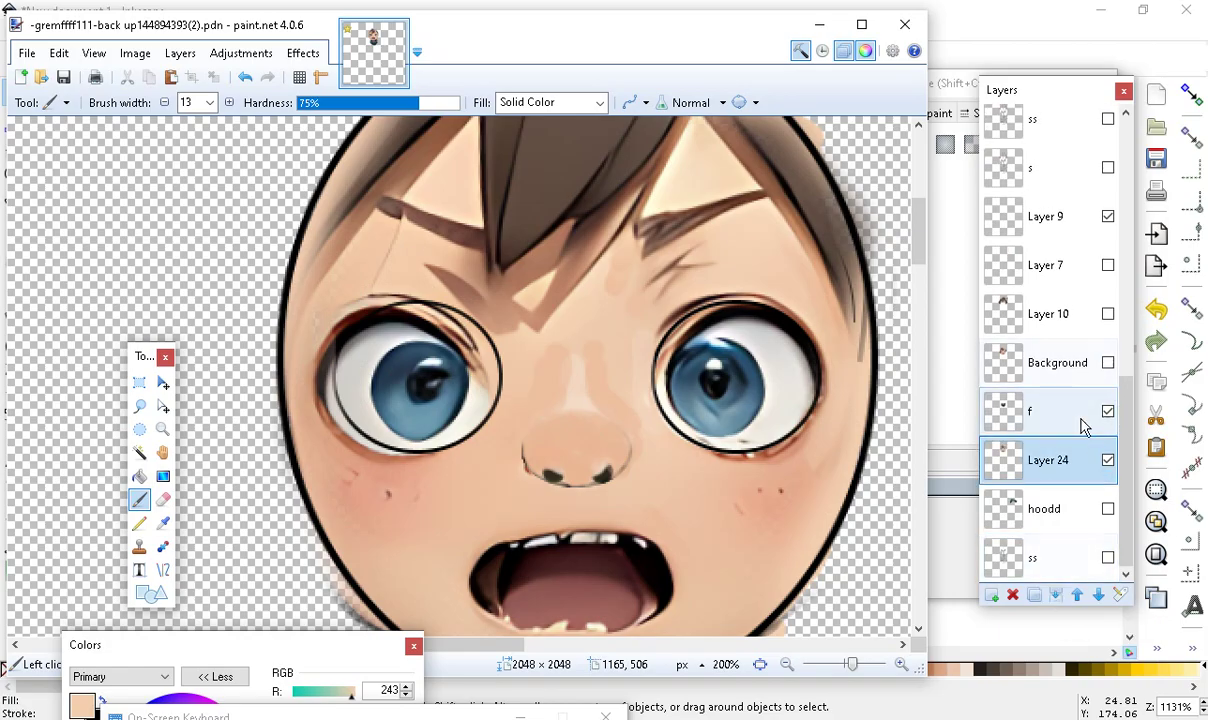
scroll(645, 355, up, 3)
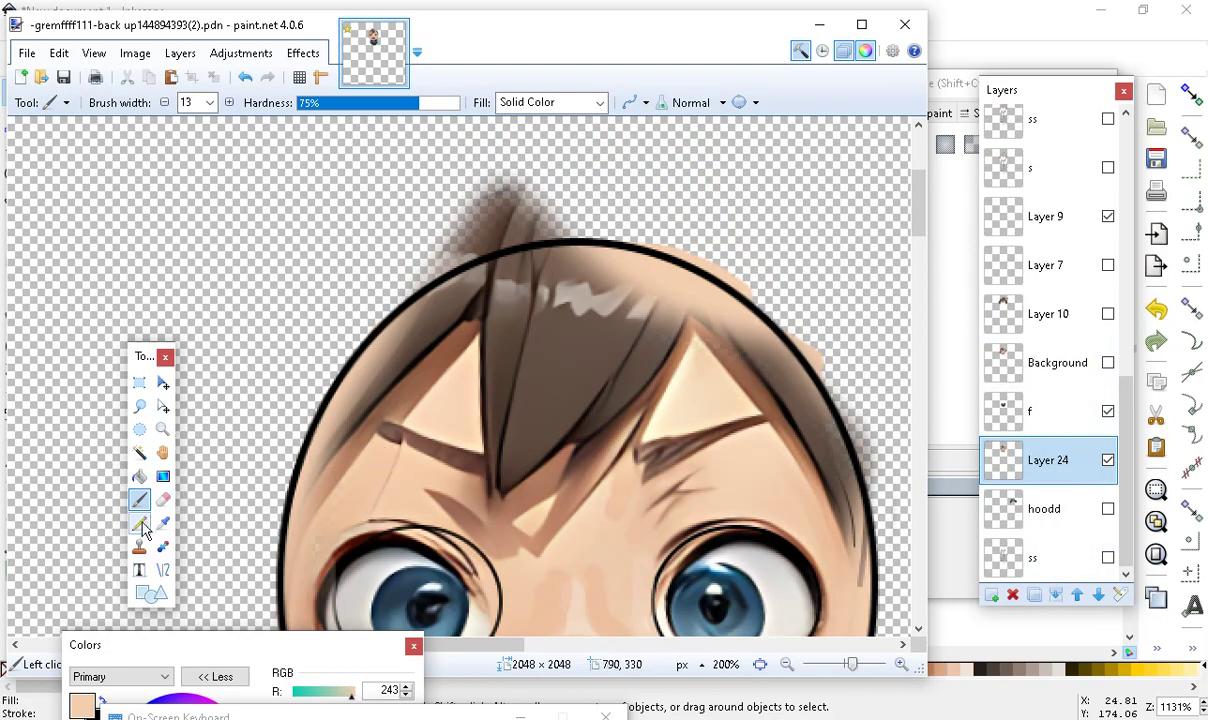
Erase the skin smudge and the hair tuft outside the head outline
click(170, 498)
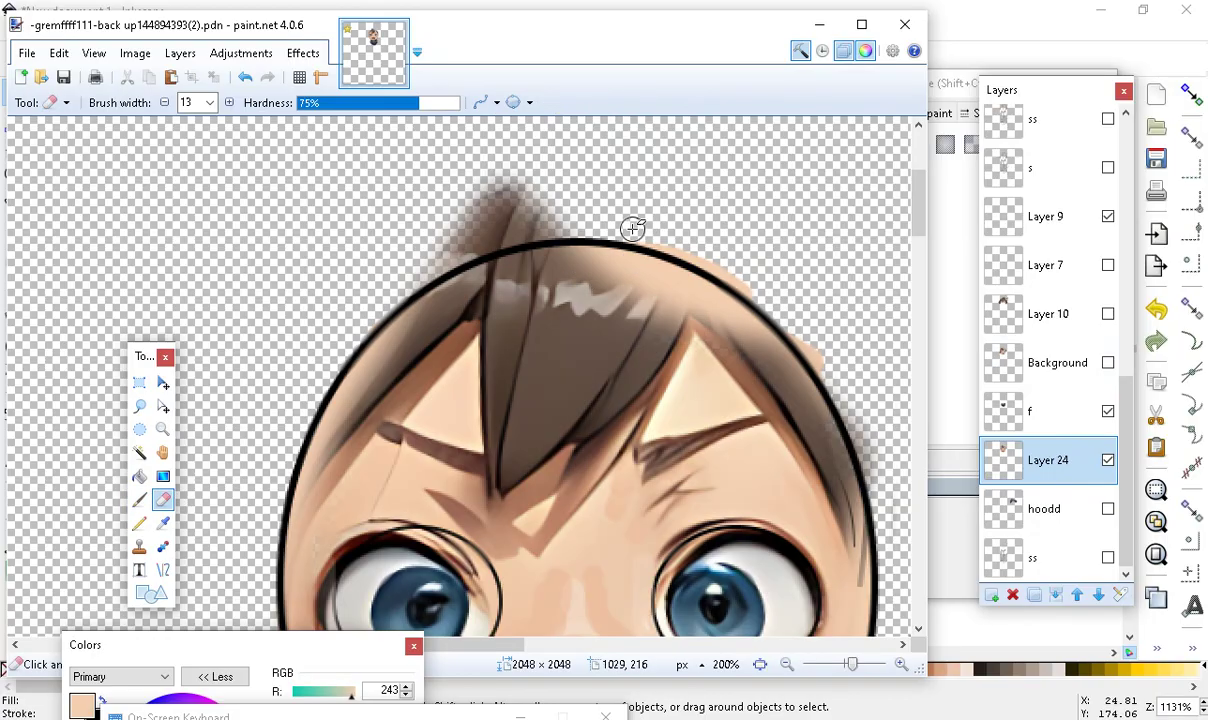
mouse_move(700, 262)
mouse_down()
mouse_move(788, 305)
mouse_move(840, 470)
mouse_up()
scroll(840, 470, right, 2)
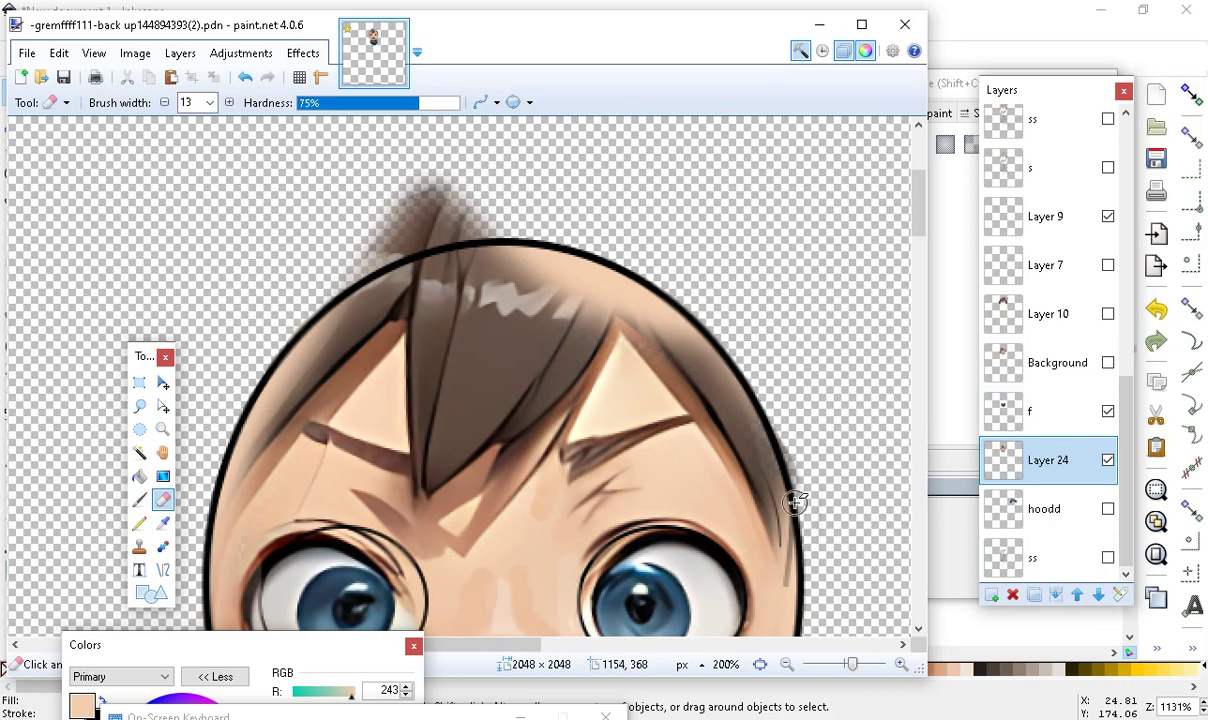
scroll(779, 348, up, 3)
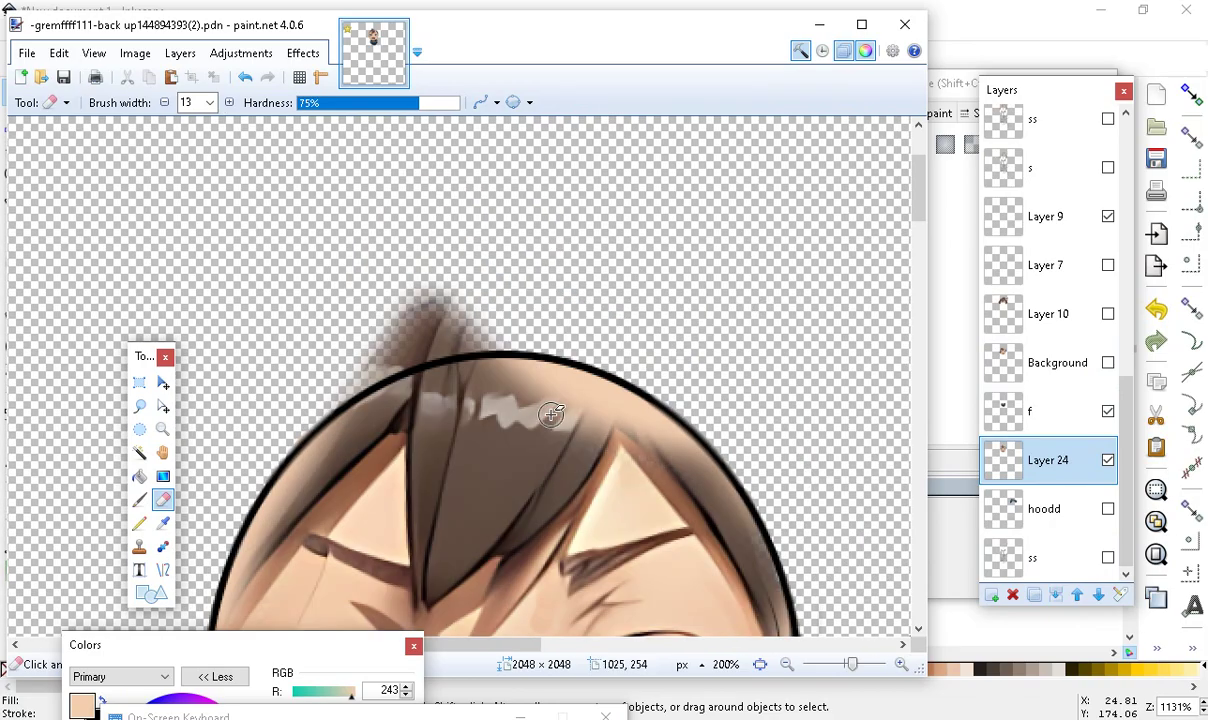
mouse_move(349, 383)
mouse_down()
mouse_move(494, 343)
mouse_move(513, 324)
mouse_move(373, 349)
mouse_move(361, 363)
mouse_move(339, 340)
mouse_up()
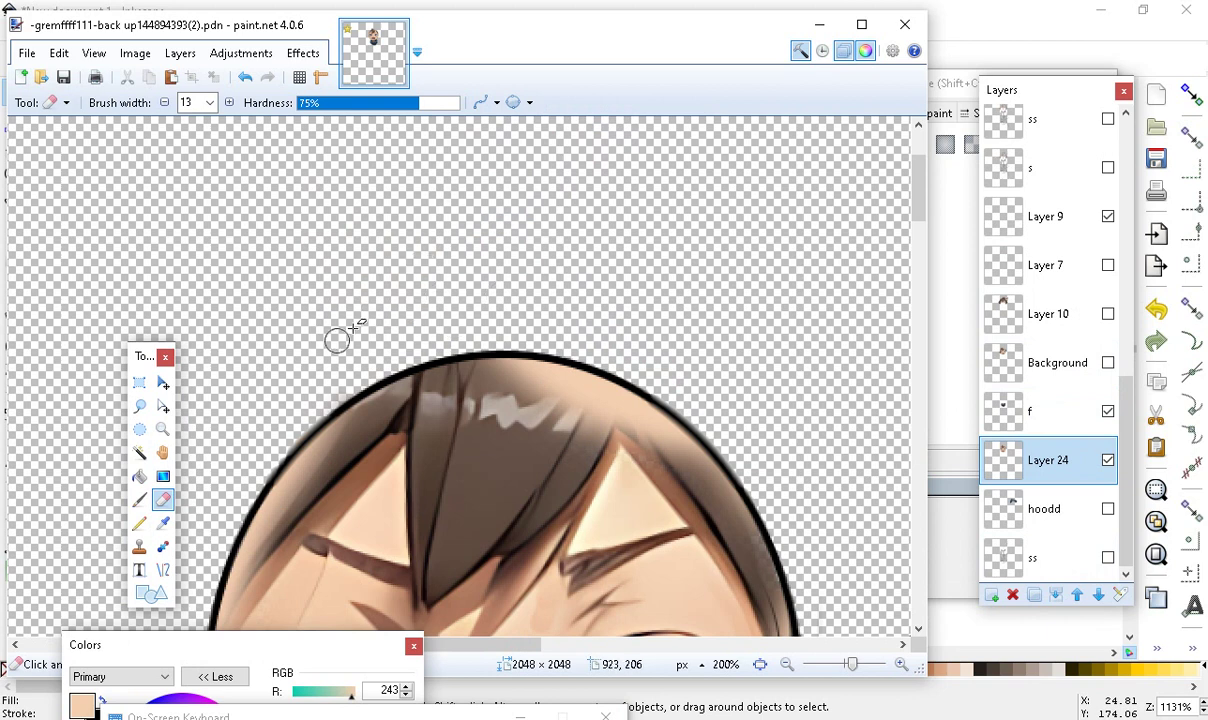
scroll(337, 337, down, 5)
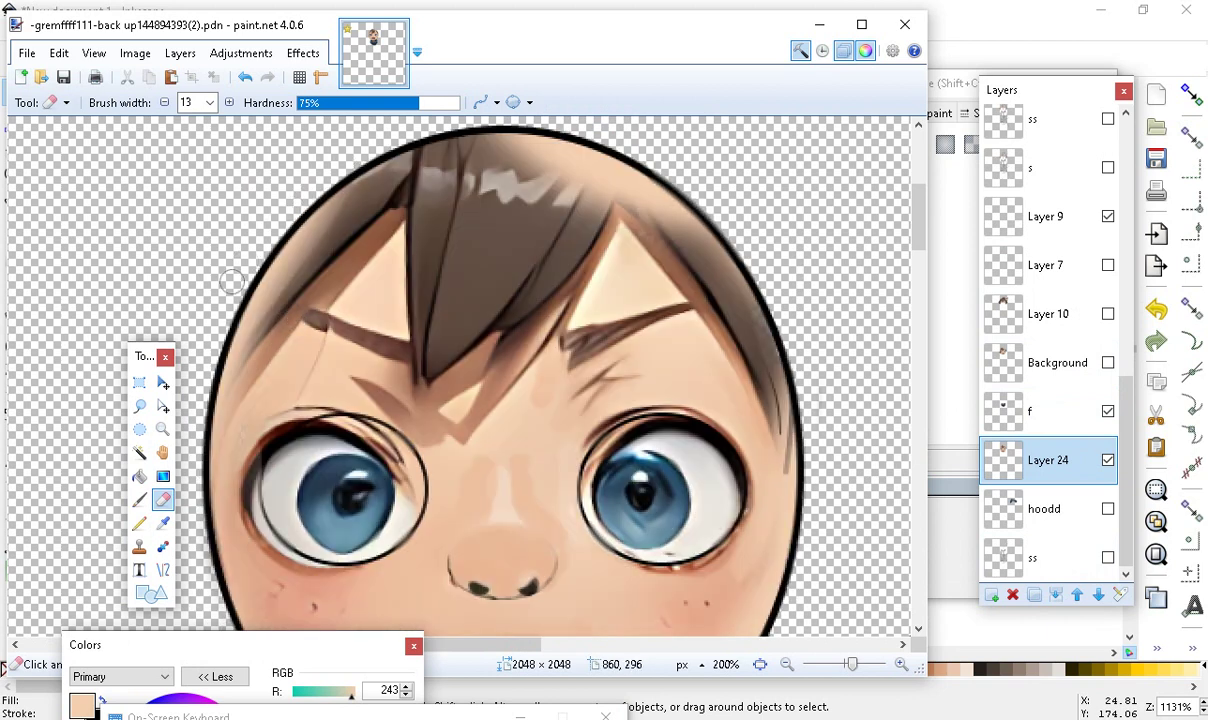
scroll(566, 477, down, 5)
Erase the light fringe along the head outline, undoing one mis-erase
drag(651, 567, 694, 534)
drag(733, 490, 764, 455)
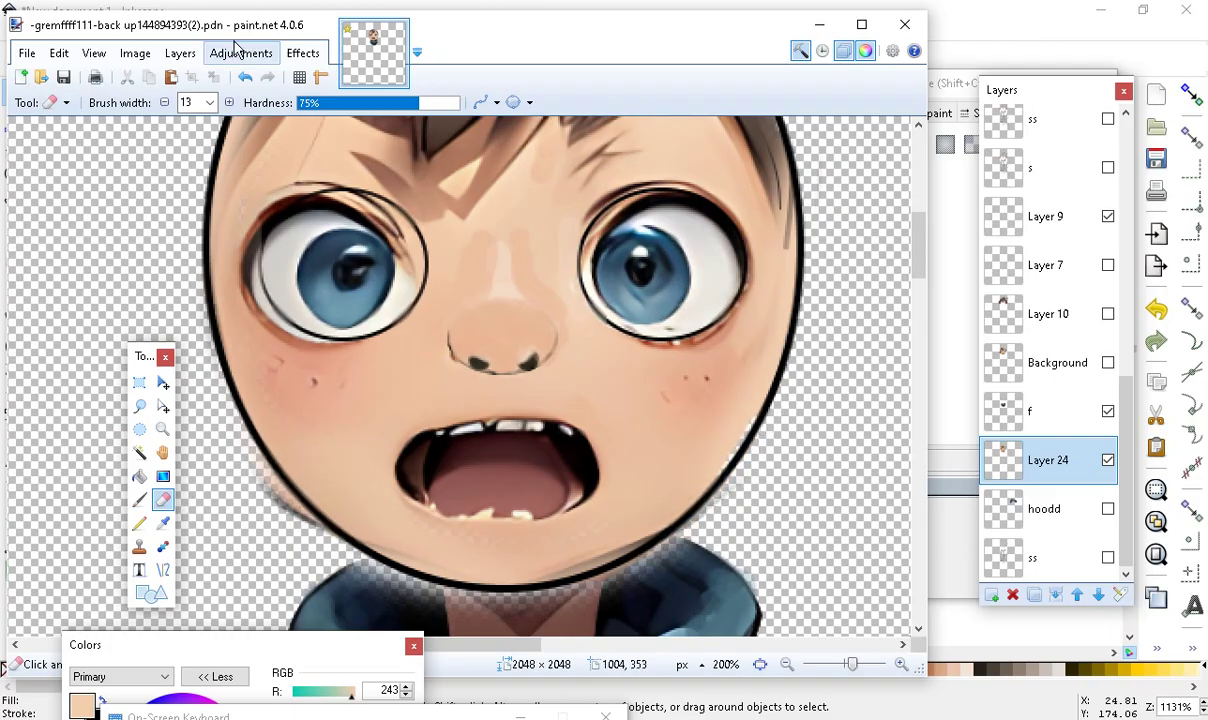
click(240, 79)
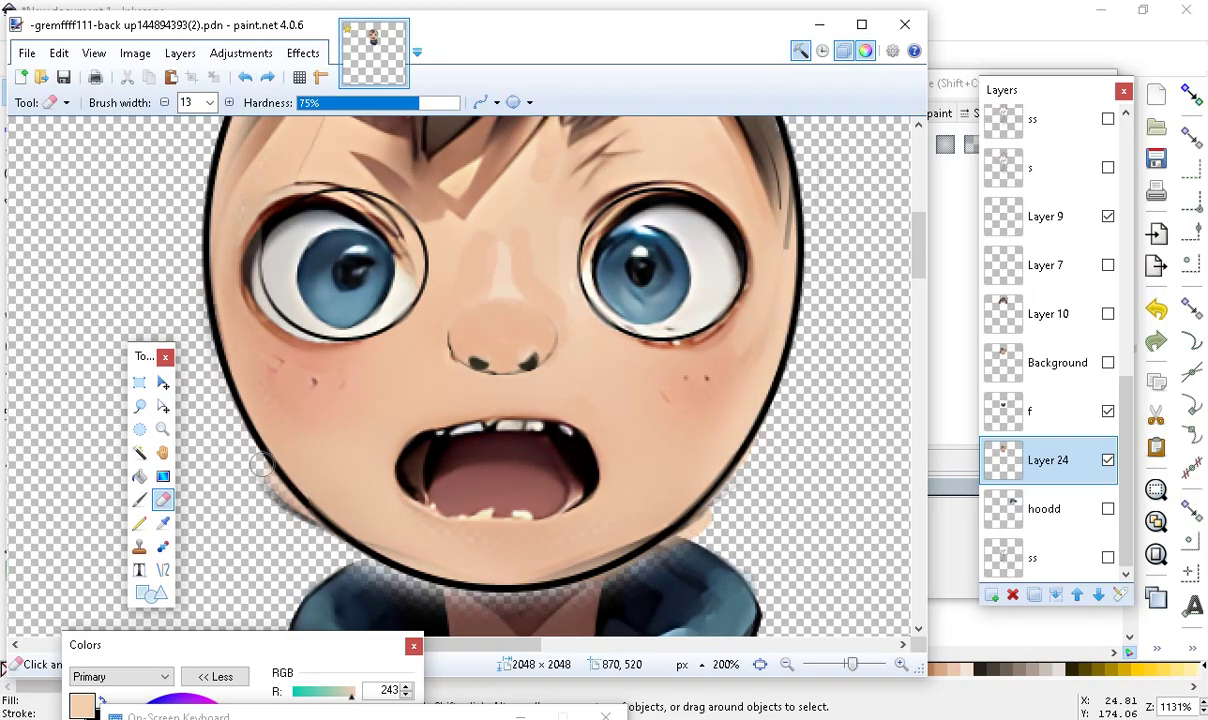
drag(277, 486, 303, 521)
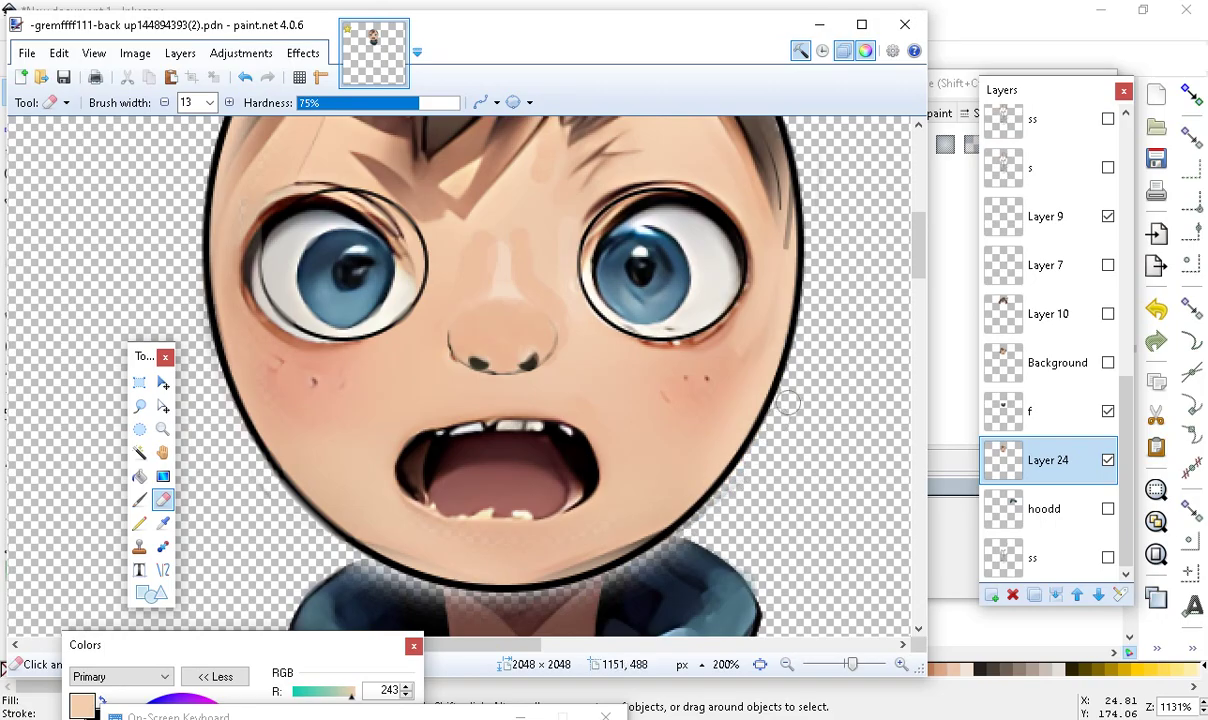
scroll(806, 576, up, 3)
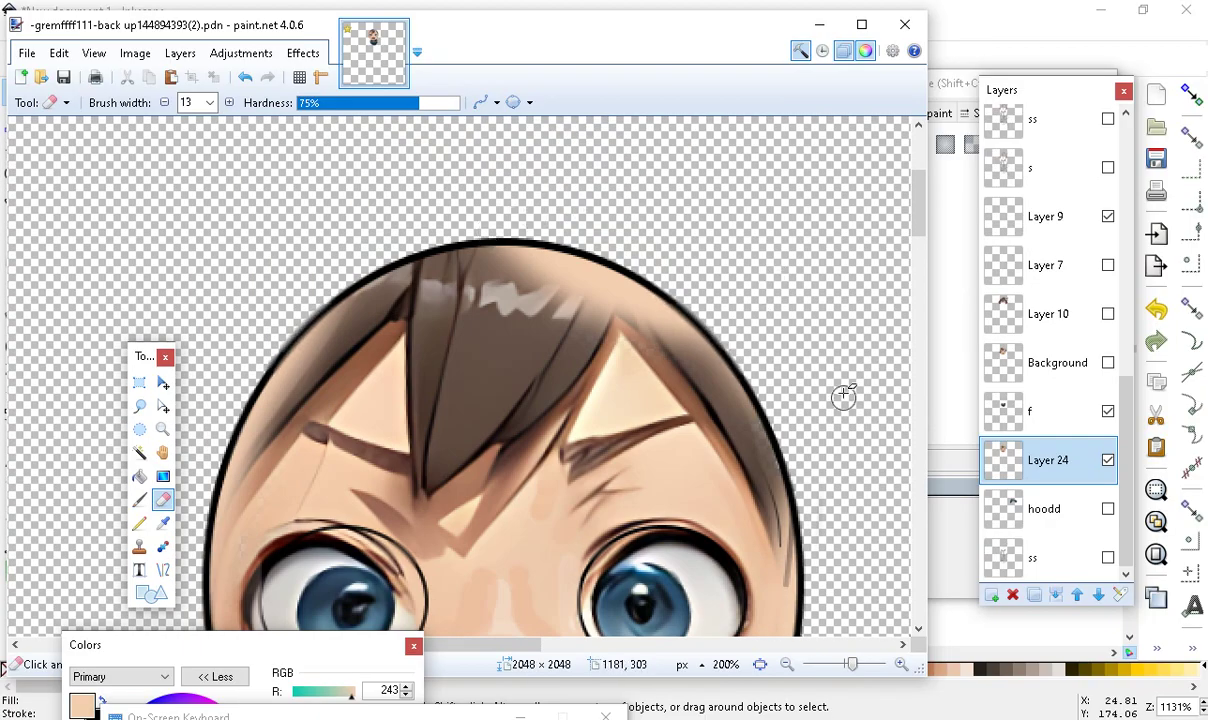
scroll(843, 396, down, 3)
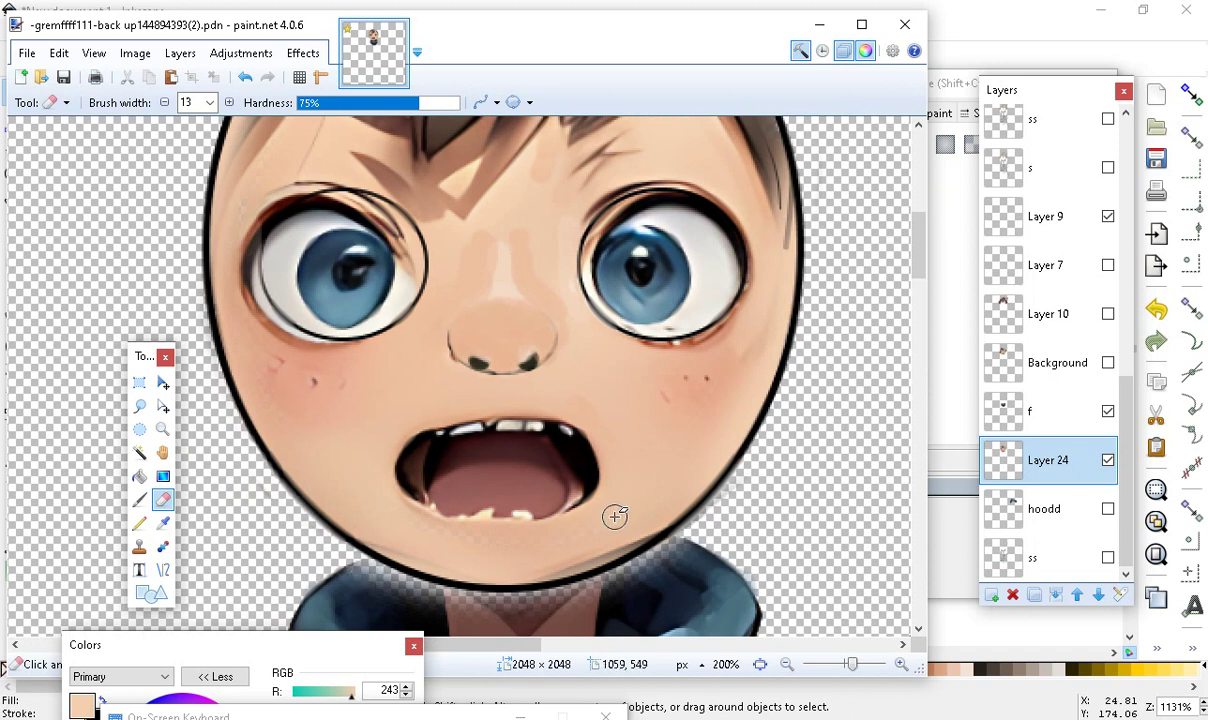
scroll(614, 516, up, 1)
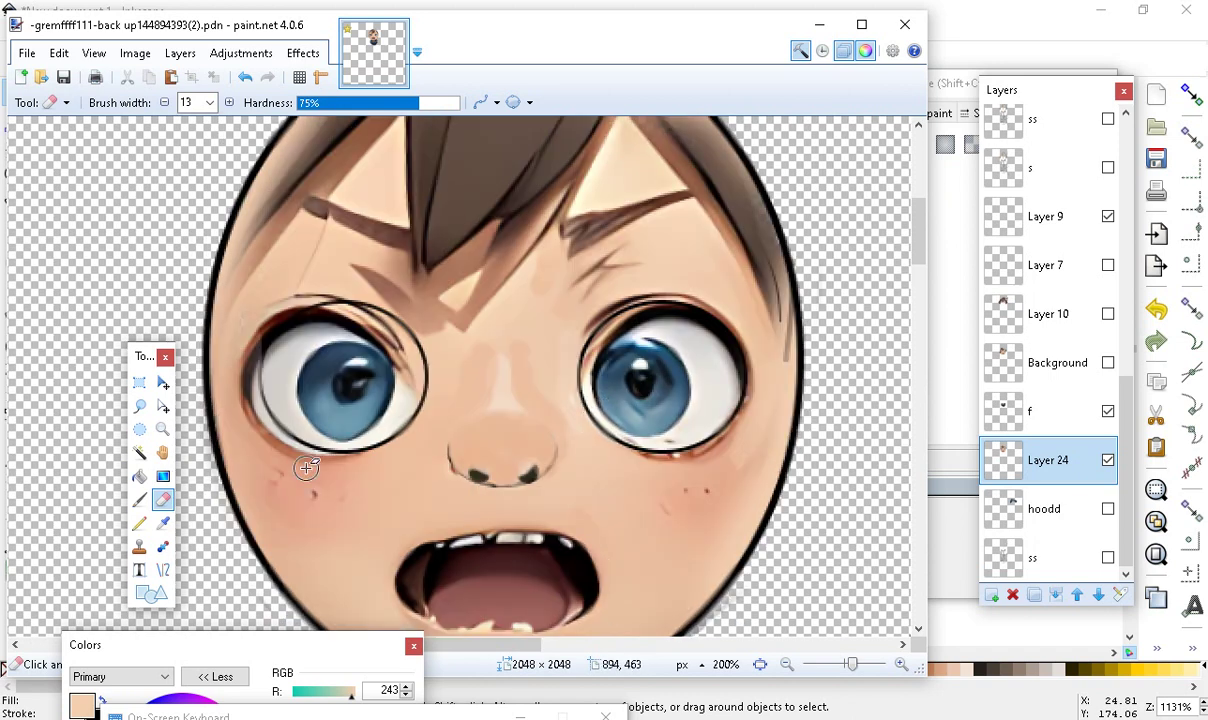
scroll(515, 418, up, 1)
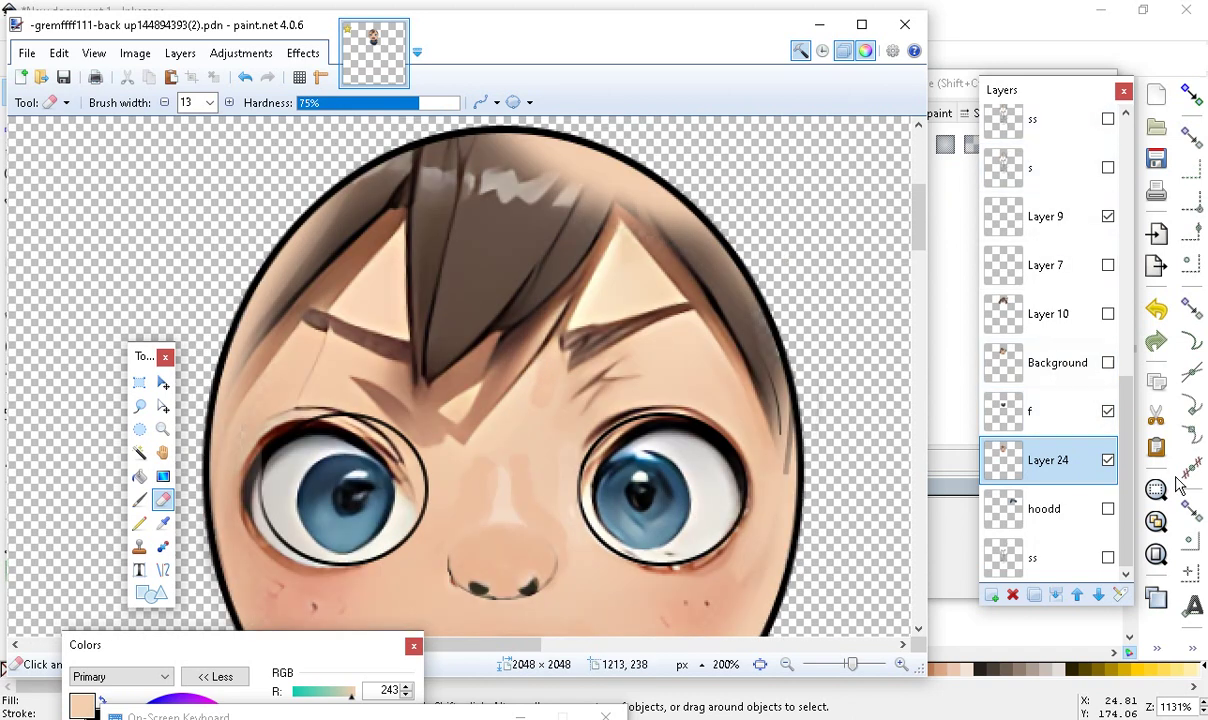
click(1108, 413)
click(1108, 462)
click(1108, 462)
click(1108, 462)
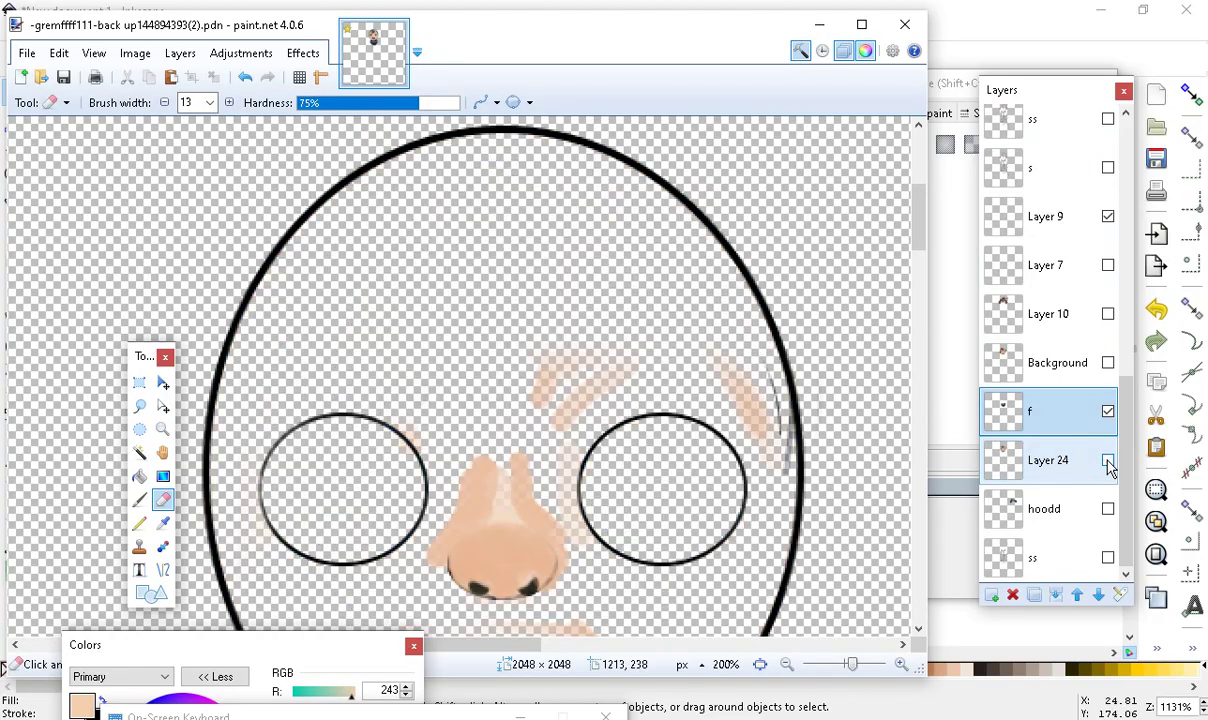
click(1105, 465)
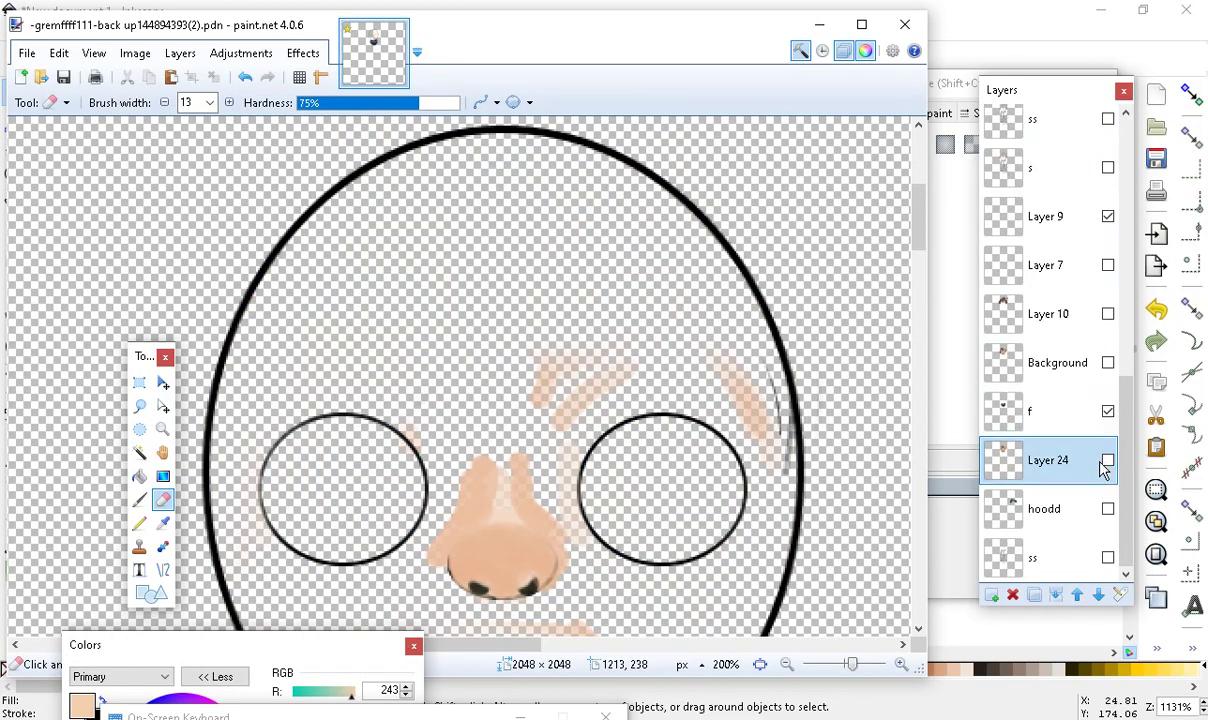
click(1108, 461)
scroll(558, 364, down, 3)
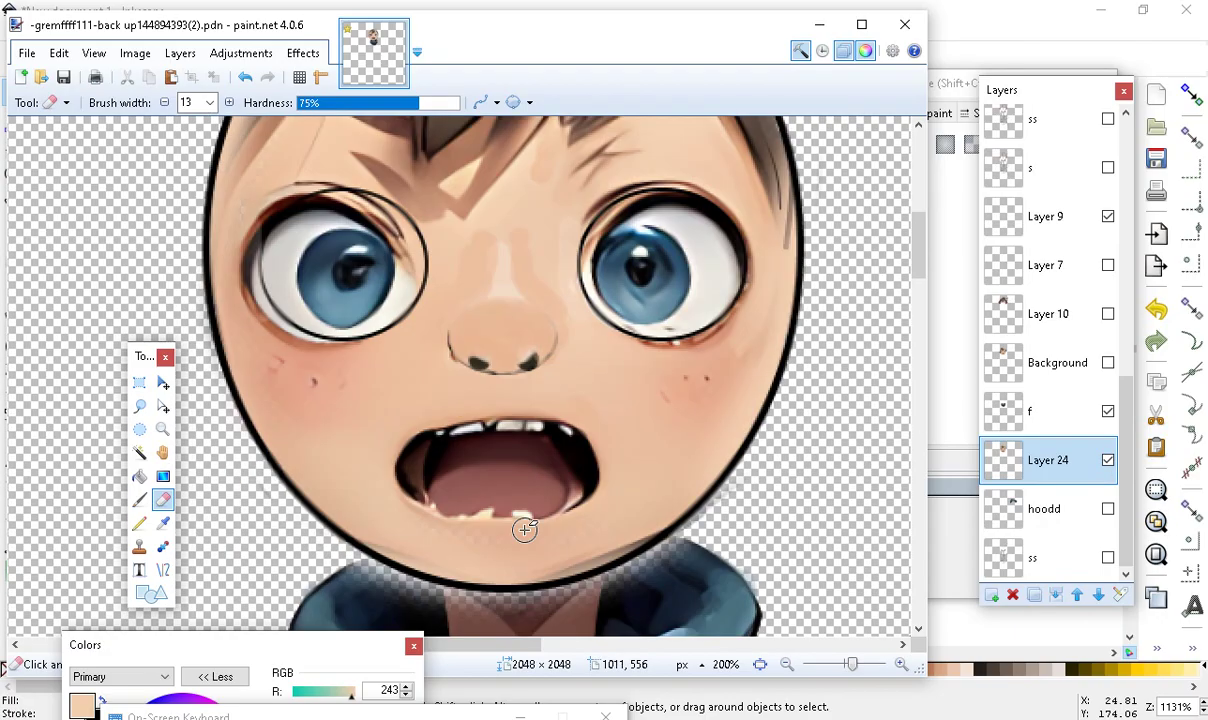
scroll(526, 528, up, 2)
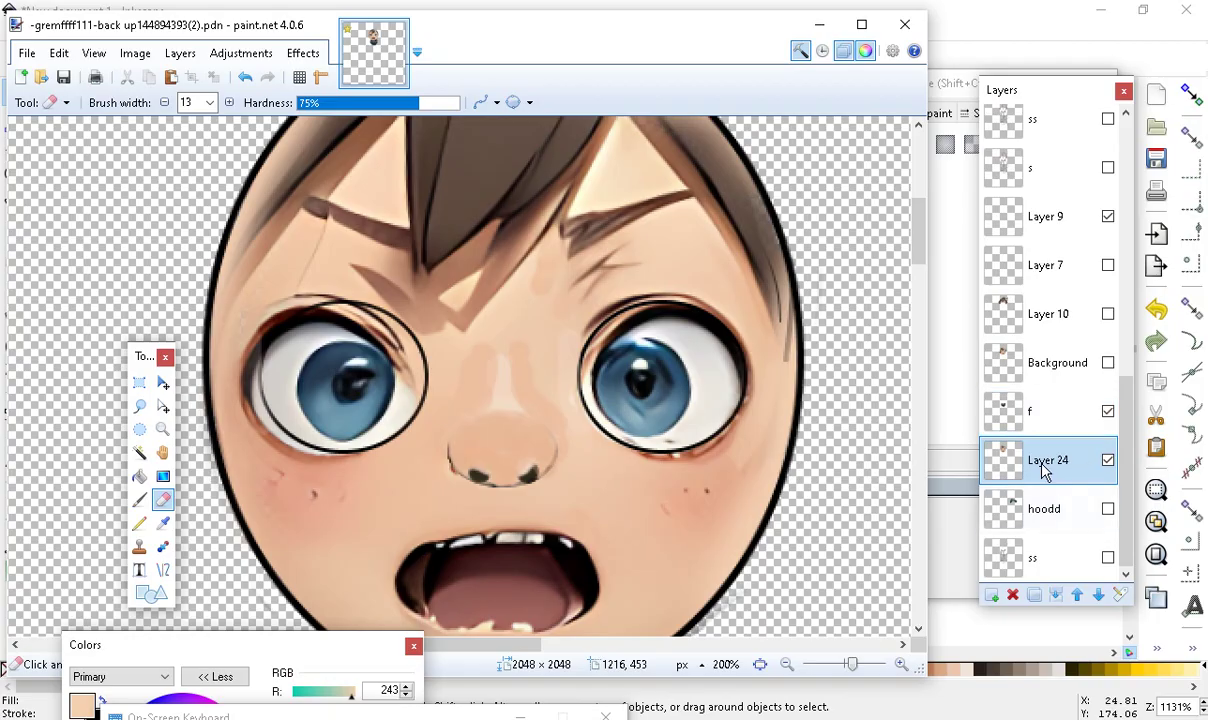
click(1108, 217)
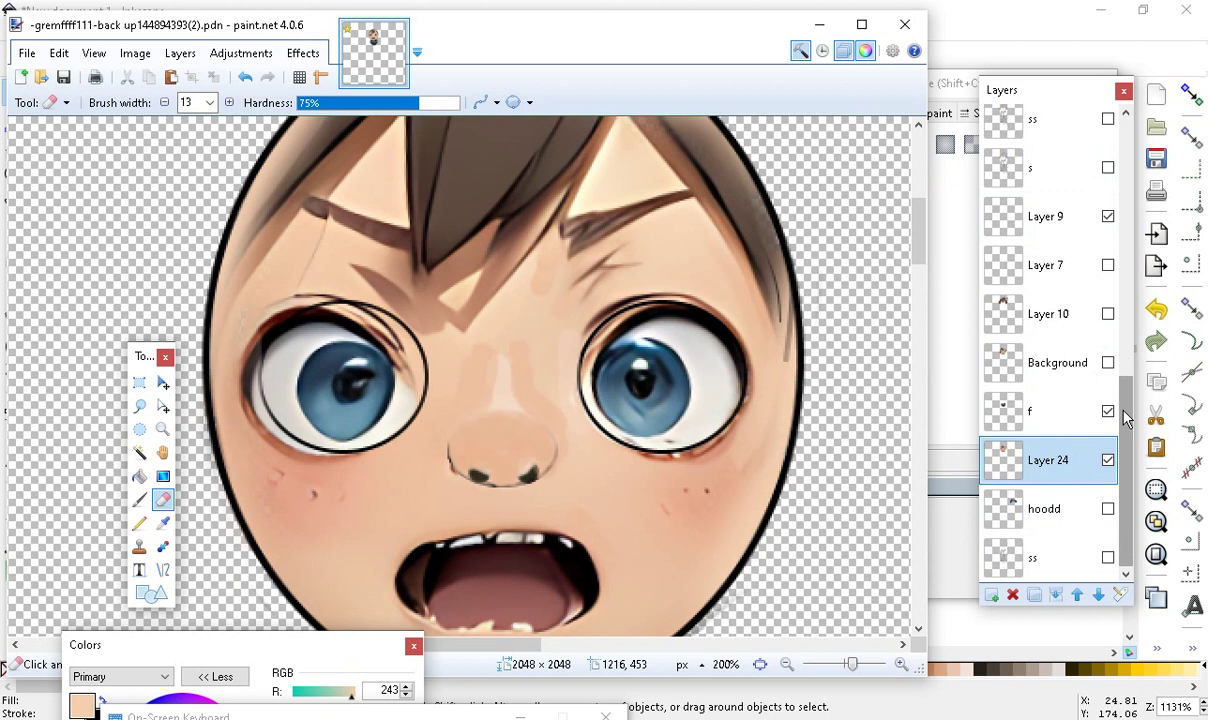
Move Layer 24 above layer f and drag the Colors window to the top of the screen
click(1042, 418)
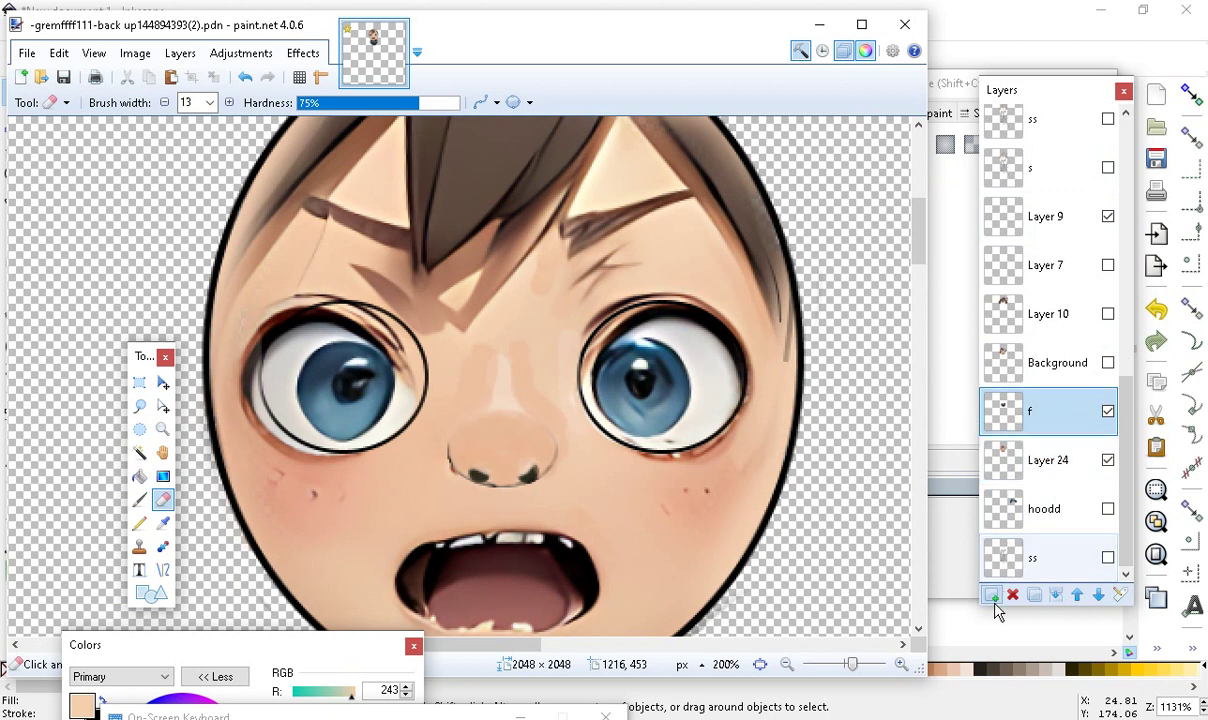
key(ctrl+z)
scroll(1052, 500, down, 2)
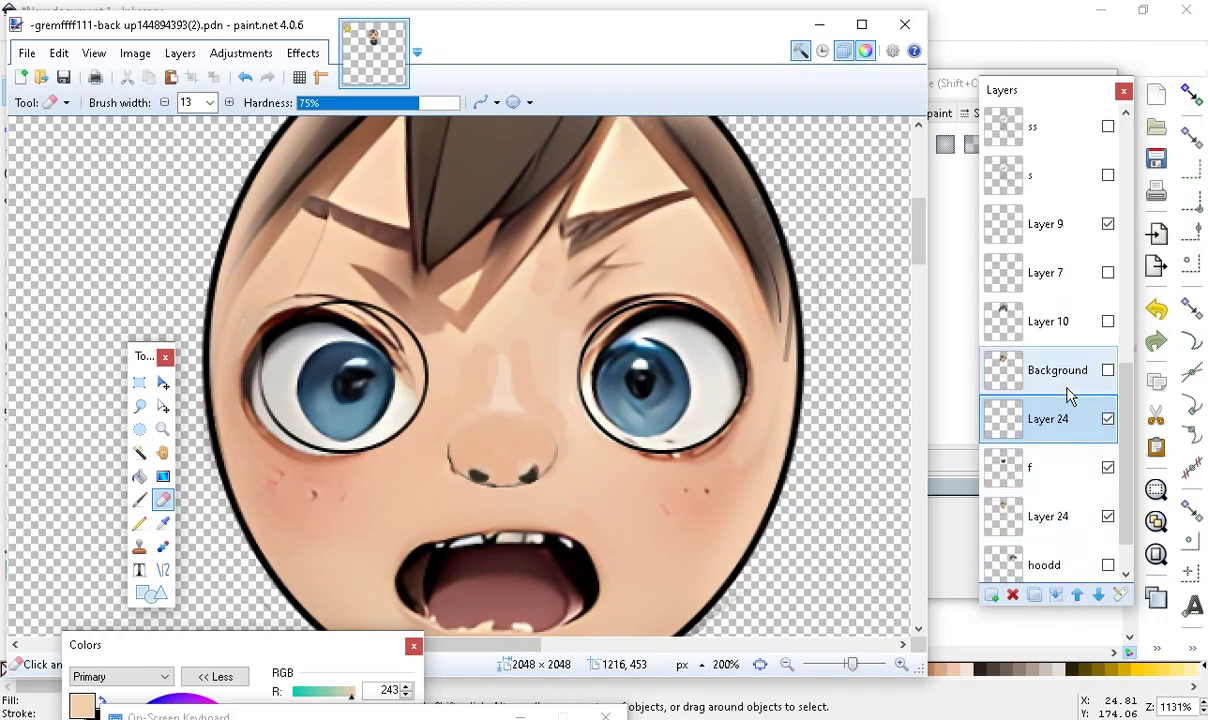
drag(116, 655, 642, 8)
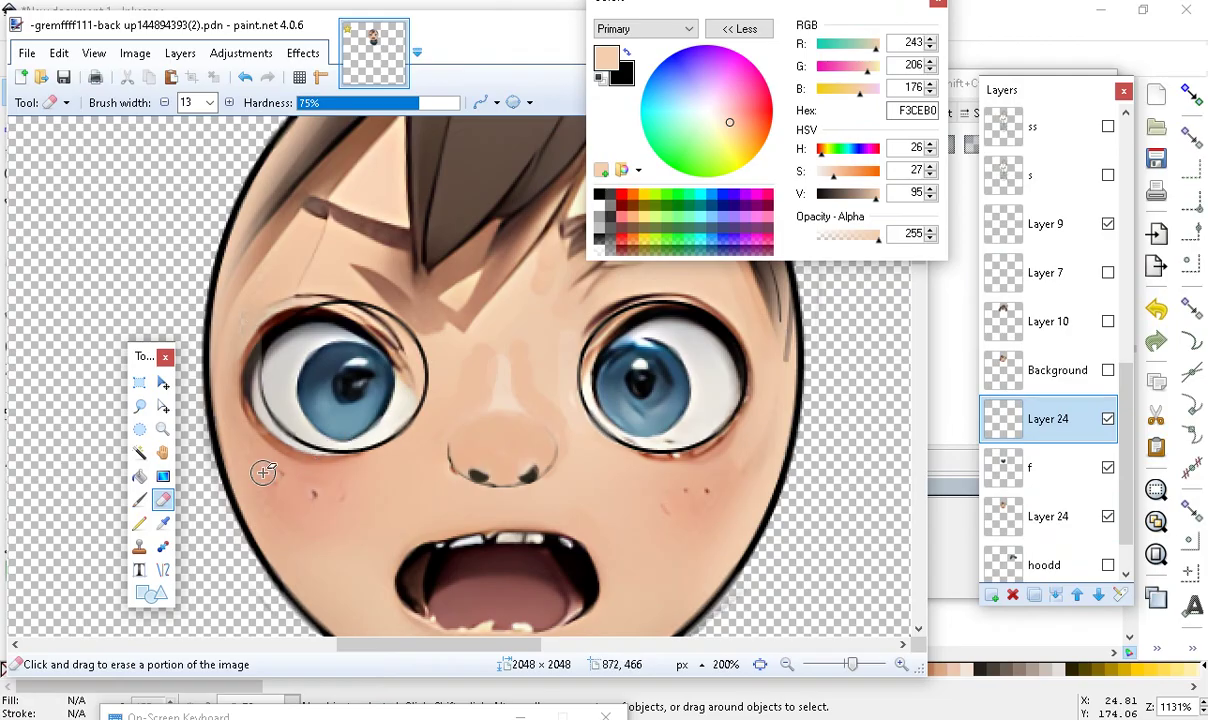
Deepen the skin tone to F2C6A4 at alpha 35 and brush over the left eye's upper-left edge, redoing one stroke
click(930, 166)
click(930, 166)
click(930, 166)
click(930, 166)
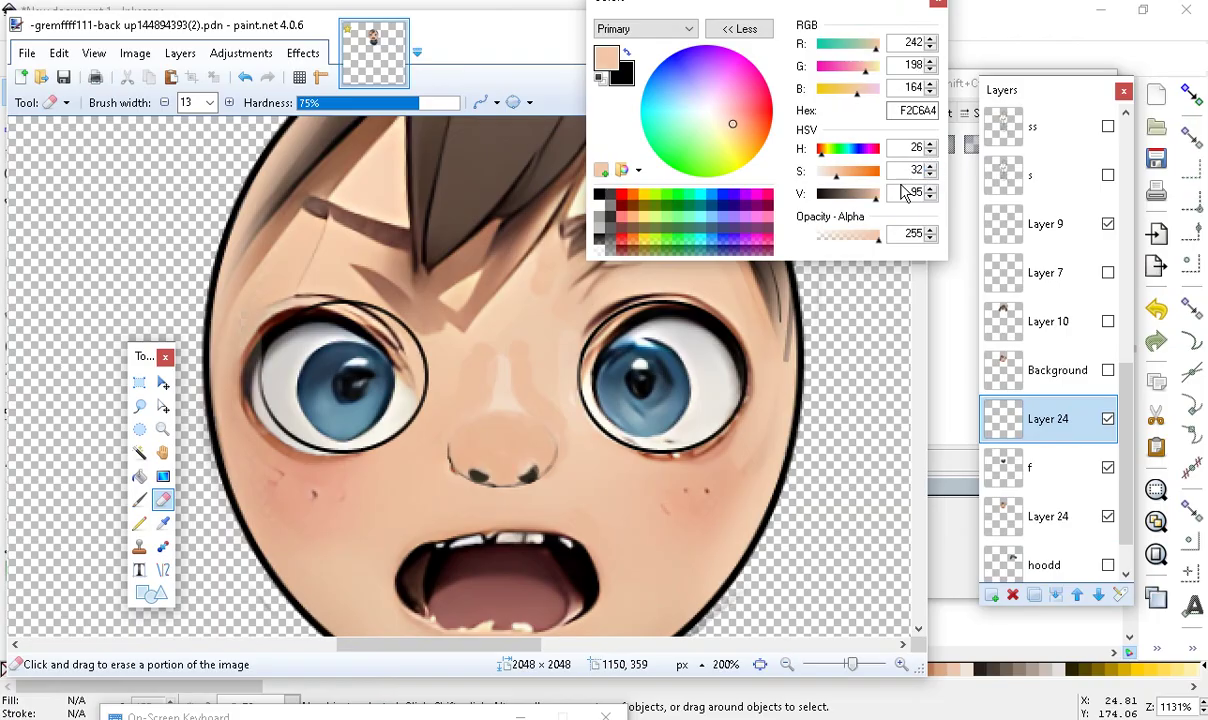
click(136, 500)
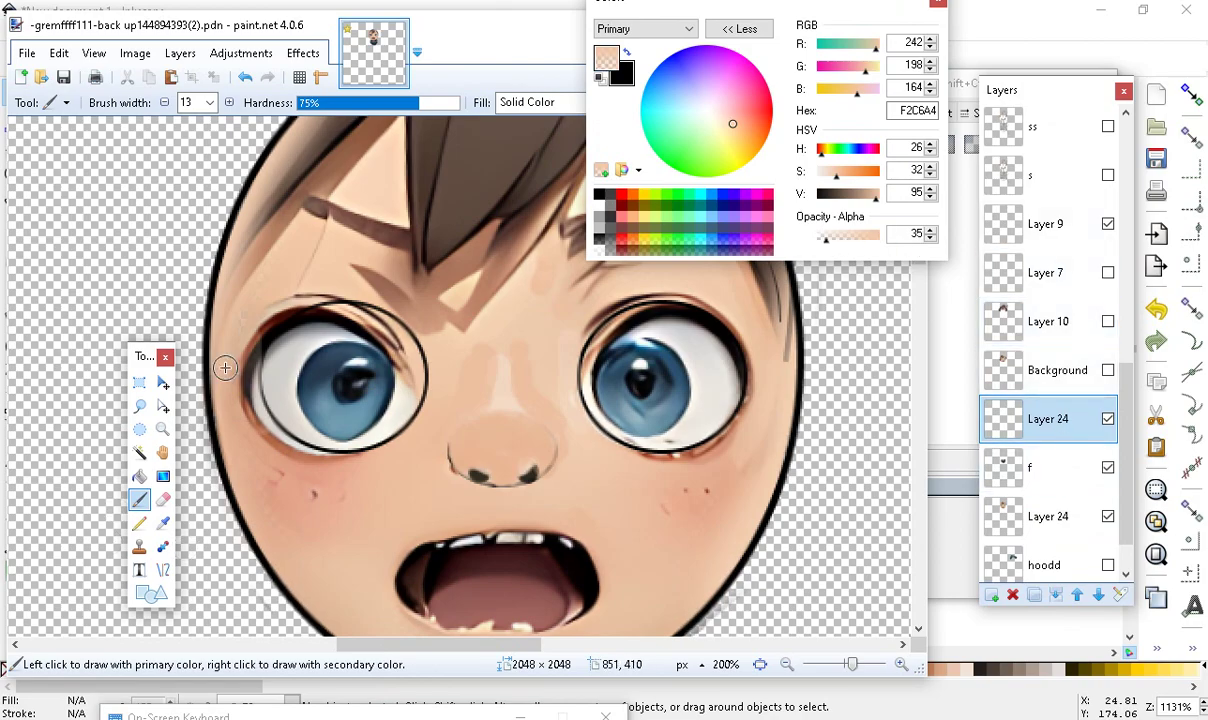
drag(246, 340, 259, 428)
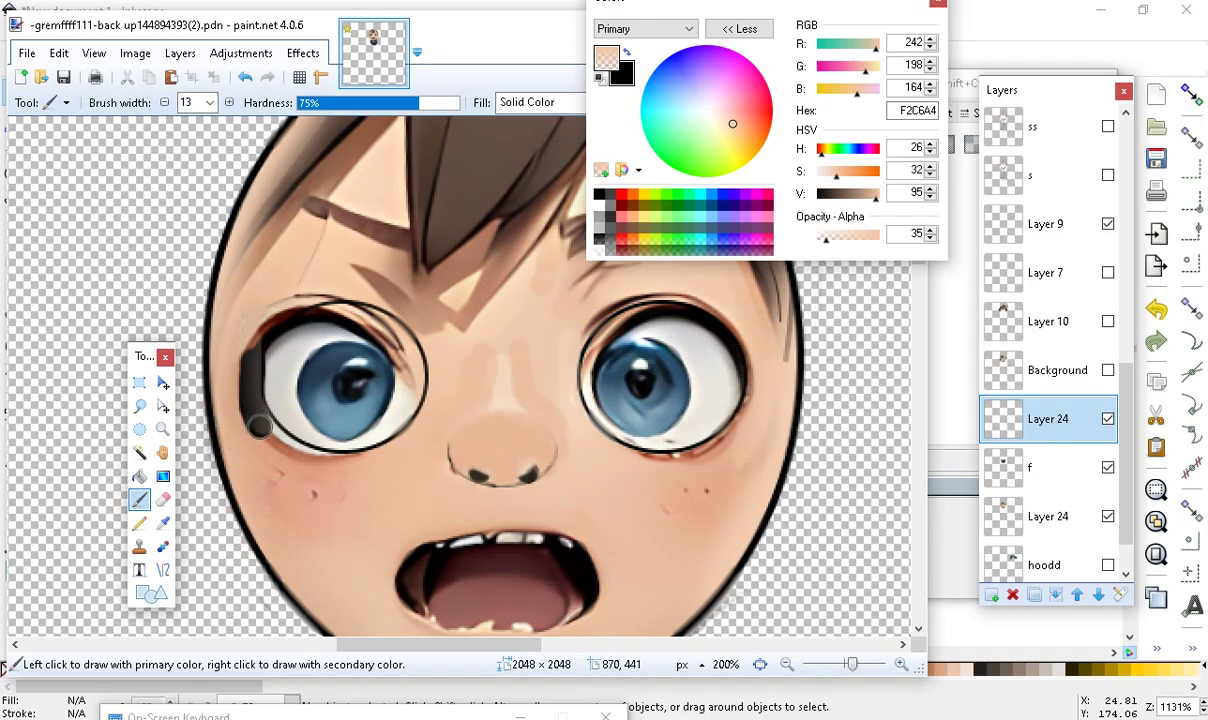
click(244, 77)
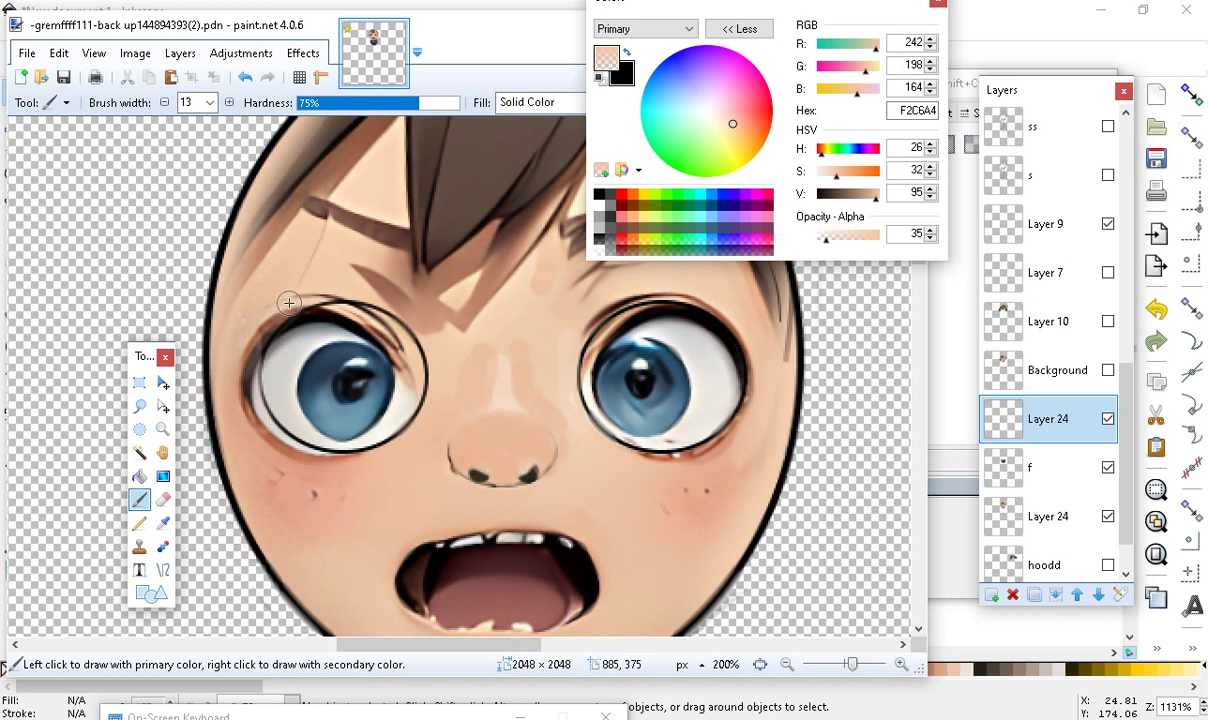
mouse_move(314, 296)
mouse_down()
mouse_move(251, 339)
mouse_move(243, 365)
mouse_move(253, 330)
mouse_move(260, 322)
mouse_move(250, 383)
mouse_up()
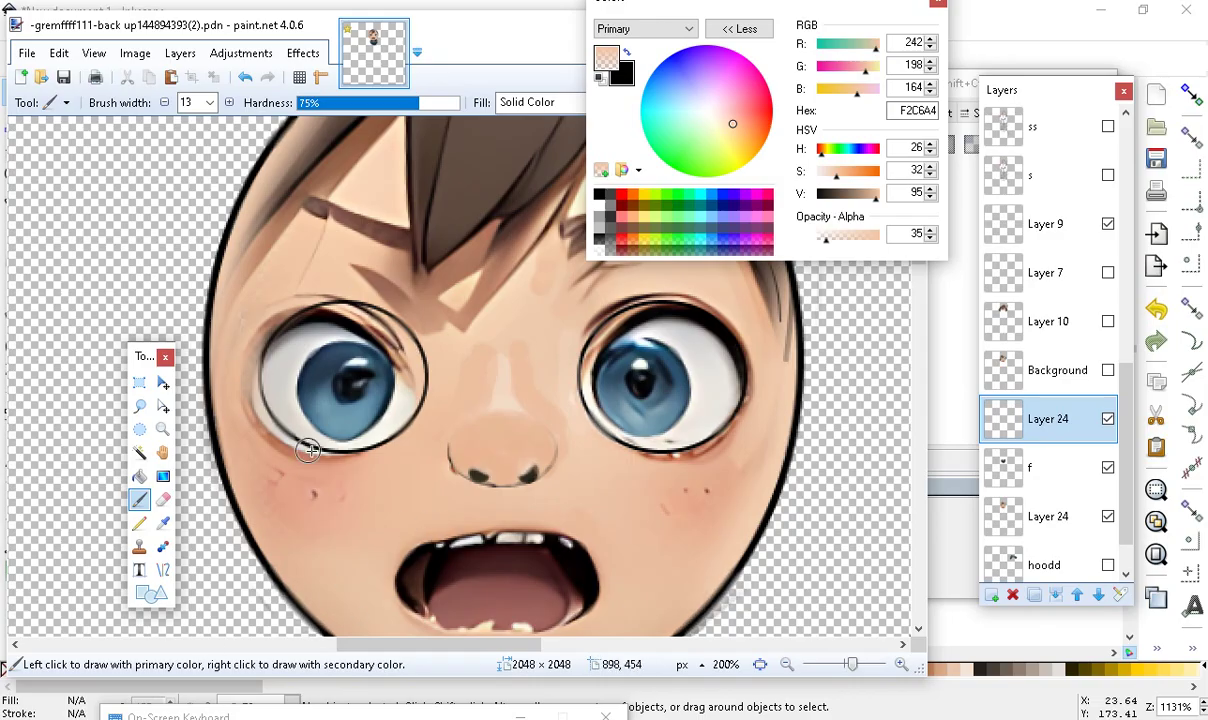
Toggle both Layer 24 layers off and on to compare the face, leaving both shown
click(1107, 517)
click(1107, 517)
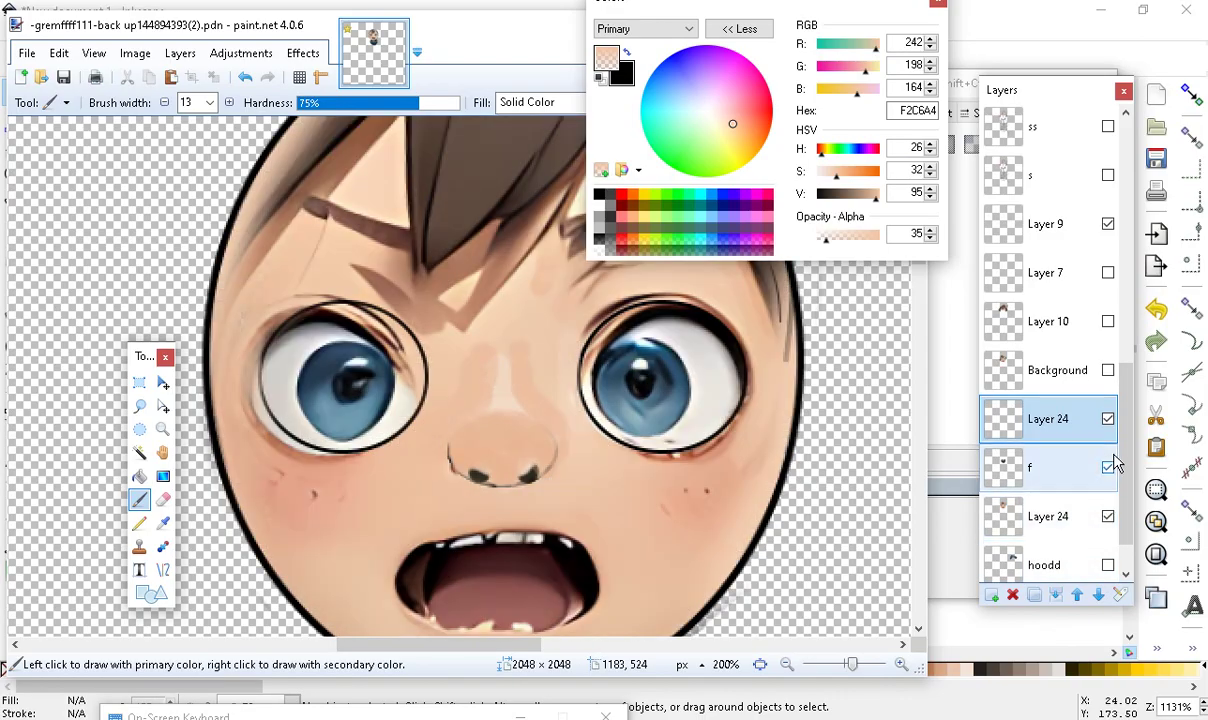
click(1107, 420)
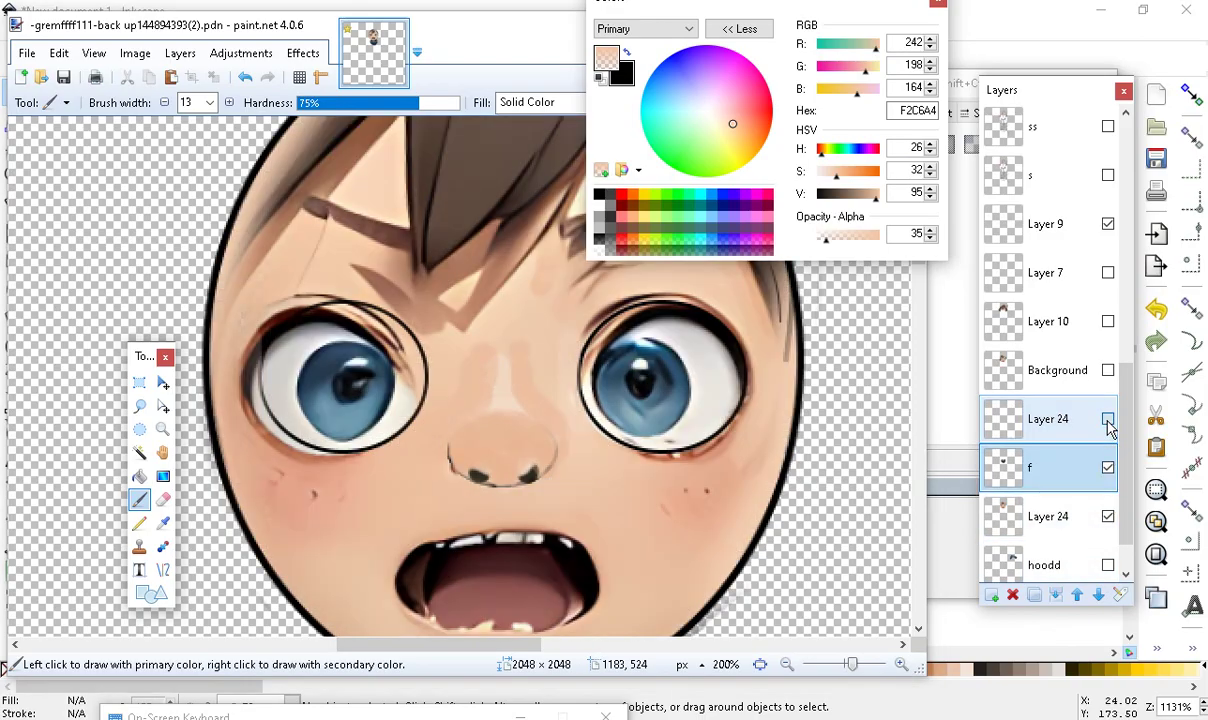
click(1107, 420)
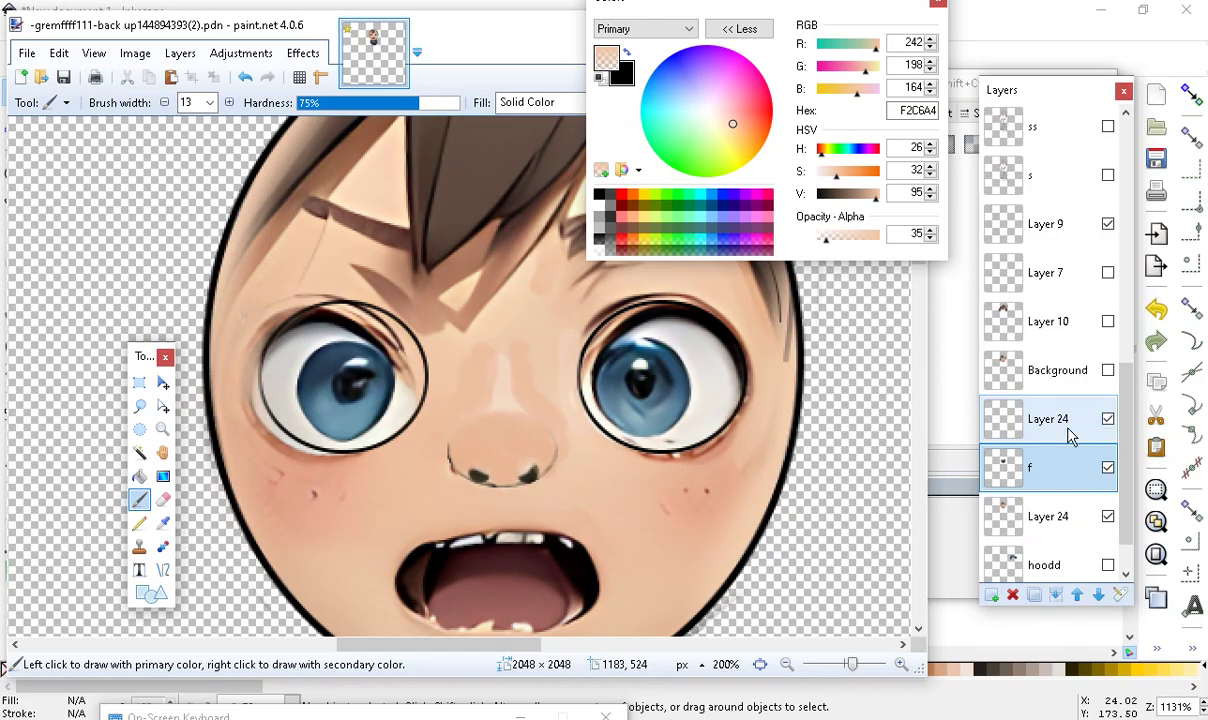
click(1070, 435)
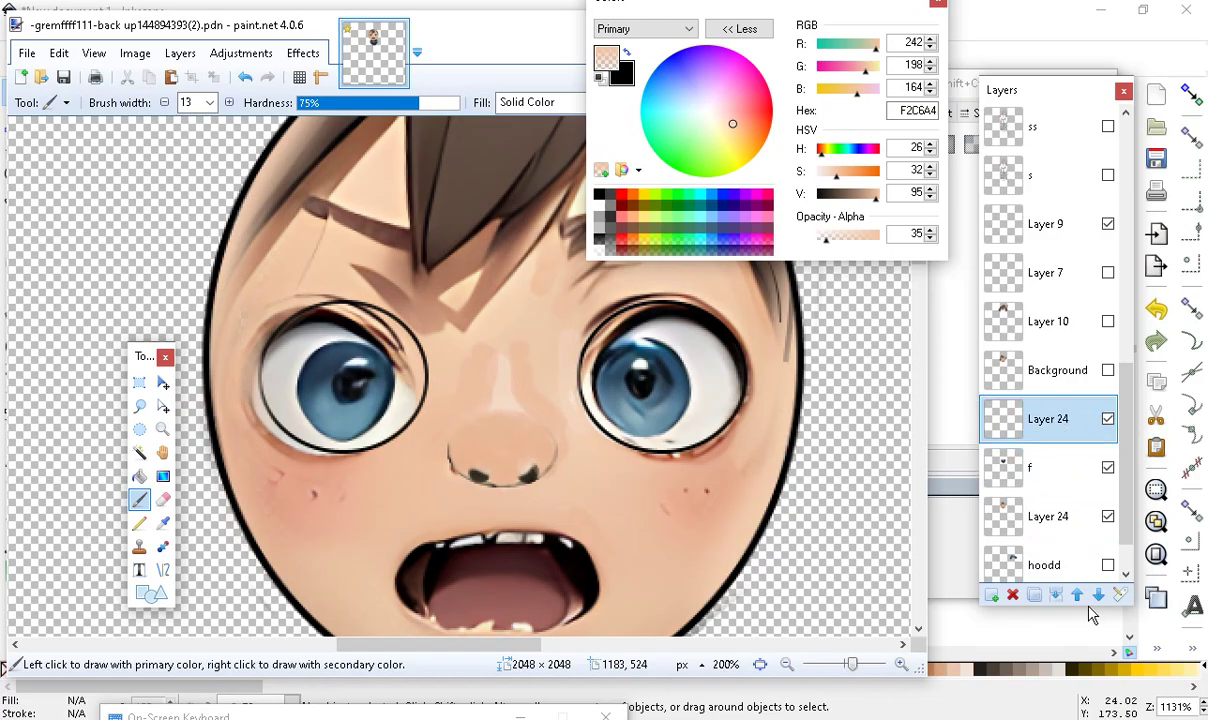
click(1107, 518)
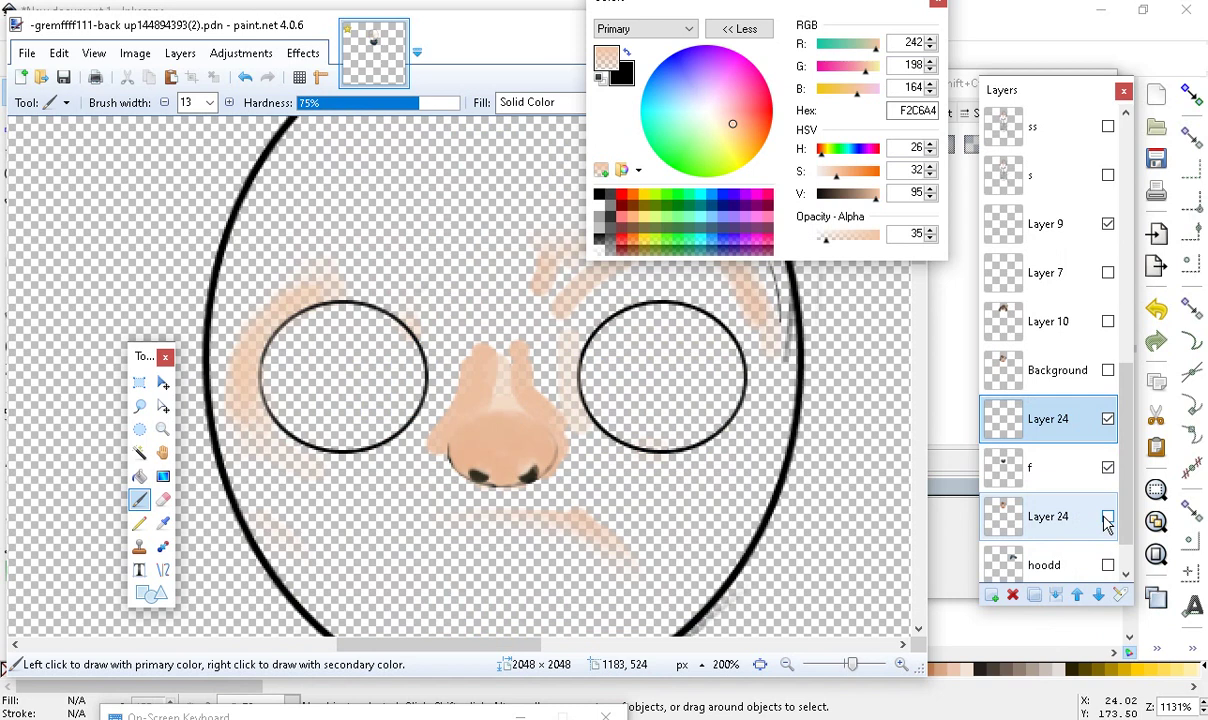
click(1107, 518)
Set the lower Layer 24's opacity to 159
double_click(1068, 530)
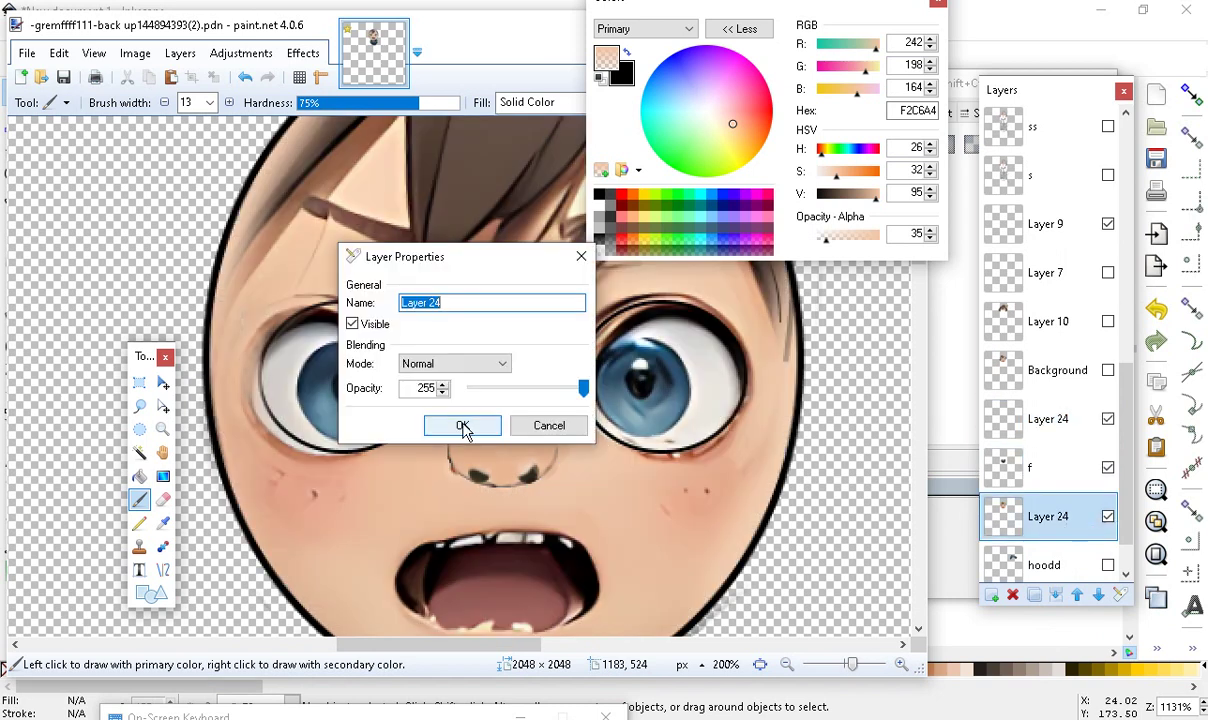
click(576, 391)
drag(570, 391, 541, 391)
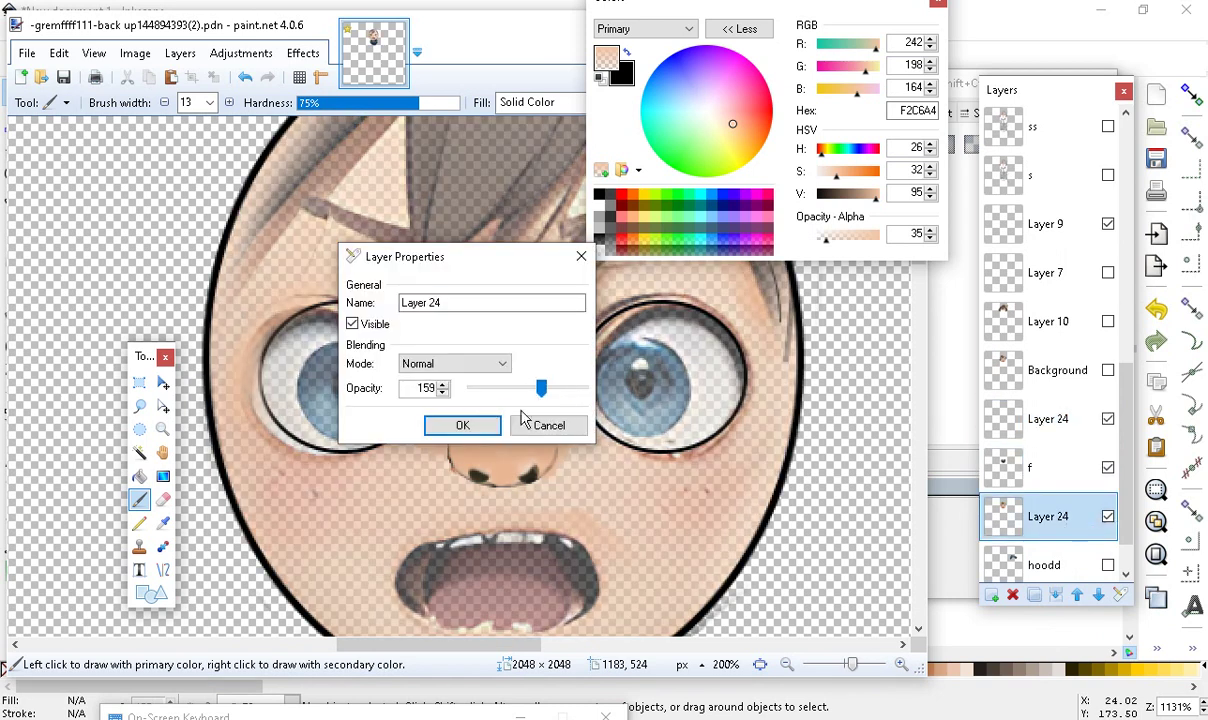
click(470, 424)
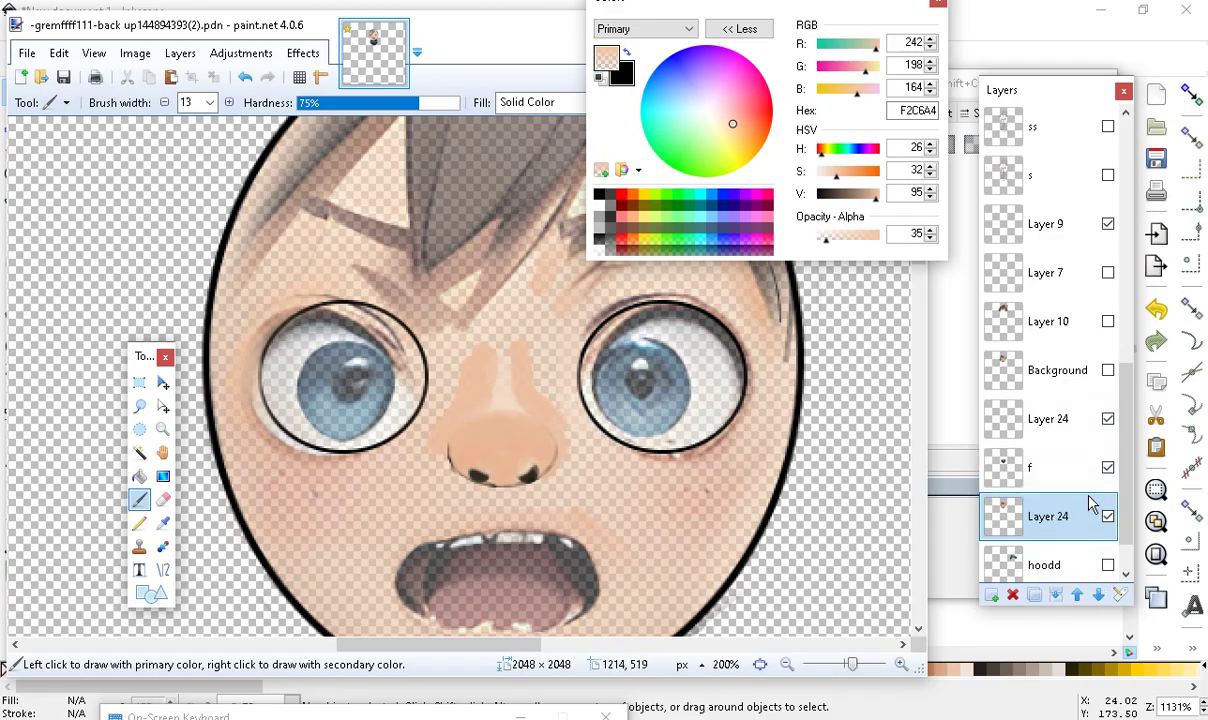
Show the upper Layer 24 and view its properties without making changes
click(1108, 420)
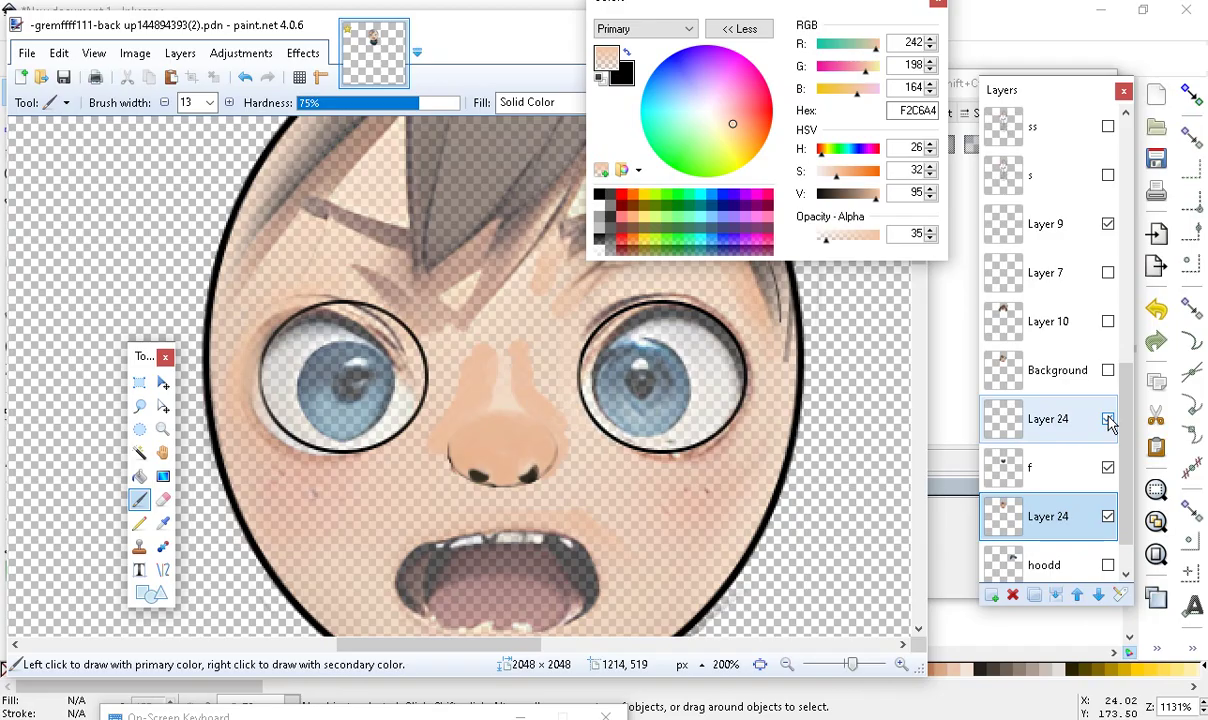
double_click(1065, 425)
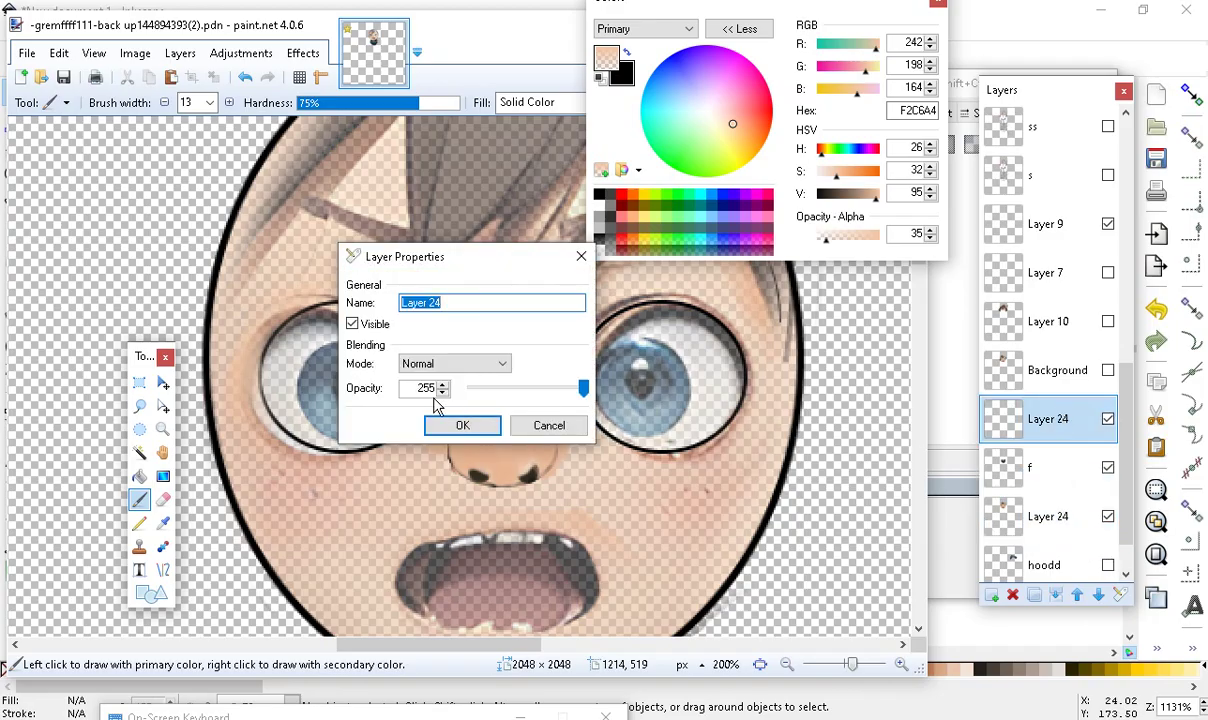
click(452, 424)
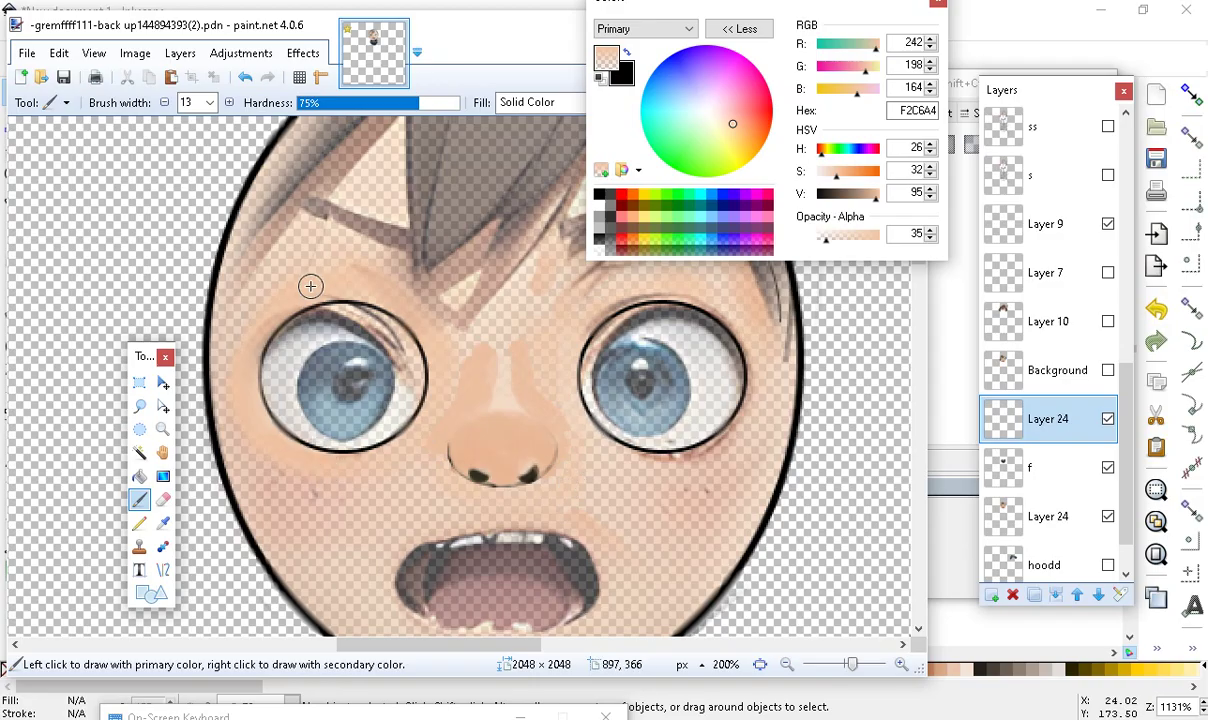
Try a fully opaque skin stroke on the forehead, then undo it twice
scroll(268, 402, up, 3)
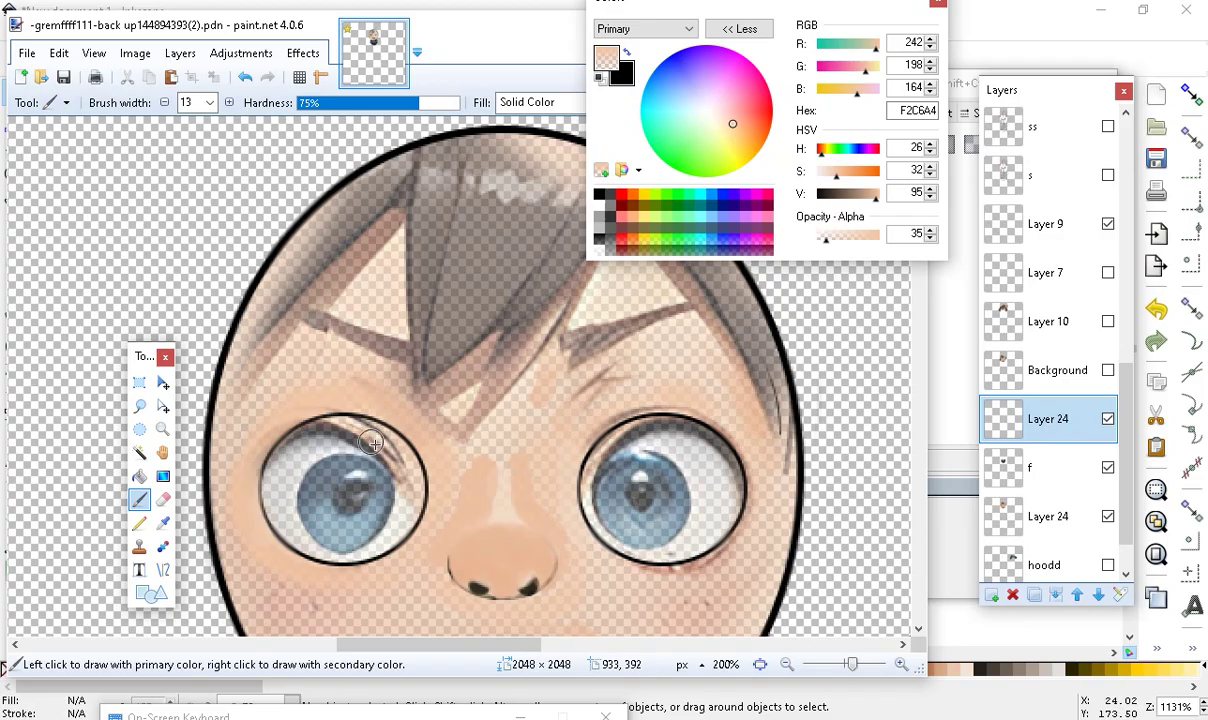
drag(855, 242, 880, 236)
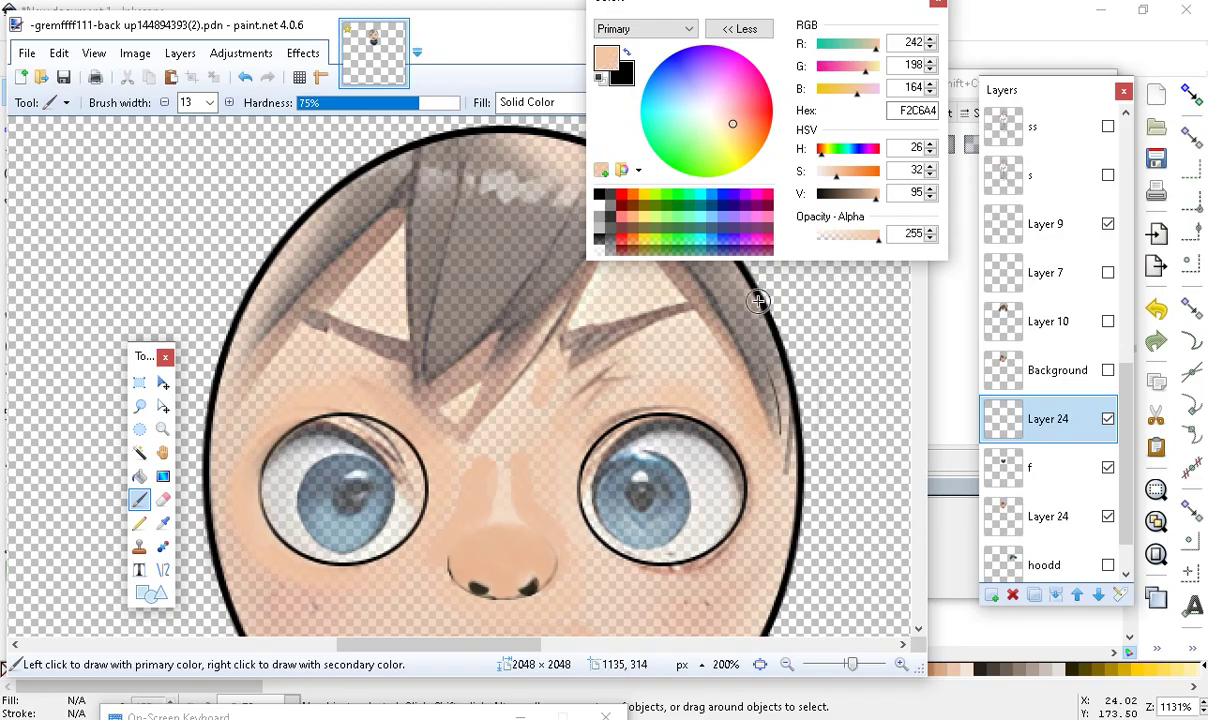
mouse_move(617, 377)
mouse_down()
mouse_move(520, 461)
mouse_move(589, 397)
mouse_move(618, 325)
mouse_move(590, 350)
mouse_up()
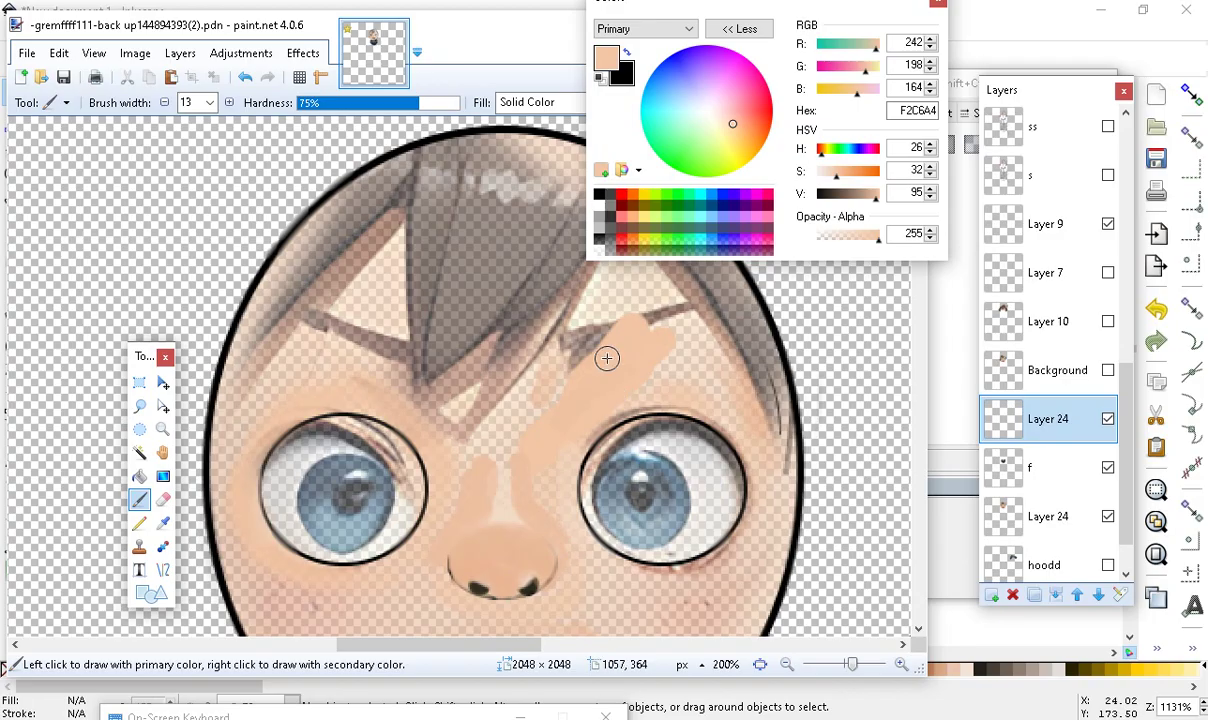
click(245, 80)
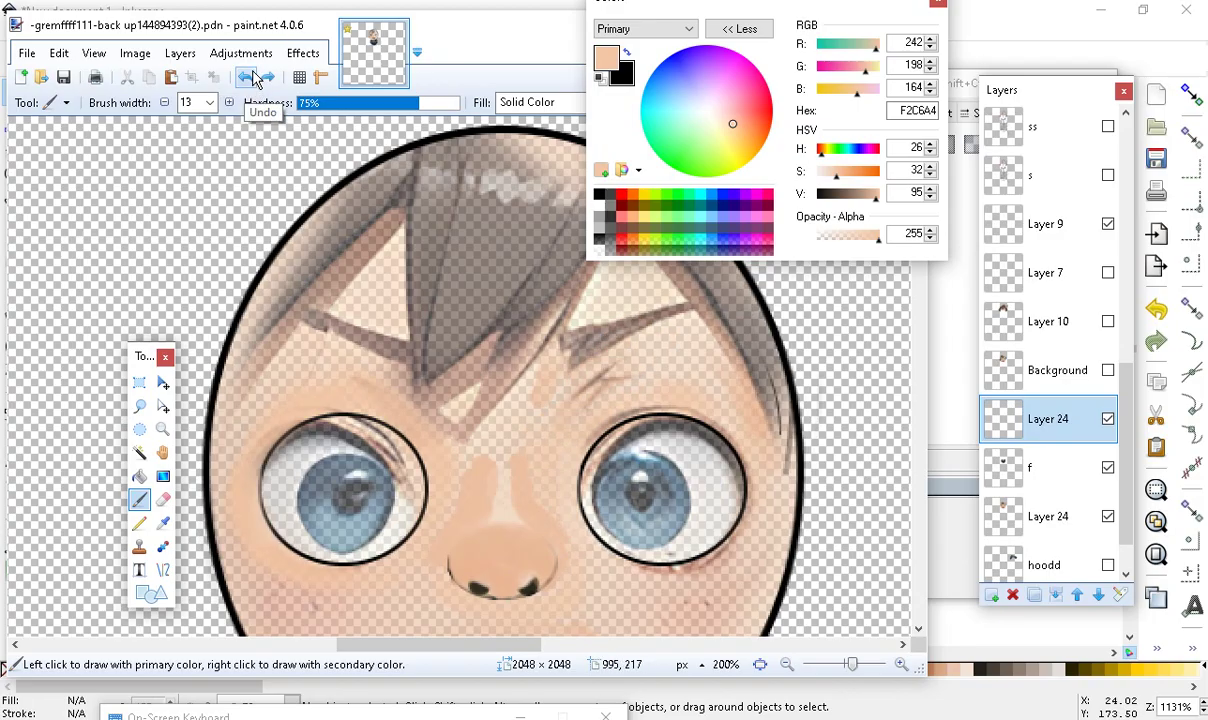
click(247, 78)
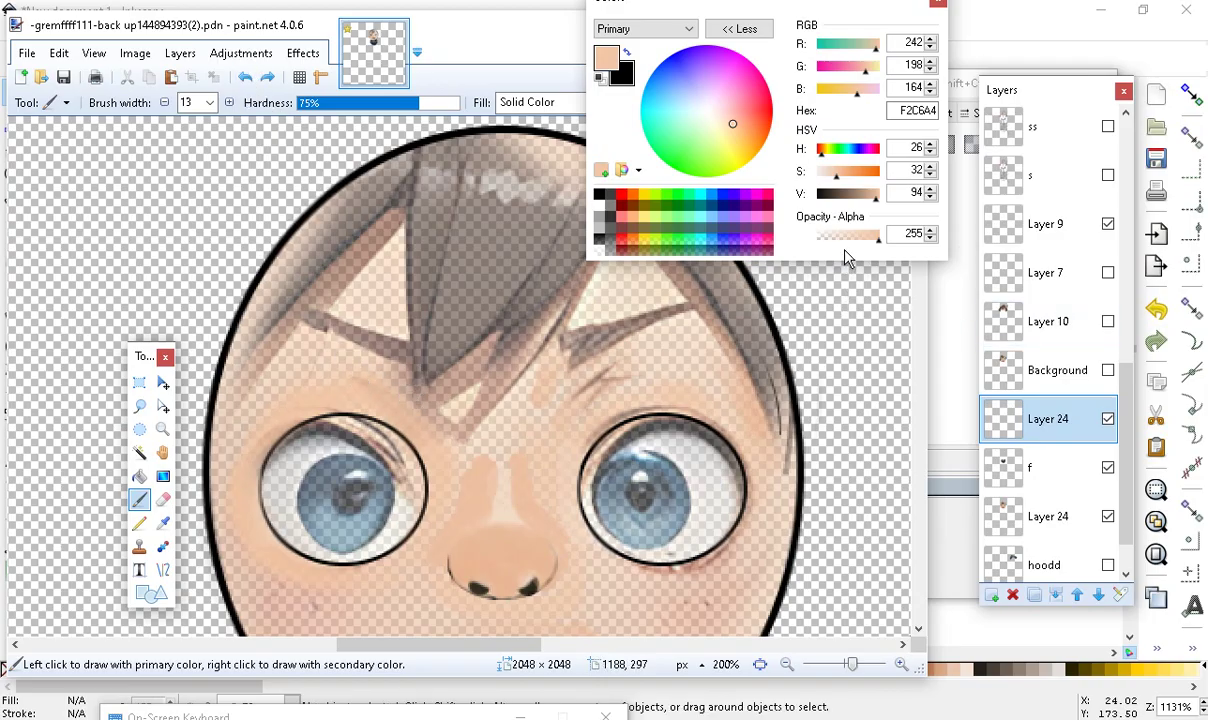
Lower the skin colour's alpha to 55 and cover the right eyebrow's inner end
drag(840, 240, 834, 242)
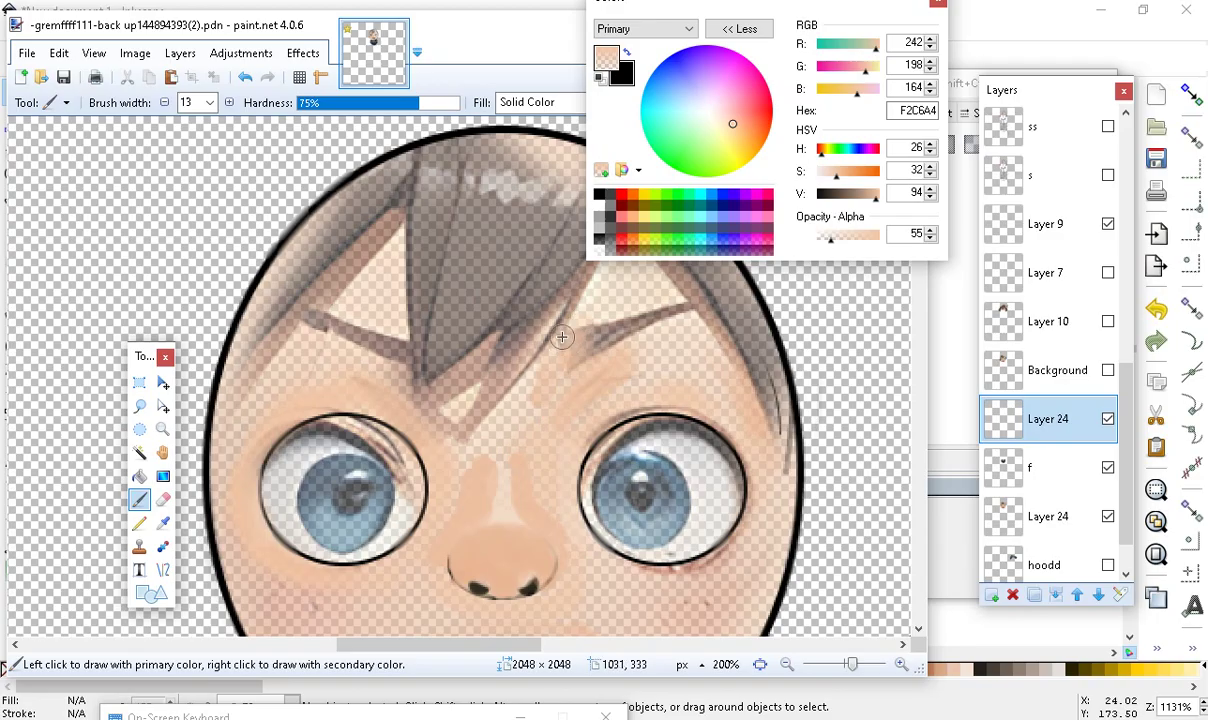
drag(610, 331, 601, 352)
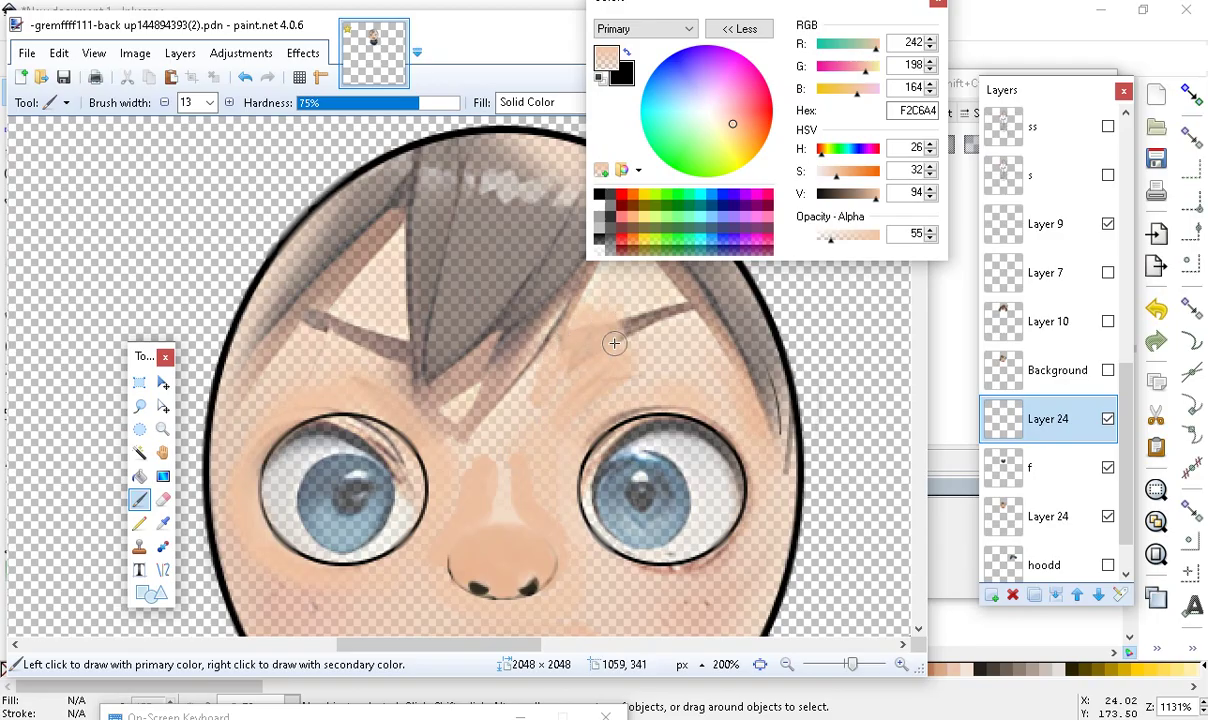
drag(626, 331, 634, 315)
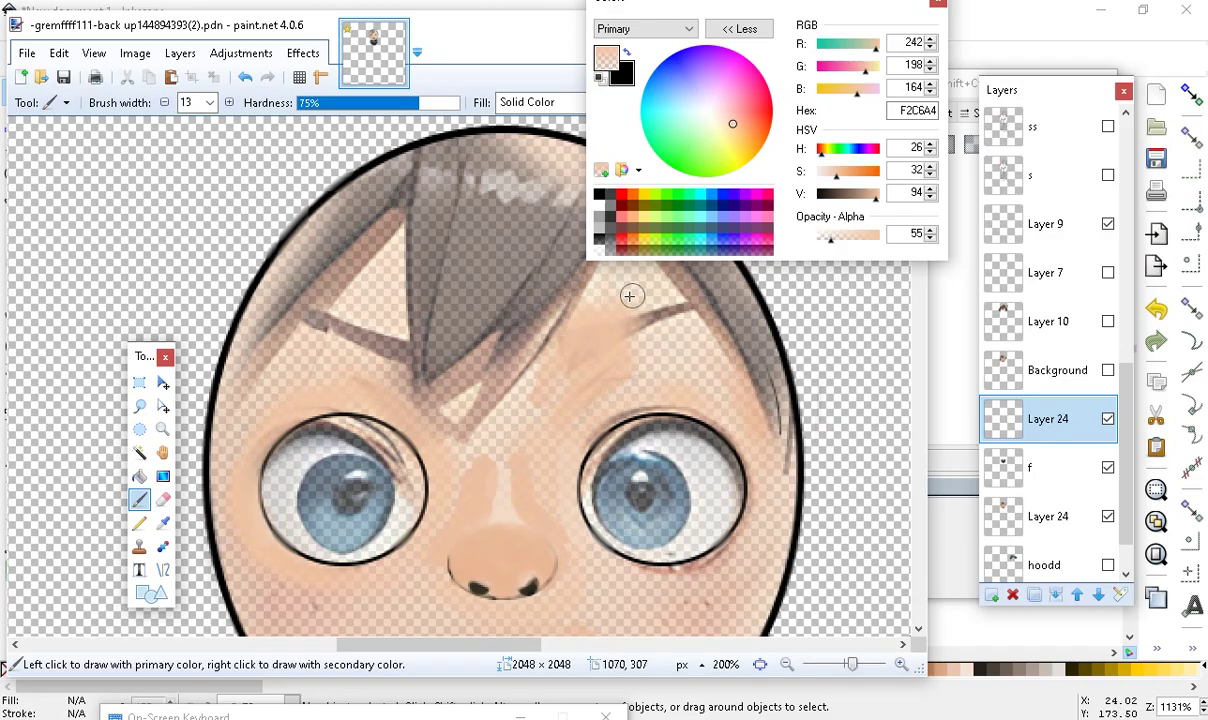
drag(630, 8, 983, 11)
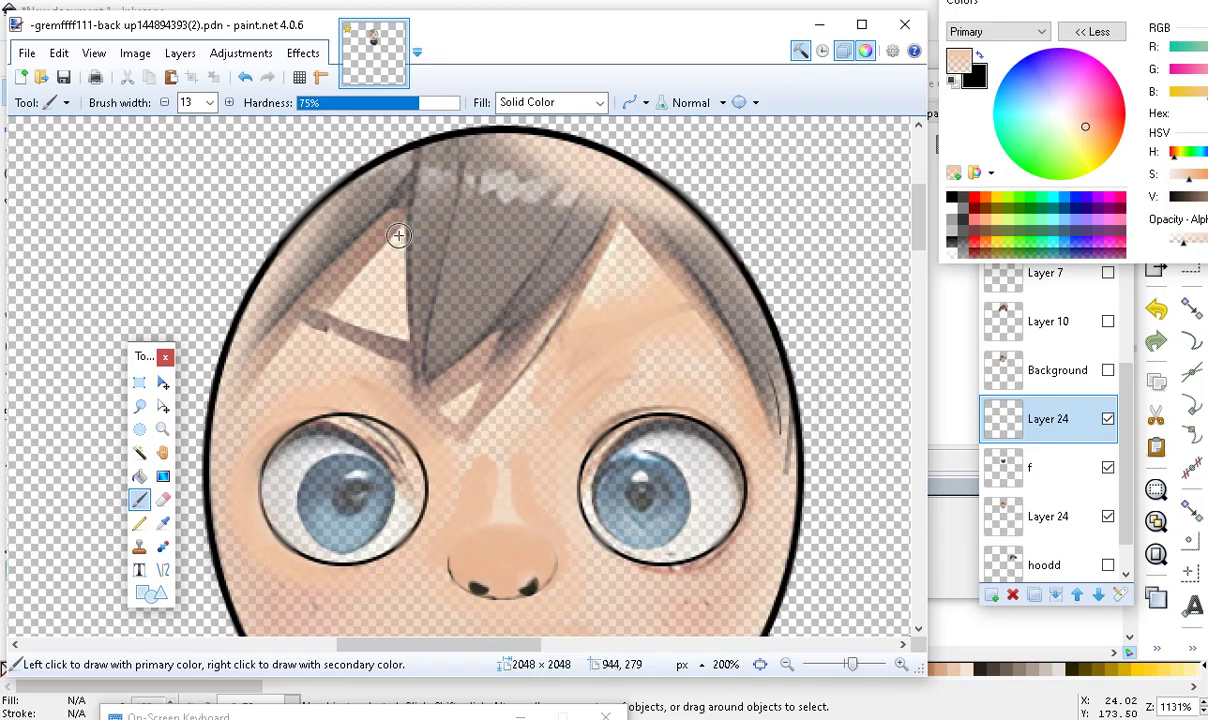
Raise the skin colour's alpha to 198 and paint over the hair band at the forehead top
mouse_move(403, 243)
mouse_down()
mouse_move(539, 222)
mouse_move(575, 225)
mouse_up()
drag(1098, 14, 897, 8)
drag(1032, 93, 1110, 182)
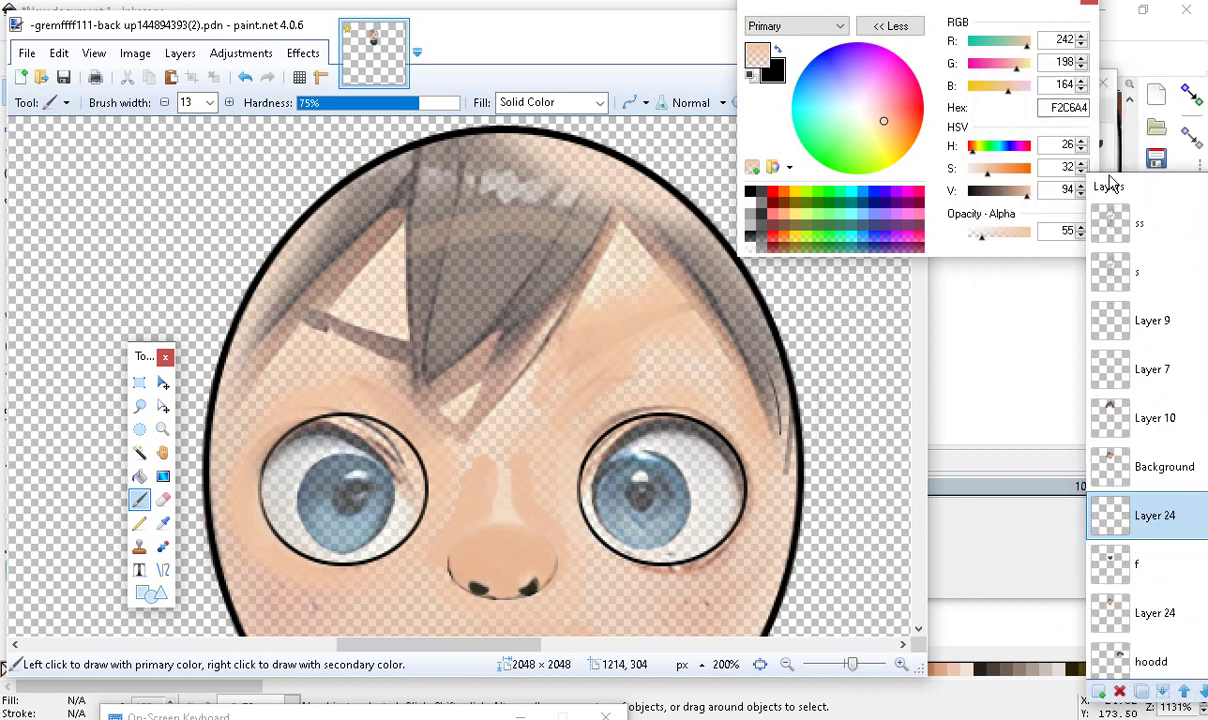
drag(1008, 244, 1016, 246)
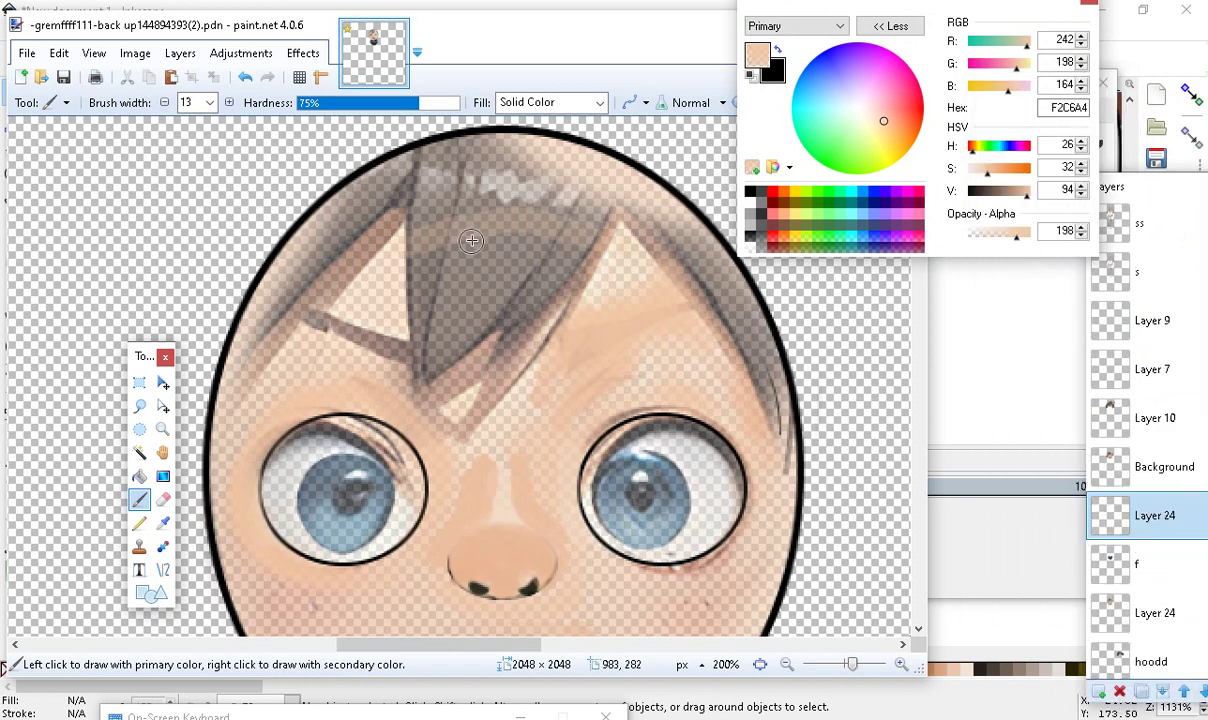
mouse_move(400, 216)
mouse_down()
mouse_move(507, 214)
mouse_move(612, 231)
mouse_move(412, 214)
mouse_move(416, 230)
mouse_move(587, 249)
mouse_move(418, 226)
mouse_move(427, 364)
mouse_move(417, 234)
mouse_move(426, 305)
mouse_move(437, 224)
mouse_move(425, 350)
mouse_move(439, 241)
mouse_move(432, 276)
mouse_move(449, 298)
mouse_move(433, 229)
mouse_move(397, 210)
mouse_move(386, 219)
mouse_move(486, 206)
mouse_move(611, 229)
mouse_move(553, 206)
mouse_move(447, 203)
mouse_up()
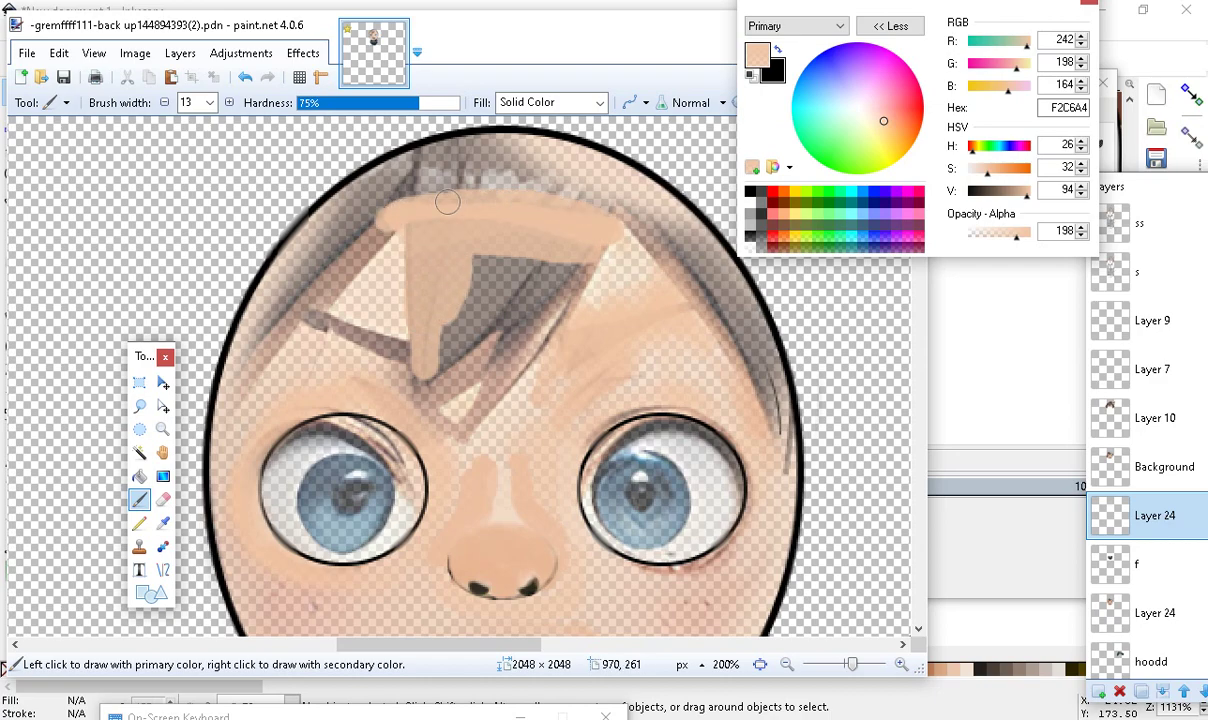
mouse_move(383, 227)
mouse_down()
mouse_move(456, 217)
mouse_move(516, 235)
mouse_move(469, 271)
mouse_move(480, 232)
mouse_move(460, 248)
mouse_move(452, 218)
mouse_move(469, 273)
mouse_move(461, 283)
mouse_move(433, 265)
mouse_move(435, 234)
mouse_move(442, 295)
mouse_move(425, 243)
mouse_move(440, 312)
mouse_move(432, 378)
mouse_move(500, 231)
mouse_move(439, 327)
mouse_move(492, 232)
mouse_move(417, 355)
mouse_move(542, 231)
mouse_move(477, 292)
mouse_move(505, 239)
mouse_move(546, 244)
mouse_move(460, 343)
mouse_move(566, 242)
mouse_move(485, 299)
mouse_move(553, 243)
mouse_move(523, 231)
mouse_move(500, 287)
mouse_move(459, 280)
mouse_up()
Cover the dark triangle stroke, diagonal line and left brow line with skin tone
mouse_move(458, 338)
mouse_down()
mouse_move(421, 378)
mouse_move(581, 246)
mouse_move(483, 345)
mouse_move(441, 366)
mouse_move(521, 302)
mouse_up()
mouse_move(588, 260)
mouse_down()
mouse_move(490, 355)
mouse_move(438, 380)
mouse_move(460, 356)
mouse_move(424, 392)
mouse_move(508, 346)
mouse_move(580, 263)
mouse_up()
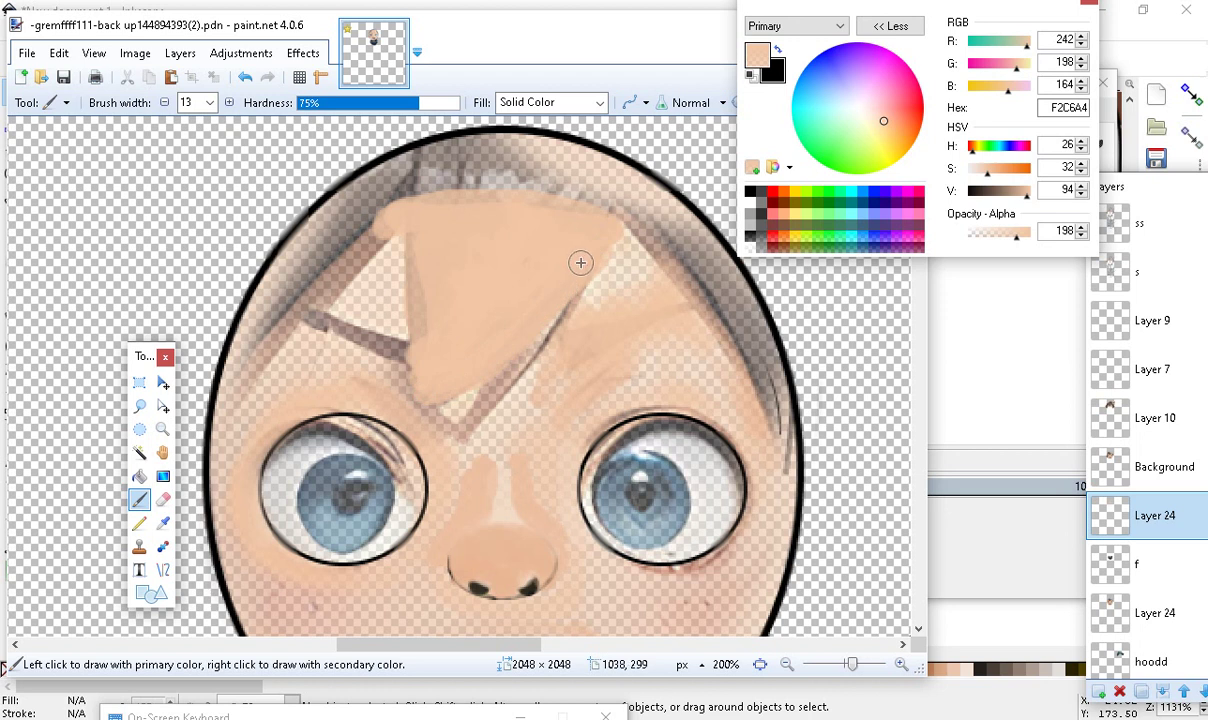
mouse_move(535, 327)
mouse_down()
mouse_move(575, 274)
mouse_move(478, 399)
mouse_move(540, 353)
mouse_move(568, 299)
mouse_up()
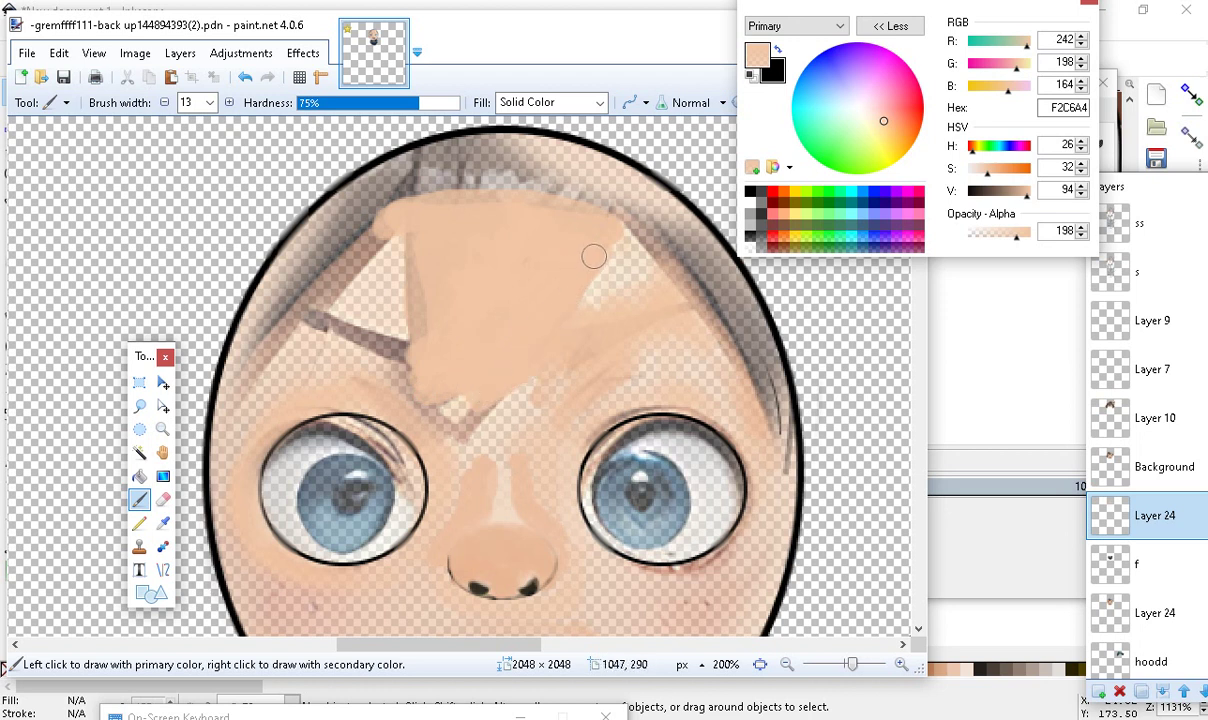
mouse_move(461, 452)
mouse_down()
mouse_move(470, 382)
mouse_move(447, 398)
mouse_move(370, 337)
mouse_move(447, 415)
mouse_up()
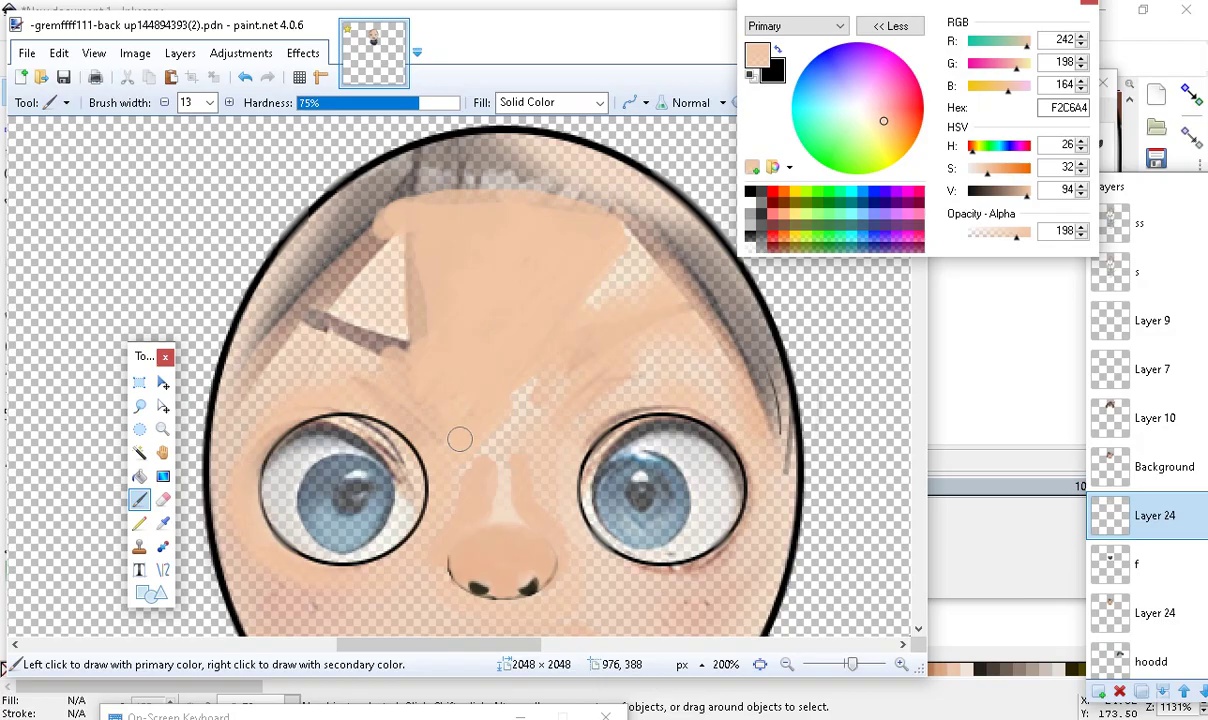
mouse_move(402, 381)
mouse_down()
mouse_move(438, 289)
mouse_move(342, 260)
mouse_move(298, 343)
mouse_move(388, 315)
mouse_move(381, 342)
mouse_move(366, 286)
mouse_move(373, 330)
mouse_move(389, 307)
mouse_move(382, 334)
mouse_move(363, 334)
mouse_move(414, 301)
mouse_move(417, 325)
mouse_move(424, 267)
mouse_move(400, 243)
mouse_move(426, 309)
mouse_move(402, 252)
mouse_move(377, 265)
mouse_move(409, 264)
mouse_up()
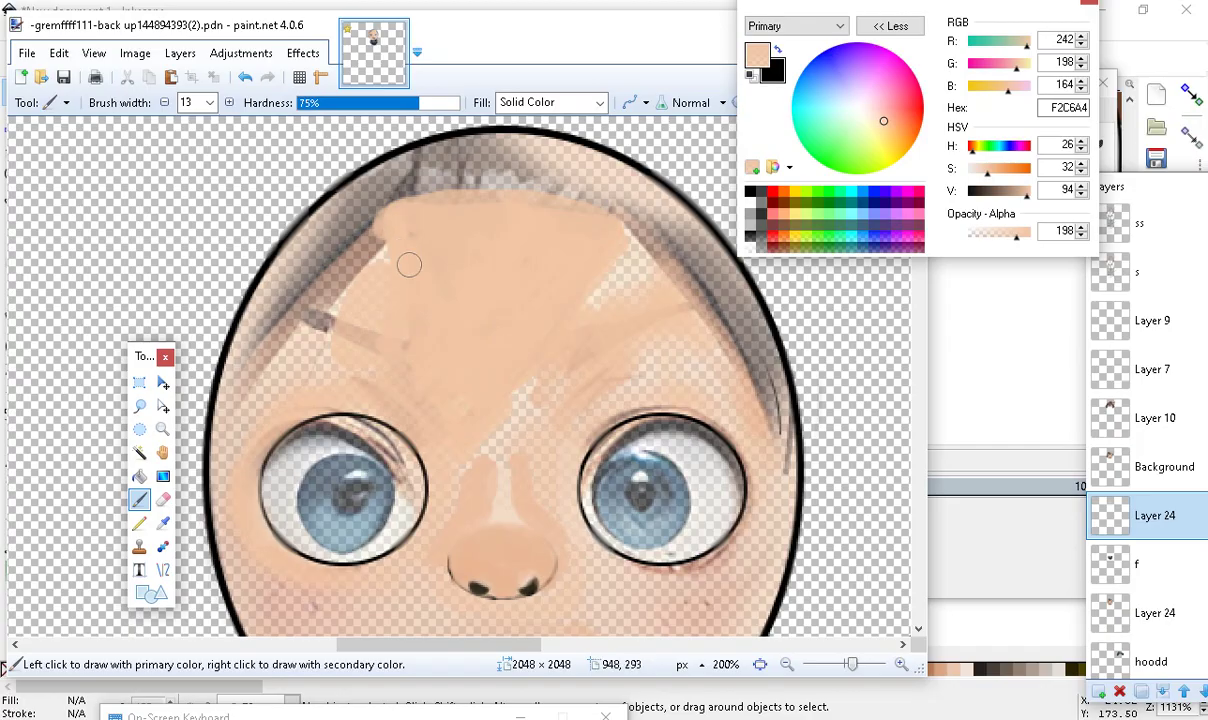
mouse_move(393, 339)
mouse_down()
mouse_move(358, 356)
mouse_move(347, 325)
mouse_move(308, 331)
mouse_move(400, 252)
mouse_move(310, 329)
mouse_up()
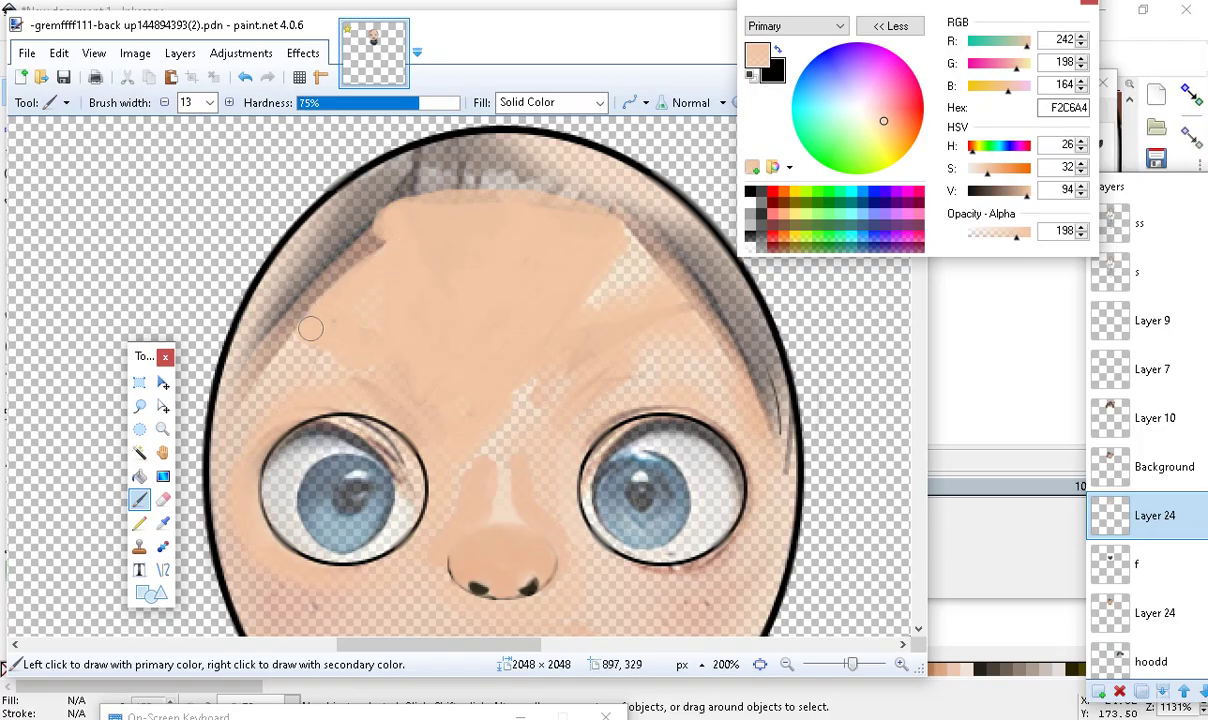
Paint over the grey shading along the hairline and upper forehead
mouse_move(399, 251)
mouse_down()
mouse_move(332, 315)
mouse_move(307, 321)
mouse_move(381, 249)
mouse_up()
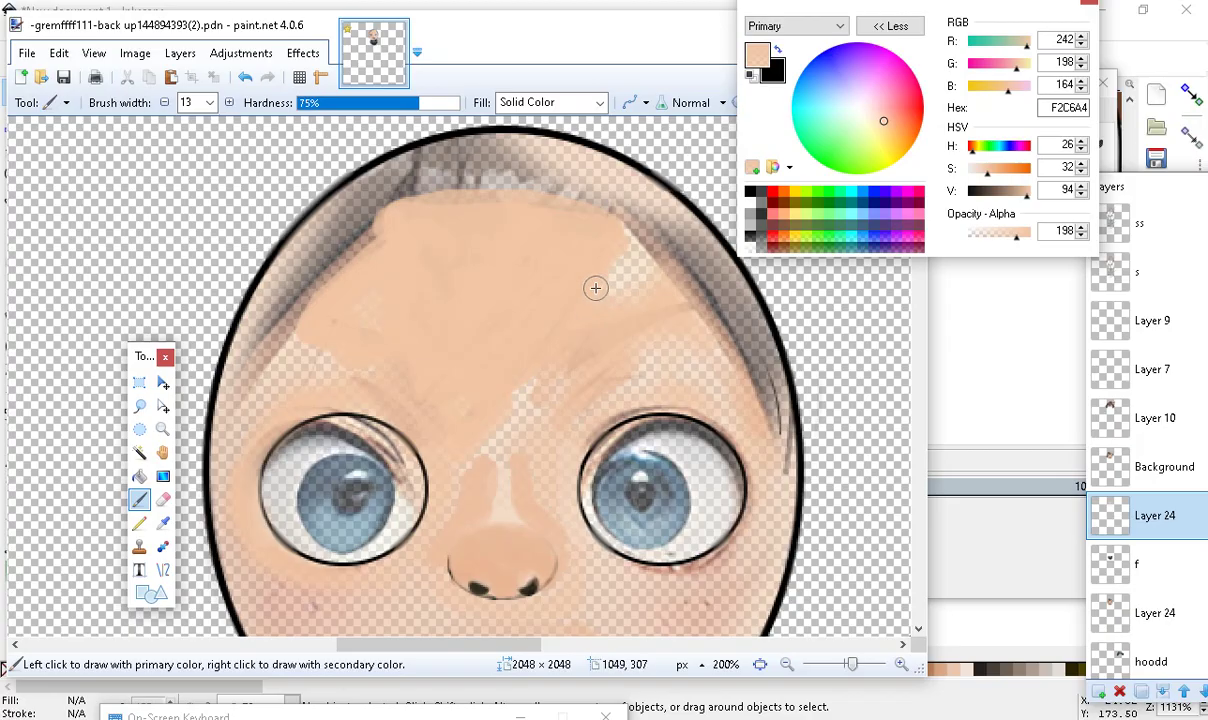
mouse_move(634, 243)
mouse_down()
mouse_move(620, 237)
mouse_move(674, 280)
mouse_move(708, 357)
mouse_move(650, 312)
mouse_up()
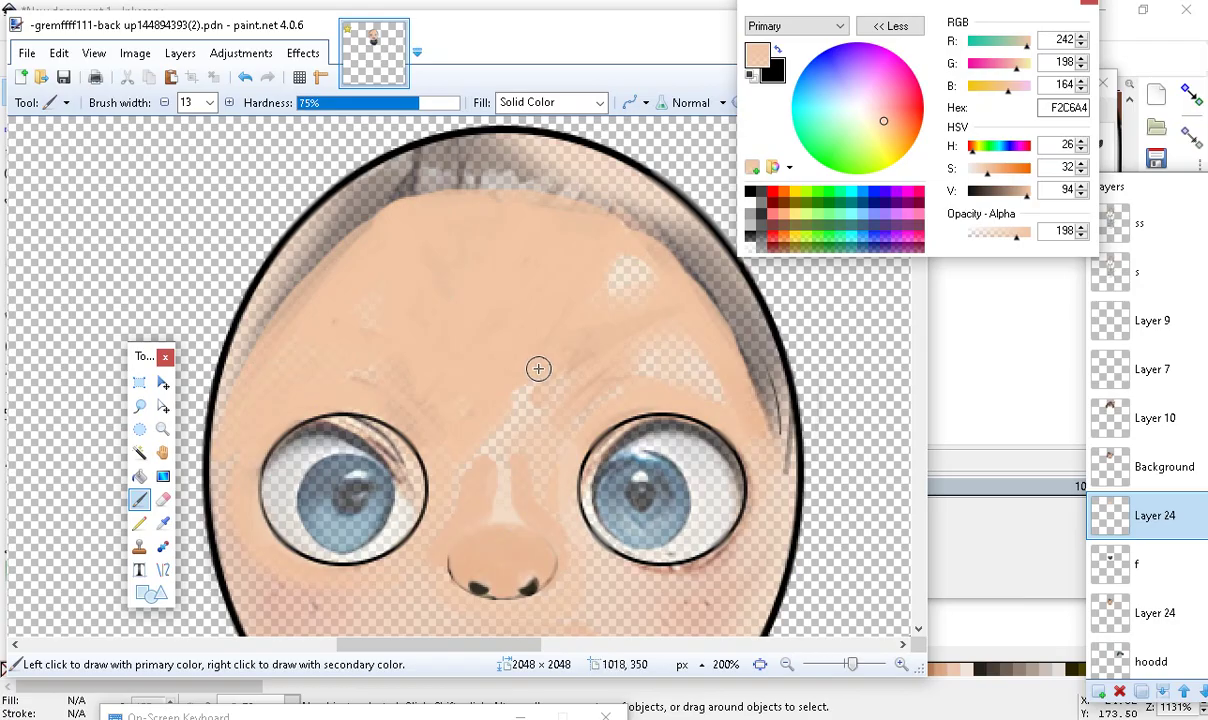
mouse_move(422, 219)
mouse_down()
mouse_move(500, 186)
mouse_move(549, 188)
mouse_move(623, 218)
mouse_move(687, 286)
mouse_move(769, 447)
mouse_up()
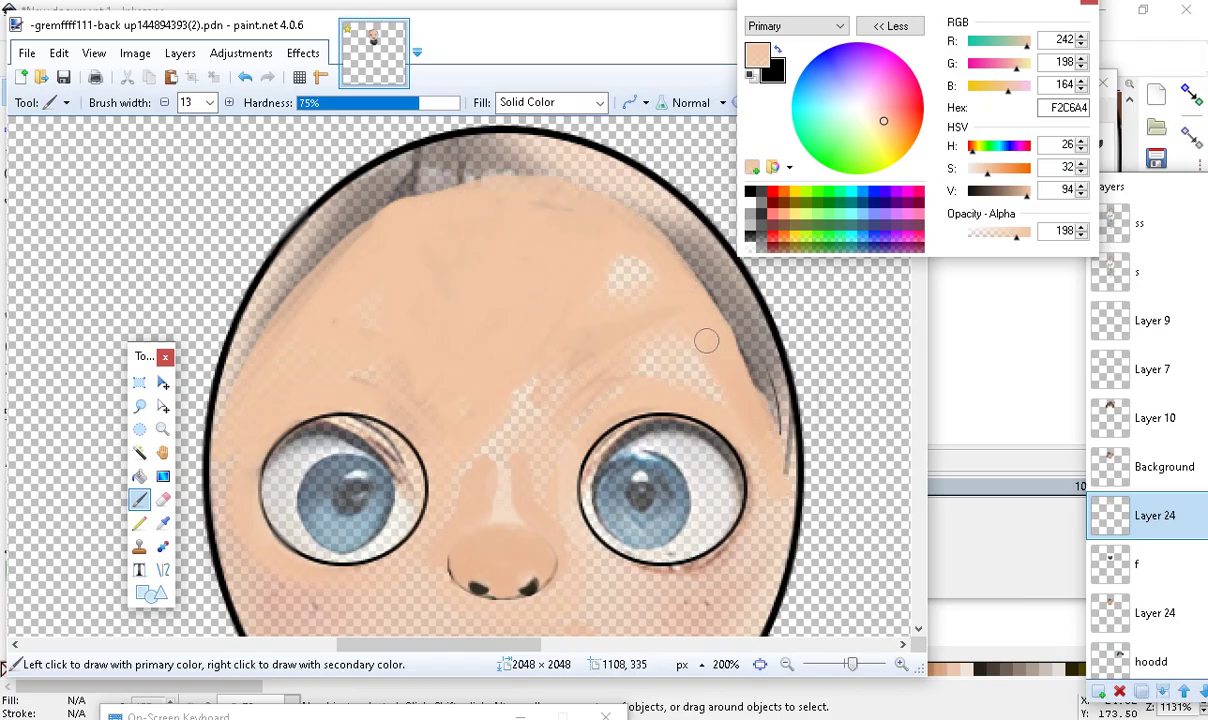
mouse_move(373, 240)
mouse_down()
mouse_move(252, 347)
mouse_move(376, 219)
mouse_move(480, 182)
mouse_move(523, 190)
mouse_up()
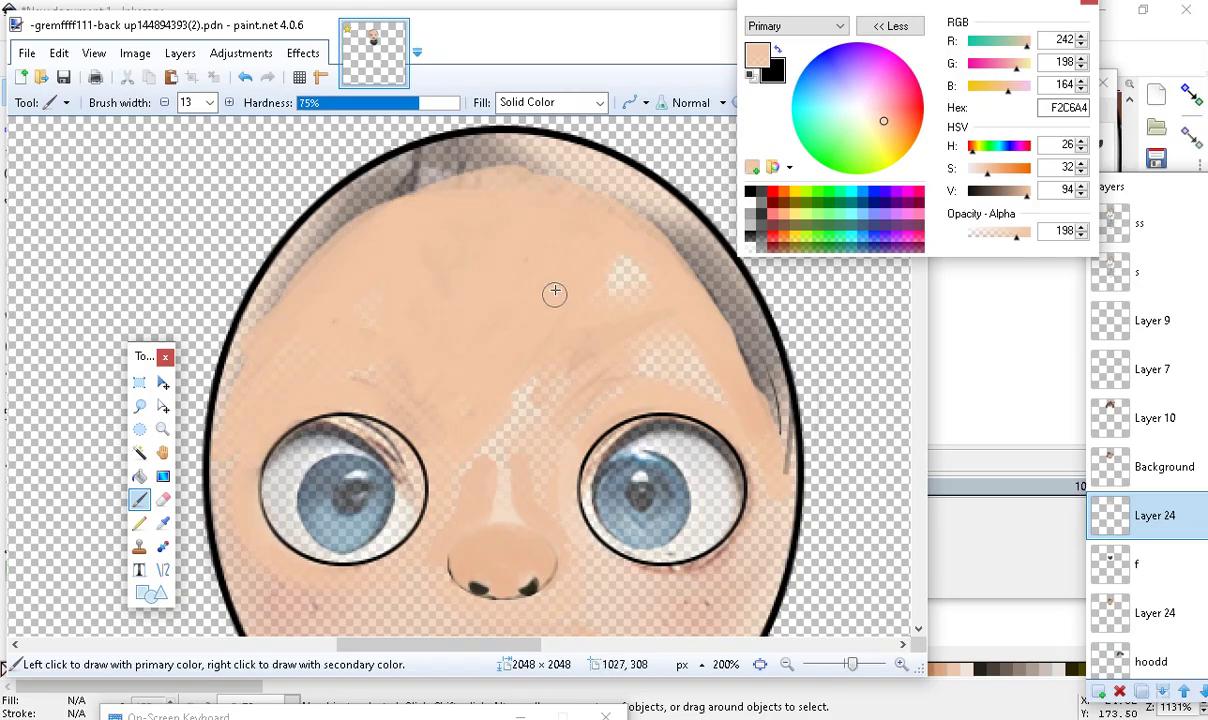
Lighten the left side of the nose bridge with skin tone
scroll(555, 292, down, 3)
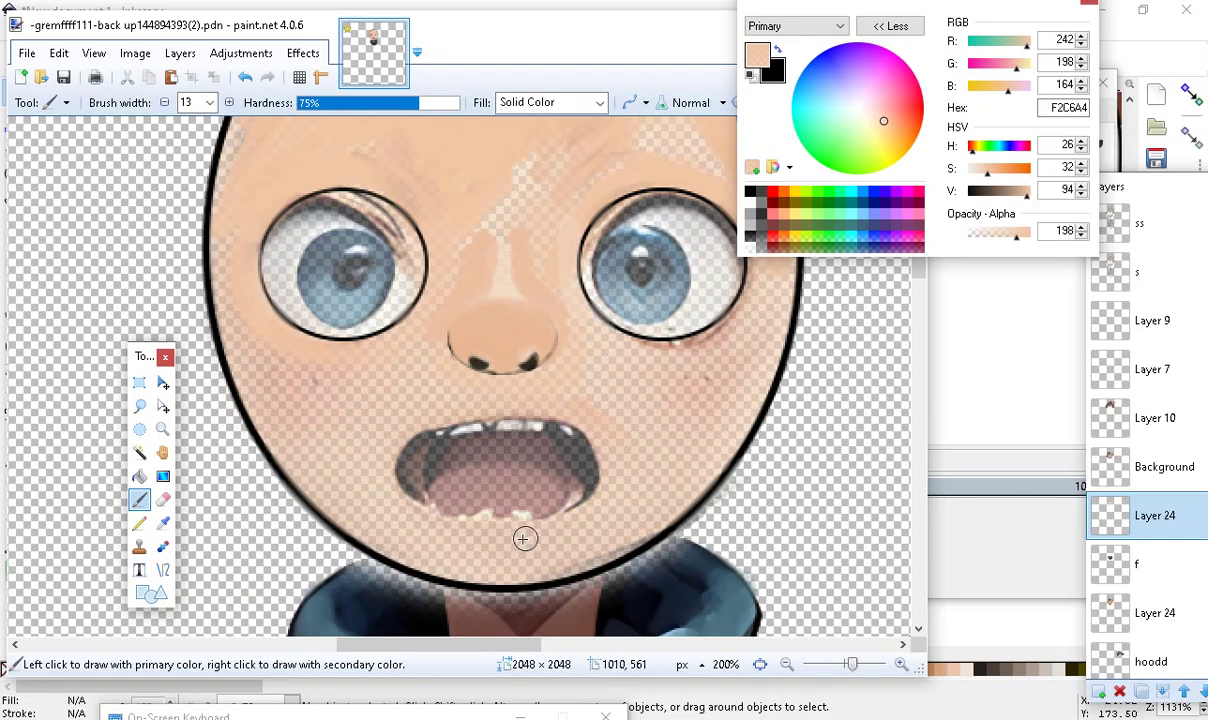
scroll(500, 560, up, 2)
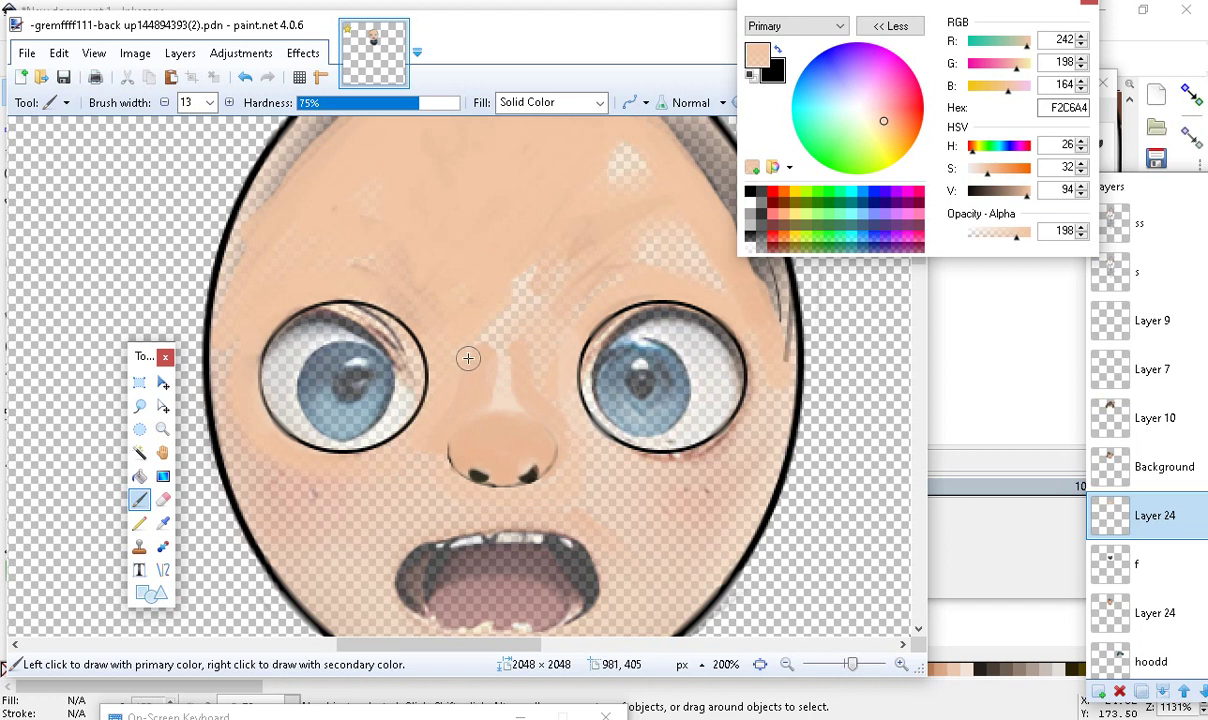
drag(500, 358, 506, 338)
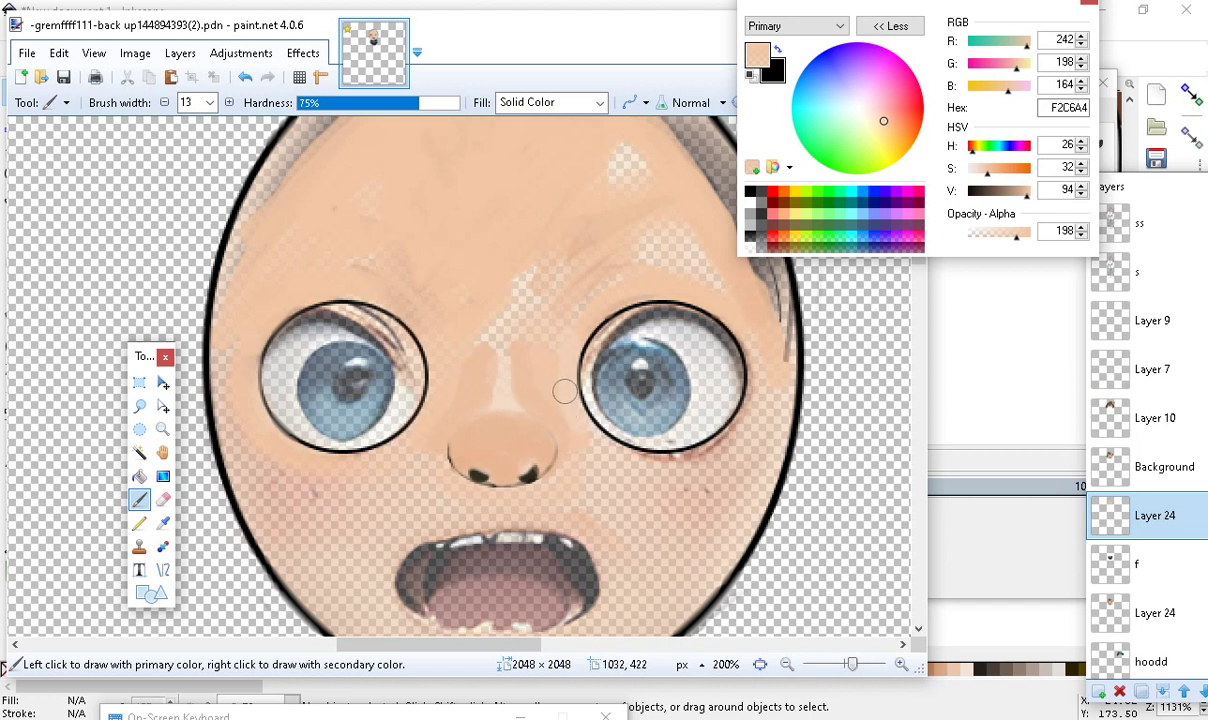
Raise saturation to 44 for peach EDB284, undo a trial cheek blush, and zoom out to 100%
click(989, 170)
click(996, 170)
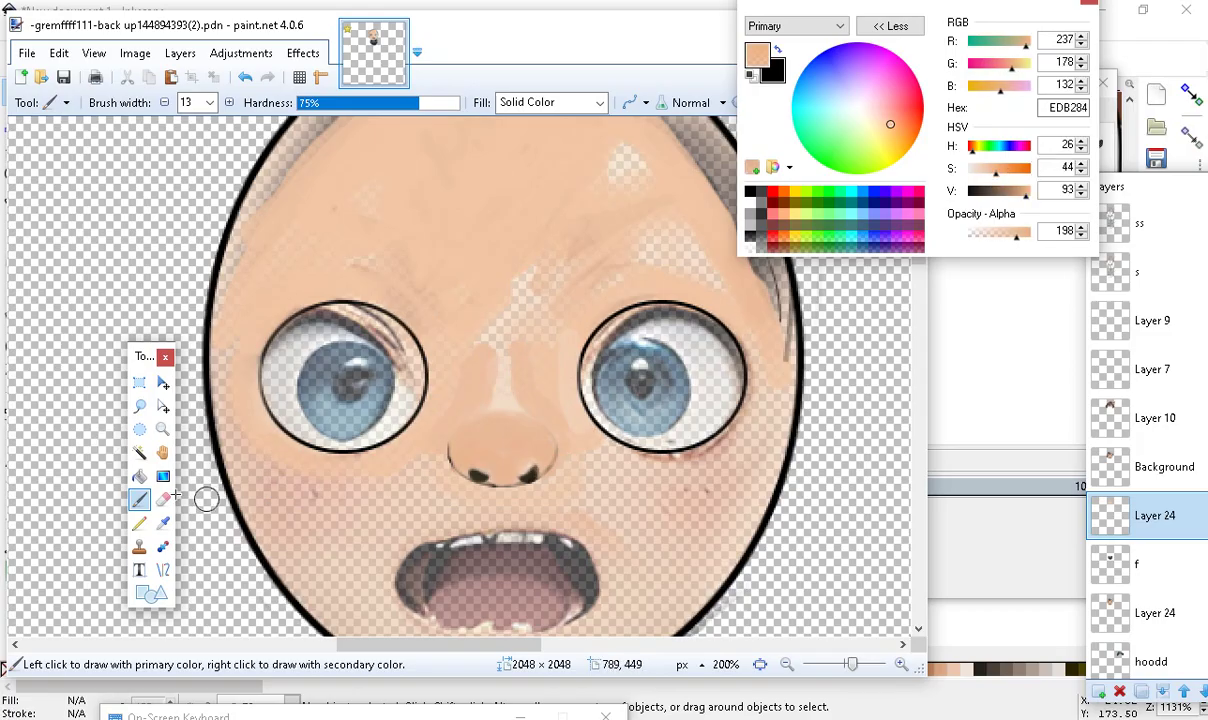
mouse_move(272, 440)
mouse_down()
mouse_move(340, 466)
mouse_move(412, 425)
mouse_up()
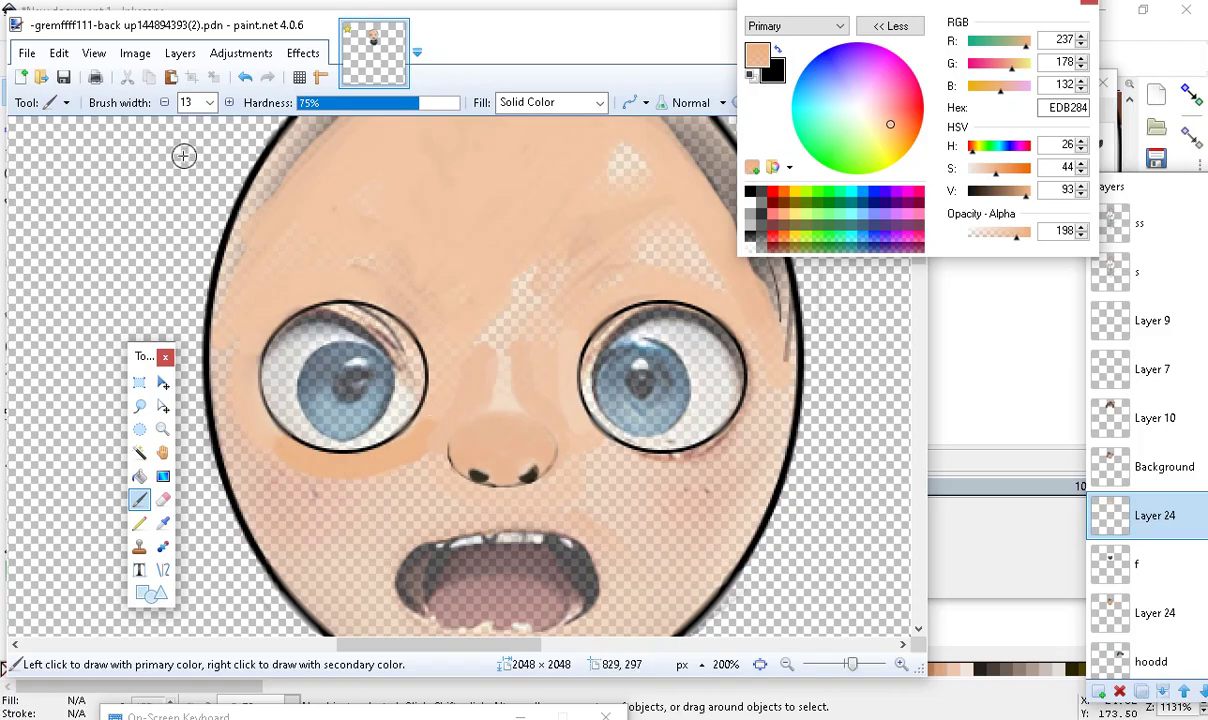
click(245, 80)
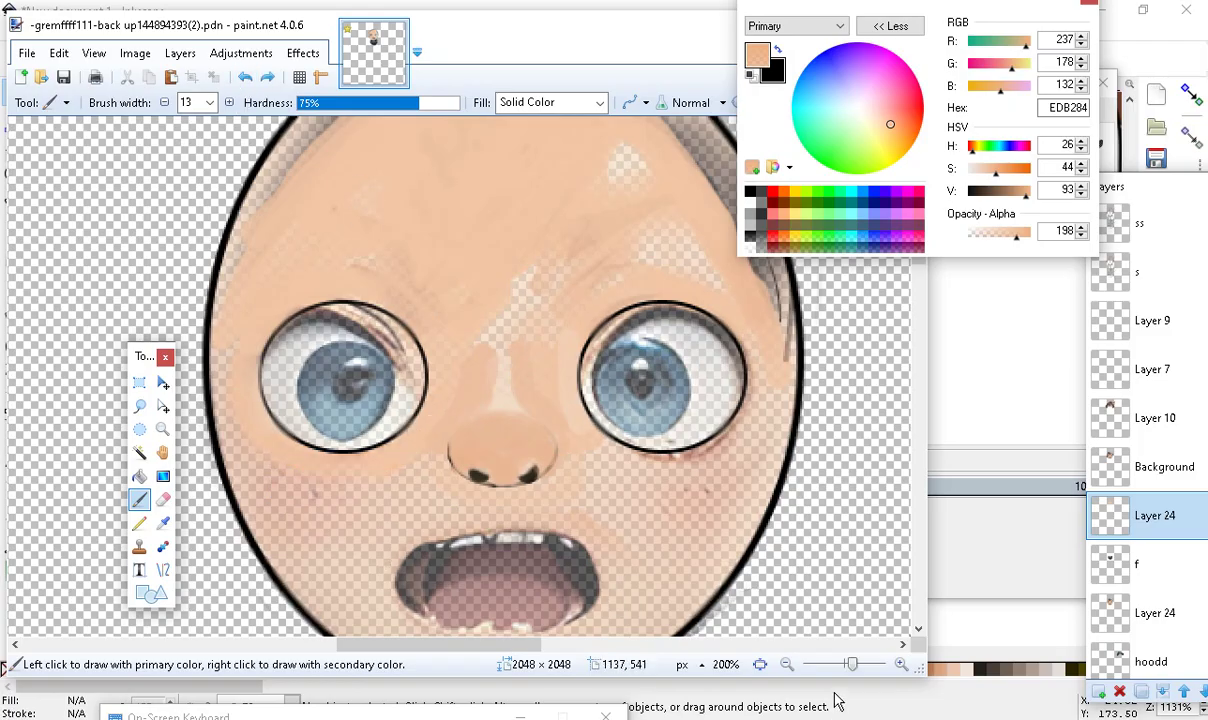
click(789, 665)
click(789, 665)
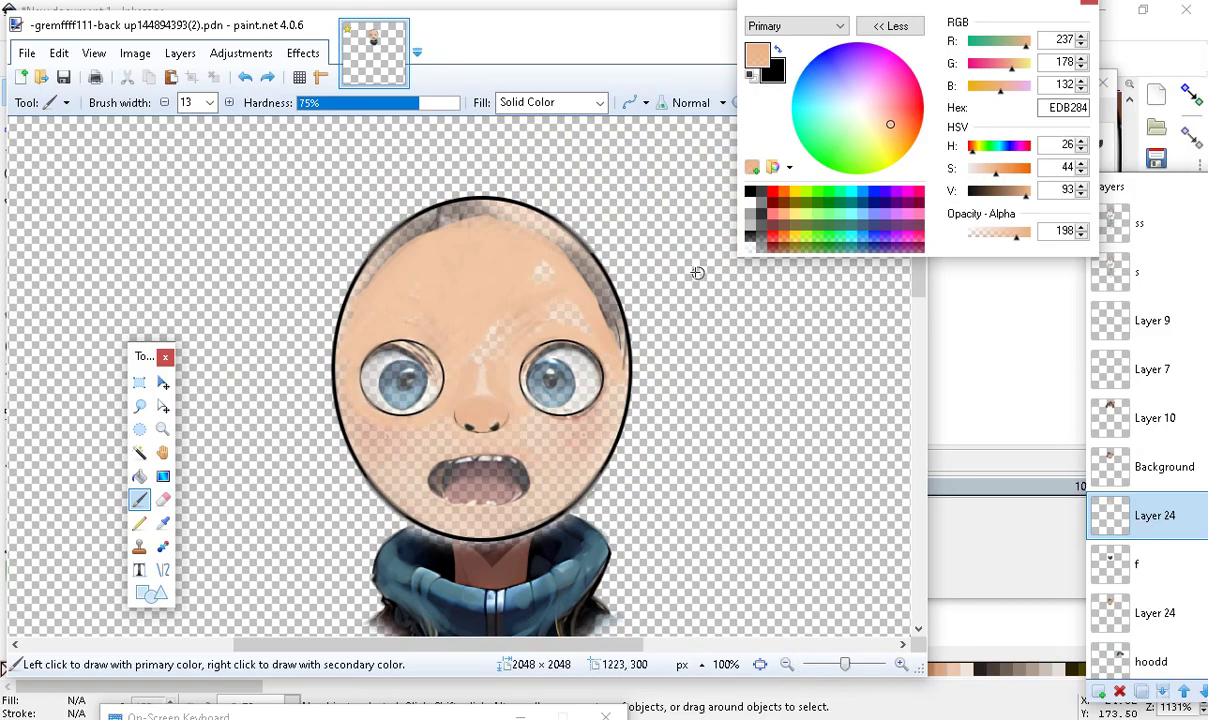
Set the lower Layer 24's opacity back to full 255
drag(852, 11, 754, 11)
drag(1100, 186, 805, 88)
click(881, 505)
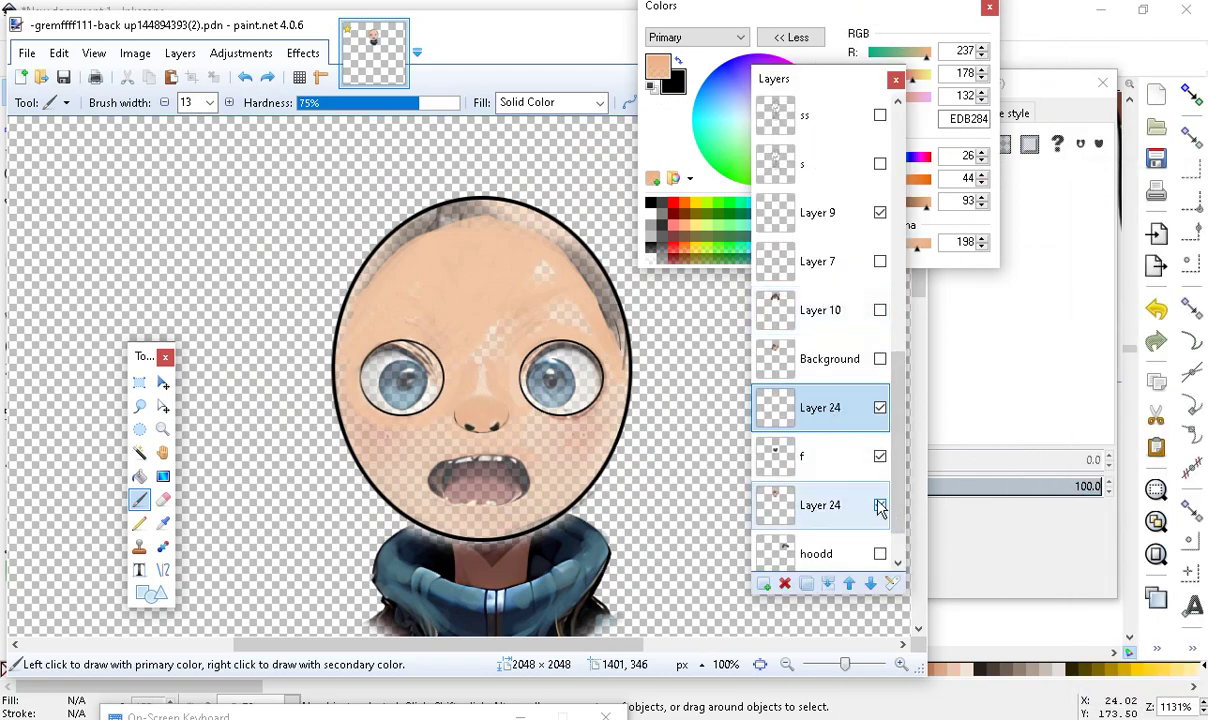
click(881, 505)
double_click(805, 487)
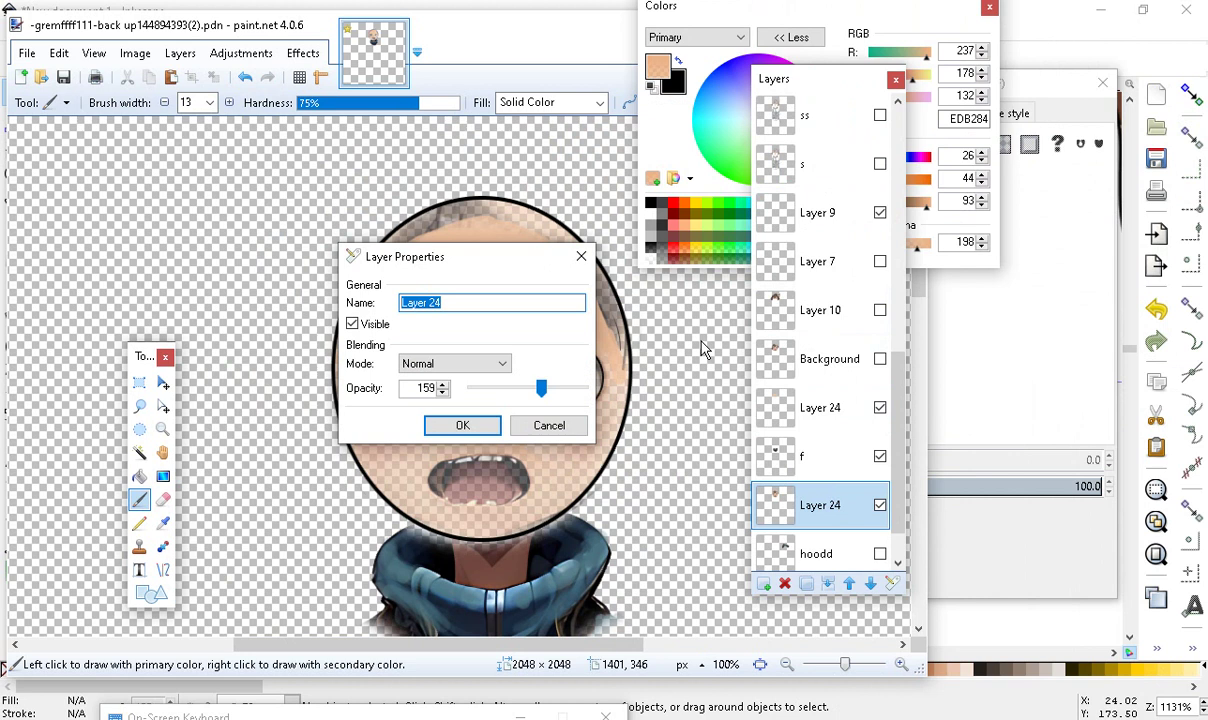
drag(543, 390, 584, 397)
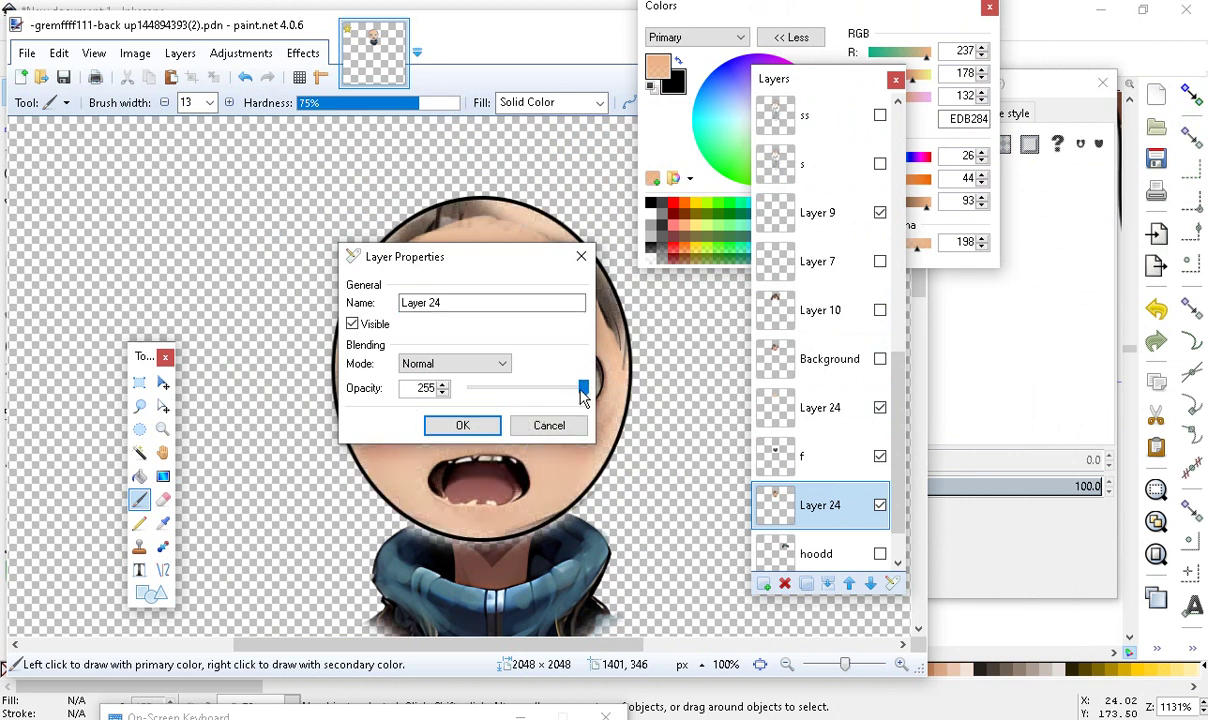
click(465, 425)
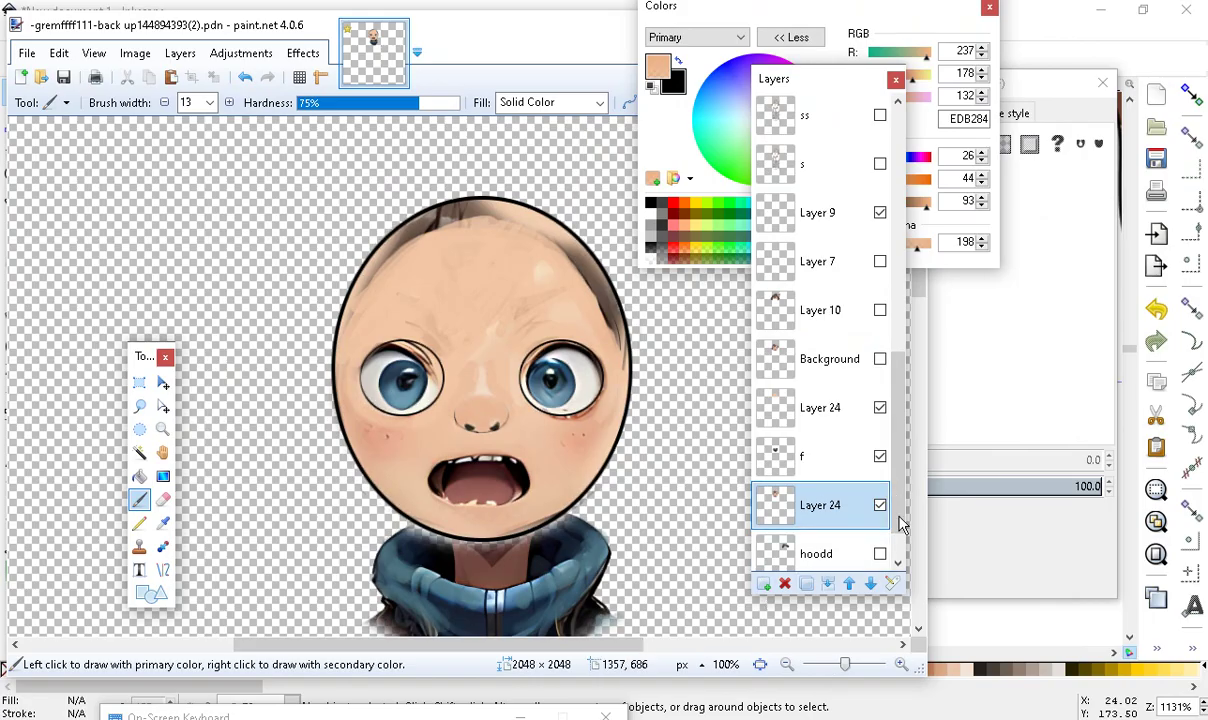
Hide the hoodie layer f and move Layer 24 down below it
click(880, 457)
click(880, 457)
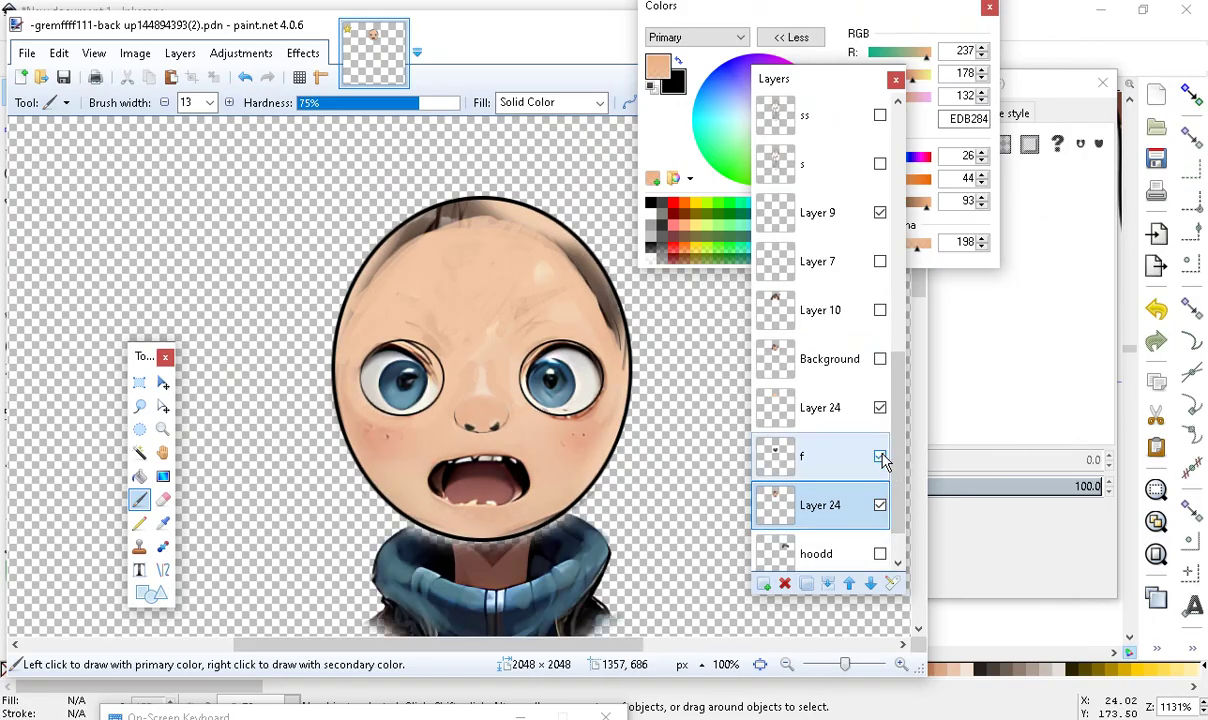
click(880, 457)
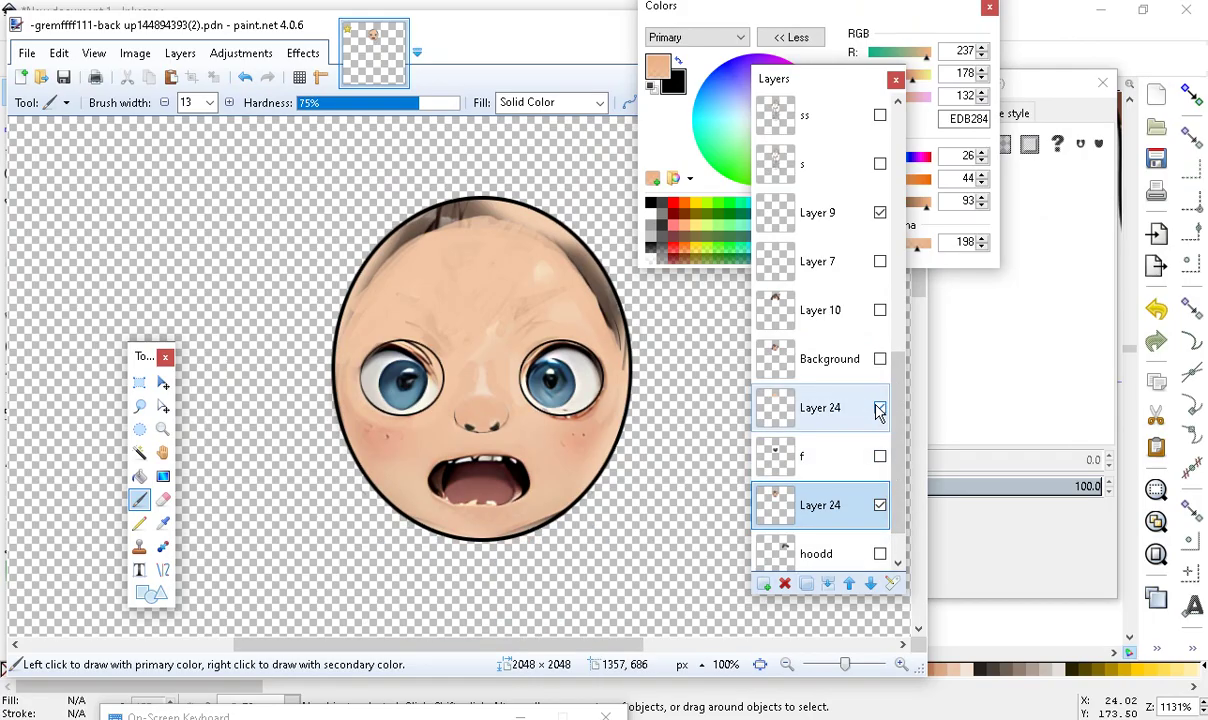
click(880, 408)
click(880, 408)
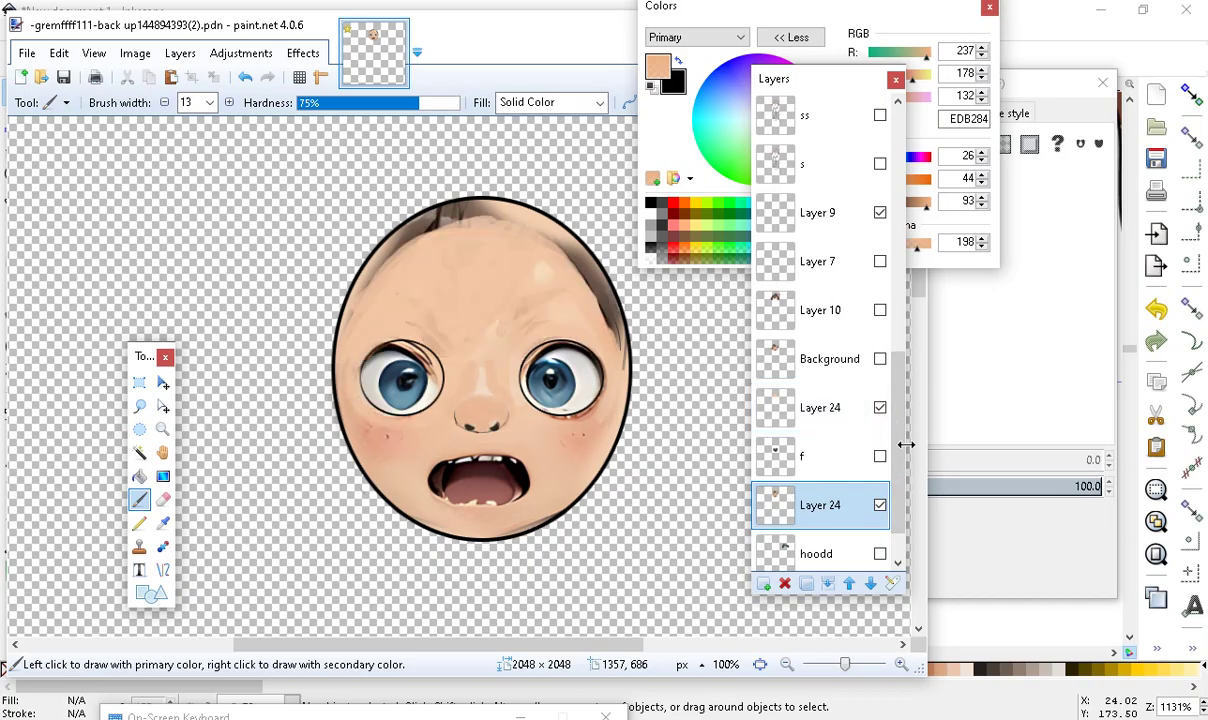
scroll(897, 520, down, 1)
drag(822, 365, 820, 412)
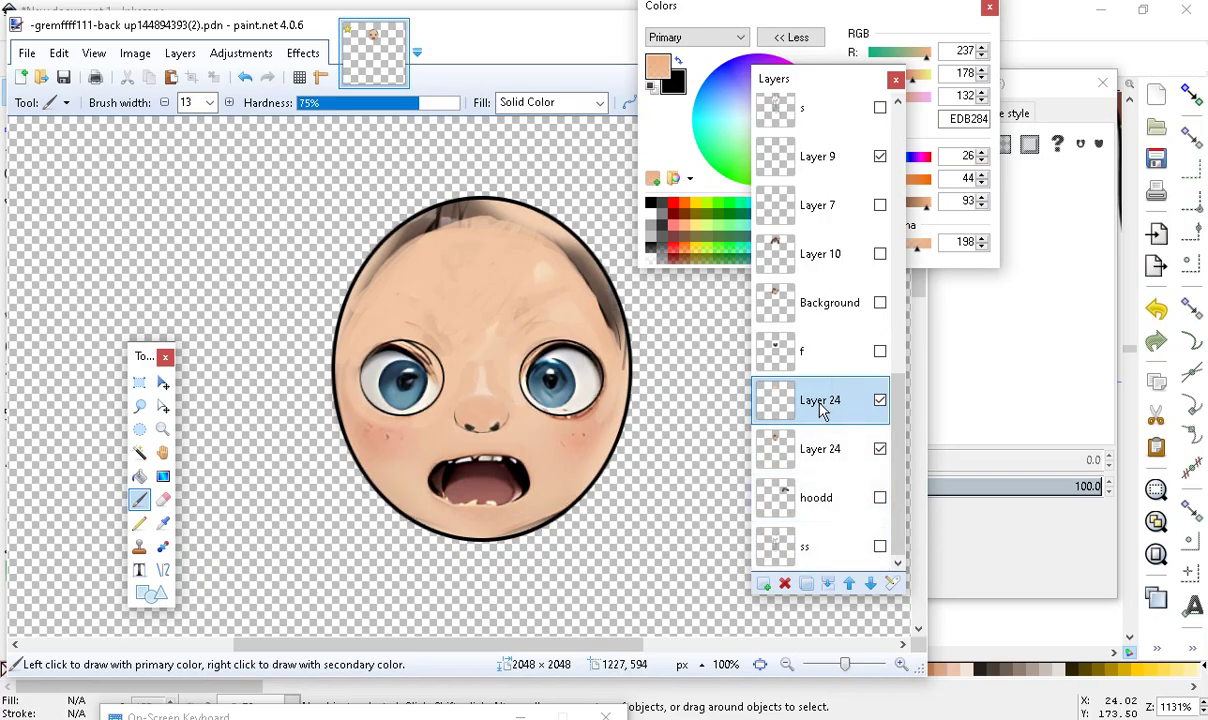
Apply a Gaussian Blur of radius 9 to Layer 24's skin-tone strokes
click(303, 53)
mouse_move(316, 104)
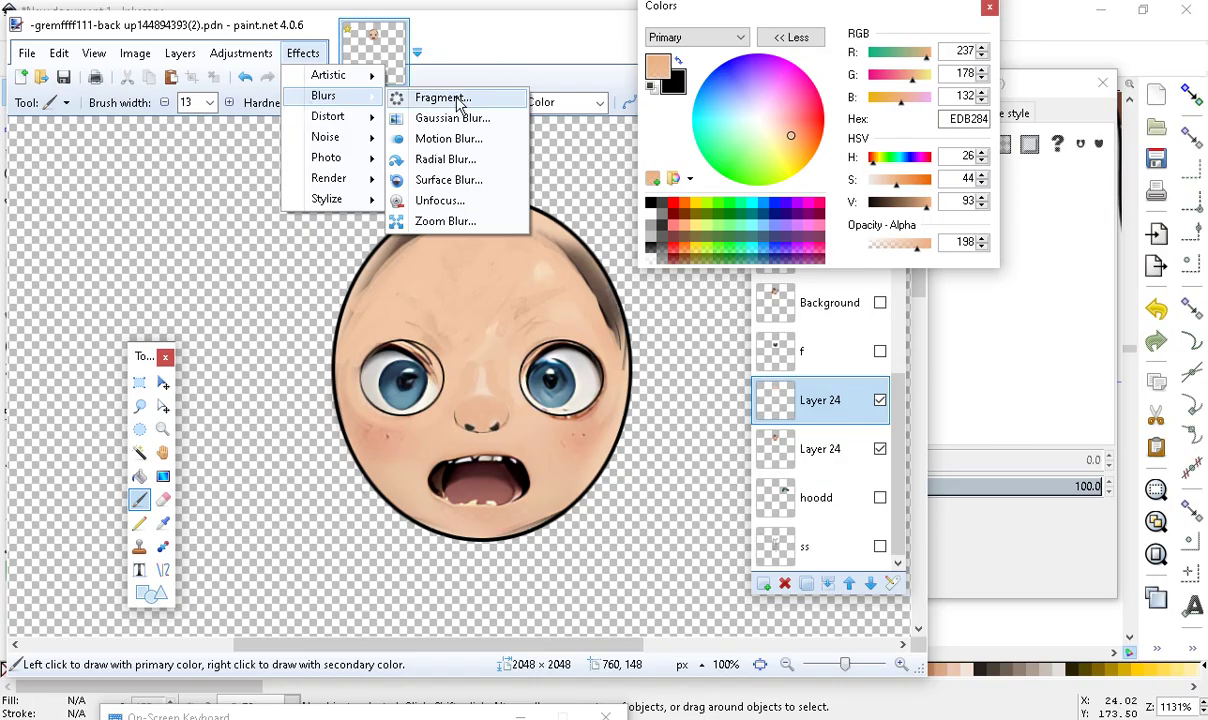
click(474, 119)
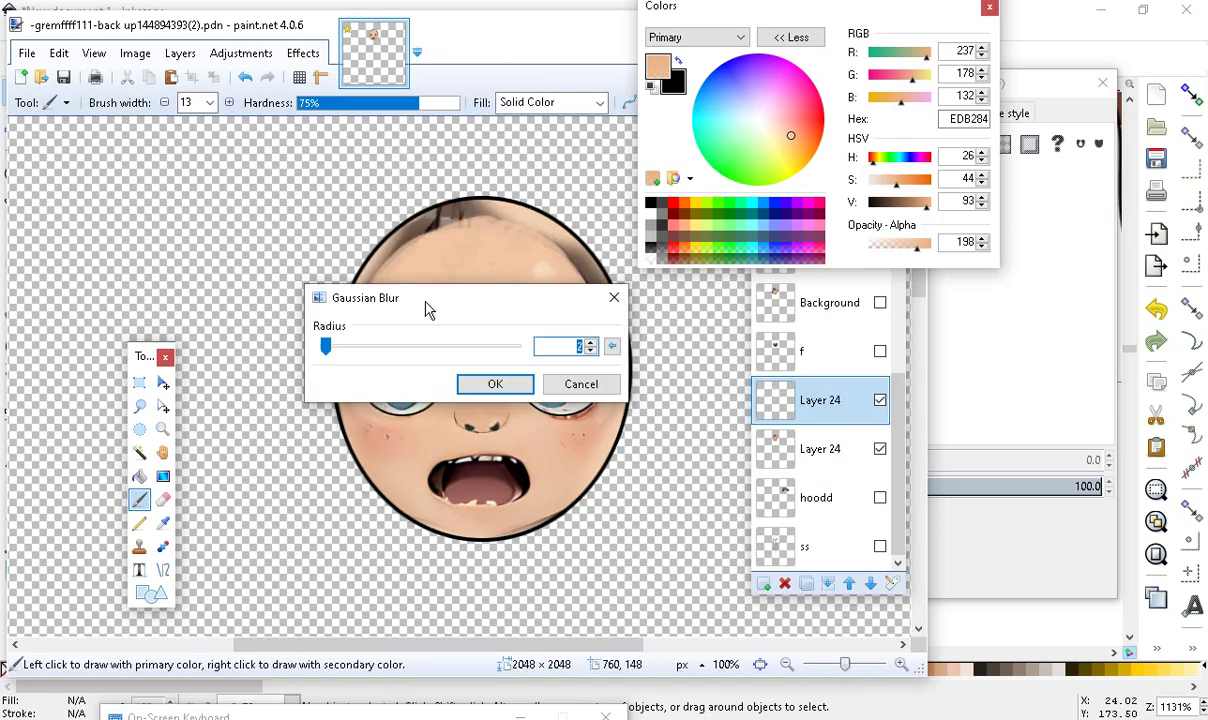
drag(428, 310, 143, 70)
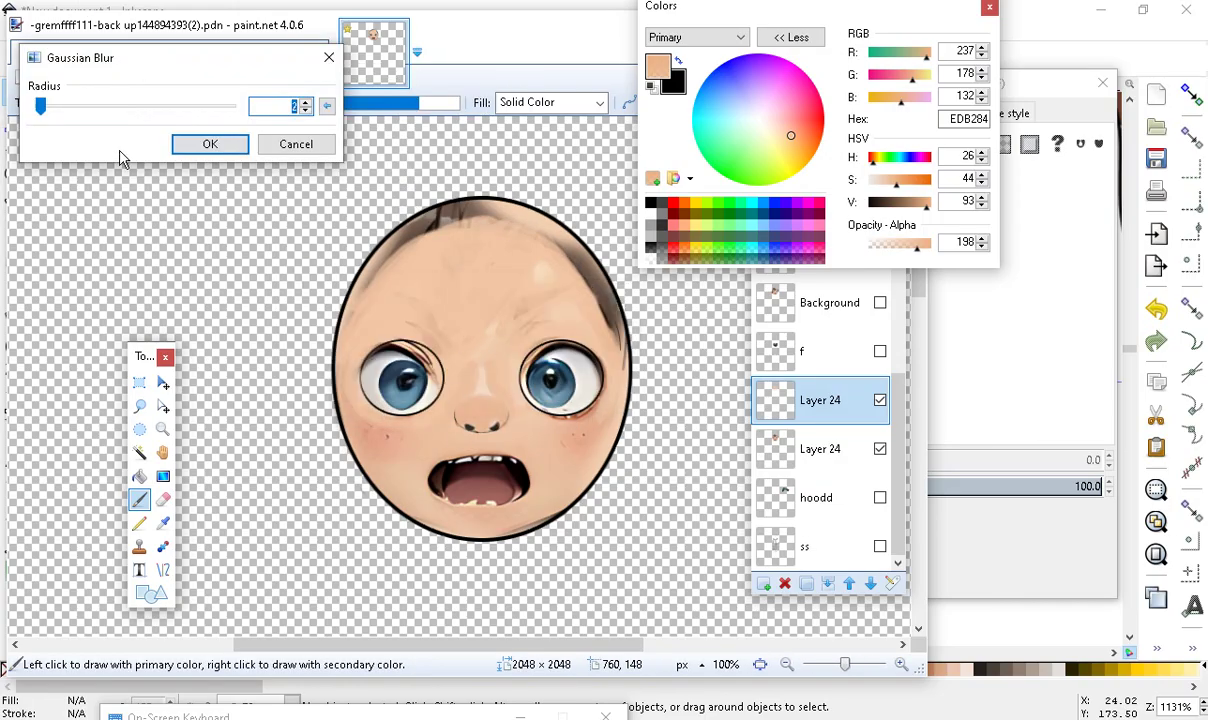
mouse_move(42, 113)
mouse_down()
mouse_move(80, 110)
mouse_move(108, 143)
mouse_move(89, 154)
mouse_move(27, 124)
mouse_move(73, 133)
mouse_move(49, 113)
mouse_move(55, 122)
mouse_move(39, 124)
mouse_up()
drag(40, 112, 47, 132)
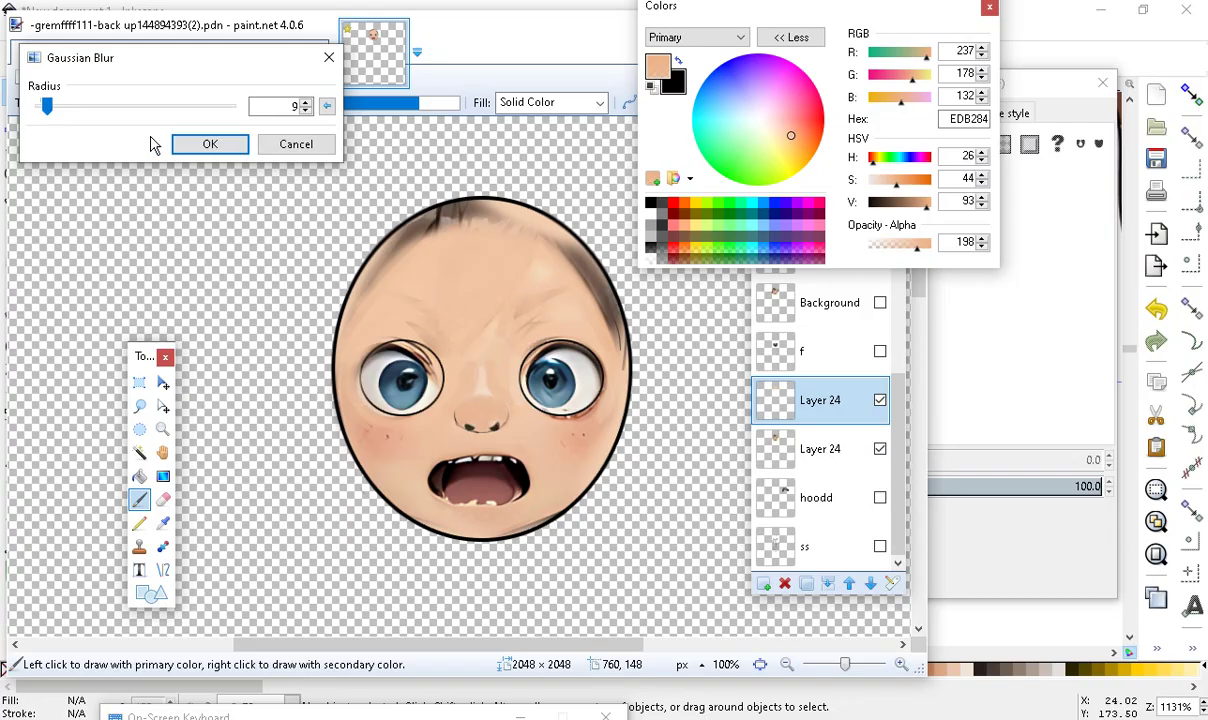
click(208, 146)
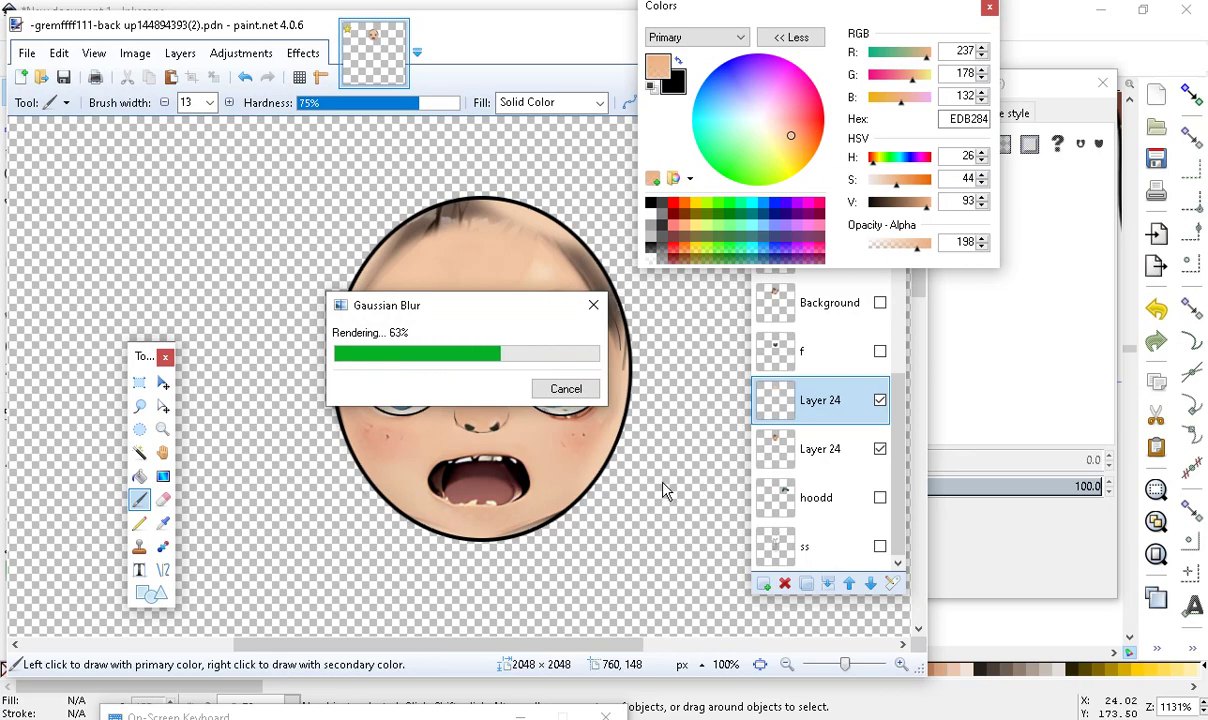
click(850, 418)
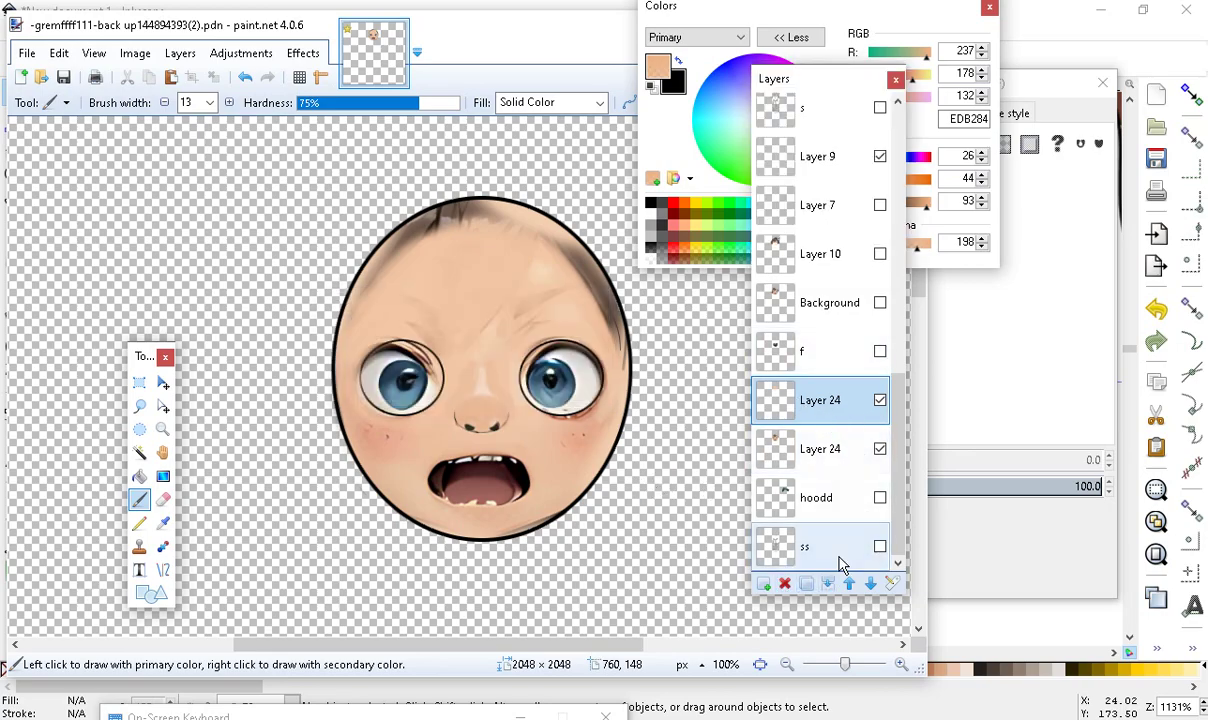
Delete the selected Layer 24 and make the eye 2 layer visible
click(785, 583)
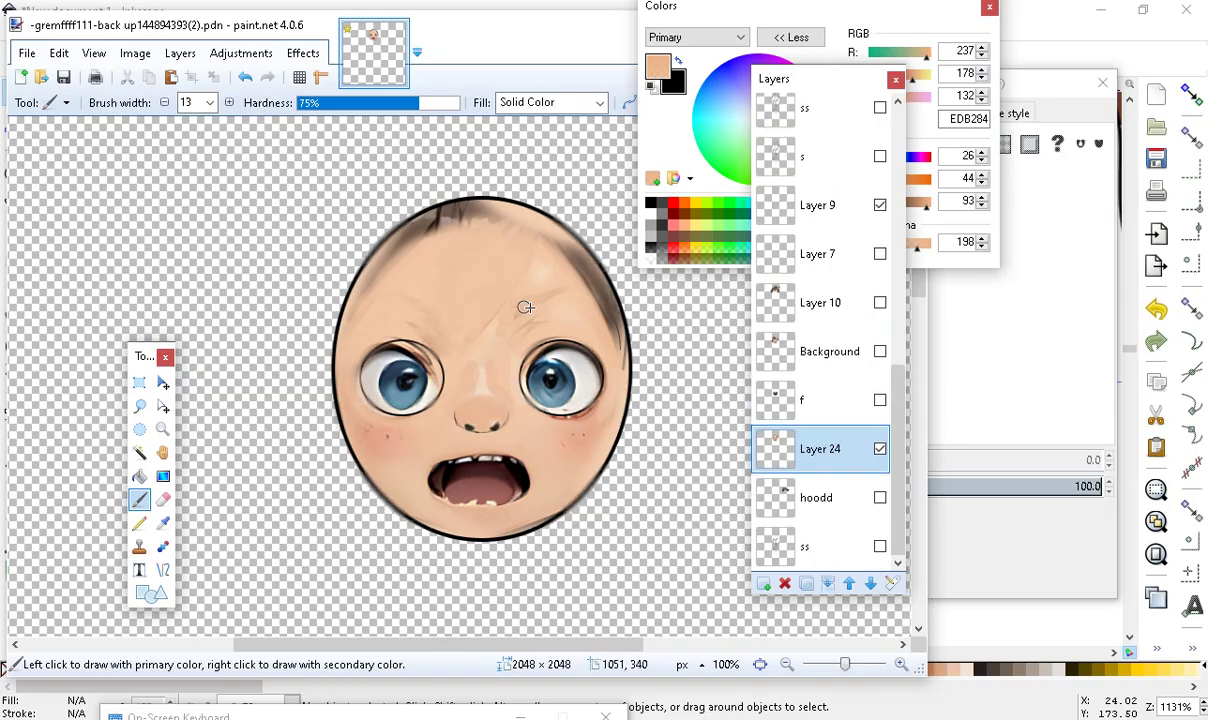
drag(897, 541, 880, 403)
click(880, 401)
scroll(890, 430, down, 2)
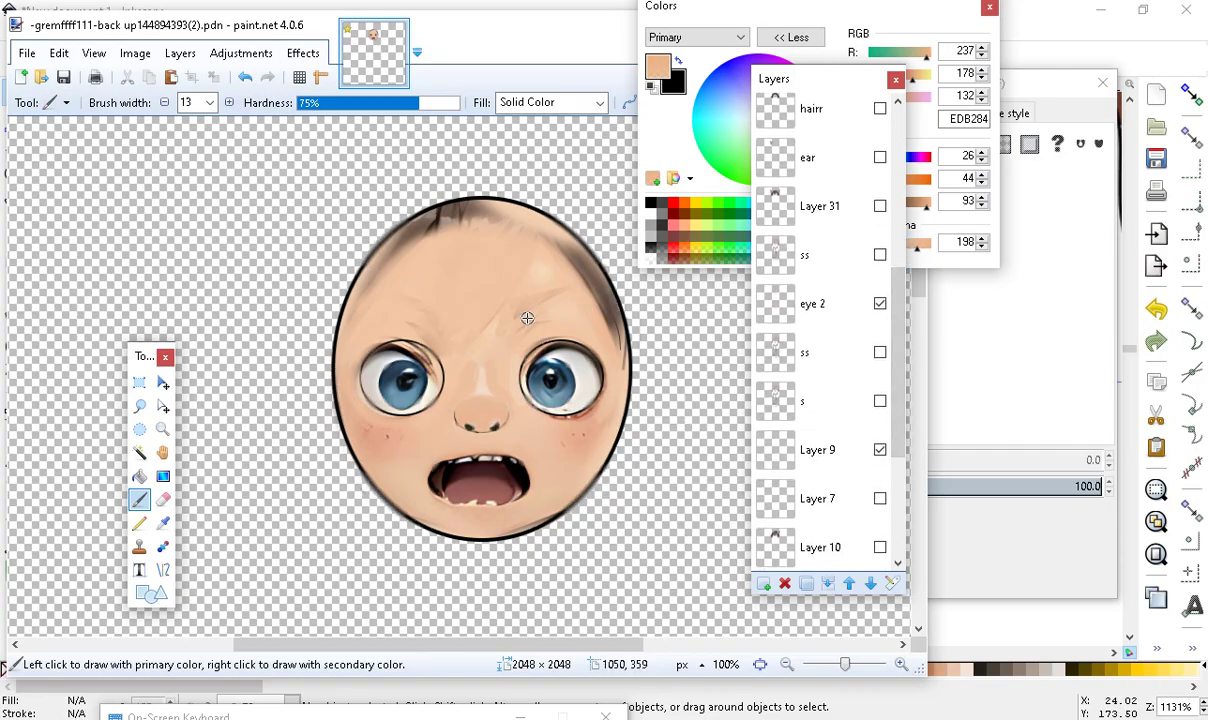
Toggle eye 2 to compare the eyes, select it, and make Layer 9 visible
click(881, 306)
click(881, 306)
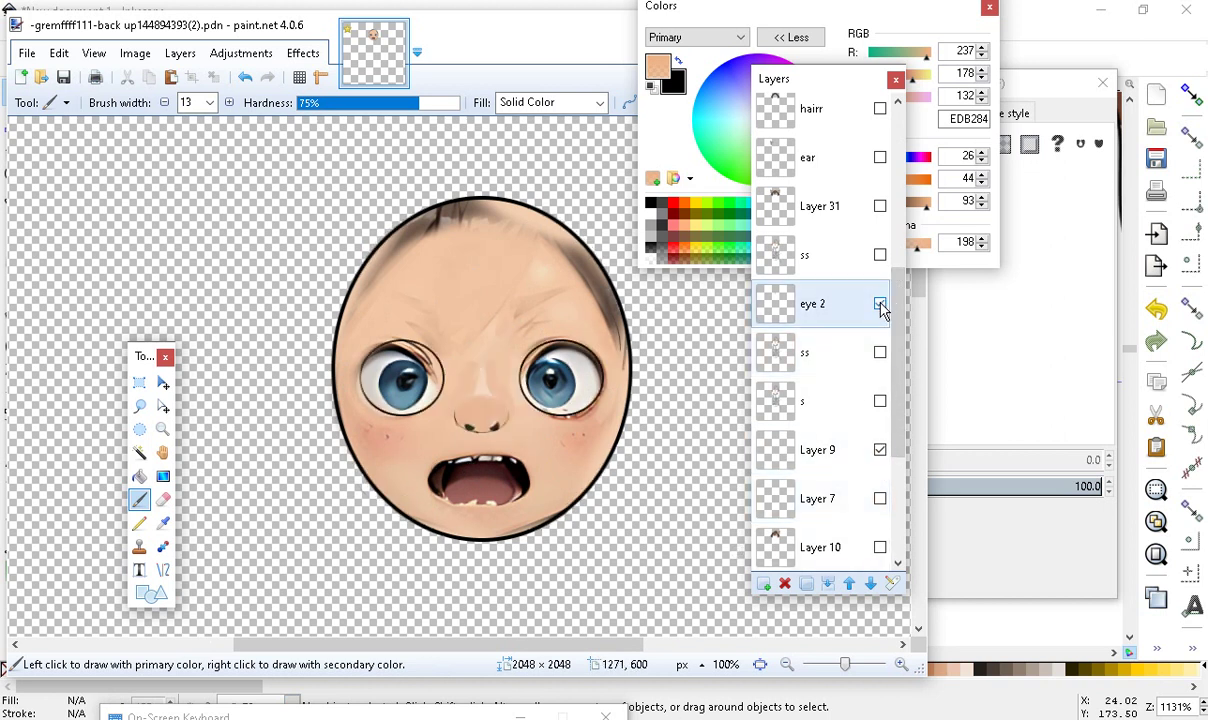
click(881, 306)
click(881, 306)
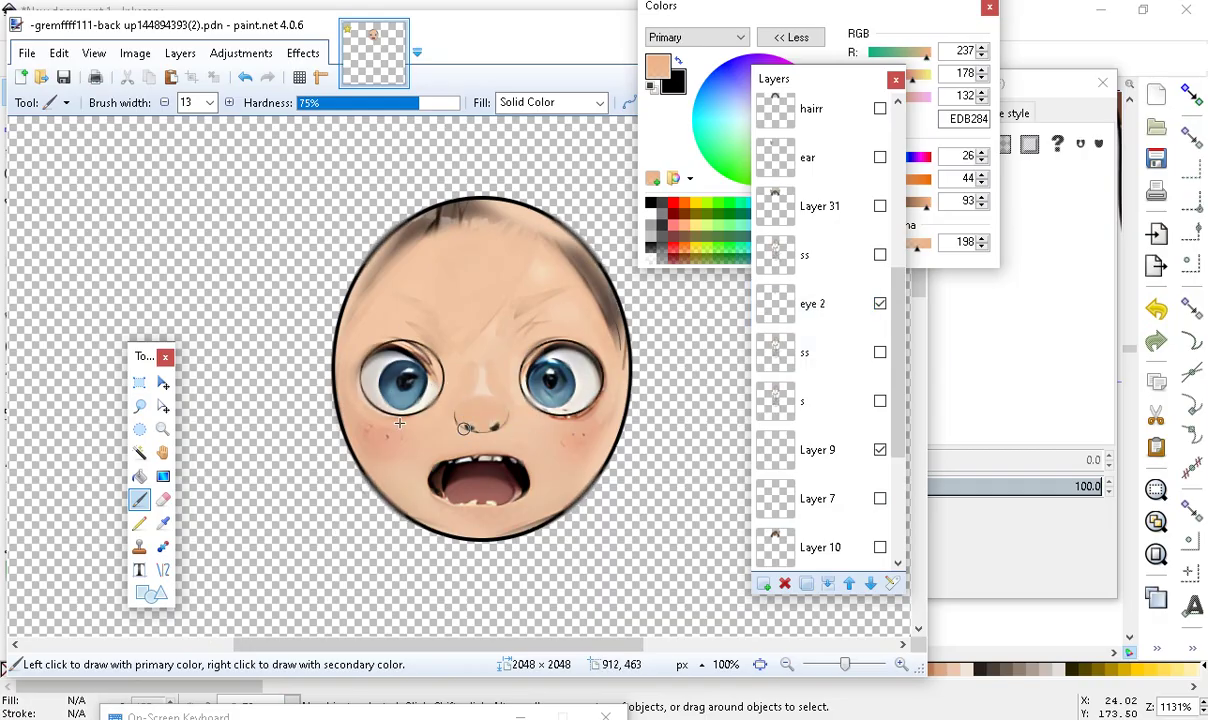
click(852, 304)
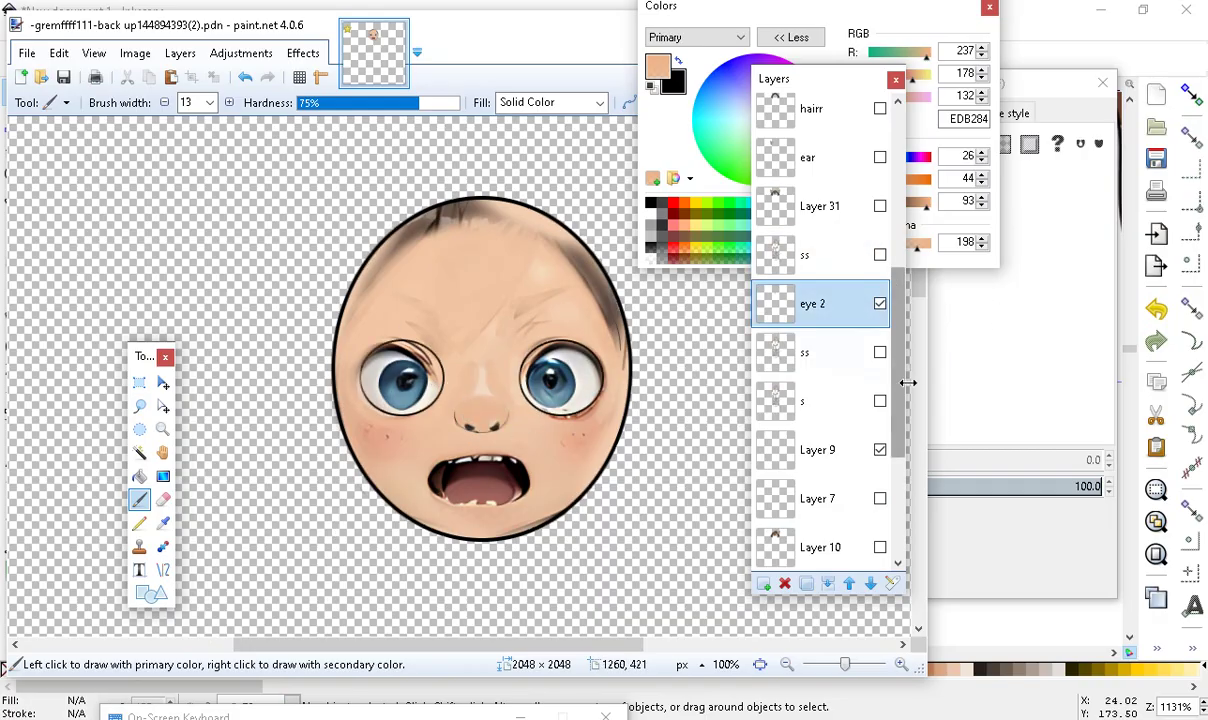
click(880, 451)
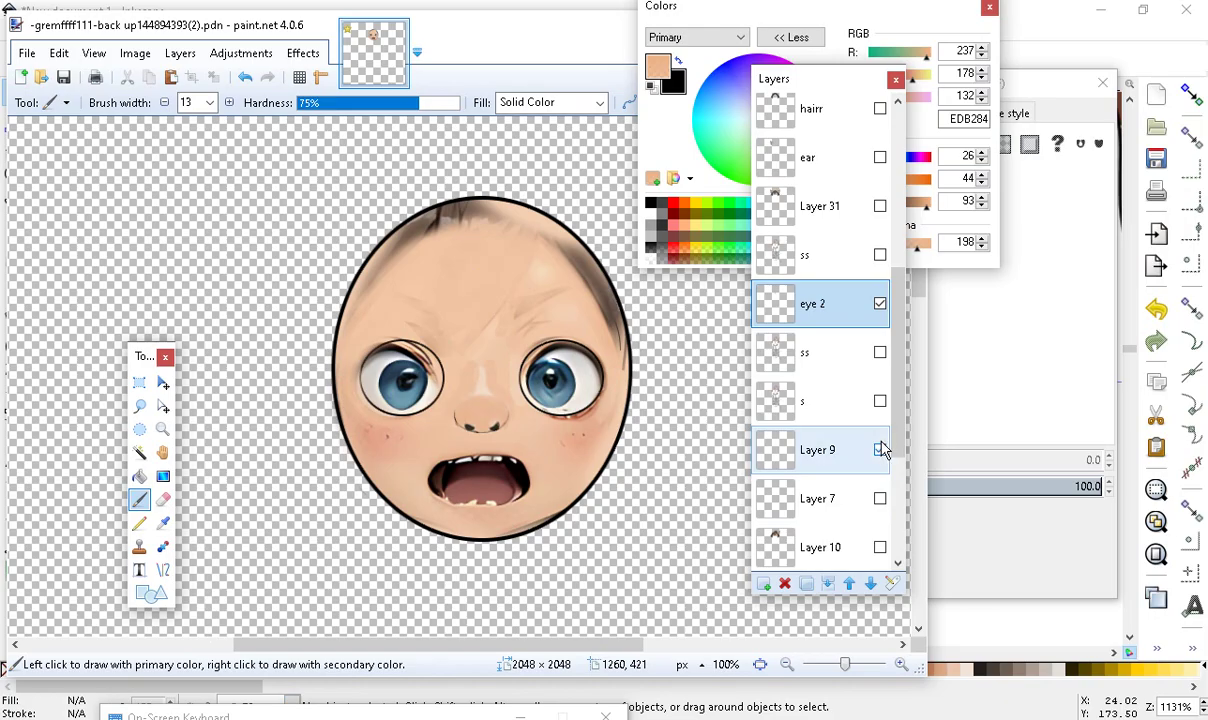
scroll(895, 372, down, 4)
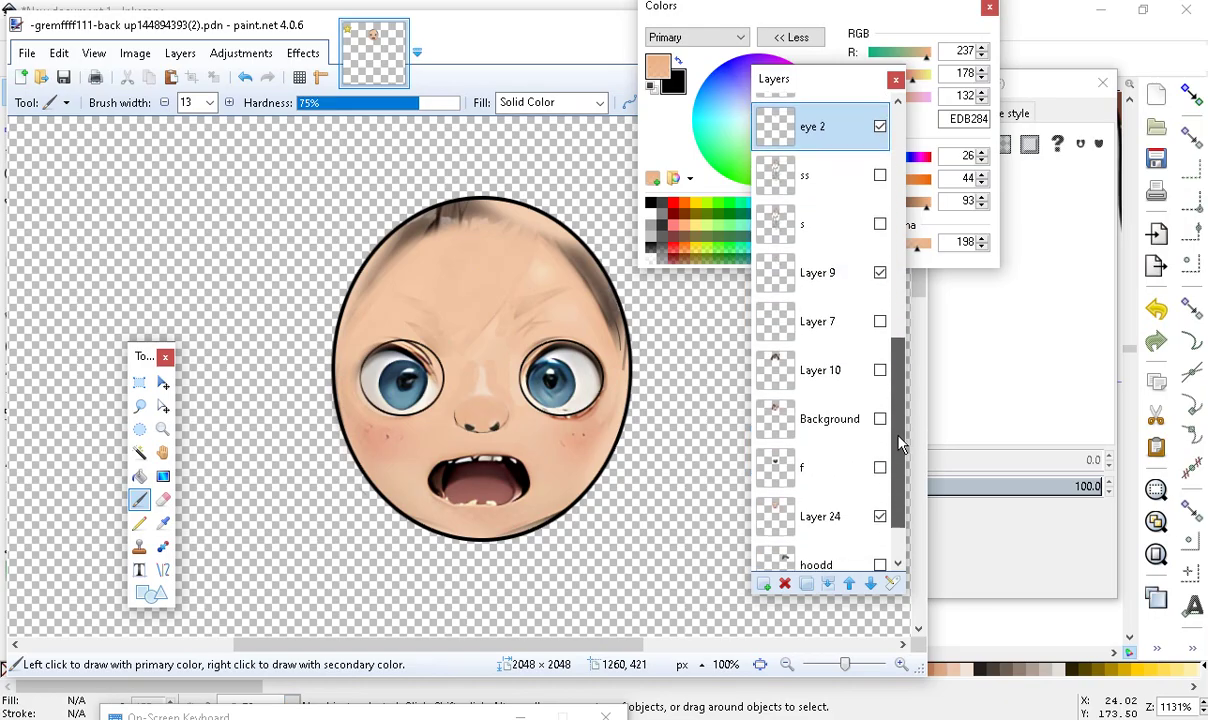
click(879, 127)
click(879, 127)
Move eye 2 directly above Layer 24 and toggle both layers to compare the face
drag(840, 145, 815, 480)
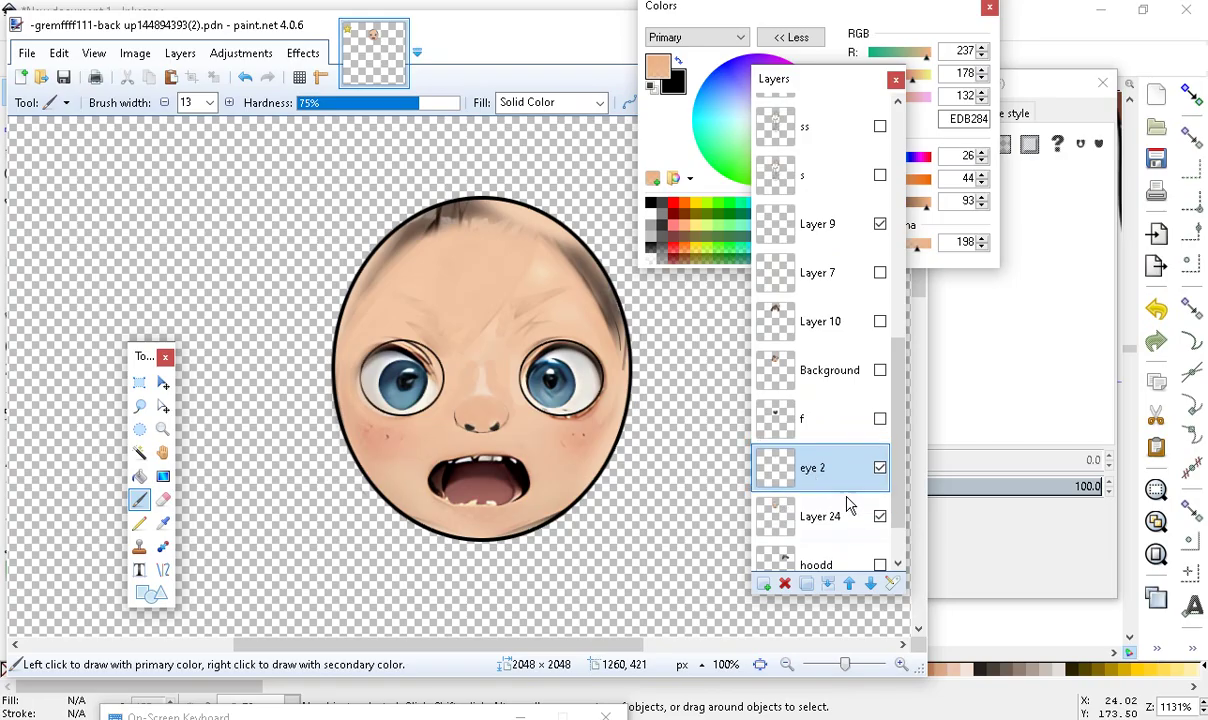
click(880, 517)
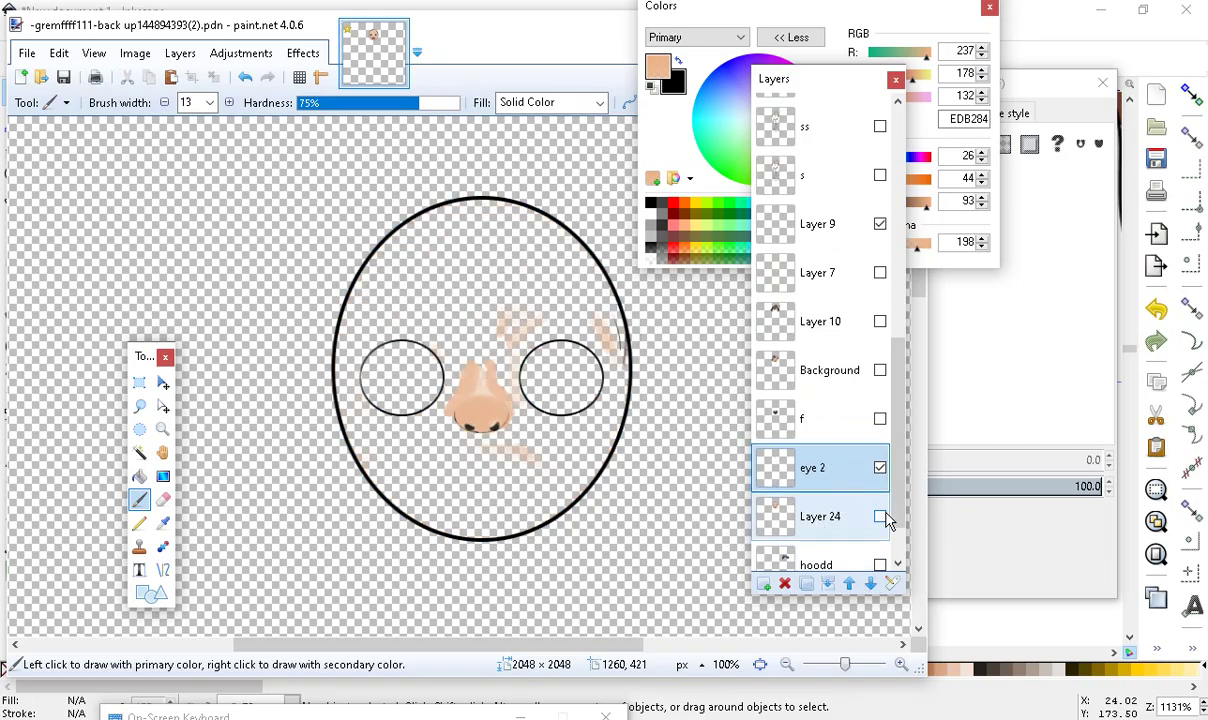
click(880, 517)
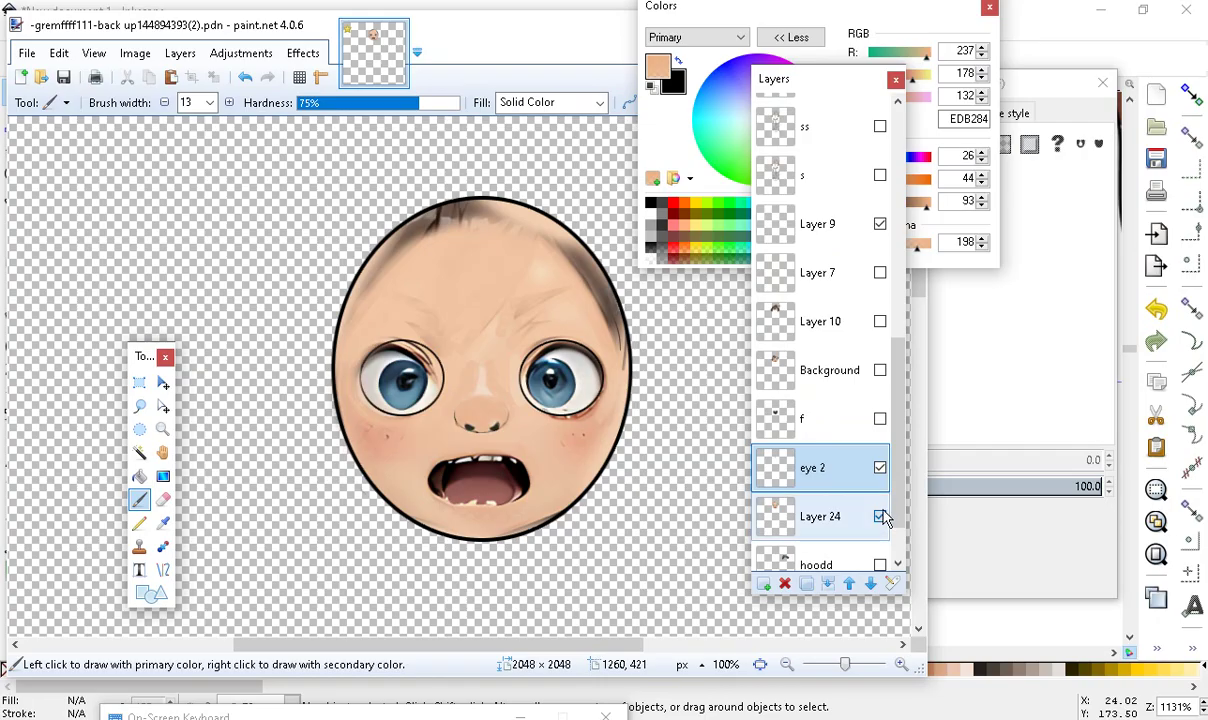
click(880, 517)
click(880, 468)
click(880, 468)
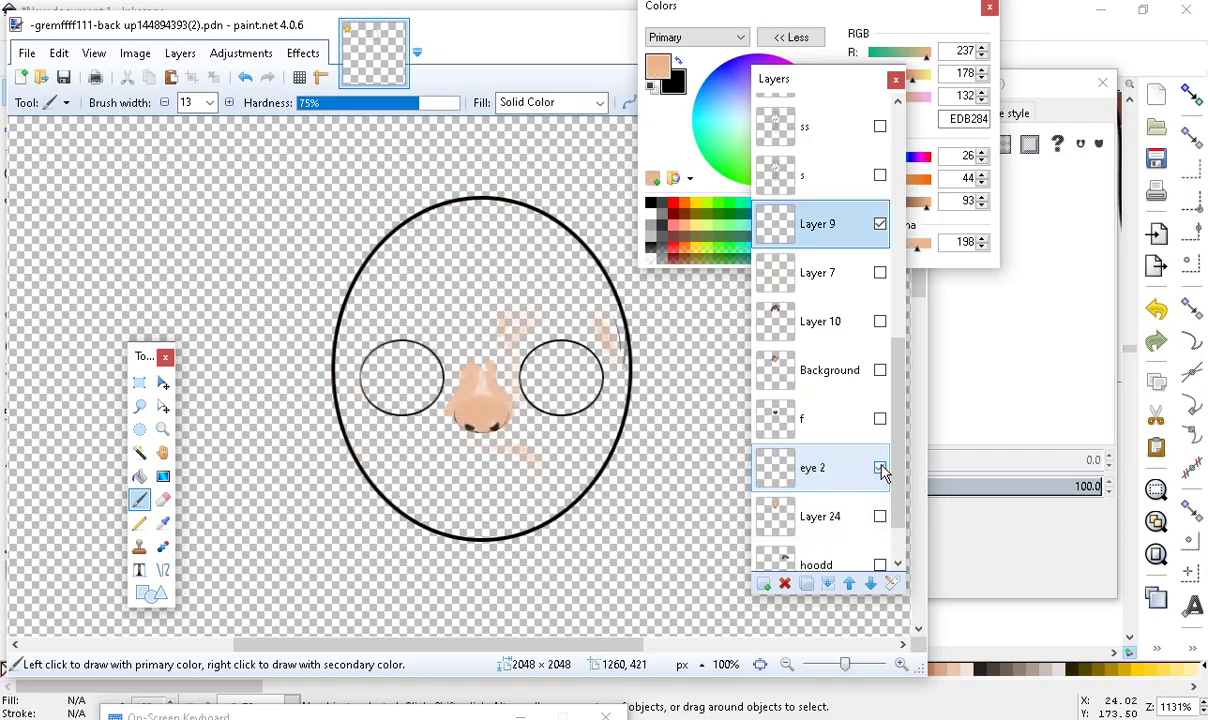
click(880, 468)
click(880, 468)
click(880, 468)
click(880, 468)
click(880, 516)
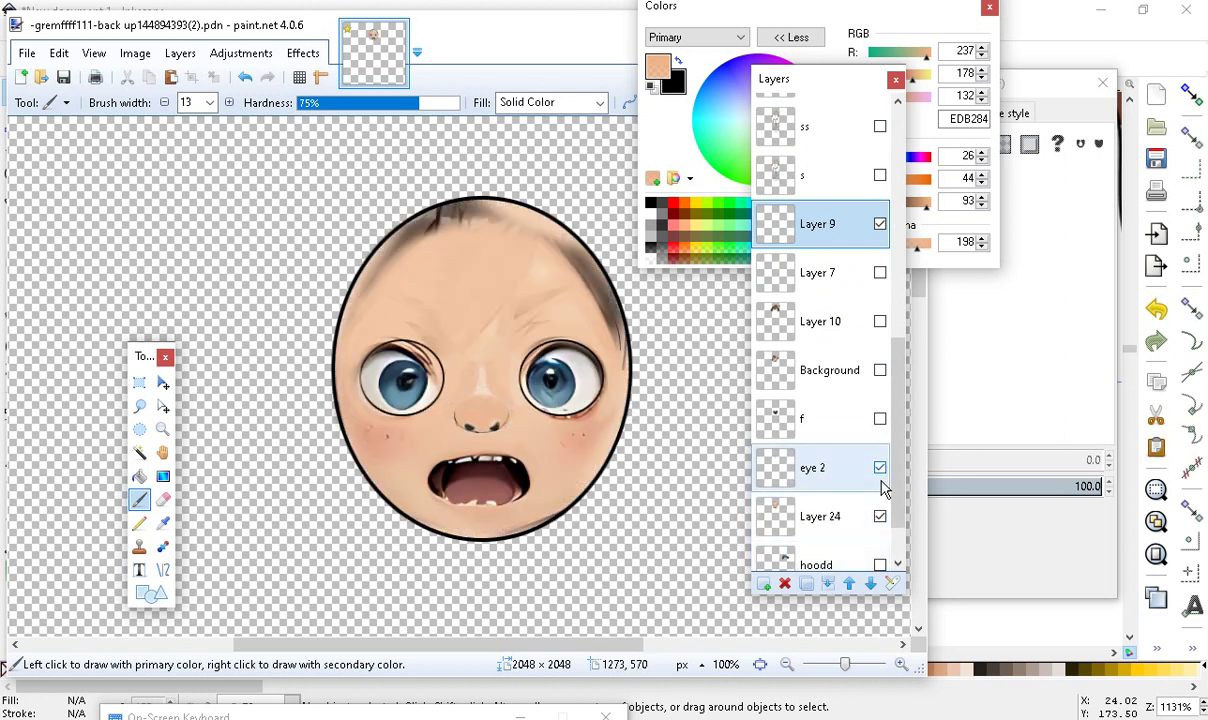
click(880, 470)
click(880, 516)
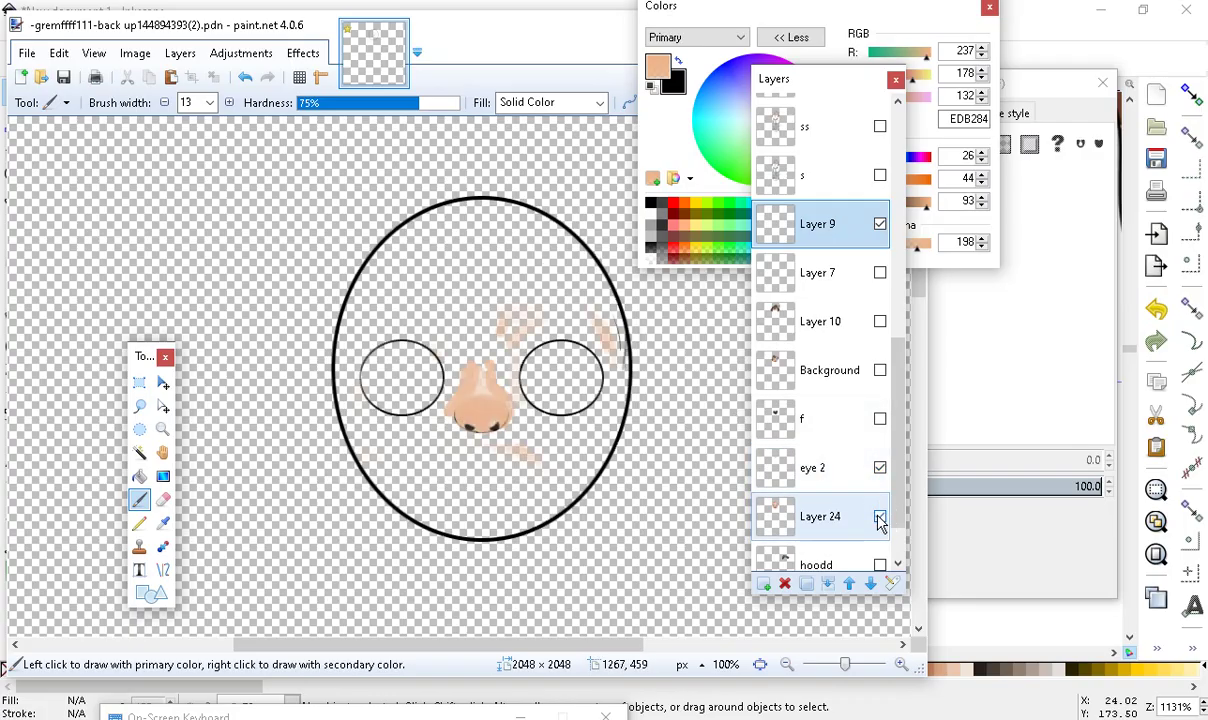
click(848, 466)
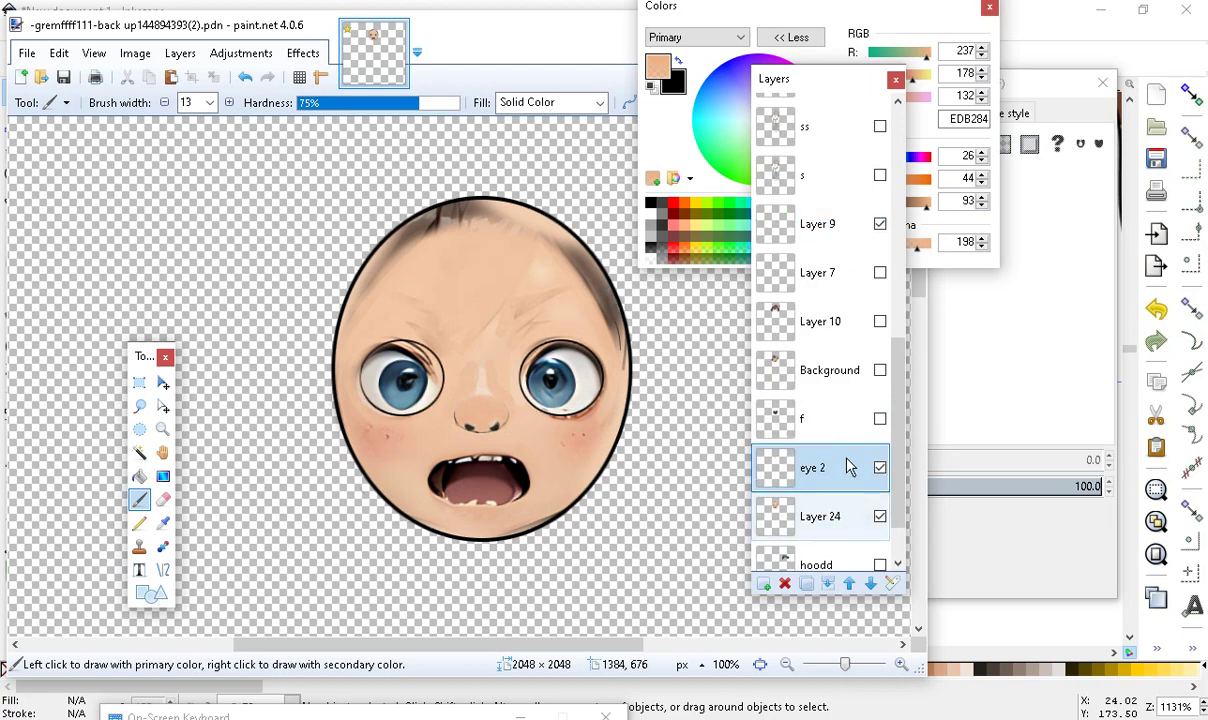
Merge eye 2 down into Layer 24 and toggle the result to check it
click(785, 583)
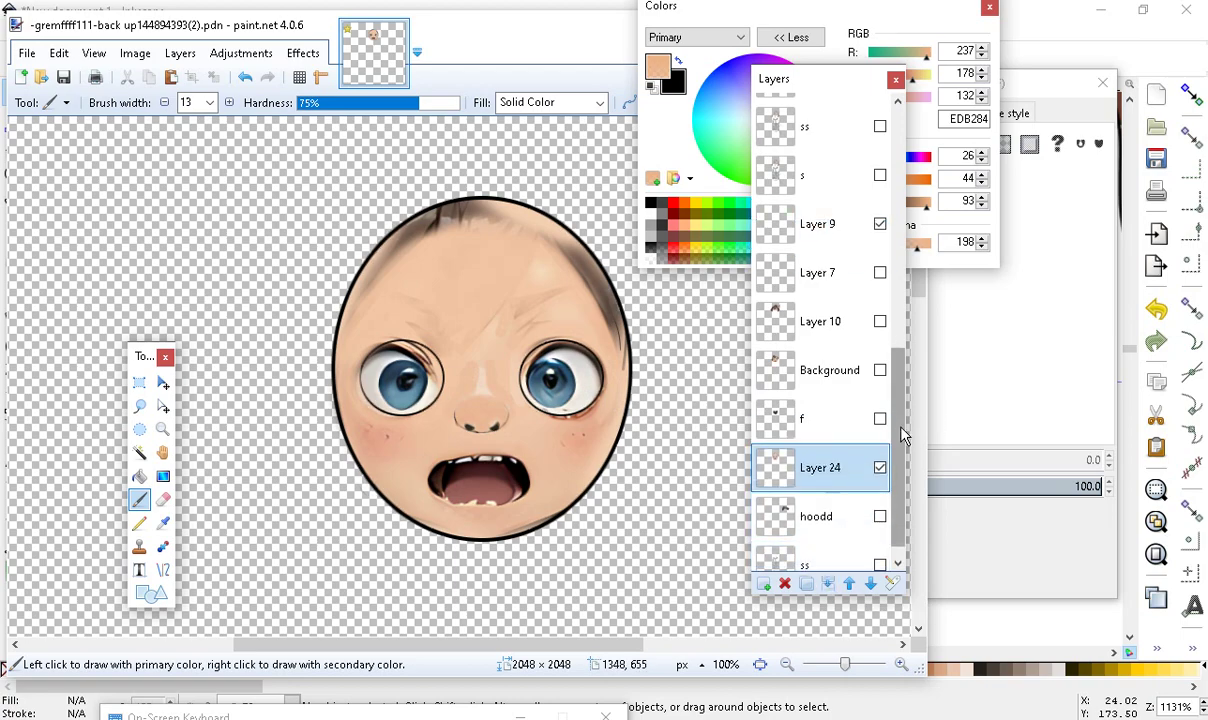
click(880, 468)
click(880, 468)
click(880, 468)
click(880, 468)
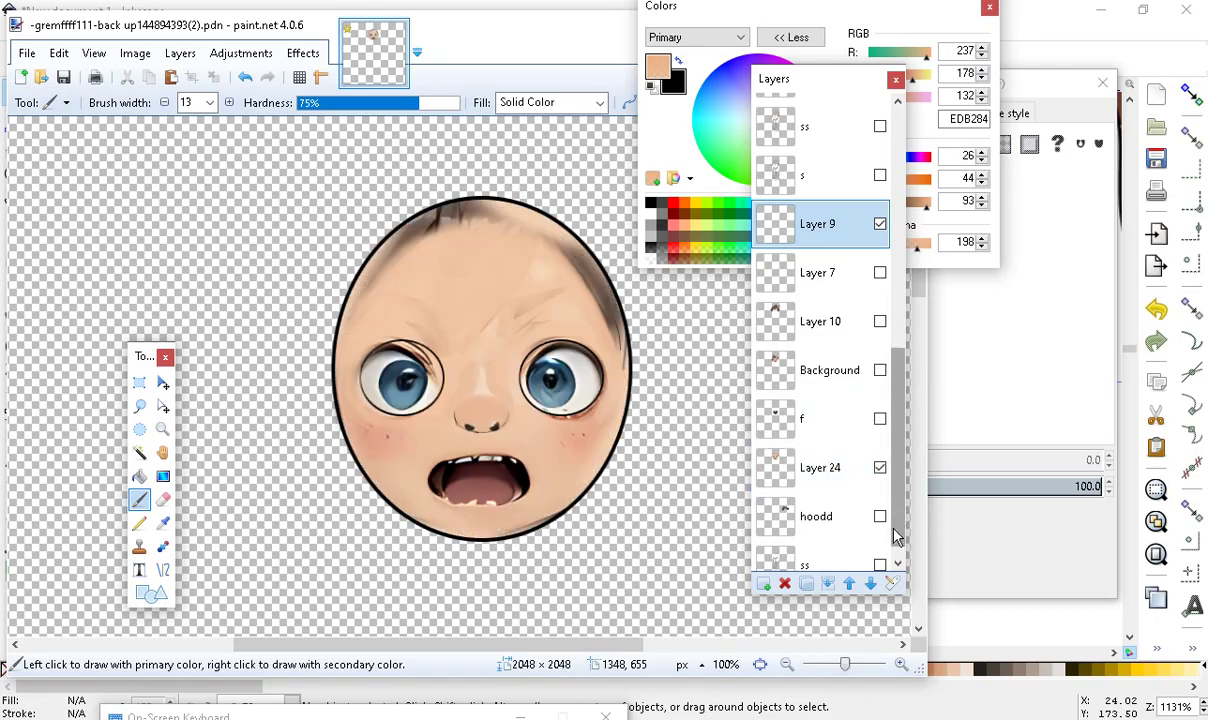
drag(897, 537, 900, 487)
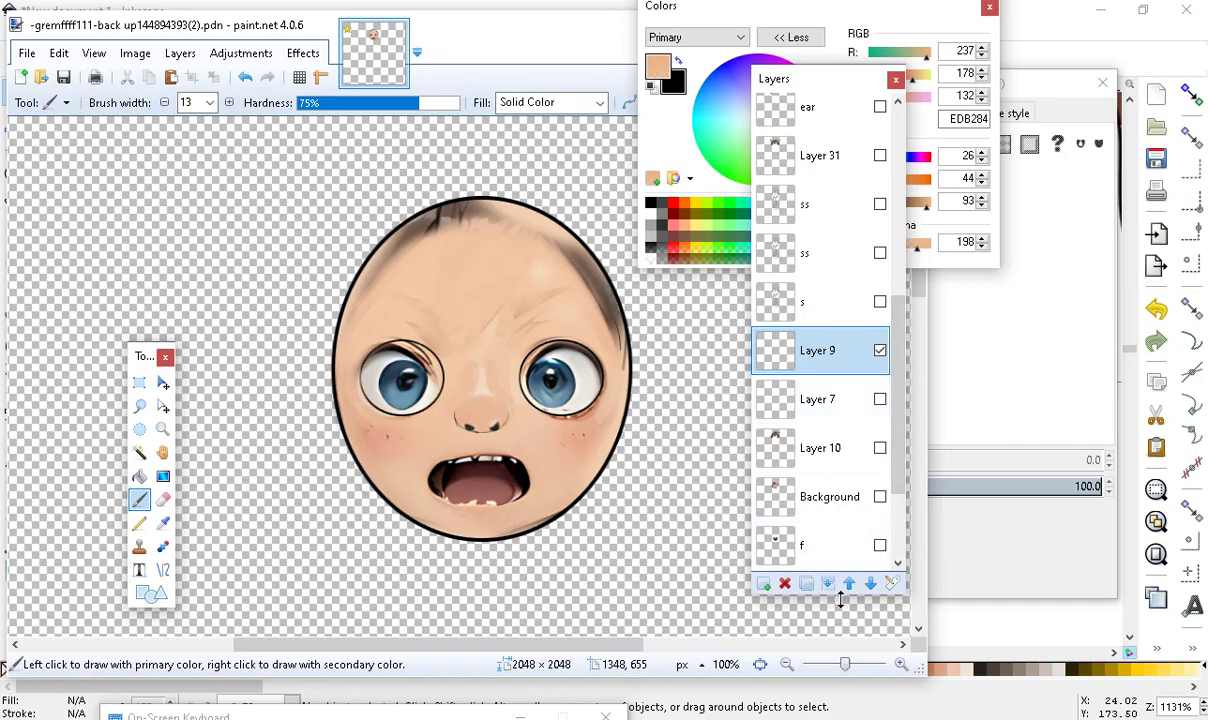
Delete Layer 9 and toggle the round outline layer to check it
click(787, 585)
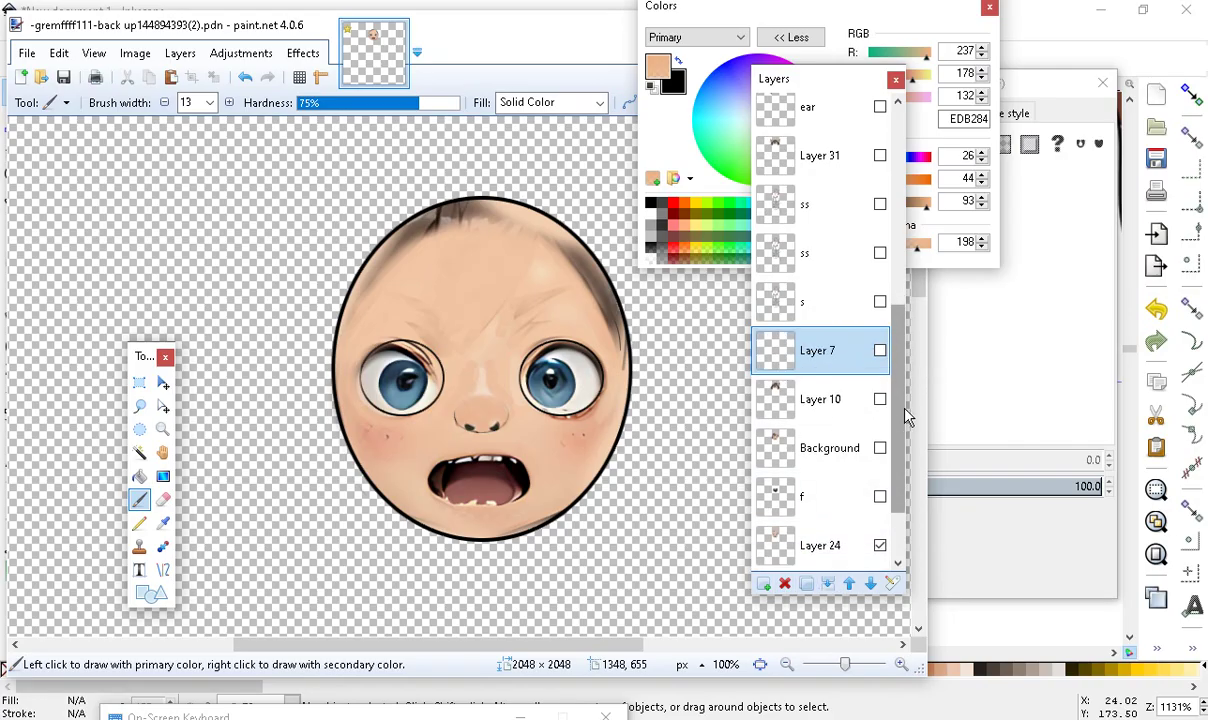
drag(900, 480, 900, 345)
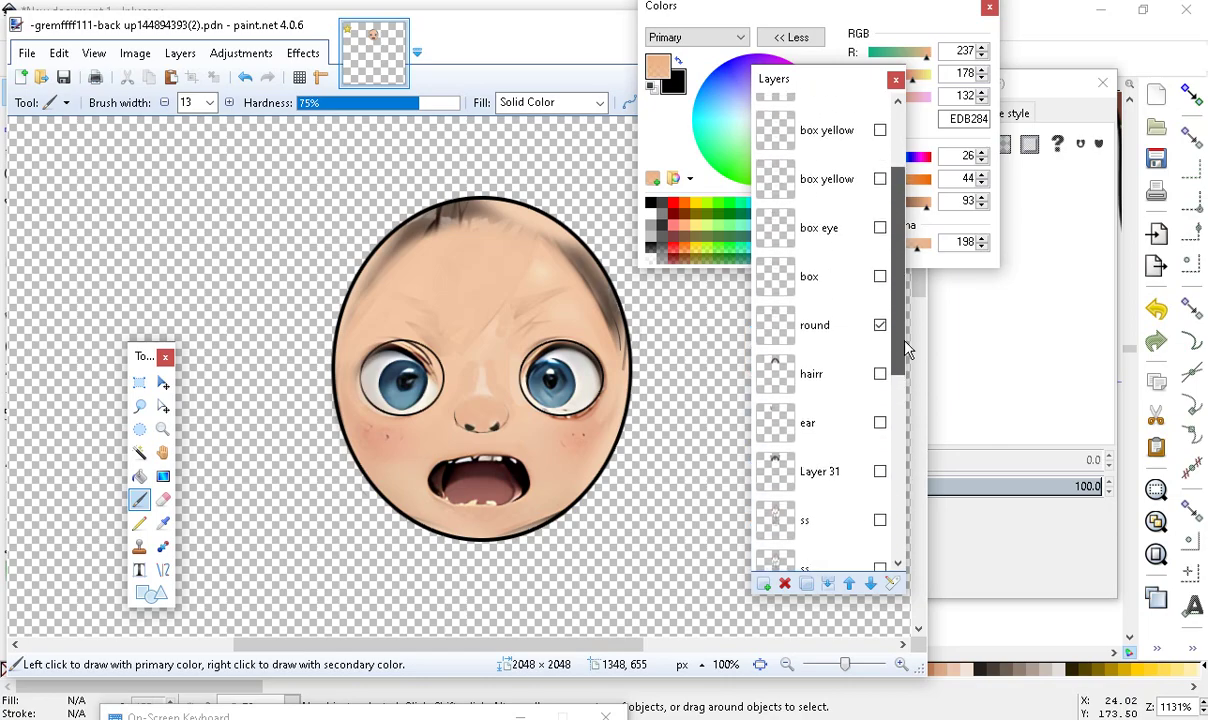
click(879, 327)
click(880, 327)
click(880, 327)
click(880, 327)
drag(897, 312, 907, 507)
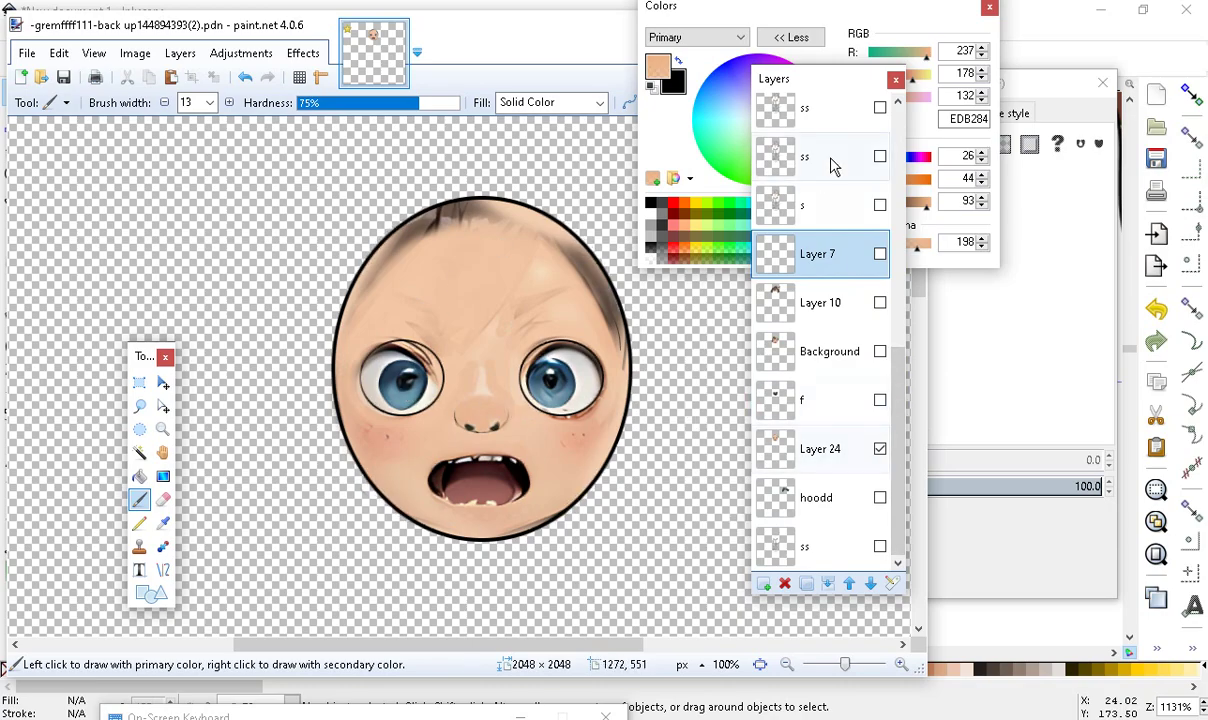
Move Layer 24 up just below Layer 31, make it visible, and save the image
click(880, 449)
click(880, 449)
drag(843, 452, 838, 128)
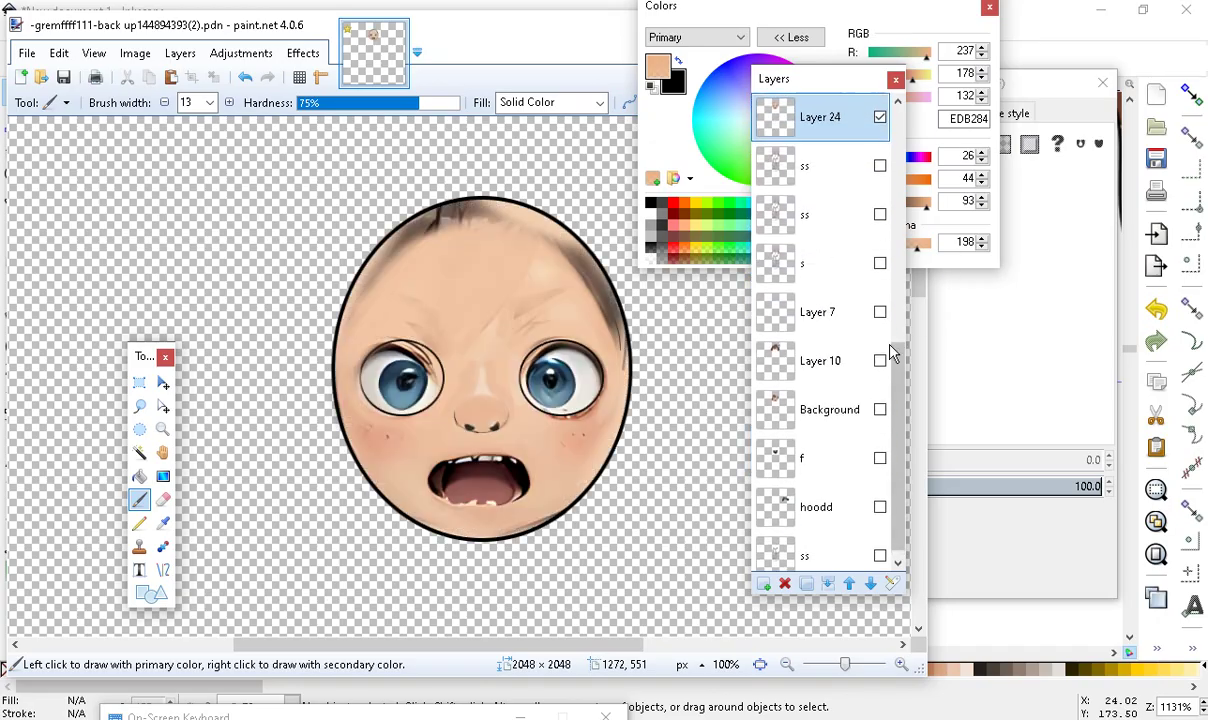
scroll(845, 490, up, 2)
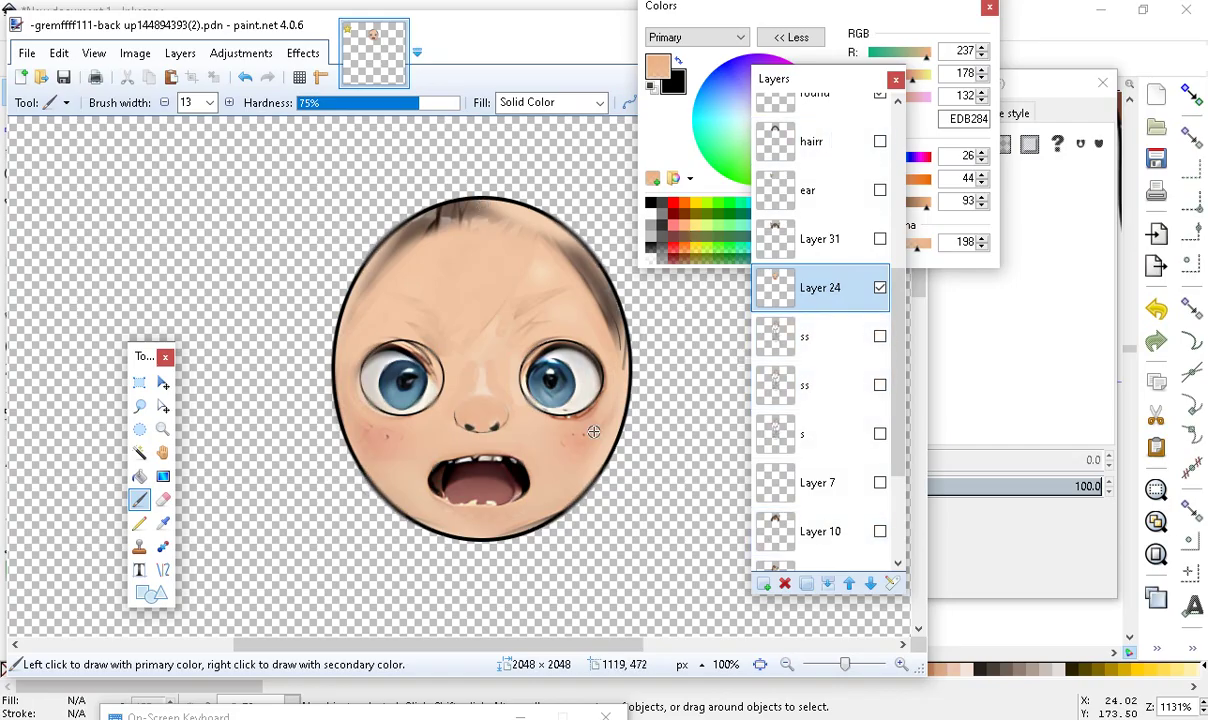
click(879, 288)
click(26, 55)
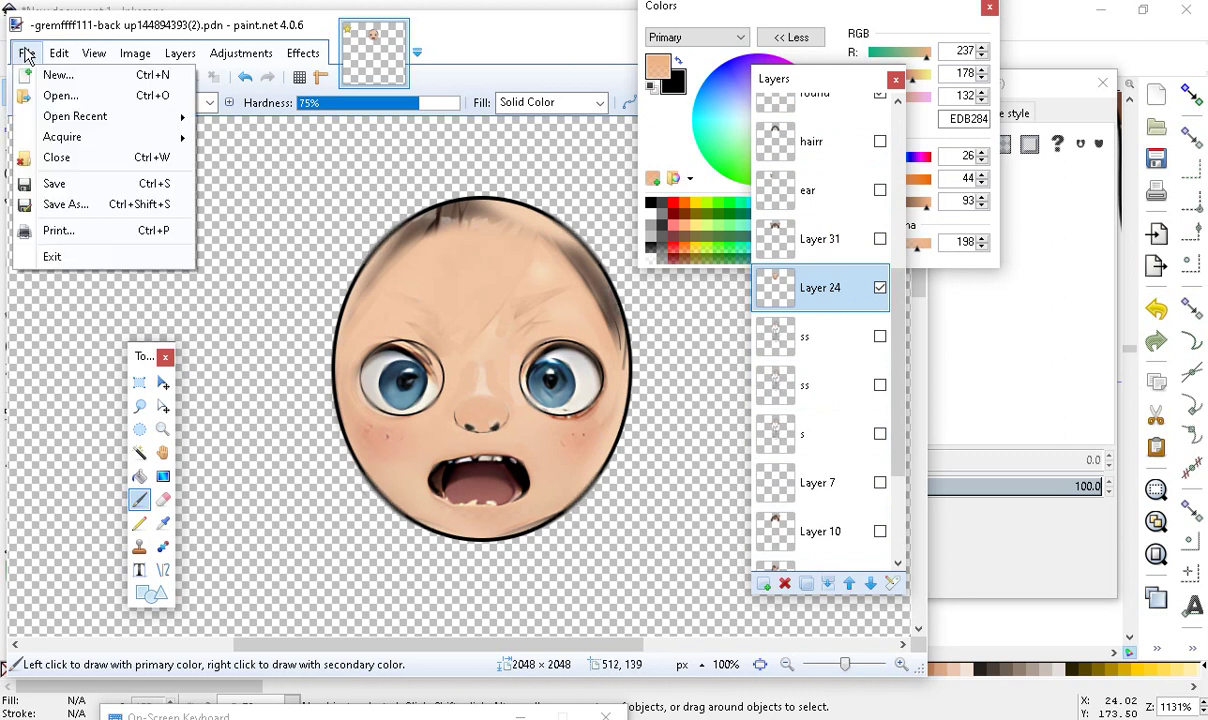
click(55, 184)
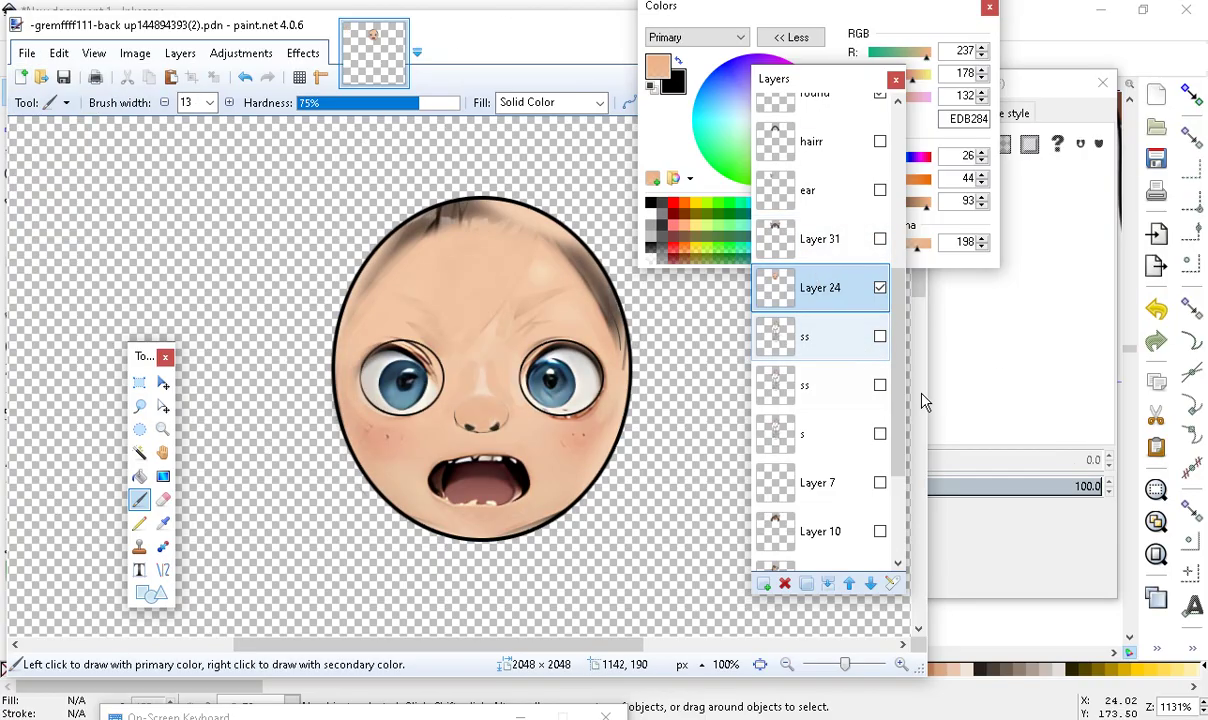
Place Layer 24 directly under the round outline layer and merge round down into it
drag(898, 456, 897, 366)
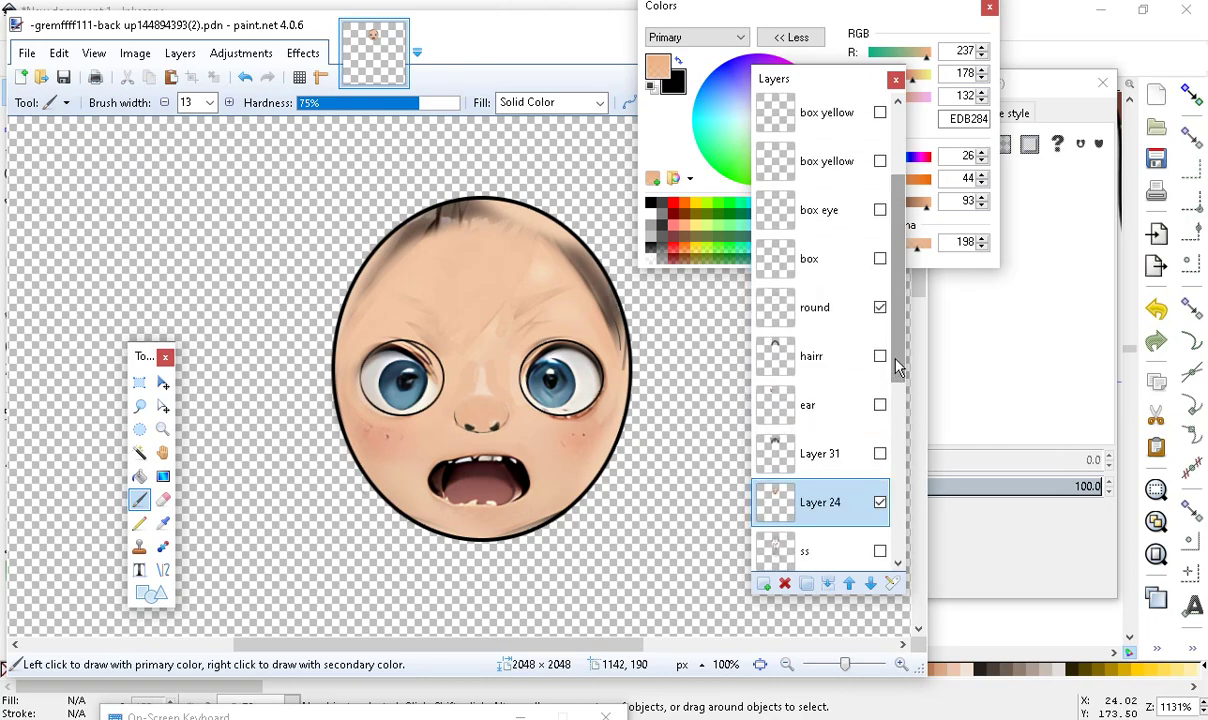
click(880, 503)
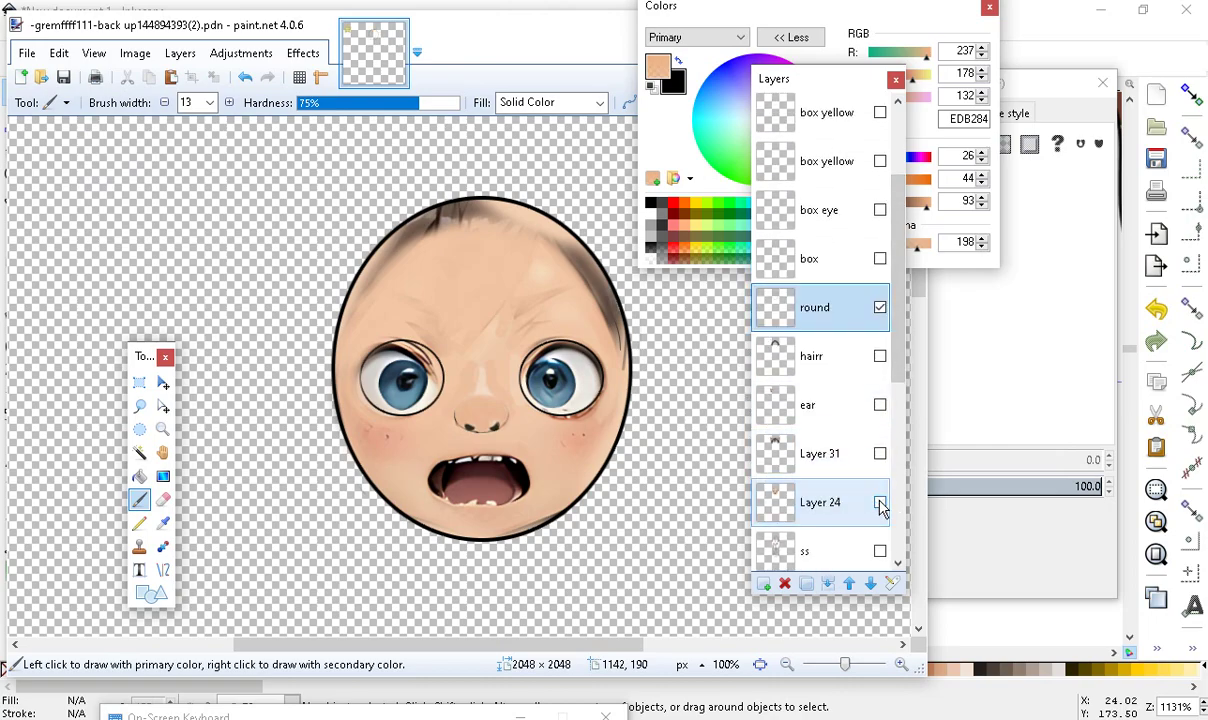
click(880, 308)
click(880, 308)
click(880, 308)
click(880, 308)
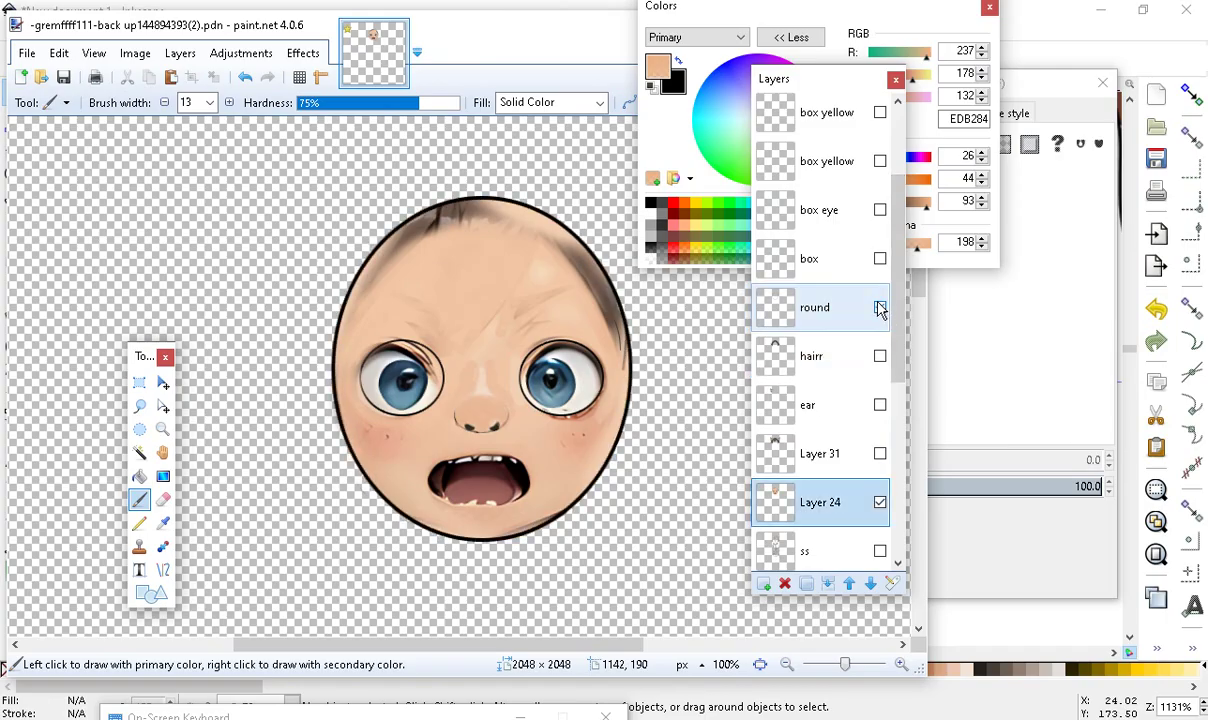
click(880, 504)
click(880, 504)
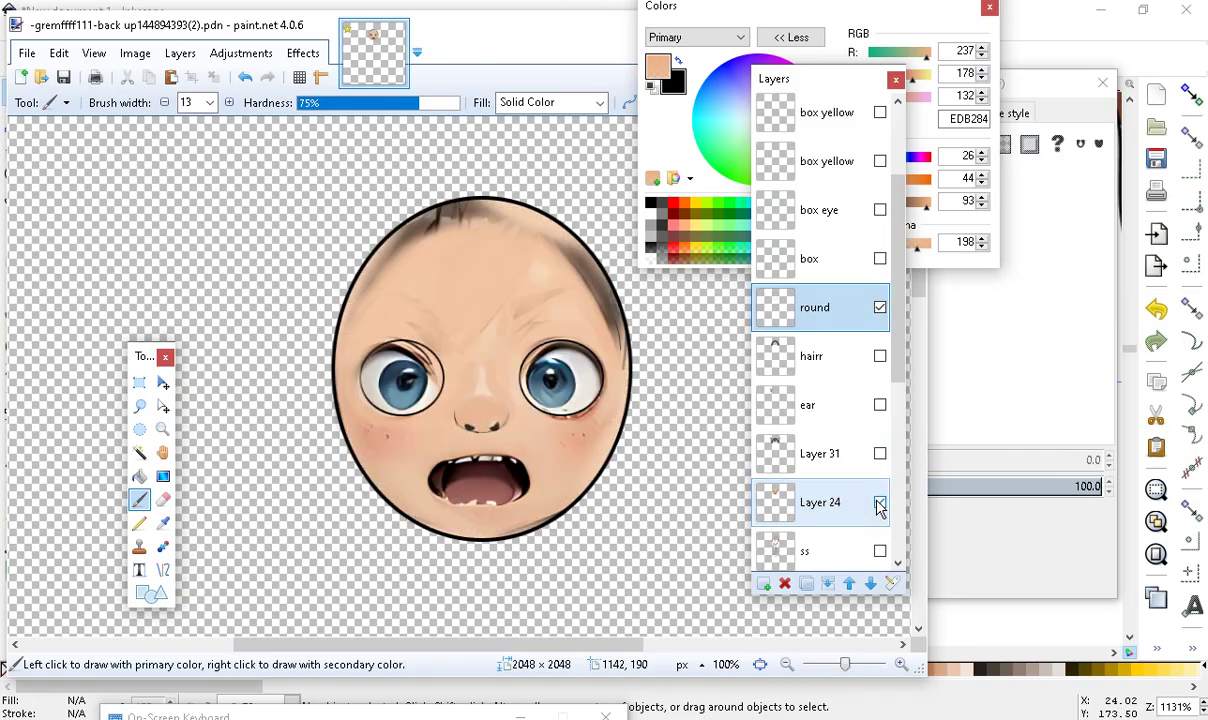
drag(845, 512, 828, 372)
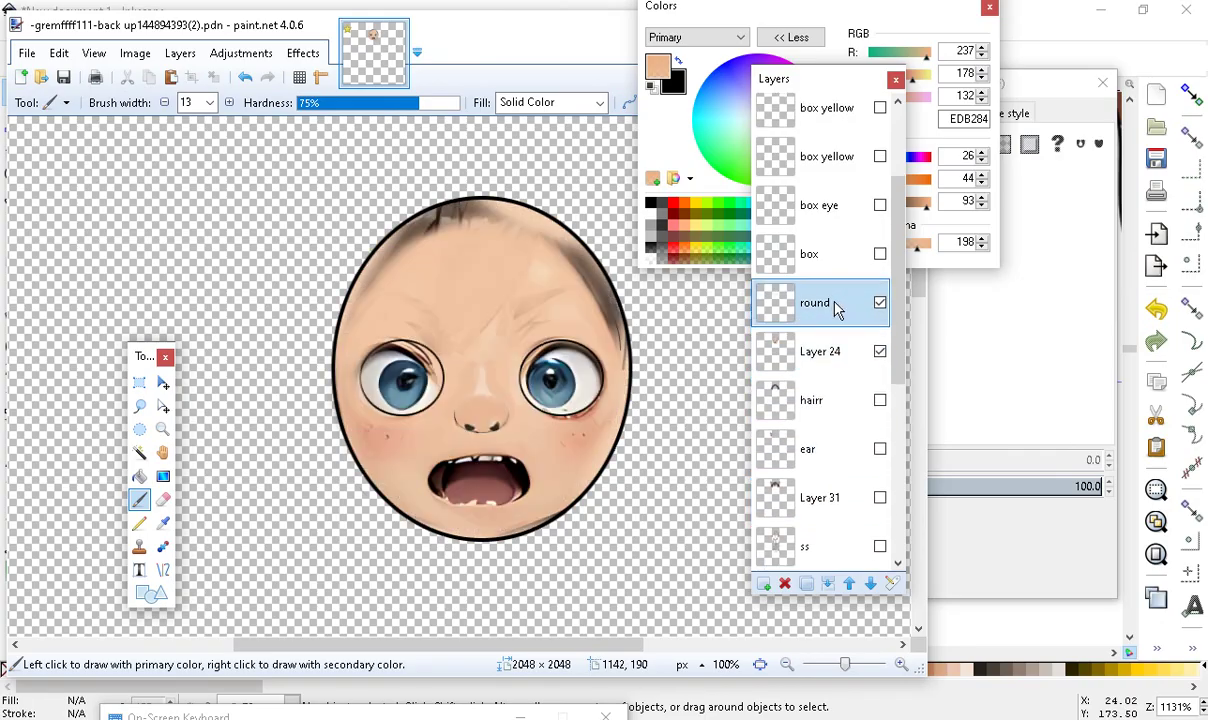
click(828, 583)
Move Layer 24 below hairr and switch the brown hair on, toggling it to check
drag(852, 318, 855, 350)
click(880, 303)
click(880, 303)
click(880, 303)
click(880, 303)
click(880, 303)
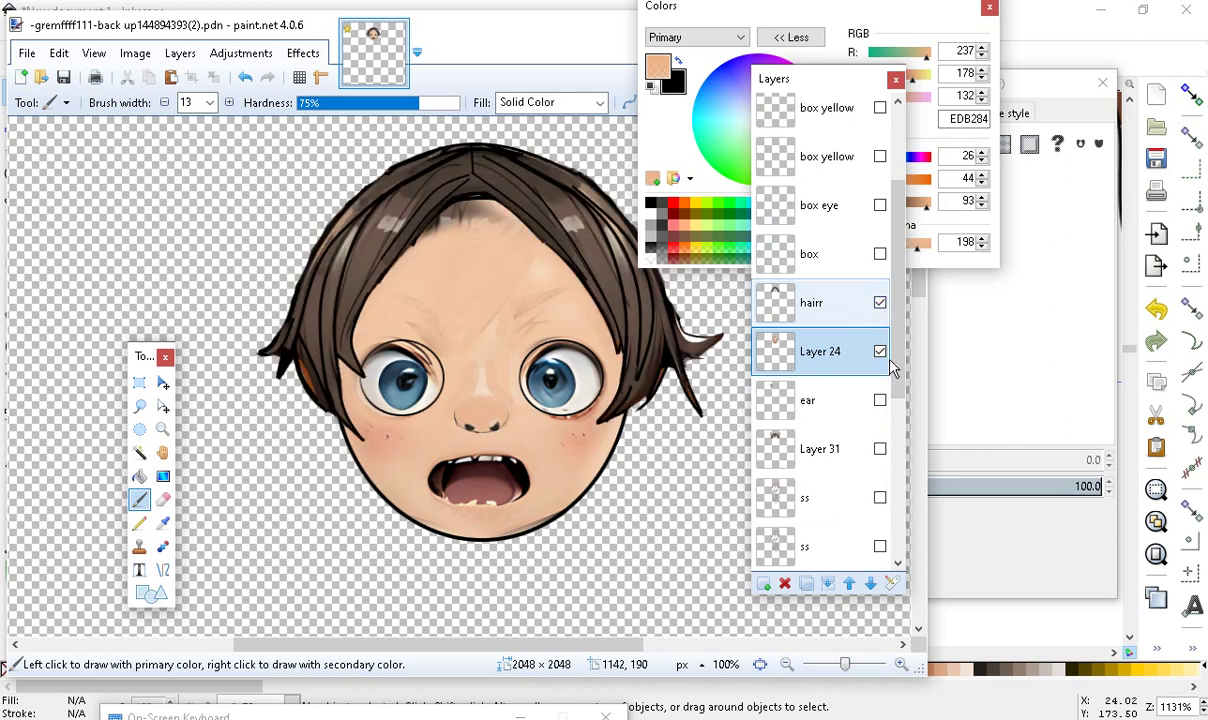
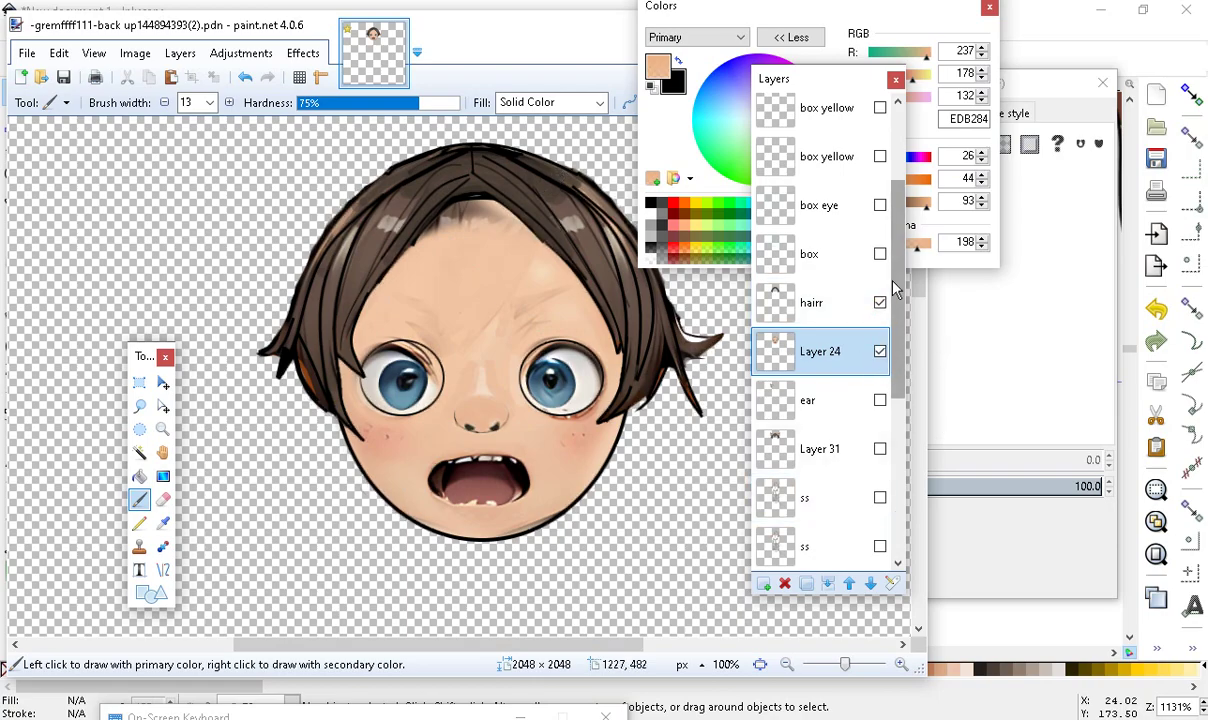
Compare the hairr, box and box eye layers by toggling them, leaving all three hidden
click(880, 303)
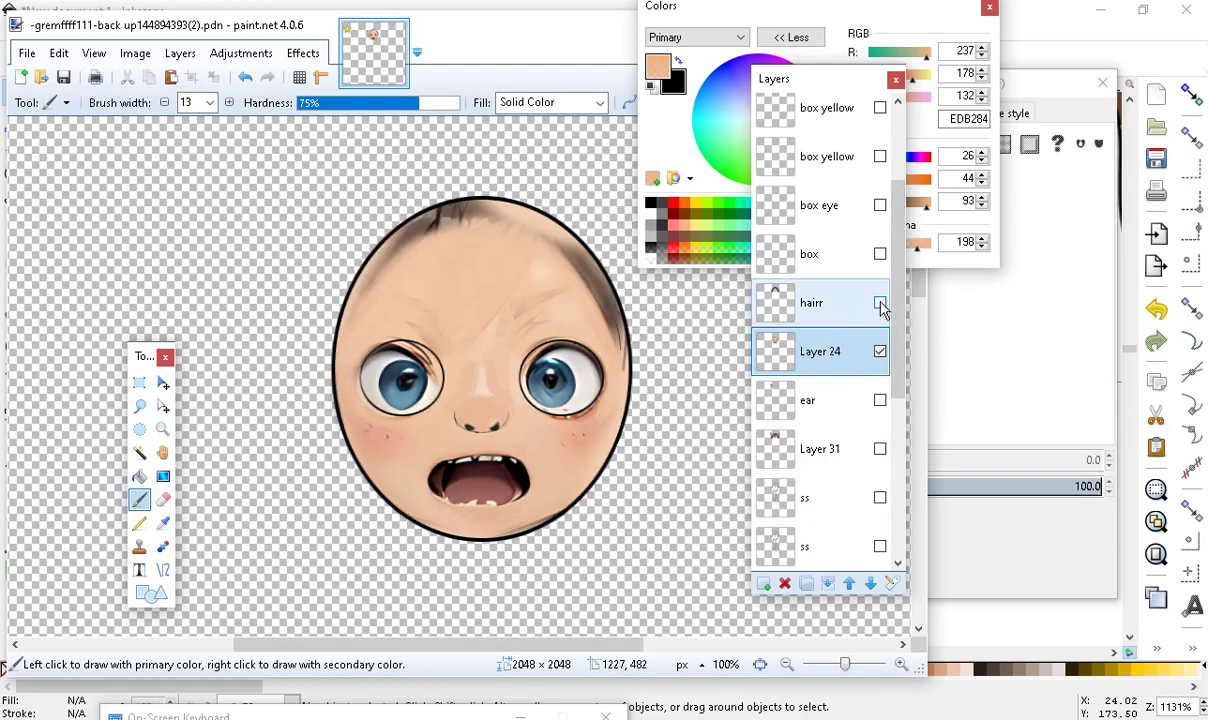
click(880, 303)
click(880, 303)
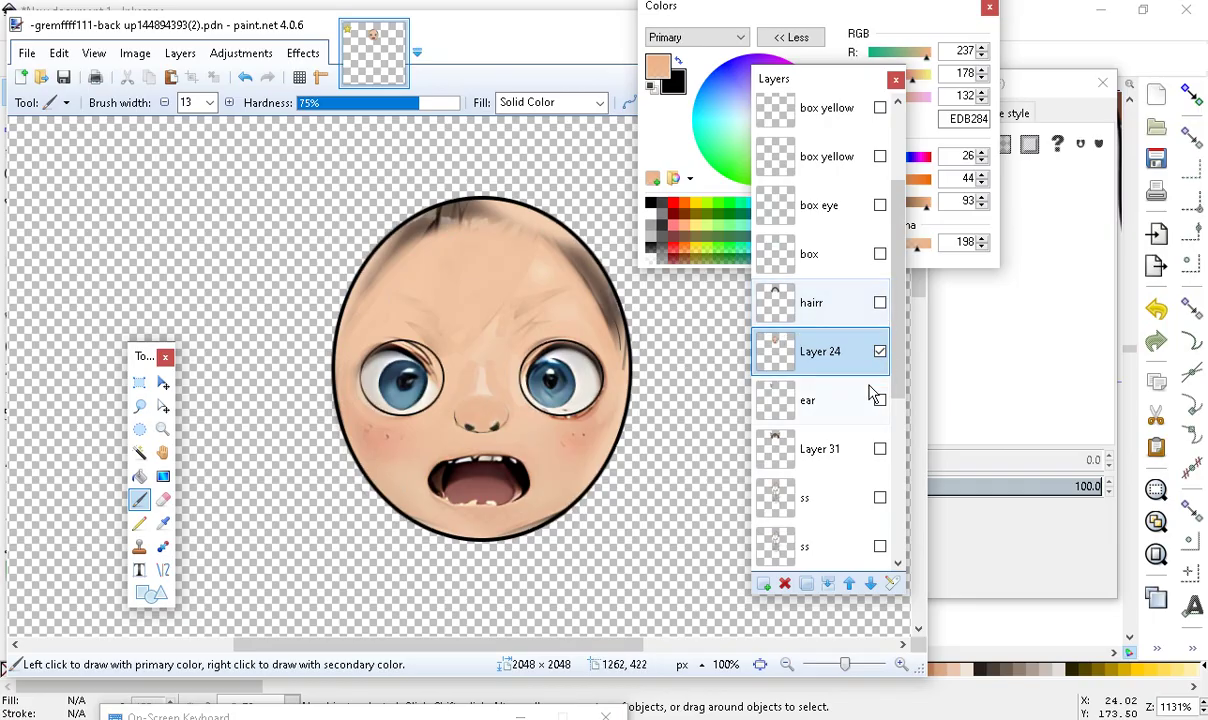
scroll(892, 388, up, 2)
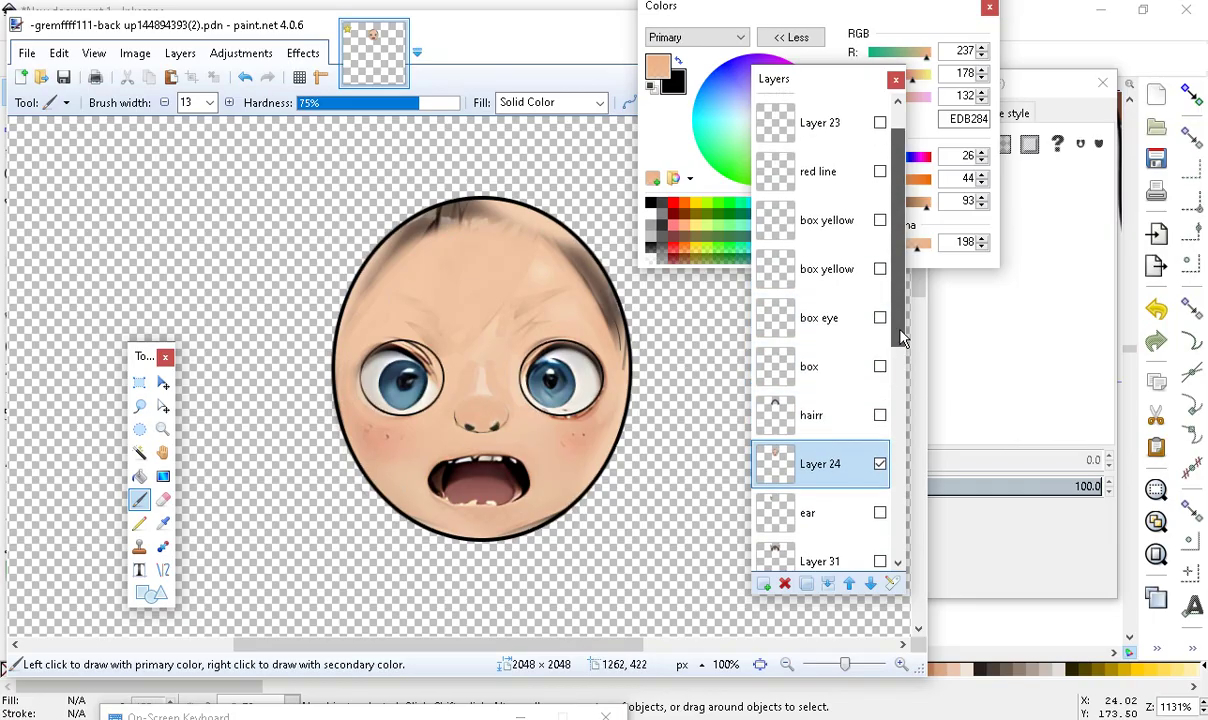
click(880, 366)
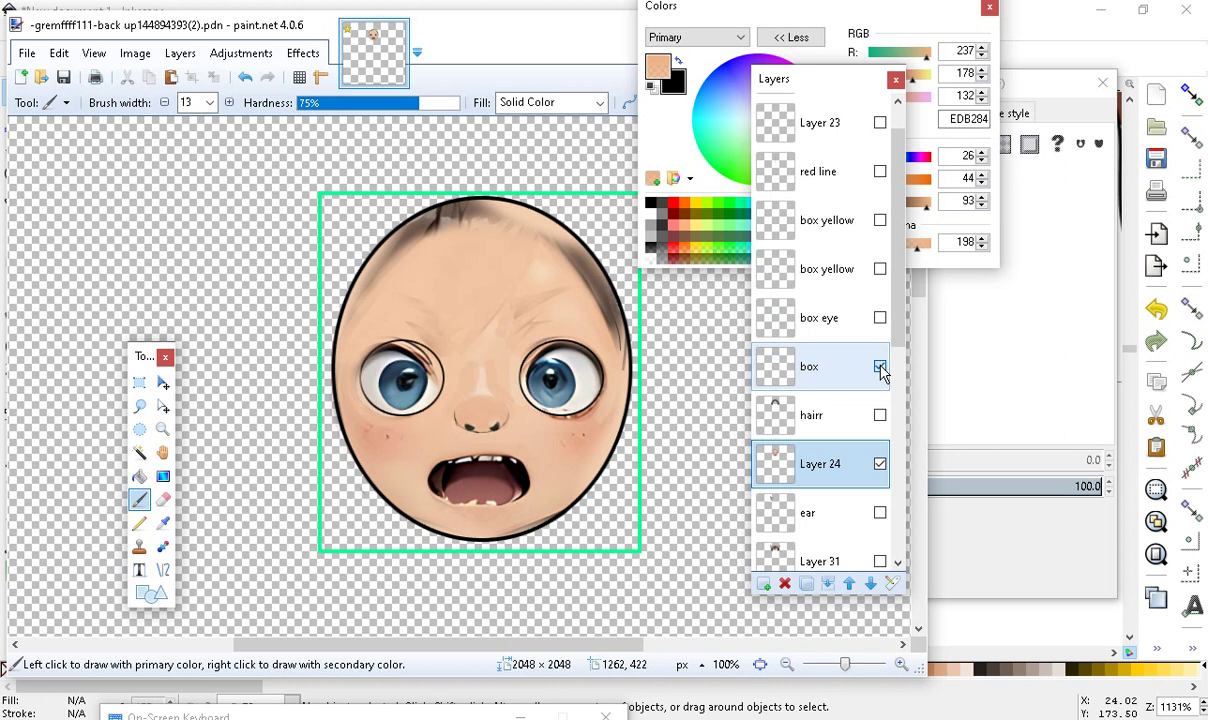
click(880, 366)
click(880, 318)
click(880, 318)
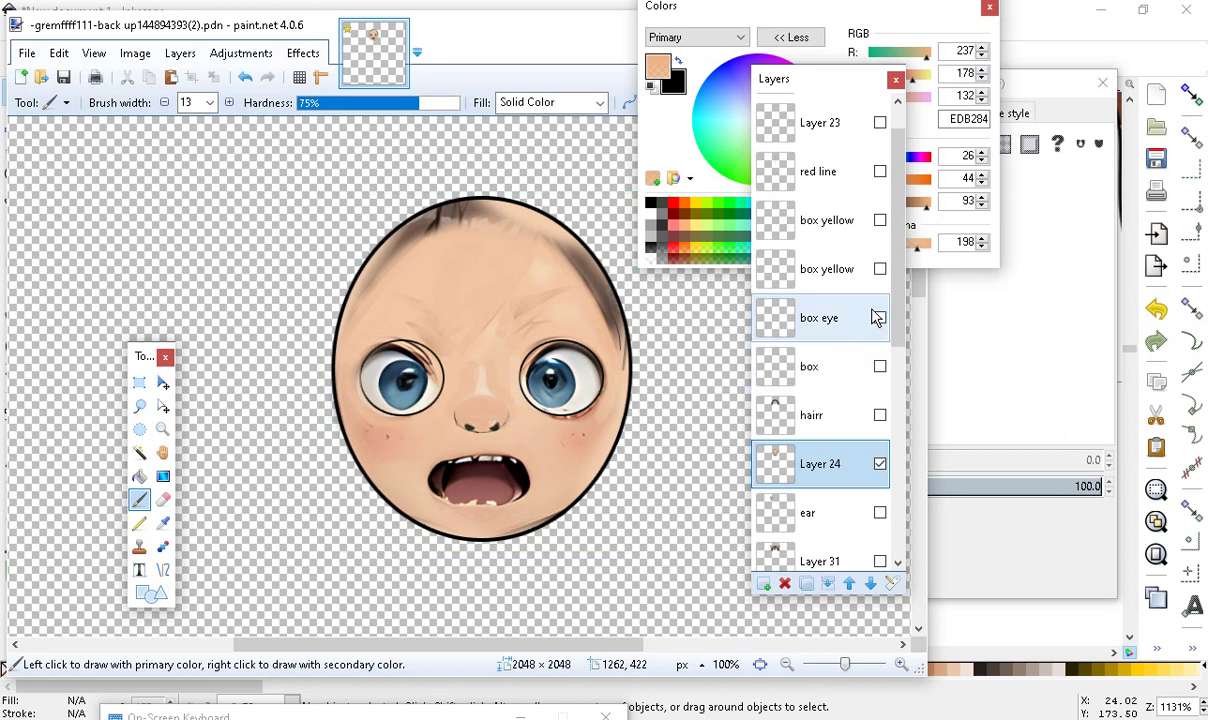
scroll(880, 400, down, 2)
scroll(863, 458, down, 3)
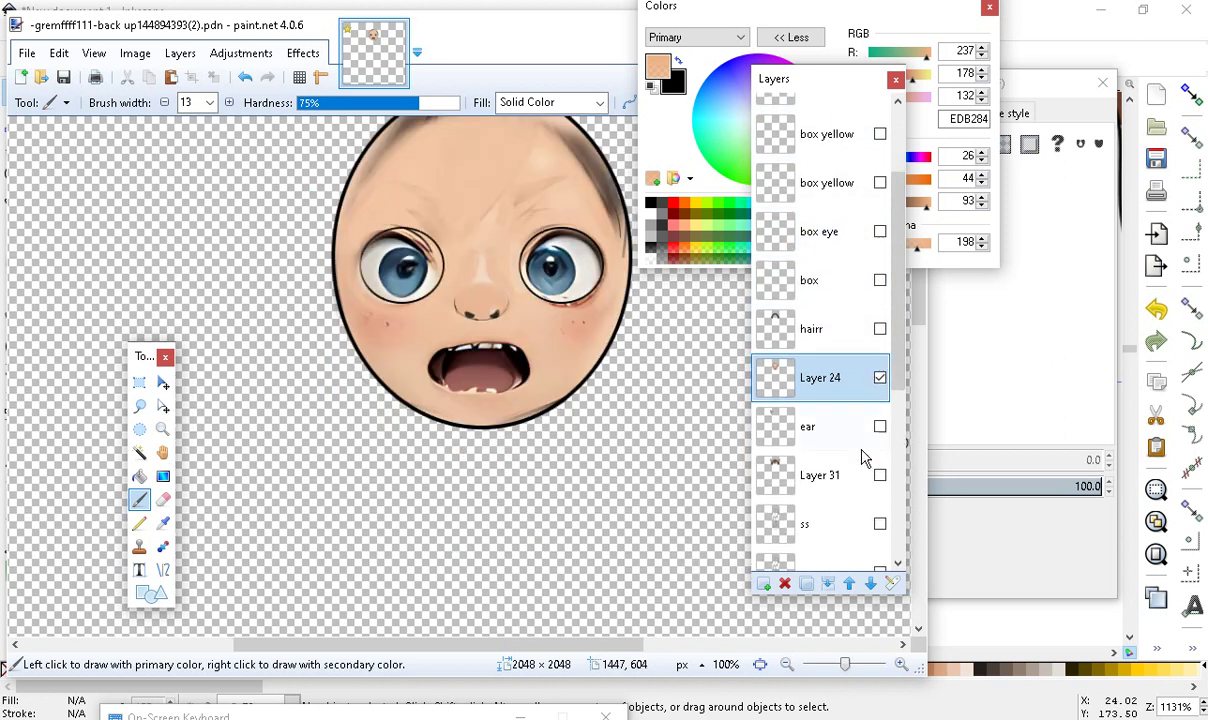
Move Layer 24 below Layer 31, then hide the cat ear and Layer 31 hair
drag(812, 330, 838, 423)
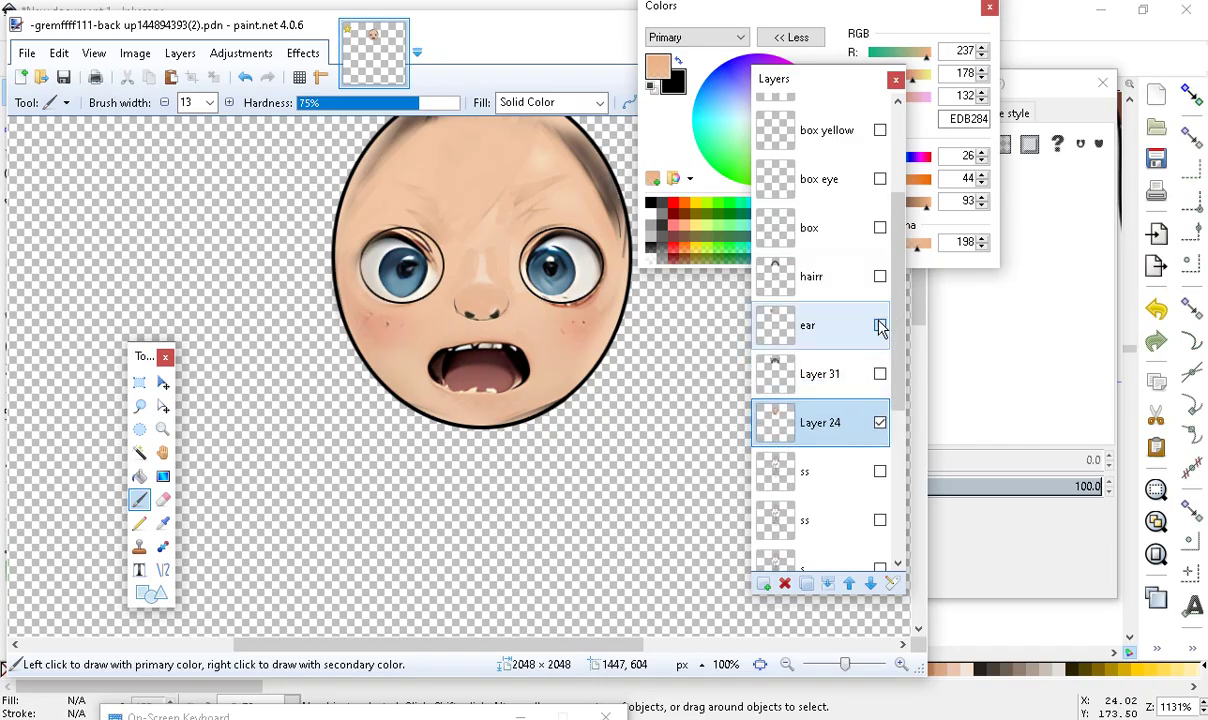
click(880, 326)
scroll(870, 340, up, 2)
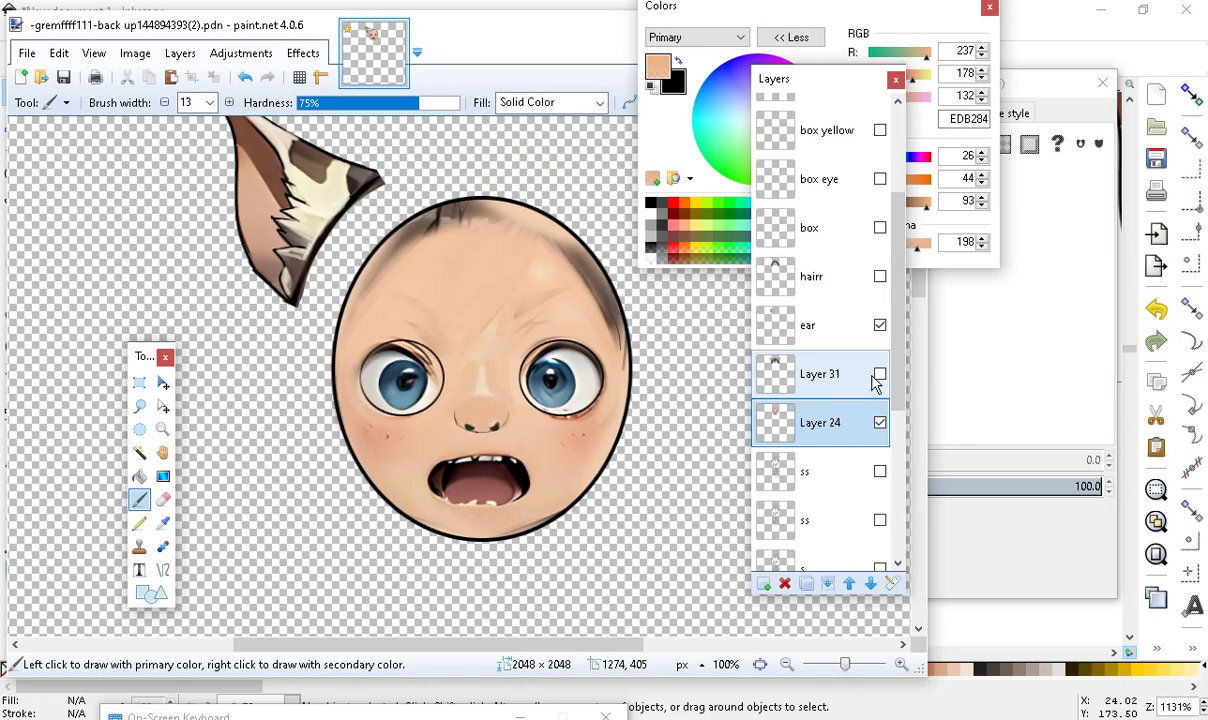
click(880, 374)
scroll(863, 405, up, 2)
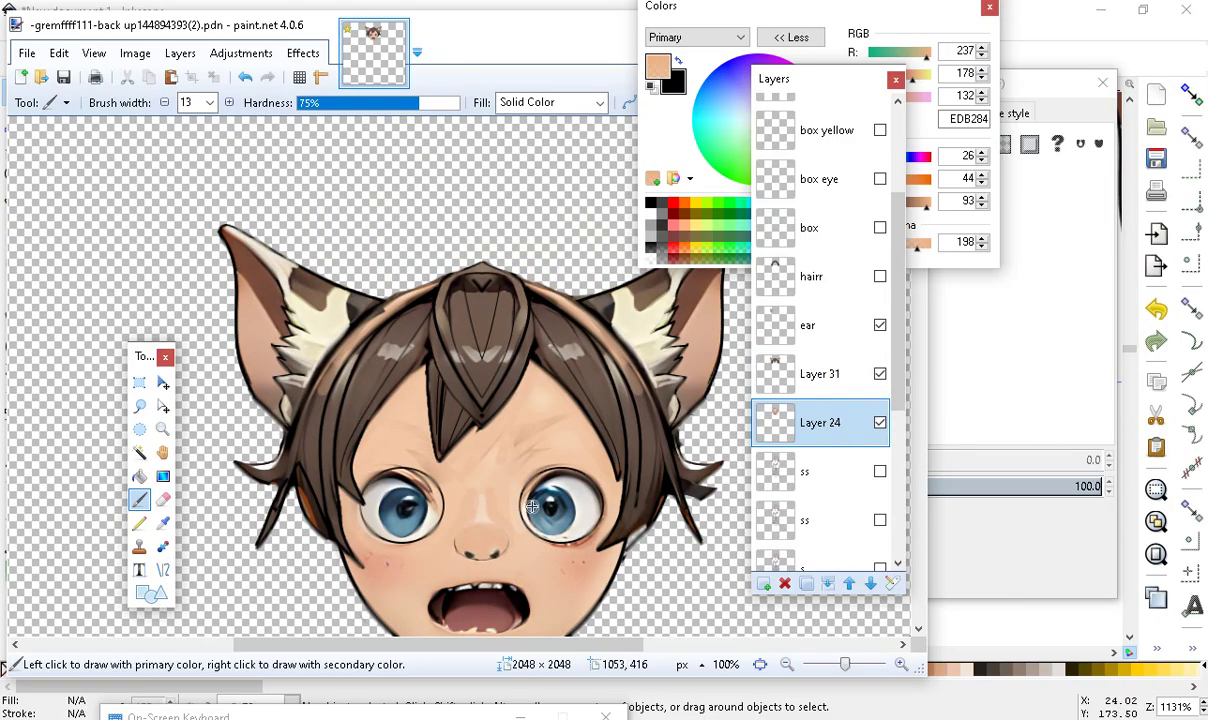
scroll(863, 405, up, 3)
scroll(844, 423, down, 6)
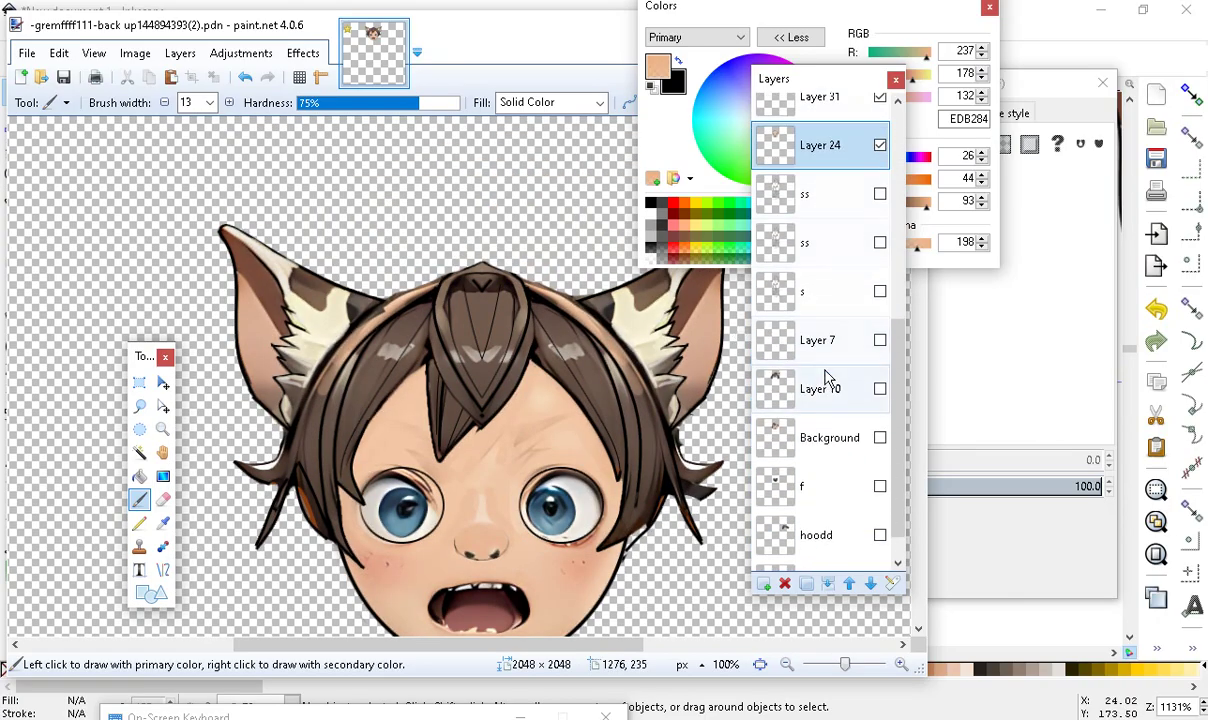
scroll(805, 390, up, 5)
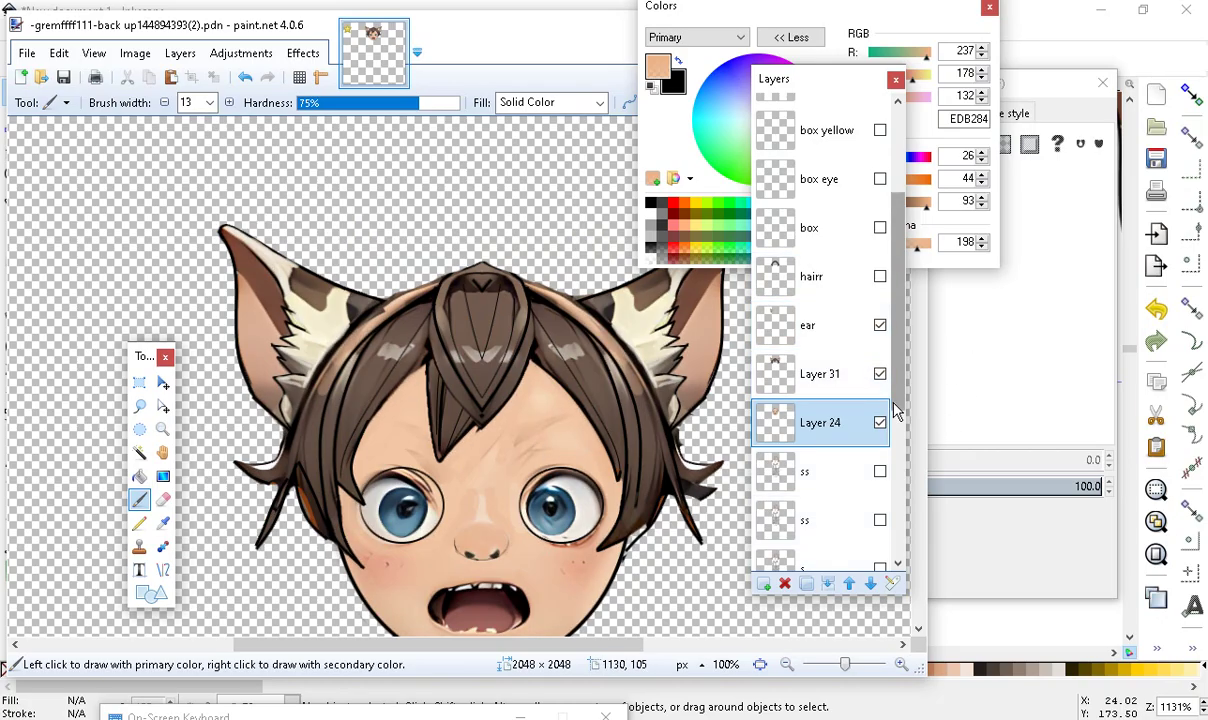
click(880, 325)
click(880, 328)
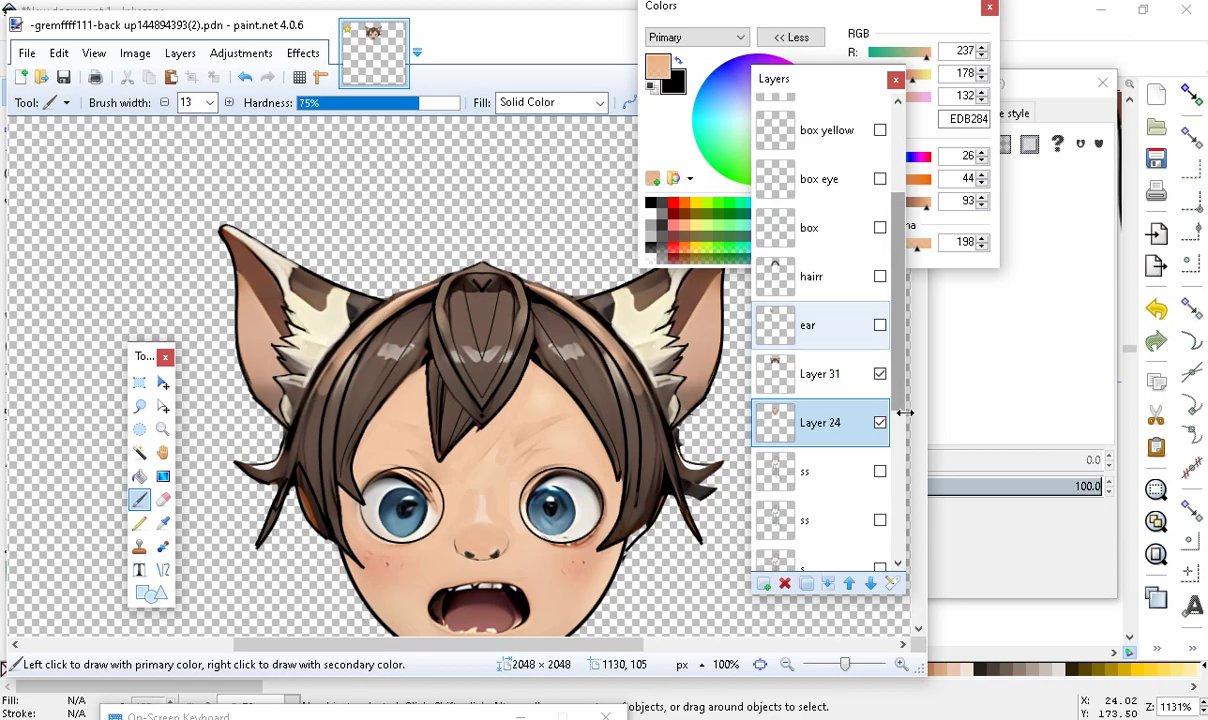
click(880, 374)
scroll(556, 464, down, 3)
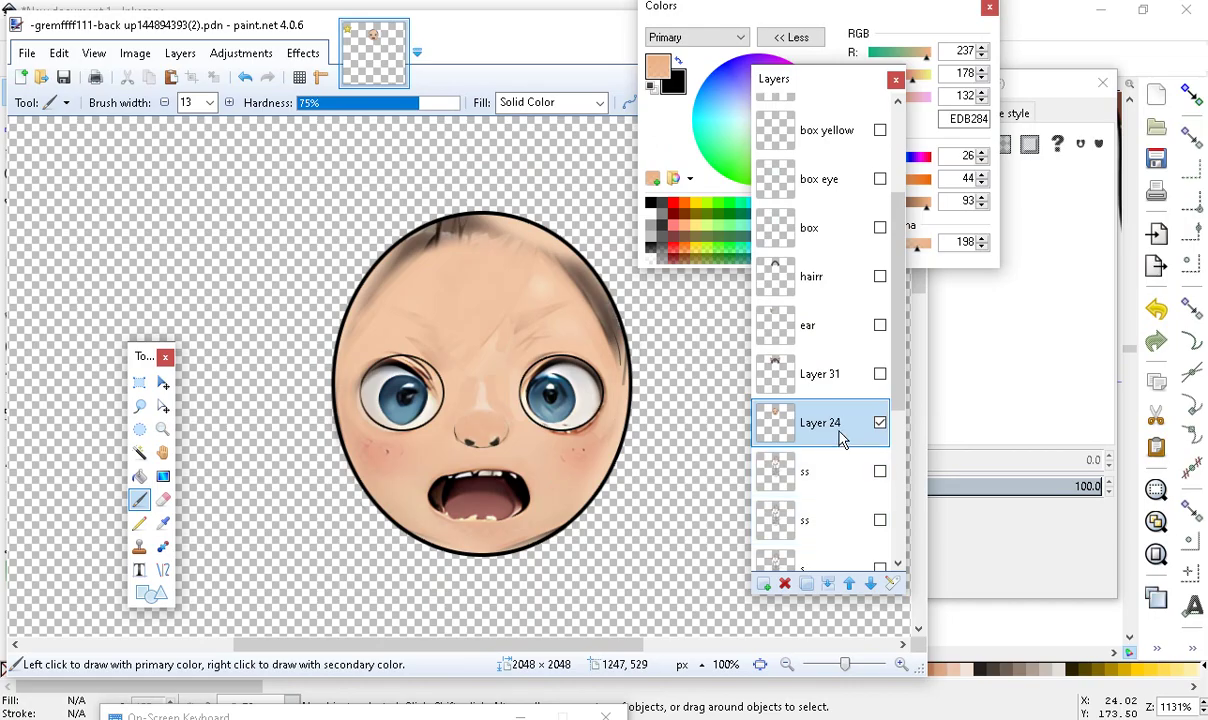
Duplicate Layer 24 twice and hide the second copy
click(808, 585)
click(808, 585)
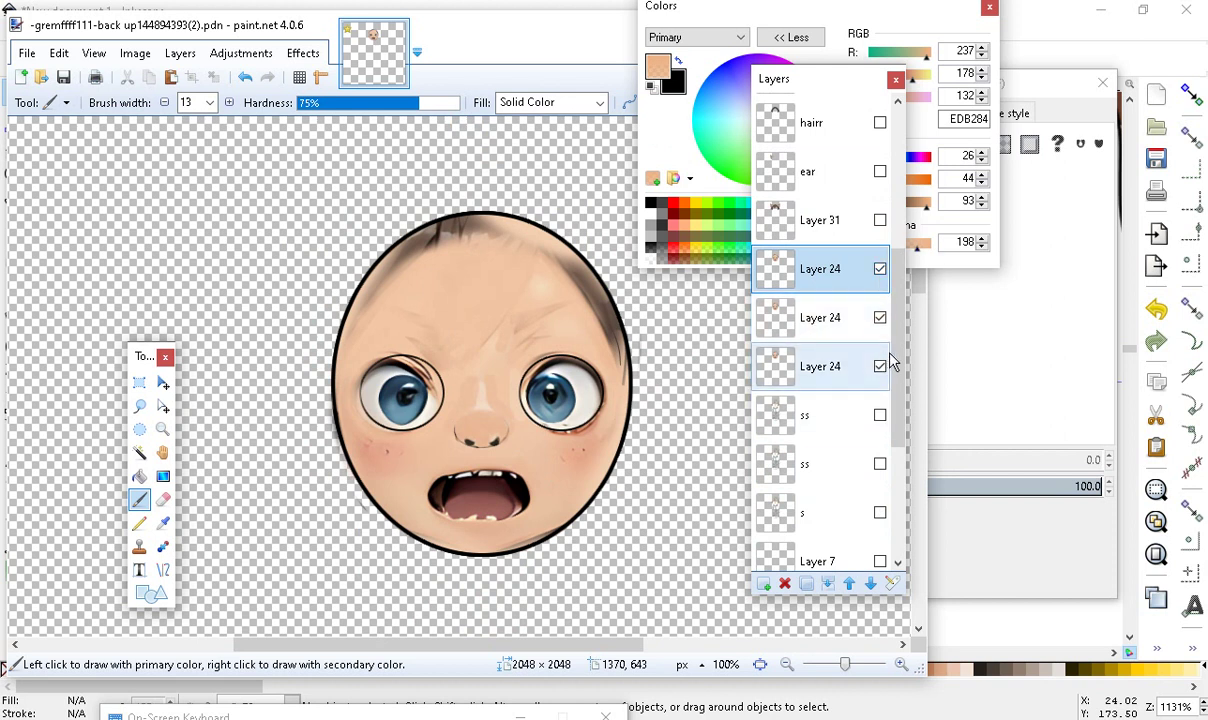
click(880, 317)
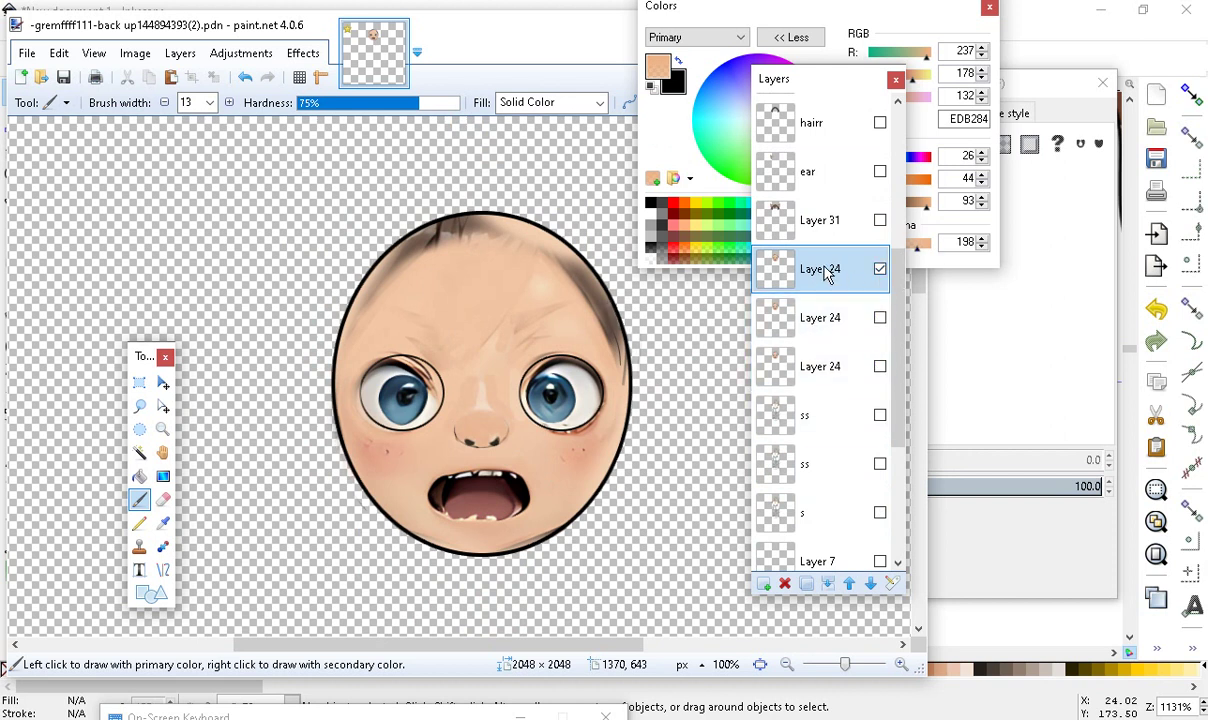
Save the paint.net file, copy a rectangular selection around the whole face, and switch to Inkscape
click(27, 53)
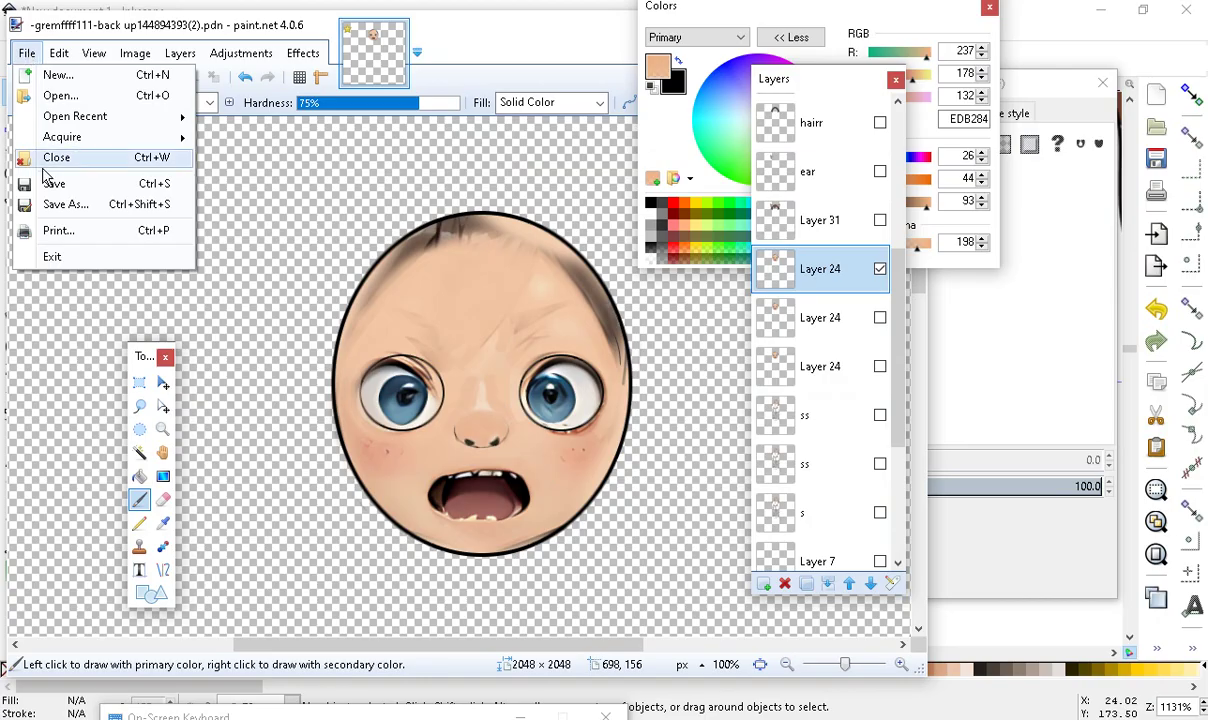
click(50, 183)
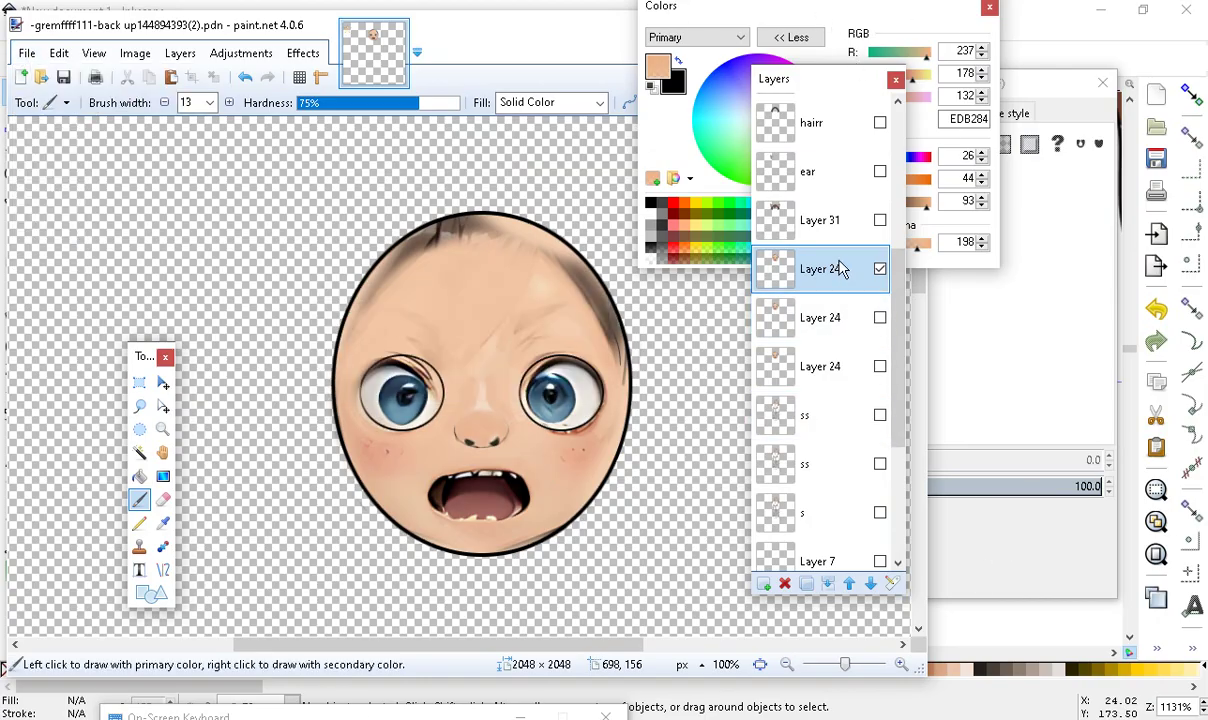
click(139, 382)
drag(310, 160, 661, 592)
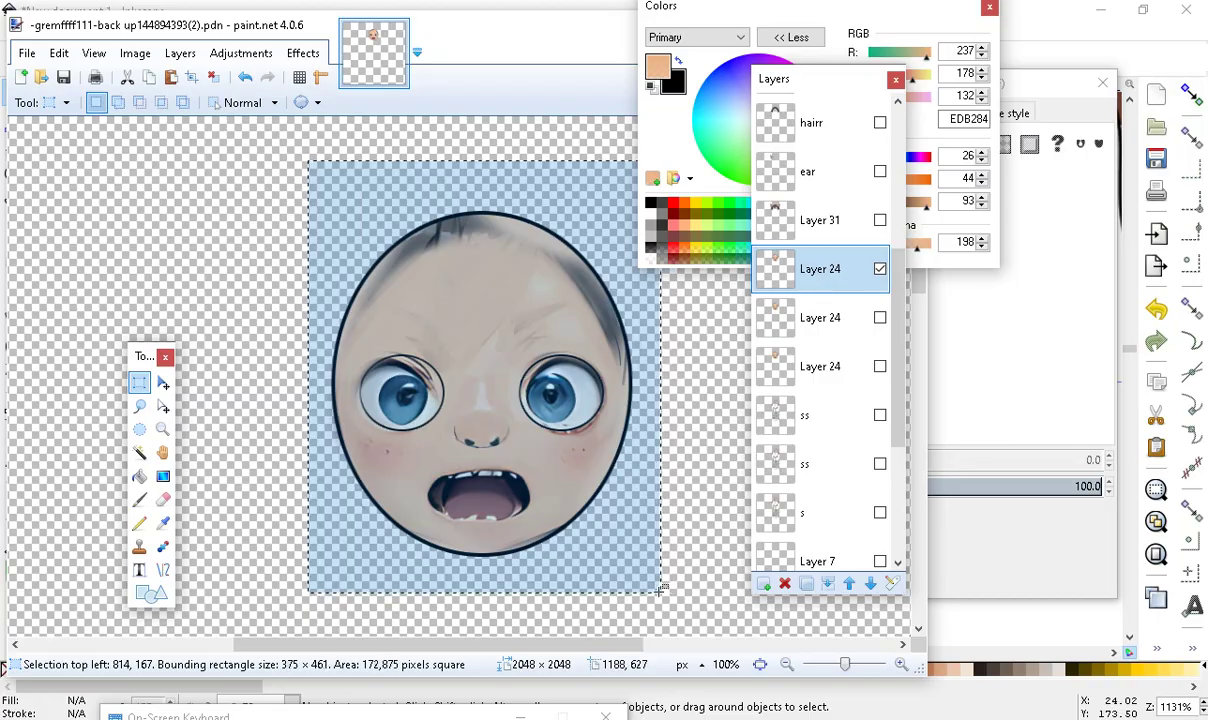
click(58, 55)
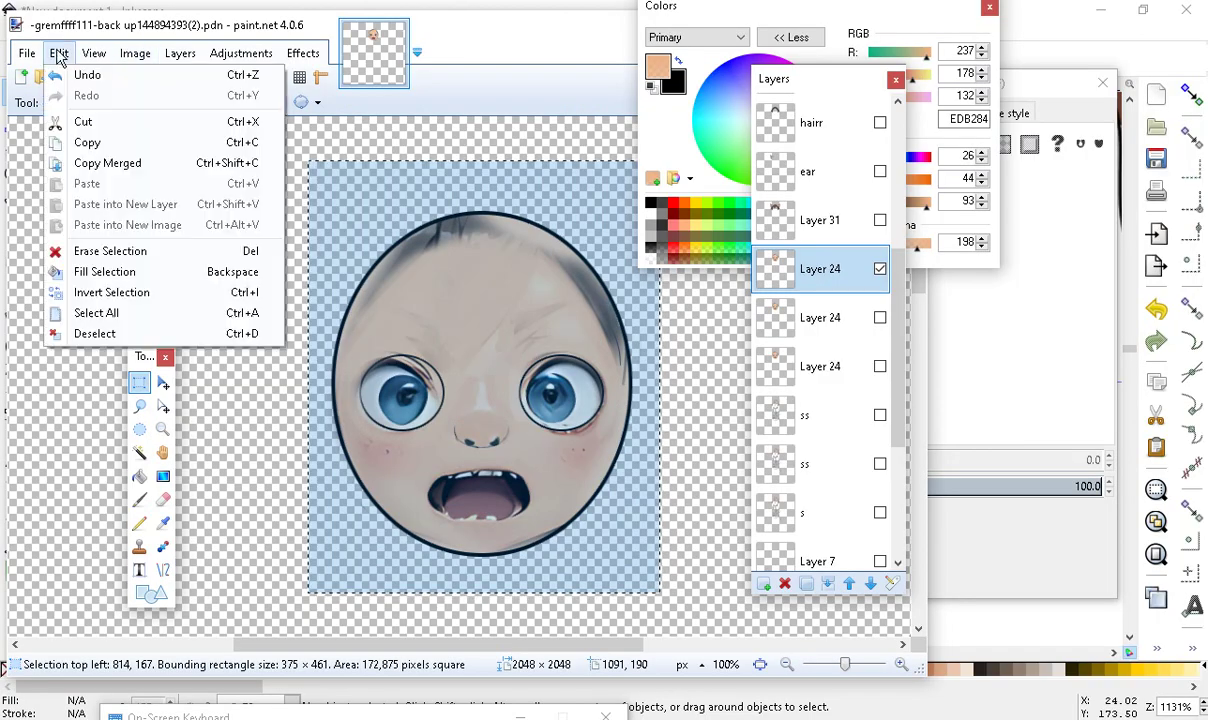
click(95, 144)
key(alt+Tab)
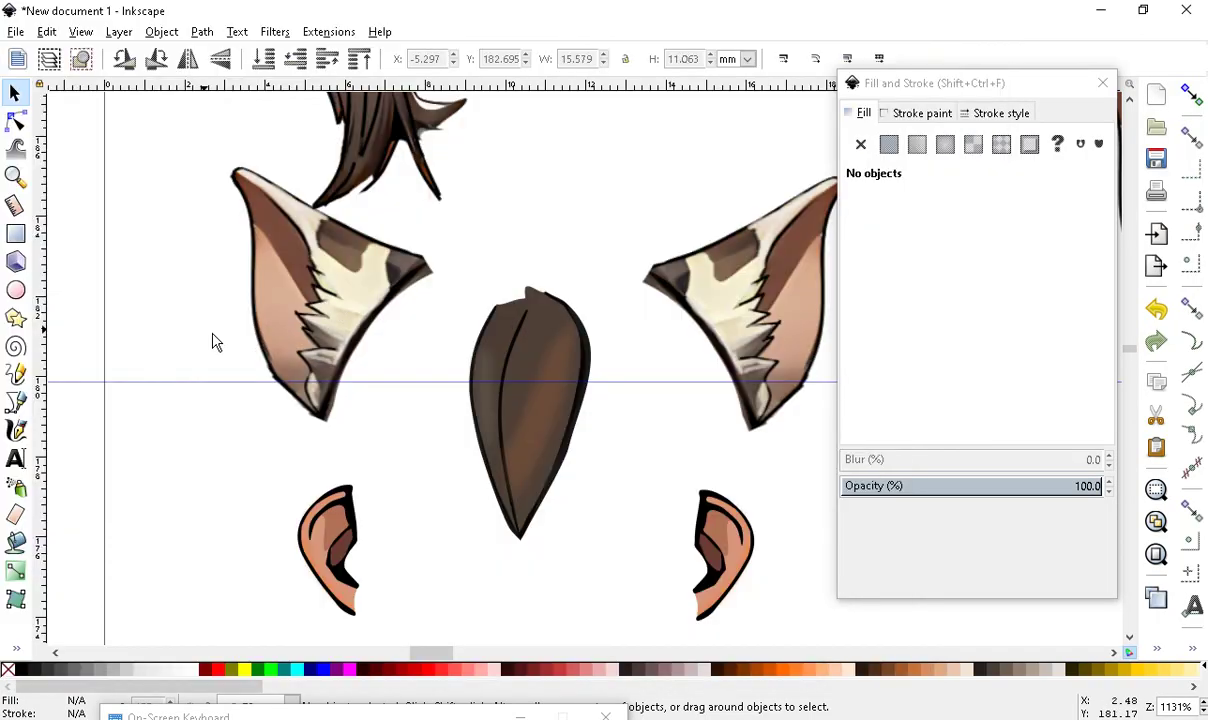
Paste the copied face image and position it between the cat ears
click(50, 34)
click(67, 159)
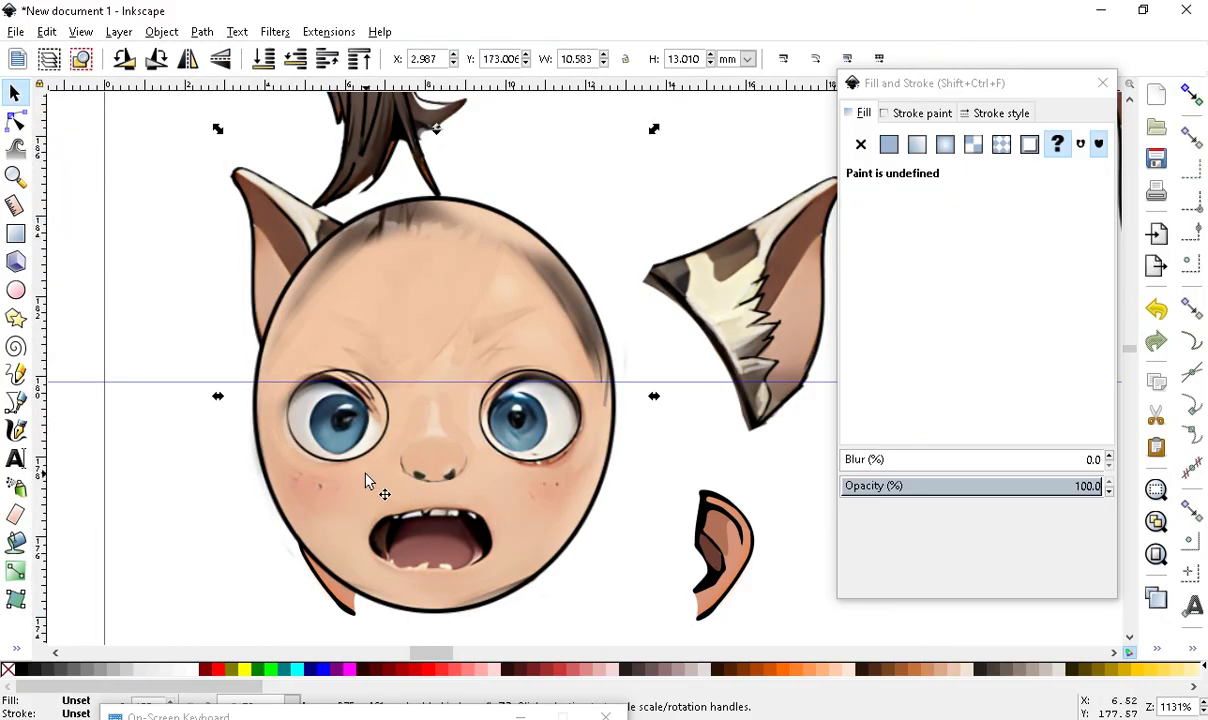
scroll(537, 508, down, 2)
scroll(537, 508, up, 1)
drag(558, 491, 472, 342)
scroll(500, 300, down, 2)
scroll(543, 302, up, 1)
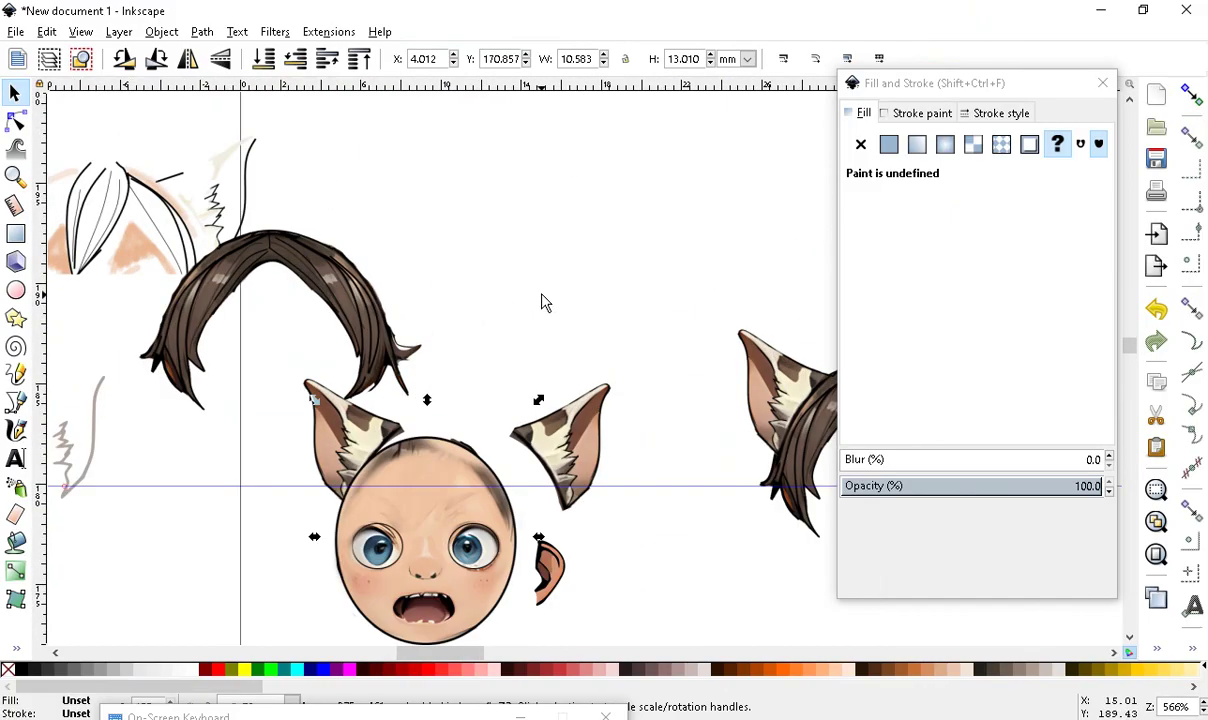
drag(373, 557, 482, 503)
drag(488, 298, 470, 291)
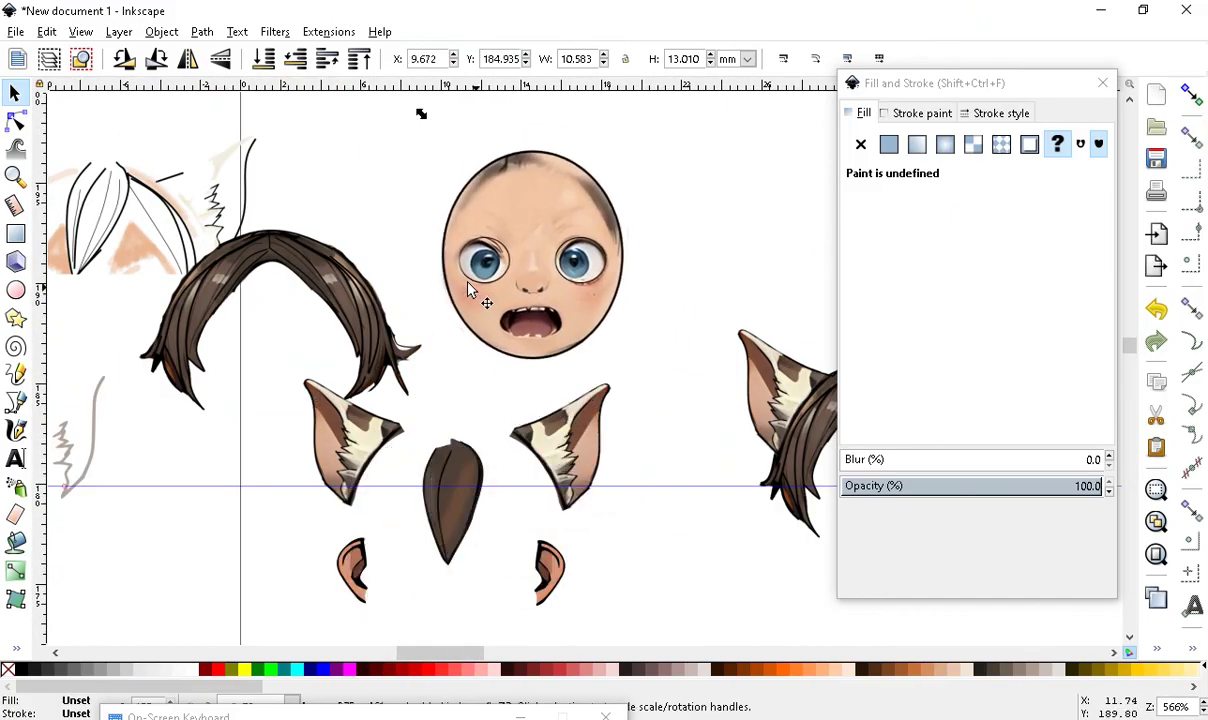
Place the hair over the face and move both cat ears to the head's top corners
click(328, 288)
drag(328, 288, 598, 194)
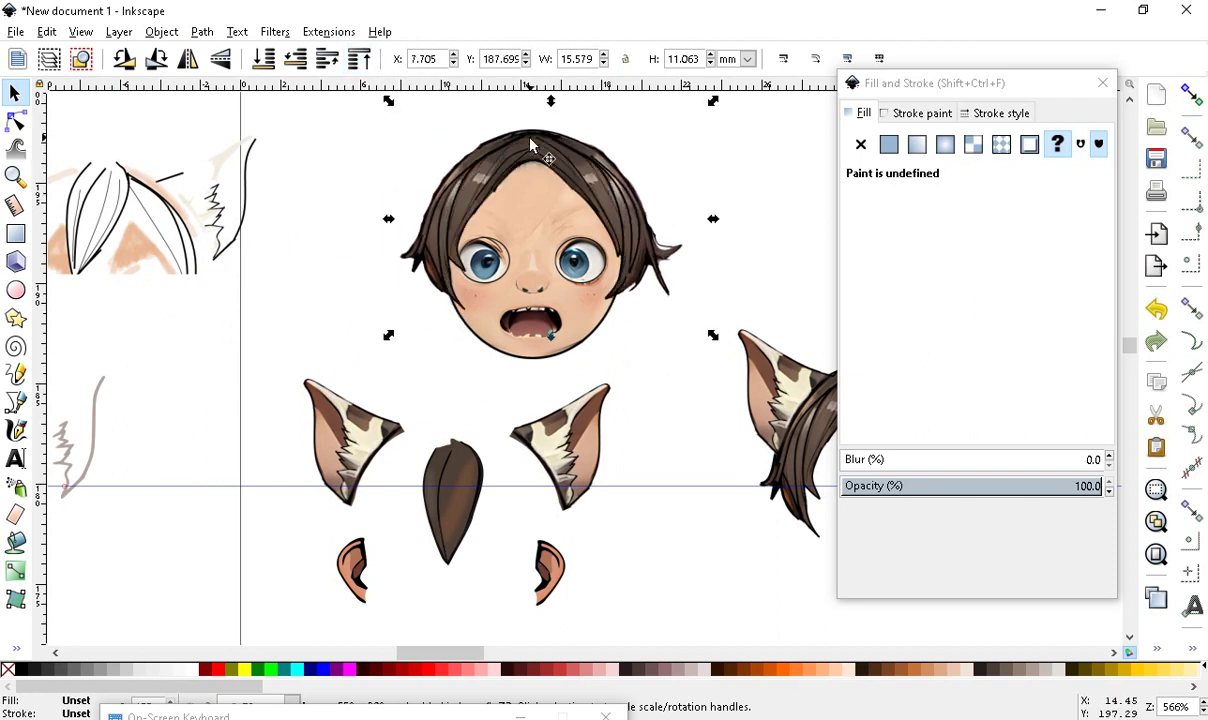
key(plus)
drag(333, 570, 400, 164)
drag(532, 617, 683, 209)
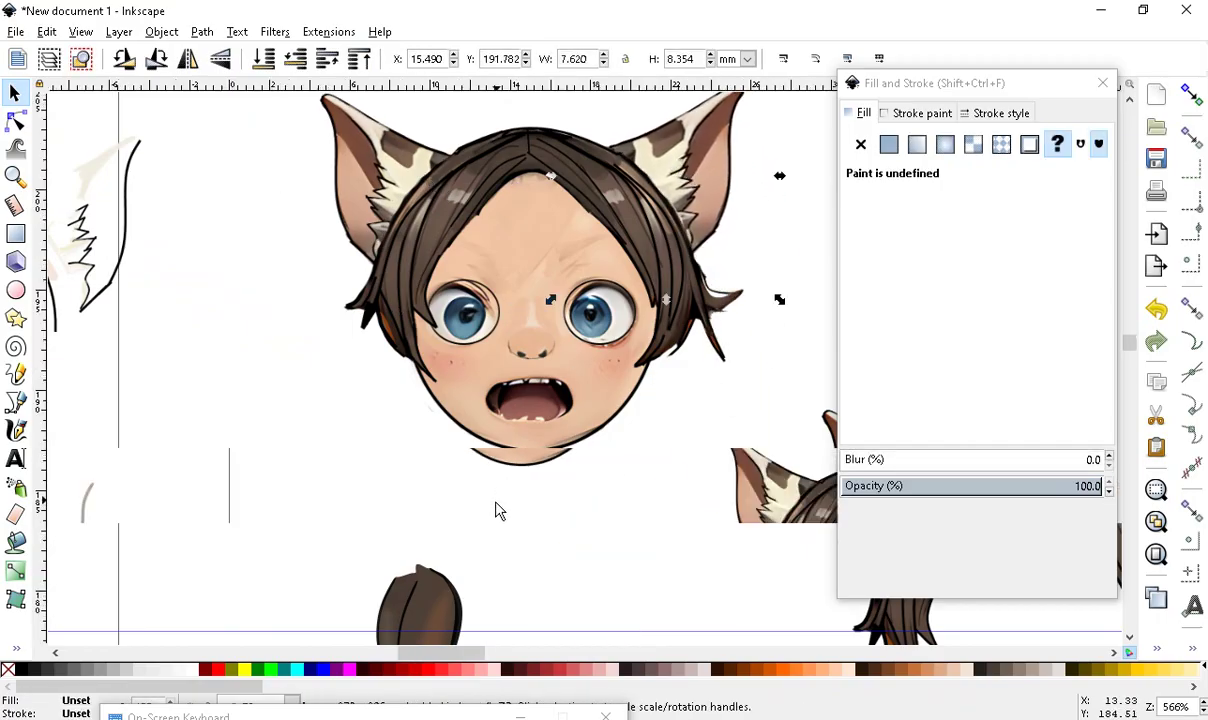
Move the two small ears beside the right and left cheeks
scroll(494, 507, down, 3)
scroll(531, 519, up, 3)
scroll(531, 519, down, 1)
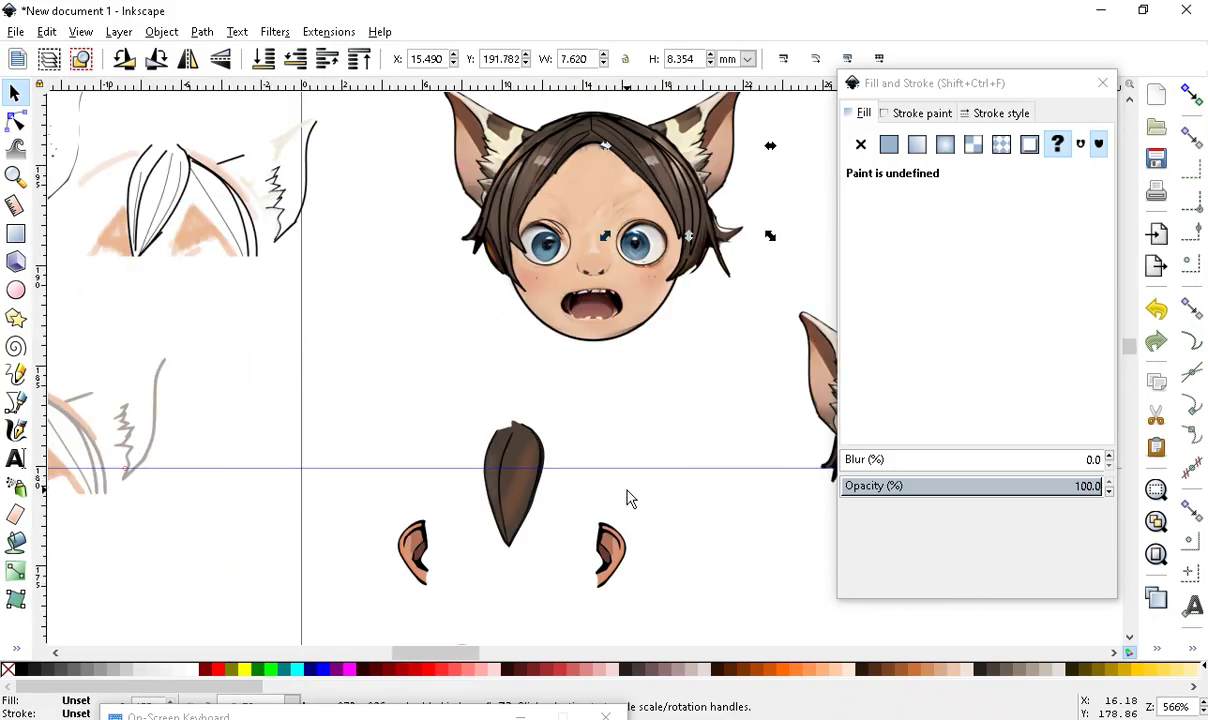
drag(674, 472, 575, 640)
drag(612, 556, 709, 268)
drag(375, 482, 504, 237)
Select the small ear and move it up under the chin
click(677, 504)
scroll(642, 604, down, 1)
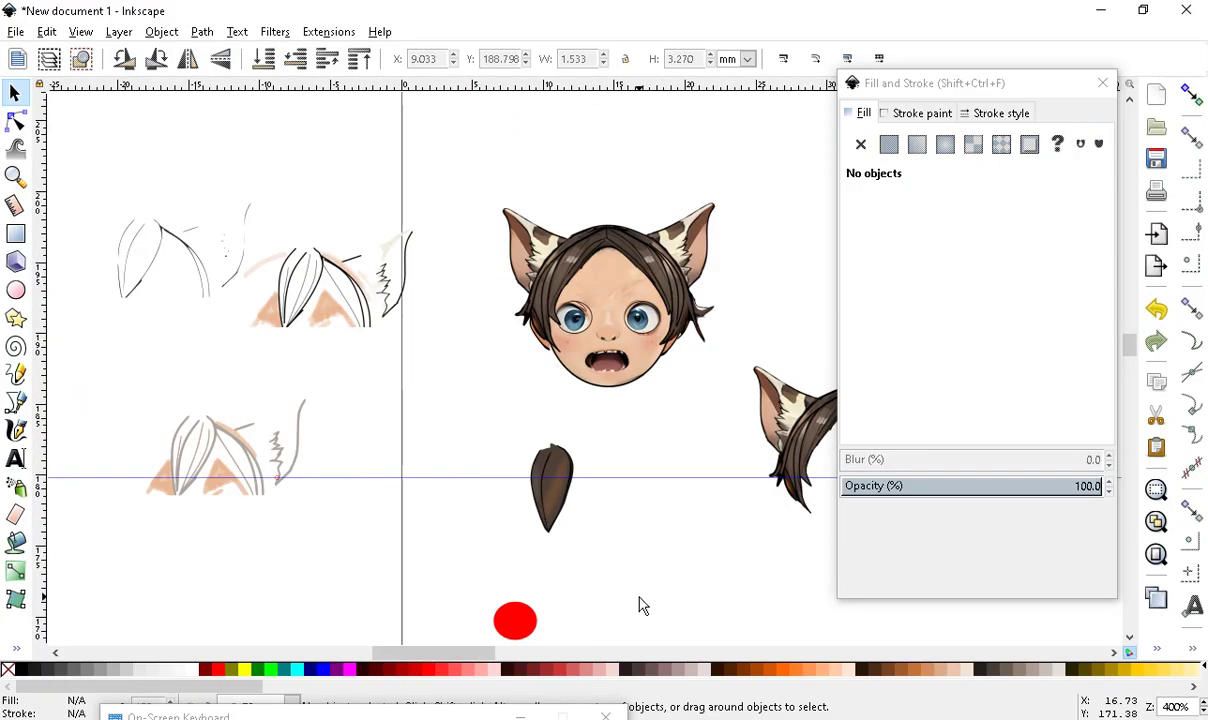
scroll(570, 590, up, 1)
drag(664, 382, 493, 526)
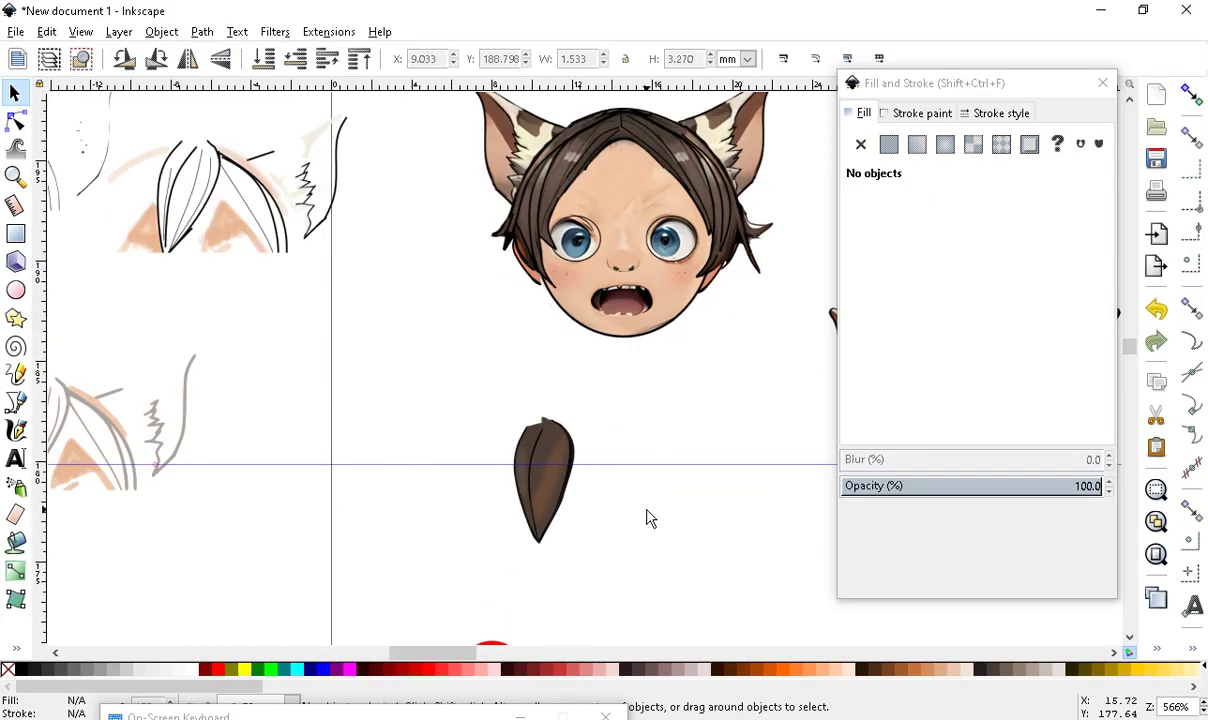
click(549, 503)
click(493, 537)
drag(469, 380, 700, 578)
scroll(700, 578, down, 1)
drag(549, 478, 642, 337)
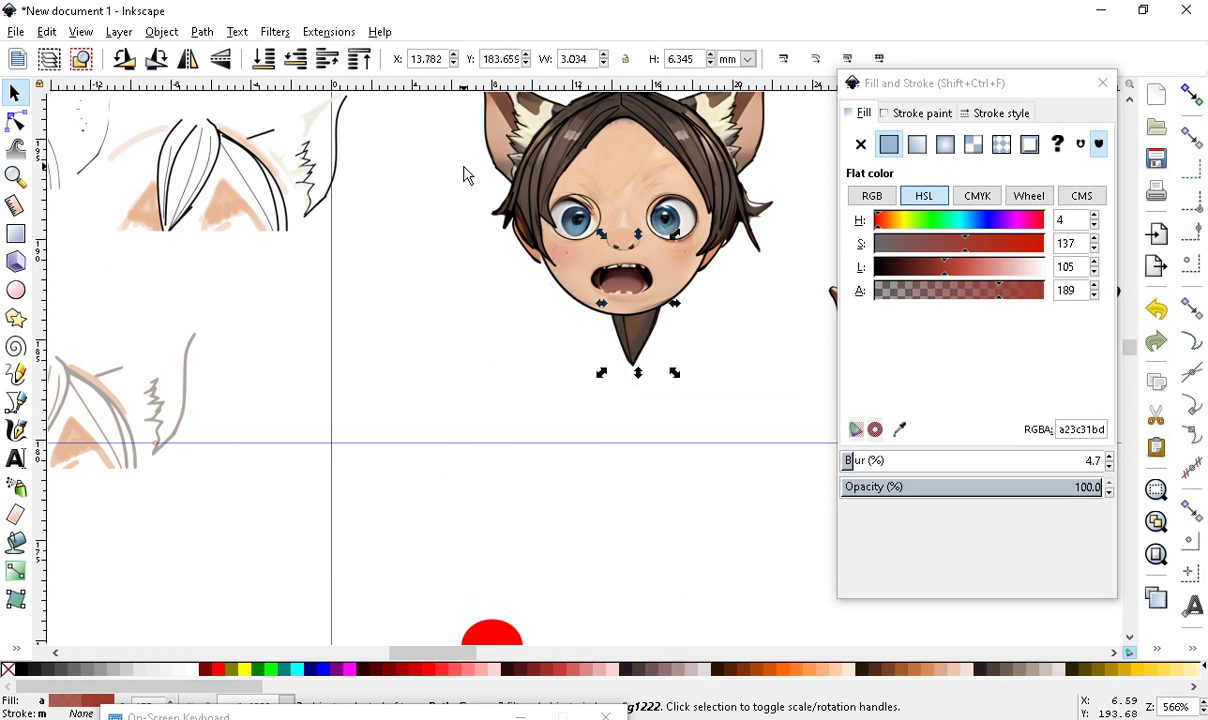
Shift the pointed chin shape down-left and move the dark hair tuft off the head
scroll(558, 582, down, 1)
scroll(645, 355, up, 1)
drag(598, 452, 405, 493)
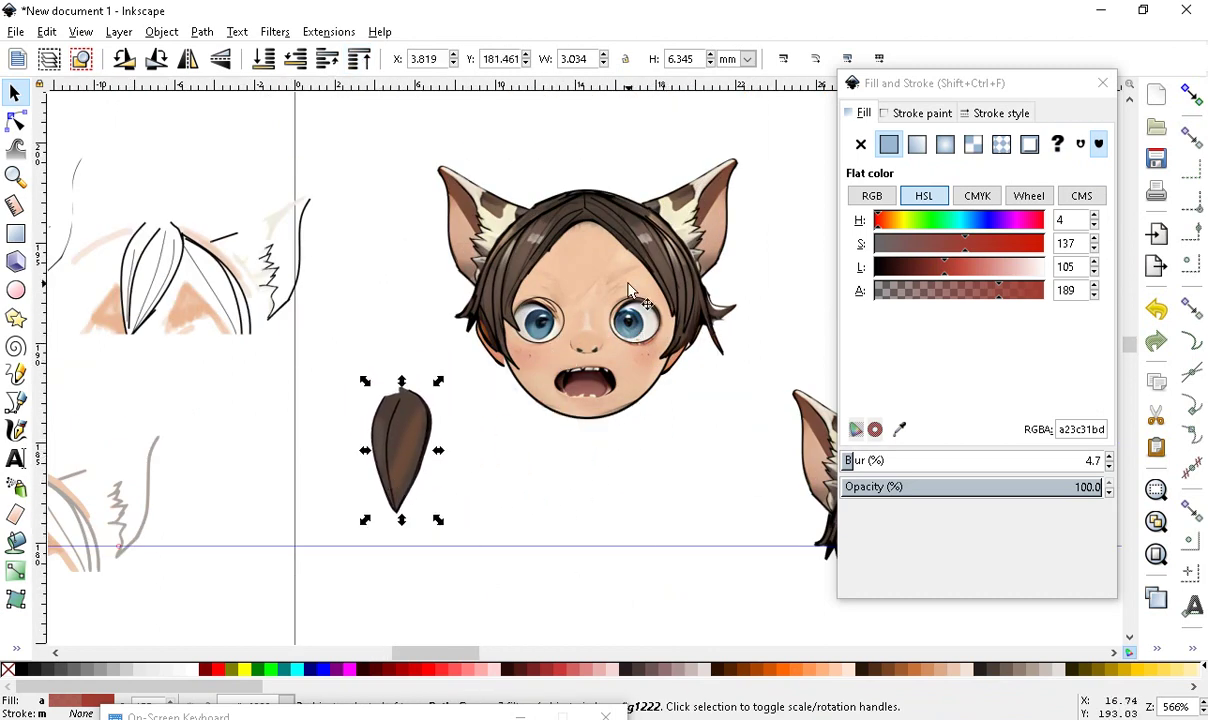
scroll(517, 345, down, 3)
scroll(685, 127, up, 1)
scroll(402, 383, up, 2)
scroll(545, 373, down, 1)
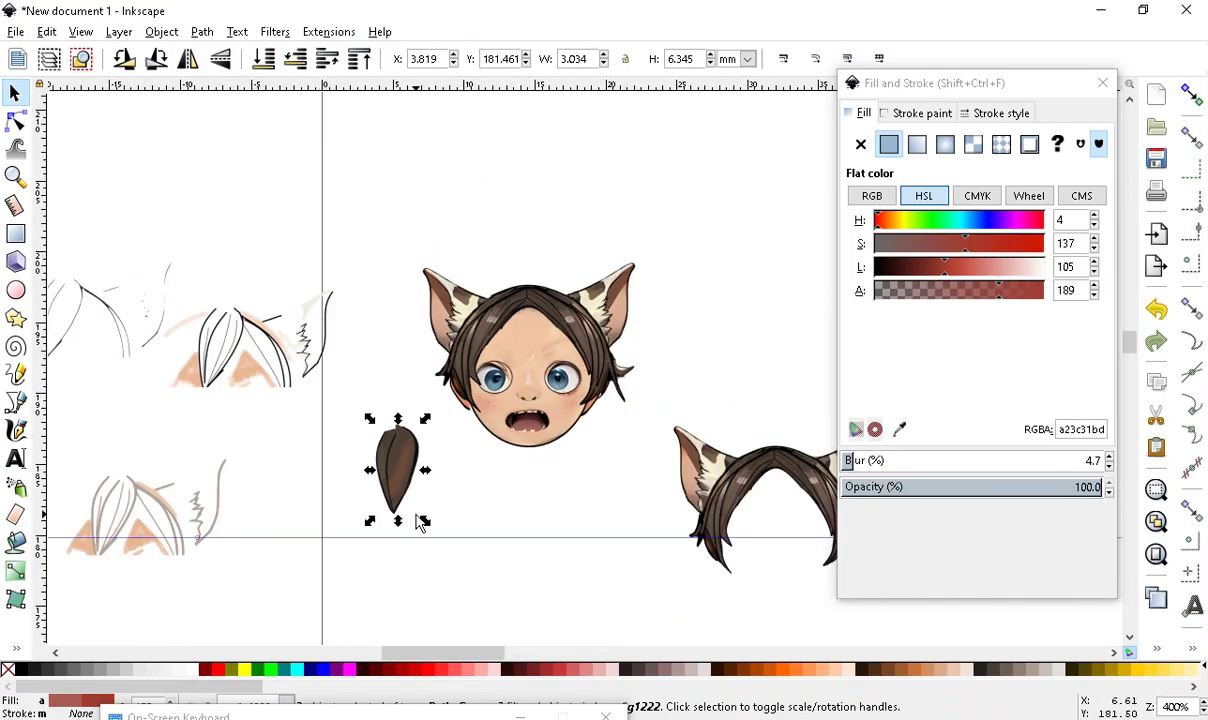
drag(405, 468, 527, 308)
scroll(527, 308, up, 1)
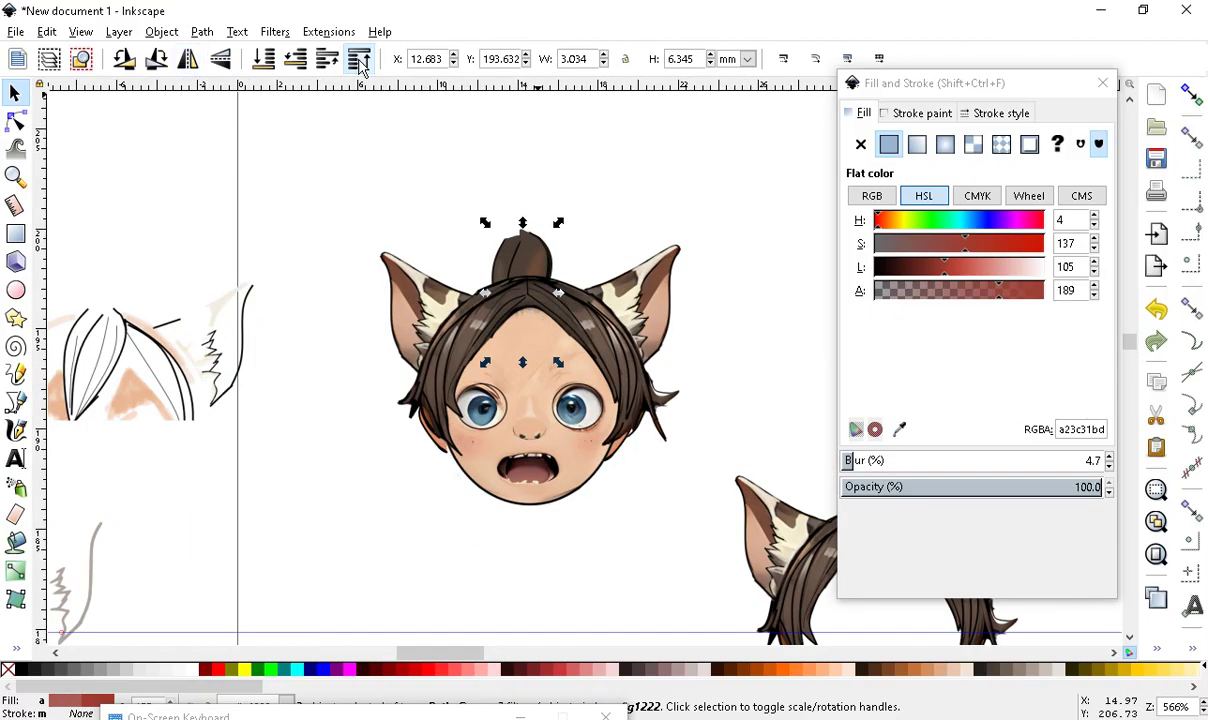
scroll(420, 495, down, 1)
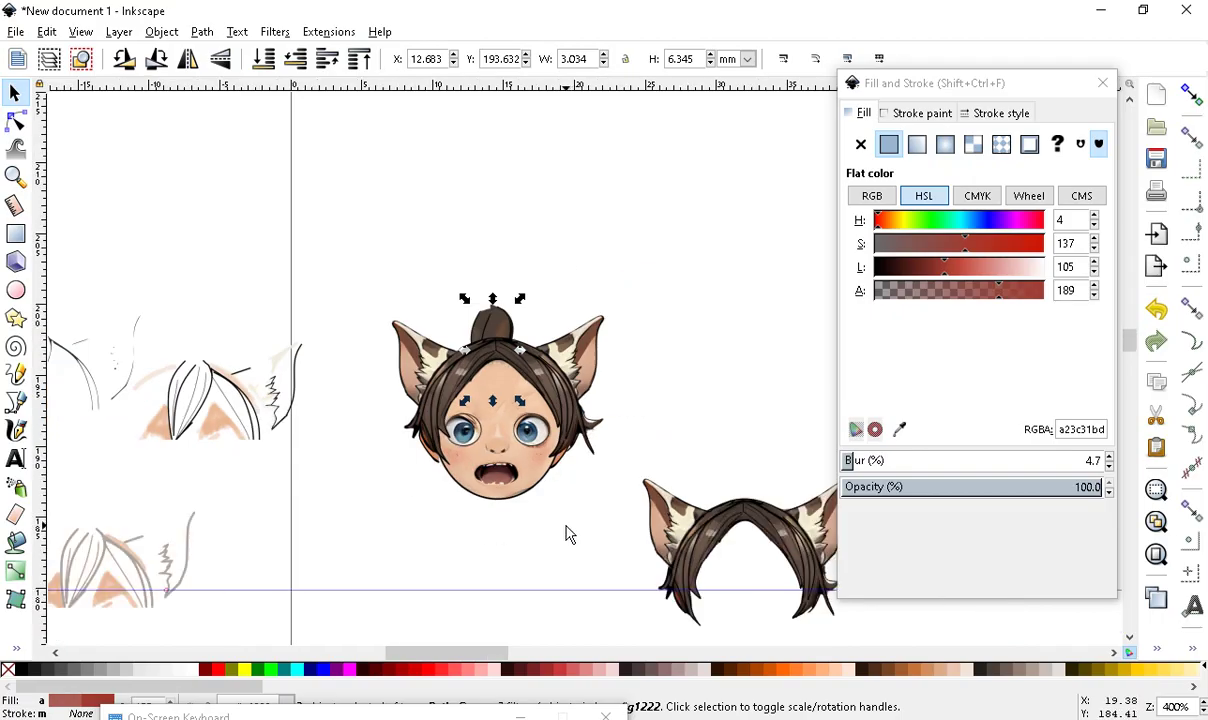
drag(491, 348, 694, 260)
scroll(531, 493, up, 1)
scroll(585, 383, down, 1)
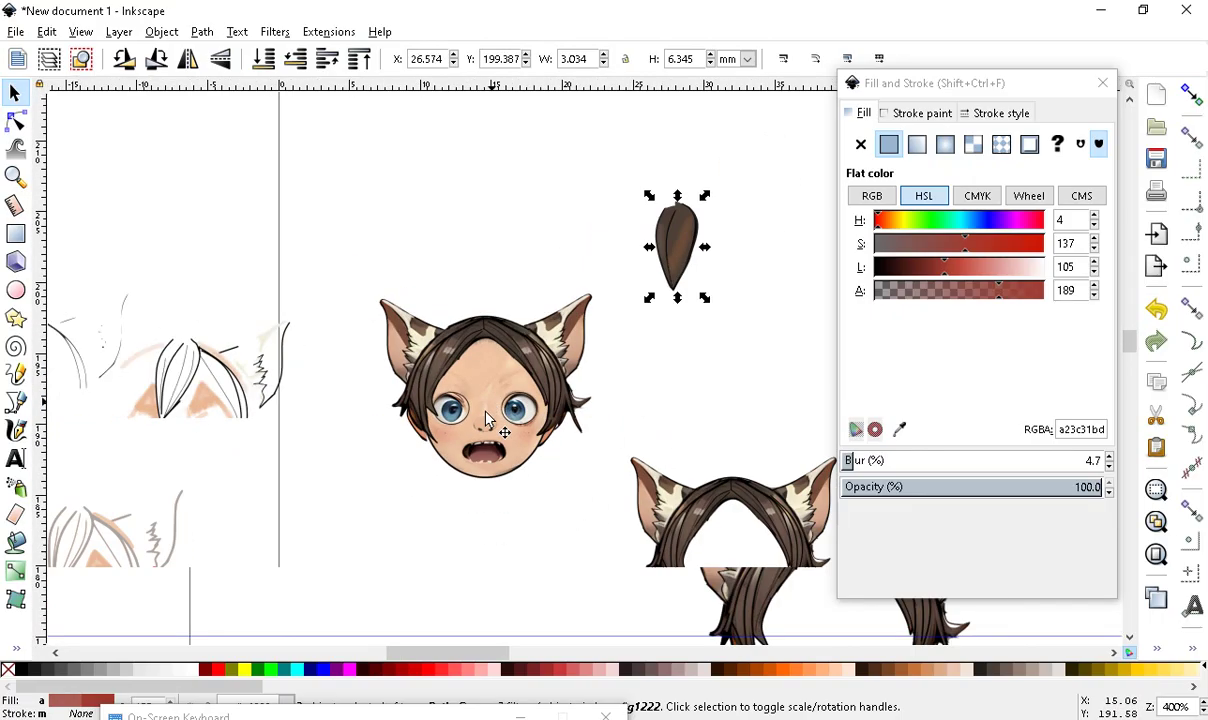
Select only the brown tuft shape, nudge it up-right, and copy it
click(440, 404)
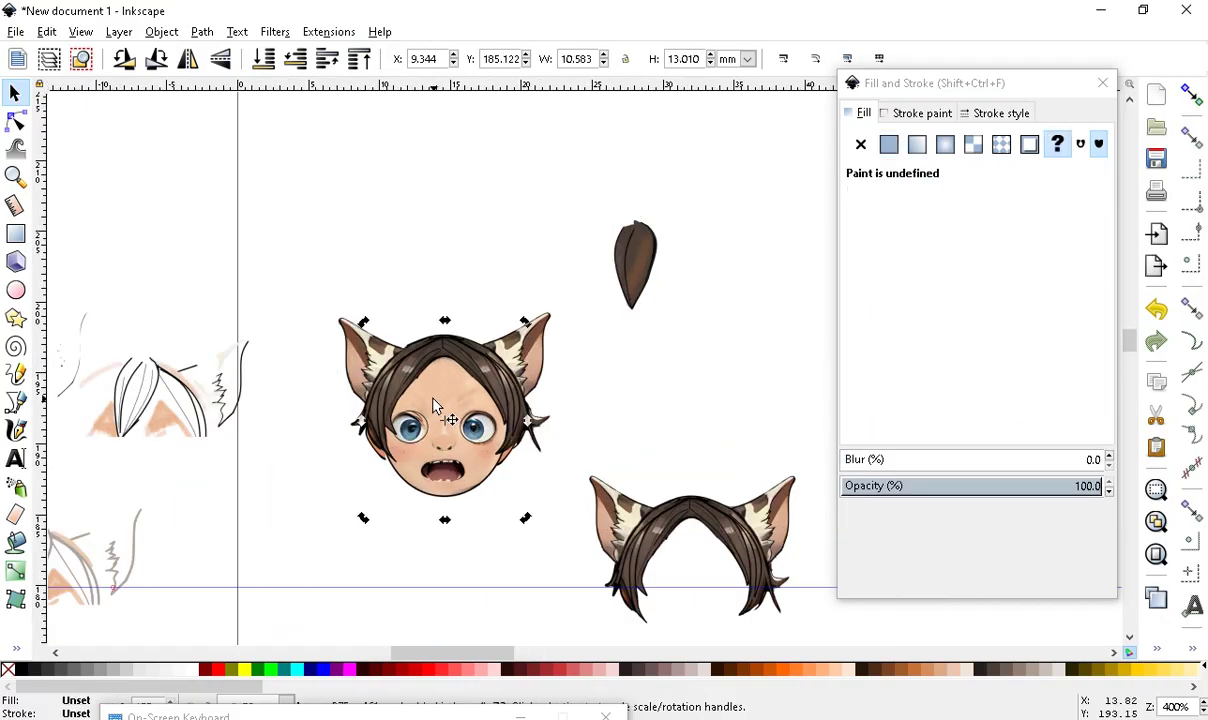
drag(695, 137, 683, 247)
click(620, 260)
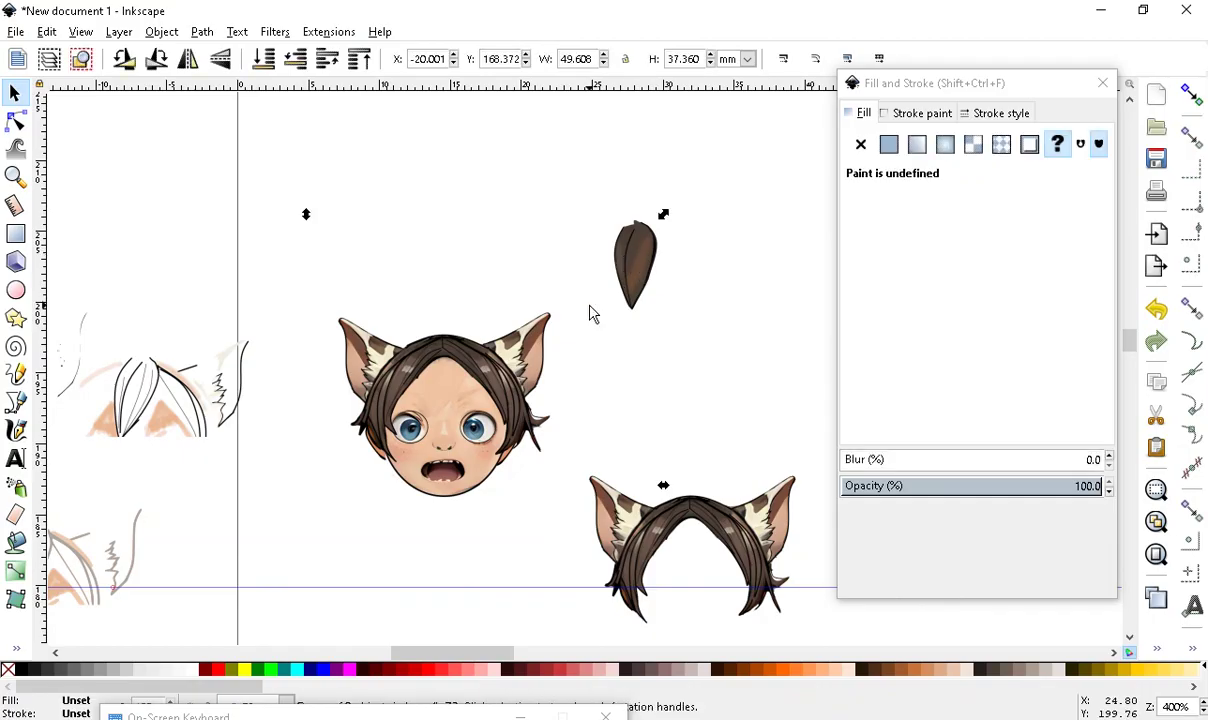
click(726, 396)
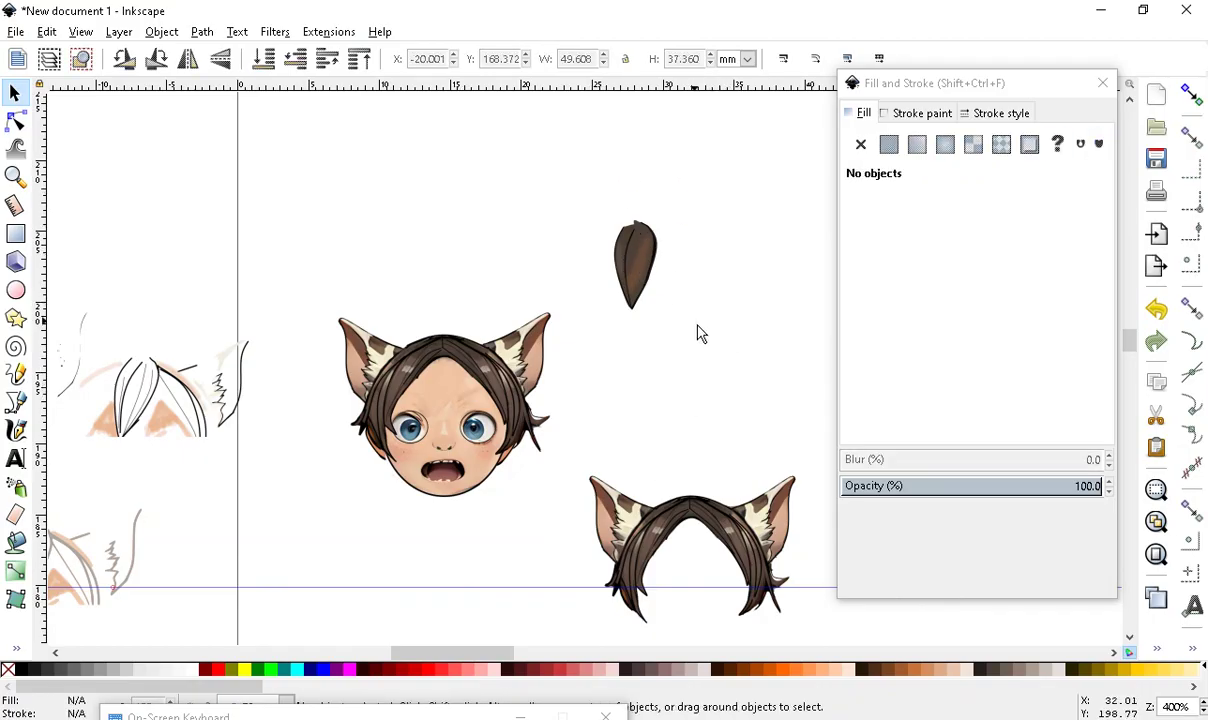
ctrl+click(652, 265)
click(582, 236)
drag(588, 156, 696, 330)
drag(640, 263, 704, 248)
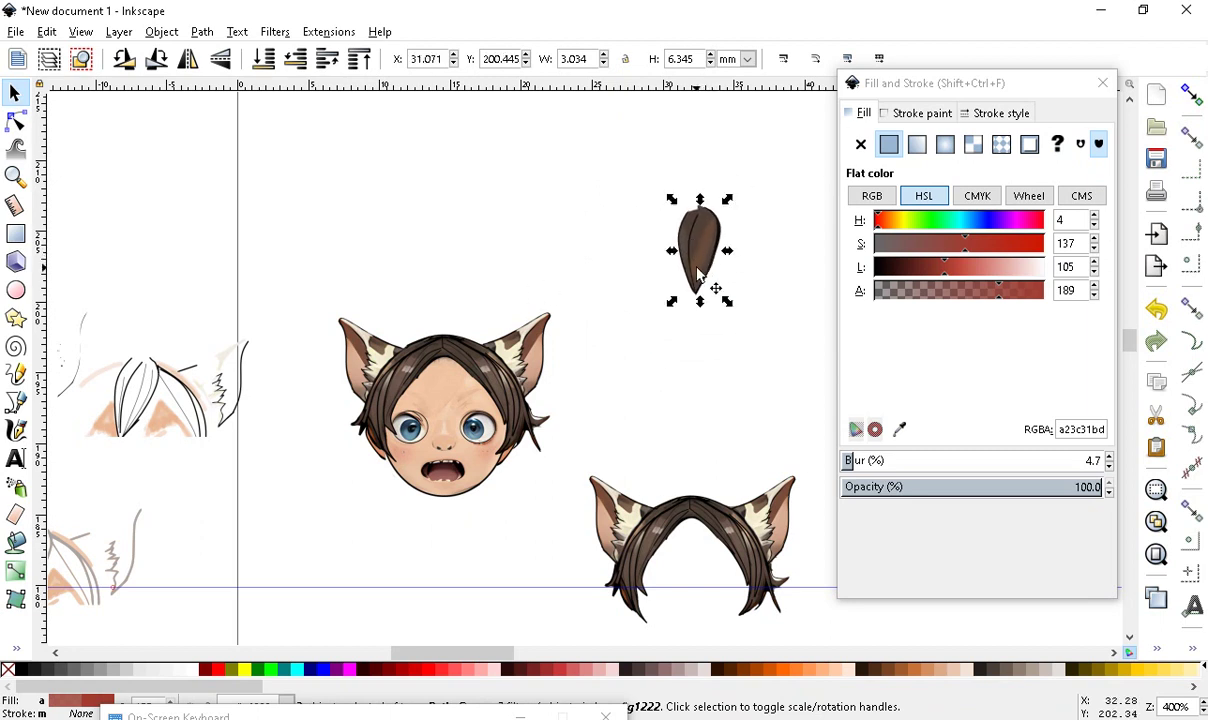
click(47, 32)
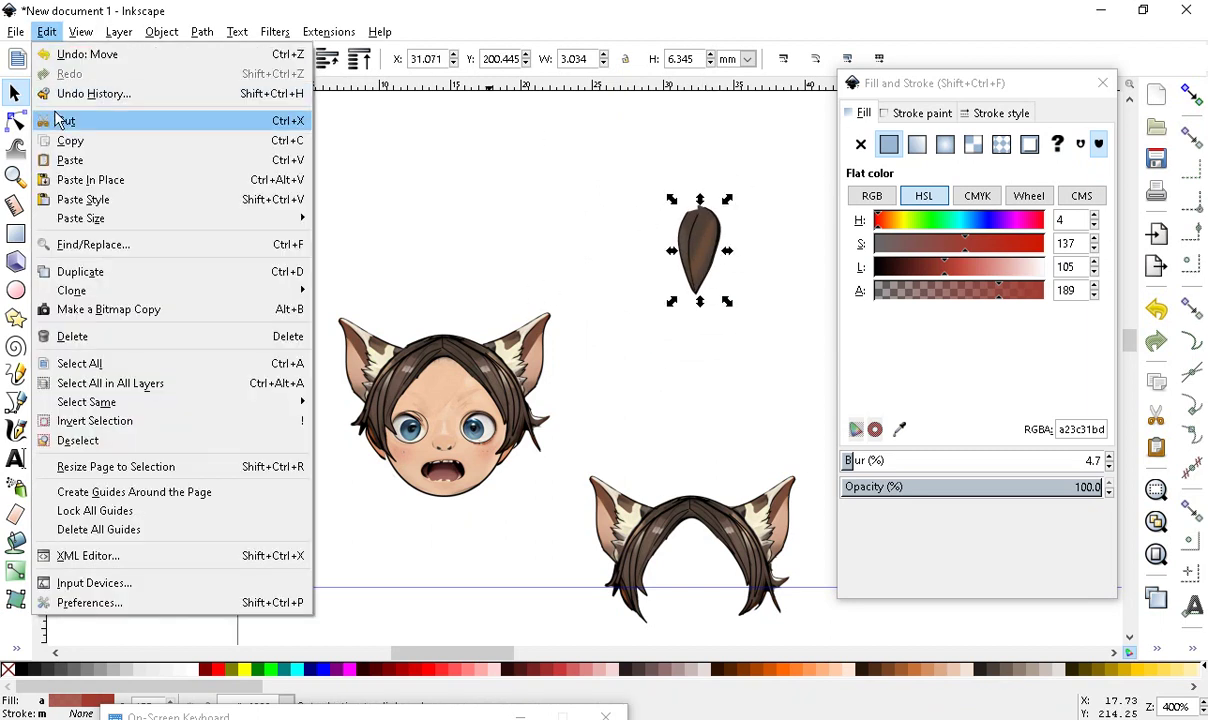
click(57, 142)
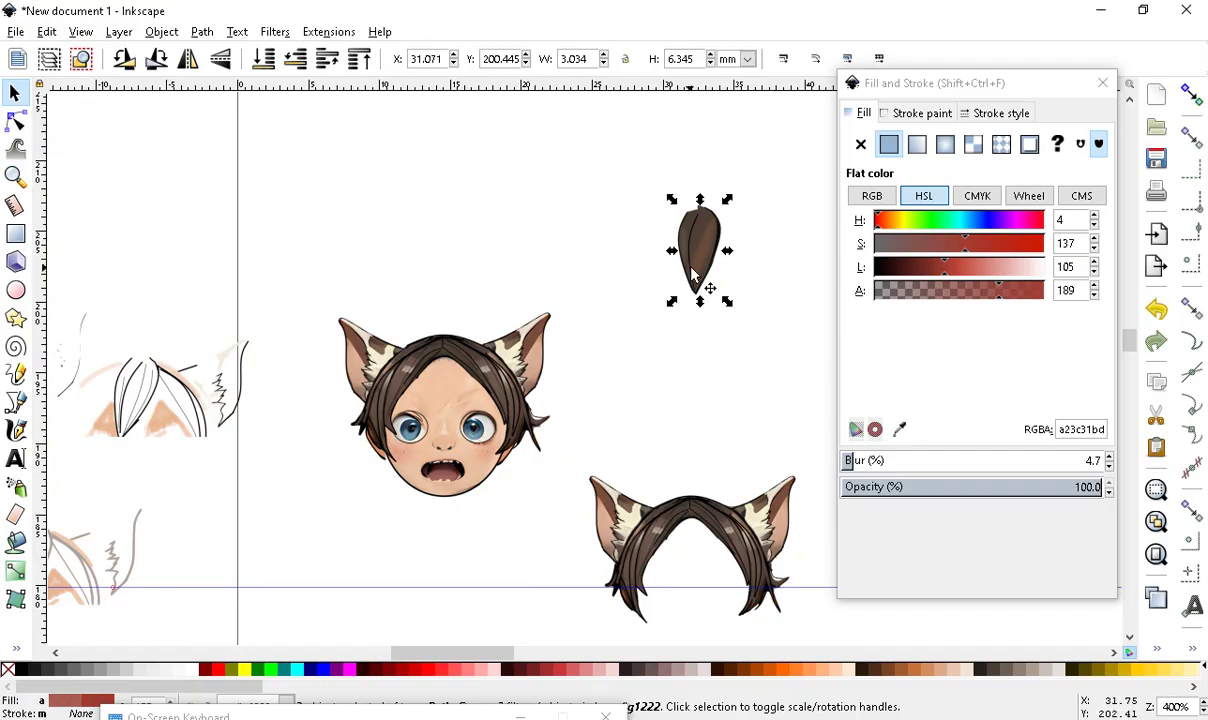
Paste a copy of the brown tuft, raise it to the top, and place it above the face
click(632, 455)
scroll(615, 437, down, 2)
scroll(582, 377, up, 3)
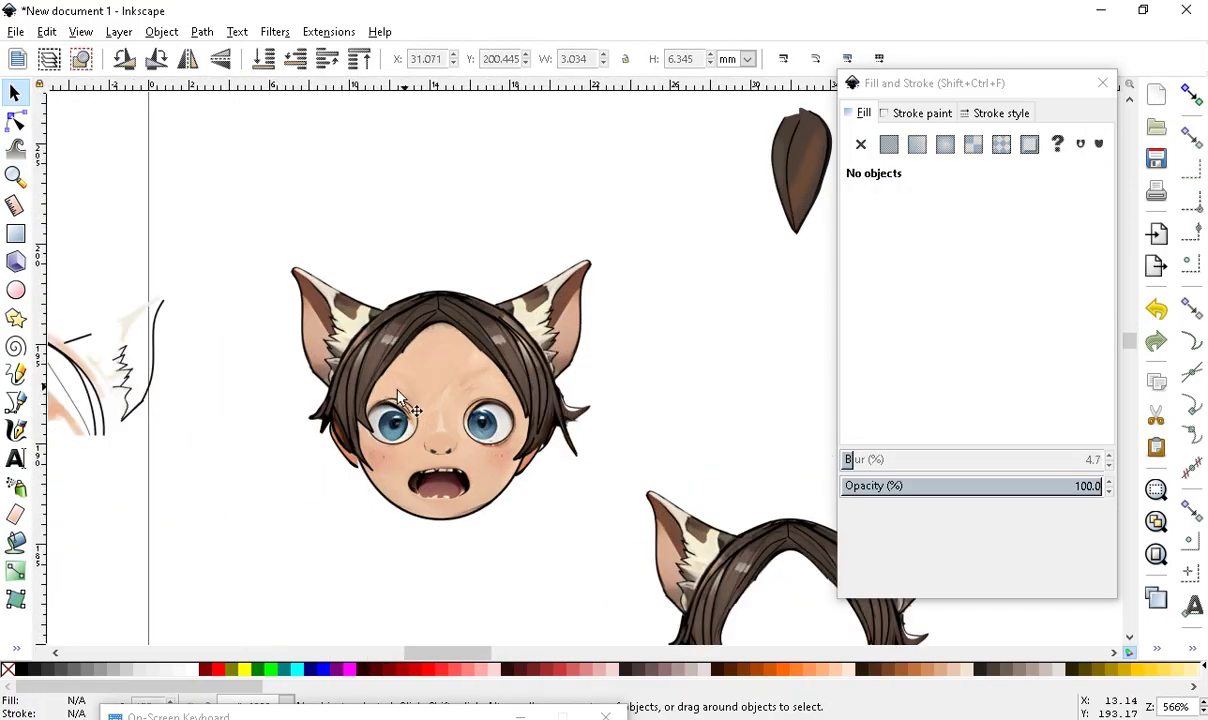
click(445, 370)
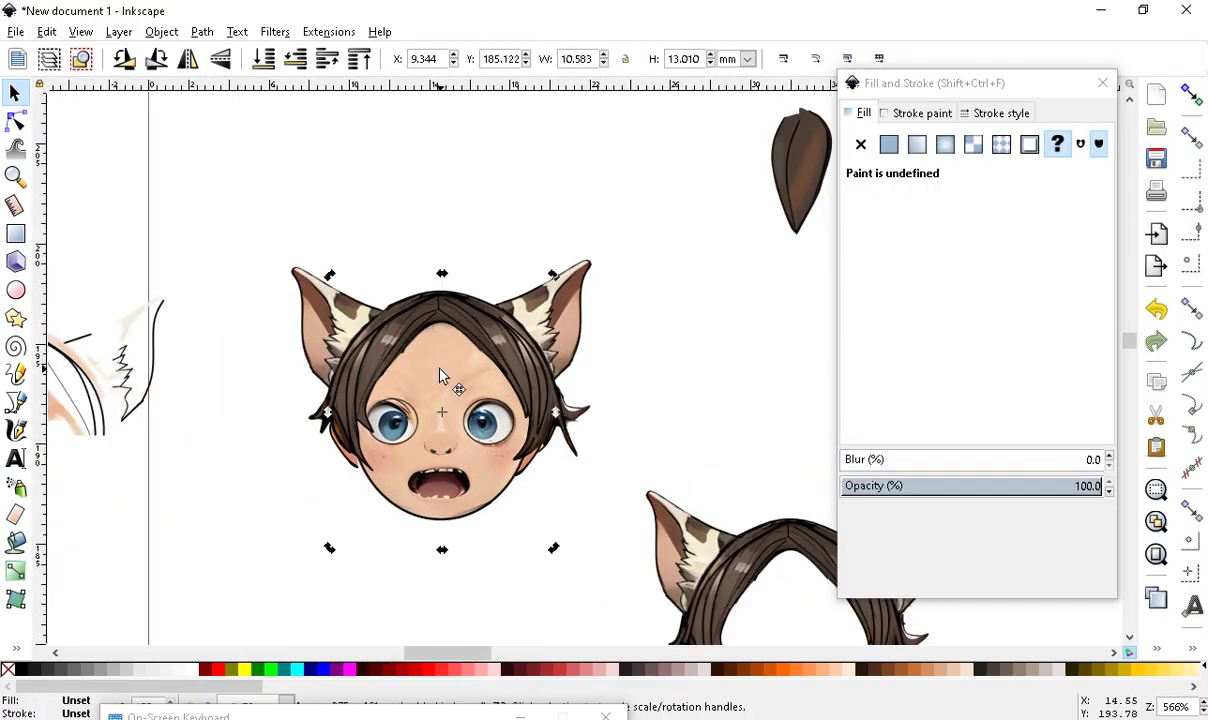
click(46, 32)
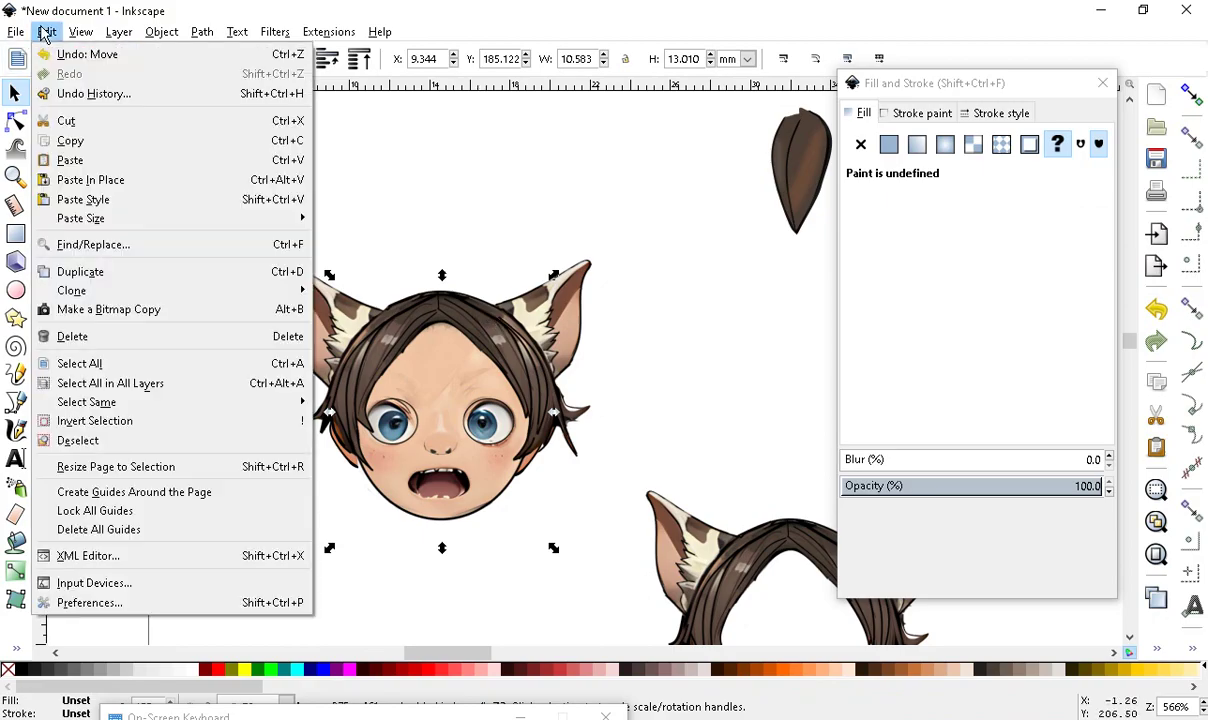
click(98, 159)
key(ctrl+v)
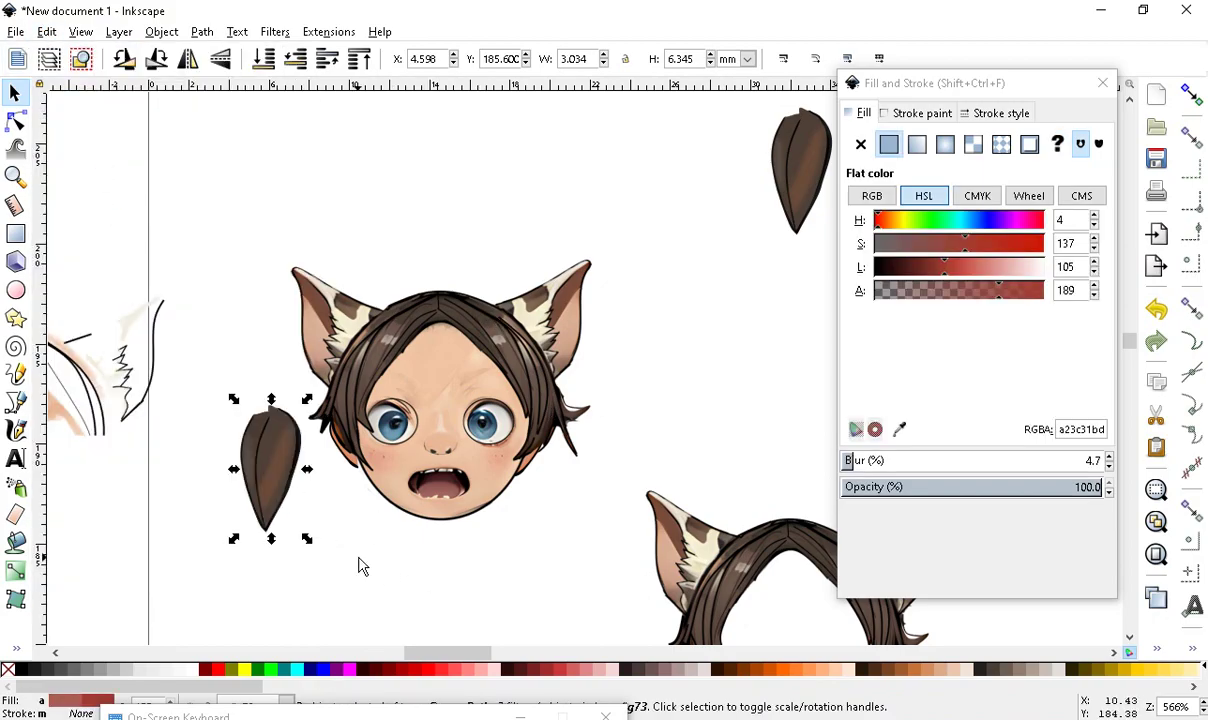
drag(280, 450, 447, 357)
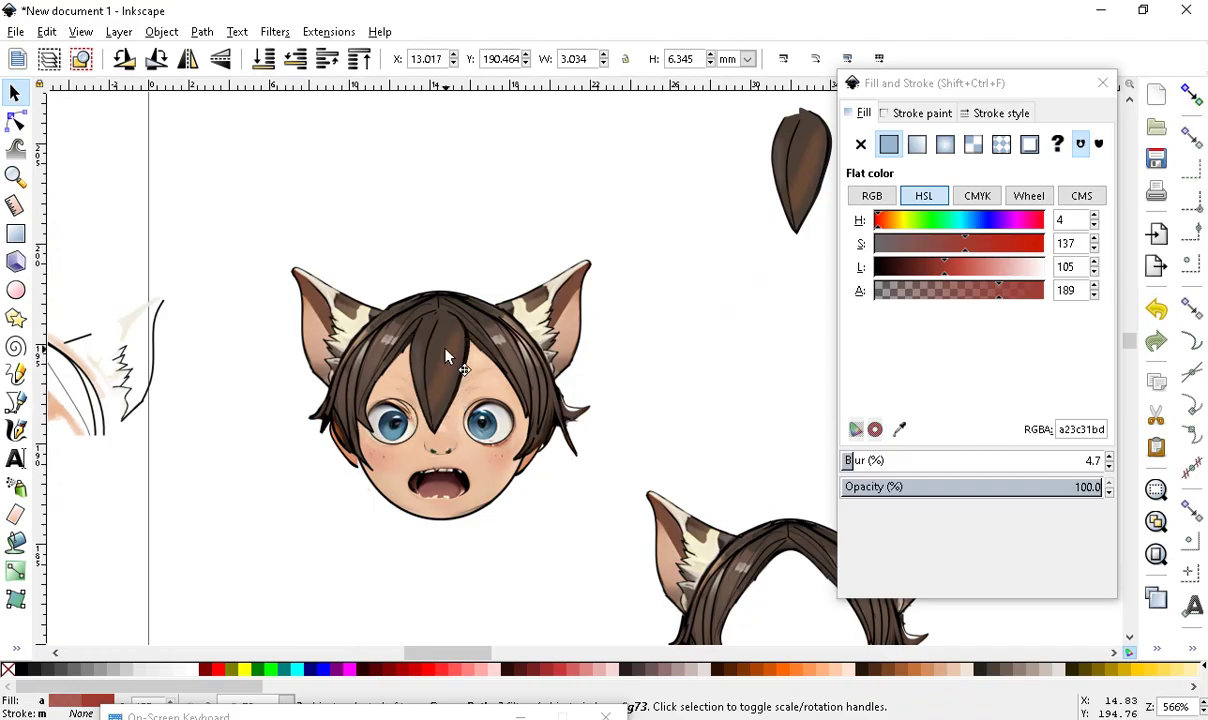
scroll(395, 420, up, 1)
drag(461, 355, 449, 324)
scroll(404, 420, down, 1)
mouse_move(815, 183)
mouse_down()
mouse_move(775, 268)
mouse_move(687, 360)
mouse_move(490, 518)
mouse_up()
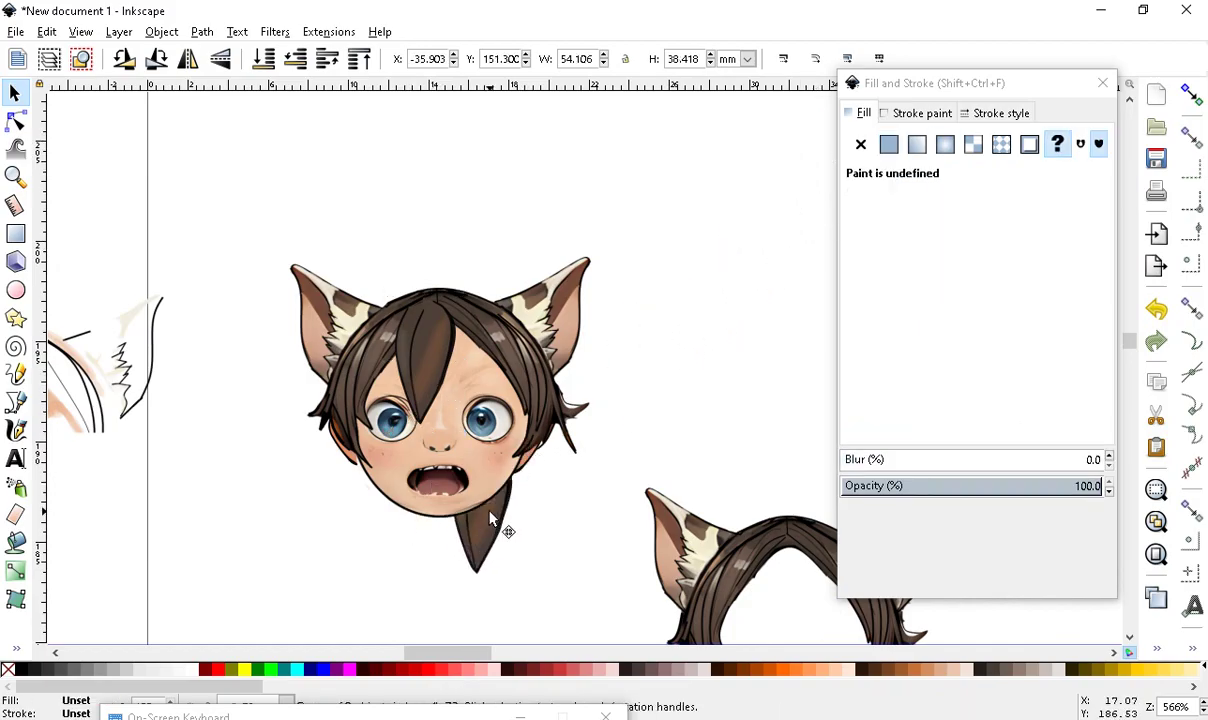
click(360, 58)
scroll(472, 485, down, 1)
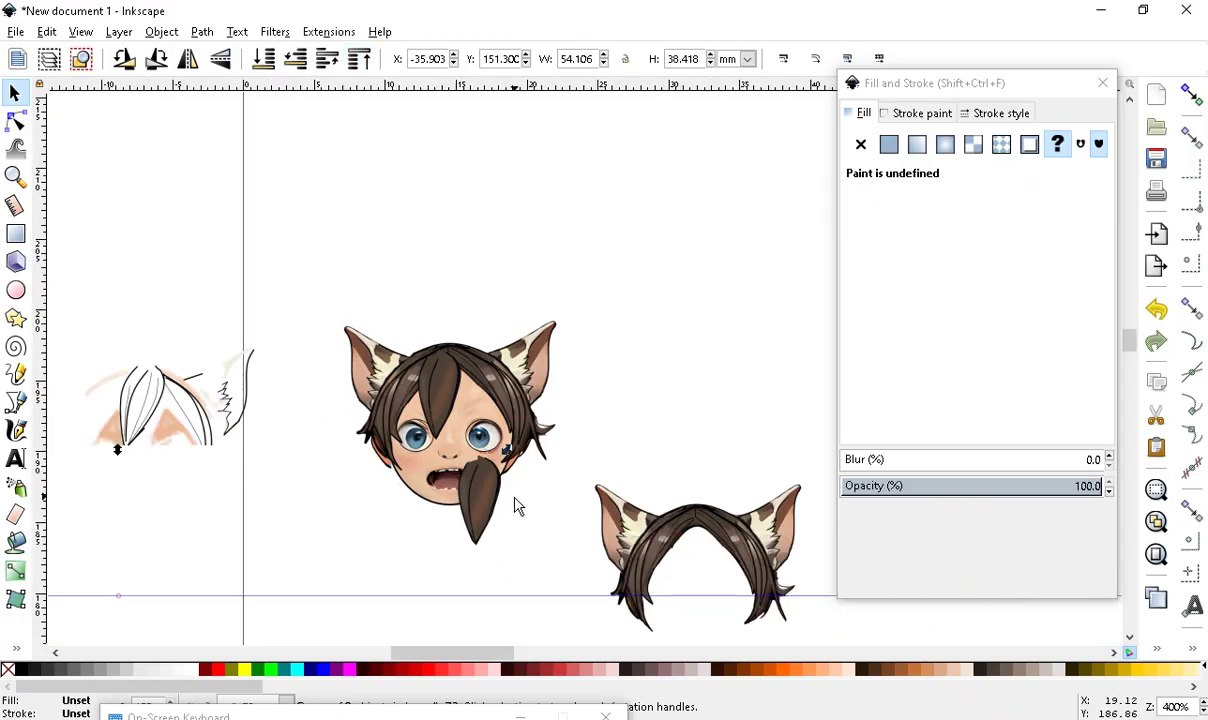
drag(474, 500, 629, 246)
scroll(465, 368, up, 1)
Move the blurred face and forehead shading and the dark central strand above the head
ctrl+click(412, 390)
drag(398, 361, 395, 160)
drag(424, 381, 207, 148)
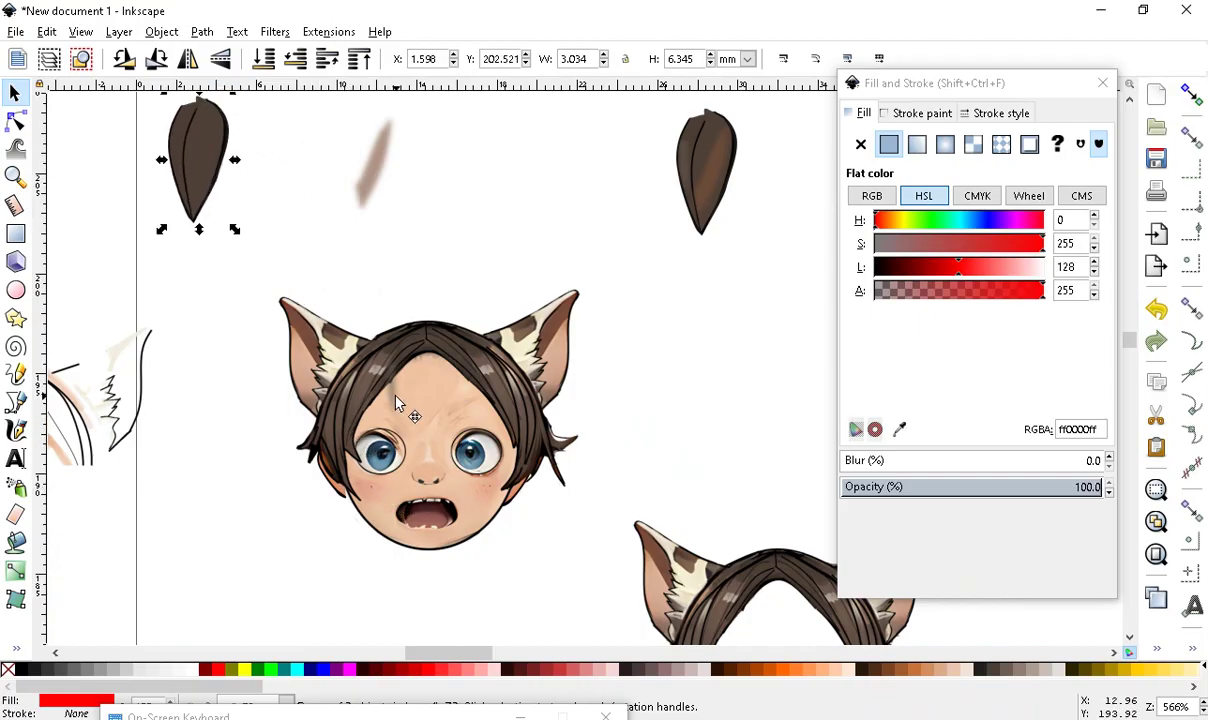
ctrl+click(371, 373)
drag(371, 373, 286, 156)
Move the hair-with-ears piece up-right and put the front hair piece beneath the top hair
scroll(465, 430, down, 1)
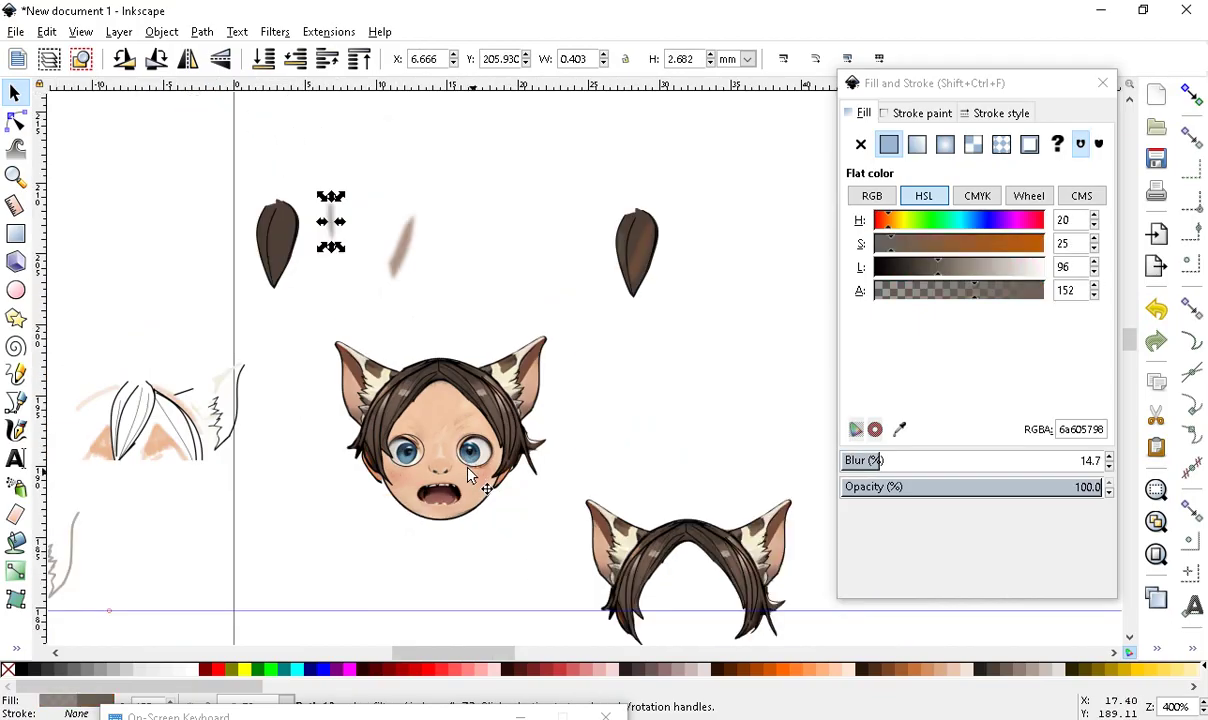
scroll(611, 417, up, 2)
scroll(374, 332, down, 2)
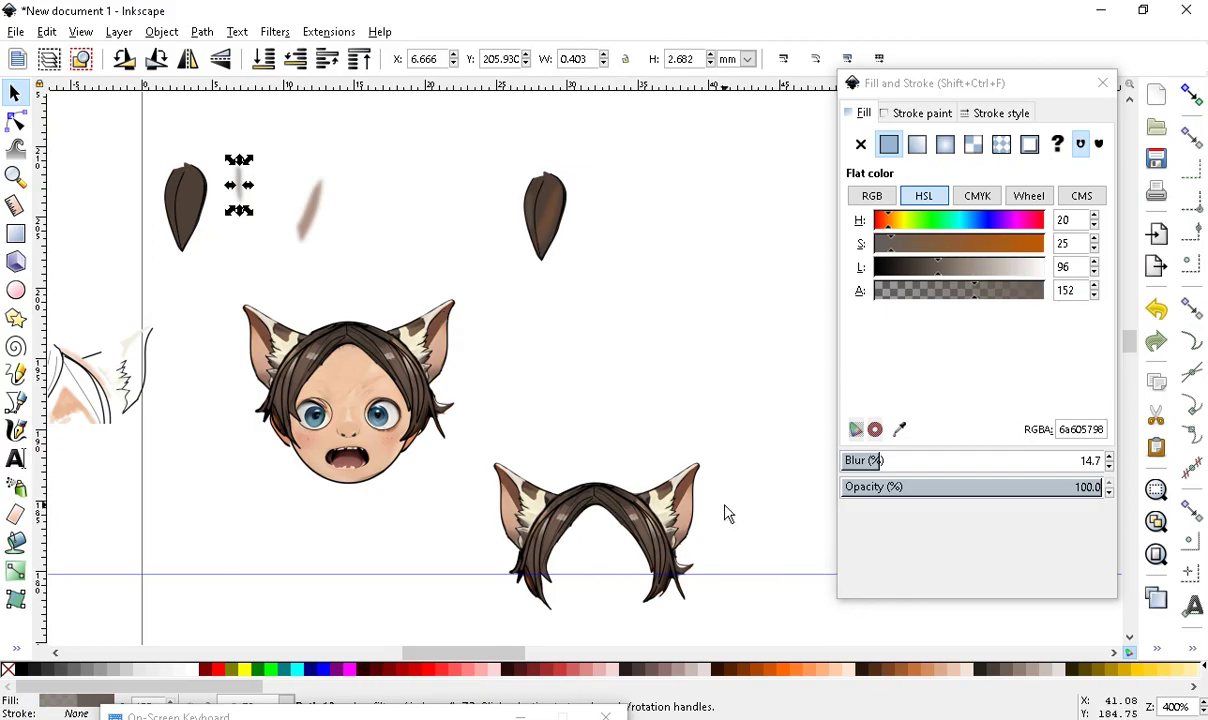
scroll(278, 539, up, 2)
scroll(337, 499, down, 3)
scroll(445, 599, up, 1)
scroll(172, 402, down, 1)
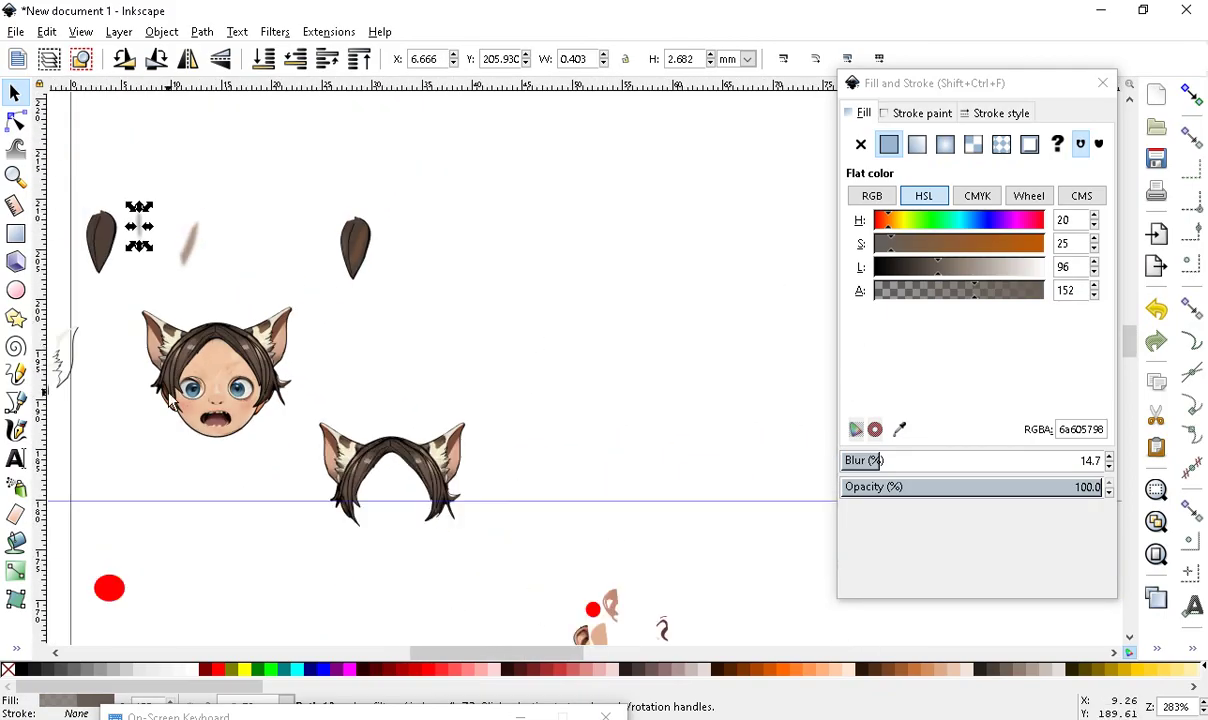
scroll(462, 528, up, 1)
mouse_move(348, 548)
mouse_down()
mouse_move(647, 194)
mouse_move(644, 171)
mouse_up()
drag(88, 492, 614, 316)
Move the right and left ears beside the lower hair piece
scroll(257, 445, down, 1)
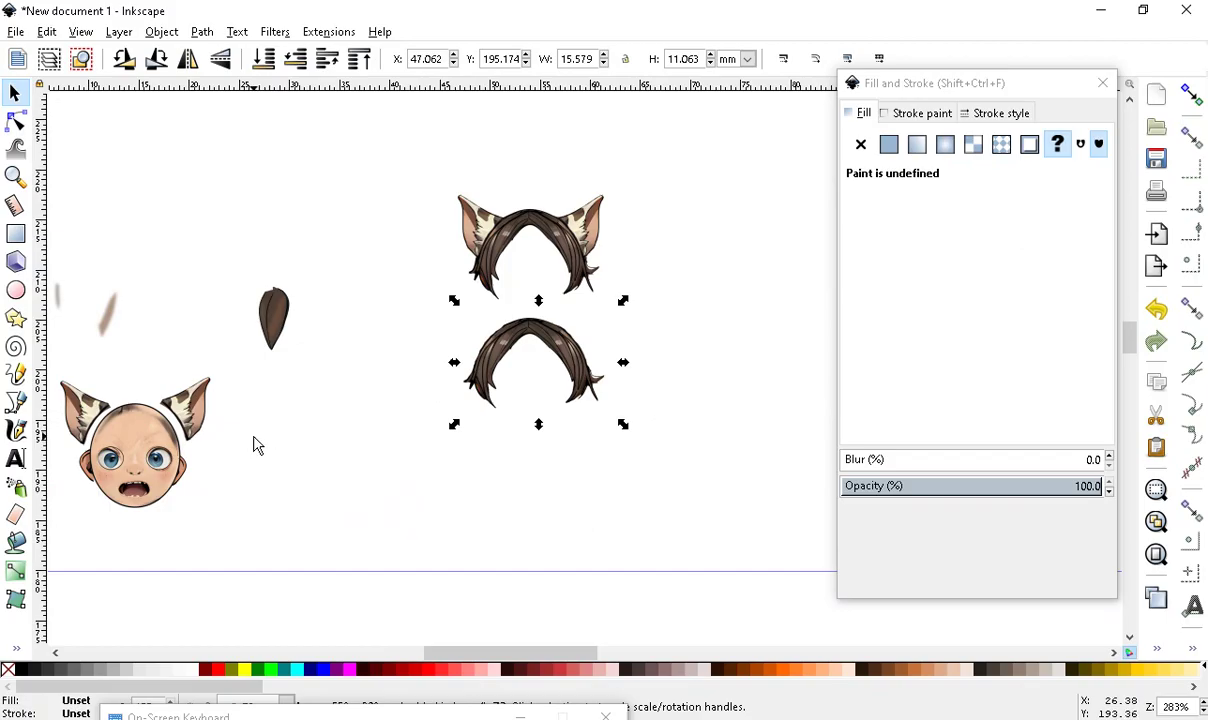
drag(190, 400, 589, 340)
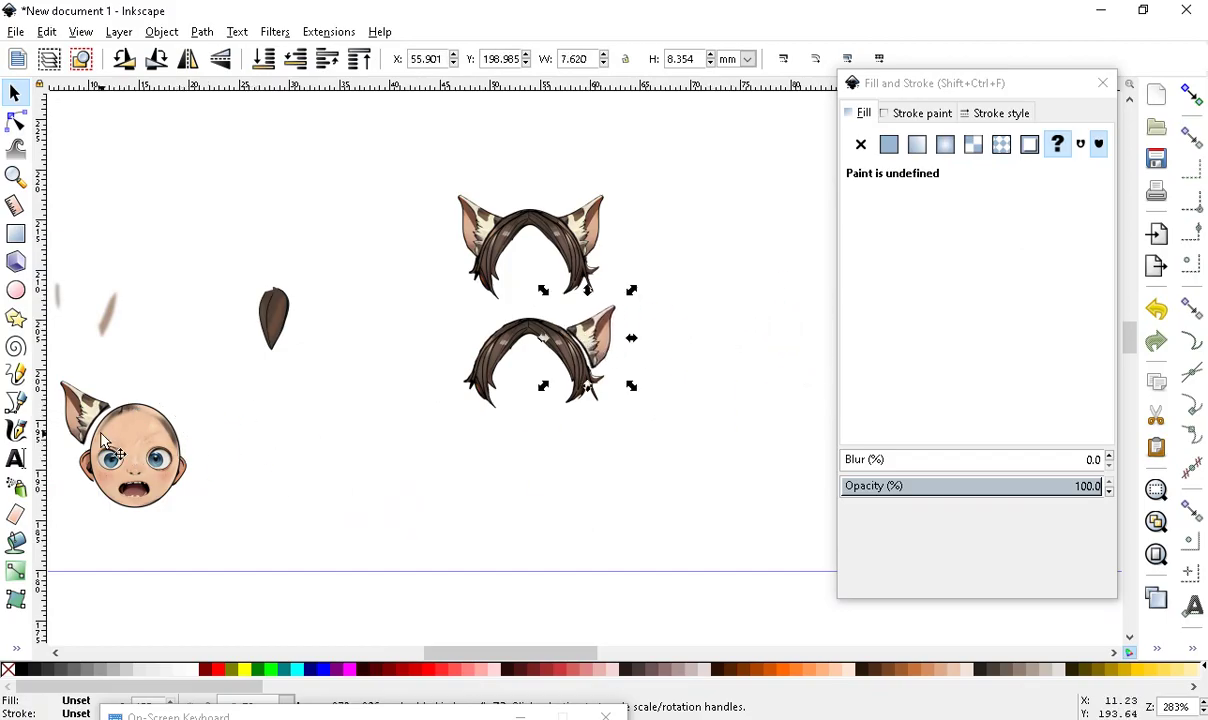
drag(100, 435, 458, 326)
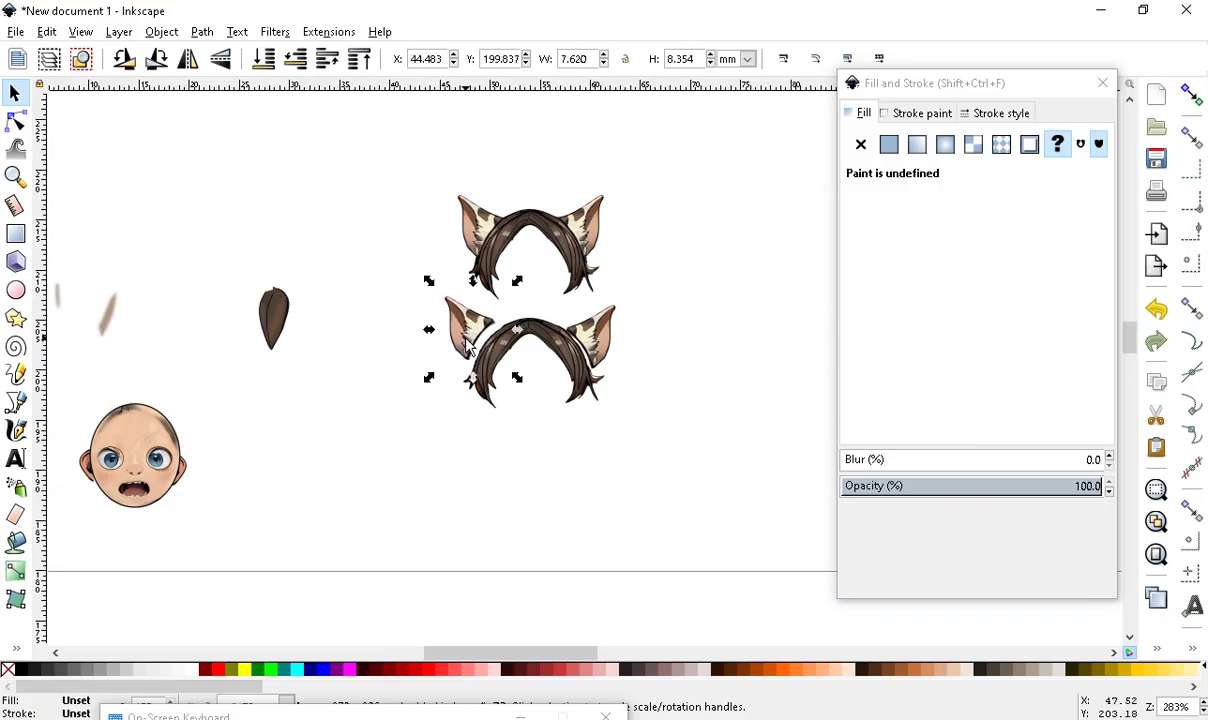
Select the brown seed-shaped tuft and move it beside the lower hair
click(311, 279)
drag(310, 216, 194, 421)
click(256, 292)
click(259, 292)
click(268, 533)
drag(229, 205, 315, 377)
drag(272, 332, 517, 398)
Shift the face right and bring the loose left ear beside the lower hair
drag(125, 431, 388, 466)
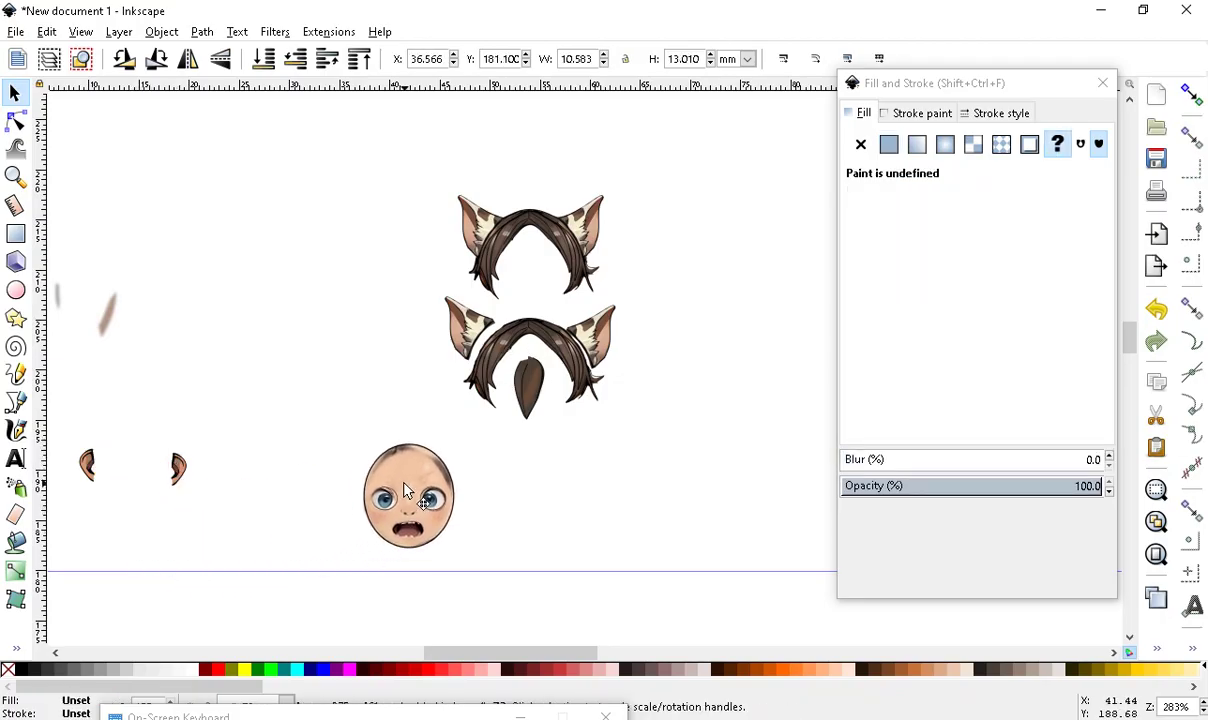
drag(285, 394, 152, 520)
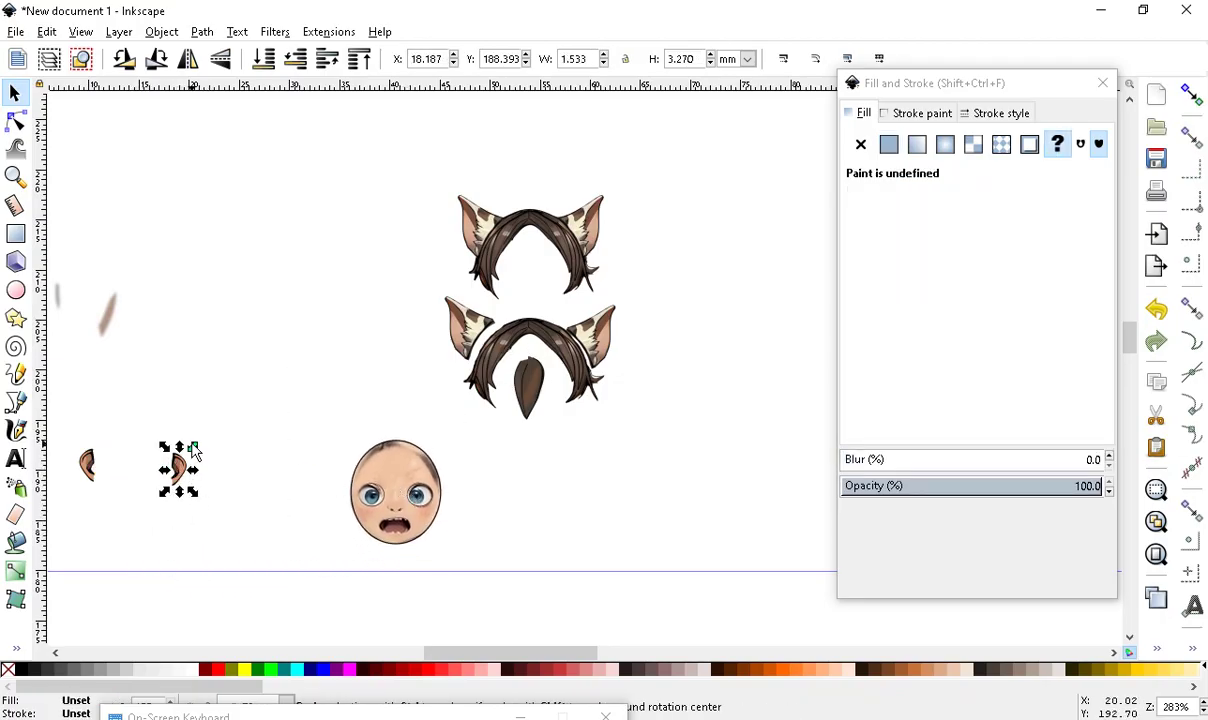
click(231, 418)
mouse_move(207, 384)
mouse_down()
mouse_move(159, 502)
mouse_move(484, 438)
mouse_move(590, 452)
mouse_move(595, 440)
mouse_up()
click(135, 414)
drag(138, 406, 73, 531)
drag(90, 468, 95, 480)
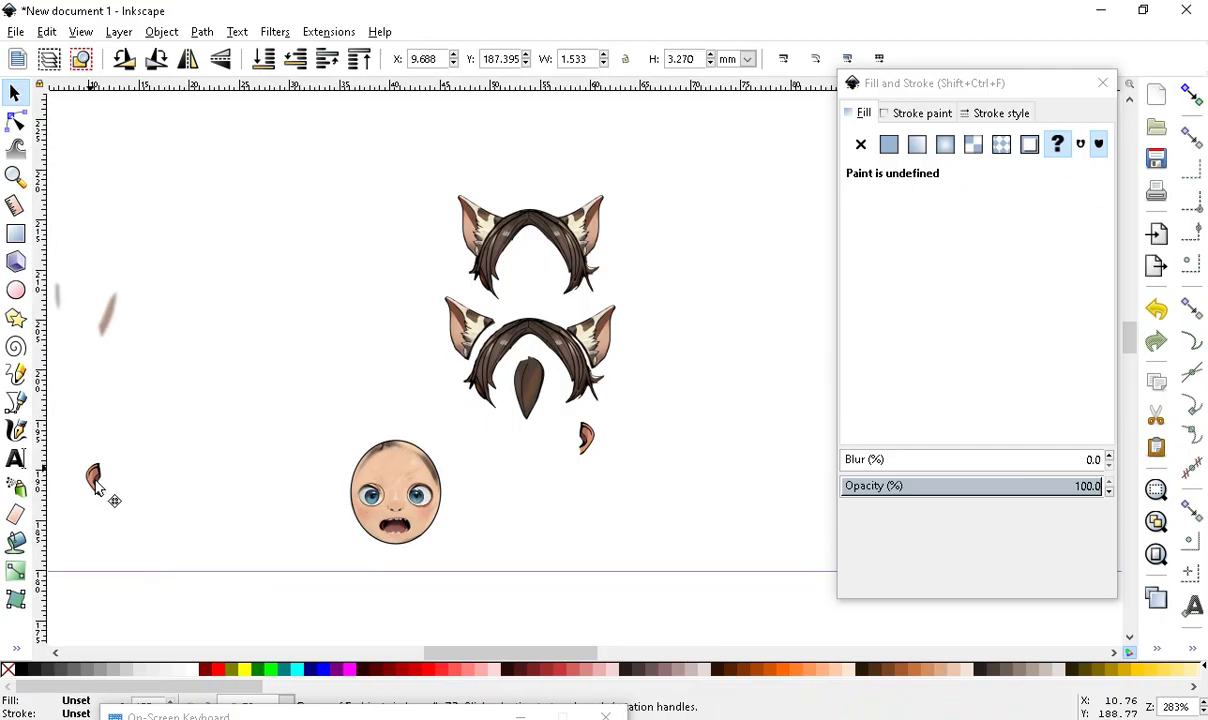
mouse_move(460, 474)
mouse_down()
mouse_move(510, 450)
mouse_move(505, 432)
mouse_move(472, 466)
mouse_move(498, 424)
mouse_move(490, 465)
mouse_move(484, 430)
mouse_move(471, 446)
mouse_move(483, 475)
mouse_move(476, 457)
mouse_up()
scroll(478, 447, up, 3)
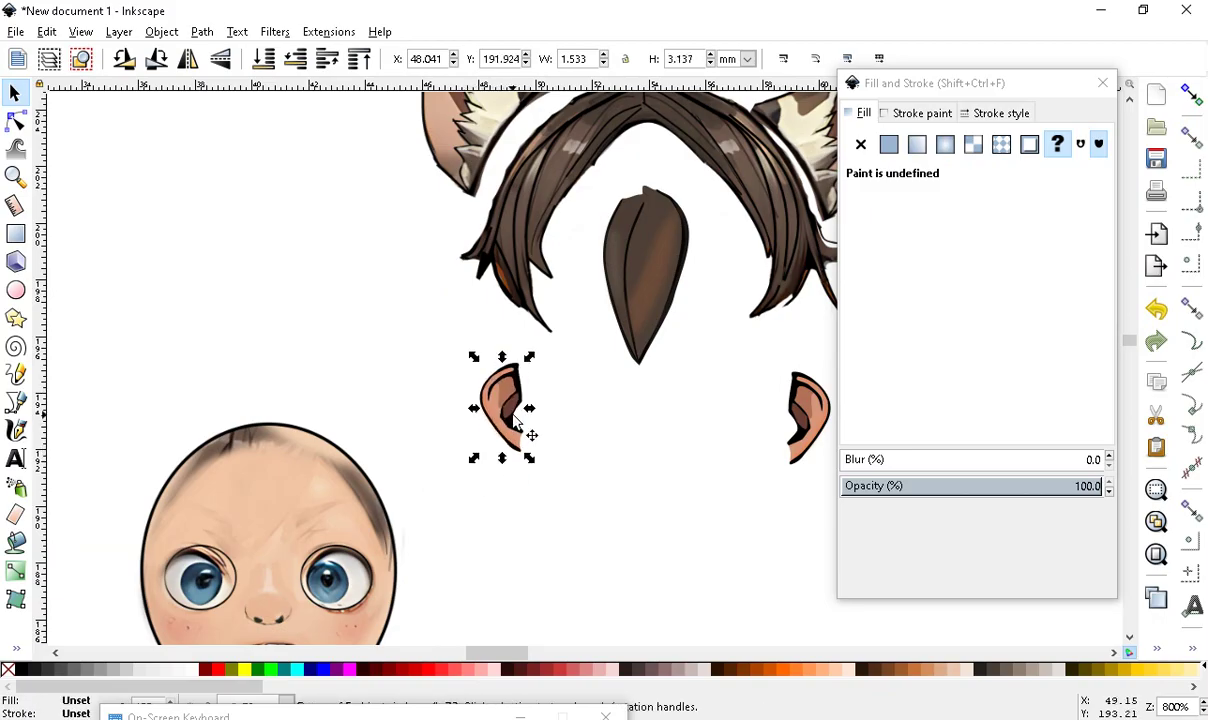
Slide the face image up between the ears, under the hair
drag(266, 560, 605, 500)
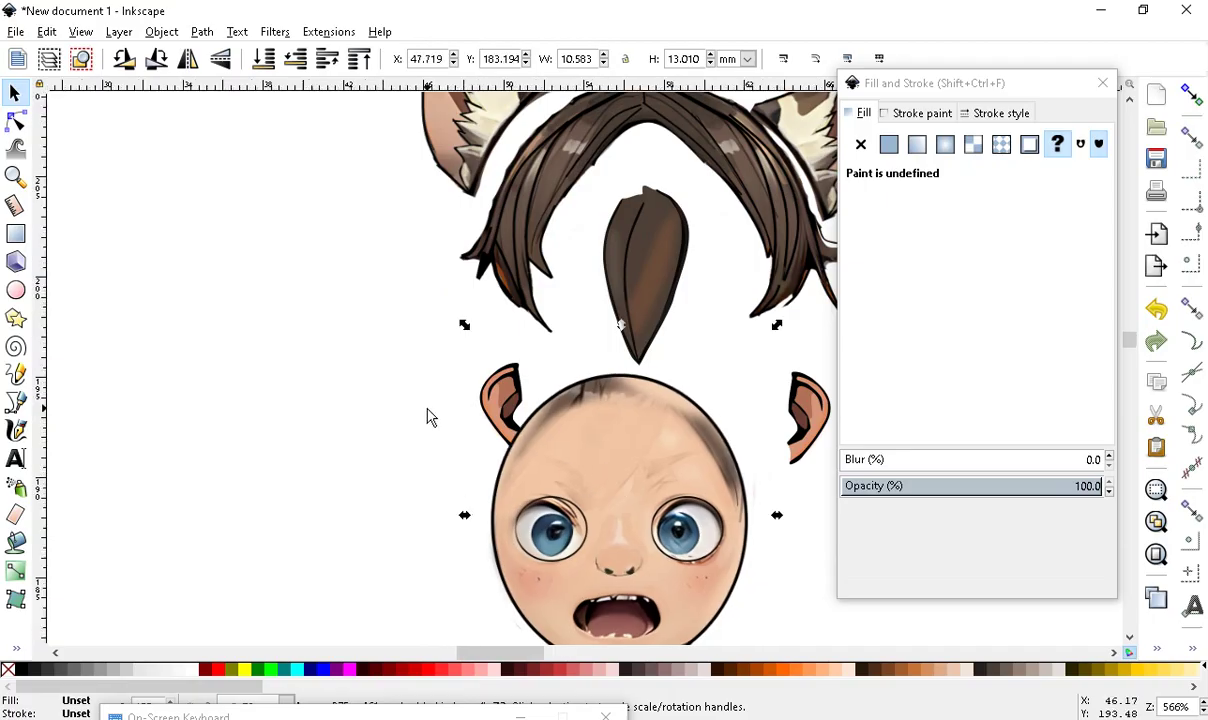
scroll(426, 418, down, 2)
scroll(595, 420, up, 2)
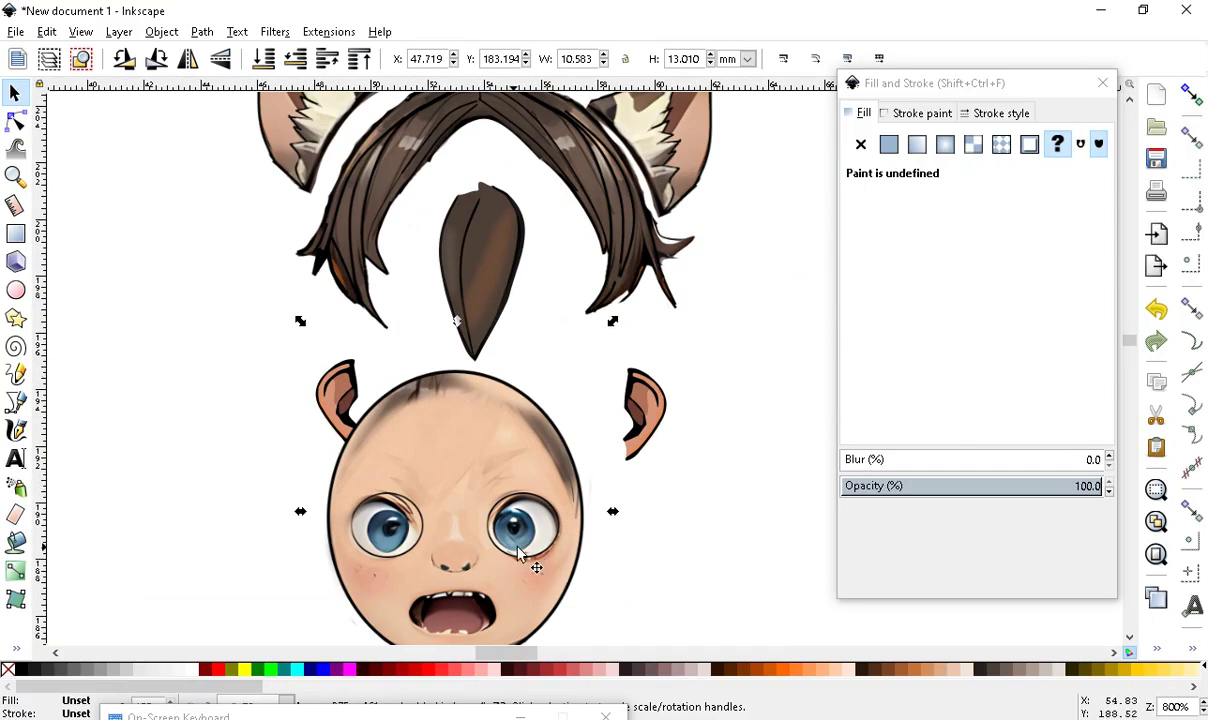
scroll(518, 553, down, 2)
drag(480, 537, 450, 572)
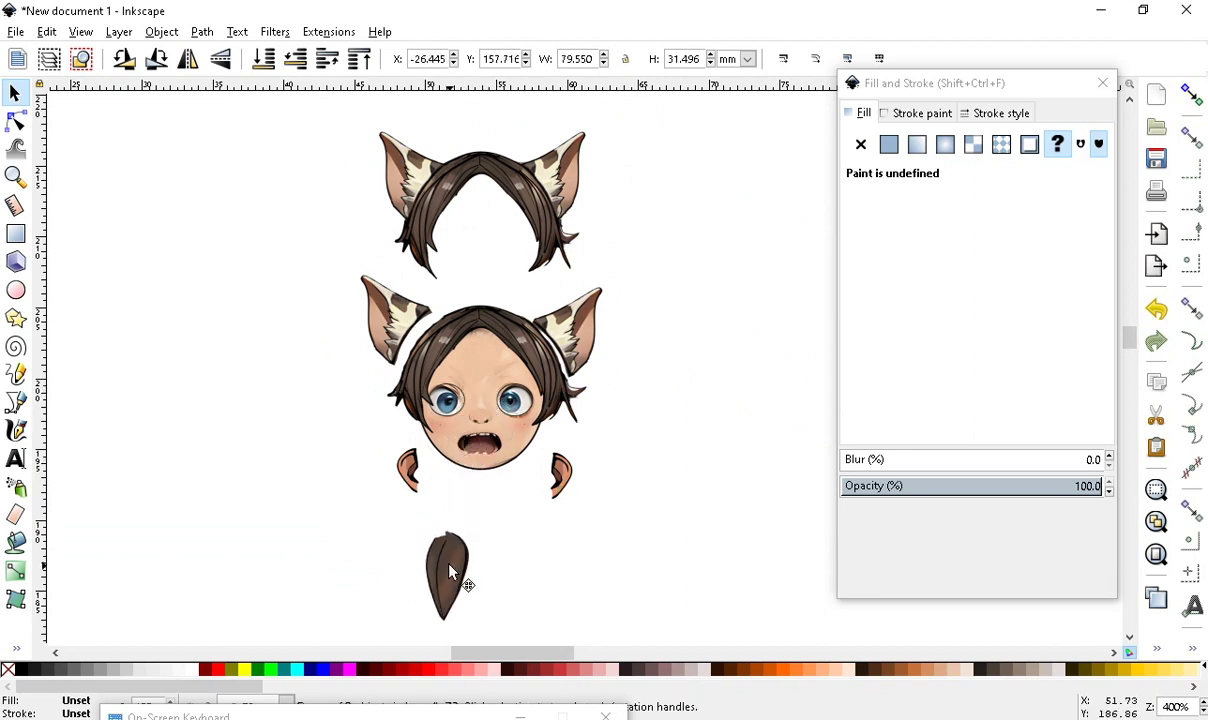
Nudge the hair tuft and bring both cat ears closer to the head
drag(482, 358, 490, 359)
scroll(500, 352, up, 1)
drag(335, 292, 362, 290)
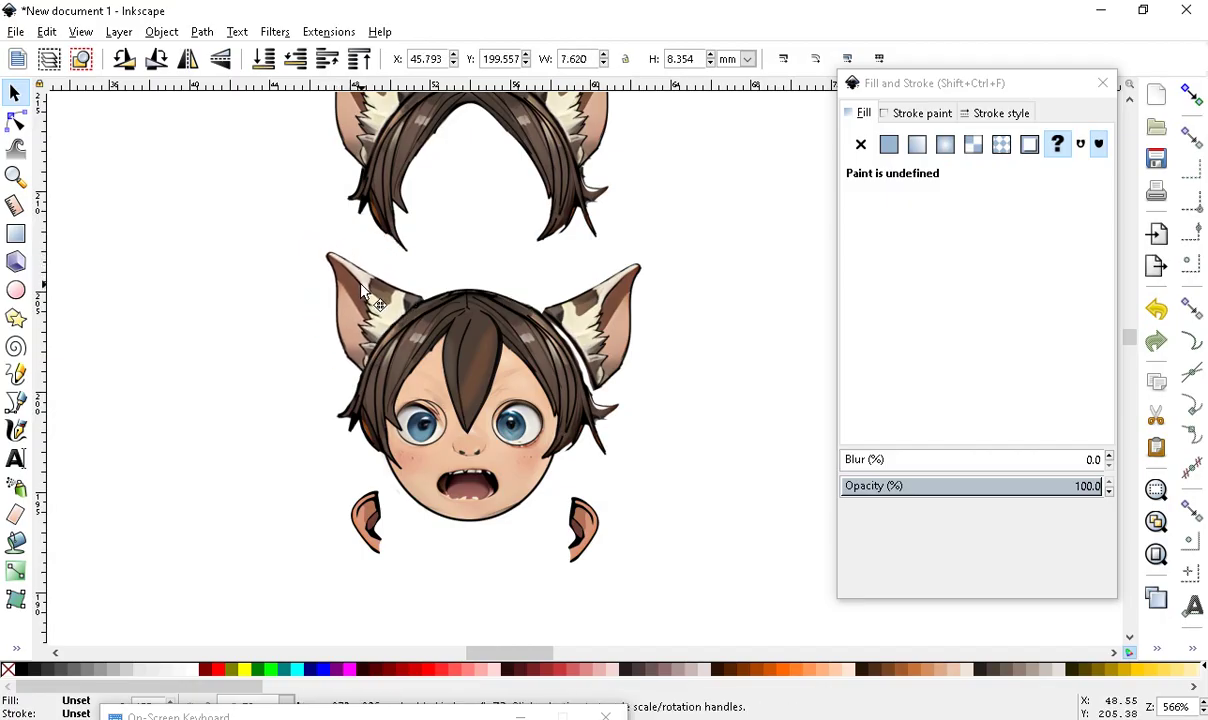
drag(610, 320, 576, 322)
Fit the separate left and right ear pieces against the face's sides
scroll(432, 535, up, 1)
click(340, 520)
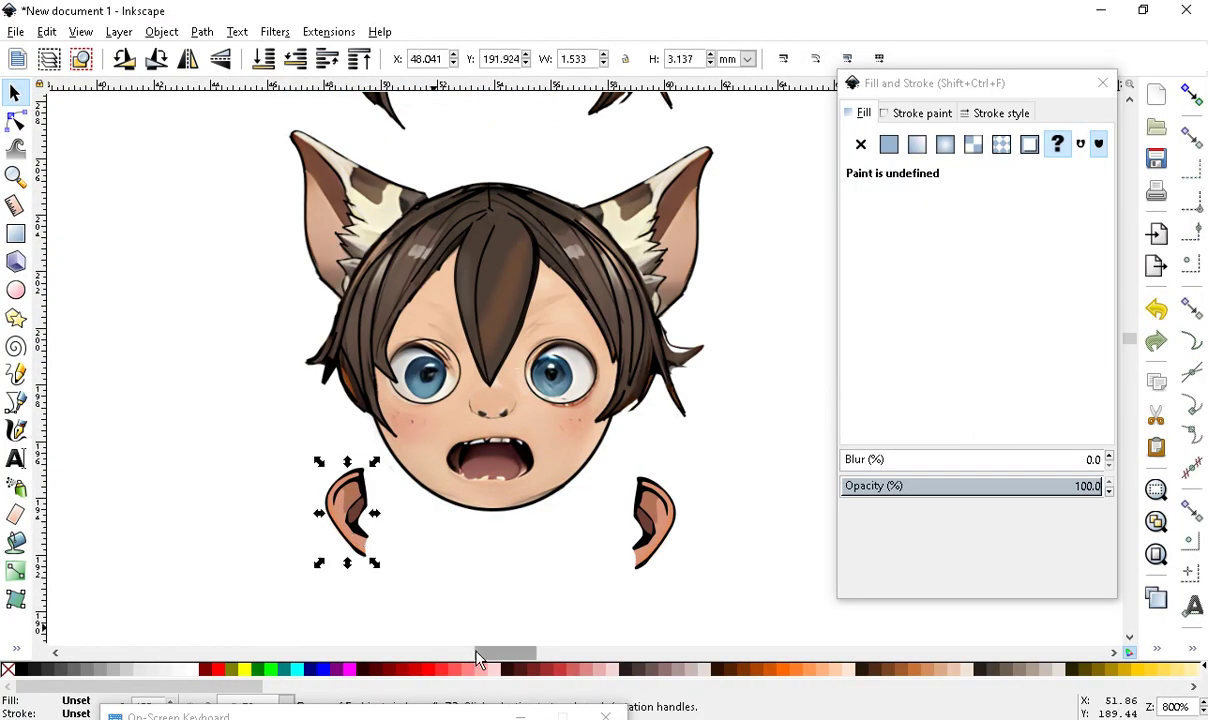
drag(360, 493, 383, 398)
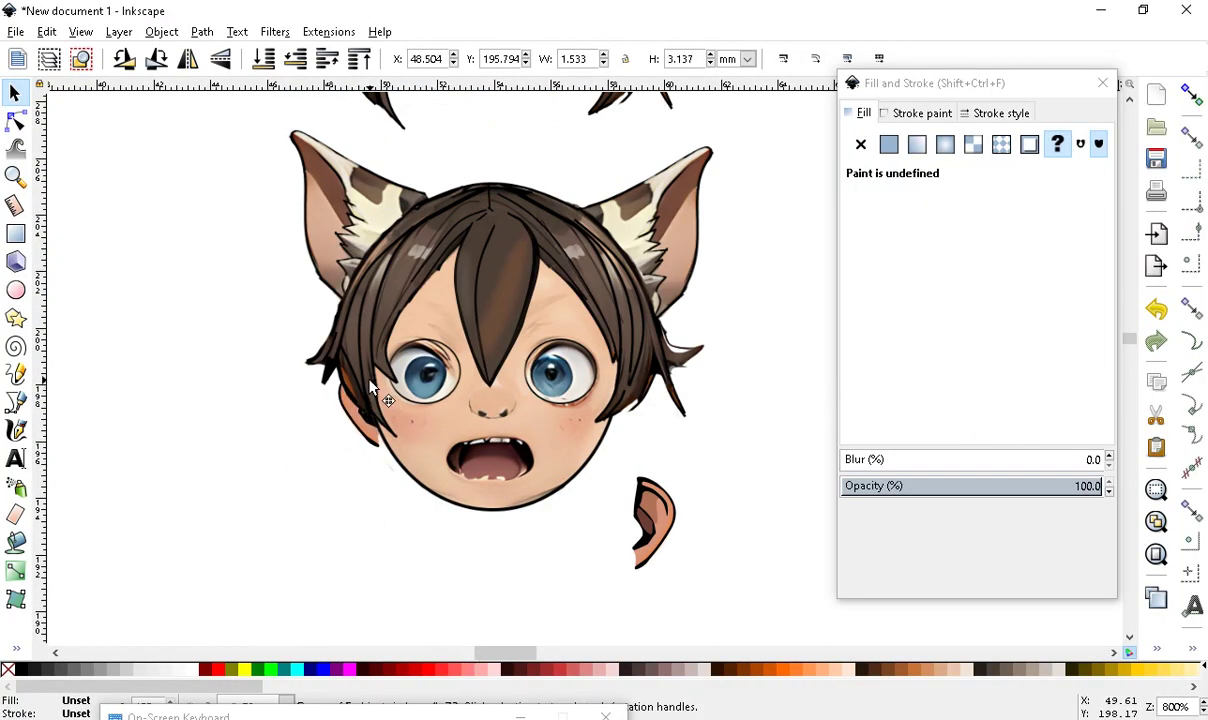
click(683, 485)
drag(677, 508, 623, 418)
Pull the face out to the right of the hair and move the Fill and Stroke dialog aside
scroll(400, 420, down, 2)
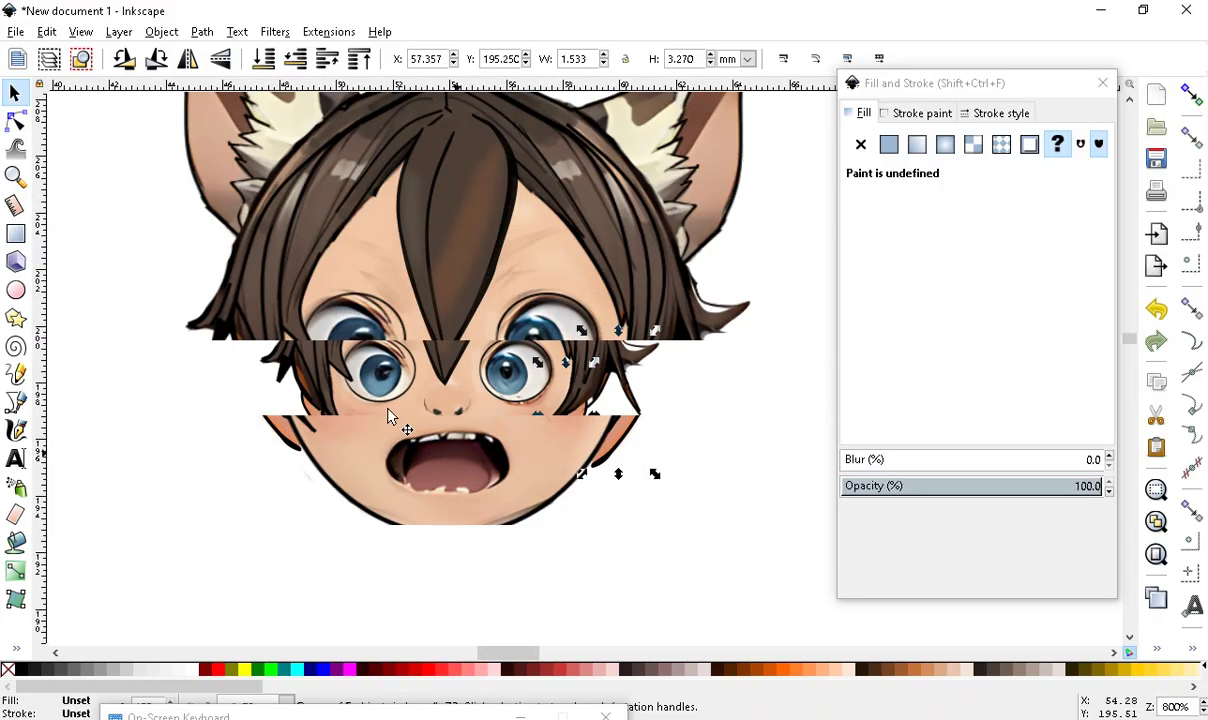
scroll(448, 485, down, 1)
scroll(510, 310, up, 2)
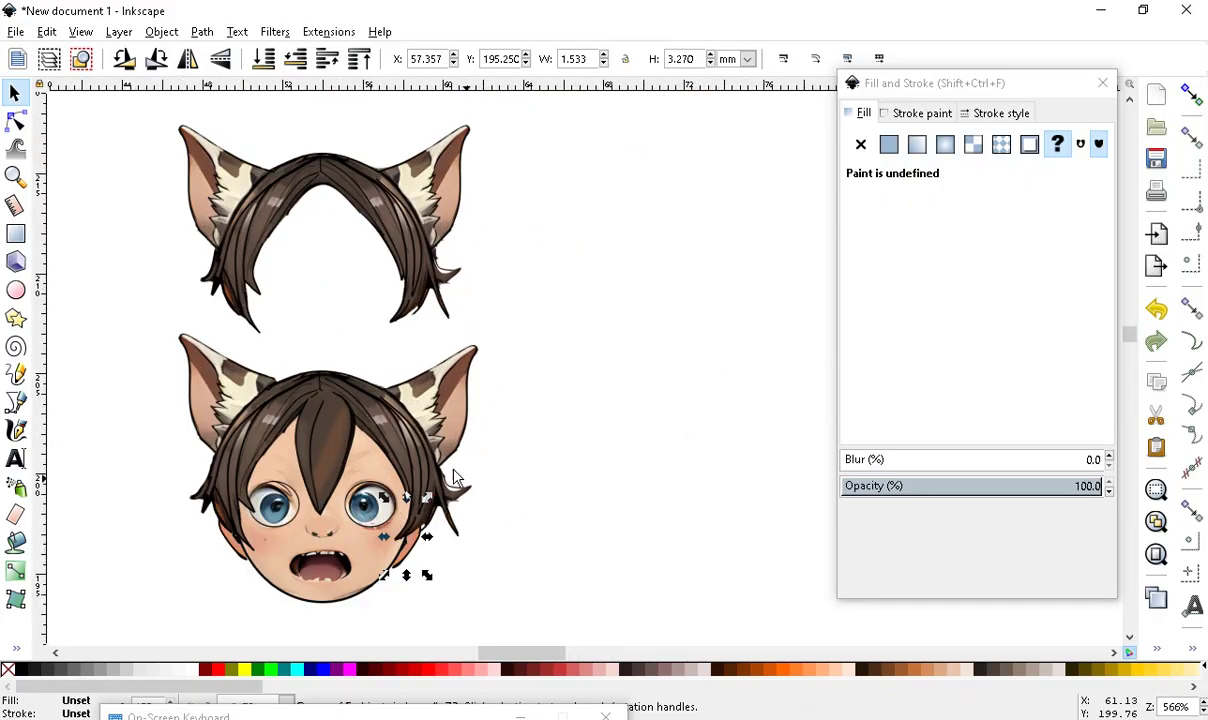
scroll(236, 370, down, 1)
drag(263, 484, 500, 298)
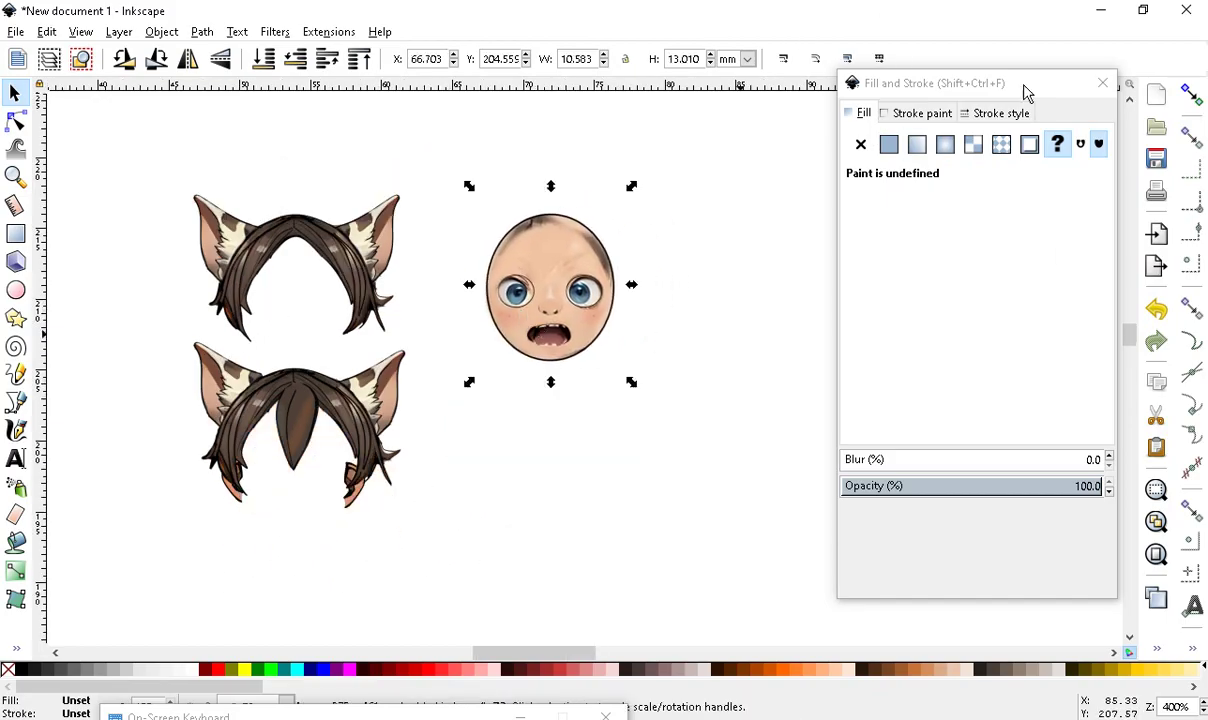
drag(936, 97, 1084, 172)
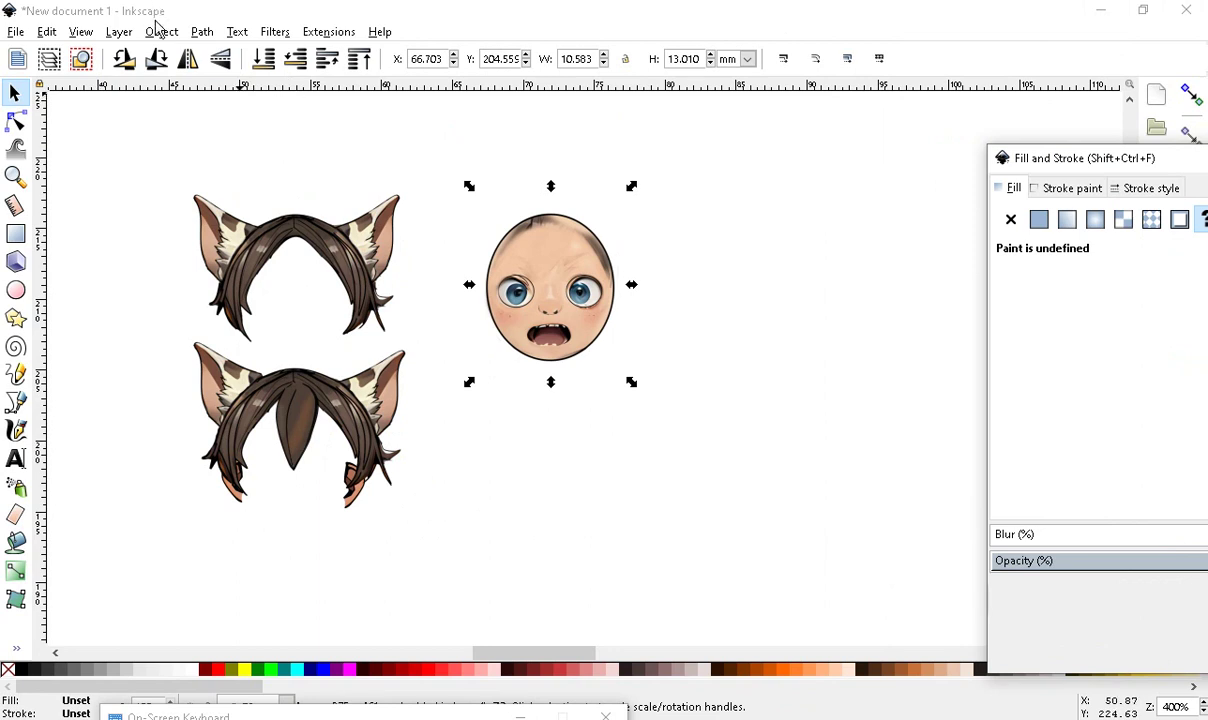
Open the Trace Bitmap dialog and move it off the face image
click(158, 32)
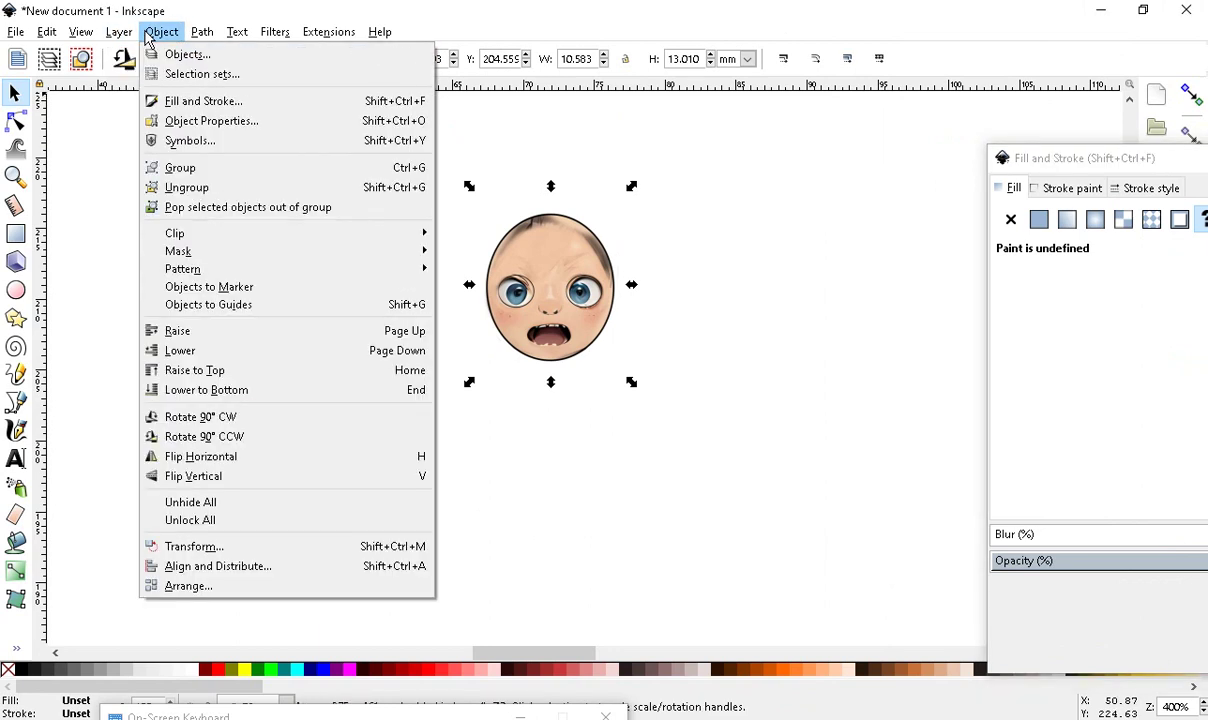
mouse_move(241, 22)
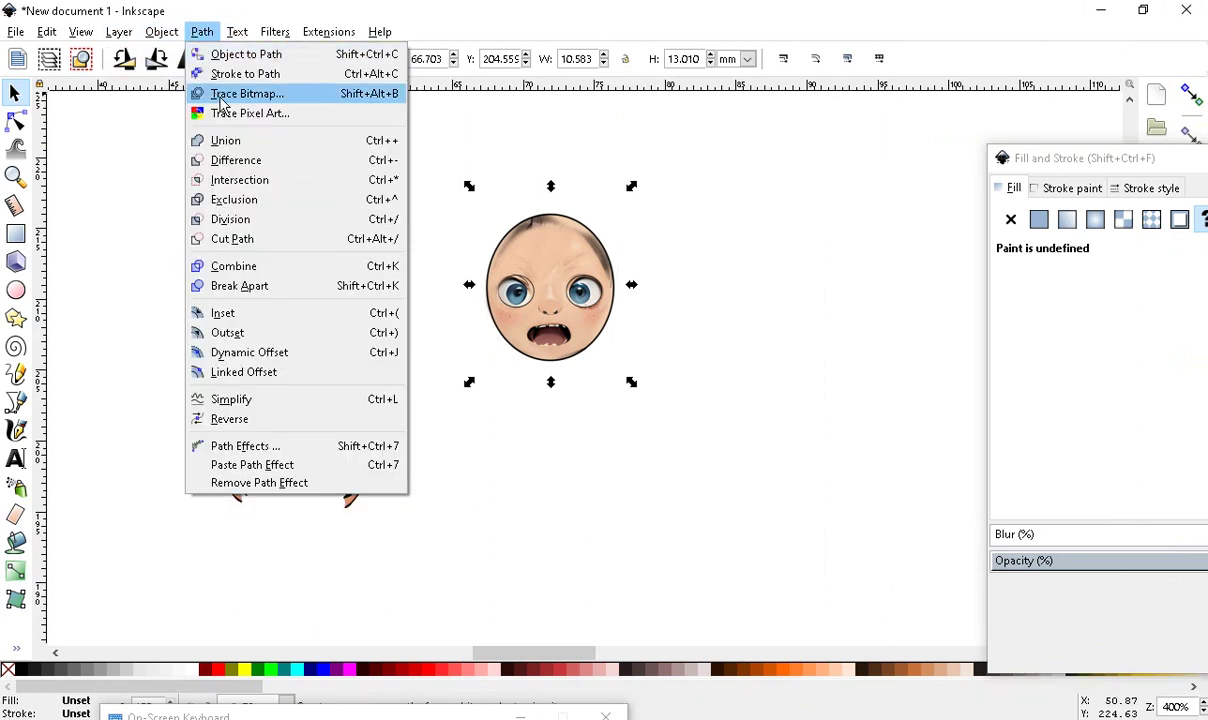
click(245, 95)
mouse_move(447, 232)
mouse_down()
mouse_move(701, 129)
mouse_move(828, 102)
mouse_move(784, 116)
mouse_up()
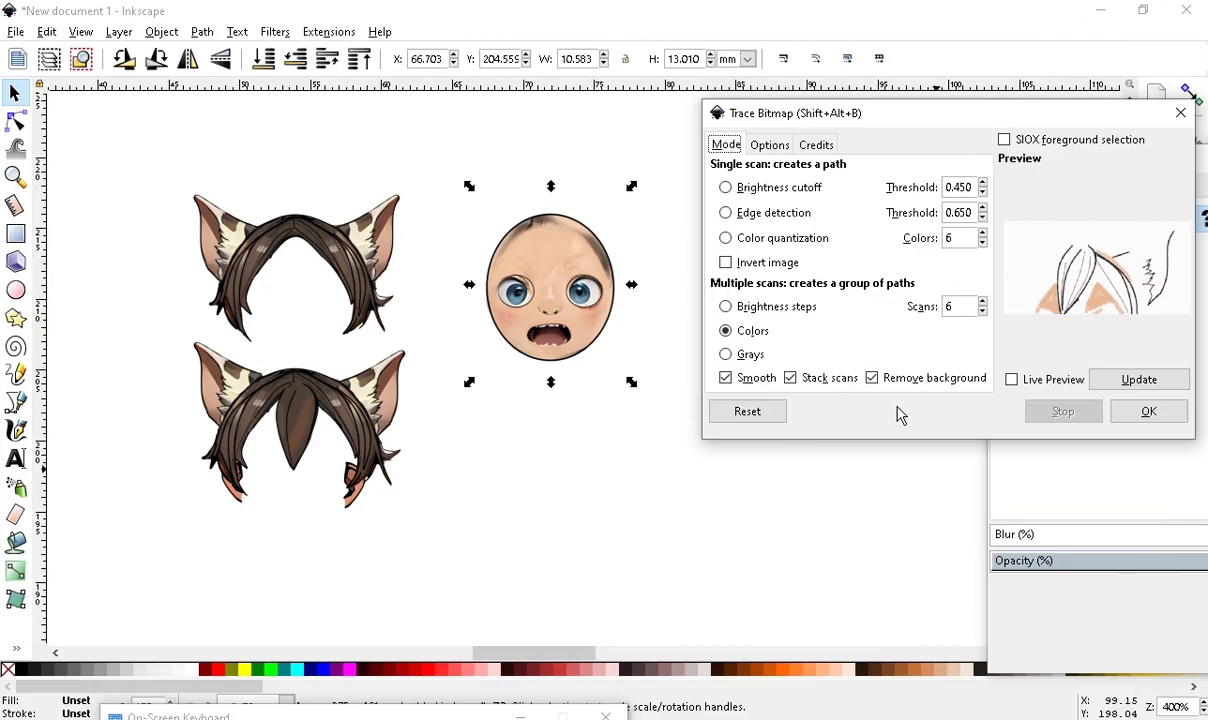
Reposition the face image slightly up and to the right on the canvas
scroll(494, 370, down, 3)
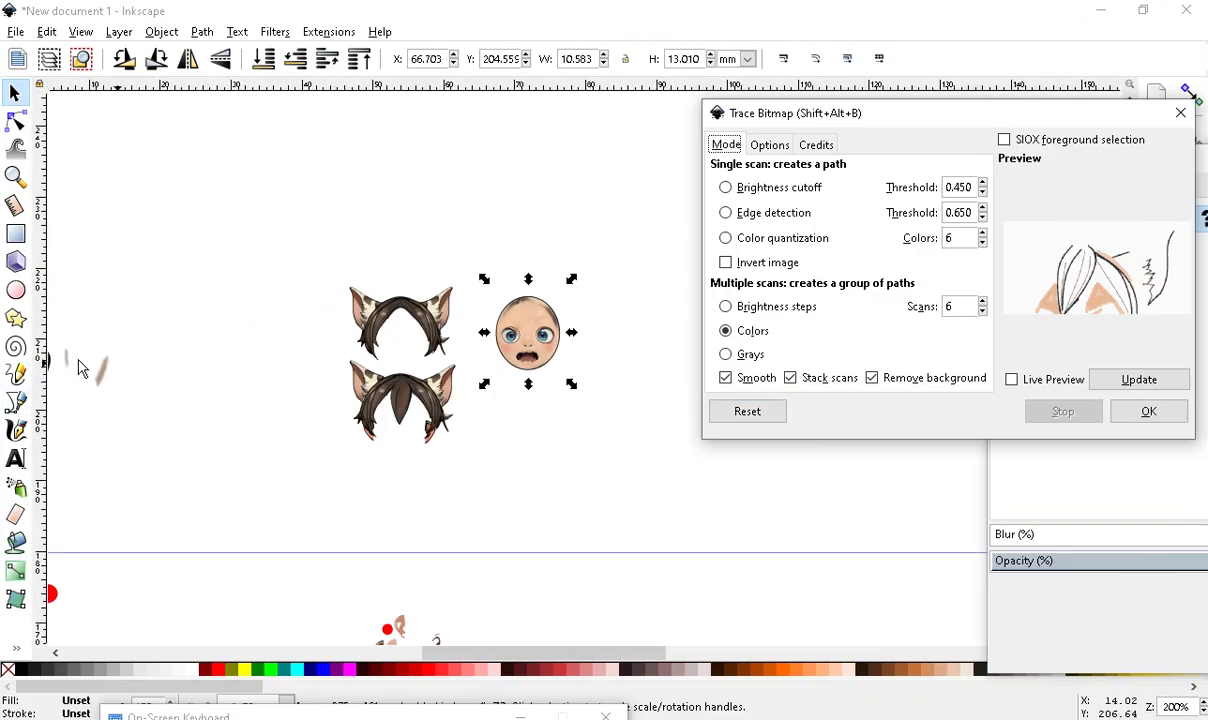
scroll(648, 338, up, 3)
ctrl+scroll(187, 339, up, 1)
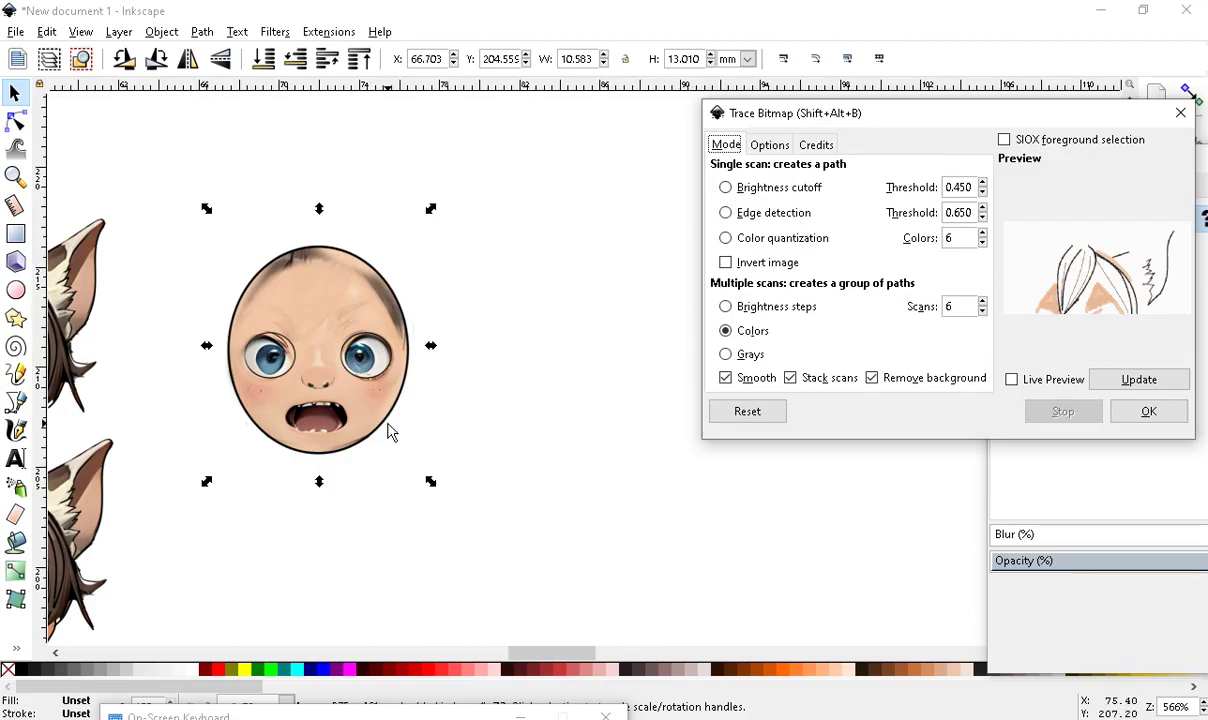
mouse_move(262, 318)
mouse_down()
mouse_move(380, 340)
mouse_move(350, 200)
mouse_move(365, 213)
mouse_up()
drag(467, 206, 421, 240)
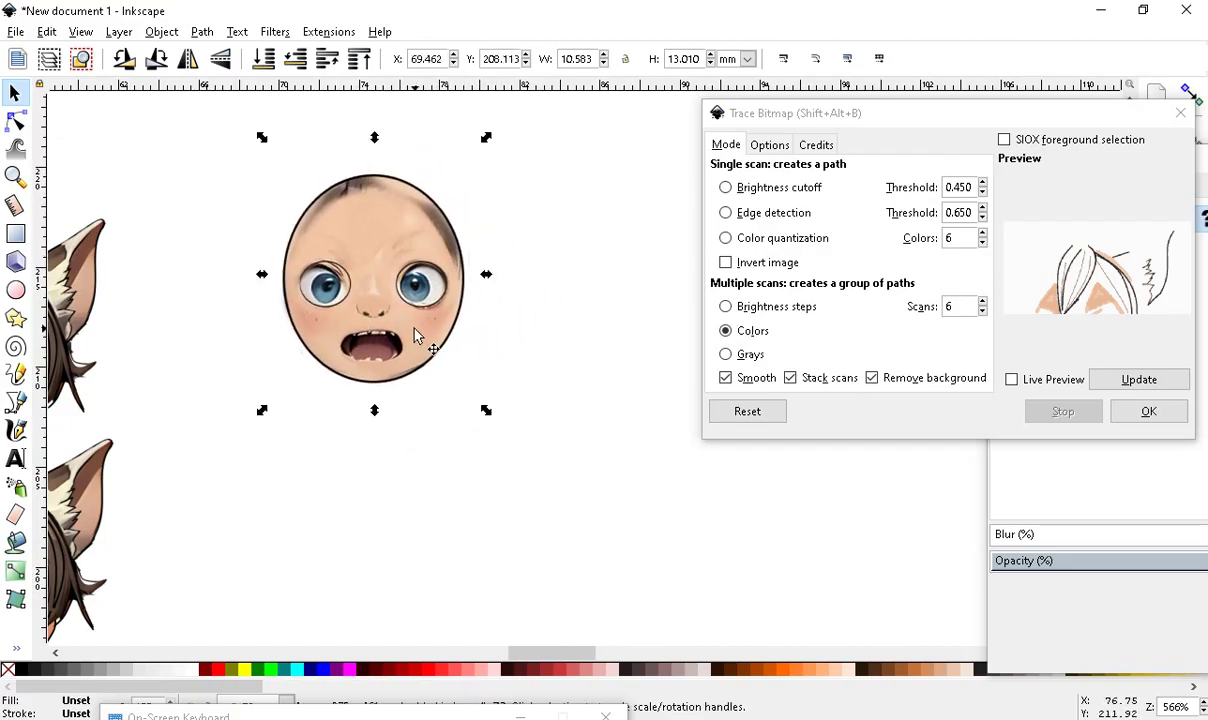
scroll(462, 250, up, 6)
scroll(511, 471, up, 3)
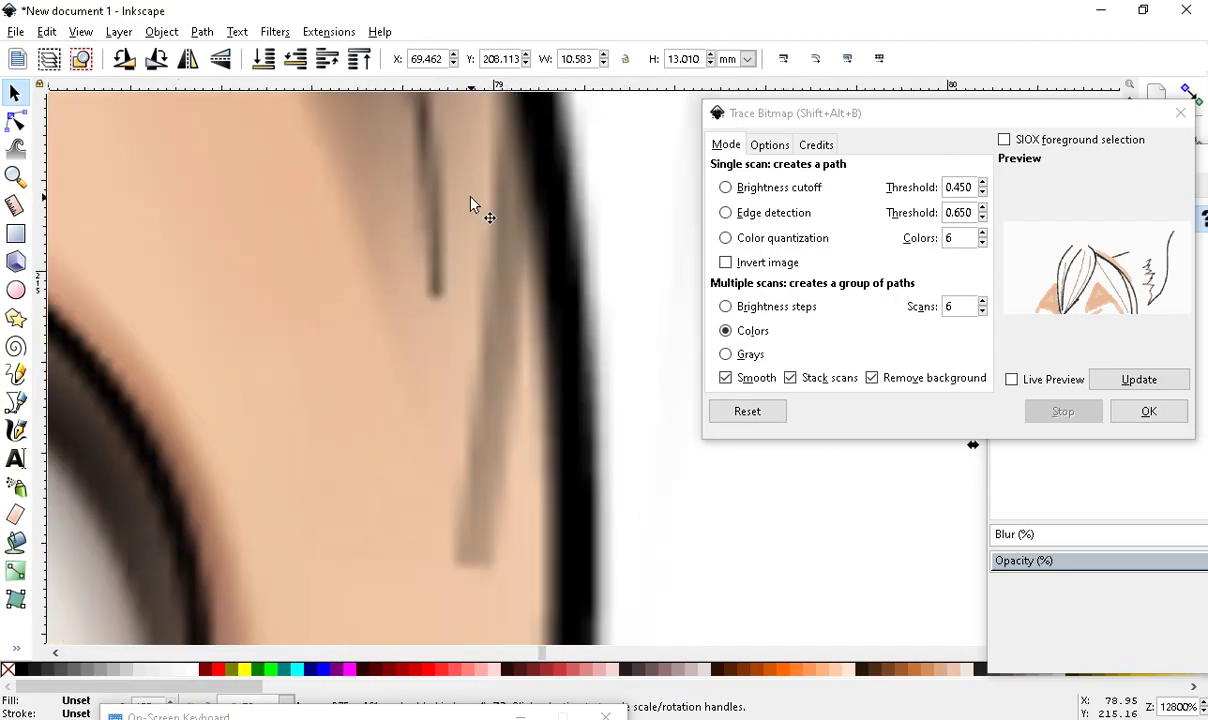
scroll(505, 190, down, 6)
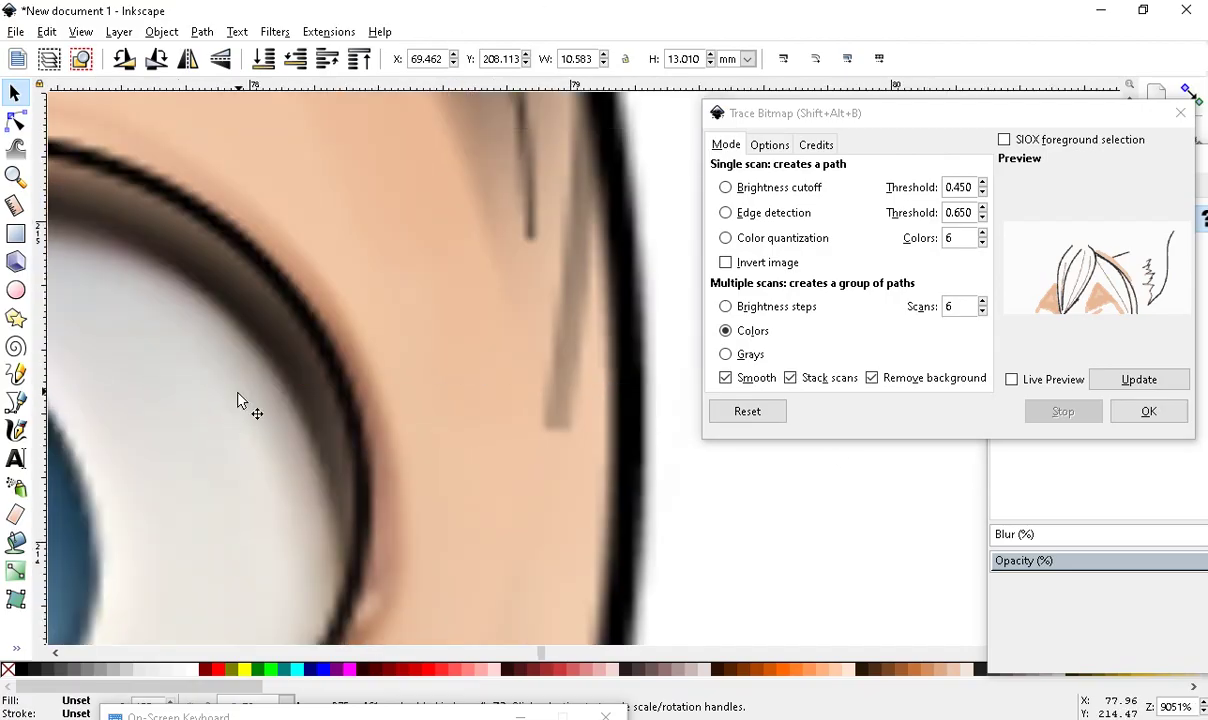
scroll(271, 303, down, 4)
scroll(380, 405, up, 1)
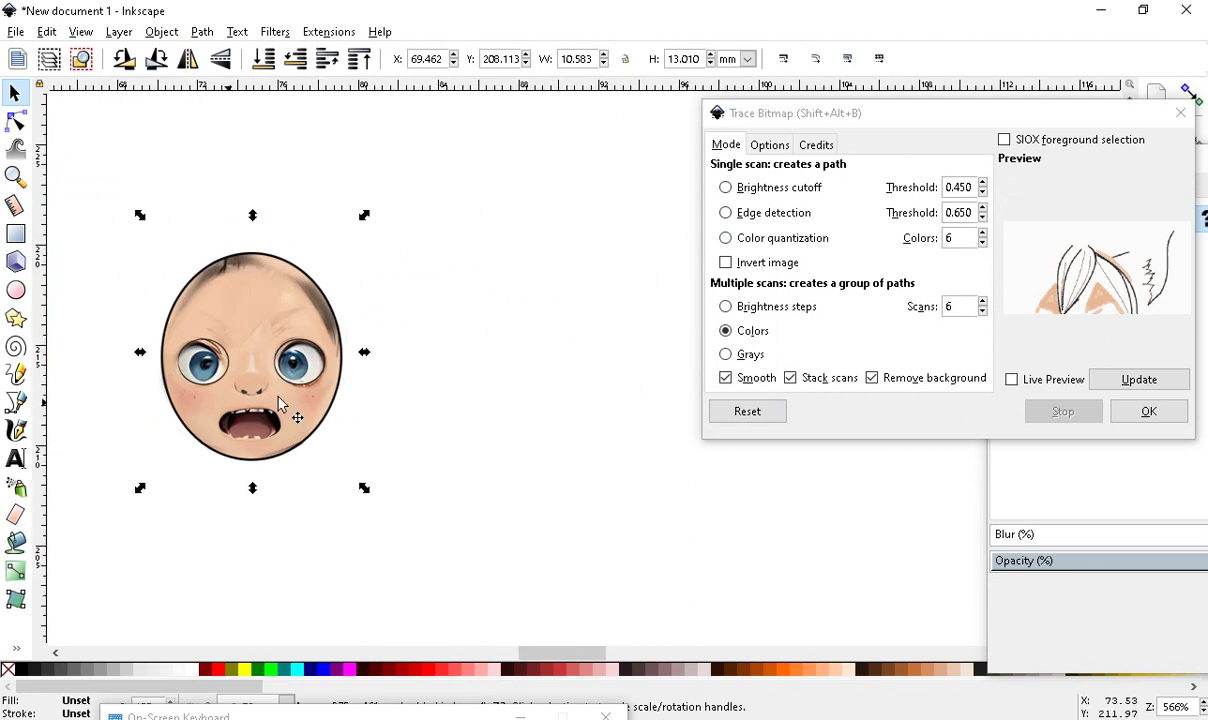
scroll(267, 411, up, 1)
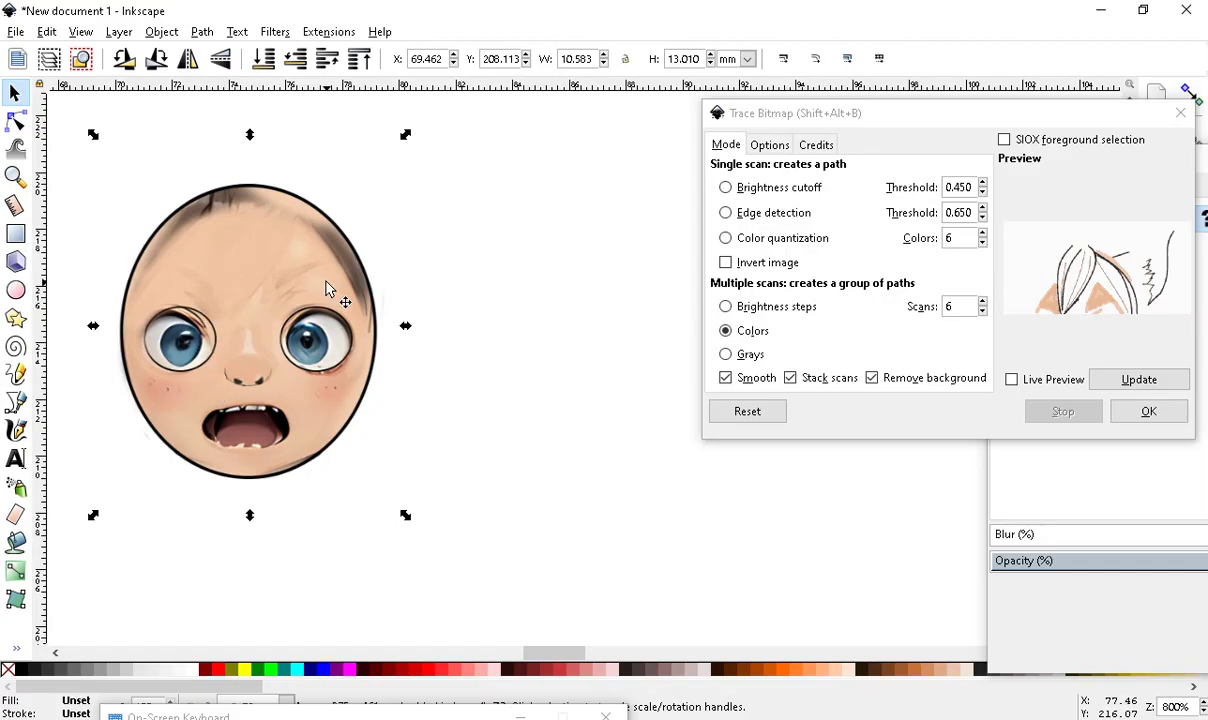
scroll(229, 266, down, 1)
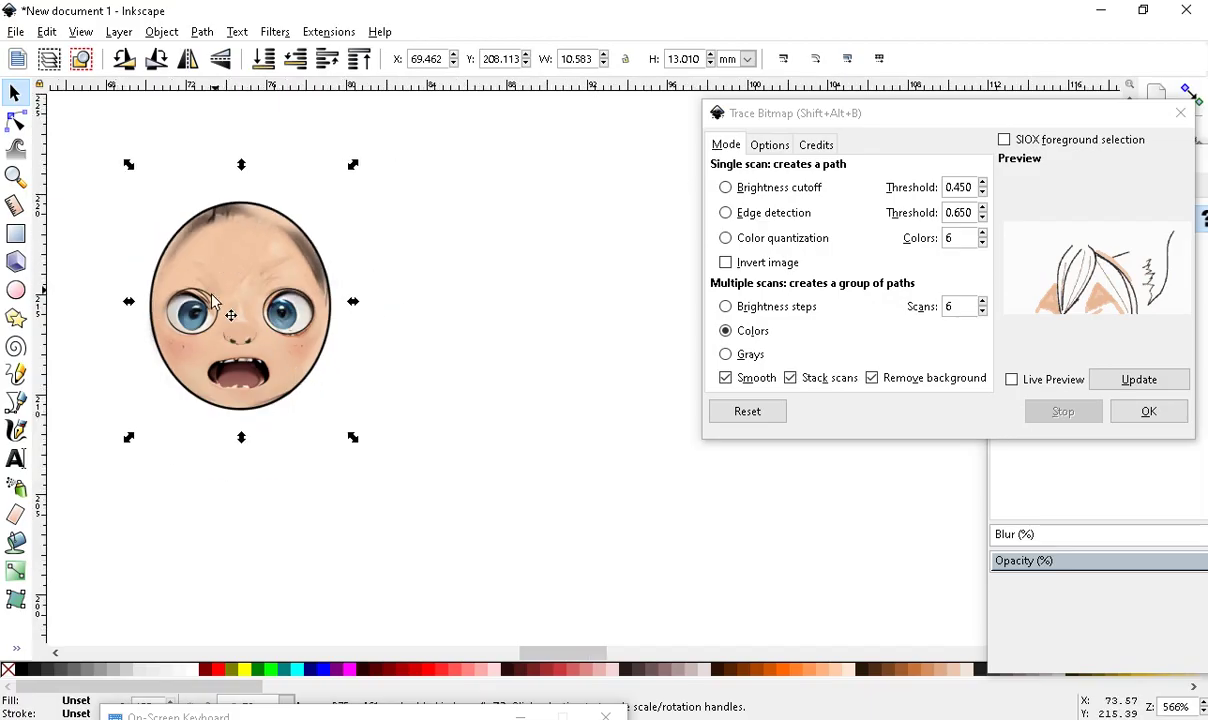
scroll(255, 245, up, 1)
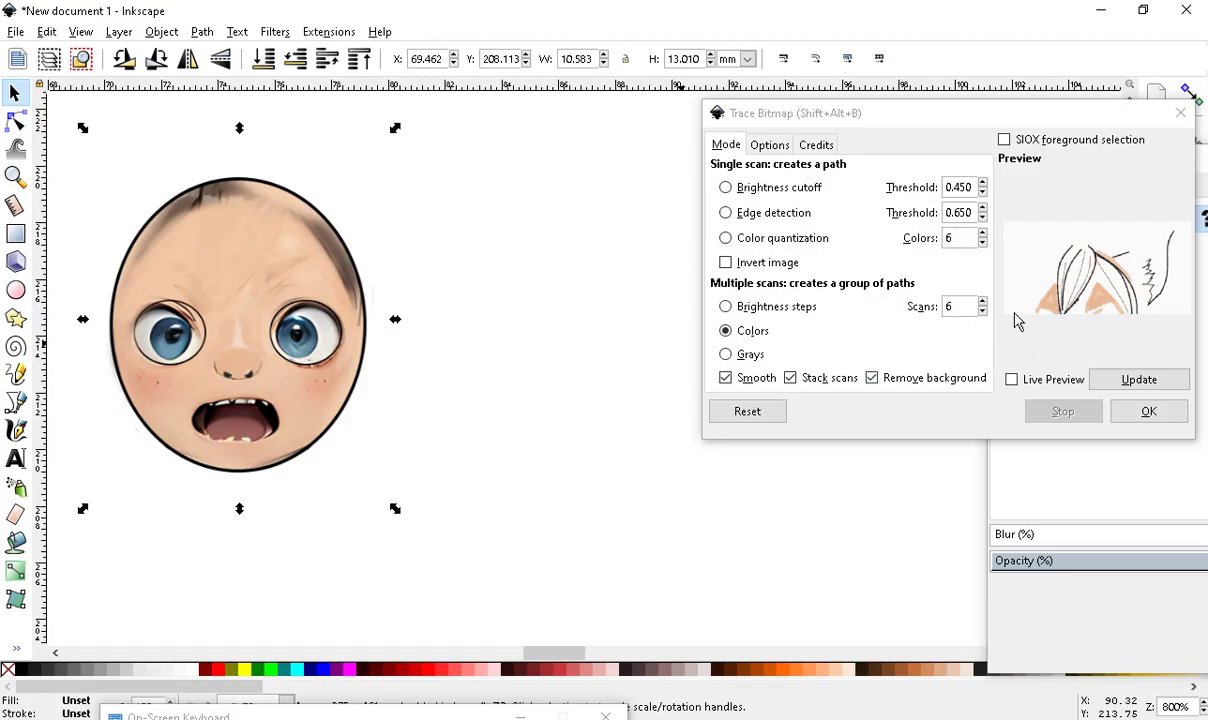
Trace the reselected face with 6 colour scans, smoothed, stacked, and background removed
click(983, 233)
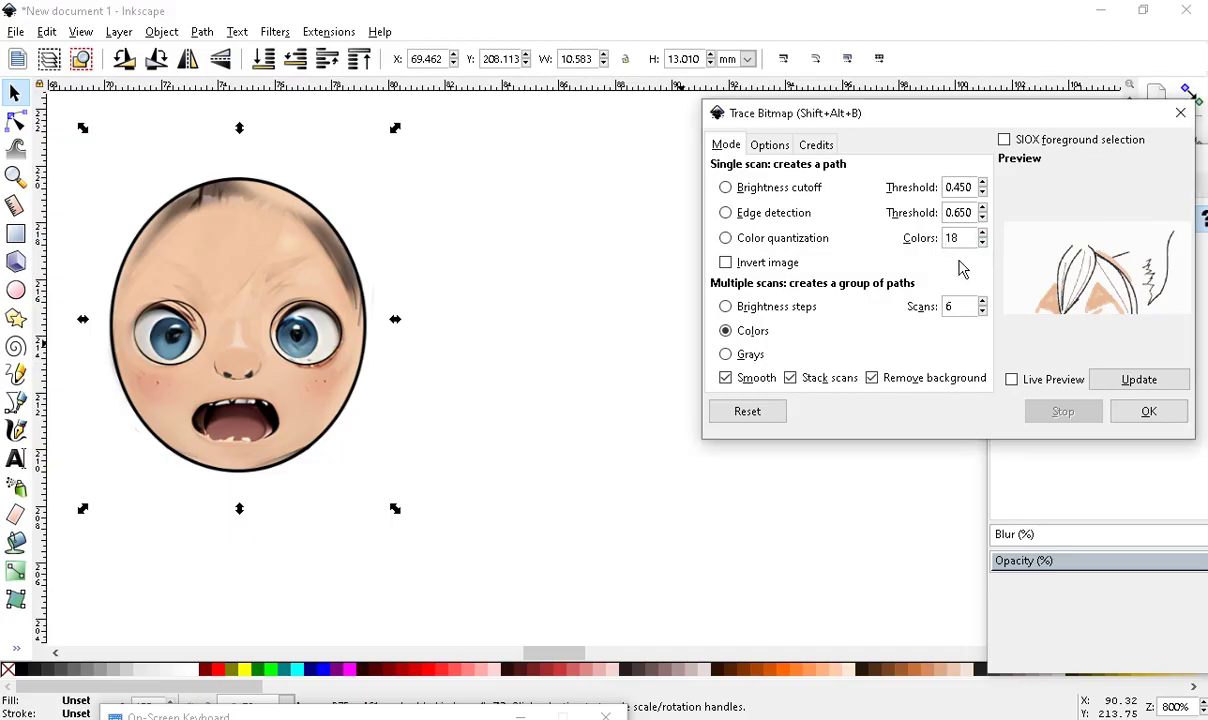
click(983, 243)
click(372, 474)
click(205, 282)
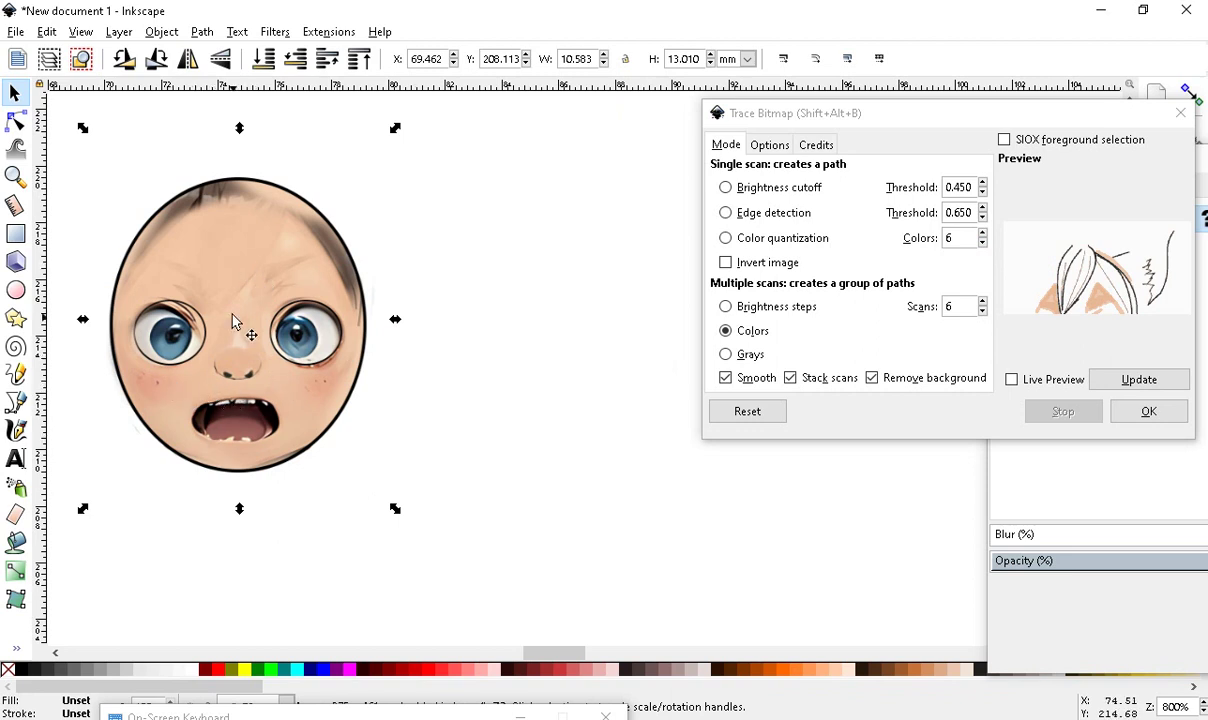
click(1150, 418)
scroll(134, 326, down, 1)
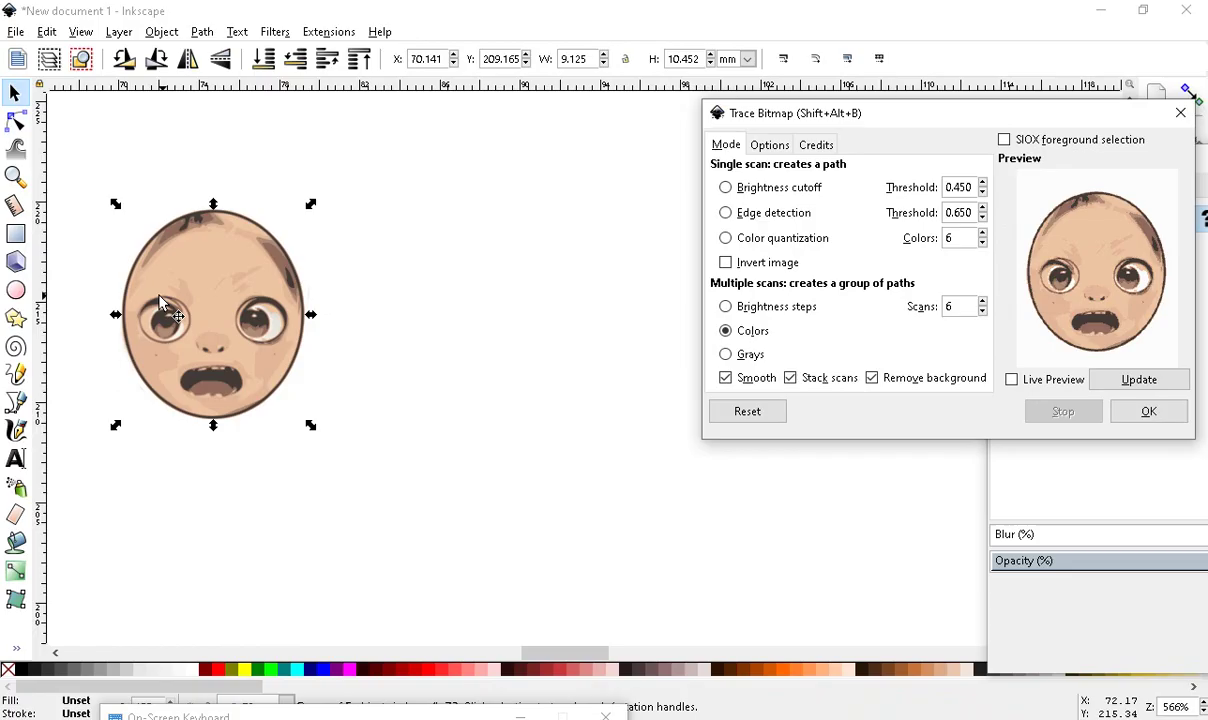
Move the traced face off the original and adjust the skin-coloured layer's position
mouse_move(146, 298)
mouse_down()
mouse_move(356, 445)
mouse_move(410, 294)
mouse_move(615, 148)
mouse_move(674, 194)
mouse_up()
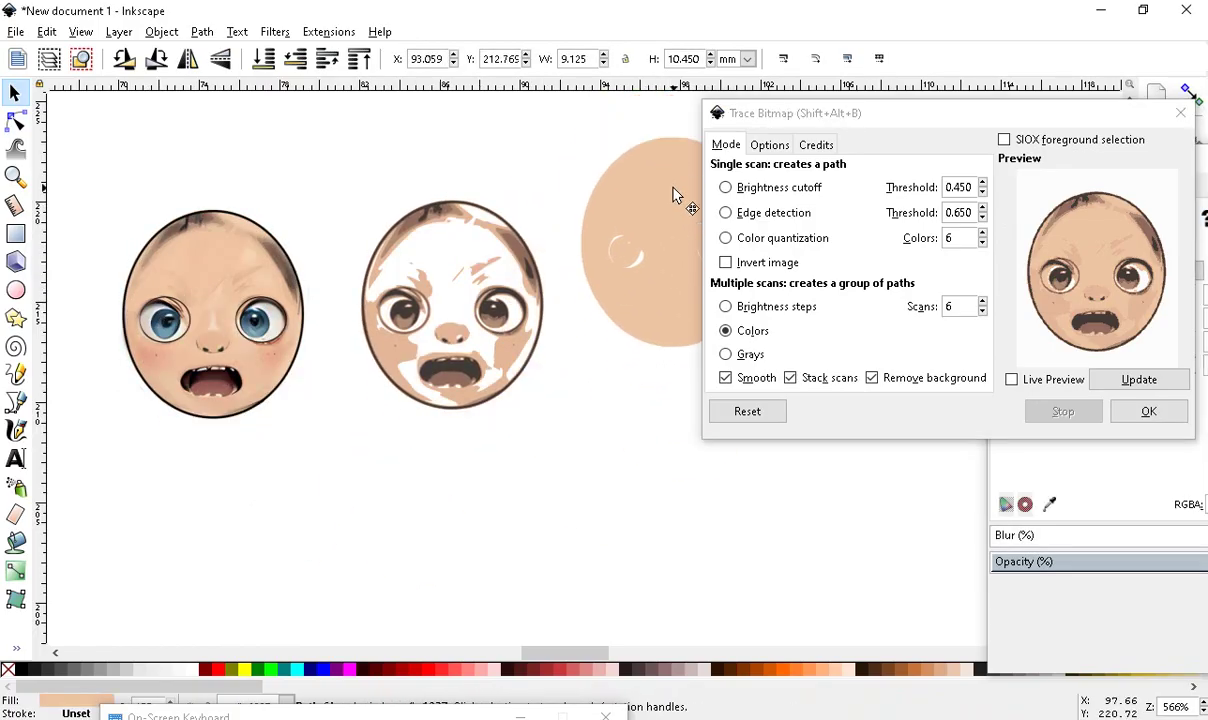
drag(757, 120, 844, 143)
mouse_move(674, 224)
mouse_down()
mouse_move(723, 194)
mouse_move(680, 160)
mouse_up()
drag(686, 262, 673, 224)
Pull the dark outline, brown outline and mottled peach layers apart across the canvas
drag(512, 253, 710, 400)
drag(516, 350, 364, 522)
drag(474, 386, 290, 176)
drag(480, 399, 483, 272)
scroll(492, 512, down, 1)
scroll(547, 178, up, 1)
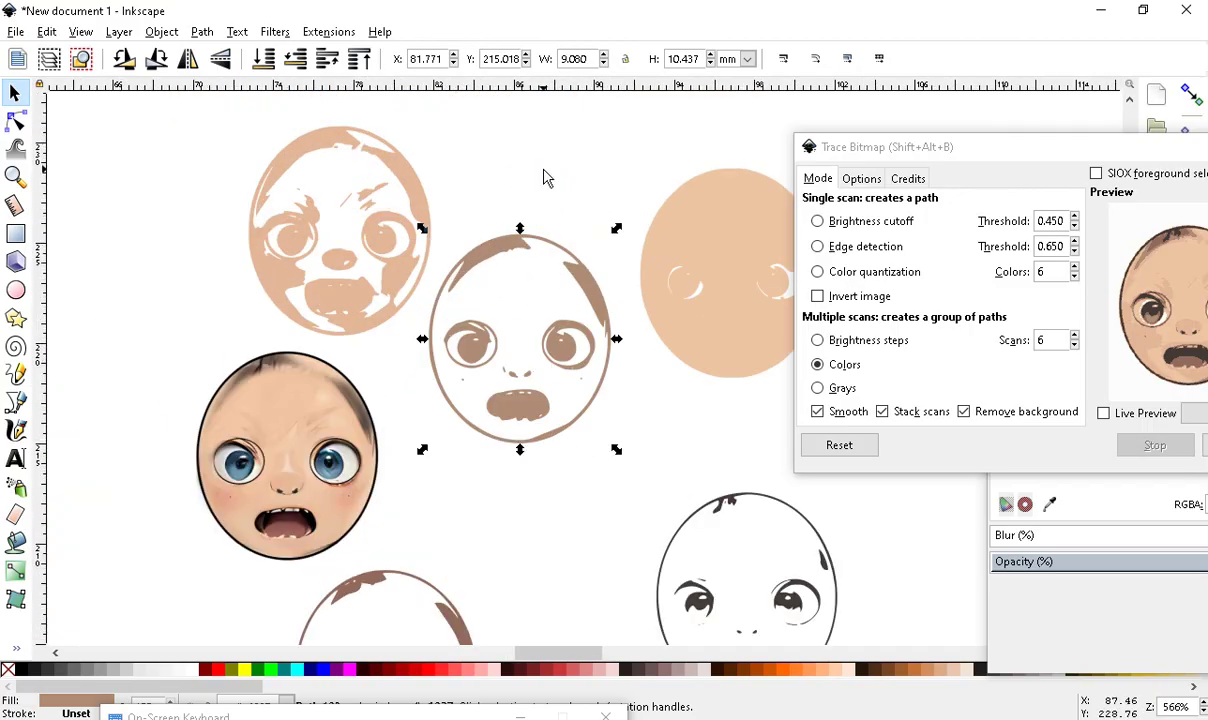
scroll(464, 313, up, 1)
scroll(463, 305, down, 3)
scroll(330, 420, up, 1)
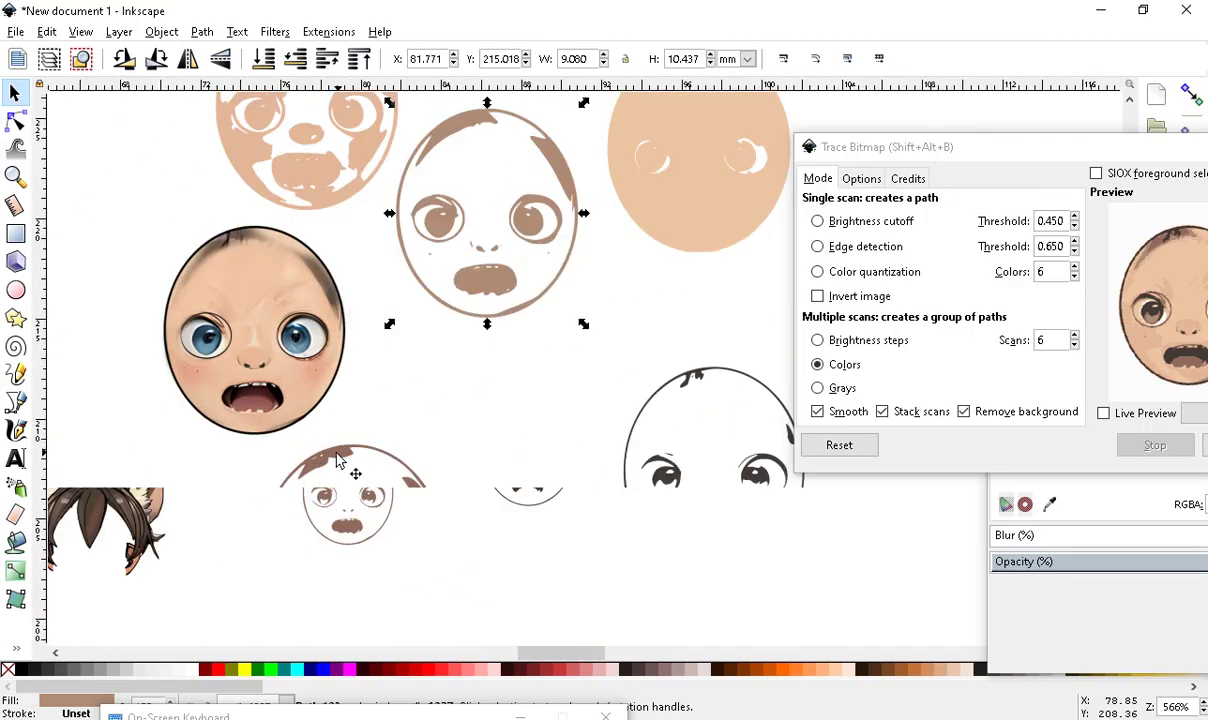
scroll(300, 432, up, 3)
scroll(300, 432, down, 3)
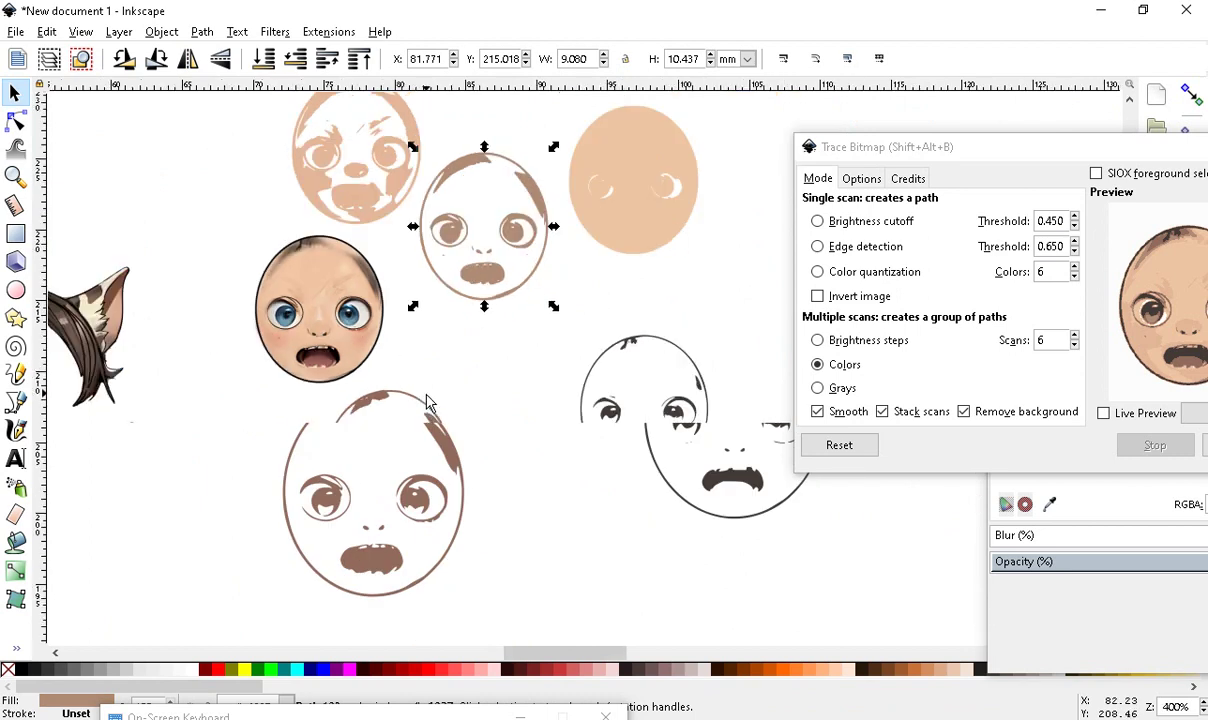
scroll(472, 256, up, 1)
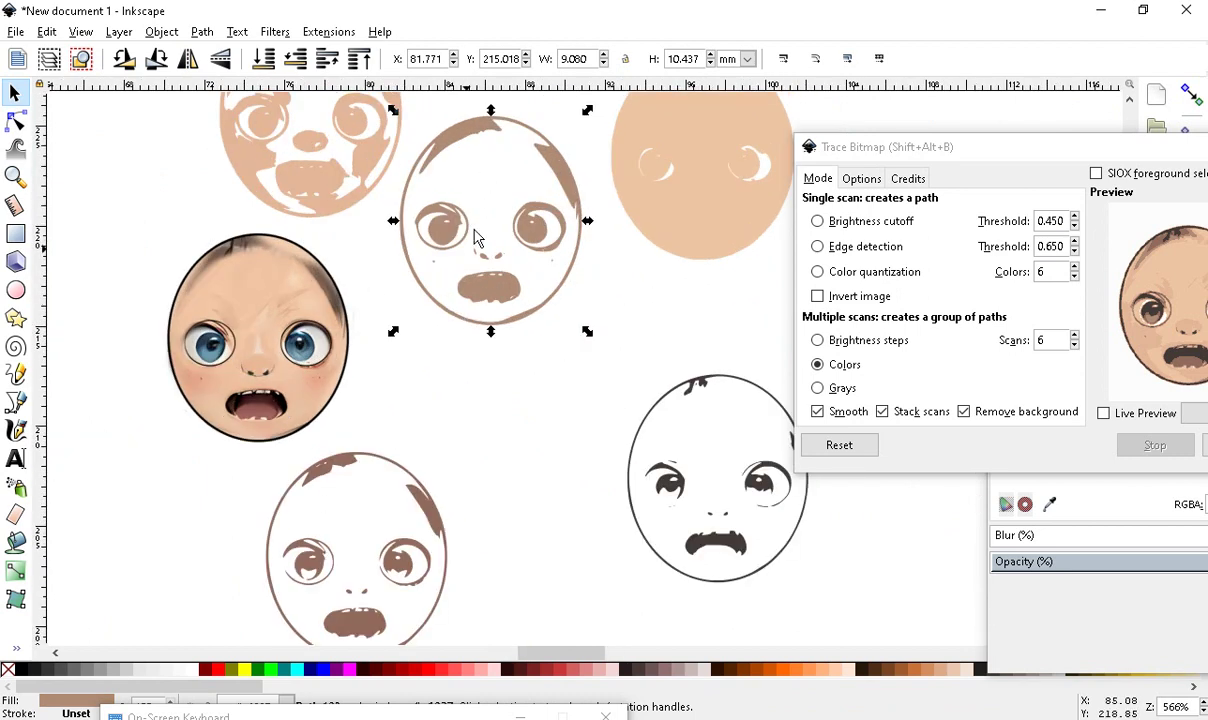
scroll(472, 418, down, 1)
scroll(548, 267, up, 1)
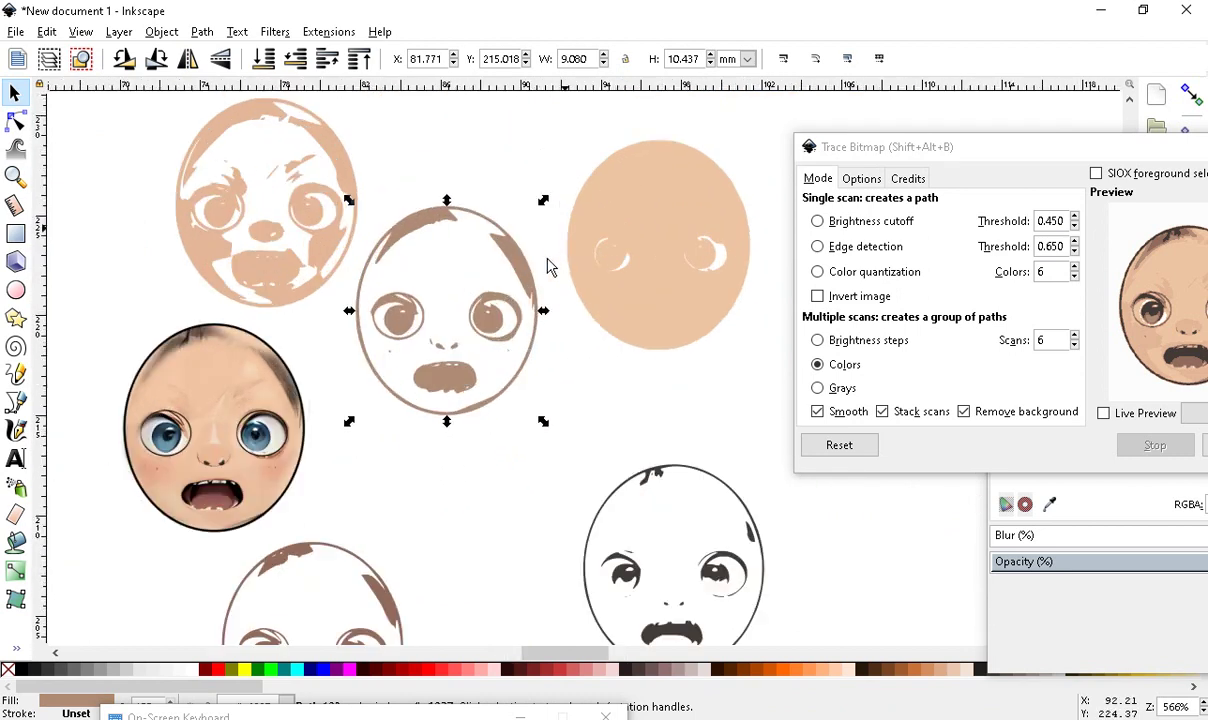
scroll(445, 348, up, 1)
scroll(430, 300, down, 1)
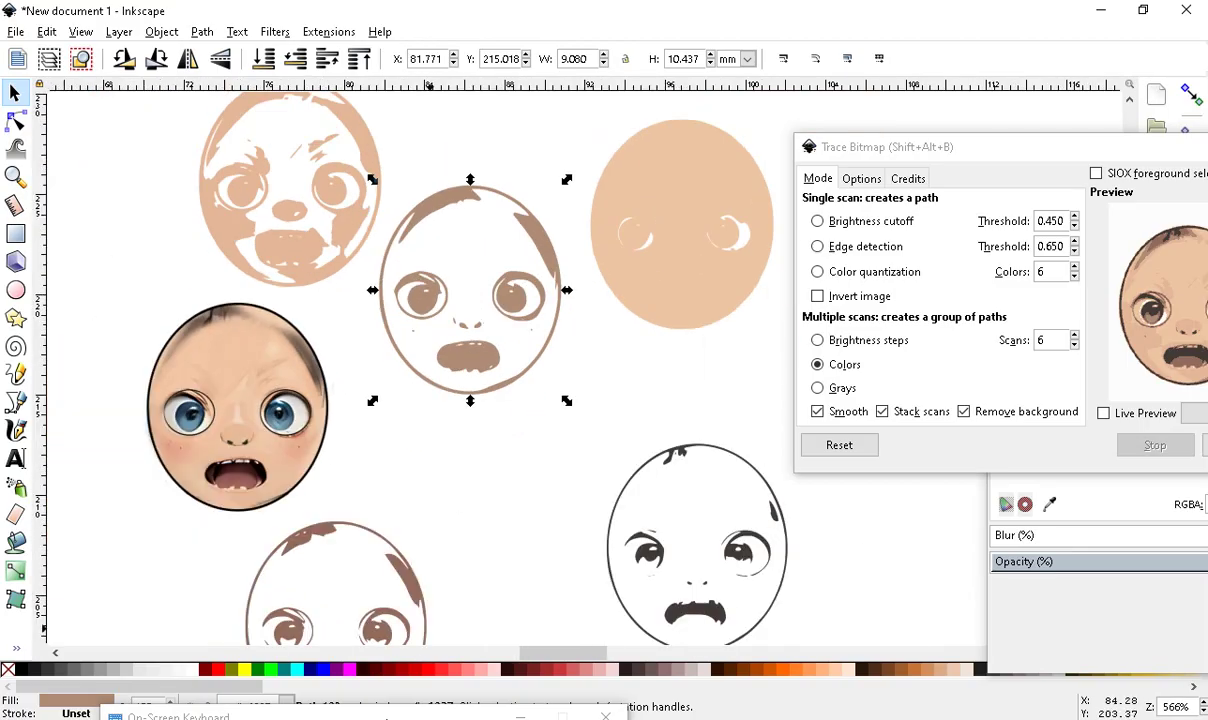
scroll(410, 256, down, 2)
scroll(390, 442, up, 4)
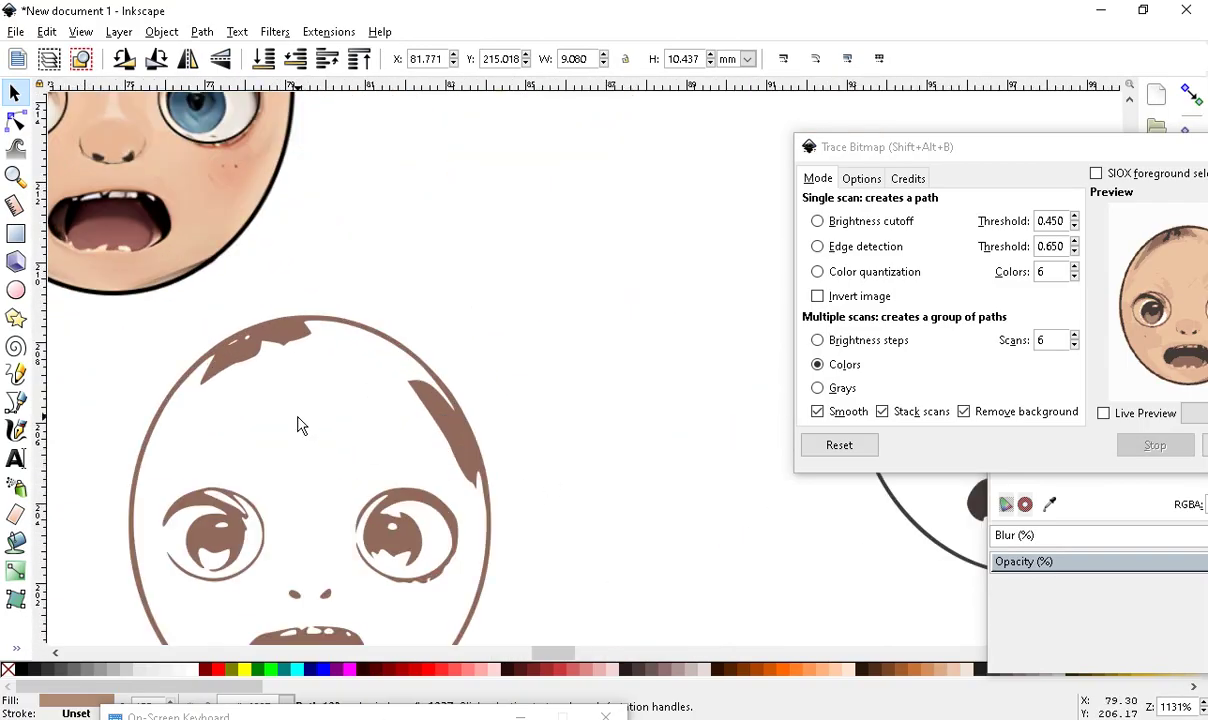
scroll(297, 425, down, 1)
Place the black-outlined traced face beside the brown-outlined face, zooming to compare
drag(640, 410, 479, 410)
scroll(460, 395, up, 1)
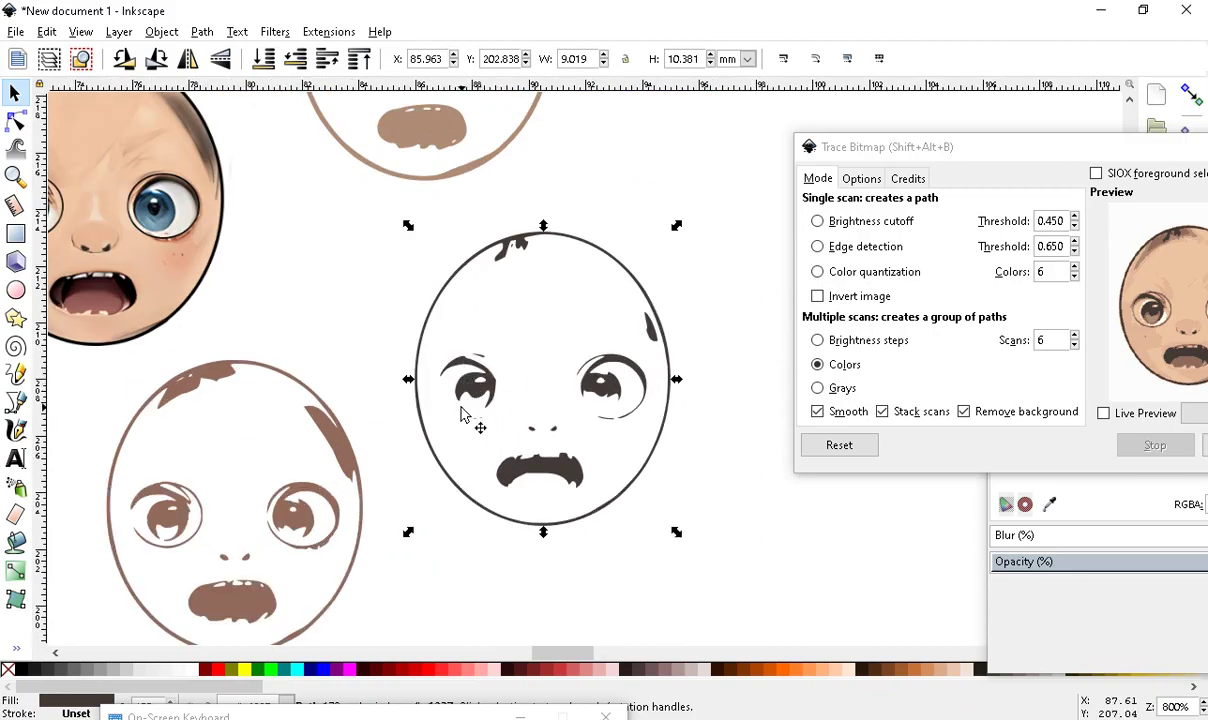
scroll(539, 488, down, 1)
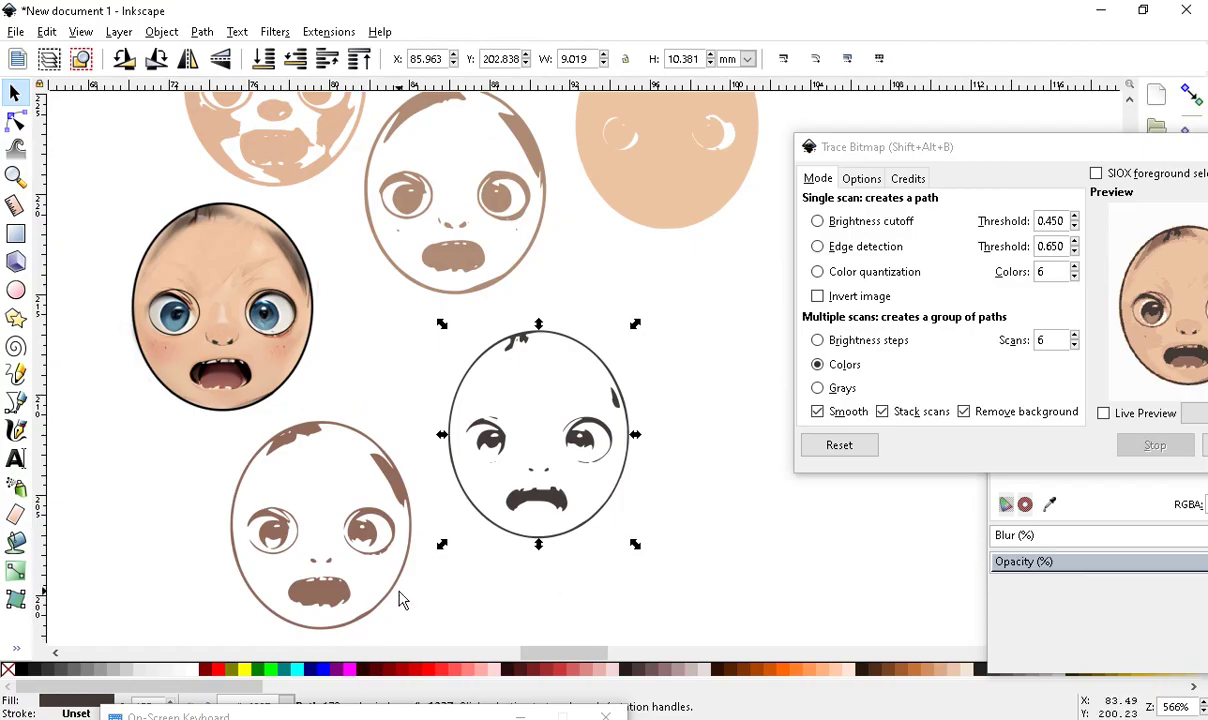
scroll(593, 440, up, 2)
scroll(569, 504, down, 1)
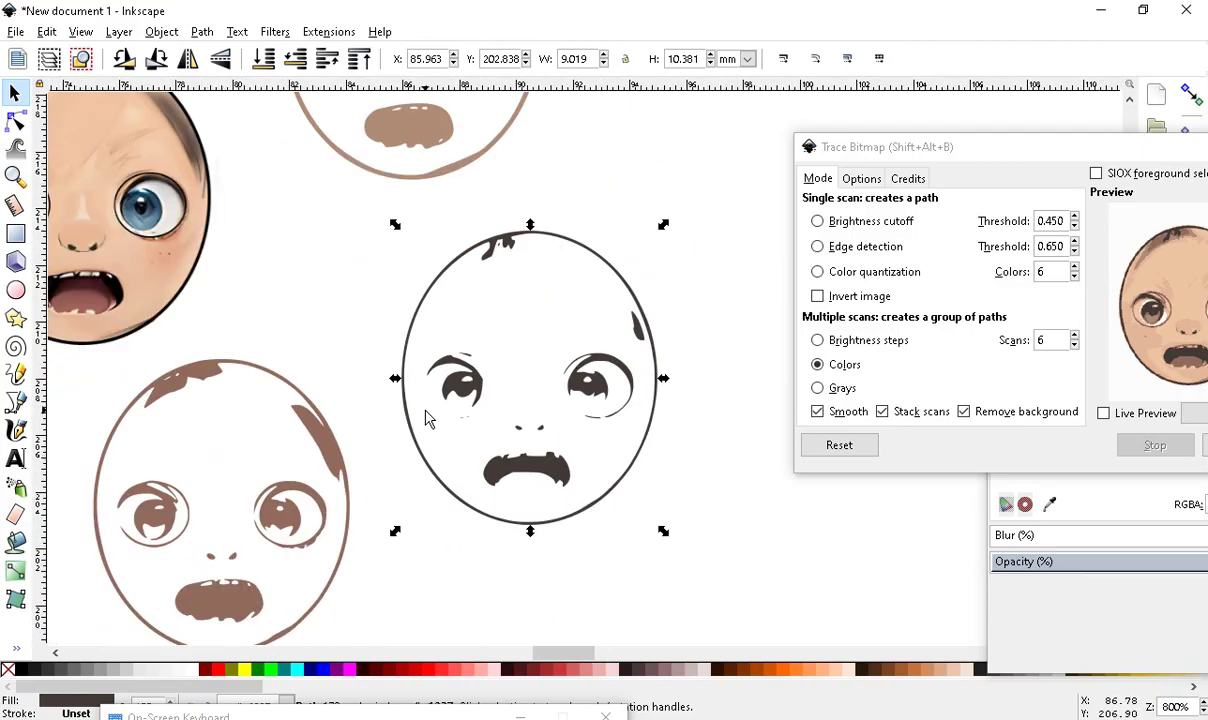
scroll(512, 440, down, 2)
scroll(398, 252, up, 1)
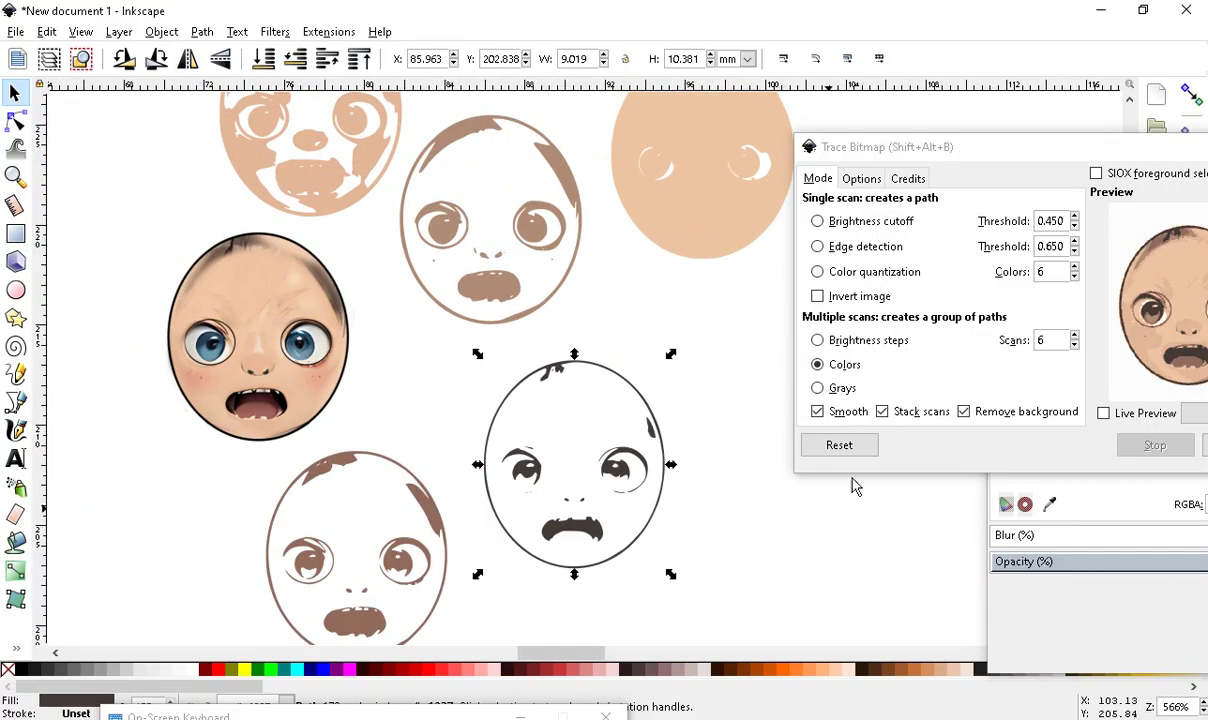
scroll(744, 558, up, 2)
scroll(539, 464, down, 2)
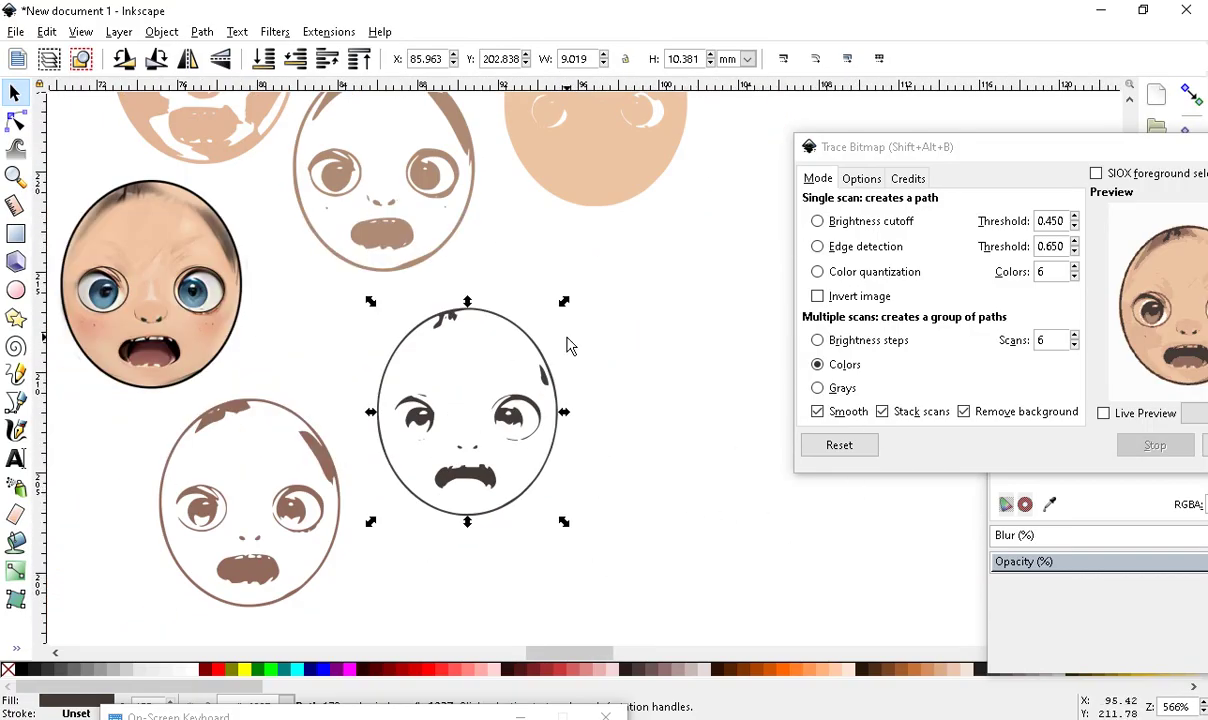
scroll(440, 437, up, 3)
scroll(431, 466, down, 2)
scroll(445, 507, up, 2)
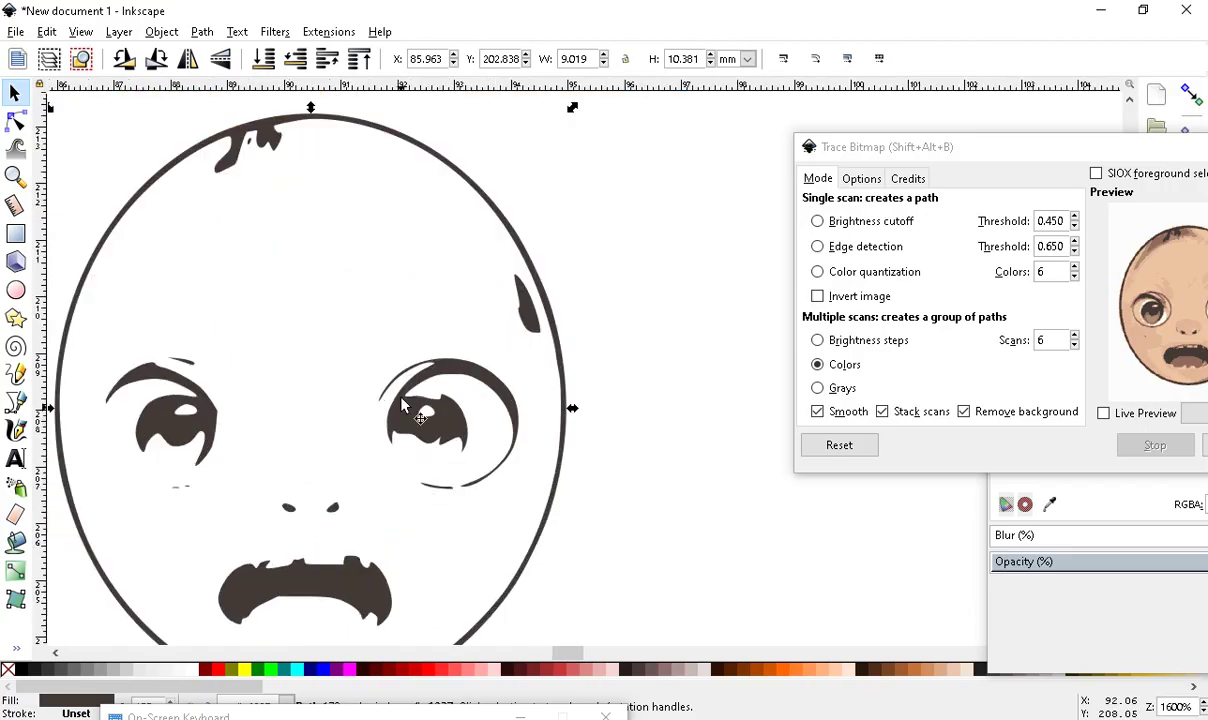
scroll(438, 452, down, 1)
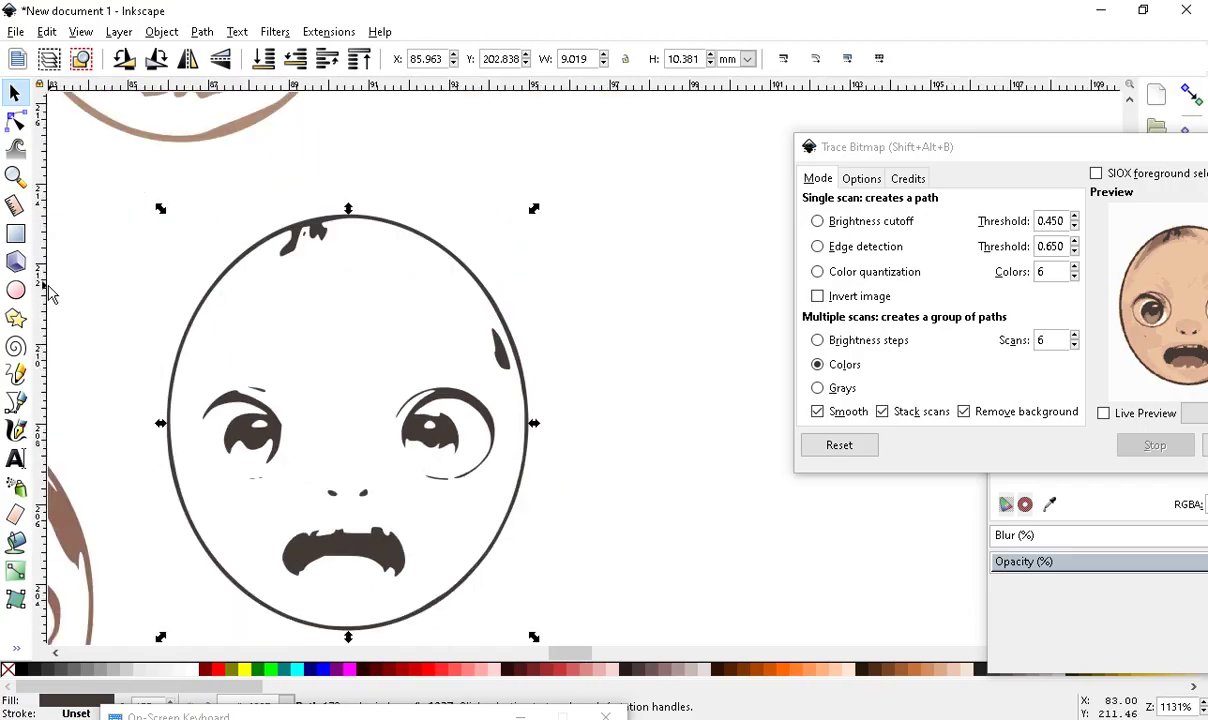
Draw a circle to the right of the face and duplicate it
click(15, 290)
drag(574, 175, 686, 278)
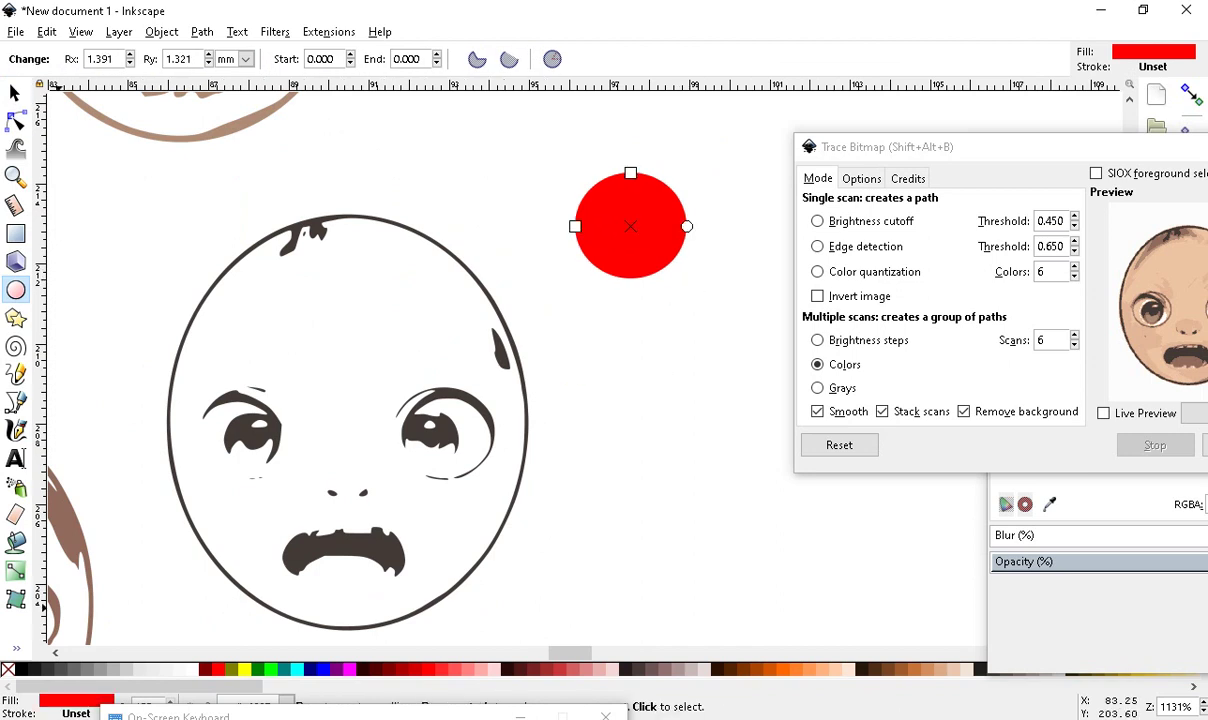
click(15, 92)
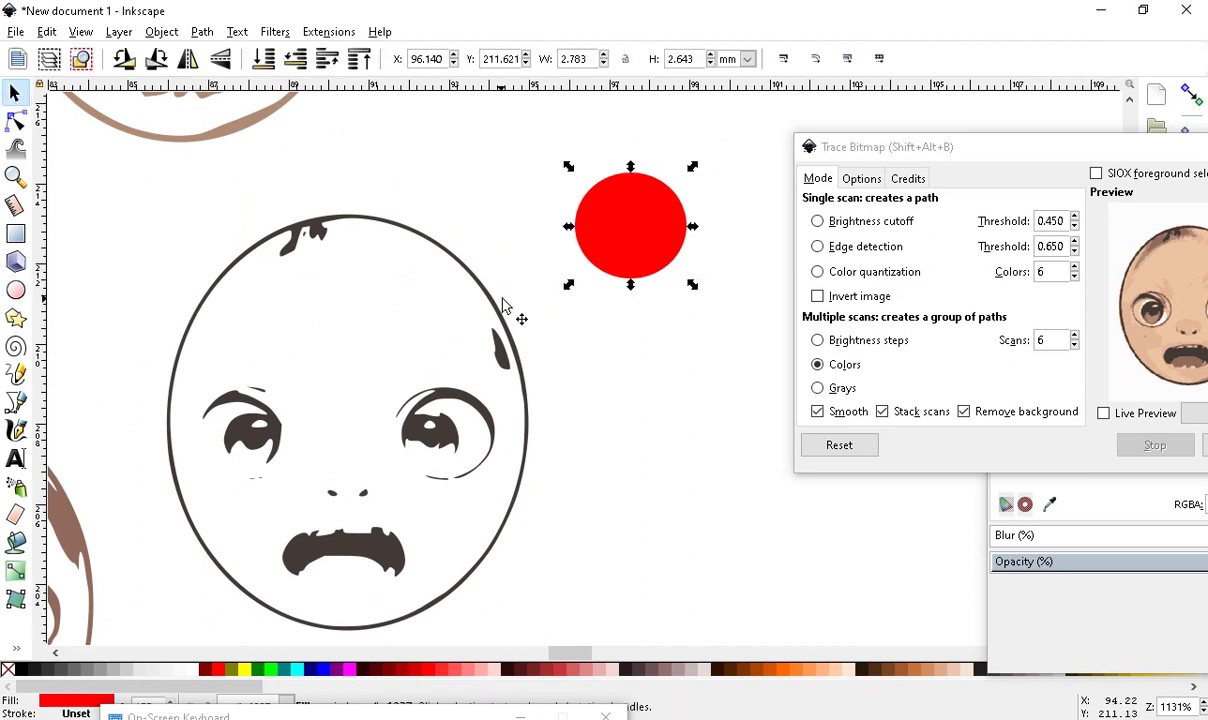
click(46, 32)
key(Escape)
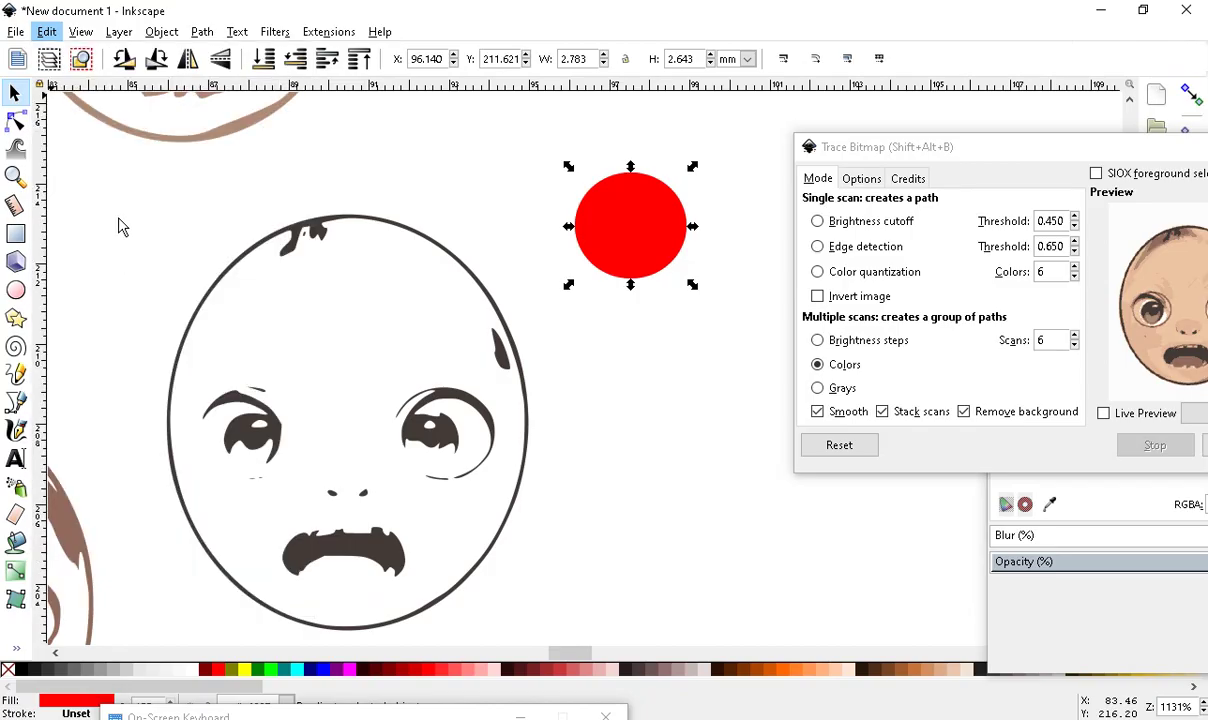
Colour the copy yellow, shrink it proportionally and centre it to leave a red rim
ctrl+scroll(688, 167, up, 1)
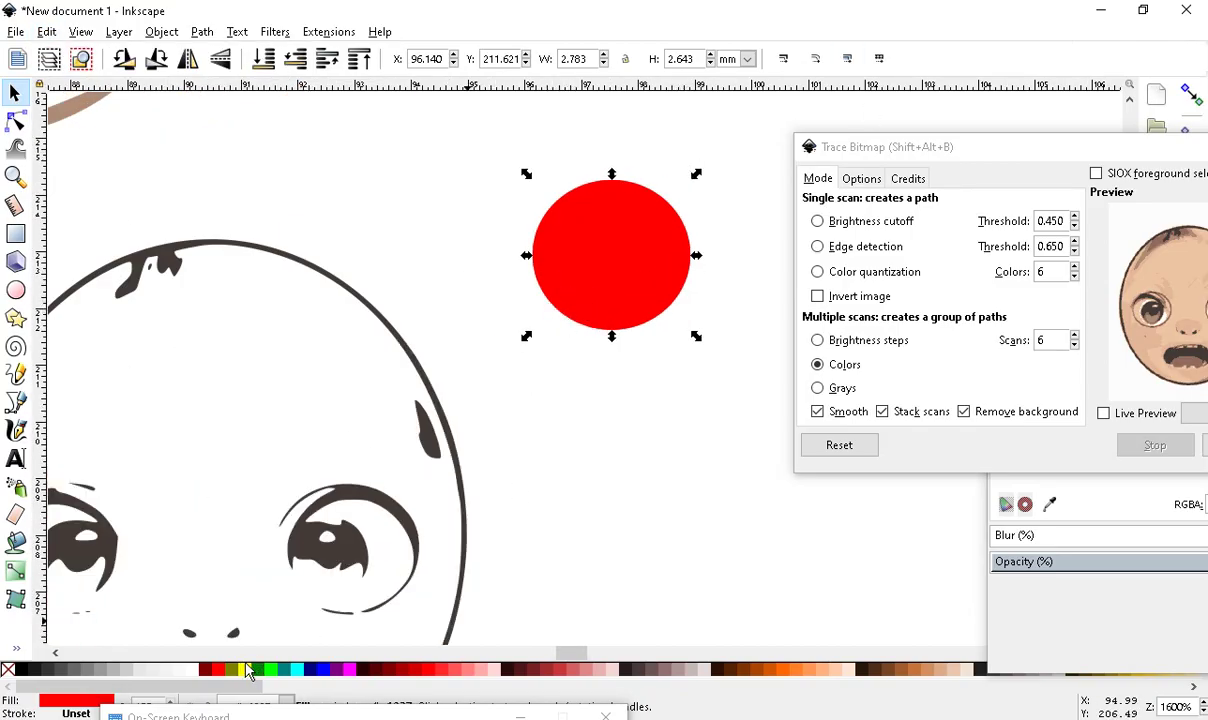
click(246, 670)
ctrl+scroll(722, 151, up, 1)
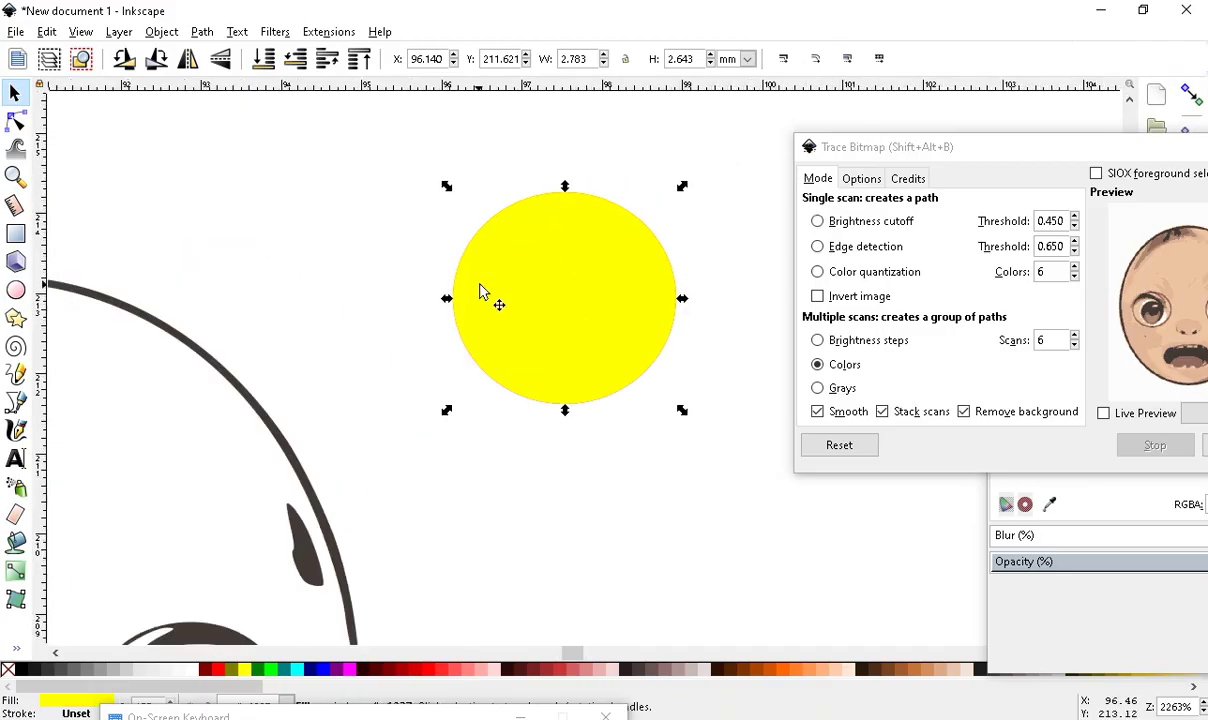
click(625, 59)
drag(682, 189, 671, 207)
drag(541, 306, 551, 302)
click(482, 462)
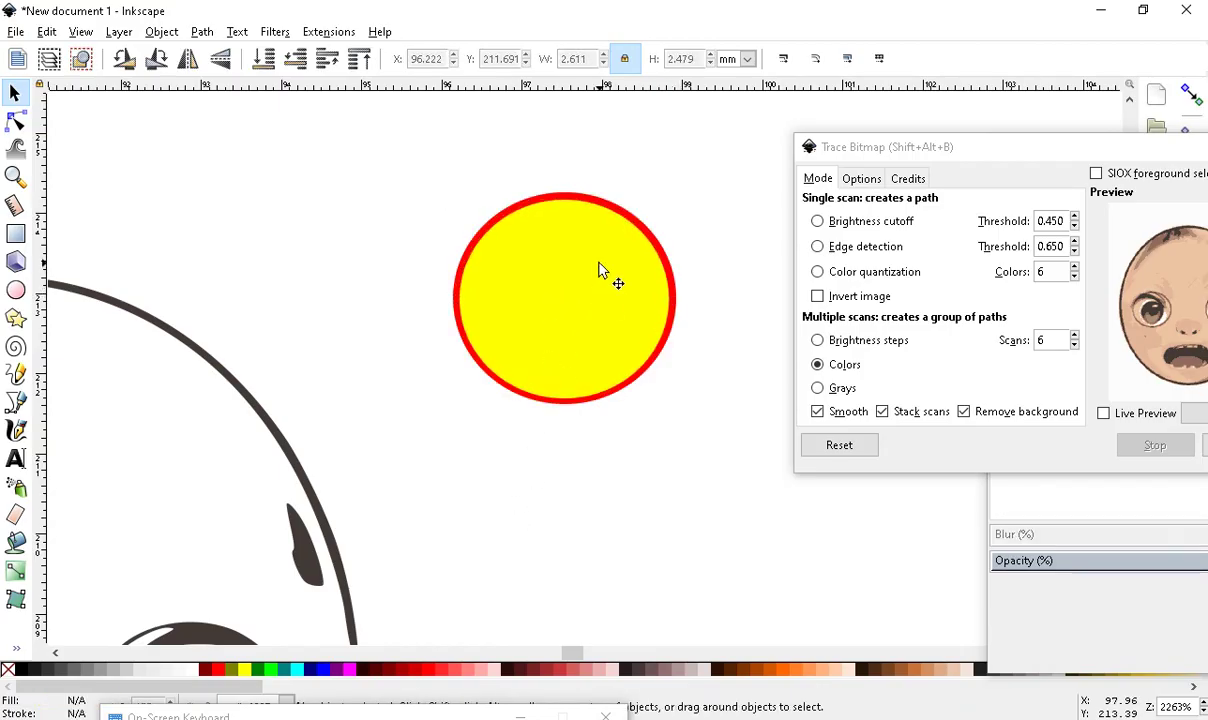
Make a pale yellow bucket-fill ring at 0.11 mm grow/shrink and move it upper left
scroll(599, 258, up, 2)
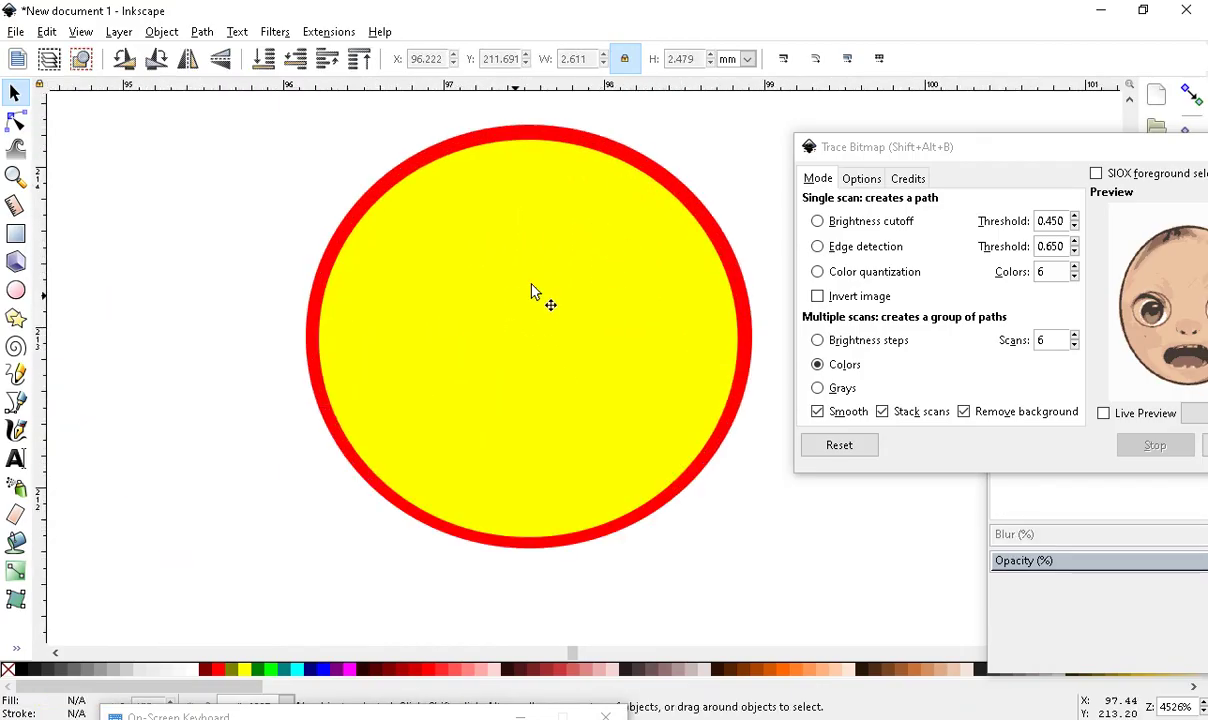
click(15, 541)
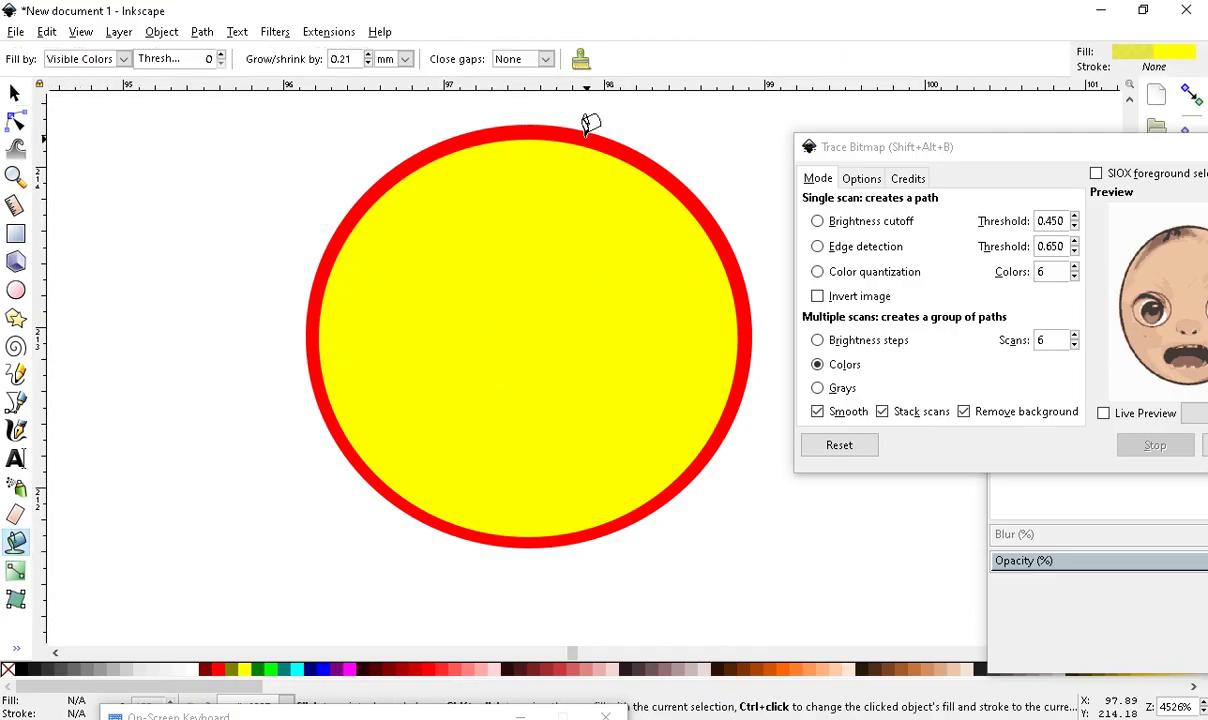
scroll(604, 216, down, 2)
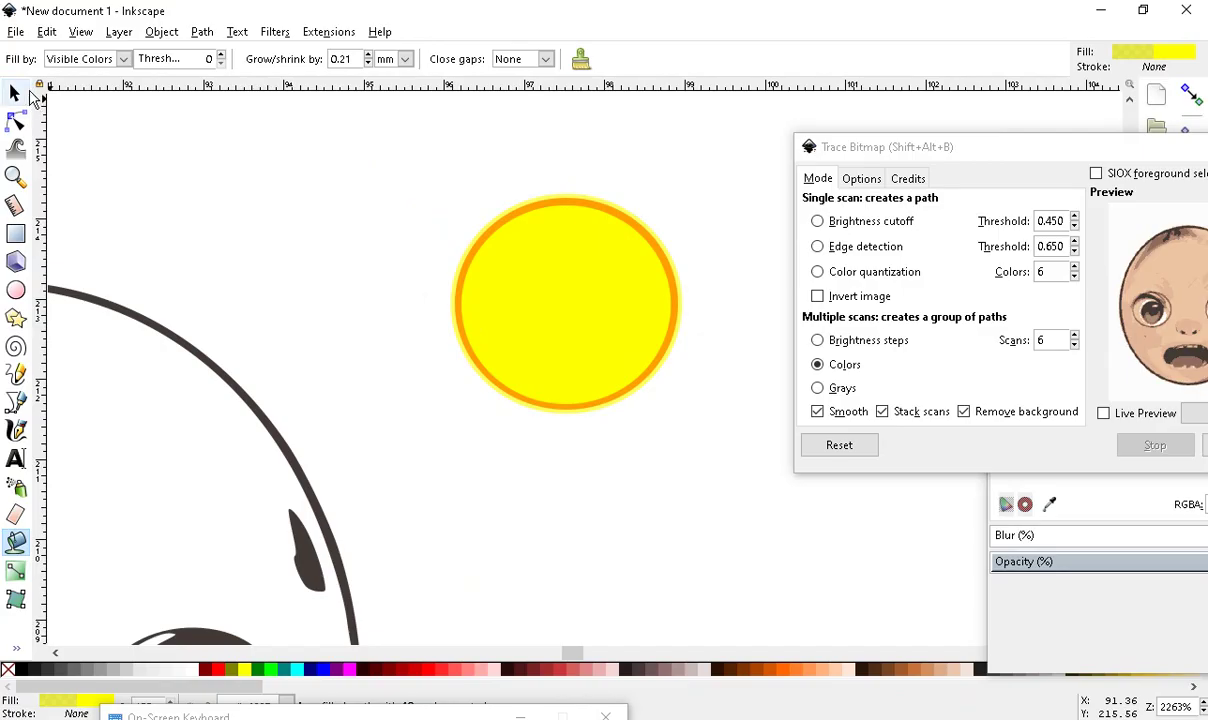
click(15, 92)
drag(567, 205, 270, 152)
scroll(680, 238, up, 1)
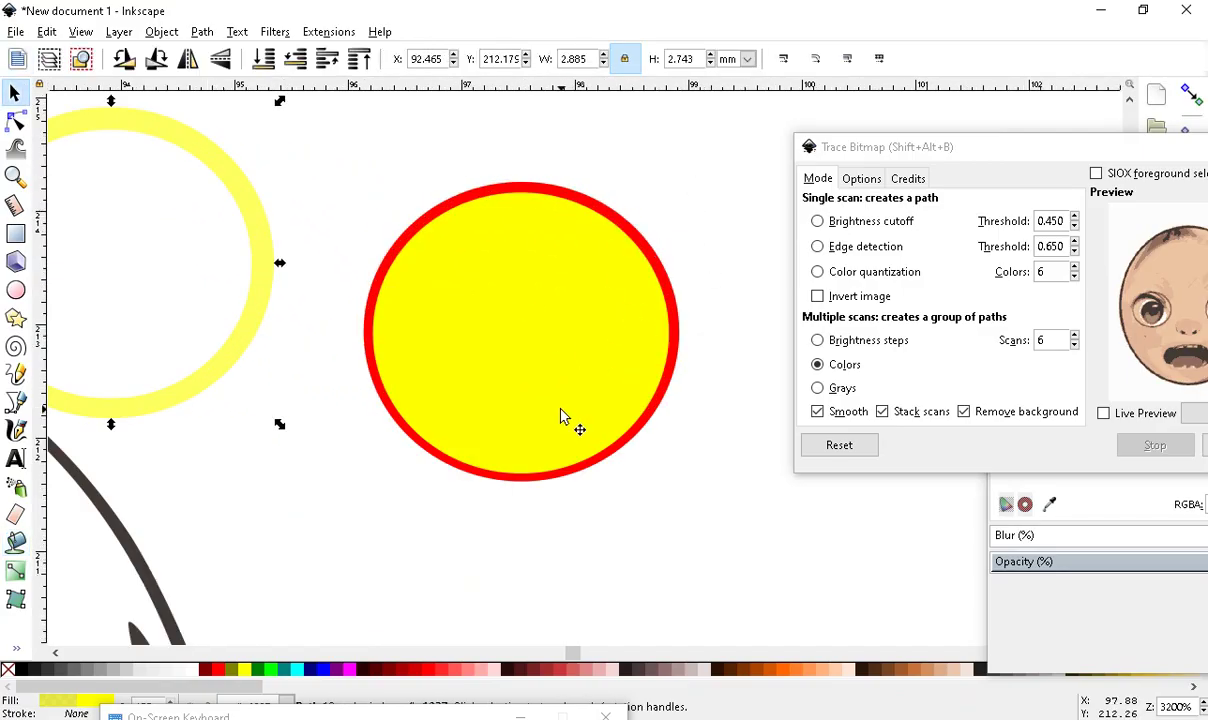
click(16, 541)
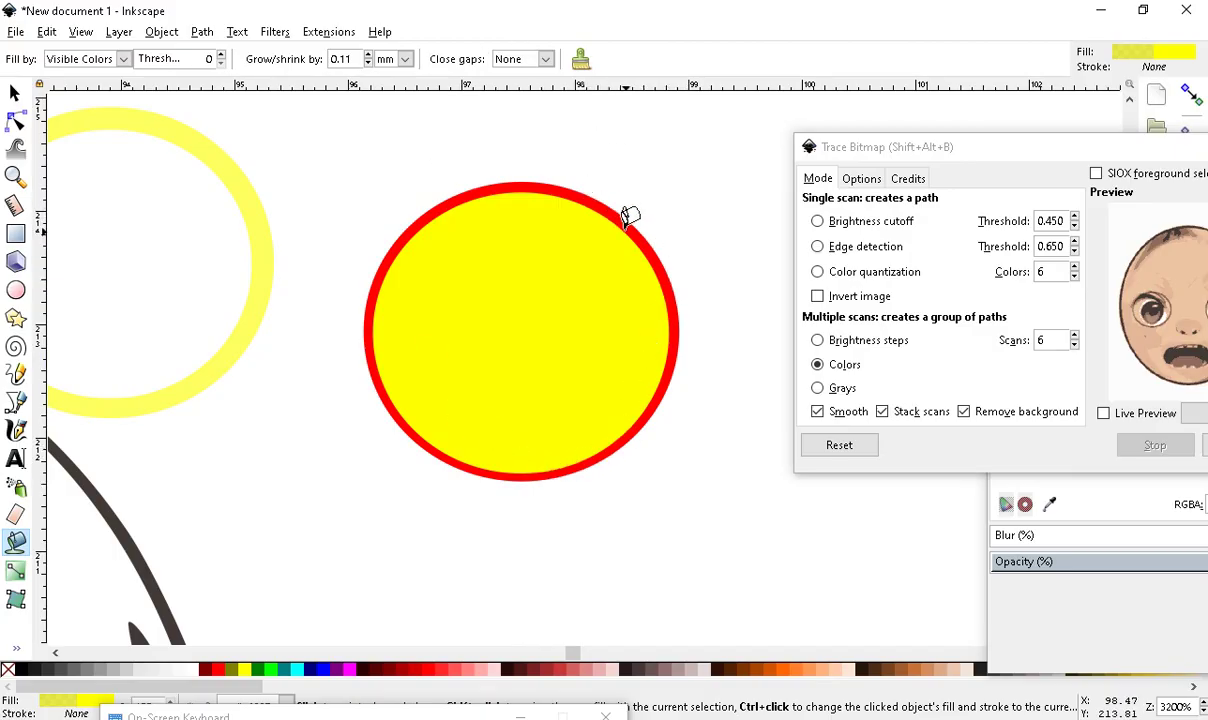
Bucket-fill the red-rimmed circle and move the yellow ring below it
click(575, 178)
scroll(491, 221, down, 2)
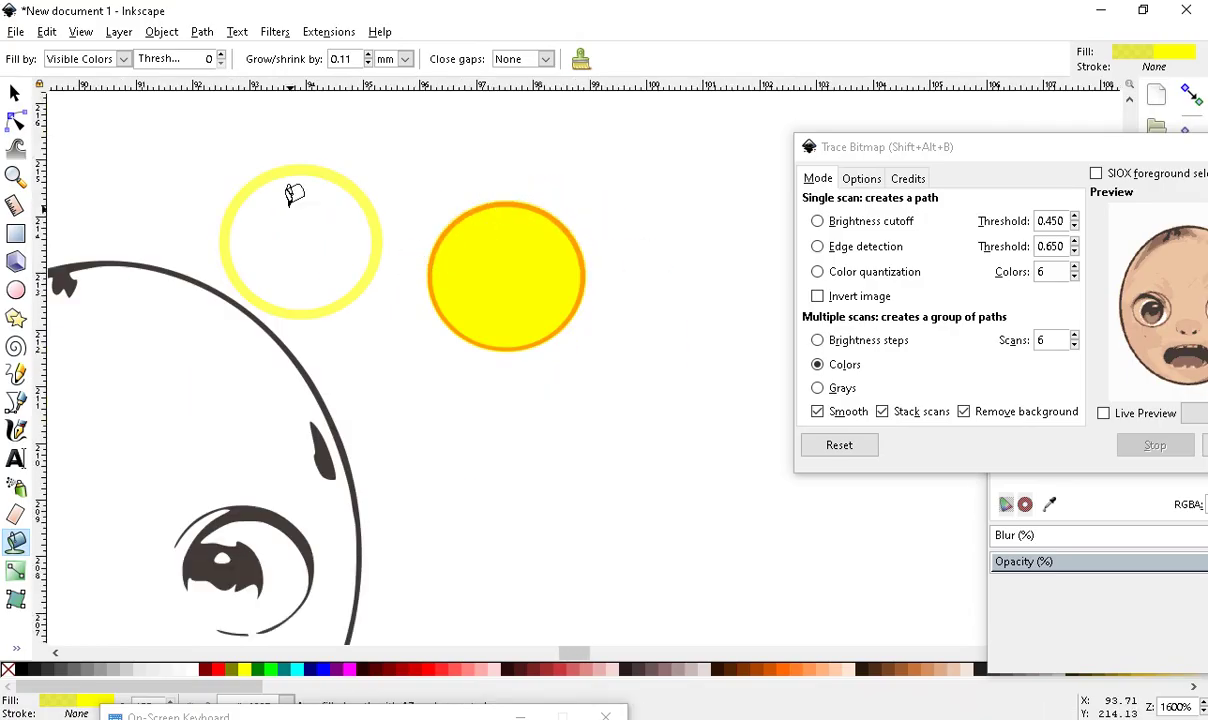
click(13, 95)
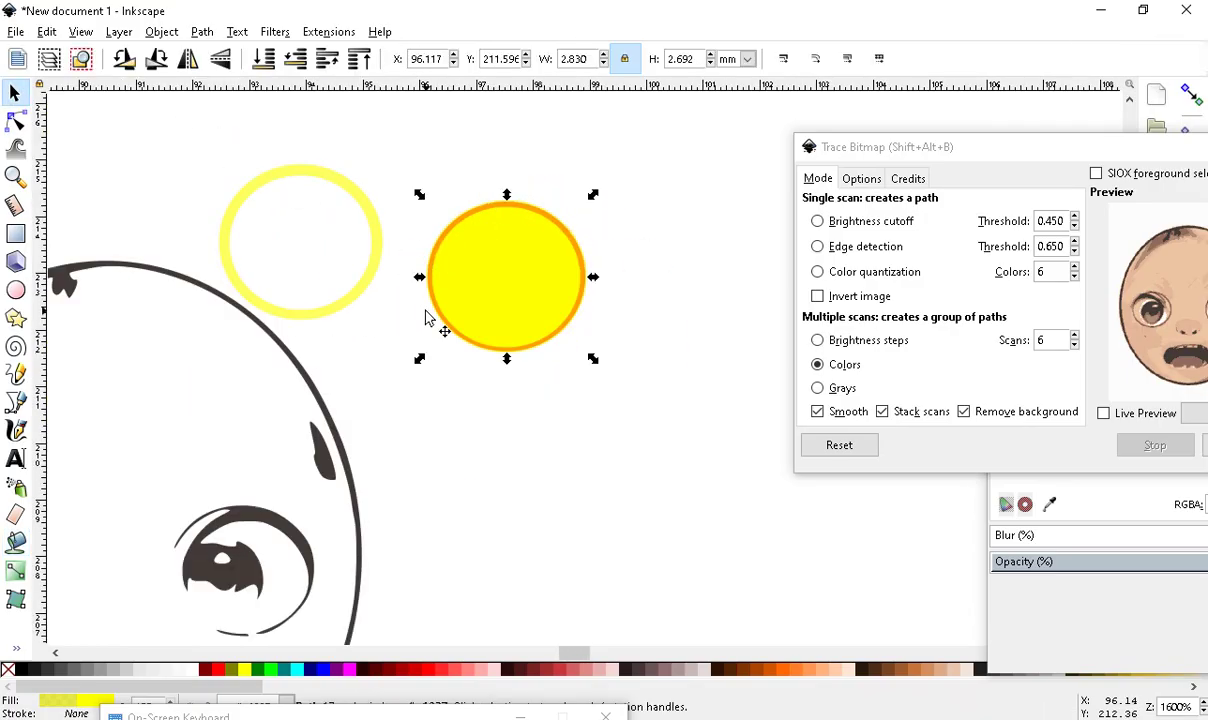
drag(446, 316, 437, 474)
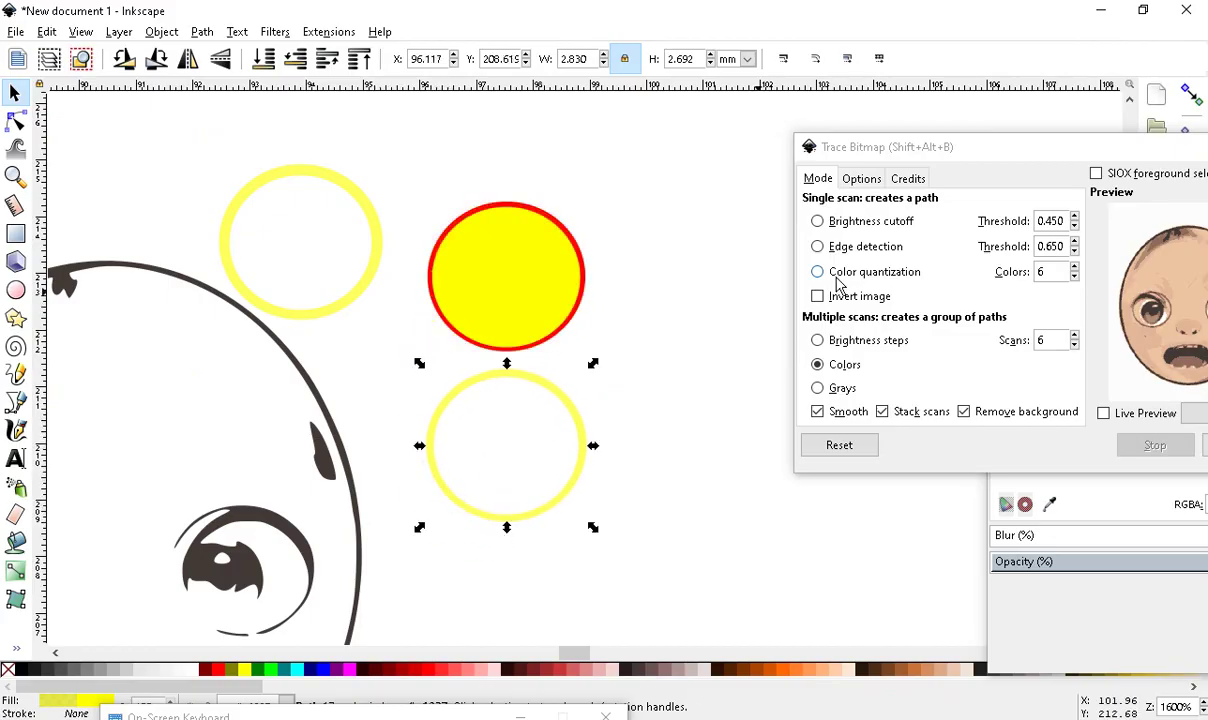
Colour the ring dark grey and place it over the baby's right eye
scroll(600, 335, down, 4)
scroll(588, 372, up, 2)
scroll(548, 360, up, 2)
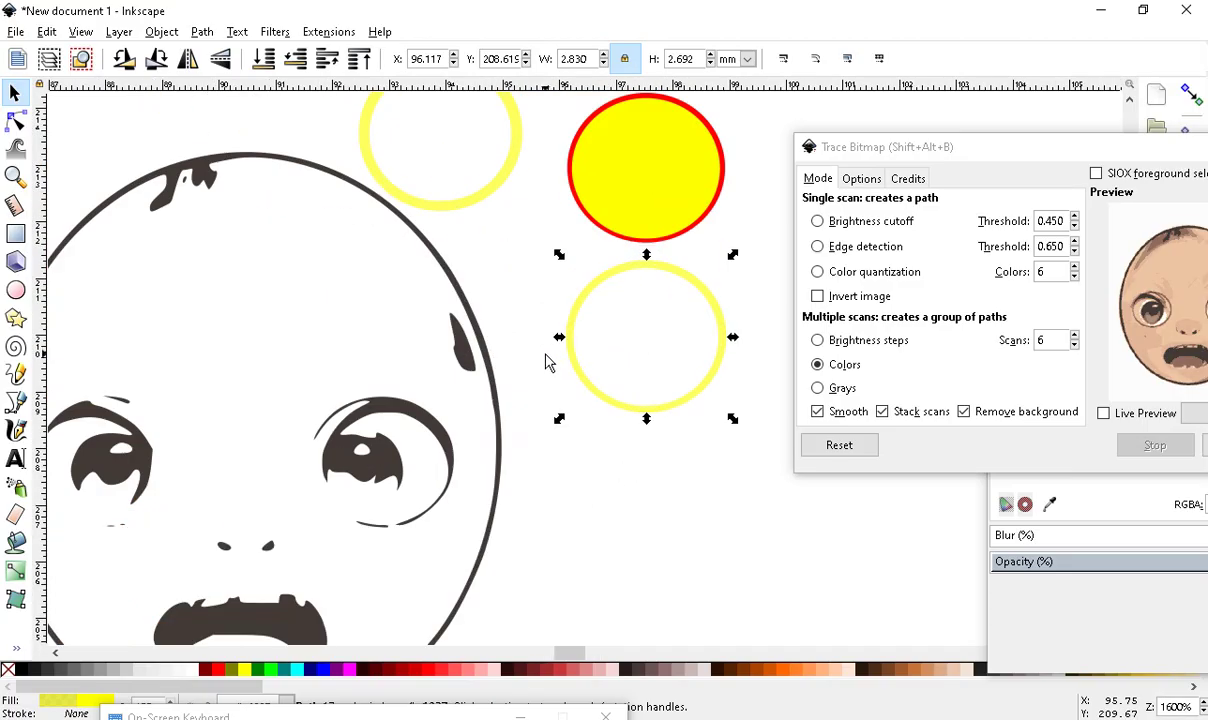
click(30, 670)
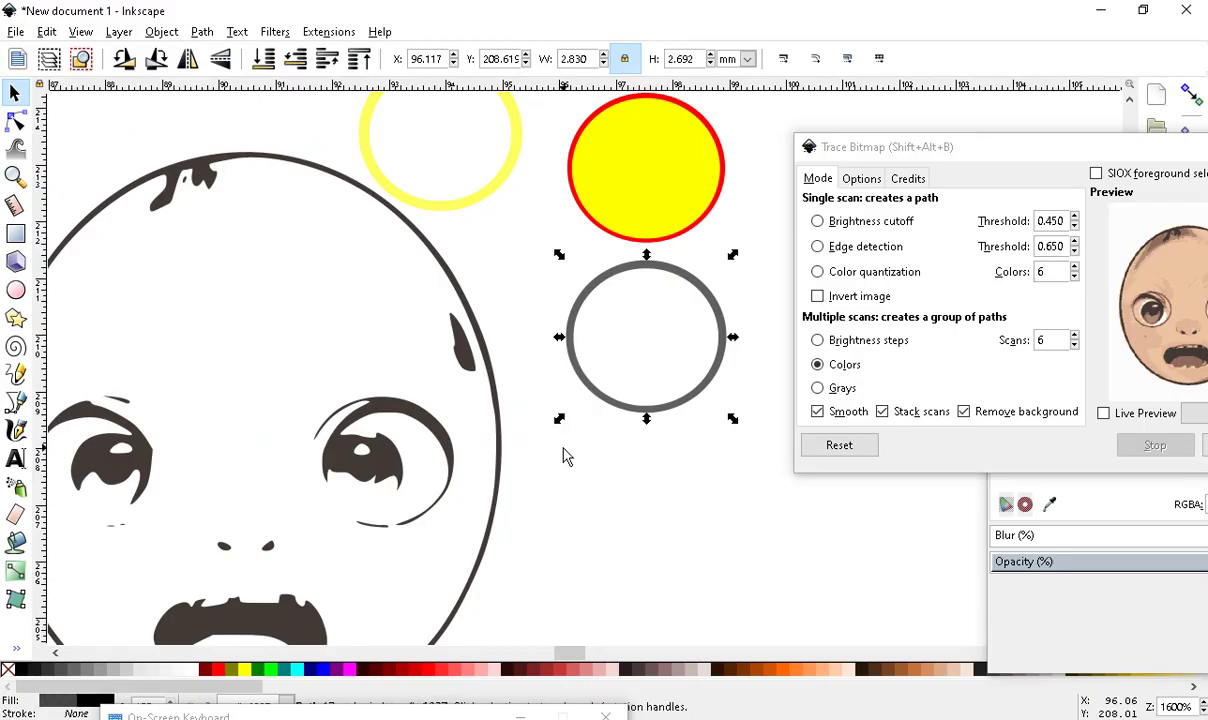
drag(629, 414, 360, 538)
scroll(358, 536, up, 2)
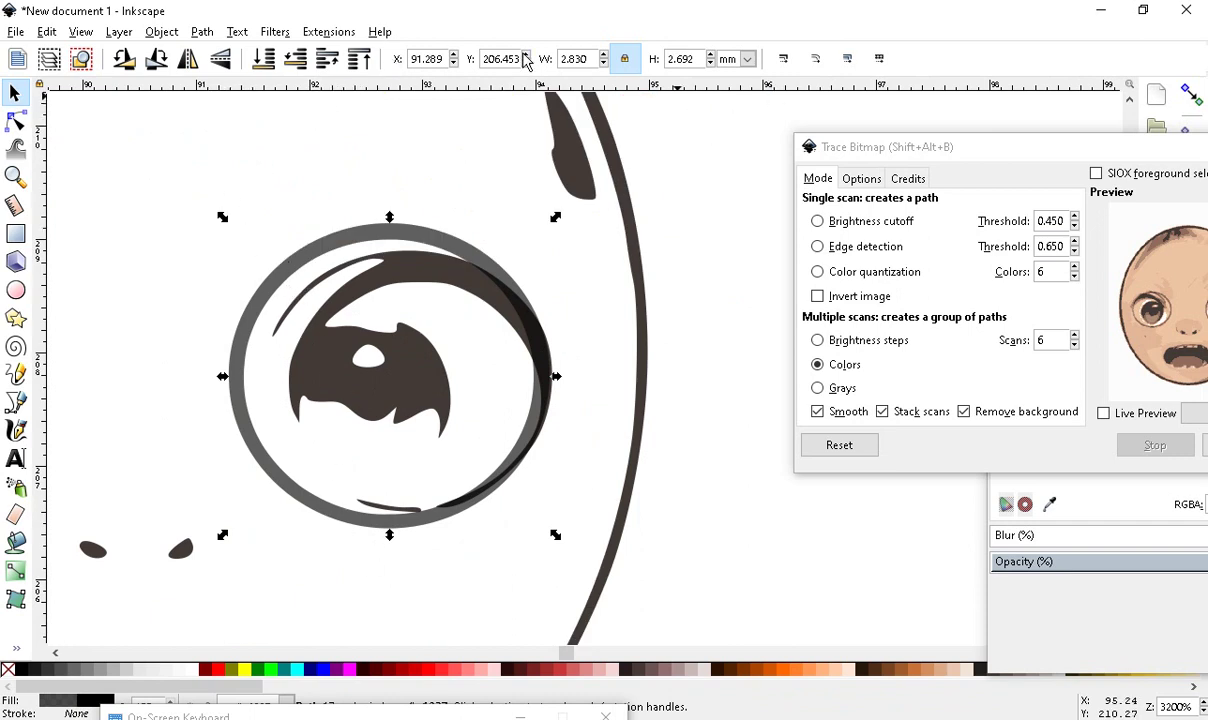
Move the grey ring right onto empty canvas and squash it to about 1.929 × 2.131 mm
drag(333, 232, 618, 243)
scroll(418, 358, down, 3)
scroll(510, 360, up, 2)
drag(547, 334, 675, 338)
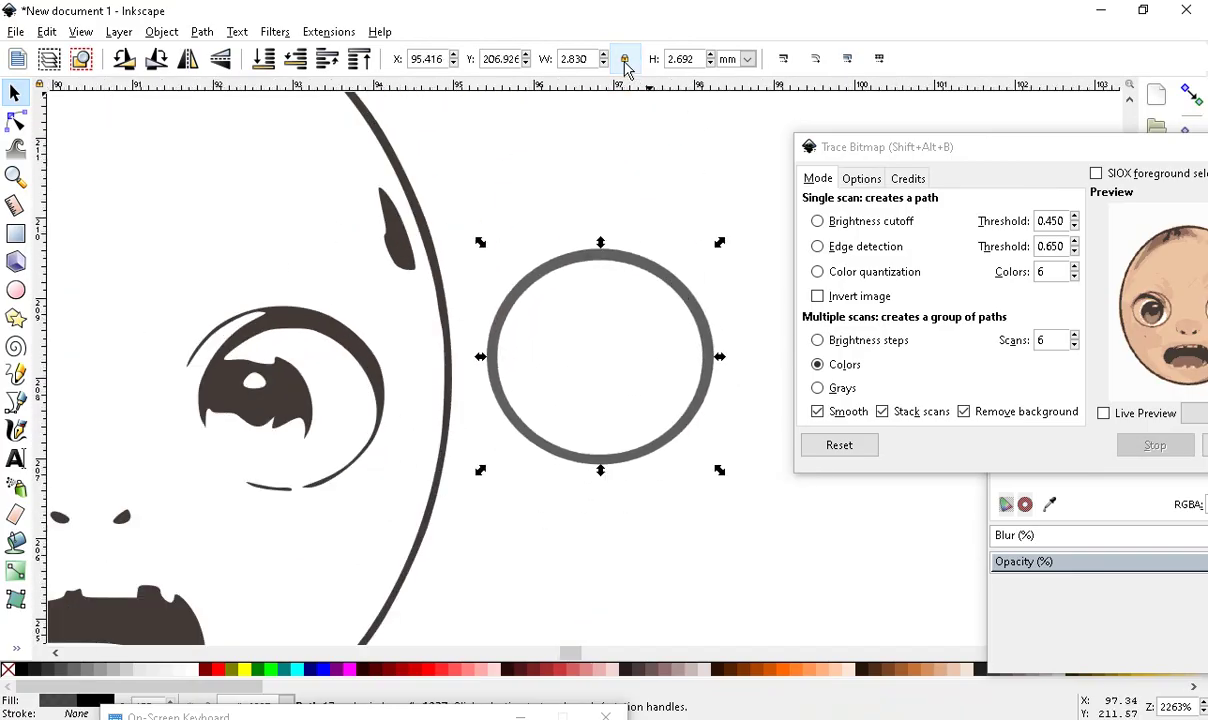
drag(720, 244, 645, 295)
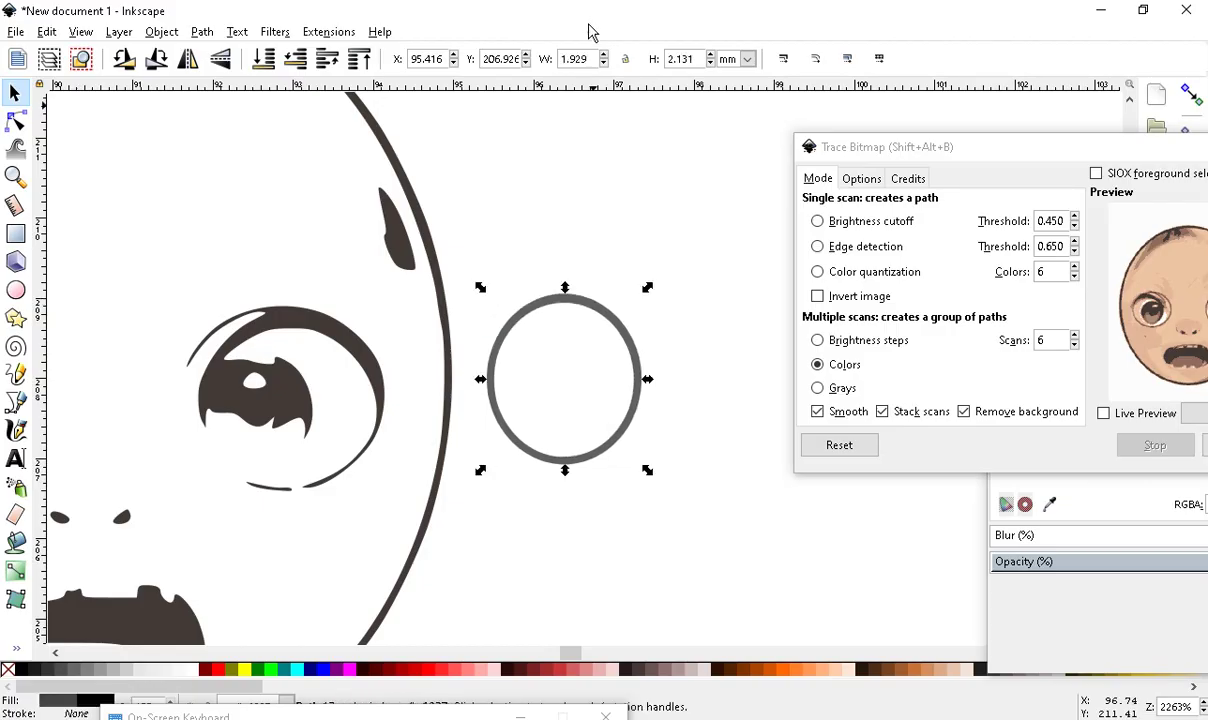
Undo the ring's last non-proportional resize
click(47, 32)
click(70, 54)
click(47, 32)
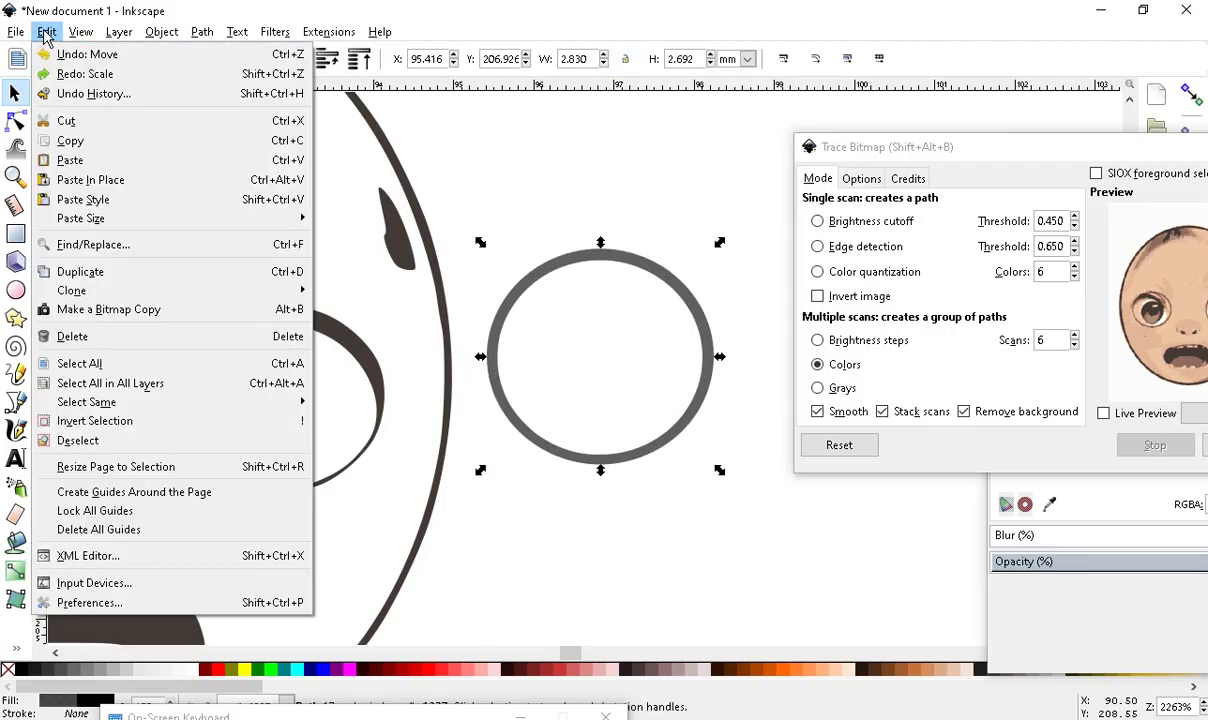
click(686, 222)
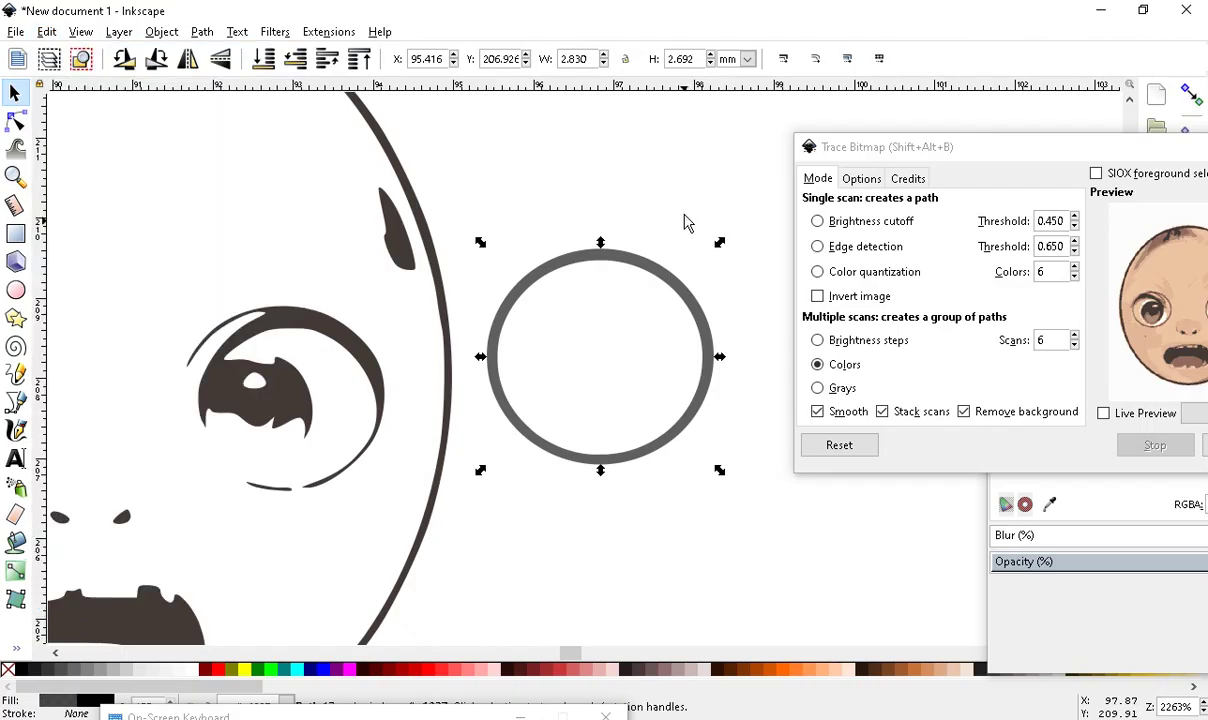
With W/H locked, shrink the ring evenly to about 2.547 × 2.423 mm around the right eye
click(625, 58)
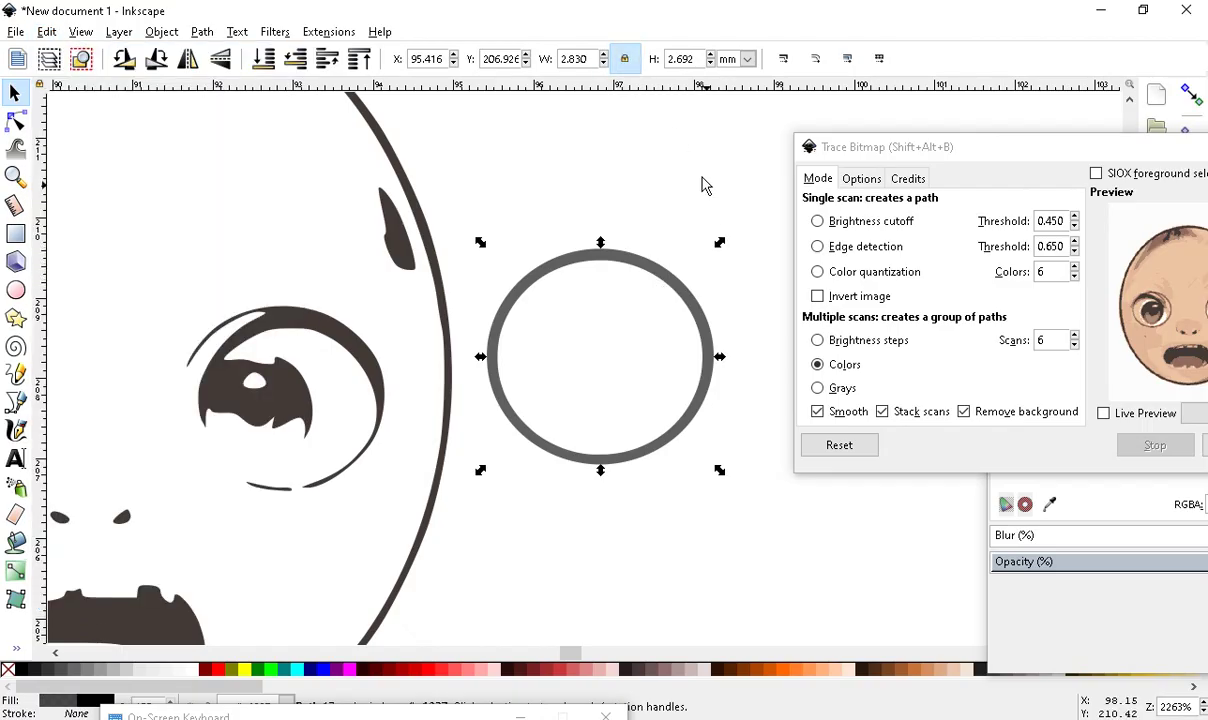
click(716, 252)
click(684, 305)
drag(721, 244, 712, 289)
drag(641, 441, 337, 495)
Duplicate the eye ring and place the copy around the left eye
ctrl+scroll(615, 329, down, 2)
ctrl+scroll(500, 320, up, 2)
ctrl+scroll(590, 440, down, 1)
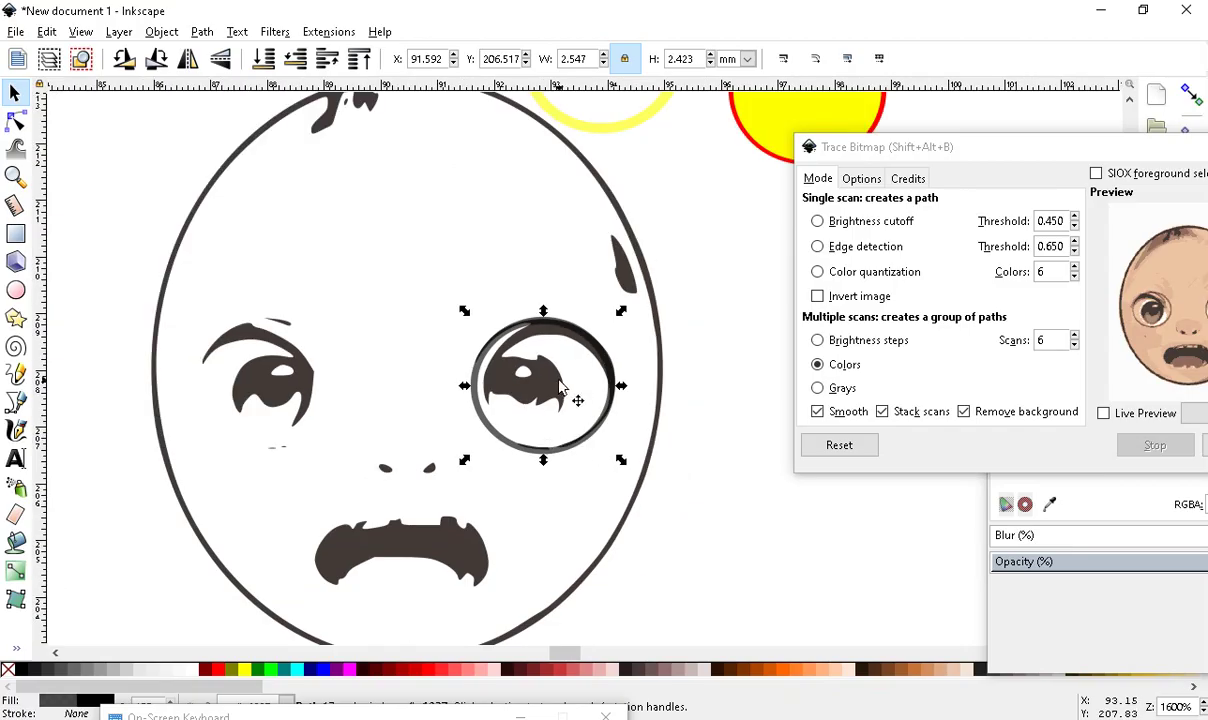
click(40, 32)
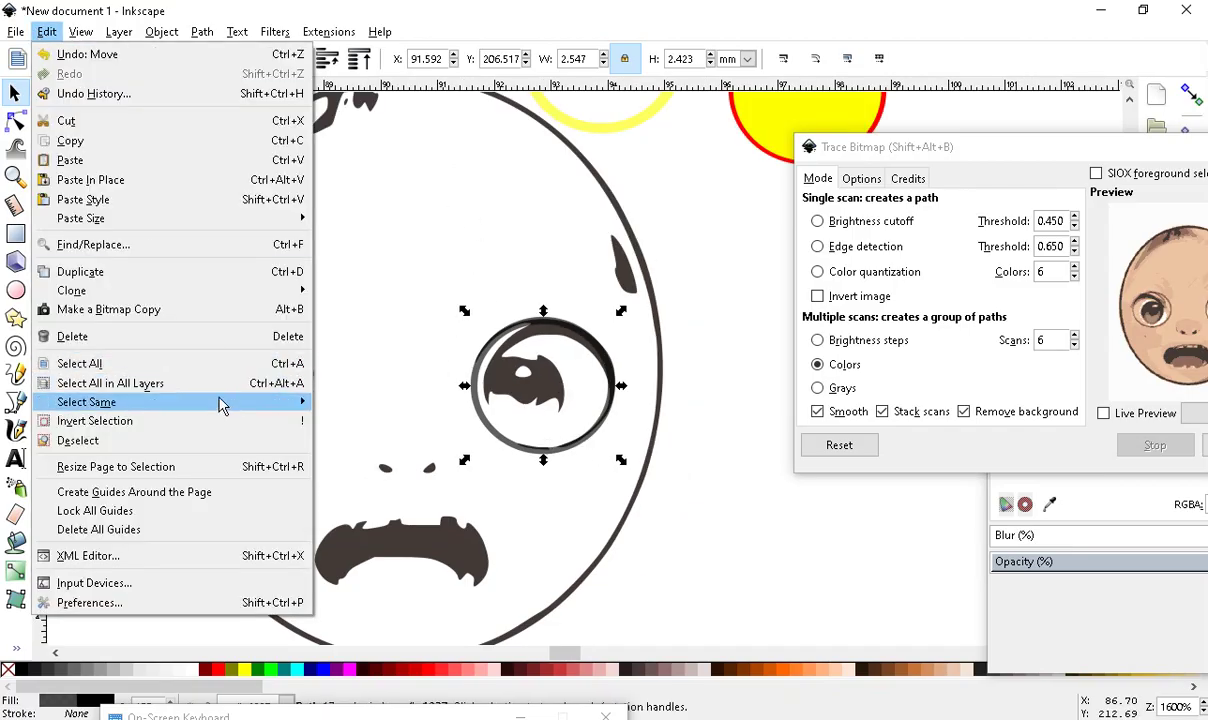
click(143, 281)
drag(517, 343, 246, 340)
scroll(280, 378, down, 1)
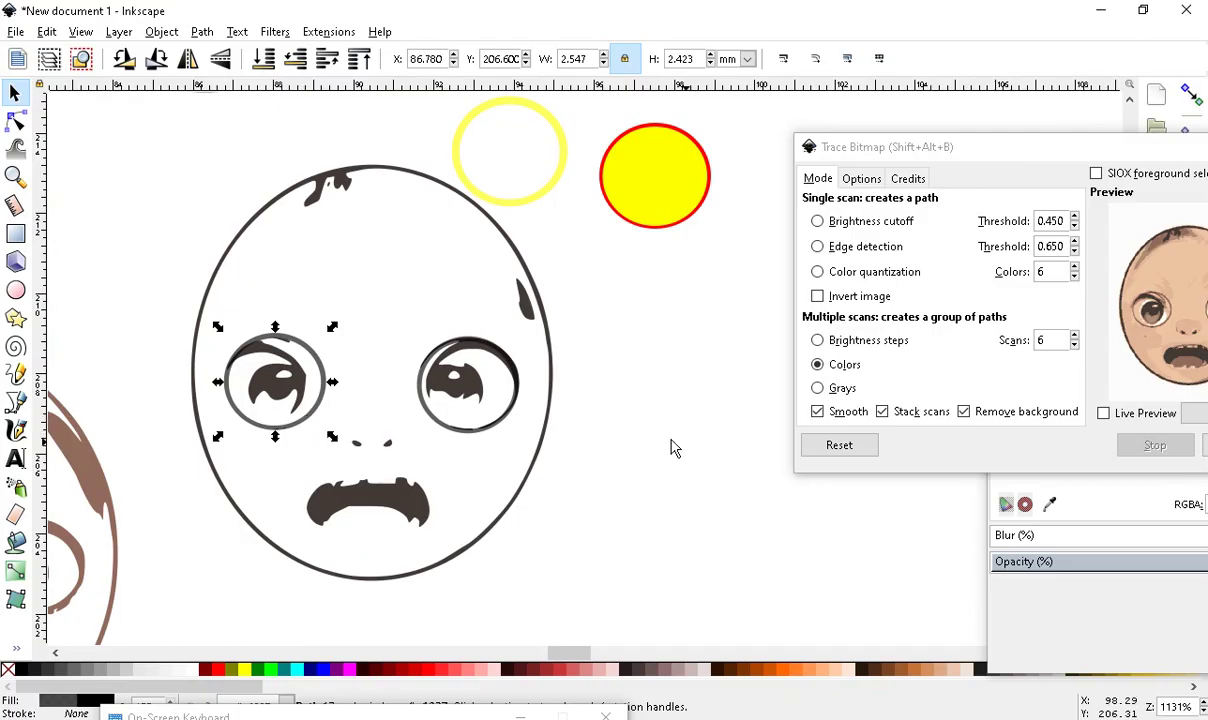
key(Escape)
scroll(378, 180, up, 2)
click(15, 119)
Delete the nodes of the hair tuft's lower-left leg from the head outline
scroll(324, 216, up, 2)
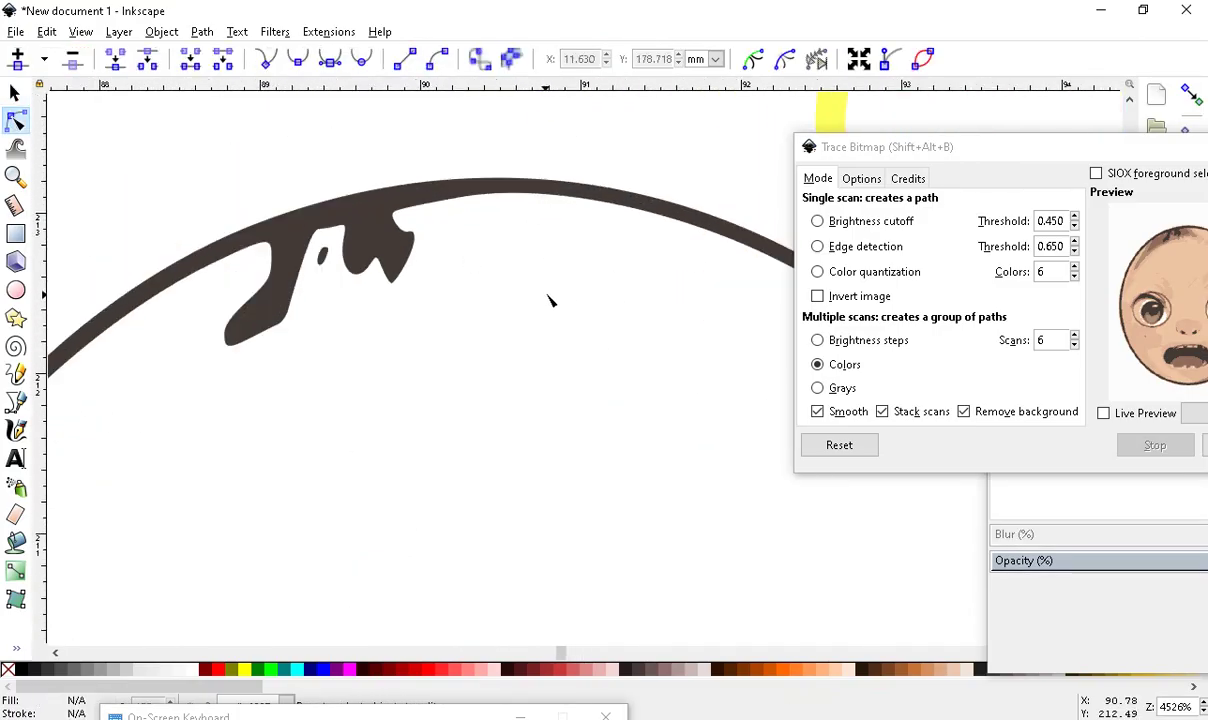
scroll(315, 323, up, 2)
click(400, 262)
scroll(355, 465, down, 2)
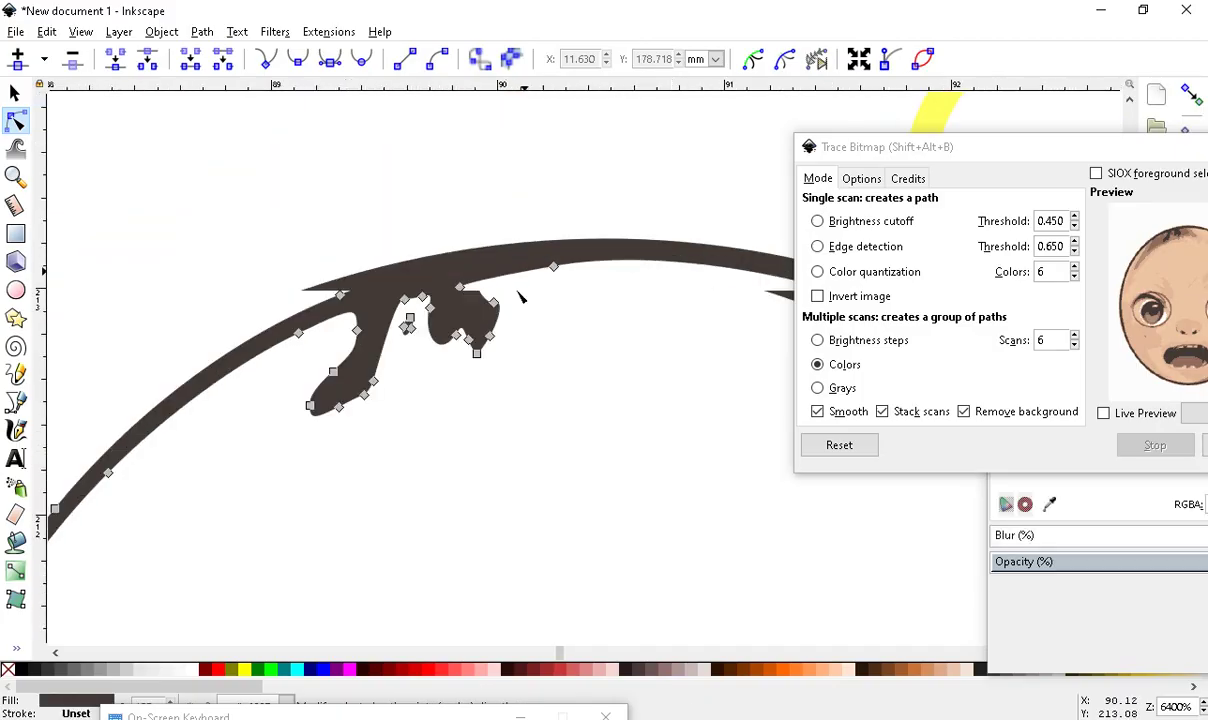
scroll(362, 381, up, 2)
drag(228, 550, 476, 295)
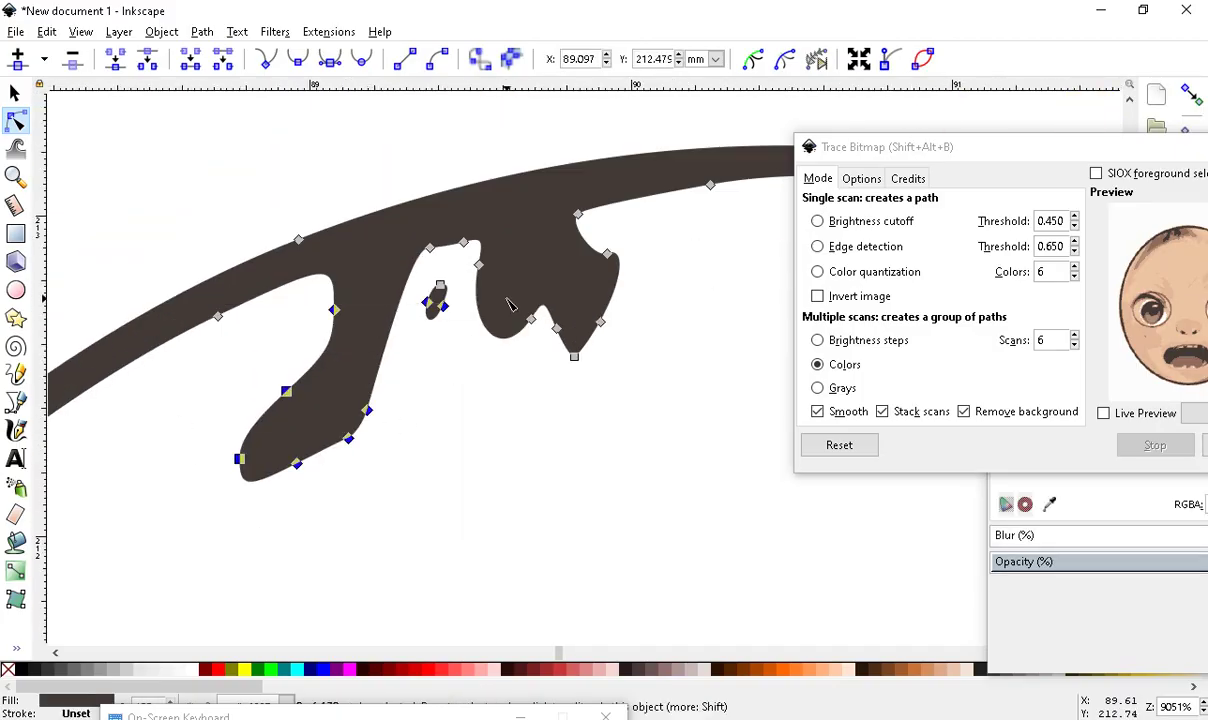
scroll(476, 297, up, 1)
click(78, 62)
Delete the tuft's lower lobe nodes and the leftover stray node
scroll(404, 500, down, 1)
drag(432, 462, 736, 315)
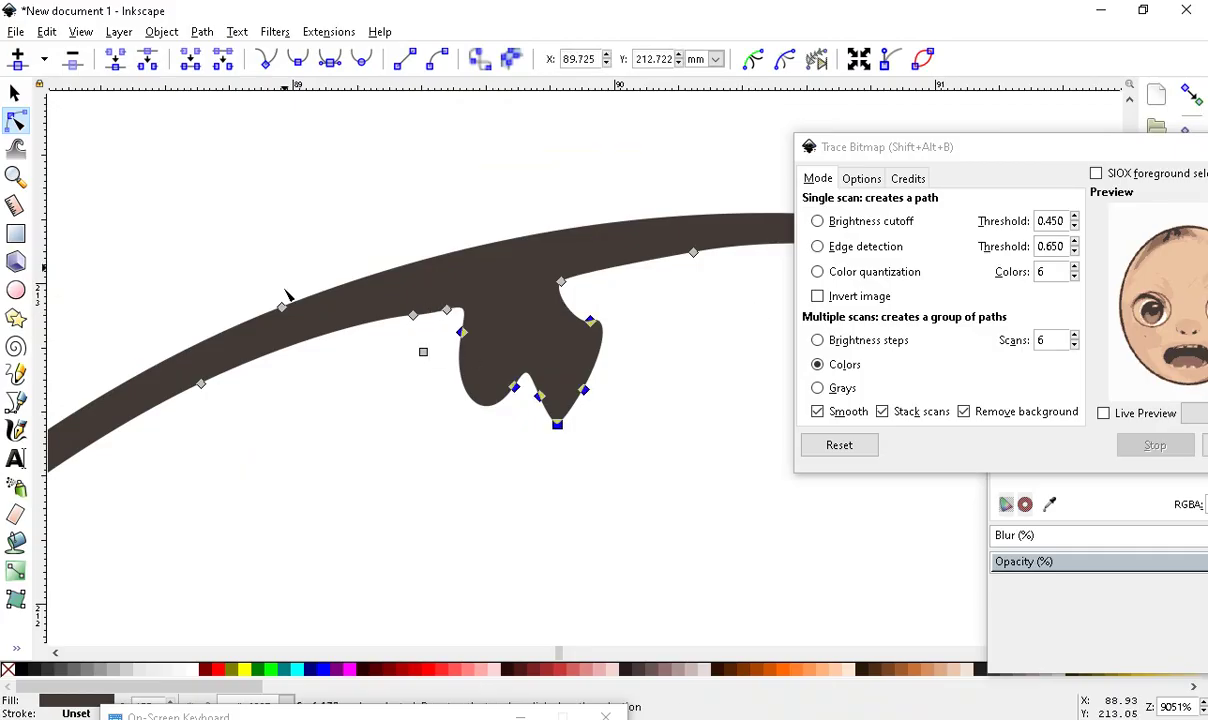
click(72, 61)
drag(330, 372, 450, 322)
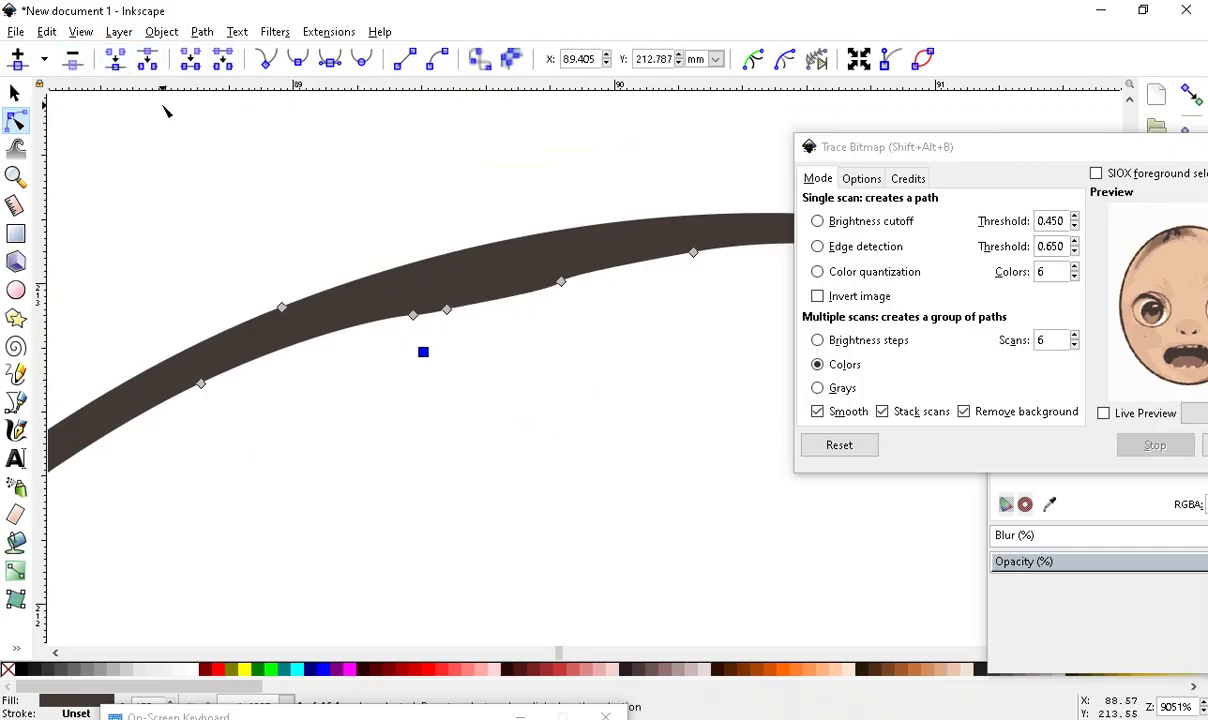
click(72, 61)
Make the tuft's junction node smooth, delete two lower-edge nodes, and pull one up to round the curve
drag(430, 368, 490, 273)
click(362, 59)
drag(521, 350, 600, 195)
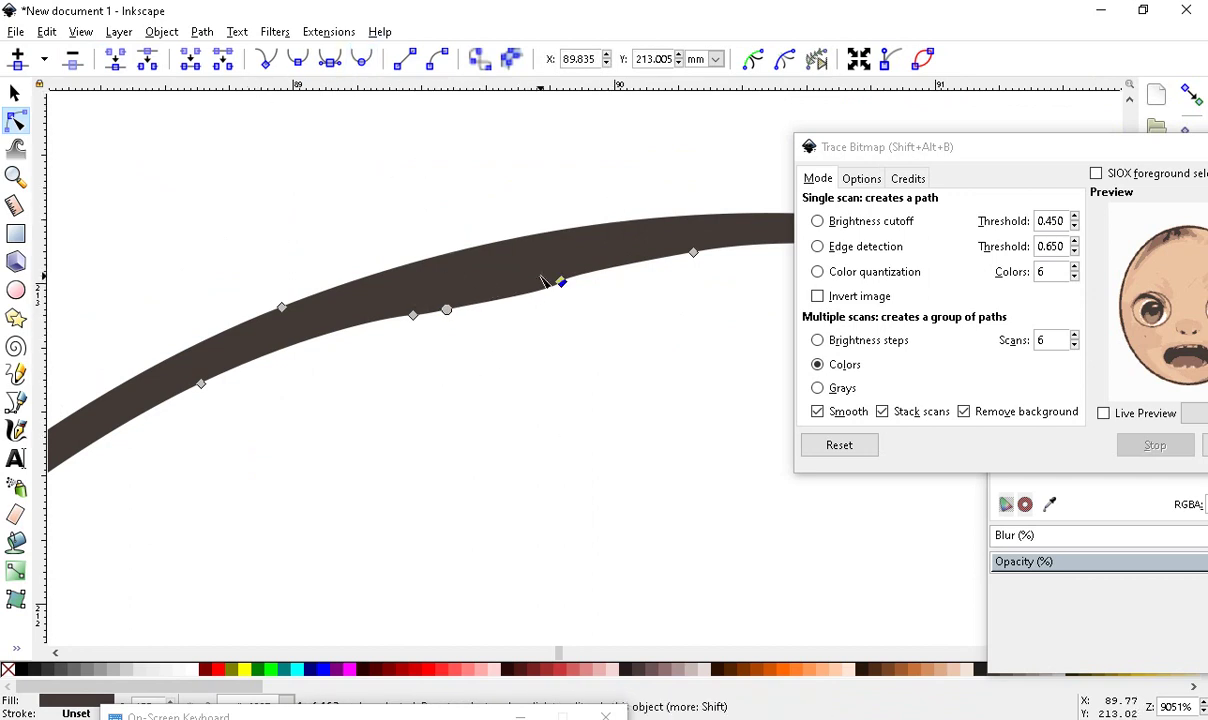
click(72, 60)
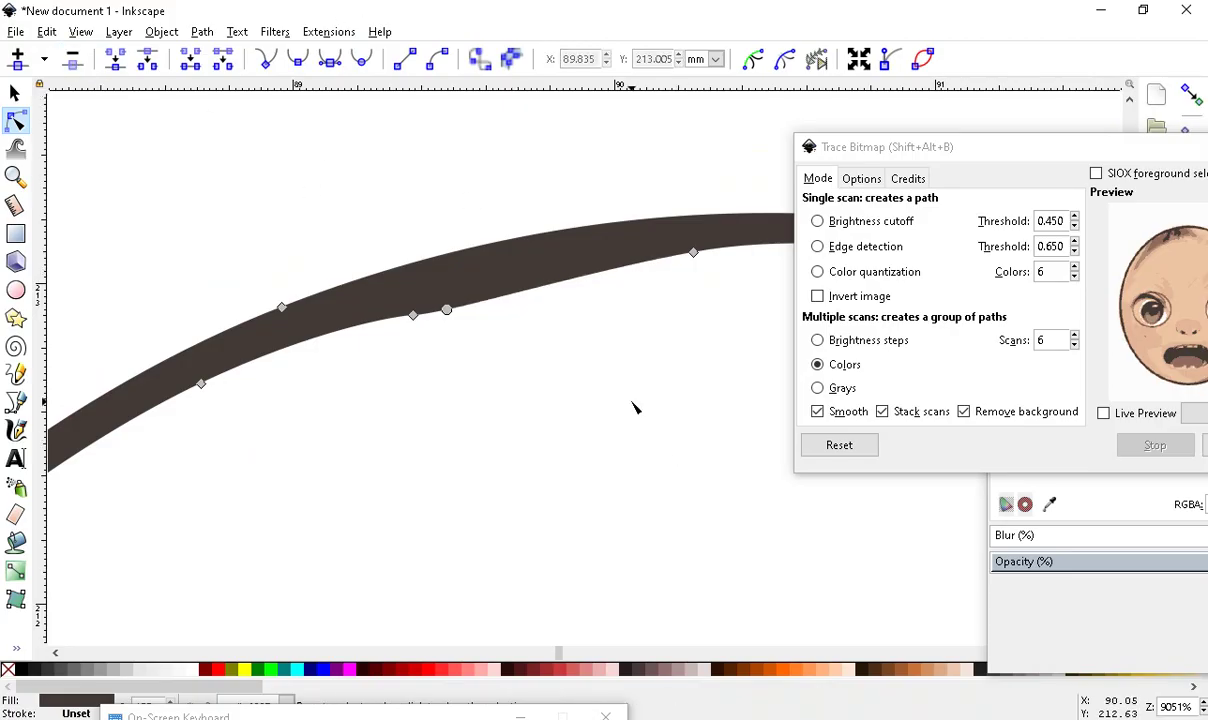
drag(362, 400, 423, 212)
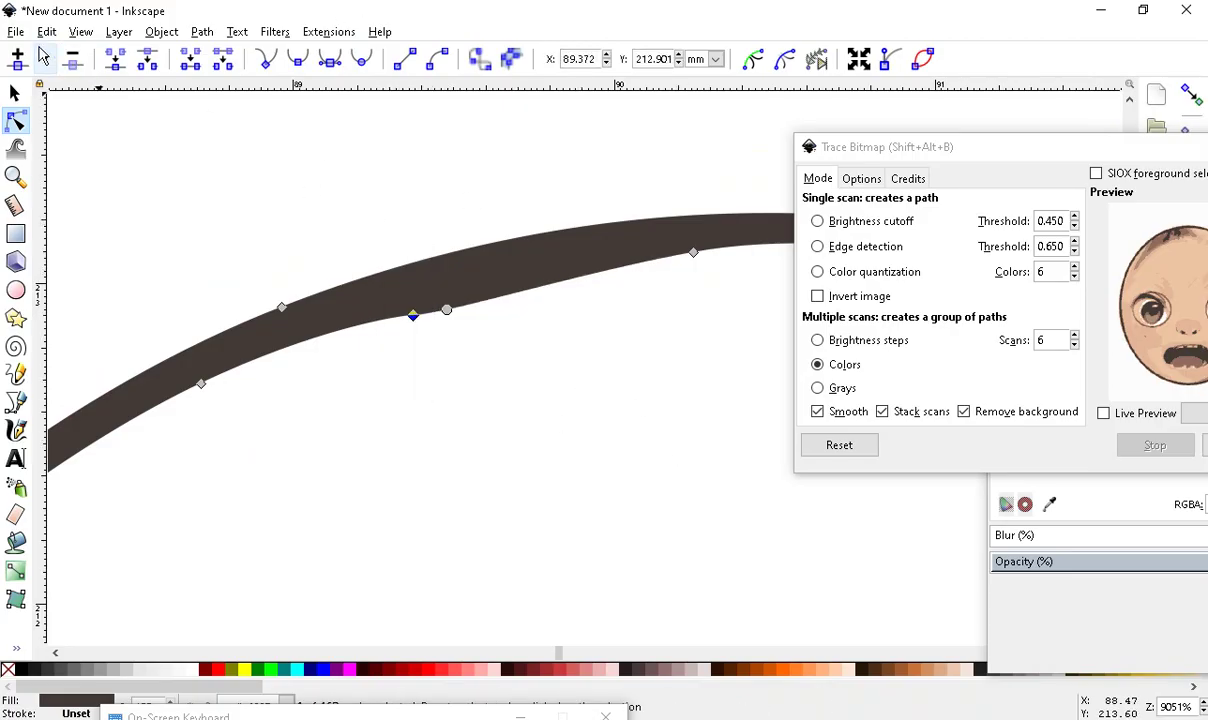
click(72, 60)
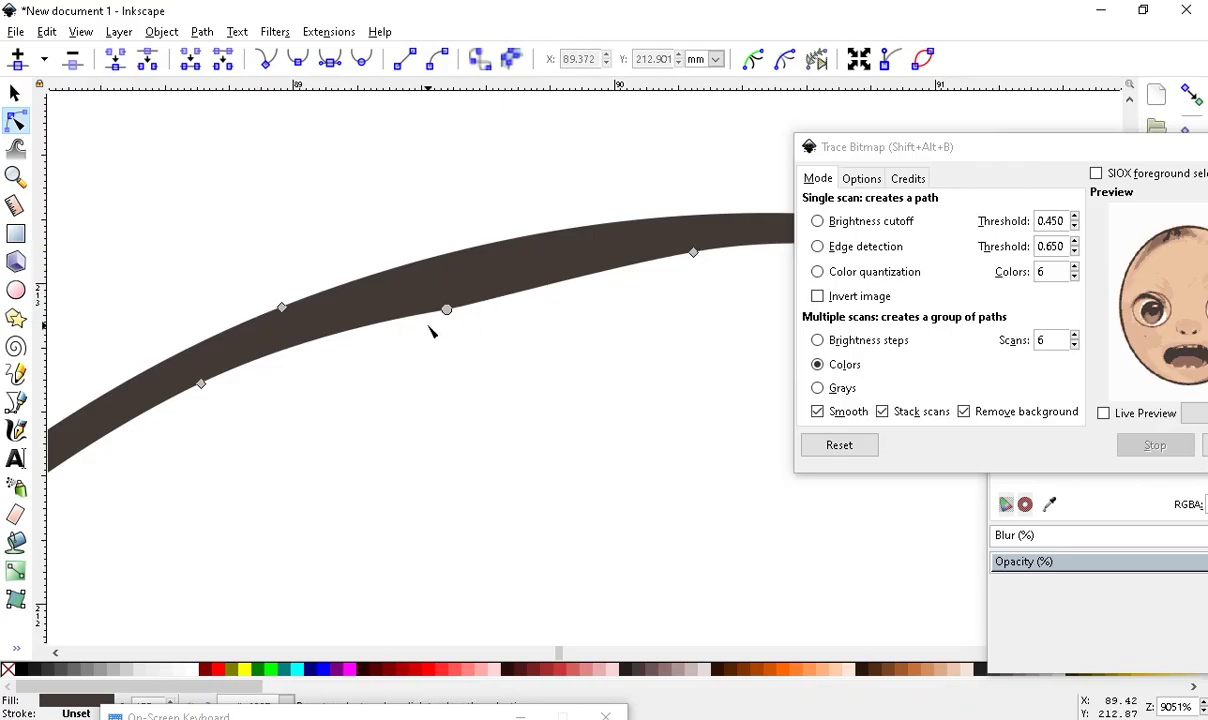
drag(446, 310, 480, 291)
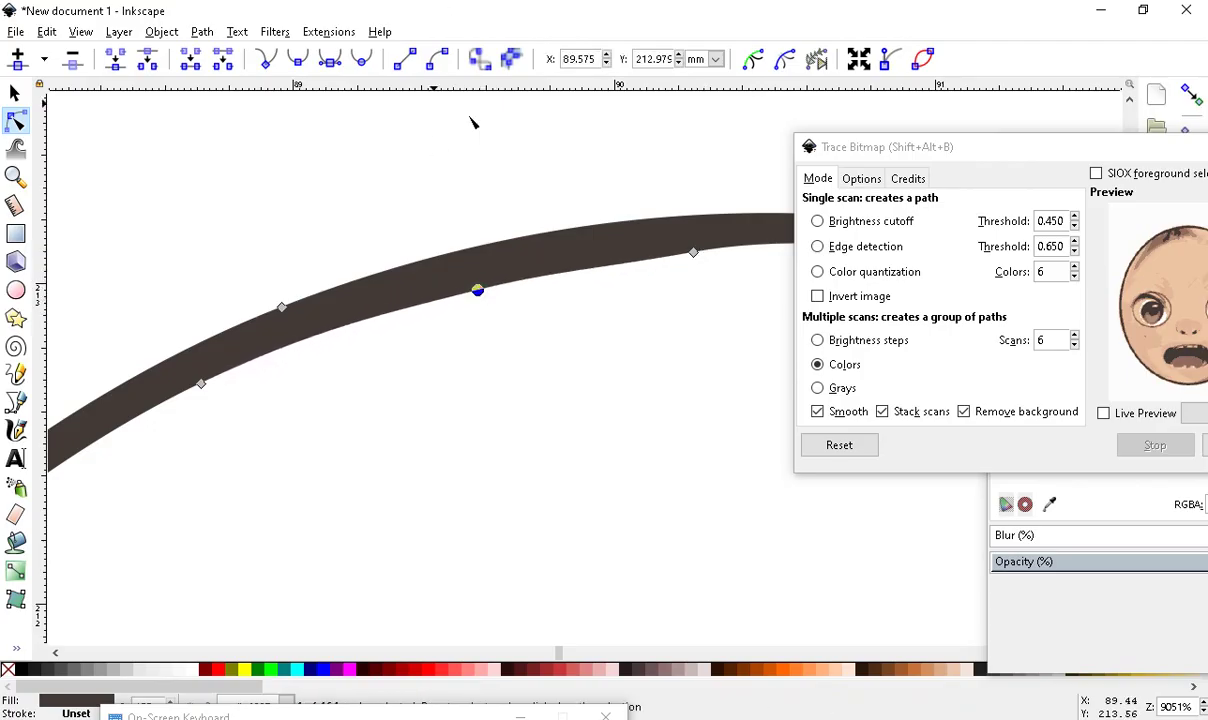
scroll(474, 119, down, 9)
Delete the dark mark beside the right eye
scroll(620, 335, up, 2)
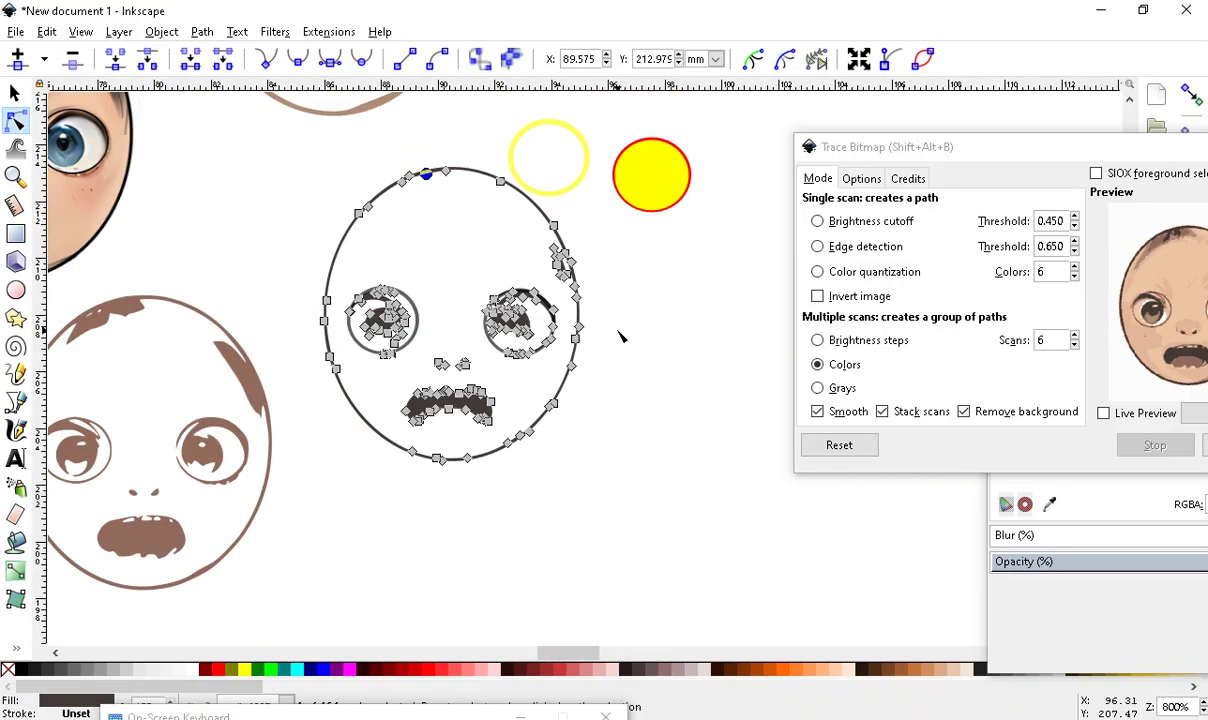
key(Escape)
scroll(592, 200, up, 2)
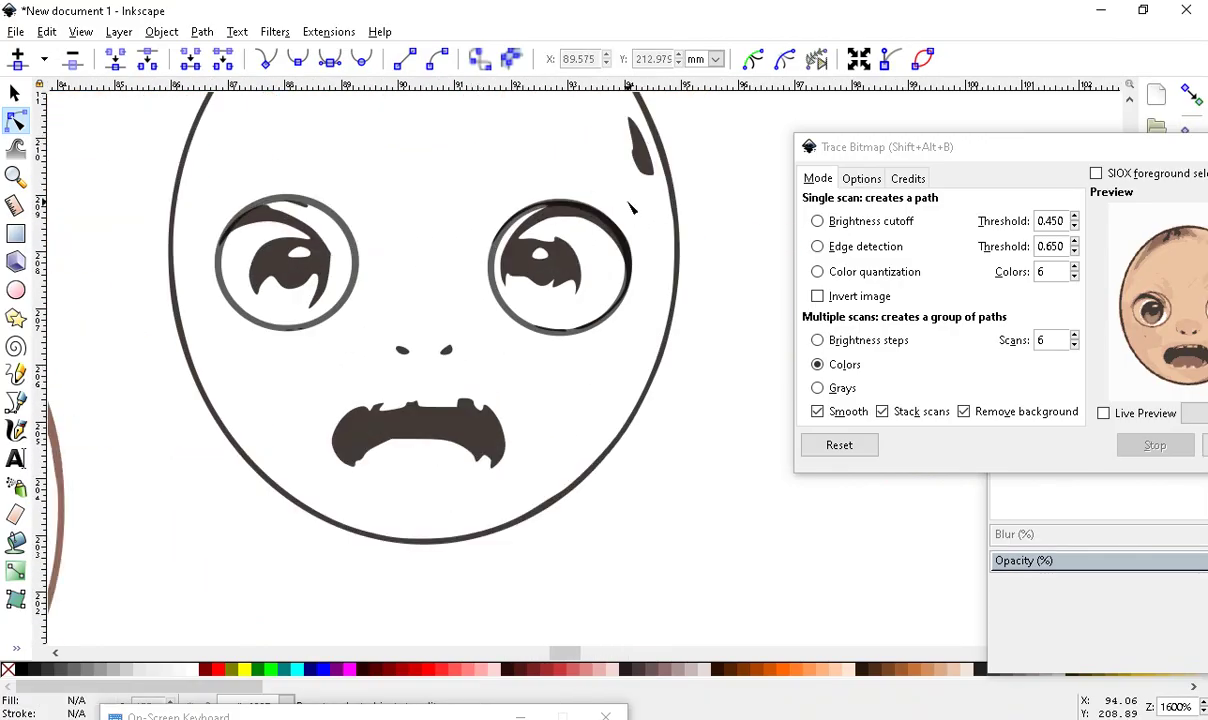
scroll(623, 239, down, 1)
scroll(645, 224, up, 5)
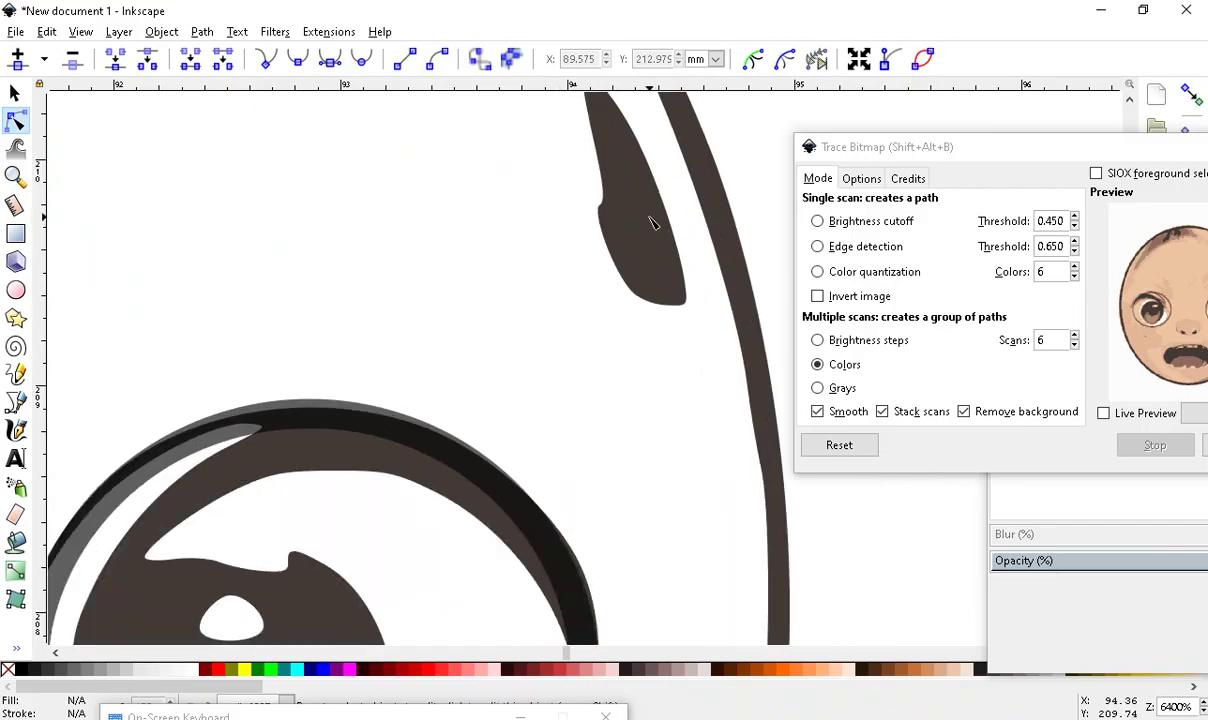
scroll(617, 266, down, 5)
scroll(546, 450, up, 4)
click(546, 450)
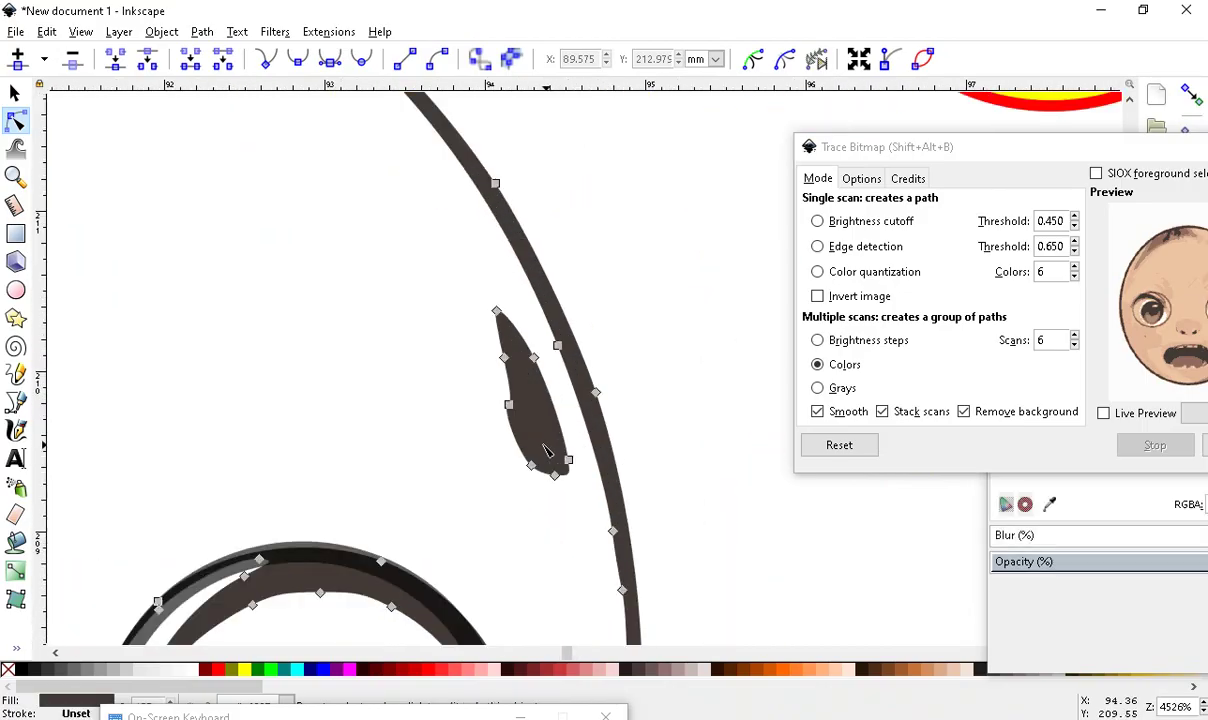
drag(443, 252, 562, 512)
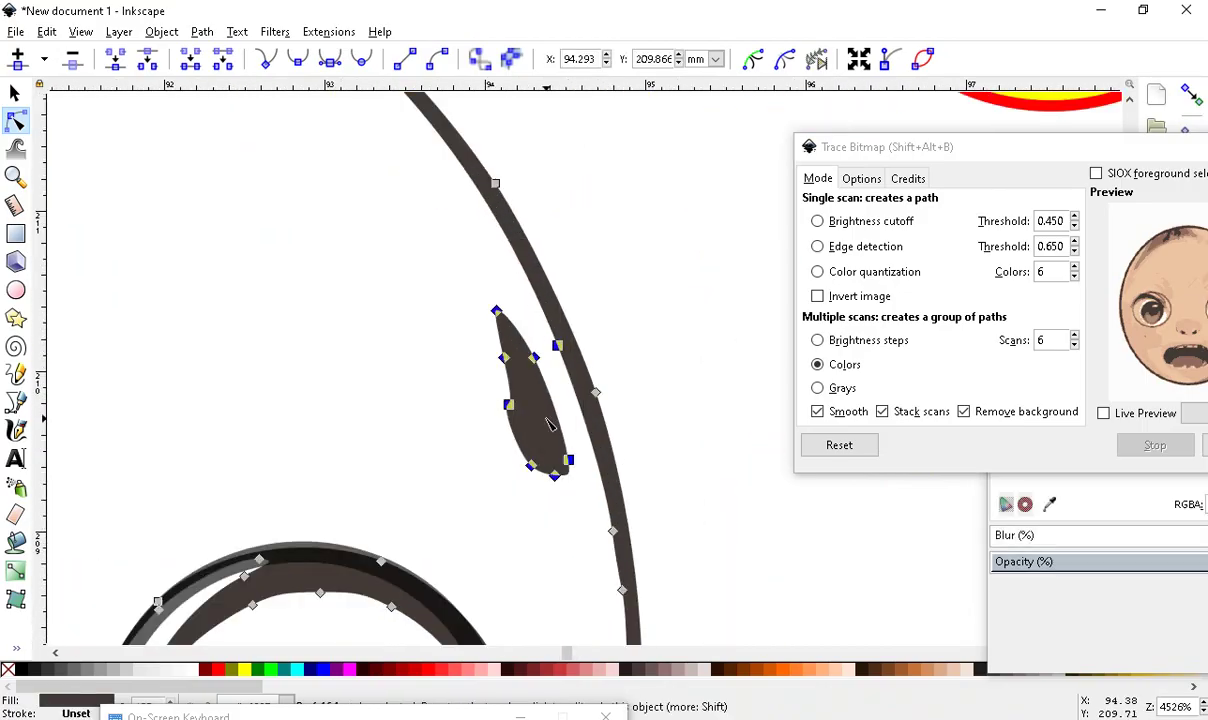
click(74, 60)
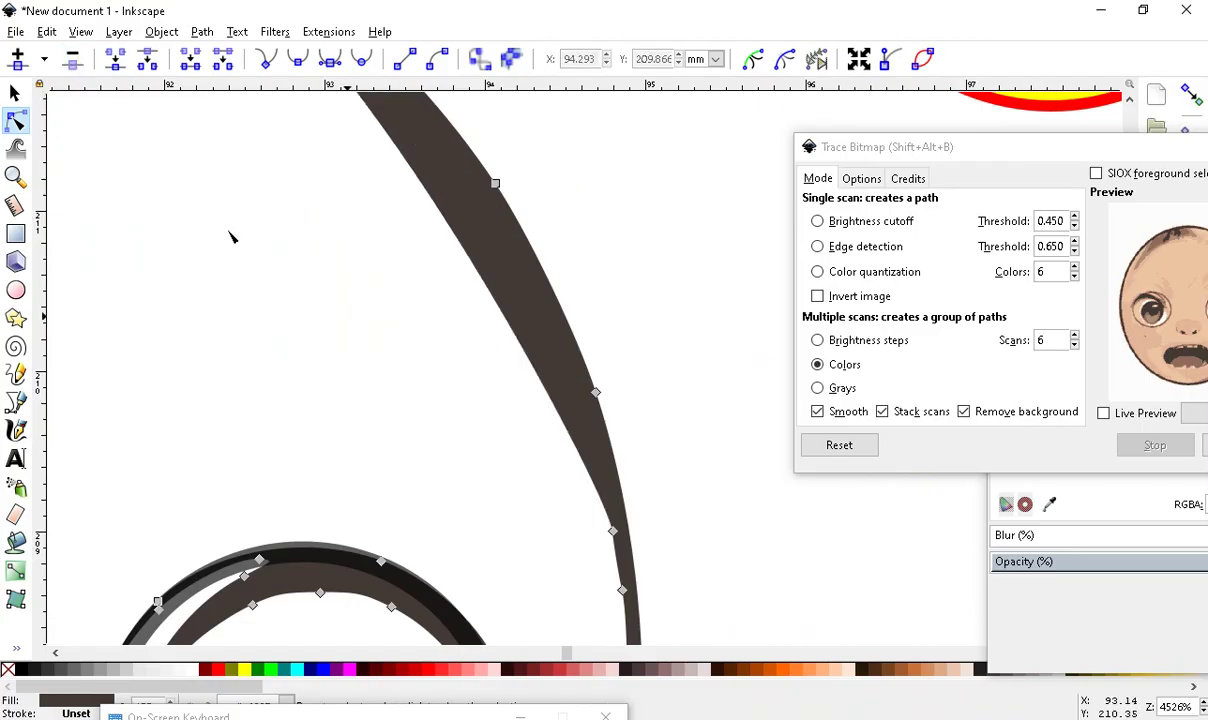
Add a smooth node on the right crescent and pull it onto the outer edge to thin the outline
scroll(615, 402, down, 1)
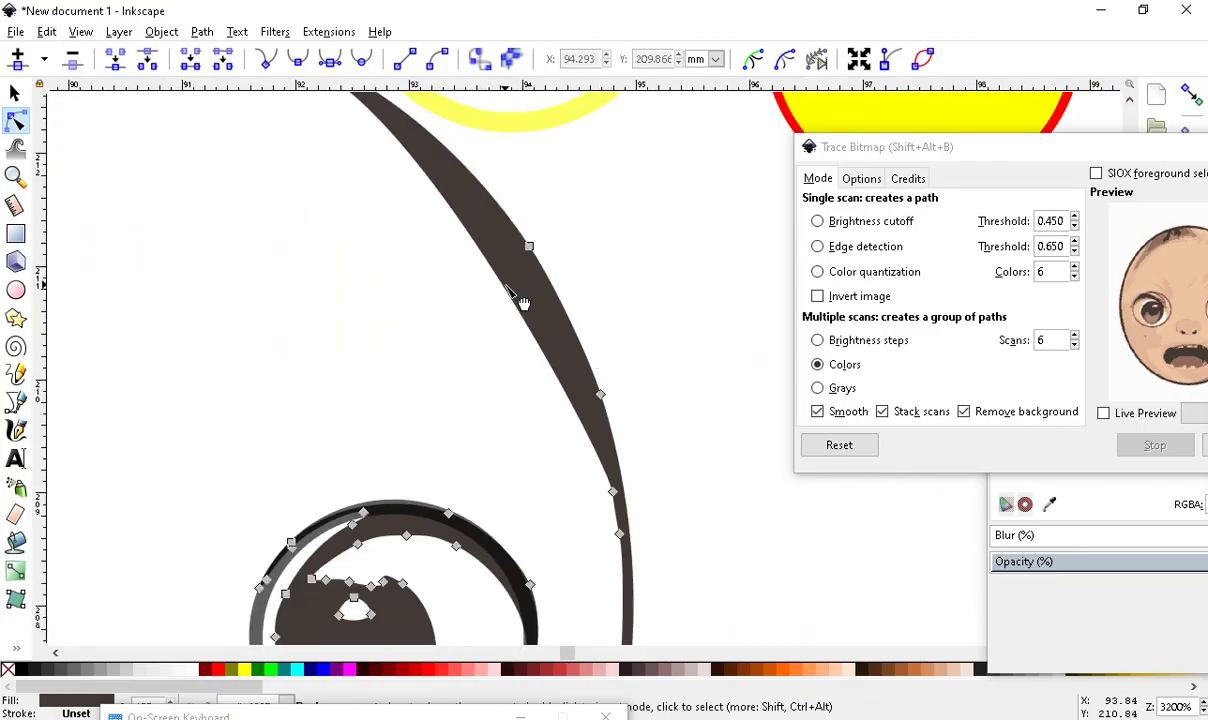
key(Tab)
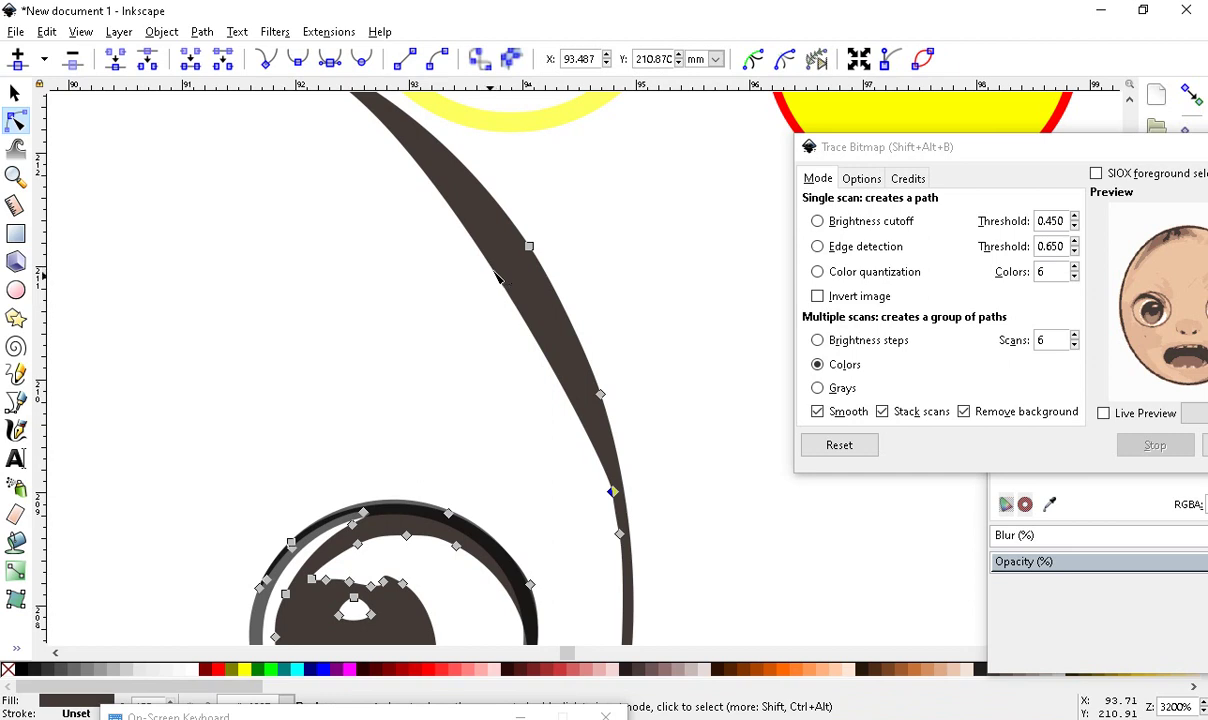
scroll(508, 255, up, 2)
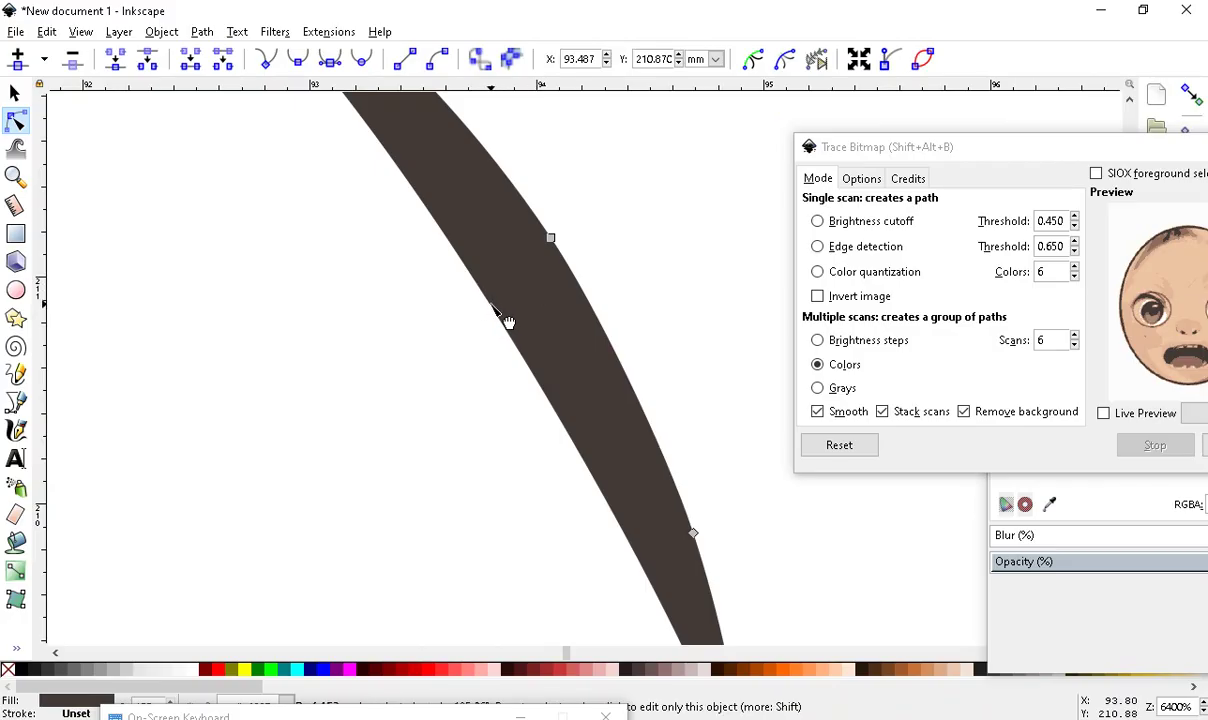
double_click(494, 313)
drag(390, 440, 540, 280)
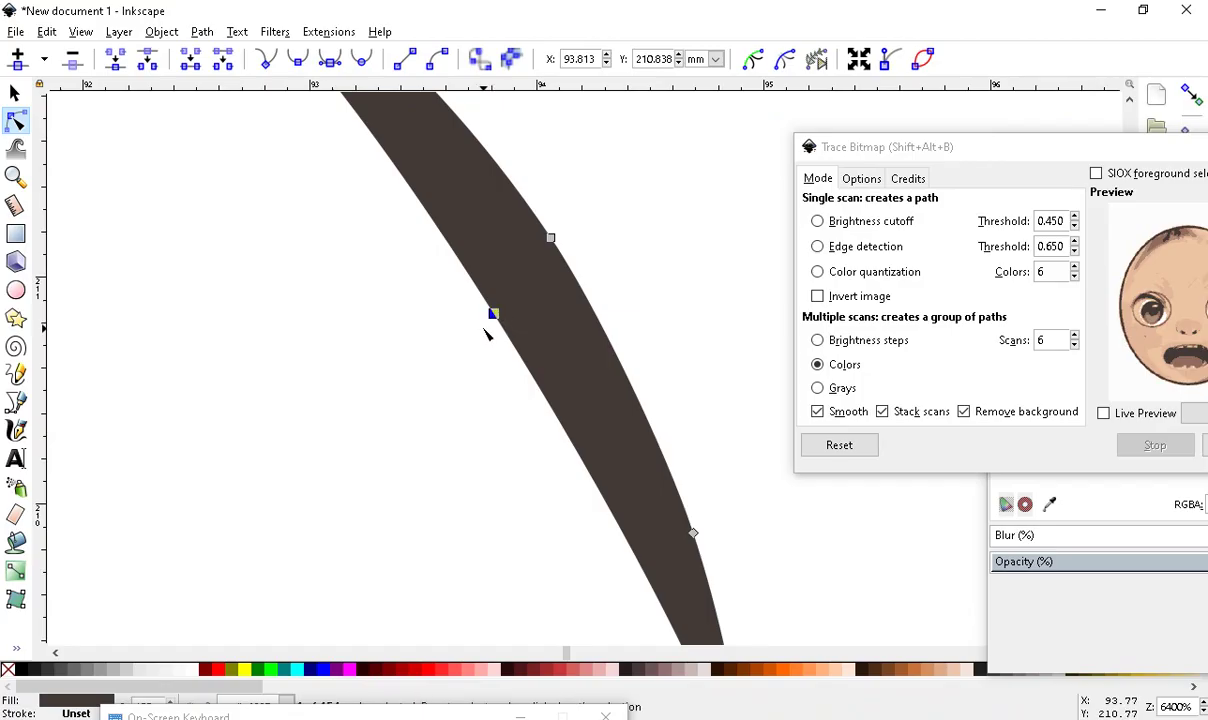
click(360, 58)
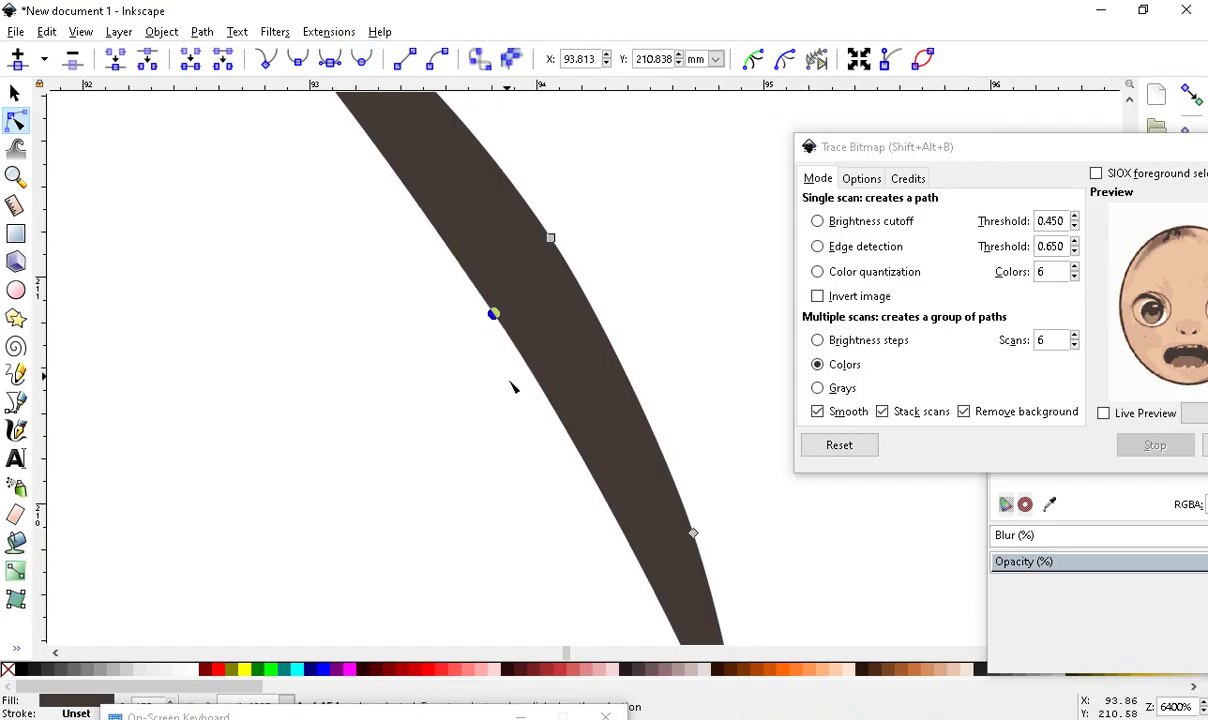
scroll(531, 332, down, 3)
drag(516, 295, 529, 276)
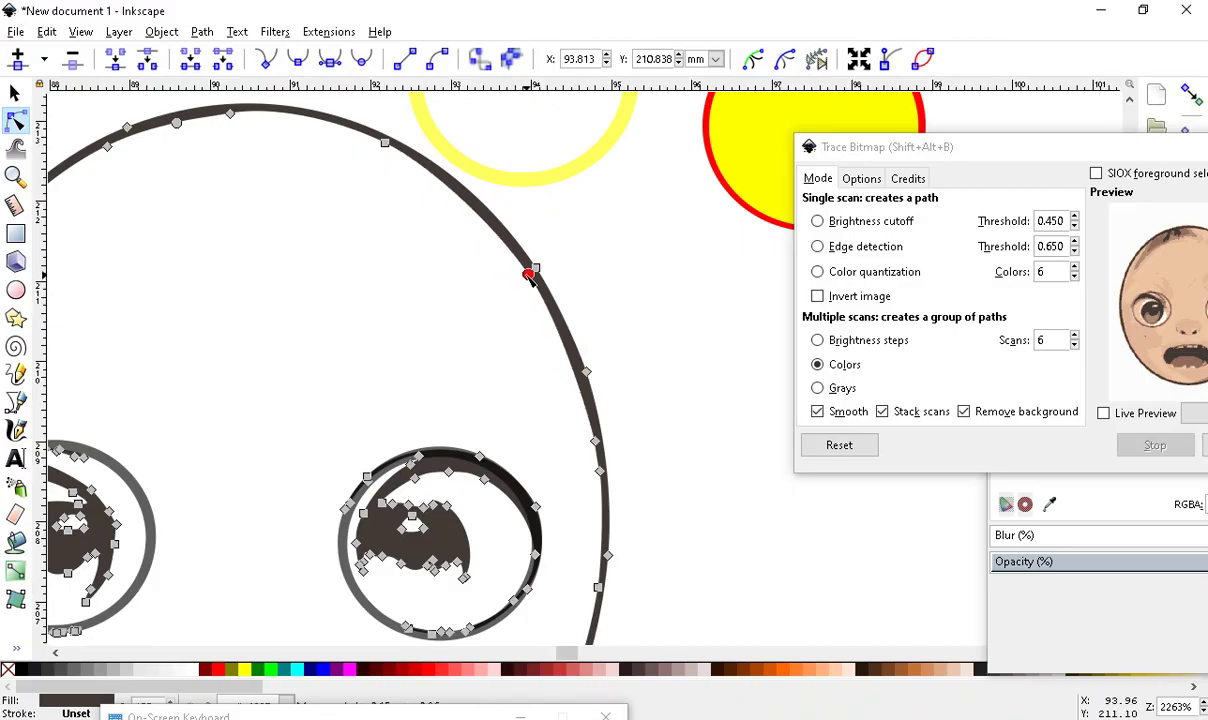
scroll(529, 276, down, 2)
scroll(436, 267, down, 1)
scroll(436, 267, up, 2)
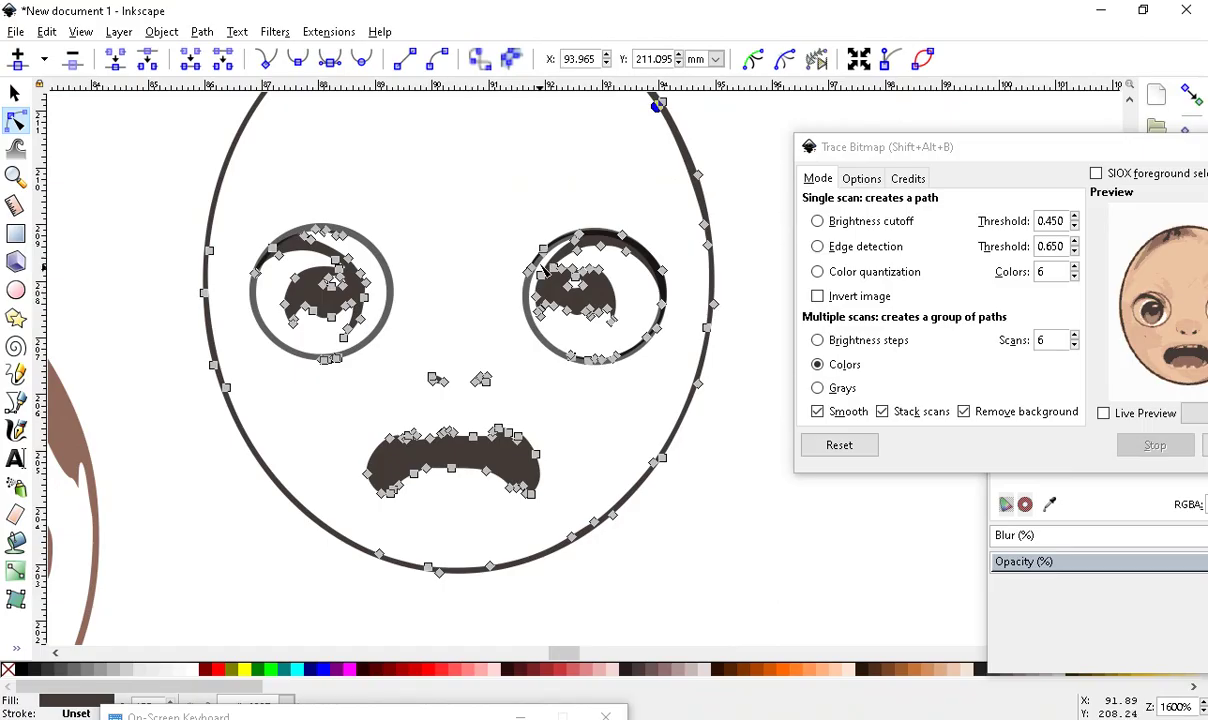
click(450, 268)
Delete the nodes along the mouth's lower edge
scroll(485, 485, up, 1)
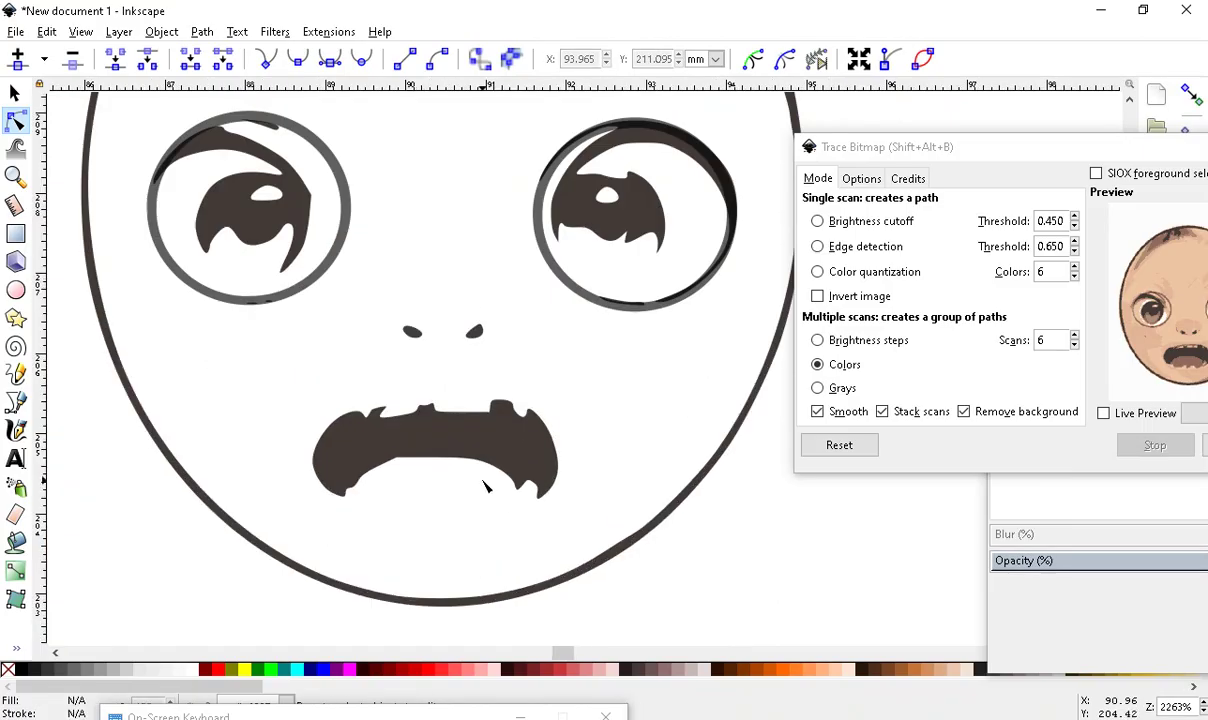
click(463, 458)
drag(283, 367, 593, 532)
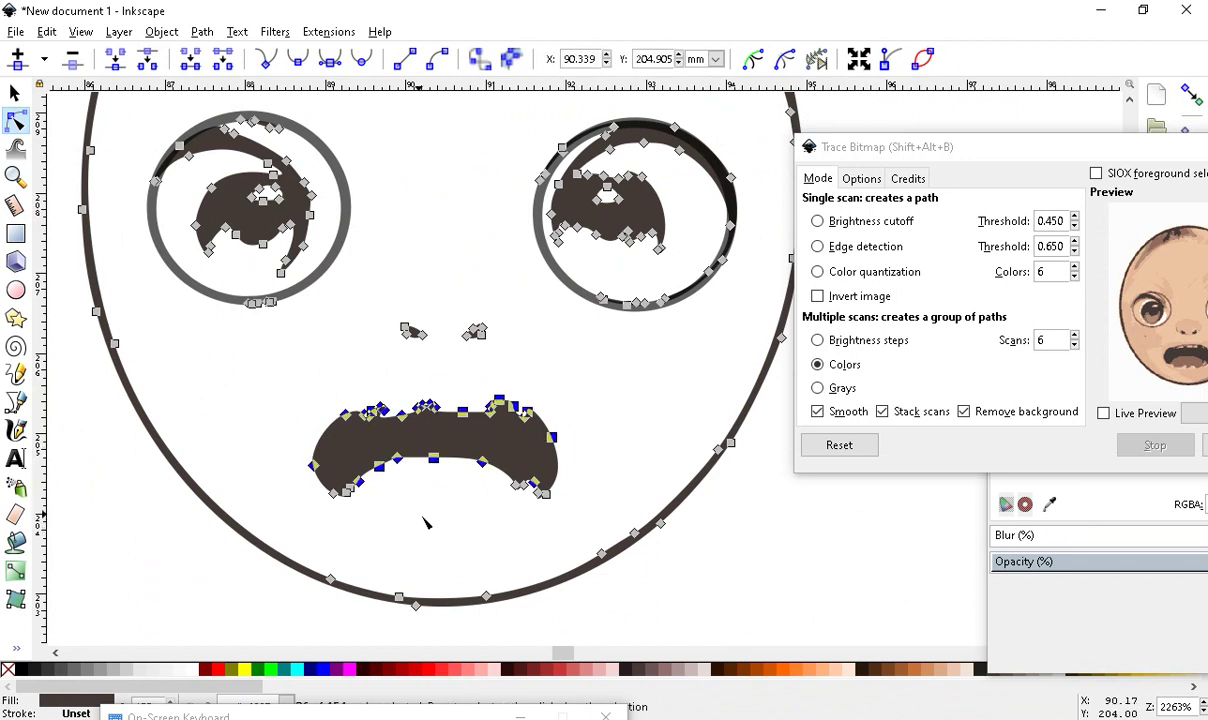
scroll(417, 509, up, 1)
drag(243, 425, 630, 511)
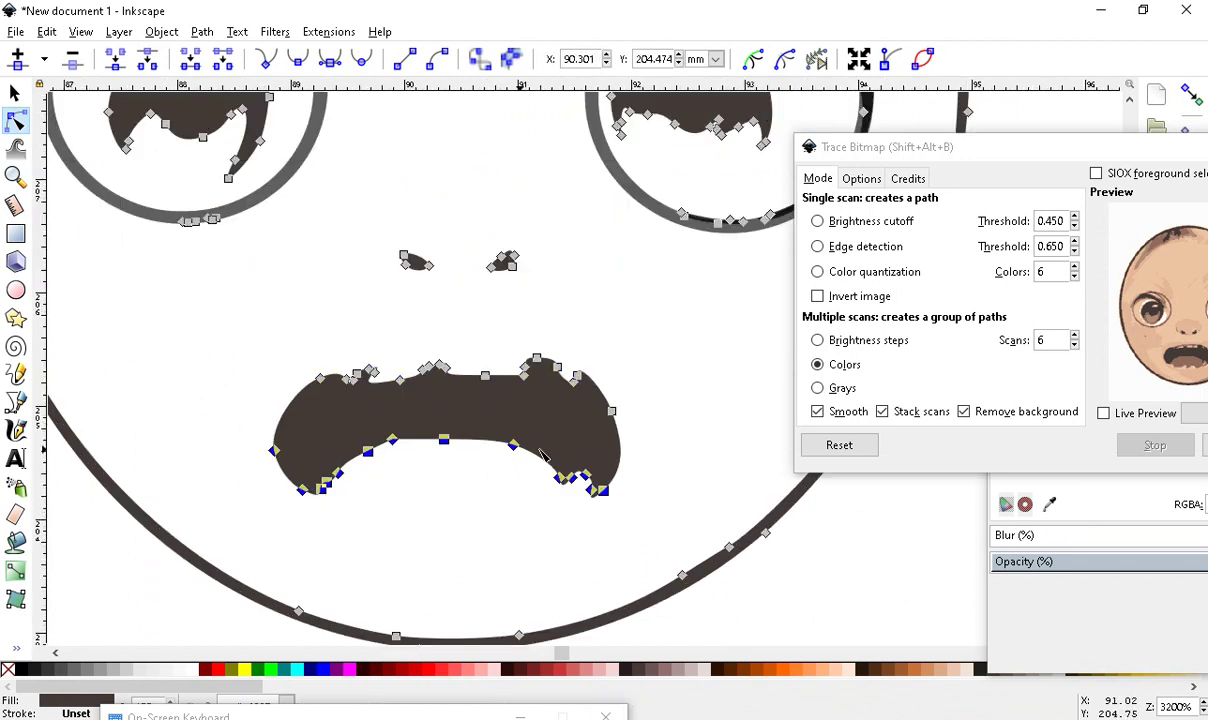
key(Delete)
Delete the mouth's upper-edge nodes and its left-side nodes
scroll(622, 333, up, 2)
scroll(622, 333, up, 1)
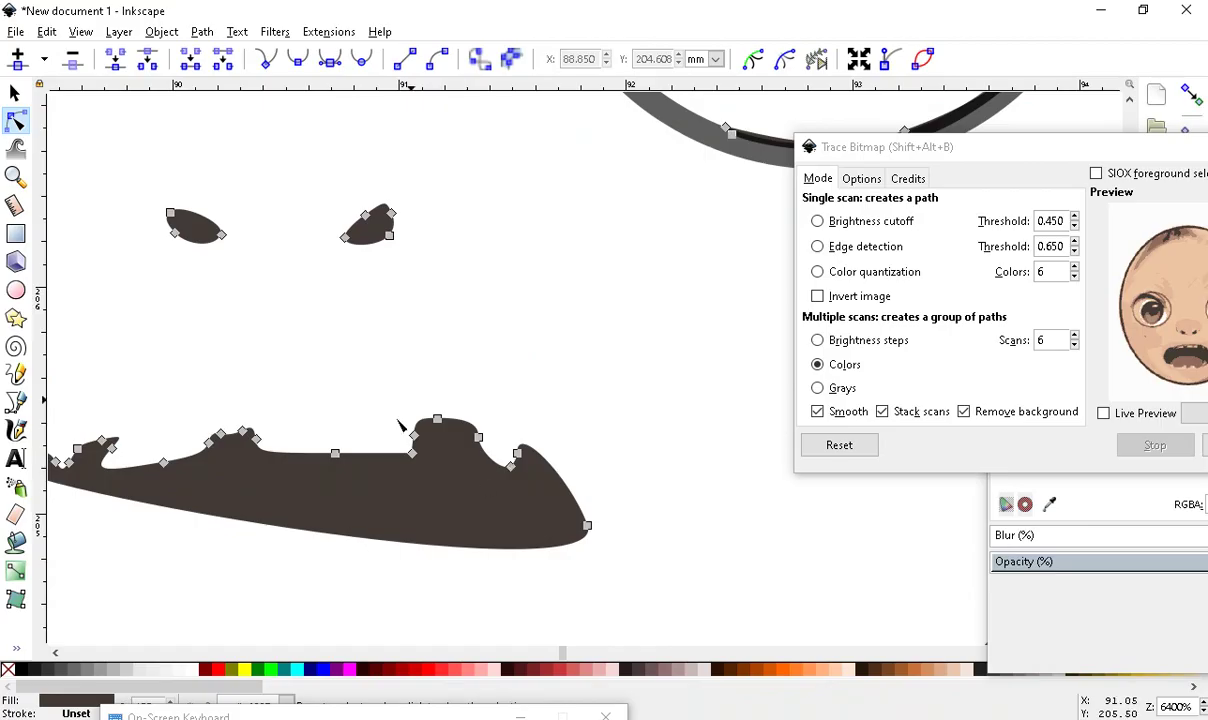
scroll(432, 591, down, 2)
scroll(446, 585, up, 1)
drag(281, 405, 560, 571)
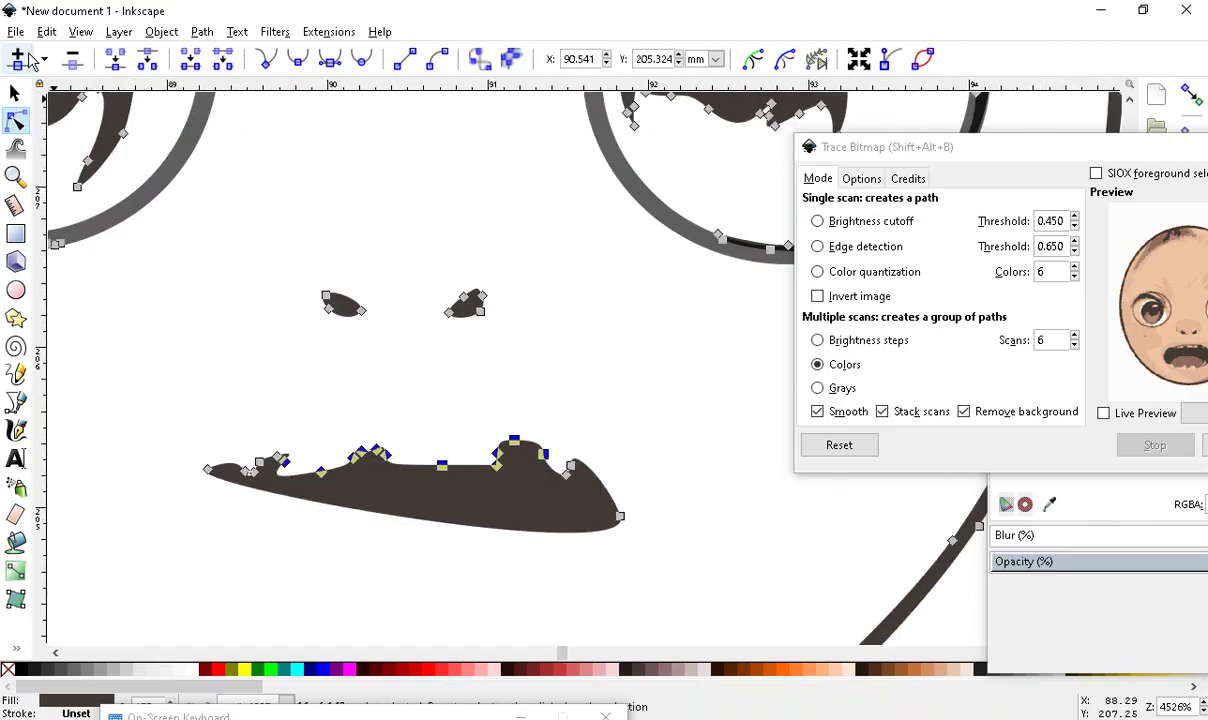
click(75, 60)
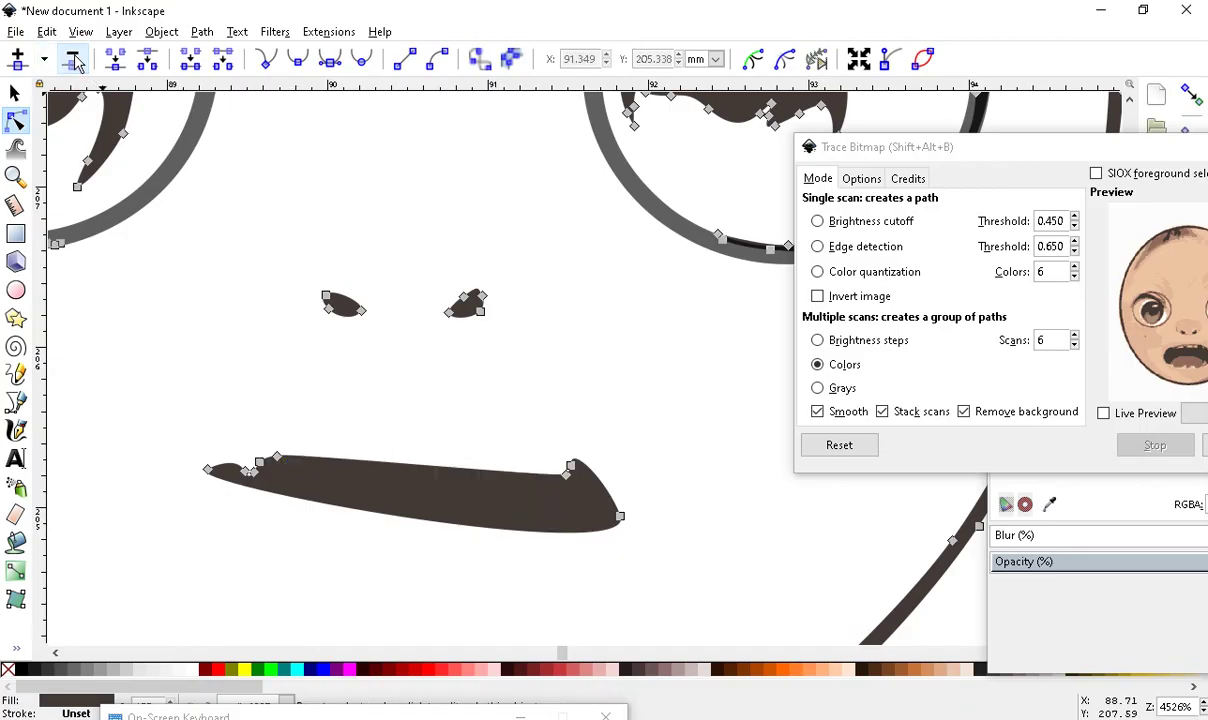
drag(297, 380, 240, 520)
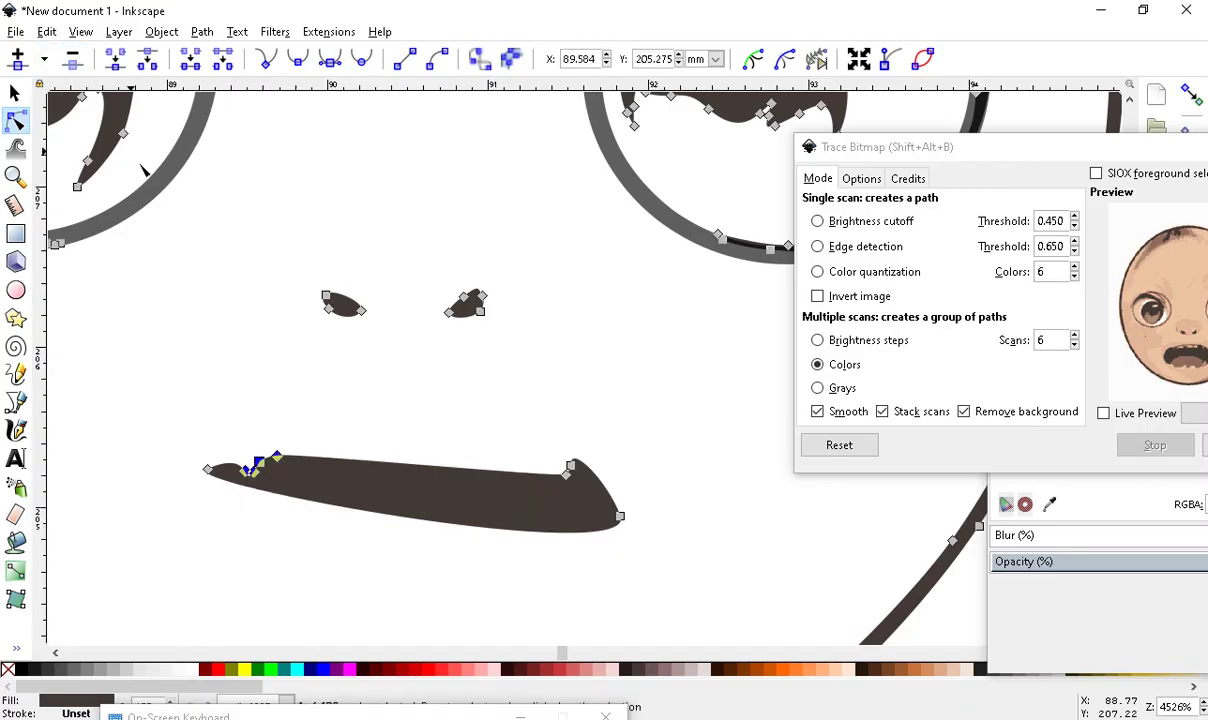
click(75, 60)
Reshape the mouth's right end and left tip, and remove the extra right-end node
drag(562, 455, 344, 497)
drag(207, 469, 187, 499)
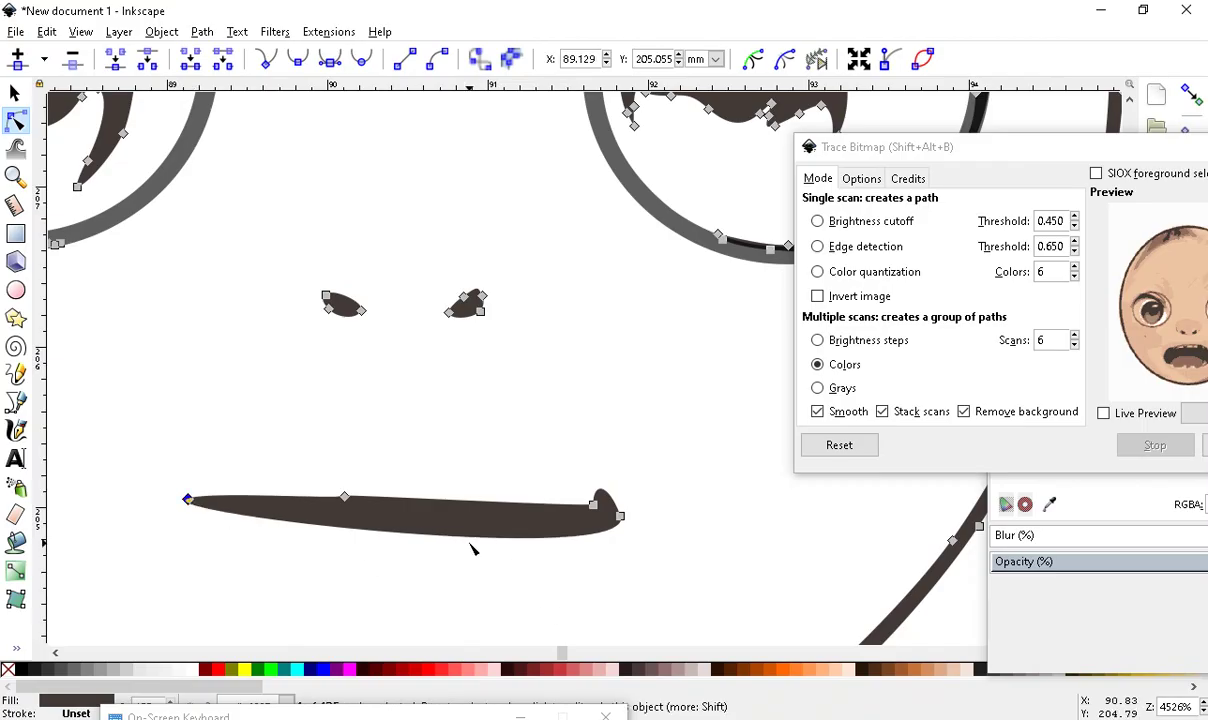
drag(342, 528, 345, 514)
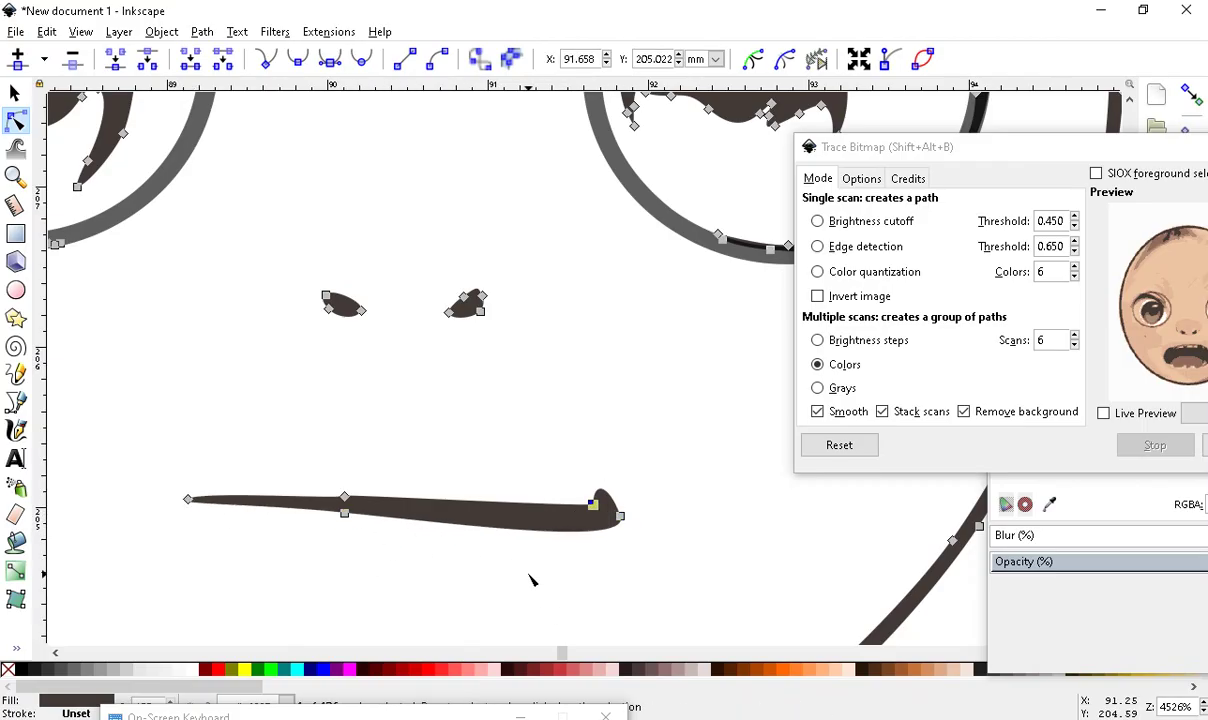
click(594, 504)
key(Delete)
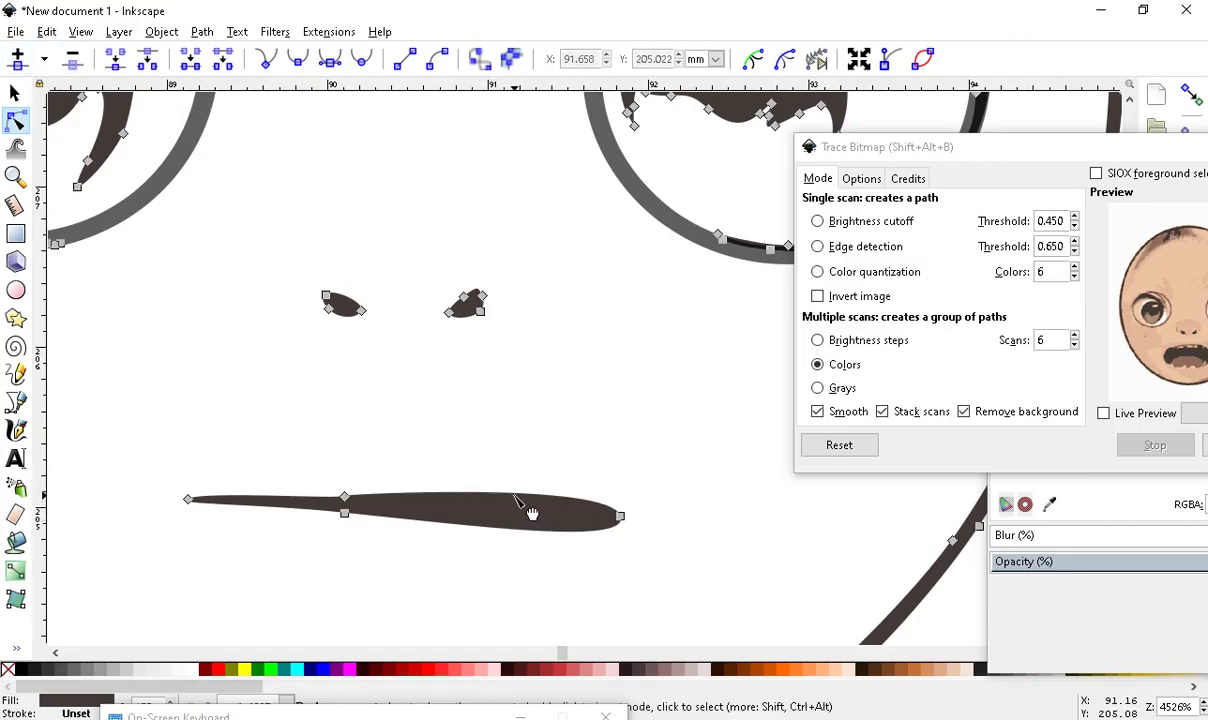
Lower the mouth's top edge and raise its bottom edge into a thin line
scroll(527, 565, up, 2)
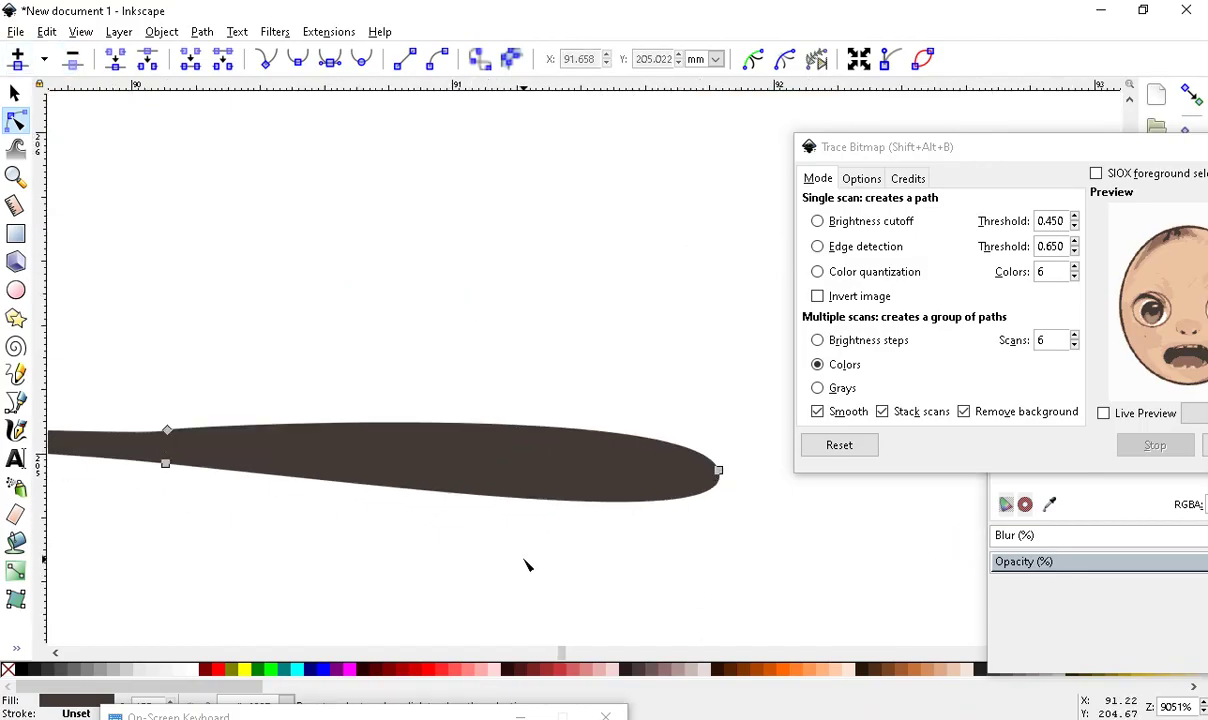
click(464, 426)
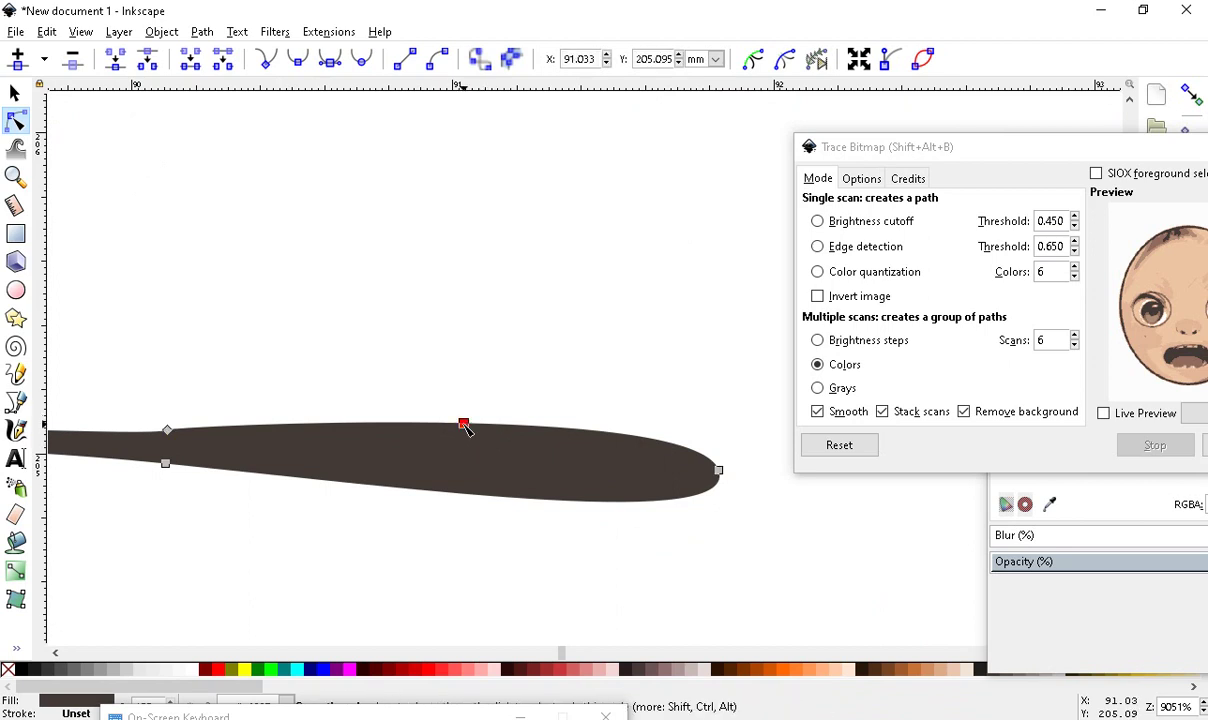
drag(464, 426, 465, 452)
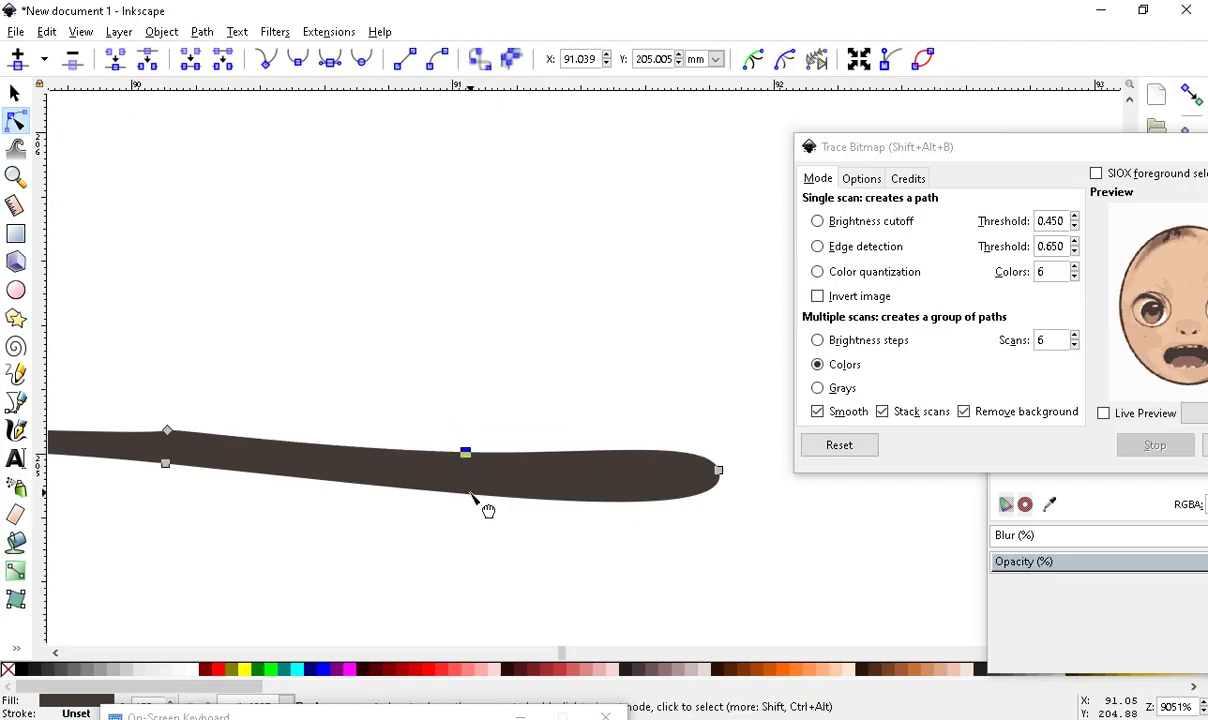
click(463, 496)
drag(463, 496, 466, 482)
scroll(517, 477, down, 4)
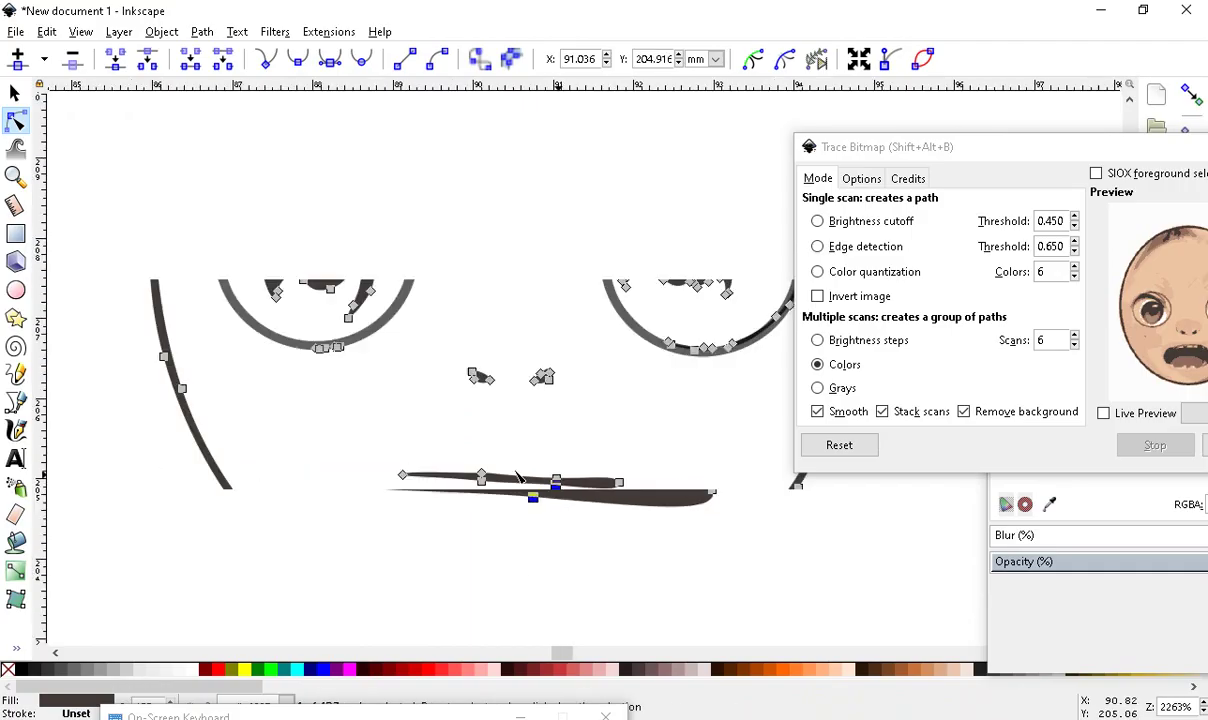
scroll(517, 477, down, 3)
click(767, 527)
scroll(450, 480, up, 2)
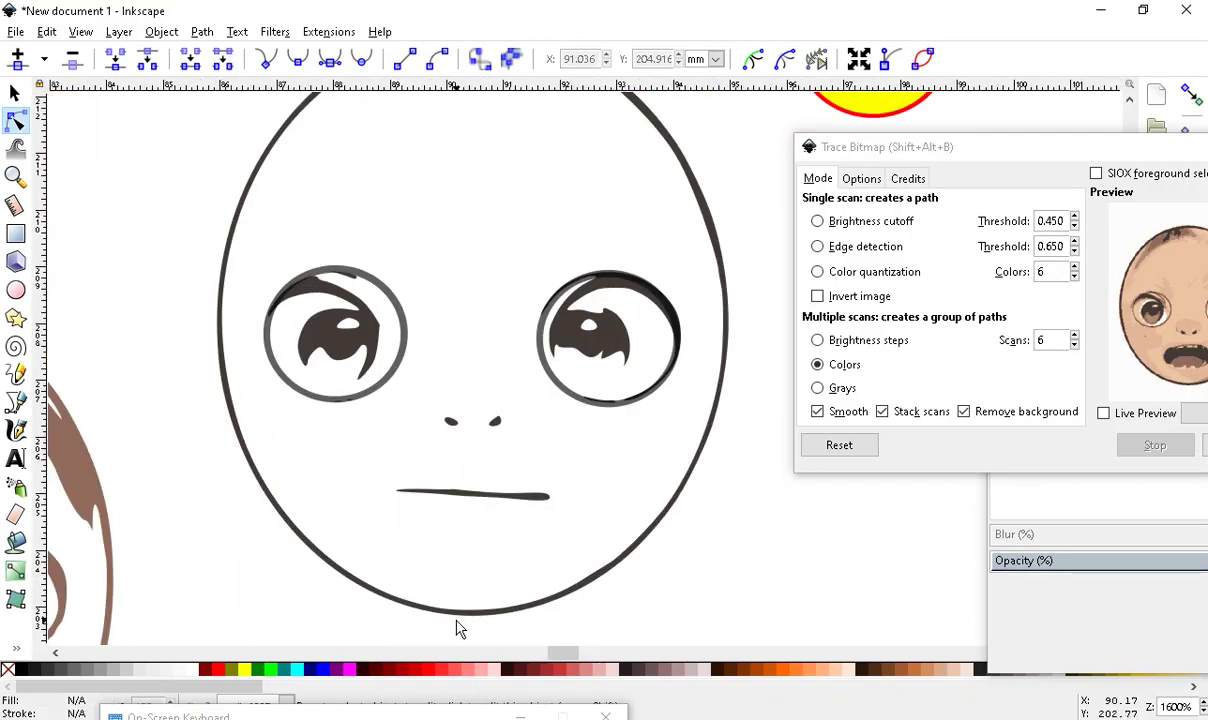
scroll(480, 570, up, 1)
click(460, 481)
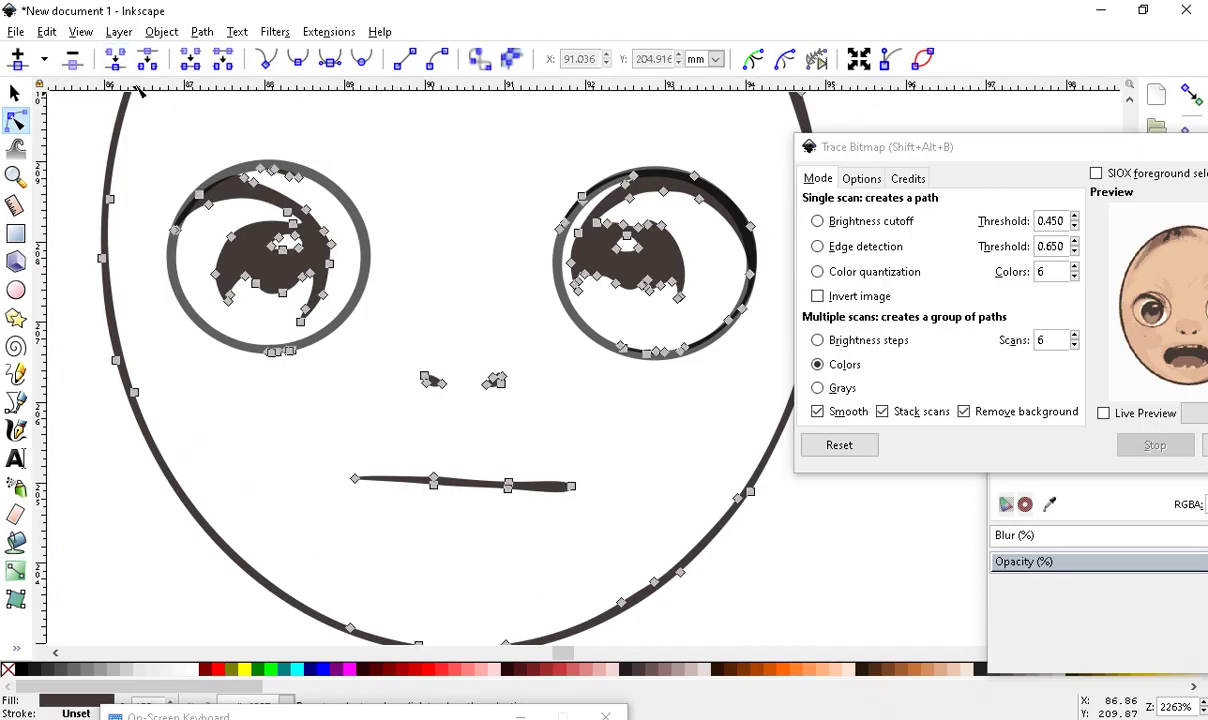
click(14, 92)
Move the whole thin mouth line out of the face to its lower right, then reselect the face paths
scroll(370, 540, up, 2)
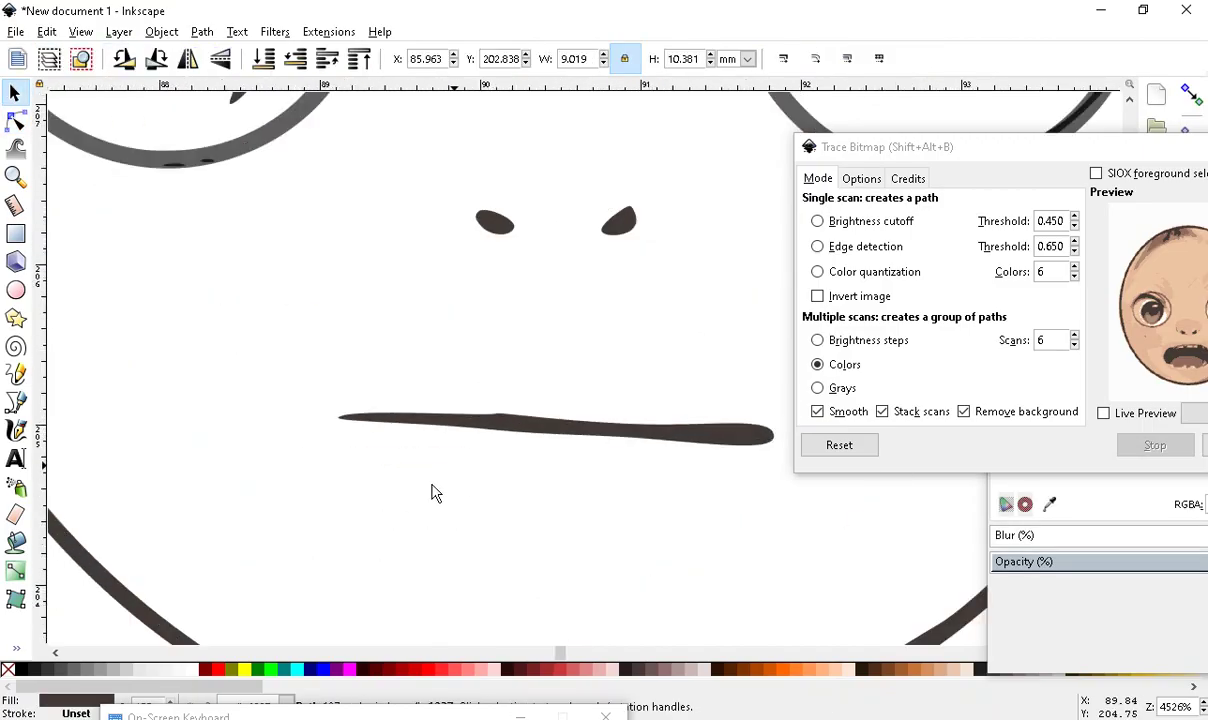
double_click(480, 422)
drag(327, 365, 795, 536)
drag(775, 435, 660, 439)
scroll(252, 395, down, 3)
drag(396, 477, 910, 572)
click(728, 500)
scroll(520, 410, down, 2)
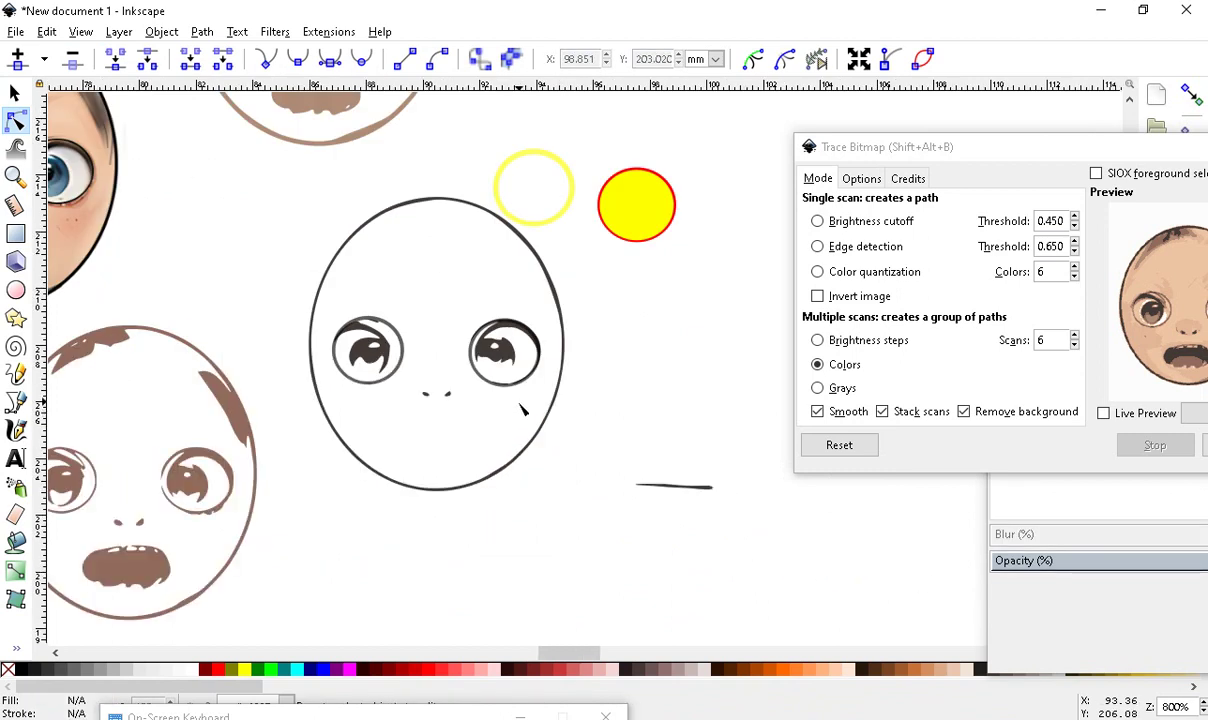
scroll(565, 399, down, 1)
scroll(519, 368, up, 3)
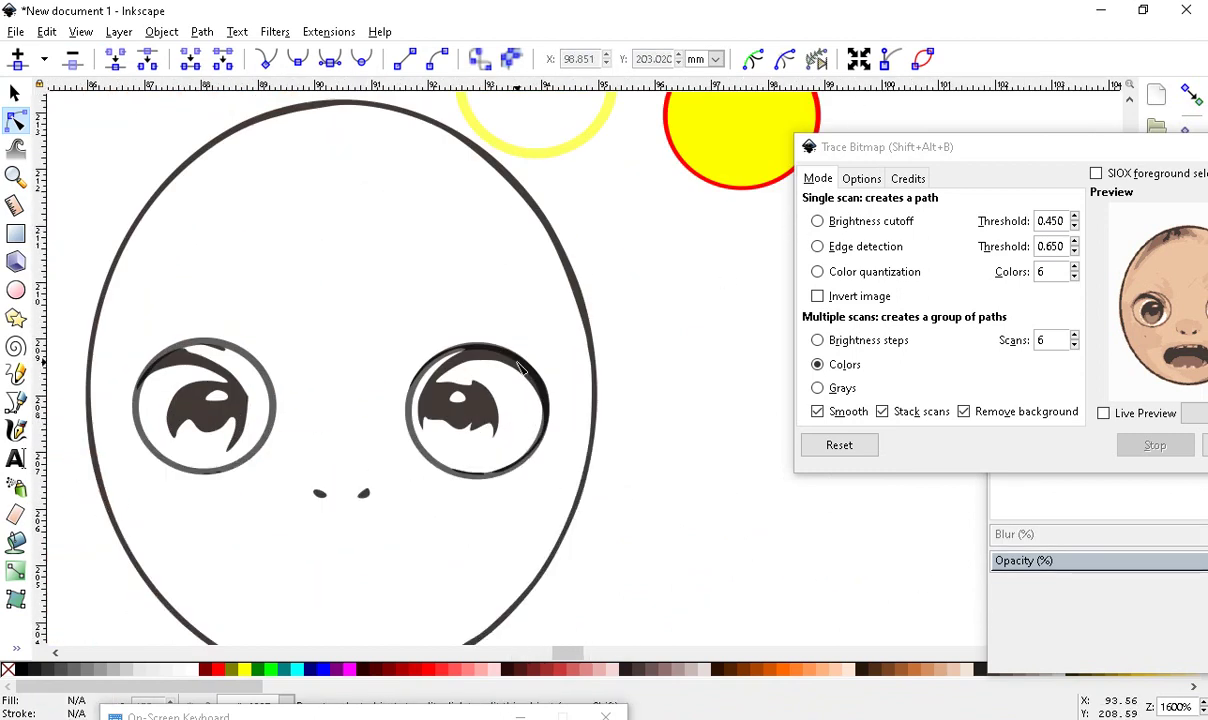
click(588, 313)
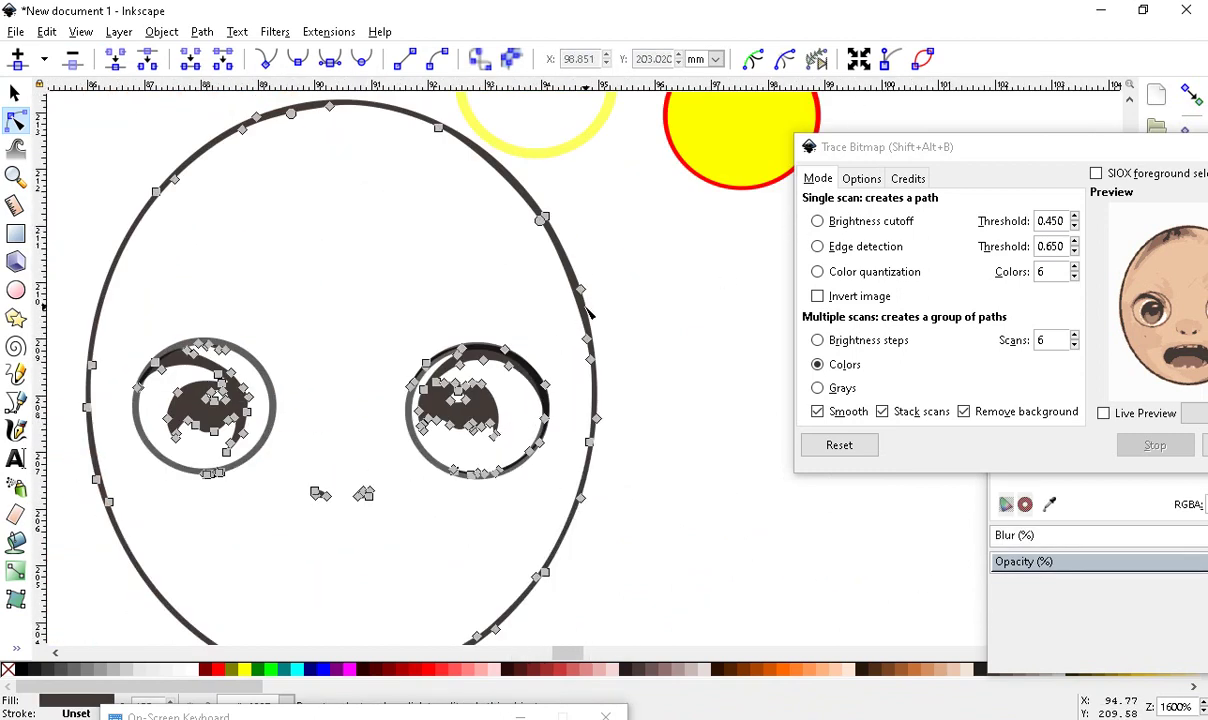
Open Object > Fill and Stroke and float the panel over the canvas
click(172, 32)
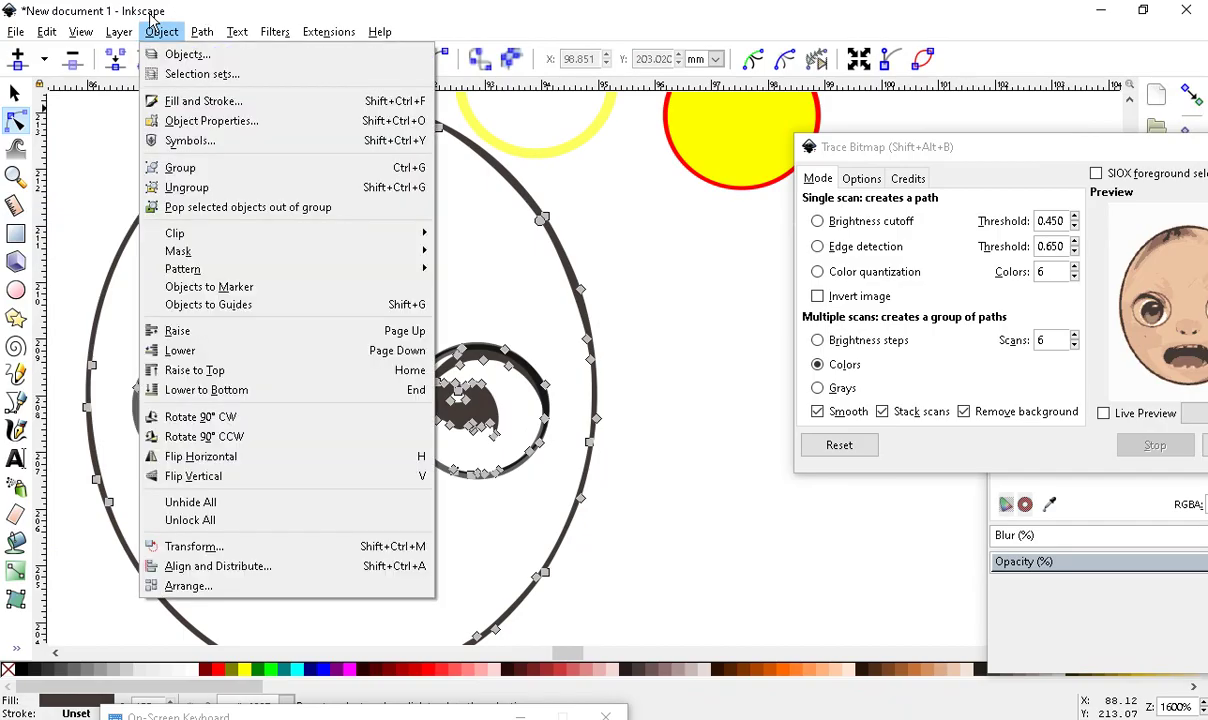
click(204, 101)
mouse_move(1077, 160)
mouse_down()
mouse_move(817, 148)
mouse_move(775, 98)
mouse_up()
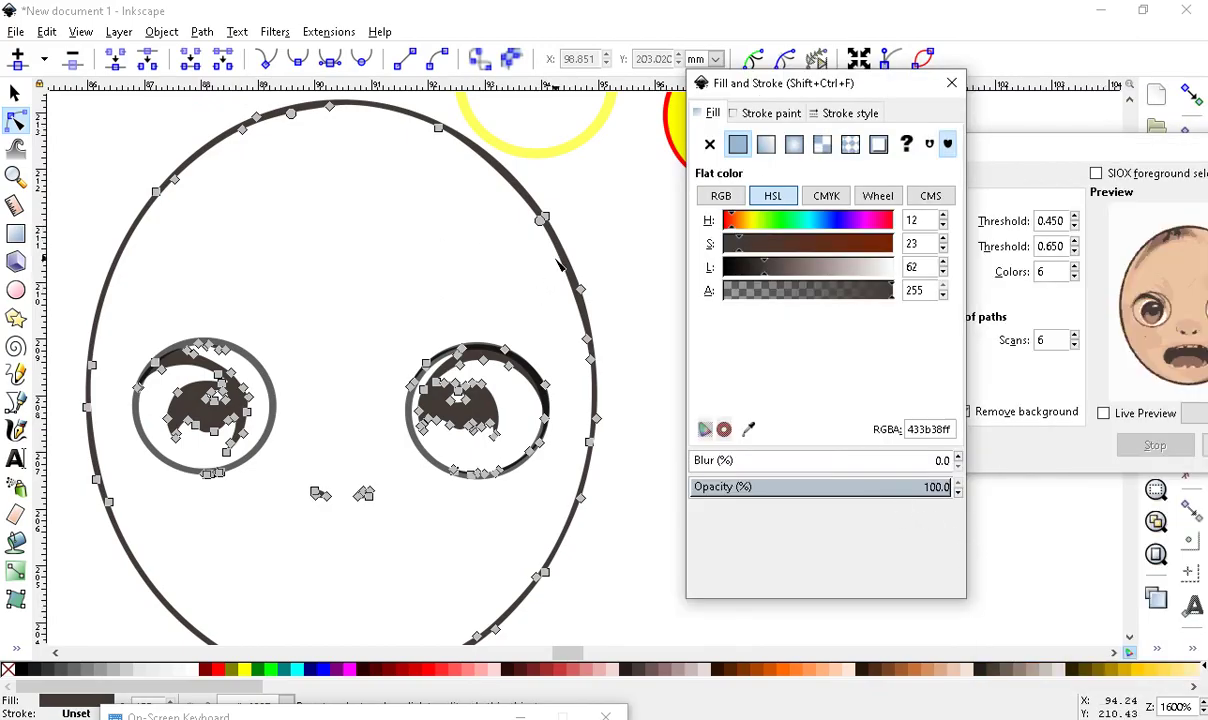
click(566, 218)
click(557, 243)
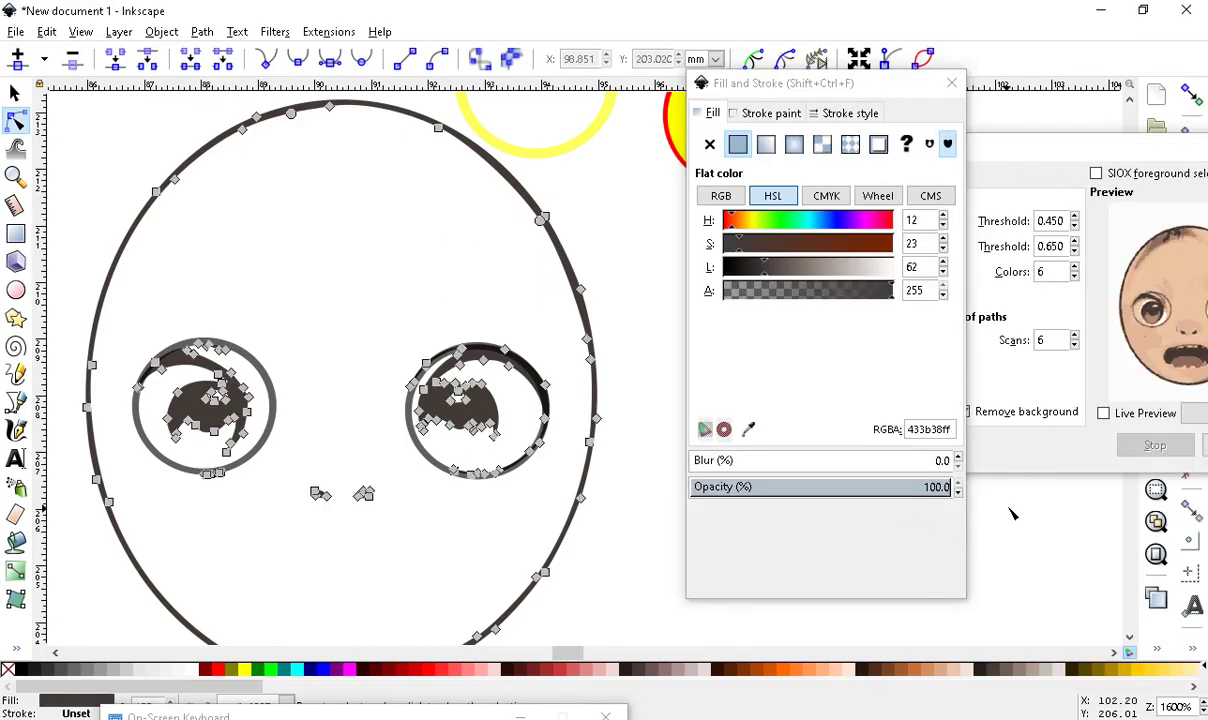
click(898, 338)
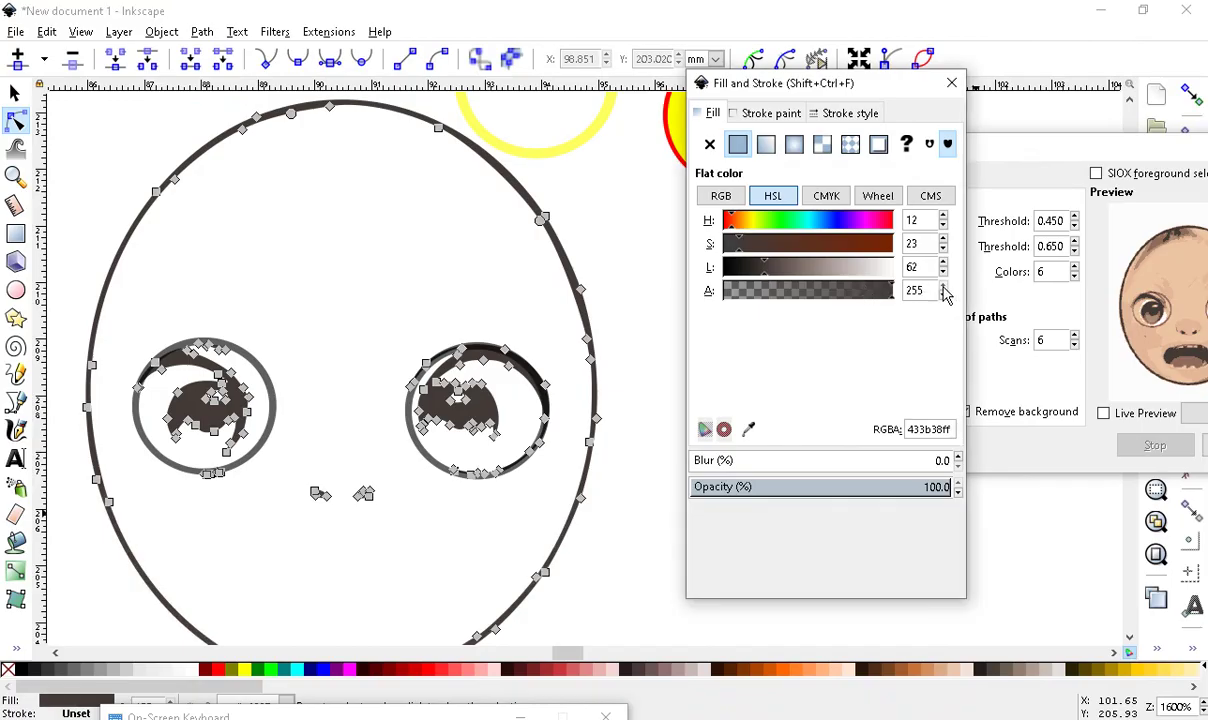
scroll(547, 634, down, 2)
click(537, 620)
Raise the Alpha of the left and right eye rings from 160 to 255
scroll(537, 620, up, 2)
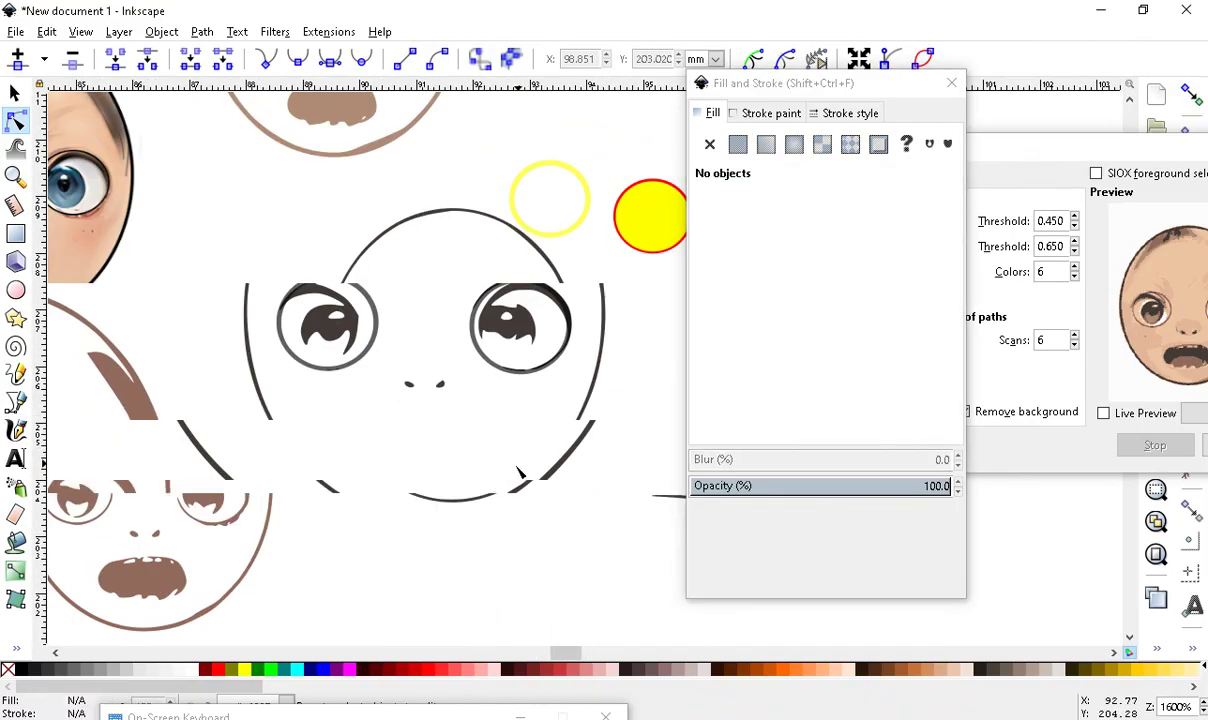
scroll(364, 502, down, 4)
scroll(310, 345, up, 7)
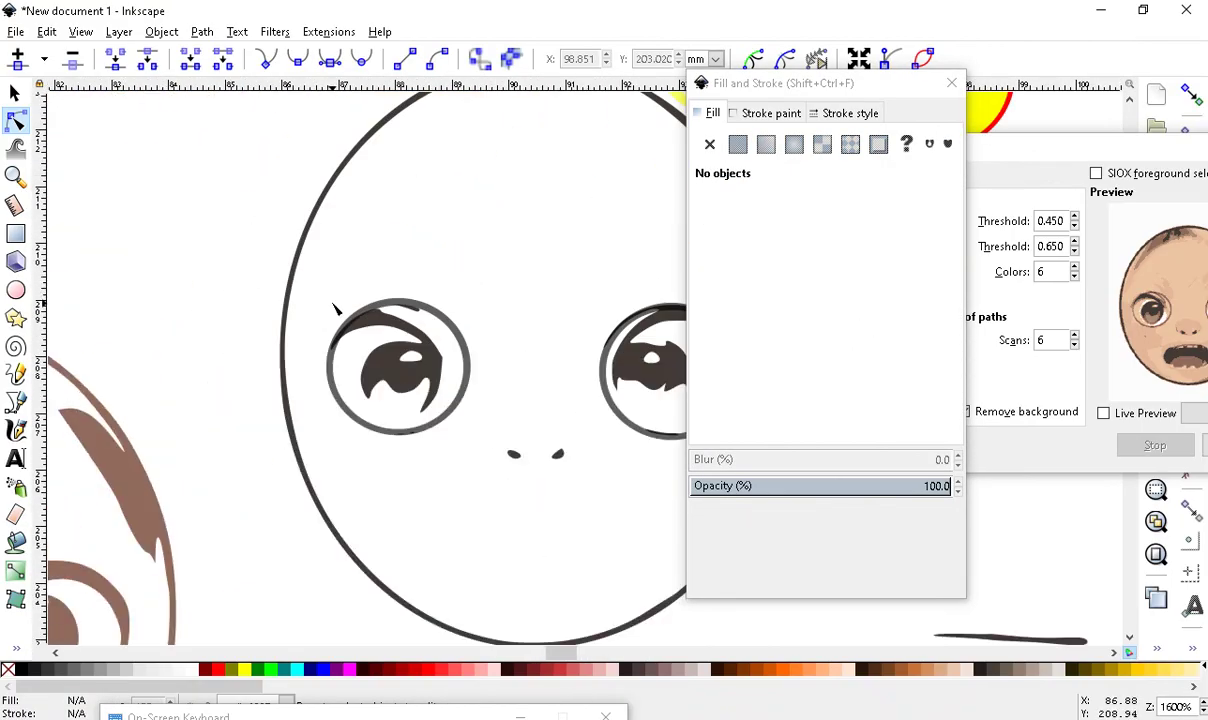
scroll(404, 278, up, 1)
scroll(364, 283, down, 2)
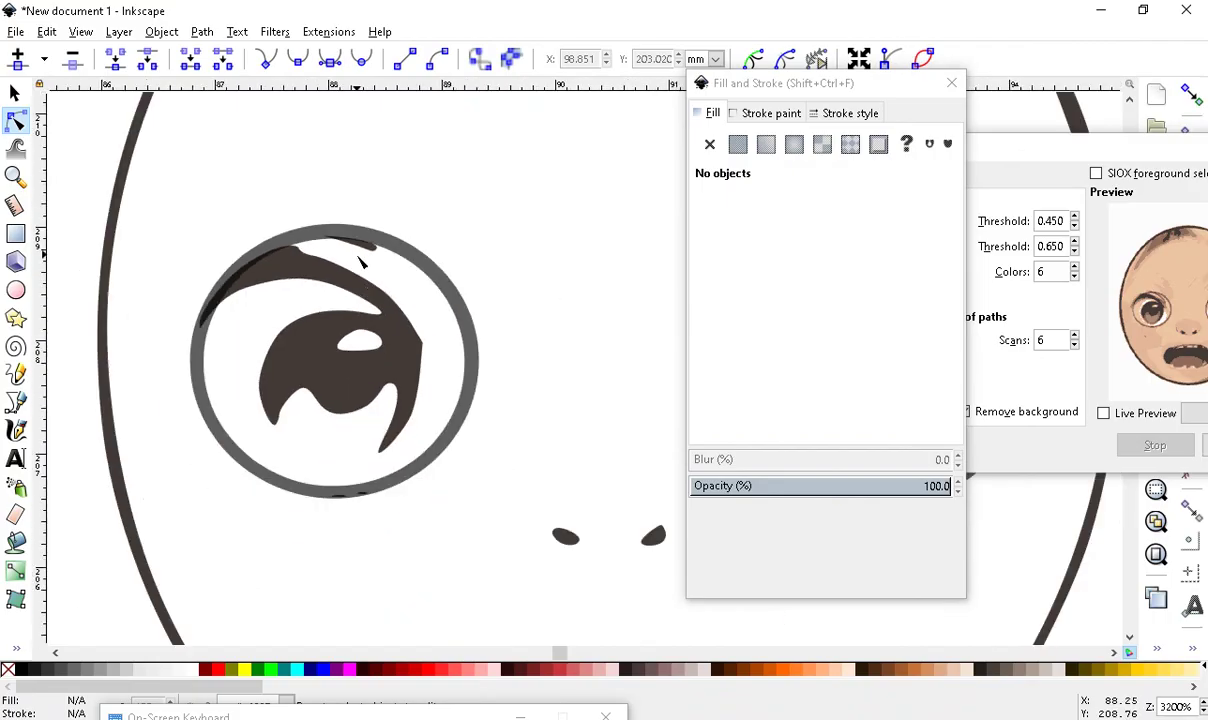
scroll(447, 286, up, 2)
click(399, 288)
scroll(399, 288, down, 1)
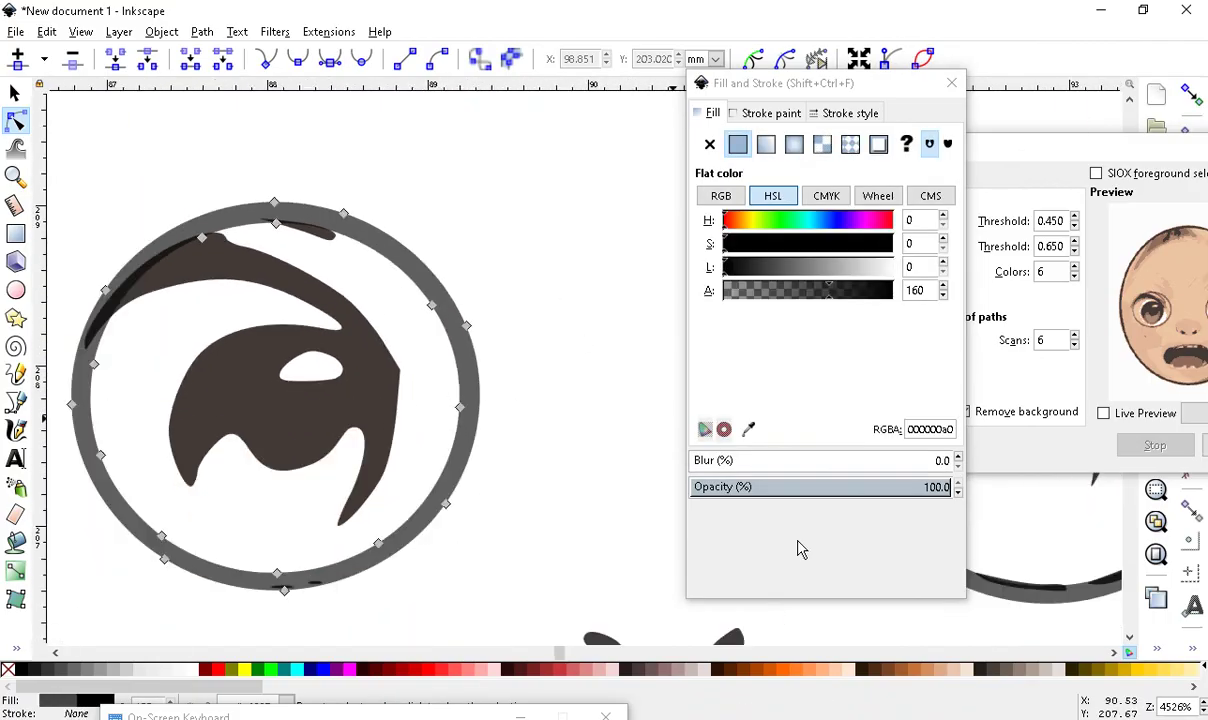
drag(836, 290, 895, 296)
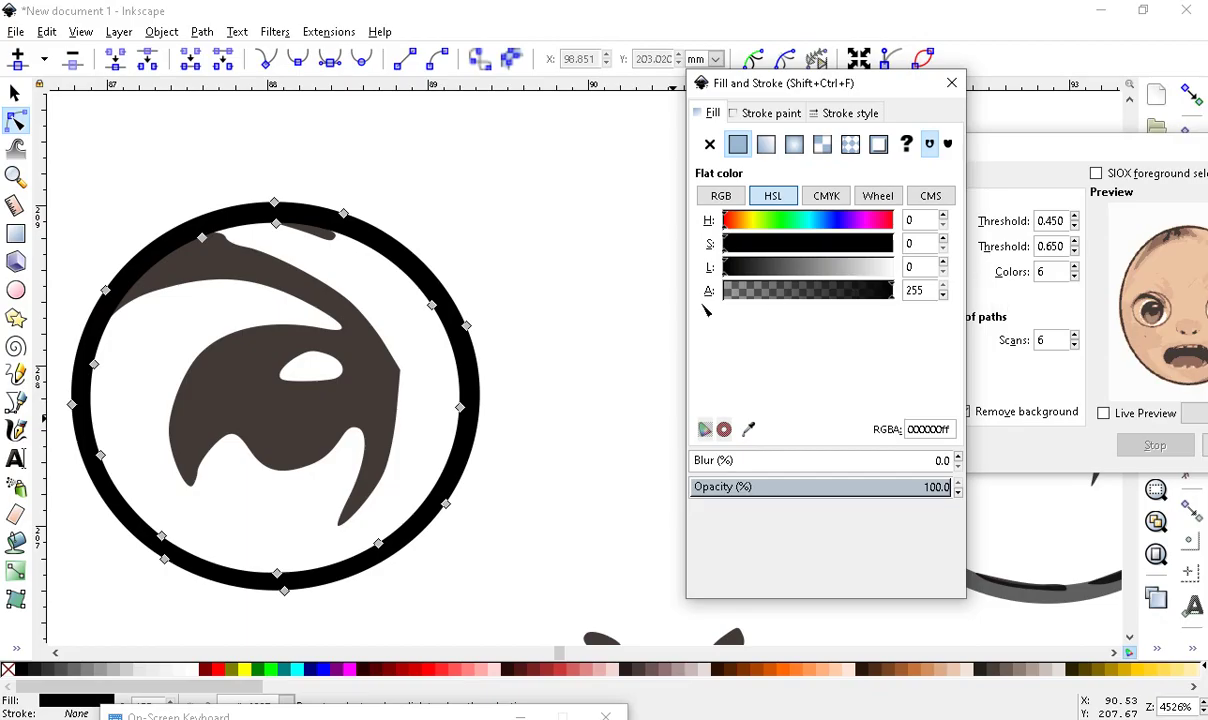
scroll(350, 255, down, 2)
scroll(383, 433, up, 3)
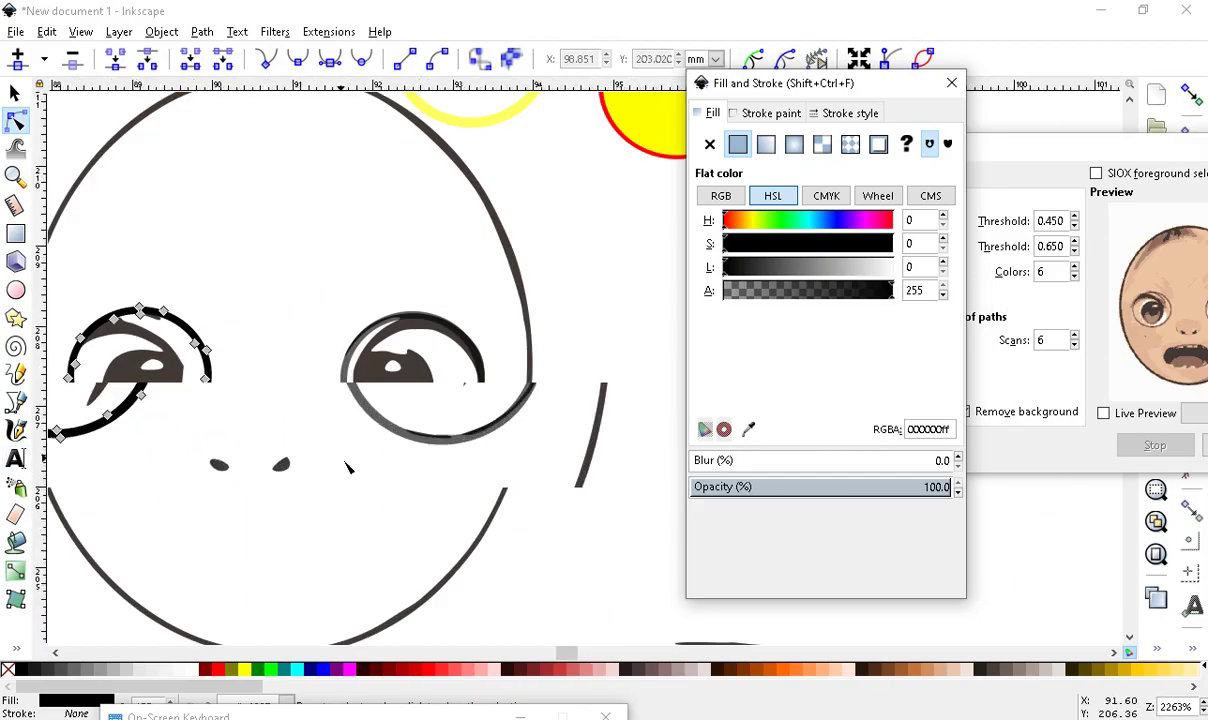
click(358, 404)
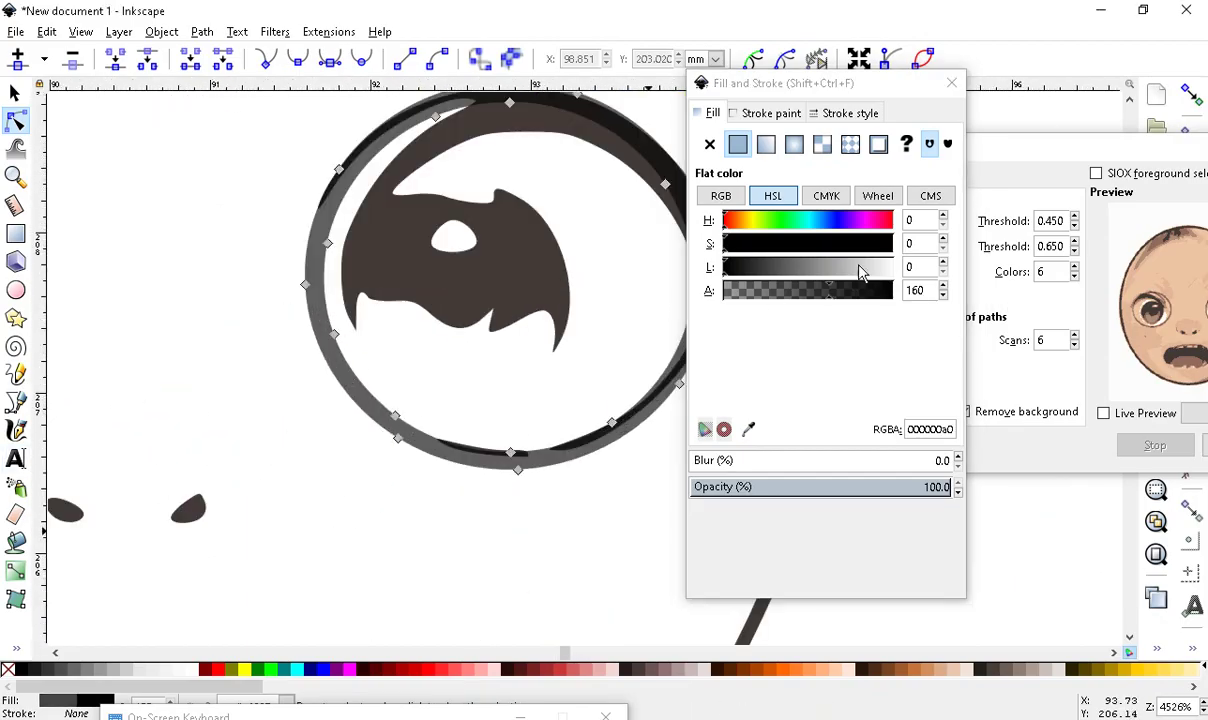
drag(843, 297, 1002, 285)
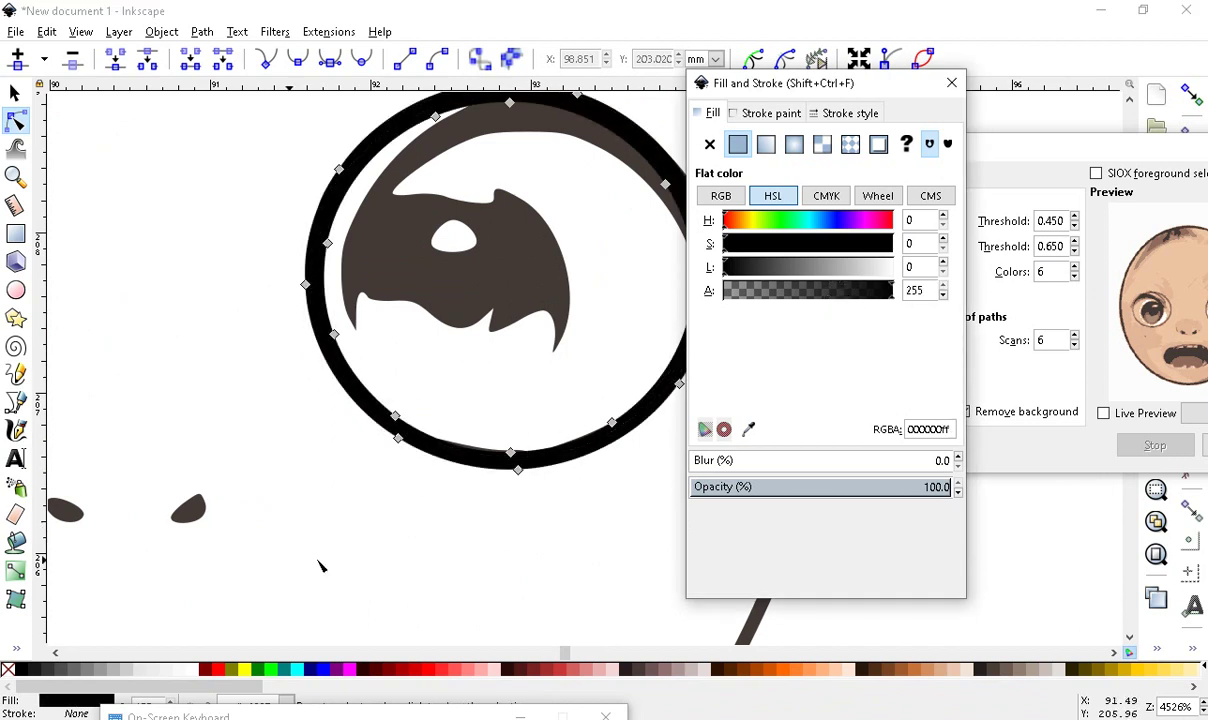
scroll(520, 390, down, 2)
scroll(540, 395, down, 3)
Delete all nodes of the left eye's dark pupil shape
click(578, 565)
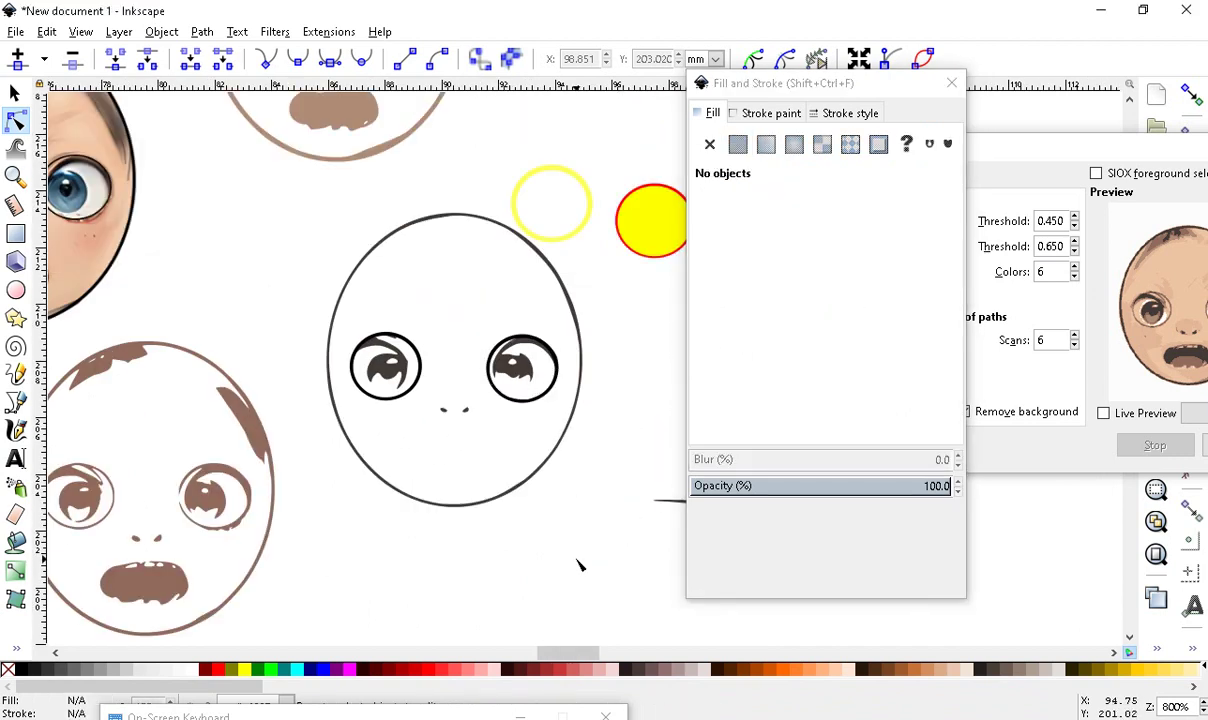
scroll(420, 400, up, 2)
scroll(404, 405, up, 1)
scroll(404, 405, down, 2)
scroll(404, 405, up, 4)
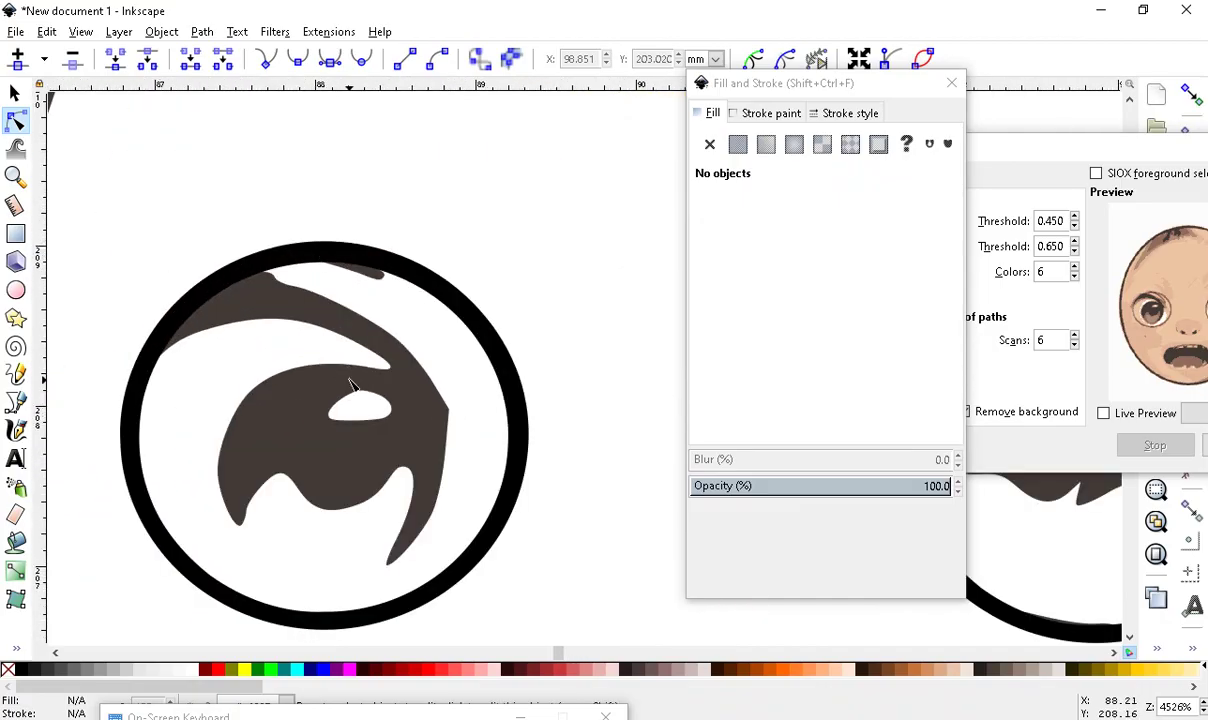
scroll(270, 481, down, 3)
scroll(305, 432, up, 2)
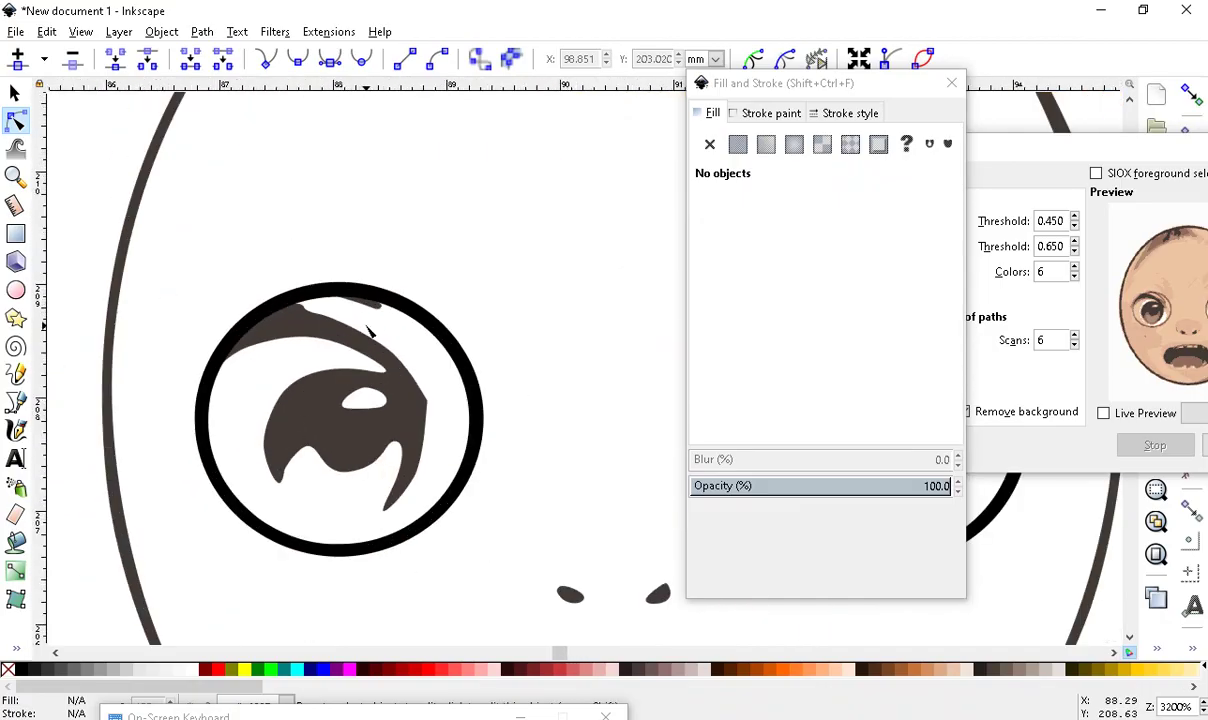
scroll(371, 333, up, 1)
click(383, 402)
scroll(383, 402, up, 1)
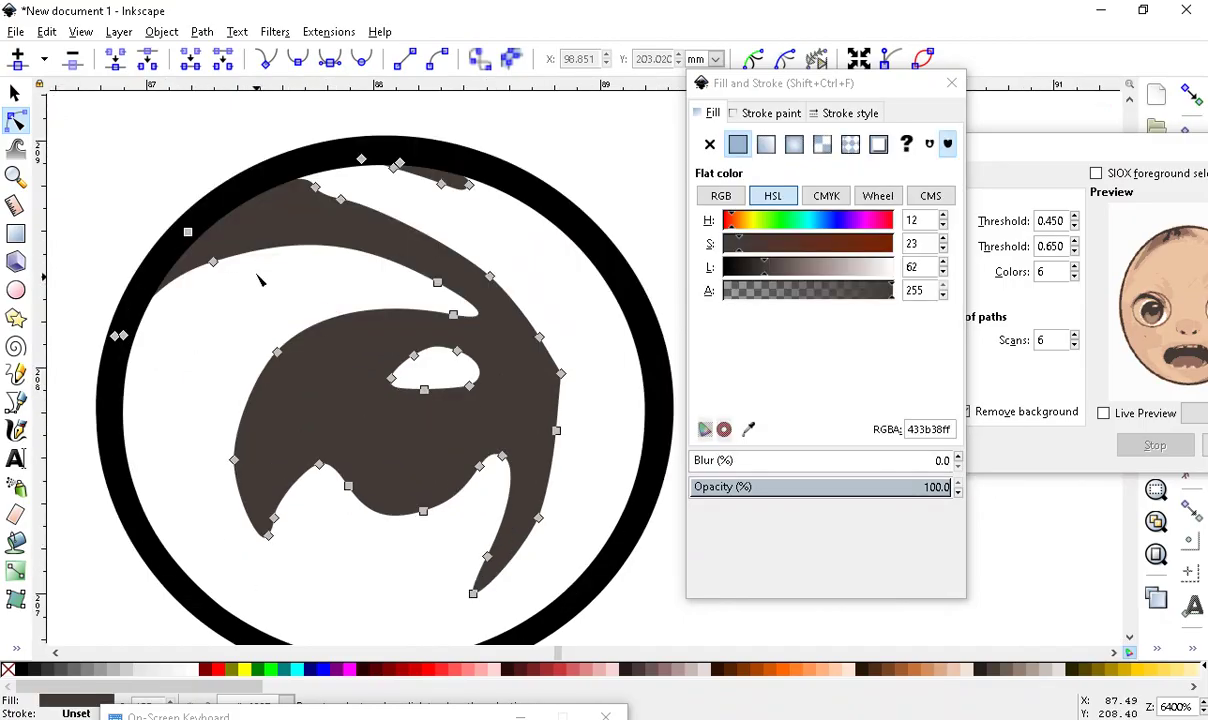
scroll(323, 420, down, 2)
drag(180, 210, 537, 617)
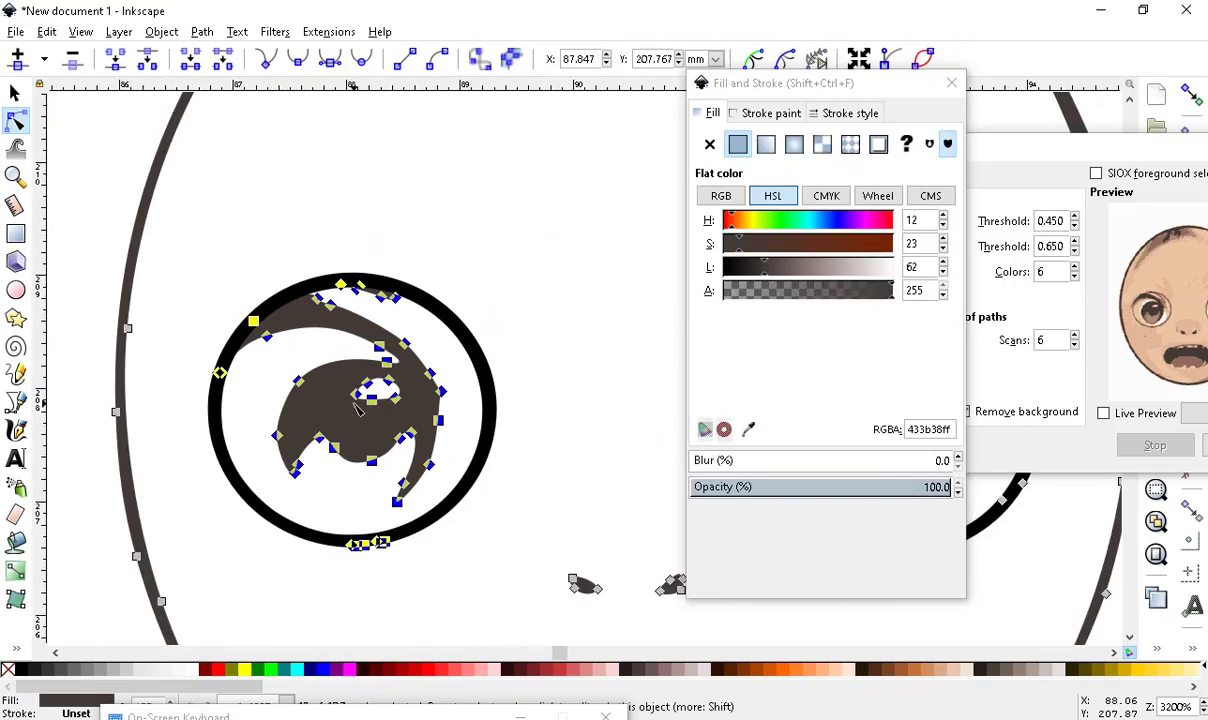
click(72, 62)
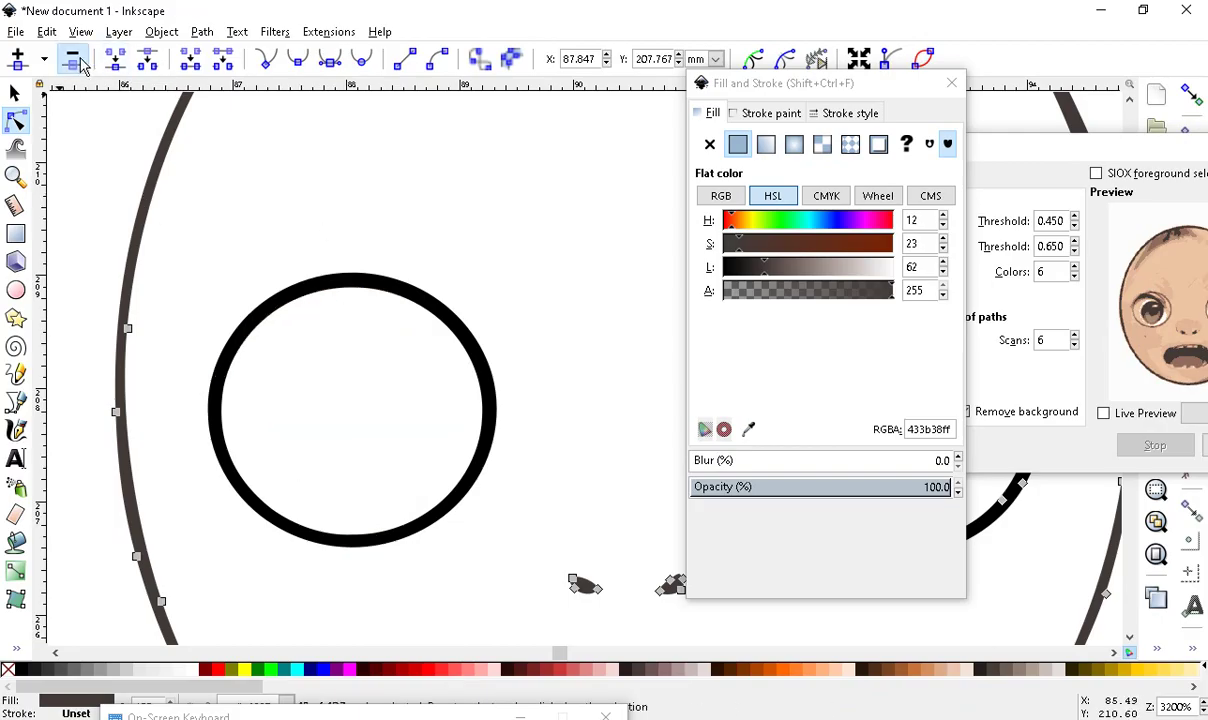
Delete all nodes of the right eye's dark pupil shape
scroll(440, 467, down, 2)
scroll(447, 264, up, 2)
drag(229, 256, 588, 603)
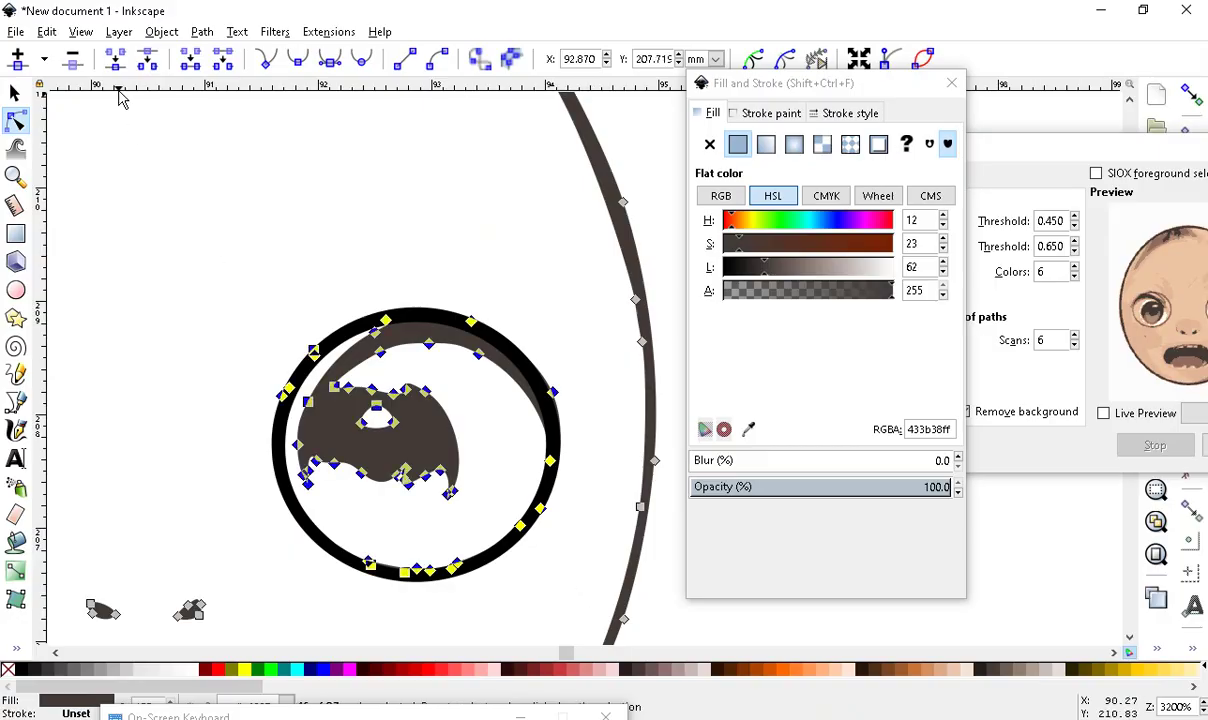
click(72, 62)
scroll(480, 324, down, 5)
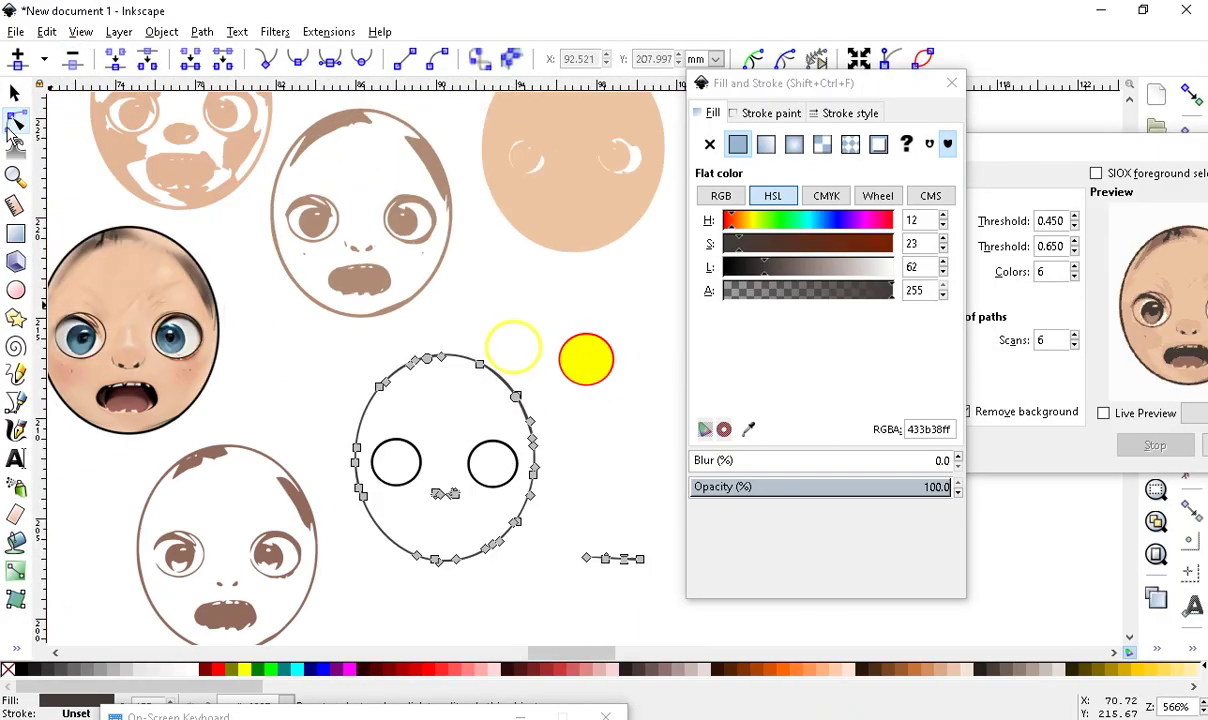
Overlay the photo face on the outline face to compare the eyes, then move it to the upper right
click(14, 93)
click(152, 288)
mouse_move(110, 319)
mouse_down()
mouse_move(480, 442)
mouse_move(467, 443)
mouse_up()
scroll(441, 407, up, 4)
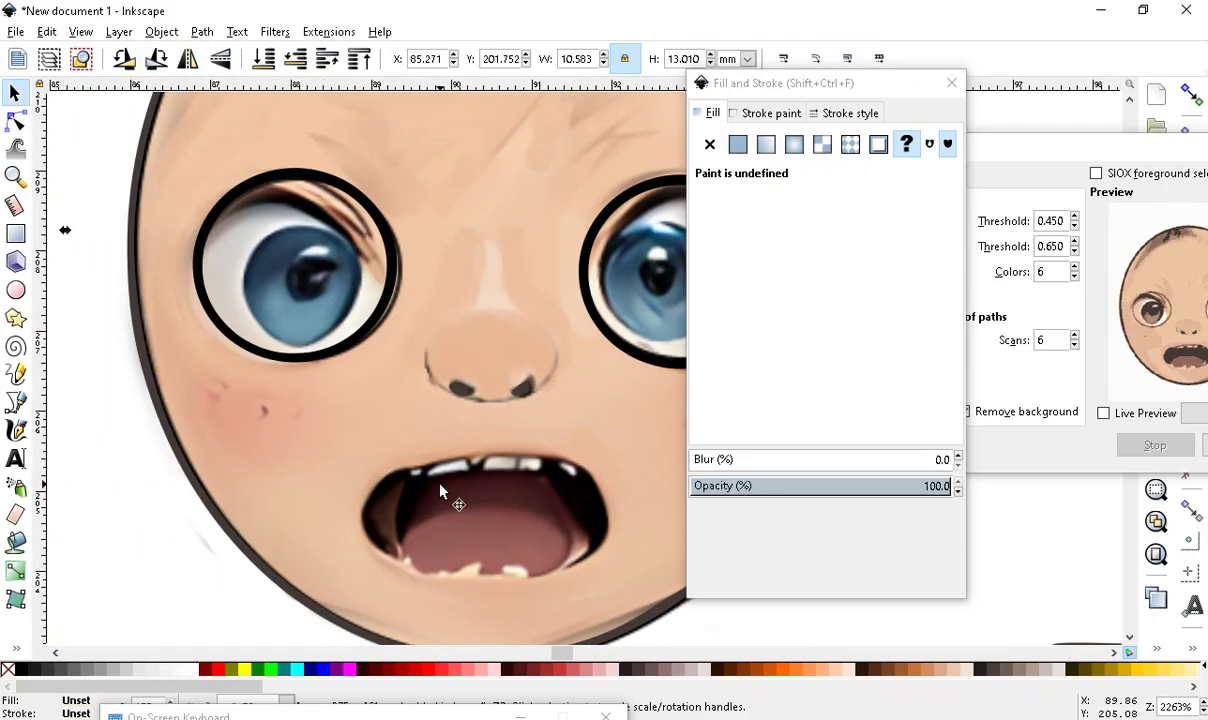
mouse_move(385, 375)
mouse_down()
mouse_move(367, 391)
mouse_move(407, 382)
mouse_move(392, 382)
mouse_move(395, 405)
mouse_move(382, 378)
mouse_move(389, 386)
mouse_up()
scroll(266, 425, down, 3)
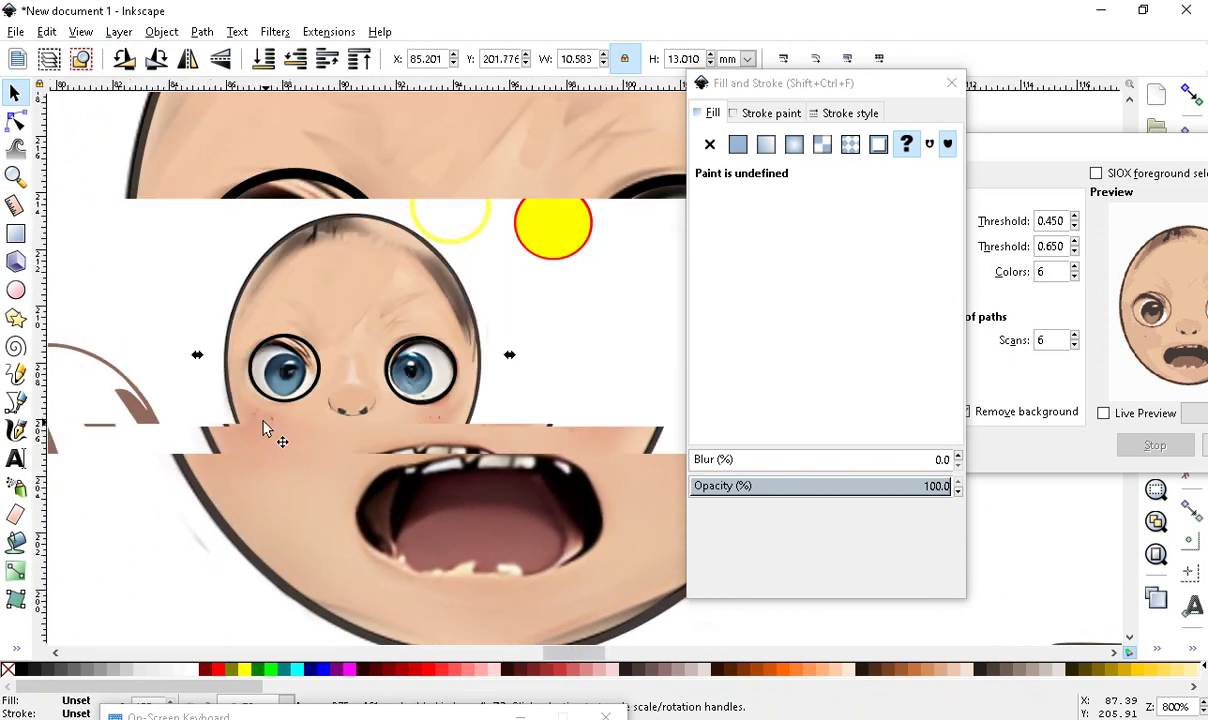
scroll(491, 466, up, 2)
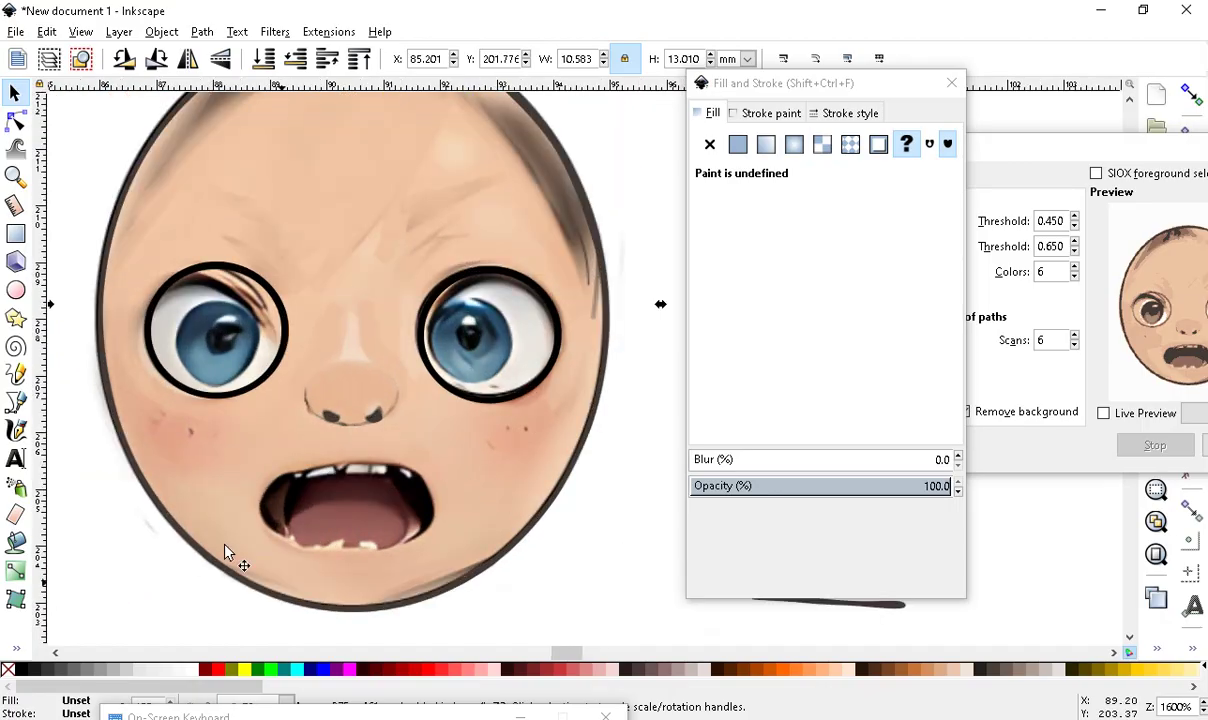
scroll(226, 552, down, 4)
scroll(195, 342, up, 2)
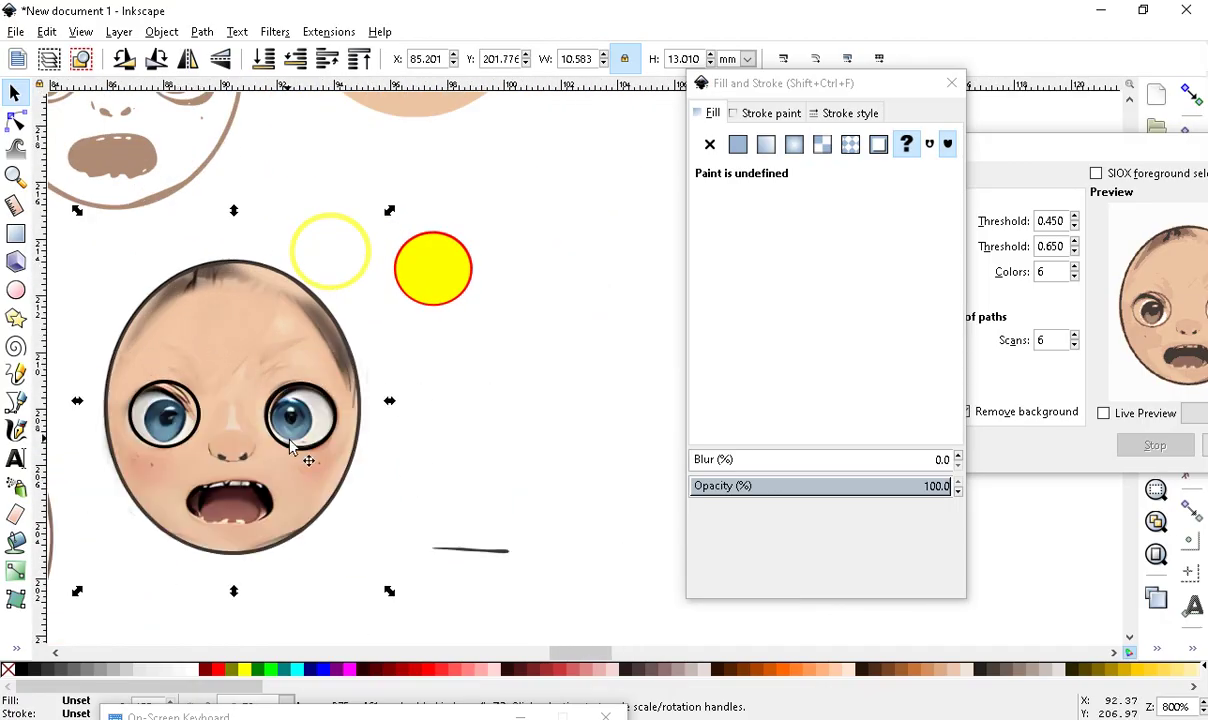
drag(249, 304, 647, 181)
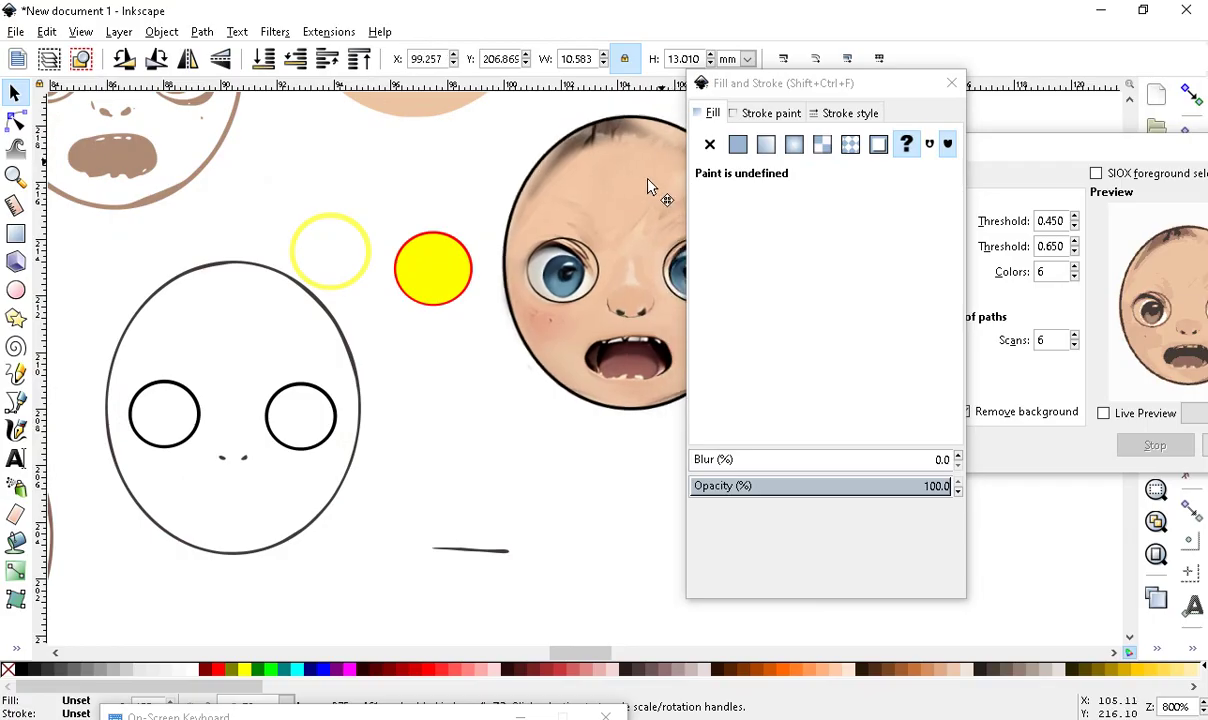
Select both the yellow and red circles and cut them from the drawing
drag(755, 95, 840, 113)
scroll(440, 300, down, 1)
scroll(400, 225, up, 2)
mouse_move(243, 202)
mouse_down()
mouse_move(390, 362)
mouse_move(612, 436)
mouse_up()
click(495, 360)
click(518, 458)
drag(215, 176, 577, 443)
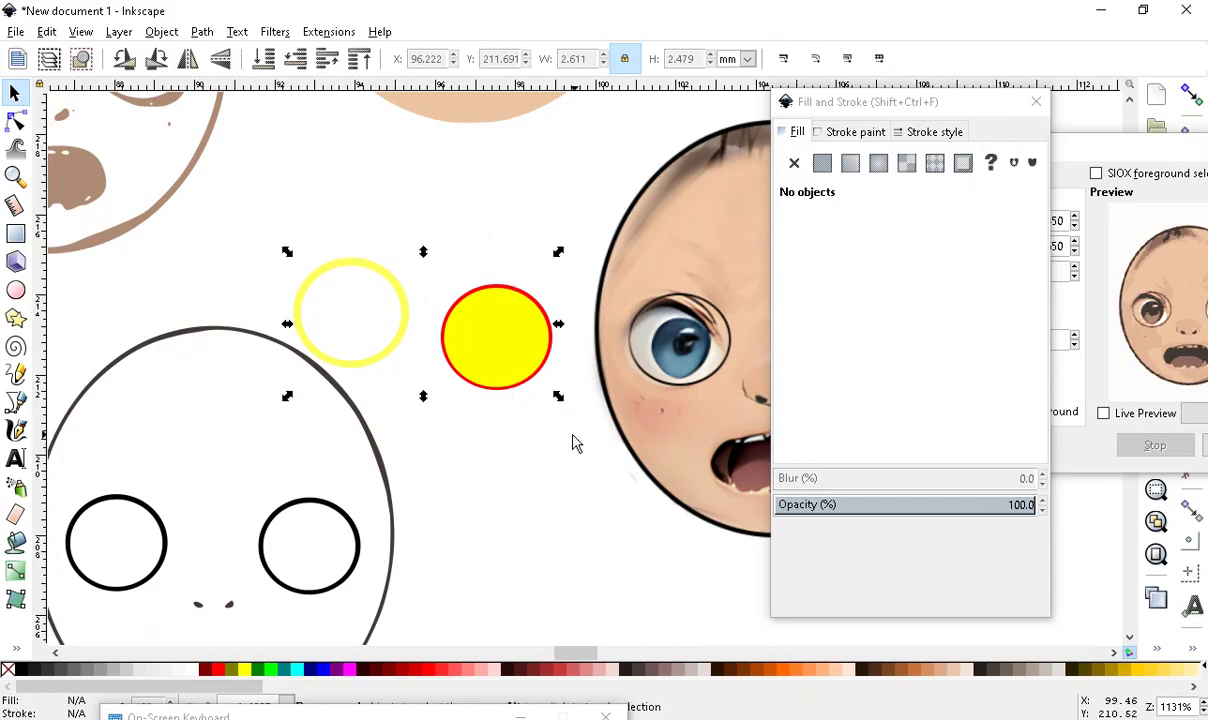
click(48, 31)
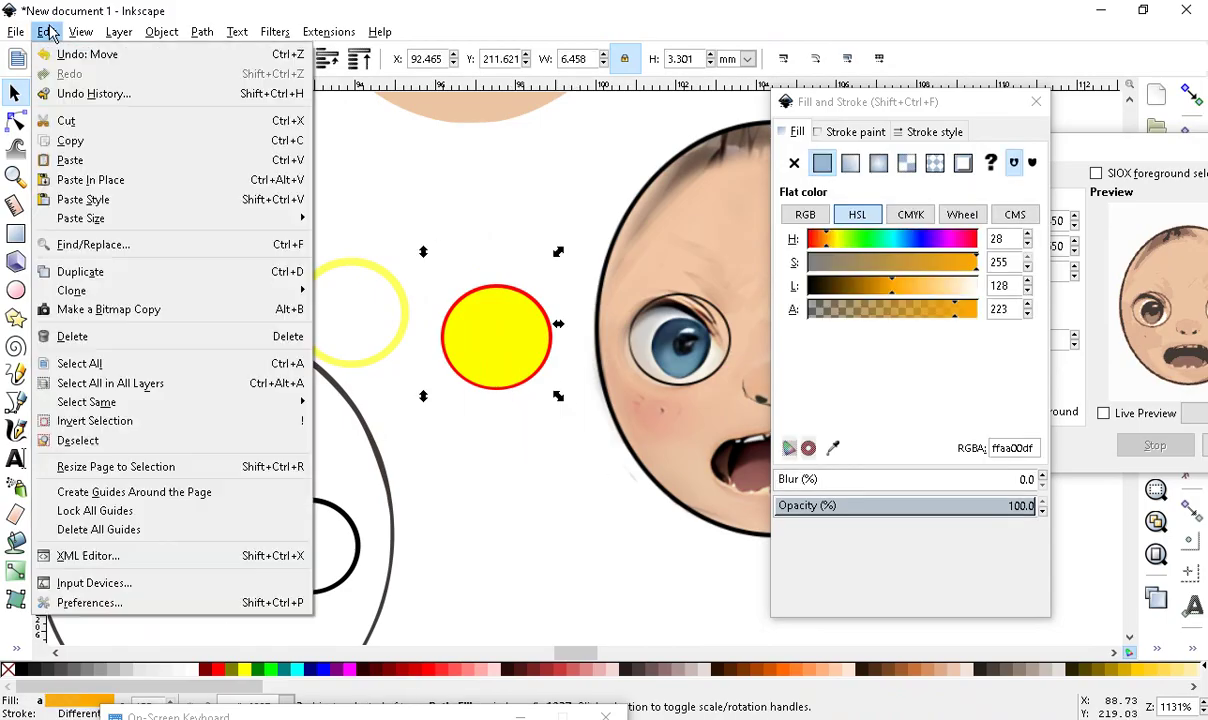
click(100, 118)
scroll(610, 360, down, 3)
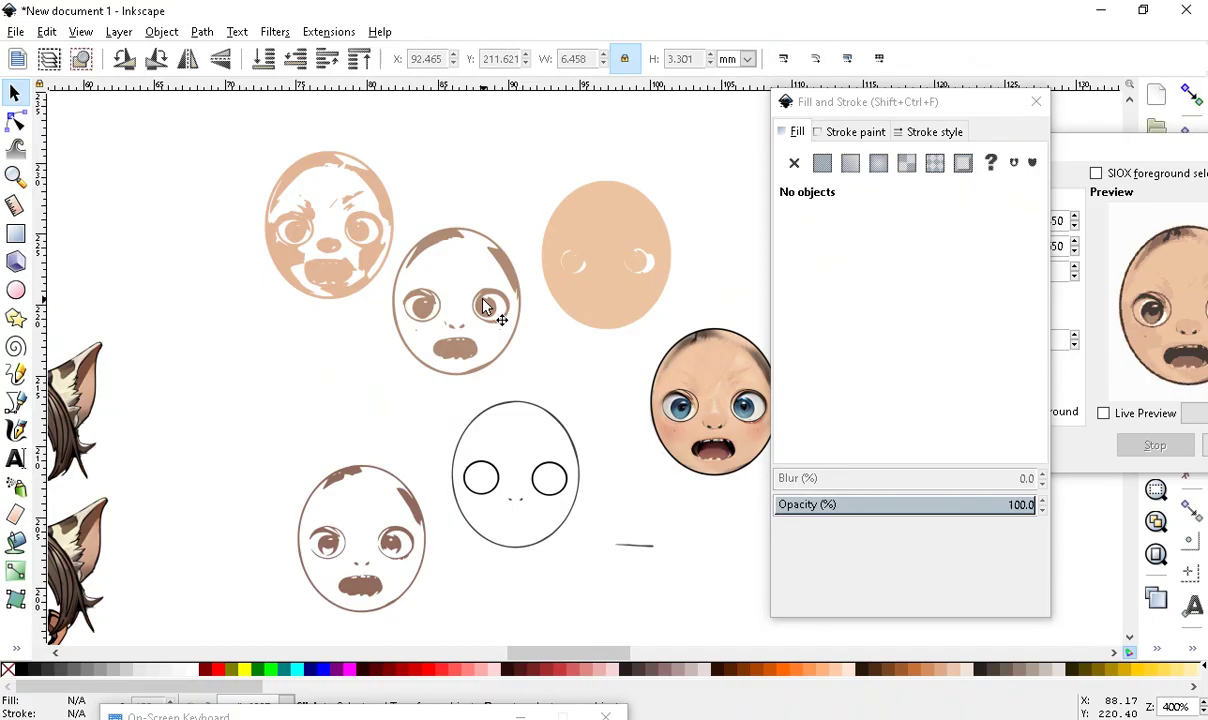
Rearrange the brown and peach face drawings toward the upper left and top of the canvas
click(470, 295)
drag(474, 282, 287, 338)
mouse_move(476, 325)
mouse_down()
mouse_move(185, 245)
mouse_move(146, 214)
mouse_up()
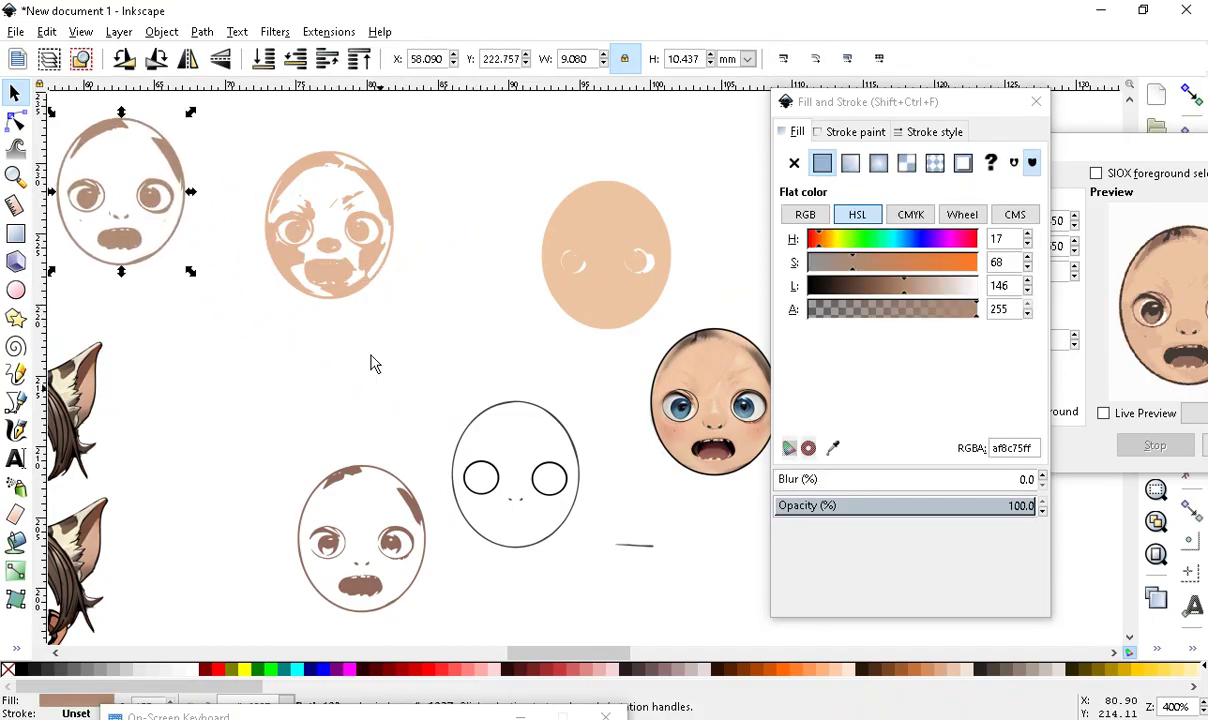
drag(373, 595, 472, 212)
mouse_move(339, 270)
mouse_down()
mouse_move(297, 246)
mouse_move(302, 214)
mouse_up()
drag(172, 207, 184, 179)
Place the peach face ellipse over the outline face, aligned with the outline edge
click(597, 277)
drag(597, 277, 492, 527)
ctrl+scroll(492, 527, up, 4)
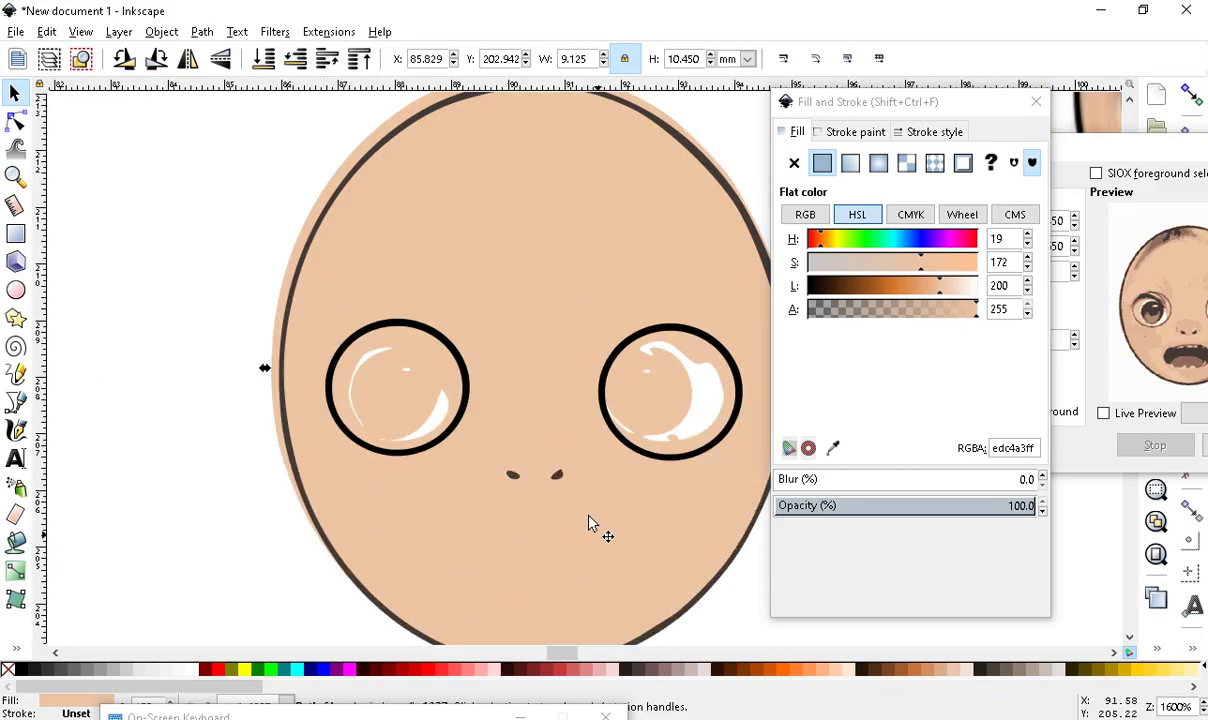
ctrl+scroll(400, 150, up, 3)
drag(464, 310, 467, 341)
ctrl+scroll(325, 260, down, 5)
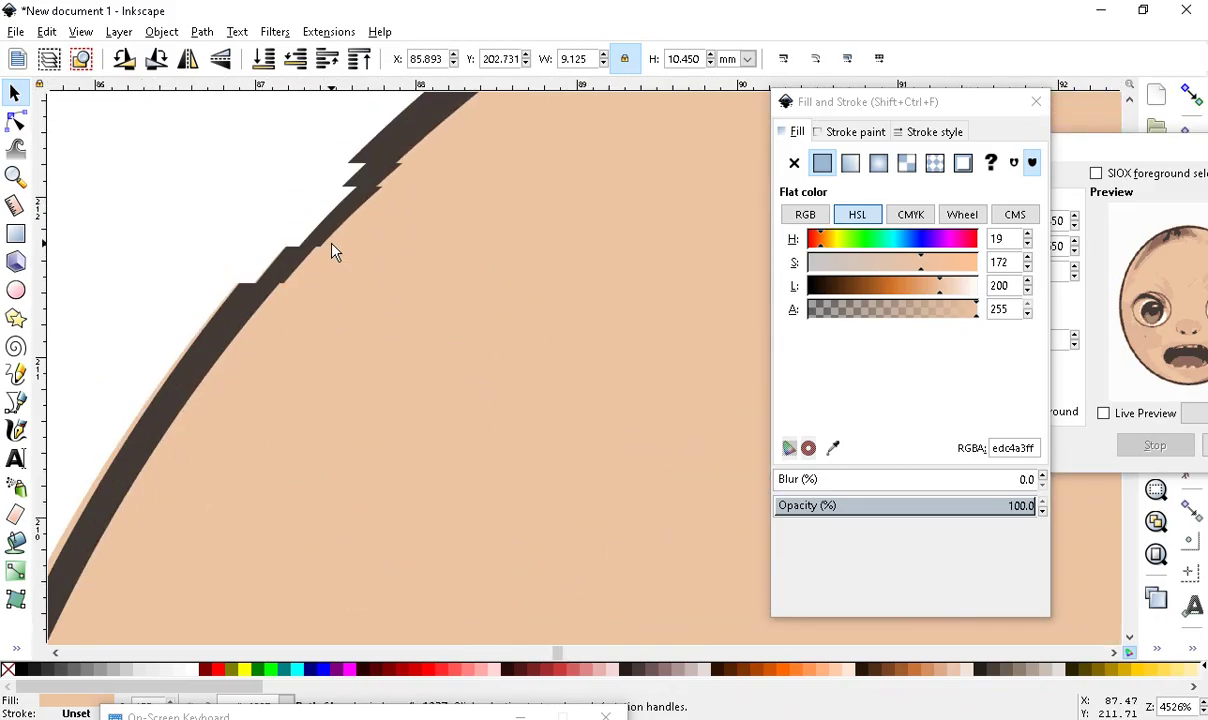
ctrl+scroll(316, 251, up, 2)
ctrl+scroll(394, 216, up, 4)
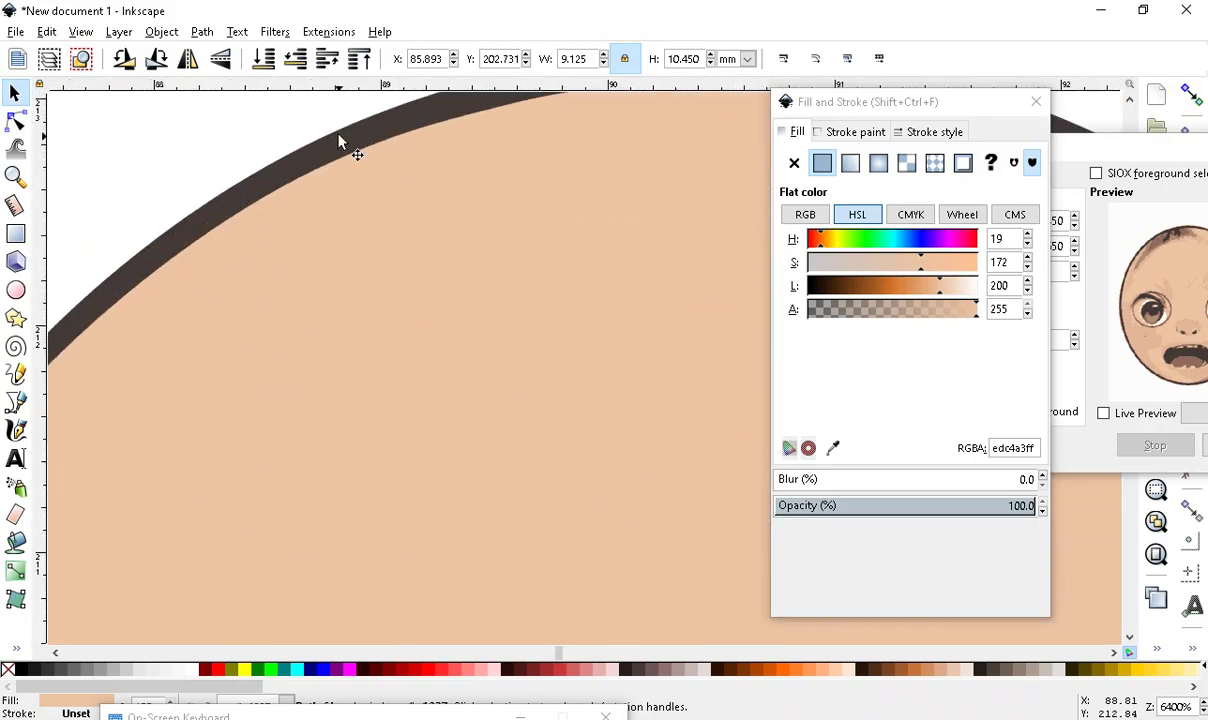
ctrl+scroll(356, 288, down, 4)
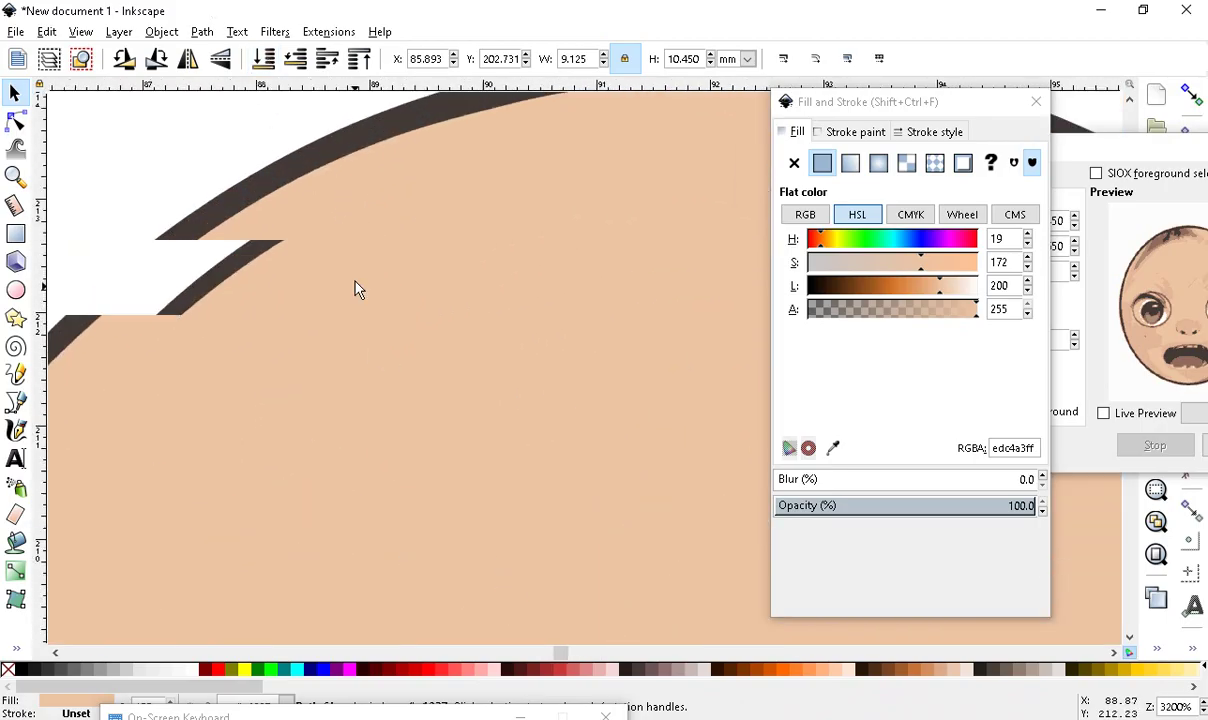
drag(430, 395, 508, 388)
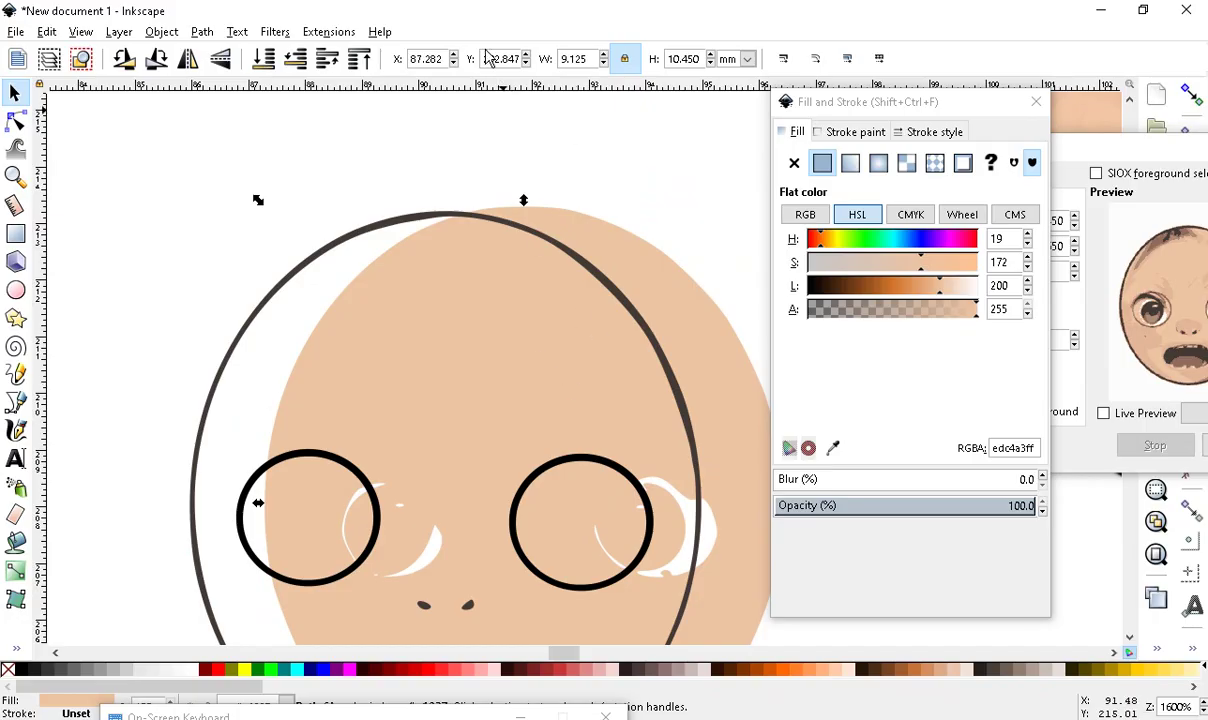
Lower the peach face fill beneath the eye rings and outline, keeping it under the outline
click(360, 58)
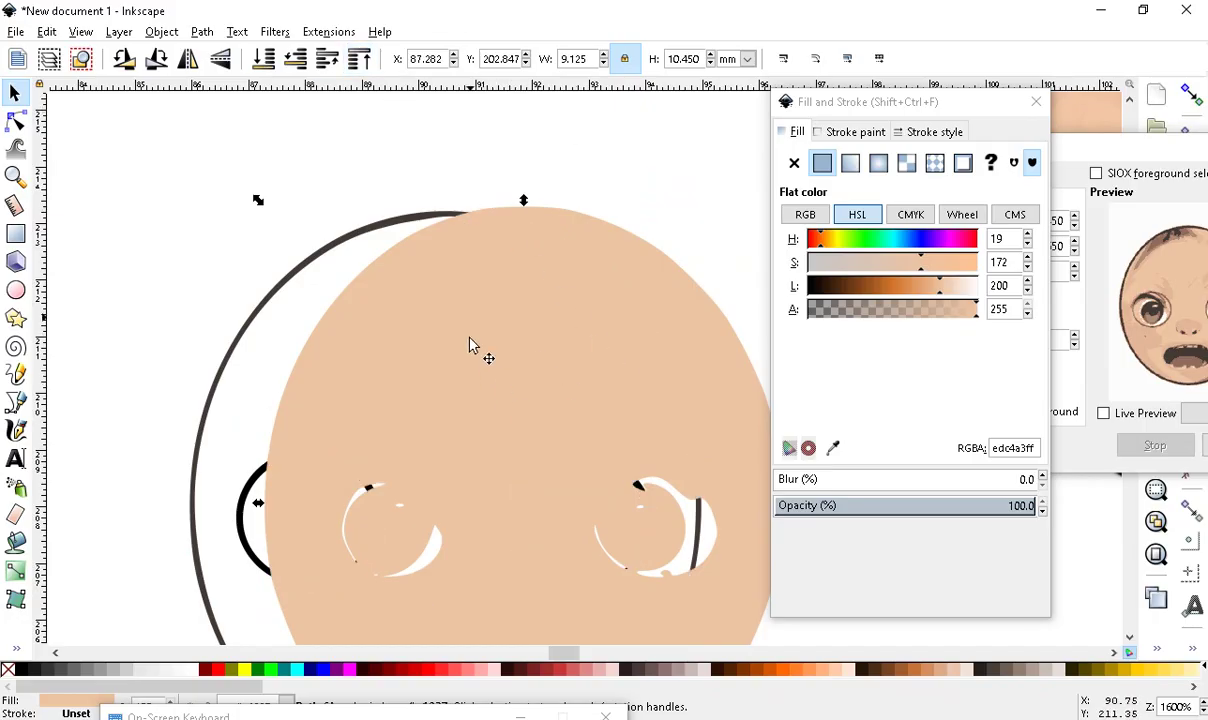
click(264, 58)
ctrl+scroll(485, 464, down, 2)
ctrl+scroll(458, 297, up, 2)
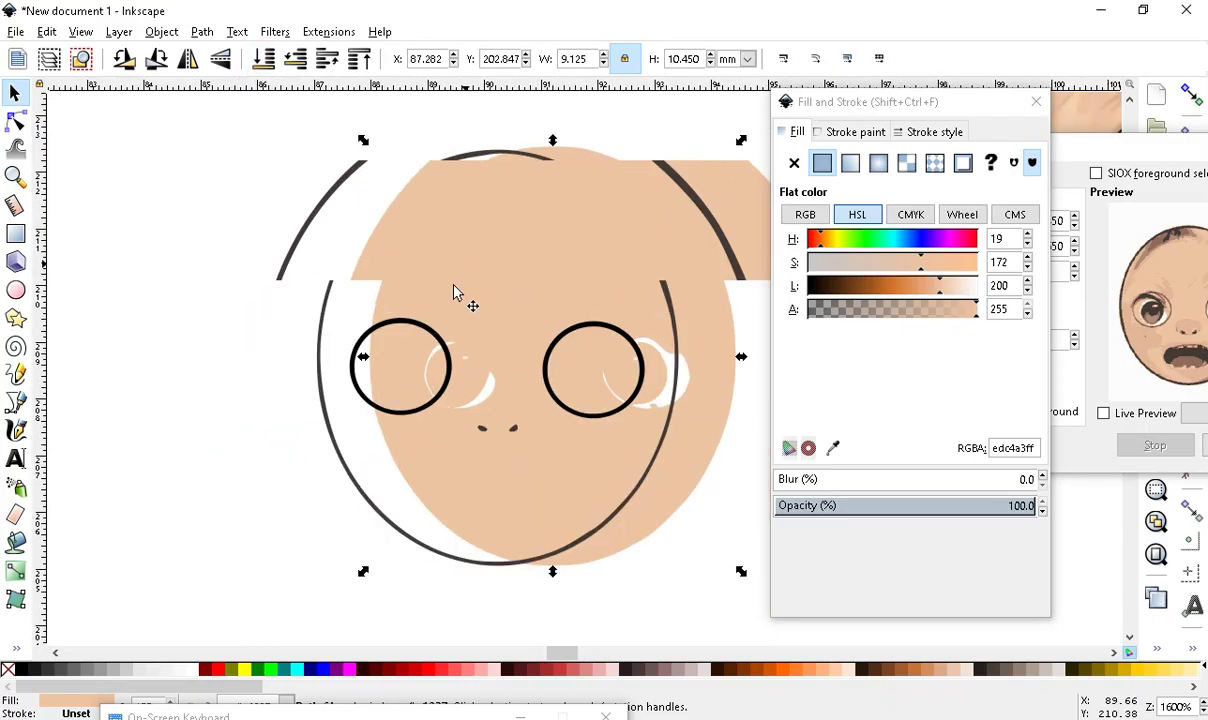
drag(593, 333, 512, 337)
Shift the face fill right, away from the outline, so the eye highlights stand clear
ctrl+scroll(520, 415, down, 1)
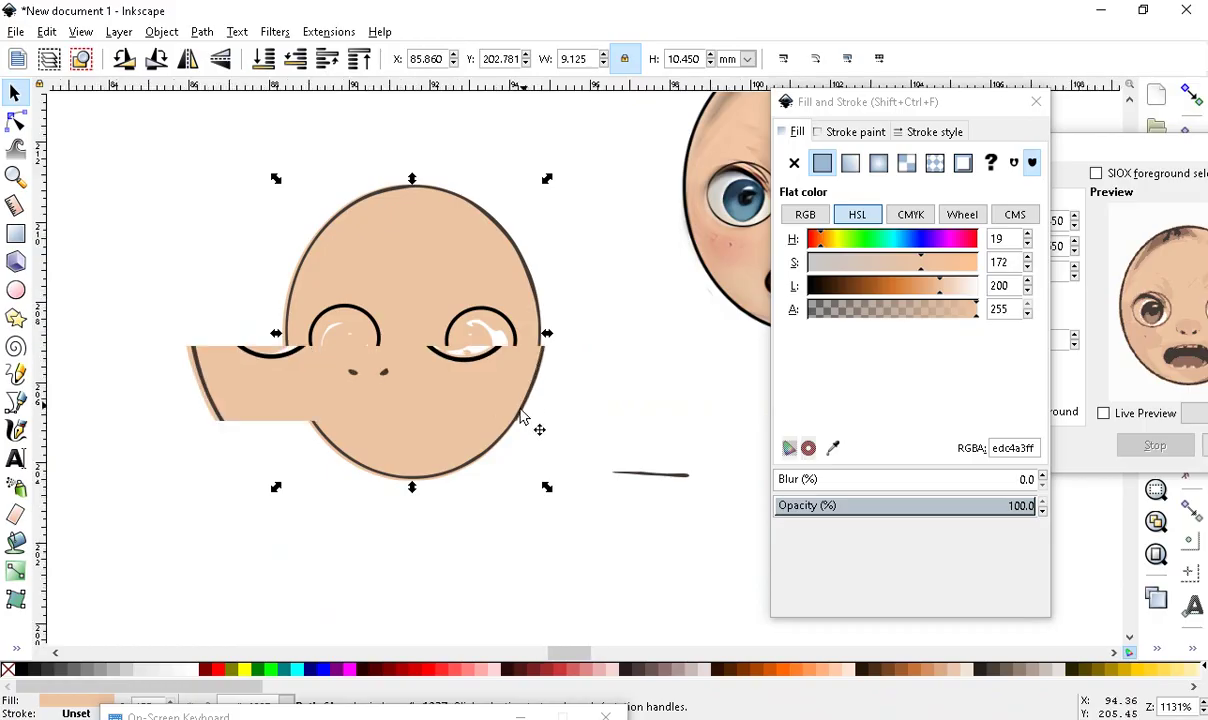
ctrl+scroll(445, 264, down, 1)
ctrl+scroll(464, 324, up, 2)
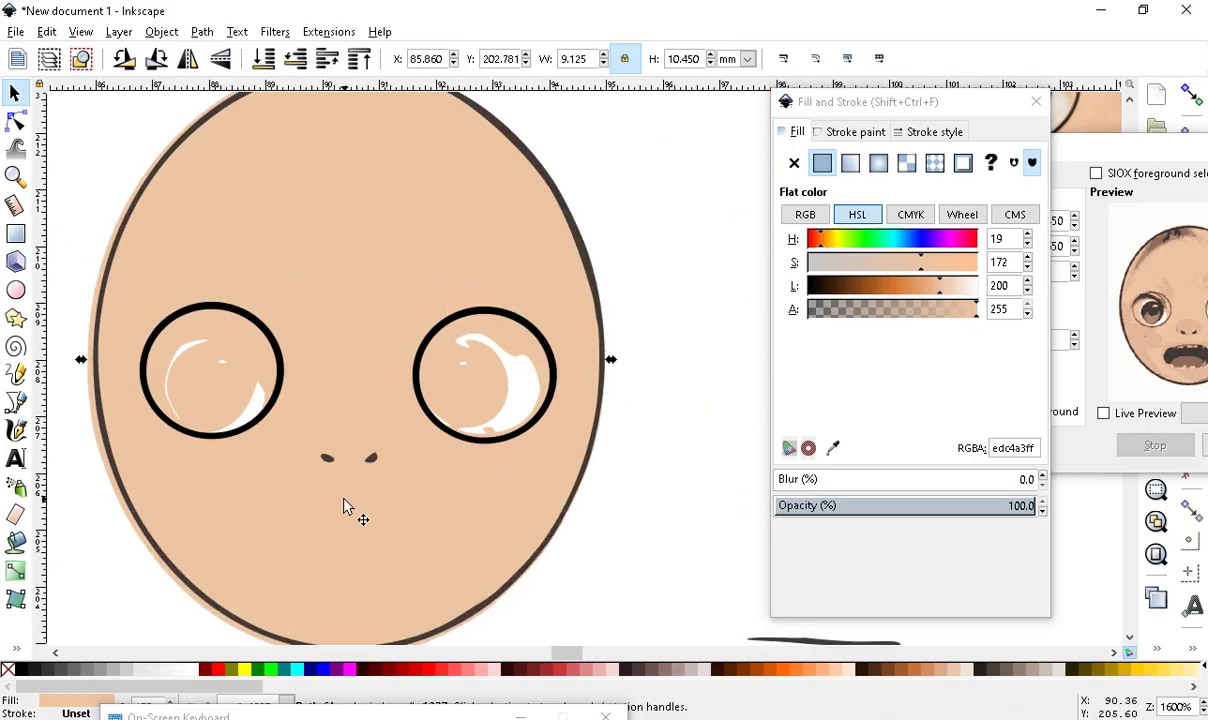
ctrl+scroll(343, 507, down, 2)
ctrl+scroll(377, 482, up, 1)
drag(373, 340, 544, 350)
ctrl+scroll(768, 408, up, 3)
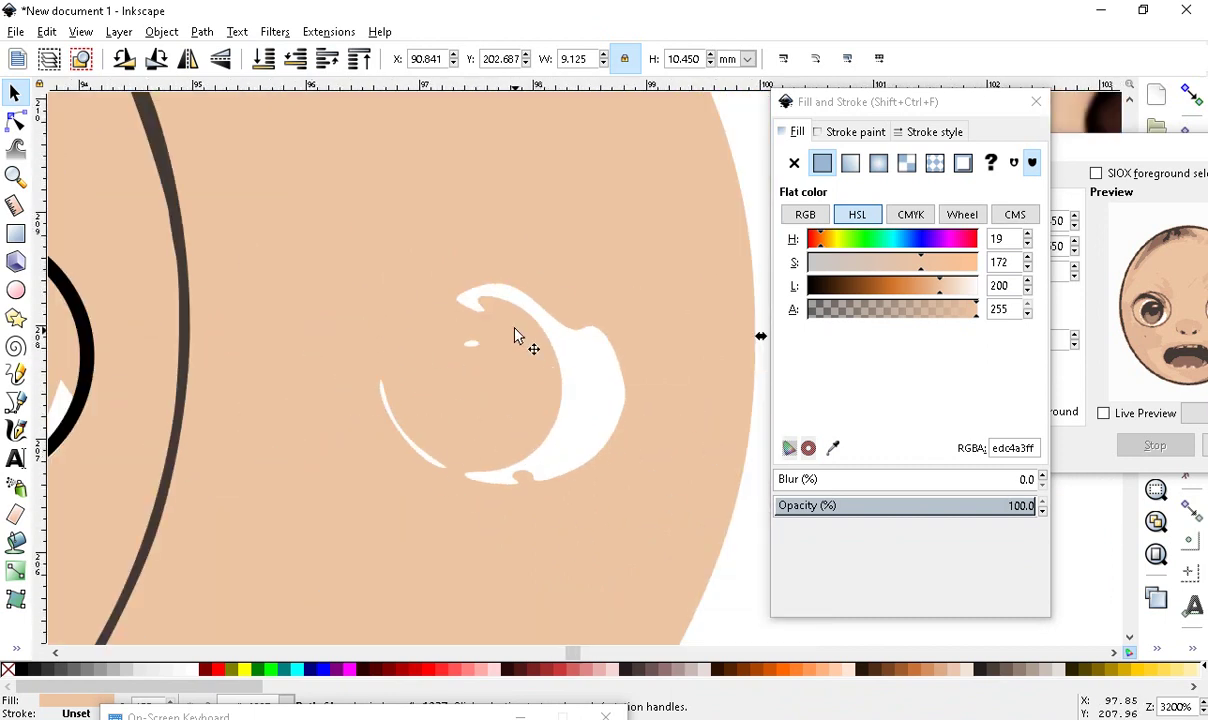
Delete excess nodes from the first white highlight and pull the remaining nodes into shape
click(16, 122)
drag(348, 252, 538, 530)
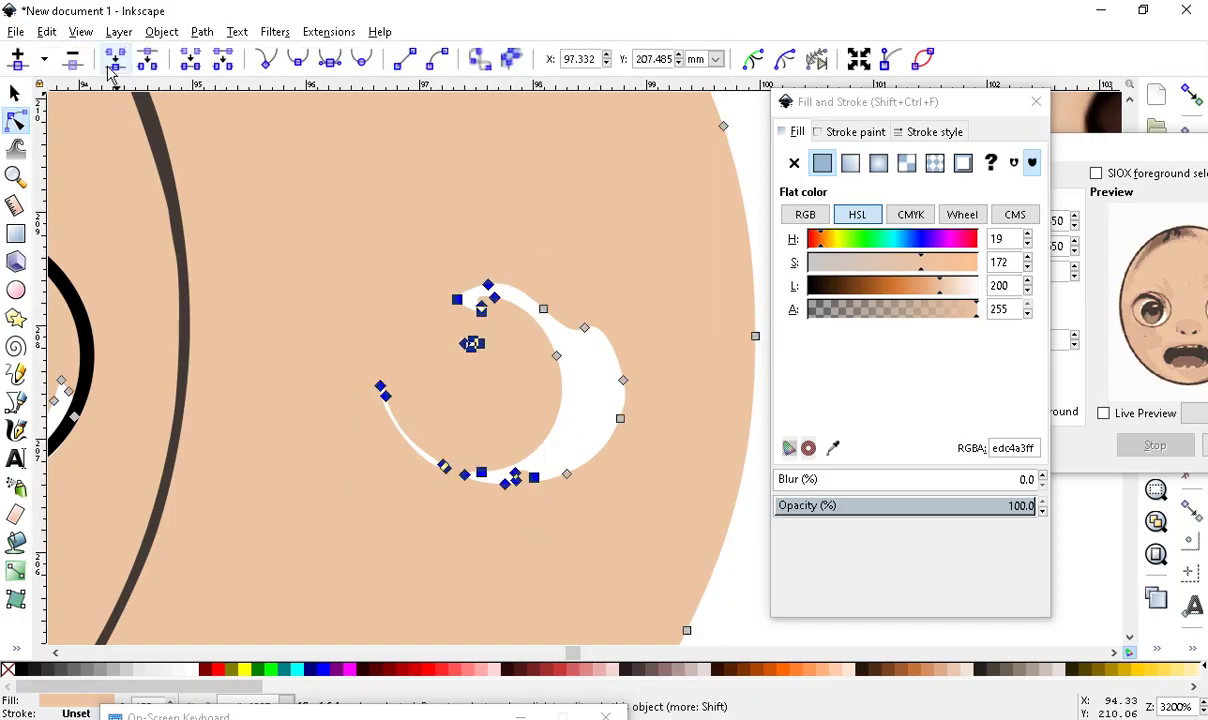
click(72, 59)
drag(557, 358, 418, 402)
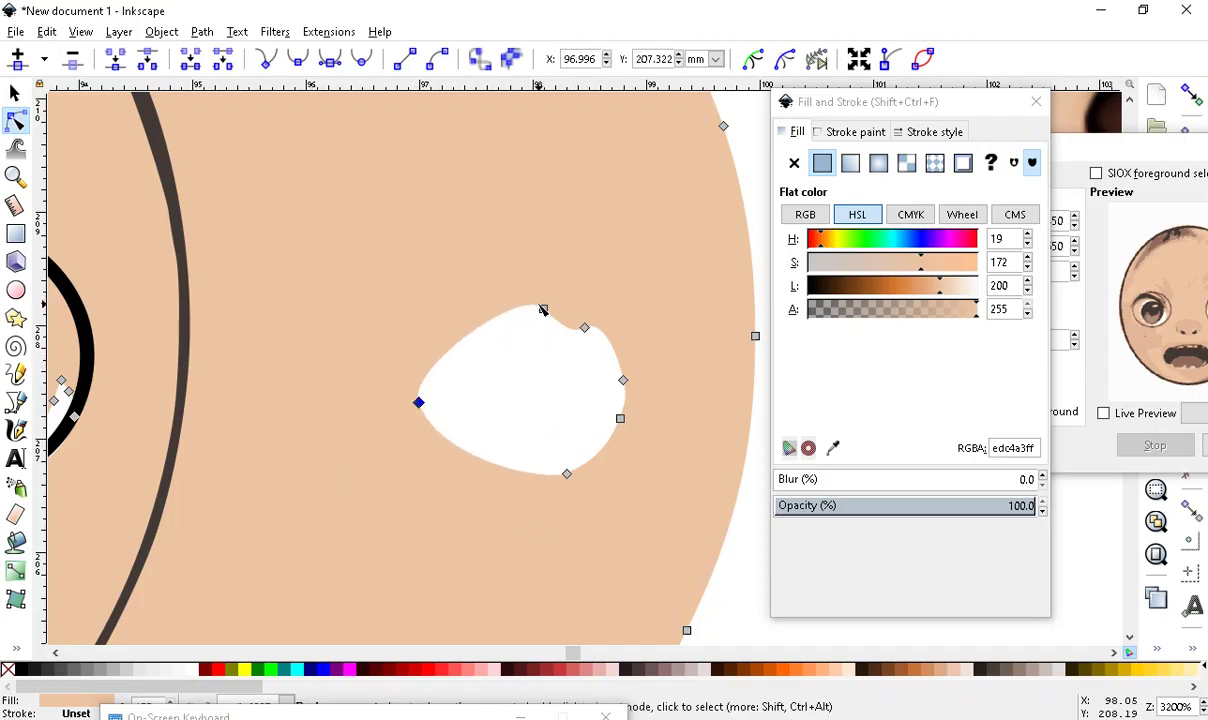
drag(542, 310, 464, 263)
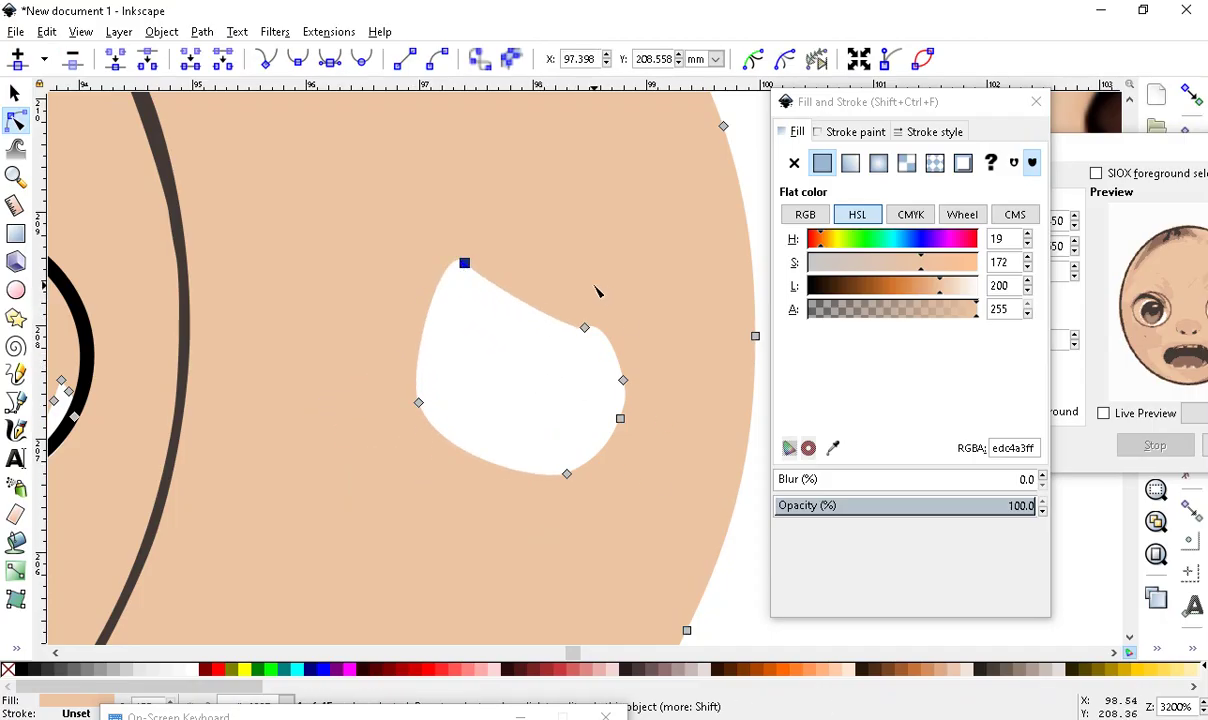
drag(589, 248, 484, 344)
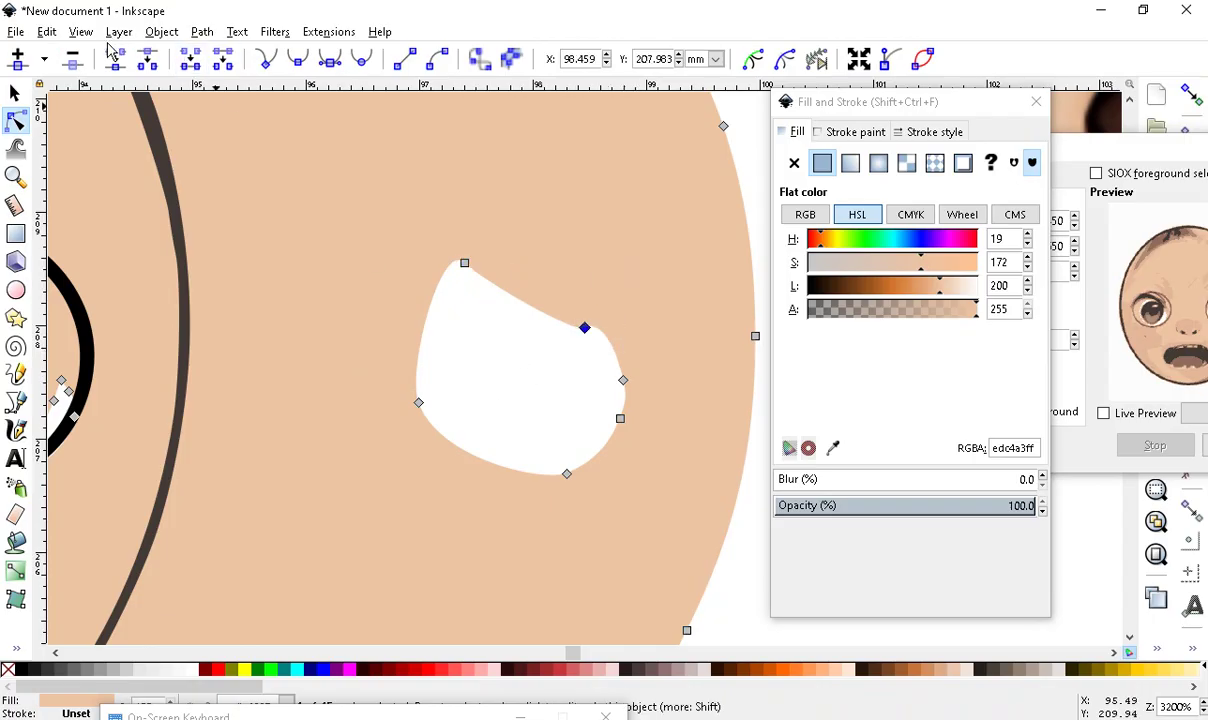
click(73, 61)
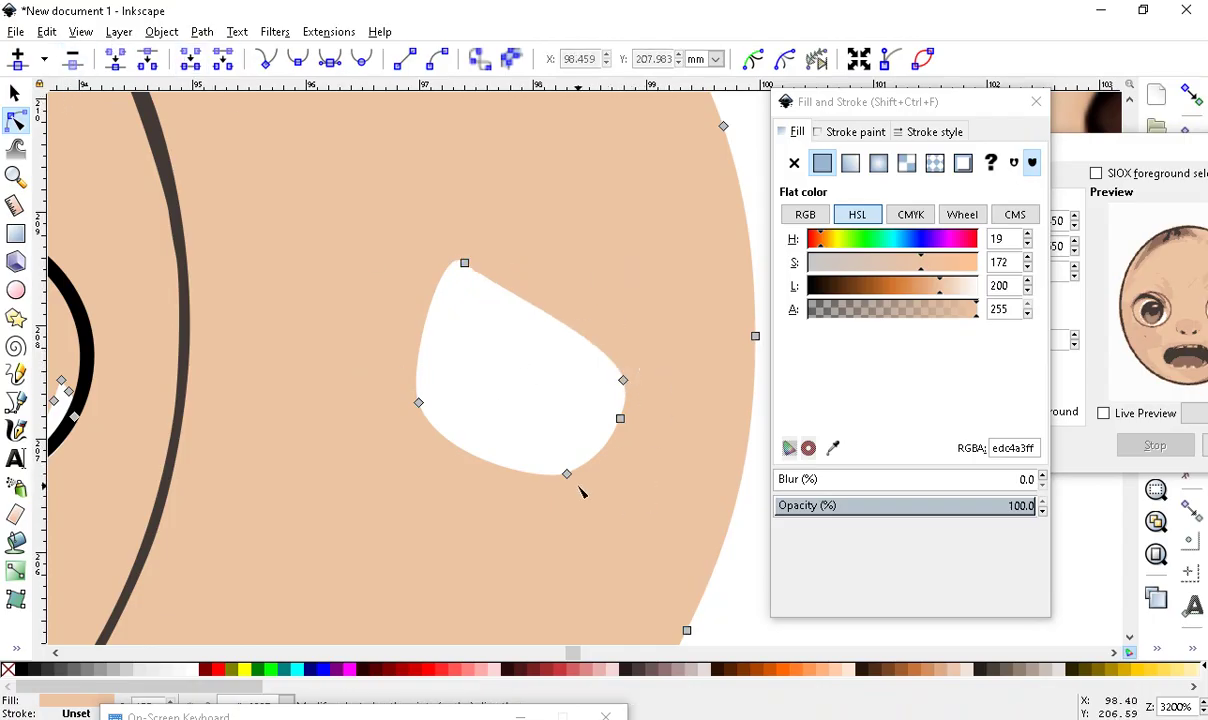
drag(656, 440, 656, 440)
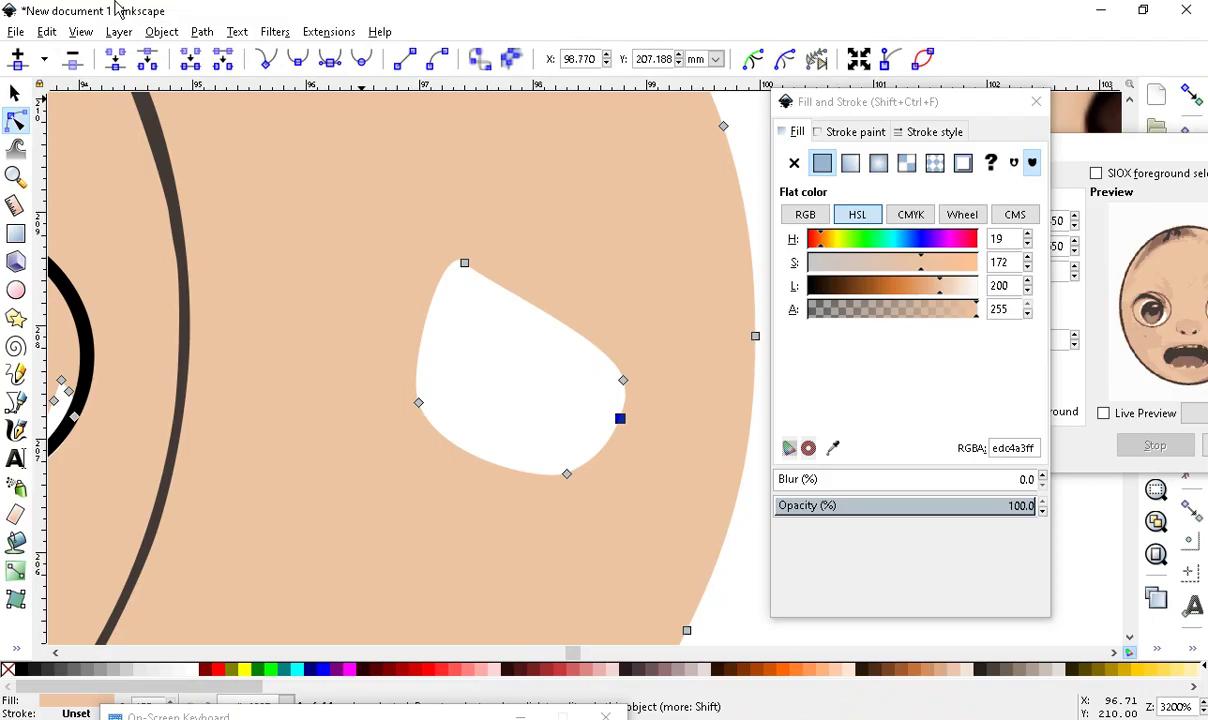
click(73, 61)
drag(369, 208, 545, 440)
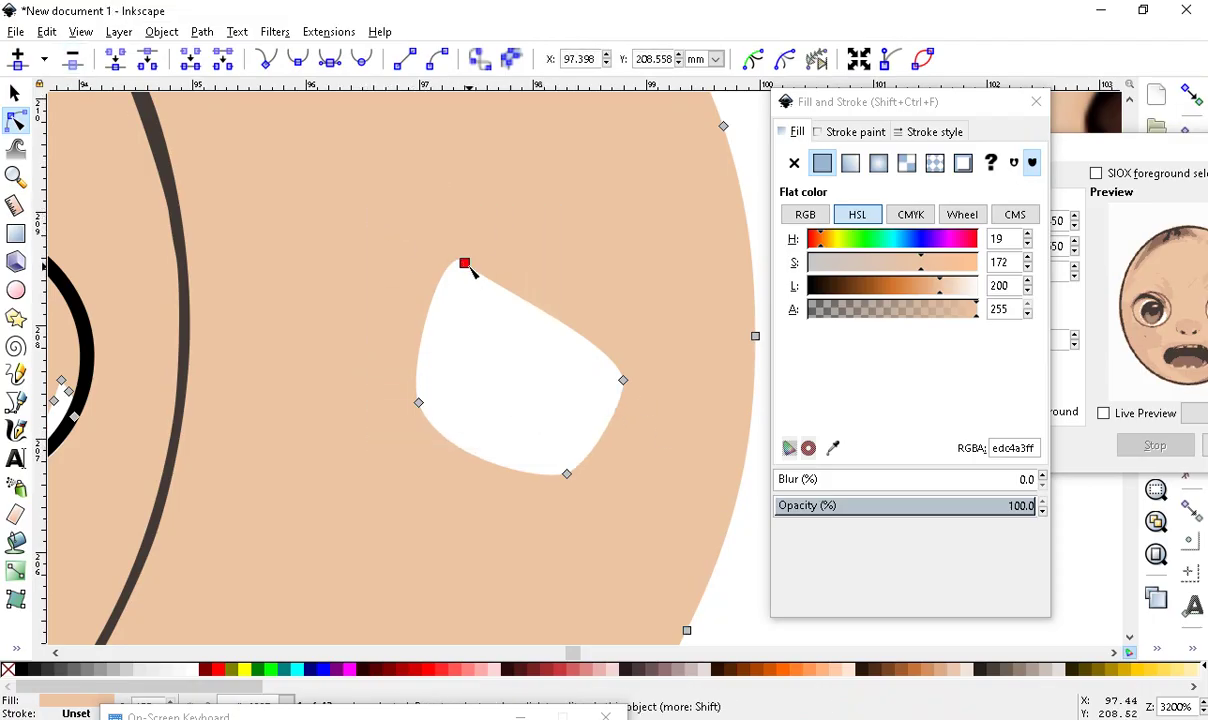
Make the highlight's four nodes smooth and shift the oval left, adjusting its left node
drag(303, 152, 655, 515)
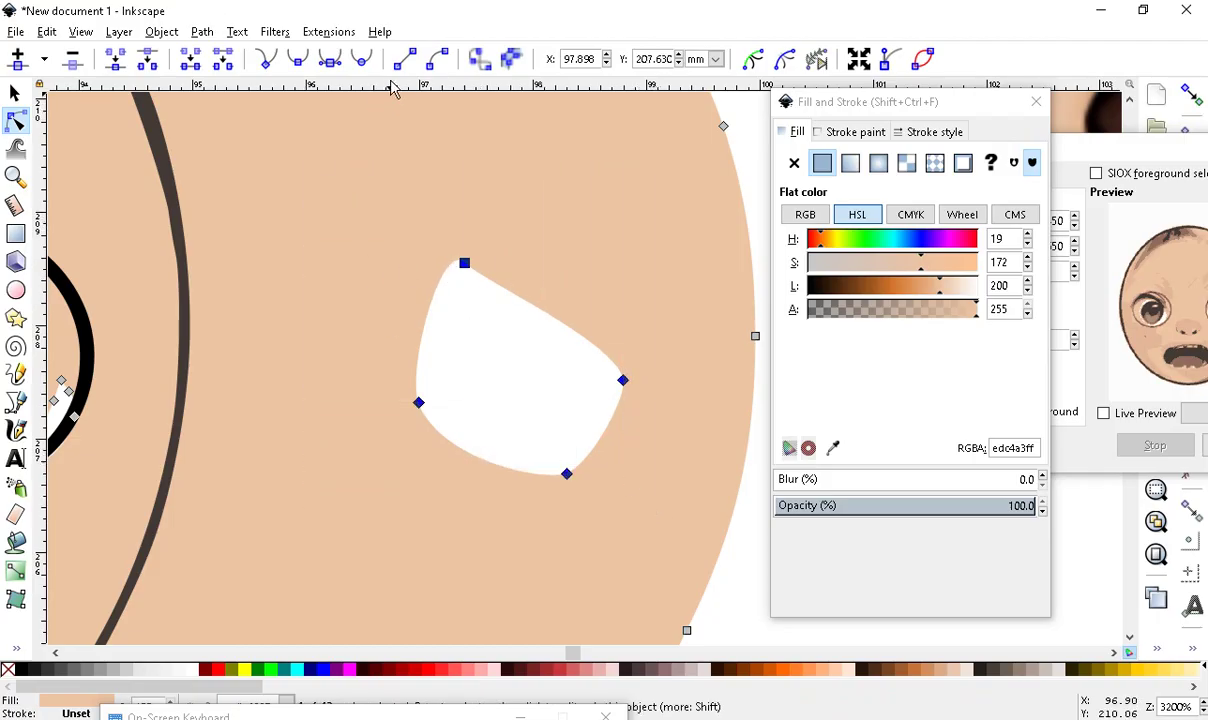
click(366, 64)
scroll(693, 493, down, 3)
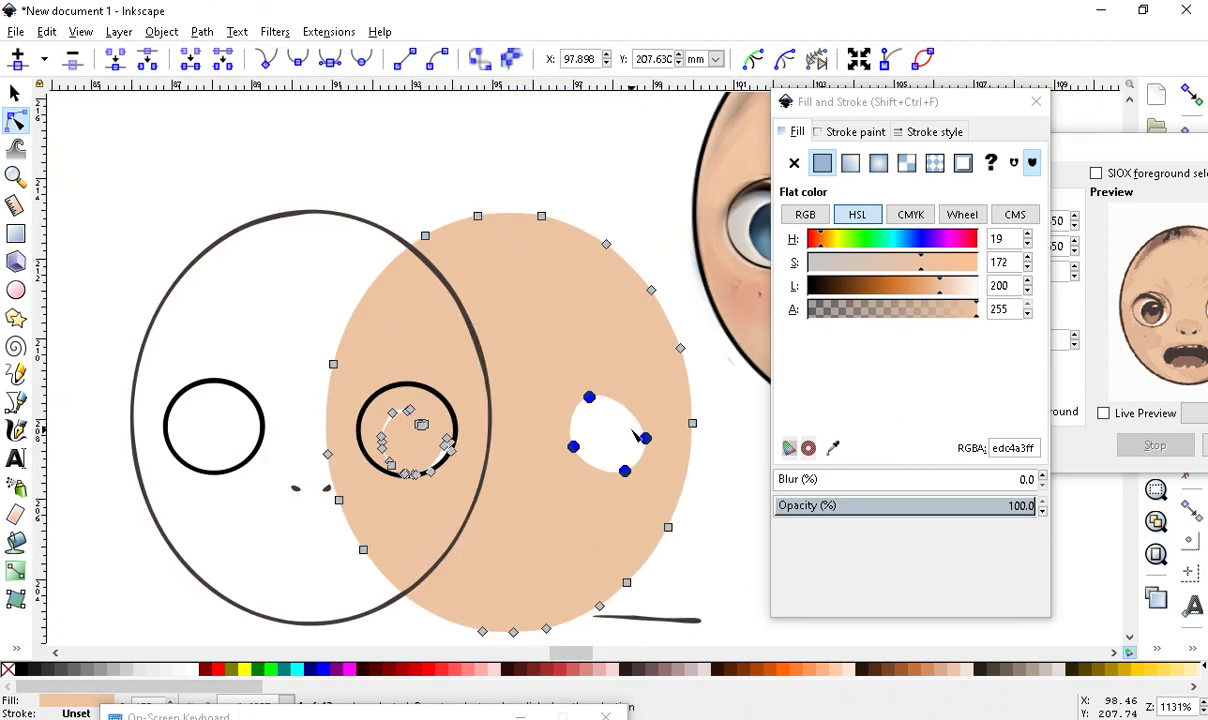
scroll(611, 471, up, 3)
drag(641, 437, 527, 429)
click(379, 357)
mouse_move(383, 358)
mouse_down()
mouse_move(326, 392)
mouse_move(400, 358)
mouse_move(404, 334)
mouse_move(382, 366)
mouse_up()
scroll(500, 437, down, 3)
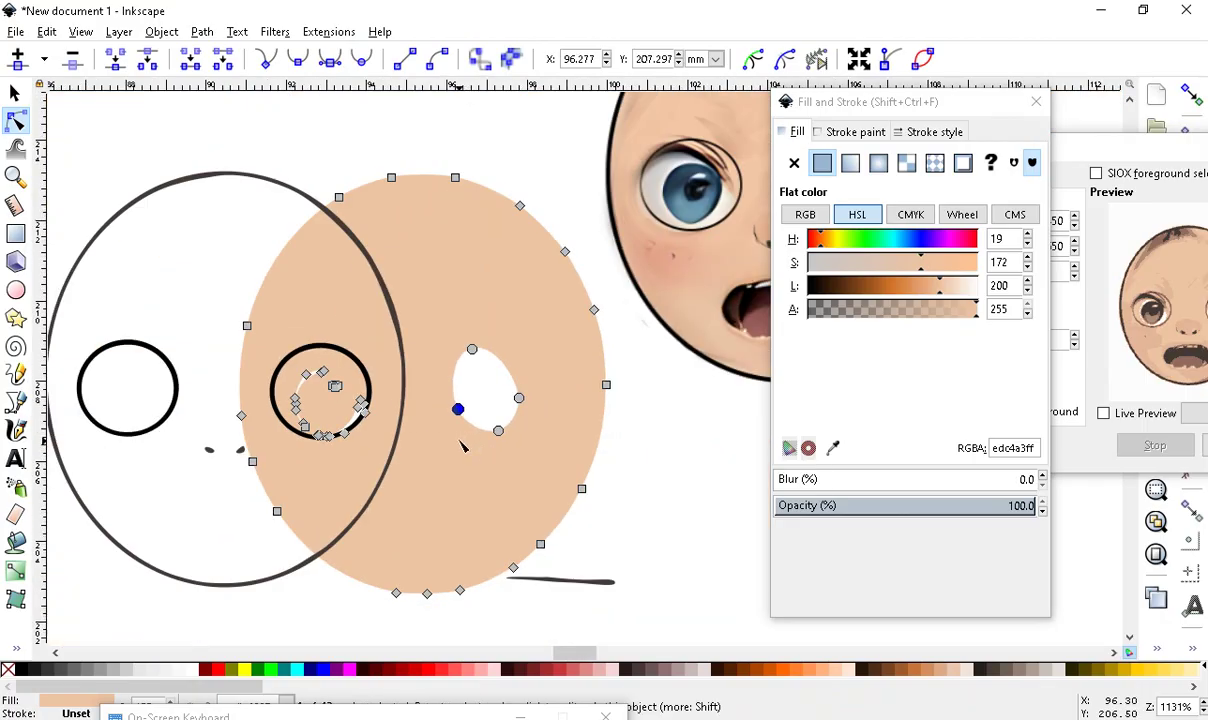
scroll(717, 413, down, 3)
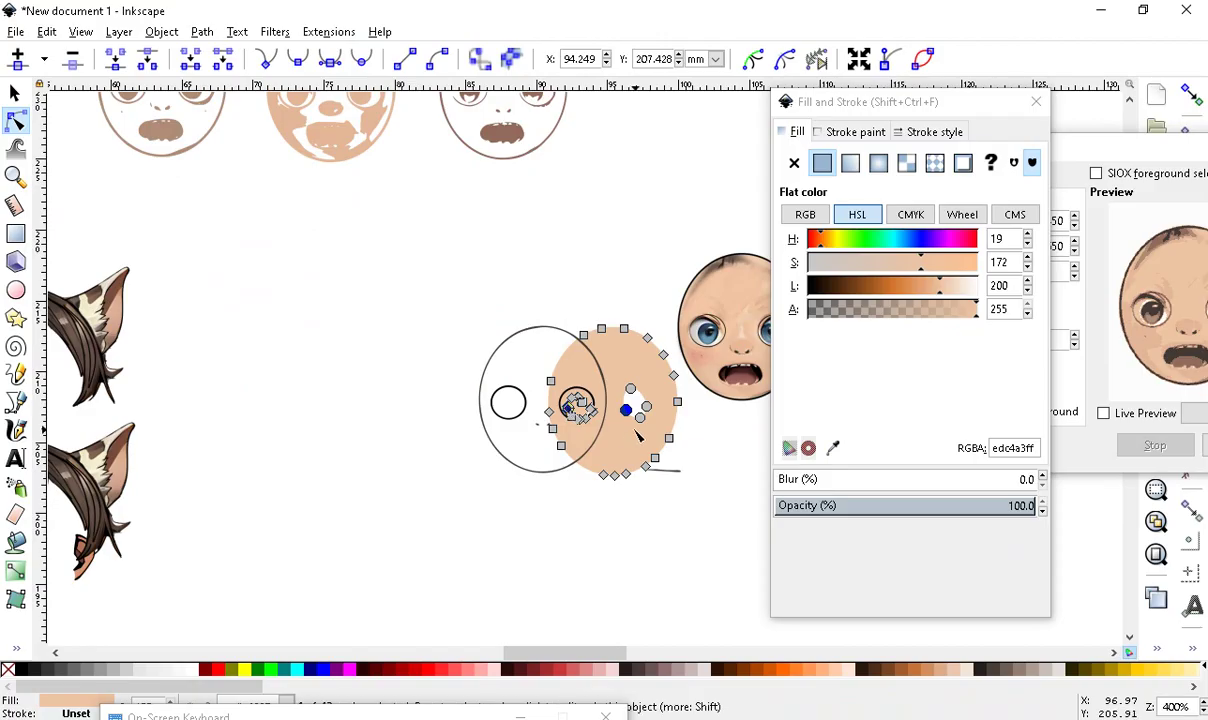
scroll(638, 435, up, 4)
scroll(560, 382, down, 1)
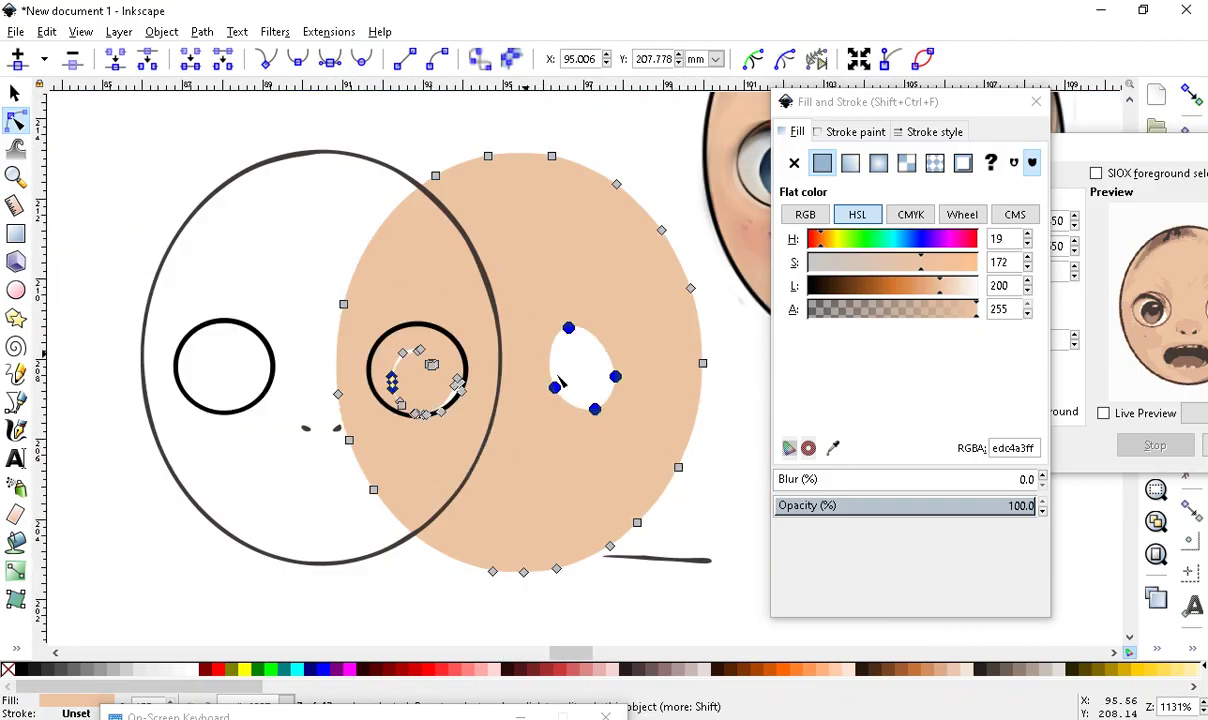
scroll(470, 435, up, 2)
scroll(363, 378, up, 2)
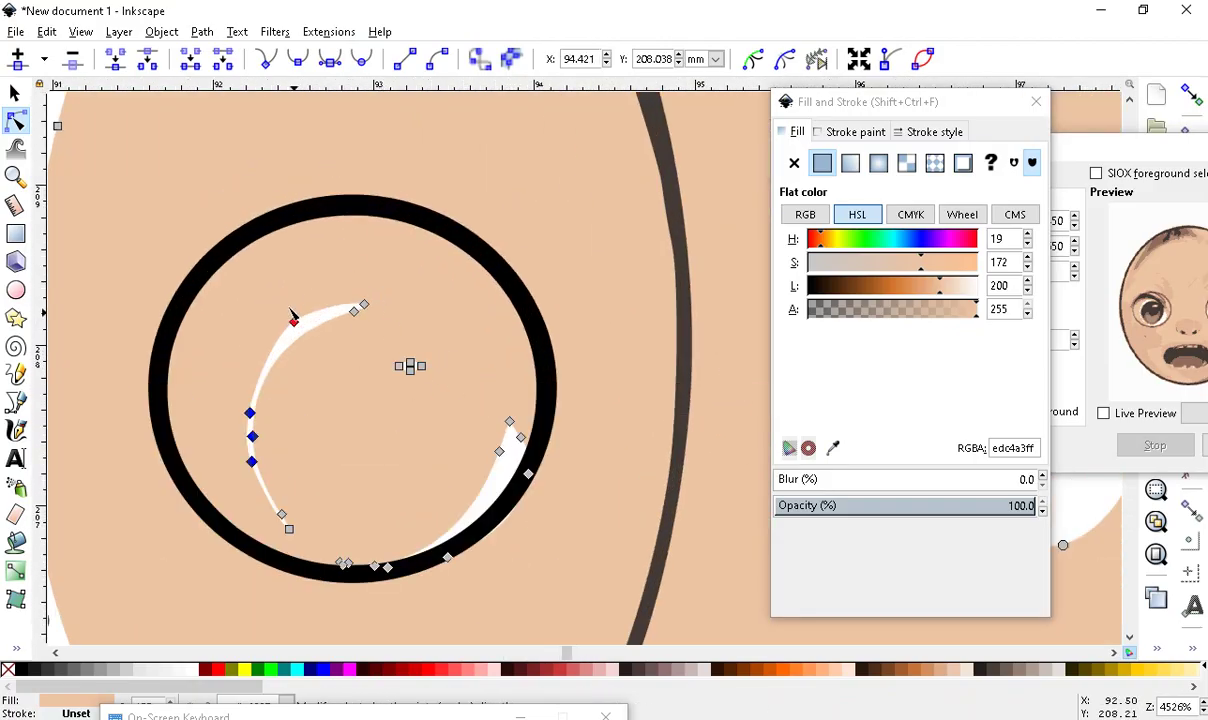
scroll(488, 423, down, 2)
scroll(418, 364, up, 3)
Delete excess nodes from the left eye's white crescent and widen its lower edge
drag(287, 118, 556, 534)
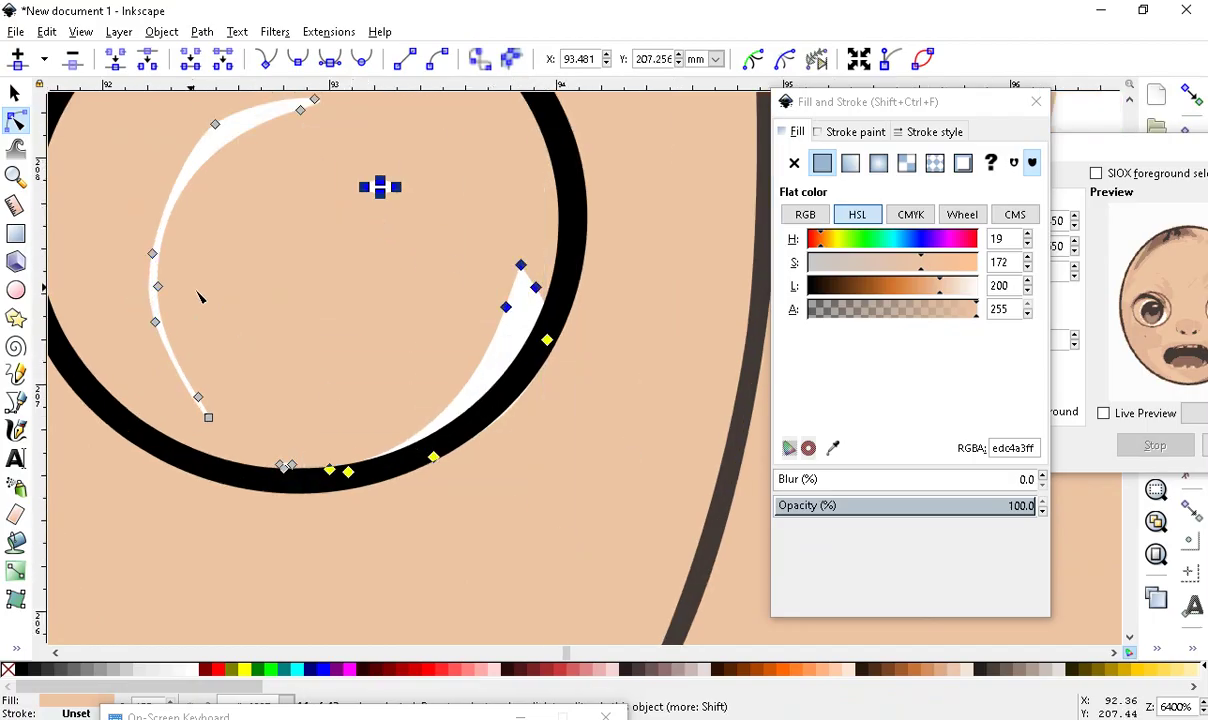
click(73, 60)
drag(342, 373, 241, 568)
click(73, 60)
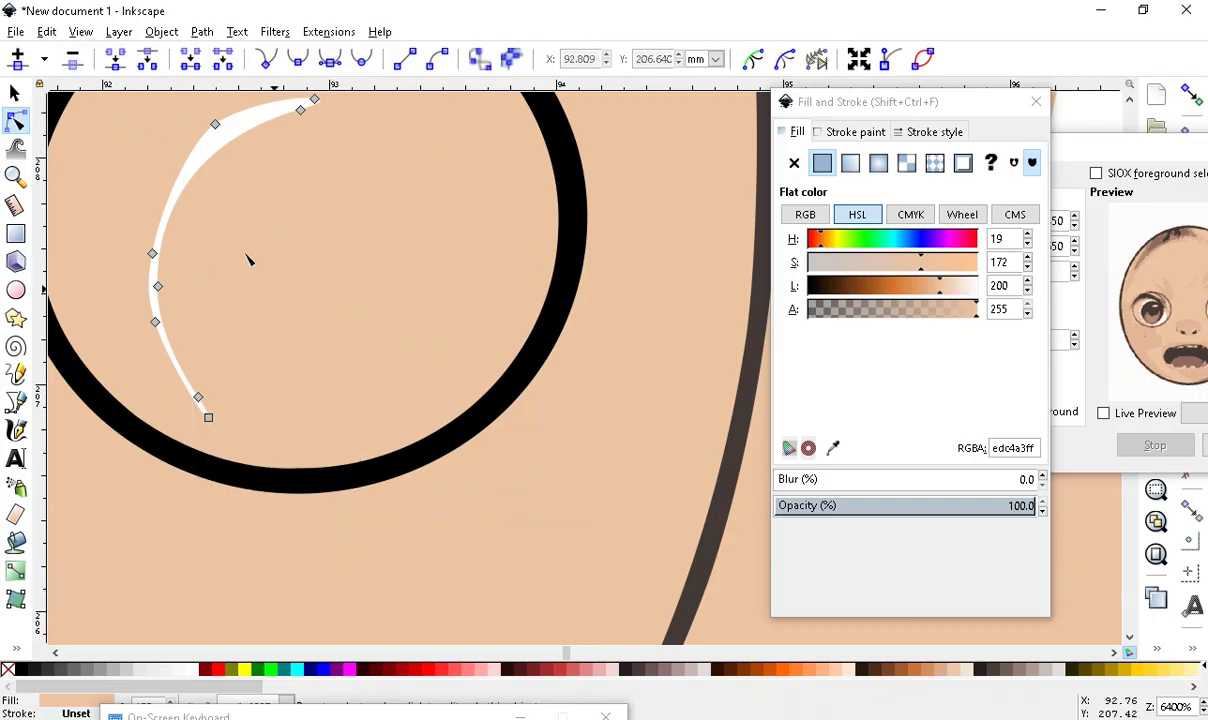
scroll(362, 337, down, 4)
scroll(364, 302, up, 3)
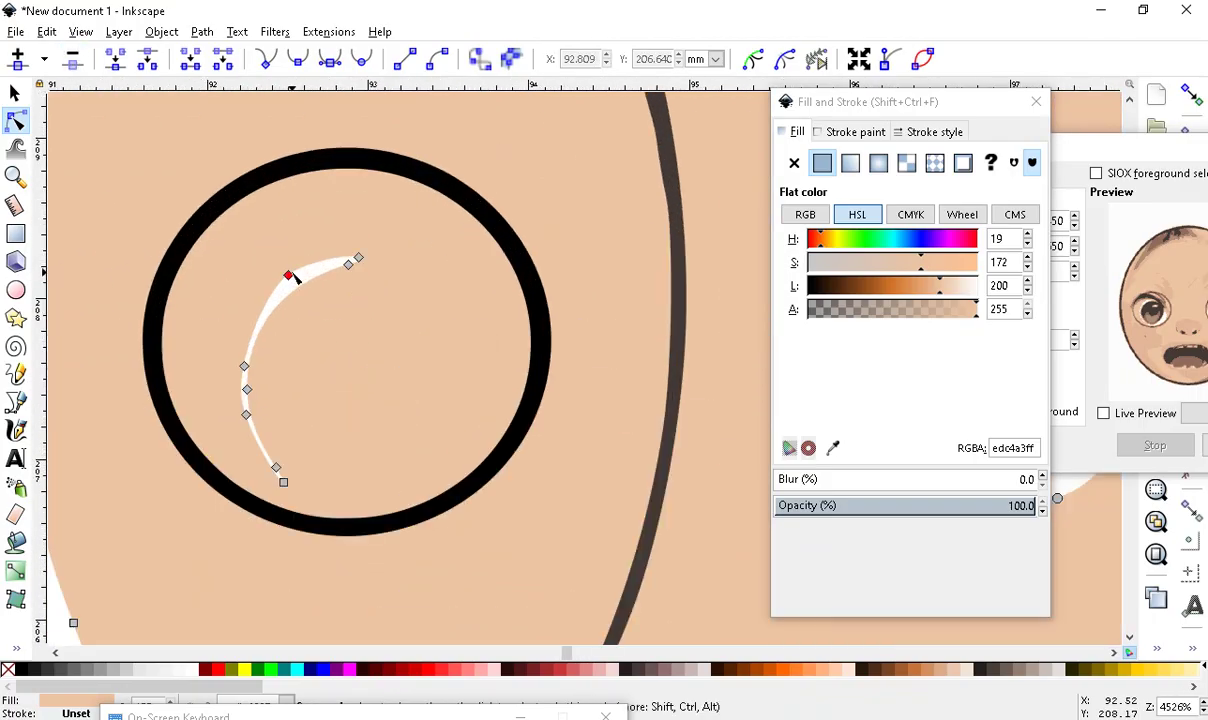
drag(350, 264, 445, 362)
drag(247, 389, 361, 381)
Remove three left-edge nodes and smooth the remaining four nodes into an oval highlight
drag(197, 349, 315, 540)
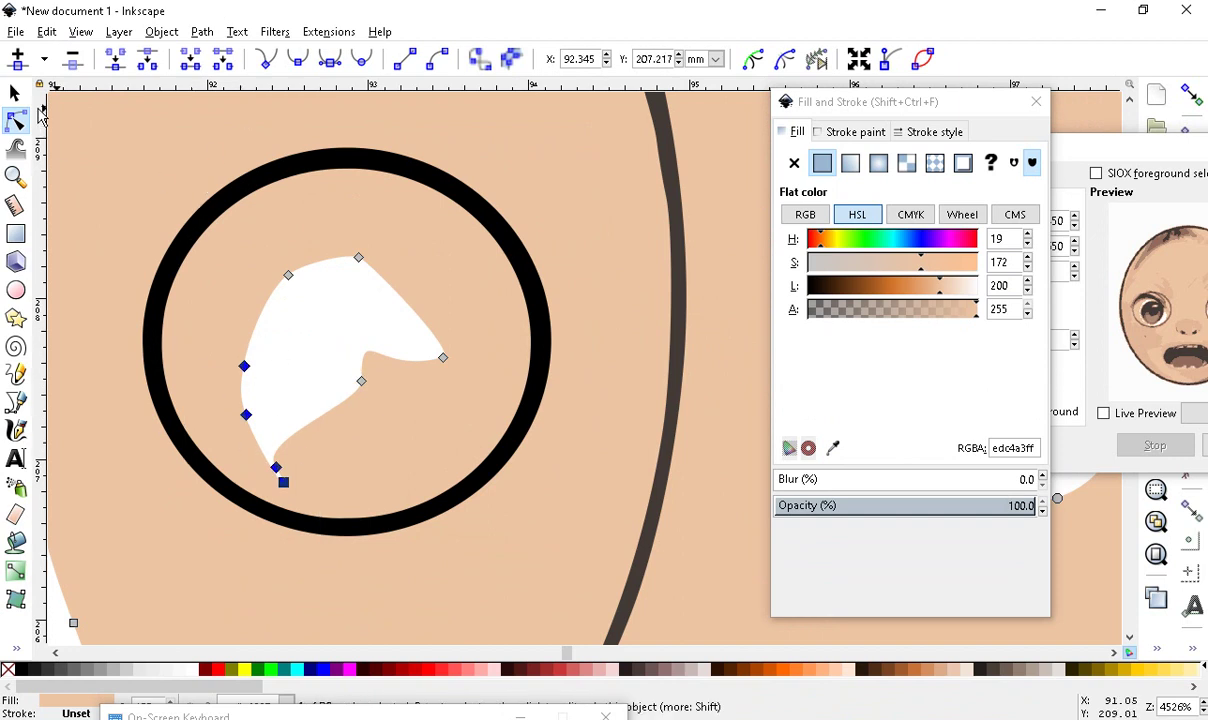
click(68, 60)
drag(266, 243, 466, 413)
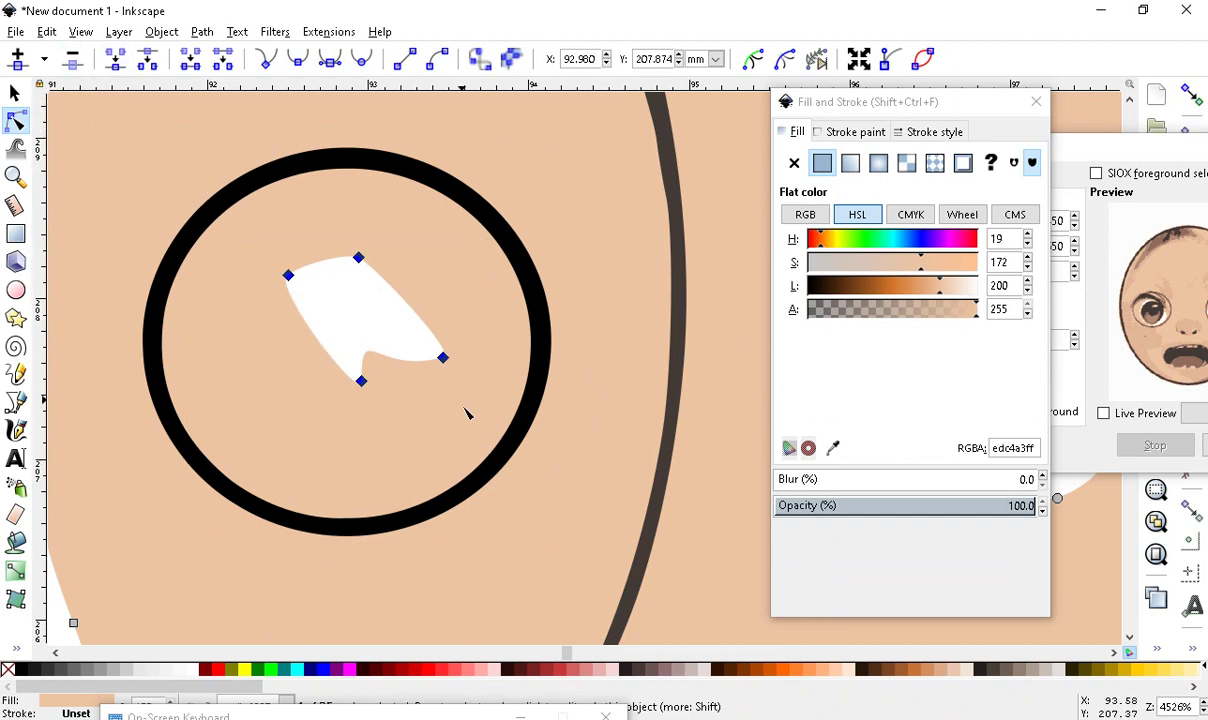
click(361, 62)
scroll(373, 395, down, 4)
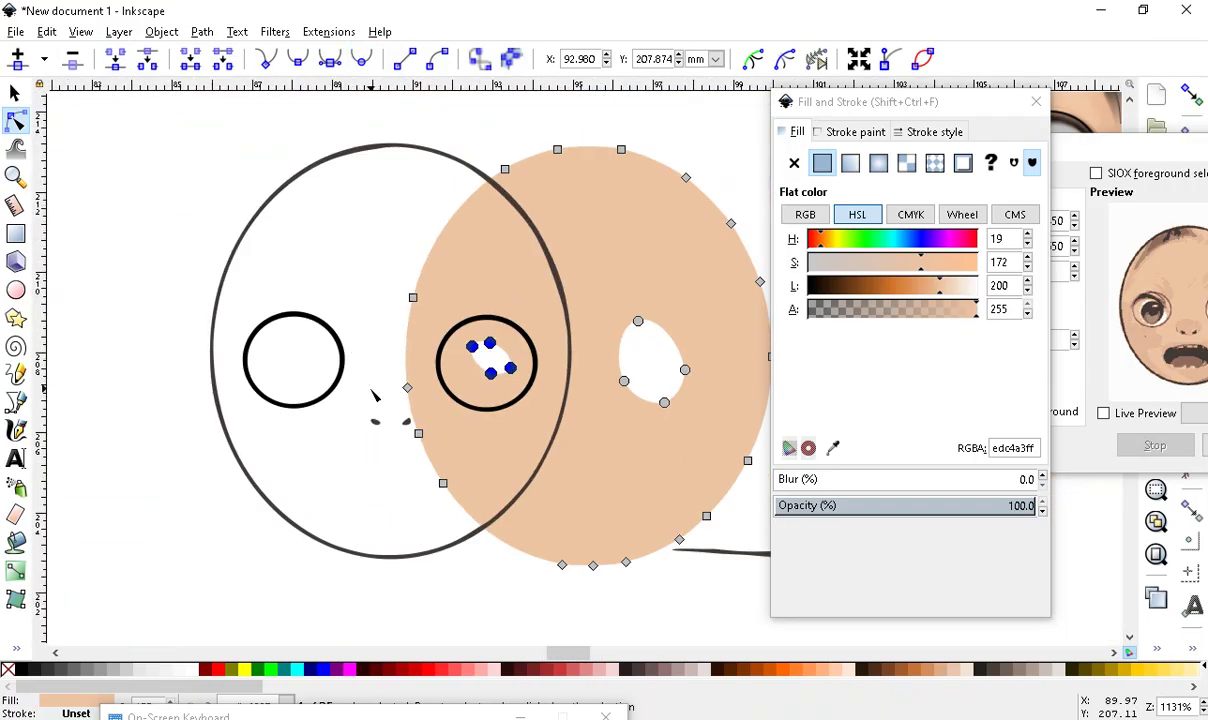
Move the face fill back under the outline and nudge it slightly left
click(16, 95)
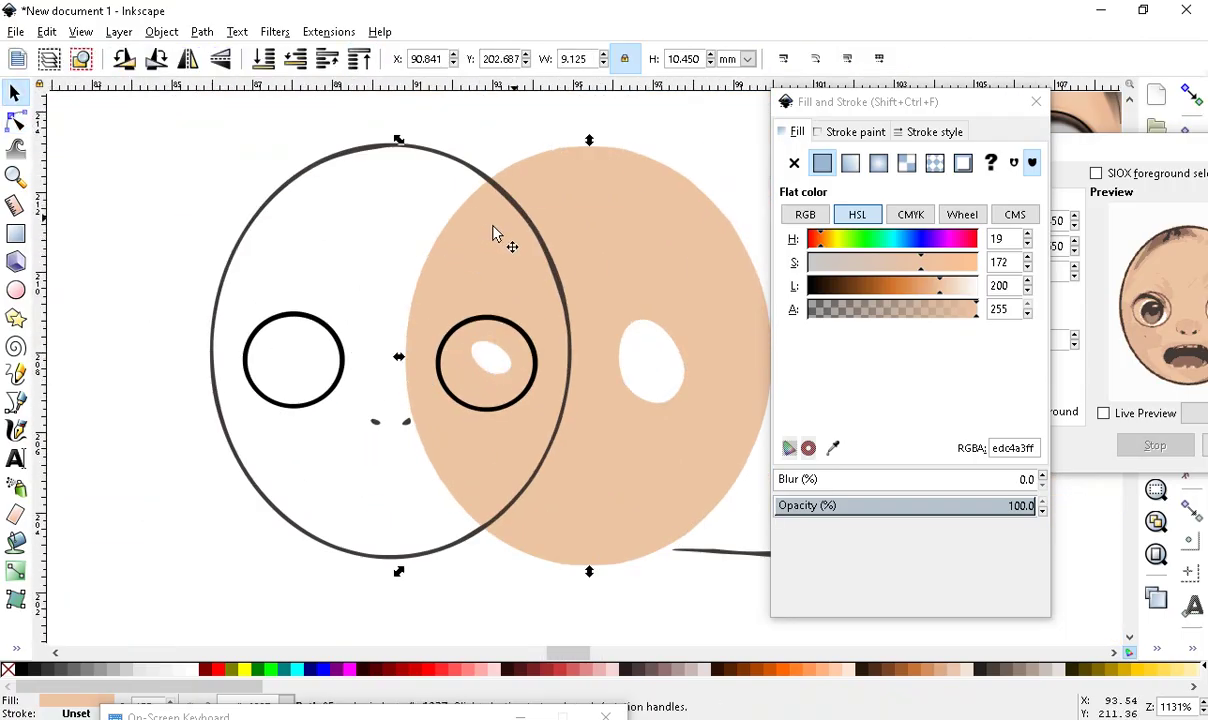
drag(672, 263, 474, 255)
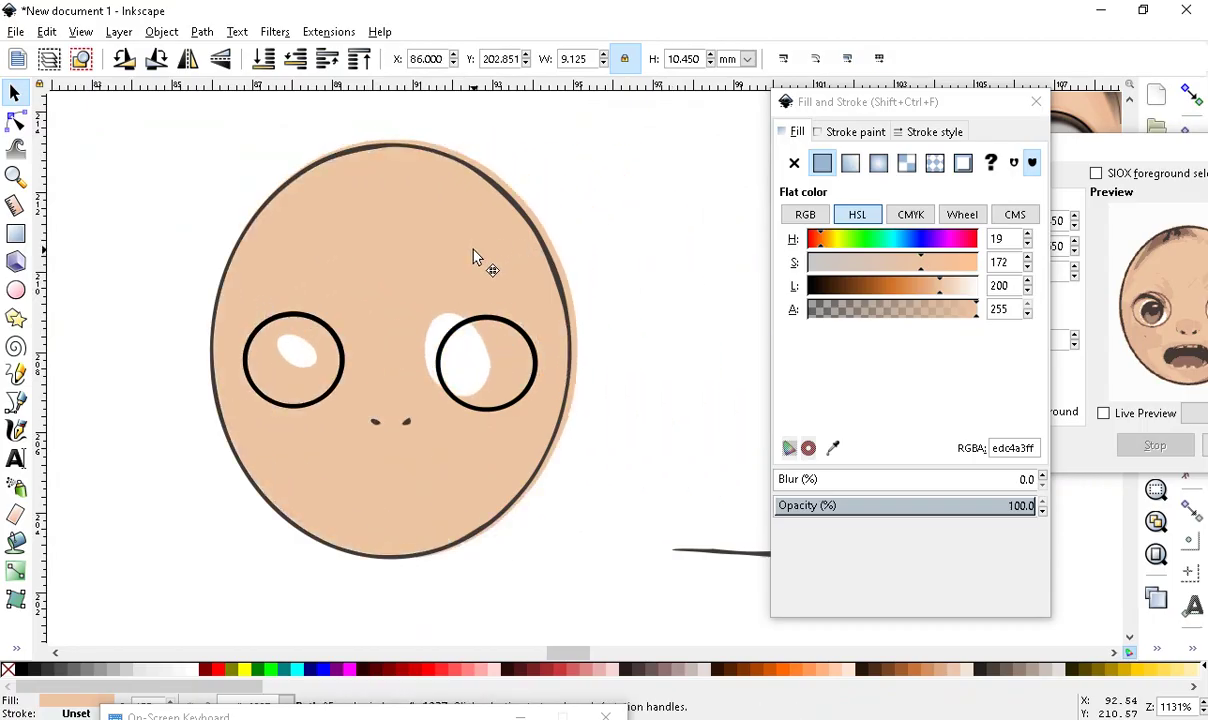
scroll(474, 257, up, 3)
drag(496, 553, 480, 562)
scroll(480, 562, down, 3)
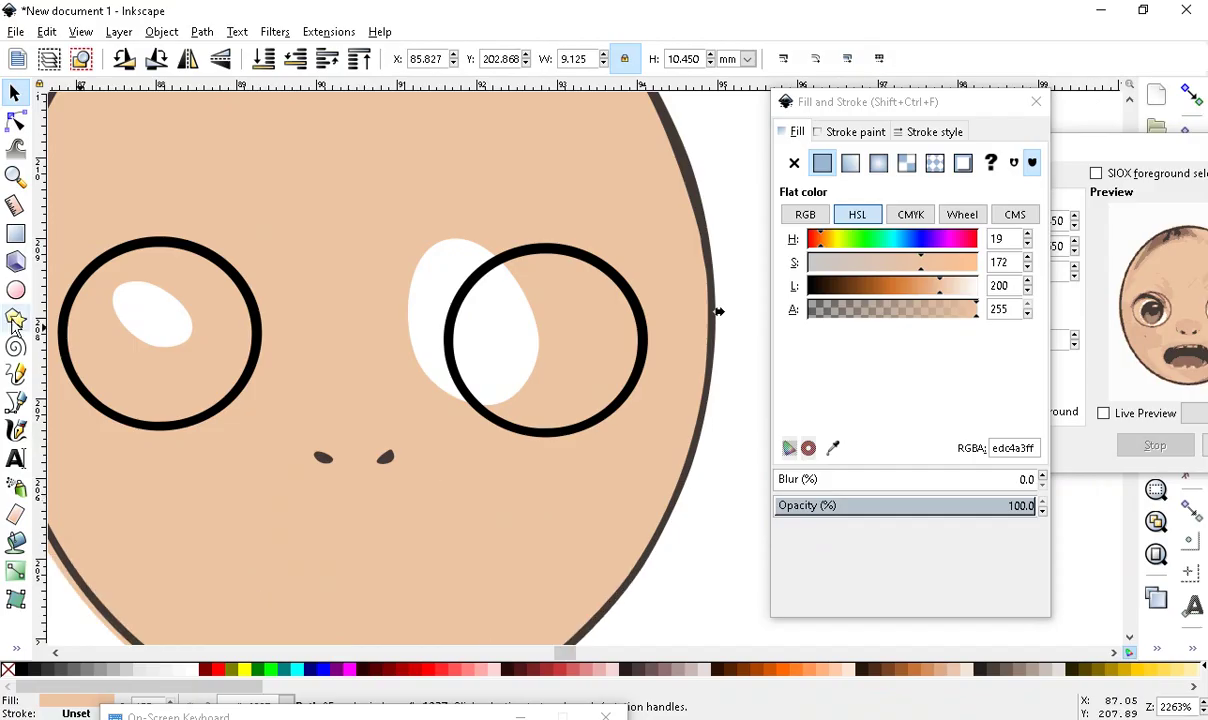
Narrow the face fill and lower its top to meet the outline, about 8.926 × 10.286 mm
key(plus)
key(plus)
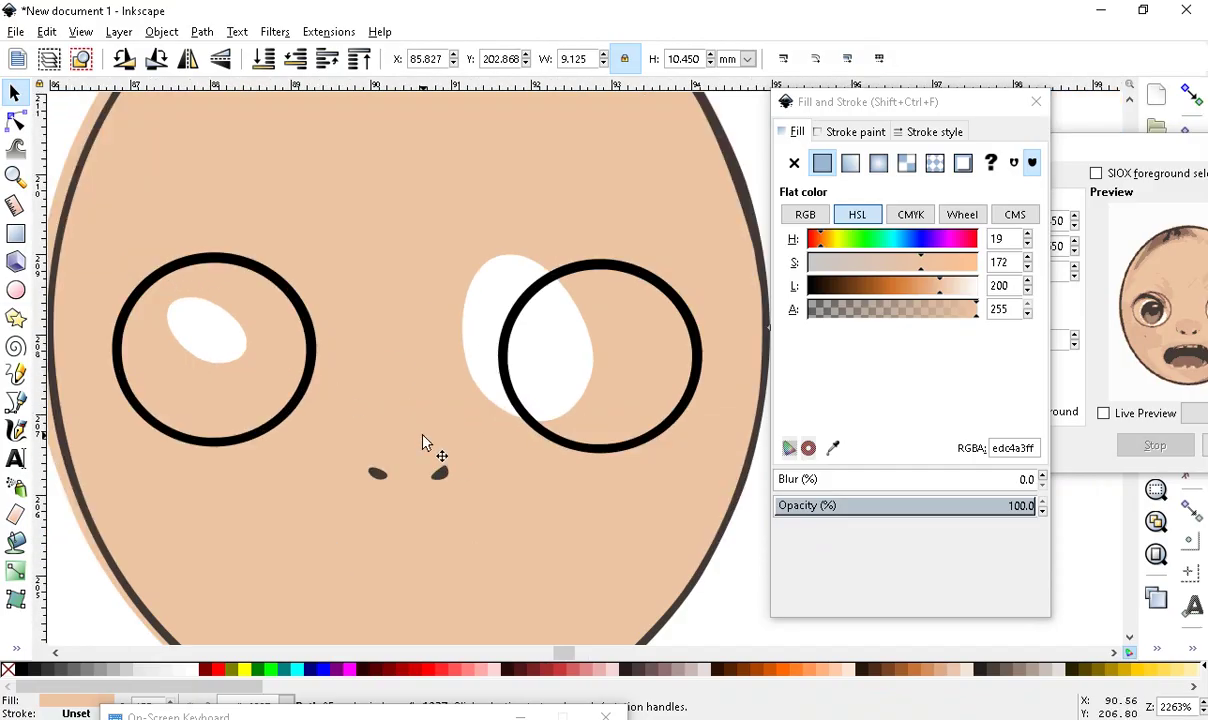
scroll(422, 441, down, 2)
scroll(248, 400, up, 1)
drag(215, 405, 226, 415)
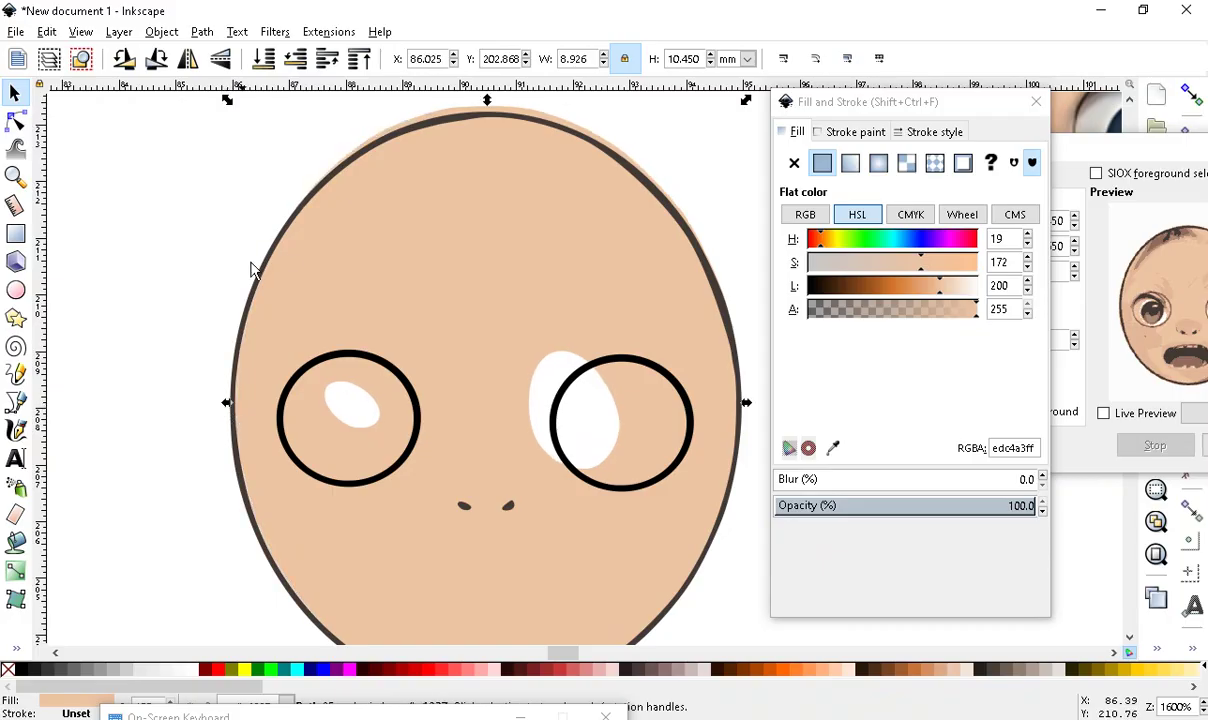
scroll(400, 582, down, 3)
scroll(395, 480, up, 2)
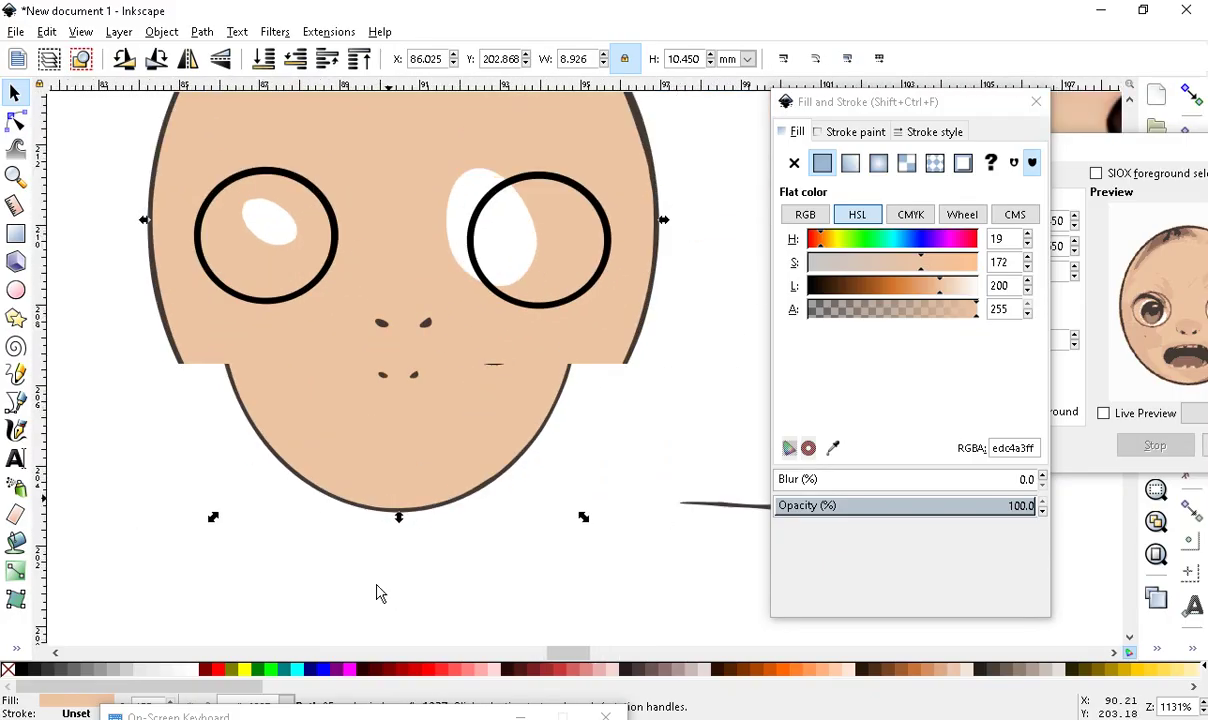
scroll(380, 593, down, 1)
scroll(391, 216, up, 3)
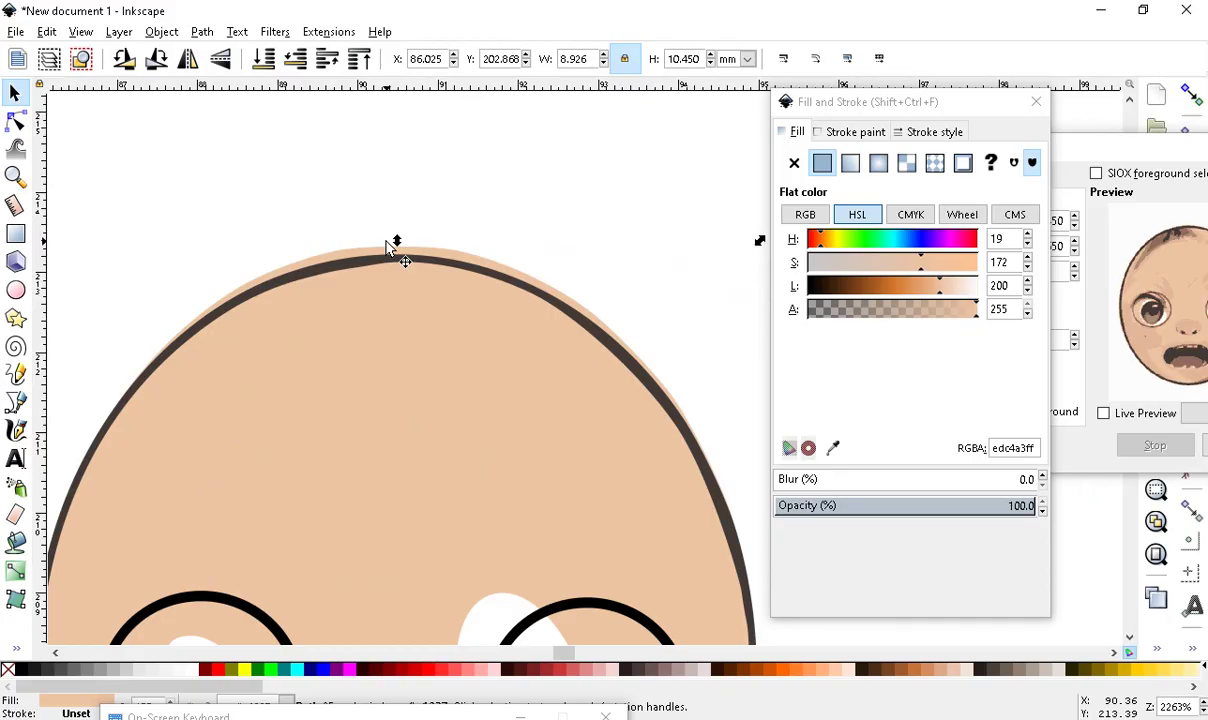
drag(397, 242, 404, 266)
scroll(418, 399, down, 4)
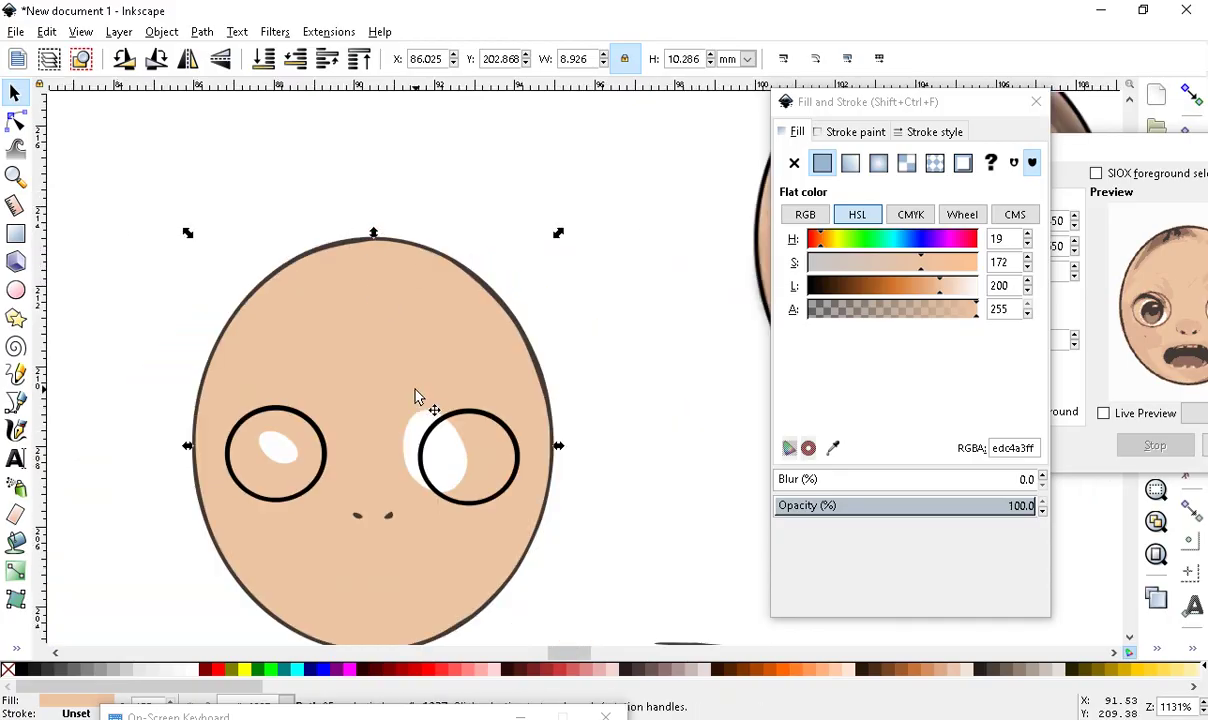
scroll(547, 350, up, 2)
scroll(449, 446, up, 3)
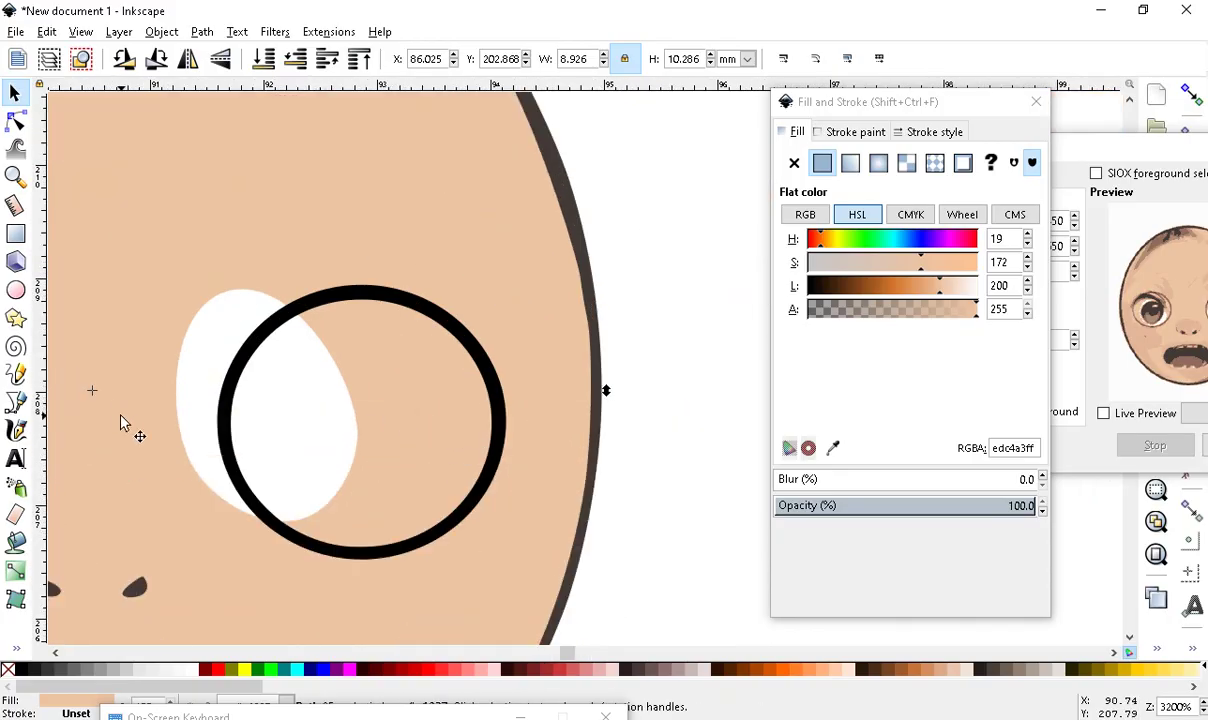
Move the white eye oval inside its ring and add top and lower-right nodes pulled out to the ring
click(16, 120)
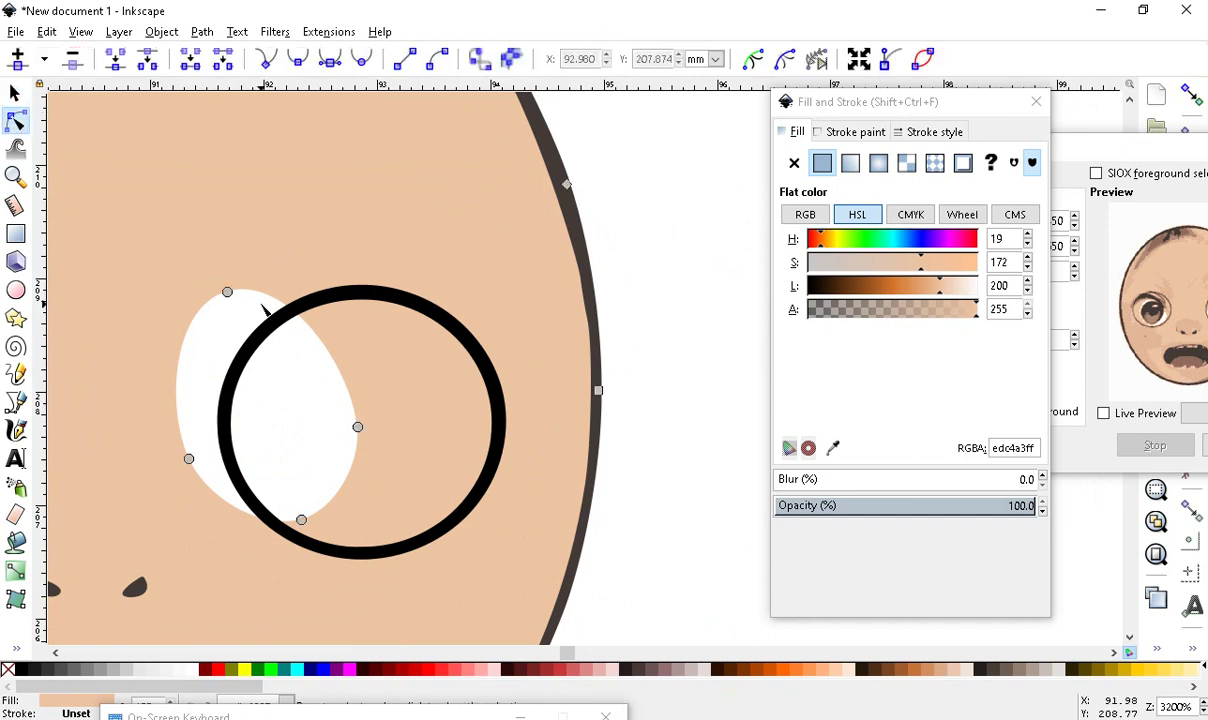
drag(150, 188, 395, 556)
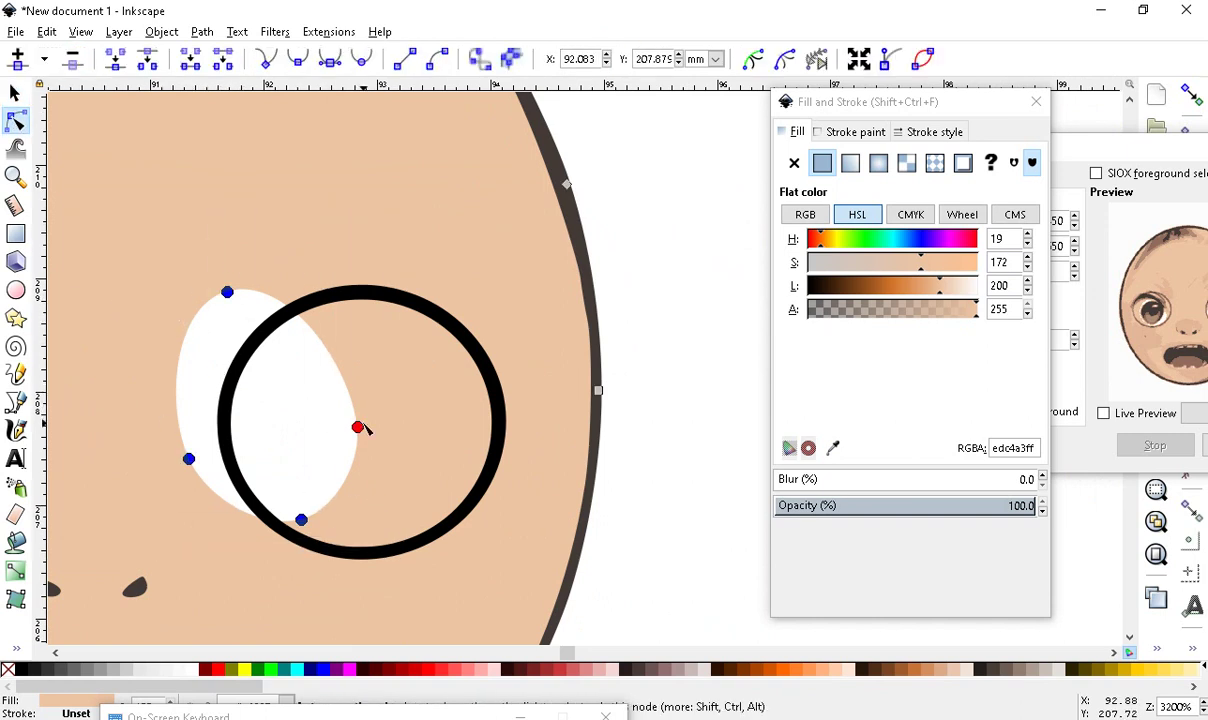
drag(358, 427, 413, 462)
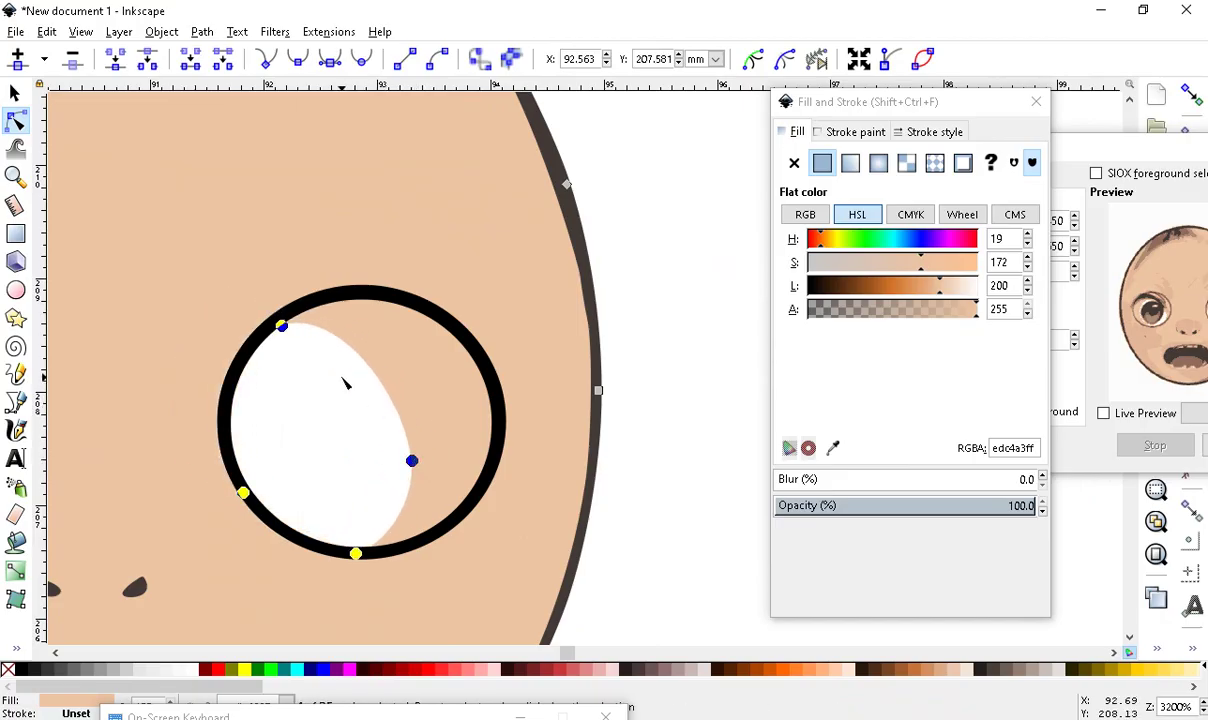
drag(412, 460, 497, 400)
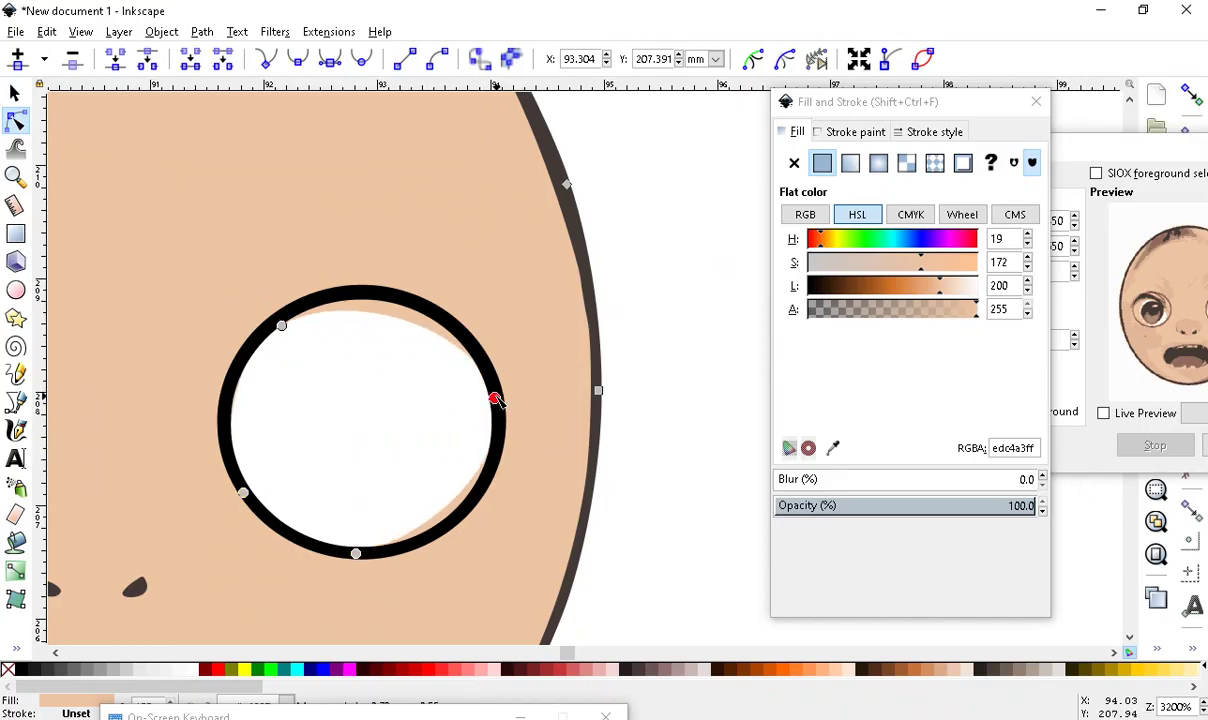
double_click(381, 316)
drag(381, 316, 380, 297)
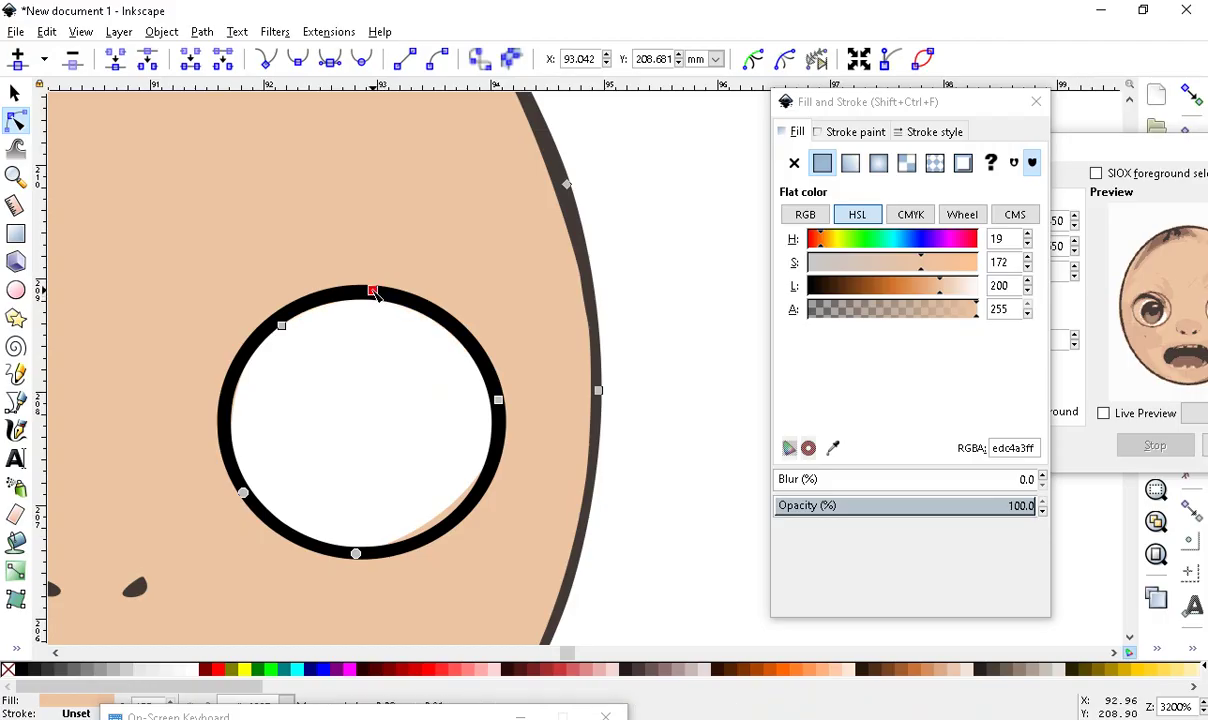
scroll(328, 580, up, 2)
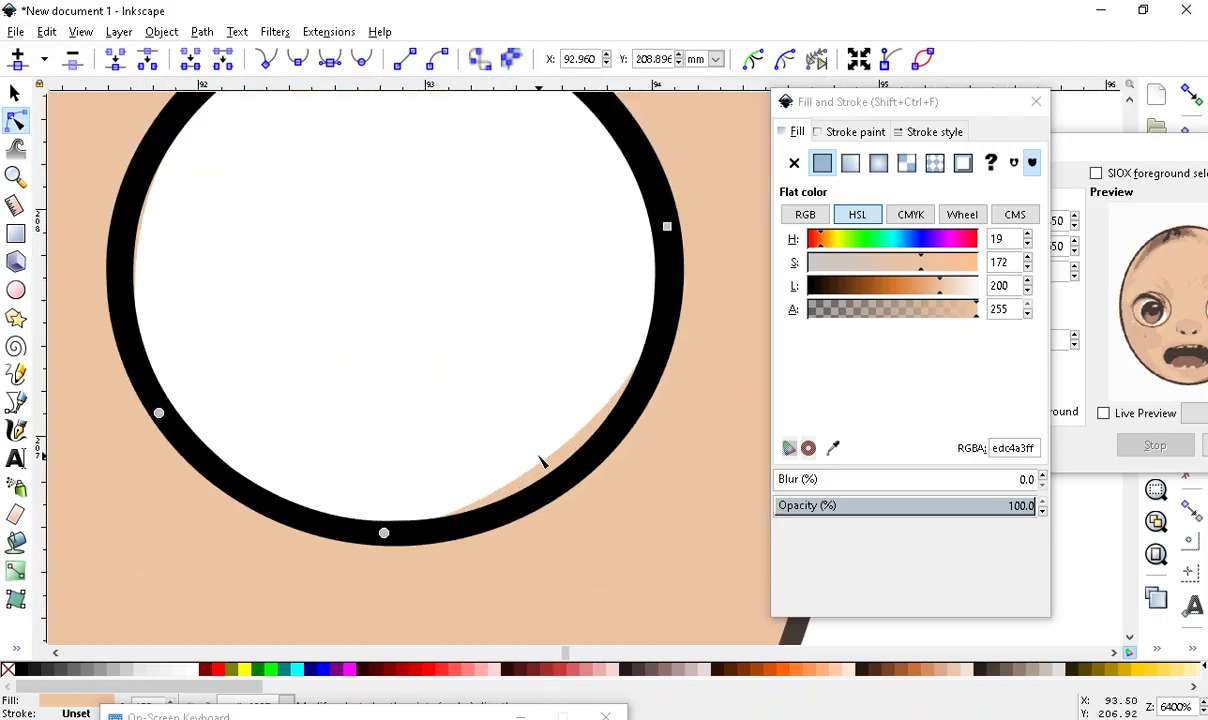
double_click(543, 463)
drag(543, 463, 558, 478)
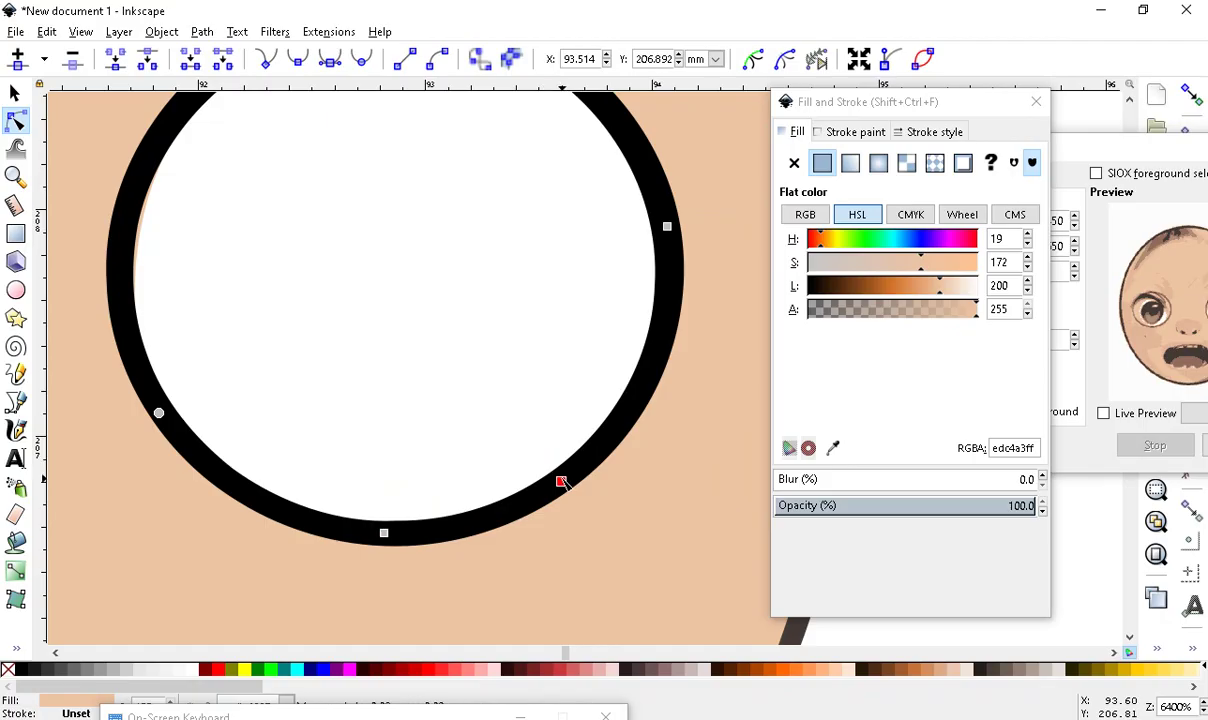
scroll(566, 483, down, 5)
scroll(574, 437, up, 2)
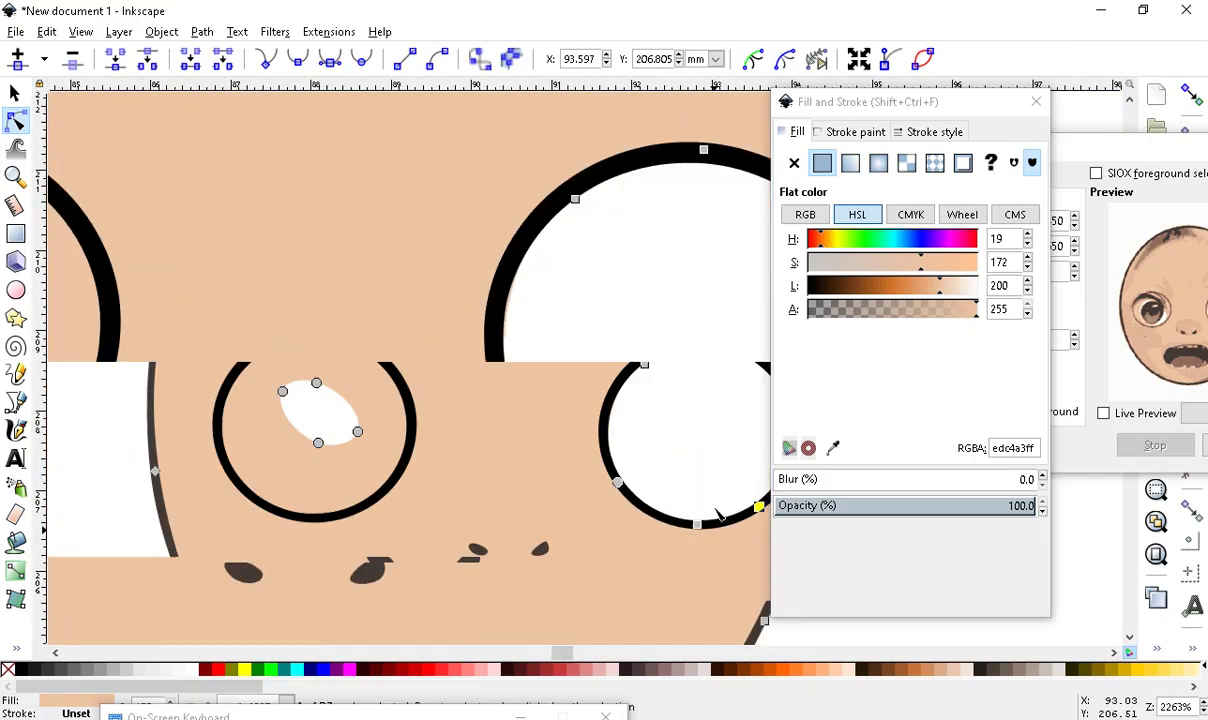
scroll(716, 514, down, 4)
scroll(461, 445, up, 6)
Push the white shape's left, right and top edges out to the ring's inner edge
drag(401, 346, 304, 476)
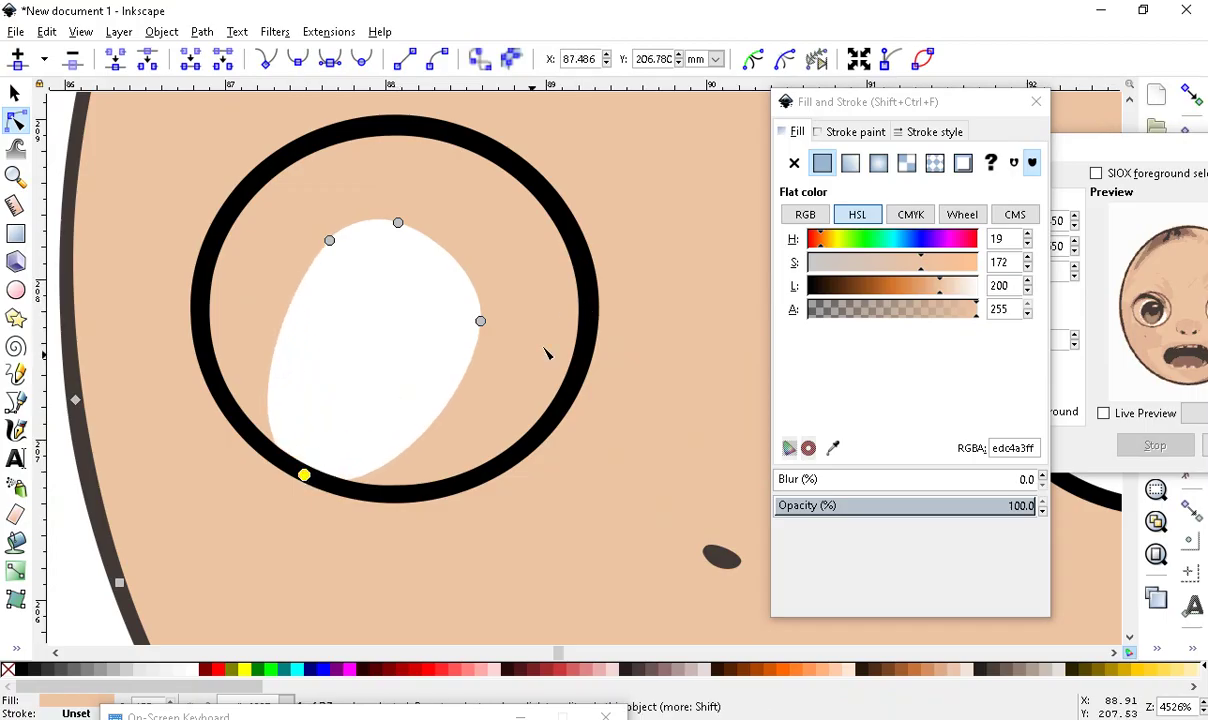
click(480, 321)
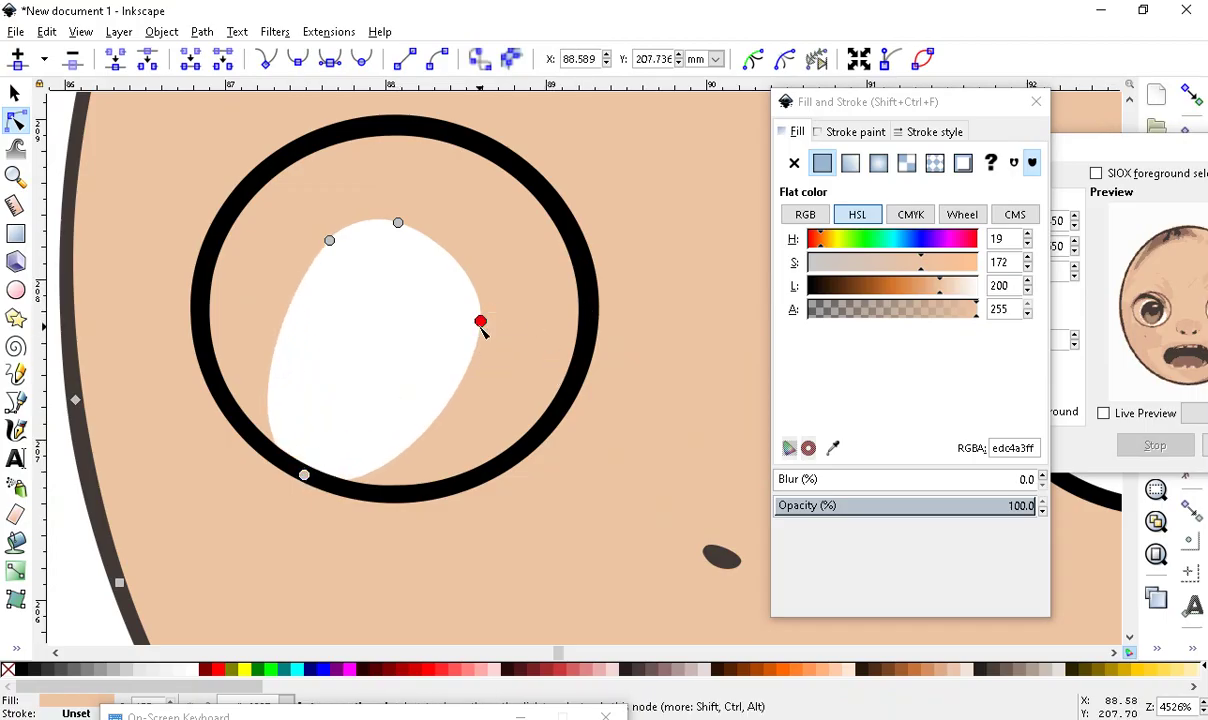
drag(481, 325, 499, 344)
drag(549, 424, 562, 407)
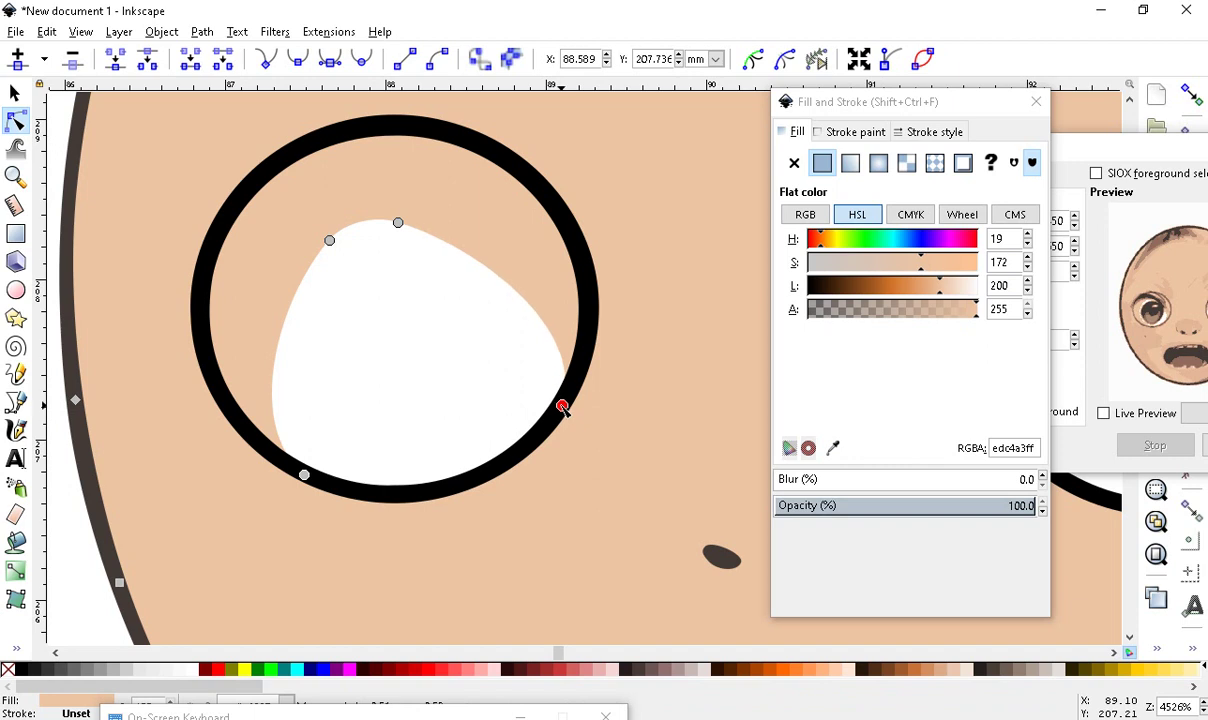
drag(398, 222, 486, 165)
drag(330, 243, 218, 255)
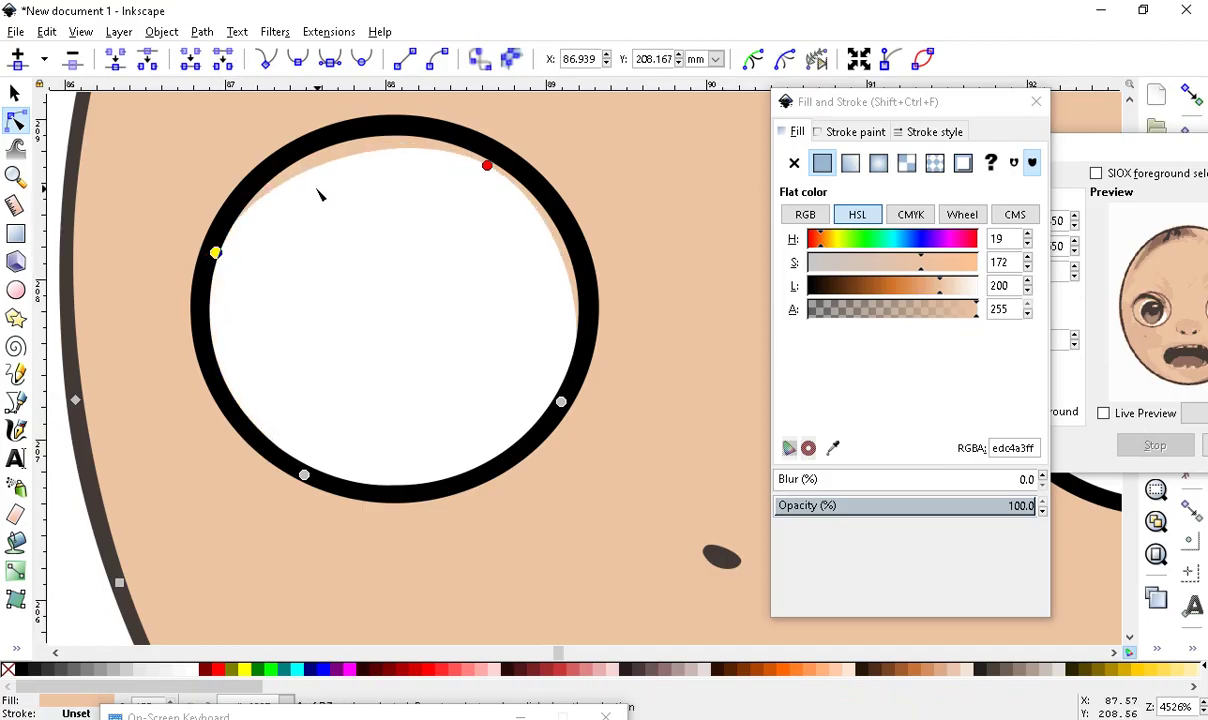
Add a top-edge node and slide nodes along the ring to close the remaining gap
double_click(333, 150)
drag(333, 150, 330, 138)
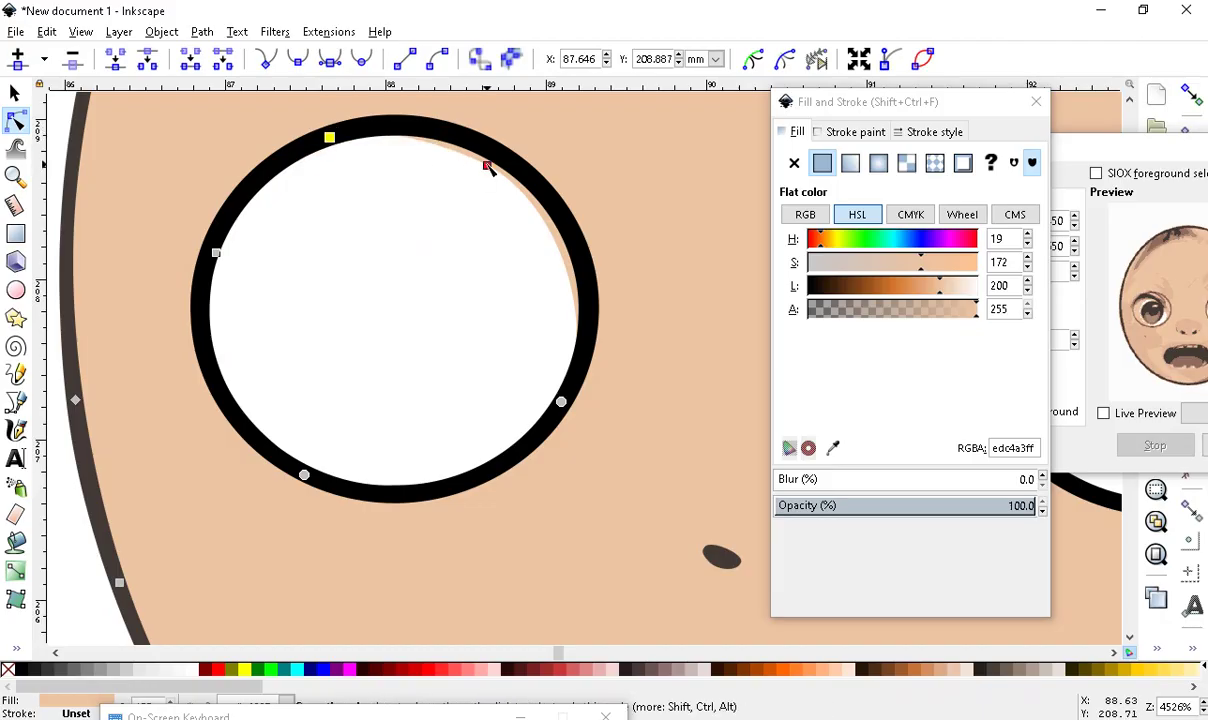
drag(487, 166, 508, 168)
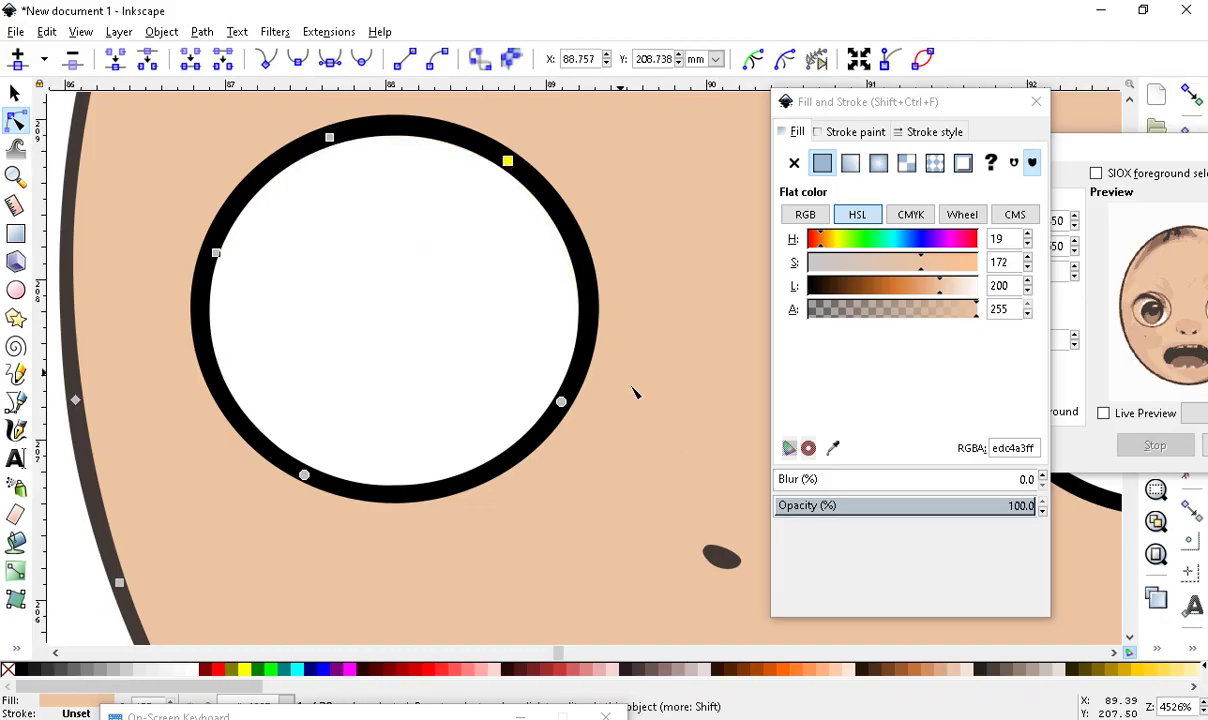
scroll(553, 404, down, 2)
scroll(487, 255, up, 1)
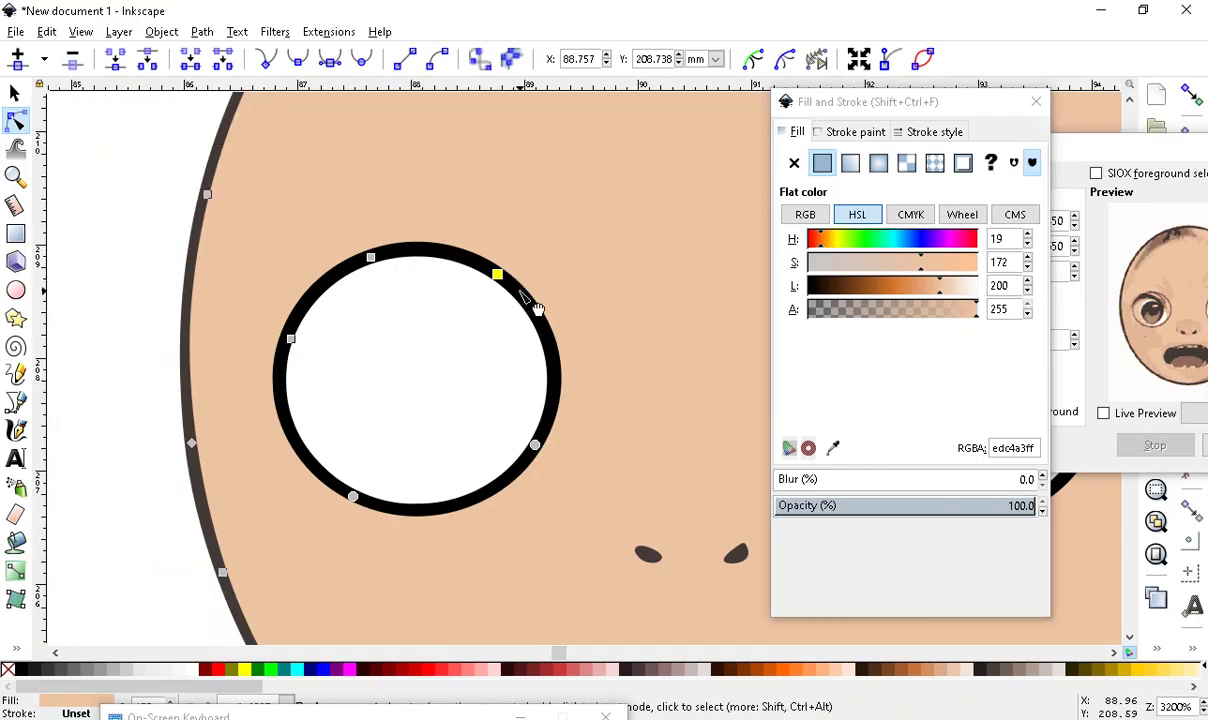
scroll(331, 282, down, 1)
scroll(400, 400, down, 3)
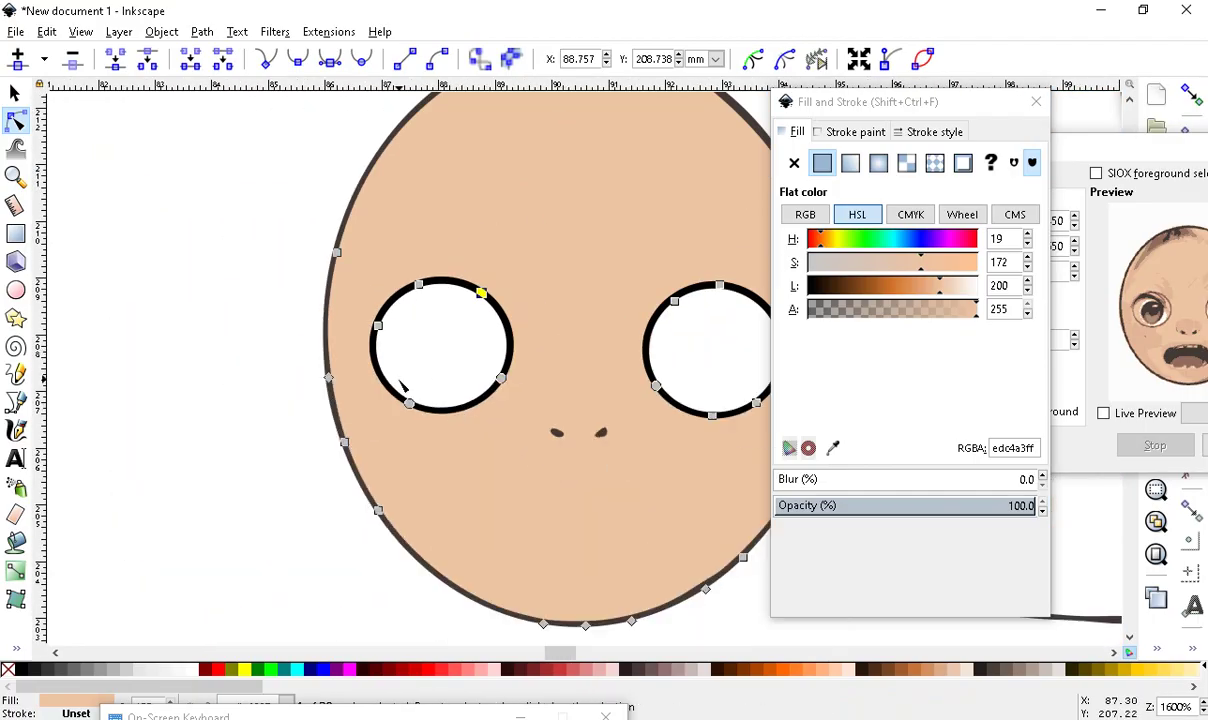
scroll(669, 332, up, 3)
scroll(448, 324, down, 1)
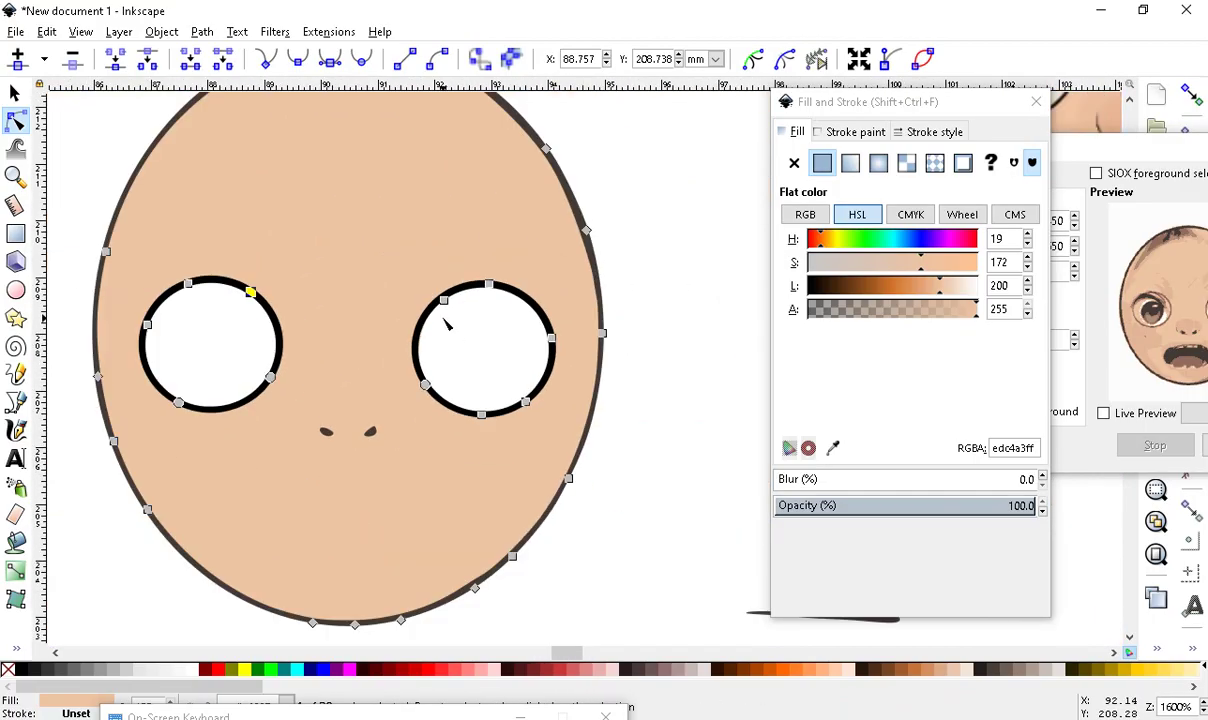
scroll(337, 408, down, 2)
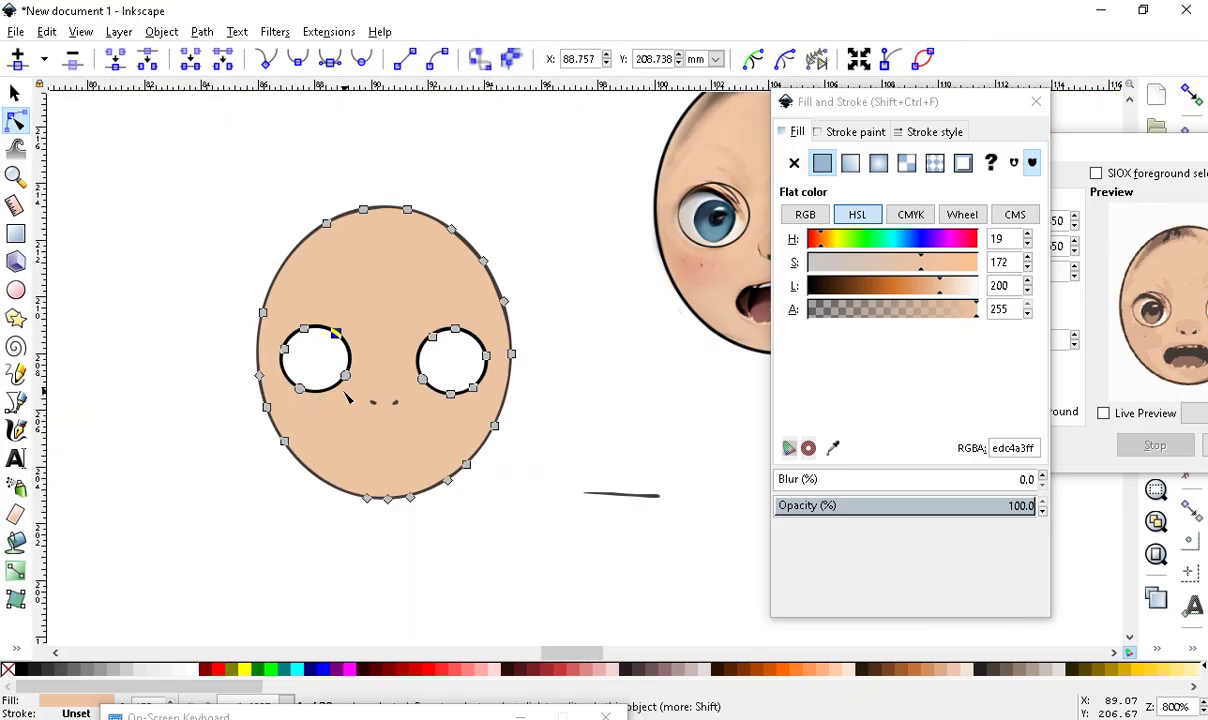
Deselect the face path and zoom in on the left eye
click(143, 393)
scroll(383, 453, down, 1)
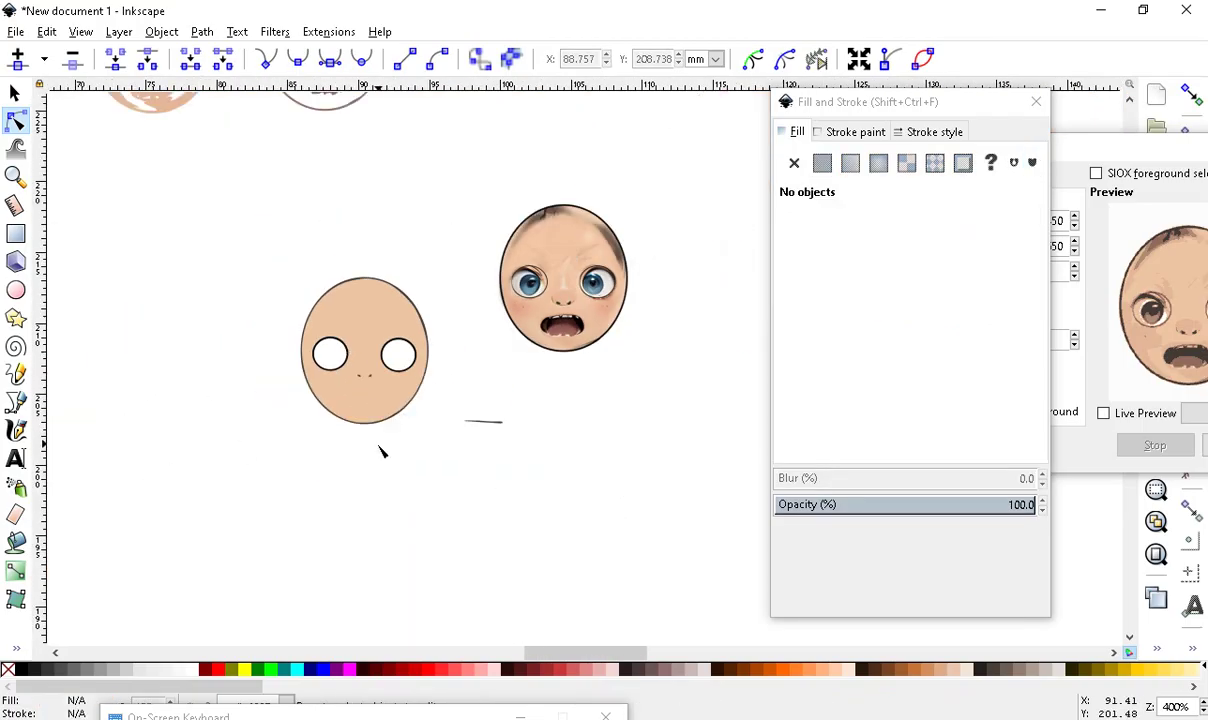
scroll(380, 440, up, 1)
scroll(396, 375, down, 2)
scroll(365, 567, up, 1)
scroll(380, 530, up, 4)
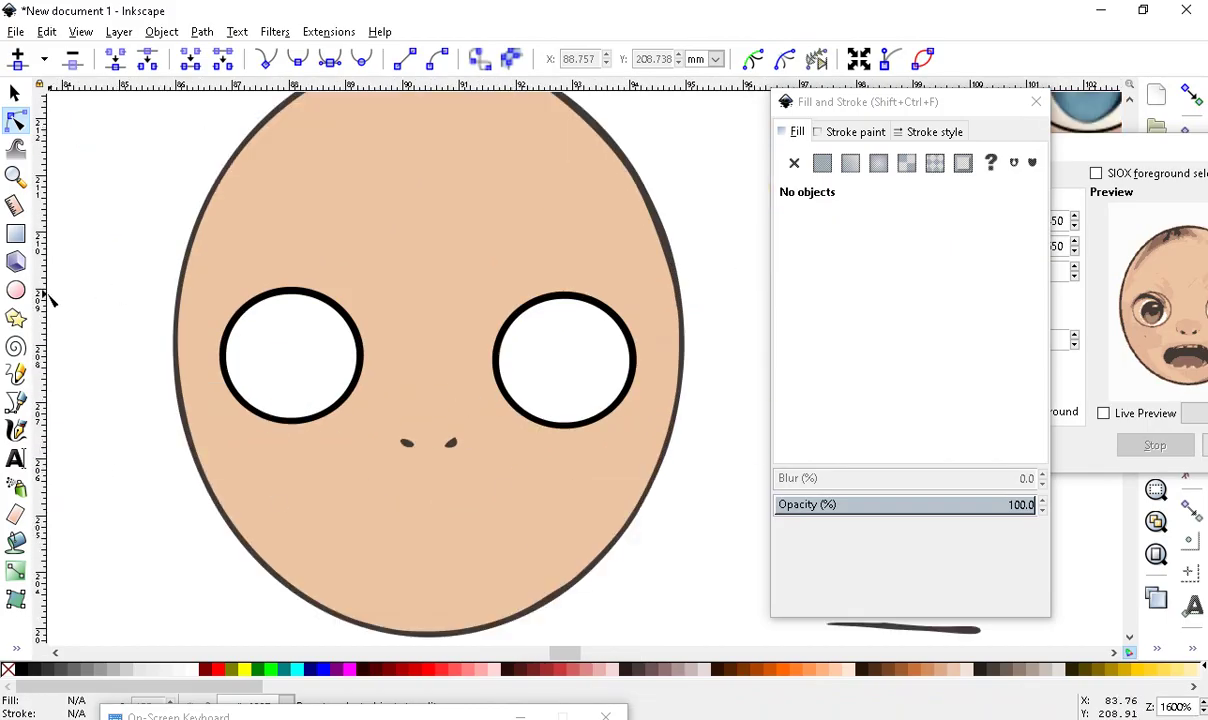
Draw a red ellipse, about 1.795 × 1.584 mm, over the left eye's upper part
click(16, 290)
drag(360, 345, 368, 352)
scroll(326, 364, up, 1)
scroll(464, 388, down, 1)
scroll(254, 338, up, 2)
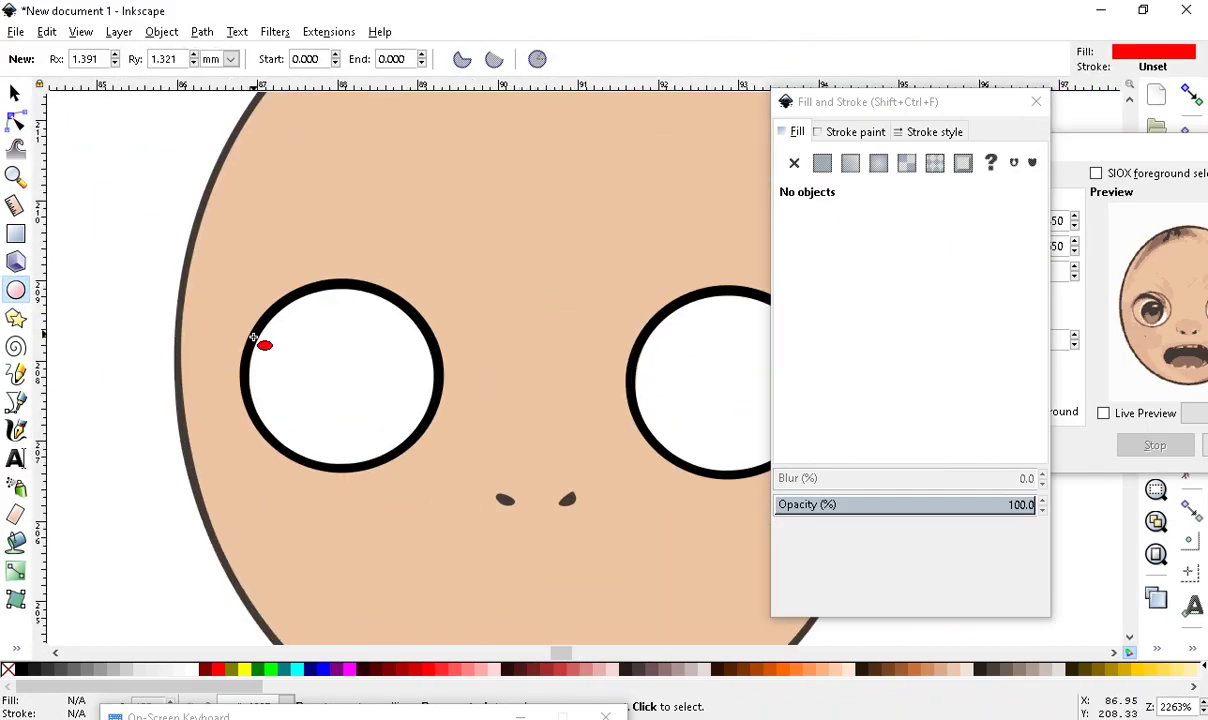
mouse_move(186, 156)
mouse_down()
mouse_move(222, 264)
mouse_move(438, 374)
mouse_move(458, 410)
mouse_move(478, 412)
mouse_up()
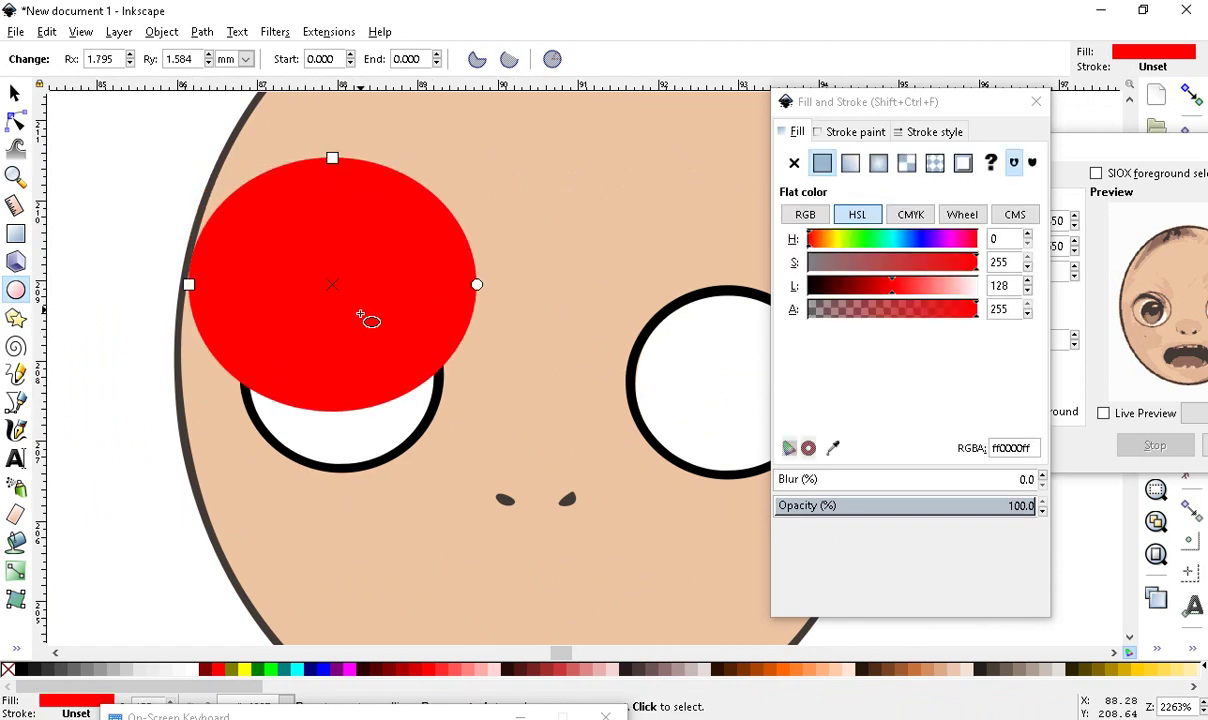
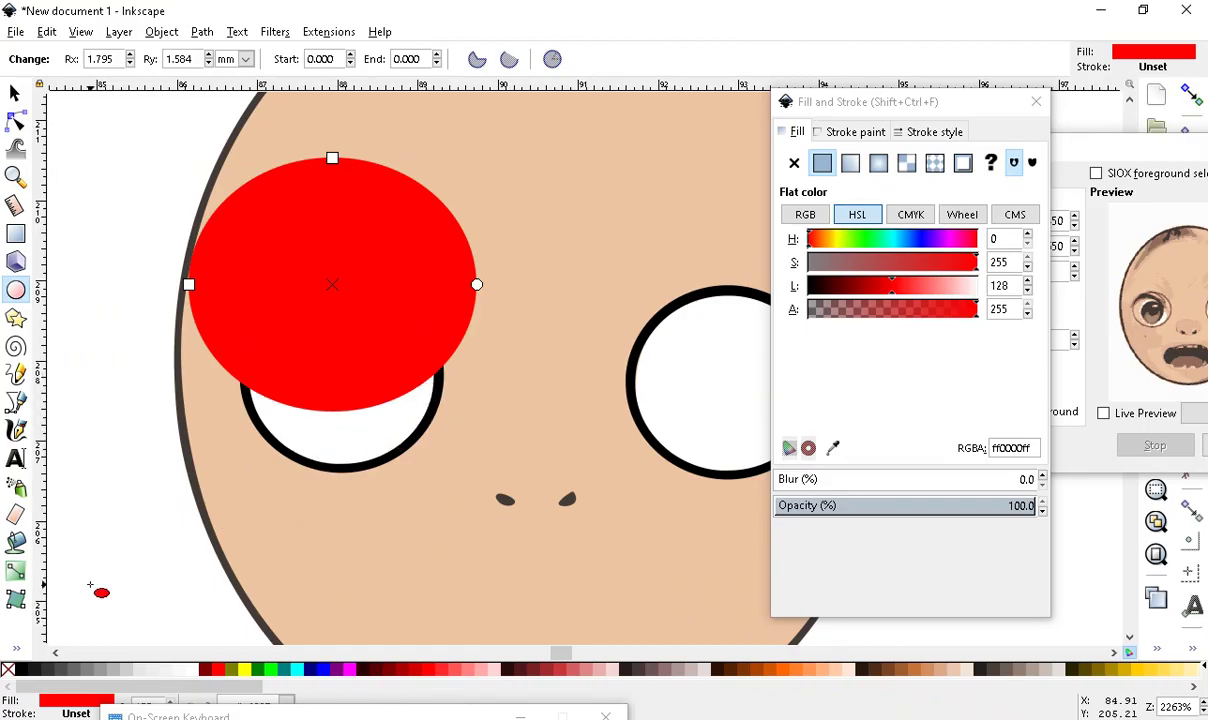
Paint Bucket-fill a black crescent, move it under the left eye, and push the red circle far left
click(15, 543)
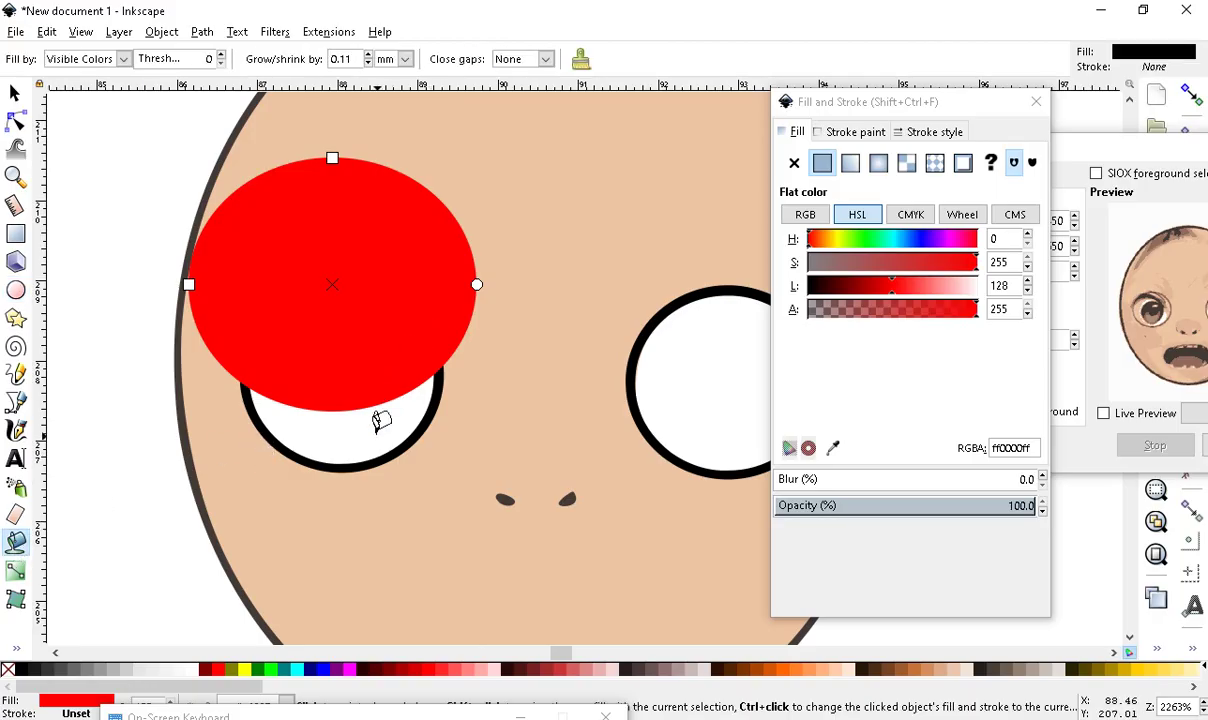
scroll(345, 507, down, 2)
scroll(345, 507, up, 1)
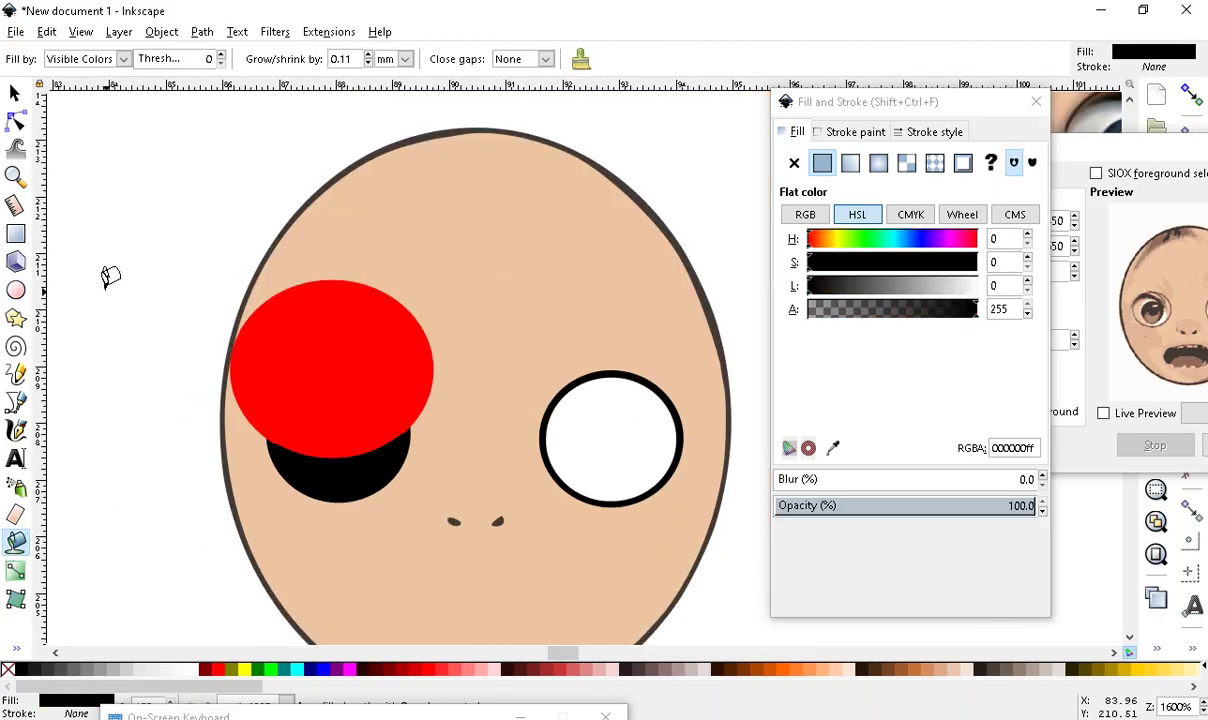
click(15, 93)
scroll(350, 418, down, 1)
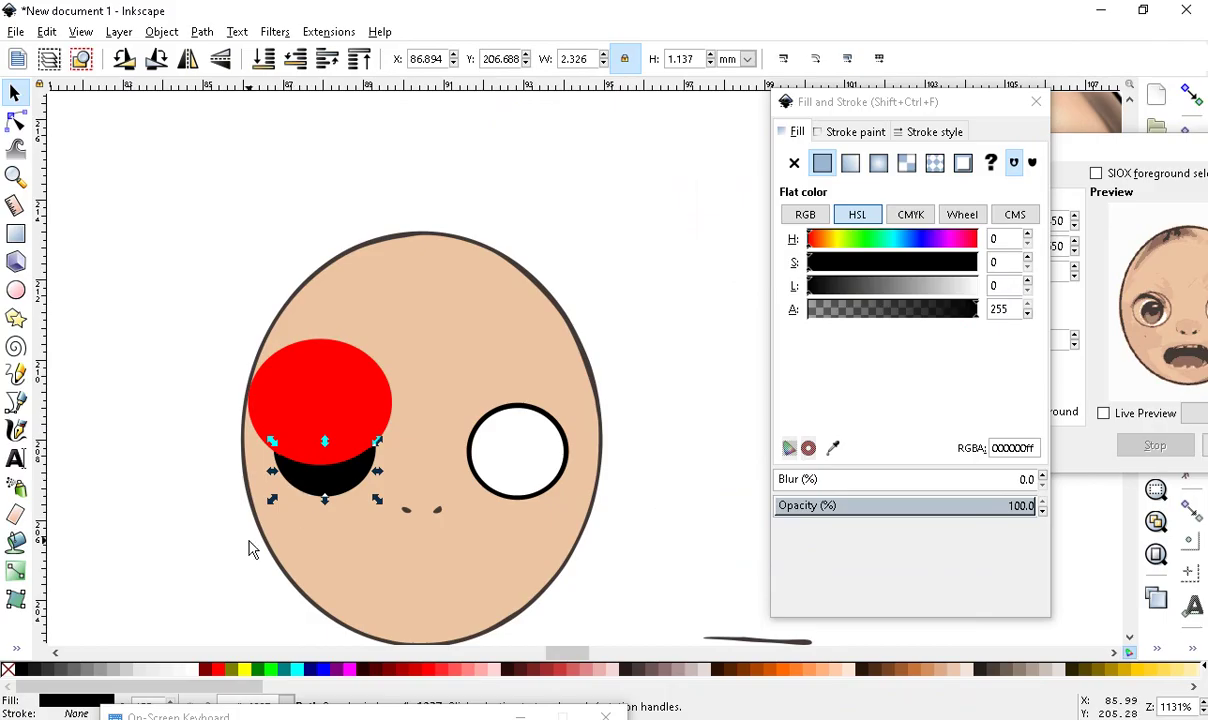
scroll(240, 540, up, 1)
drag(363, 456, 375, 556)
drag(375, 328, 113, 180)
drag(380, 541, 362, 496)
Give the crescent the face's skin colour with the Dropper and darken its Lightness to 184
right_click(16, 648)
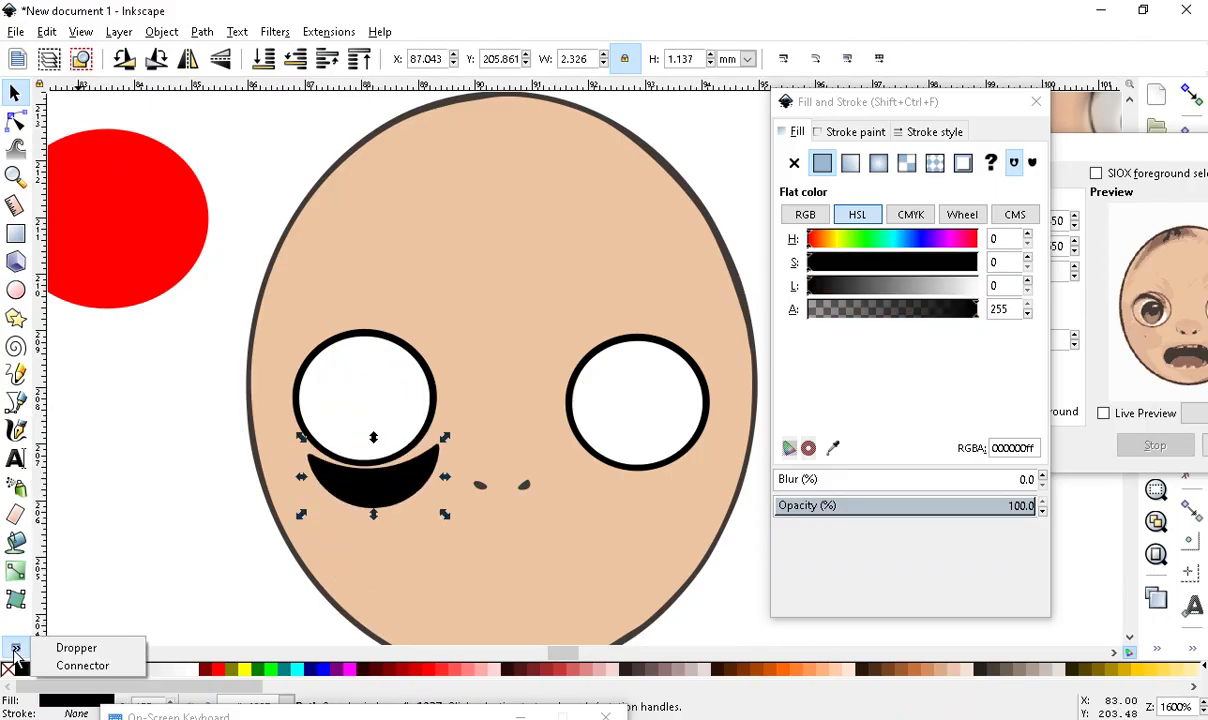
click(75, 645)
scroll(545, 447, up, 2)
click(470, 300)
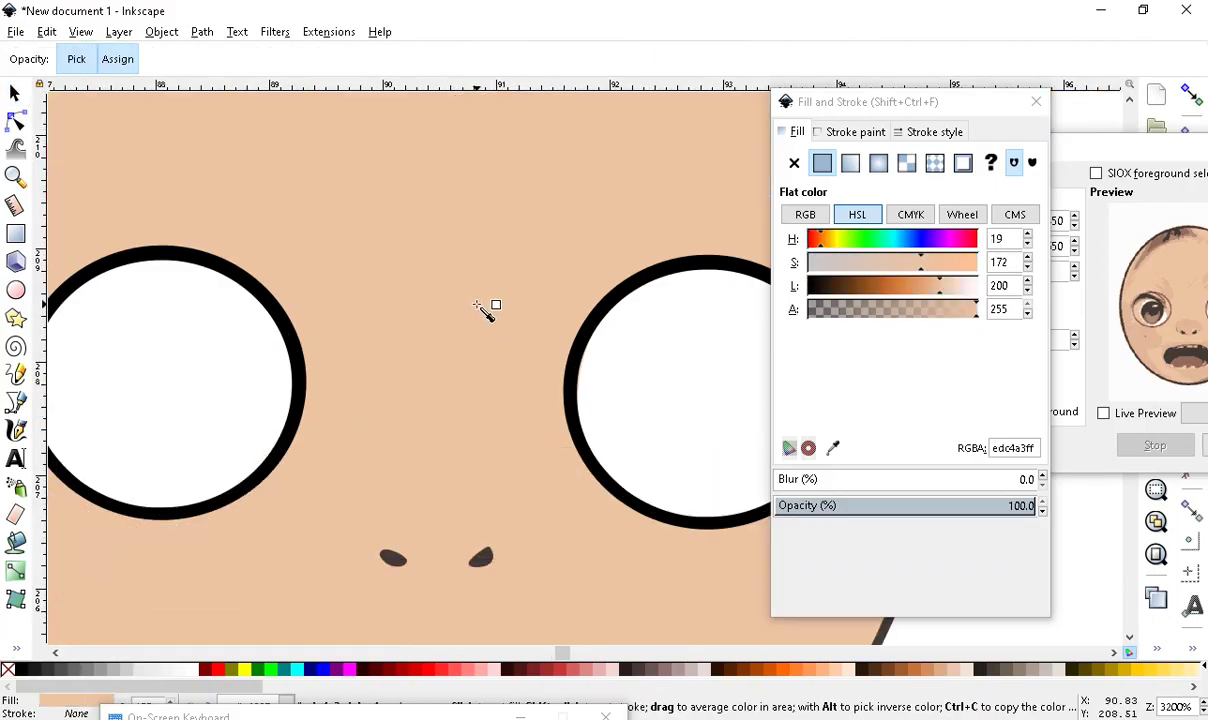
scroll(440, 503, down, 2)
mouse_move(952, 296)
mouse_down()
mouse_move(868, 278)
mouse_move(952, 290)
mouse_up()
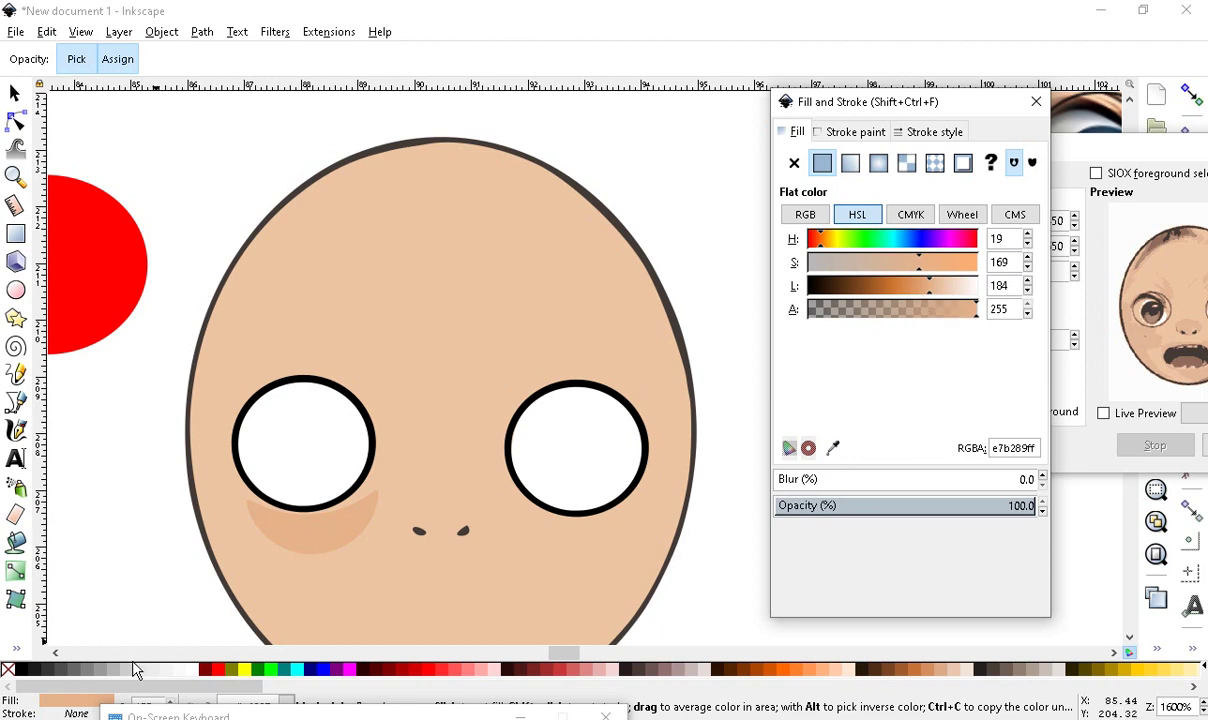
scroll(310, 580, up, 1)
scroll(364, 310, down, 1)
scroll(140, 256, up, 2)
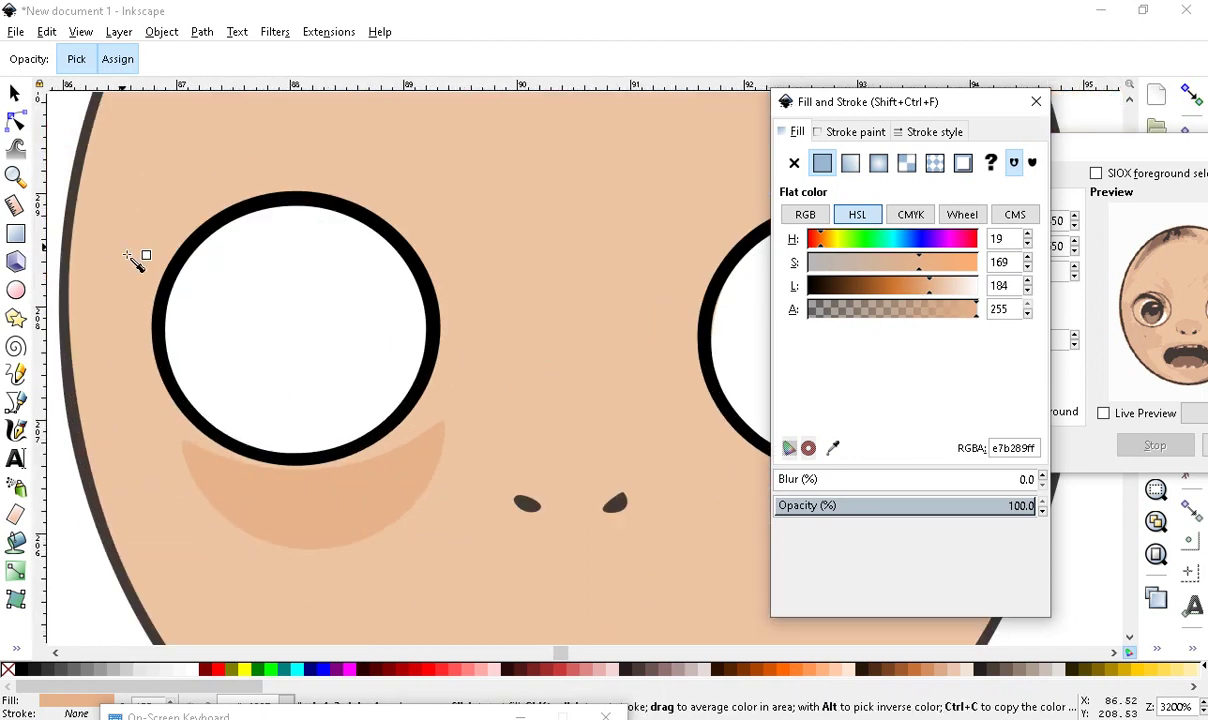
Position the crescent under the left eye and lower it one step behind the eye
click(15, 93)
drag(396, 548, 349, 483)
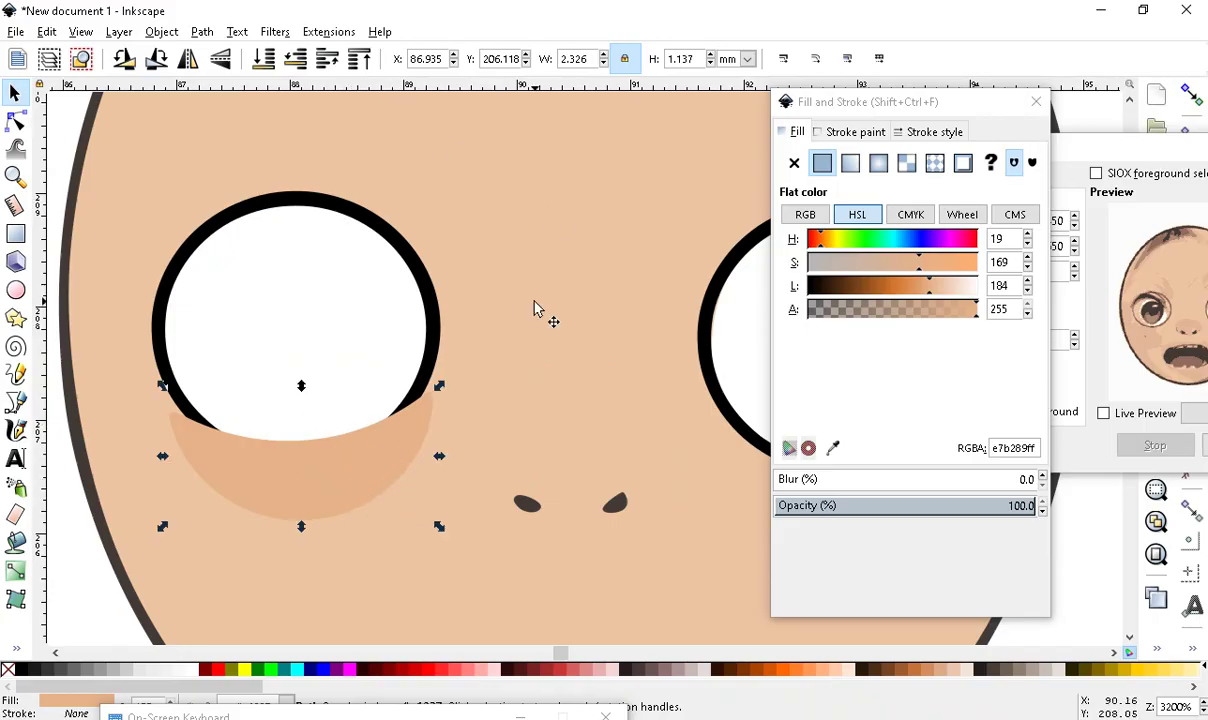
click(266, 52)
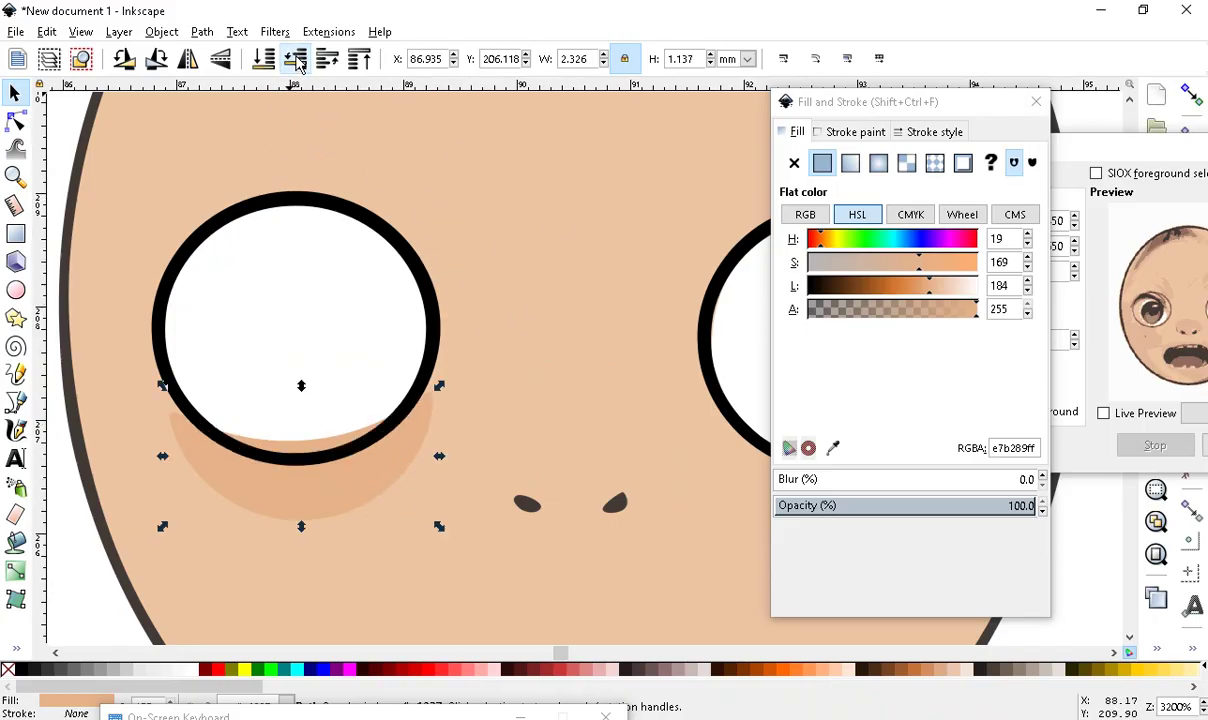
scroll(369, 537, down, 1)
scroll(369, 537, up, 1)
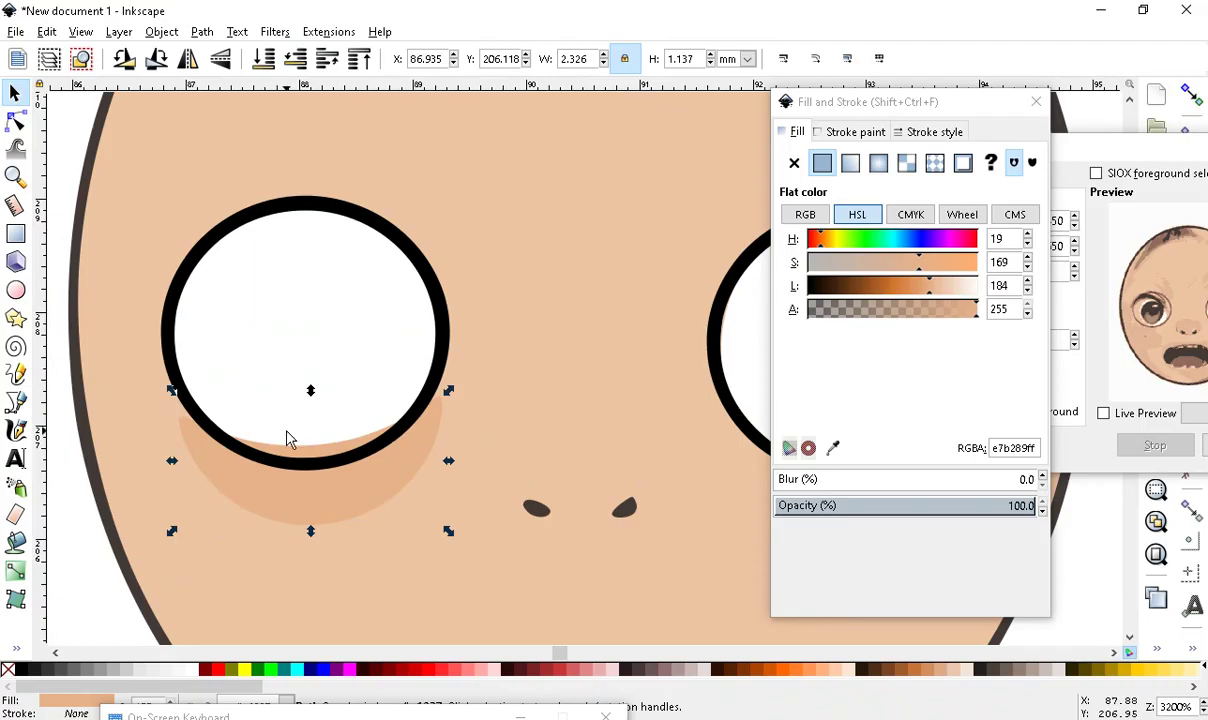
Make the crescent's bottom node smooth and drag its bottom, top and lower-right nodes to reshape it
click(15, 120)
scroll(283, 428, up, 1)
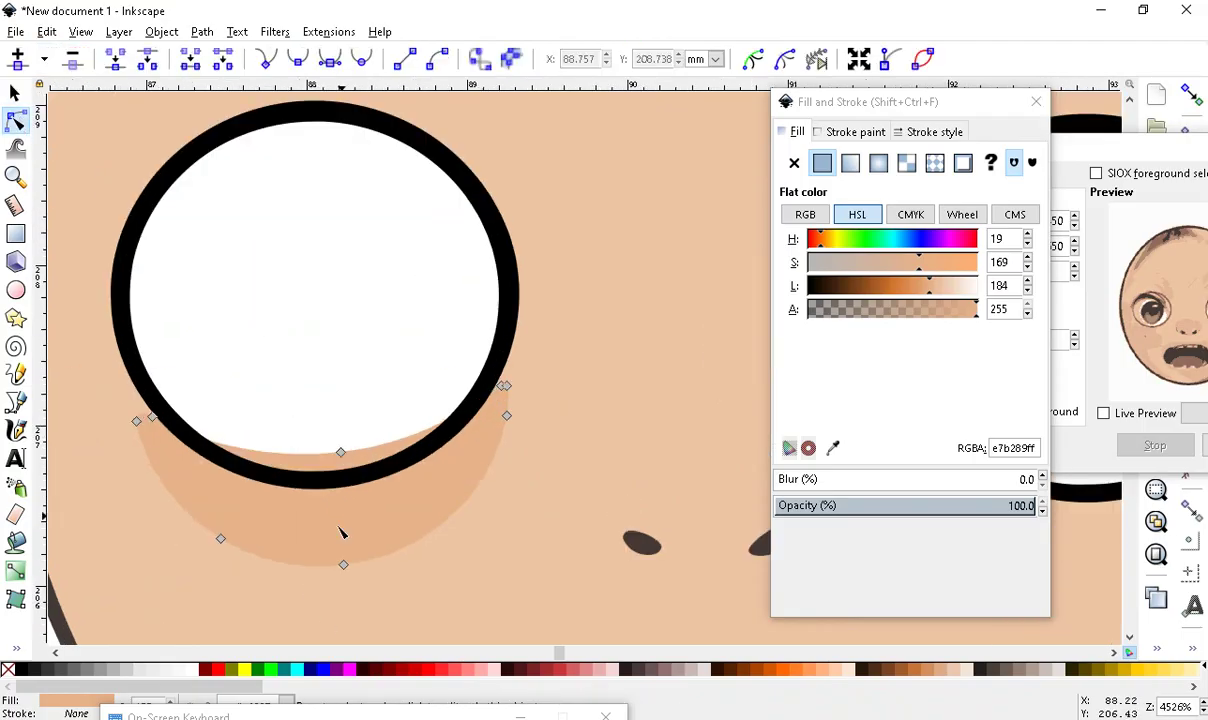
drag(367, 374, 269, 462)
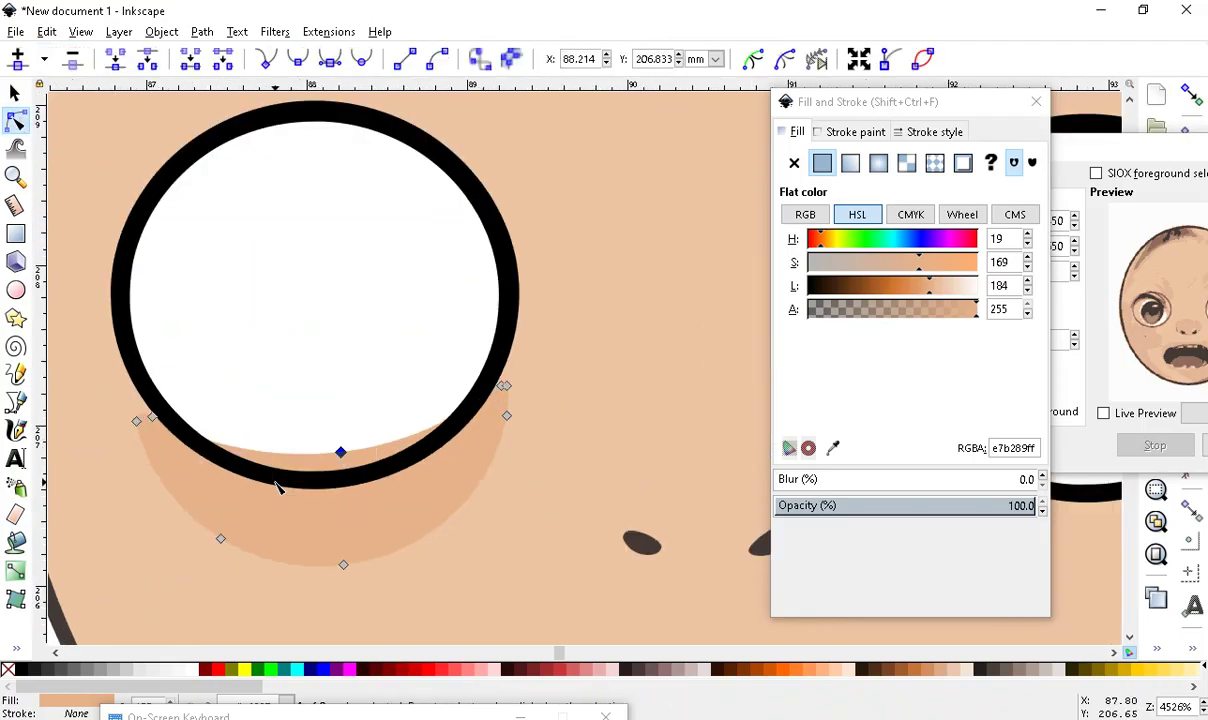
click(360, 58)
drag(341, 454, 324, 481)
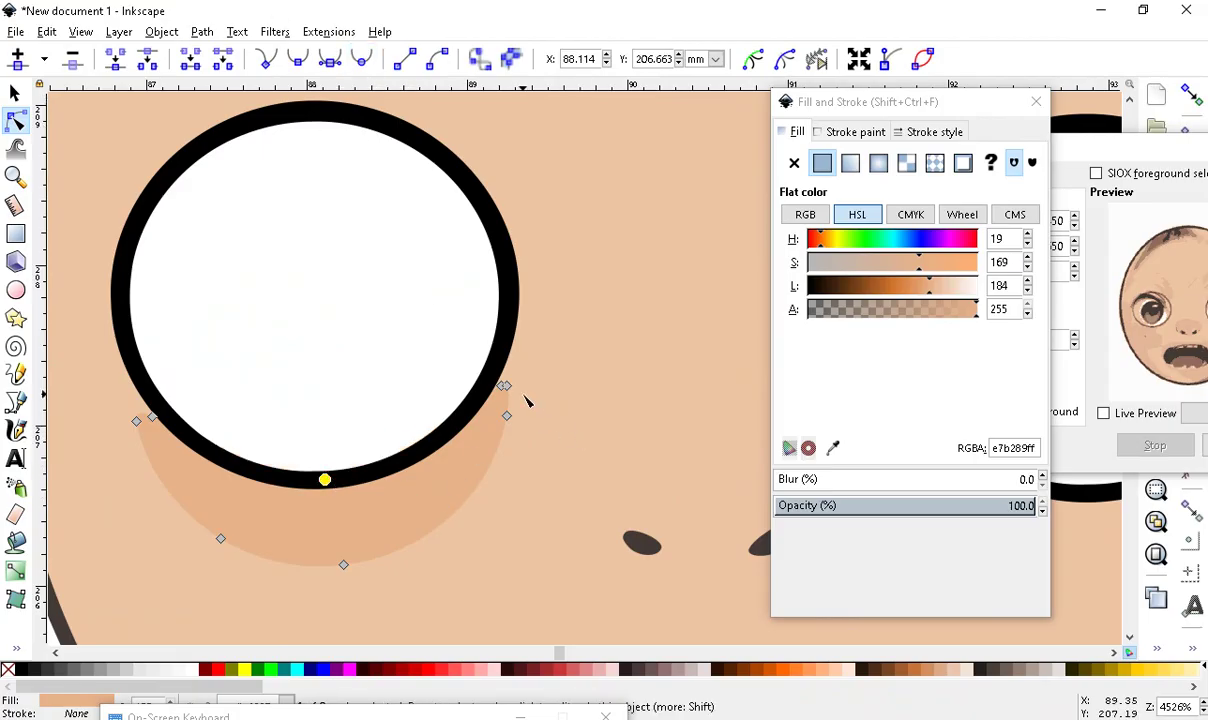
drag(575, 88, 512, 170)
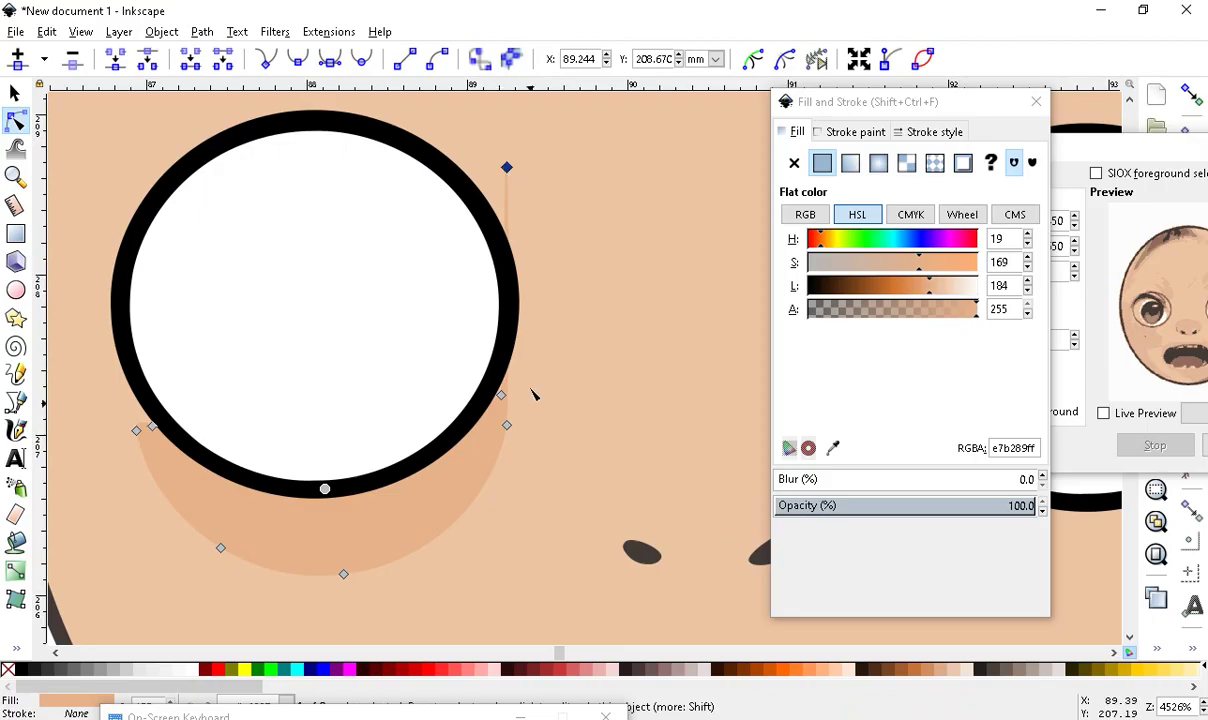
drag(508, 425, 597, 351)
Pull the patch's lower node toward the nostrils and move its edge nodes up along the eye
click(485, 530)
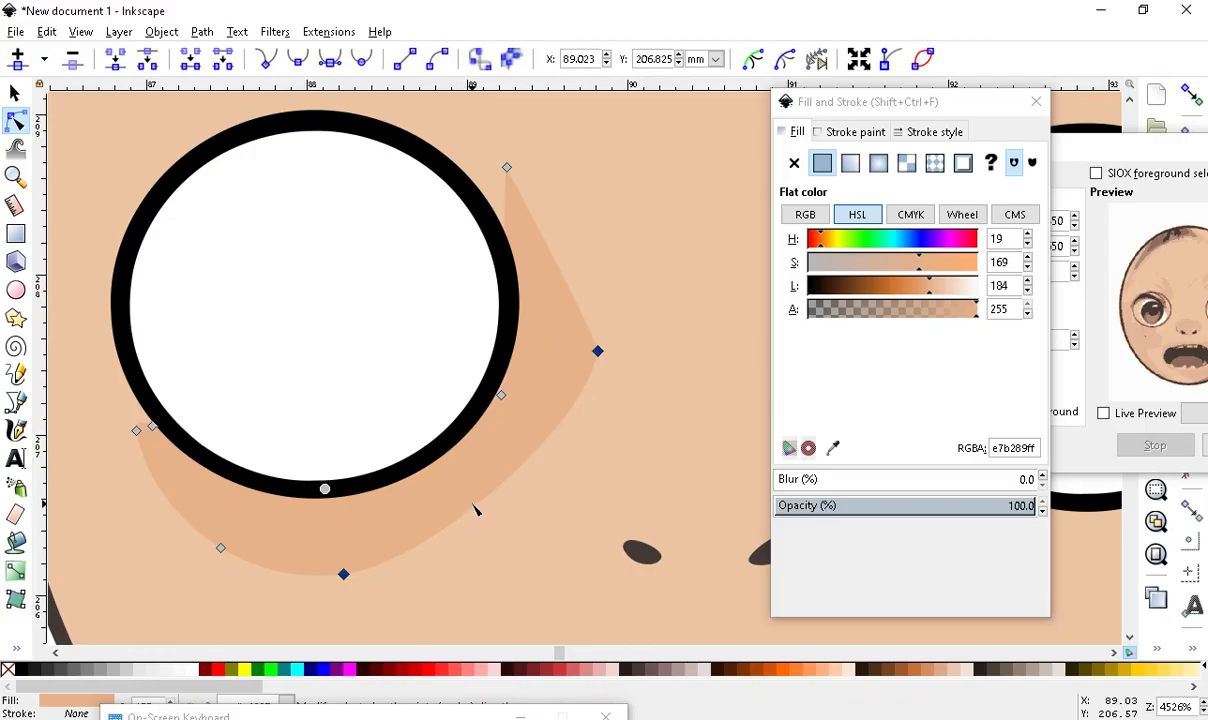
click(472, 510)
drag(474, 512, 574, 563)
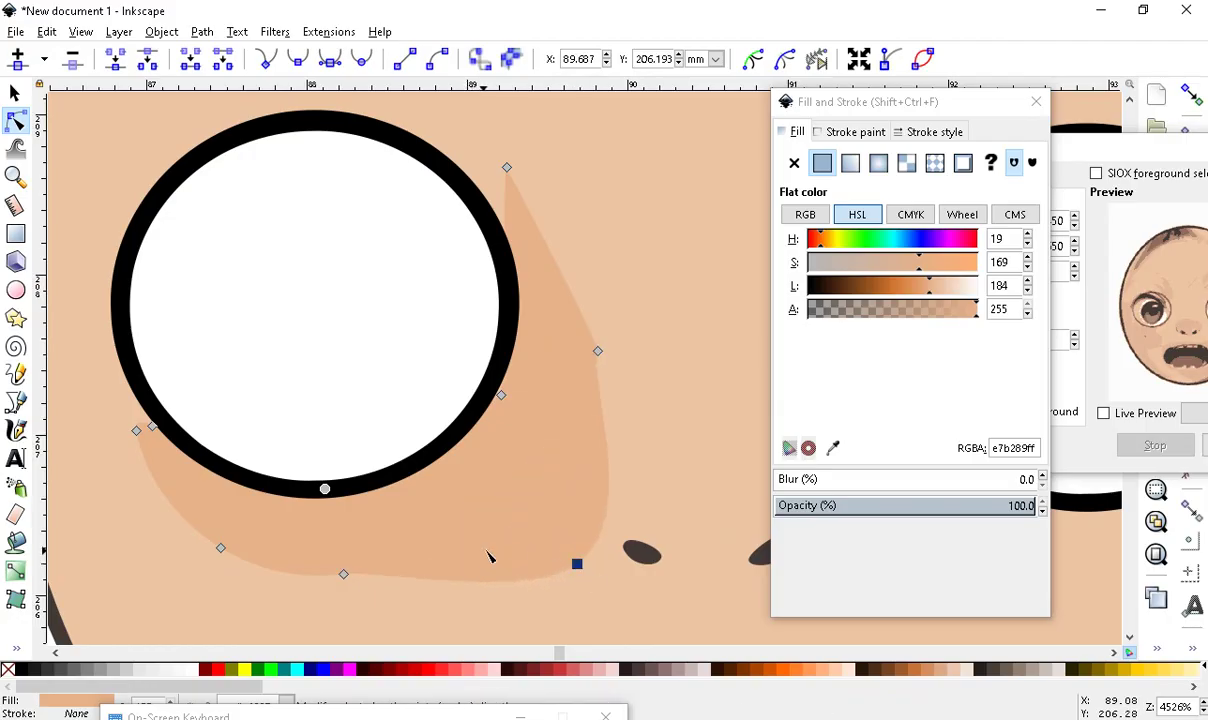
scroll(467, 528, down, 2)
scroll(526, 466, down, 2)
scroll(501, 386, up, 3)
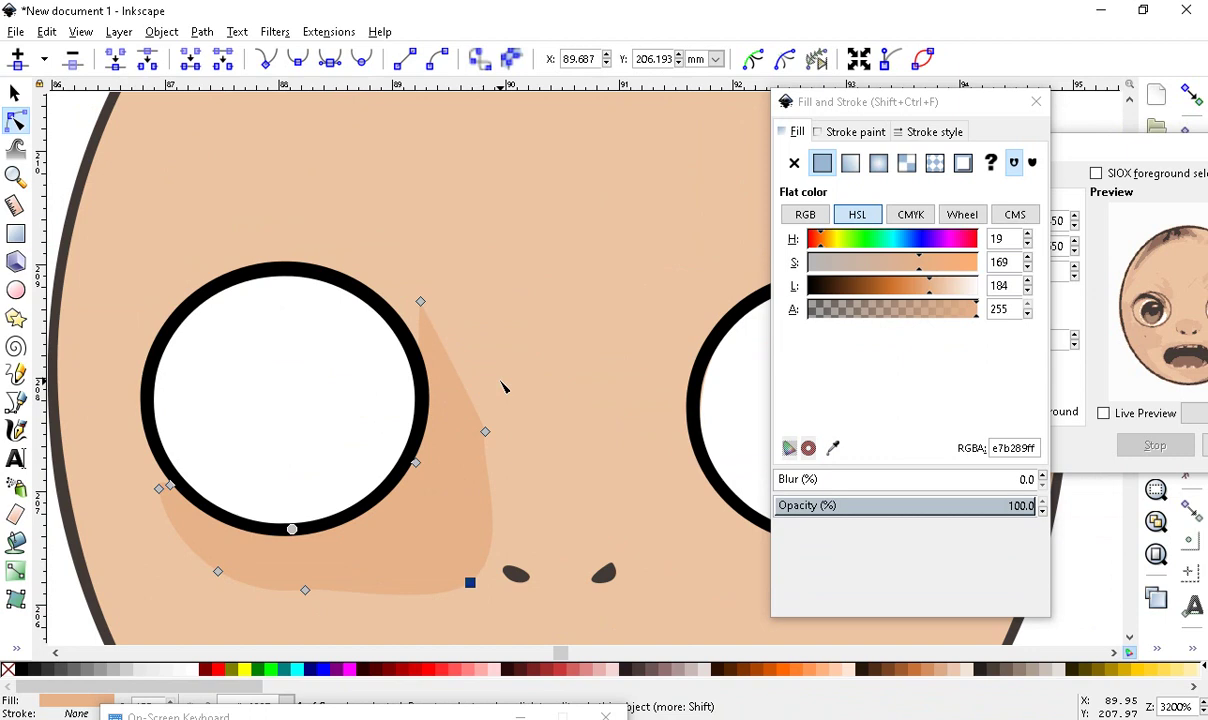
drag(485, 433, 517, 310)
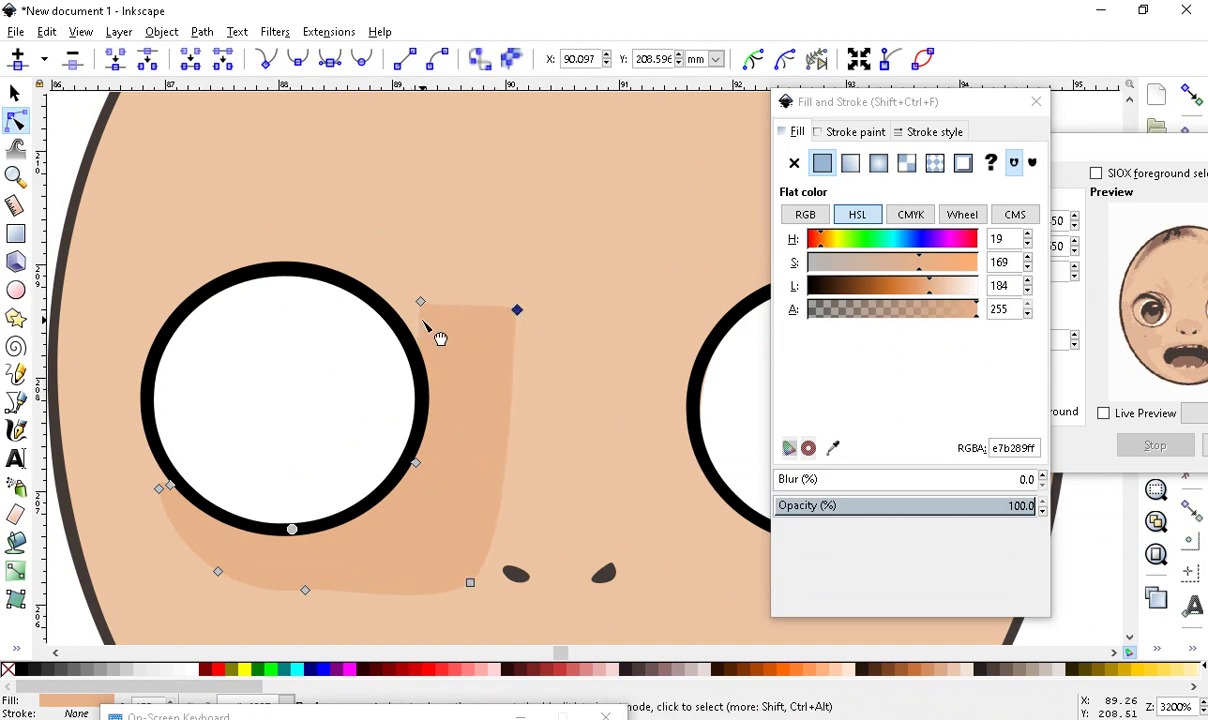
drag(412, 320, 288, 273)
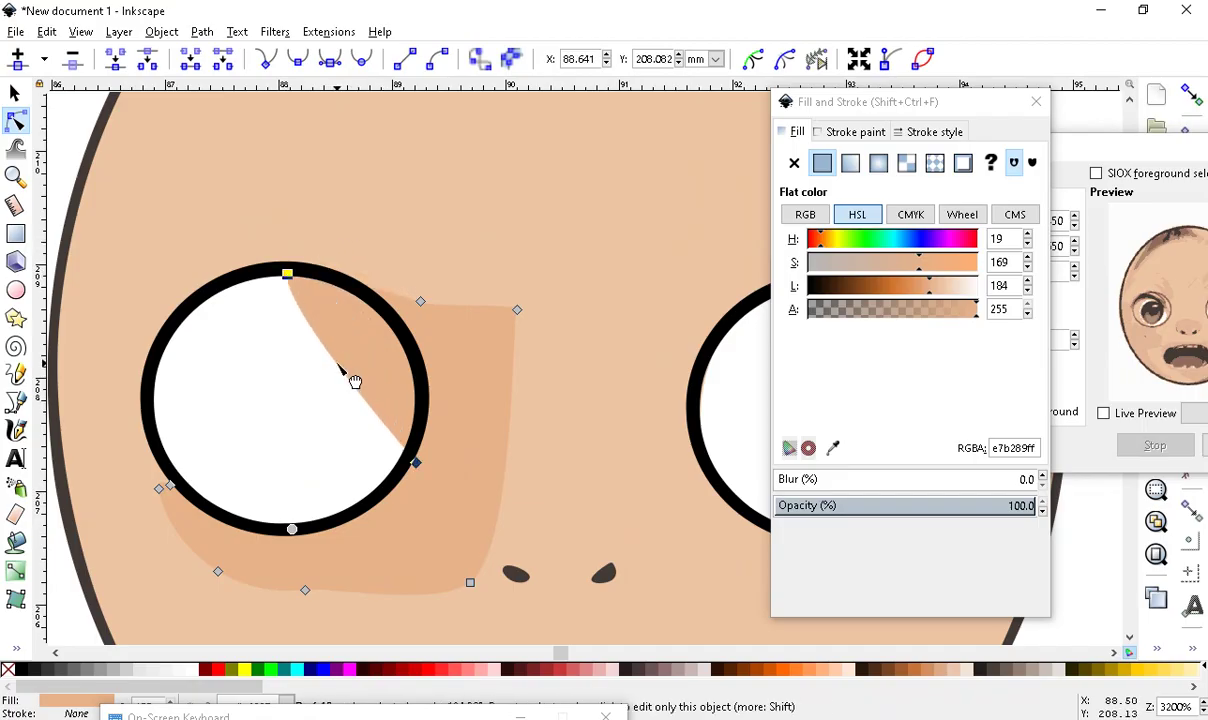
drag(337, 360, 352, 297)
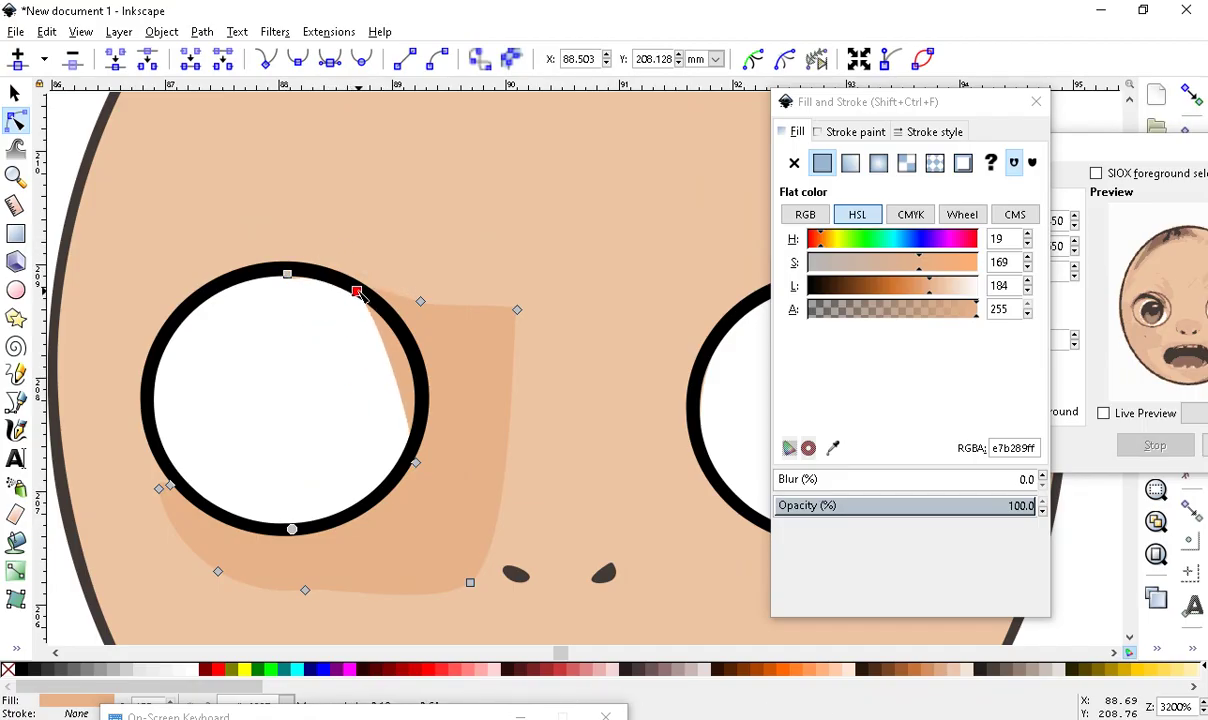
Add a new node on the patch edge and fit it against the left eye's rim
double_click(391, 372)
drag(391, 372, 414, 355)
scroll(414, 356, down, 2)
scroll(448, 440, up, 4)
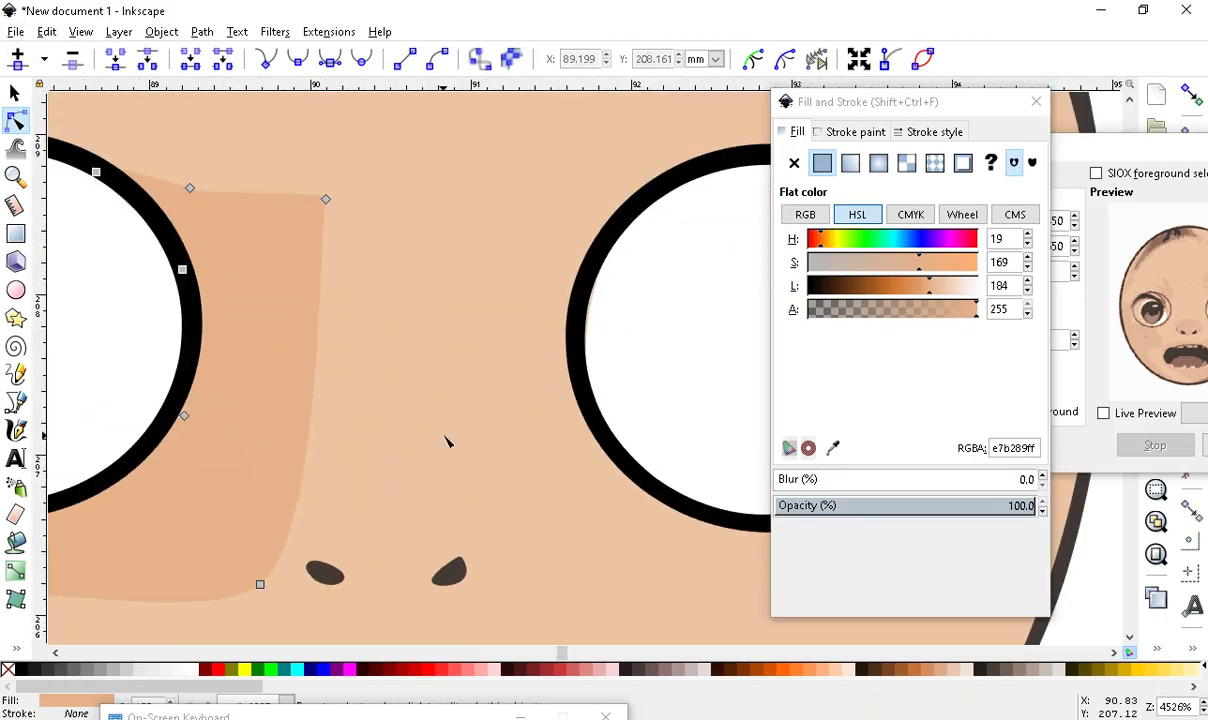
scroll(440, 430, down, 5)
scroll(300, 420, up, 2)
scroll(412, 208, down, 2)
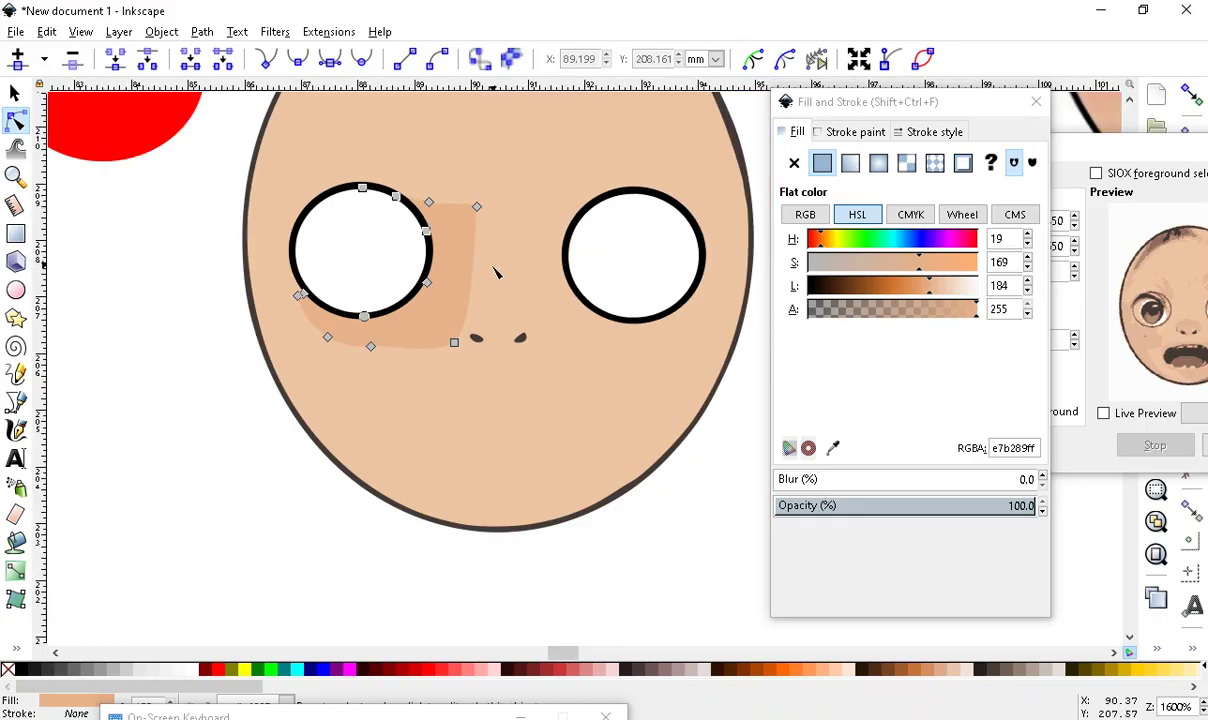
scroll(485, 183, up, 1)
scroll(477, 250, down, 1)
scroll(491, 220, up, 4)
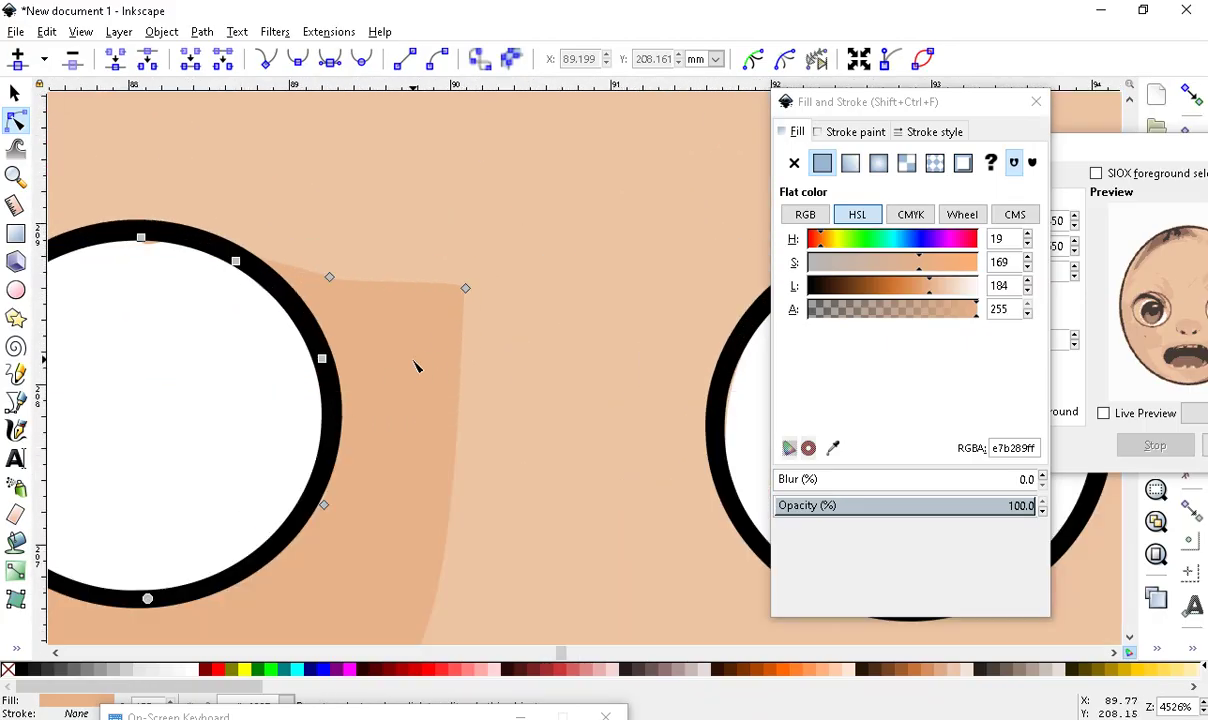
scroll(410, 355, down, 4)
scroll(418, 368, up, 1)
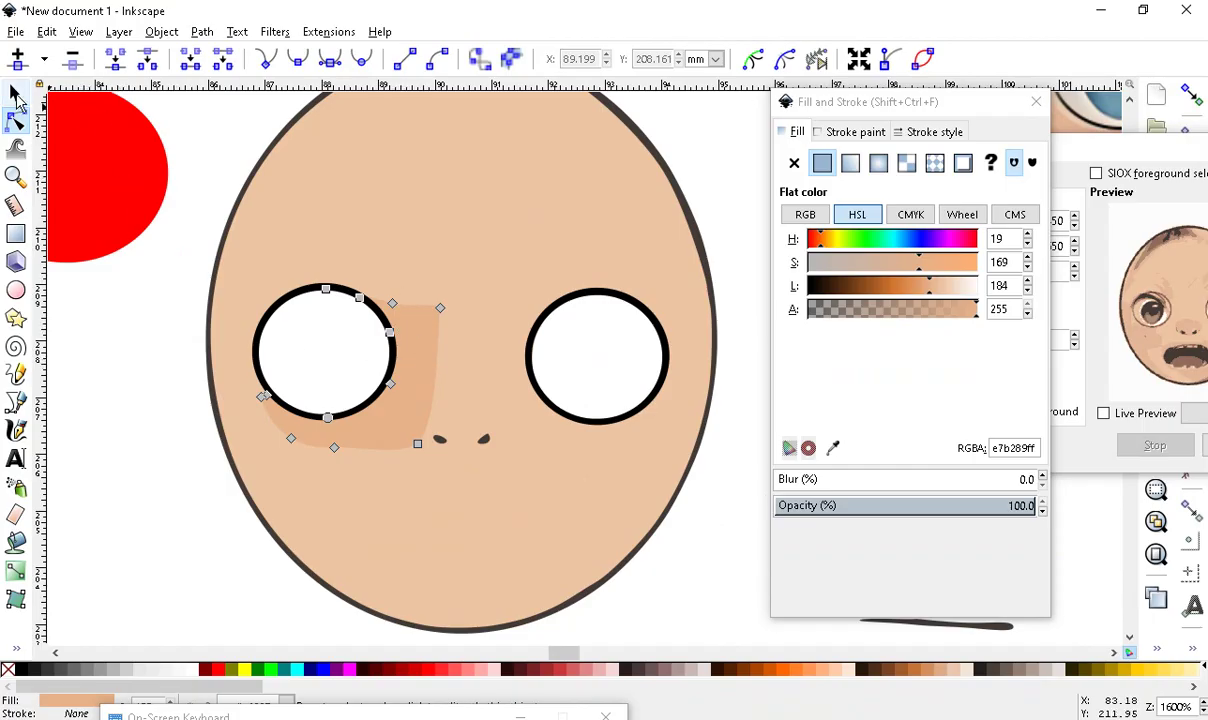
click(16, 95)
Try moving the eye outline and the skin patch, undoing both moves
drag(397, 347, 402, 412)
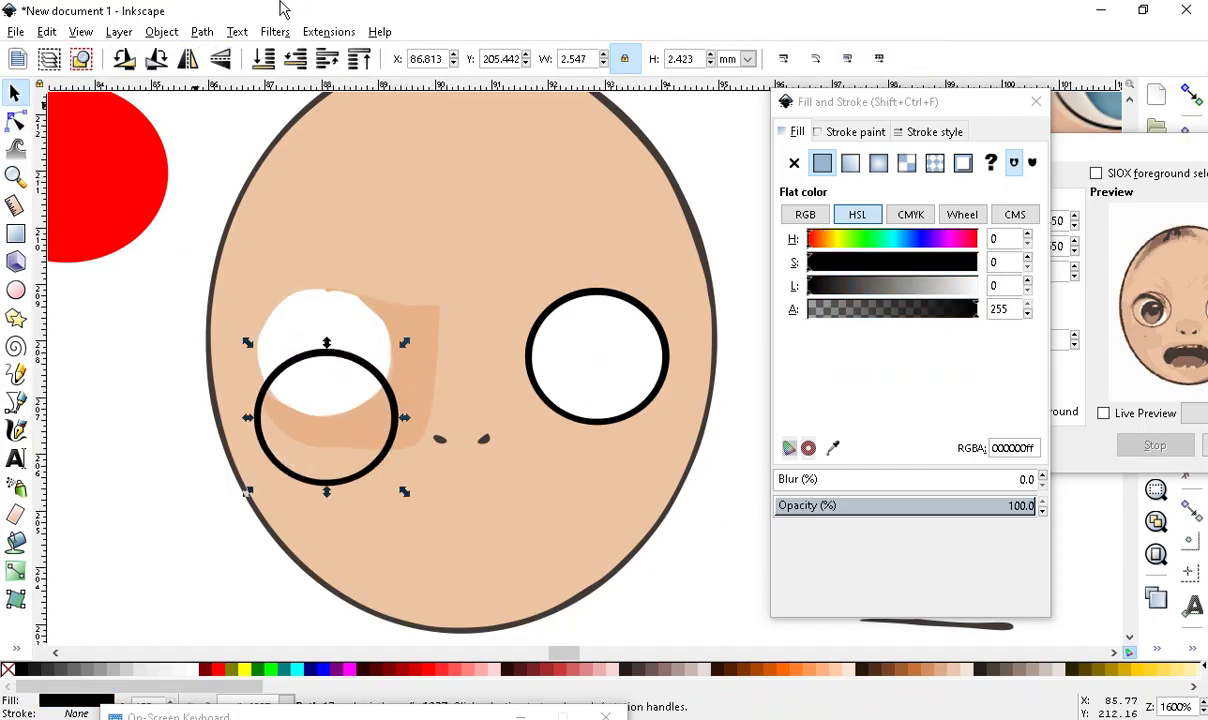
click(46, 31)
click(53, 50)
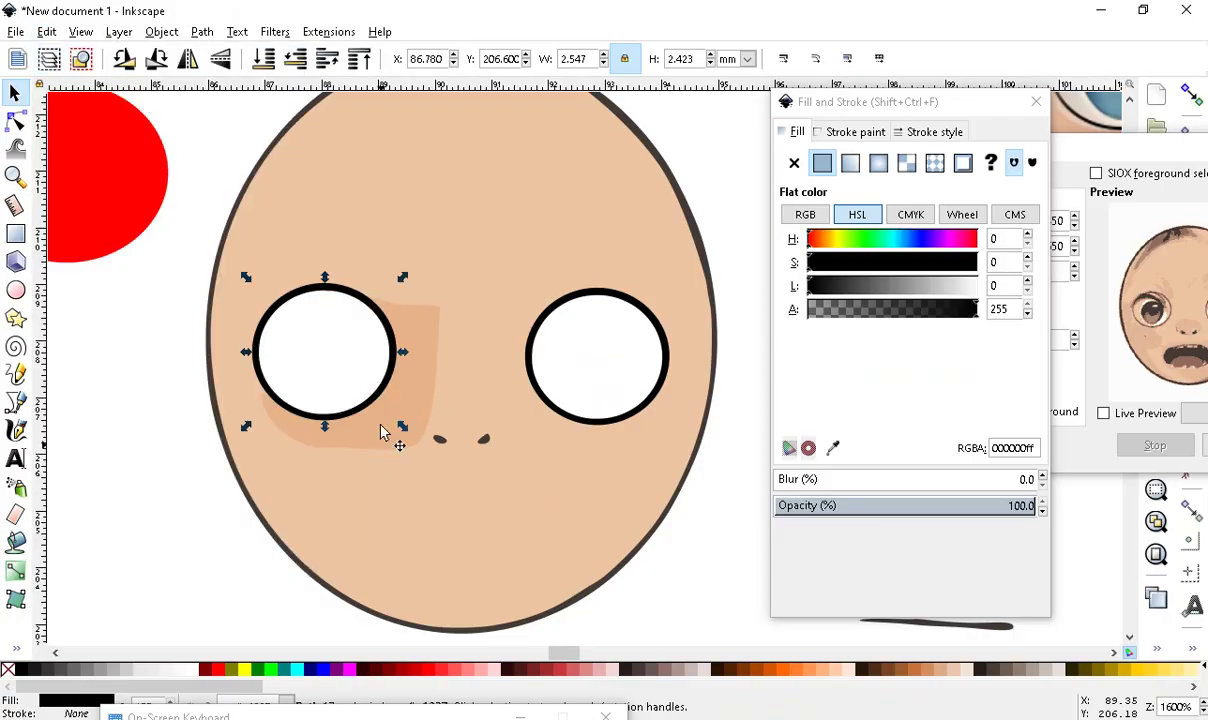
click(418, 391)
click(414, 389)
drag(400, 320, 420, 397)
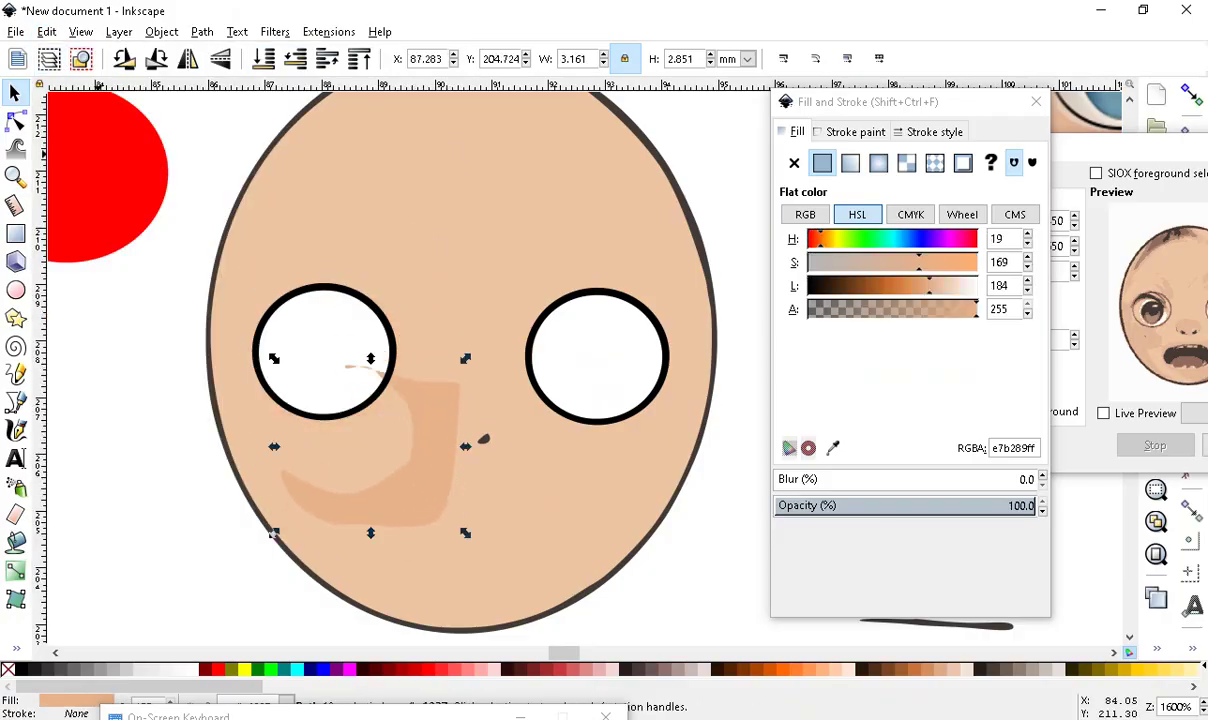
click(46, 31)
click(55, 50)
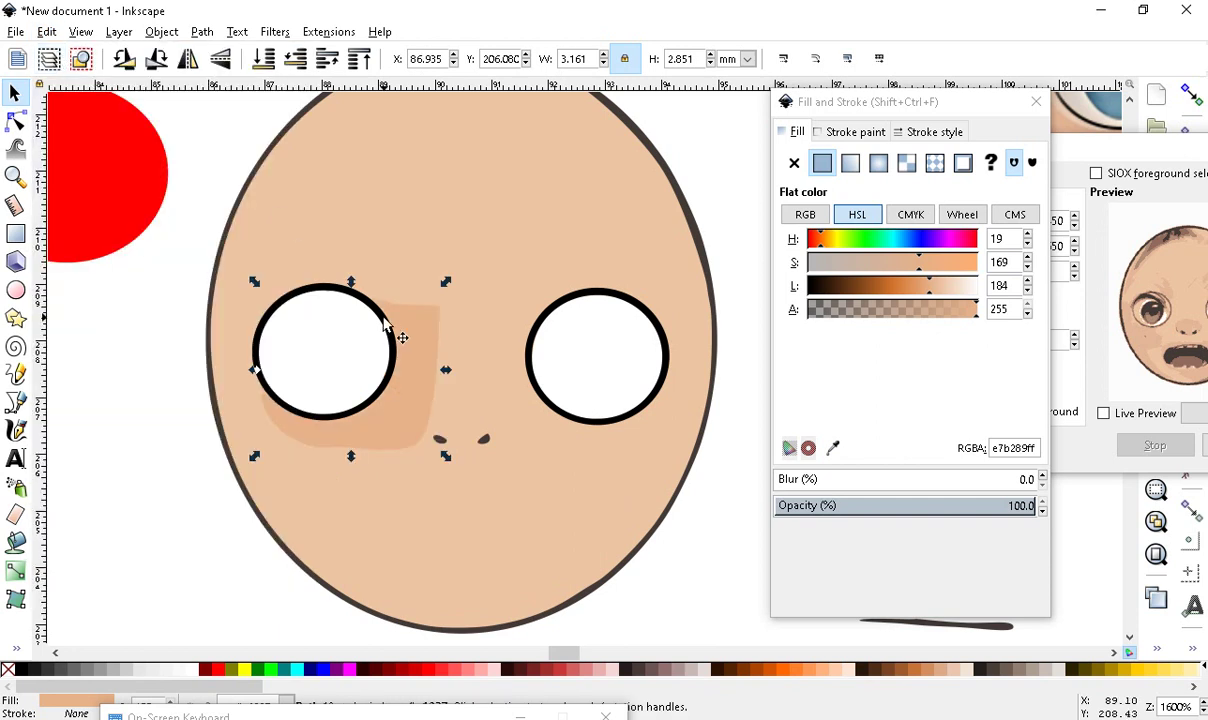
Duplicate the cheek patch, flip it horizontally, and place the copy under the right eye
click(162, 31)
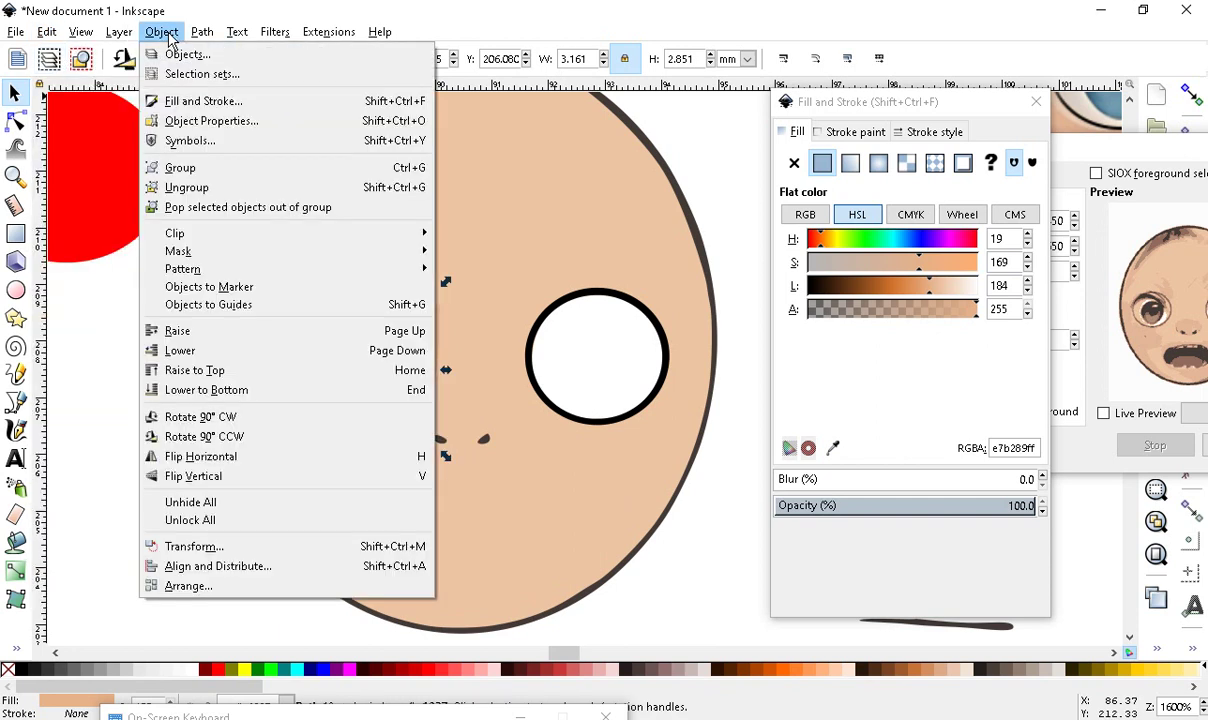
mouse_move(204, 236)
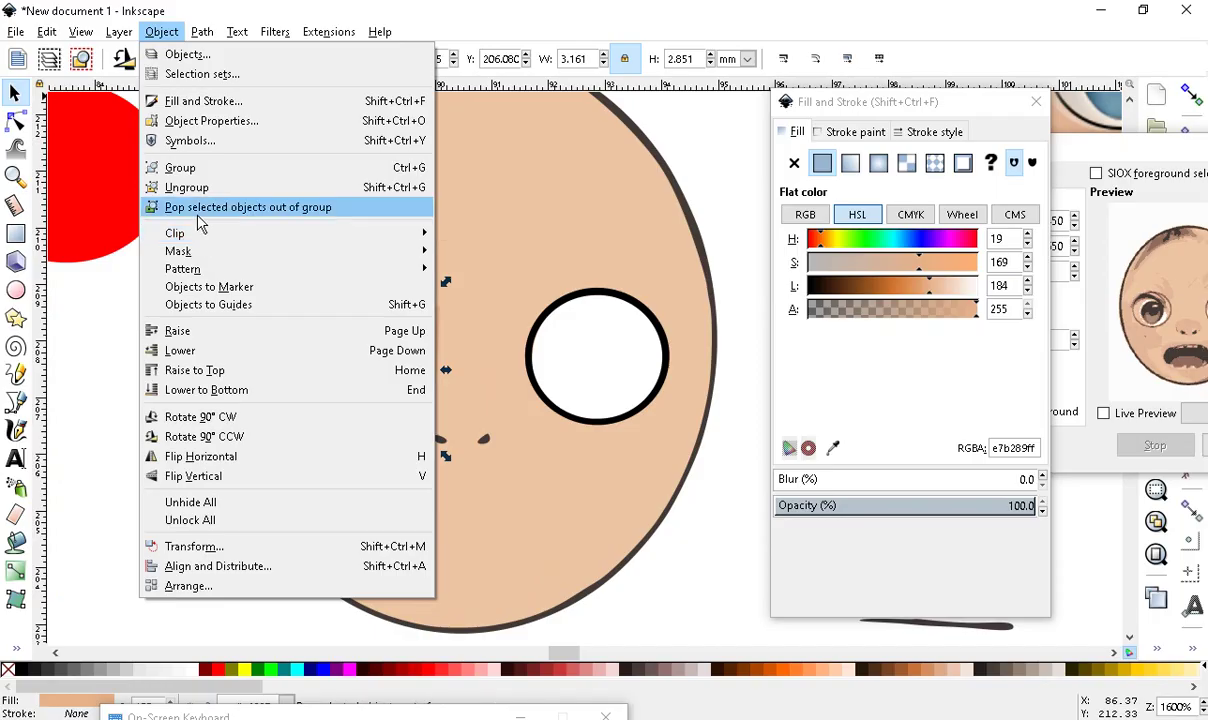
mouse_move(92, 38)
mouse_move(45, 37)
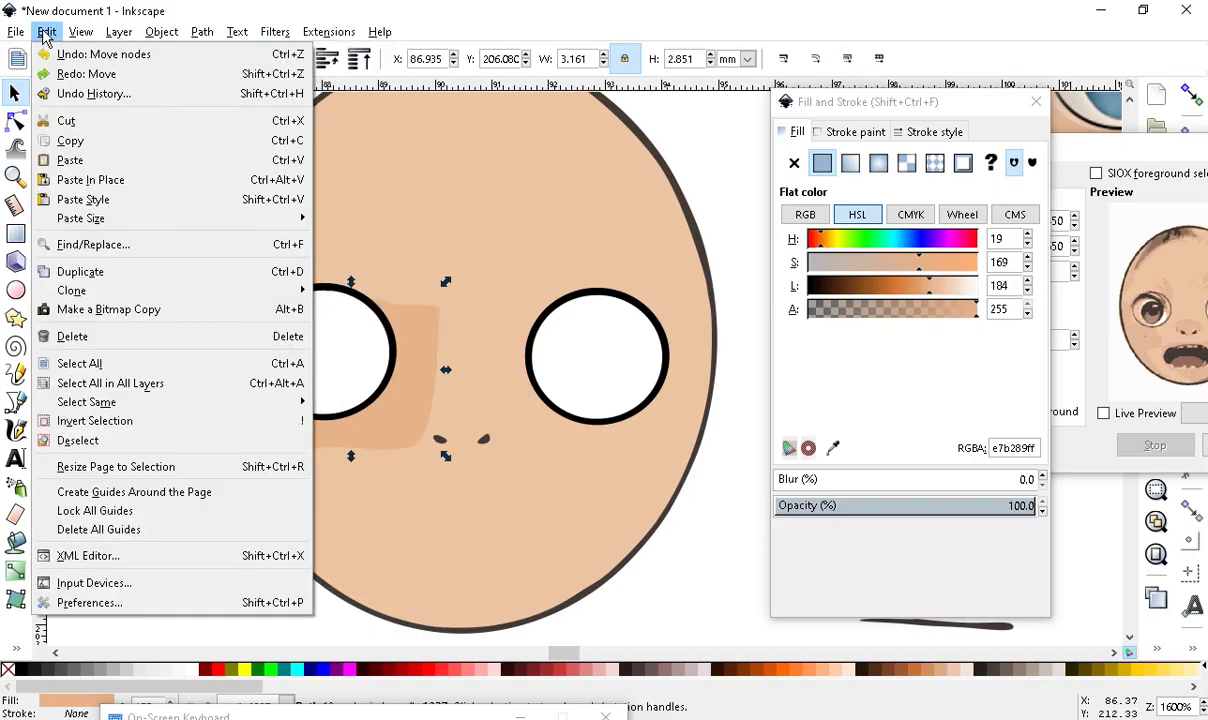
click(125, 272)
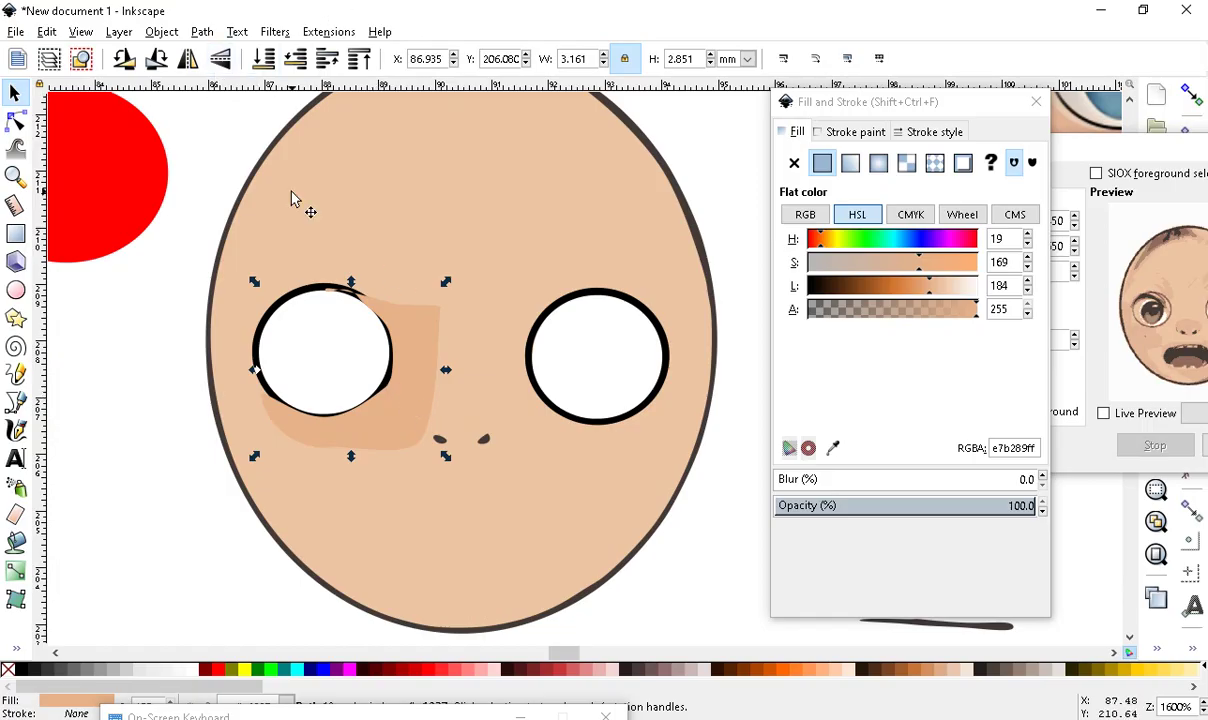
click(189, 60)
drag(335, 398, 522, 378)
scroll(554, 388, up, 2)
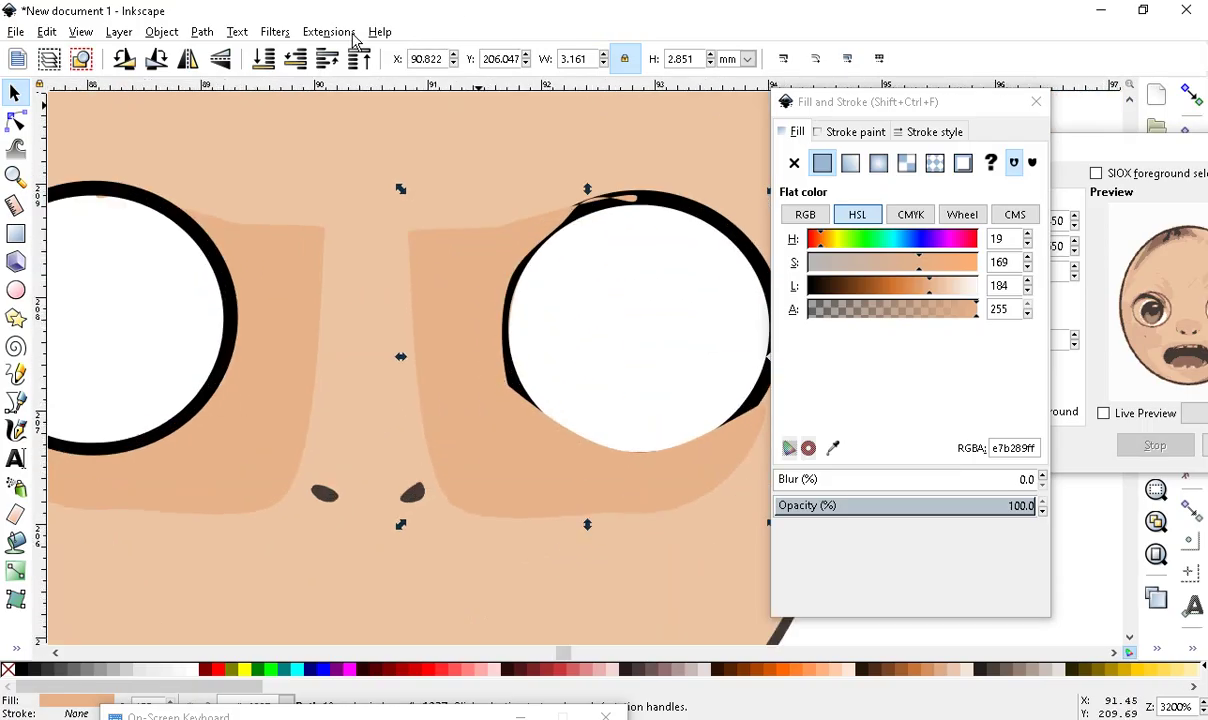
scroll(454, 400, down, 5)
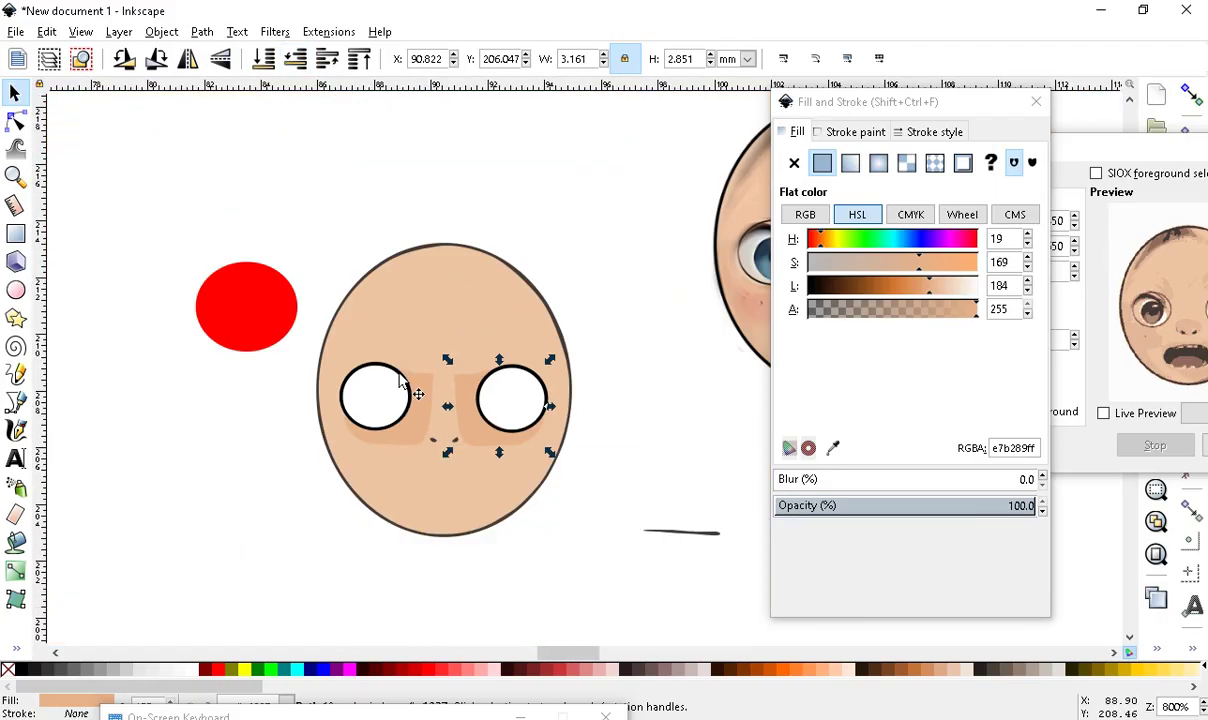
Move the reference photo beside the drawn face and shift the bitmap tracing settings into view
click(597, 416)
scroll(472, 404, up, 1)
scroll(537, 431, down, 2)
scroll(522, 394, up, 1)
drag(643, 260, 577, 326)
scroll(500, 420, up, 2)
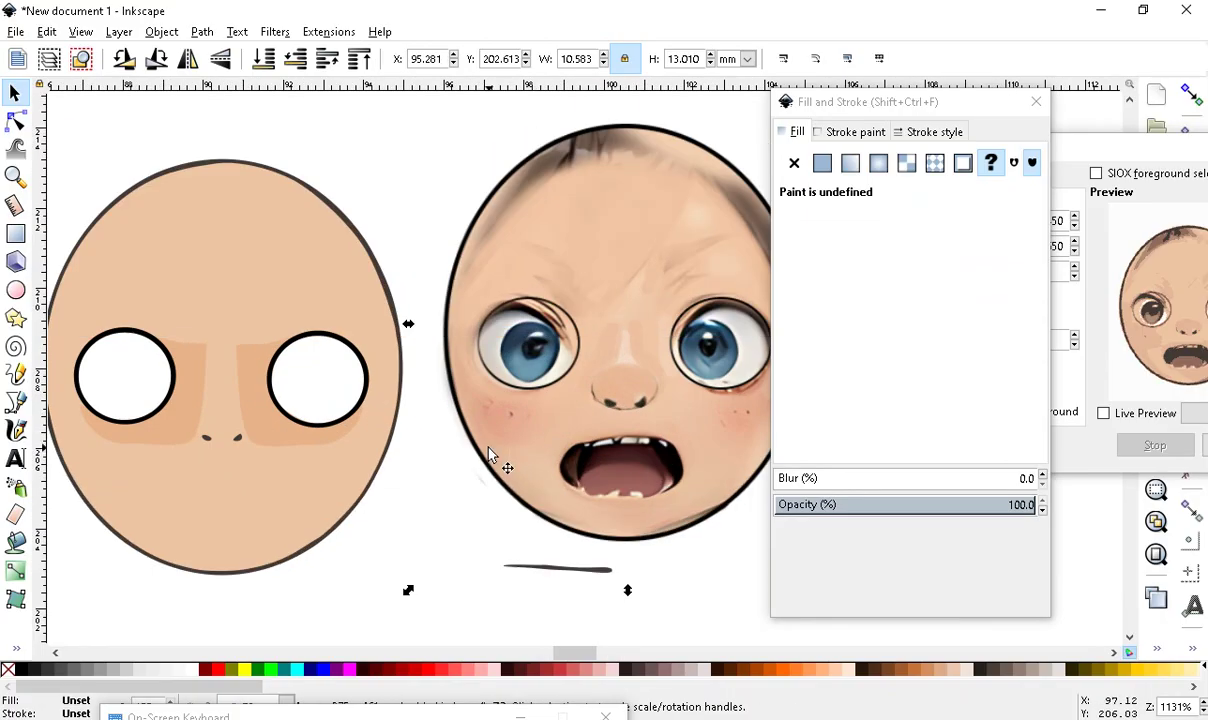
scroll(291, 453, down, 4)
scroll(202, 515, up, 3)
scroll(531, 491, down, 2)
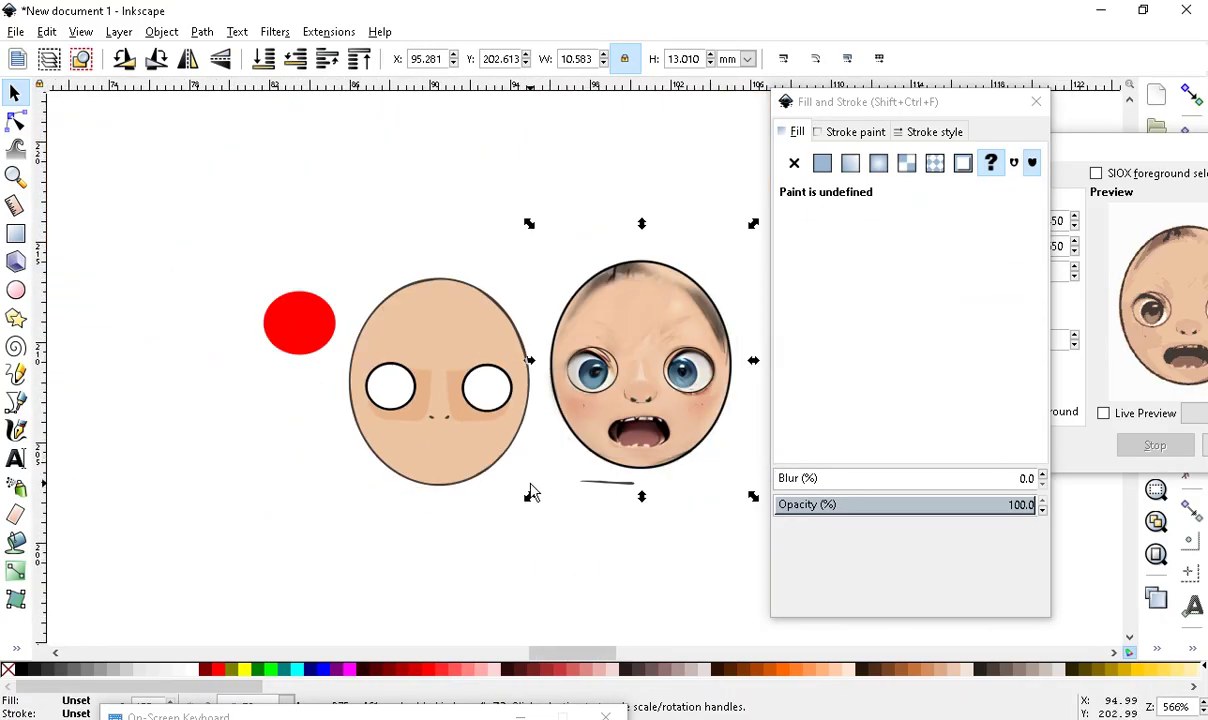
scroll(515, 508, down, 1)
scroll(440, 359, up, 1)
scroll(421, 348, down, 1)
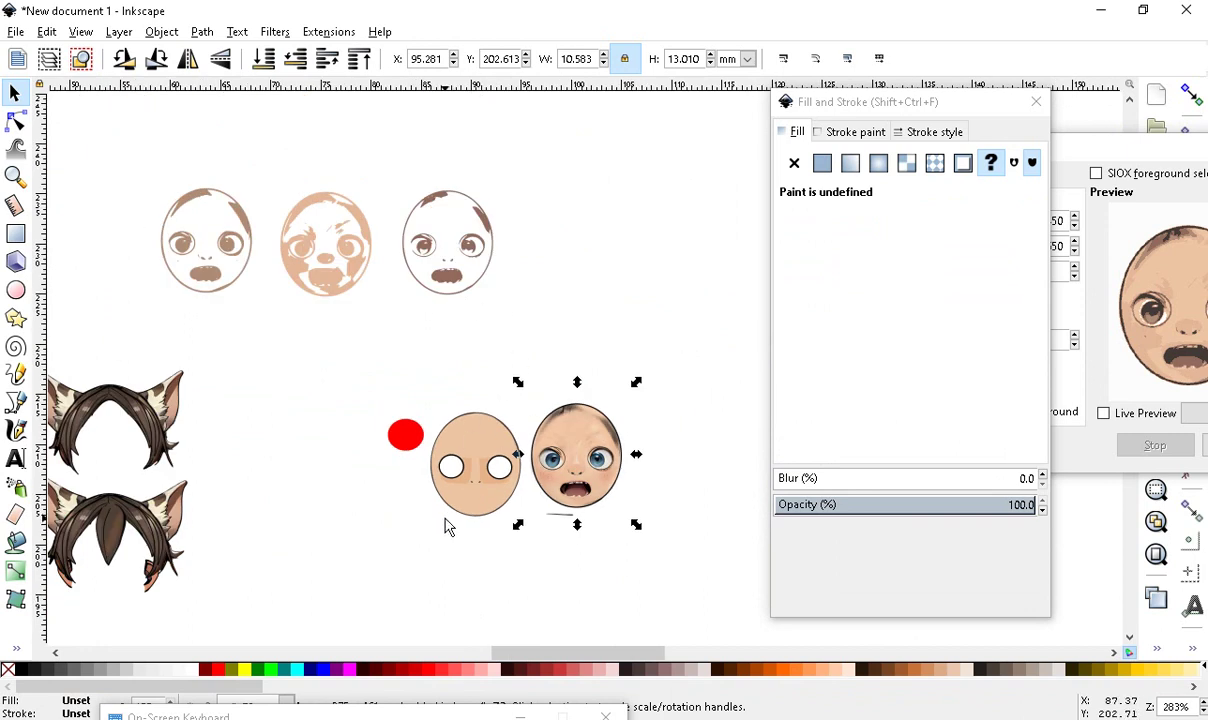
scroll(447, 527, up, 3)
scroll(463, 352, down, 1)
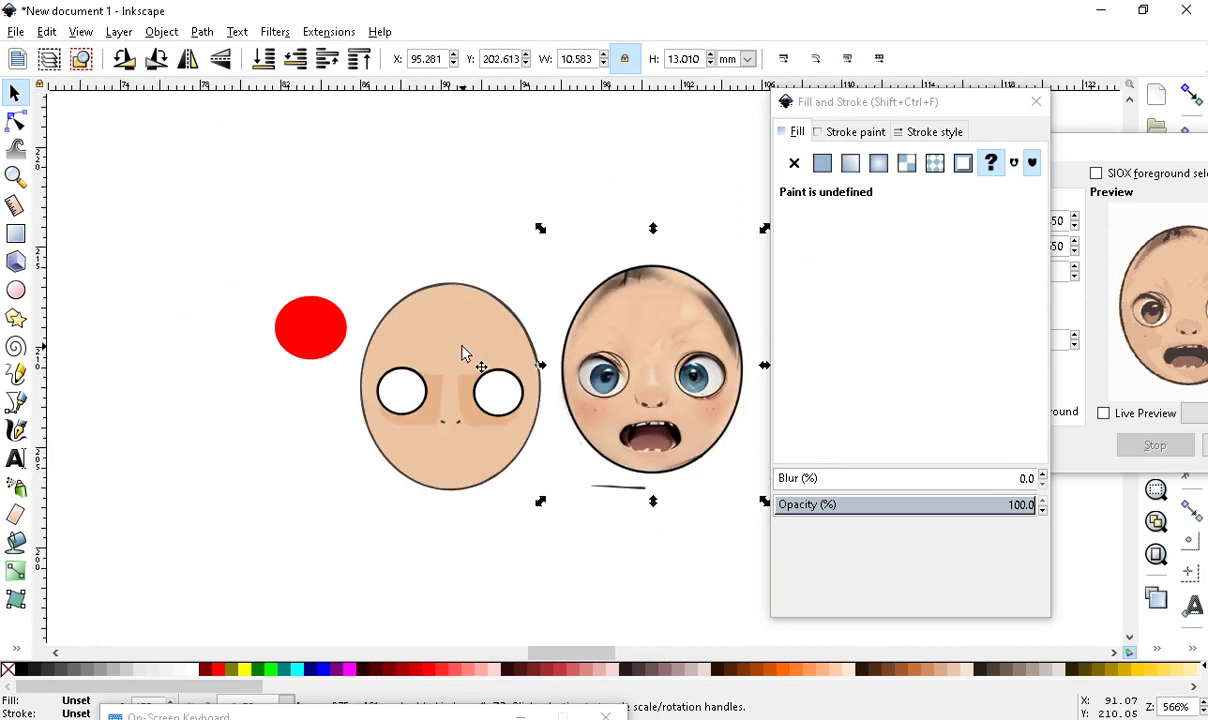
scroll(598, 425, up, 2)
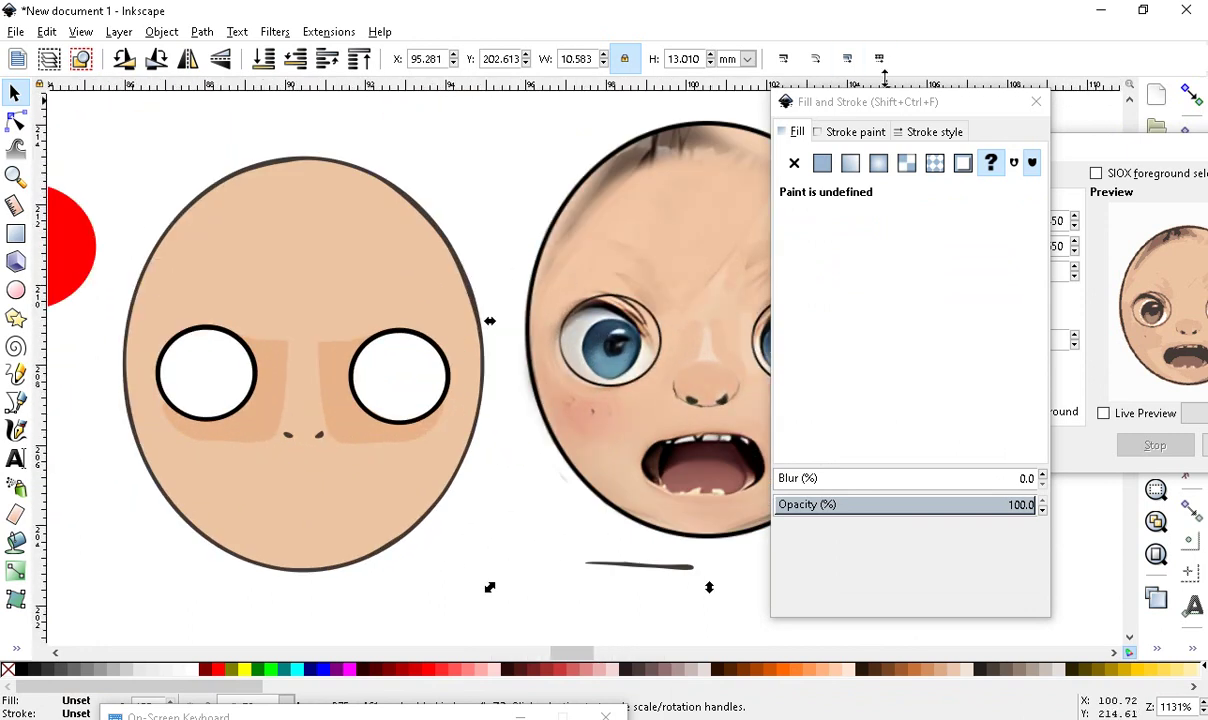
drag(886, 110, 1097, 208)
scroll(455, 345, down, 2)
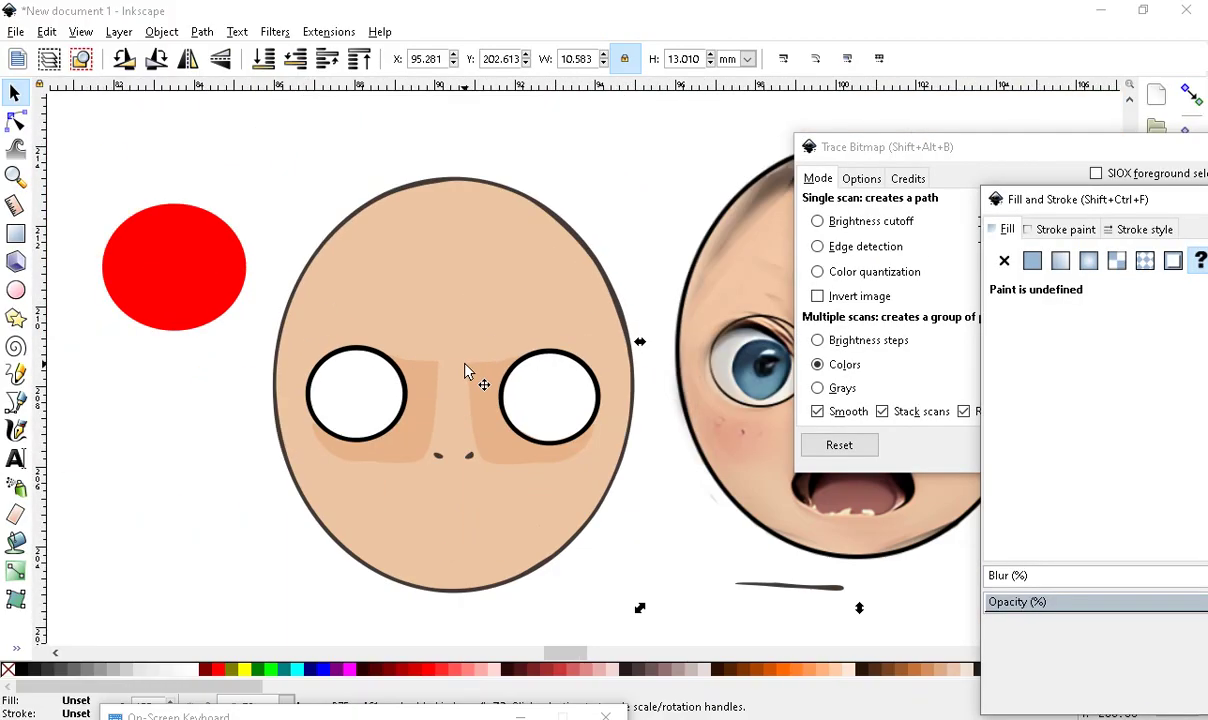
scroll(455, 350, up, 2)
scroll(387, 411, down, 1)
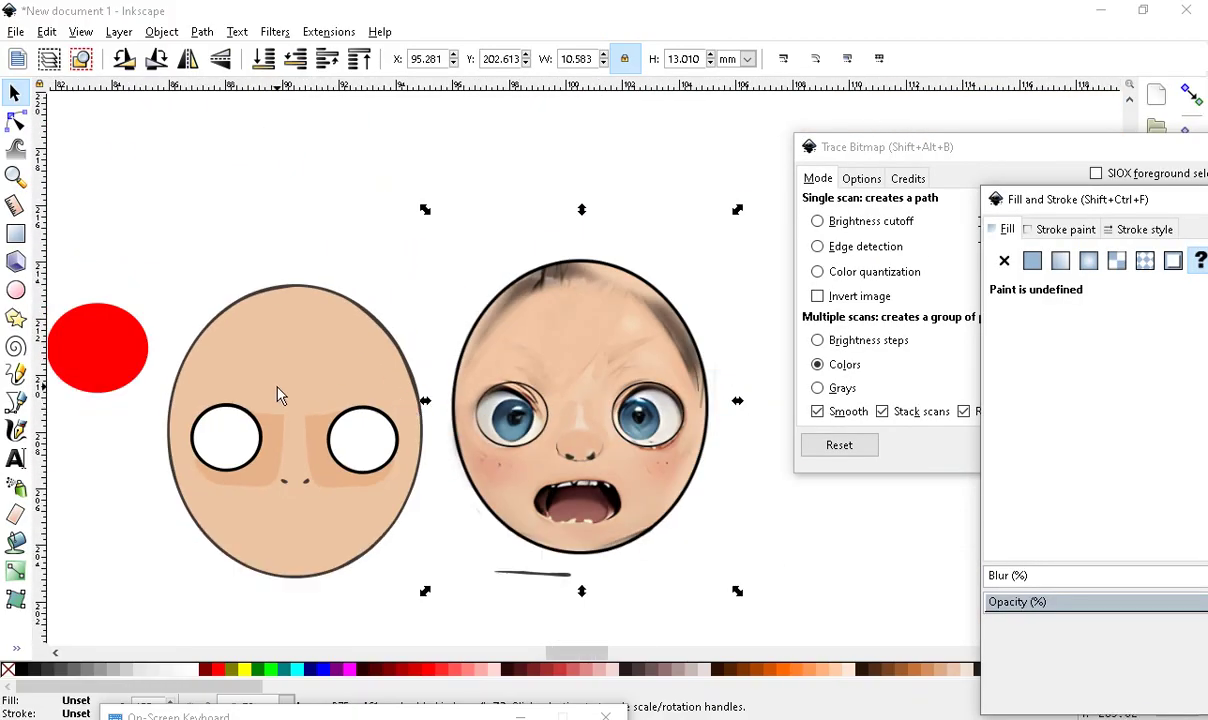
scroll(278, 396, up, 1)
scroll(512, 348, down, 1)
scroll(423, 386, up, 1)
Place the red circle above the right eye and a duplicate of it below the eye
click(137, 342)
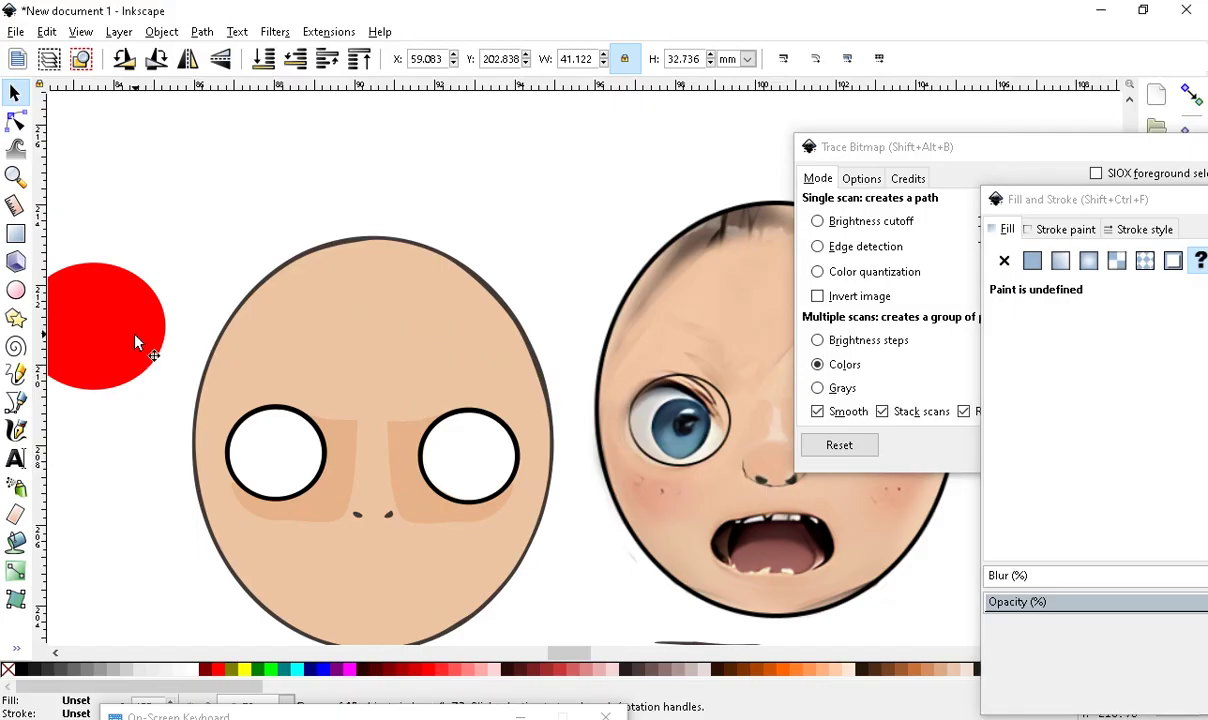
key(Escape)
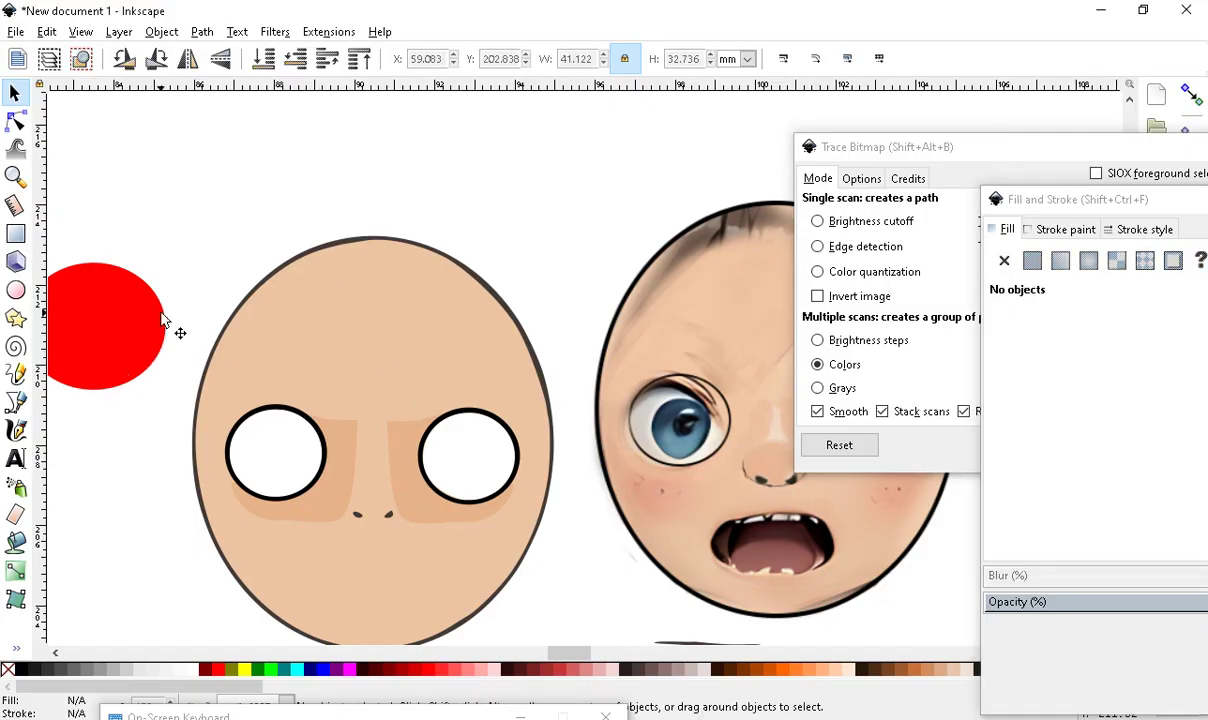
double_click(117, 310)
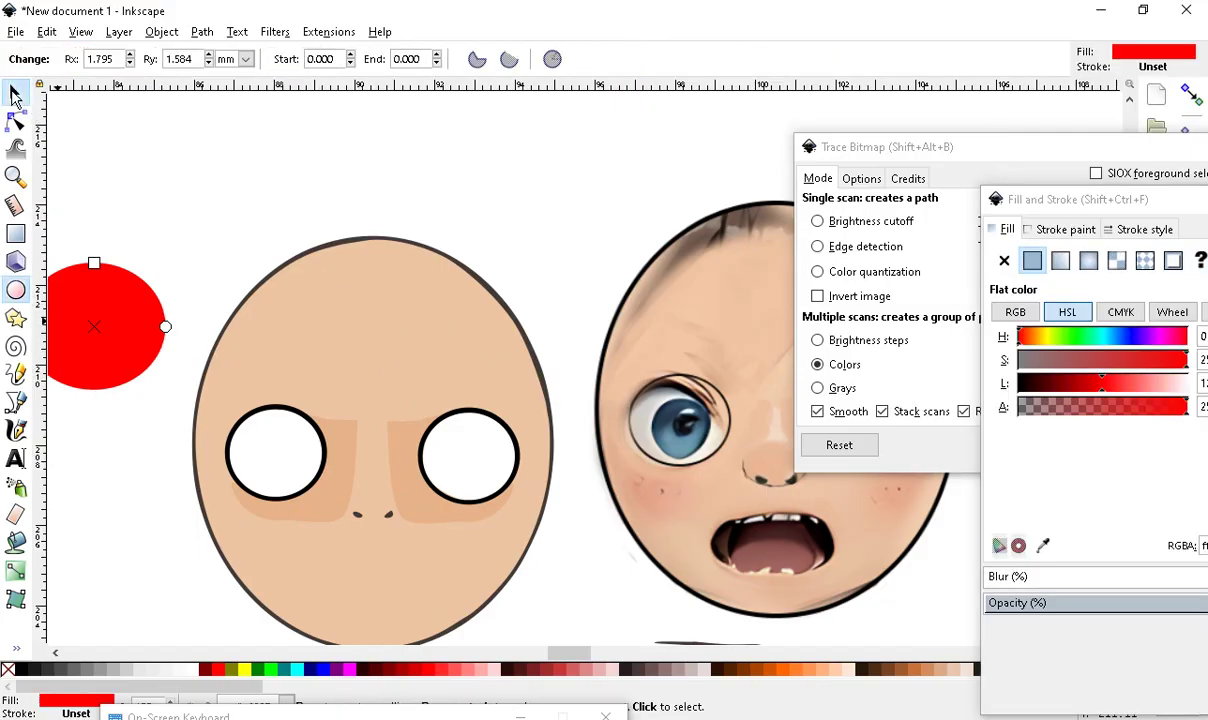
click(14, 93)
drag(94, 329, 465, 362)
scroll(545, 545, up, 2)
scroll(390, 290, down, 2)
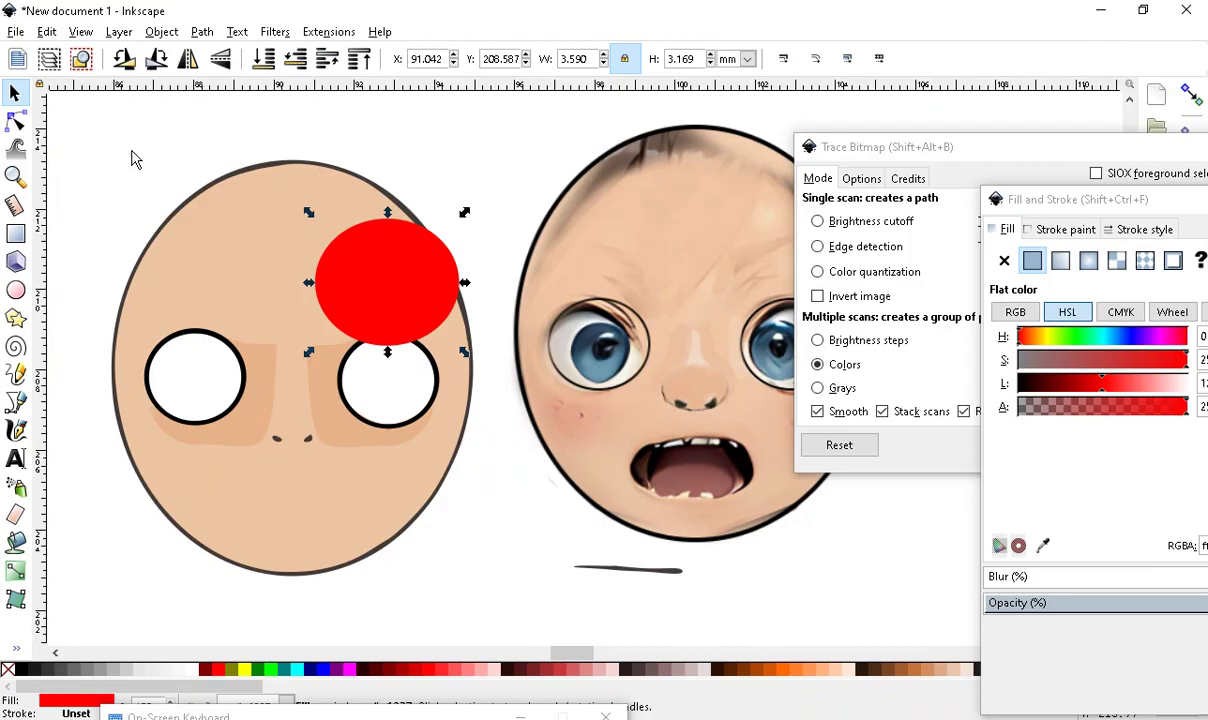
click(44, 33)
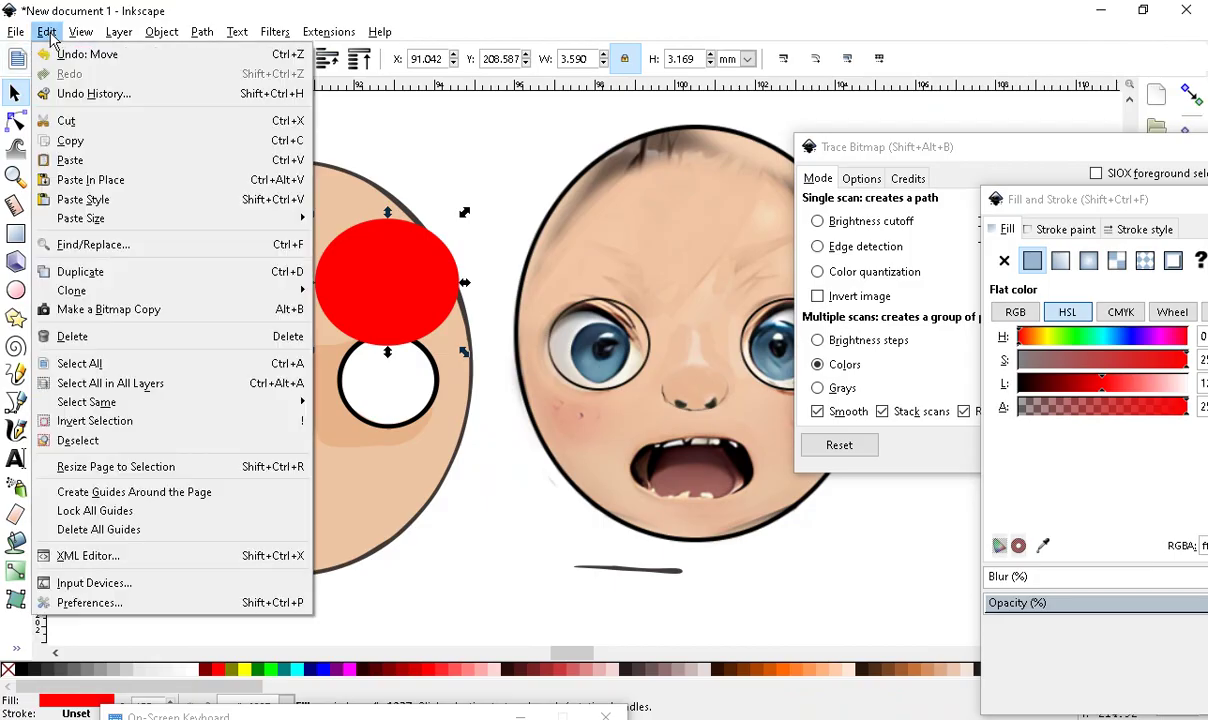
click(110, 268)
drag(382, 274, 414, 456)
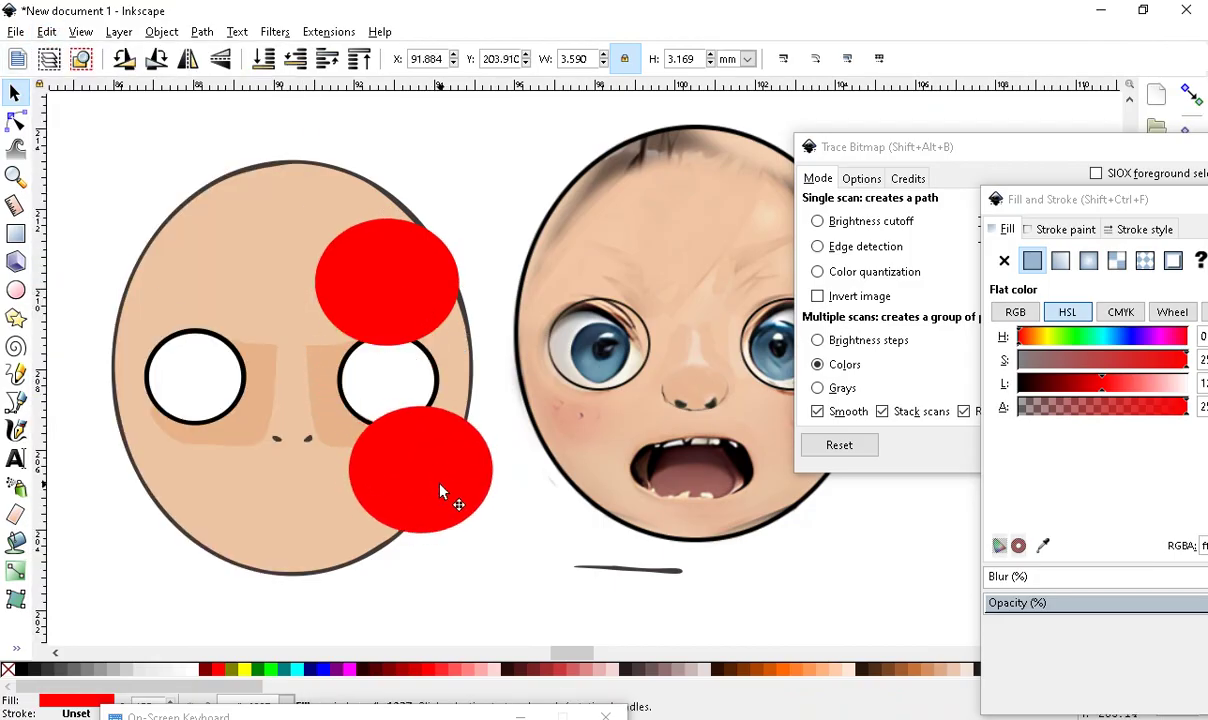
Paint Bucket-fill the skin area between the circles beside the right eye
click(17, 543)
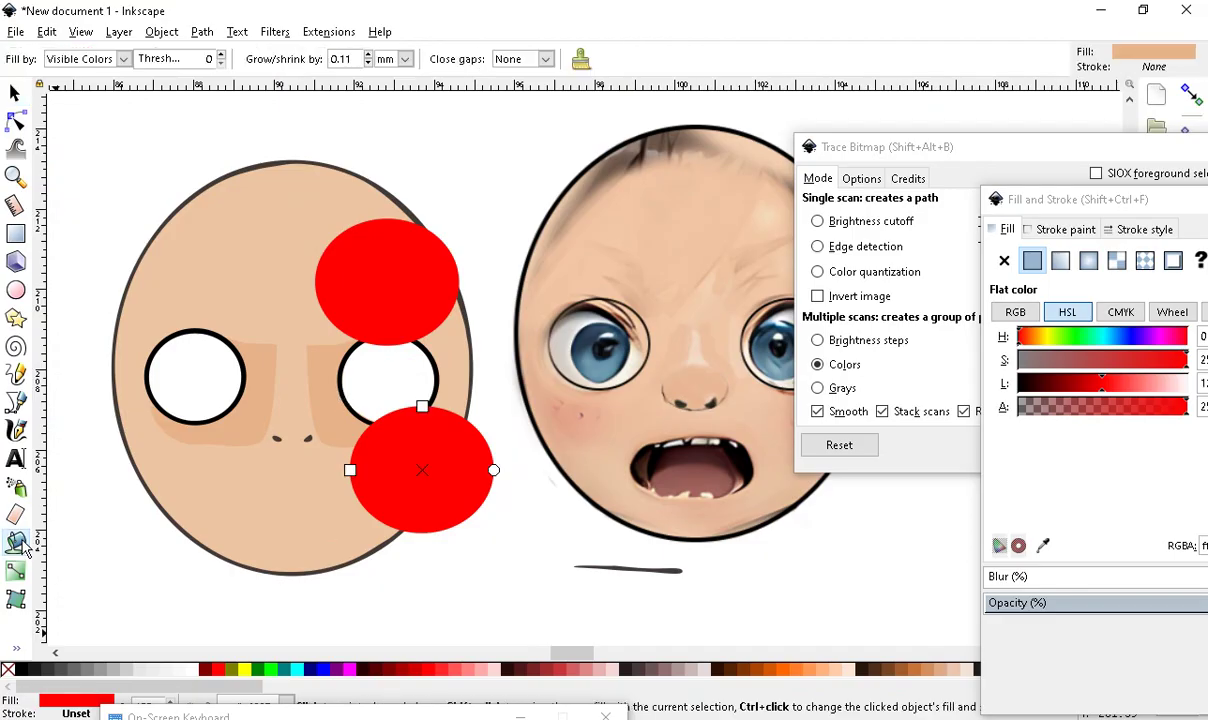
scroll(468, 358, up, 1)
click(464, 345)
scroll(448, 370, down, 2)
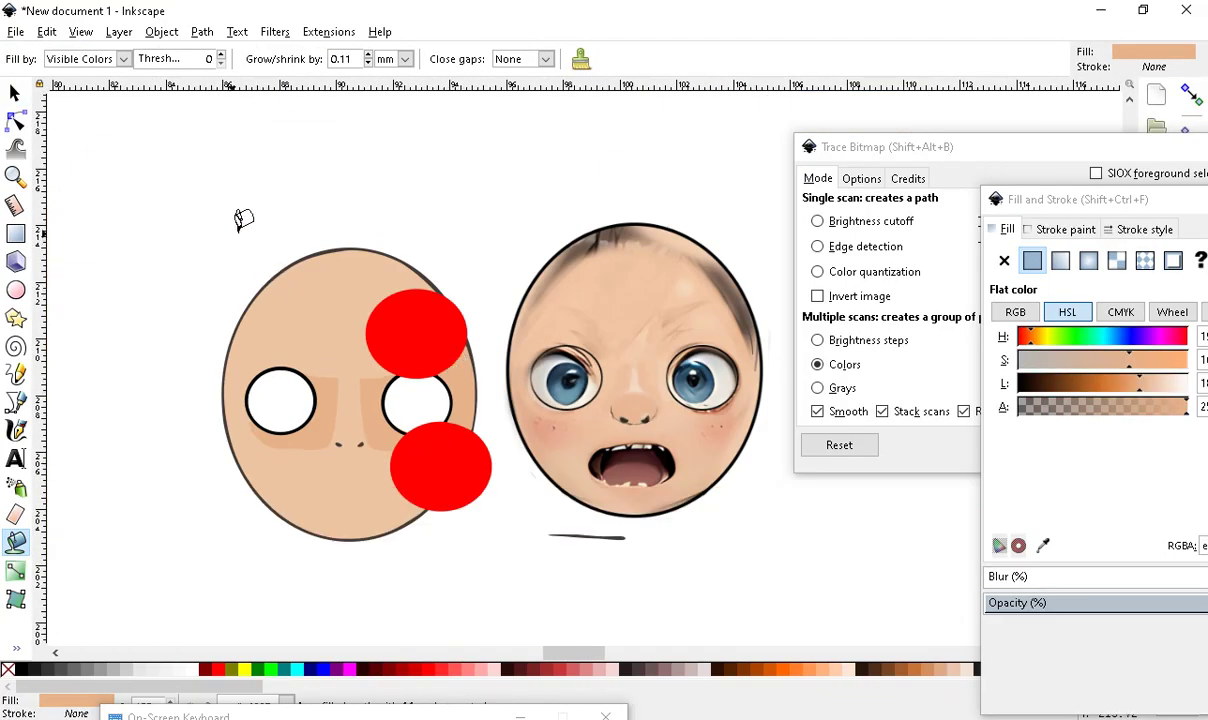
Move the upper red circle above the face and the lower one off the eye
click(15, 93)
drag(426, 338, 461, 205)
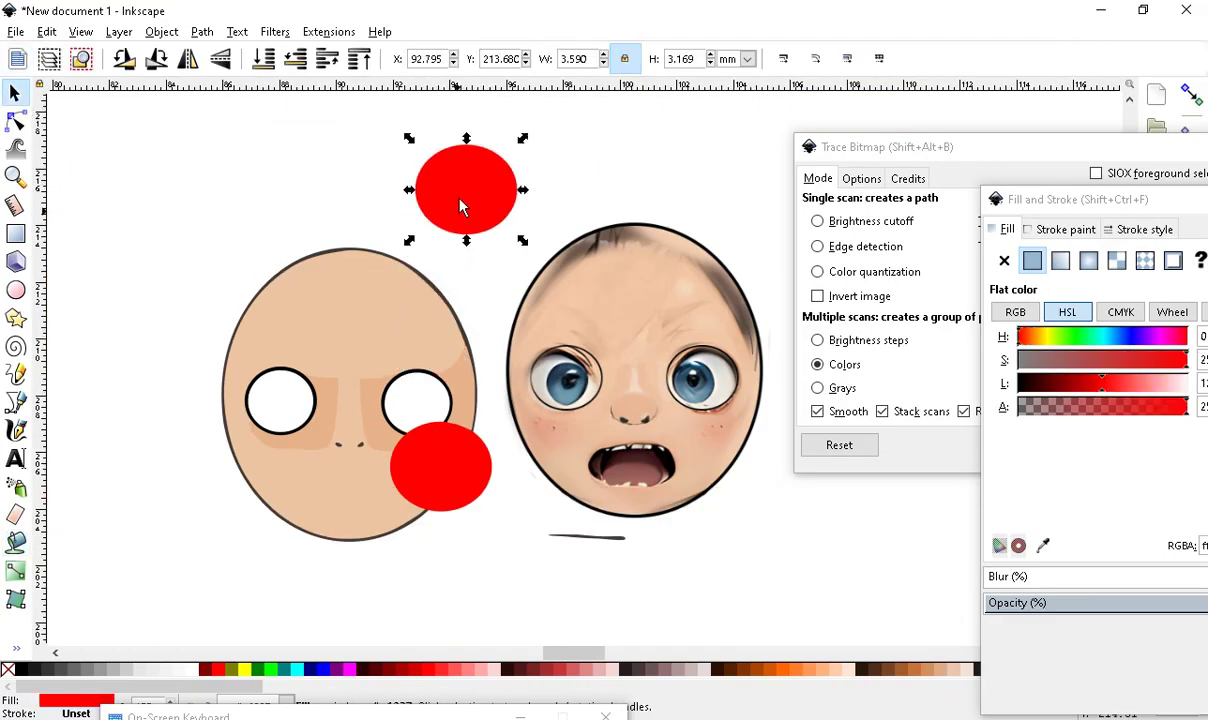
drag(440, 480, 767, 609)
scroll(447, 393, up, 2)
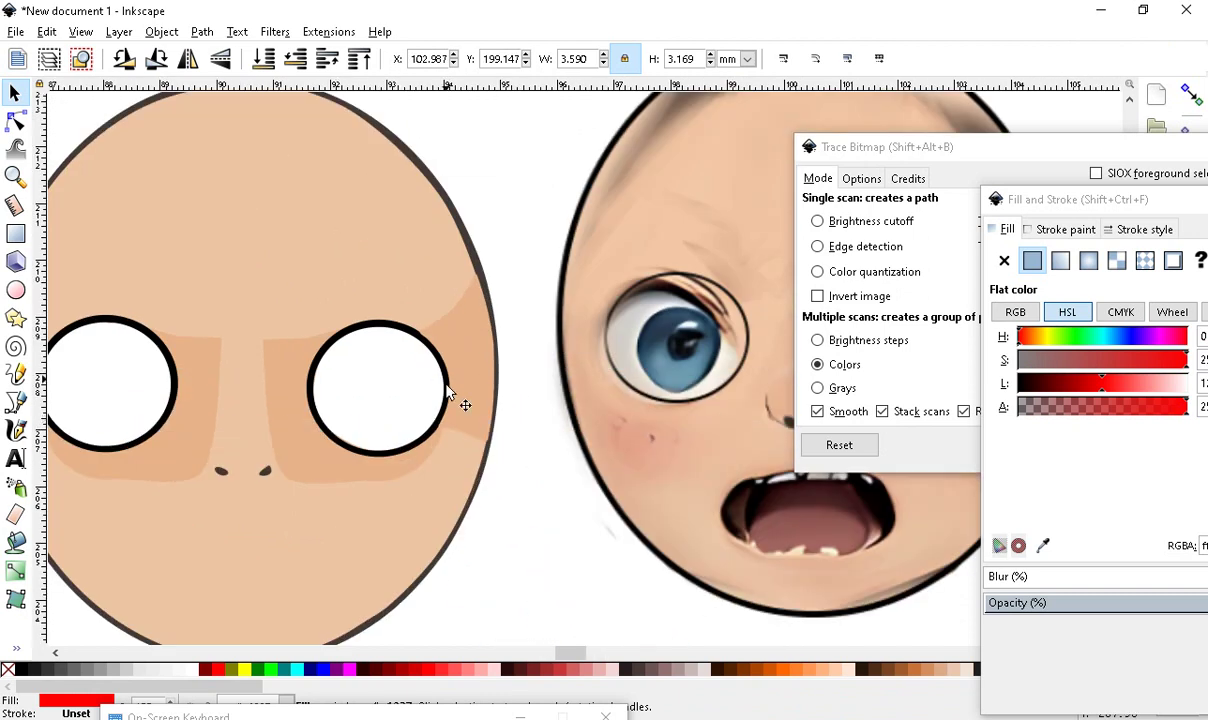
click(472, 350)
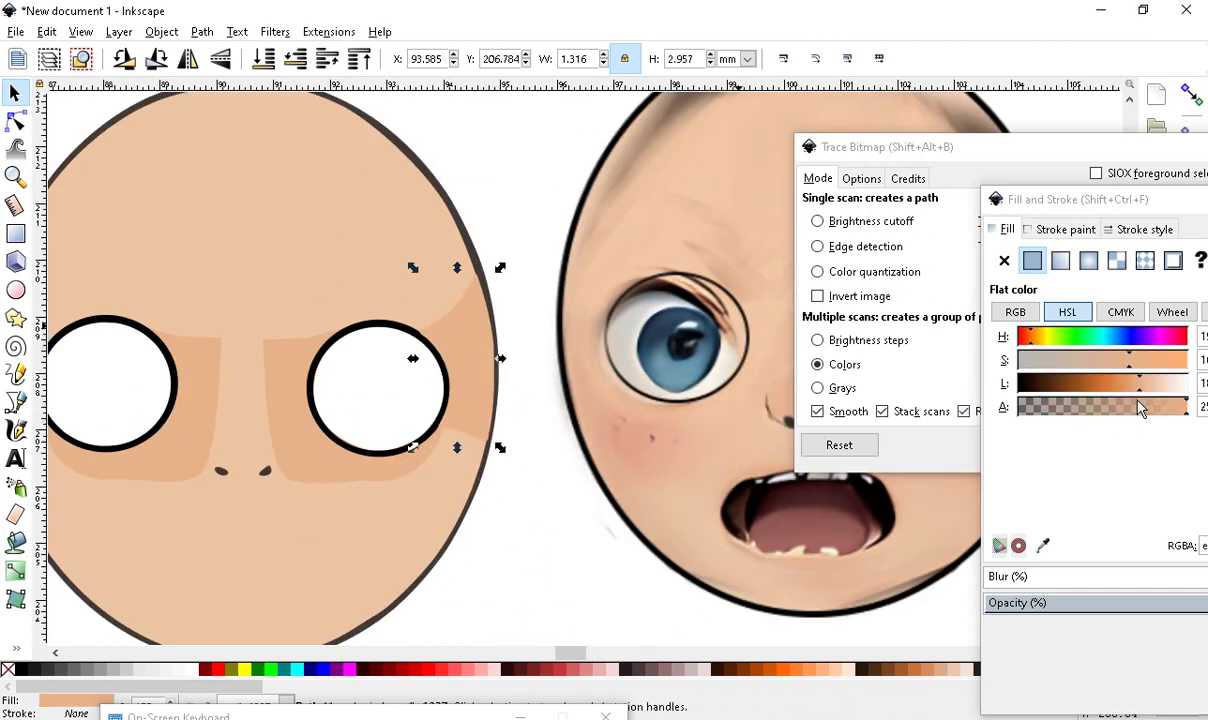
mouse_move(1135, 392)
mouse_down()
mouse_move(1165, 393)
mouse_move(1163, 410)
mouse_up()
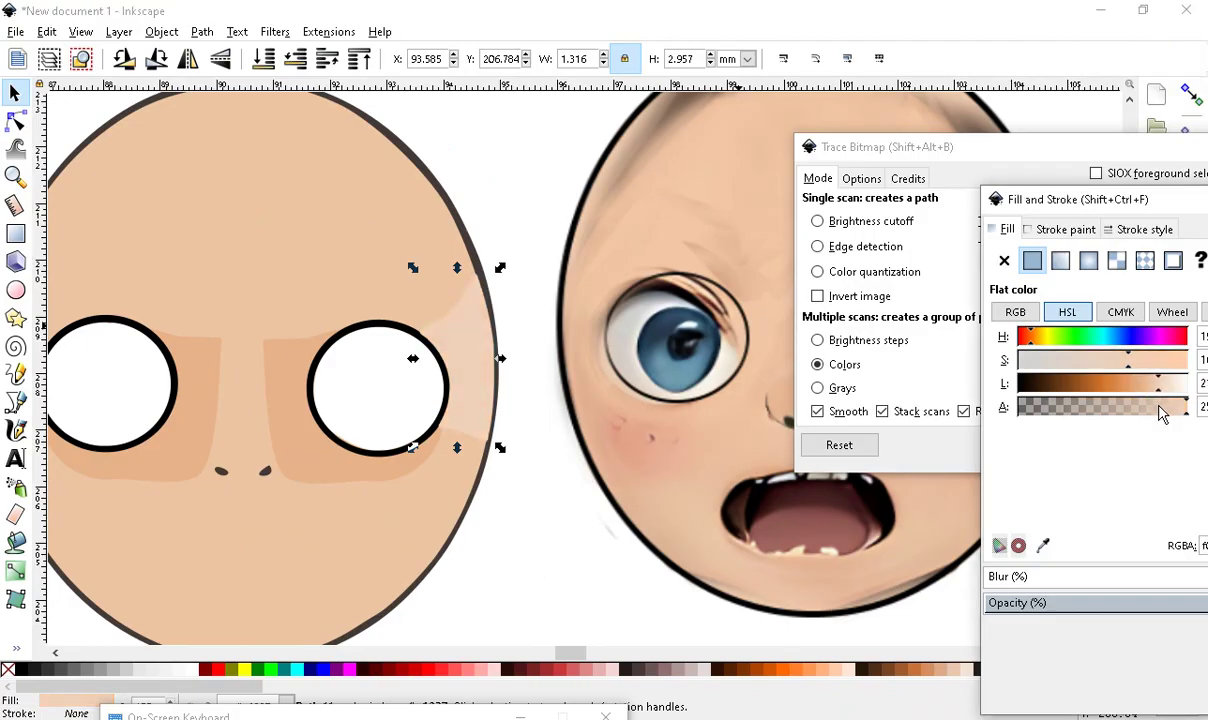
scroll(620, 430, down, 1)
scroll(560, 470, up, 1)
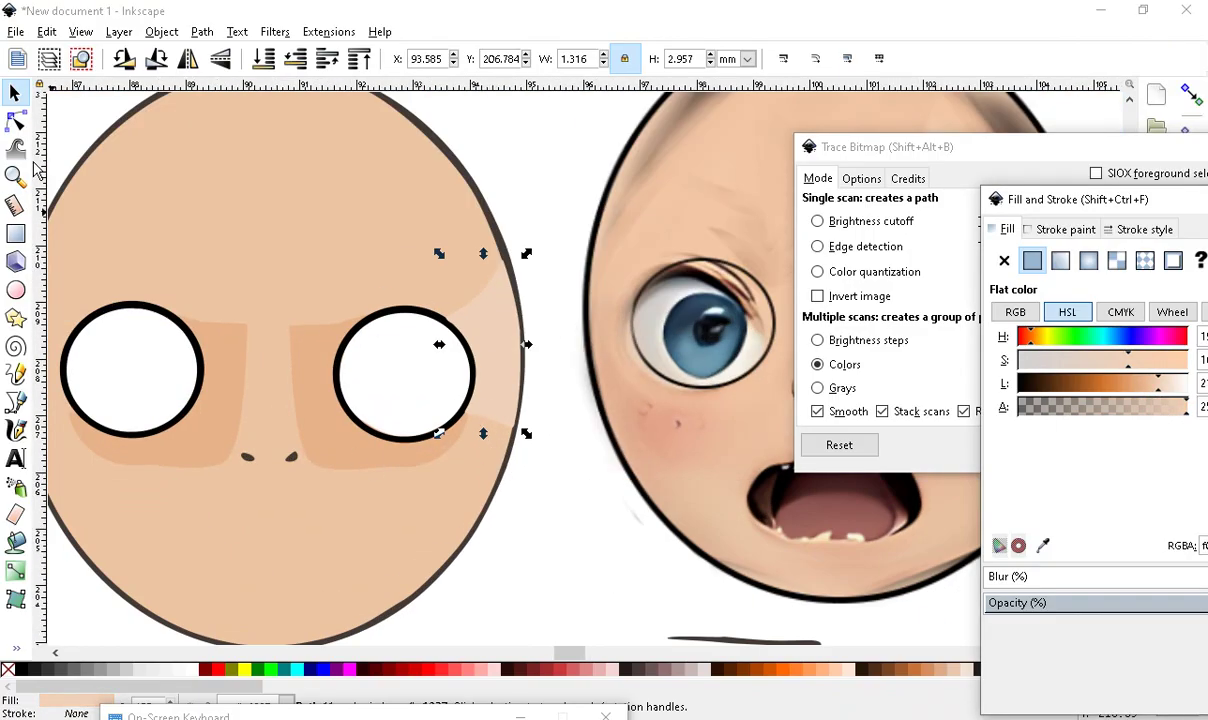
click(15, 124)
drag(477, 415, 340, 604)
double_click(418, 526)
drag(418, 526, 431, 580)
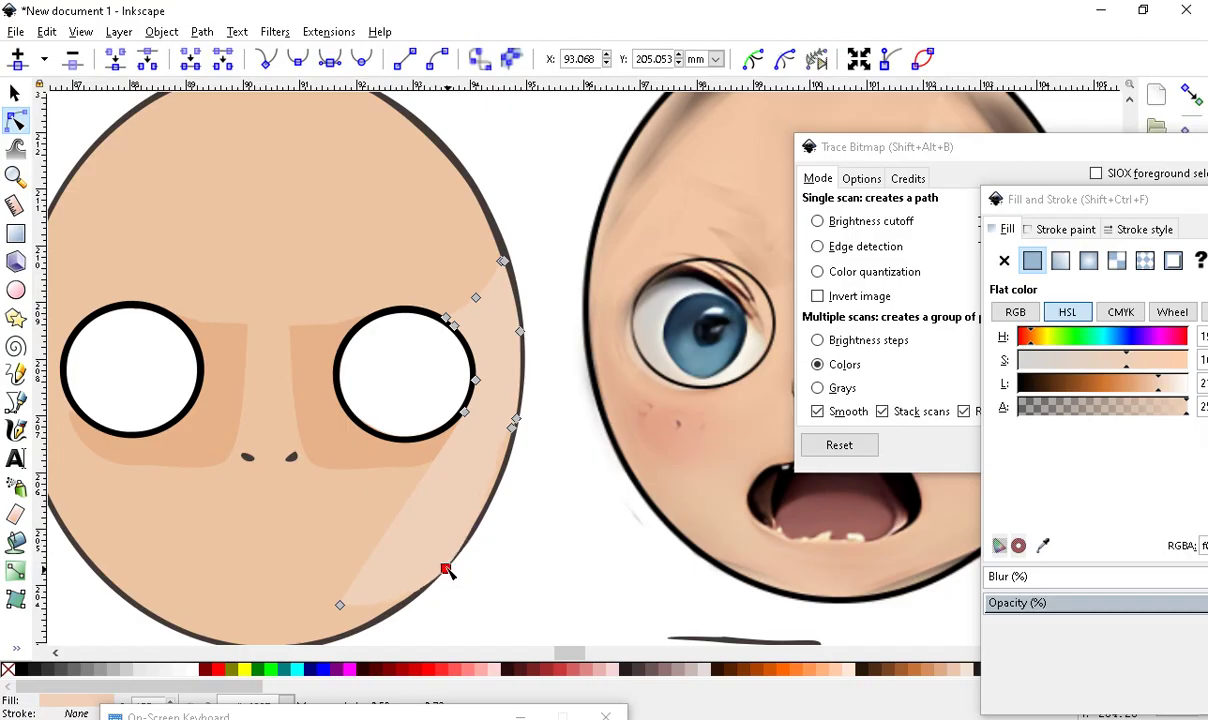
scroll(514, 380, up, 2)
scroll(508, 490, up, 1)
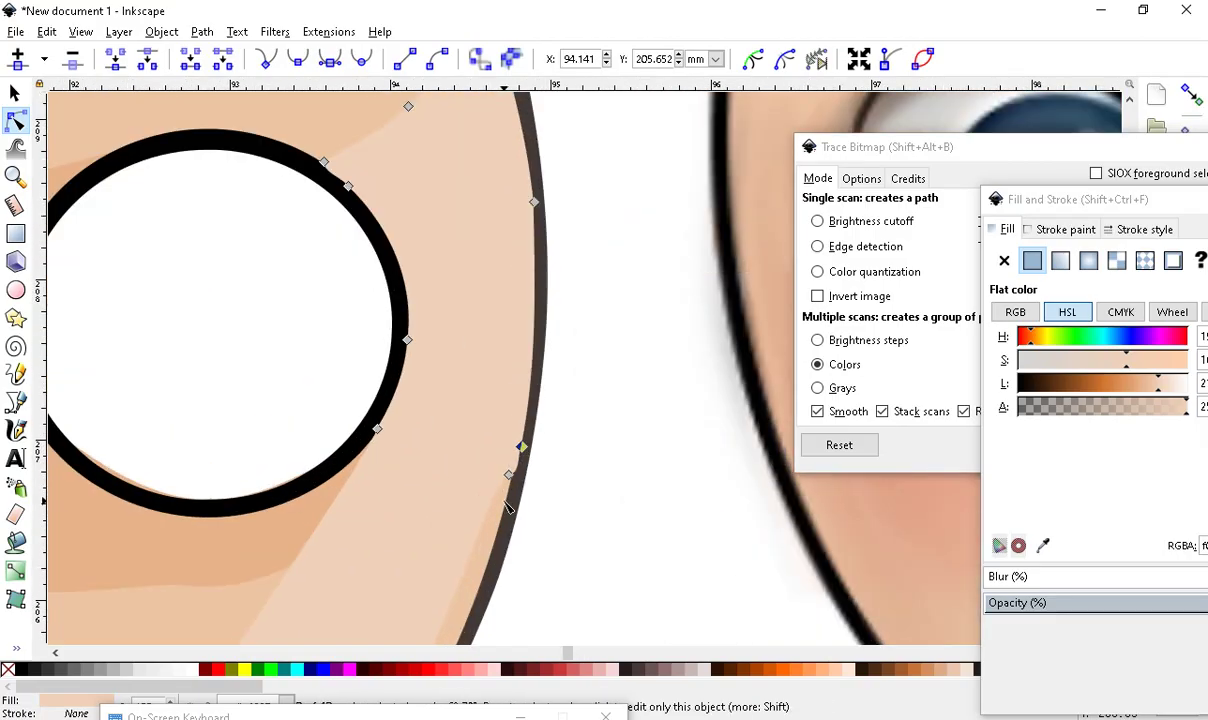
drag(452, 550, 515, 572)
scroll(503, 511, down, 3)
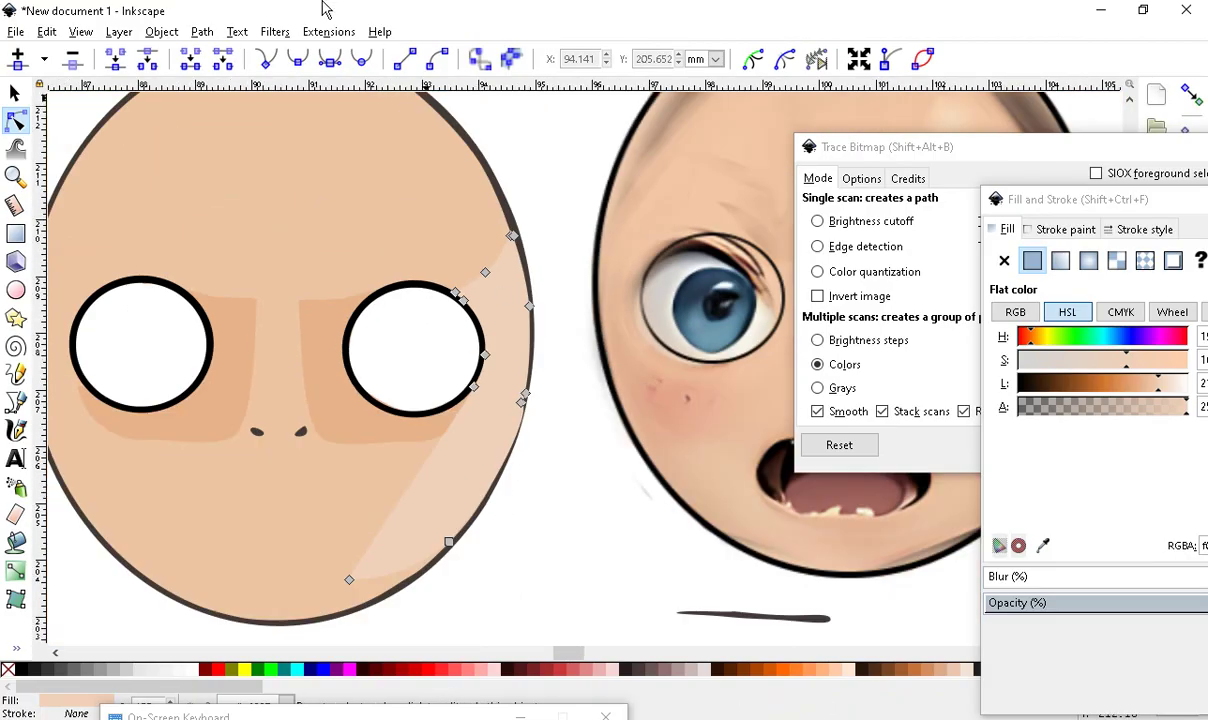
scroll(520, 500, up, 1)
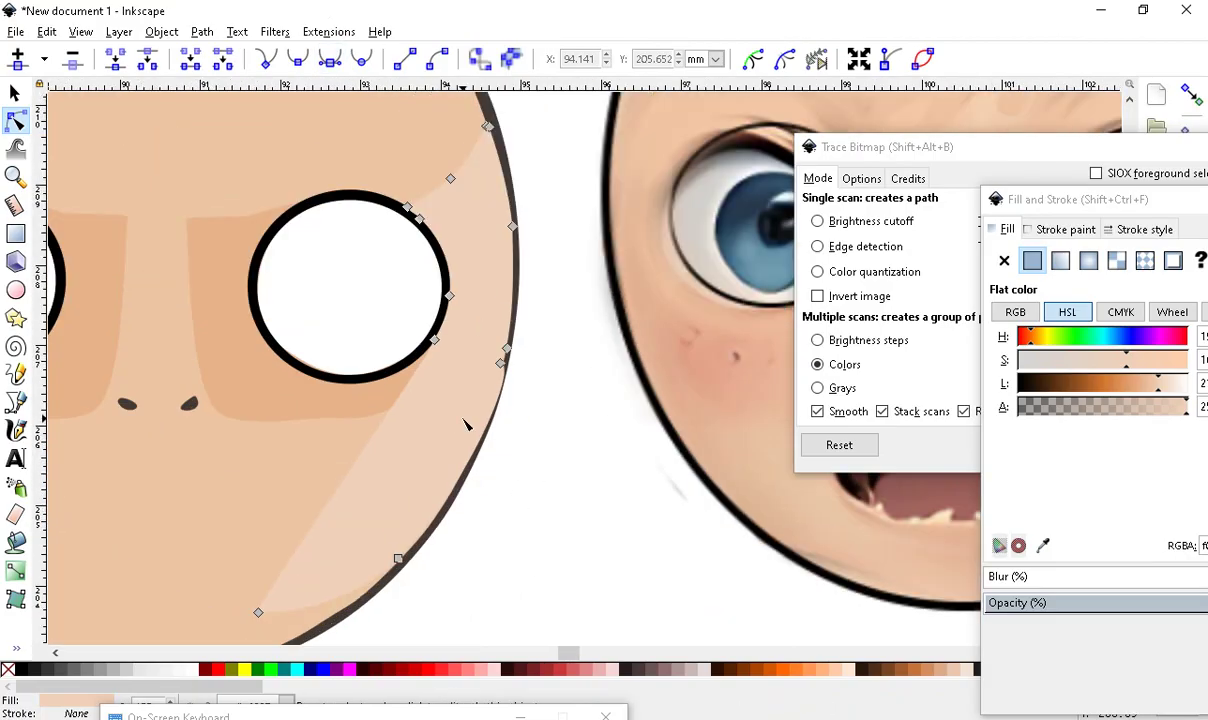
click(15, 92)
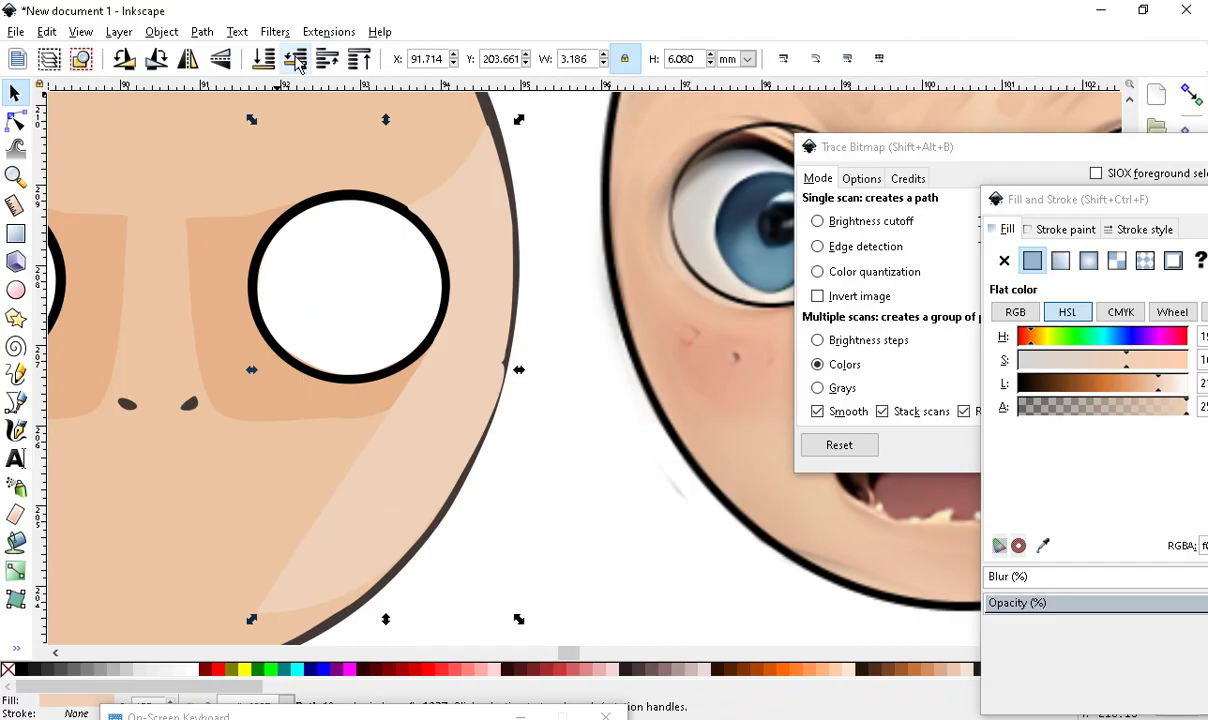
scroll(628, 512, down, 3)
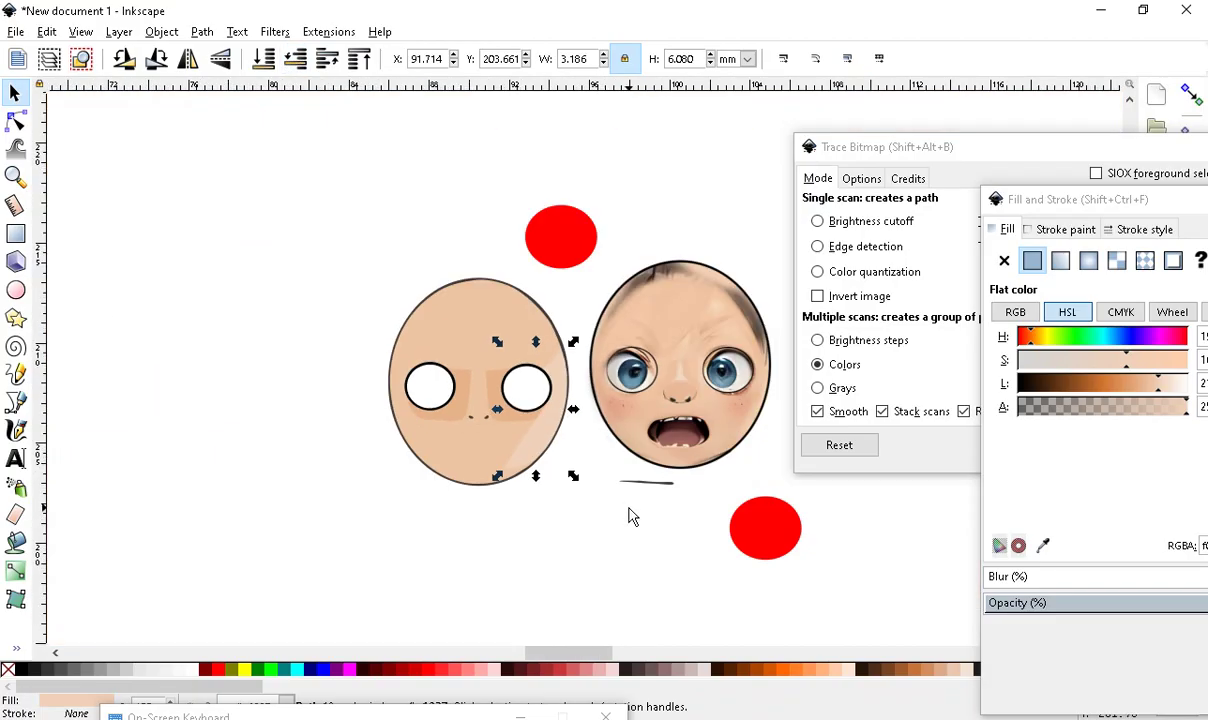
scroll(580, 396, up, 3)
scroll(507, 440, down, 3)
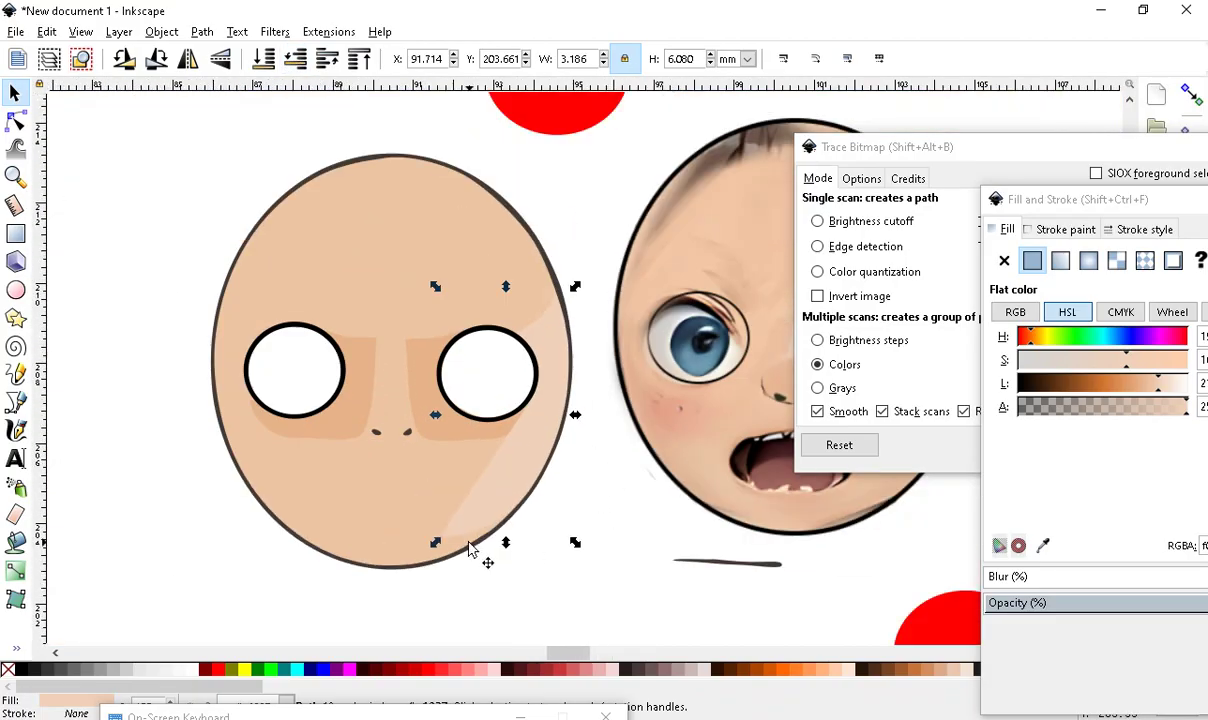
scroll(472, 547, up, 3)
Nudge a node along the lower face edge and stretch the highlight leftward across the face
key(n)
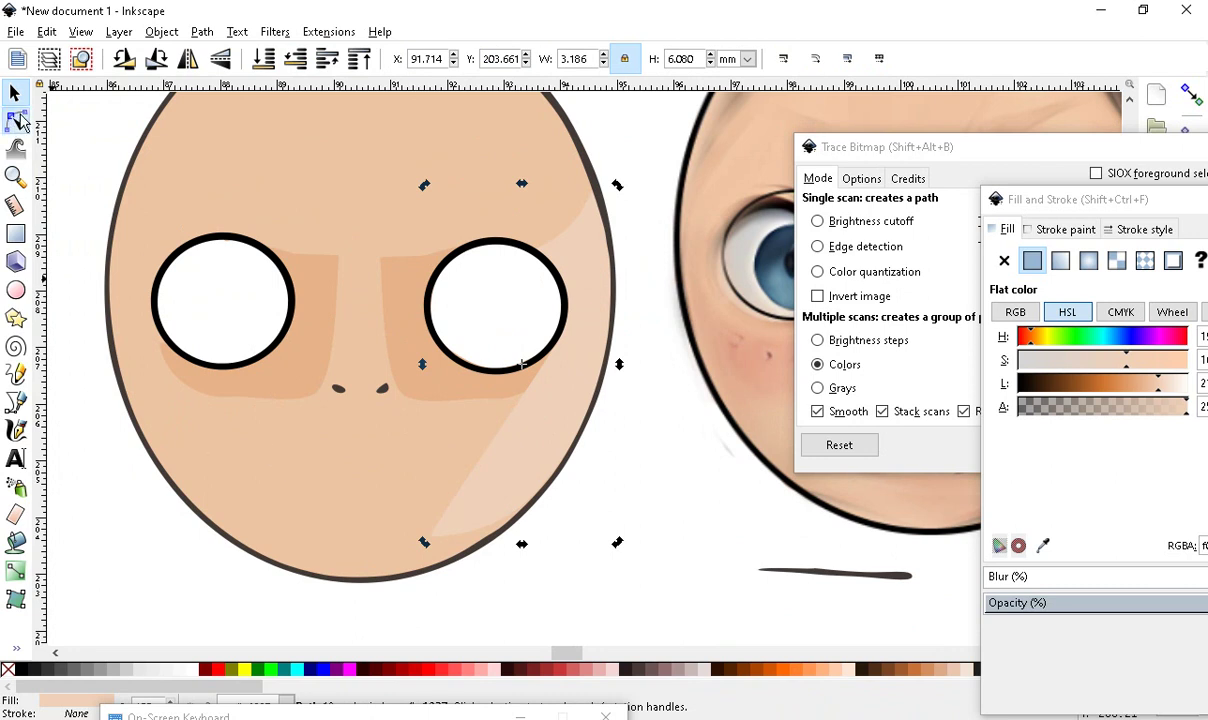
drag(449, 555, 436, 561)
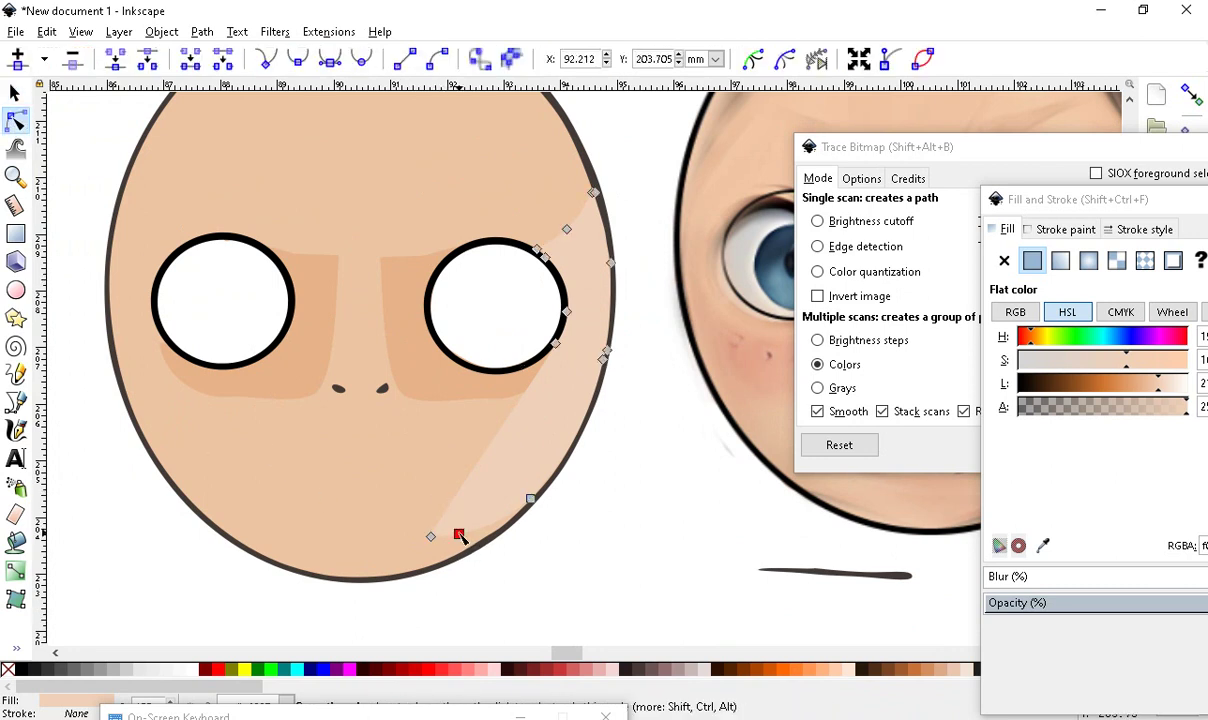
key(Escape)
drag(462, 486, 193, 484)
key(Escape)
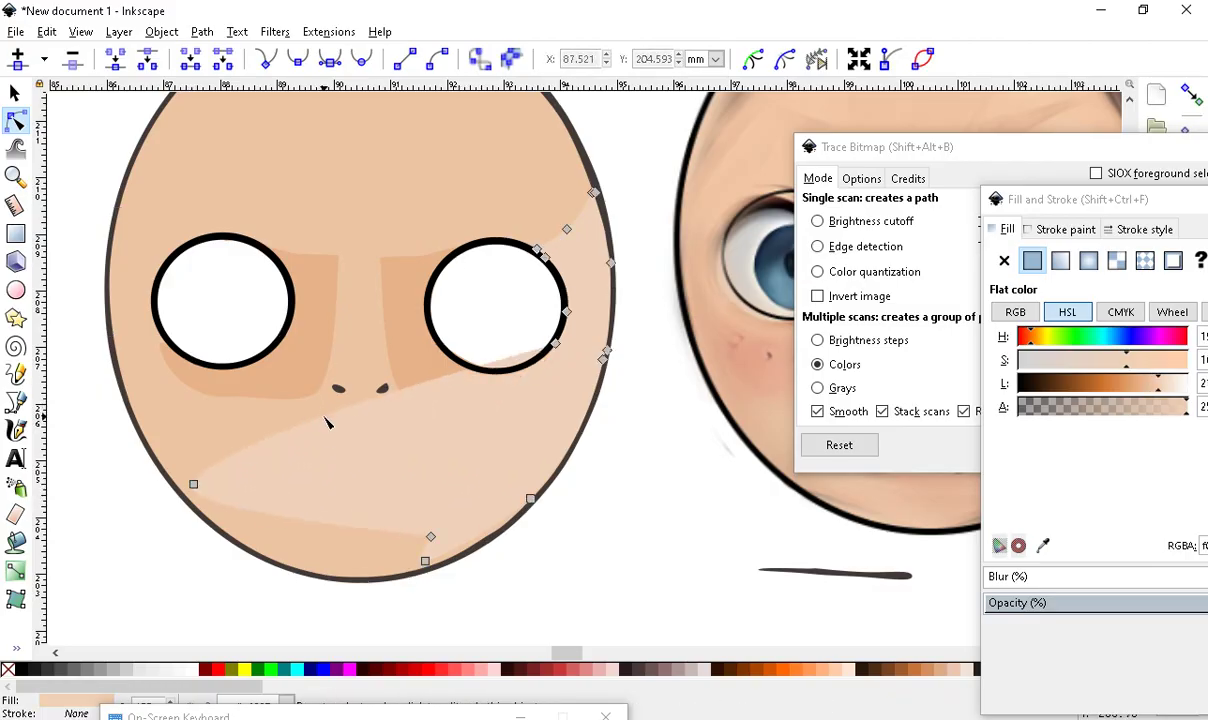
Add and bend a node on the highlight's diagonal edge, then pull its bottom node left along the chin
double_click(332, 413)
drag(332, 413, 453, 481)
drag(429, 537, 325, 571)
scroll(218, 621, down, 1)
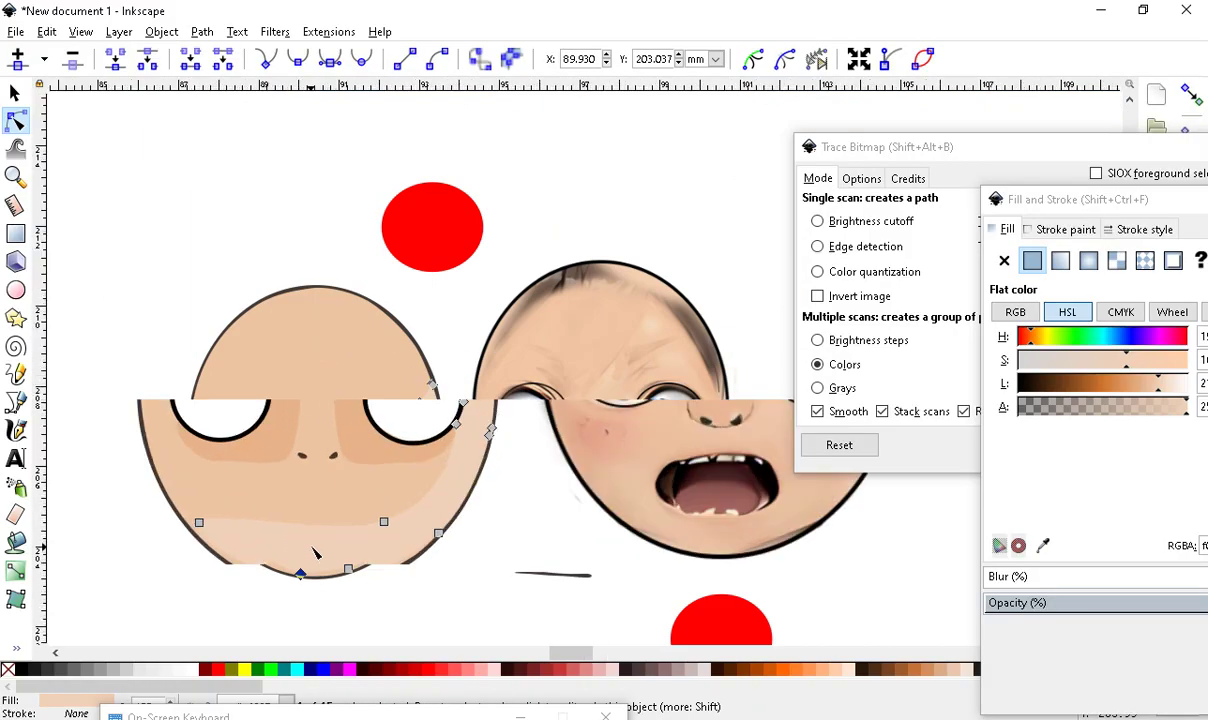
mouse_move(1080, 205)
mouse_down()
mouse_move(785, 108)
mouse_move(693, 92)
mouse_up()
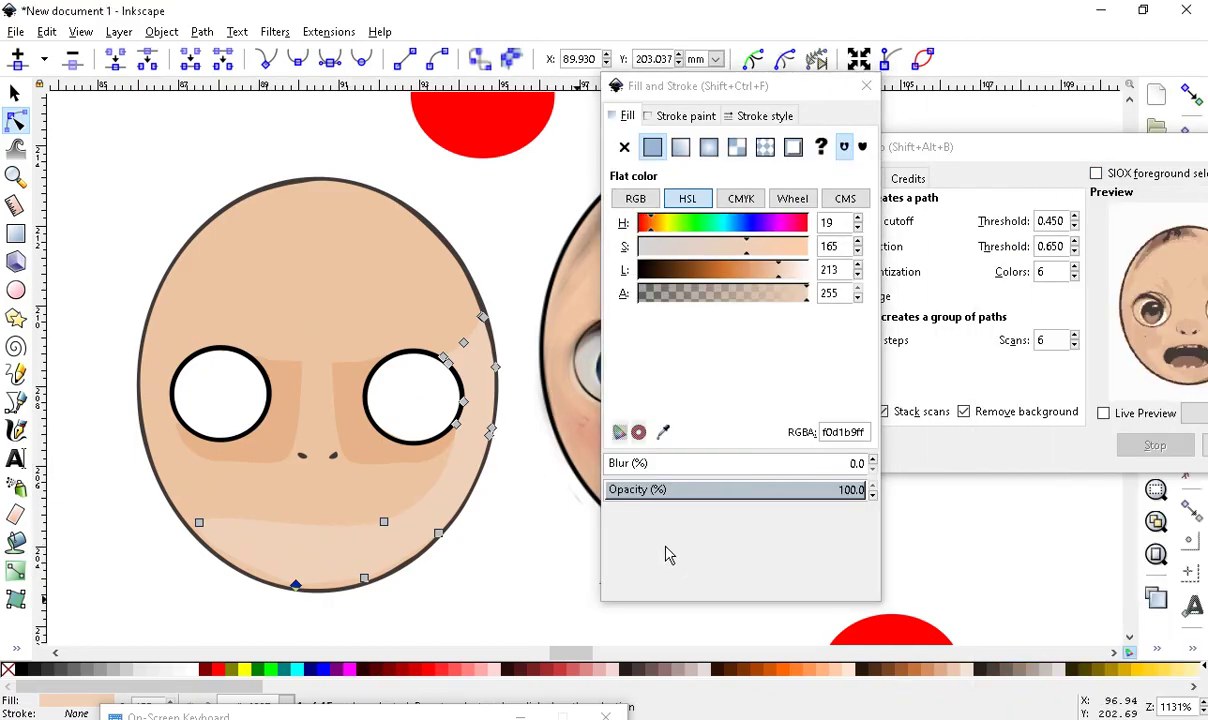
Give the highlight band a blur of about 3.6 and lower its Alpha to about 197
click(615, 463)
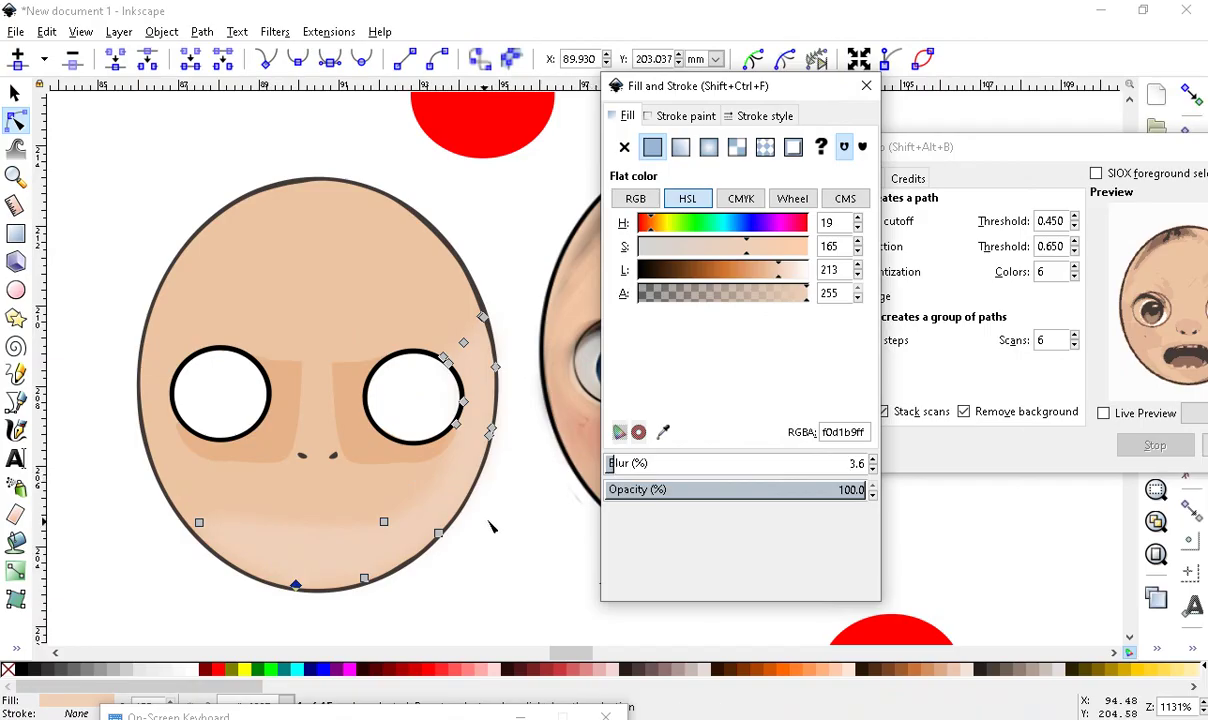
ctrl+scroll(490, 515, up, 1)
ctrl+scroll(251, 593, up, 1)
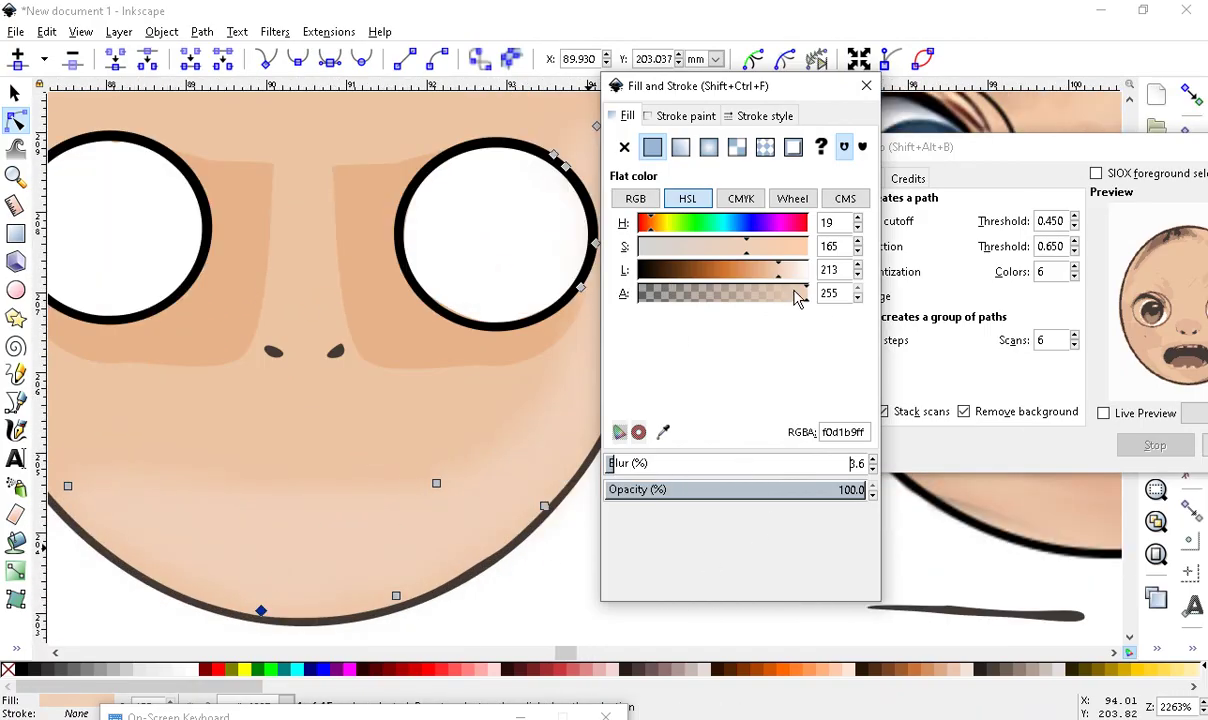
mouse_move(760, 298)
mouse_down()
mouse_move(678, 291)
mouse_move(767, 294)
mouse_up()
click(741, 305)
ctrl+scroll(397, 457, down, 2)
ctrl+scroll(397, 457, up, 1)
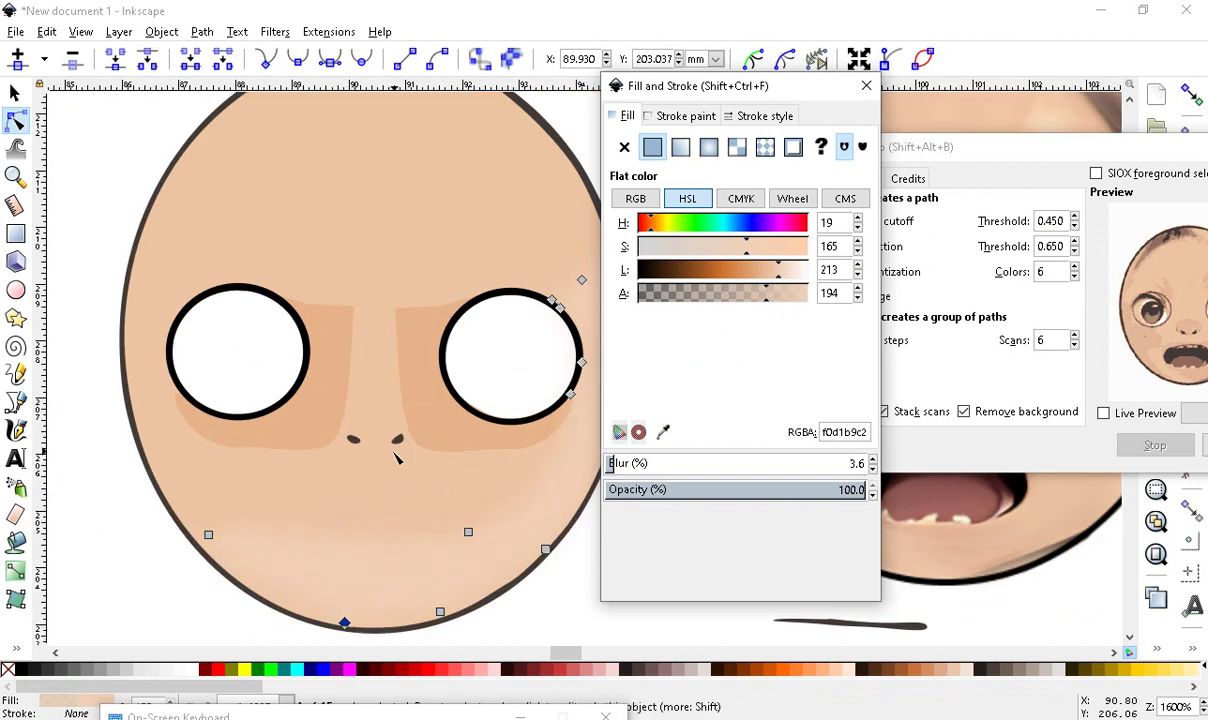
ctrl+scroll(397, 457, down, 1)
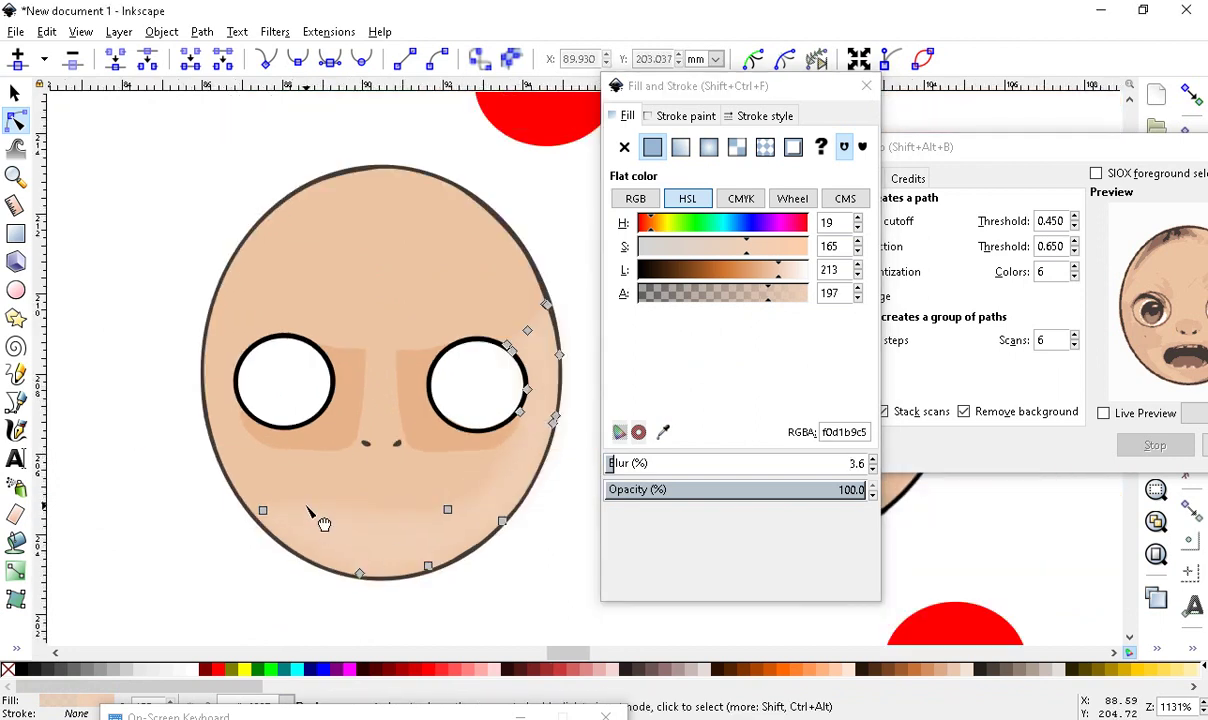
Check another blurred face shape, then deselect everything to preview the shading
click(263, 432)
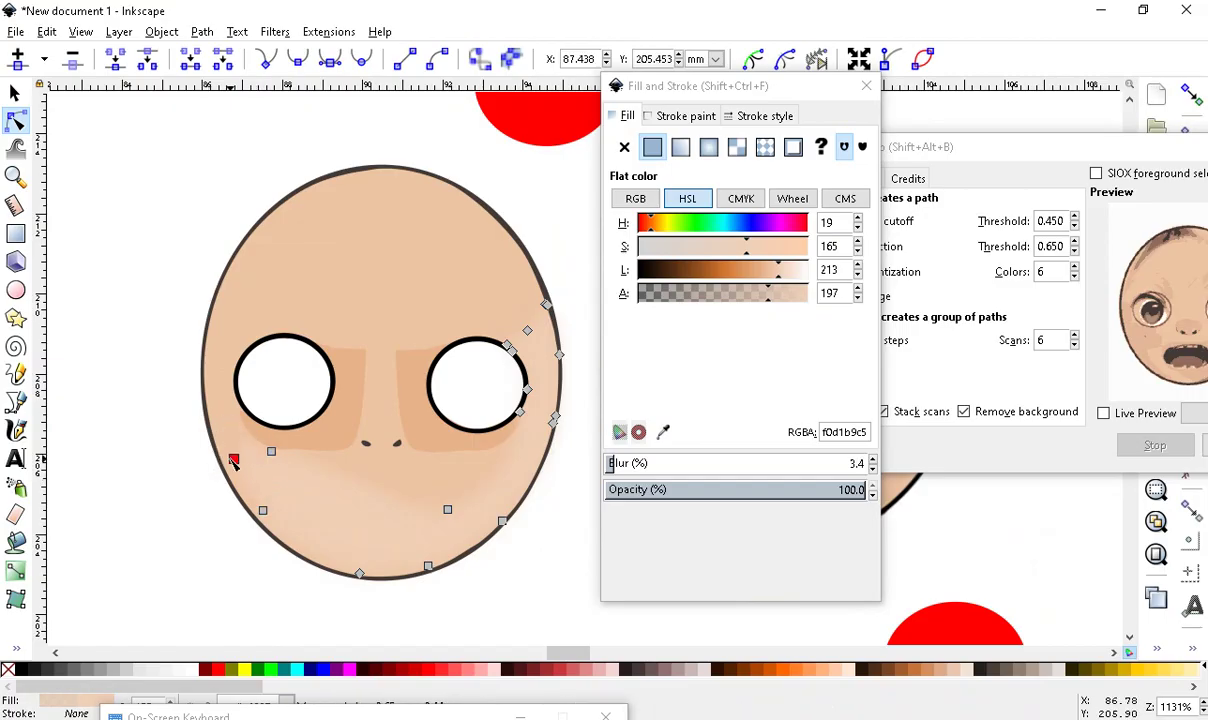
scroll(495, 627, left, 5)
scroll(361, 323, down, 8)
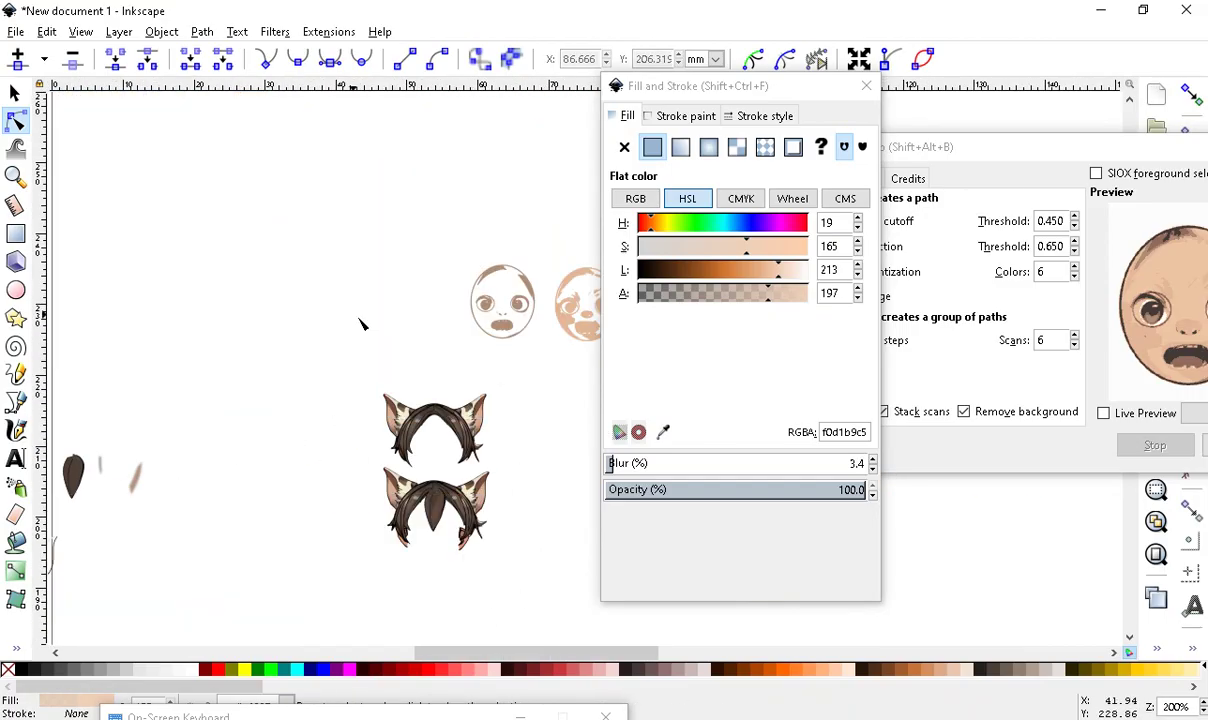
scroll(617, 396, up, 6)
scroll(563, 461, up, 3)
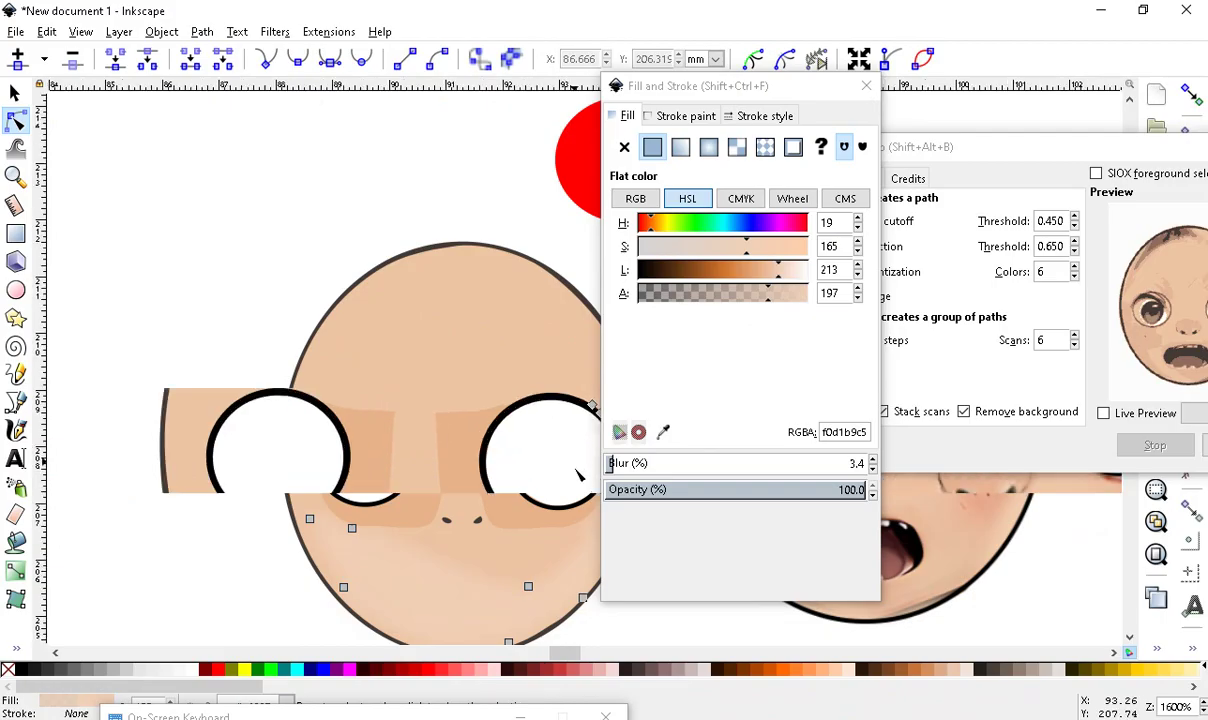
click(170, 225)
scroll(371, 452, up, 1)
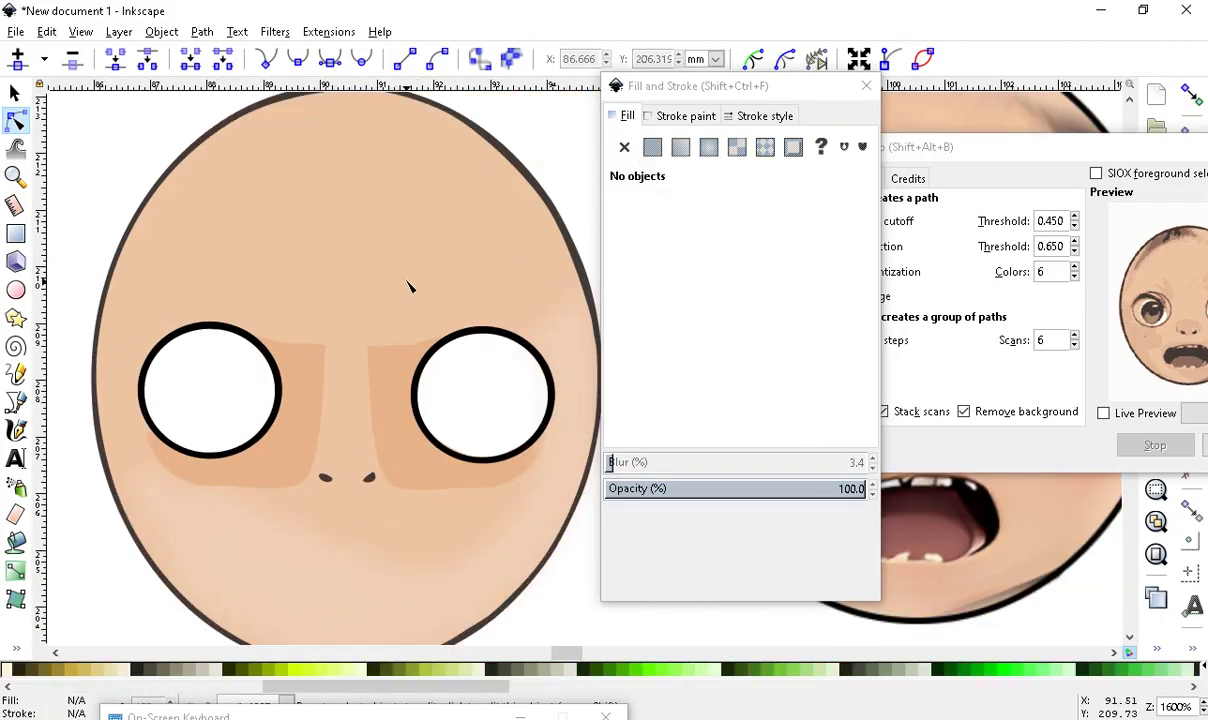
scroll(464, 421, down, 1)
scroll(384, 432, up, 1)
scroll(270, 388, down, 1)
scroll(362, 410, up, 1)
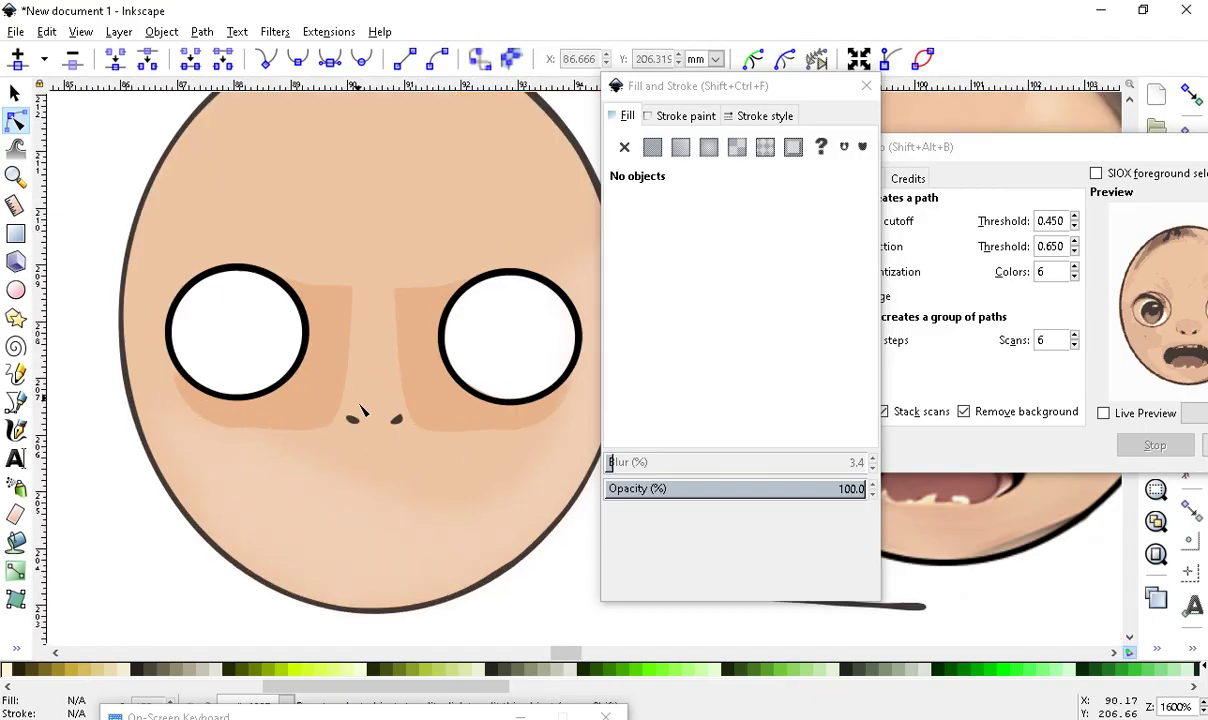
Blur the shadow shape under the left eye to about 14 and set its Alpha to 255
click(335, 377)
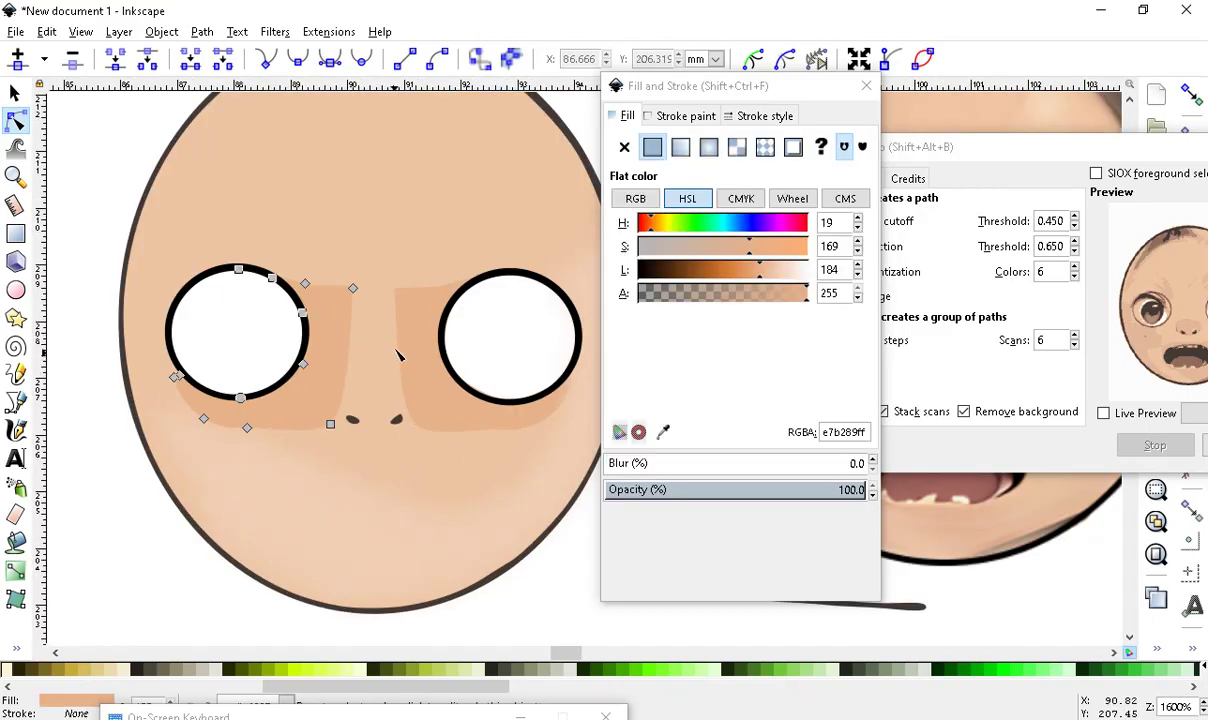
drag(618, 467, 643, 464)
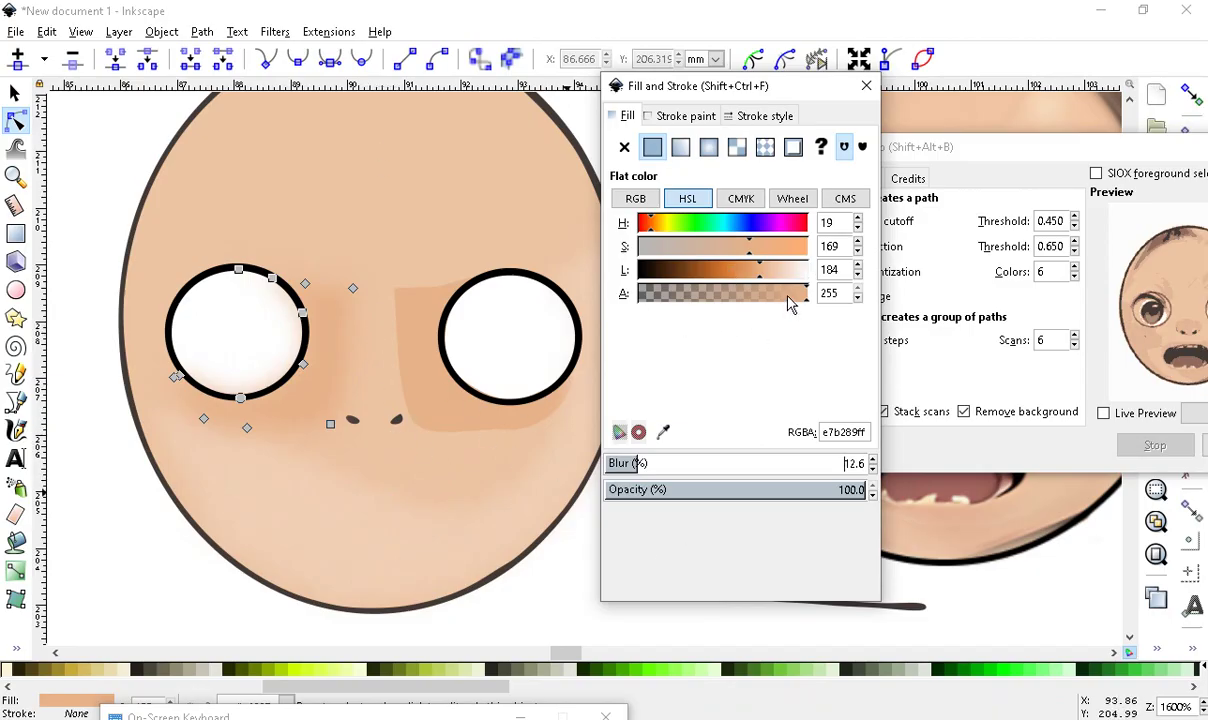
drag(735, 306, 810, 307)
Blur the right eye's shadow shape, then bring up paint.net and move its Colors window
click(437, 397)
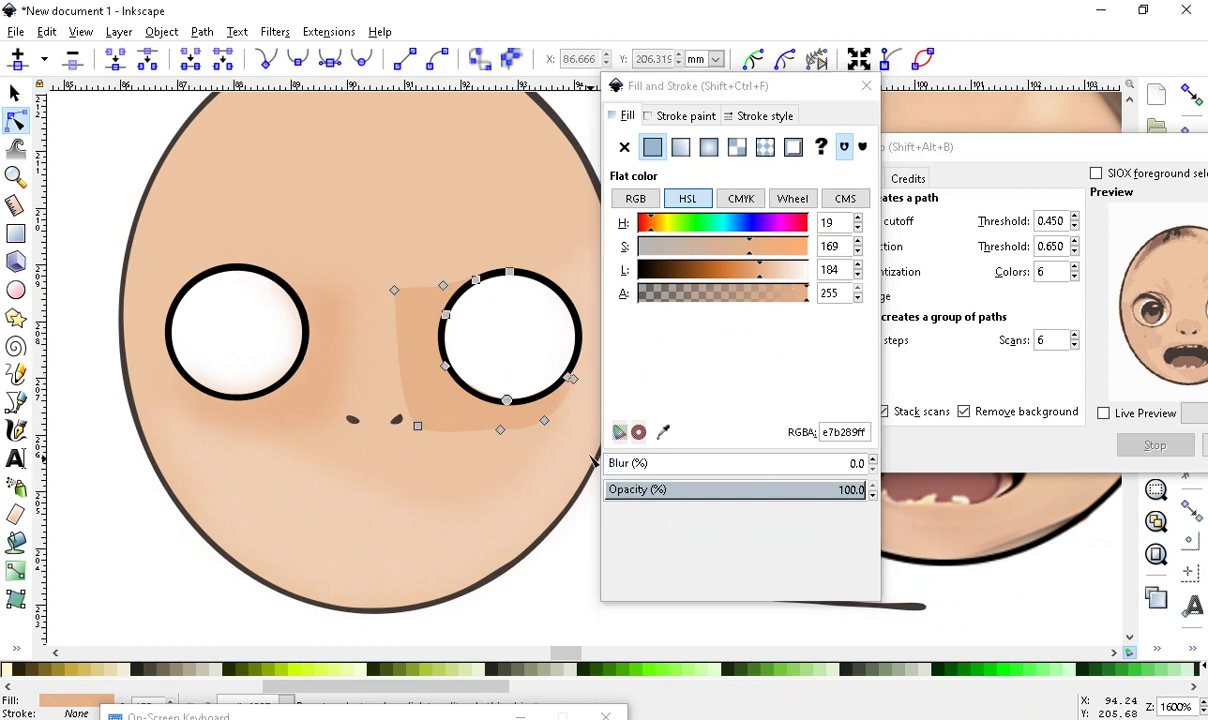
drag(628, 465, 659, 468)
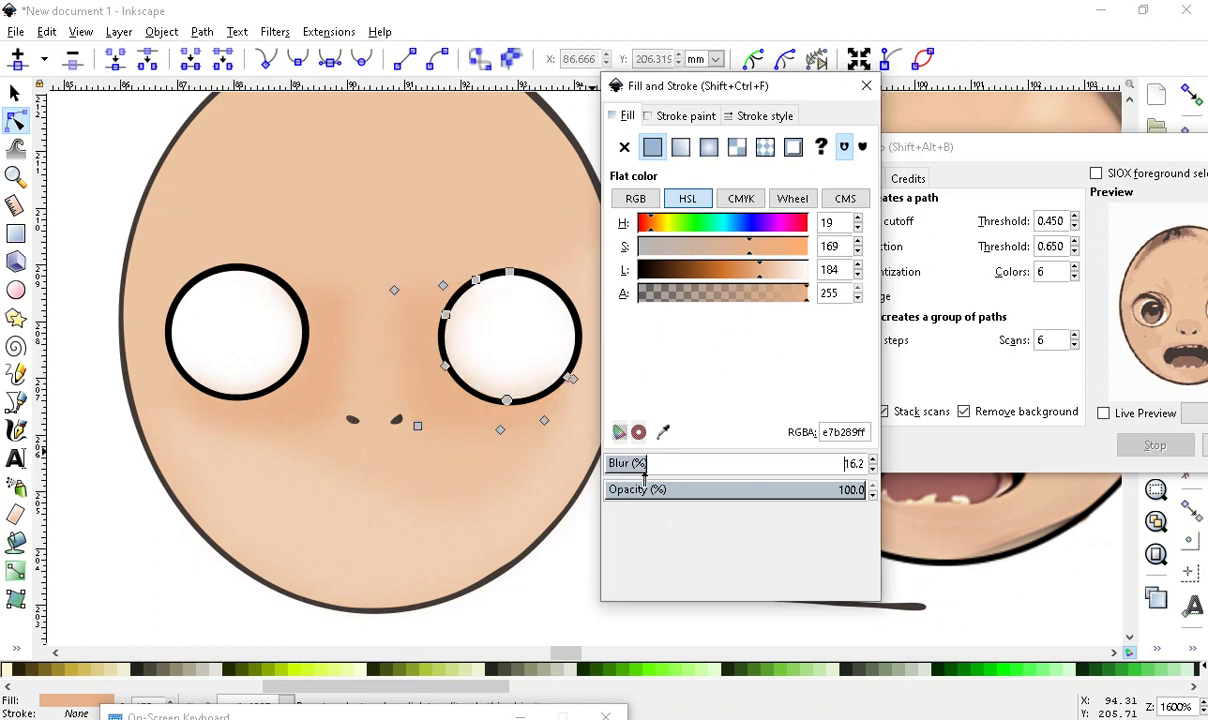
scroll(540, 392, up, 1)
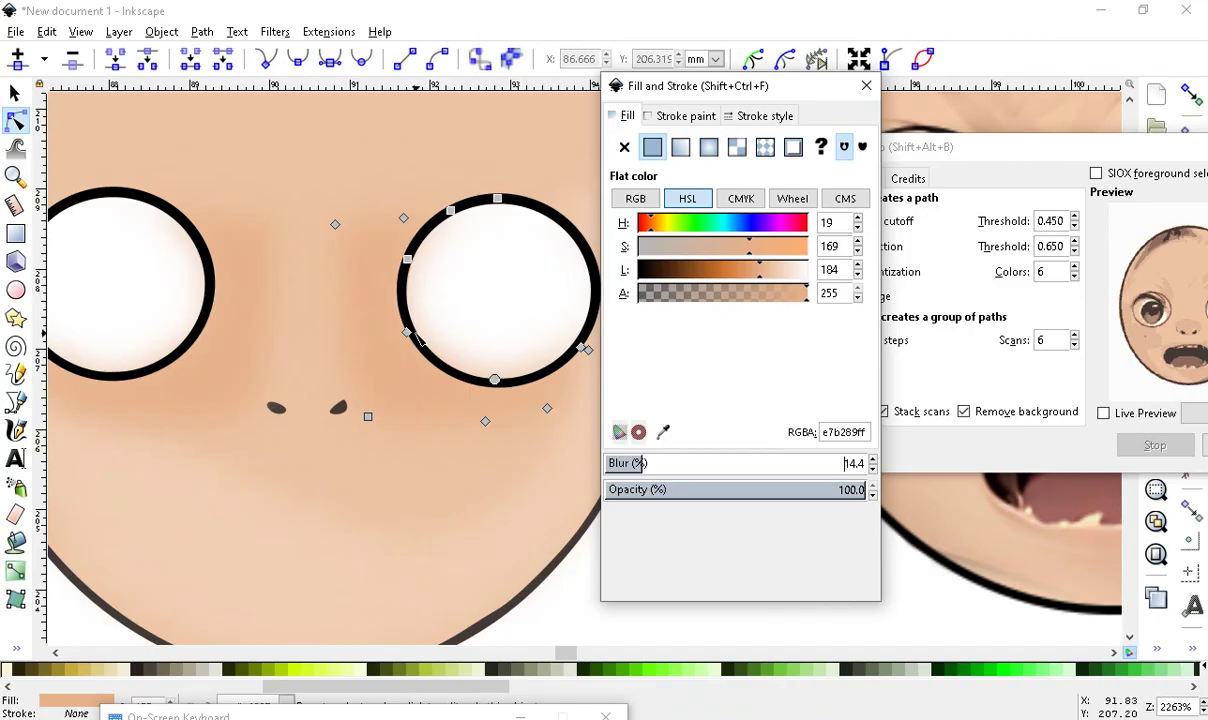
scroll(499, 322, down, 1)
click(483, 403)
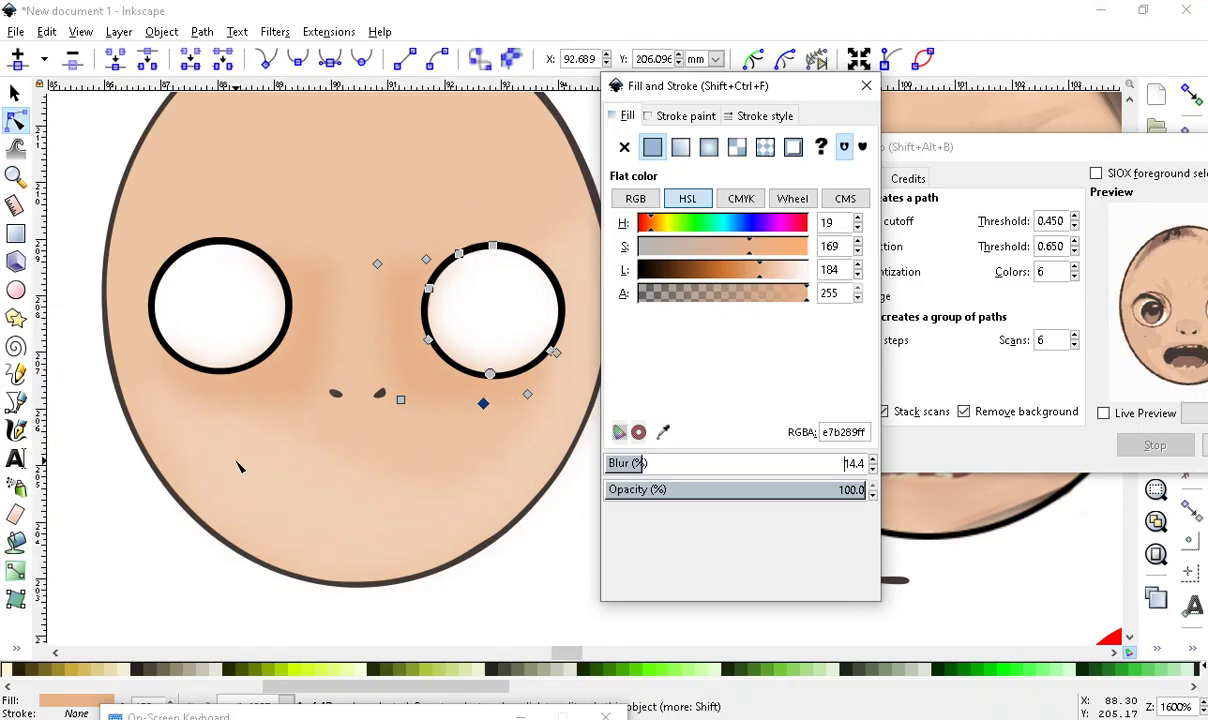
scroll(523, 404, up, 1)
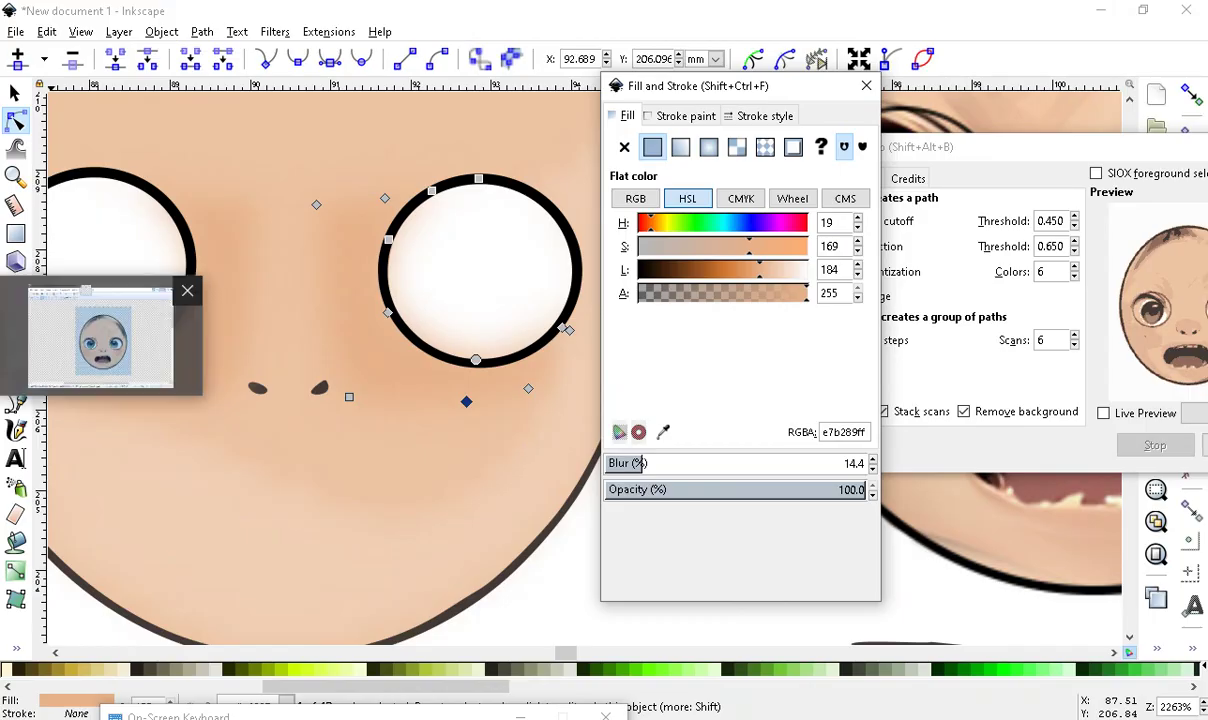
scroll(540, 263, down, 2)
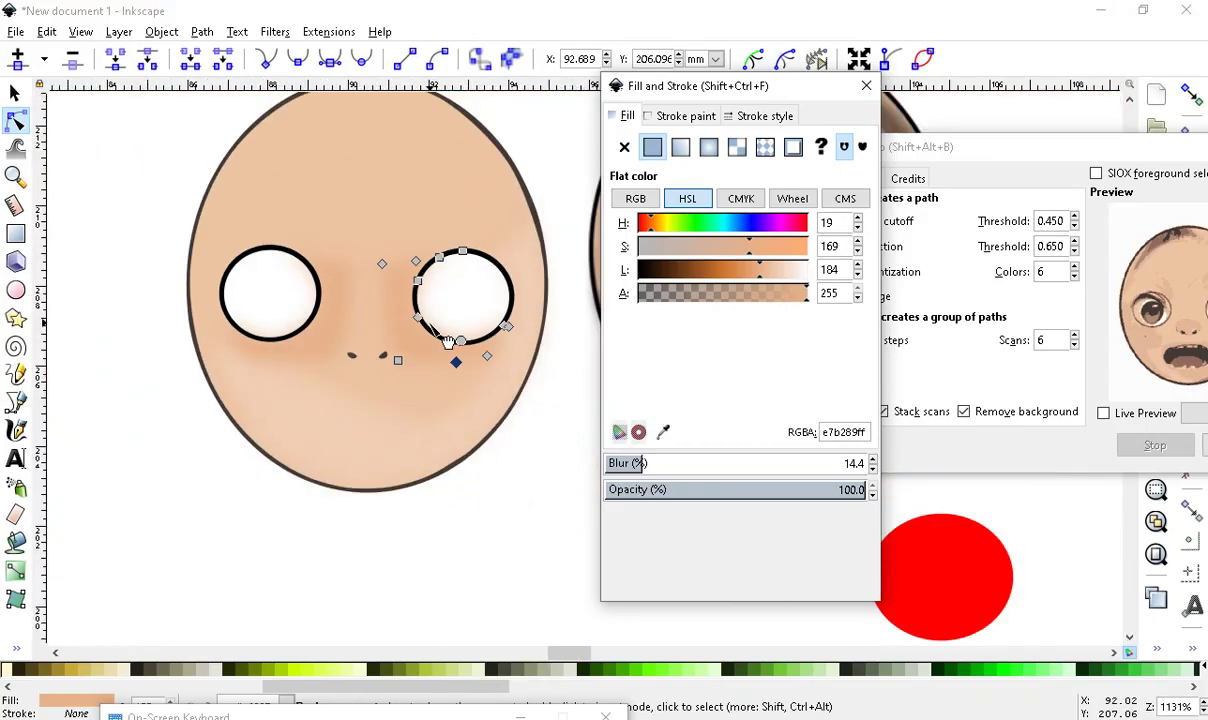
scroll(440, 313, up, 2)
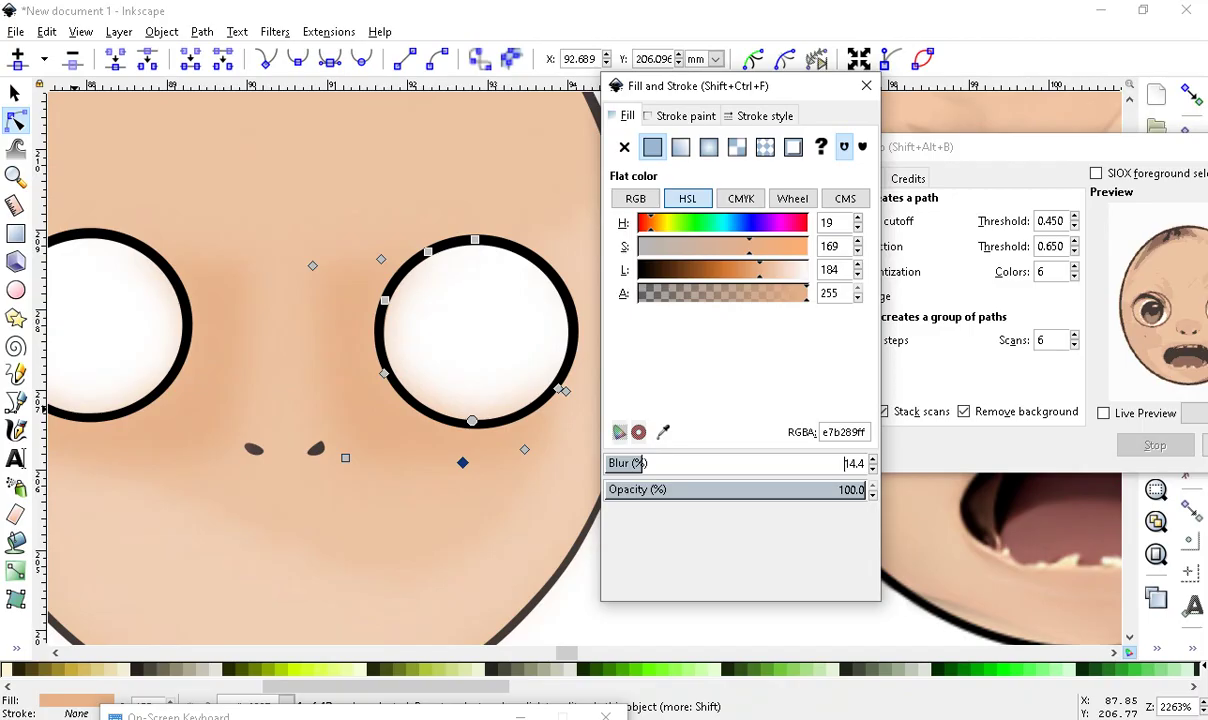
key(alt+Tab)
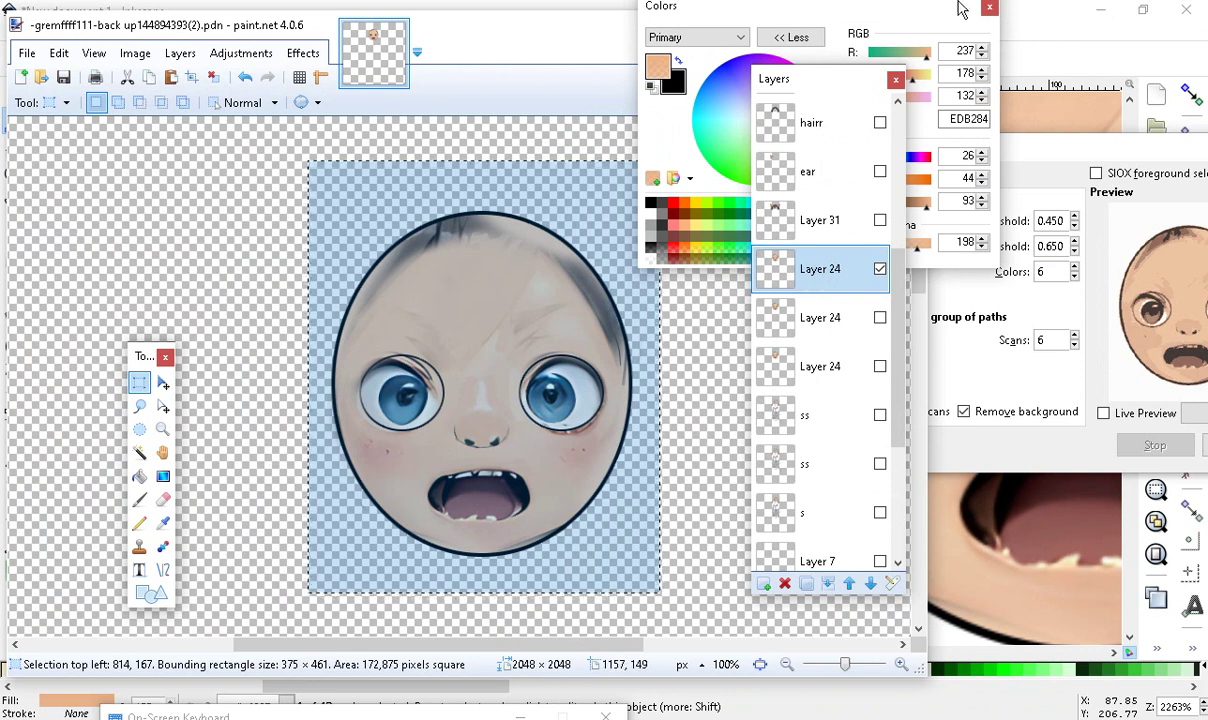
drag(697, 10, 772, 166)
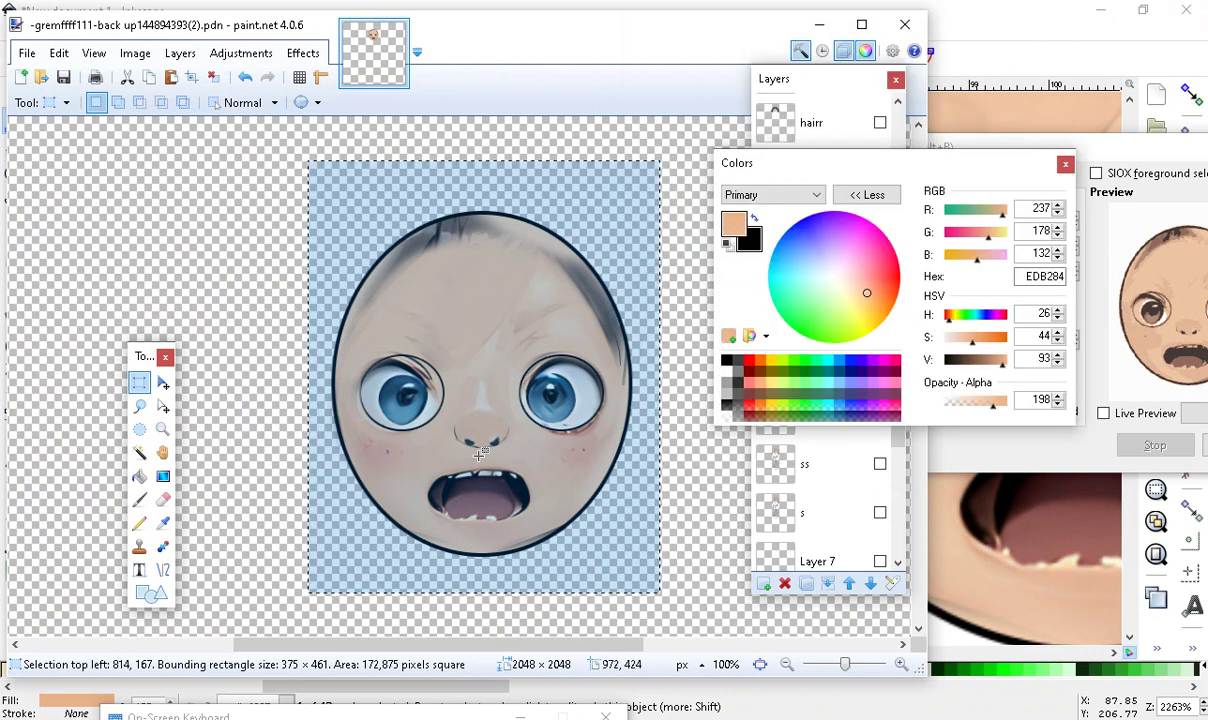
Back in Inkscape, pull the eye's mesh shading node inward to reshape the shading
click(815, 23)
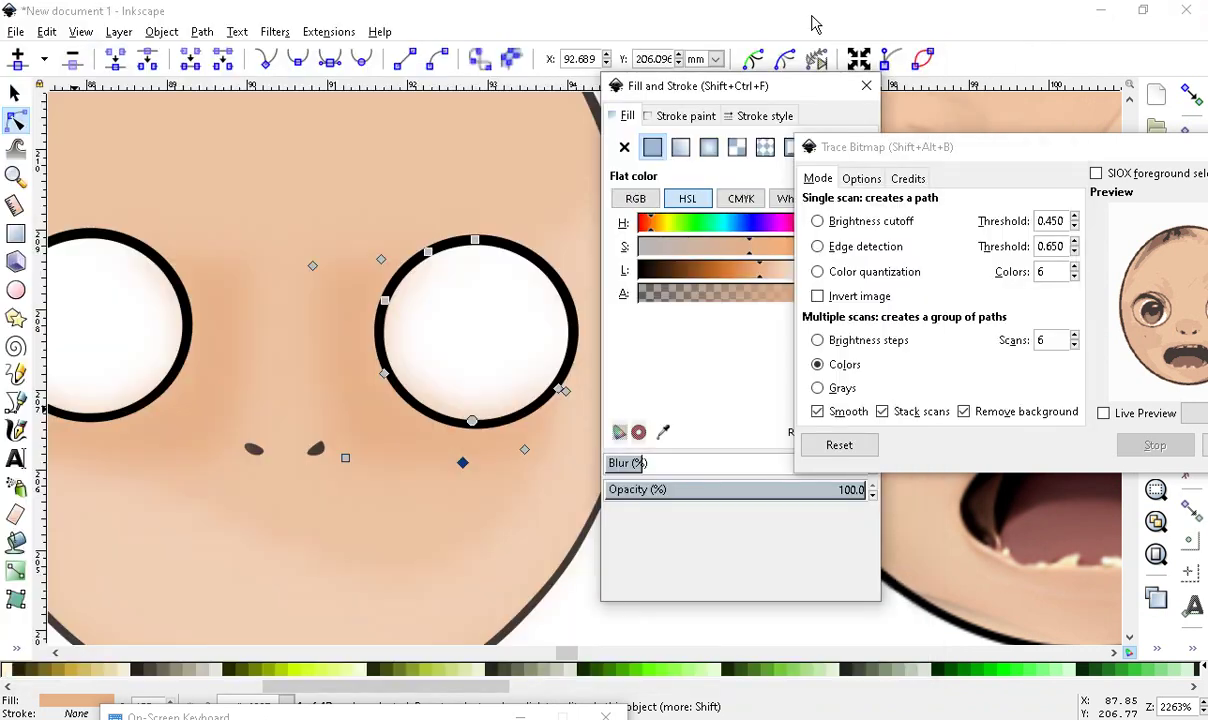
scroll(428, 252, down, 4)
scroll(428, 252, up, 4)
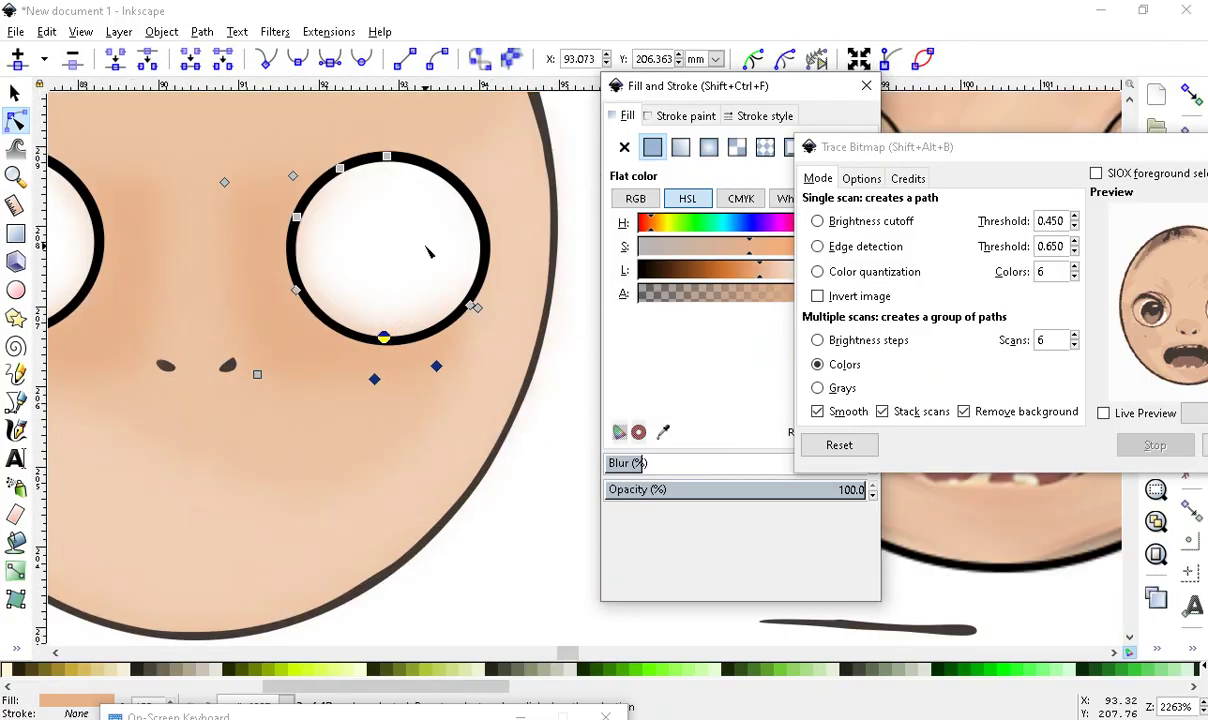
scroll(428, 252, up, 2)
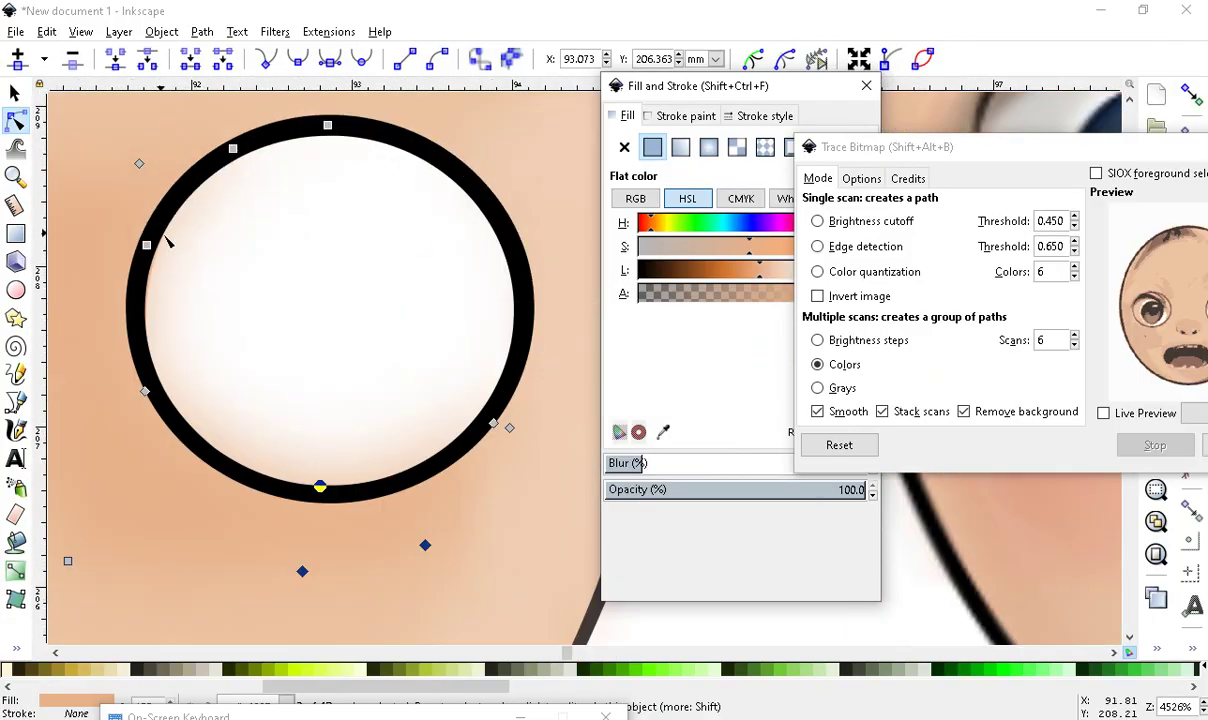
mouse_move(147, 248)
mouse_down()
mouse_move(274, 282)
mouse_move(299, 301)
mouse_move(219, 304)
mouse_move(84, 267)
mouse_move(262, 407)
mouse_move(81, 280)
mouse_move(337, 356)
mouse_move(282, 367)
mouse_move(320, 378)
mouse_move(251, 395)
mouse_move(121, 332)
mouse_move(89, 377)
mouse_move(480, 418)
mouse_move(386, 394)
mouse_up()
key(minus)
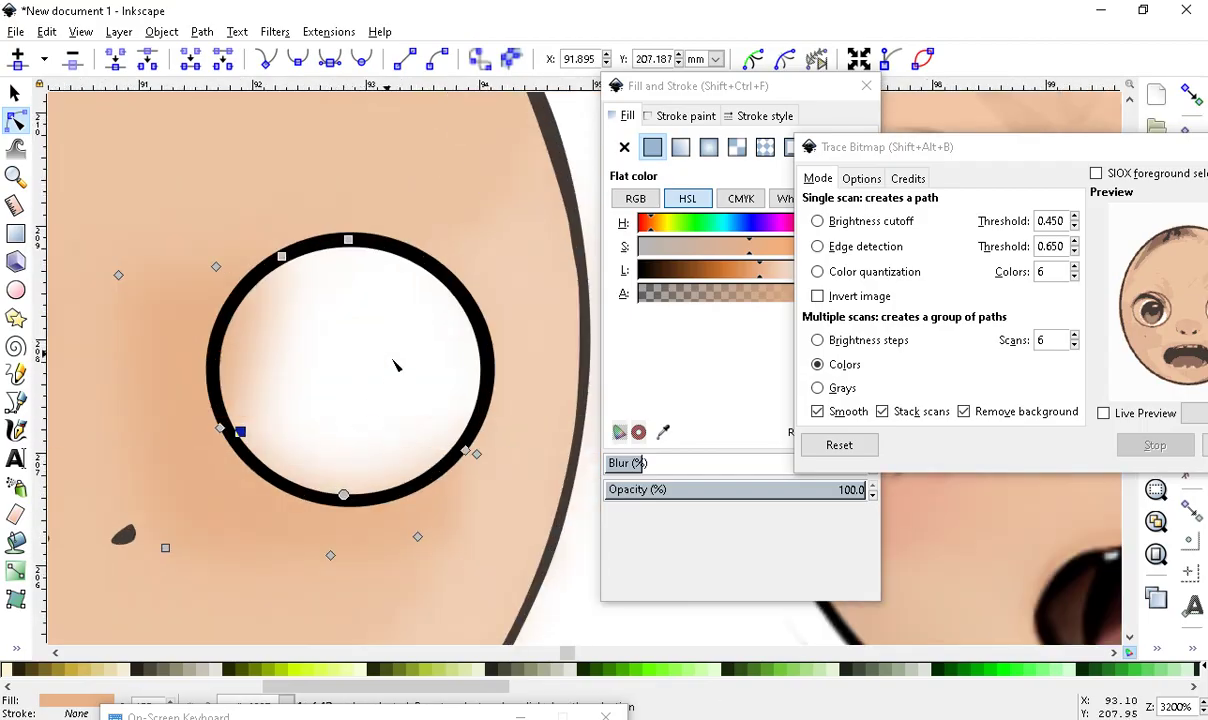
Draw a small circle over the right eye and set its Lightness to 255
click(15, 290)
mouse_move(214, 238)
mouse_down()
mouse_move(418, 487)
mouse_move(481, 496)
mouse_up()
drag(855, 147, 1071, 177)
drag(793, 277, 881, 268)
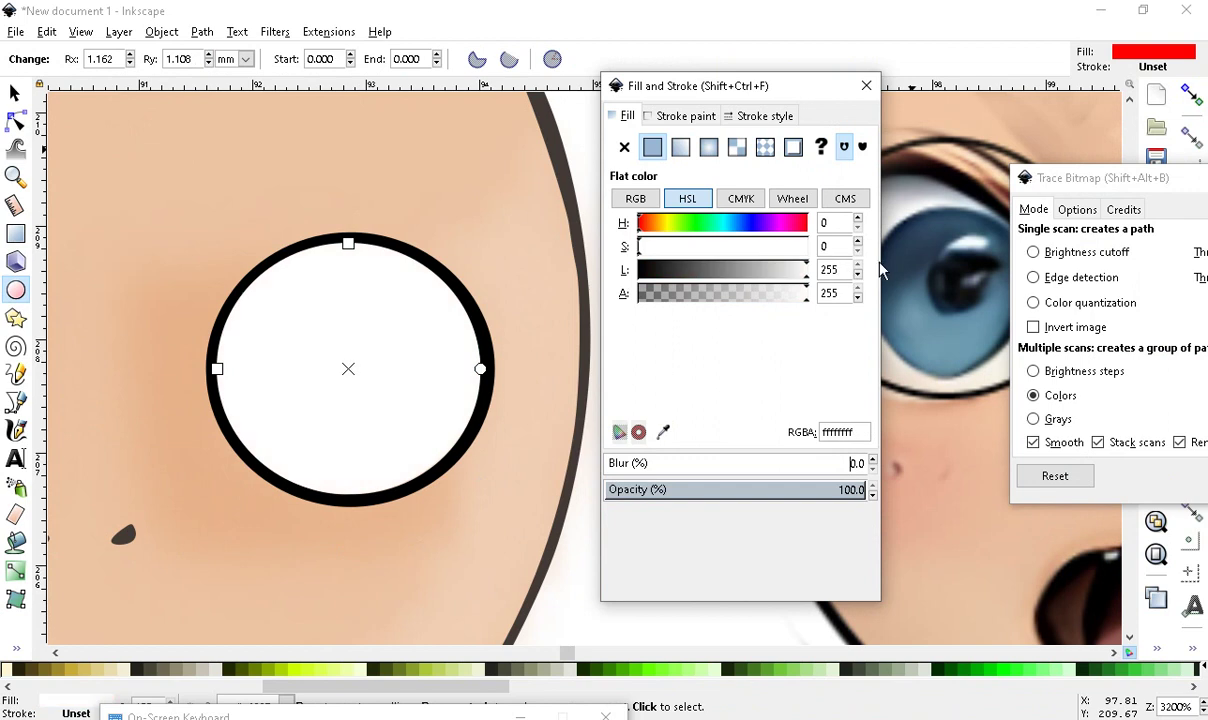
scroll(259, 383, down, 3)
scroll(283, 345, up, 3)
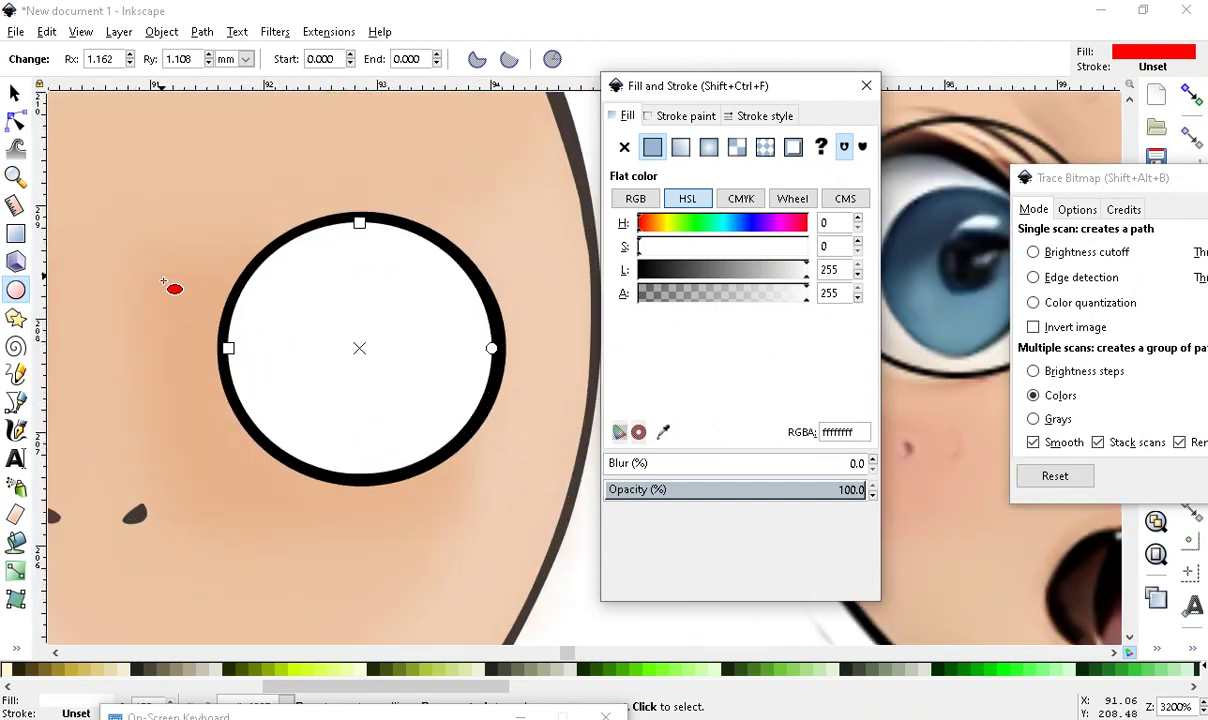
Node-edit the blurred skin-tone shadow around the eye, pulling a node upward to enlarge it
key(s)
scroll(334, 426, down, 1)
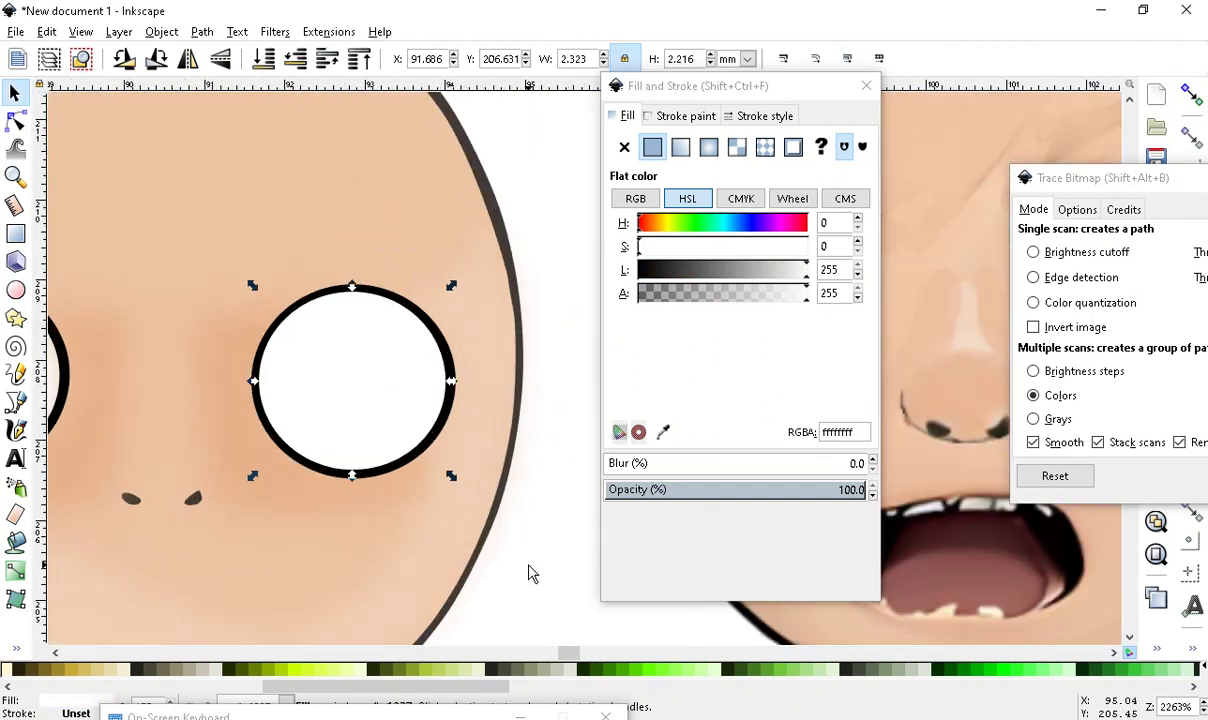
key(Escape)
click(198, 322)
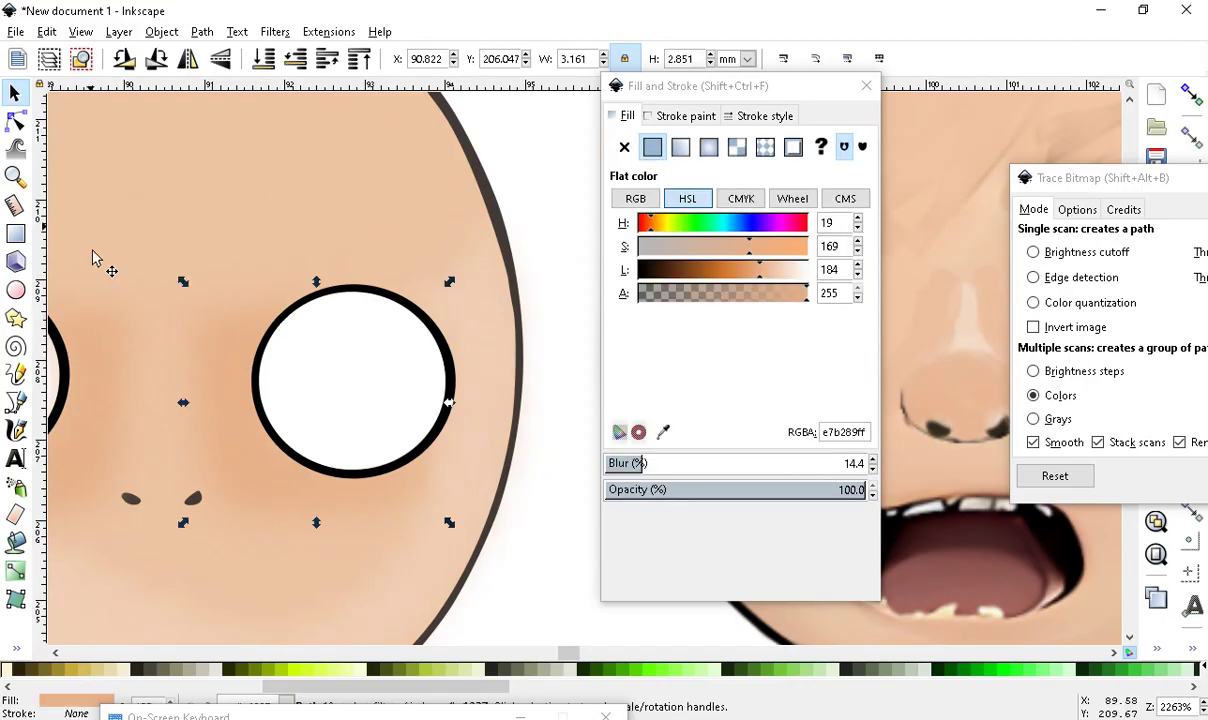
click(16, 121)
drag(260, 309, 208, 183)
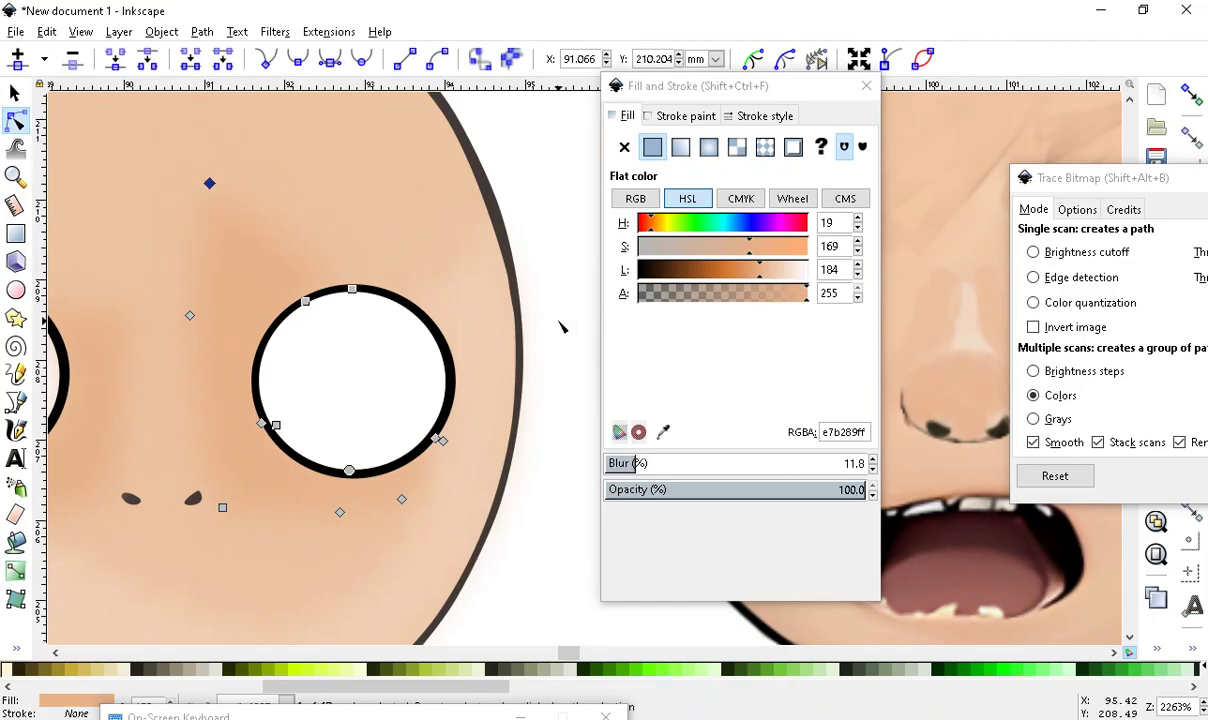
scroll(561, 324, down, 3)
scroll(493, 528, up, 3)
scroll(493, 399, up, 1)
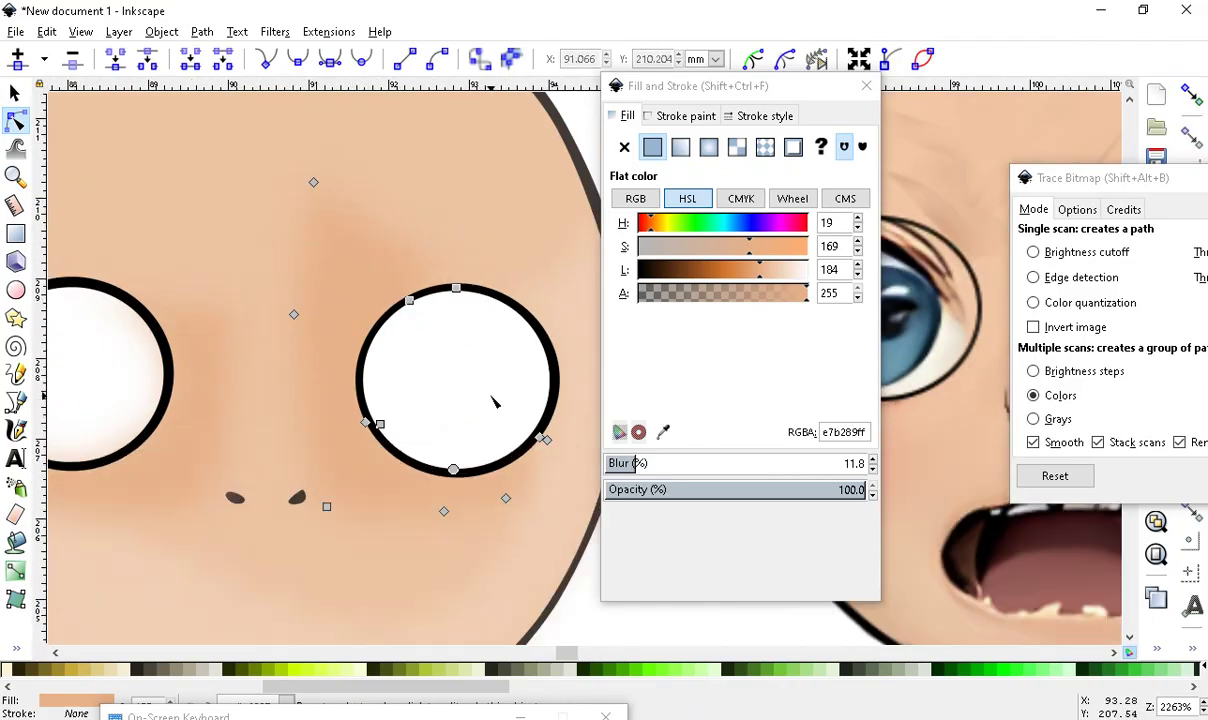
scroll(440, 400, down, 4)
scroll(432, 400, up, 3)
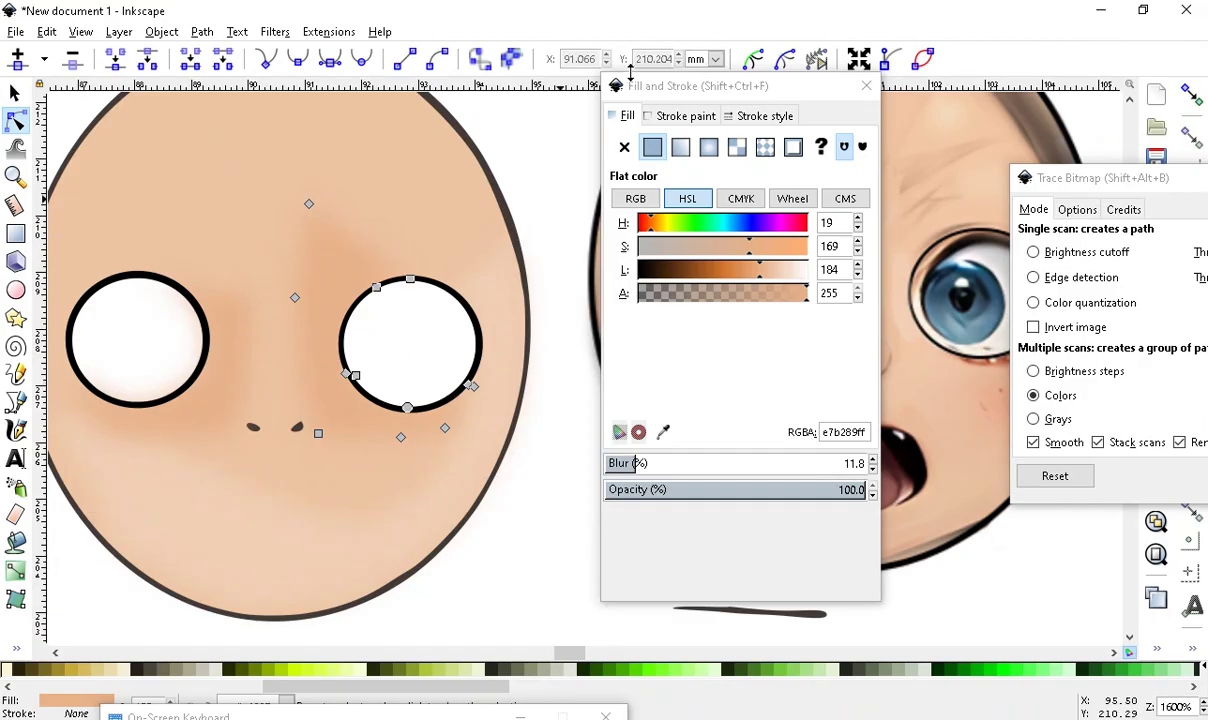
drag(650, 92, 905, 148)
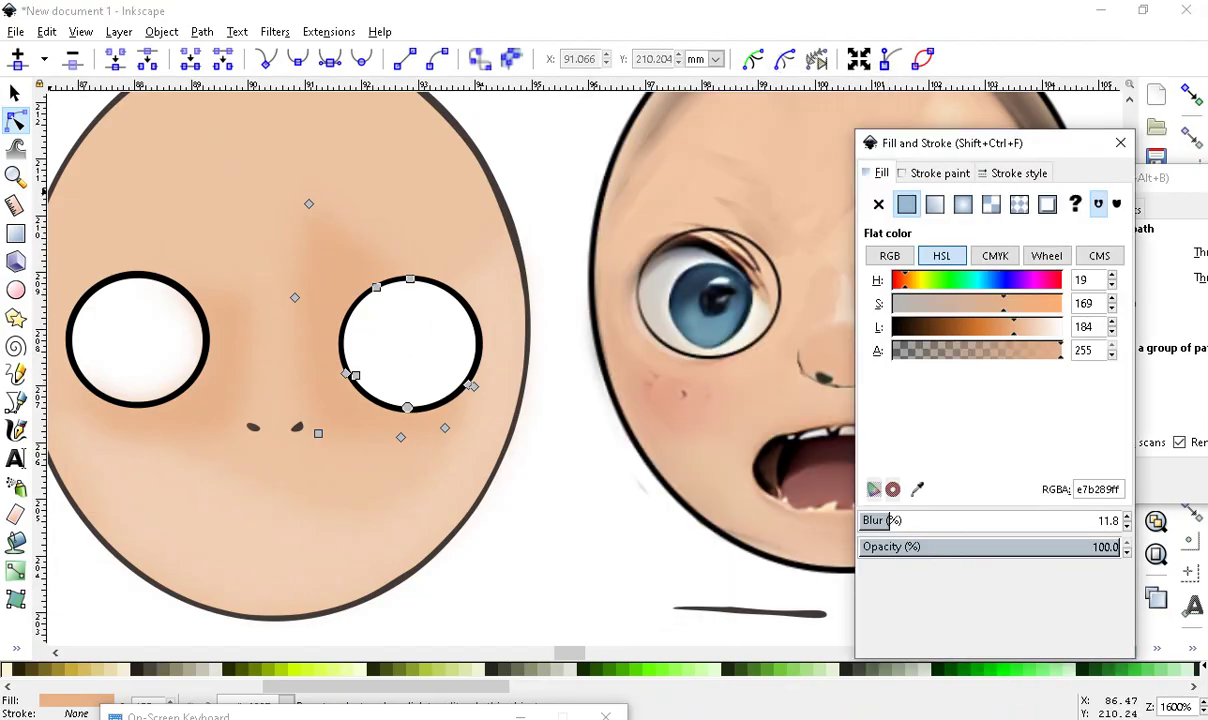
Move the new white circle off the right eye onto the reference face
click(15, 92)
click(449, 385)
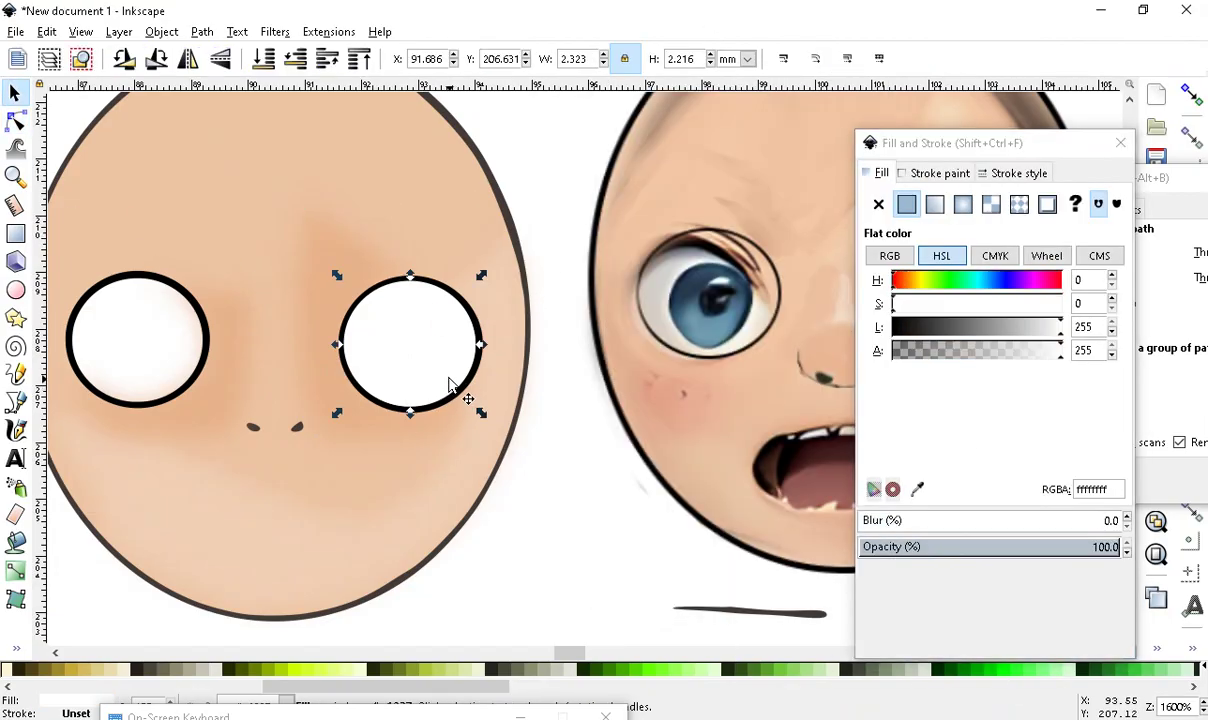
drag(397, 307, 640, 368)
scroll(240, 308, up, 1)
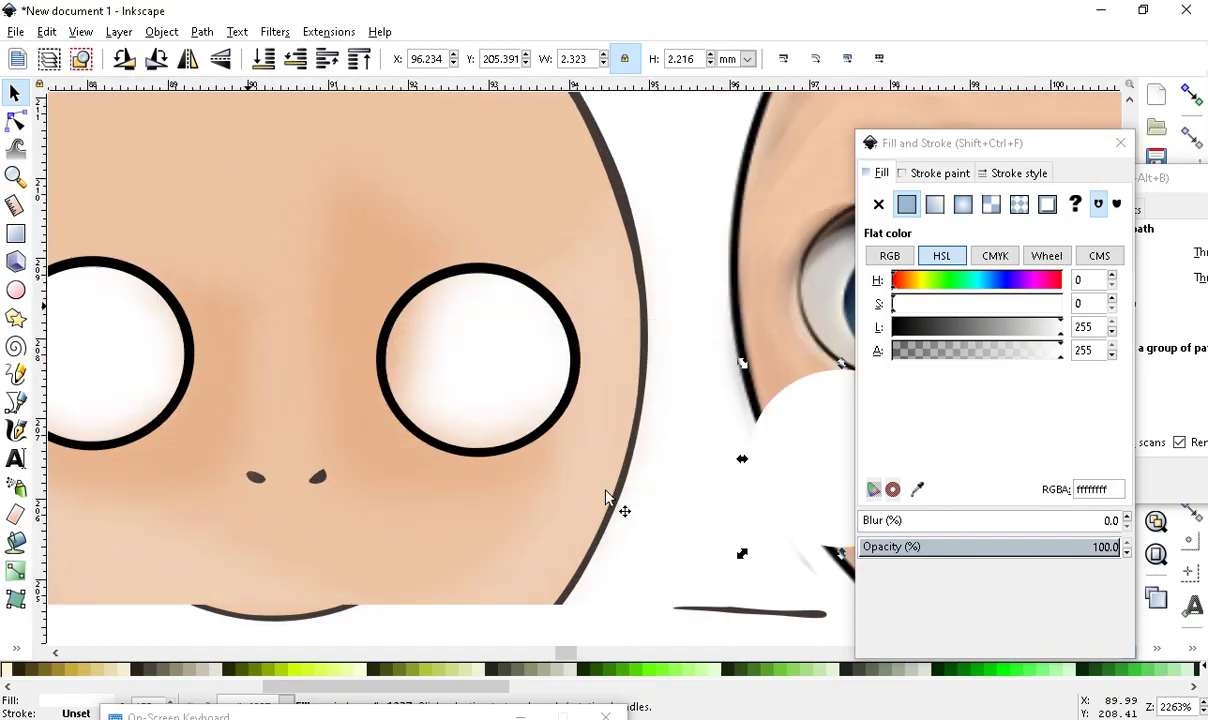
scroll(337, 299, down, 2)
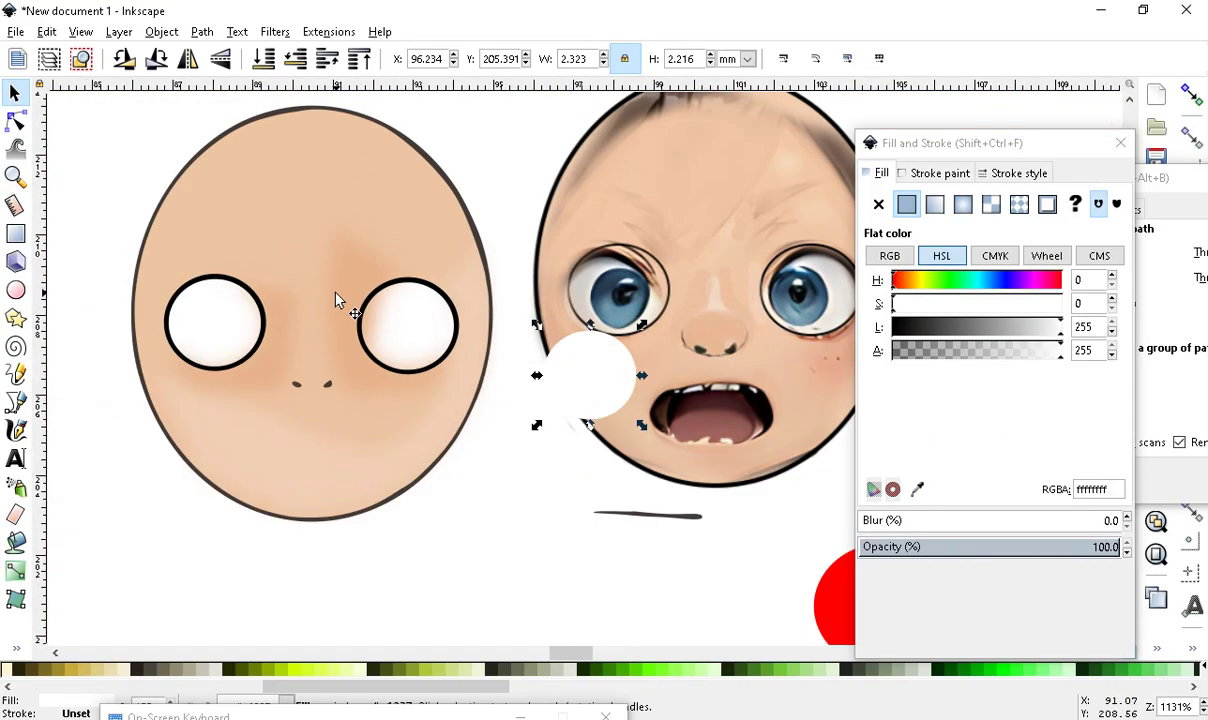
scroll(415, 337, up, 2)
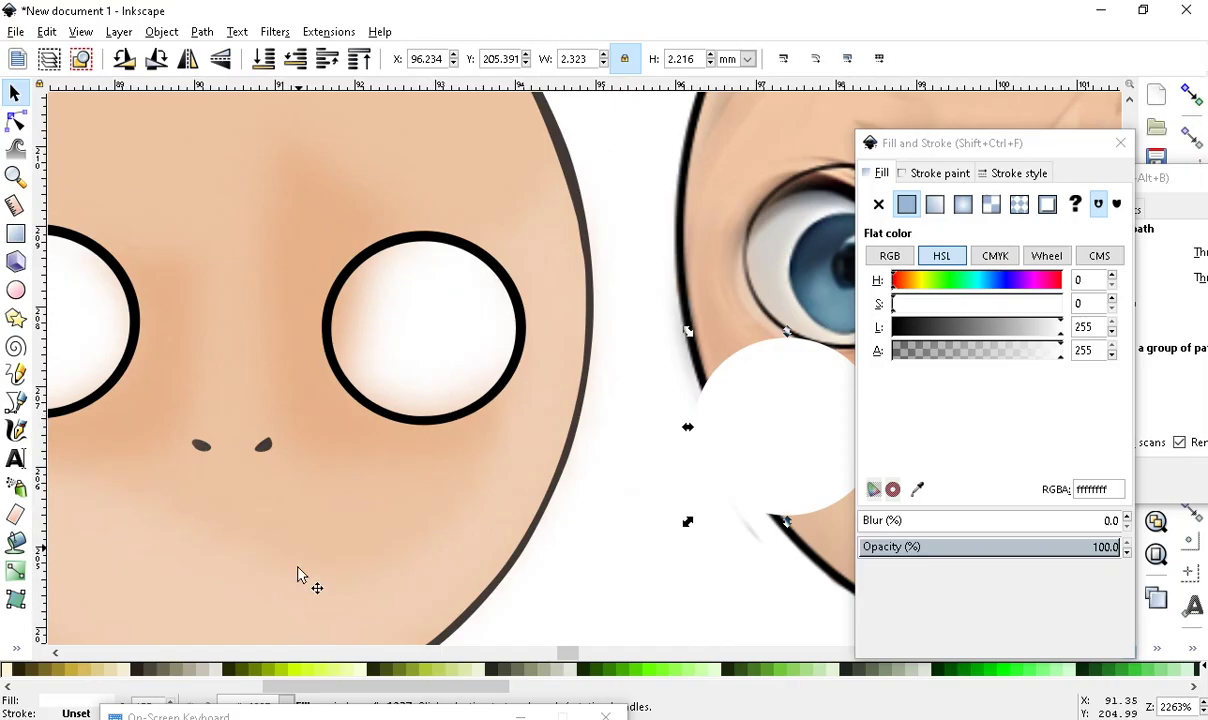
scroll(297, 575, down, 3)
scroll(467, 333, up, 3)
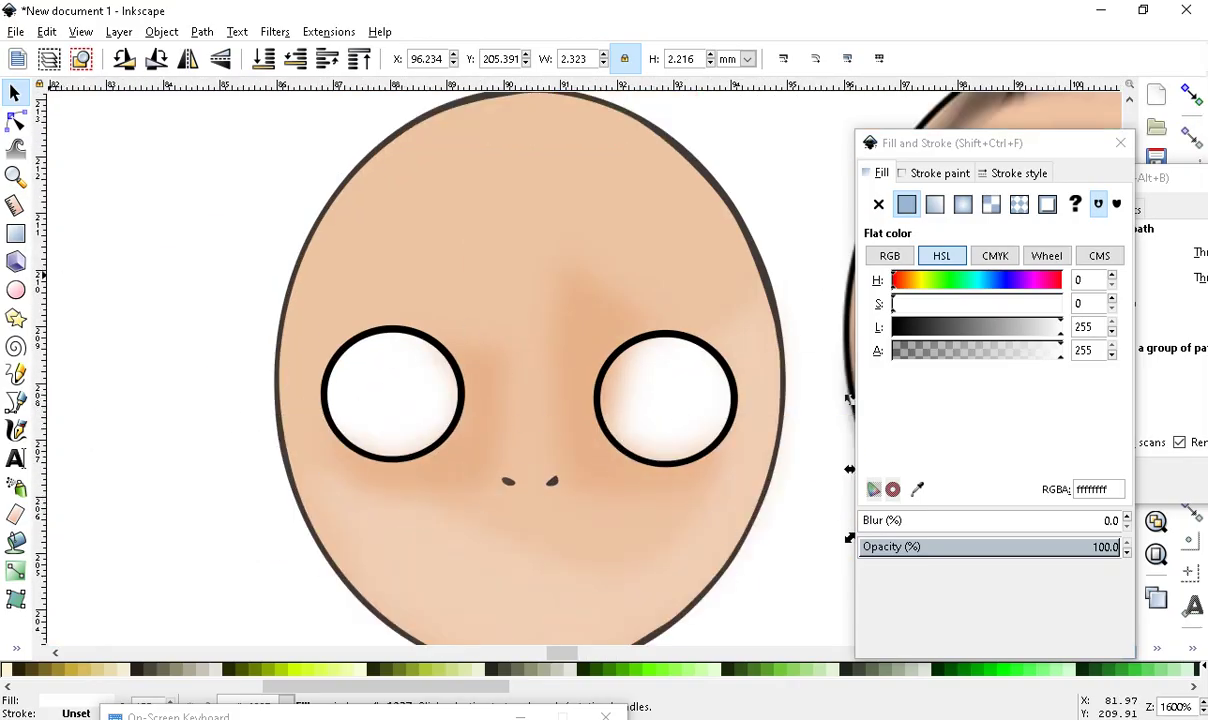
Draw a small circle left of the face and fill it black
click(16, 290)
scroll(610, 400, down, 2)
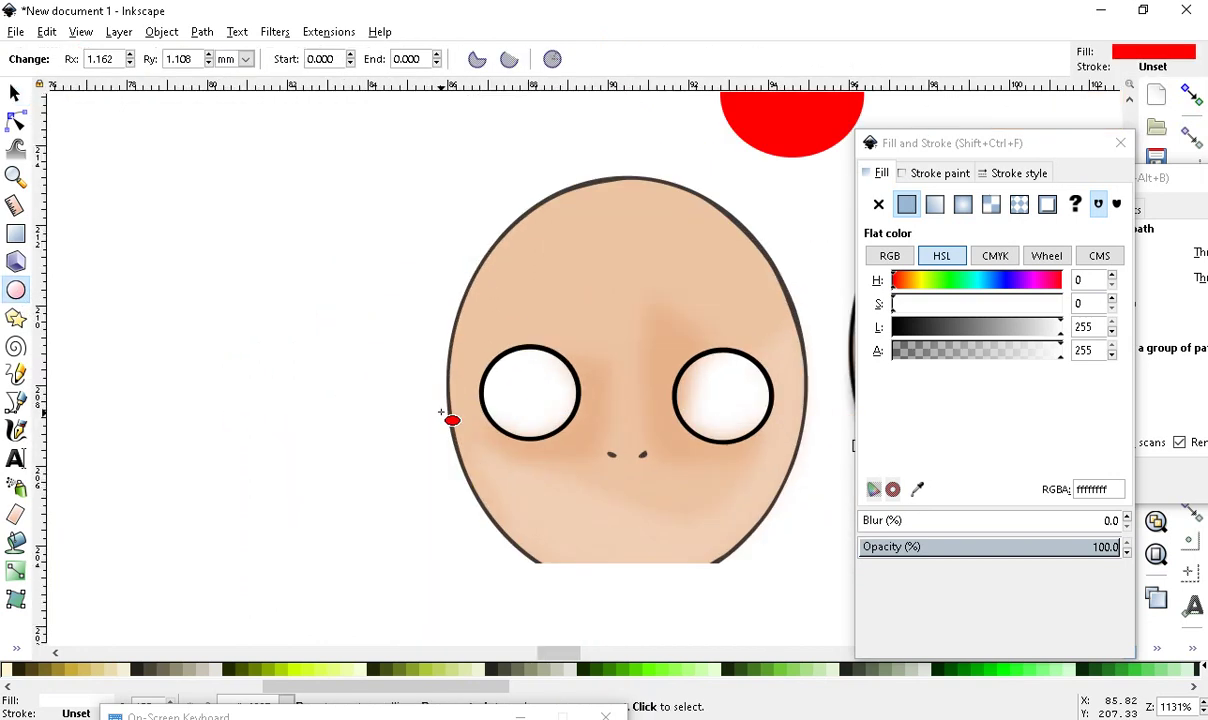
scroll(440, 412, up, 2)
mouse_move(283, 349)
mouse_down()
mouse_move(291, 377)
mouse_move(375, 423)
mouse_move(365, 441)
mouse_up()
click(16, 541)
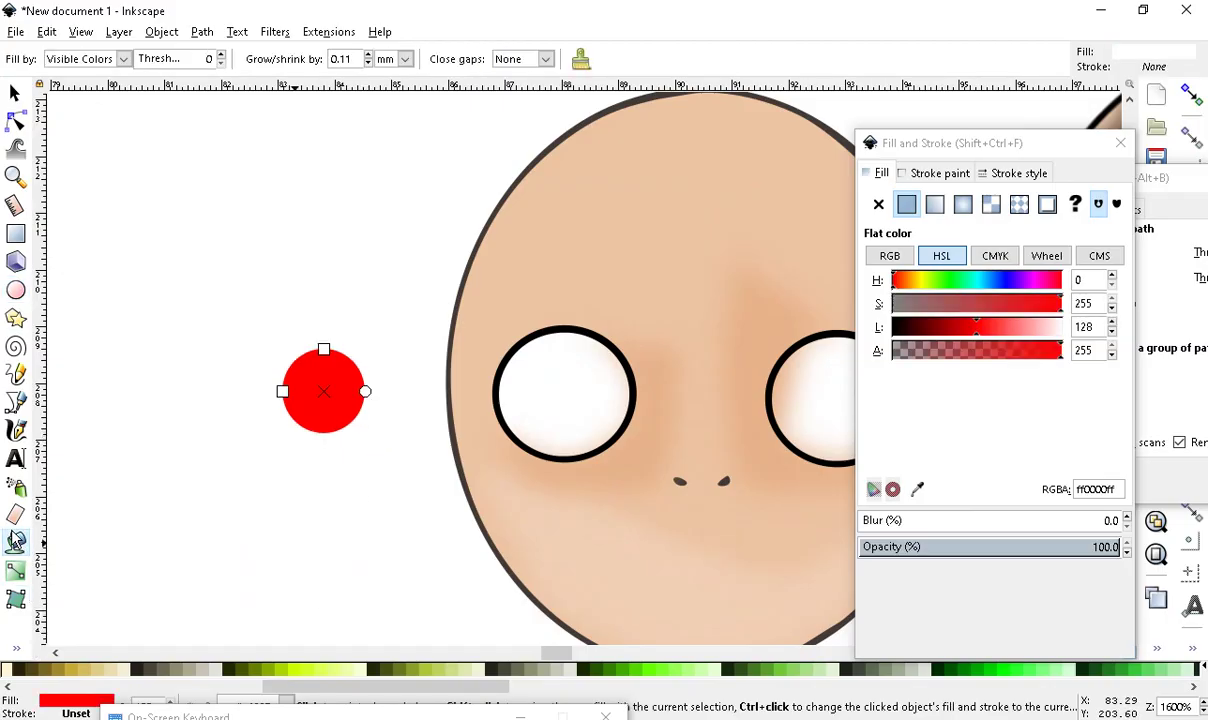
scroll(370, 364, up, 1)
key(Delete)
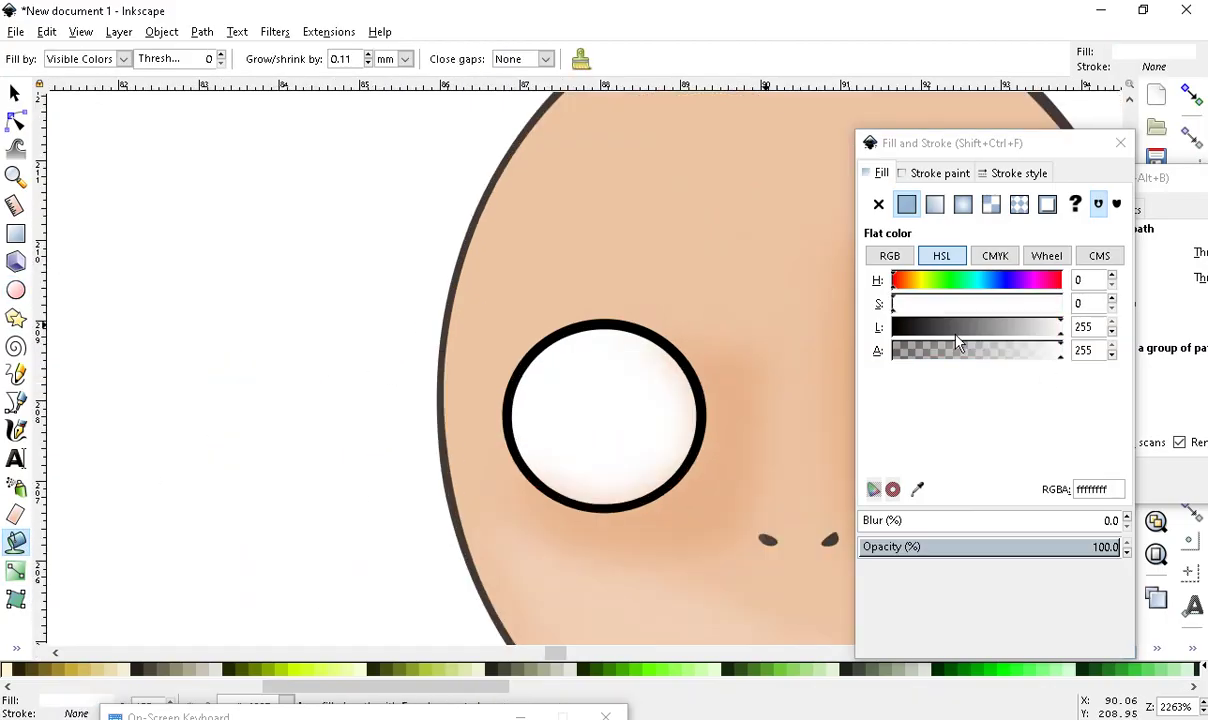
drag(903, 320, 795, 372)
scroll(162, 350, down, 3)
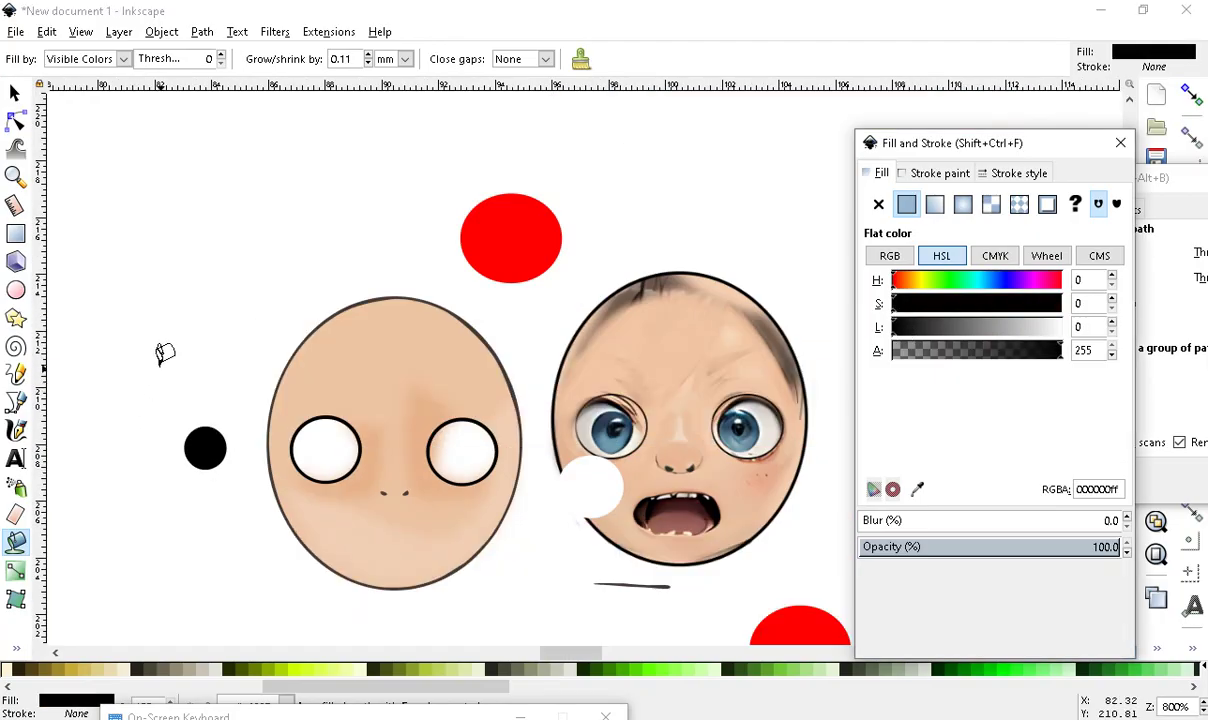
scroll(299, 337, up, 2)
Place the black circle as the right eye's pupil and duplicate it into the left eye
click(14, 95)
drag(191, 442, 702, 450)
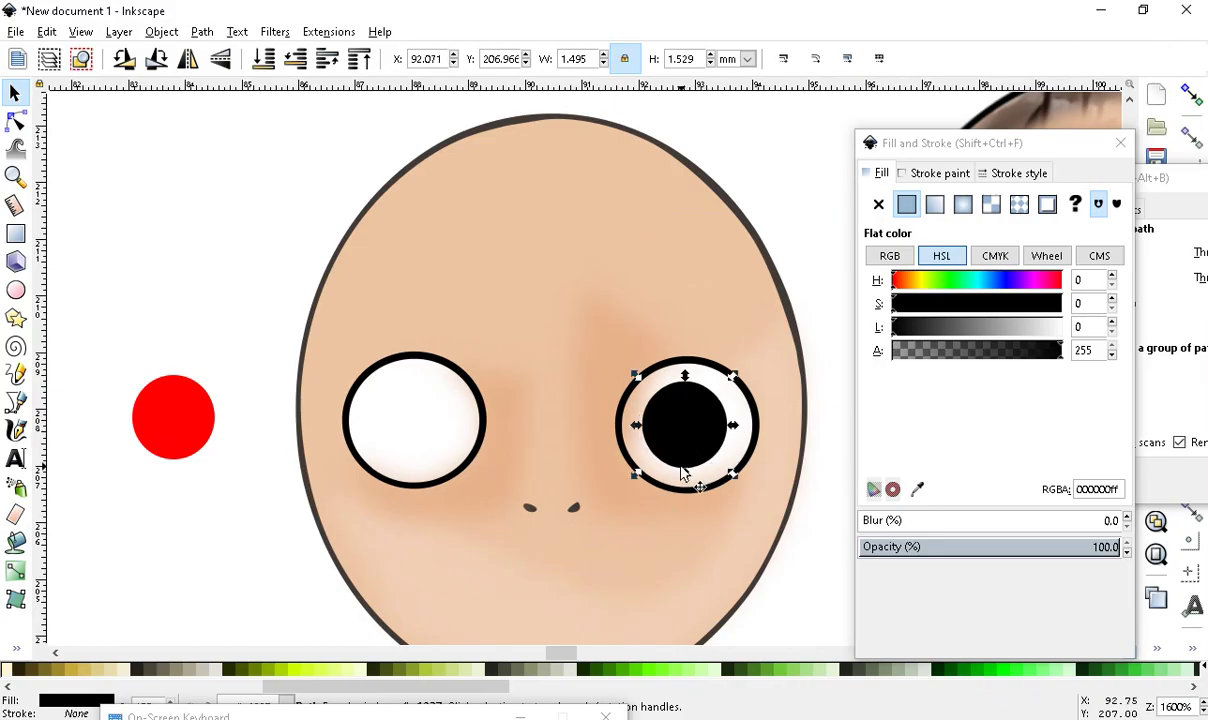
click(46, 33)
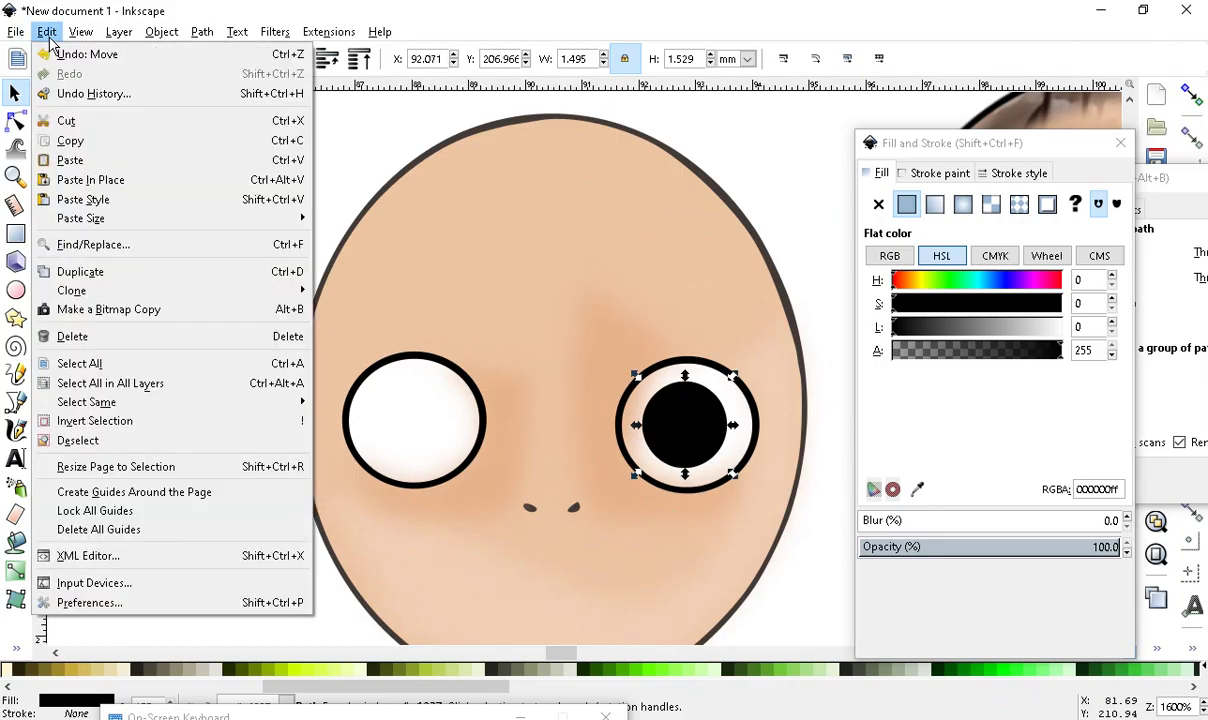
click(124, 285)
drag(709, 423, 418, 432)
scroll(418, 432, down, 2)
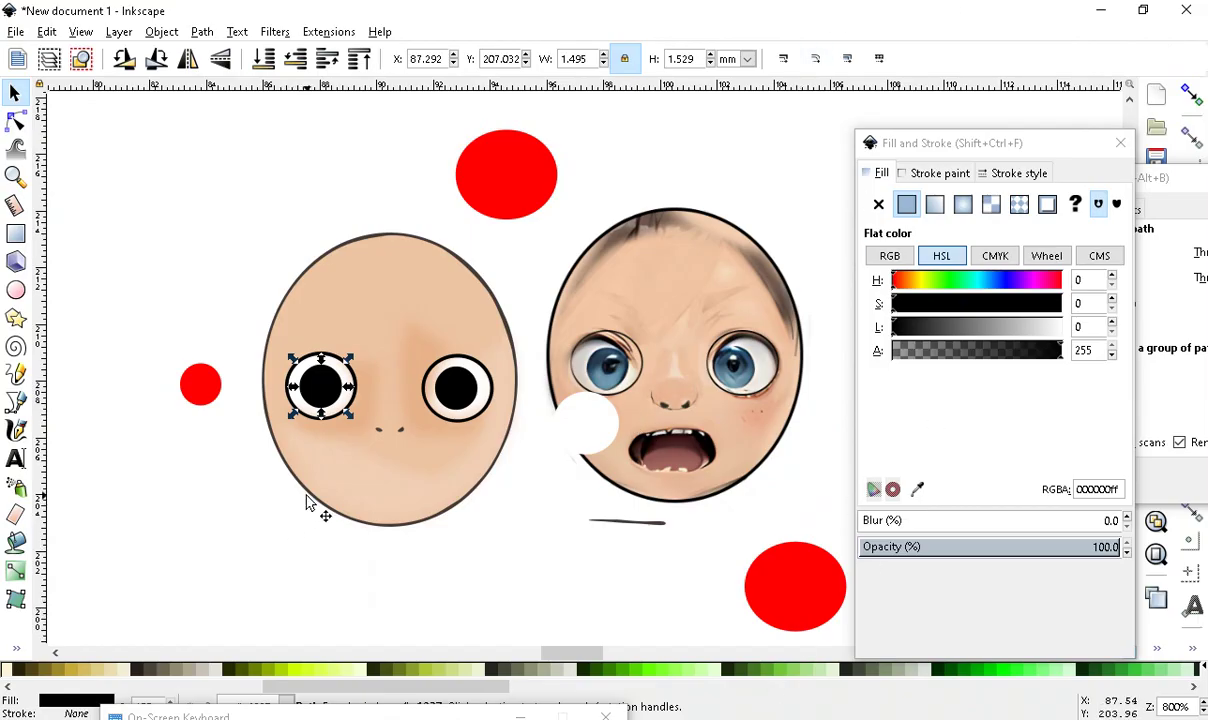
scroll(505, 487, up, 1)
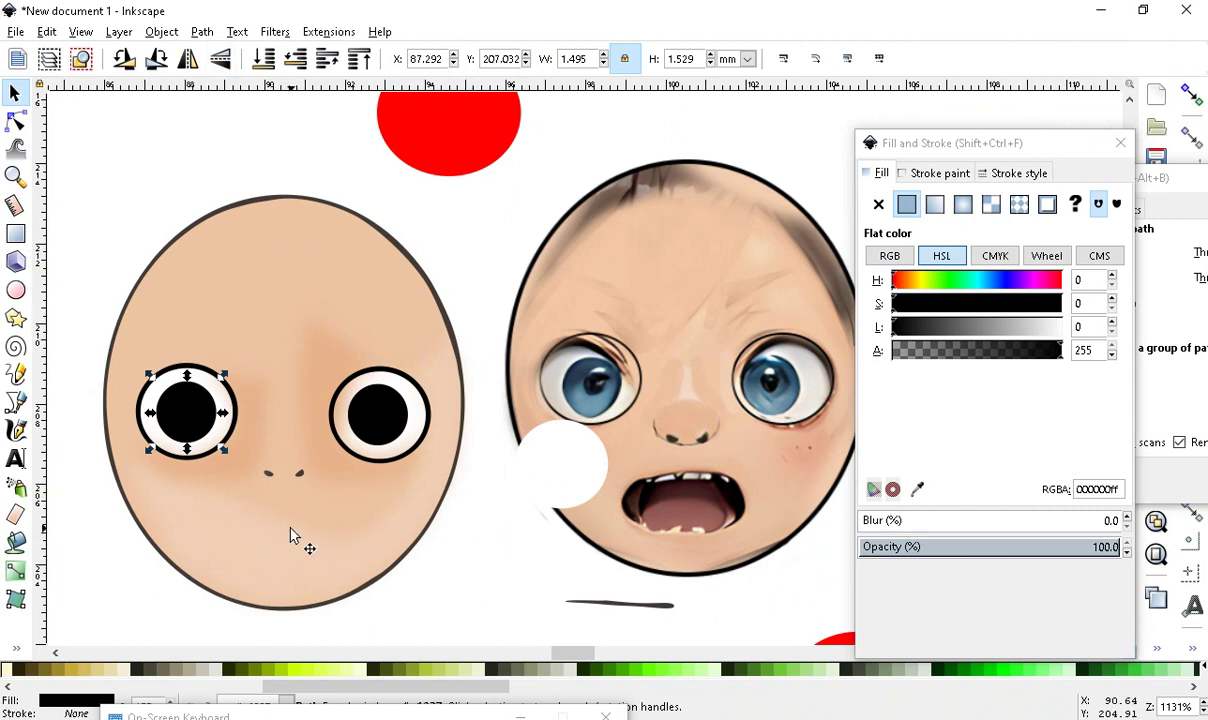
scroll(290, 535, up, 2)
scroll(393, 481, down, 3)
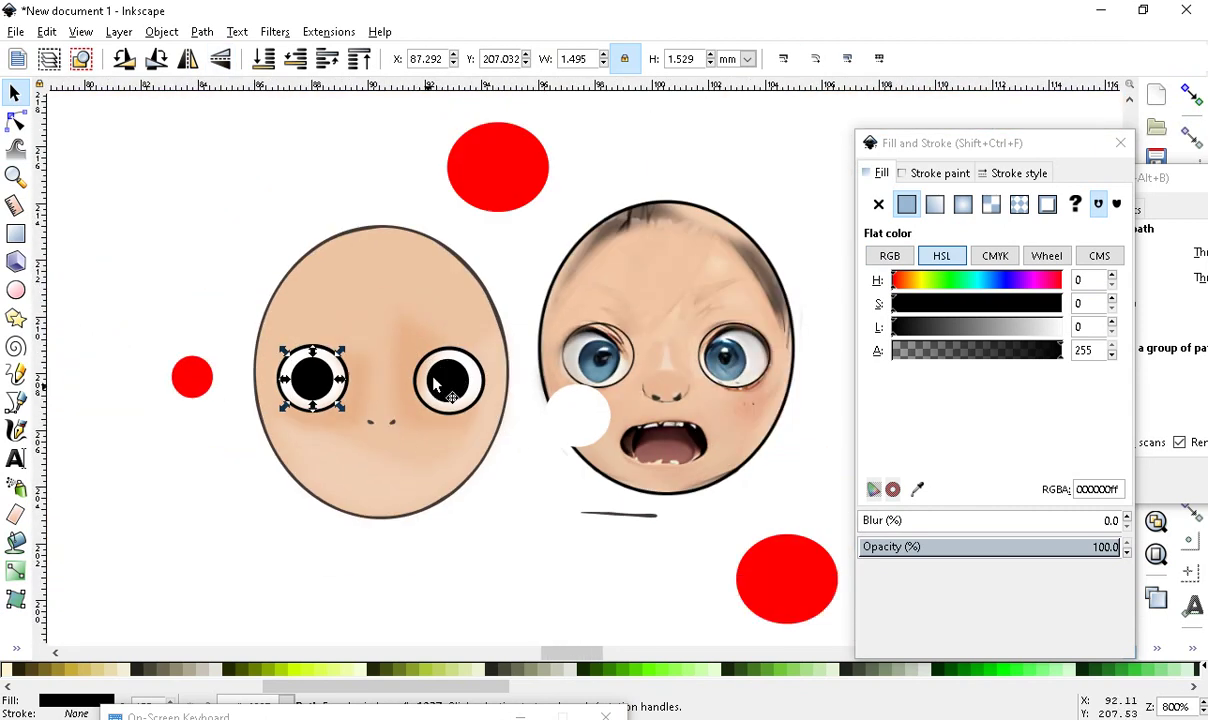
scroll(574, 539, up, 2)
scroll(380, 380, down, 2)
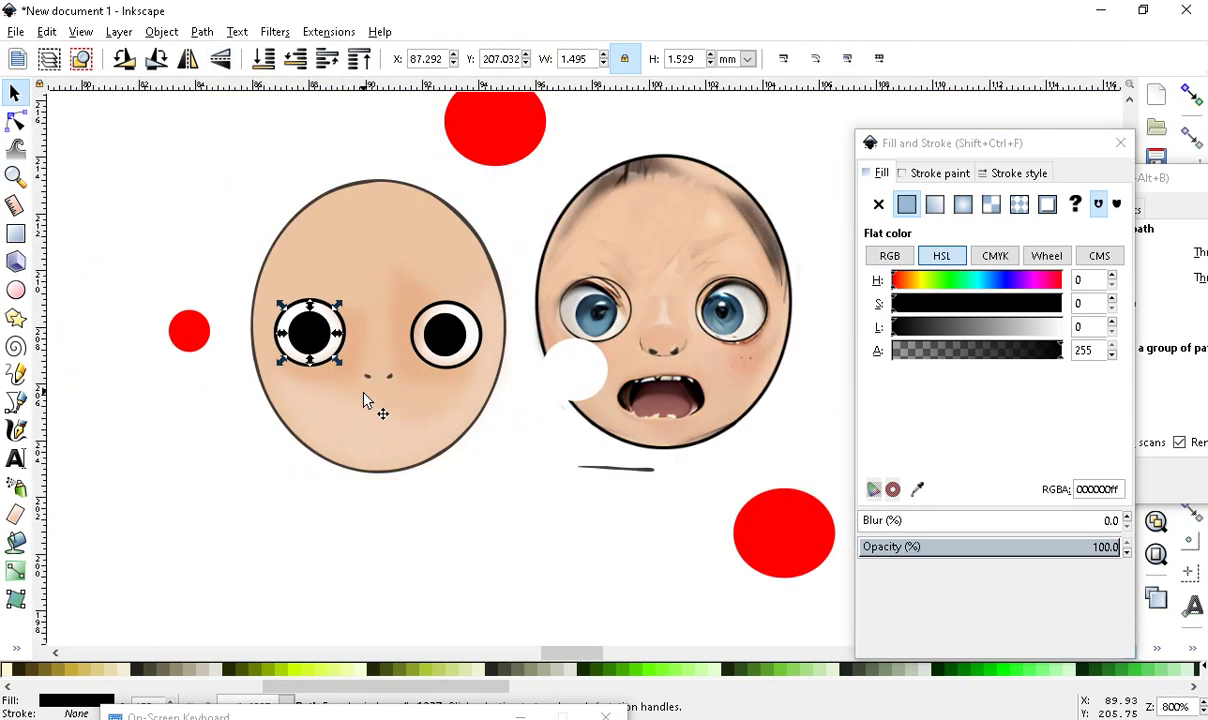
scroll(366, 401, up, 1)
scroll(592, 404, up, 1)
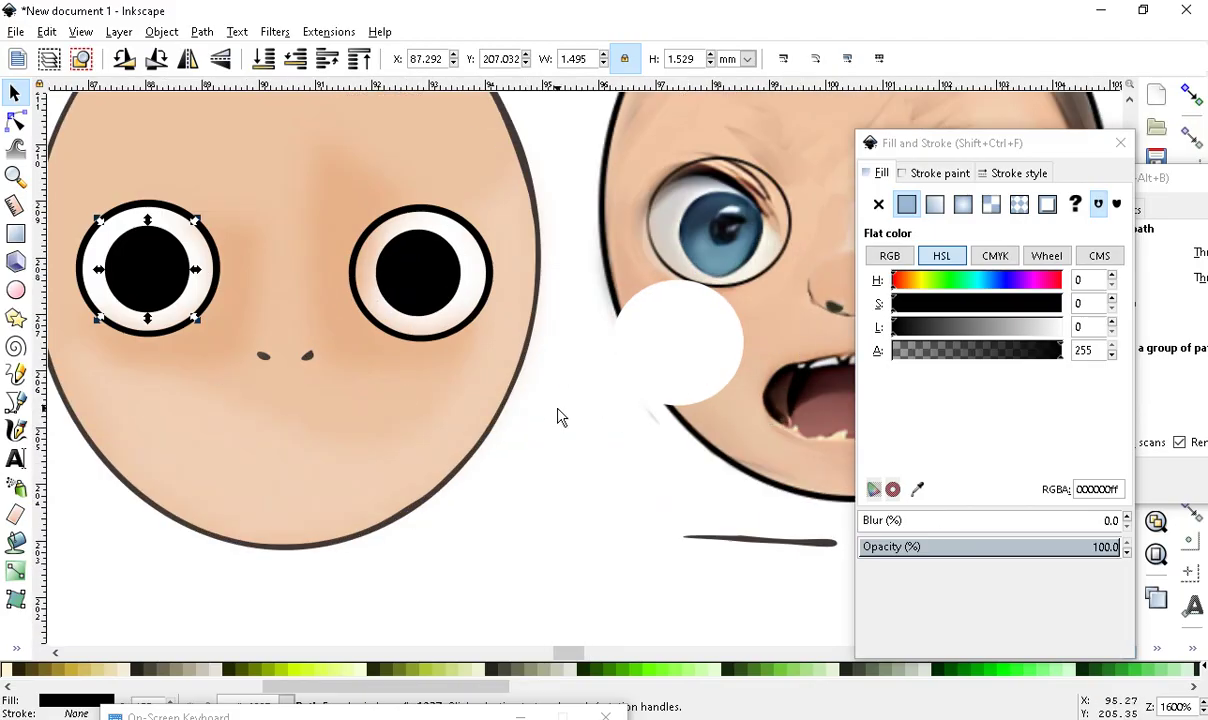
scroll(558, 418, down, 2)
scroll(576, 430, up, 1)
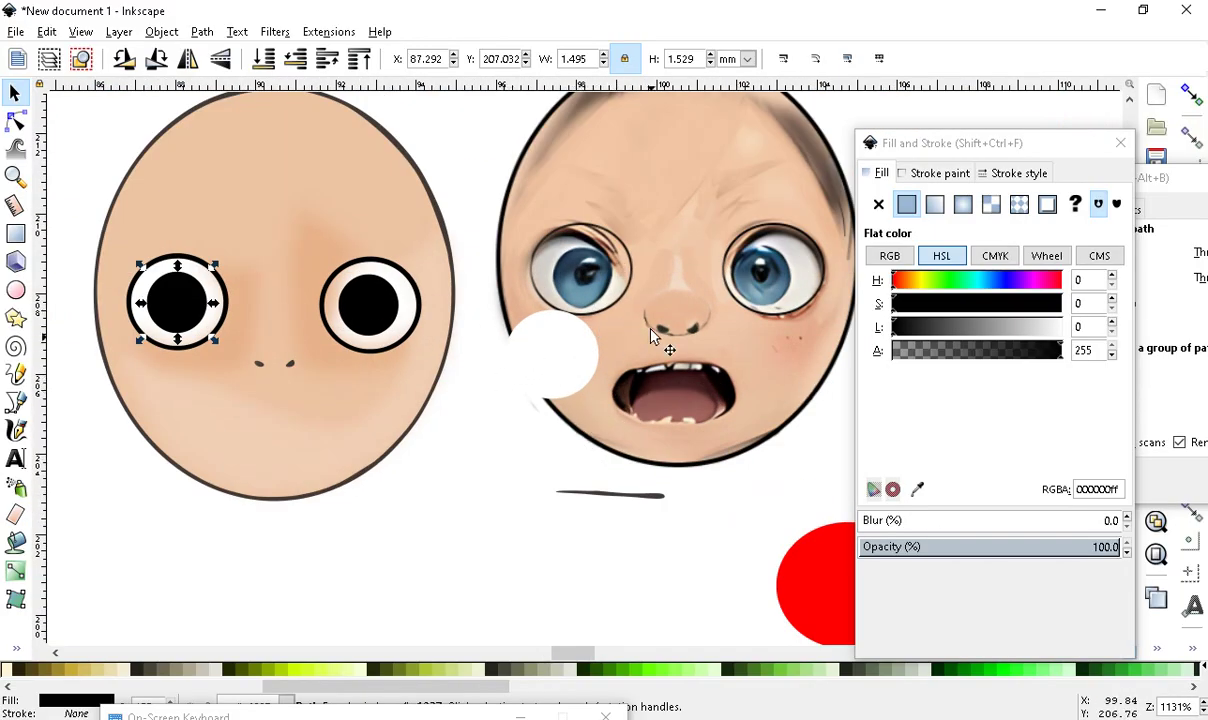
scroll(593, 306, up, 3)
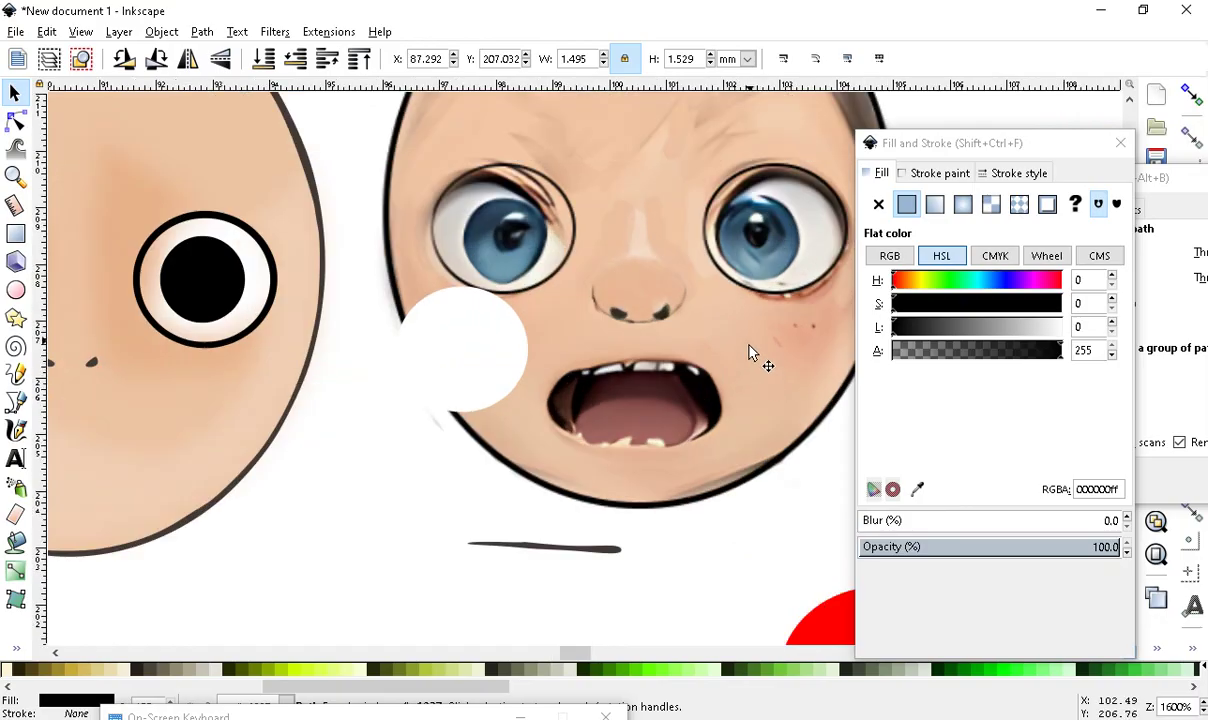
Move the white circle over the nose, lower its alpha to about 129, and squash it into a flat ellipse
click(213, 388)
drag(259, 445, 605, 414)
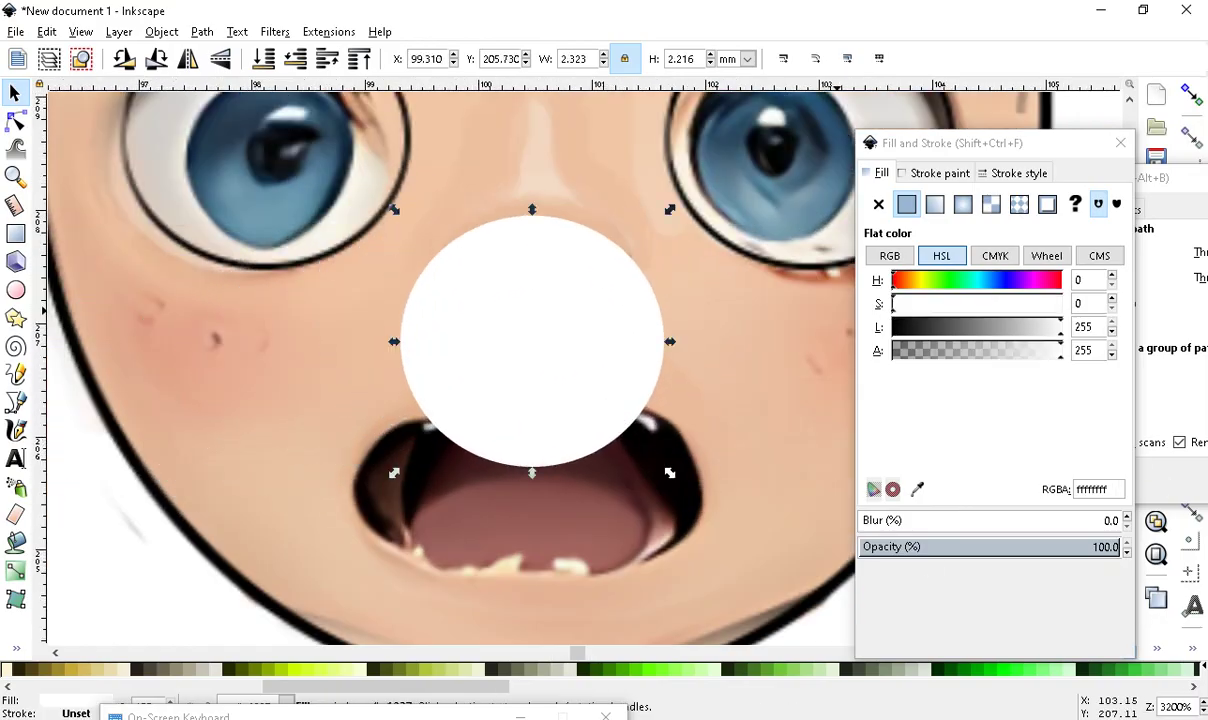
mouse_move(1038, 353)
mouse_down()
mouse_move(962, 362)
mouse_move(980, 370)
mouse_up()
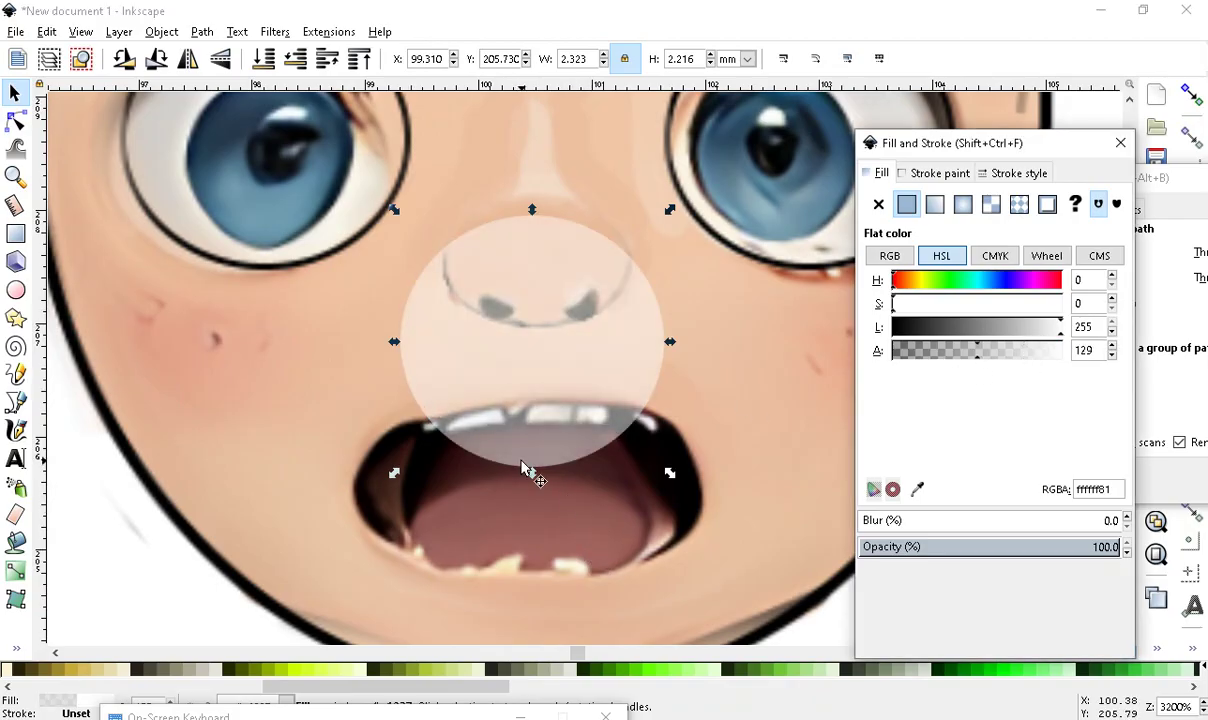
drag(531, 475, 515, 343)
scroll(547, 262, up, 1)
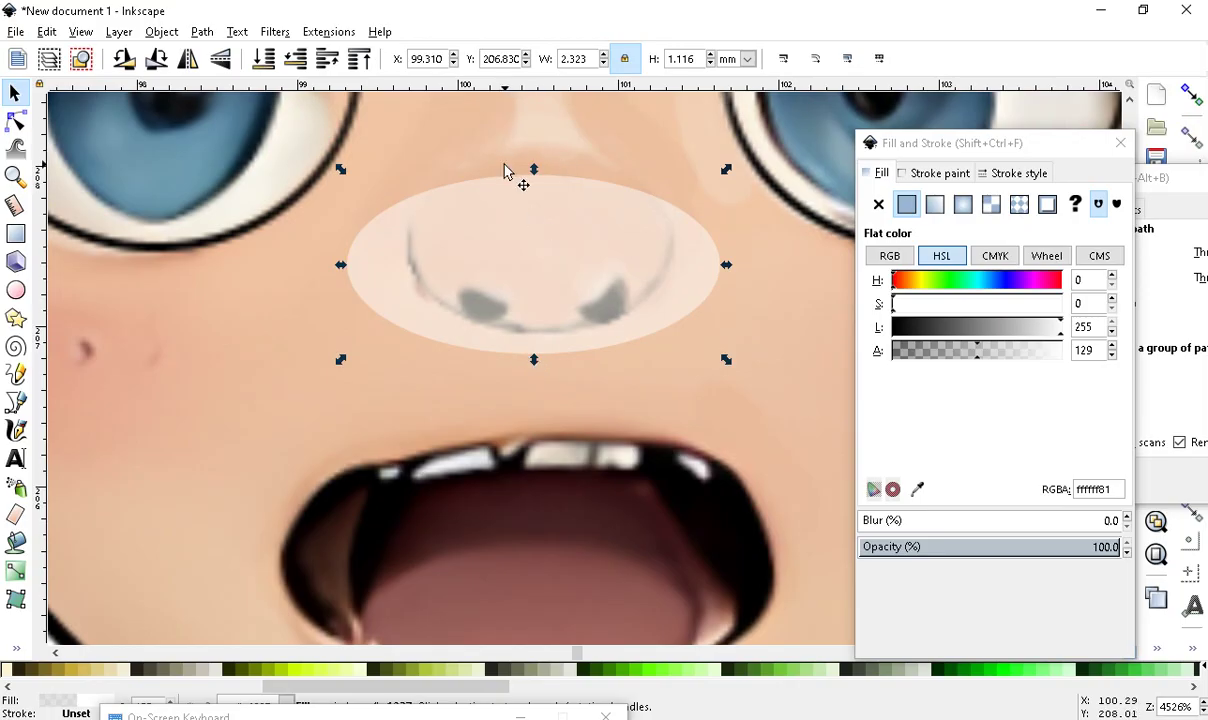
drag(342, 270, 411, 268)
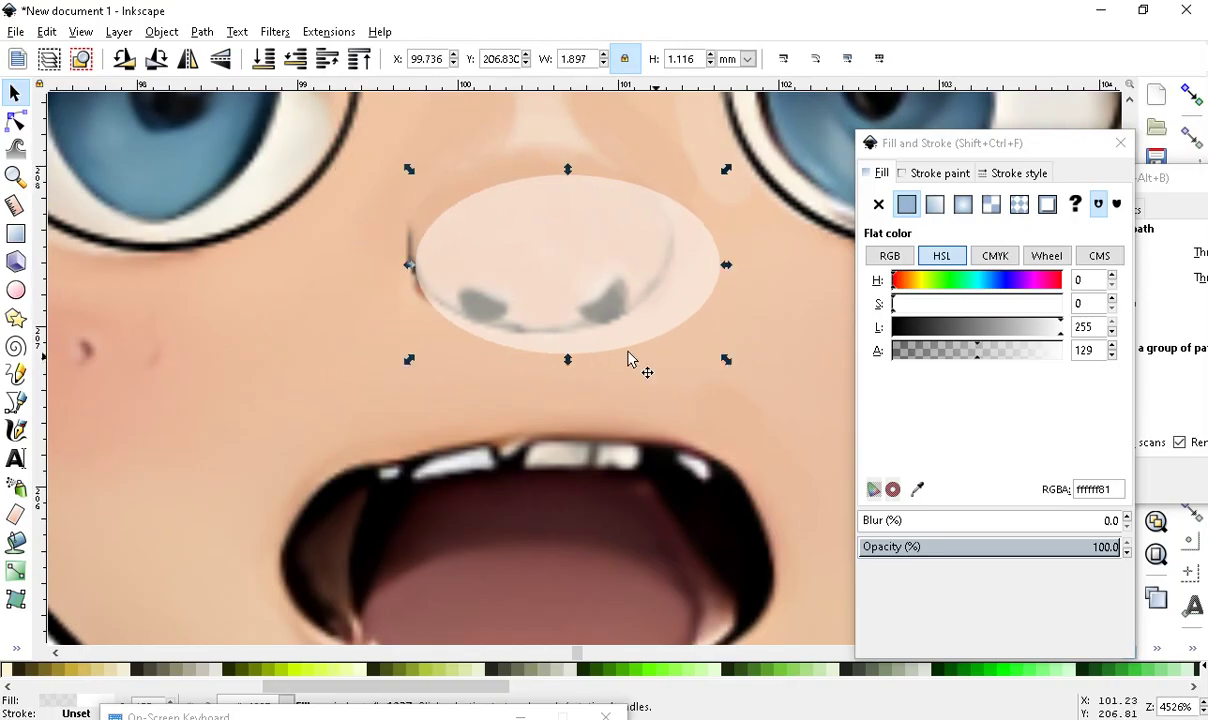
drag(727, 270, 682, 283)
click(558, 291)
drag(558, 291, 537, 261)
mouse_move(665, 250)
mouse_down()
mouse_move(682, 252)
mouse_move(671, 270)
mouse_up()
Move the translucent ellipse down onto the cheek beside the mouth
scroll(547, 262, up, 2)
scroll(526, 316, down, 4)
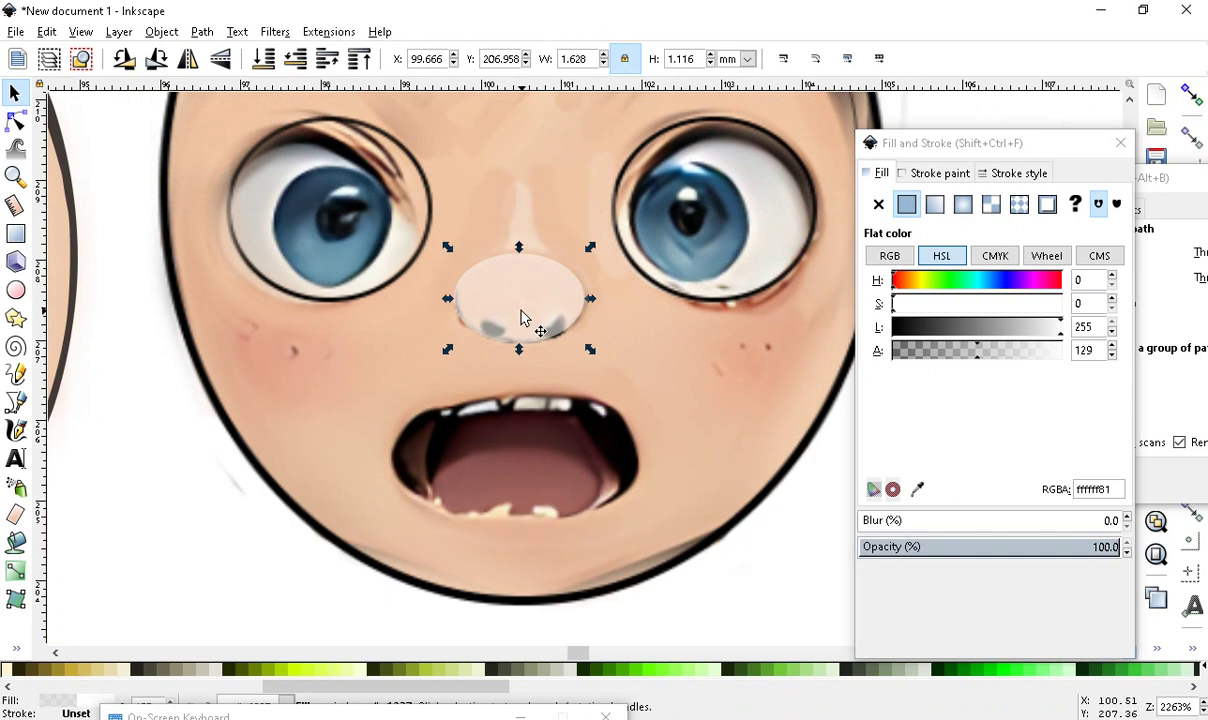
scroll(507, 345, up, 2)
scroll(509, 345, down, 3)
scroll(528, 359, up, 3)
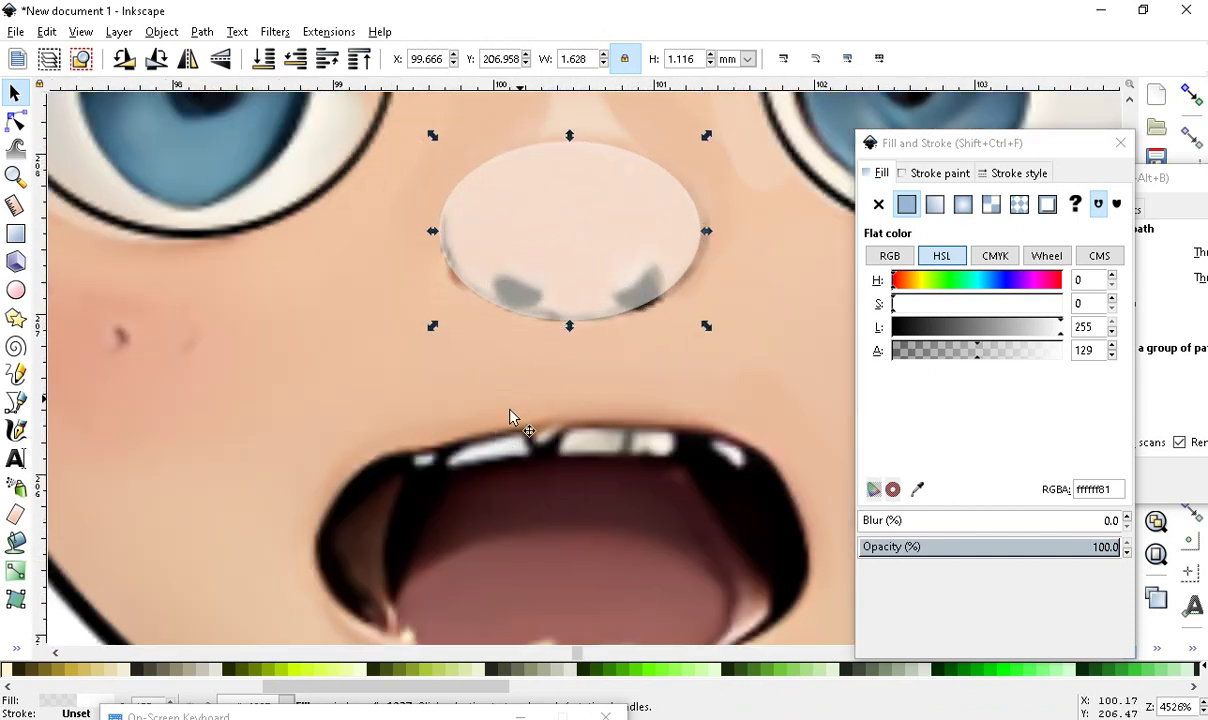
scroll(531, 403, down, 3)
scroll(585, 267, up, 2)
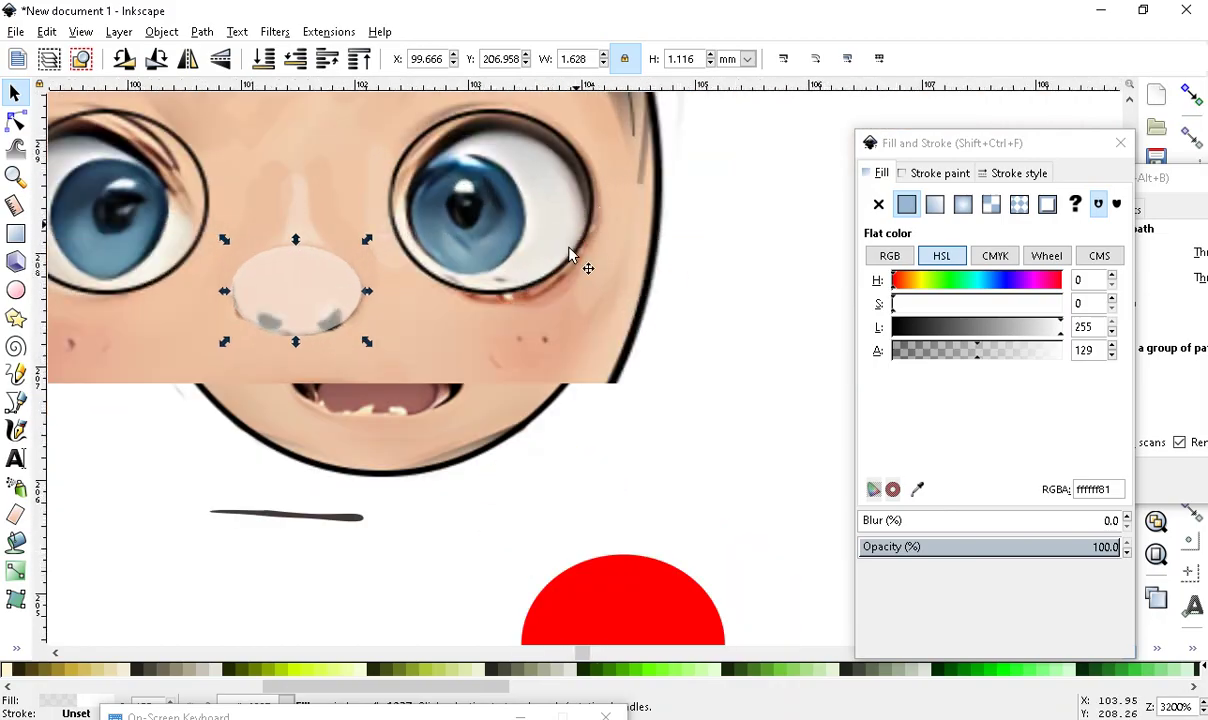
scroll(200, 348, up, 1)
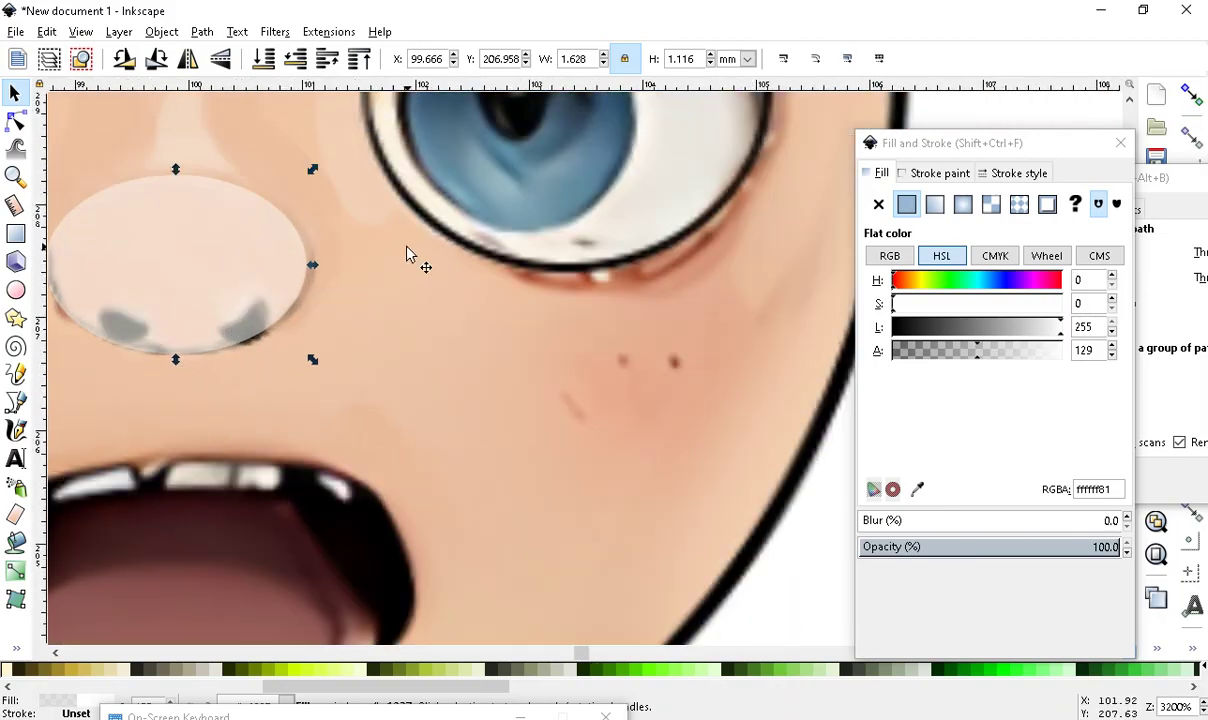
scroll(410, 259, down, 1)
click(752, 514)
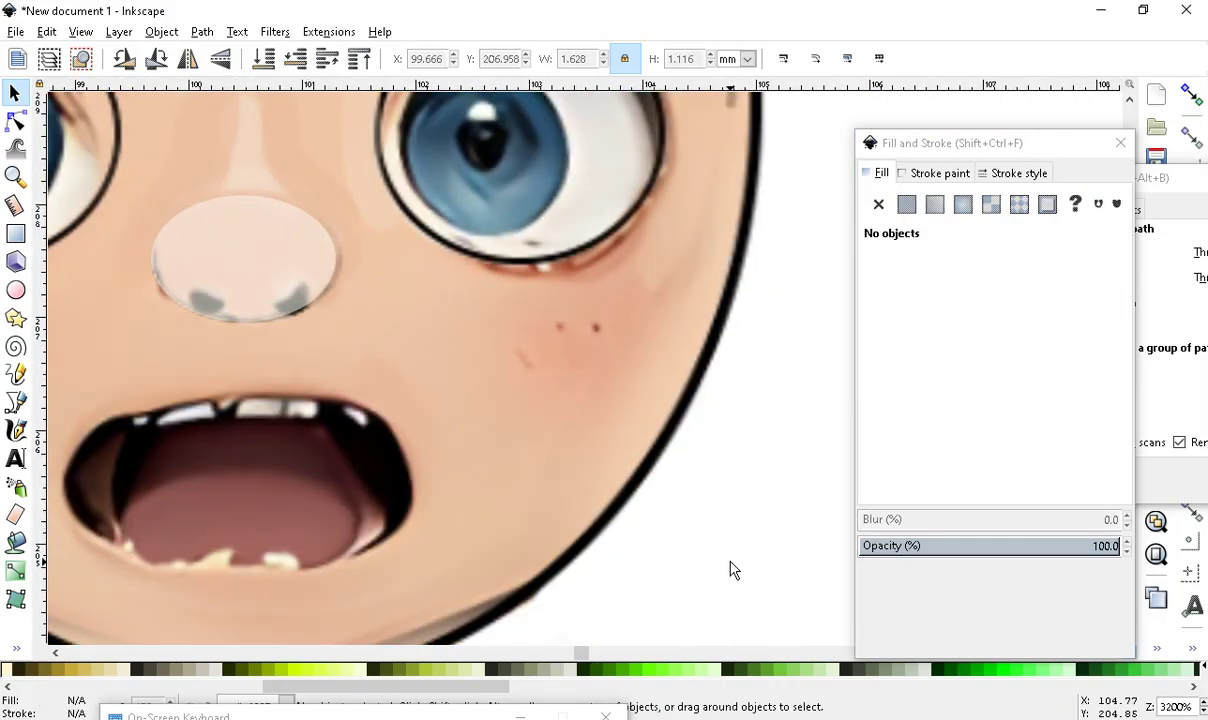
mouse_move(223, 279)
mouse_down()
mouse_move(270, 315)
mouse_move(464, 340)
mouse_move(397, 378)
mouse_up()
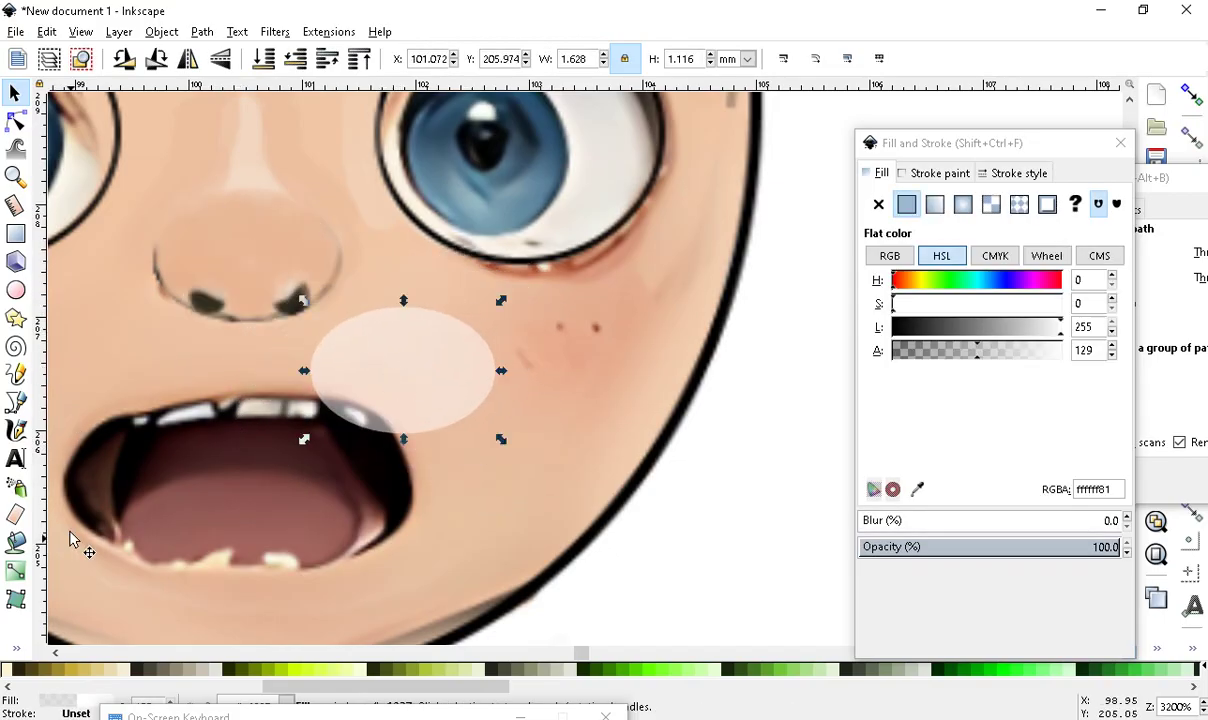
Undo the recent edits, then redo them to restore the cheek ellipse
click(15, 541)
scroll(262, 415, up, 1)
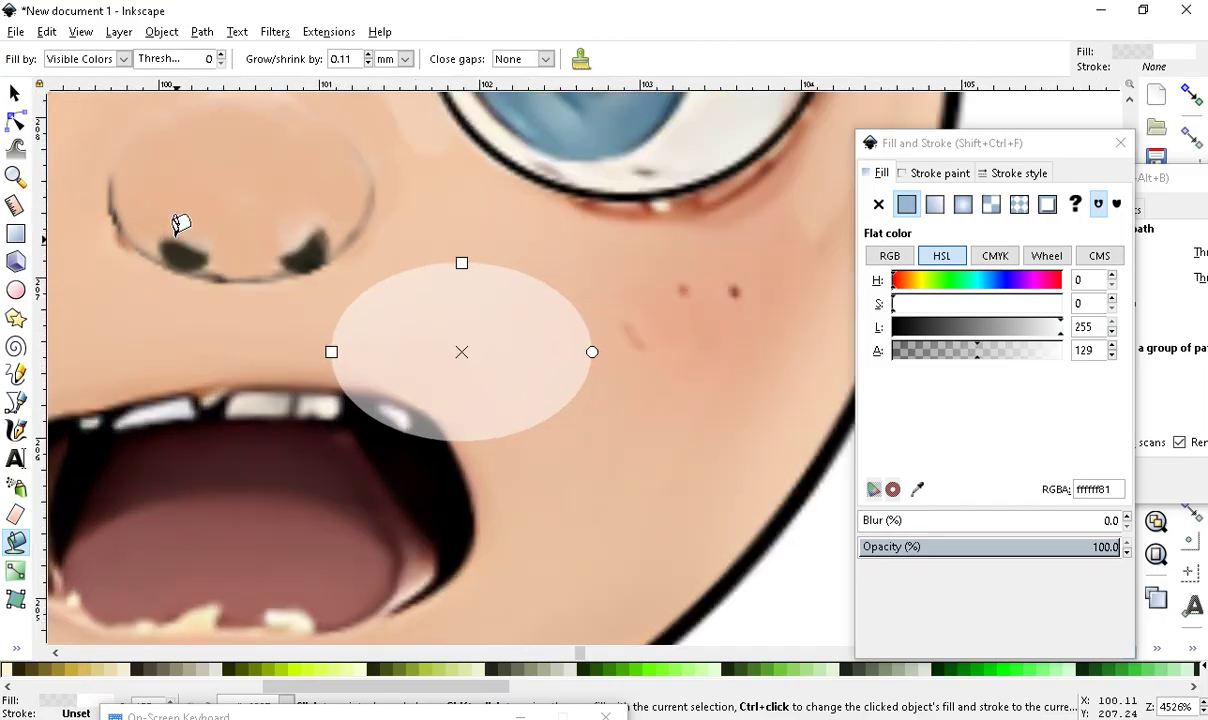
click(15, 93)
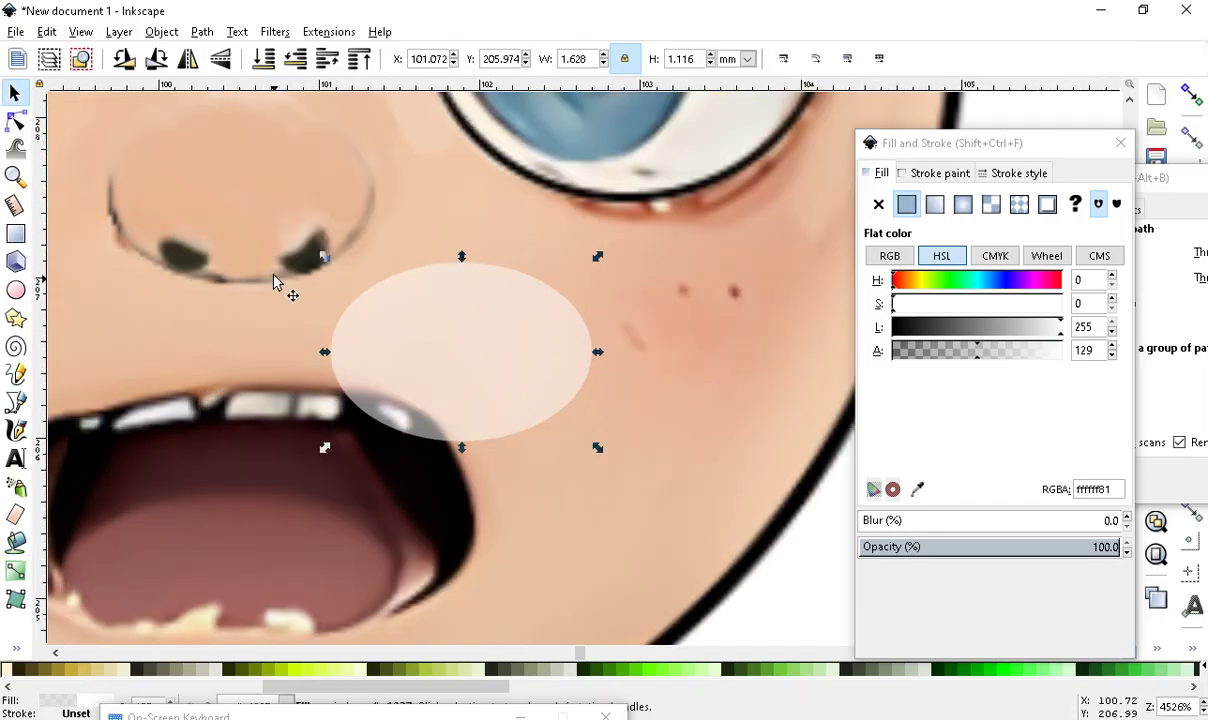
click(165, 230)
scroll(286, 410, down, 4)
scroll(464, 439, up, 1)
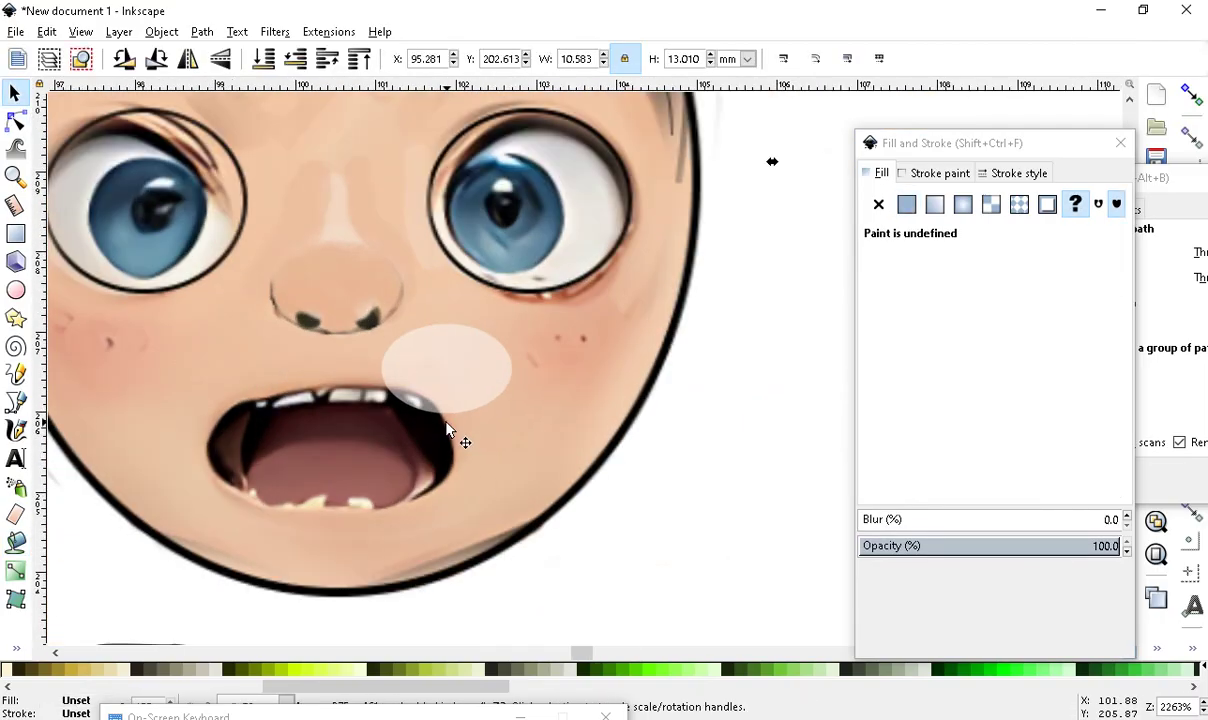
scroll(408, 437, down, 1)
scroll(408, 437, up, 1)
key(ctrl+z)
key(ctrl+z)
key(ctrl+z)
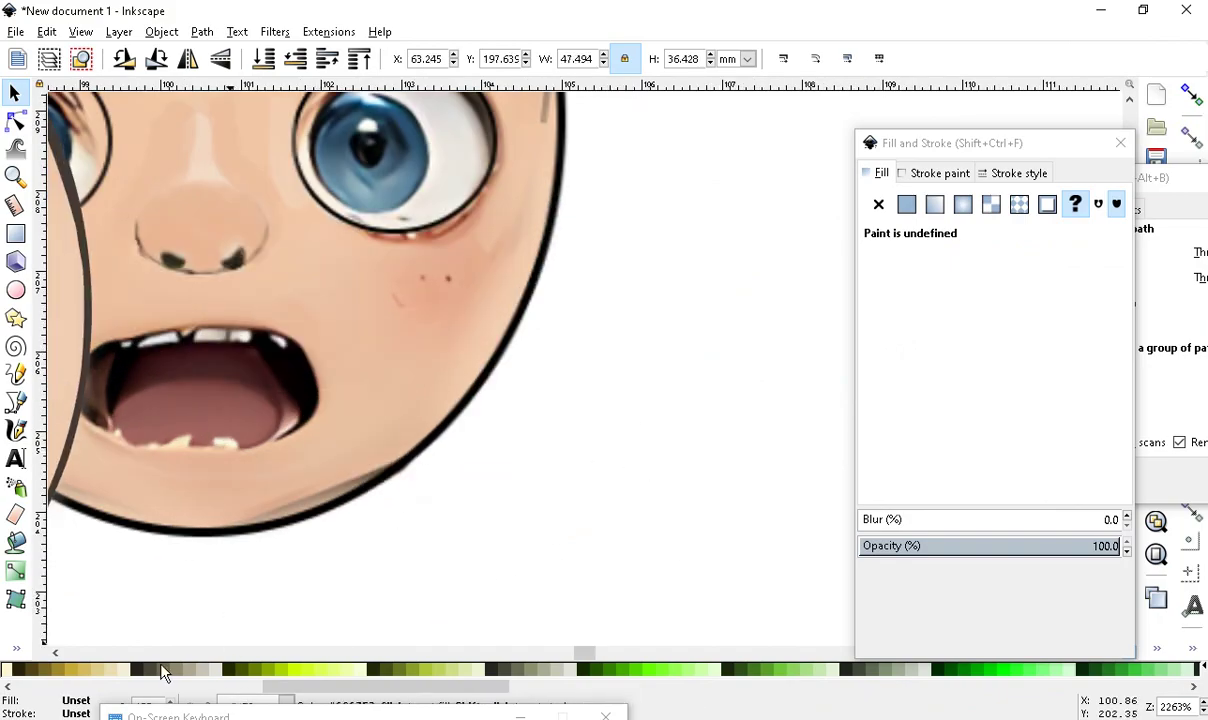
click(47, 31)
click(75, 71)
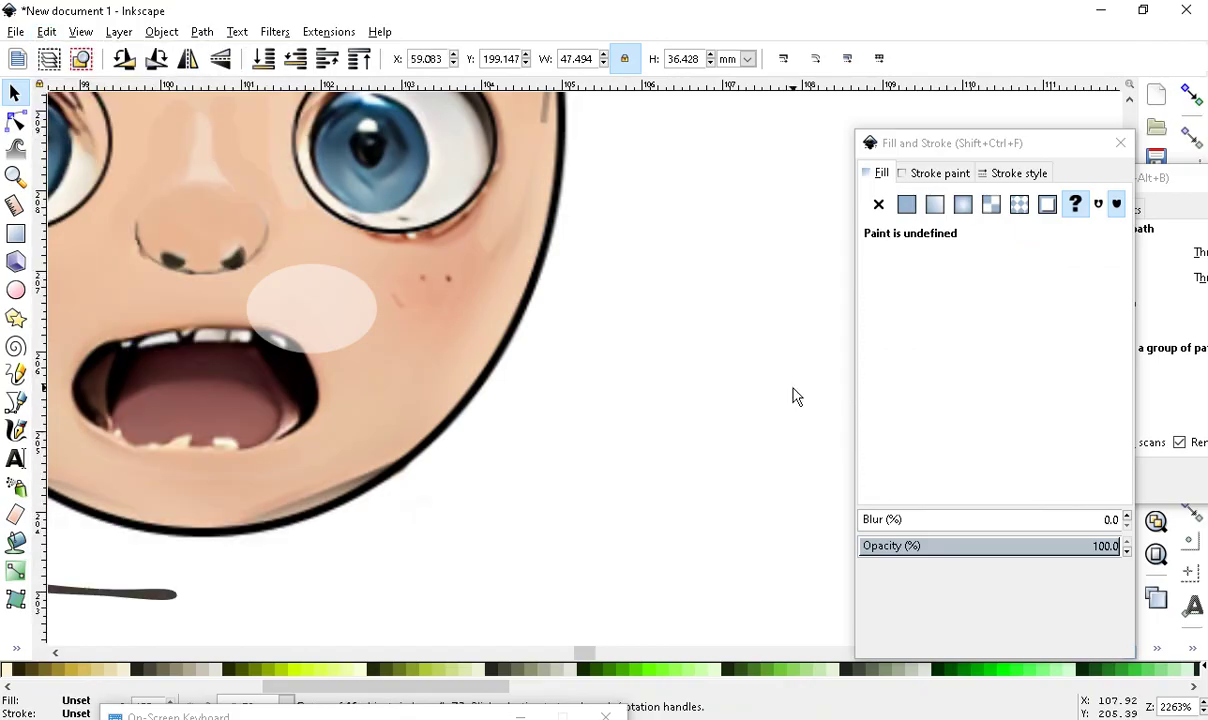
scroll(490, 470, down, 1)
Move the translucent ellipse off the face and darken it to grey with Lightness 0
key(Escape)
click(410, 392)
drag(410, 392, 632, 494)
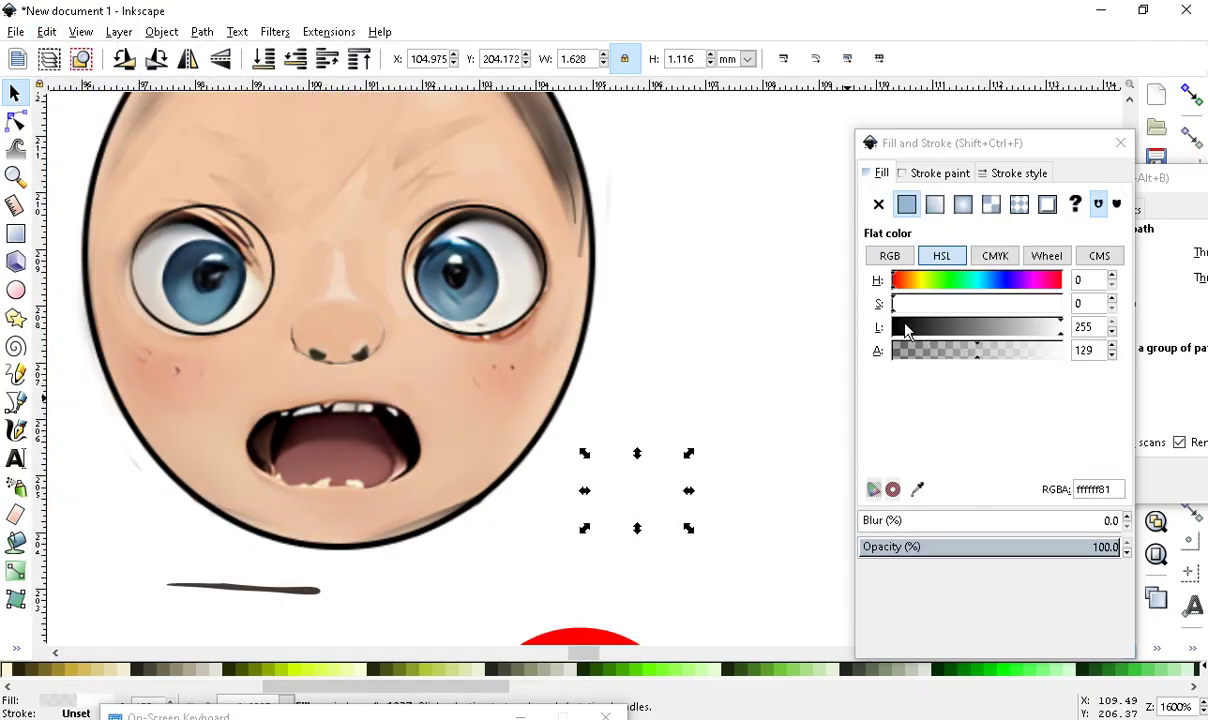
drag(906, 330, 816, 323)
scroll(622, 537, up, 2)
drag(787, 501, 710, 508)
scroll(186, 194, down, 2)
scroll(647, 453, up, 1)
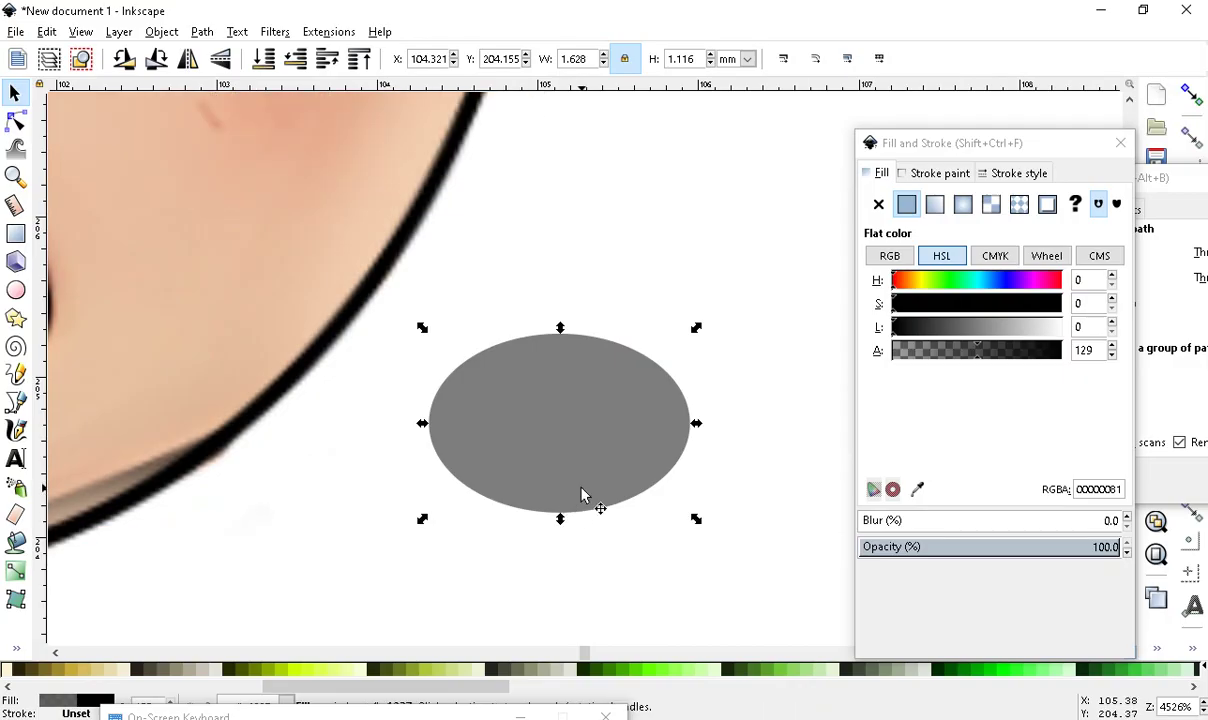
scroll(600, 490, down, 2)
scroll(566, 480, down, 1)
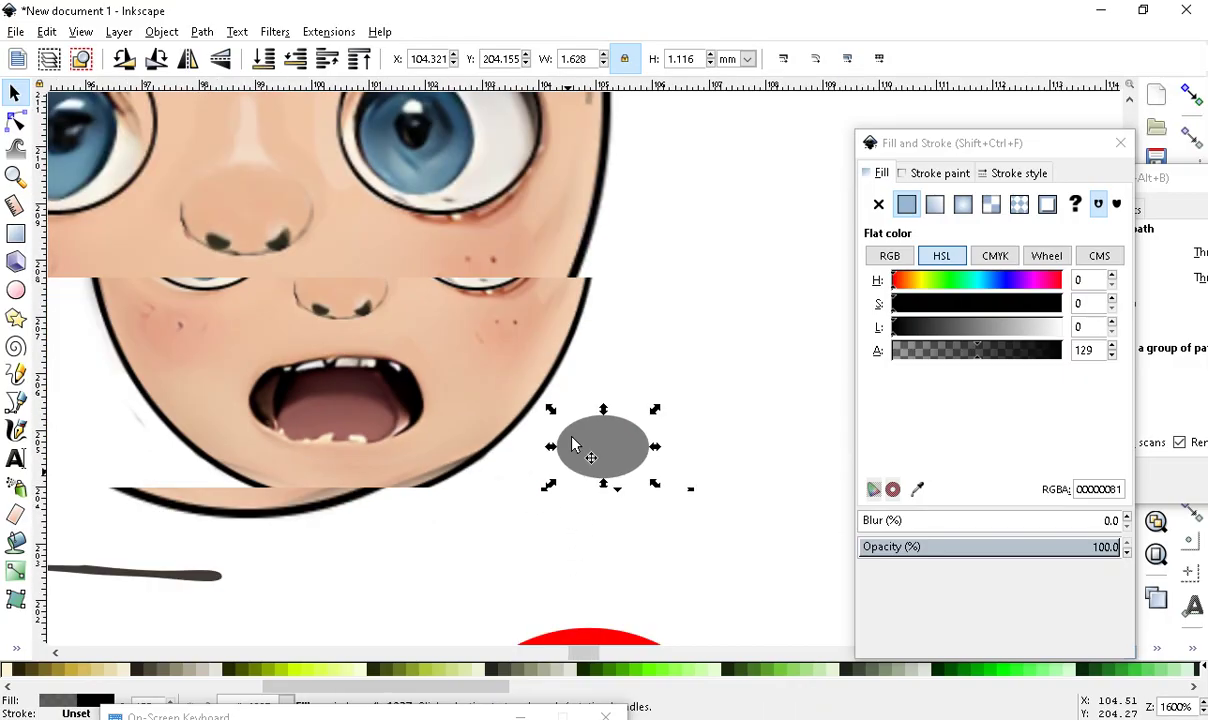
Raise the red circle above the grey ellipse and squash it to a 3.590 × 0.514 mm ellipse
drag(600, 620, 672, 412)
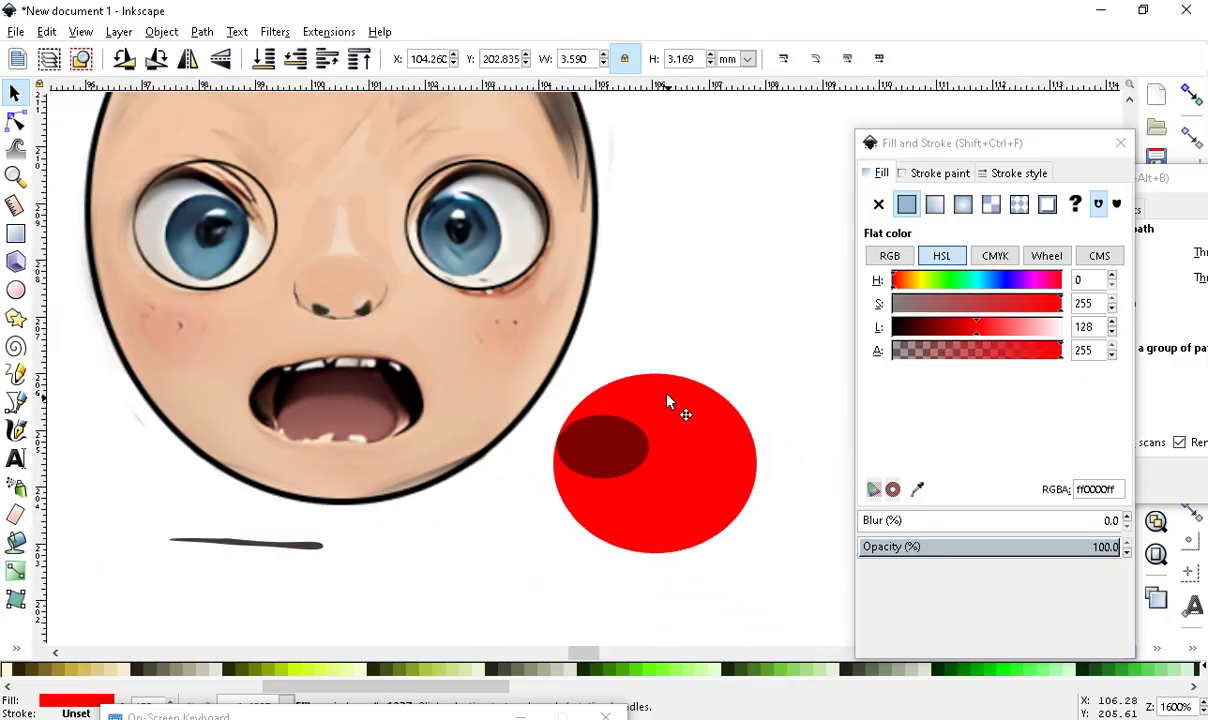
scroll(672, 412, up, 3)
scroll(637, 432, down, 2)
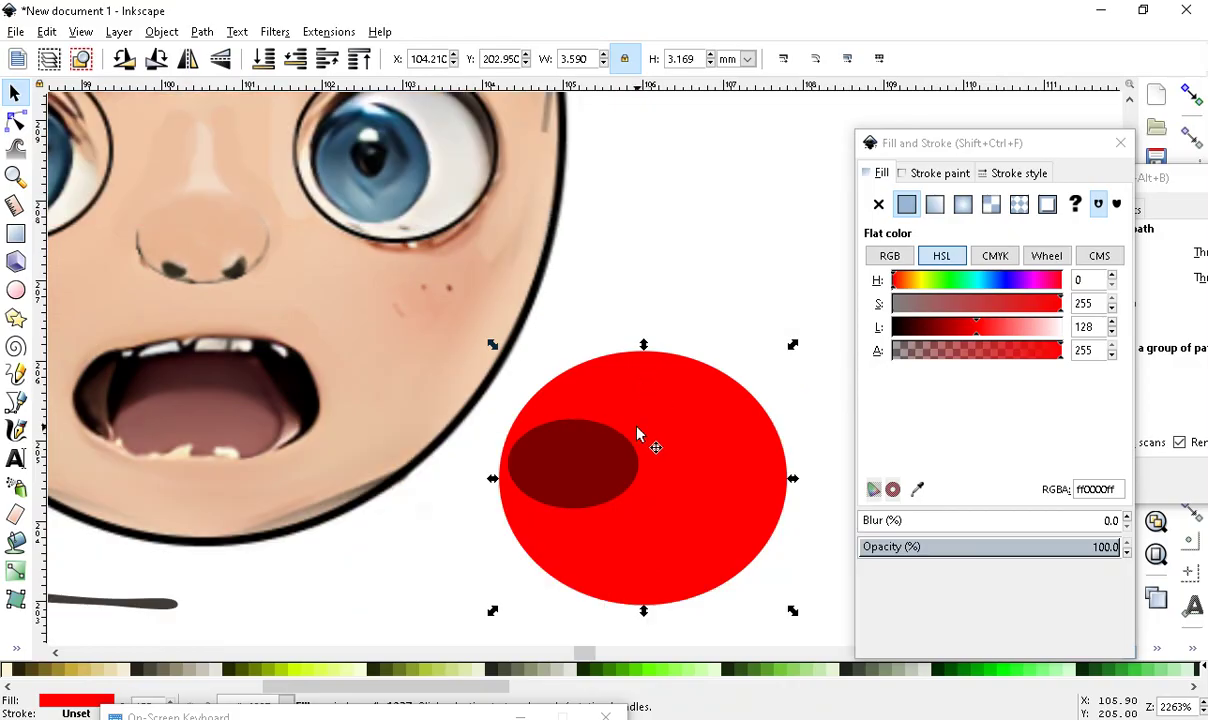
click(358, 59)
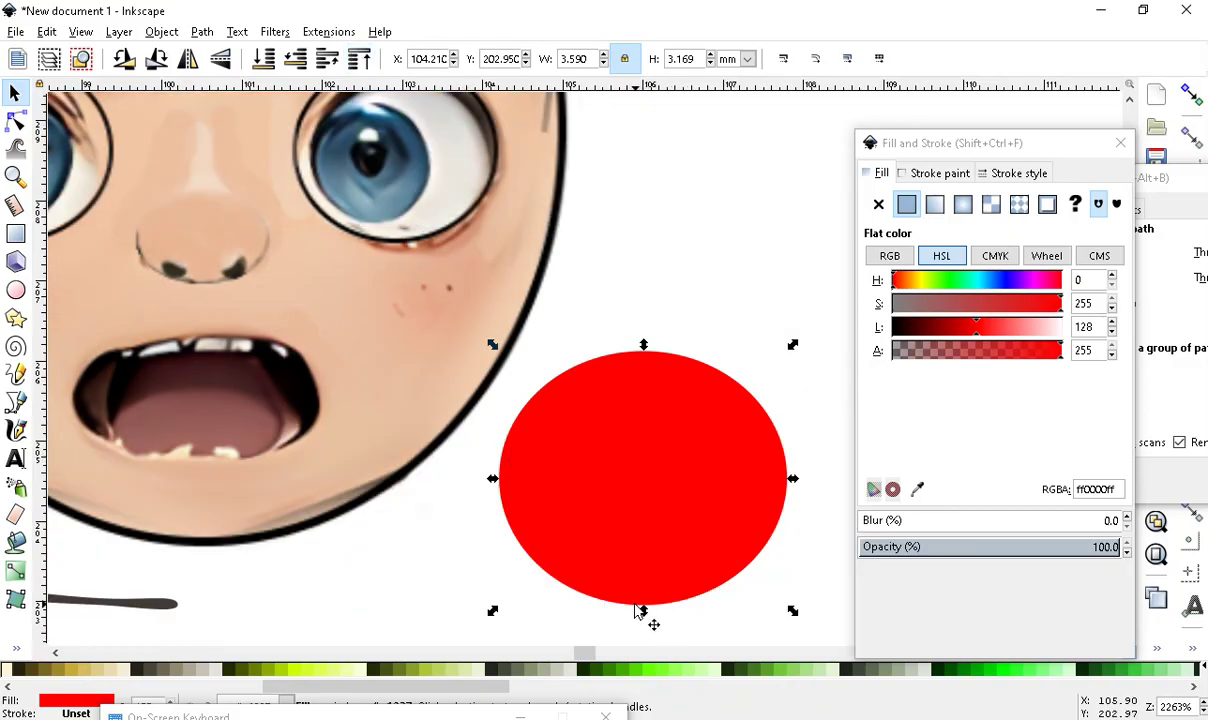
drag(643, 612, 590, 600)
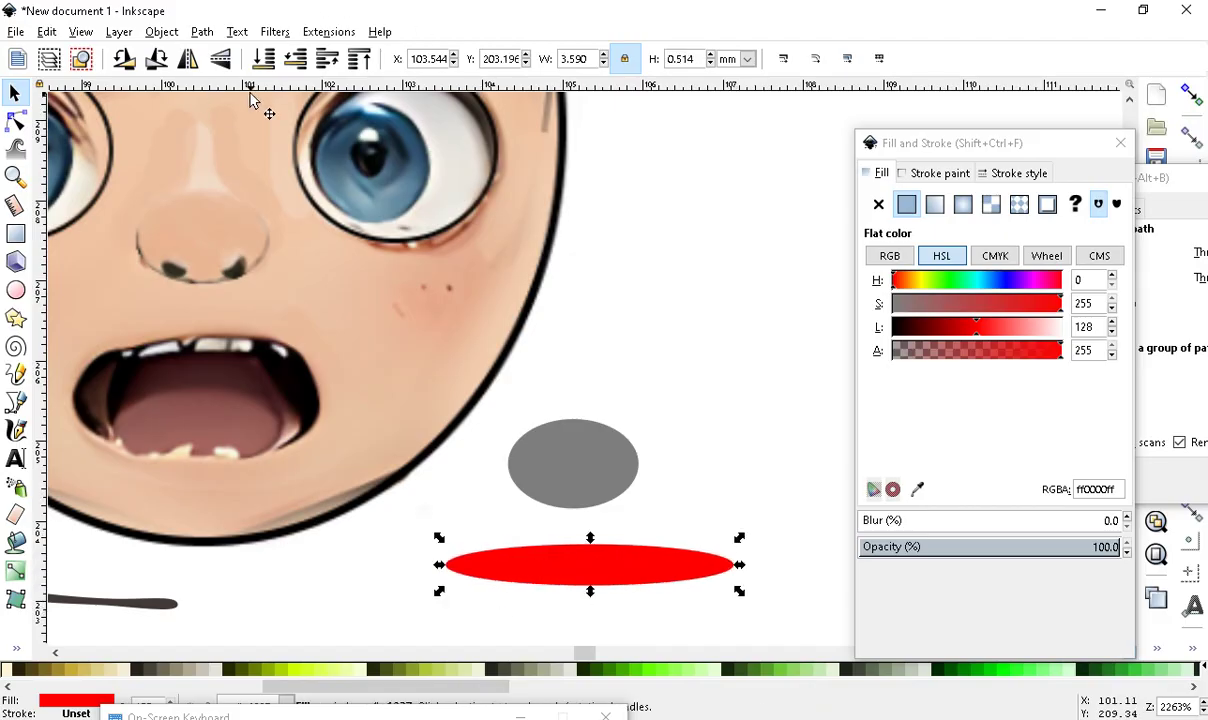
Rotate the red ellipse upright and move it left off the grey ellipse
click(123, 58)
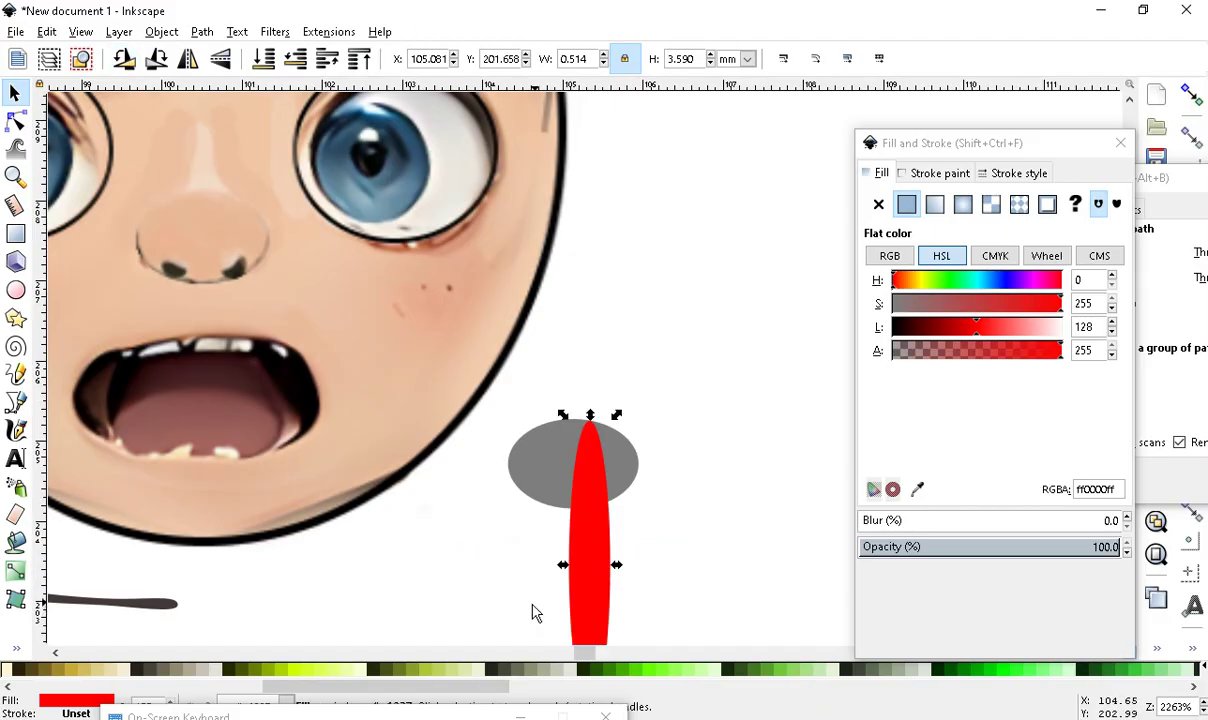
drag(600, 583, 431, 490)
scroll(345, 607, up, 2)
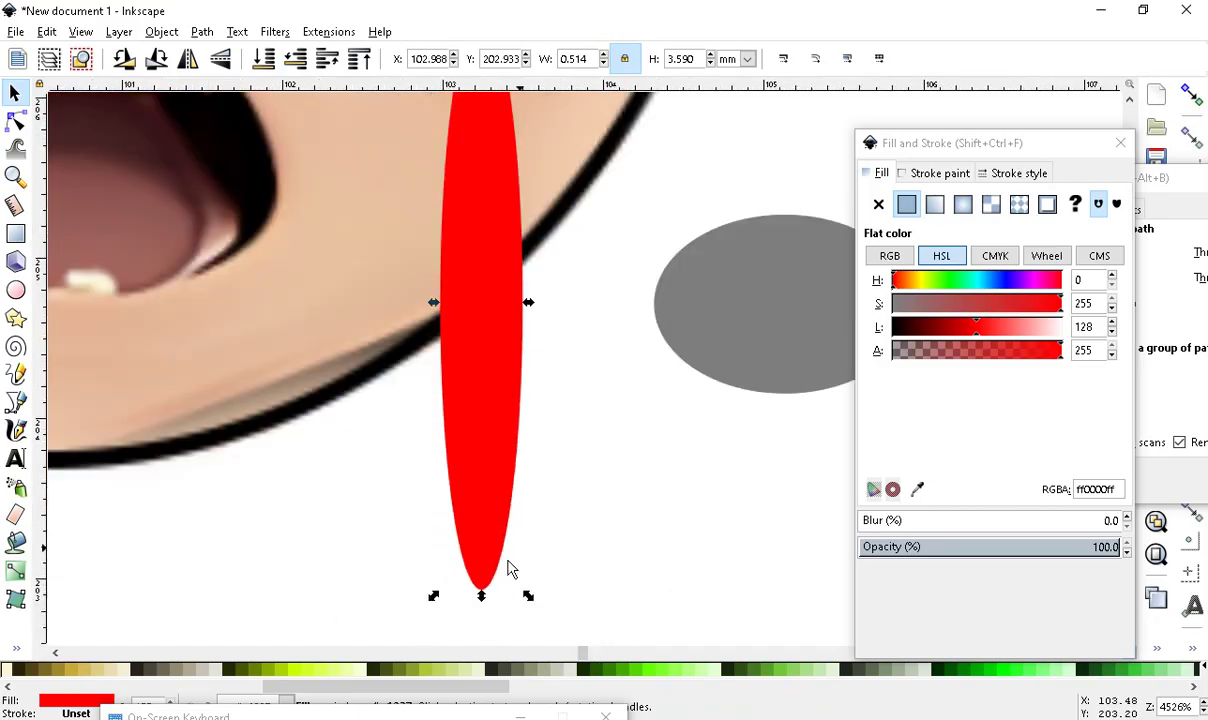
click(355, 525)
Draw a rectangle across the red ellipse's lower part and paint-bucket its tip with 00000081
click(15, 233)
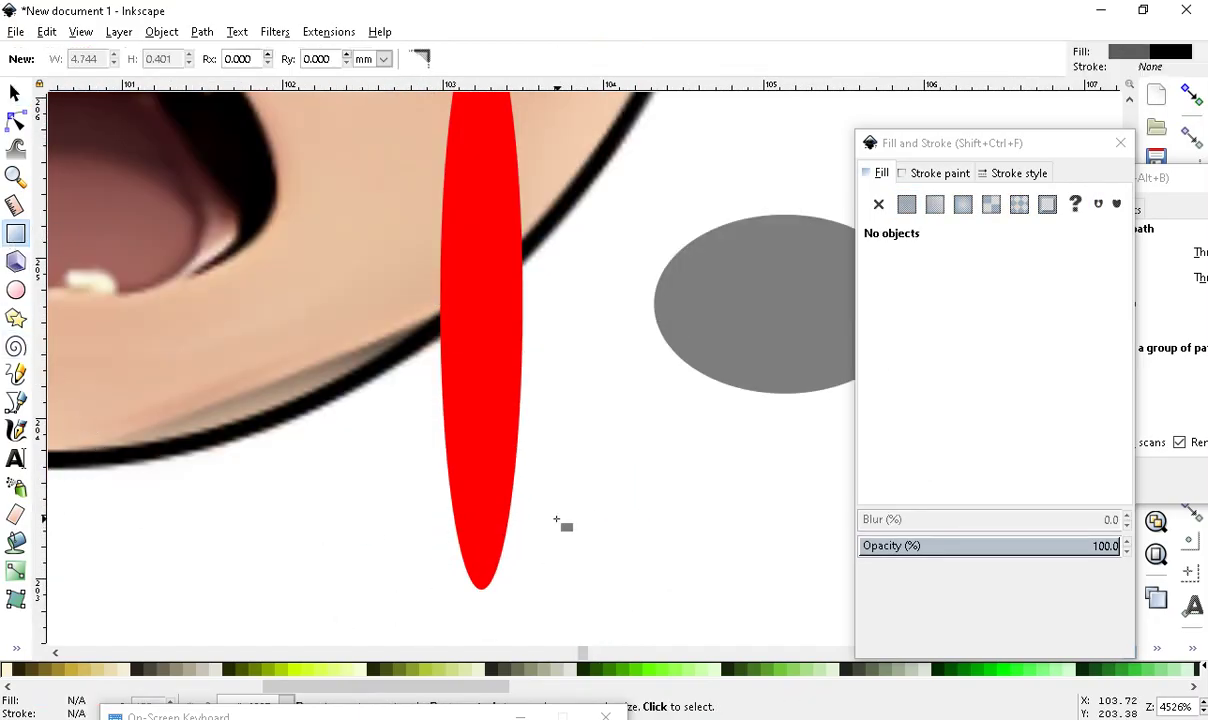
mouse_move(395, 501)
mouse_down()
mouse_move(590, 556)
mouse_move(598, 547)
mouse_move(589, 554)
mouse_up()
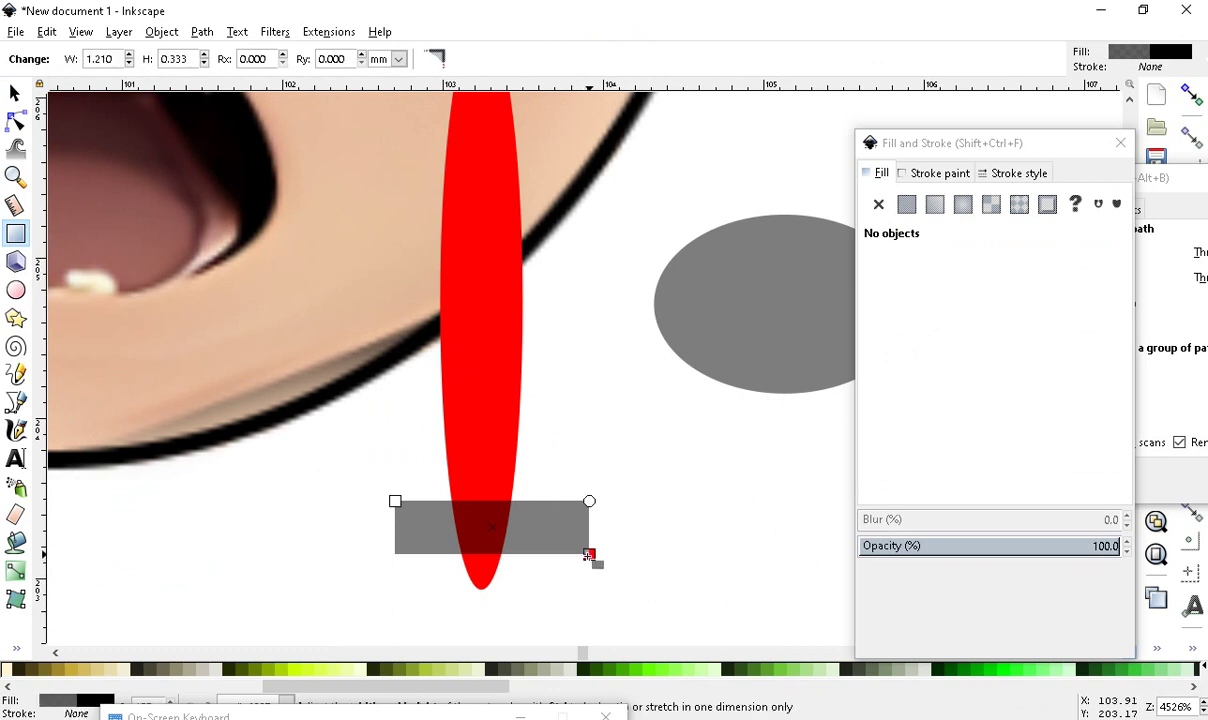
click(16, 541)
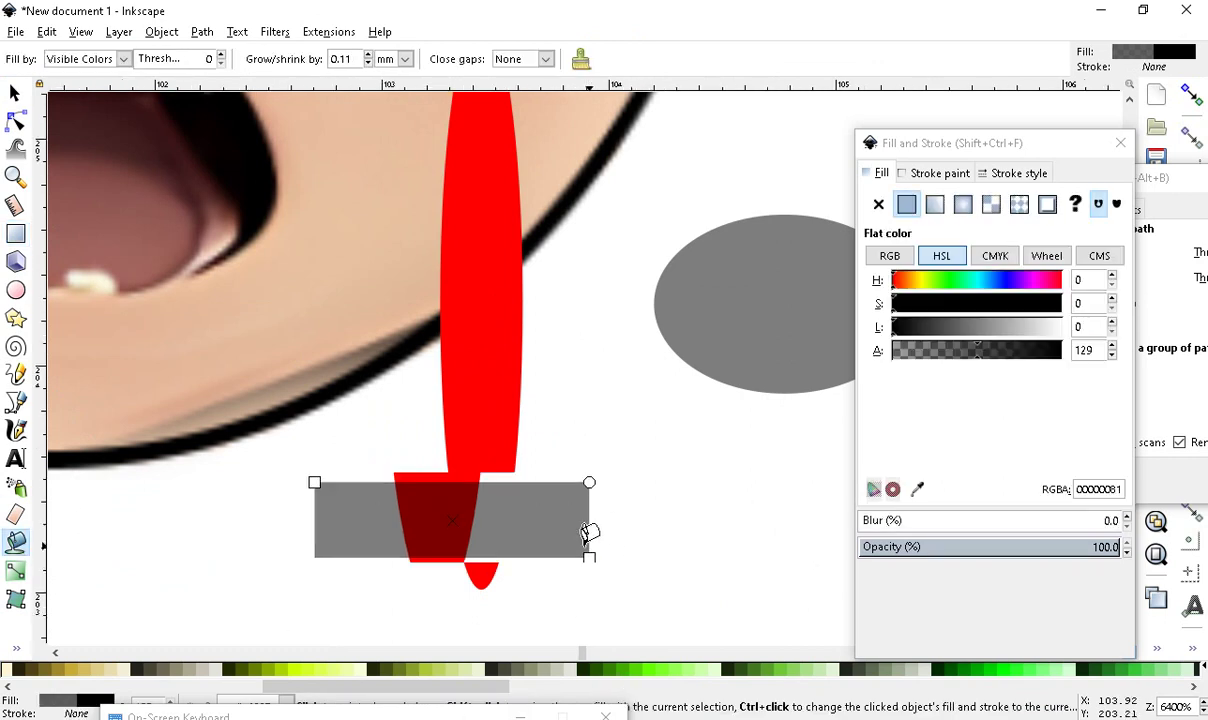
scroll(433, 543, up, 1)
click(538, 562)
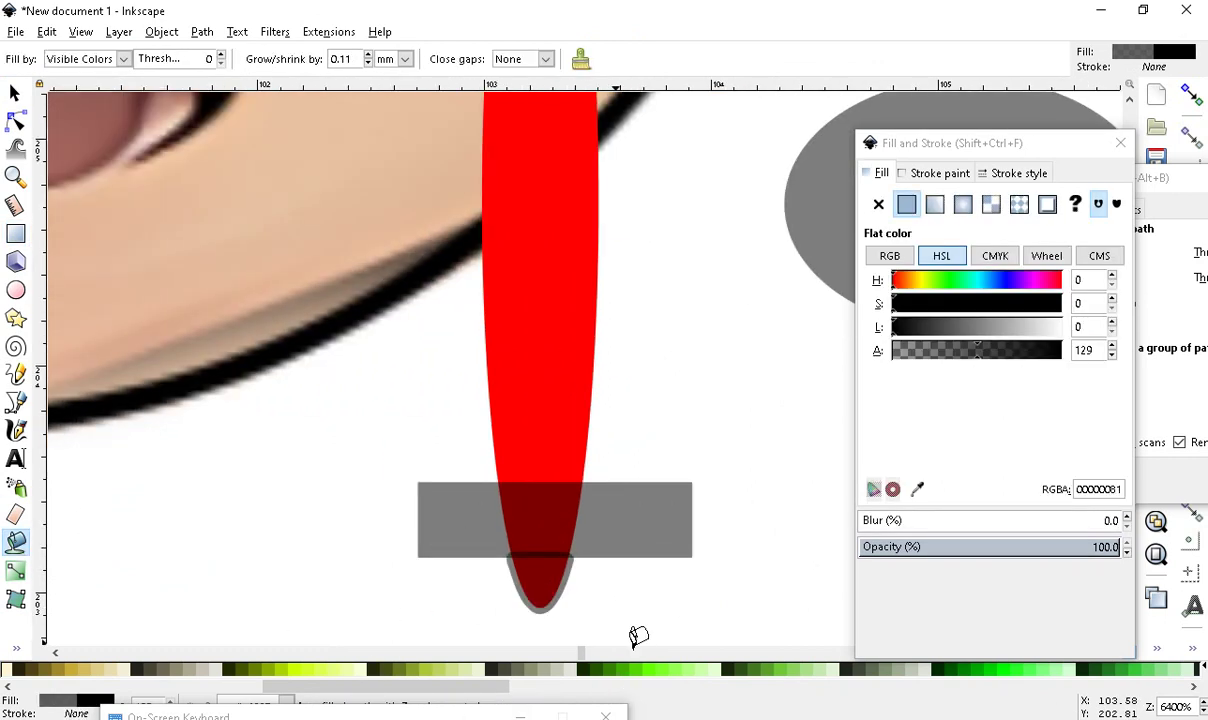
scroll(189, 377, down, 3)
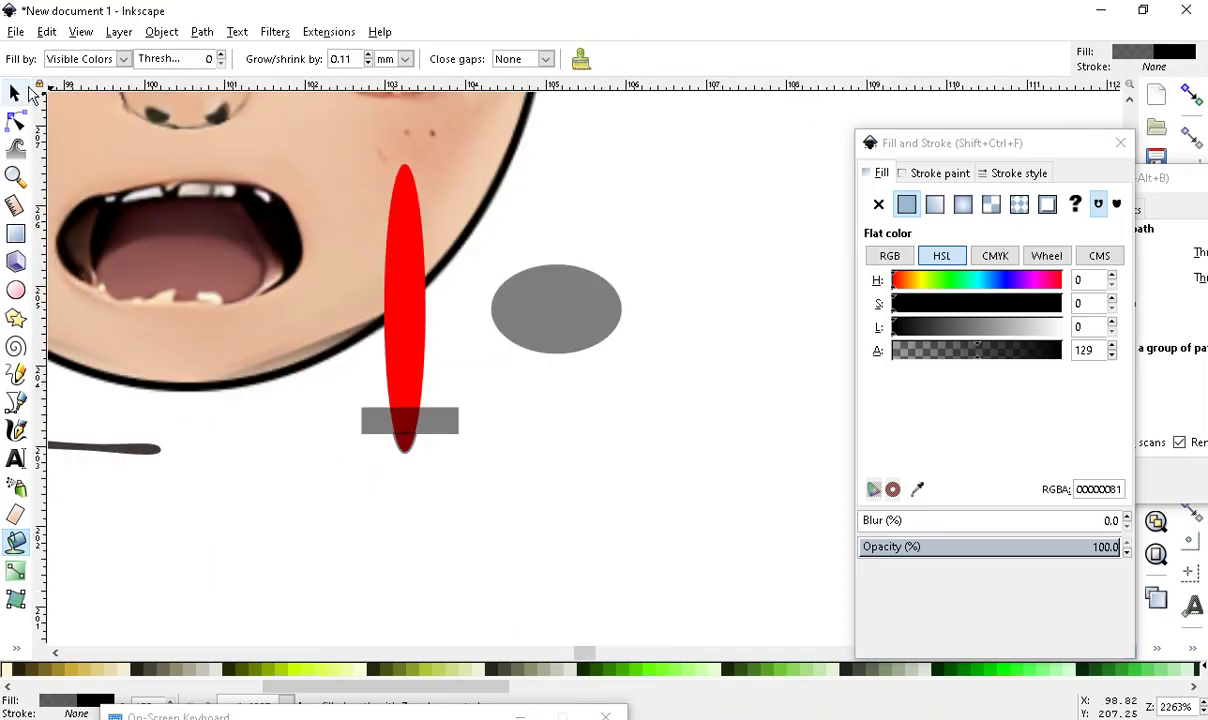
Move the new dark shape onto the nose and the brown shape onto the left nostril
click(16, 94)
drag(405, 447, 136, 134)
scroll(272, 464, down, 2)
scroll(222, 332, up, 2)
scroll(148, 287, up, 3)
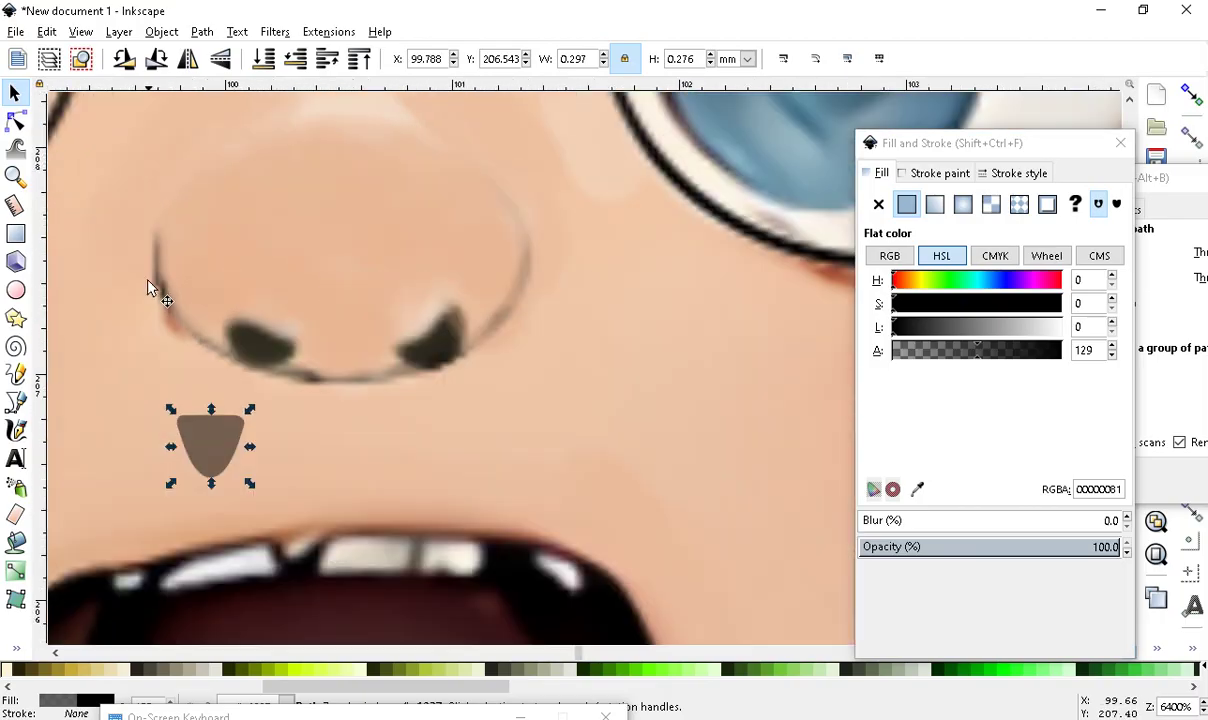
click(232, 475)
drag(285, 298, 261, 324)
scroll(268, 361, up, 1)
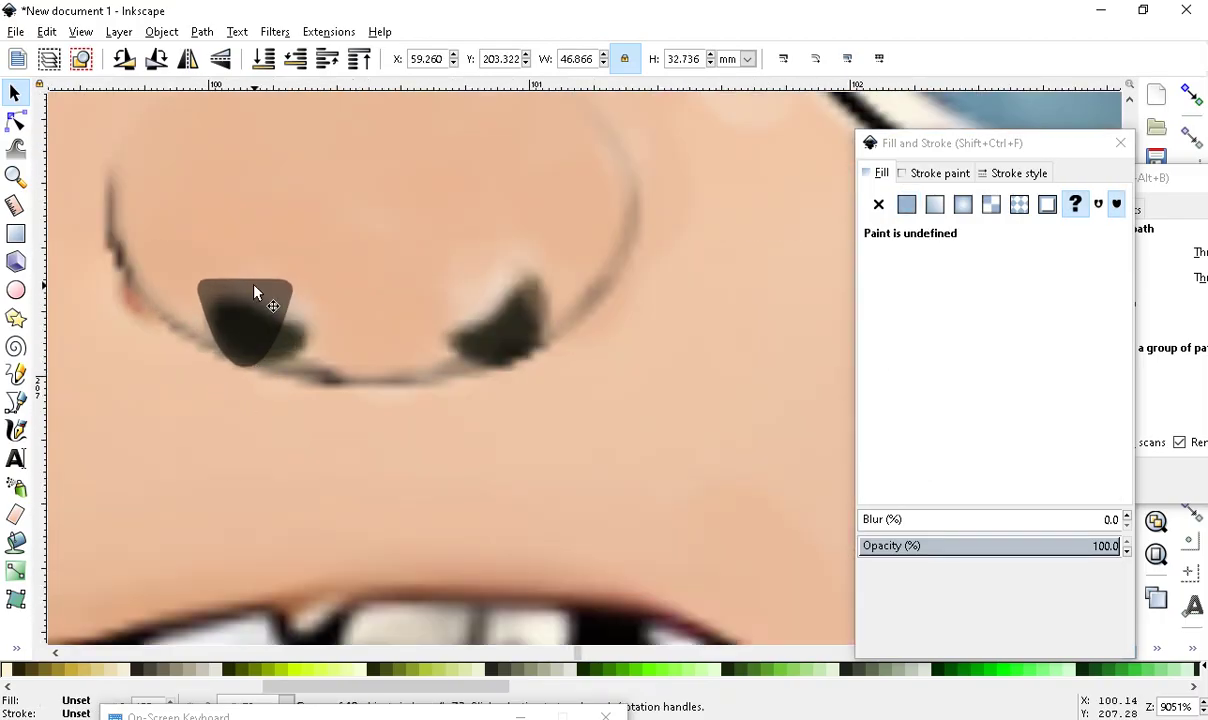
Resize the dark nostril shape and place it just below the nose
key(Escape)
click(240, 342)
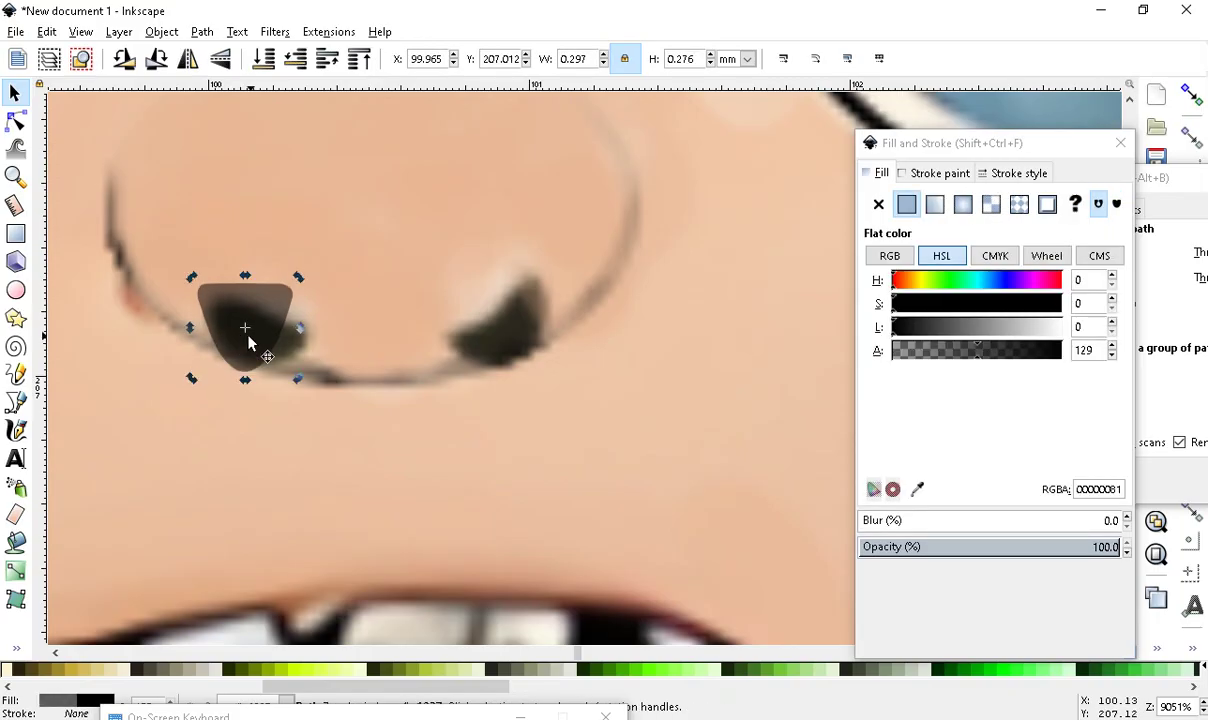
drag(247, 282, 247, 316)
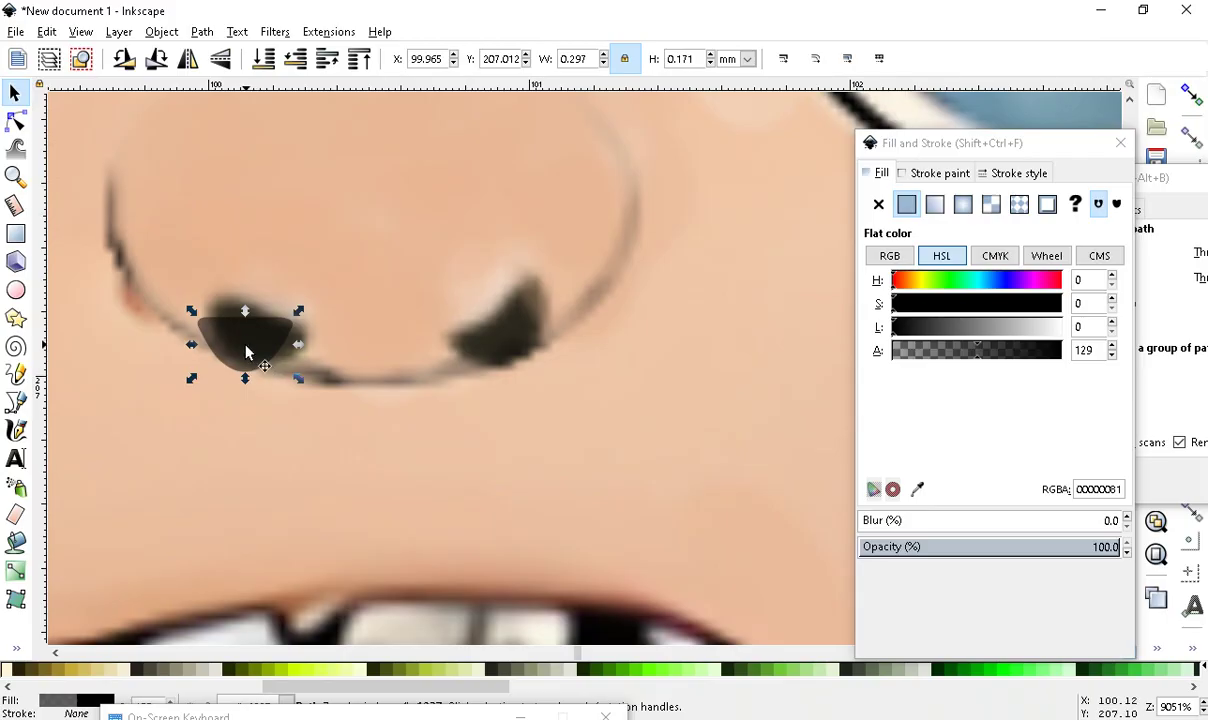
drag(298, 379, 301, 408)
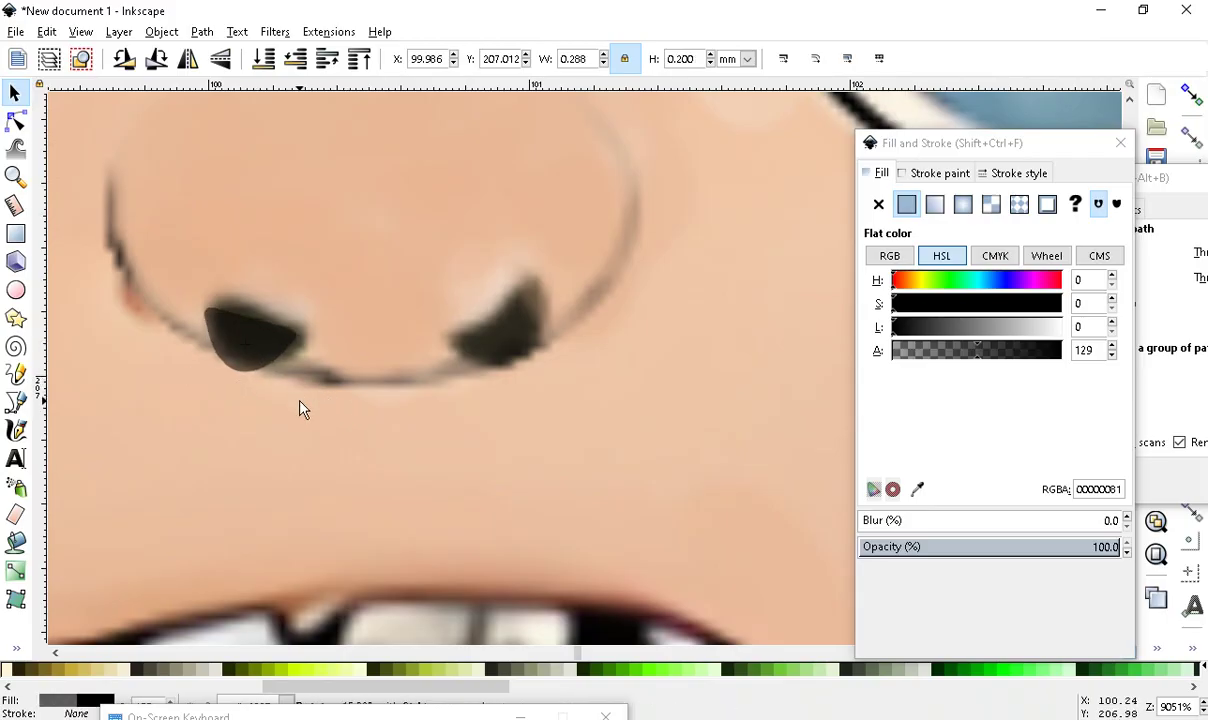
mouse_move(237, 345)
mouse_down()
mouse_move(226, 442)
mouse_move(251, 342)
mouse_up()
scroll(251, 342, down, 3)
scroll(251, 345, up, 2)
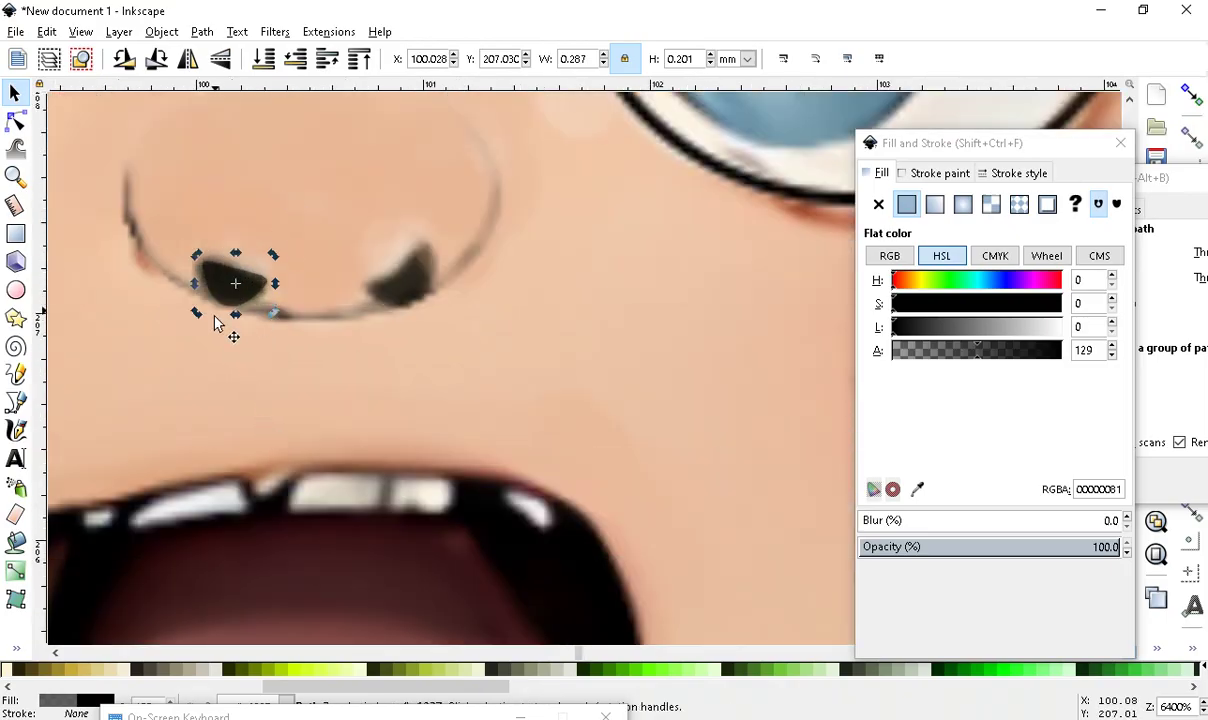
drag(243, 283, 251, 373)
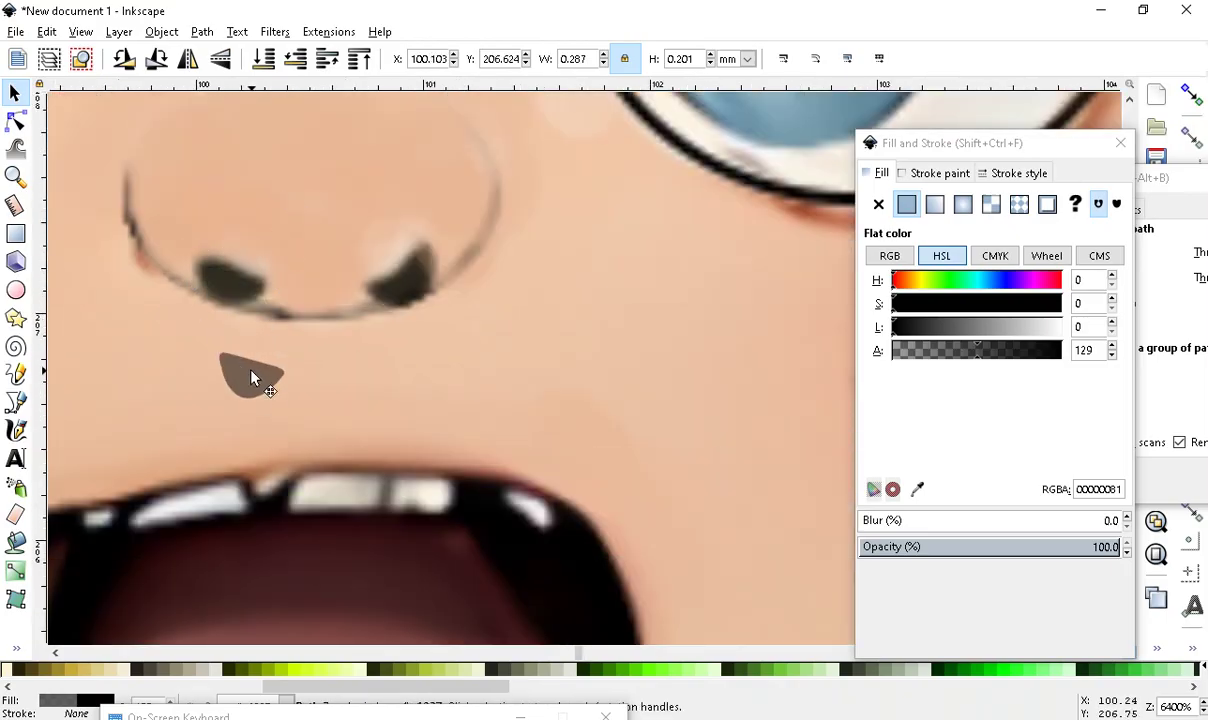
scroll(273, 347, up, 1)
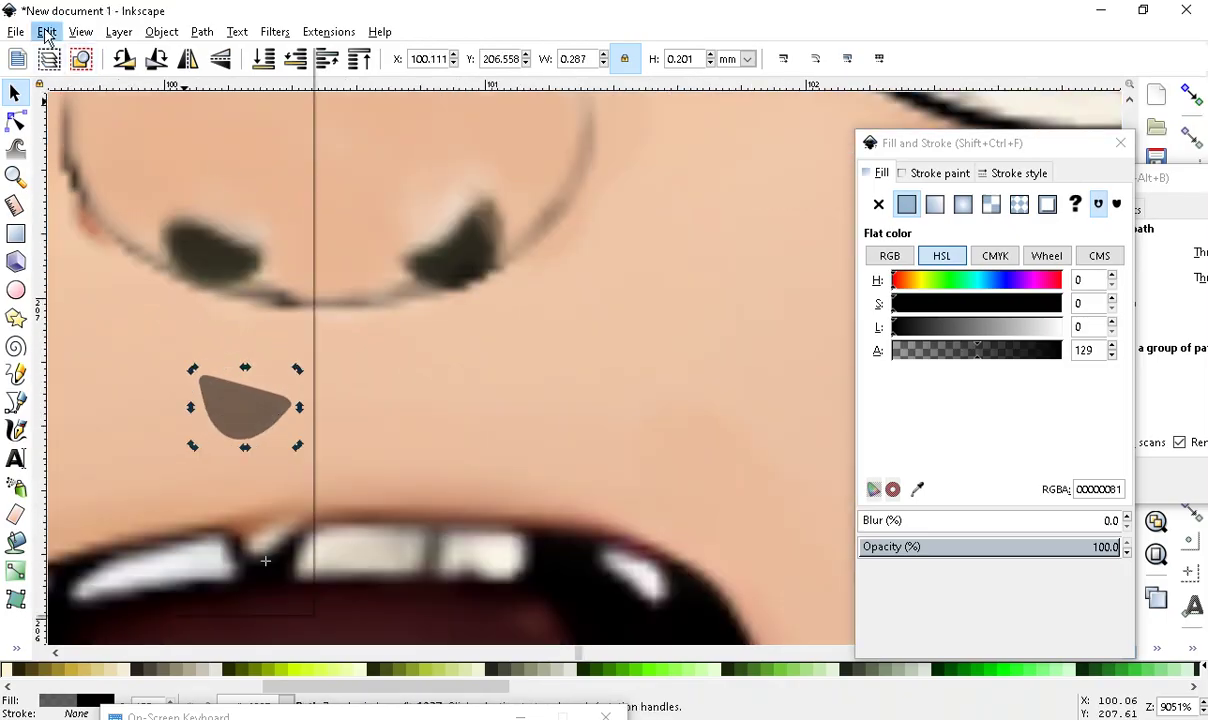
Duplicate the nostril, flip the copy horizontally beside it, and move the grey ellipse onto the nose
click(47, 31)
click(140, 272)
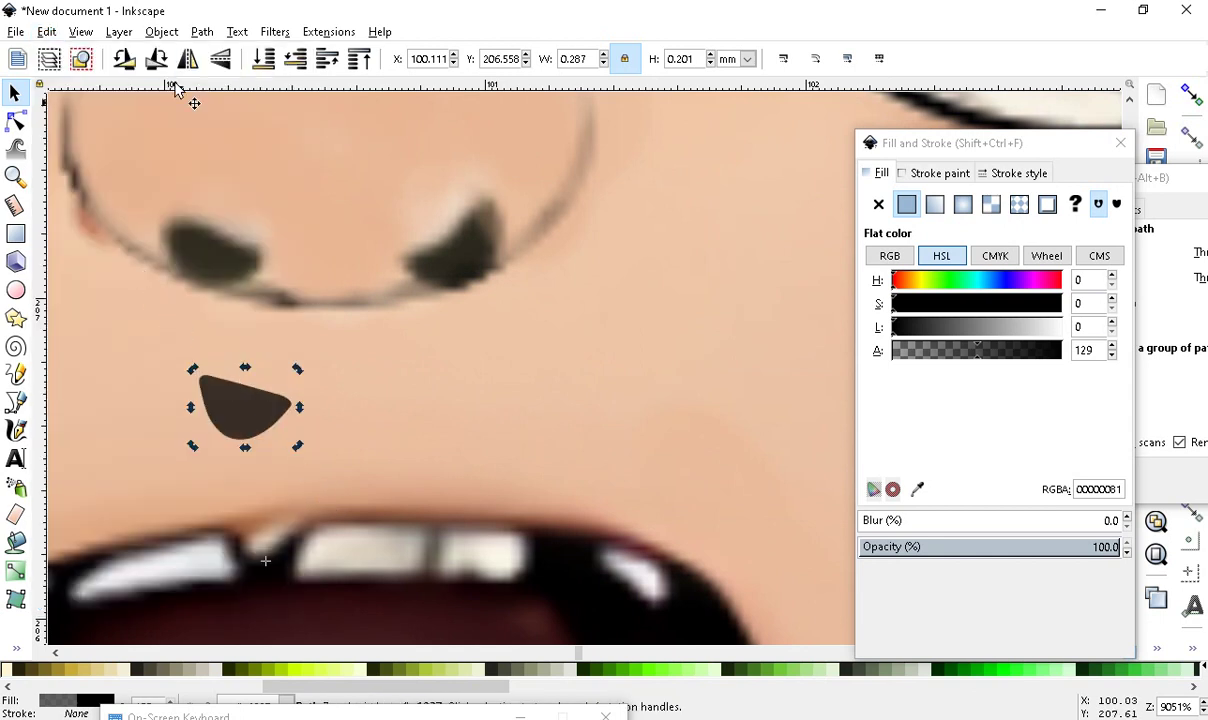
key(h)
scroll(175, 450, down, 3)
drag(168, 456, 285, 390)
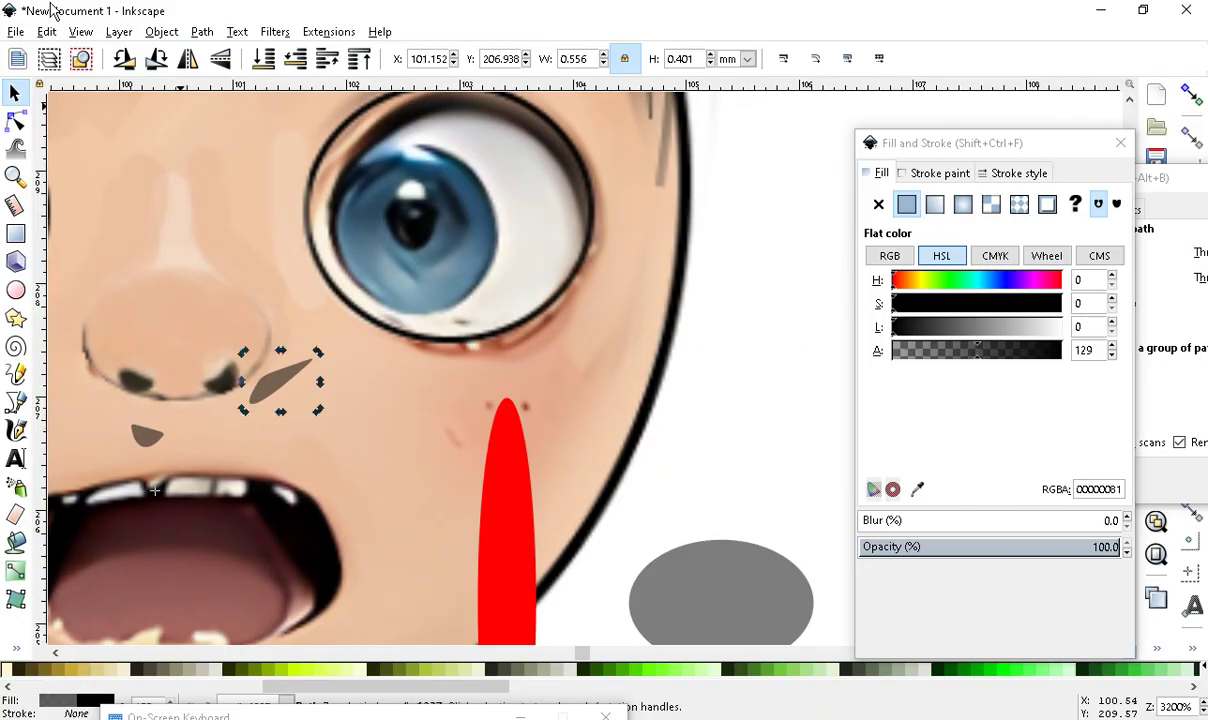
click(47, 31)
click(60, 52)
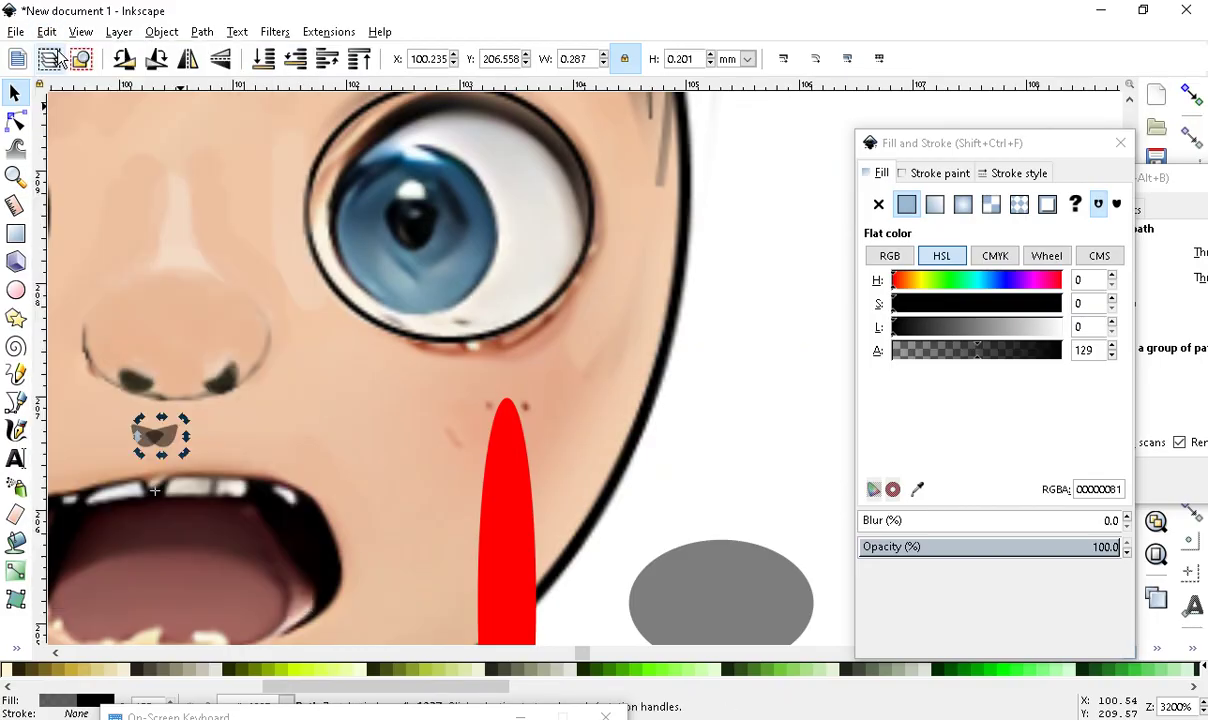
scroll(158, 500, up, 1)
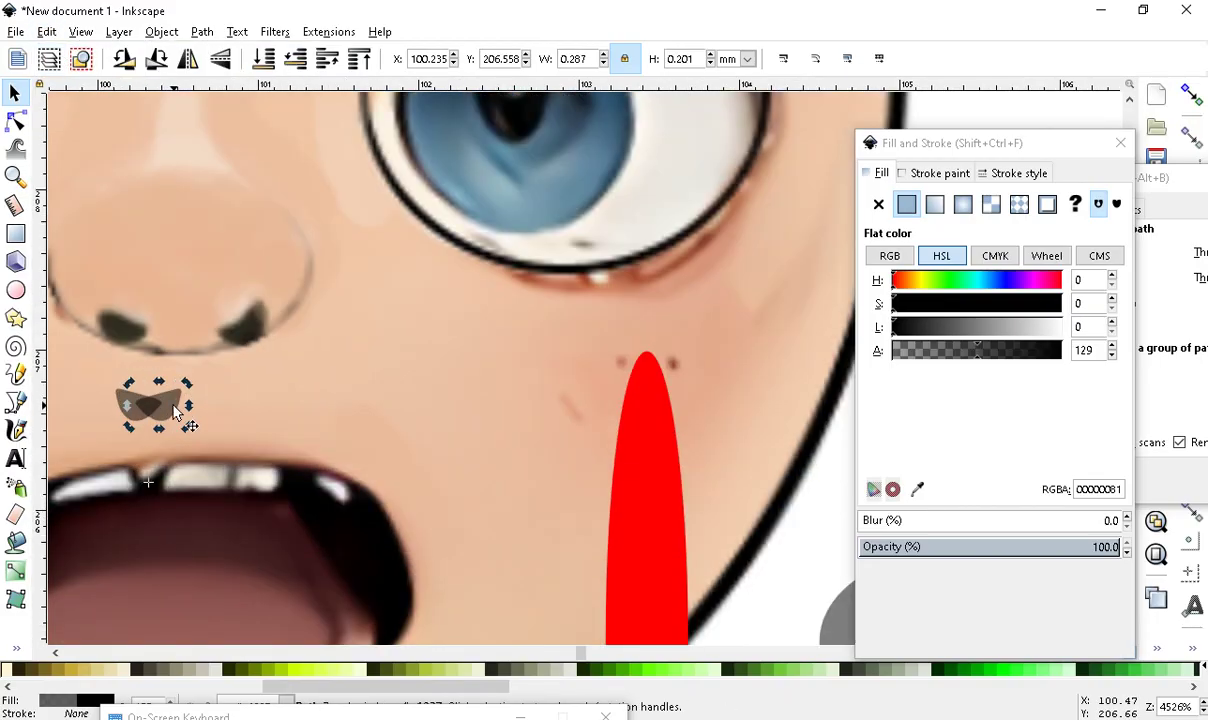
drag(175, 398, 314, 405)
scroll(565, 440, down, 3)
drag(699, 522, 390, 360)
scroll(395, 350, up, 3)
Position the grey ellipse just above the nose
drag(203, 162, 315, 201)
scroll(345, 366, down, 1)
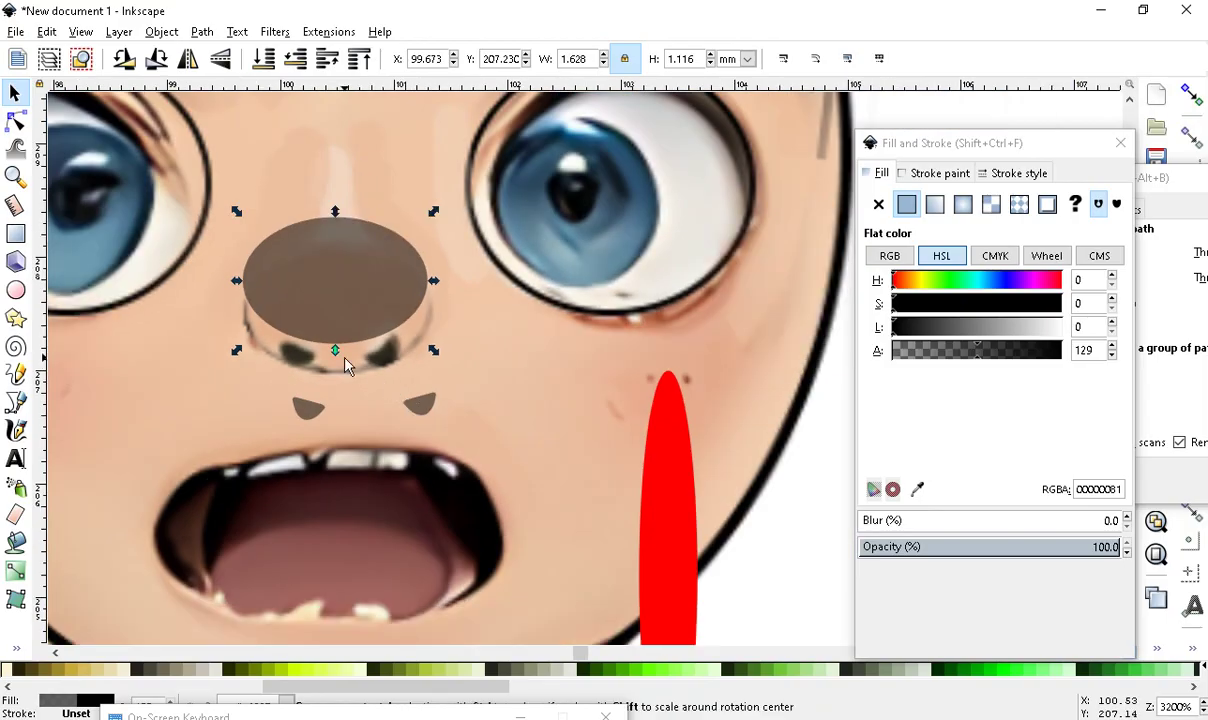
scroll(345, 366, up, 2)
scroll(399, 418, down, 2)
scroll(364, 323, up, 1)
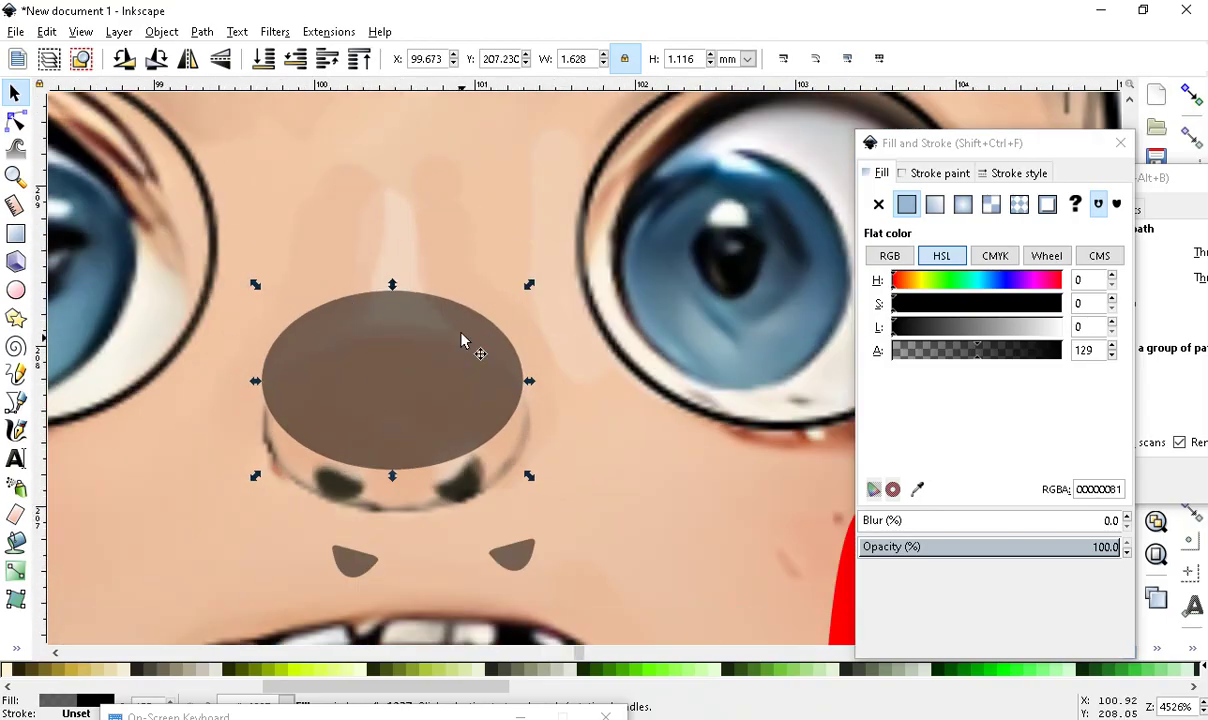
drag(341, 443, 341, 299)
drag(411, 337, 389, 215)
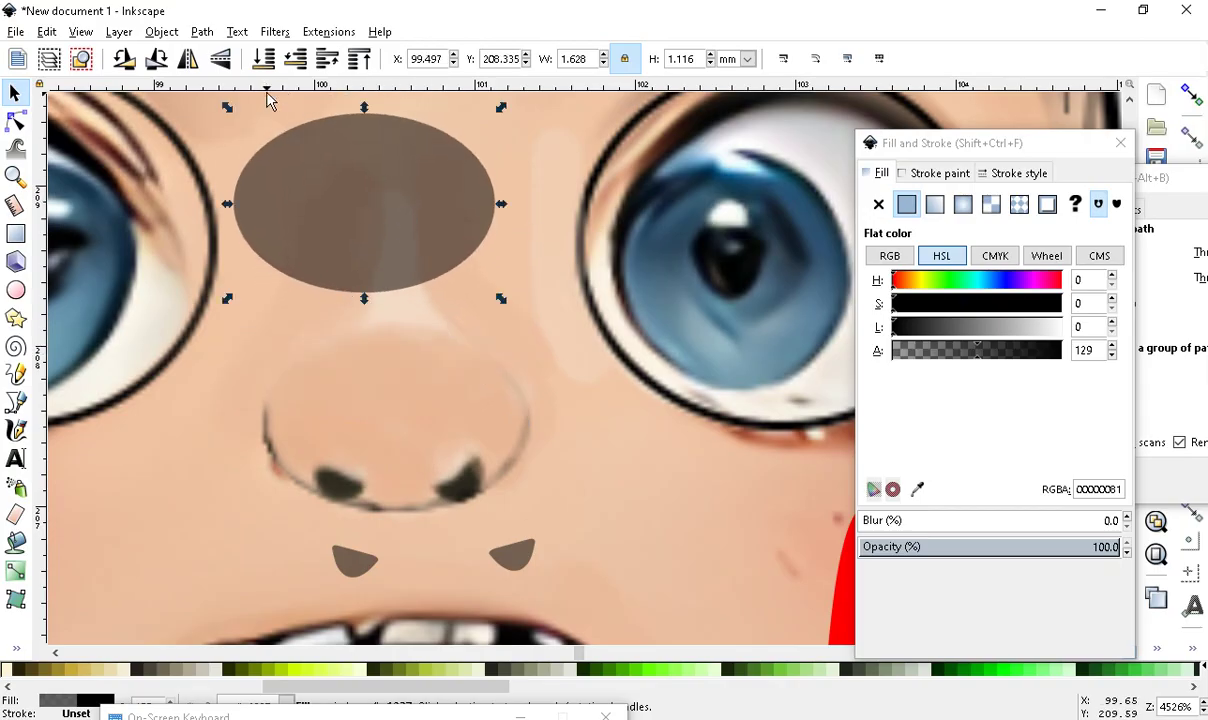
Duplicate the grey ellipse and give the copy the skin colour eab896ff with the Dropper
click(47, 31)
click(38, 271)
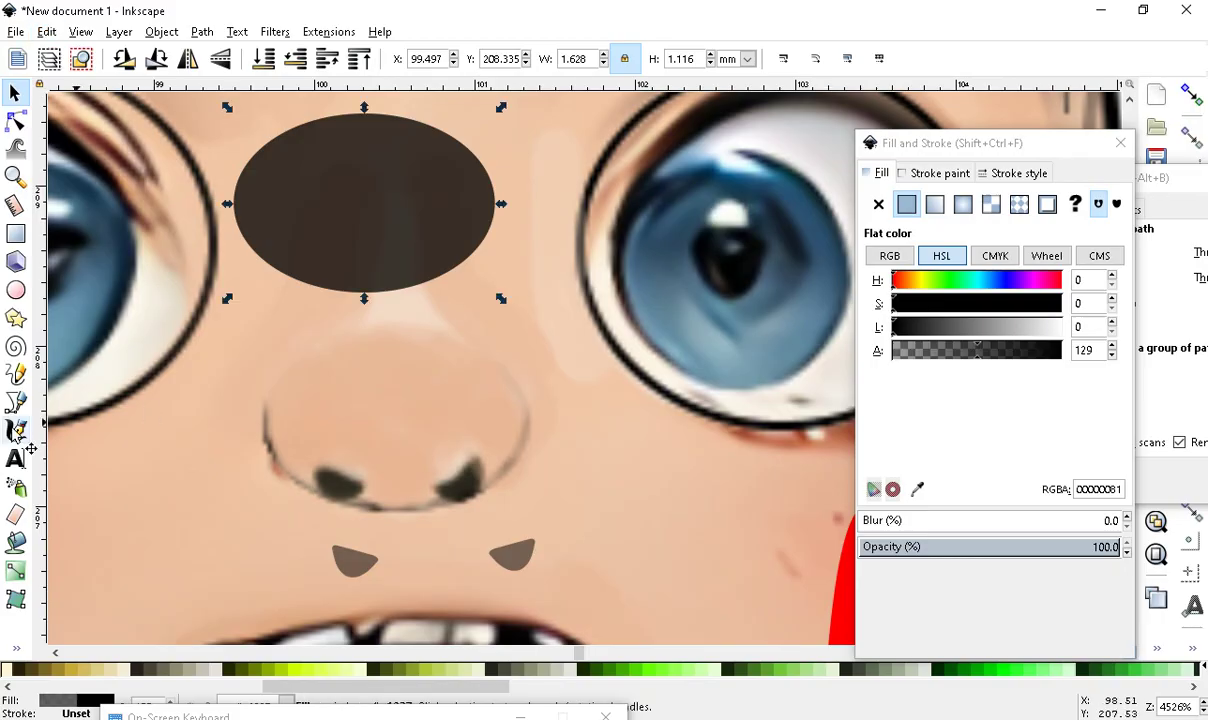
drag(389, 219, 726, 553)
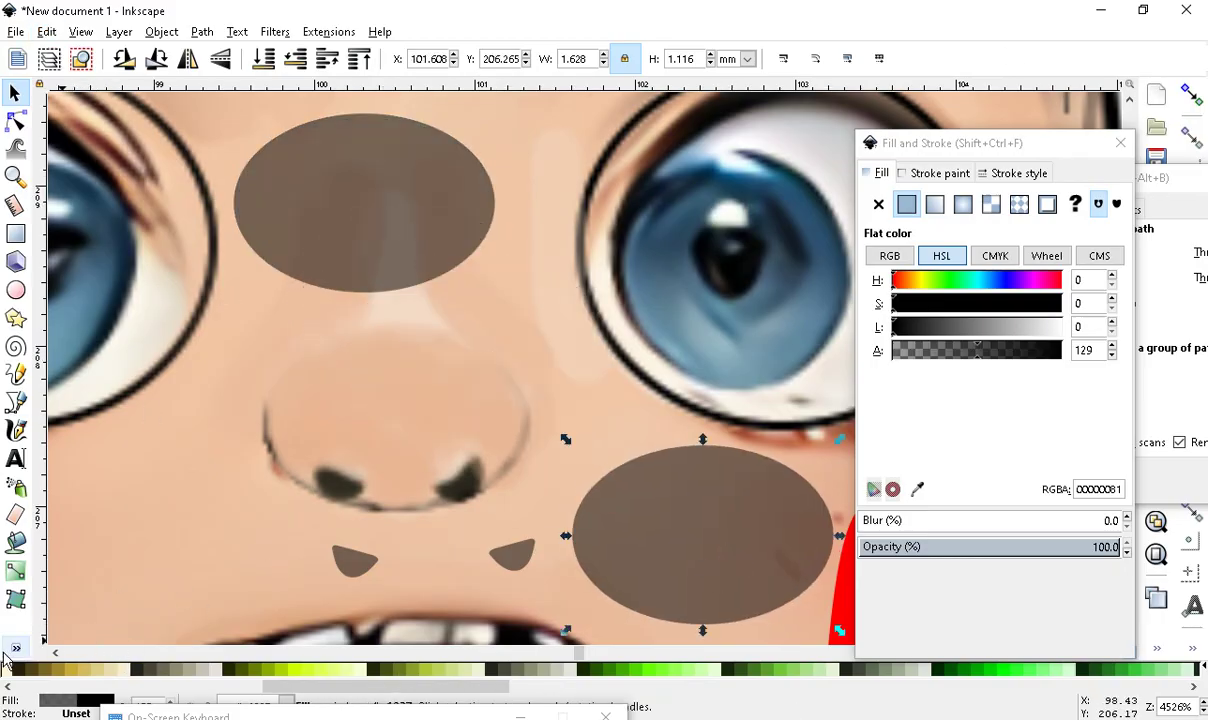
click(15, 648)
click(60, 645)
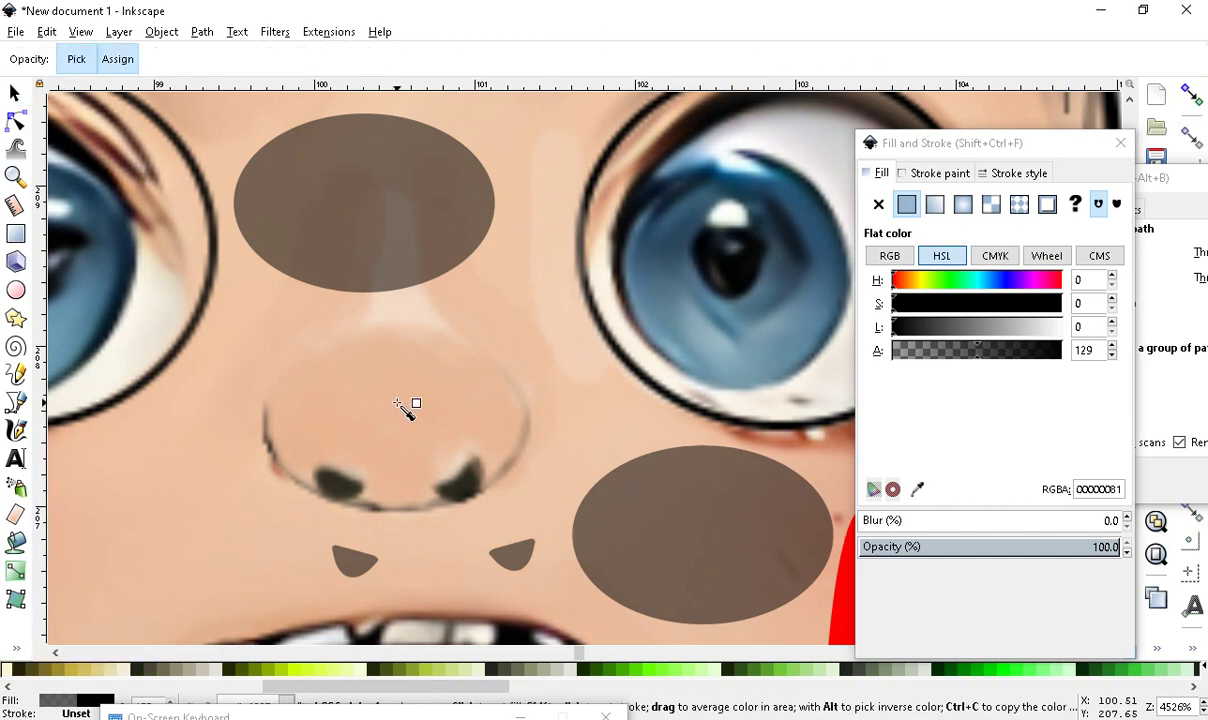
click(399, 404)
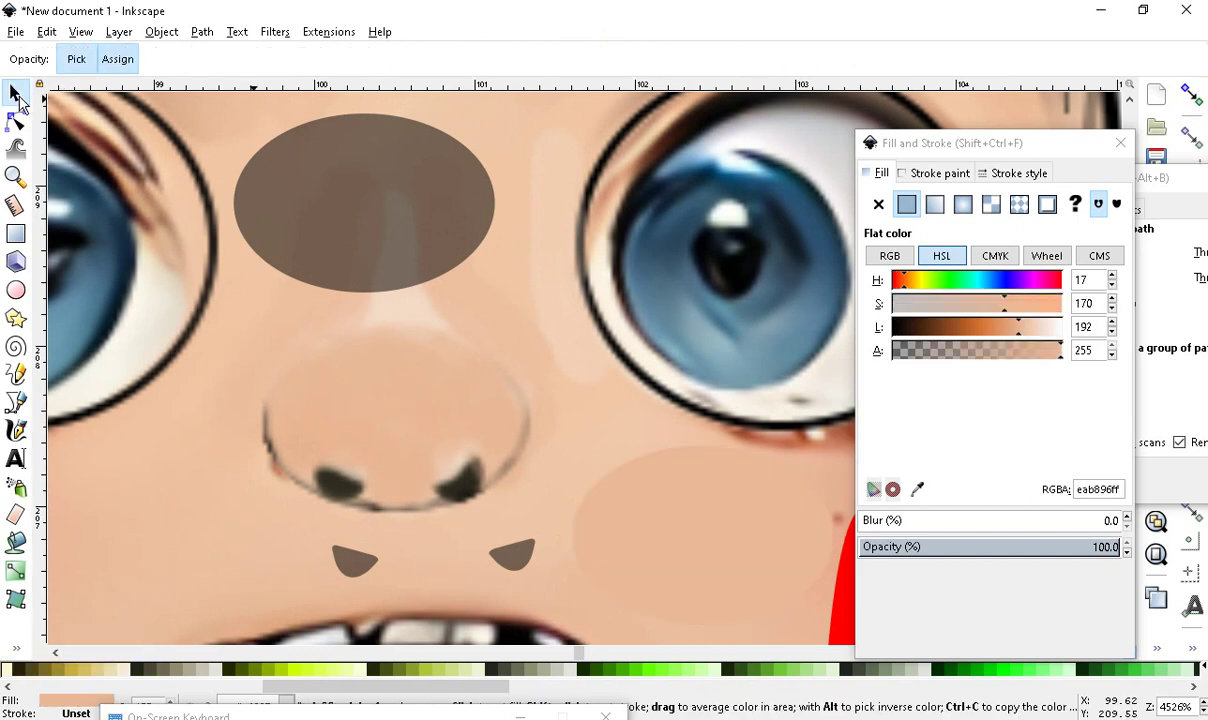
Shrink the skin-coloured ellipse proportionally with W/H locked and centre it over the dark ellipse
click(17, 97)
drag(647, 458, 400, 428)
scroll(400, 428, up, 1)
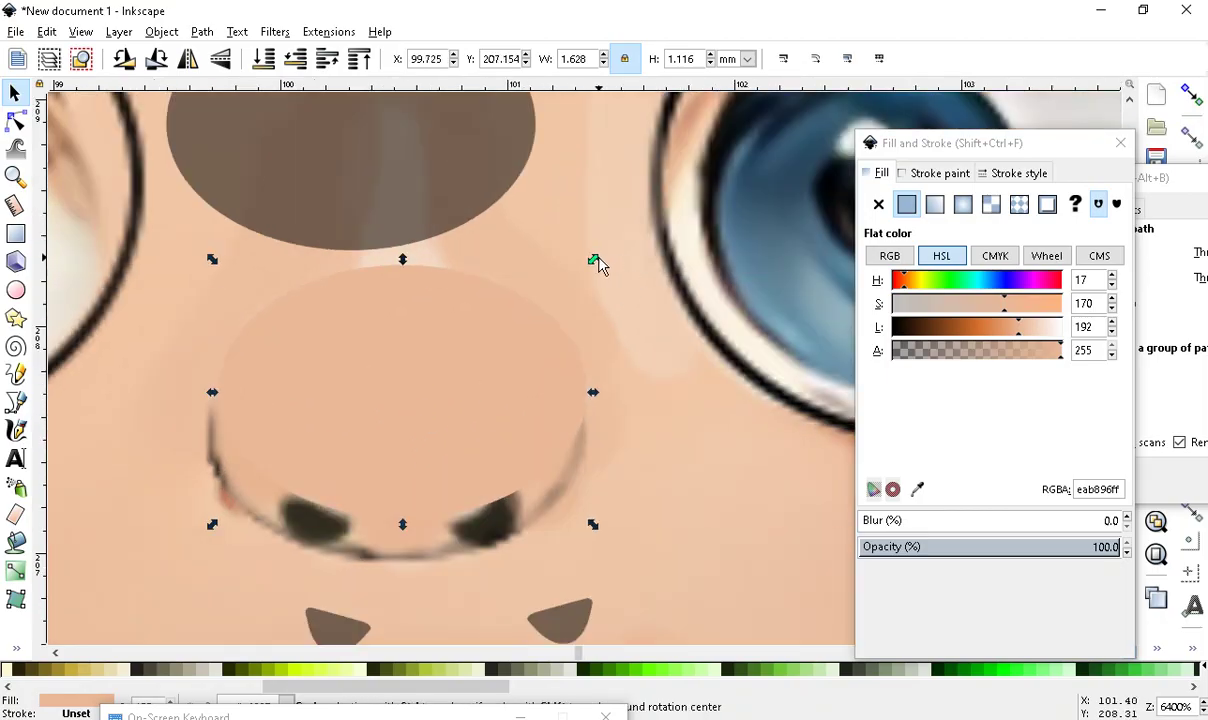
click(625, 60)
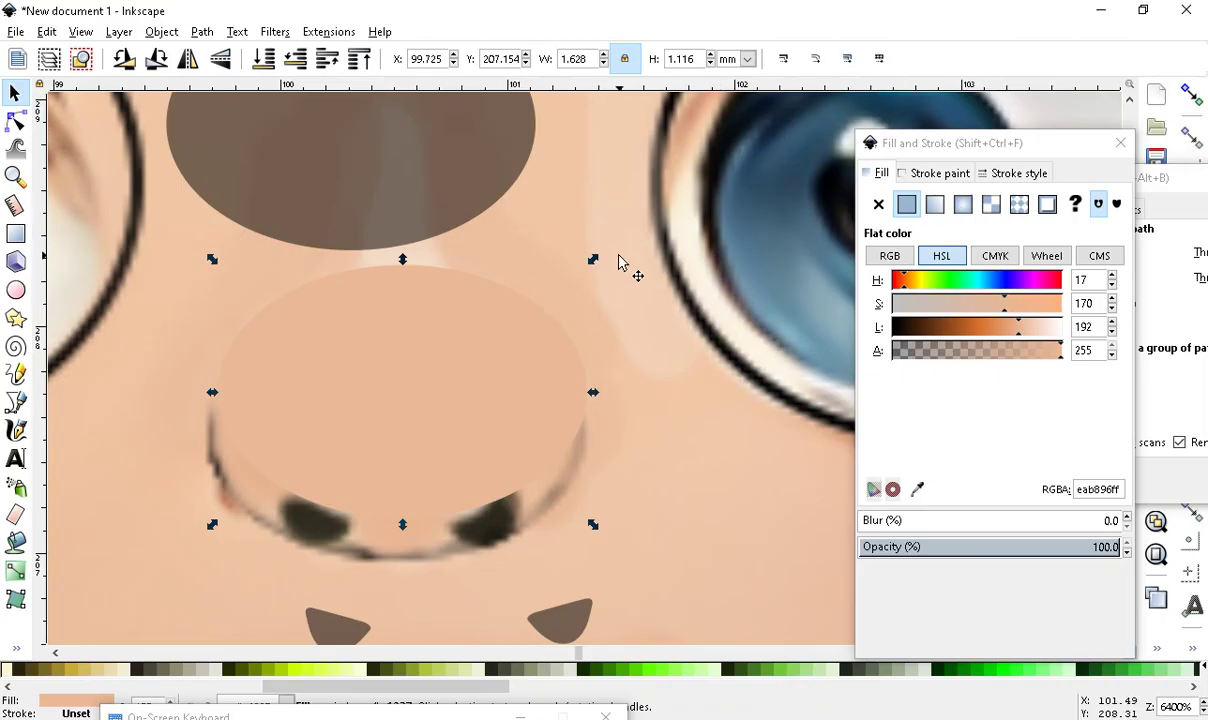
drag(594, 261, 566, 300)
drag(329, 491, 341, 448)
drag(368, 220, 412, 512)
drag(389, 388, 408, 406)
ctrl+scroll(491, 402, down, 3)
ctrl+scroll(575, 335, up, 3)
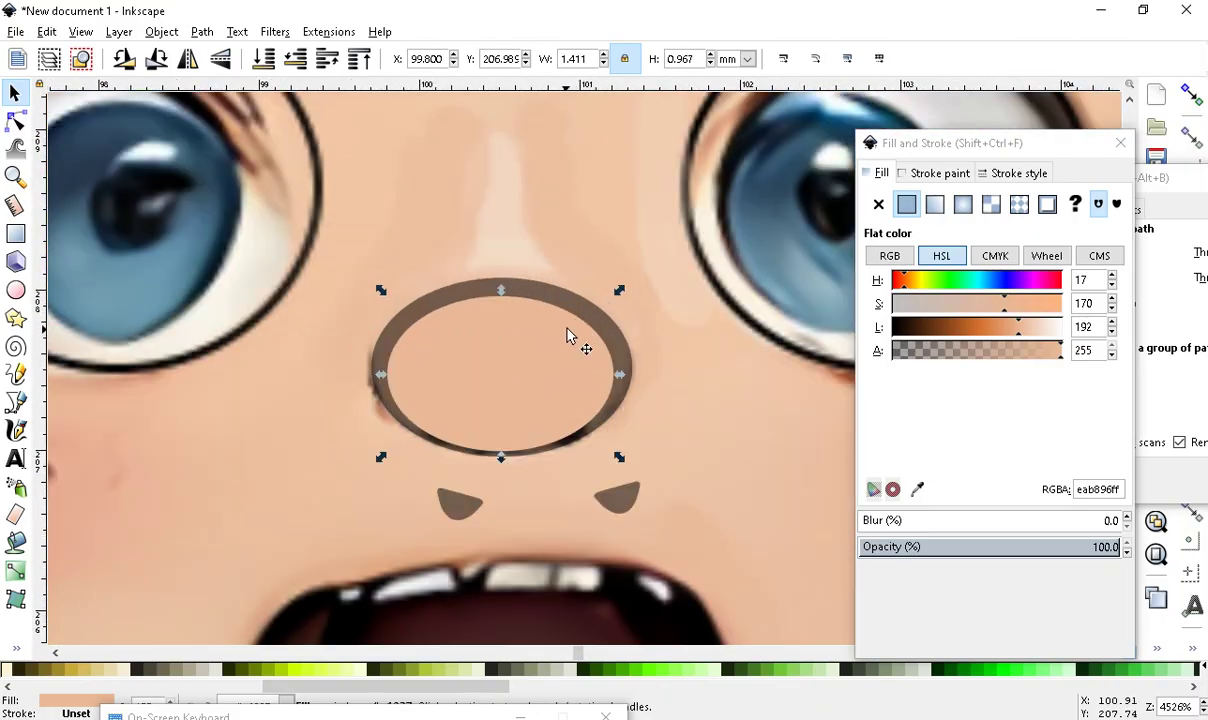
Undo the accidental moves of the nose ellipses and the face
click(491, 273)
drag(492, 296, 212, 526)
drag(590, 399, 412, 305)
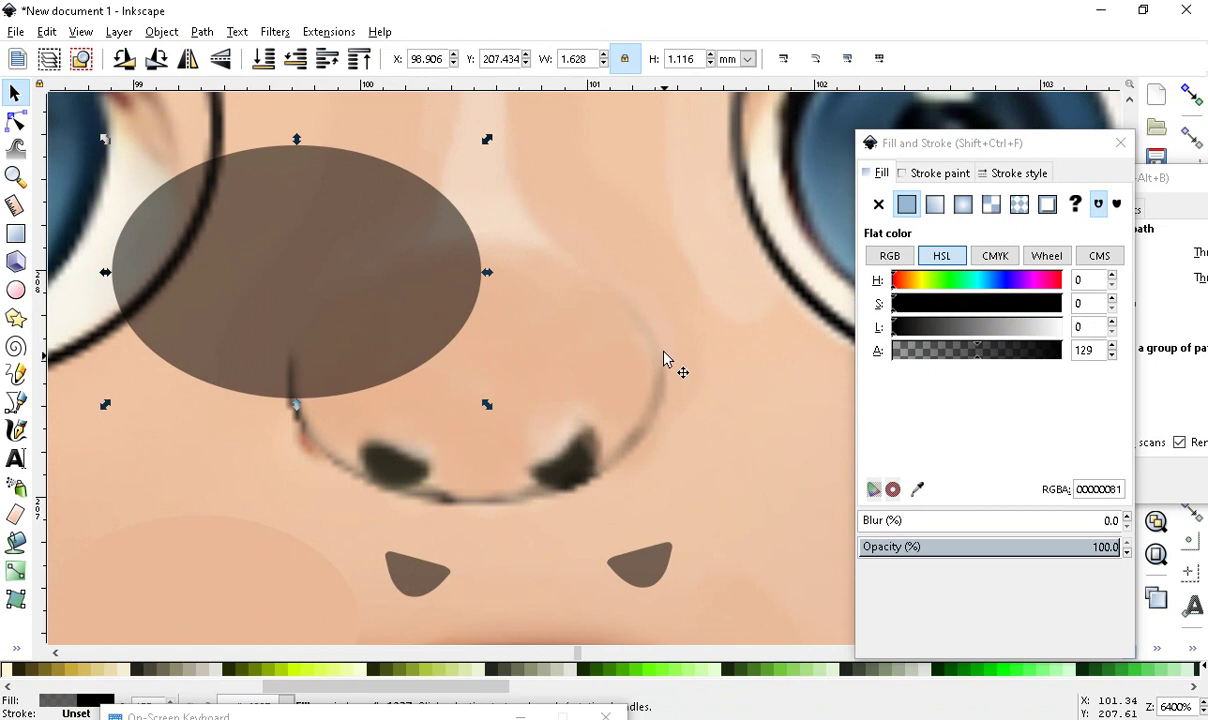
click(332, 488)
ctrl+scroll(647, 458, down, 1)
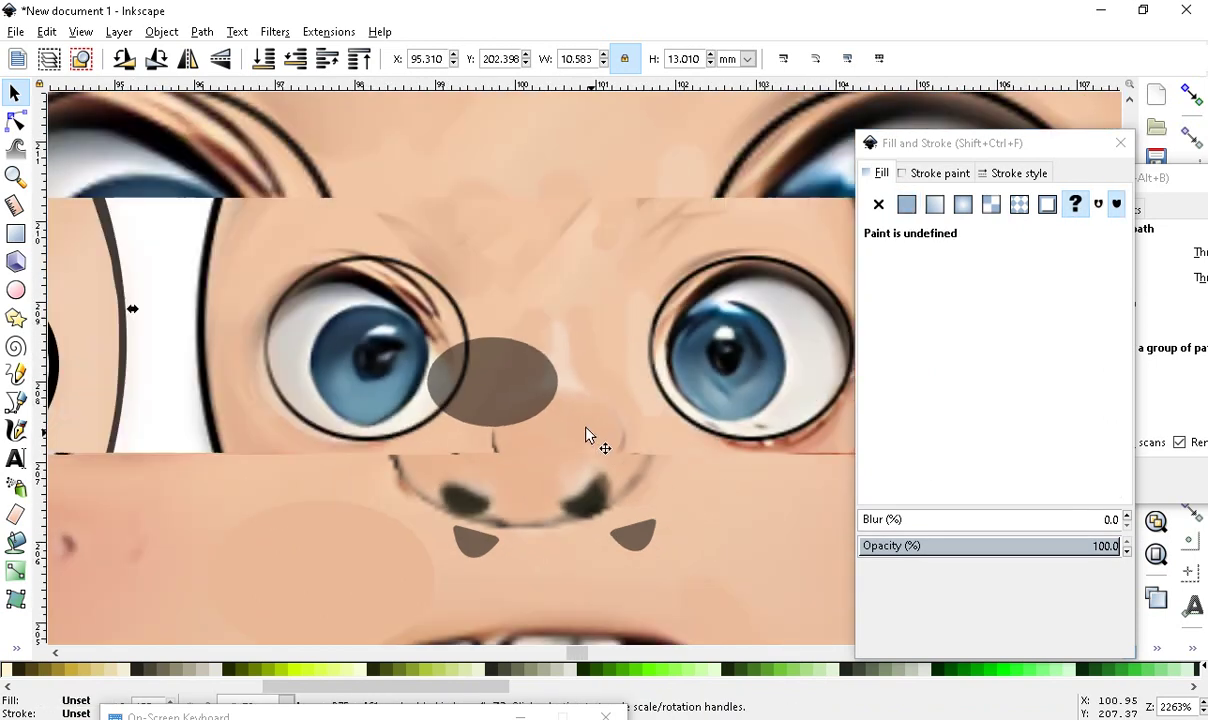
click(47, 32)
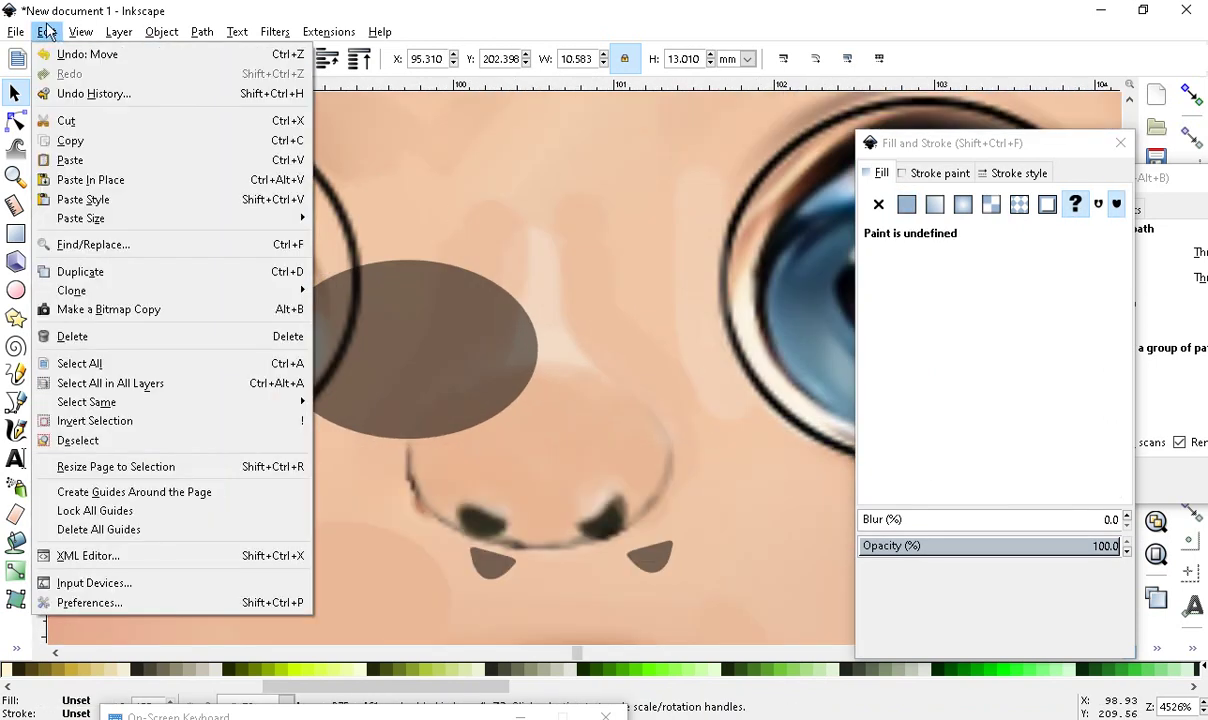
click(80, 51)
ctrl+scroll(370, 545, down, 2)
key(ctrl+z)
key(ctrl+z)
key(ctrl+z)
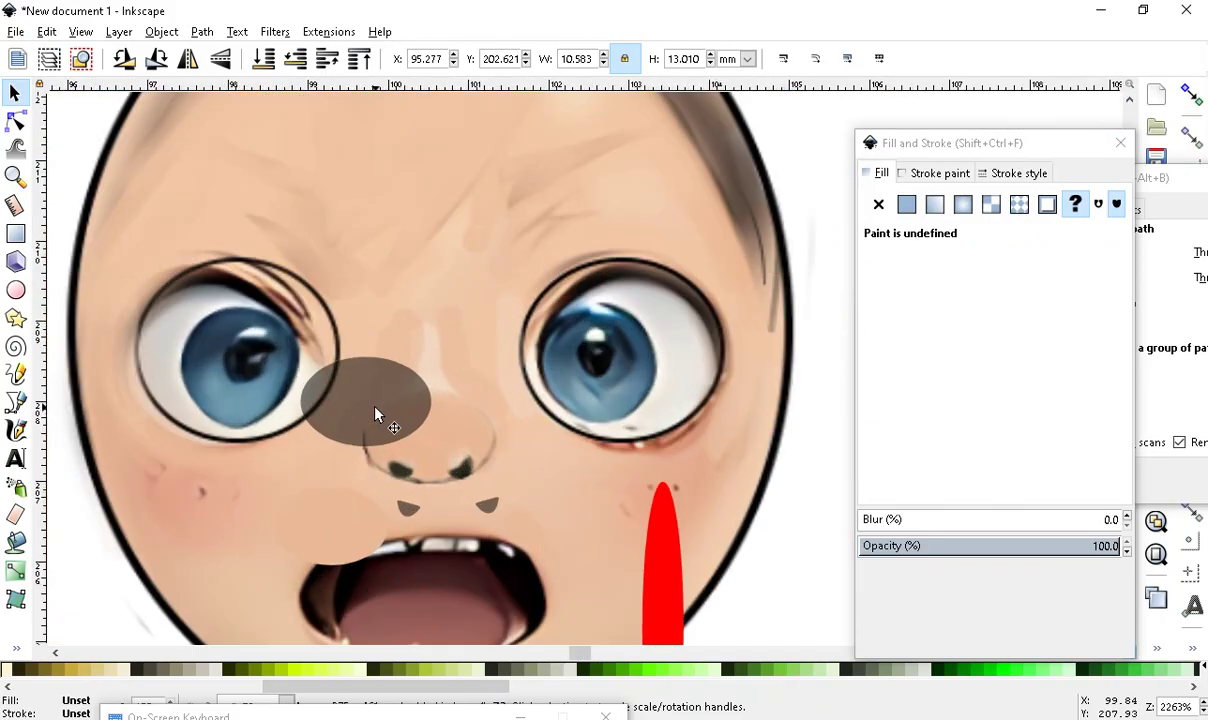
click(47, 32)
click(46, 51)
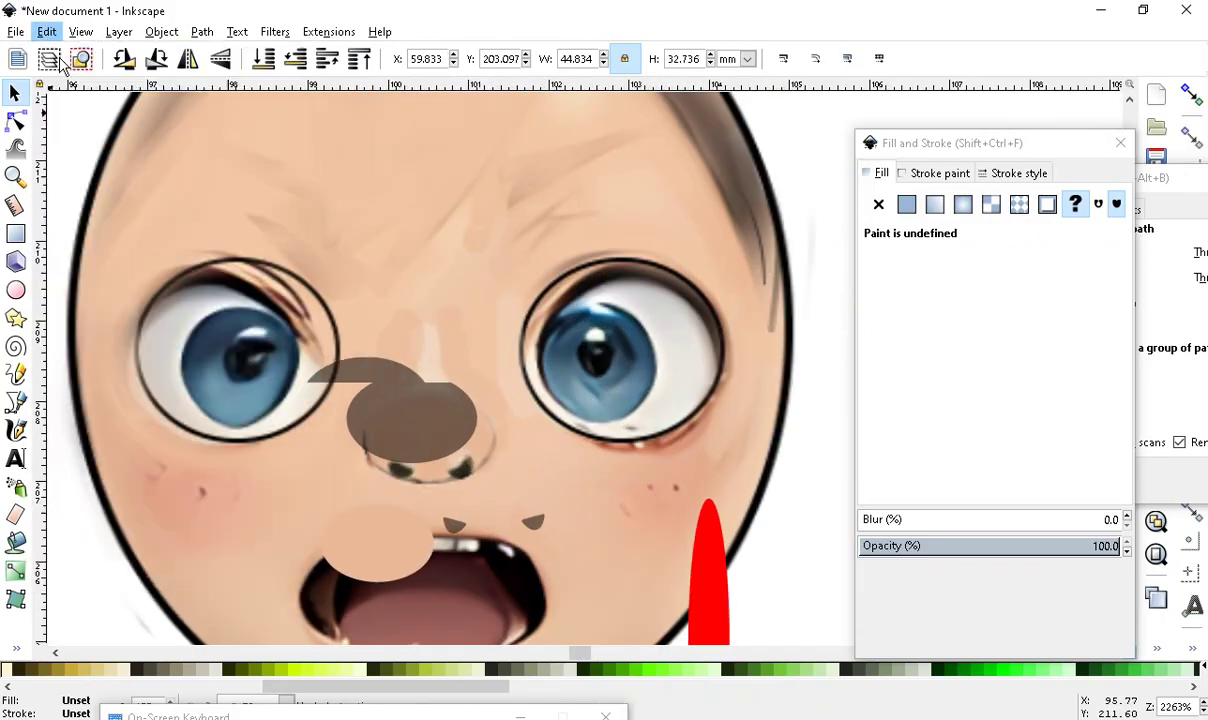
key(Escape)
Put the translucent ellipse back on the nose and show its editable nodes
ctrl+click(367, 440)
ctrl+scroll(432, 503, up, 2)
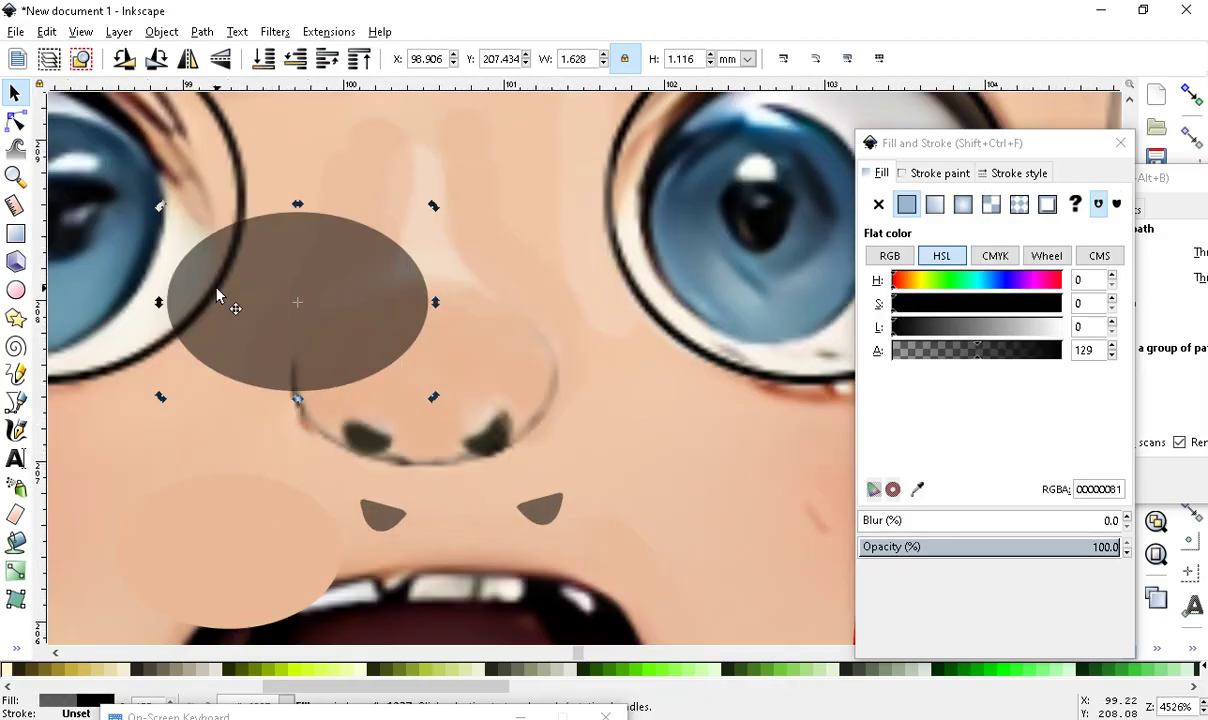
drag(277, 242, 421, 360)
mouse_move(425, 359)
mouse_down()
mouse_move(413, 360)
mouse_move(420, 370)
mouse_up()
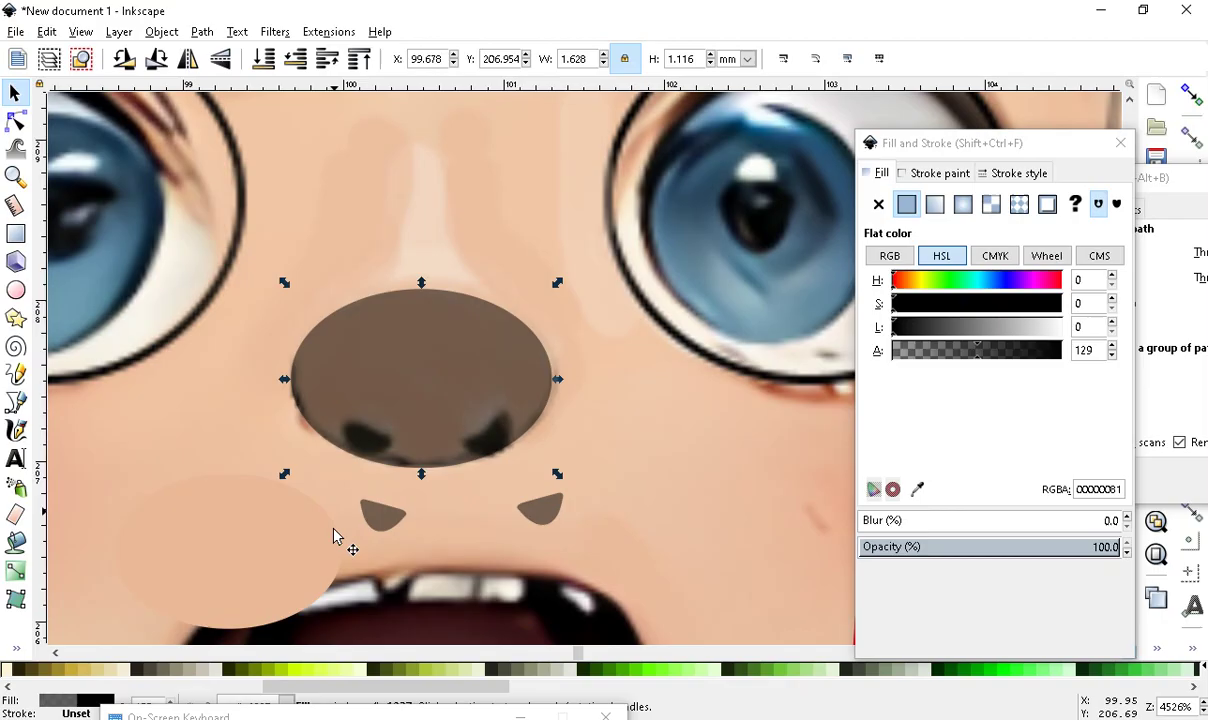
click(15, 119)
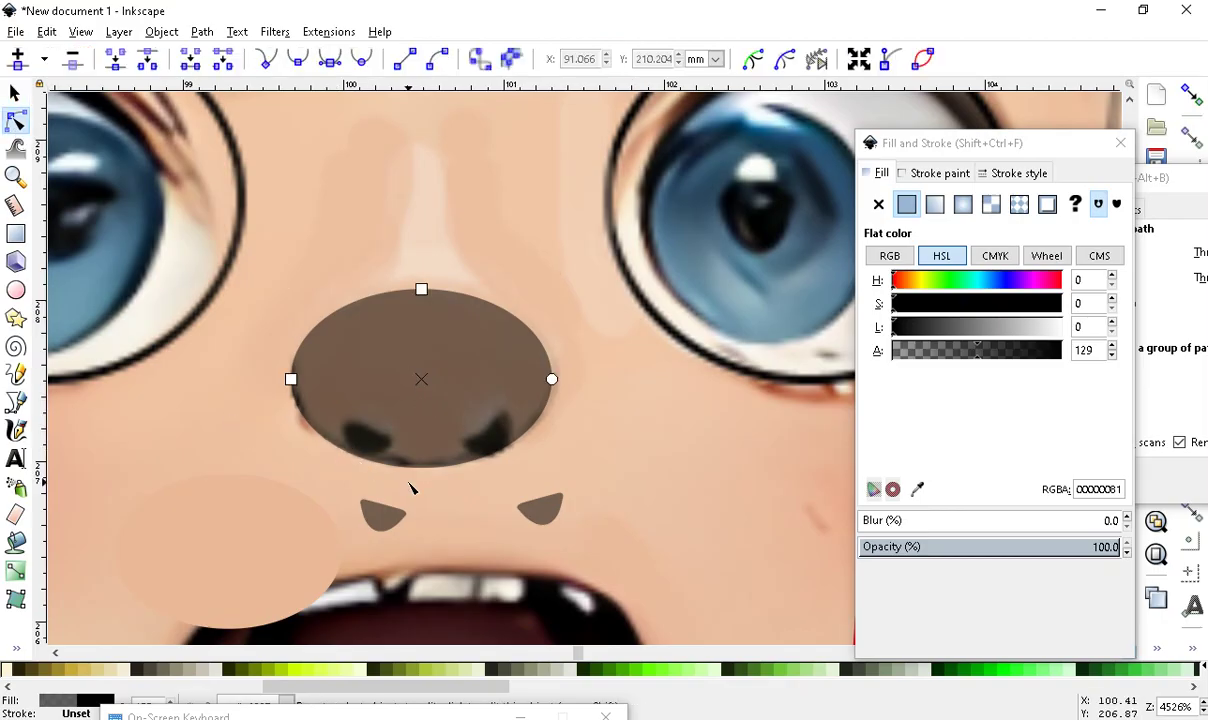
scroll(427, 406, down, 1)
scroll(399, 377, up, 2)
scroll(399, 377, down, 3)
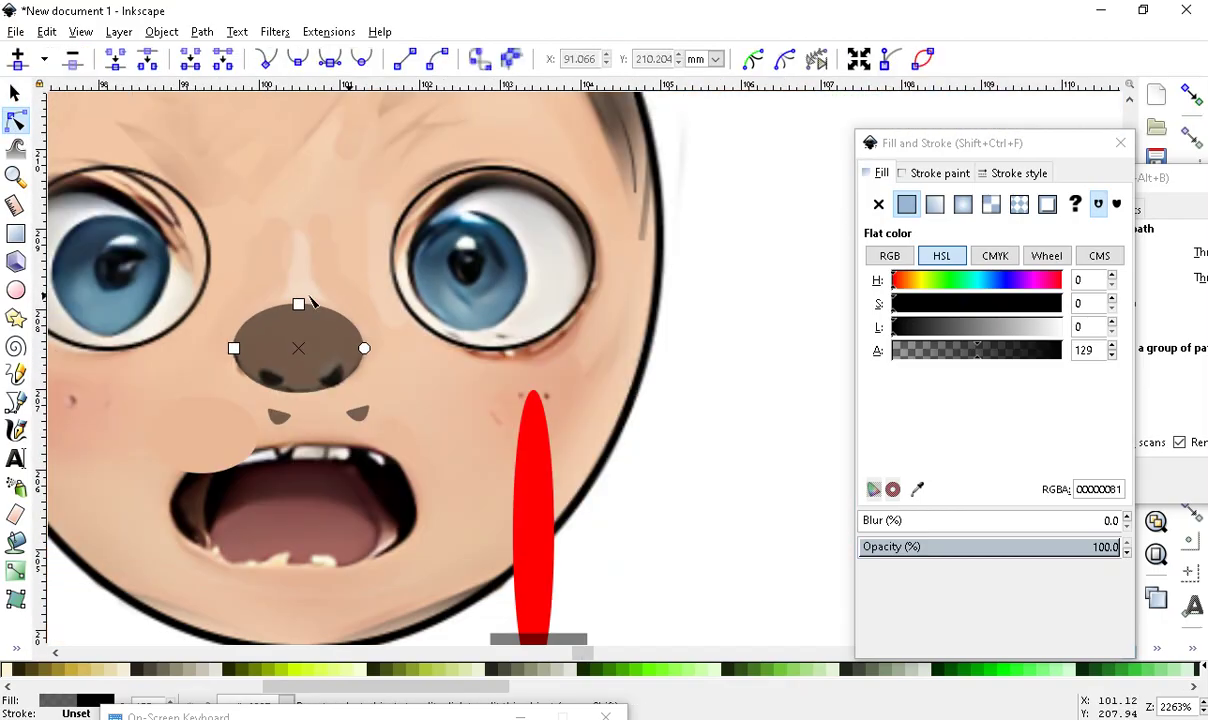
scroll(323, 345, up, 1)
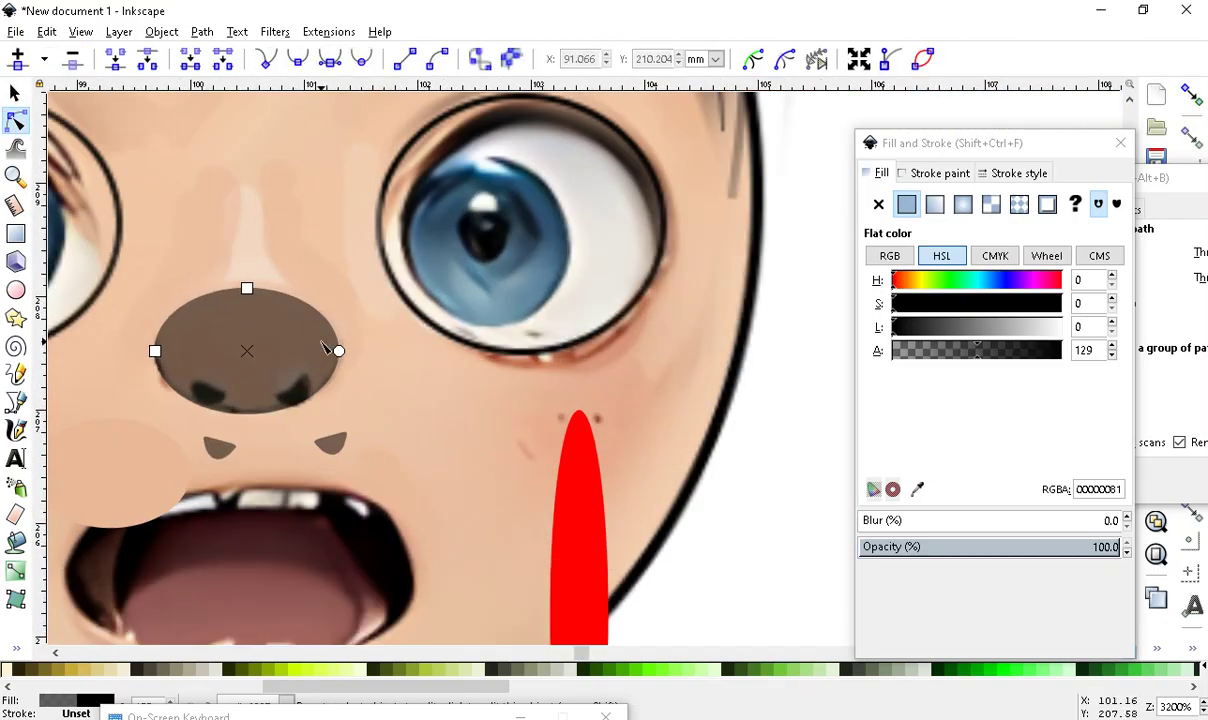
Move the grey oval to the blank area and make a peach-filled copy below it with the Paint Bucket
click(13, 93)
scroll(98, 266, down, 1)
drag(182, 331, 633, 408)
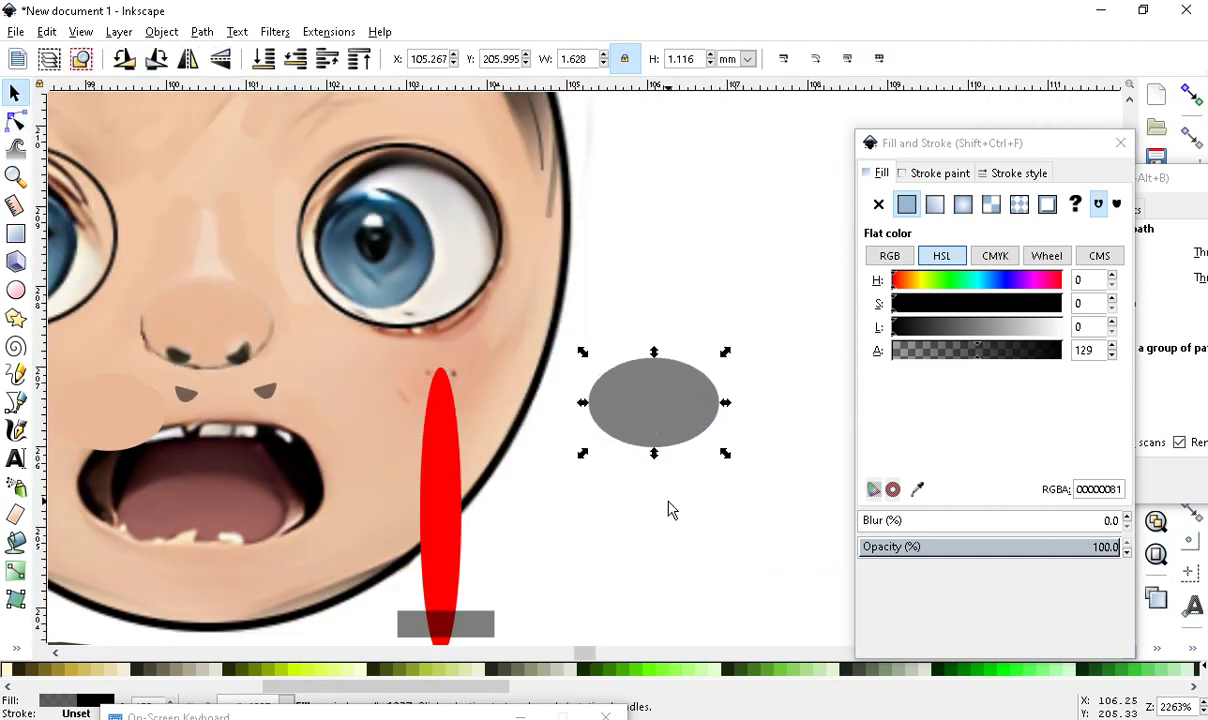
click(16, 541)
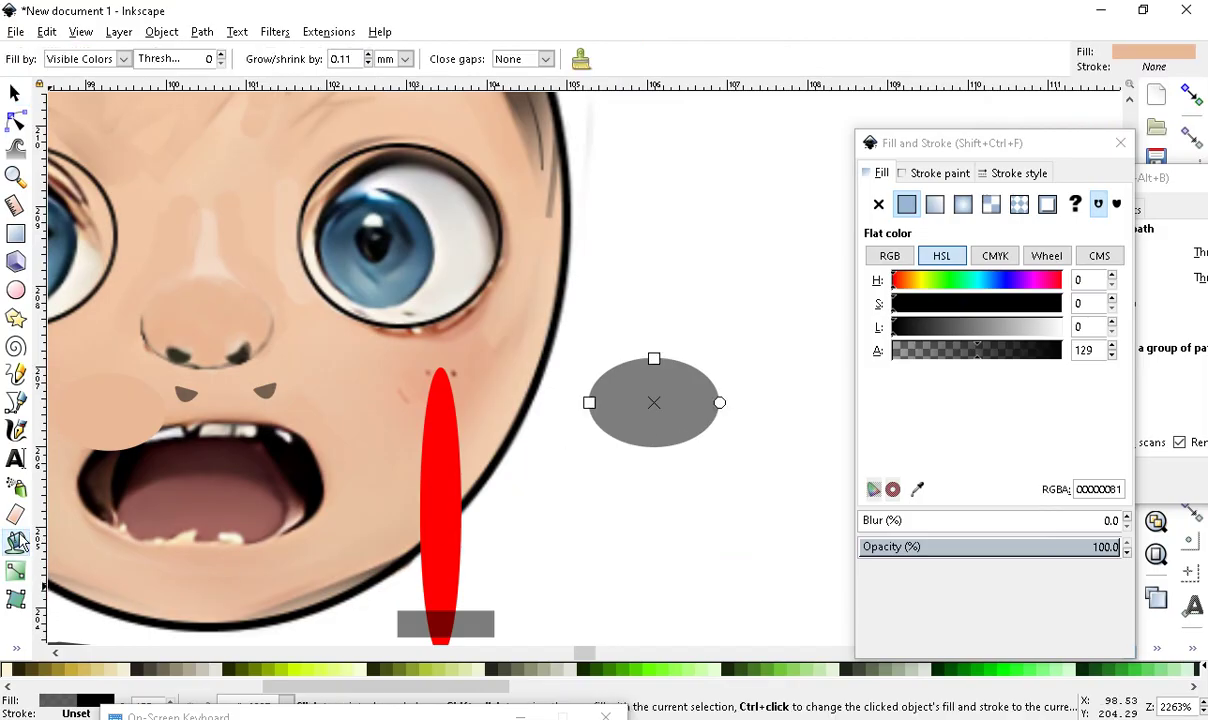
click(674, 371)
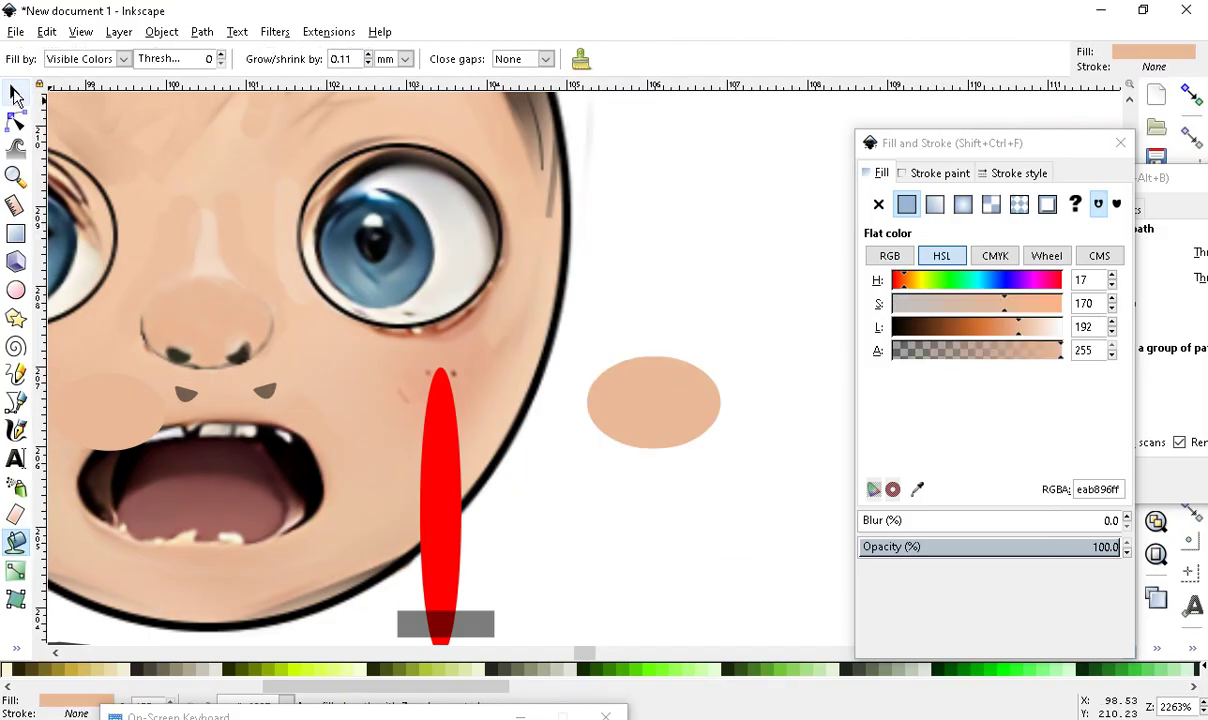
click(16, 93)
drag(638, 408, 645, 522)
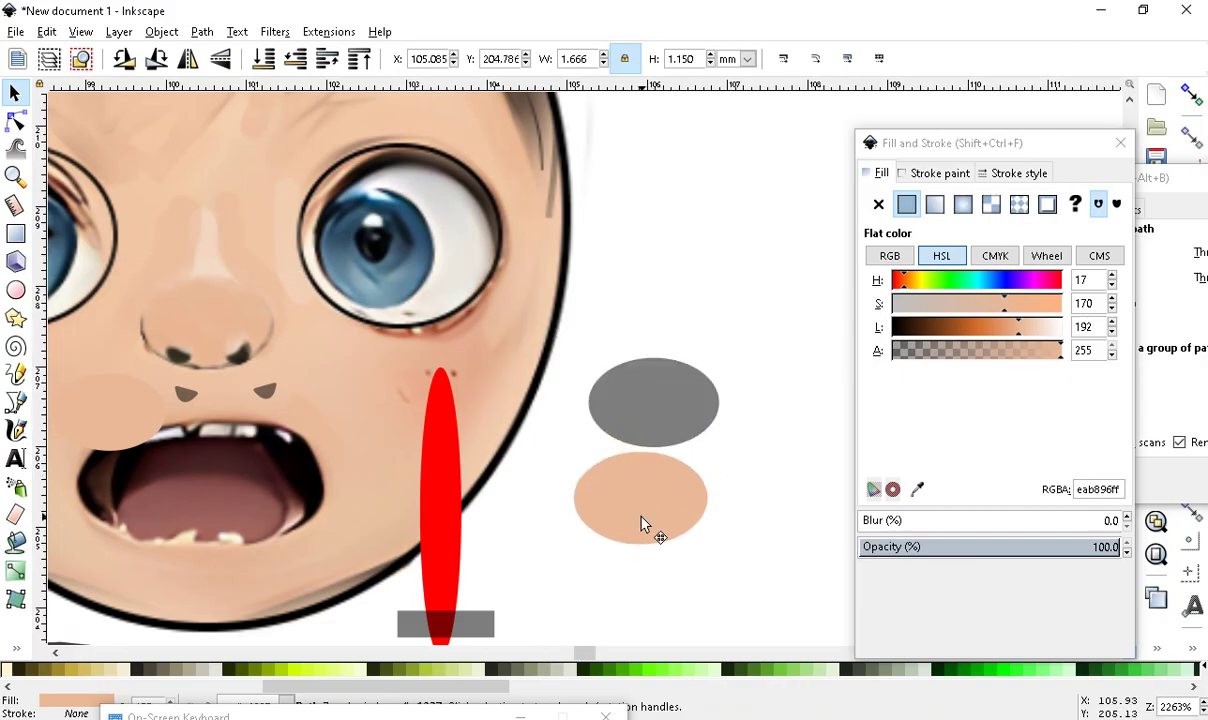
scroll(655, 520, up, 1)
Show the grey oval's nodes, then select the peach oval for node editing
click(655, 343)
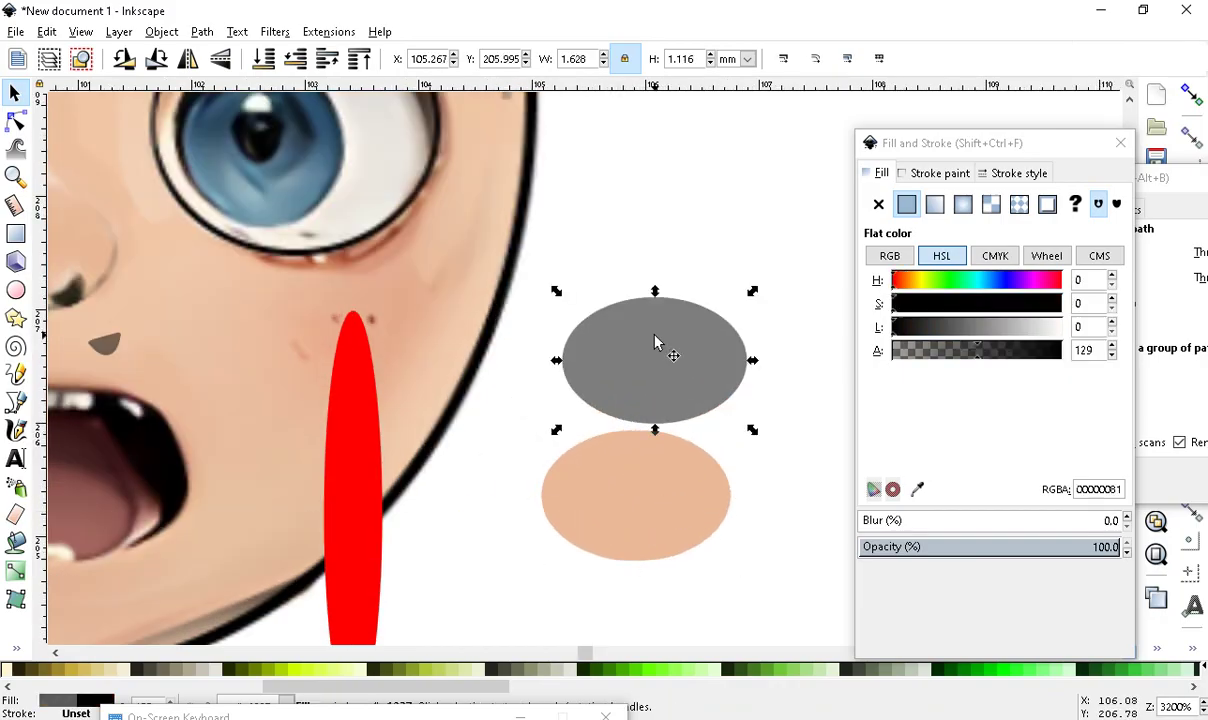
click(15, 120)
scroll(710, 480, up, 1)
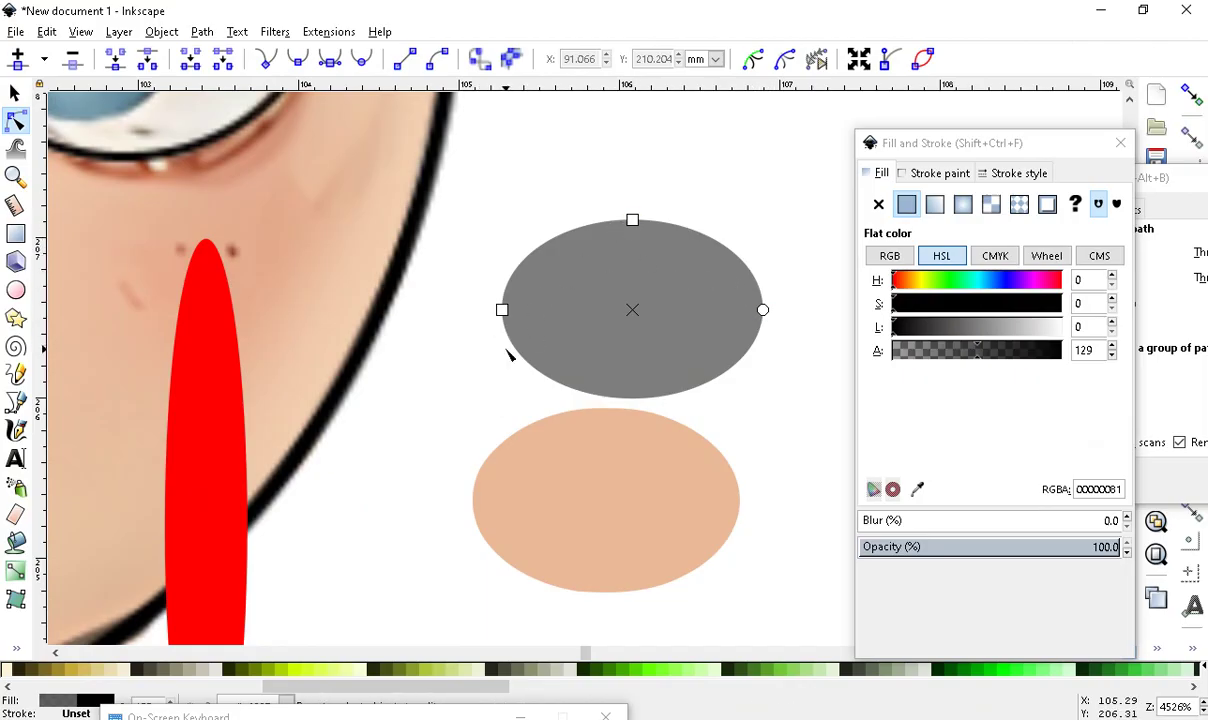
click(588, 532)
scroll(599, 472, up, 2)
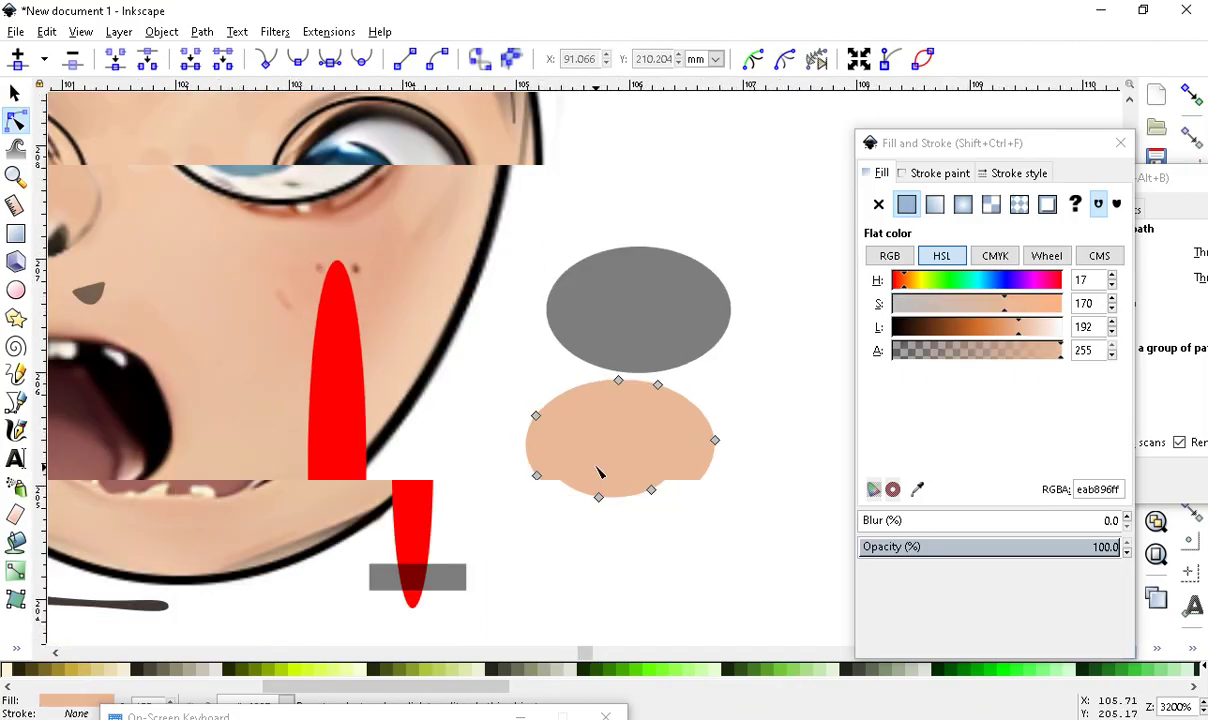
scroll(644, 320, down, 3)
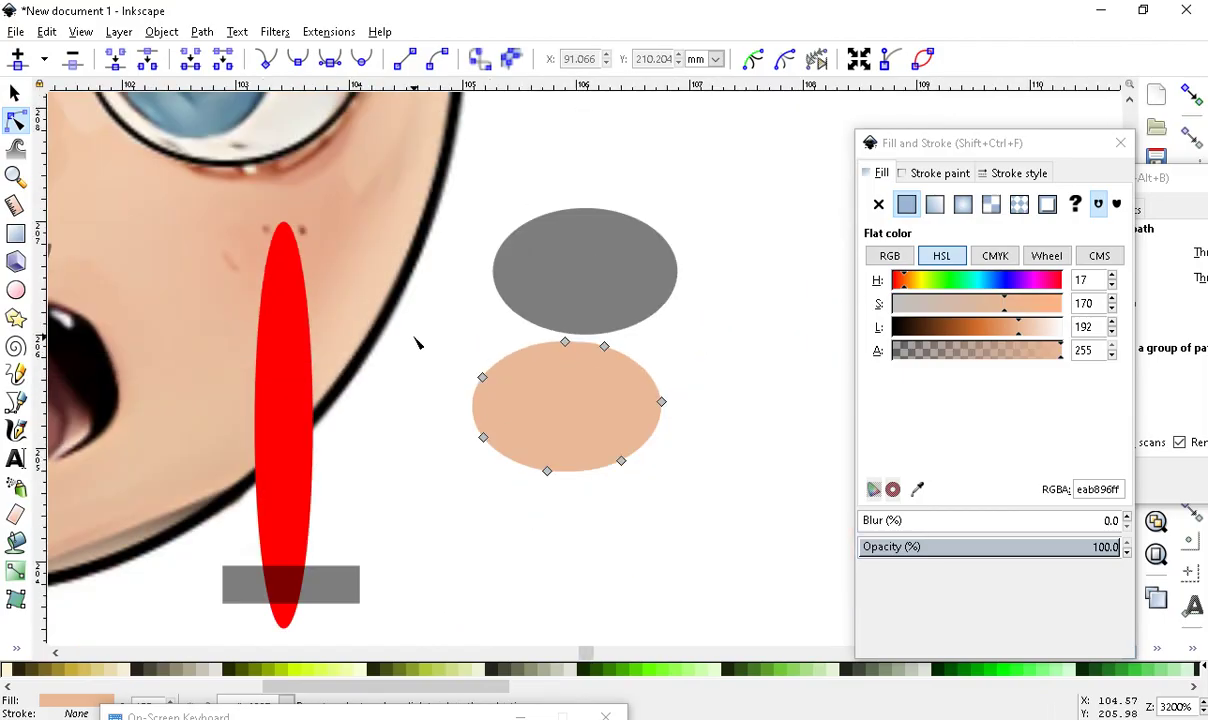
scroll(520, 360, up, 1)
drag(586, 343, 563, 399)
scroll(604, 403, up, 1)
scroll(566, 297, up, 1)
scroll(507, 383, down, 3)
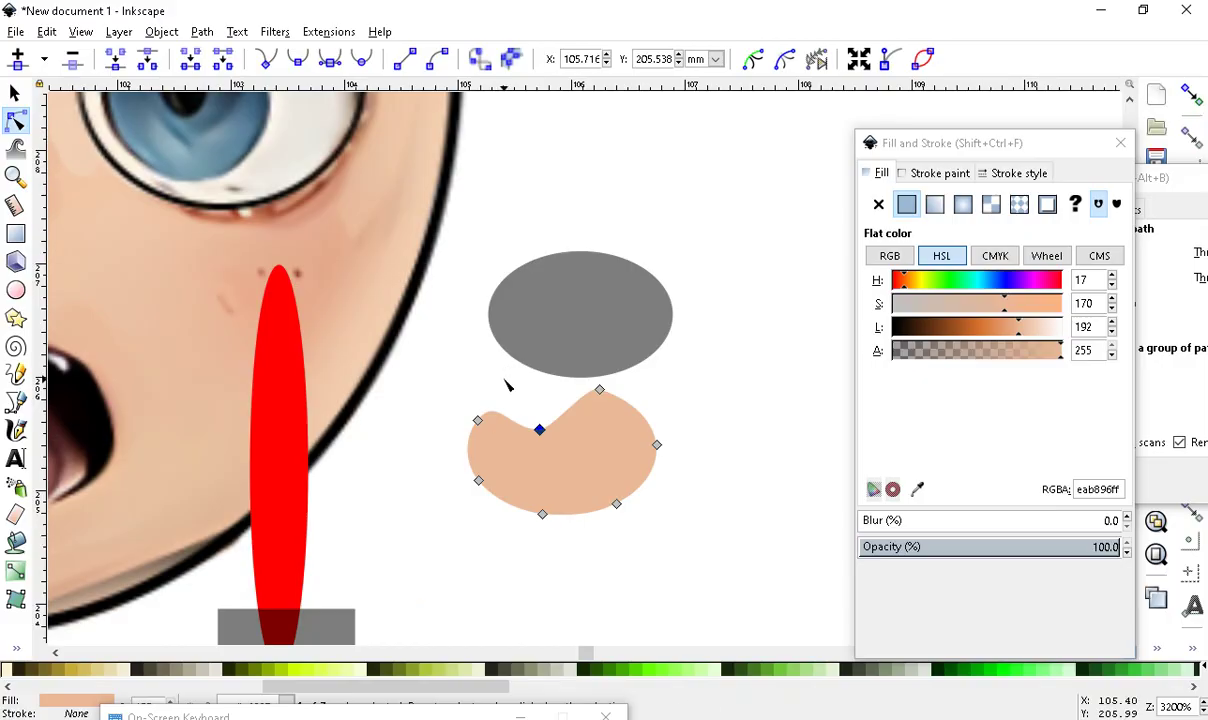
scroll(534, 488, up, 2)
scroll(553, 488, down, 3)
scroll(380, 465, up, 2)
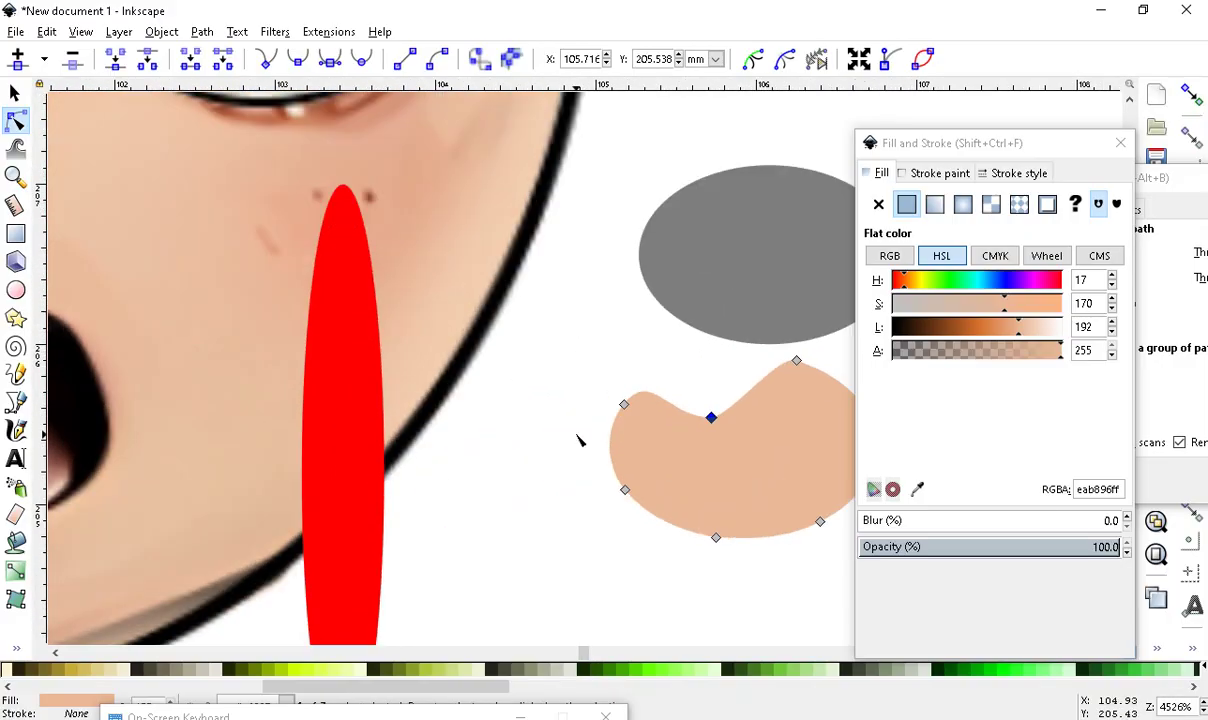
scroll(345, 420, down, 1)
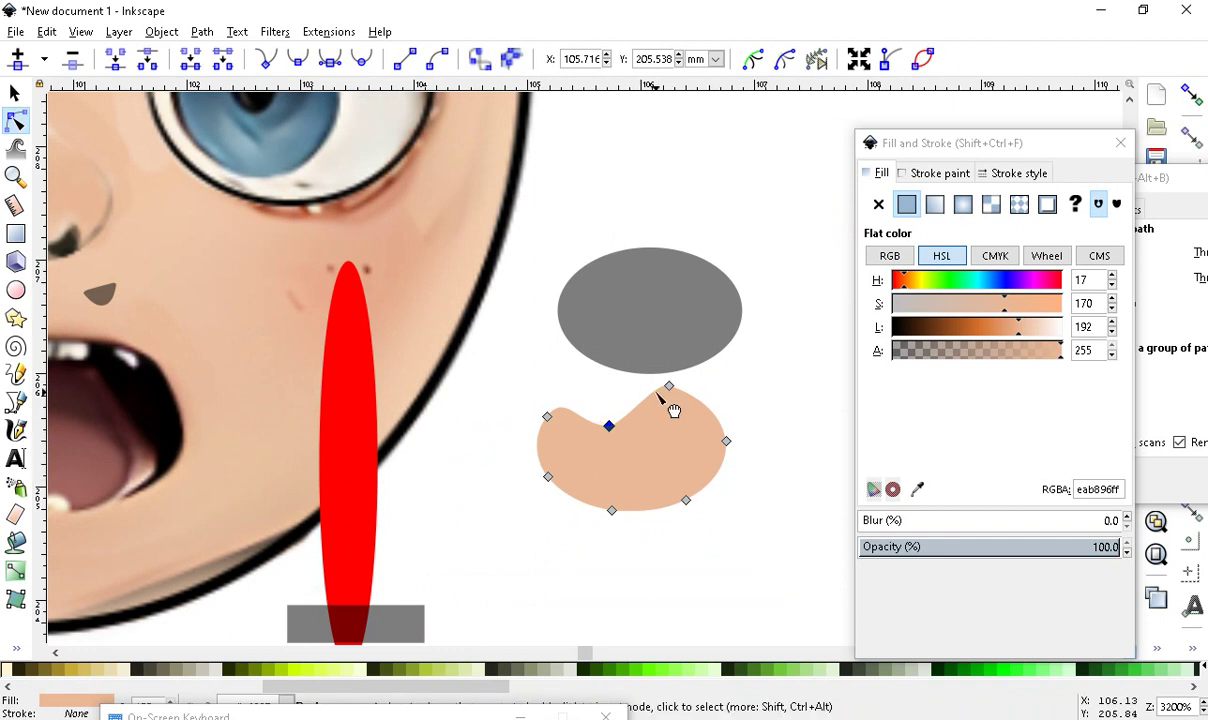
scroll(636, 485, down, 1)
scroll(440, 435, up, 1)
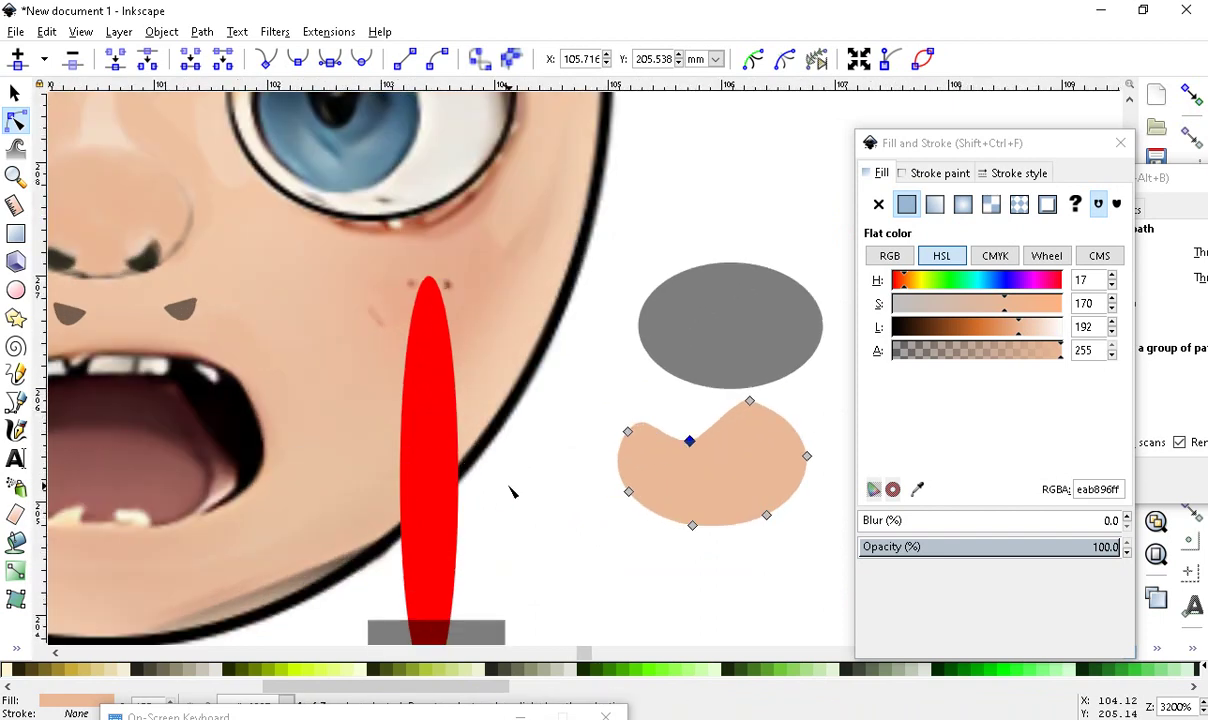
click(46, 31)
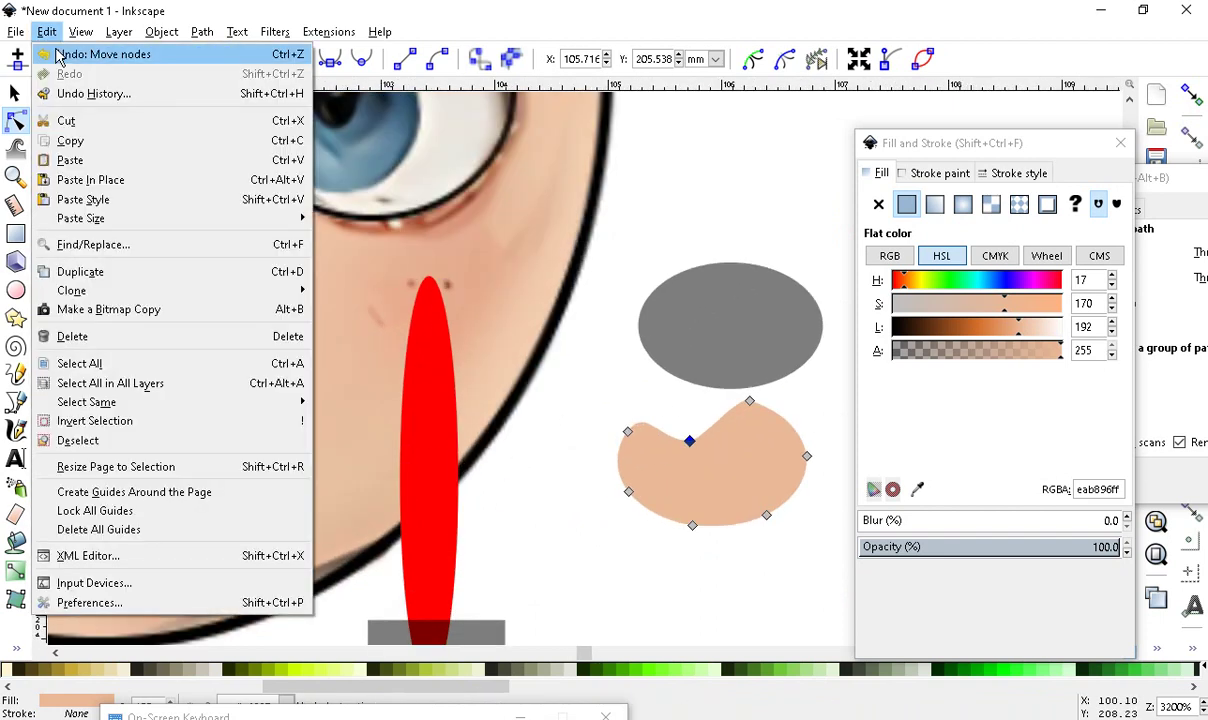
click(62, 51)
scroll(765, 470, down, 2)
scroll(395, 475, up, 1)
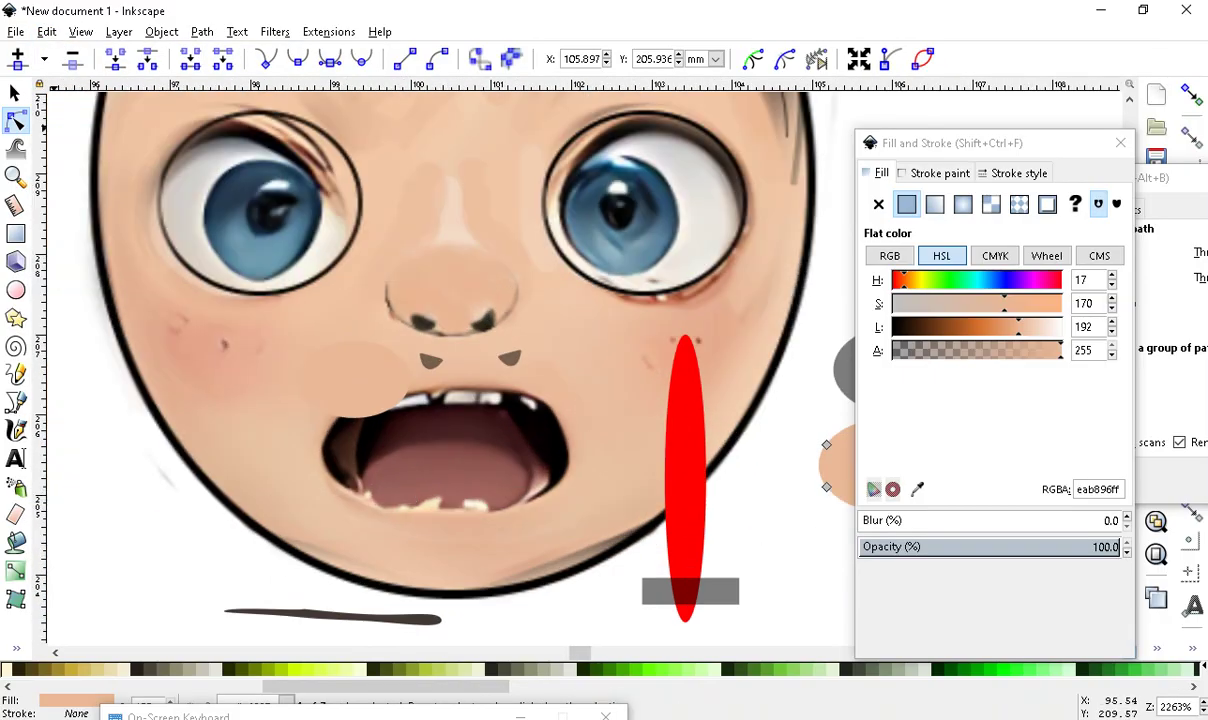
Move the peach and grey ovals back over the nose
click(16, 94)
drag(838, 470, 413, 412)
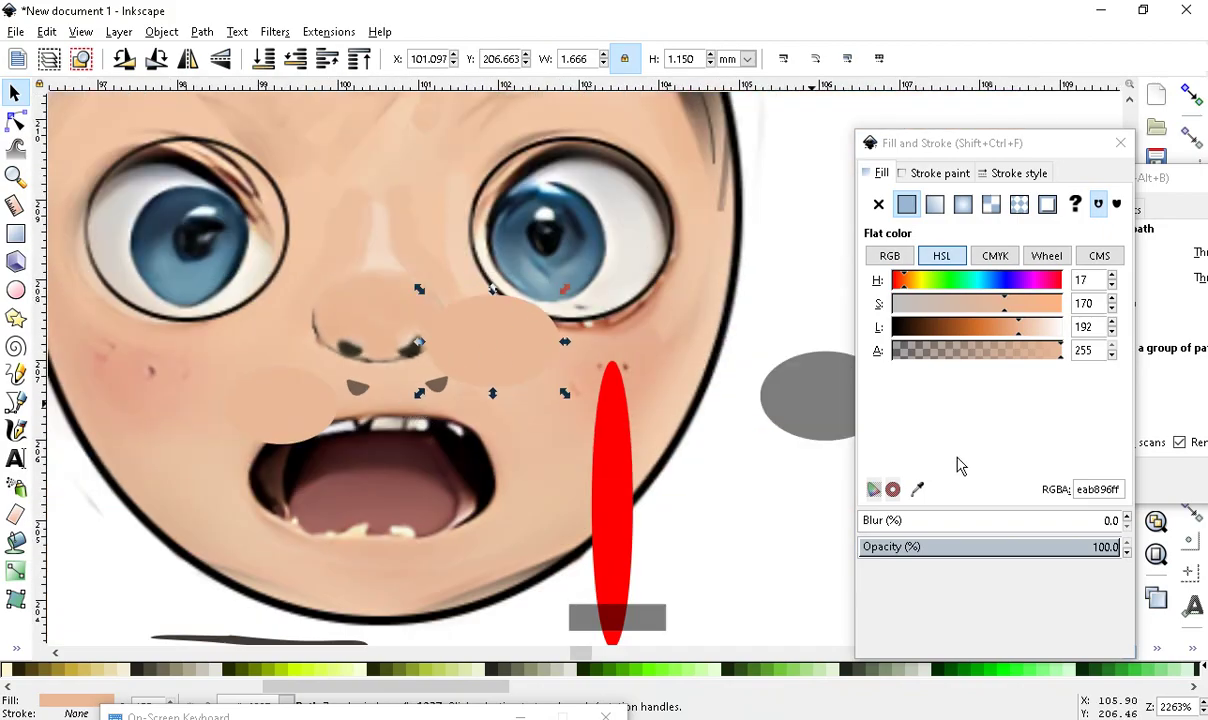
click(832, 398)
drag(832, 398, 354, 296)
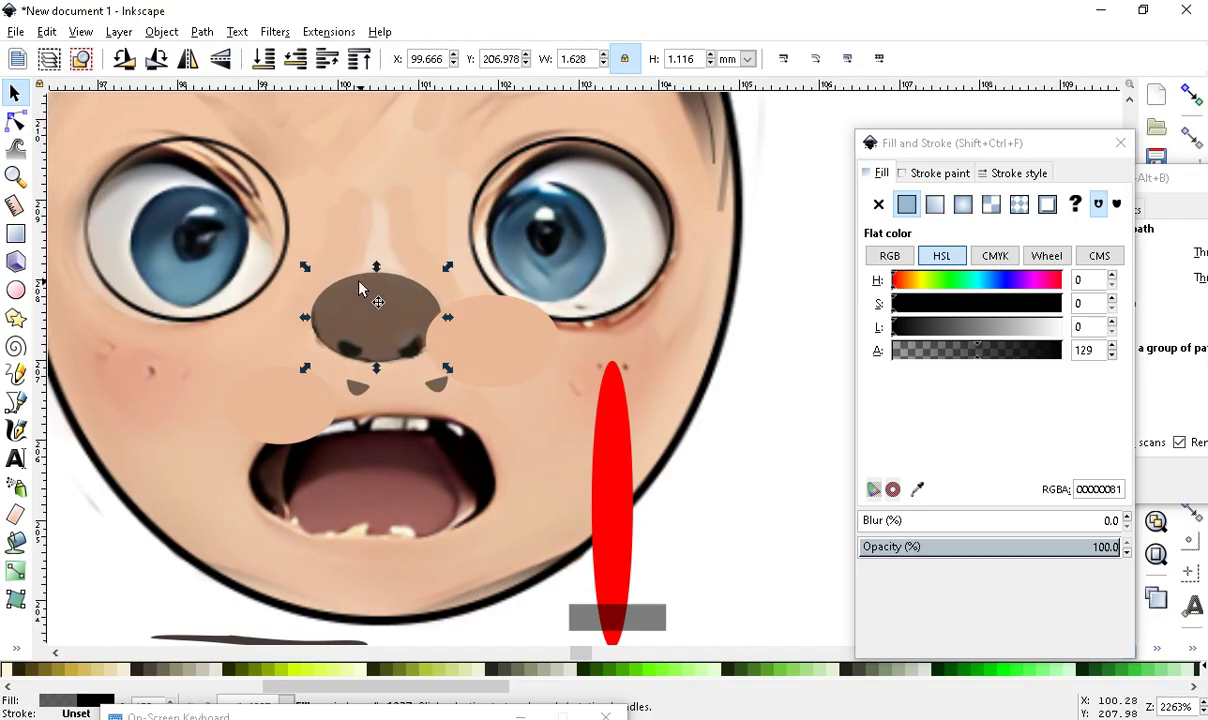
scroll(354, 296, up, 1)
scroll(530, 372, up, 2)
drag(620, 496, 291, 421)
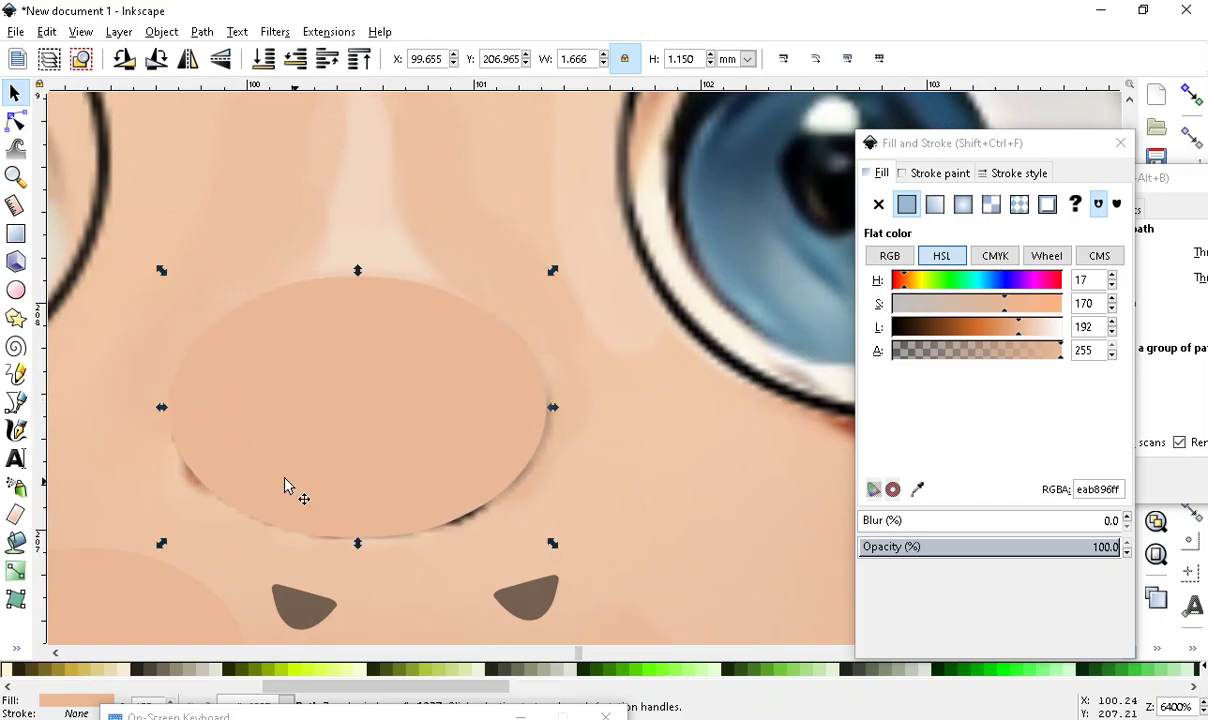
Pull the peach oval's lower-left node up and right, and auto-smooth and raise its bottom node
click(15, 120)
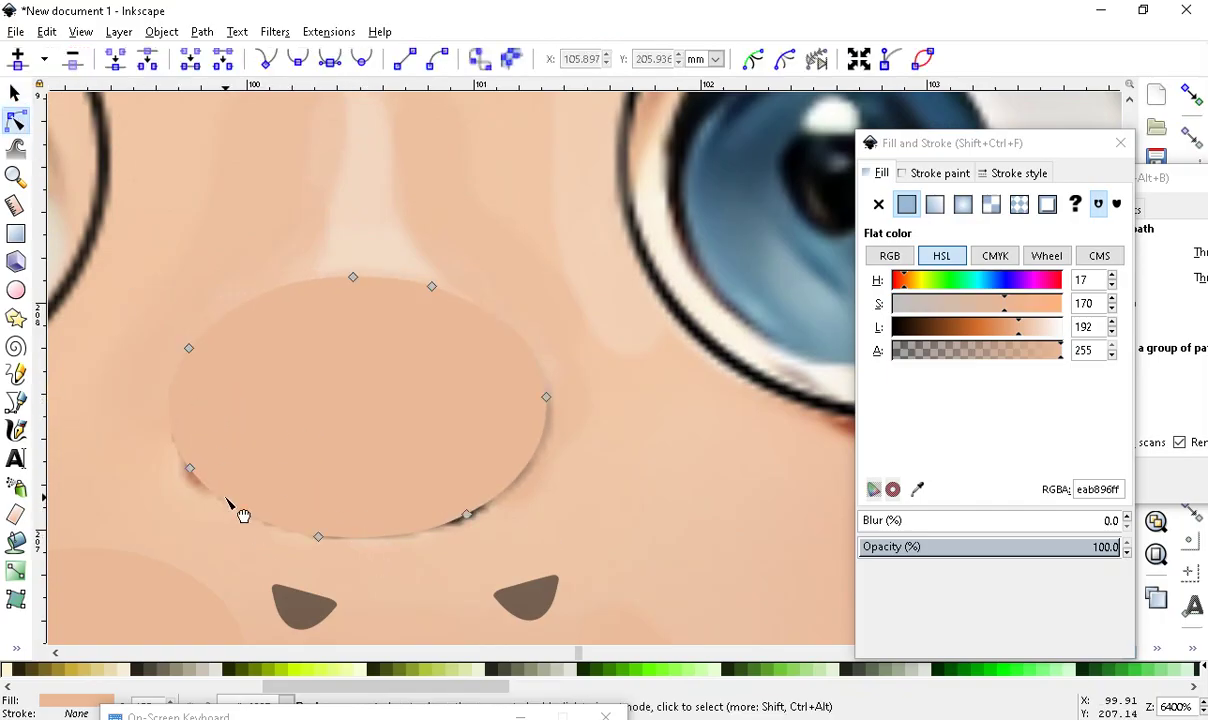
drag(265, 420, 140, 531)
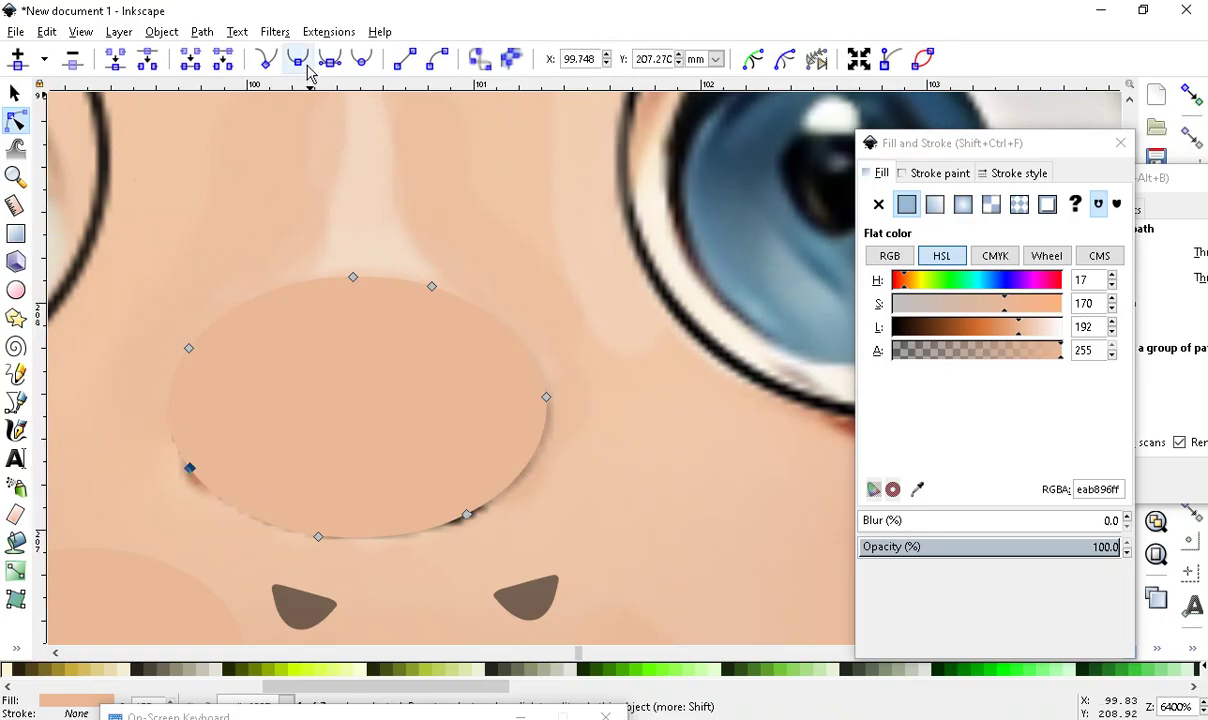
ctrl+scroll(187, 530, up, 2)
drag(270, 297, 143, 504)
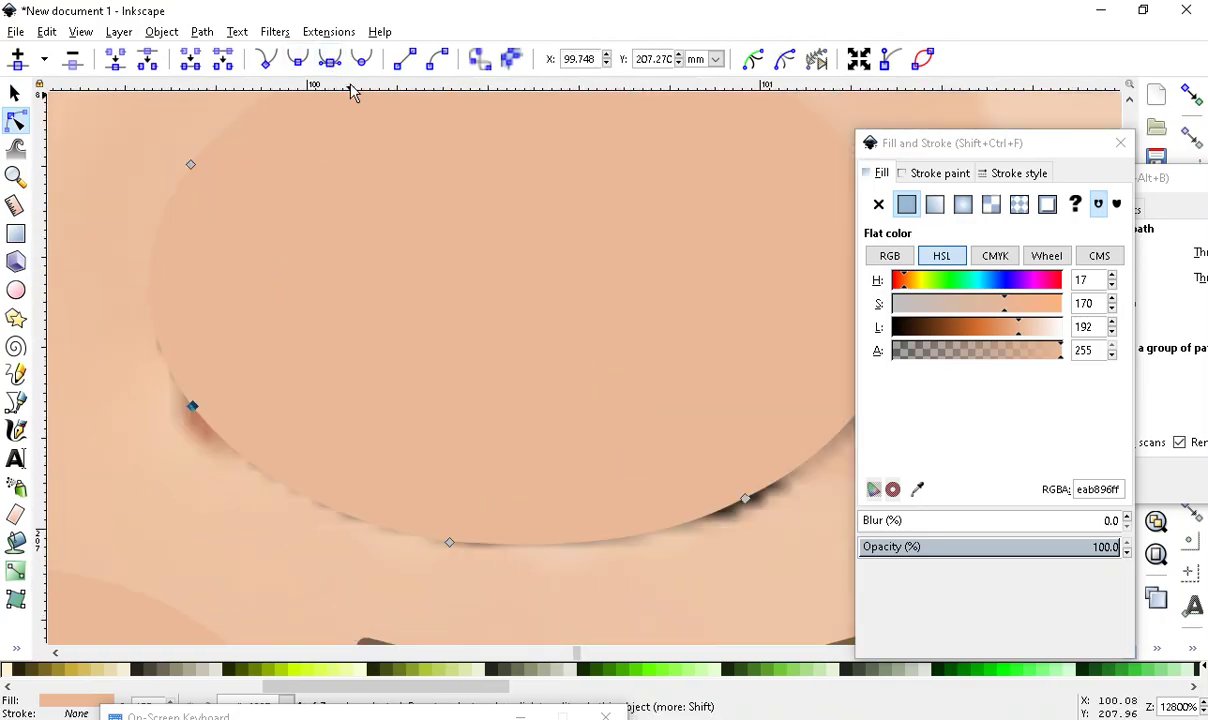
drag(192, 407, 223, 378)
drag(432, 599, 516, 464)
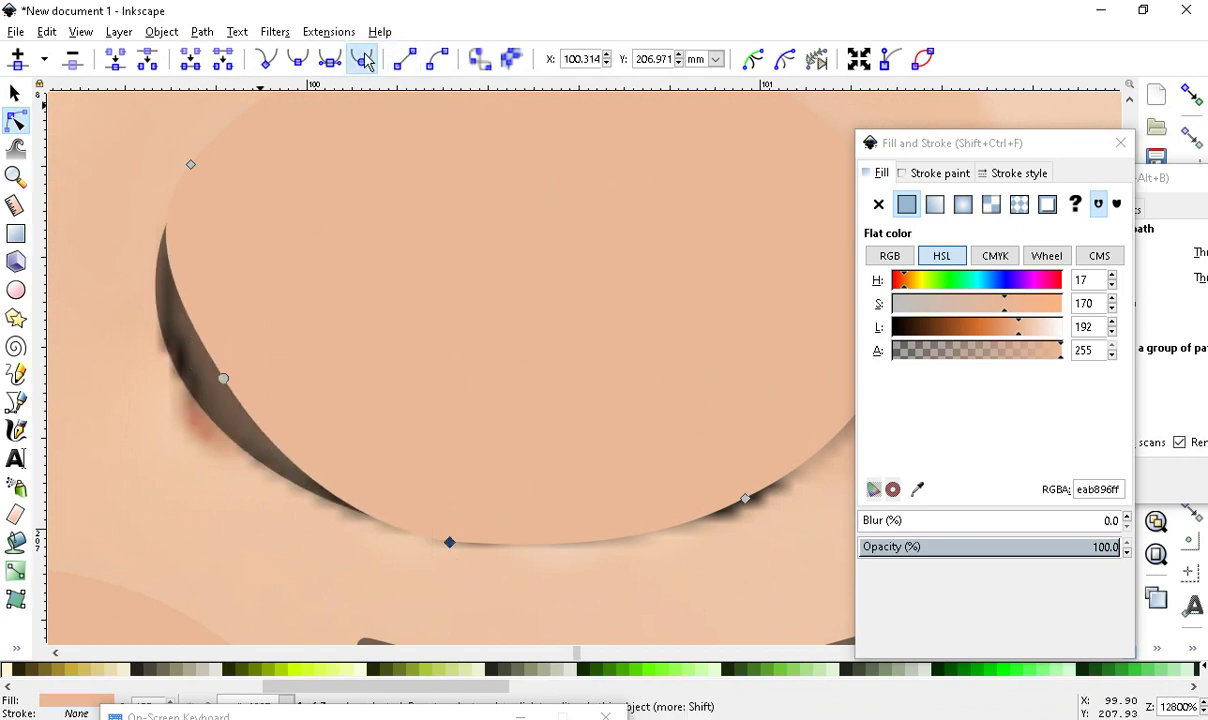
click(364, 60)
drag(448, 542, 432, 508)
Select the oval's lower-right node and dismiss a blank pop-up window
drag(674, 547, 798, 480)
scroll(260, 458, down, 2)
scroll(445, 482, up, 1)
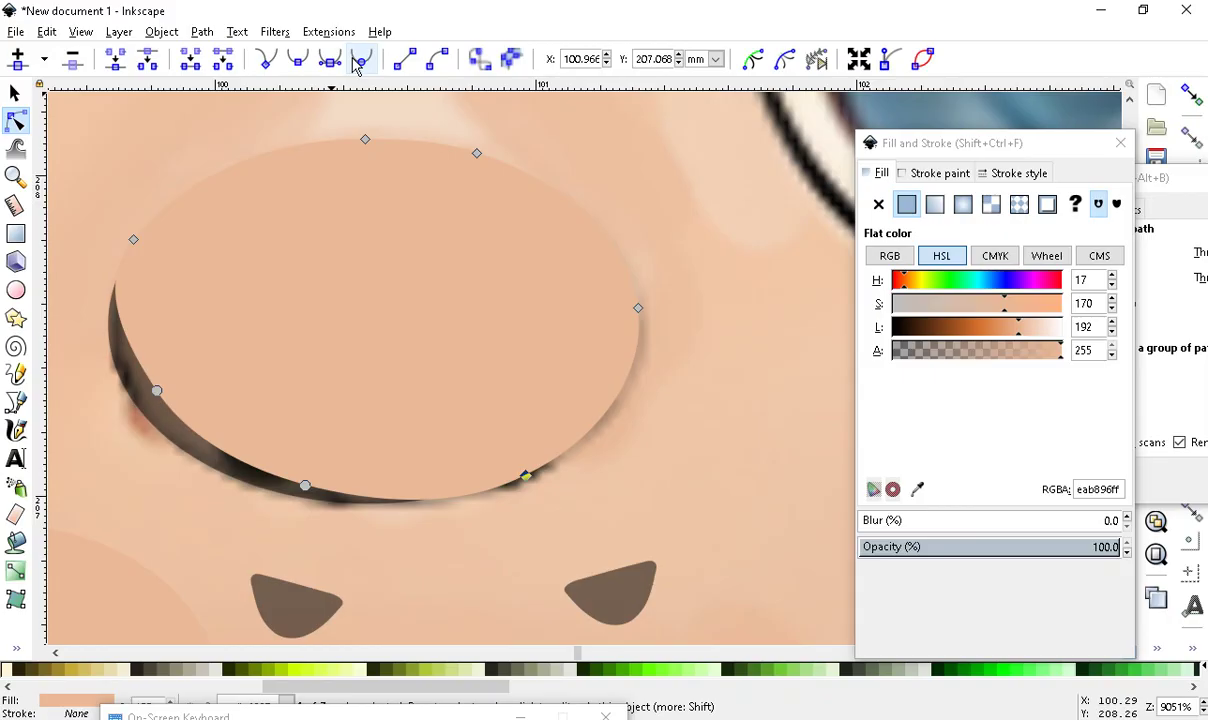
click(380, 31)
click(420, 172)
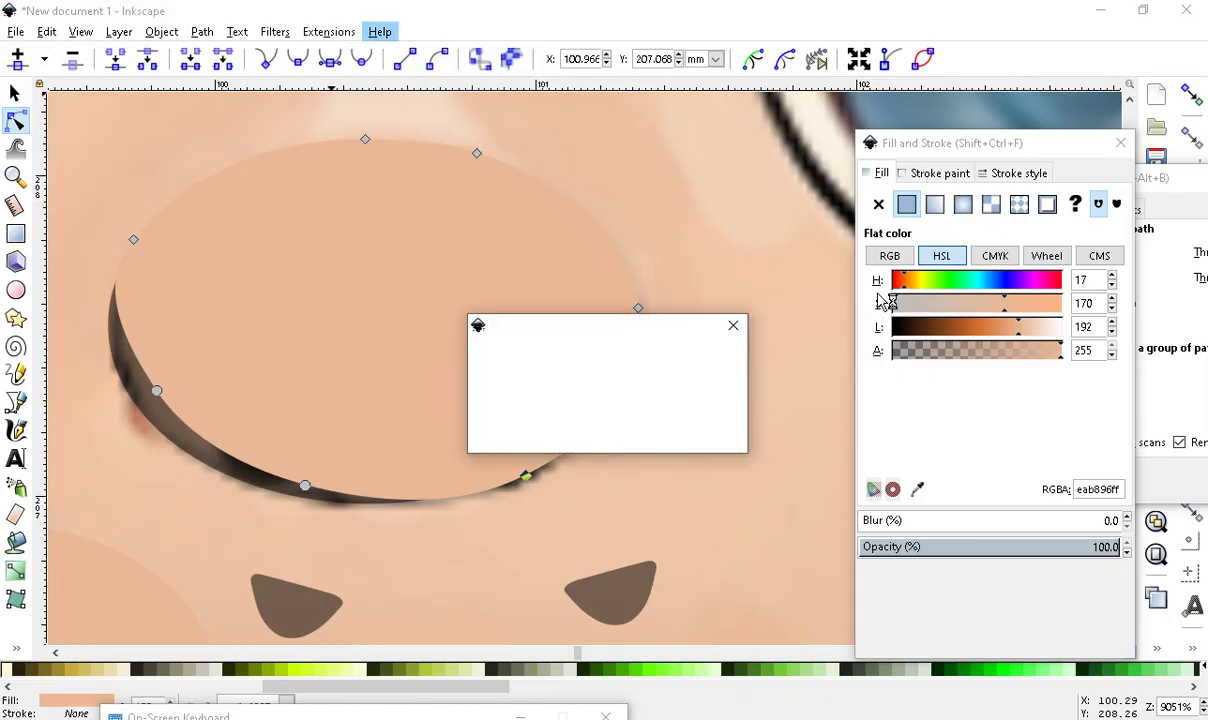
click(733, 323)
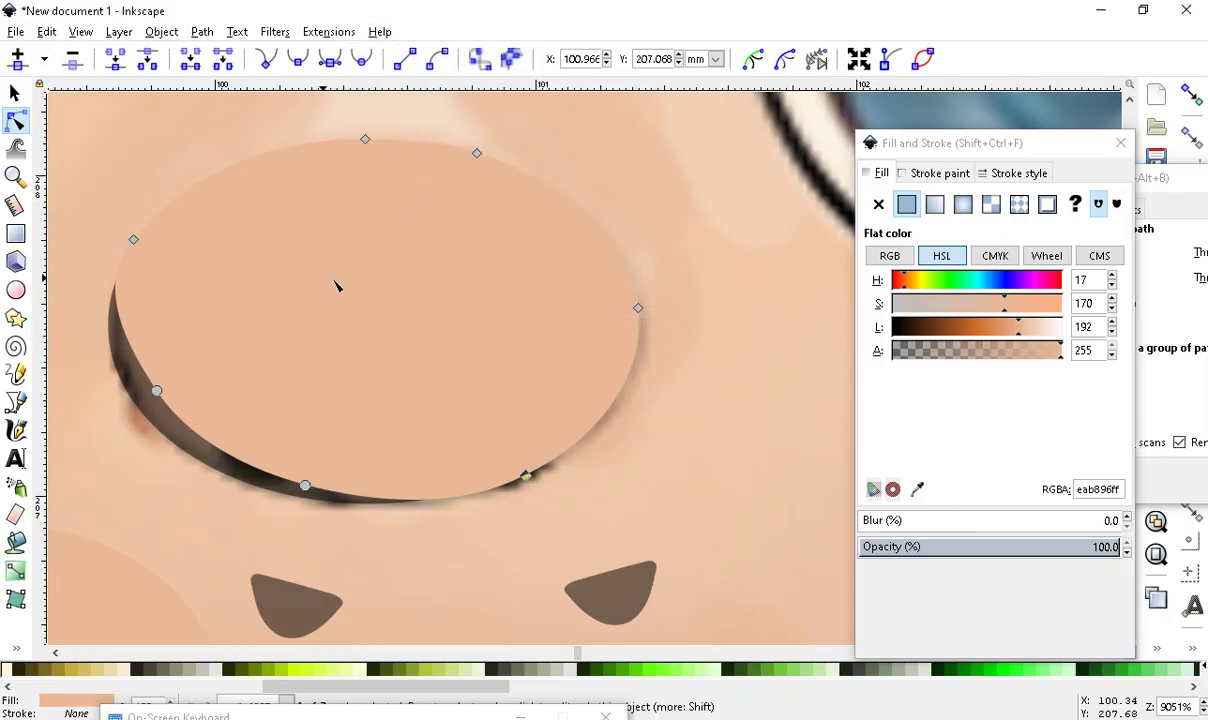
Make the pale oval's lower node smooth and close the browser manual window
click(445, 567)
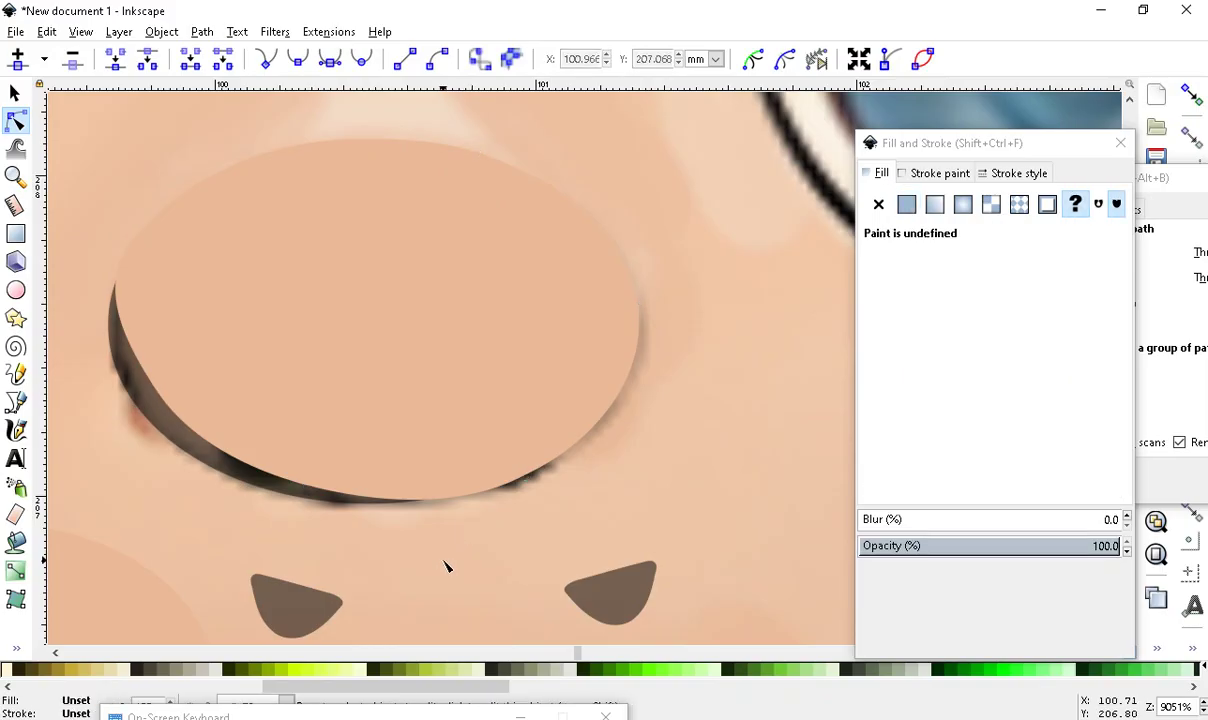
click(445, 455)
drag(430, 538, 548, 365)
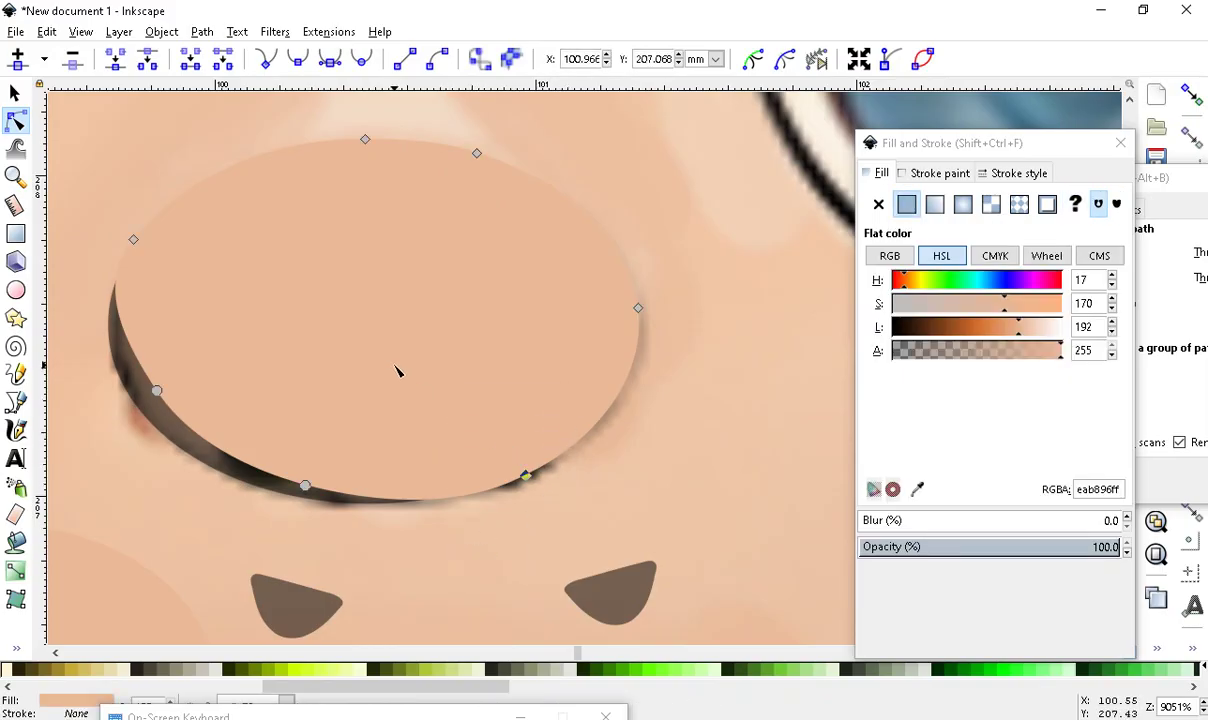
click(345, 60)
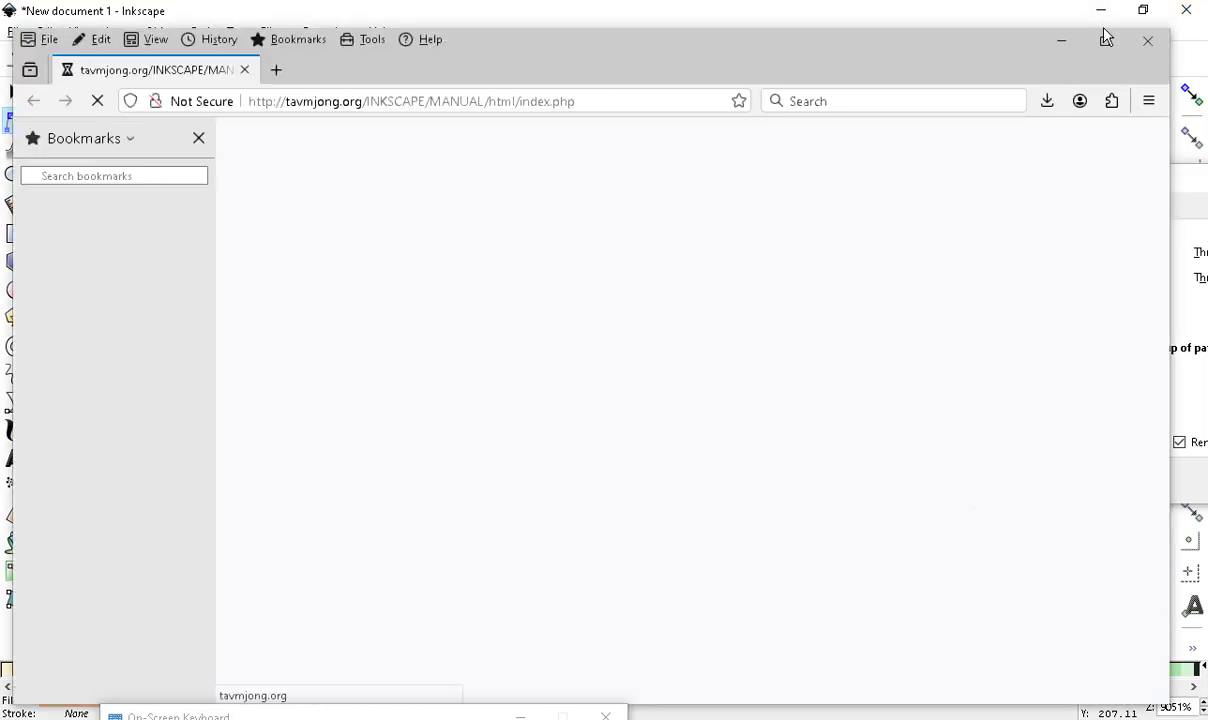
click(1176, 40)
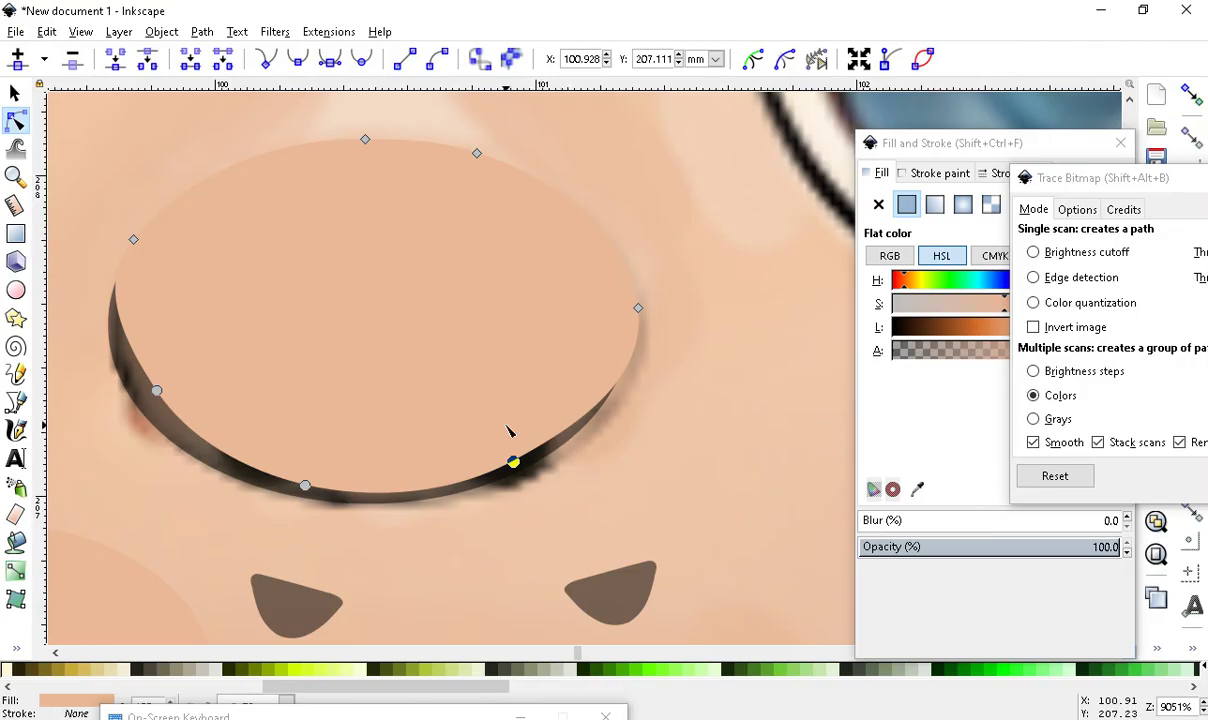
Drag the pale oval's right node inward and slightly down
scroll(490, 450, down, 1)
scroll(531, 475, up, 2)
scroll(533, 483, down, 3)
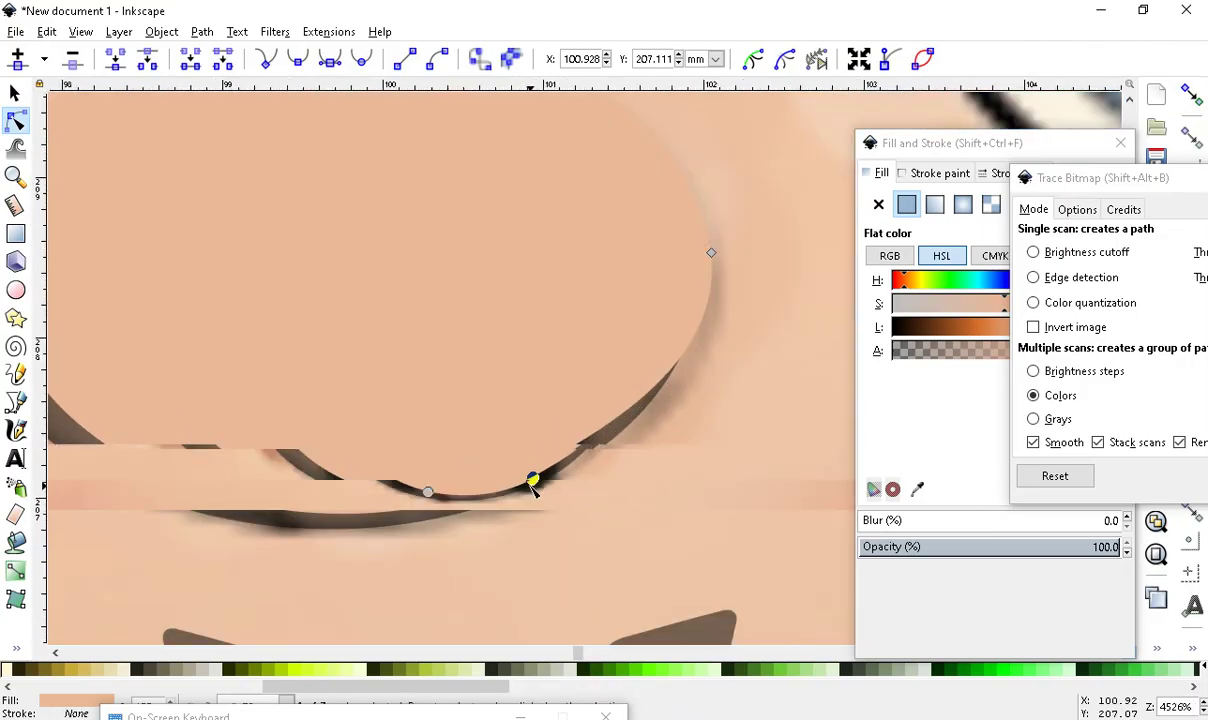
scroll(538, 485, up, 1)
drag(721, 248, 590, 368)
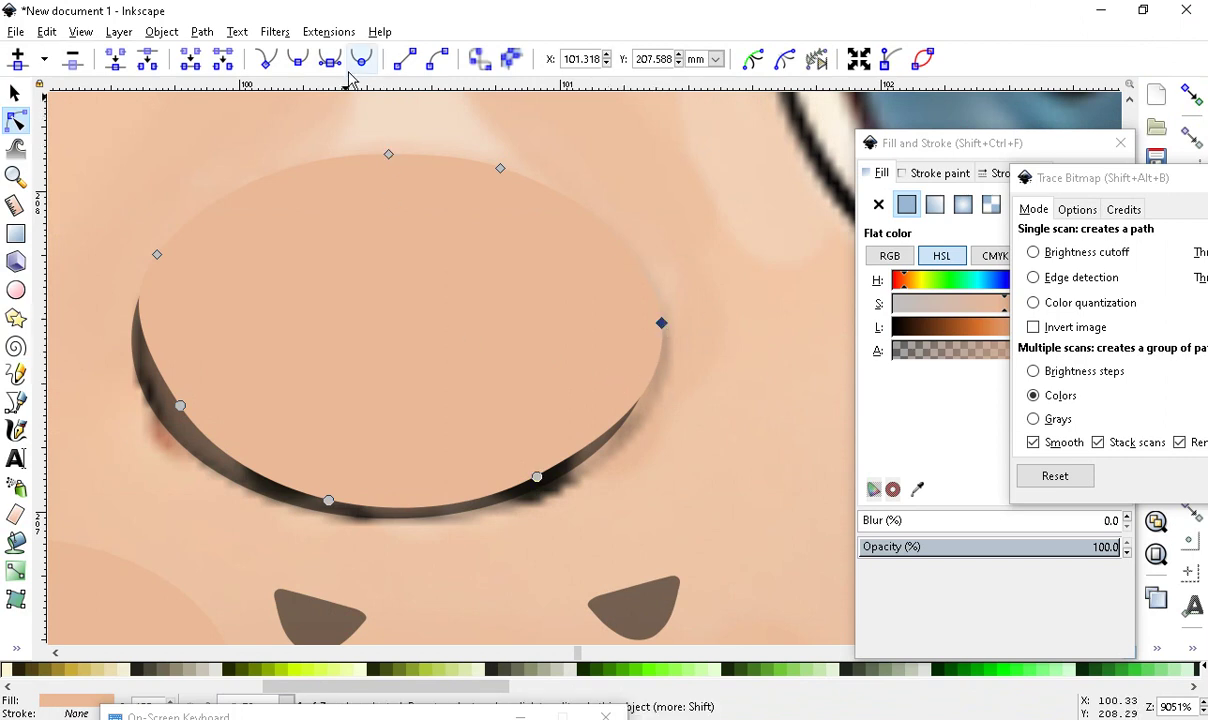
drag(661, 322, 637, 334)
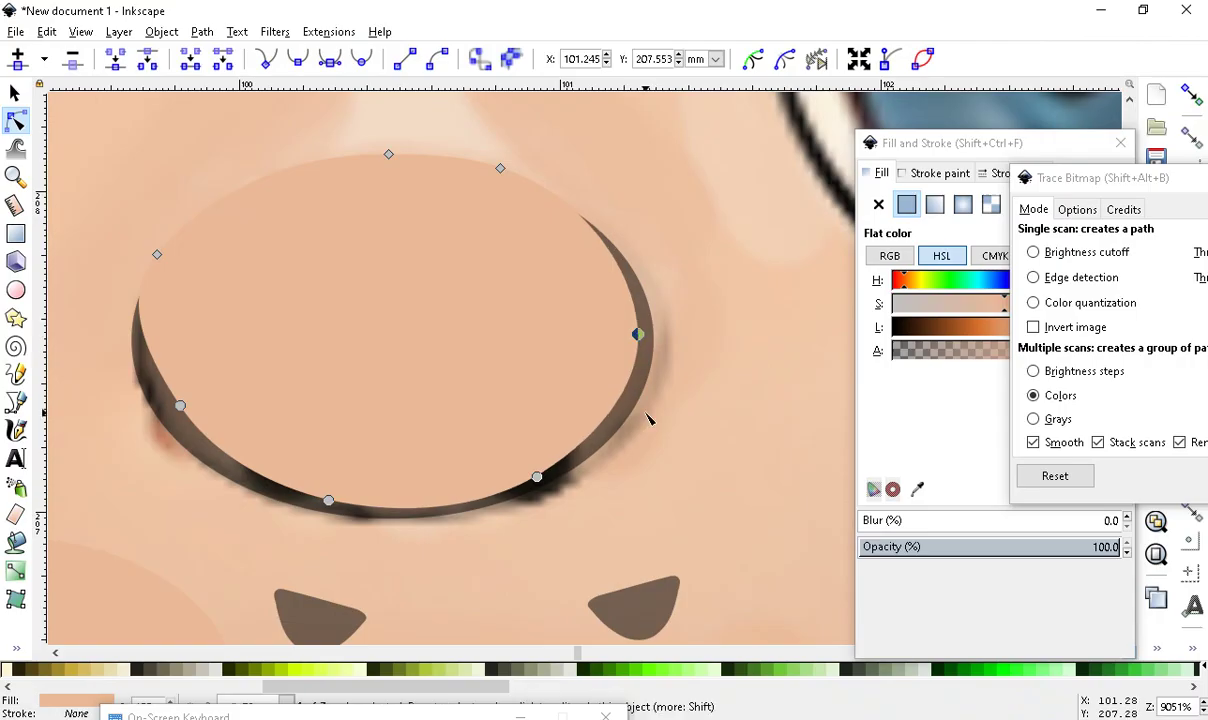
Shift the peach and translucent nose ovals down and to the left
scroll(648, 420, down, 3)
scroll(458, 342, up, 1)
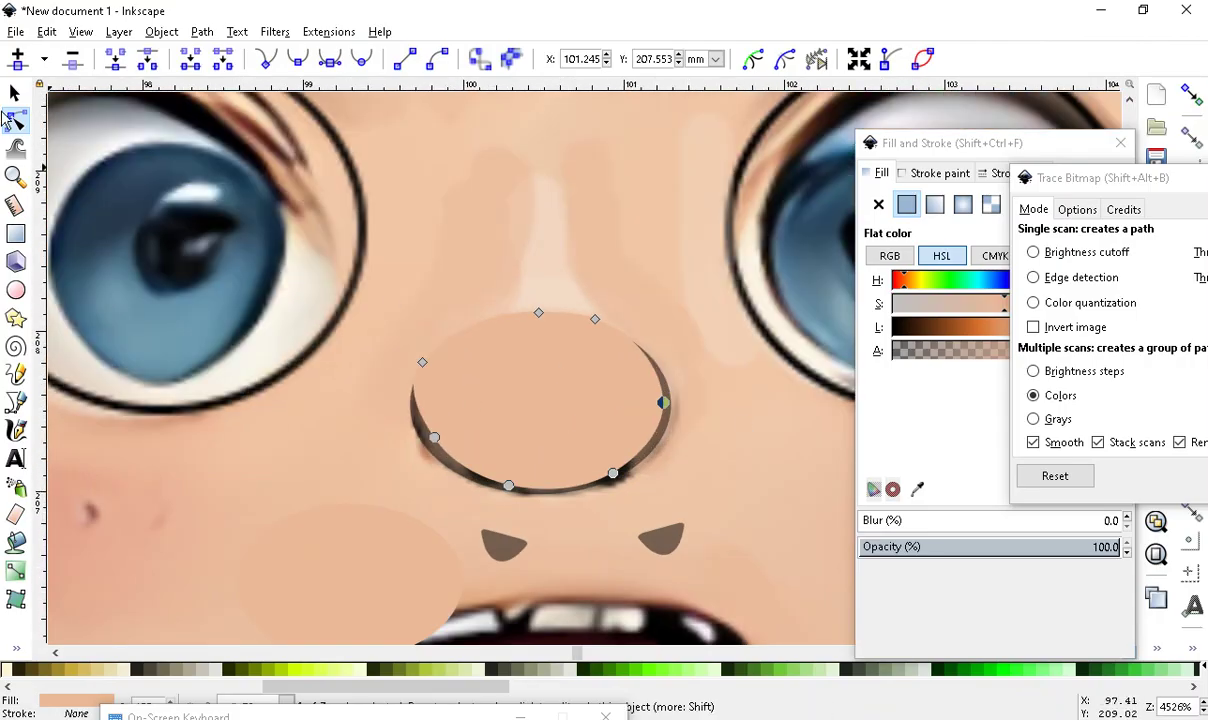
click(14, 92)
drag(512, 426, 251, 503)
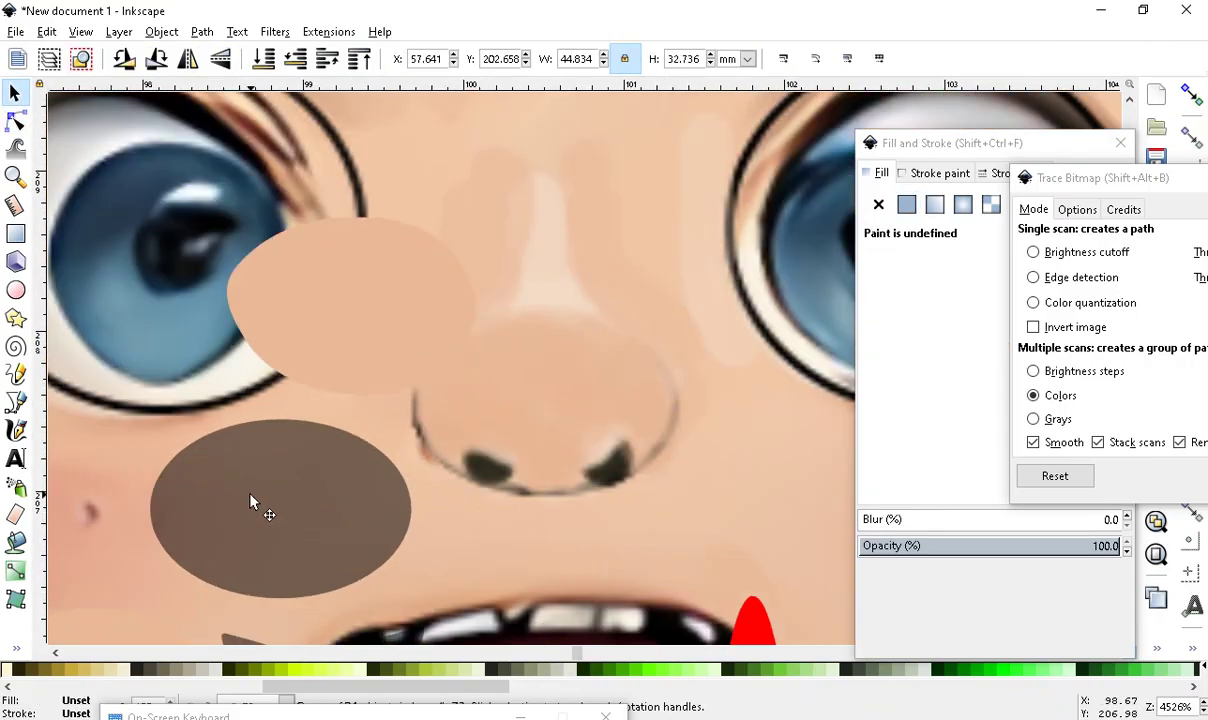
Undo the nose shift, then group and ungroup the nose shapes
click(46, 31)
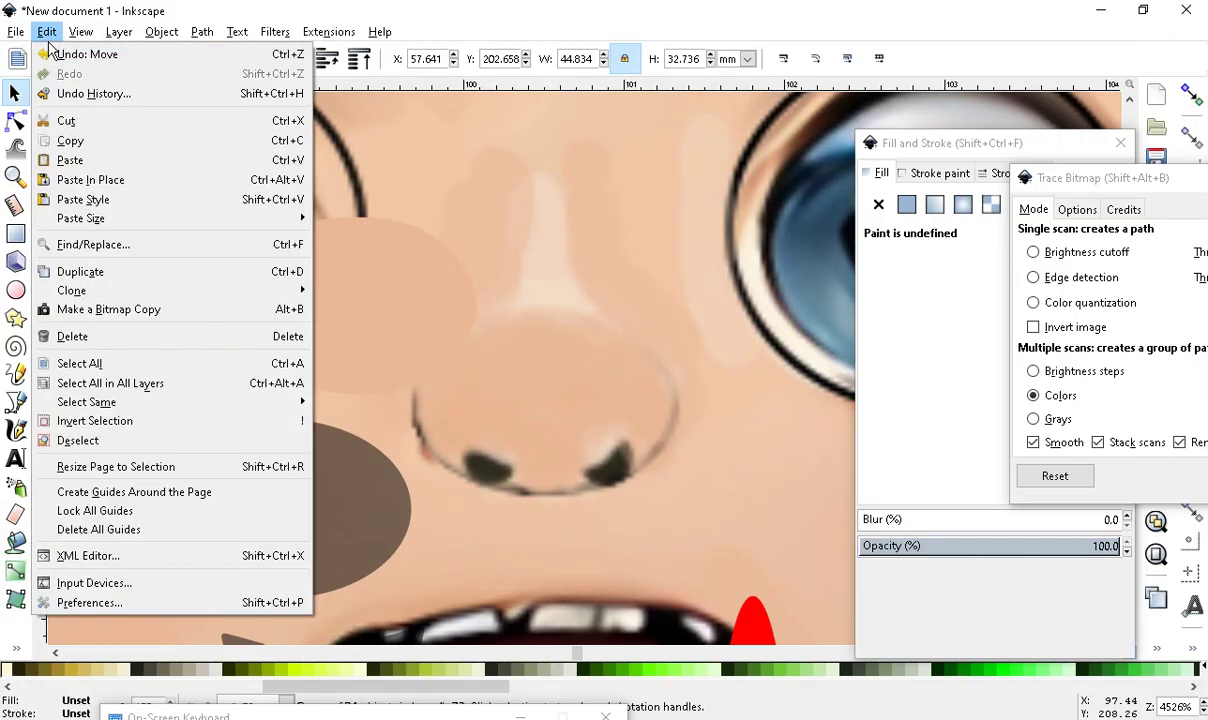
click(50, 52)
click(166, 33)
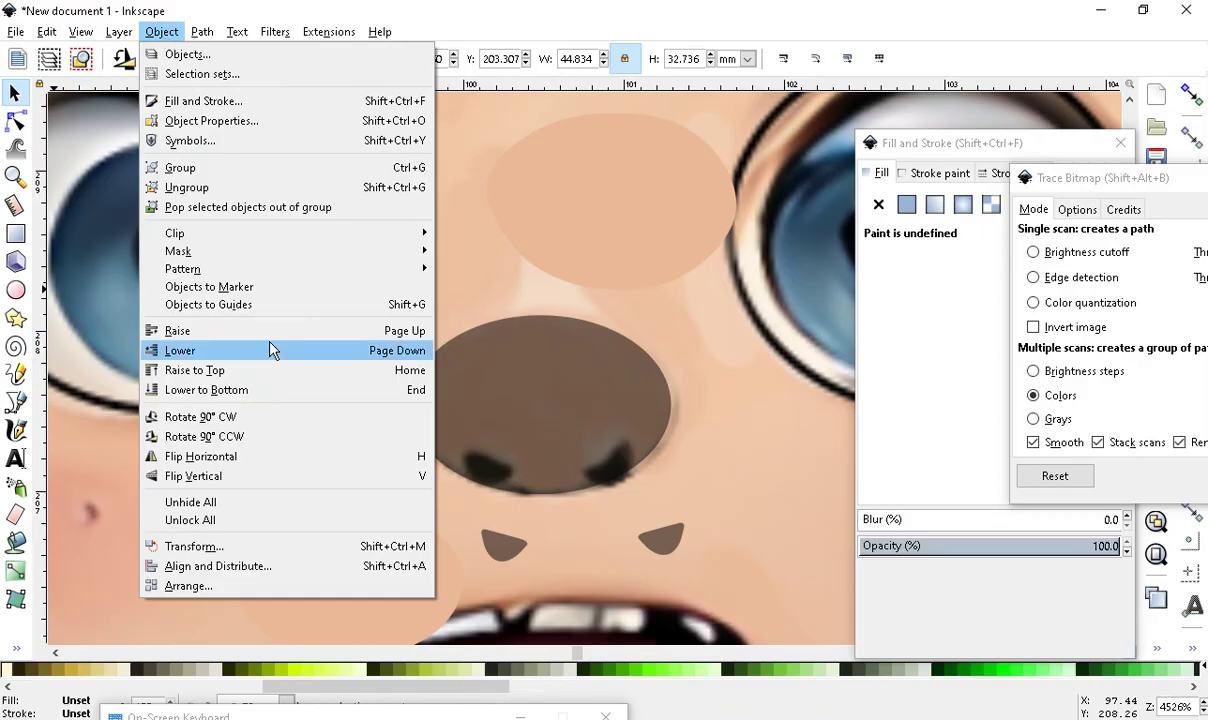
click(183, 168)
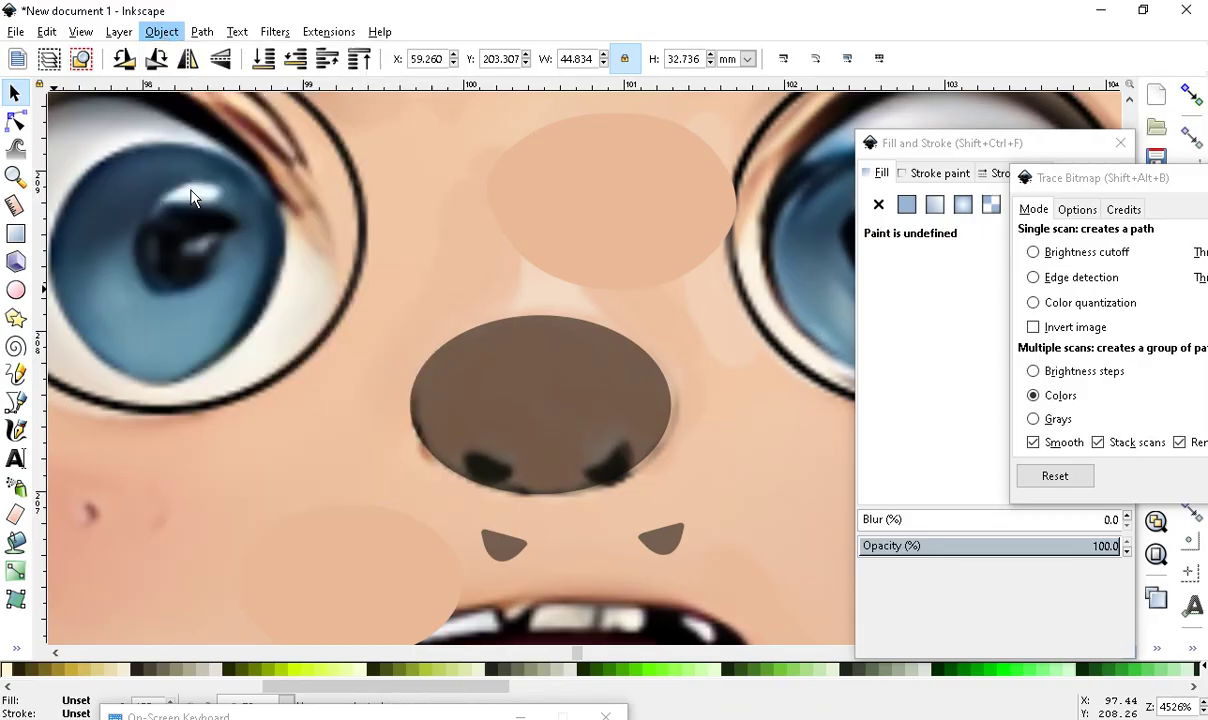
click(158, 32)
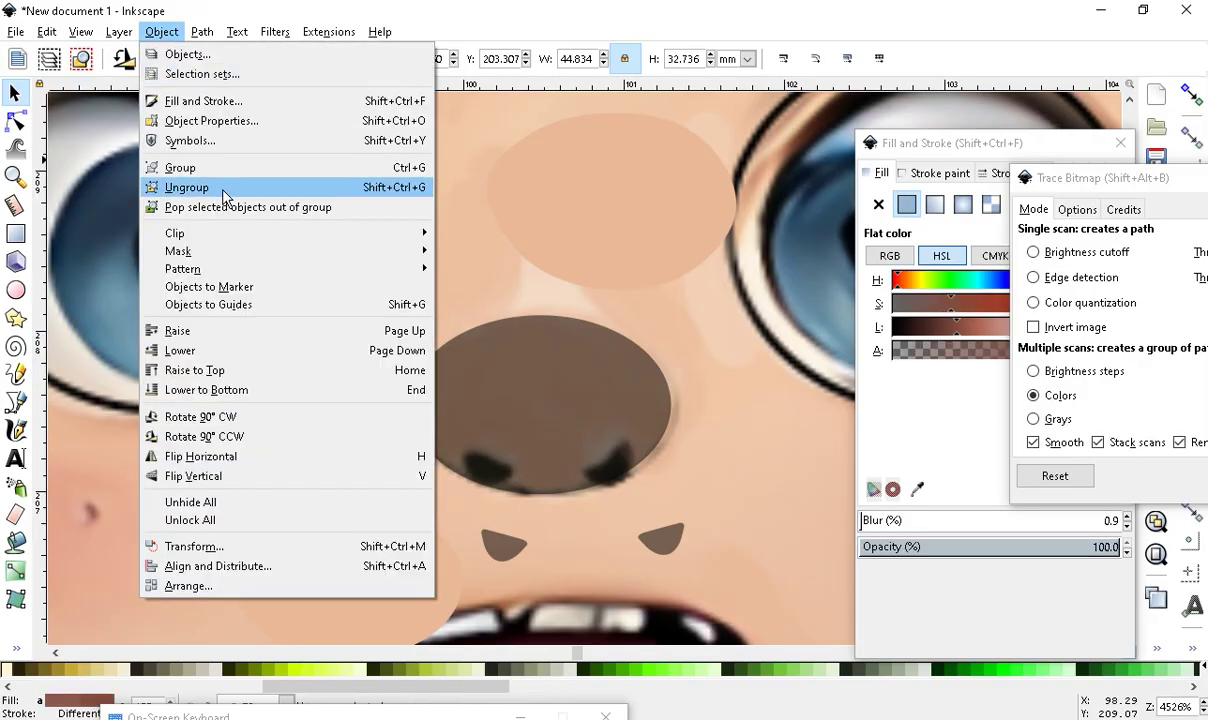
click(156, 187)
scroll(390, 361, down, 2)
scroll(480, 383, up, 1)
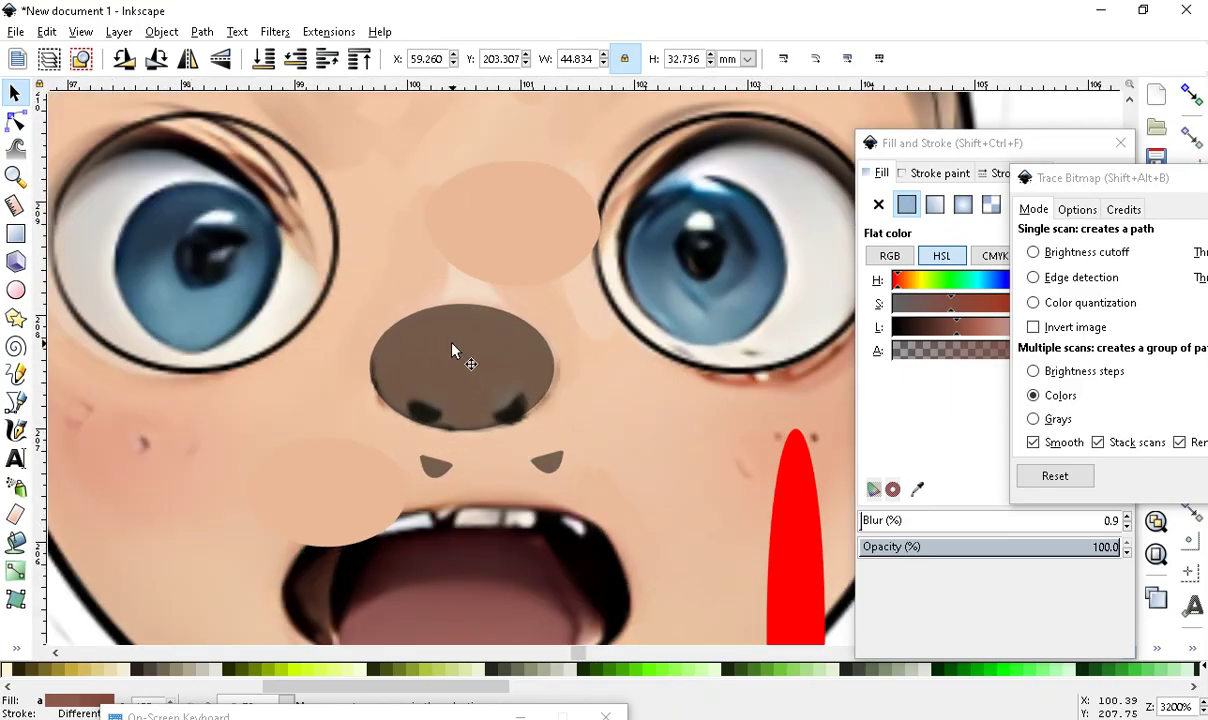
Select only the brown nose oval
key(n)
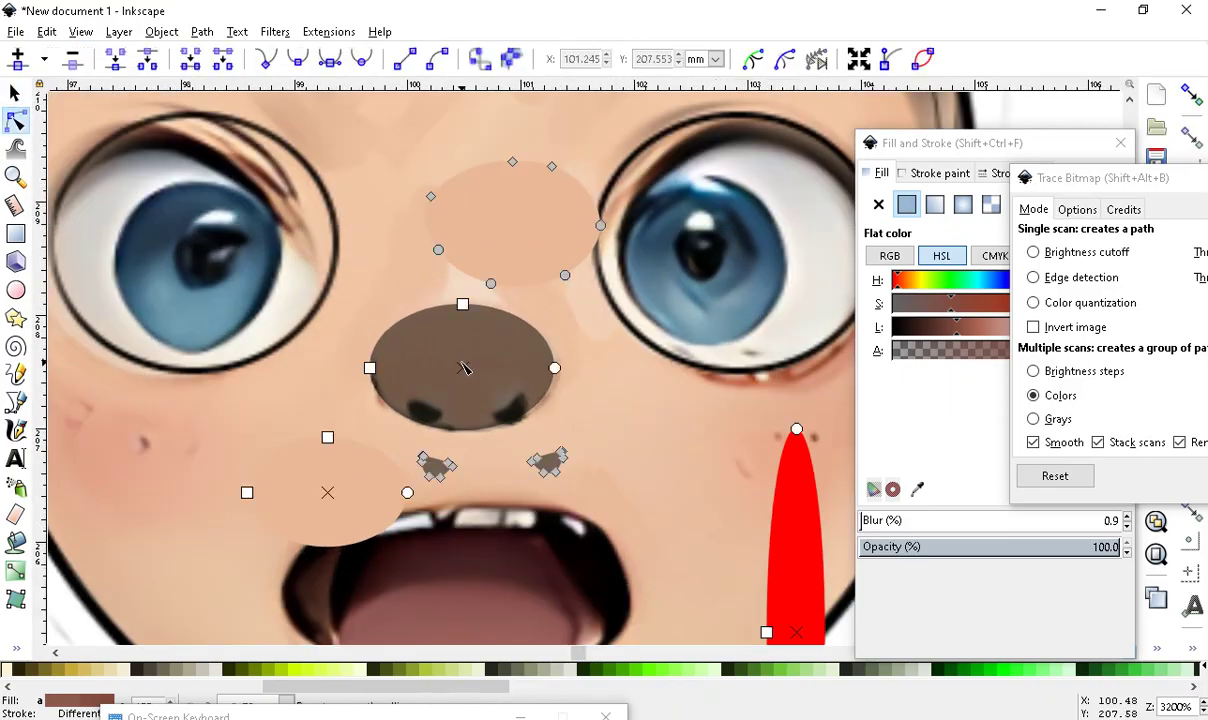
click(18, 95)
scroll(470, 385, up, 1)
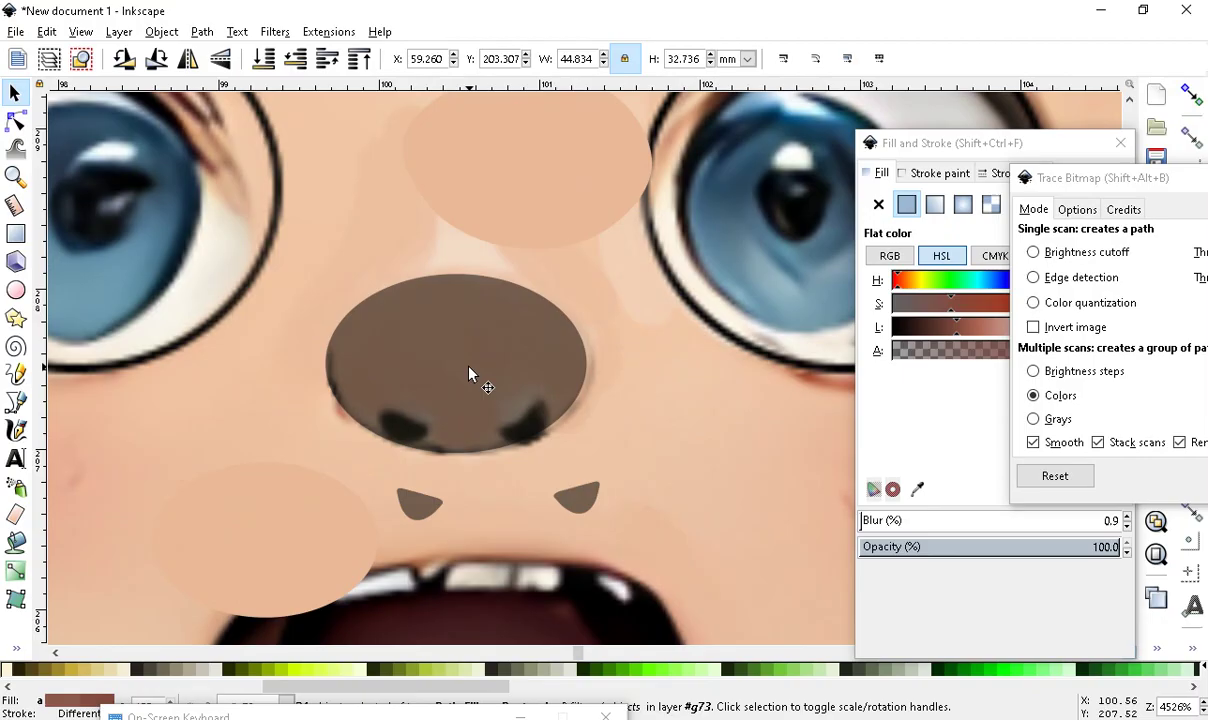
key(n)
click(15, 93)
key(n)
click(342, 323)
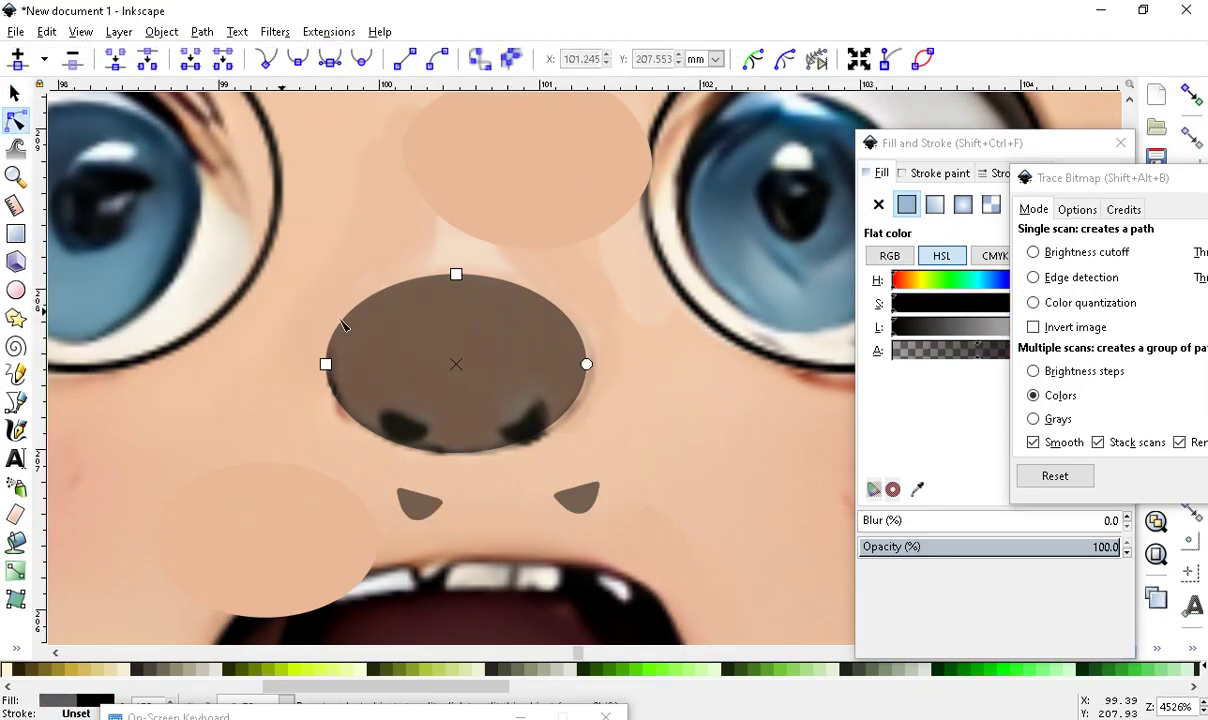
click(15, 93)
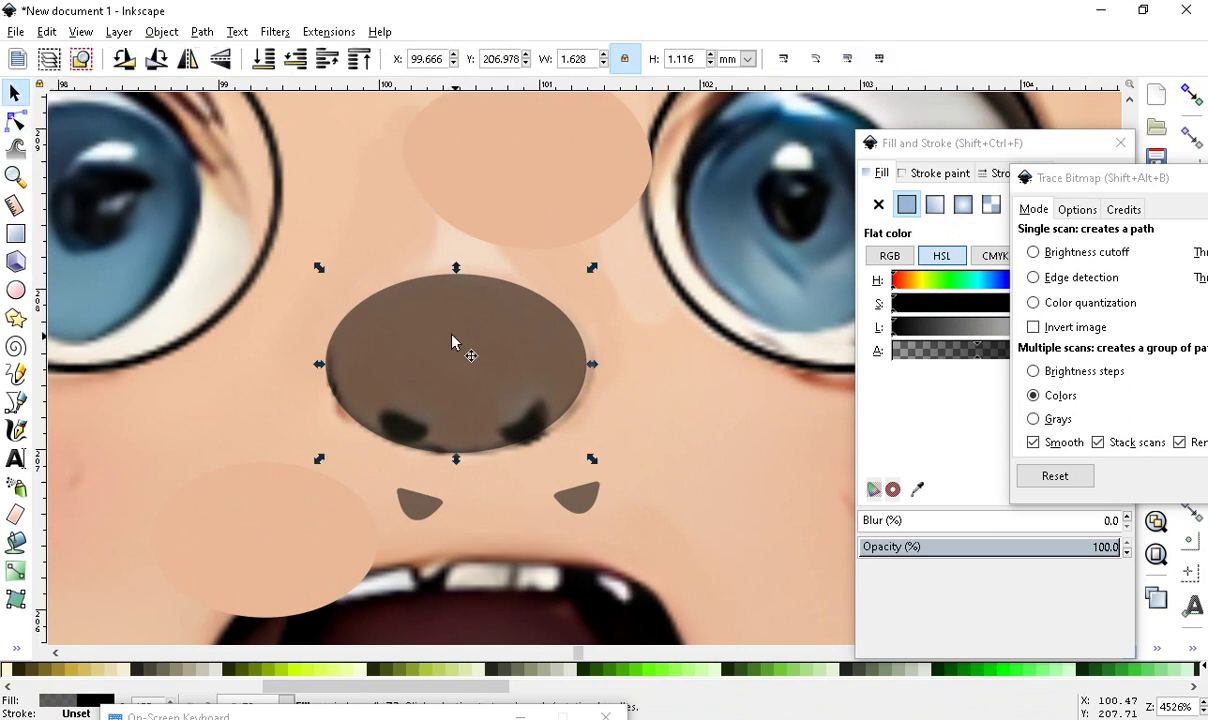
Nudge the brown nose oval into place and widen it slightly
mouse_move(518, 398)
mouse_down()
mouse_move(360, 306)
mouse_move(357, 210)
mouse_move(463, 310)
mouse_move(516, 404)
mouse_move(531, 404)
mouse_move(518, 399)
mouse_up()
scroll(631, 423, up, 1)
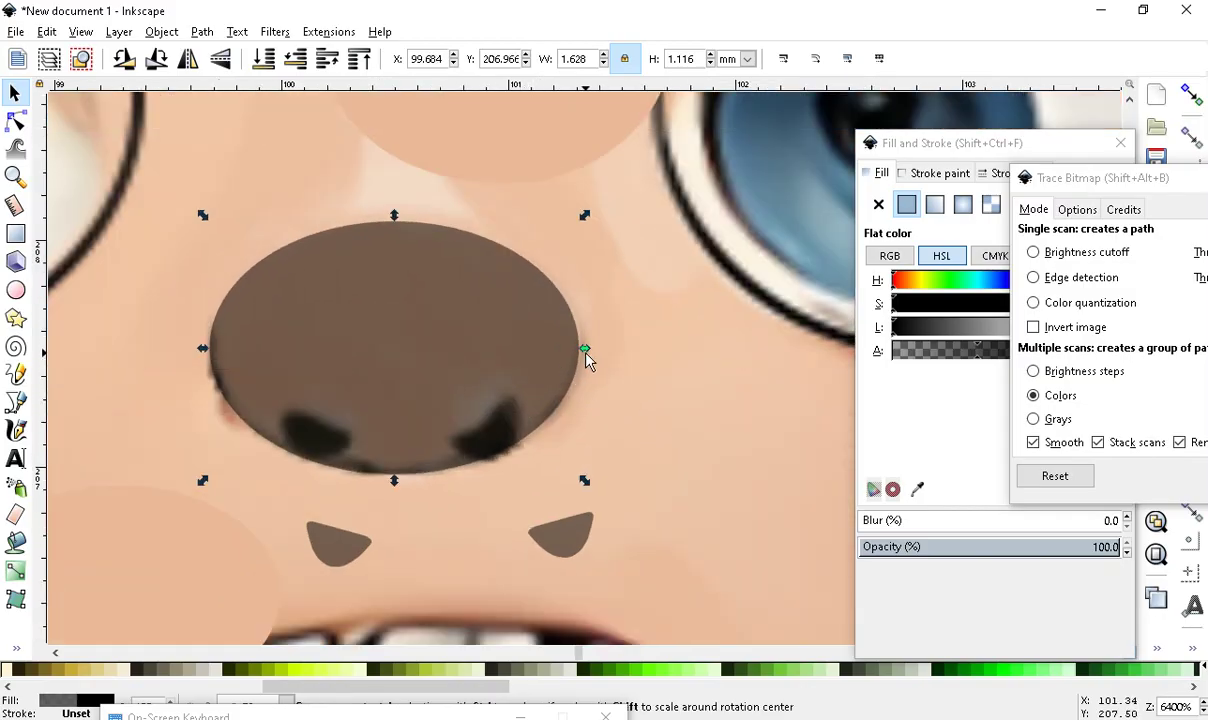
drag(588, 350, 589, 356)
scroll(447, 541, down, 1)
Move the pale oval down over the brown nose oval
click(500, 208)
drag(501, 279, 432, 440)
scroll(429, 432, up, 1)
Set the pale nose oval's fill alpha to about 140 so the nostrils show through
click(15, 121)
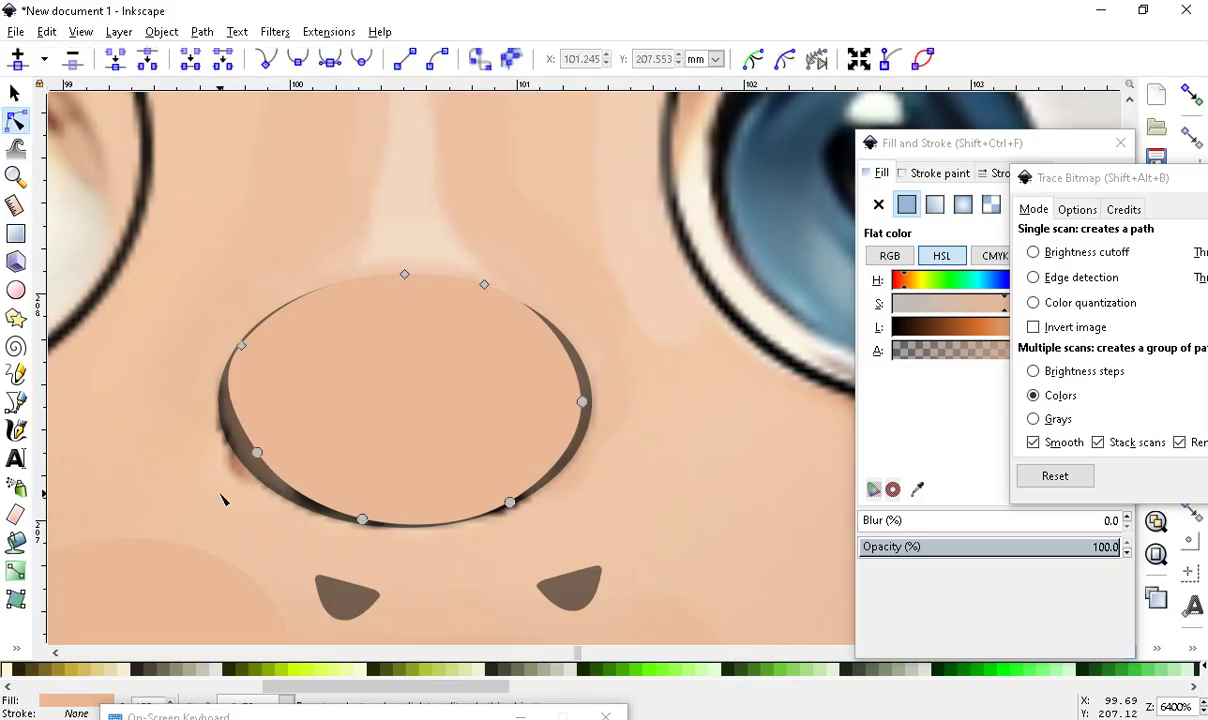
mouse_move(938, 152)
mouse_down()
mouse_move(876, 141)
mouse_move(831, 97)
mouse_up()
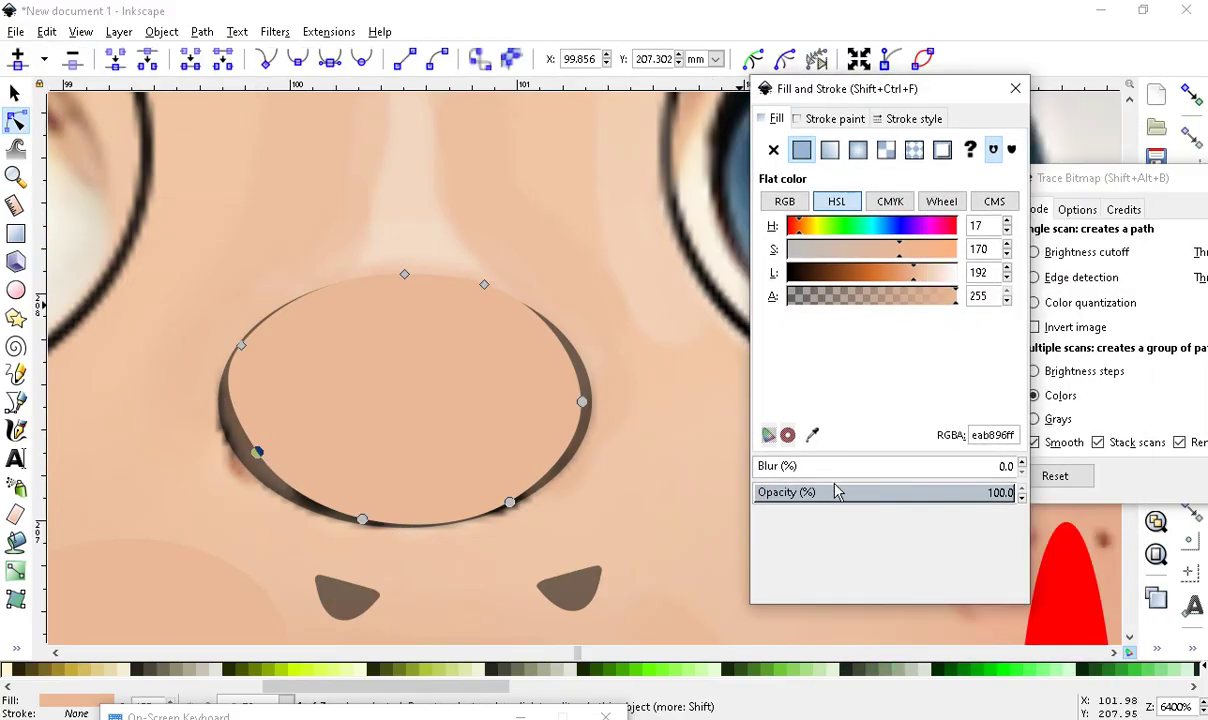
drag(924, 305, 878, 300)
ctrl+scroll(375, 445, up, 1)
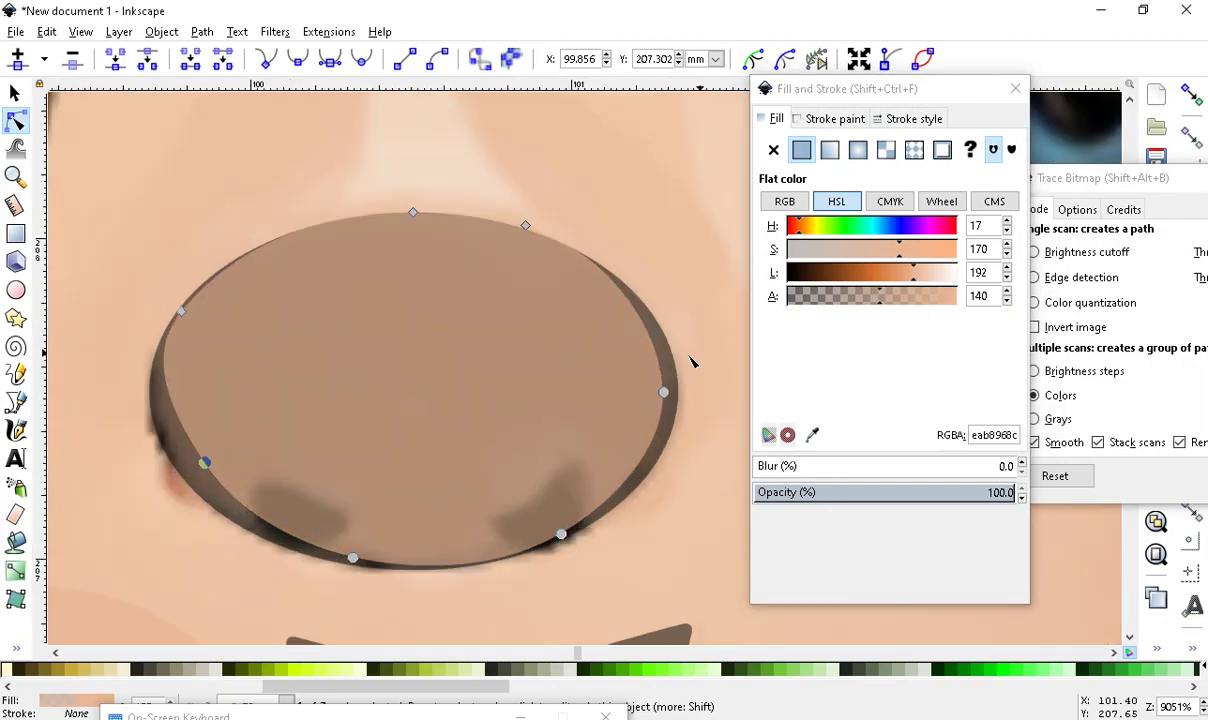
Pull the oval's right and upper-right nodes outward to narrow the dark rim
drag(526, 226, 556, 243)
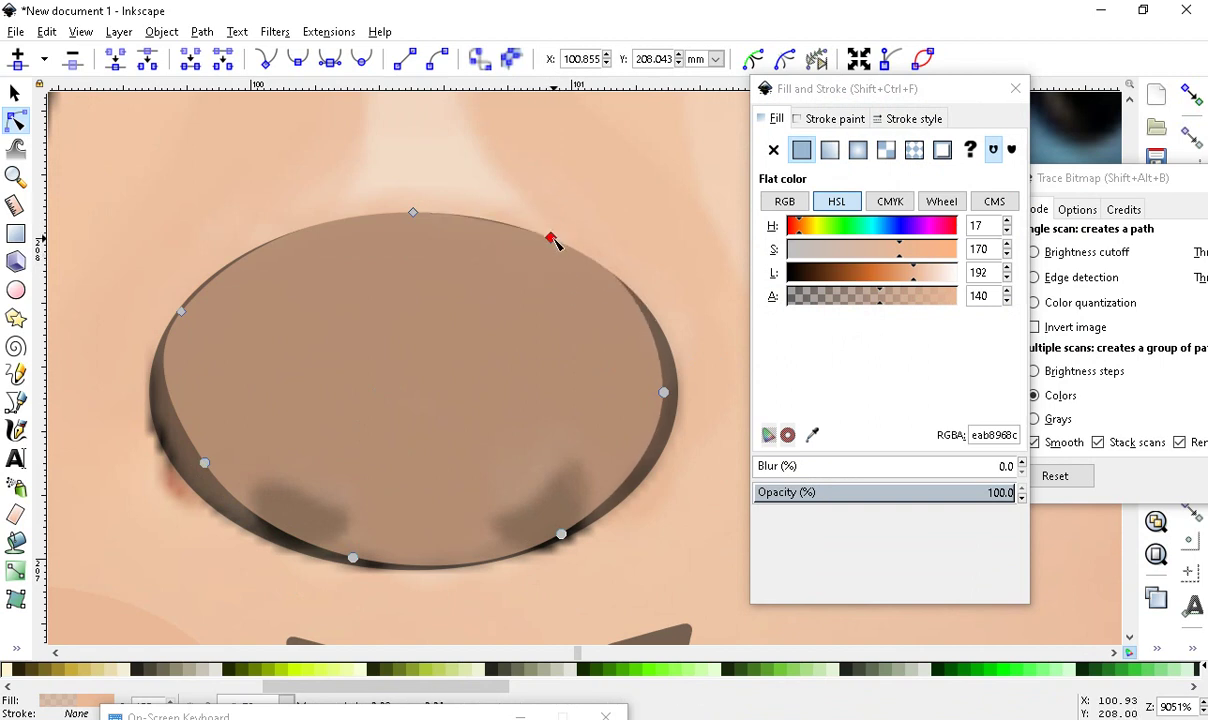
scroll(715, 482, down, 2)
scroll(682, 472, up, 2)
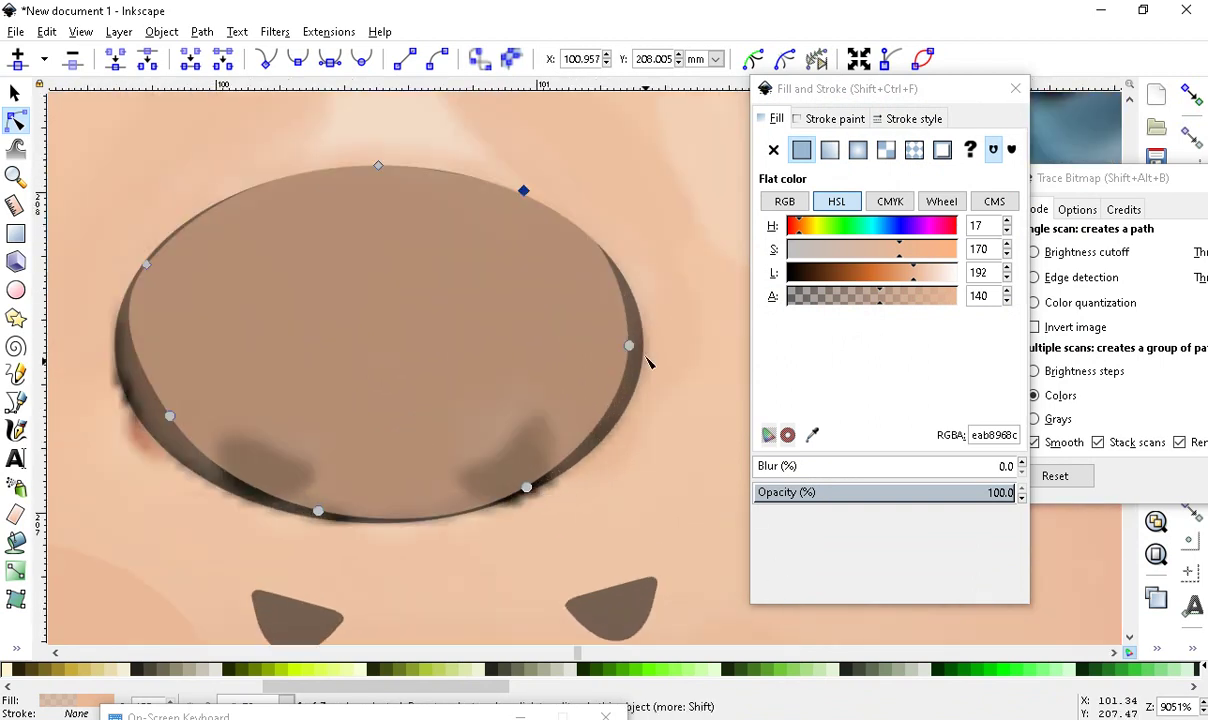
mouse_move(629, 346)
mouse_down()
mouse_move(586, 347)
mouse_move(642, 350)
mouse_move(636, 393)
mouse_move(155, 438)
mouse_move(323, 217)
mouse_move(634, 350)
mouse_move(638, 321)
mouse_move(643, 344)
mouse_up()
click(617, 370)
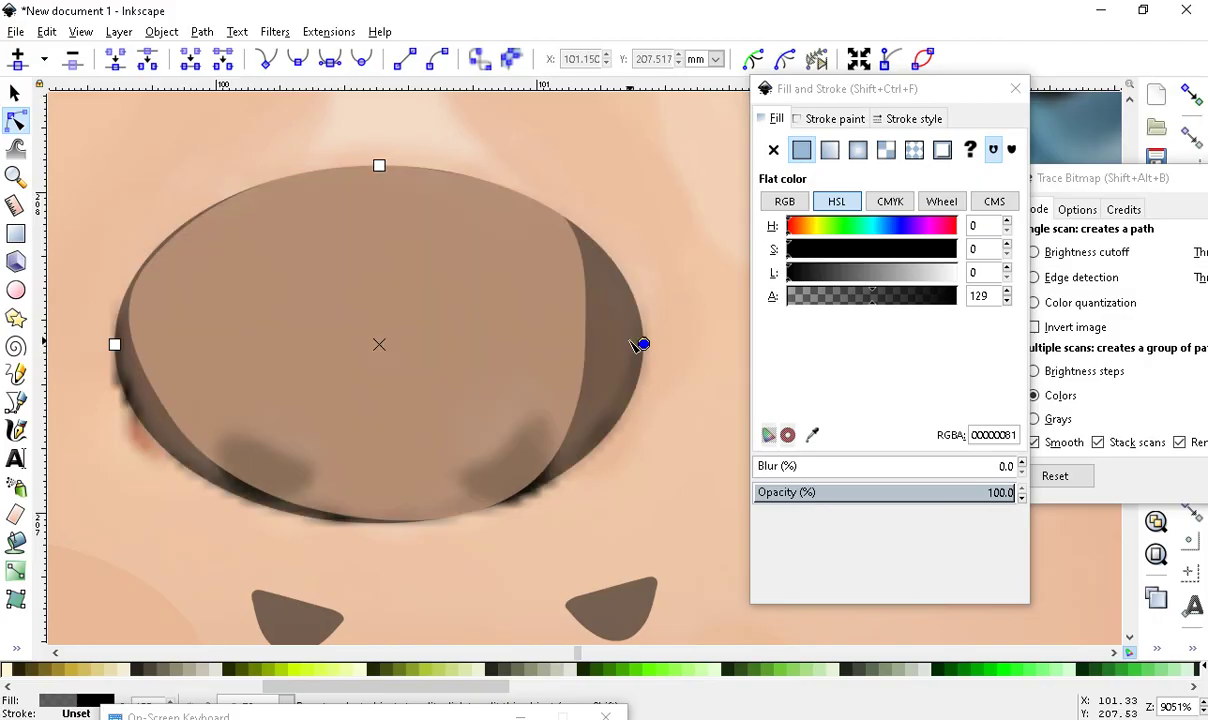
click(508, 363)
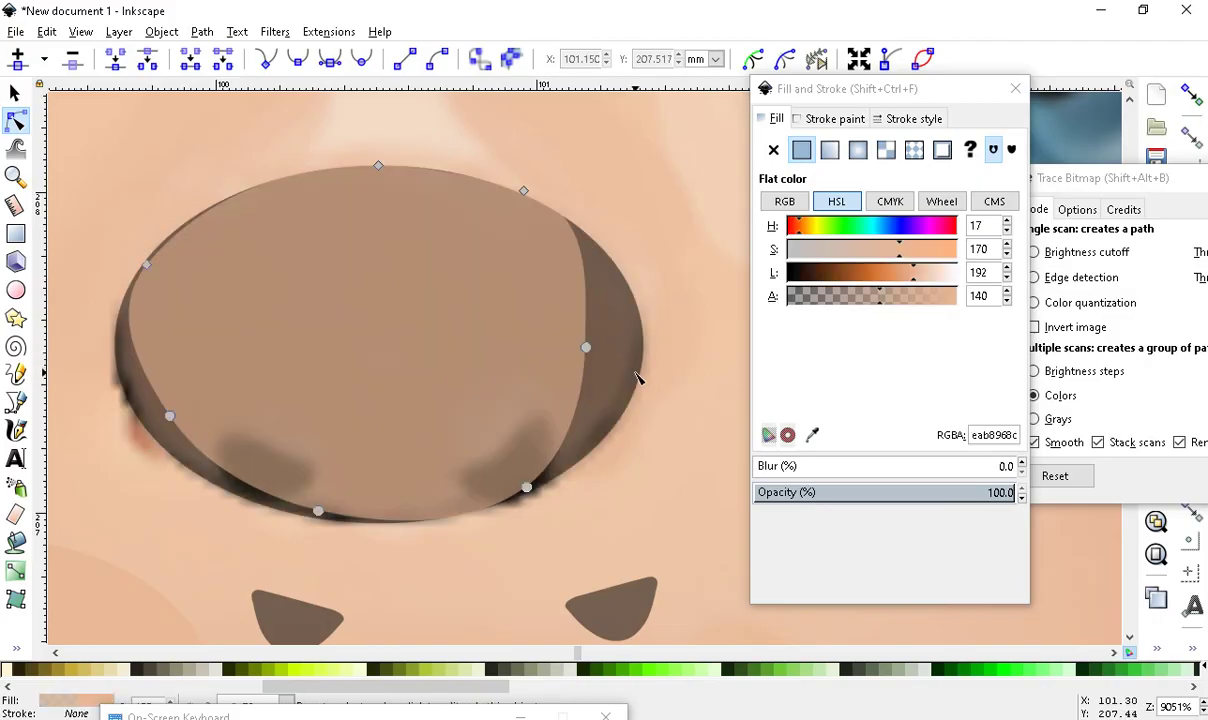
drag(587, 349, 624, 356)
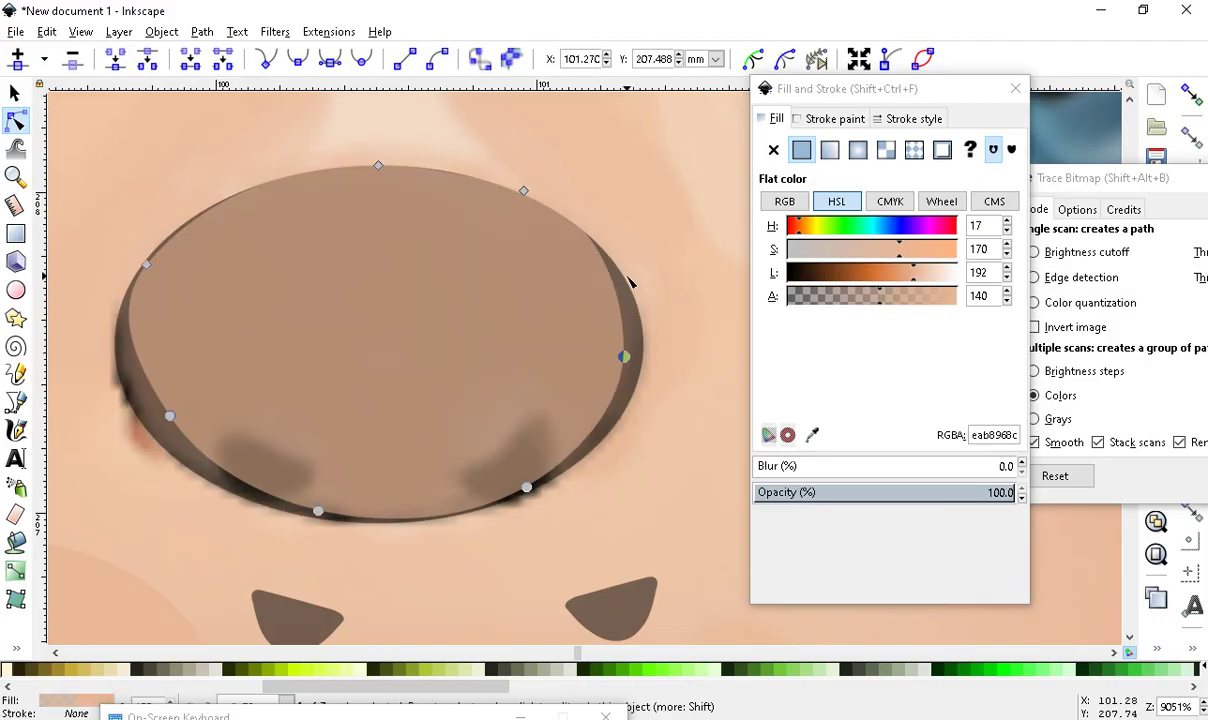
drag(617, 290, 642, 287)
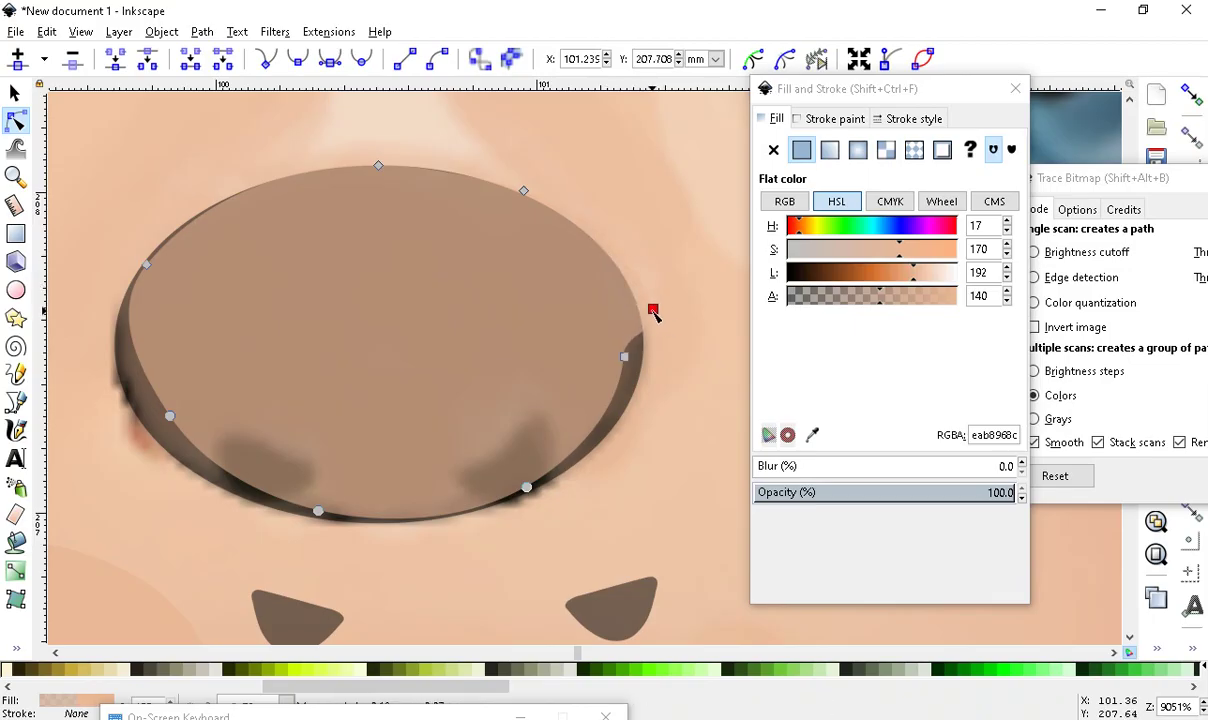
Reshape the nose shape's right edge, moving its node down and bending the edge inward
drag(699, 337, 572, 386)
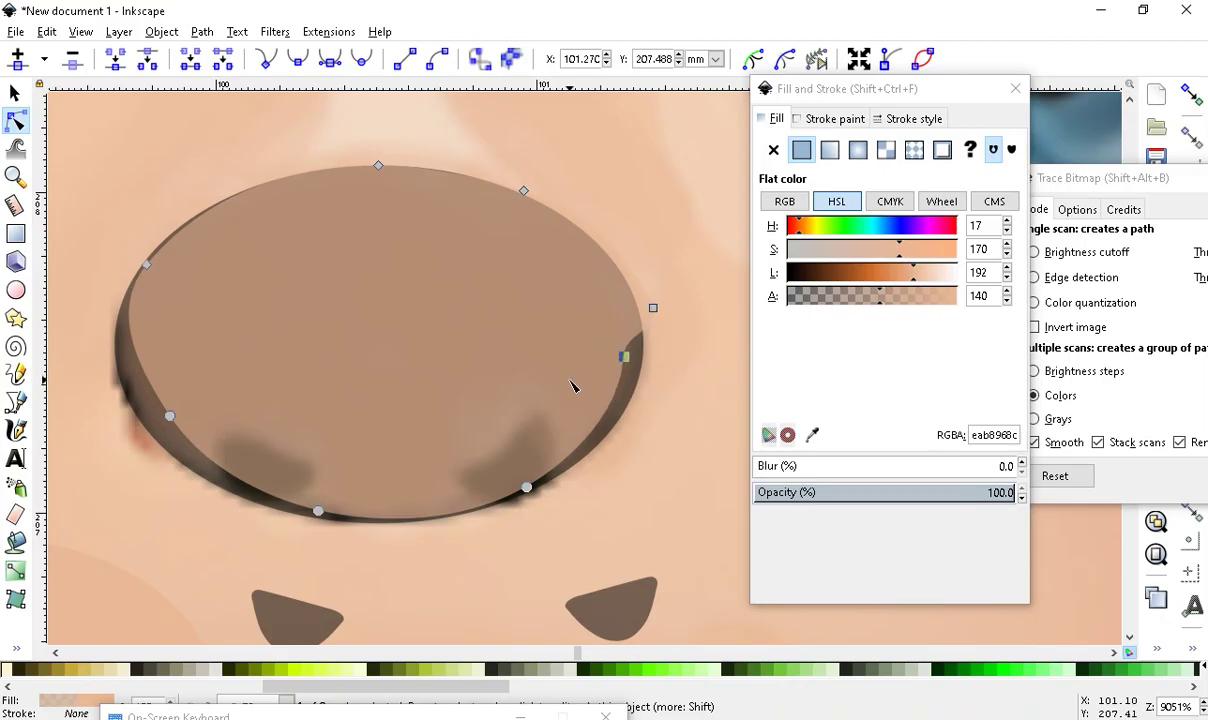
click(338, 59)
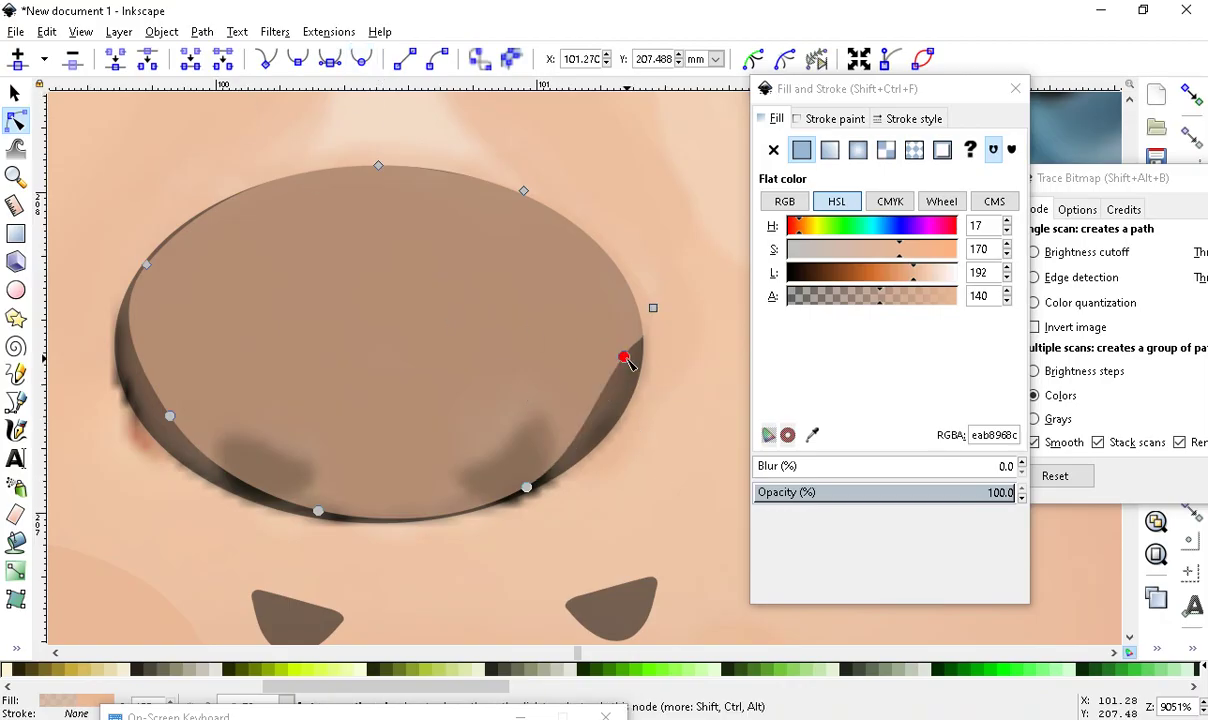
drag(627, 362, 627, 406)
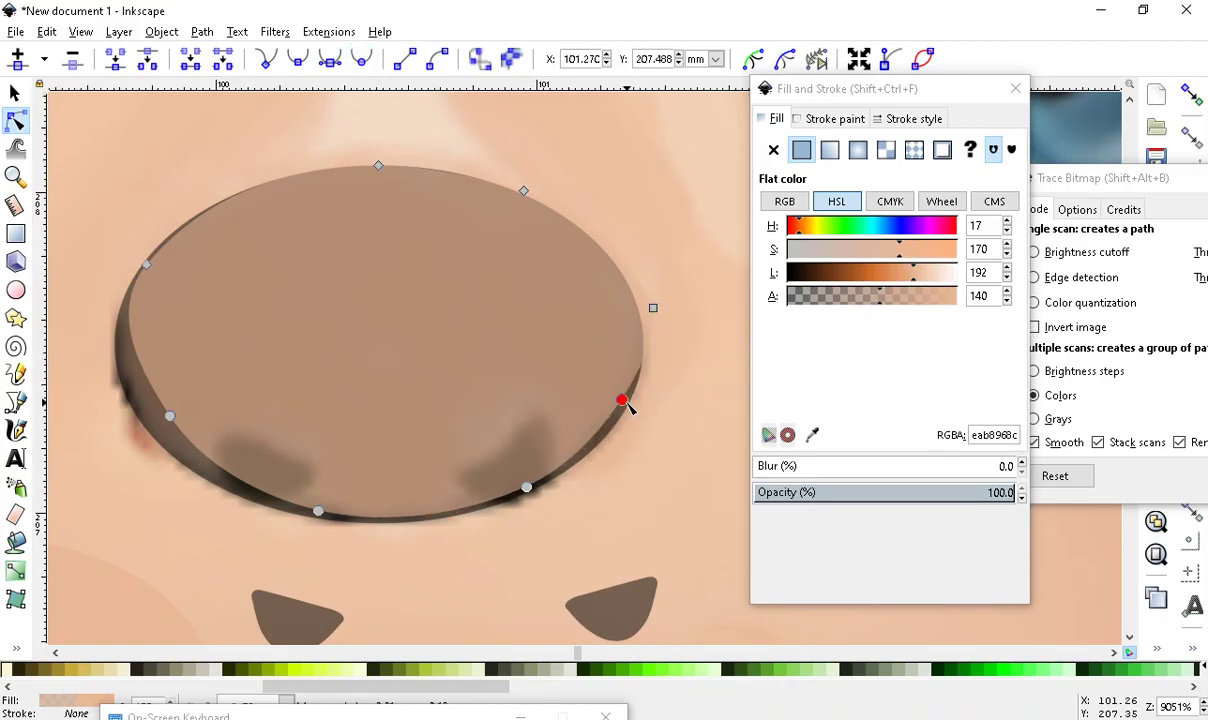
drag(653, 312, 636, 305)
click(634, 302)
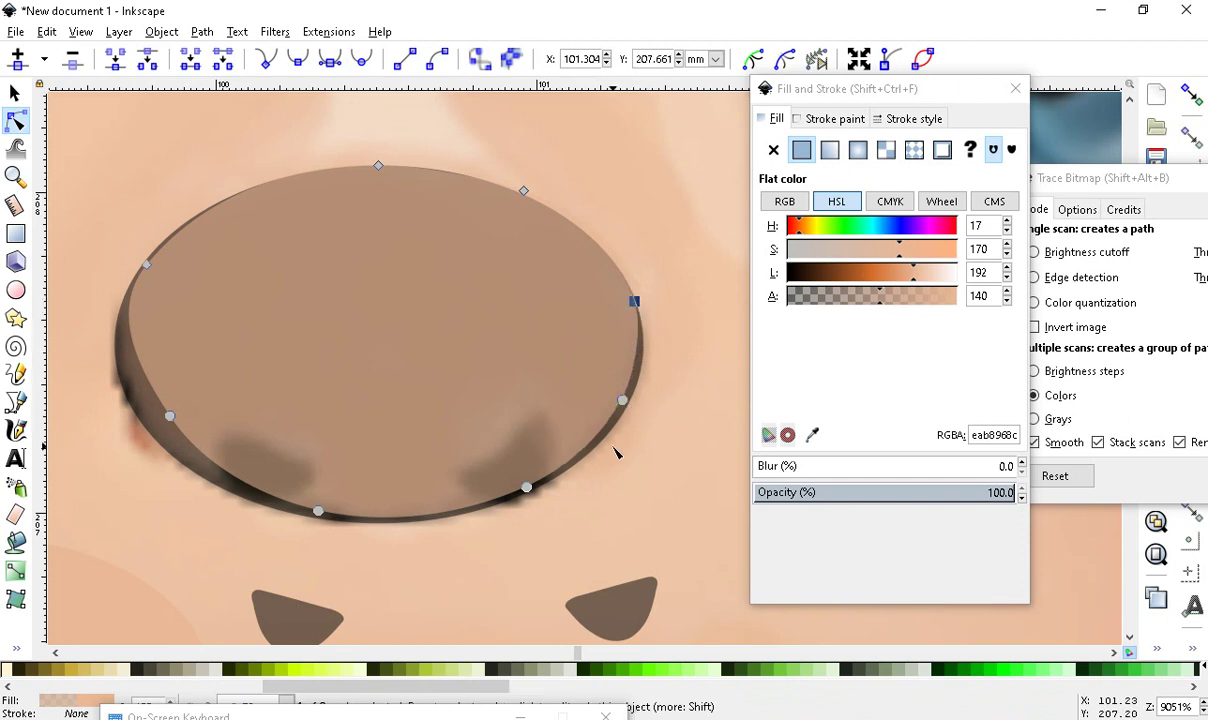
scroll(190, 677, right, 5)
scroll(493, 359, down, 2)
scroll(407, 342, up, 3)
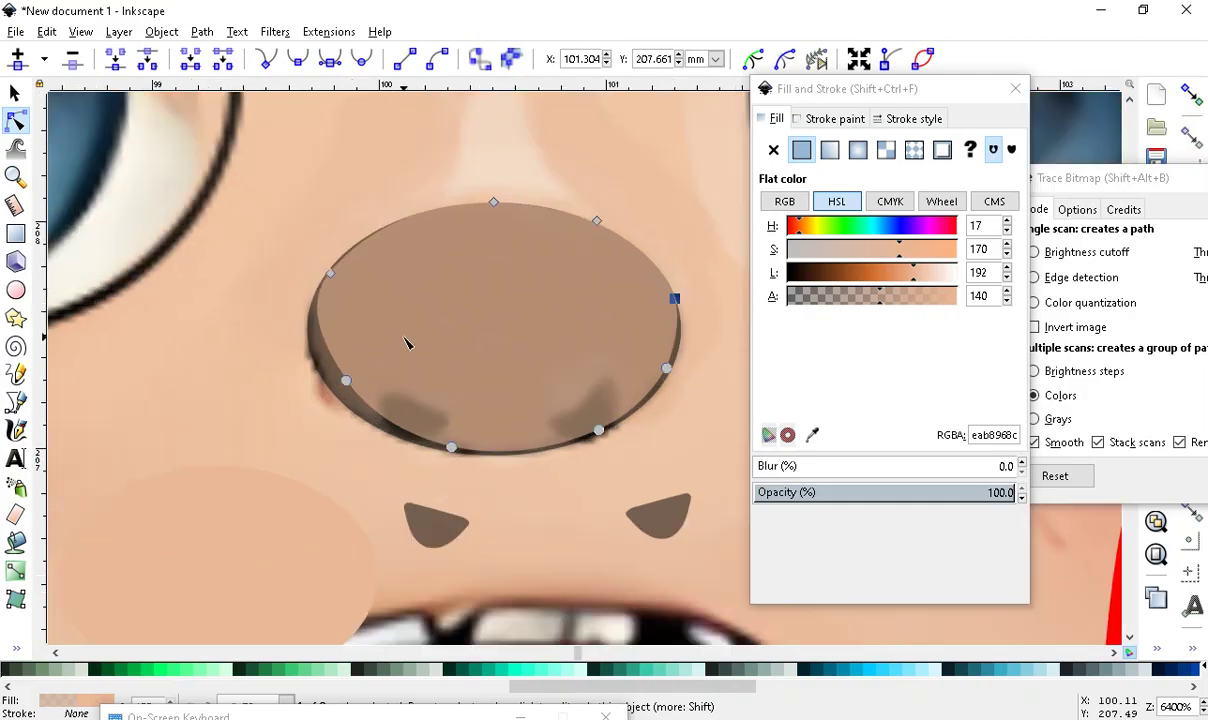
scroll(410, 462, down, 3)
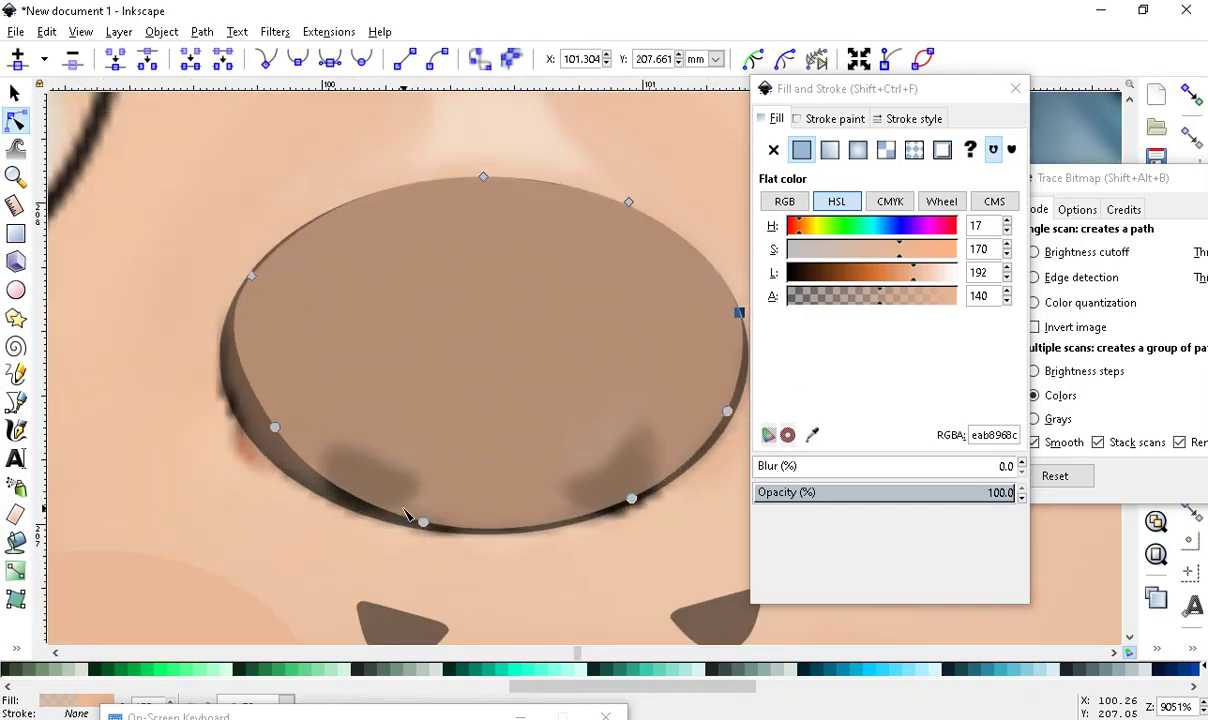
scroll(310, 418, up, 2)
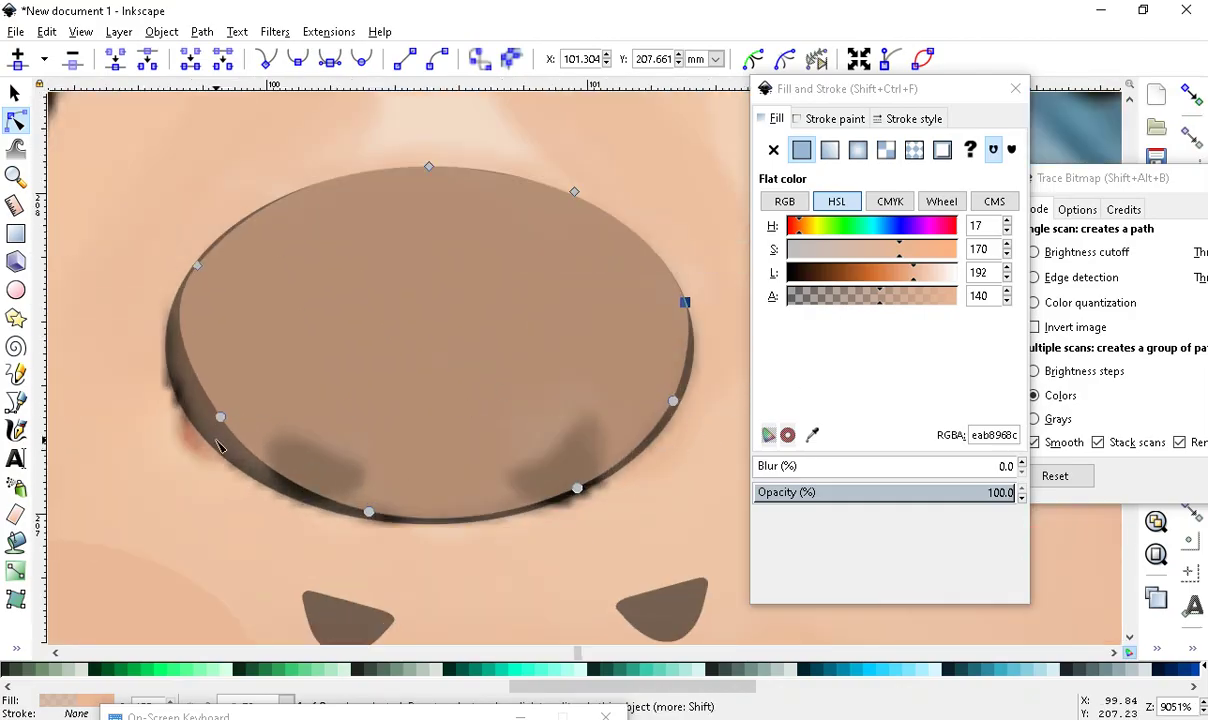
scroll(212, 438, up, 1)
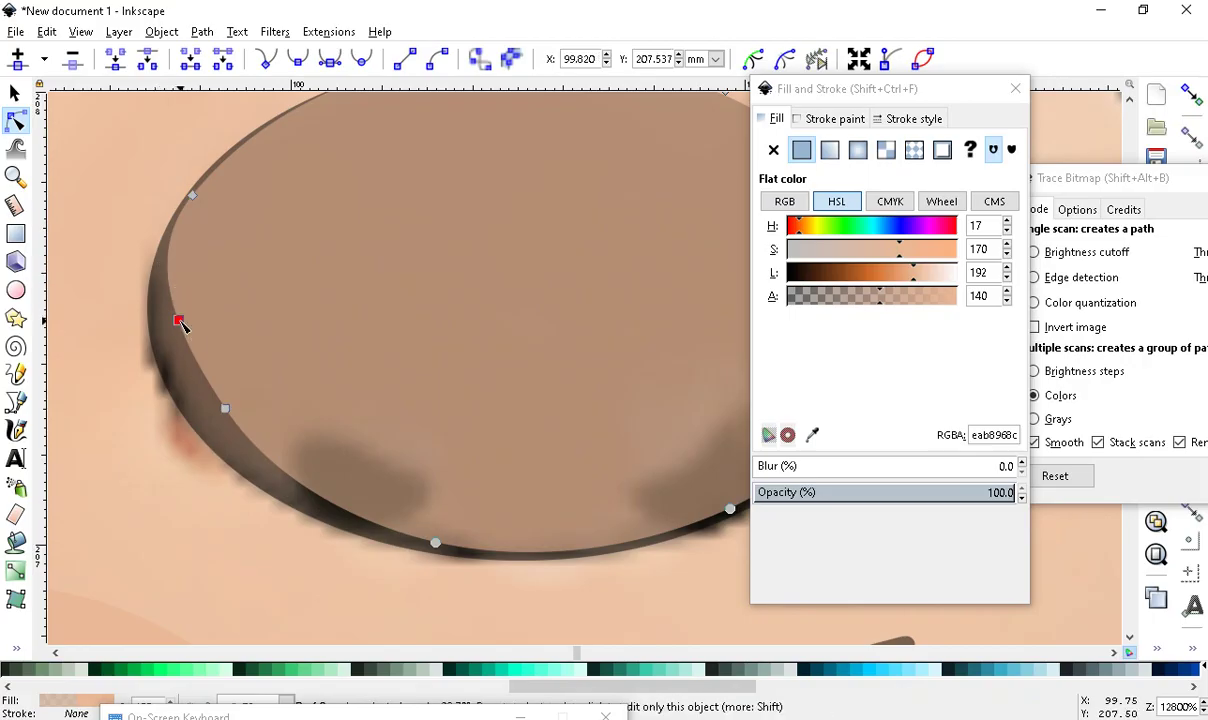
Make a left-edge node smooth and move the left nodes outward to follow the bitmap nose outline
drag(256, 270, 150, 350)
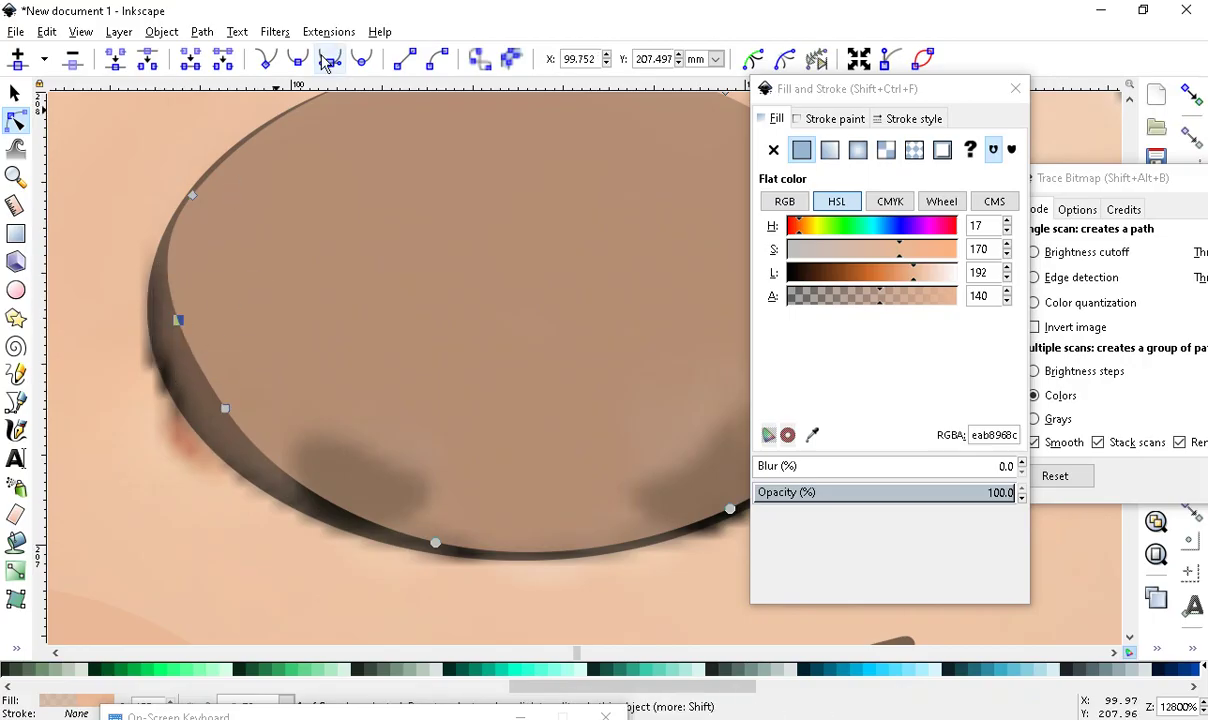
click(360, 60)
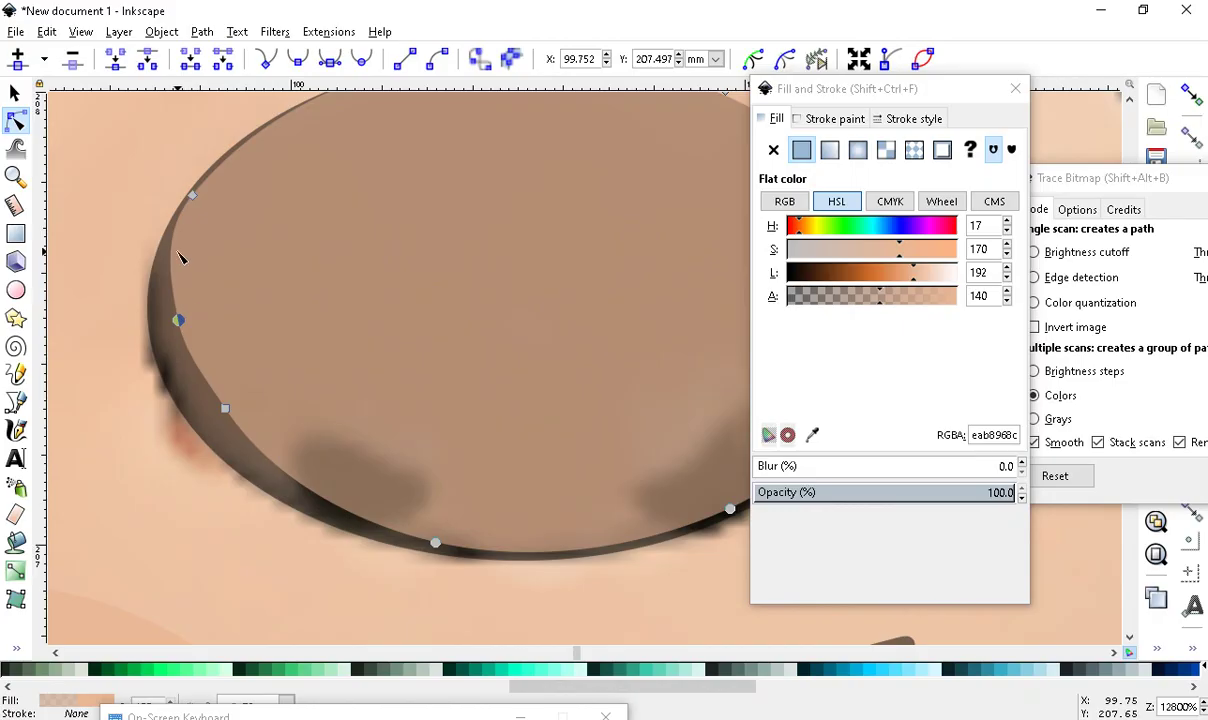
drag(193, 195, 185, 186)
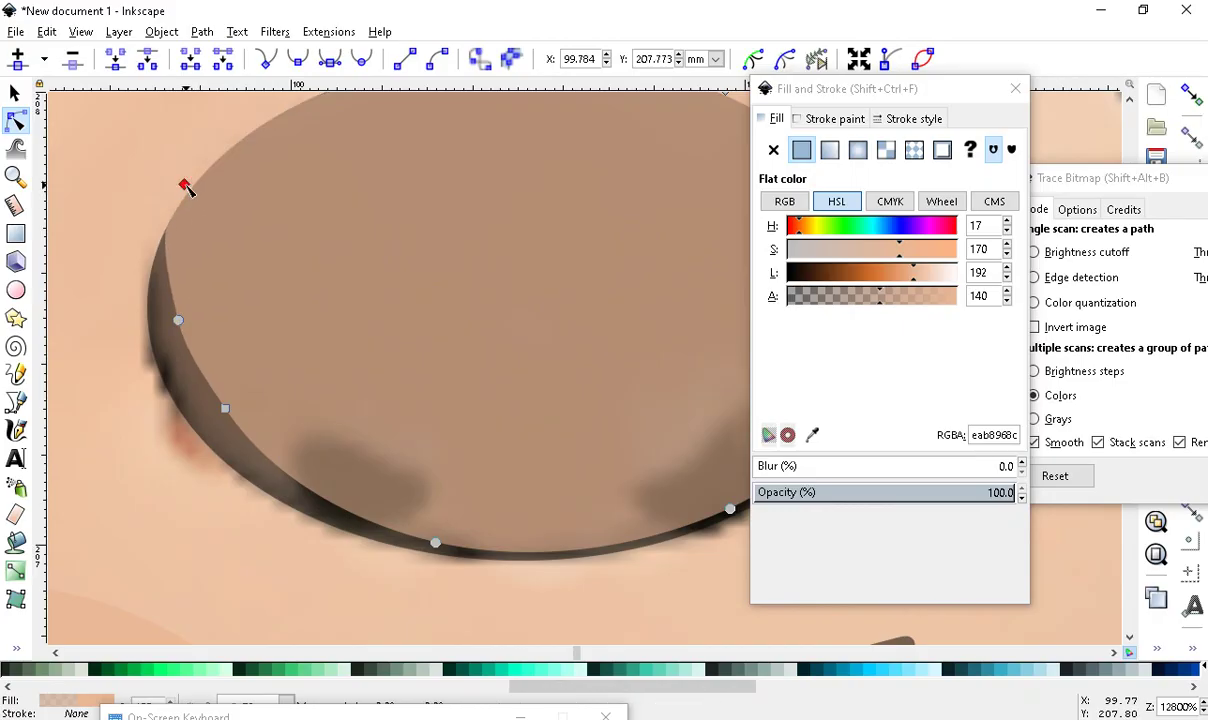
drag(179, 321, 155, 329)
scroll(208, 442, down, 1)
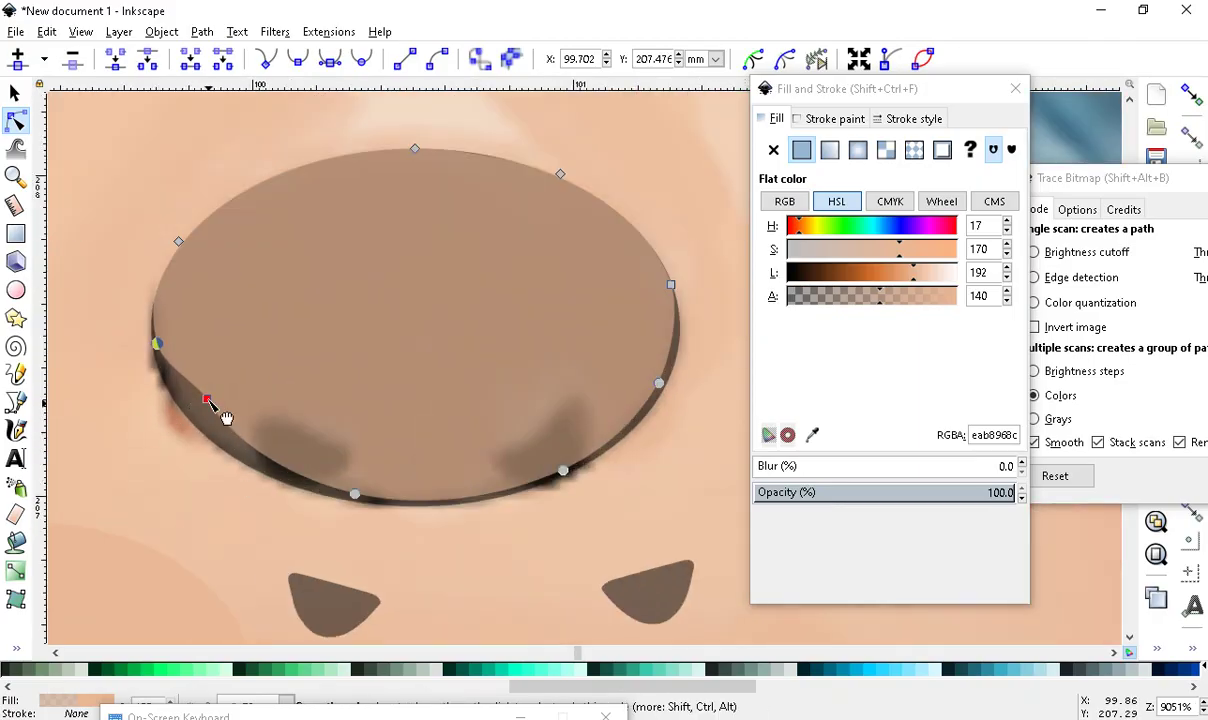
mouse_move(207, 399)
mouse_down()
mouse_move(210, 419)
mouse_move(191, 409)
mouse_up()
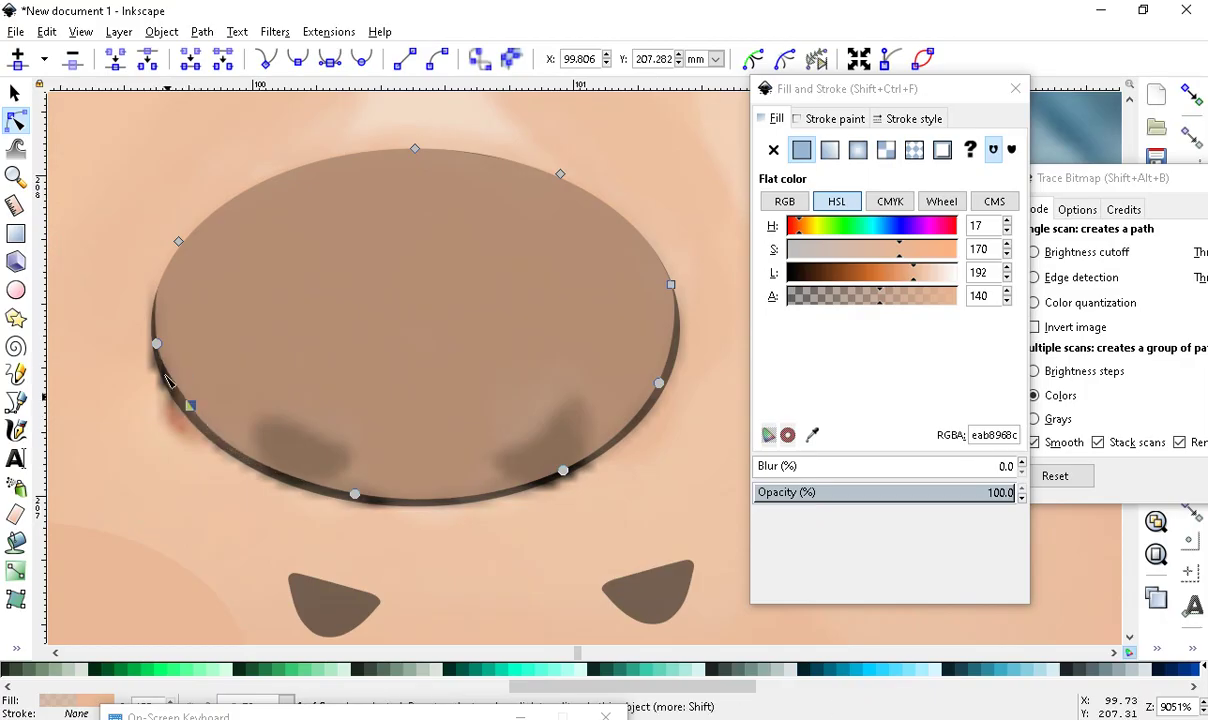
Draw a rectangle across the top of the nose oval and set its hue H to 255
click(17, 234)
mouse_move(126, 144)
mouse_down()
mouse_move(398, 172)
mouse_move(700, 315)
mouse_move(718, 288)
mouse_up()
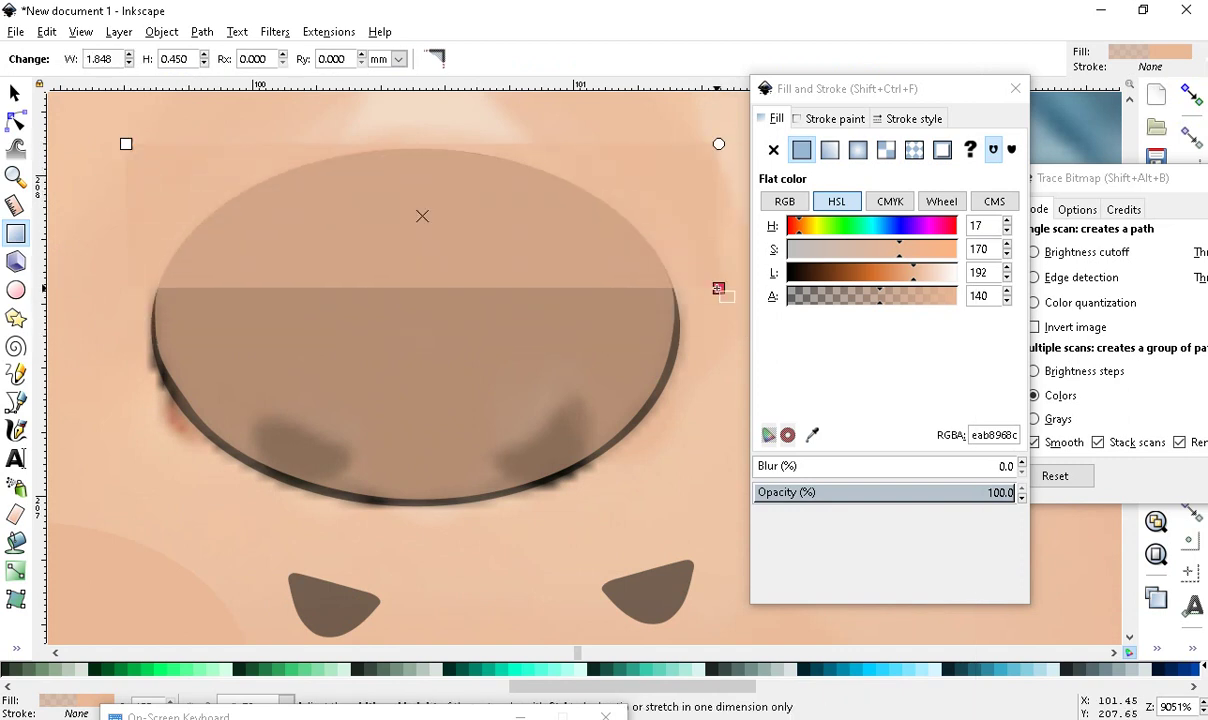
drag(805, 226, 957, 226)
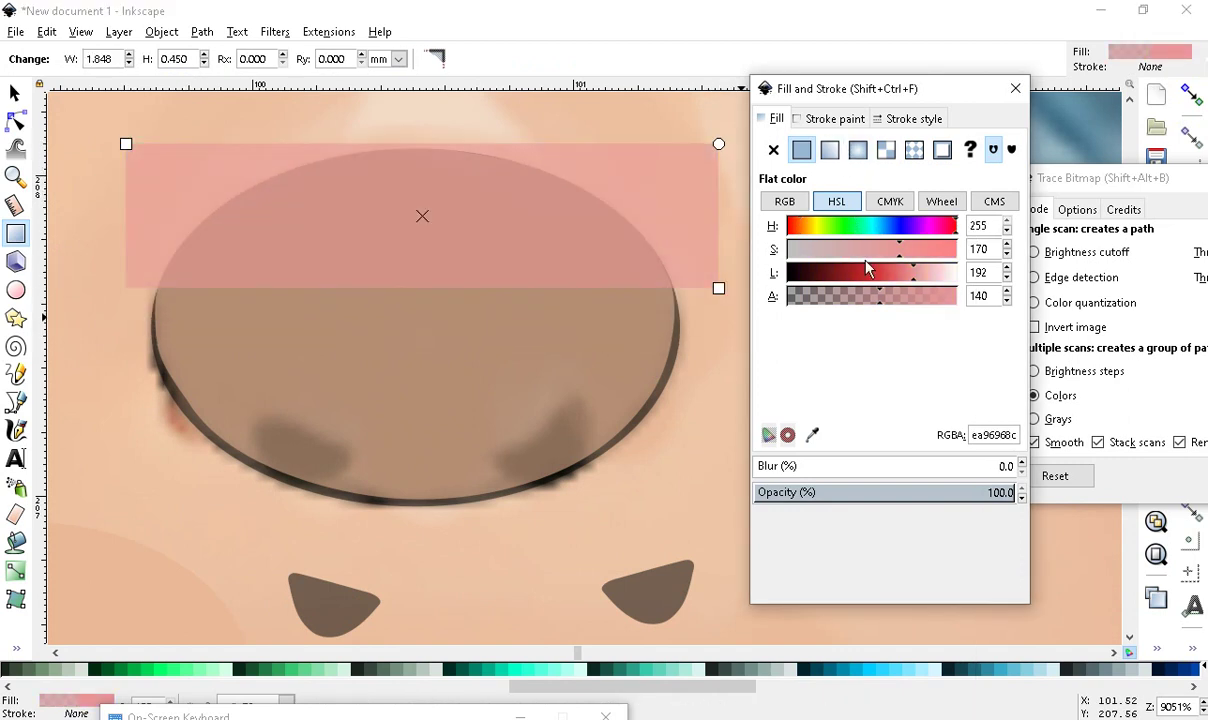
Switch to the Selector and select the left dark nostril shape
click(14, 92)
scroll(422, 202, down, 3)
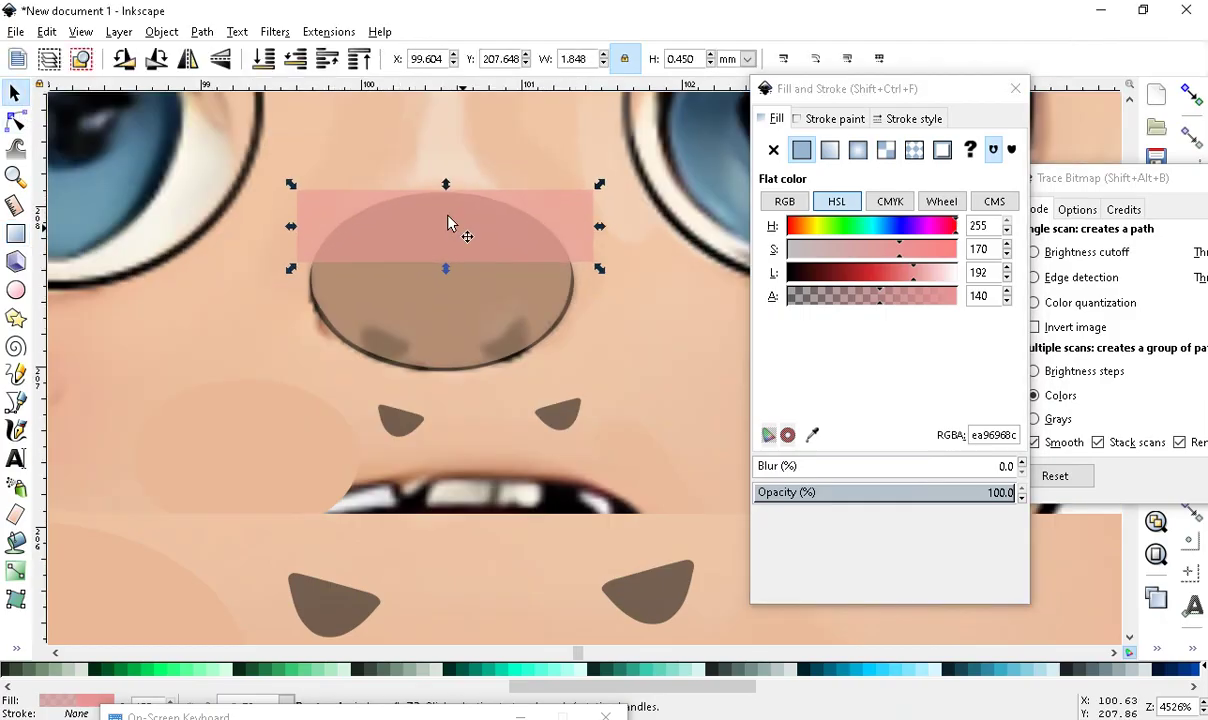
scroll(553, 295, up, 3)
scroll(553, 295, up, 2)
scroll(607, 283, up, 1)
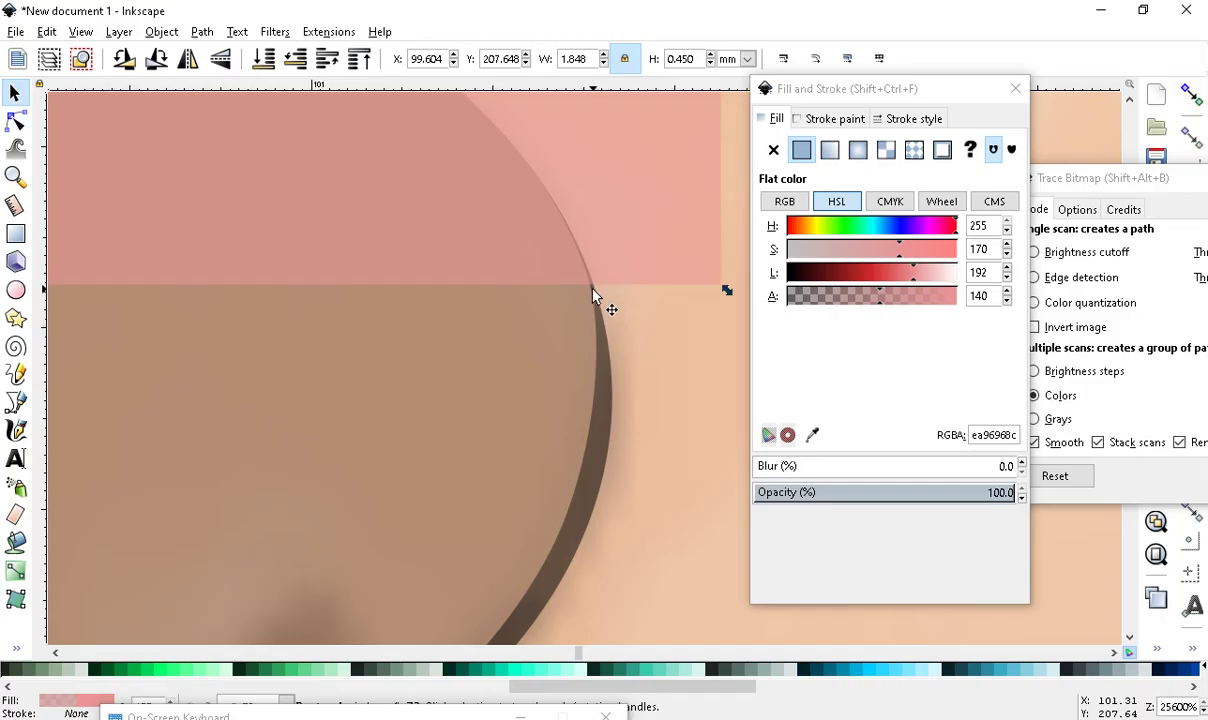
scroll(637, 325, down, 5)
scroll(412, 332, up, 5)
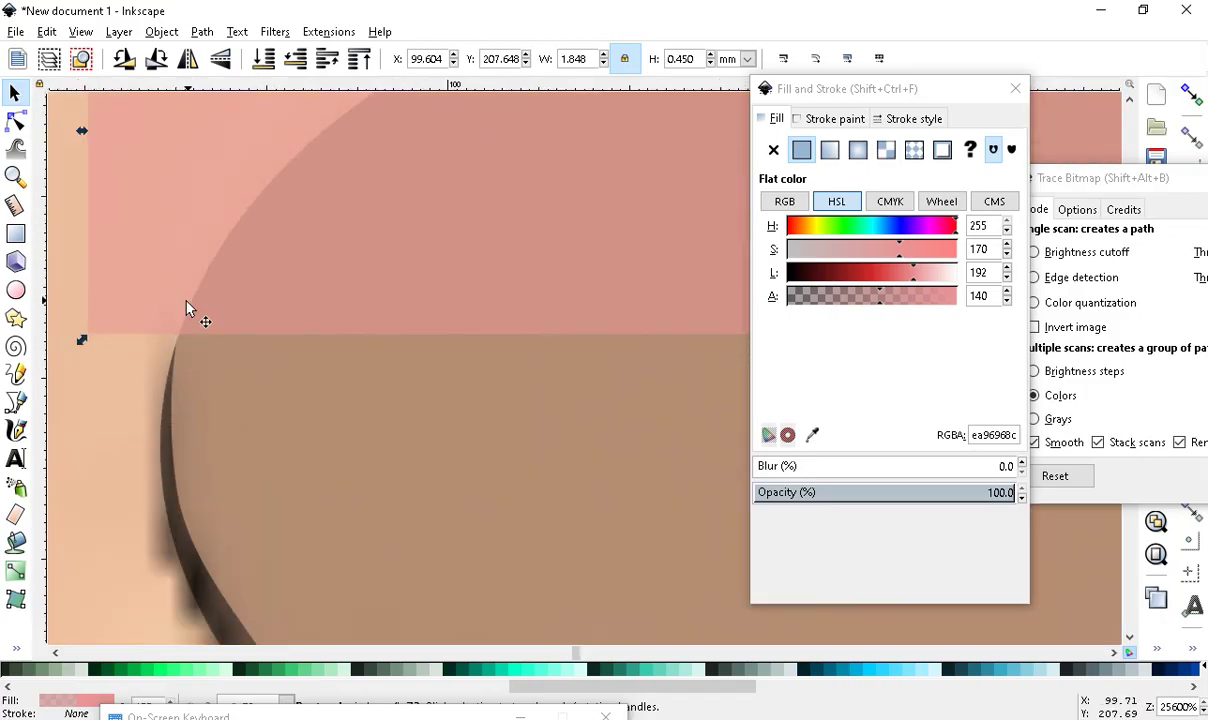
scroll(186, 307, down, 1)
scroll(184, 357, down, 5)
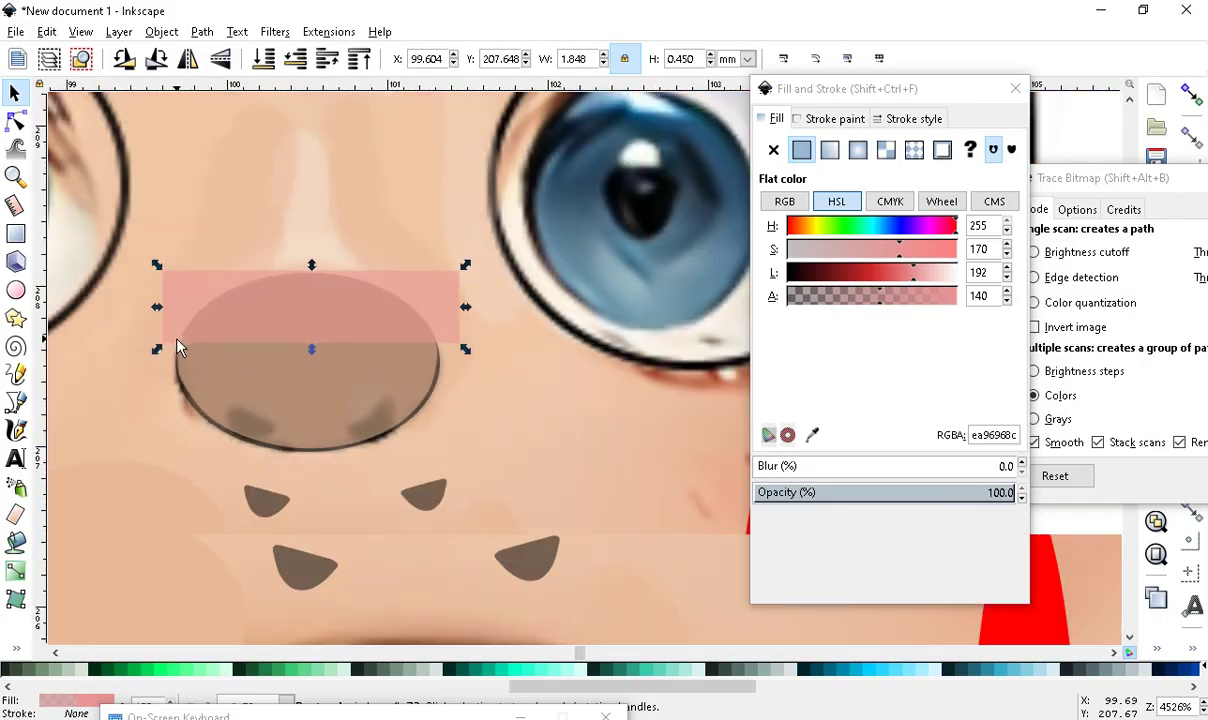
scroll(255, 314, up, 3)
scroll(320, 287, down, 3)
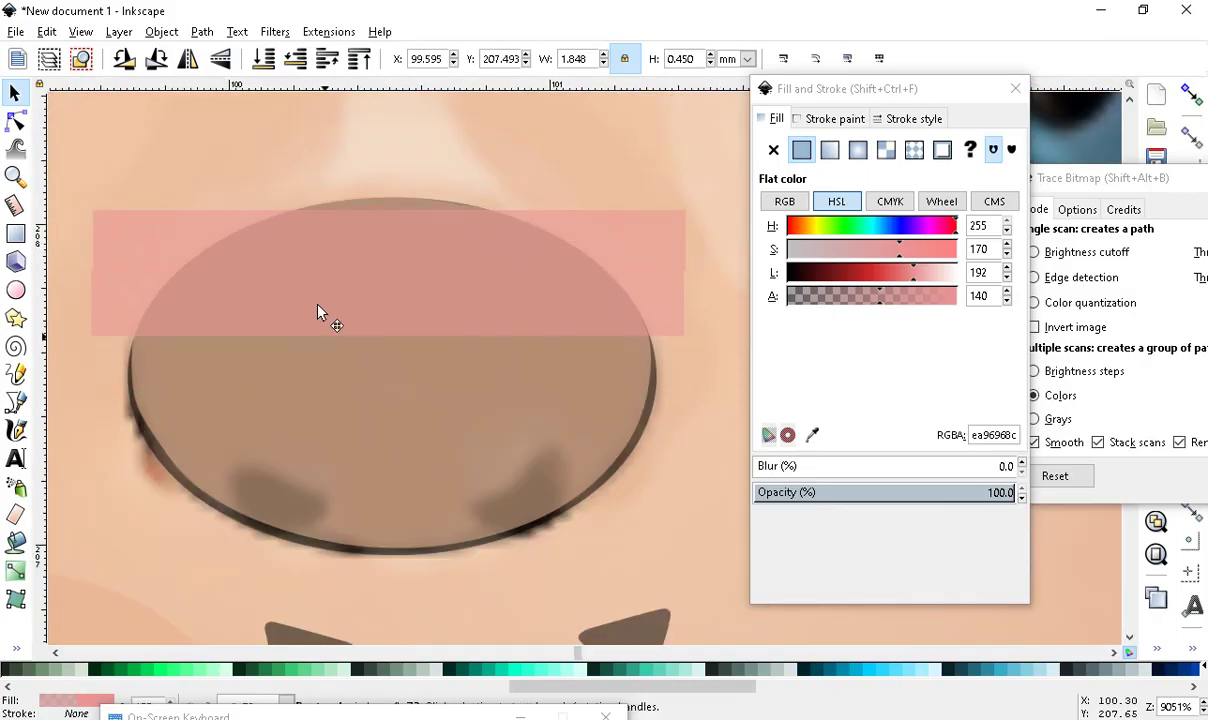
scroll(355, 347, up, 2)
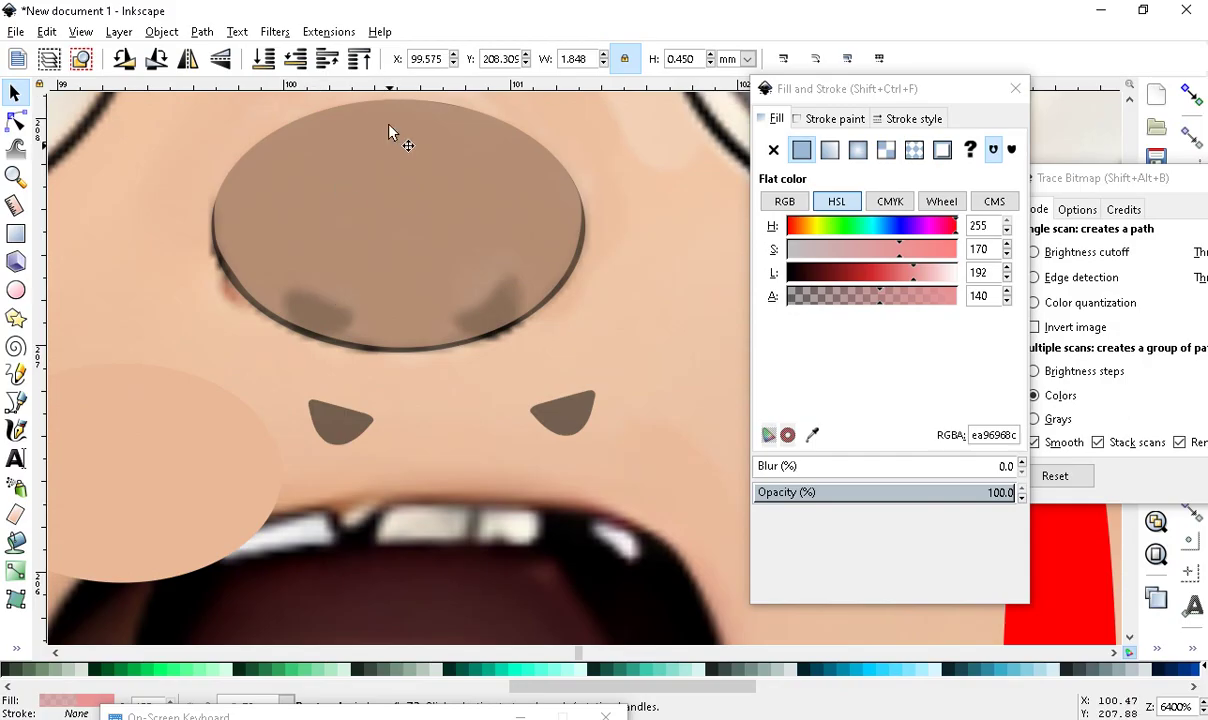
scroll(251, 458, up, 1)
scroll(286, 453, down, 1)
scroll(403, 577, up, 1)
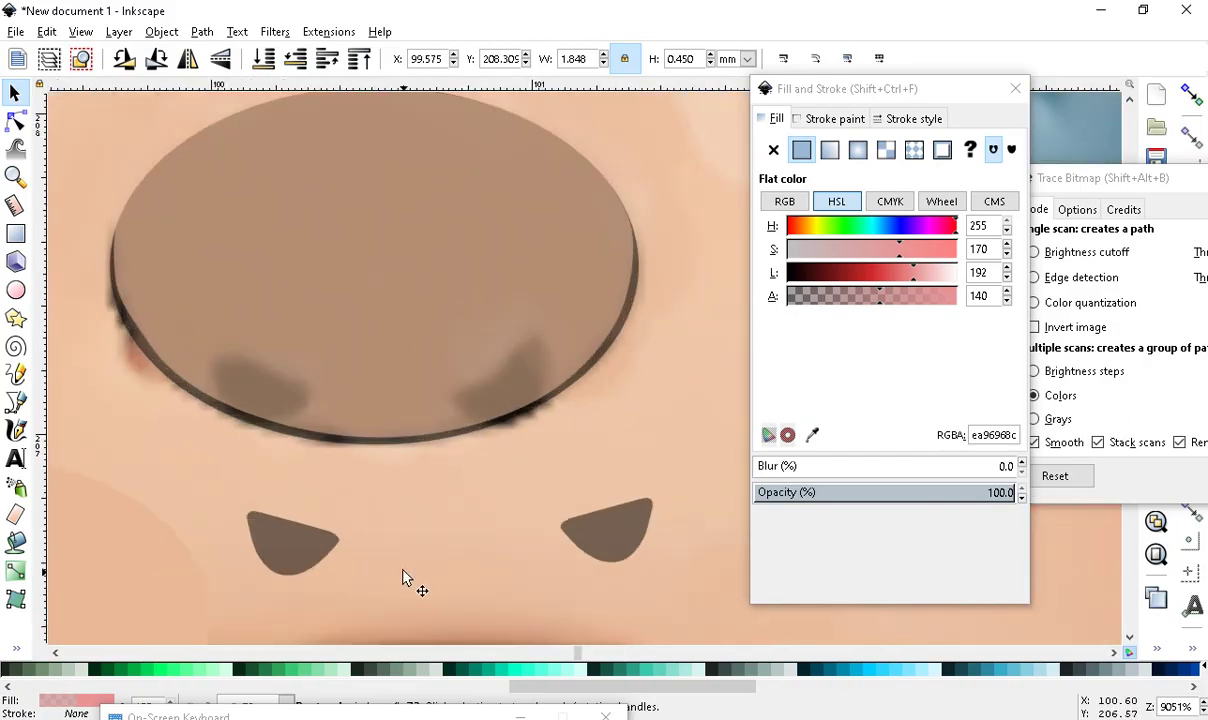
click(265, 562)
Move the left nostril shape up onto the nose, then undo the move
drag(268, 564, 261, 410)
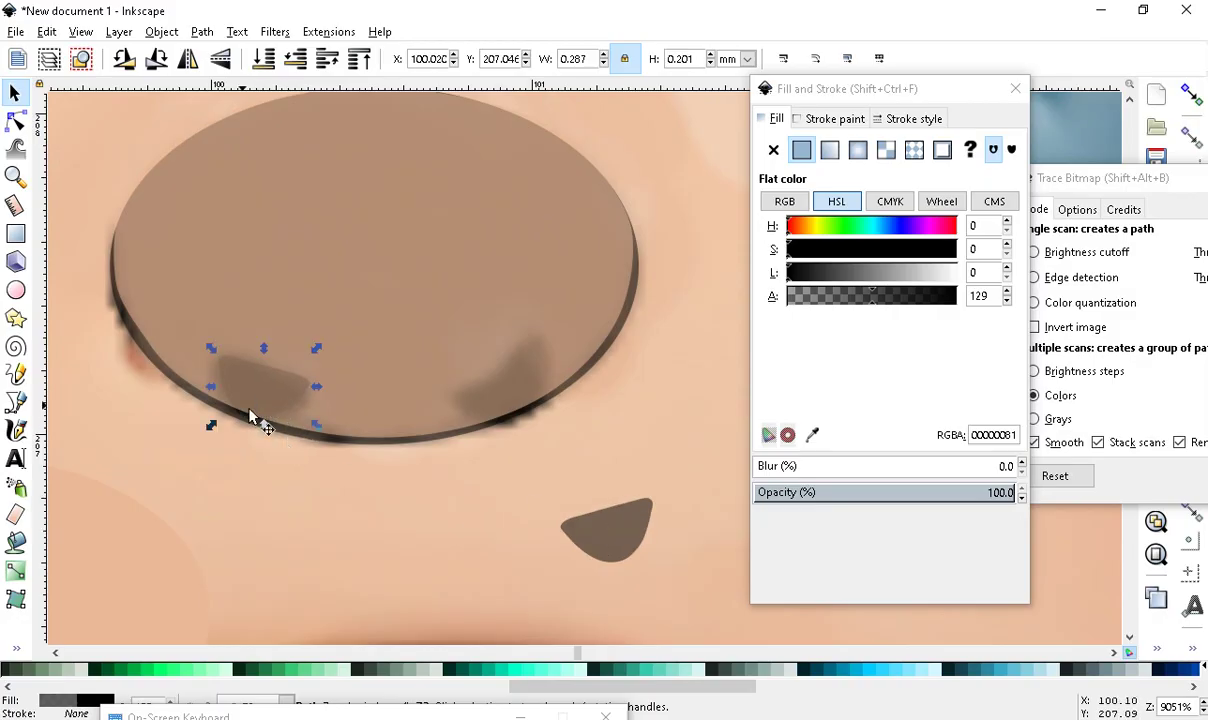
click(46, 31)
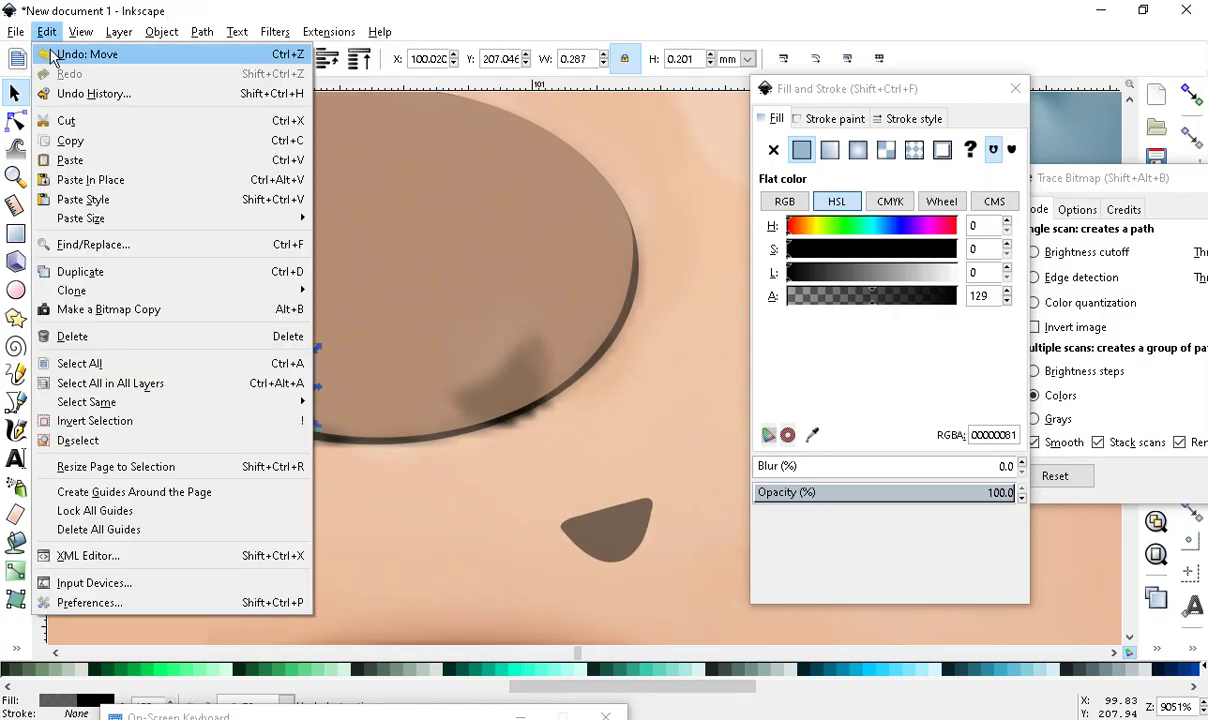
click(81, 51)
Make the nose shape fully opaque
click(500, 328)
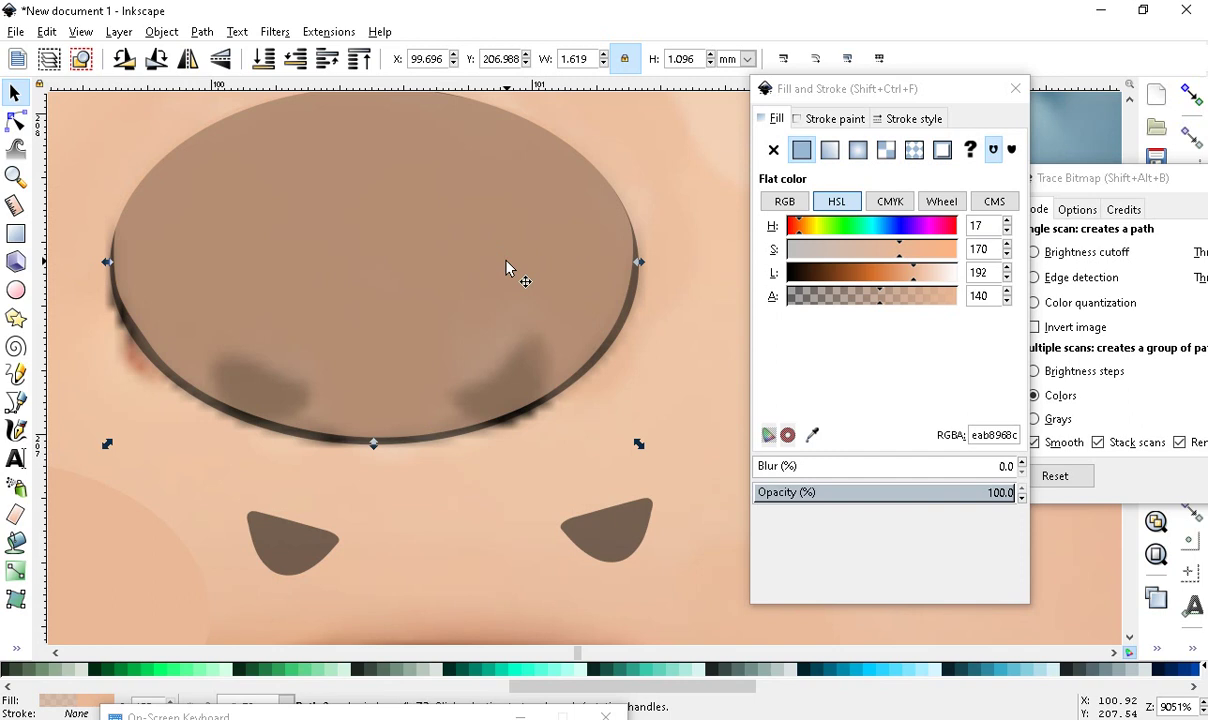
drag(928, 305, 960, 299)
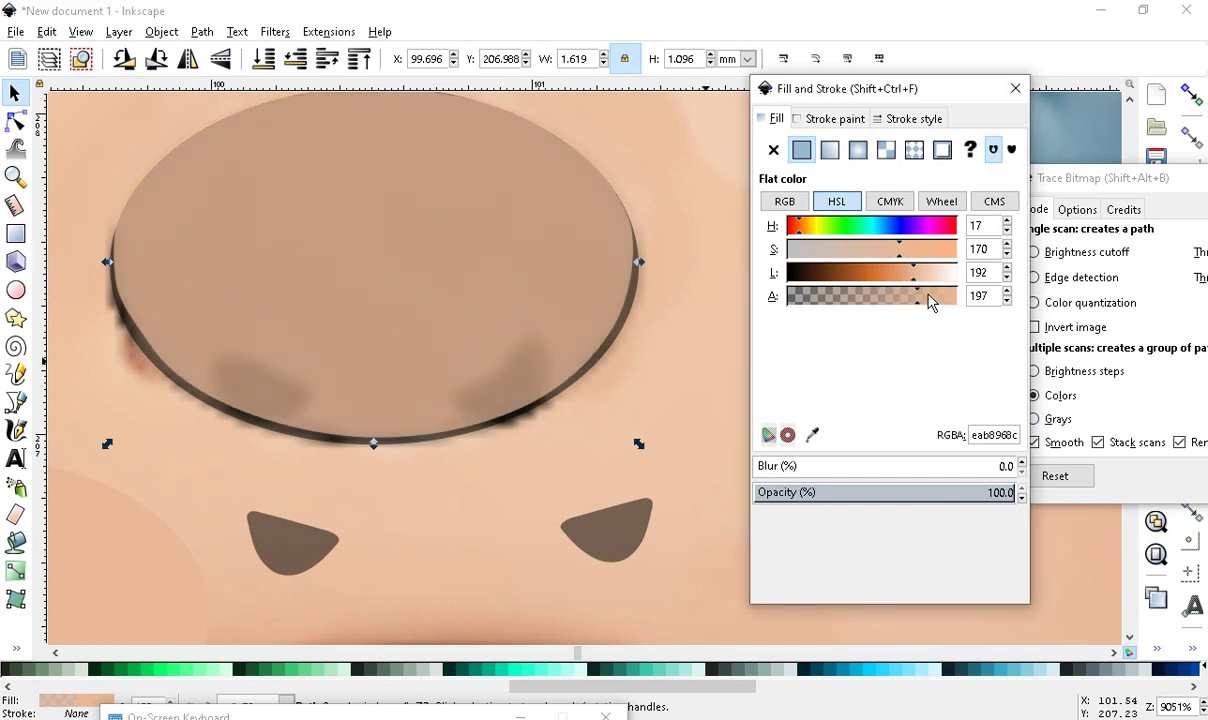
scroll(529, 376, down, 5)
scroll(409, 405, up, 3)
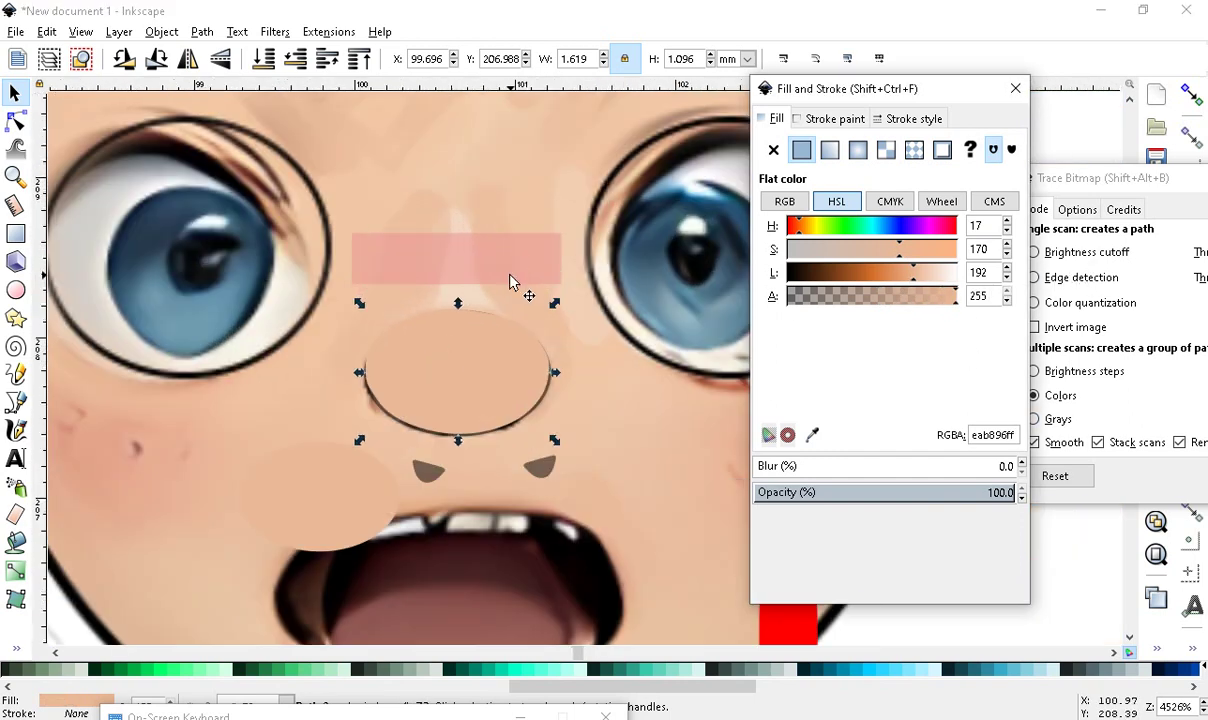
Move the pink rectangle up and to the right, off the nose
click(399, 268)
drag(399, 268, 700, 105)
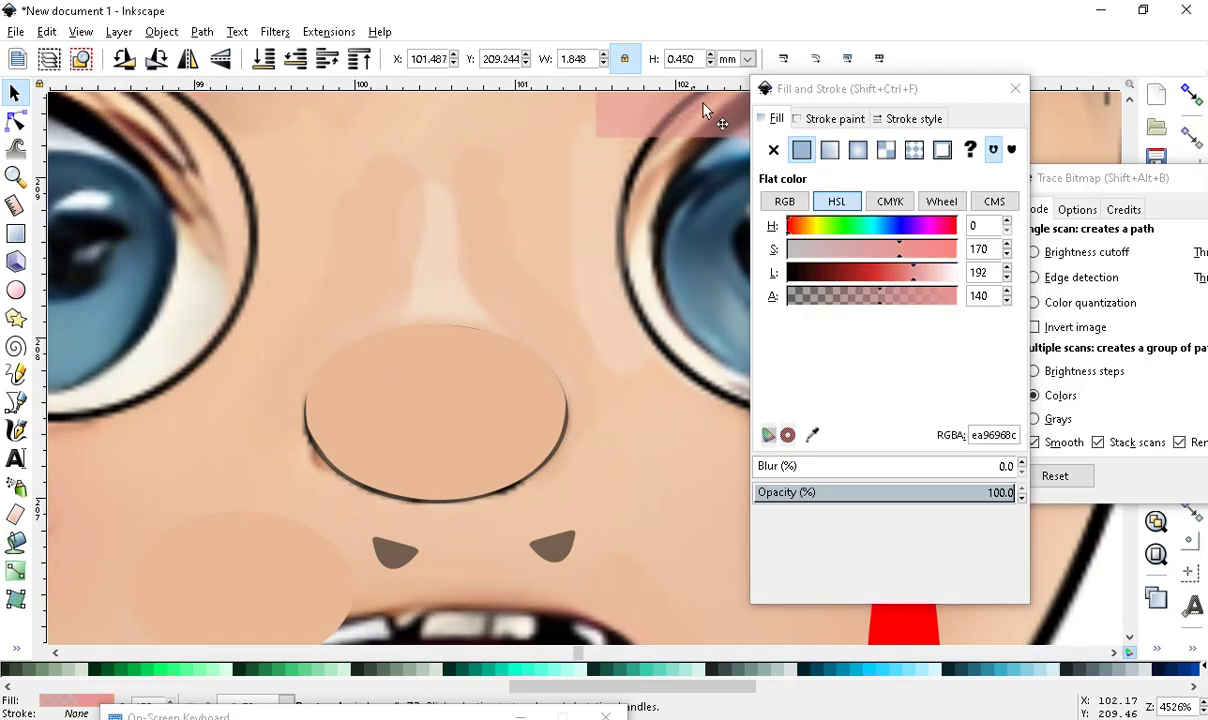
scroll(380, 267, down, 3)
scroll(516, 437, up, 4)
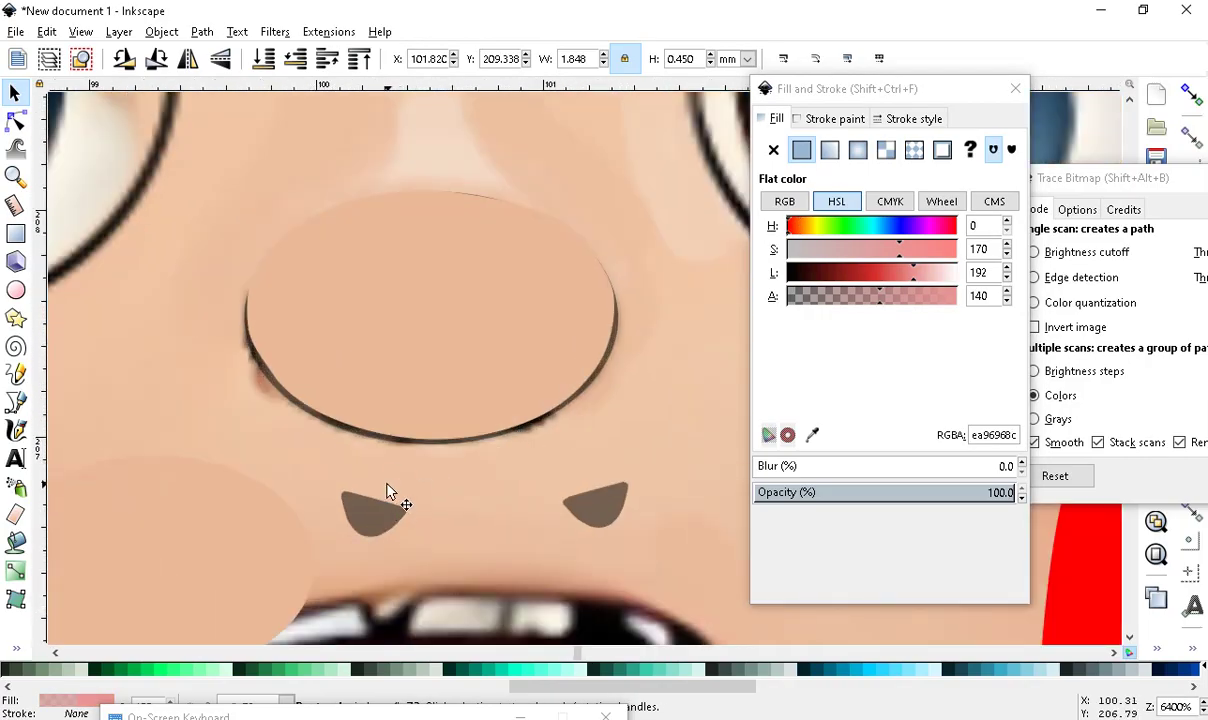
Lift the nose ellipse and fit the left triangle into the left dark nostril
click(405, 368)
drag(440, 372, 445, 291)
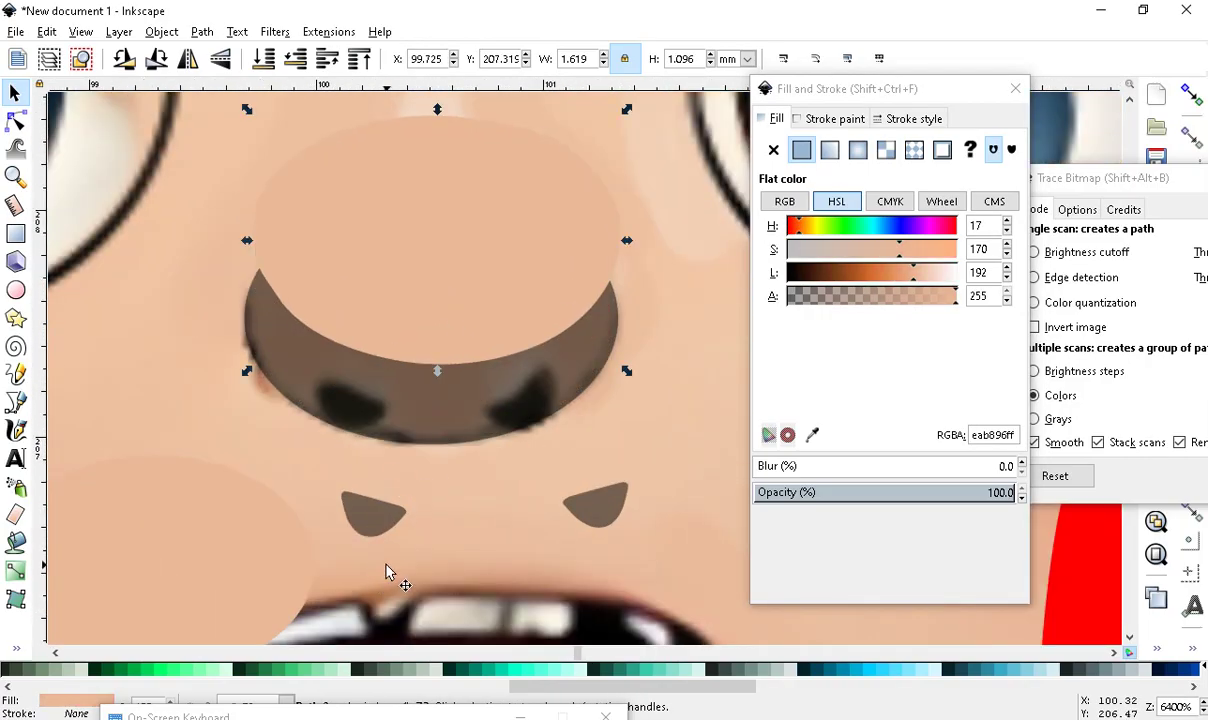
click(372, 520)
drag(372, 520, 353, 366)
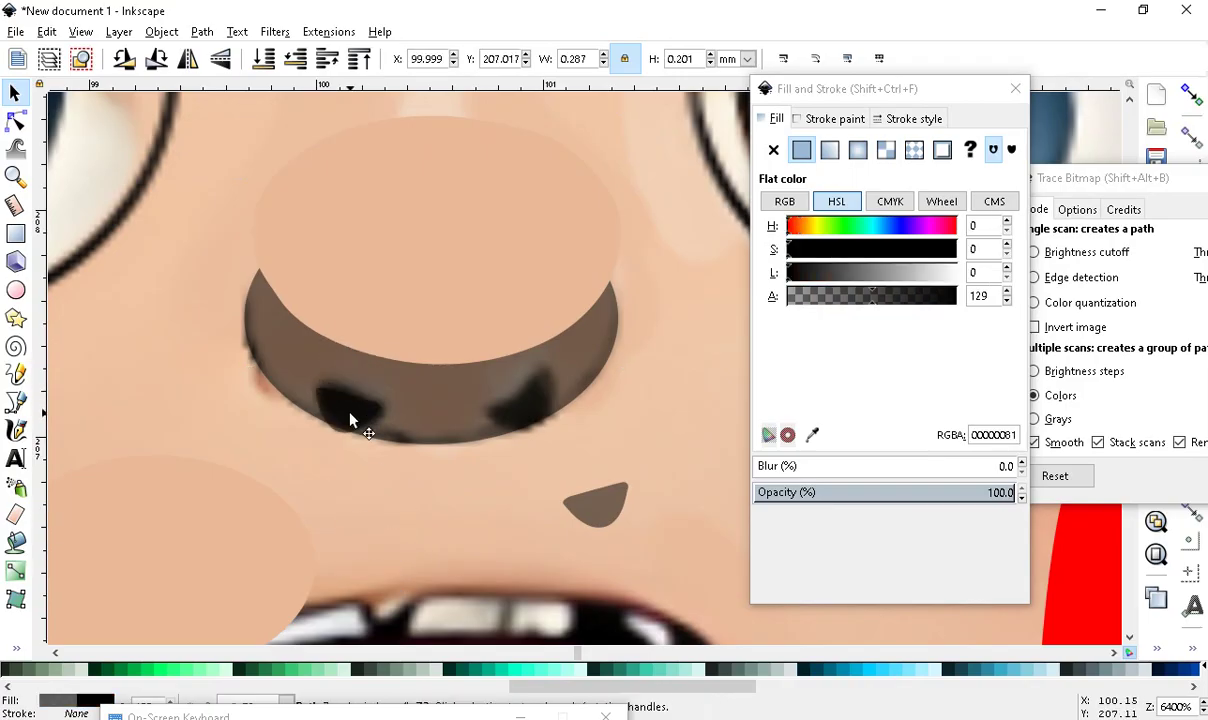
drag(352, 416, 354, 410)
Move the right triangle into the right nostril and rotate it to match
drag(610, 522, 573, 488)
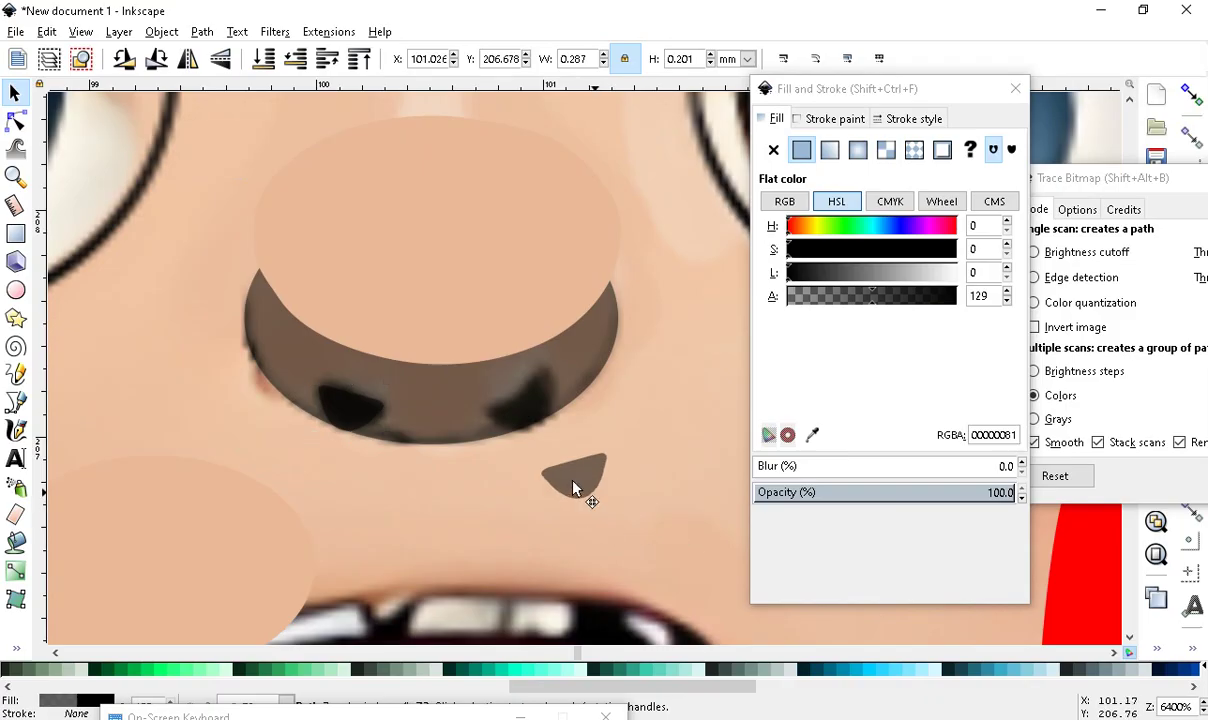
click(521, 416)
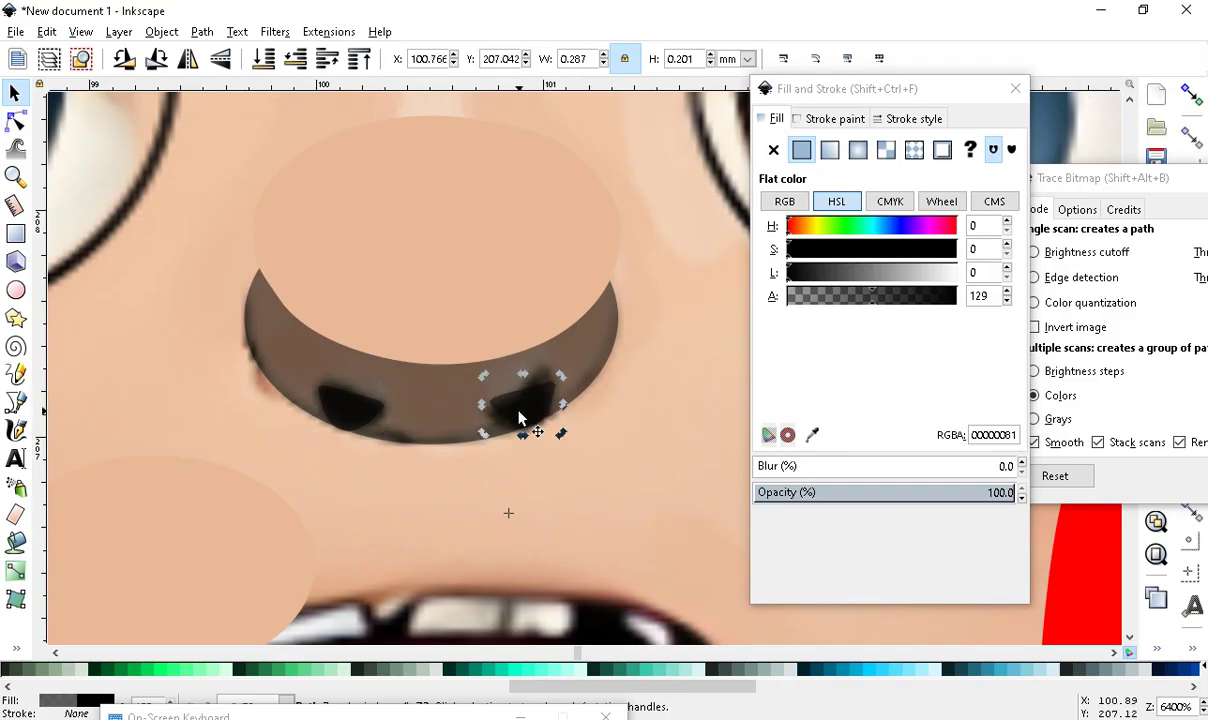
mouse_move(483, 440)
mouse_down()
mouse_move(464, 412)
mouse_move(505, 435)
mouse_up()
click(500, 405)
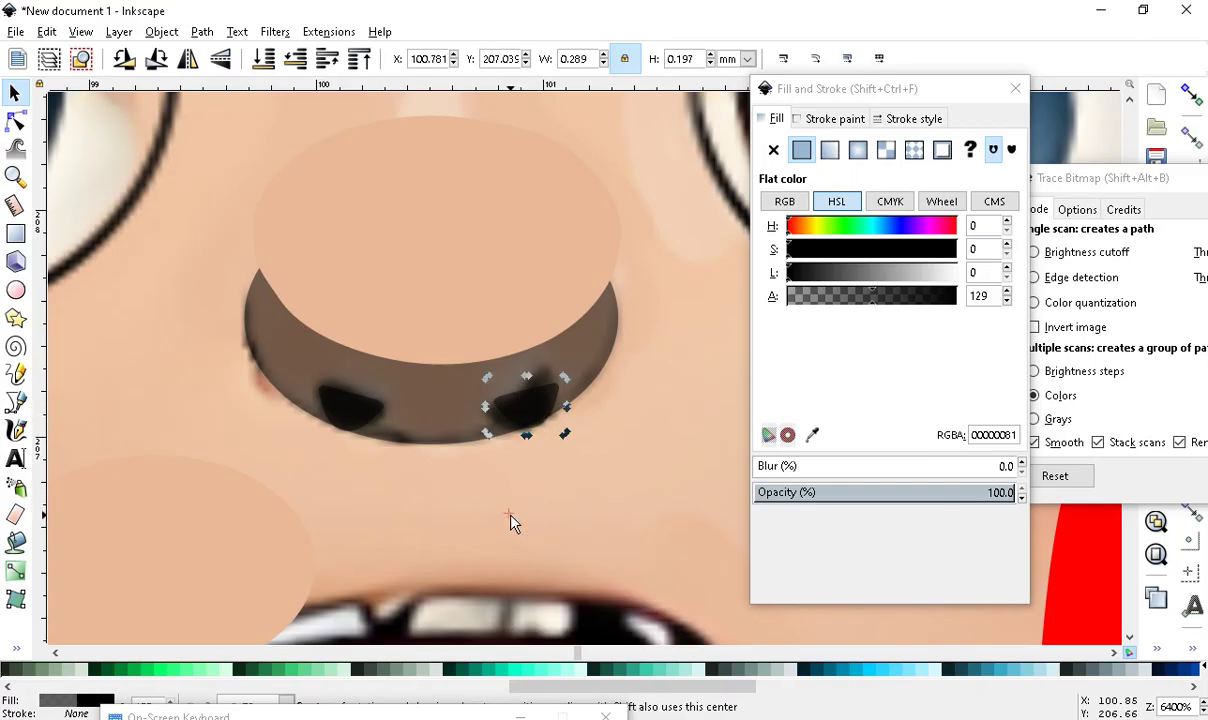
key(Escape)
click(525, 406)
drag(491, 437, 493, 458)
Move the nose ellipse back down over the shadow and select the right nostril triangle
scroll(468, 383, down, 2)
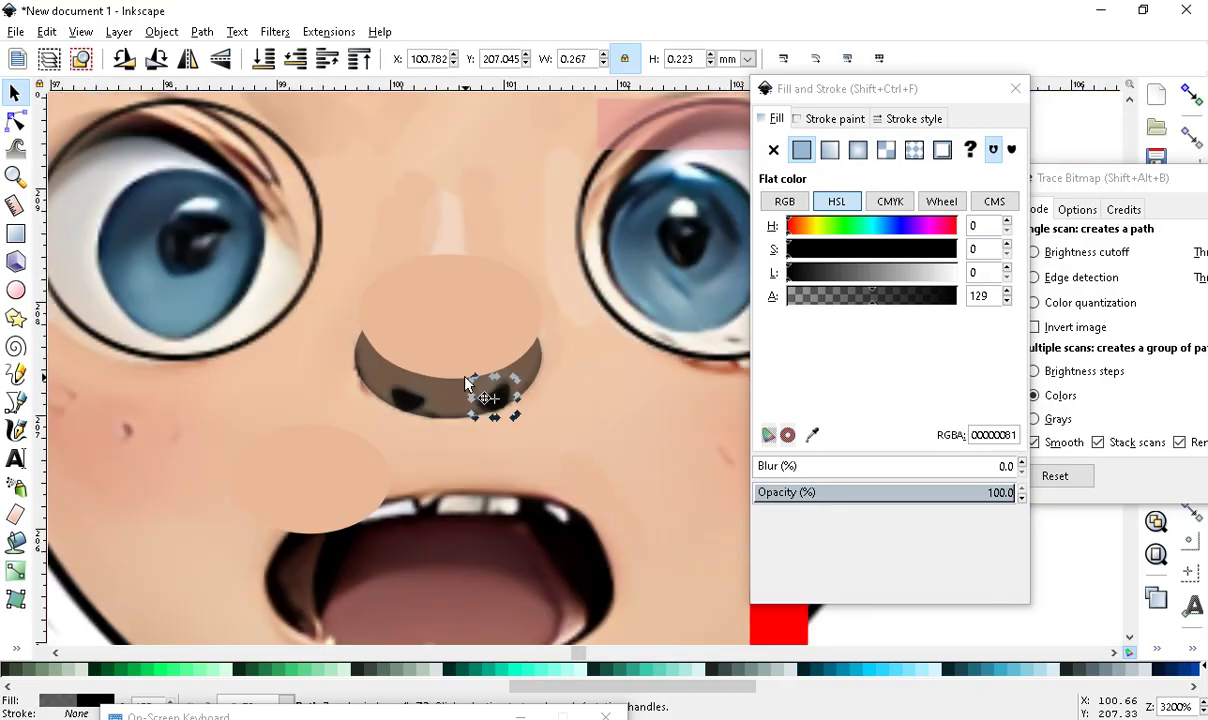
click(461, 322)
scroll(471, 352, up, 1)
drag(434, 395, 403, 331)
scroll(480, 455, up, 2)
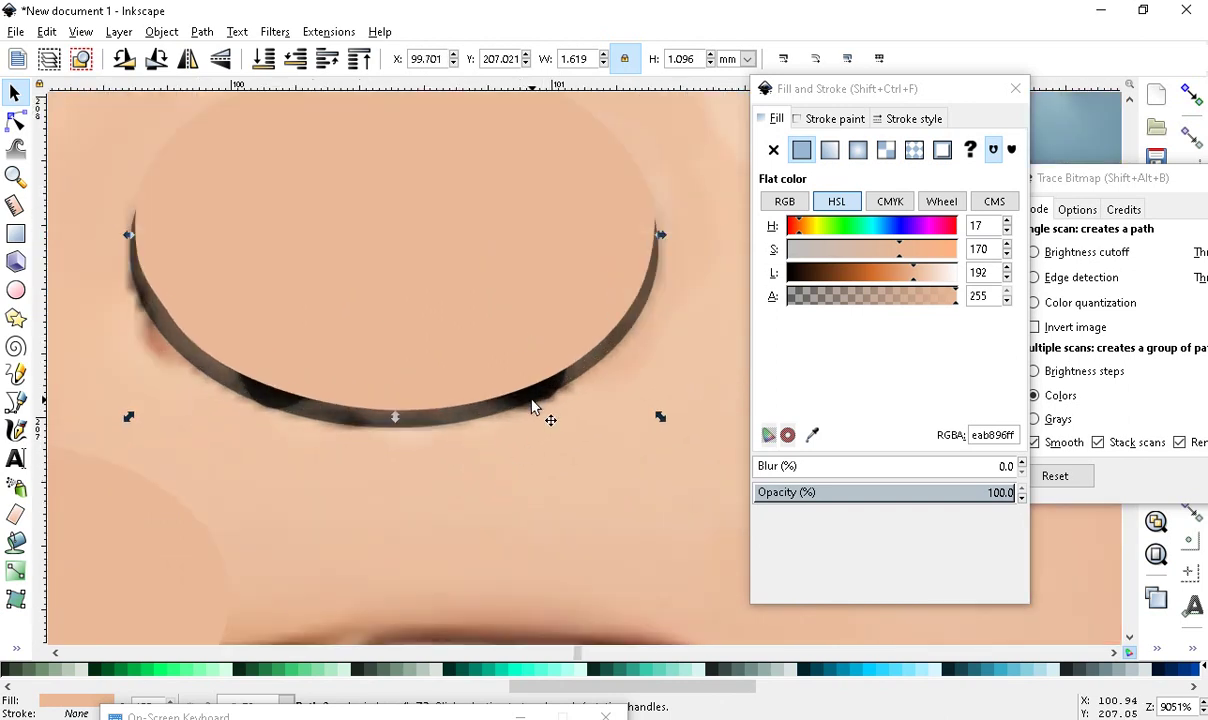
click(533, 405)
scroll(353, 383, down, 2)
scroll(278, 488, up, 3)
Raise Alpha from 129 to 255 on both nostril triangles, making them opaque black
click(308, 388)
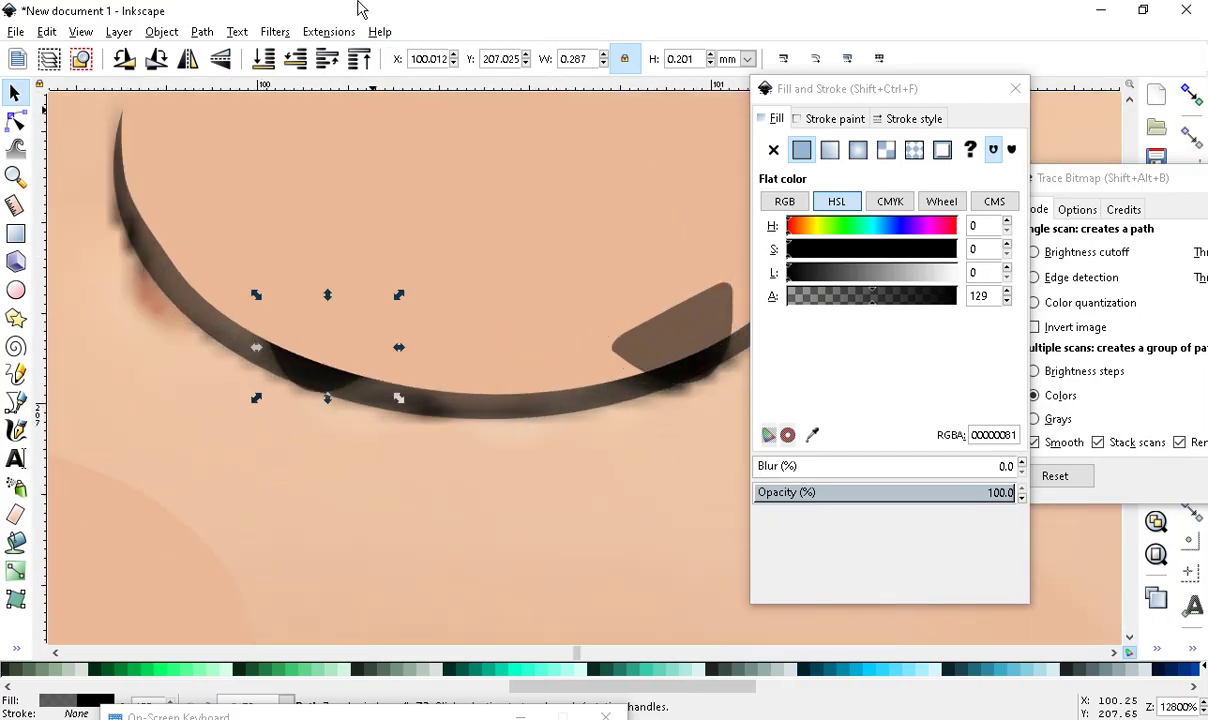
scroll(337, 464, down, 3)
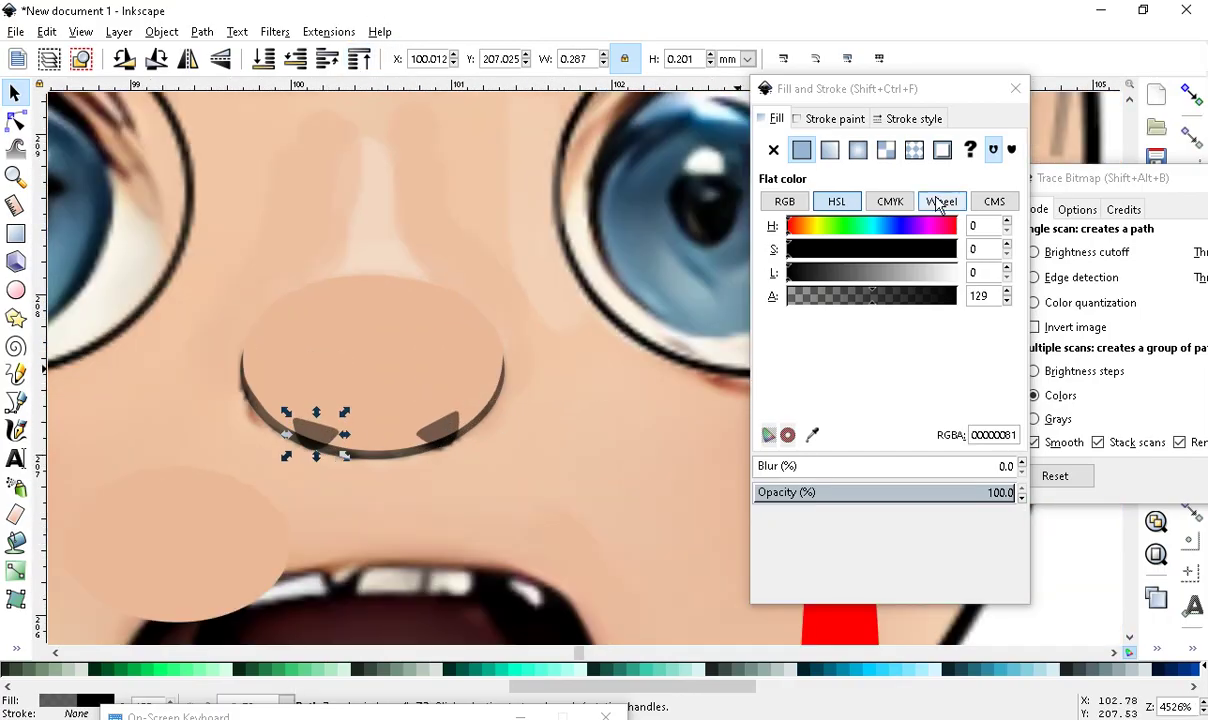
drag(903, 302, 973, 297)
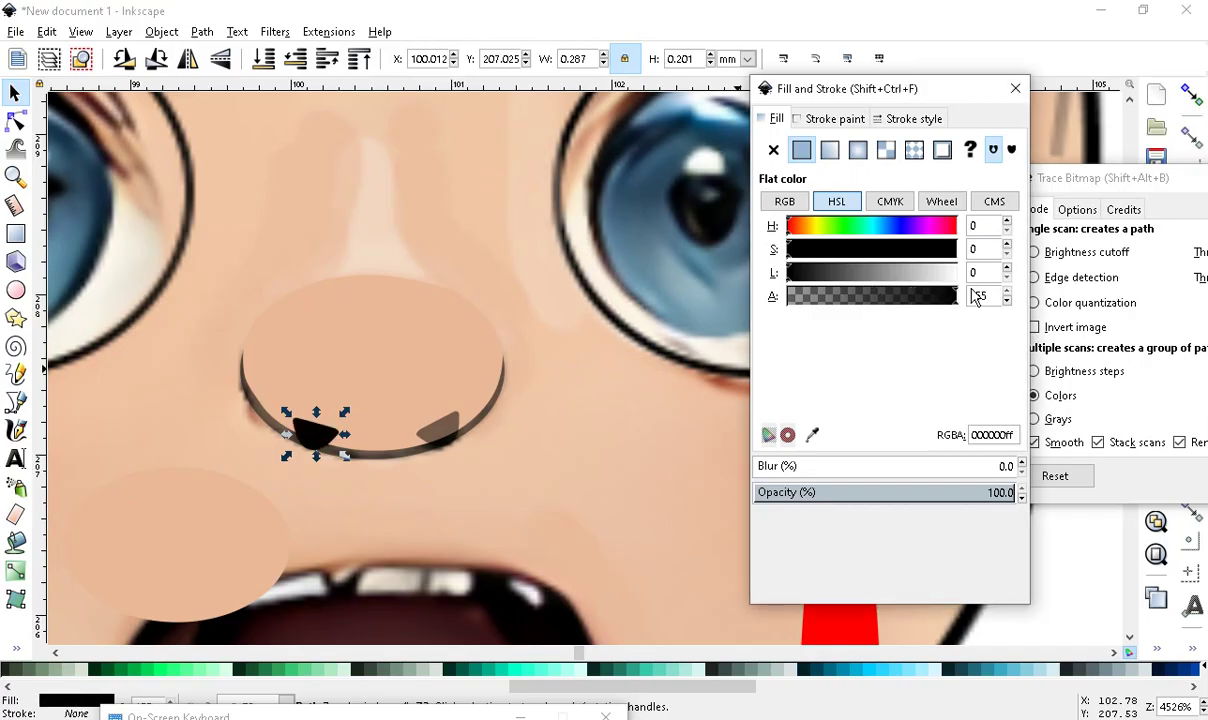
scroll(199, 482, down, 3)
scroll(337, 476, up, 3)
click(256, 504)
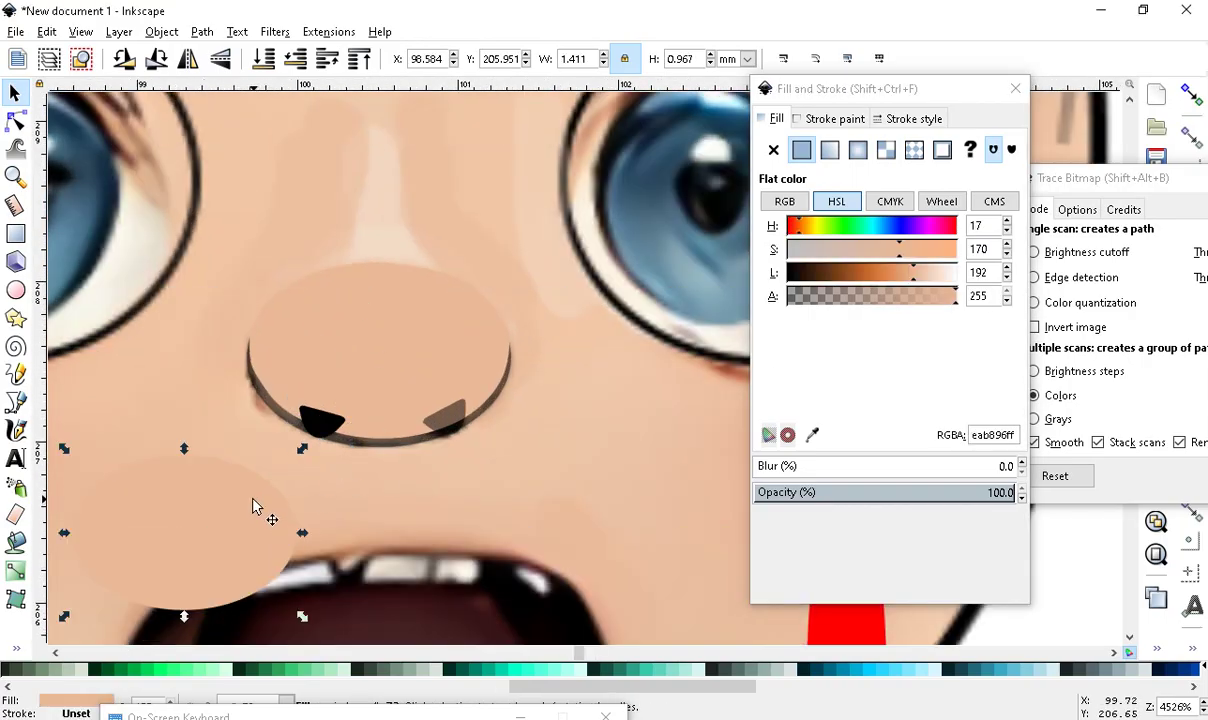
scroll(380, 370, up, 2)
click(537, 470)
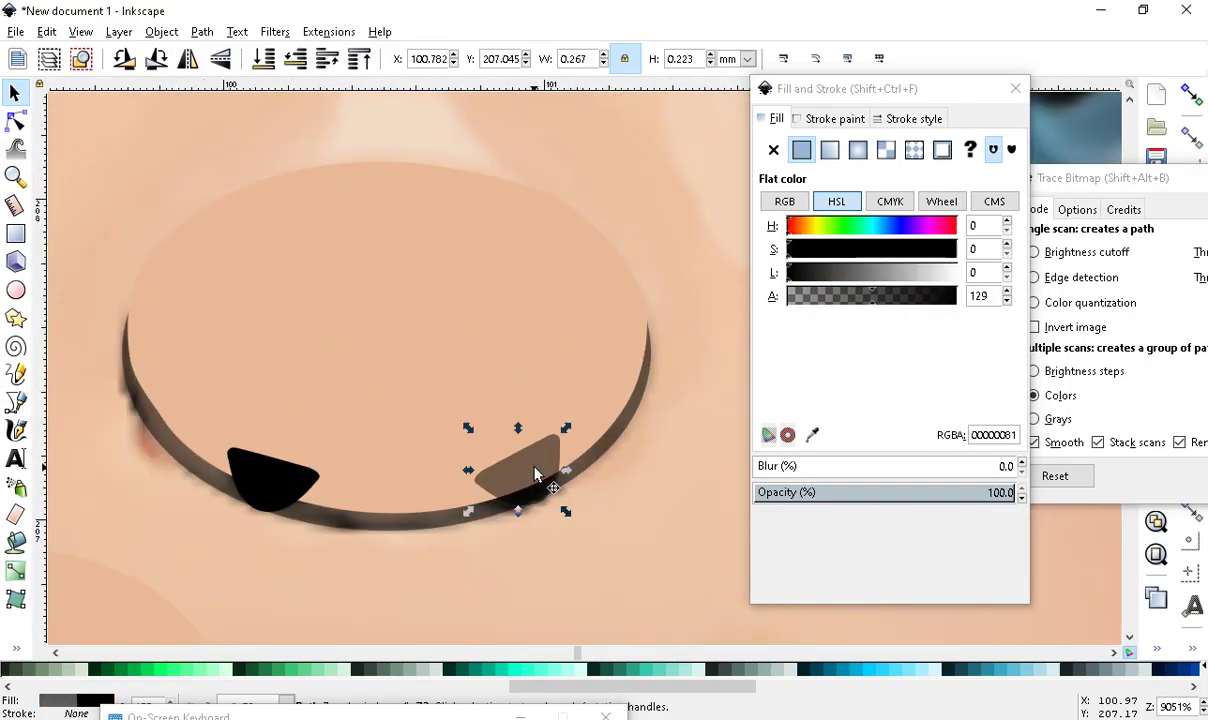
drag(886, 293, 958, 297)
scroll(463, 462, down, 4)
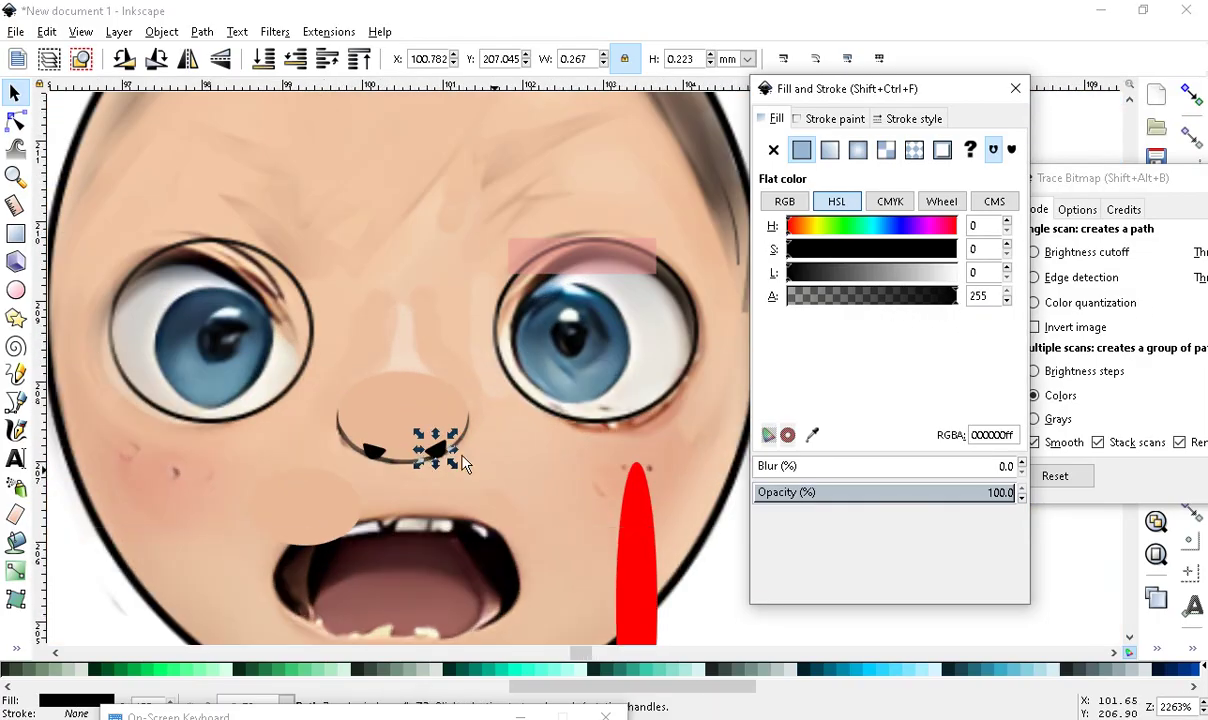
Select the curved shadow beneath the nose, then clear the selection
click(736, 616)
scroll(380, 370, up, 2)
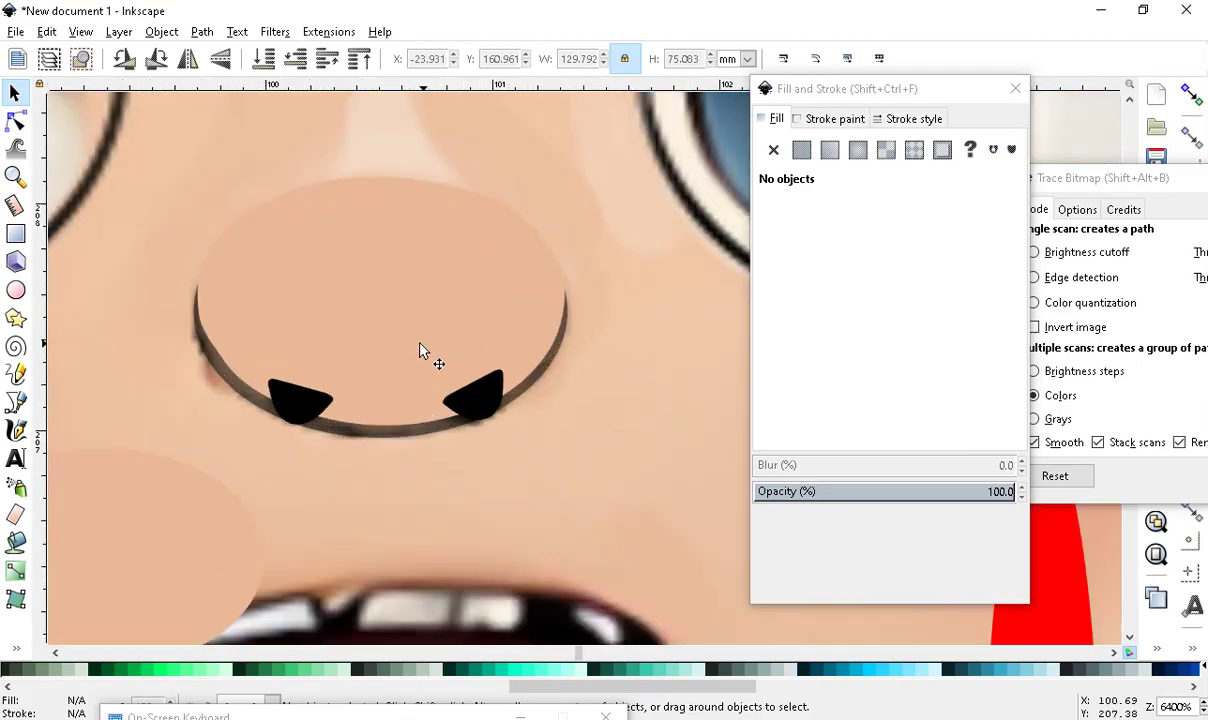
scroll(427, 366, up, 2)
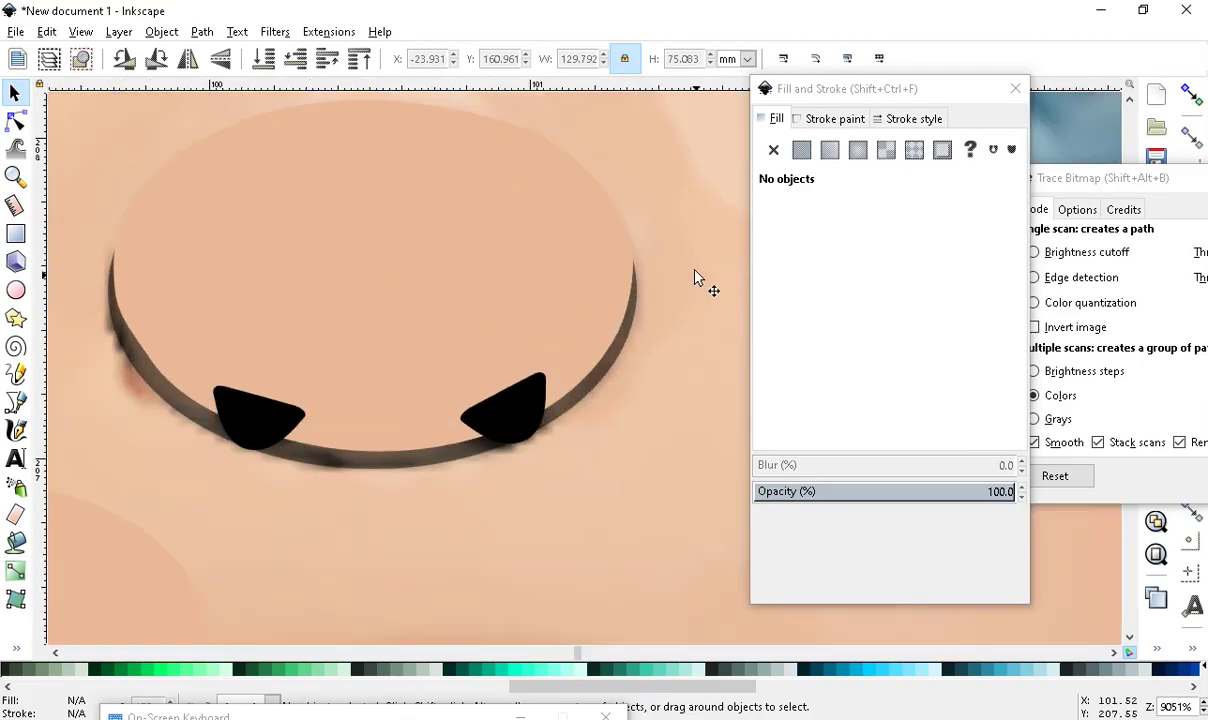
click(585, 405)
ctrl+click(587, 403)
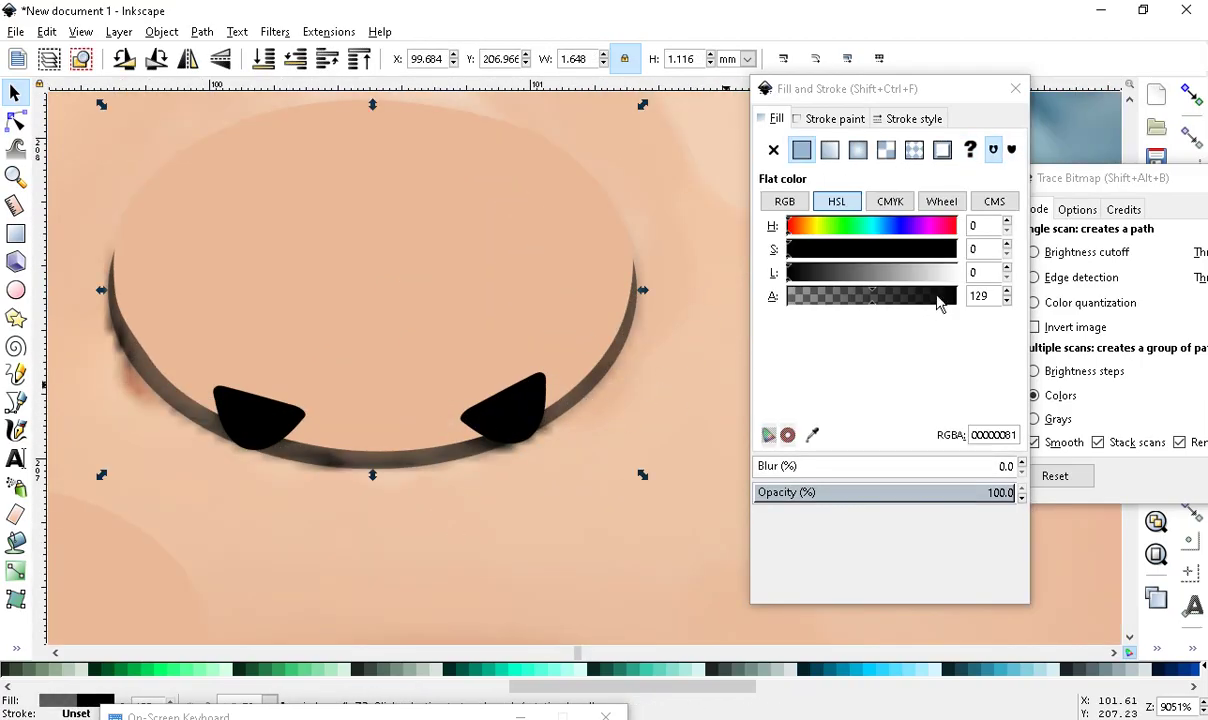
scroll(342, 507, down, 5)
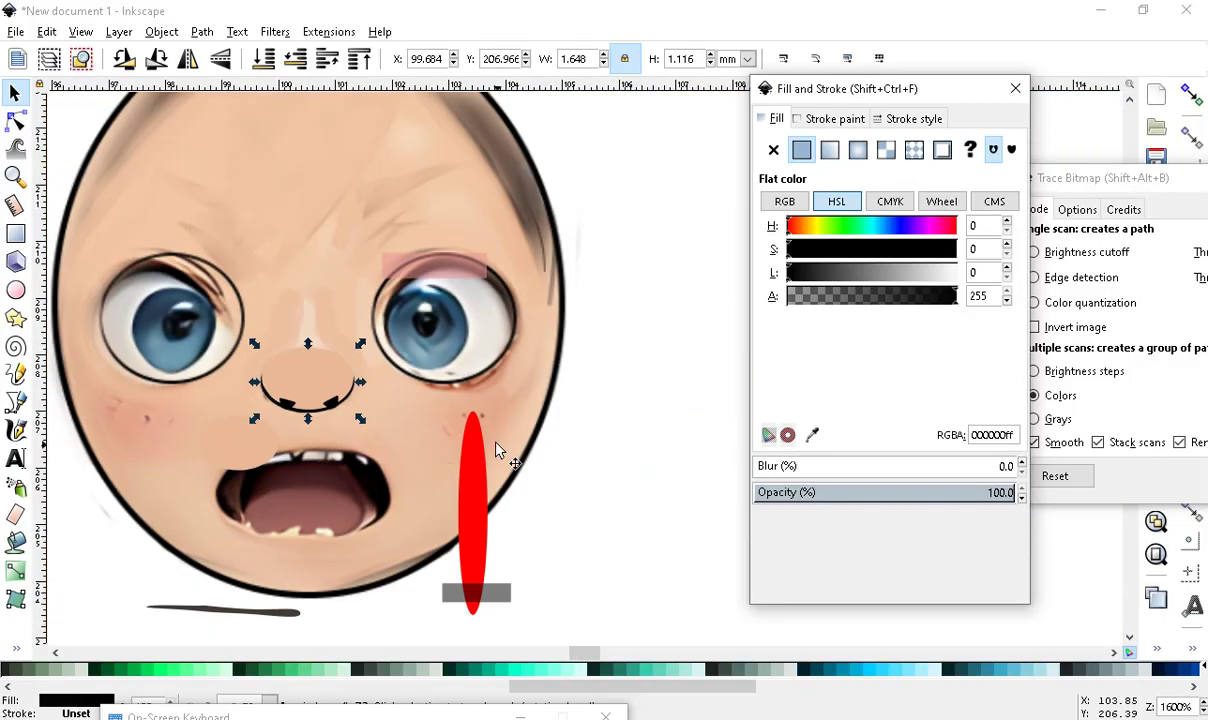
click(640, 565)
scroll(445, 464, up, 4)
scroll(660, 410, down, 3)
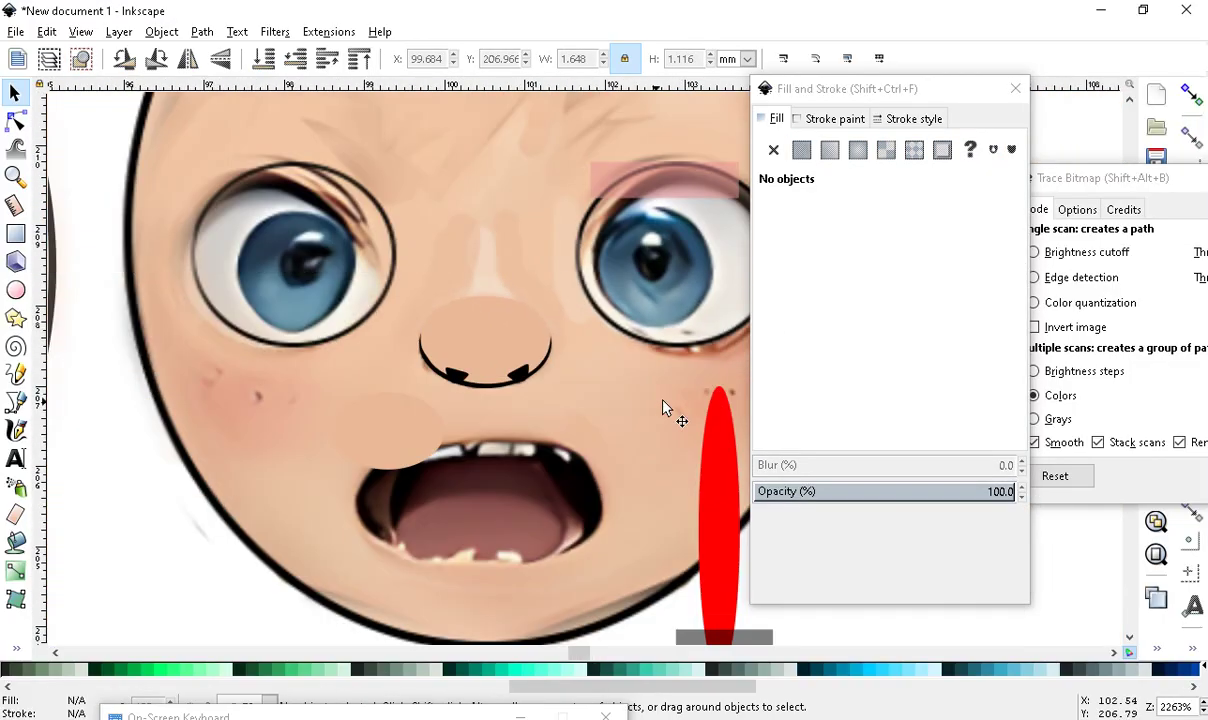
scroll(497, 317, up, 3)
scroll(260, 346, up, 1)
Move the left nostril triangle up inside the oval and duplicate it
scroll(314, 419, up, 1)
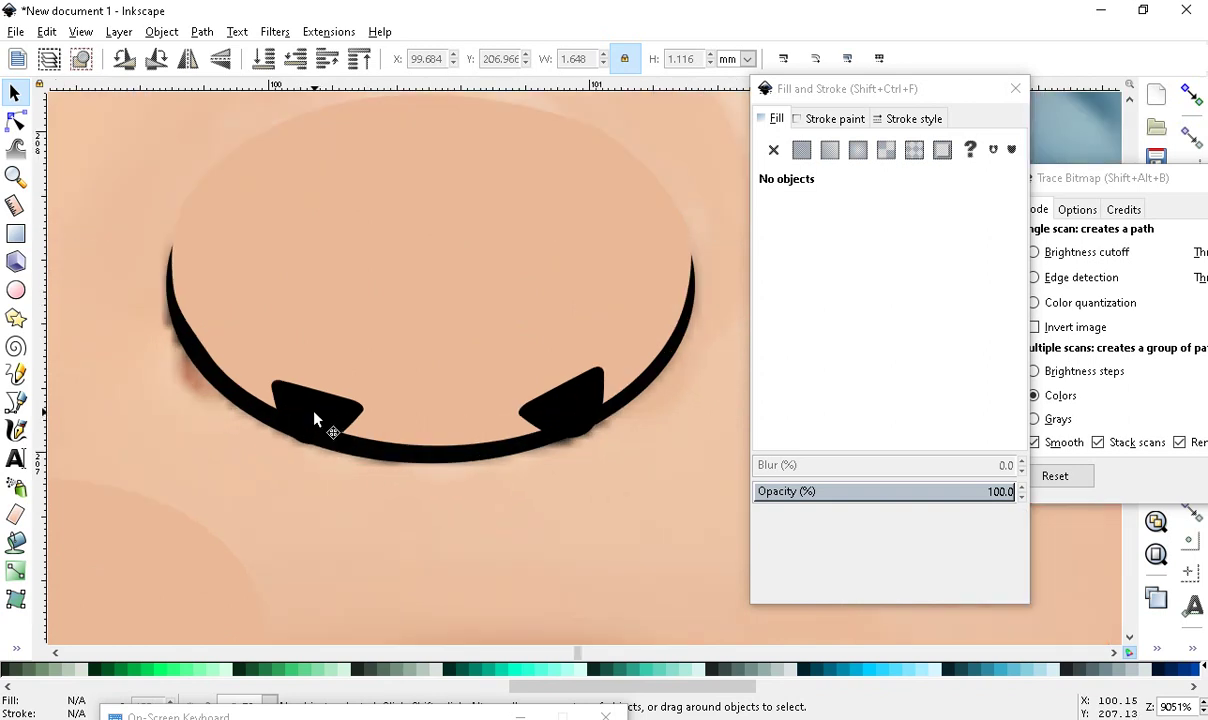
click(315, 406)
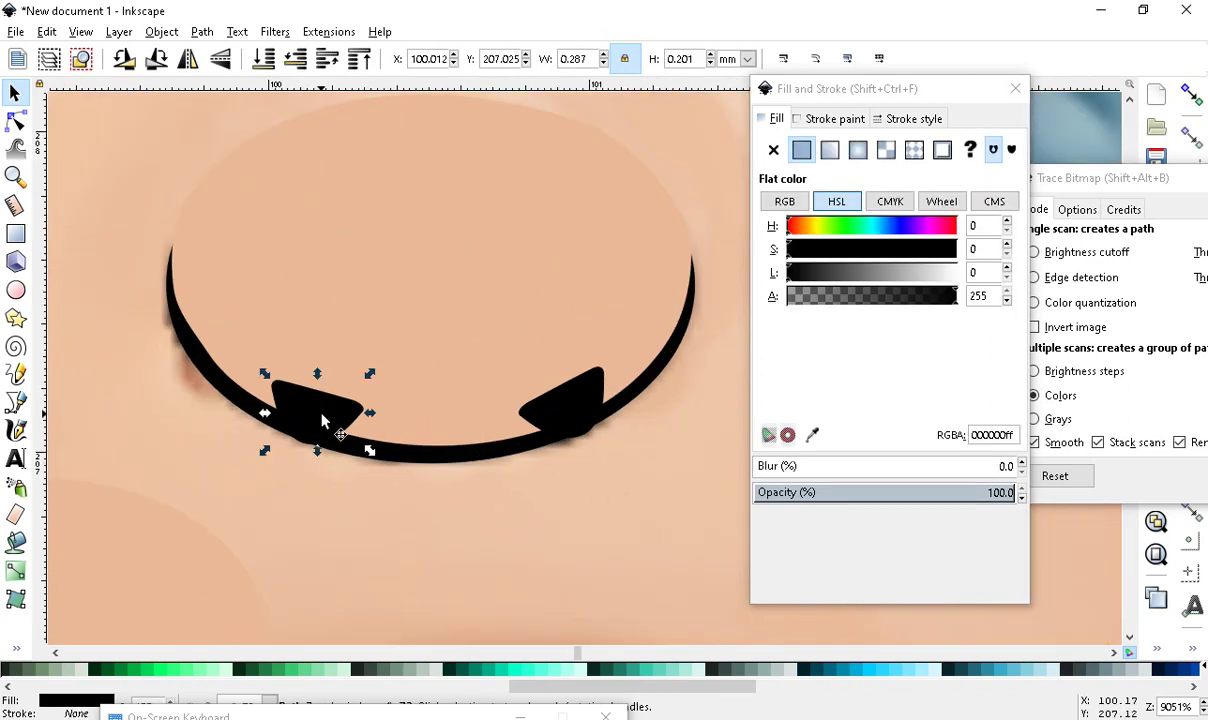
drag(314, 403, 325, 357)
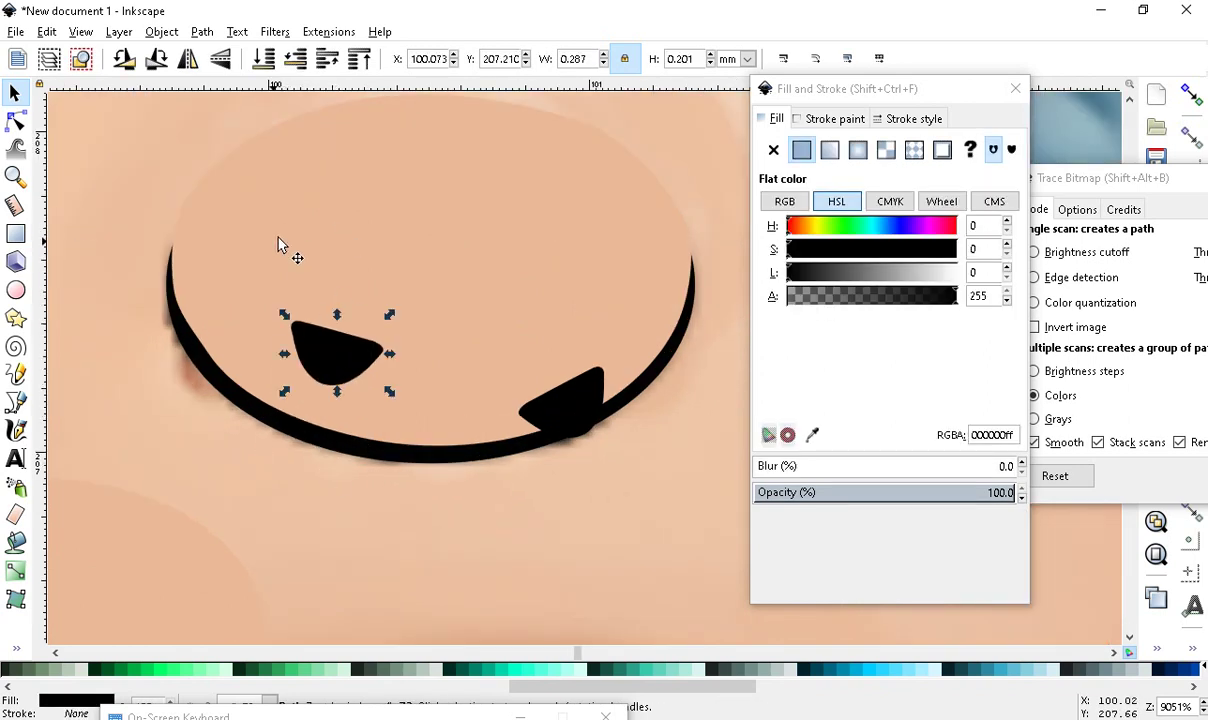
click(46, 32)
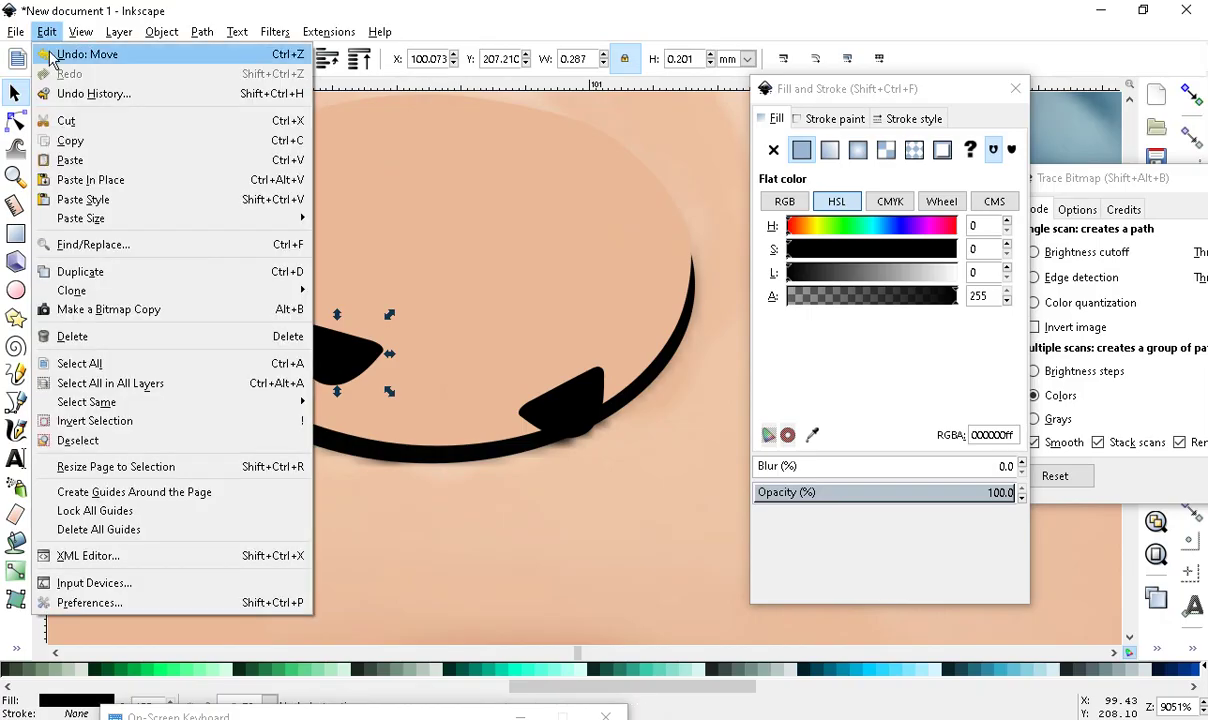
click(105, 273)
drag(324, 350, 378, 245)
Fill the copy with the sampled skin colour and lighten it to L 200
click(16, 648)
click(62, 642)
click(468, 264)
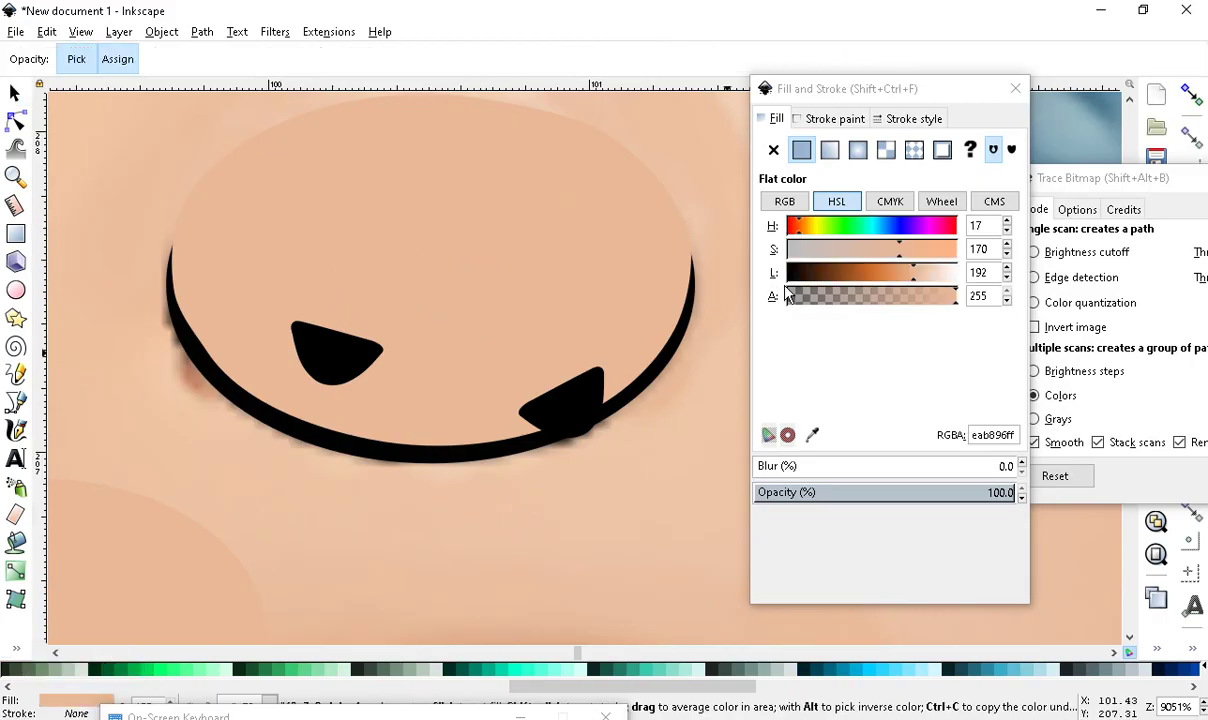
mouse_move(919, 281)
mouse_down()
mouse_move(935, 281)
mouse_move(893, 282)
mouse_move(916, 289)
mouse_up()
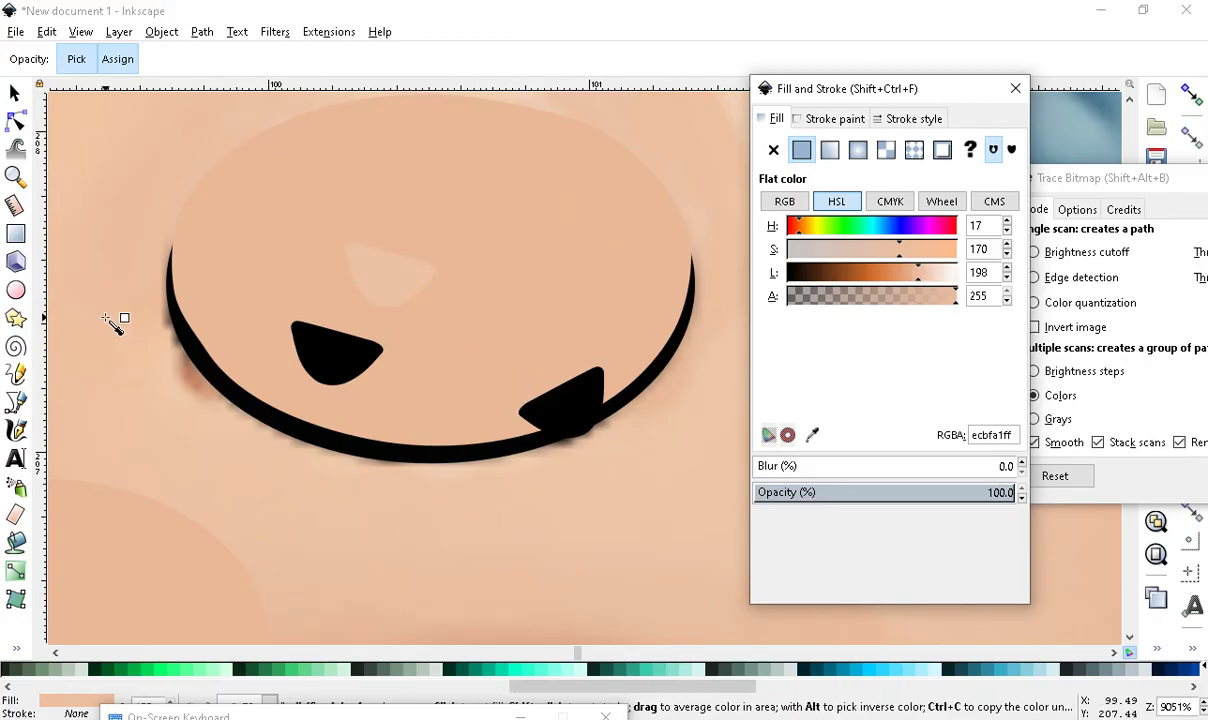
Place the peach copy behind the black triangle on the rim and widen it
click(14, 93)
drag(350, 381, 348, 431)
drag(375, 278, 320, 405)
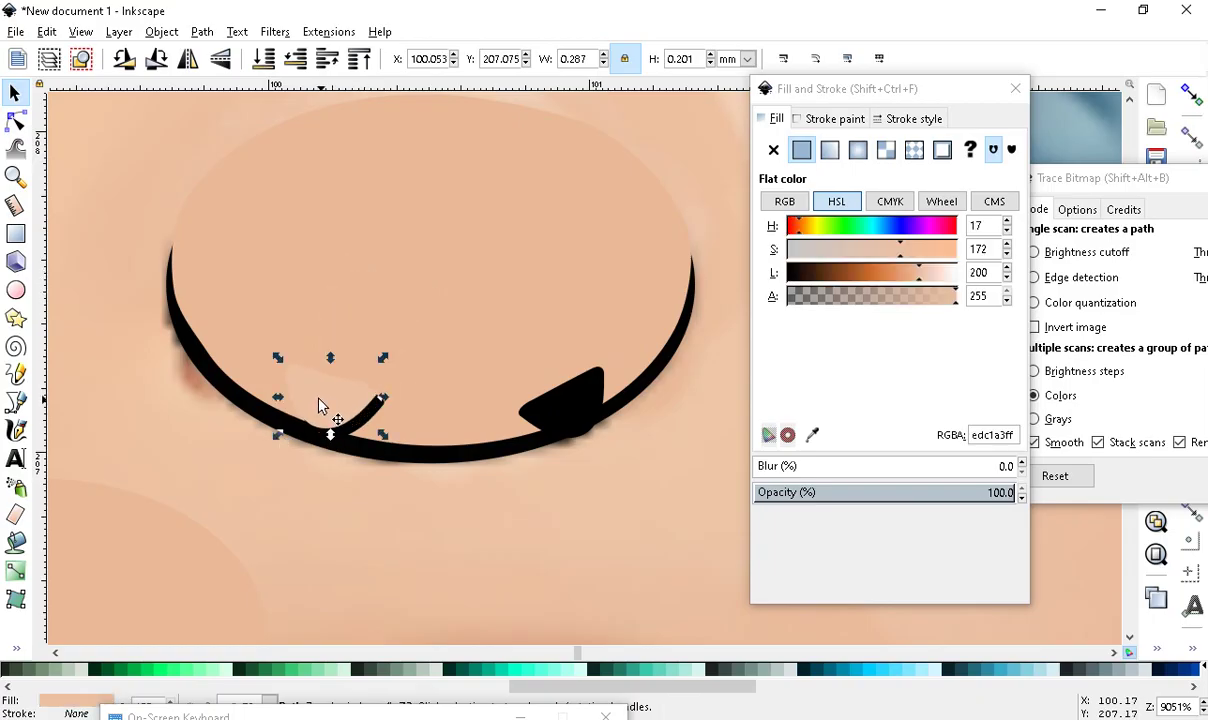
scroll(320, 405, up, 2)
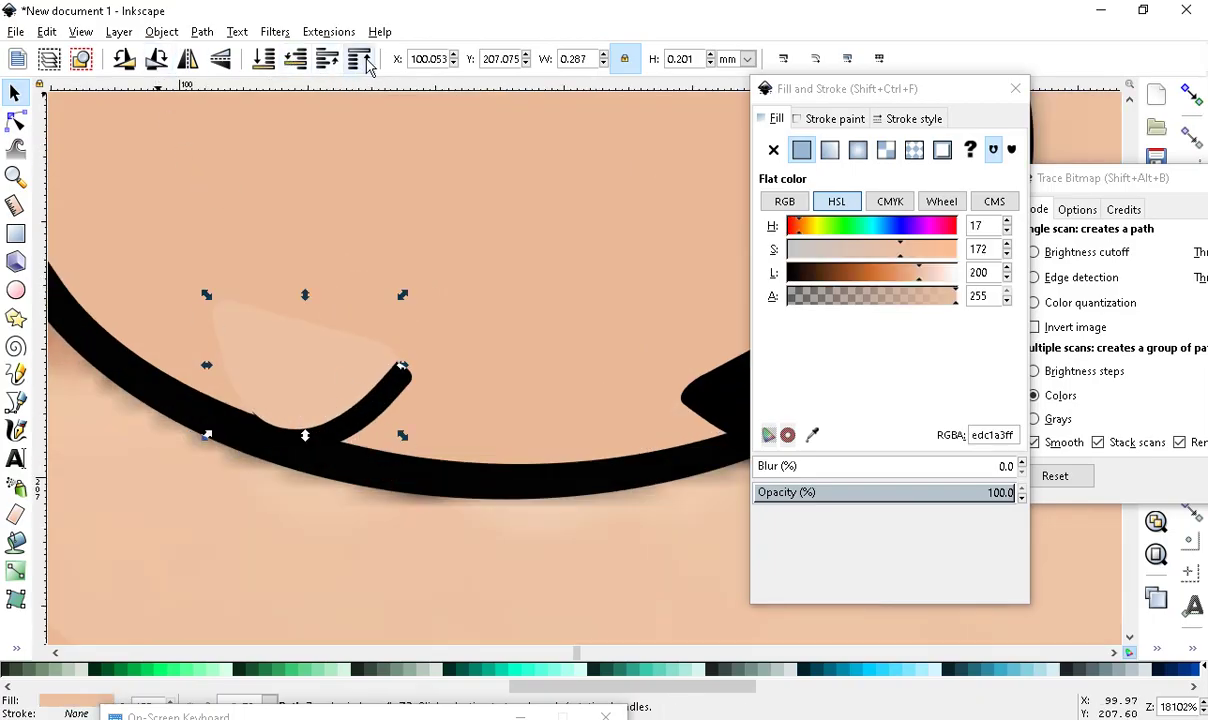
click(291, 62)
scroll(300, 400, down, 4)
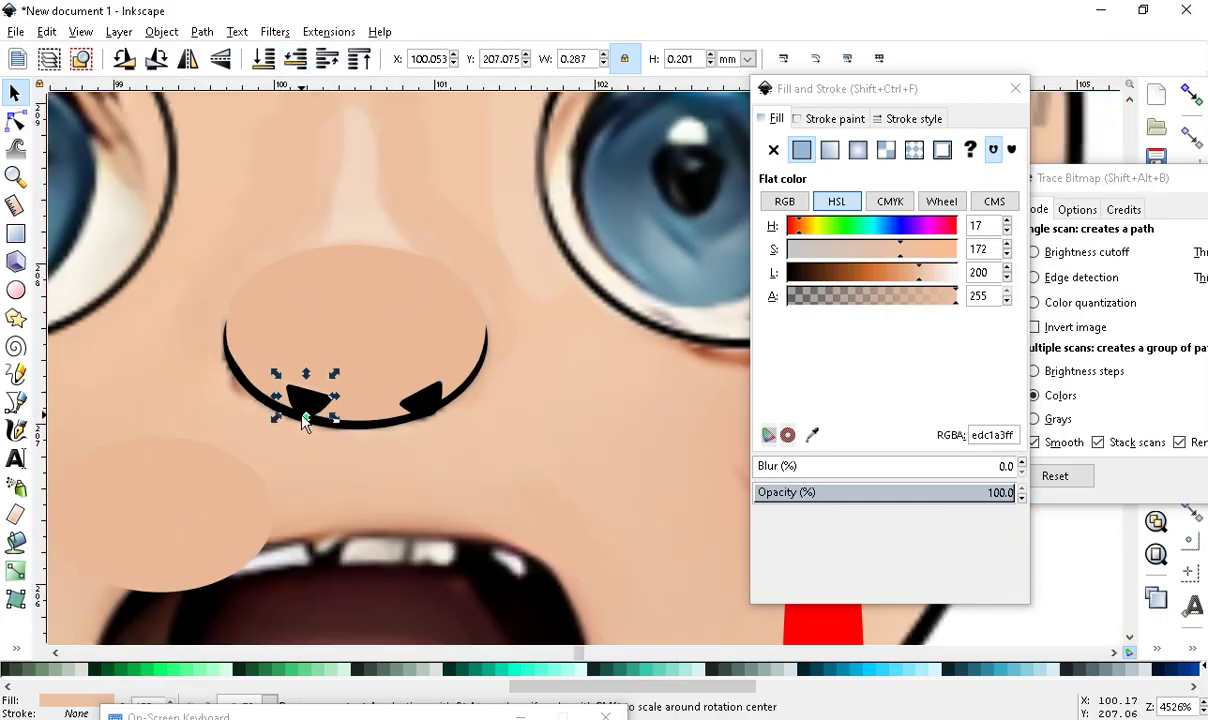
scroll(305, 420, up, 5)
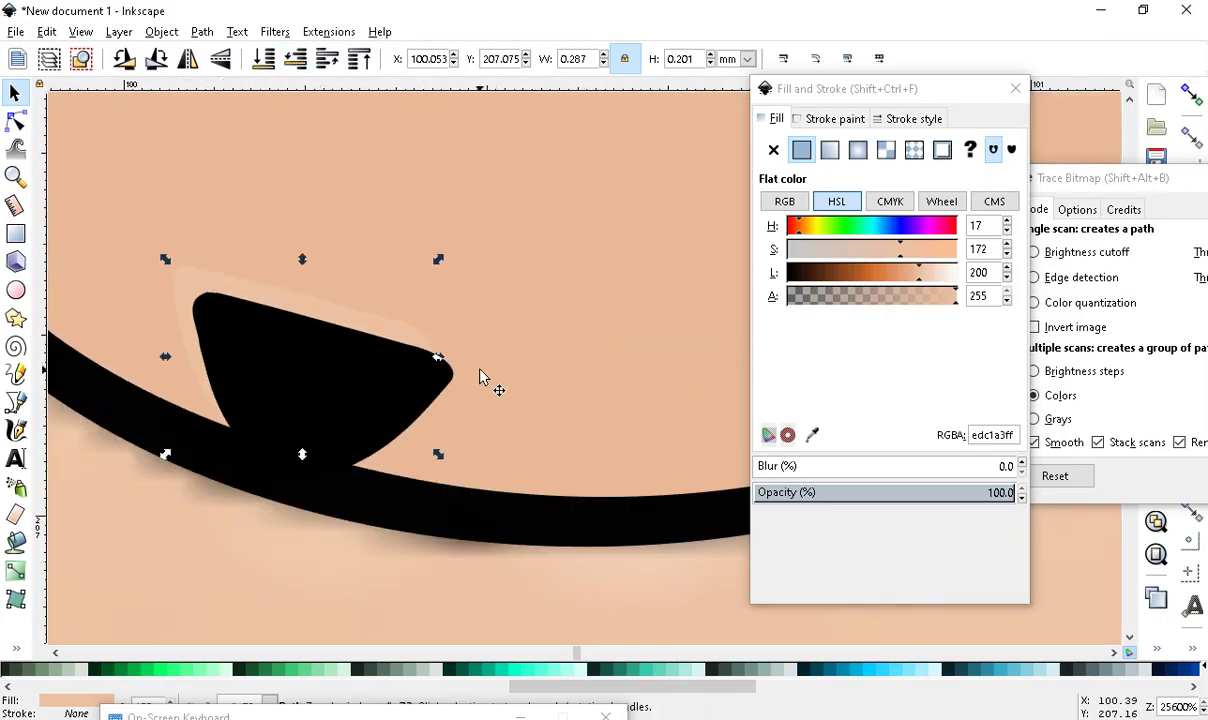
drag(440, 357, 479, 385)
scroll(290, 440, down, 4)
scroll(297, 440, up, 3)
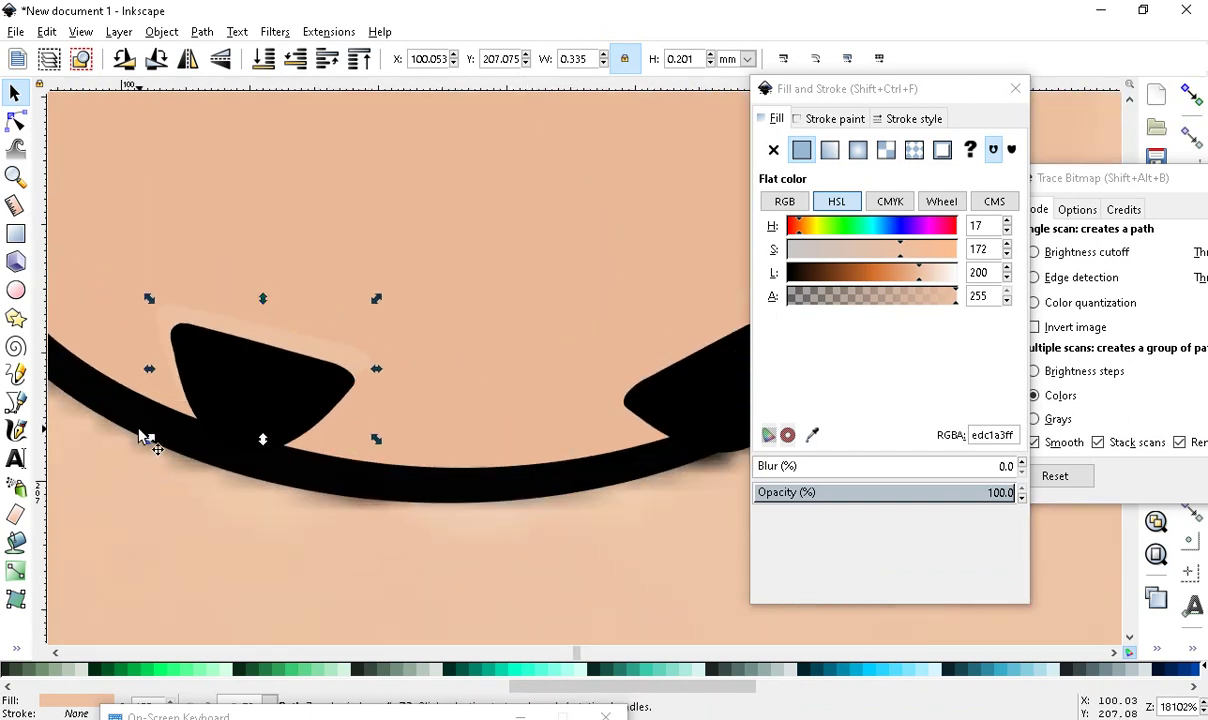
In the Node tool, move one node on the peach skin shape and delete a top-edge node
click(17, 122)
scroll(185, 398, up, 1)
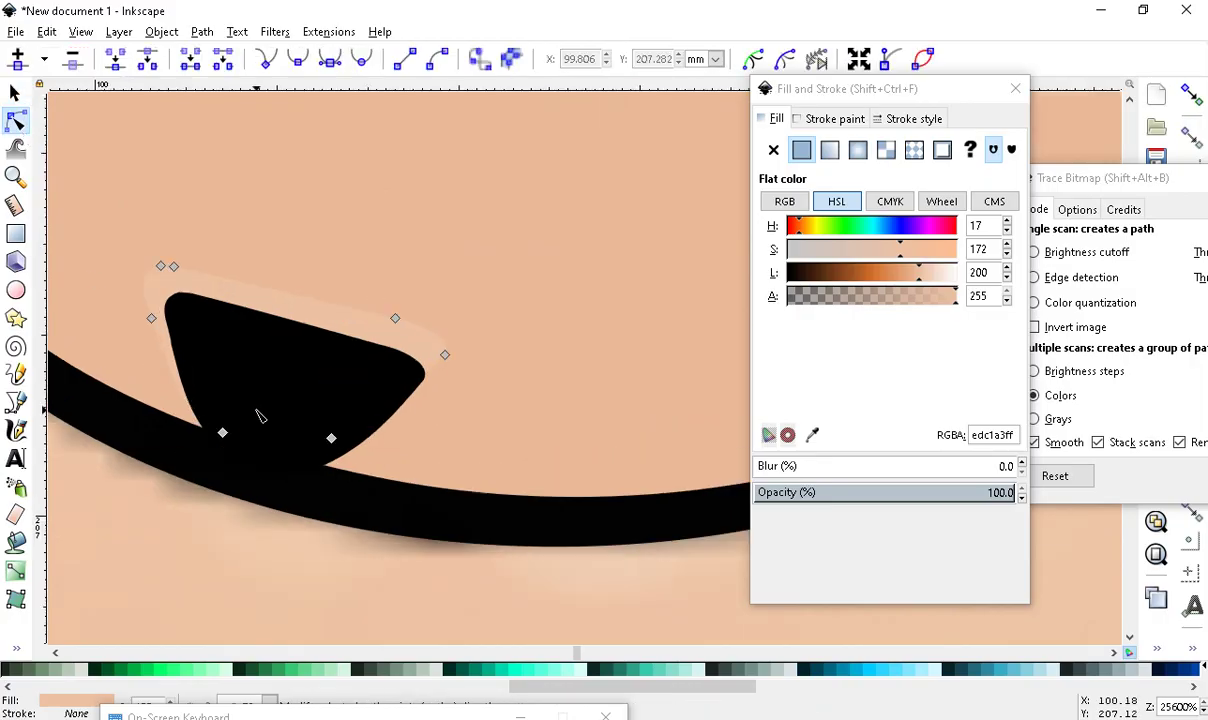
drag(331, 440, 369, 460)
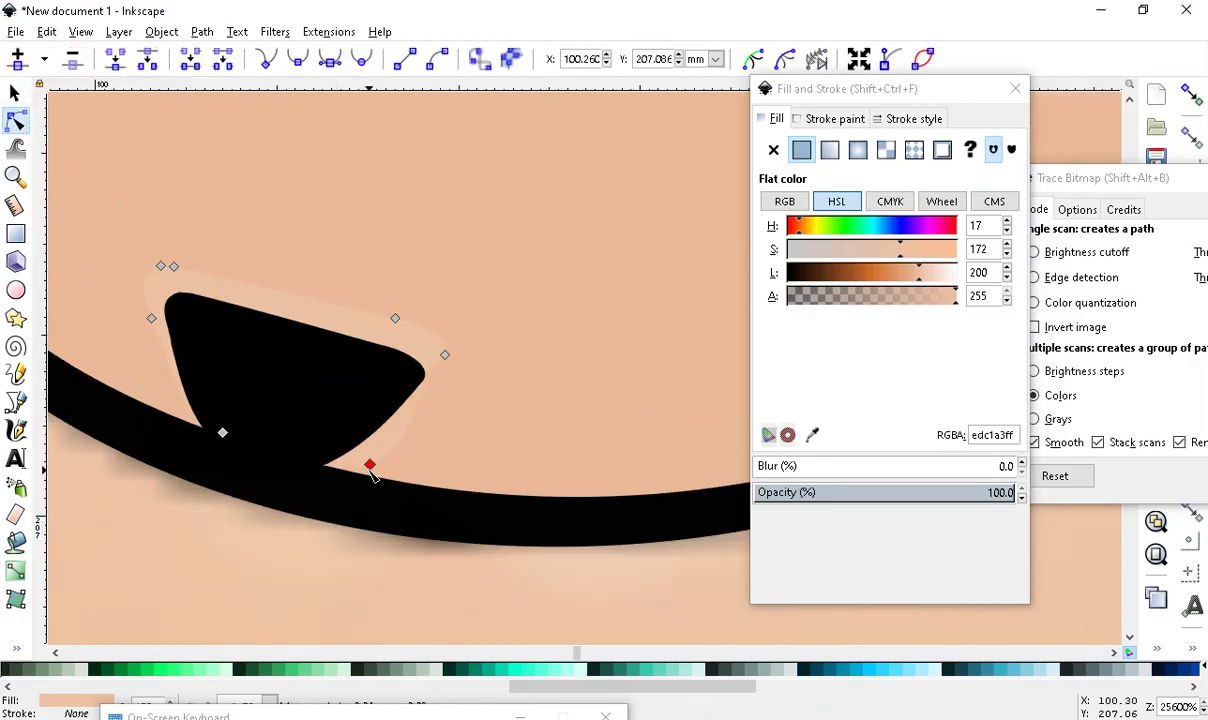
scroll(369, 464, down, 3)
scroll(391, 385, up, 3)
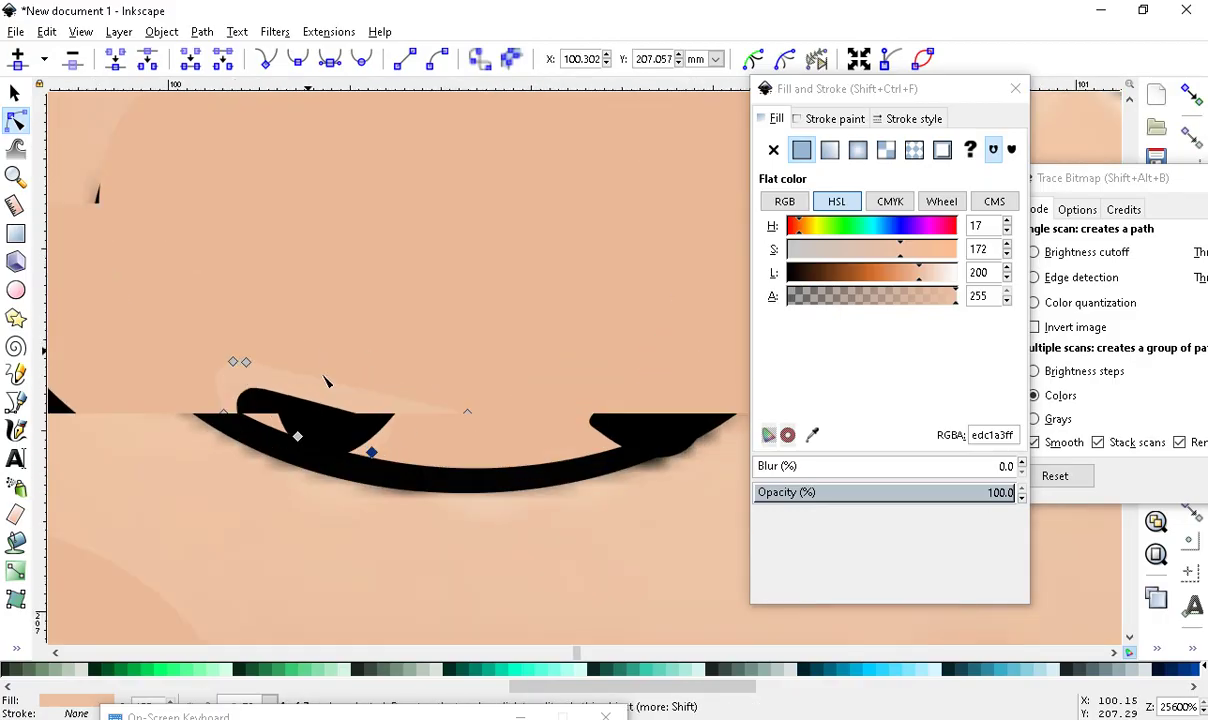
drag(500, 362, 406, 447)
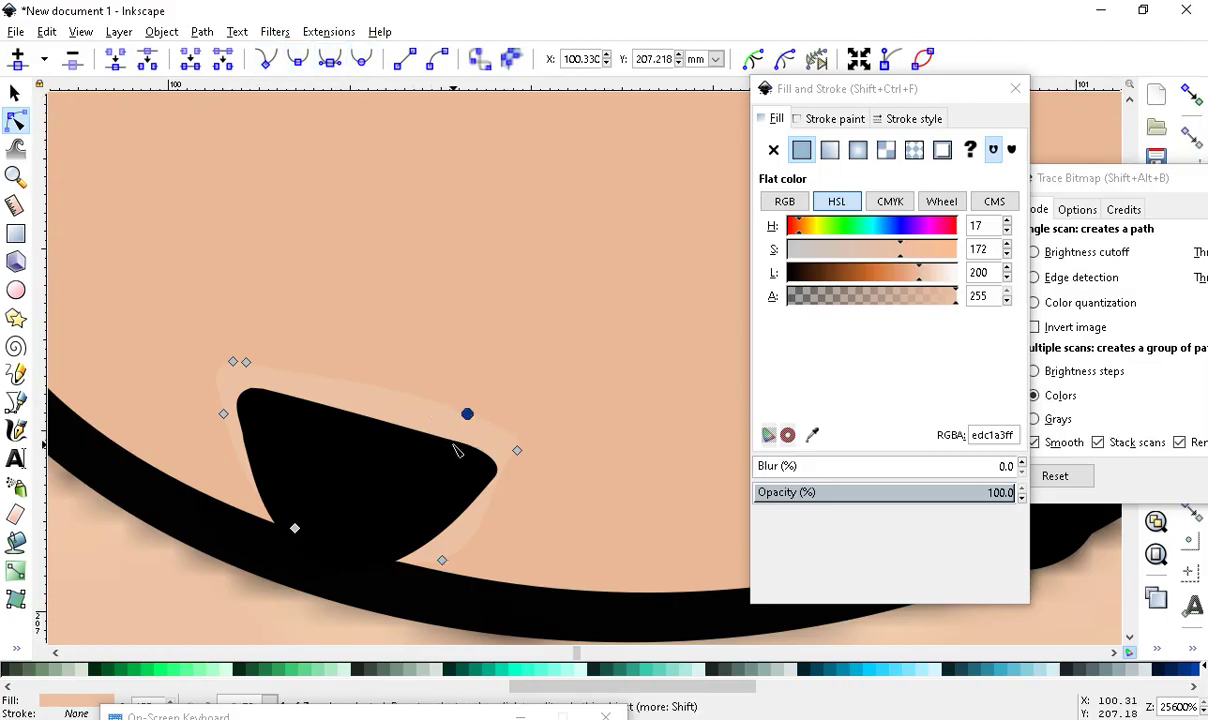
ctrl+alt+click(466, 412)
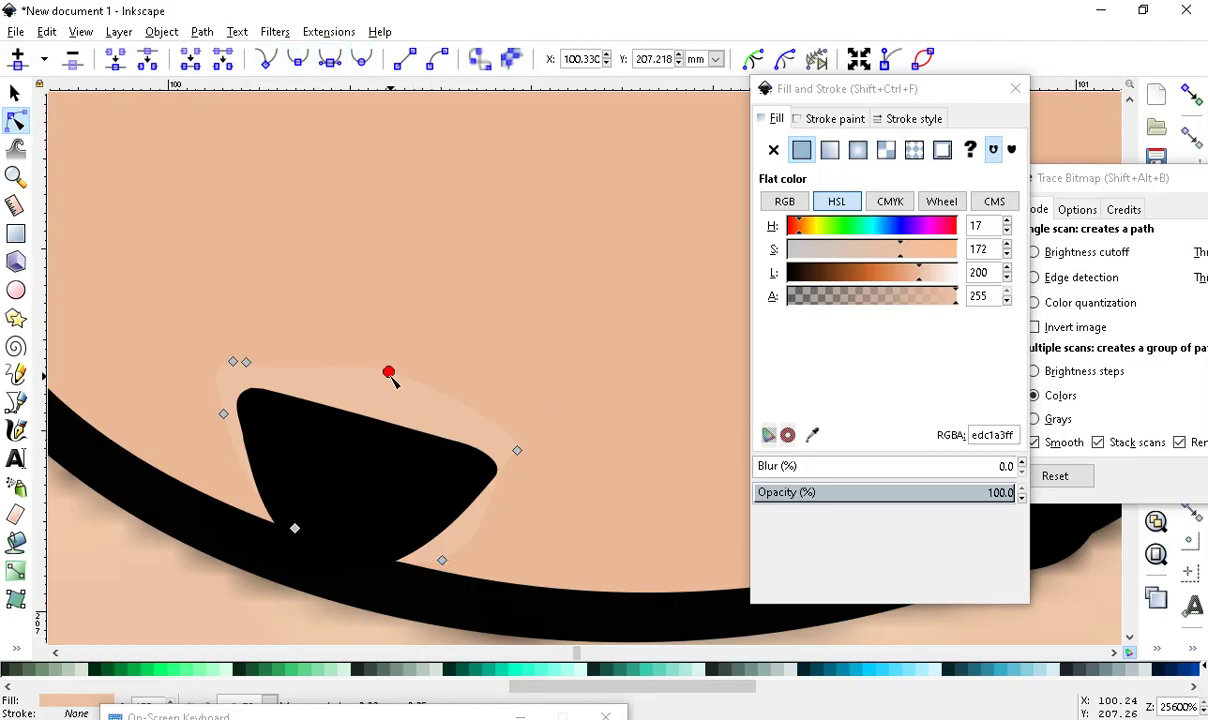
Add an auto-smooth node on the left nostril's top edge and pull it up to round it
click(388, 432)
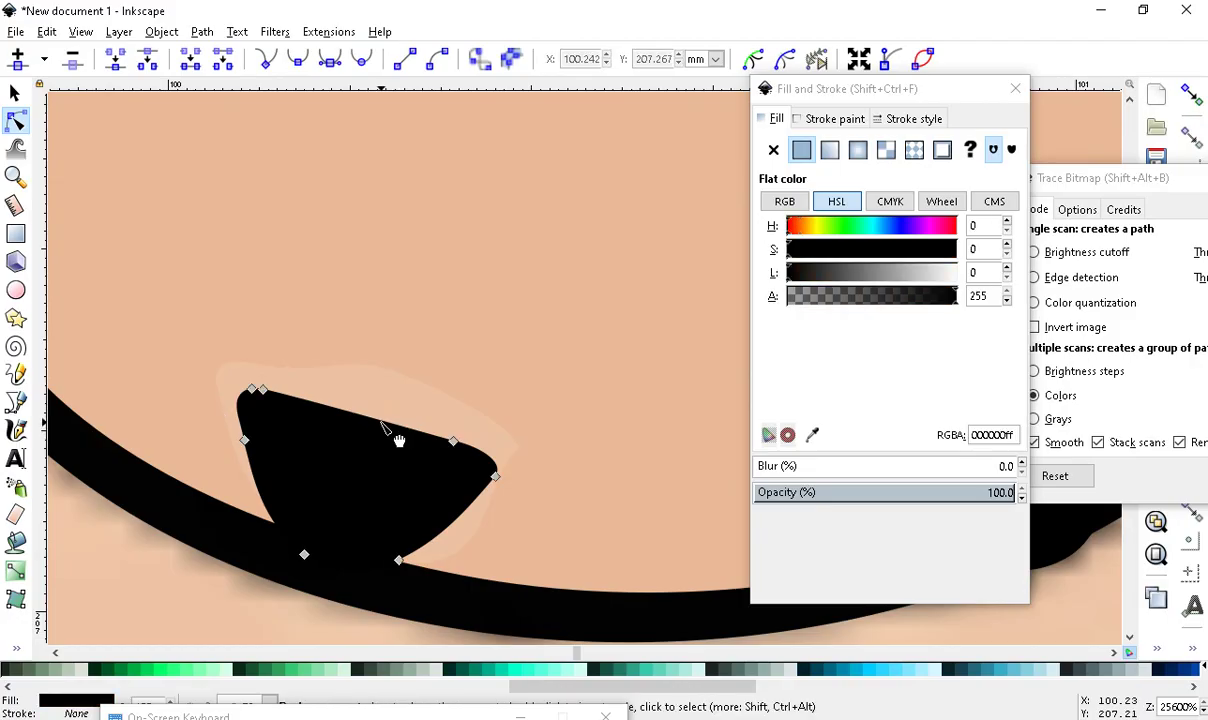
double_click(369, 416)
drag(315, 486, 396, 386)
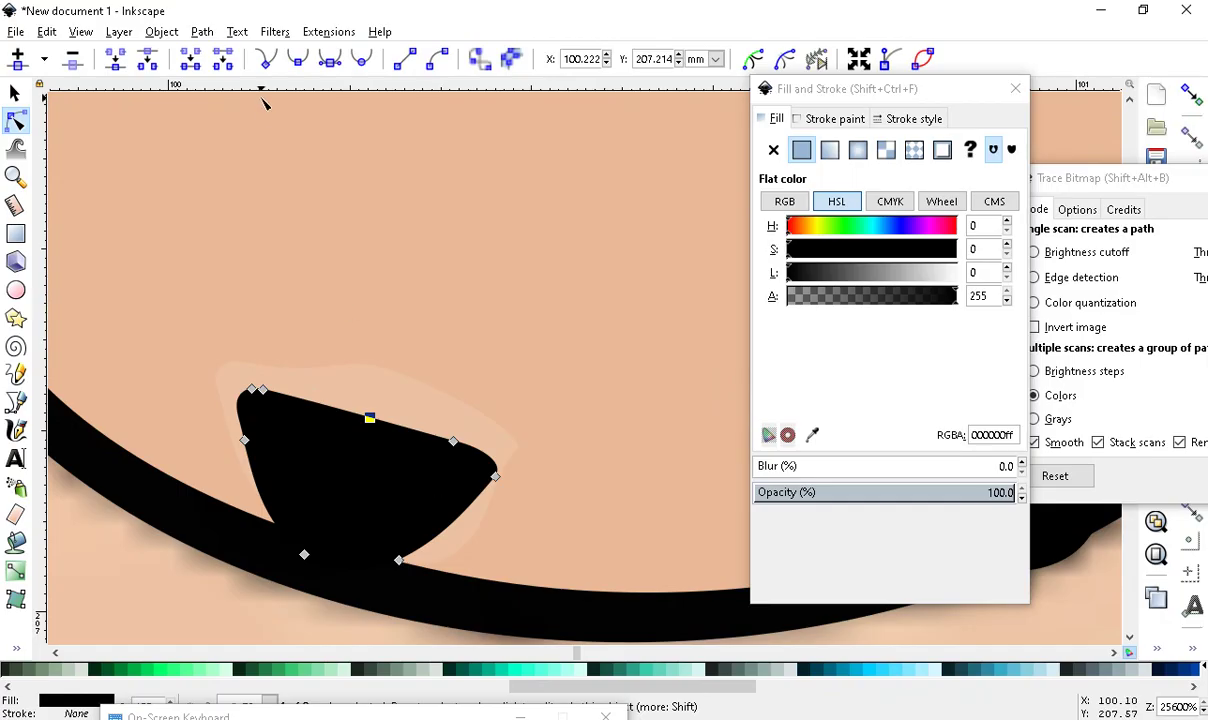
click(361, 59)
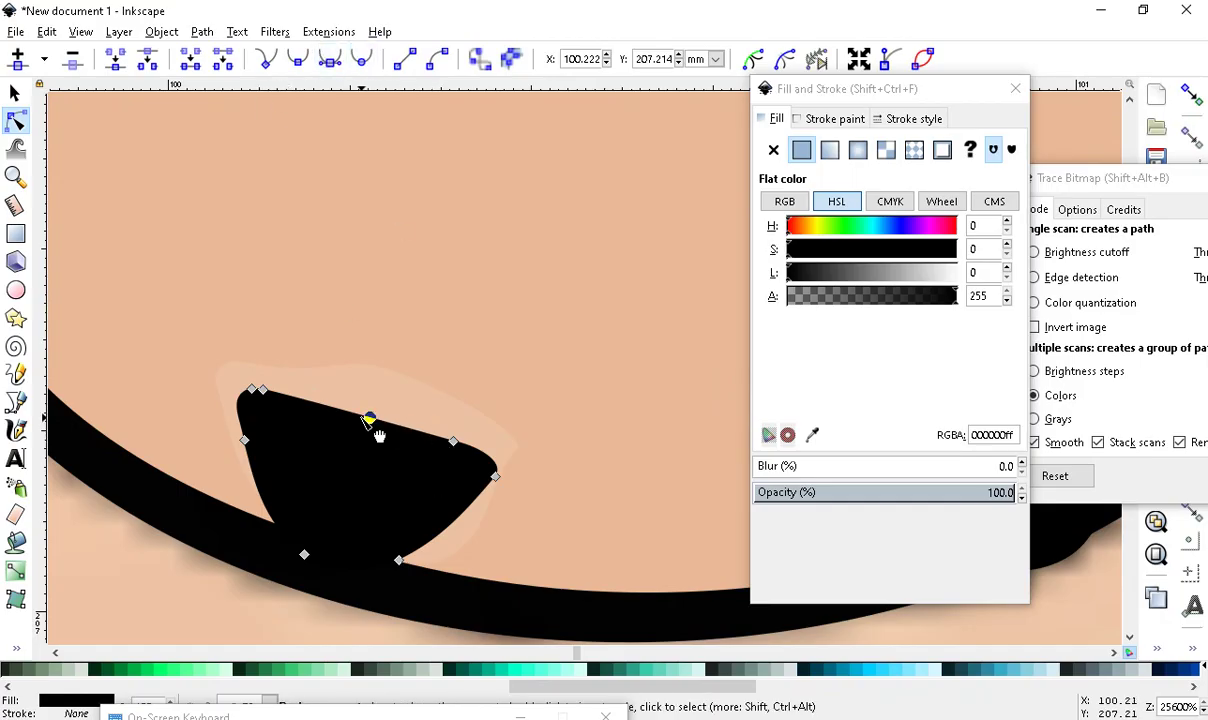
drag(369, 416, 378, 401)
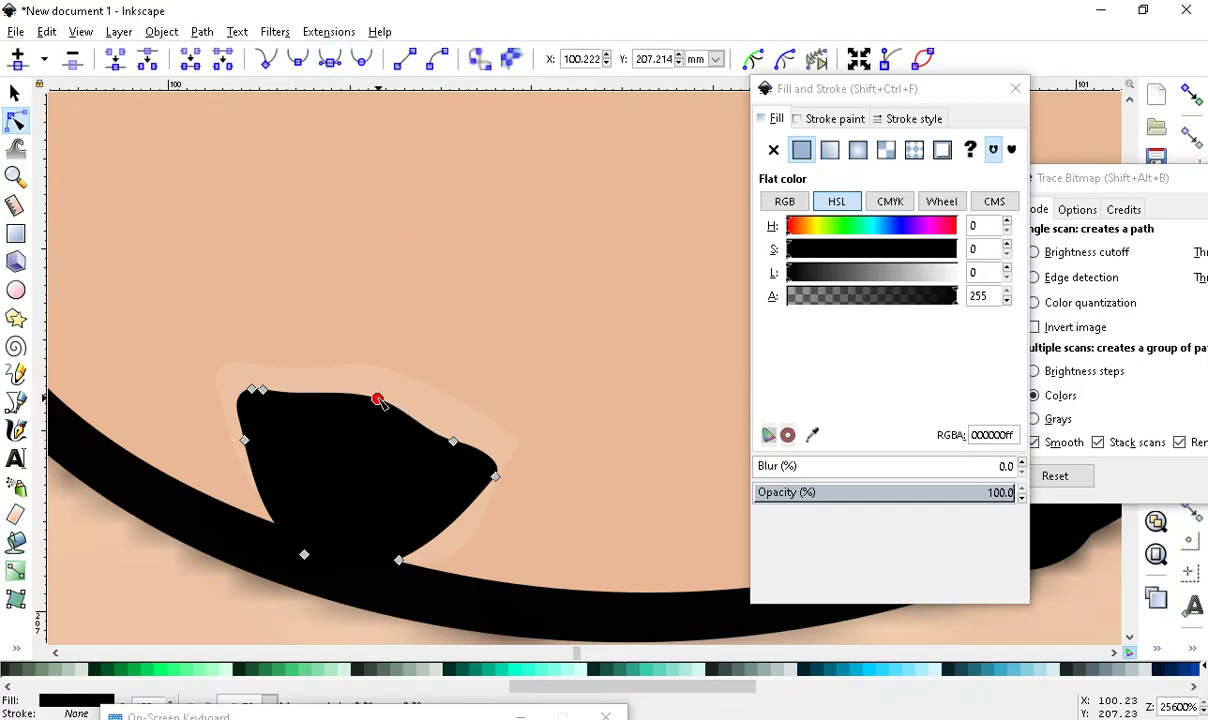
scroll(395, 423, down, 5)
key(Escape)
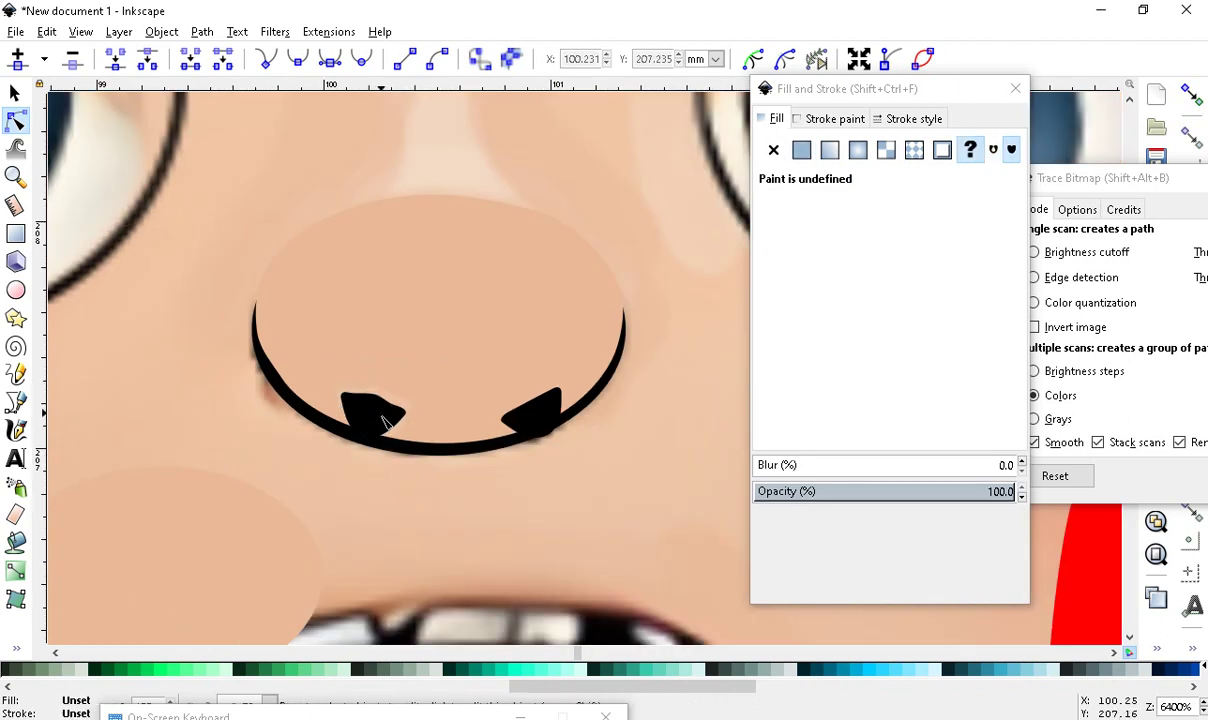
scroll(391, 423, up, 3)
Delete a node on the right side of the left nostril
click(393, 397)
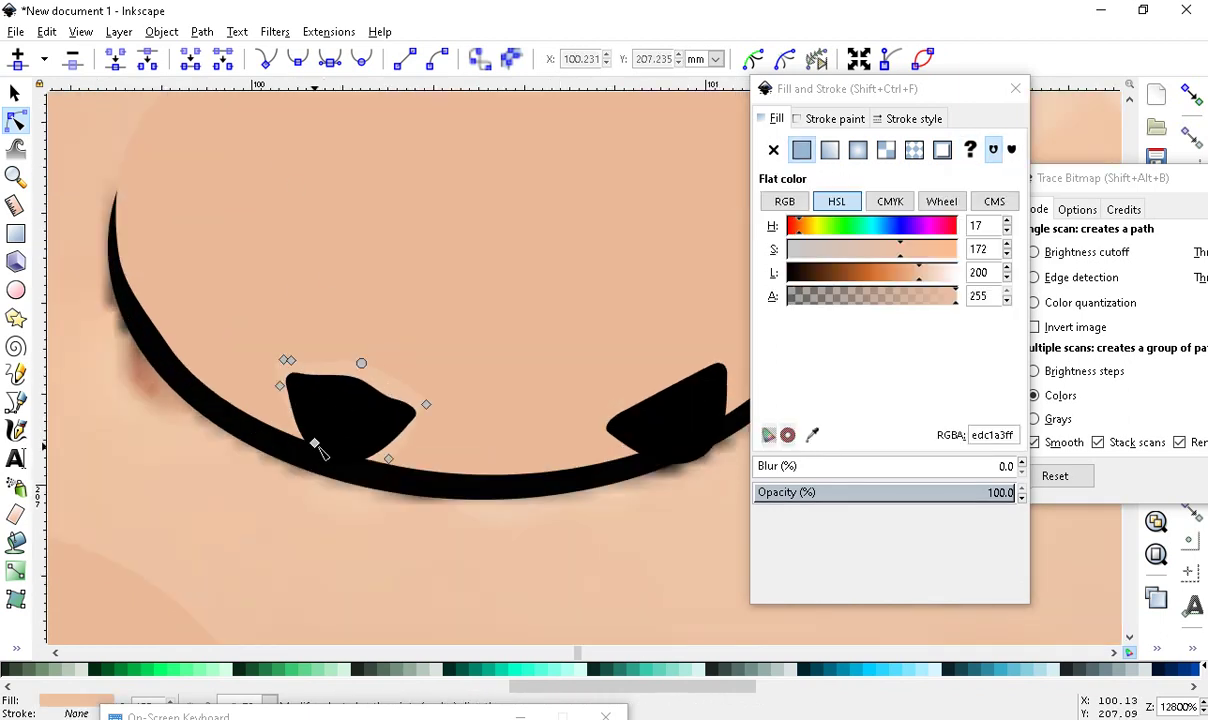
scroll(316, 450, down, 5)
scroll(350, 500, up, 4)
key(Escape)
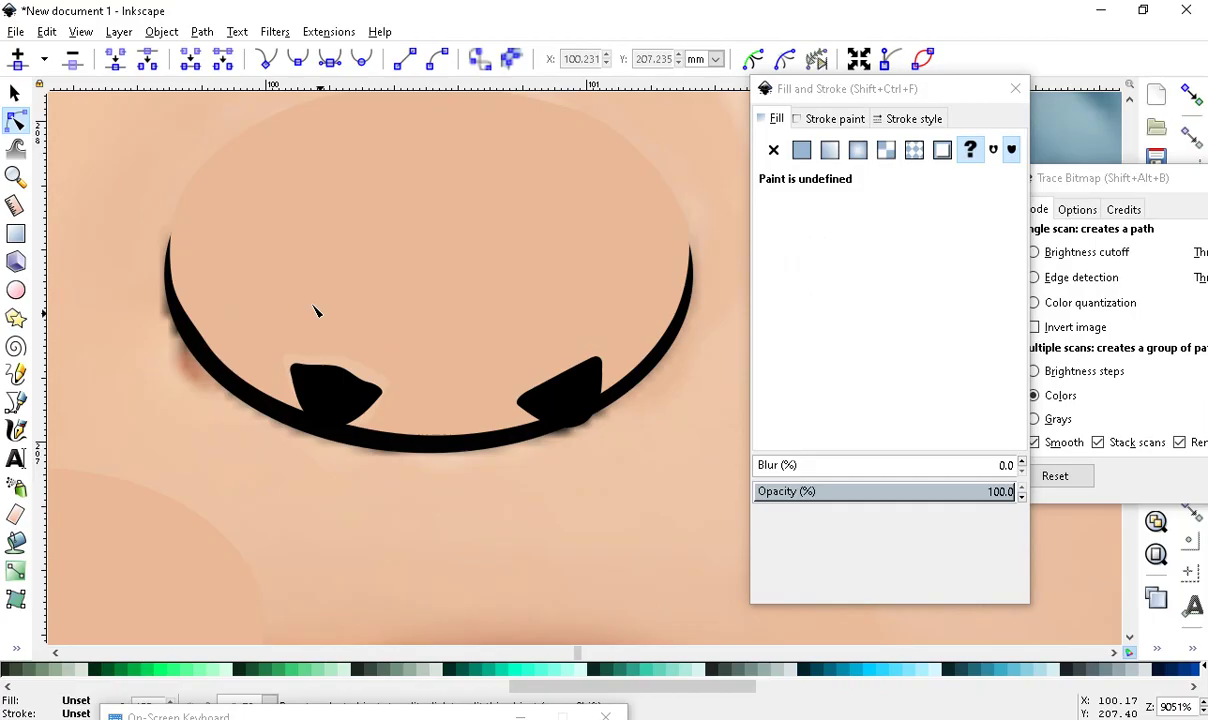
scroll(390, 428, down, 4)
scroll(390, 428, up, 3)
scroll(390, 428, up, 4)
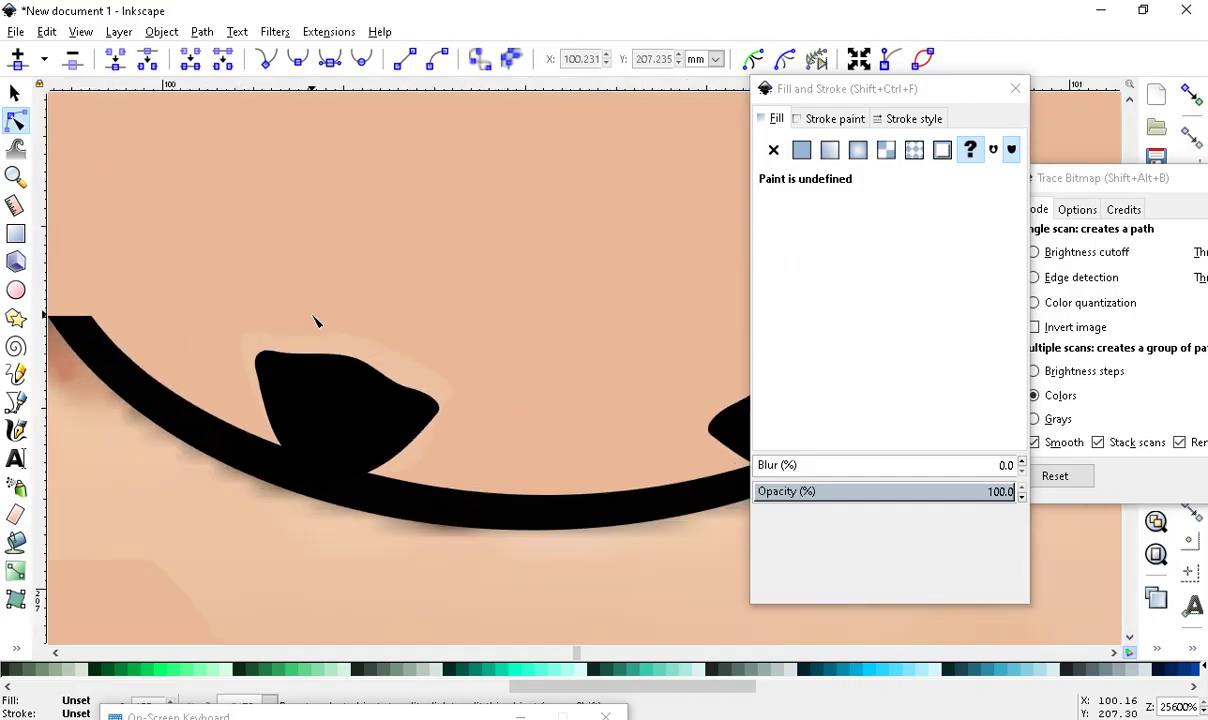
click(353, 458)
drag(407, 450, 467, 316)
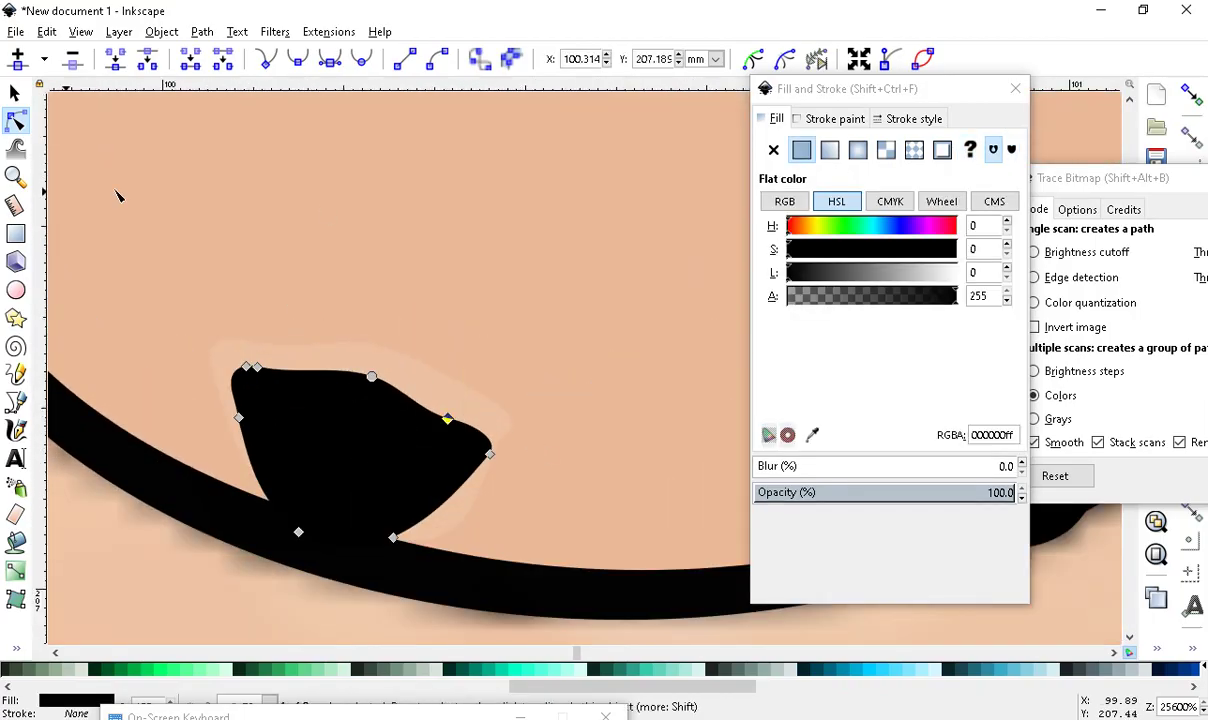
click(73, 58)
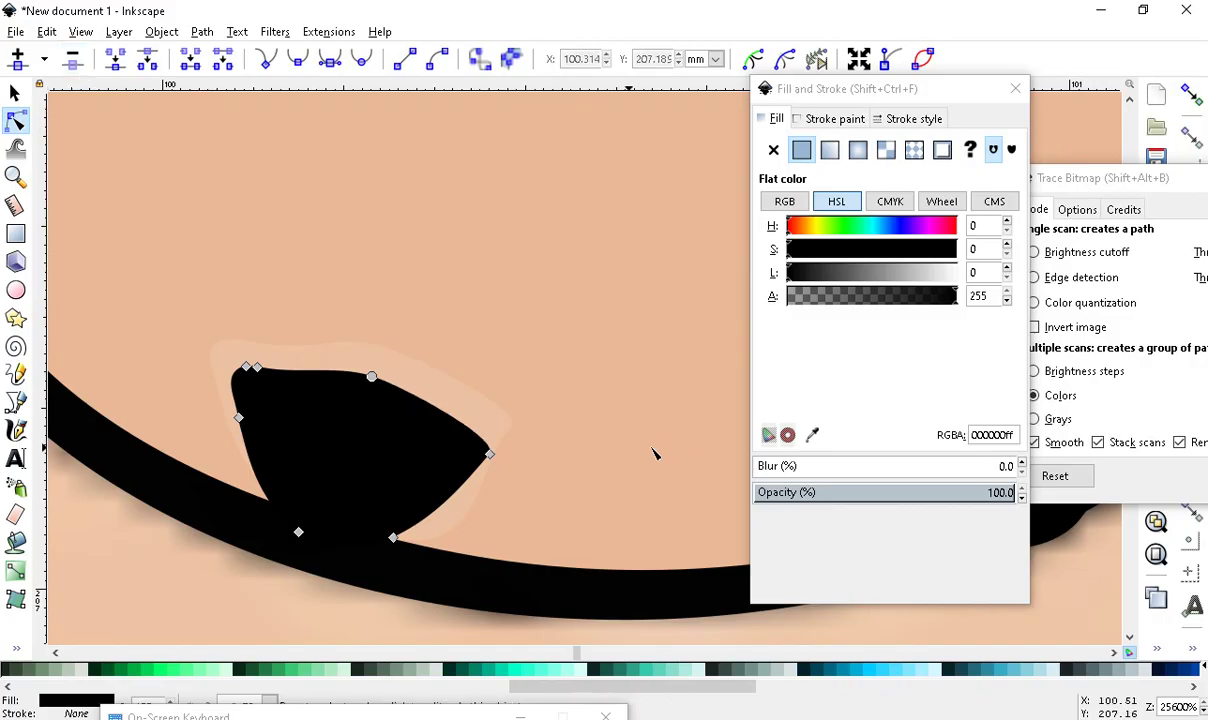
scroll(400, 445, down, 4)
Nudge the left nostril's nodes, pulling its upper-left node left and up
click(255, 484)
scroll(268, 500, down, 3)
scroll(345, 410, up, 2)
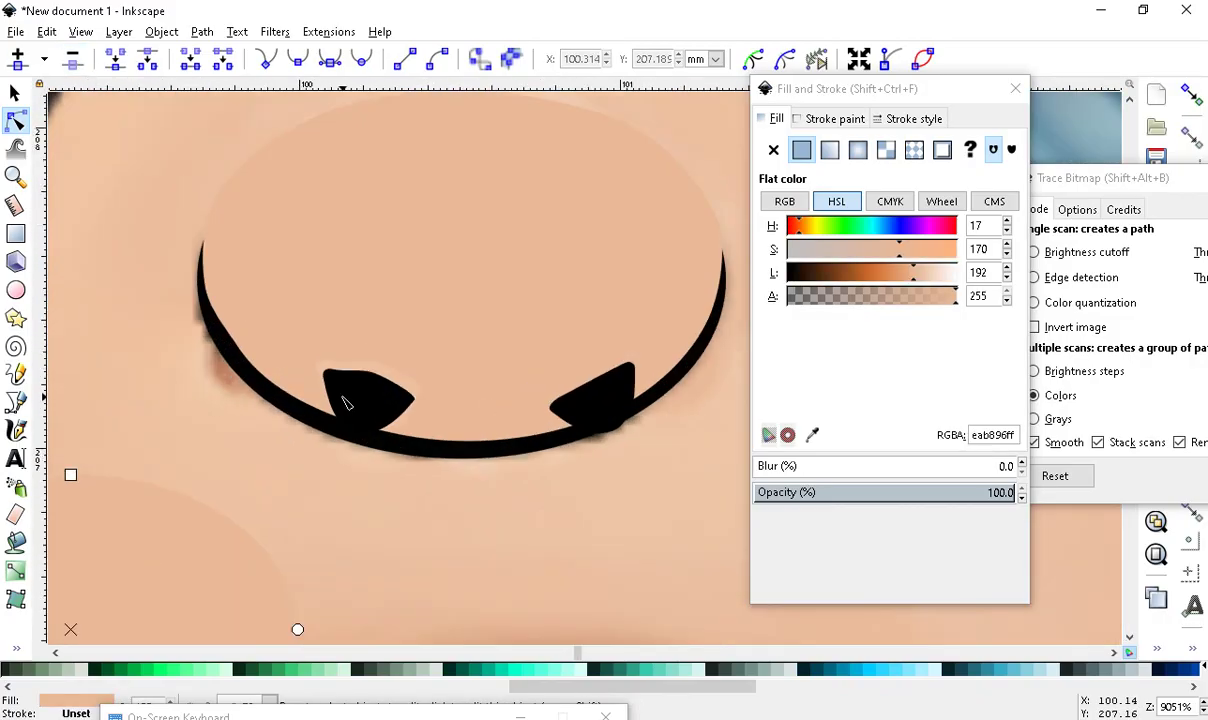
scroll(392, 374, up, 2)
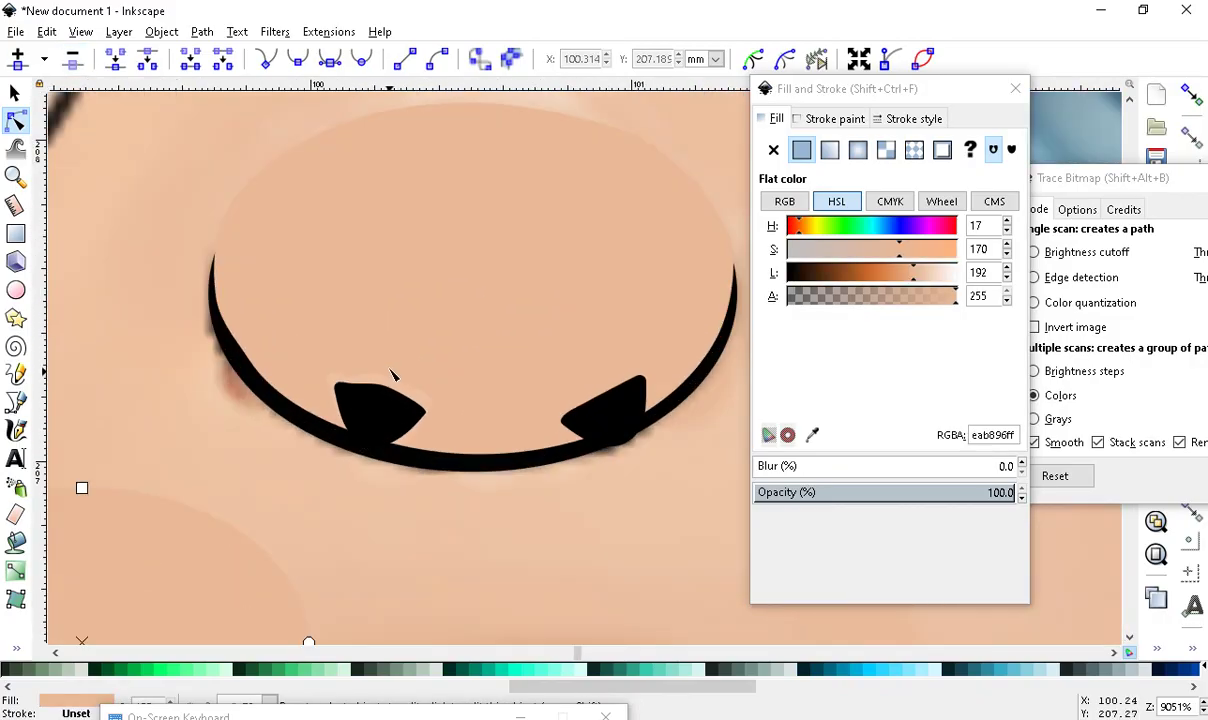
click(367, 424)
scroll(378, 474, up, 2)
mouse_move(363, 482)
mouse_down()
mouse_move(337, 472)
mouse_move(345, 480)
mouse_up()
drag(320, 401, 246, 360)
scroll(290, 430, down, 4)
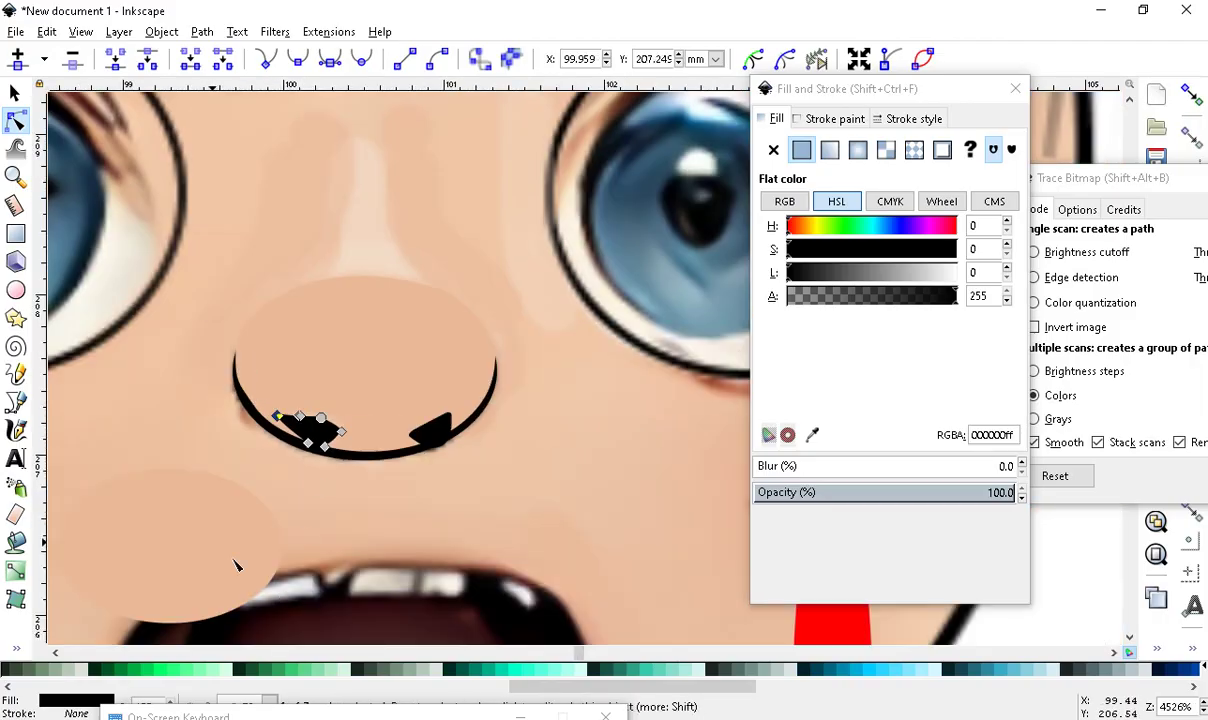
Undo the last nostril node move with Edit > Undo
click(165, 505)
scroll(258, 462, up, 2)
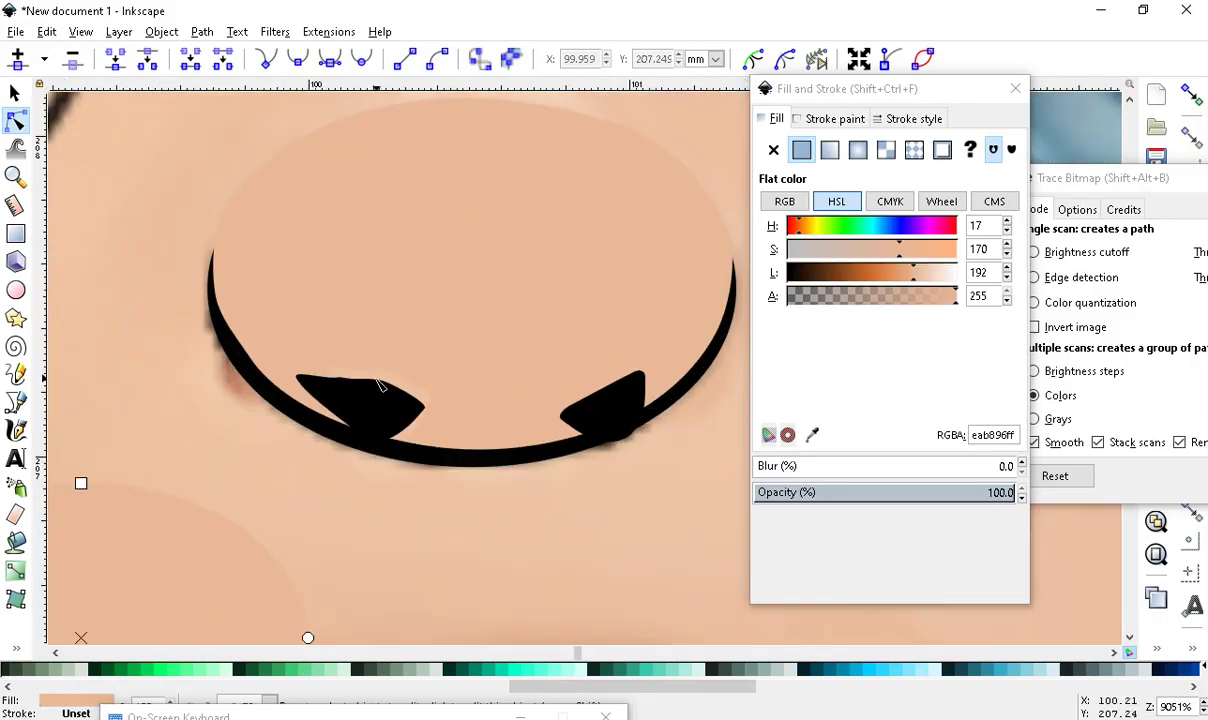
scroll(345, 410, up, 2)
click(337, 411)
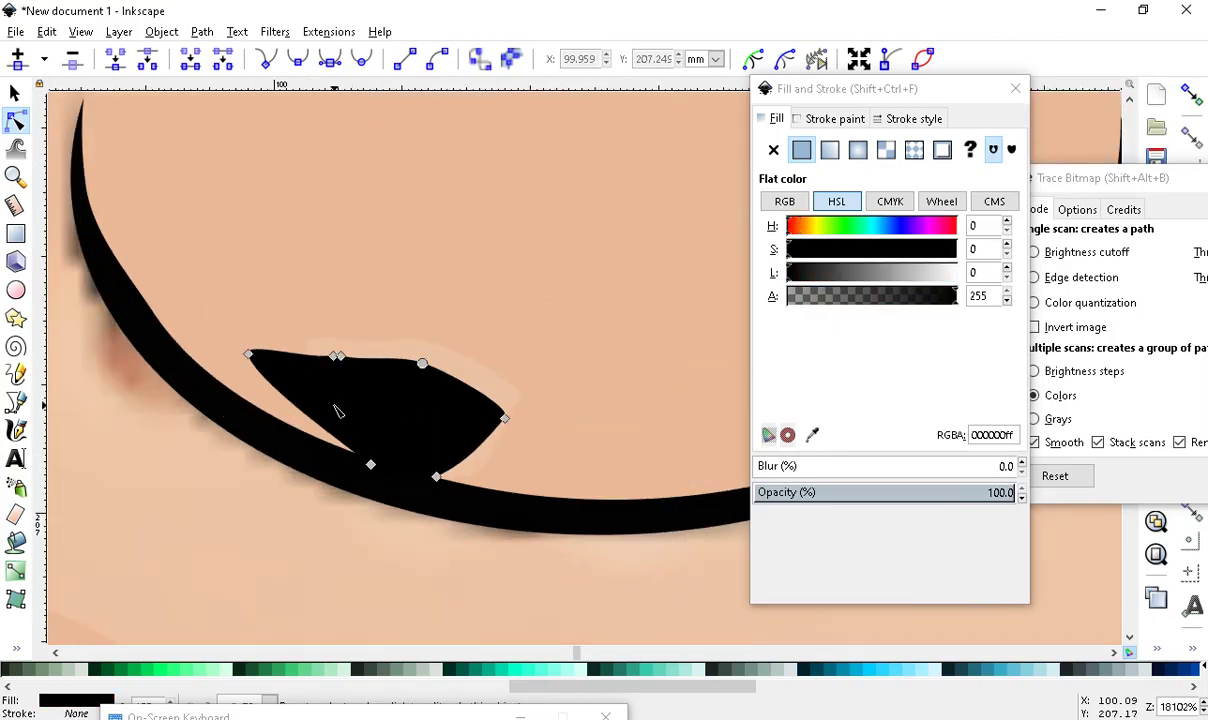
click(52, 31)
click(84, 51)
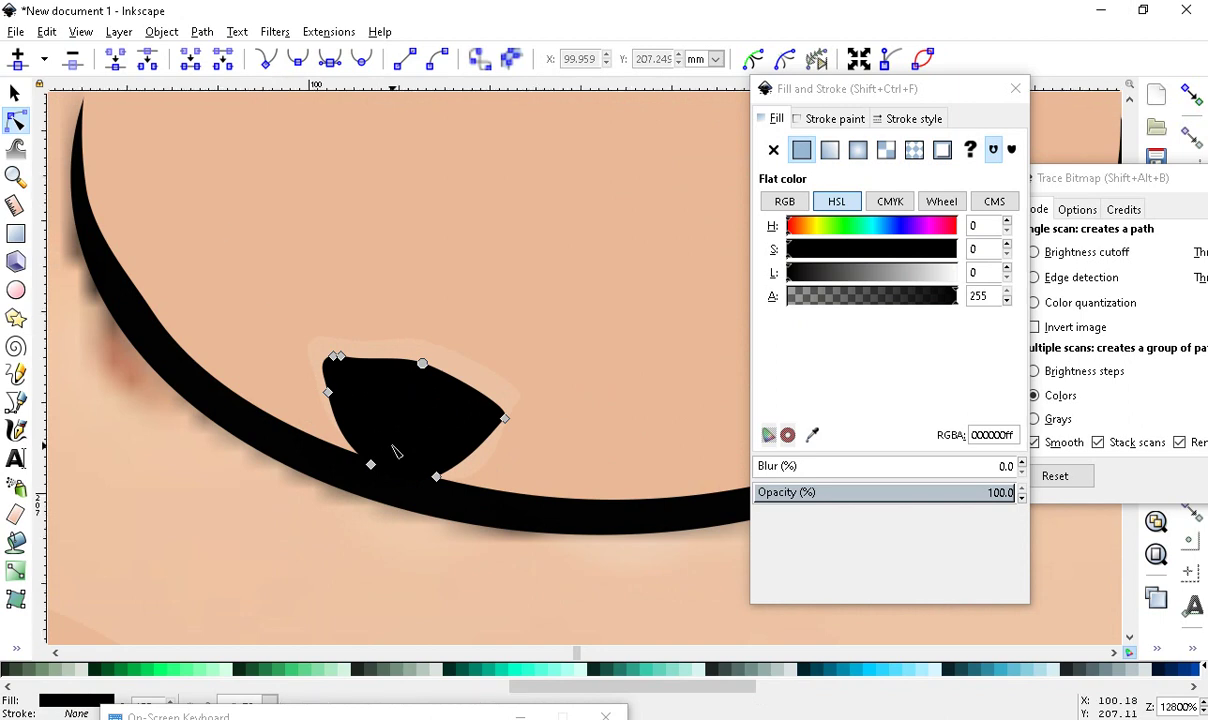
scroll(395, 452, down, 7)
With the Selector tool, select the traced realistic face and drag it slightly right
click(617, 540)
scroll(617, 540, down, 1)
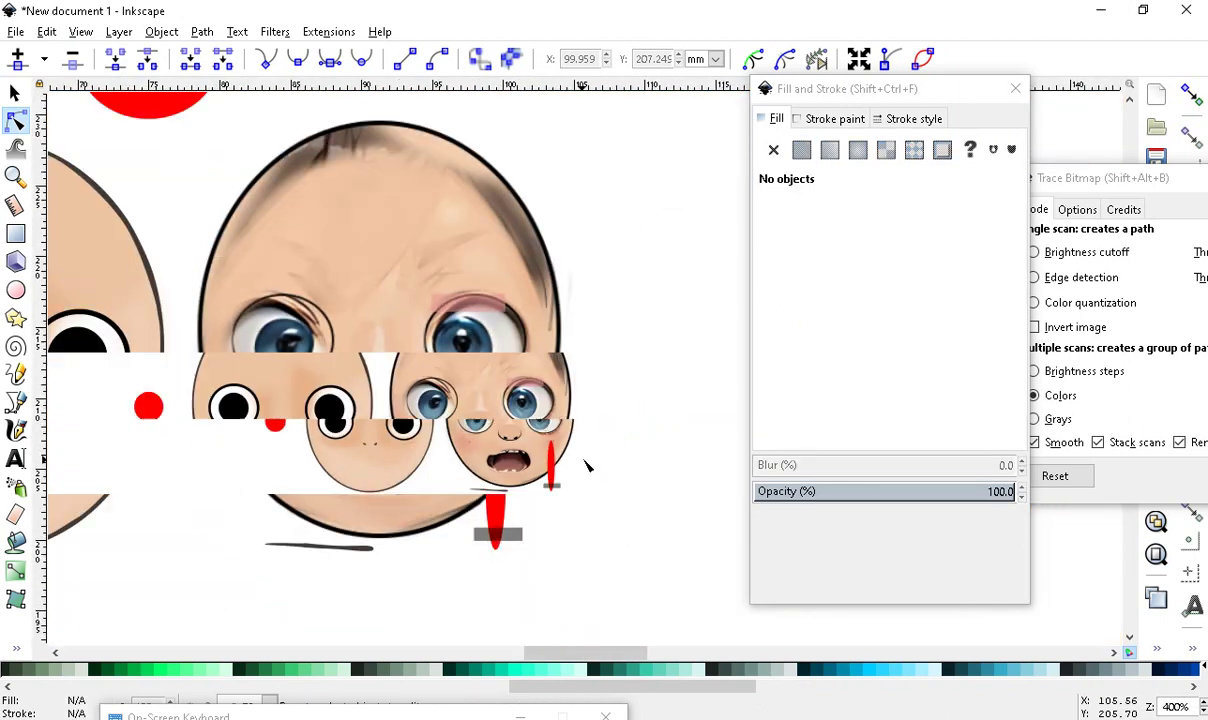
scroll(445, 450, up, 3)
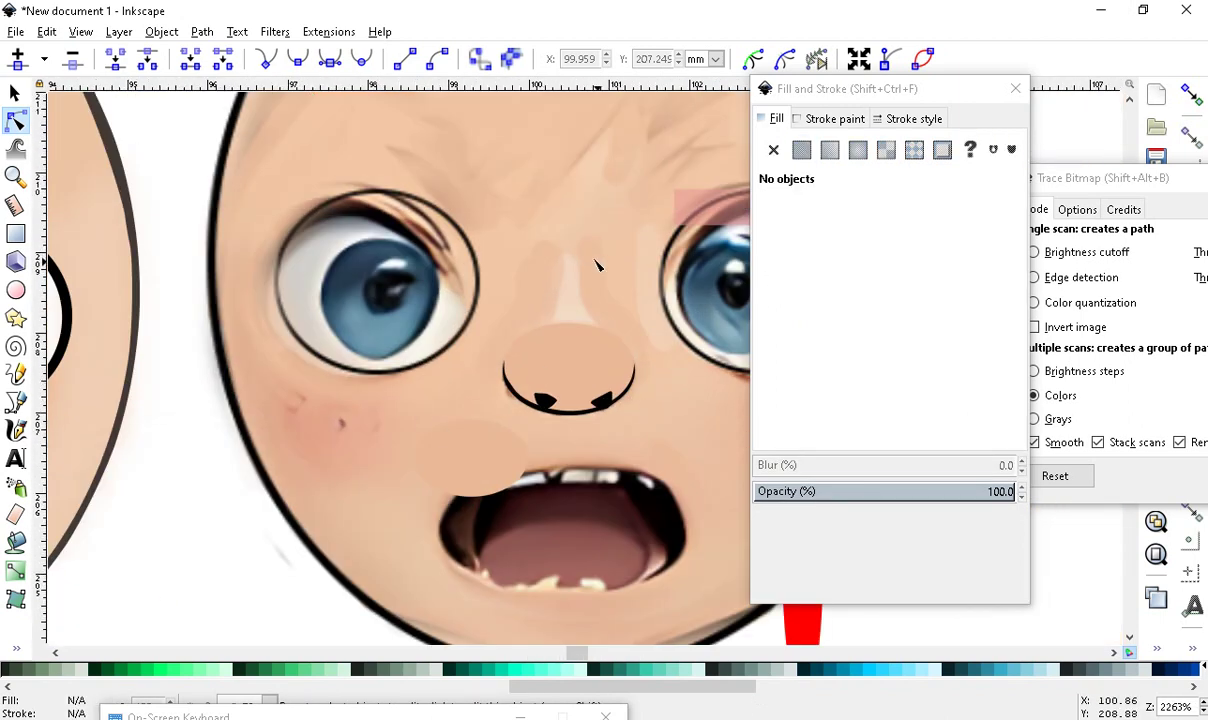
scroll(594, 398, down, 3)
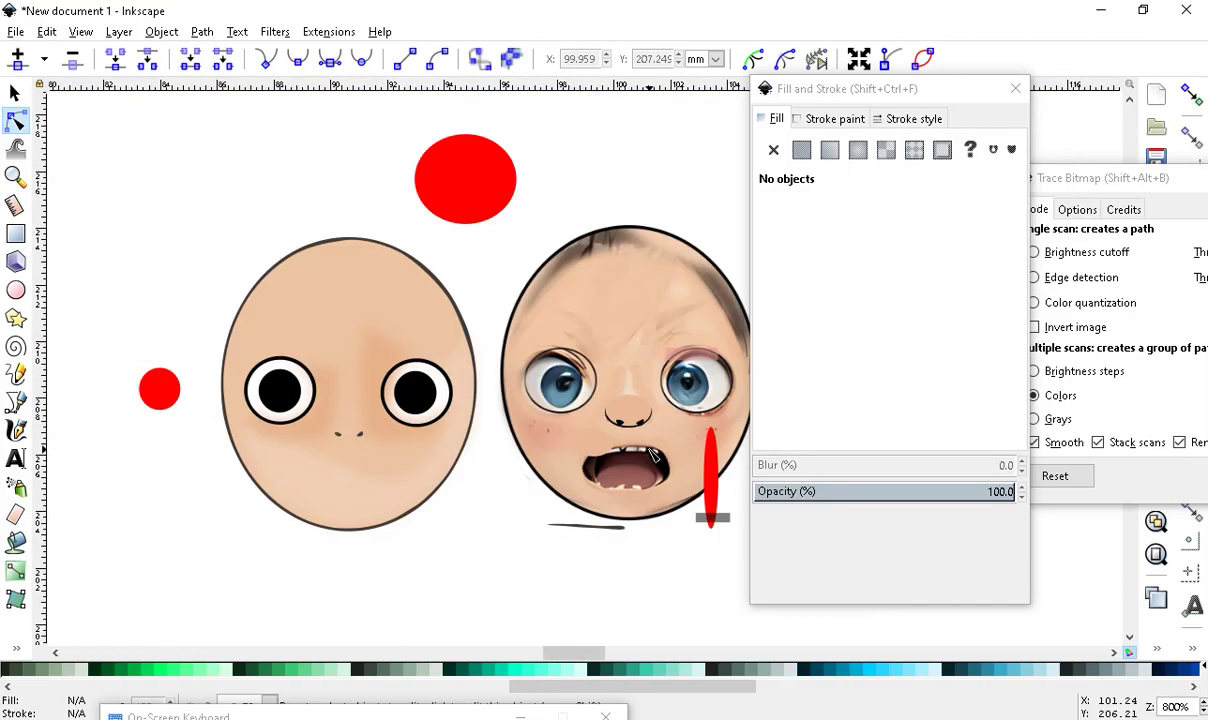
scroll(313, 474, up, 2)
scroll(530, 405, down, 2)
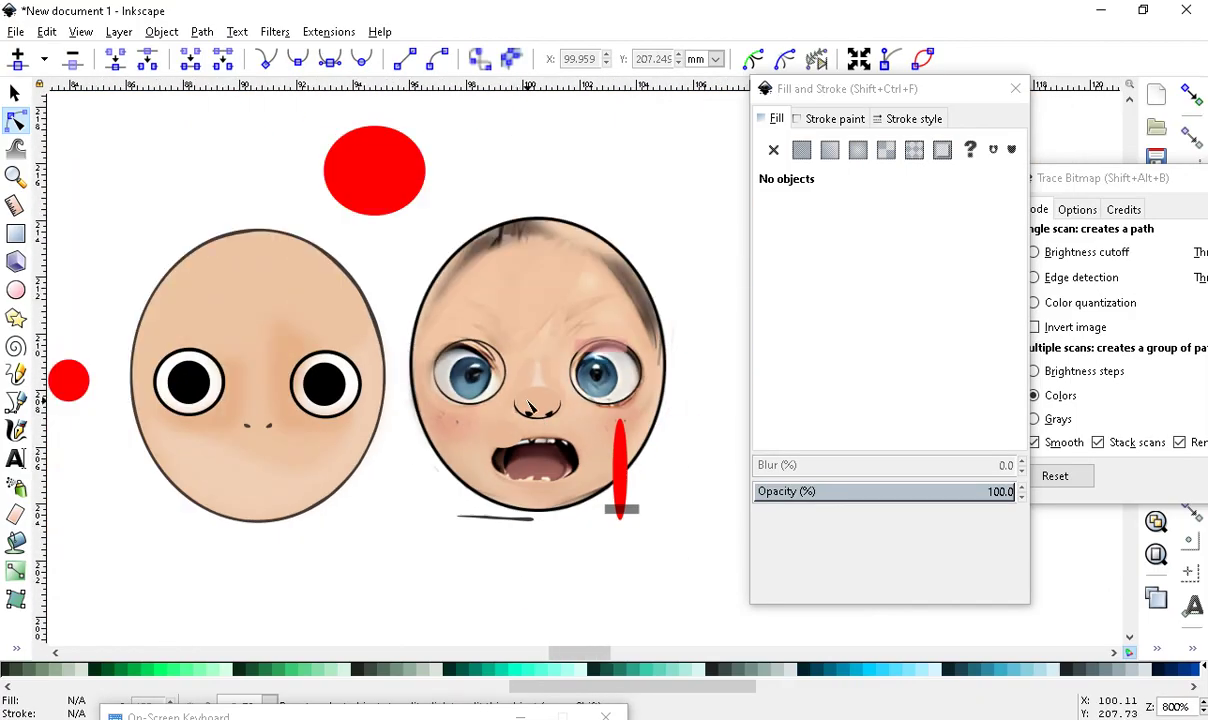
click(15, 92)
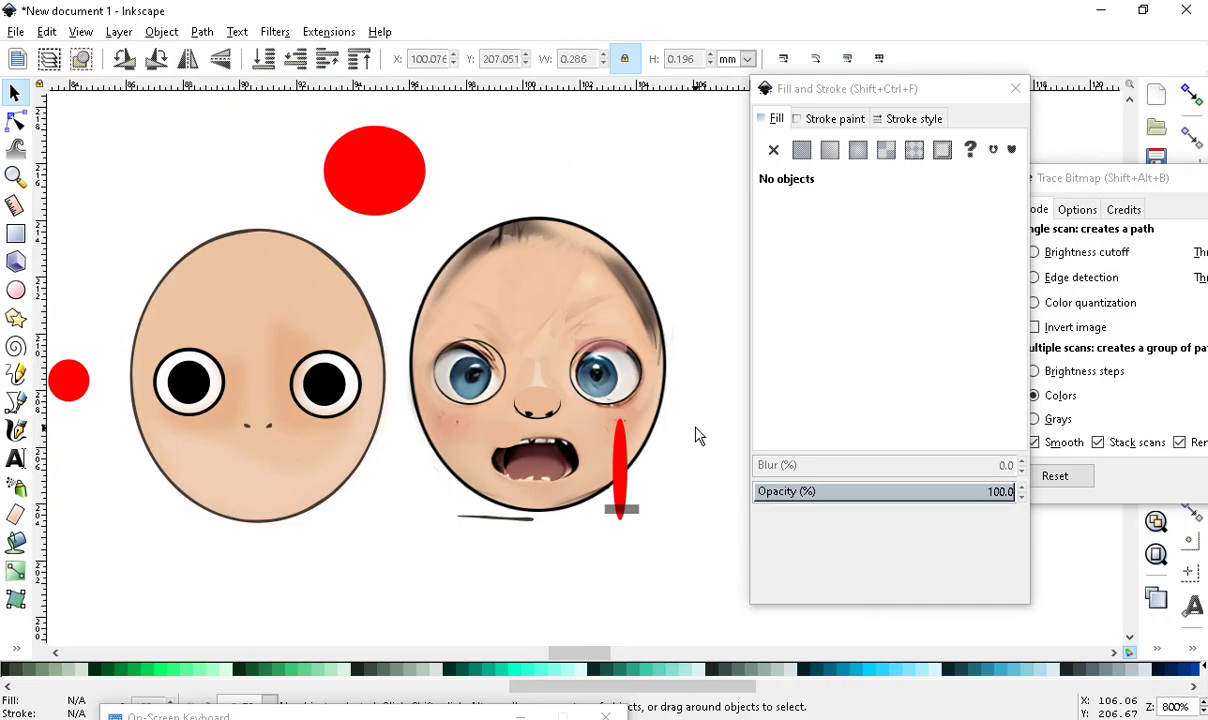
click(559, 298)
mouse_move(530, 297)
mouse_down()
mouse_move(685, 198)
mouse_move(758, 216)
mouse_move(609, 216)
mouse_move(647, 202)
mouse_up()
scroll(495, 480, up, 1)
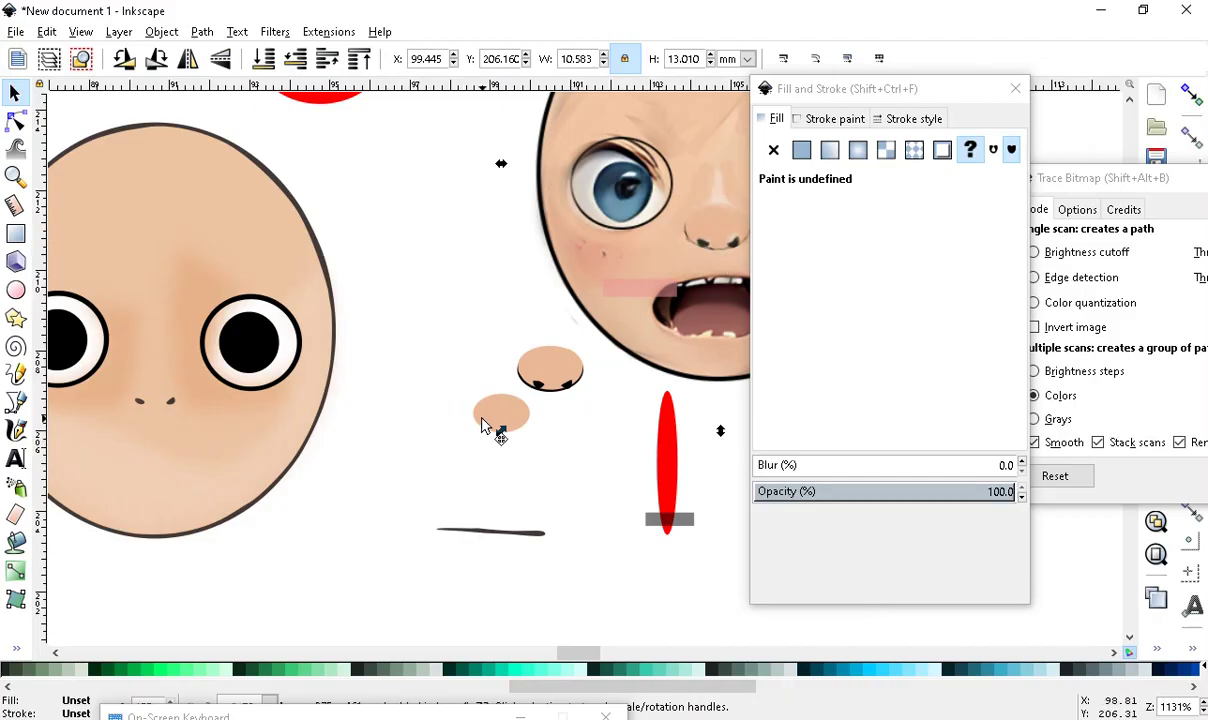
Move the small peach circle down near the black line and place the realistic face beside the cartoon face
click(481, 426)
drag(499, 418, 524, 514)
click(515, 323)
mouse_move(486, 326)
mouse_down()
mouse_move(588, 398)
mouse_move(495, 450)
mouse_move(245, 480)
mouse_move(180, 410)
mouse_move(157, 412)
mouse_move(168, 412)
mouse_up()
key(minus)
key(minus)
key(minus)
ctrl+scroll(338, 365, up, 3)
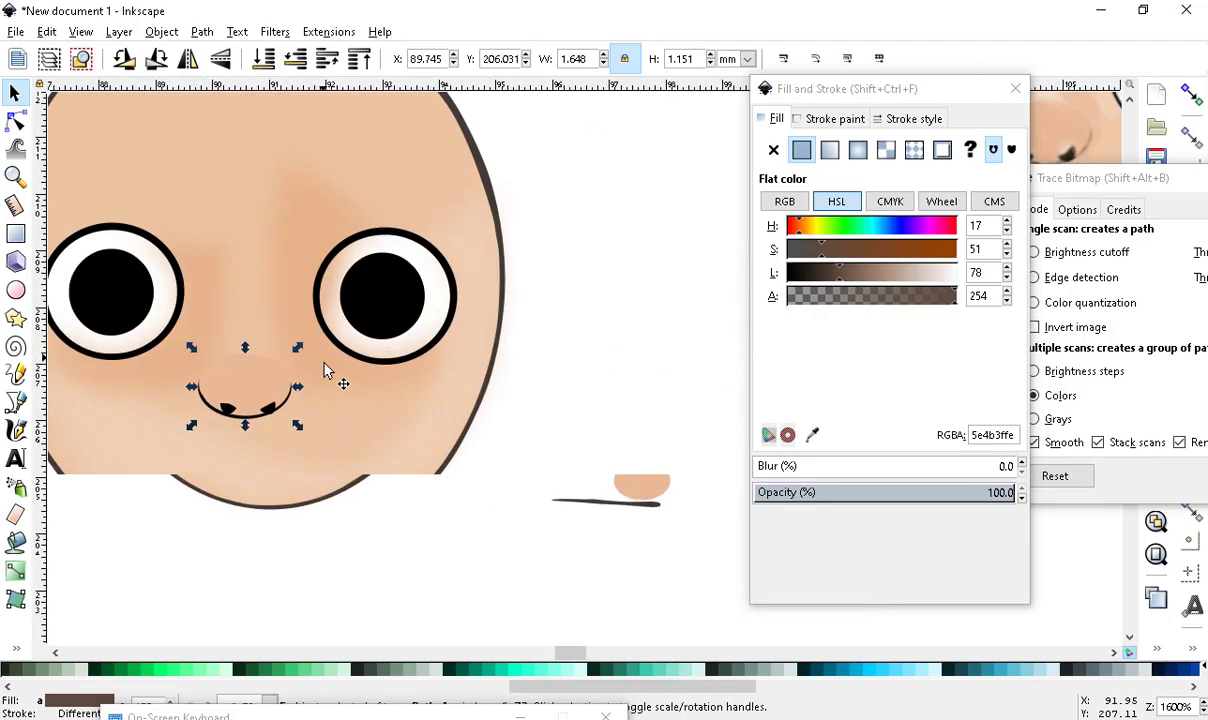
ctrl+scroll(252, 400, down, 1)
drag(645, 262, 534, 350)
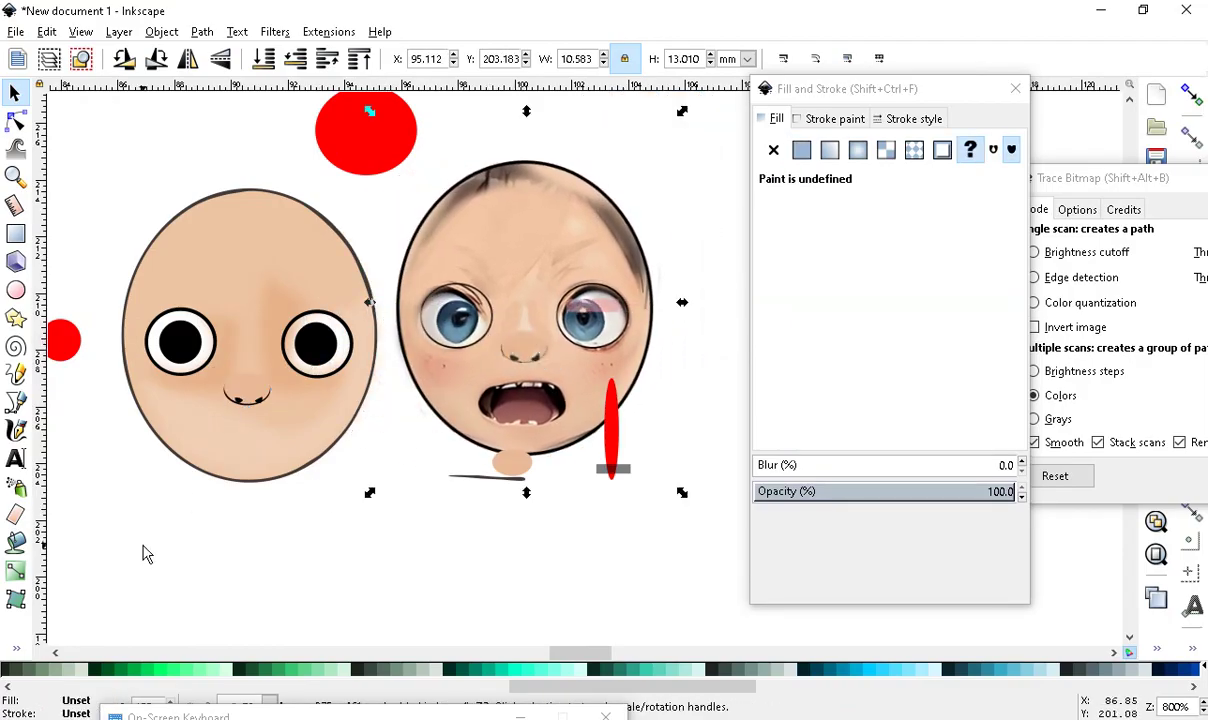
Drag the Fill and Stroke dialog out of the dock into its own floating window
ctrl+scroll(194, 423, up, 2)
ctrl+scroll(418, 397, down, 1)
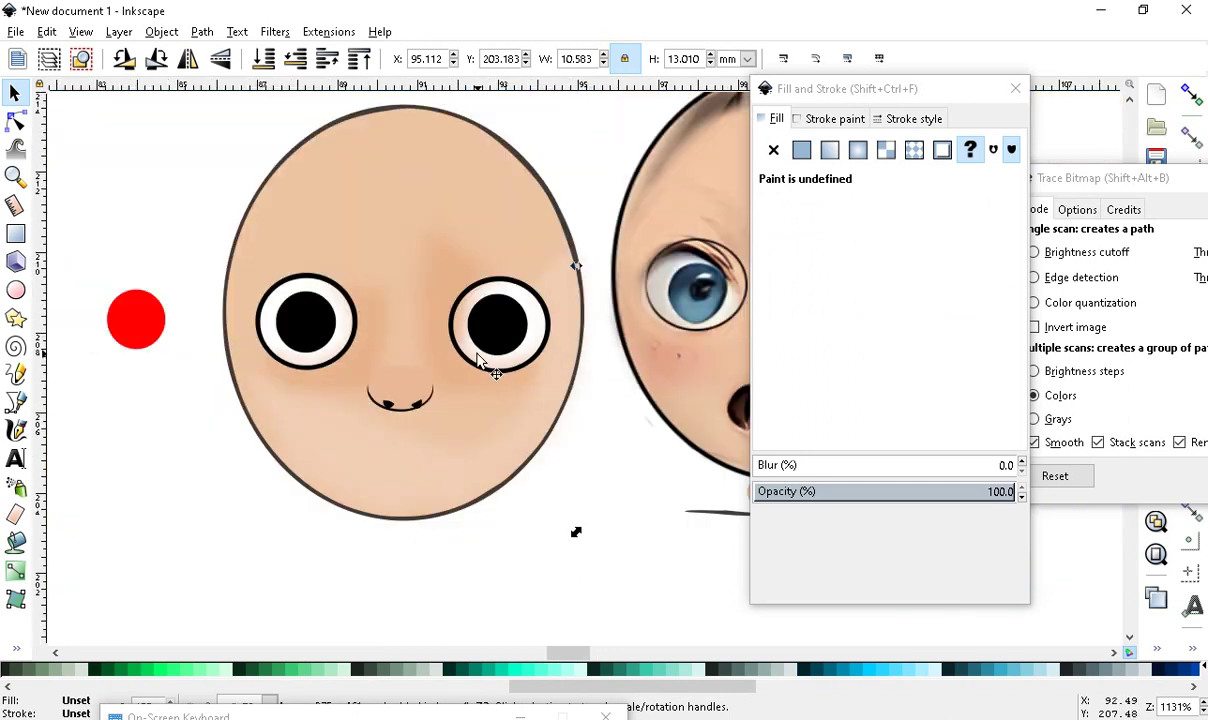
ctrl+scroll(65, 499, up, 1)
ctrl+scroll(253, 503, down, 2)
ctrl+scroll(200, 415, up, 1)
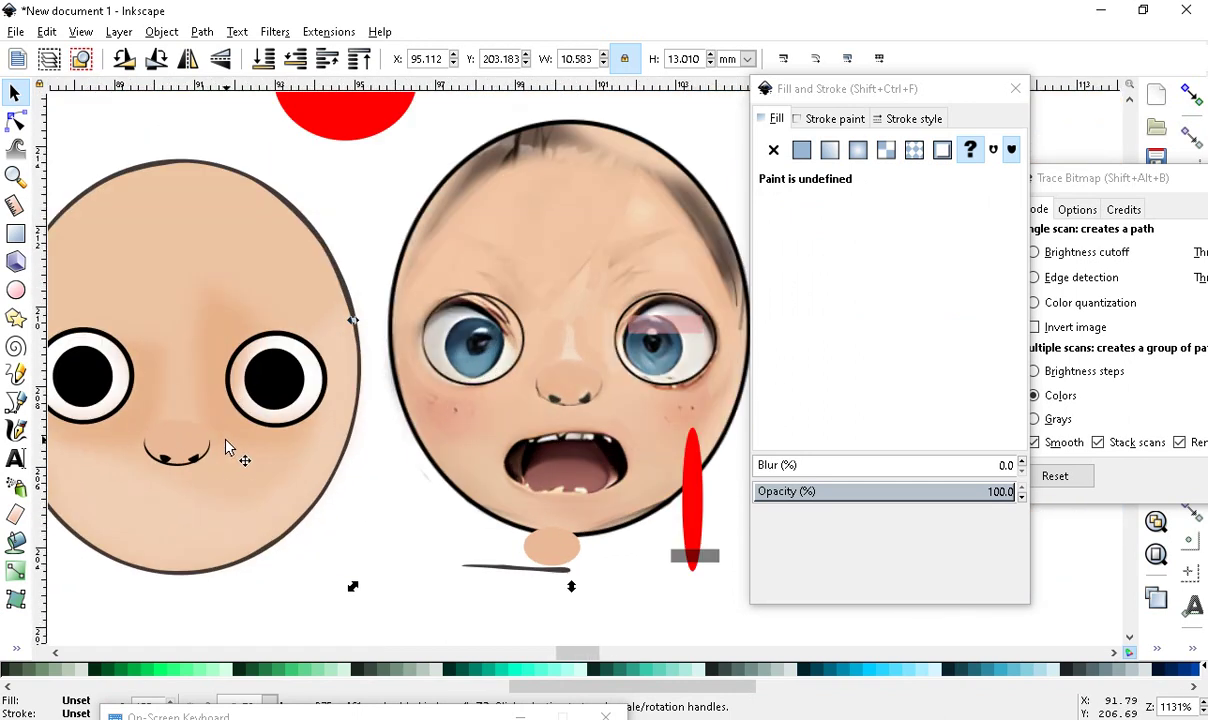
ctrl+scroll(455, 400, down, 2)
ctrl+scroll(490, 455, up, 2)
ctrl+scroll(347, 376, down, 1)
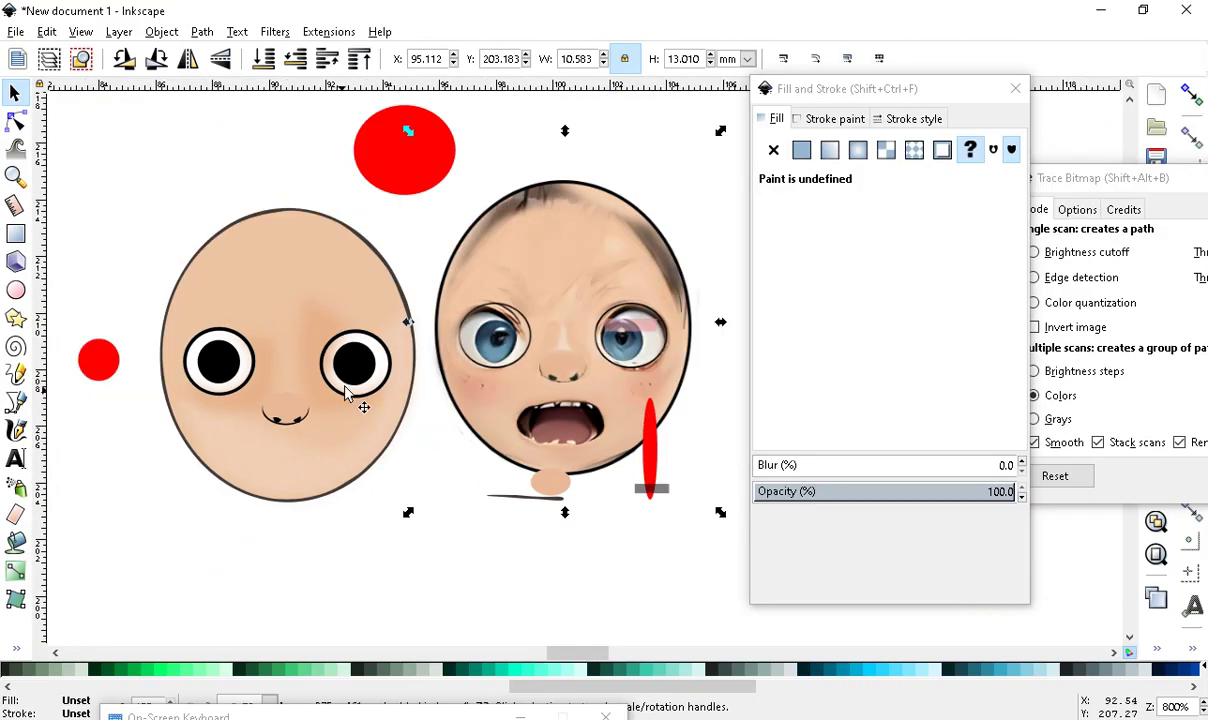
ctrl+scroll(162, 423, up, 2)
ctrl+scroll(342, 512, down, 1)
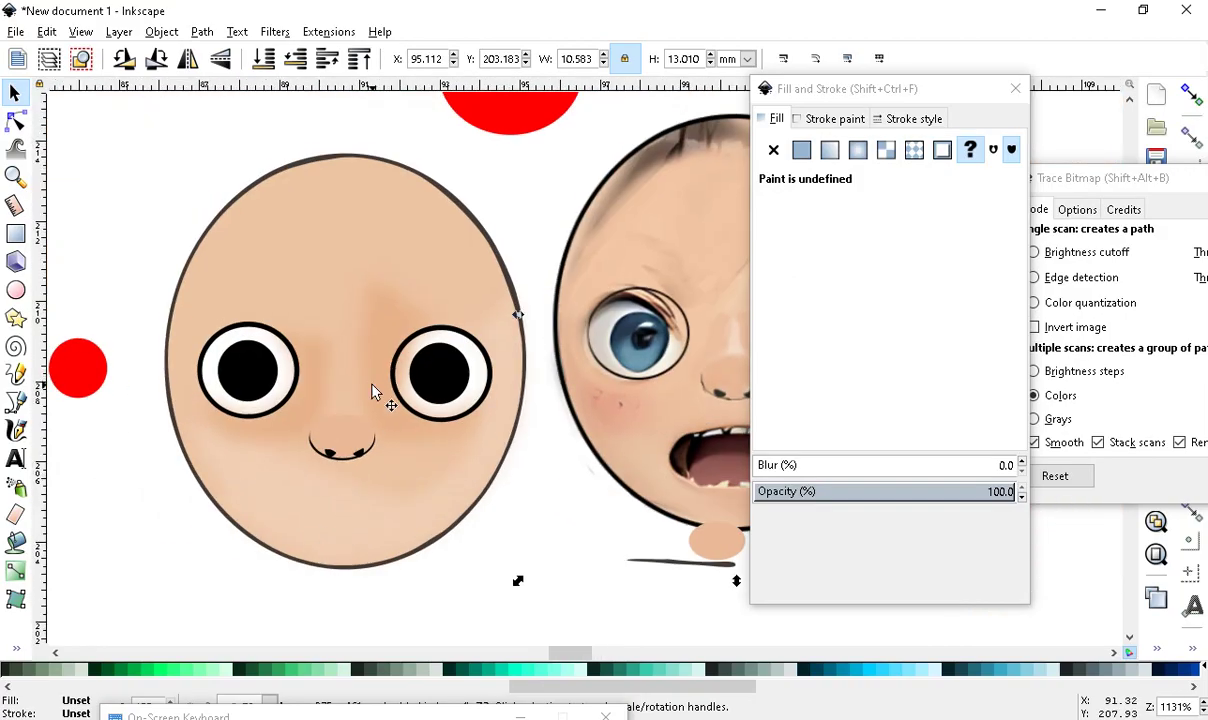
click(597, 255)
click(700, 160)
drag(782, 105, 1003, 163)
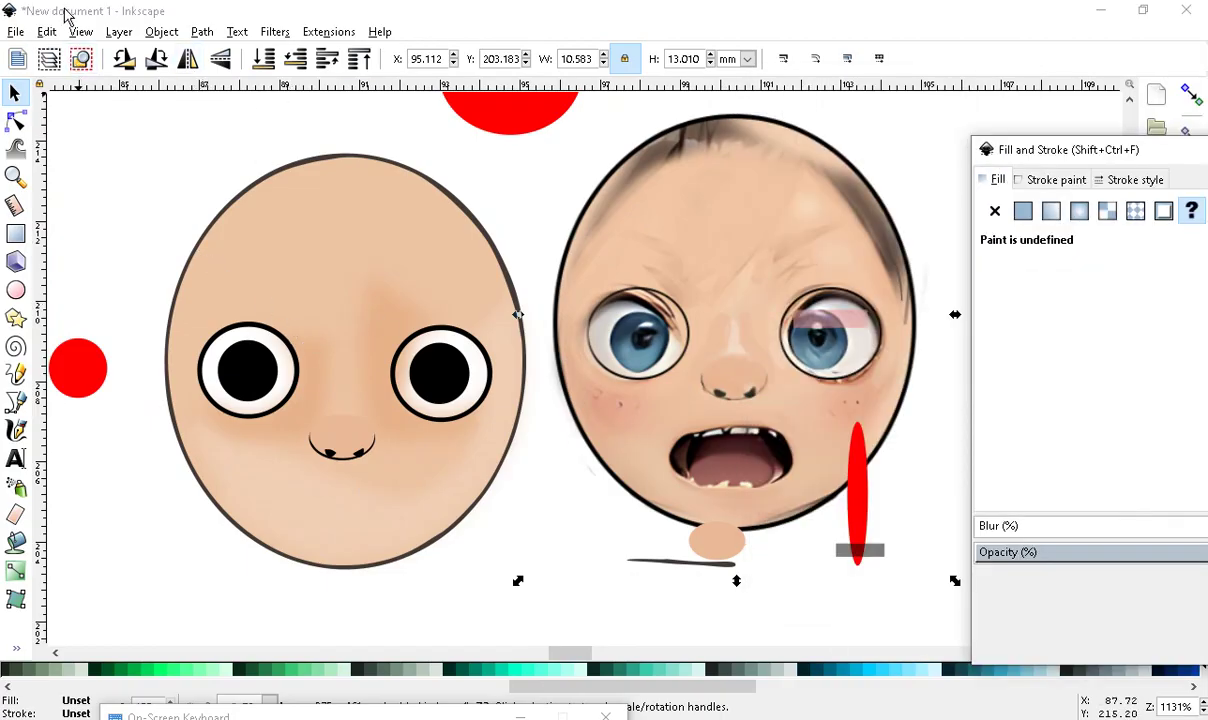
click(48, 58)
click(46, 31)
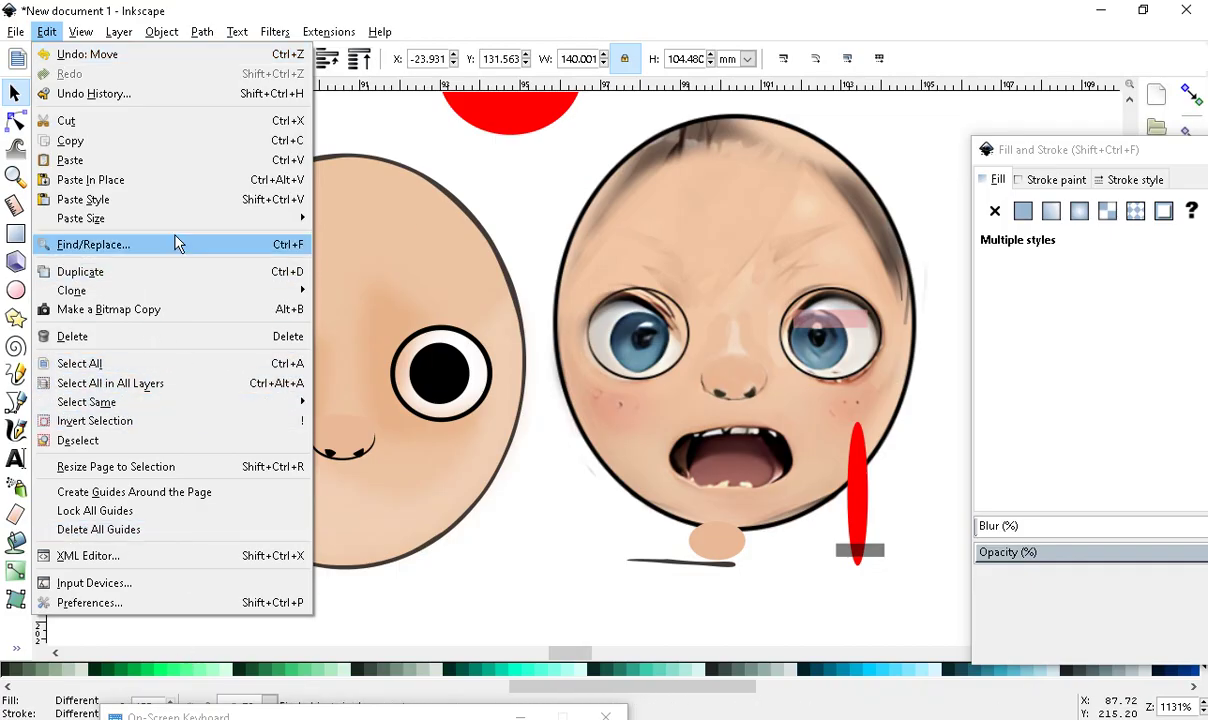
mouse_move(84, 35)
mouse_move(130, 27)
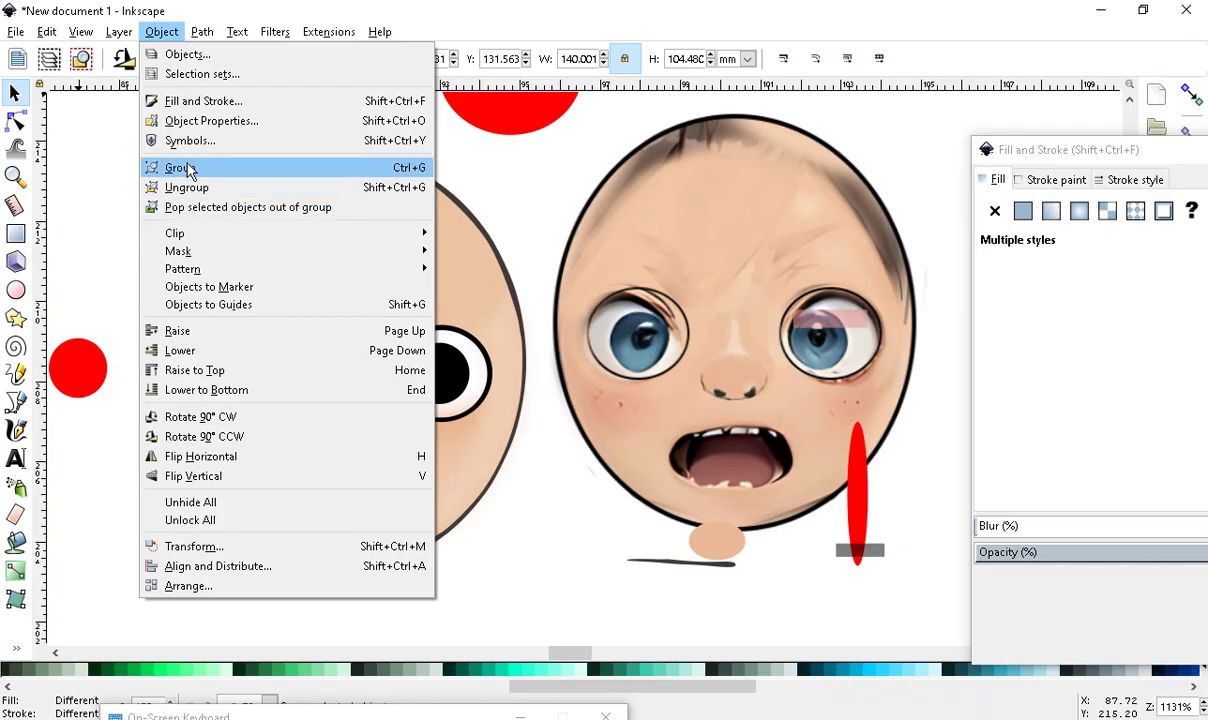
click(205, 121)
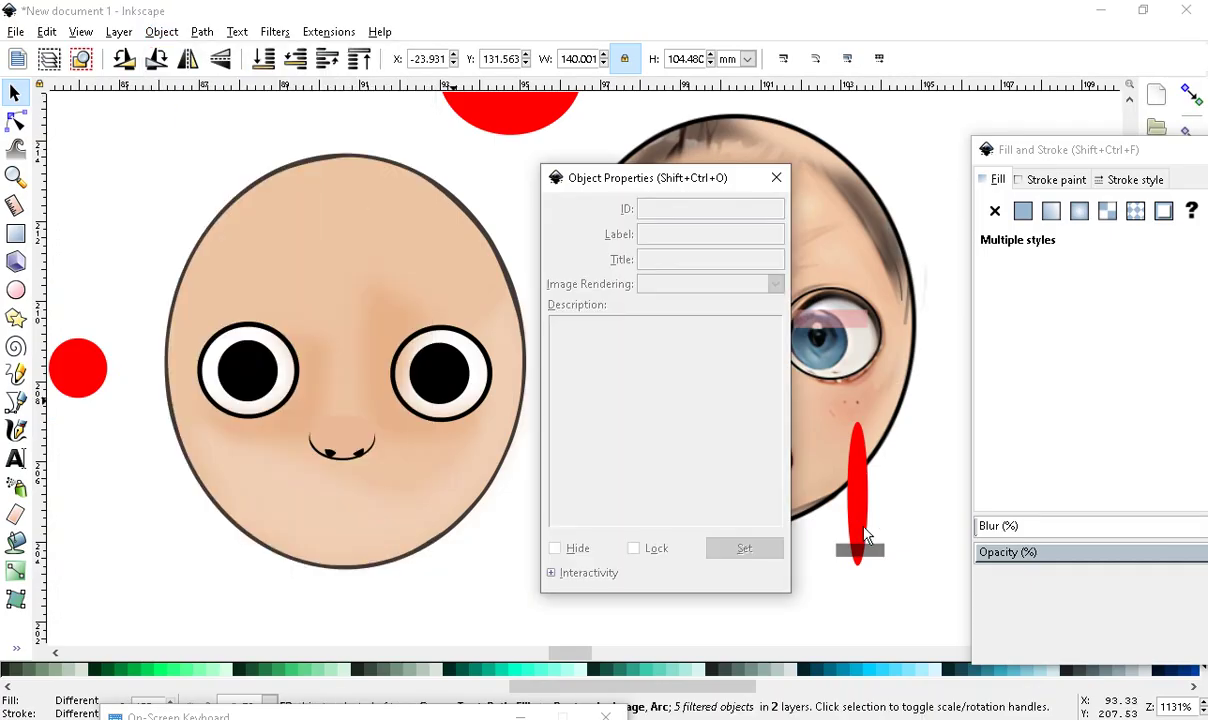
click(776, 177)
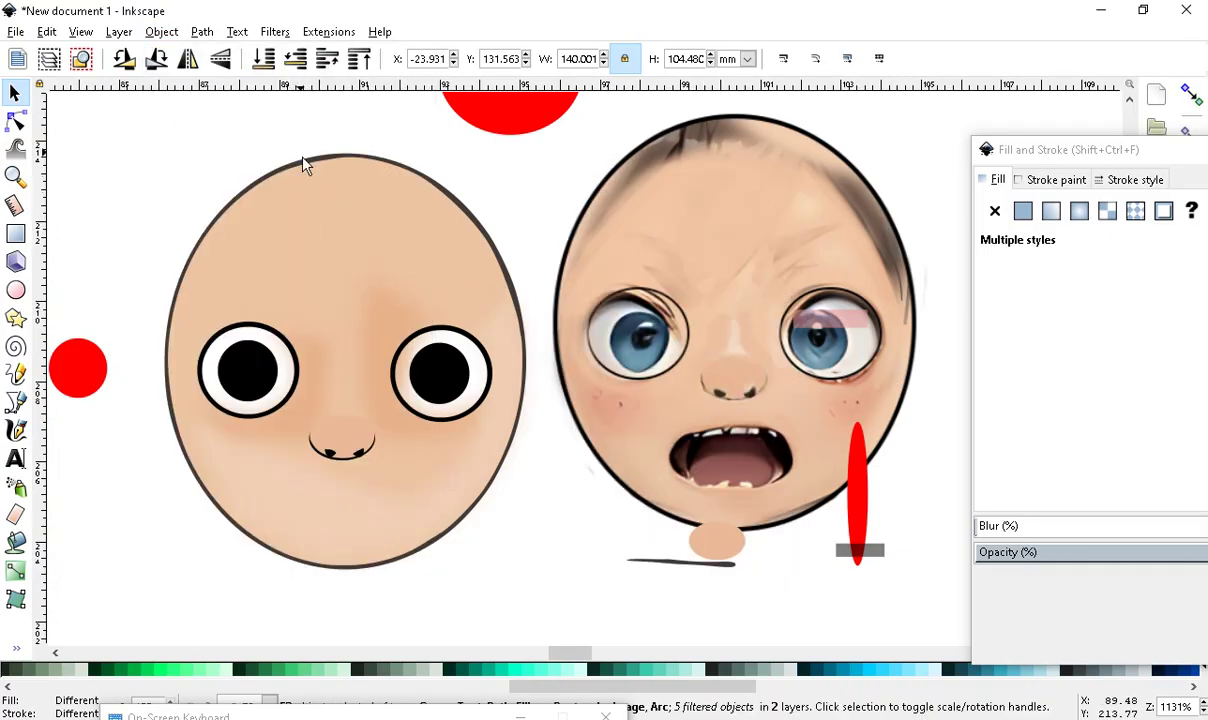
click(493, 141)
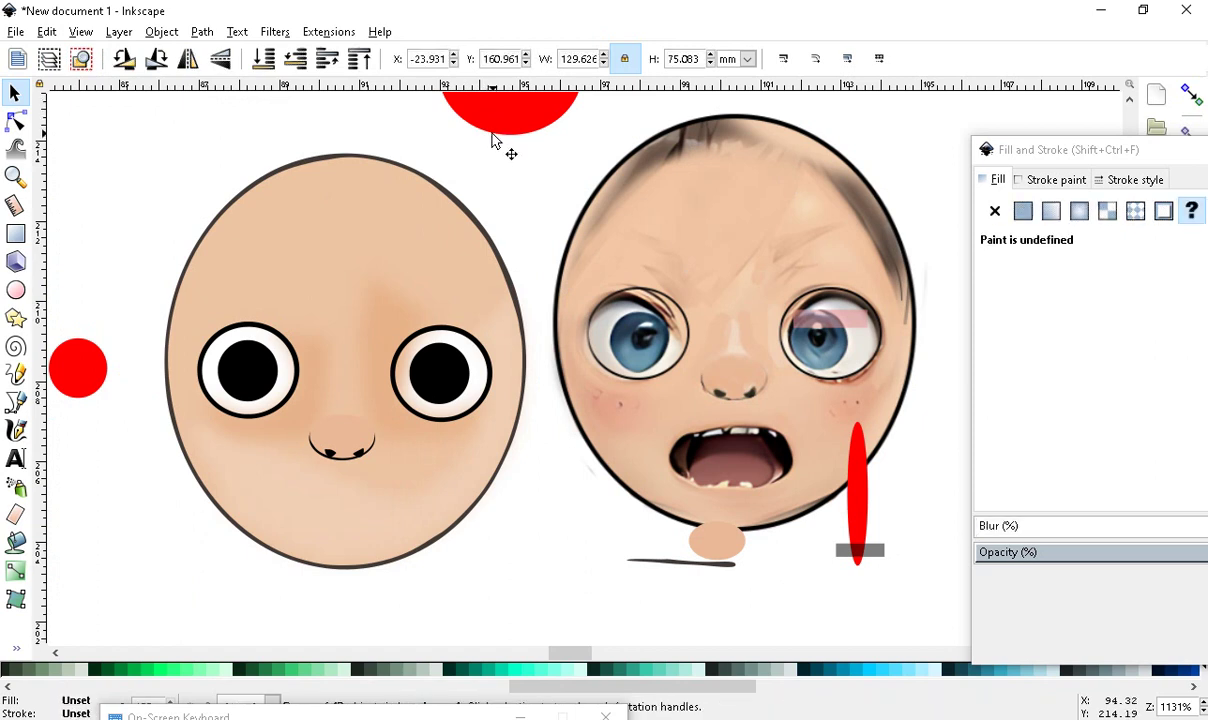
key(minus)
key(minus)
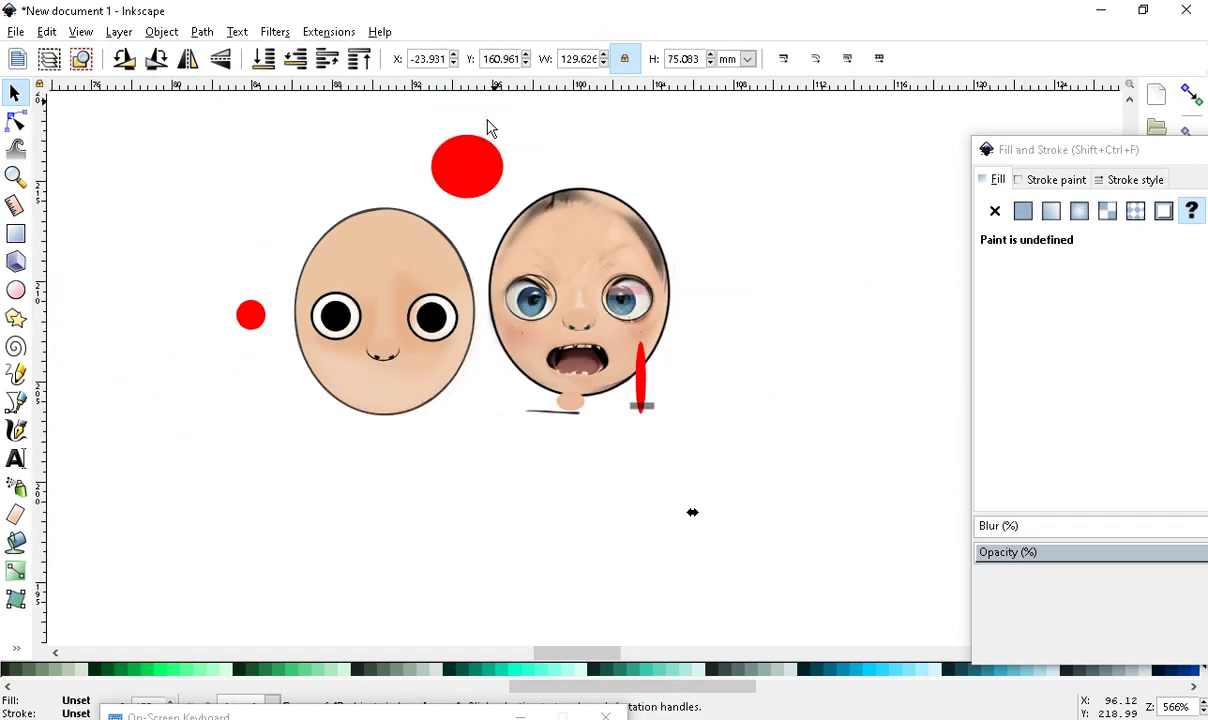
ctrl+scroll(464, 158, up, 1)
click(462, 176)
right_click(458, 177)
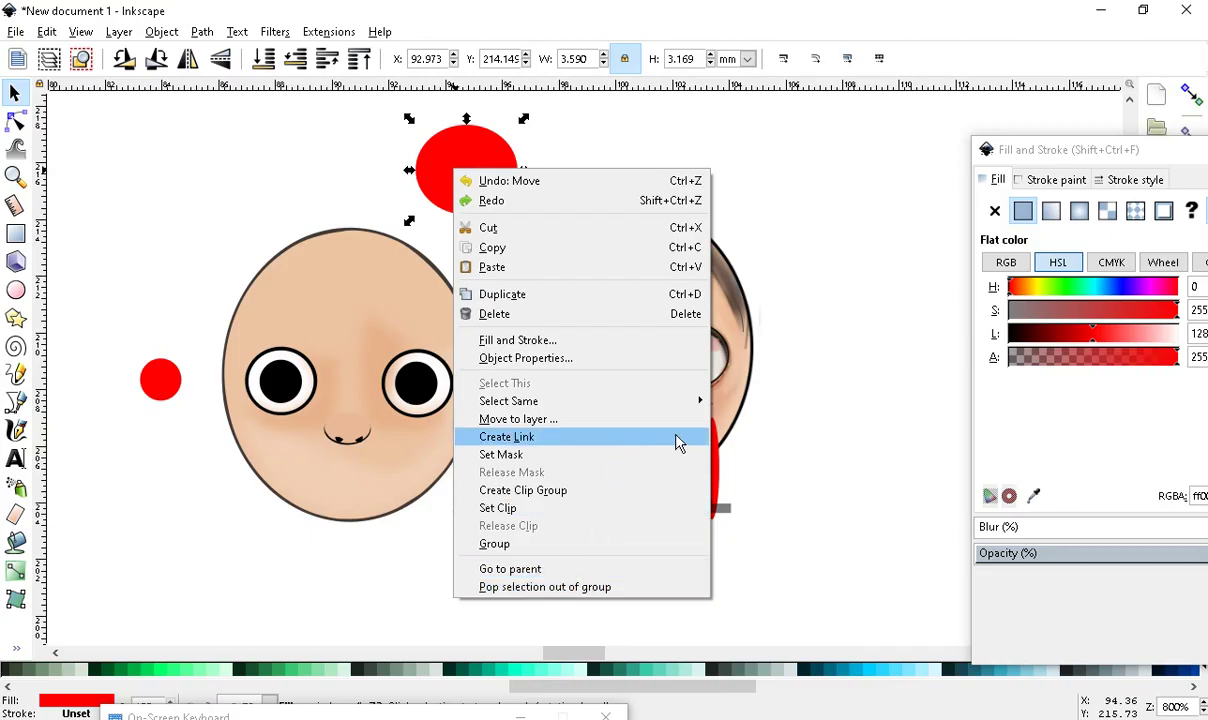
click(565, 358)
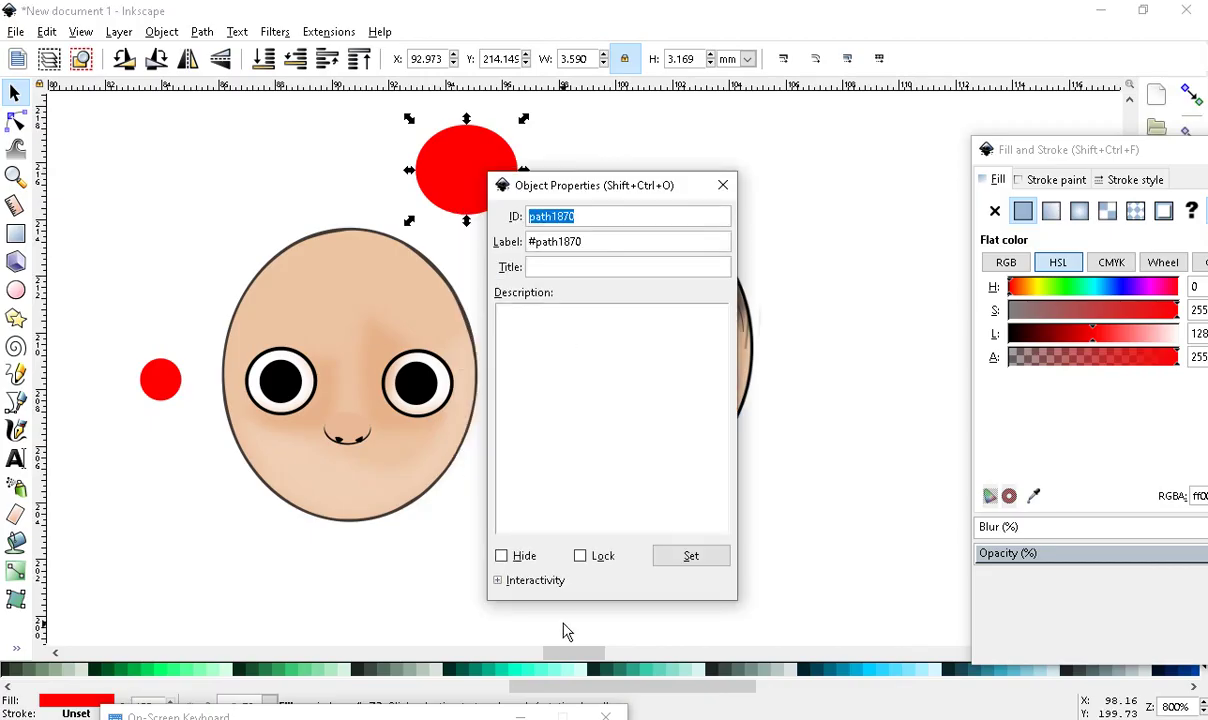
click(723, 187)
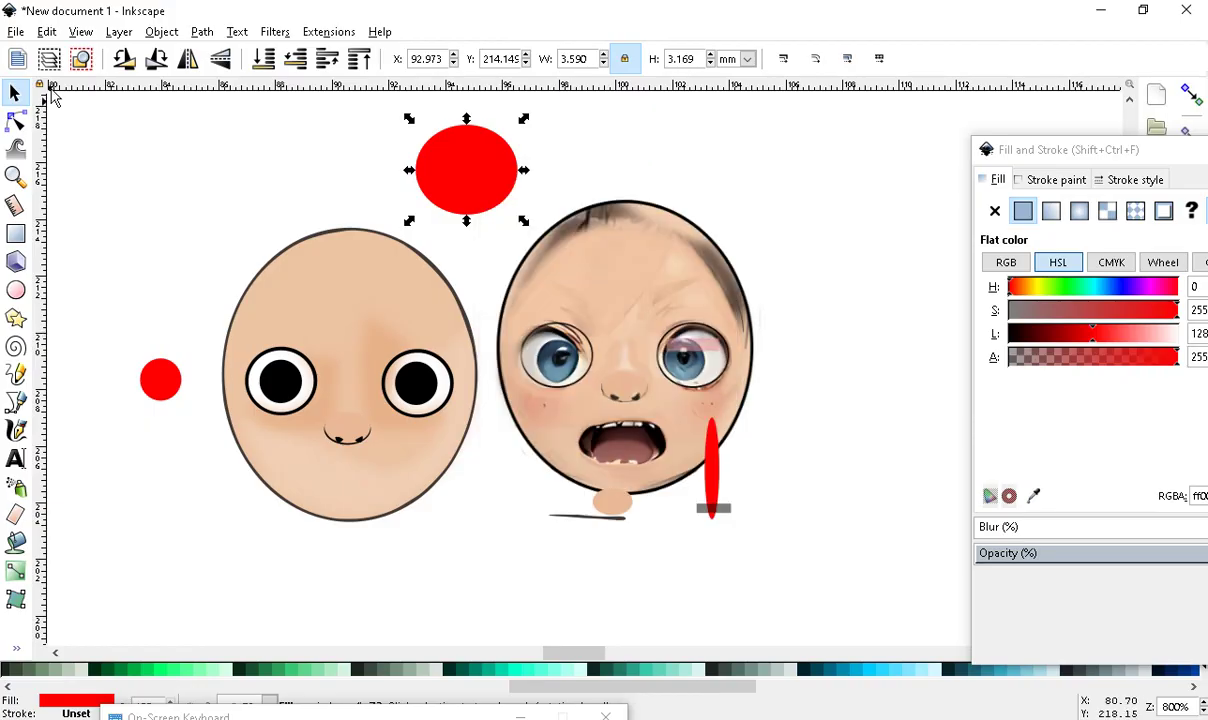
click(80, 32)
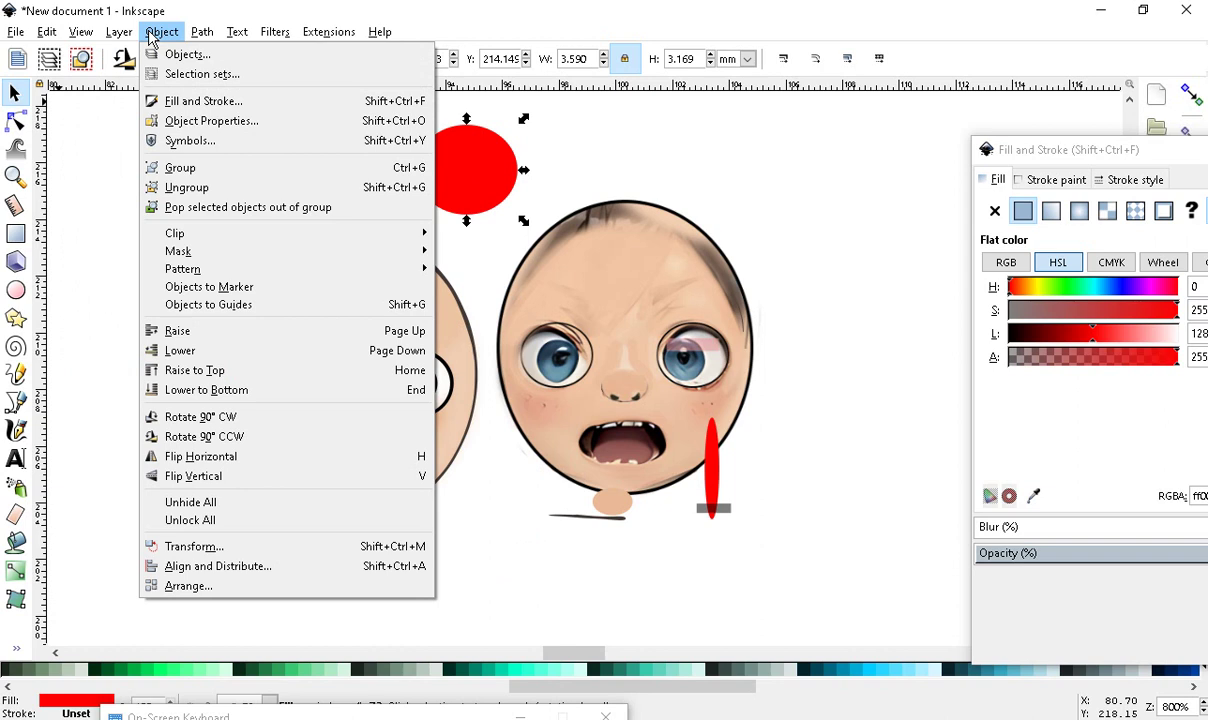
Open the Objects dialog via Object > Objects and move its window further left
click(162, 54)
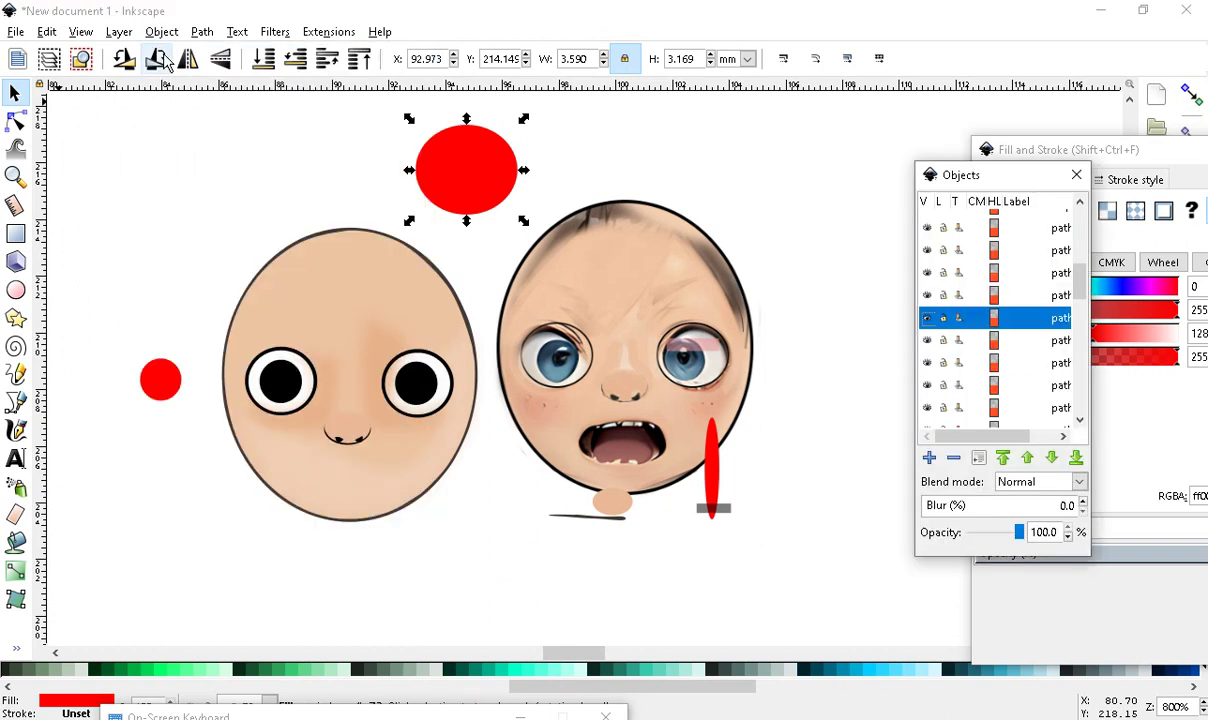
mouse_move(955, 188)
mouse_down()
mouse_move(890, 170)
mouse_move(768, 189)
mouse_move(781, 193)
mouse_up()
click(160, 32)
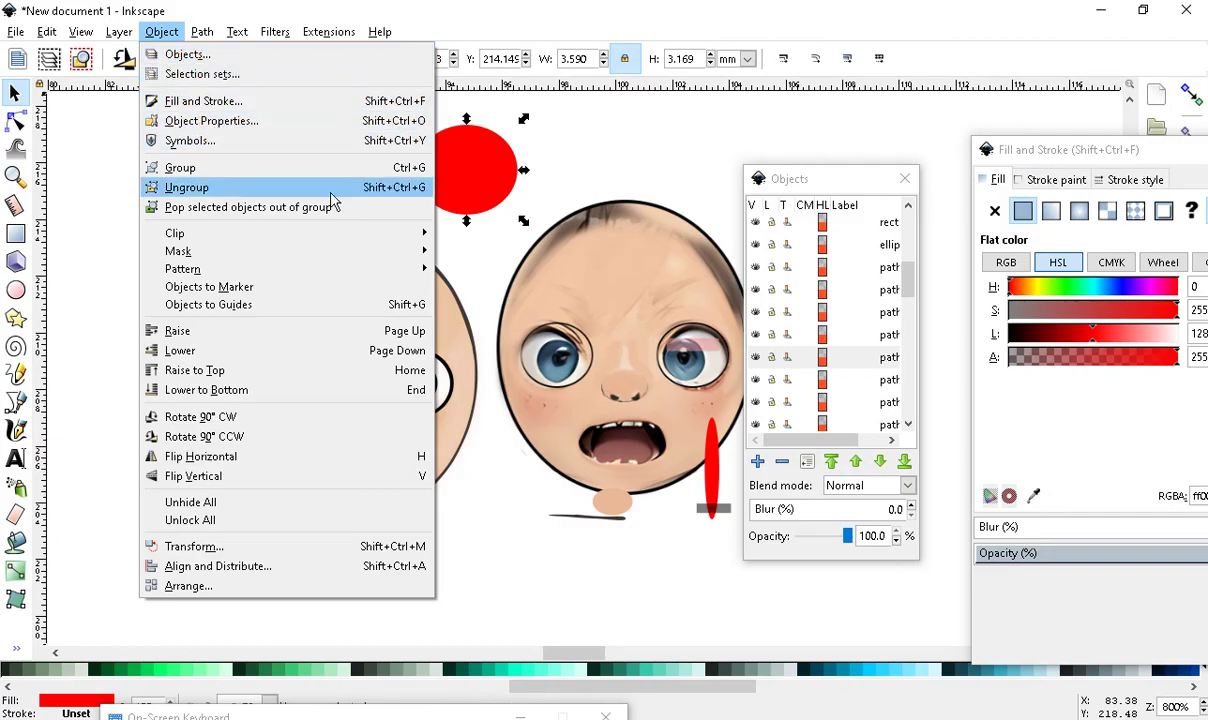
key(Escape)
Select the reference photo face and fade it to 38.5% opacity
scroll(655, 499, down, 3)
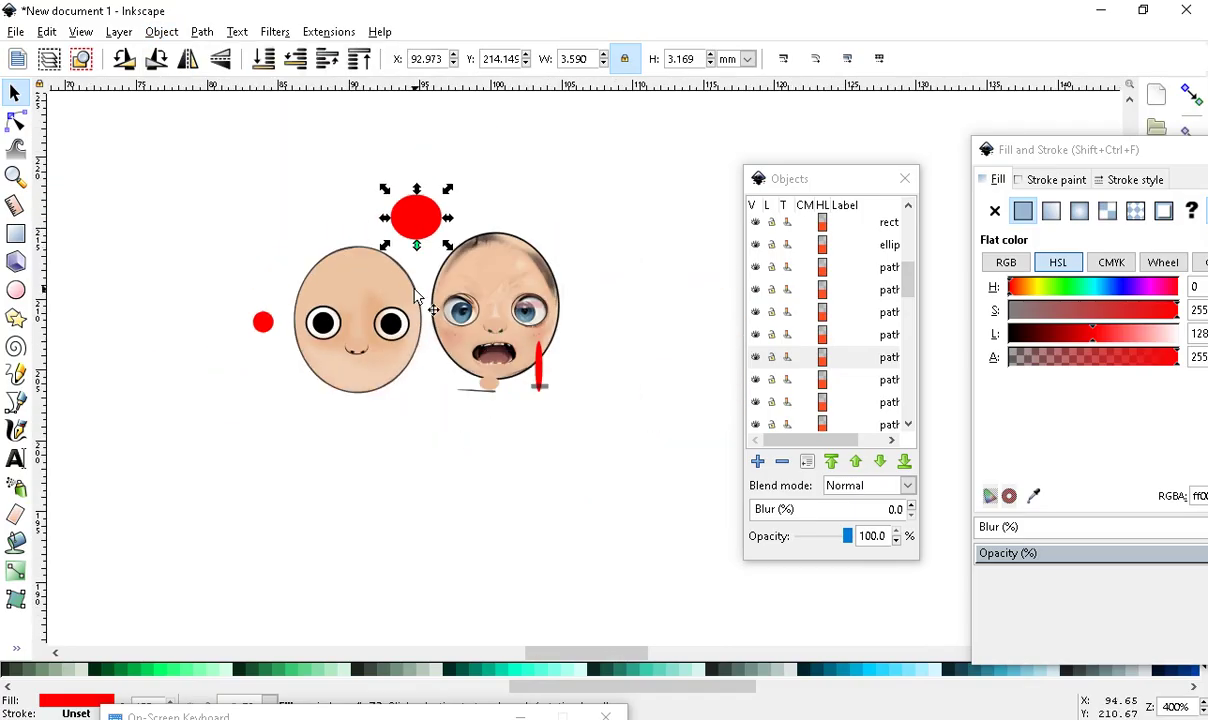
scroll(539, 315, up, 4)
click(583, 368)
scroll(590, 450, down, 2)
scroll(547, 372, up, 1)
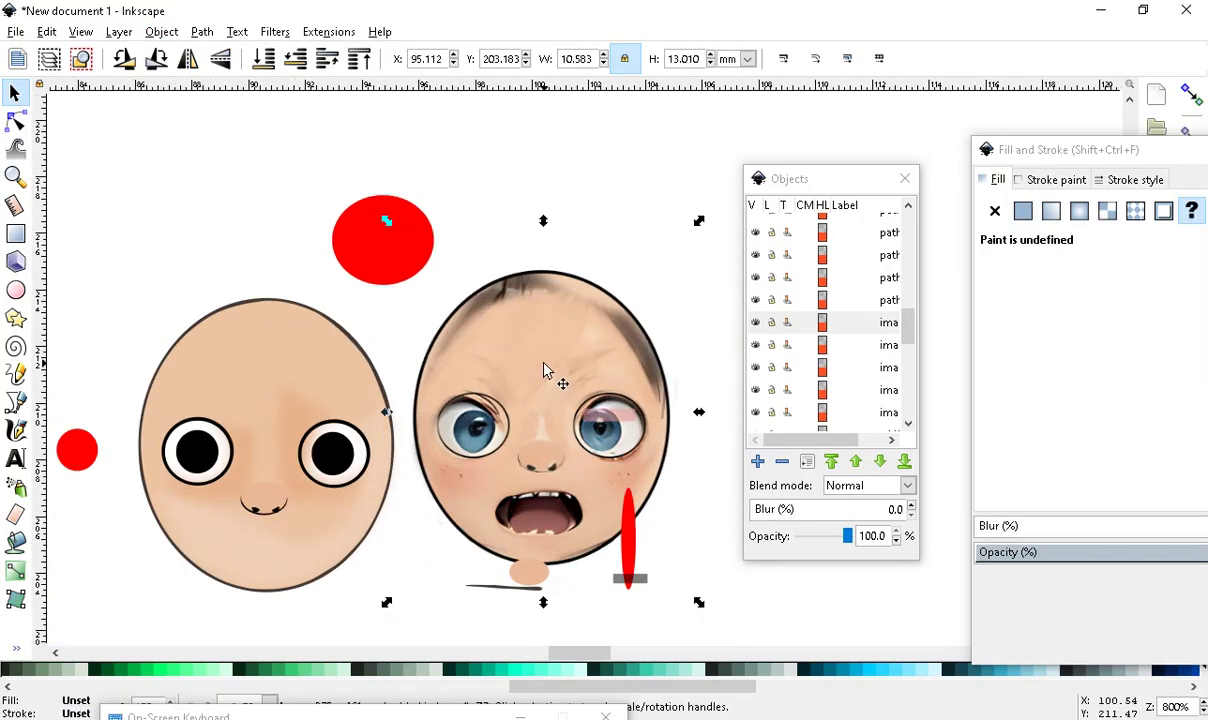
drag(844, 533, 817, 536)
Lower the cartoon face's skin-tone overlay to 48.1% opacity
click(262, 332)
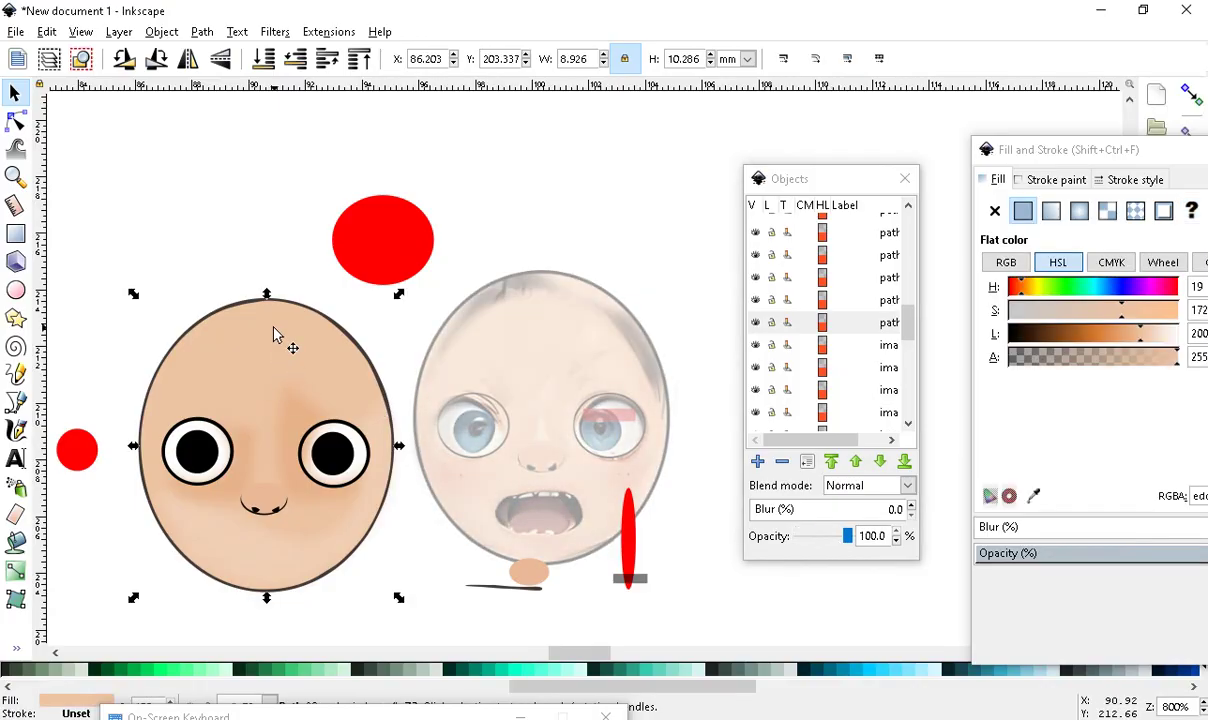
drag(848, 537, 820, 540)
scroll(394, 501, up, 2)
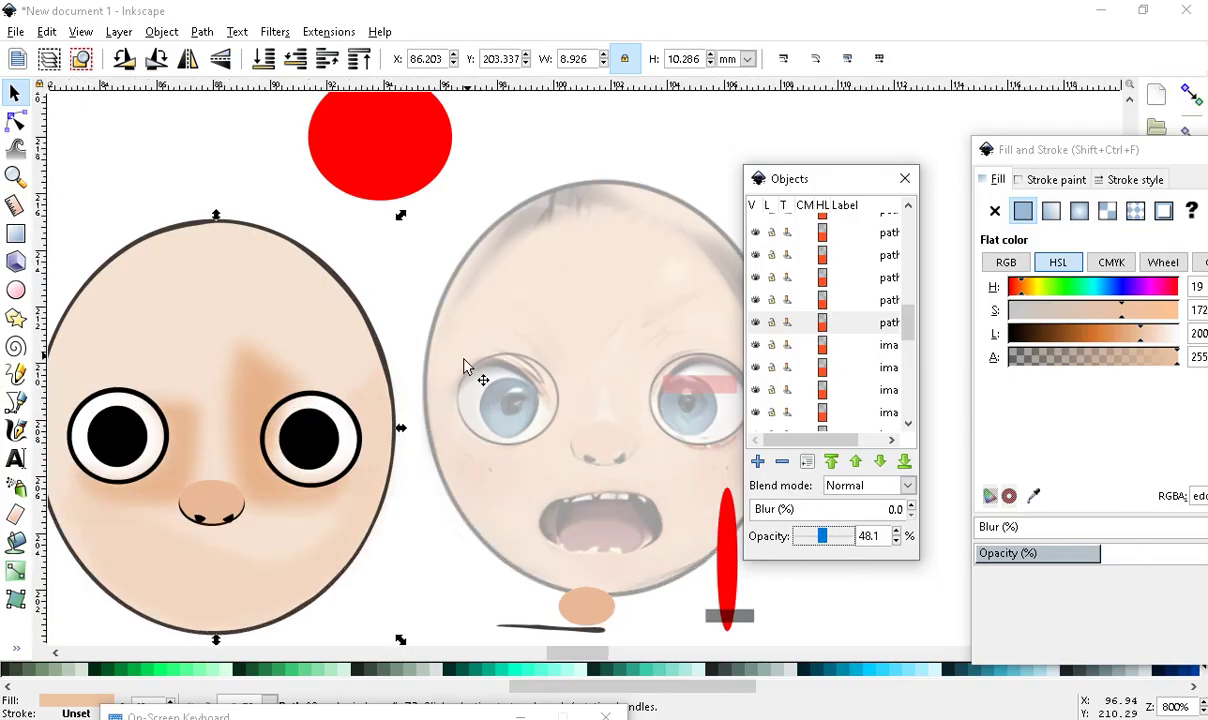
scroll(493, 391, down, 3)
scroll(621, 349, up, 1)
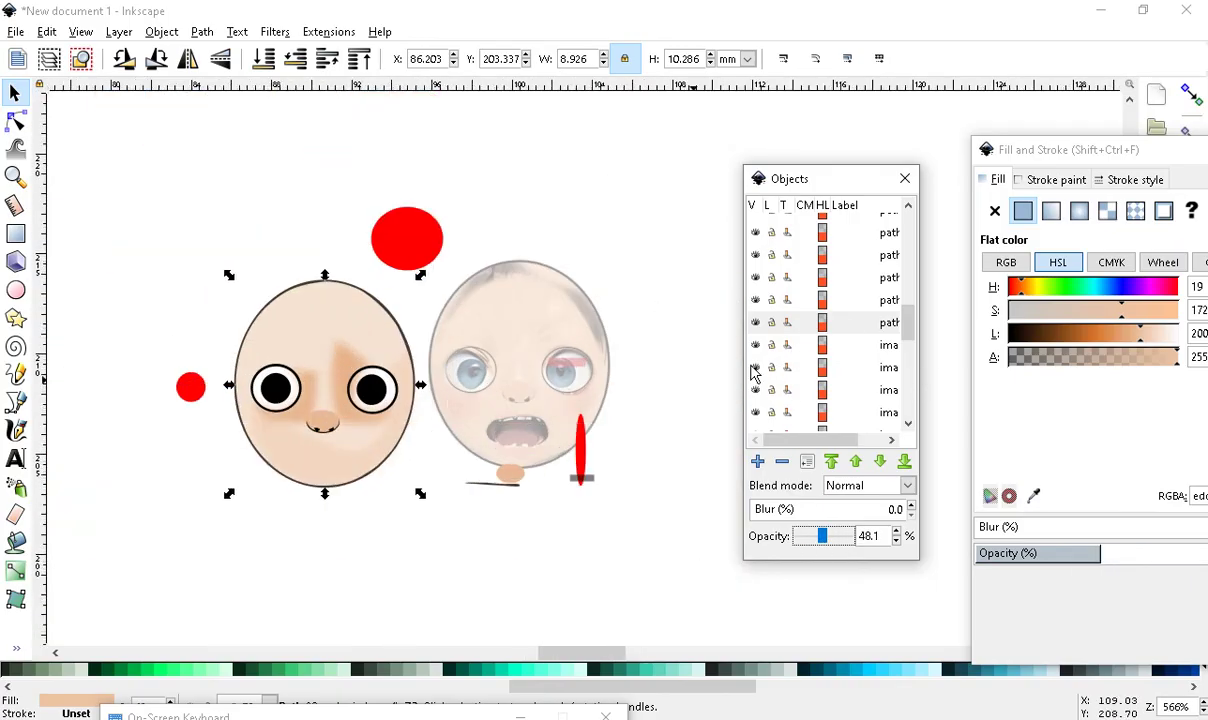
scroll(350, 345, up, 2)
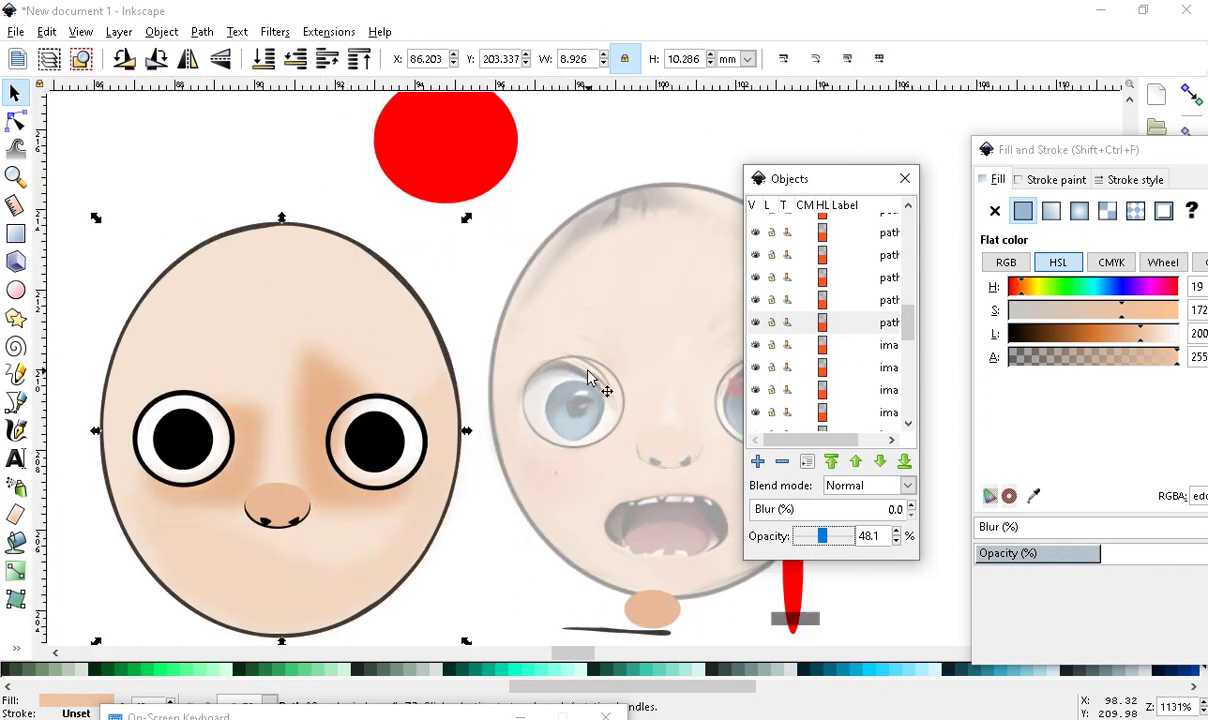
scroll(572, 343, down, 1)
Nudge the faded photo face into place and lock it in the Objects panel
click(338, 342)
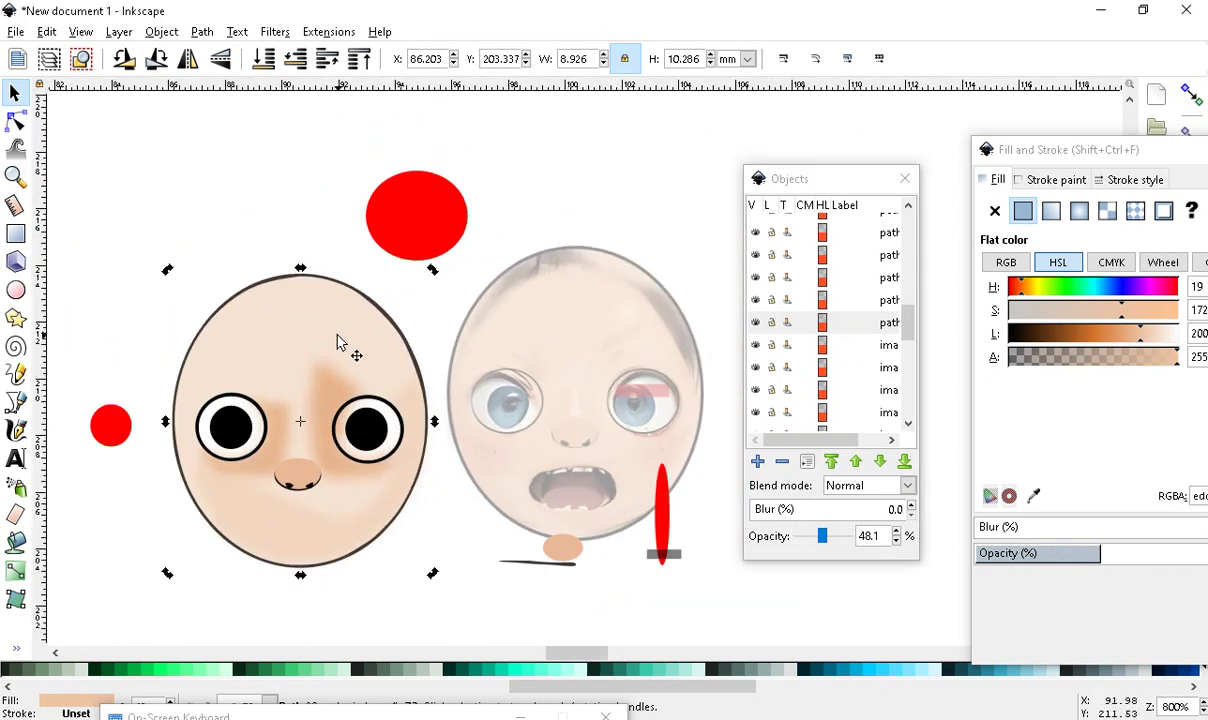
click(558, 350)
mouse_move(558, 350)
mouse_down()
mouse_move(571, 290)
mouse_move(563, 312)
mouse_up()
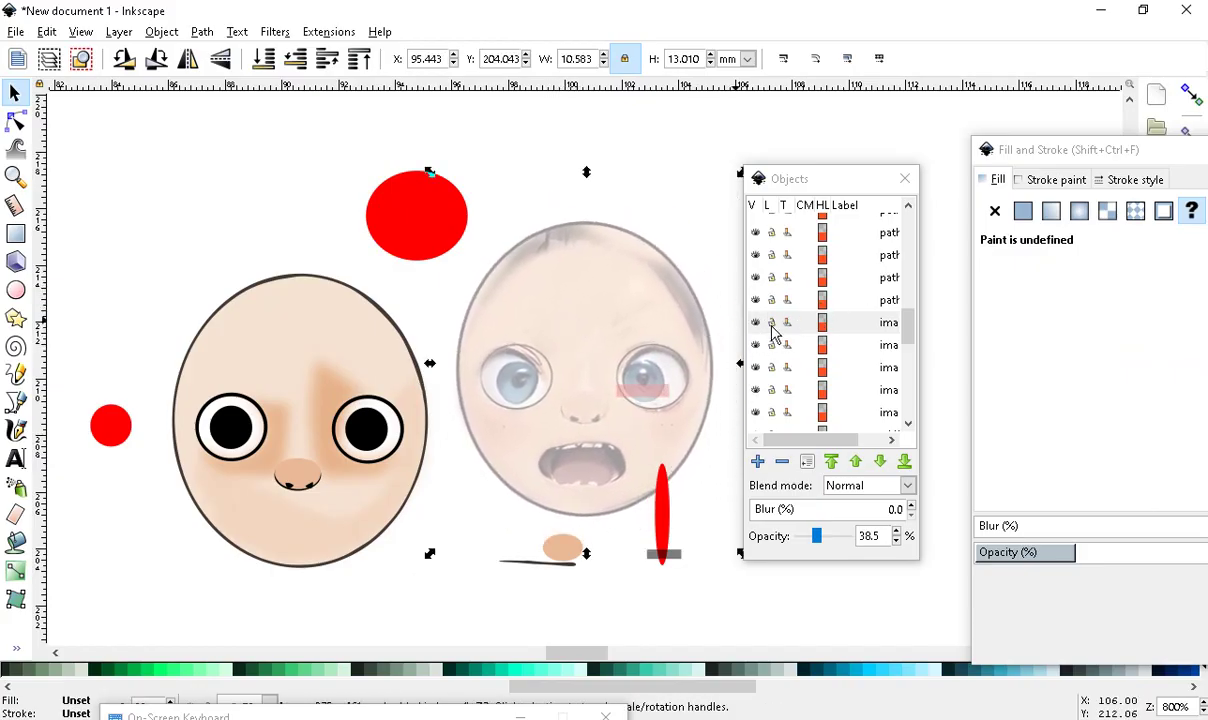
scroll(773, 333, up, 1)
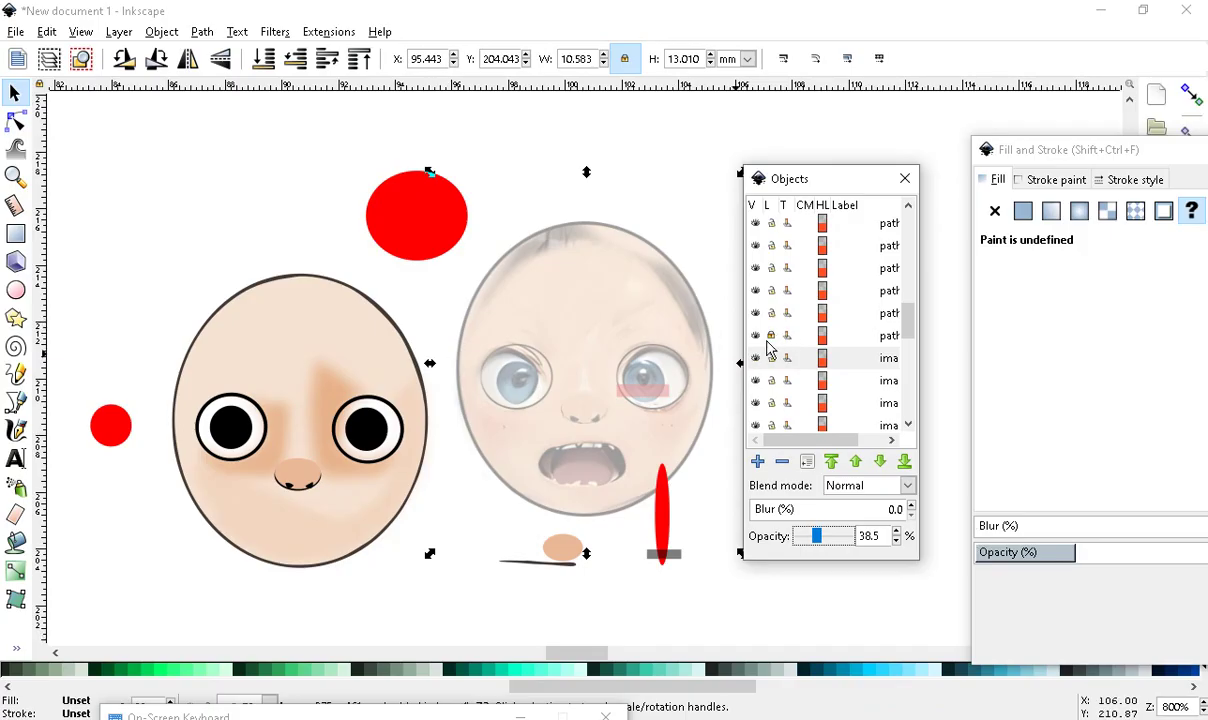
click(663, 256)
click(596, 350)
drag(596, 350, 556, 289)
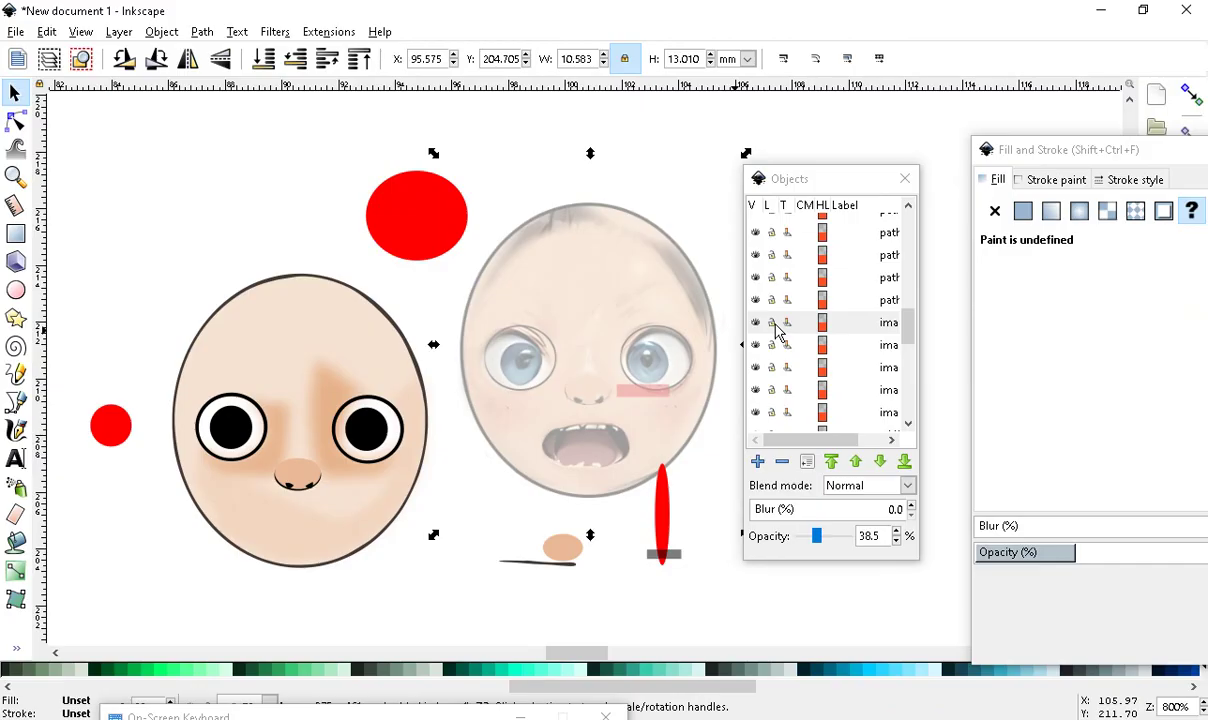
click(772, 322)
click(604, 607)
drag(576, 315, 583, 263)
Drag the skin-tone overlay onto the locked photo face and fine-tune its position
drag(293, 341, 586, 272)
scroll(500, 300, right, 3)
mouse_move(420, 262)
mouse_down()
mouse_move(526, 256)
mouse_move(647, 272)
mouse_move(457, 270)
mouse_move(421, 257)
mouse_up()
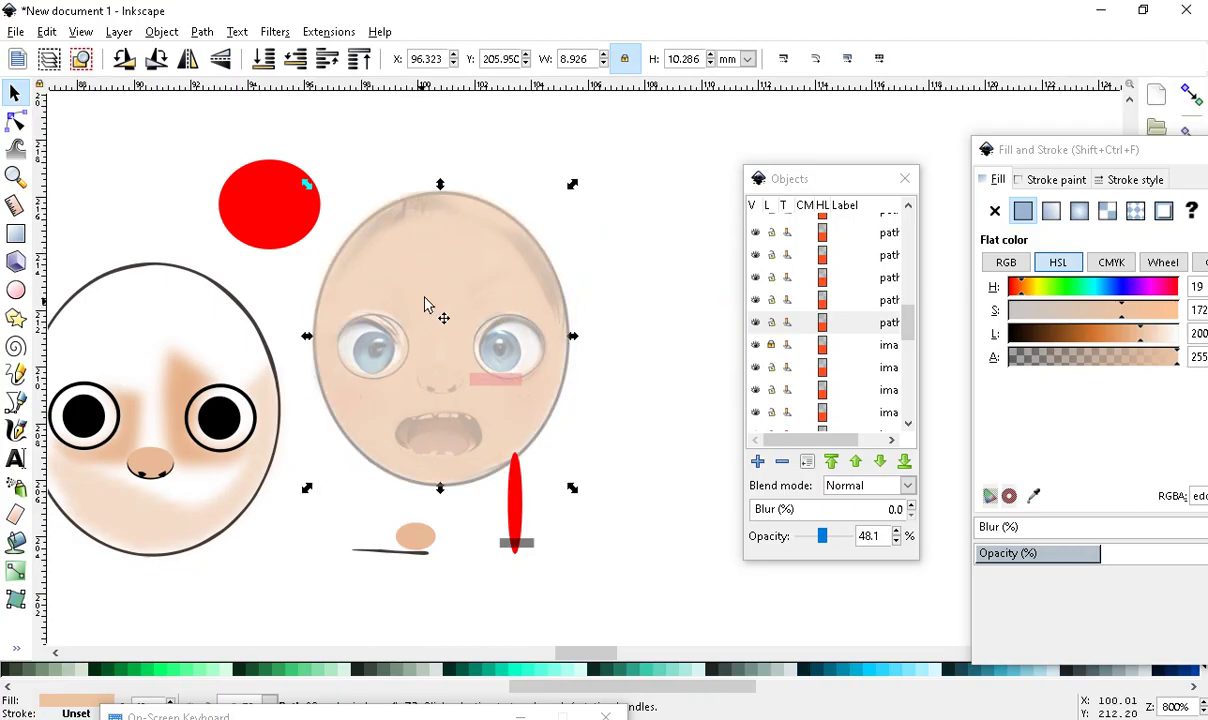
Select the cartoon nose and move it onto the photo face
scroll(425, 305, up, 2)
scroll(615, 480, down, 2)
scroll(620, 477, up, 2)
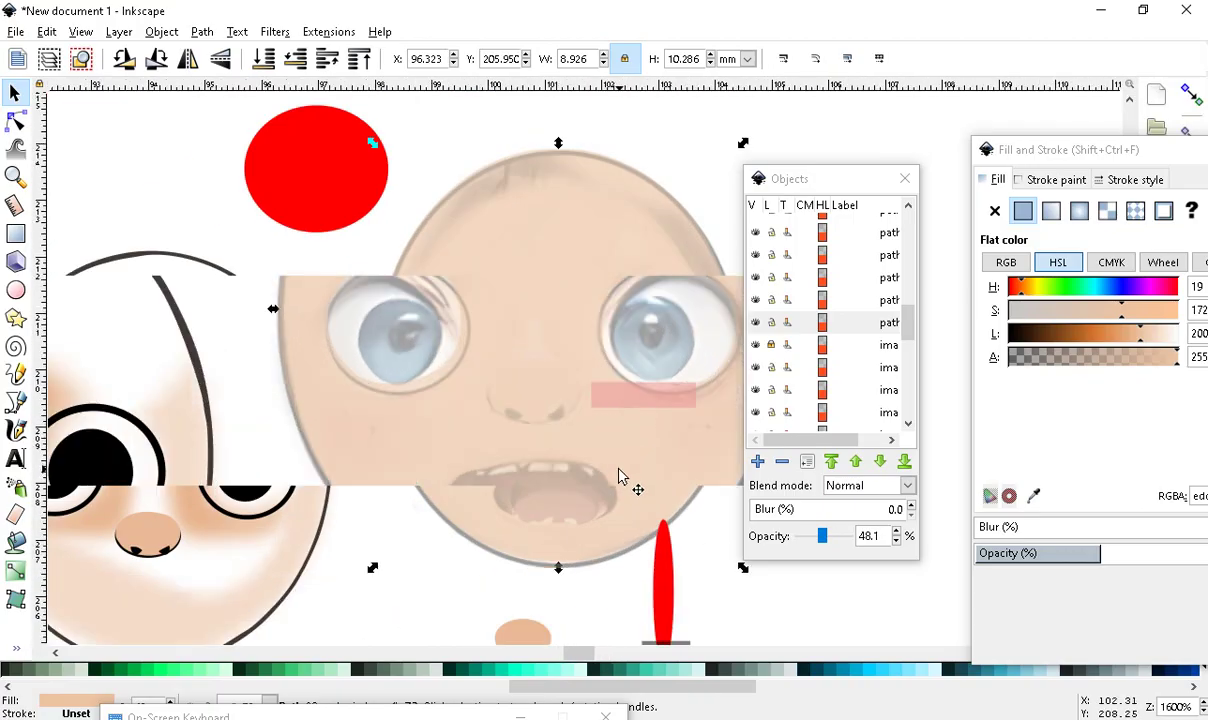
scroll(560, 465, down, 1)
scroll(408, 427, down, 2)
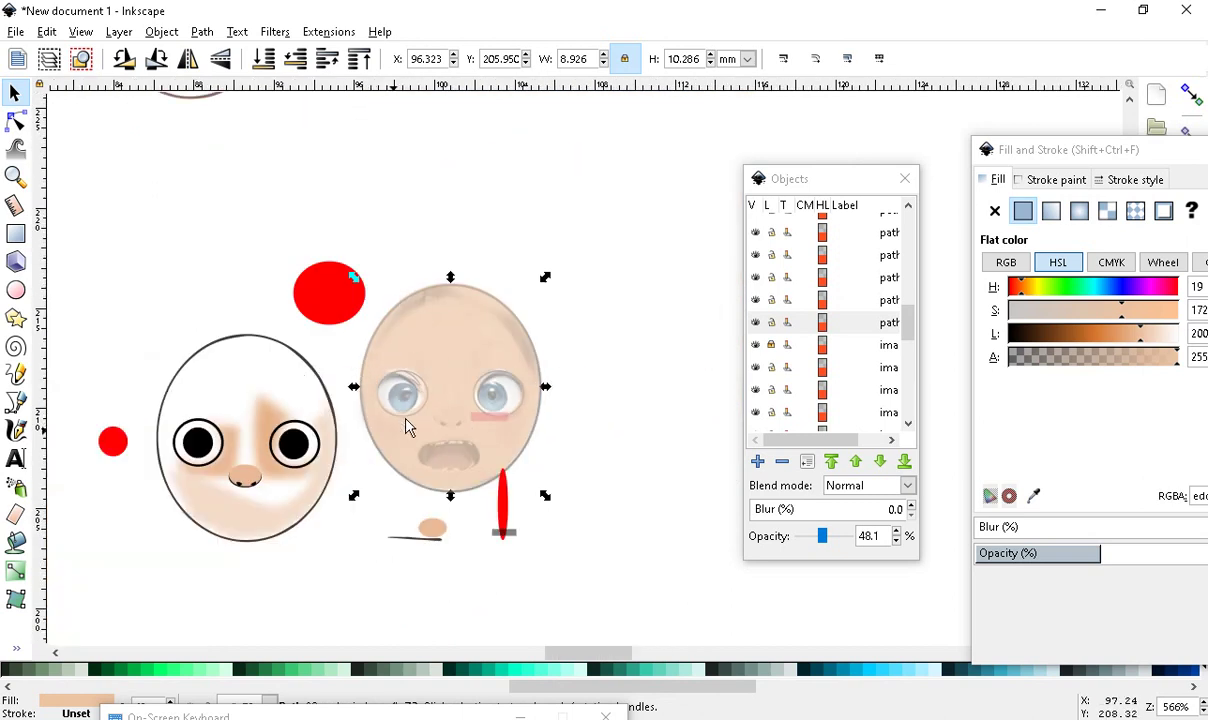
scroll(163, 500, up, 1)
drag(233, 586, 350, 418)
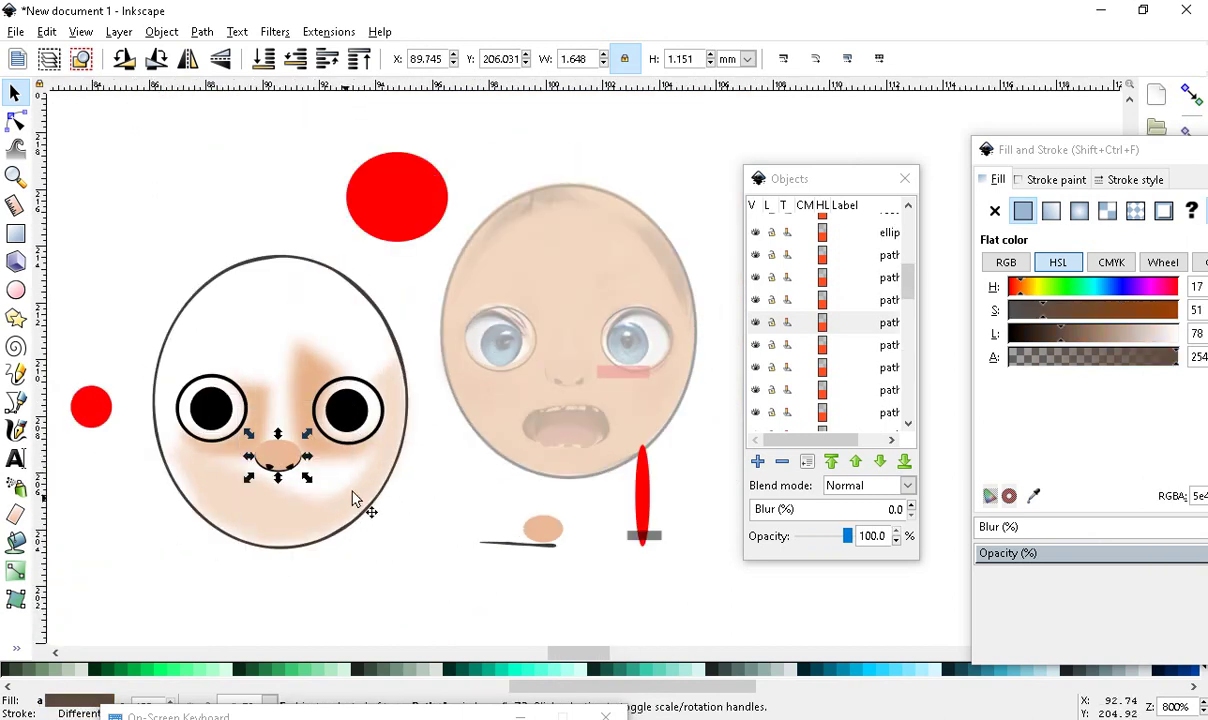
drag(287, 440, 495, 340)
Flatten the nose from 1.251 to 1.176 mm tall, then deselect it
scroll(572, 365, up, 1)
scroll(572, 365, up, 3)
drag(555, 418, 594, 388)
mouse_move(572, 302)
mouse_down()
mouse_move(596, 396)
mouse_move(582, 307)
mouse_move(572, 308)
mouse_up()
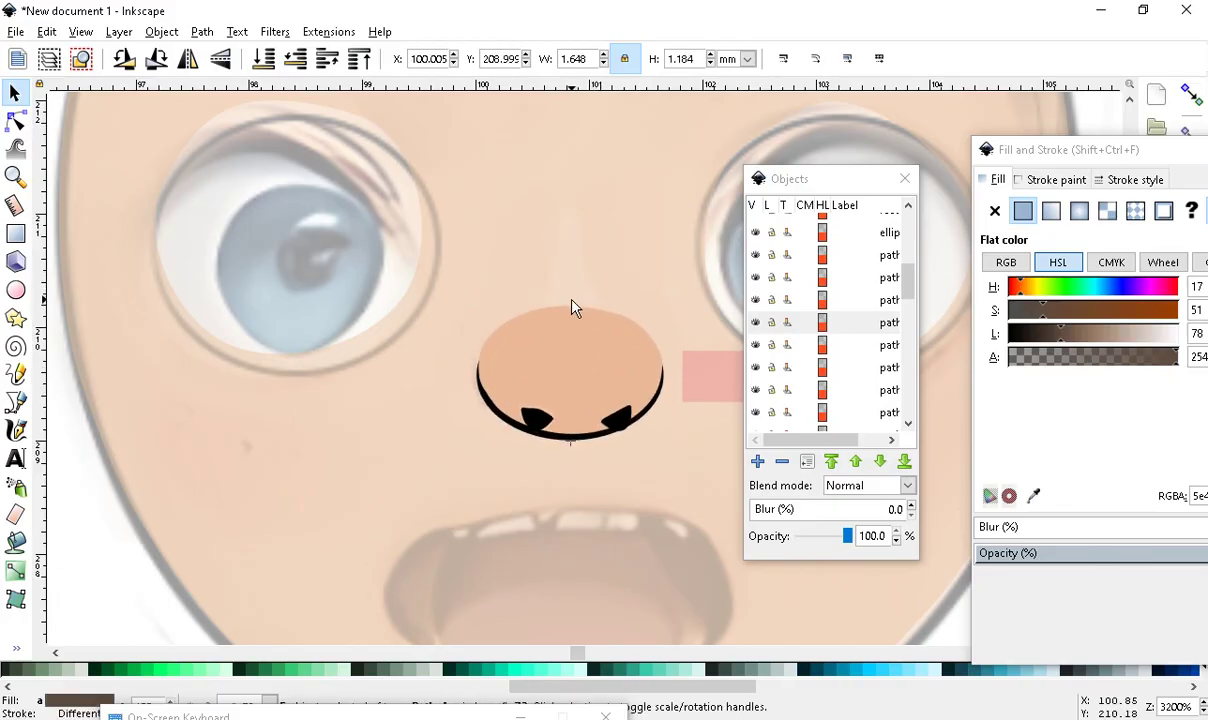
key(minus)
key(minus)
key(minus)
key(minus)
key(minus)
click(546, 580)
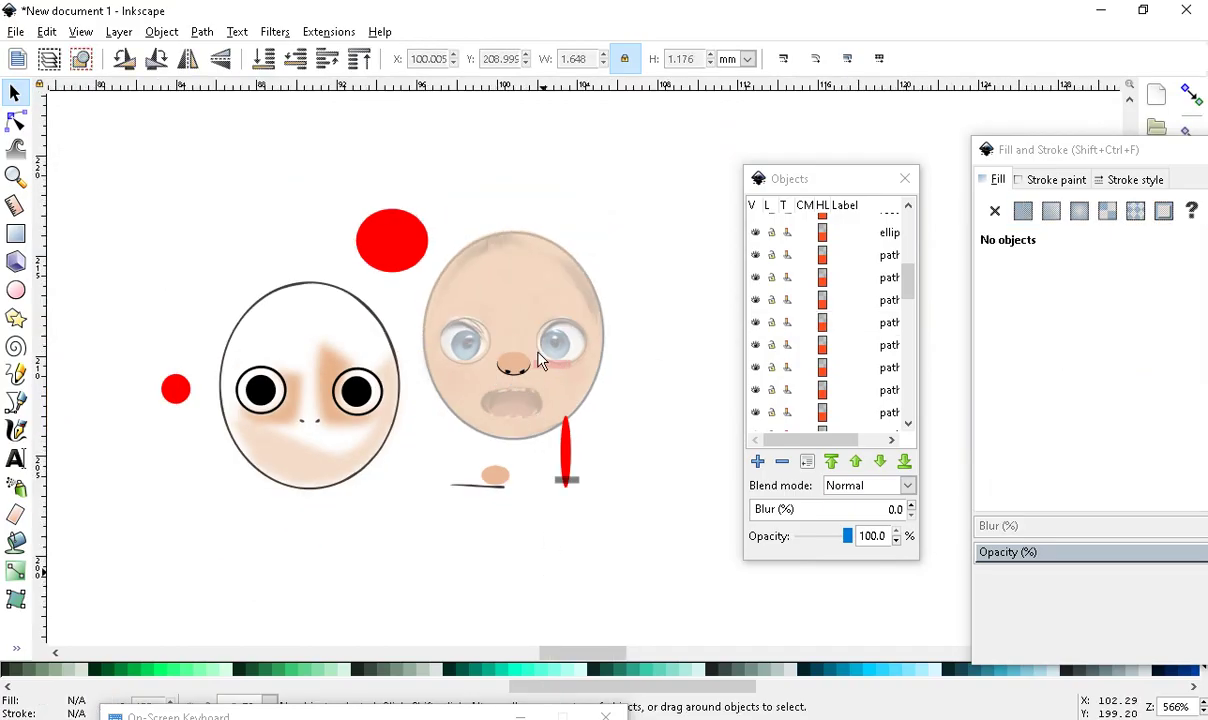
scroll(530, 400, up, 4)
scroll(510, 455, down, 2)
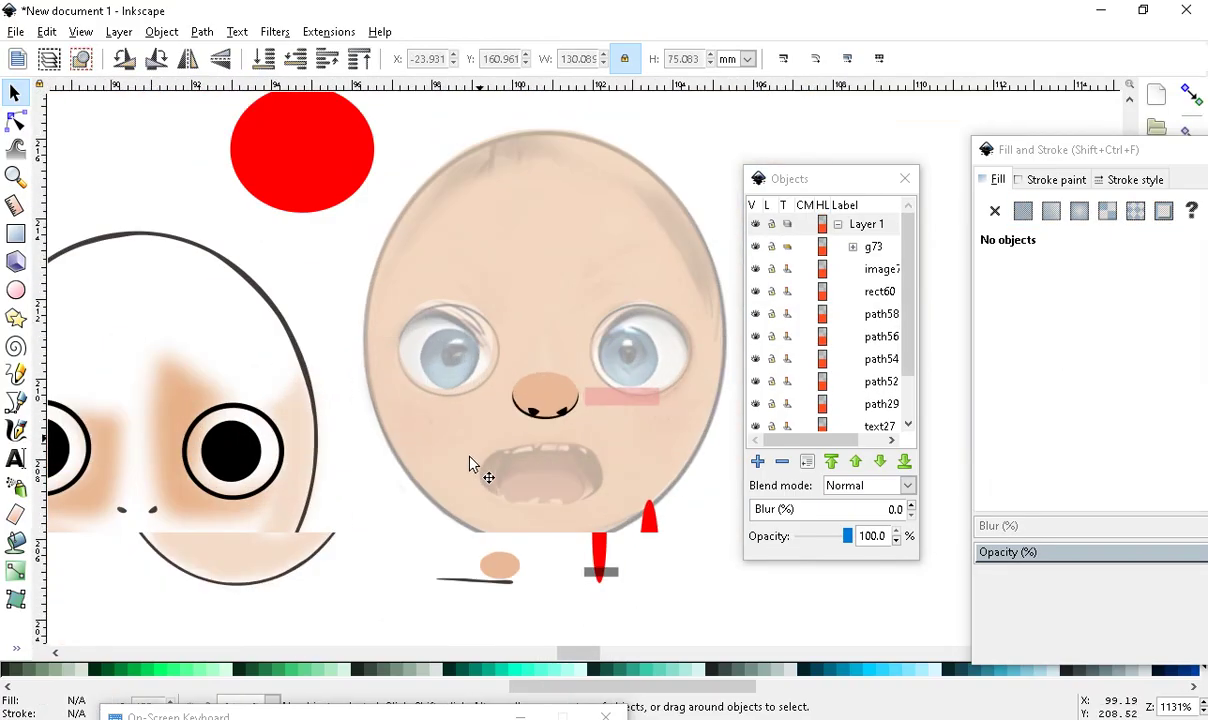
Enter the eye group and center its black ring over the photo's right eye
click(250, 418)
double_click(256, 420)
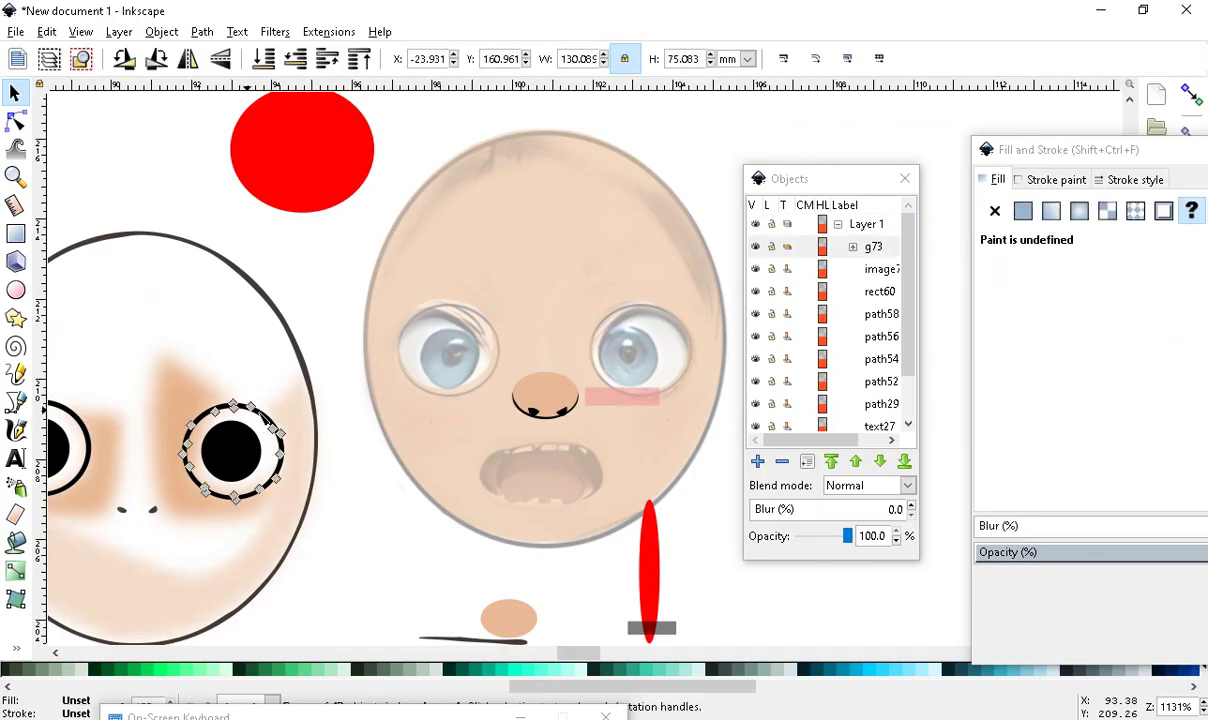
click(14, 93)
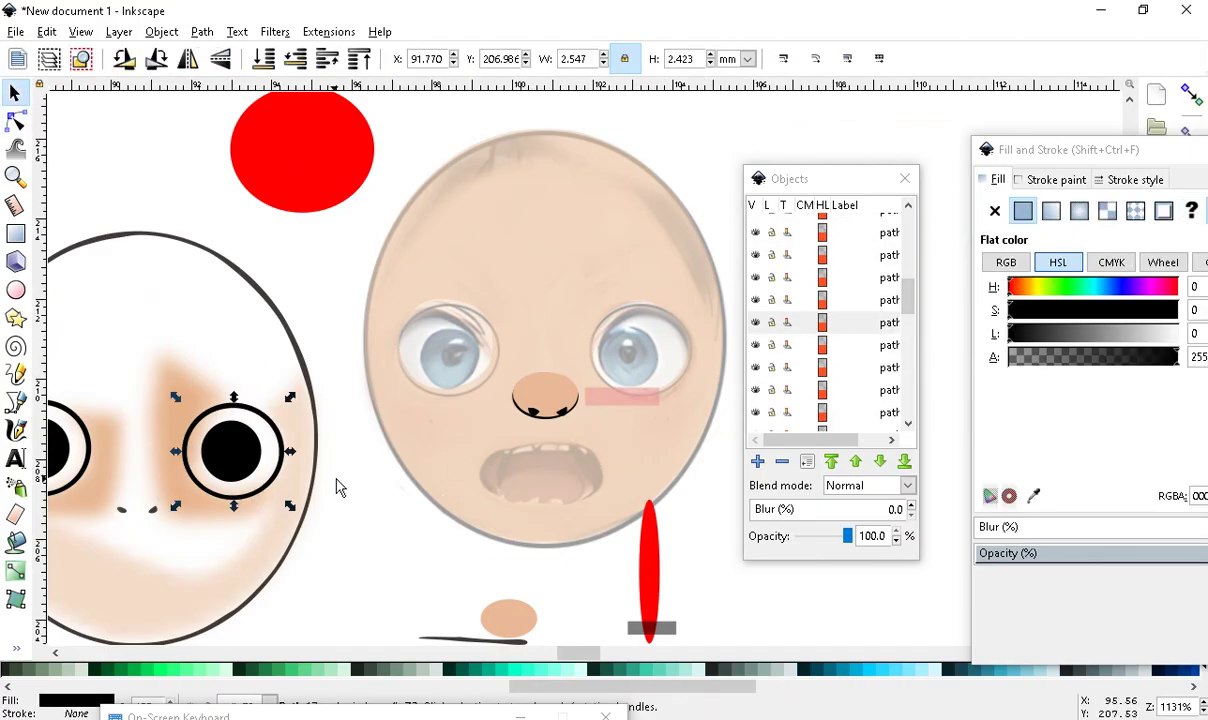
drag(277, 441, 653, 354)
ctrl+scroll(653, 354, up, 2)
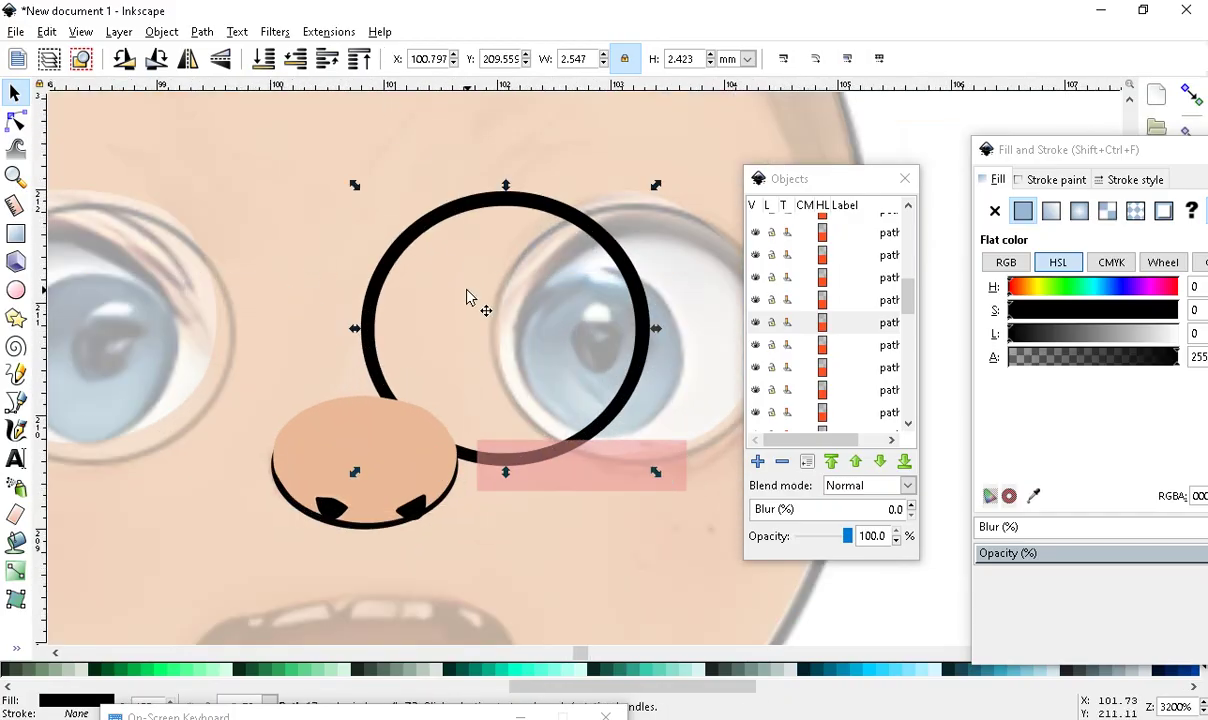
drag(408, 252, 530, 253)
scroll(425, 293, up, 2)
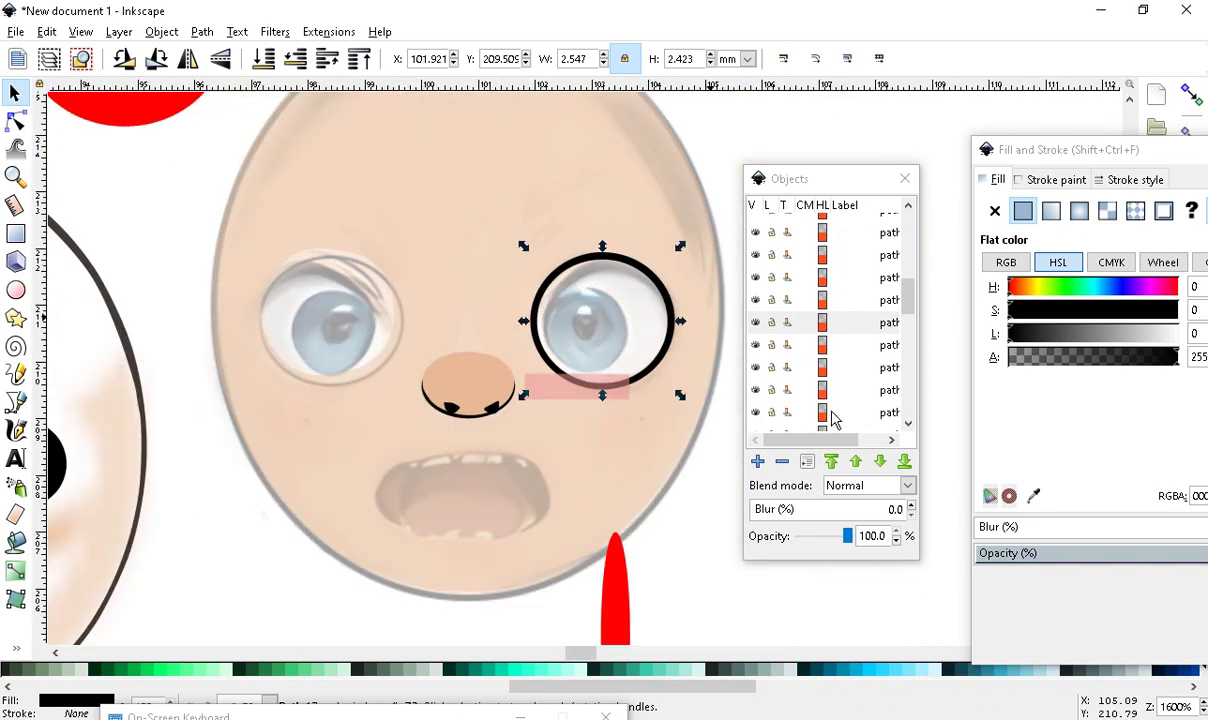
scroll(660, 266, up, 1)
scroll(590, 320, down, 4)
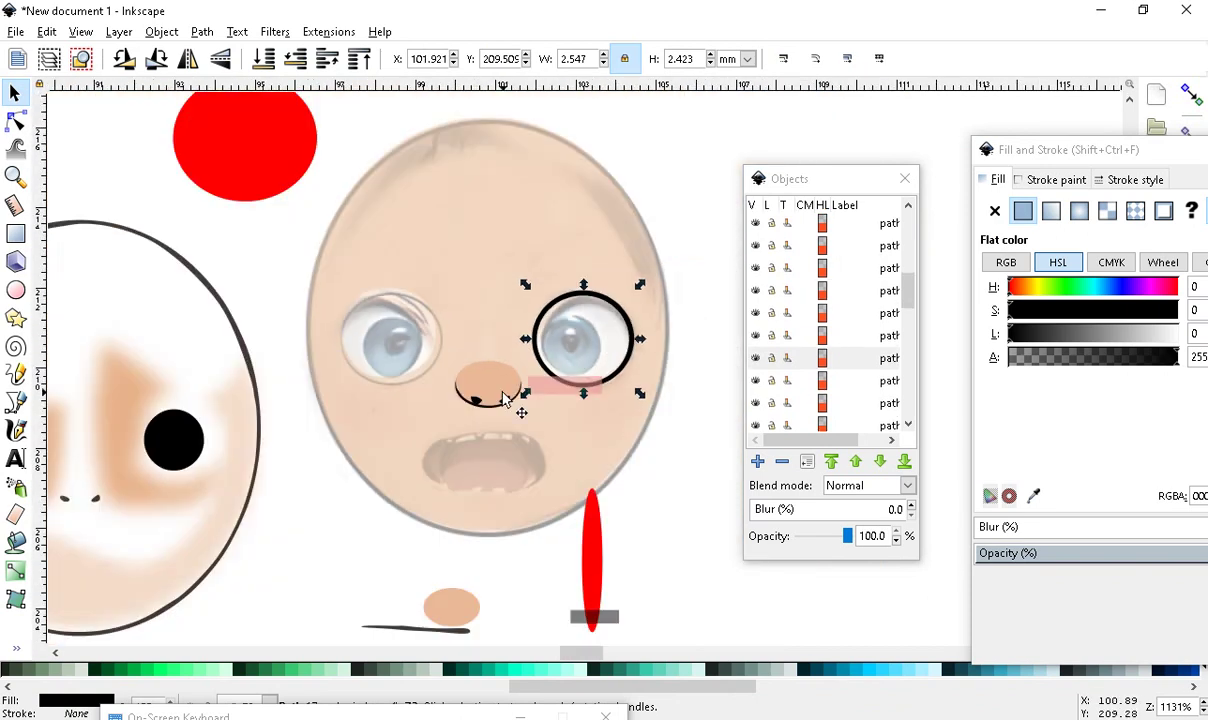
scroll(464, 307, up, 3)
scroll(330, 315, down, 3)
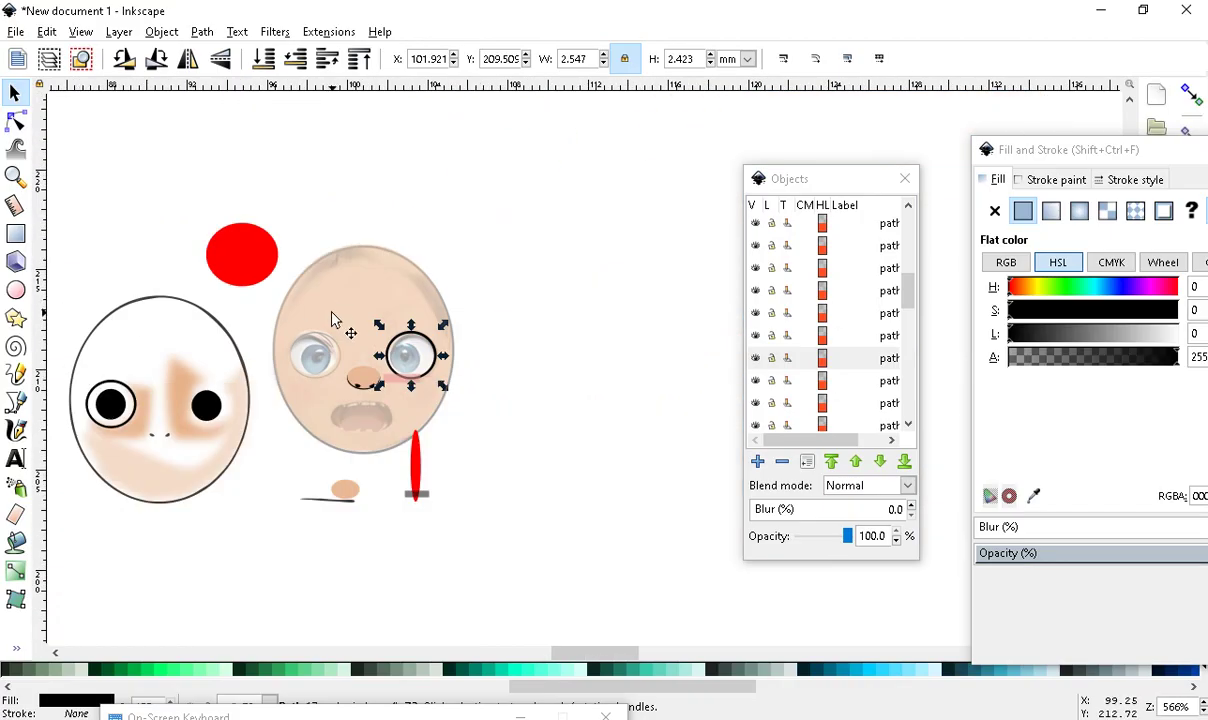
scroll(499, 391, up, 2)
scroll(300, 470, down, 2)
scroll(260, 560, up, 2)
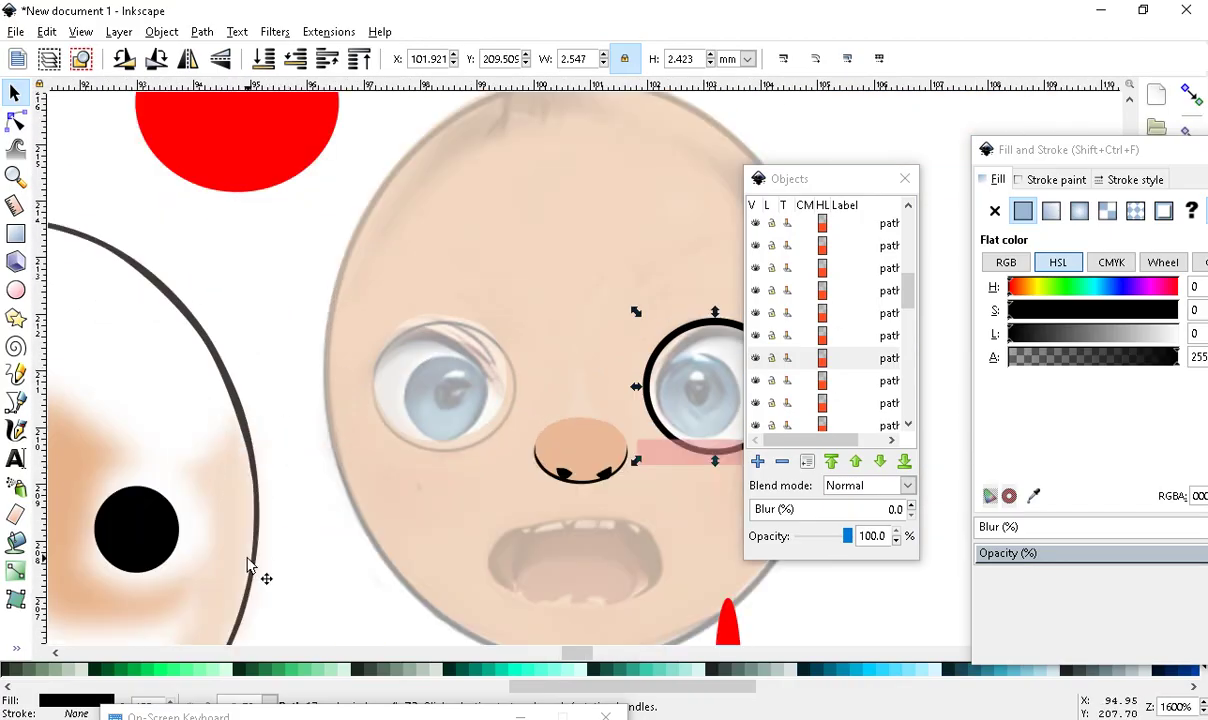
Align the black pupil over the iris inside the ring, leaving it at 100% opacity
click(150, 537)
drag(138, 533, 706, 399)
scroll(528, 404, down, 2)
scroll(655, 392, up, 2)
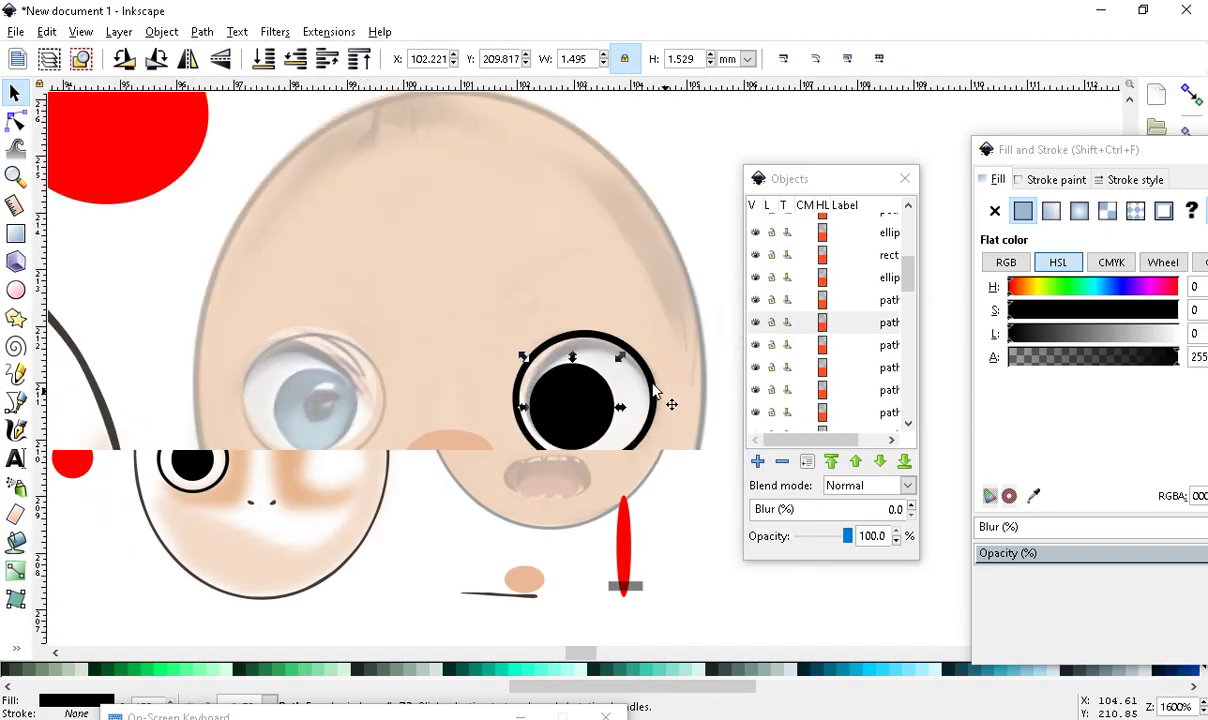
scroll(655, 392, up, 2)
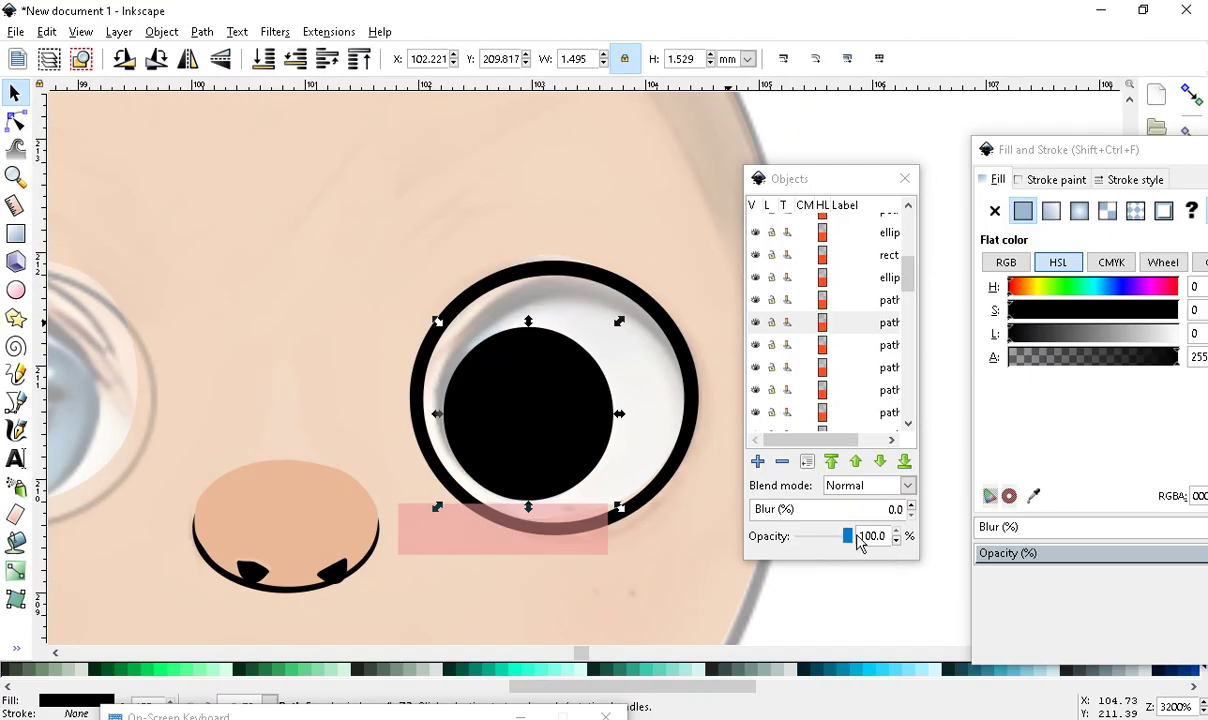
drag(848, 540, 824, 541)
drag(612, 410, 563, 422)
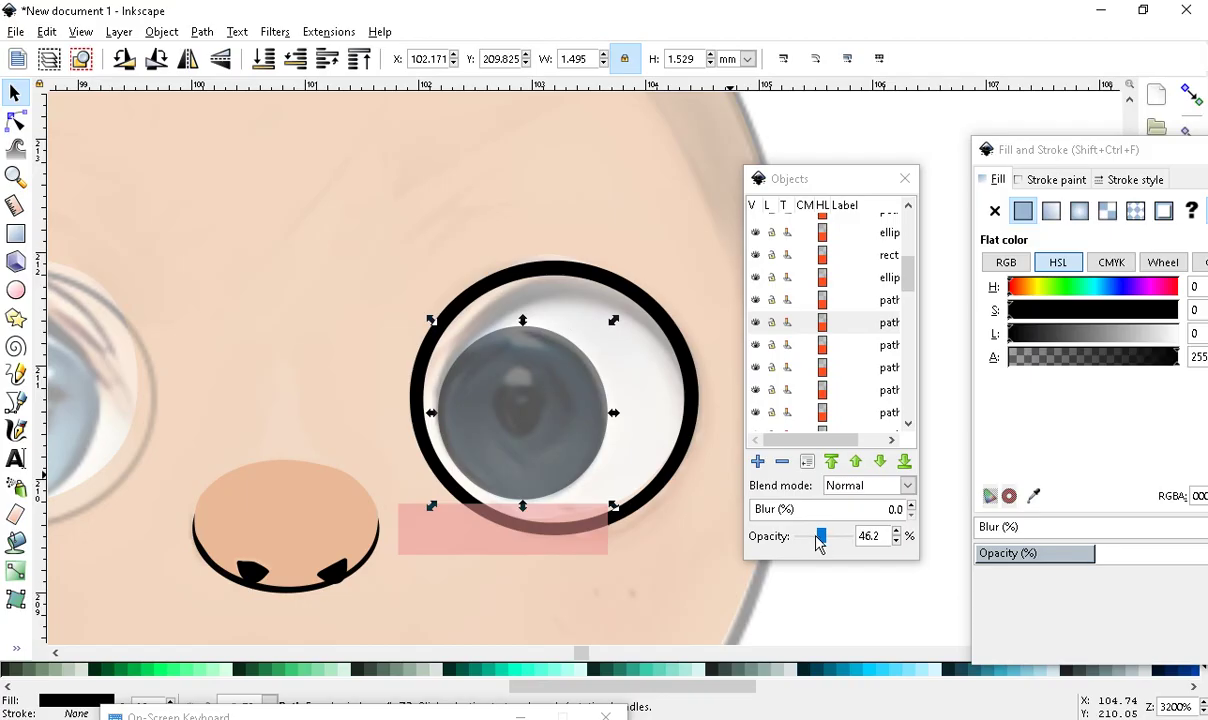
drag(822, 541, 852, 540)
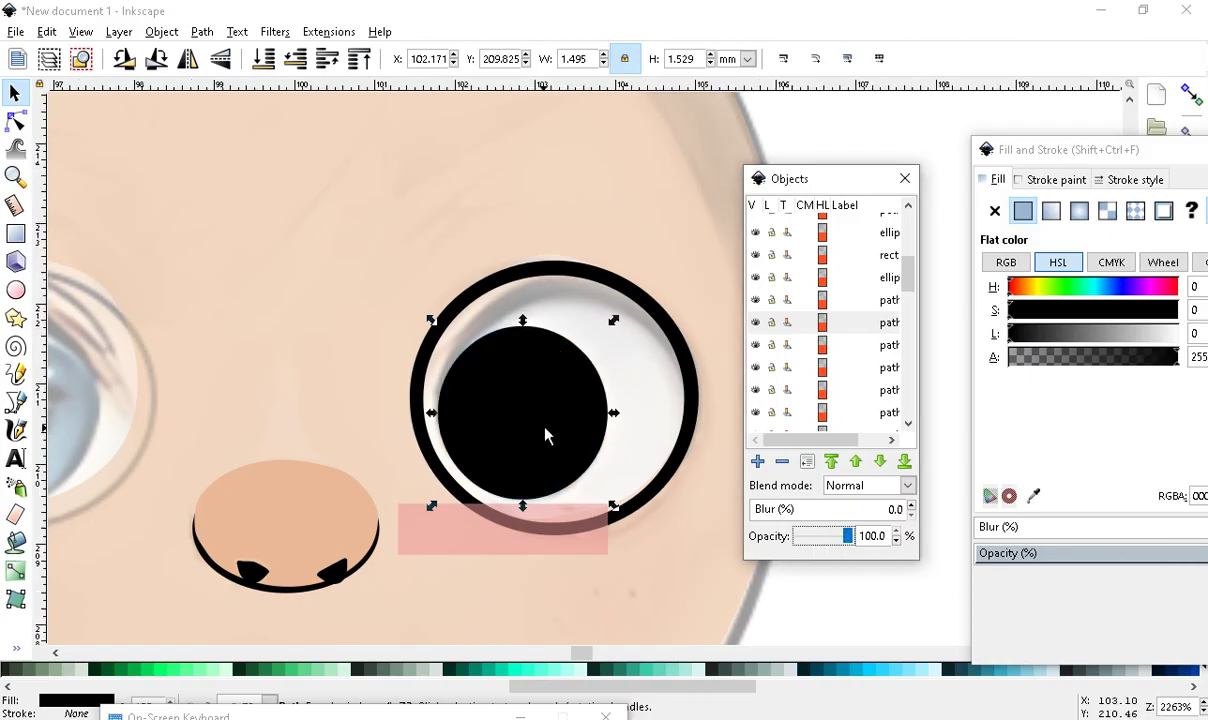
scroll(513, 402, down, 4)
click(645, 517)
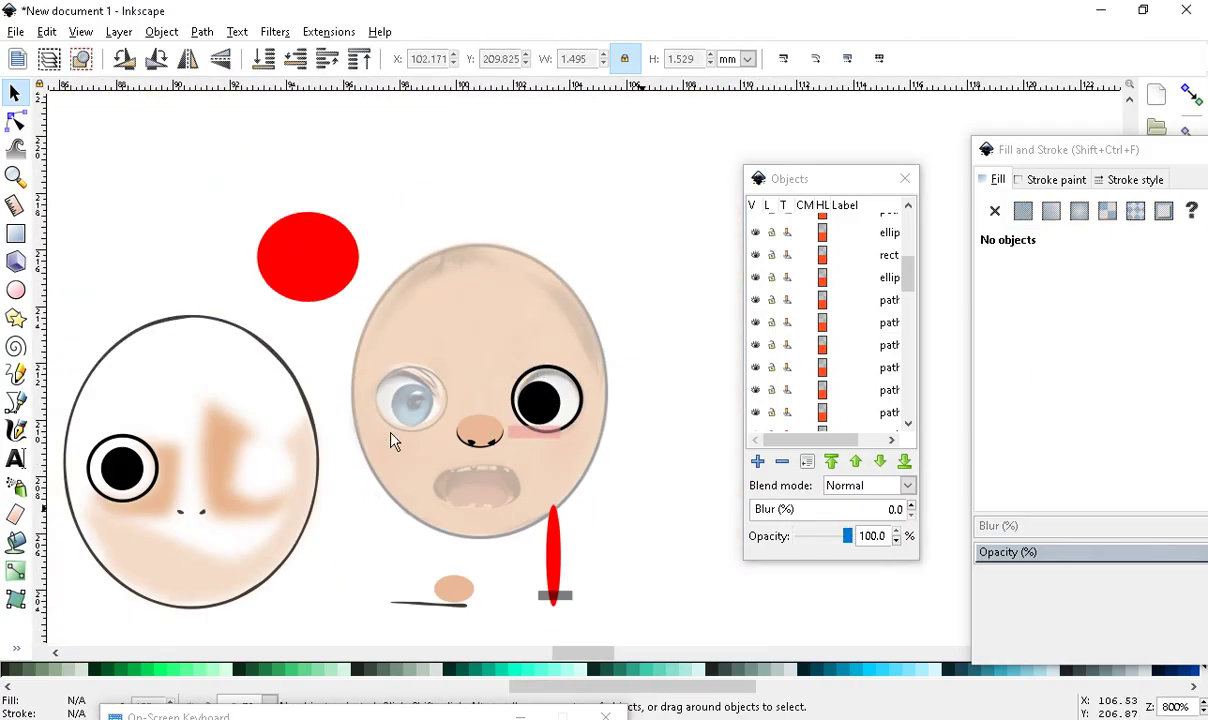
Duplicate the black eye ring and place the copy around the baby's left eye
scroll(440, 455, up, 2)
scroll(418, 412, down, 3)
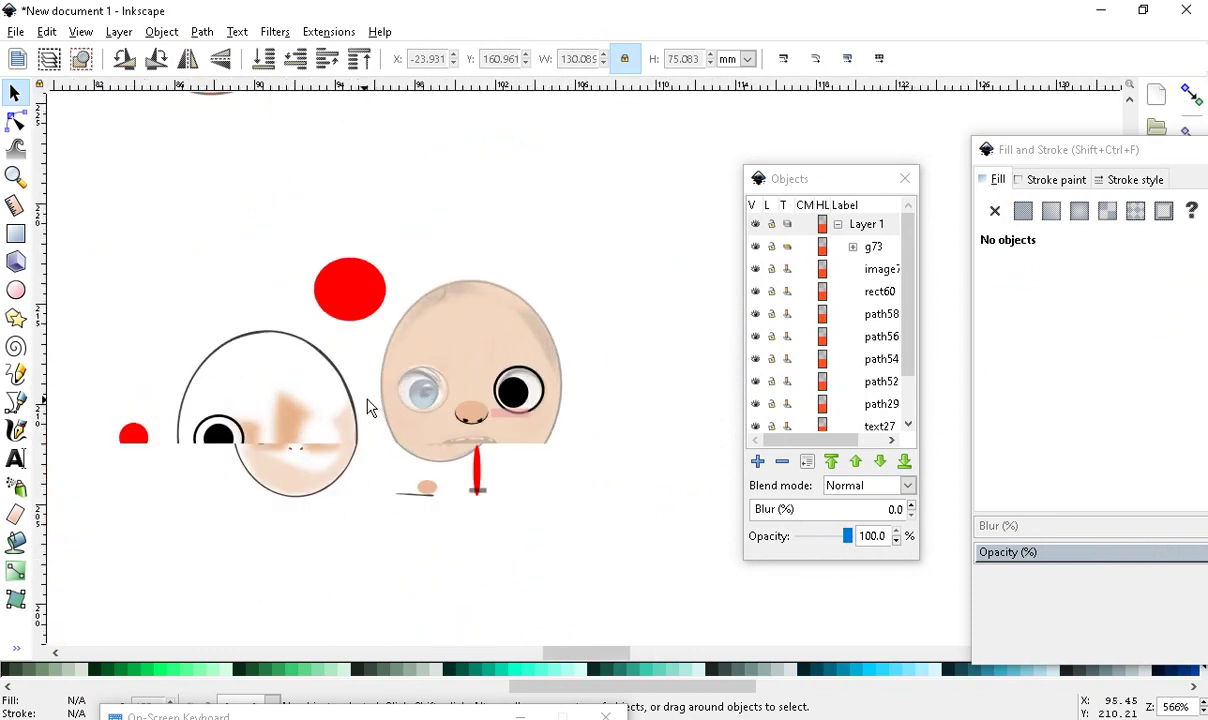
scroll(493, 435, up, 3)
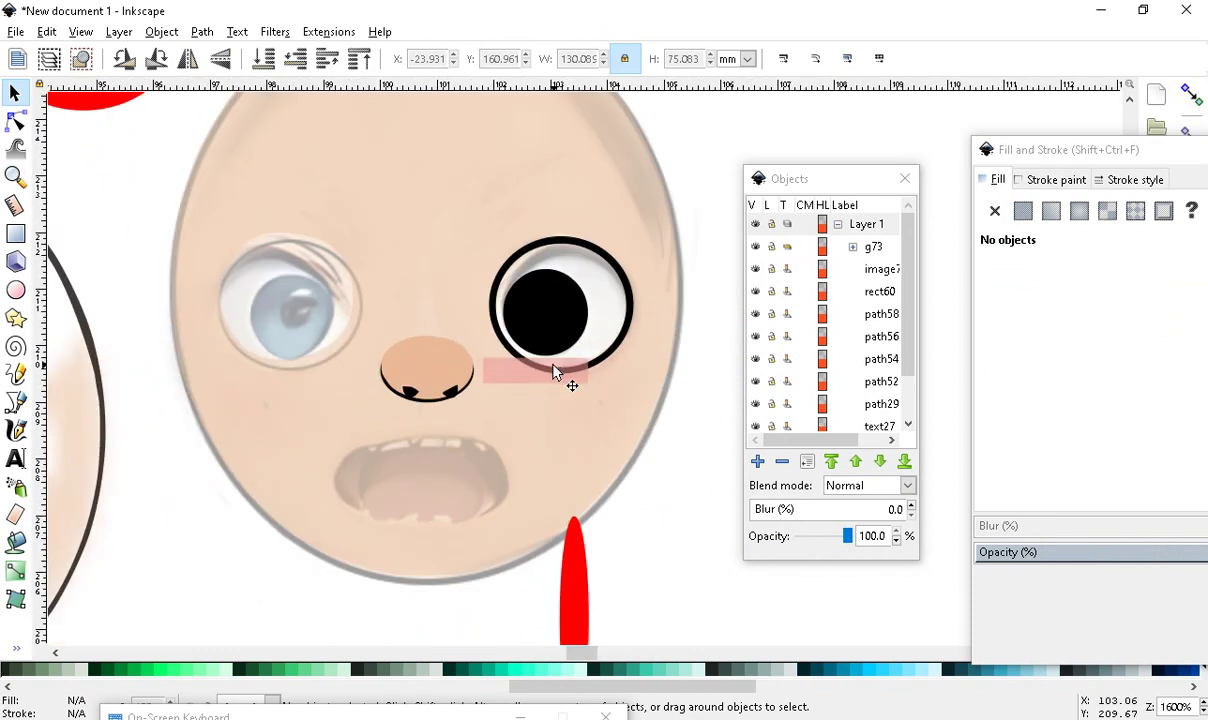
click(540, 357)
scroll(545, 380, down, 3)
scroll(560, 340, up, 3)
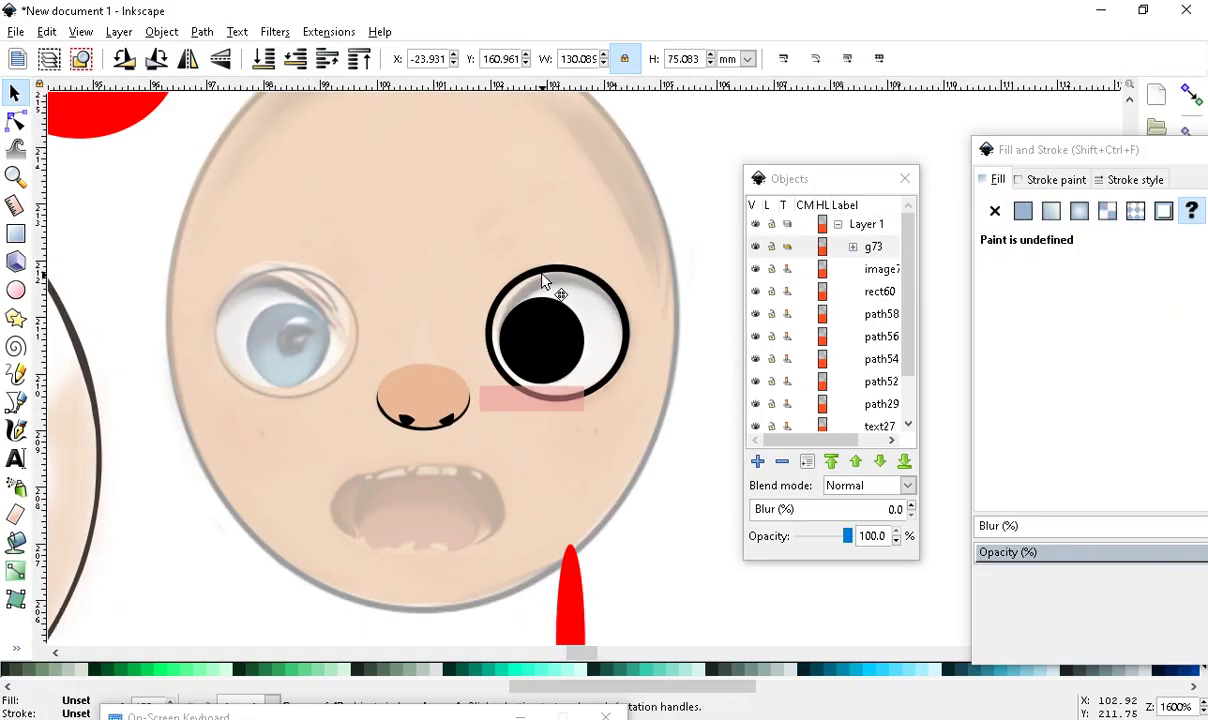
ctrl+click(547, 280)
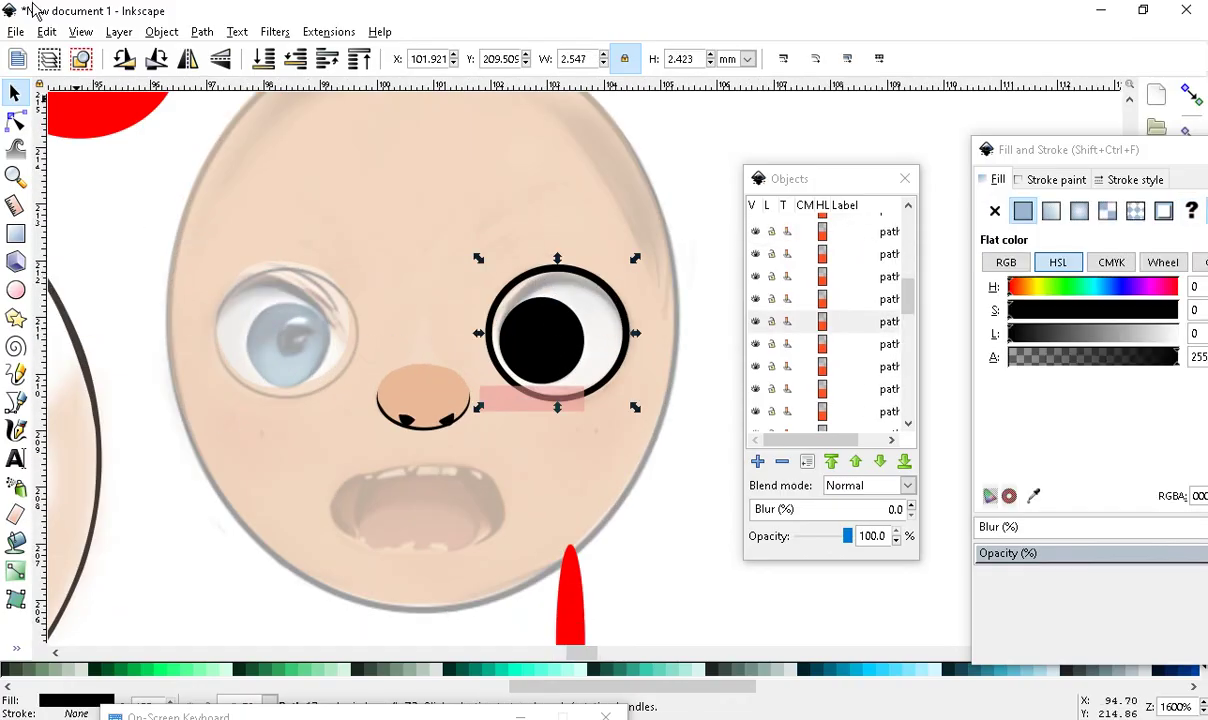
click(47, 31)
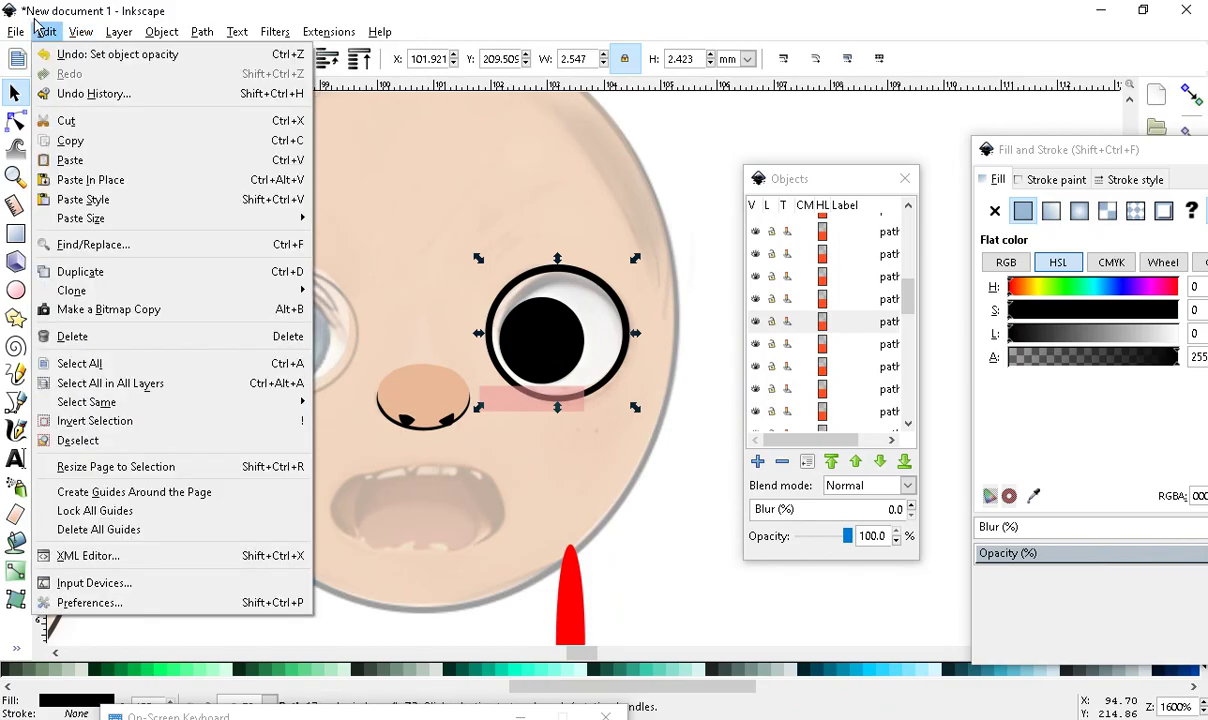
click(80, 272)
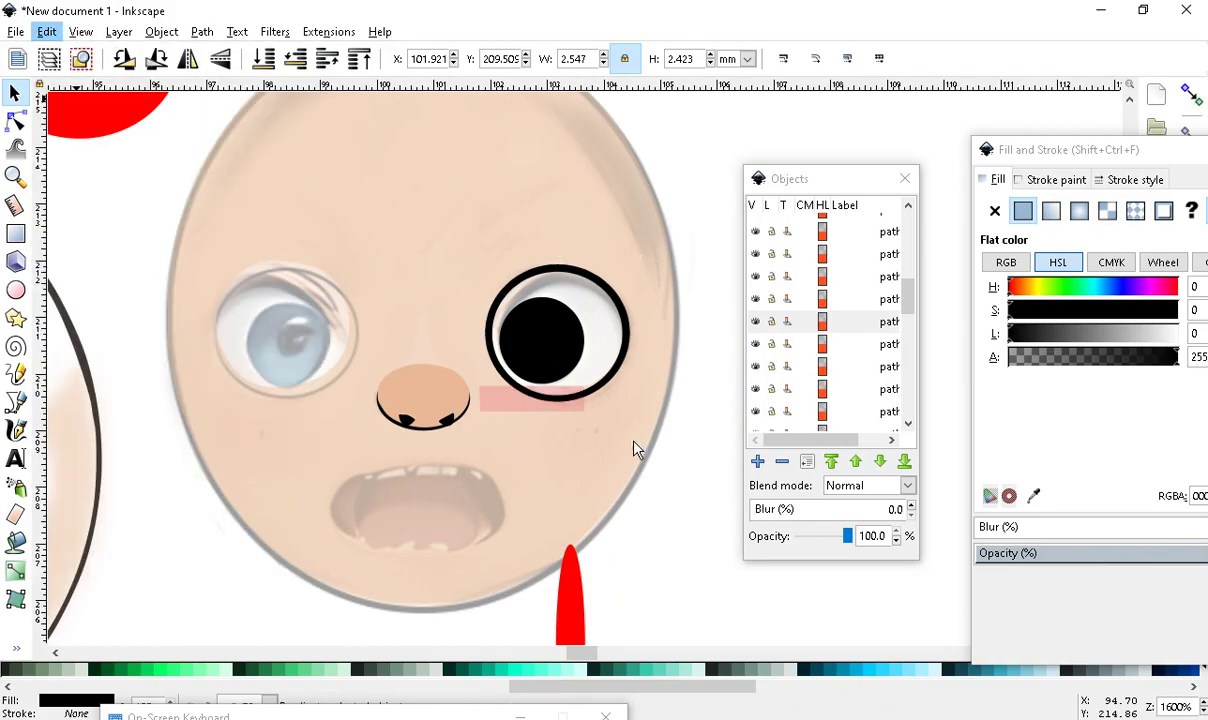
drag(538, 277, 270, 282)
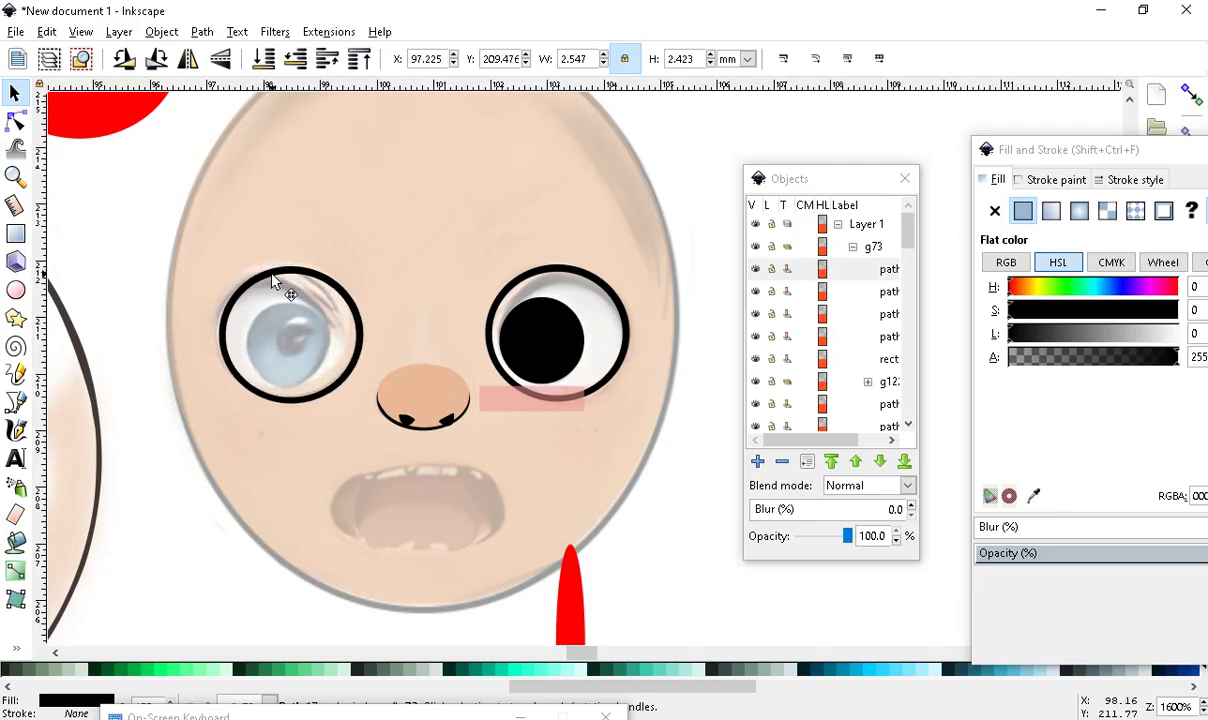
drag(270, 282, 274, 281)
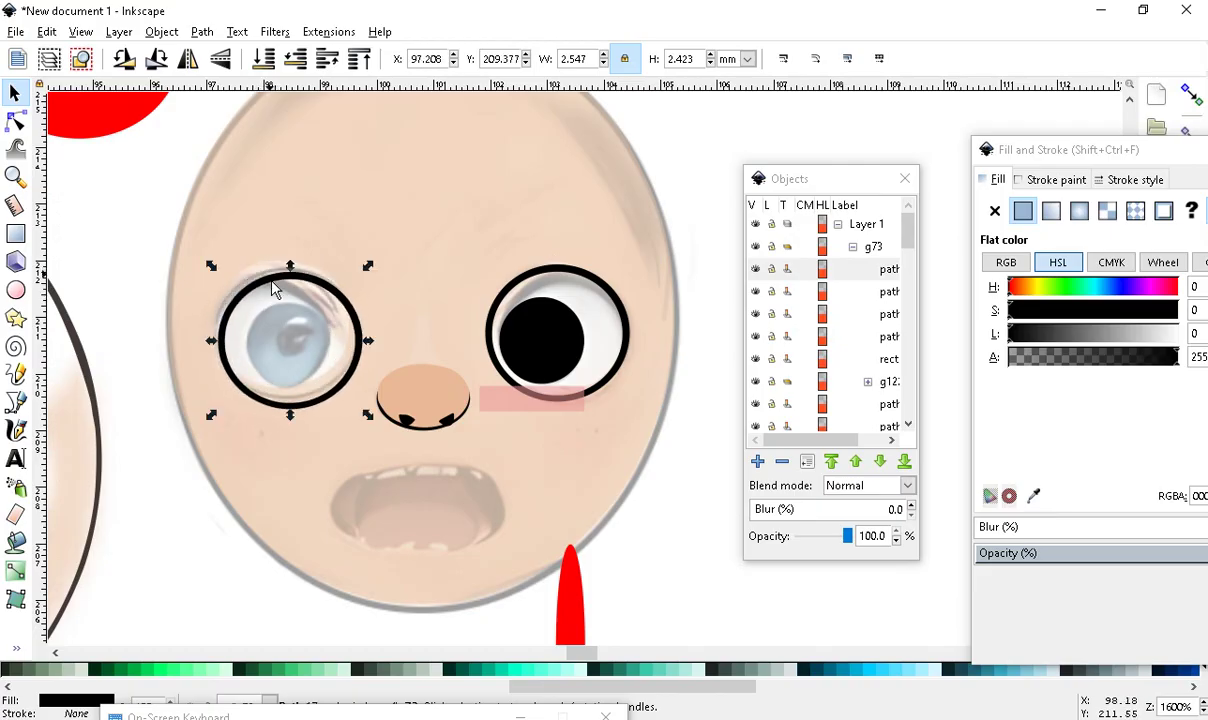
scroll(275, 290, down, 3)
scroll(385, 337, up, 2)
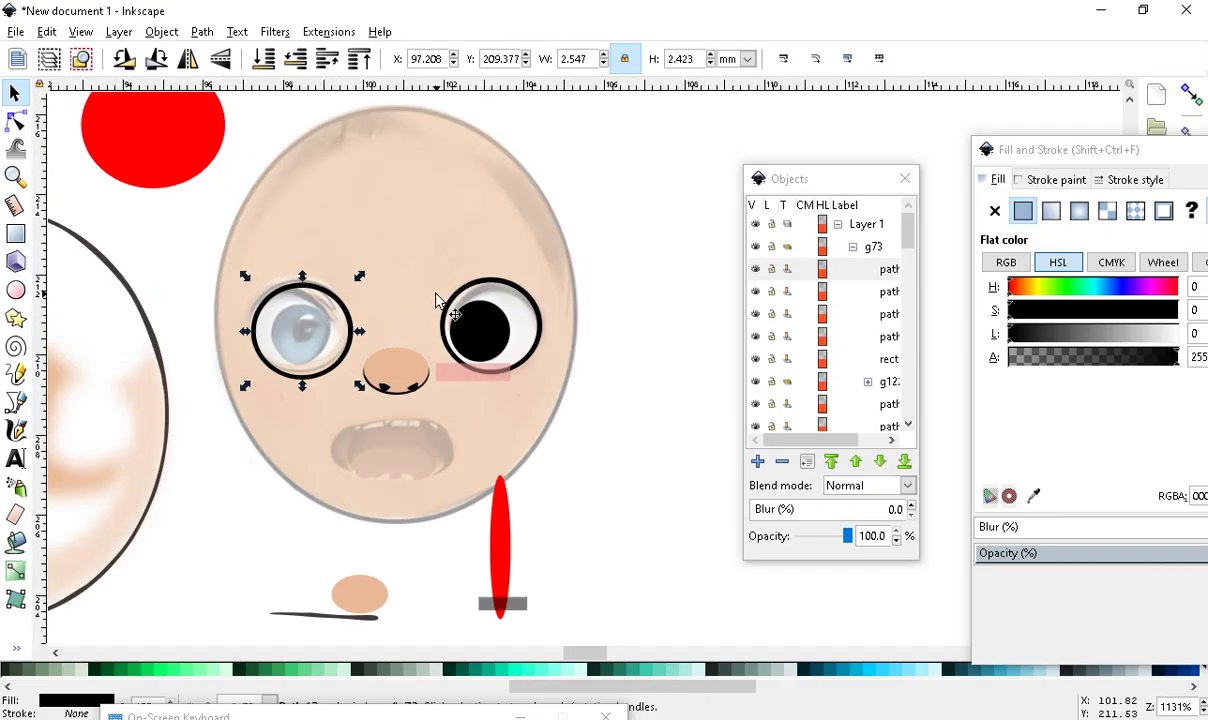
Raise the skin-tone face shape's opacity to 65.1%
click(398, 242)
key(n)
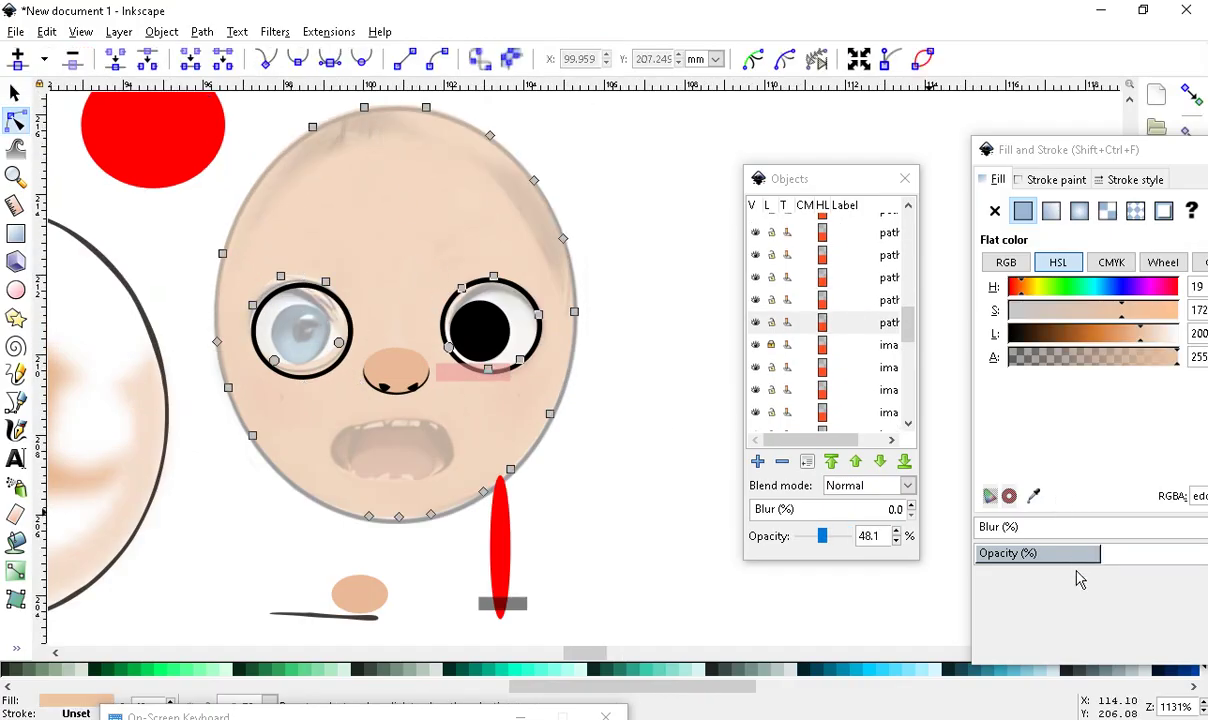
mouse_move(1113, 553)
mouse_down()
mouse_move(1052, 522)
mouse_move(1081, 437)
mouse_up()
Make the reference baby photo fully opaque
mouse_move(1052, 160)
mouse_down()
mouse_move(919, 113)
mouse_move(1110, 155)
mouse_move(1035, 182)
mouse_up()
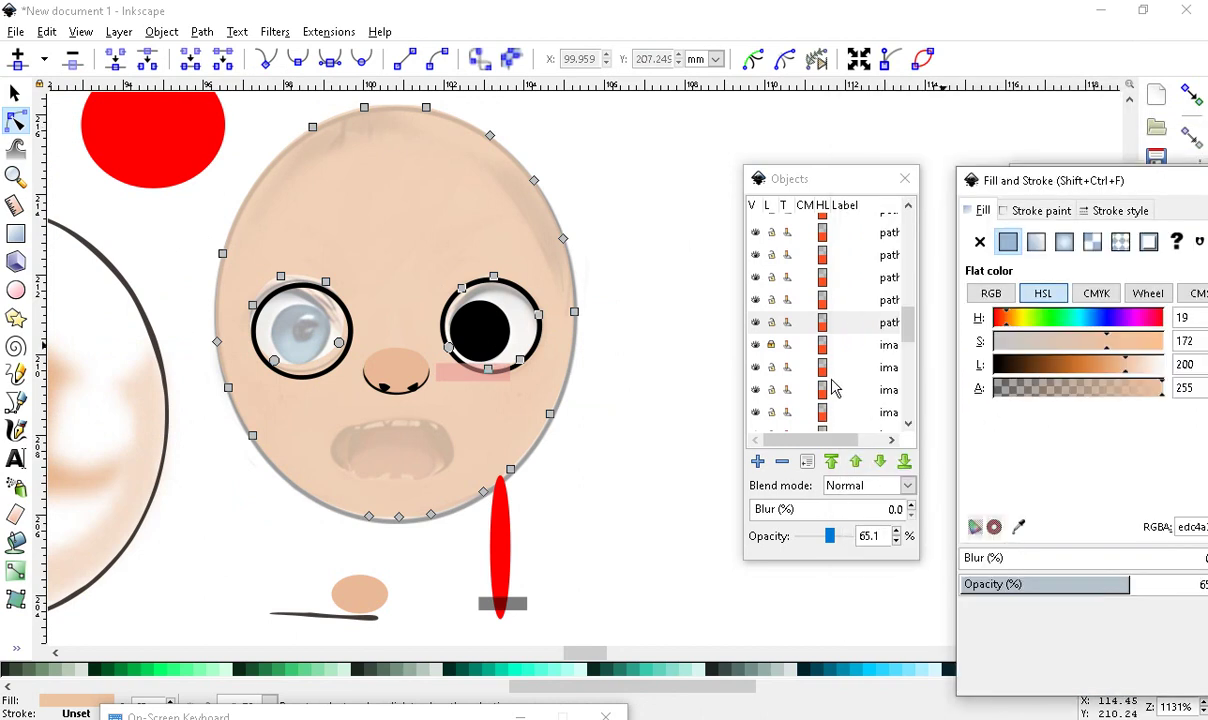
click(772, 345)
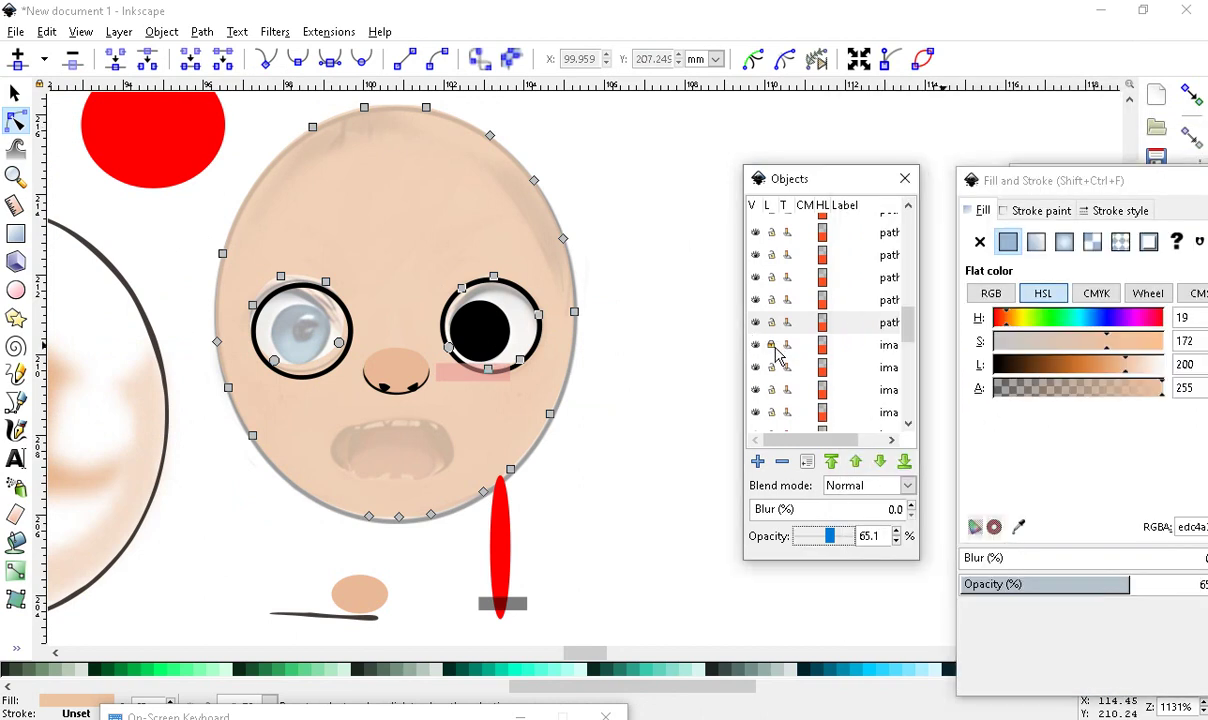
click(851, 352)
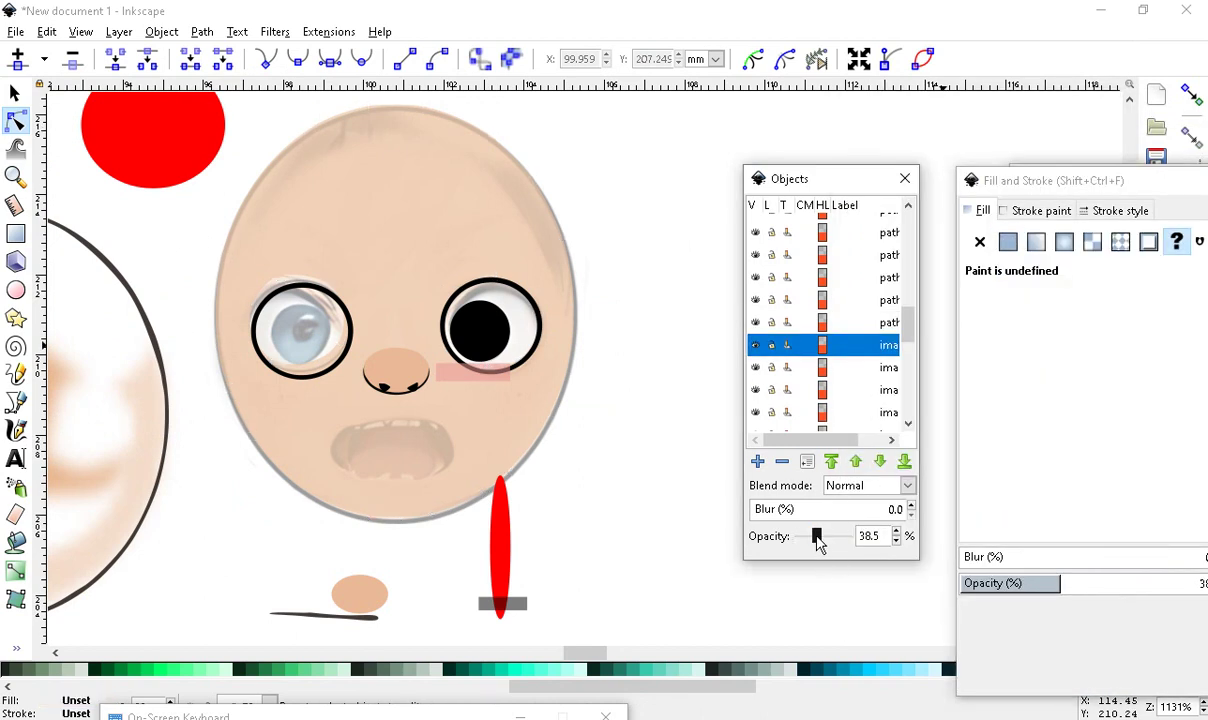
drag(818, 540, 865, 547)
scroll(530, 397, down, 2)
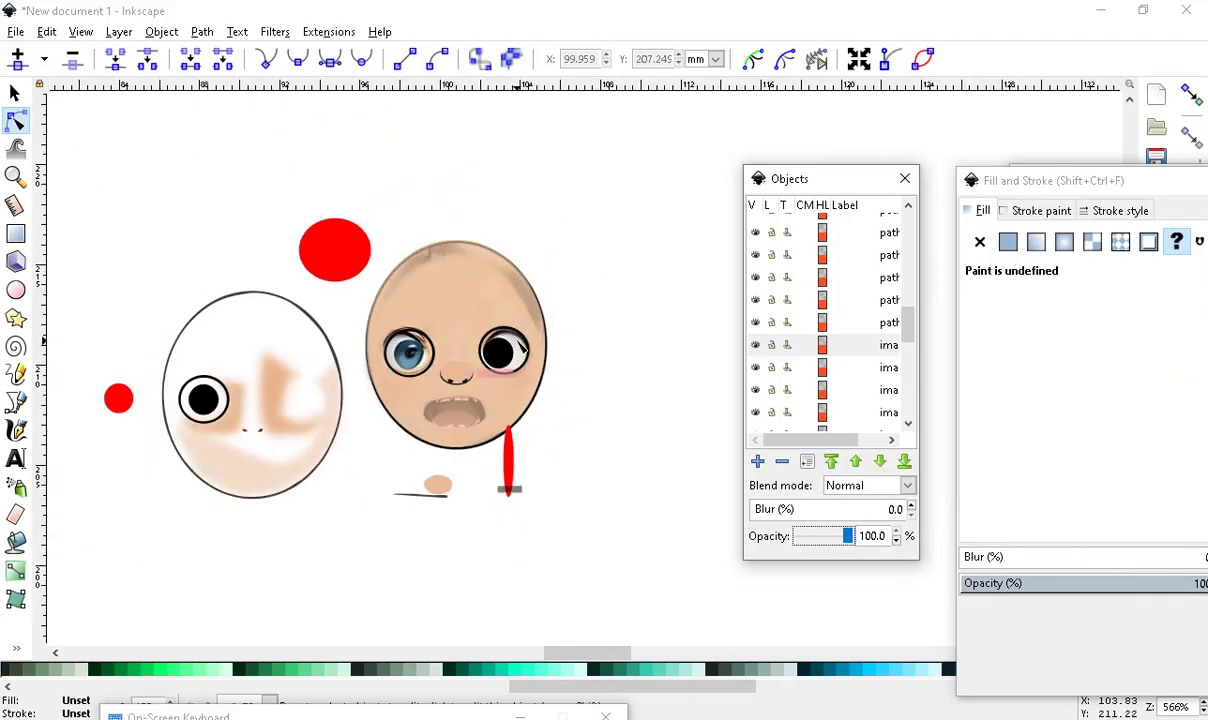
scroll(504, 289, up, 3)
Shift the translucent skin-tone shape right and down so it fits over the photo face
click(394, 291)
scroll(328, 303, down, 3)
scroll(355, 300, up, 2)
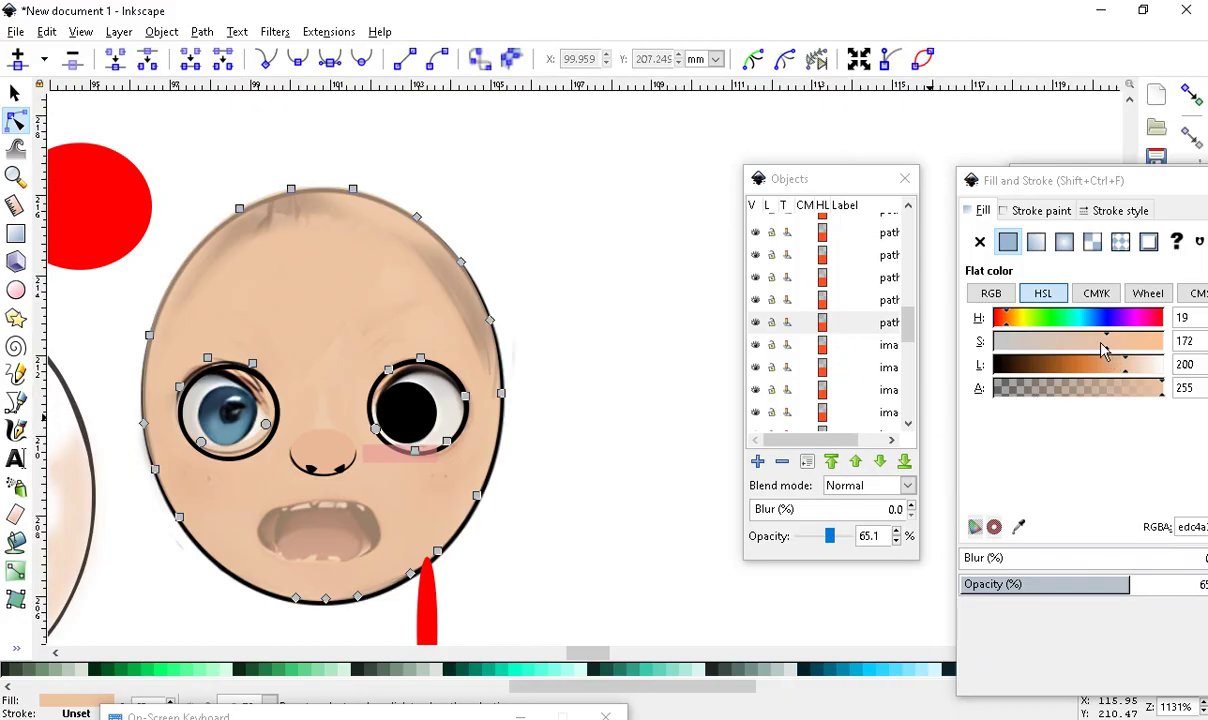
scroll(310, 440, down, 2)
scroll(88, 422, up, 1)
scroll(168, 406, up, 1)
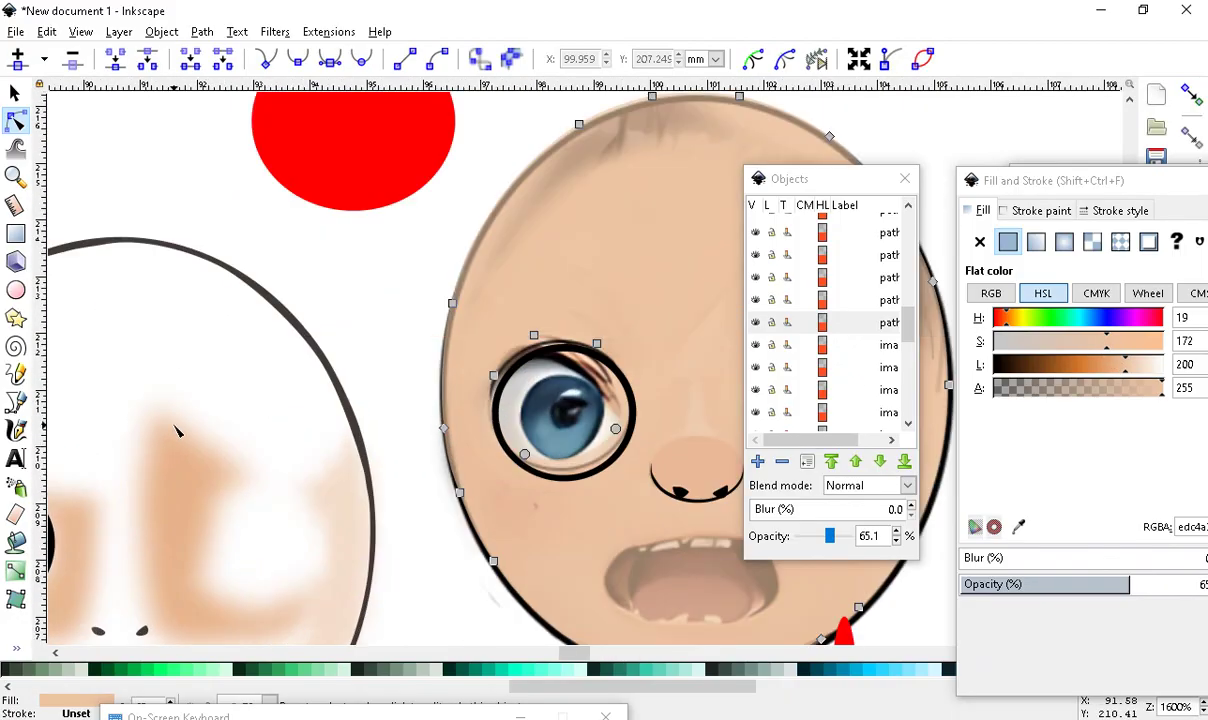
scroll(199, 296, down, 1)
scroll(443, 424, up, 1)
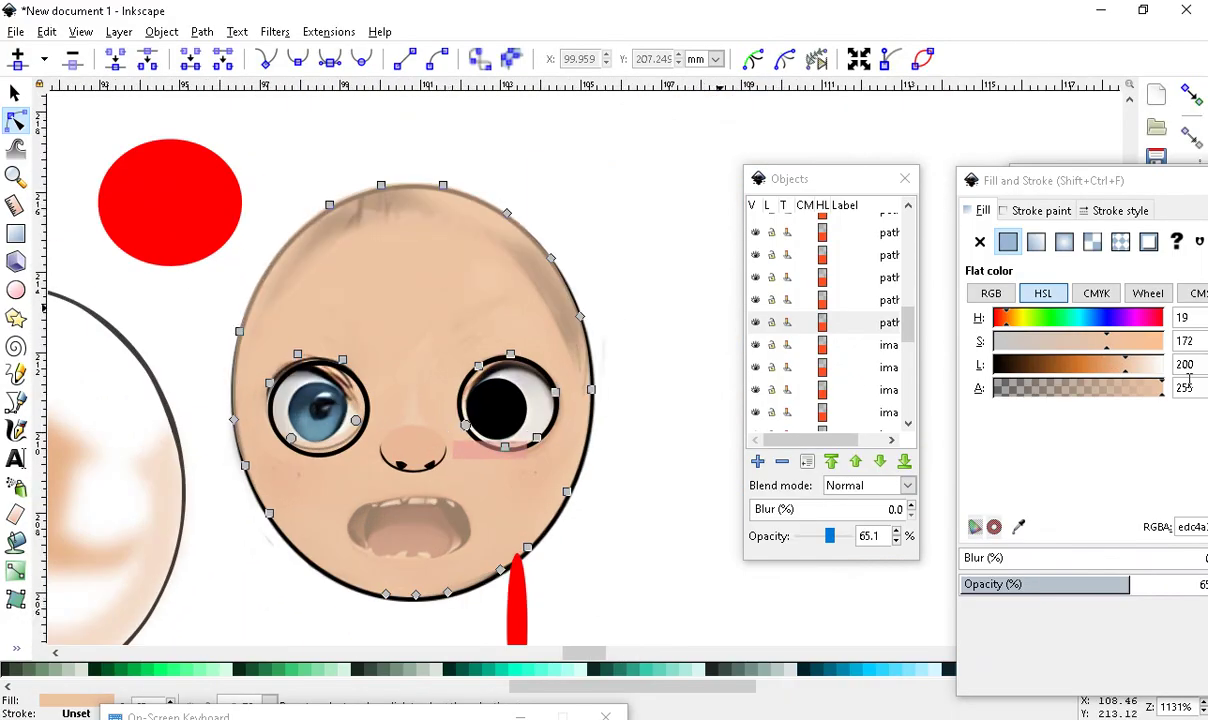
scroll(480, 332, up, 1)
scroll(423, 278, down, 2)
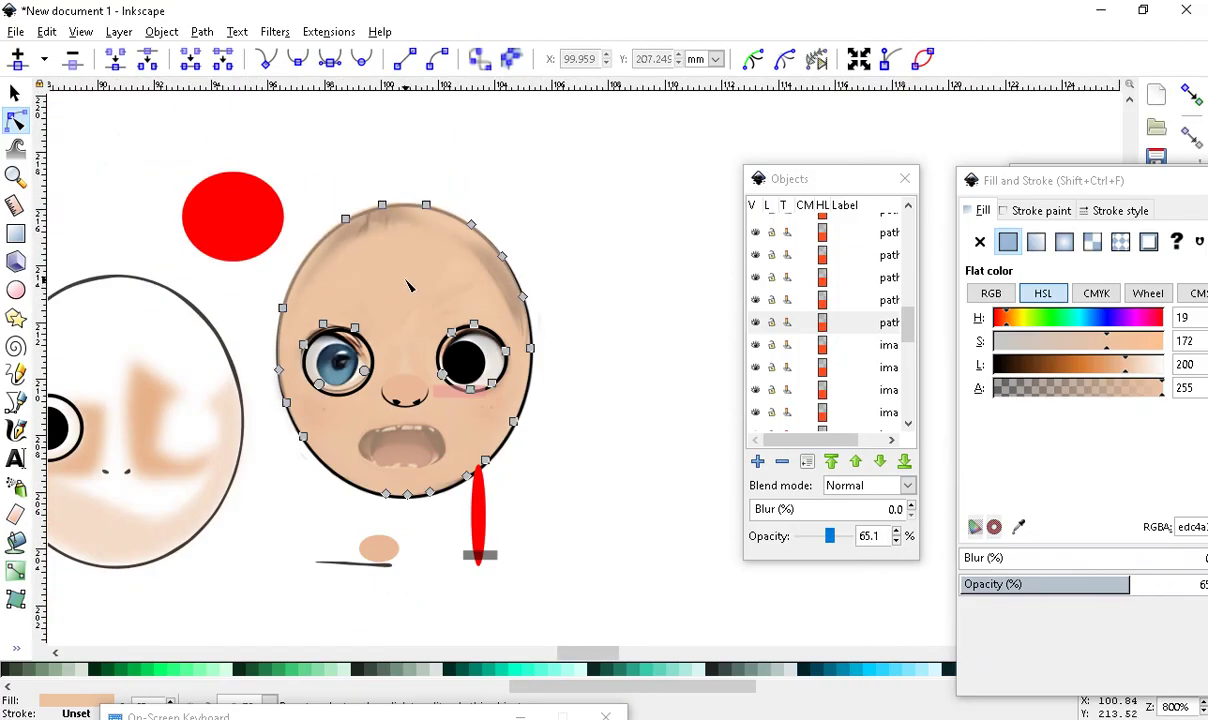
click(14, 88)
drag(369, 289, 393, 314)
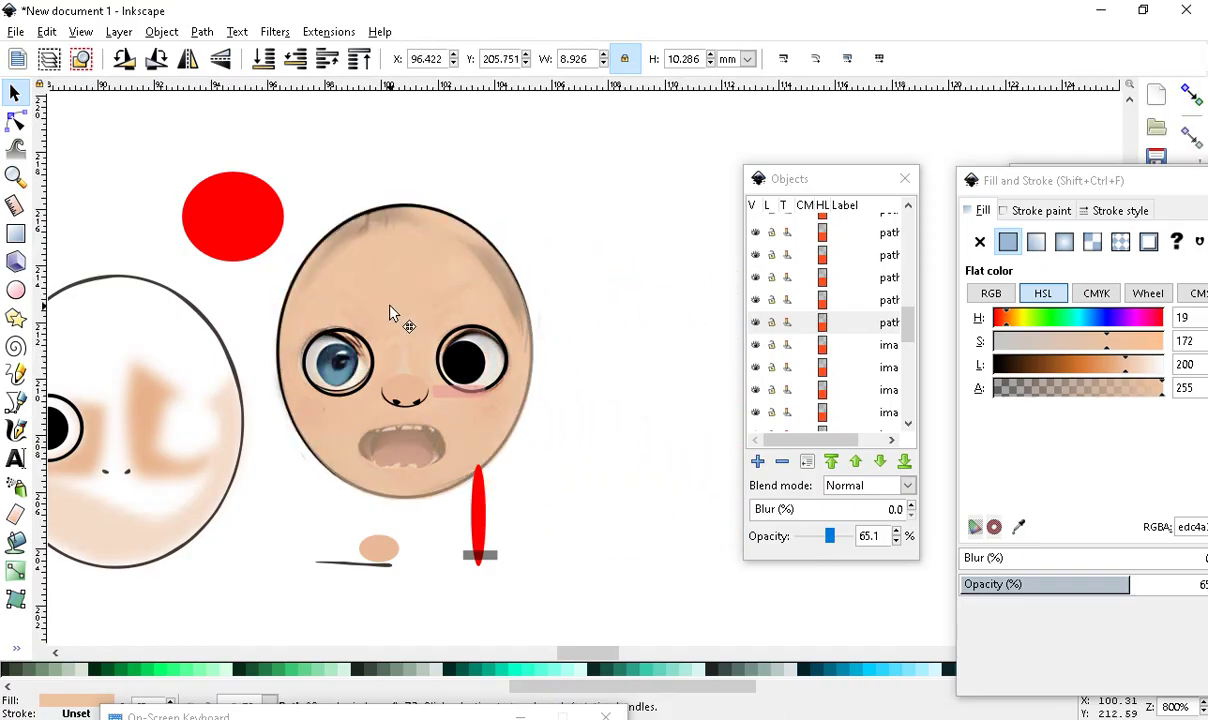
key(plus)
drag(357, 317, 320, 300)
ctrl+scroll(329, 305, down, 2)
ctrl+scroll(267, 178, up, 2)
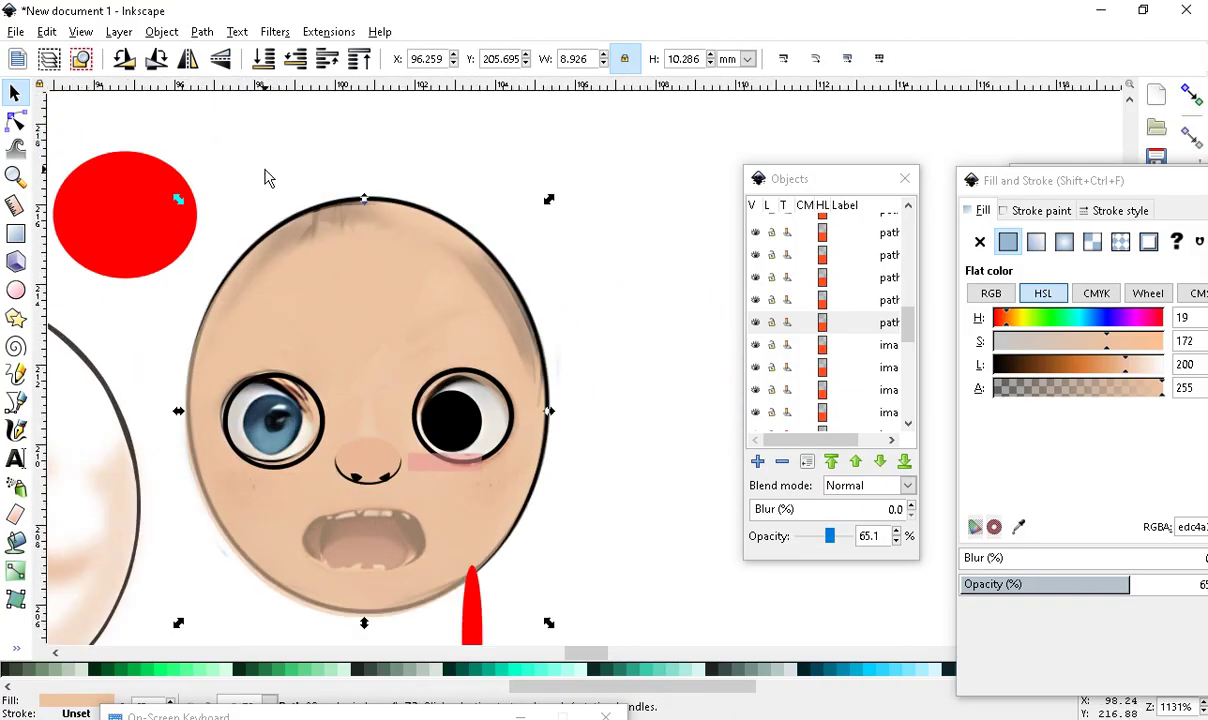
ctrl+scroll(400, 300, down, 1)
click(647, 480)
scroll(360, 365, down, 3)
scroll(300, 300, up, 2)
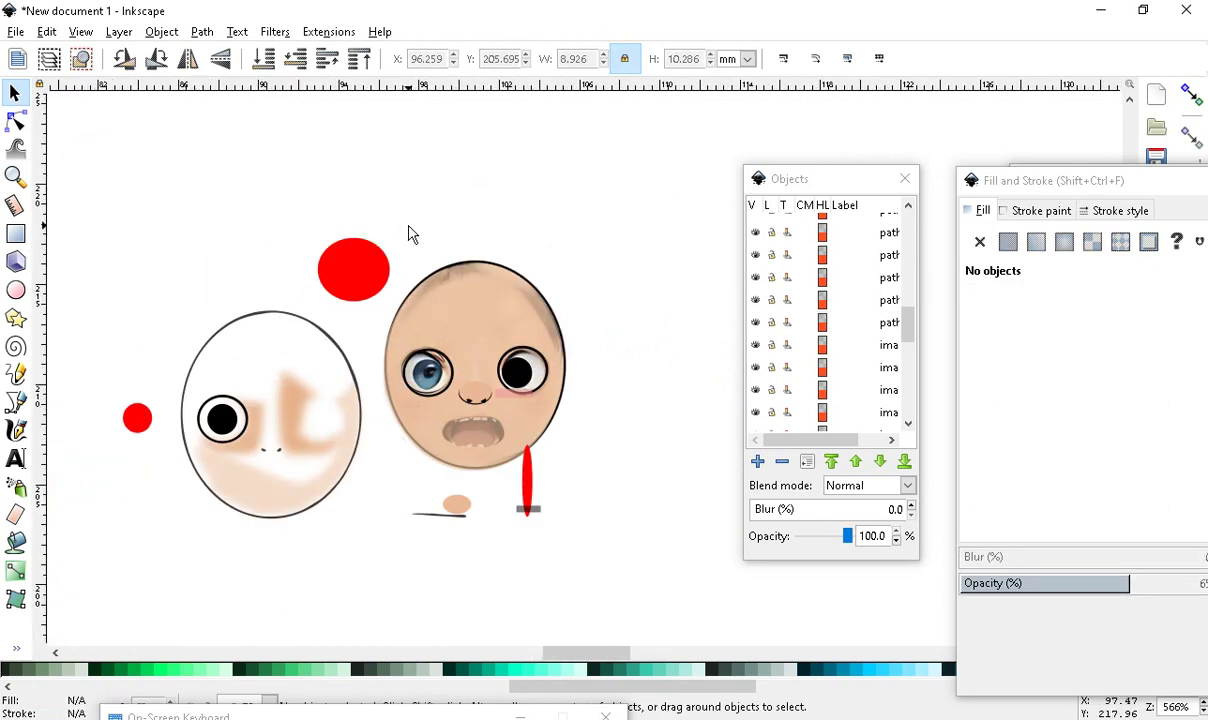
scroll(317, 341, up, 2)
Nudge the head outline on the left slightly up and left
double_click(312, 352)
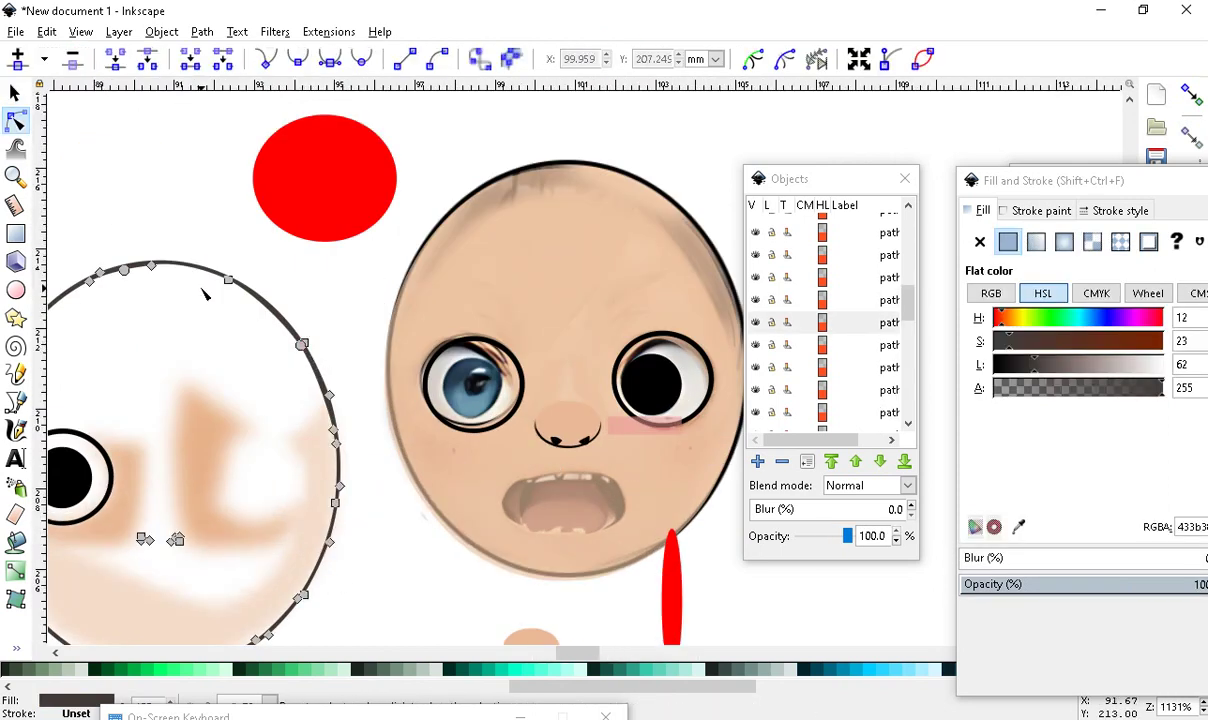
click(15, 93)
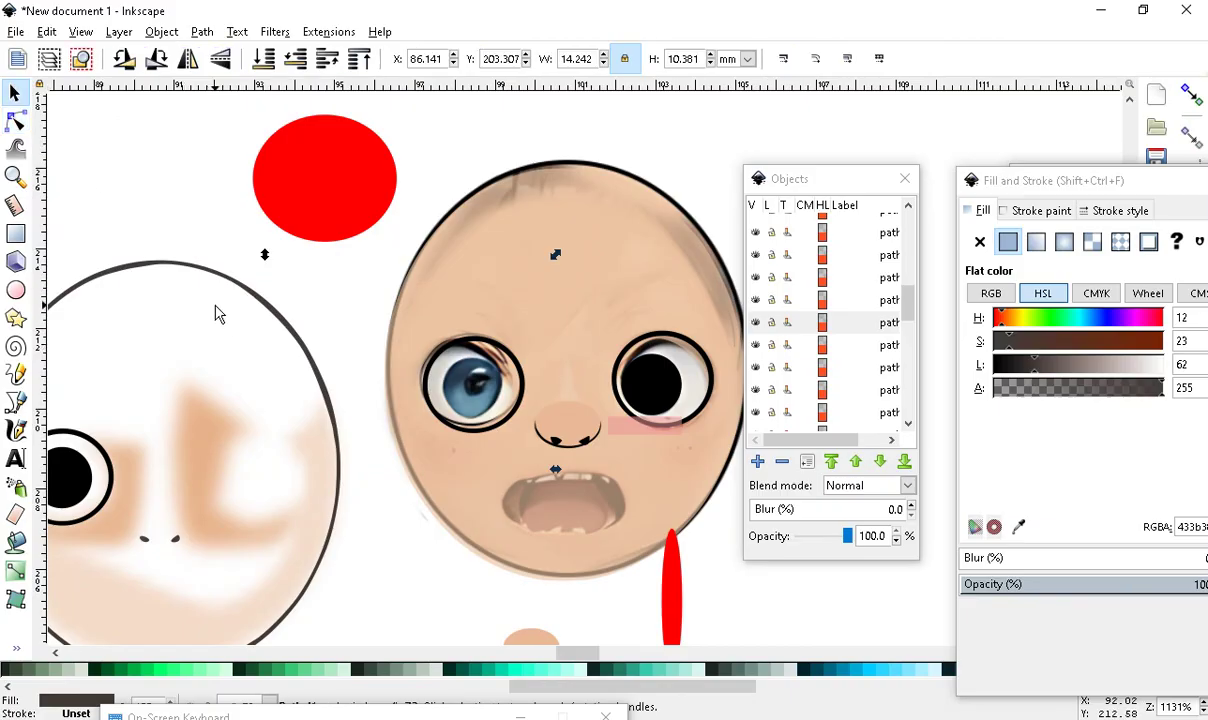
double_click(182, 273)
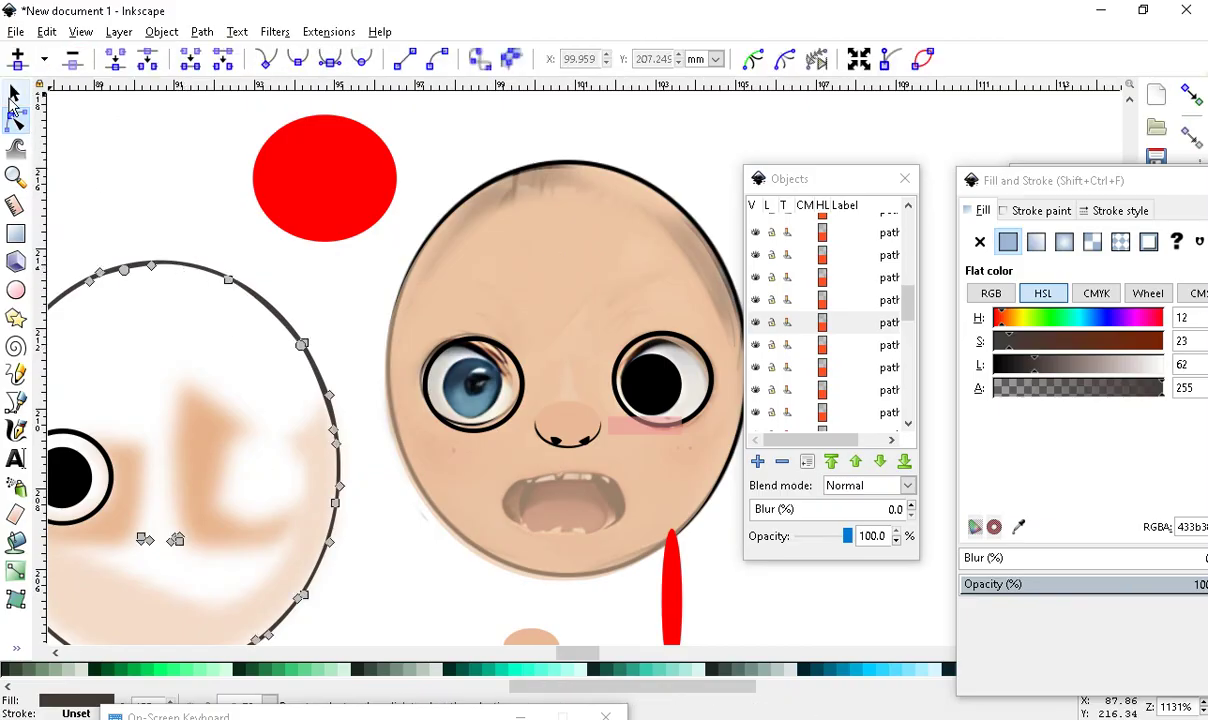
key(s)
drag(267, 316, 259, 287)
Duplicate the head outline and align the copy with the photo face's edge
click(46, 33)
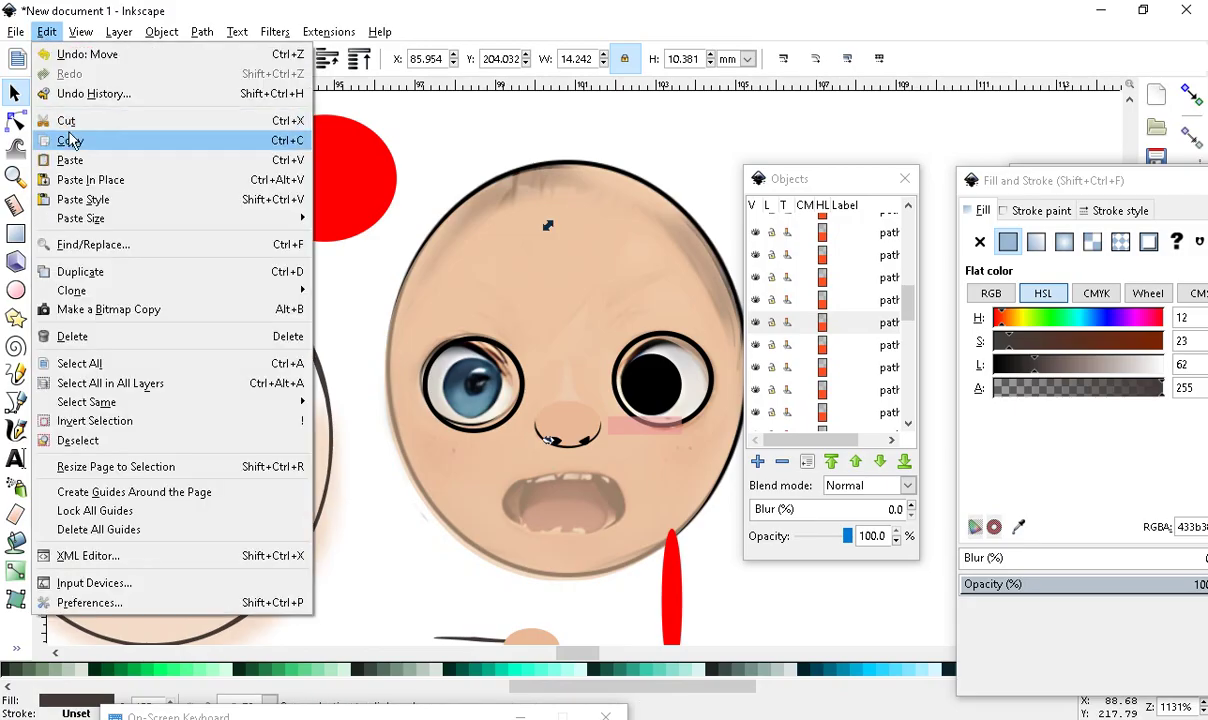
click(110, 270)
drag(278, 310, 668, 212)
scroll(668, 212, up, 2)
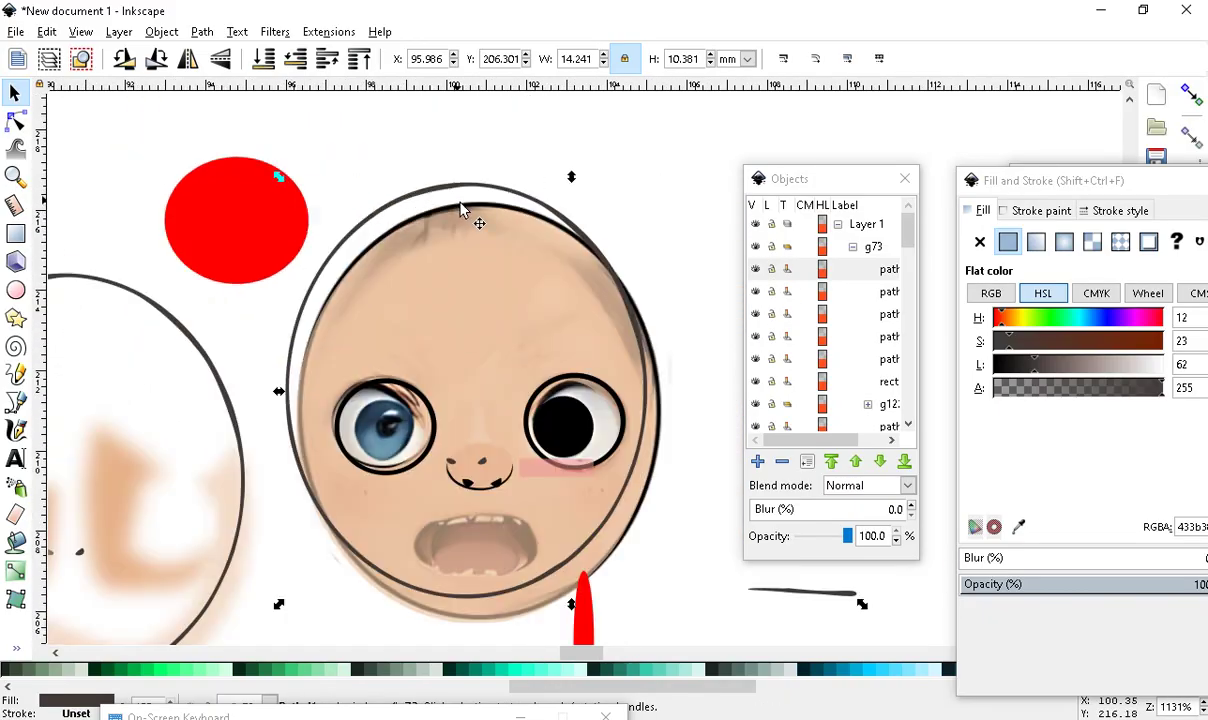
drag(525, 182, 553, 216)
scroll(553, 216, down, 2)
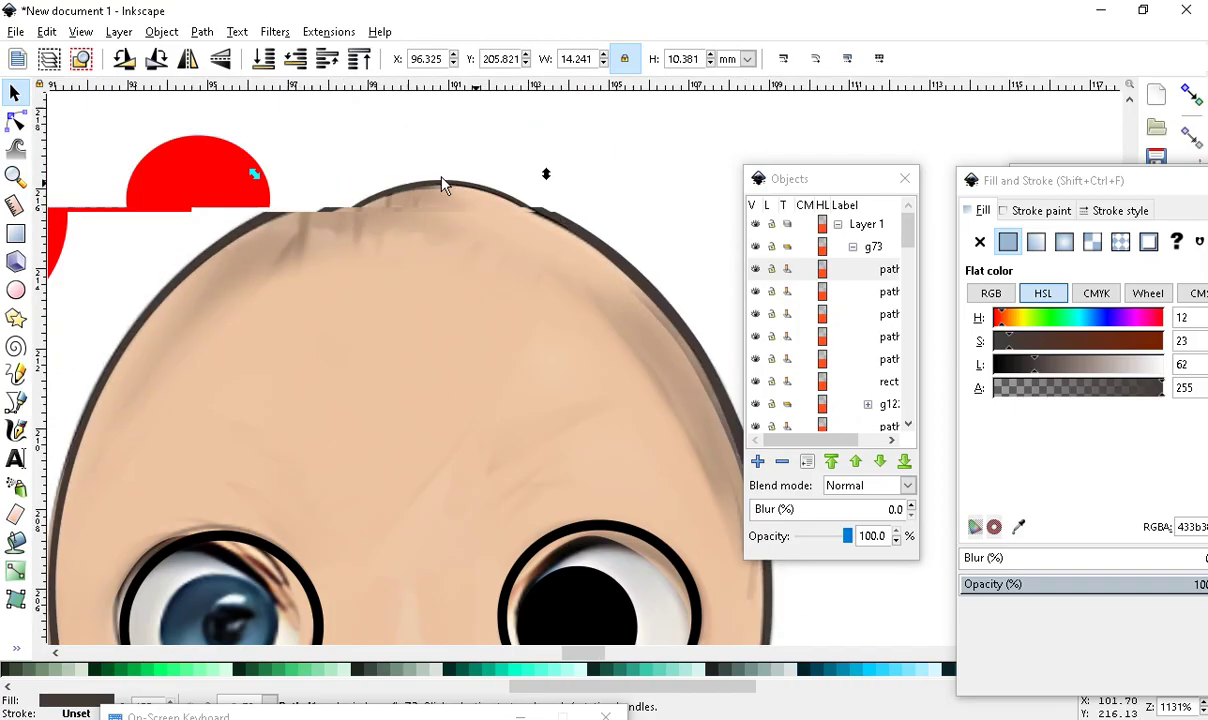
scroll(364, 302, up, 1)
scroll(418, 507, down, 1)
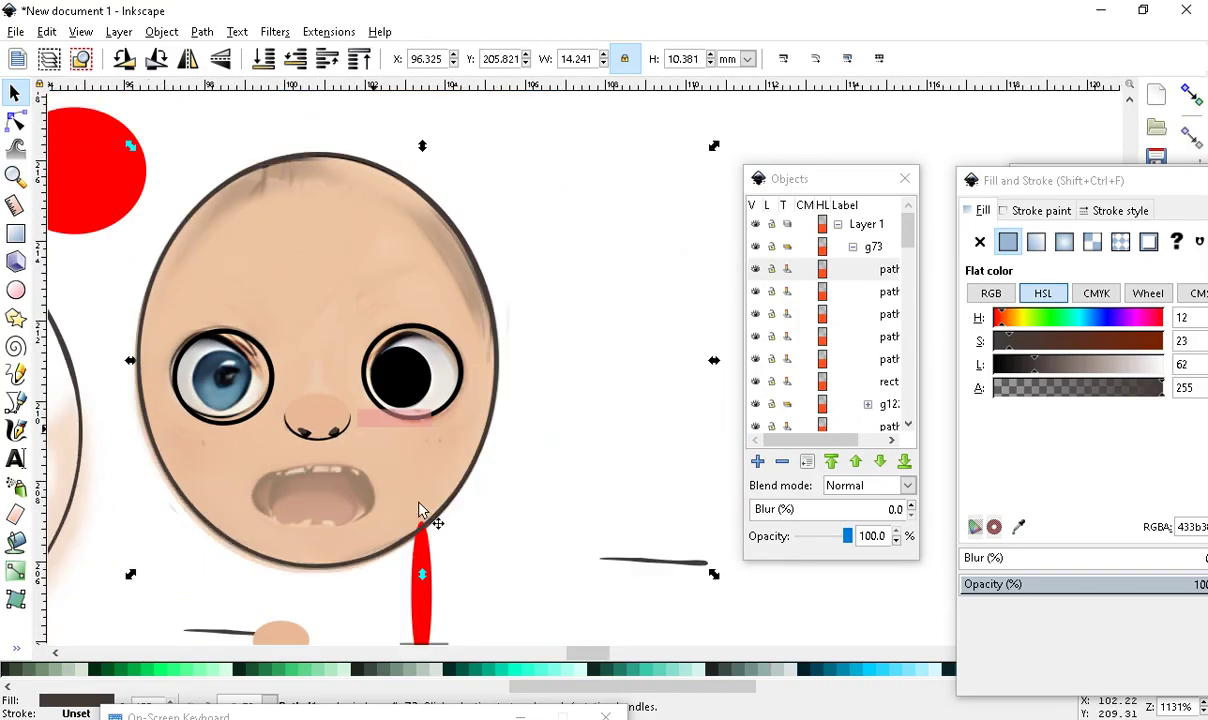
scroll(375, 262, up, 1)
click(523, 210)
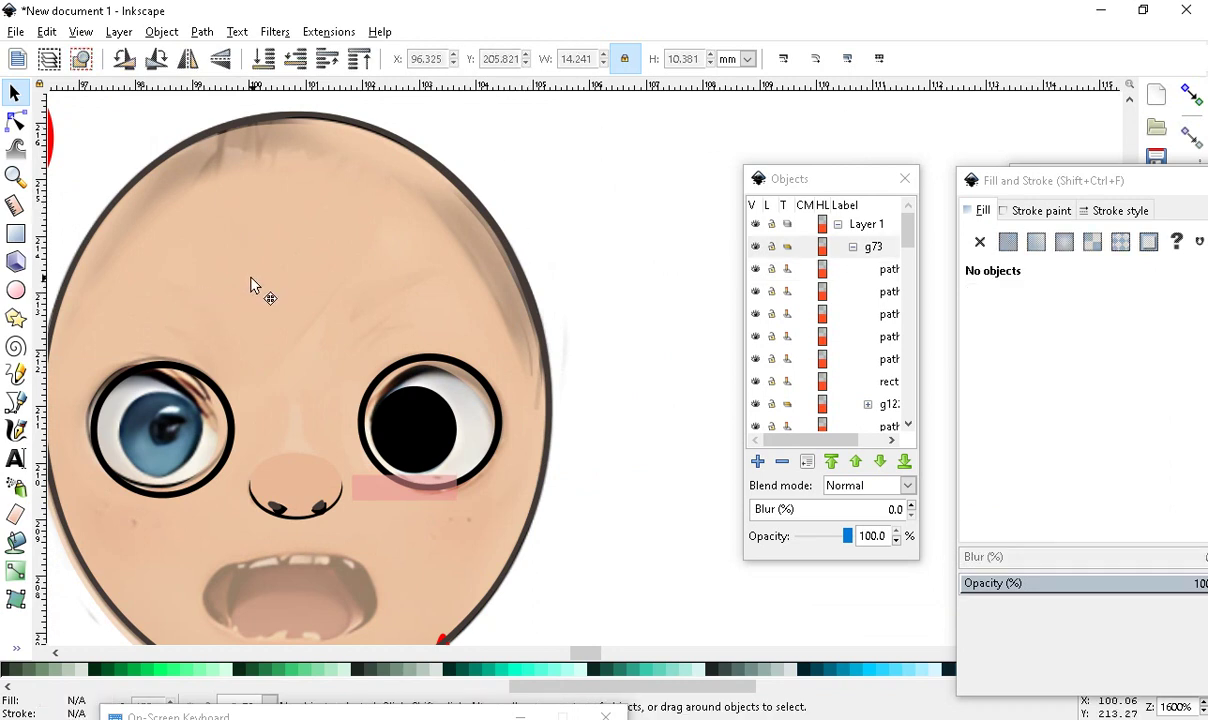
Move the translucent skin shape off to the right and reselect the face outline
scroll(252, 286, down, 1)
click(224, 302)
drag(224, 302, 575, 282)
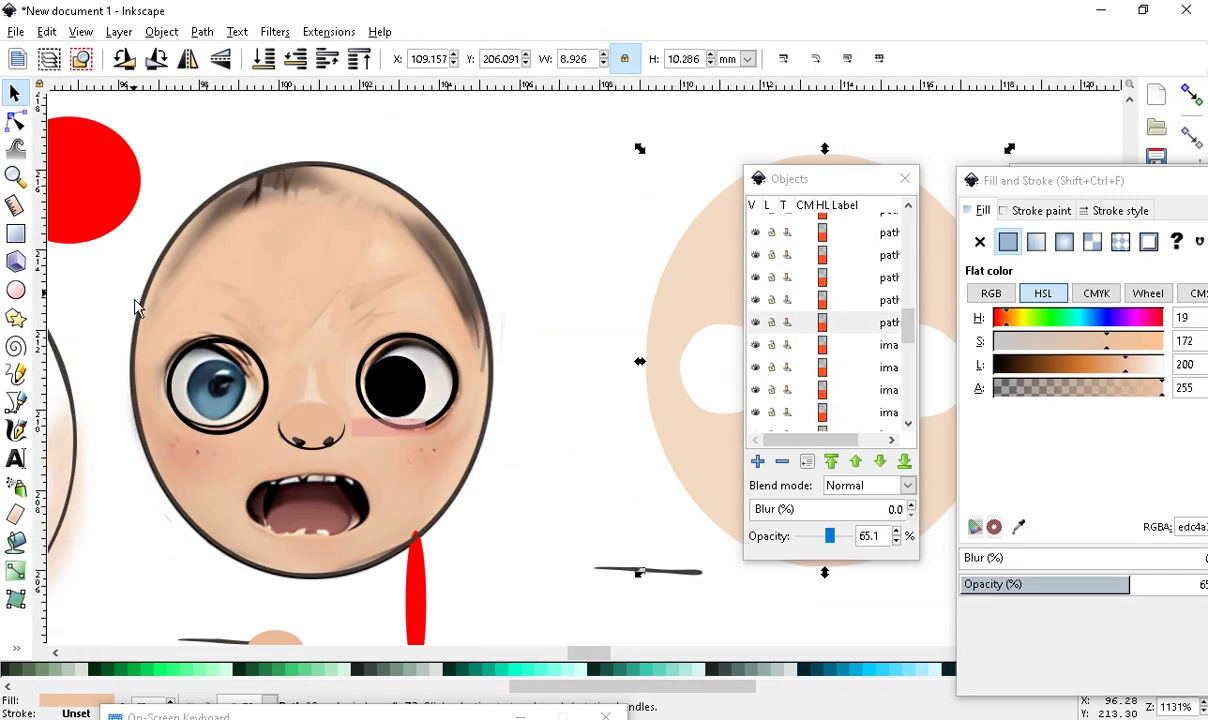
scroll(312, 350, up, 3)
scroll(505, 235, down, 3)
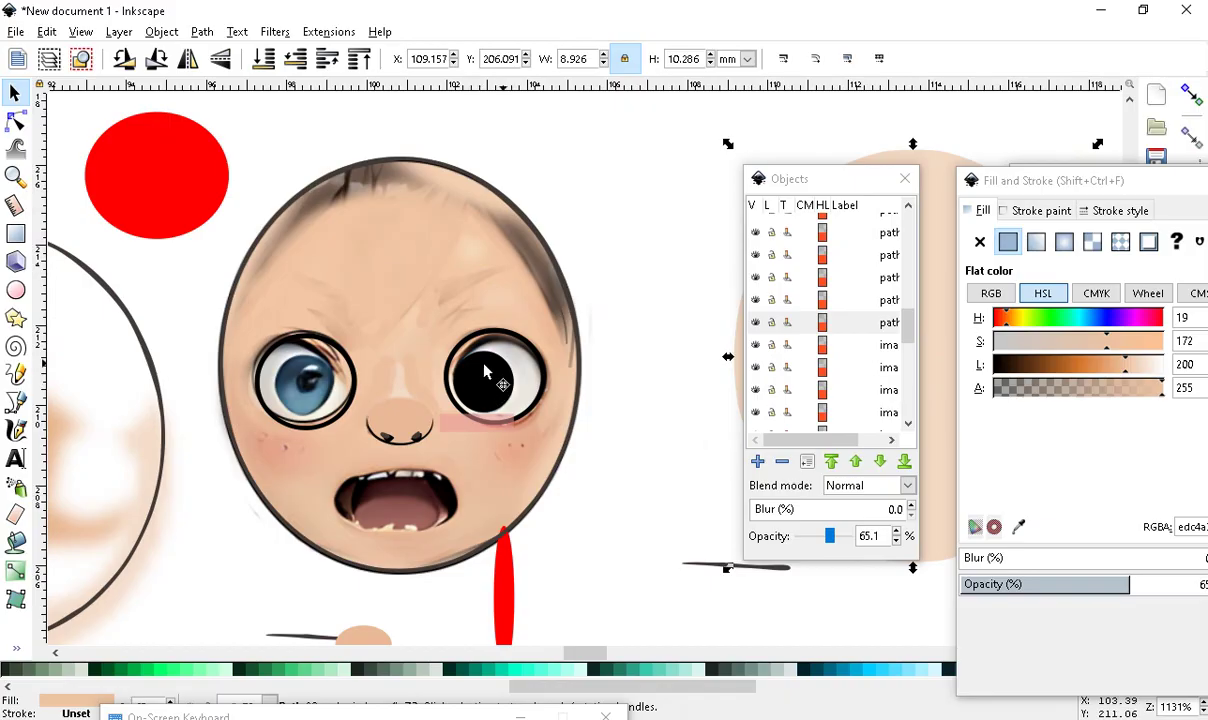
scroll(377, 418, up, 2)
scroll(423, 534, down, 1)
scroll(380, 500, up, 3)
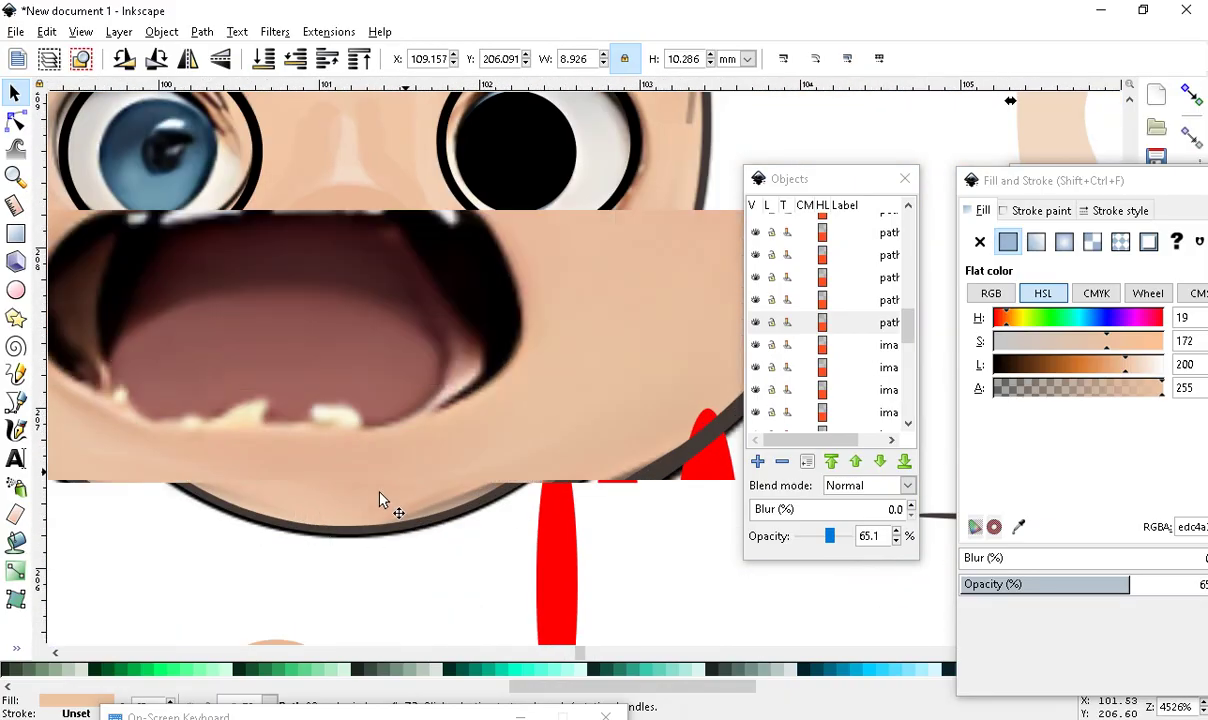
click(405, 590)
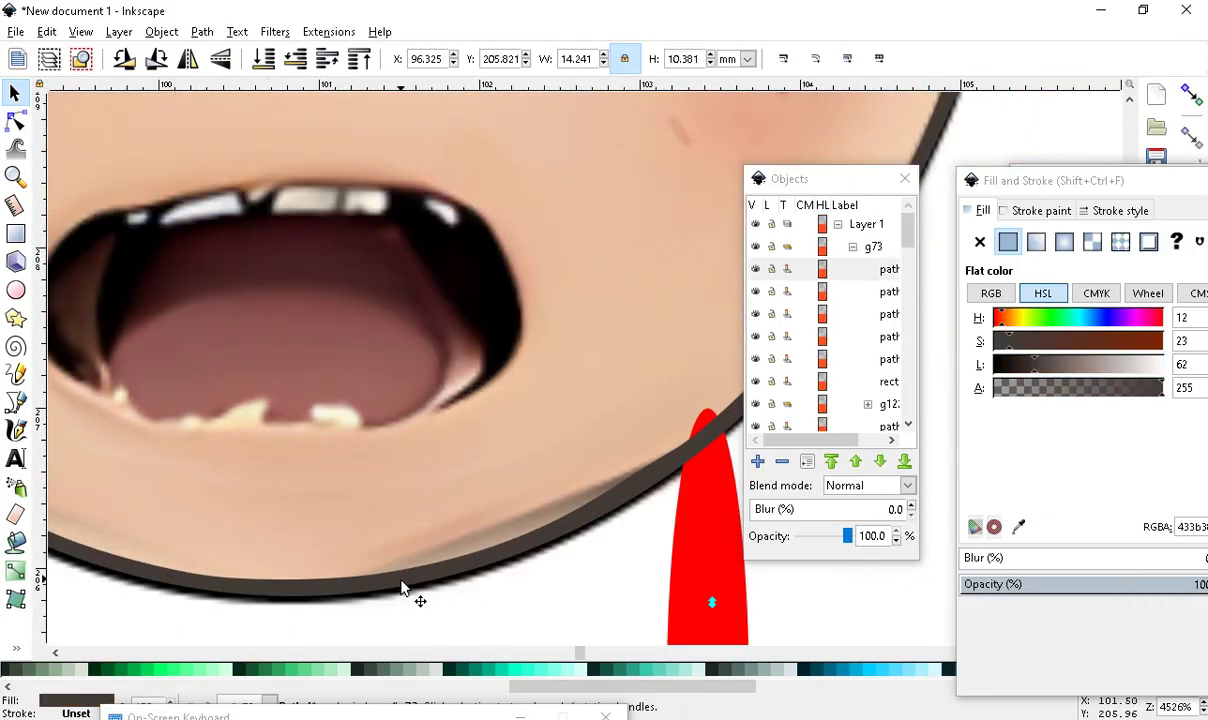
scroll(410, 560, down, 2)
drag(1058, 177, 925, 130)
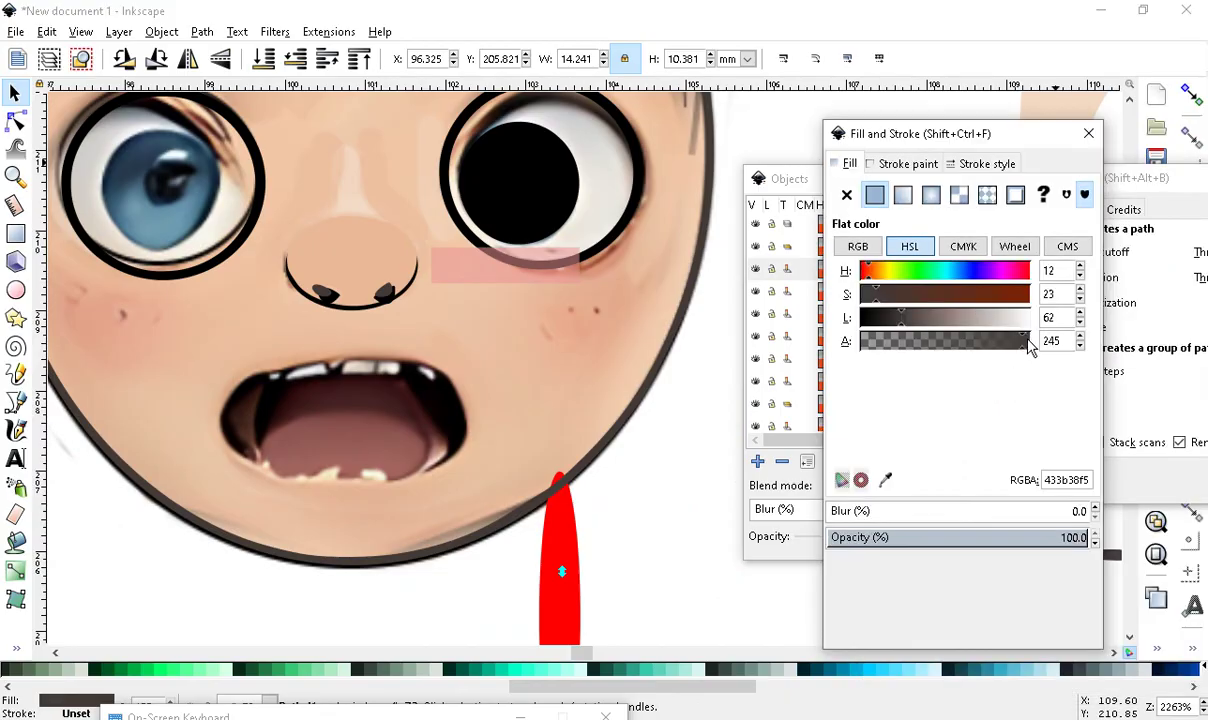
scroll(364, 464, up, 4)
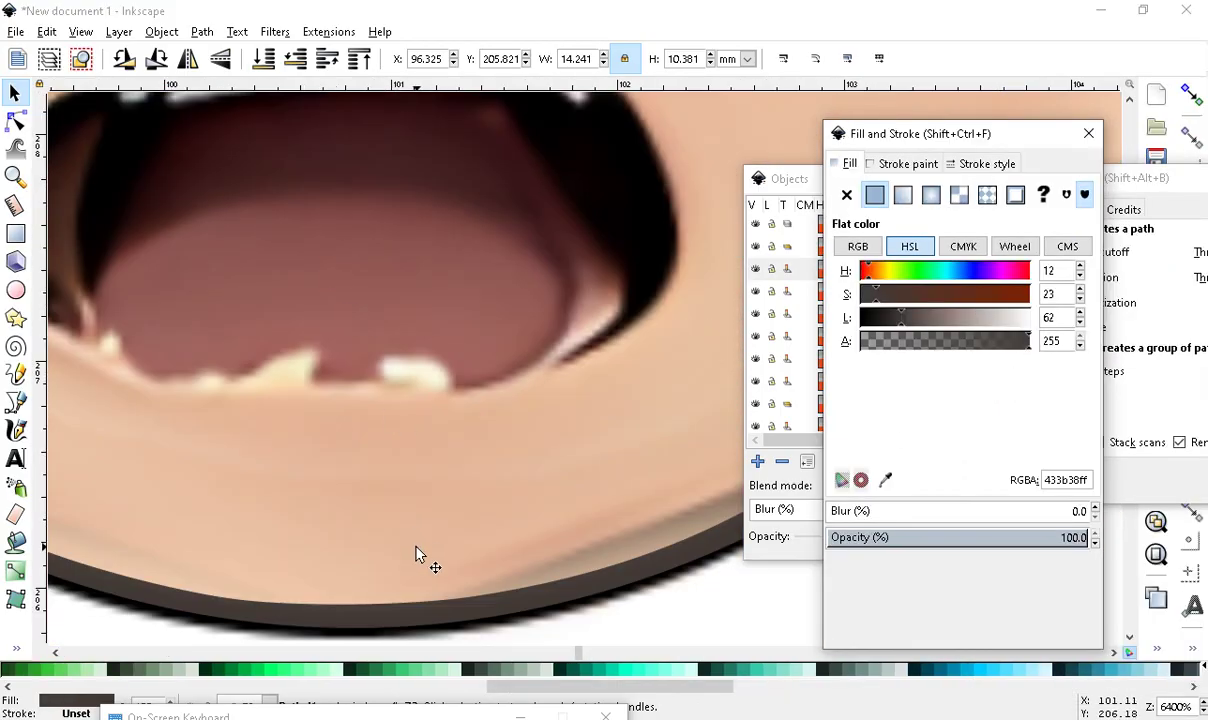
scroll(416, 617, down, 4)
scroll(426, 547, up, 3)
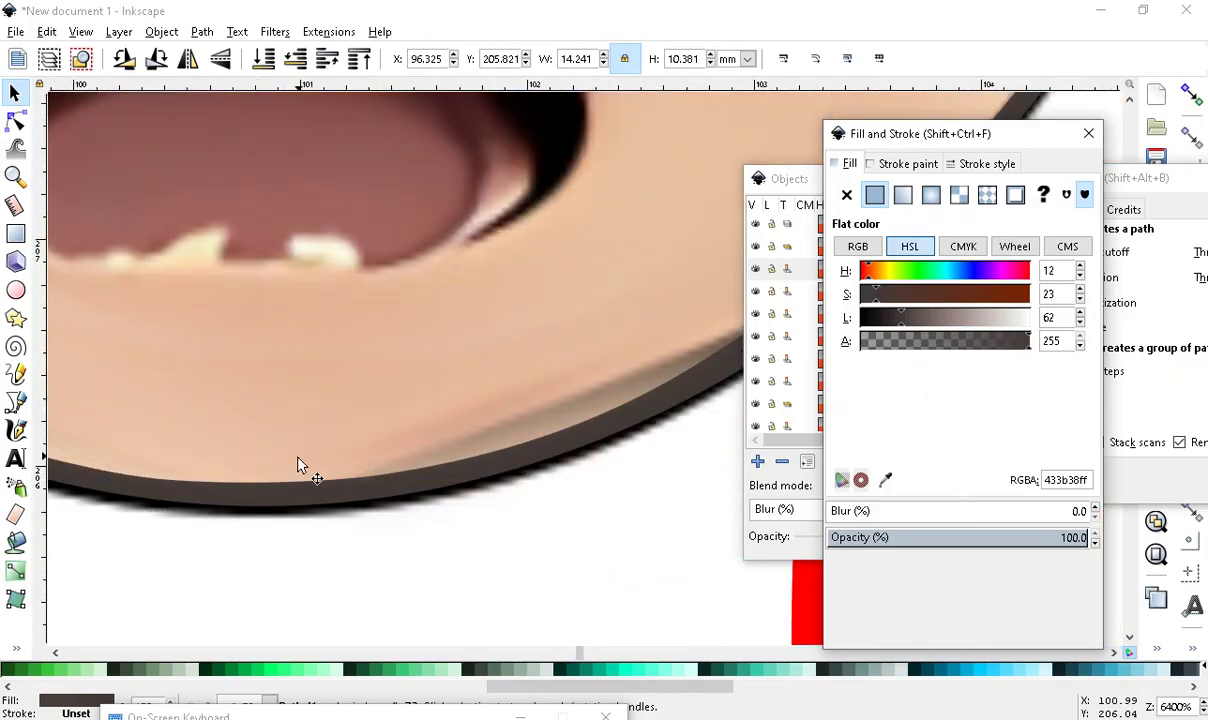
scroll(458, 431, down, 3)
scroll(553, 386, up, 4)
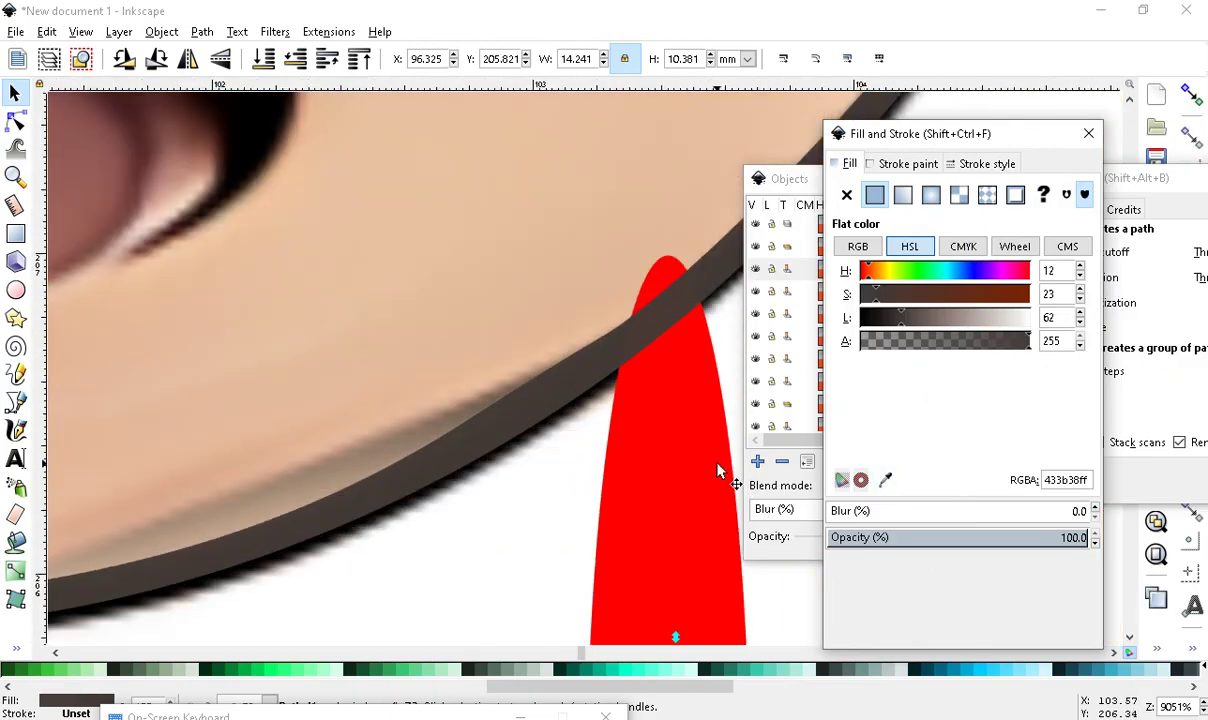
scroll(625, 404, up, 3)
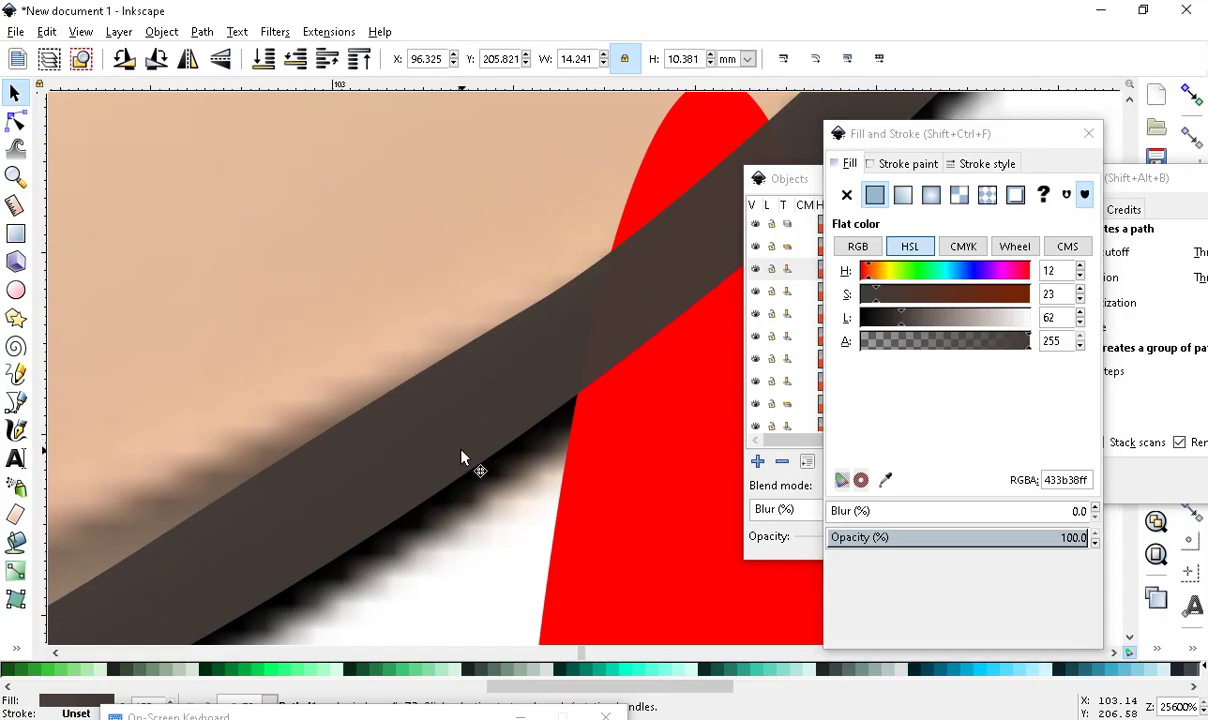
drag(853, 312, 775, 312)
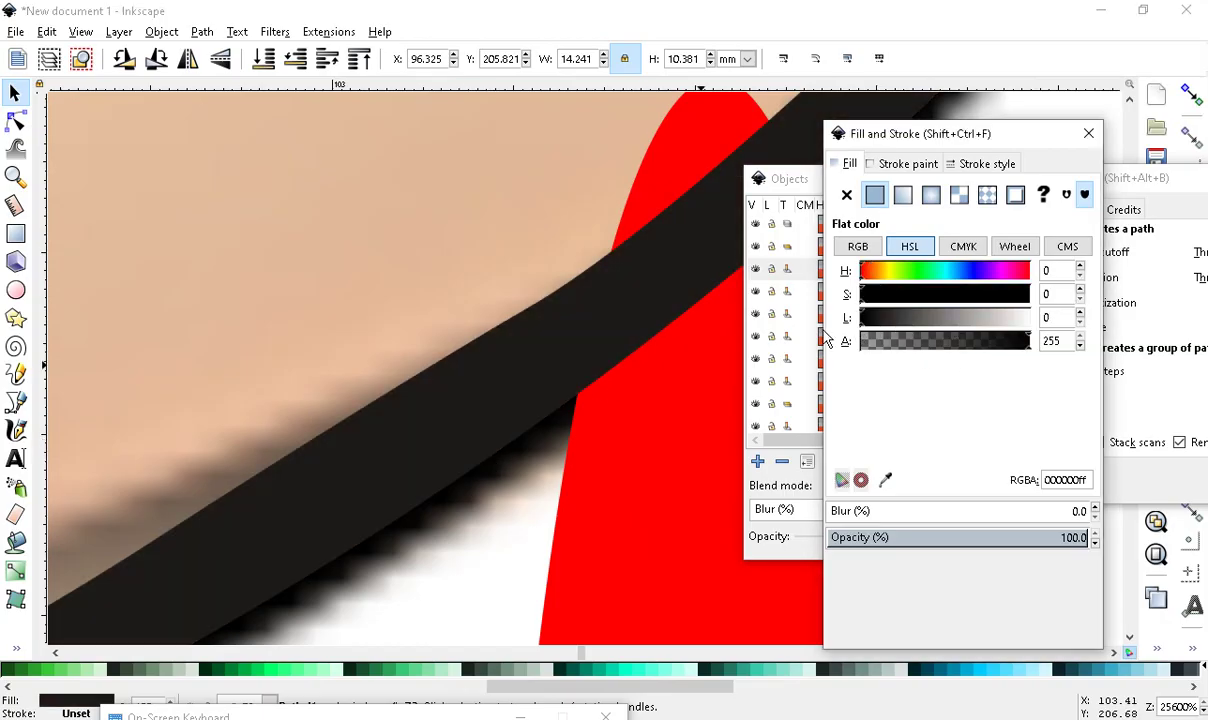
scroll(399, 459, down, 8)
drag(545, 526, 742, 526)
scroll(600, 560, down, 2)
scroll(640, 160, up, 1)
scroll(488, 466, down, 3)
scroll(504, 359, up, 5)
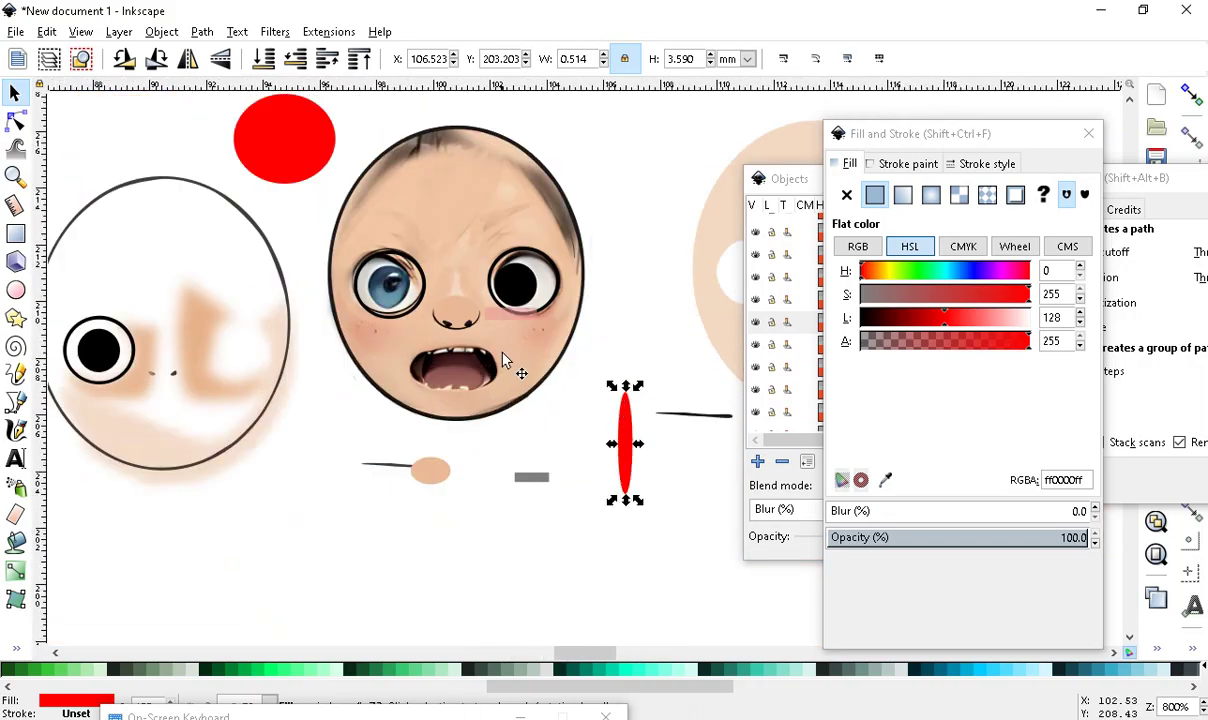
scroll(484, 462, up, 2)
scroll(445, 453, down, 4)
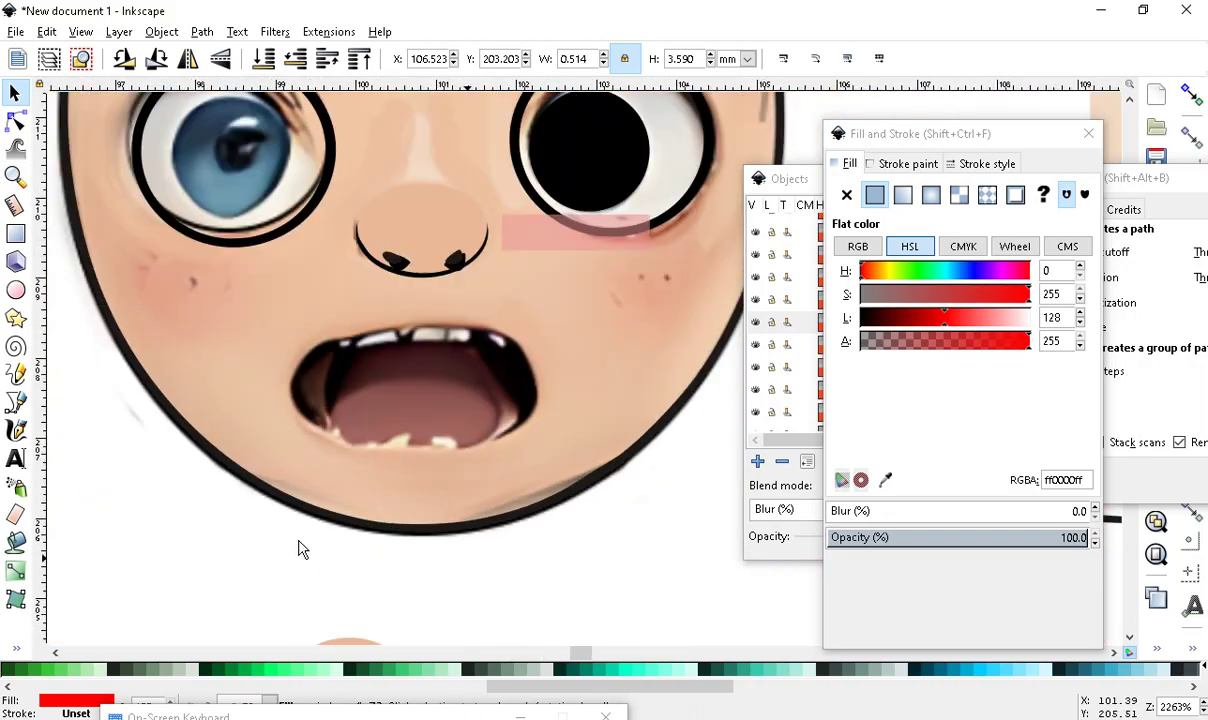
scroll(442, 410, up, 1)
click(432, 390)
drag(432, 390, 679, 156)
scroll(388, 365, down, 2)
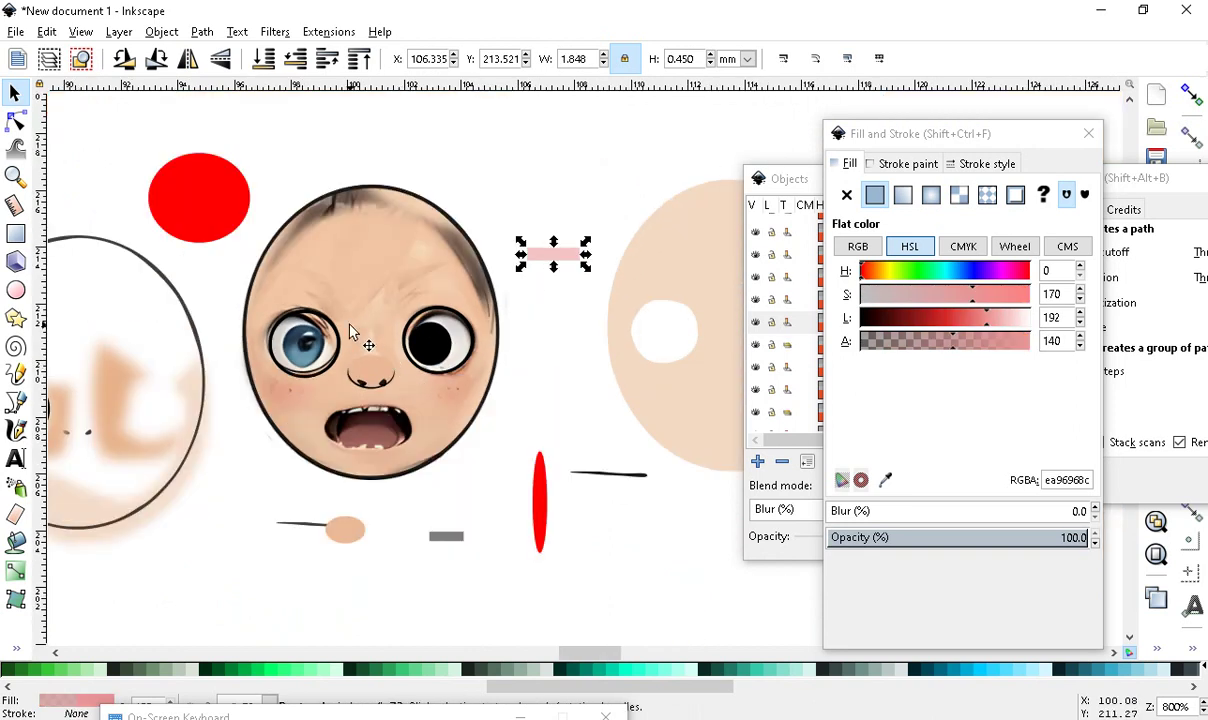
scroll(323, 390, up, 2)
scroll(450, 460, down, 1)
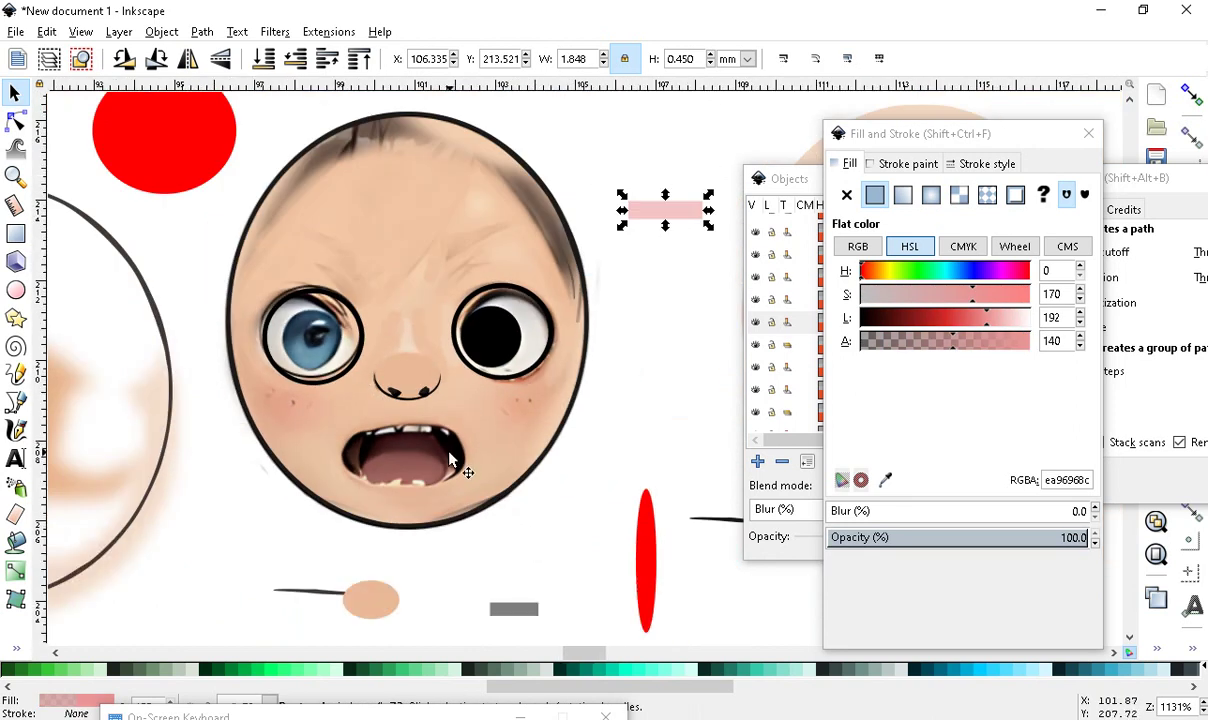
scroll(516, 418, up, 2)
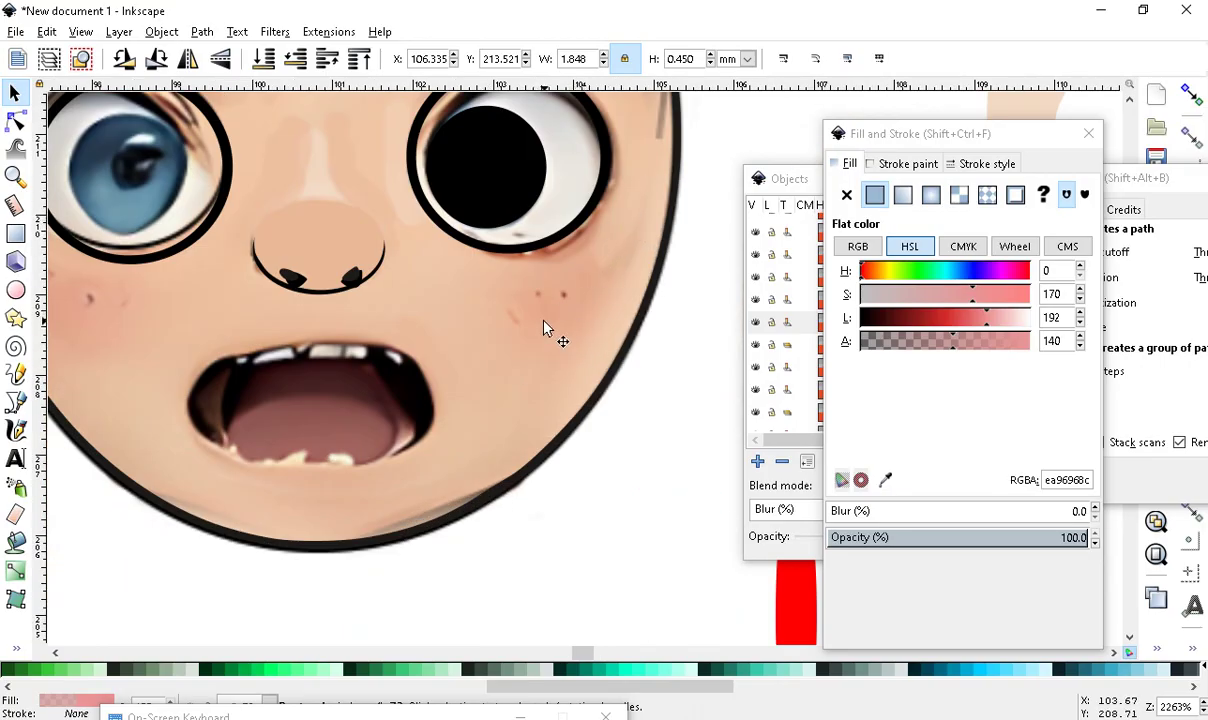
scroll(398, 470, down, 2)
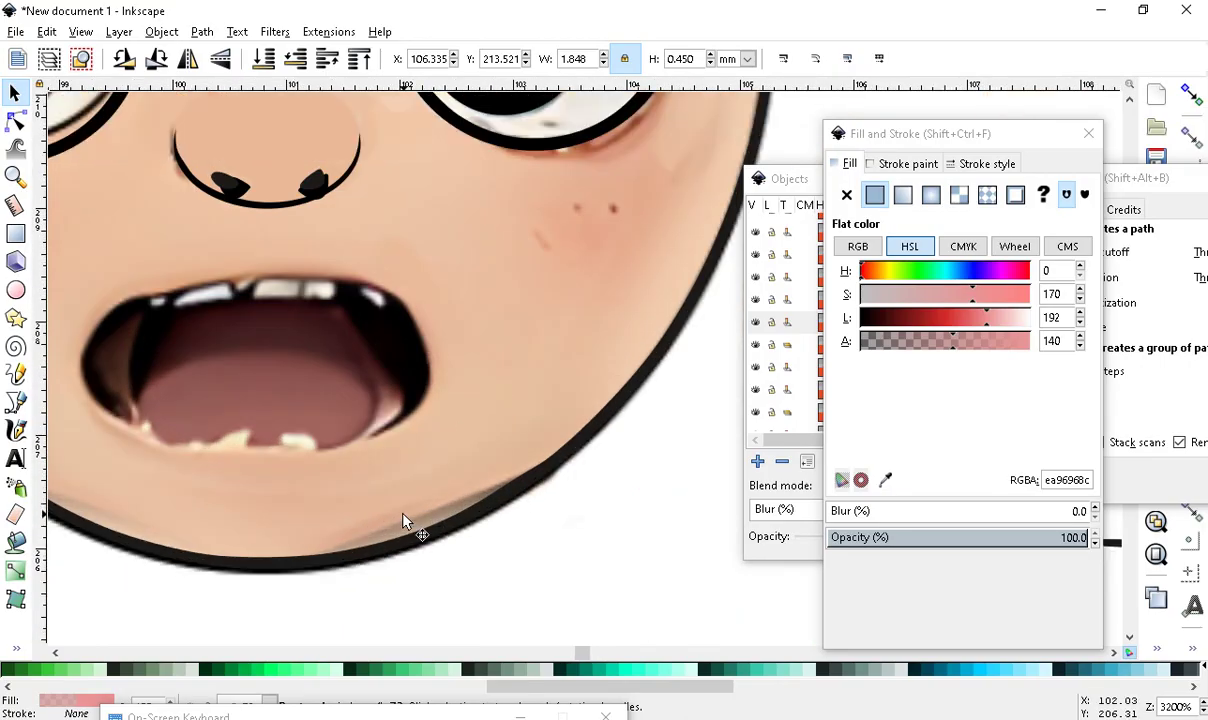
scroll(515, 390, up, 2)
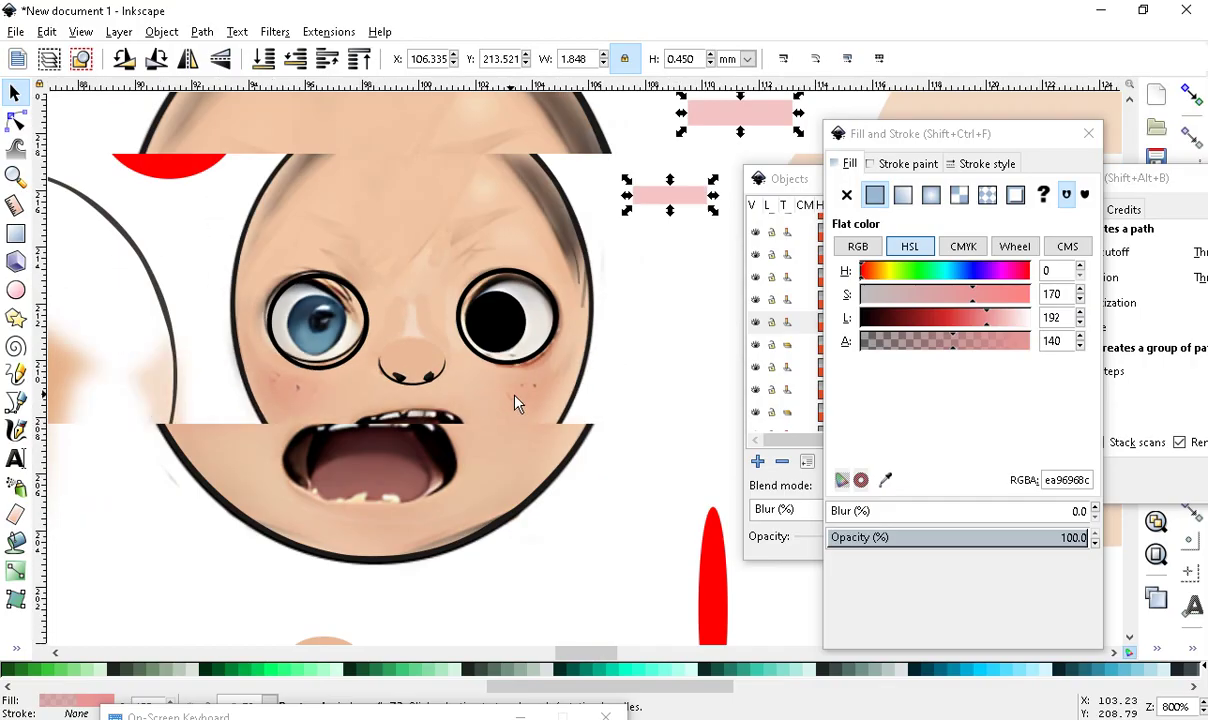
scroll(520, 333, down, 1)
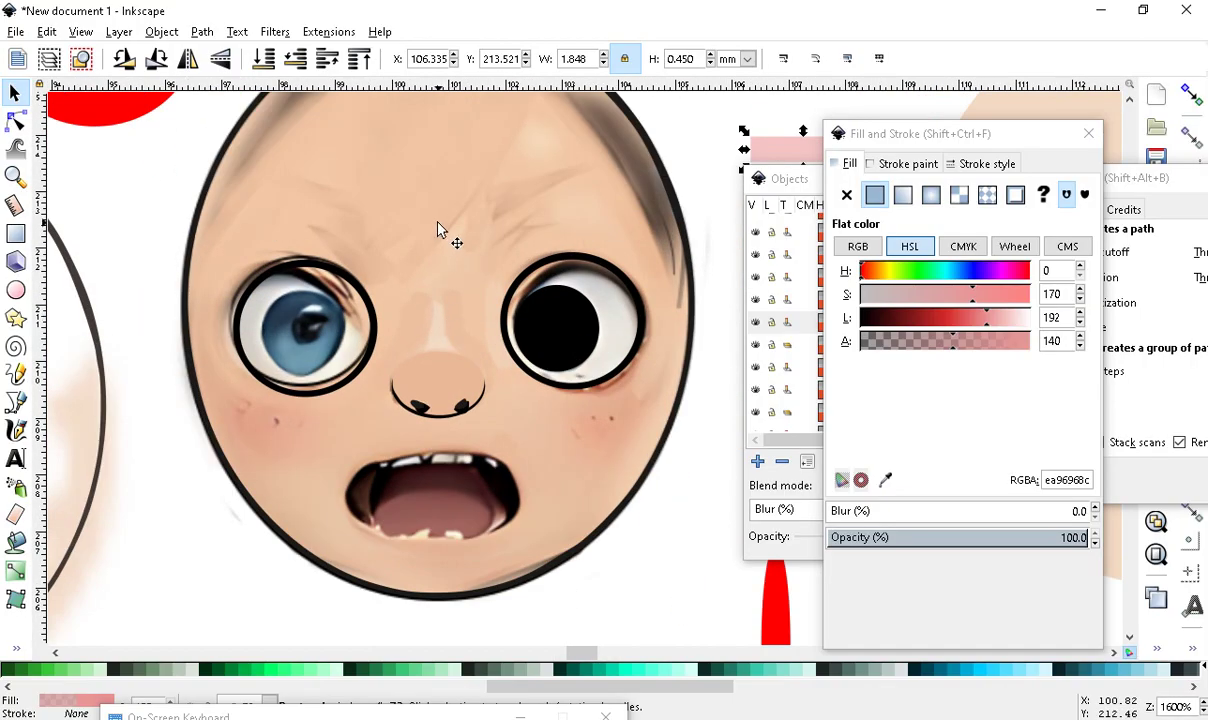
scroll(570, 395, down, 1)
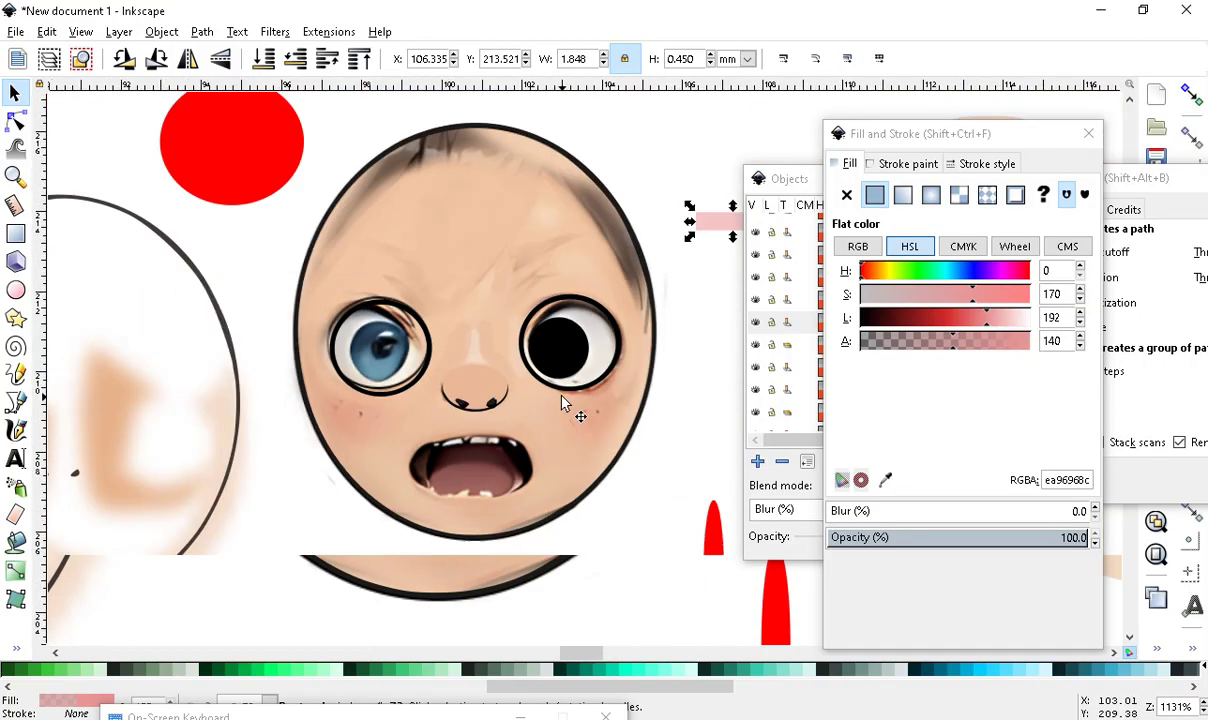
Move the blurred skin-tone shape into the face near the forehead
click(100, 395)
drag(100, 395, 327, 321)
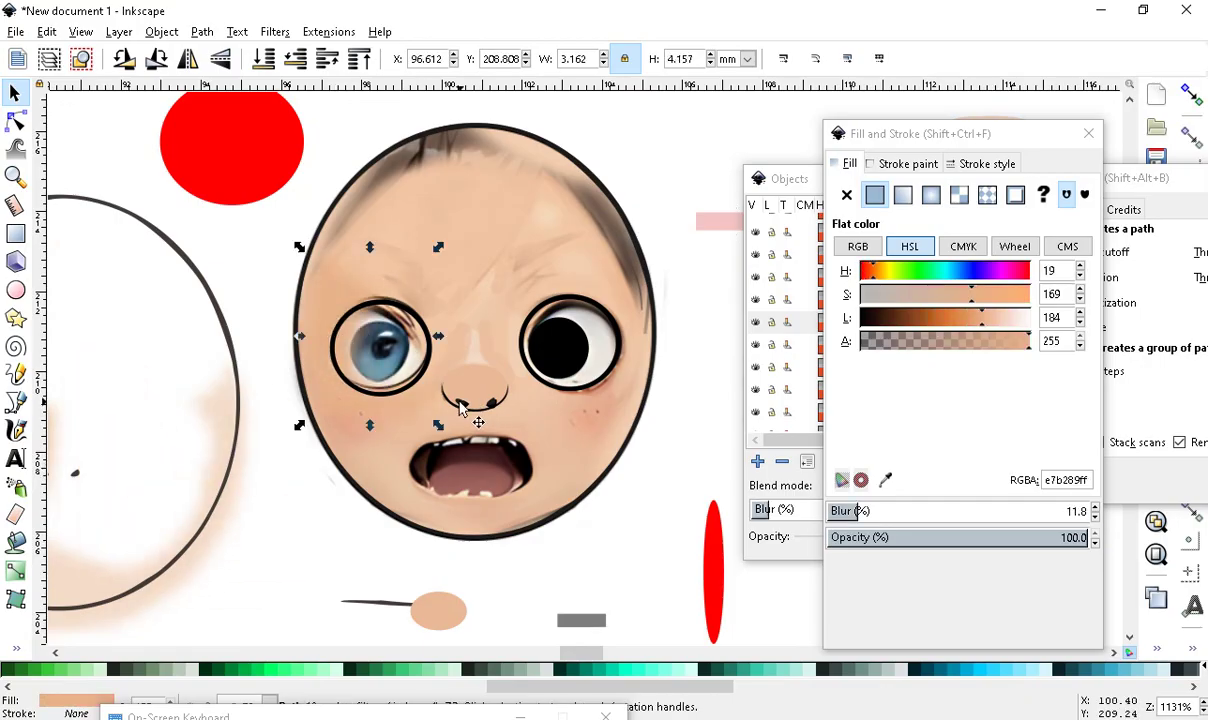
scroll(437, 387, up, 1)
drag(281, 246, 704, 311)
scroll(493, 216, down, 1)
scroll(464, 251, up, 2)
scroll(404, 351, down, 3)
scroll(413, 372, up, 2)
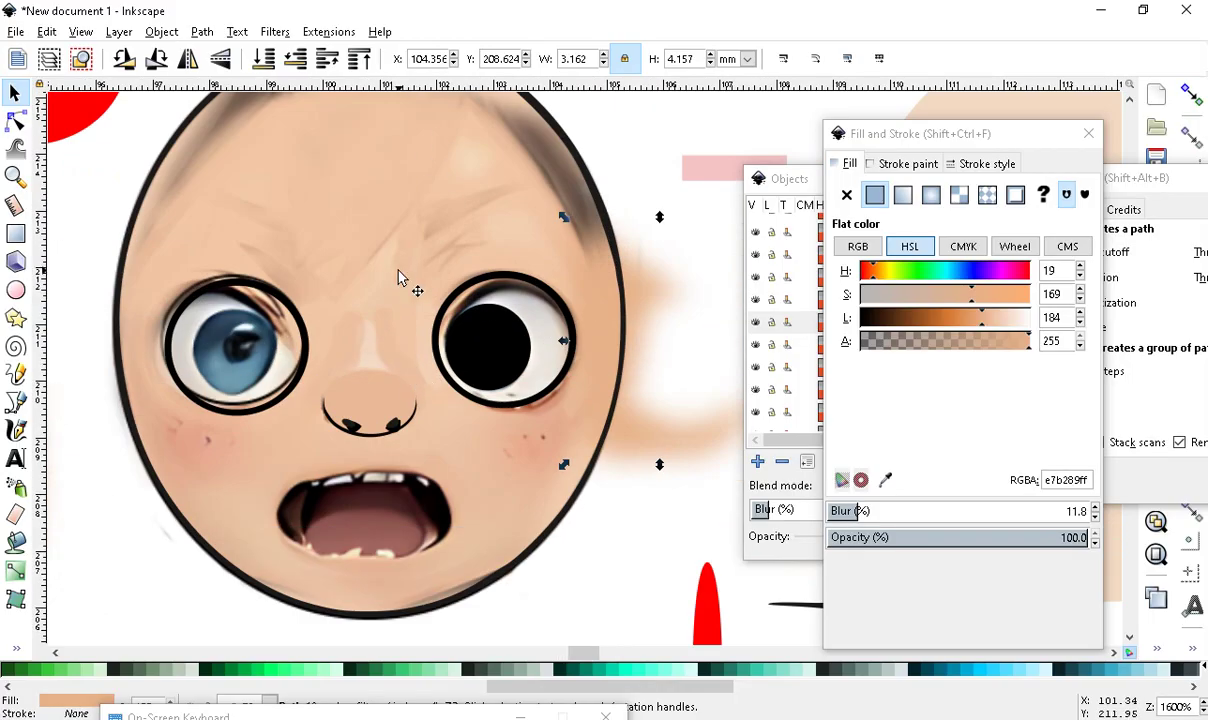
drag(645, 432, 428, 396)
scroll(372, 257, down, 4)
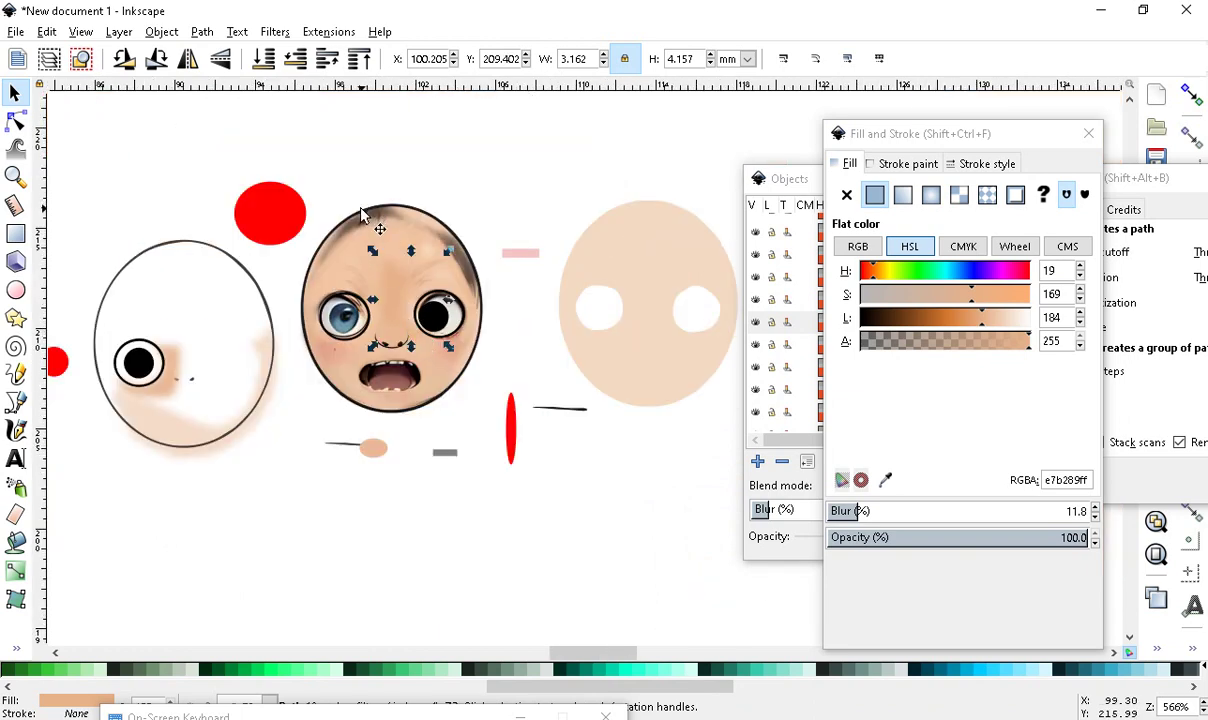
scroll(464, 480, up, 5)
scroll(455, 465, down, 2)
scroll(455, 465, up, 3)
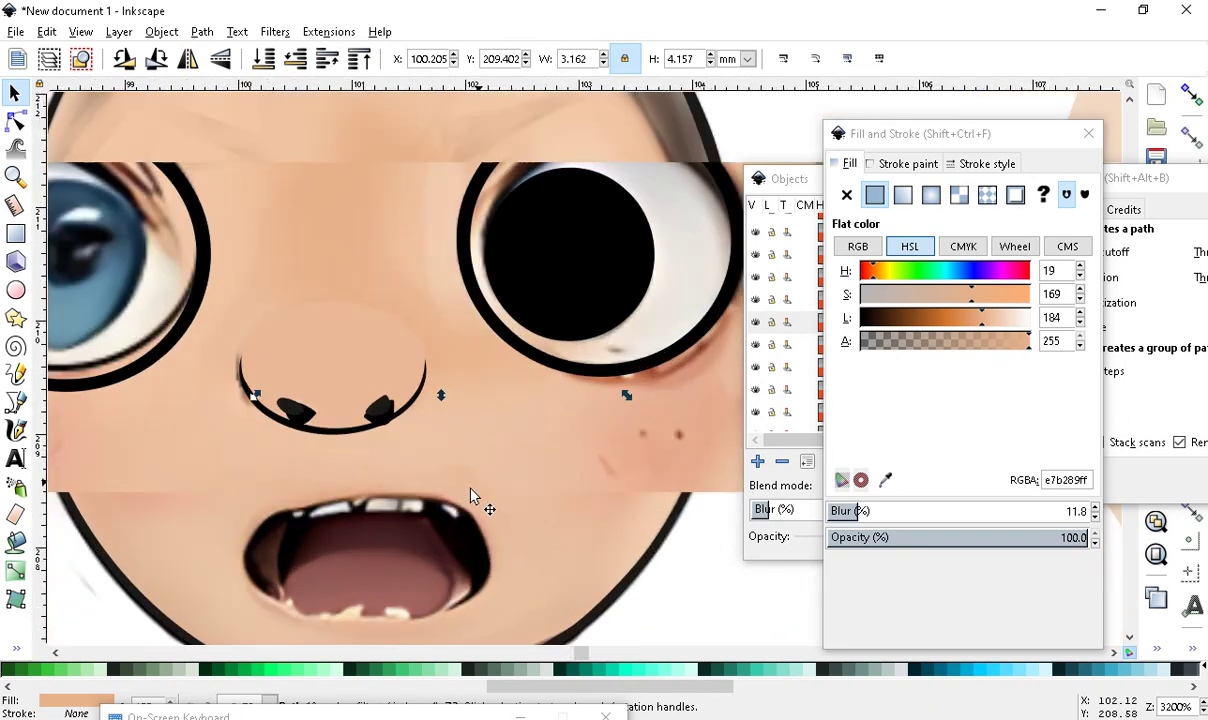
scroll(472, 499, down, 1)
scroll(507, 423, up, 1)
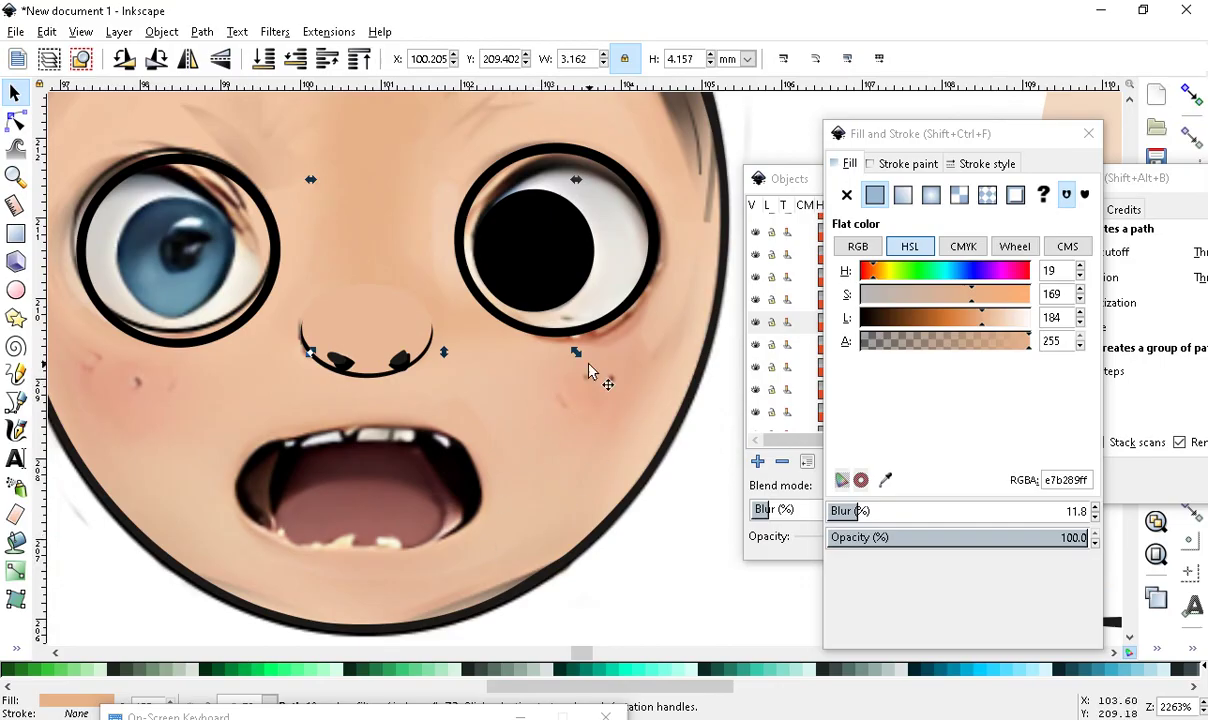
scroll(557, 420, down, 3)
scroll(455, 382, up, 3)
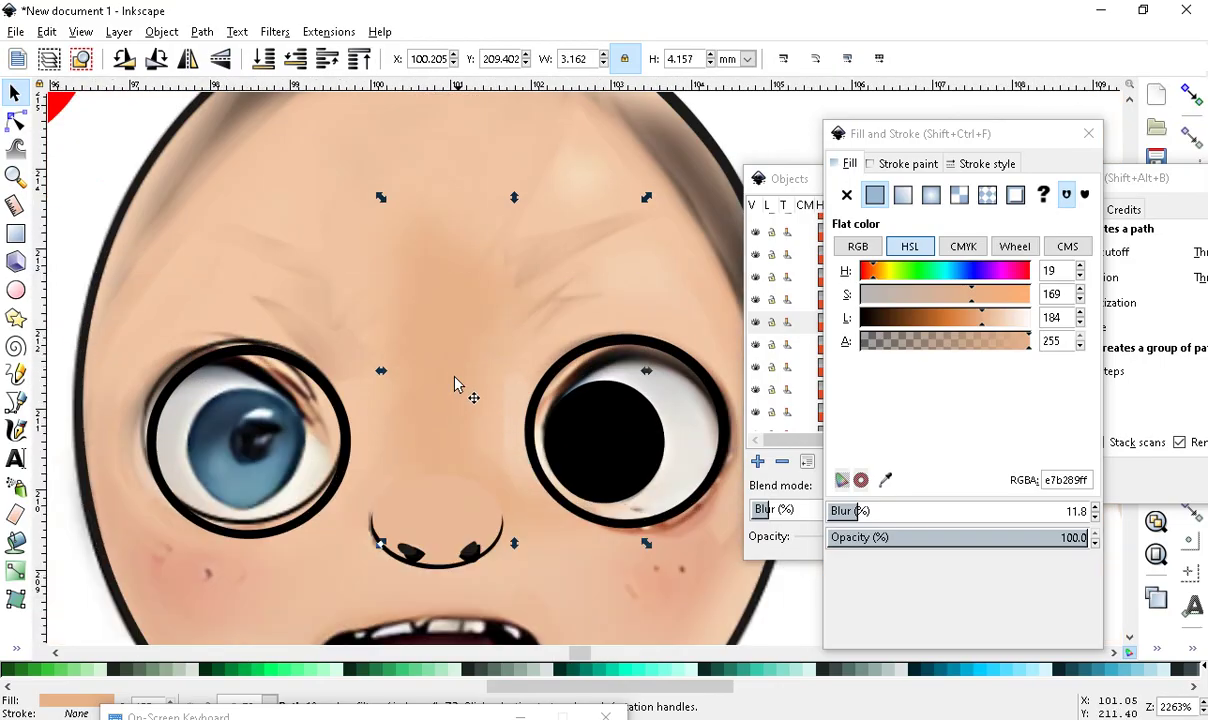
scroll(448, 458, down, 3)
Position the peach blob over the face's left eye and slightly adjust its shade
drag(125, 521, 403, 472)
scroll(340, 533, up, 2)
mouse_move(478, 452)
mouse_down()
mouse_move(418, 496)
mouse_move(491, 480)
mouse_move(464, 499)
mouse_move(482, 447)
mouse_up()
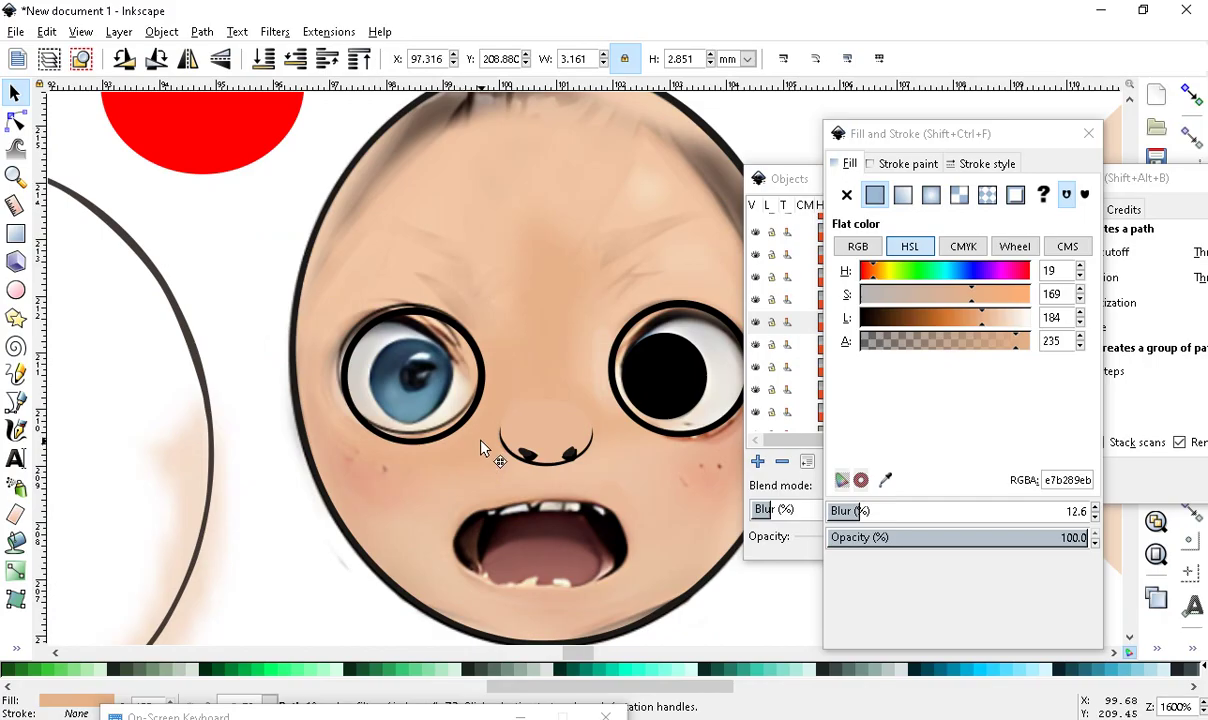
scroll(482, 447, up, 1)
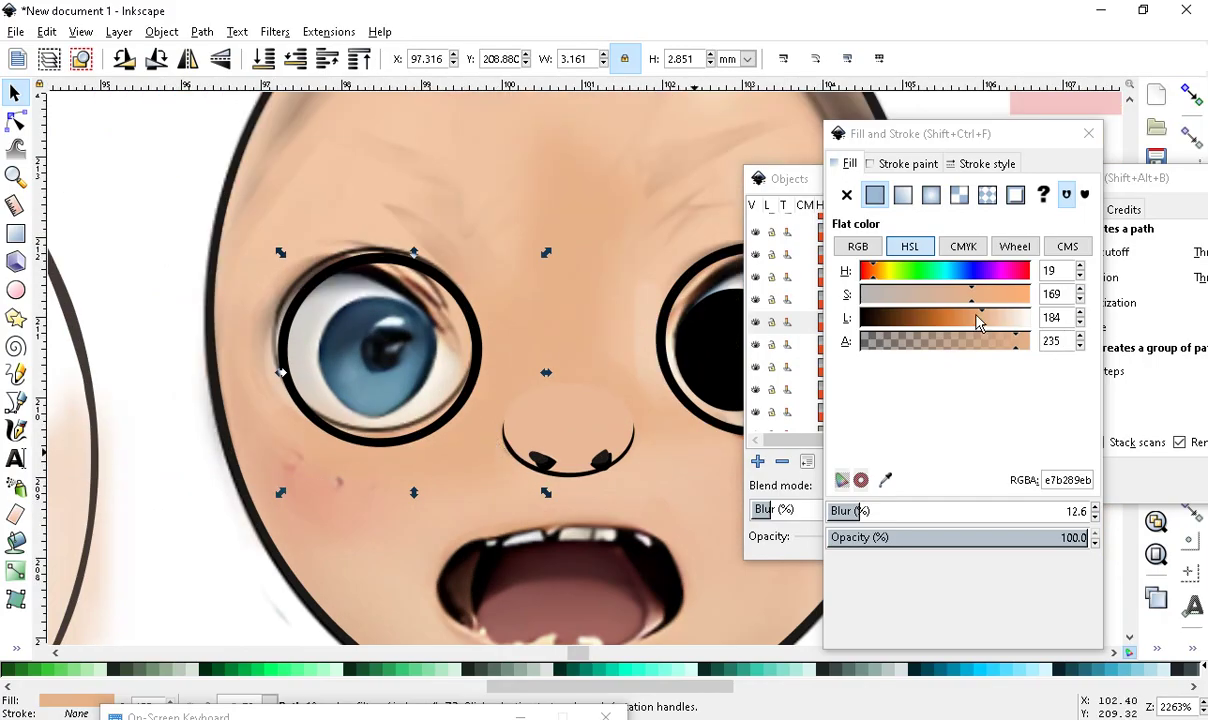
mouse_move(985, 326)
mouse_down()
mouse_move(1010, 331)
mouse_move(972, 332)
mouse_move(1003, 324)
mouse_move(981, 327)
mouse_up()
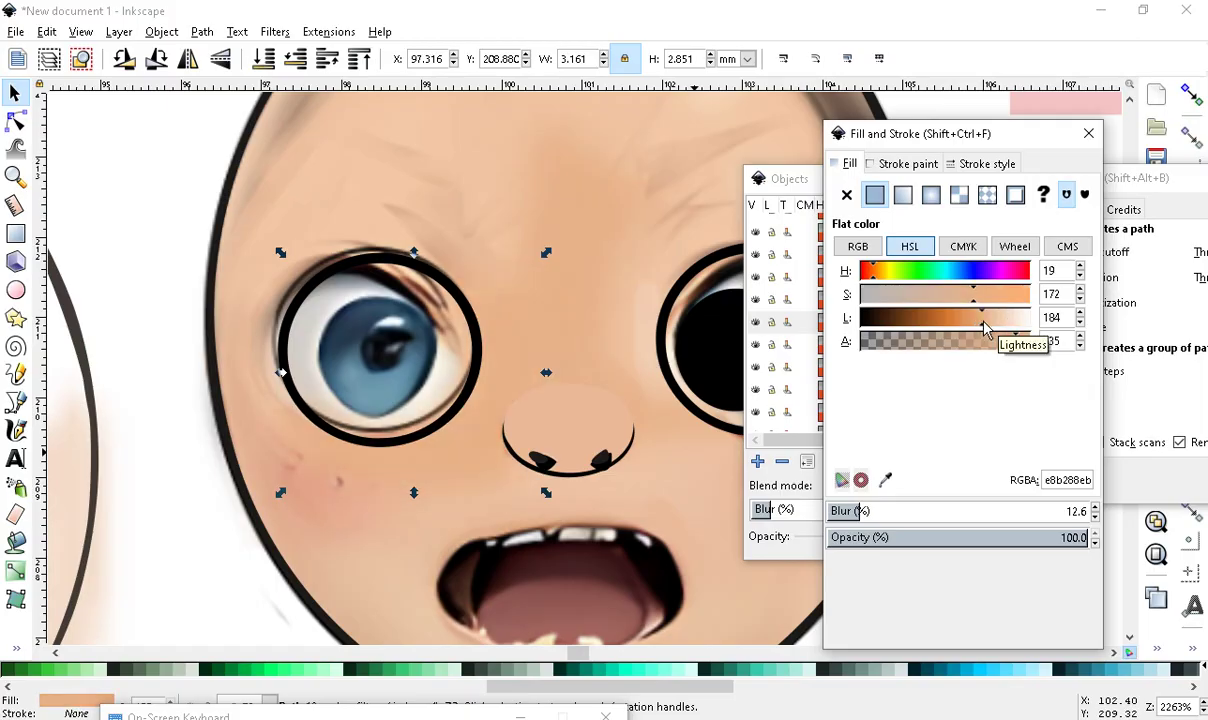
scroll(431, 526, down, 2)
scroll(464, 351, up, 1)
scroll(470, 400, down, 2)
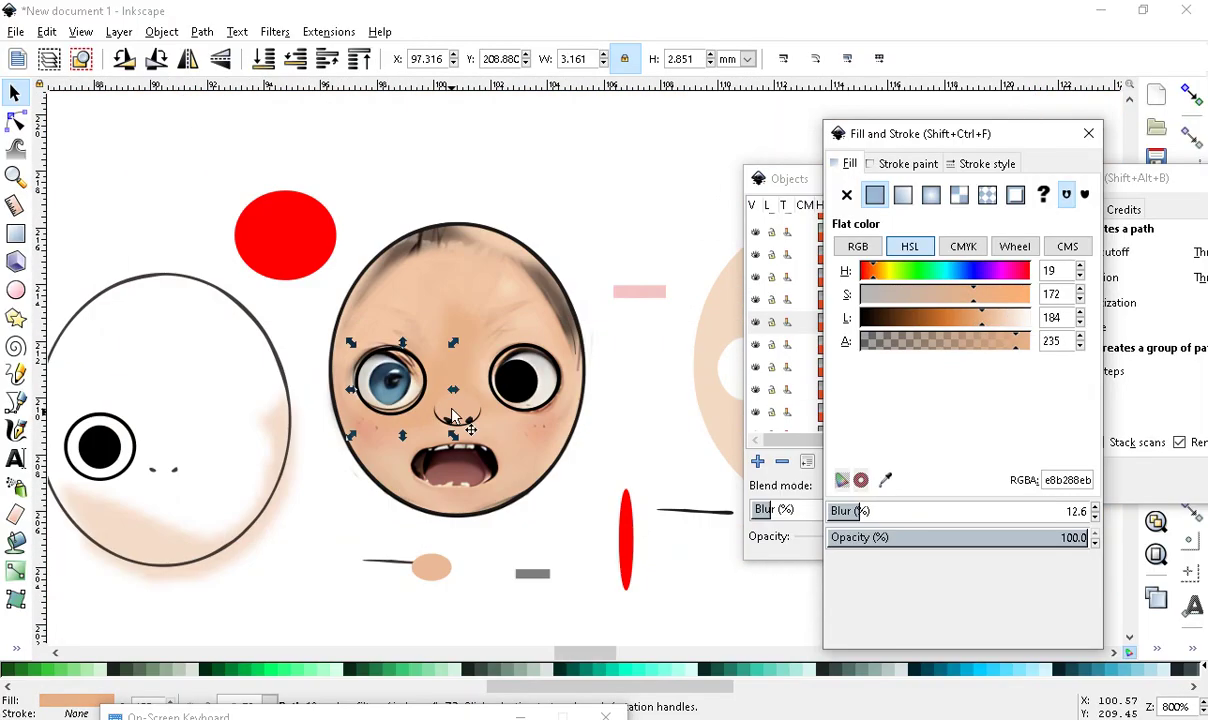
scroll(490, 437, up, 1)
scroll(490, 437, up, 1)
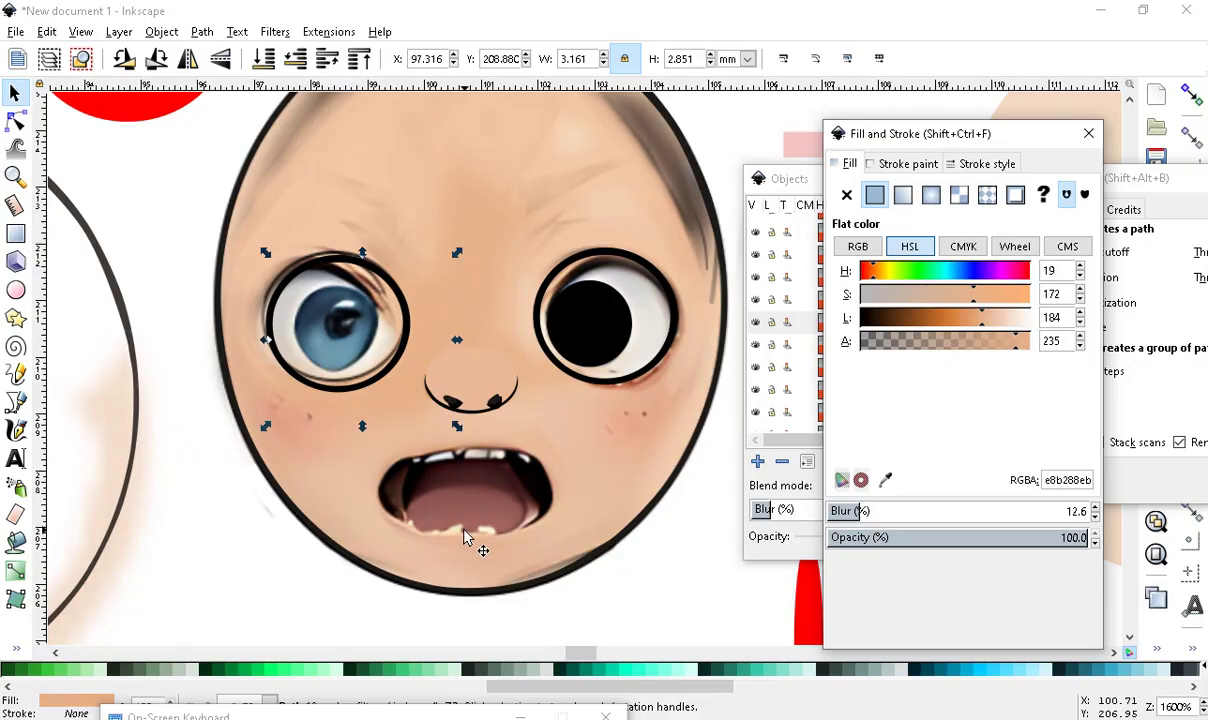
scroll(680, 512, down, 2)
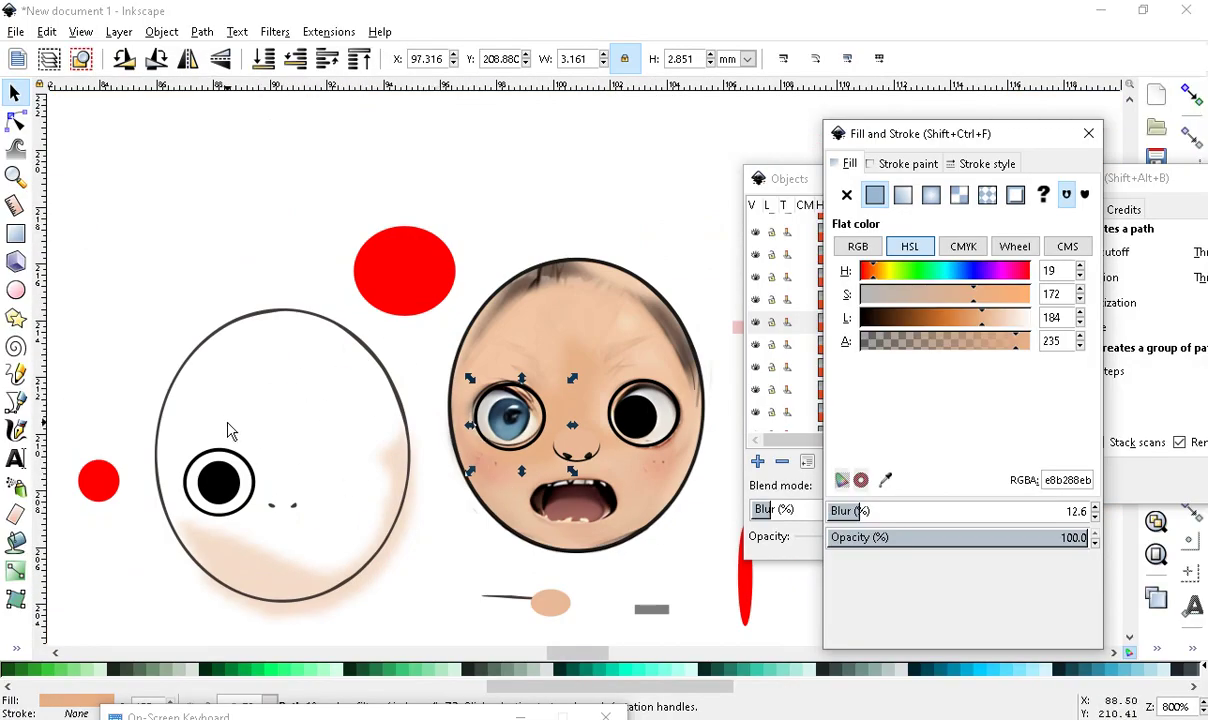
scroll(623, 488, up, 1)
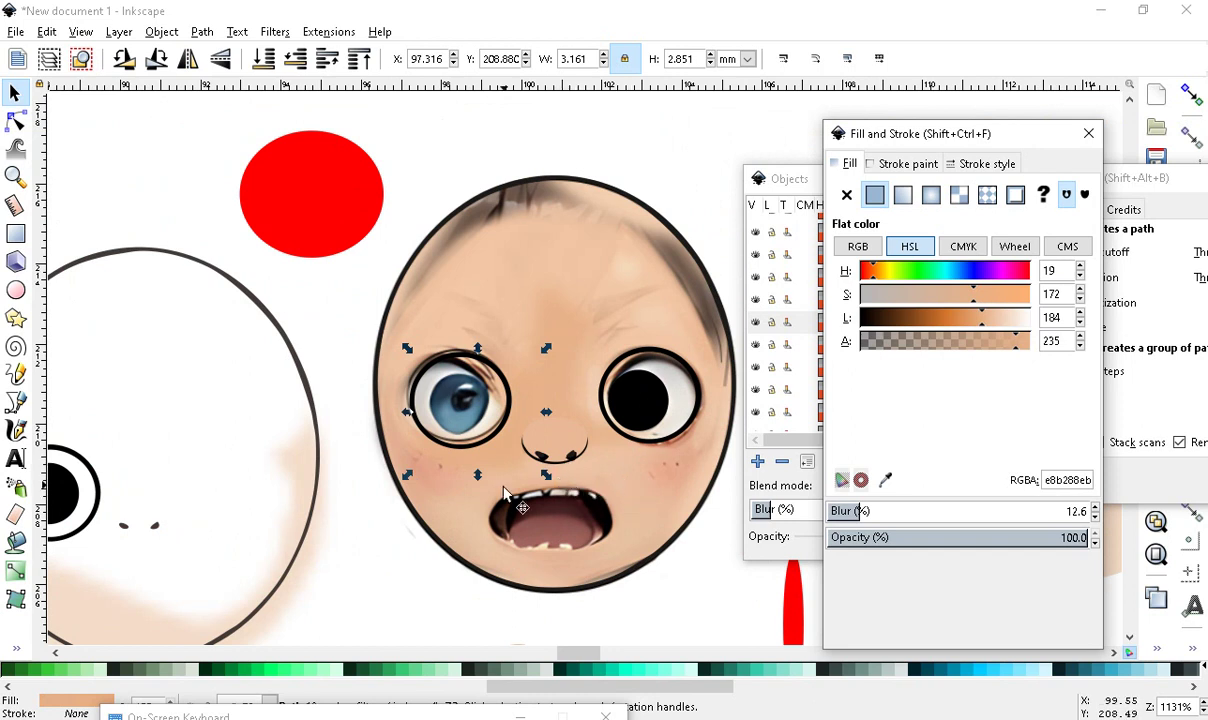
scroll(575, 405, up, 2)
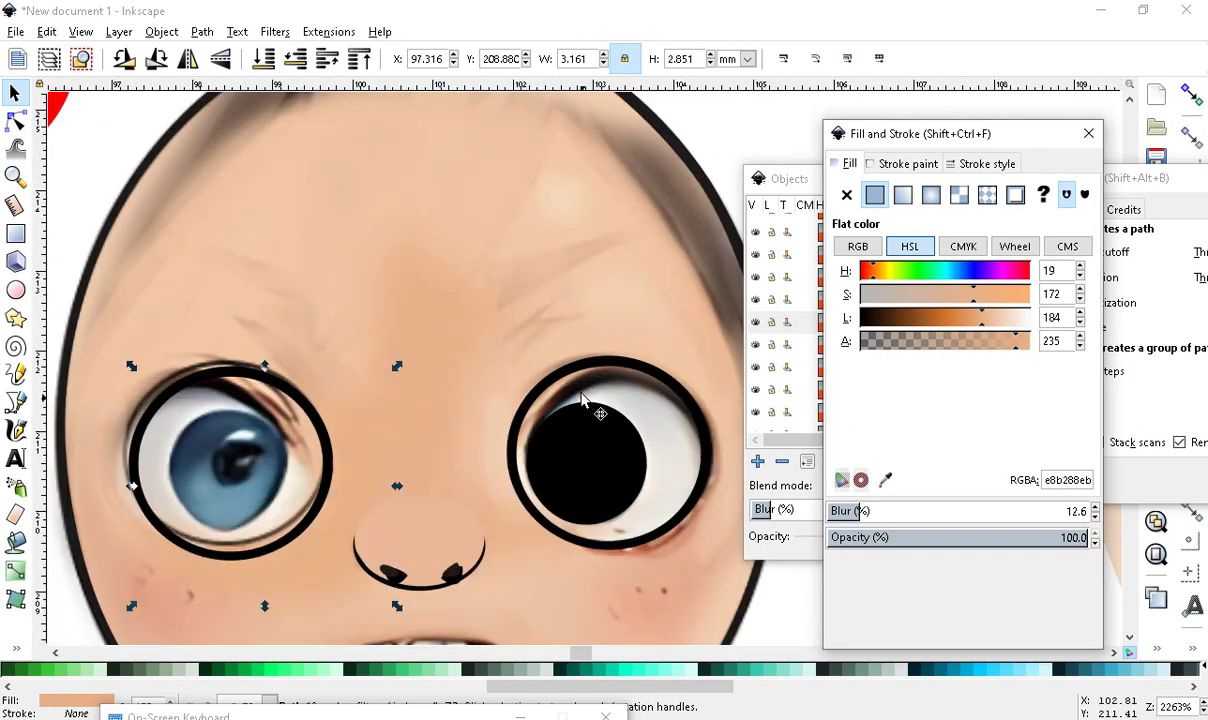
Try lowering the other blurred skin shape's alpha, then restore it to full opacity
click(434, 332)
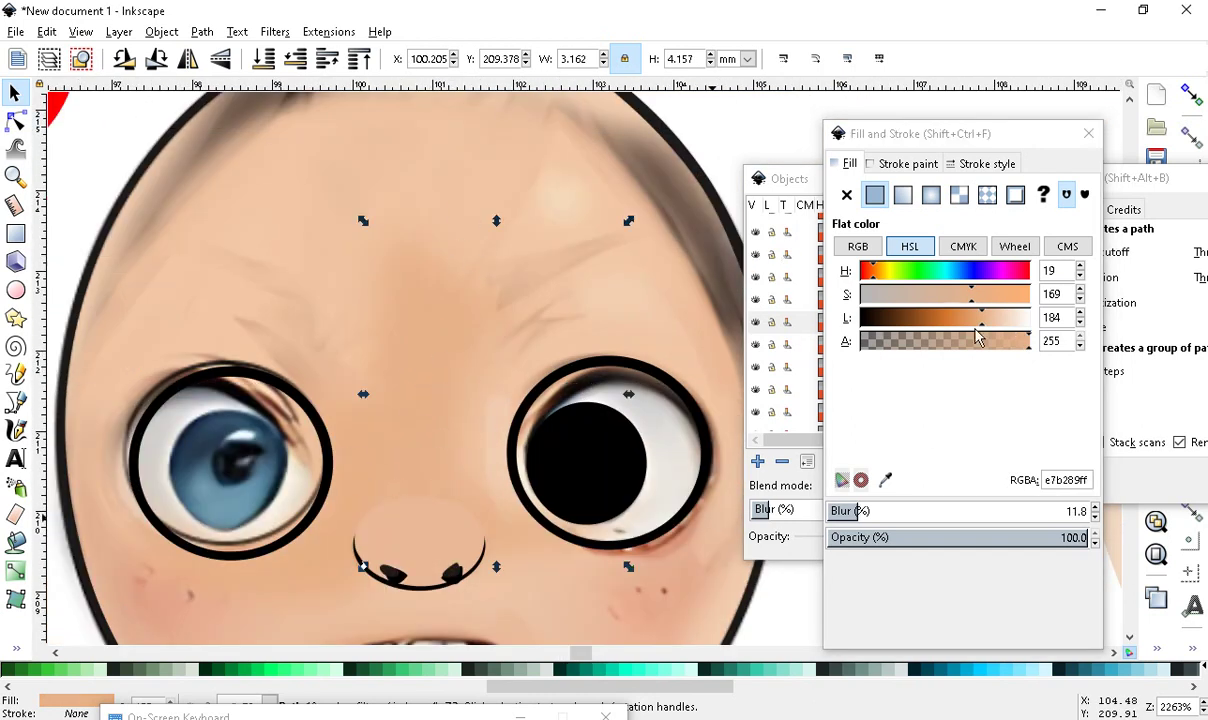
drag(1010, 341, 452, 415)
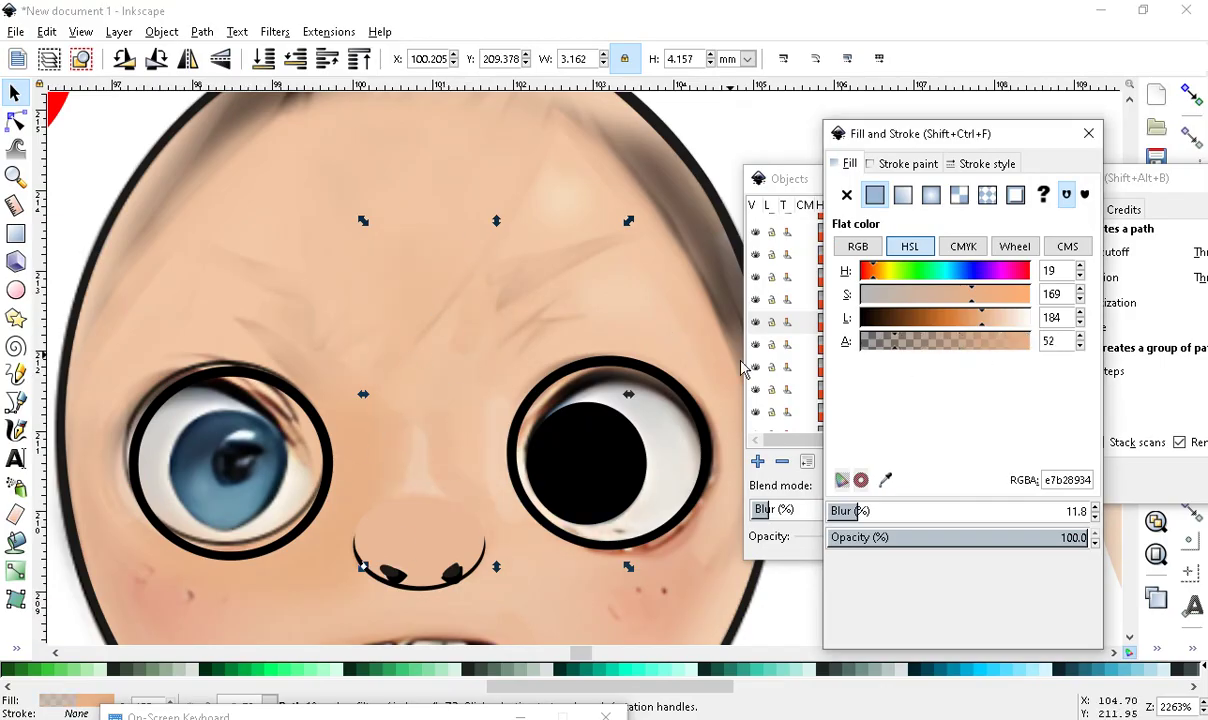
drag(950, 347, 1035, 343)
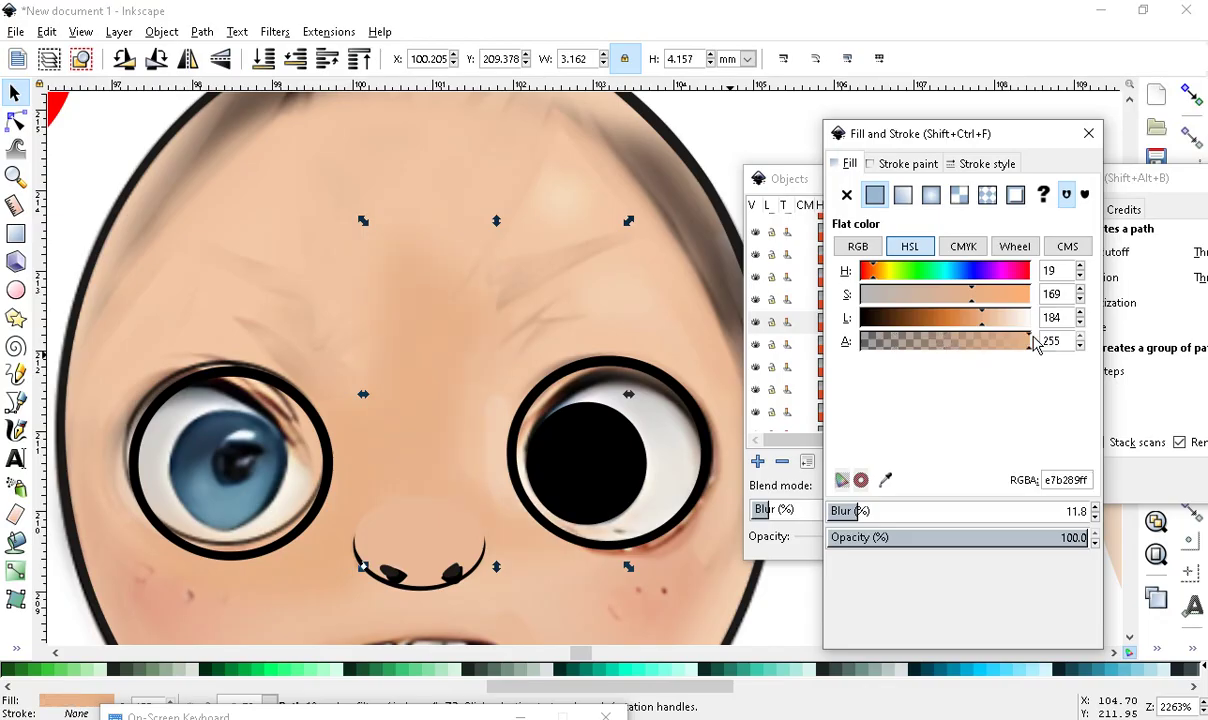
scroll(347, 366, down, 3)
Select the face group g73 and inspect the black eyebrow line's nodes
click(526, 463)
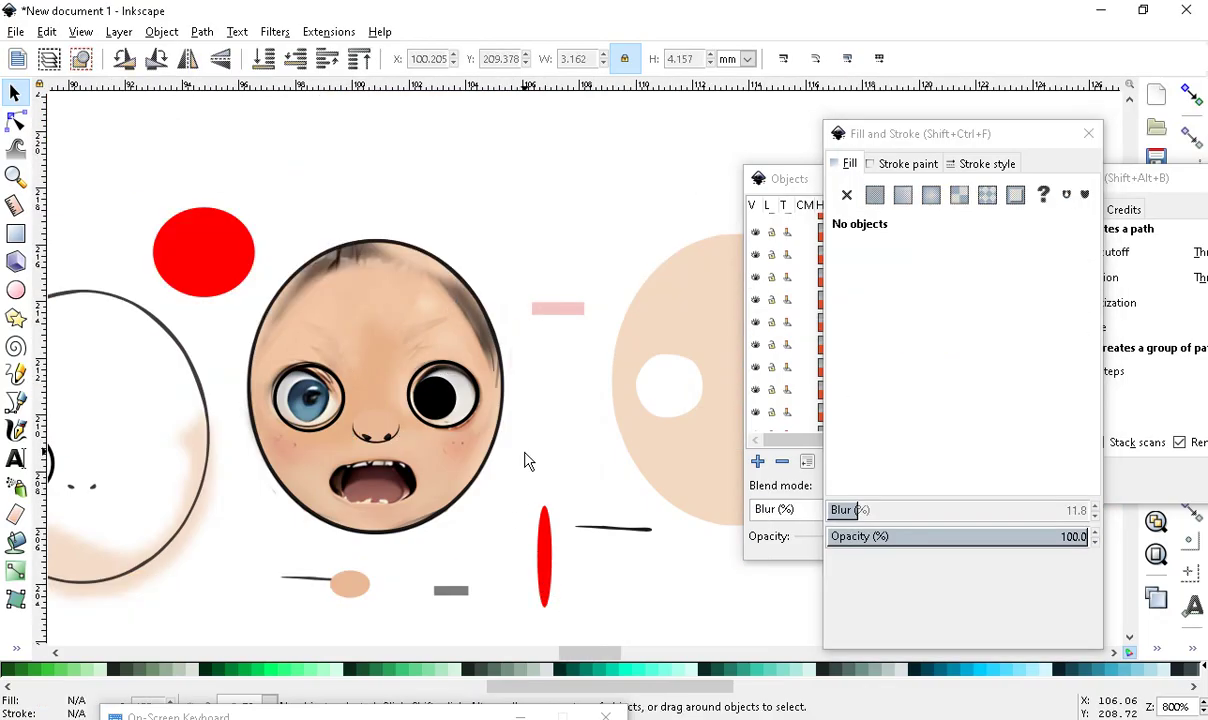
scroll(328, 440, up, 1)
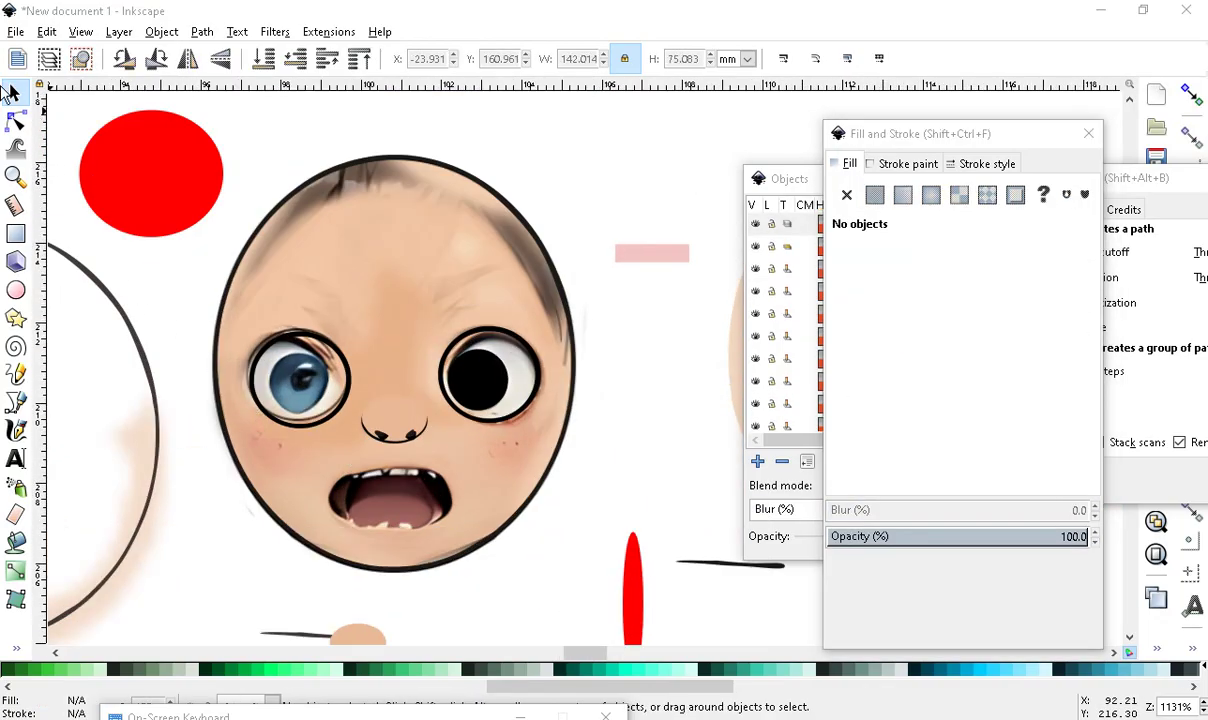
click(726, 563)
key(n)
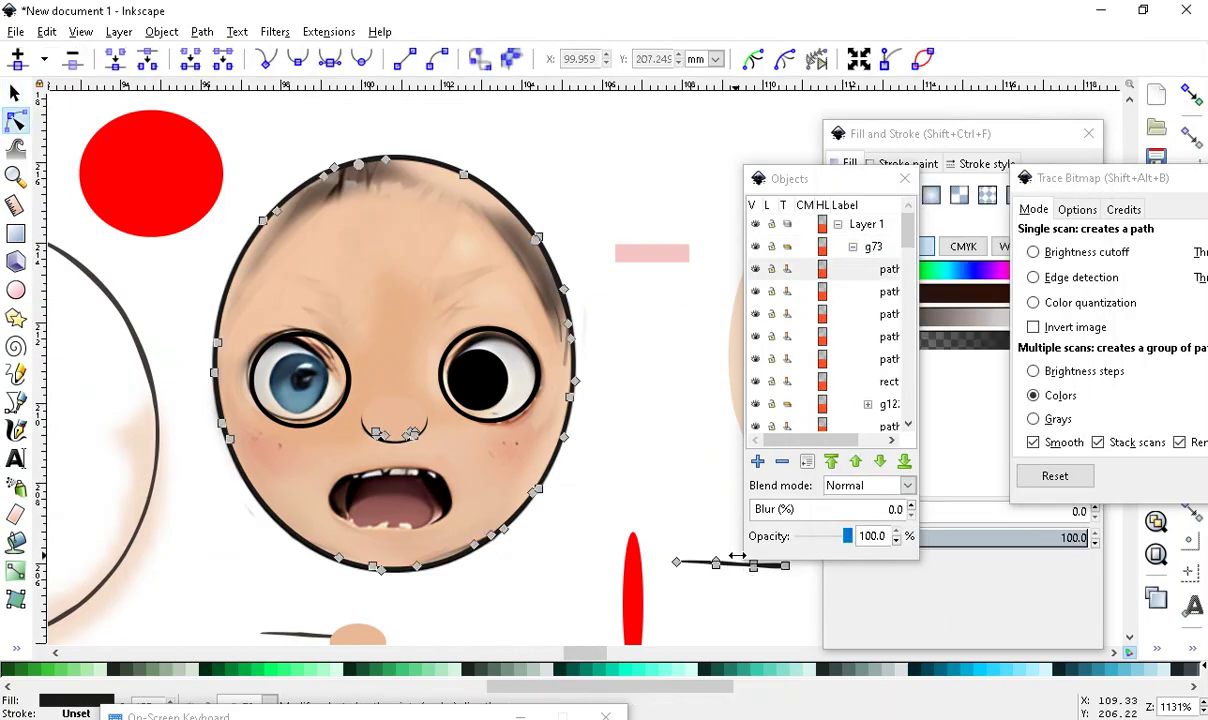
key(s)
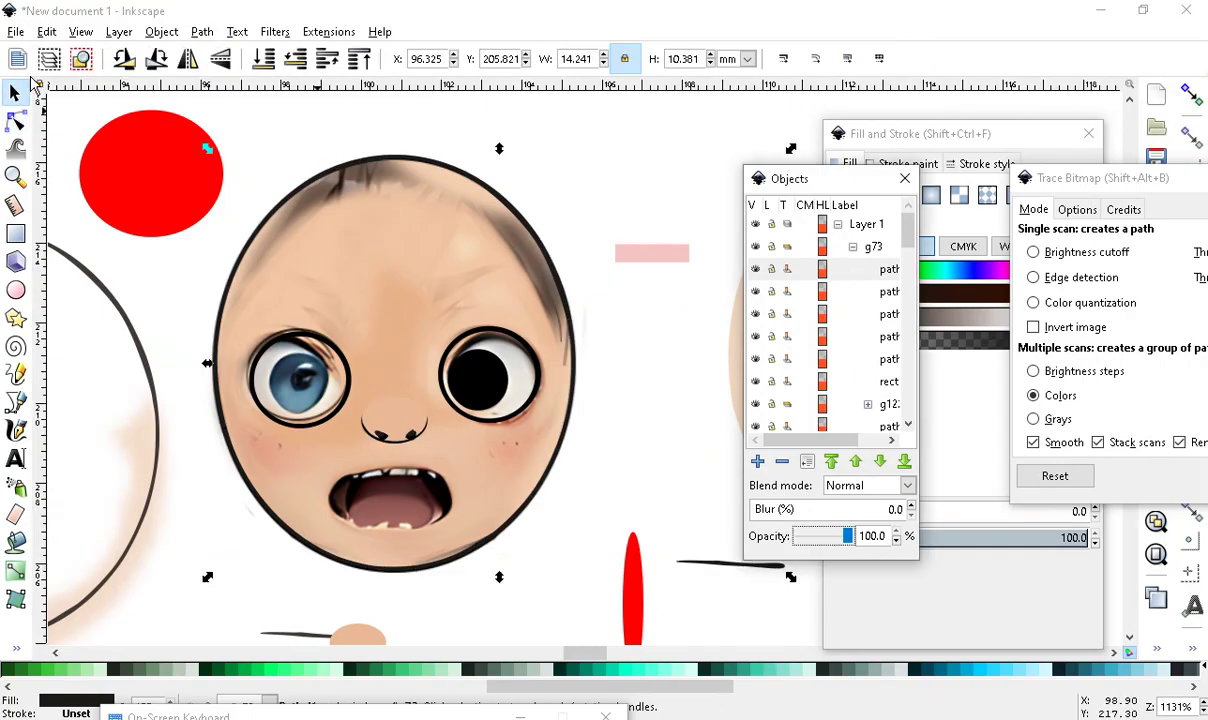
click(605, 535)
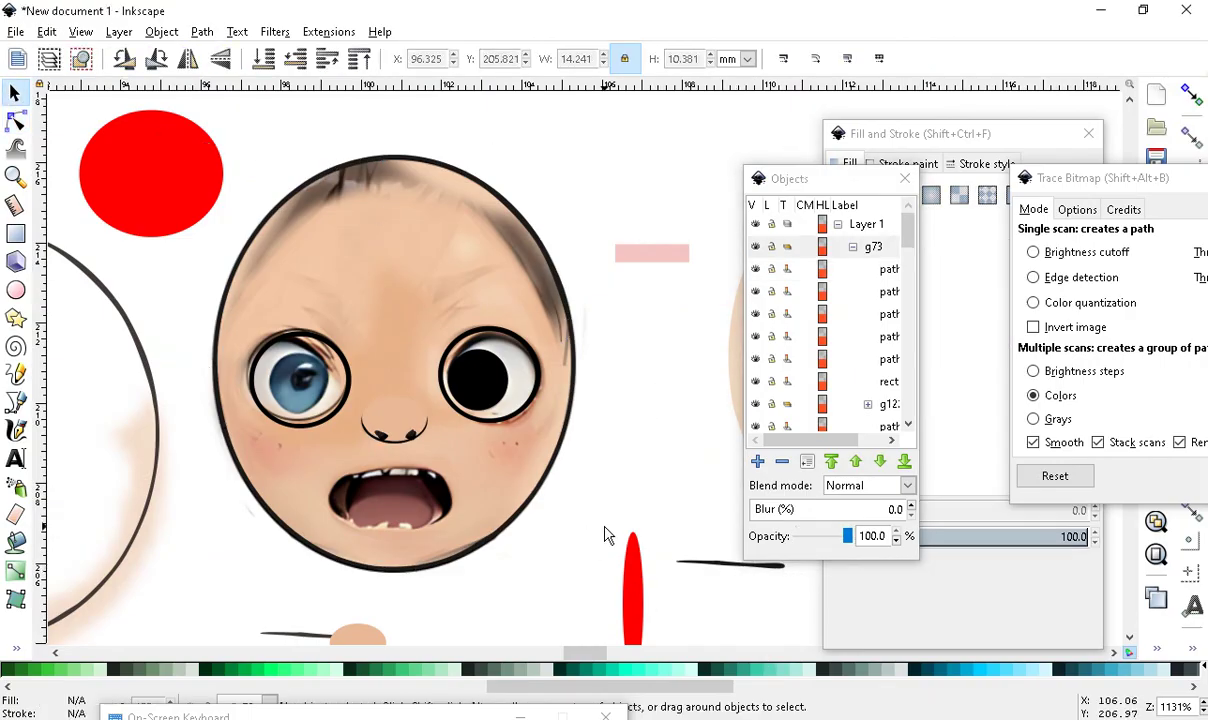
click(740, 569)
key(n)
click(716, 563)
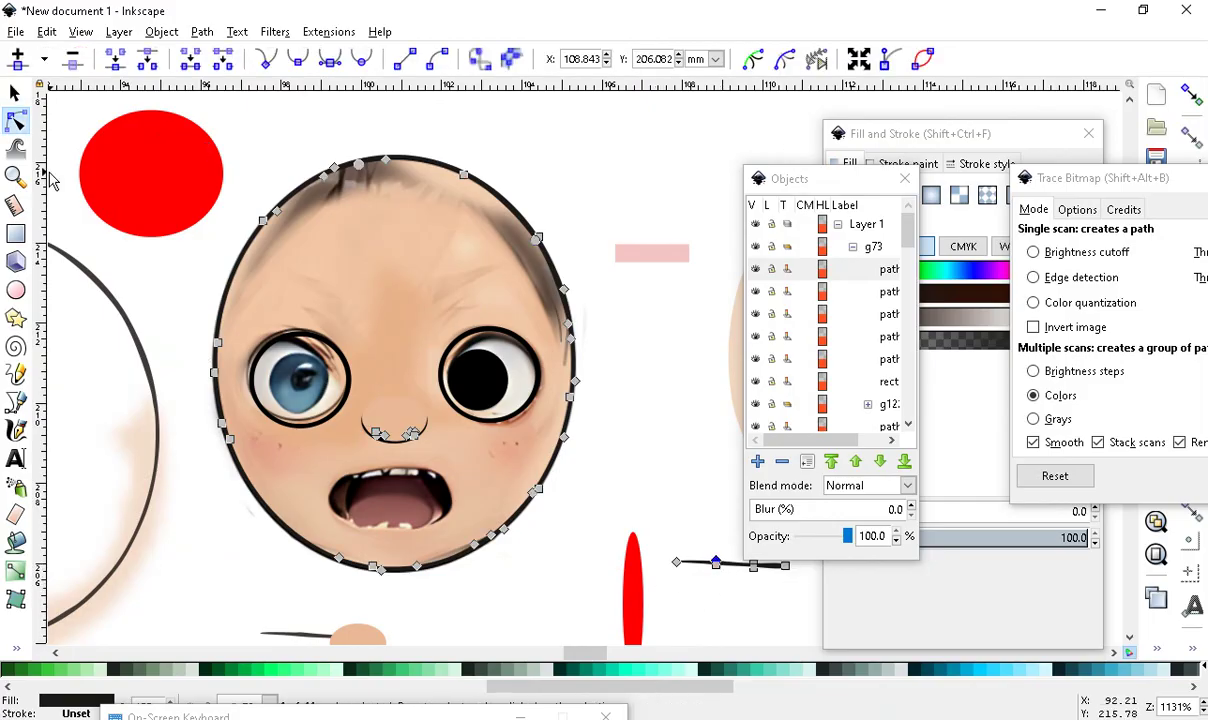
Ungroup the face group and move the objects list panel further right
click(155, 32)
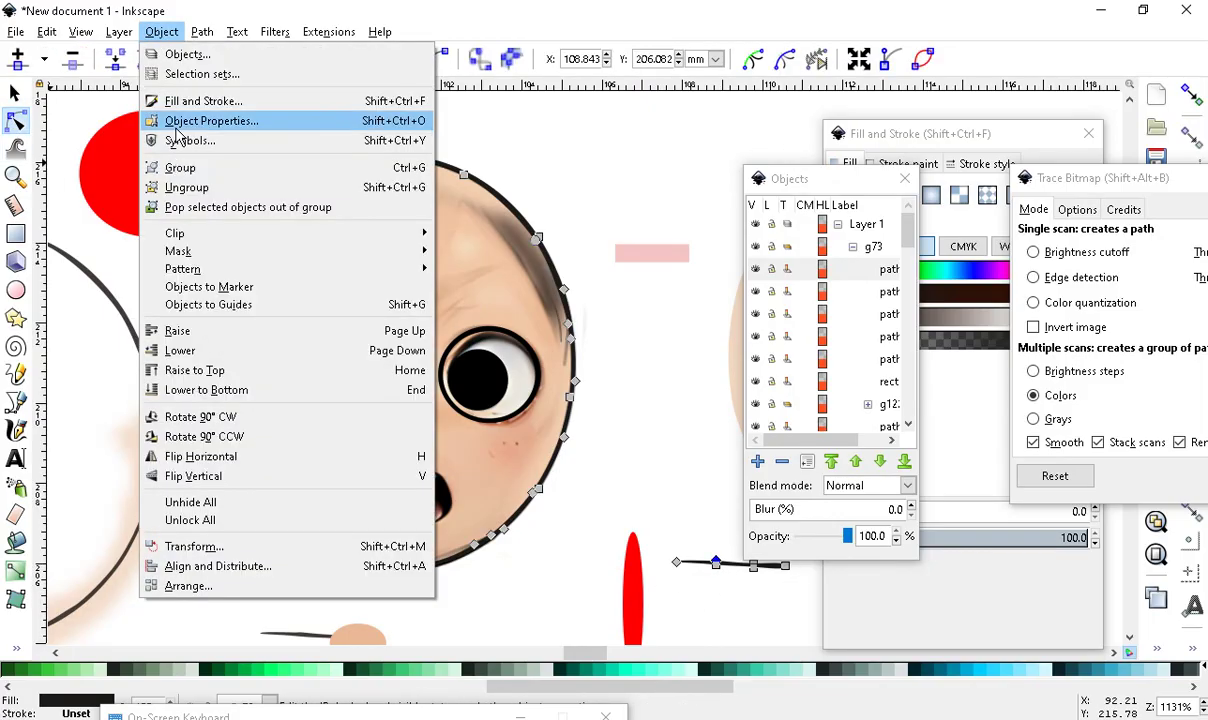
click(190, 188)
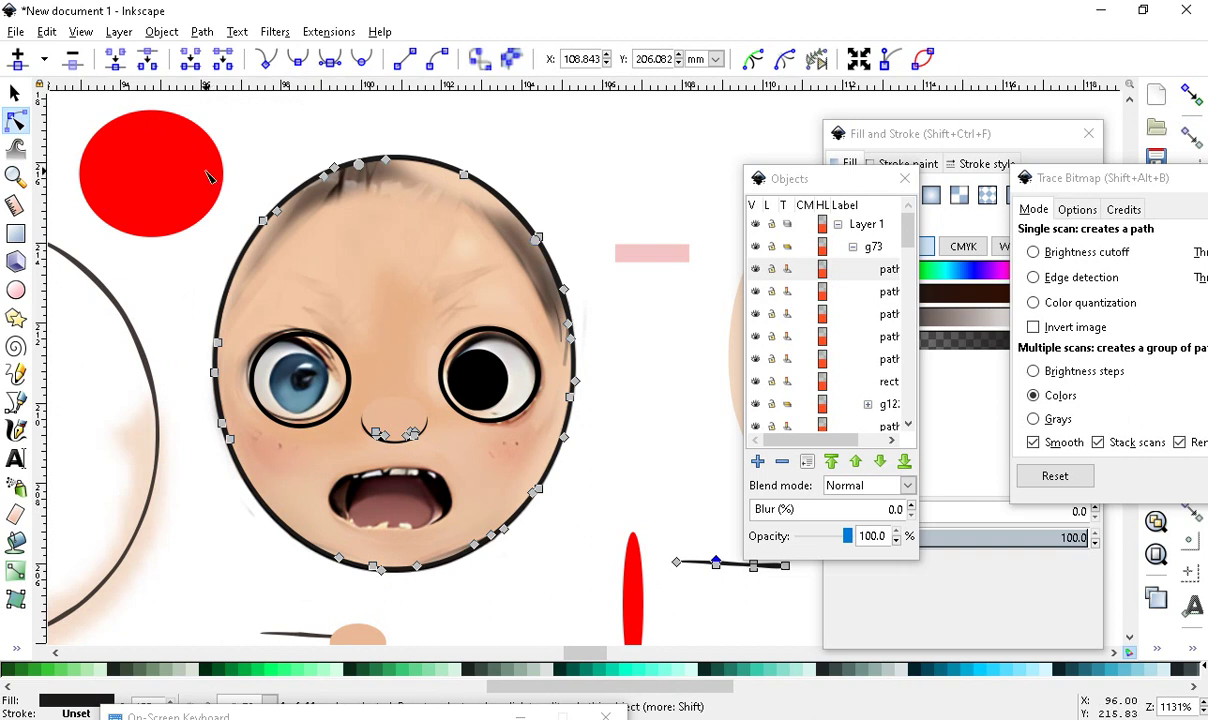
key(s)
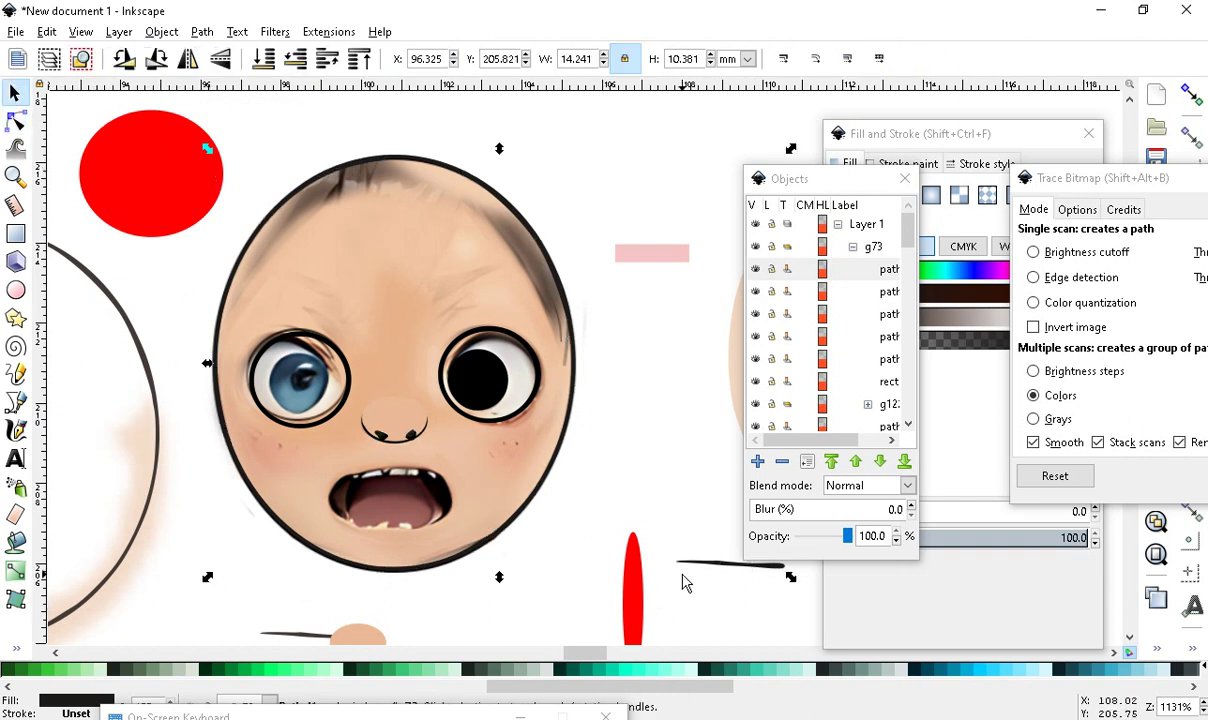
key(n)
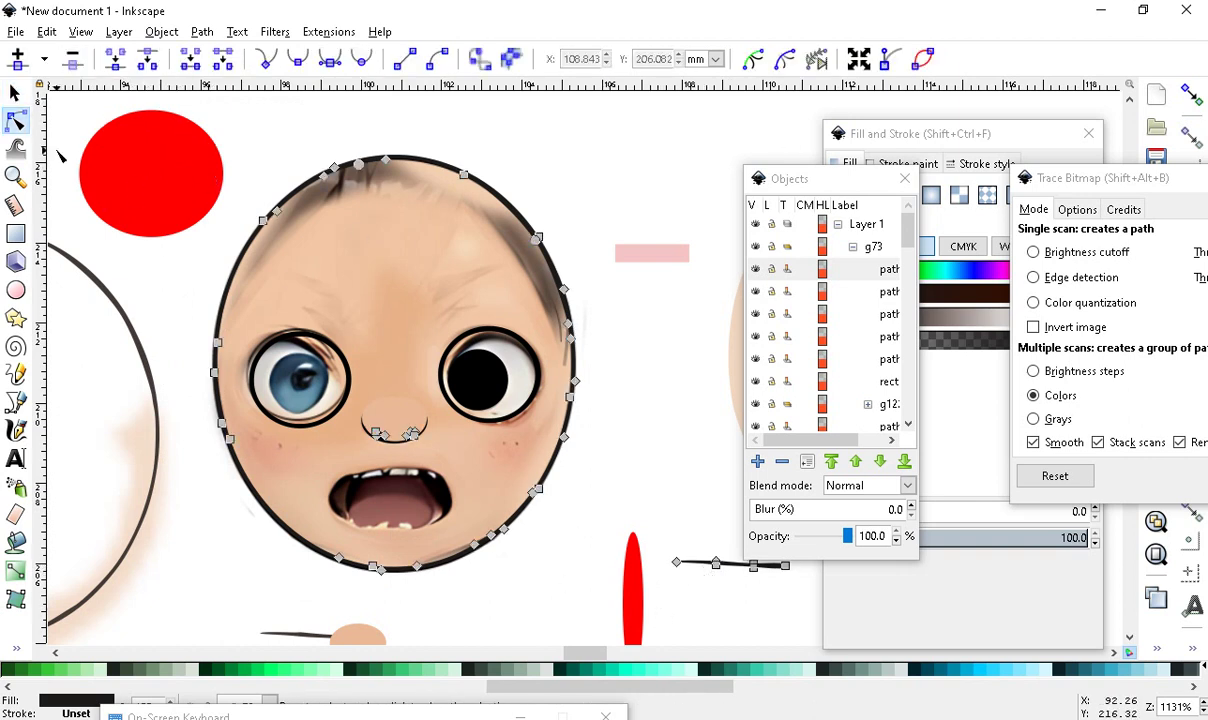
click(15, 93)
drag(790, 170, 846, 164)
scroll(613, 360, down, 2)
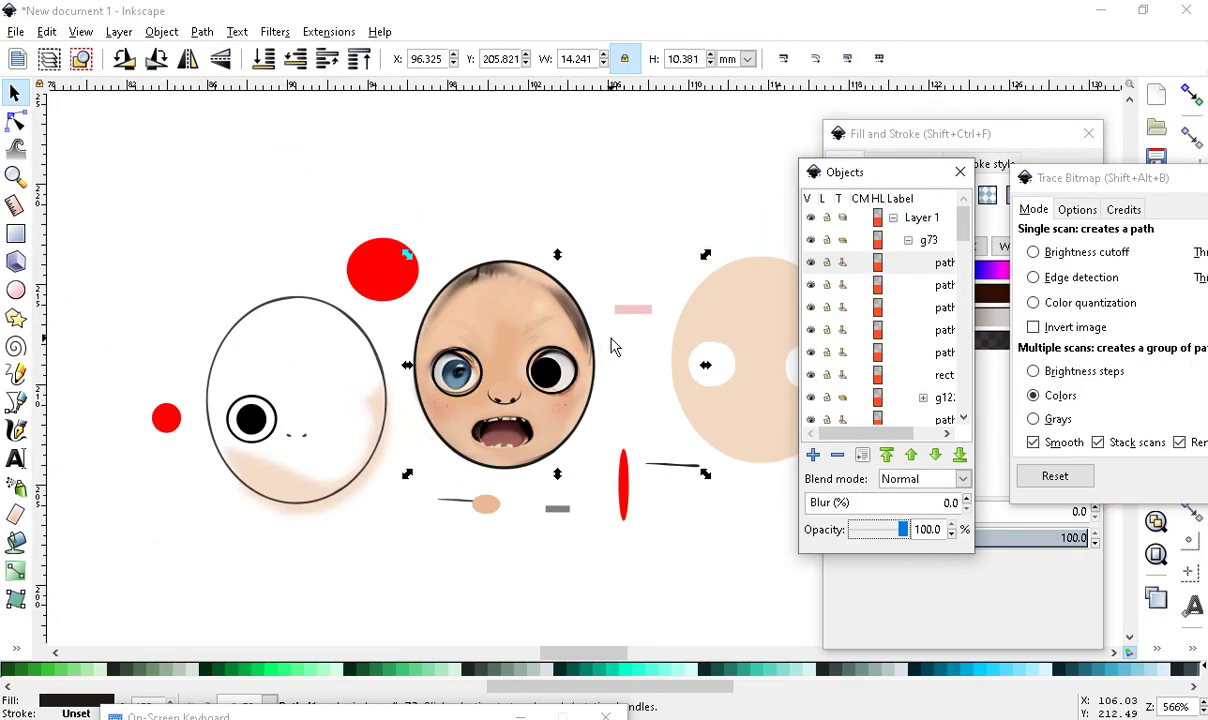
scroll(507, 487, up, 4)
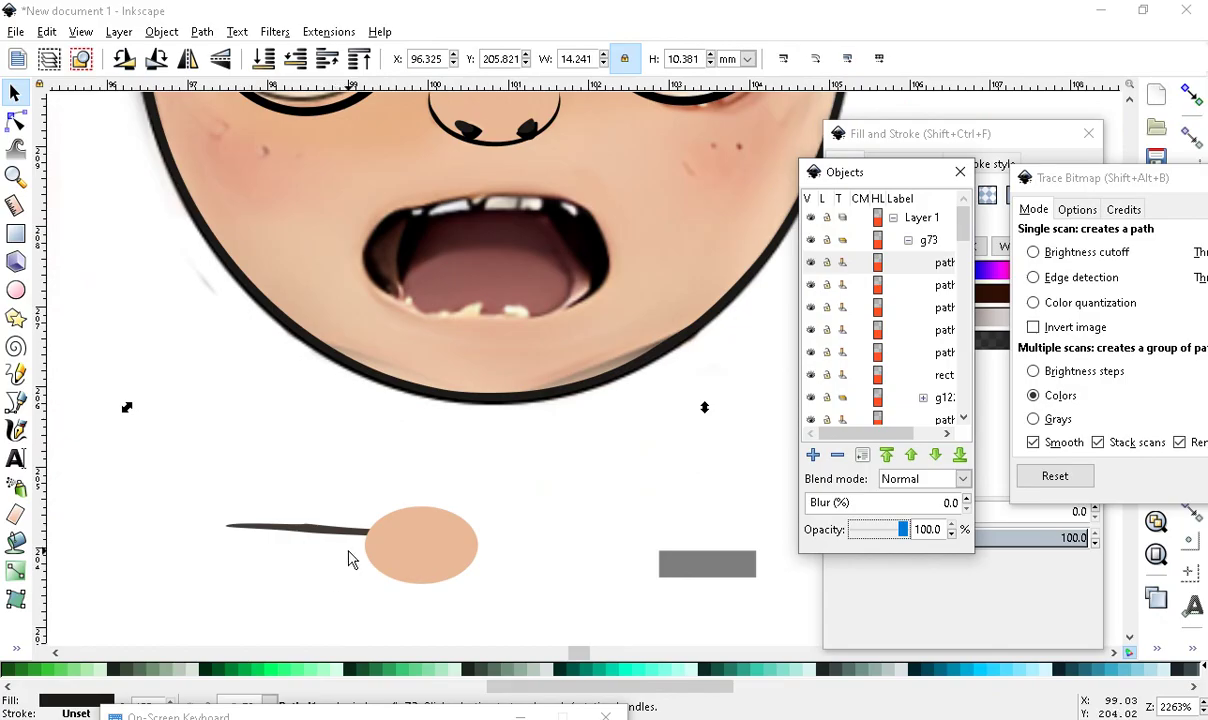
scroll(349, 559, up, 2)
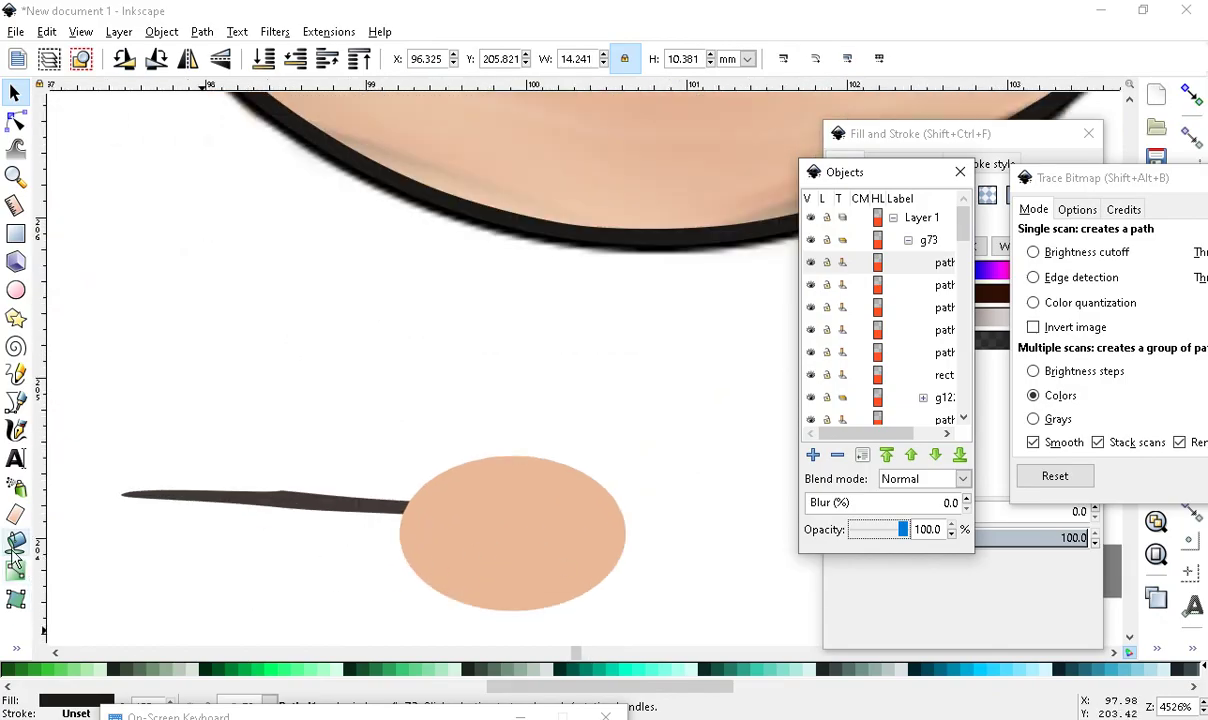
Move the pale line up onto the face's left eyebrow position
click(15, 541)
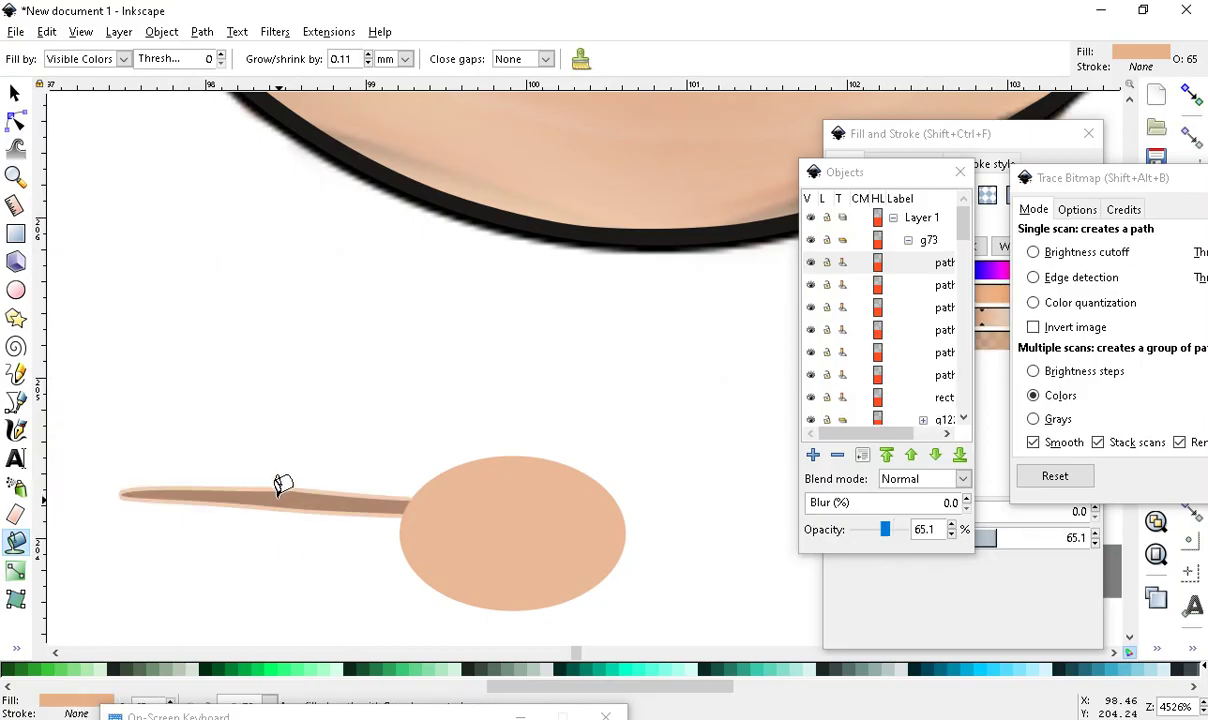
scroll(171, 413, down, 1)
click(15, 92)
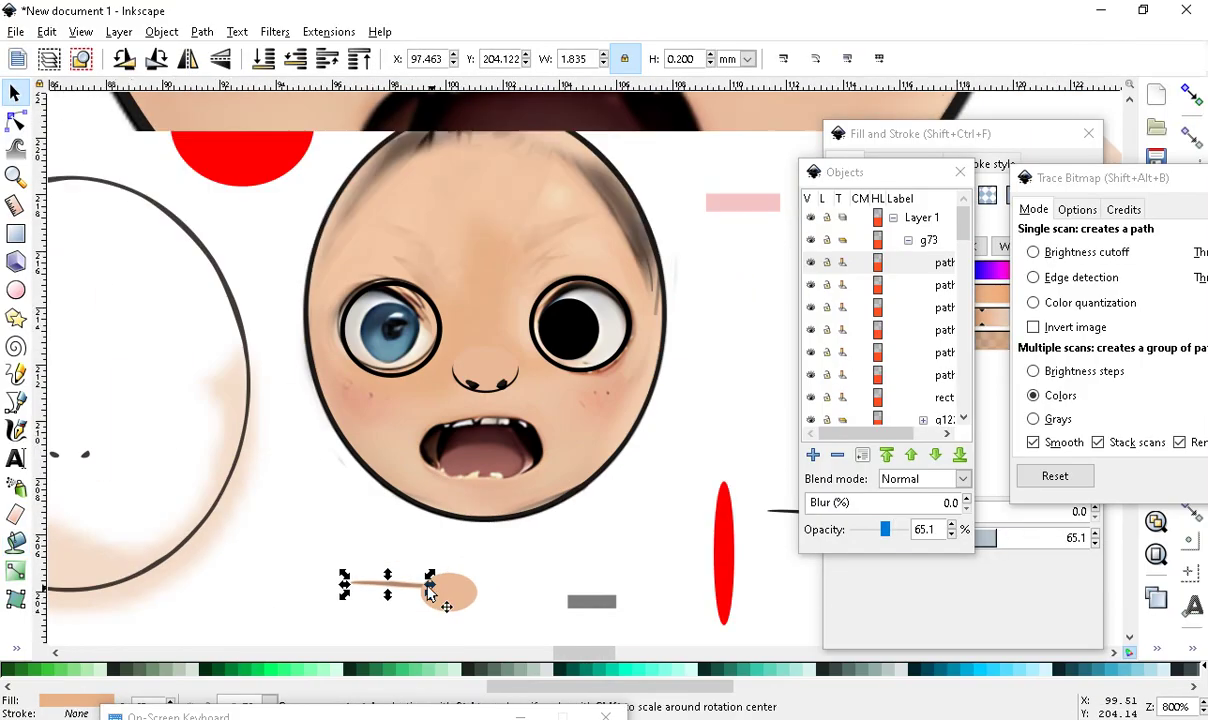
scroll(445, 602, down, 4)
drag(395, 617, 410, 354)
scroll(425, 362, up, 2)
scroll(410, 287, up, 2)
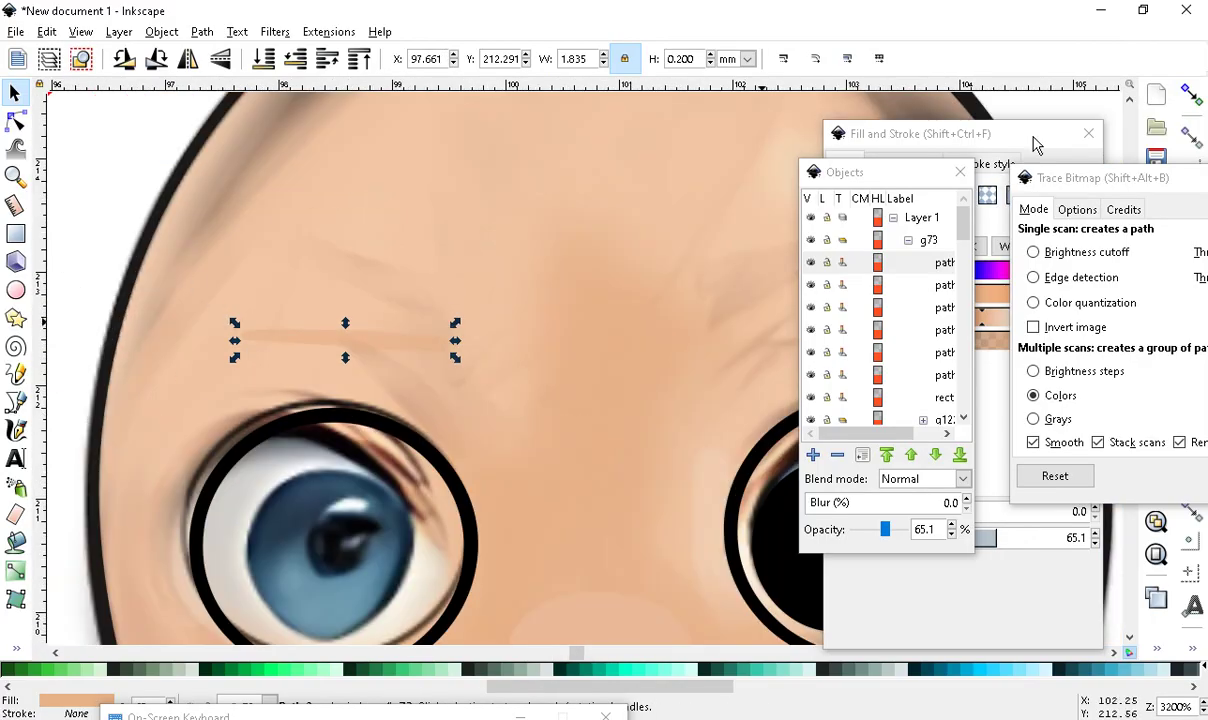
drag(905, 183, 1072, 457)
Give the eyebrow a black fill at 100% opacity in Fill and Stroke
click(898, 136)
drag(898, 136, 770, 94)
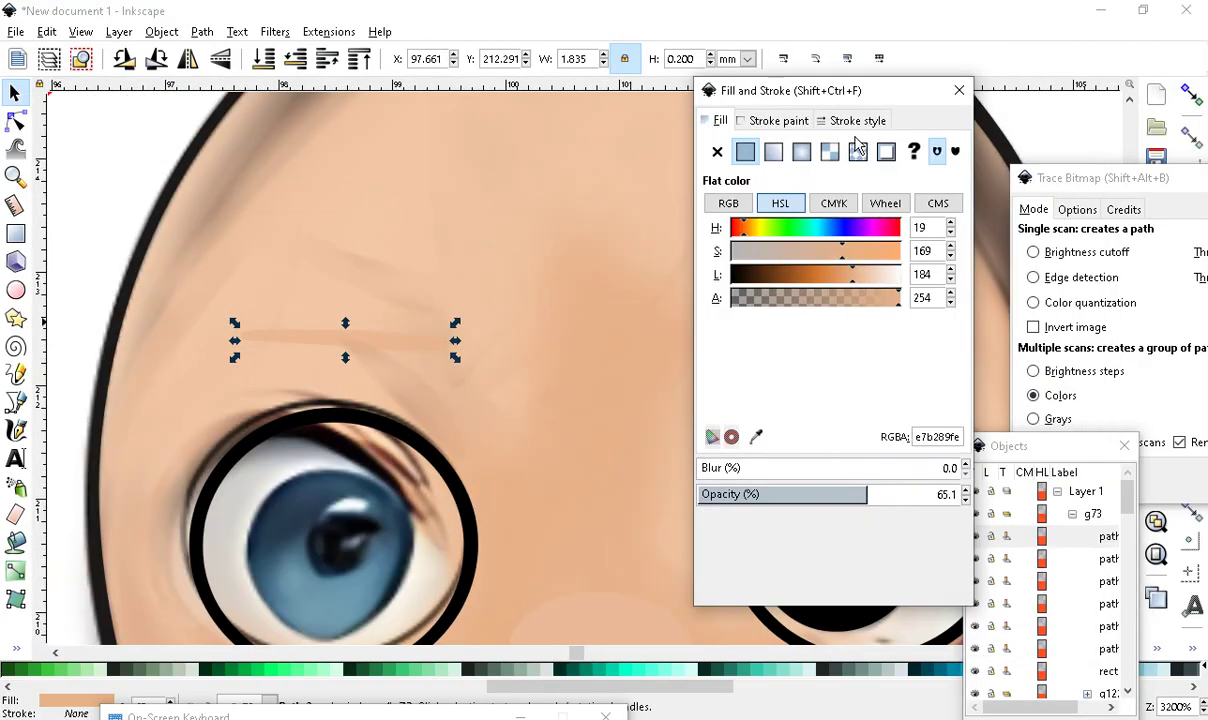
drag(792, 272, 728, 274)
scroll(160, 420, down, 3)
scroll(351, 229, up, 5)
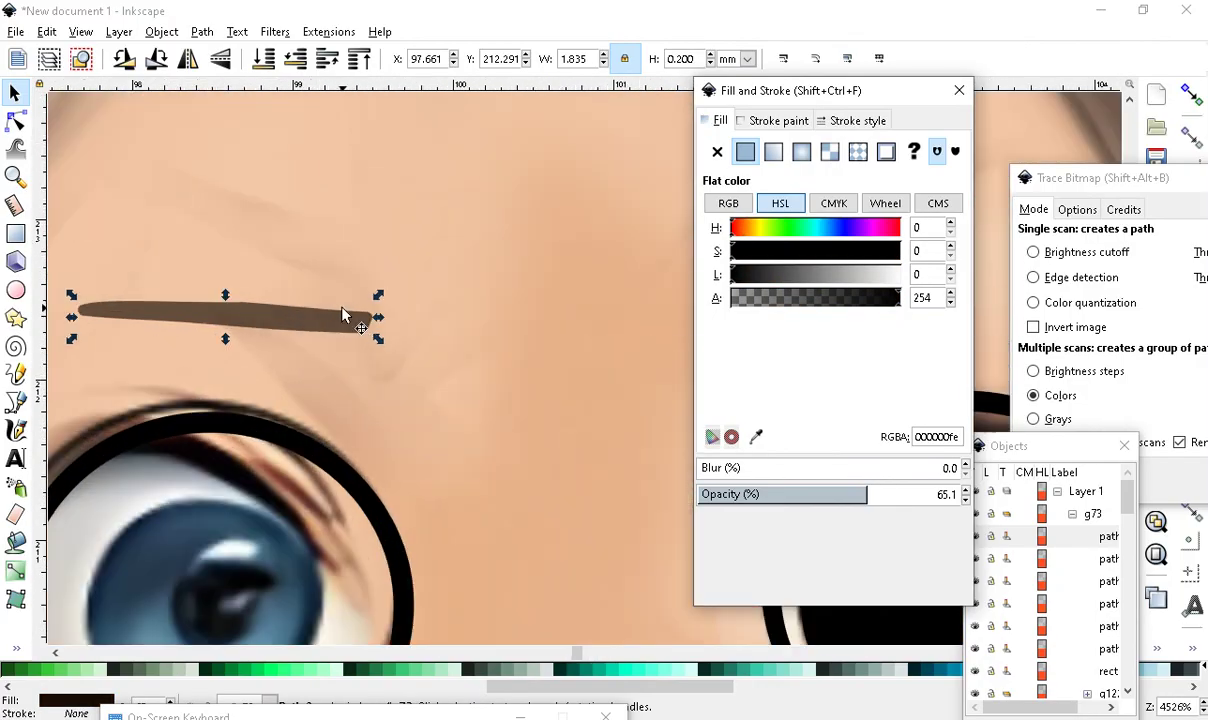
drag(748, 302, 906, 310)
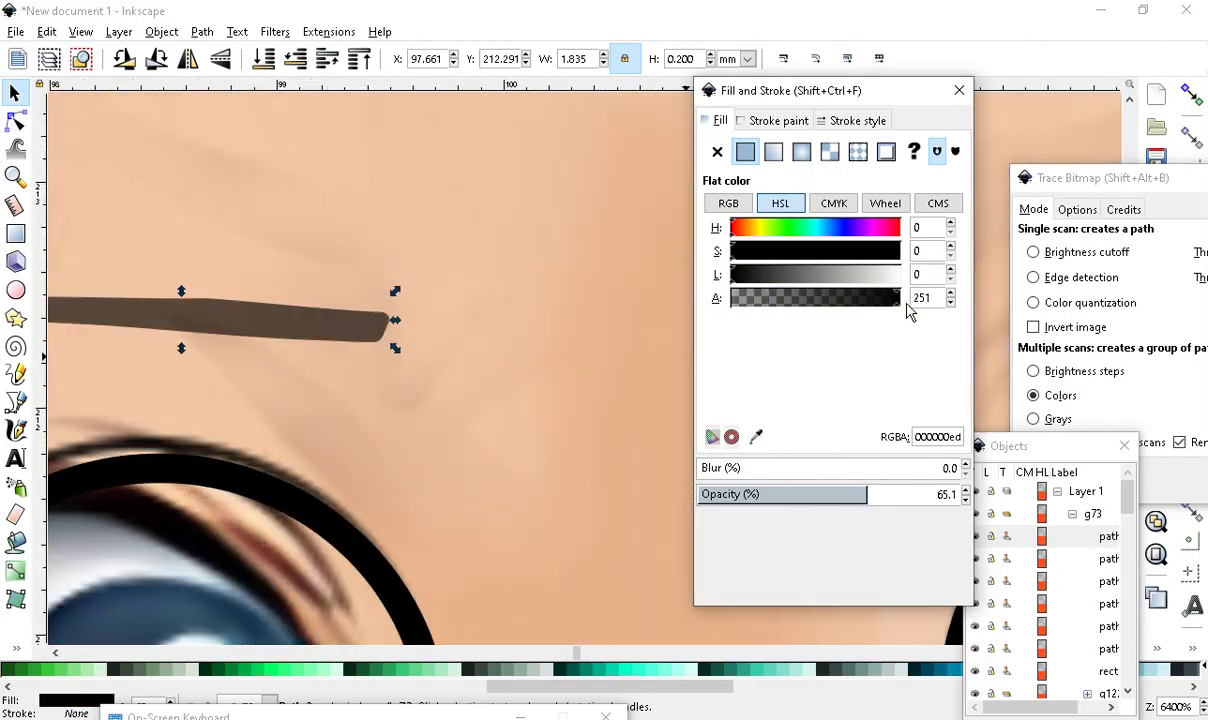
drag(882, 494, 962, 494)
scroll(400, 343, down, 5)
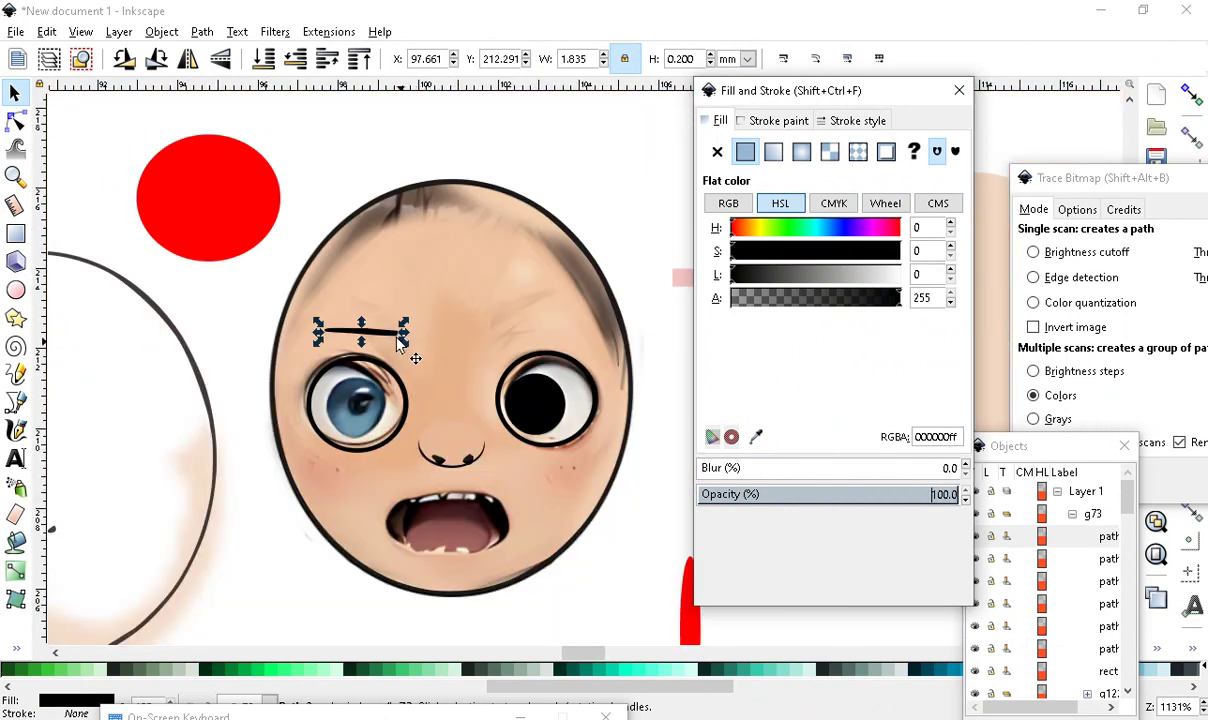
scroll(400, 343, up, 2)
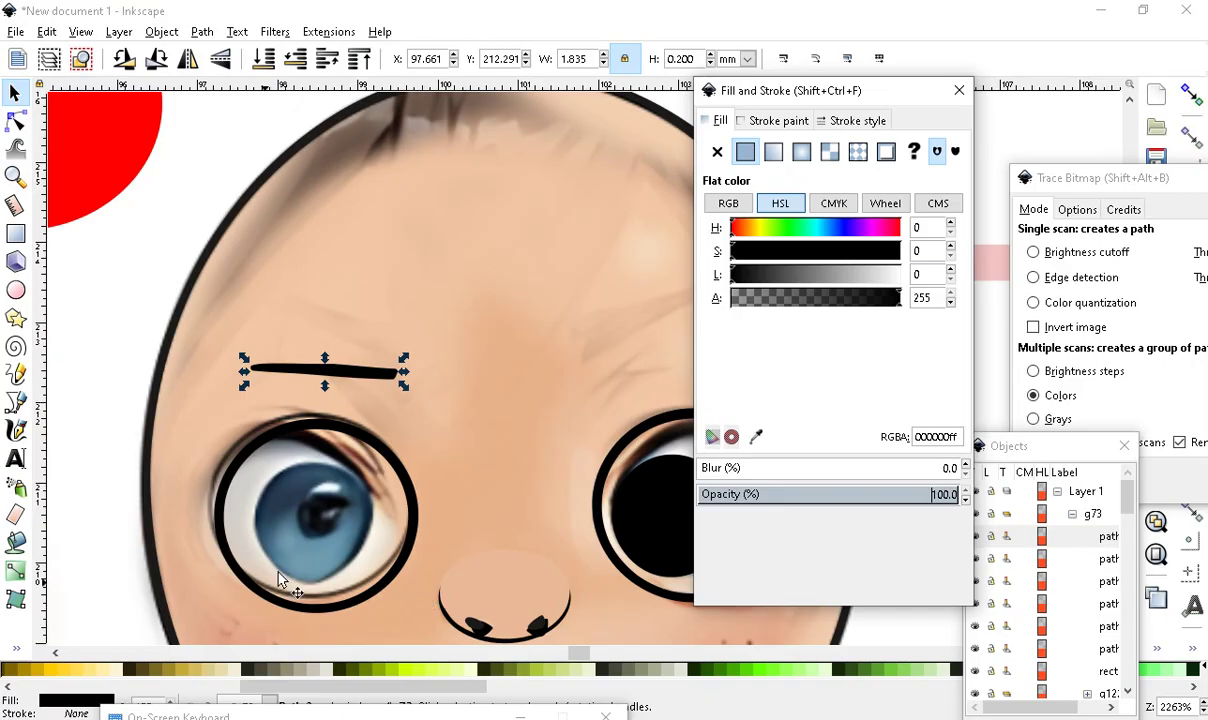
scroll(280, 580, up, 1)
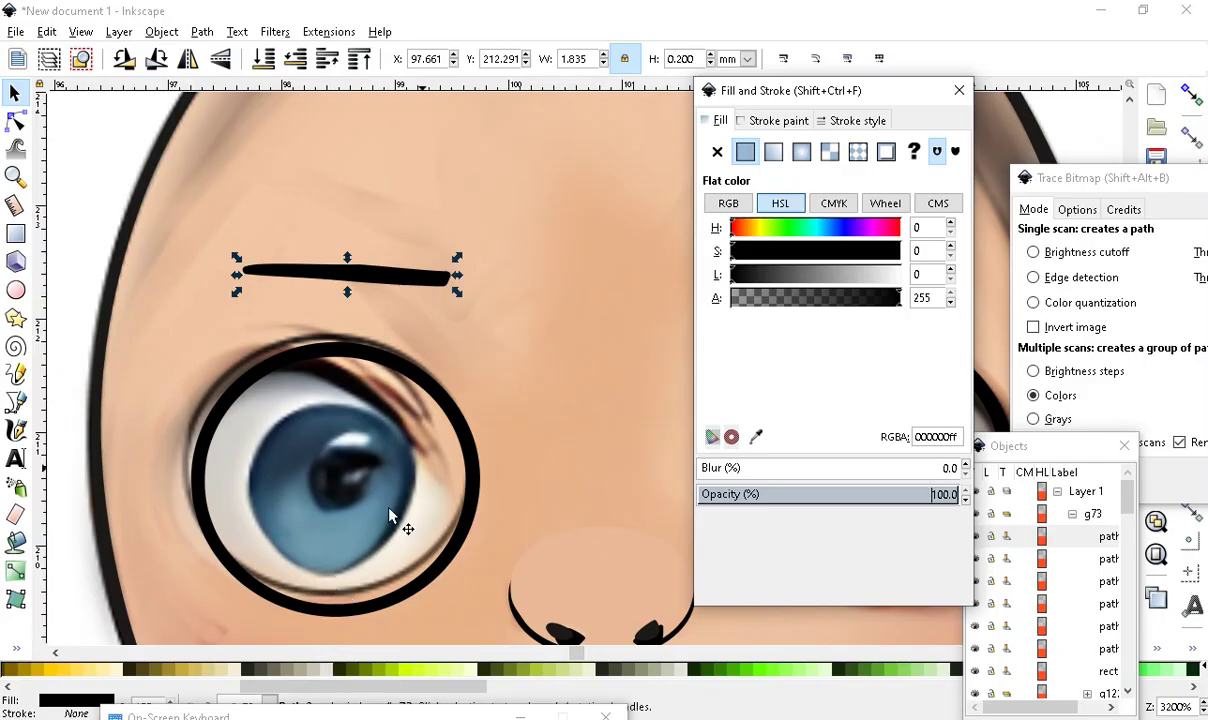
Pull the eyebrow's outer end into a point and reshape its lower-left end
click(15, 120)
scroll(329, 272, up, 4)
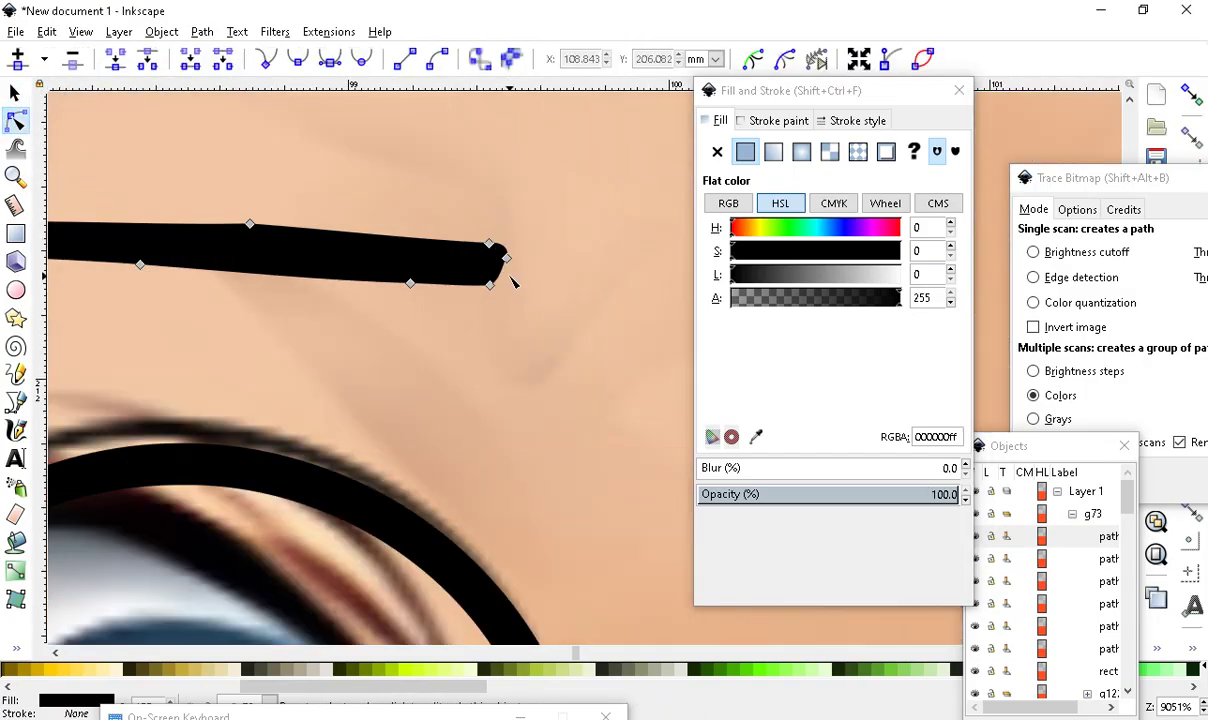
drag(506, 258, 663, 195)
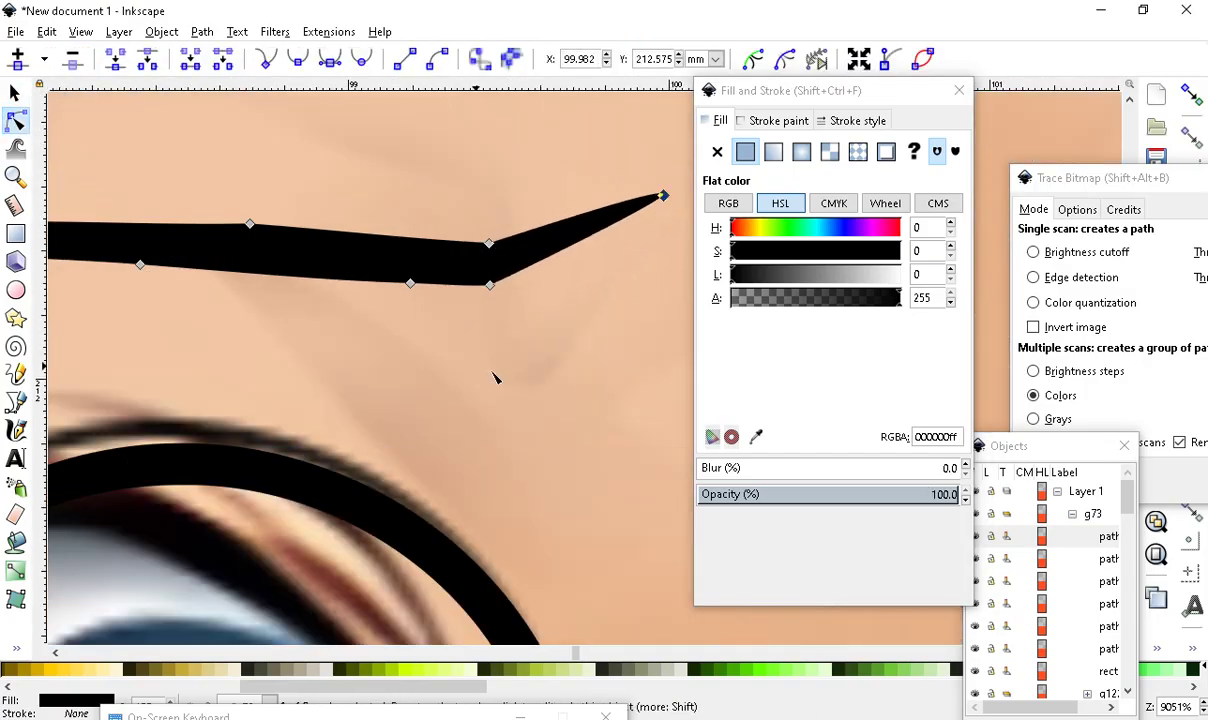
scroll(480, 360, down, 5)
scroll(478, 350, up, 4)
scroll(275, 372, up, 2)
scroll(359, 485, down, 4)
scroll(226, 445, up, 4)
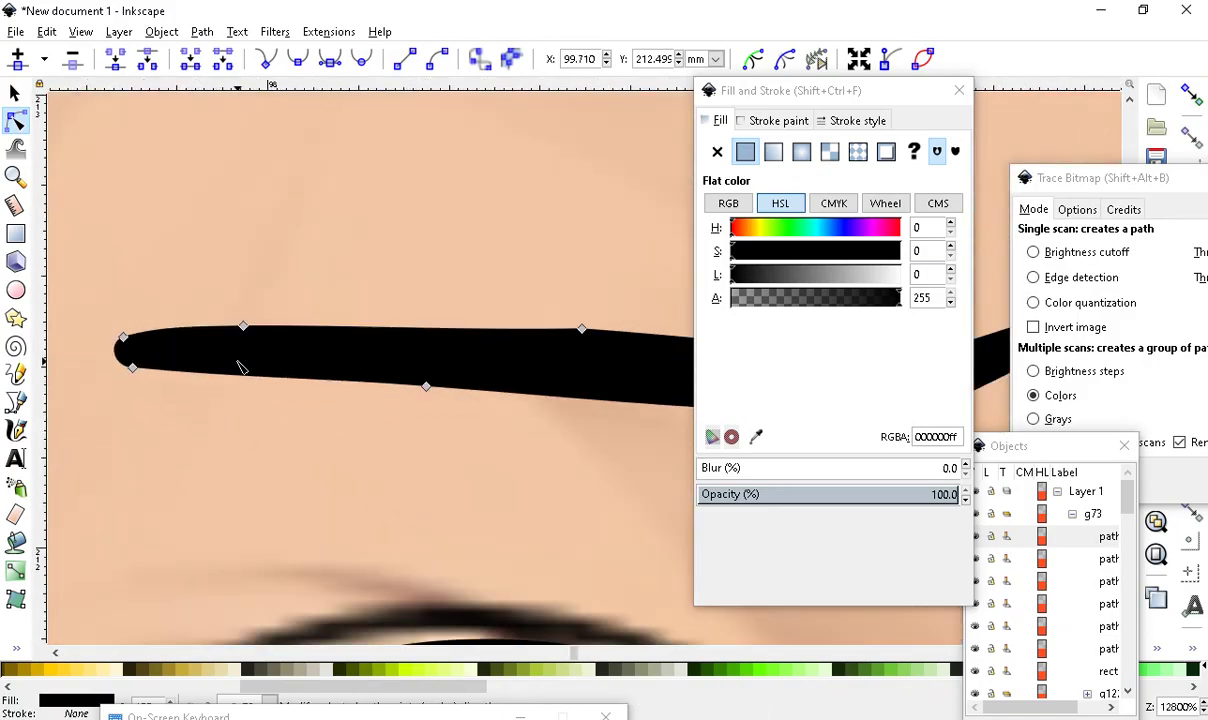
drag(133, 368, 70, 447)
scroll(208, 399, down, 4)
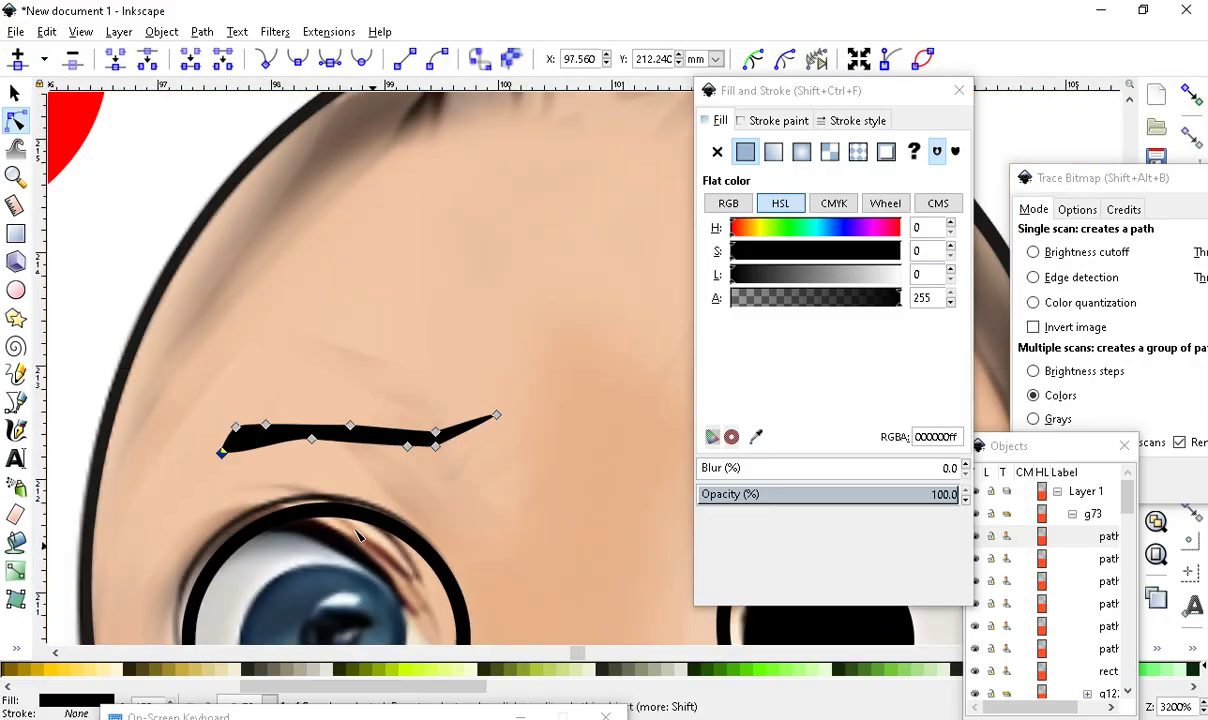
scroll(300, 378, up, 1)
scroll(307, 348, up, 1)
Adjust the eyebrow's middle node, then deselect the finished eyebrow
click(325, 341)
scroll(334, 316, down, 4)
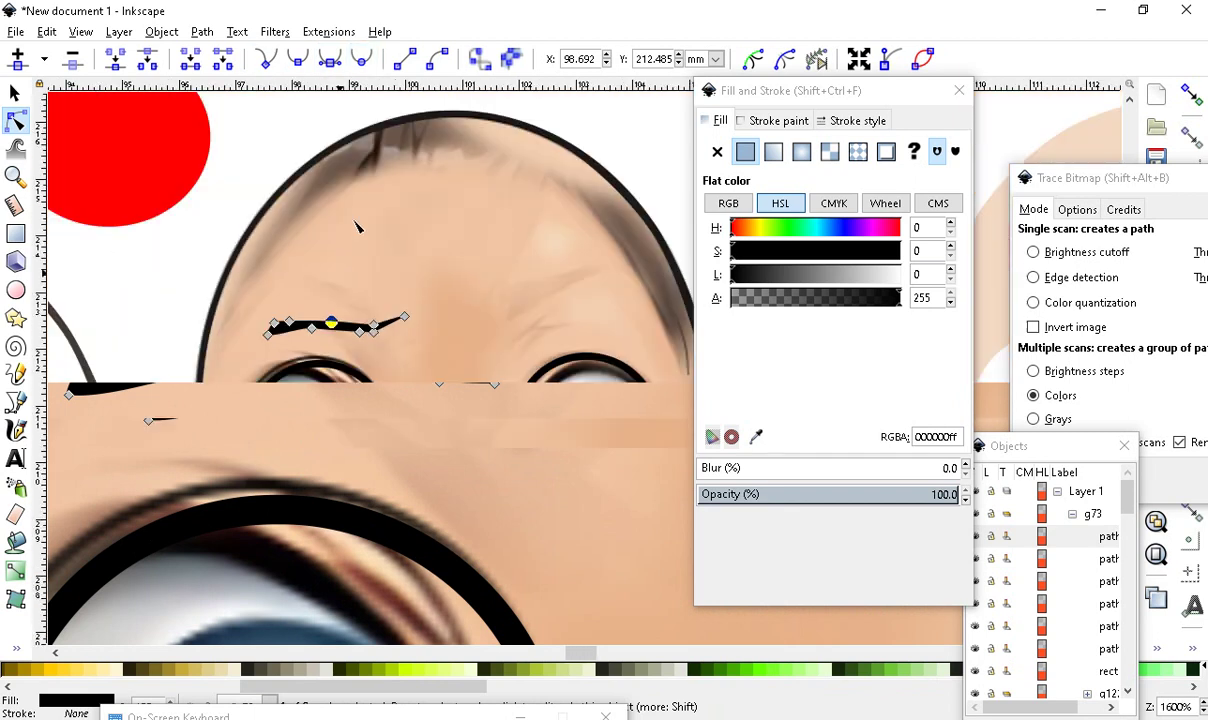
scroll(340, 295, up, 4)
scroll(342, 302, down, 2)
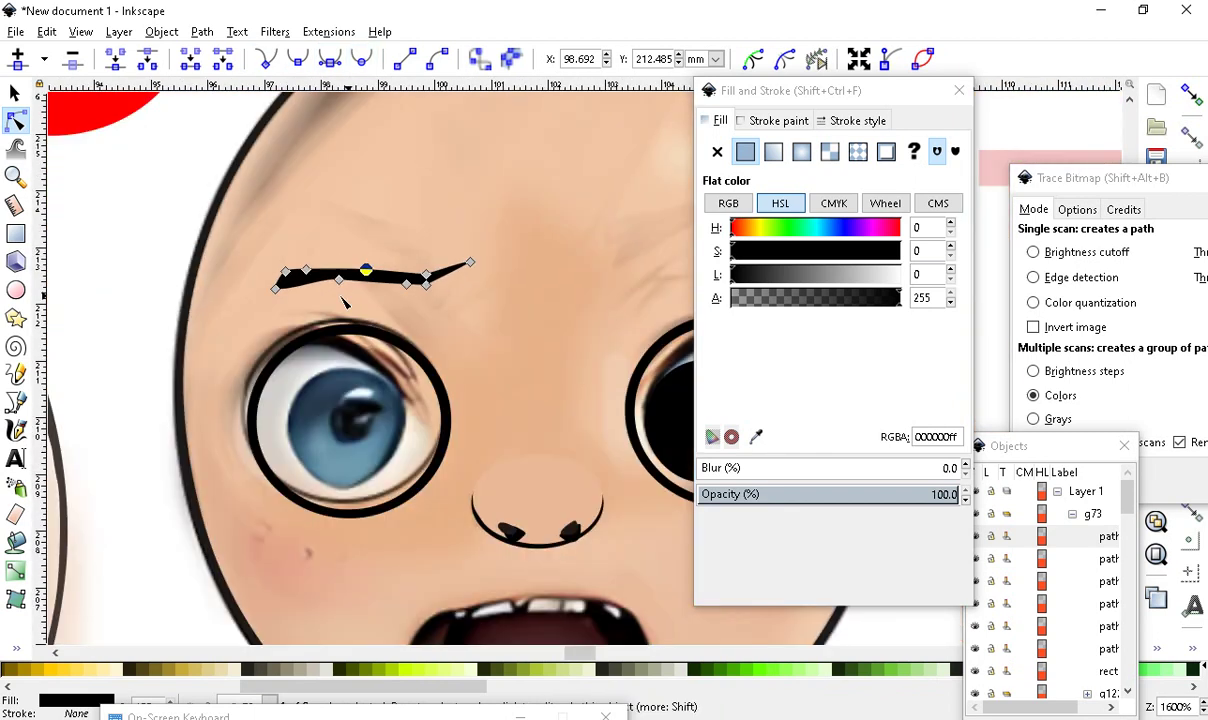
scroll(345, 298, down, 3)
scroll(355, 287, up, 2)
key(Escape)
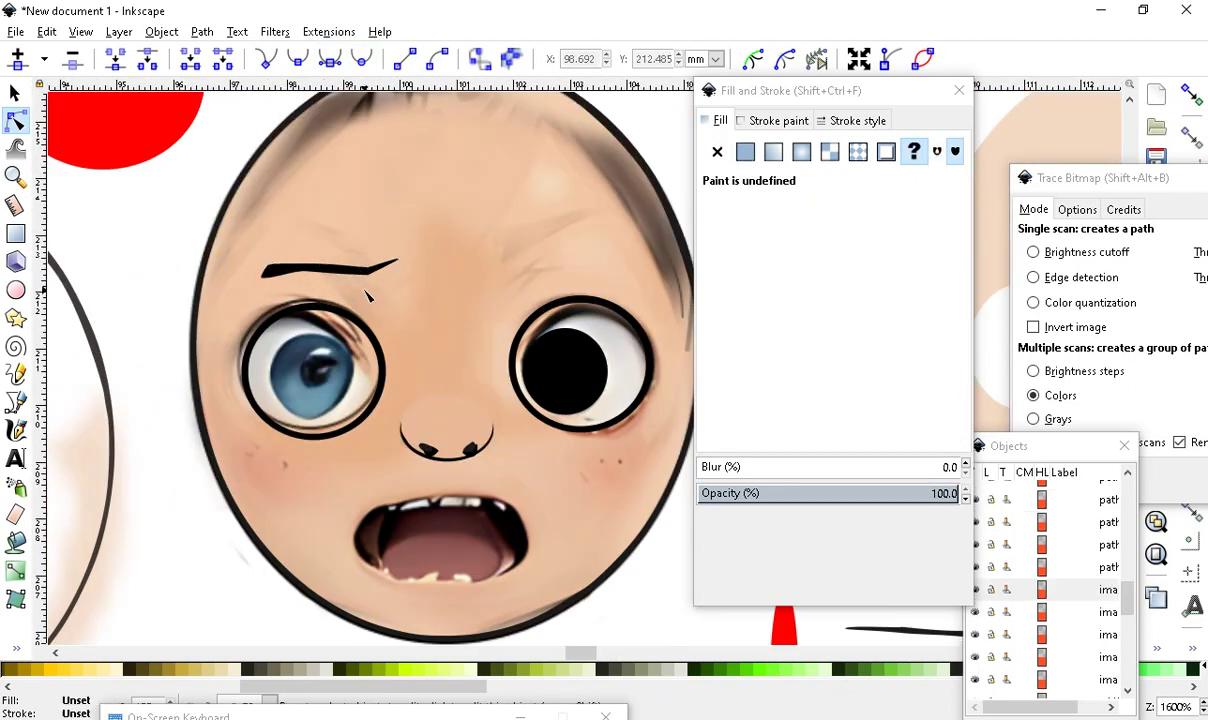
scroll(325, 285, up, 1)
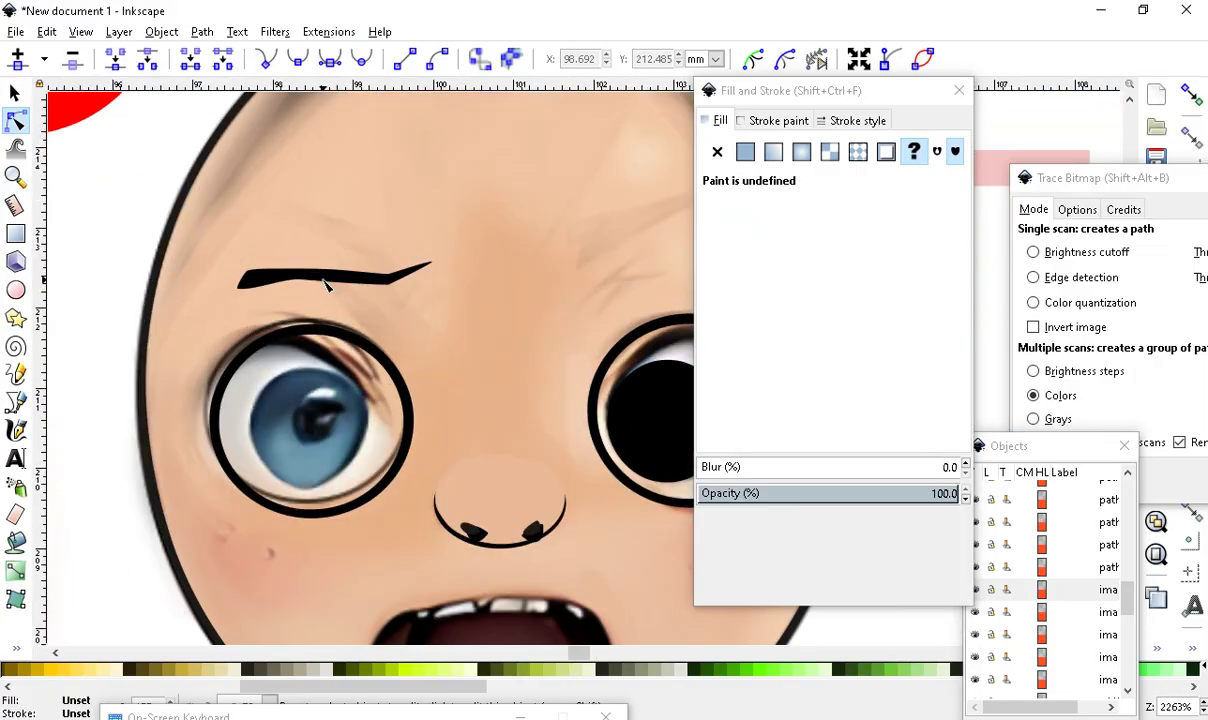
Draw a tiny red ellipse left of the head with alpha set to 255
click(15, 290)
scroll(246, 402, down, 2)
scroll(246, 402, up, 2)
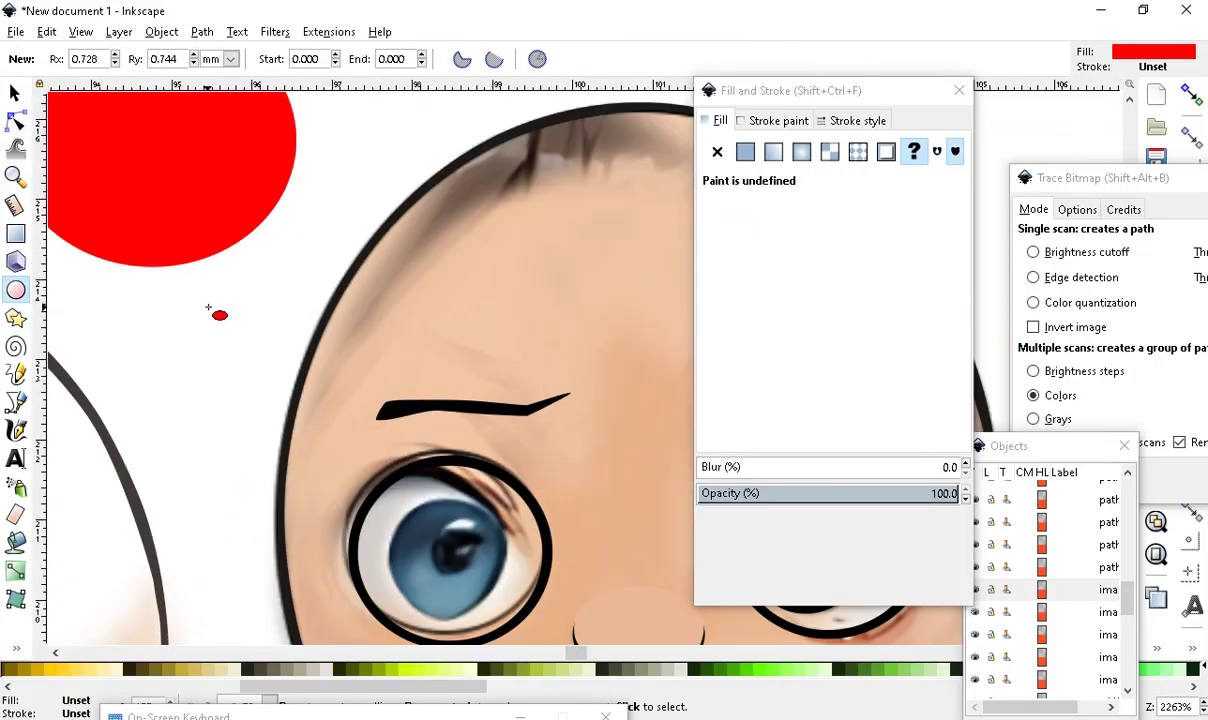
drag(209, 307, 188, 345)
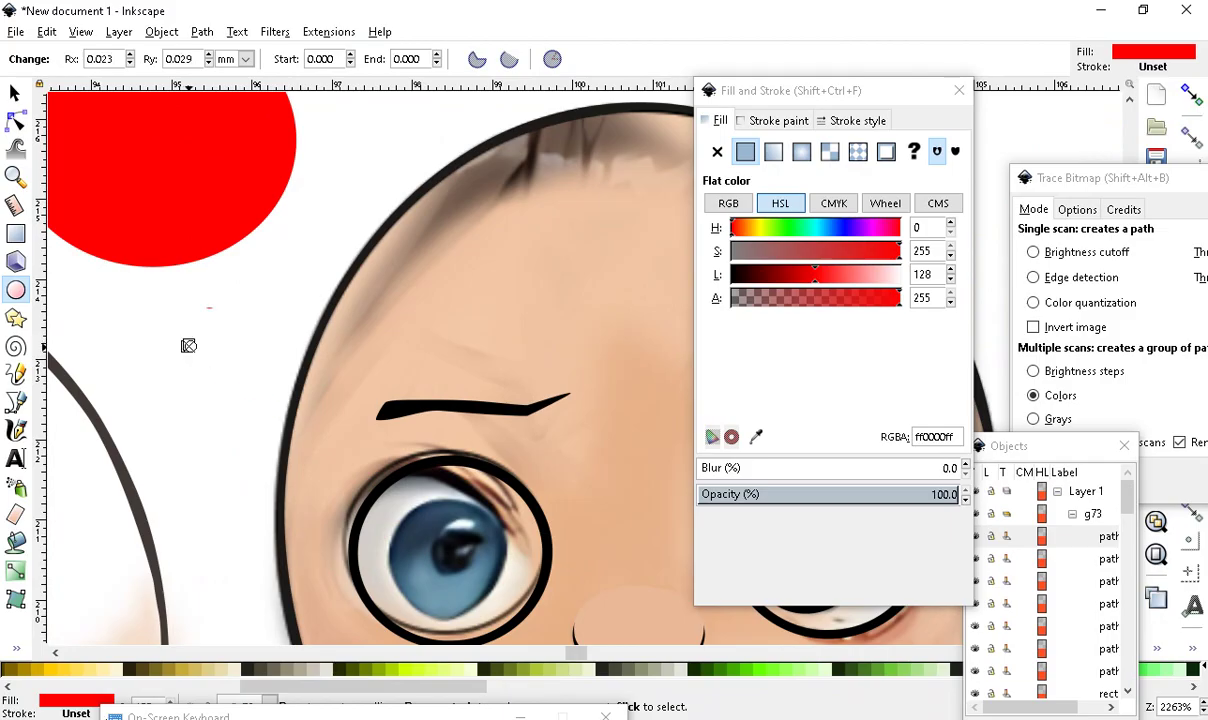
drag(789, 296, 909, 302)
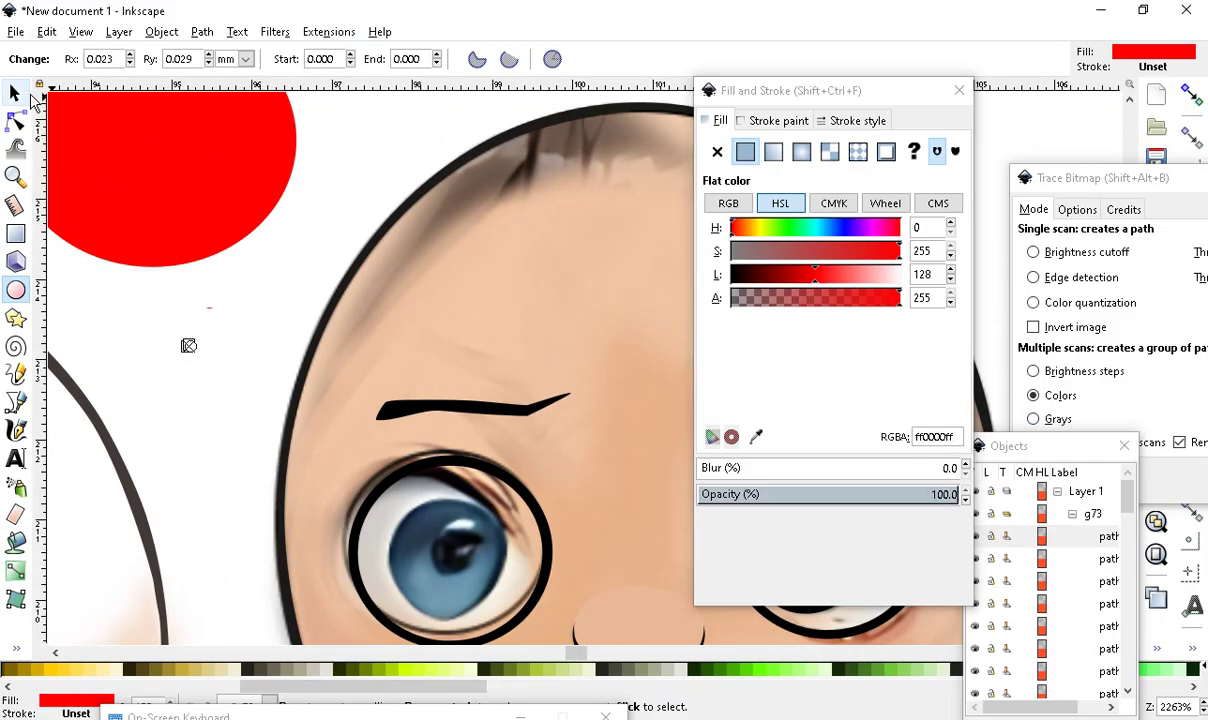
Nudge the small red ellipse slightly up and to the right
click(15, 92)
scroll(216, 378, up, 2)
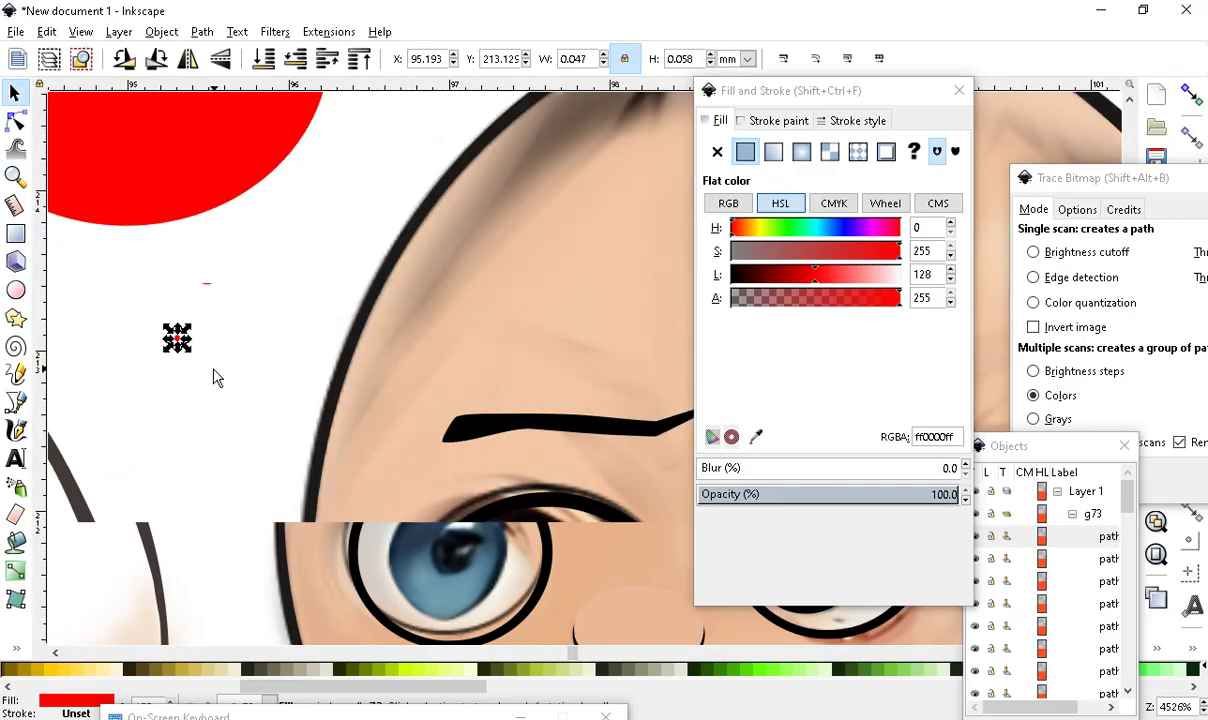
click(174, 340)
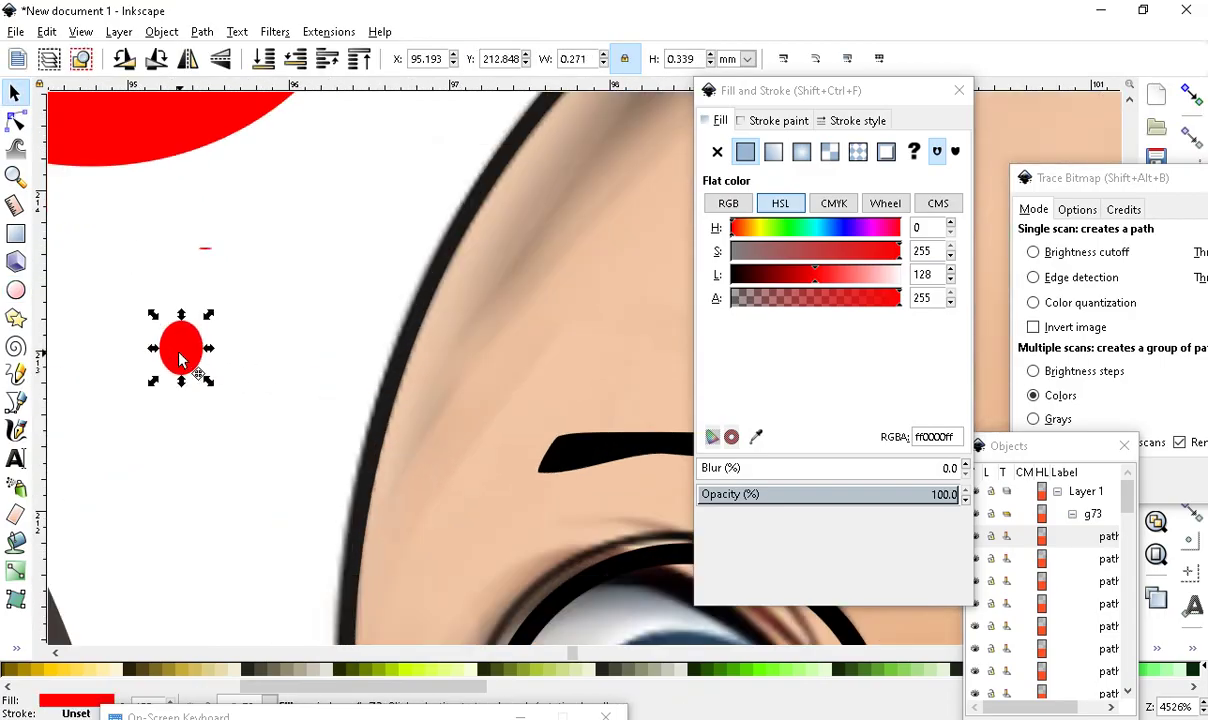
scroll(180, 360, down, 3)
scroll(211, 374, up, 2)
scroll(341, 452, down, 1)
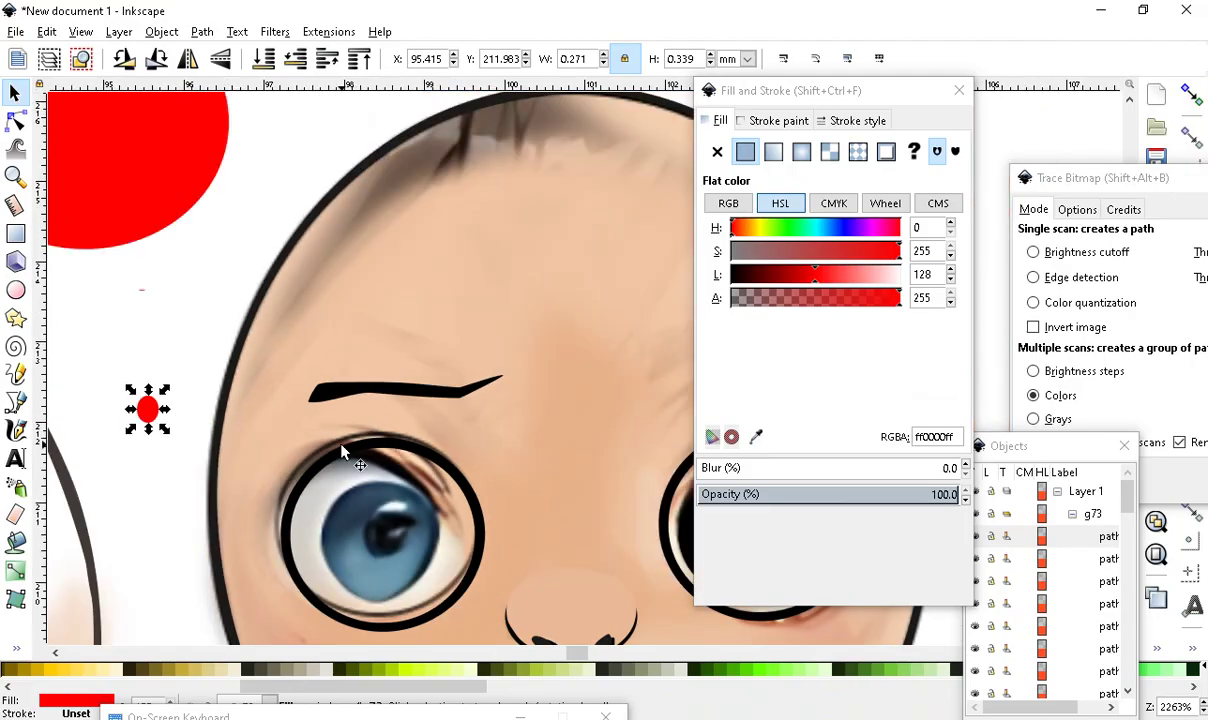
mouse_move(147, 417)
mouse_down()
mouse_move(162, 412)
mouse_move(153, 403)
mouse_up()
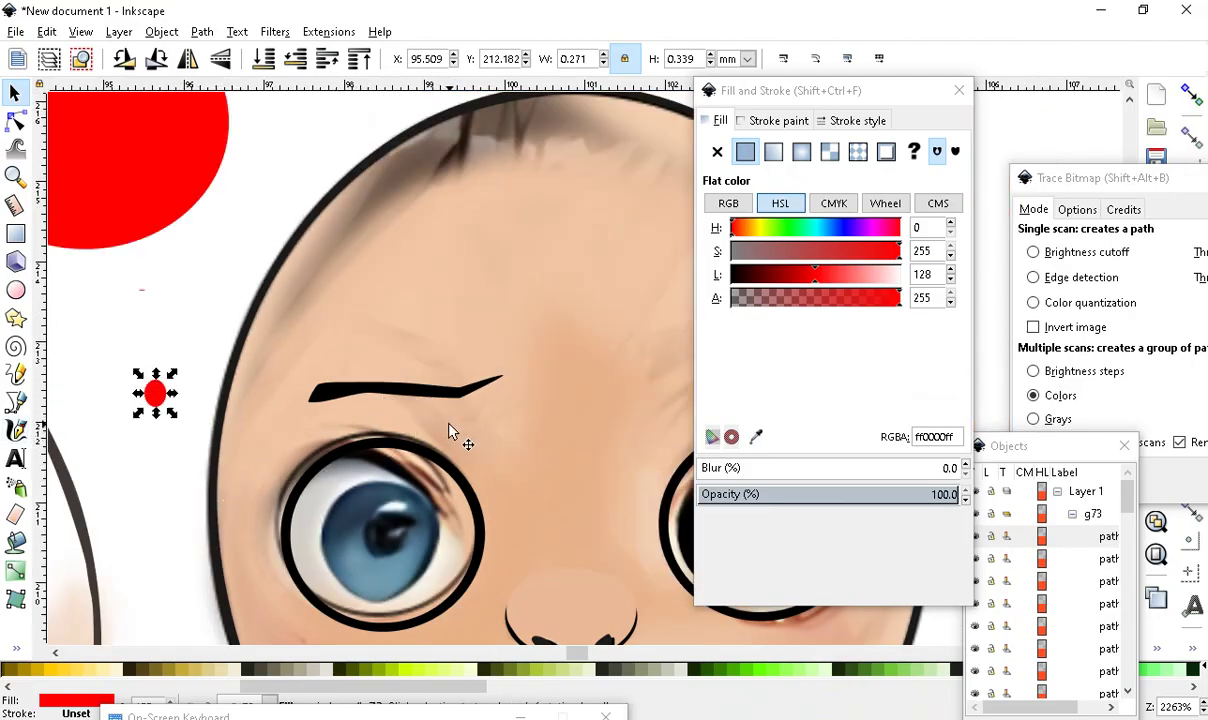
scroll(449, 432, up, 2)
scroll(452, 417, down, 1)
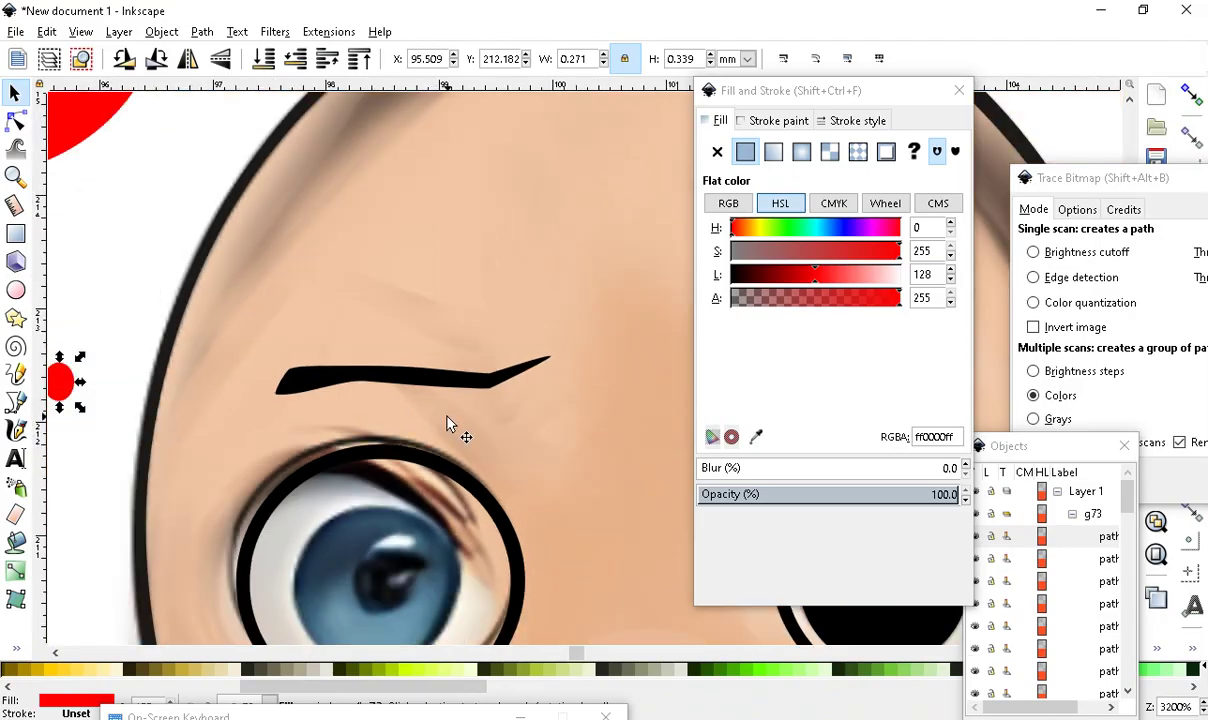
scroll(449, 449, down, 1)
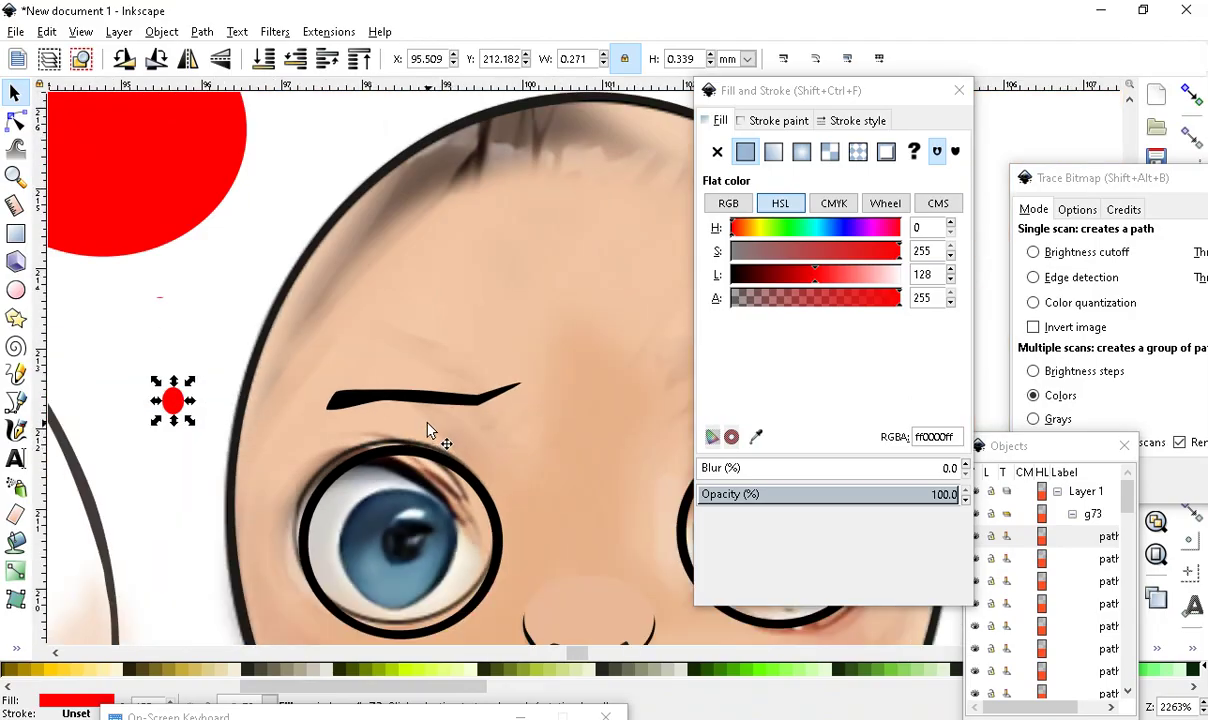
Fill the small red dot with the face's skin tone, sampled with the Dropper
click(15, 648)
click(100, 652)
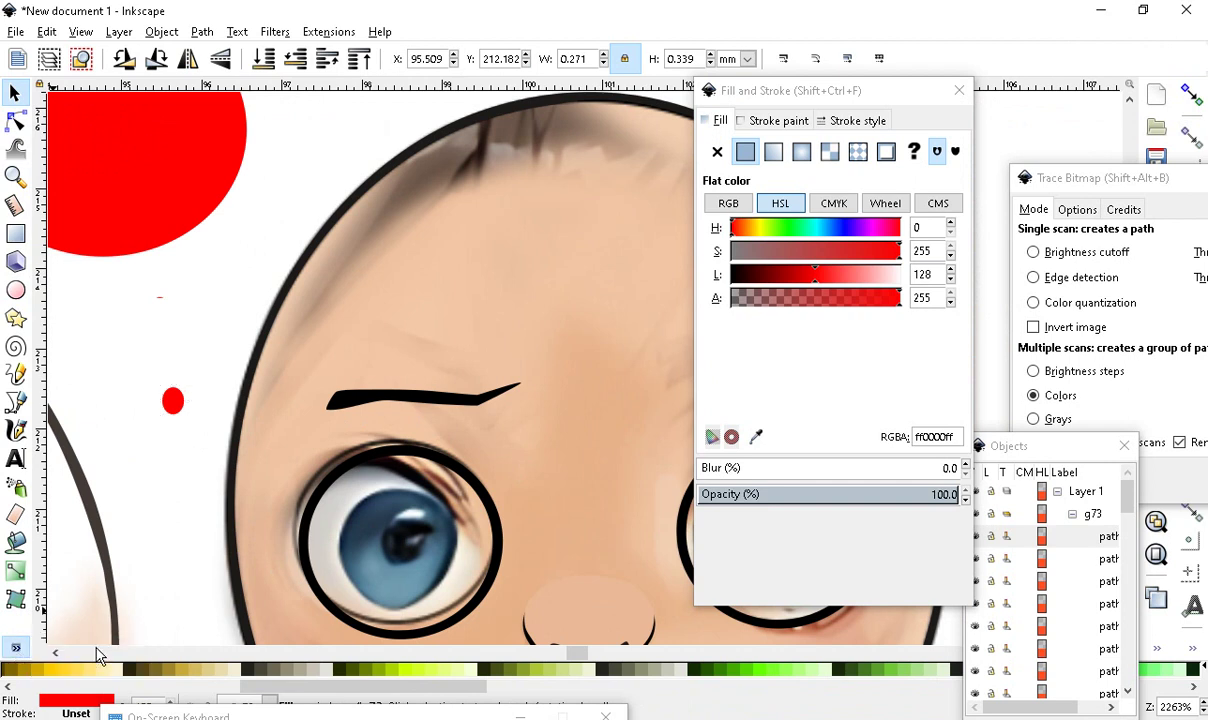
click(456, 425)
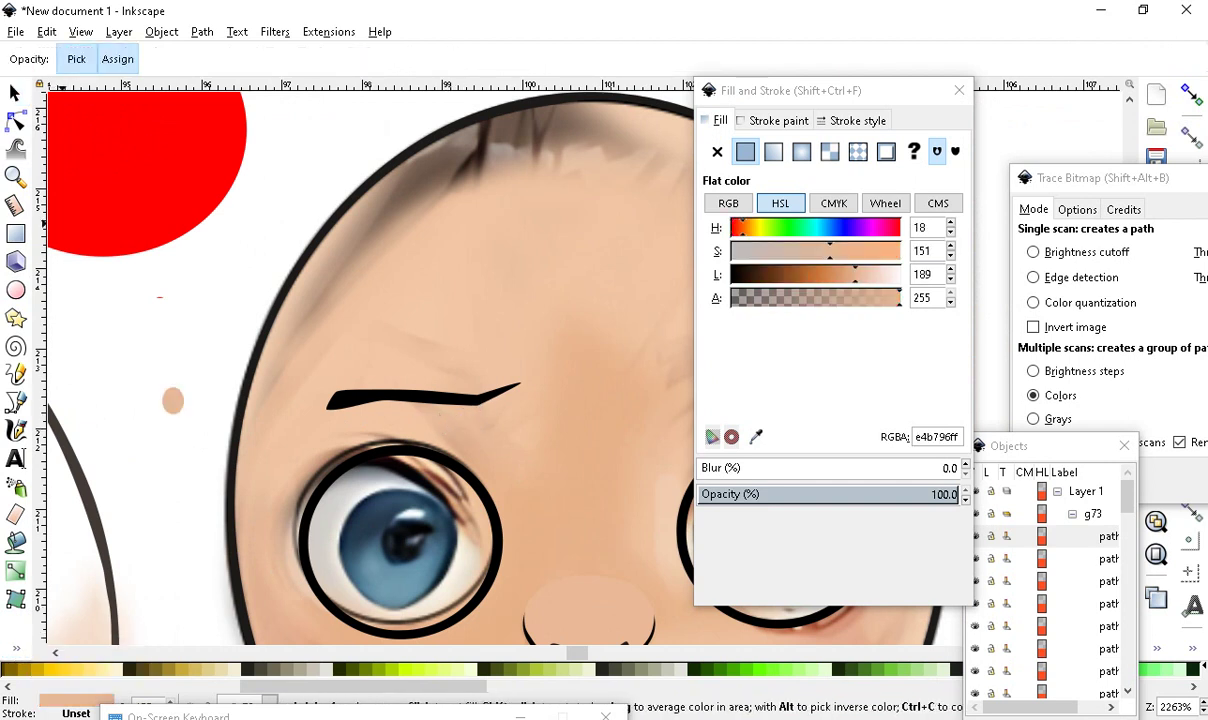
click(15, 92)
Move the skin-coloured dot under the left eyebrow, blur it, and stretch it along the eyebrow
drag(192, 418, 422, 418)
scroll(422, 432, up, 3)
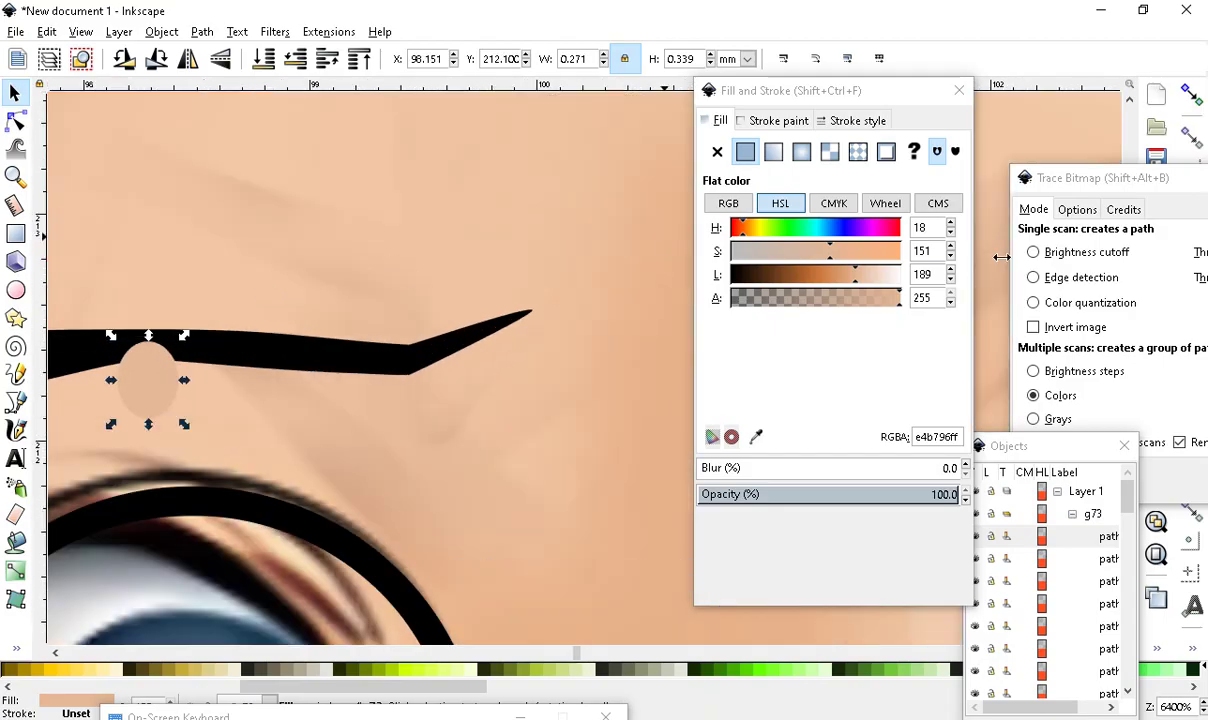
click(745, 468)
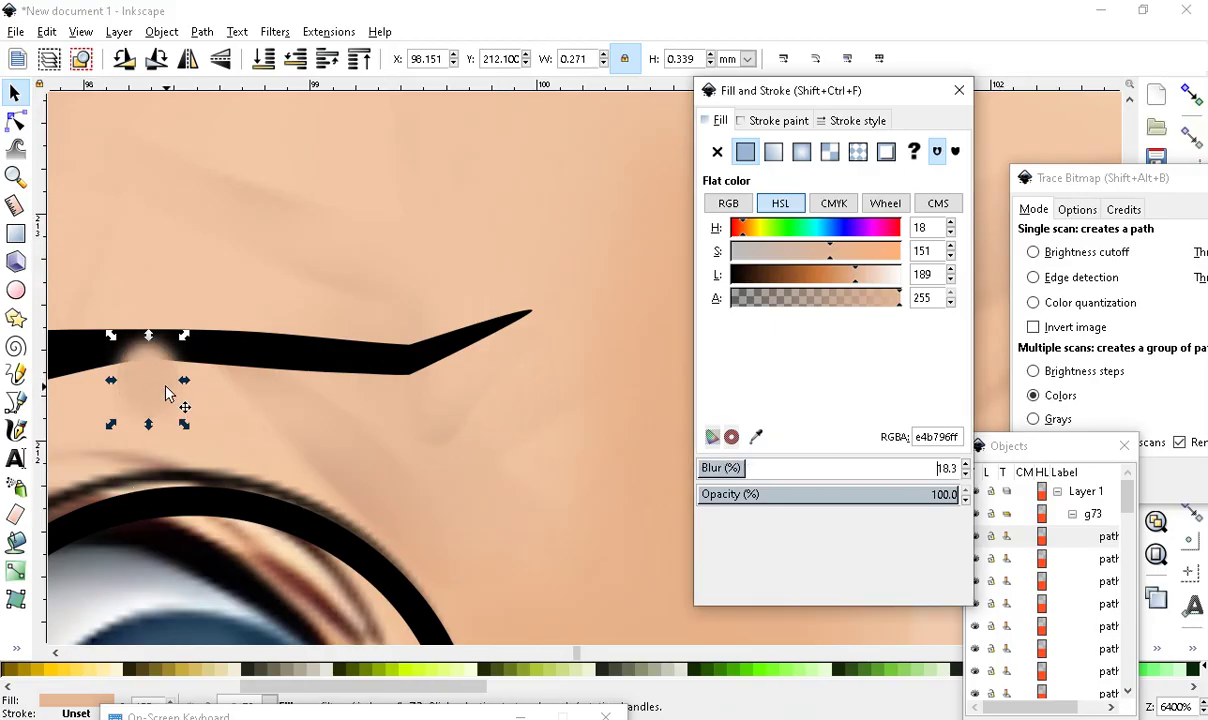
drag(184, 382, 555, 487)
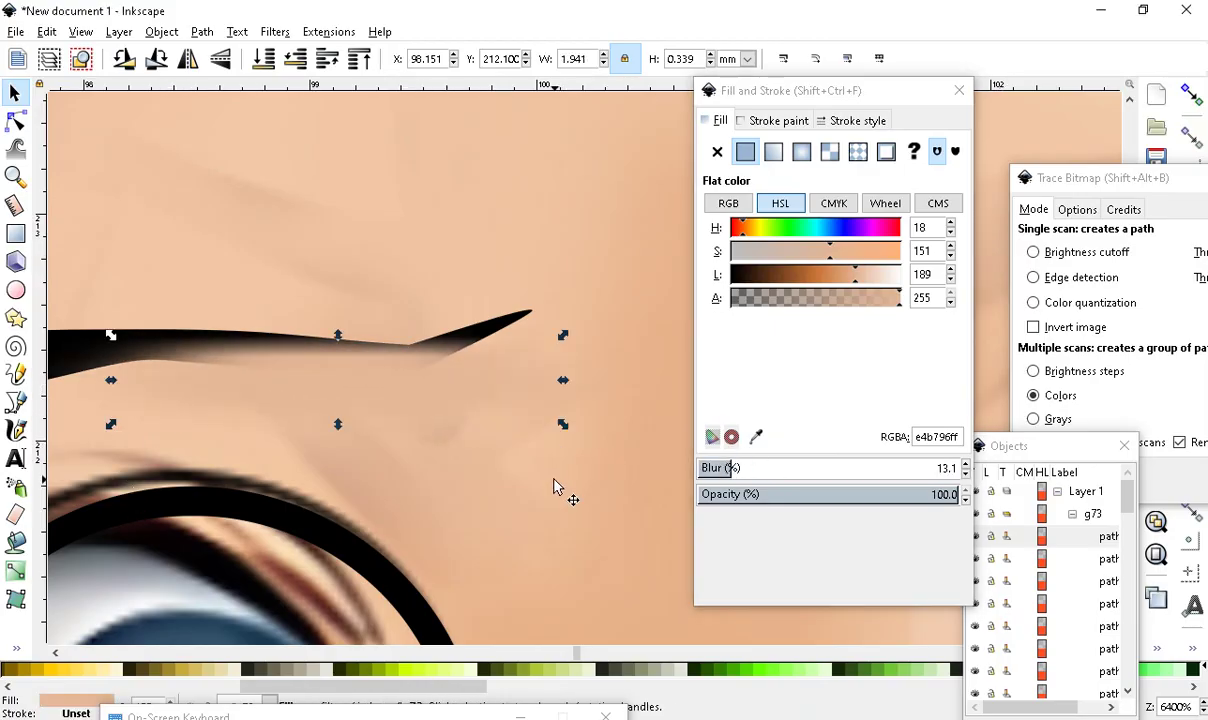
scroll(472, 505, down, 2)
drag(396, 396, 330, 430)
scroll(330, 430, up, 2)
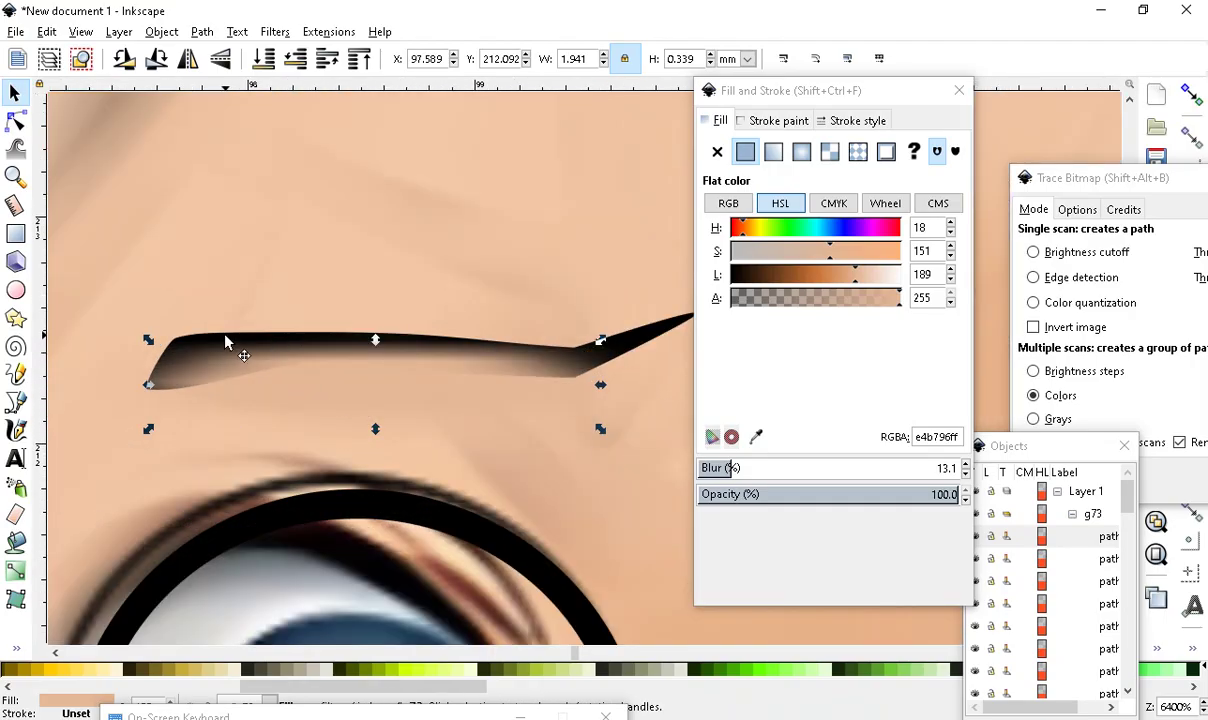
Select the black left eyebrow and zoom in and out to inspect it
click(245, 350)
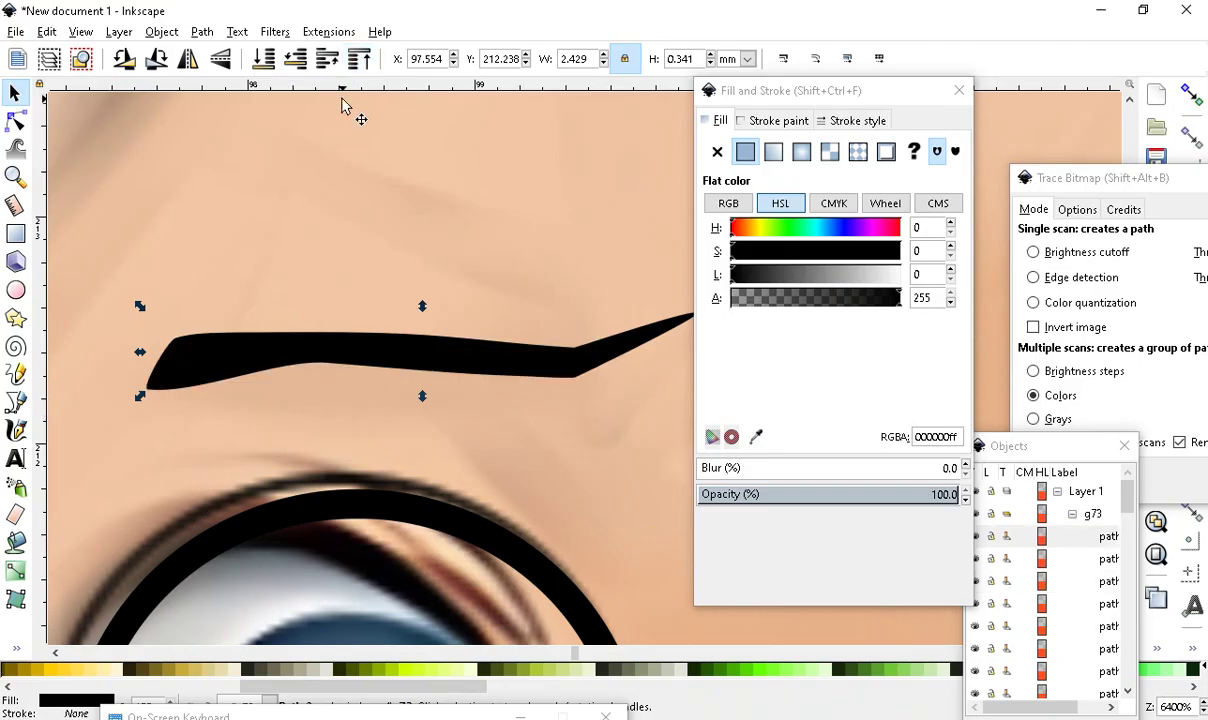
scroll(396, 480, down, 4)
scroll(385, 420, up, 1)
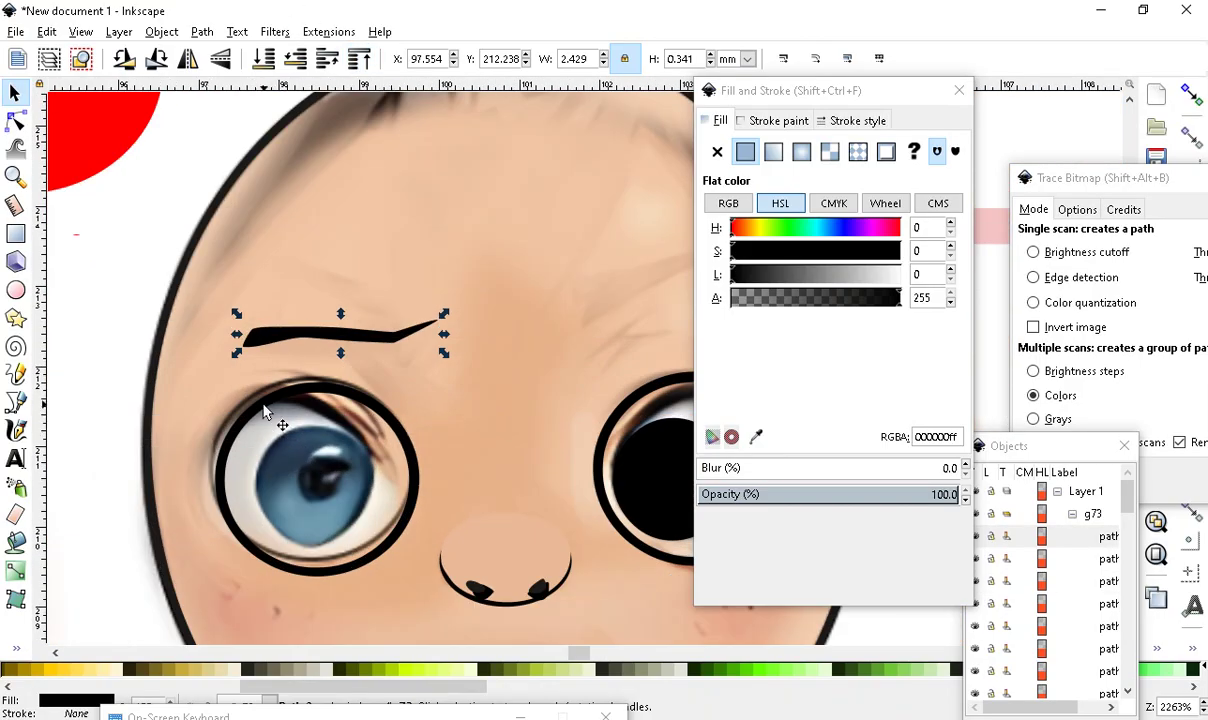
scroll(372, 480, down, 5)
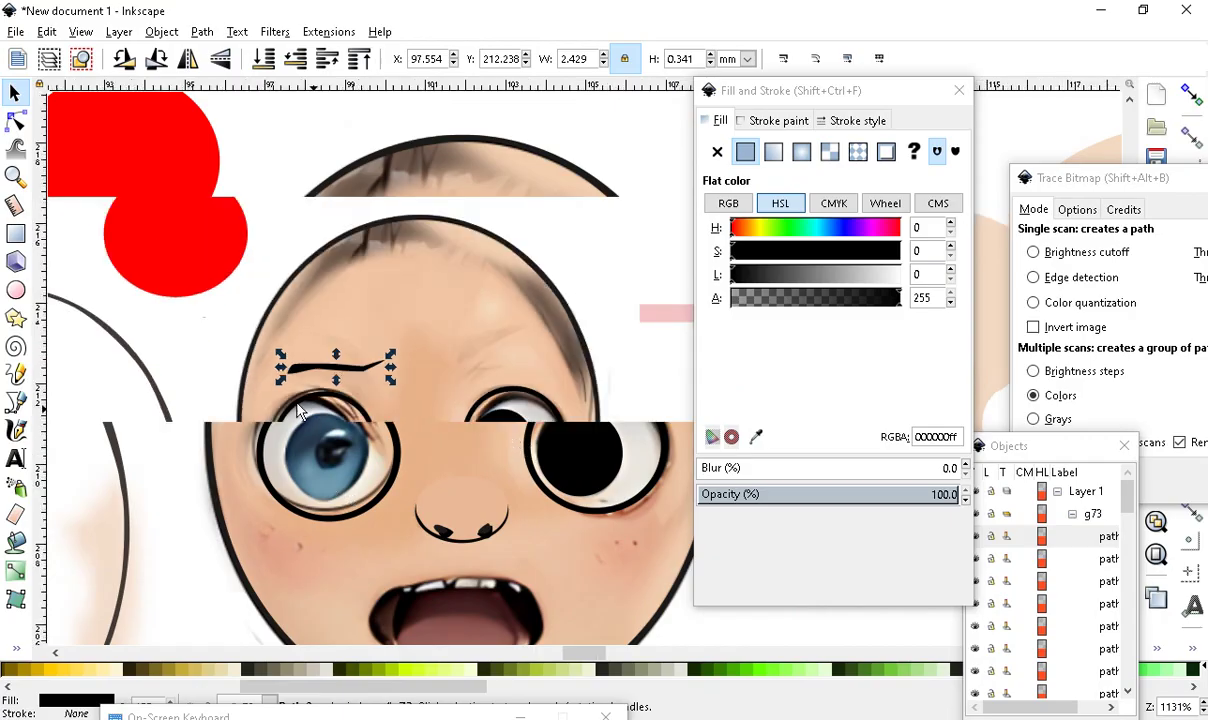
scroll(334, 364, up, 1)
scroll(330, 400, down, 1)
scroll(325, 440, up, 2)
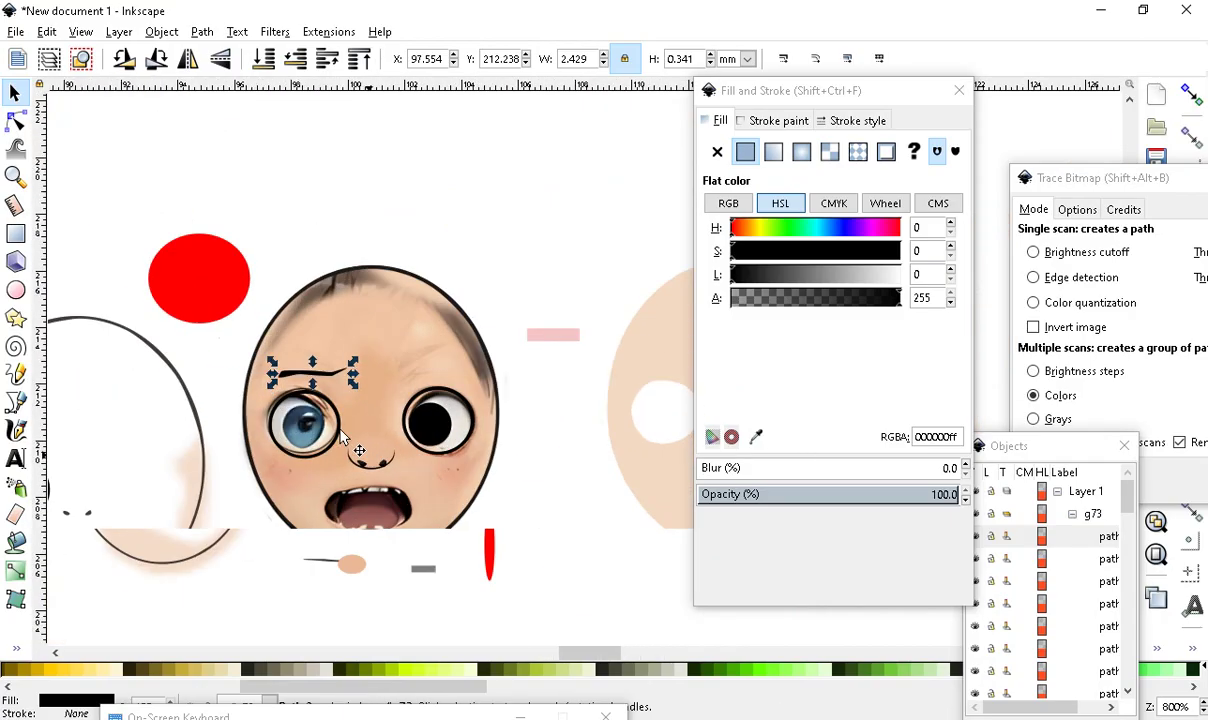
scroll(318, 450, down, 1)
scroll(300, 400, up, 3)
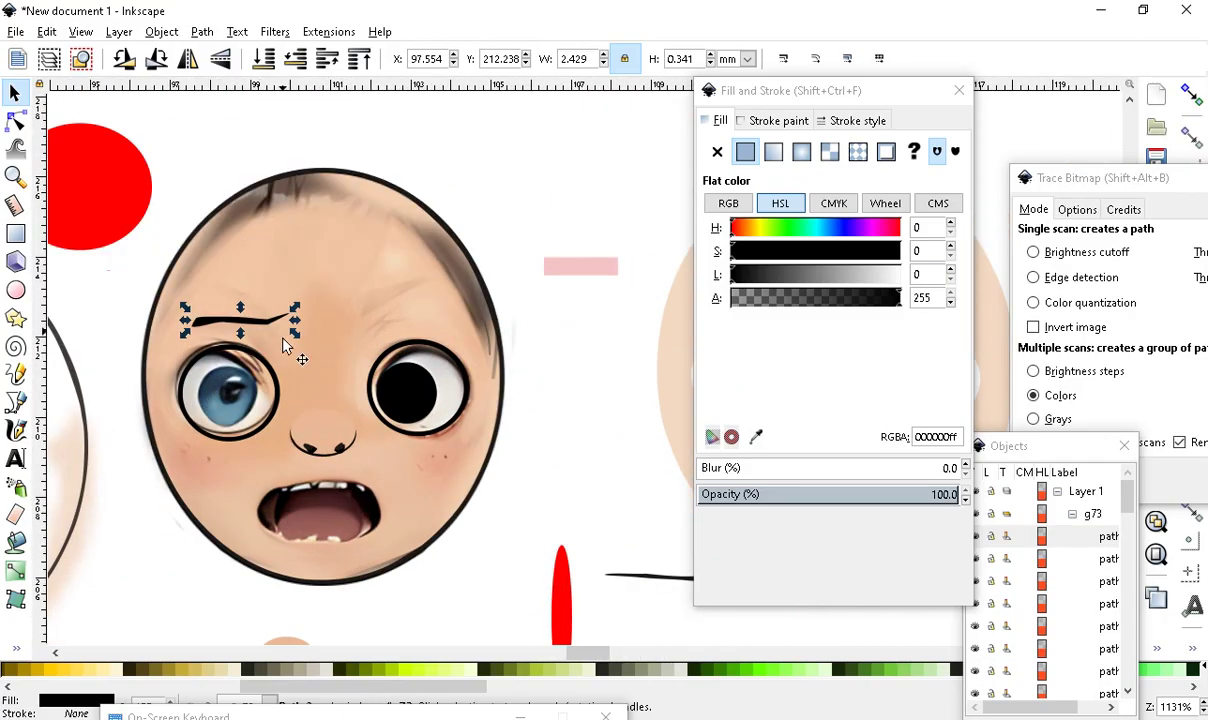
scroll(205, 415, up, 2)
scroll(221, 334, down, 2)
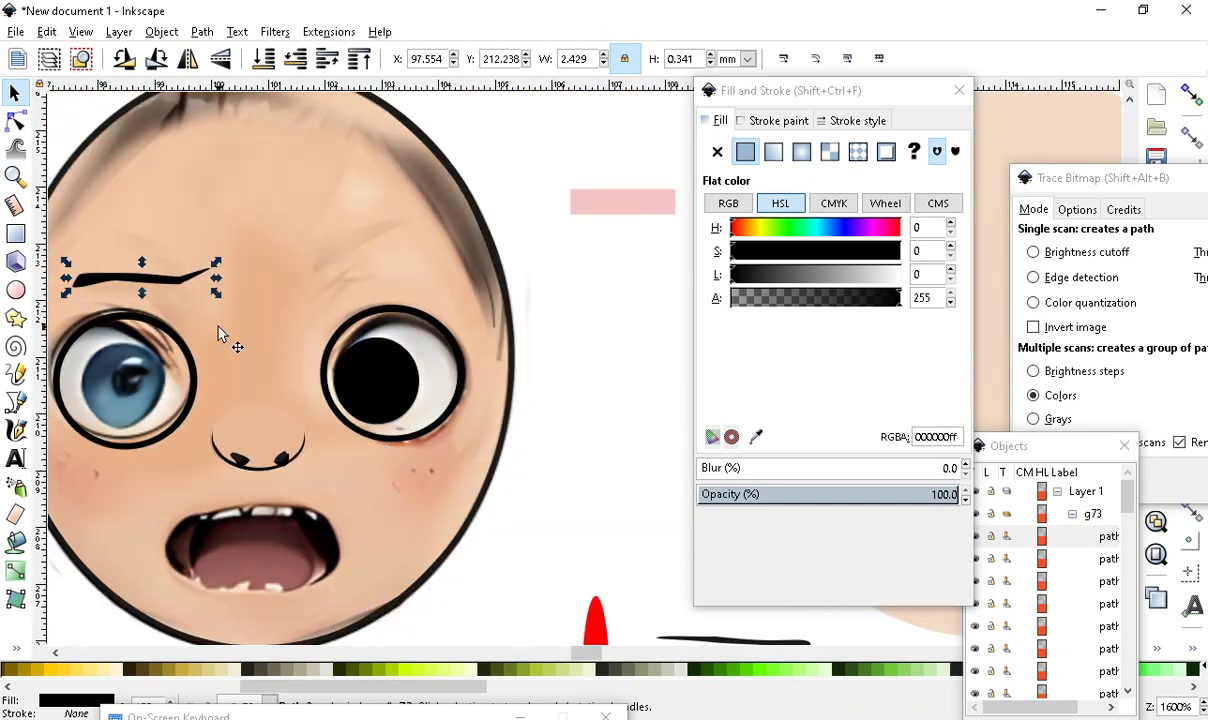
scroll(221, 334, up, 1)
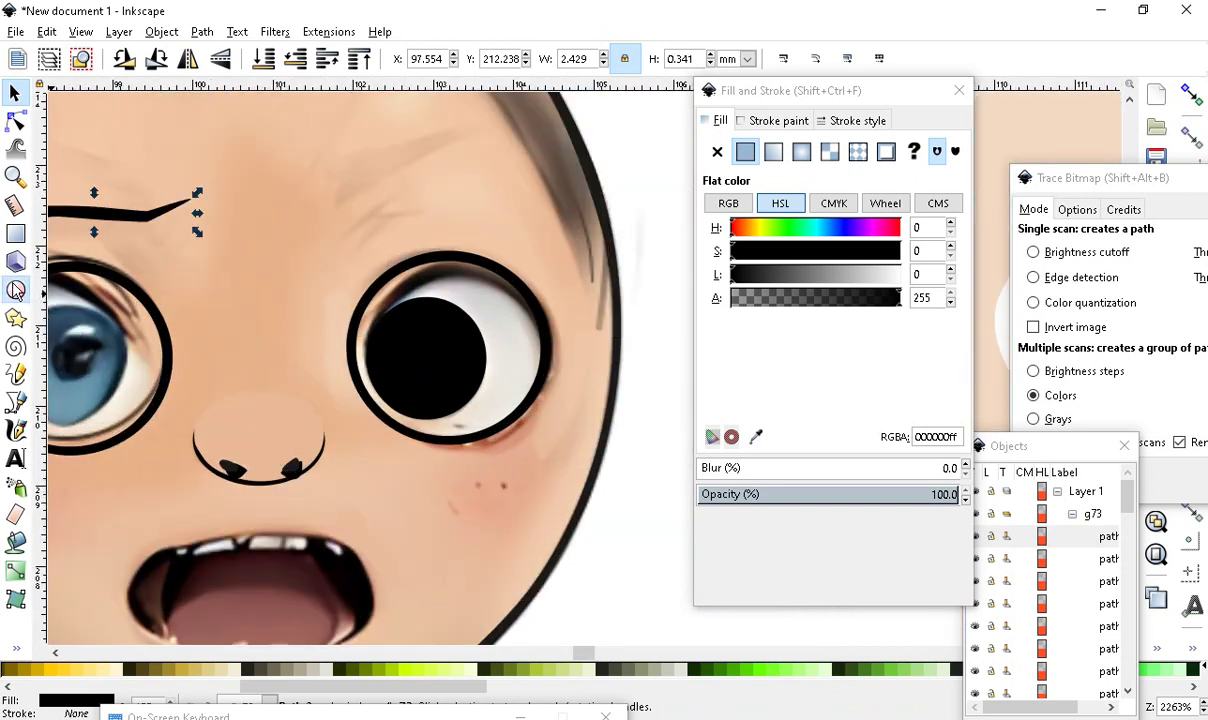
Draw an ellipse over the right eye and scale it to fit the round eye outline
click(15, 290)
drag(349, 267, 517, 407)
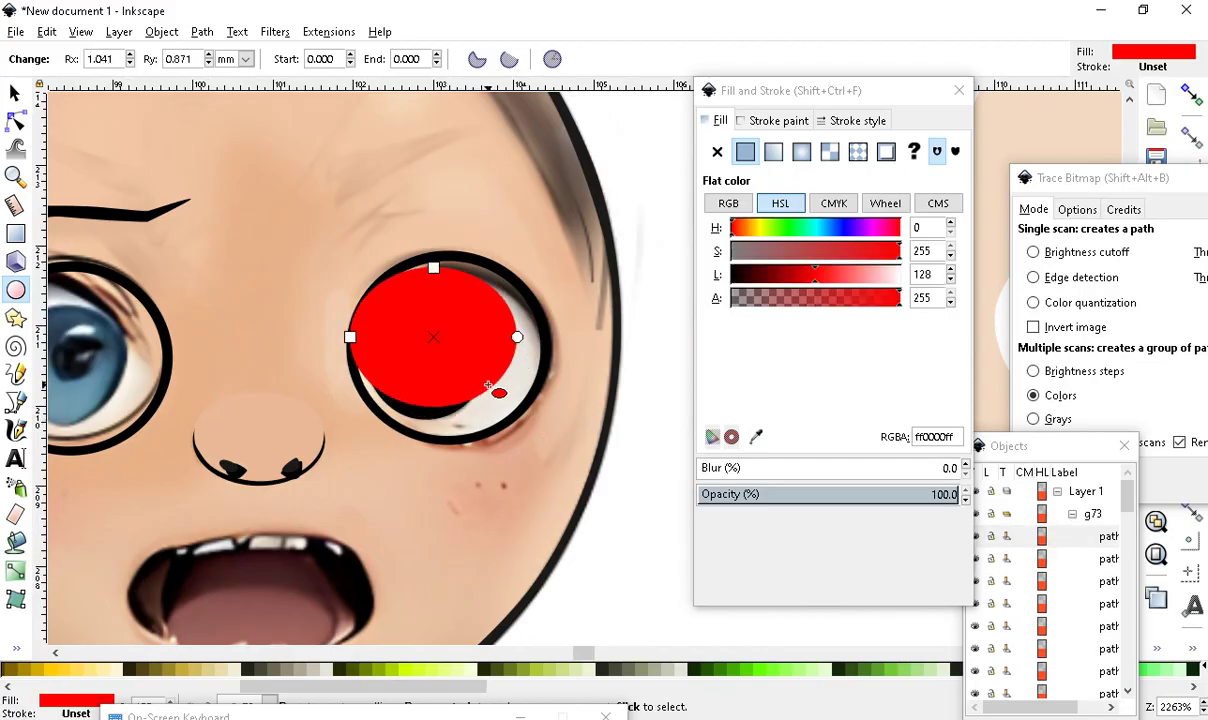
click(15, 92)
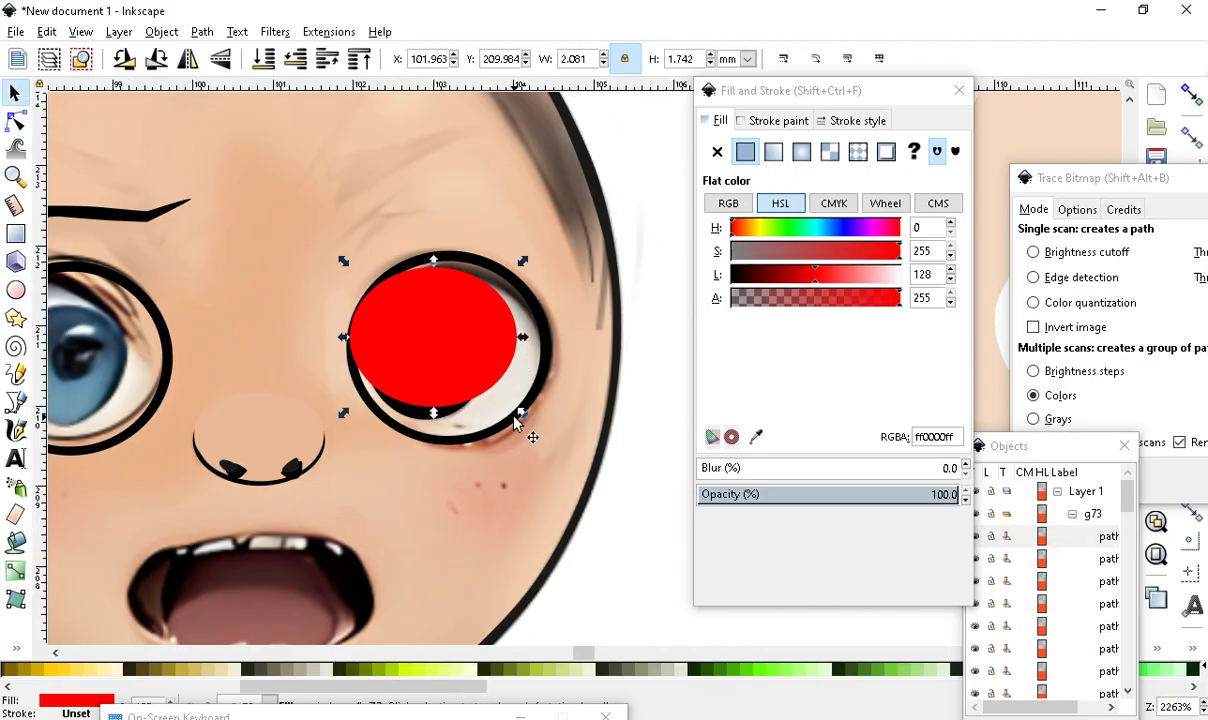
drag(526, 412, 598, 452)
mouse_move(458, 358)
mouse_down()
mouse_move(477, 353)
mouse_move(466, 345)
mouse_up()
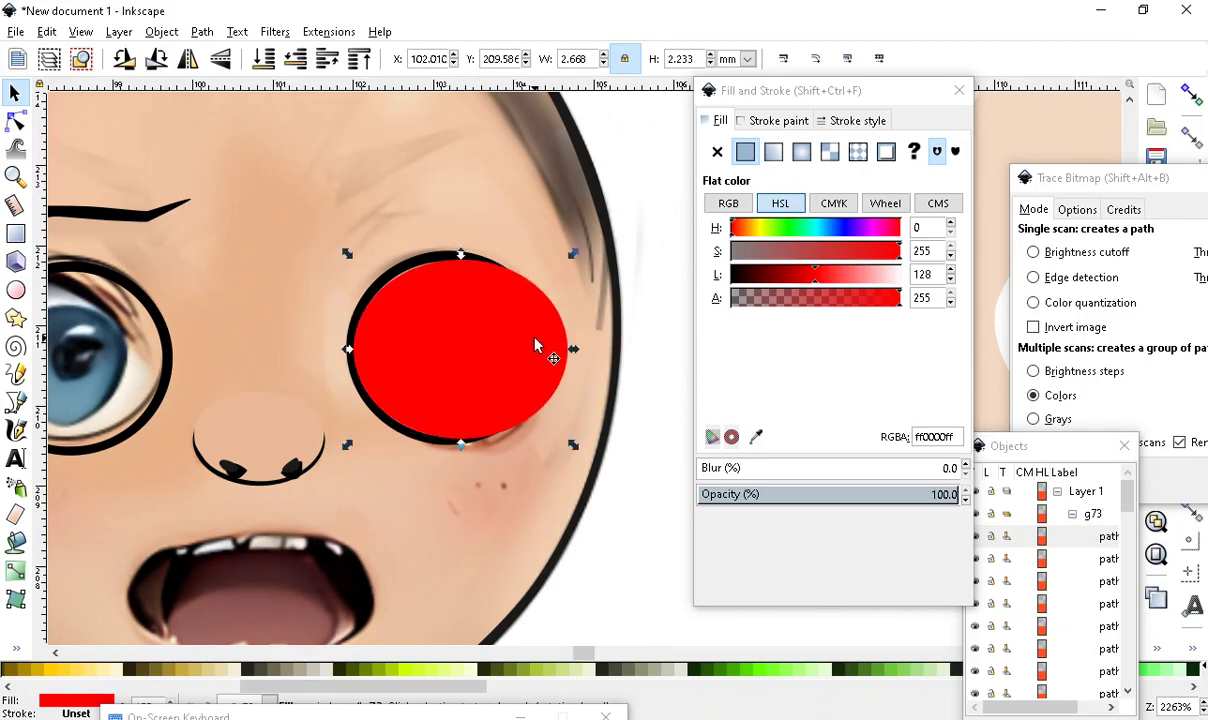
drag(574, 350, 549, 369)
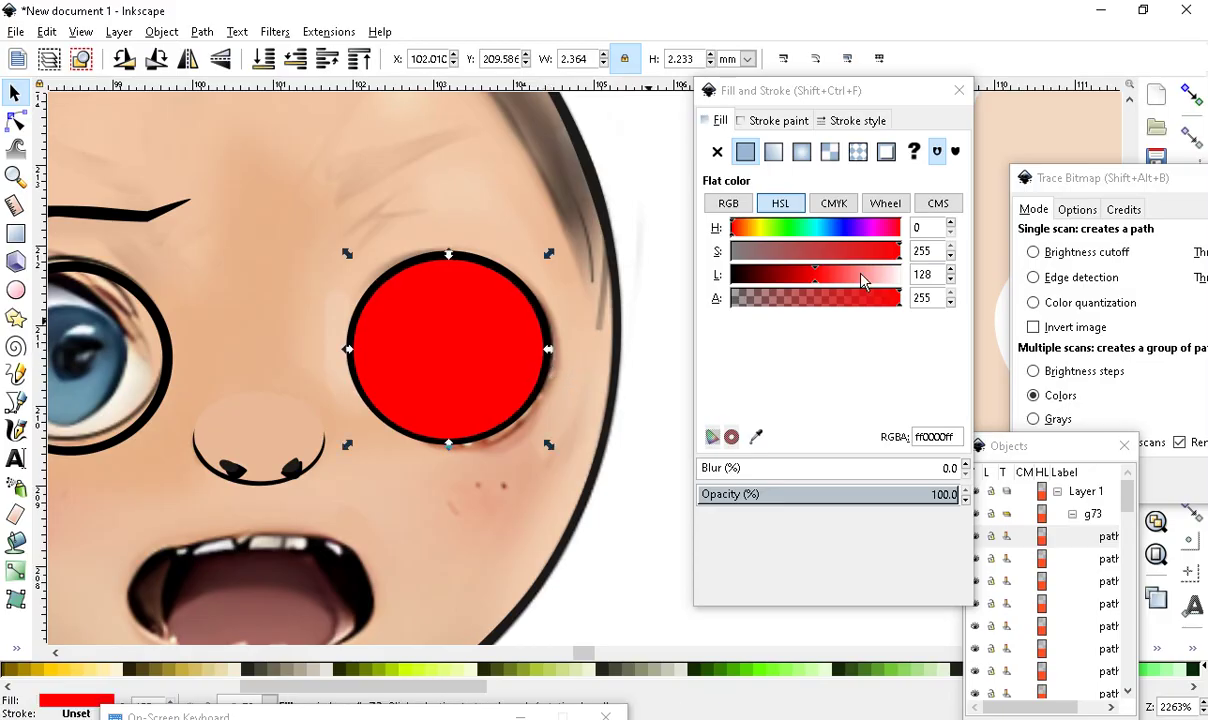
Make the ellipse's fill white with L set to 255, then deselect it
drag(815, 274, 957, 282)
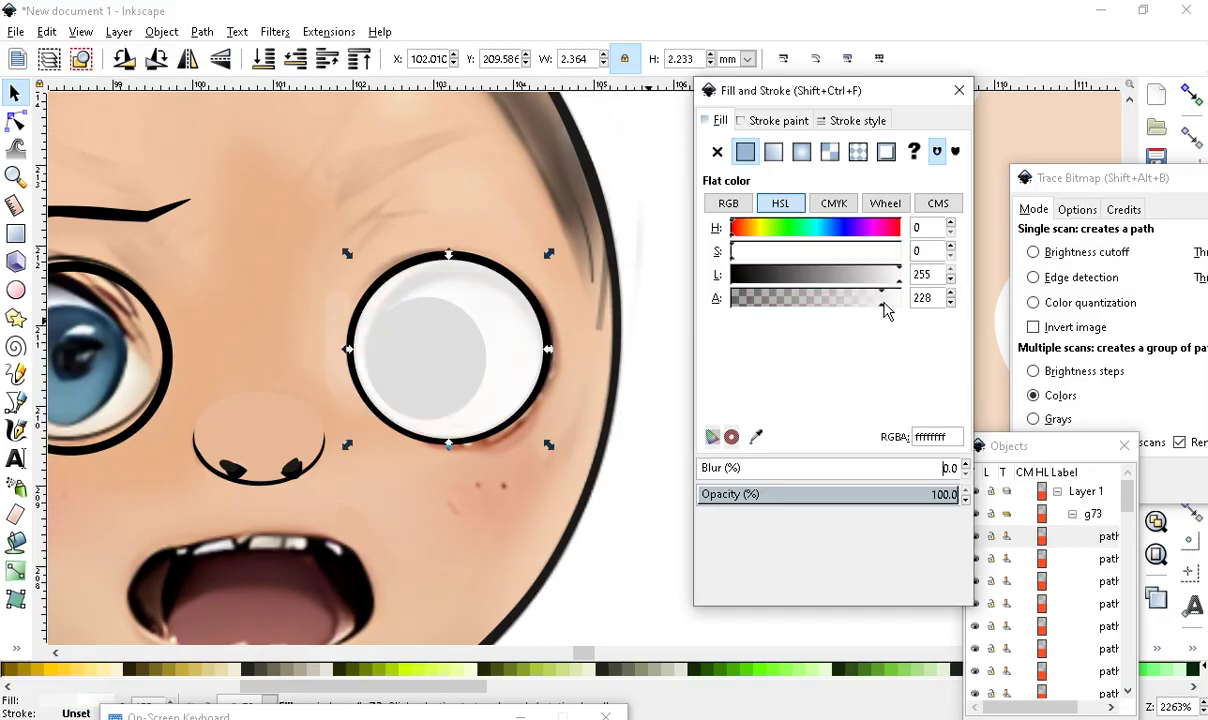
scroll(450, 385, down, 1)
key(Escape)
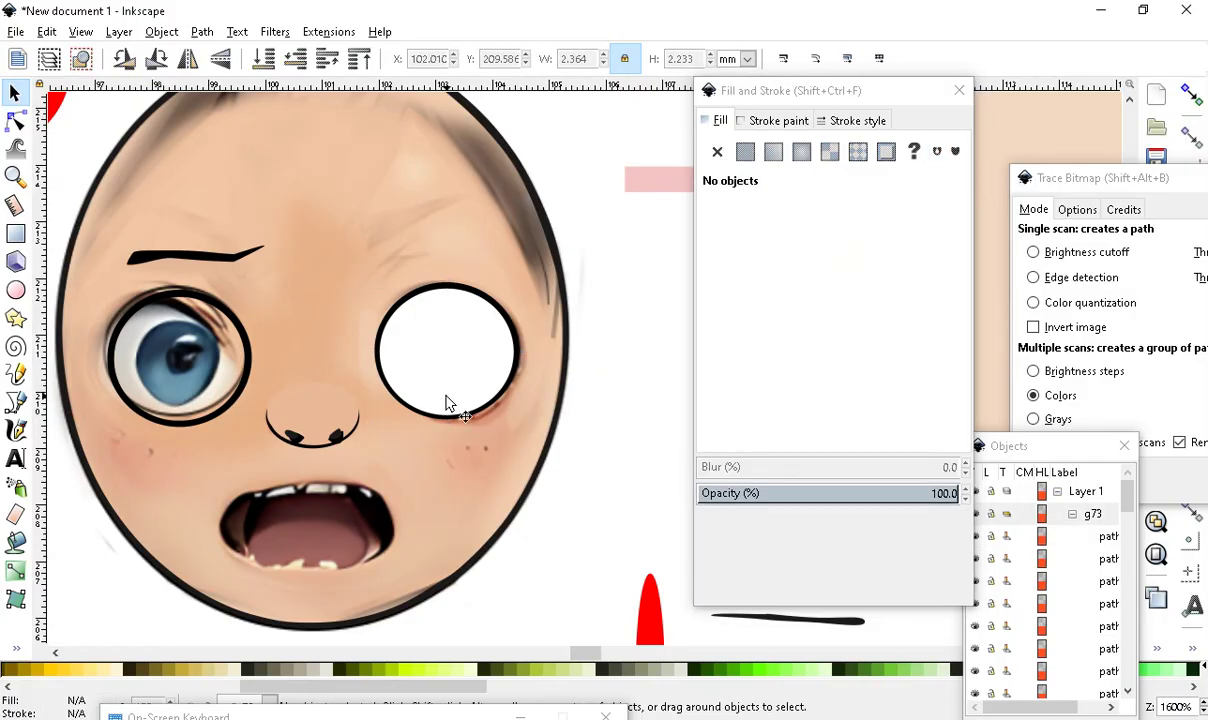
scroll(440, 412, up, 1)
scroll(531, 553, up, 1)
scroll(140, 404, down, 2)
scroll(400, 425, up, 2)
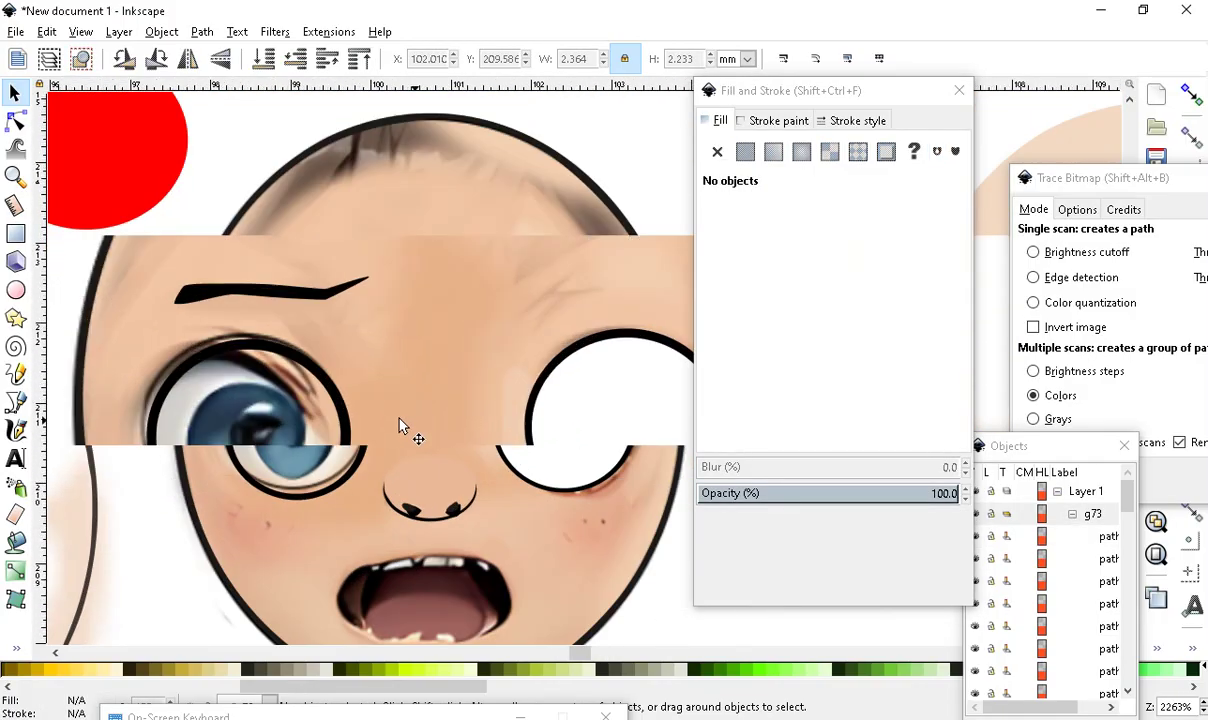
scroll(241, 253, down, 1)
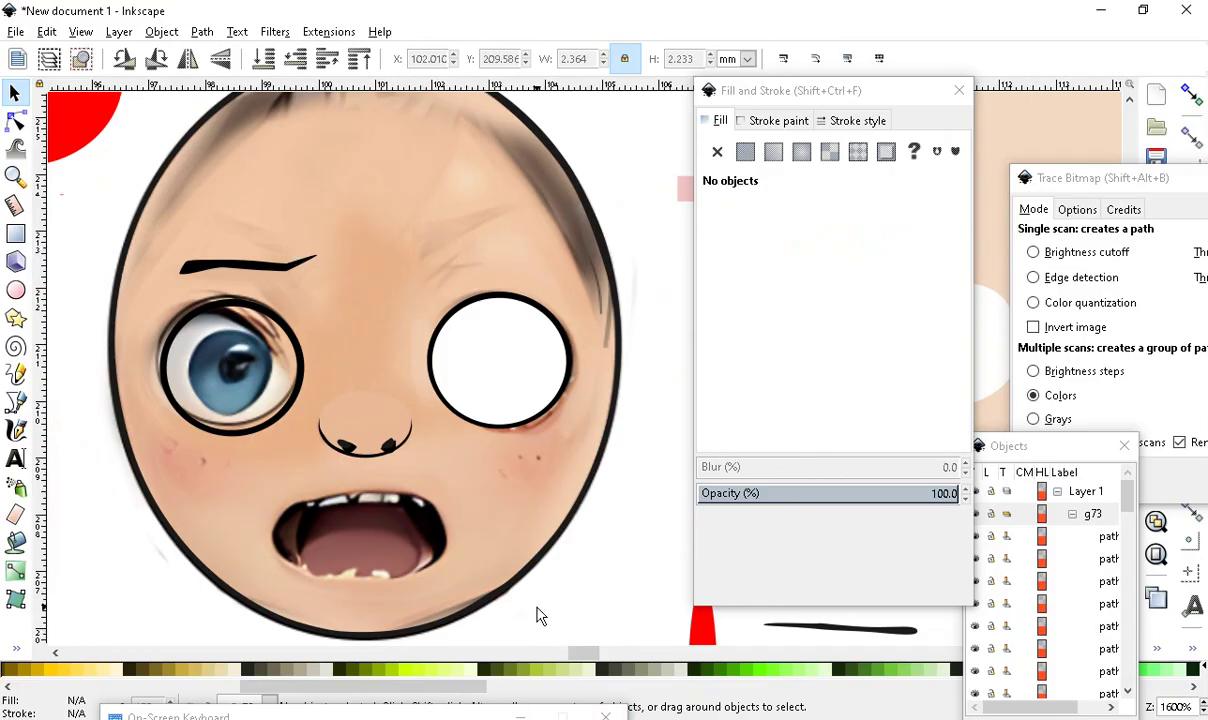
scroll(493, 337, up, 1)
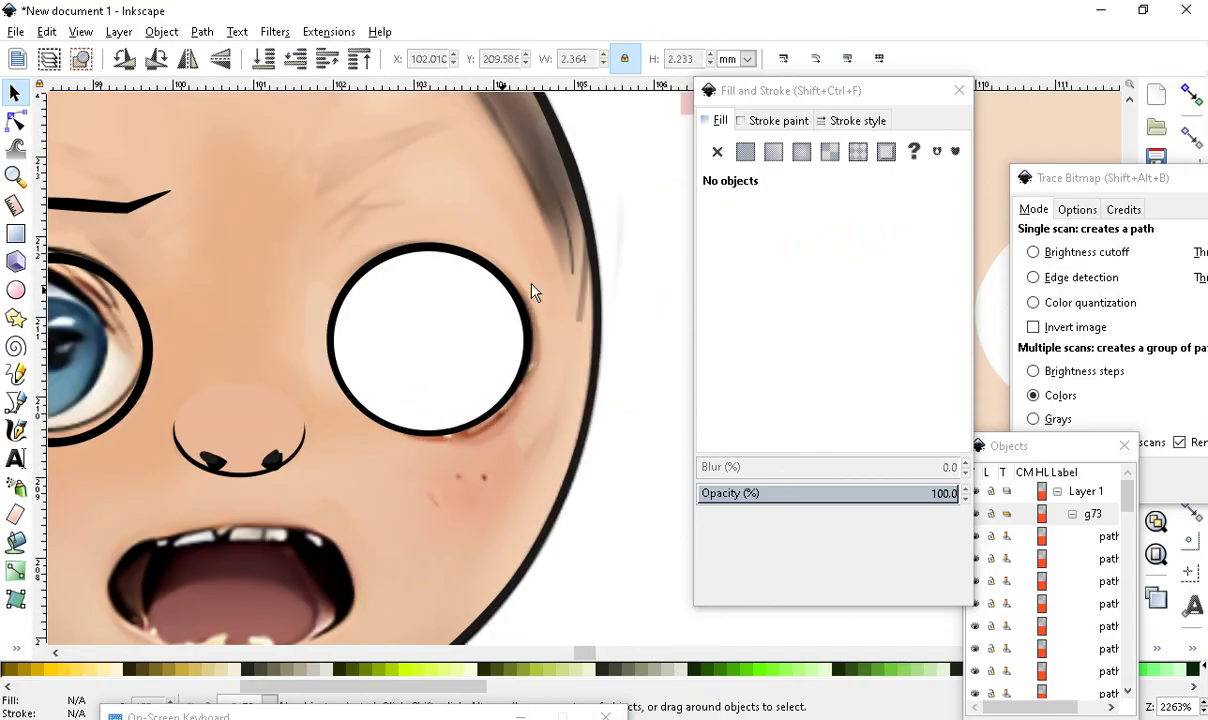
scroll(248, 270, down, 1)
scroll(233, 341, up, 3)
scroll(194, 585, down, 4)
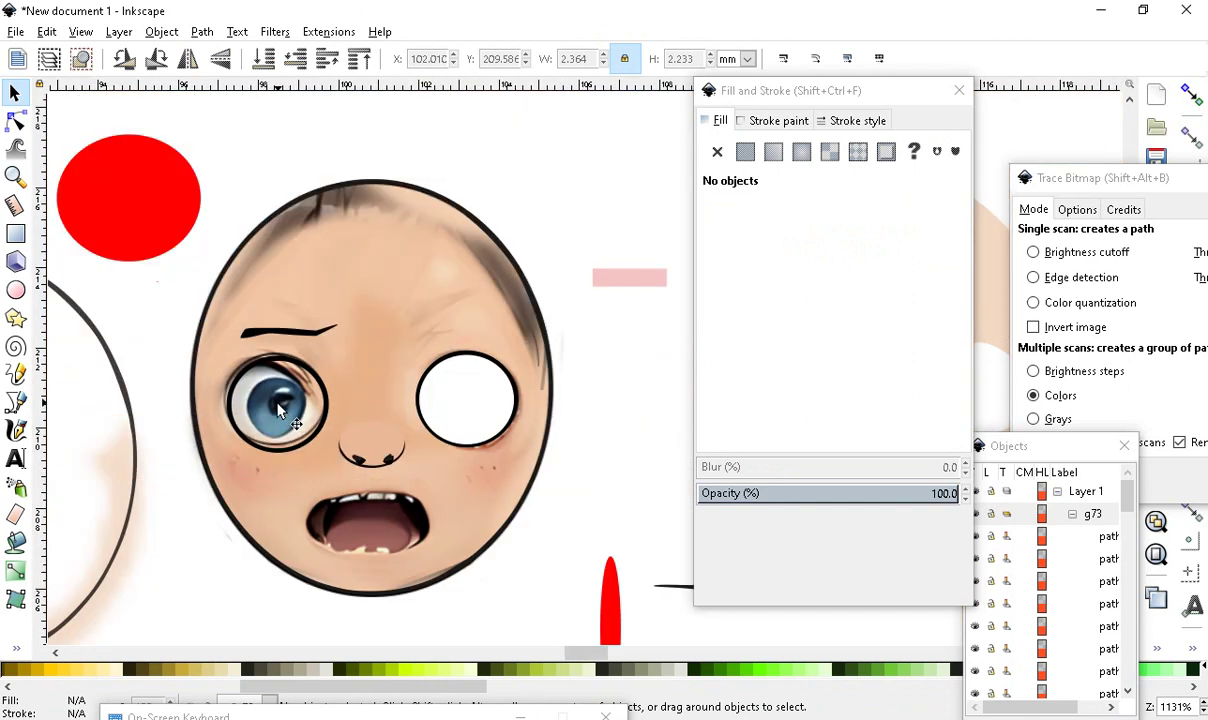
Duplicate the white eye circle and place the copy over the blue left eye
click(438, 374)
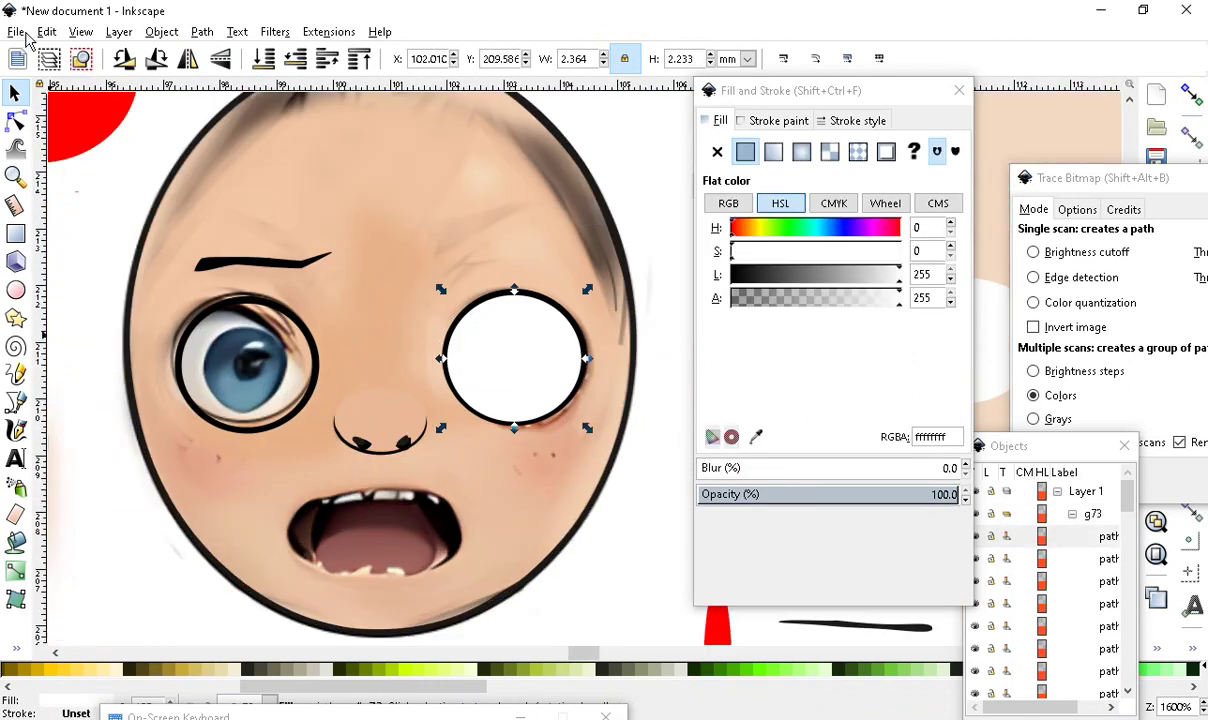
click(47, 31)
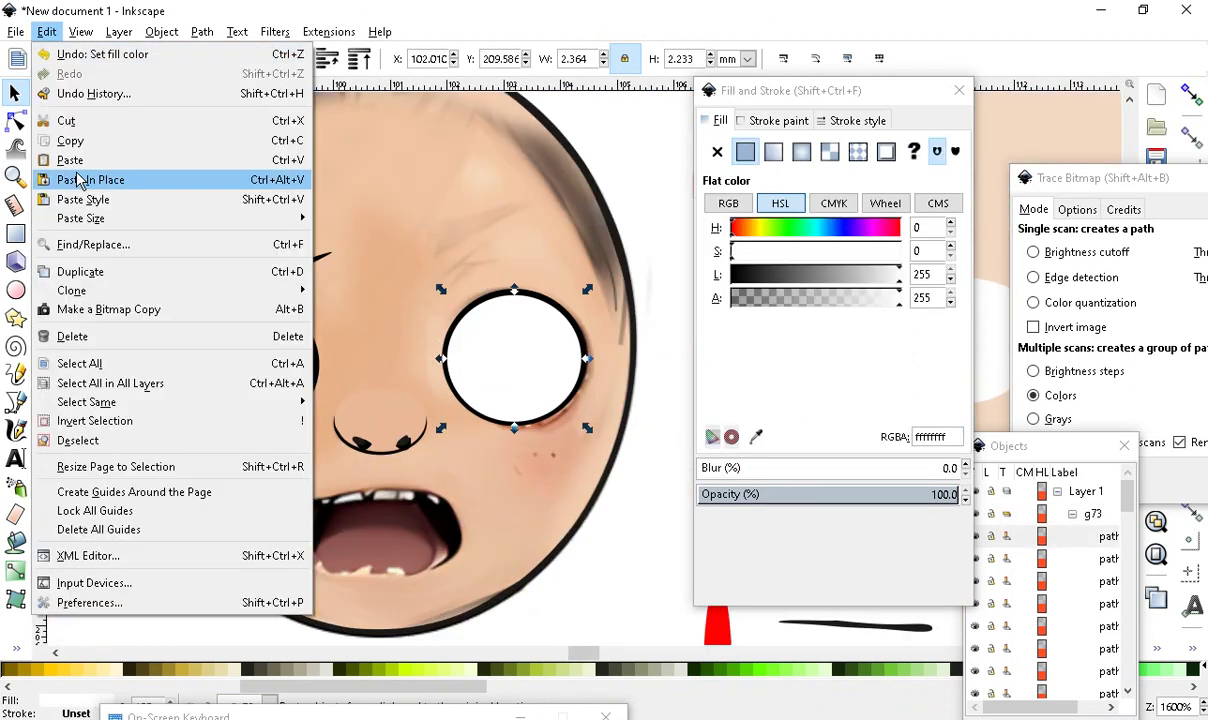
click(117, 281)
drag(547, 364, 280, 376)
scroll(450, 520, down, 3)
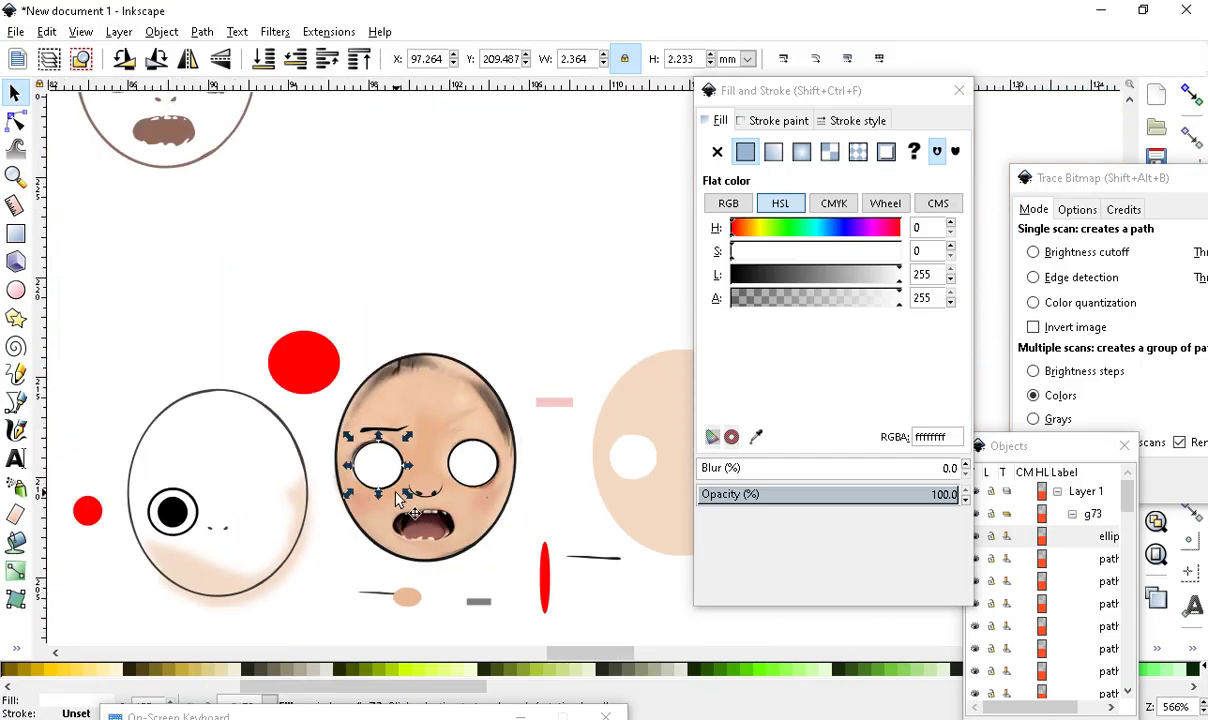
scroll(398, 500, down, 6)
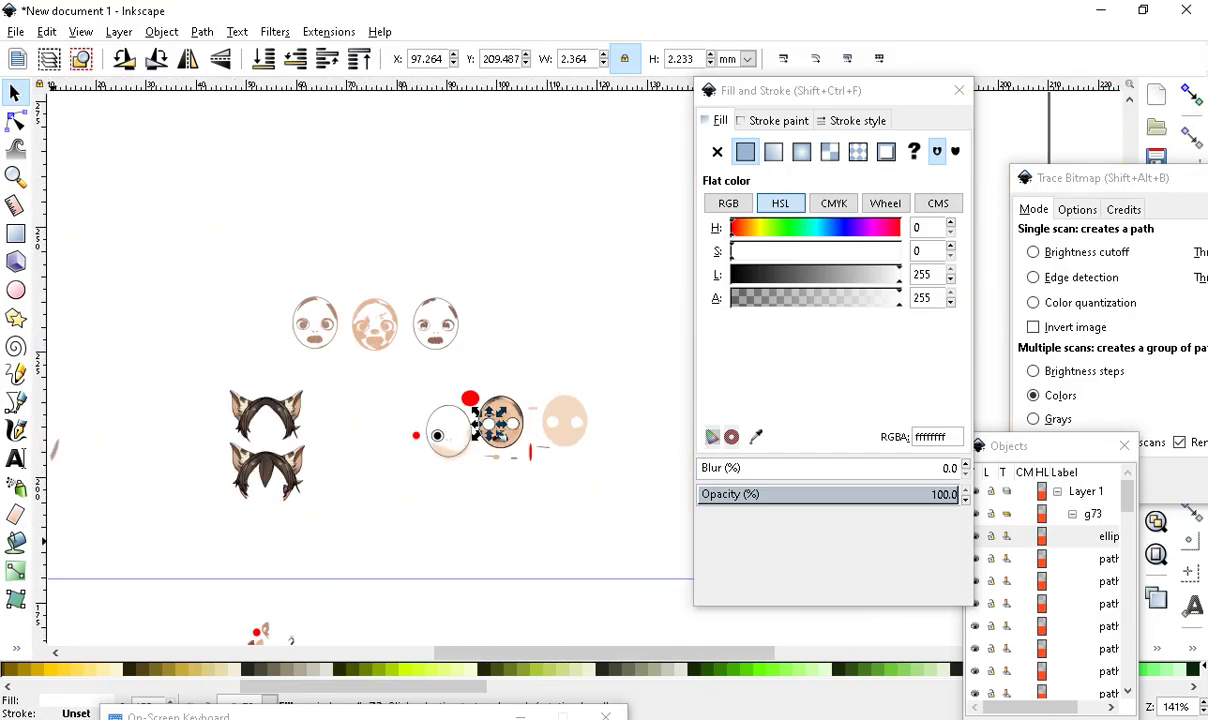
scroll(337, 404, up, 3)
Move the cat-ear hair piece onto the face
click(150, 388)
scroll(60, 440, down, 2)
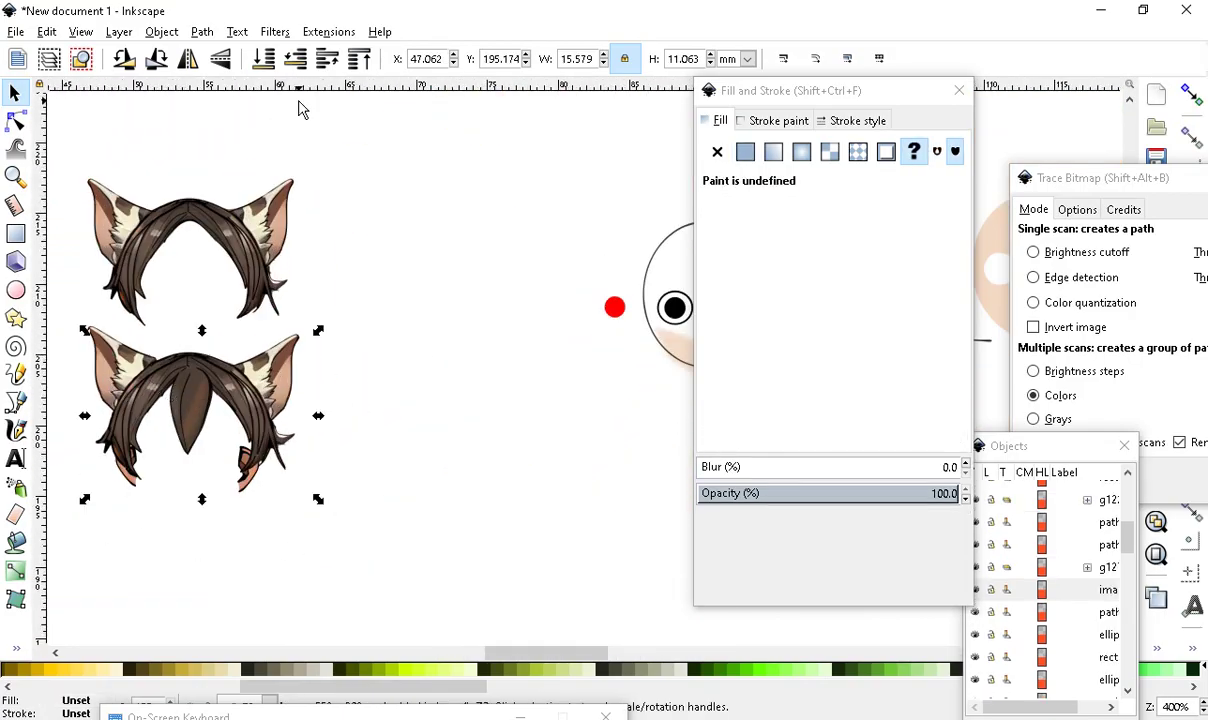
drag(152, 332, 512, 334)
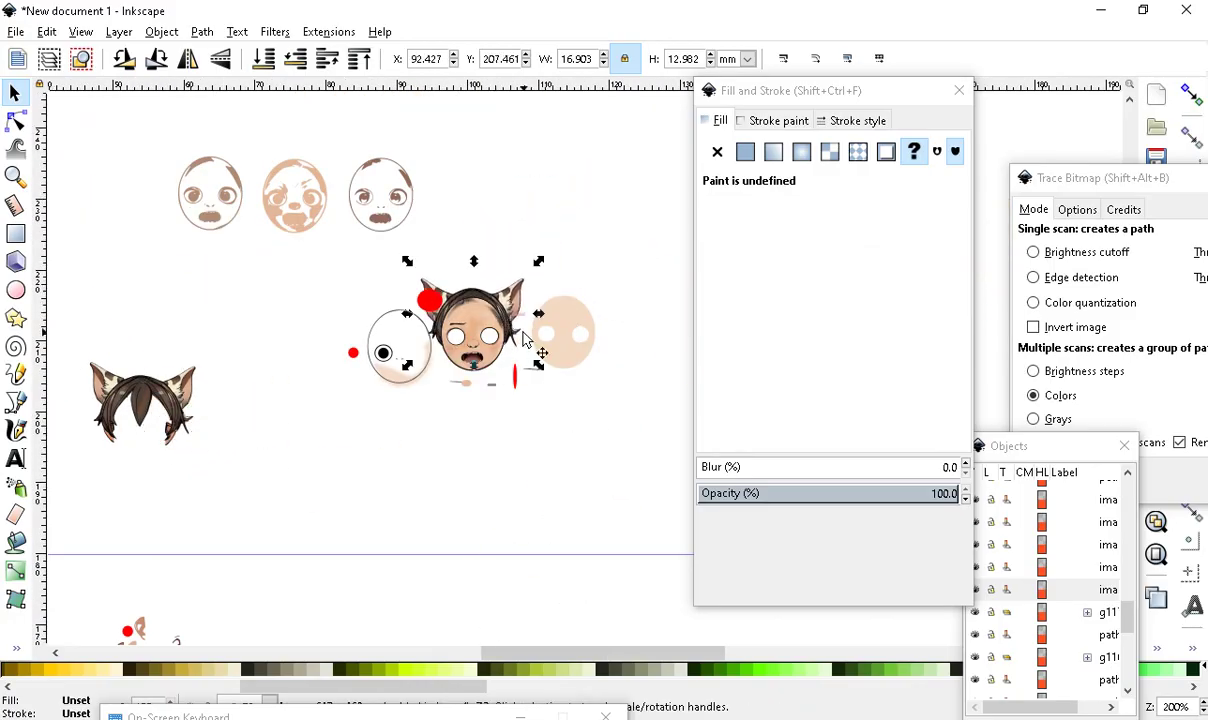
scroll(510, 332, up, 3)
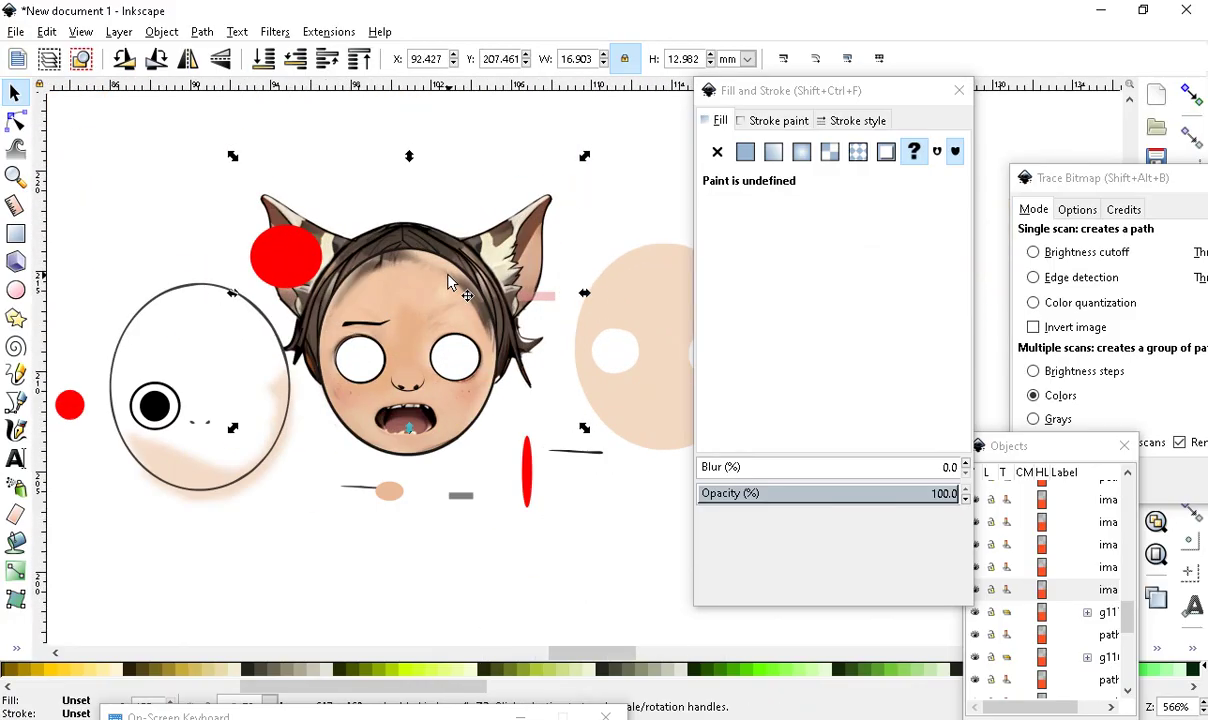
Lower the traced head group to the bottom and nudge it slightly down
click(362, 58)
scroll(584, 387, up, 3)
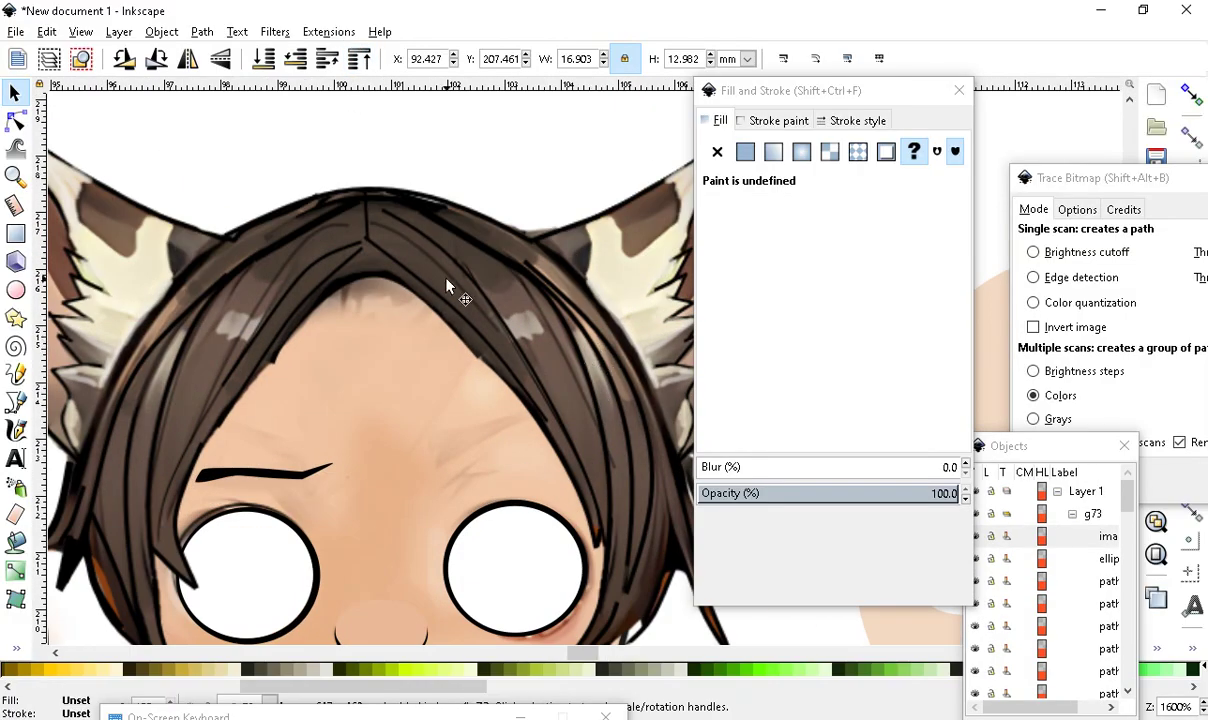
scroll(447, 287, down, 3)
drag(437, 296, 457, 328)
scroll(437, 300, down, 1)
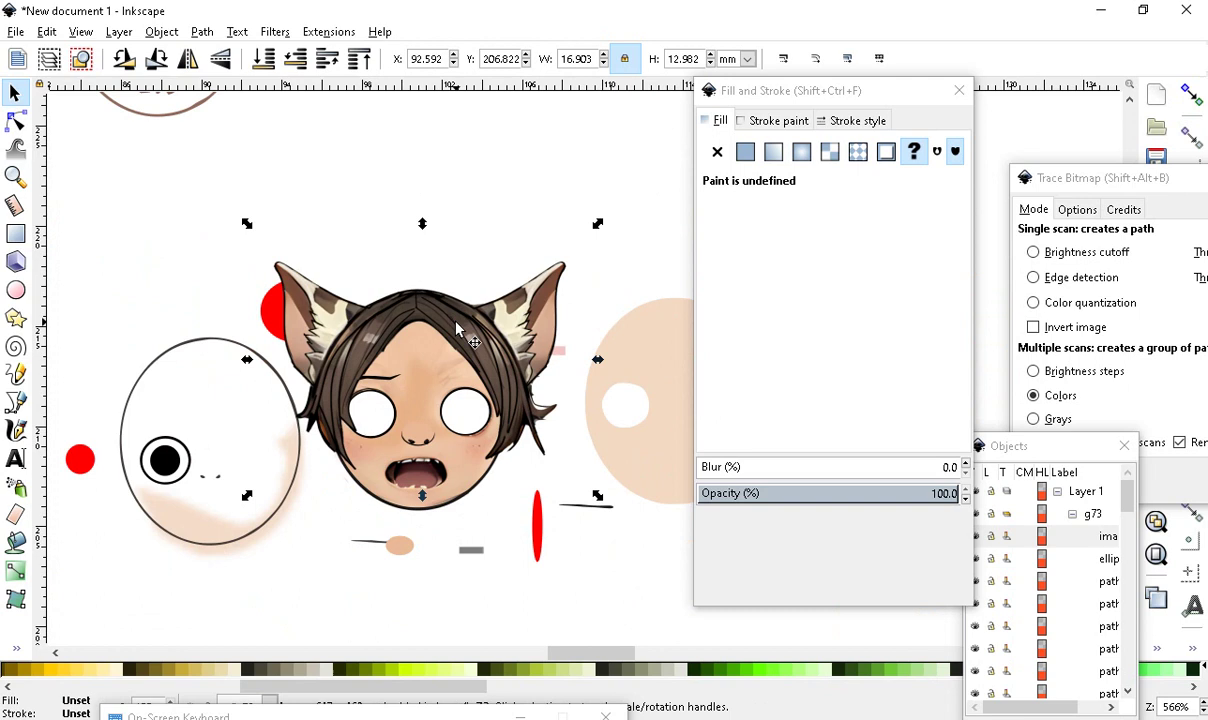
scroll(455, 327, up, 3)
Thicken the left eyebrow by scaling its height, with a slight width tweak
click(385, 350)
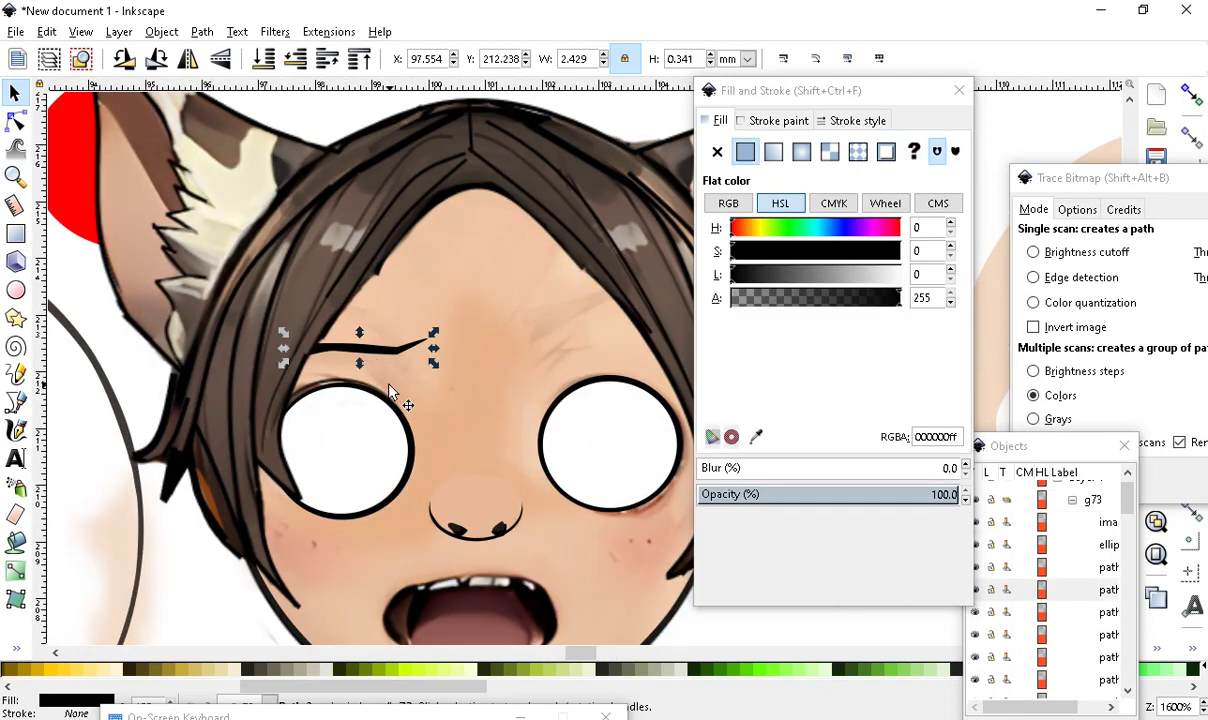
mouse_move(359, 363)
mouse_down()
mouse_move(369, 391)
mouse_move(361, 380)
mouse_move(393, 382)
mouse_up()
drag(446, 350, 449, 351)
scroll(443, 410, down, 3)
scroll(353, 303, up, 1)
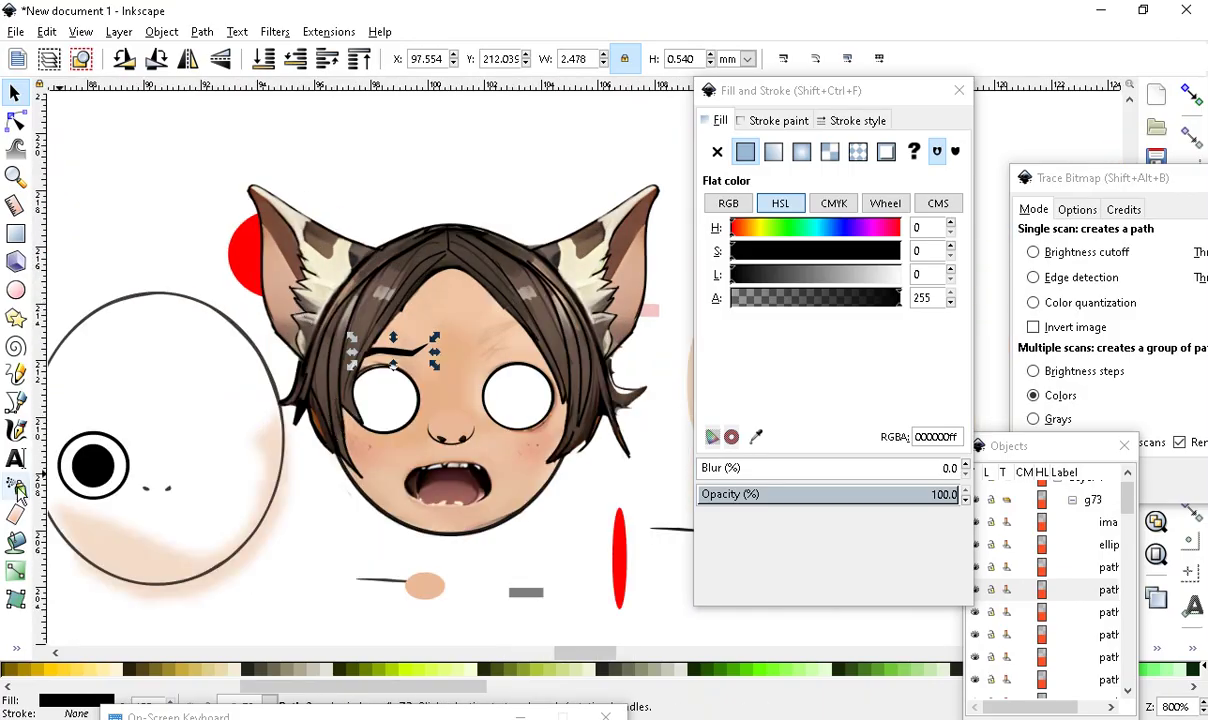
Place the black pupil inside the left eye white, raise it to the top, and deselect
drag(90, 478, 382, 407)
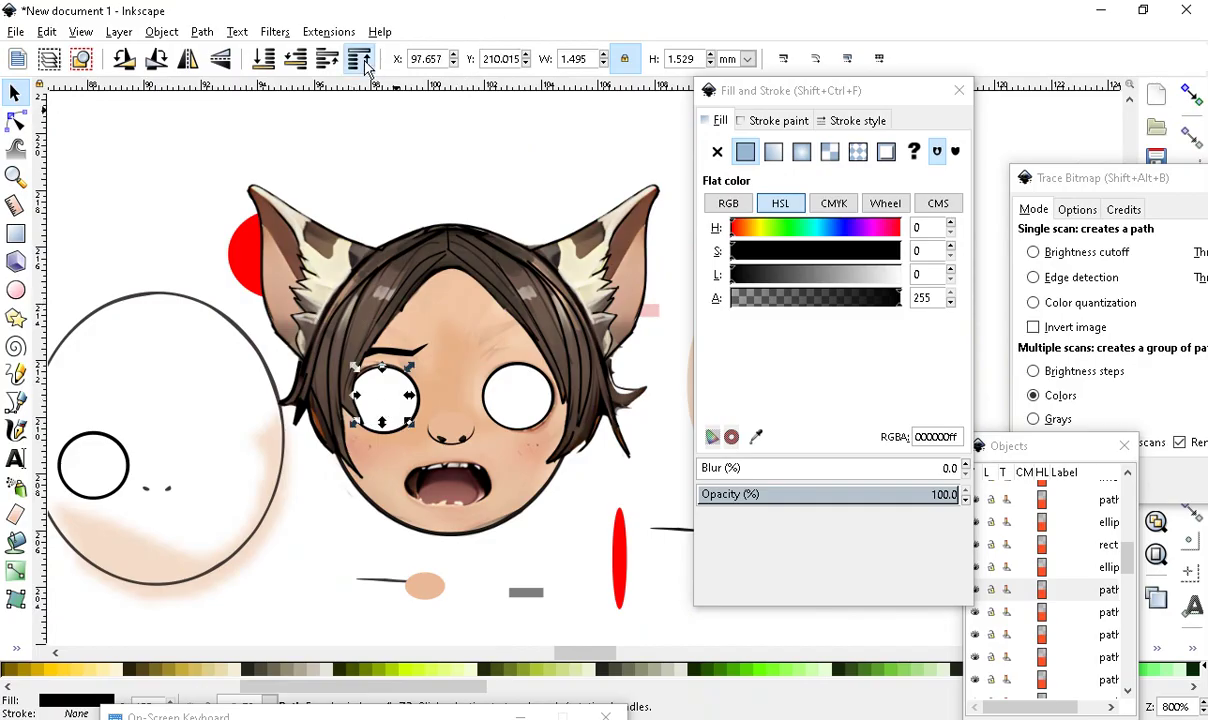
key(Home)
scroll(390, 435, up, 2)
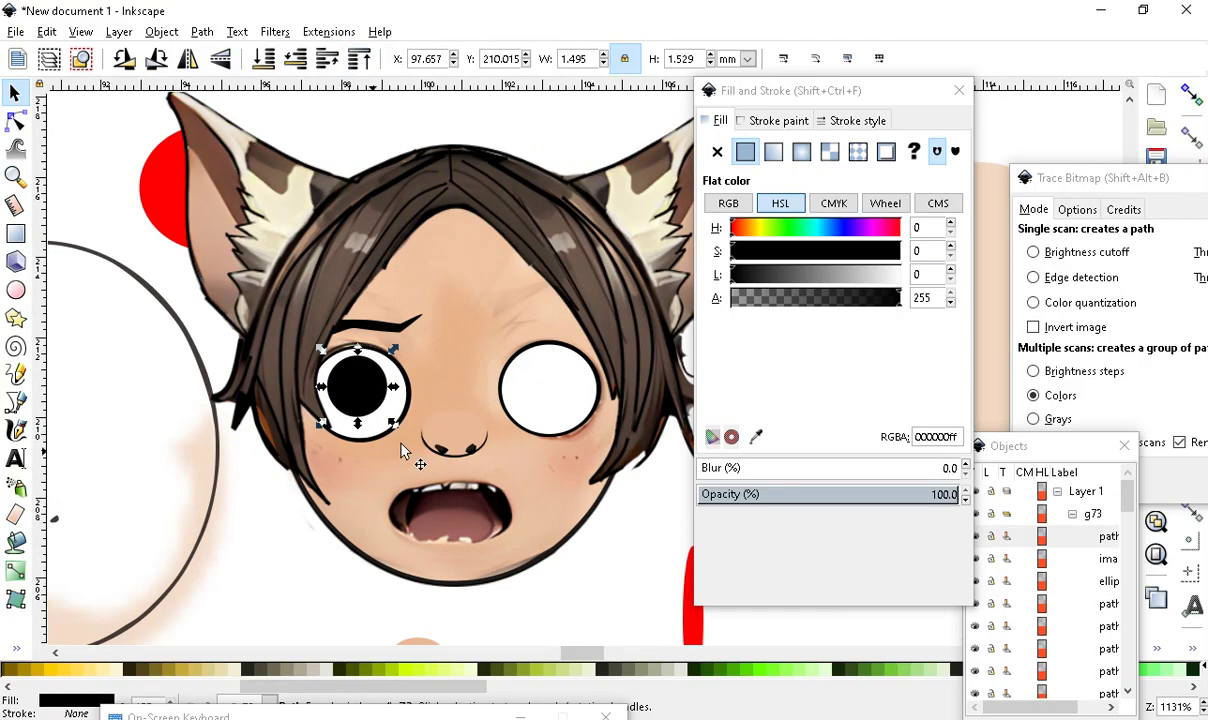
drag(375, 351, 382, 362)
scroll(382, 364, down, 3)
scroll(530, 400, up, 2)
scroll(543, 363, down, 1)
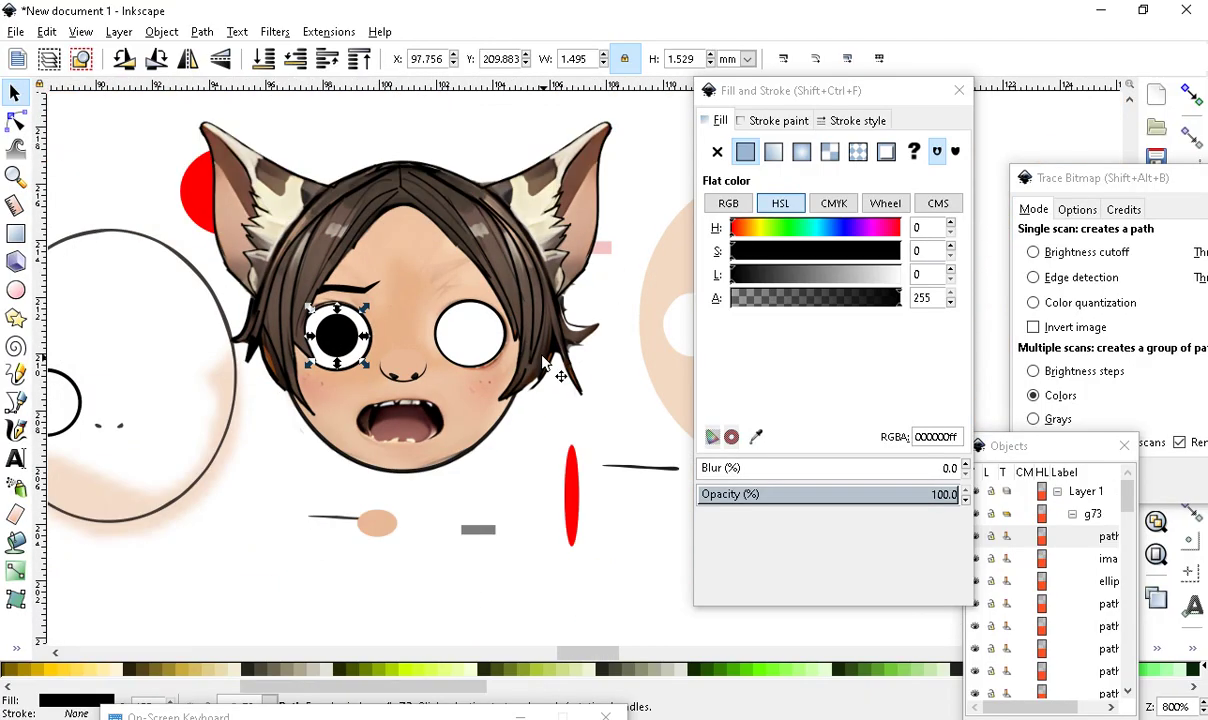
click(291, 445)
Node-edit the blurred skin shading, pulling nodes up over the forehead and left along the hair
scroll(391, 302, up, 2)
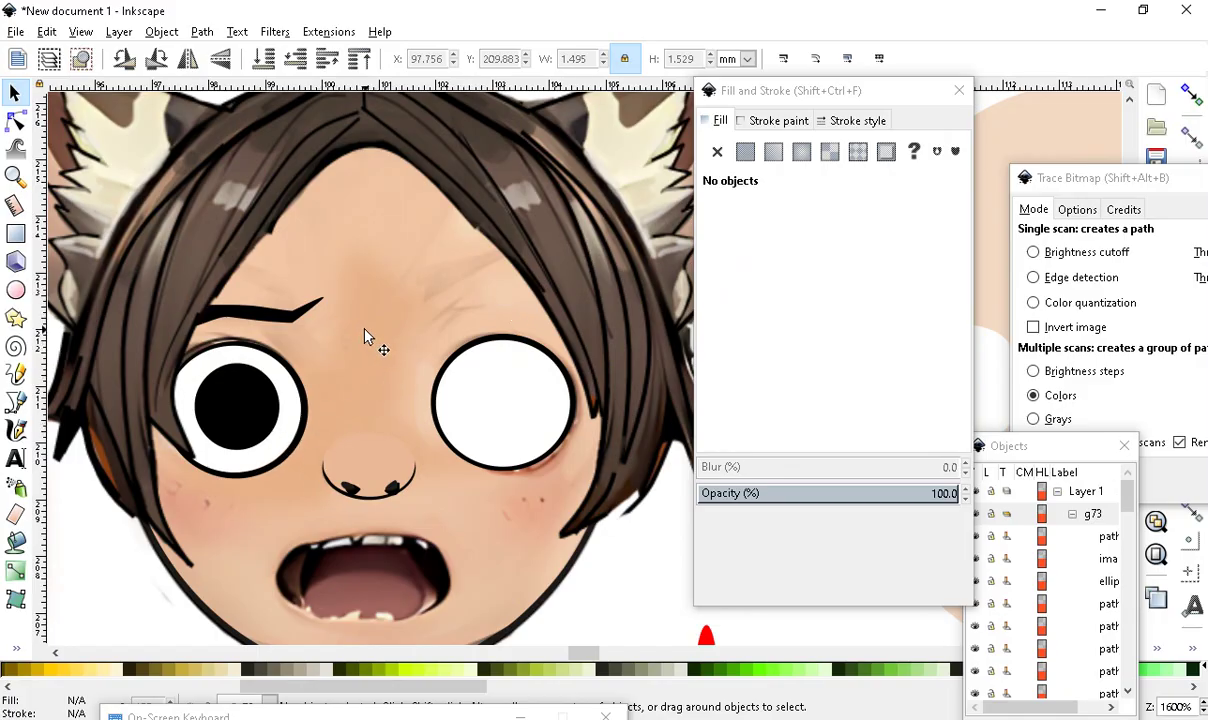
click(365, 337)
click(17, 121)
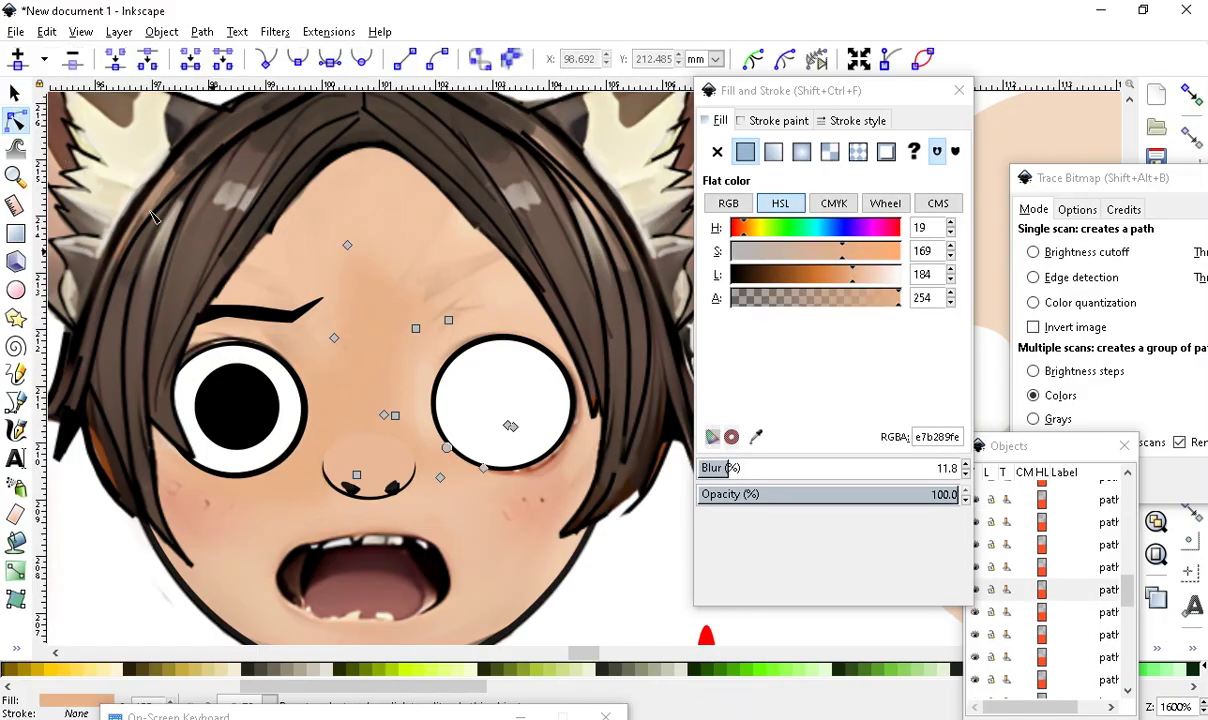
drag(416, 330, 531, 262)
drag(448, 320, 375, 147)
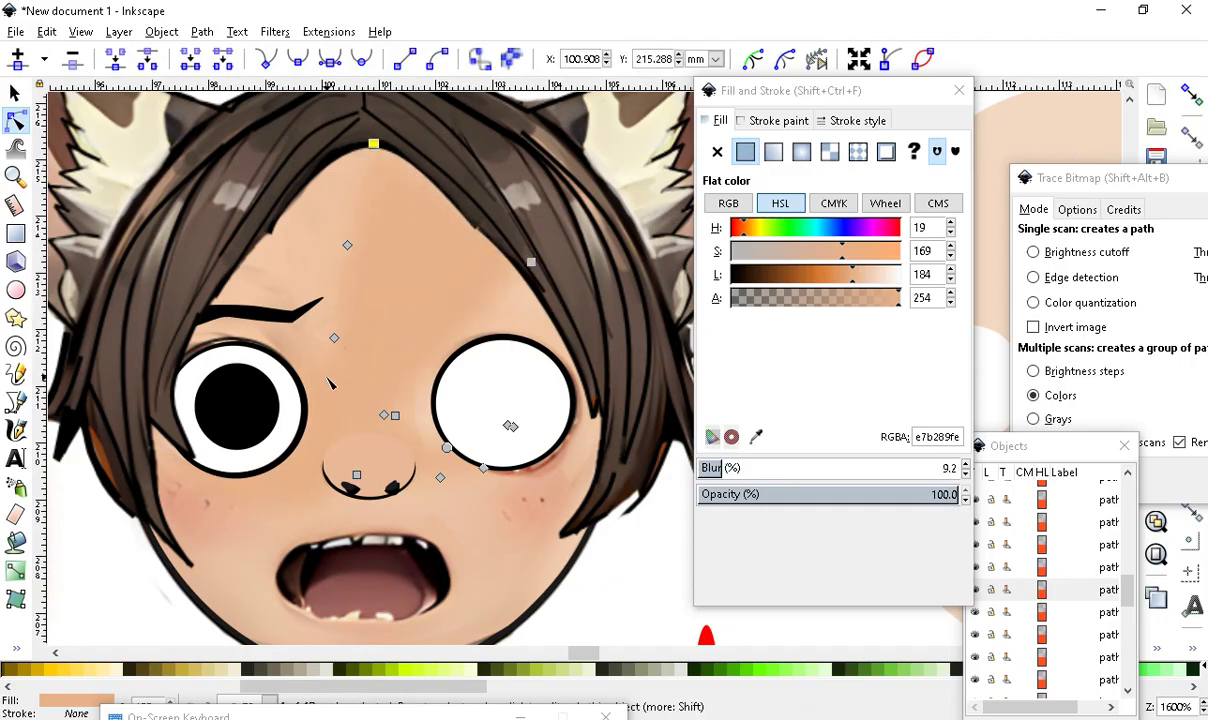
click(347, 246)
drag(347, 246, 206, 259)
drag(180, 300, 109, 310)
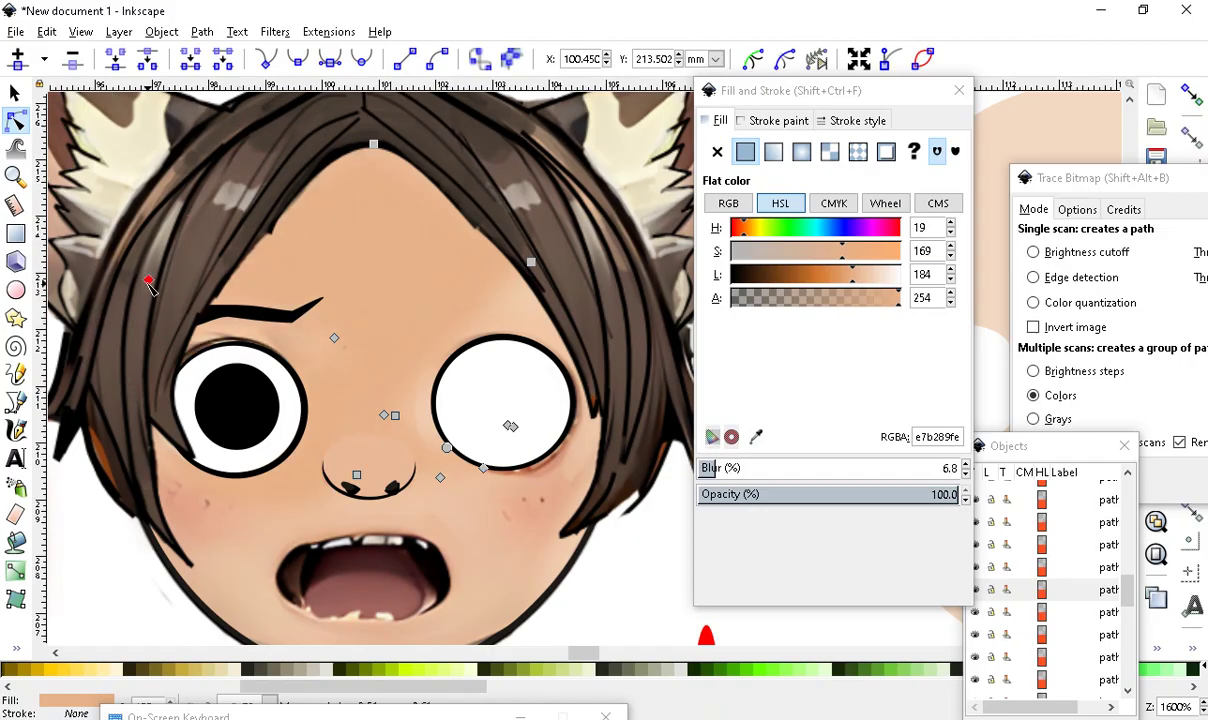
scroll(394, 290, down, 2)
scroll(385, 172, up, 2)
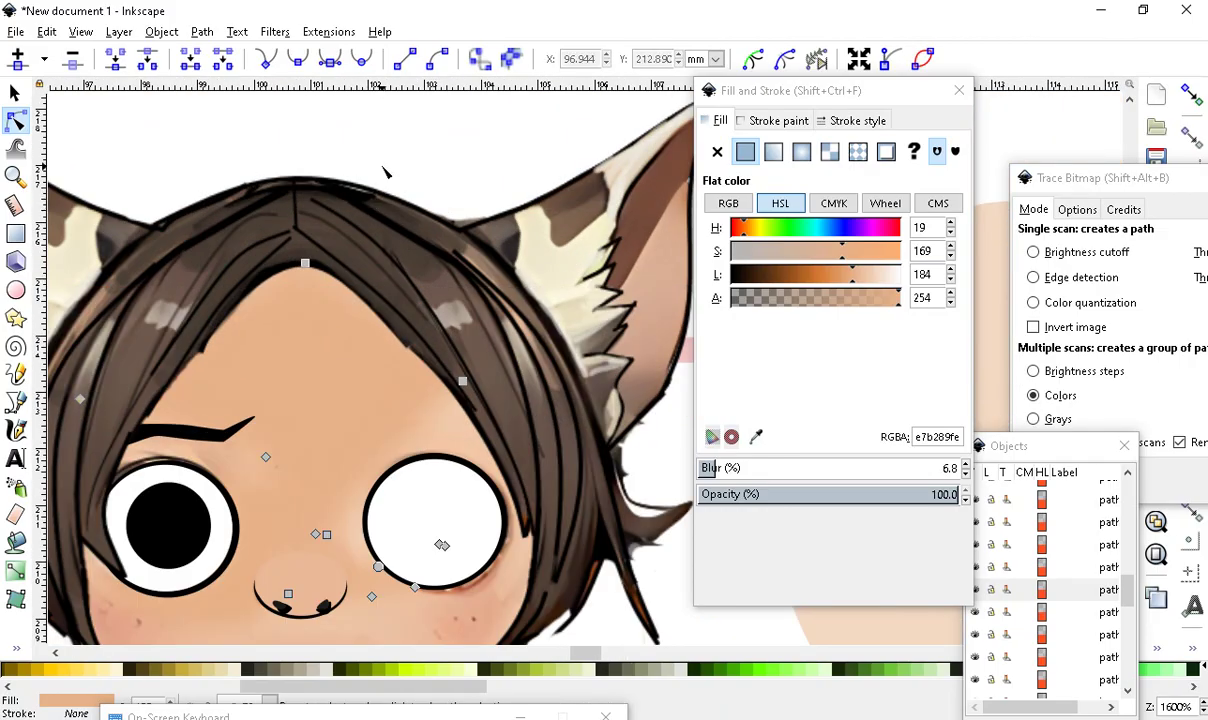
scroll(385, 172, down, 3)
scroll(428, 316, up, 2)
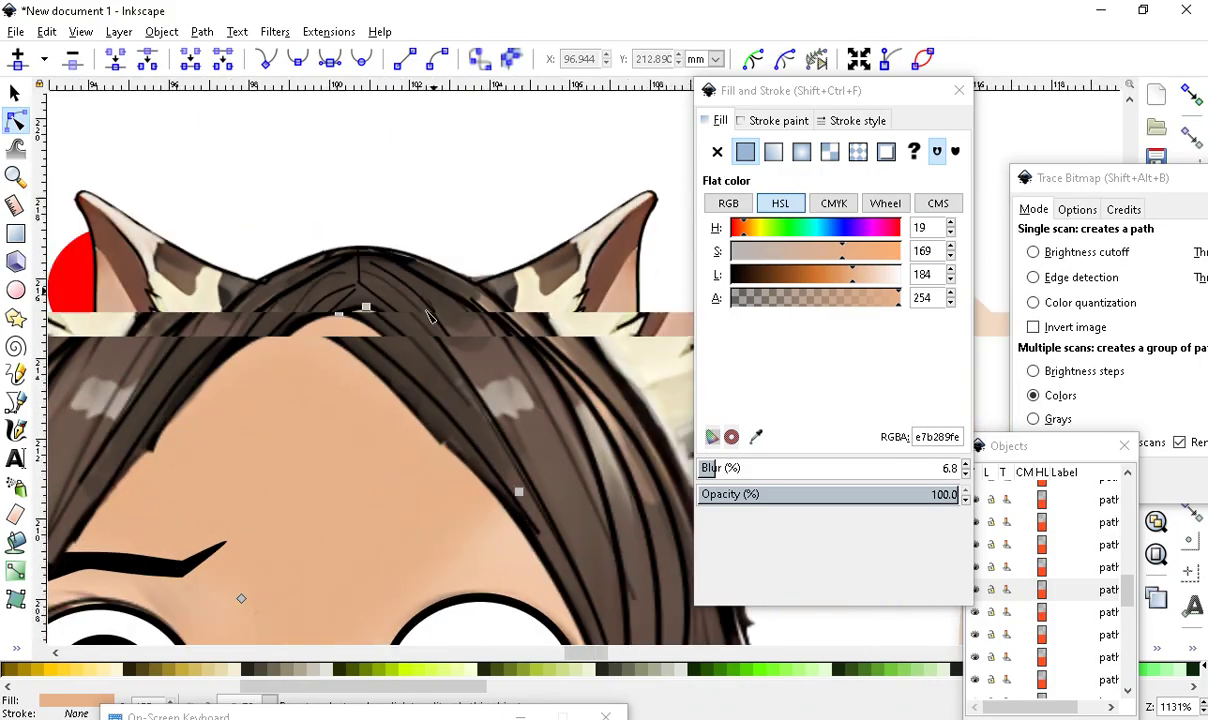
scroll(428, 316, down, 3)
click(433, 192)
scroll(424, 460, up, 3)
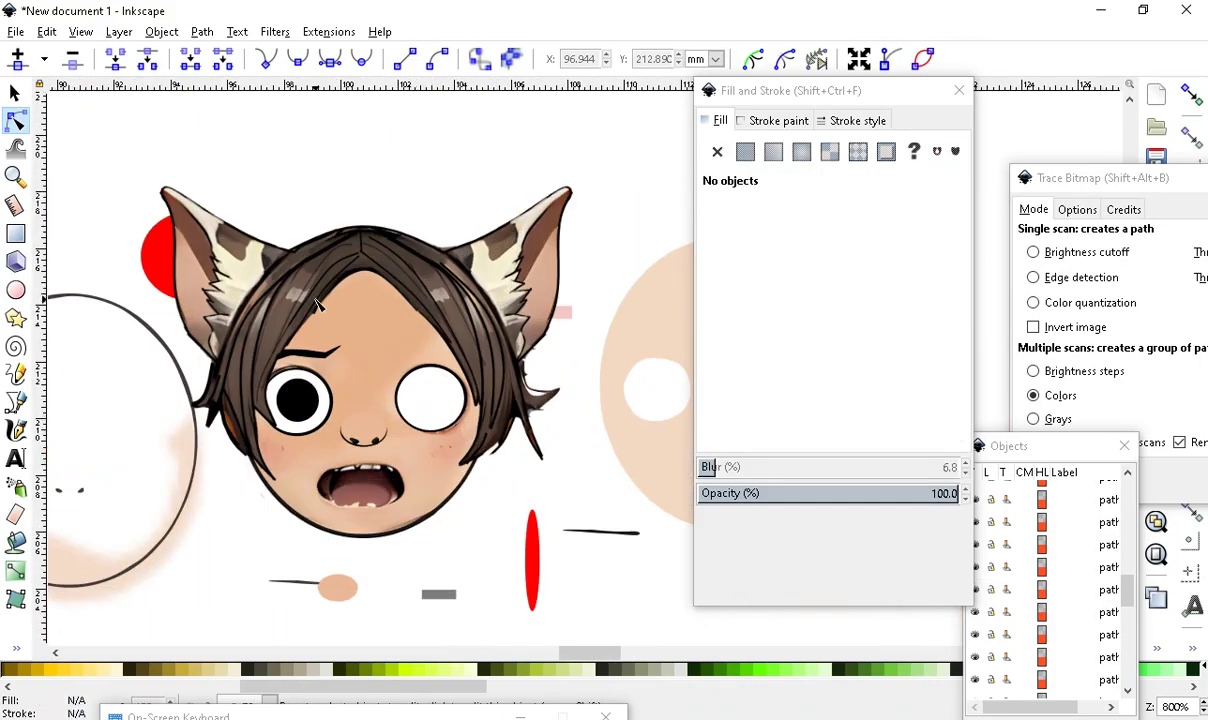
scroll(316, 305, up, 2)
scroll(430, 360, down, 2)
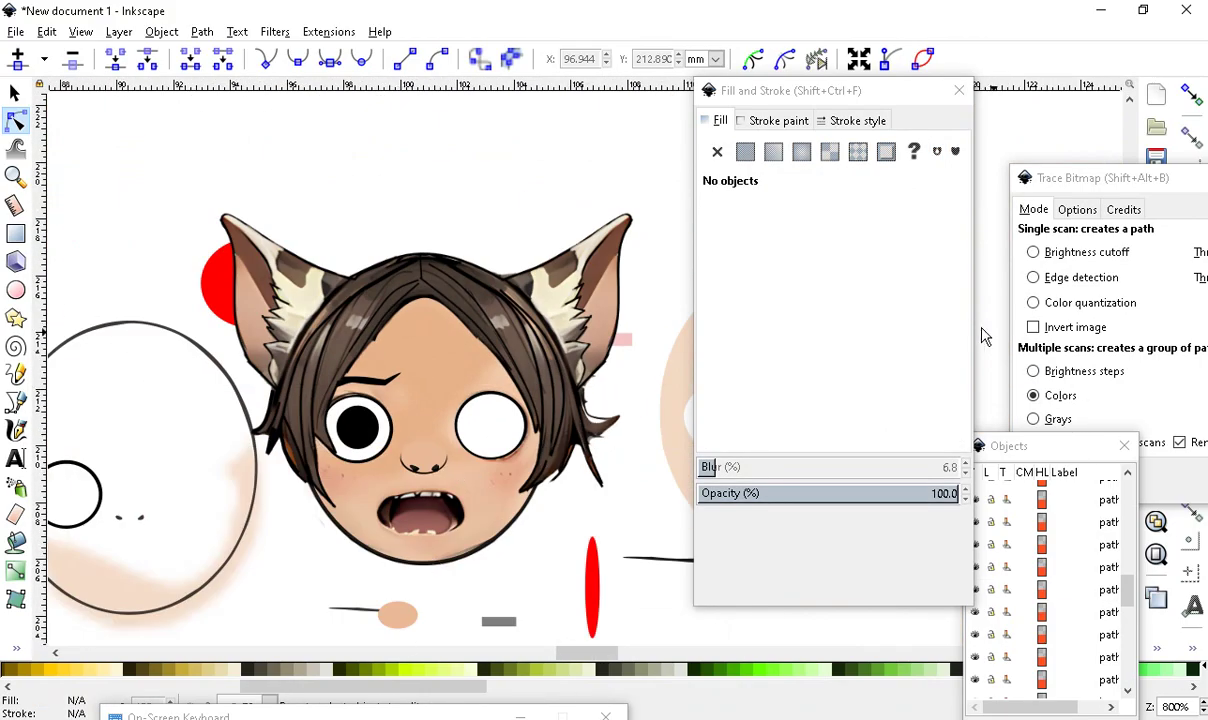
scroll(420, 371, up, 1)
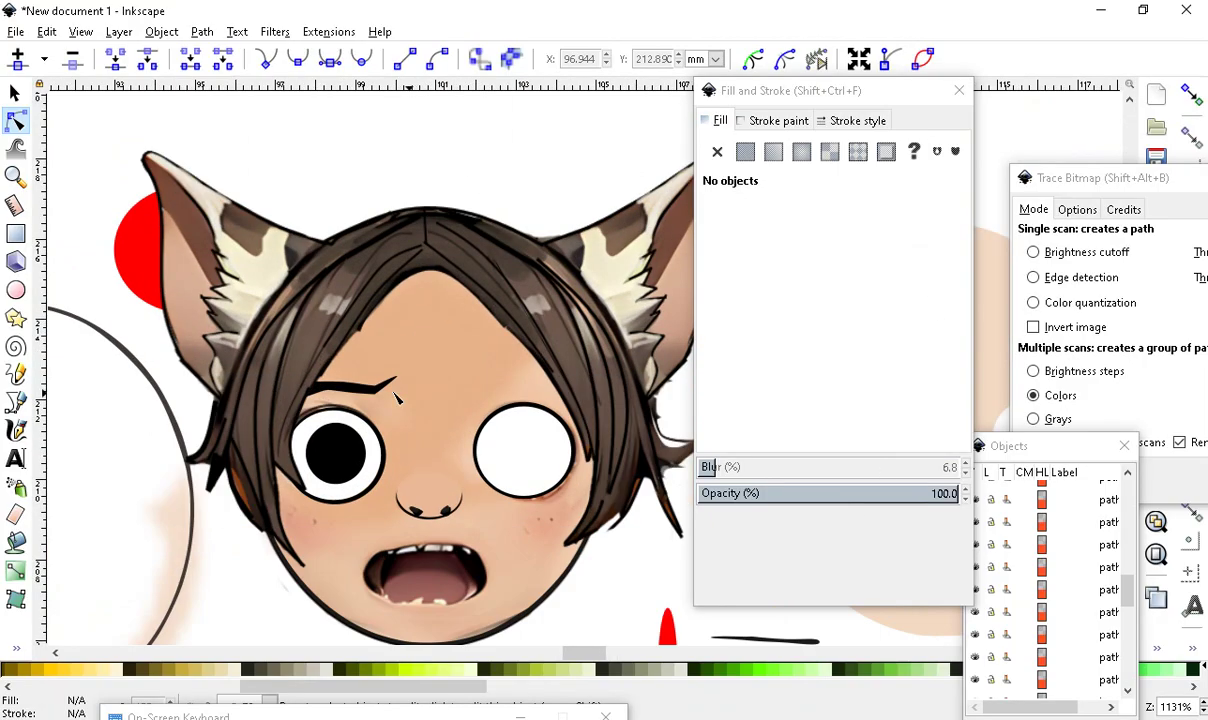
scroll(466, 468, down, 3)
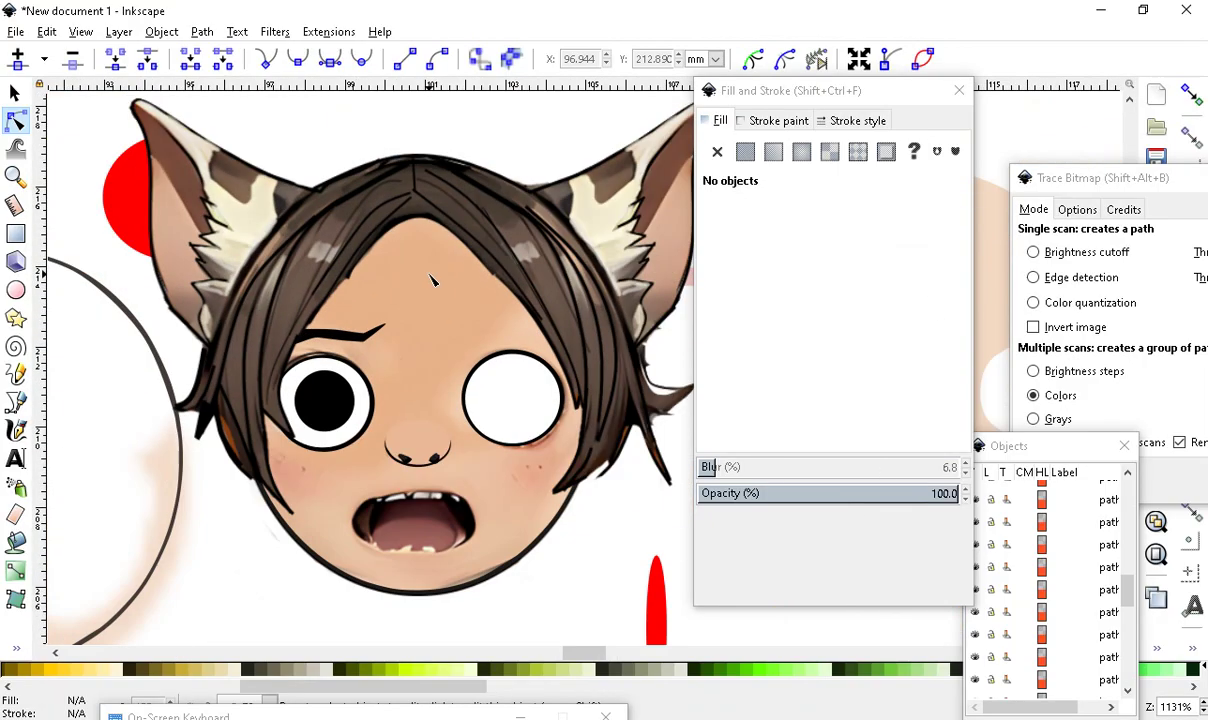
scroll(466, 209, up, 1)
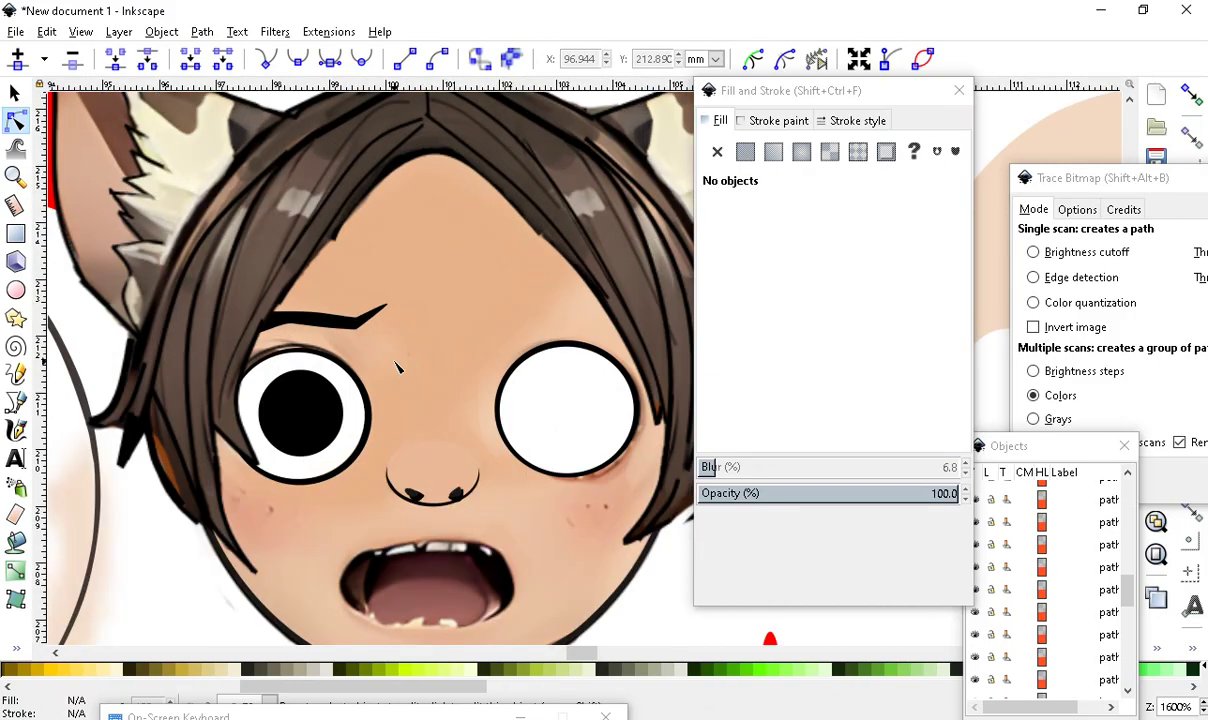
scroll(420, 476, down, 2)
scroll(355, 510, up, 1)
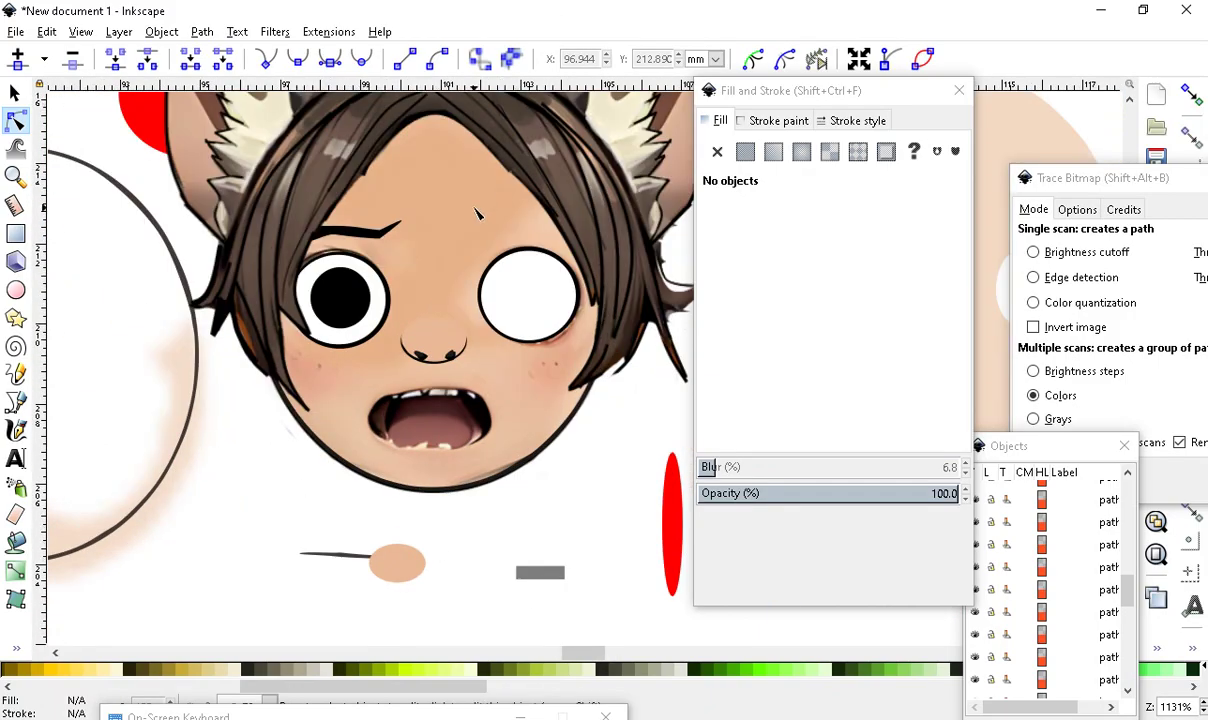
scroll(476, 213, up, 2)
scroll(450, 280, down, 2)
scroll(422, 343, up, 1)
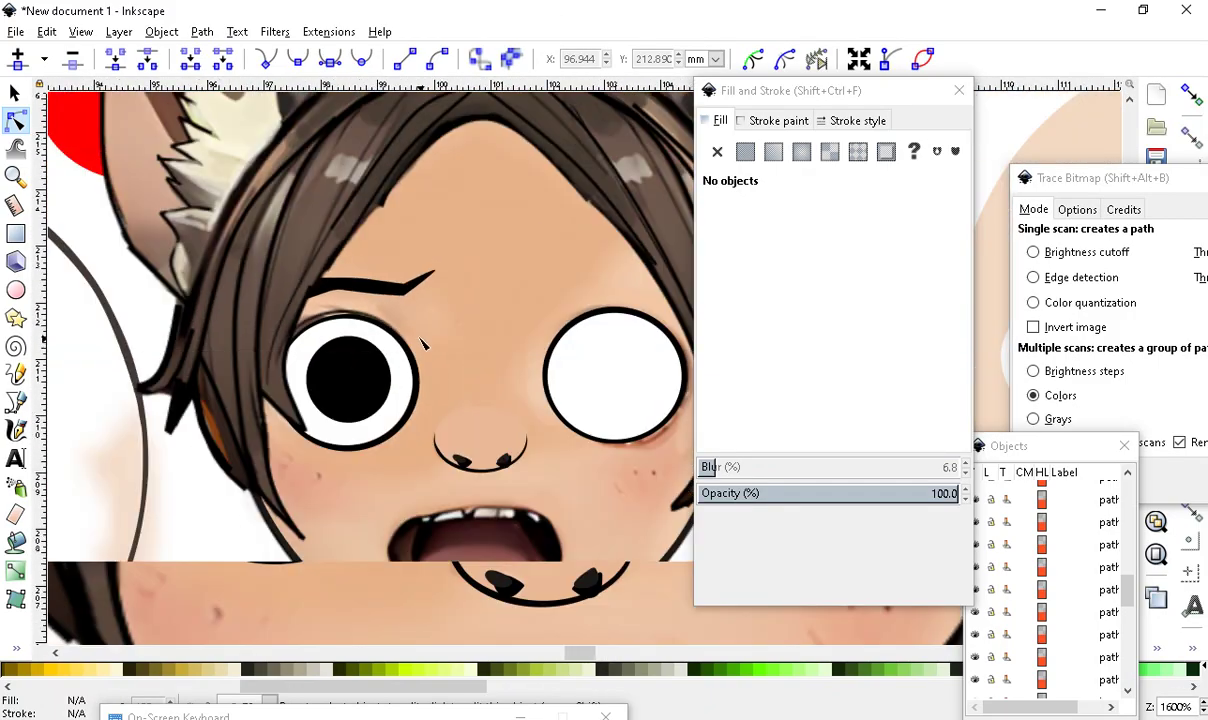
scroll(354, 345, up, 3)
scroll(356, 315, down, 4)
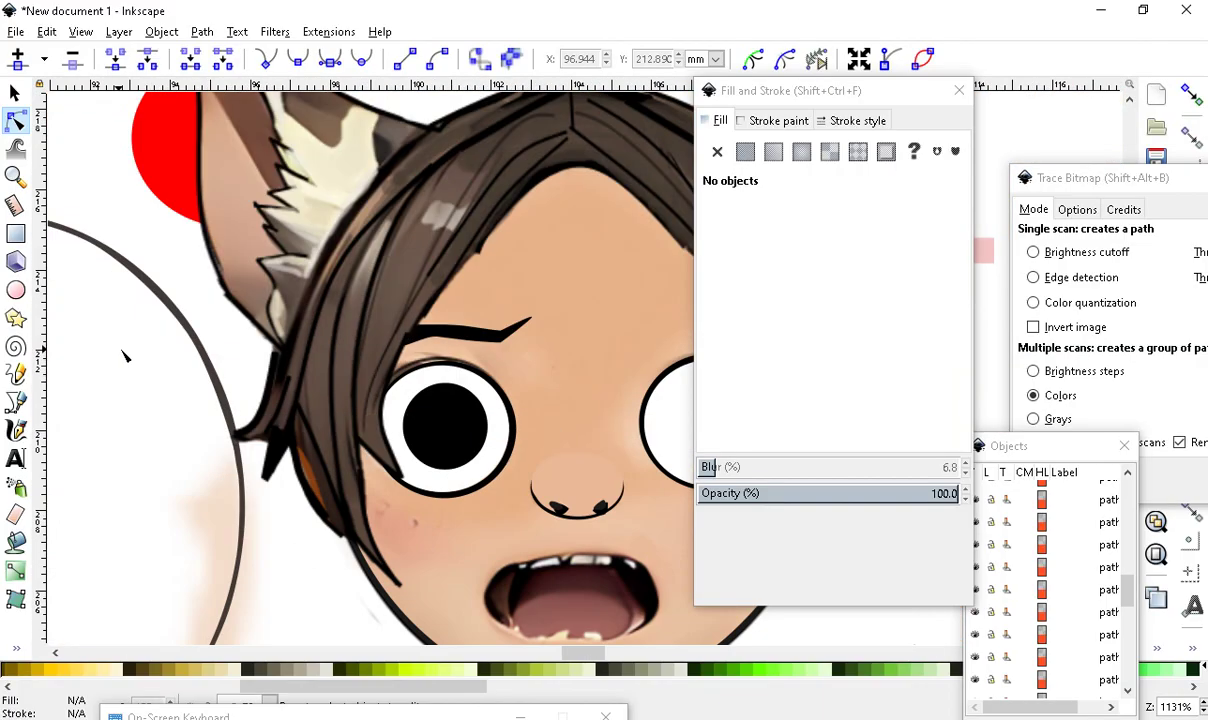
scroll(380, 400, down, 1)
scroll(414, 497, up, 4)
scroll(414, 497, up, 1)
scroll(440, 428, down, 4)
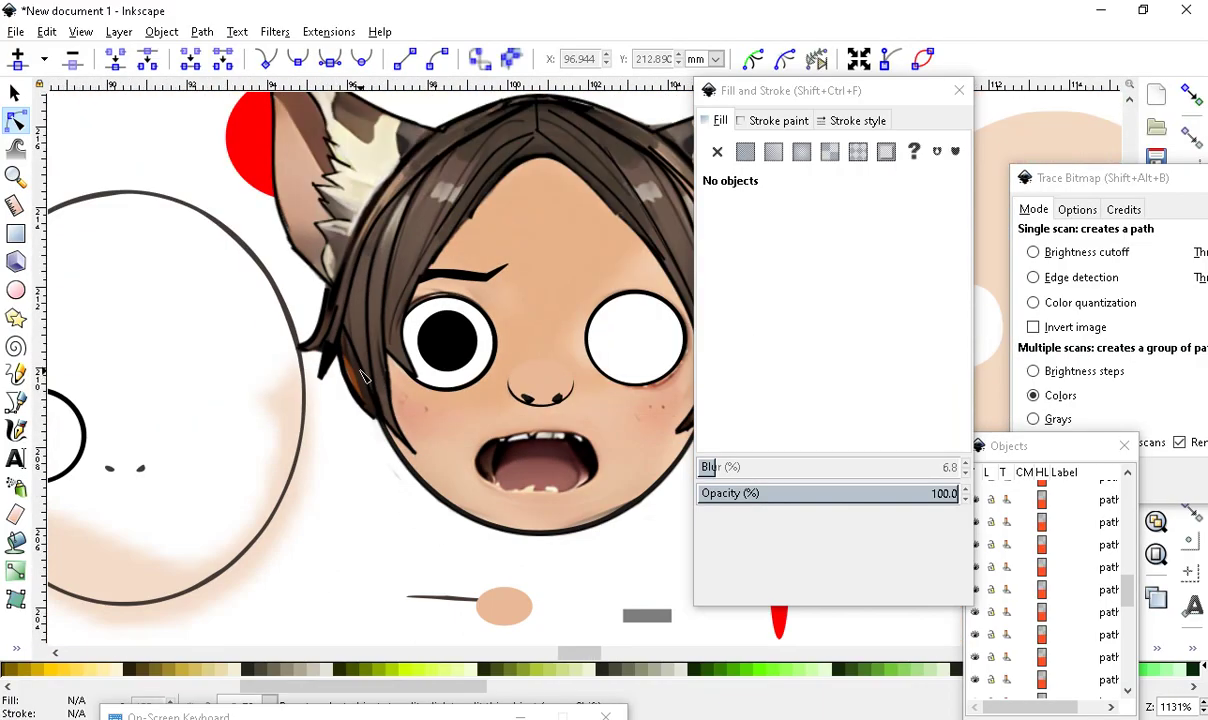
scroll(345, 355, up, 1)
scroll(477, 302, up, 1)
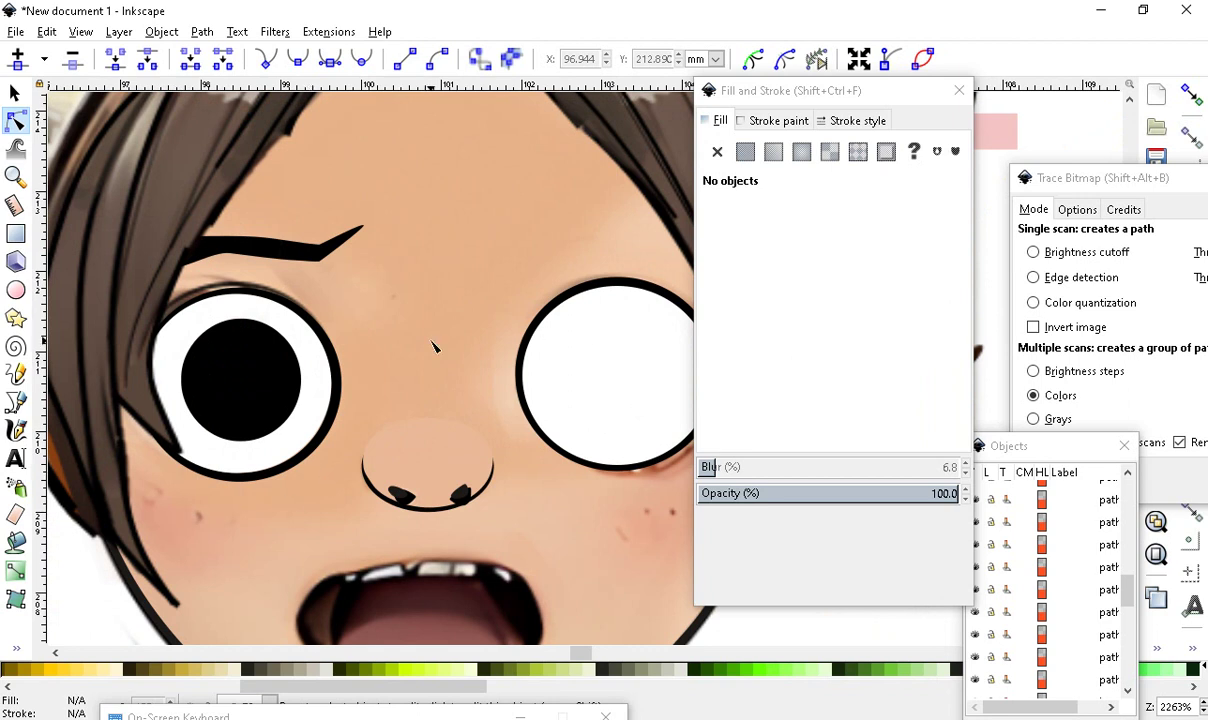
Select the blurred skin shading and move its node inside the right eye out to the right
click(403, 320)
click(444, 400)
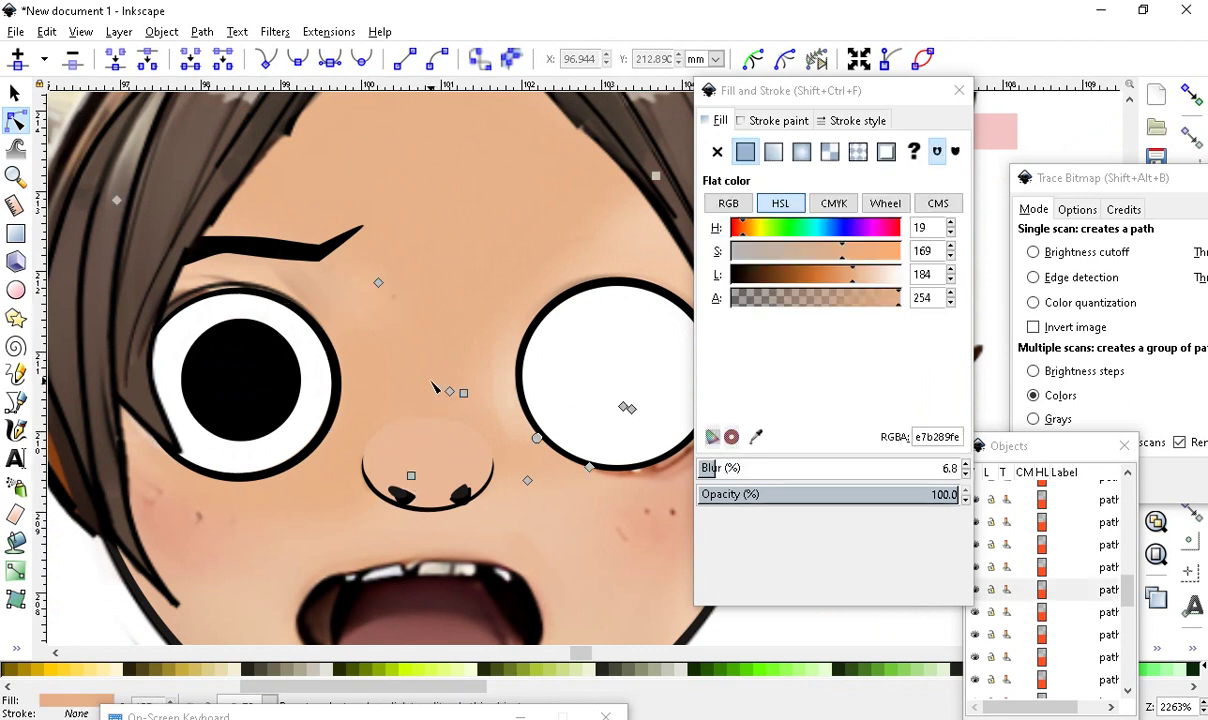
click(569, 391)
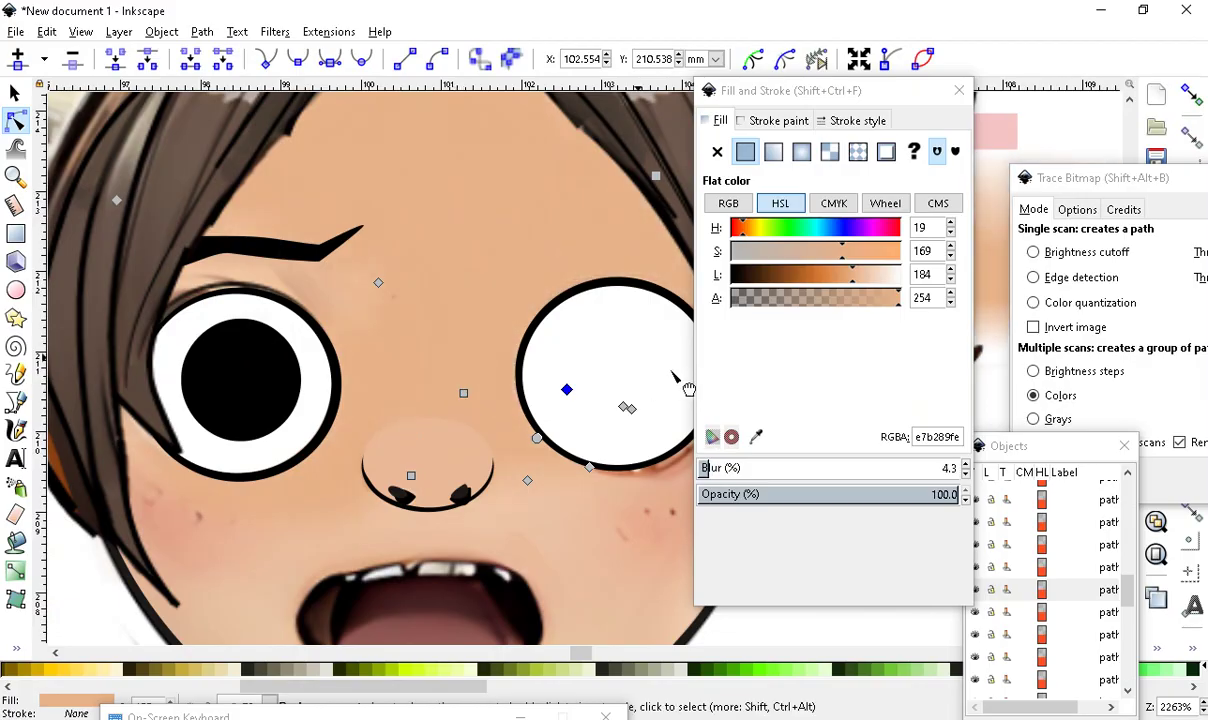
drag(378, 283, 642, 300)
ctrl+scroll(400, 435, down, 3)
ctrl+scroll(429, 441, up, 2)
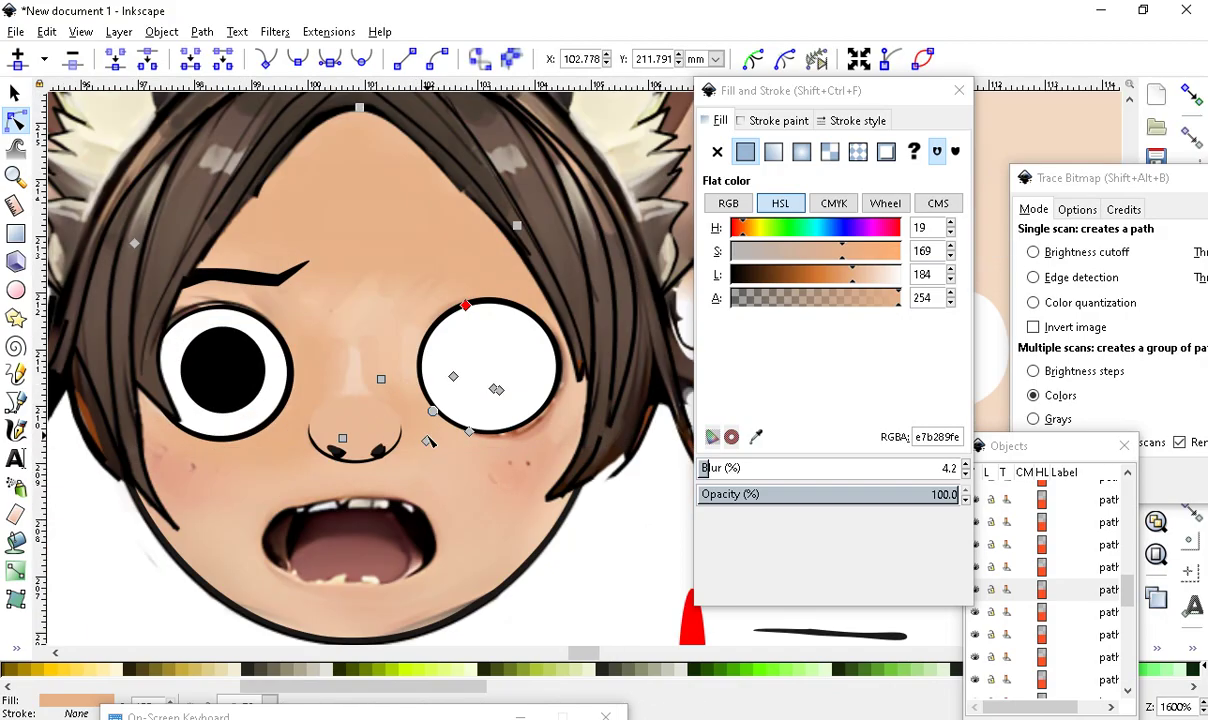
Move the shading node above the eye onto the forehead and pull another up between the eyes
drag(459, 316, 375, 313)
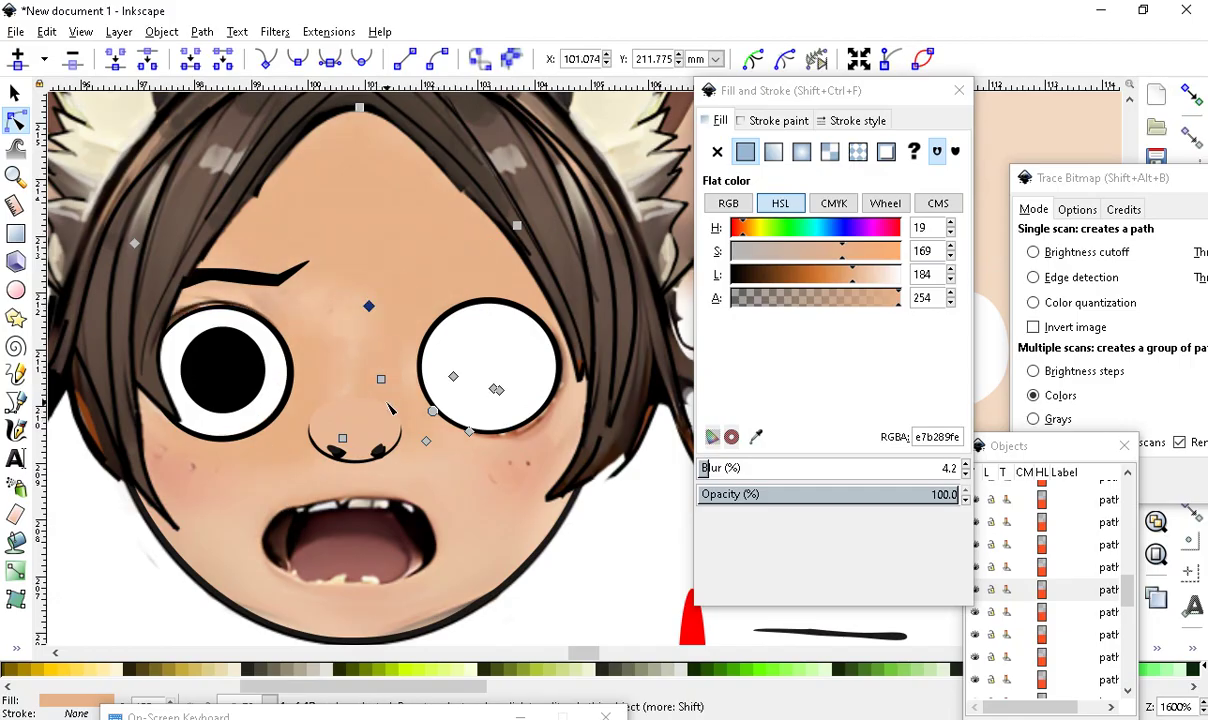
drag(381, 379, 405, 316)
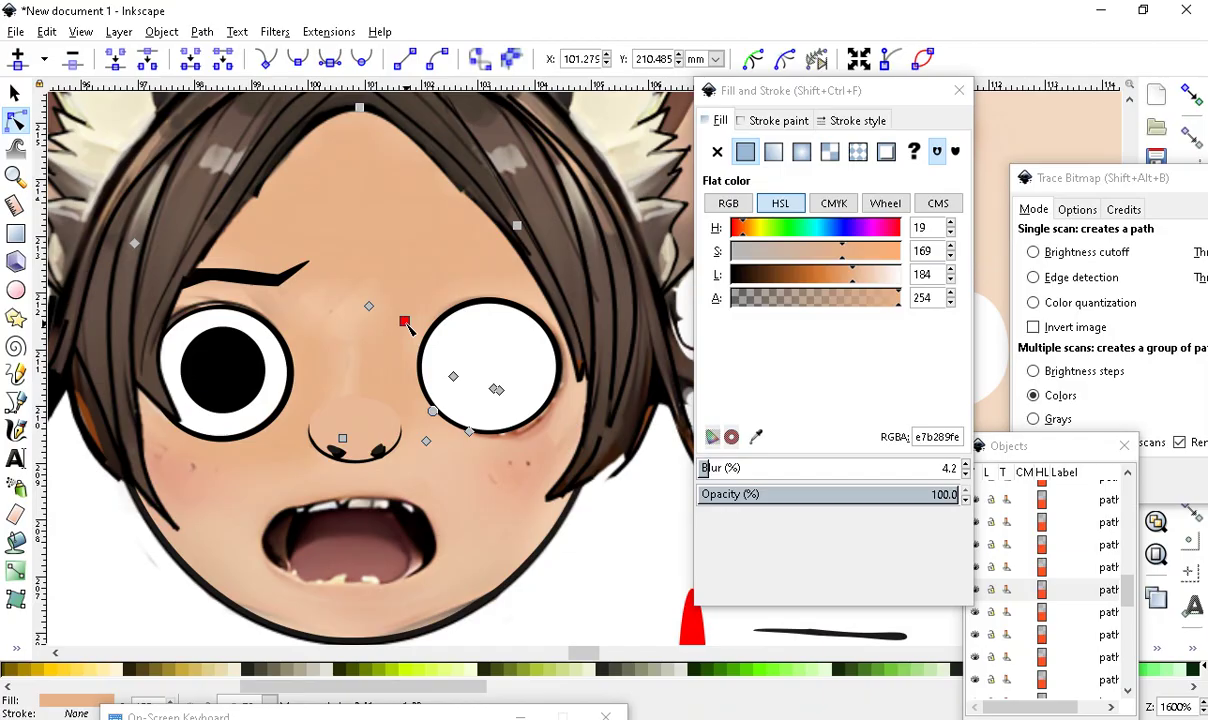
scroll(300, 420, down, 2)
scroll(247, 487, up, 4)
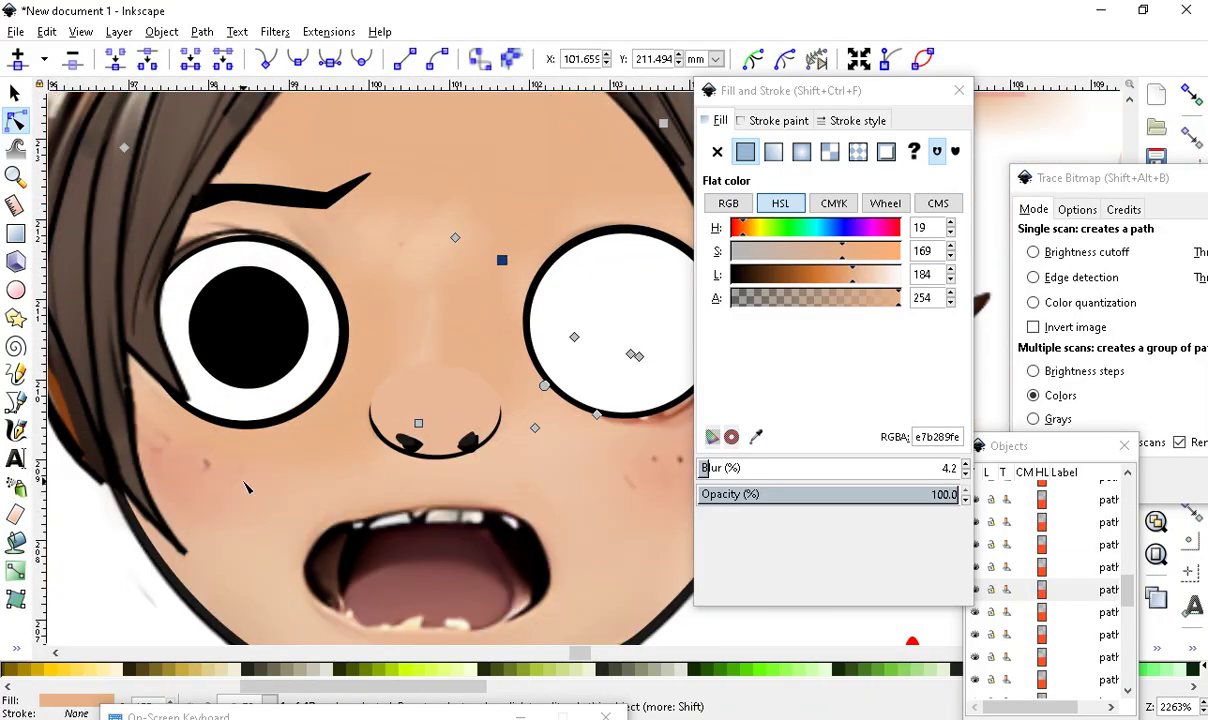
scroll(247, 487, down, 3)
scroll(255, 478, up, 3)
scroll(270, 510, down, 3)
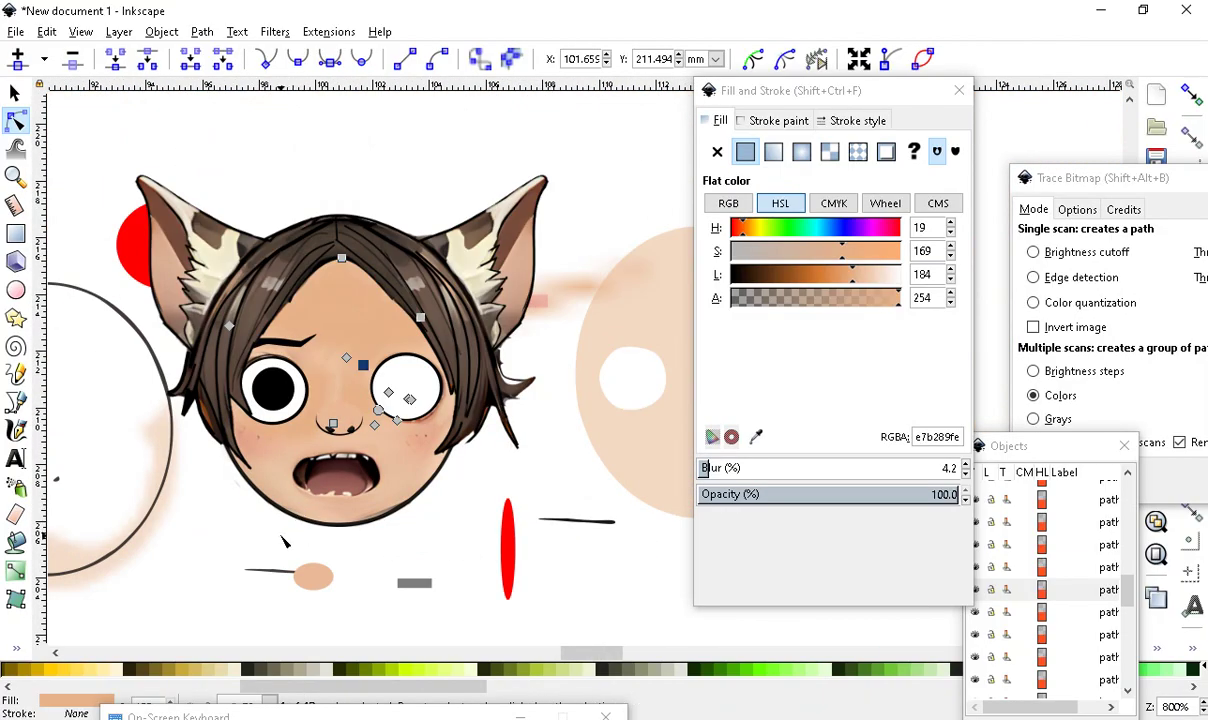
scroll(250, 580, up, 1)
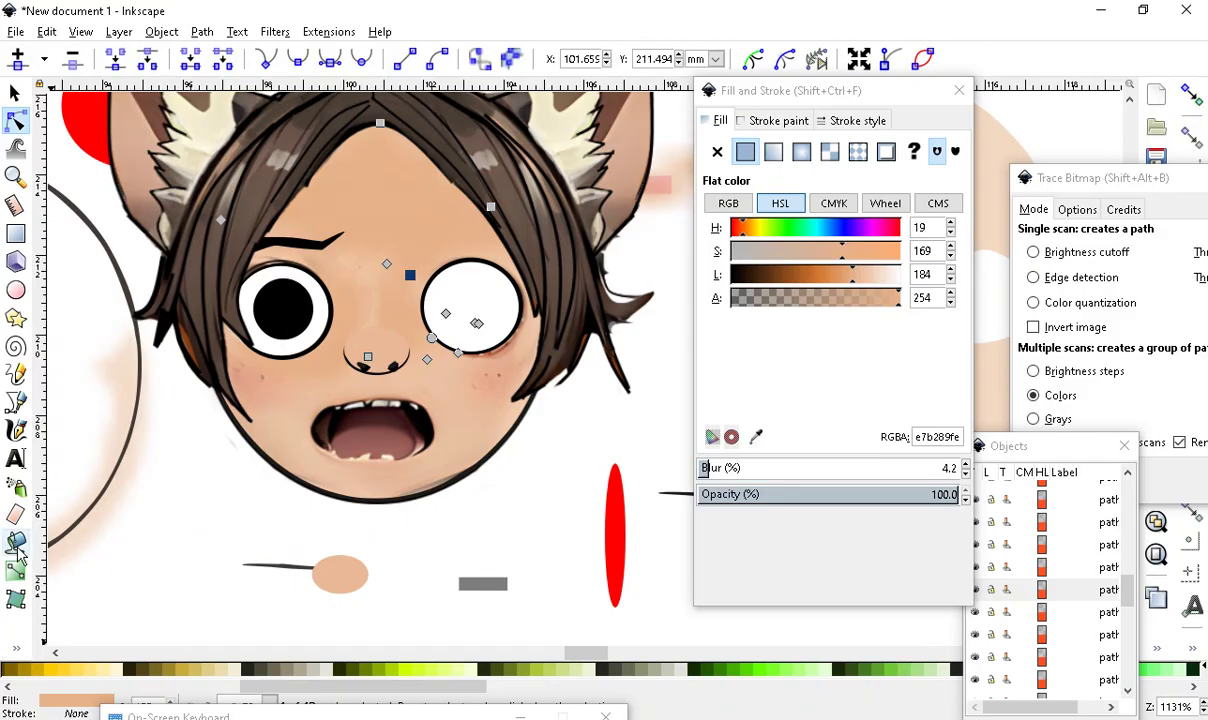
Move the white ellipse onto the right cheek
click(15, 541)
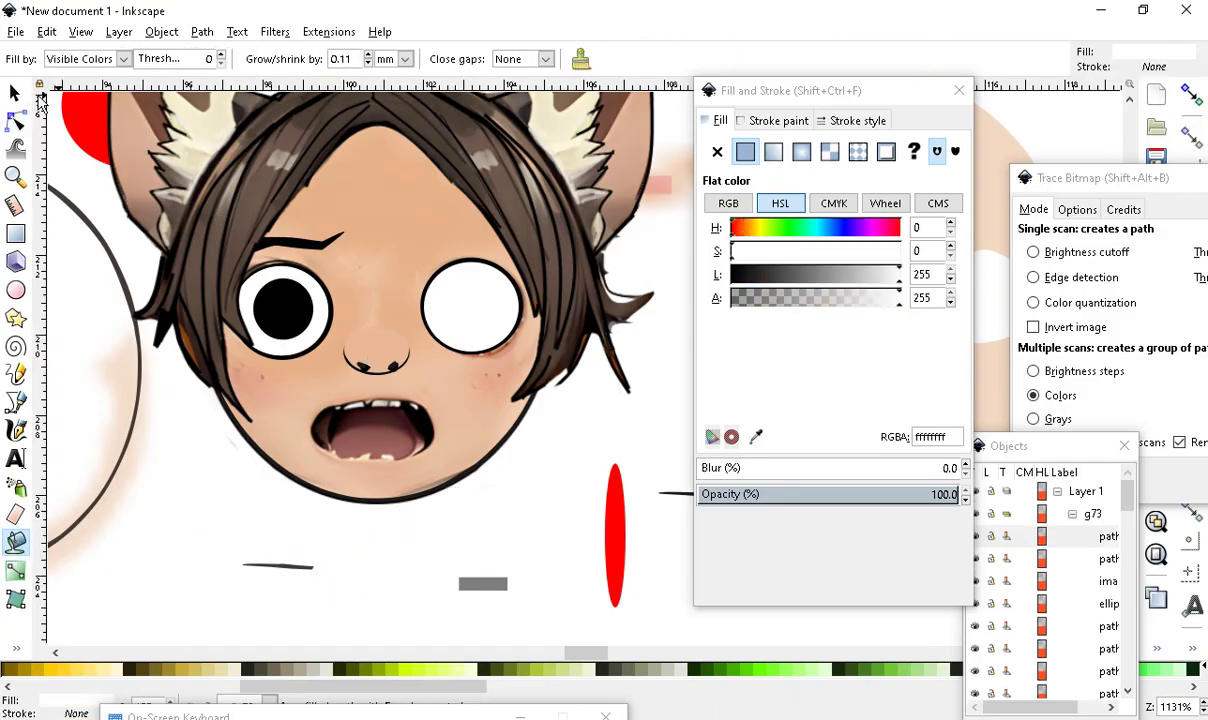
click(14, 90)
drag(345, 588, 475, 407)
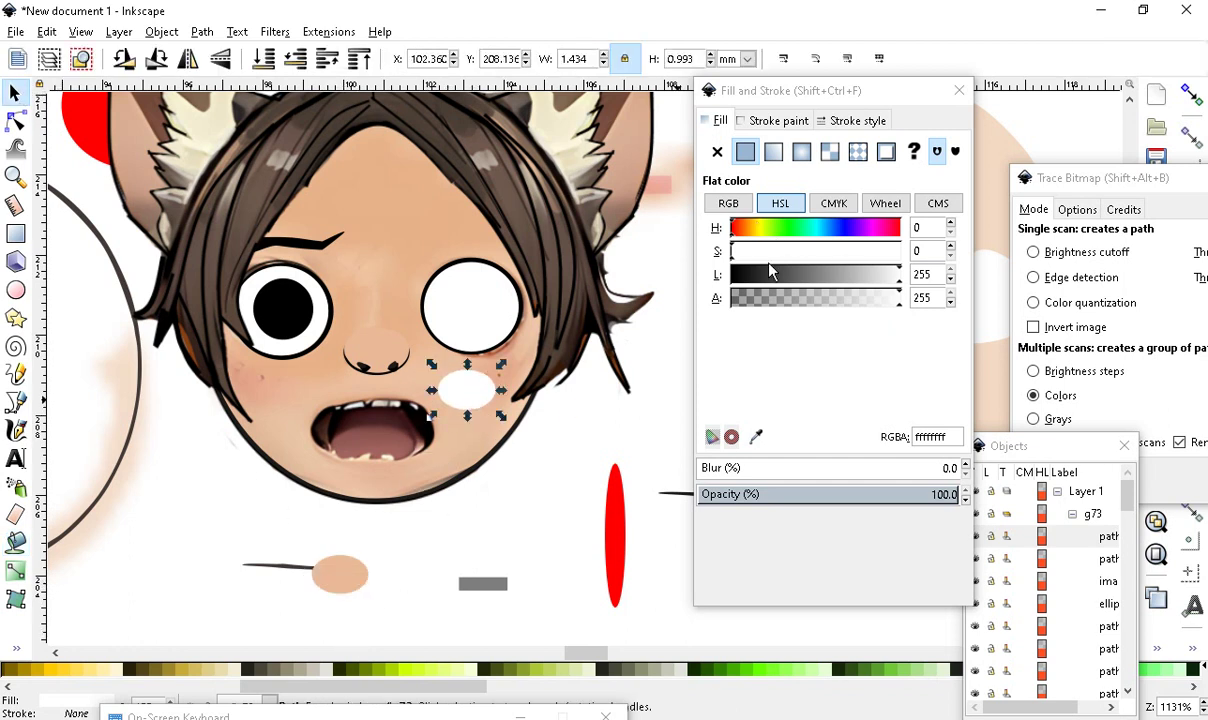
Make the cheek ellipse pink with 53.6 blur and settle it on the cheek
drag(787, 256, 853, 282)
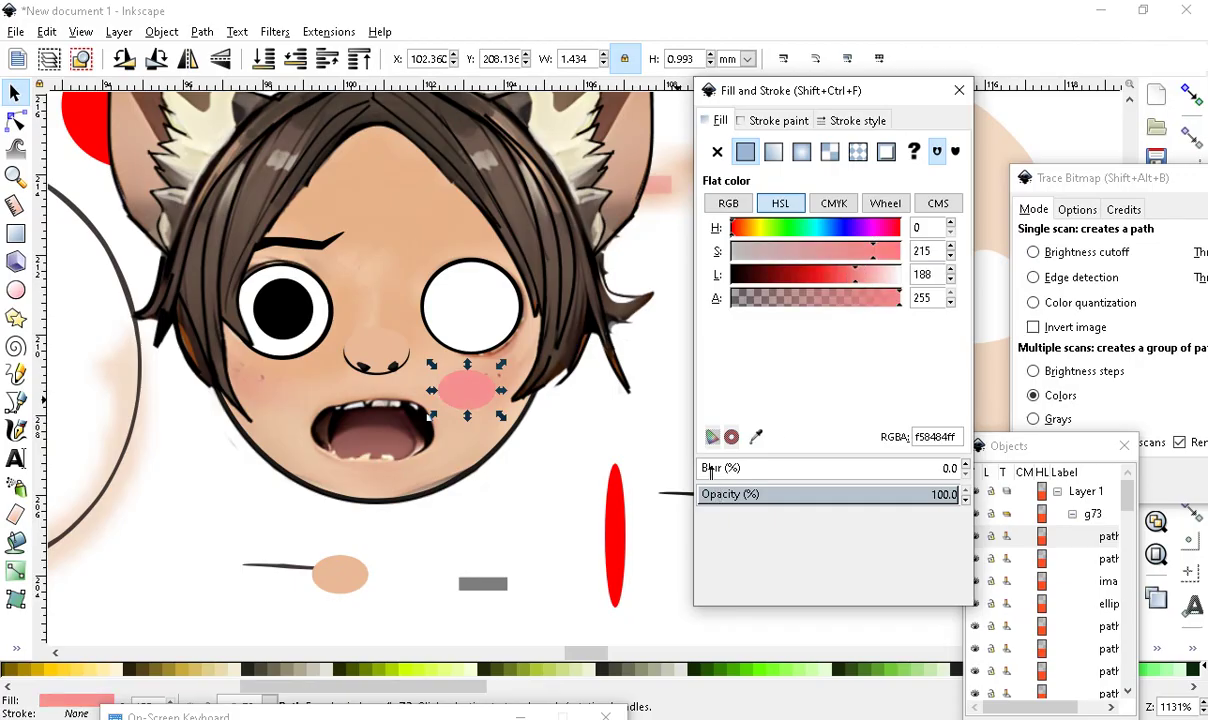
drag(717, 470, 837, 468)
scroll(510, 420, up, 3)
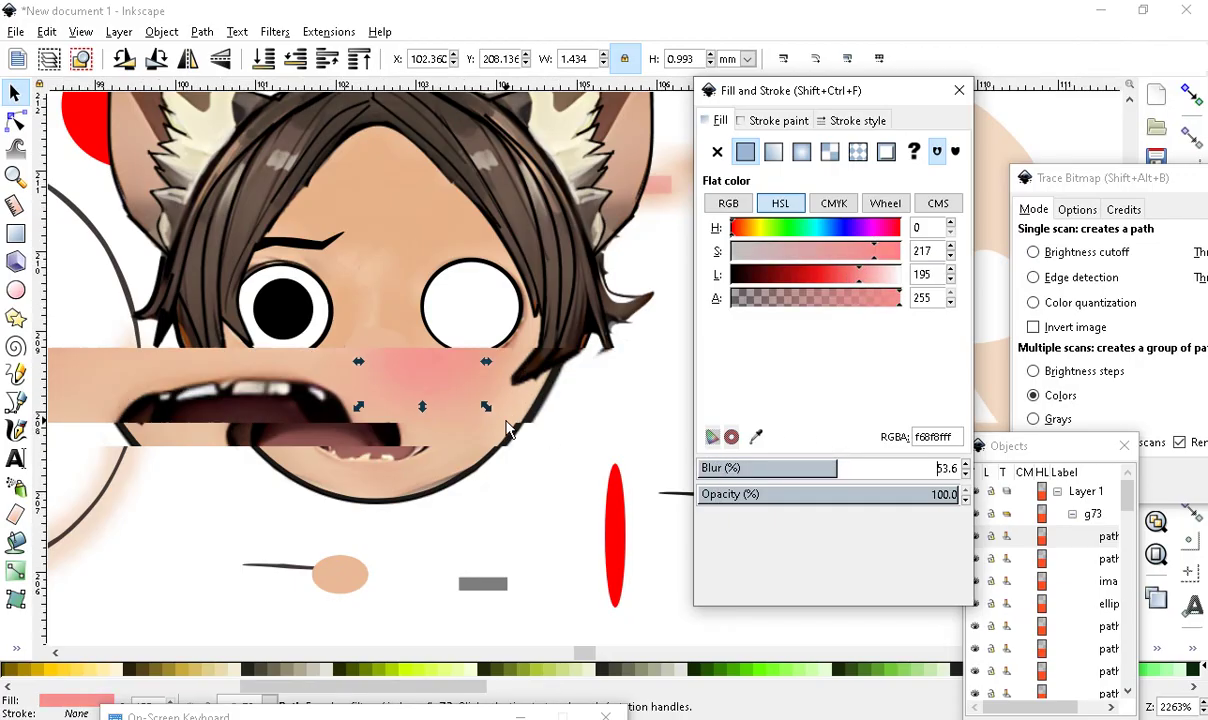
drag(338, 382, 359, 359)
scroll(603, 465, down, 2)
scroll(264, 480, down, 1)
scroll(292, 440, up, 1)
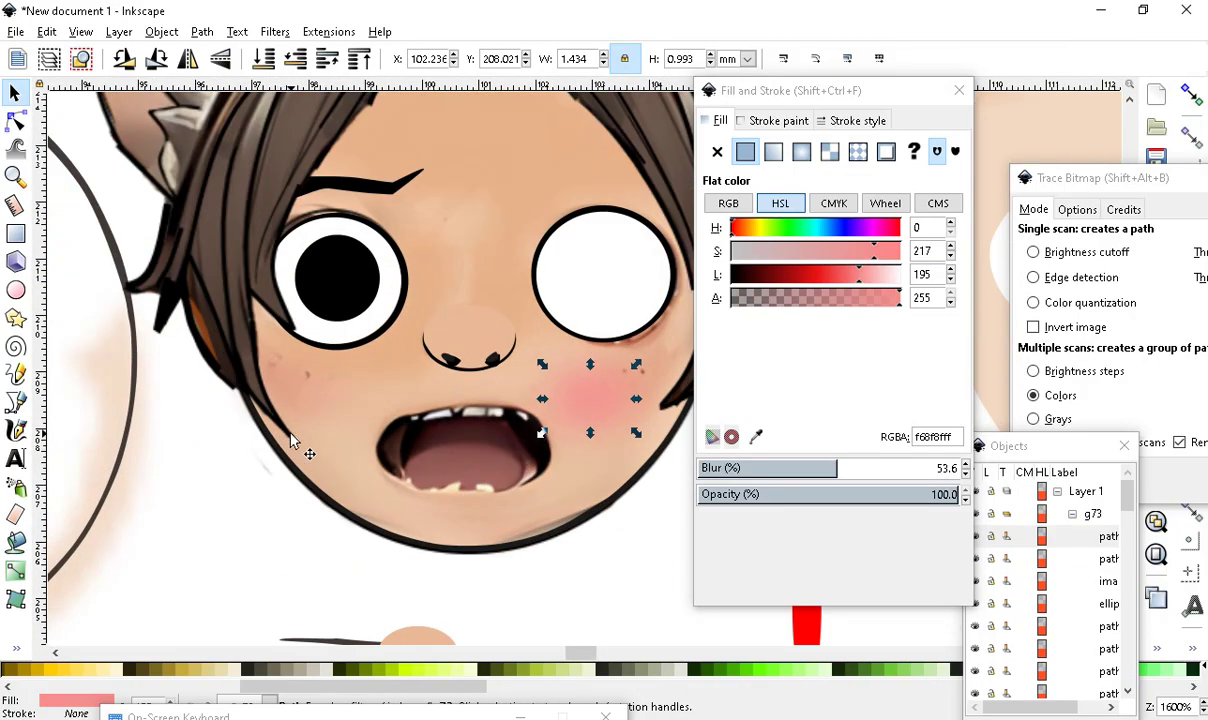
scroll(660, 393, up, 1)
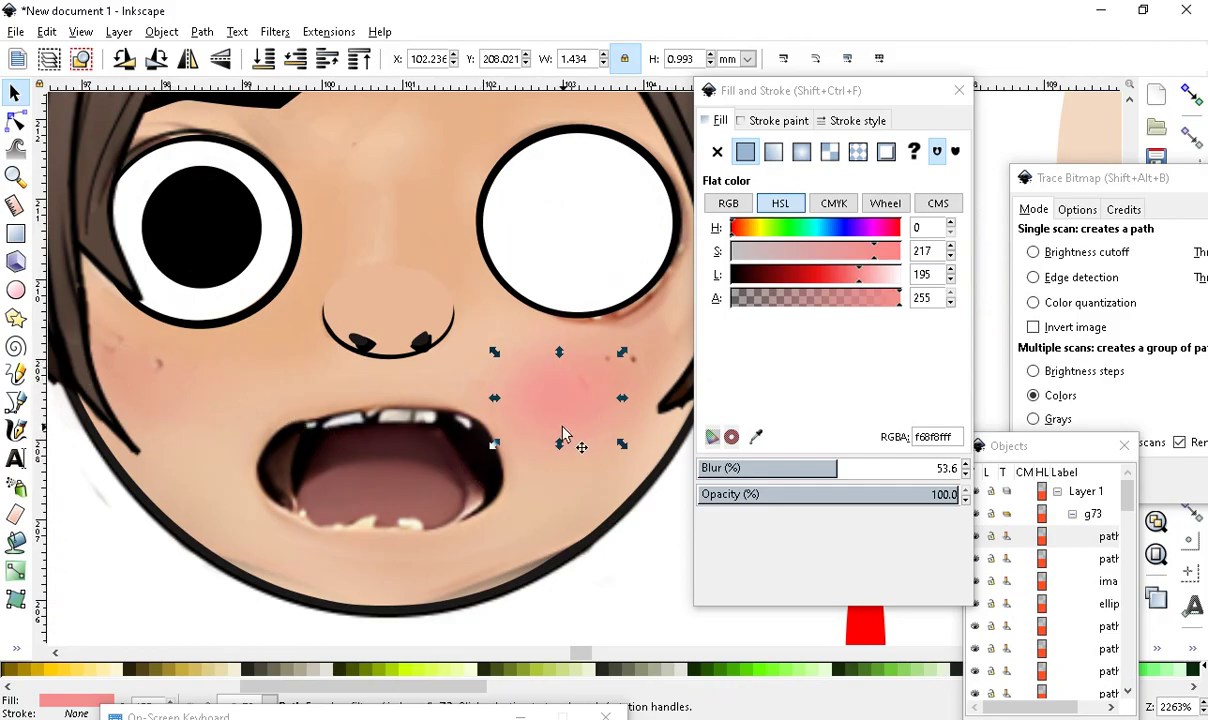
Recolour the blush from the sampled skin tone, adjusting lightness and setting hue to 0 (e17f7fff)
click(15, 647)
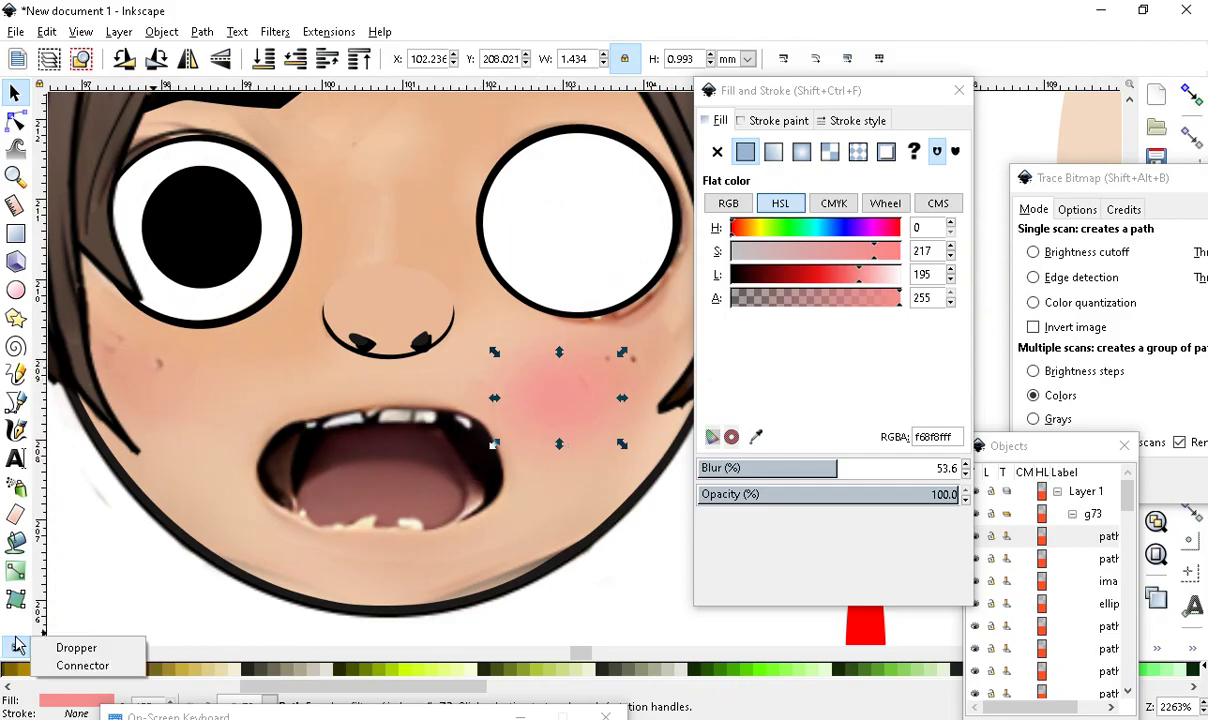
click(100, 645)
click(148, 377)
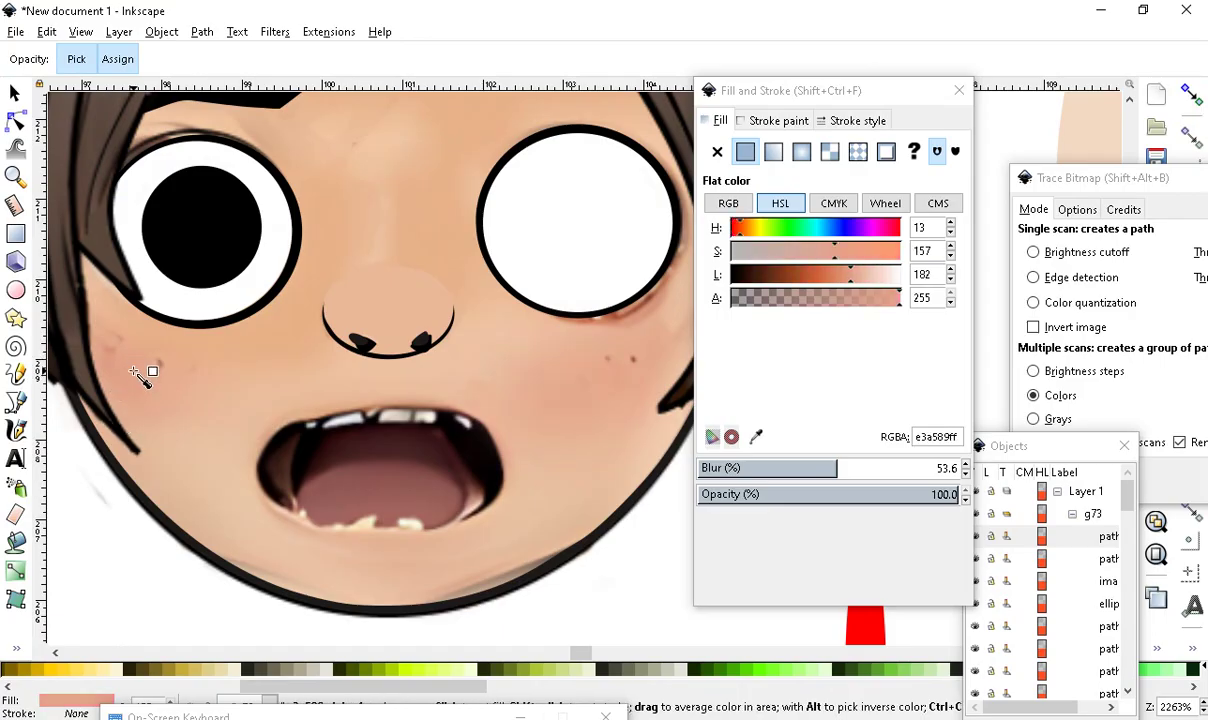
scroll(537, 488, down, 2)
scroll(644, 315, up, 3)
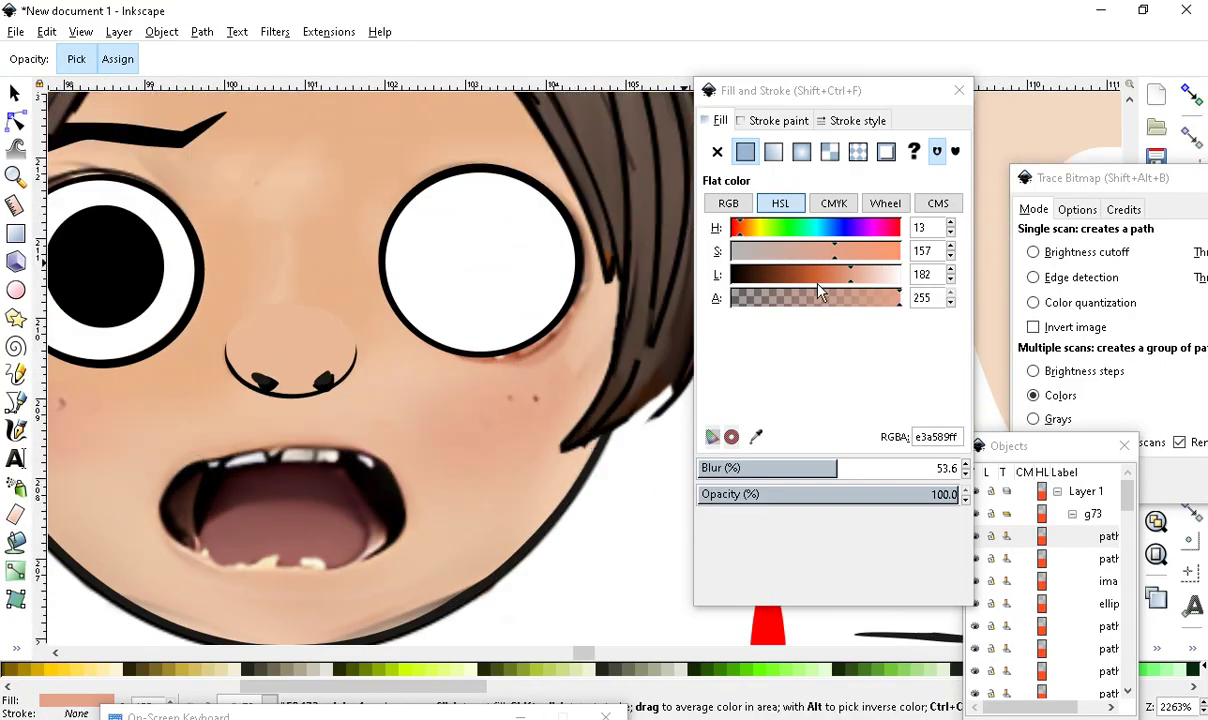
mouse_move(851, 283)
mouse_down()
mouse_move(872, 280)
mouse_move(843, 288)
mouse_up()
drag(752, 237, 641, 210)
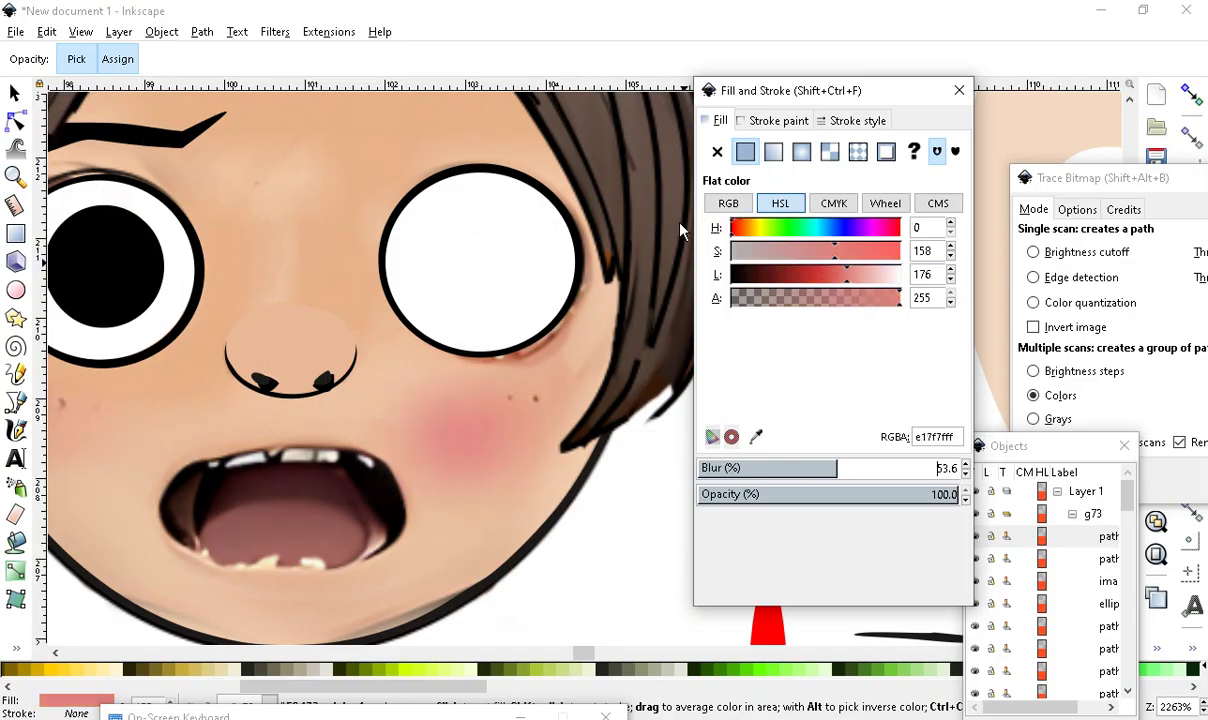
scroll(499, 431, down, 4)
scroll(520, 447, up, 3)
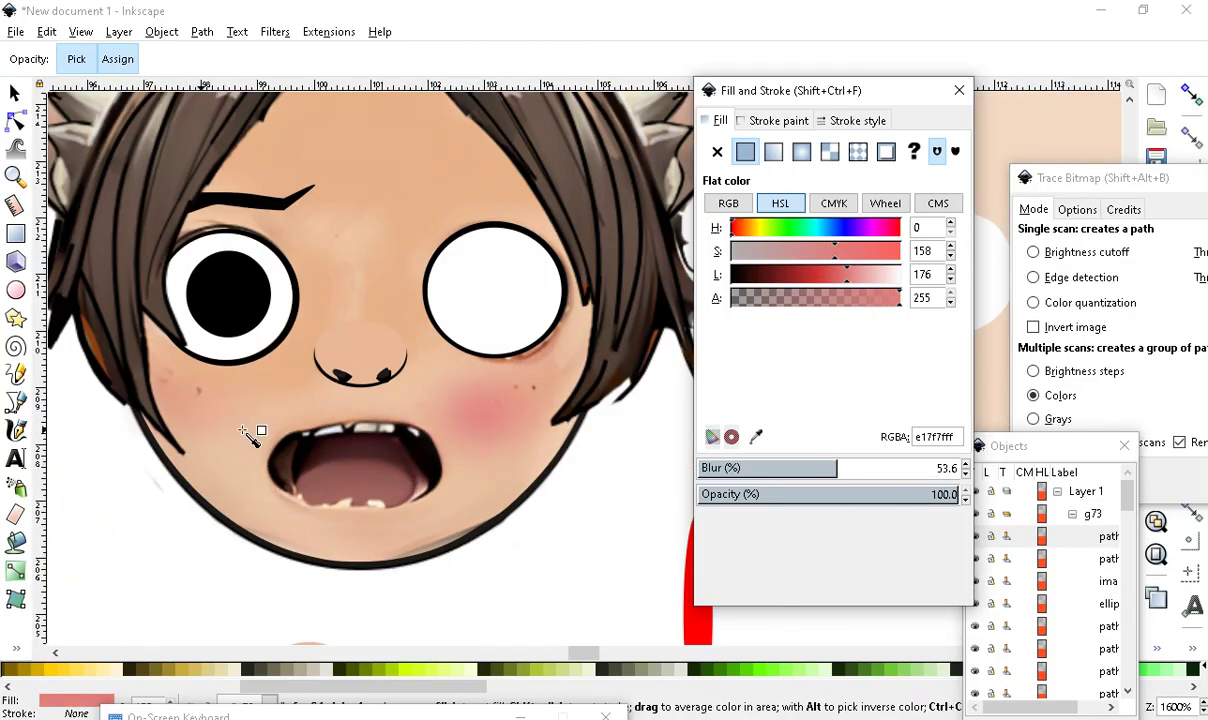
scroll(526, 493, down, 3)
scroll(458, 504, up, 3)
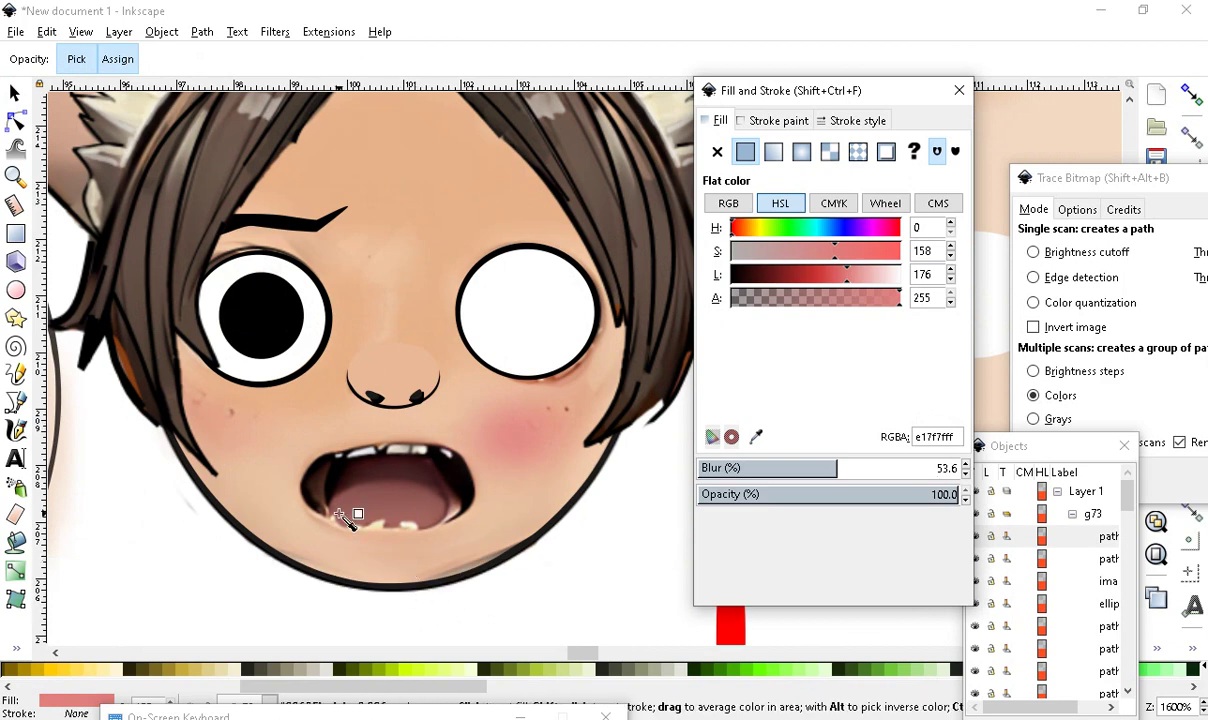
Deselect the recoloured blush and switch to the Rectangle tool
click(15, 92)
scroll(315, 390, down, 3)
scroll(440, 470, up, 2)
scroll(440, 470, up, 1)
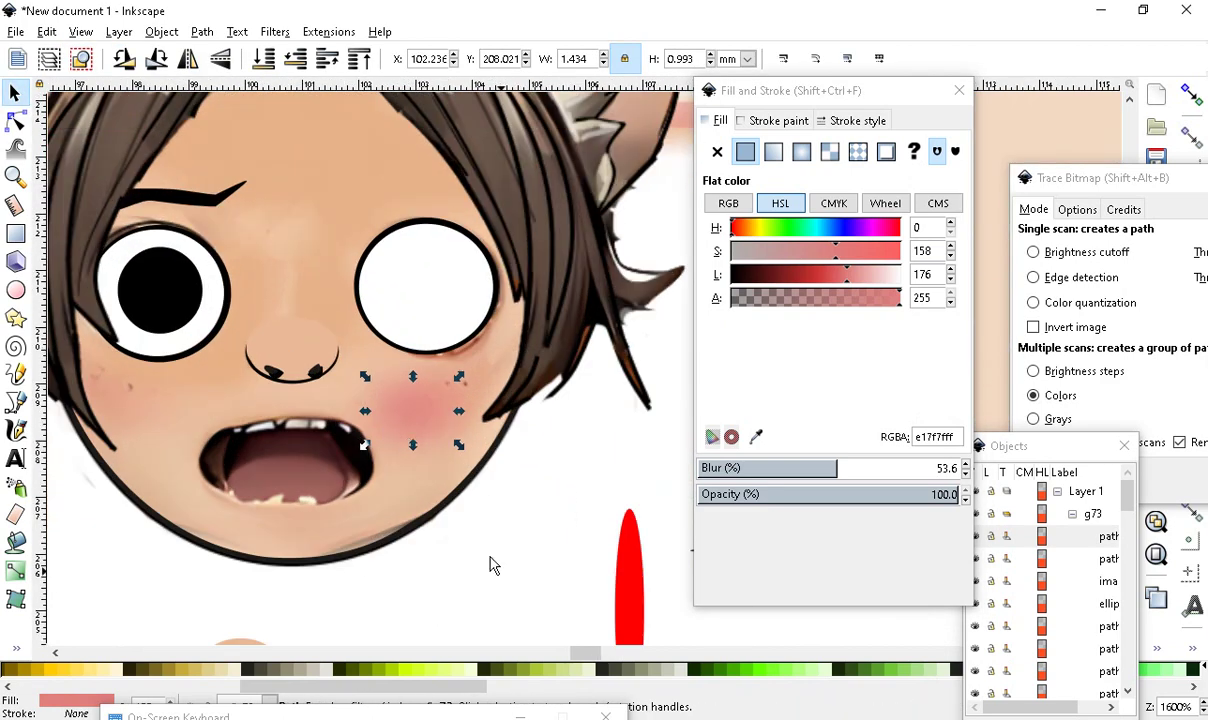
click(549, 529)
scroll(230, 430, down, 1)
scroll(320, 418, up, 3)
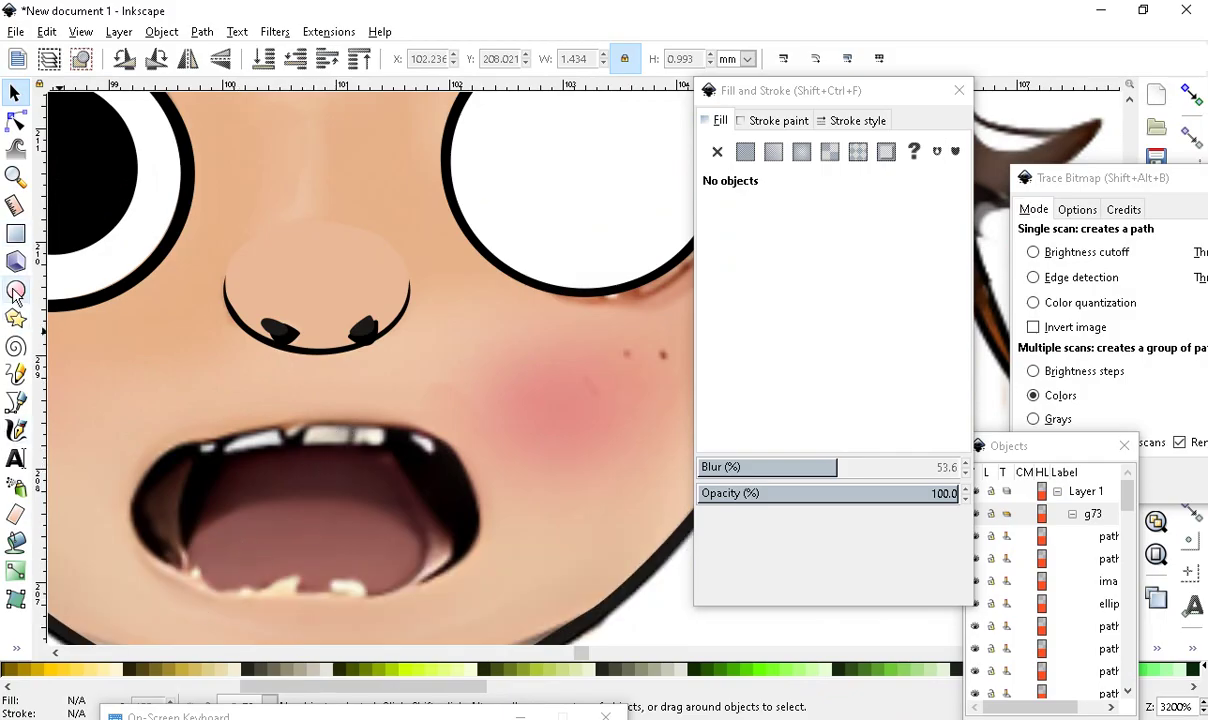
click(15, 233)
scroll(375, 490, up, 1)
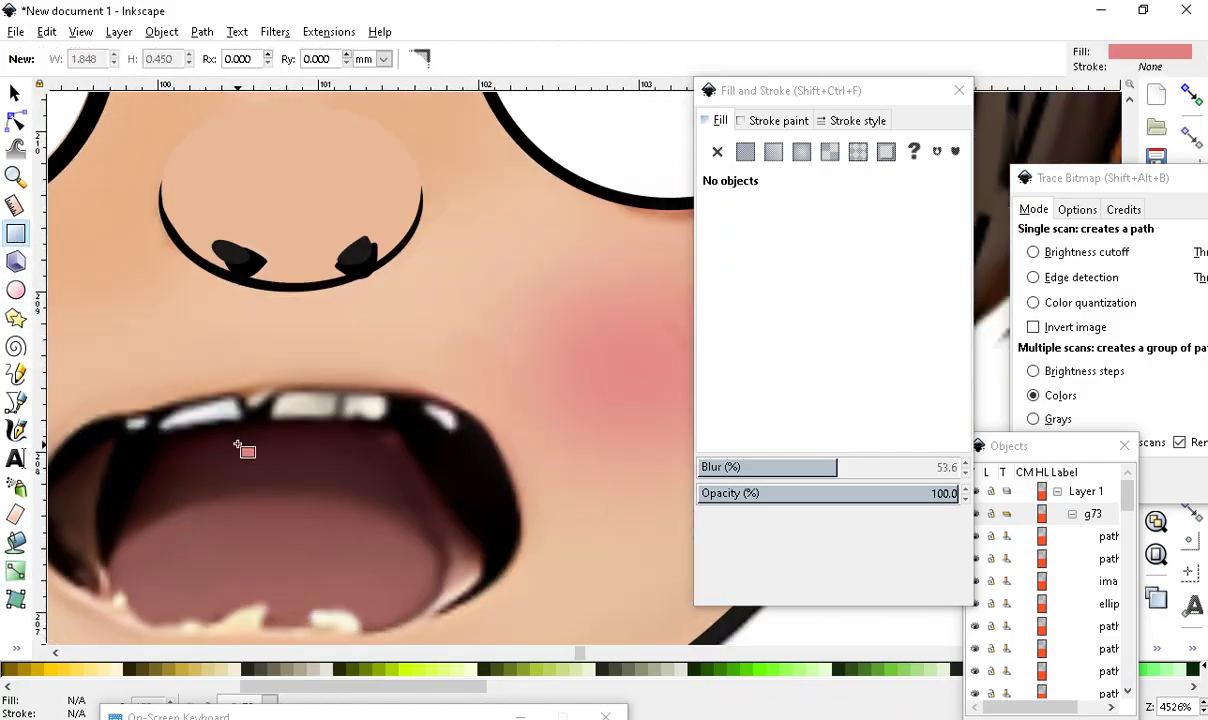
Draw a small rectangle above the mouth and Paint Bucket fill it into a new rounded shape
drag(218, 305, 275, 320)
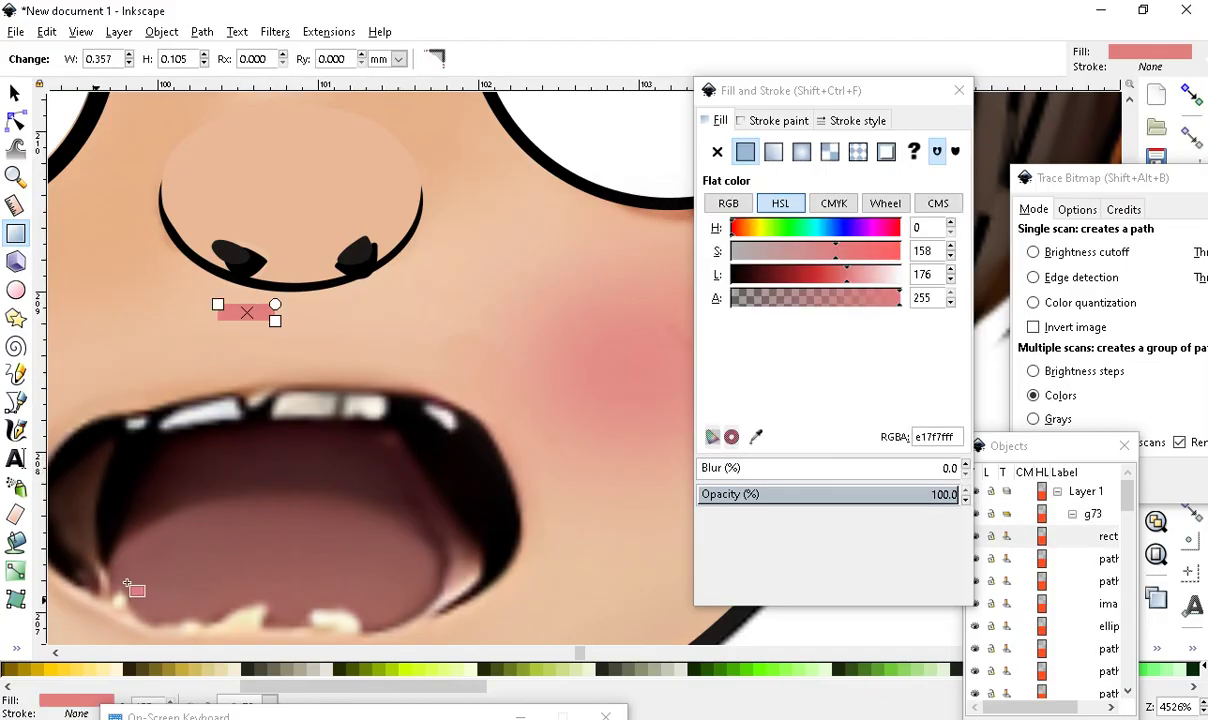
click(16, 649)
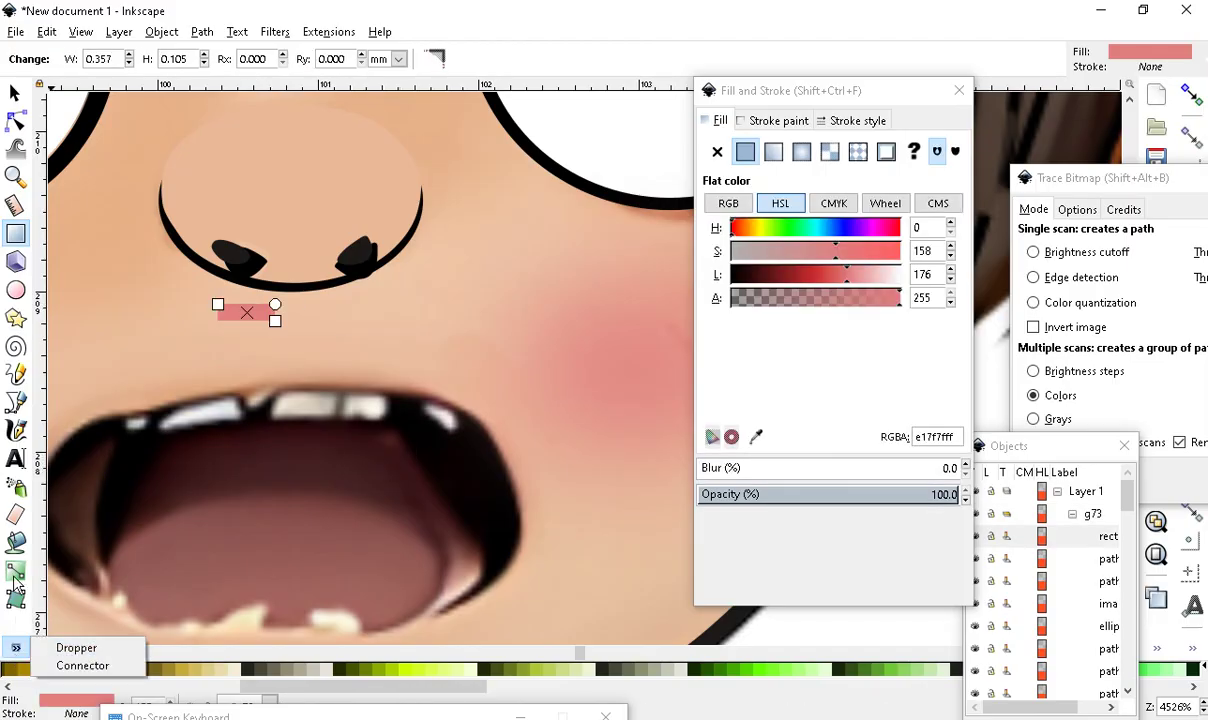
scroll(119, 435, up, 2)
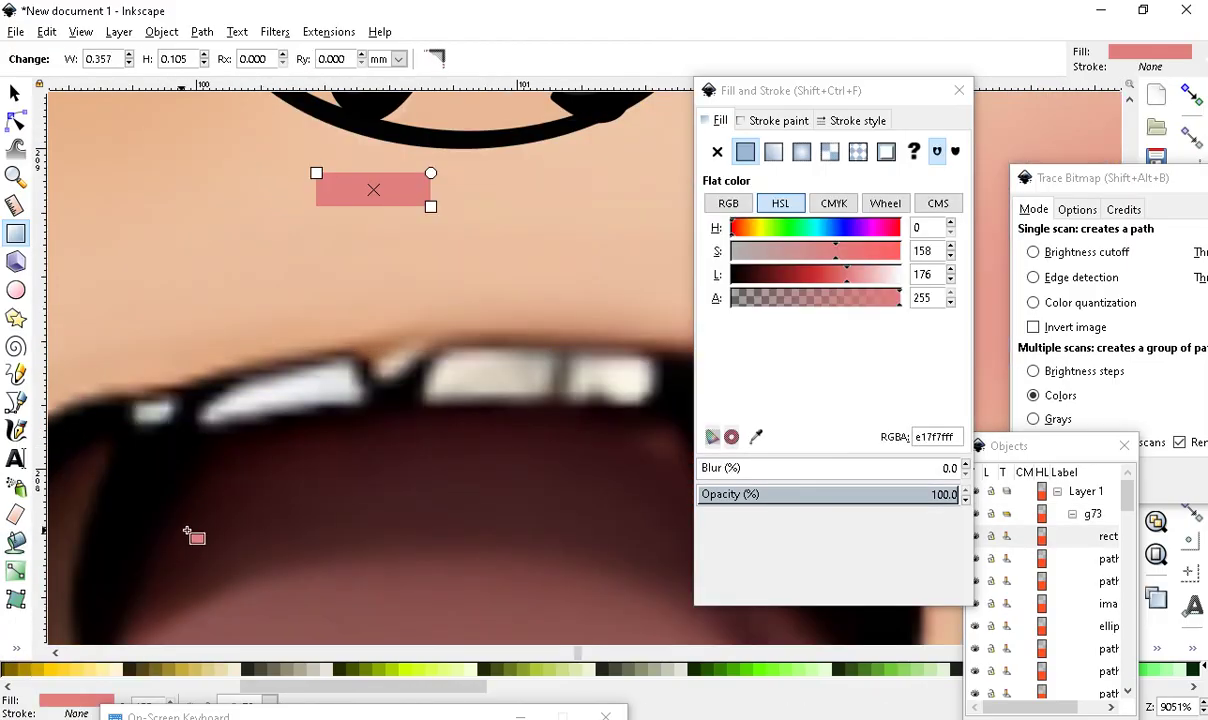
click(15, 541)
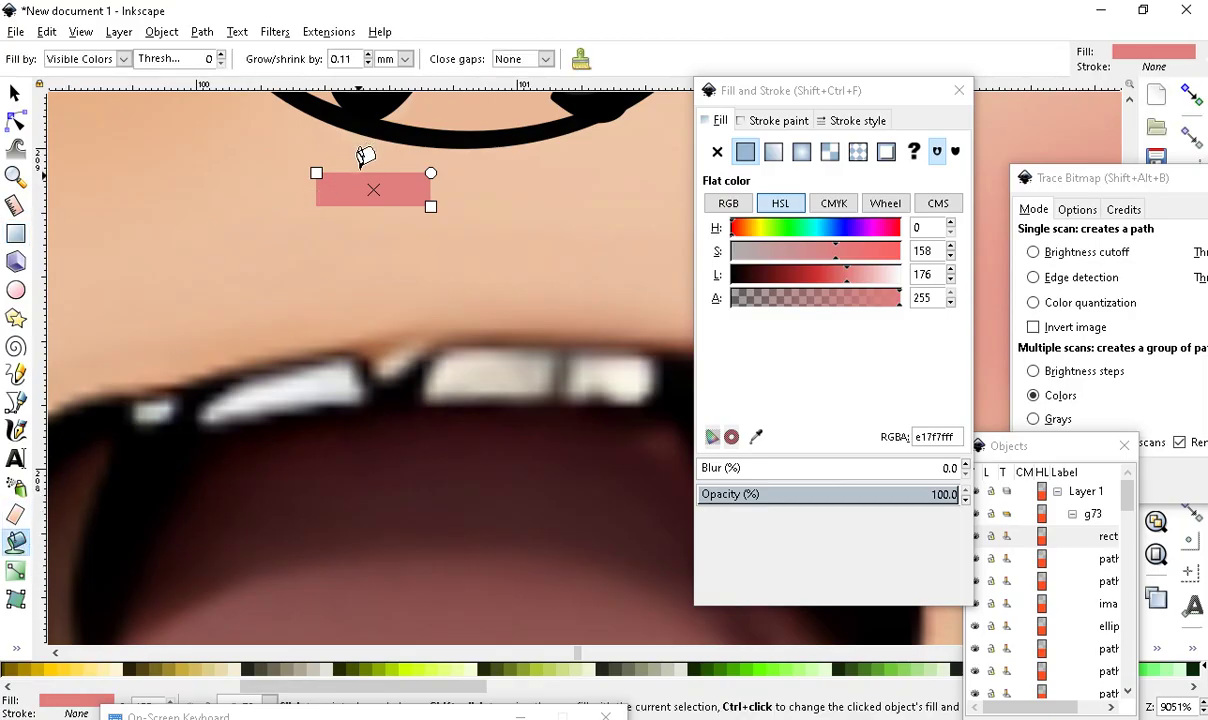
click(338, 172)
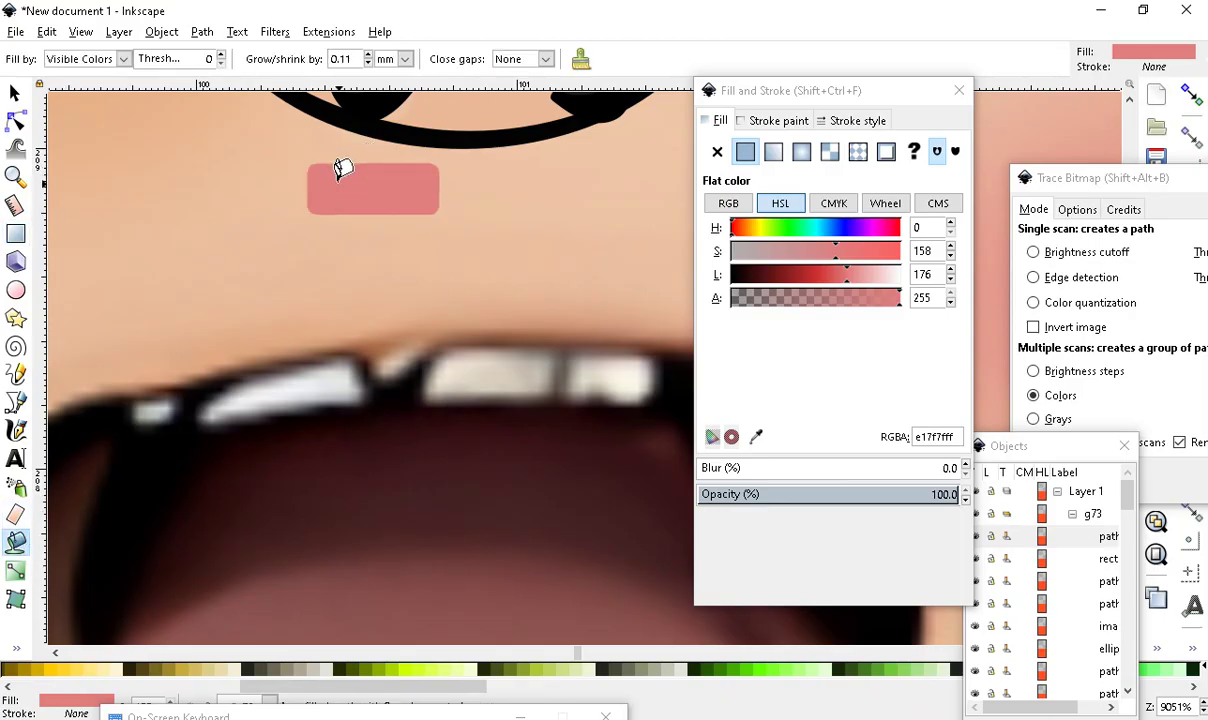
click(15, 92)
scroll(428, 302, down, 2)
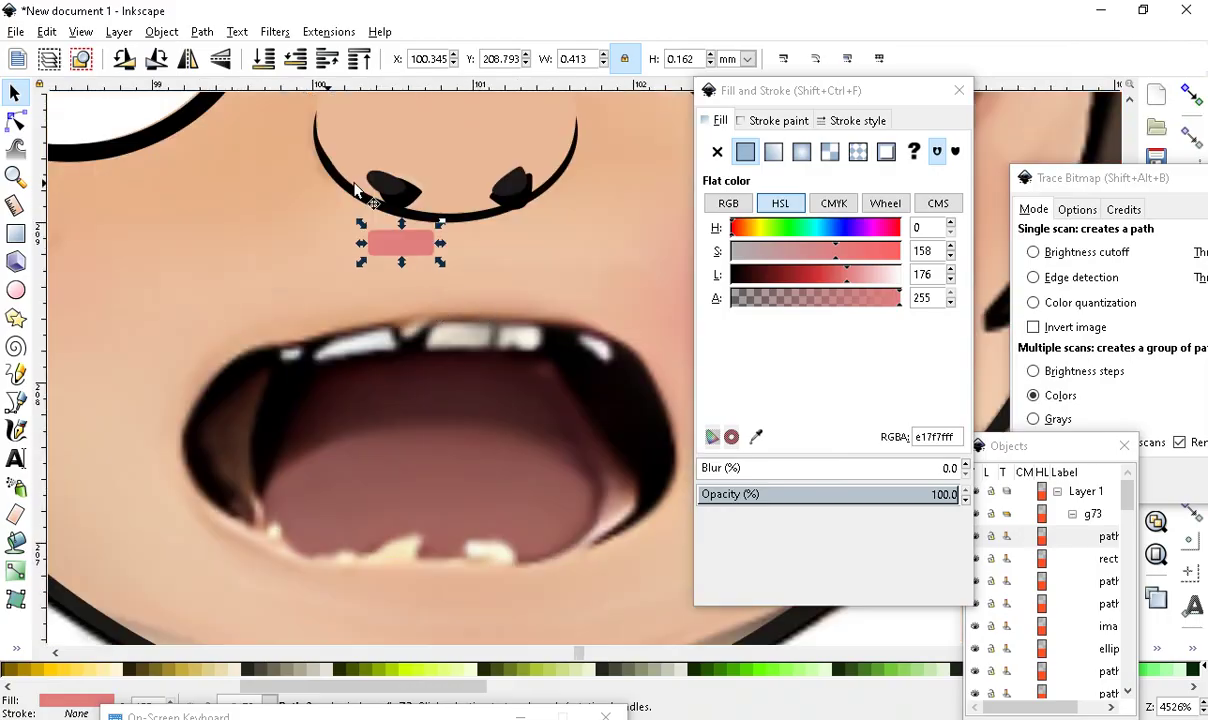
Move the new shape onto the upper teeth and raise its Lightness to near-white fbfbfbff
drag(403, 240, 466, 334)
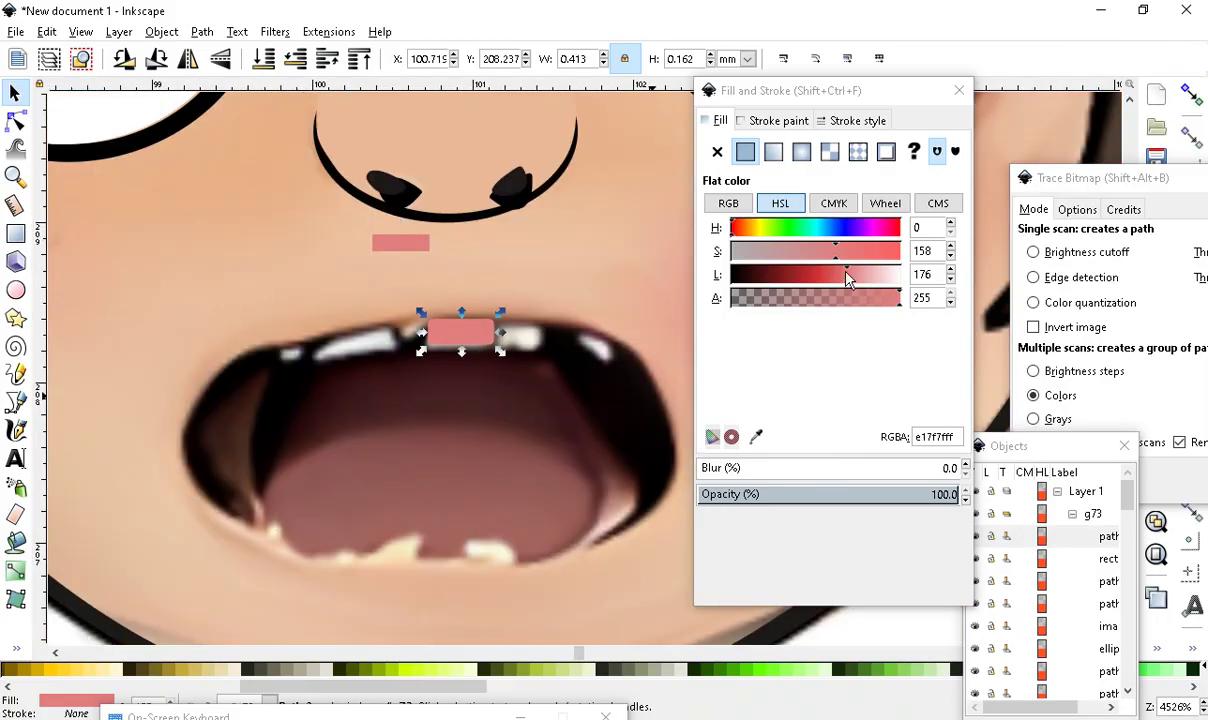
drag(859, 281, 915, 284)
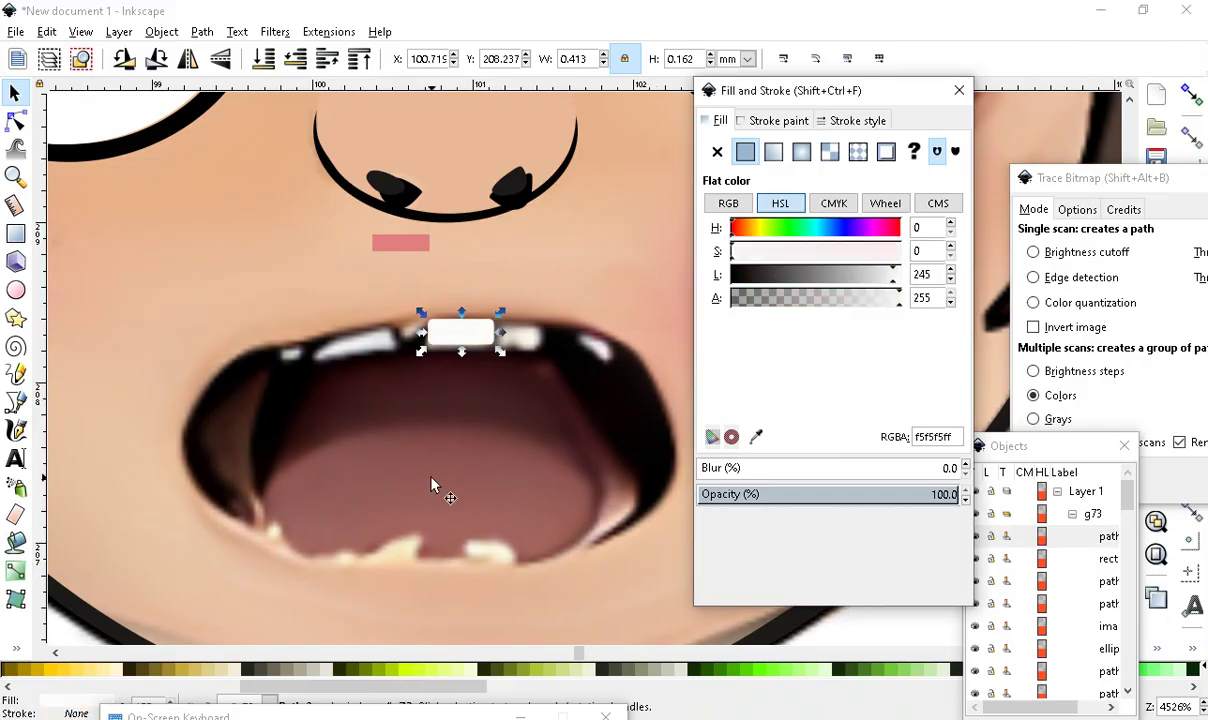
scroll(430, 520, down, 1)
key(Escape)
scroll(375, 470, up, 2)
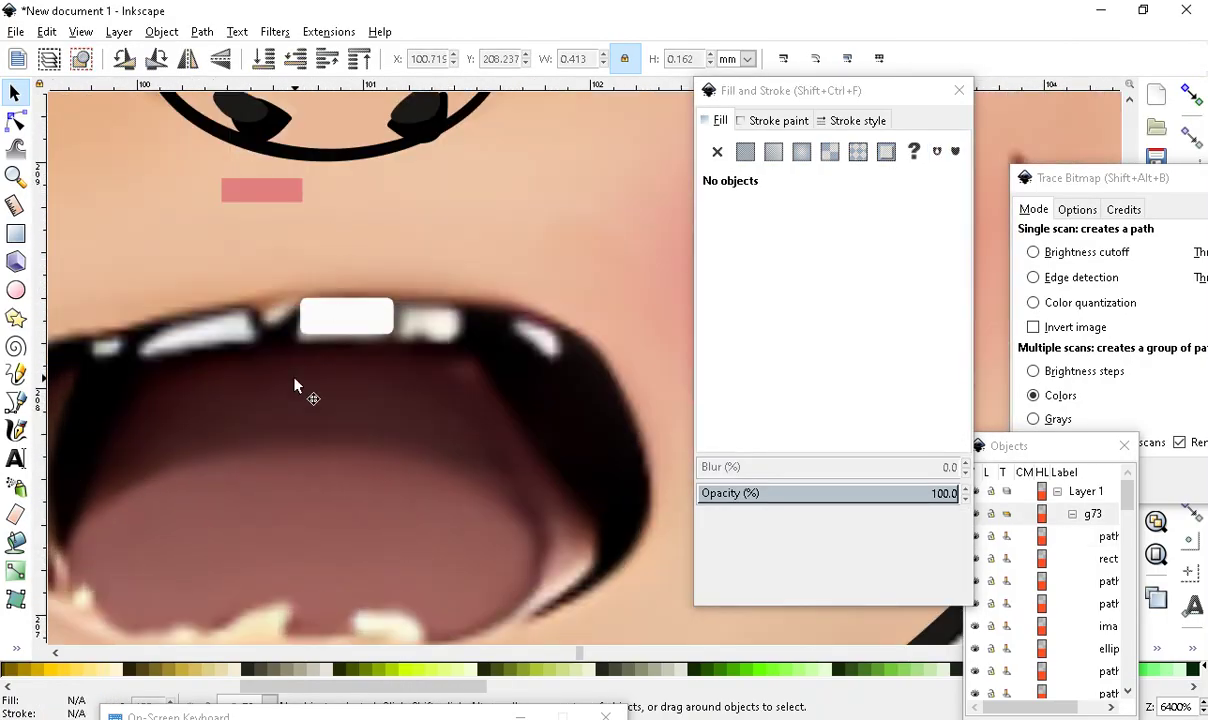
Nudge the white tooth shape slightly lower and right, then reselect it
click(367, 316)
scroll(338, 316, up, 1)
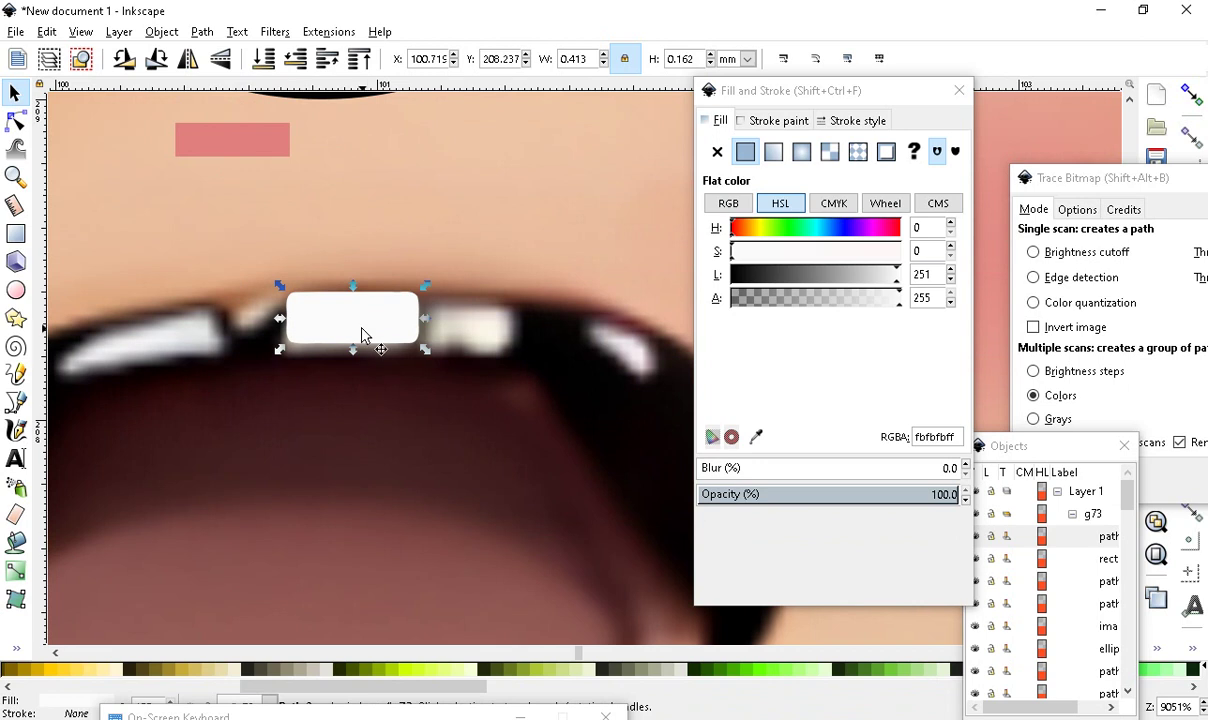
mouse_move(360, 325)
mouse_down()
mouse_move(332, 445)
mouse_move(355, 330)
mouse_up()
scroll(370, 400, down, 4)
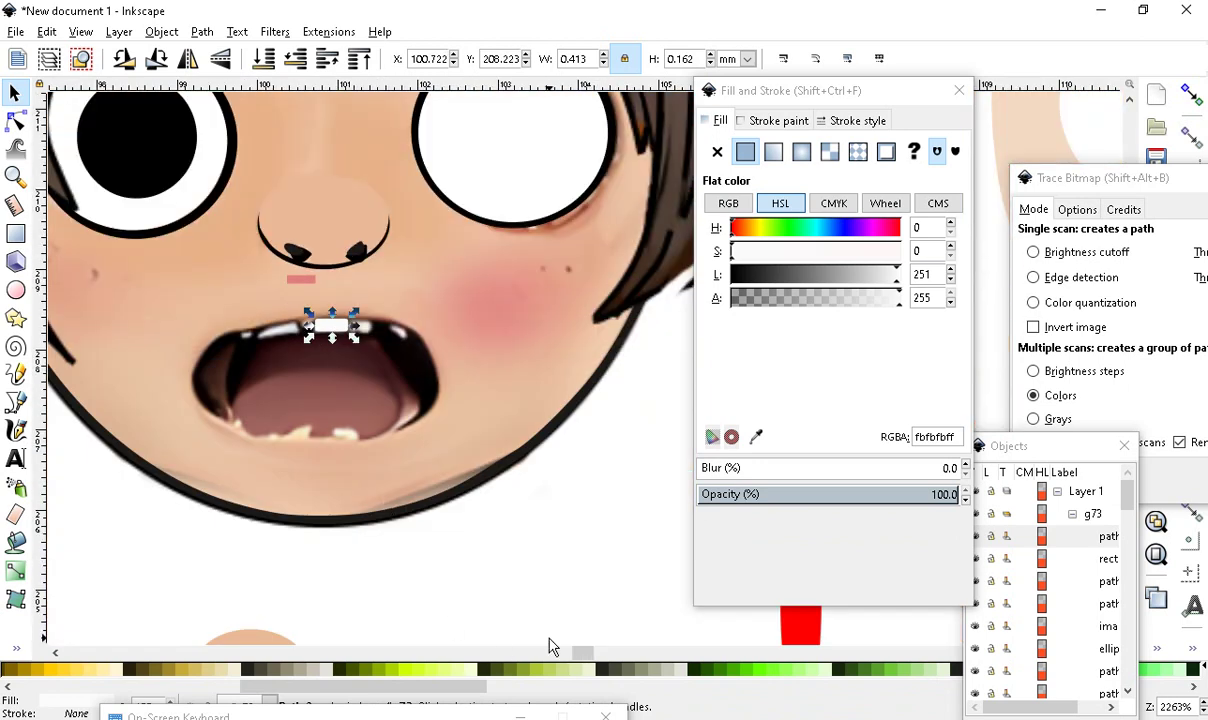
key(Escape)
scroll(299, 320, up, 3)
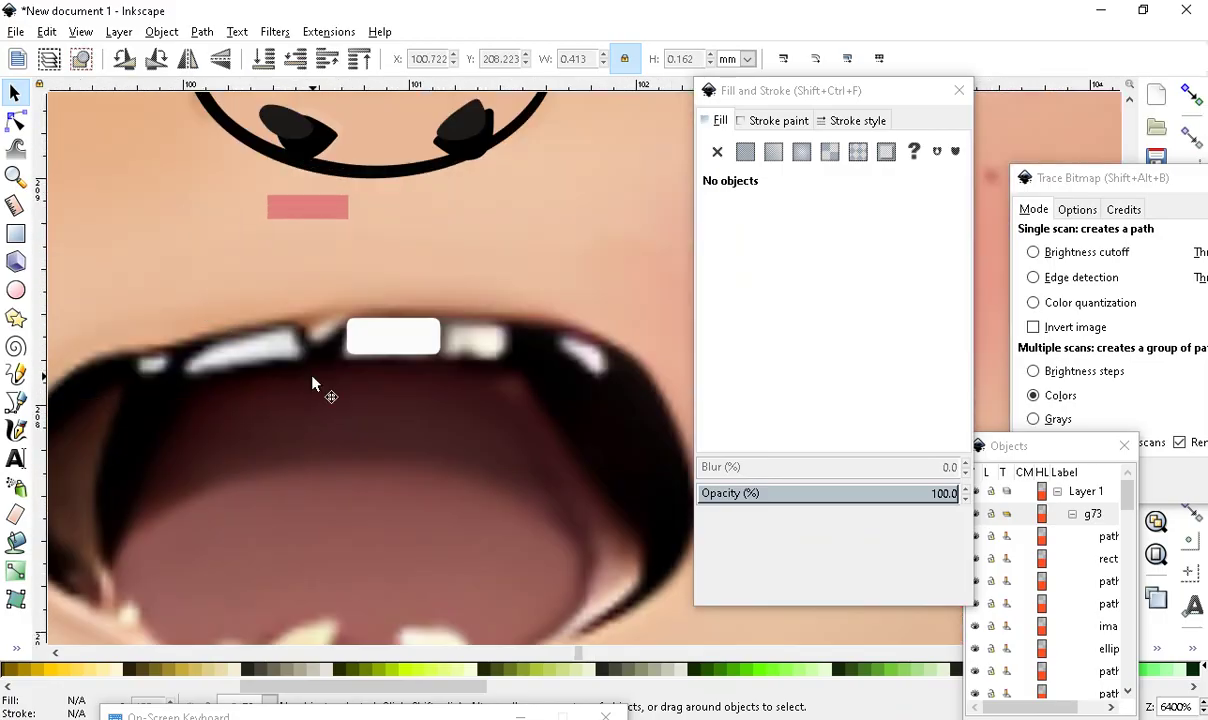
click(398, 344)
Drag the tooth's bottom node down with the Node tool to form a fang point
click(15, 120)
scroll(391, 399, up, 1)
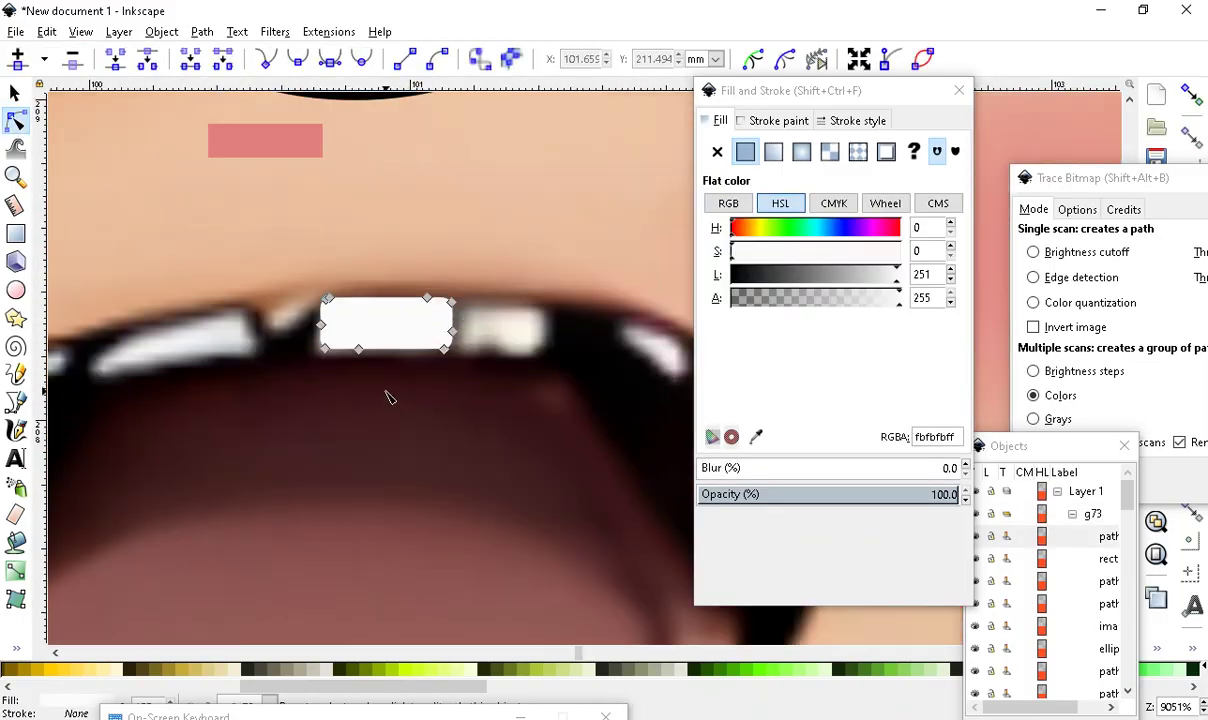
drag(364, 352, 418, 410)
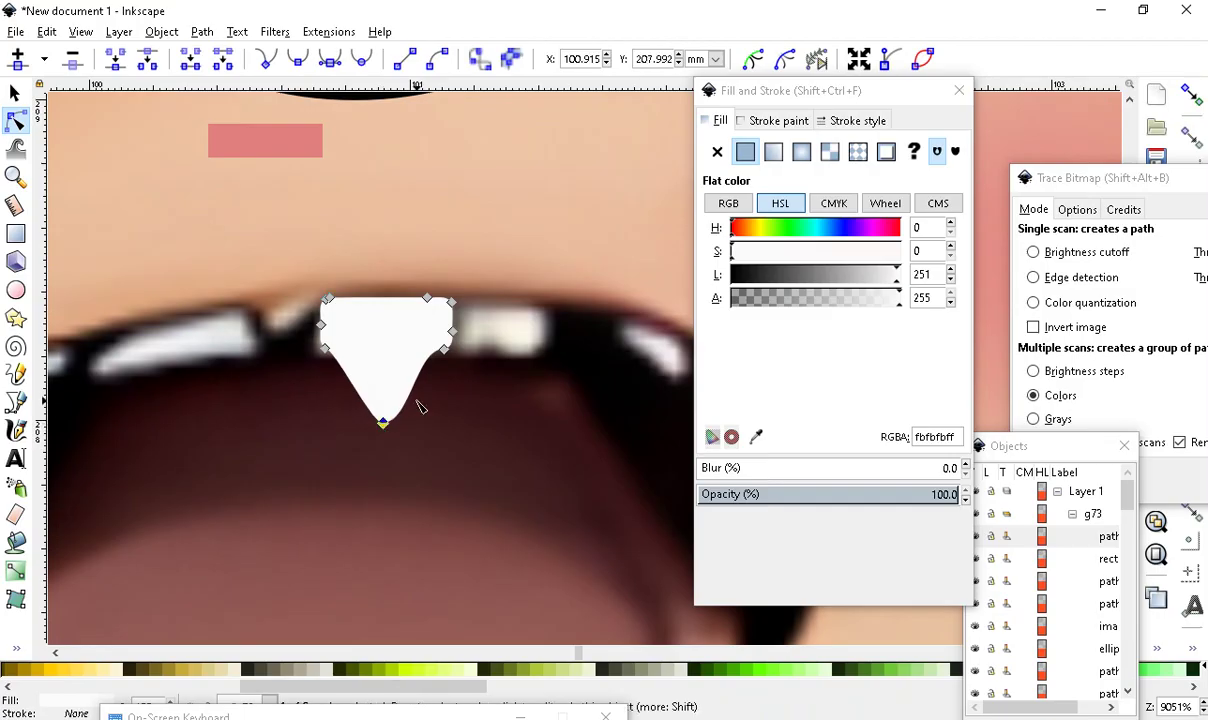
scroll(418, 410, down, 4)
Deselect and zoom around to check the fang's shape, then reselect the tooth
click(577, 565)
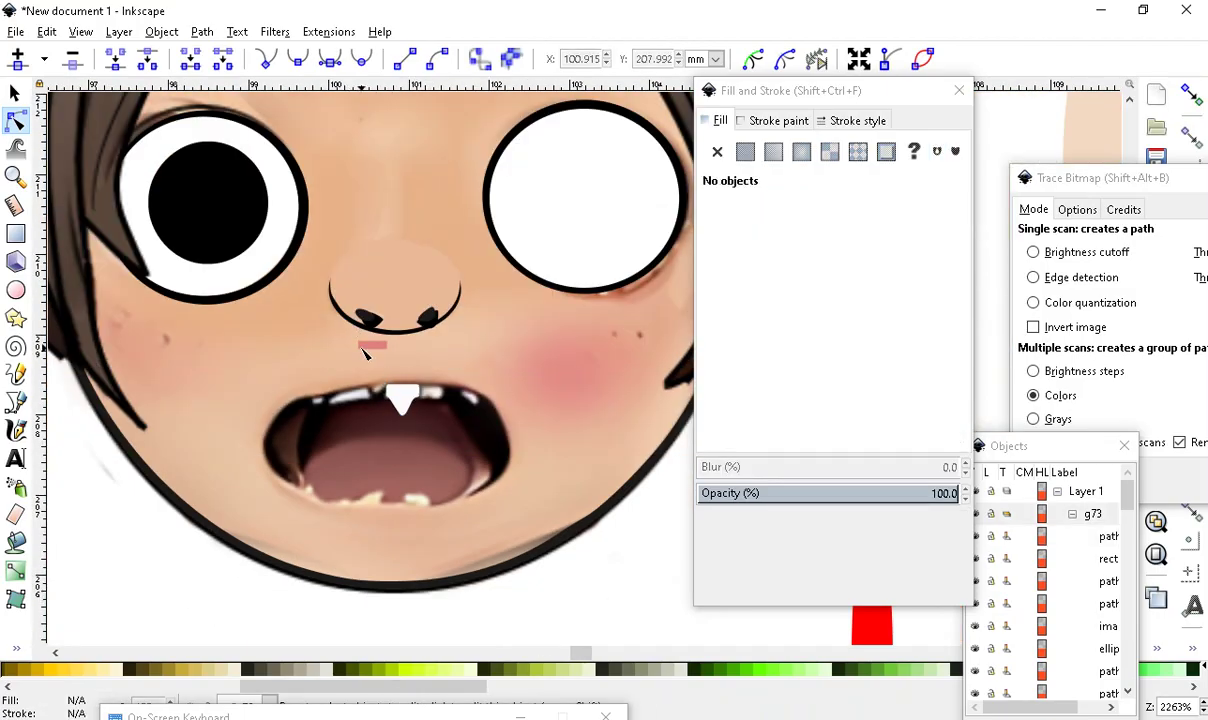
scroll(402, 405, up, 3)
scroll(558, 340, down, 4)
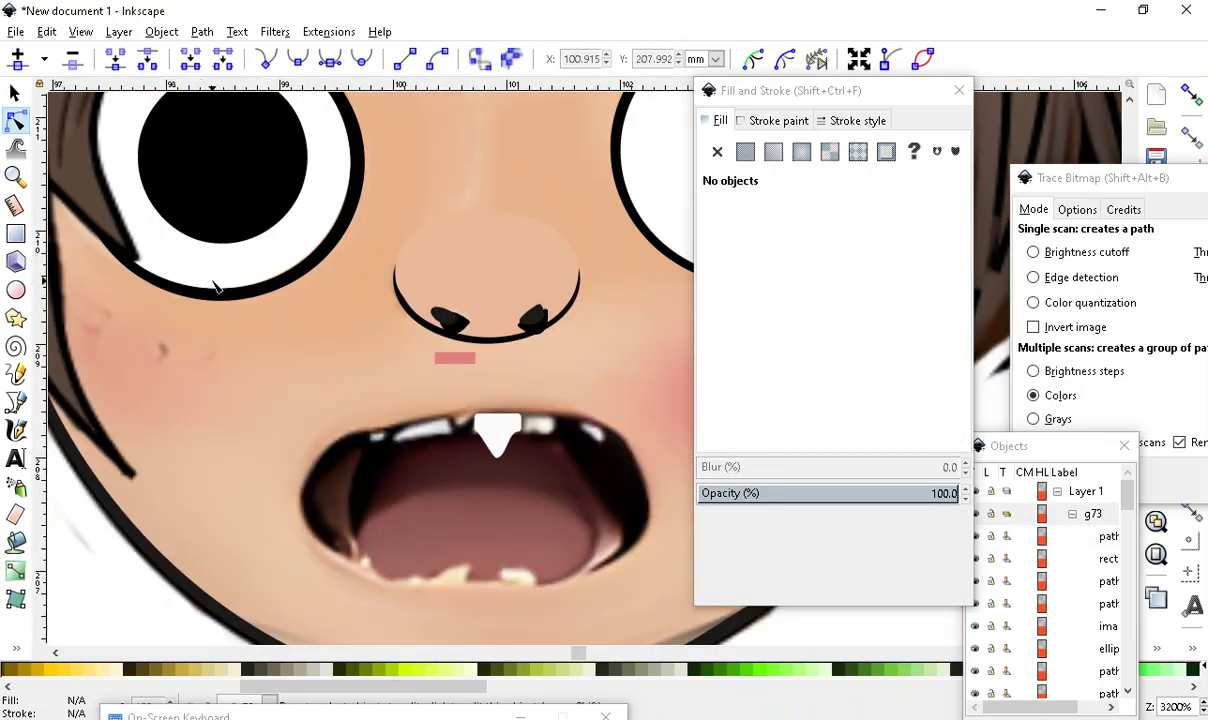
scroll(410, 340, up, 2)
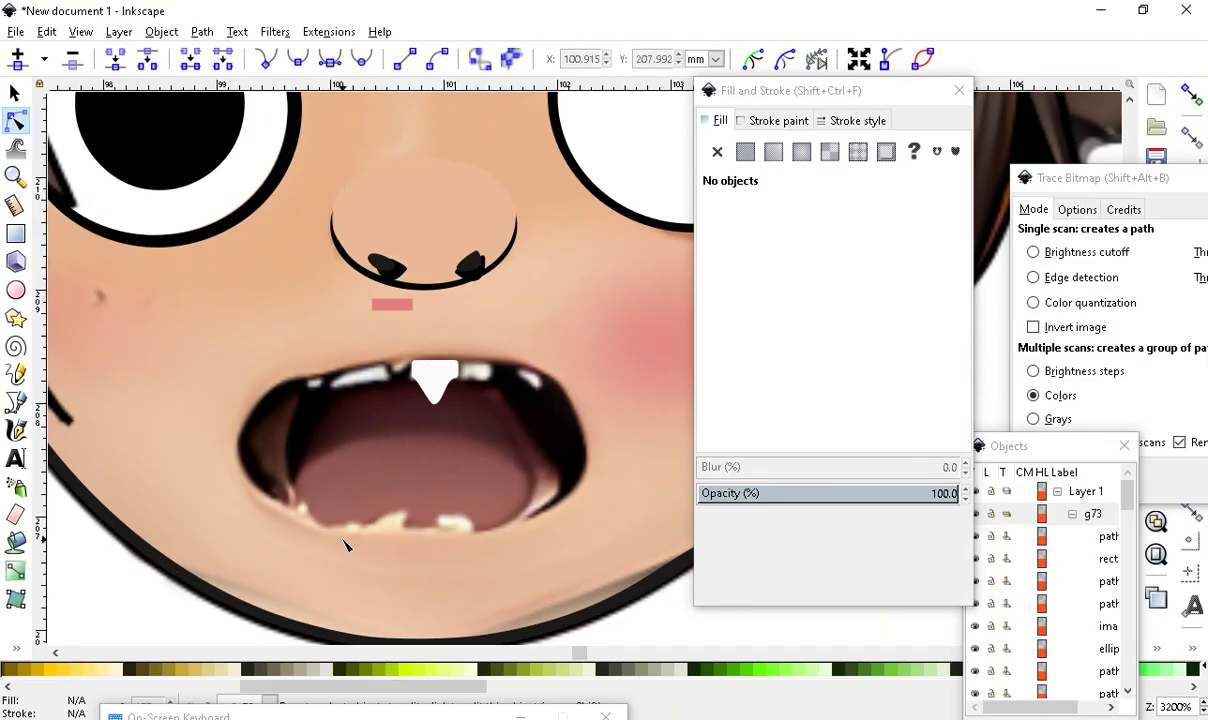
scroll(412, 404, down, 1)
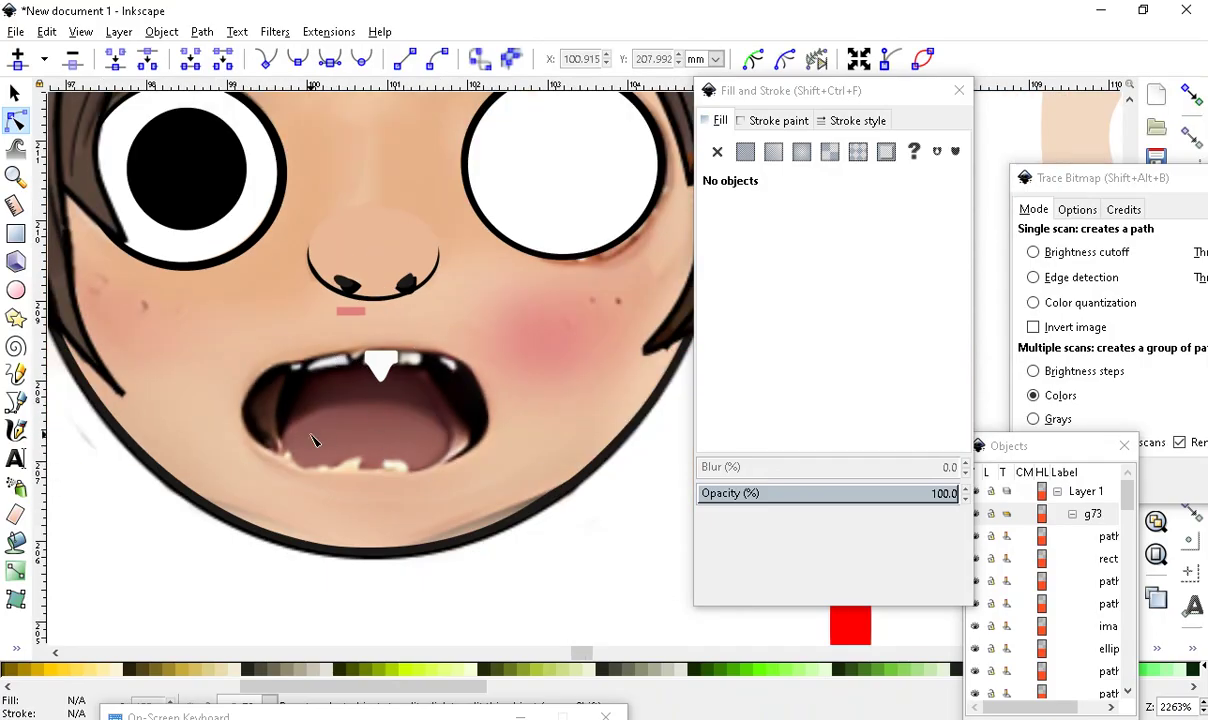
scroll(313, 441, down, 3)
scroll(305, 268, up, 1)
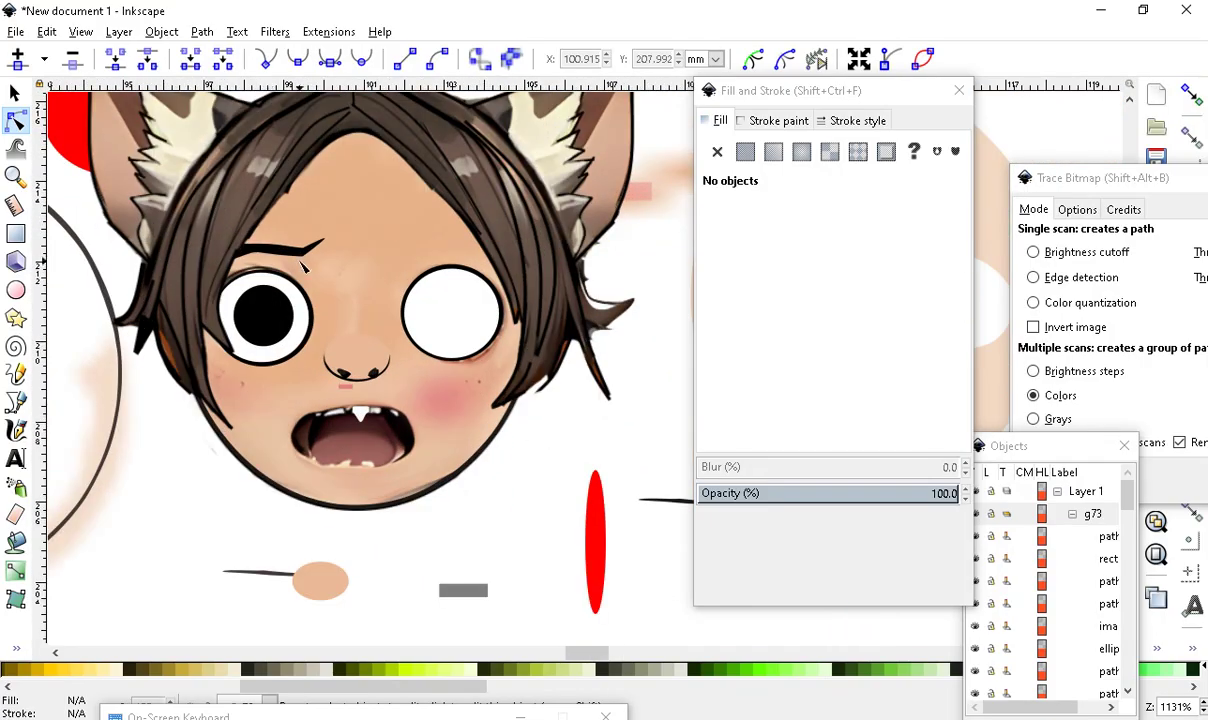
scroll(362, 488, up, 2)
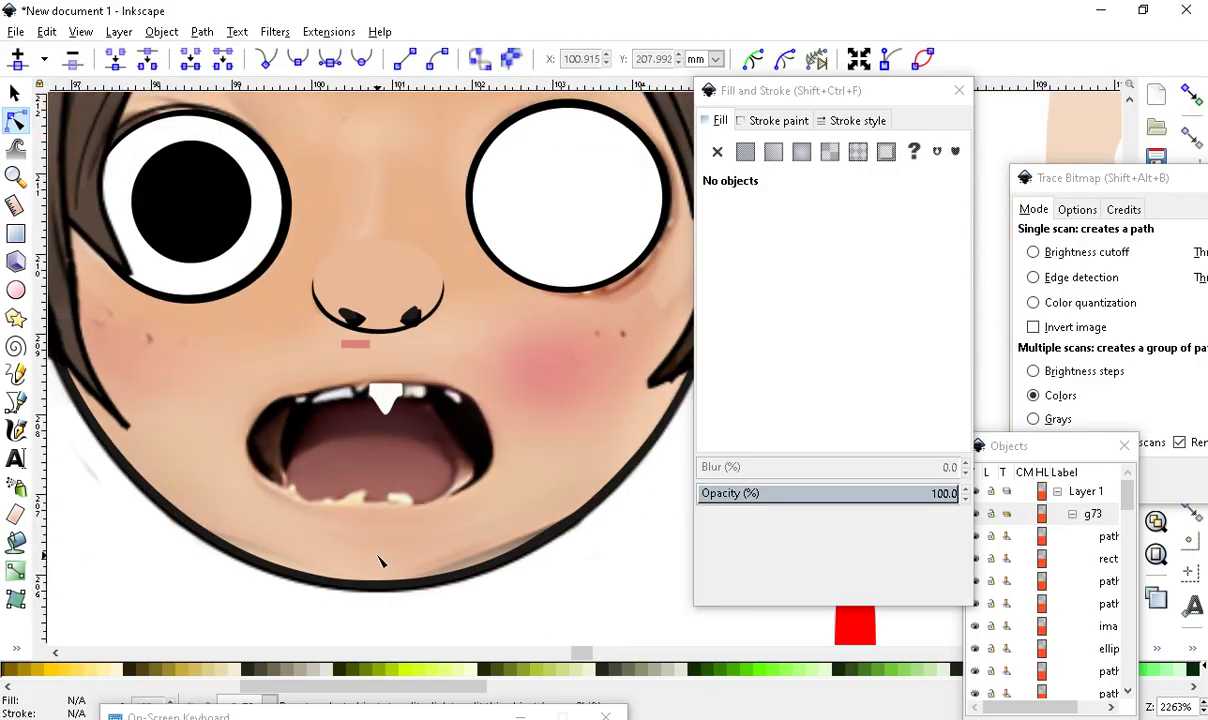
scroll(446, 400, up, 1)
scroll(400, 430, up, 1)
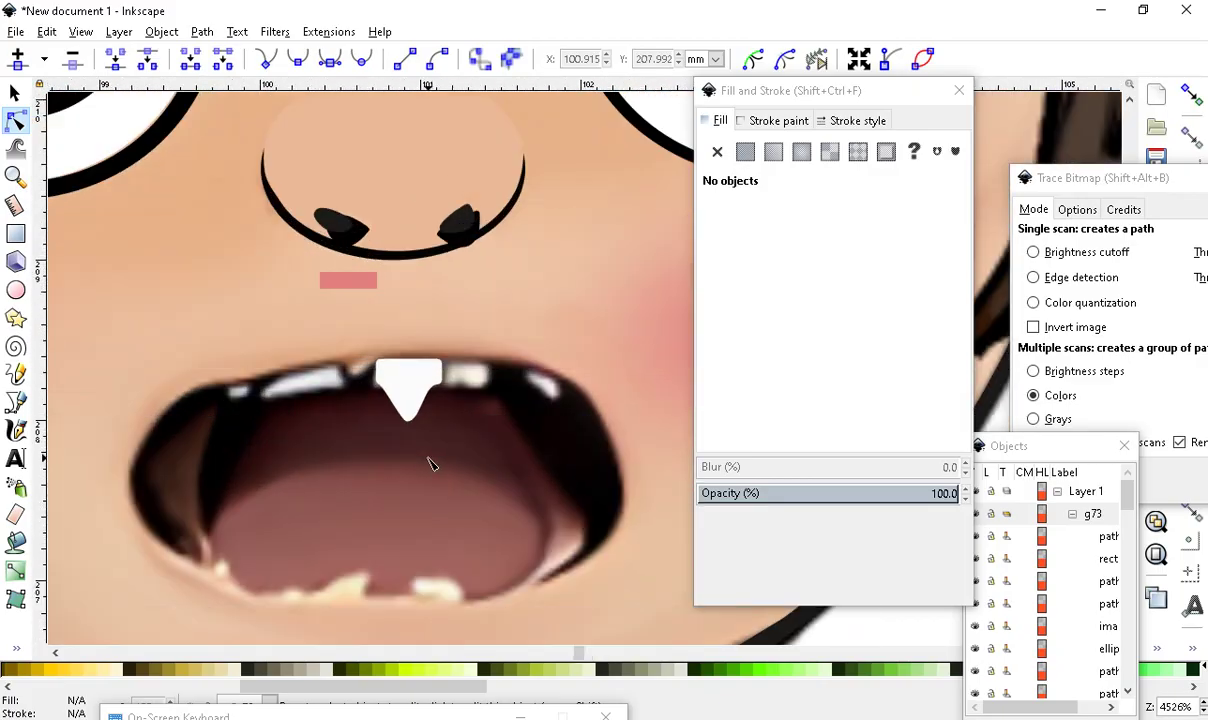
click(399, 387)
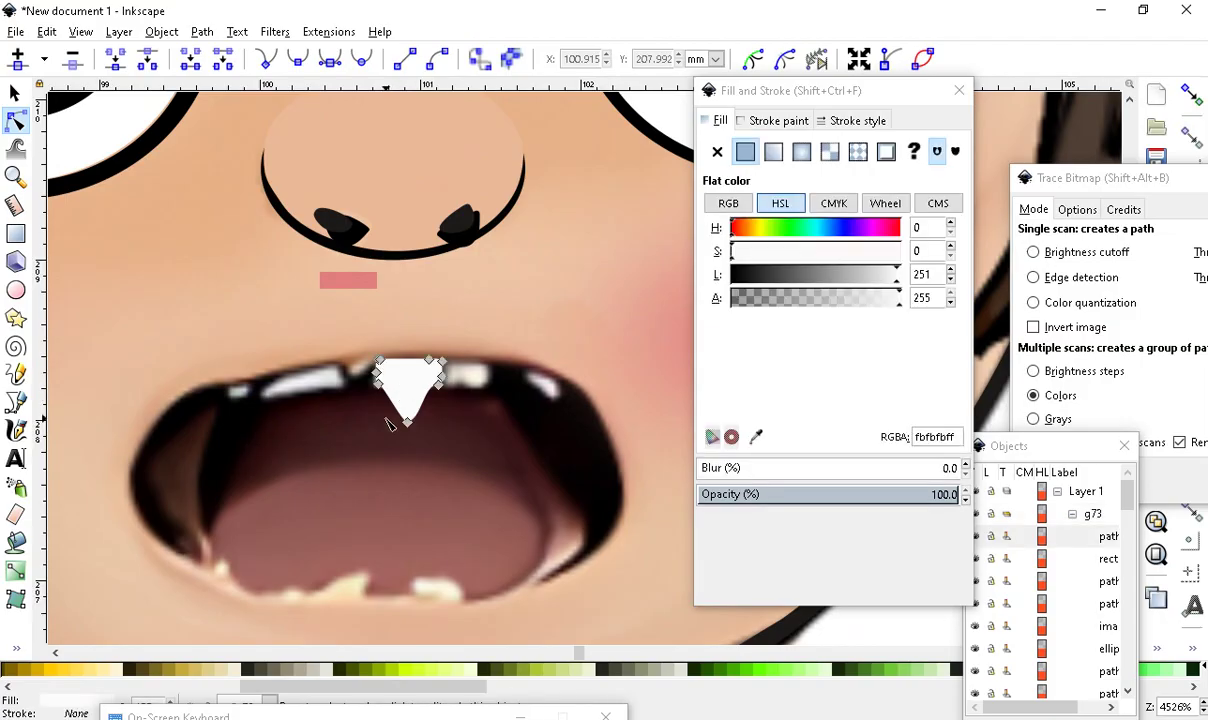
scroll(446, 405, down, 4)
scroll(472, 440, up, 3)
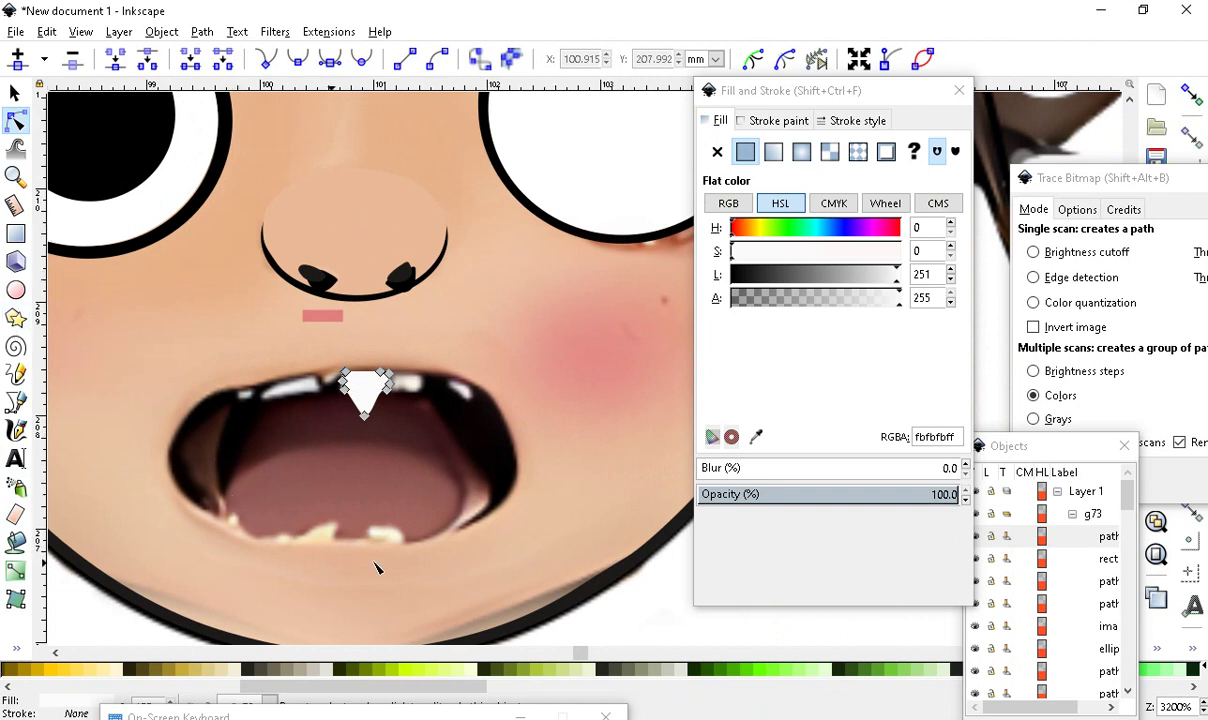
Draw an ellipse over the mouth and give it the mouth's dark brown with the Dropper
click(16, 289)
mouse_move(196, 414)
mouse_down()
mouse_move(460, 498)
mouse_move(482, 529)
mouse_up()
click(14, 644)
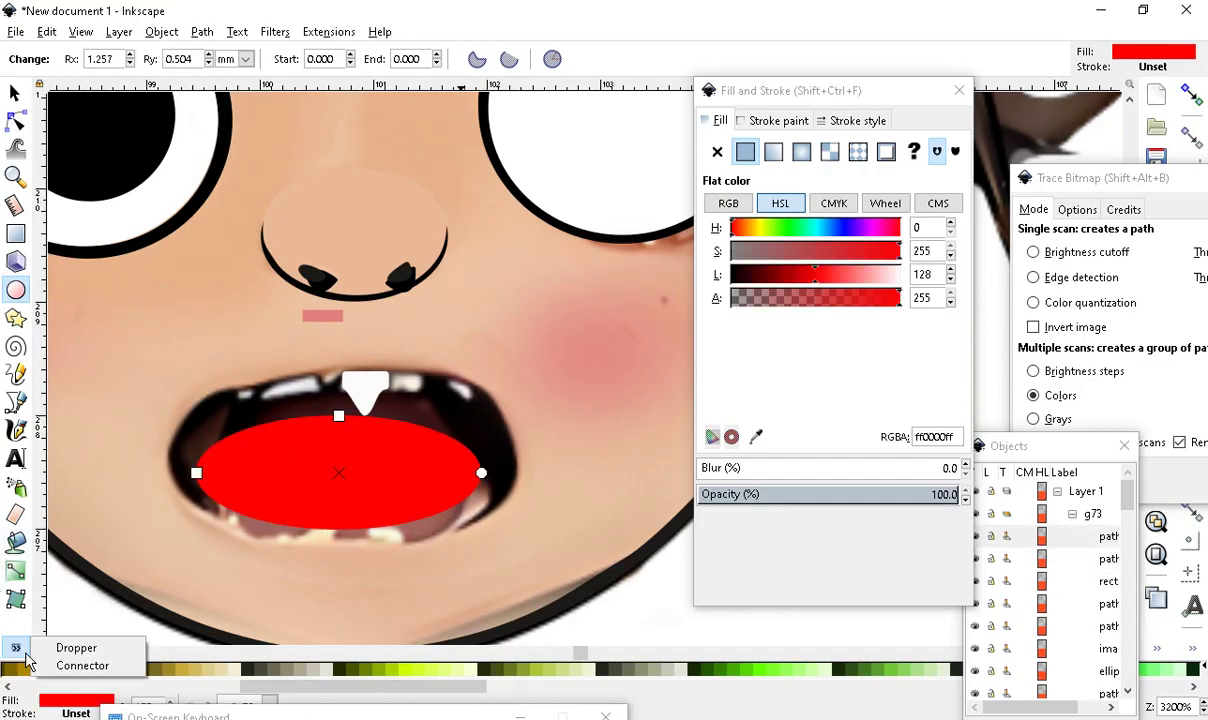
click(63, 650)
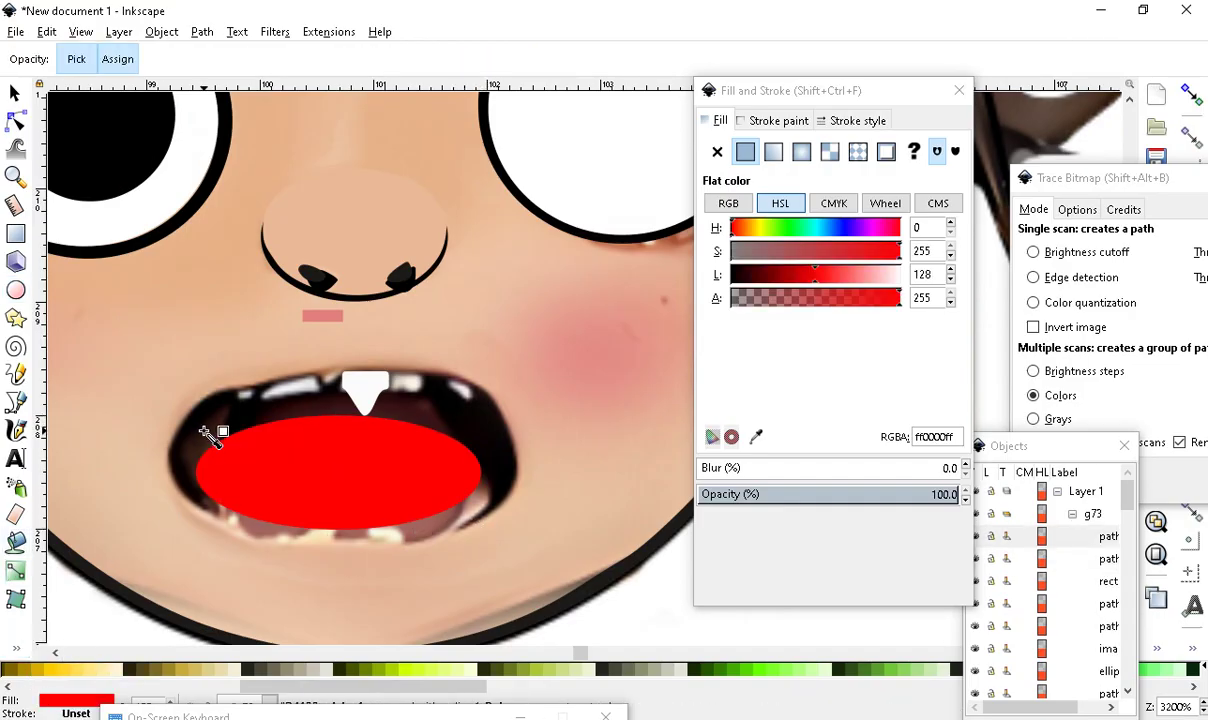
click(208, 432)
Shift the brown oval slightly and lower its Alpha to 167 for colour 24100ca7
click(14, 92)
click(365, 533)
drag(365, 533, 358, 489)
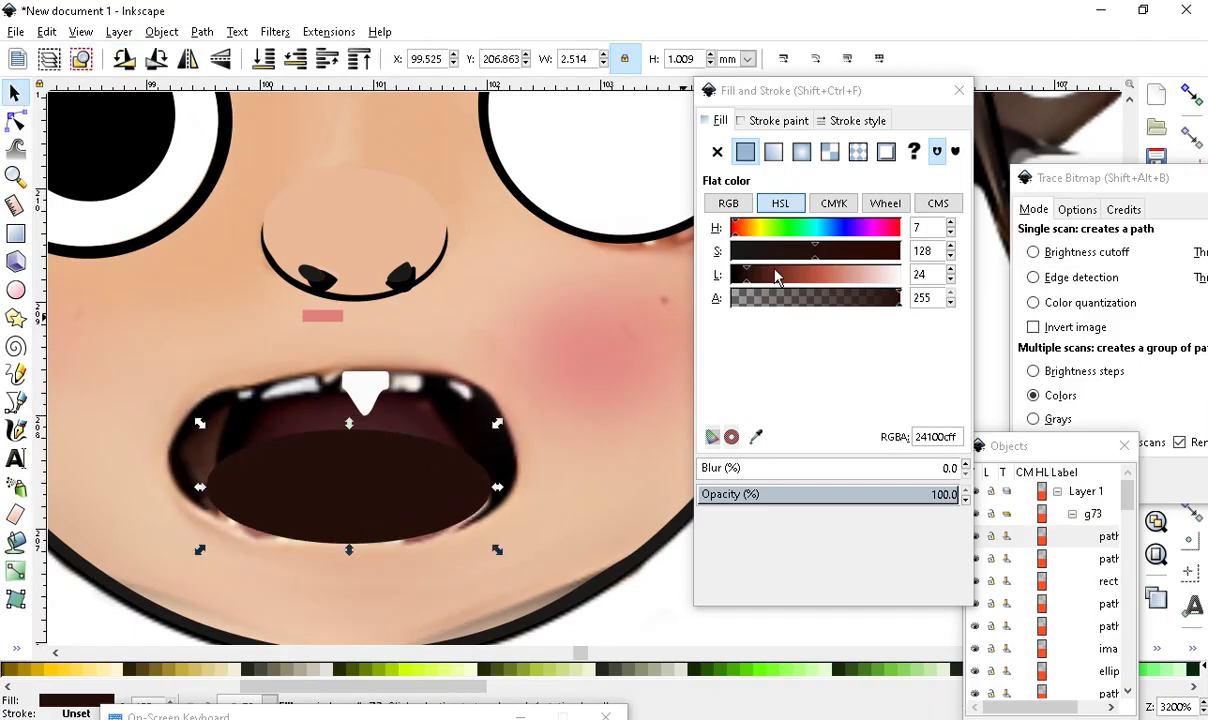
mouse_move(873, 305)
mouse_down()
mouse_move(837, 311)
mouse_move(857, 313)
mouse_move(845, 305)
mouse_up()
scroll(280, 545, down, 1)
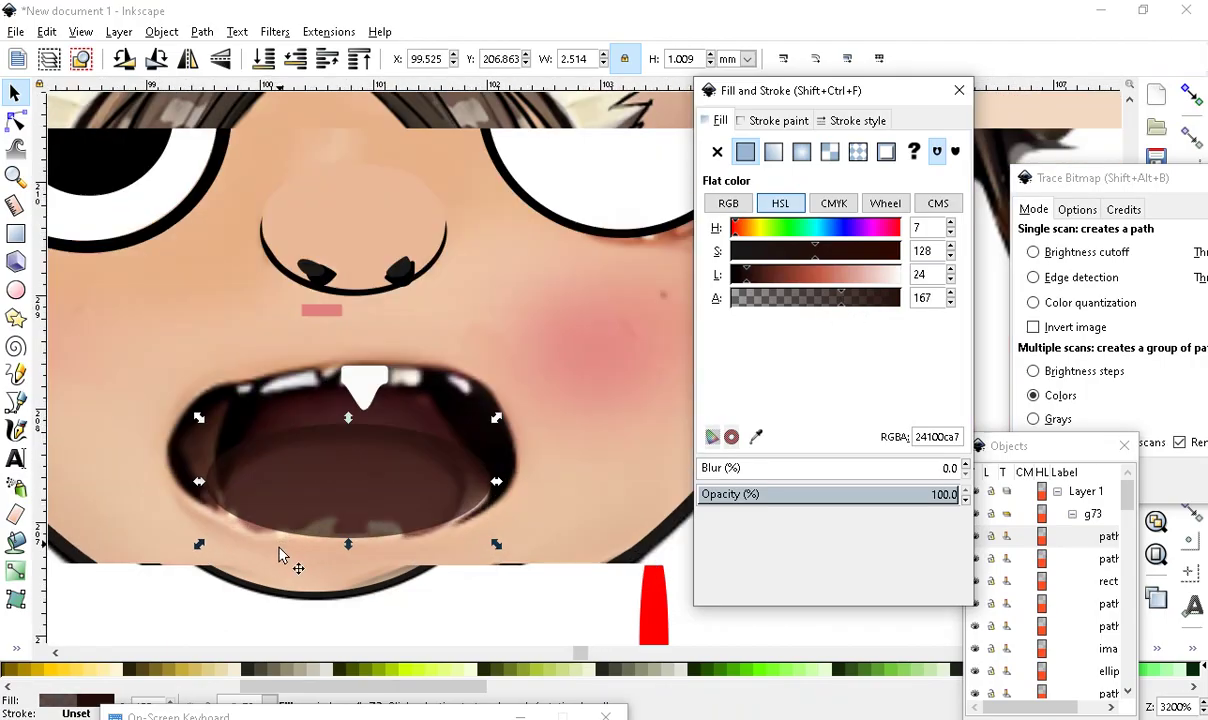
Reposition the oval inside the mouth and adjust its width from both sides
drag(328, 503, 320, 476)
drag(202, 487, 199, 503)
mouse_move(499, 487)
mouse_down()
mouse_move(526, 491)
mouse_move(498, 486)
mouse_up()
scroll(498, 486, down, 3)
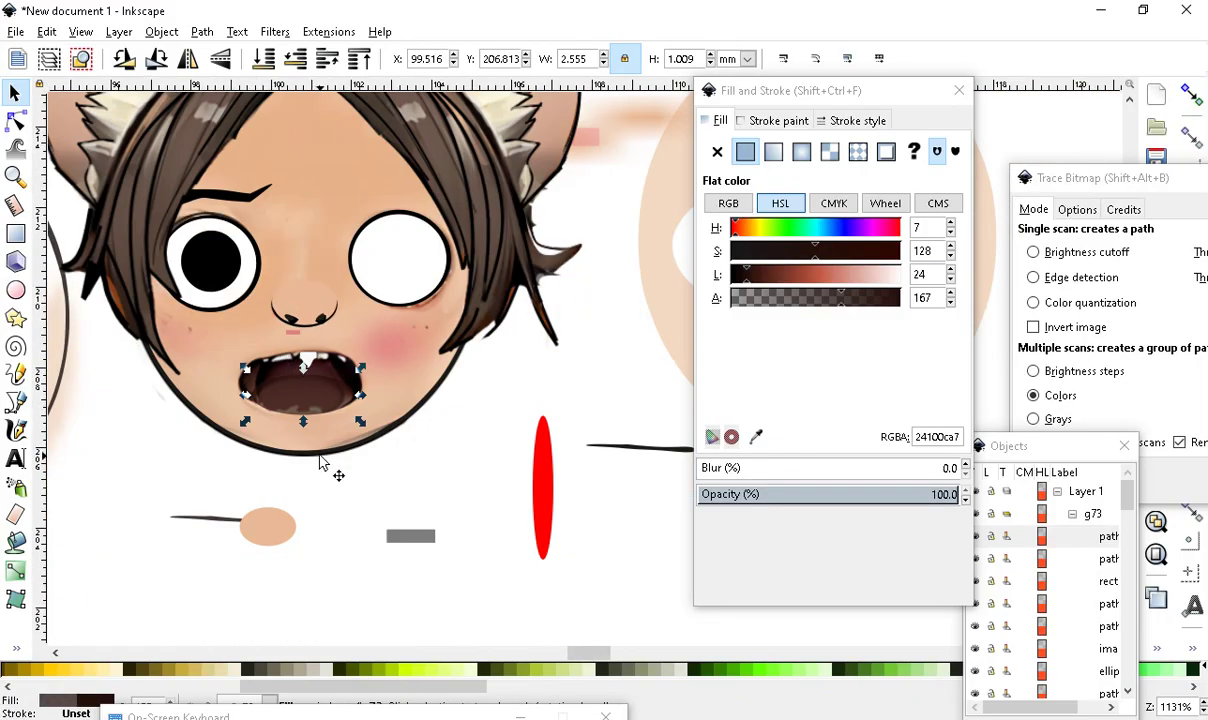
scroll(321, 464, up, 2)
click(380, 603)
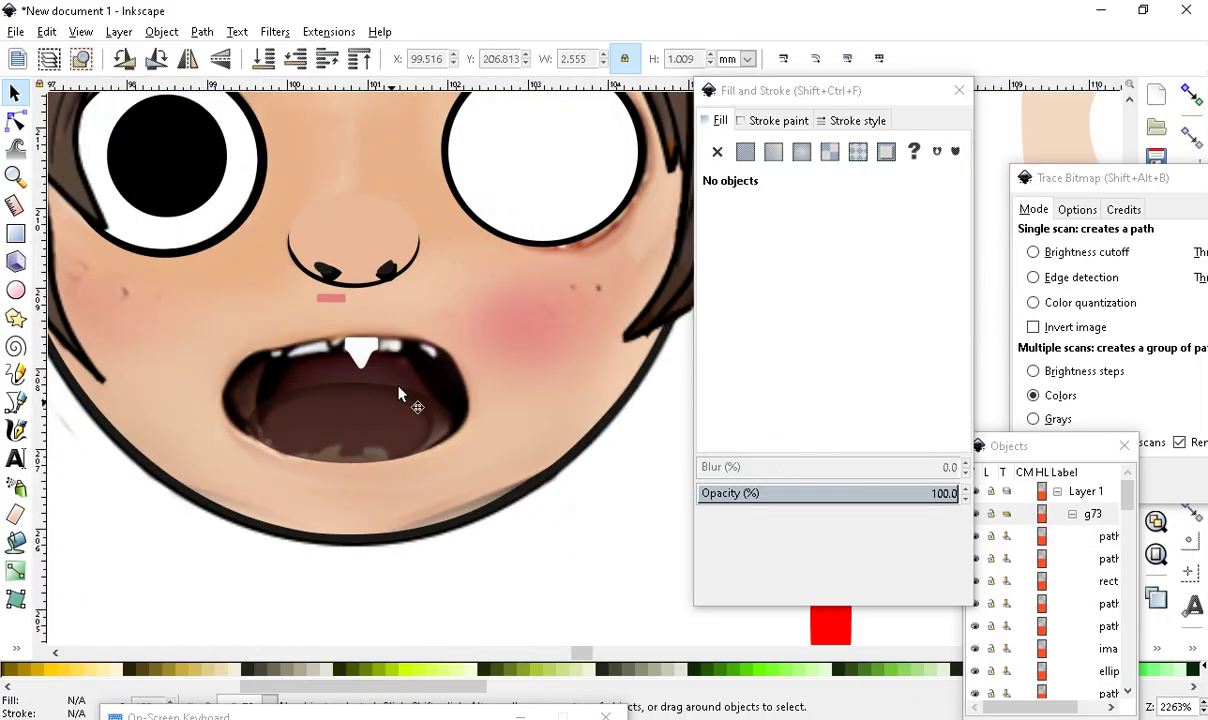
scroll(361, 477, up, 1)
Duplicate the fang with Edit > Duplicate and move the copy left along the upper mouth
click(374, 300)
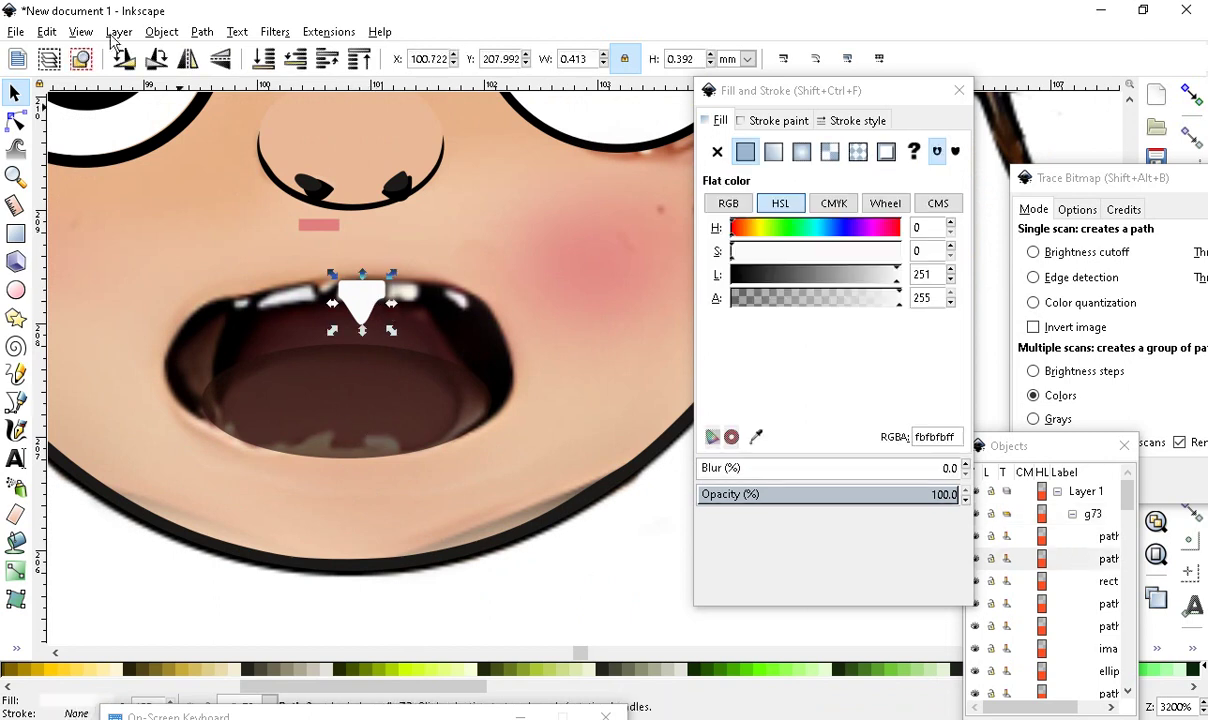
click(46, 32)
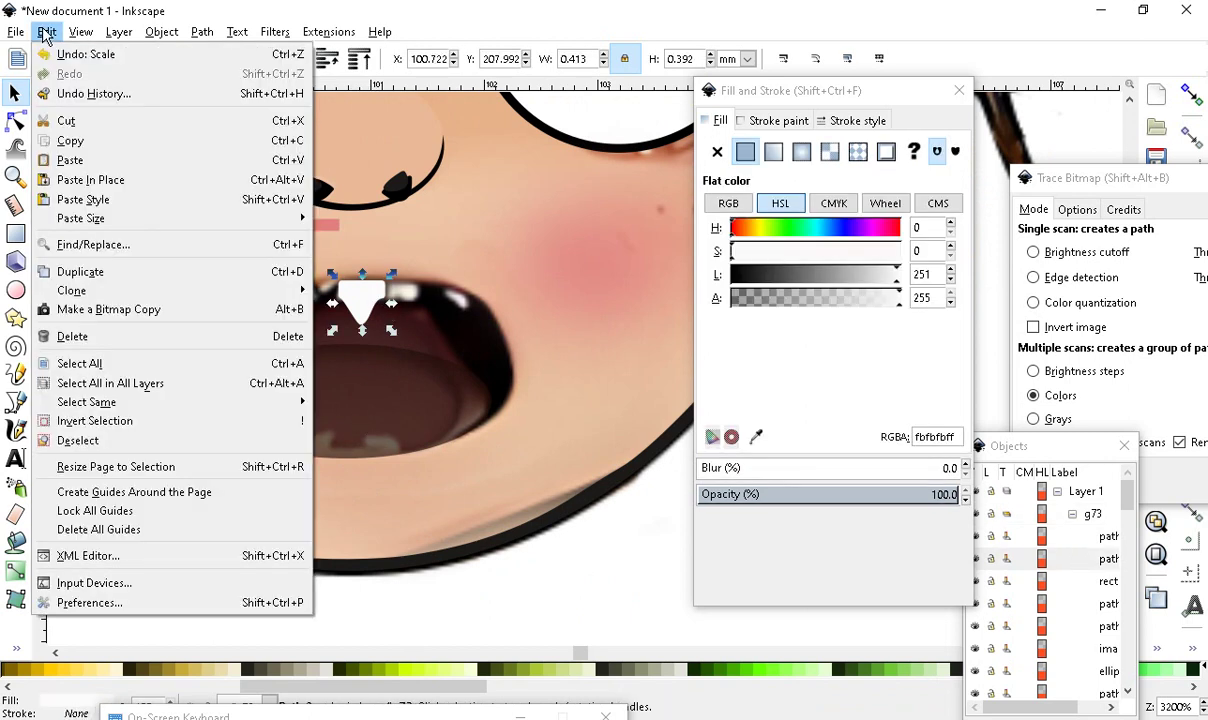
click(85, 272)
drag(355, 315, 286, 340)
Move the copy's upper-right node with the Node tool so it fits the gum
scroll(269, 320, up, 2)
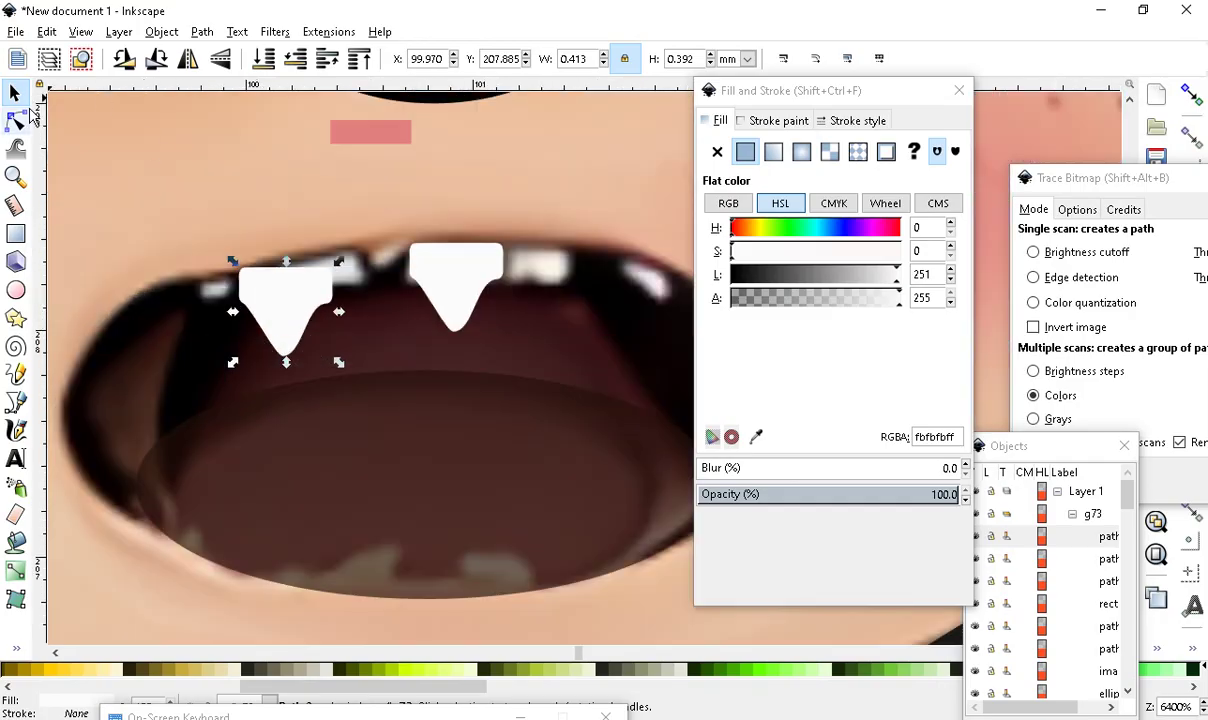
click(15, 119)
drag(314, 268, 357, 257)
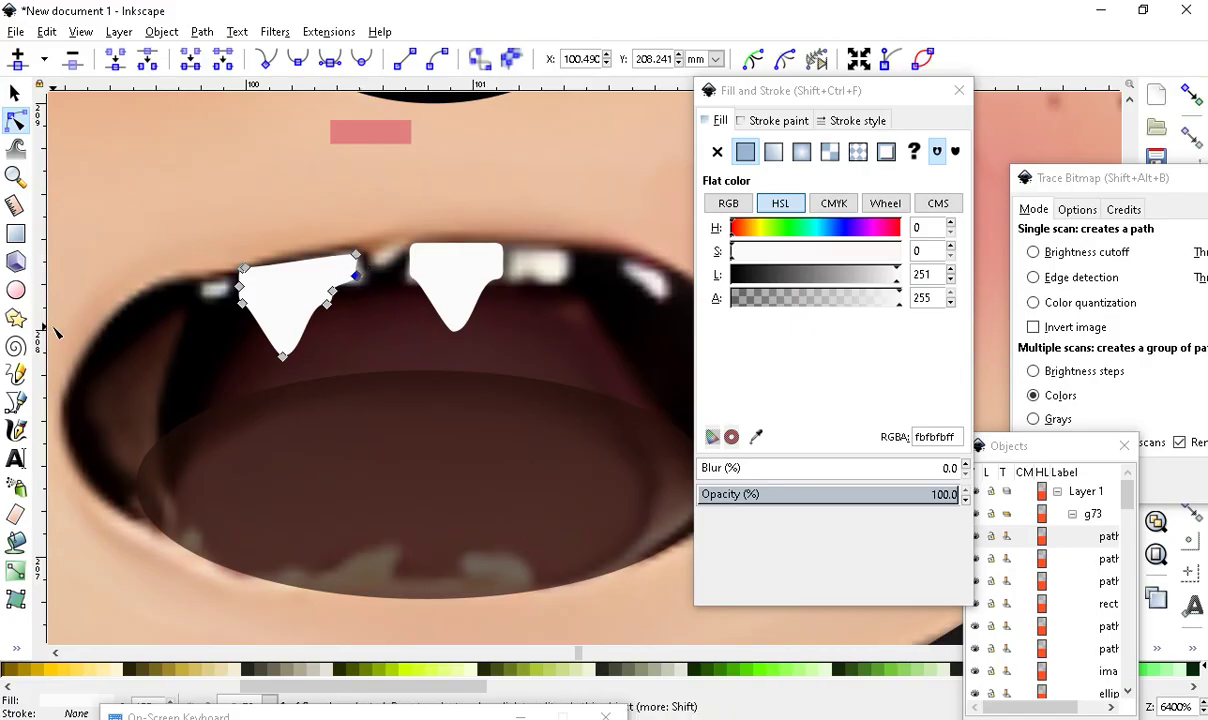
scroll(355, 293, down, 3)
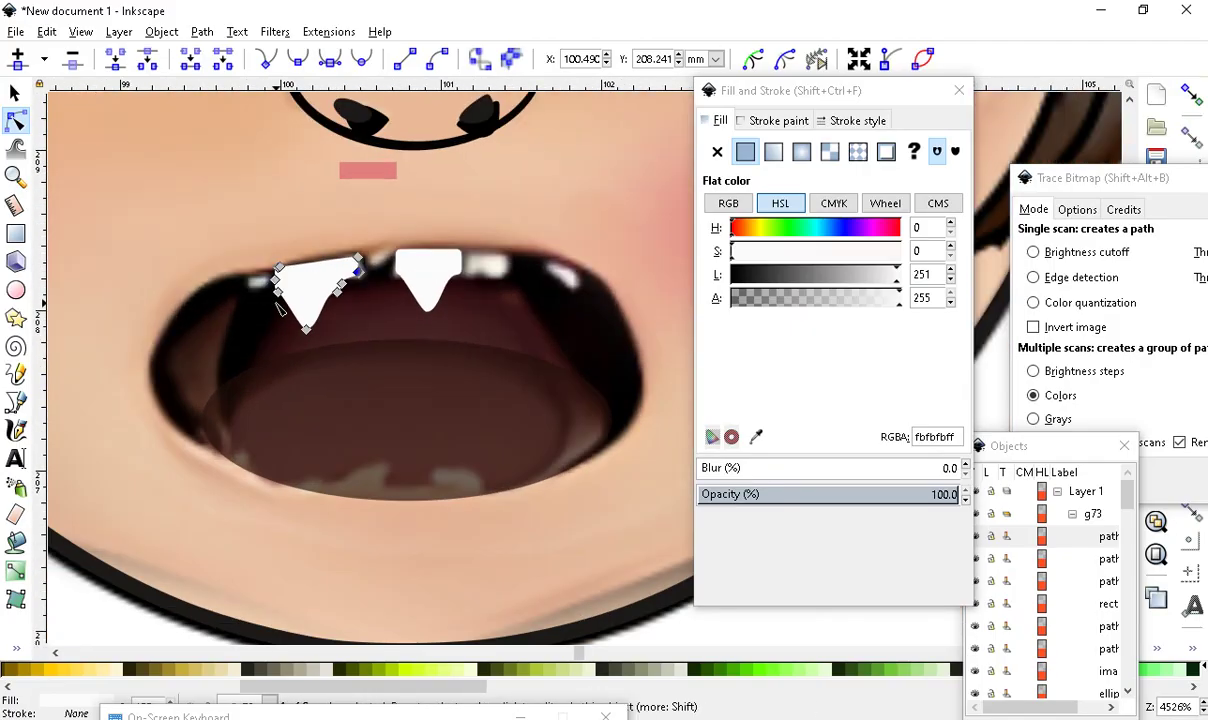
scroll(303, 352, down, 2)
scroll(261, 330, up, 4)
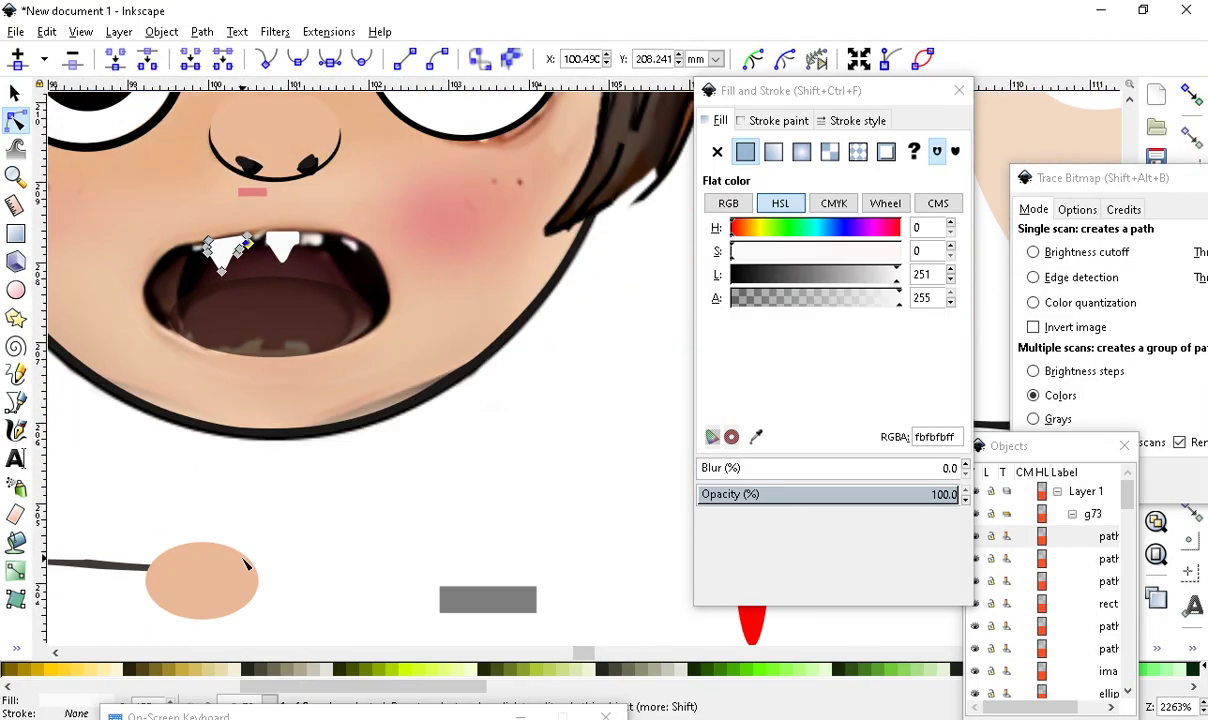
Select the black chin outline and return to the Selector tool
click(261, 368)
key(s)
scroll(383, 399, down, 4)
scroll(330, 492, up, 3)
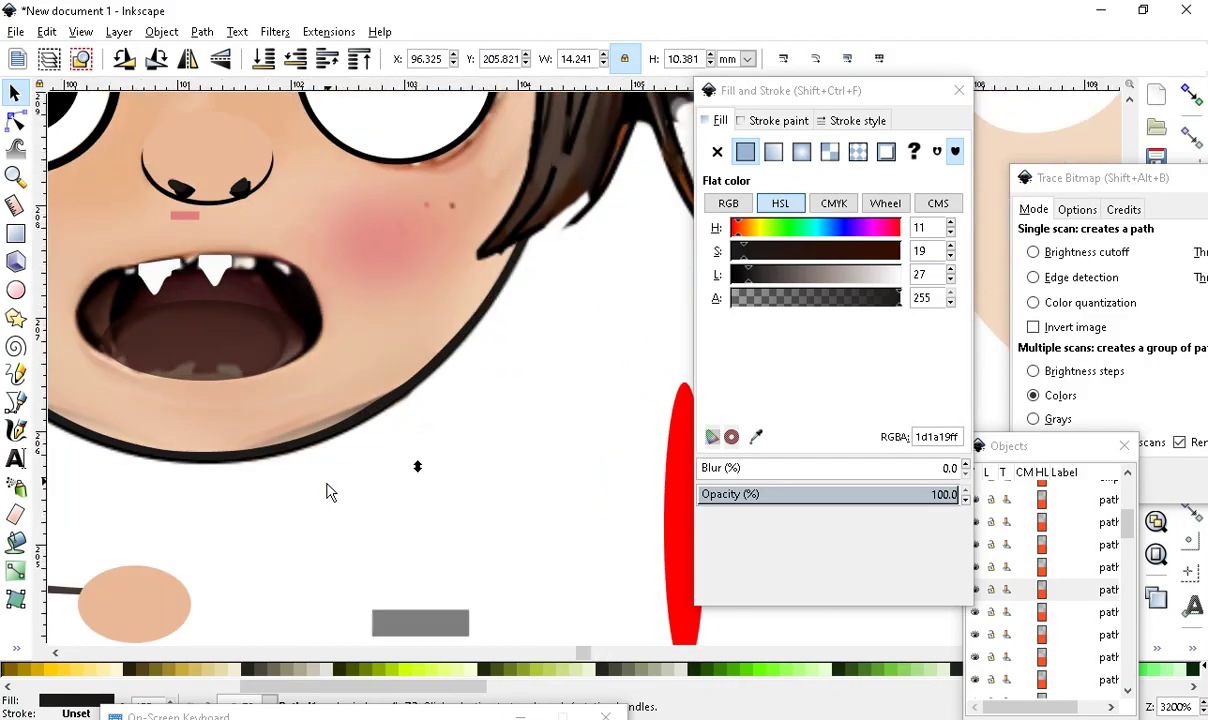
scroll(330, 492, up, 1)
scroll(307, 428, down, 4)
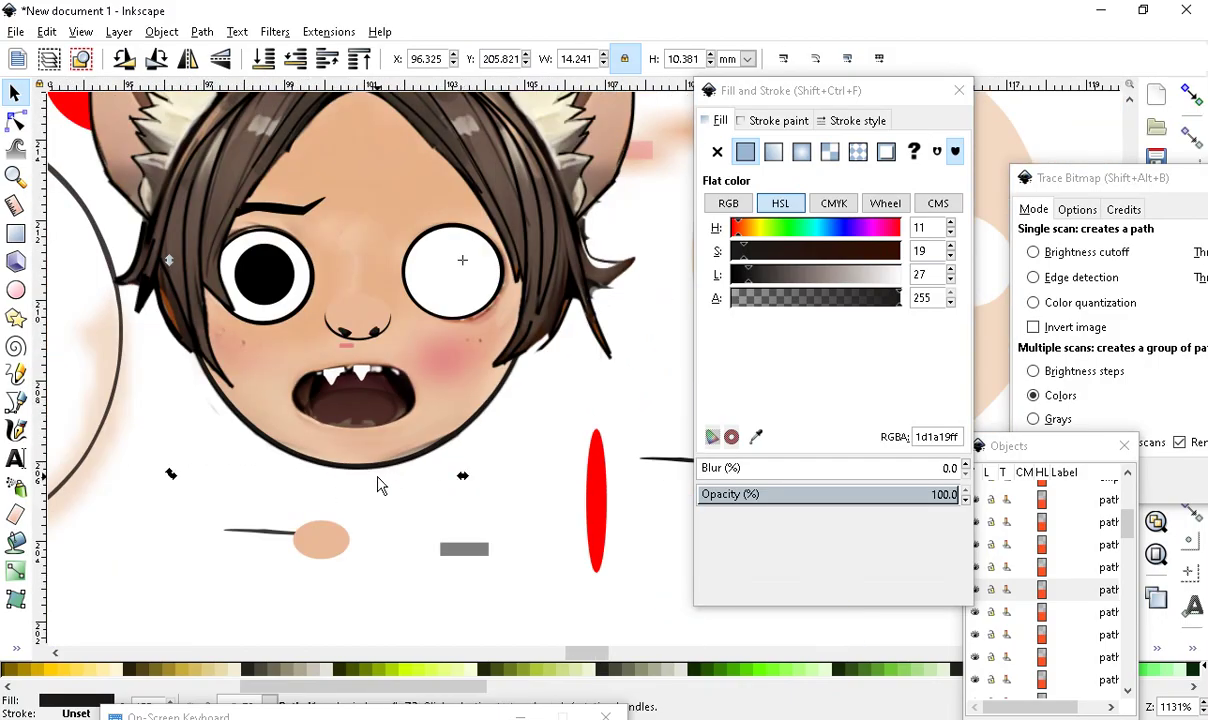
scroll(355, 527, up, 2)
key(Escape)
scroll(358, 499, down, 4)
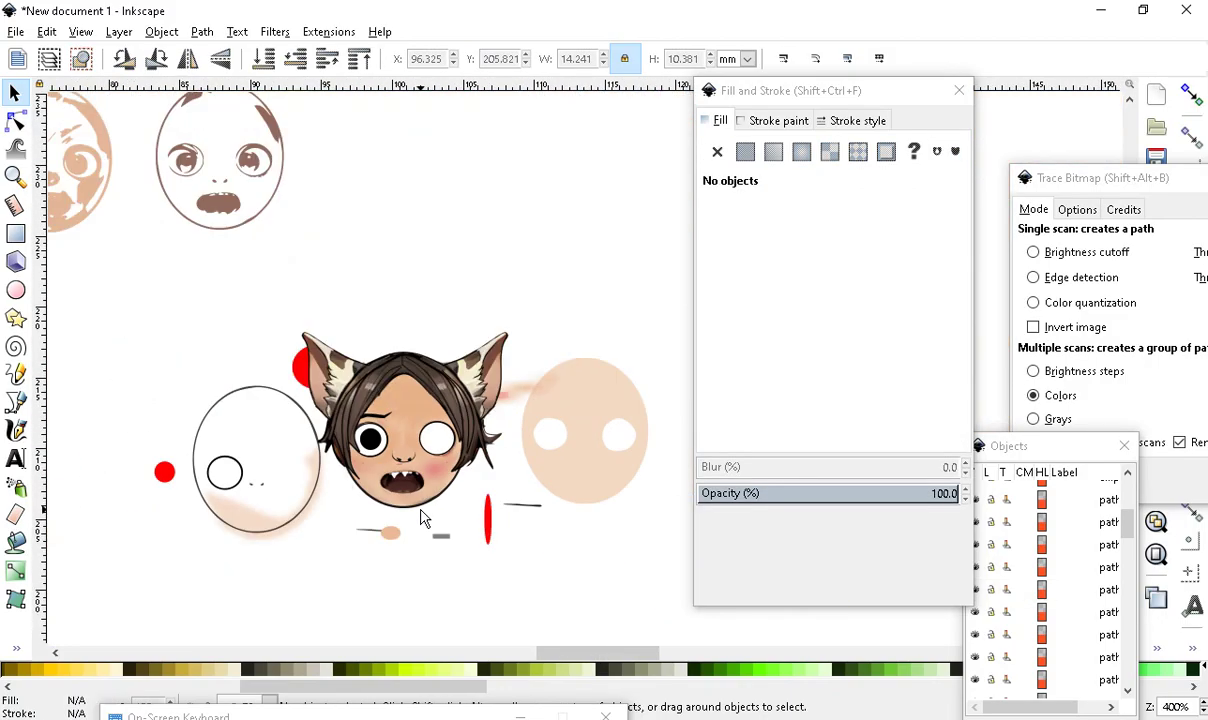
scroll(364, 540, up, 2)
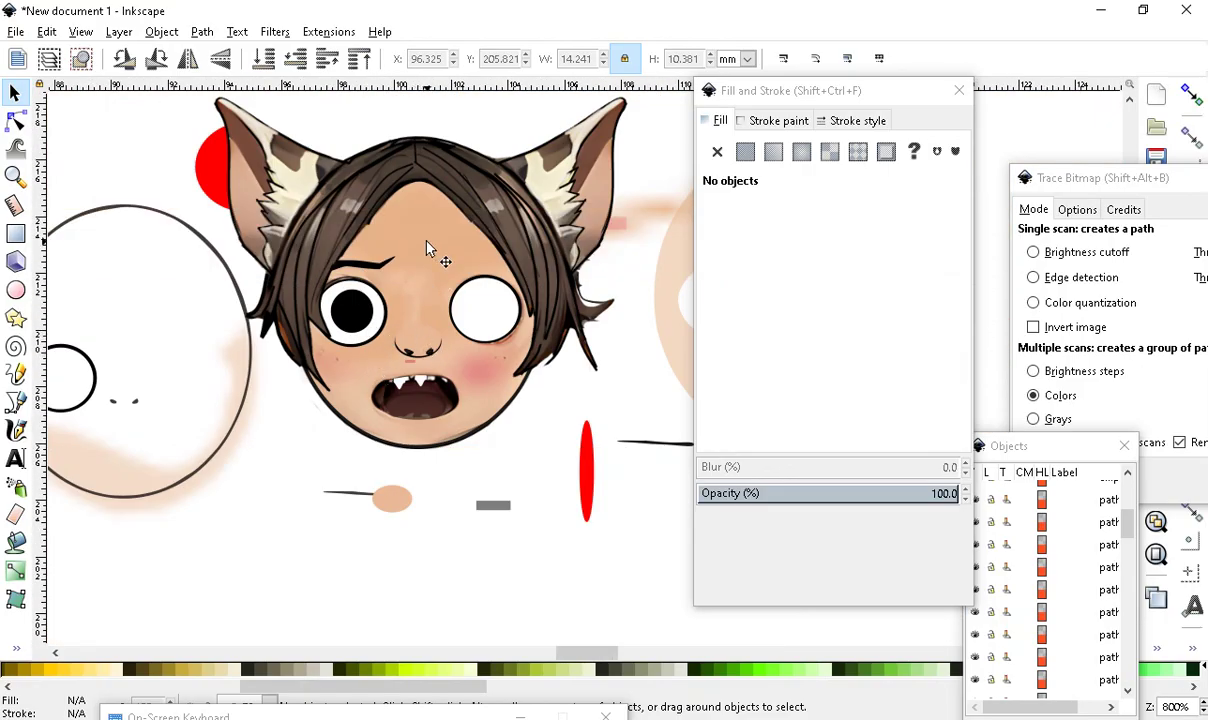
click(427, 249)
mouse_move(844, 262)
mouse_down()
mouse_move(871, 262)
mouse_move(853, 276)
mouse_move(882, 276)
mouse_move(860, 276)
mouse_up()
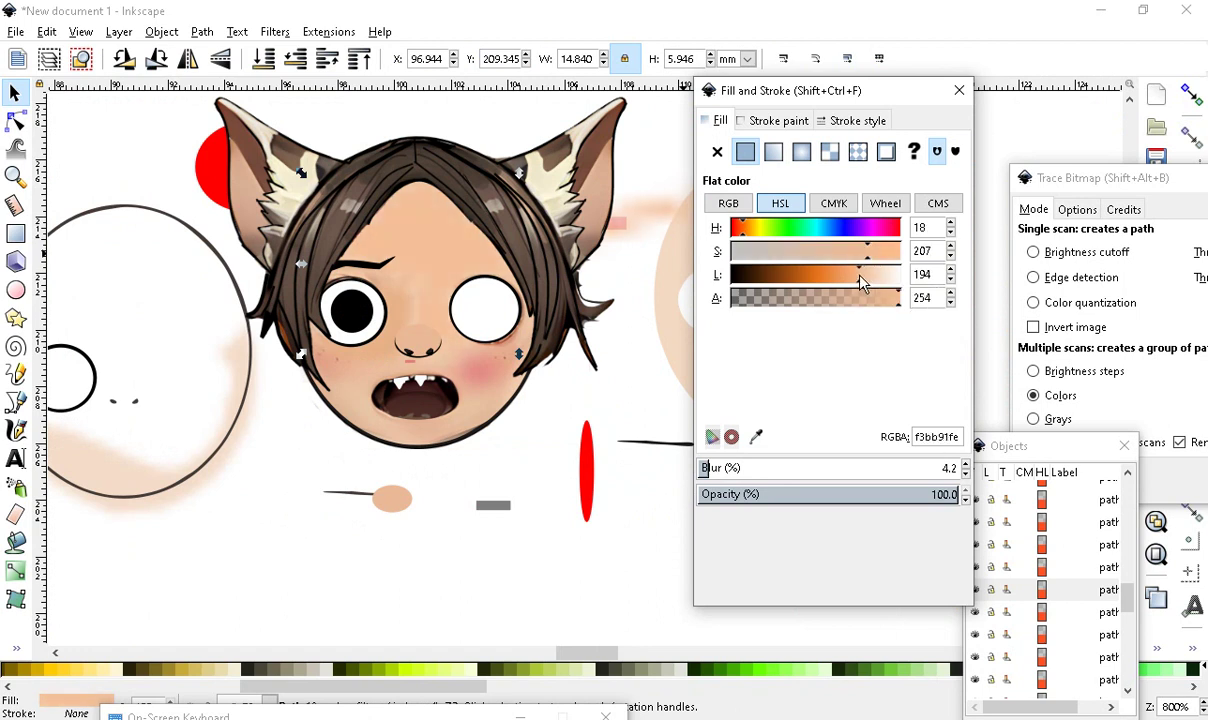
scroll(381, 301, up, 2)
scroll(381, 447, down, 3)
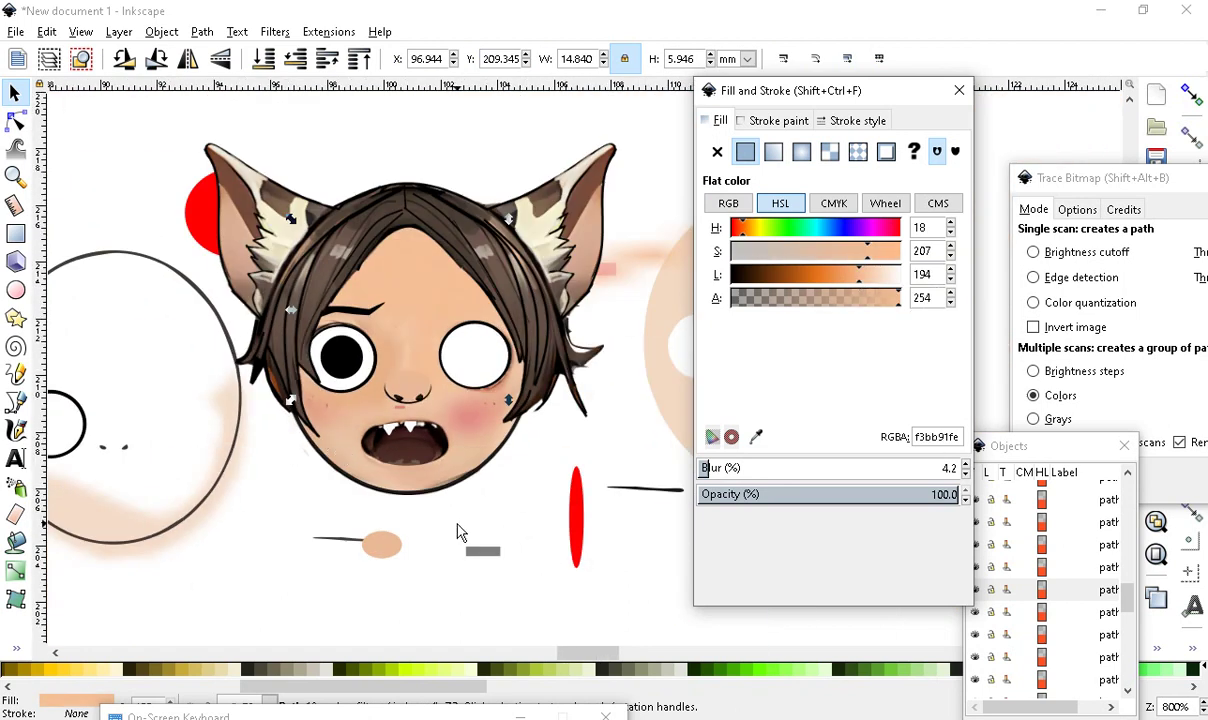
scroll(450, 520, up, 3)
scroll(450, 520, up, 3)
scroll(359, 377, down, 4)
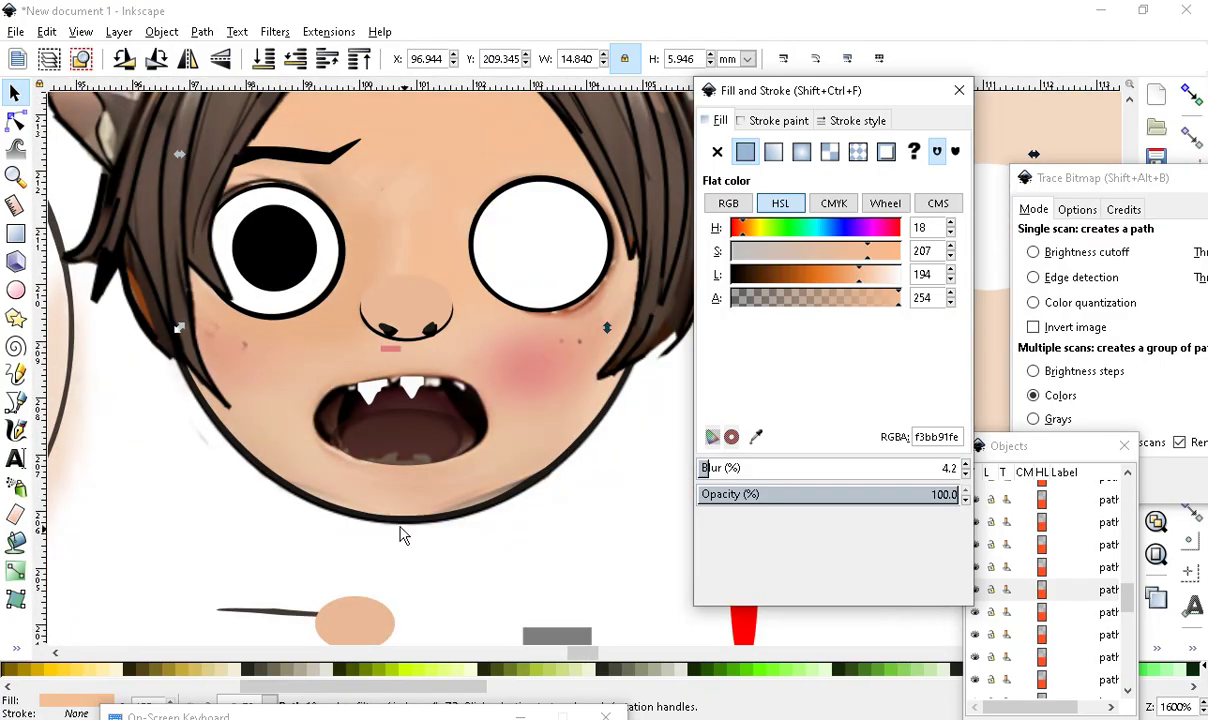
scroll(251, 410, down, 3)
scroll(430, 410, up, 2)
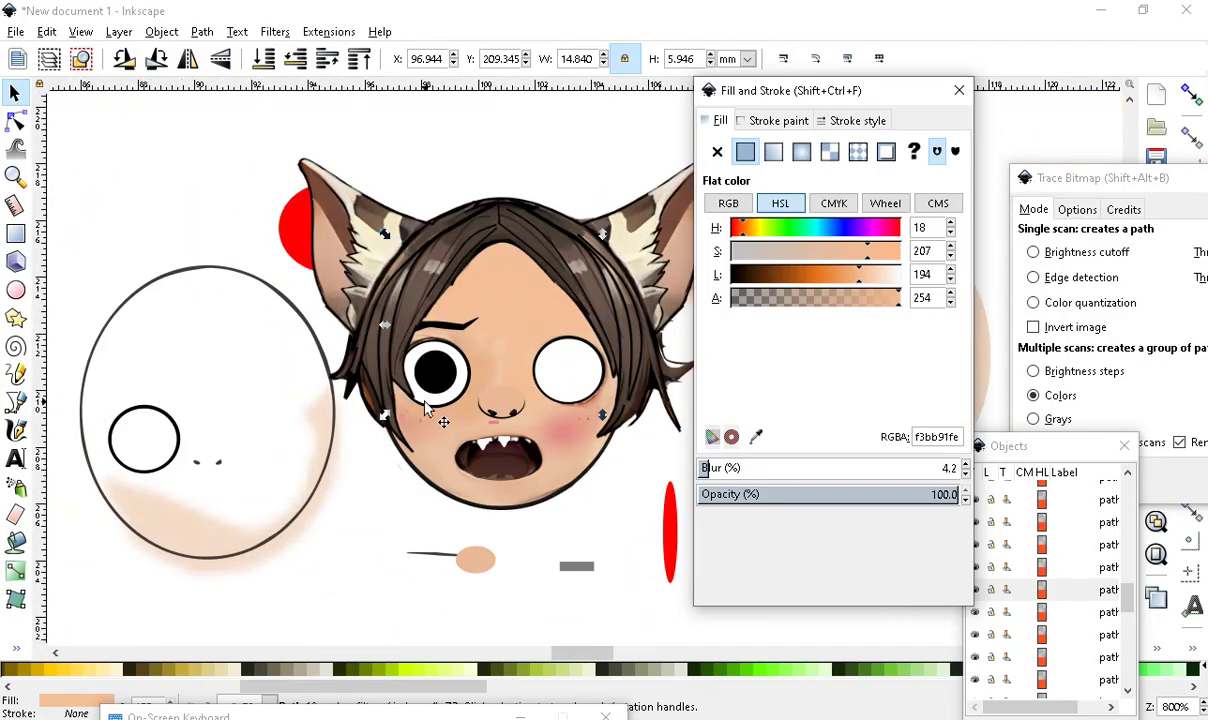
scroll(455, 440, up, 1)
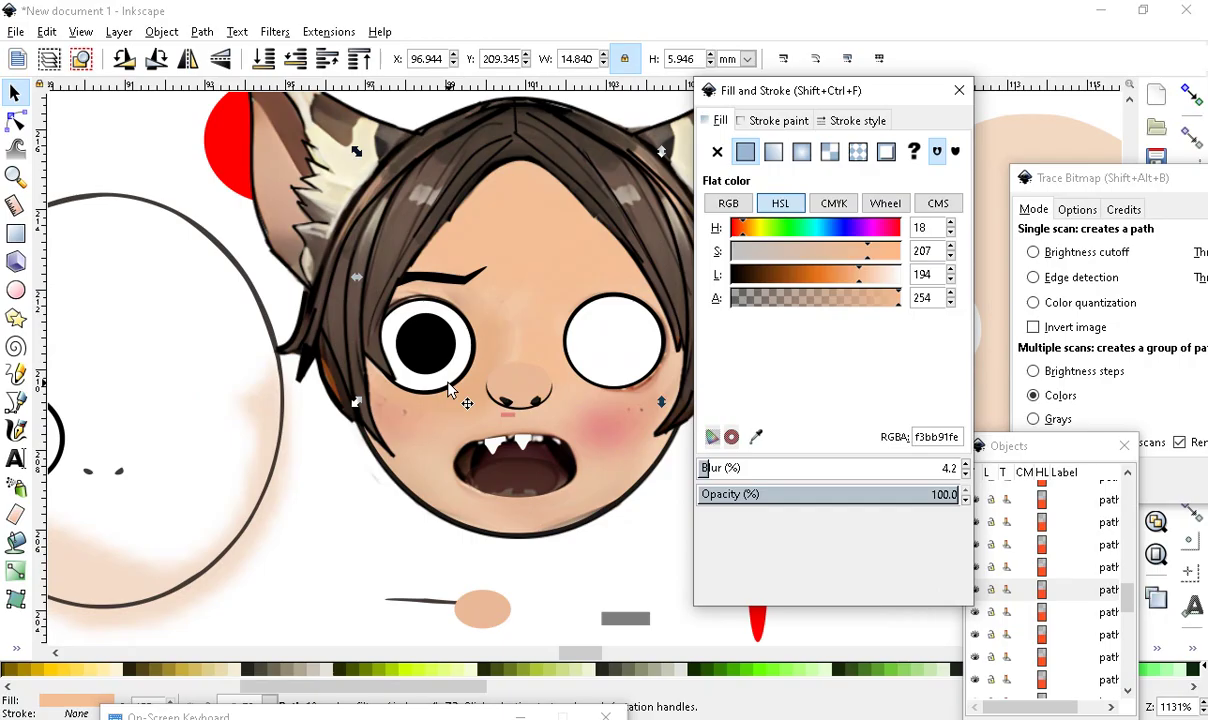
scroll(615, 423, down, 5)
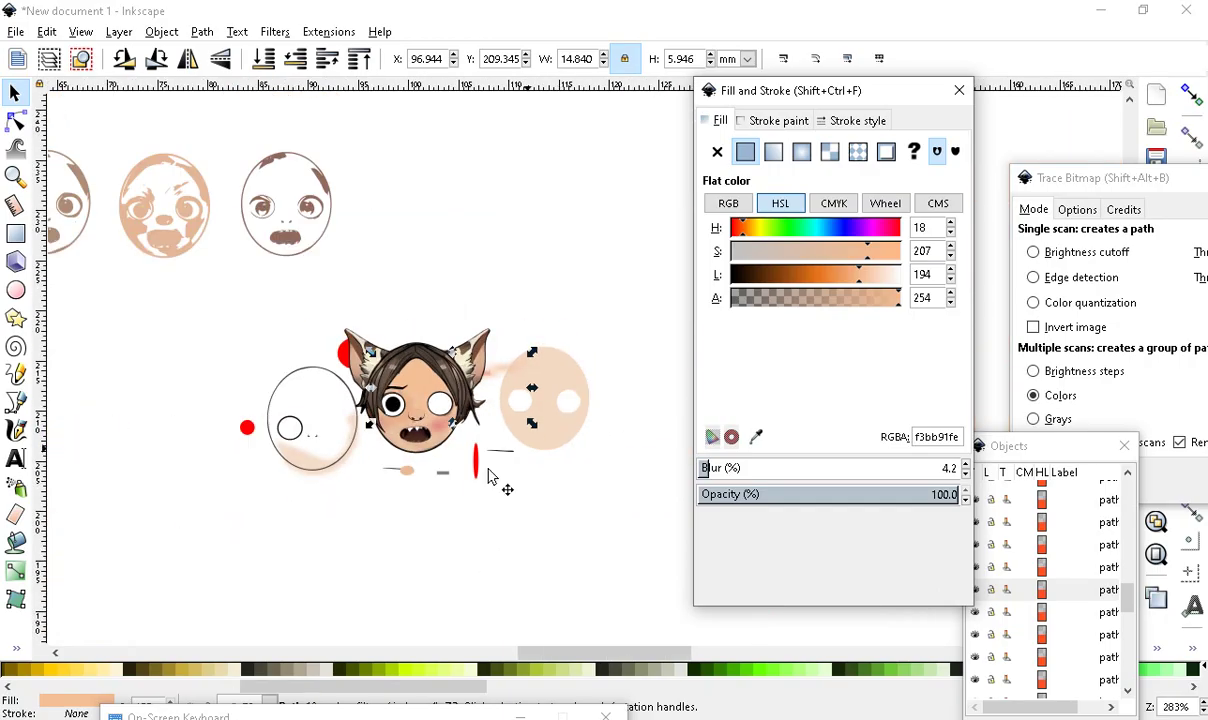
scroll(452, 478, down, 1)
scroll(458, 425, up, 2)
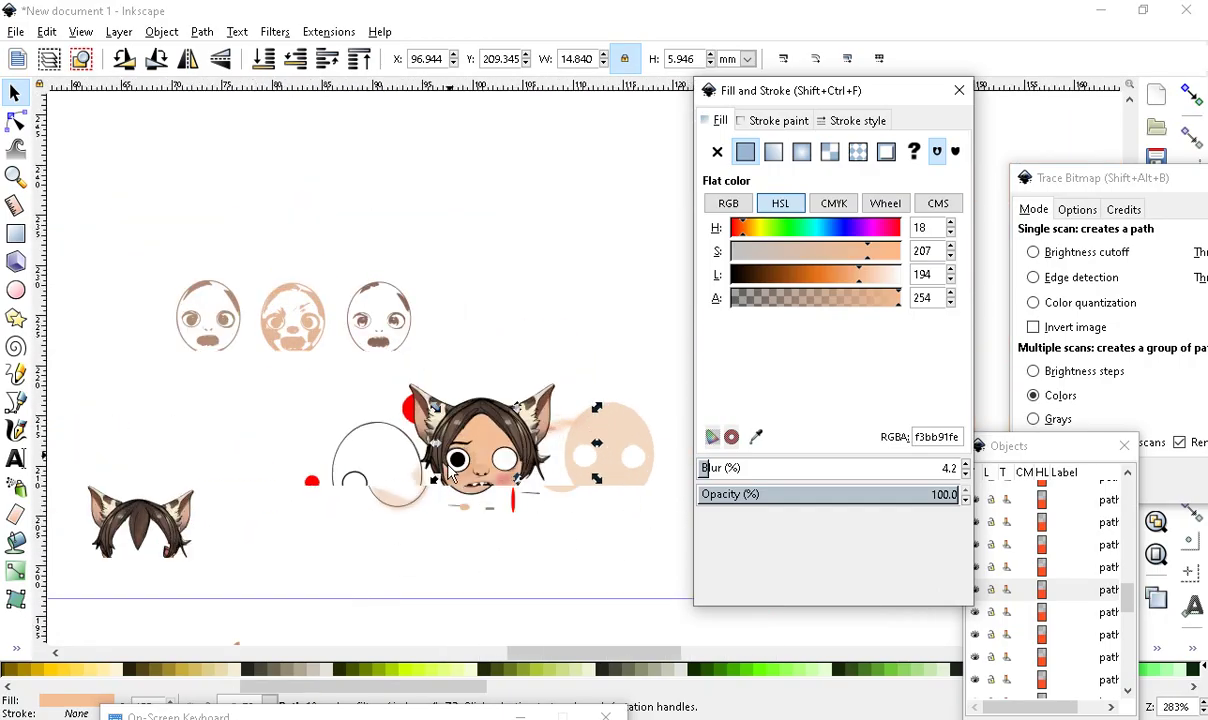
scroll(230, 490, down, 1)
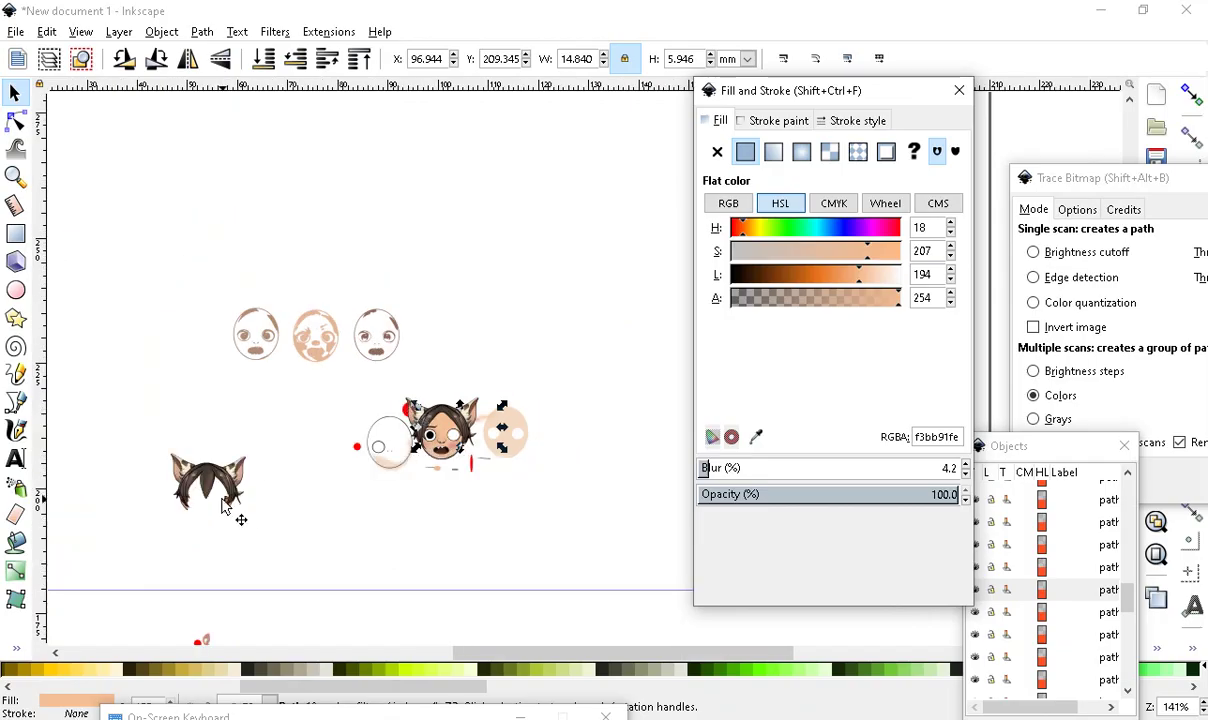
scroll(330, 500, up, 5)
scroll(383, 399, down, 2)
scroll(440, 472, up, 2)
scroll(243, 329, up, 1)
scroll(313, 385, down, 1)
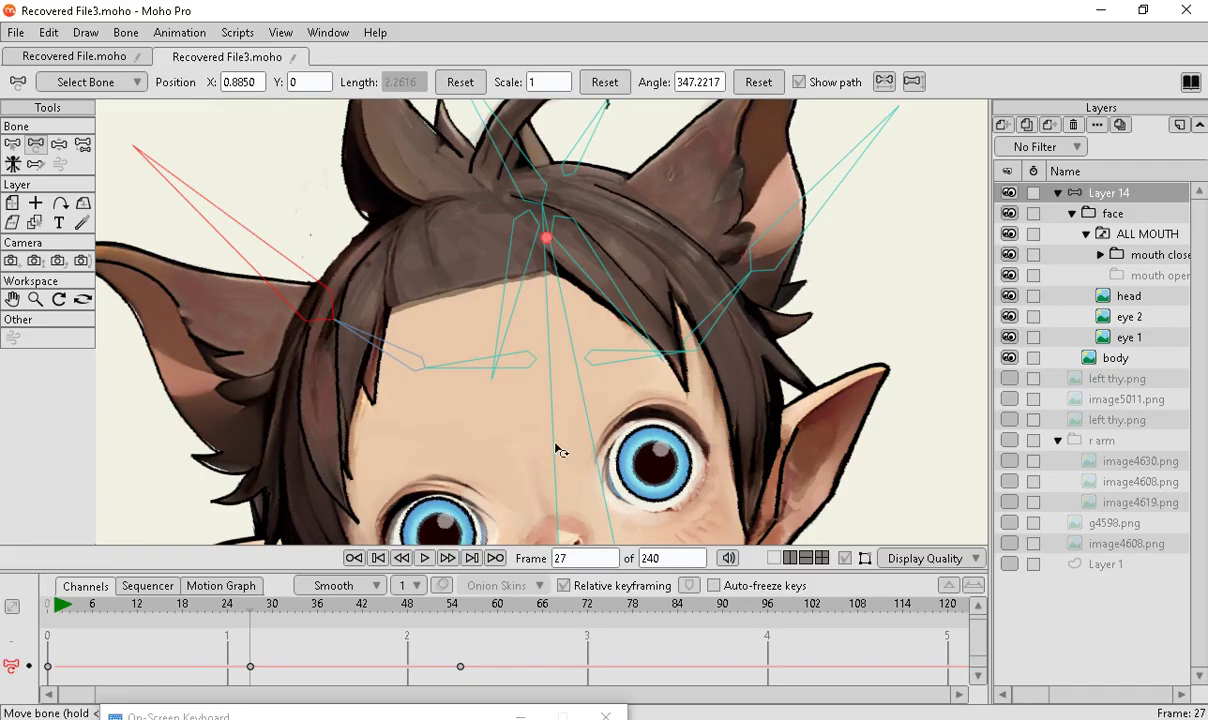
scroll(558, 445, down, 3)
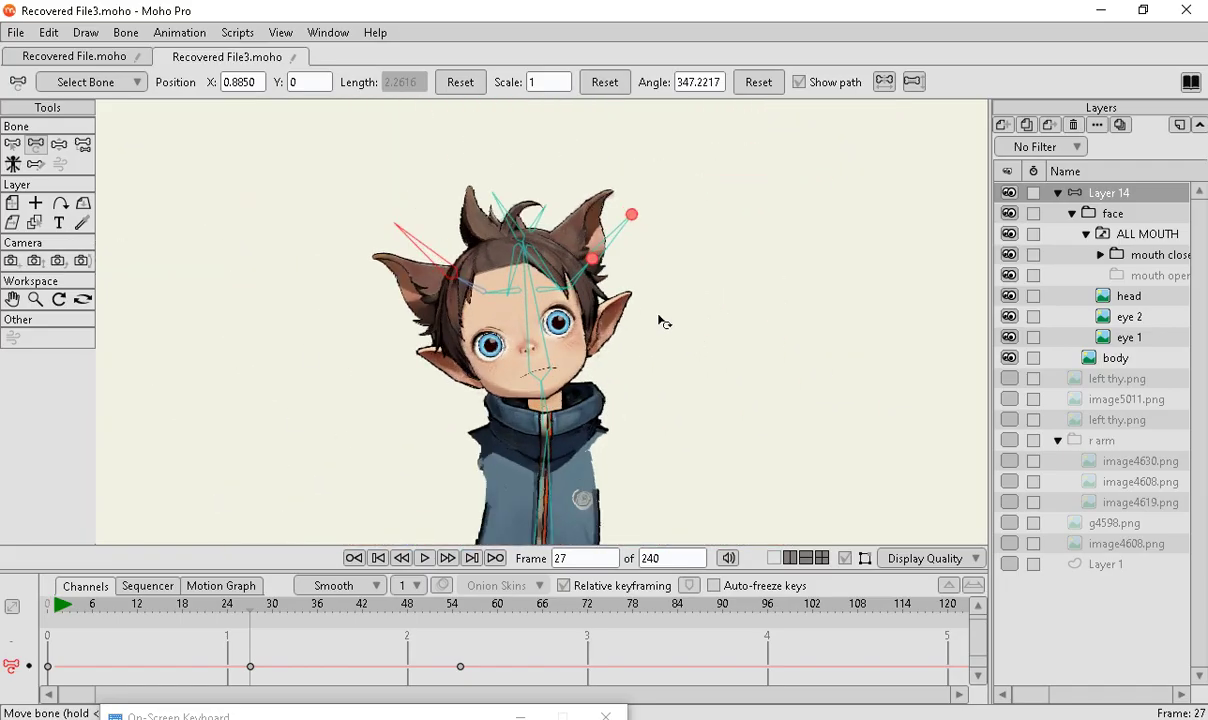
scroll(658, 321, up, 2)
scroll(680, 353, up, 2)
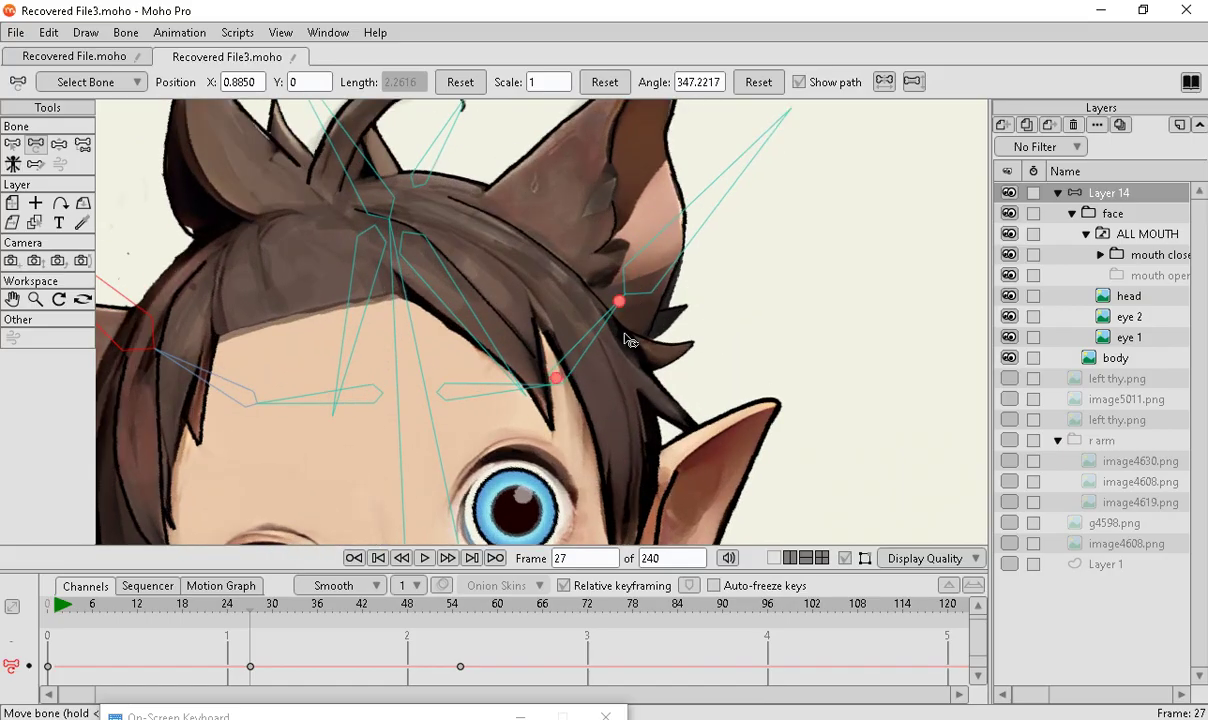
scroll(628, 340, down, 3)
scroll(478, 333, up, 3)
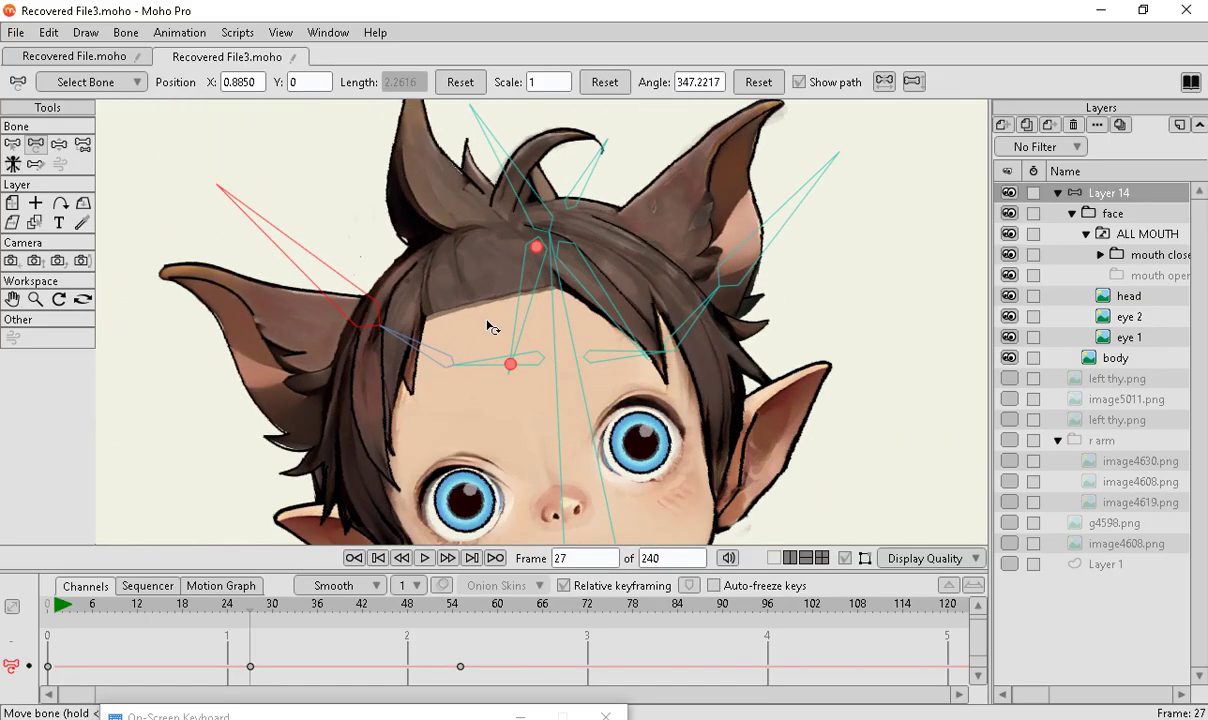
scroll(490, 327, up, 2)
scroll(206, 150, down, 2)
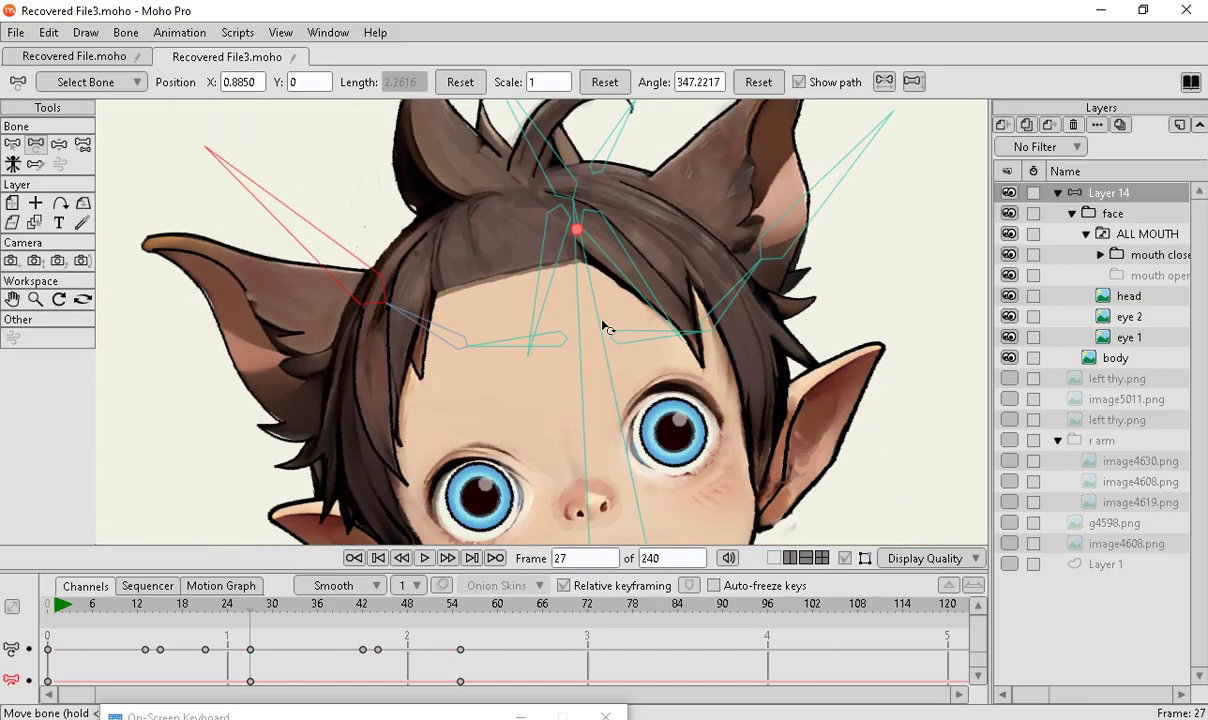
scroll(583, 292, down, 3)
scroll(525, 208, up, 3)
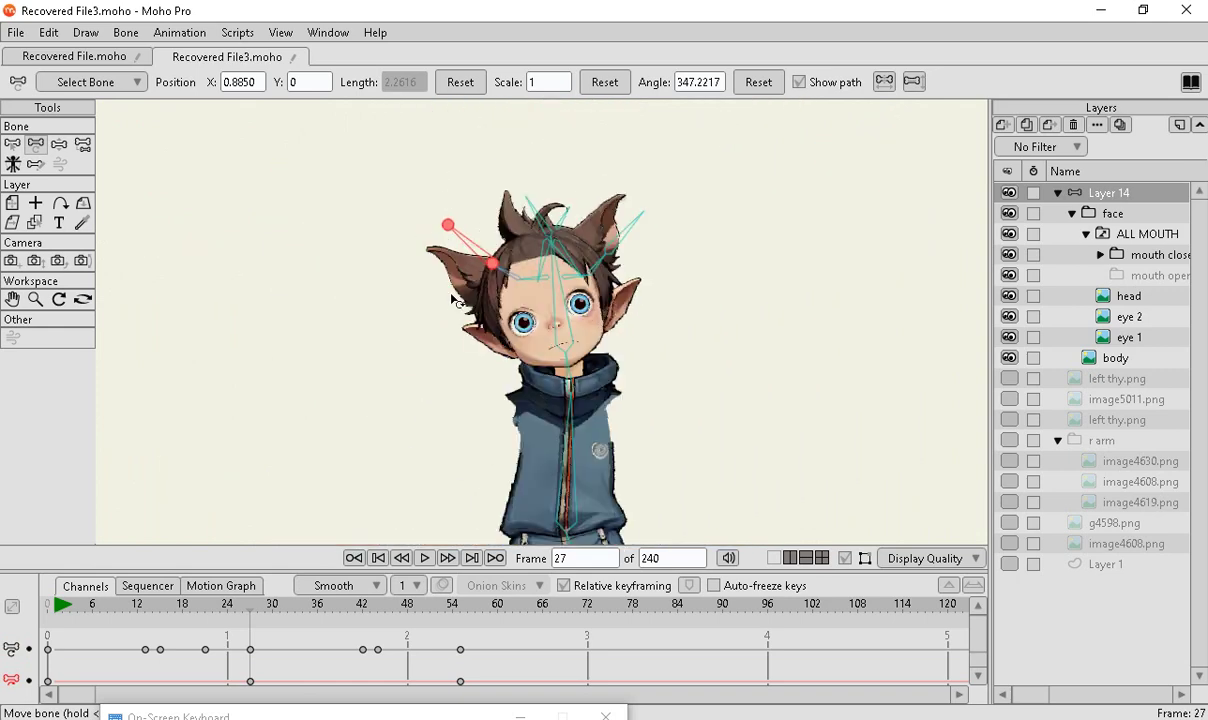
scroll(596, 399, down, 3)
scroll(377, 350, up, 3)
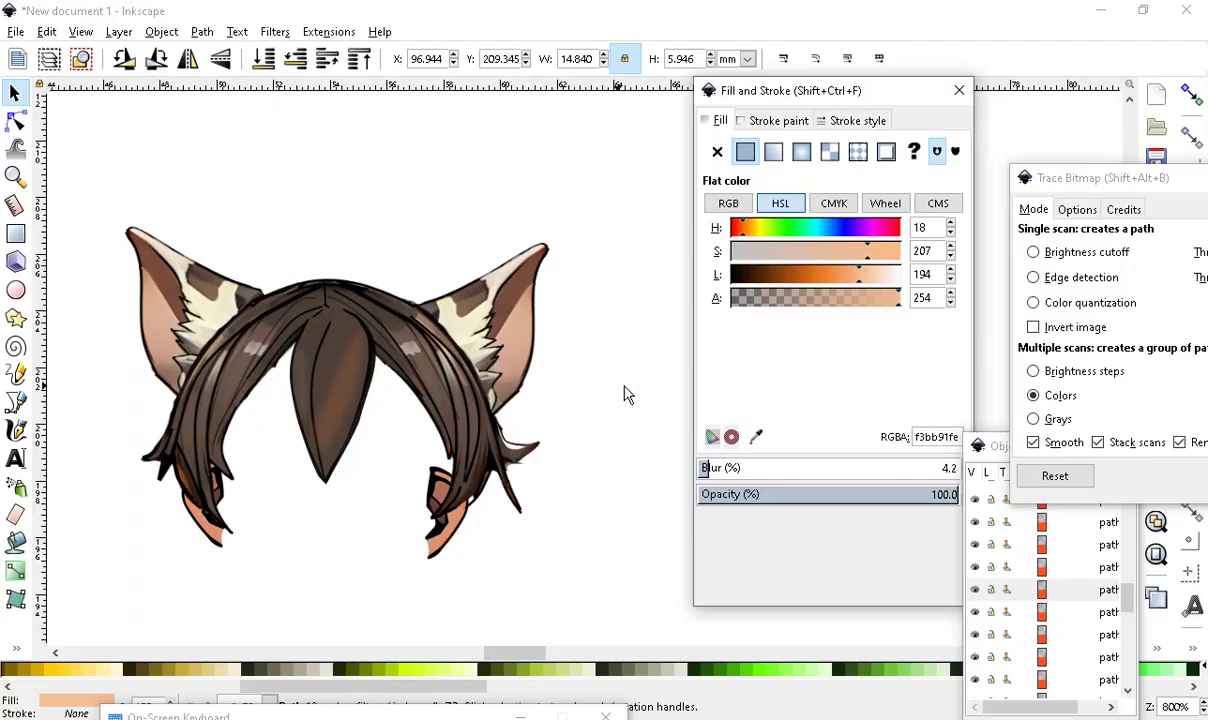
scroll(626, 394, down, 5)
scroll(477, 369, up, 2)
scroll(297, 364, down, 2)
scroll(464, 380, up, 3)
Lift the cat-ear hair piece up above the face, then deselect it
scroll(318, 353, up, 3)
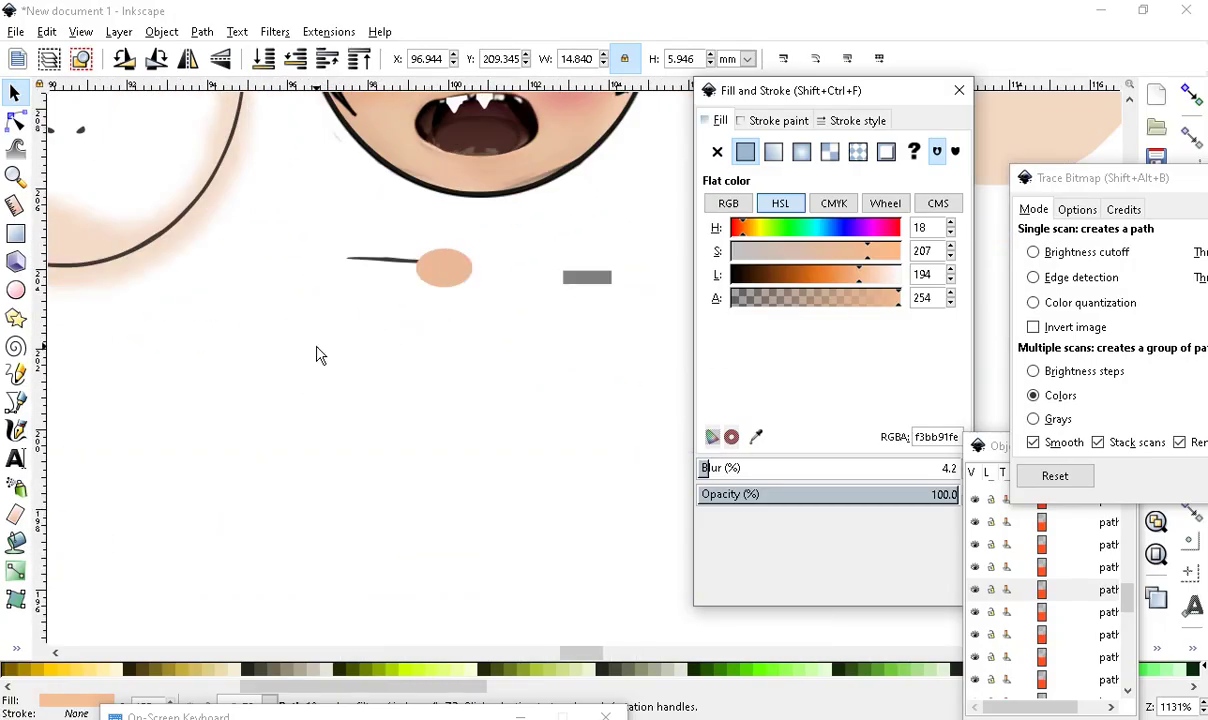
scroll(318, 353, down, 3)
scroll(350, 329, up, 4)
scroll(459, 296, down, 1)
scroll(438, 404, up, 1)
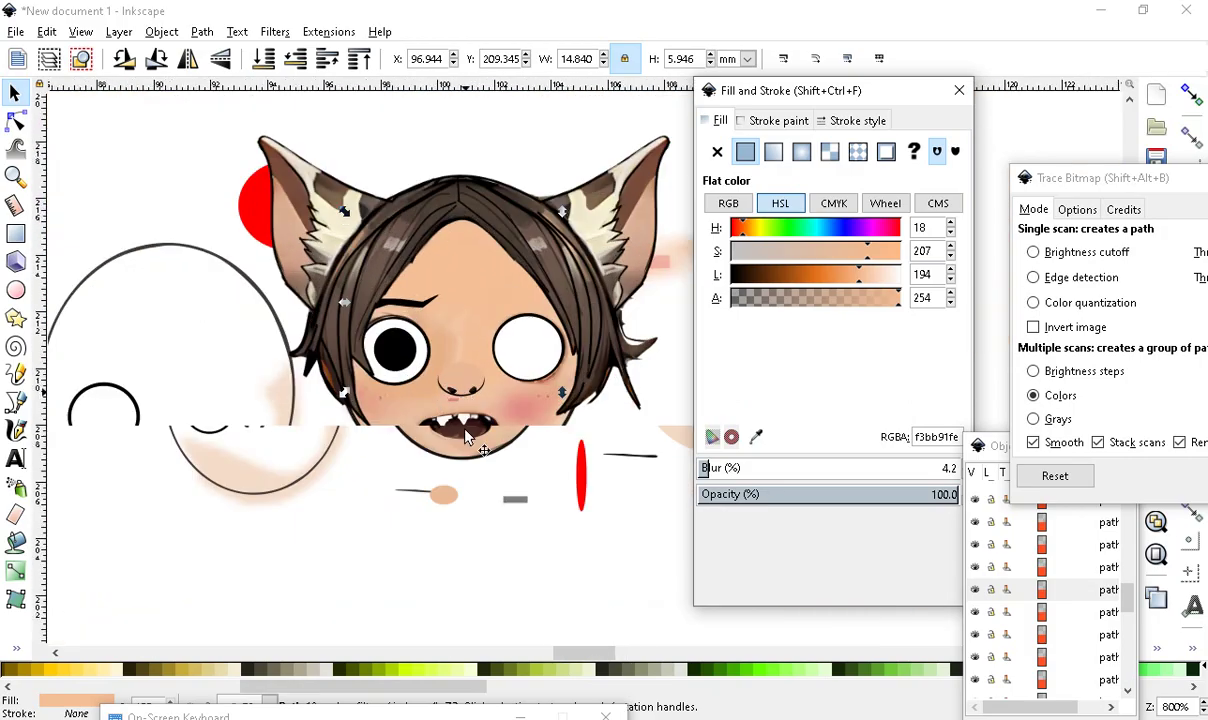
scroll(248, 297, down, 1)
scroll(450, 305, up, 1)
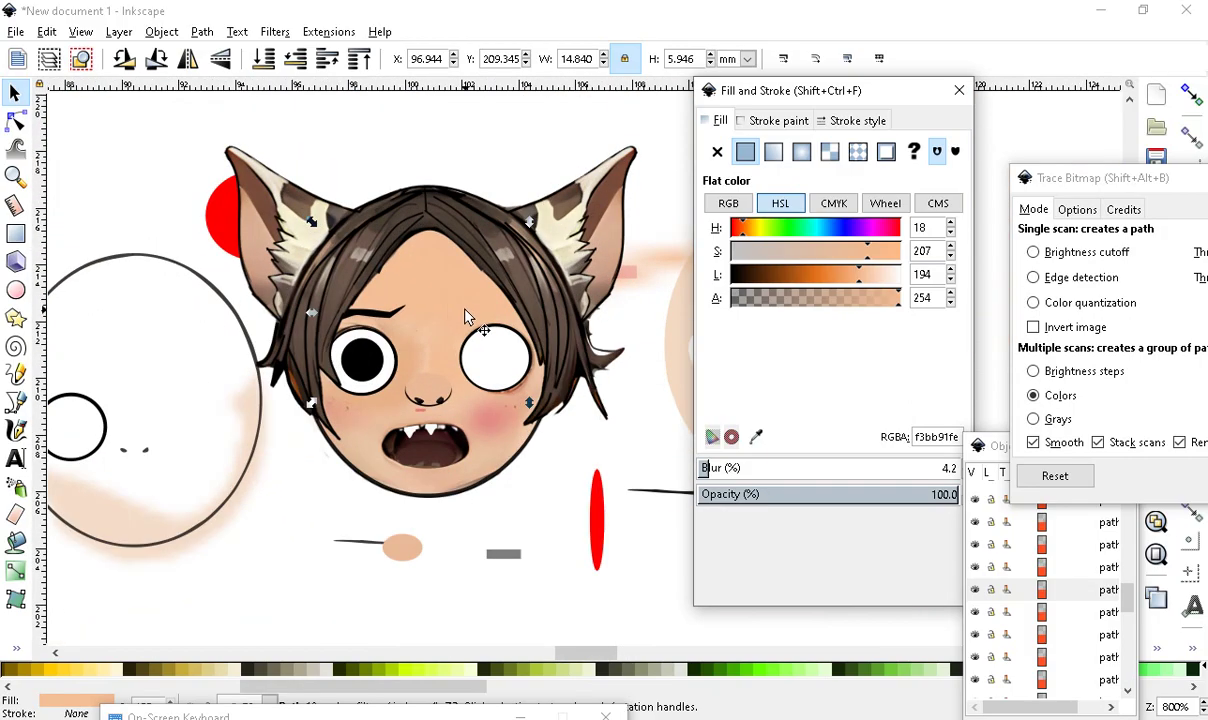
scroll(395, 326, down, 1)
scroll(433, 335, up, 1)
scroll(395, 388, down, 3)
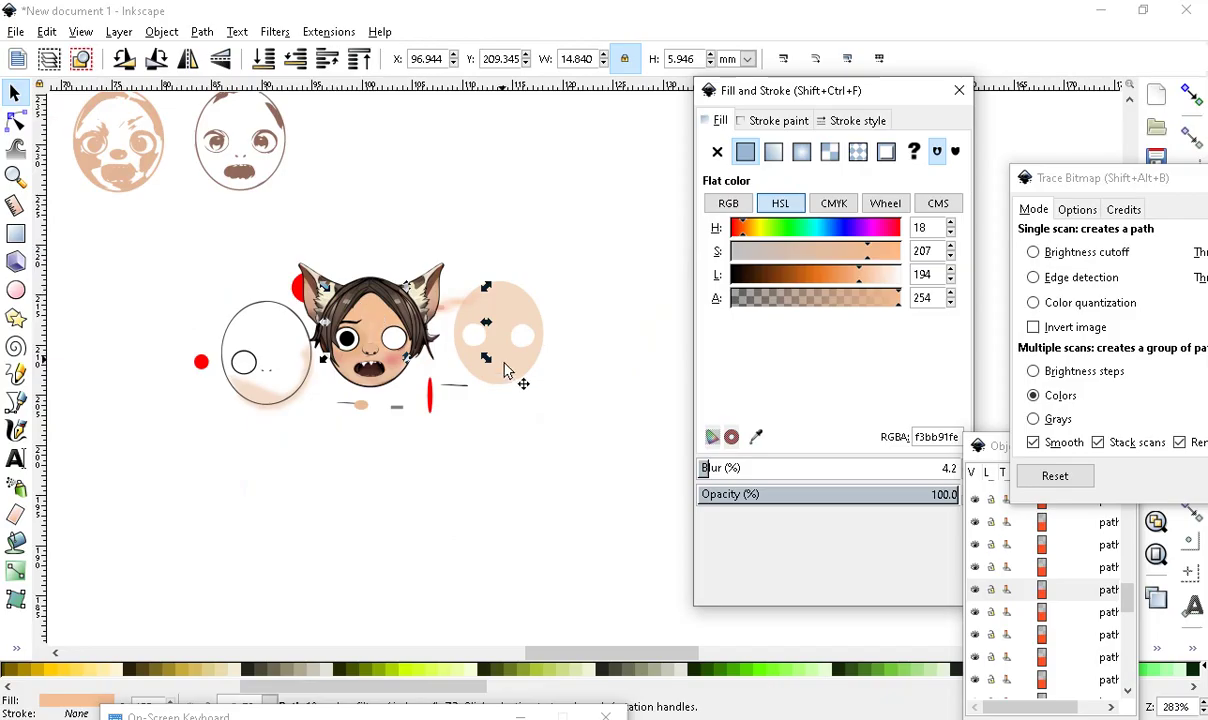
scroll(300, 265, up, 2)
drag(298, 263, 475, 241)
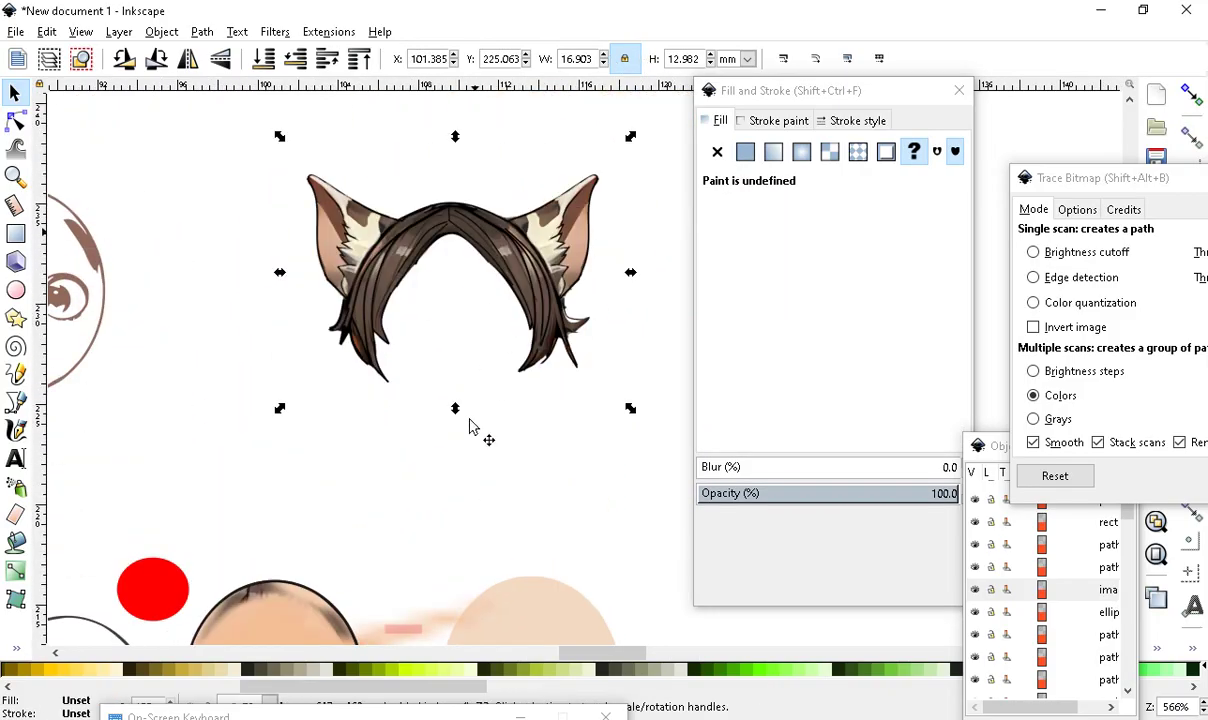
click(466, 410)
scroll(466, 410, down, 3)
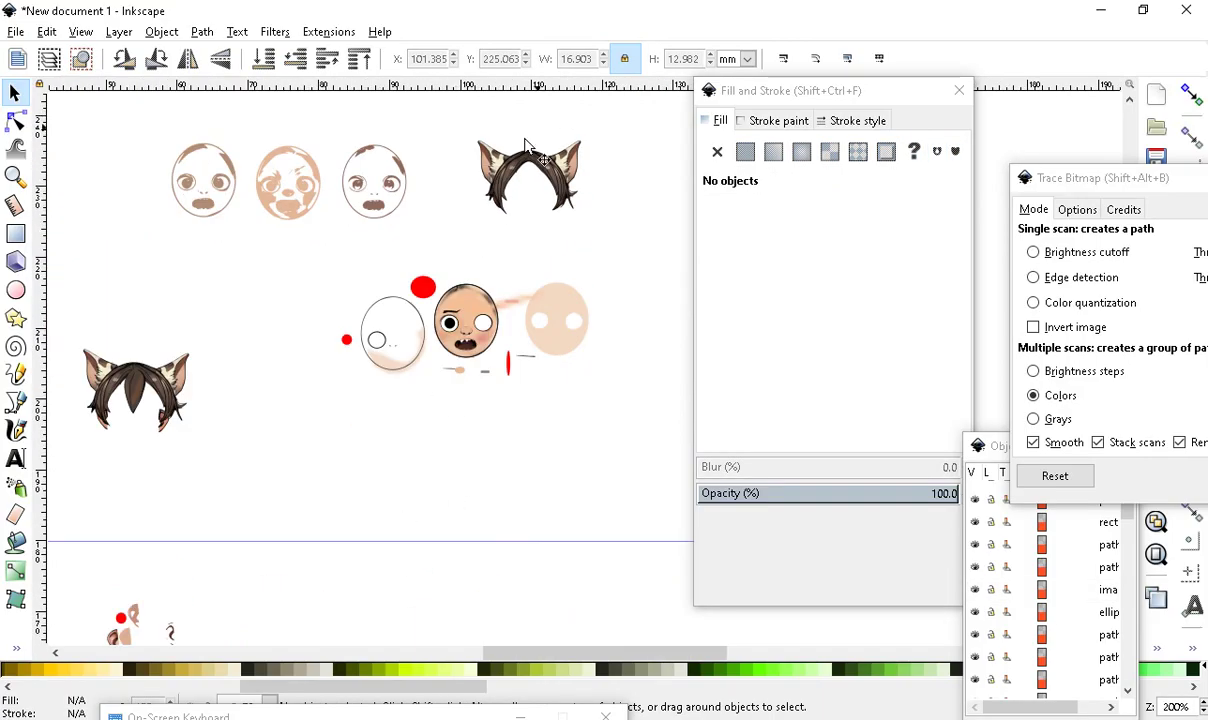
scroll(499, 151, up, 5)
scroll(380, 323, down, 2)
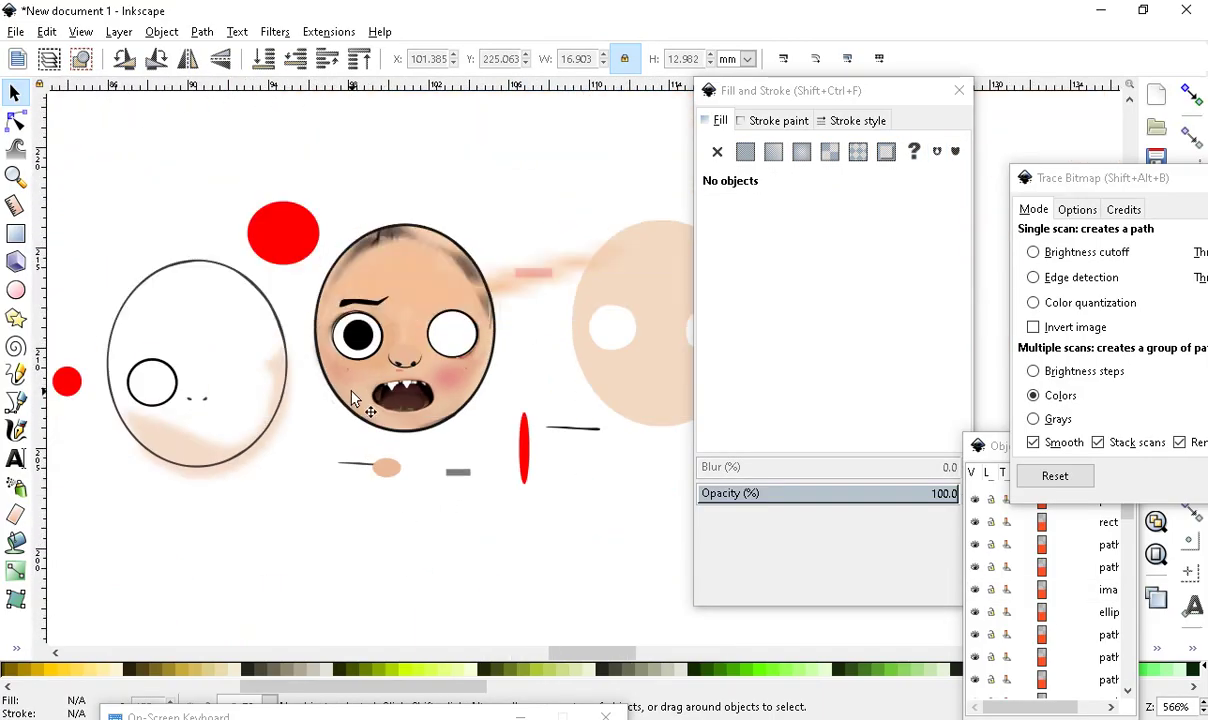
scroll(500, 495, up, 5)
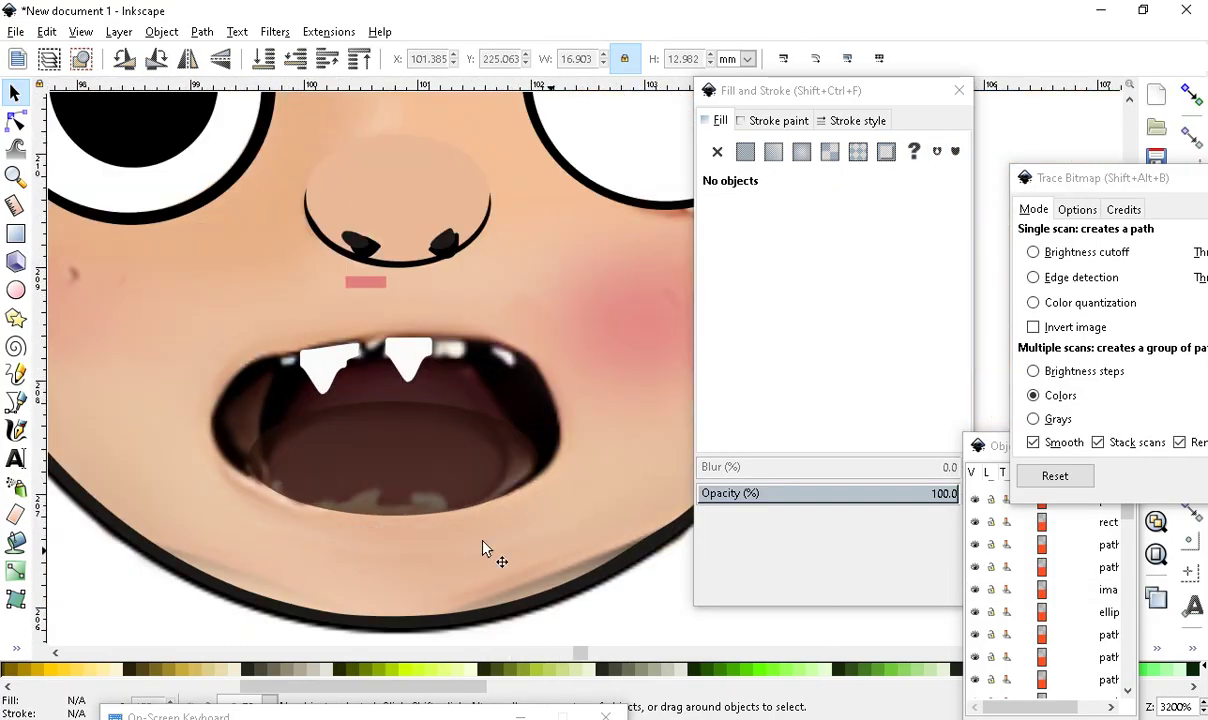
scroll(483, 548, down, 6)
scroll(440, 472, up, 2)
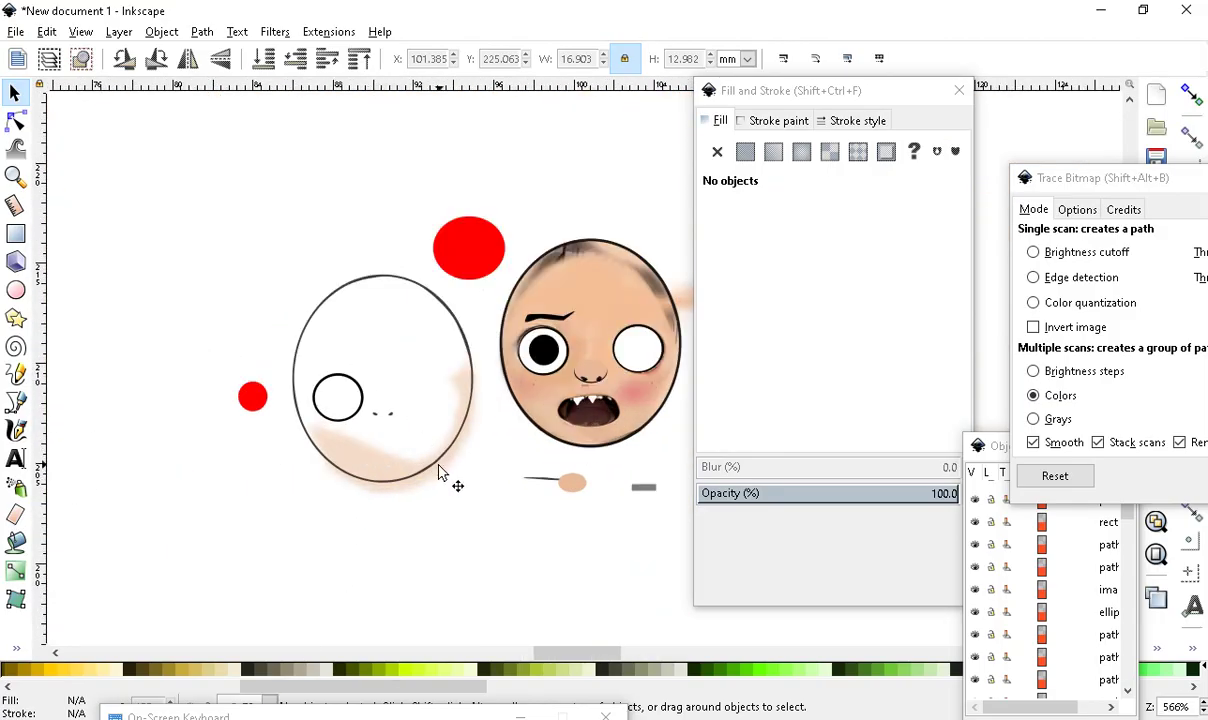
scroll(441, 472, up, 3)
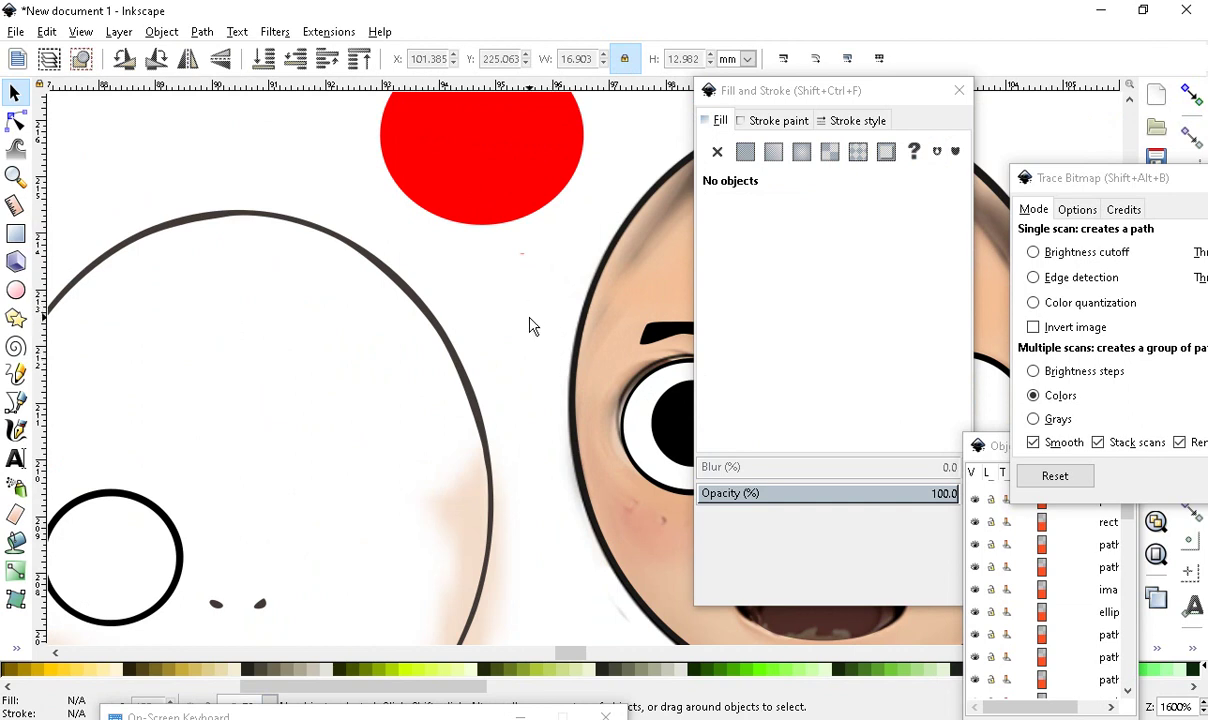
scroll(531, 326, down, 6)
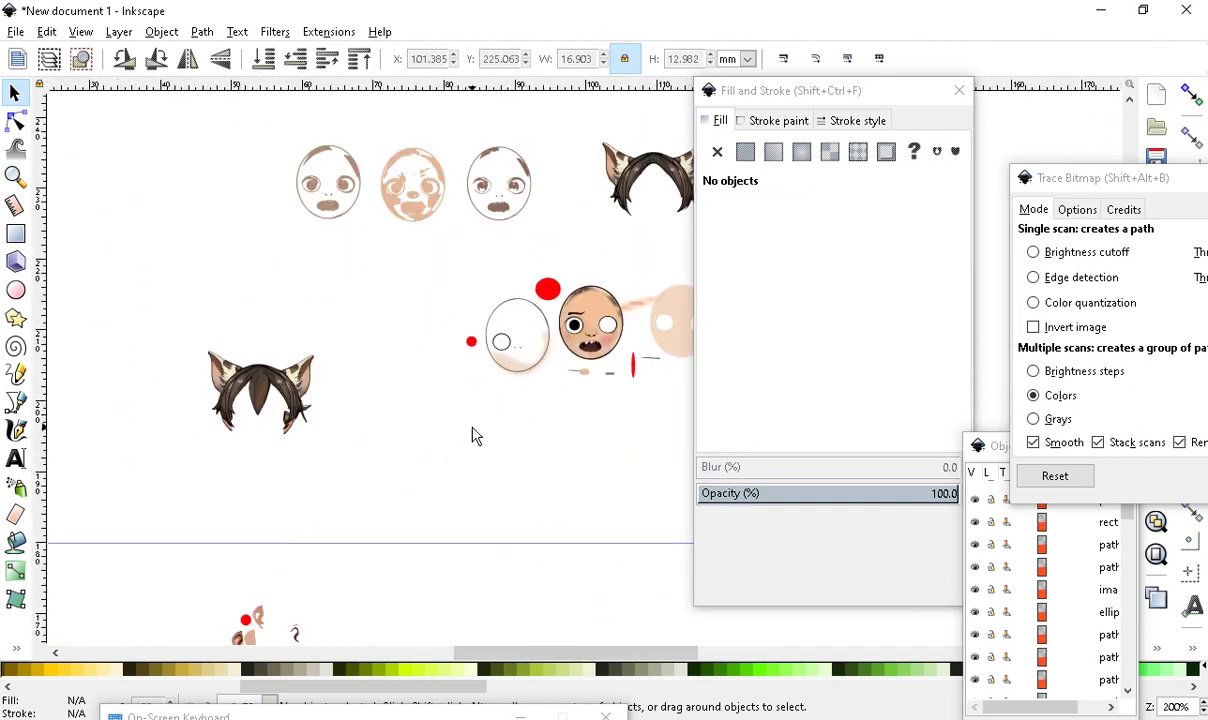
scroll(475, 436, down, 2)
scroll(483, 398, up, 5)
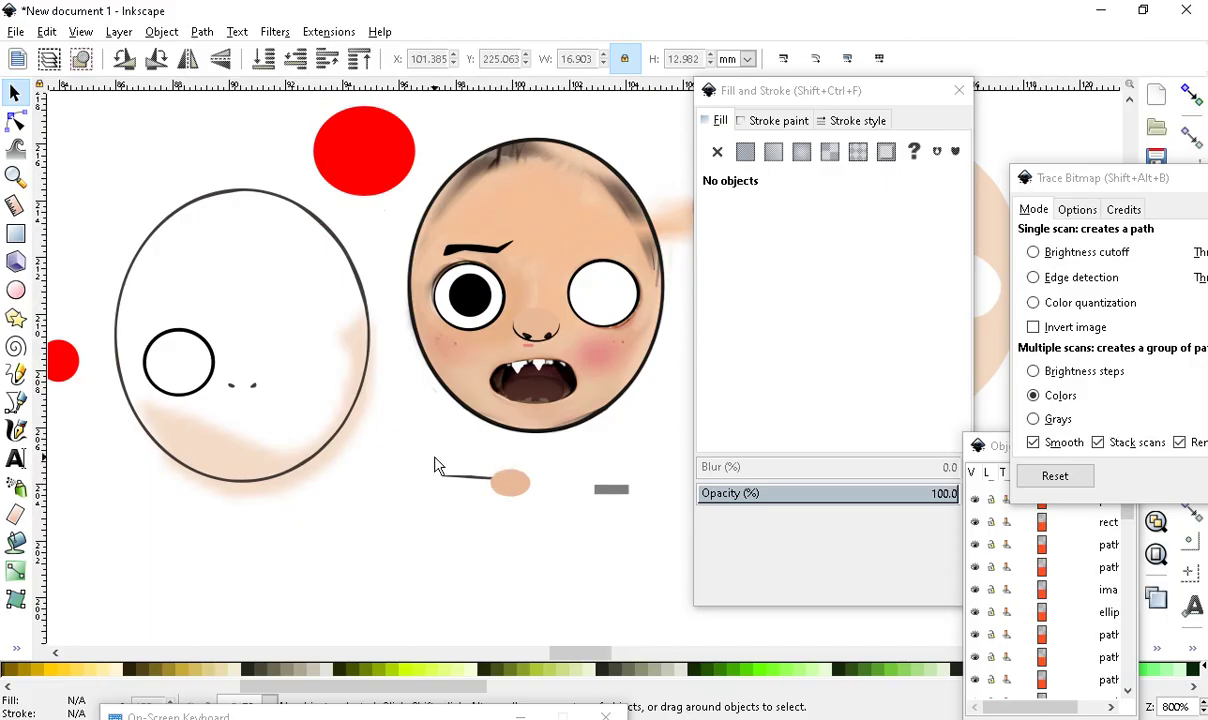
ctrl+scroll(526, 408, down, 3)
ctrl+scroll(488, 426, down, 2)
ctrl+scroll(505, 400, up, 1)
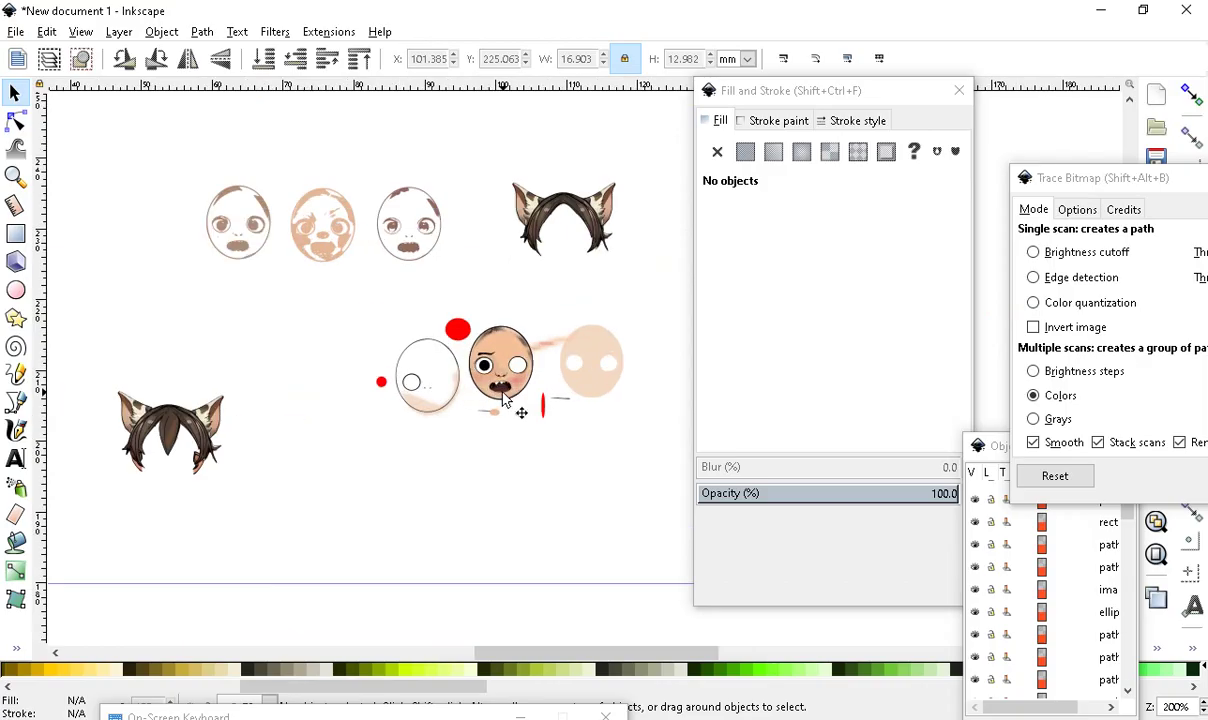
ctrl+scroll(505, 400, up, 2)
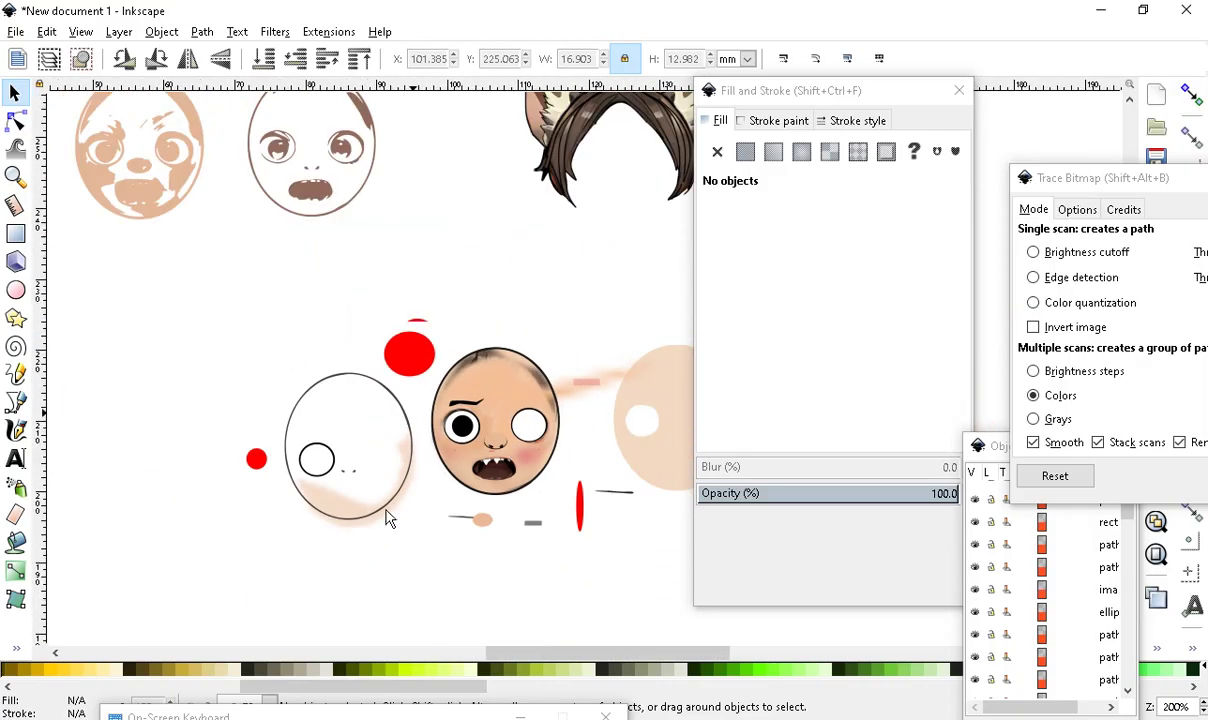
ctrl+scroll(380, 530, down, 4)
ctrl+scroll(372, 553, up, 4)
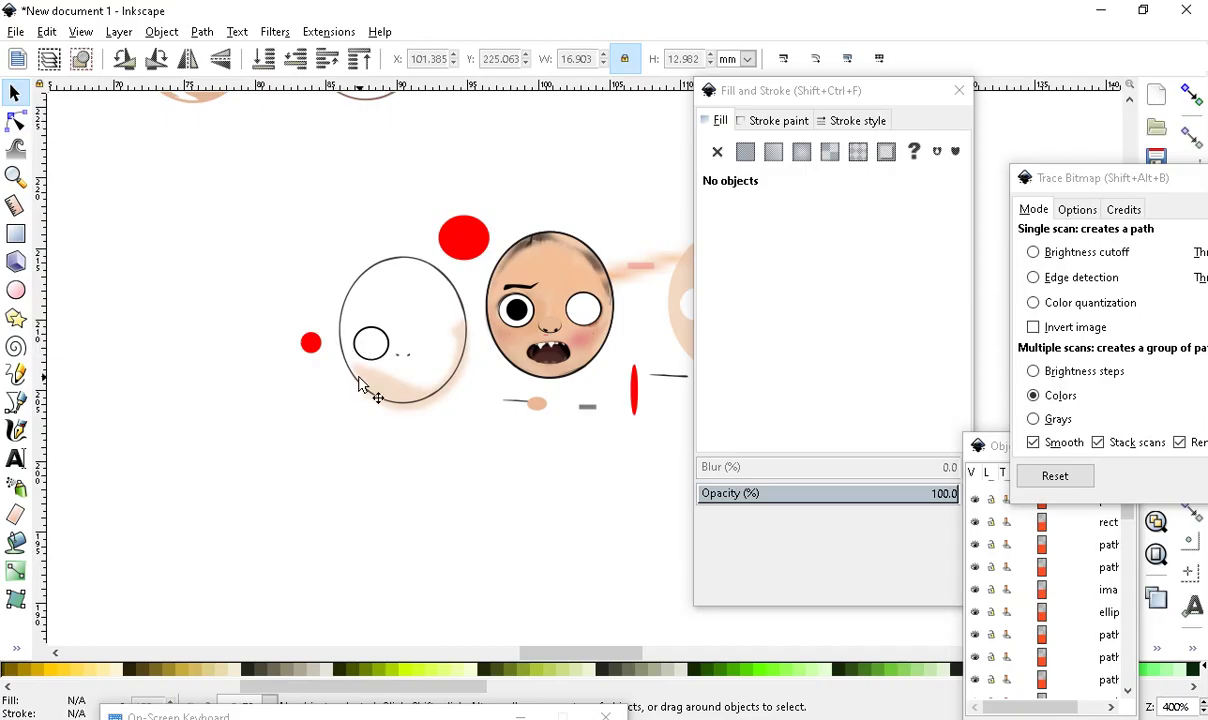
ctrl+scroll(515, 375, up, 1)
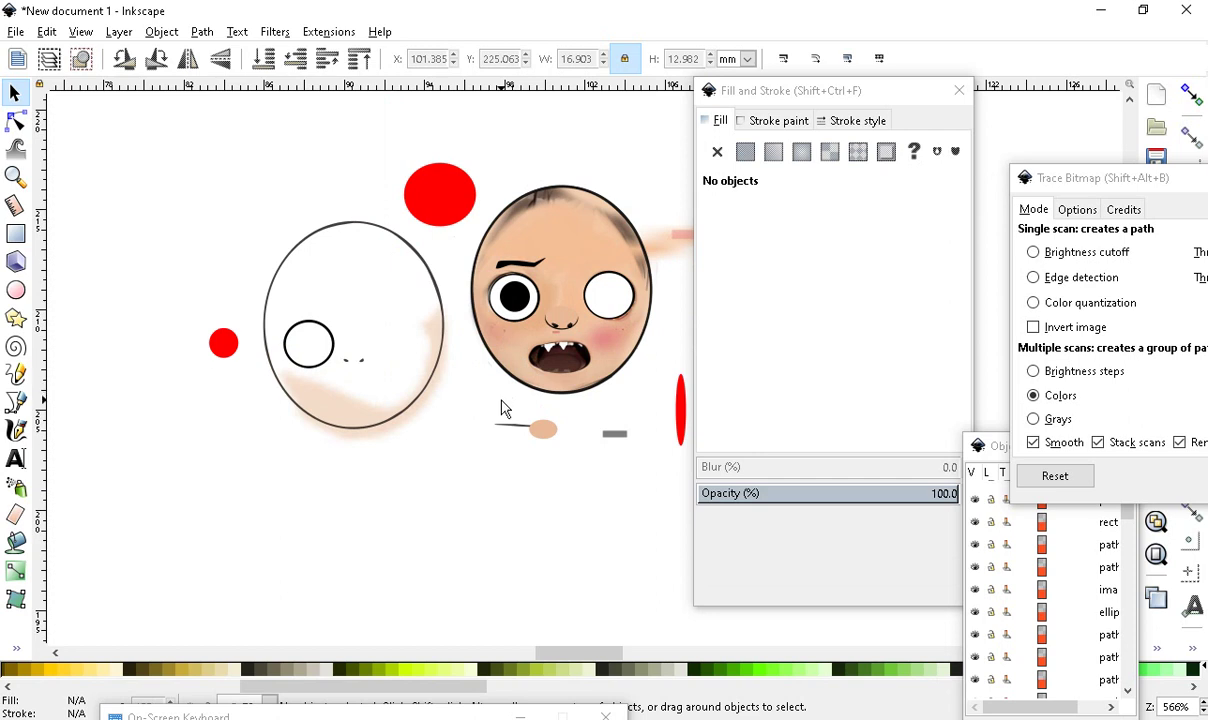
ctrl+scroll(325, 349, up, 2)
ctrl+scroll(310, 423, down, 2)
ctrl+scroll(390, 480, down, 1)
ctrl+scroll(495, 385, up, 2)
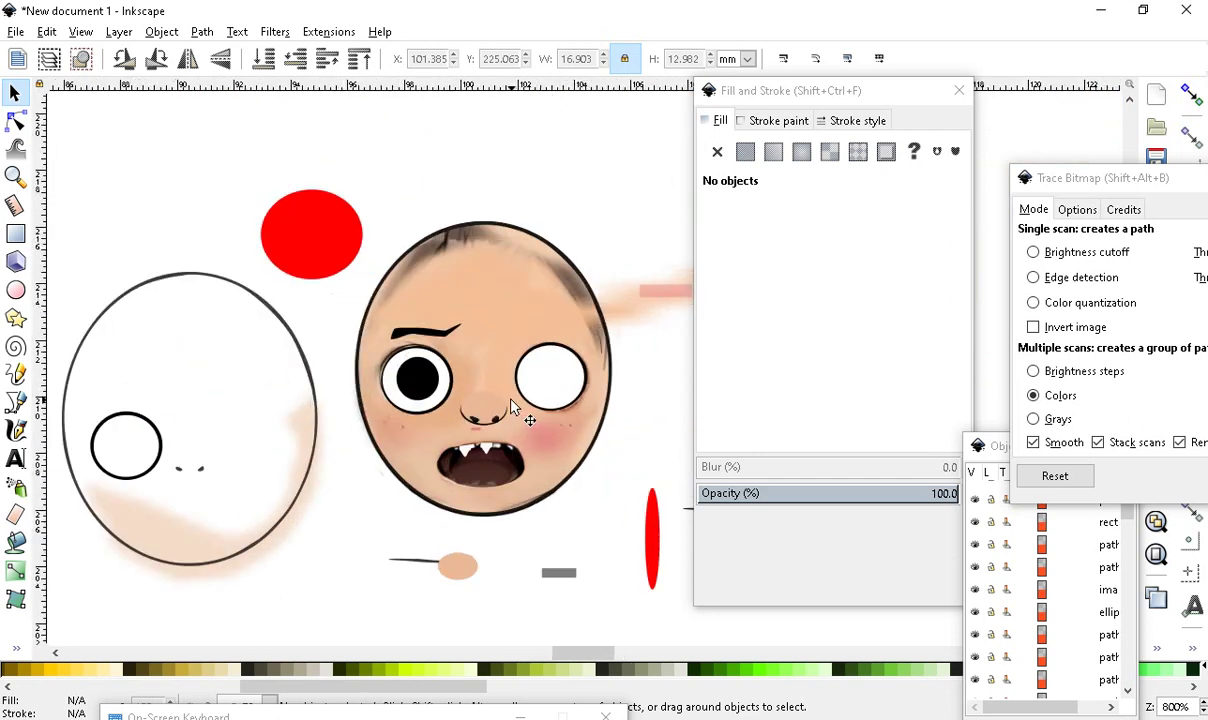
click(518, 296)
ctrl+scroll(500, 311, down, 1)
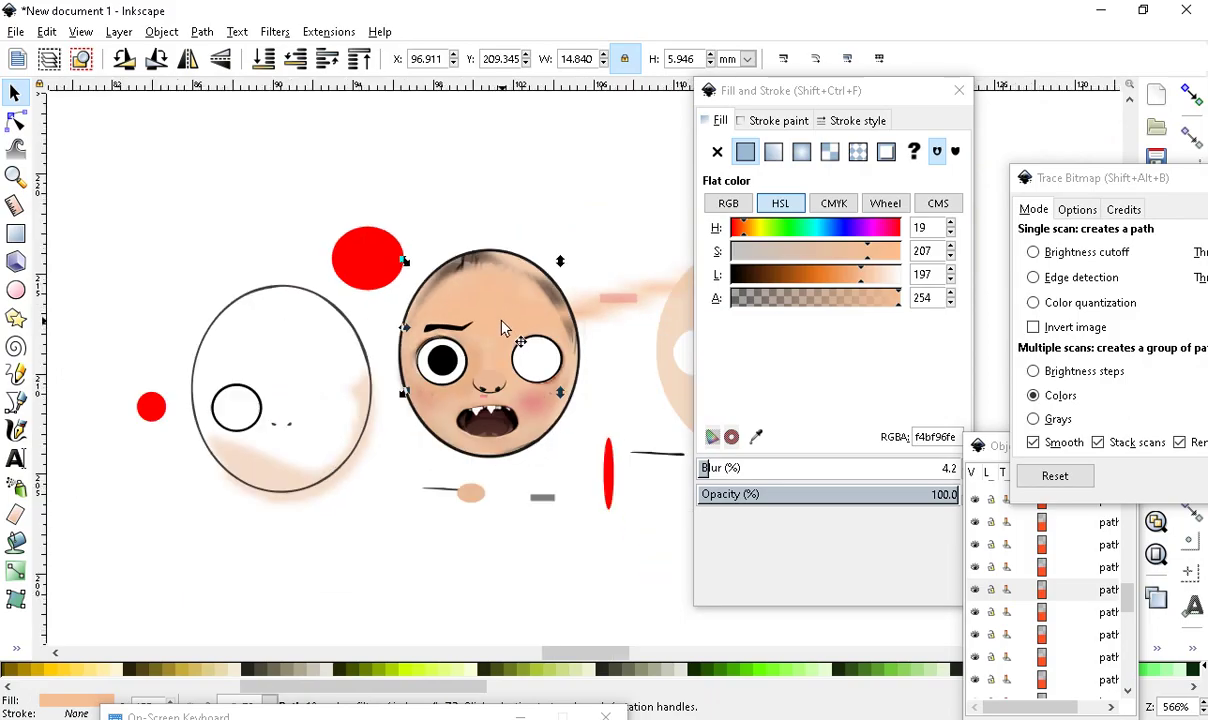